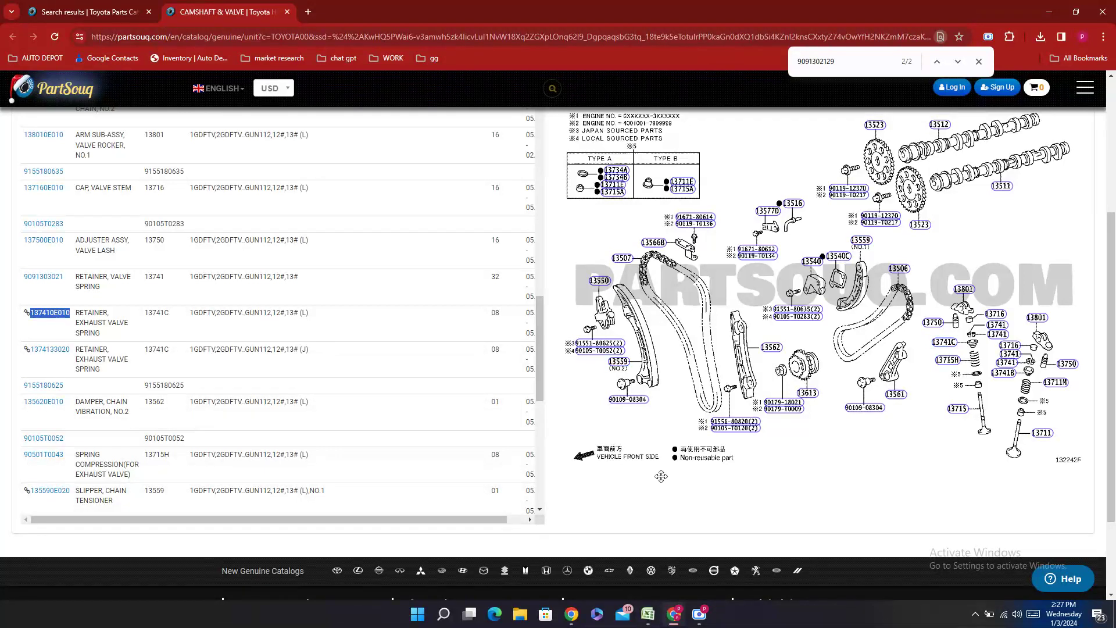
# - Enter 13741-0E010 as the part number for the Collet - Valve Spring Retainer row in the Excel parts template
pyautogui.click(647, 613)
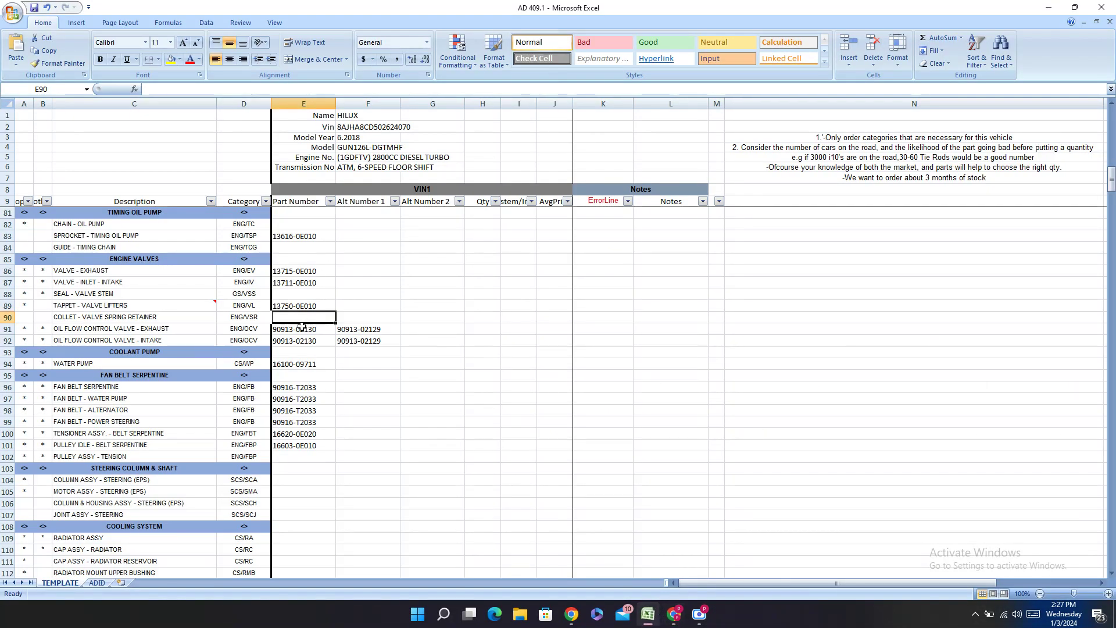
pyautogui.doubleClick(279, 318)
pyautogui.write('137410E010')
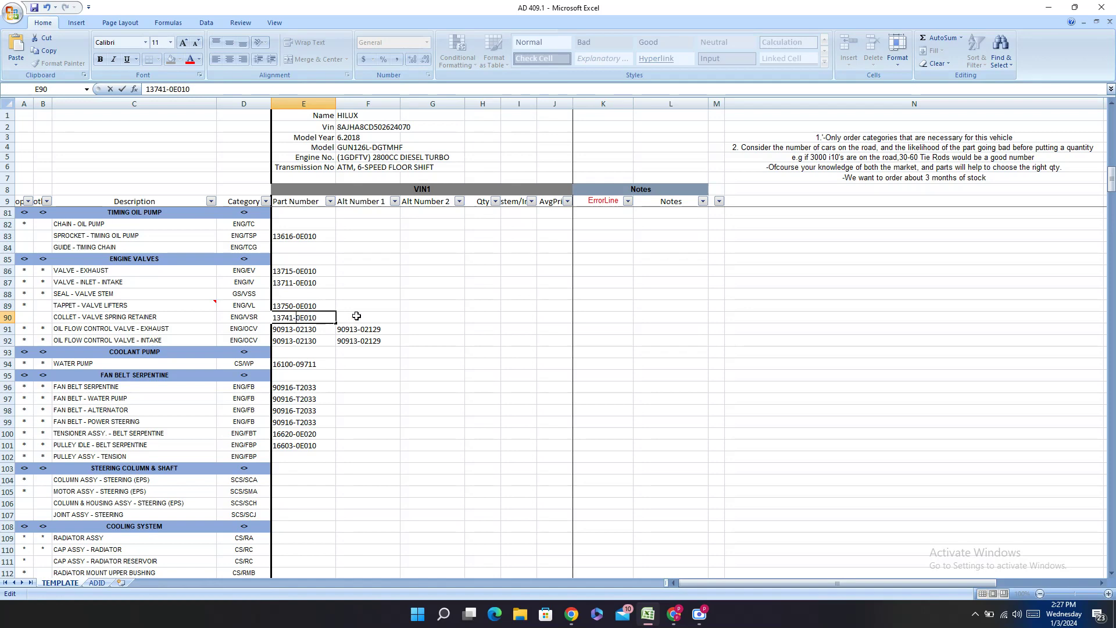
pyautogui.press('Tab')
pyautogui.click(647, 616)
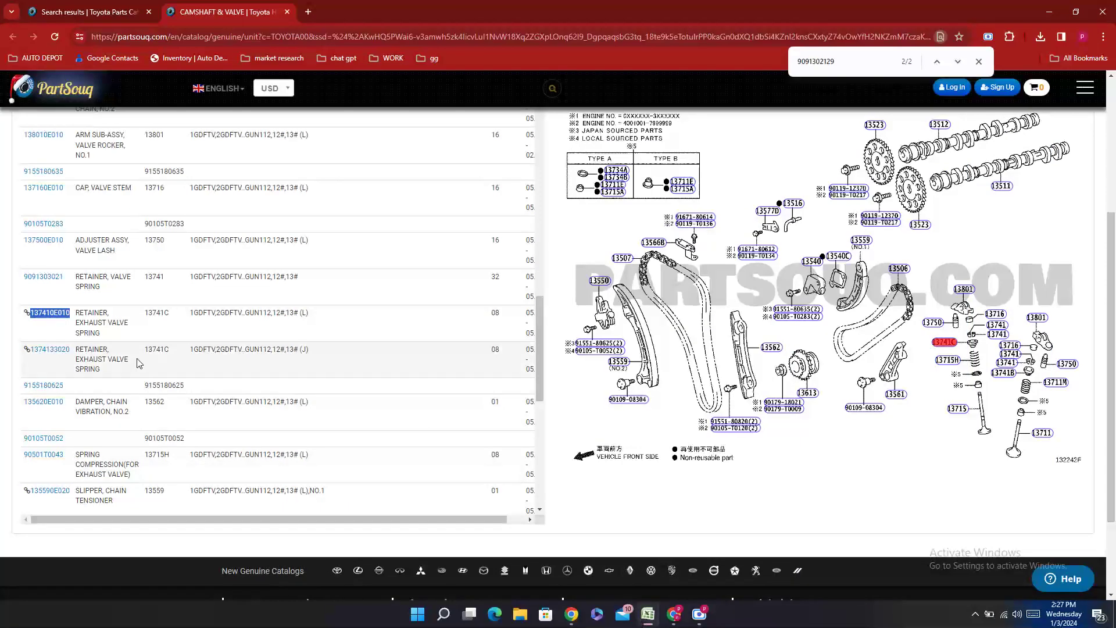
pyautogui.doubleClick(53, 363)
pyautogui.hotkey('ctrl', 'c')
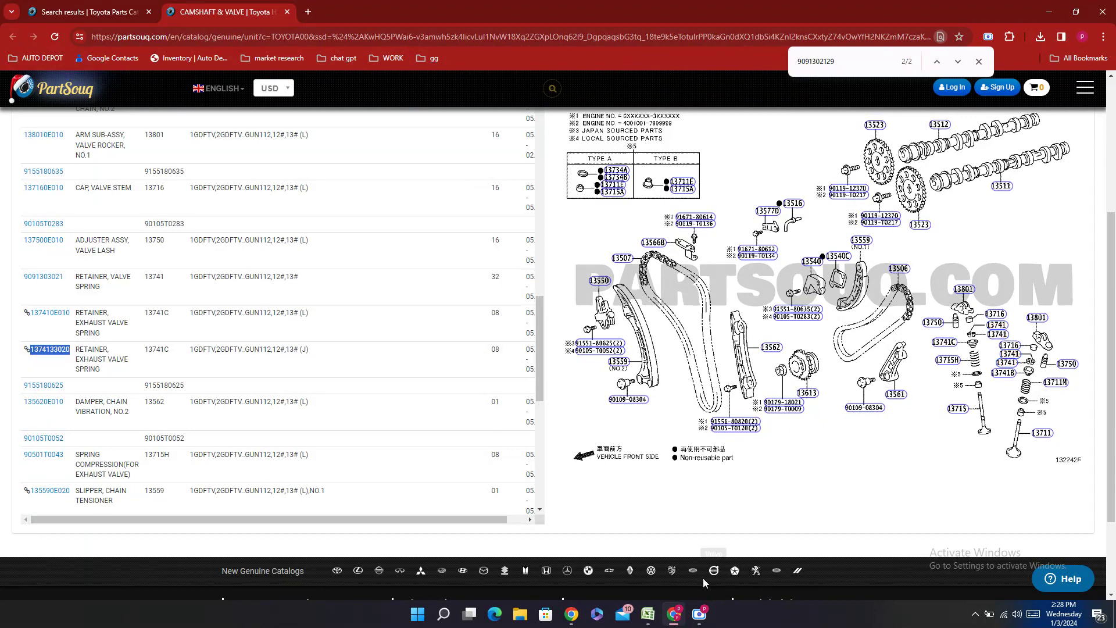
pyautogui.click(650, 613)
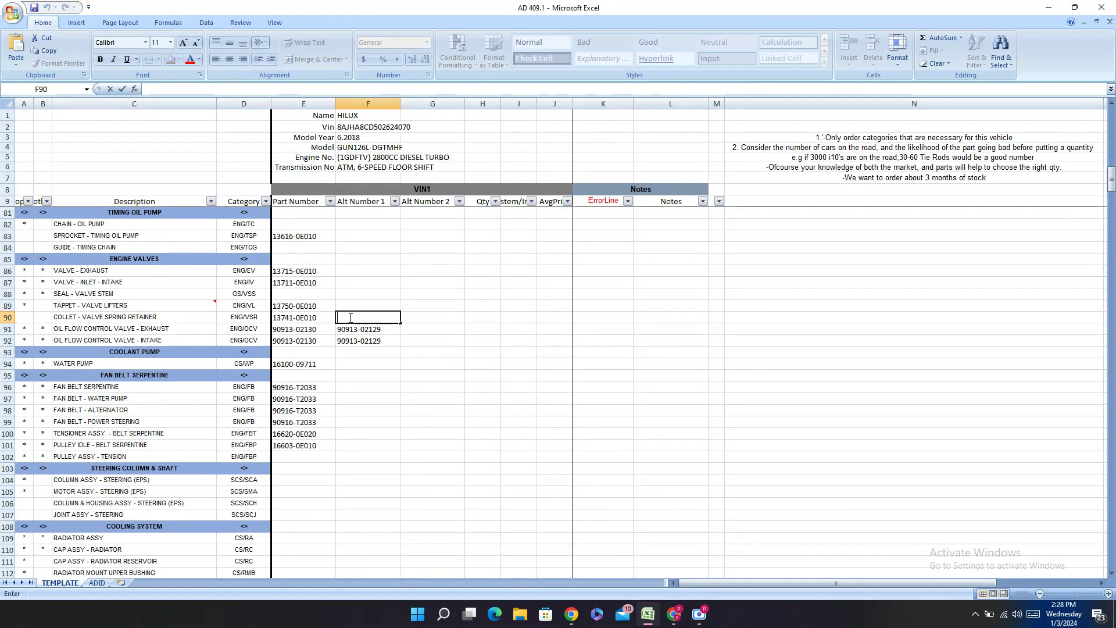
pyautogui.press('Escape')
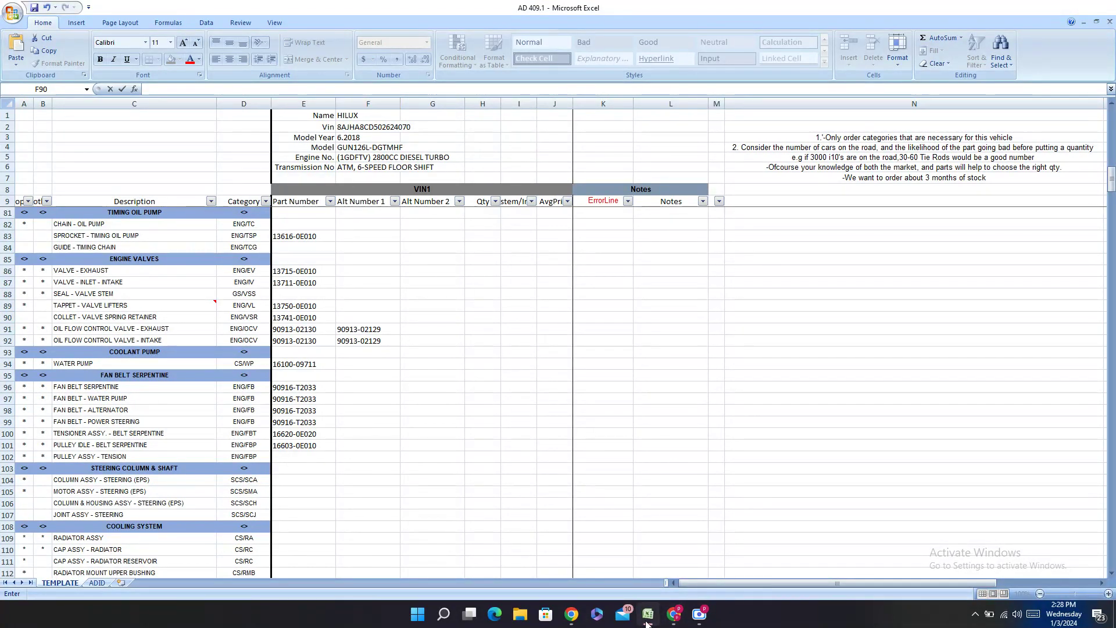
pyautogui.click(648, 615)
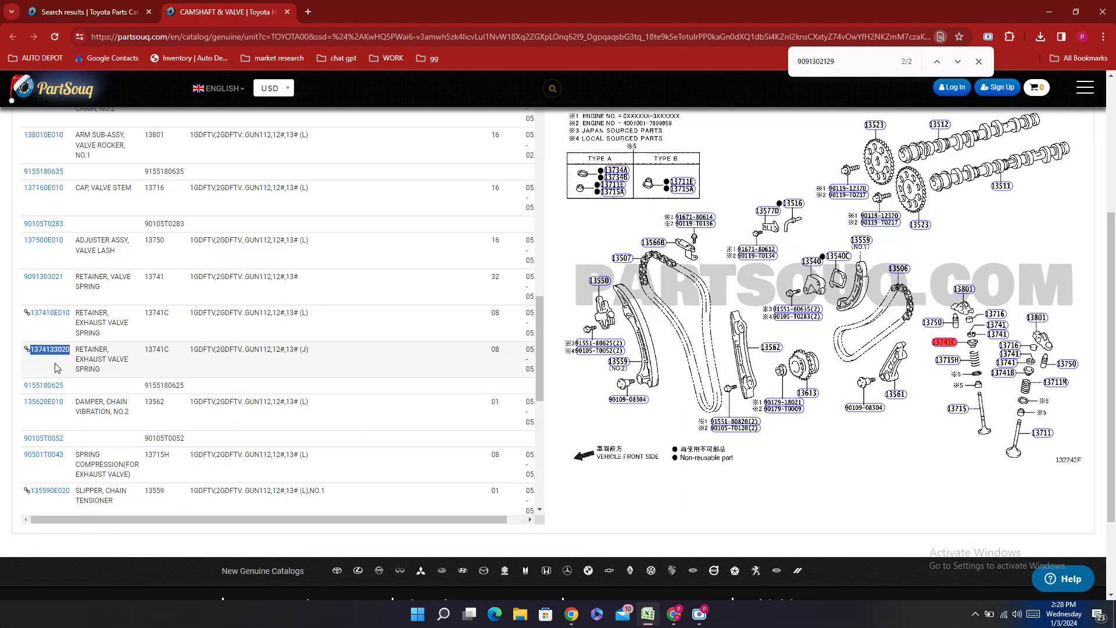
pyautogui.click(648, 615)
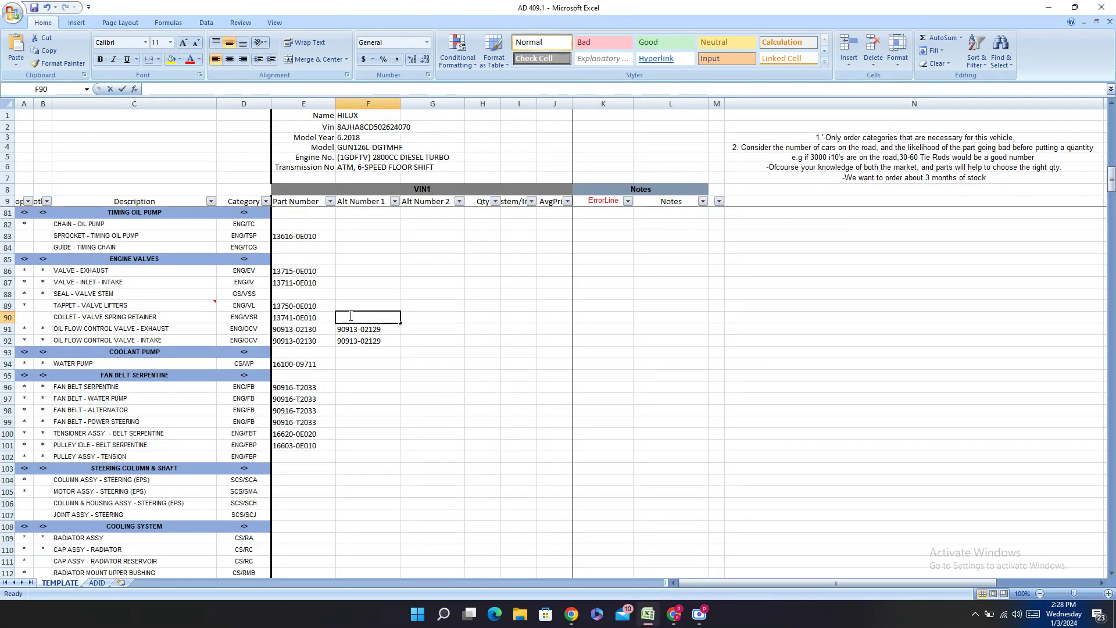
pyautogui.click(649, 615)
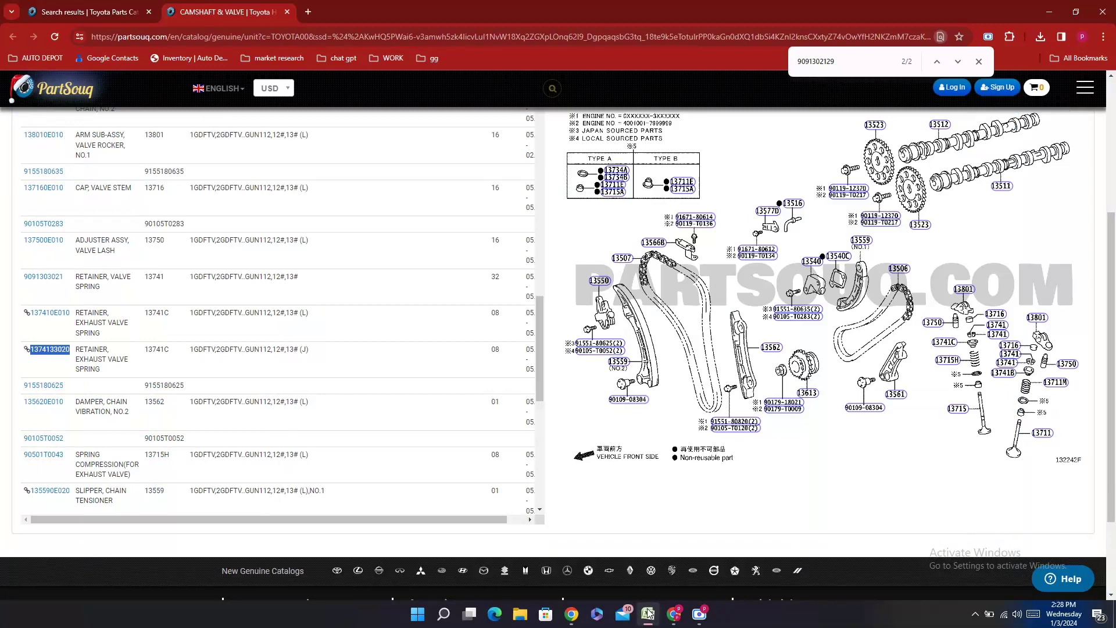
pyautogui.click(648, 614)
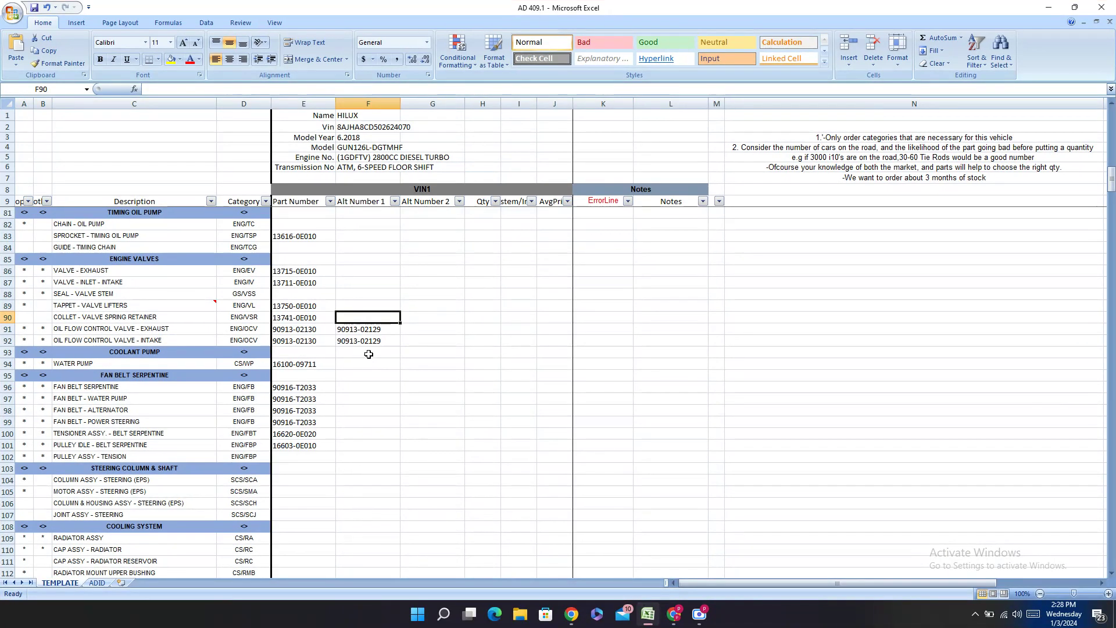
pyautogui.rightClick(362, 315)
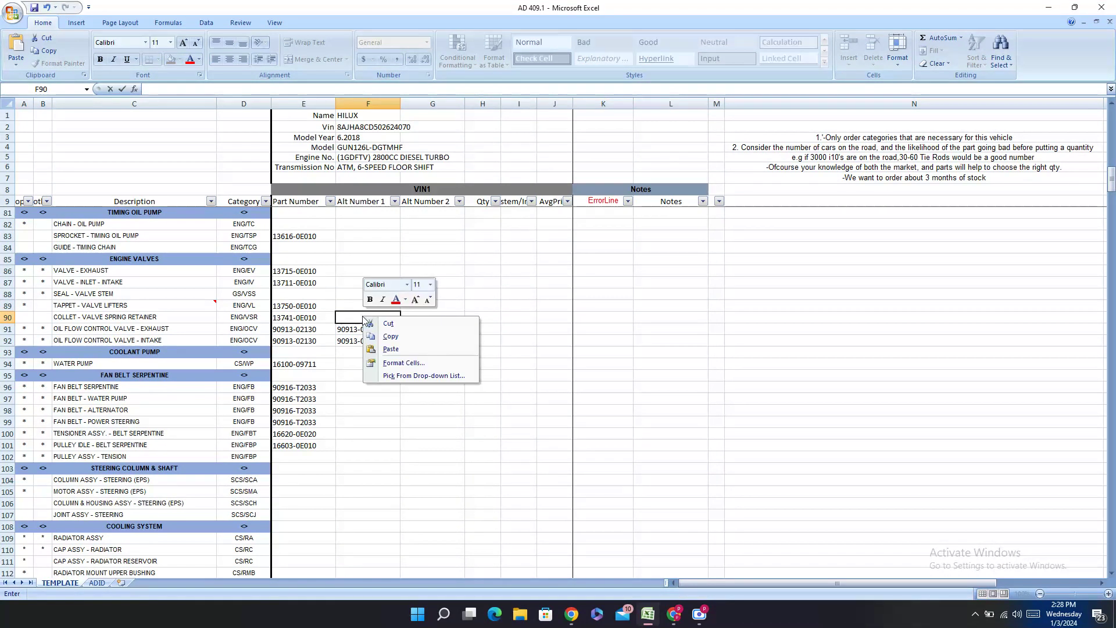
pyautogui.click(455, 374)
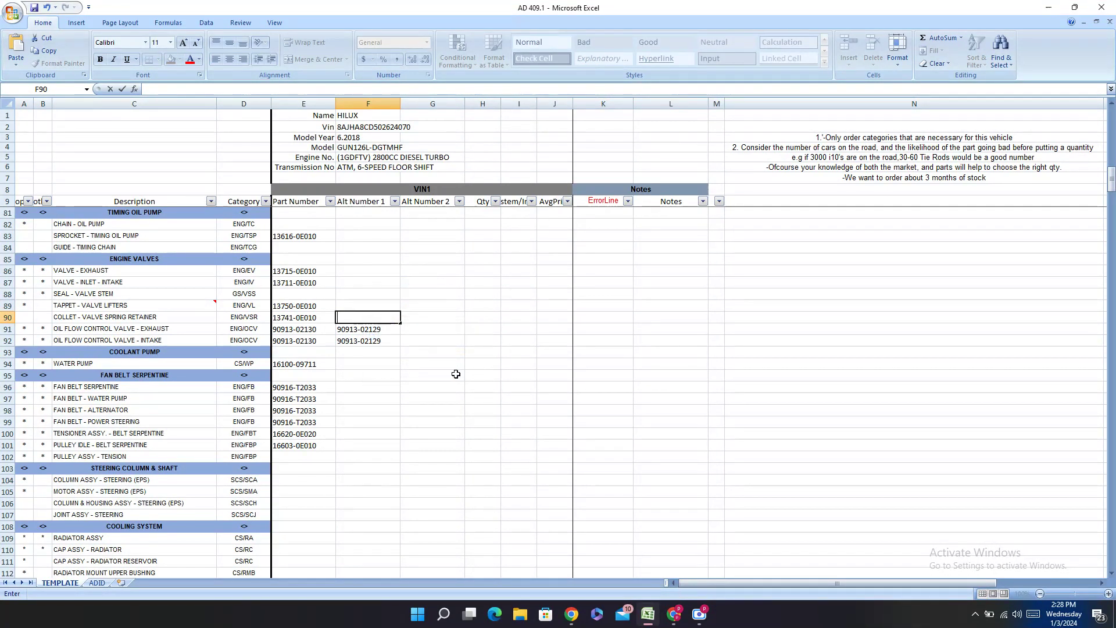
pyautogui.click(674, 615)
pyautogui.rightClick(64, 353)
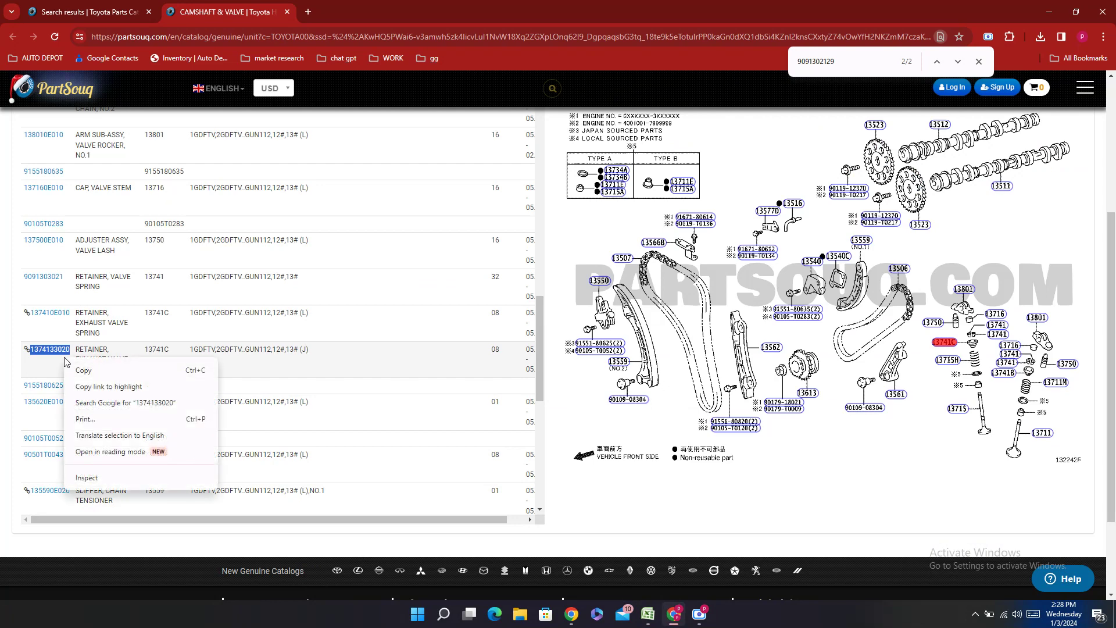
pyautogui.click(87, 365)
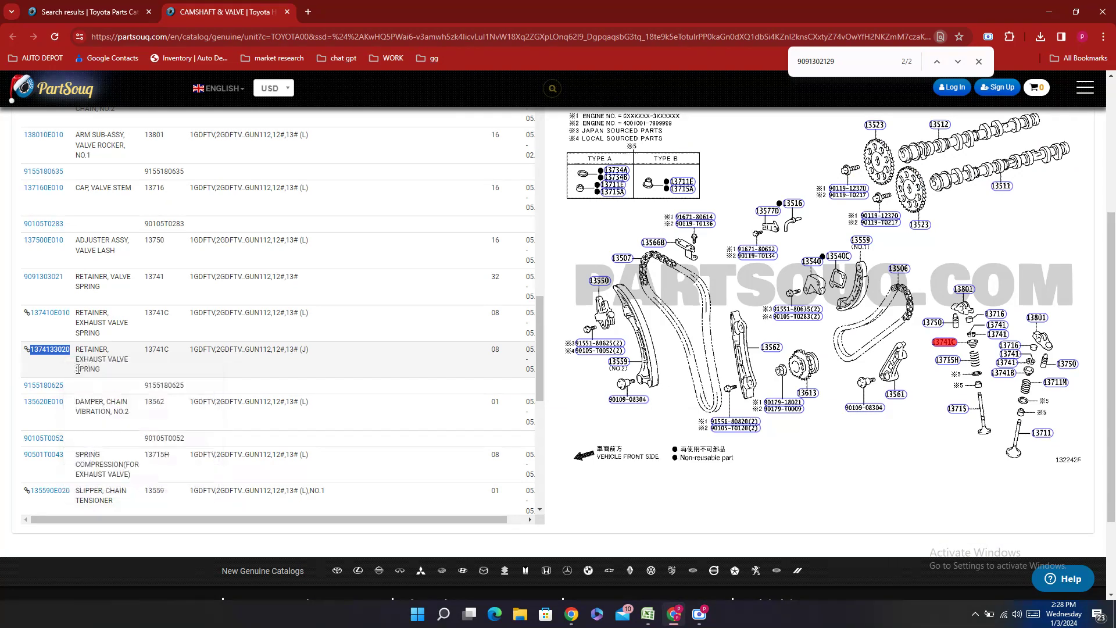
pyautogui.click(648, 615)
pyautogui.rightClick(356, 319)
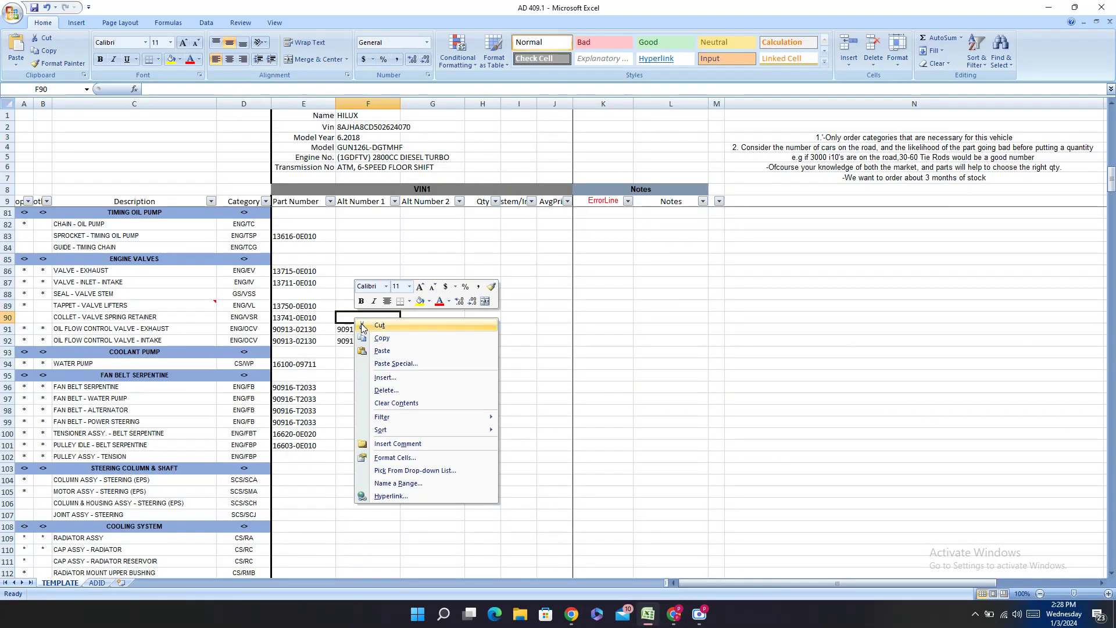
pyautogui.click(378, 353)
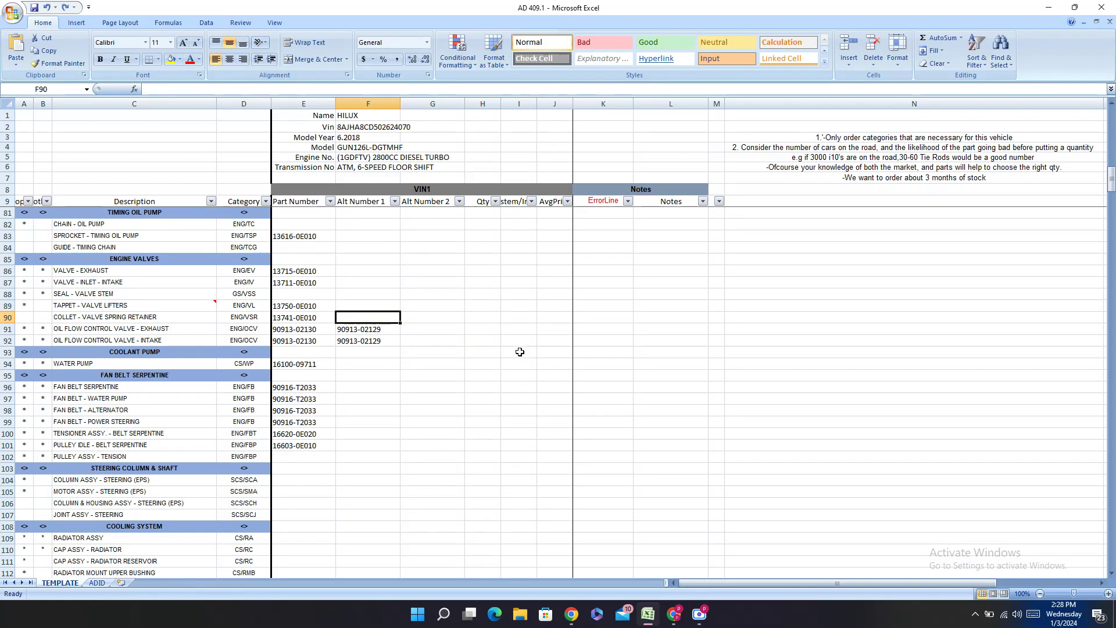
pyautogui.press('F2')
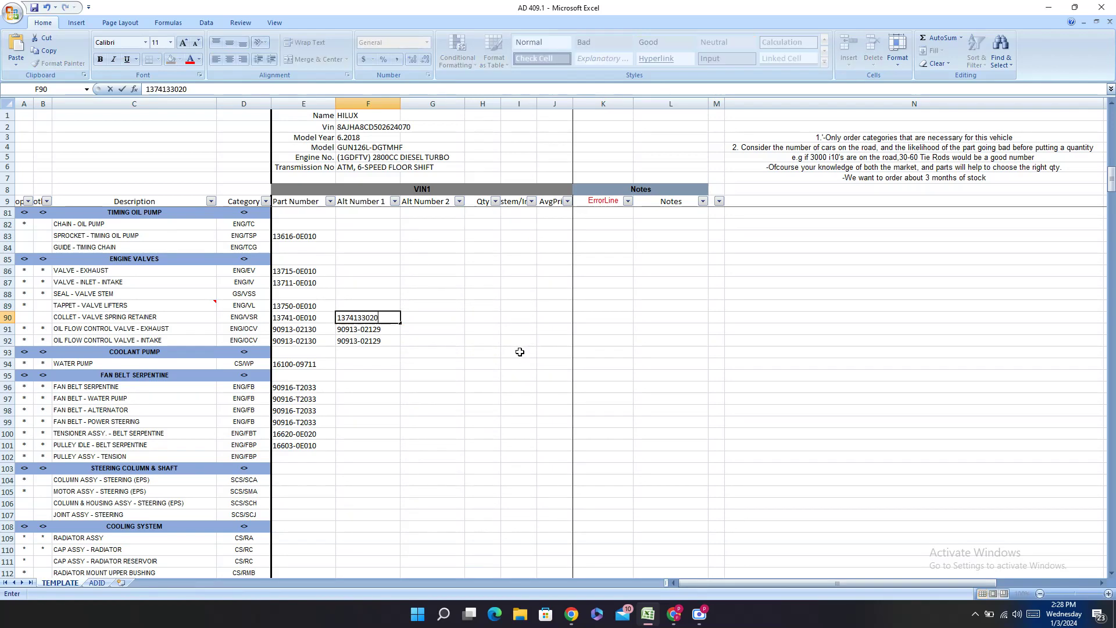
pyautogui.click(359, 317)
pyautogui.write('-')
pyautogui.click(308, 293)
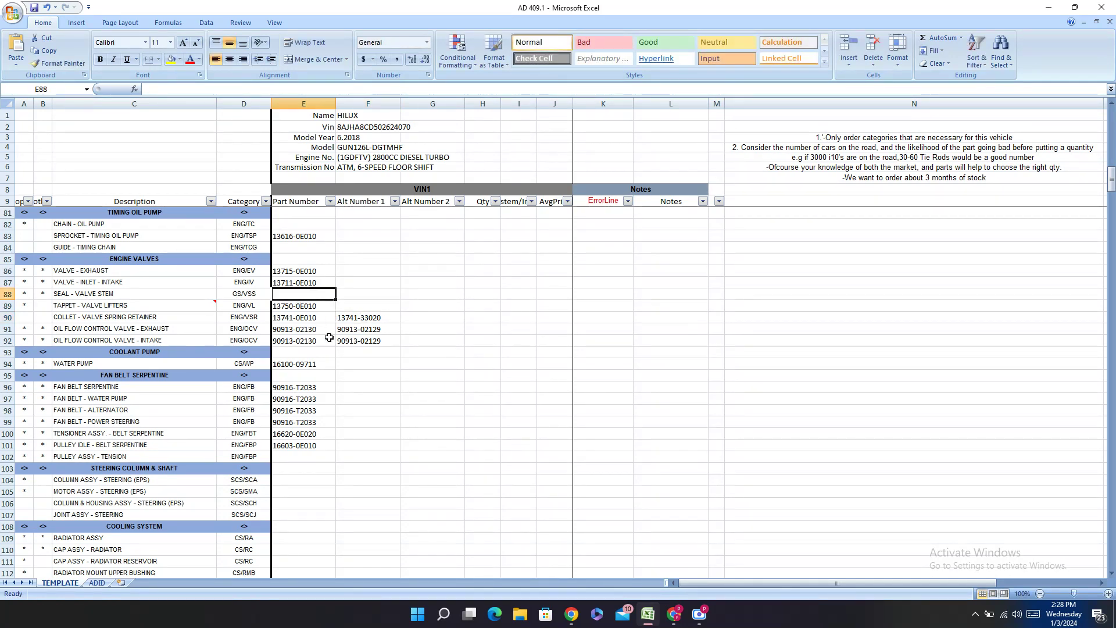
# - Search PartSouq's Camshaft & Valve parts list for SEAL and compare the matching entries with the Seal - Valve Stem row in Excel
pyautogui.click(674, 621)
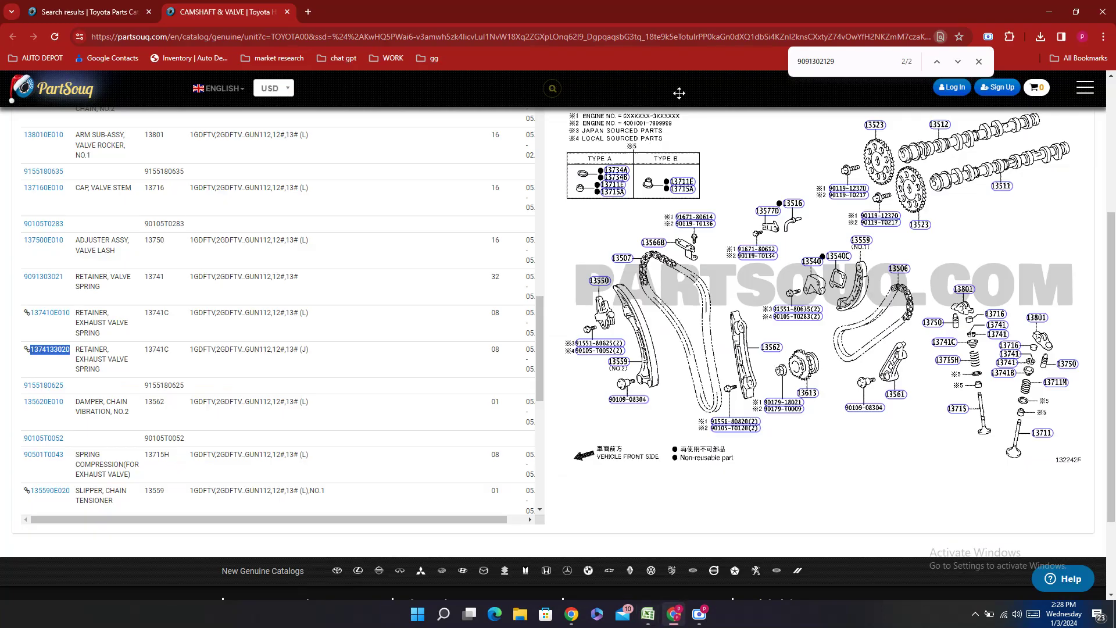
pyautogui.write('SEAL')
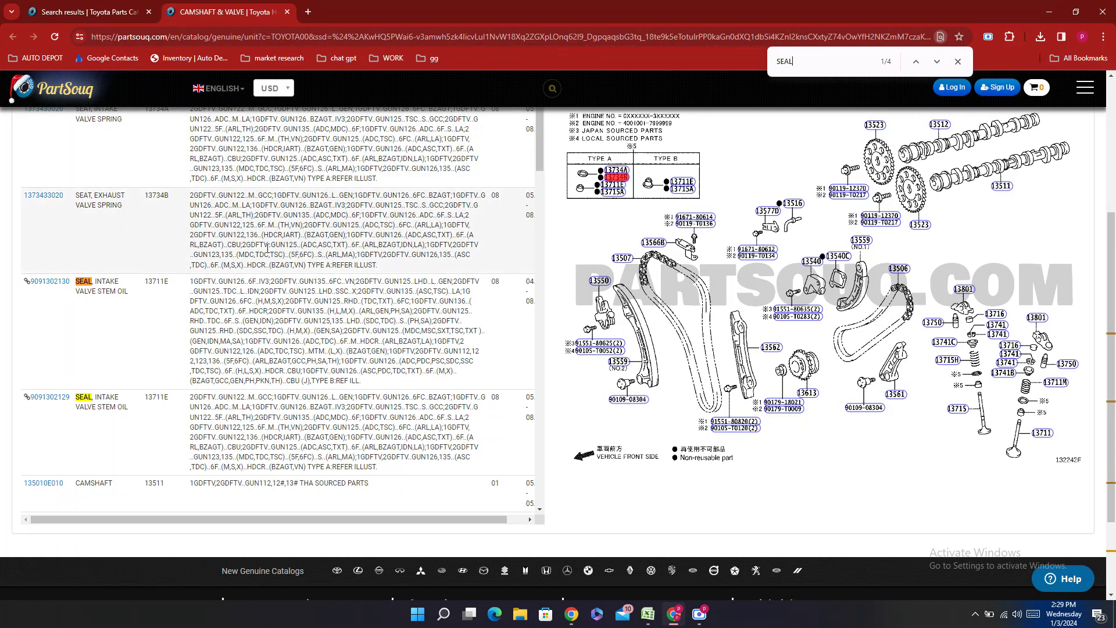
pyautogui.click(656, 619)
pyautogui.click(656, 620)
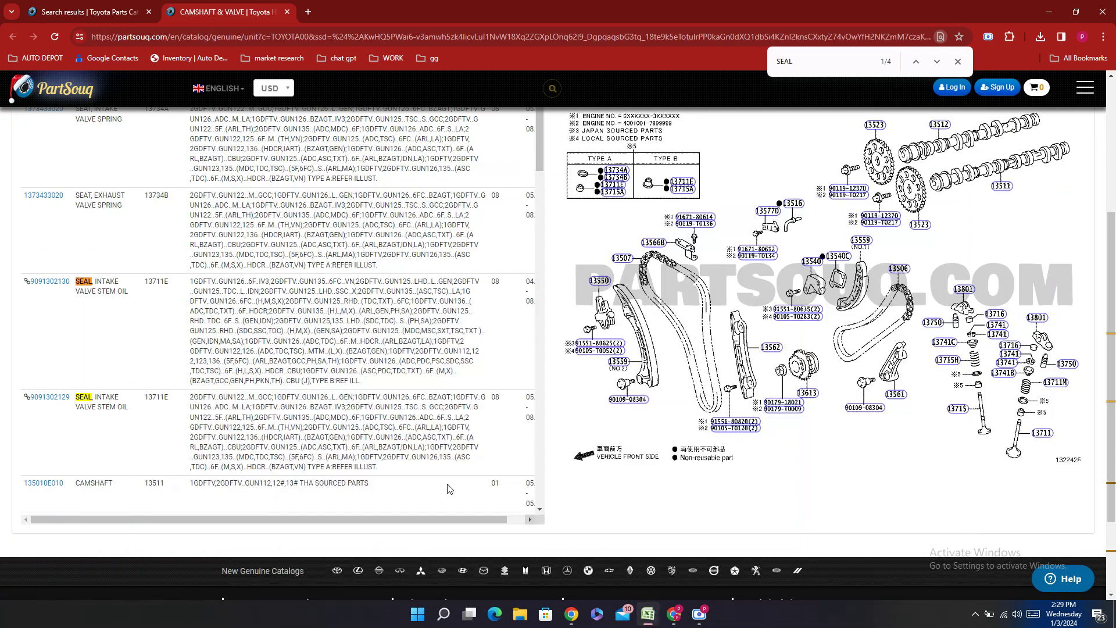
pyautogui.click(651, 616)
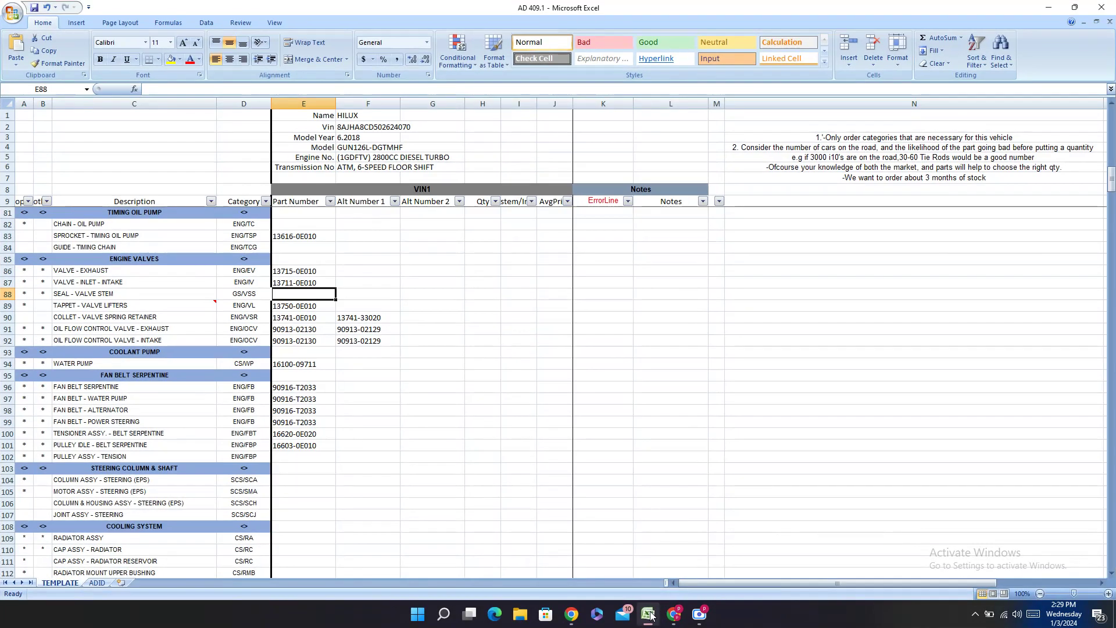
pyautogui.click(650, 616)
pyautogui.click(650, 615)
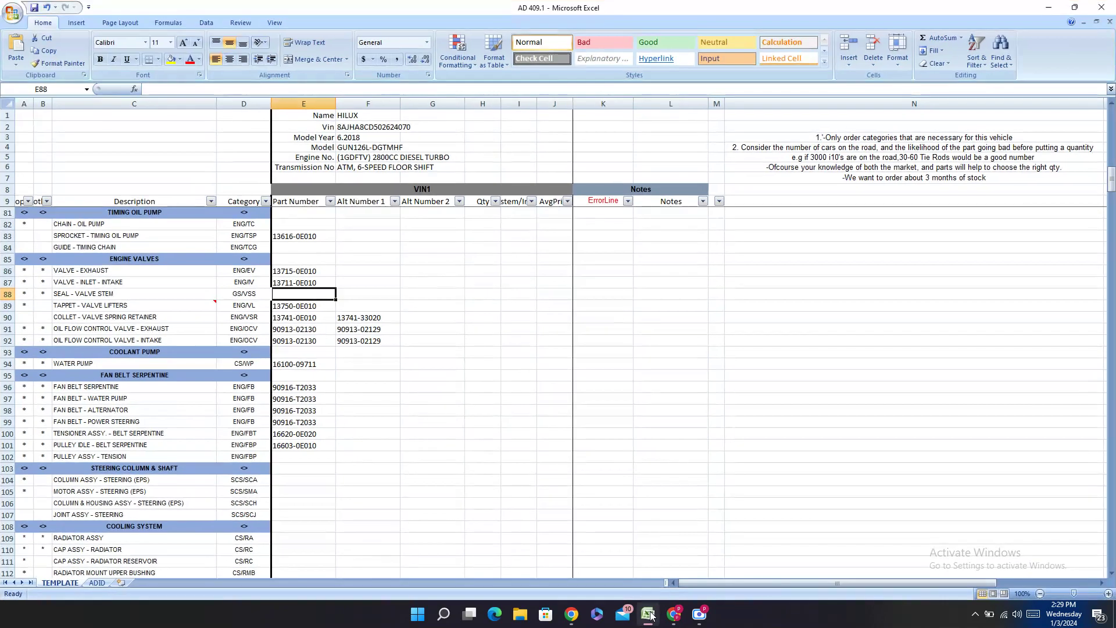
pyautogui.click(650, 616)
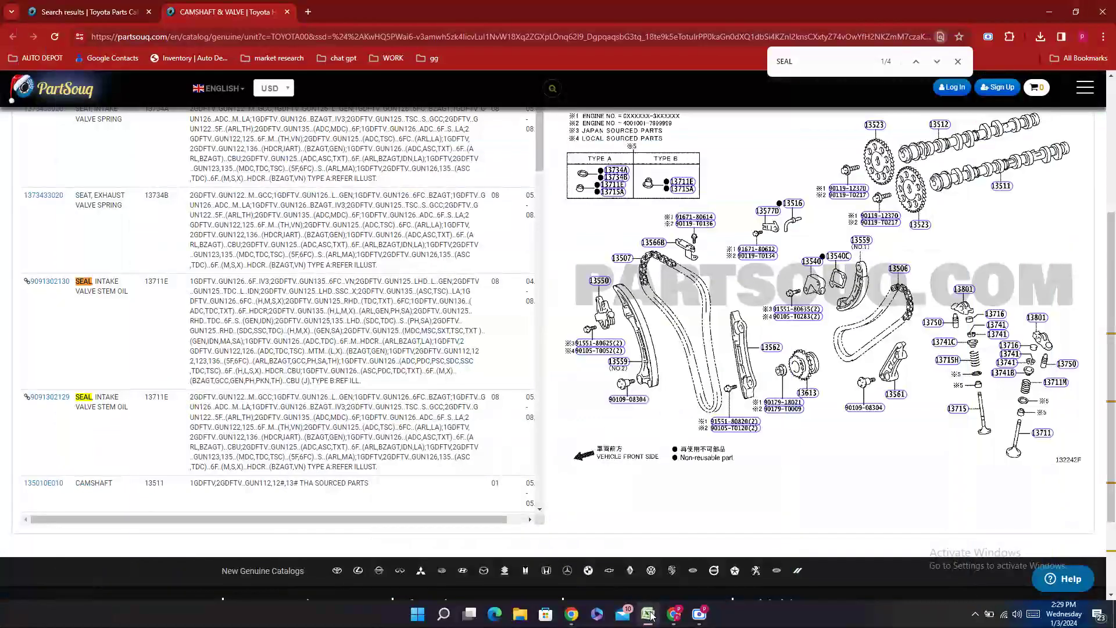
pyautogui.click(650, 615)
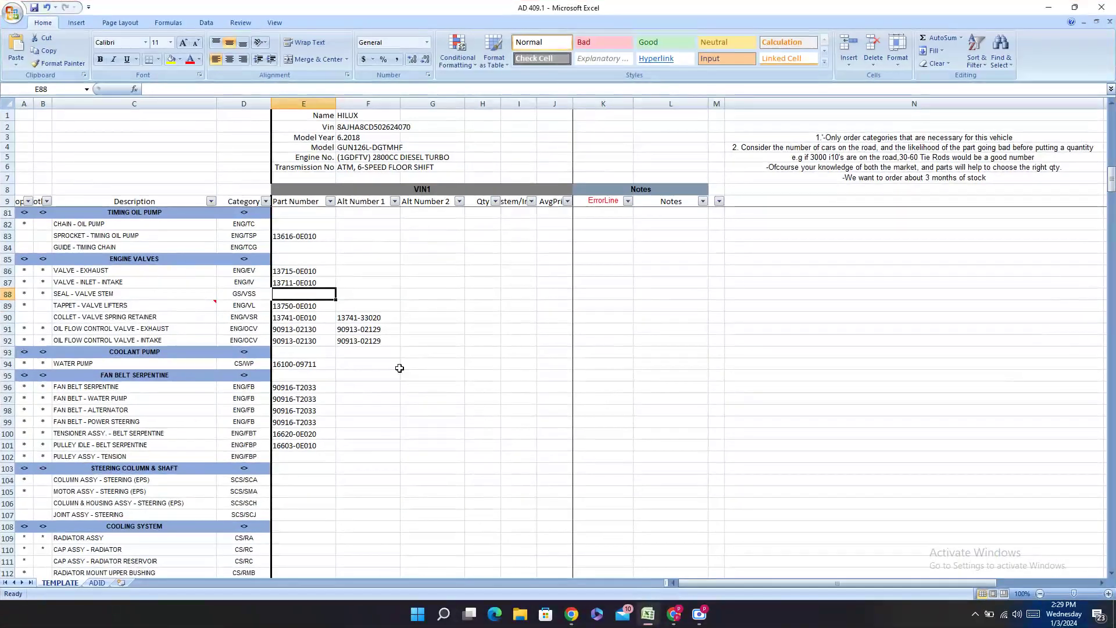
# - Compare the two part numbers of the exhaust oil flow control valve row in Excel with the PartSouq search results for that part
pyautogui.click(312, 320)
pyautogui.moveTo(311, 329); pyautogui.dragTo(364, 330)
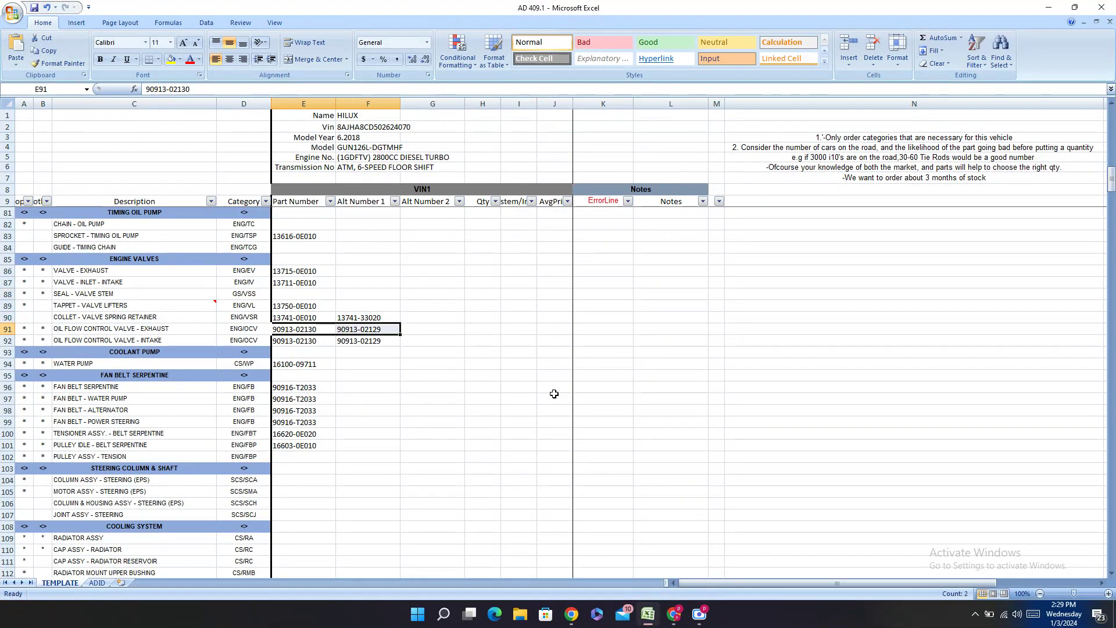
pyautogui.click(674, 614)
pyautogui.hotkey('ctrl', 'shift', 'Tab')
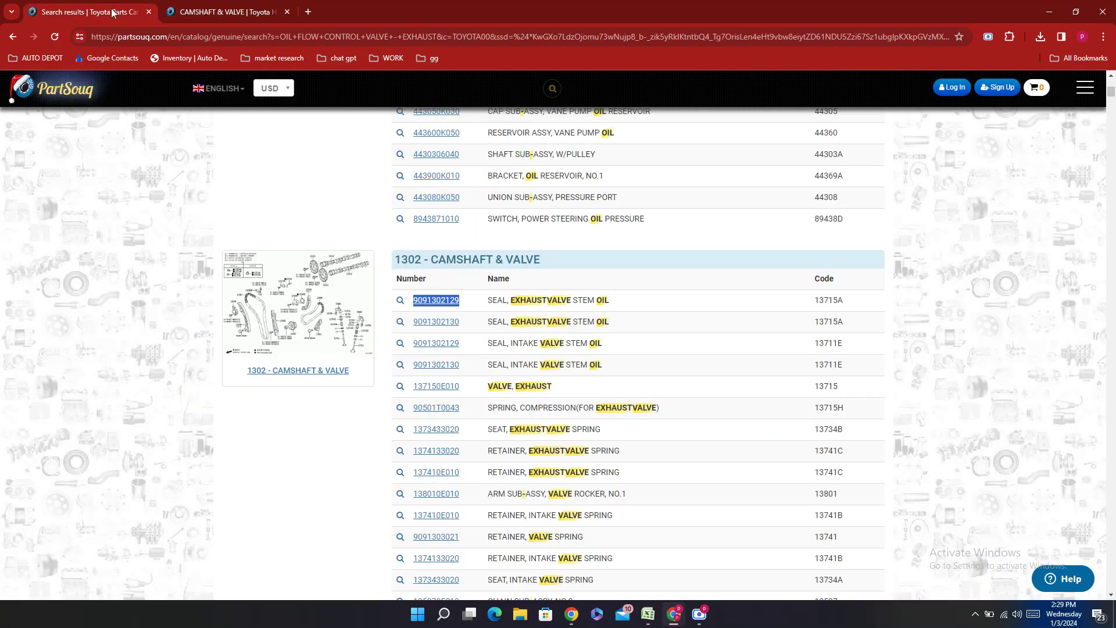
pyautogui.click(648, 615)
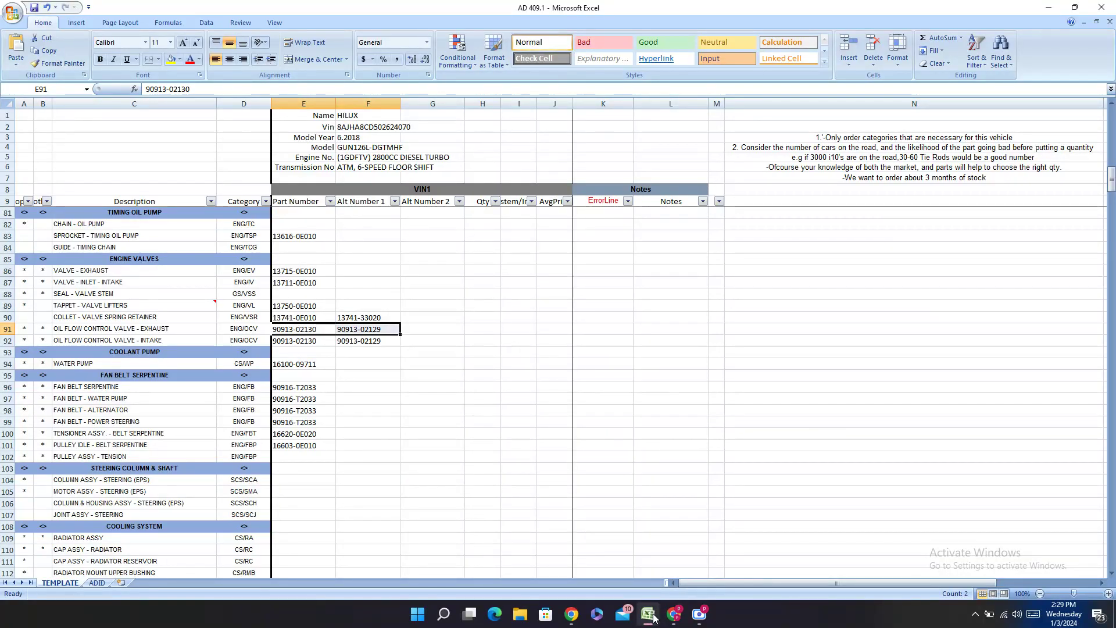
pyautogui.click(654, 617)
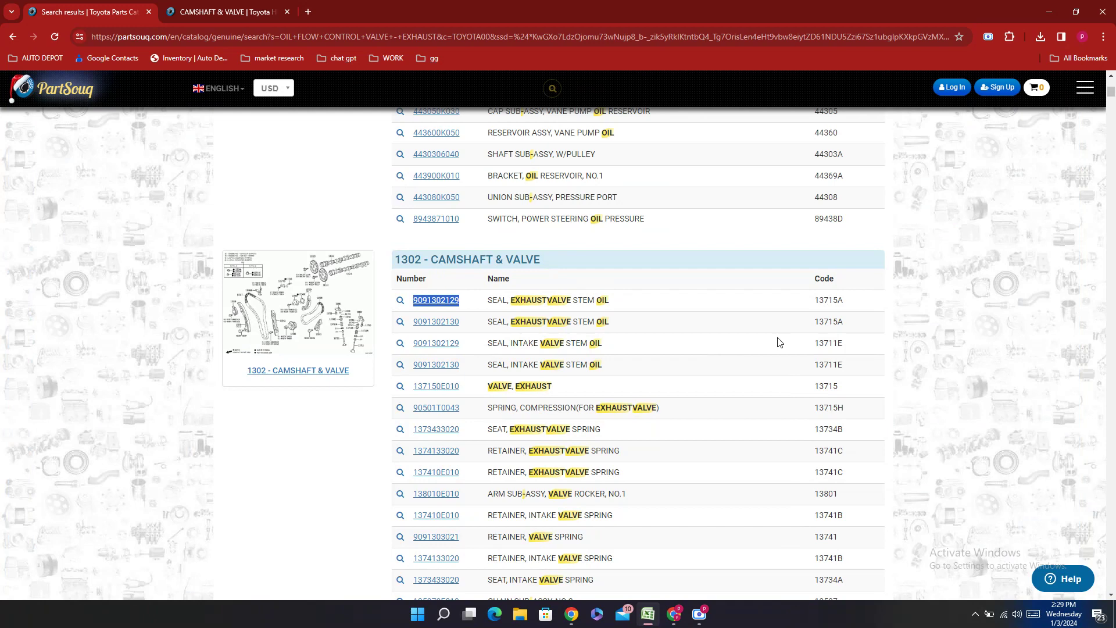
# - Examine the PartSouq search results for the exhaust oil flow control valve across all listed catalog sections
pyautogui.scroll(-4, 780, 342)
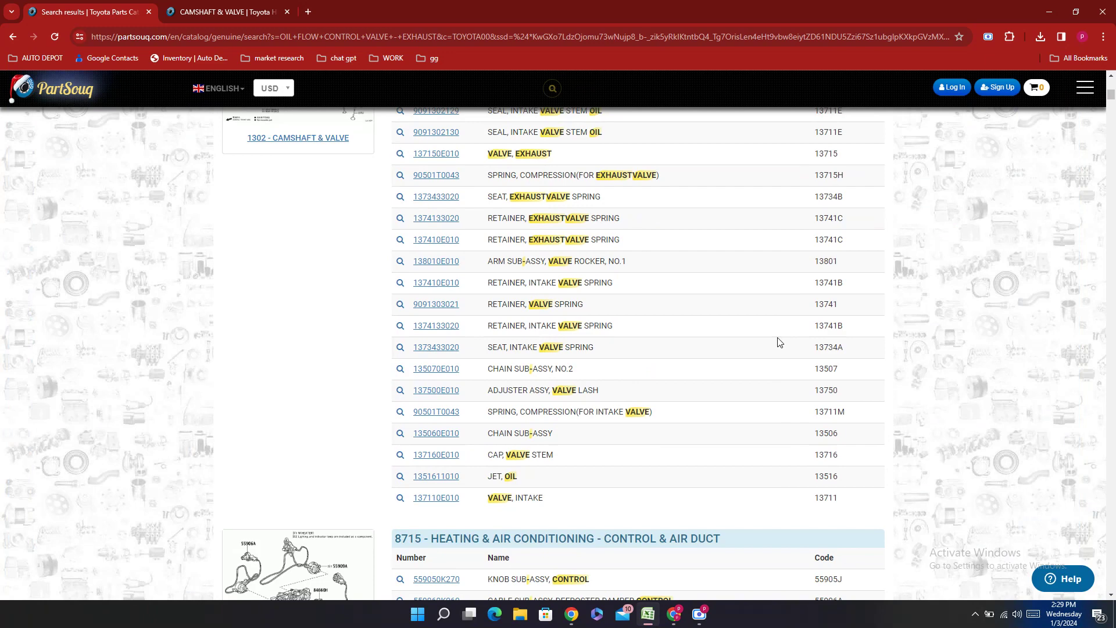
pyautogui.scroll(-2, 779, 342)
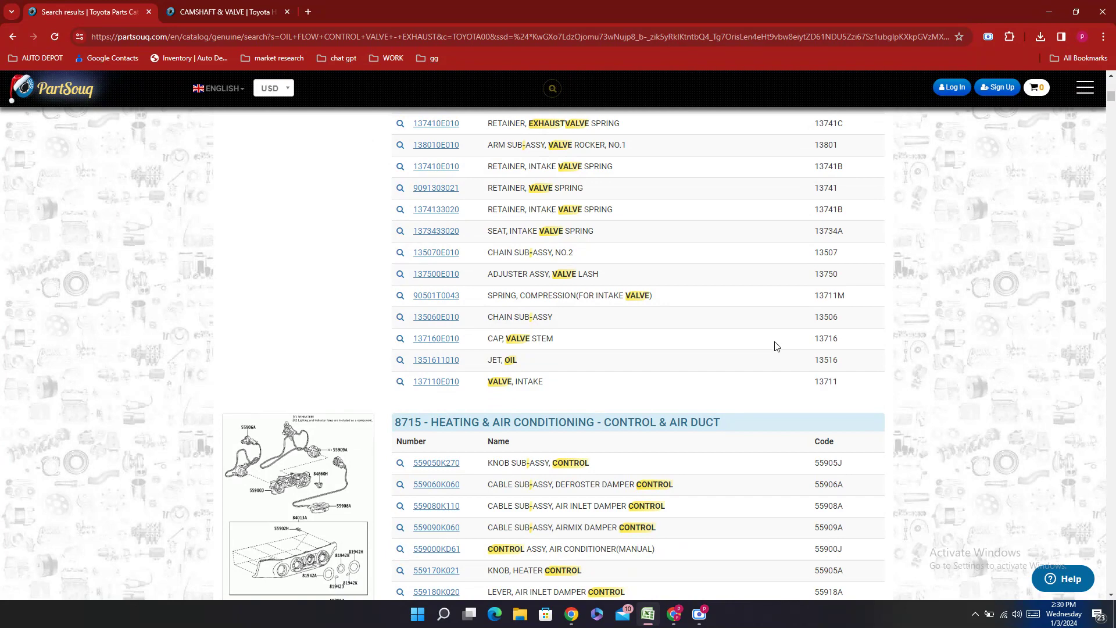
pyautogui.scroll(-1, 776, 348)
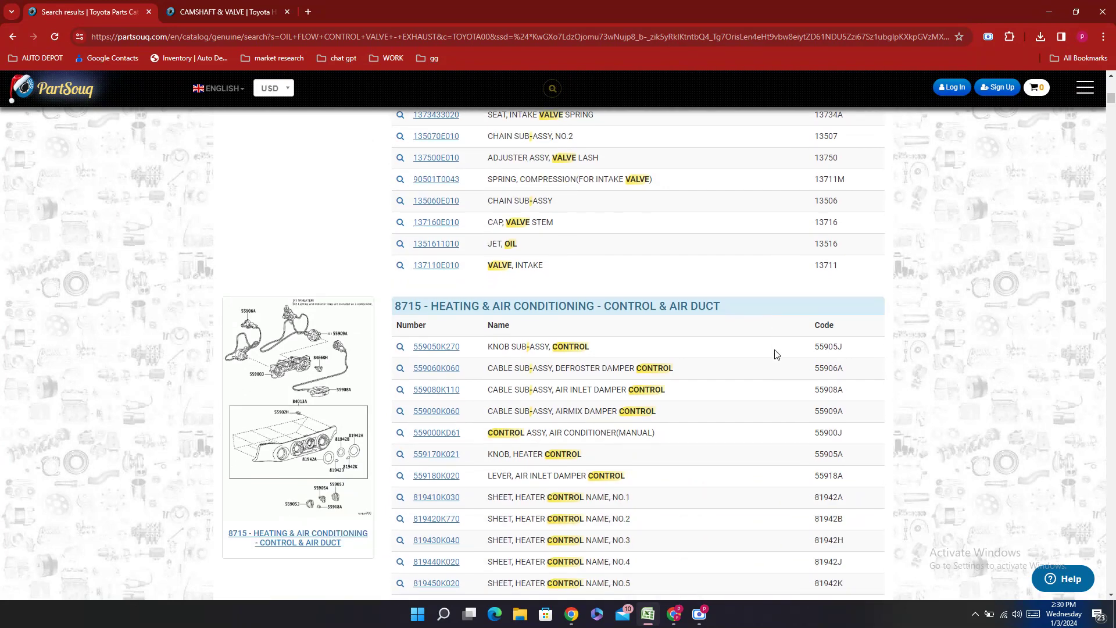
pyautogui.scroll(-3, 774, 356)
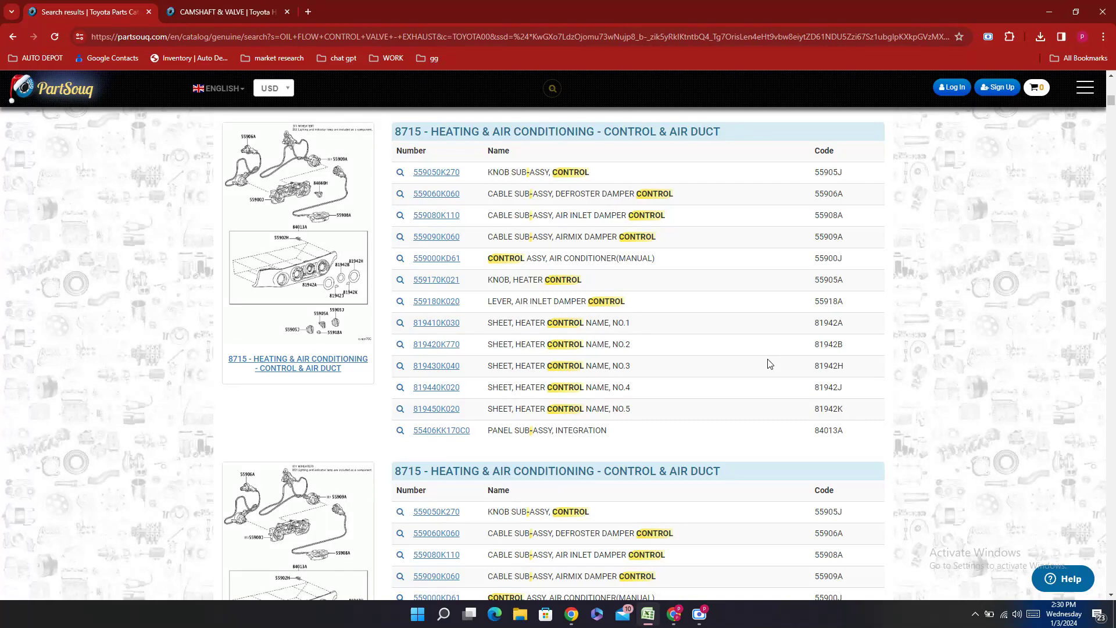
pyautogui.scroll(-4, 744, 364)
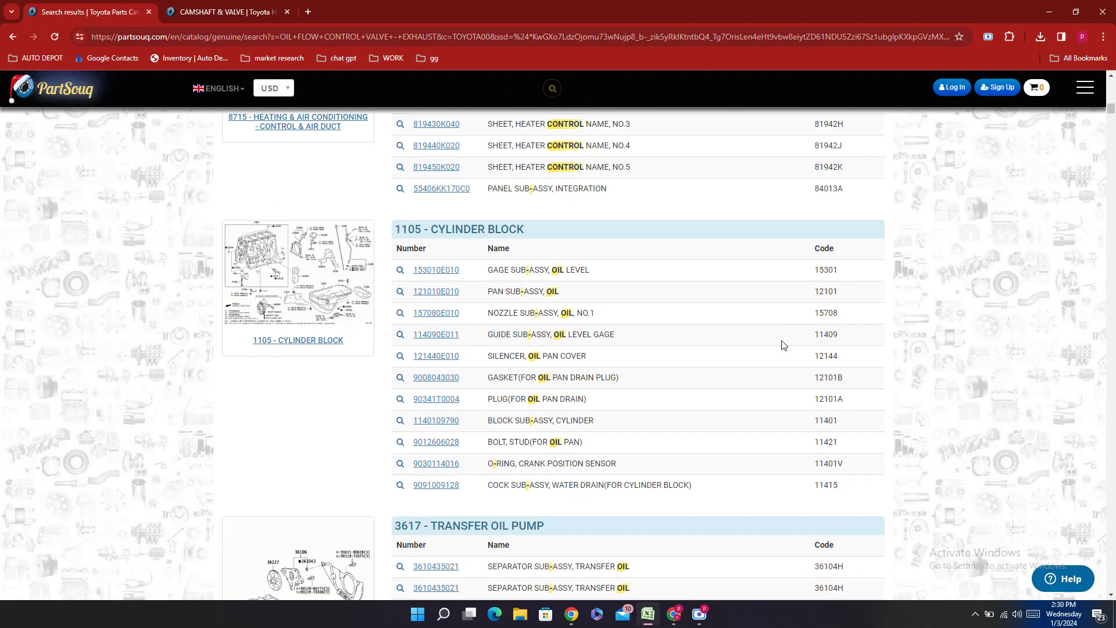
pyautogui.scroll(-11, 782, 345)
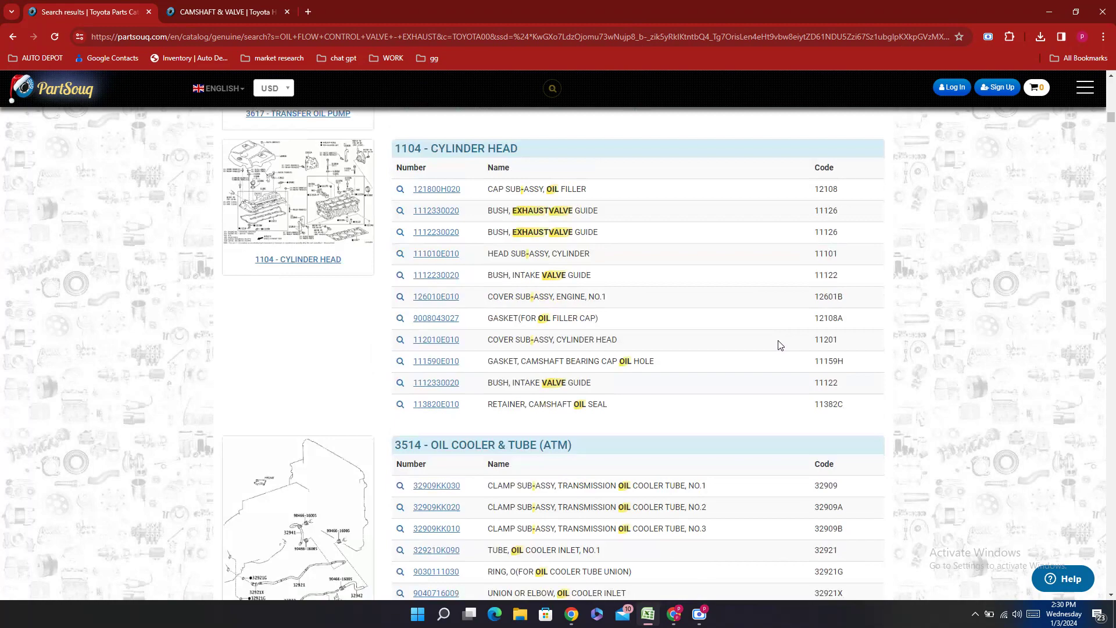
pyautogui.scroll(-5, 780, 345)
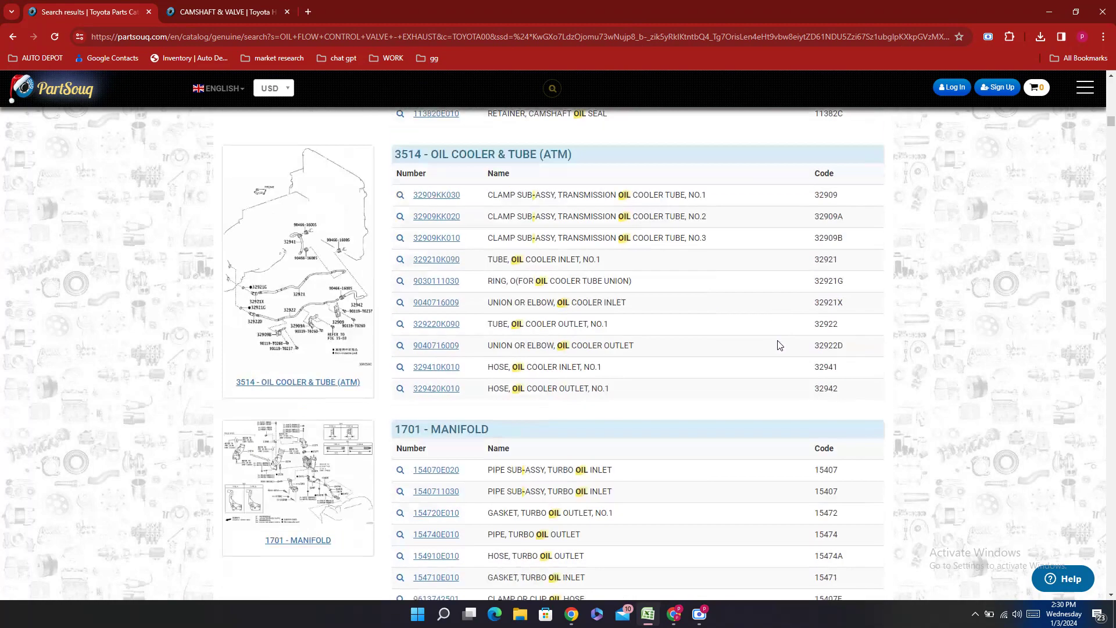
pyautogui.scroll(-7, 780, 345)
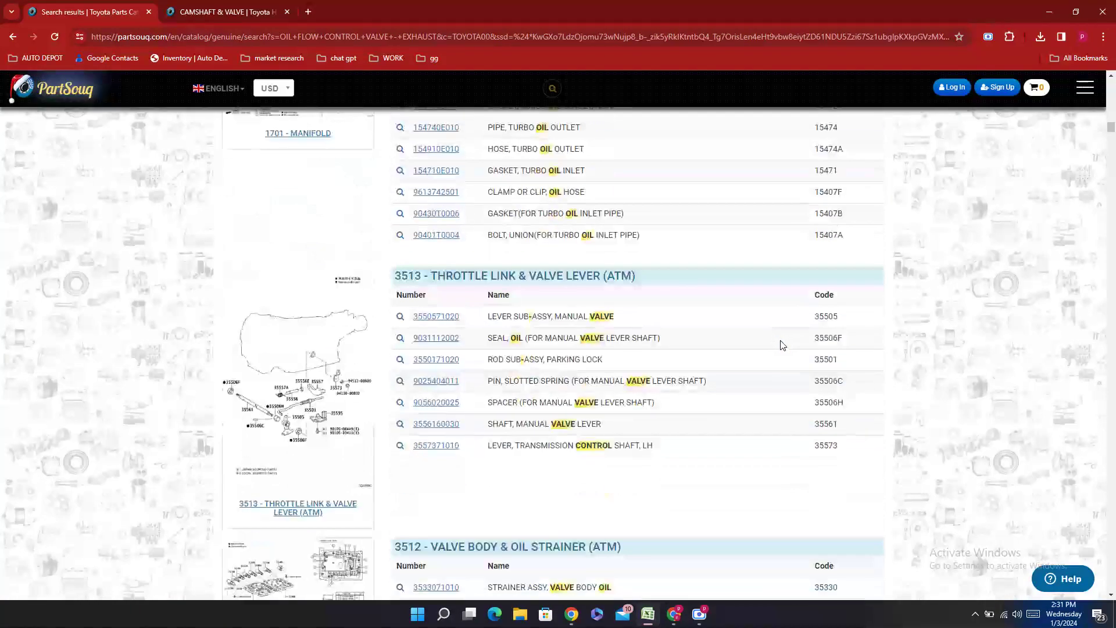
pyautogui.scroll(-3, 782, 346)
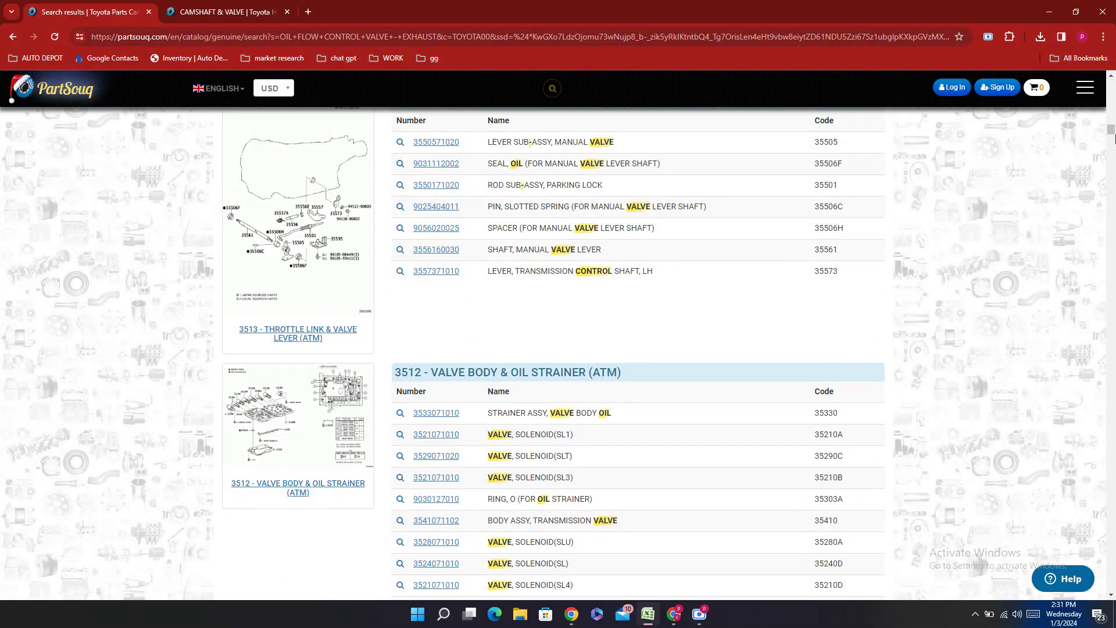
pyautogui.moveTo(1112, 138); pyautogui.dragTo(1111, 83)
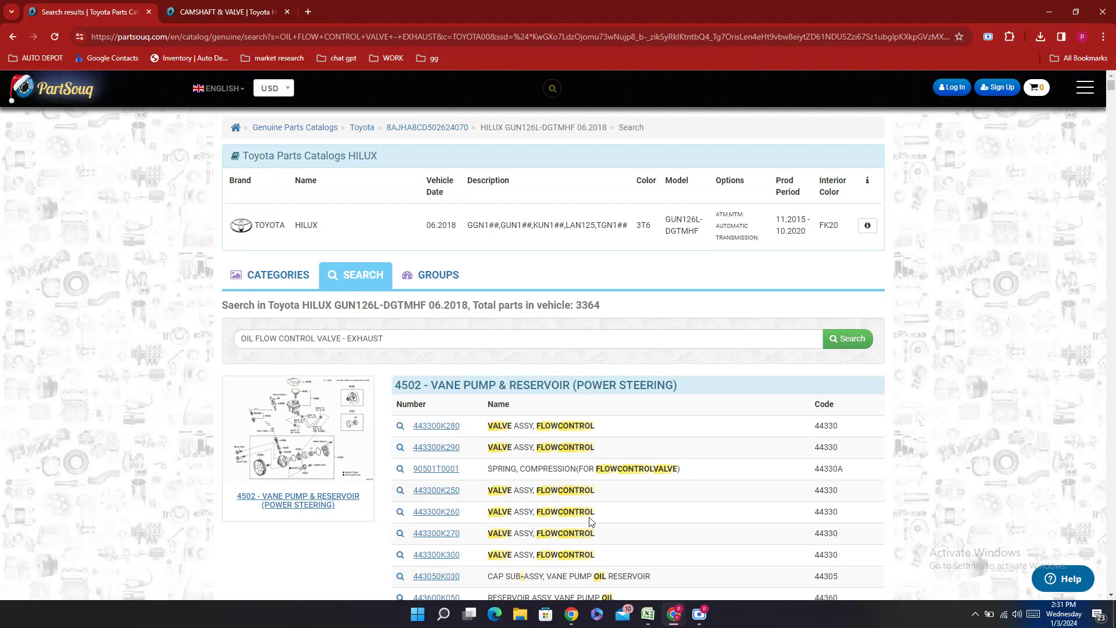
pyautogui.scroll(-3, 571, 522)
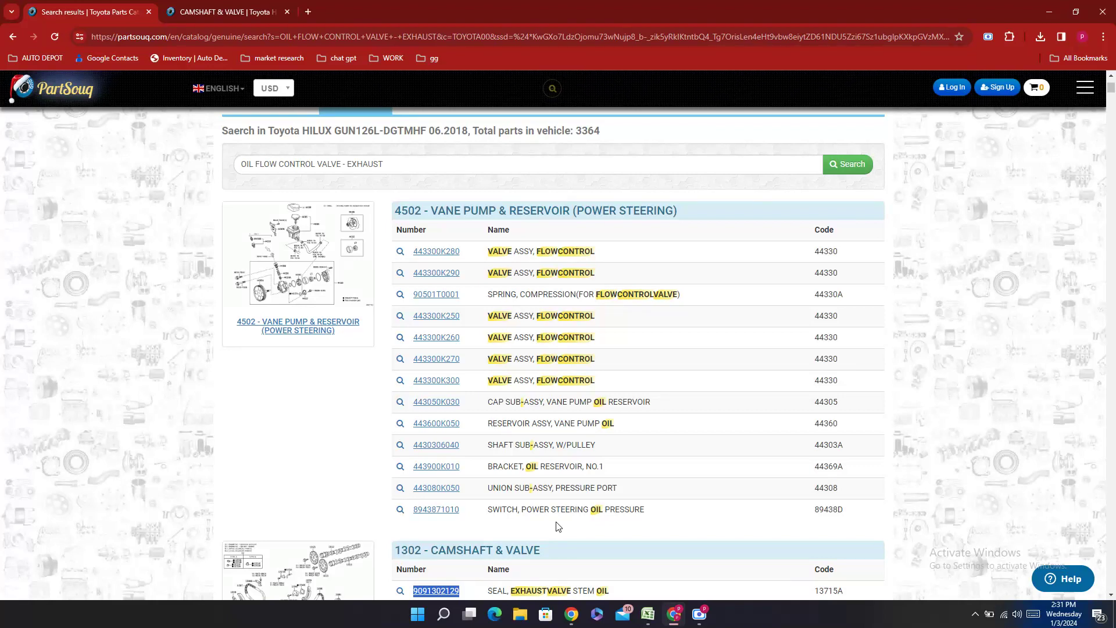
# - Switch to Excel and check the part number cells of the Seal - Valve Stem and exhaust oil flow control valve rows
pyautogui.click(649, 616)
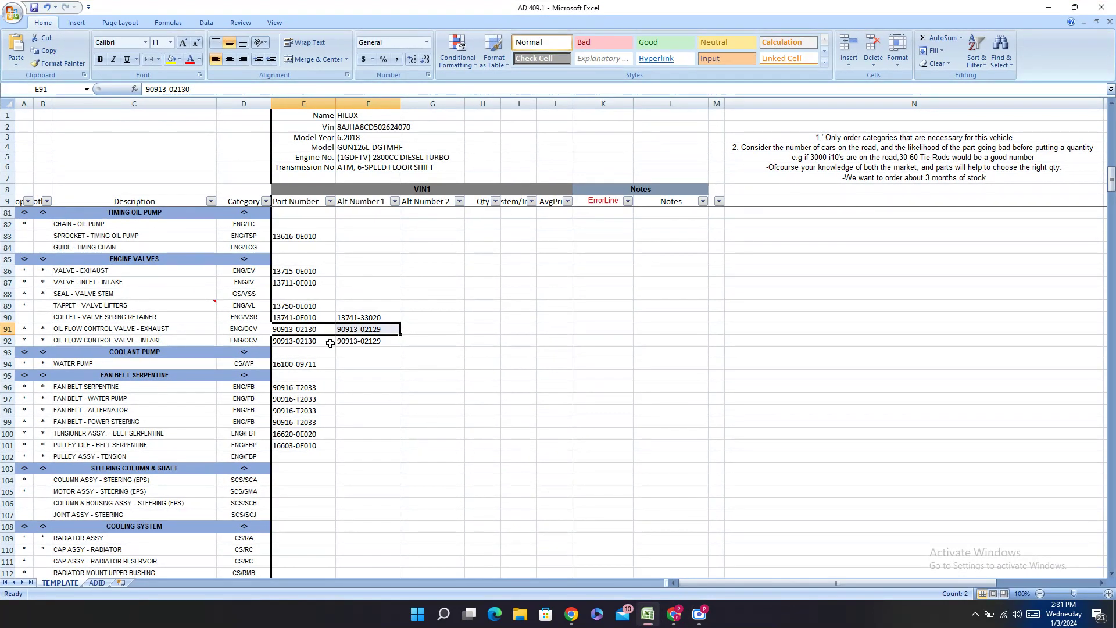
pyautogui.click(311, 296)
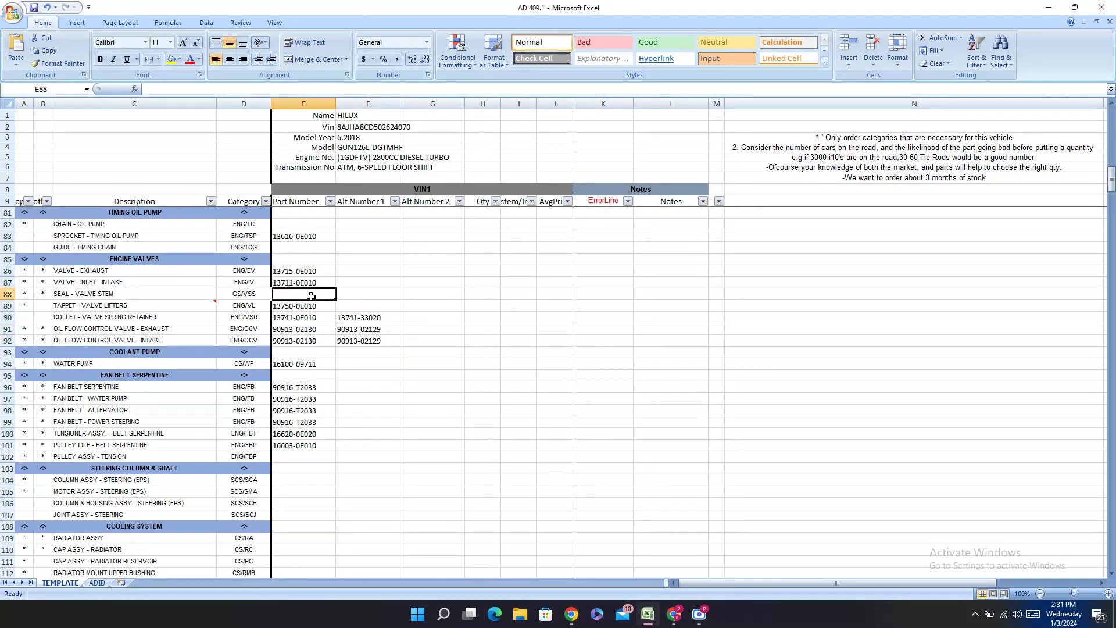
pyautogui.moveTo(302, 329); pyautogui.dragTo(358, 332)
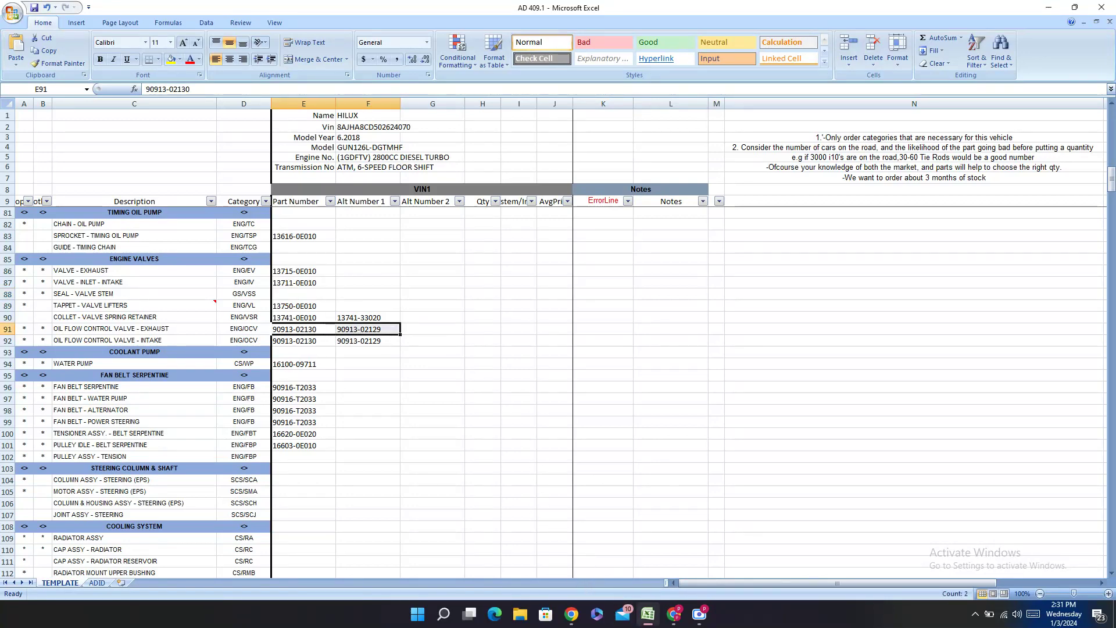
# - Search PartSouq's Camshaft & Valve parts list for STEM and go to the valve stem cap entry
pyautogui.click(670, 617)
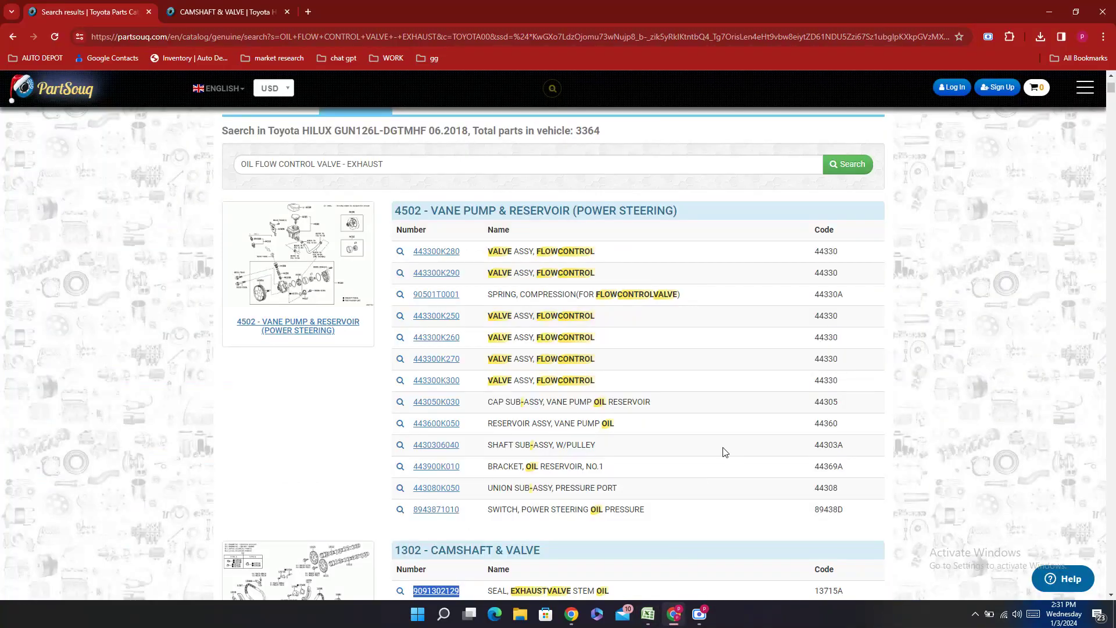
pyautogui.click(194, 6)
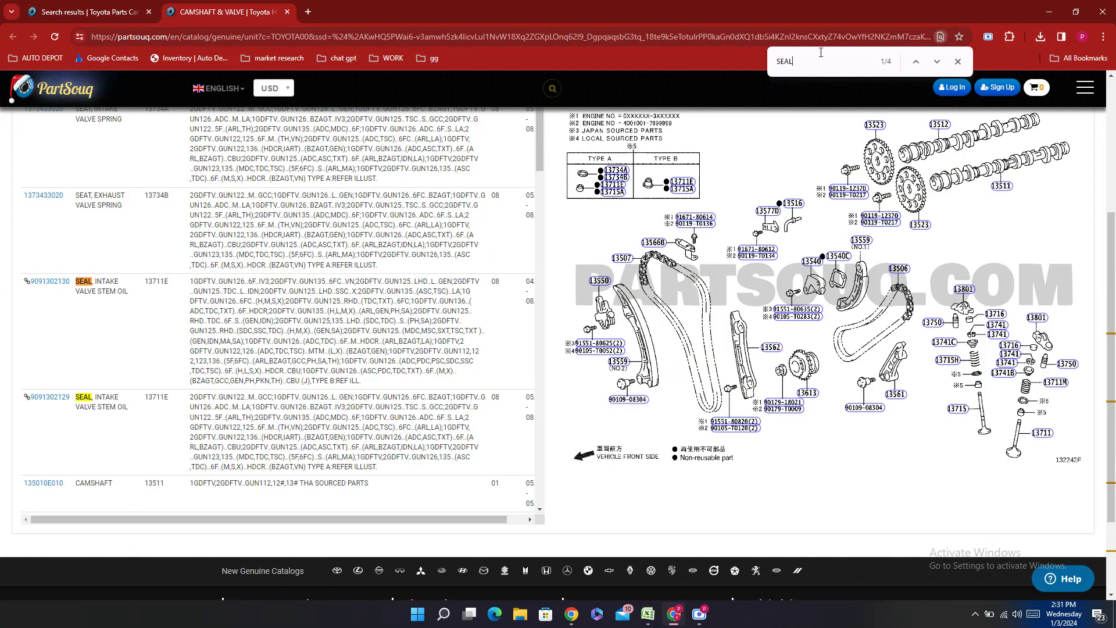
pyautogui.hotkey('ctrl', 'f')
pyautogui.write('STE')
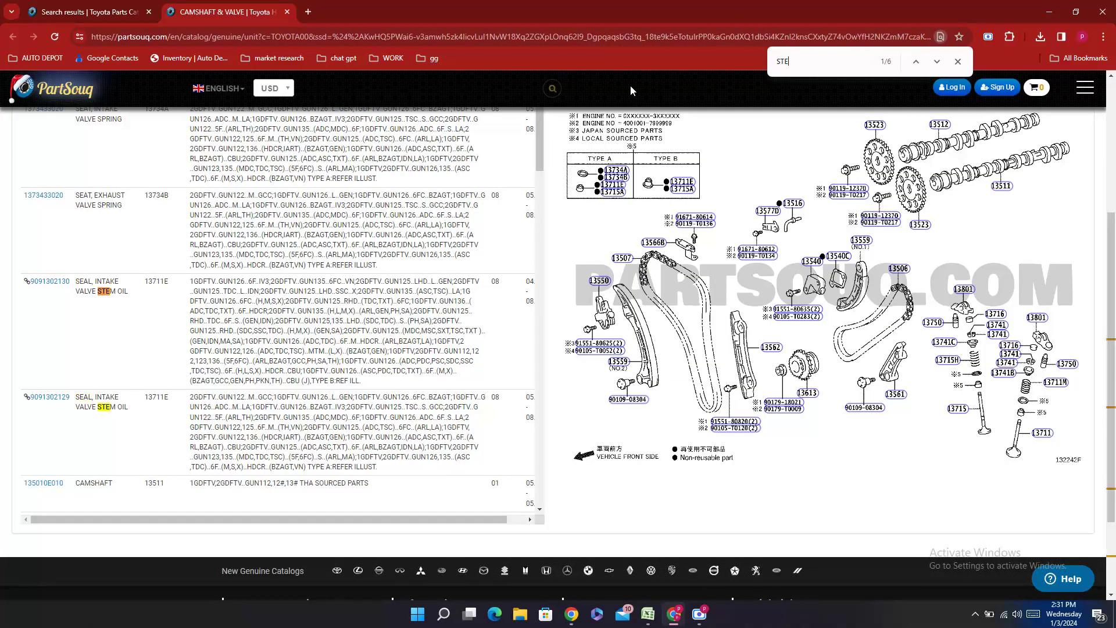
pyautogui.write('M')
pyautogui.scroll(-6, 178, 215)
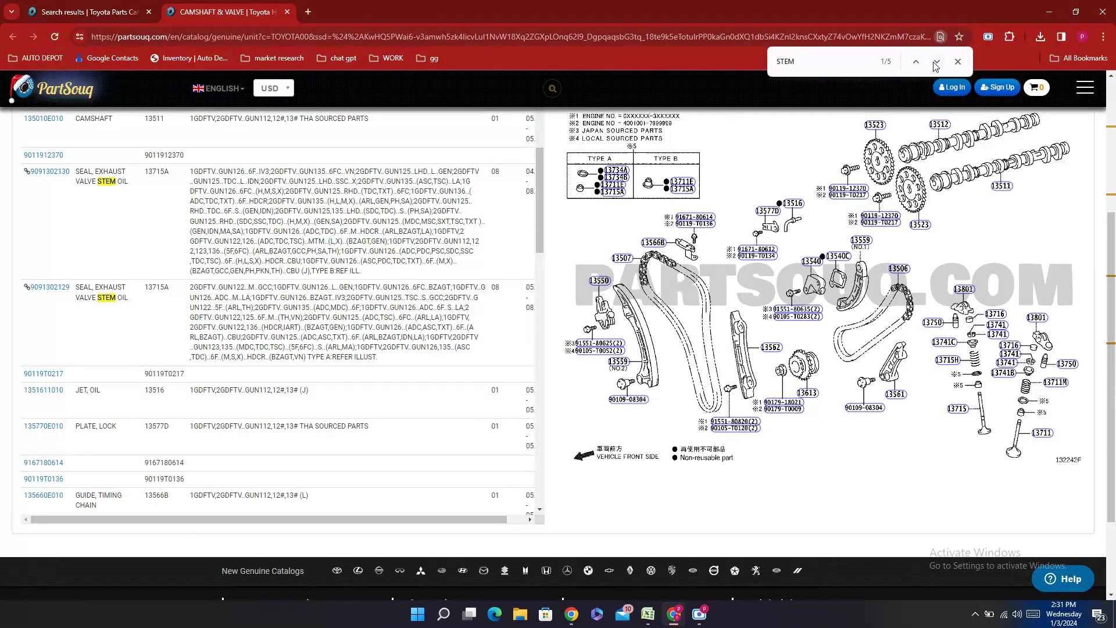
pyautogui.click(914, 62)
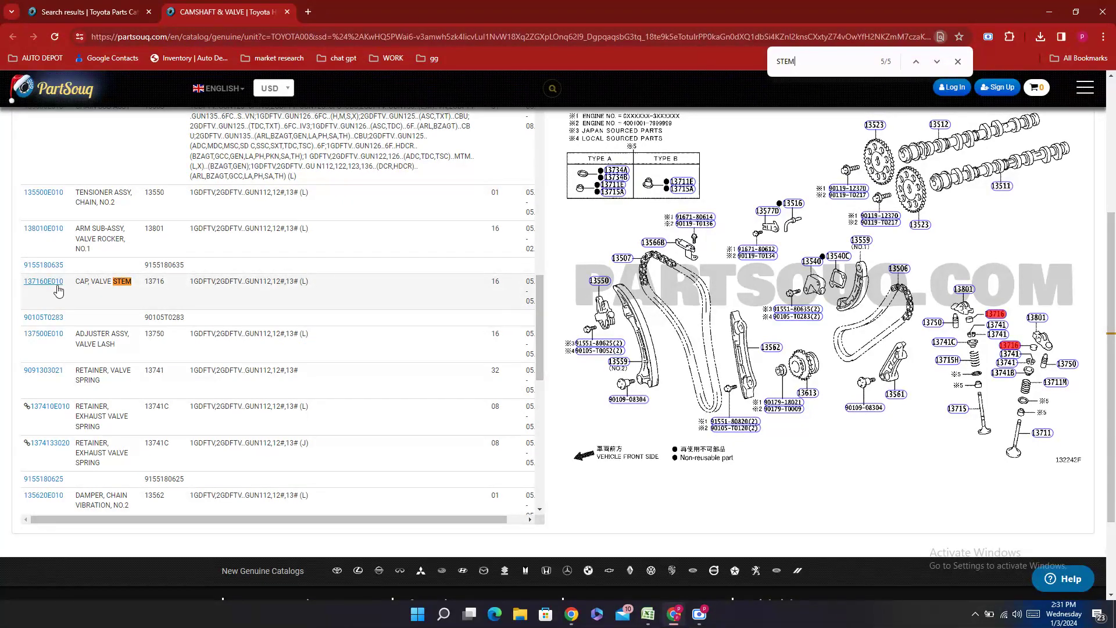
# - Copy valve stem cap number 137160E010 from PartSouq into the Seal - Valve Stem row's Part Number in Excel, formatted as 13716-0E010
pyautogui.doubleClick(32, 297)
pyautogui.hotkey('ctrl', 'c')
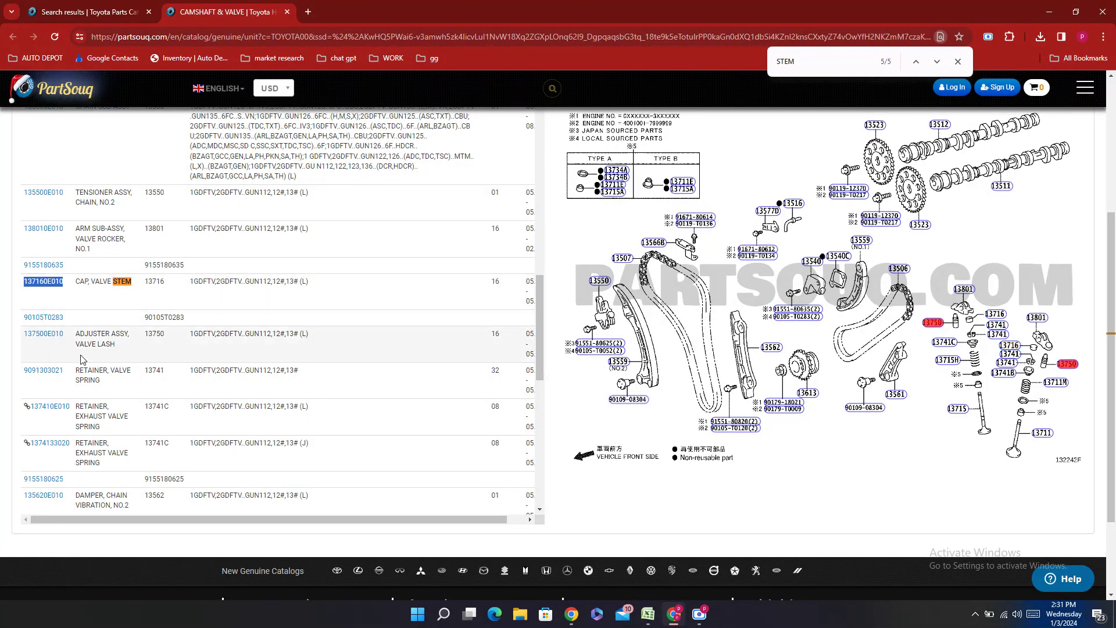
pyautogui.hotkey('alt', 'Tab')
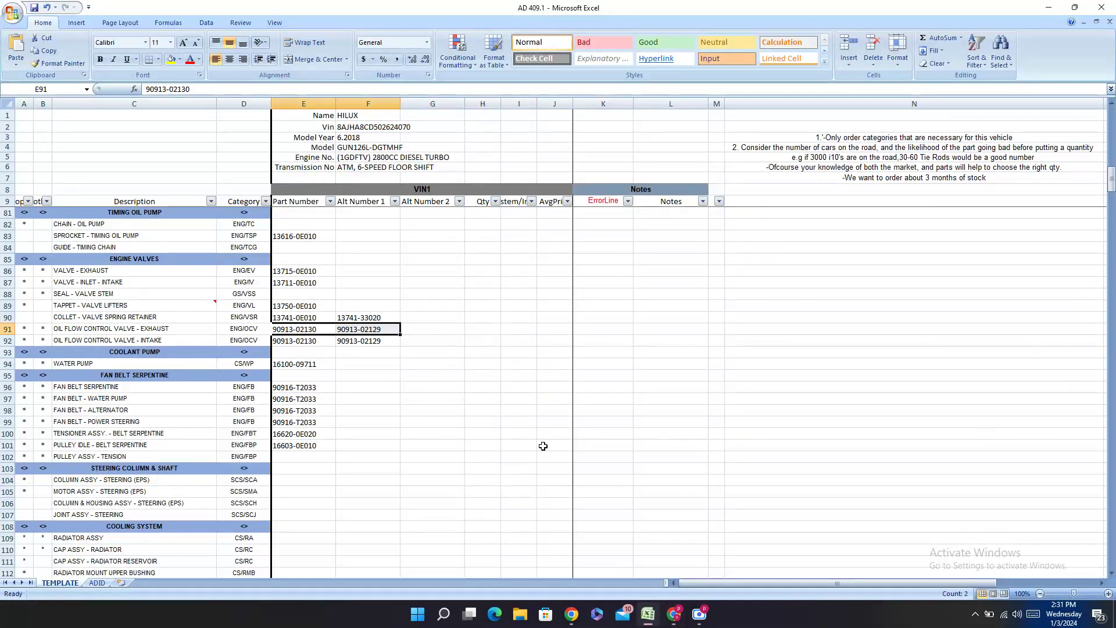
pyautogui.click(303, 294)
pyautogui.hotkey('ctrl', 'v')
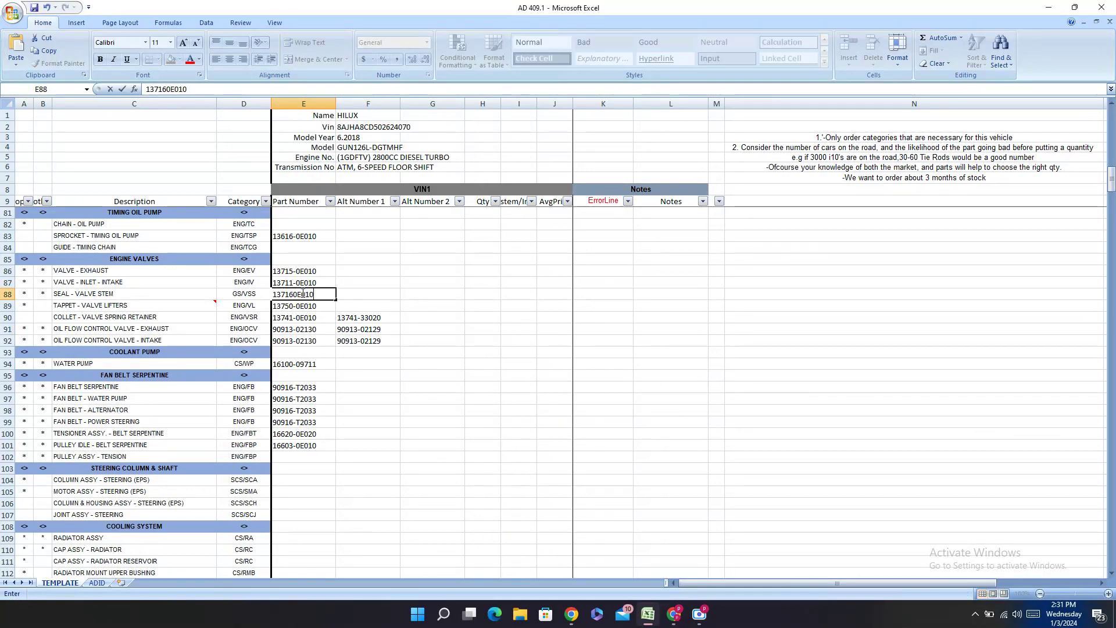
pyautogui.click(294, 294)
pyautogui.write('-')
pyautogui.press('Return')
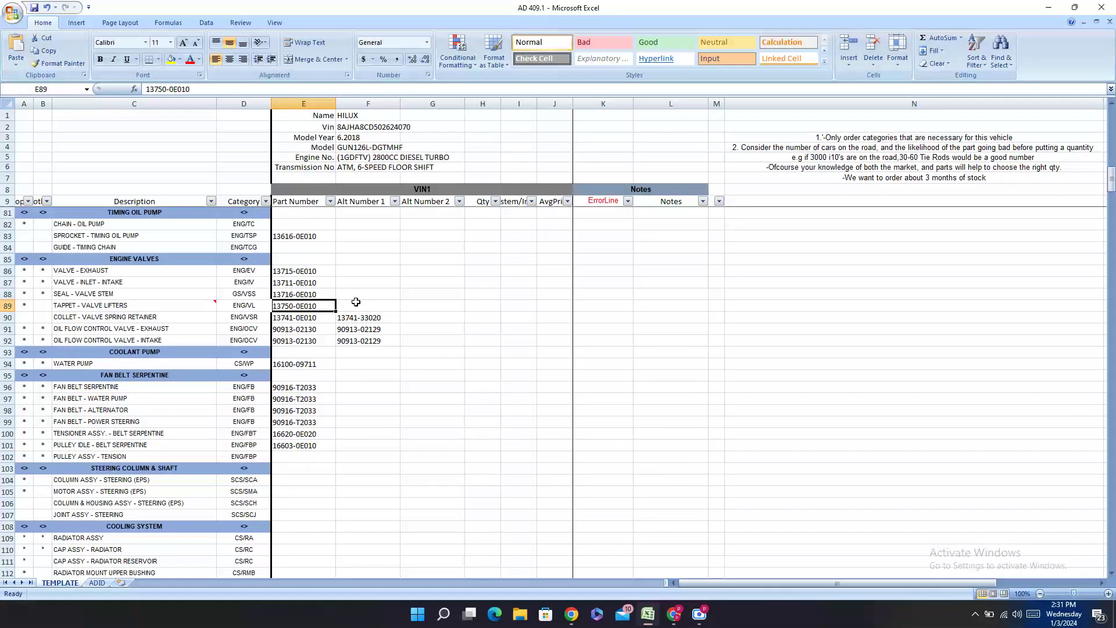
# - Enter Not Indicated as the Part Number for all four Tentioner Timing rows, from Timing Belt - Sync to Tensioner Pully - Timing Belt
pyautogui.press('Down')
pyautogui.press('Down')
pyautogui.press('Down')
pyautogui.press('Down')
pyautogui.press('Down')
pyautogui.press('Down')
pyautogui.press('Down')
pyautogui.scroll(2, 314, 232)
pyautogui.scroll(2, 314, 233)
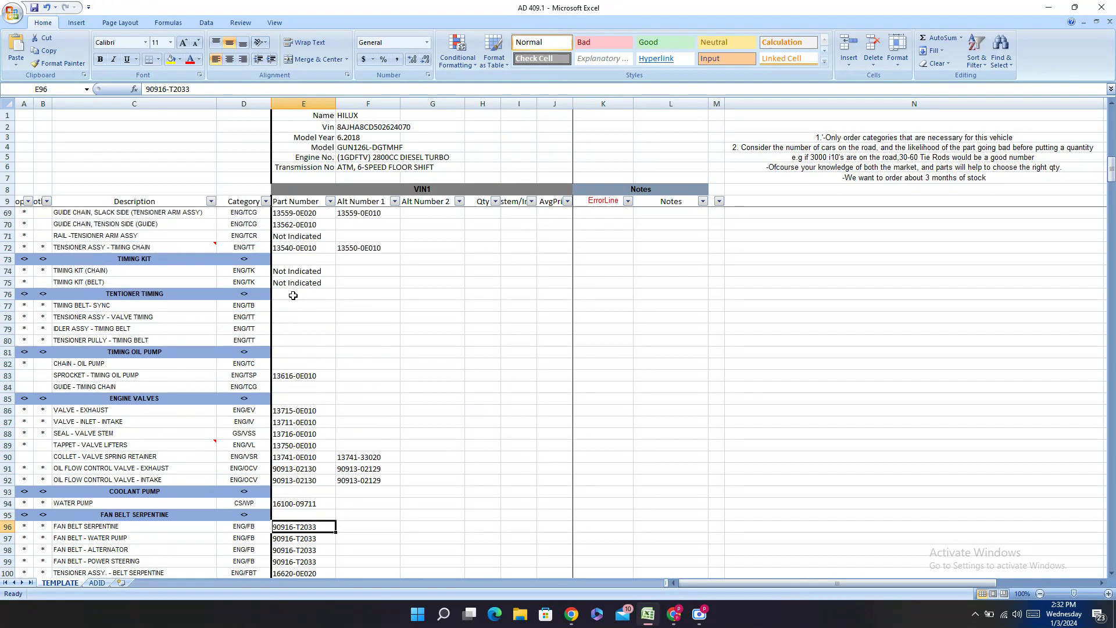
pyautogui.click(288, 307)
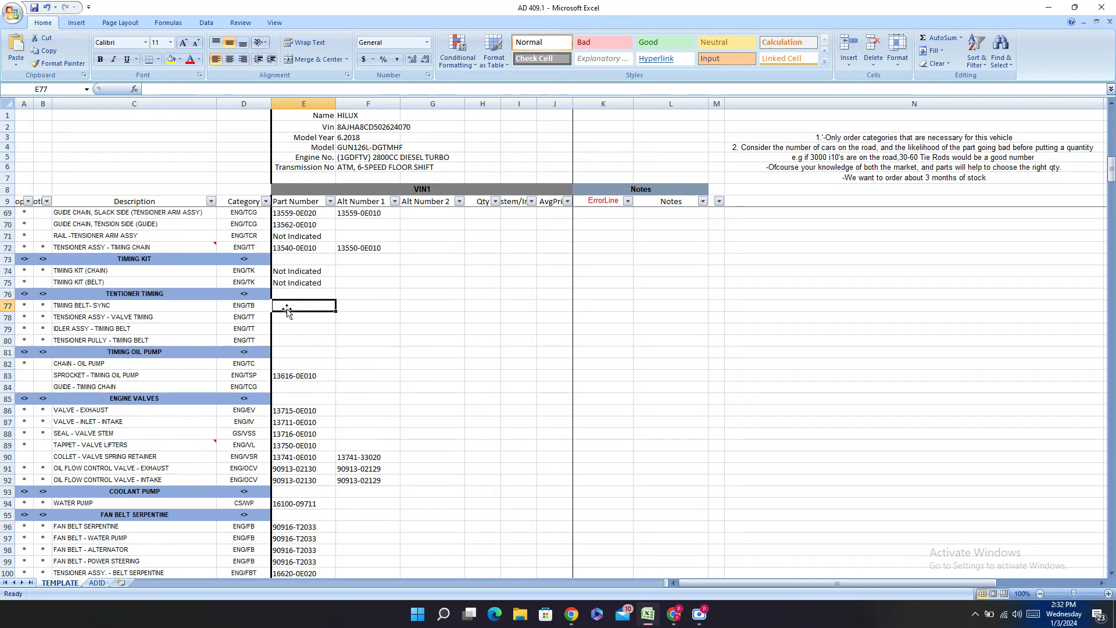
pyautogui.write('NO')
pyautogui.press('Return')
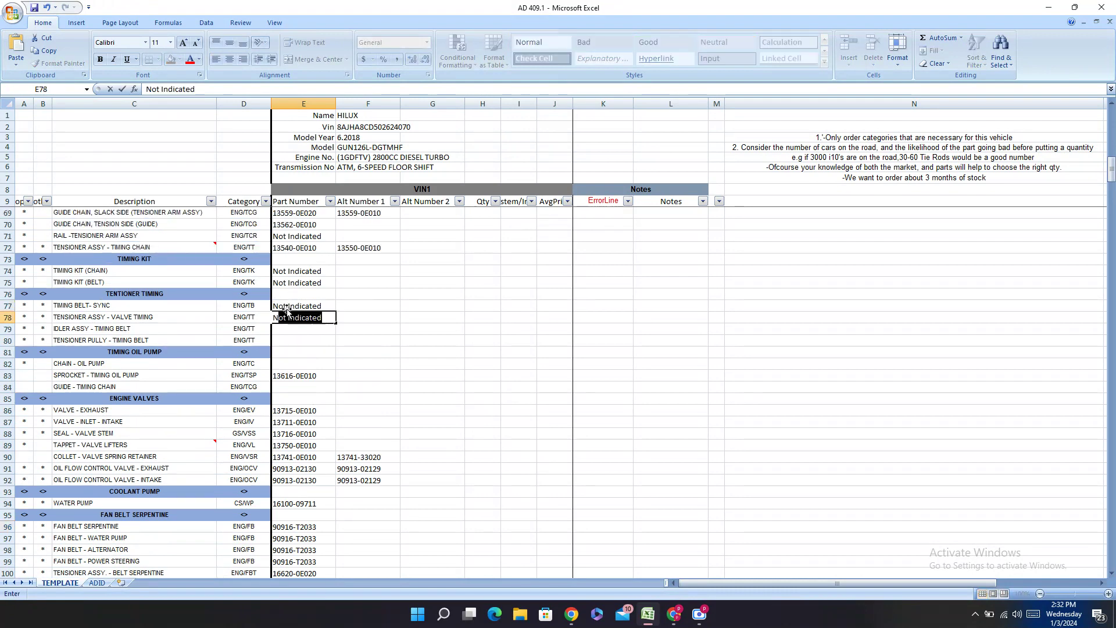
pyautogui.write('N')
pyautogui.press('Return')
pyautogui.write('N')
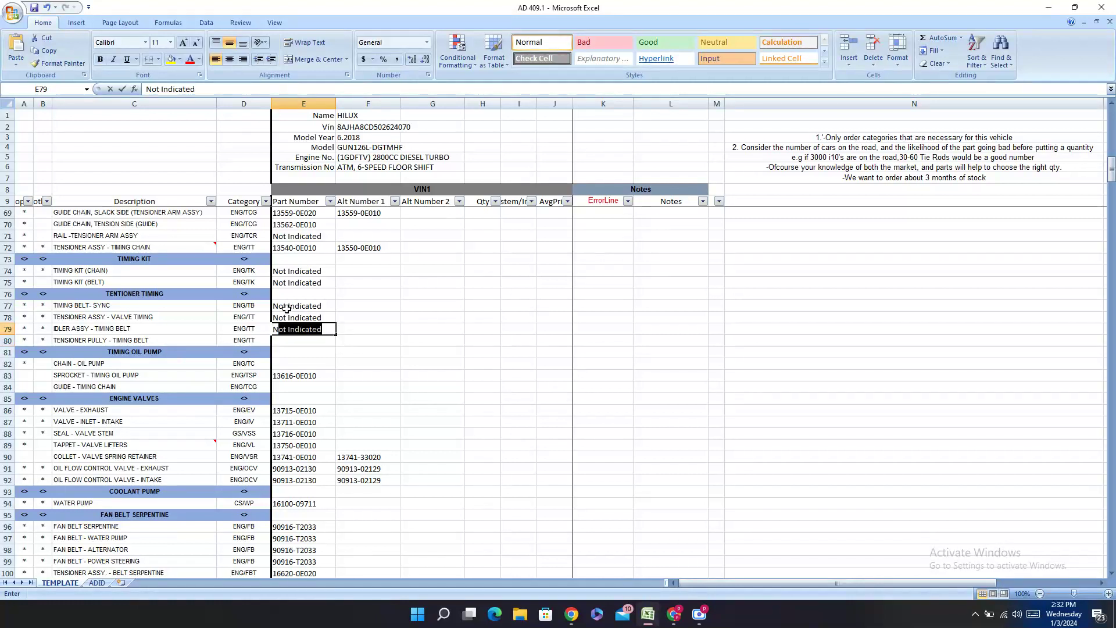
pyautogui.press('Return')
pyautogui.write('N')
pyautogui.press('Return')
pyautogui.press('Return')
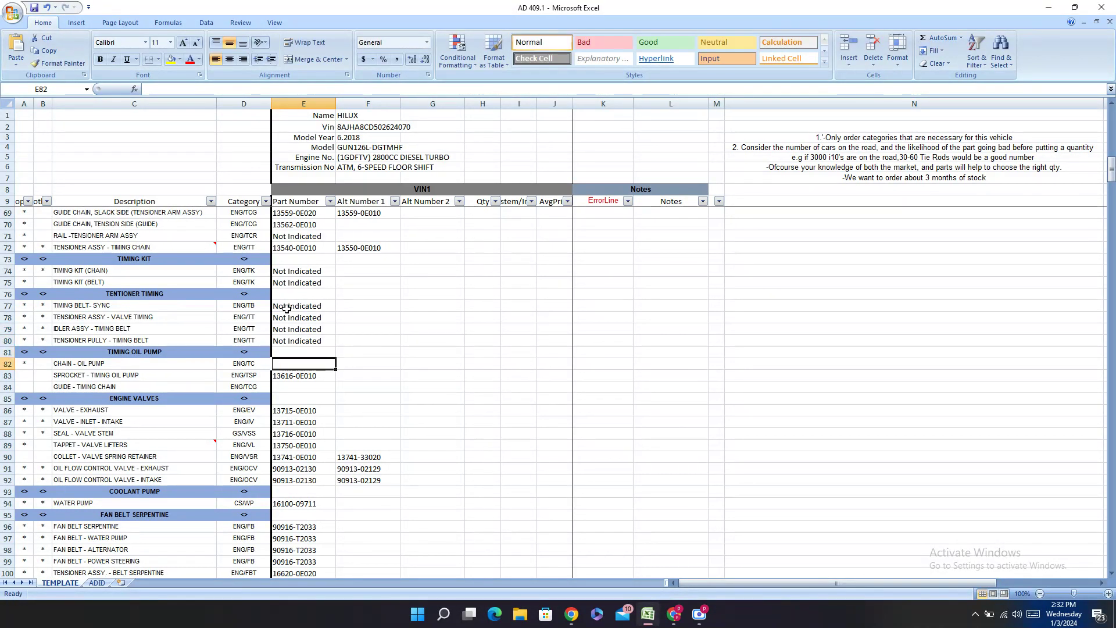
# - Copy the CHAIN - OIL PUMP description from the Excel template and search PartSouq's Hilux catalog for it
pyautogui.click(142, 374)
pyautogui.click(157, 360)
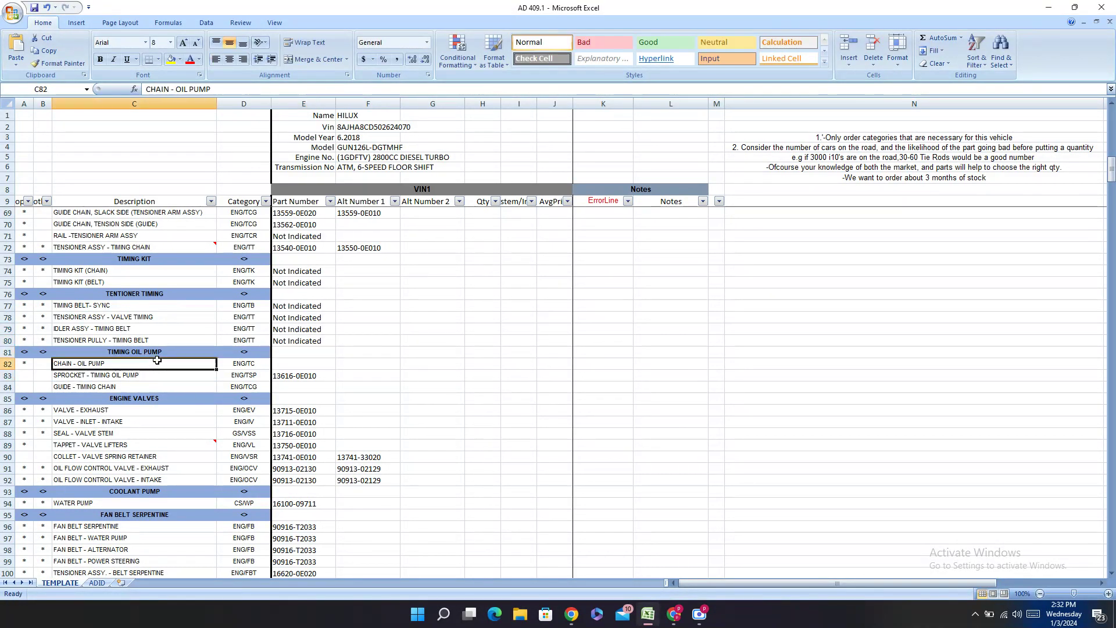
pyautogui.hotkey('ctrl', 'c')
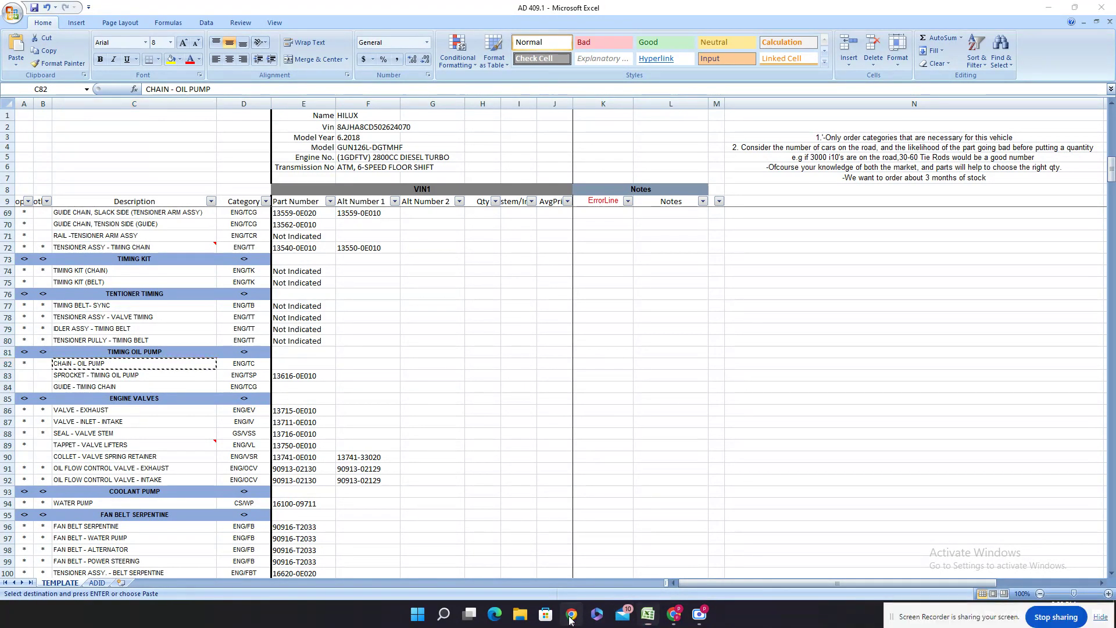
pyautogui.click(674, 613)
pyautogui.click(116, 12)
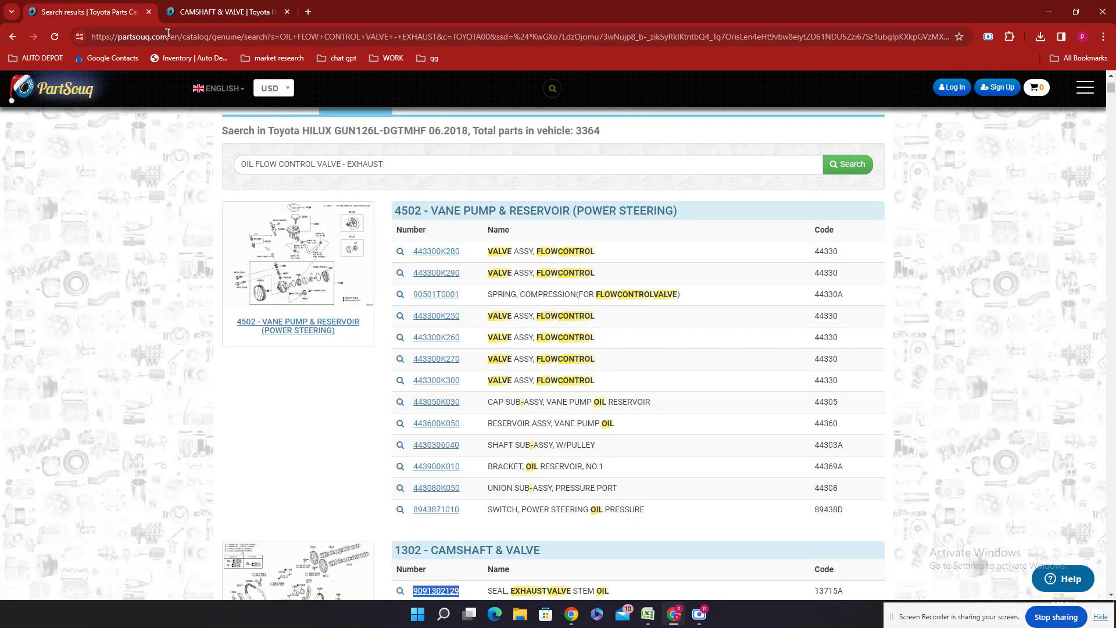
pyautogui.tripleClick(418, 165)
pyautogui.hotkey('ctrl', 'v')
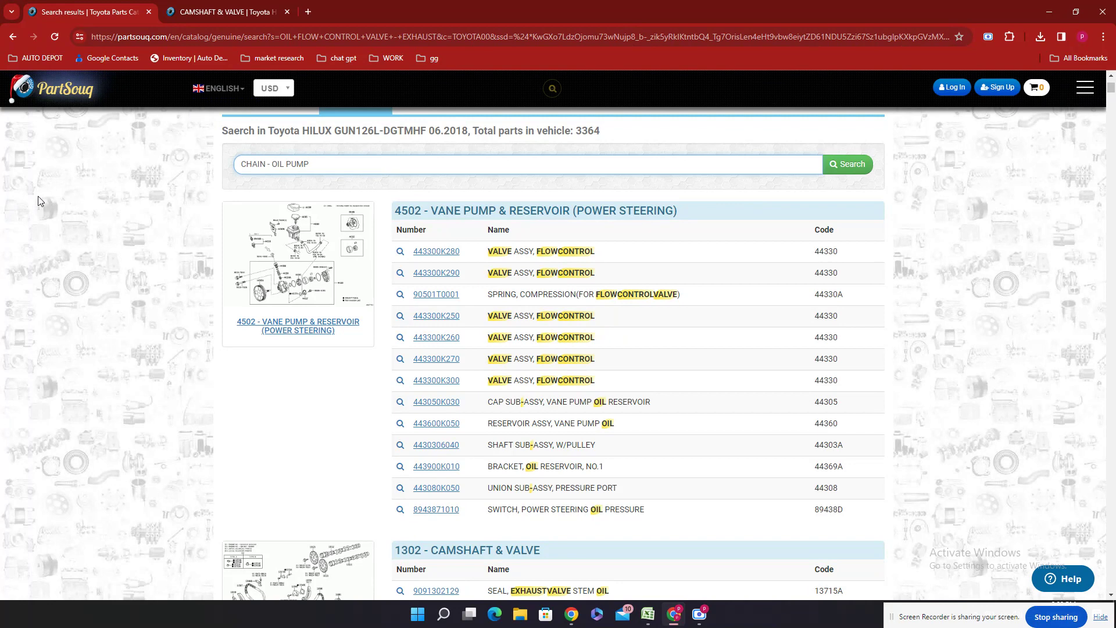
pyautogui.press('Return')
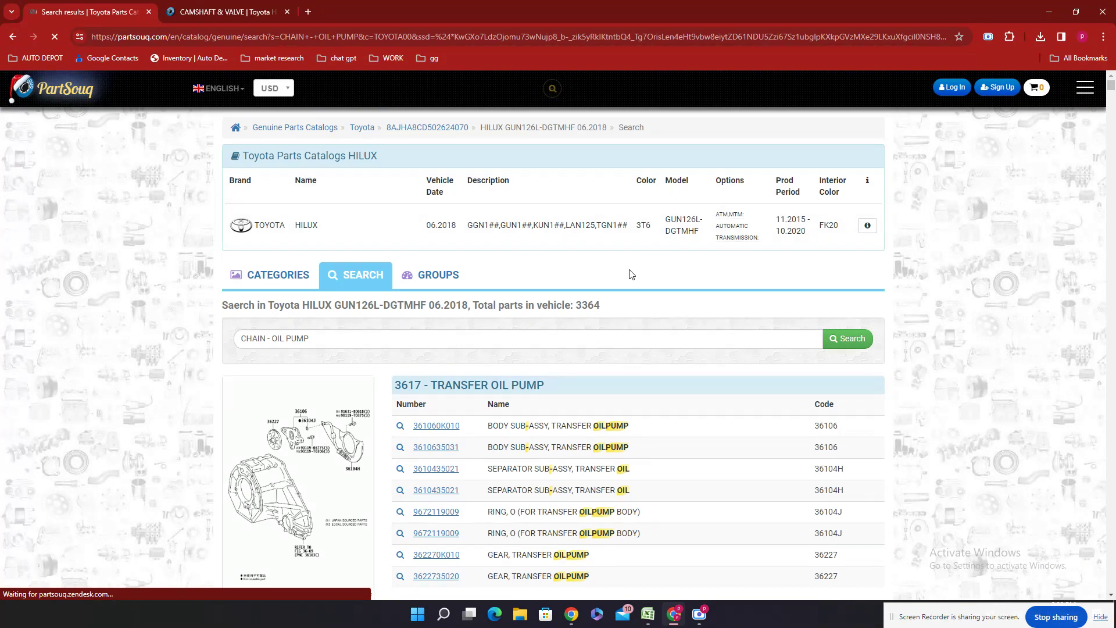
# - Examine the PartSouq search results for an oil pump chain entry, checking the Timing Oil Pump rows in Excel
pyautogui.scroll(-13, 582, 279)
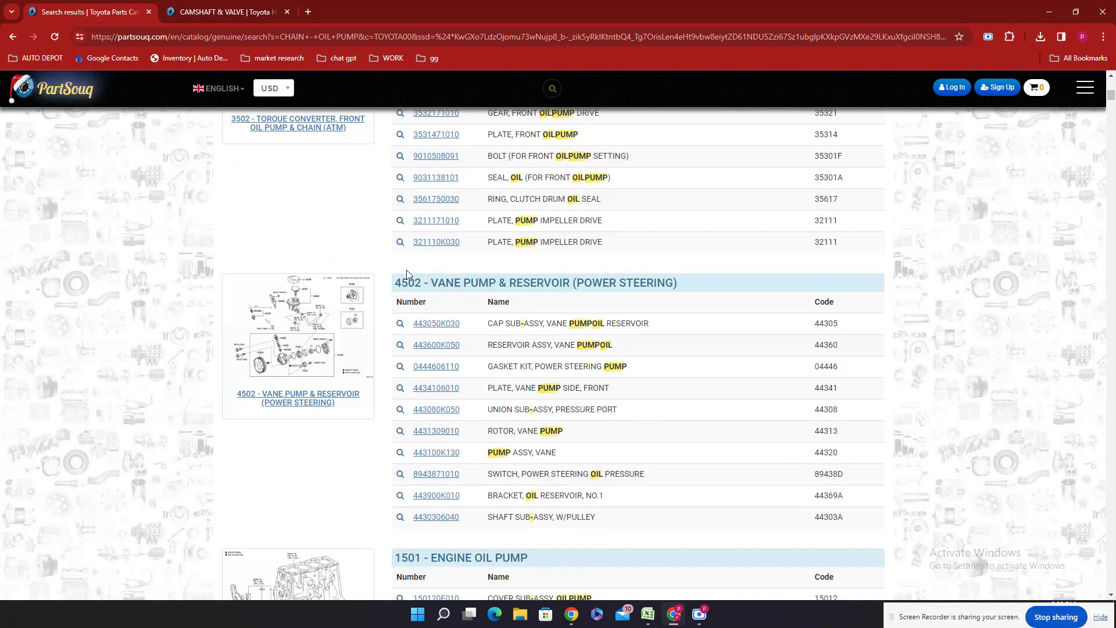
pyautogui.scroll(-7, 406, 270)
pyautogui.scroll(2, 401, 278)
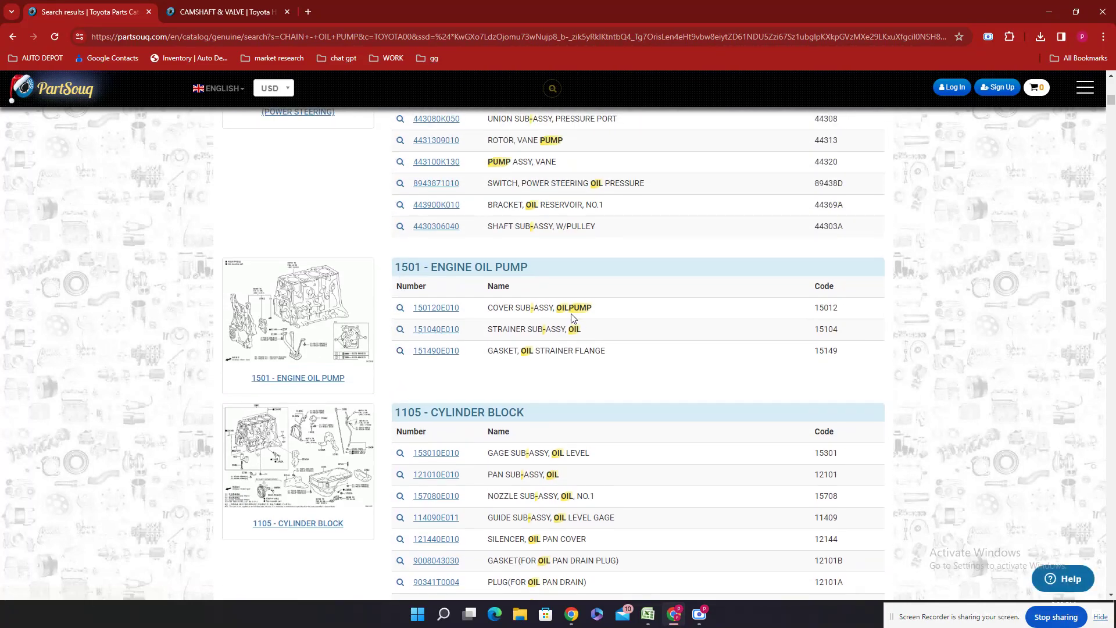
pyautogui.scroll(-10, 496, 294)
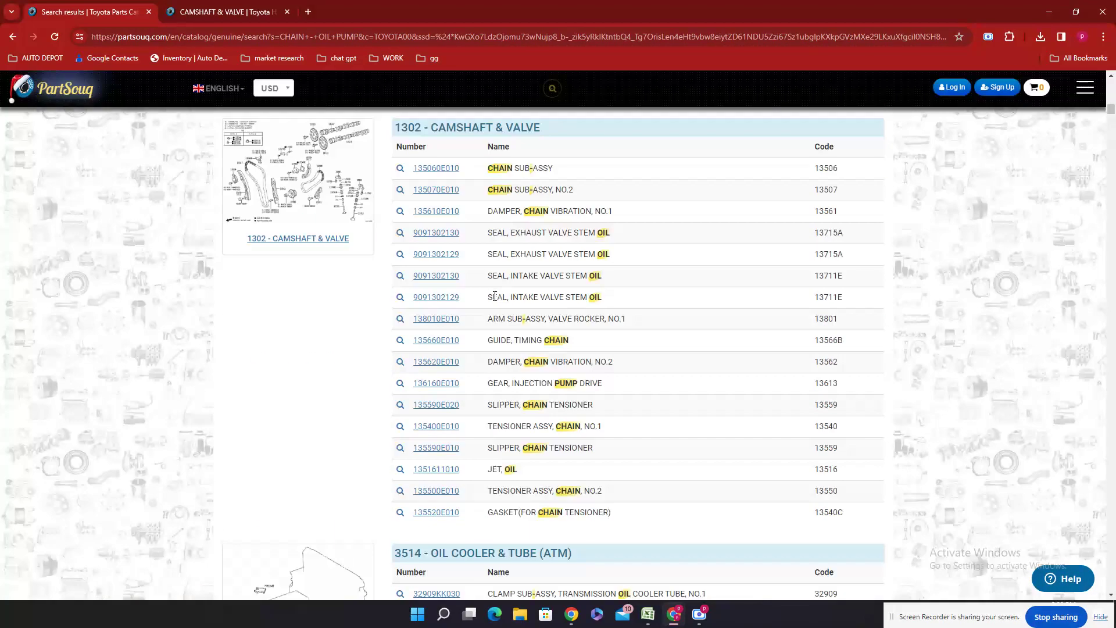
pyautogui.scroll(-15, 497, 303)
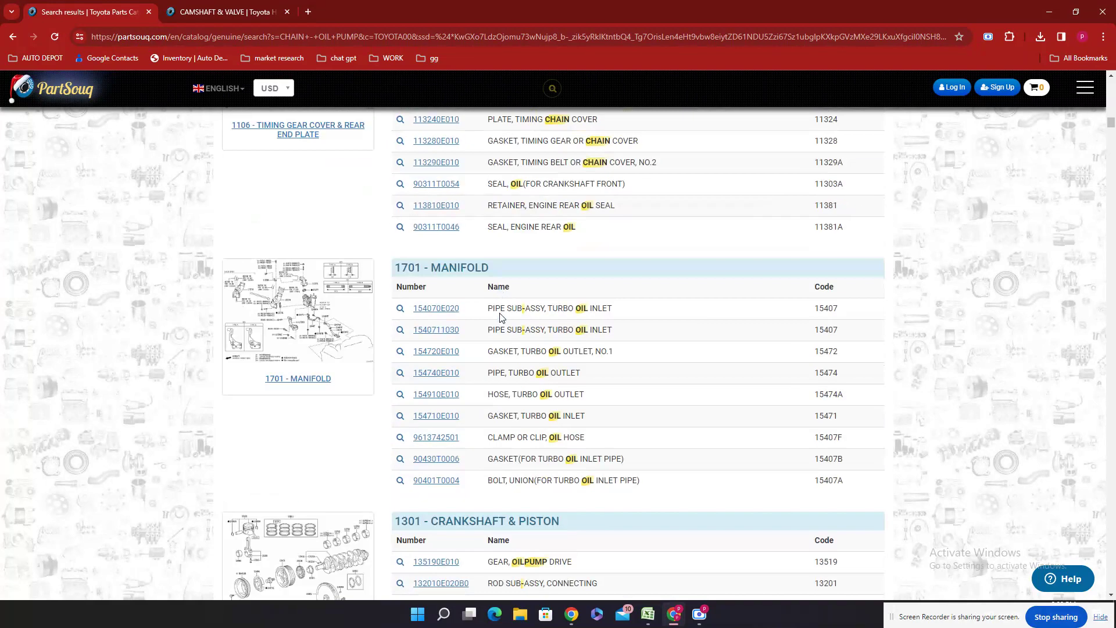
pyautogui.scroll(-12, 500, 317)
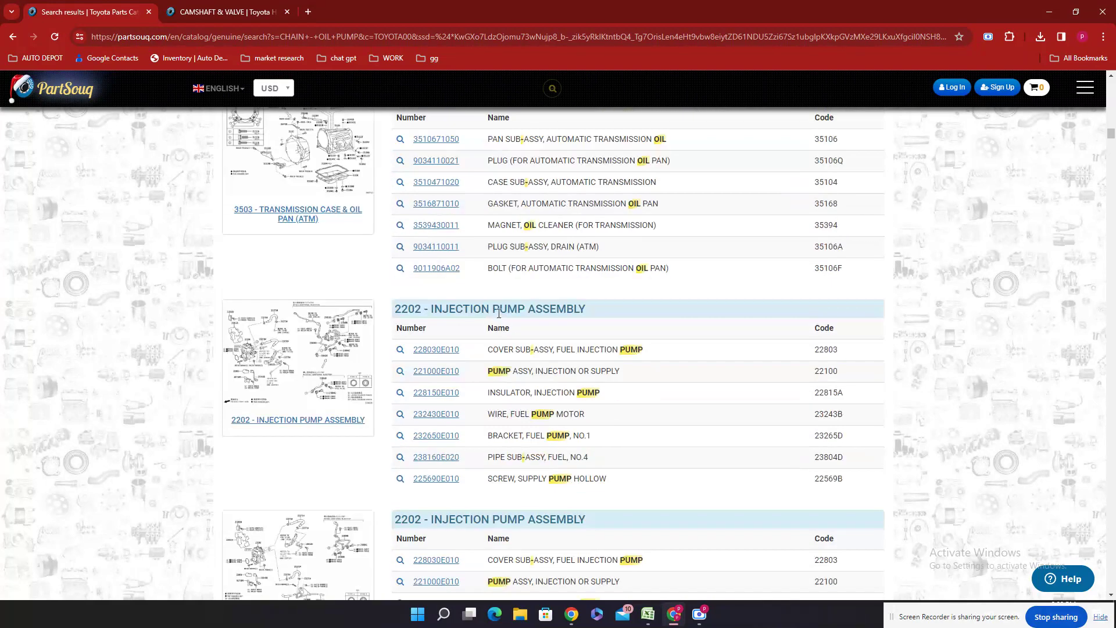
pyautogui.scroll(-4, 492, 309)
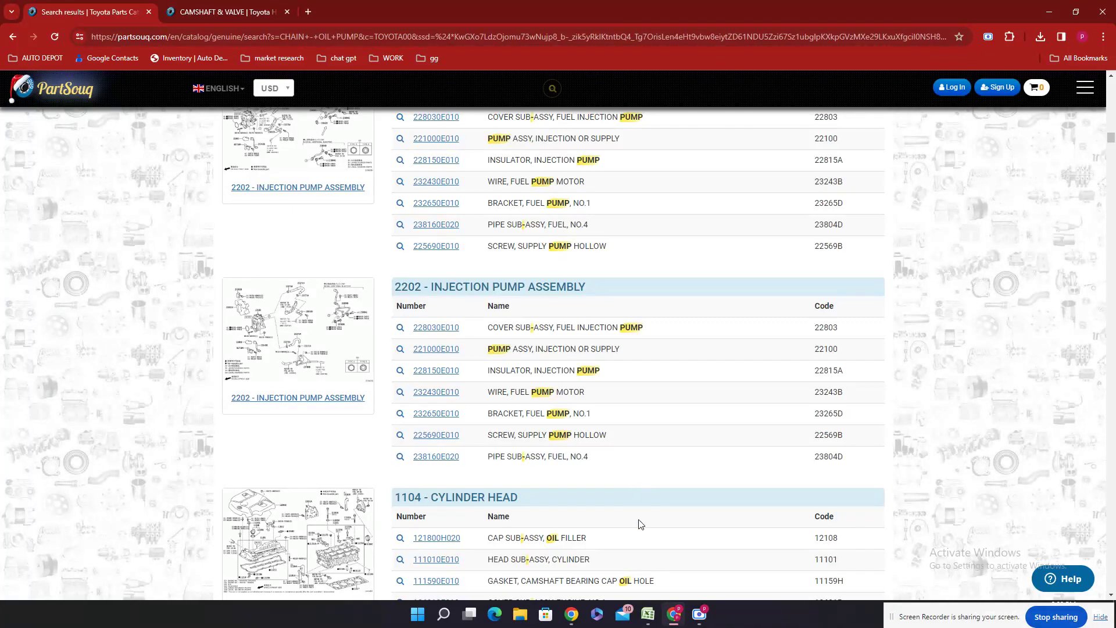
pyautogui.click(644, 618)
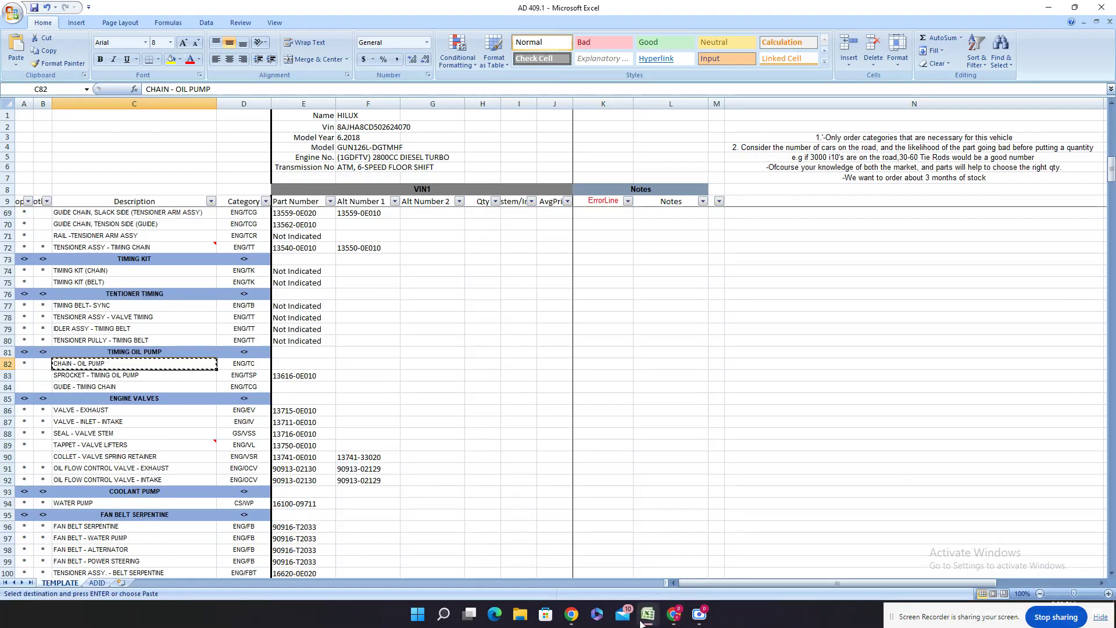
pyautogui.click(301, 385)
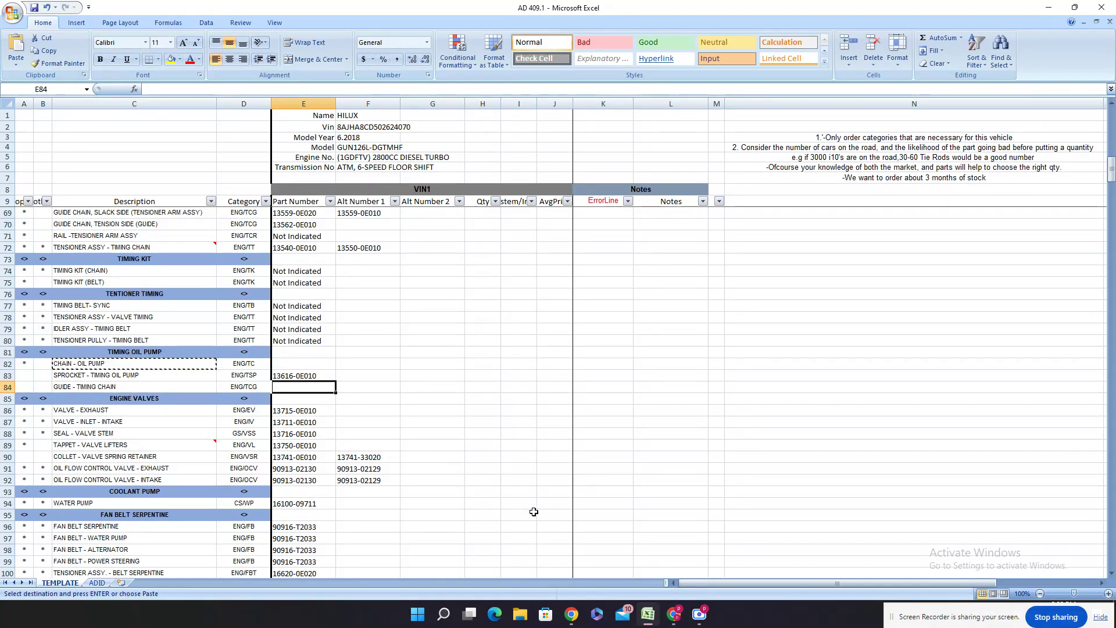
pyautogui.click(655, 622)
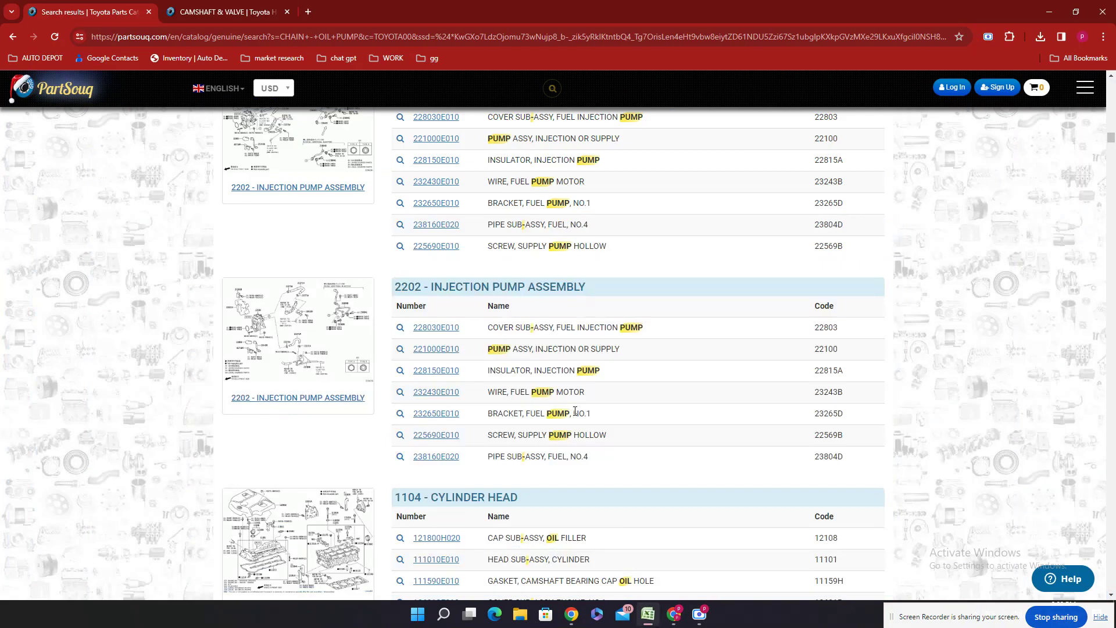
pyautogui.scroll(-8, 565, 441)
pyautogui.scroll(-7, 564, 442)
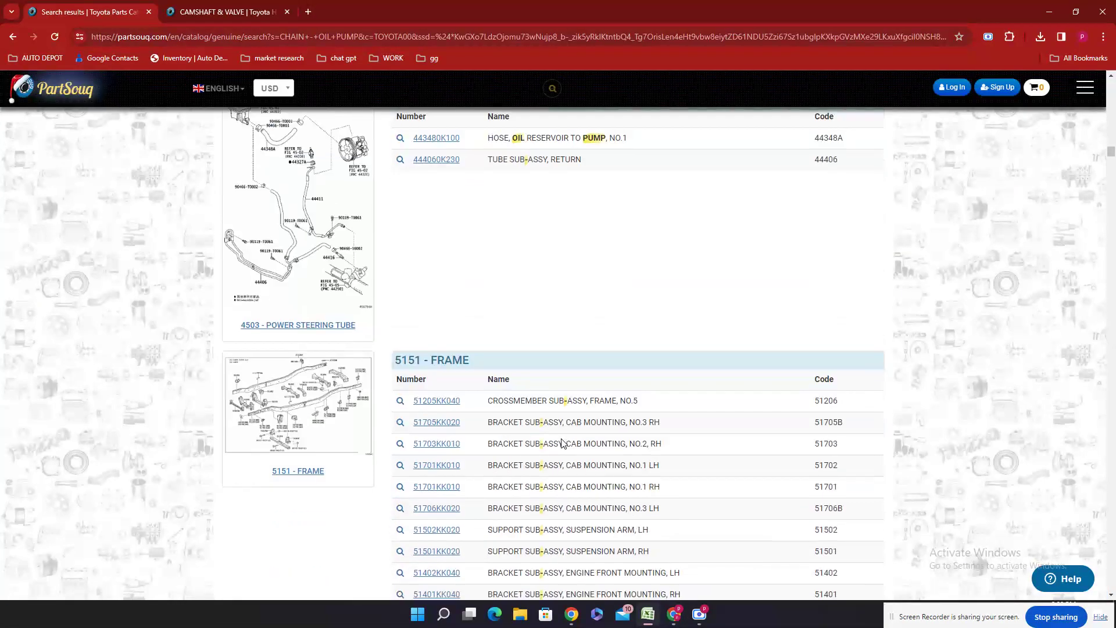
pyautogui.scroll(8, 562, 442)
pyautogui.scroll(20, 563, 442)
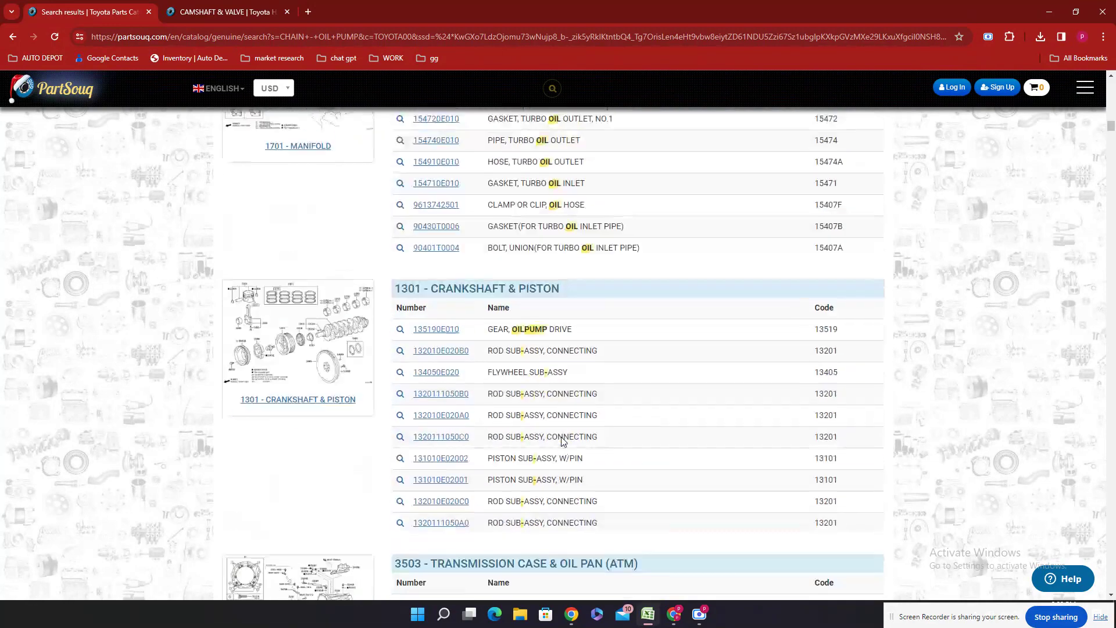
pyautogui.scroll(15, 563, 442)
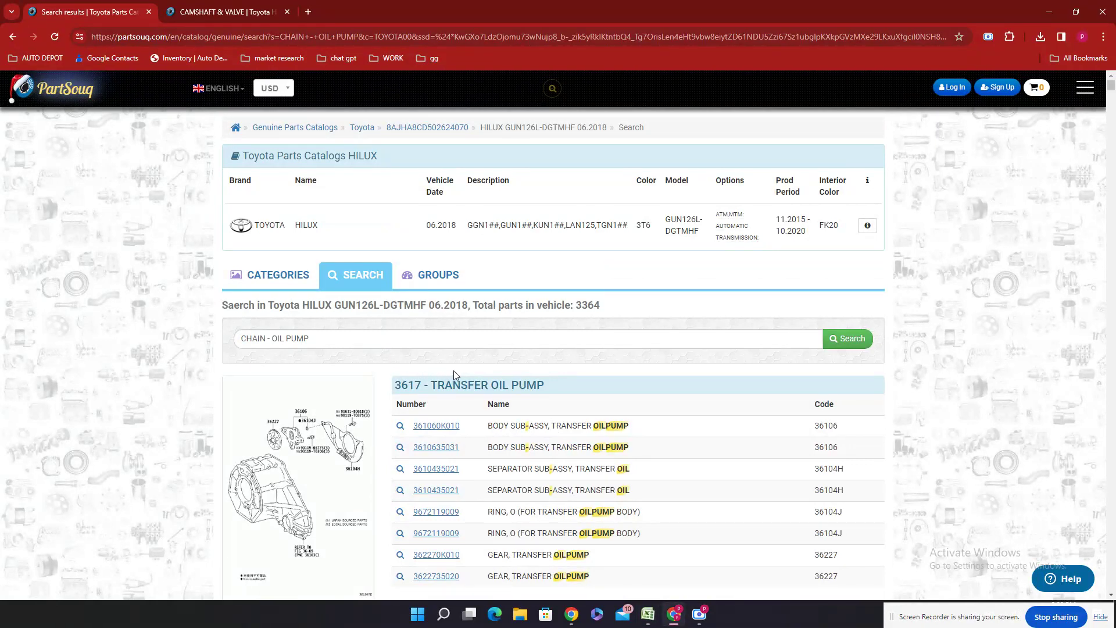
# - Find TIMING in the results and open the 1106 - Timing Gear Cover & Rear End Plate diagram in a separate tab, keeping the results in view
pyautogui.hotkey('ctrl', 'f')
pyautogui.write('T')
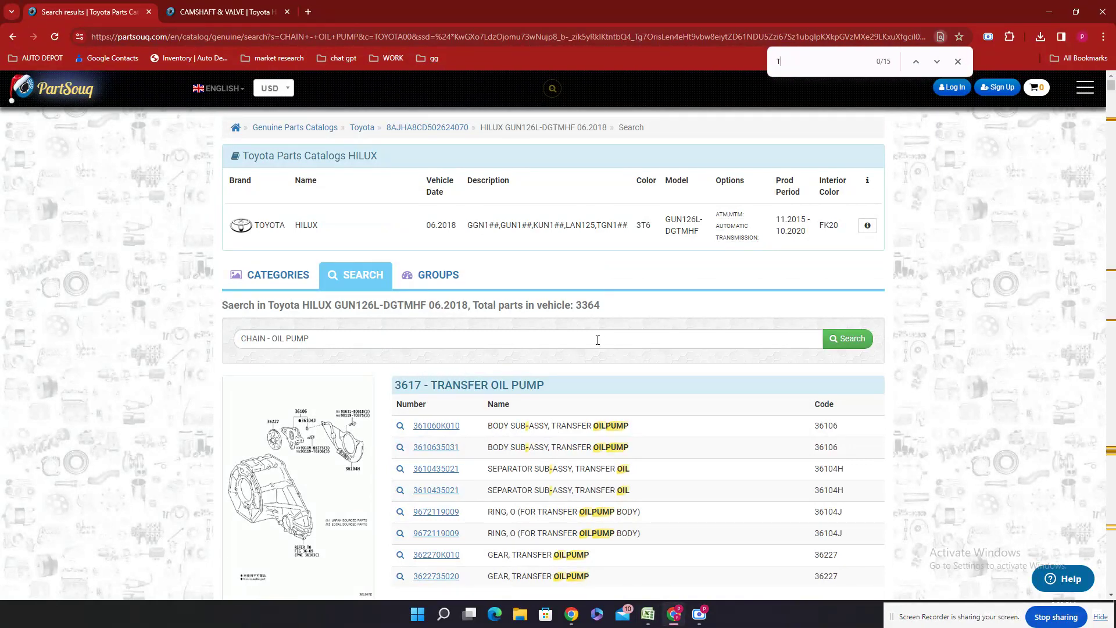
pyautogui.write('IMI')
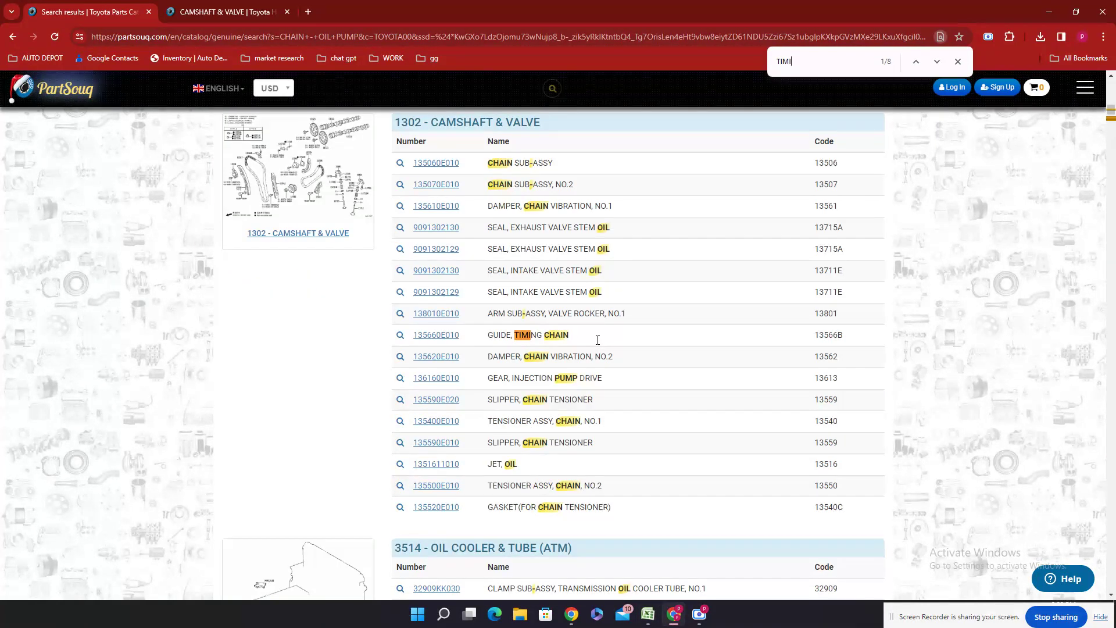
pyautogui.write('NG')
pyautogui.click(937, 61)
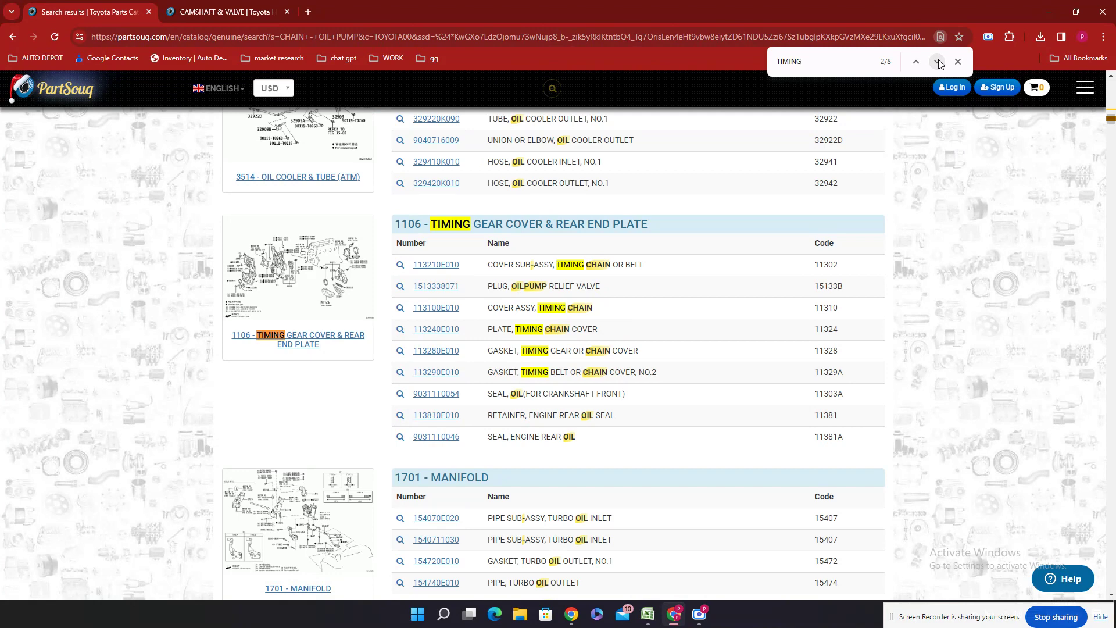
pyautogui.click(937, 61)
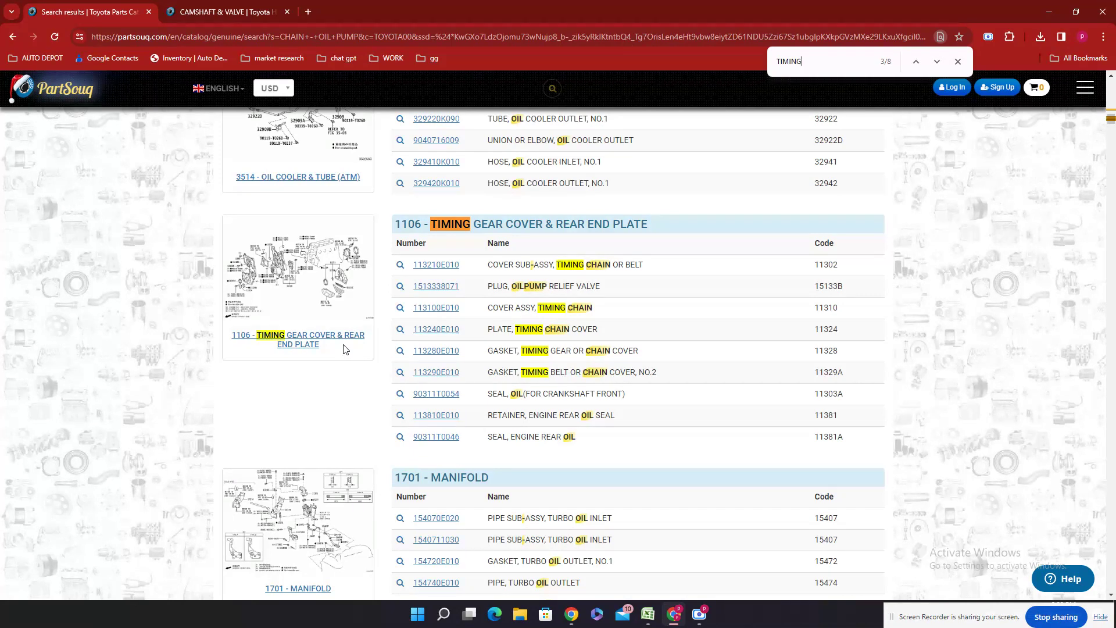
pyautogui.click(287, 335)
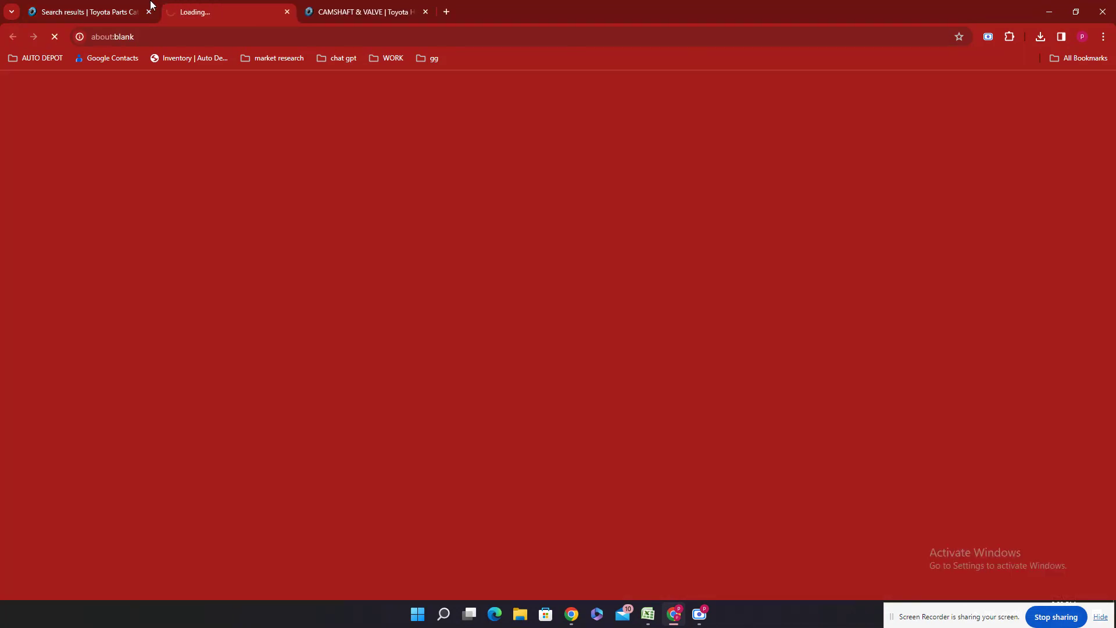
pyautogui.click(108, 10)
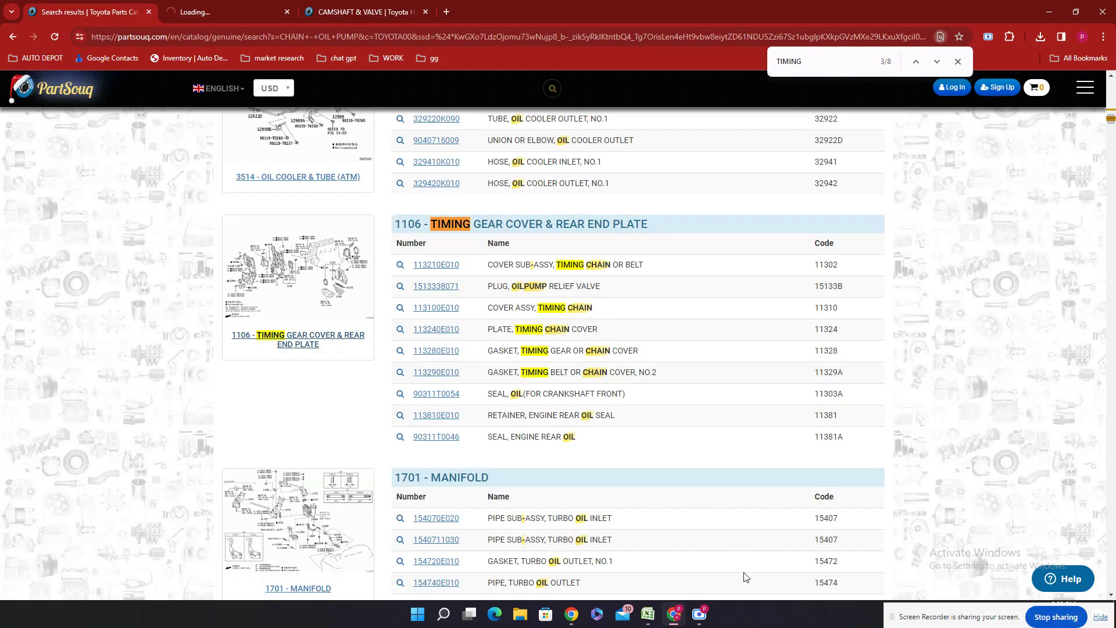
# - Copy crankshaft front oil seal number 90311T0054 from PartSouq into the FRT Crankshaft Seal row's Part Number in Excel, formatted as 90311-T0054
pyautogui.click(645, 616)
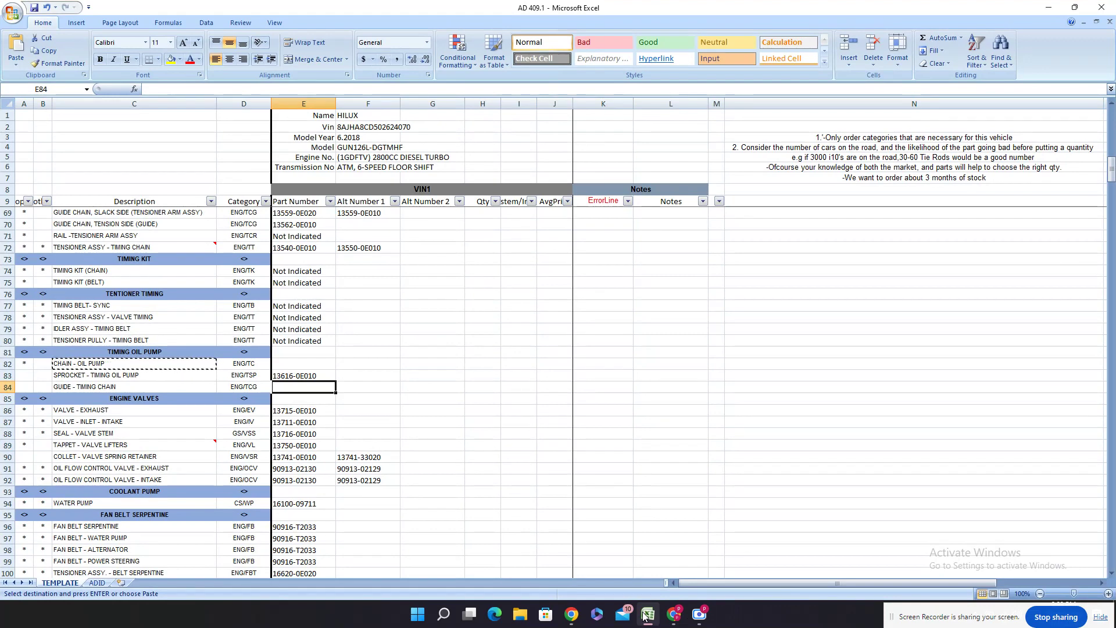
pyautogui.click(645, 616)
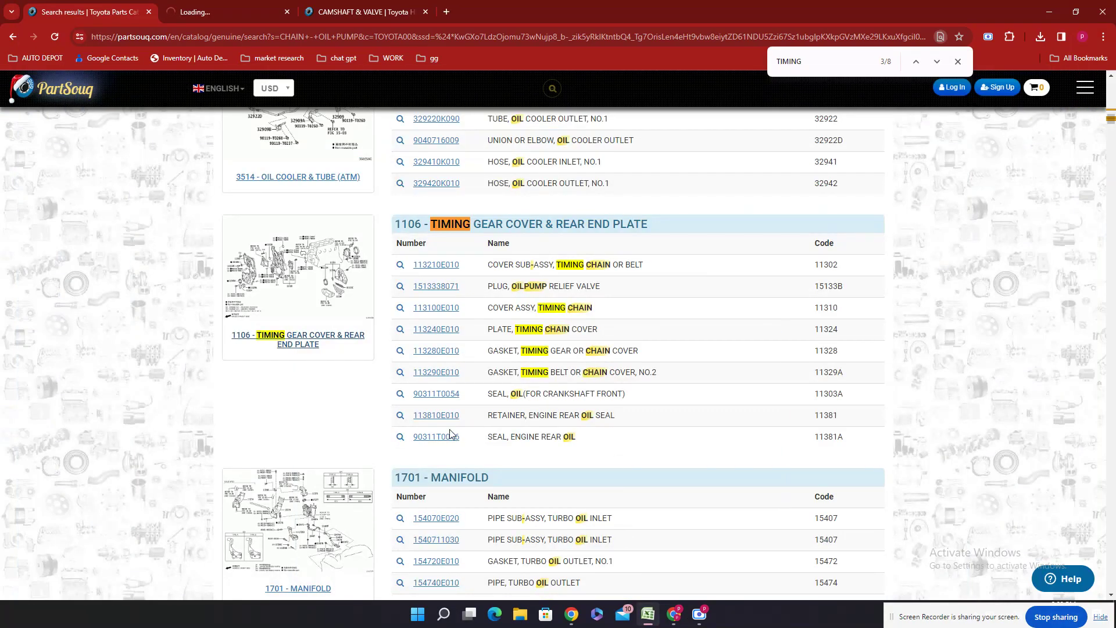
pyautogui.doubleClick(474, 396)
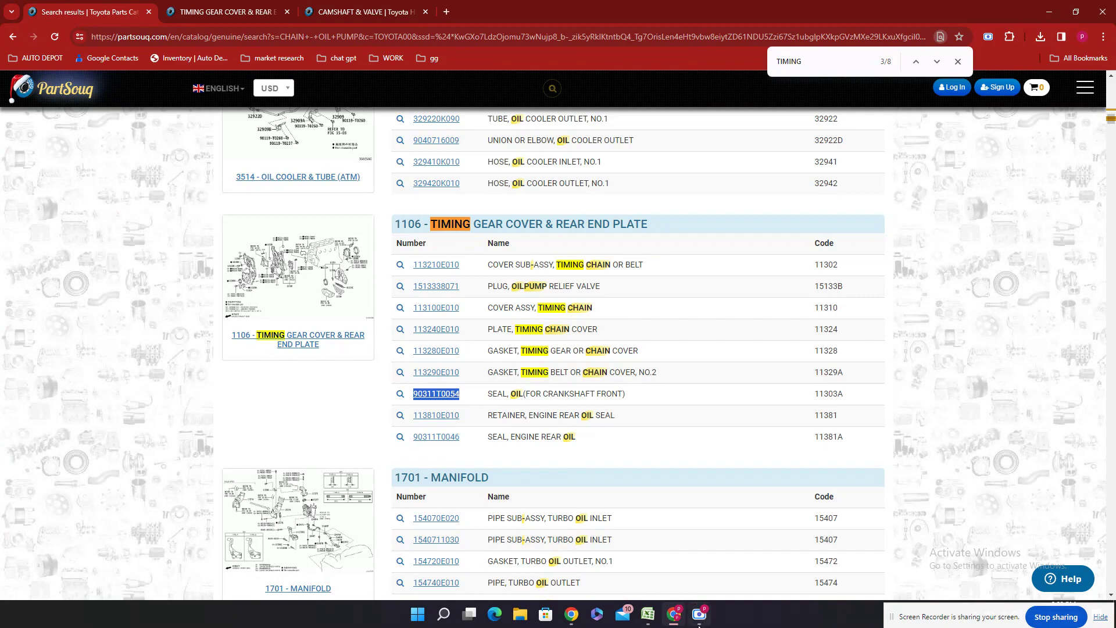
pyautogui.click(651, 619)
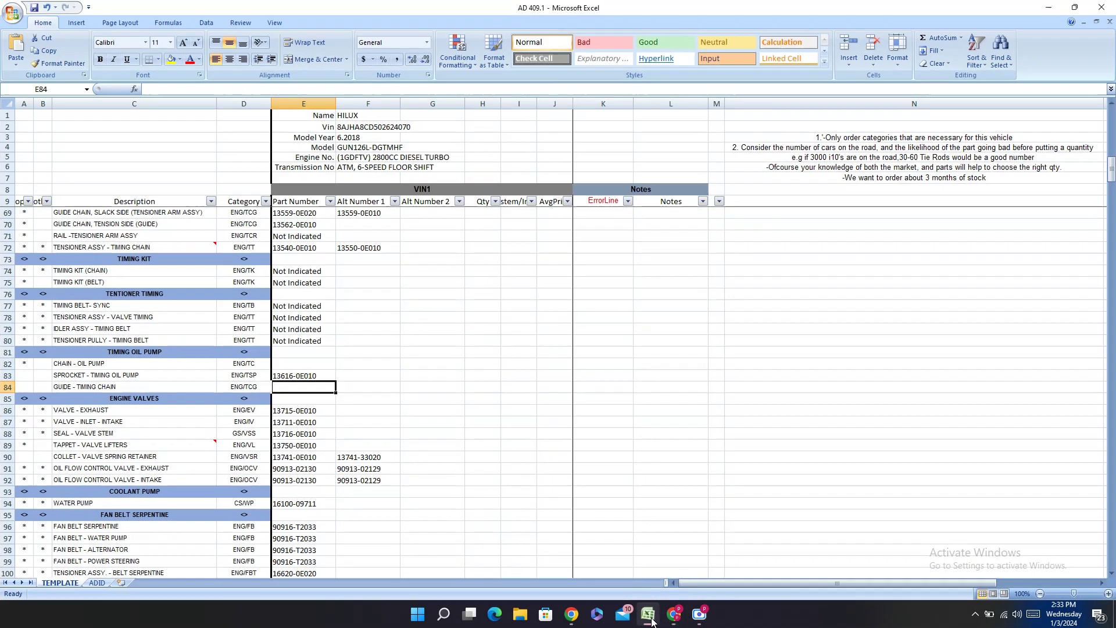
pyautogui.scroll(15, 466, 399)
pyautogui.scroll(1, 465, 399)
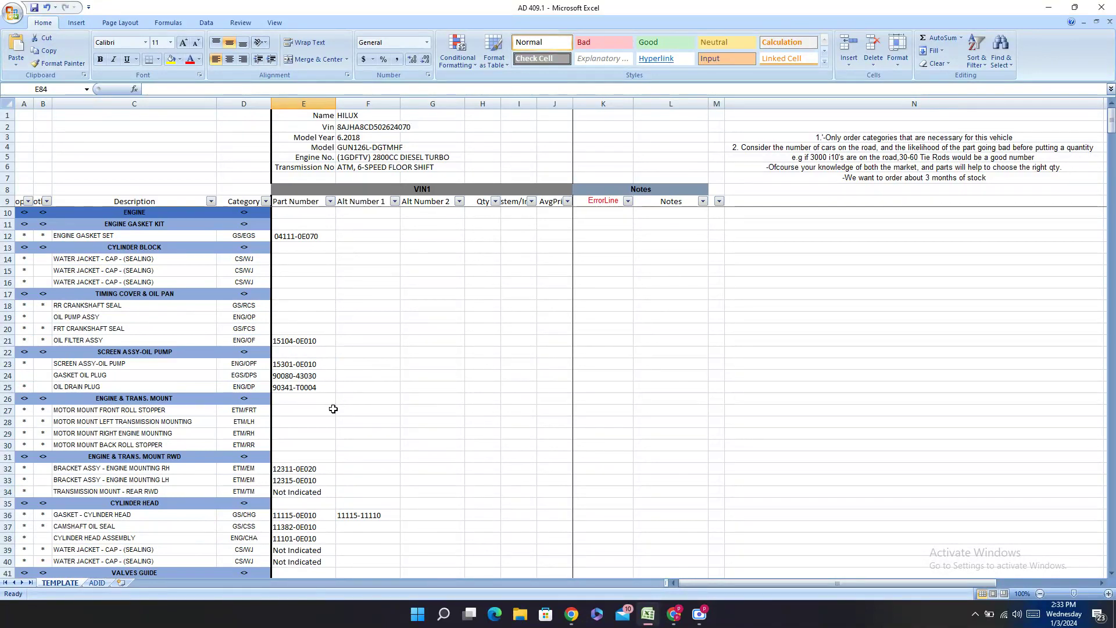
pyautogui.doubleClick(283, 329)
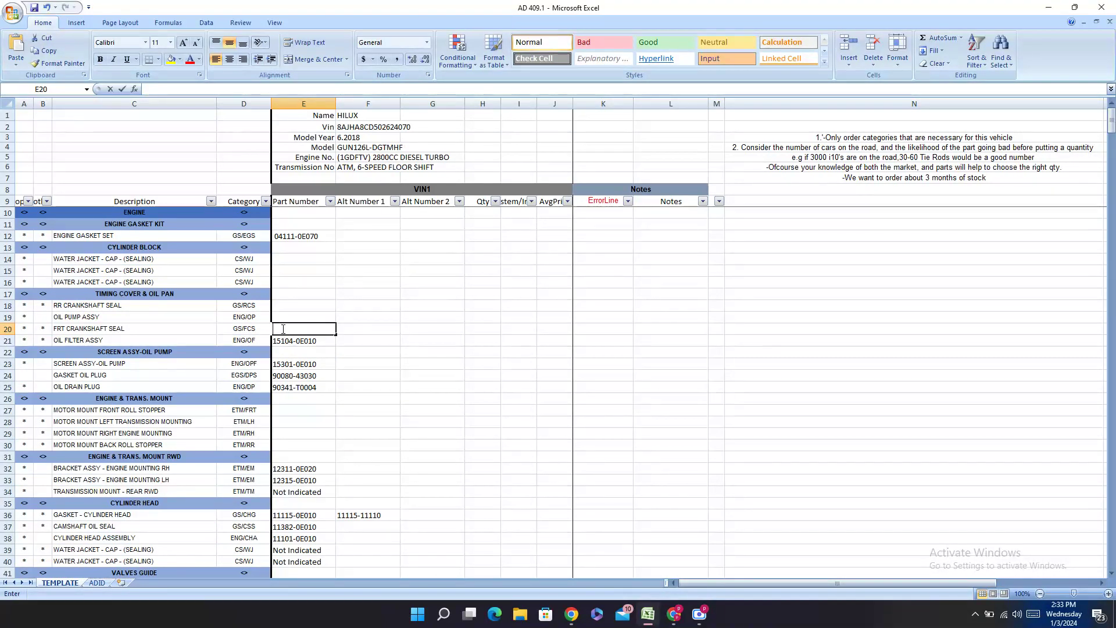
pyautogui.write('90311-T0054')
pyautogui.press('F2')
pyautogui.press('Left')
pyautogui.press('Left')
pyautogui.press('Left')
pyautogui.press('Left')
pyautogui.press('Left')
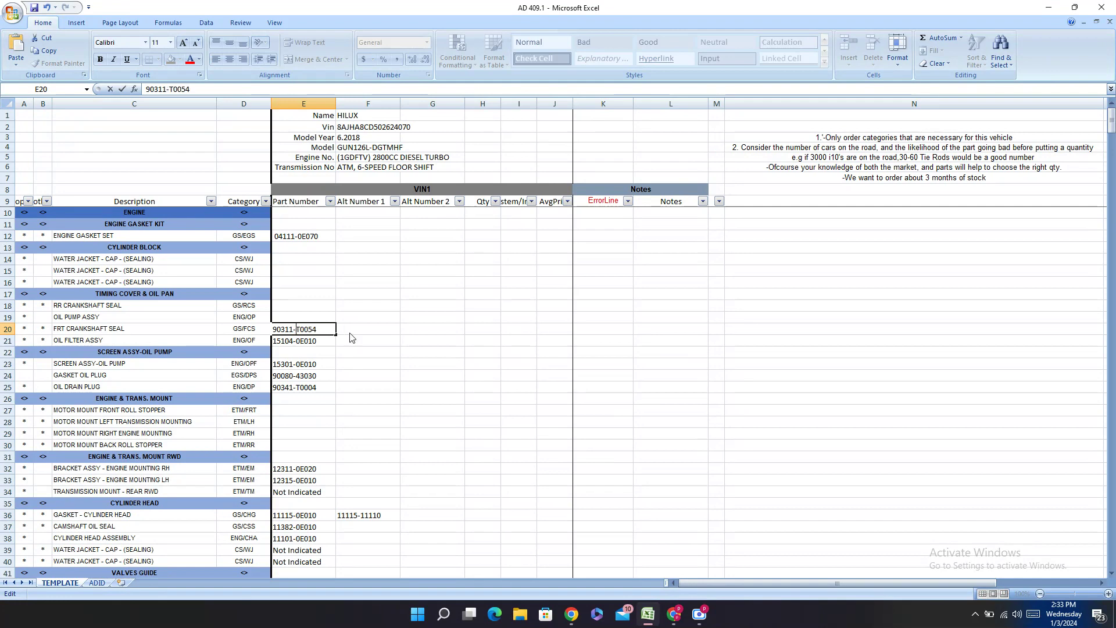
pyautogui.click(306, 315)
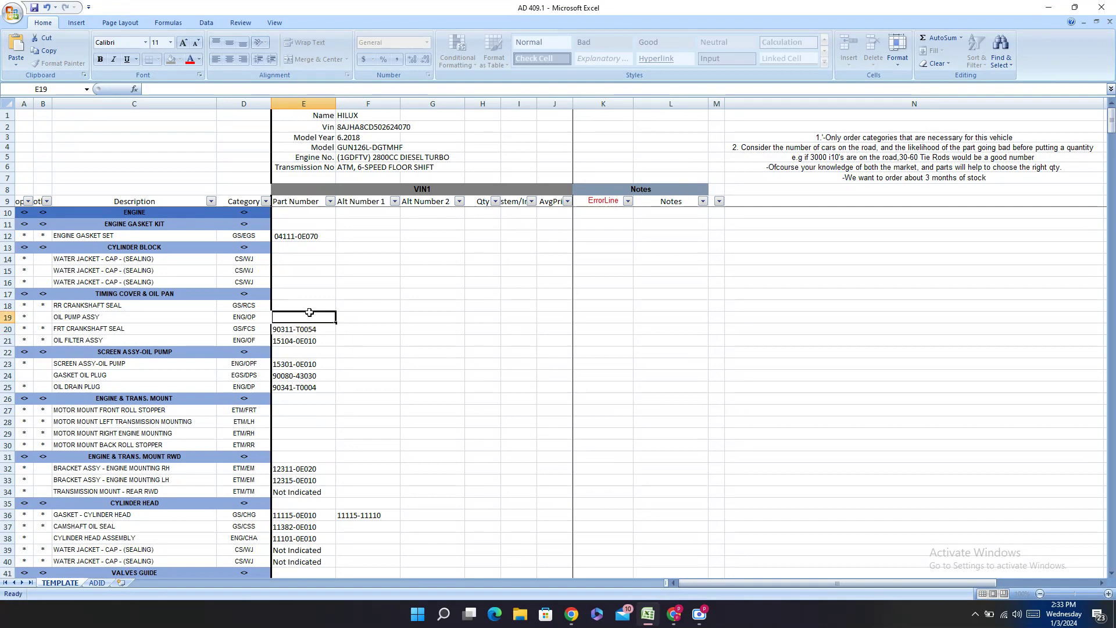
# - Locate the engine rear oil seal in PartSouq's Timing Gear Cover & Rear End Plate diagram and copy its part number, 90311T0046
pyautogui.click(672, 620)
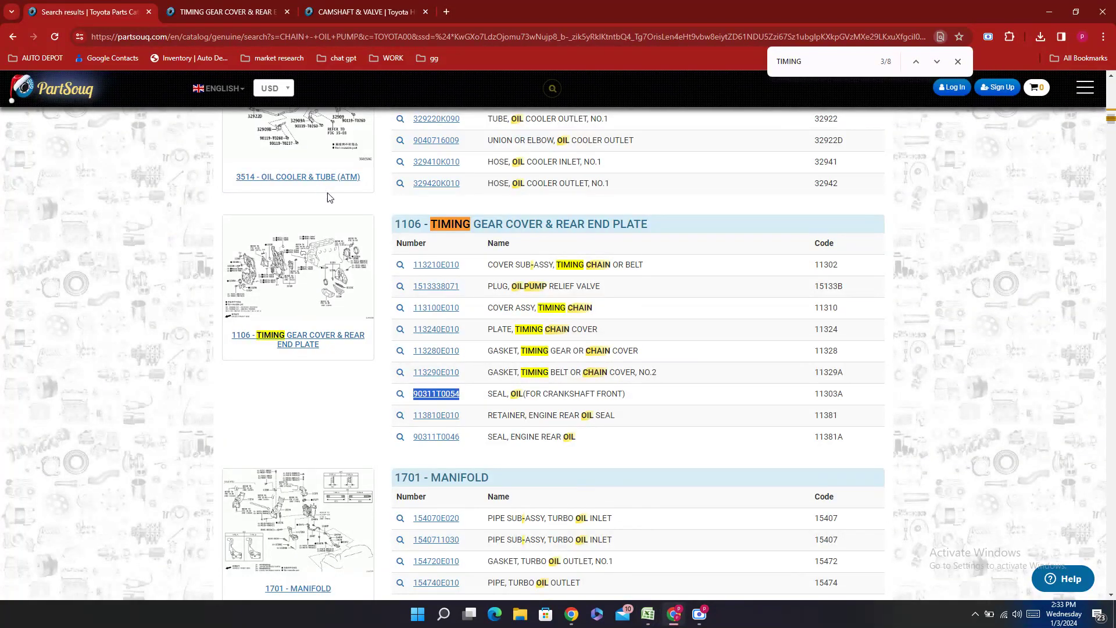
pyautogui.click(299, 220)
pyautogui.scroll(-3, 777, 336)
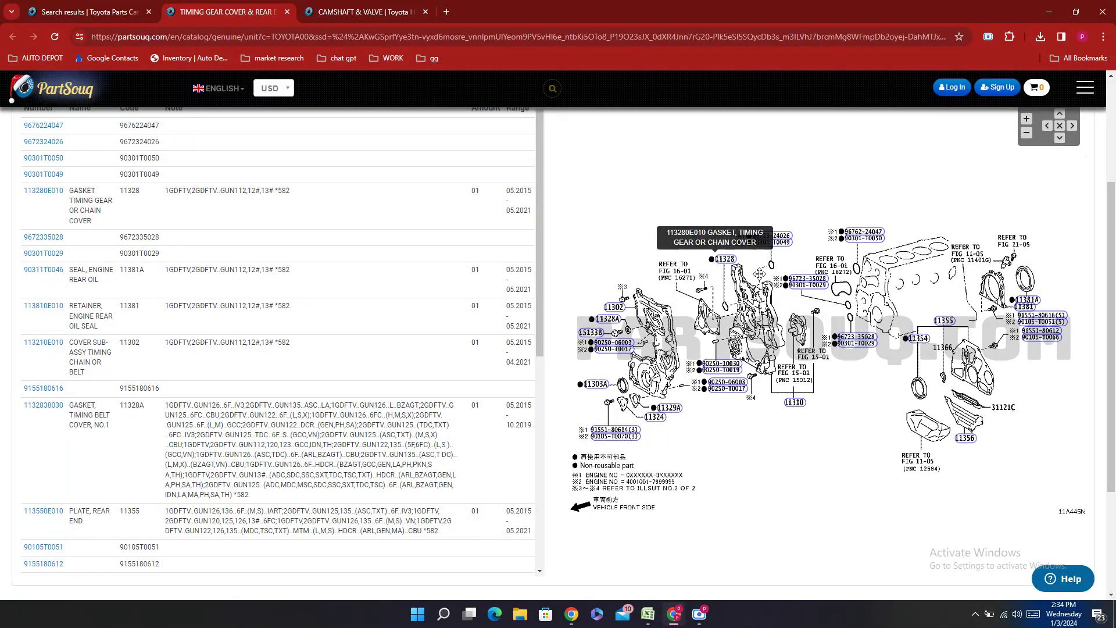
pyautogui.moveTo(795, 407)
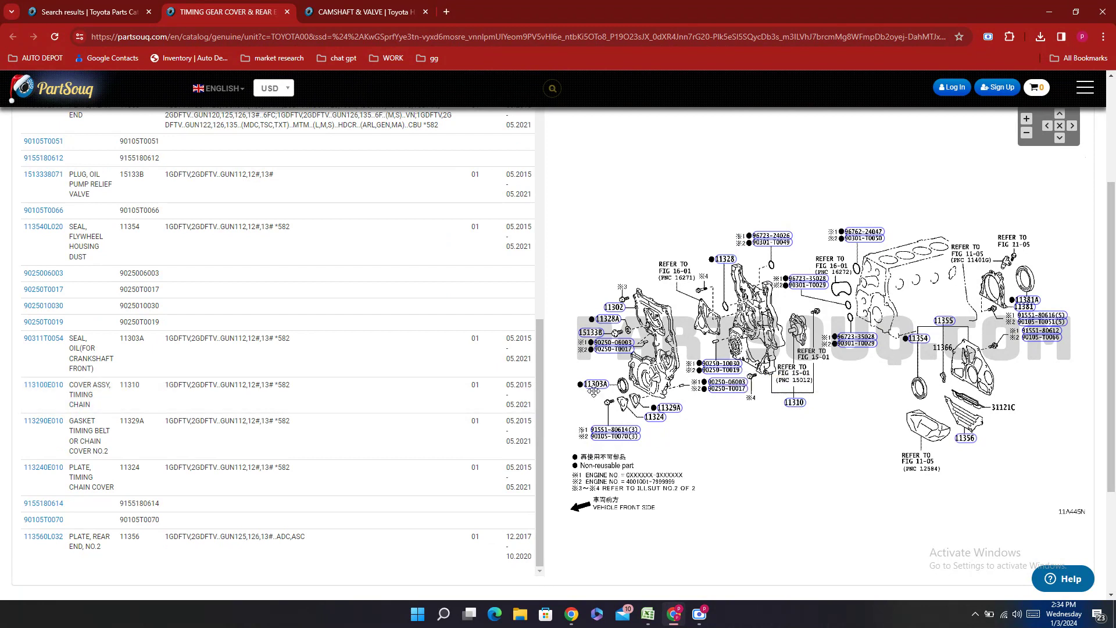
pyautogui.moveTo(597, 395)
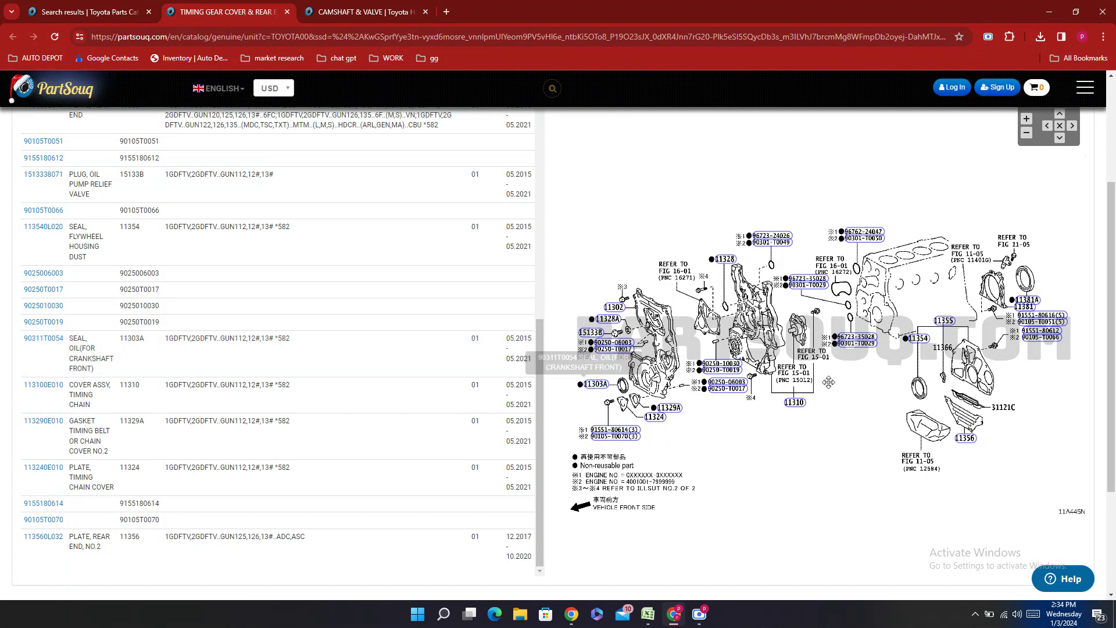
pyautogui.moveTo(920, 340)
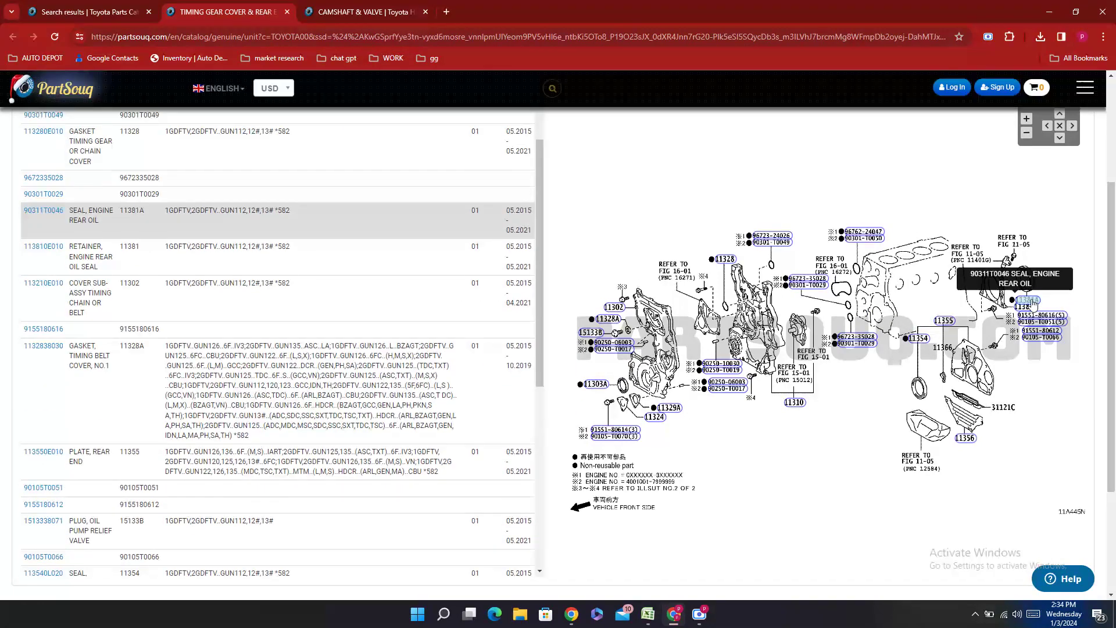
pyautogui.click(1030, 302)
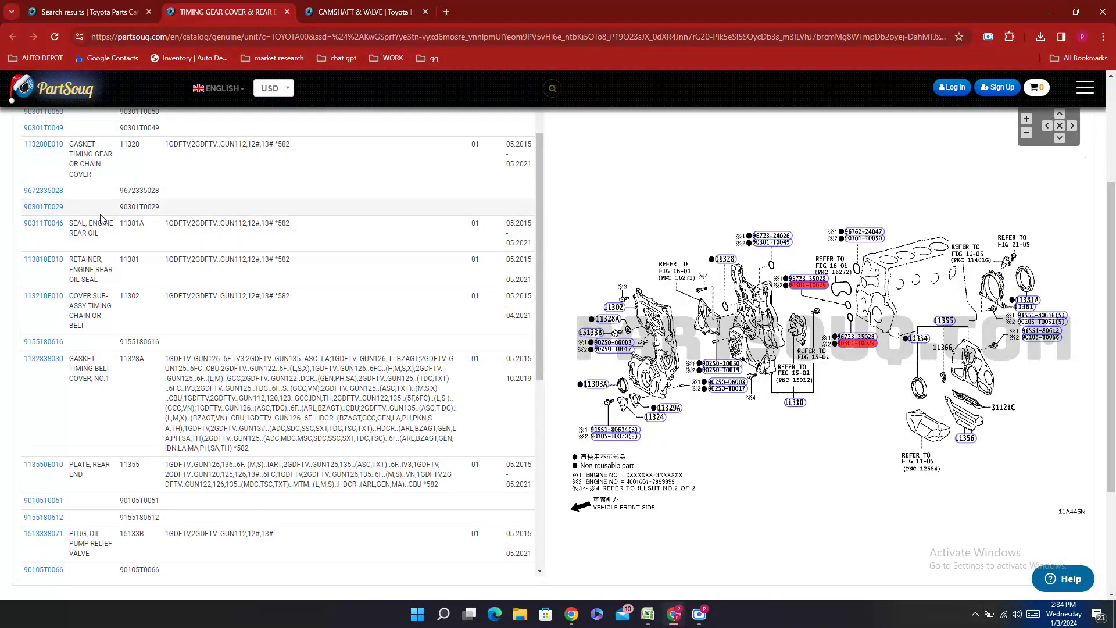
pyautogui.doubleClick(60, 233)
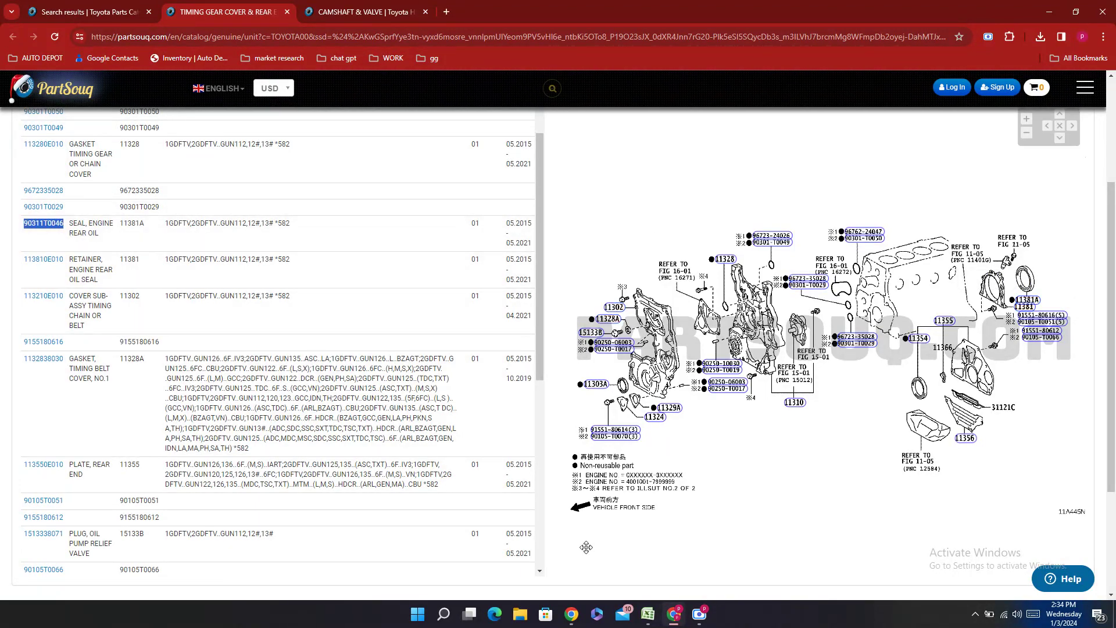
# - Enter 90311-T0046 as the Part Number of the RR Crankshaft Seal row in the Excel template
pyautogui.click(648, 614)
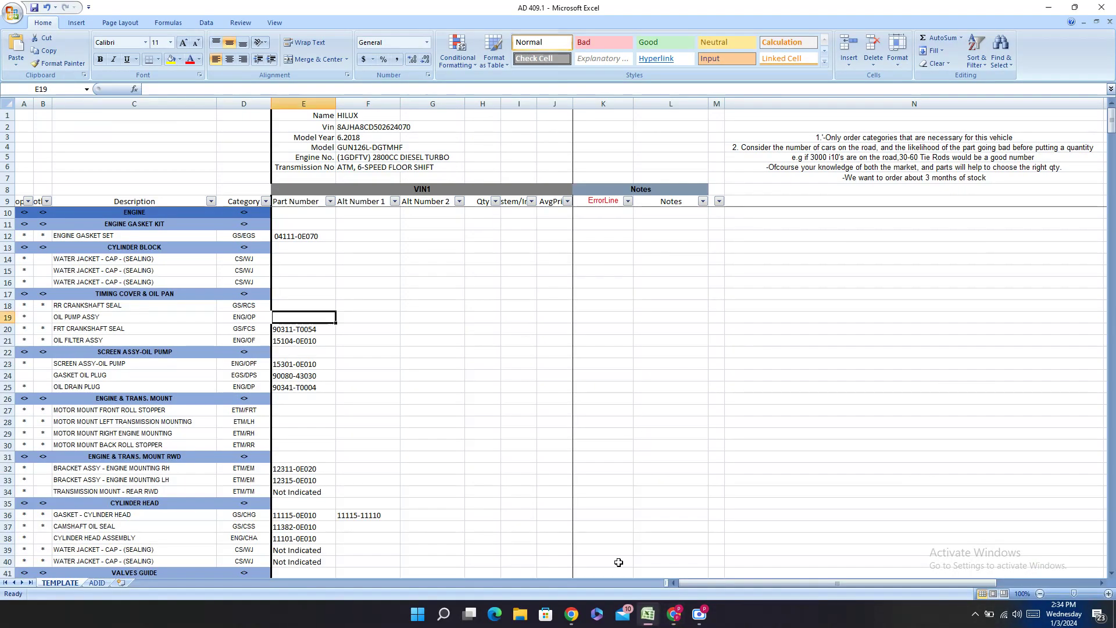
pyautogui.click(282, 302)
pyautogui.write('90311T0046')
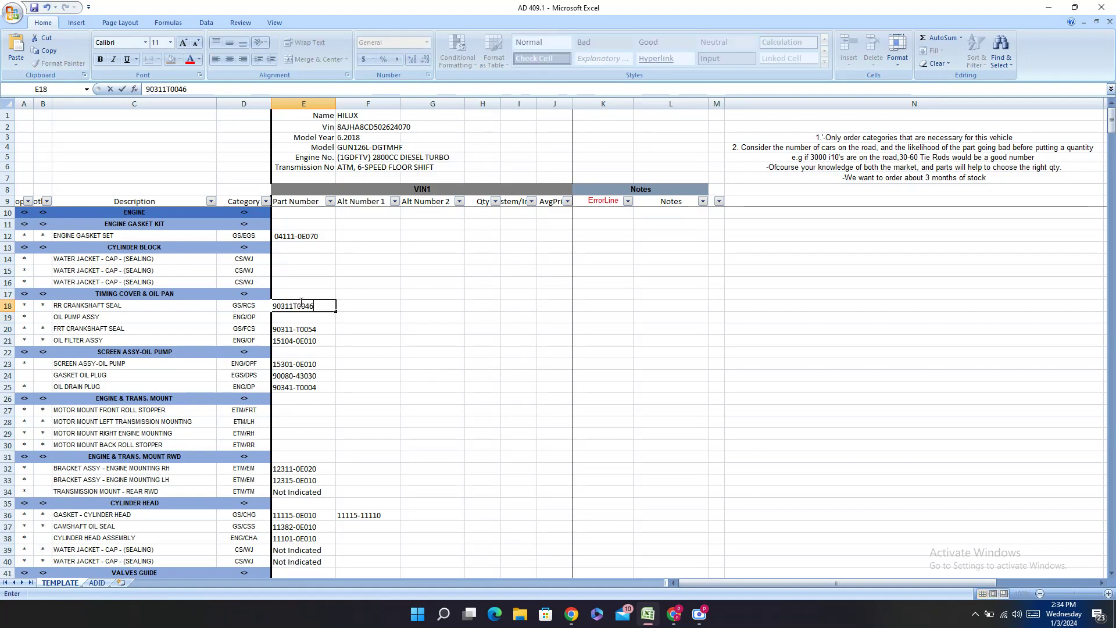
pyautogui.write('-')
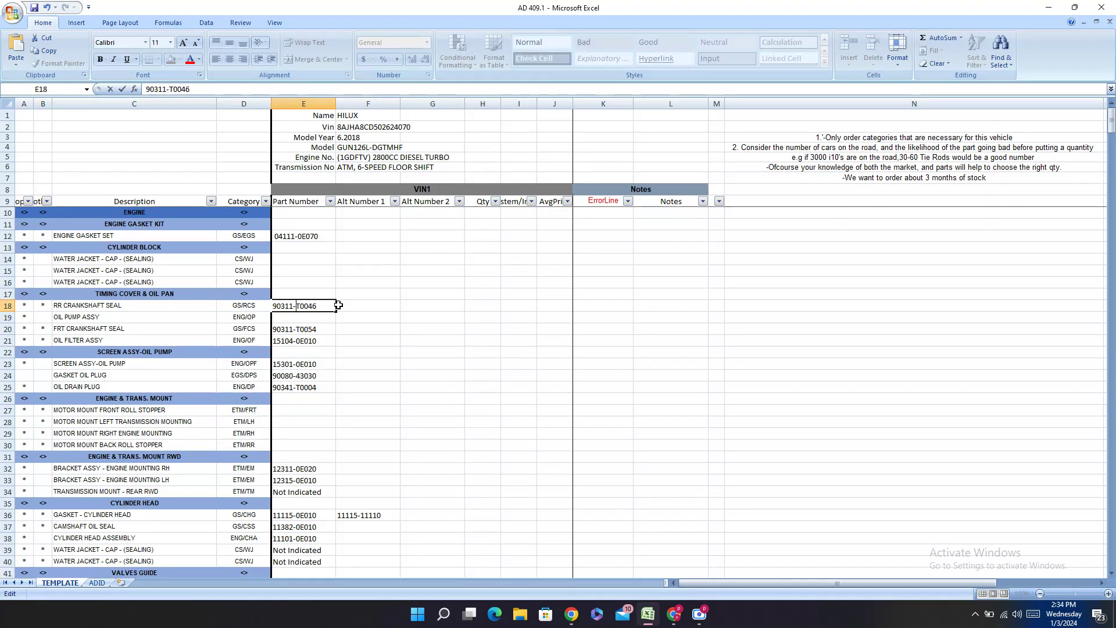
# - Mark the Part Number of all three Water Jacket - Cap rows under Cylinder Block as Not Indicated
pyautogui.click(289, 260)
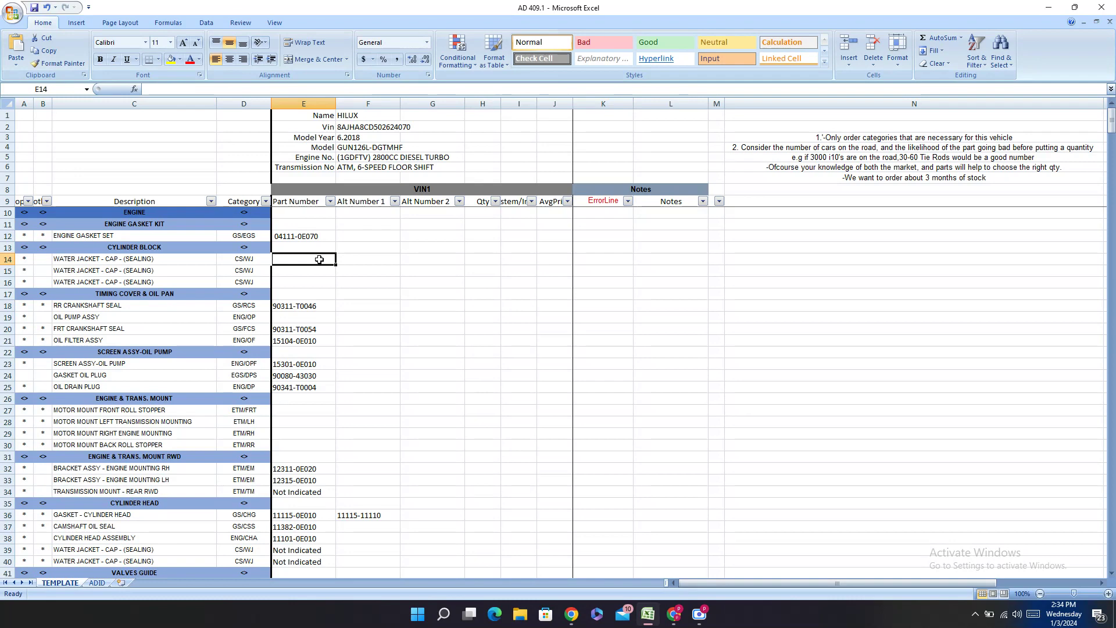
pyautogui.write('Not Indicated')
pyautogui.press('Return')
pyautogui.write('N')
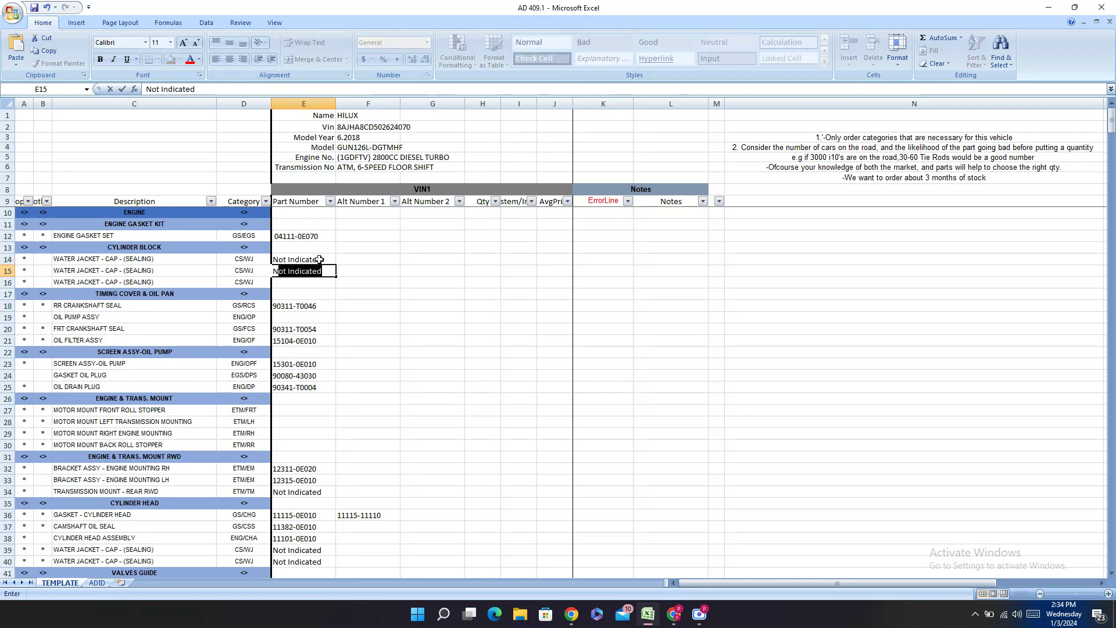
pyautogui.press('Return')
pyautogui.write('N')
pyautogui.press('Return')
pyautogui.press('Return')
pyautogui.press('Return')
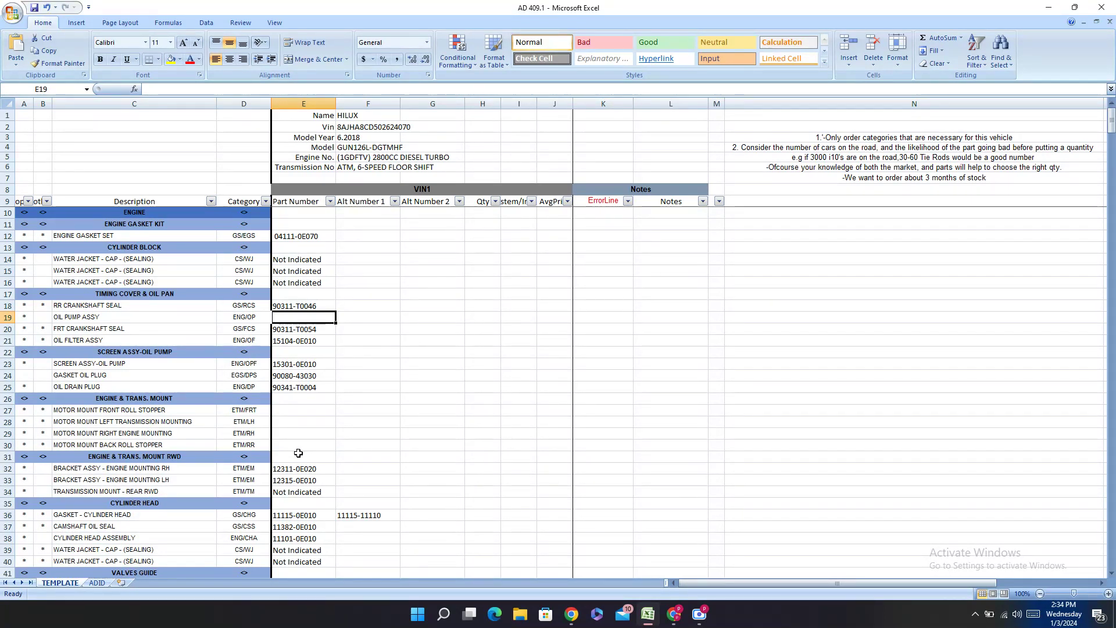
# - Mark the front, left, right and back motor mount rows under Engine & Trans. Mount as Not Indicated
pyautogui.click(300, 411)
pyautogui.write('Not Indicated')
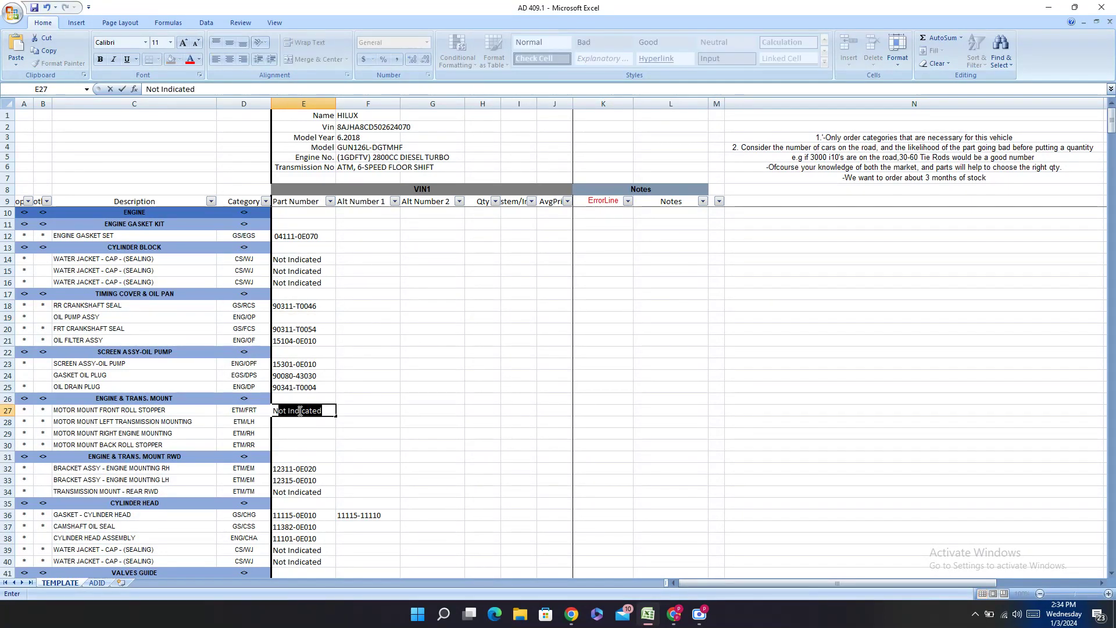
pyautogui.press('Return')
pyautogui.write('N')
pyautogui.press('Return')
pyautogui.write('N')
pyautogui.press('Return')
pyautogui.write('N')
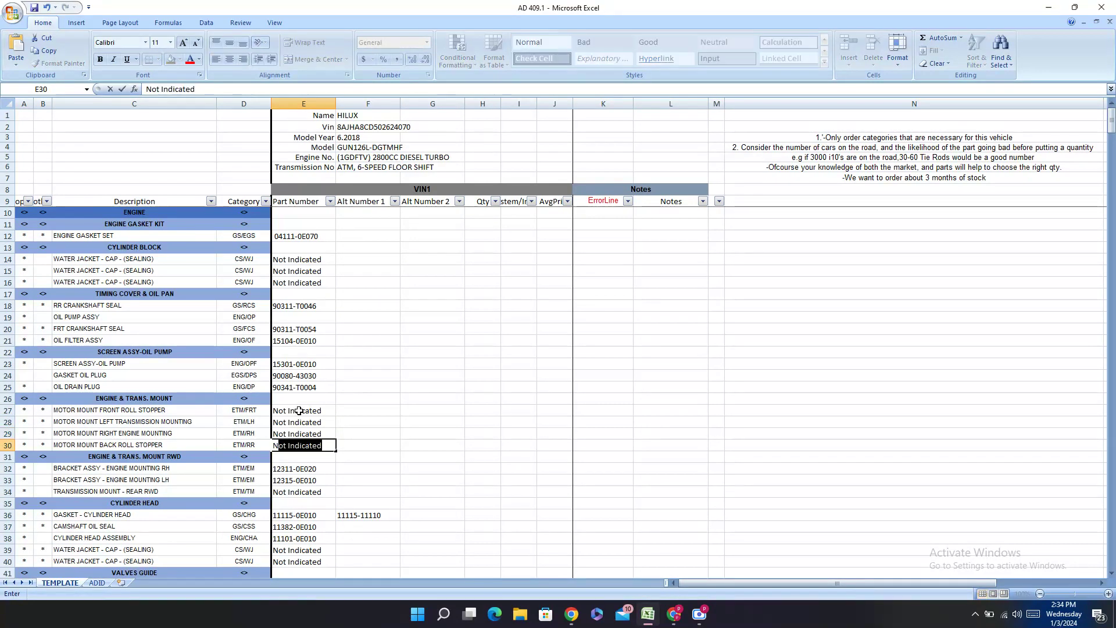
pyautogui.press('Return')
# - Search PartSouq's Timing Gear Cover & Rear End Plate page for PUMP and examine its parts for the Oil Pump Assy row
pyautogui.click(296, 317)
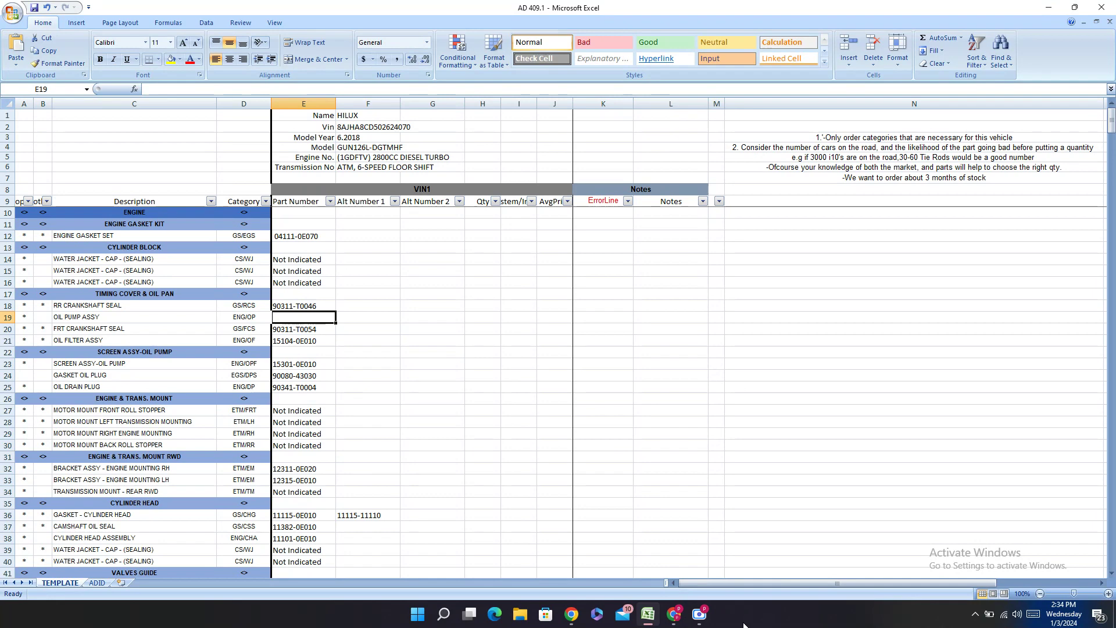
pyautogui.click(674, 614)
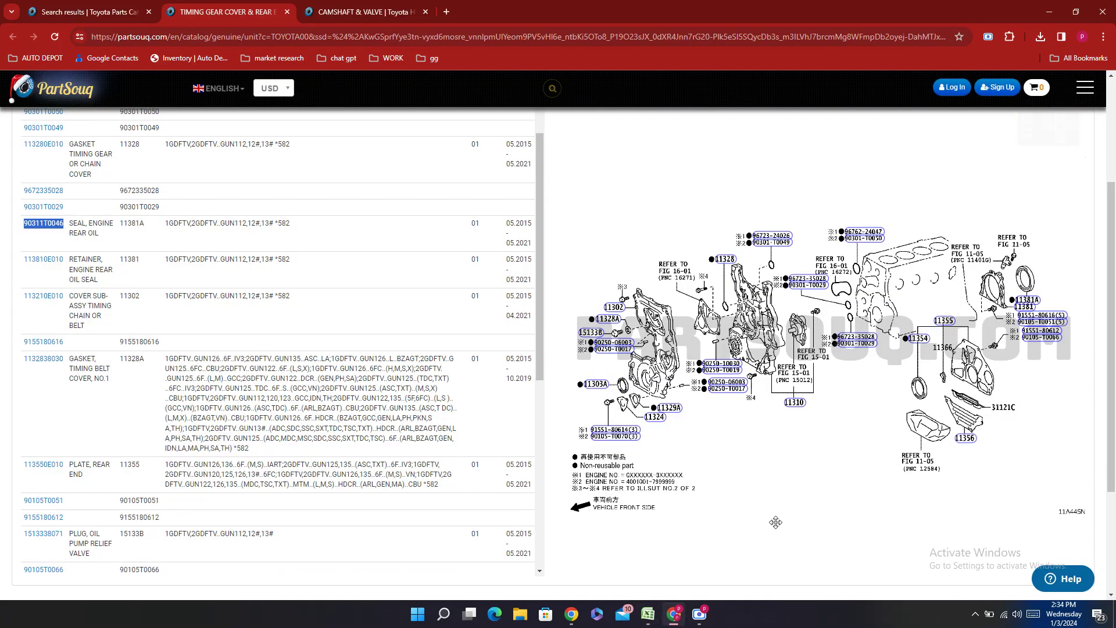
pyautogui.click(794, 402)
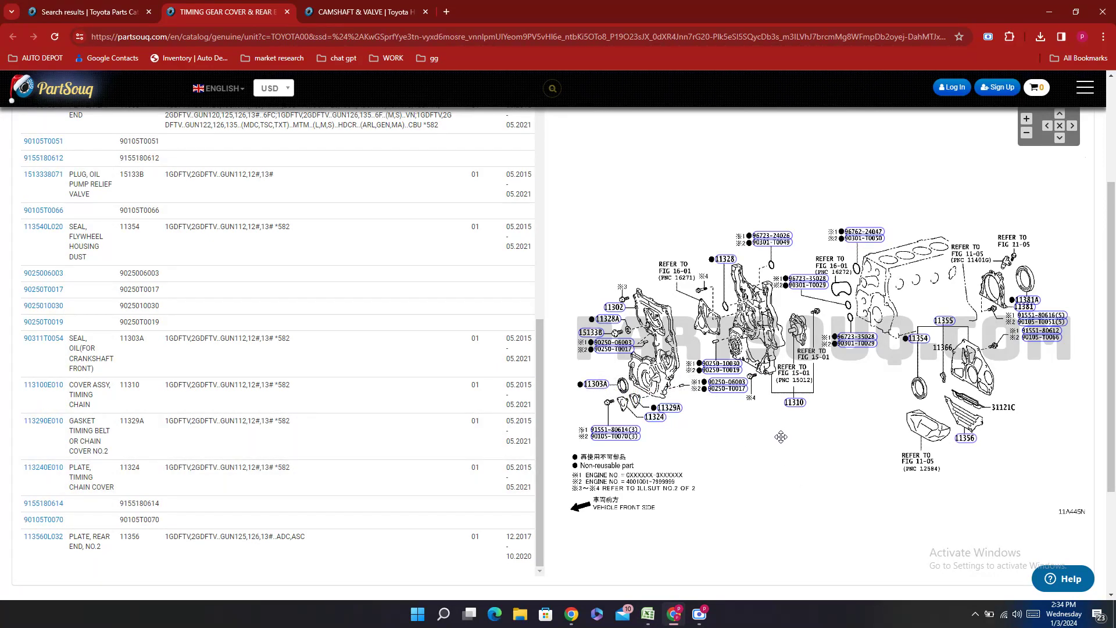
pyautogui.click(724, 259)
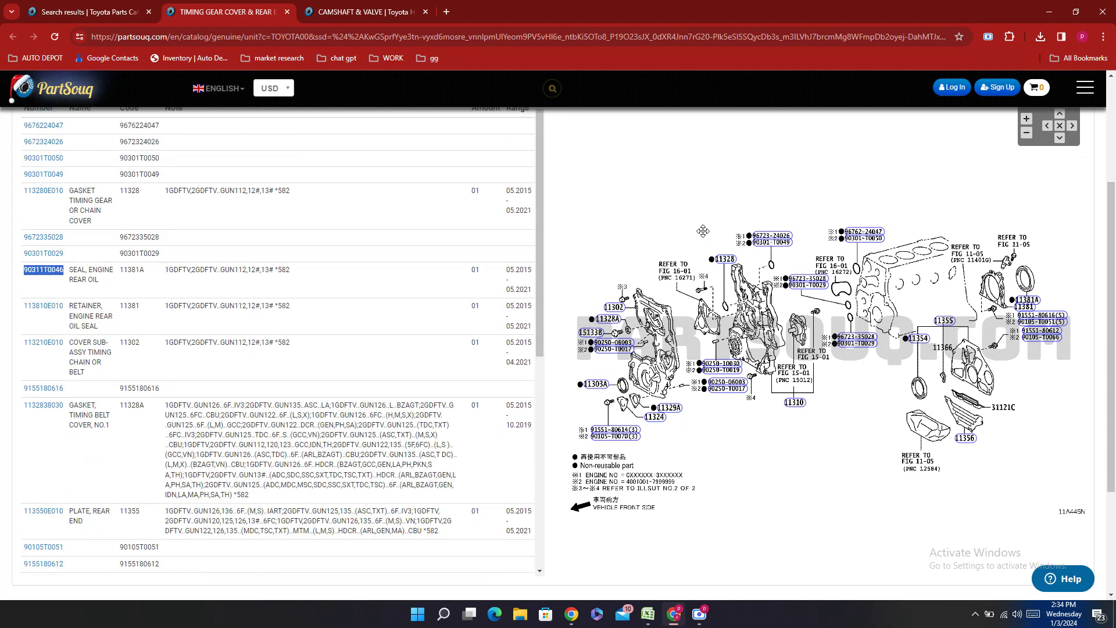
pyautogui.hotkey('ctrl', 'f')
pyautogui.write('P')
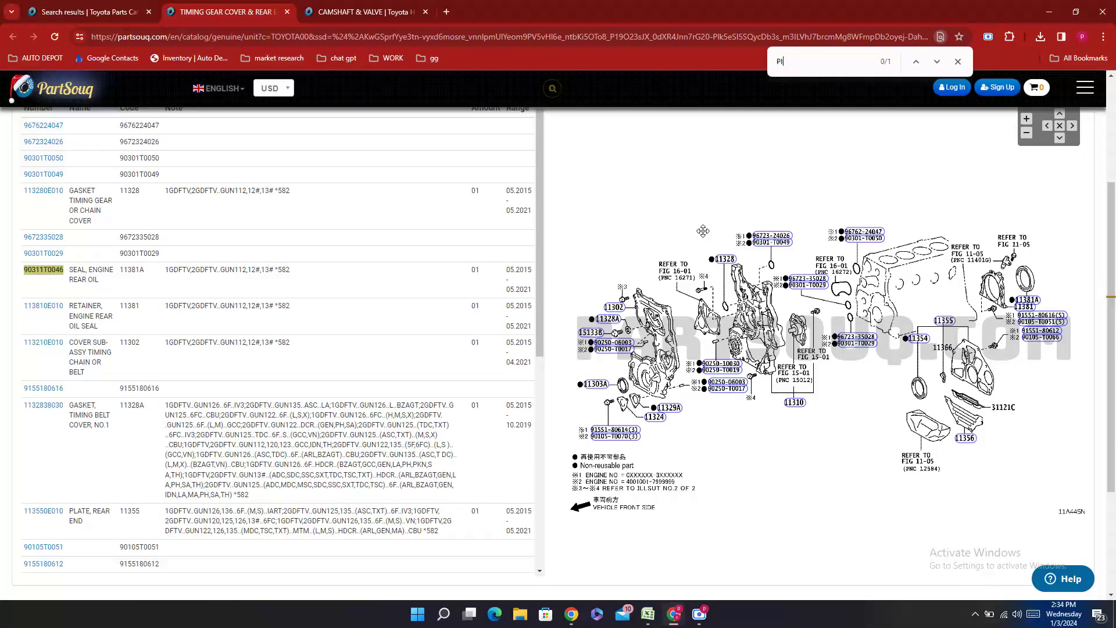
pyautogui.write('UMP')
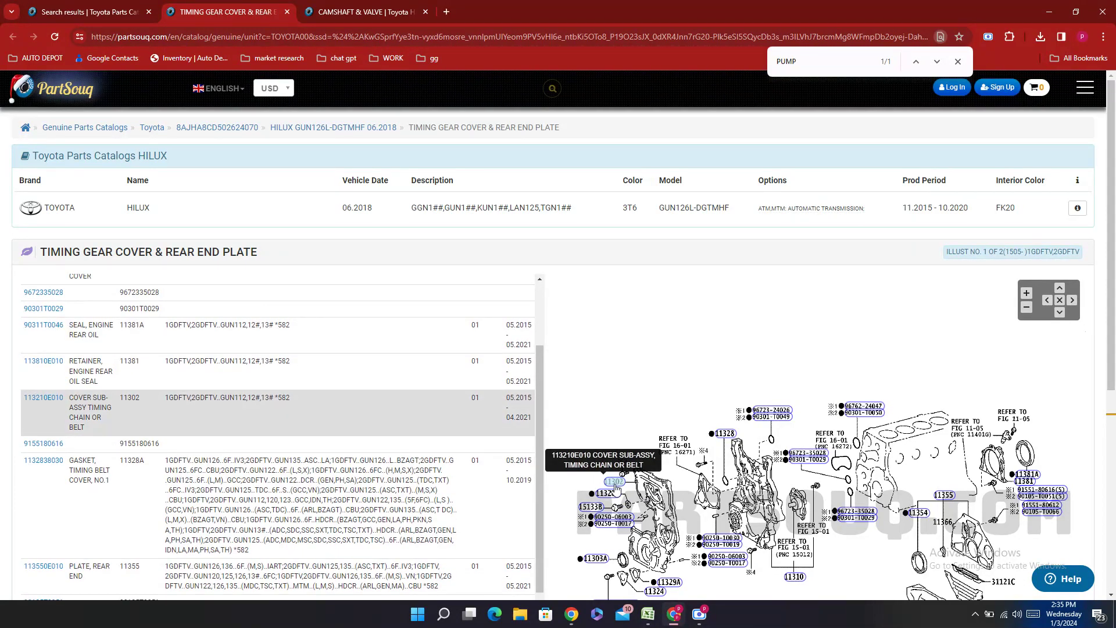
pyautogui.scroll(-1, 616, 487)
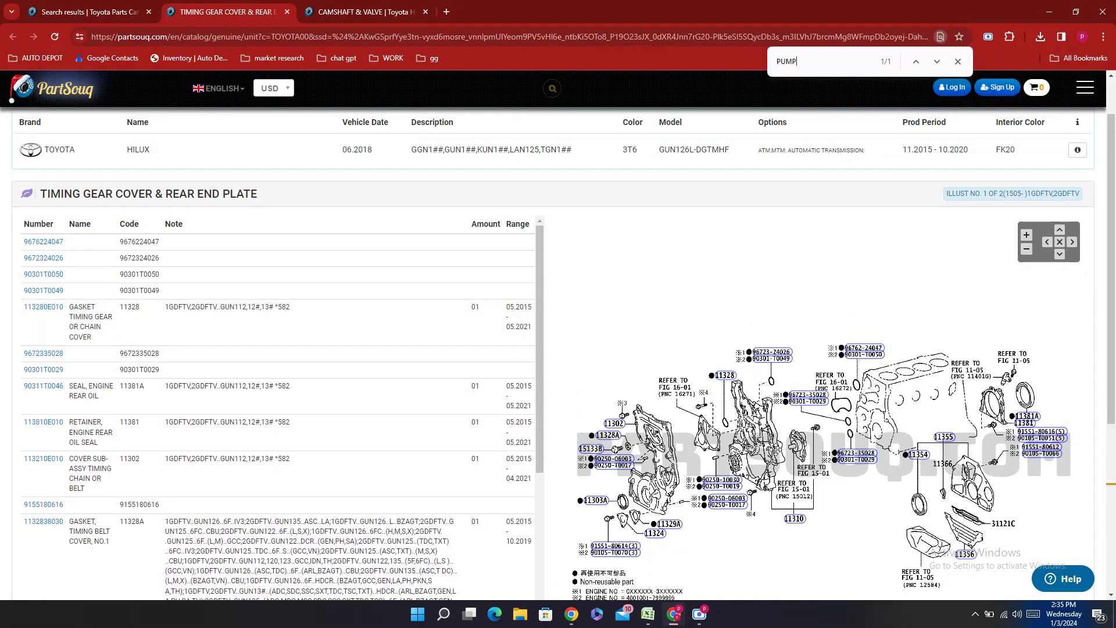
pyautogui.moveTo(792, 518)
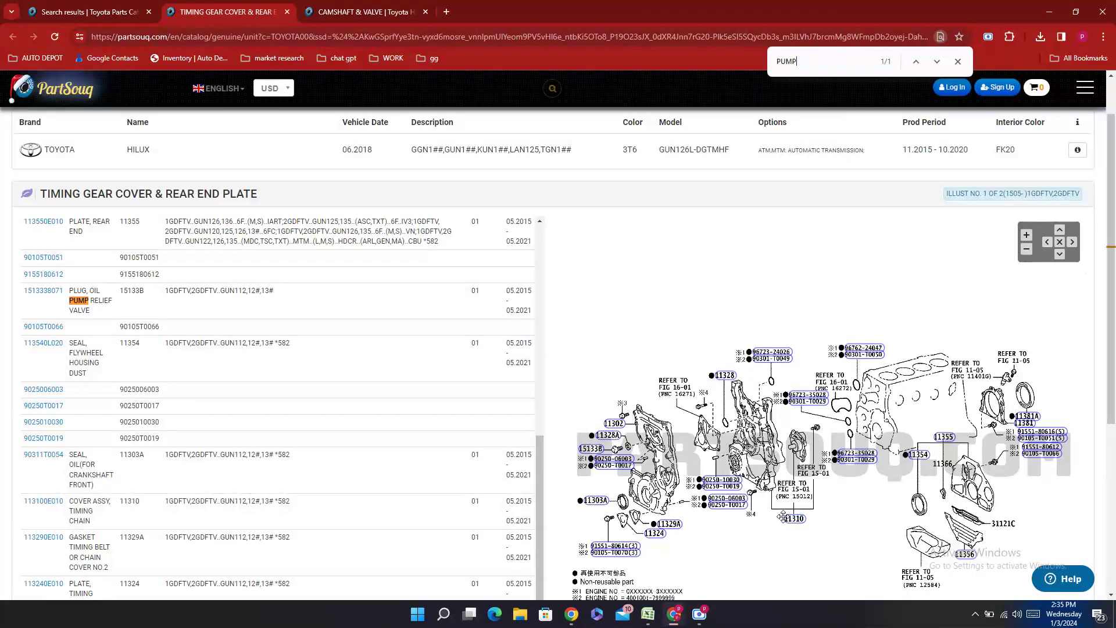
pyautogui.moveTo(613, 424)
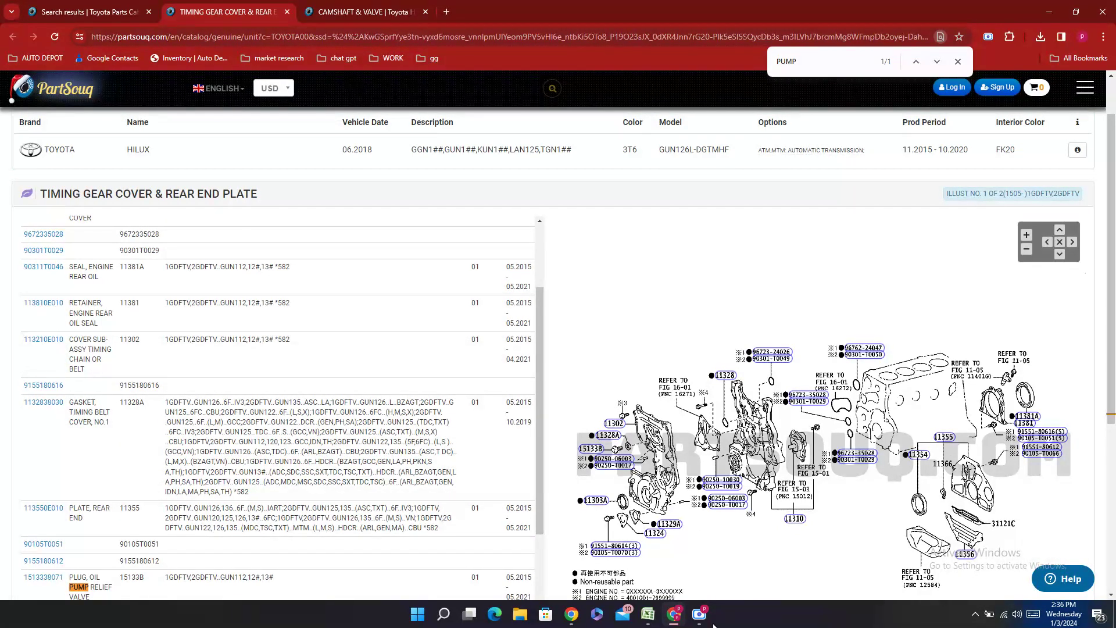
# - For the empty Guide - Timing Chain row in Excel, find GUIDE on PartSouq's Camshaft & Valve page and copy part number 135660E010
pyautogui.click(648, 614)
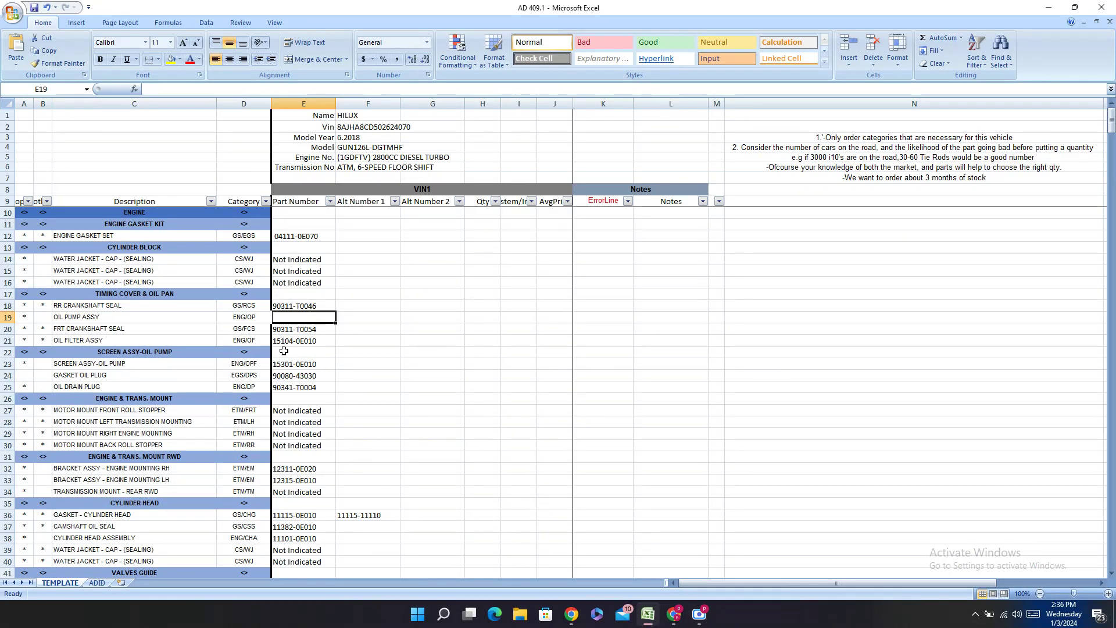
pyautogui.scroll(-13, 378, 343)
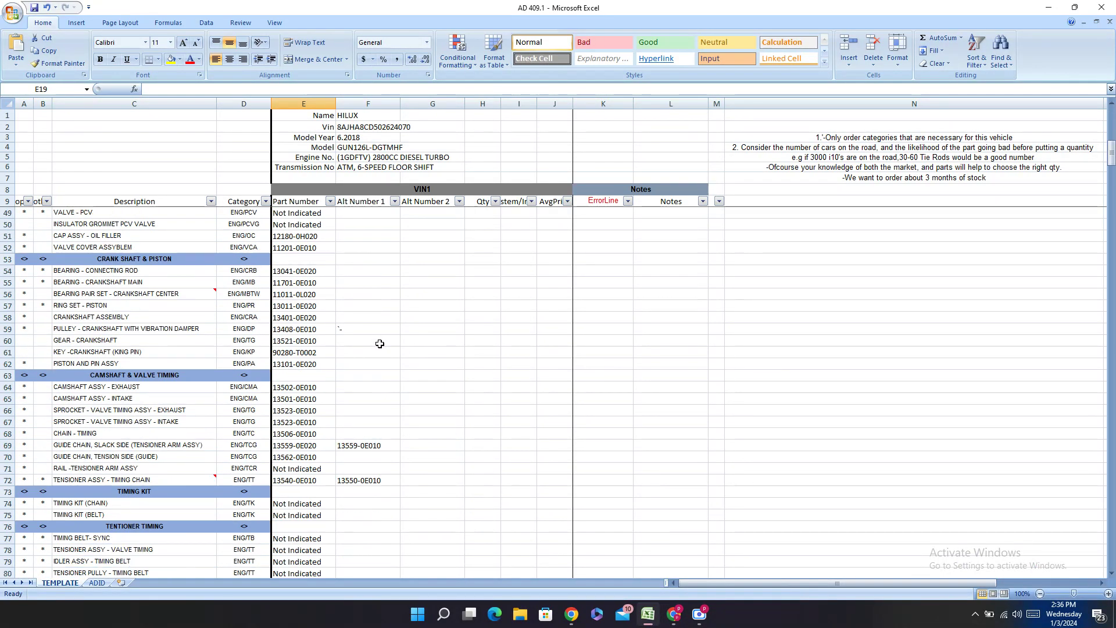
pyautogui.scroll(-8, 379, 343)
pyautogui.click(309, 316)
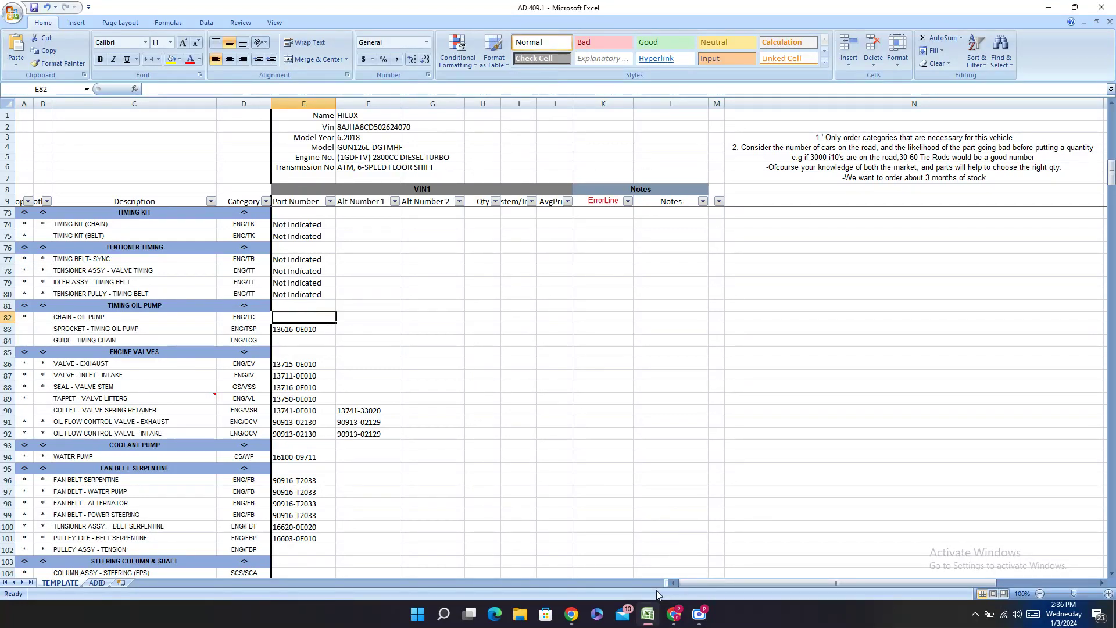
pyautogui.moveTo(671, 620)
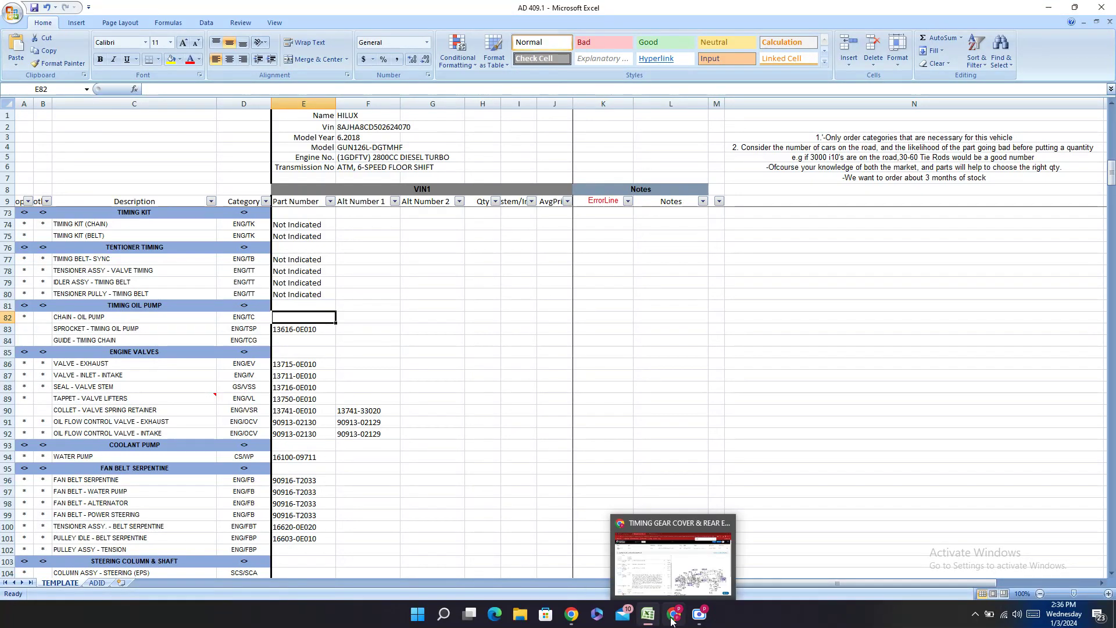
pyautogui.click(671, 620)
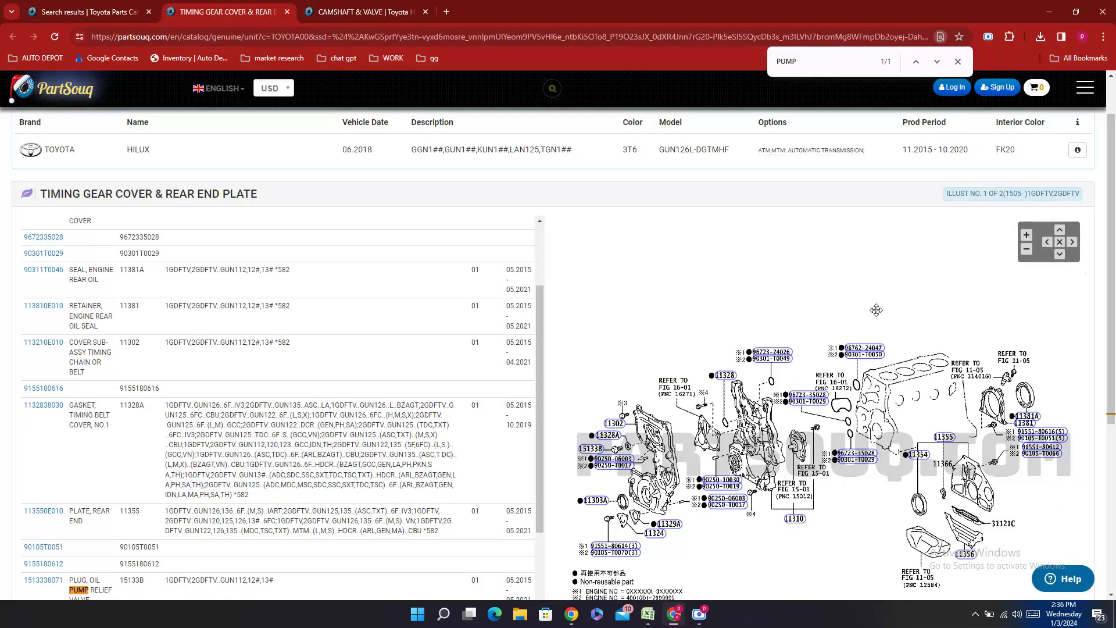
pyautogui.click(351, 8)
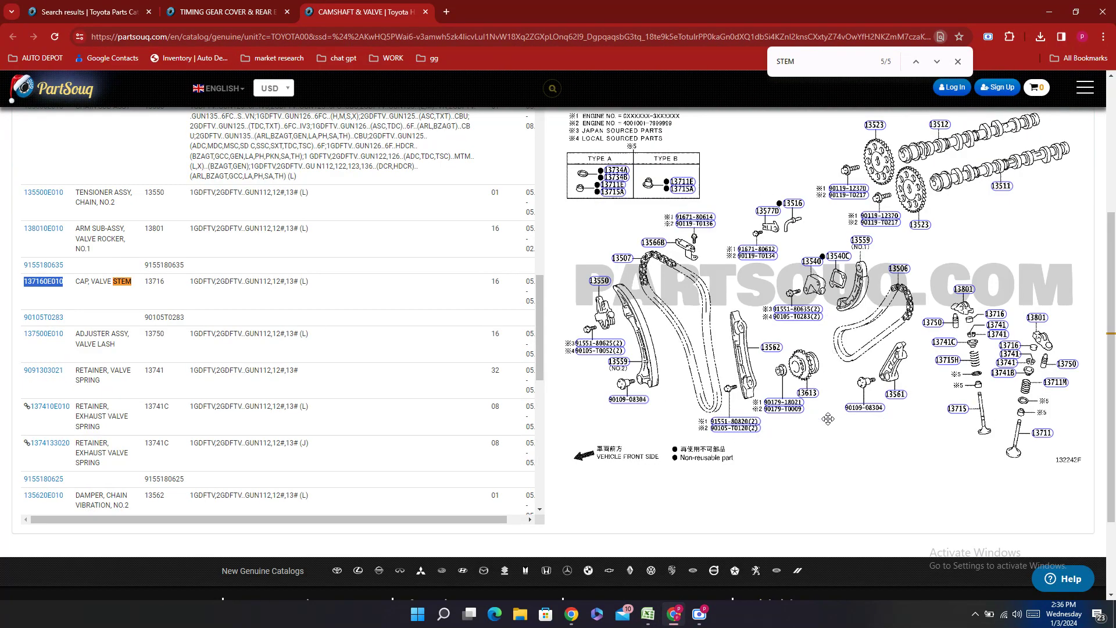
pyautogui.hotkey('ctrl', 'f')
pyautogui.write('G')
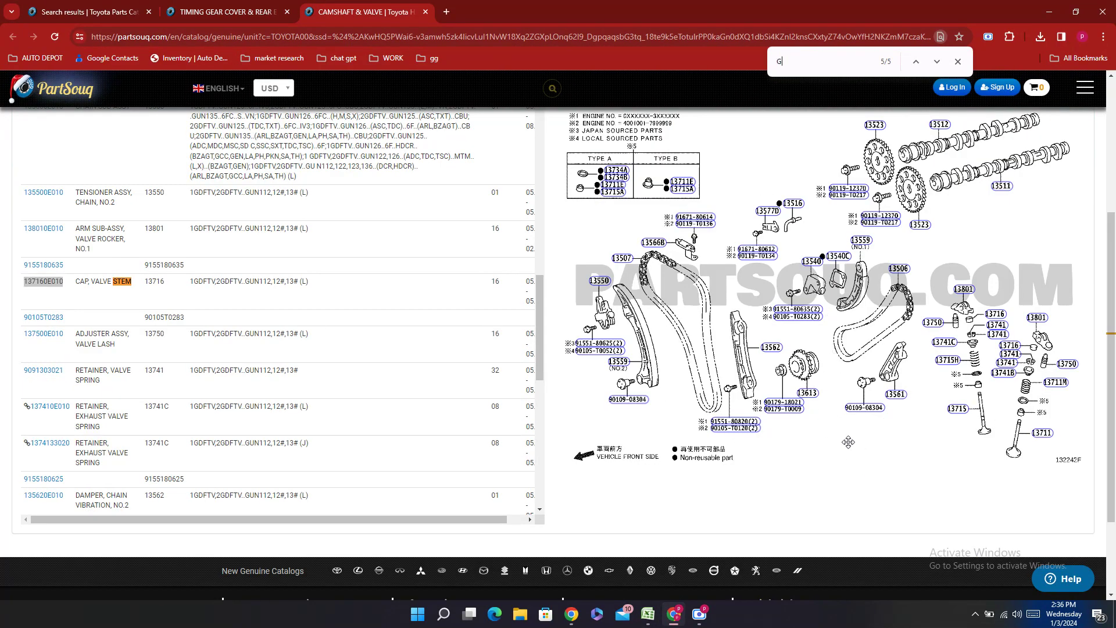
pyautogui.write('UIDE')
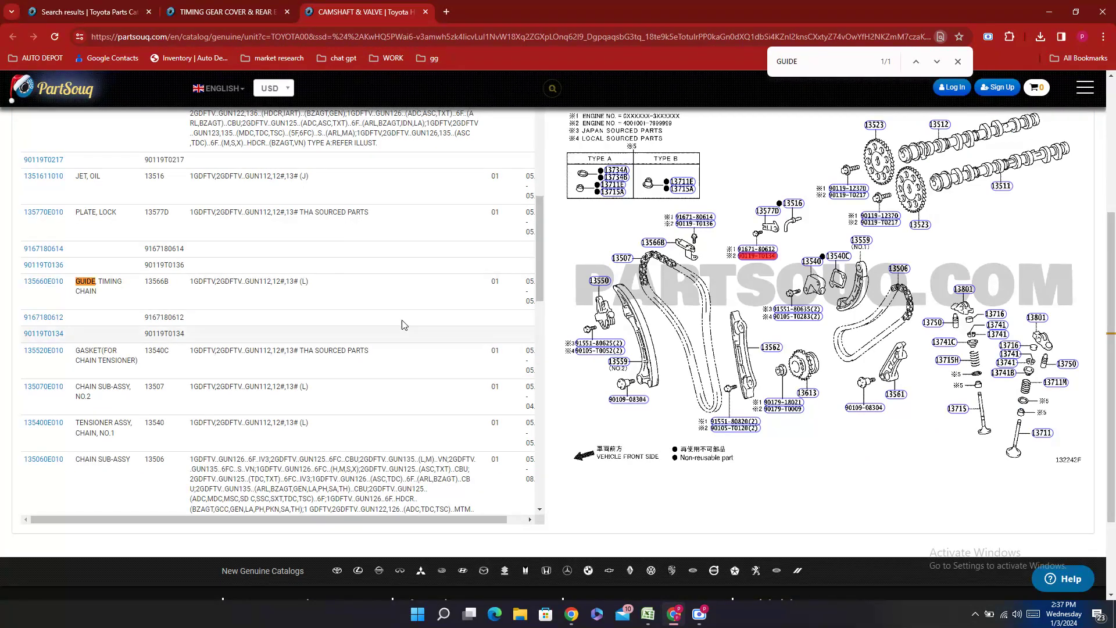
pyautogui.click(38, 298)
pyautogui.hotkey('ctrl', 'c')
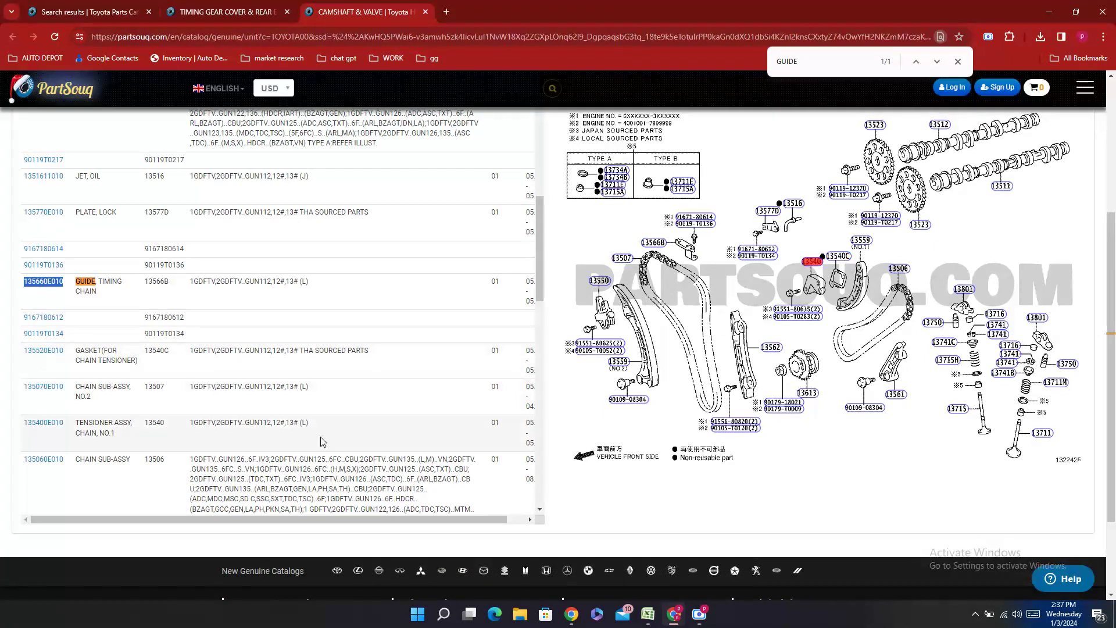
# - Enter 13566-0E010 as the Part Number of the Guide - Timing Chain row in the Excel template
pyautogui.click(648, 614)
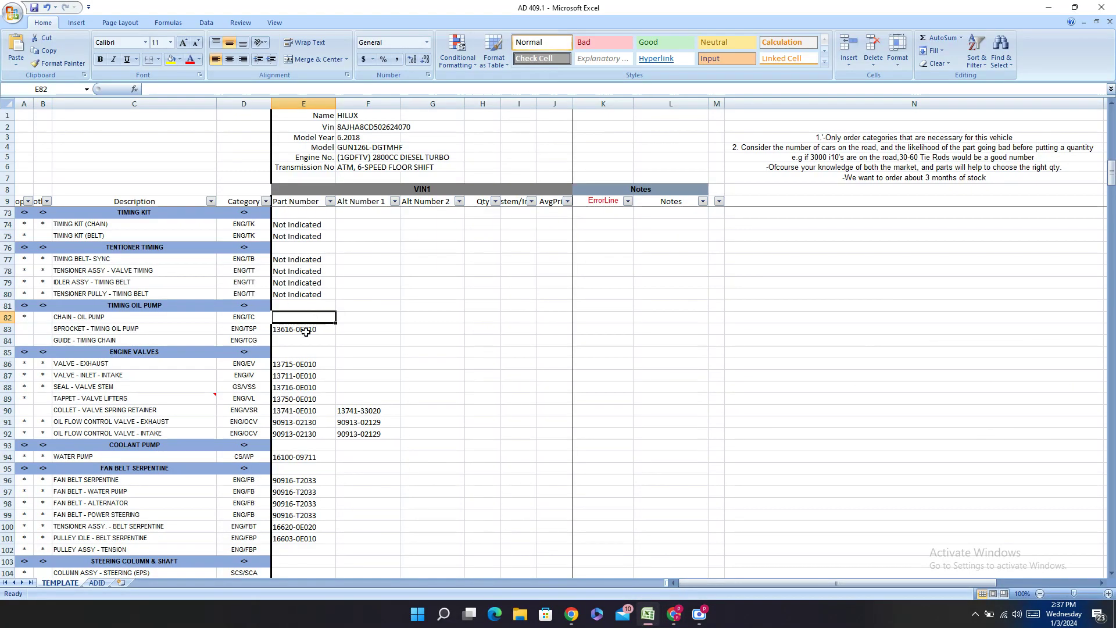
pyautogui.doubleClick(289, 339)
pyautogui.hotkey('ctrl', 'v')
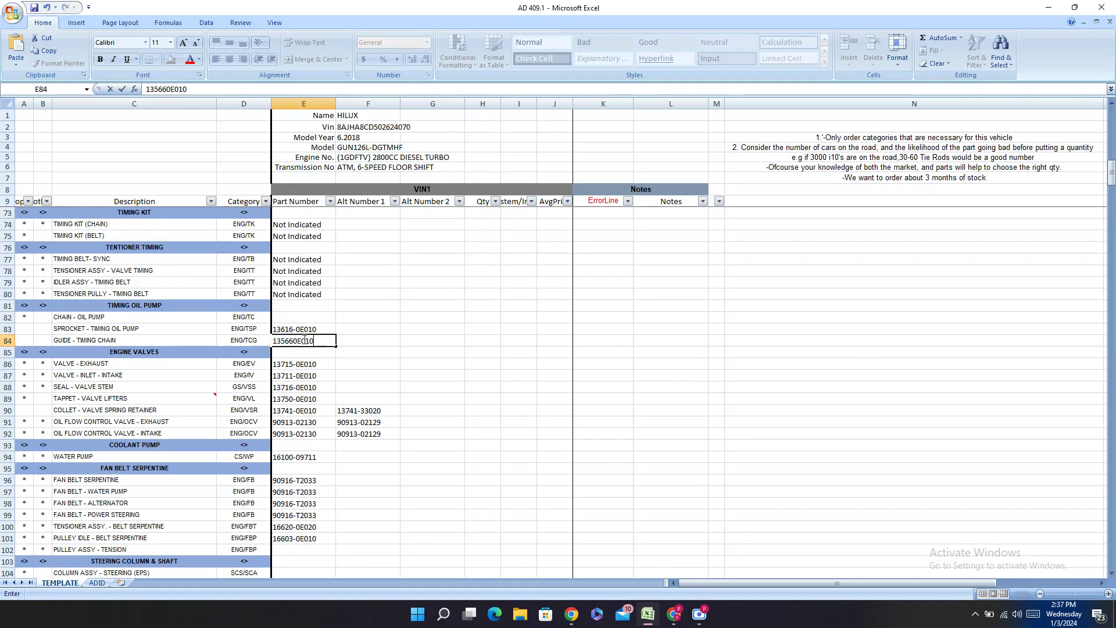
pyautogui.write('-')
pyautogui.click(288, 317)
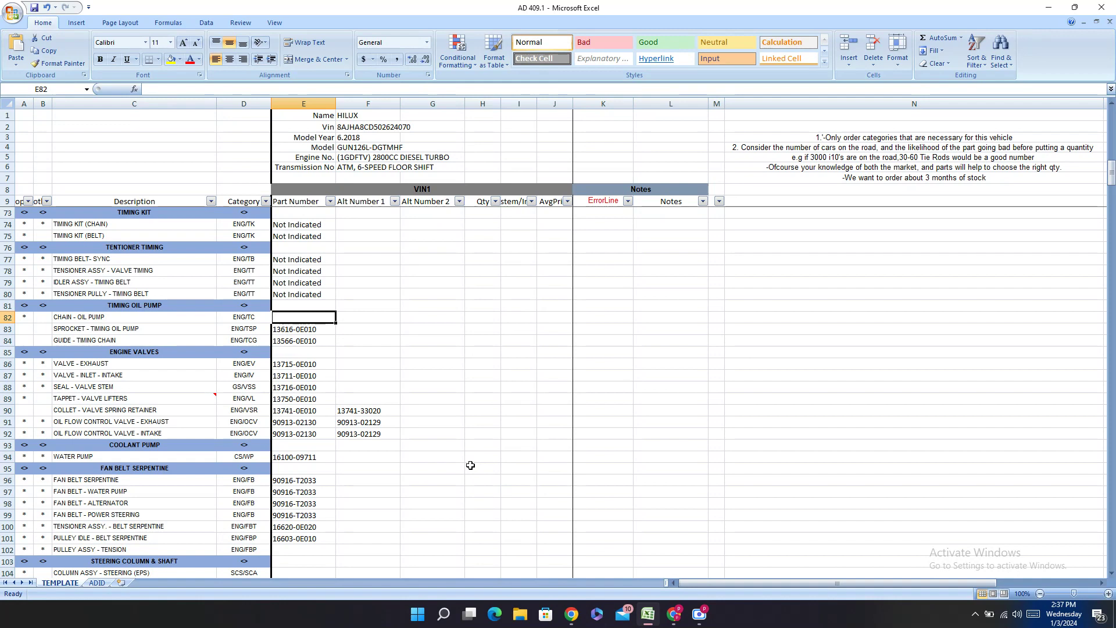
# - Mark the Part Number of the Pulley Assy - Tension row under Fan Belt Serpentine as Not Indicated
pyautogui.scroll(-4, 470, 465)
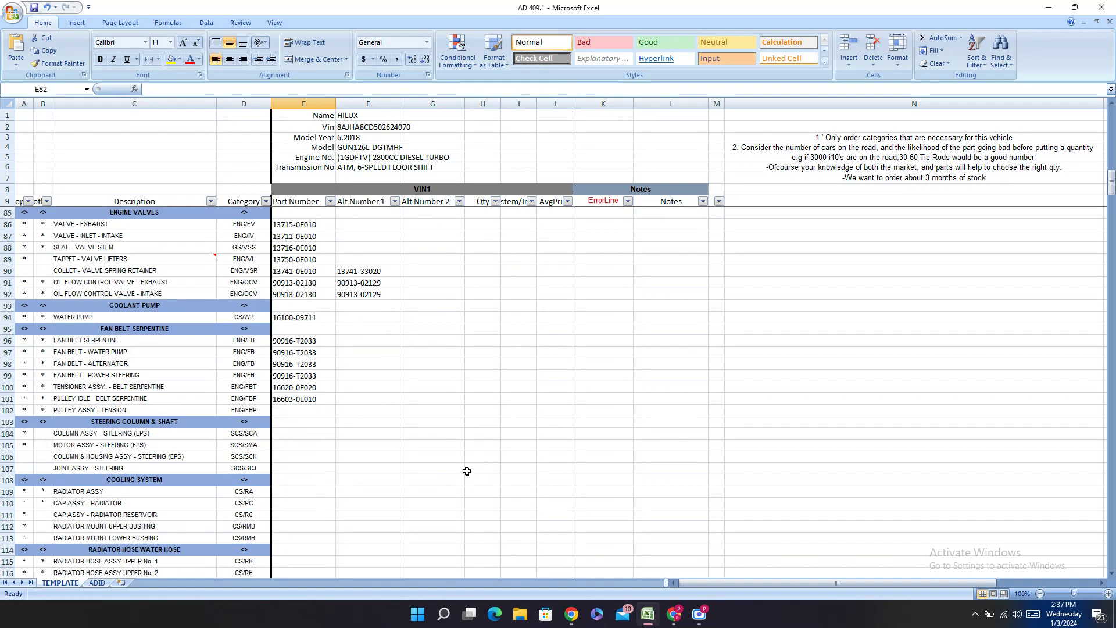
pyautogui.click(285, 410)
pyautogui.write('Not Indicated')
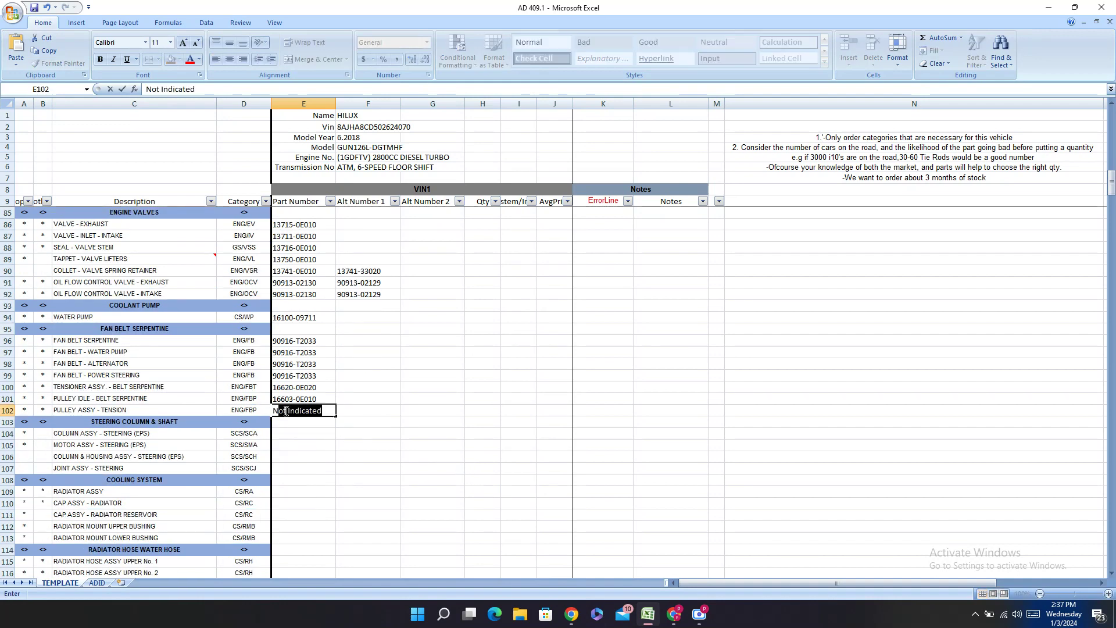
pyautogui.press('Return')
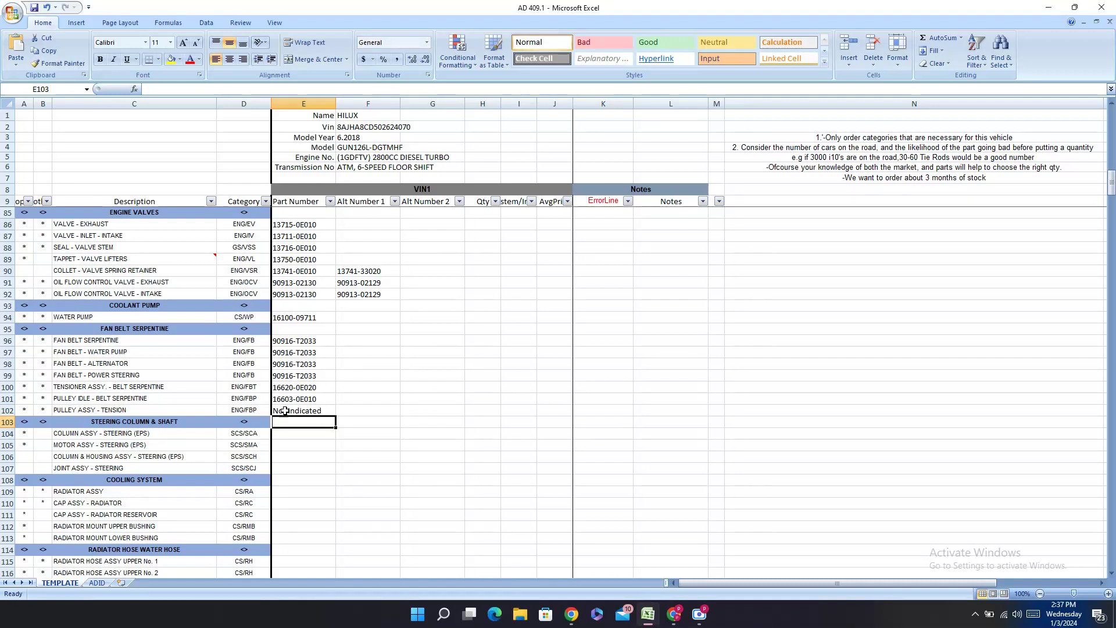
pyautogui.press('Down')
# - Copy the STEERING COLUMN & SHAFT heading from Excel and search PartSouq's Hilux catalog for it
pyautogui.rightClick(164, 427)
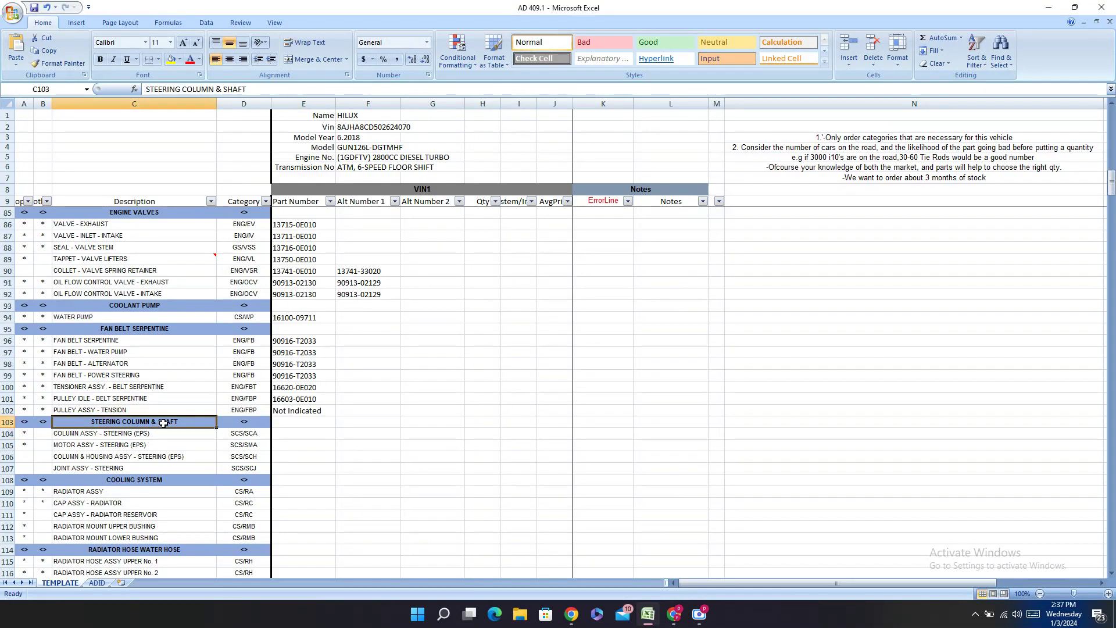
pyautogui.click(198, 264)
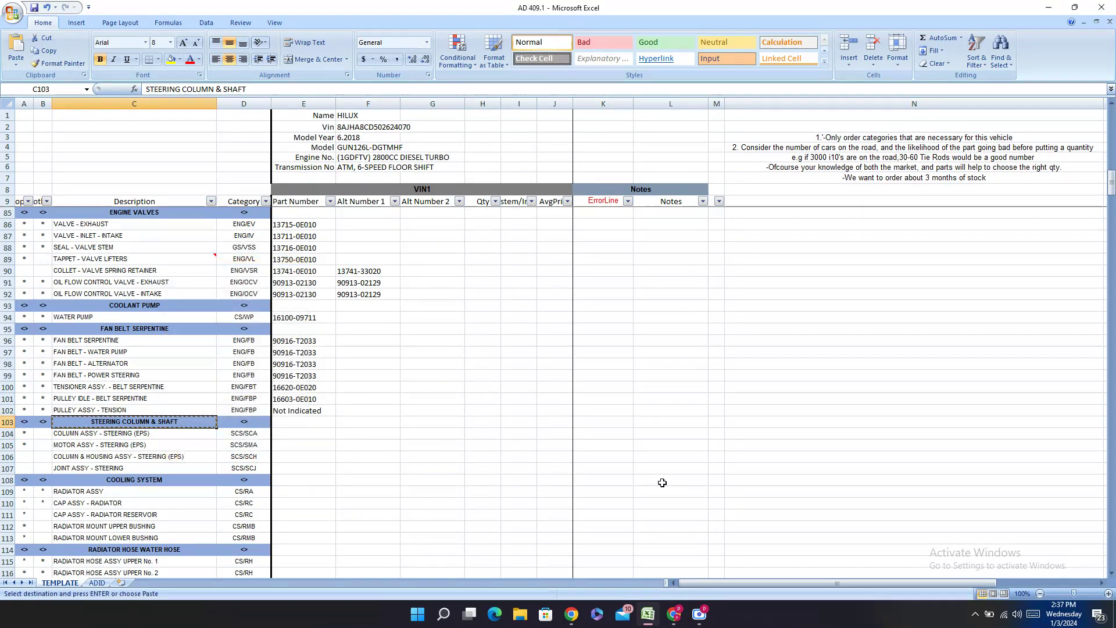
pyautogui.click(674, 614)
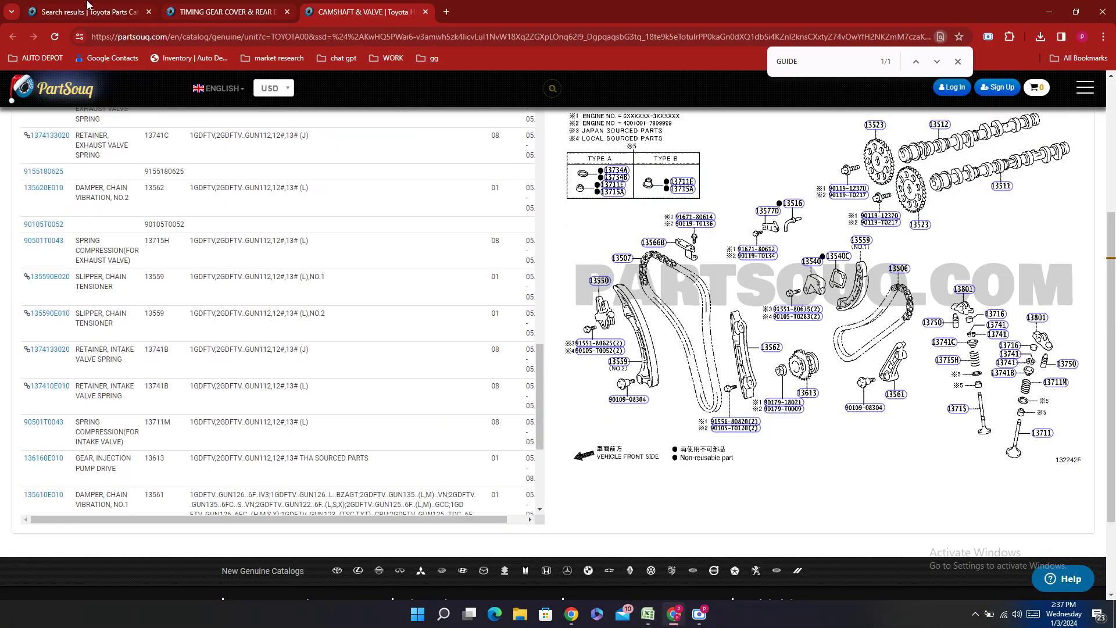
pyautogui.click(88, 12)
pyautogui.scroll(10, 422, 239)
pyautogui.scroll(15, 422, 239)
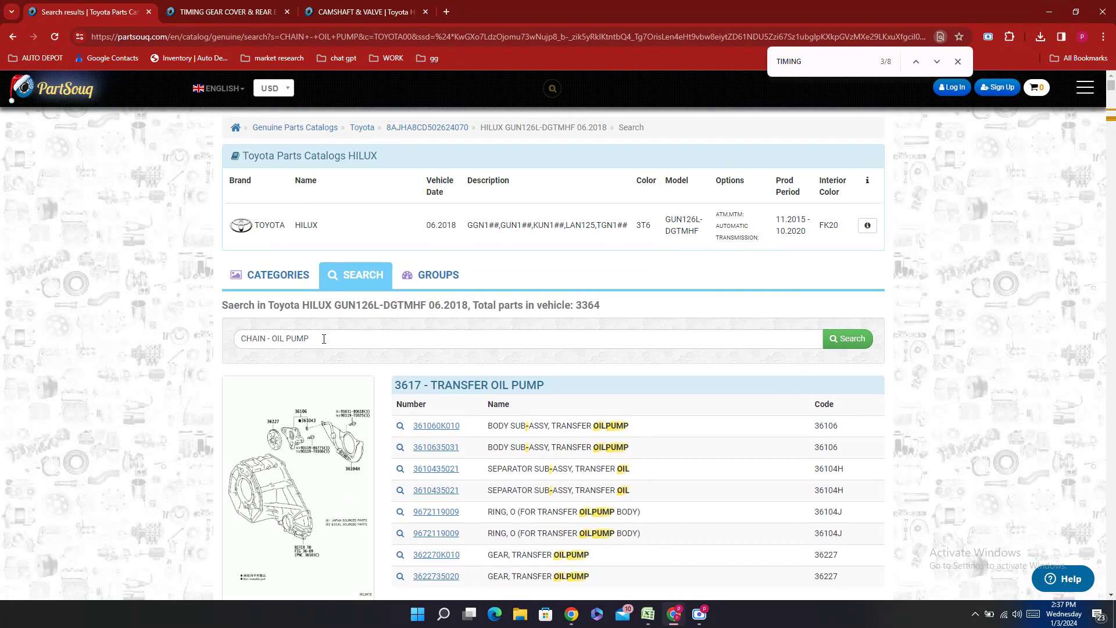
pyautogui.tripleClick(283, 335)
pyautogui.hotkey('ctrl', 'v')
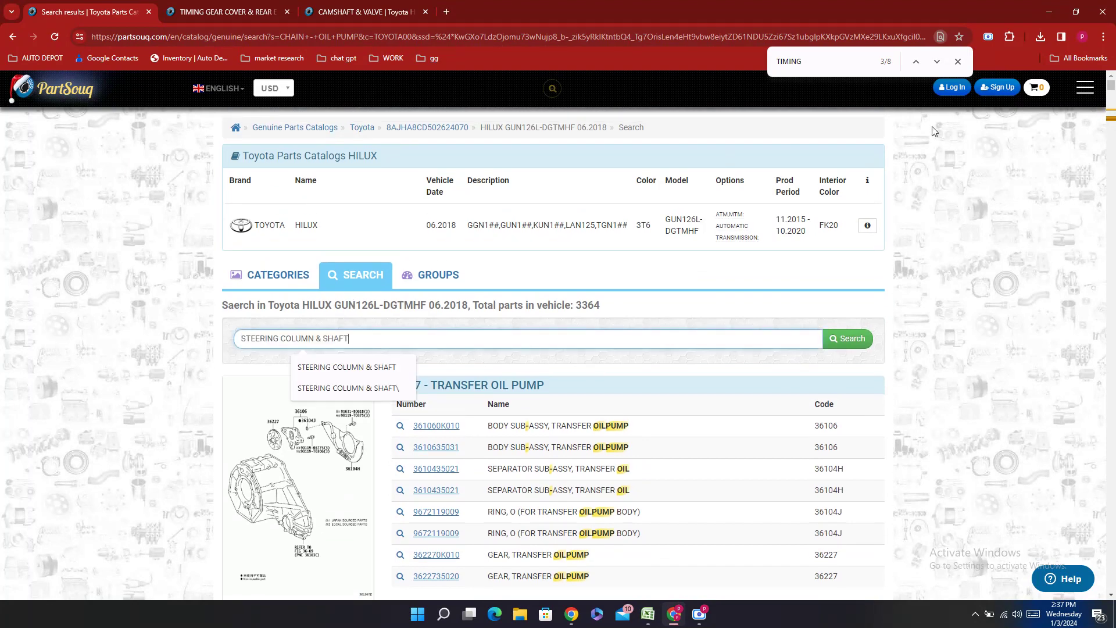
pyautogui.press('Return')
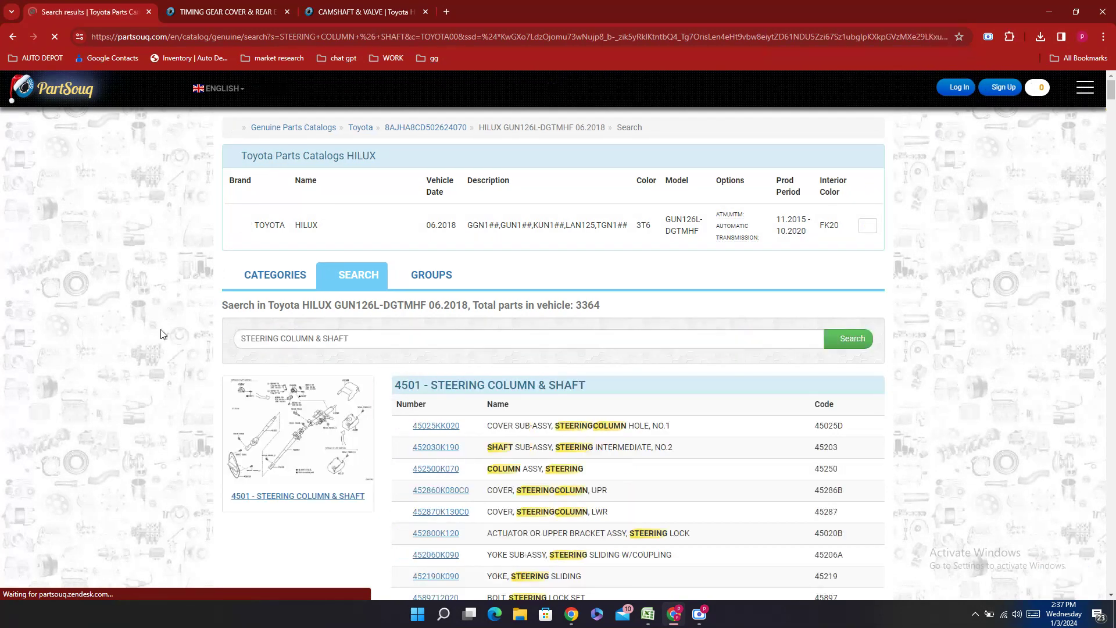
# - Open the 4501 - Steering Column & Shaft diagram from the PartSouq results in a separate tab and switch to it
pyautogui.click(297, 442)
pyautogui.click(129, 21)
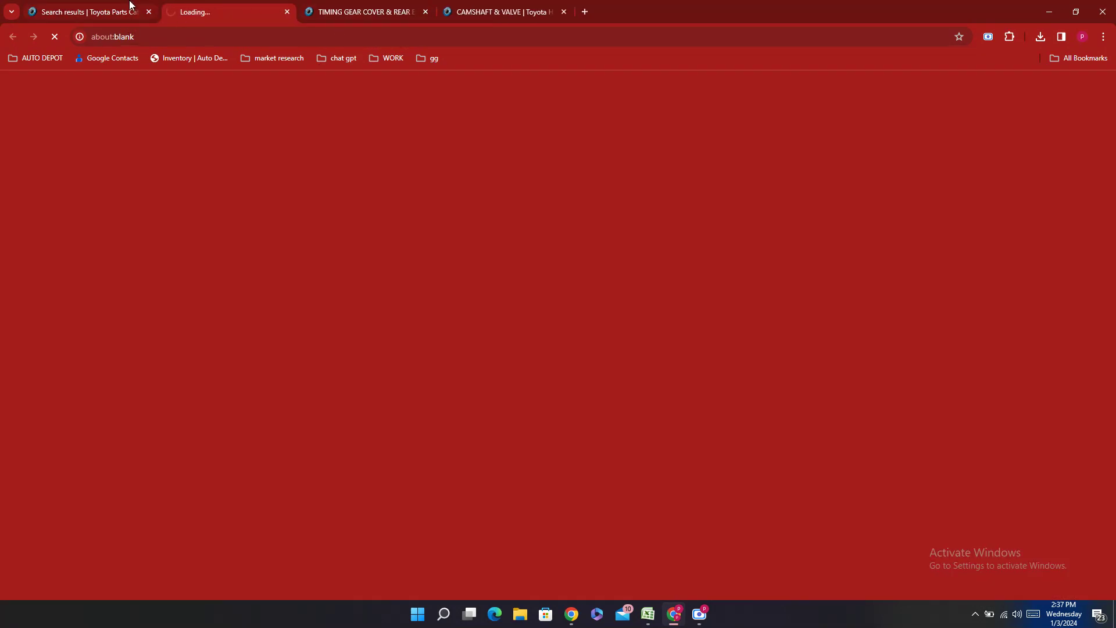
pyautogui.click(651, 620)
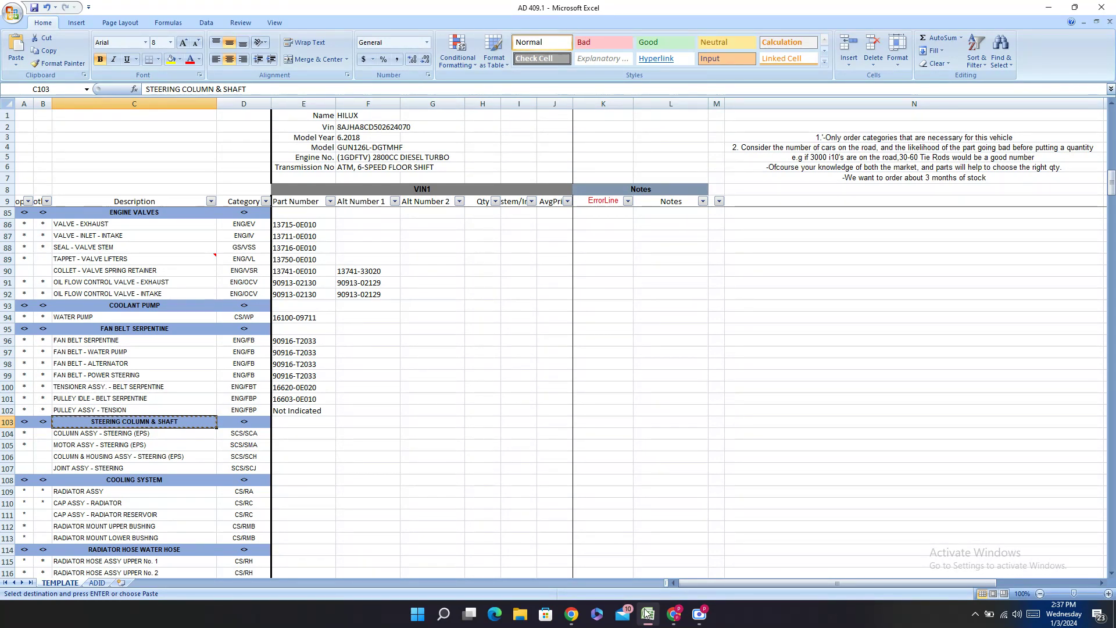
pyautogui.click(647, 614)
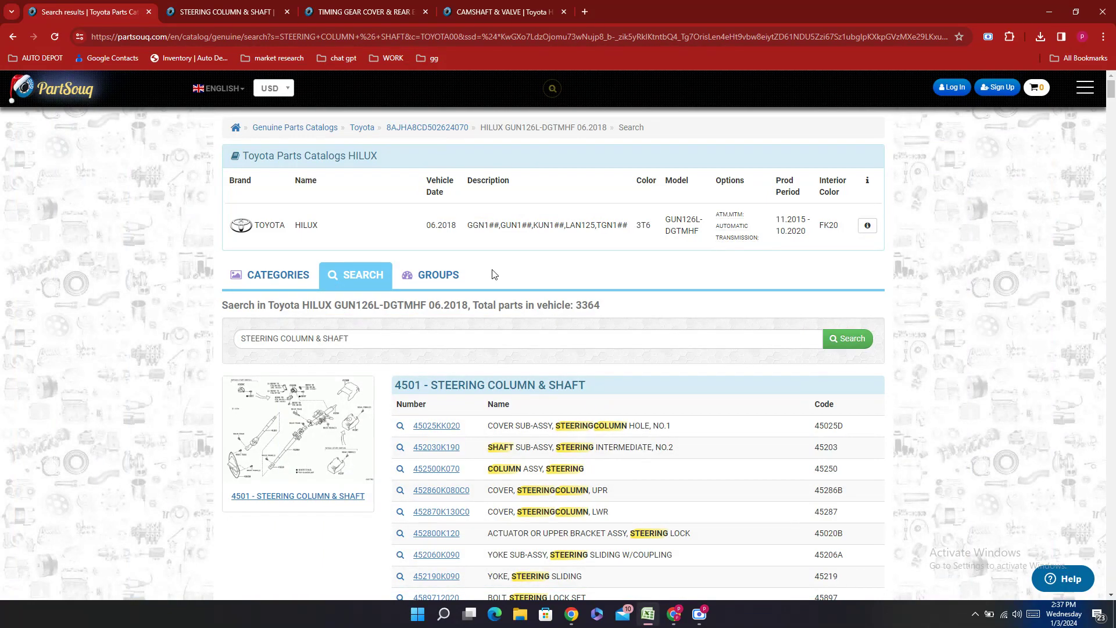
pyautogui.click(256, 6)
# - Examine the part names behind the callouts in PartSouq's Steering Column & Shaft diagram, including 45206A, 45250, 45203 and 45025D
pyautogui.scroll(-10, 815, 298)
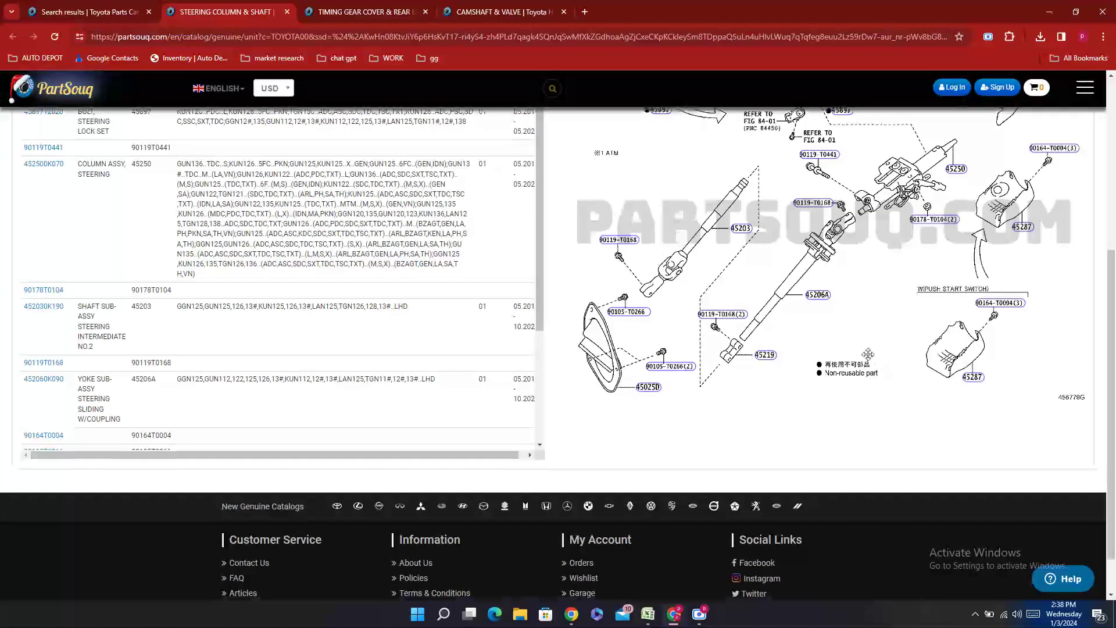
pyautogui.moveTo(817, 298)
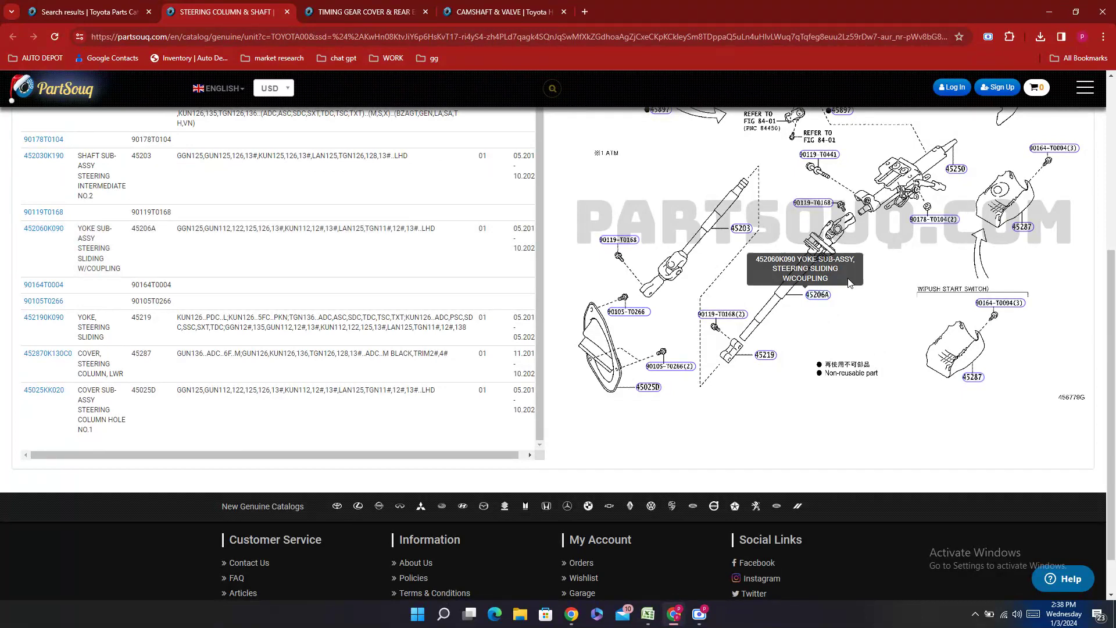
pyautogui.scroll(2, 959, 227)
pyautogui.moveTo(955, 295)
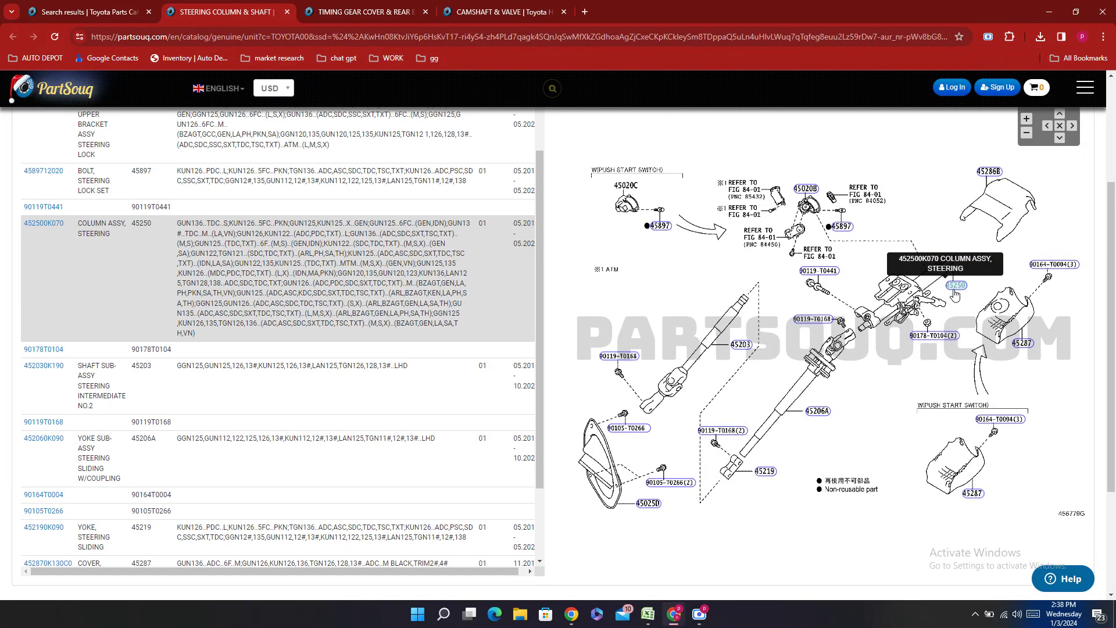
pyautogui.moveTo(745, 347)
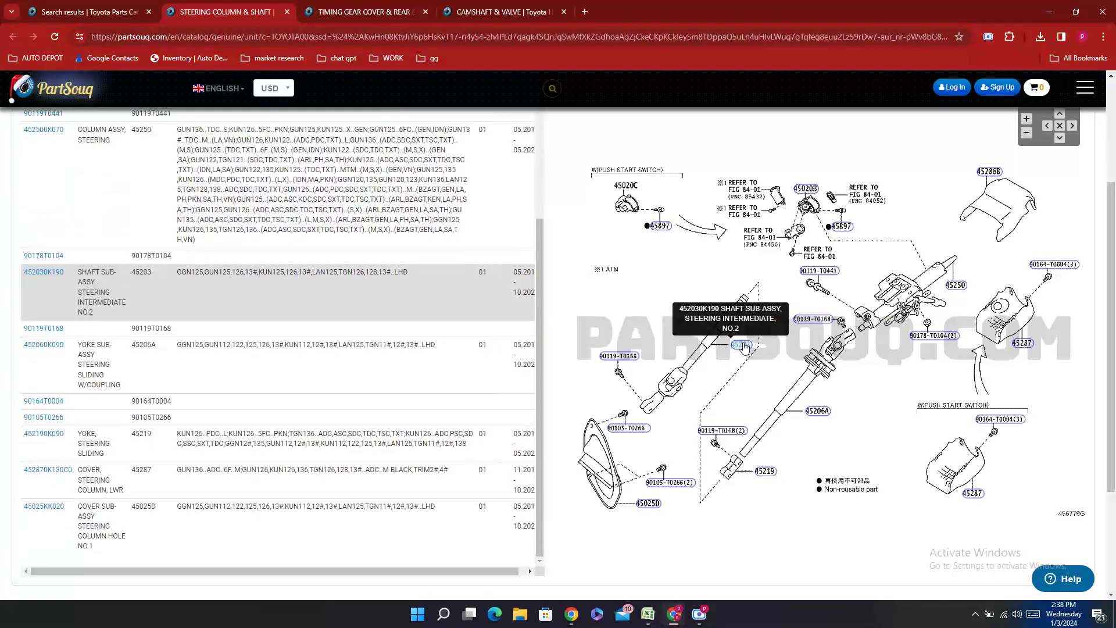
pyautogui.moveTo(983, 498)
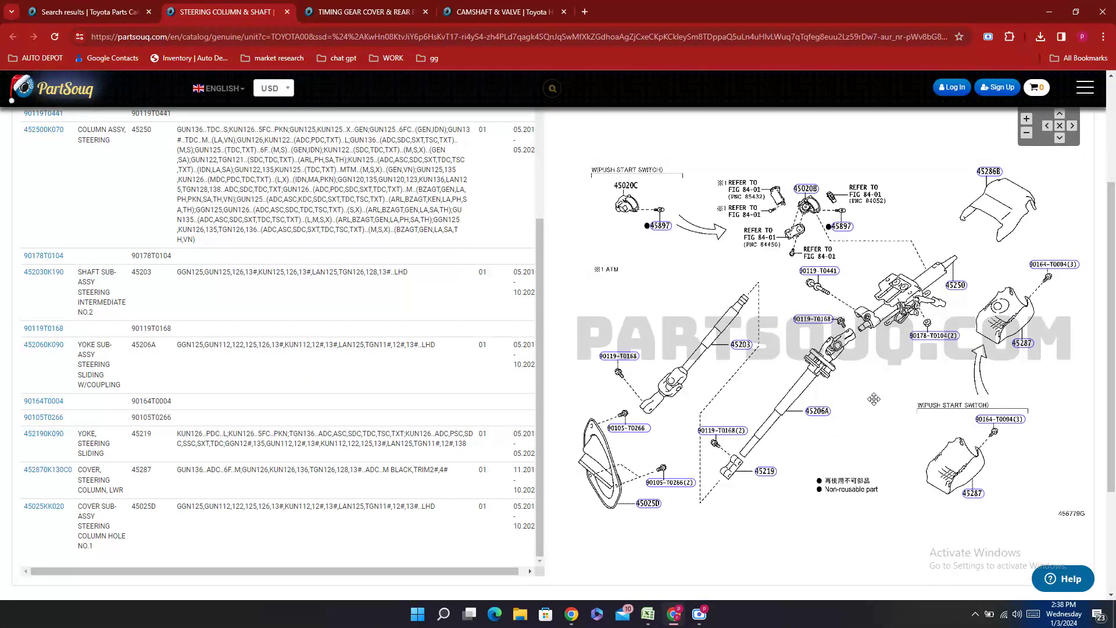
pyautogui.moveTo(661, 232)
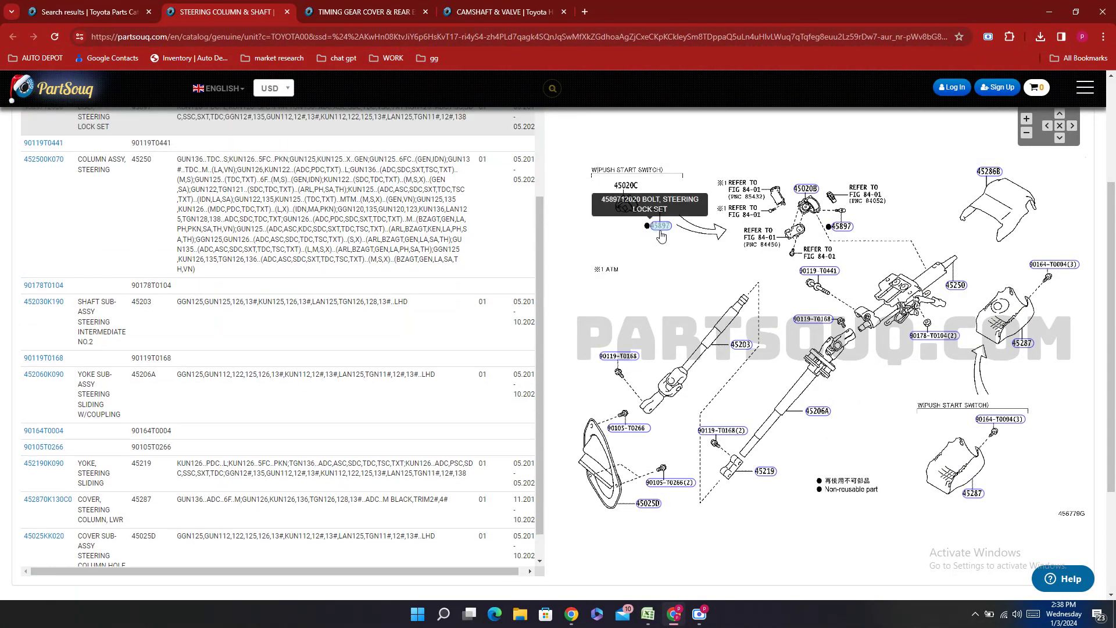
pyautogui.moveTo(618, 363)
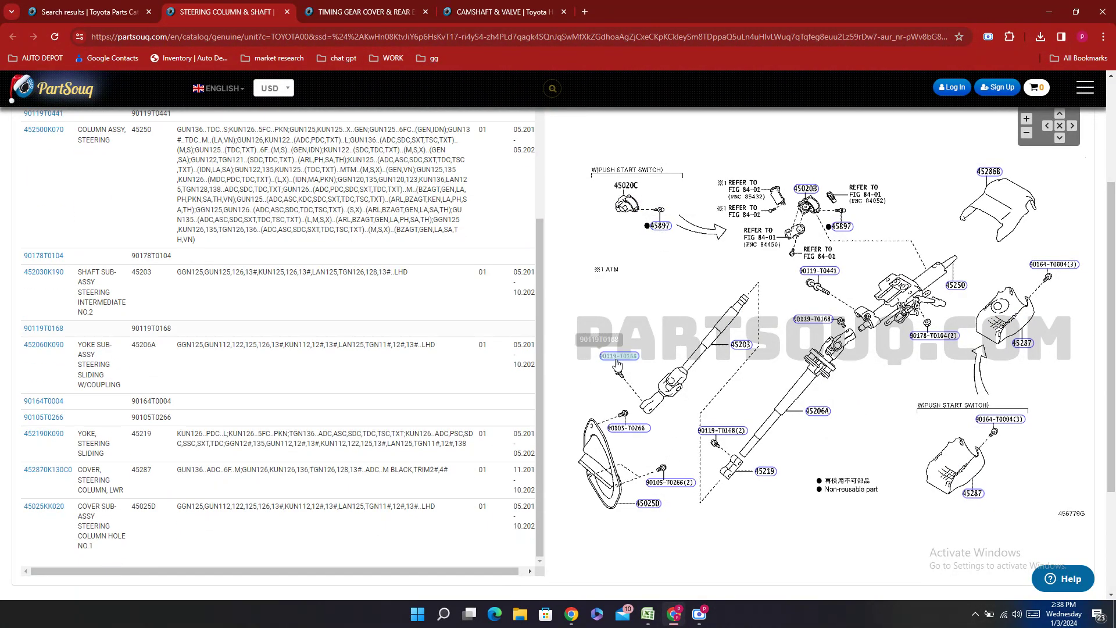
pyautogui.moveTo(657, 510)
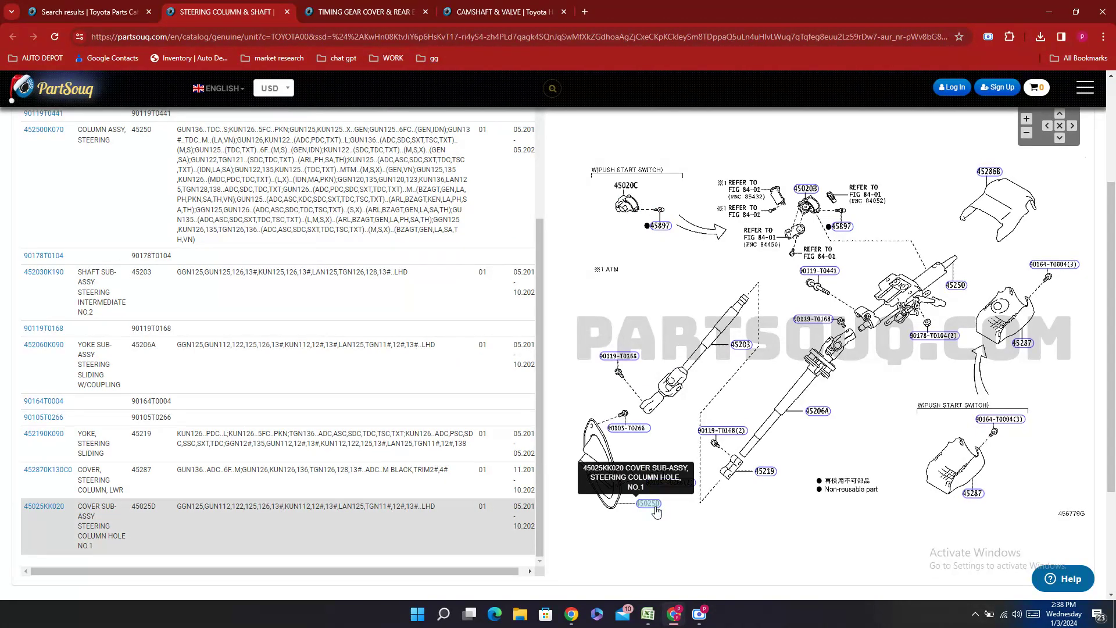
pyautogui.moveTo(759, 476)
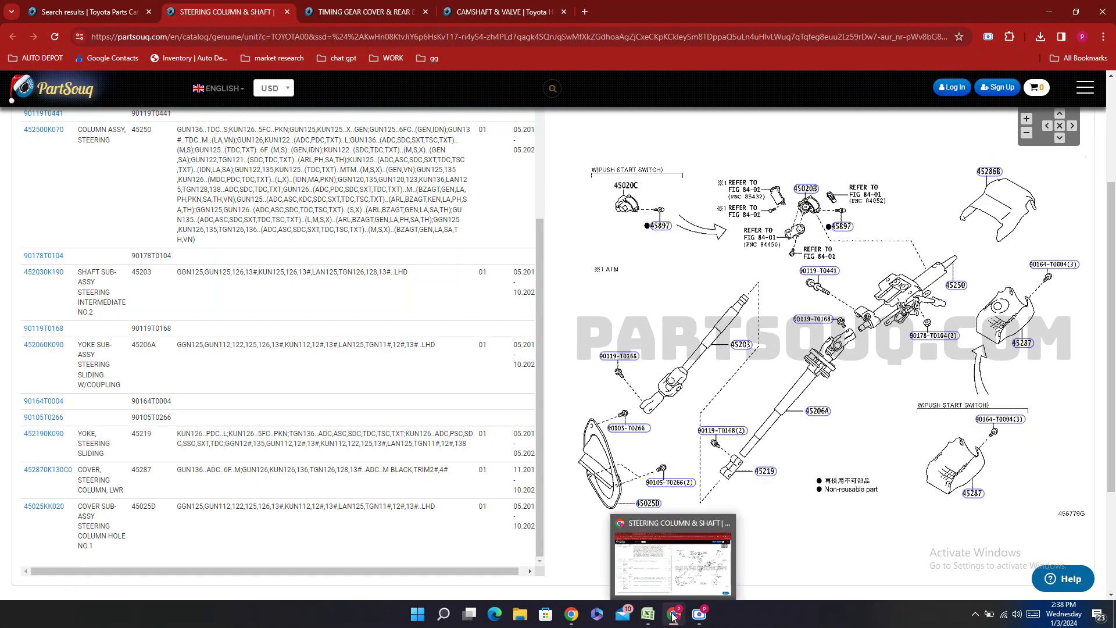
# - Check the Steering Column & Shaft rows in Excel and search PartSouq's steering page for MOTO
pyautogui.click(650, 615)
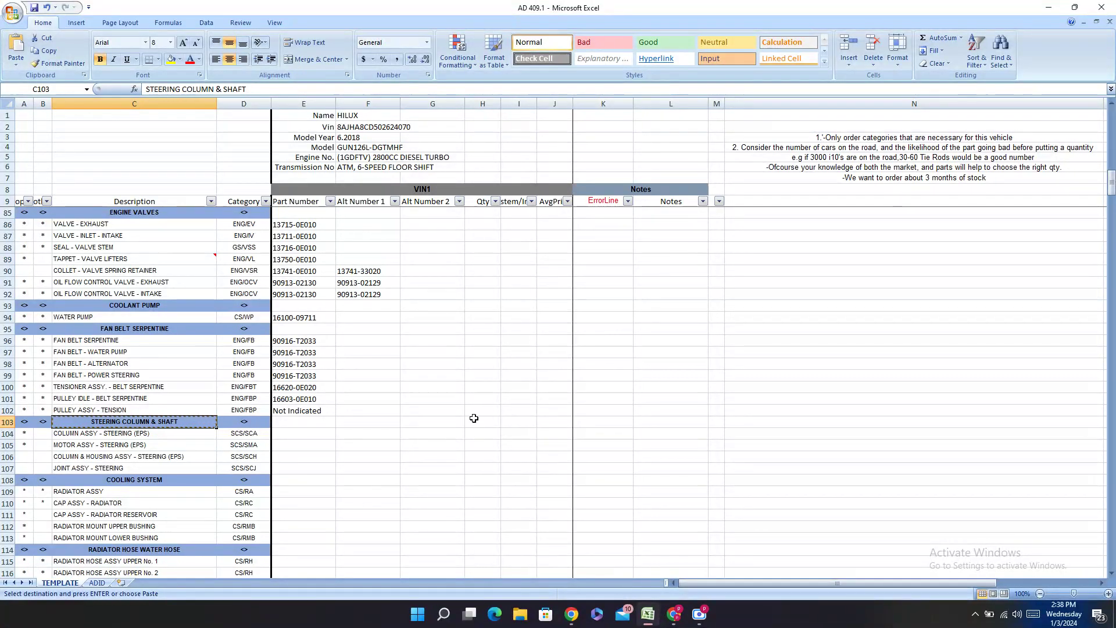
pyautogui.scroll(-4, 463, 403)
pyautogui.click(303, 318)
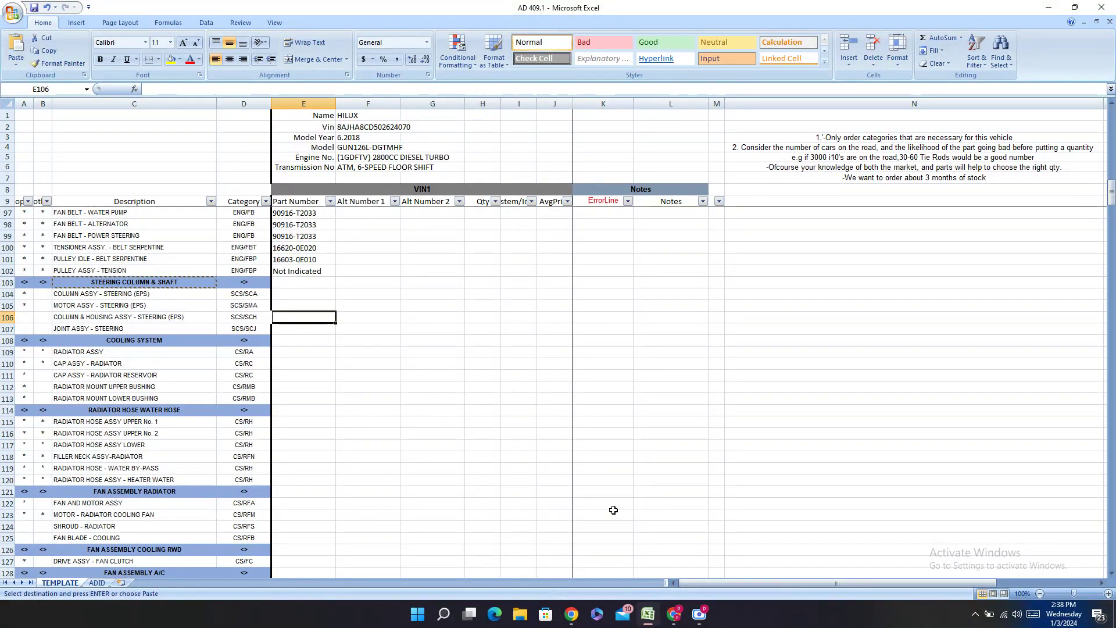
pyautogui.click(686, 615)
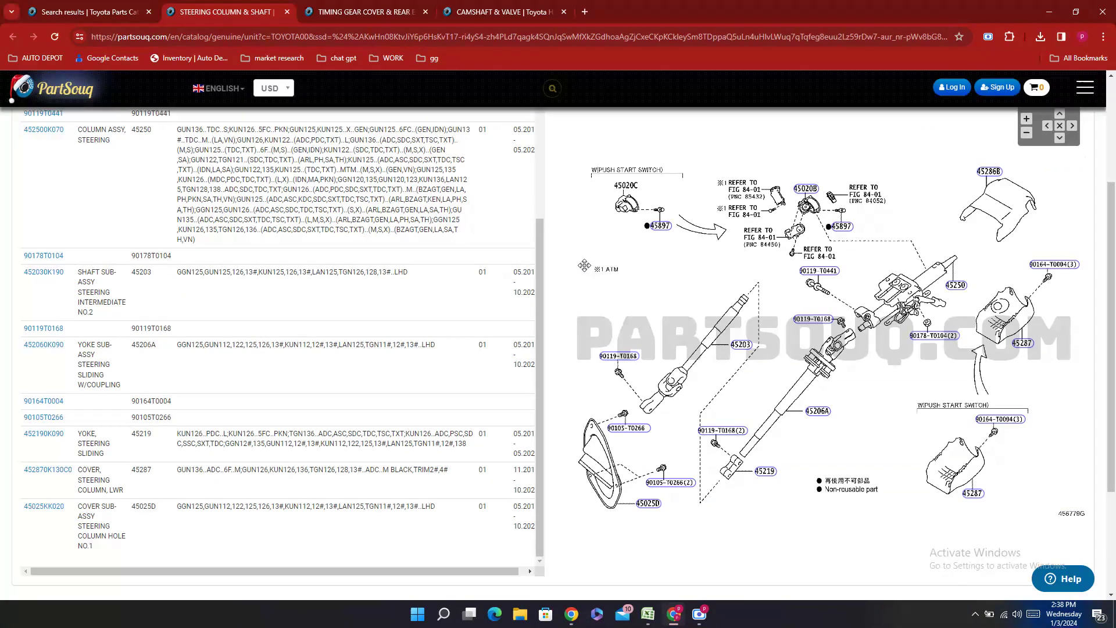
pyautogui.hotkey('ctrl', 'f')
pyautogui.write('J')
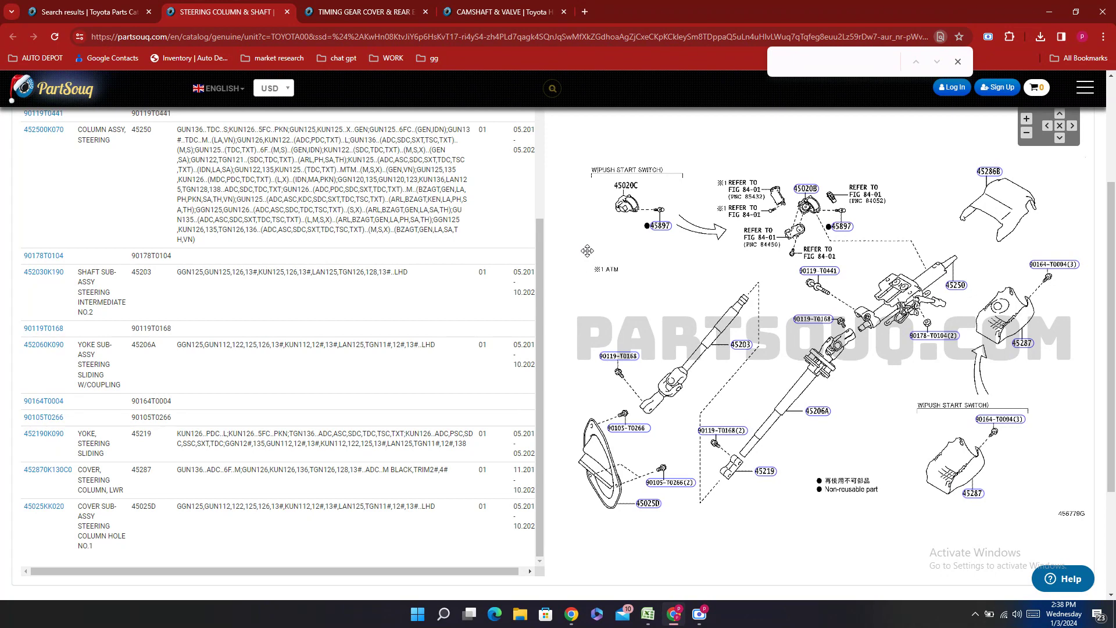
pyautogui.click(650, 619)
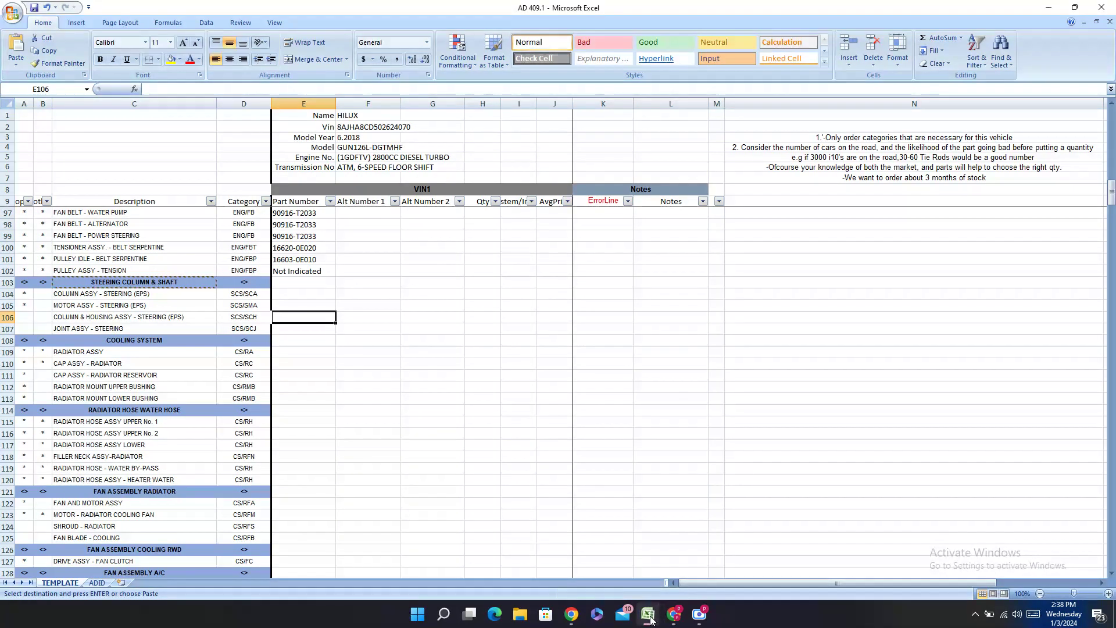
pyautogui.click(650, 619)
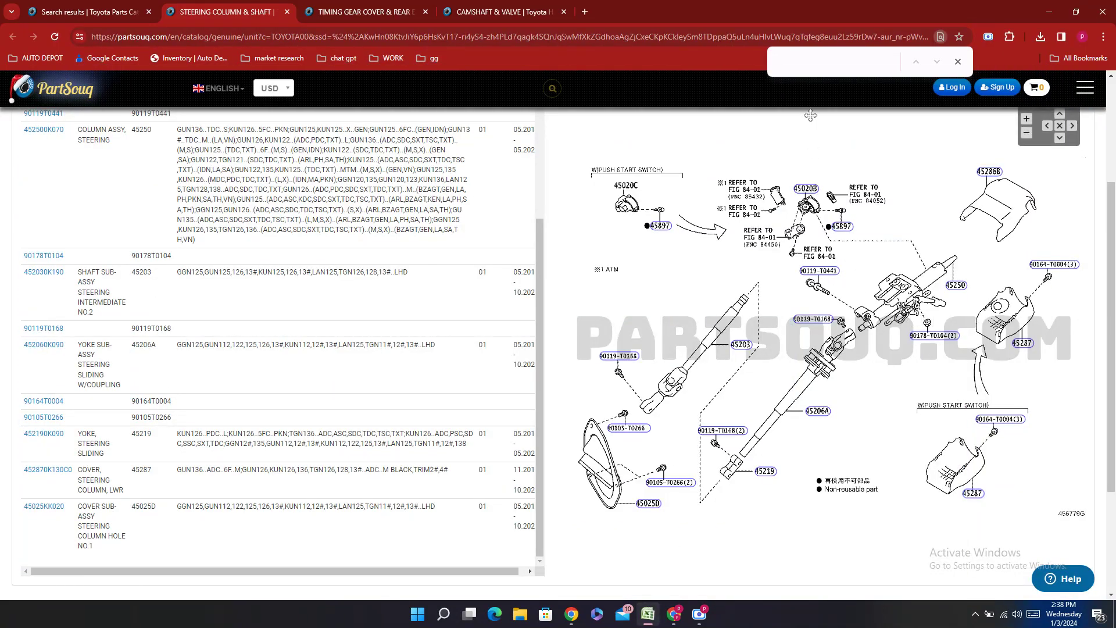
pyautogui.scroll(3, 808, 116)
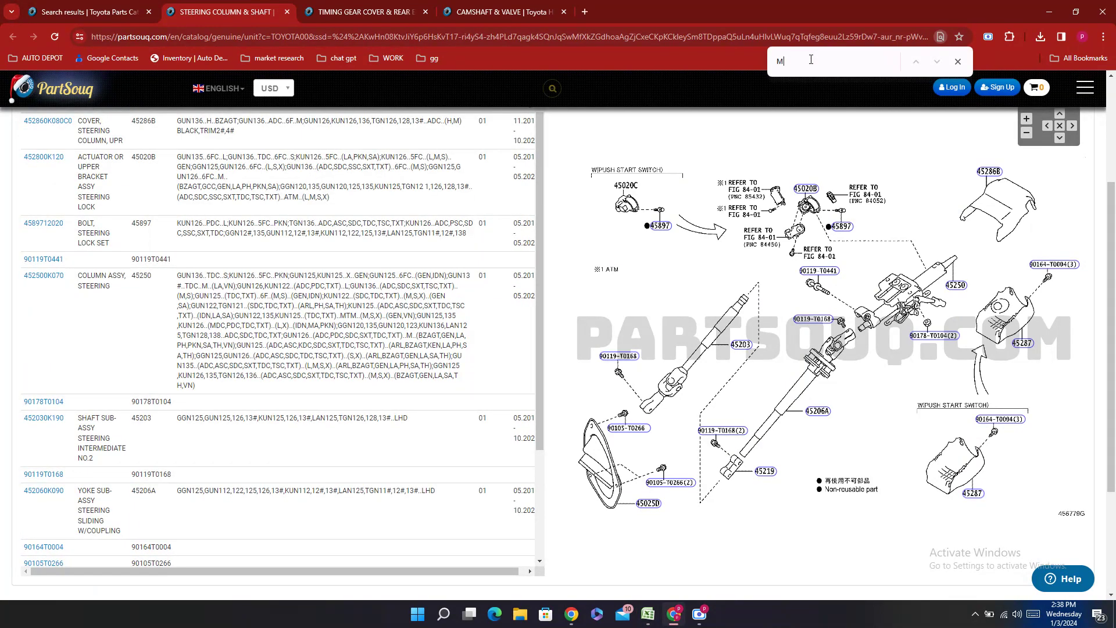
pyautogui.write('OTO')
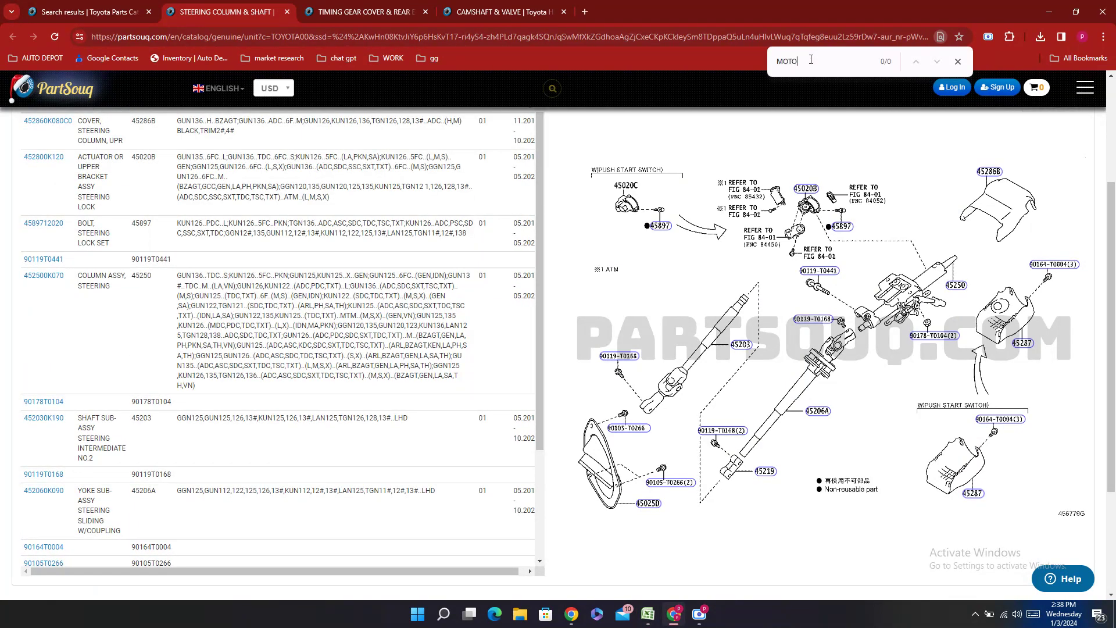
# - Copy part number 452500K070 for COLUMN ASSY, STEERING from PartSouq's steering column list and switch to Excel
pyautogui.click(957, 289)
pyautogui.doubleClick(41, 233)
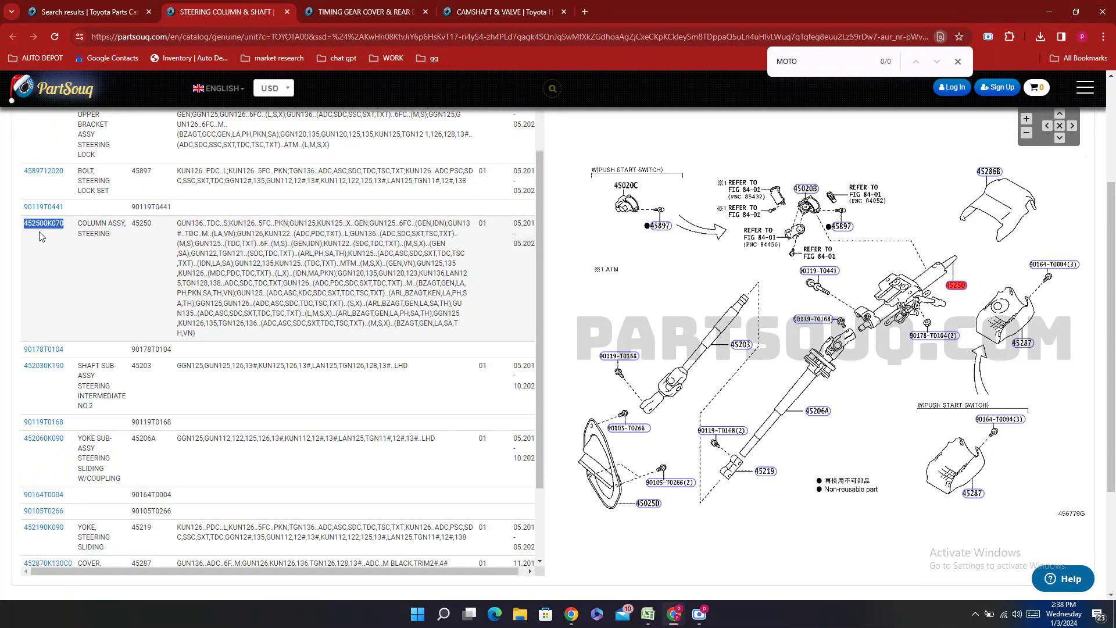
pyautogui.rightClick(42, 236)
pyautogui.click(58, 244)
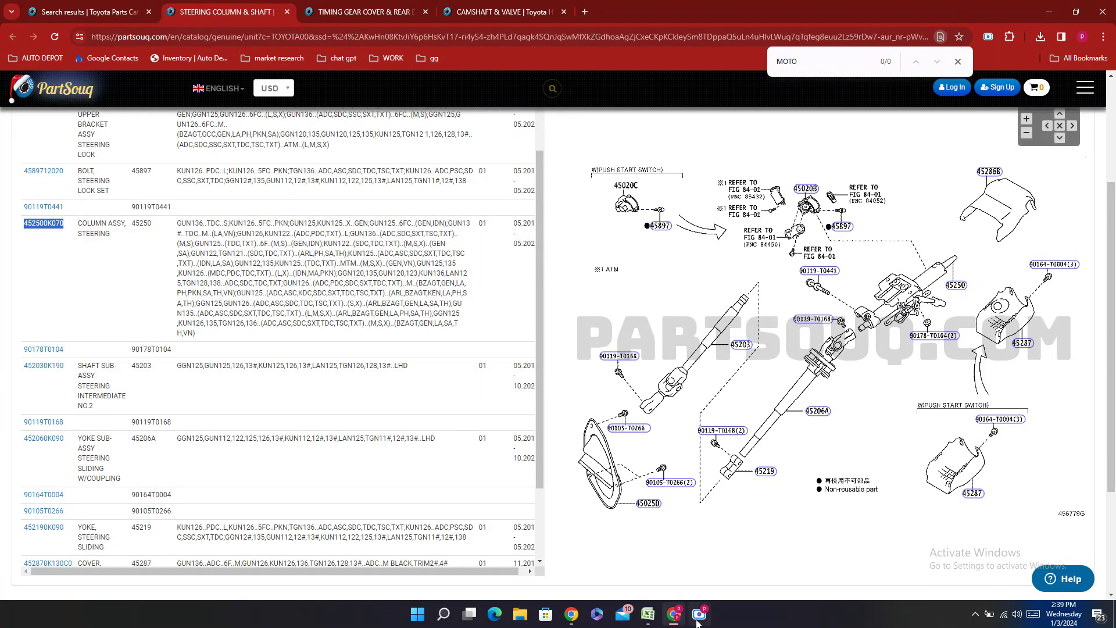
pyautogui.click(648, 613)
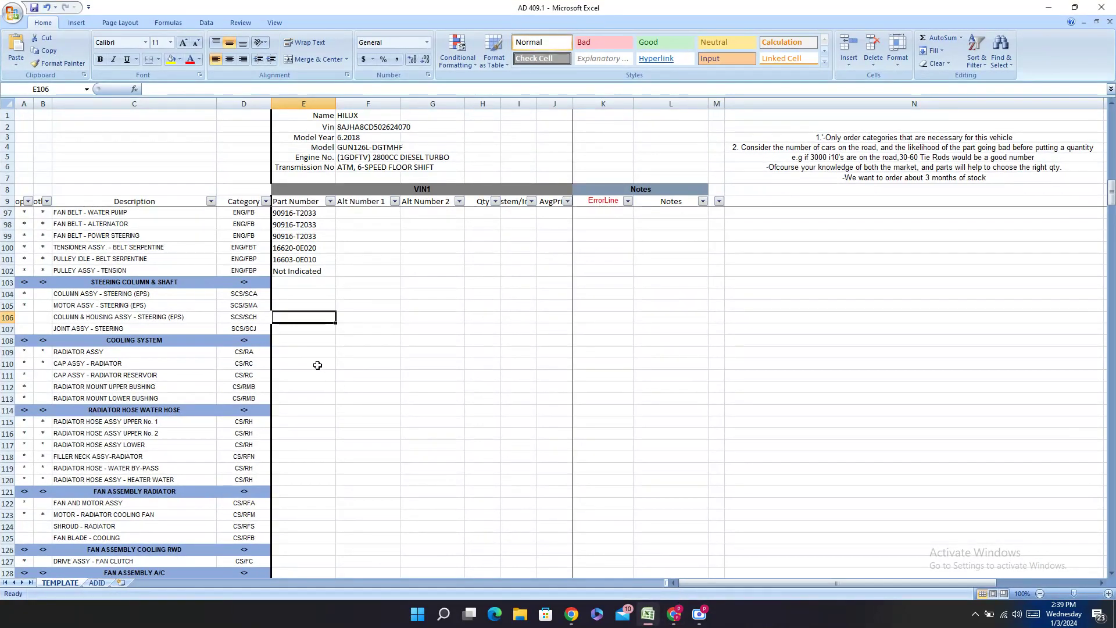
# - Enter 45250-0K070 as the part number for MOTOR ASSY - STEERING (EPS) and mark COLUMN & HOUSING ASSY as Not Indicated
pyautogui.click(285, 305)
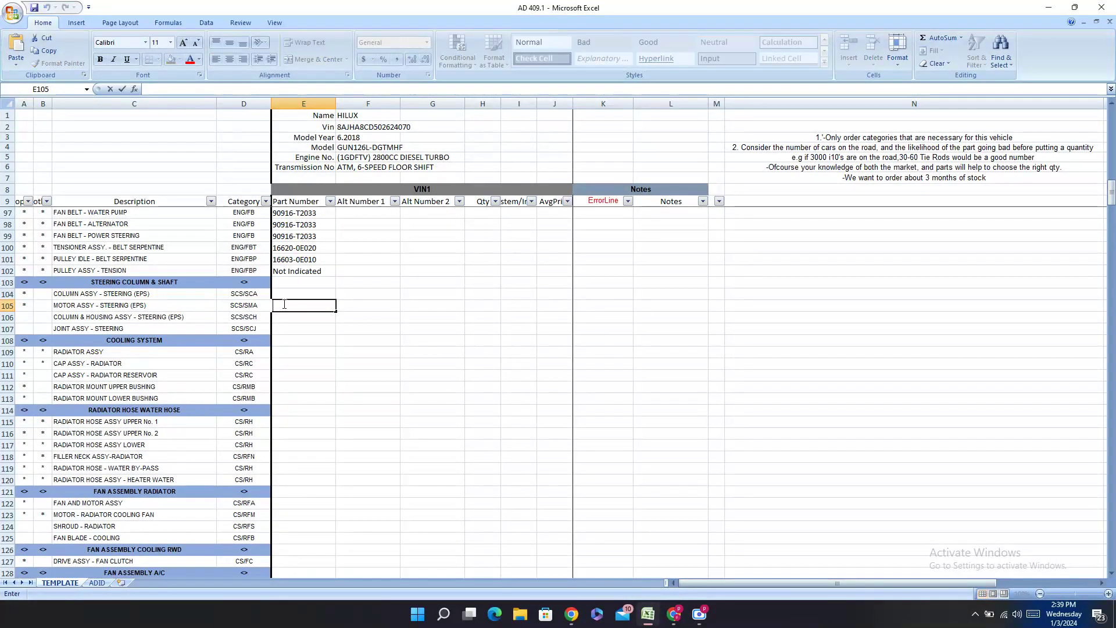
pyautogui.rightClick(285, 304)
pyautogui.click(308, 337)
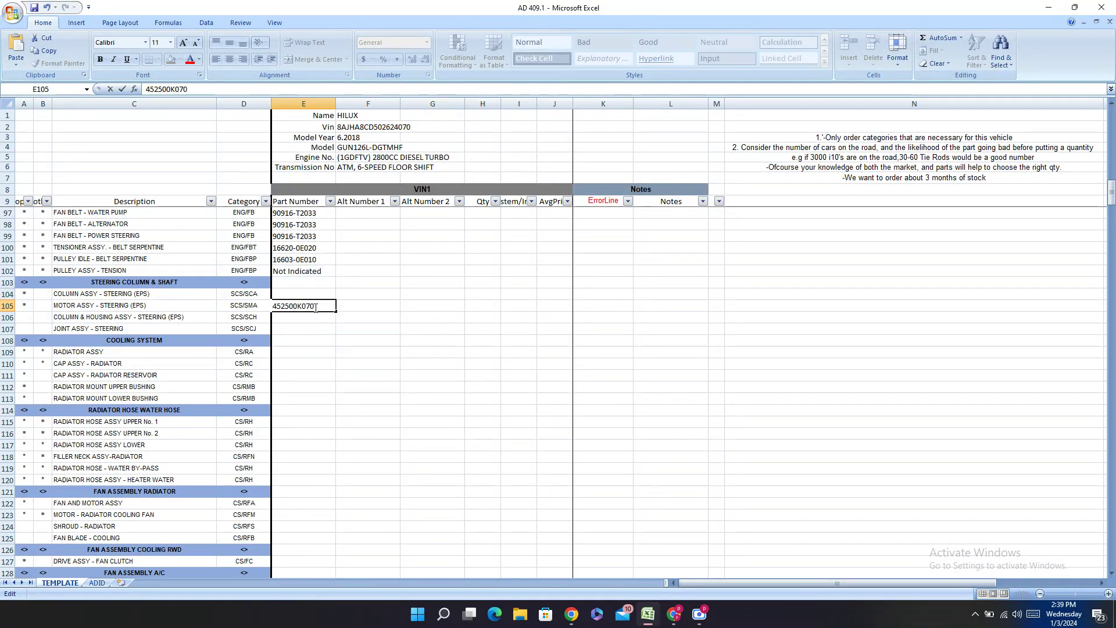
pyautogui.press('Left')
pyautogui.press('Left')
pyautogui.press('Left')
pyautogui.press('Left')
pyautogui.press('Left')
pyautogui.write('-')
pyautogui.press('Return')
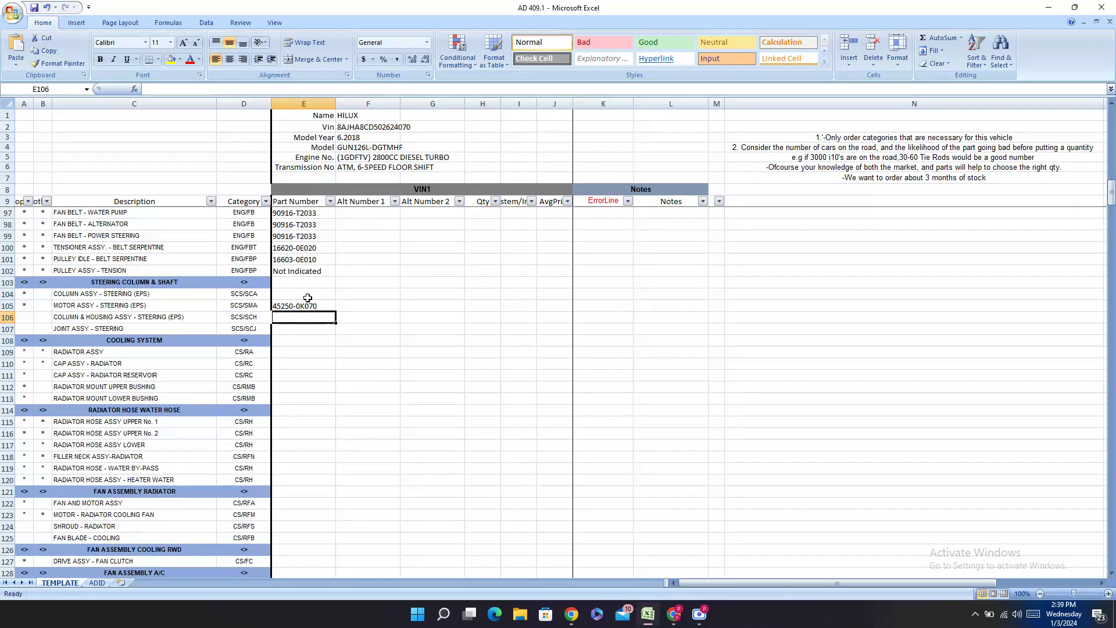
pyautogui.write('NO')
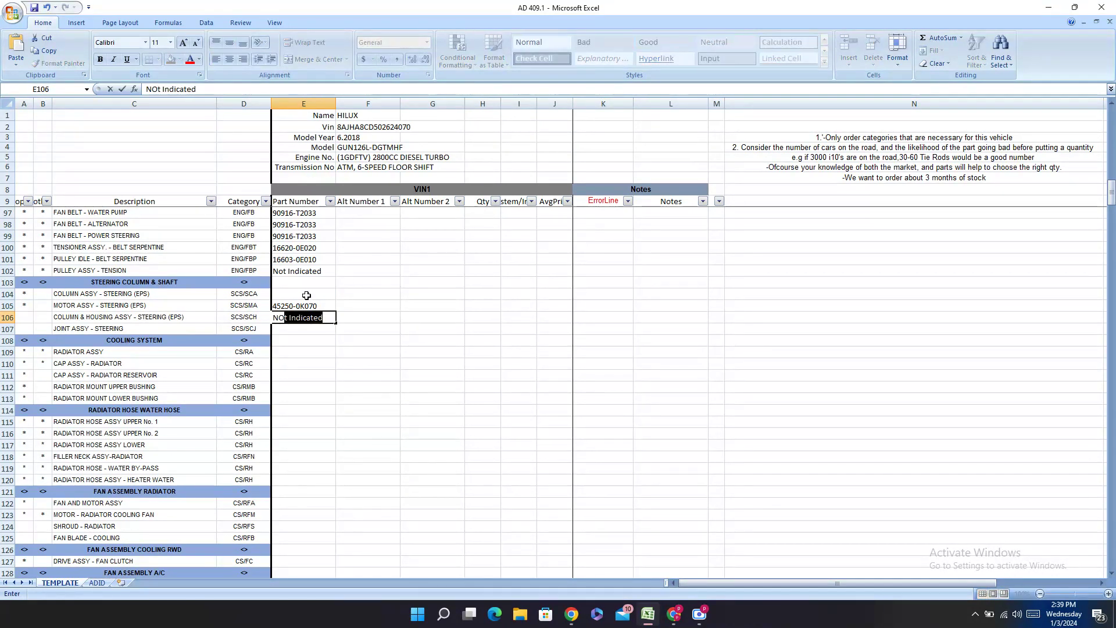
pyautogui.press('Return')
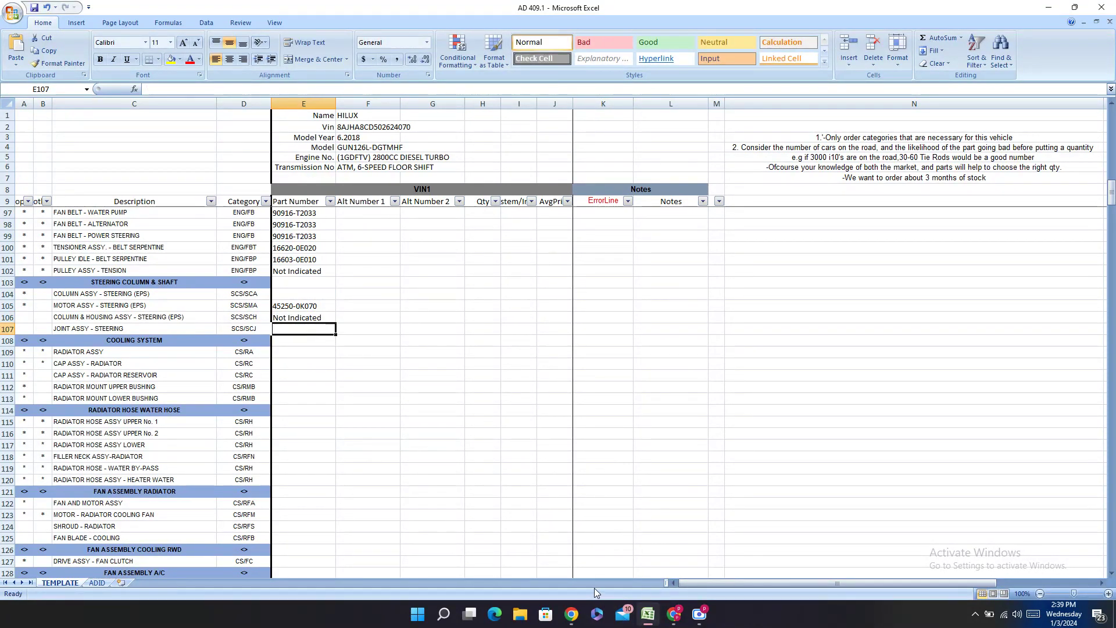
# - Copy part number 452030K190 for the intermediate steering shaft sub-assembly from PartSouq and return to Excel
pyautogui.hotkey('alt', 'Tab')
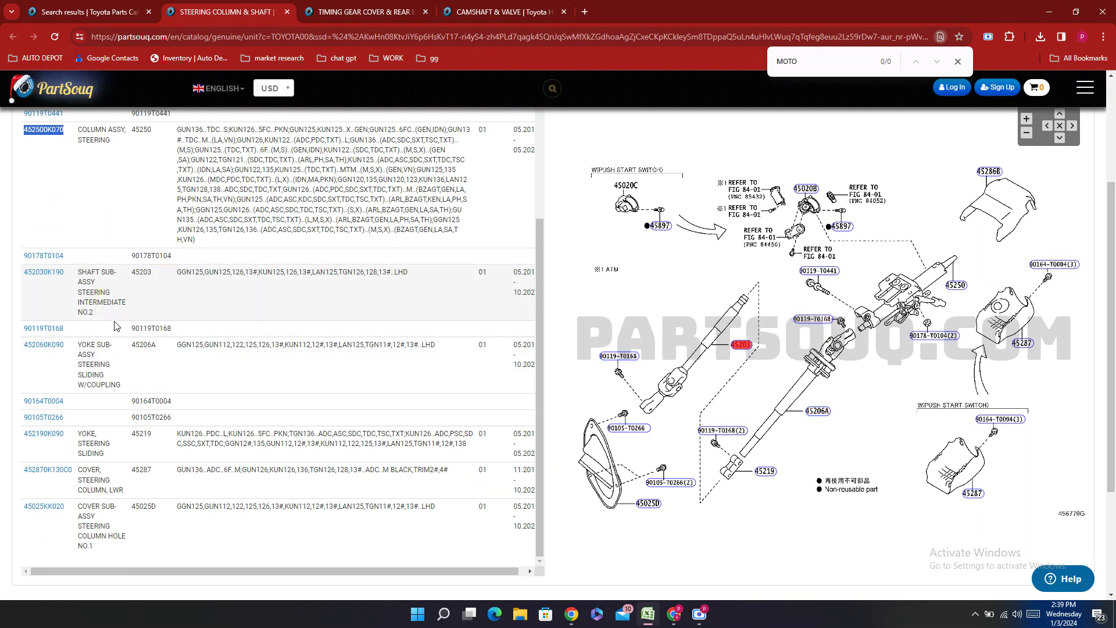
pyautogui.click(37, 286)
pyautogui.doubleClick(37, 286)
pyautogui.rightClick(37, 285)
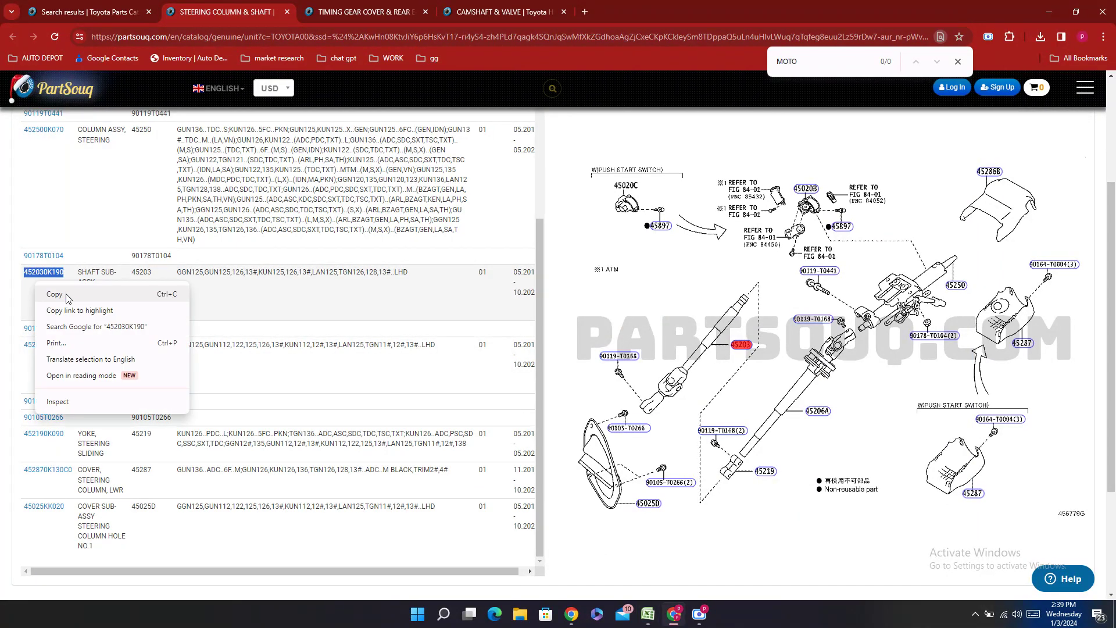
pyautogui.click(70, 298)
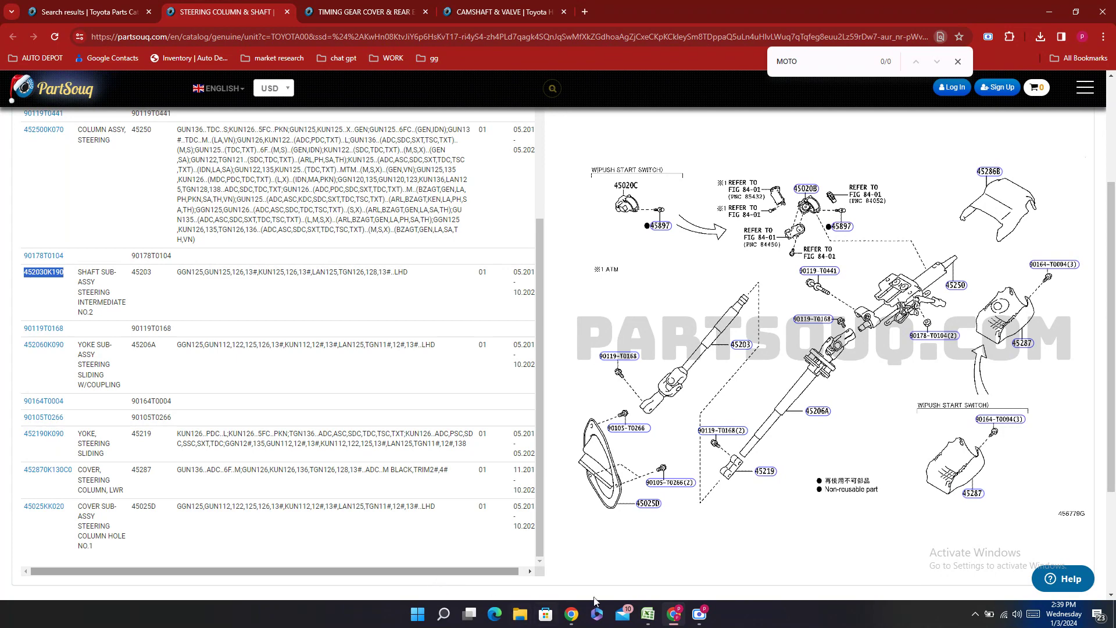
pyautogui.click(648, 614)
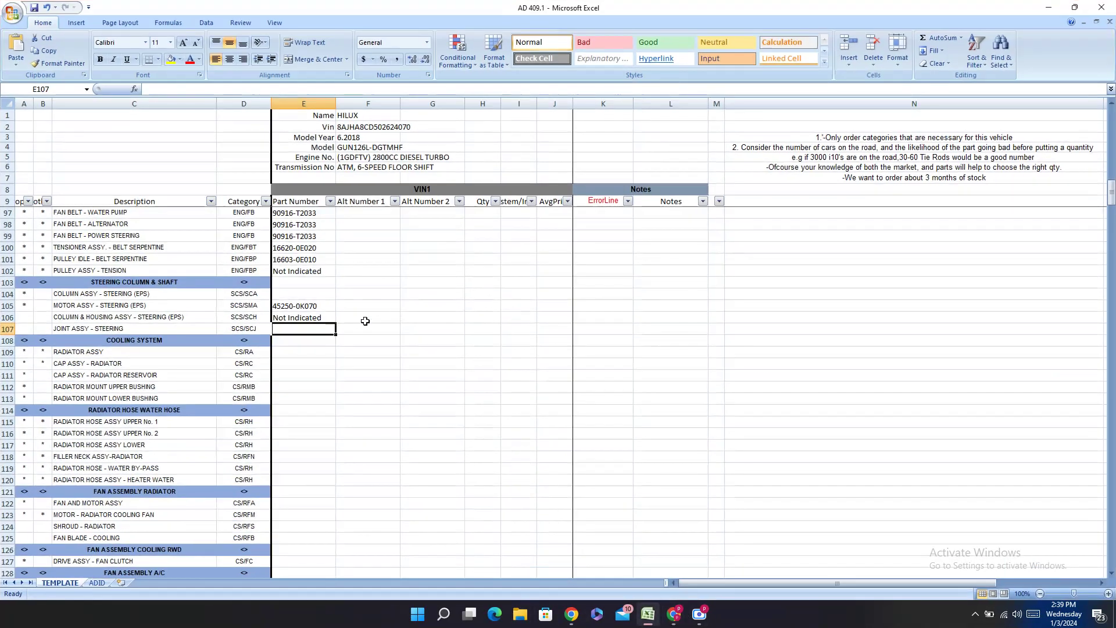
# - Enter 45203-0K190 as the part number for JOINT ASSY - STEERING
pyautogui.click(290, 334)
pyautogui.rightClick(291, 334)
pyautogui.click(325, 365)
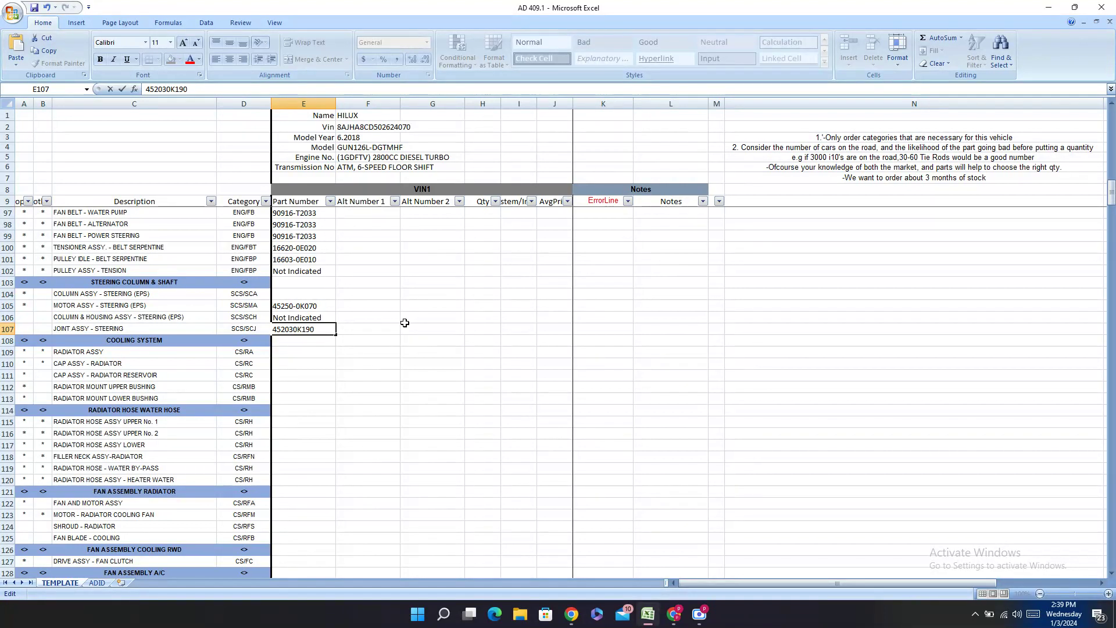
pyautogui.write('-')
pyautogui.click(303, 294)
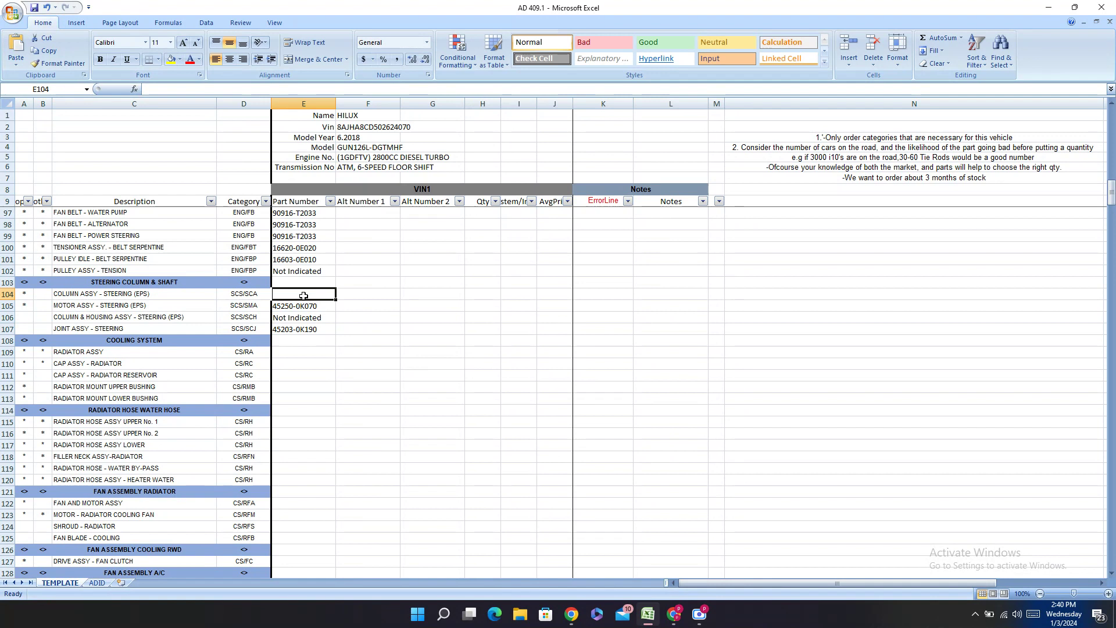
# - Copy part number 452060K090 for the sliding yoke sub-assembly with coupling from PartSouq and return to Excel
pyautogui.click(674, 614)
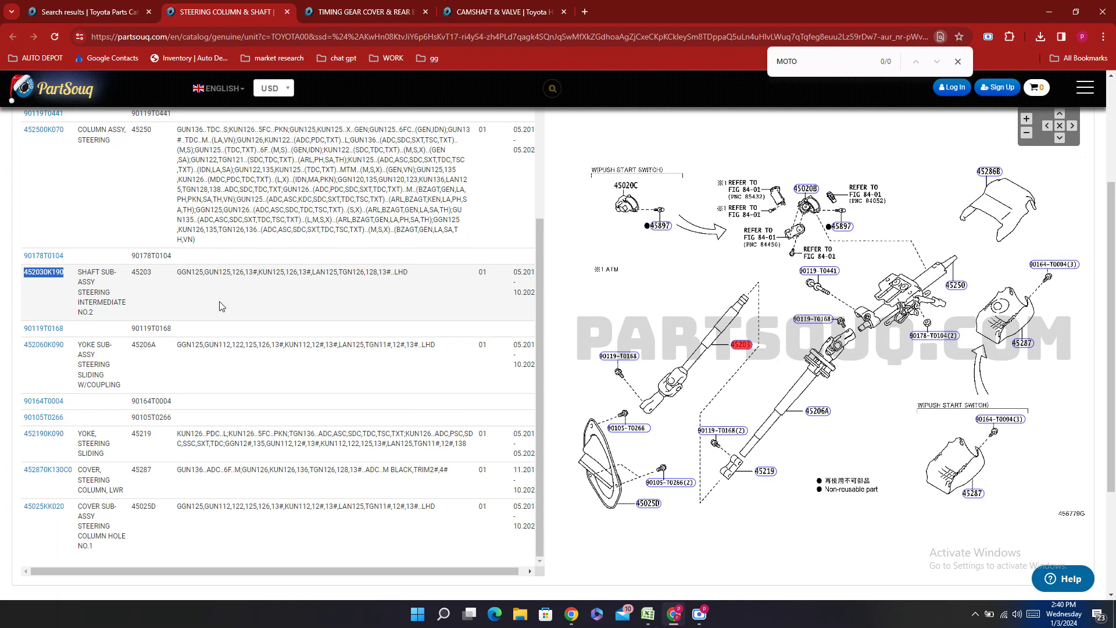
pyautogui.rightClick(41, 367)
pyautogui.click(72, 383)
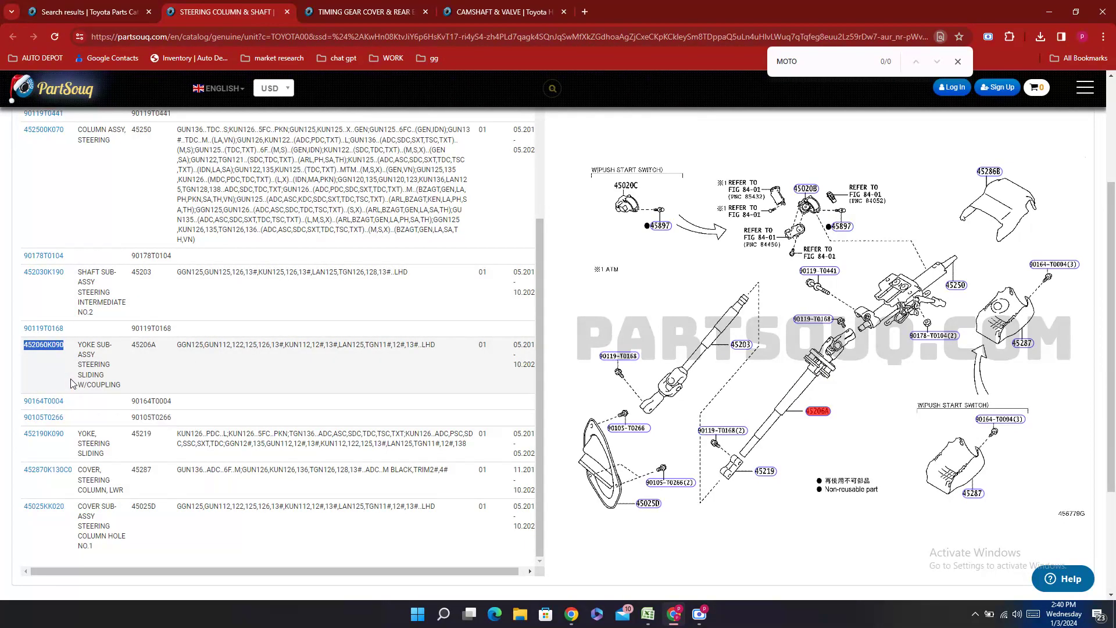
pyautogui.click(649, 617)
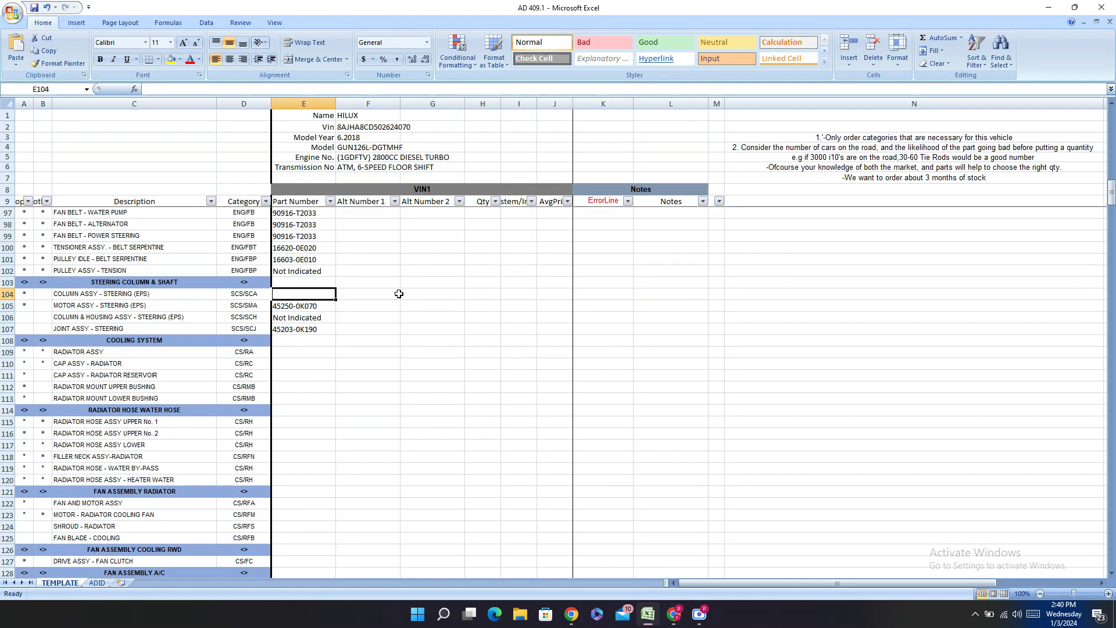
# - Enter 45206-0K090 as the part number for COLUMN ASSY - STEERING (EPS)
pyautogui.click(293, 293)
pyautogui.doubleClick(292, 293)
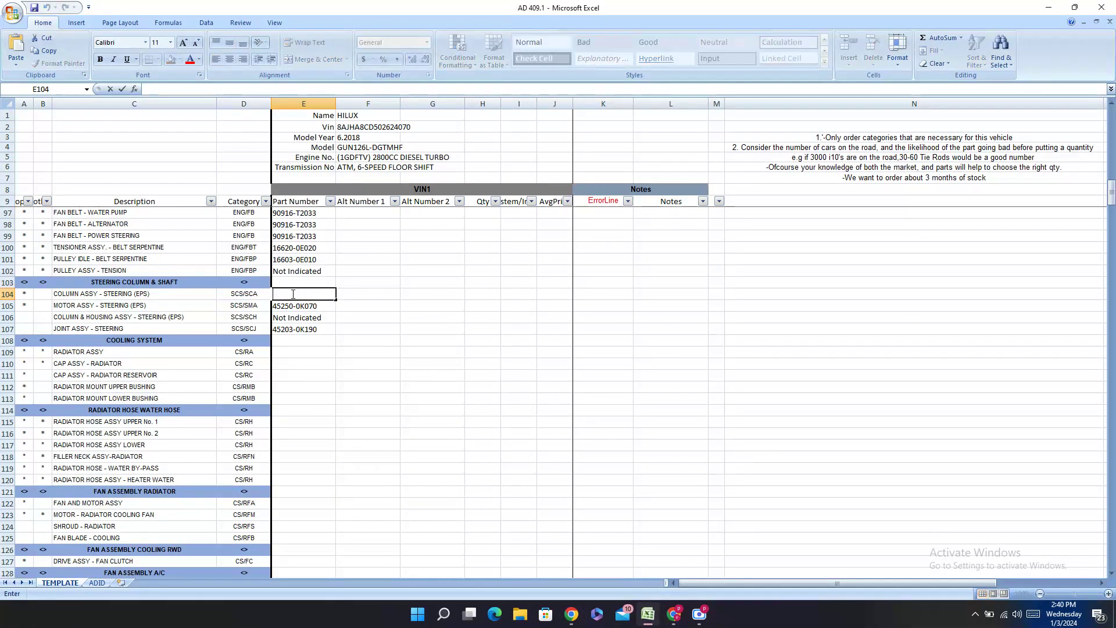
pyautogui.rightClick(293, 290)
pyautogui.click(317, 325)
pyautogui.click(293, 295)
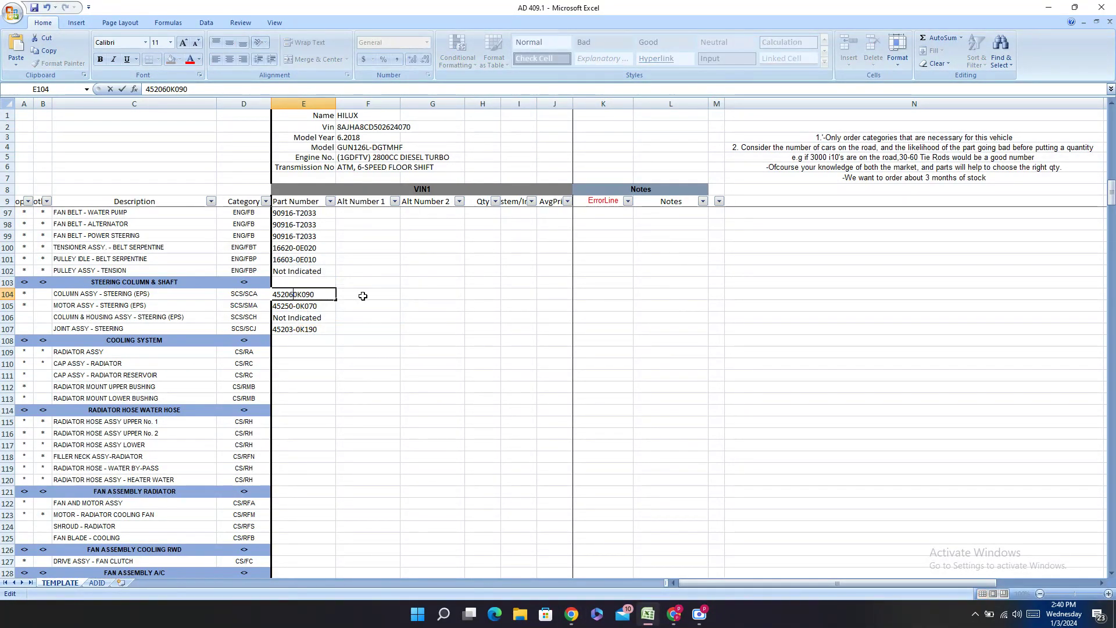
pyautogui.write('-')
# - Copy the RADIATOR ASSY description from Excel and search PartSouq's Hilux catalog for it
pyautogui.rightClick(124, 352)
pyautogui.click(171, 378)
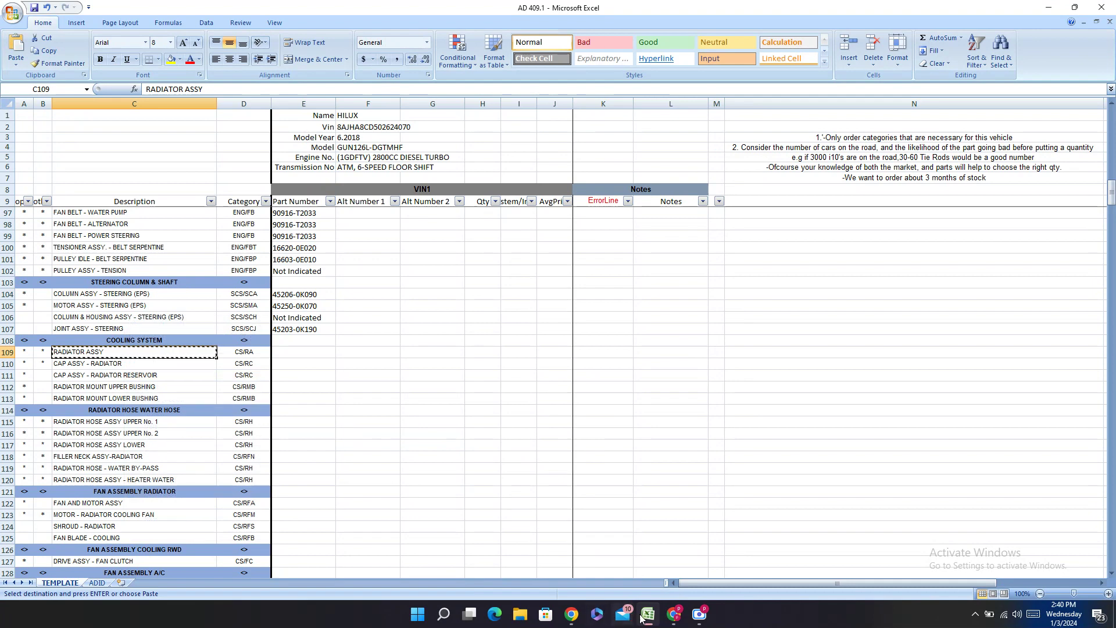
pyautogui.click(662, 600)
pyautogui.click(108, 7)
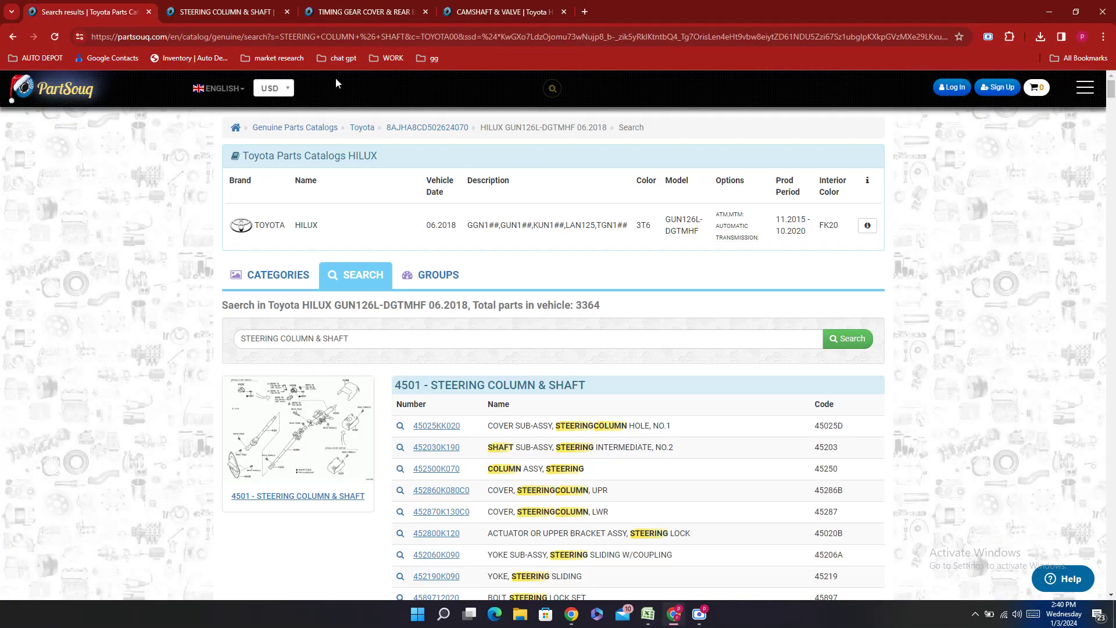
pyautogui.moveTo(352, 339); pyautogui.dragTo(33, 352)
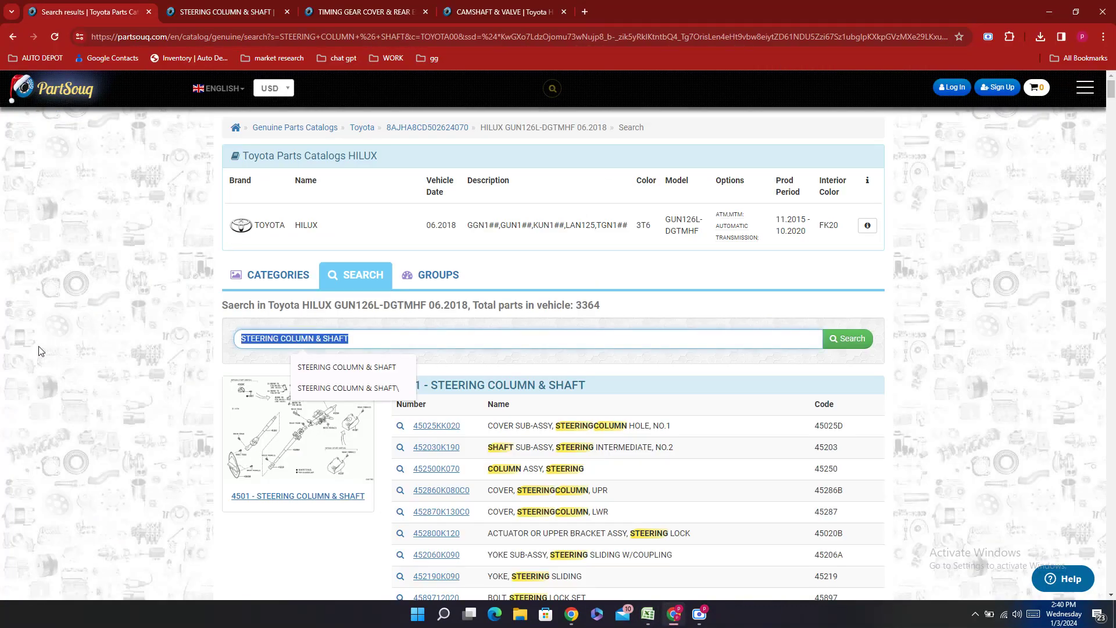
pyautogui.hotkey('ctrl', 'v')
pyautogui.press('Return')
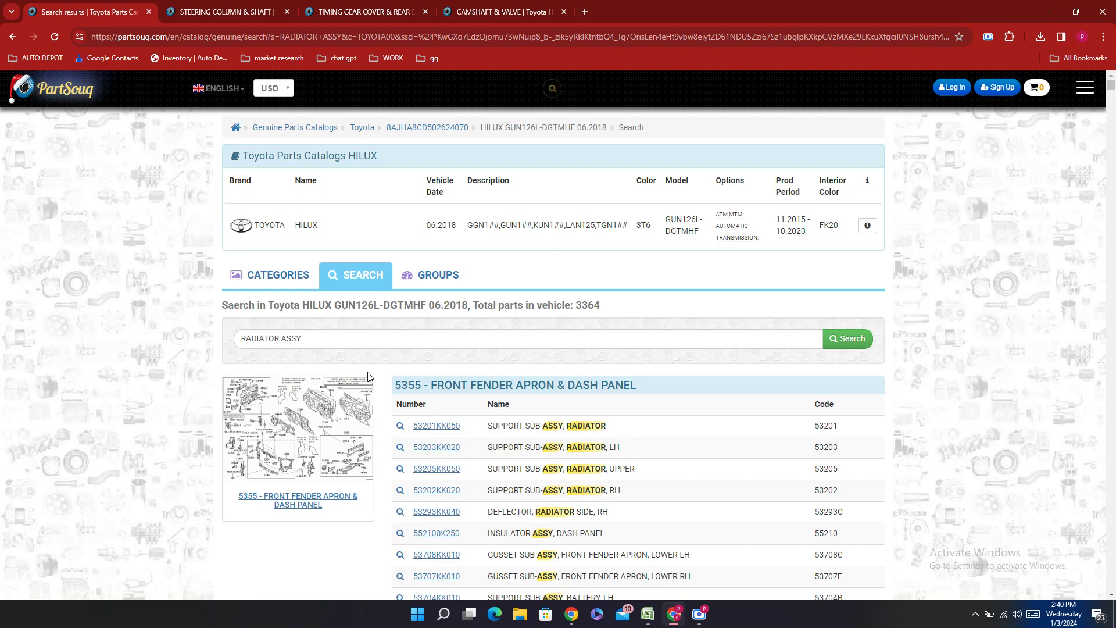
# - Copy the radiator assembly number 164000L380 from PartSouq's 1603 - Radiator & Water Outlet results and switch to Excel
pyautogui.scroll(-10, 510, 338)
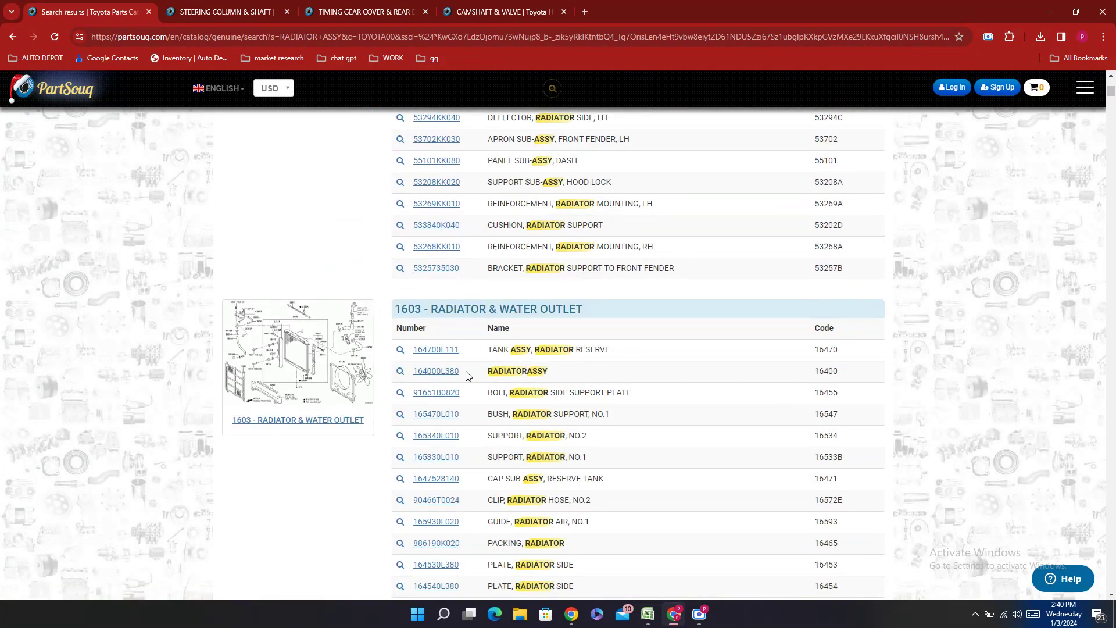
pyautogui.moveTo(465, 371); pyautogui.dragTo(412, 372)
pyautogui.rightClick(465, 371)
pyautogui.click(497, 384)
pyautogui.click(648, 614)
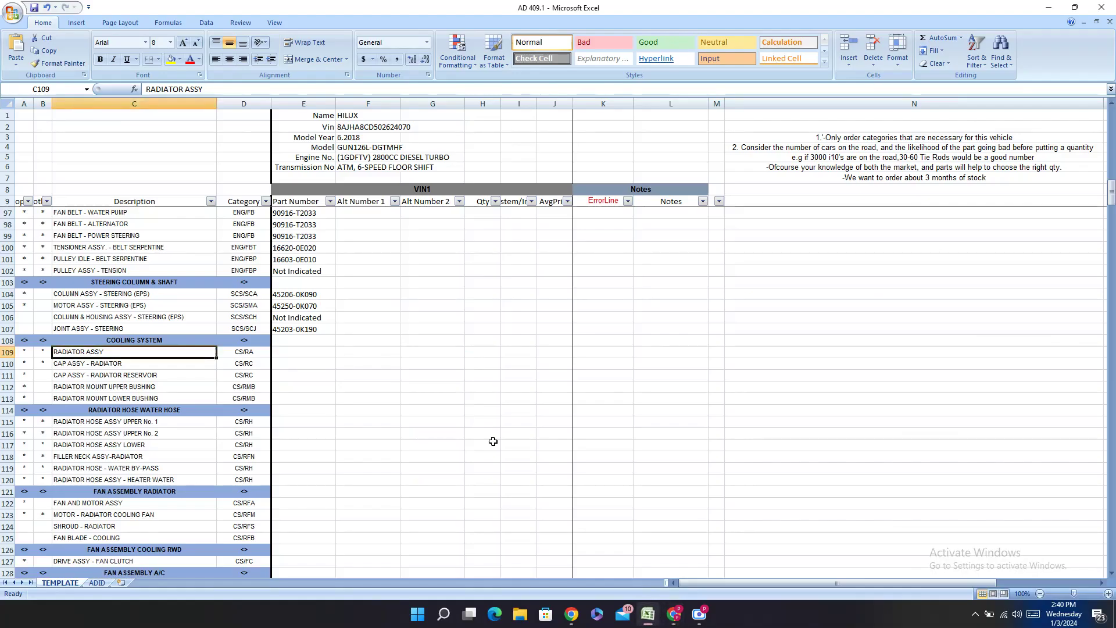
# - Enter 16400-0L380 as the part number for RADIATOR ASSY
pyautogui.doubleClick(293, 355)
pyautogui.rightClick(293, 356)
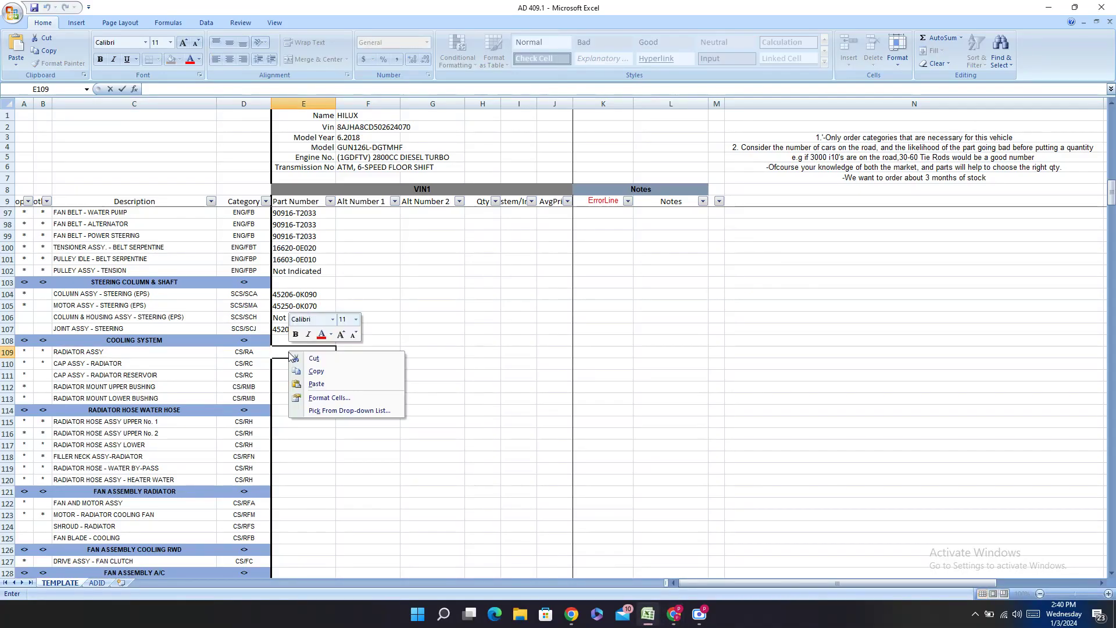
pyautogui.click(316, 384)
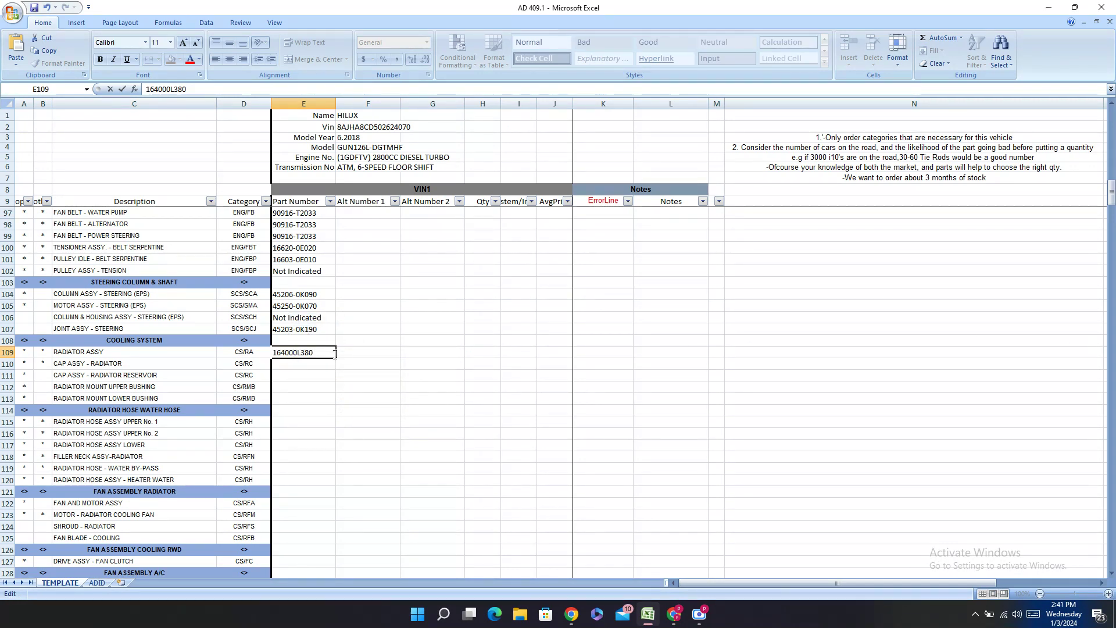
pyautogui.write('-')
pyautogui.click(307, 363)
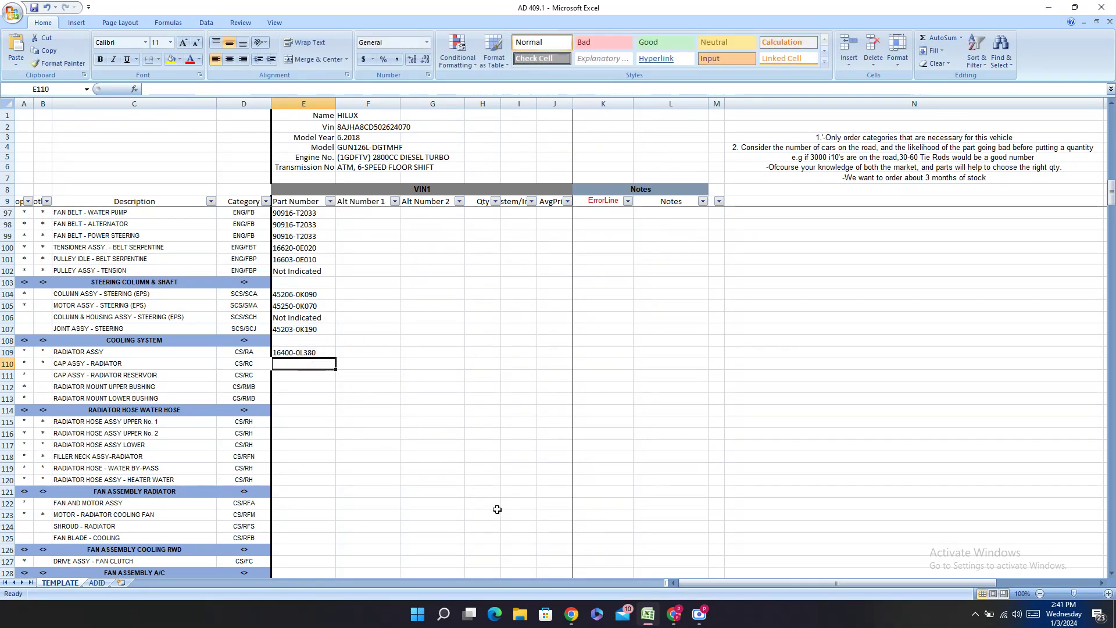
pyautogui.click(669, 611)
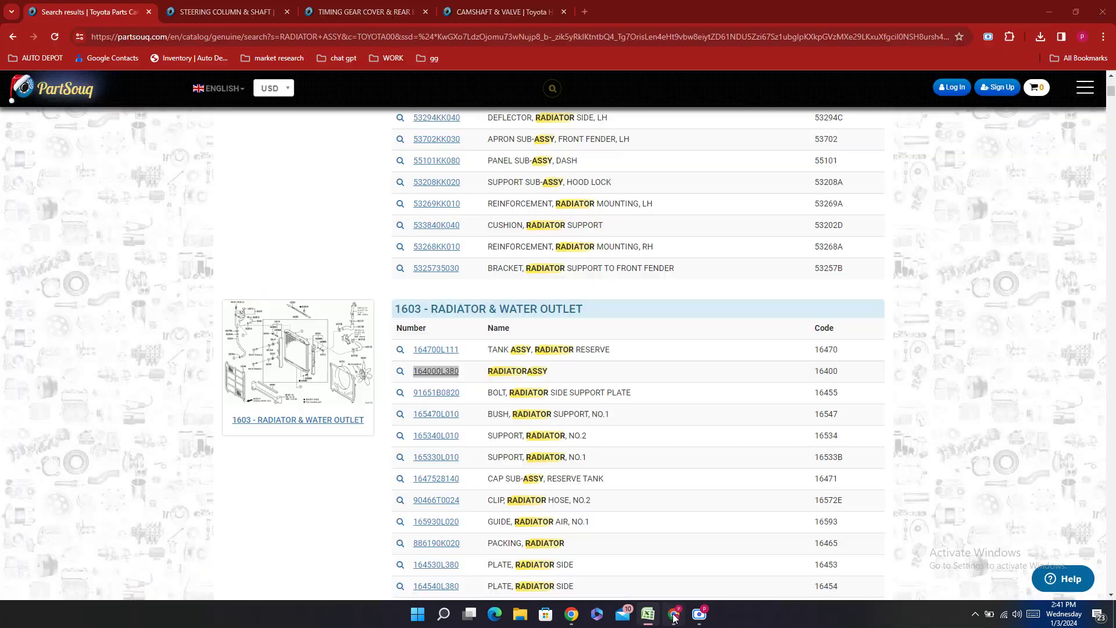
pyautogui.click(471, 486)
pyautogui.doubleClick(472, 486)
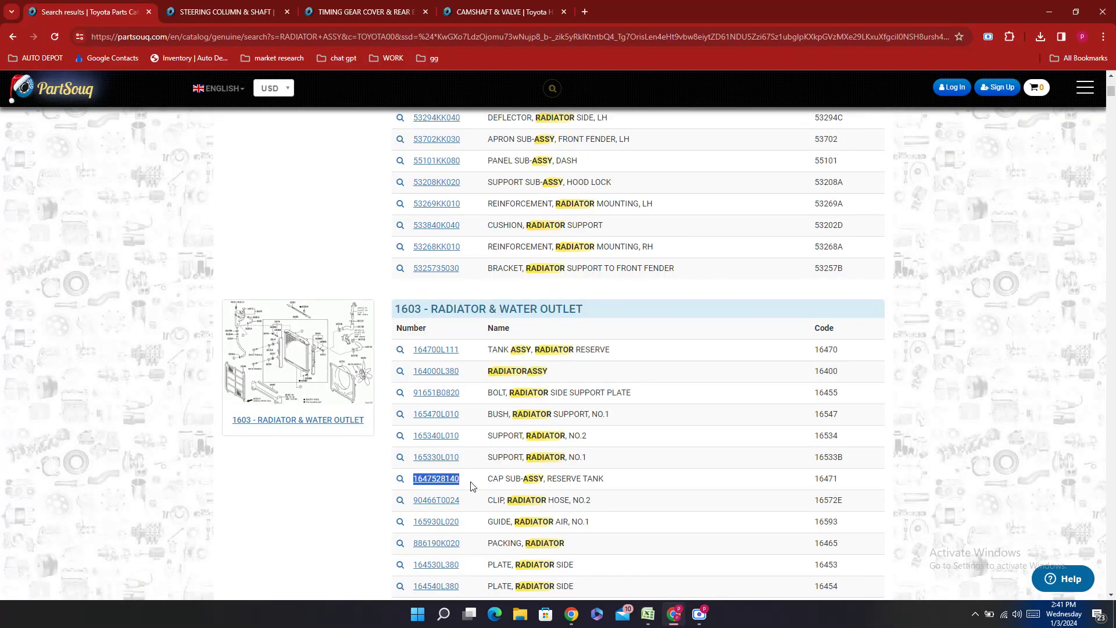
pyautogui.rightClick(471, 482)
pyautogui.click(490, 361)
pyautogui.click(648, 614)
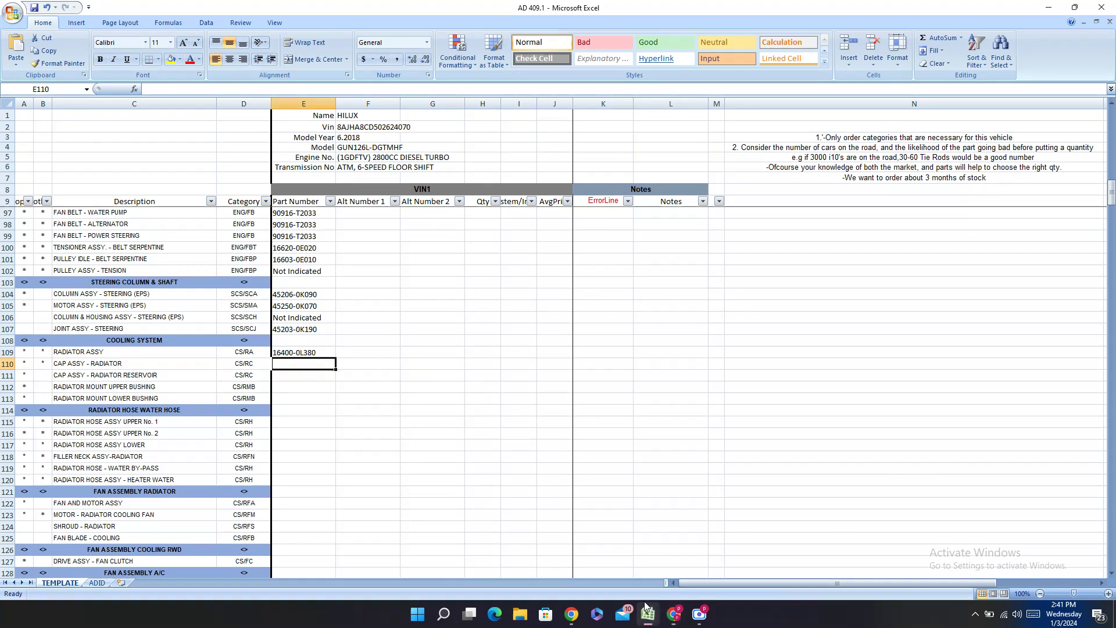
pyautogui.doubleClick(296, 375)
pyautogui.rightClick(285, 377)
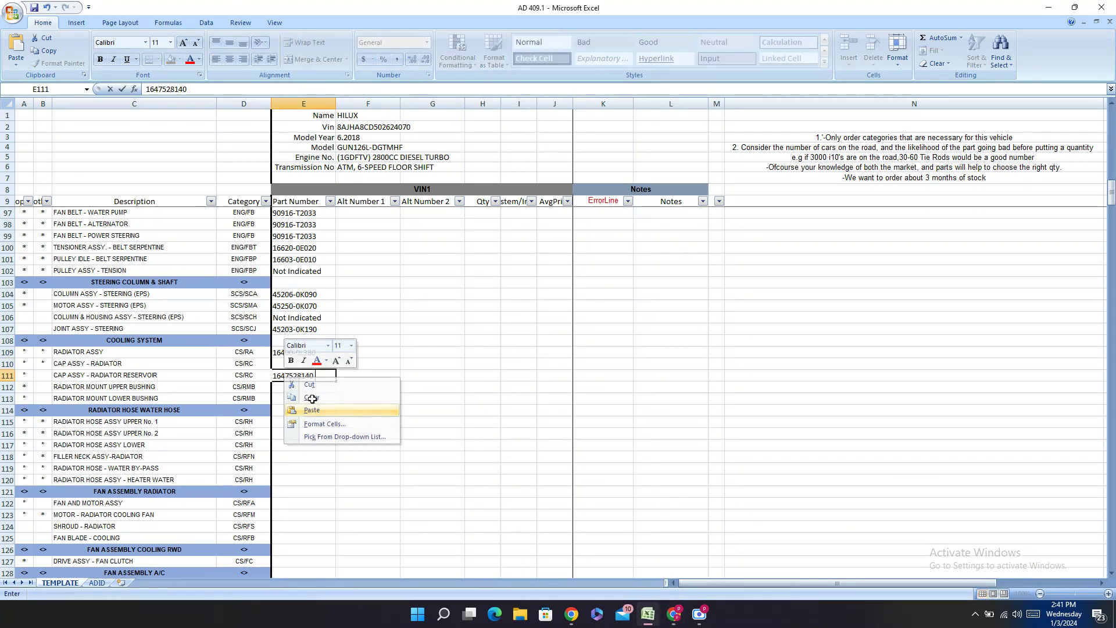
pyautogui.click(311, 410)
pyautogui.press('Left')
pyautogui.press('Left')
pyautogui.press('Left')
pyautogui.press('Left')
pyautogui.press('Left')
pyautogui.write('-')
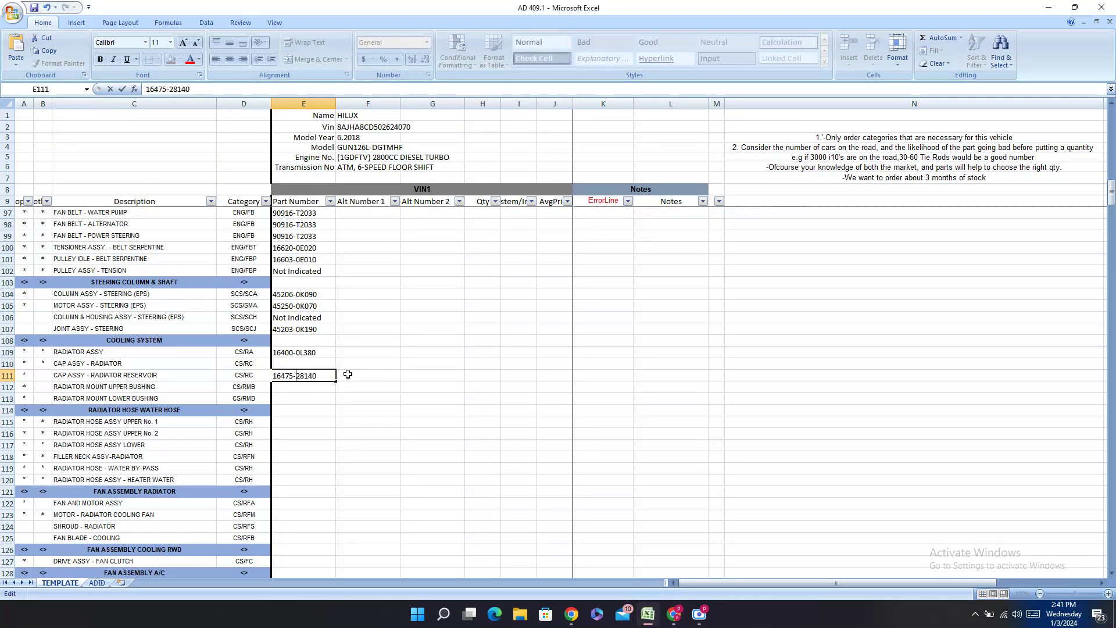
pyautogui.click(320, 364)
# - Open the 1603 - Radiator & Water Outlet diagram from the PartSouq results in a separate tab
pyautogui.click(672, 613)
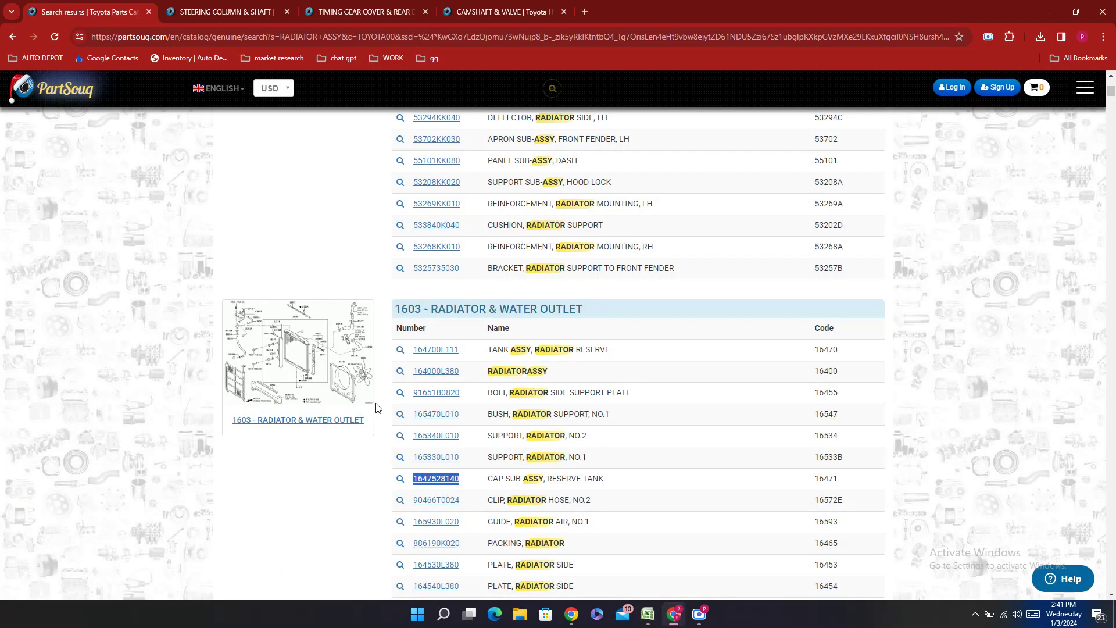
pyautogui.click(316, 372)
pyautogui.click(81, 8)
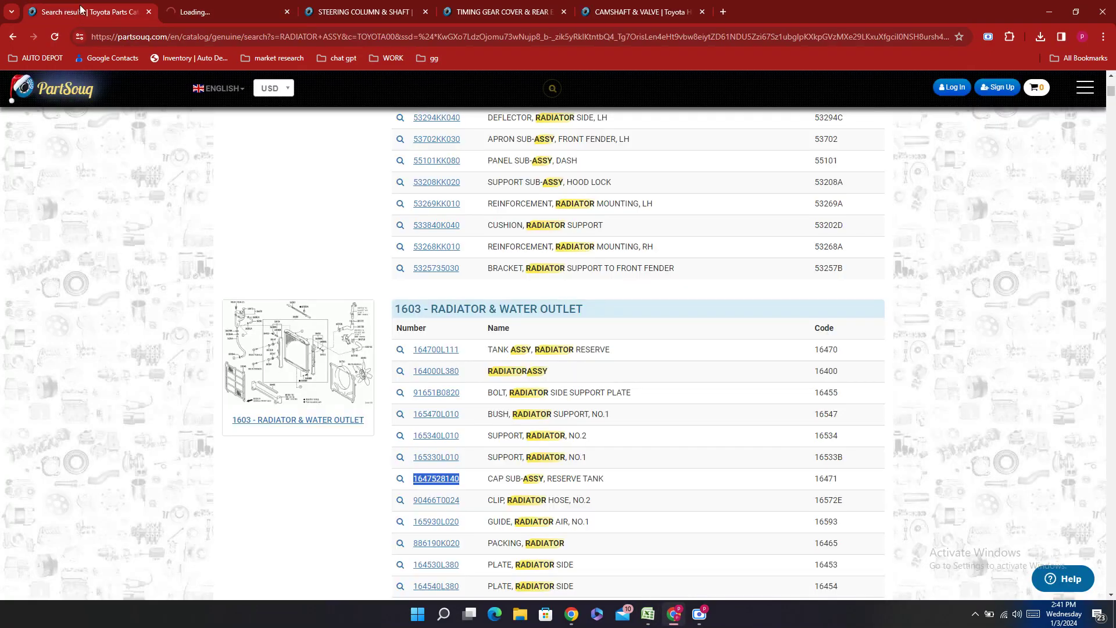
# - Look through the radiator search results for a radiator cap listing
pyautogui.scroll(-6, 456, 294)
pyautogui.scroll(2, 459, 295)
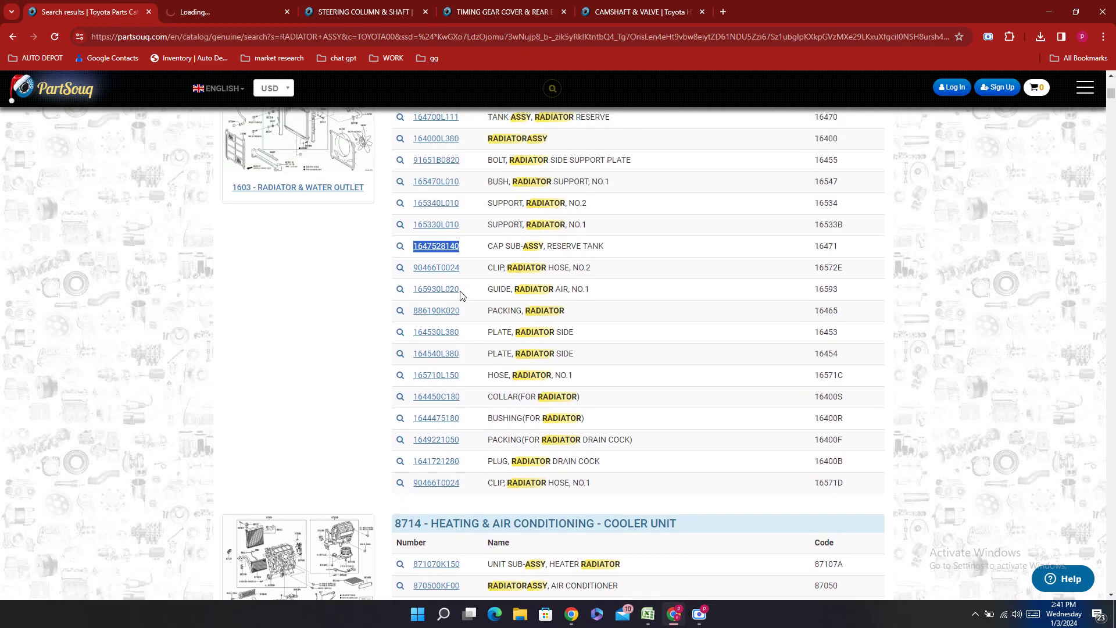
pyautogui.scroll(-3, 491, 357)
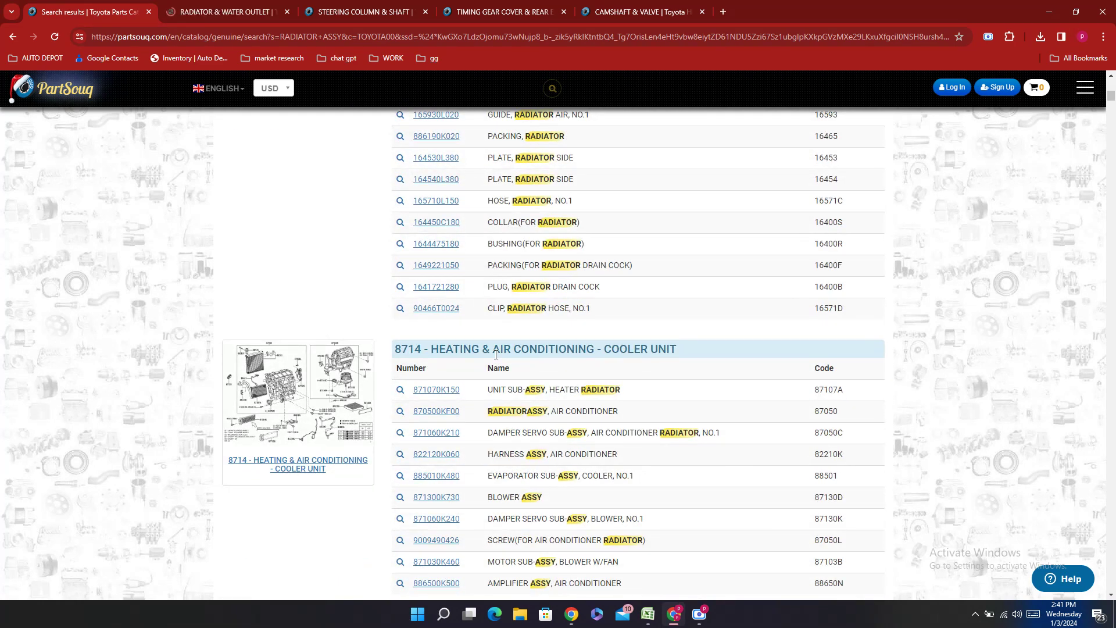
pyautogui.scroll(2, 496, 353)
pyautogui.scroll(3, 528, 354)
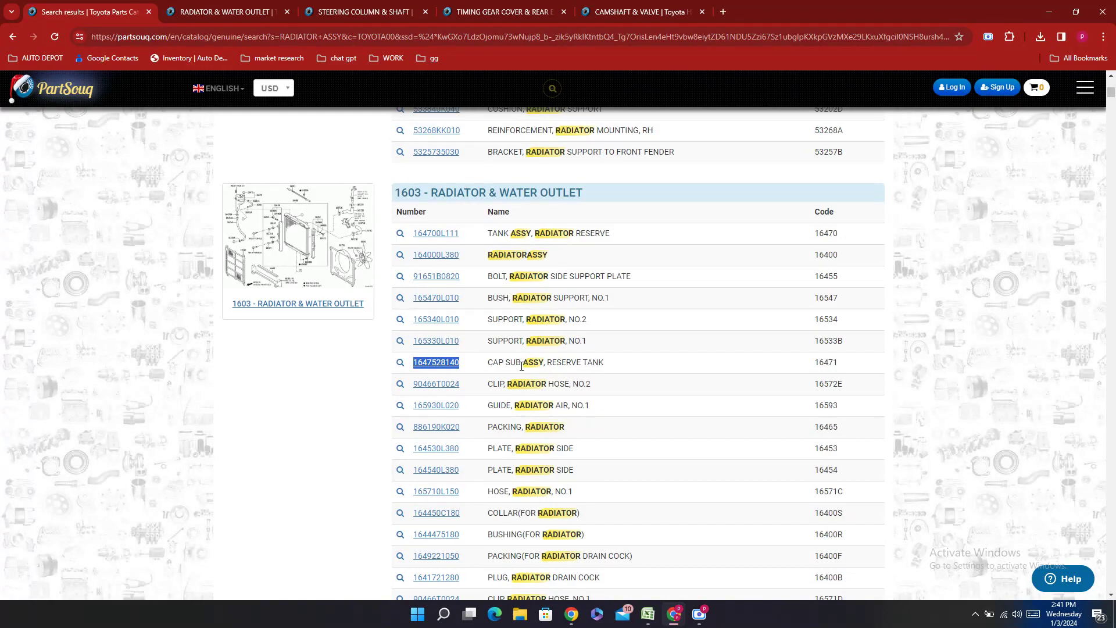
pyautogui.scroll(9, 574, 386)
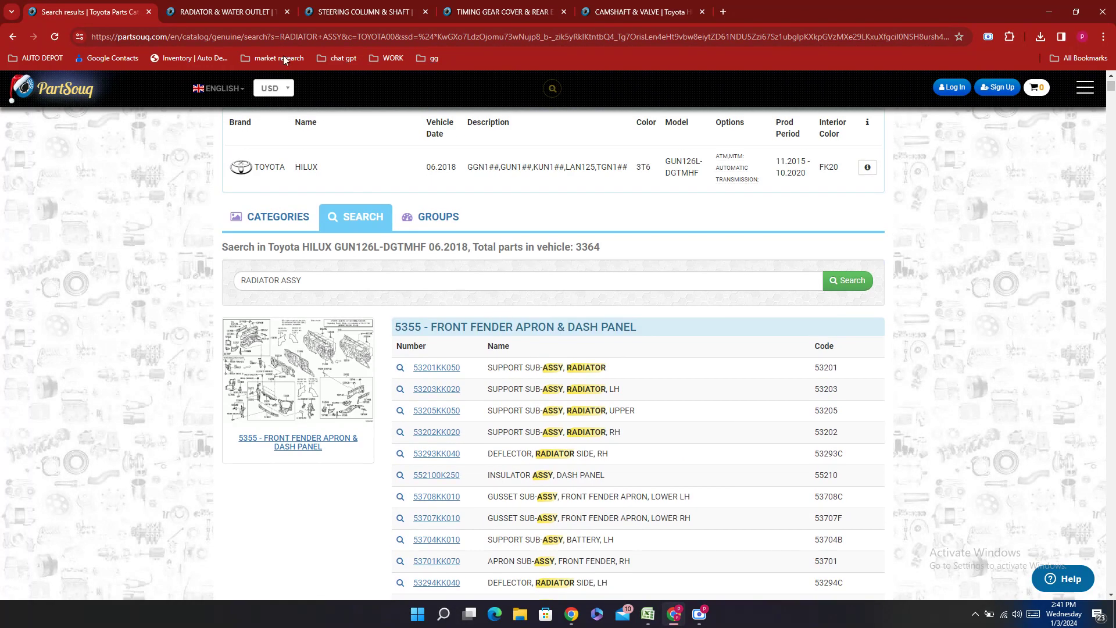
# - Check callout 16400 on the Radiator & Water Outlet diagram page and search its parts list for CAP
pyautogui.click(214, 11)
pyautogui.scroll(-8, 693, 314)
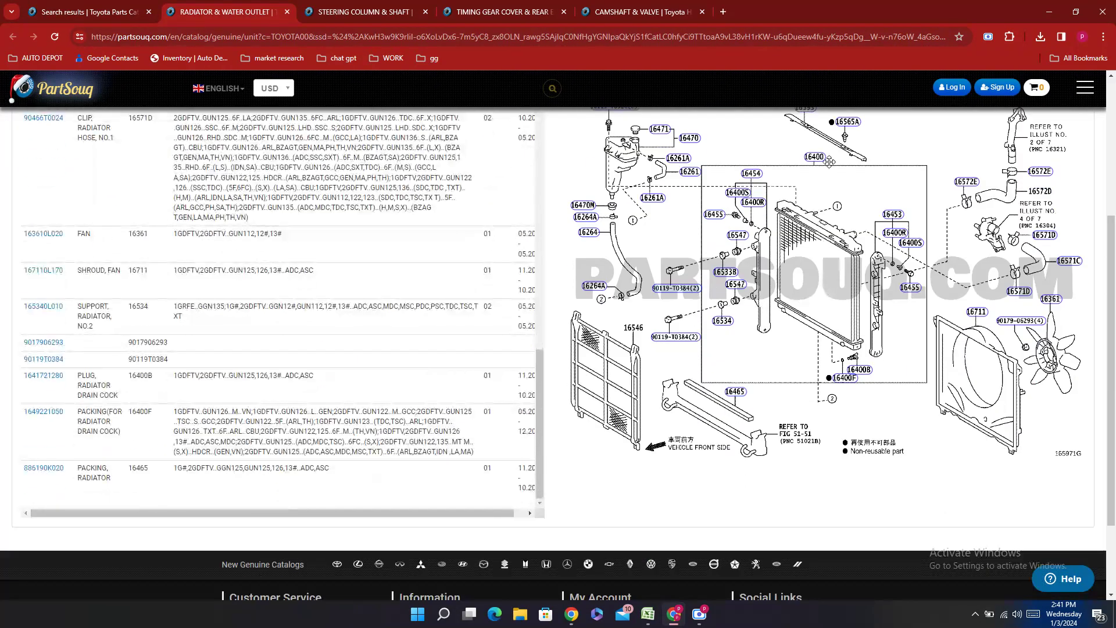
pyautogui.click(818, 159)
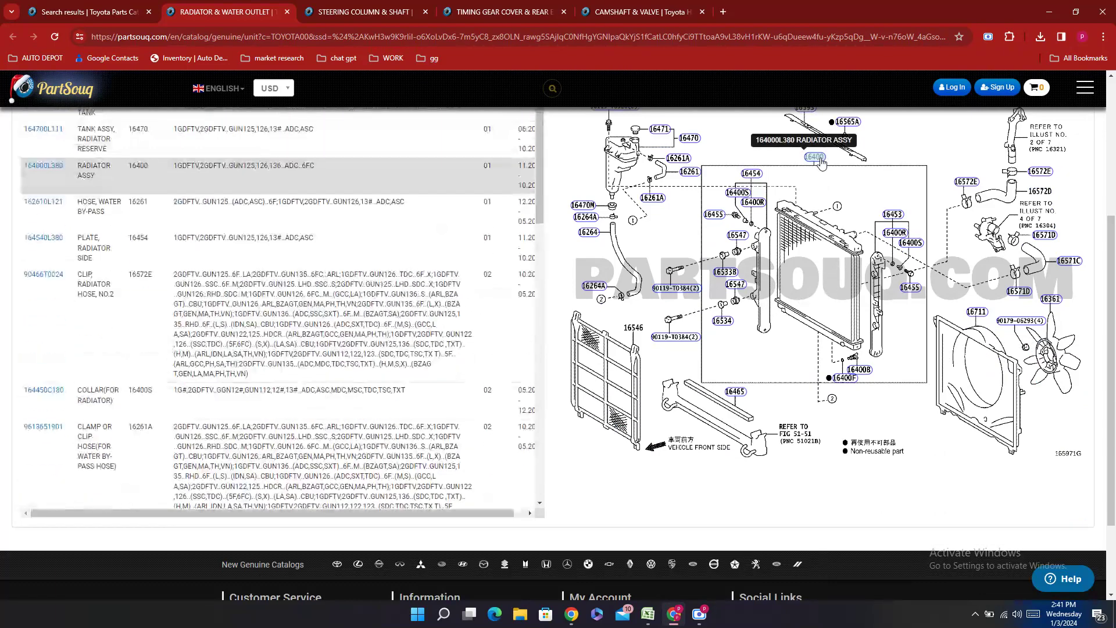
pyautogui.click(1038, 174)
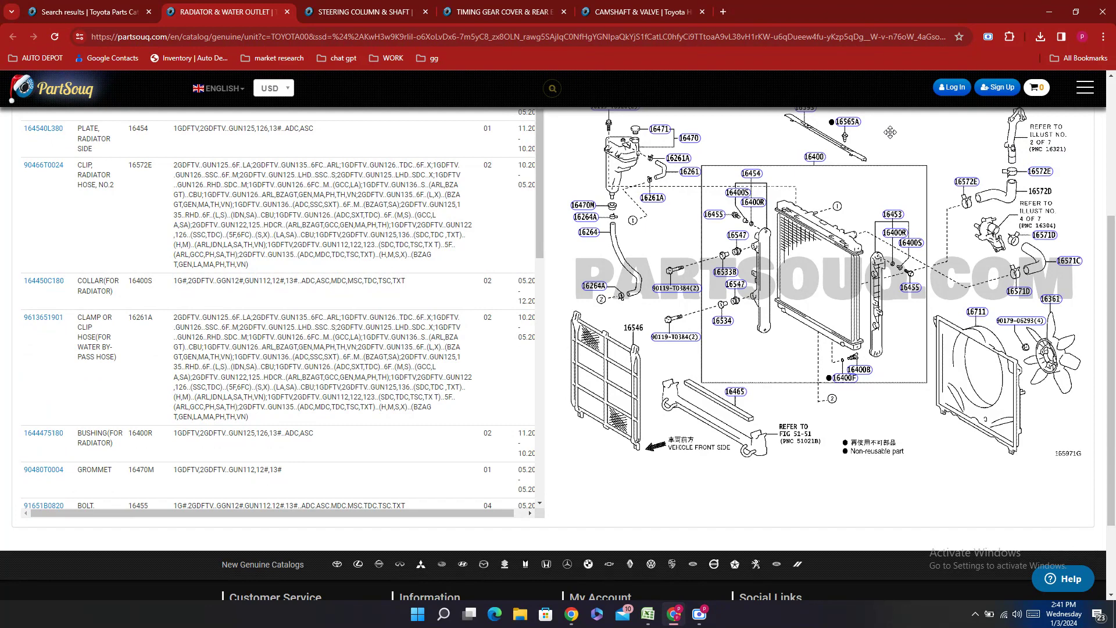
pyautogui.hotkey('ctrl', 'f')
pyautogui.write('C')
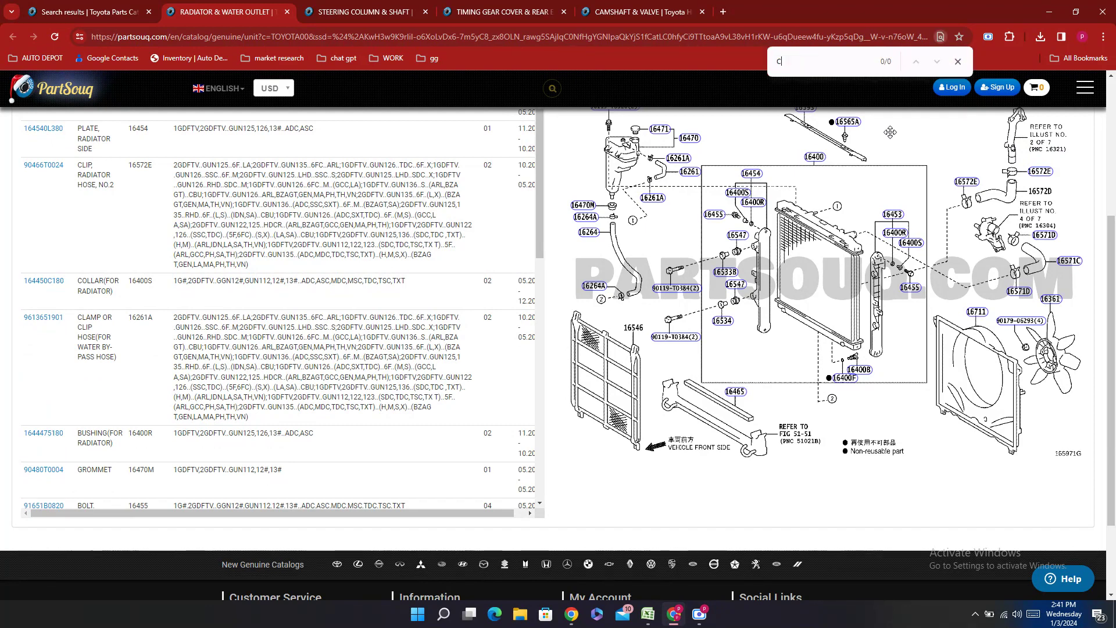
pyautogui.write('AP')
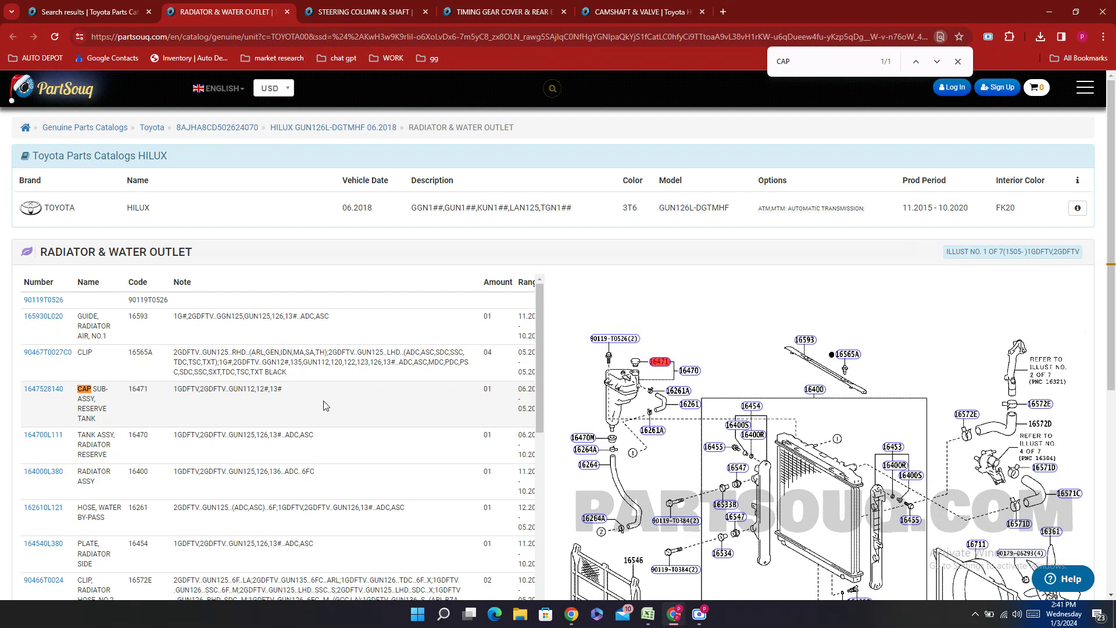
pyautogui.scroll(-5, 325, 406)
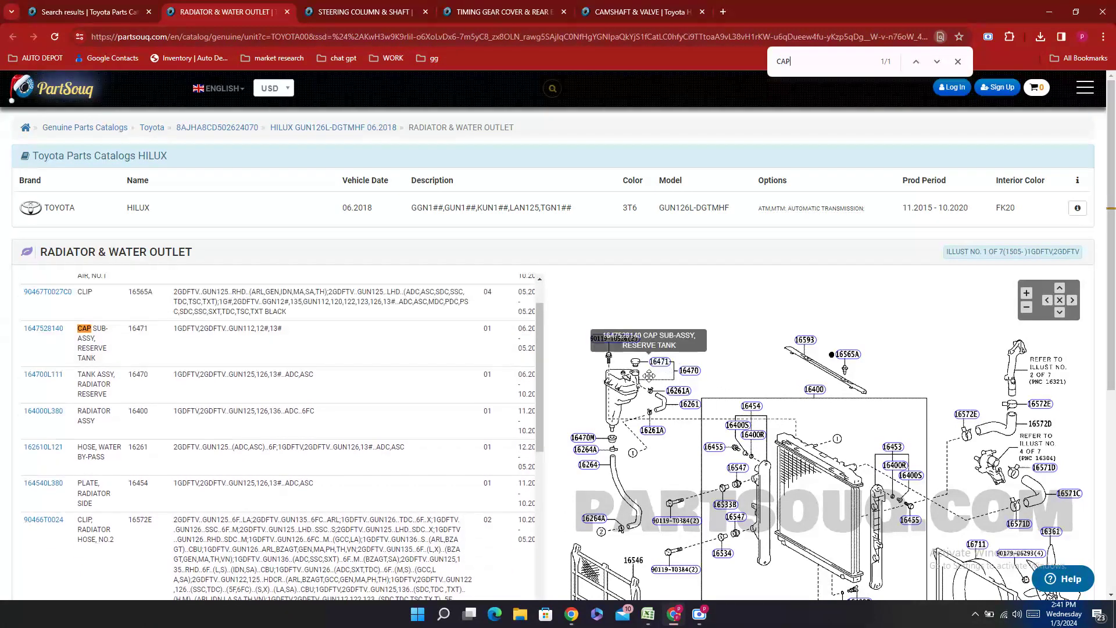
pyautogui.scroll(-2, 638, 371)
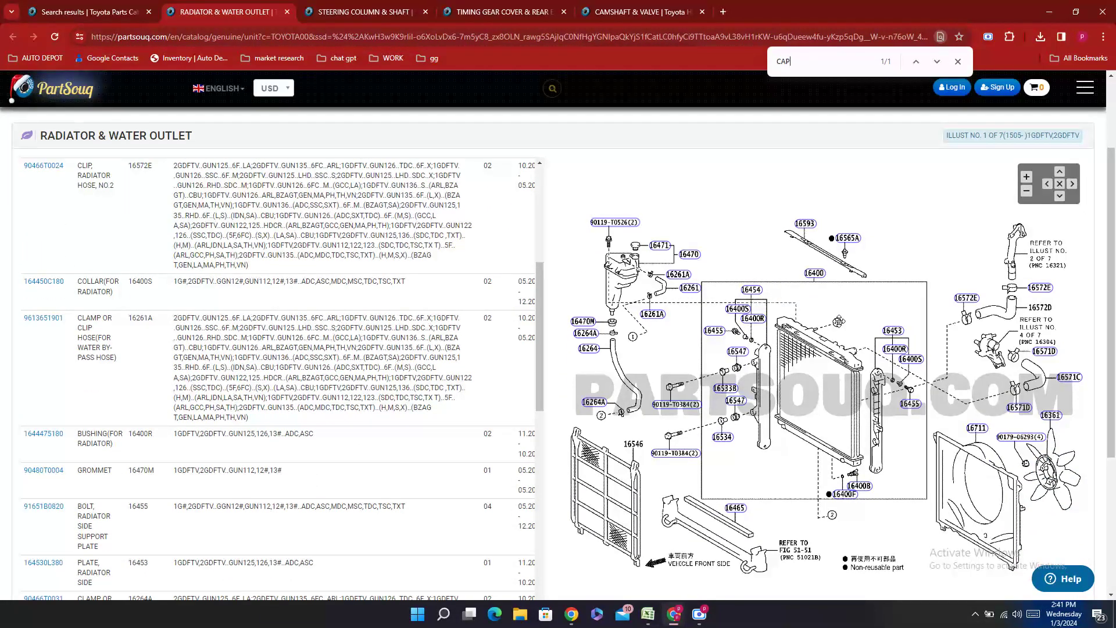
# - Copy part number 167110L170 of SHROUD, FAN from the Radiator & Water Outlet parts list
pyautogui.moveTo(896, 336)
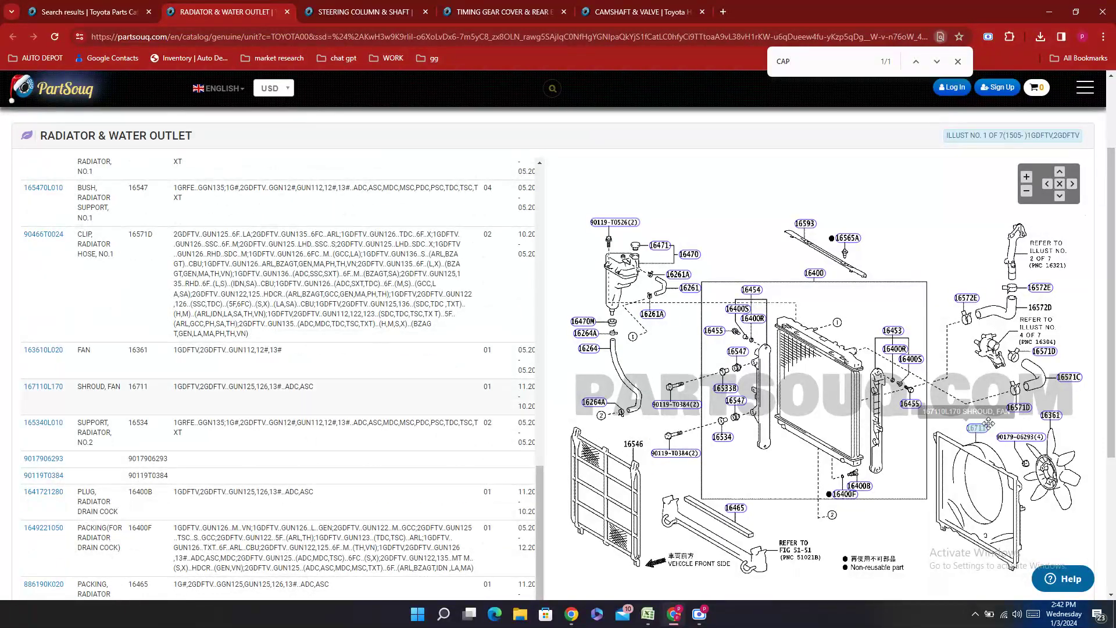
pyautogui.moveTo(982, 433)
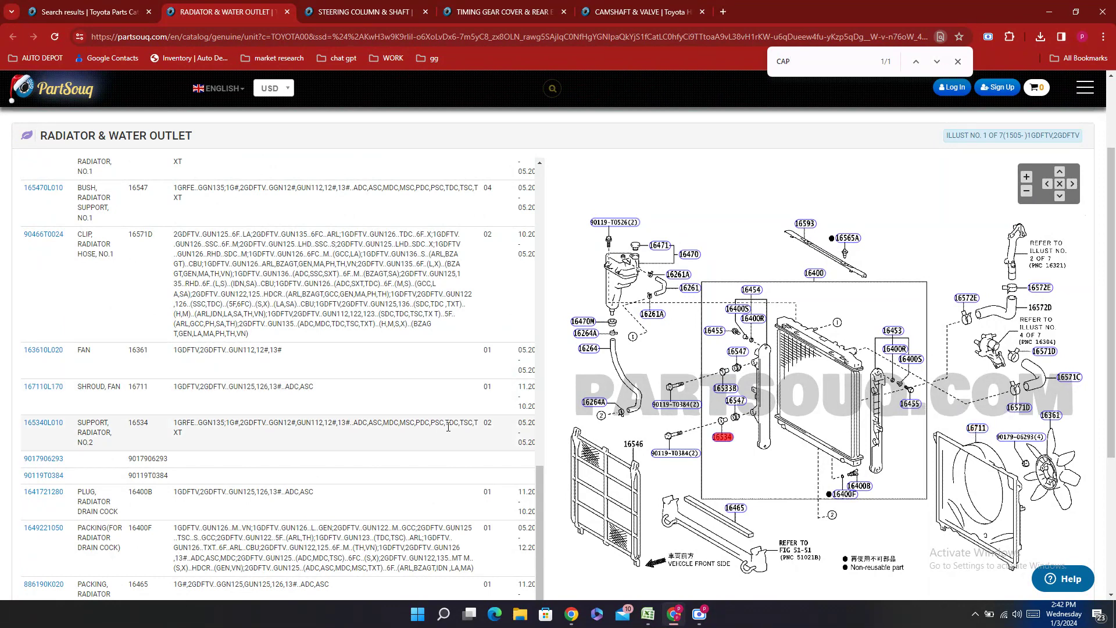
pyautogui.doubleClick(43, 387)
pyautogui.rightClick(44, 388)
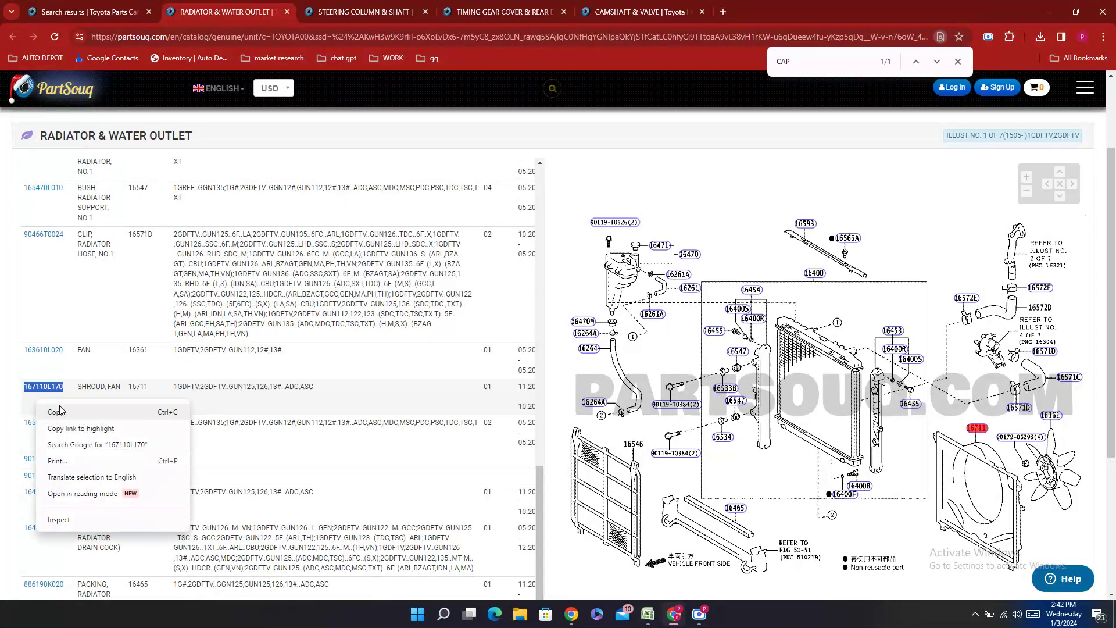
pyautogui.click(59, 414)
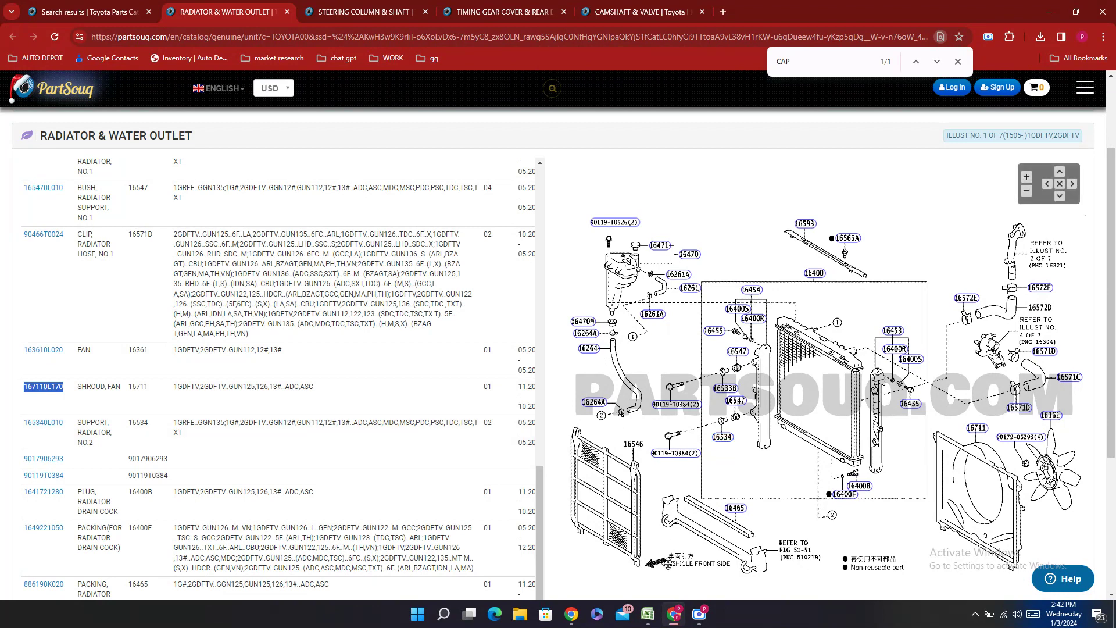
# - Switch to Excel and enter 16711-0L170 as the part number for SHROUD A/C CONDENSER FAN
pyautogui.click(647, 614)
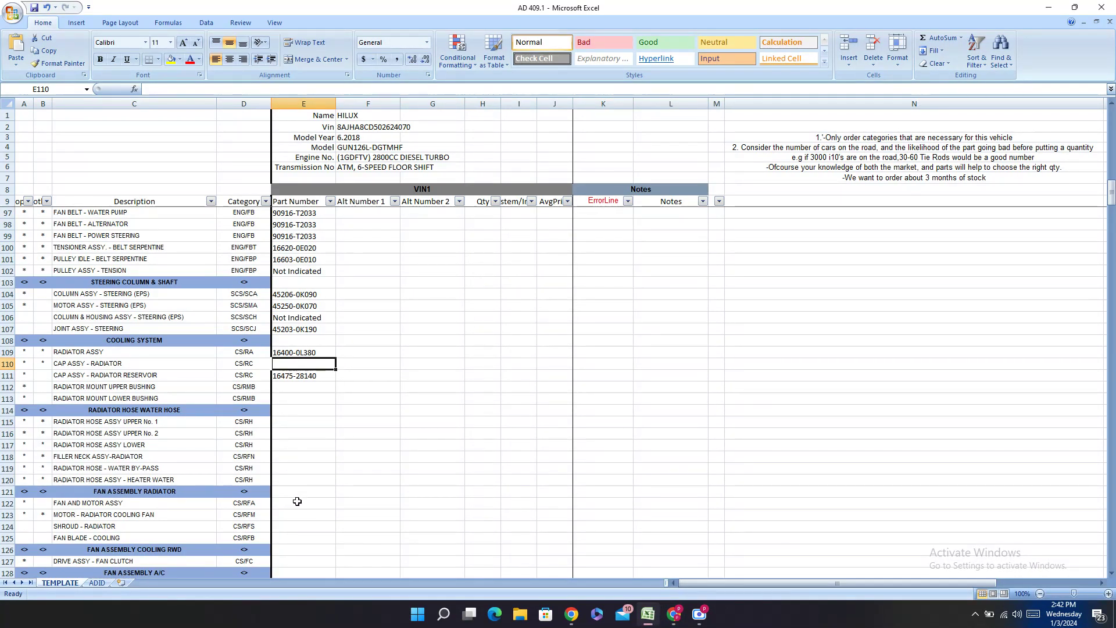
pyautogui.doubleClick(293, 526)
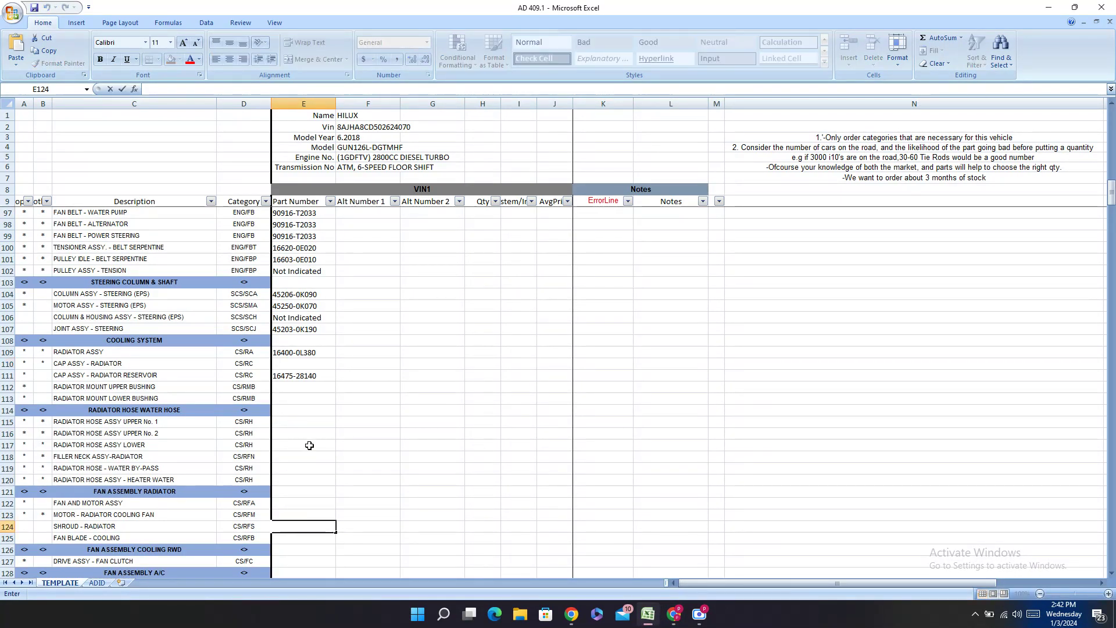
pyautogui.scroll(-3, 309, 446)
pyautogui.click(290, 504)
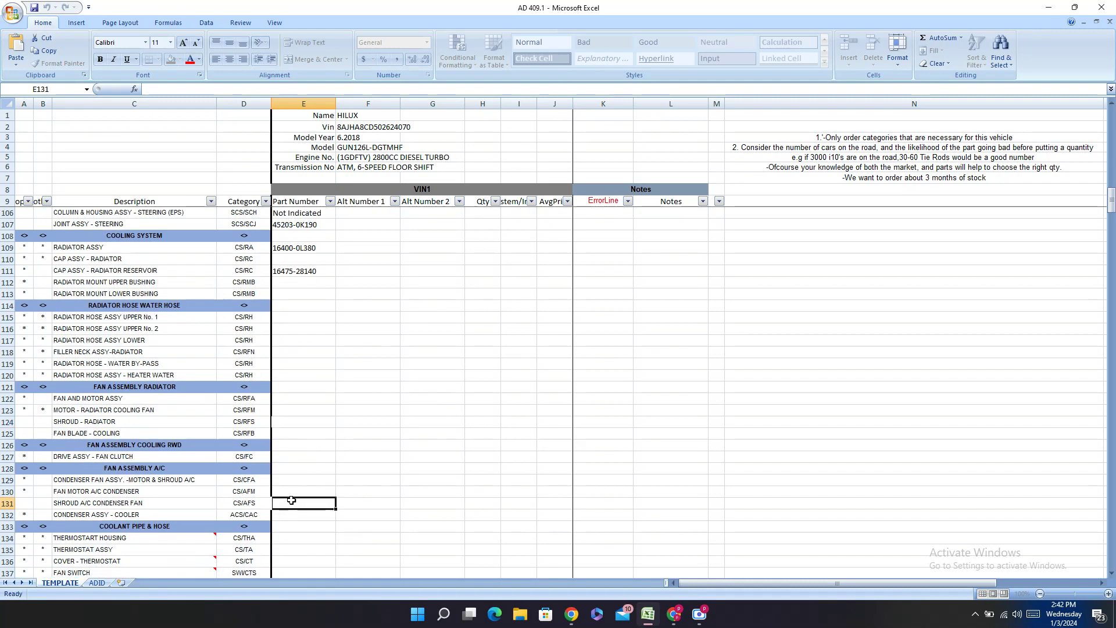
pyautogui.doubleClick(288, 503)
pyautogui.rightClick(286, 505)
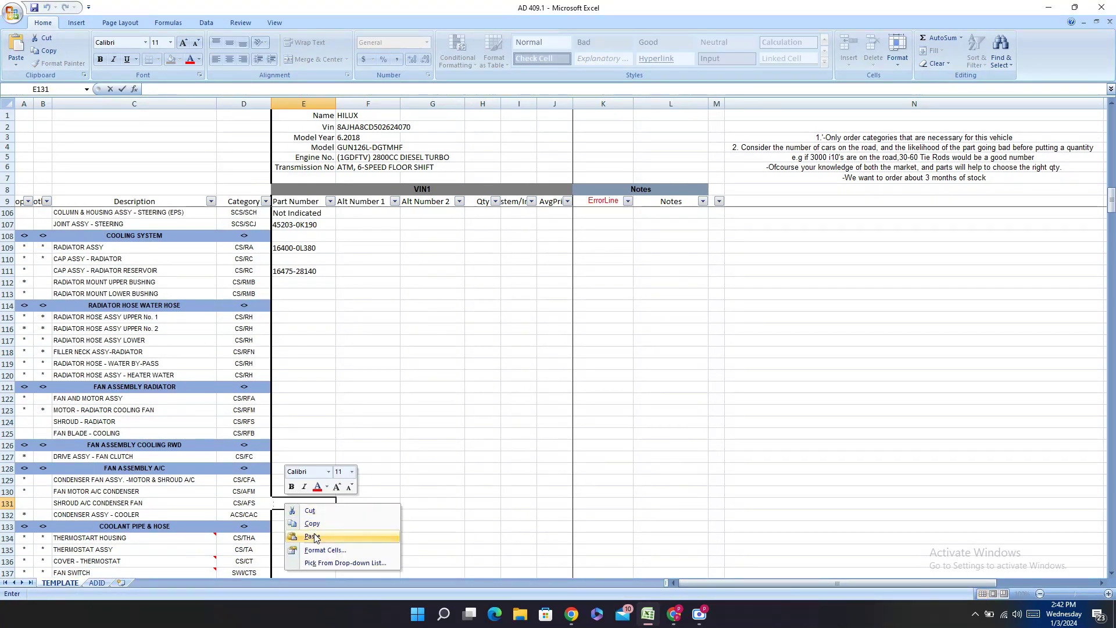
pyautogui.click(312, 537)
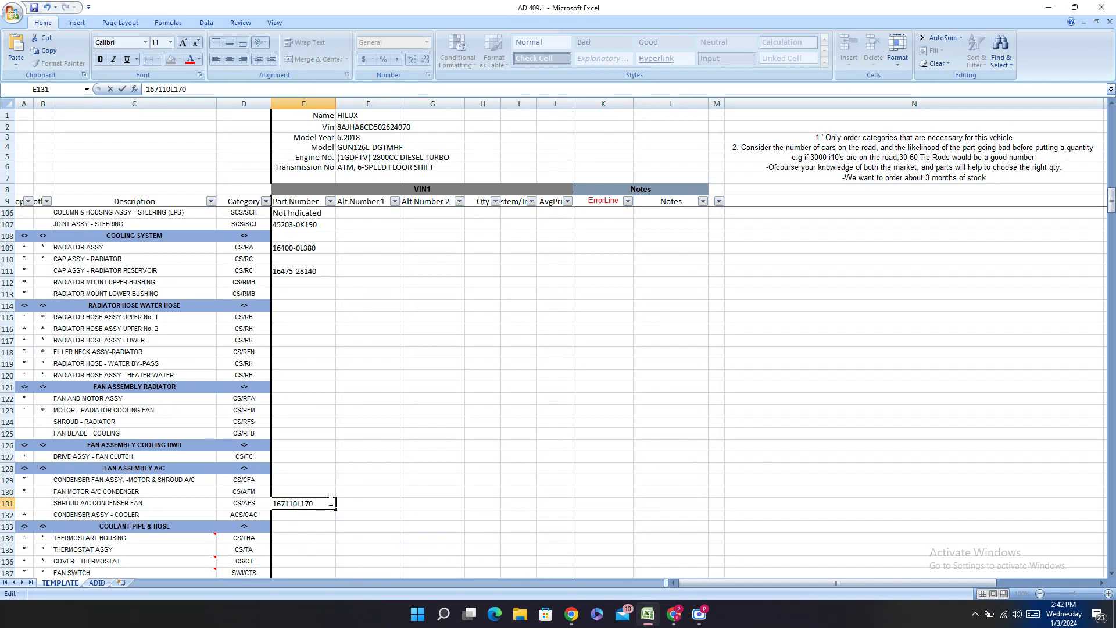
pyautogui.write('-')
pyautogui.click(289, 481)
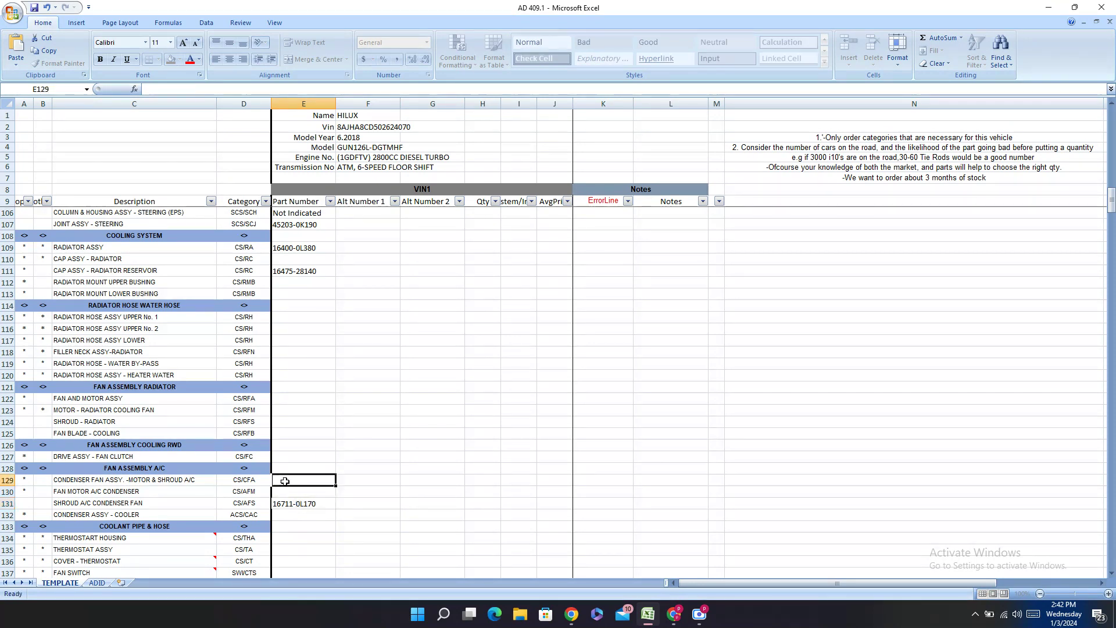
# - Return to PartSouq and check the radiator bush and support callouts 16547, 16534 and 16533B in the diagram
pyautogui.click(674, 614)
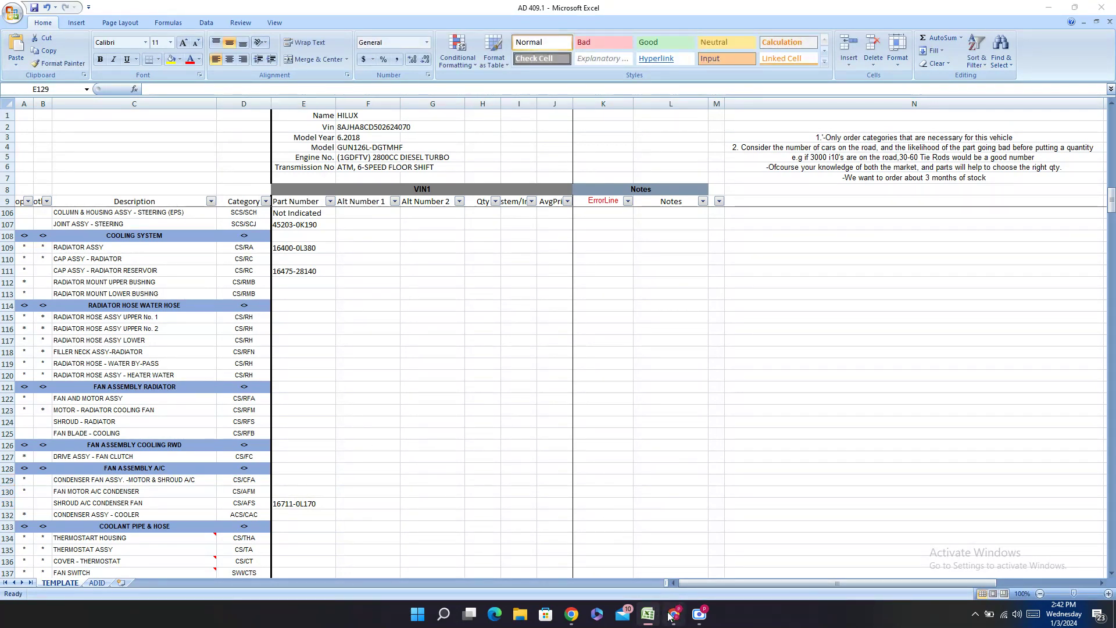
pyautogui.click(737, 403)
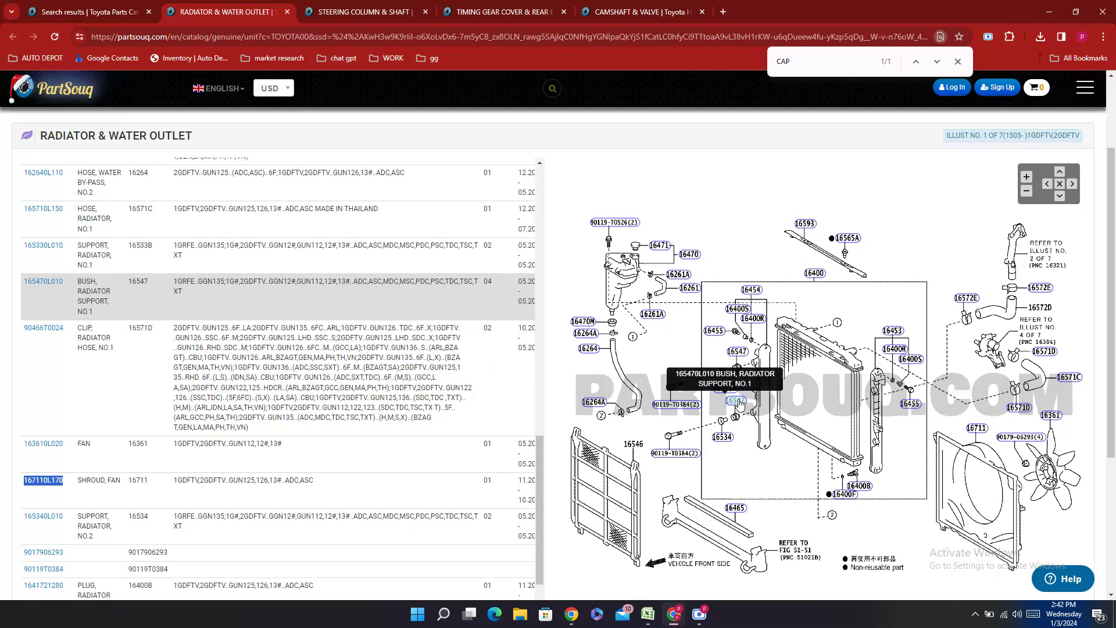
pyautogui.click(722, 439)
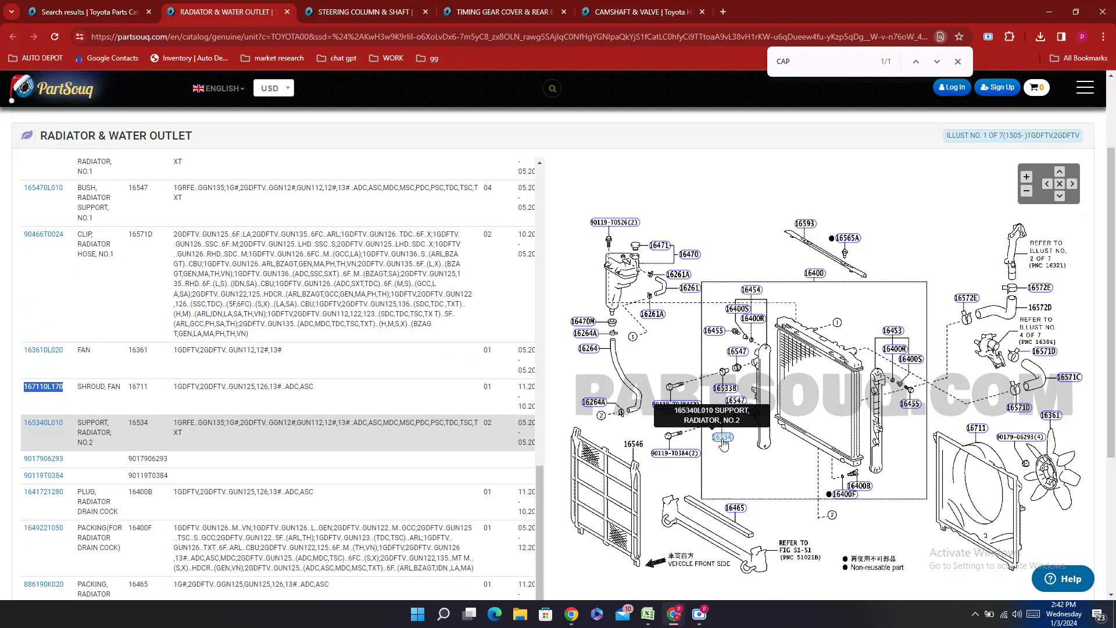
pyautogui.click(739, 352)
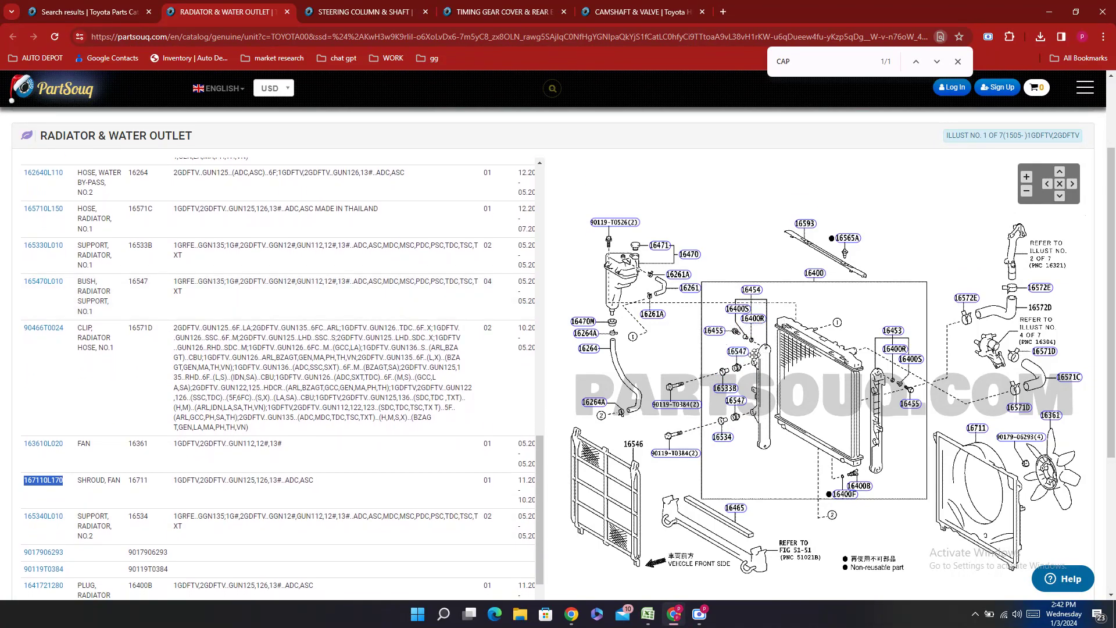
pyautogui.click(726, 390)
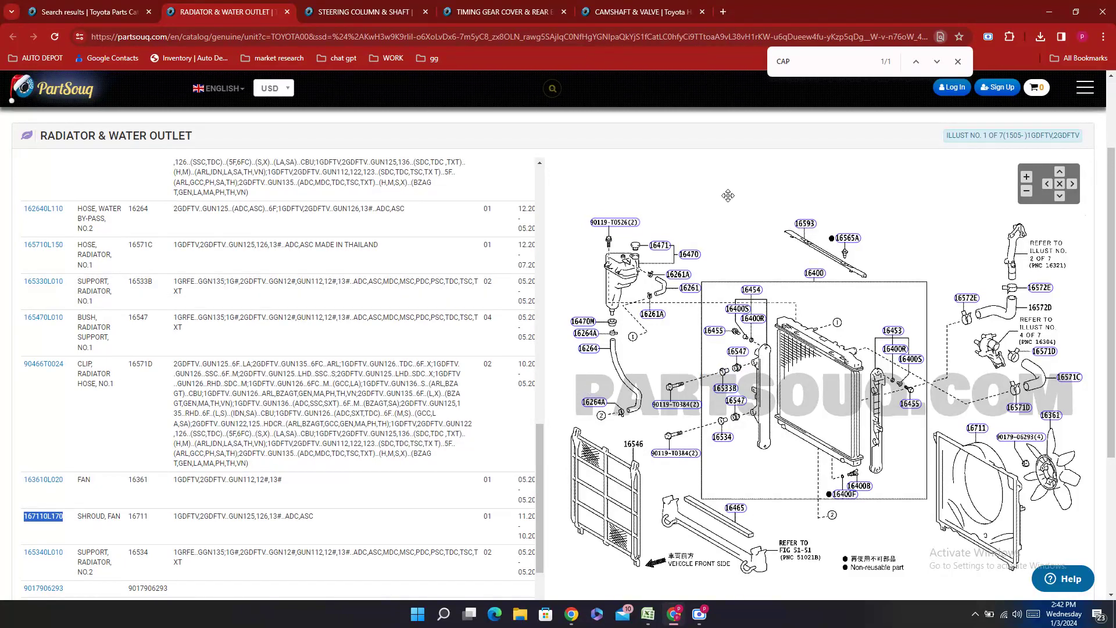
# - Search the Radiator & Water Outlet parts list for SUPPORT and check diagram callouts 16400S and 16453
pyautogui.hotkey('ctrl', 'f')
pyautogui.write('SUPPORT')
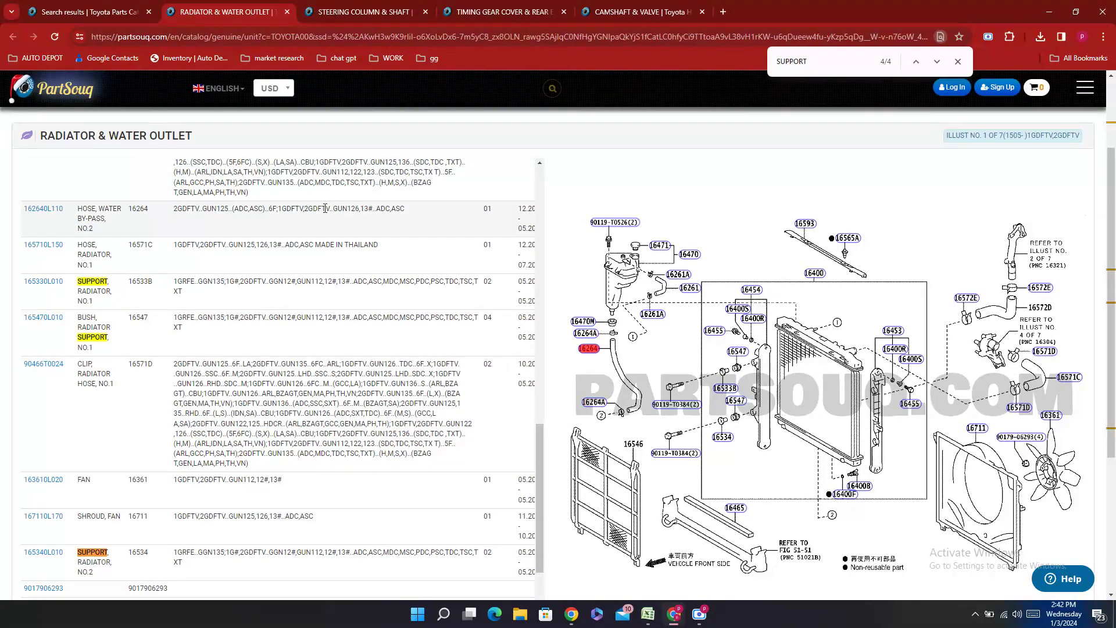
pyautogui.click(936, 62)
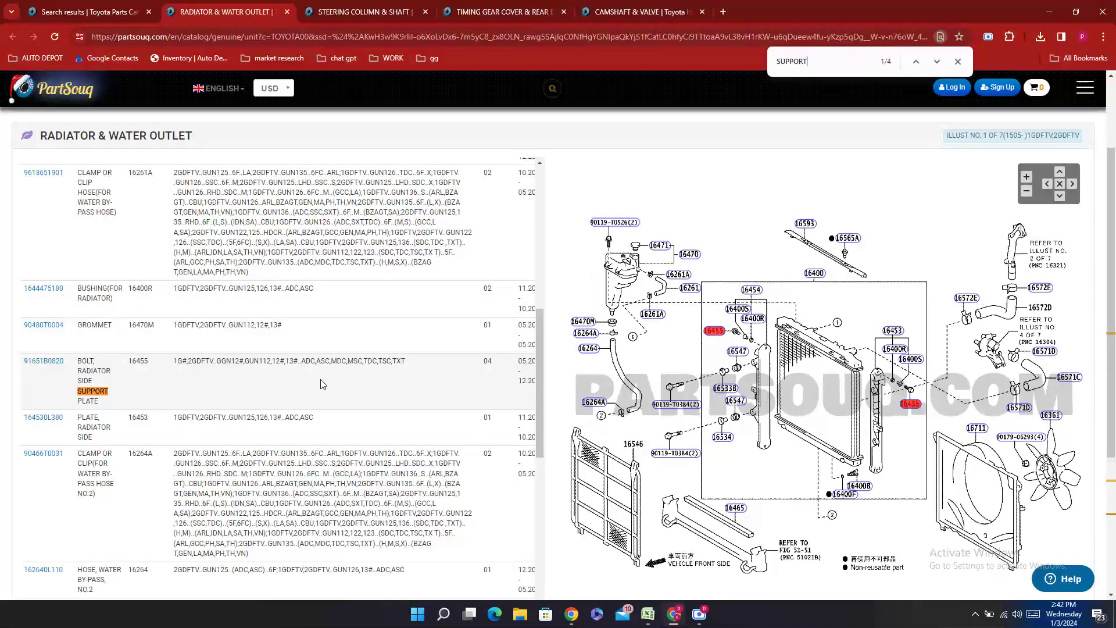
pyautogui.scroll(-7, 337, 381)
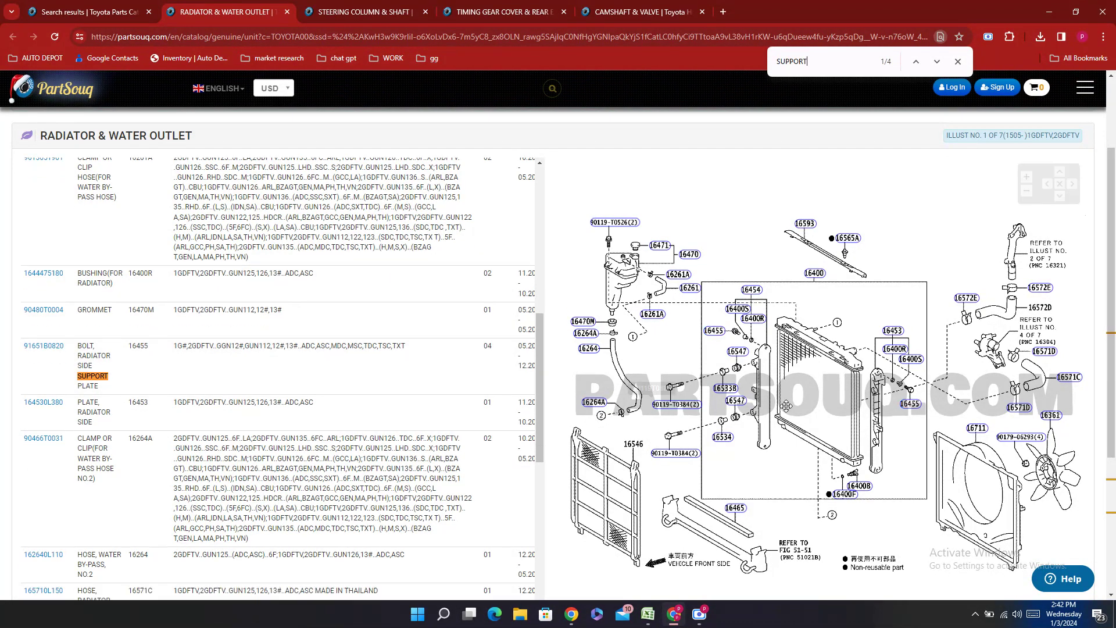
pyautogui.click(923, 355)
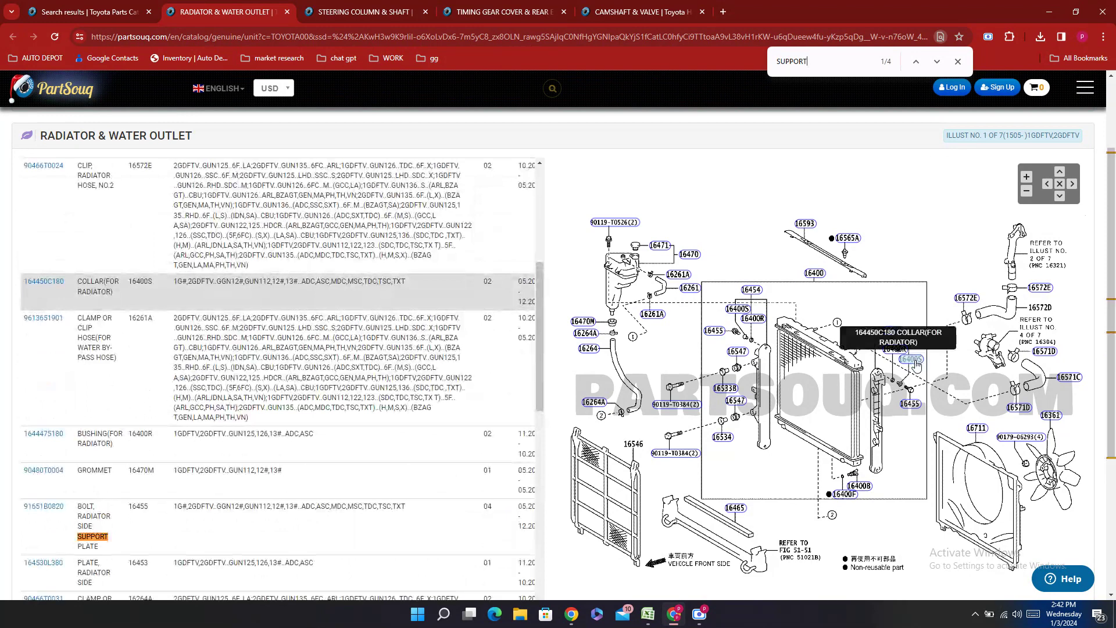
pyautogui.click(891, 331)
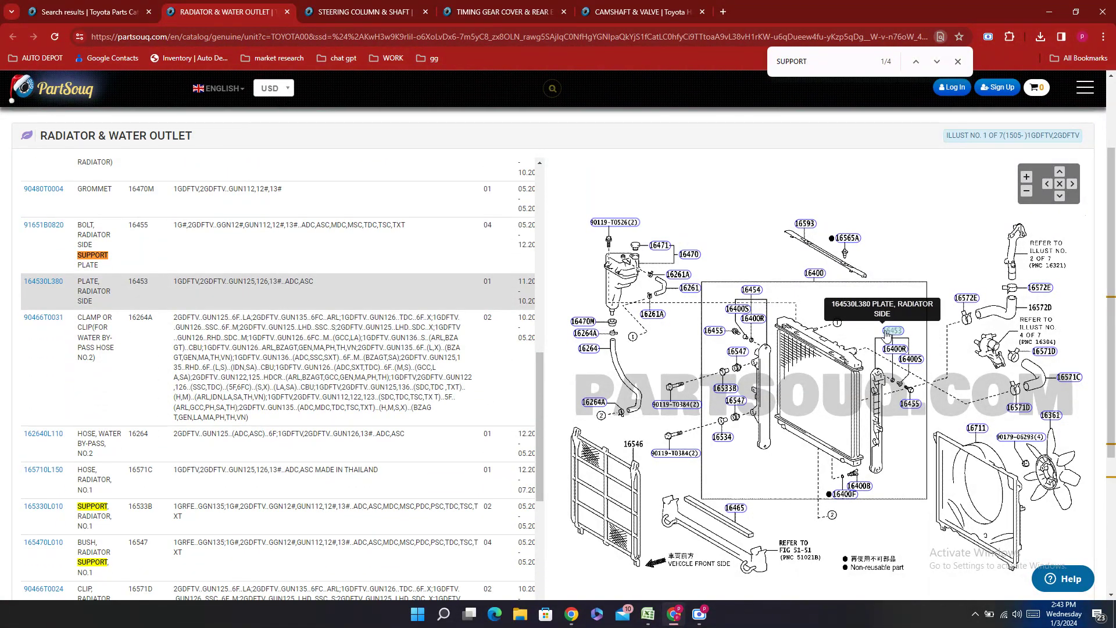
# - Locate callout 16533B and copy part number 165330L010 of SUPPORT, RADIATOR, NO.1
pyautogui.click(721, 387)
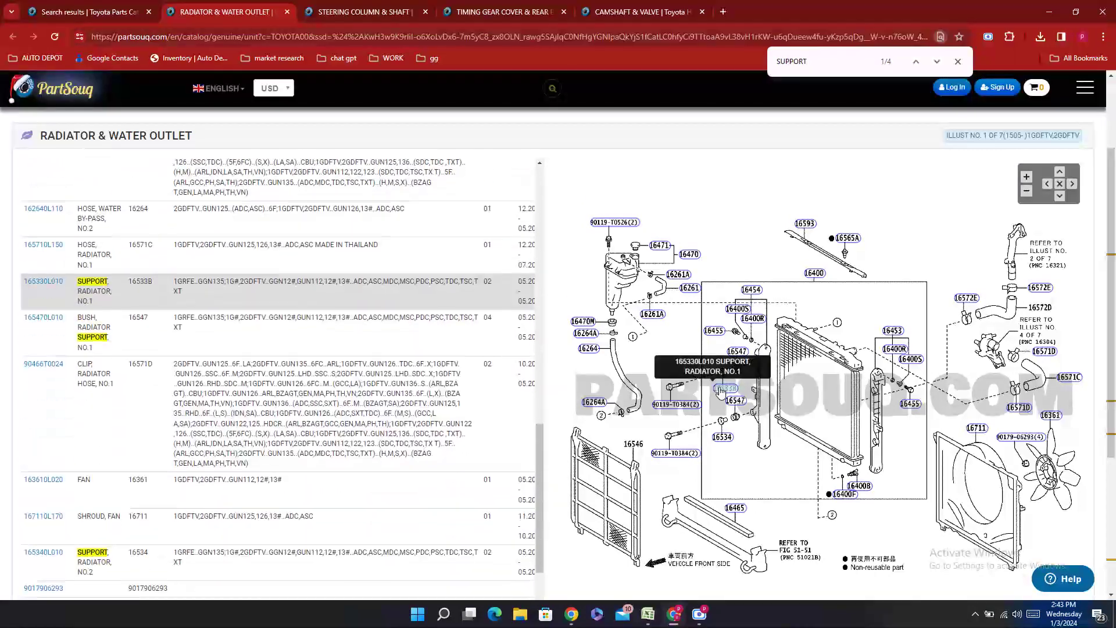
pyautogui.doubleClick(43, 282)
pyautogui.rightClick(30, 295)
pyautogui.click(50, 302)
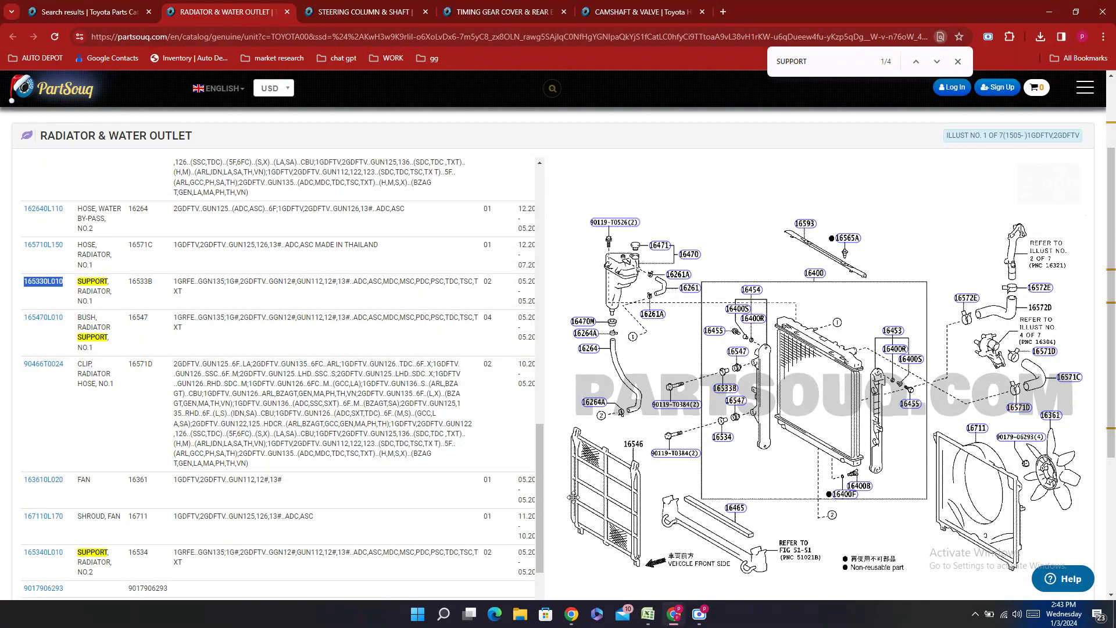
# - Switch to Excel and enter 16533-0L010 as the part number for RADIATOR MOUNT UPPER BUSHING
pyautogui.click(649, 614)
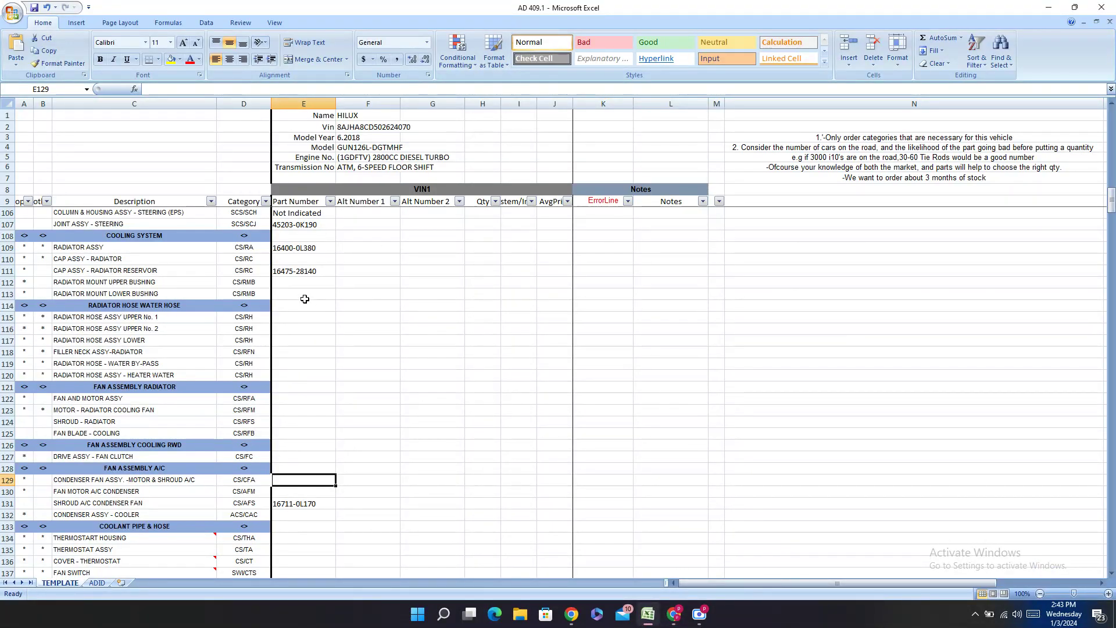
pyautogui.doubleClick(293, 283)
pyautogui.rightClick(281, 283)
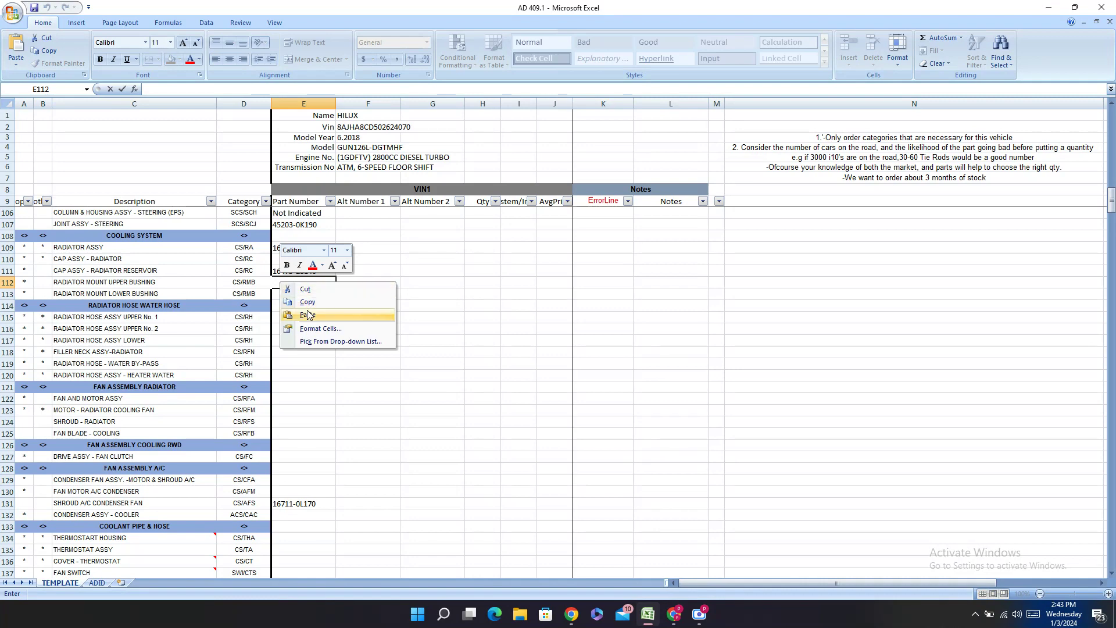
pyautogui.click(308, 314)
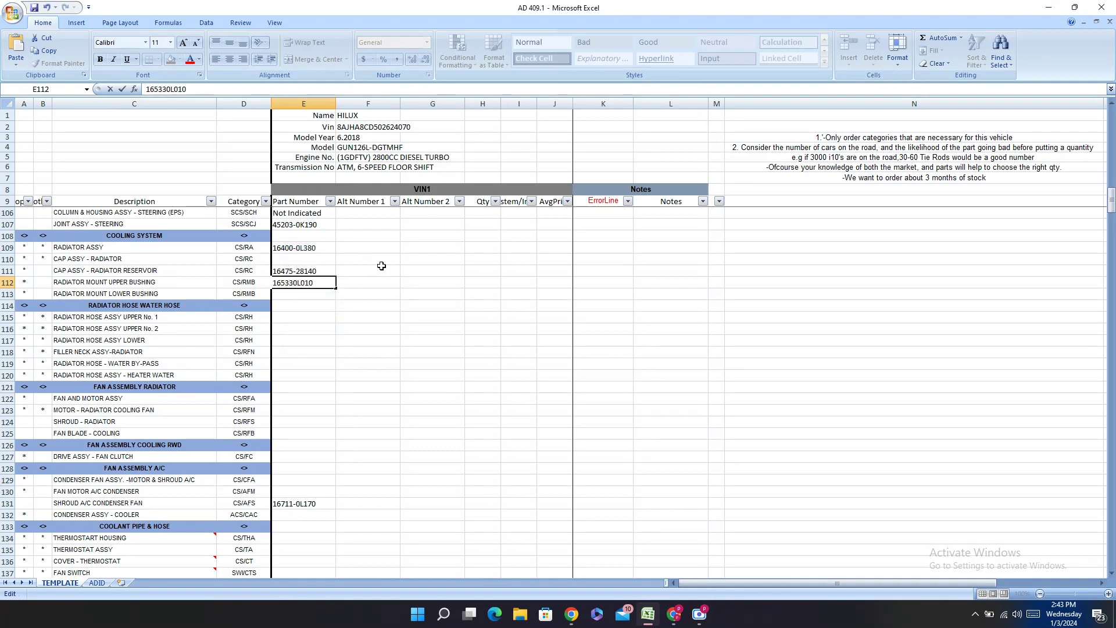
pyautogui.click(293, 283)
pyautogui.write('-')
pyautogui.press('Return')
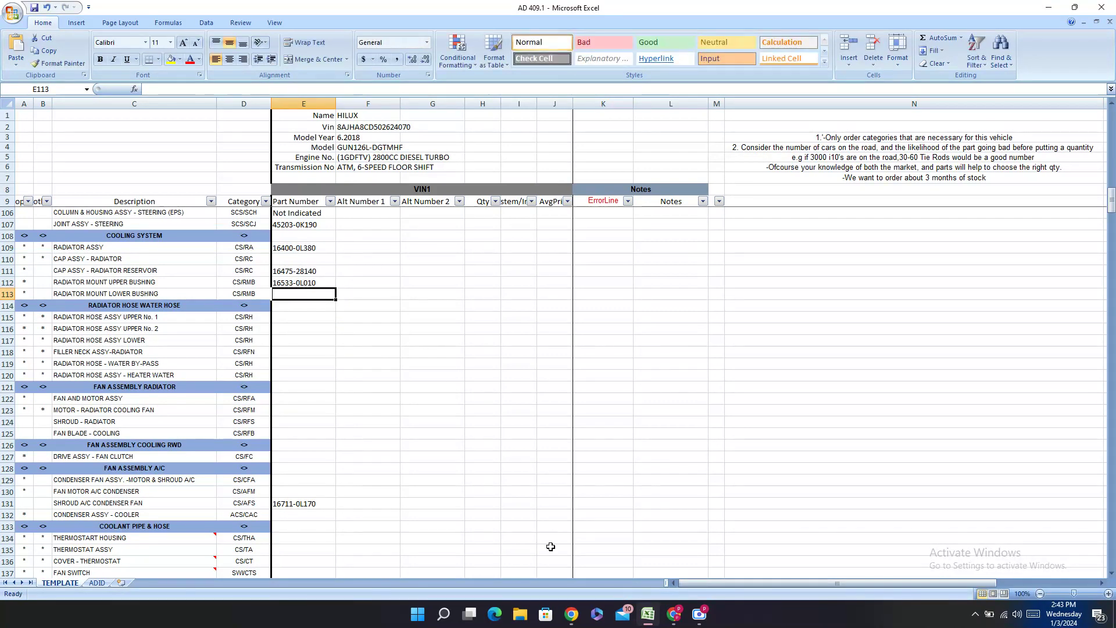
# - Return to PartSouq and copy part number 165340L010 of SUPPORT, RADIATOR, NO.2 at callout 16534
pyautogui.click(673, 614)
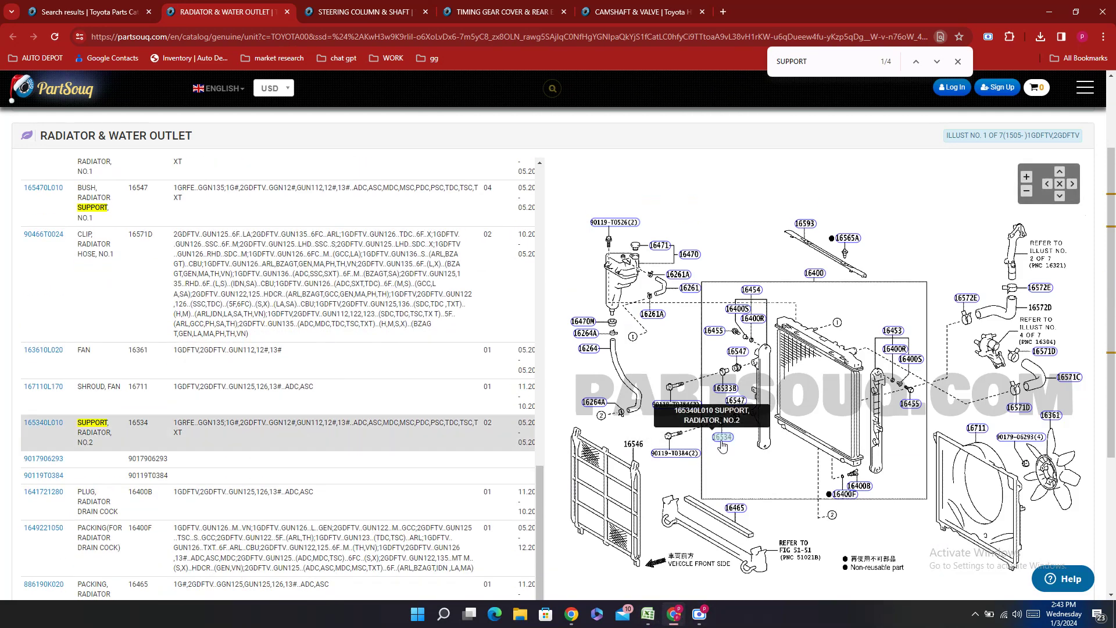
pyautogui.doubleClick(43, 425)
pyautogui.rightClick(42, 431)
pyautogui.click(58, 442)
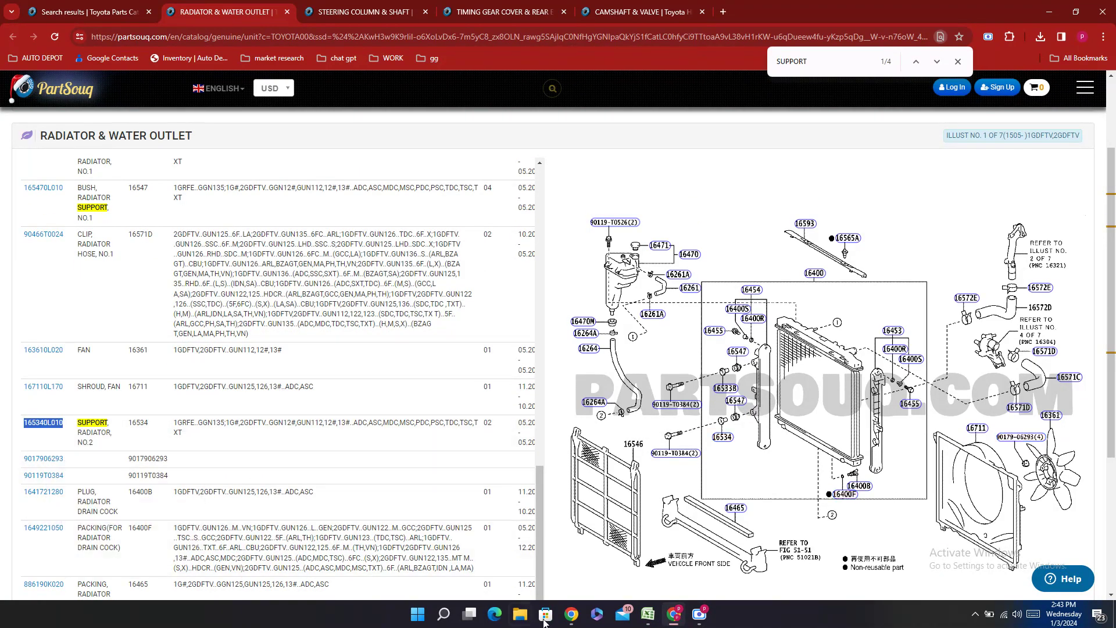
# - Switch to Excel and enter 16534-0L010 as the part number for RADIATOR MOUNT LOWER BUSHING
pyautogui.click(648, 614)
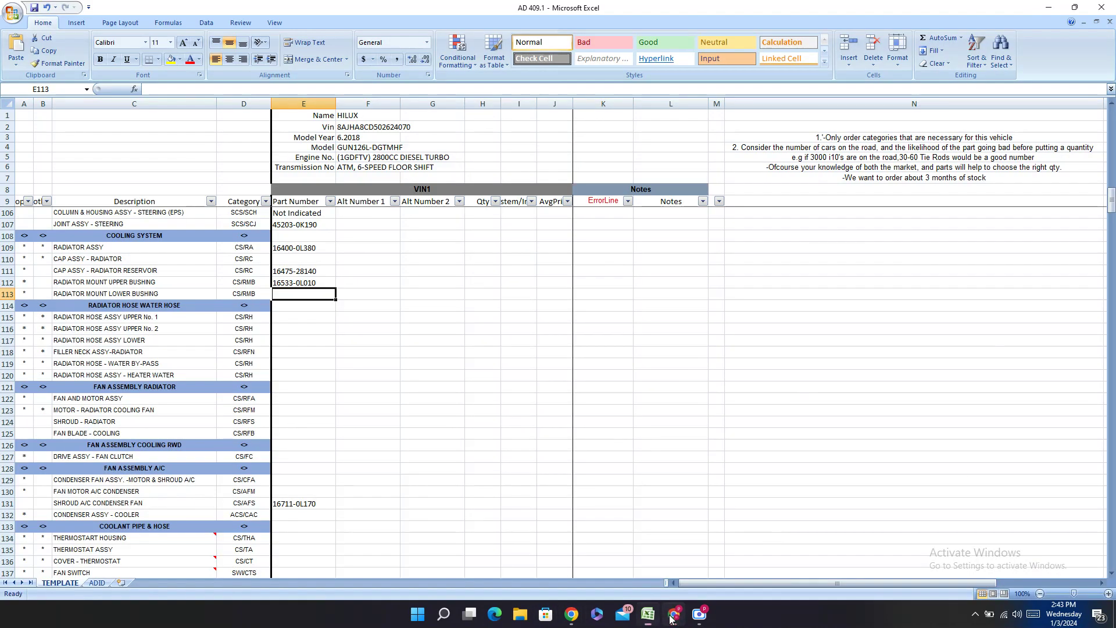
pyautogui.doubleClick(281, 292)
pyautogui.rightClick(280, 294)
pyautogui.click(300, 320)
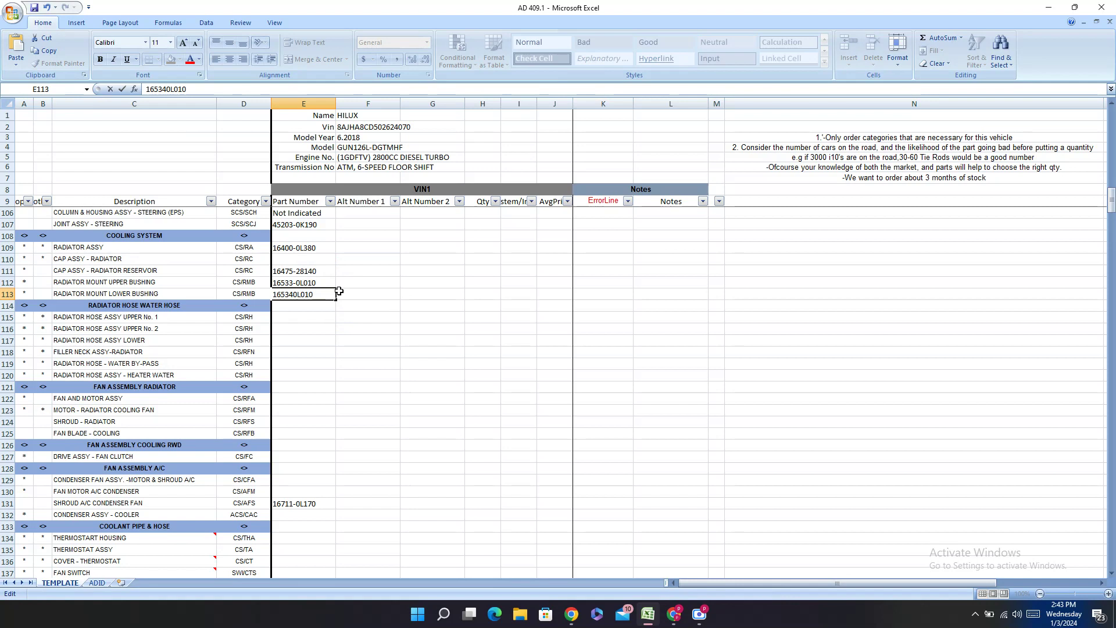
pyautogui.write('-')
# - Mark CAP ASSY - RADIATOR as Not Indicated and go to the RADIATOR HOSE ASSY UPPER No. 1 part number cell
pyautogui.click(295, 257)
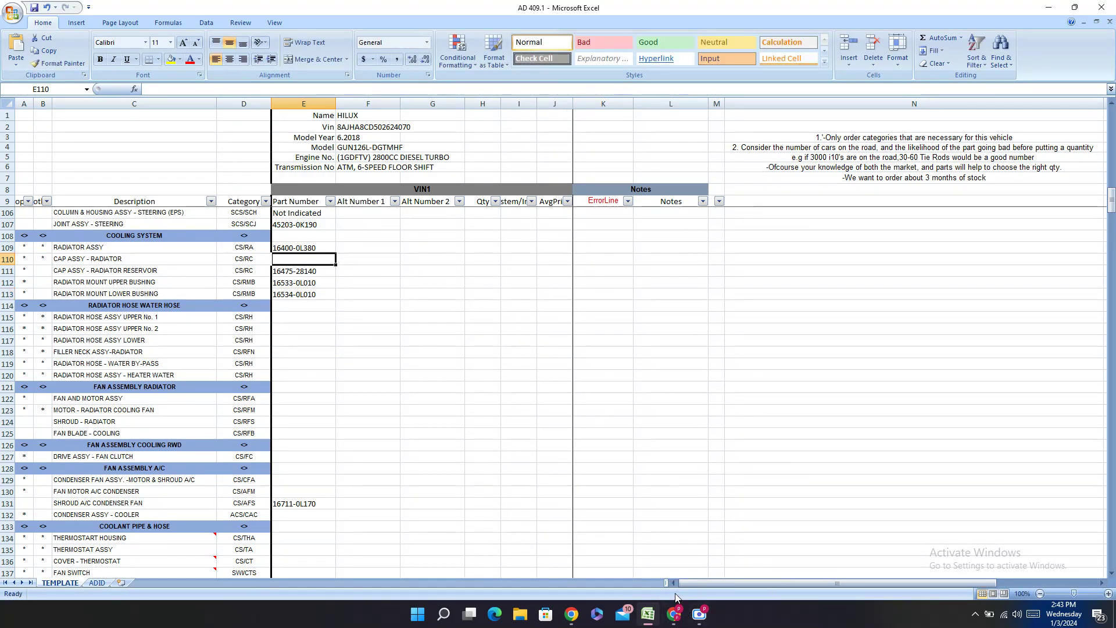
pyautogui.write('N')
pyautogui.press('Return')
pyautogui.press('Down')
pyautogui.press('Down')
pyautogui.press('Down')
pyautogui.press('Down')
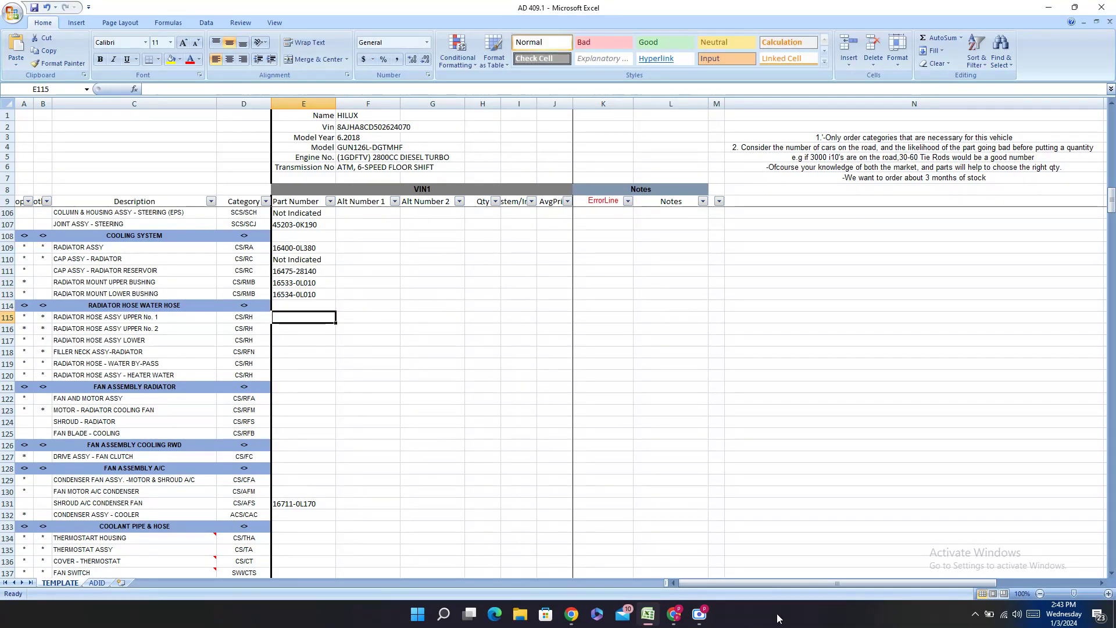
# - Return to PartSouq, locate diagram callout 16571C and copy part number 165710L150 of HOSE, RADIATOR, NO.1
pyautogui.click(674, 613)
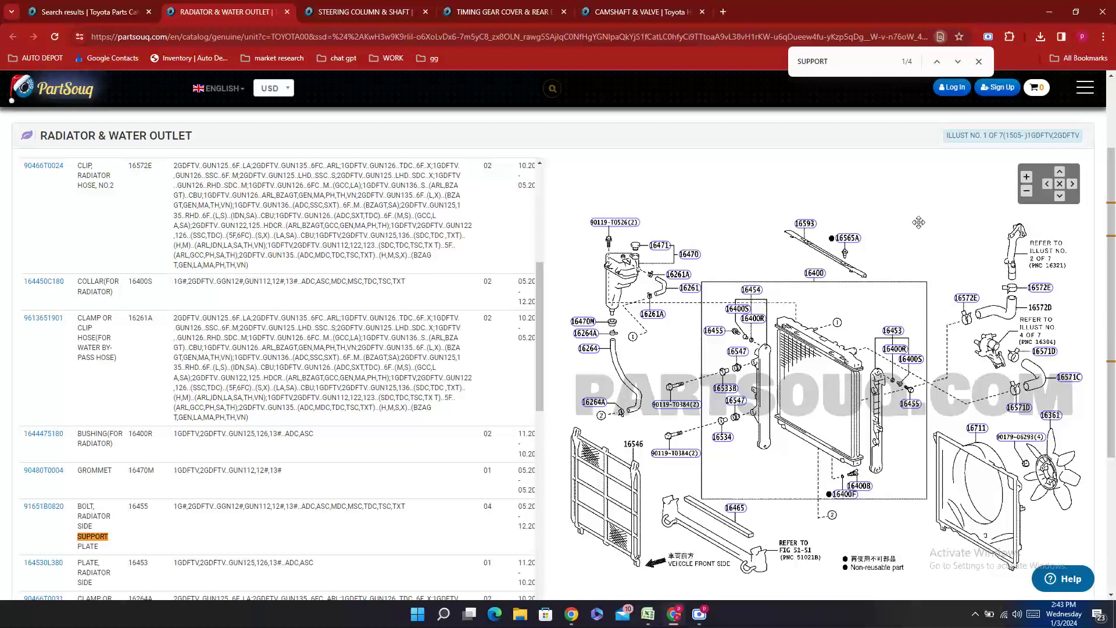
pyautogui.click(1060, 378)
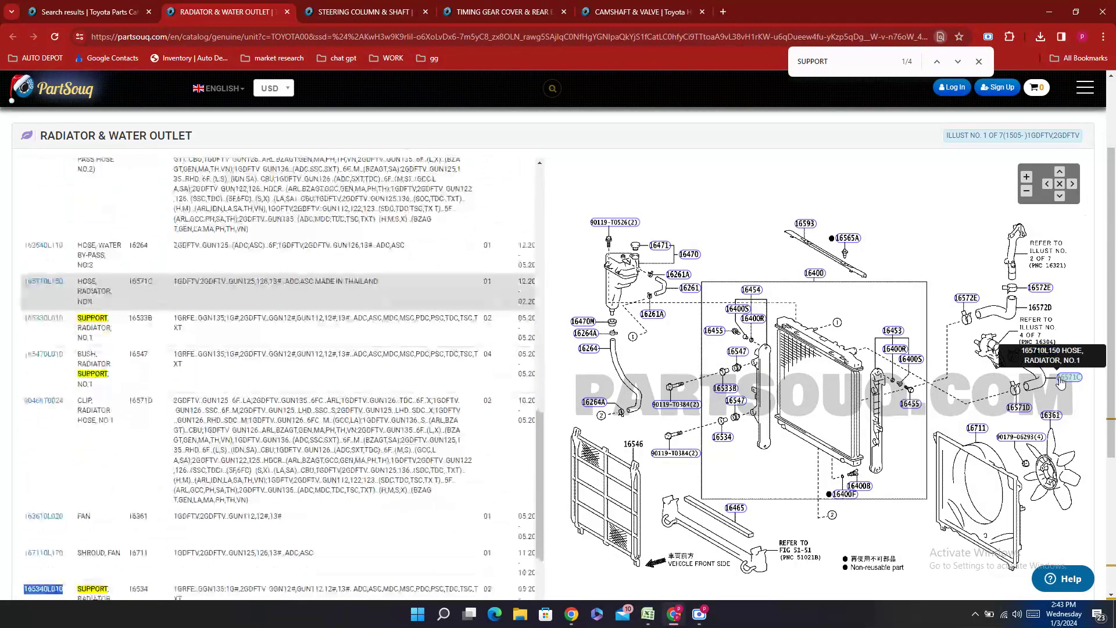
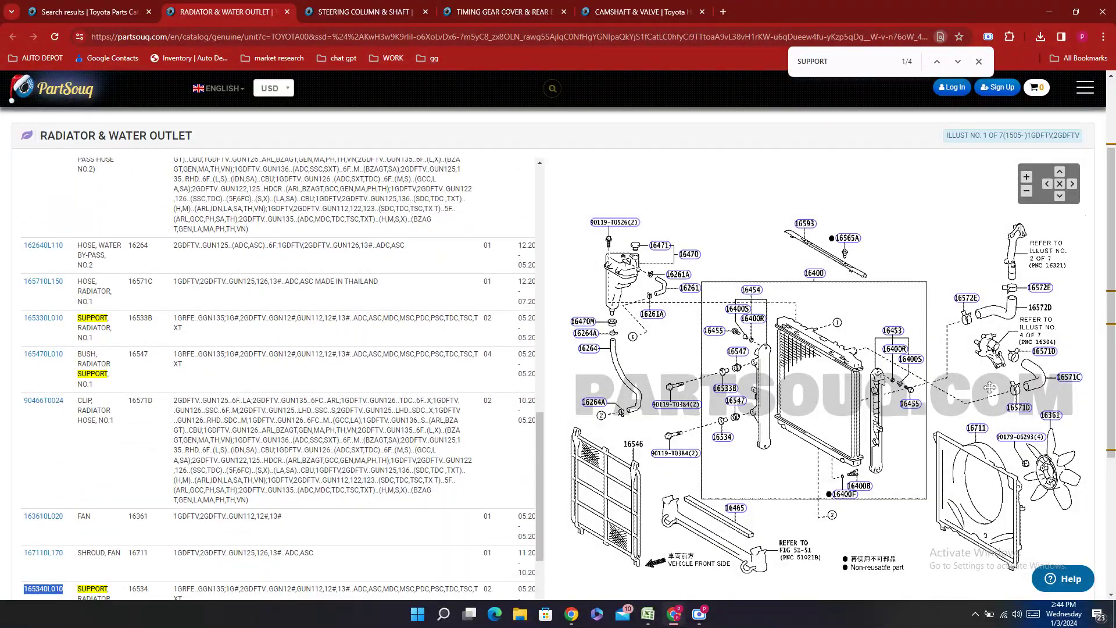
pyautogui.click(40, 306)
pyautogui.rightClick(40, 307)
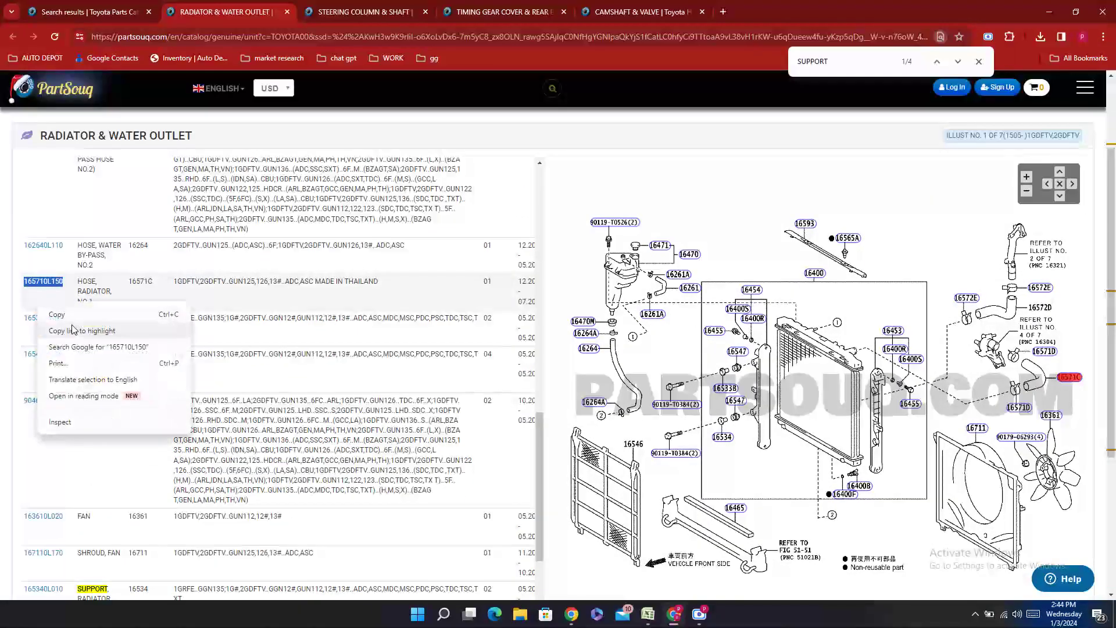
pyautogui.click(58, 317)
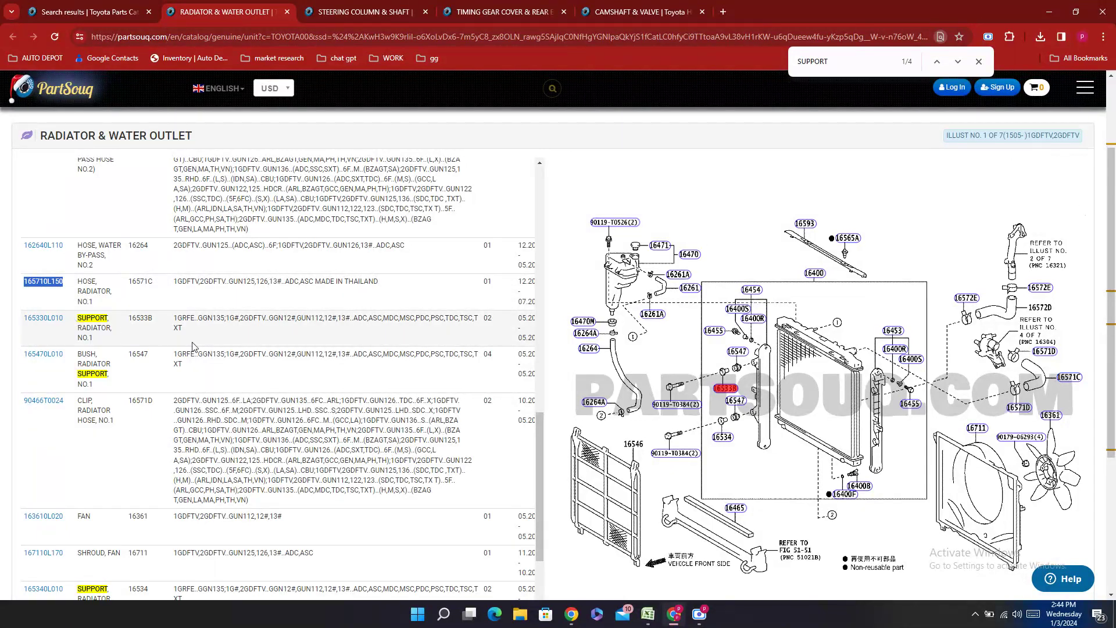
# - Switch to Excel and enter 16571-0L150 as the part number for RADIATOR HOSE ASSY UPPER No. 1
pyautogui.click(648, 614)
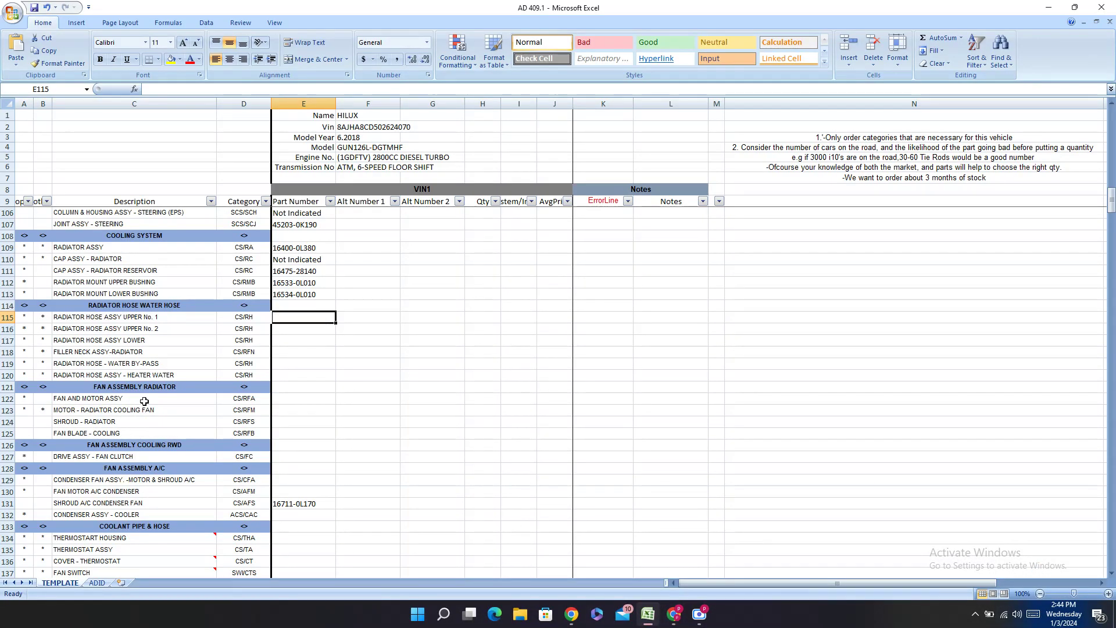
pyautogui.doubleClick(282, 317)
pyautogui.rightClick(282, 317)
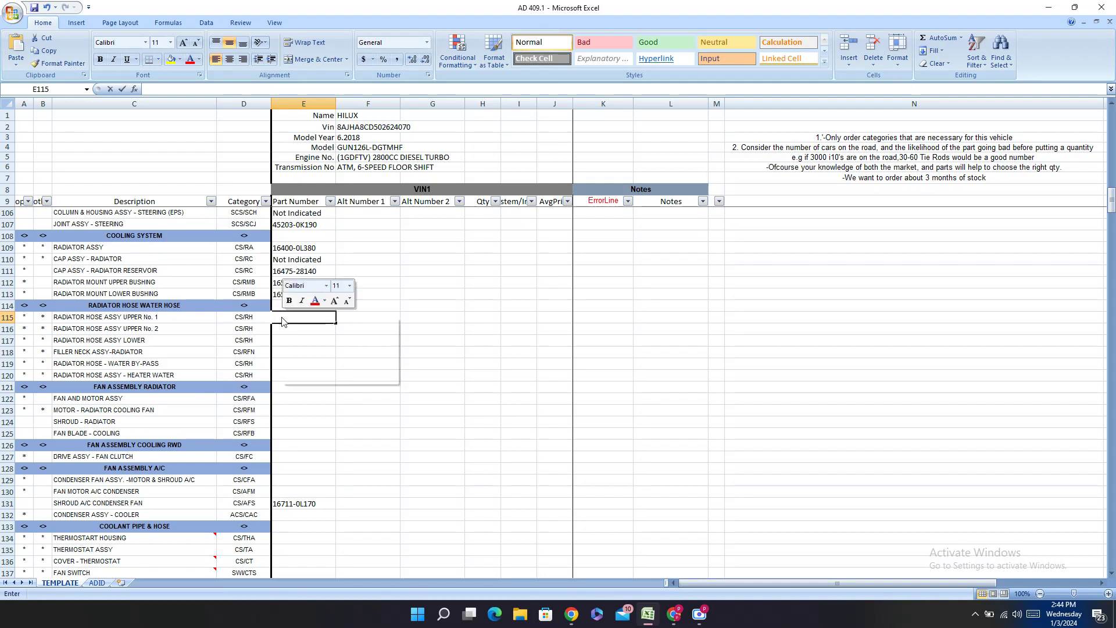
pyautogui.click(326, 354)
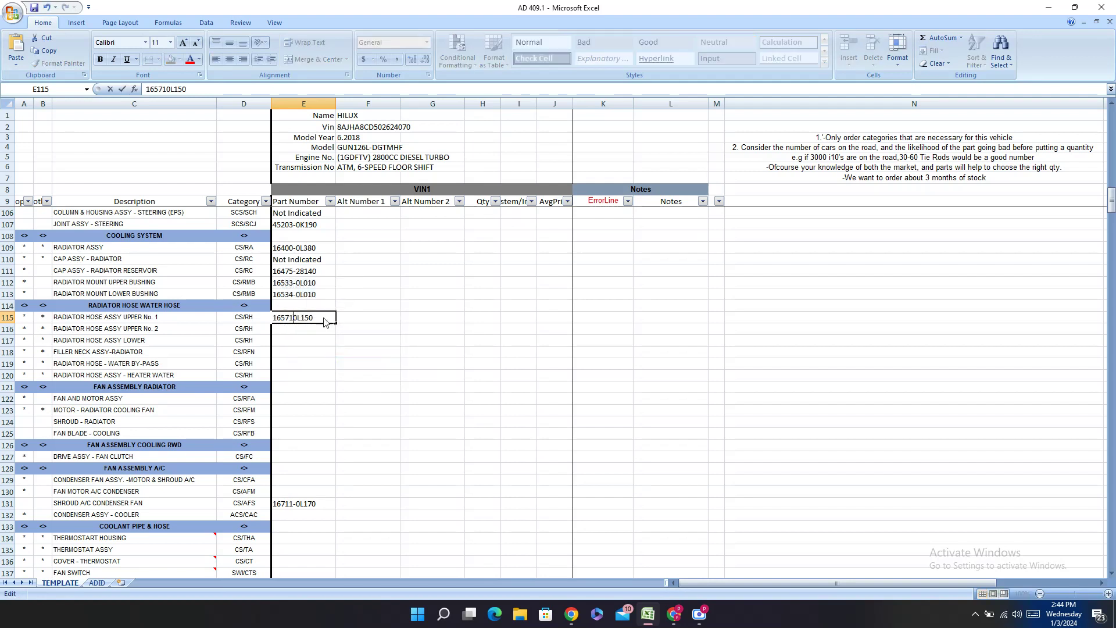
pyautogui.write('-')
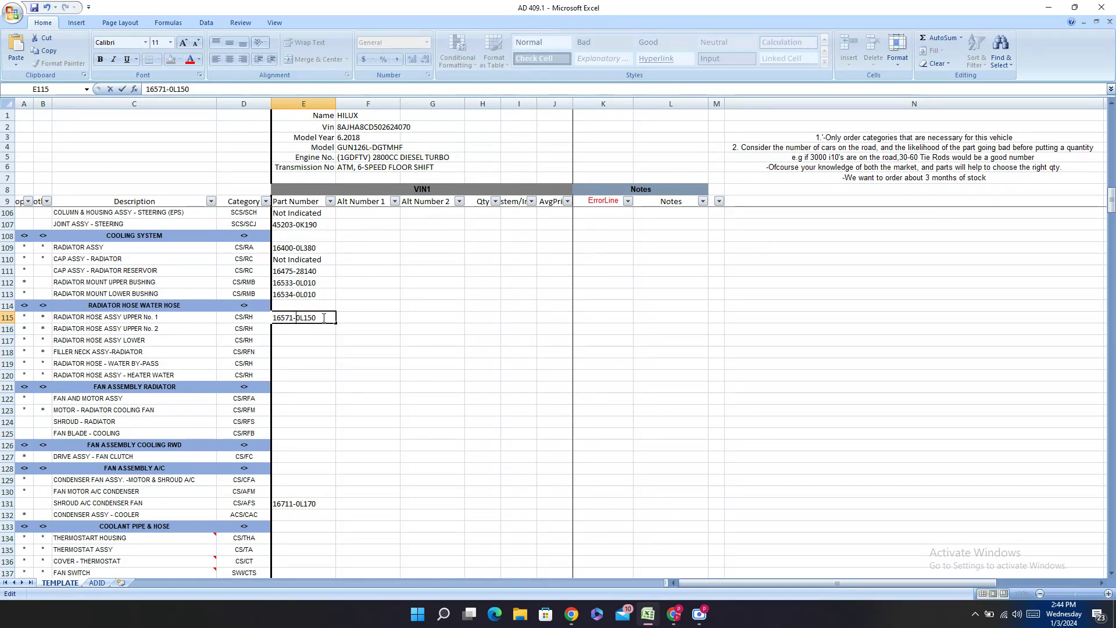
pyautogui.press('Return')
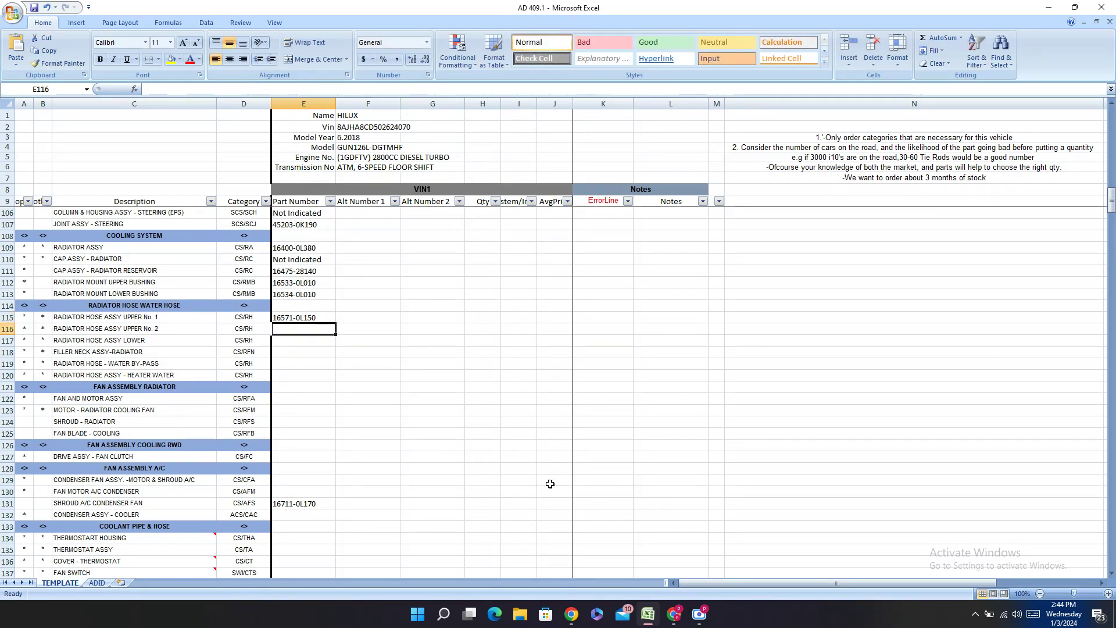
# - In PartSouq, copy part number 162640L110 of HOSE, WATER BY-PASS, NO.2 at callout 16264 and search the parts list for HOSE
pyautogui.click(674, 614)
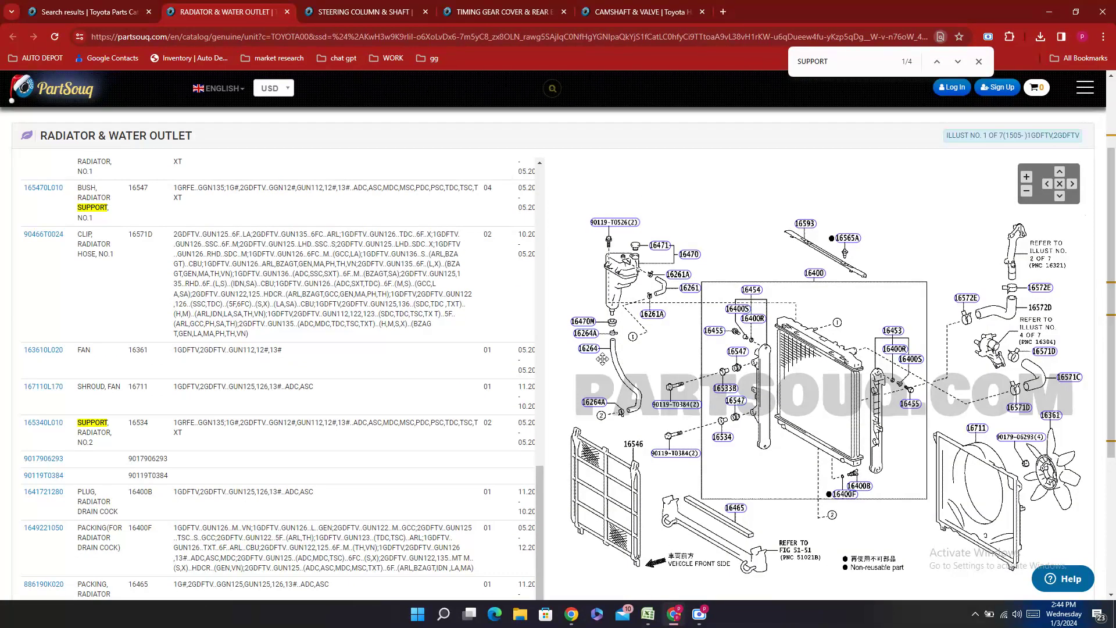
pyautogui.click(588, 348)
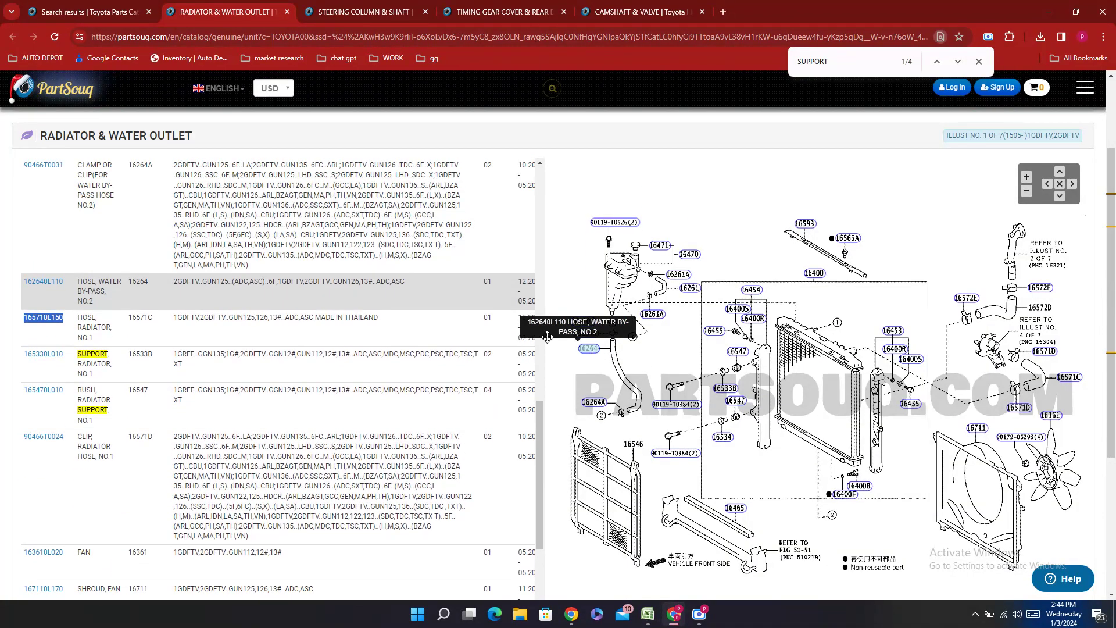
pyautogui.doubleClick(43, 282)
pyautogui.rightClick(47, 286)
pyautogui.click(65, 303)
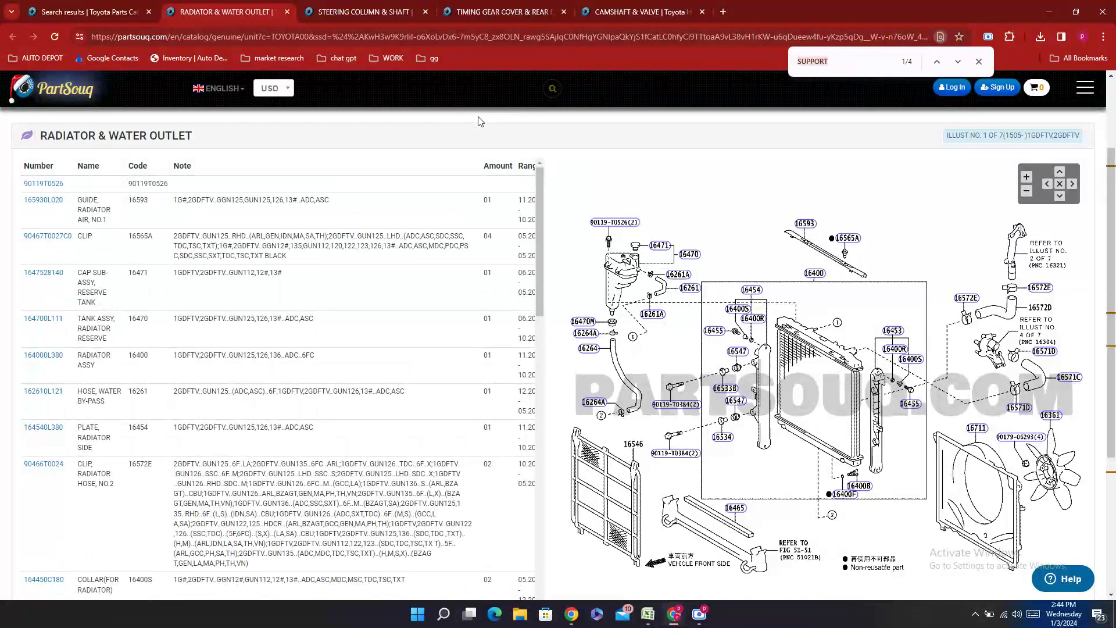
pyautogui.hotkey('ctrl', 'f')
pyautogui.write('HOSE')
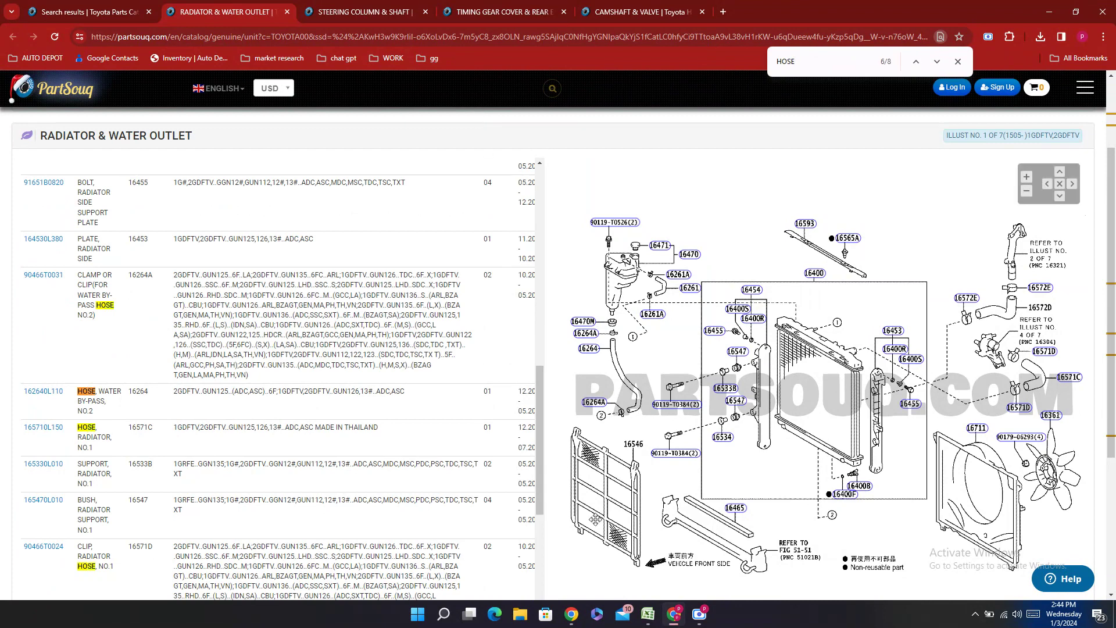
# - Switch to Excel and enter 16264-0L110 as the part number for RADIATOR HOSE ASSY LOWER
pyautogui.click(648, 613)
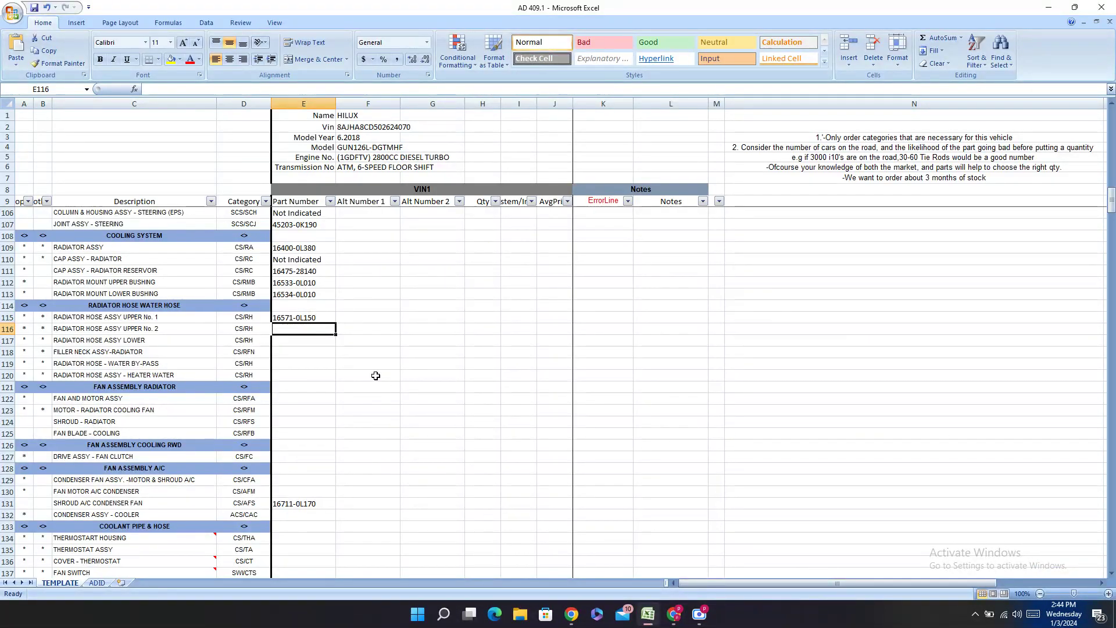
pyautogui.click(290, 342)
pyautogui.write('162640L110')
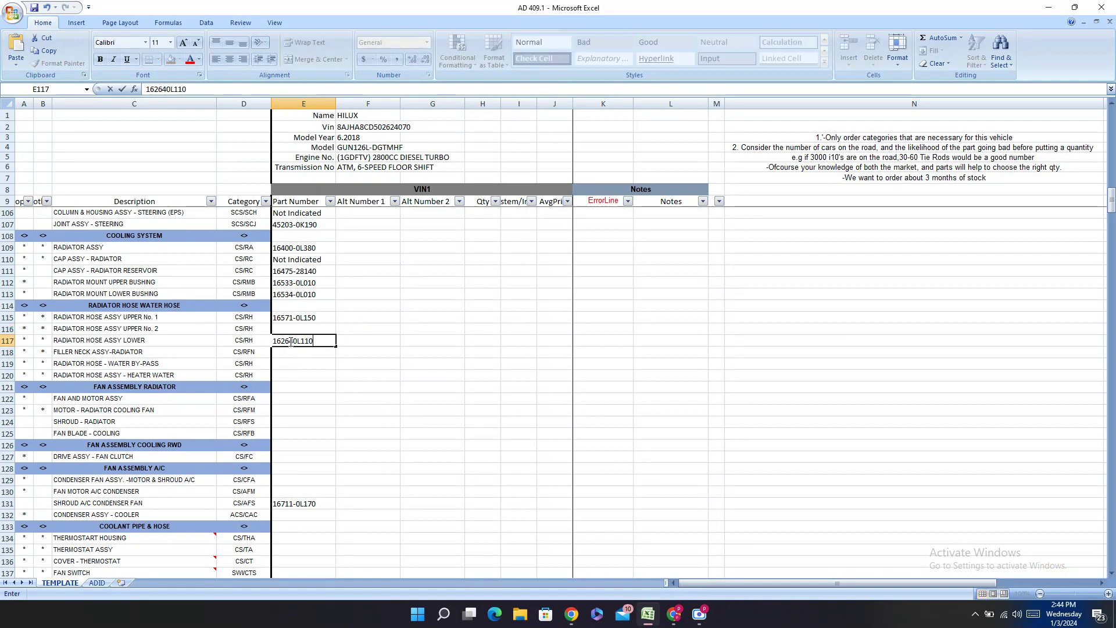
pyautogui.click(317, 340)
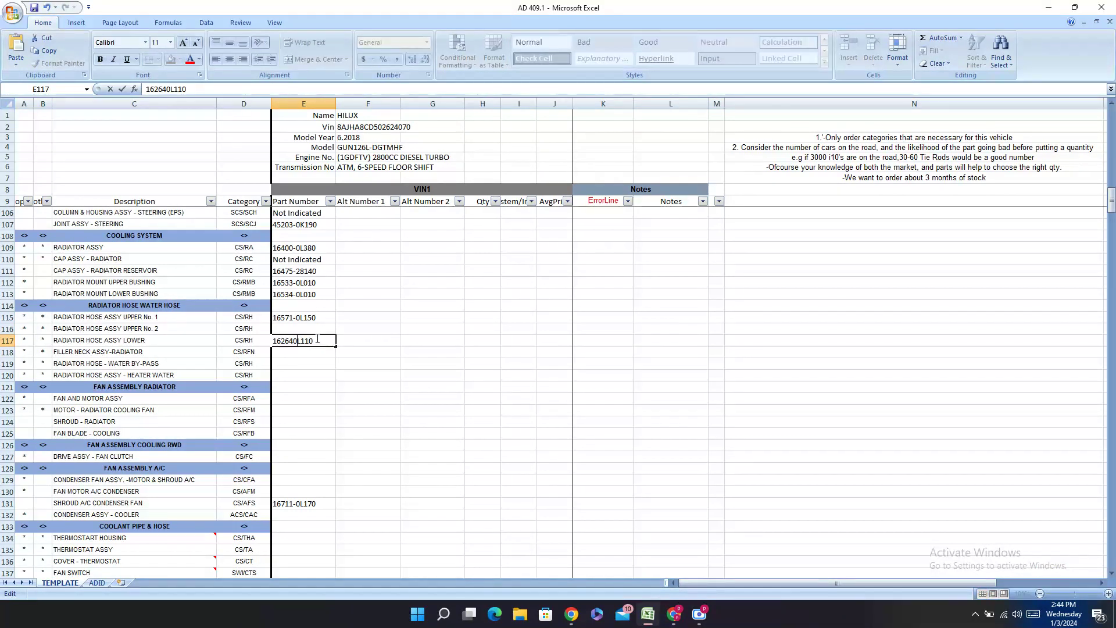
pyautogui.press('Left')
pyautogui.write('-')
pyautogui.click(323, 374)
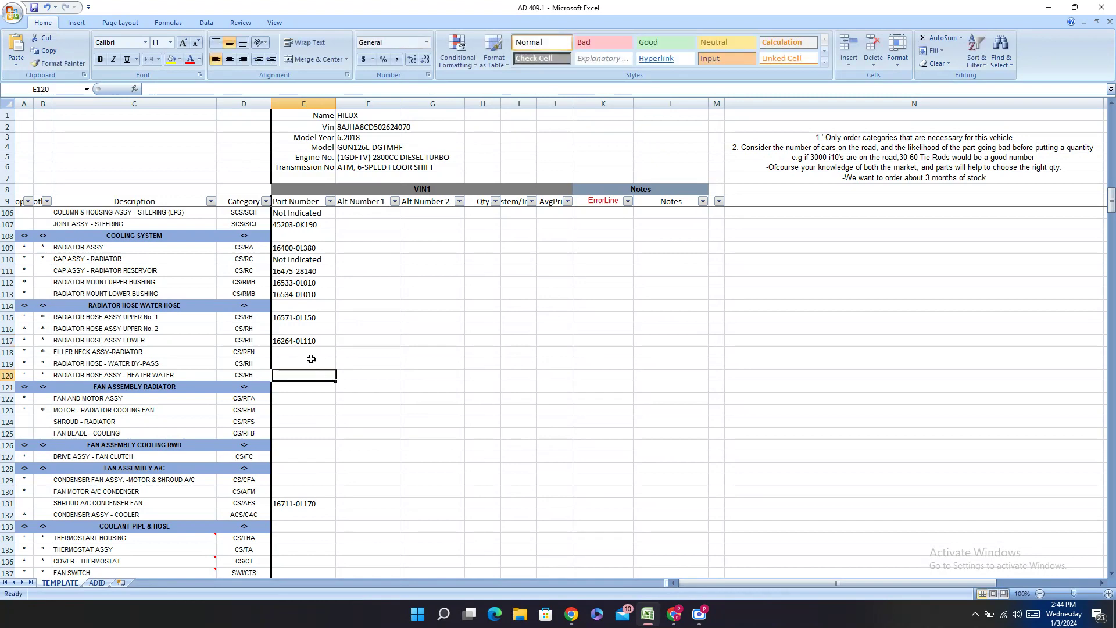
# - Recheck the hose in PartSouq, then move 16264-0L110 from RADIATOR HOSE ASSY LOWER to RADIATOR HOSE - WATER BY-PASS in Excel
pyautogui.click(307, 336)
pyautogui.hotkey('alt', 'Tab')
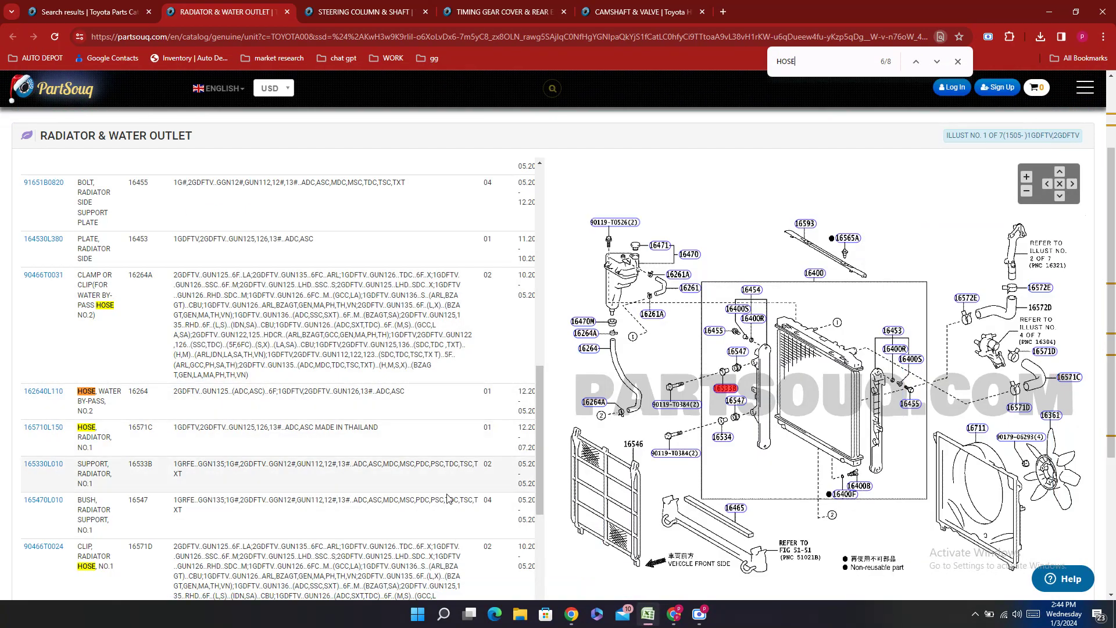
pyautogui.click(650, 621)
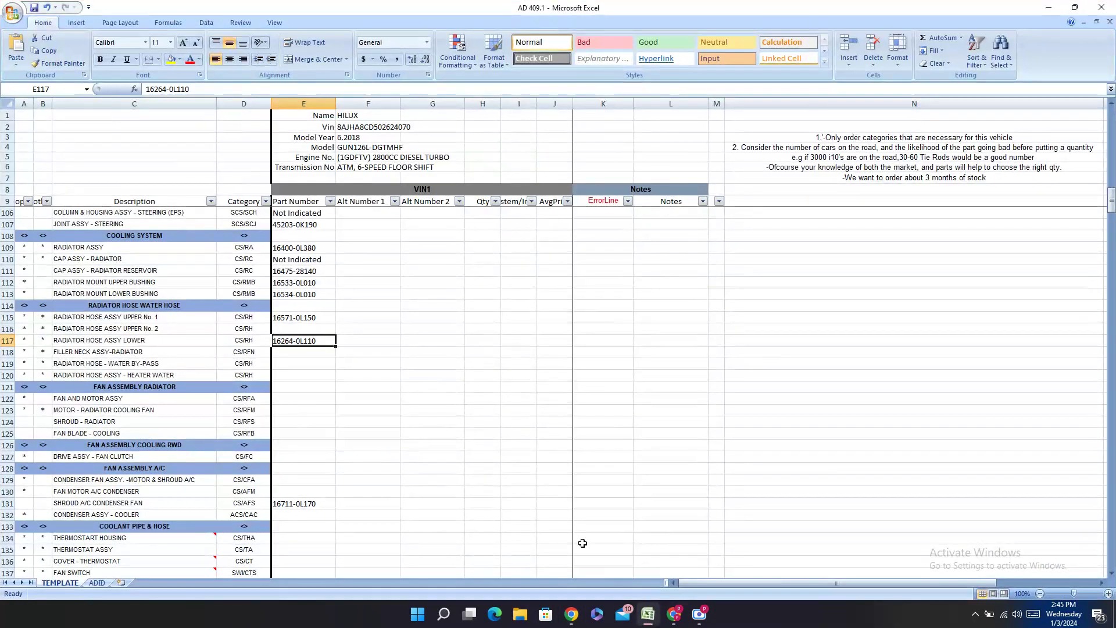
pyautogui.hotkey('ctrl', 'c')
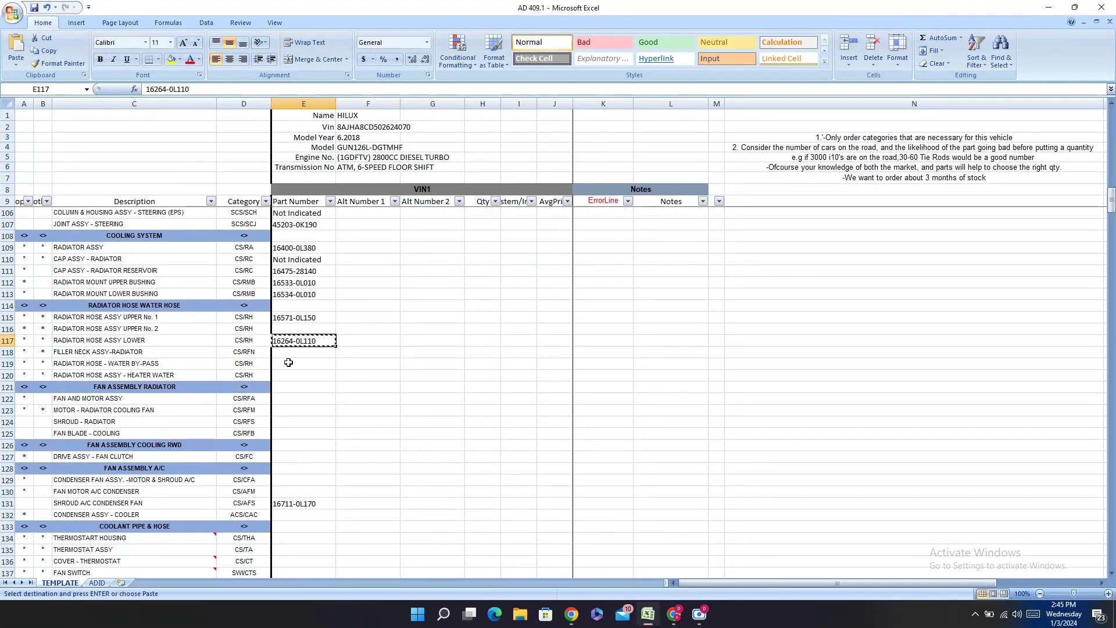
pyautogui.click(294, 363)
pyautogui.hotkey('ctrl', 'v')
pyautogui.click(311, 331)
pyautogui.click(313, 340)
pyautogui.press('Delete')
# - Check callout 16572D in PartSouq and enter 16572D in Excel as the part number for RADIATOR HOSE ASSY UPPER No. 2
pyautogui.click(303, 329)
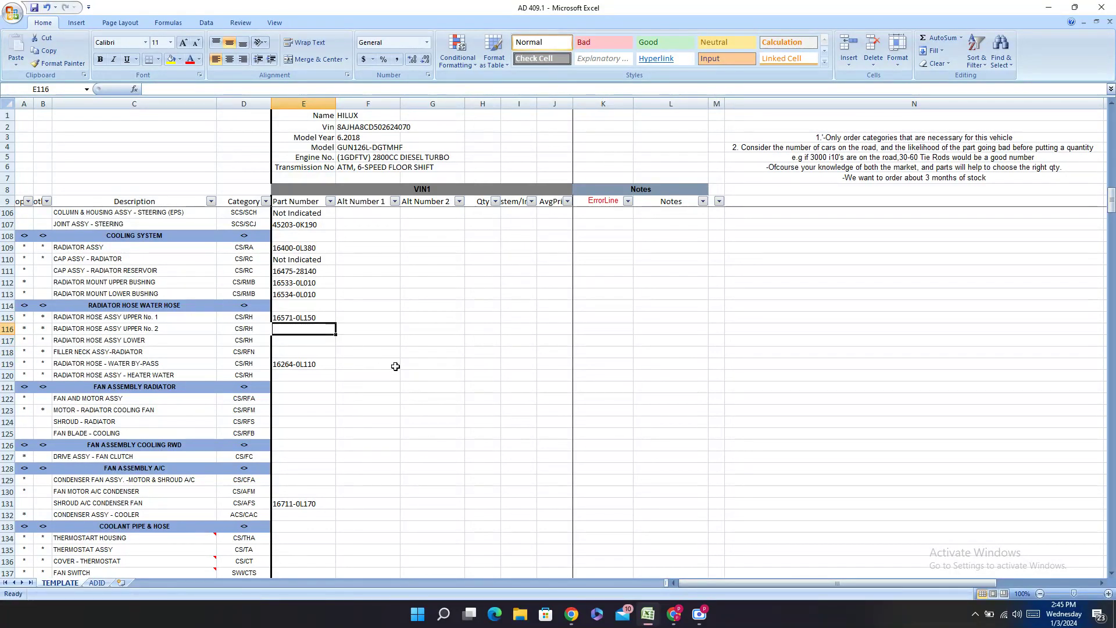
pyautogui.click(672, 616)
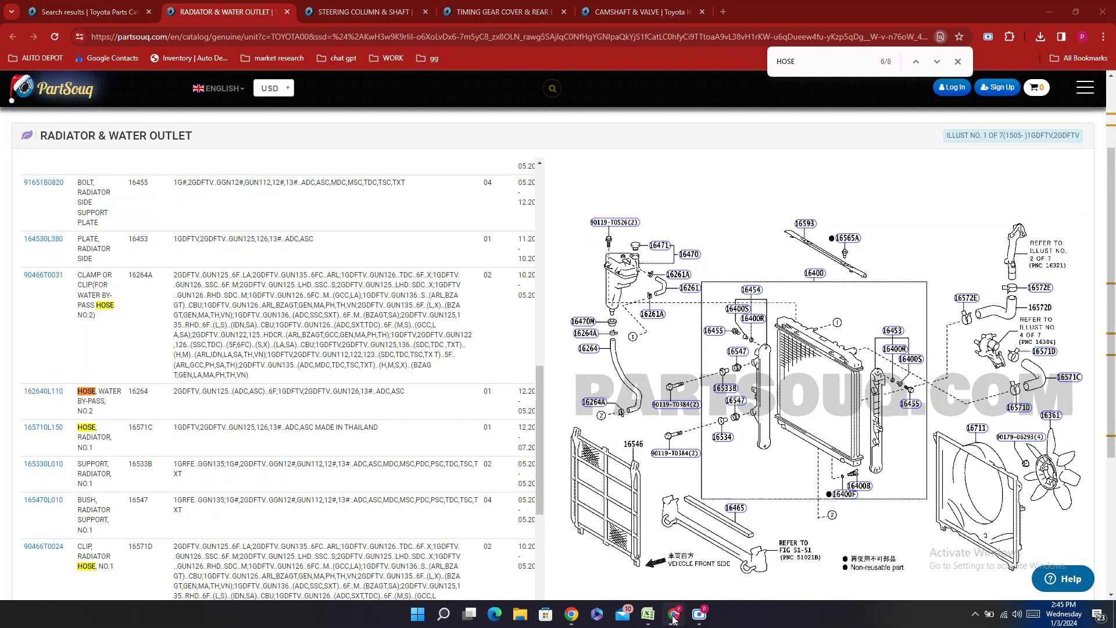
pyautogui.click(673, 618)
pyautogui.write('1')
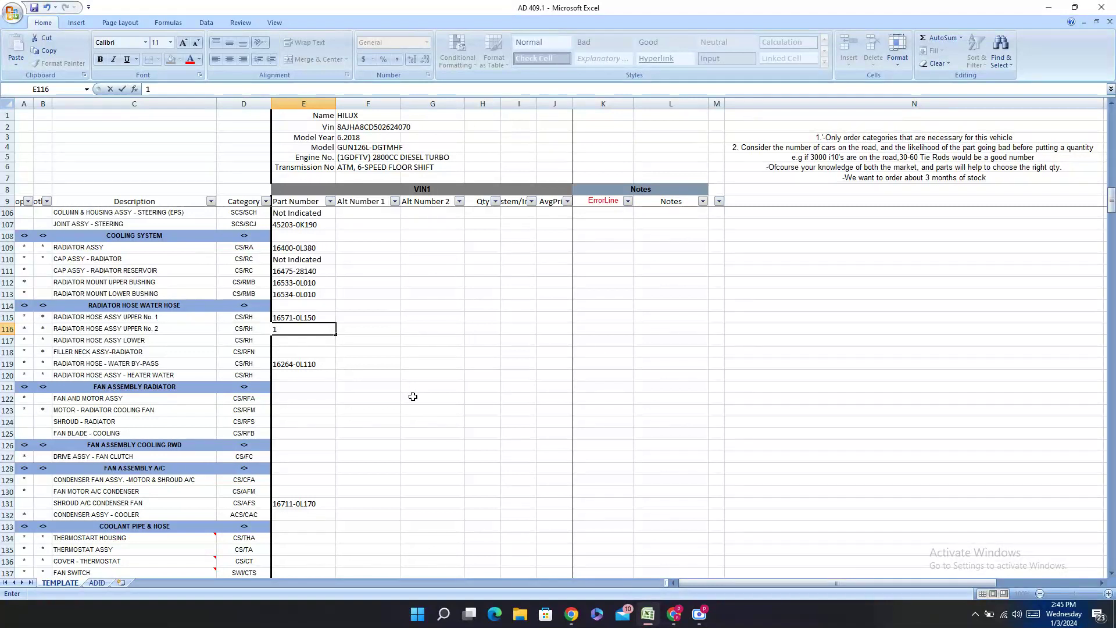
pyautogui.write('6572D')
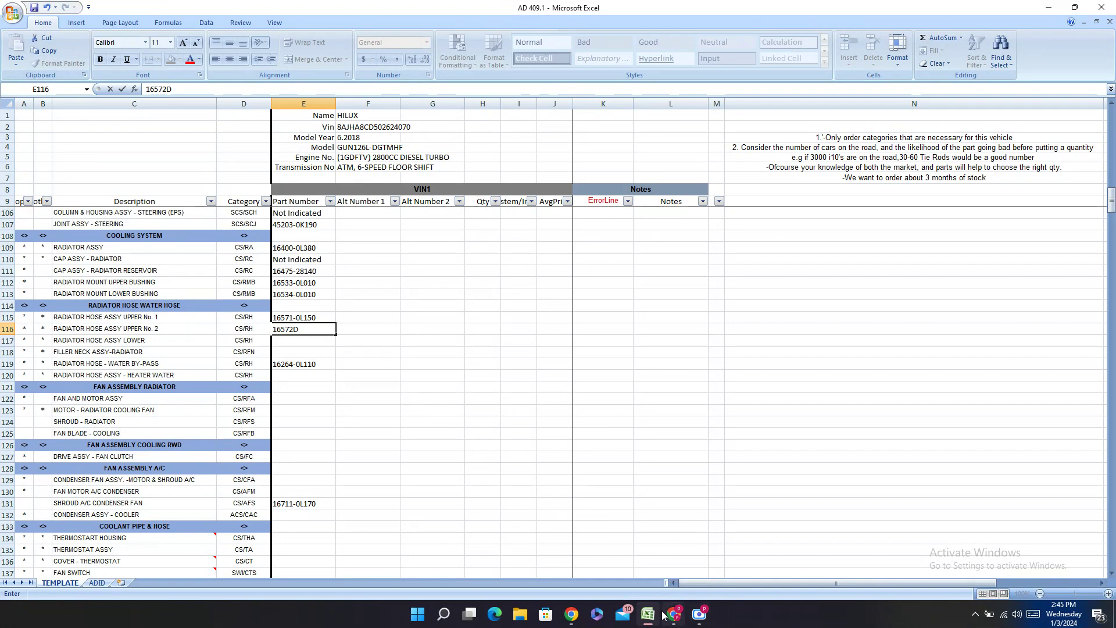
# - In PartSouq, compare the hoses at callouts 16261 and 16264 and copy part number 162610L121 of HOSE, WATER BY-PASS
pyautogui.click(672, 617)
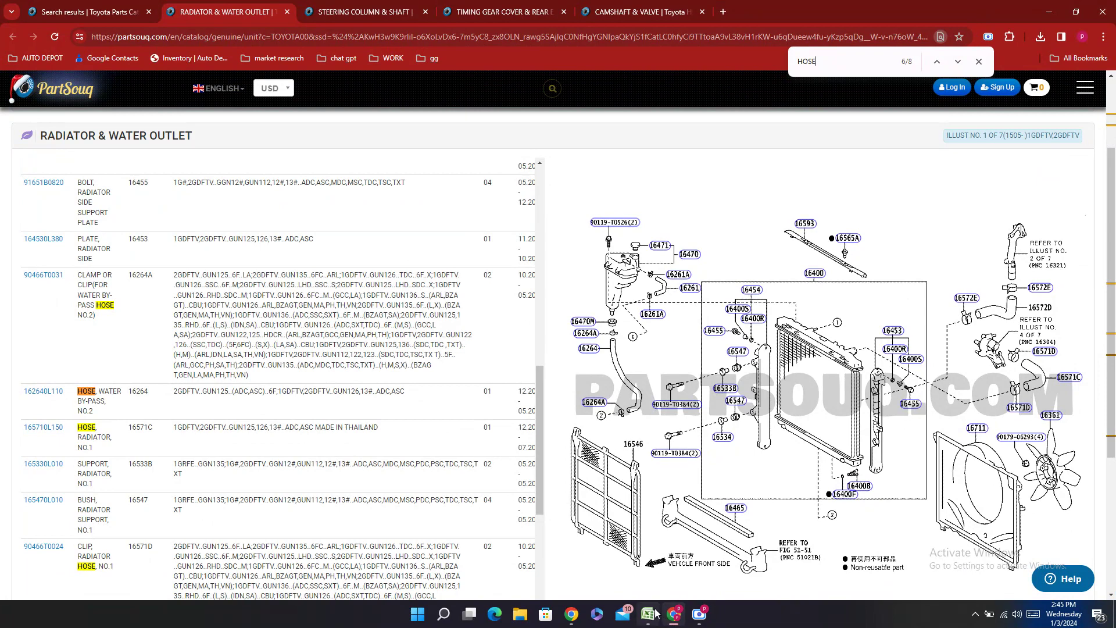
pyautogui.moveTo(653, 612)
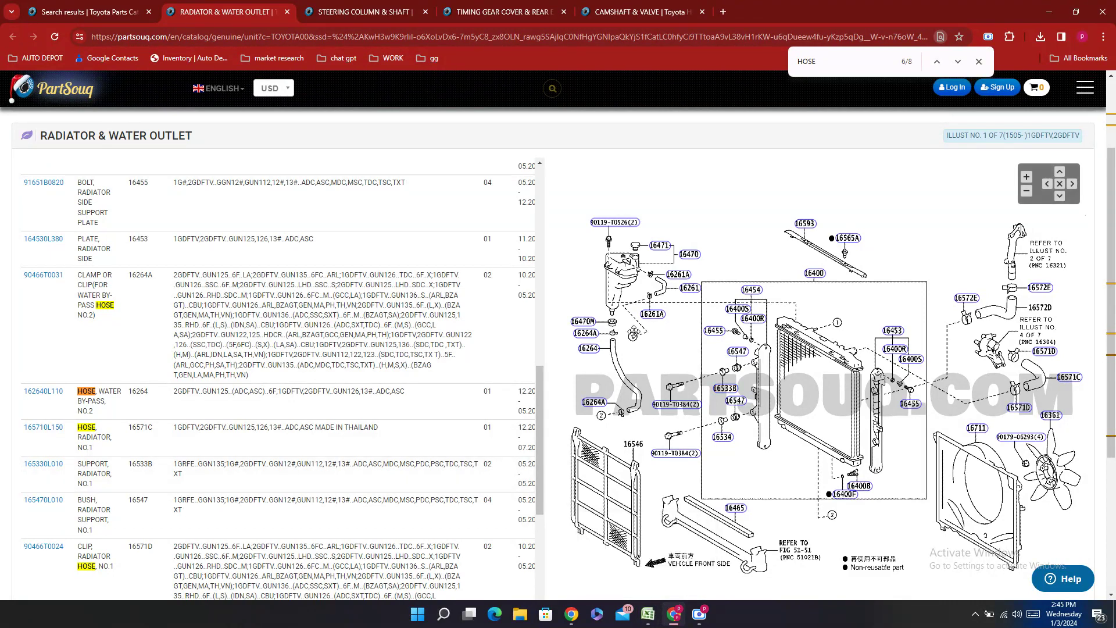
pyautogui.click(685, 289)
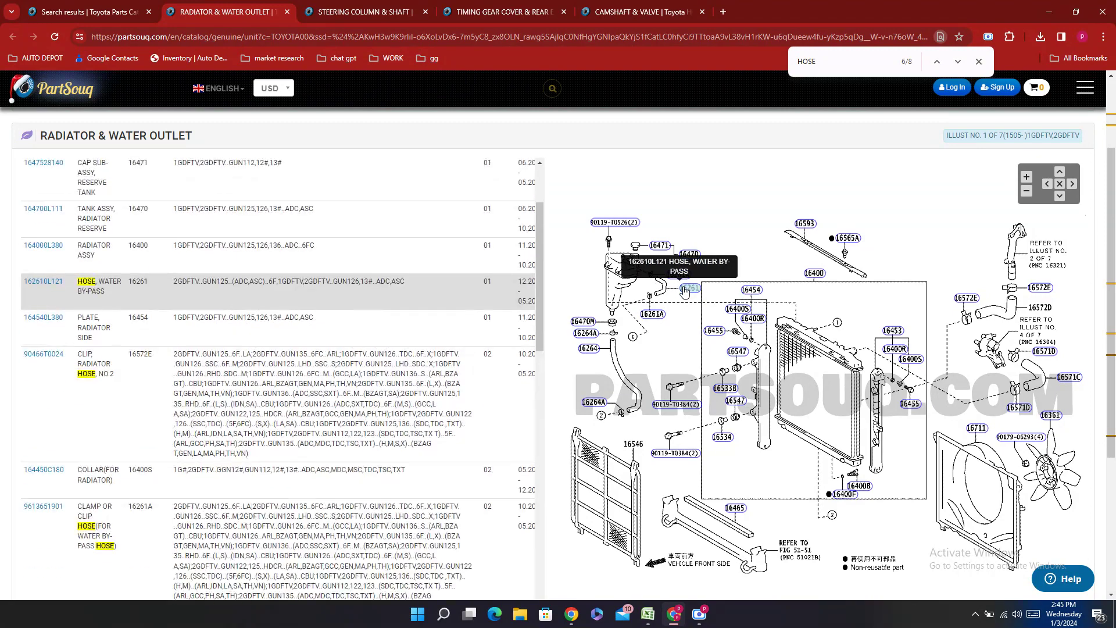
pyautogui.click(589, 349)
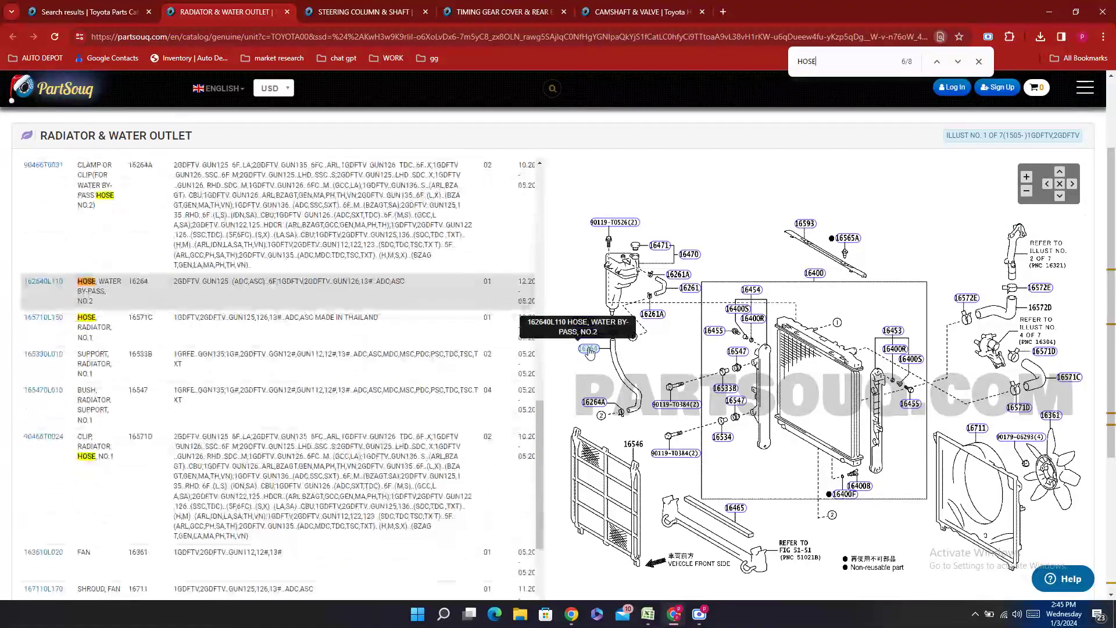
pyautogui.click(685, 294)
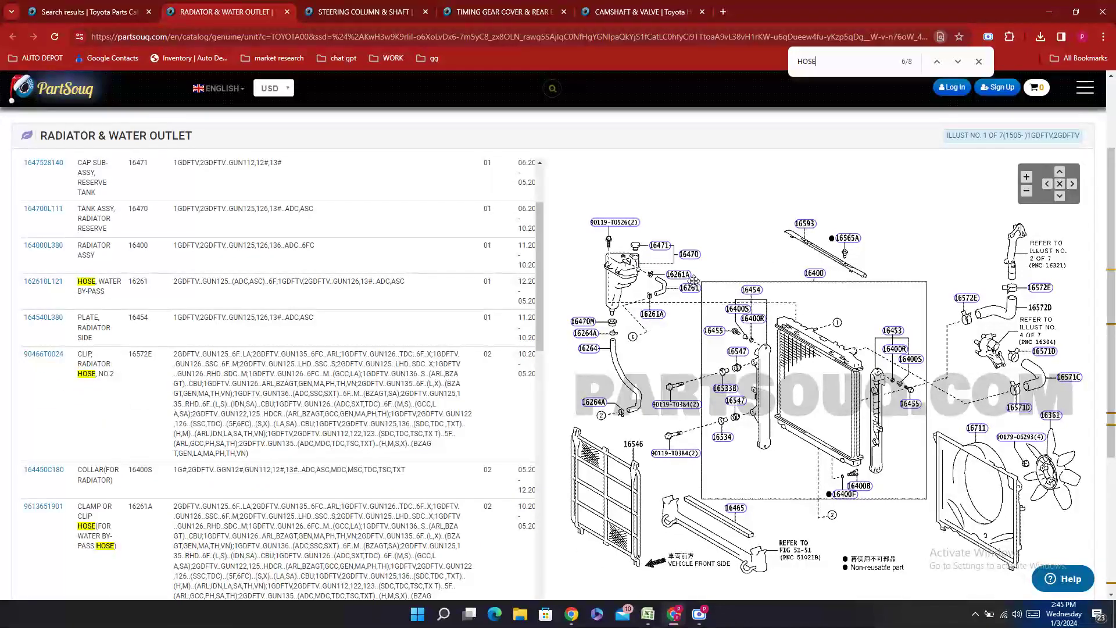
pyautogui.doubleClick(52, 298)
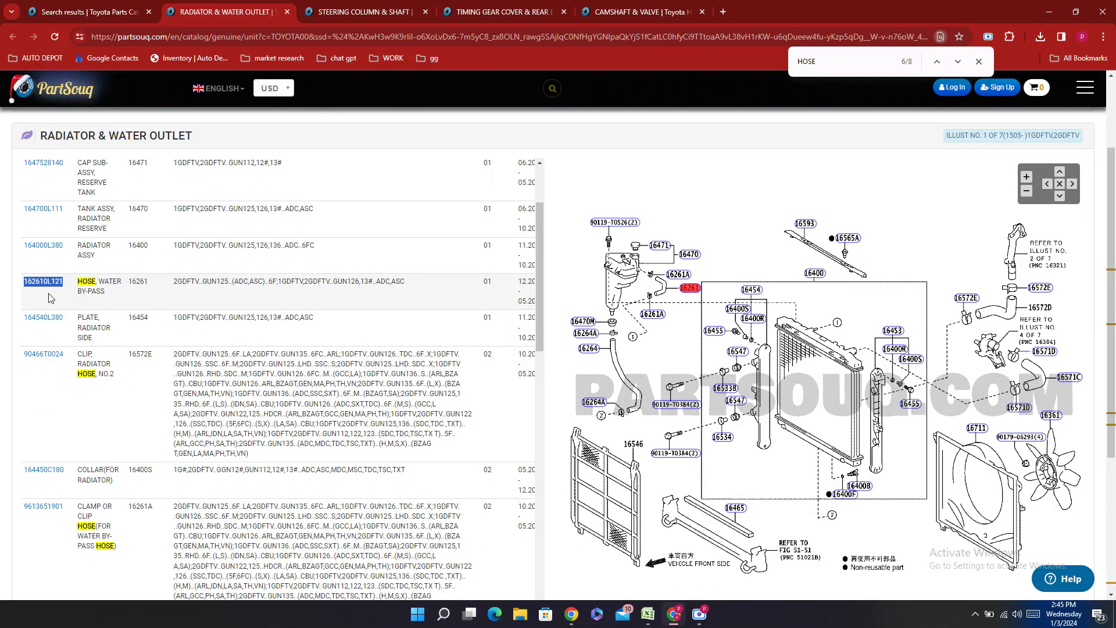
pyautogui.rightClick(51, 299)
pyautogui.click(87, 307)
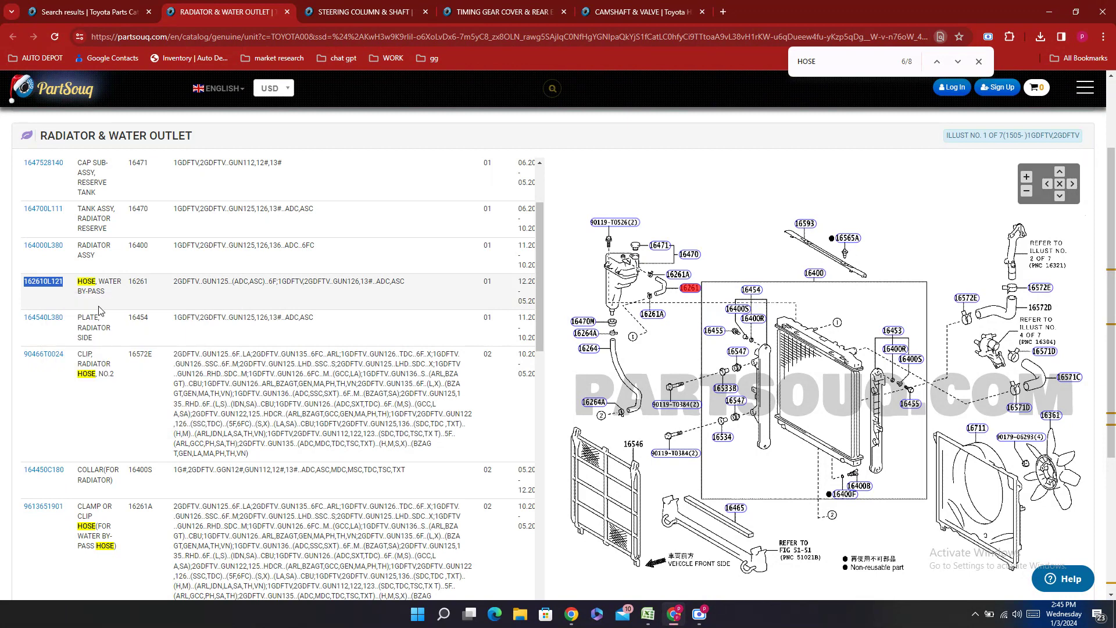
# - Switch to Excel and enter 16261-0L121 as Alt Number 1 for RADIATOR HOSE - WATER BY-PASS
pyautogui.click(649, 614)
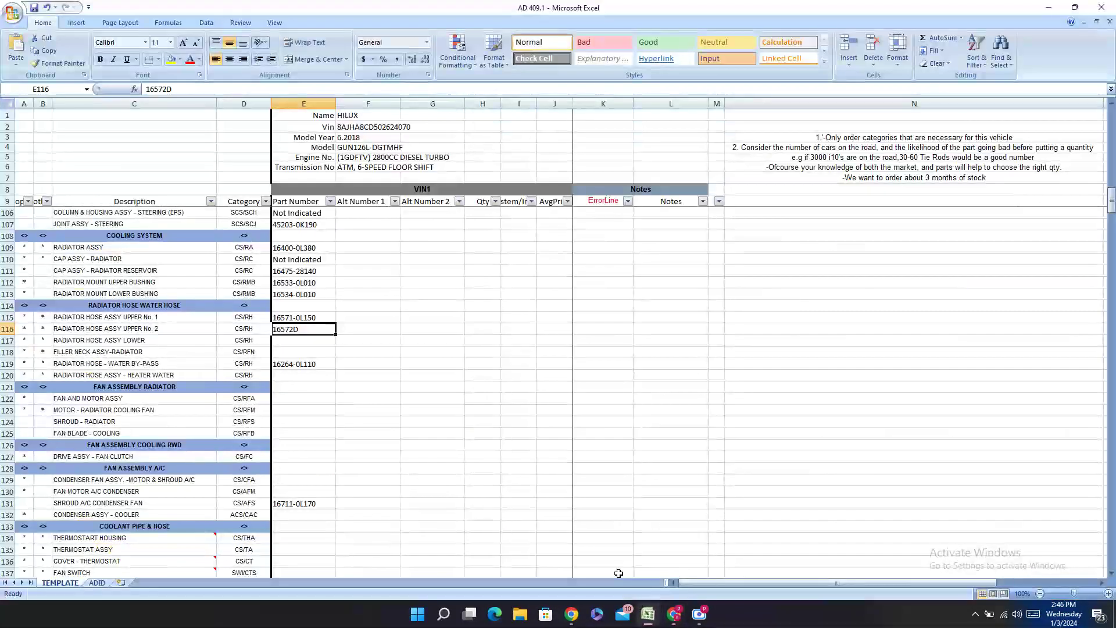
pyautogui.click(351, 366)
pyautogui.doubleClick(351, 366)
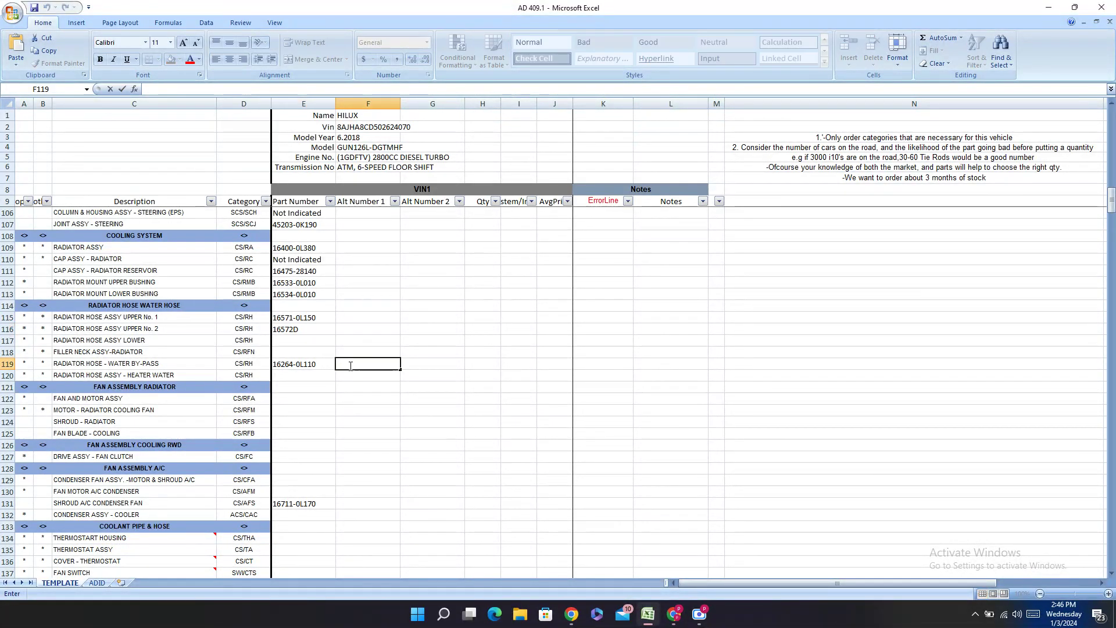
pyautogui.hotkey('ctrl', 'v')
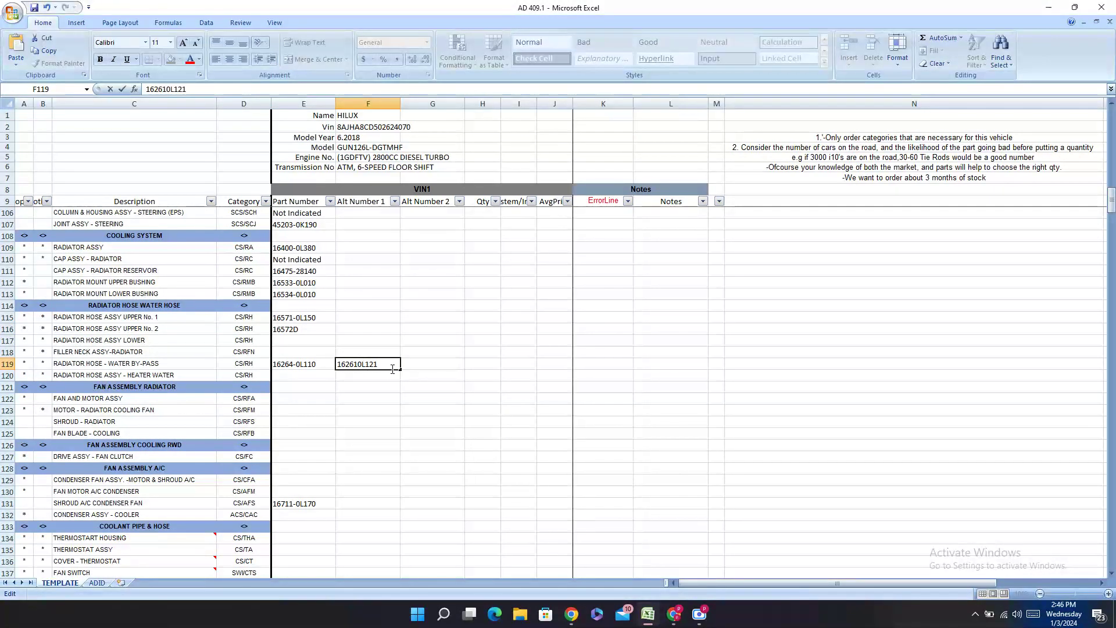
pyautogui.click(357, 363)
pyautogui.write('-')
pyautogui.press('Return')
# - Switch to PartSouq and search the RADIATOR & WATER OUTLET page for HEAT to find the heater water hose
pyautogui.click(309, 374)
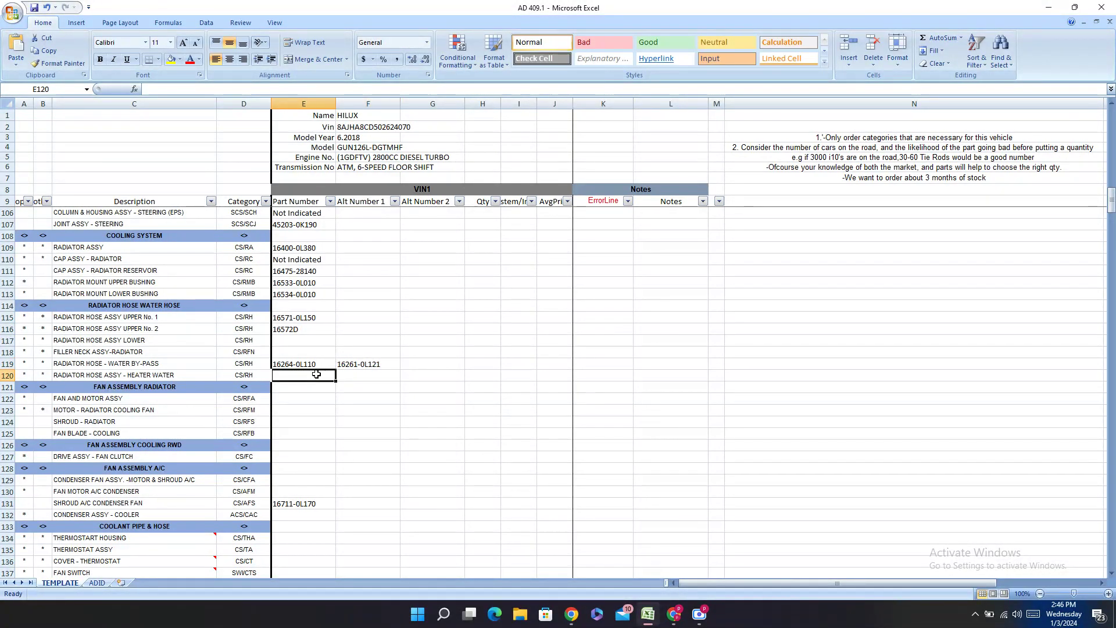
pyautogui.click(673, 614)
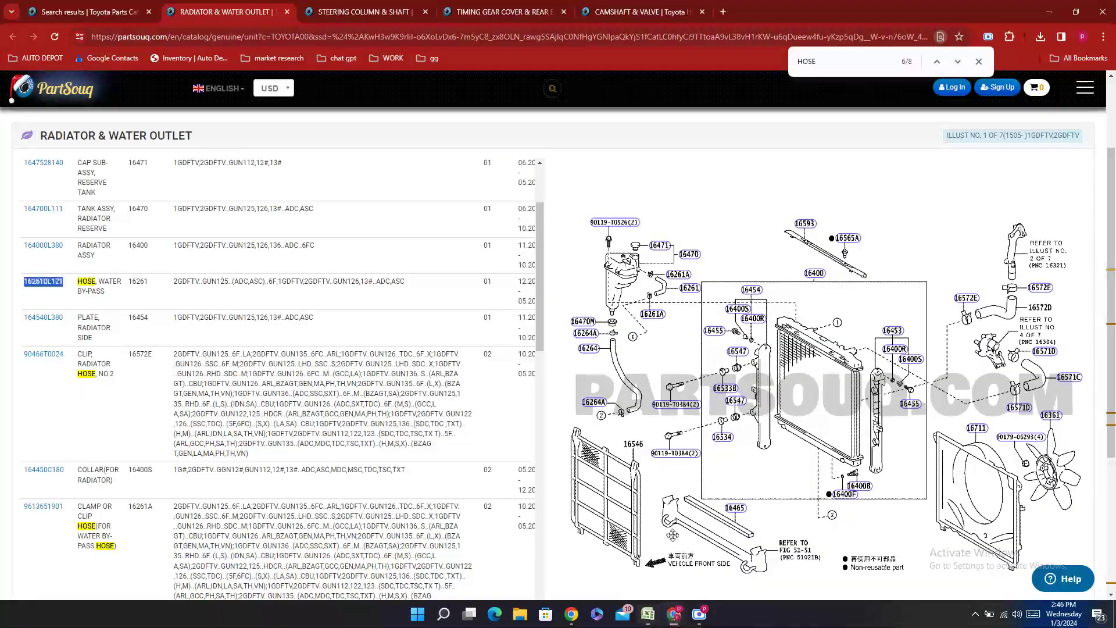
pyautogui.press('BackSpace')
pyautogui.press('BackSpace')
pyautogui.press('BackSpace')
pyautogui.press('BackSpace')
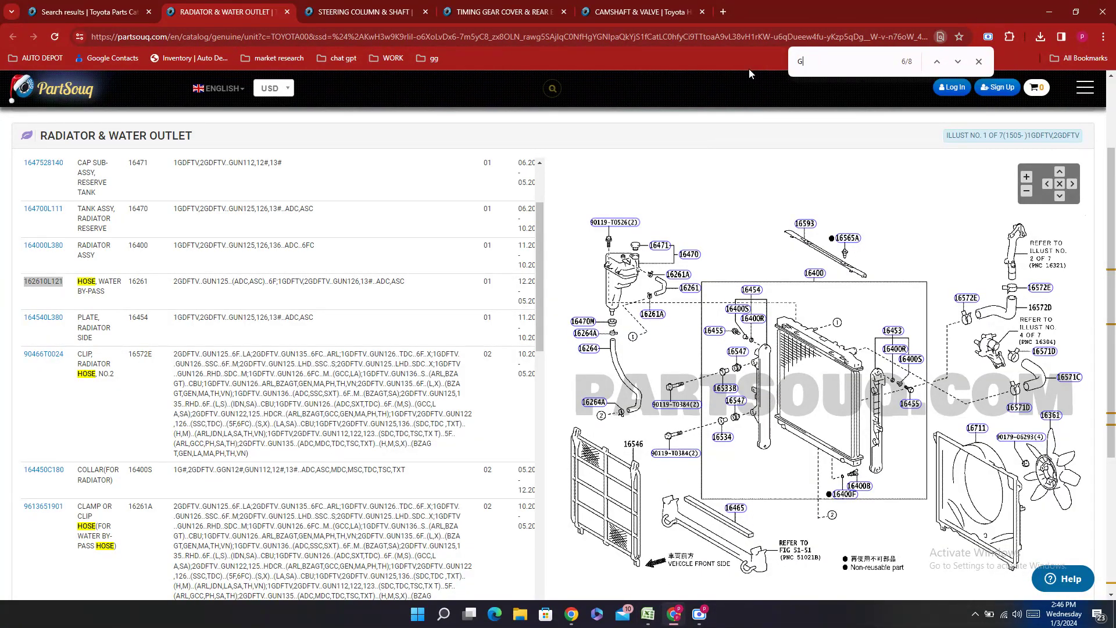
pyautogui.write('HEAT')
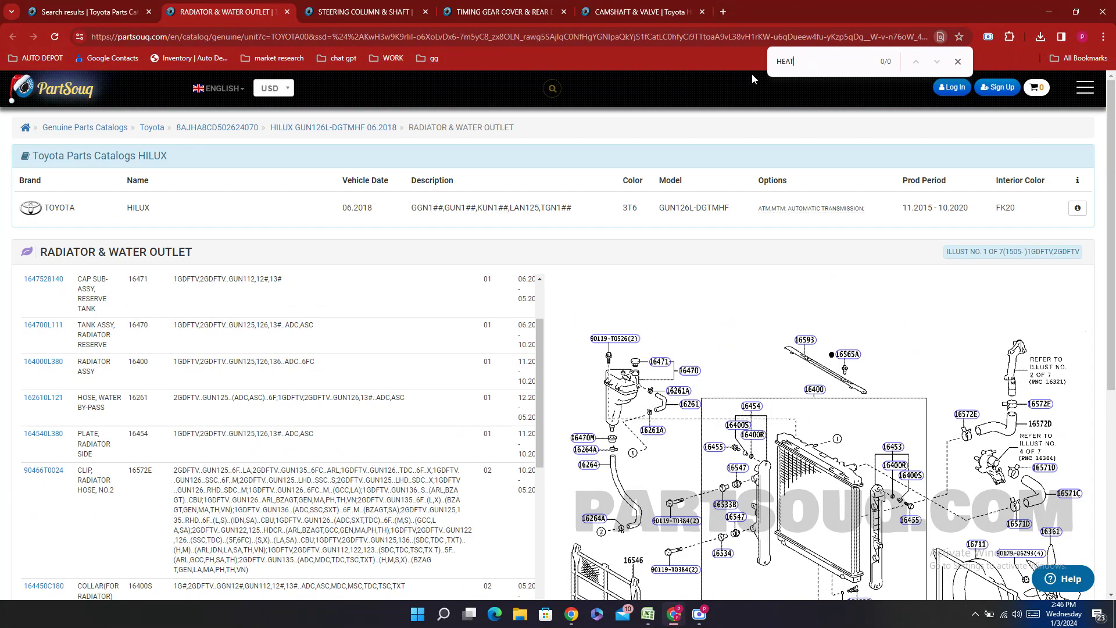
# - Examine the radiator diagram and its parts list, checking callouts 16470 and 16465 for the remaining hoses
pyautogui.click(614, 339)
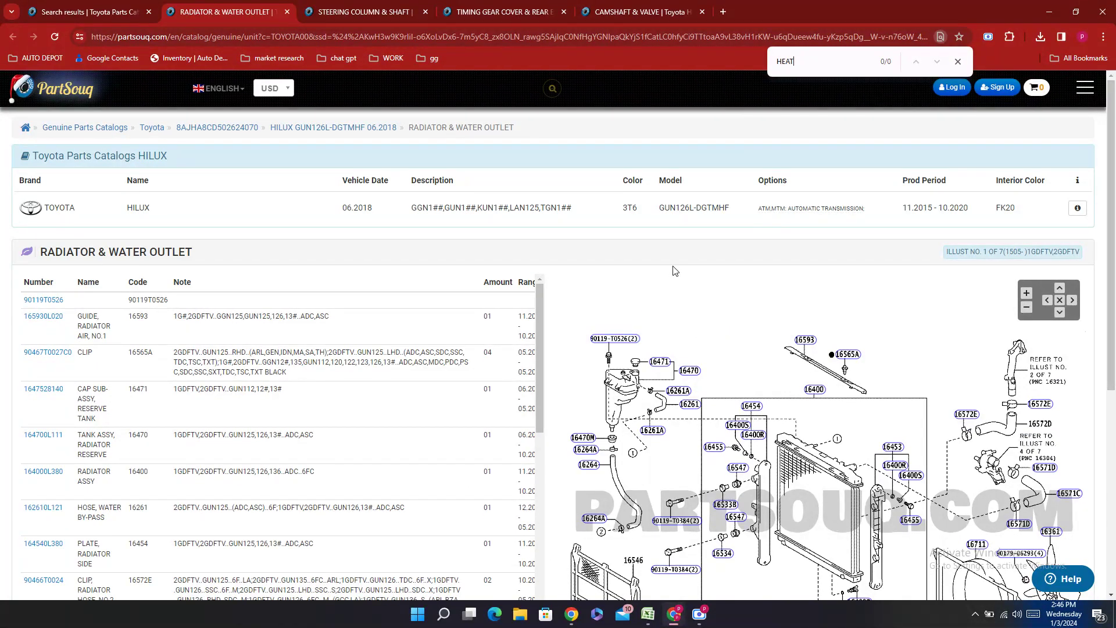
pyautogui.scroll(-2, 702, 273)
pyautogui.scroll(-2, 702, 274)
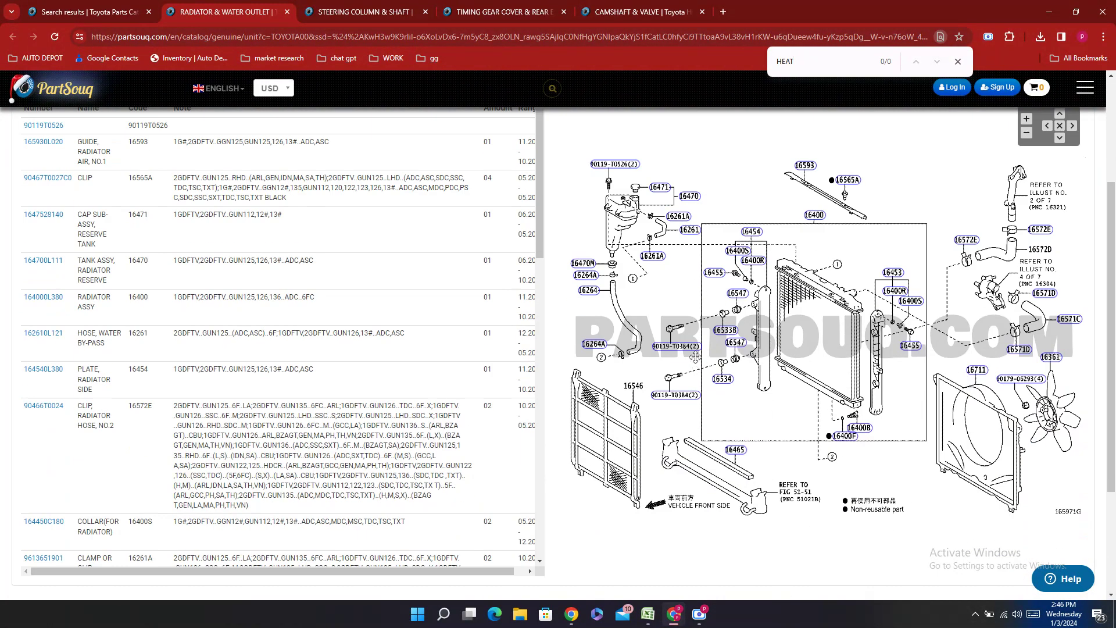
pyautogui.click(795, 229)
pyautogui.click(689, 197)
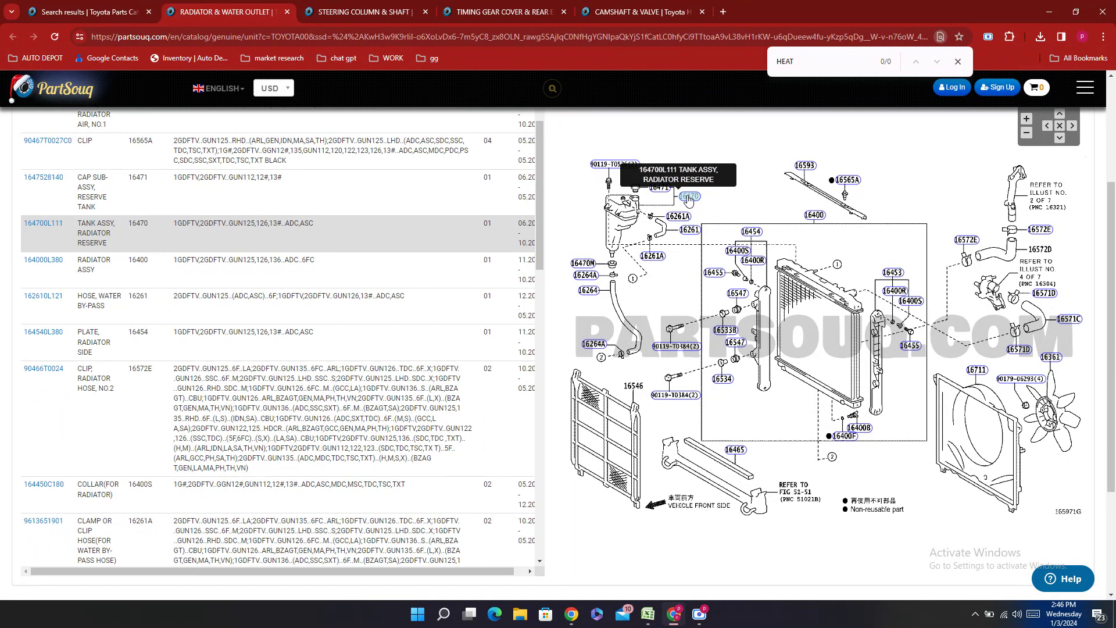
pyautogui.click(735, 450)
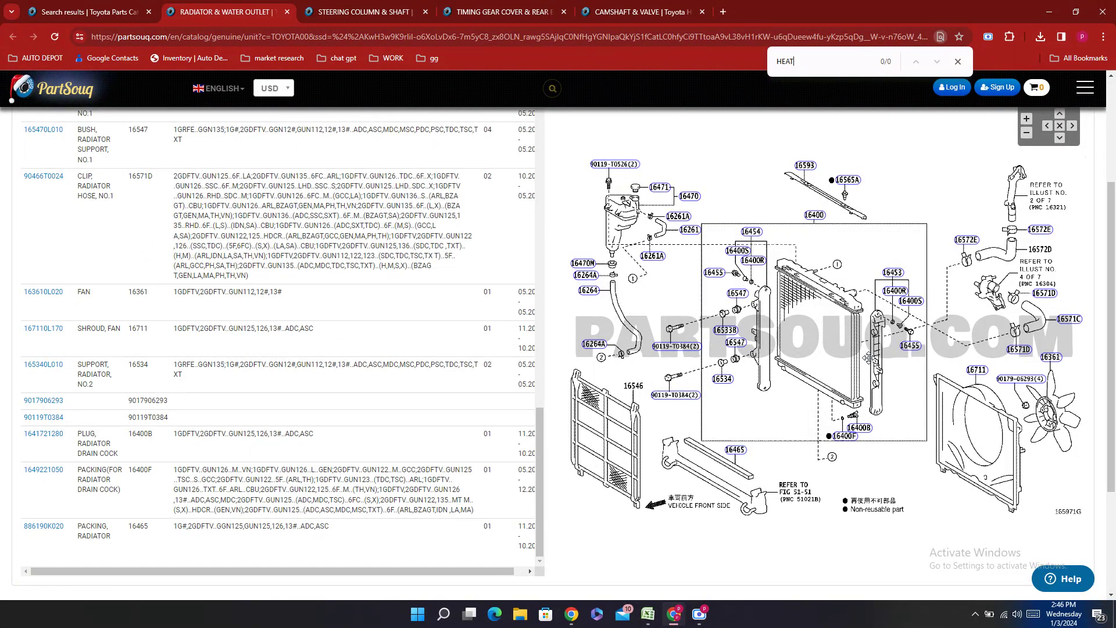
pyautogui.click(587, 275)
# - Switch to Excel and enter Not Indicated as the part number for RADIATOR HOSE ASSY LOWER
pyautogui.click(653, 620)
pyautogui.click(280, 339)
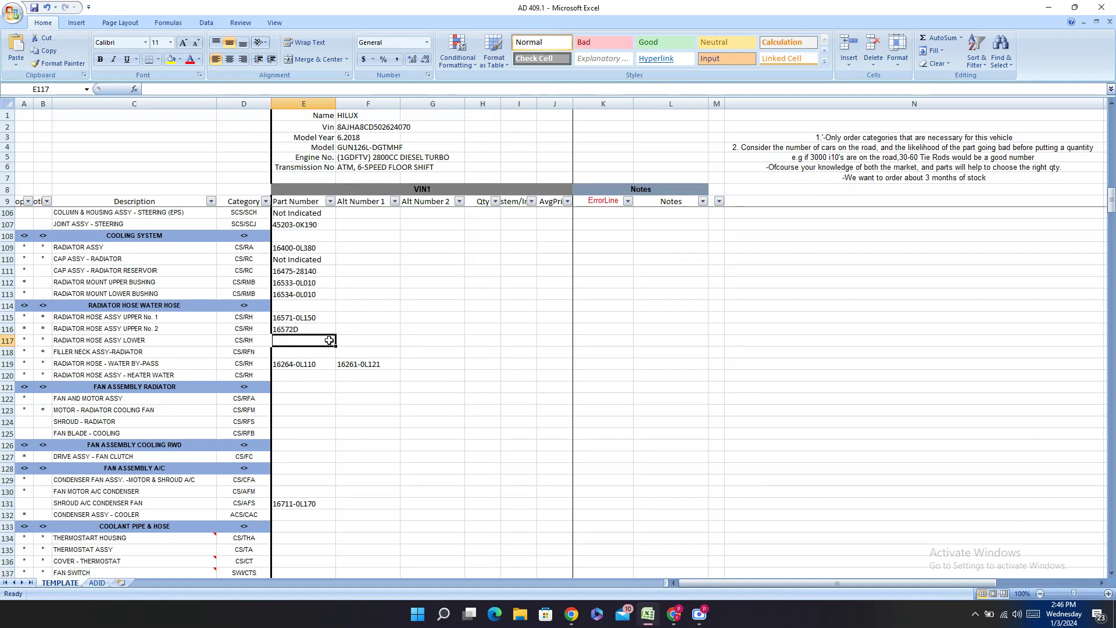
pyautogui.write('Not Indicated')
pyautogui.press('Return')
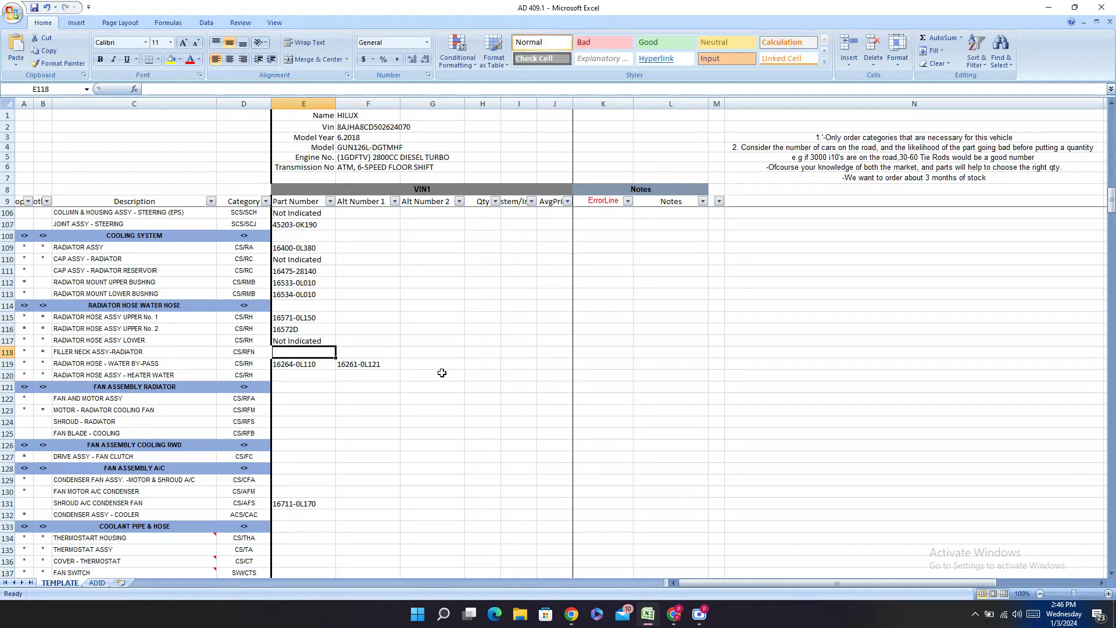
# - Switch to PartSouq and search the RADIATOR & WATER OUTLET page for the filler neck using FILL and NE
pyautogui.click(663, 620)
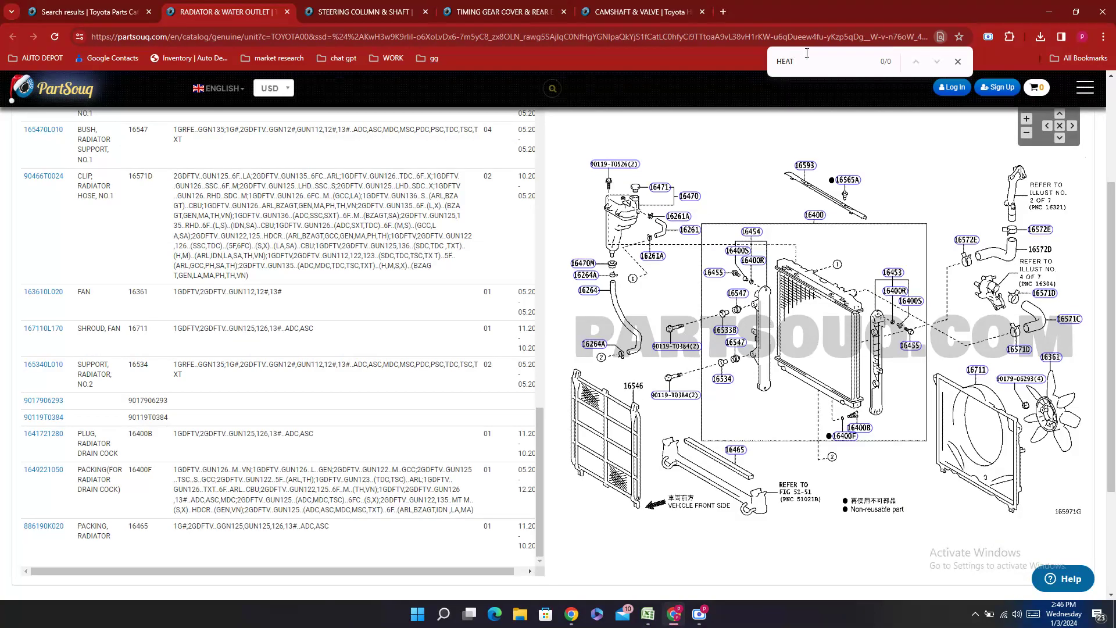
pyautogui.hotkey('ctrl', 'f')
pyautogui.write('Fl')
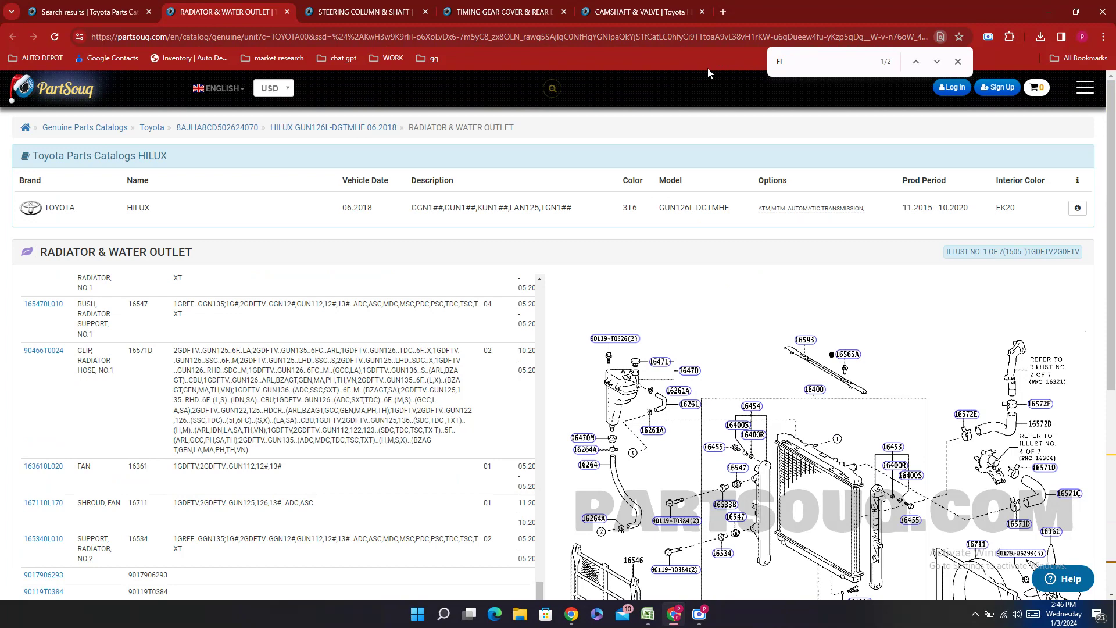
pyautogui.write('lL')
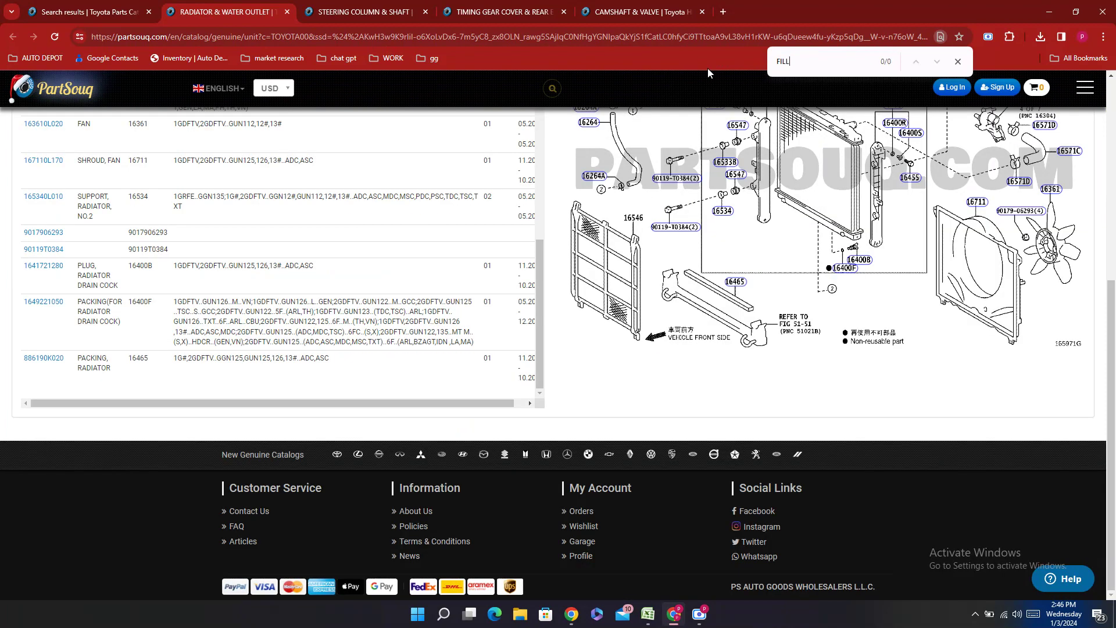
pyautogui.press('BackSpace')
pyautogui.press('BackSpace')
pyautogui.press('BackSpace')
pyautogui.press('BackSpace')
pyautogui.write('NE')
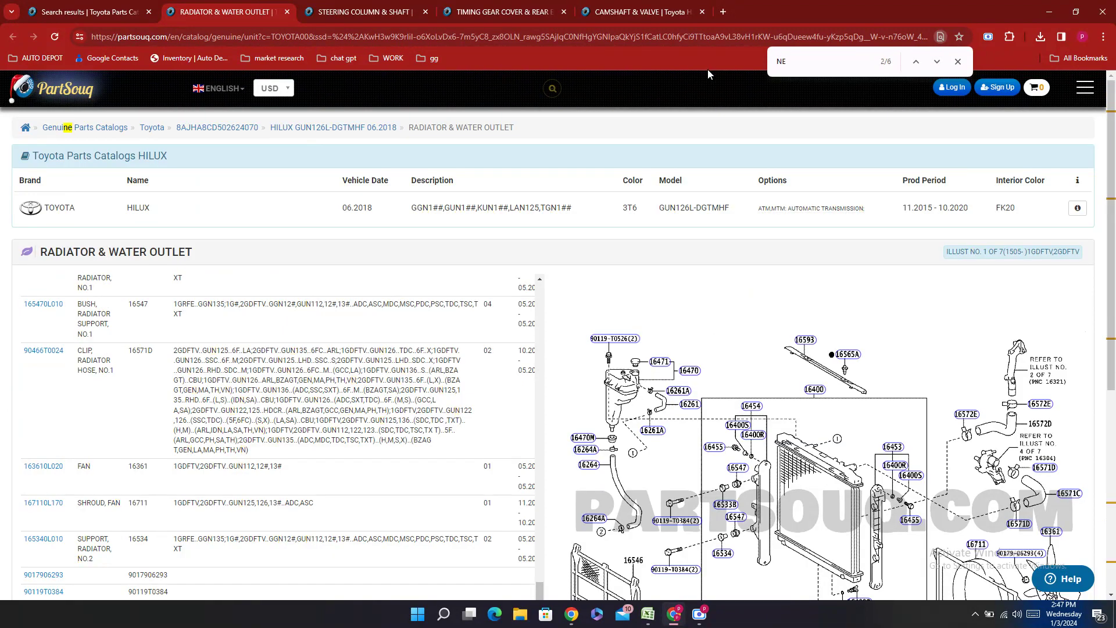
pyautogui.write(' C')
# - Switch to Excel and enter Not Indicated for FILLER NECK ASSY-RADIATOR and RADIATOR HOSE ASSY - HEATER WATER
pyautogui.click(647, 614)
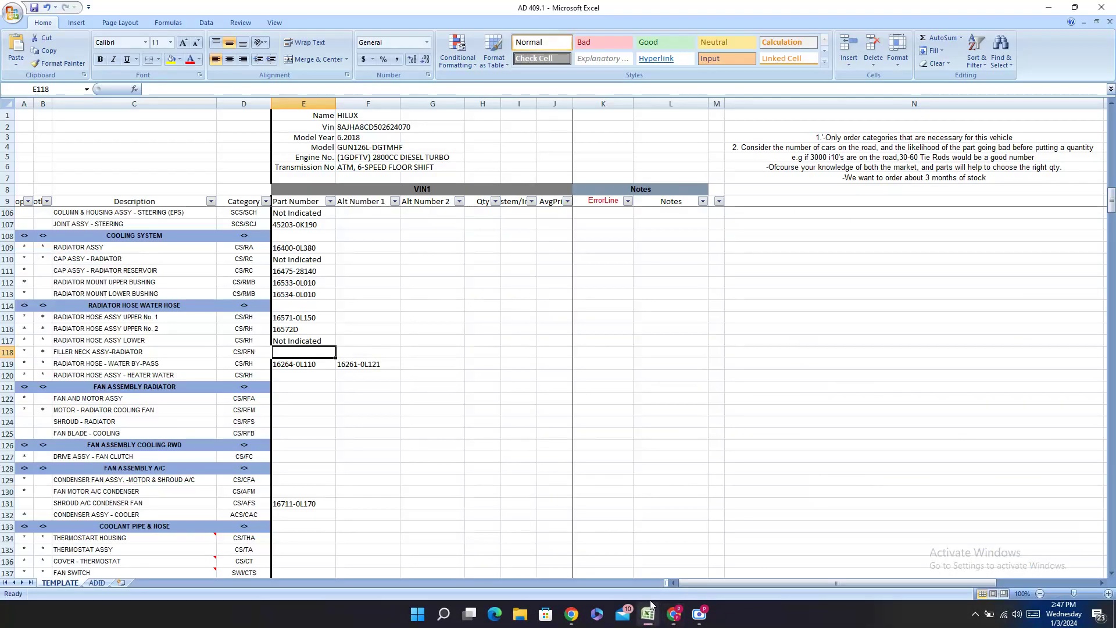
pyautogui.write('Not Indicated')
pyautogui.press('Return')
pyautogui.press('Return')
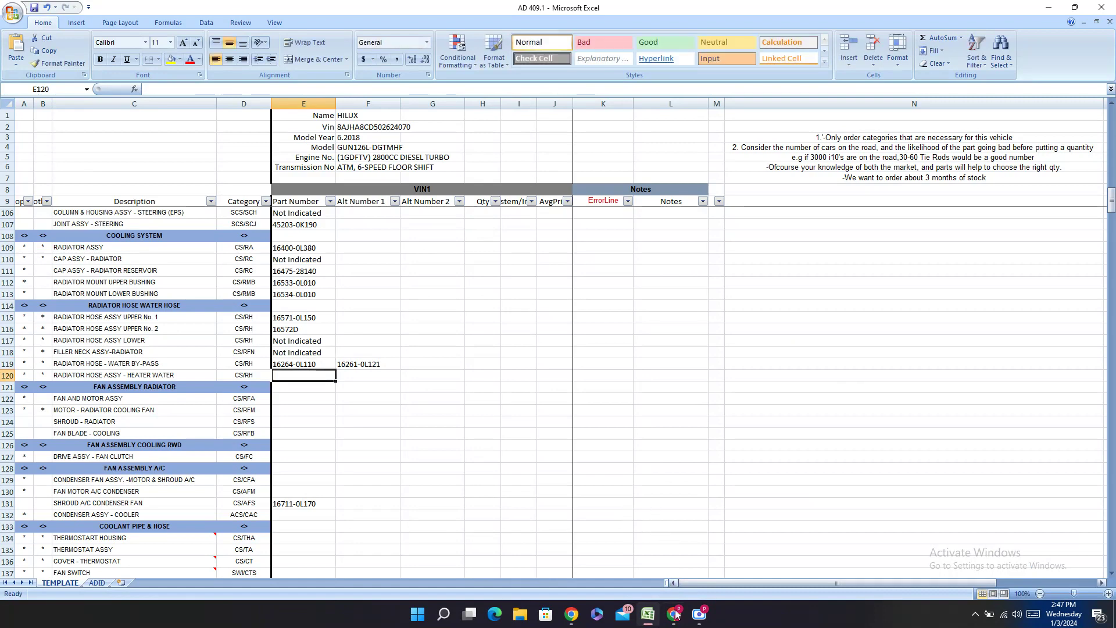
pyautogui.write('Not Indicated')
# - Switch to PartSouq and search the Hilux parts catalog for HOSE HEATER WATER
pyautogui.click(646, 614)
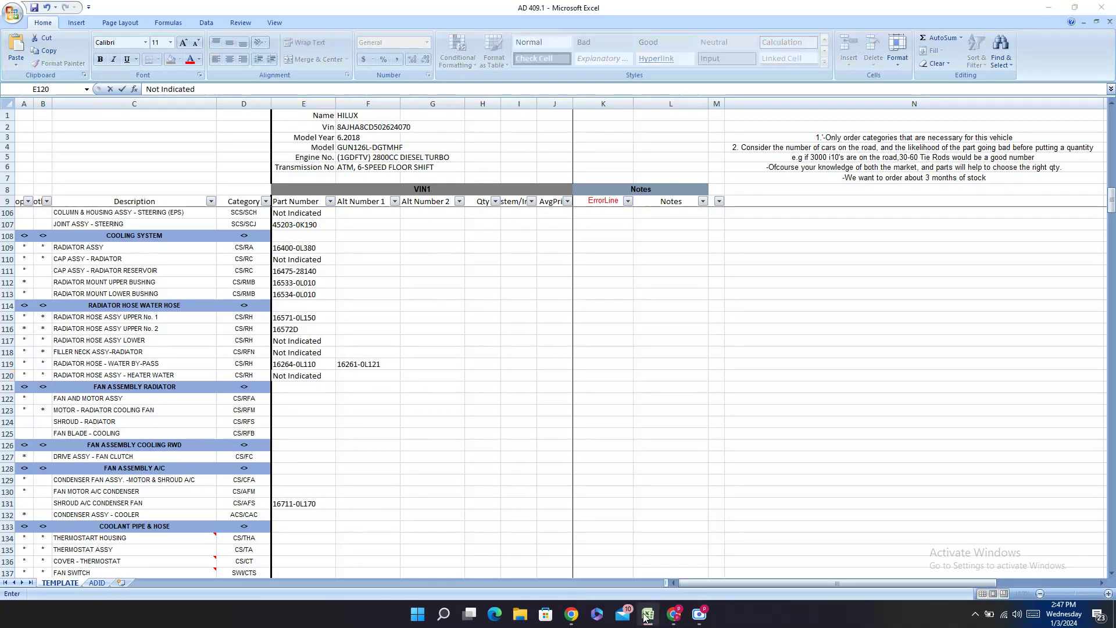
pyautogui.click(116, 7)
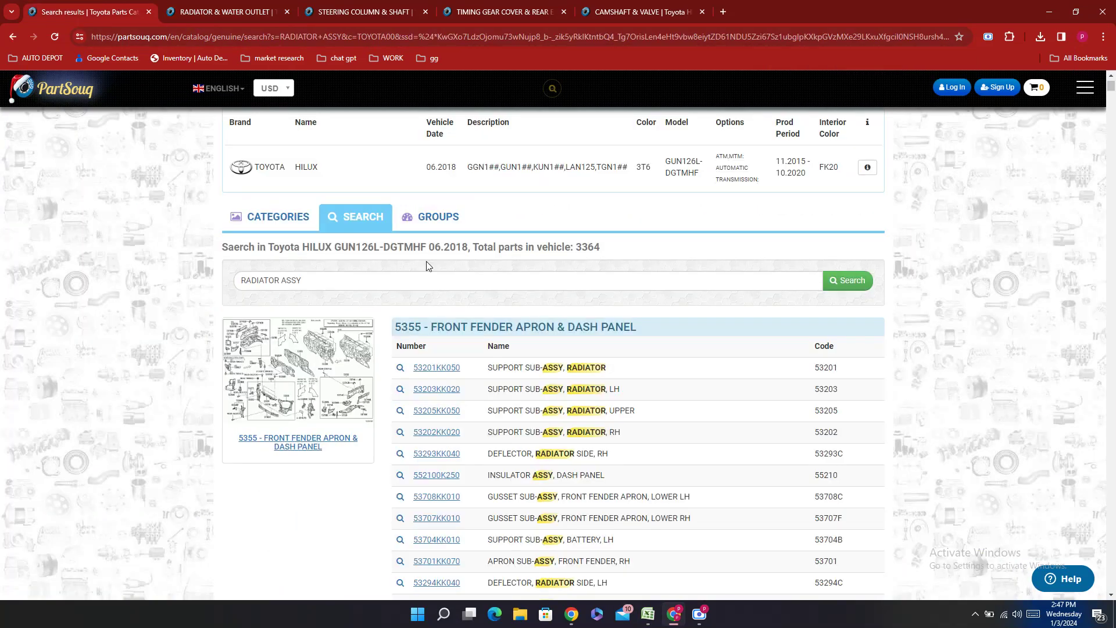
pyautogui.tripleClick(353, 281)
pyautogui.write('H')
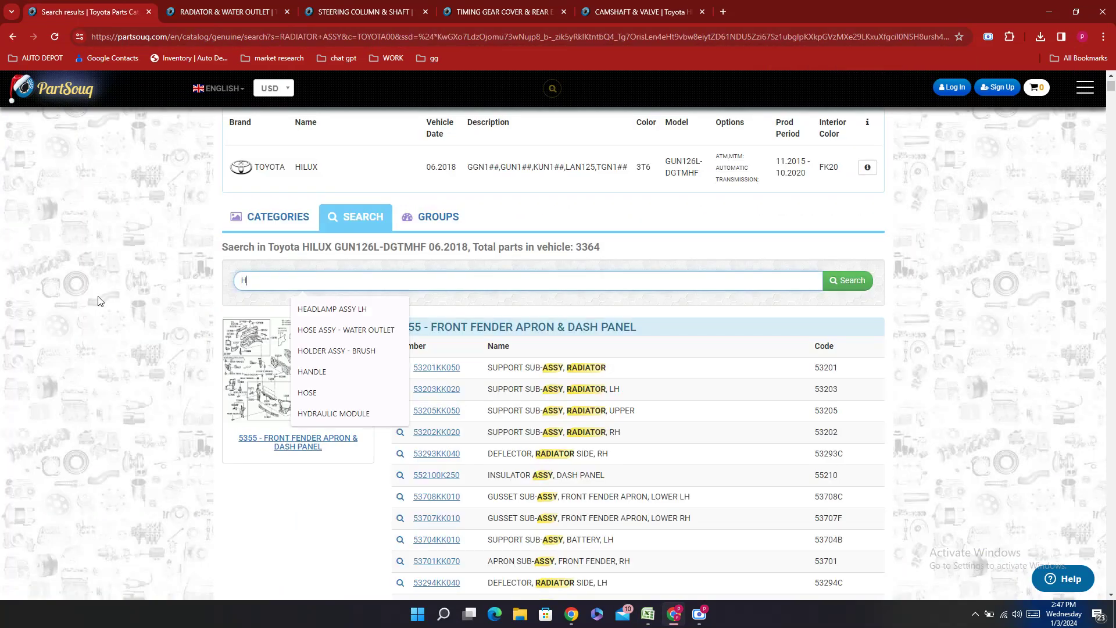
pyautogui.write('OSE')
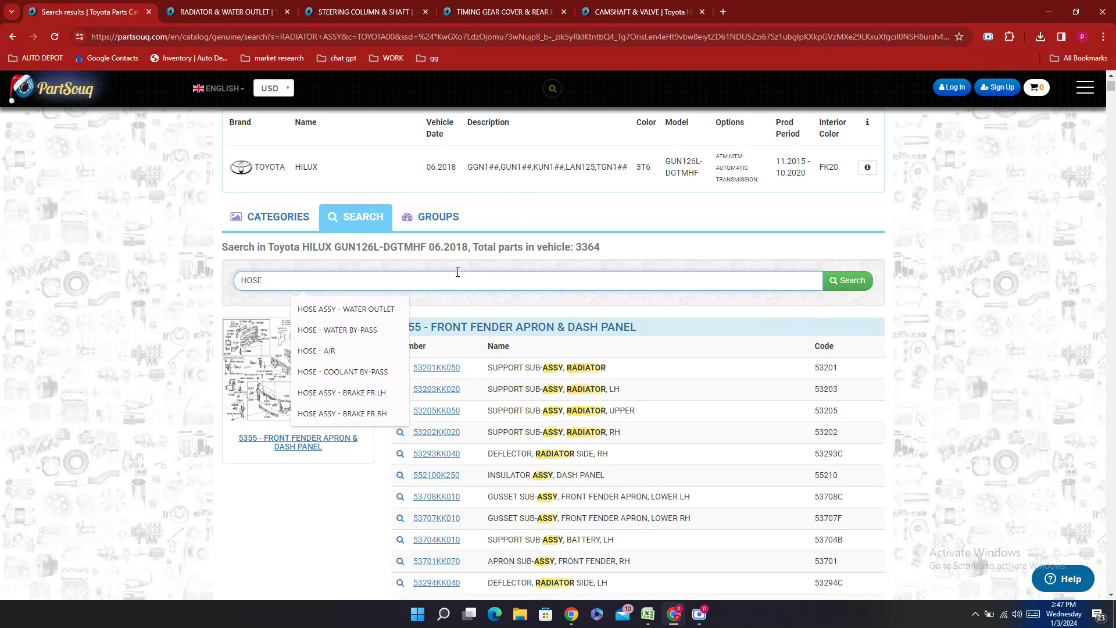
pyautogui.write(' HEATER WATER')
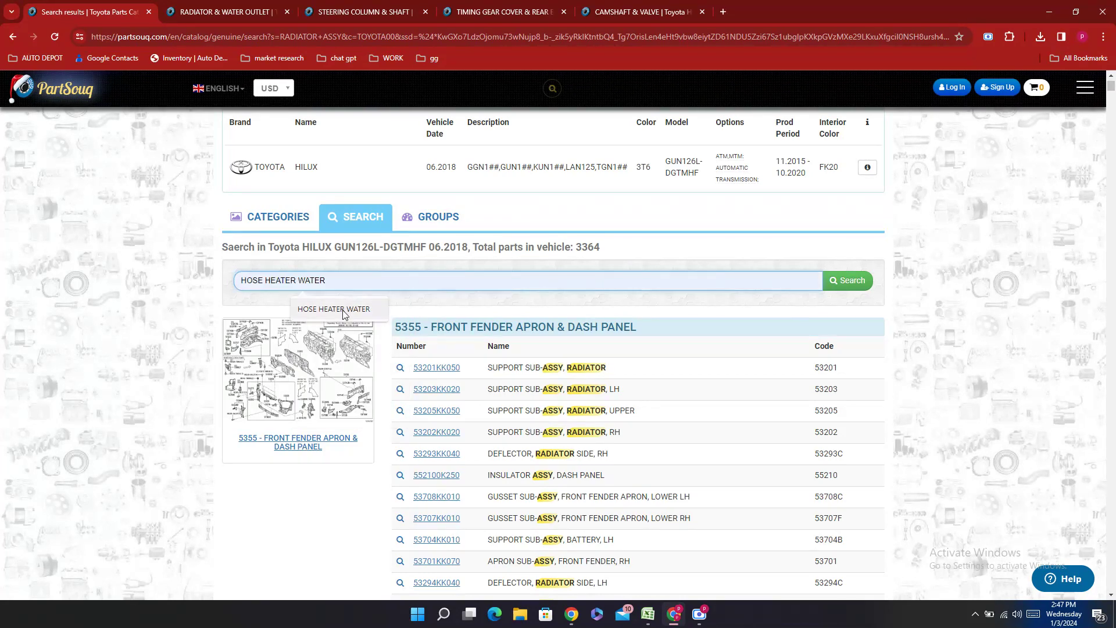
pyautogui.click(343, 310)
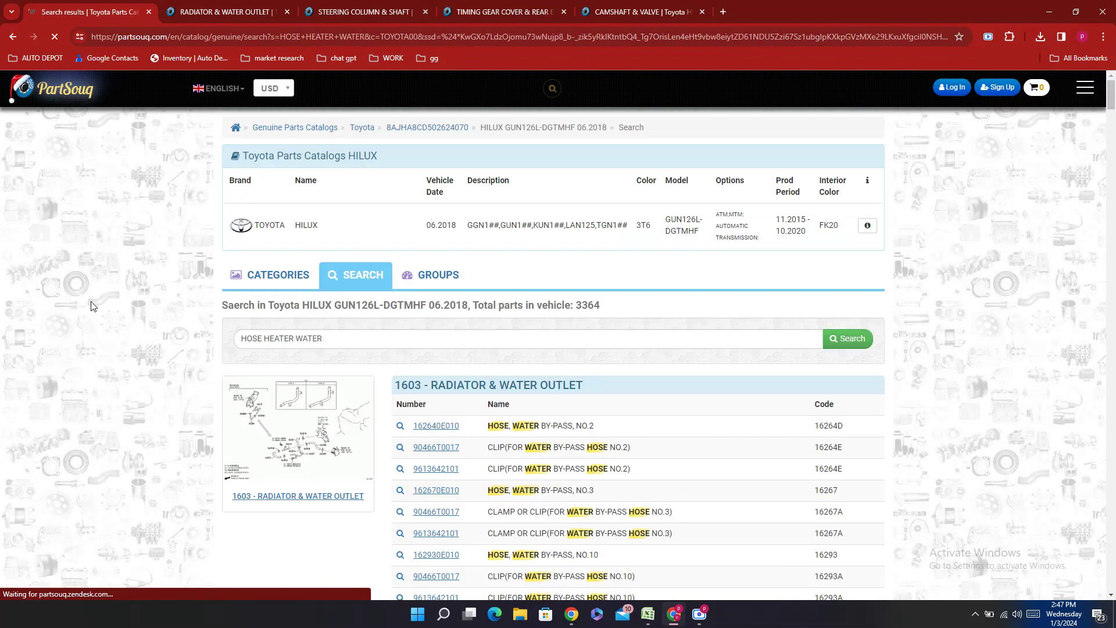
# - Open the first RADIATOR & WATER OUTLET result in its own tab and close the older diagram tabs
pyautogui.scroll(-3, 419, 273)
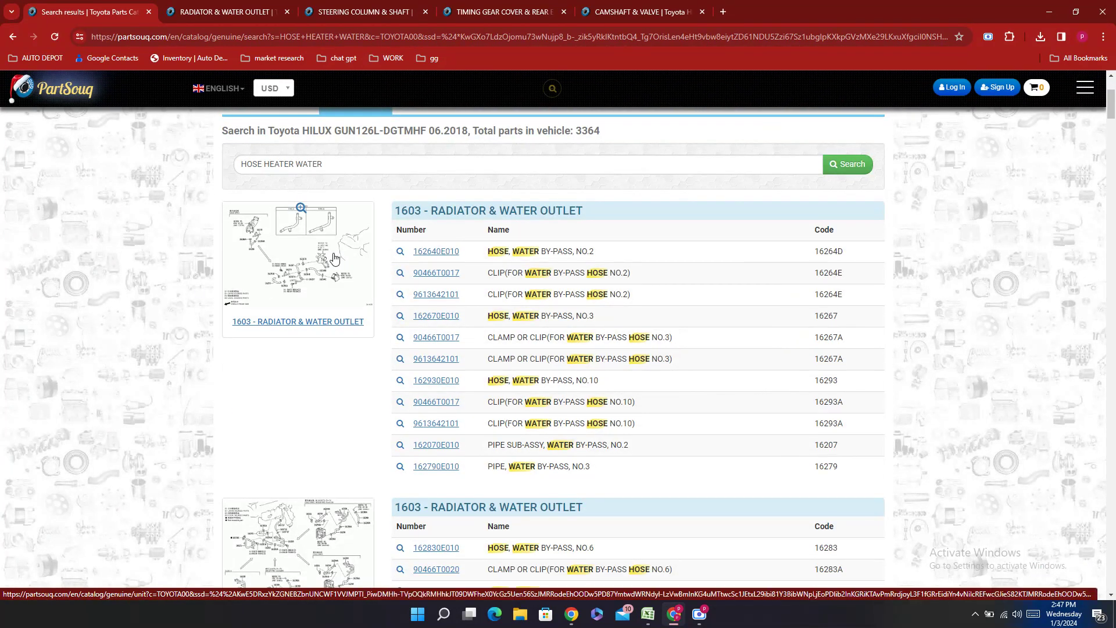
pyautogui.scroll(-3, 334, 258)
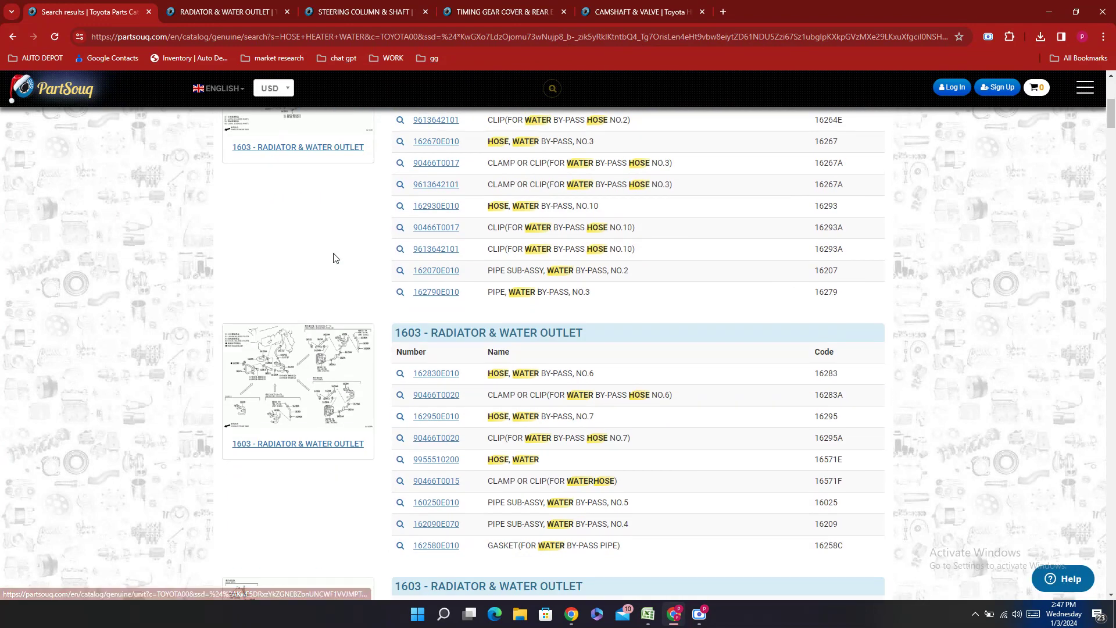
pyautogui.scroll(3, 334, 257)
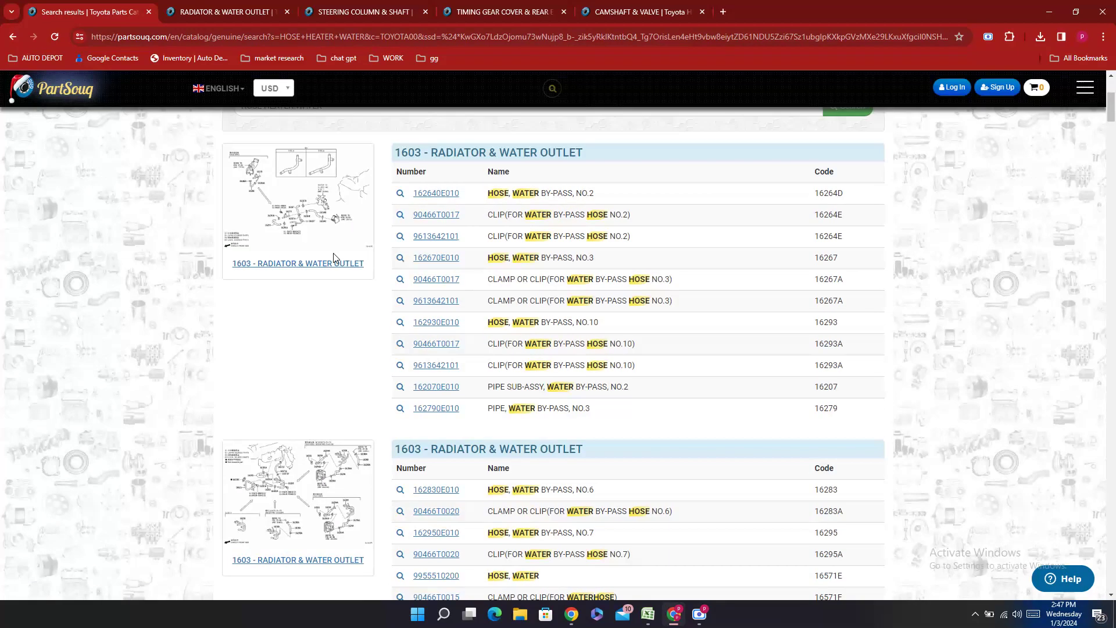
pyautogui.click(325, 249)
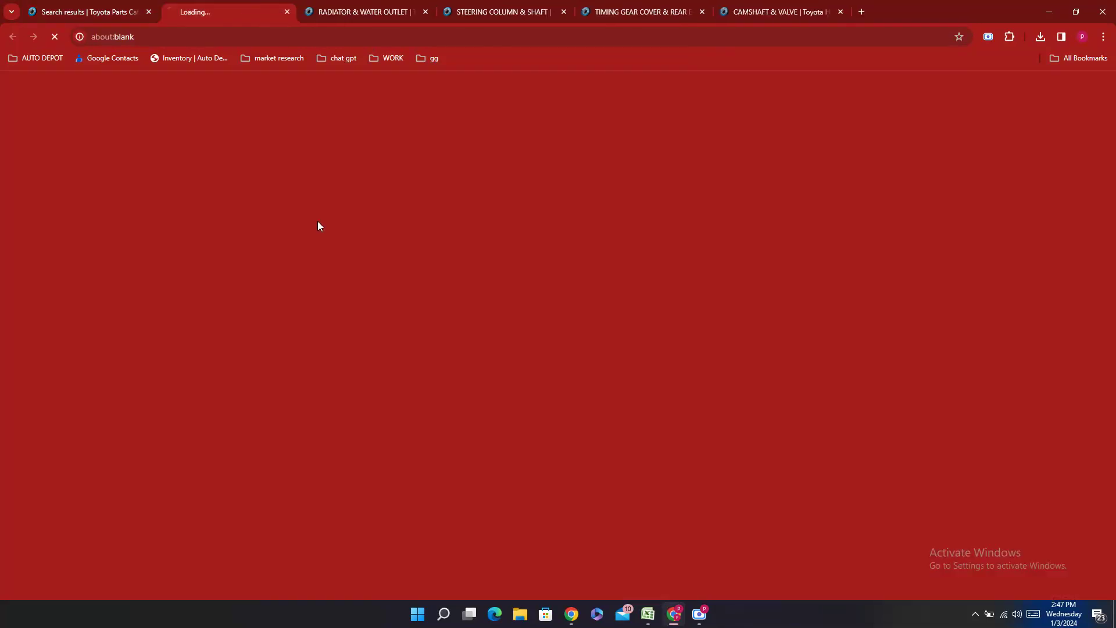
pyautogui.click(425, 12)
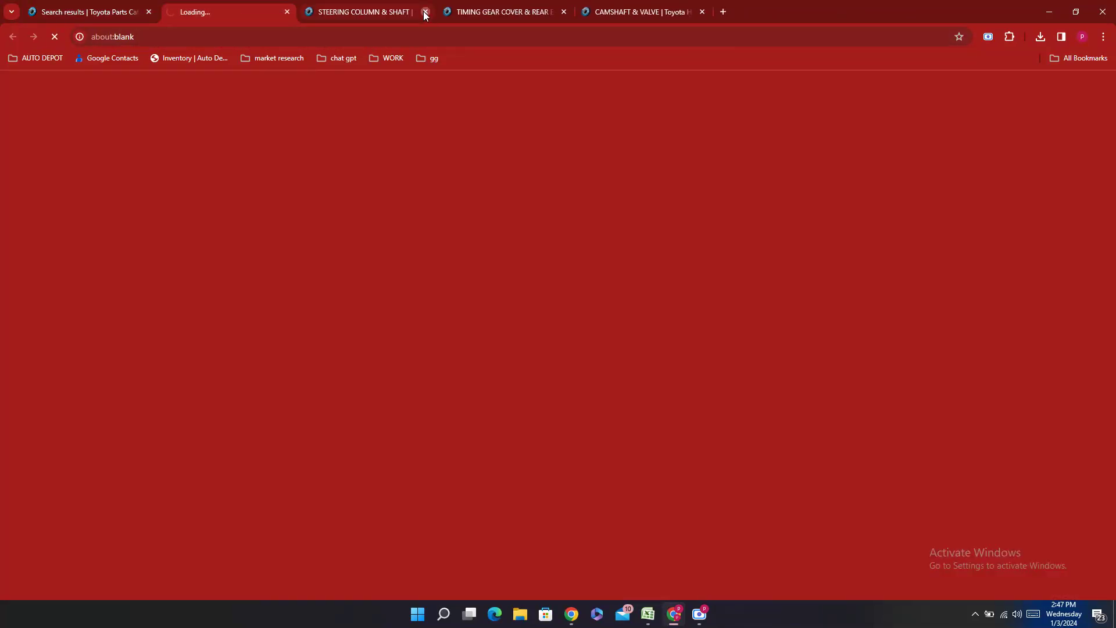
pyautogui.click(426, 11)
pyautogui.click(426, 12)
pyautogui.click(426, 11)
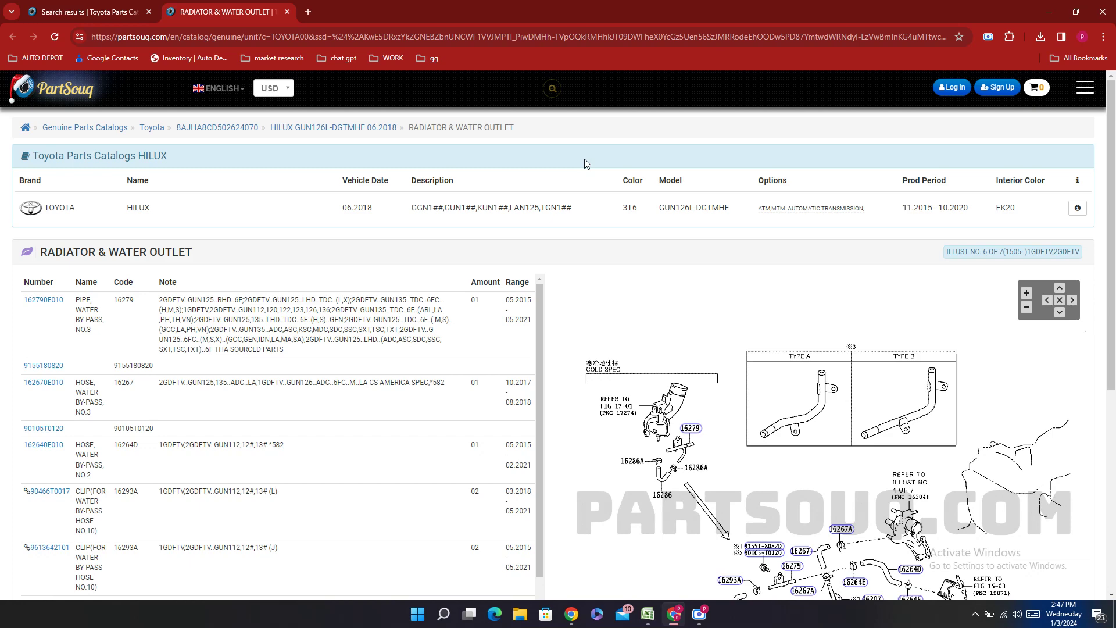
# - Examine the water by-pass hose diagram and its parts list, checking callouts 16264D, 16267 and 16293 for the heater water hose
pyautogui.scroll(-6, 710, 169)
pyautogui.scroll(1, 900, 218)
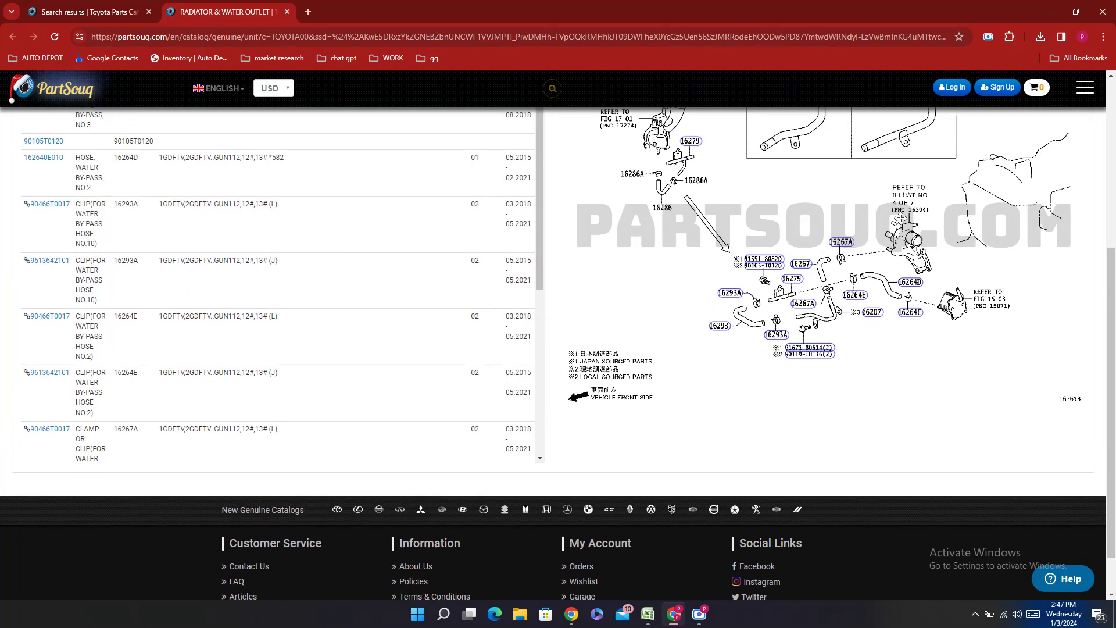
pyautogui.scroll(1, 901, 218)
pyautogui.moveTo(915, 344)
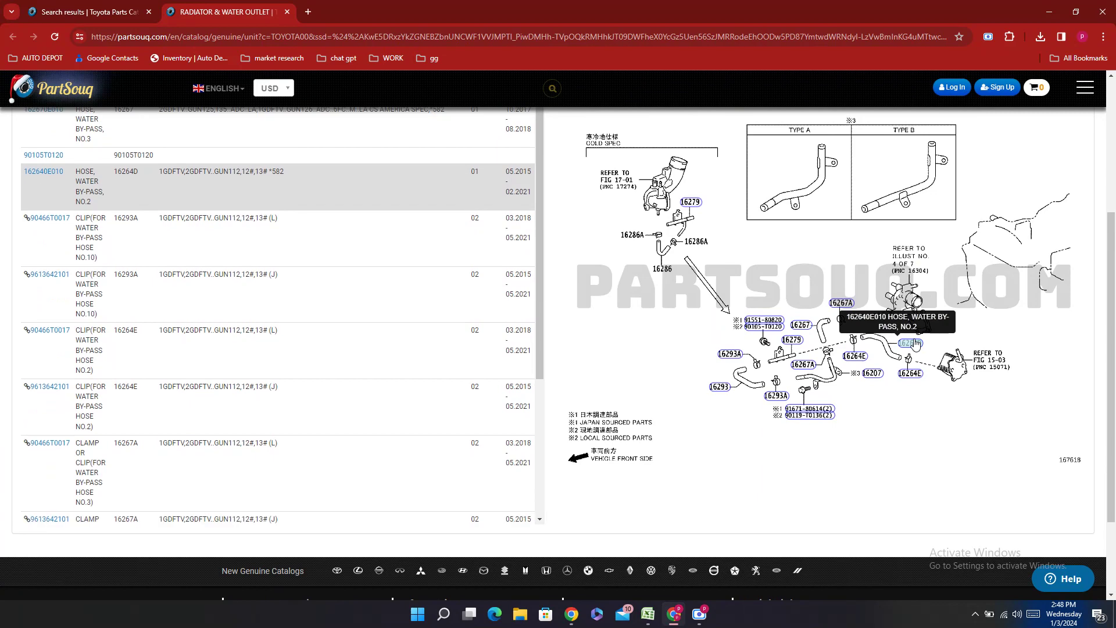
pyautogui.click(802, 324)
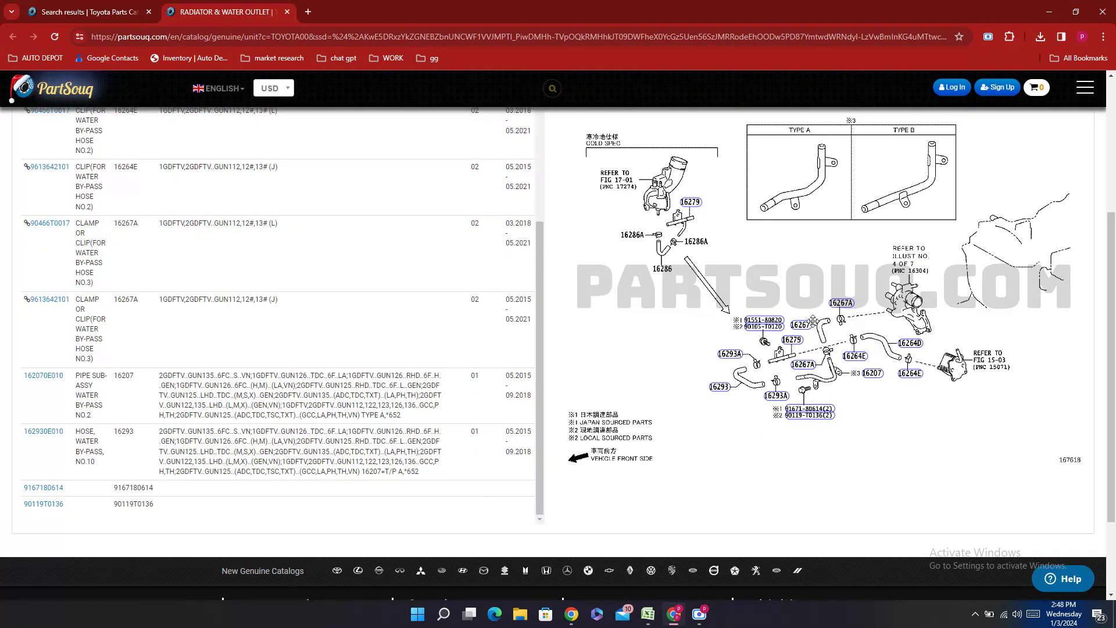
pyautogui.moveTo(724, 389)
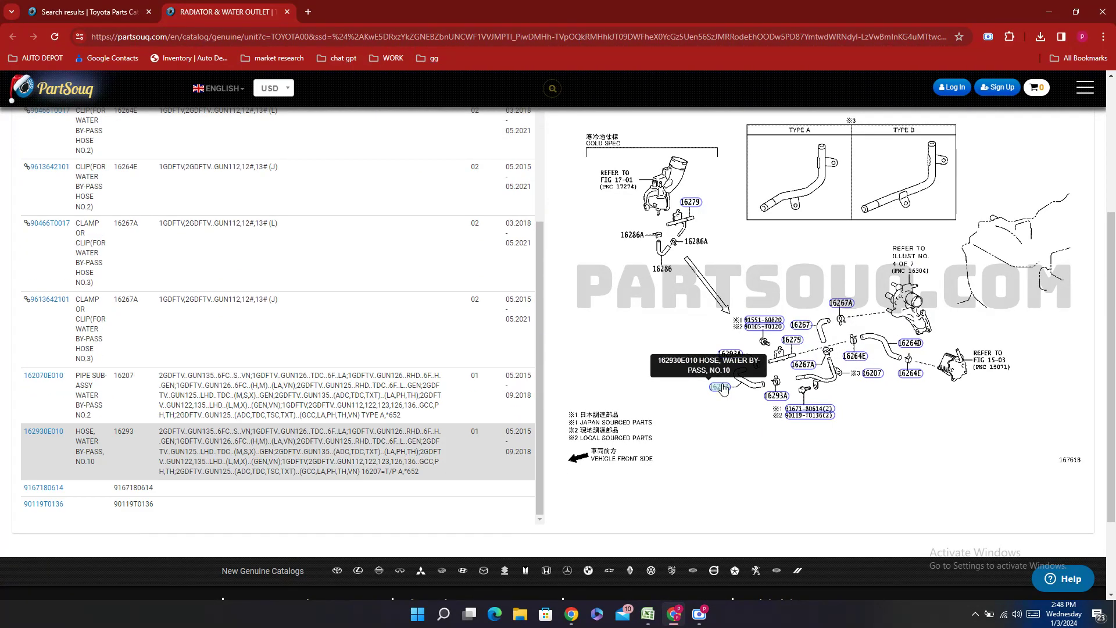
pyautogui.moveTo(872, 378)
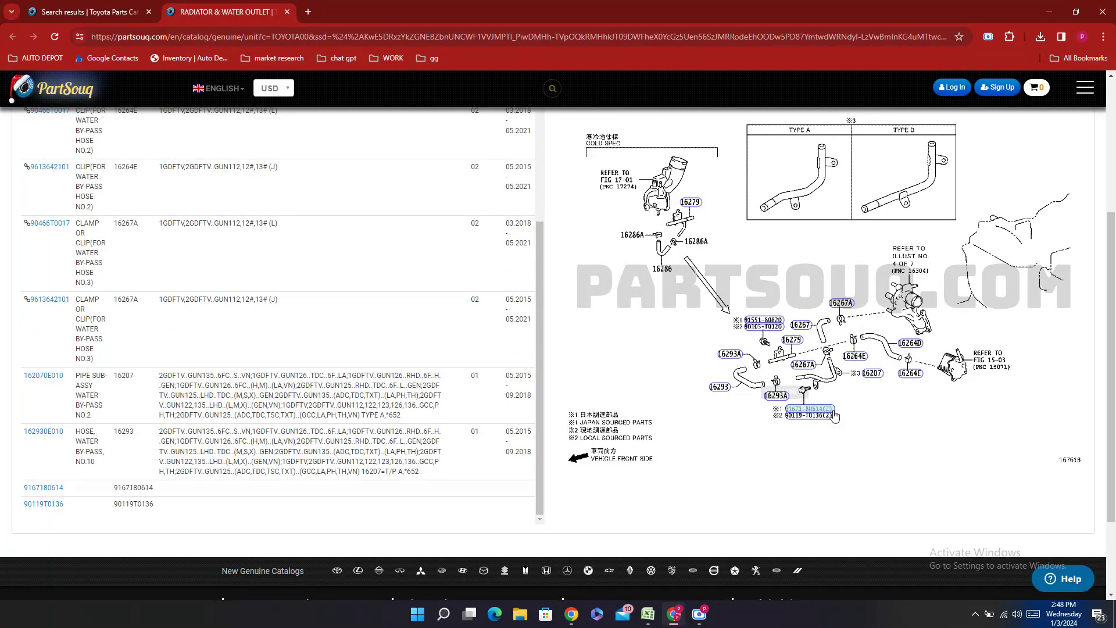
# - Return to the HOSE HEATER WATER search results and look through the radiator, water piping and heating groups for a heater water hose
pyautogui.click(88, 12)
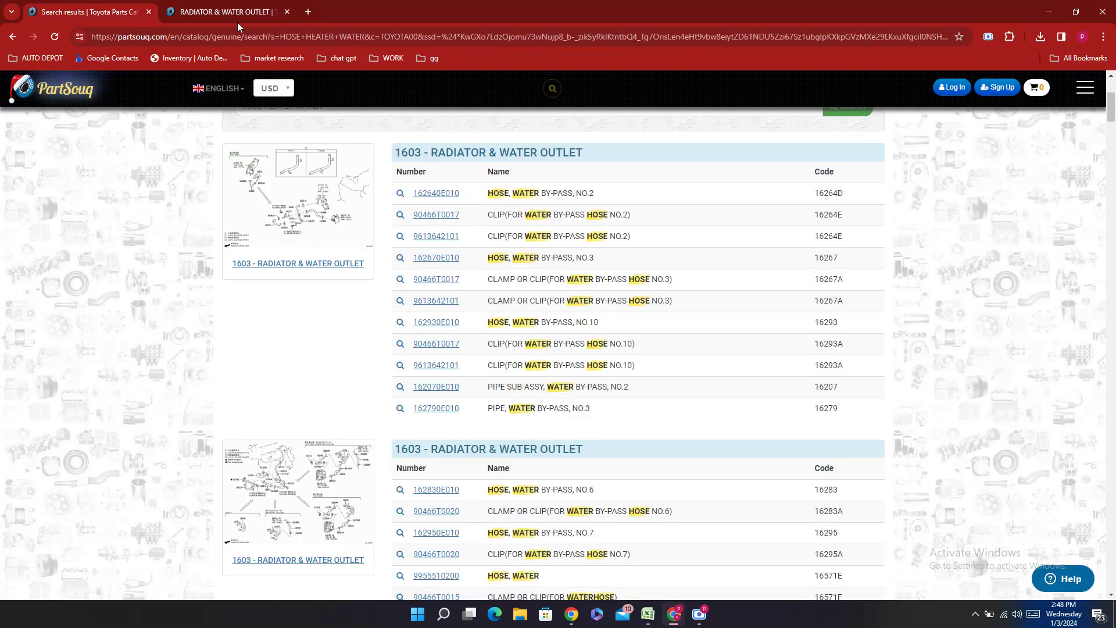
pyautogui.scroll(-4, 622, 302)
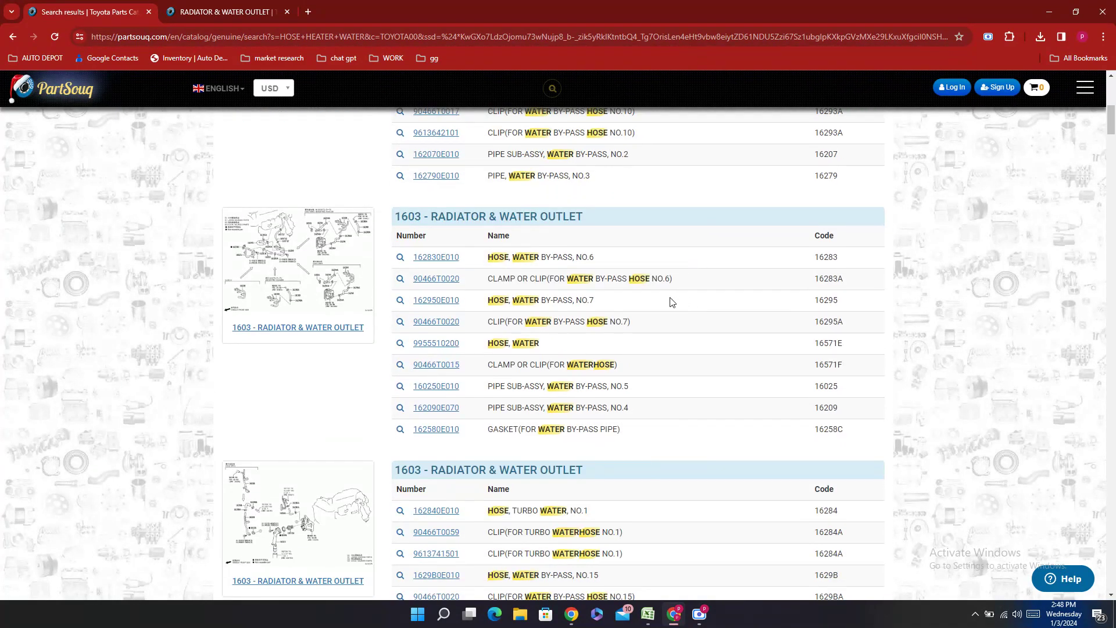
pyautogui.scroll(-3, 668, 302)
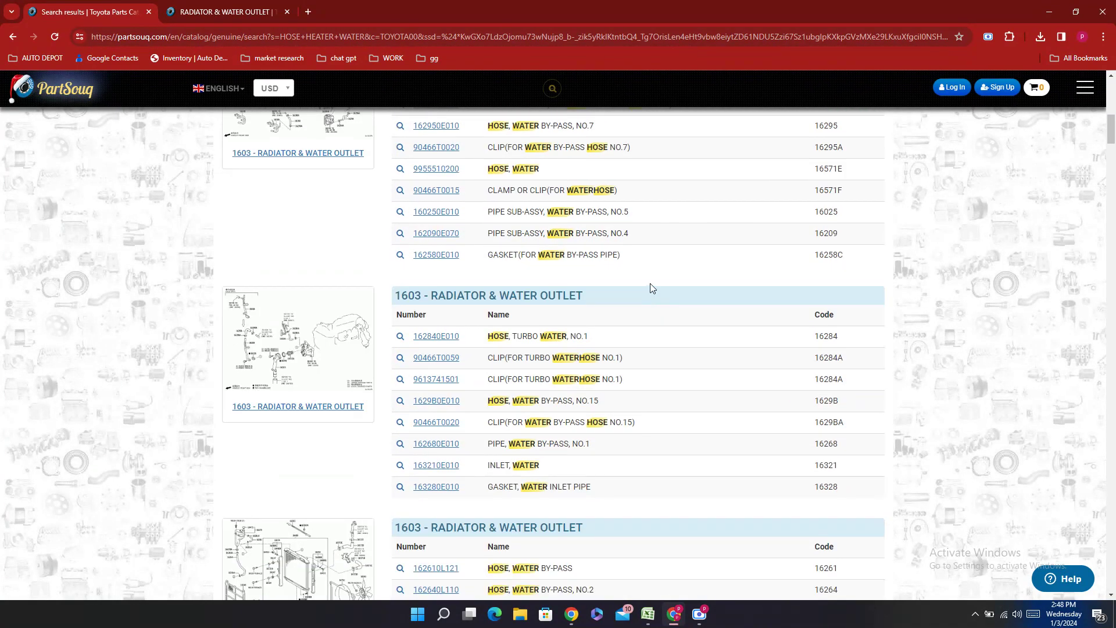
pyautogui.scroll(-4, 652, 289)
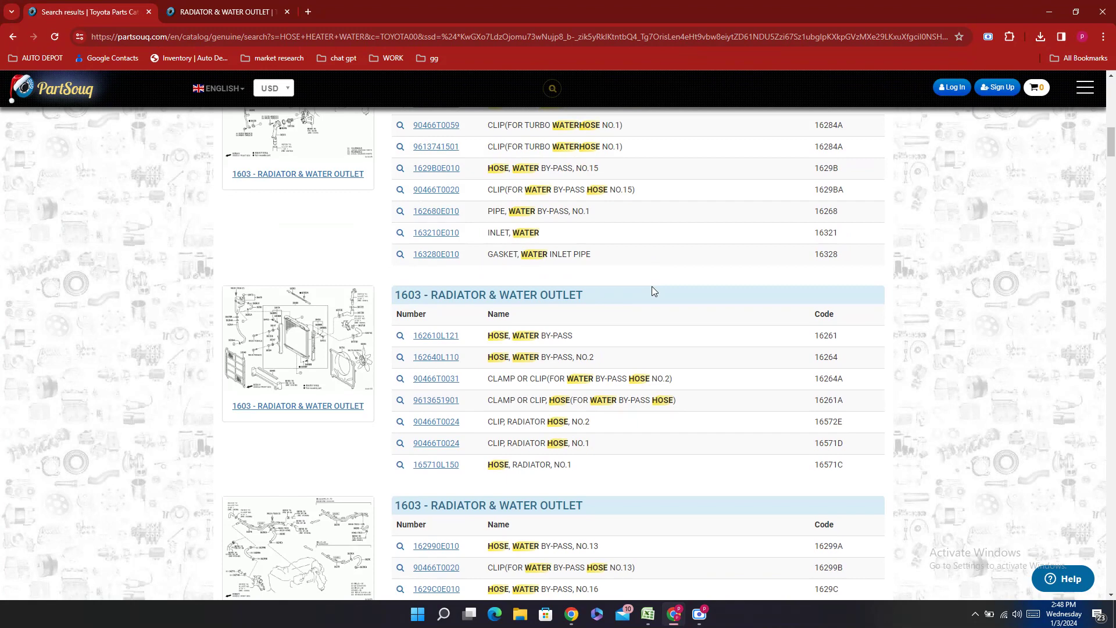
pyautogui.scroll(-2, 651, 286)
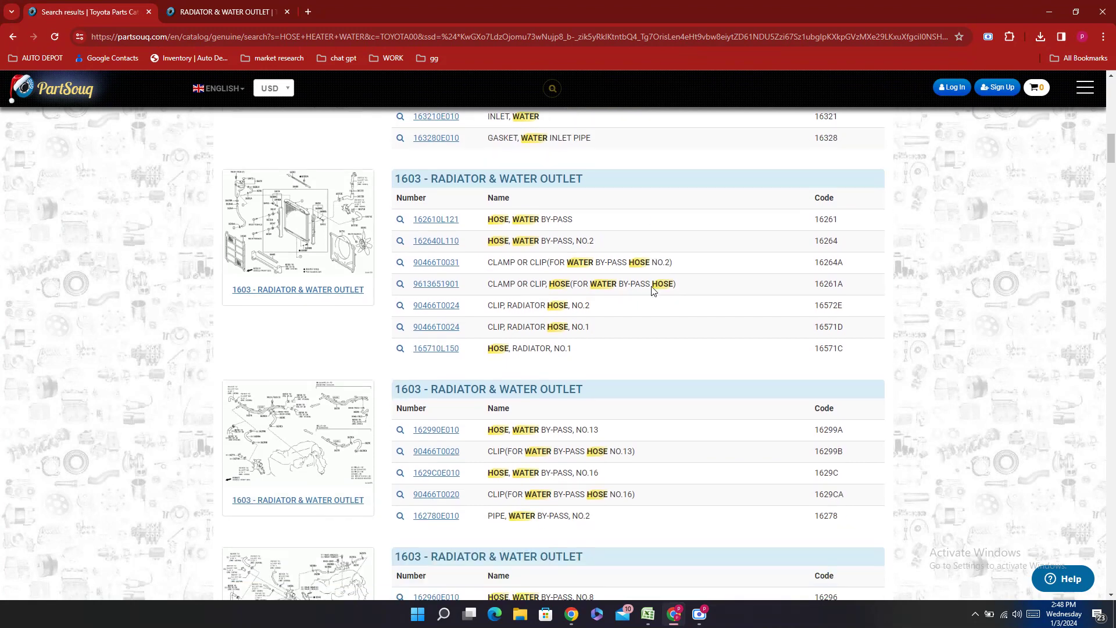
pyautogui.scroll(-3, 652, 286)
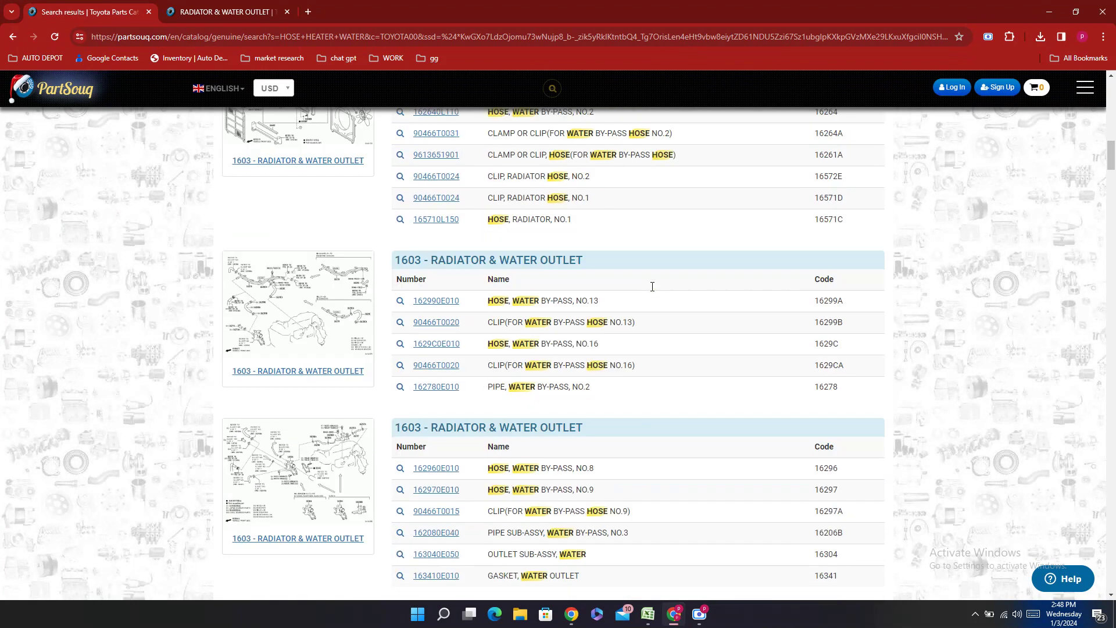
pyautogui.scroll(-3, 654, 290)
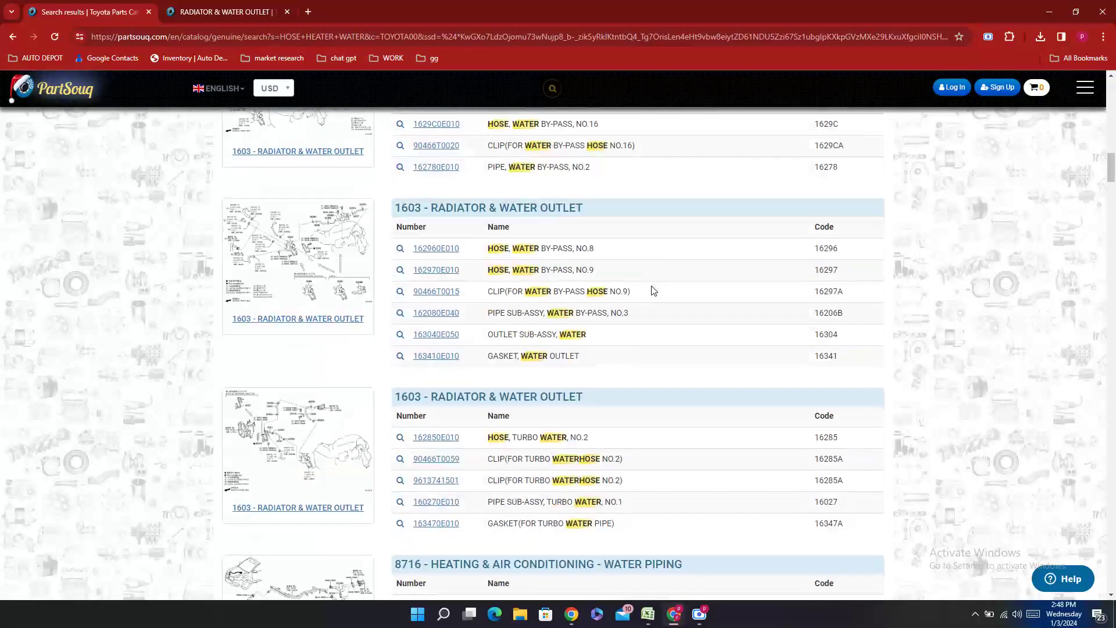
pyautogui.scroll(-5, 654, 291)
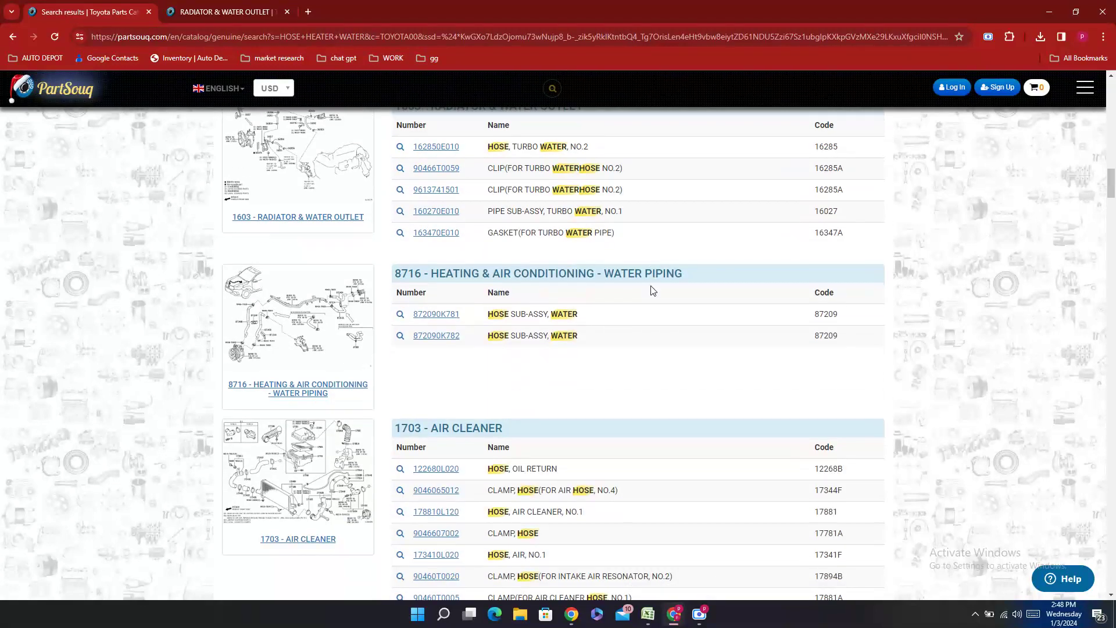
pyautogui.scroll(-2, 654, 291)
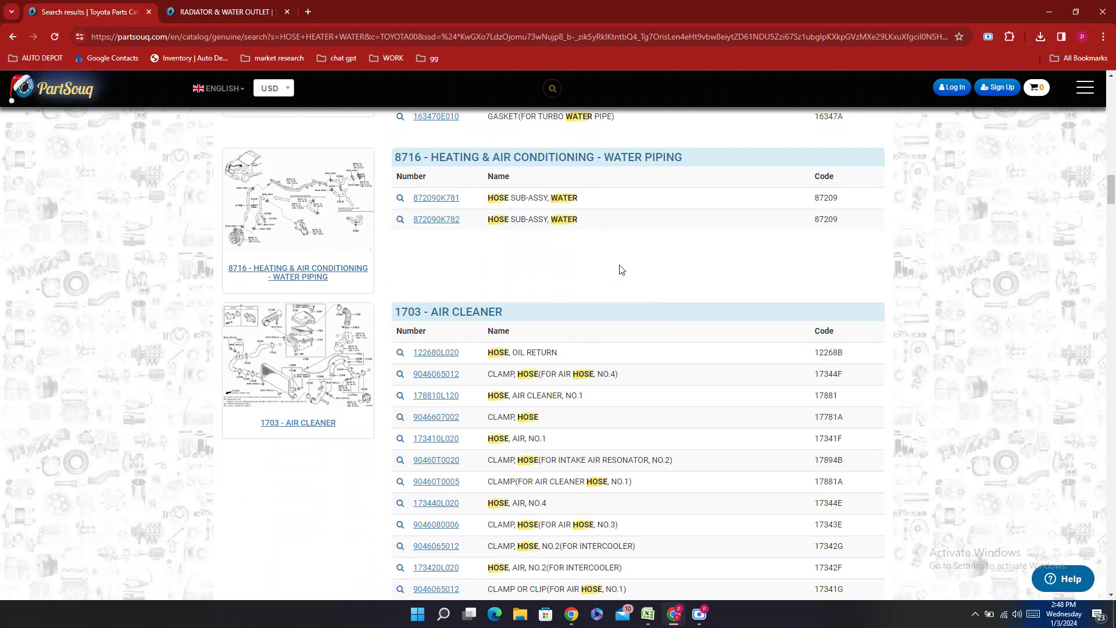
pyautogui.scroll(-8, 654, 302)
pyautogui.scroll(3, 663, 337)
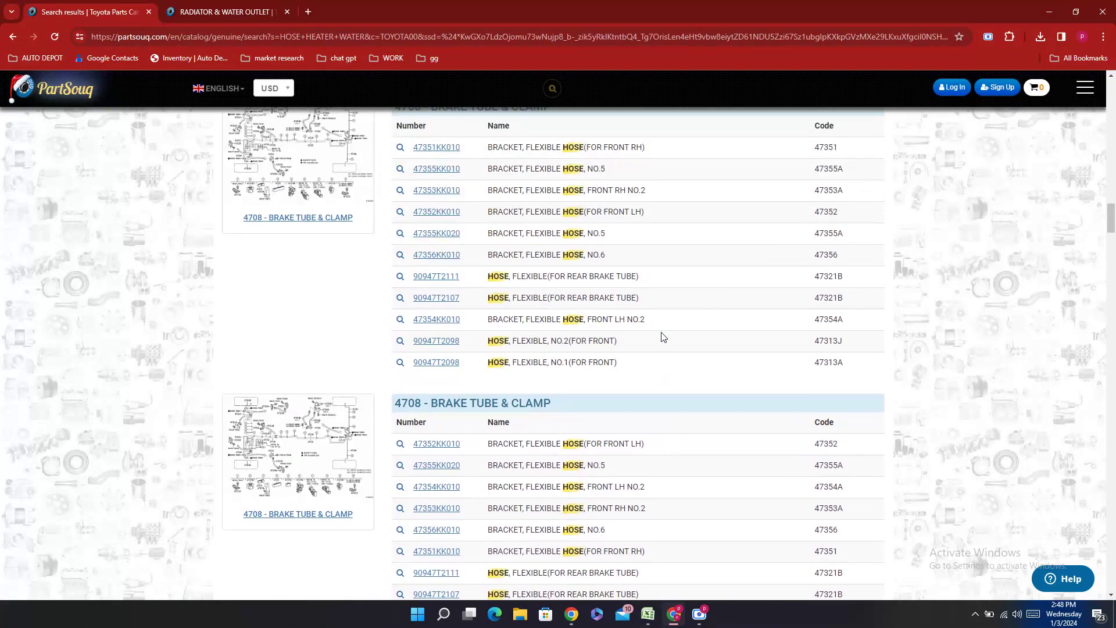
pyautogui.scroll(-15, 664, 337)
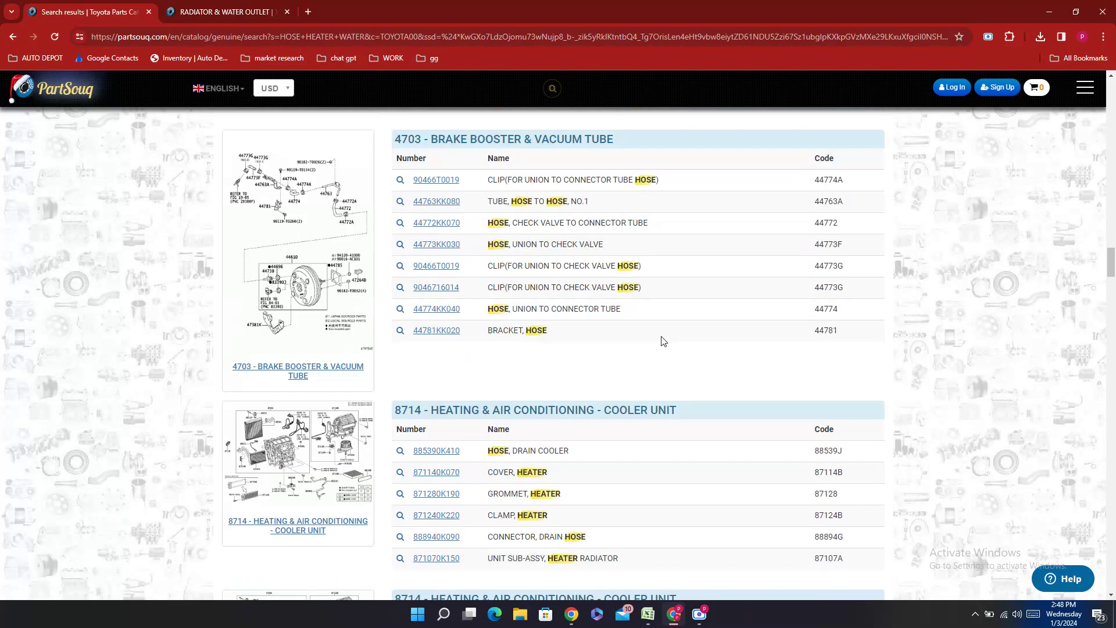
pyautogui.scroll(-7, 663, 342)
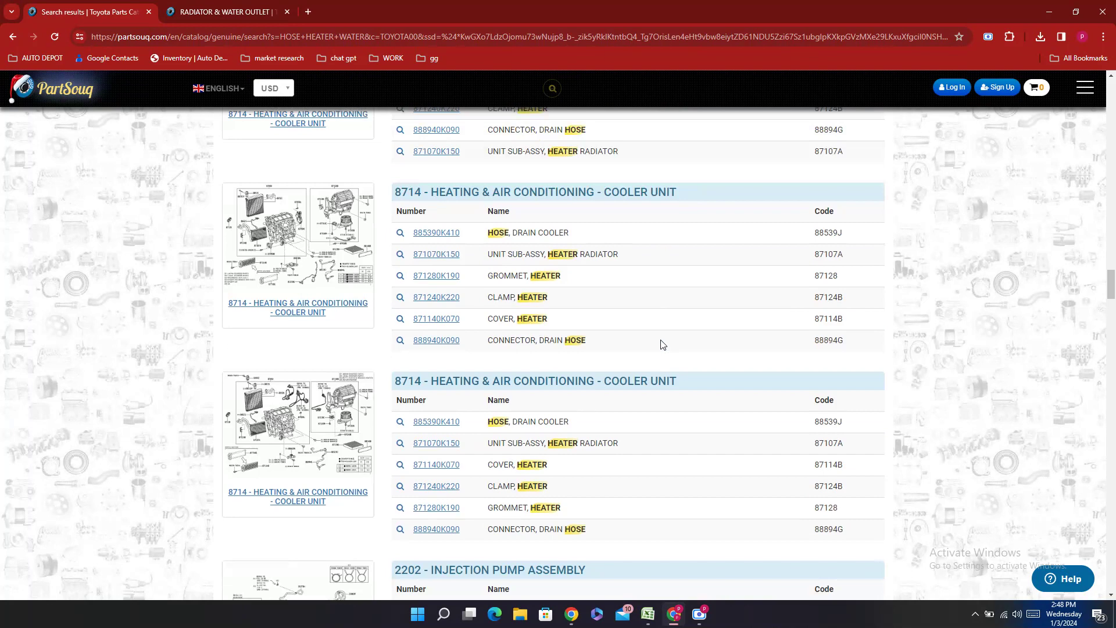
pyautogui.scroll(-8, 664, 344)
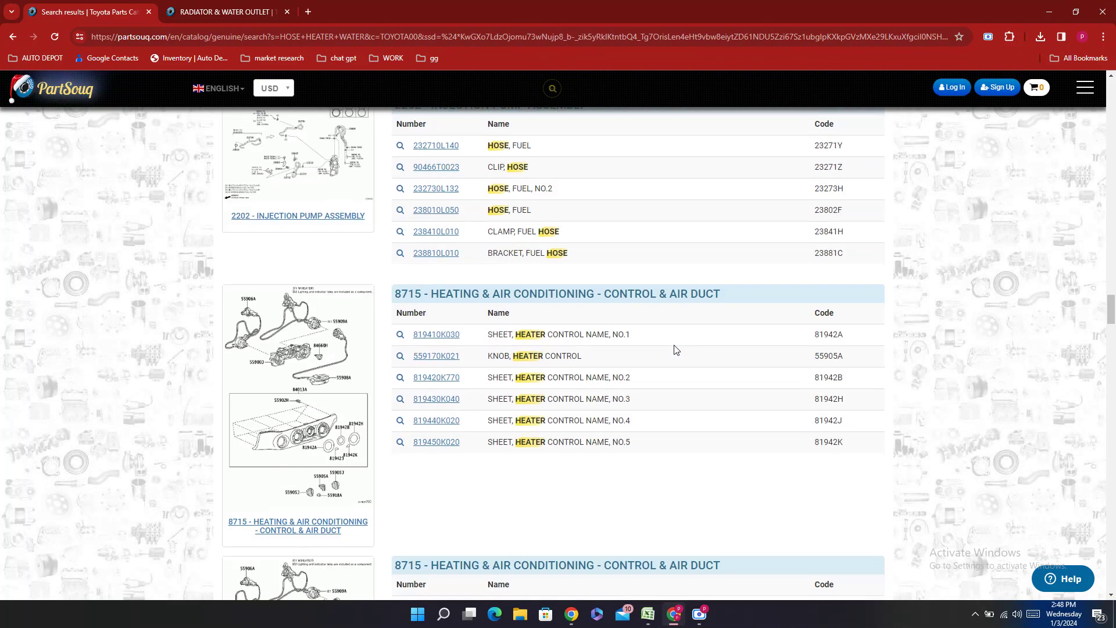
pyautogui.scroll(-9, 675, 350)
pyautogui.scroll(-5, 672, 350)
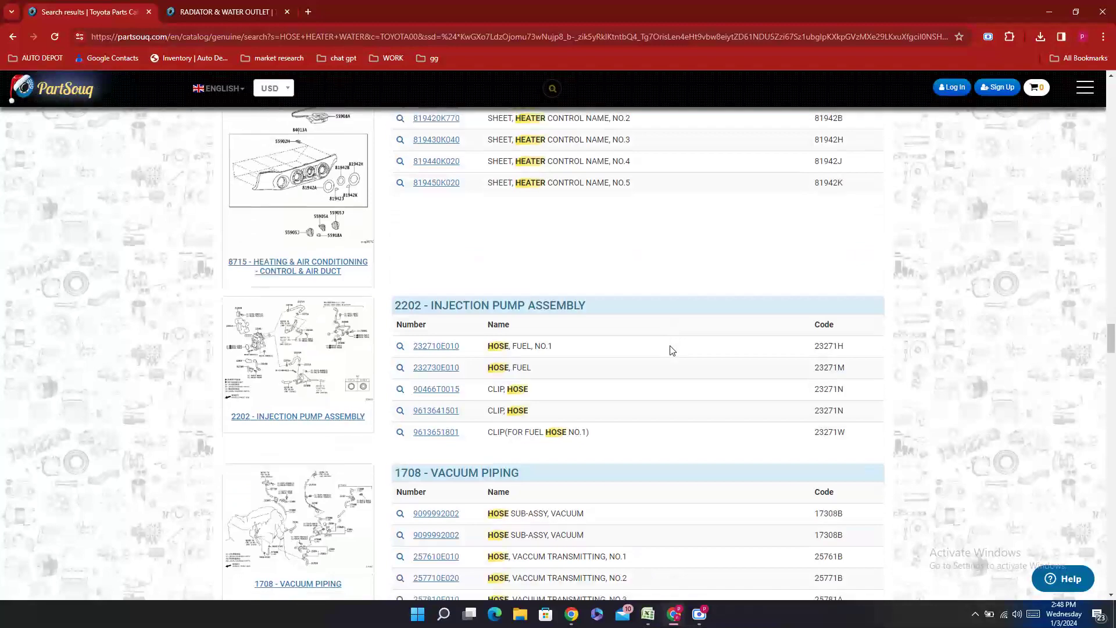
pyautogui.scroll(15, 669, 348)
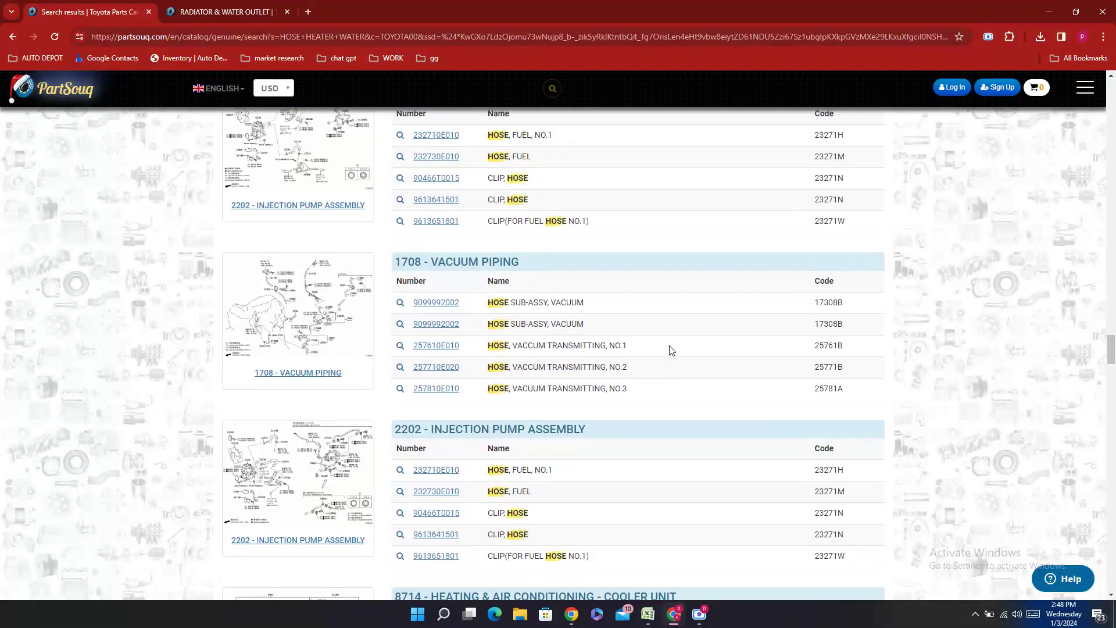
pyautogui.scroll(15, 672, 350)
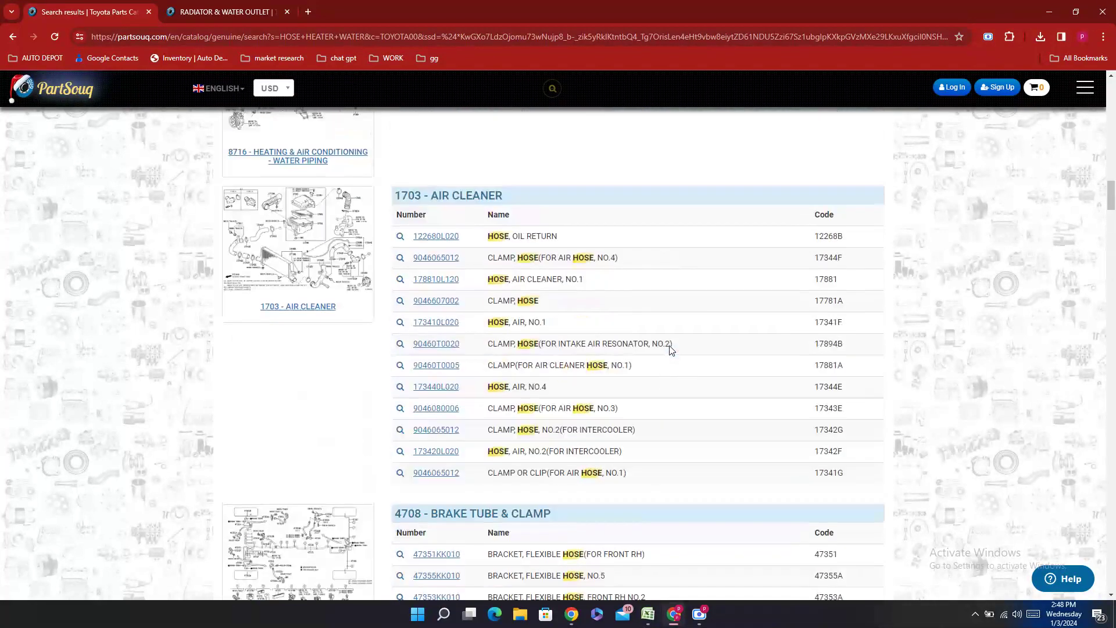
pyautogui.scroll(4, 671, 350)
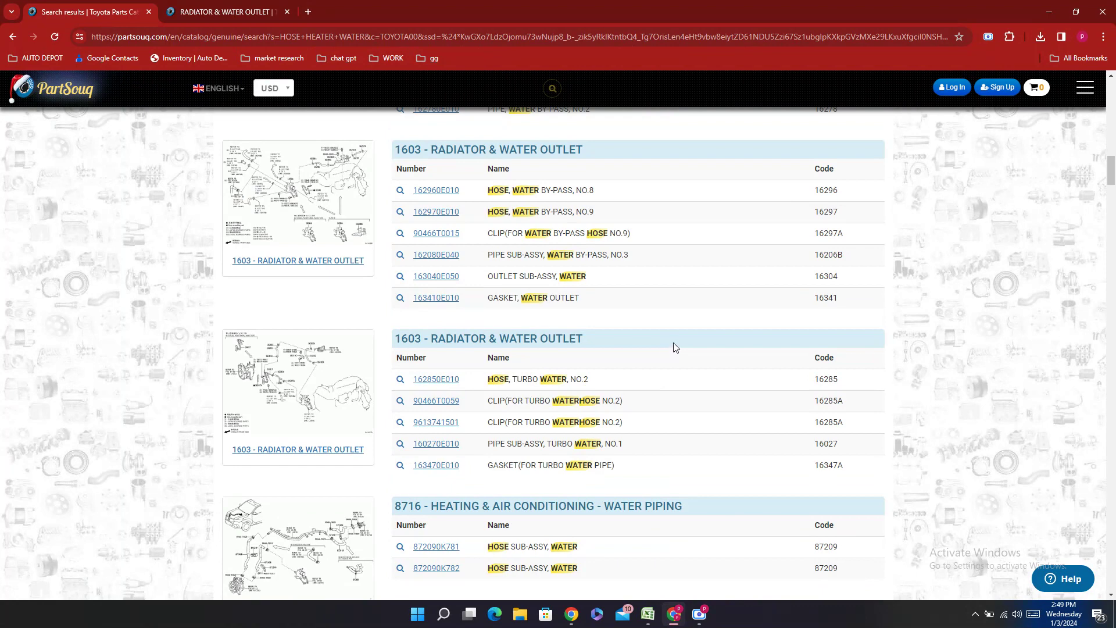
pyautogui.scroll(5, 673, 346)
pyautogui.scroll(8, 669, 343)
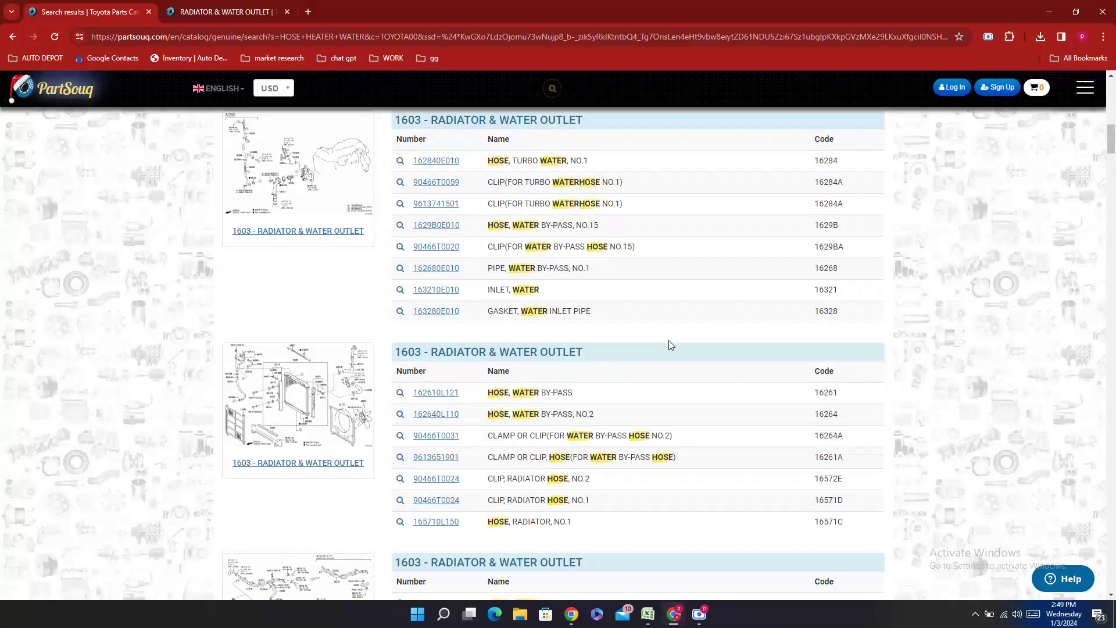
# - Open the RADIATOR & WATER OUTLET diagram that lists hose 16571E in its own tab and search its page for HEAT
pyautogui.scroll(8, 657, 348)
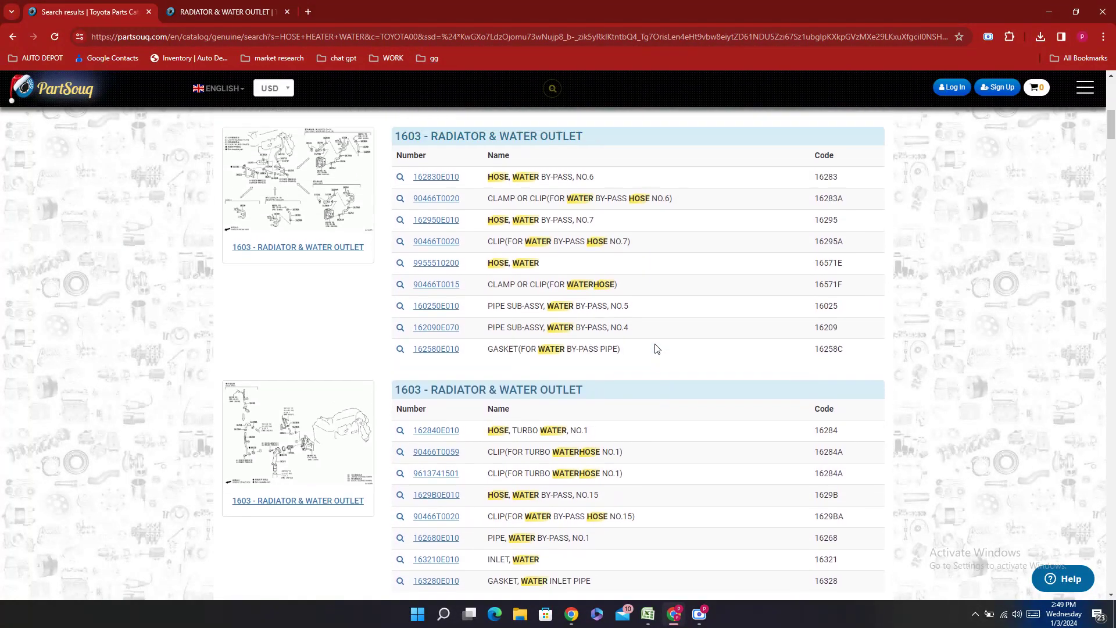
pyautogui.scroll(-2, 606, 359)
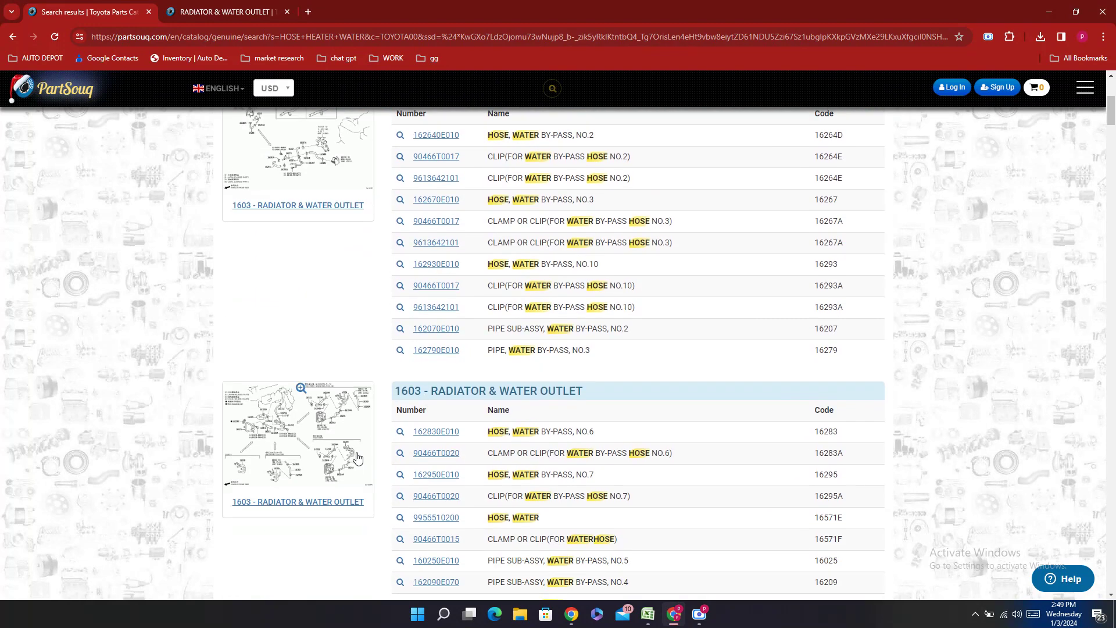
pyautogui.click(354, 459)
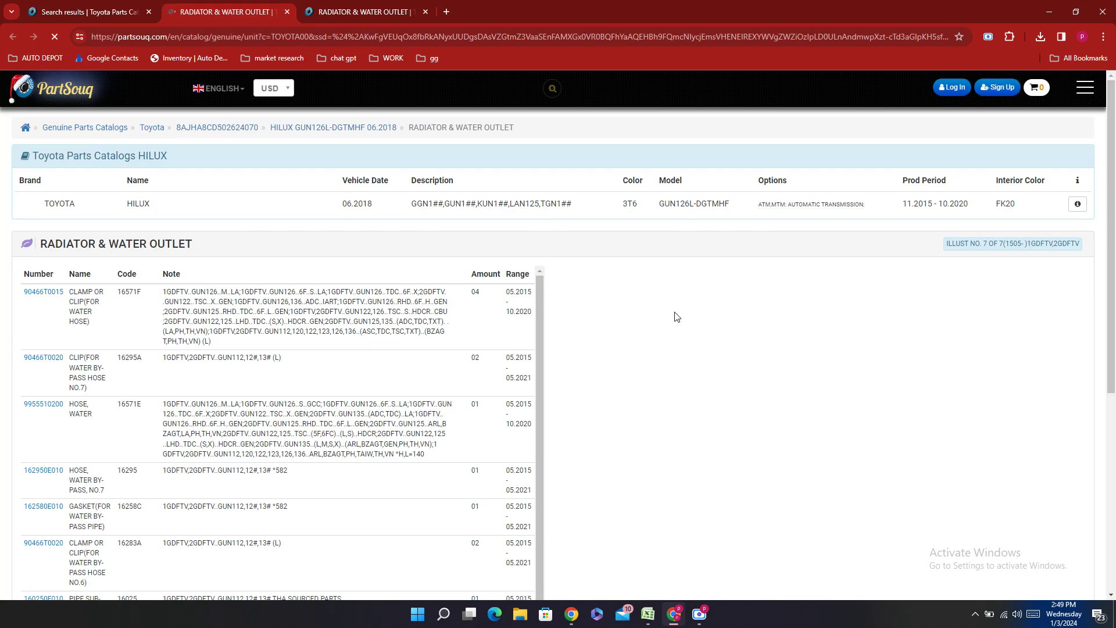
pyautogui.scroll(-3, 586, 335)
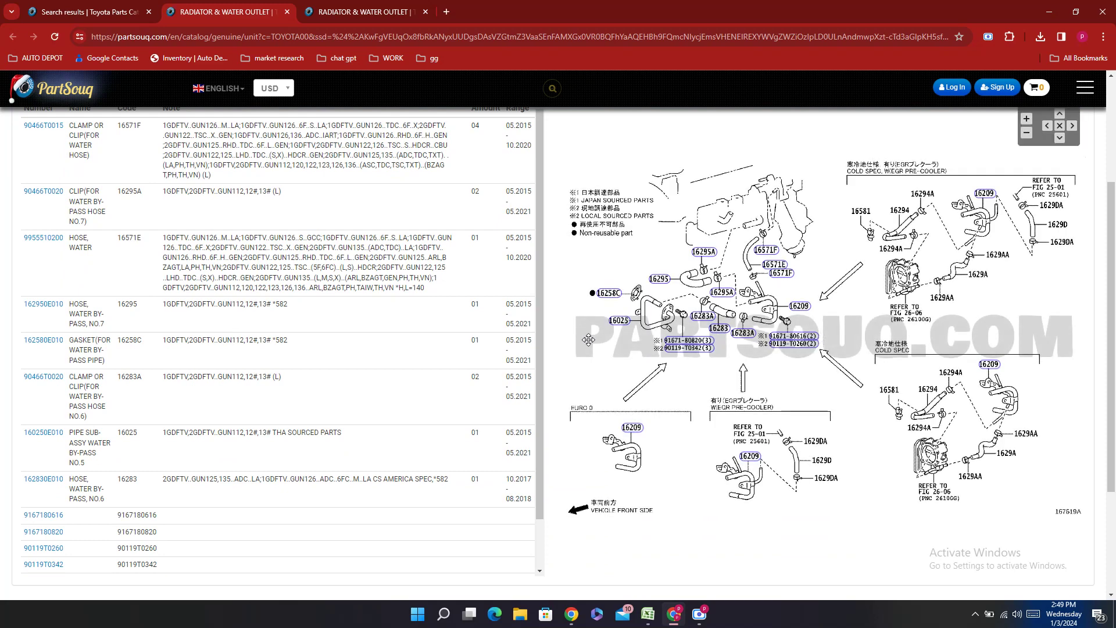
pyautogui.click(620, 320)
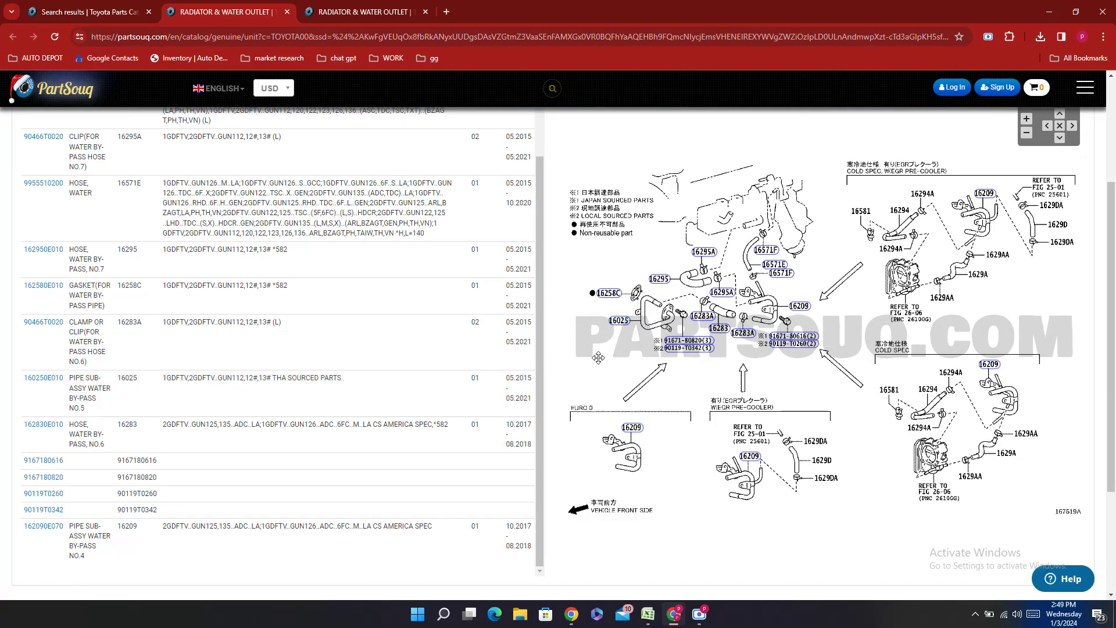
pyautogui.hotkey('ctrl', 'f')
pyautogui.write('H')
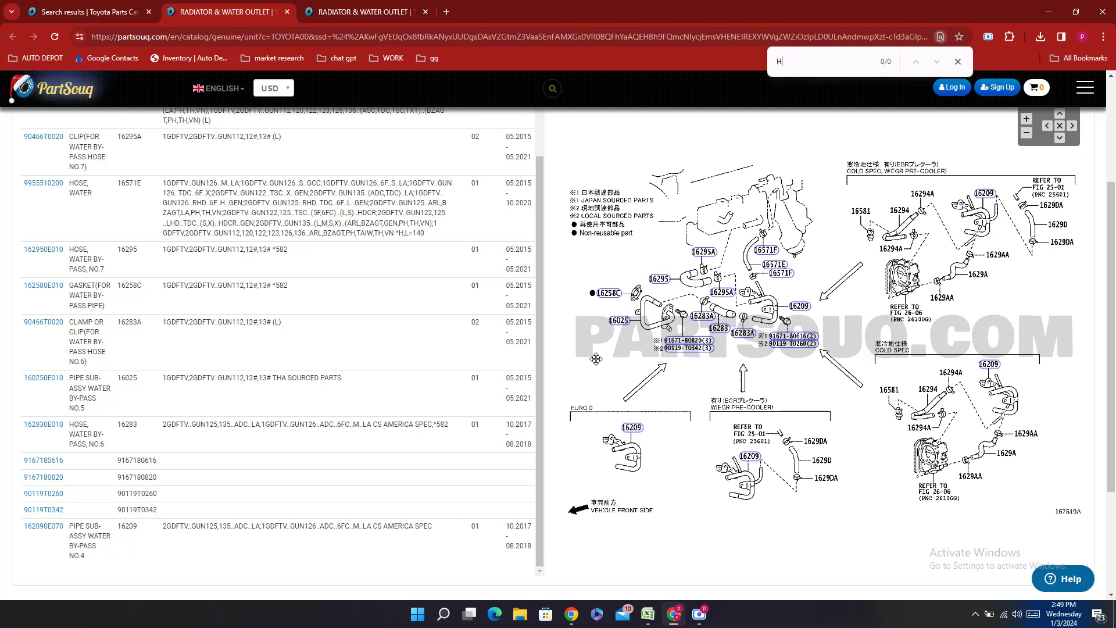
pyautogui.write('EAT')
# - Re-examine the water by-pass hose diagram with callout 16267 and its parts list for a heater water hose
pyautogui.click(107, 9)
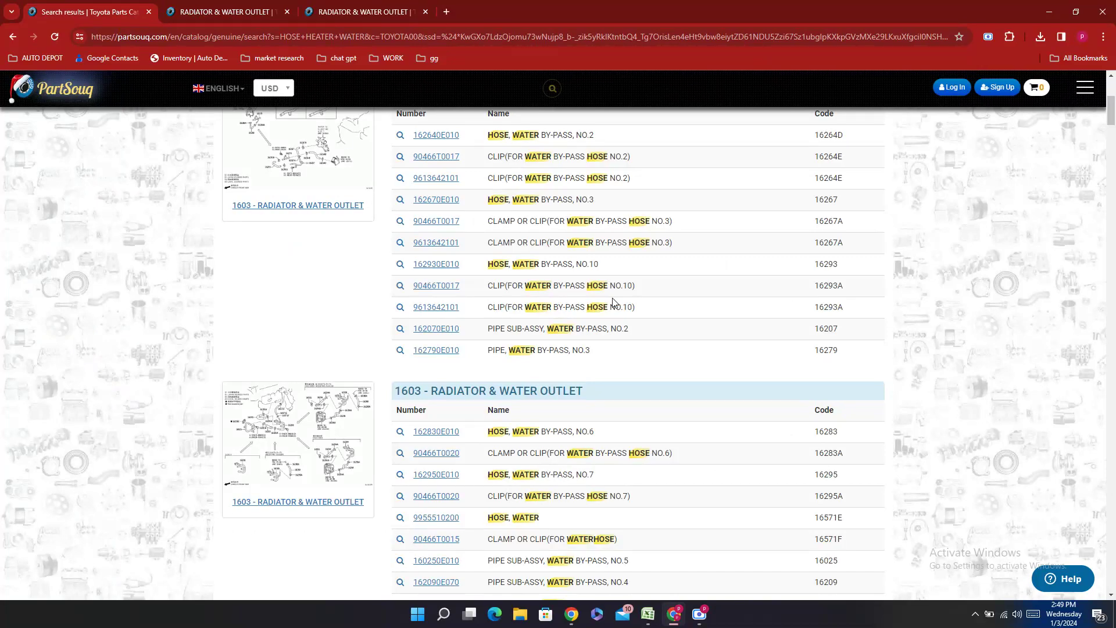
pyautogui.scroll(2, 613, 302)
pyautogui.click(371, 12)
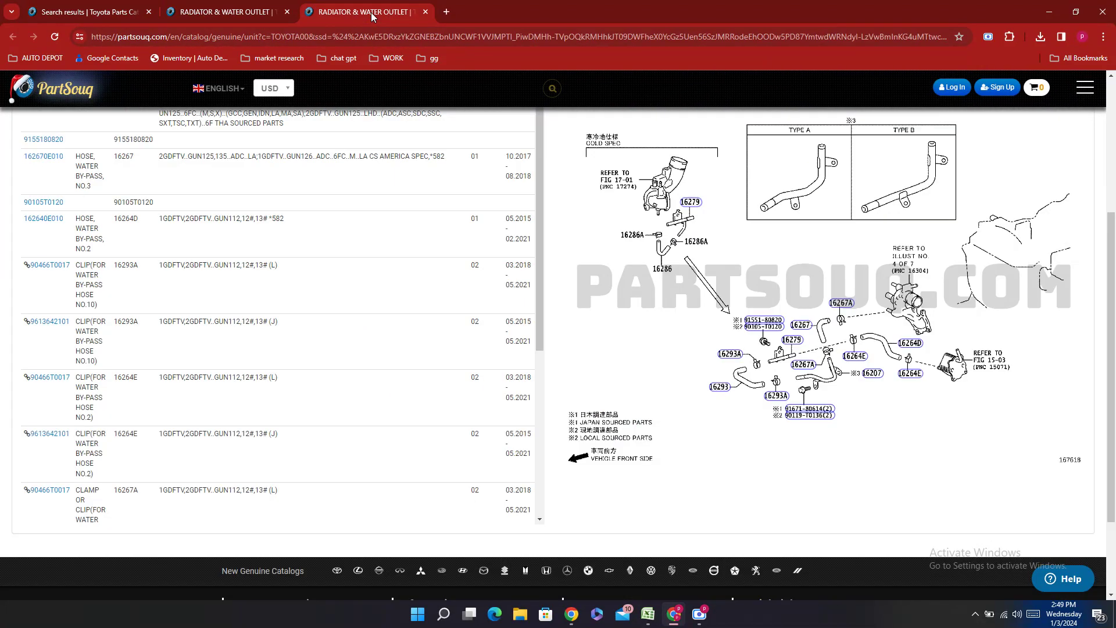
pyautogui.scroll(3, 631, 262)
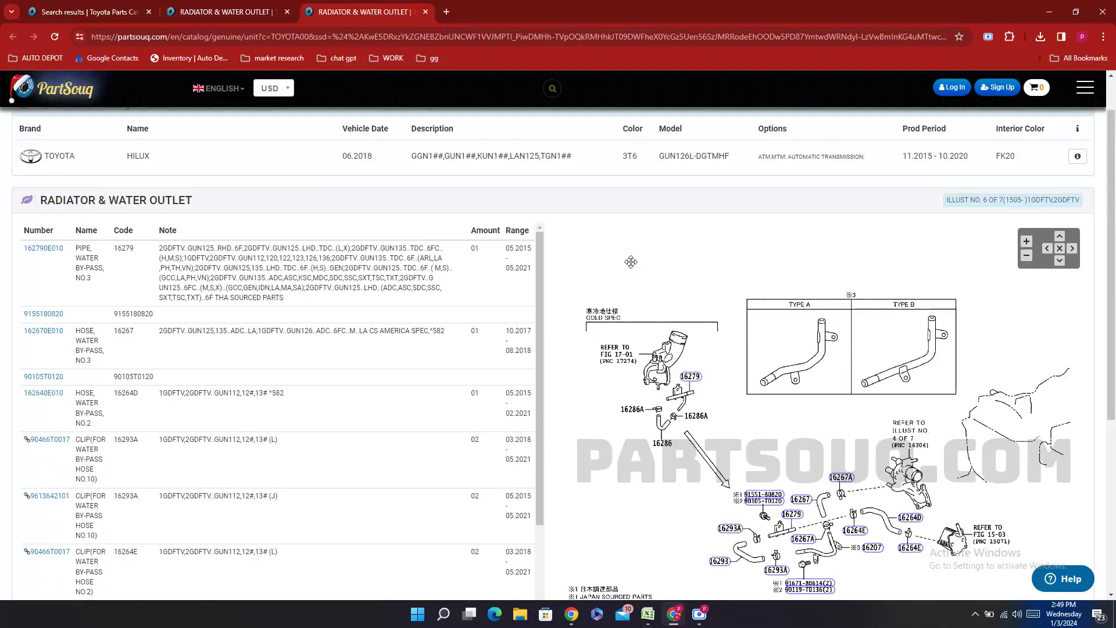
pyautogui.scroll(-2, 631, 262)
pyautogui.moveTo(802, 391)
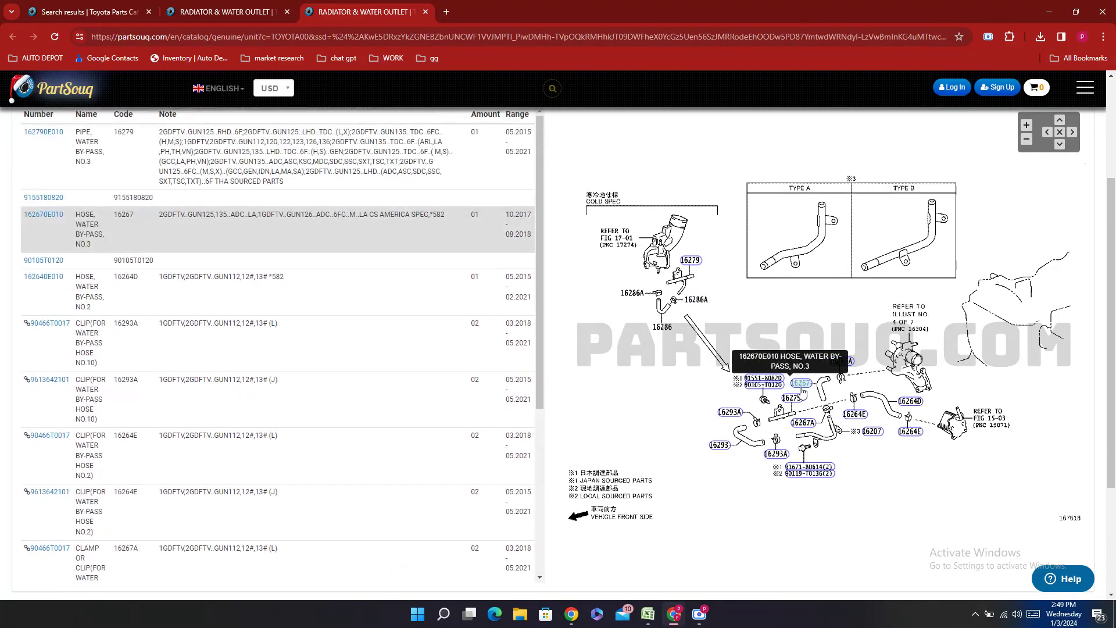
pyautogui.scroll(-4, 773, 326)
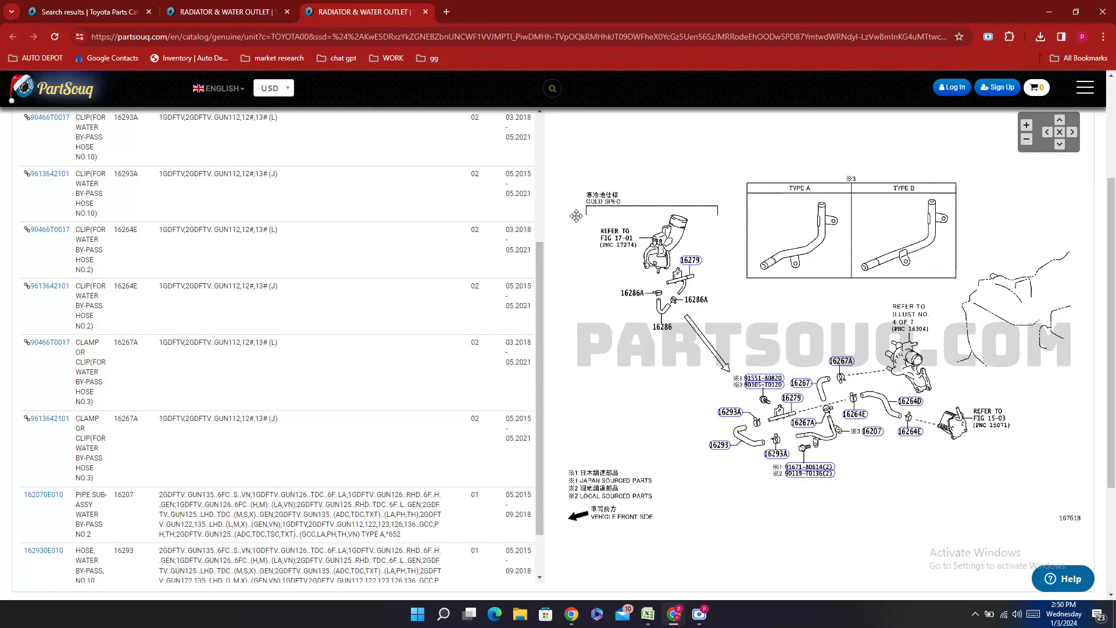
# - Review the HOSE HEATER WATER search results from the radiator groups through the brake booster group for a heater water hose
pyautogui.click(103, 8)
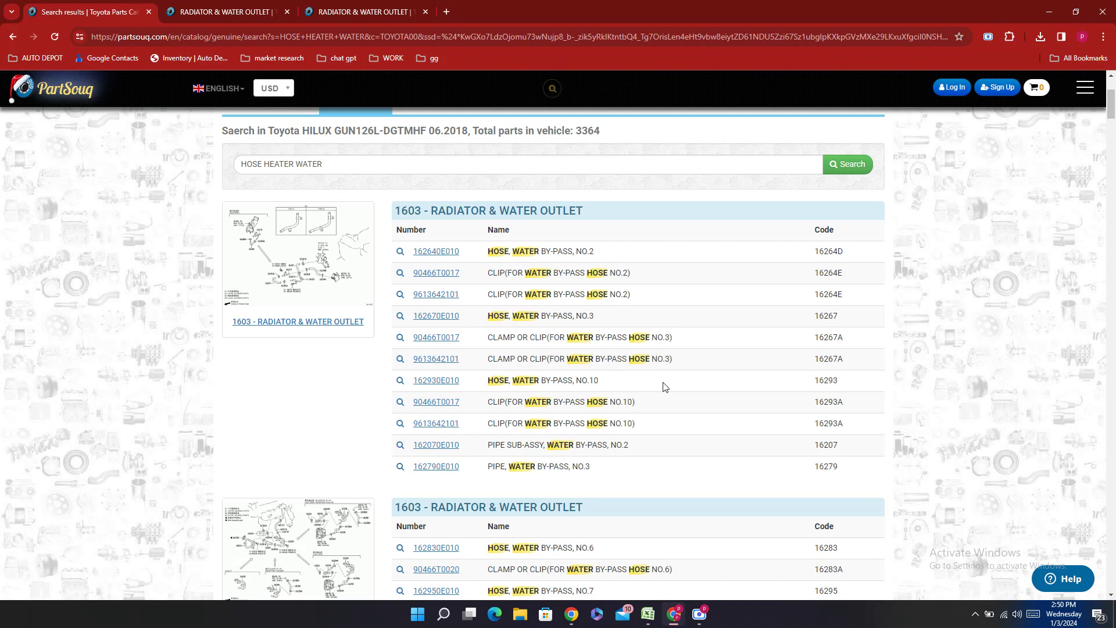
pyautogui.scroll(-6, 666, 387)
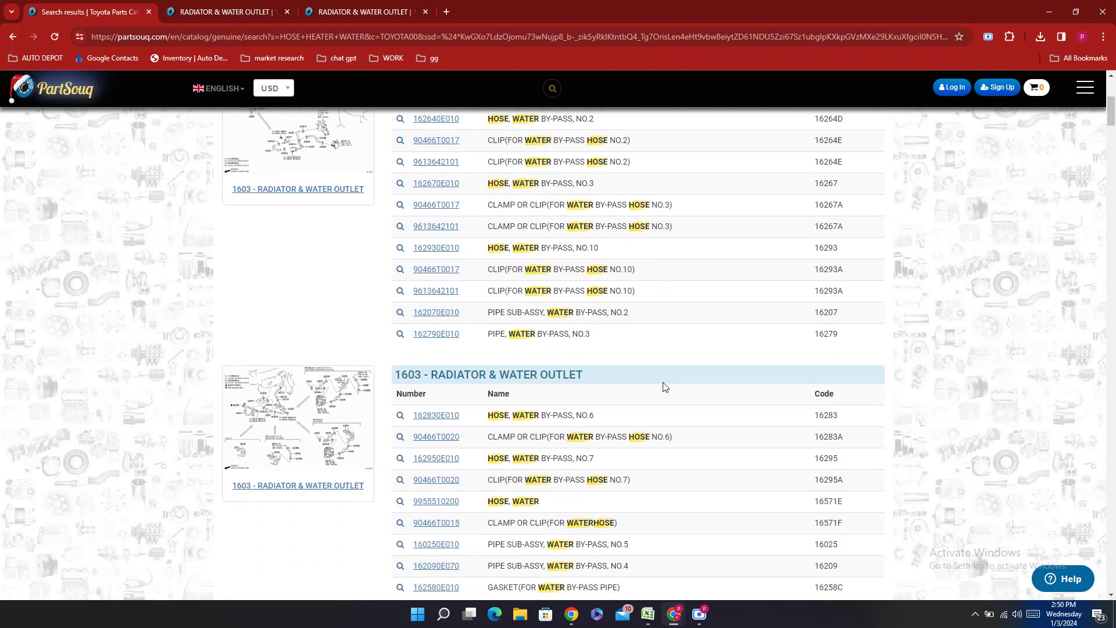
pyautogui.scroll(-4, 666, 387)
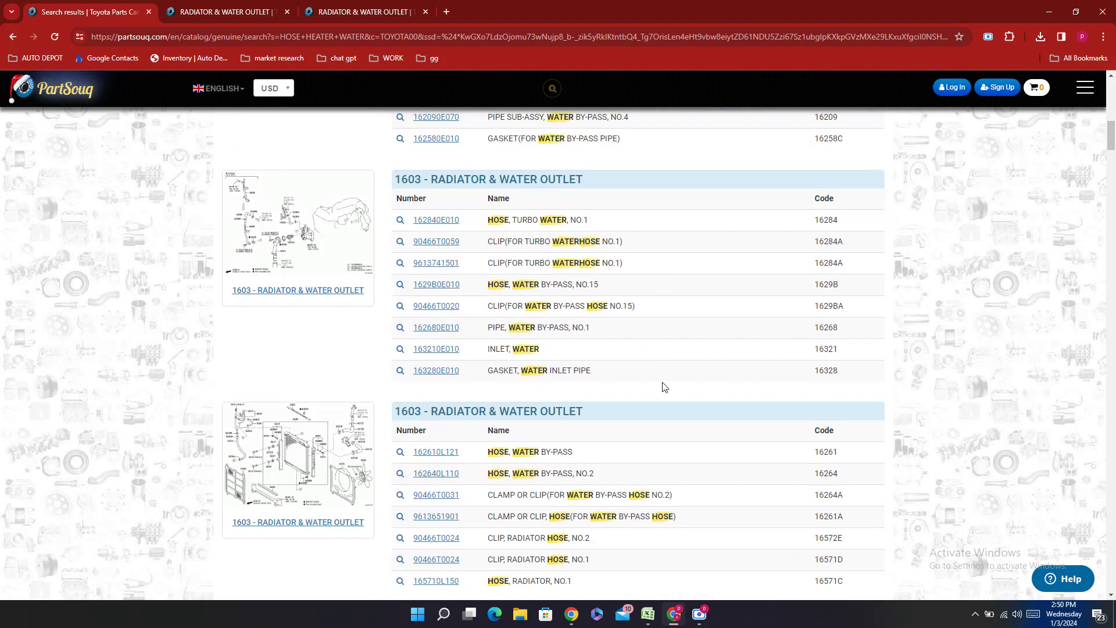
pyautogui.scroll(-1, 665, 387)
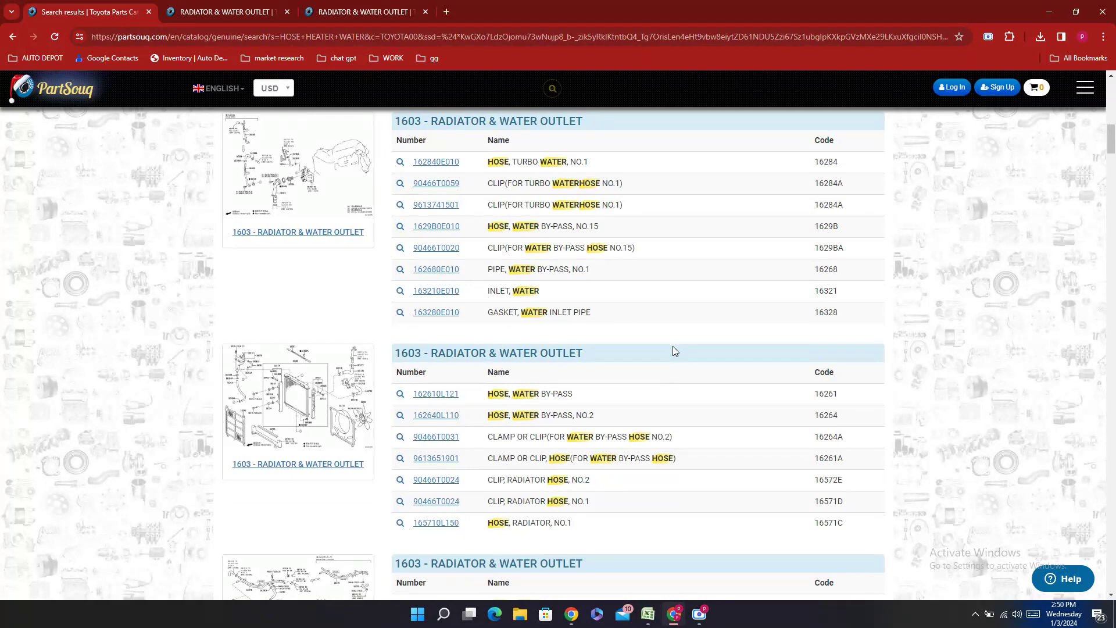
pyautogui.scroll(-5, 693, 390)
pyautogui.scroll(-4, 693, 390)
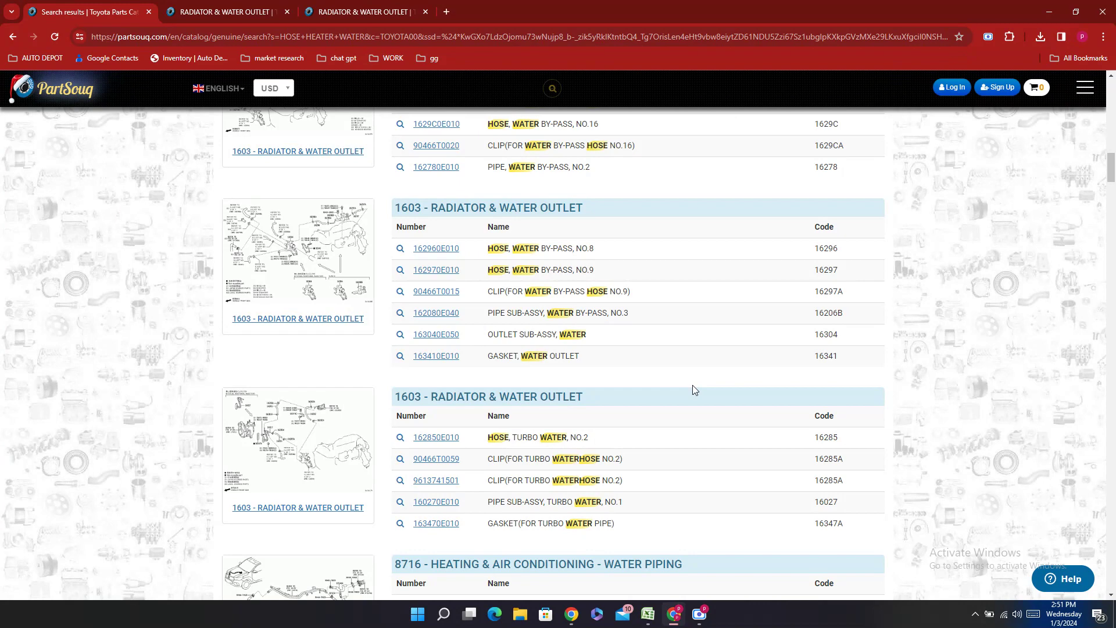
pyautogui.scroll(-5, 692, 383)
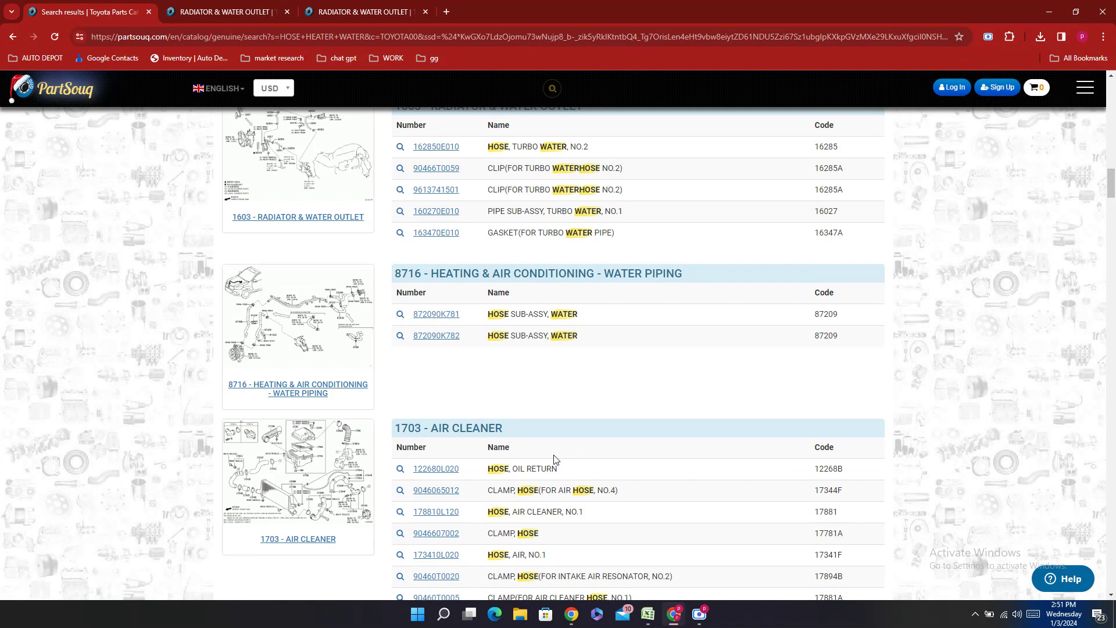
pyautogui.scroll(-5, 615, 378)
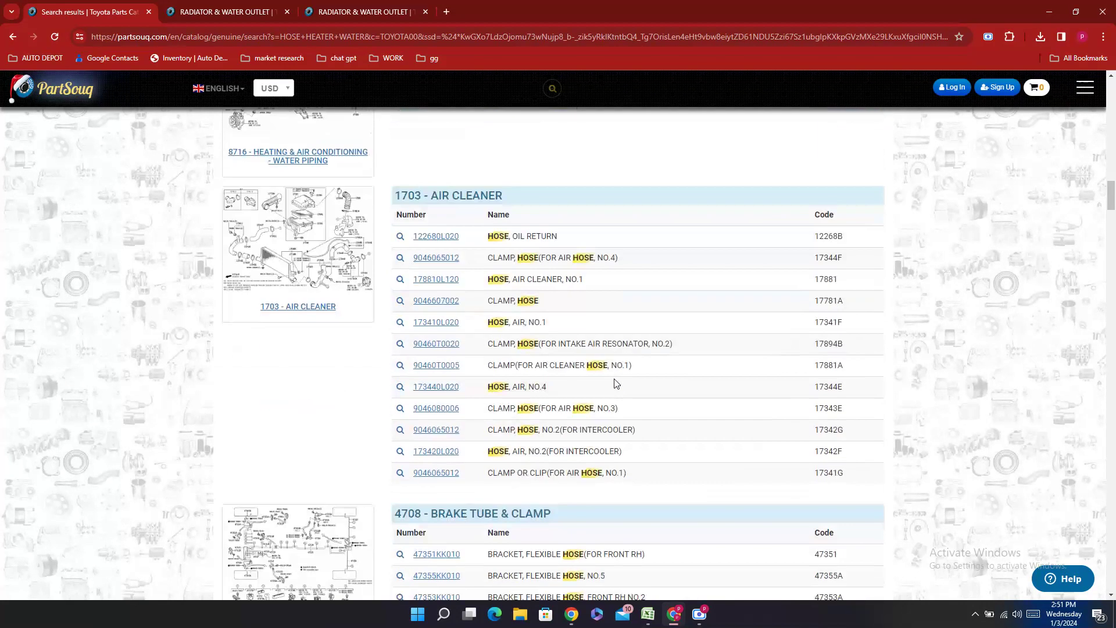
pyautogui.scroll(-10, 615, 381)
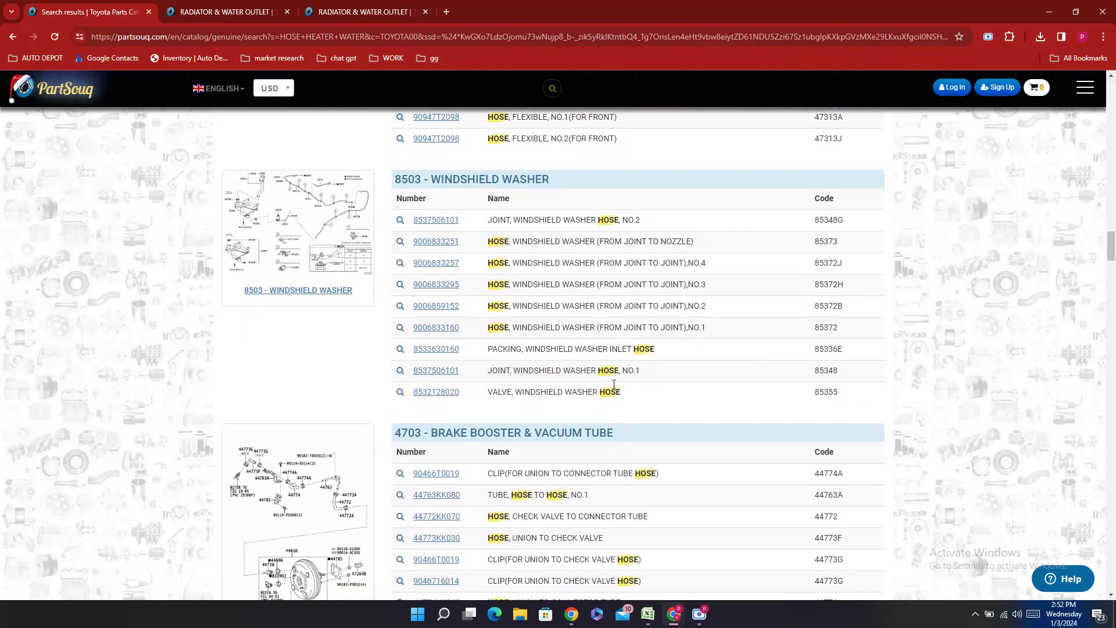
pyautogui.scroll(-3, 614, 385)
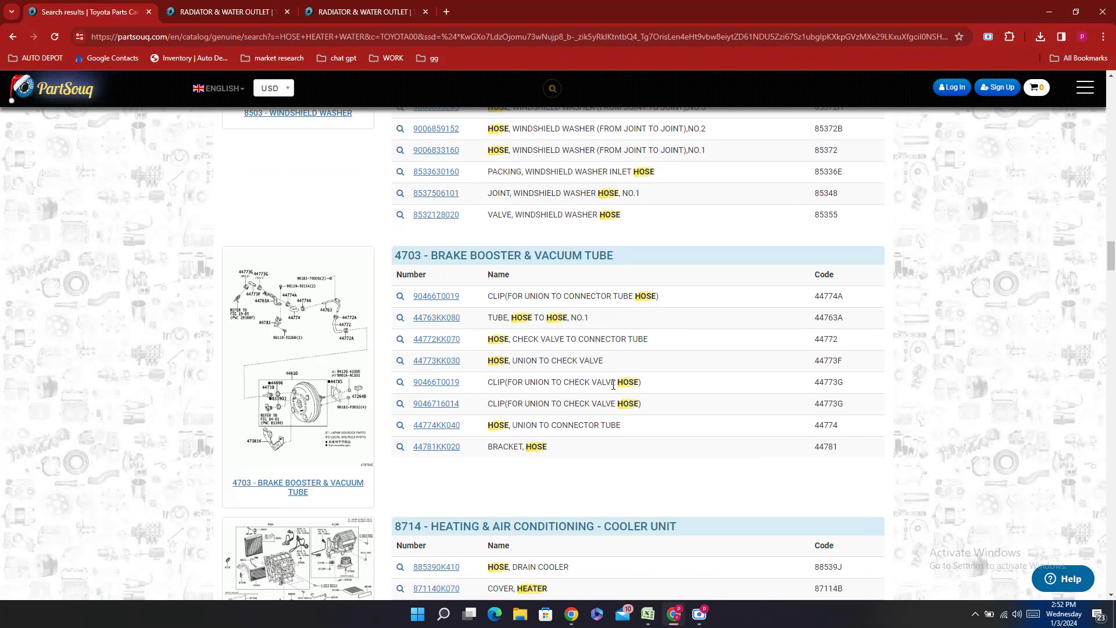
pyautogui.scroll(20, 613, 384)
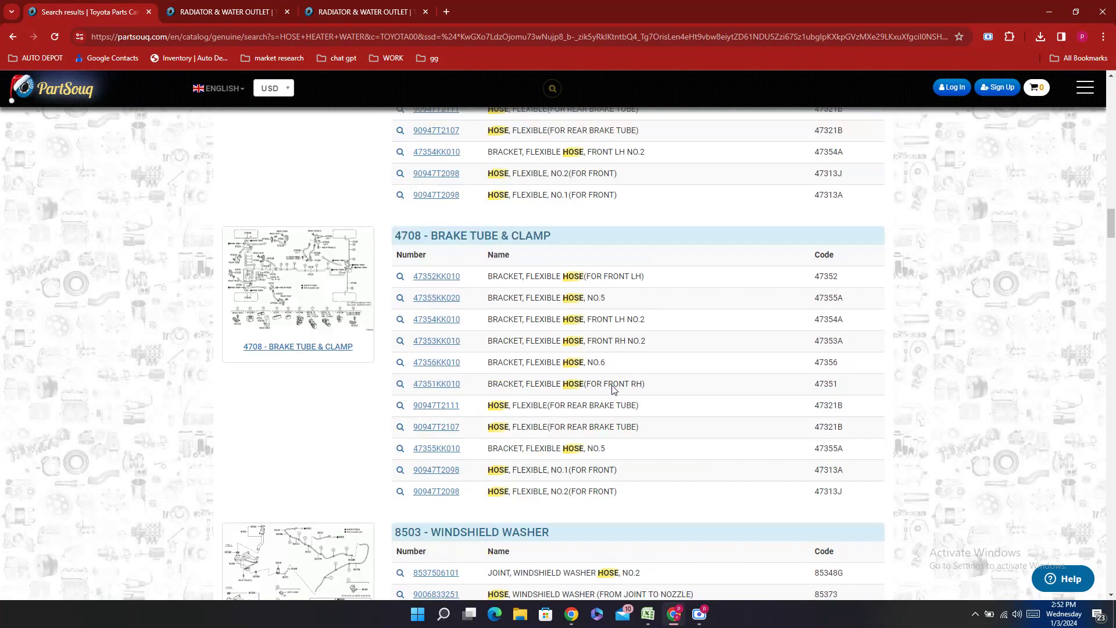
pyautogui.scroll(10, 612, 388)
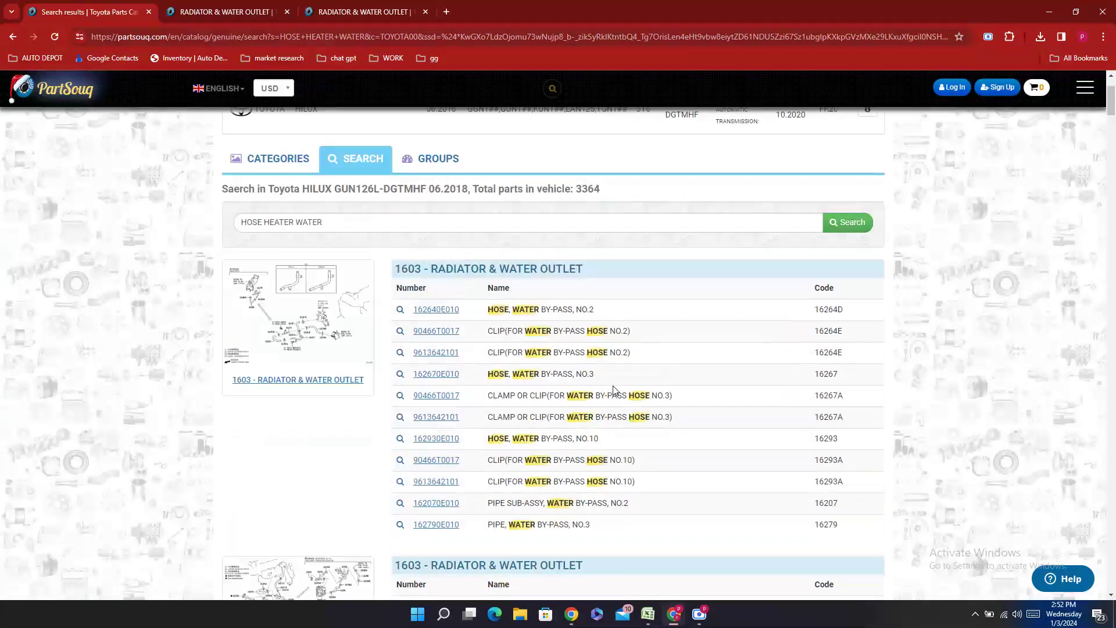
# - Copy the FAN AND MOTOR ASSY description from row 122 of the Excel template and search the PartSouq Hilux catalog for it
pyautogui.click(648, 614)
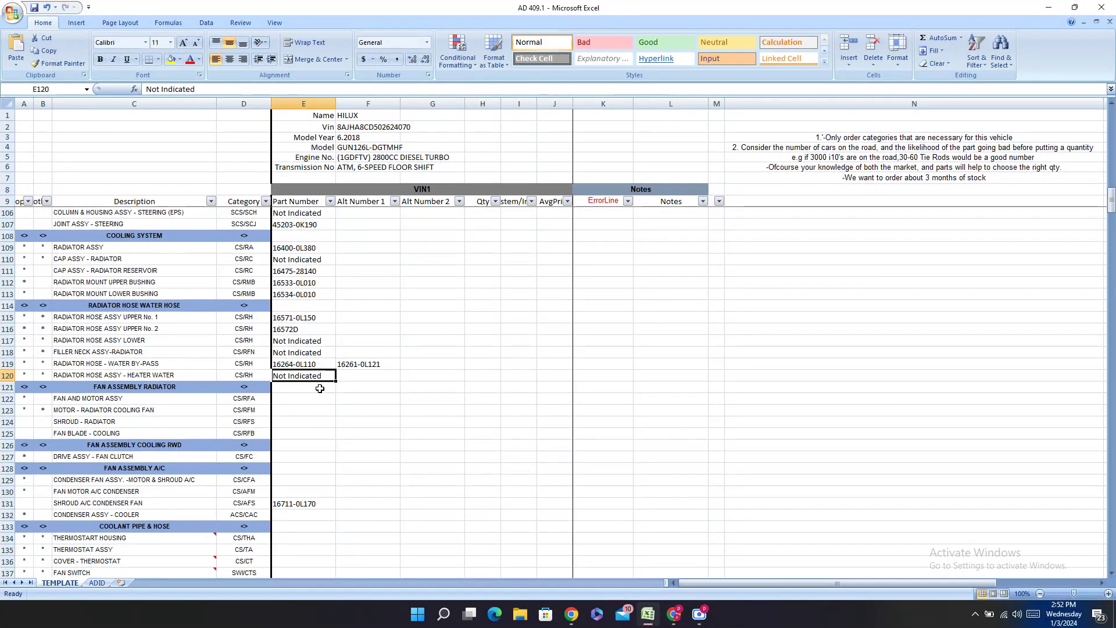
pyautogui.click(294, 397)
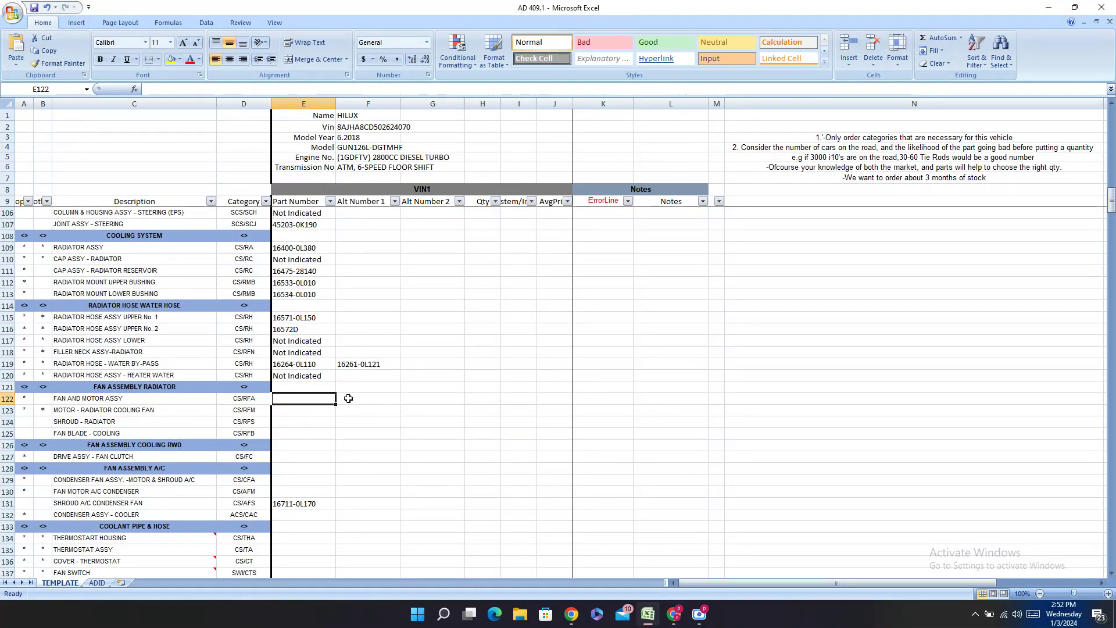
pyautogui.rightClick(146, 399)
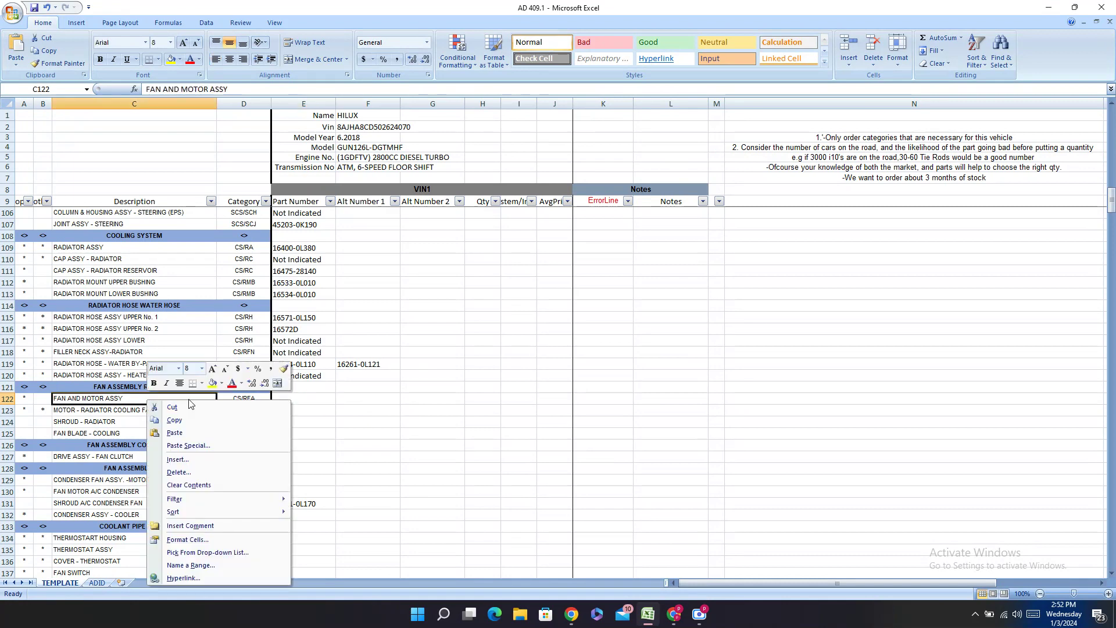
pyautogui.click(168, 423)
pyautogui.click(670, 618)
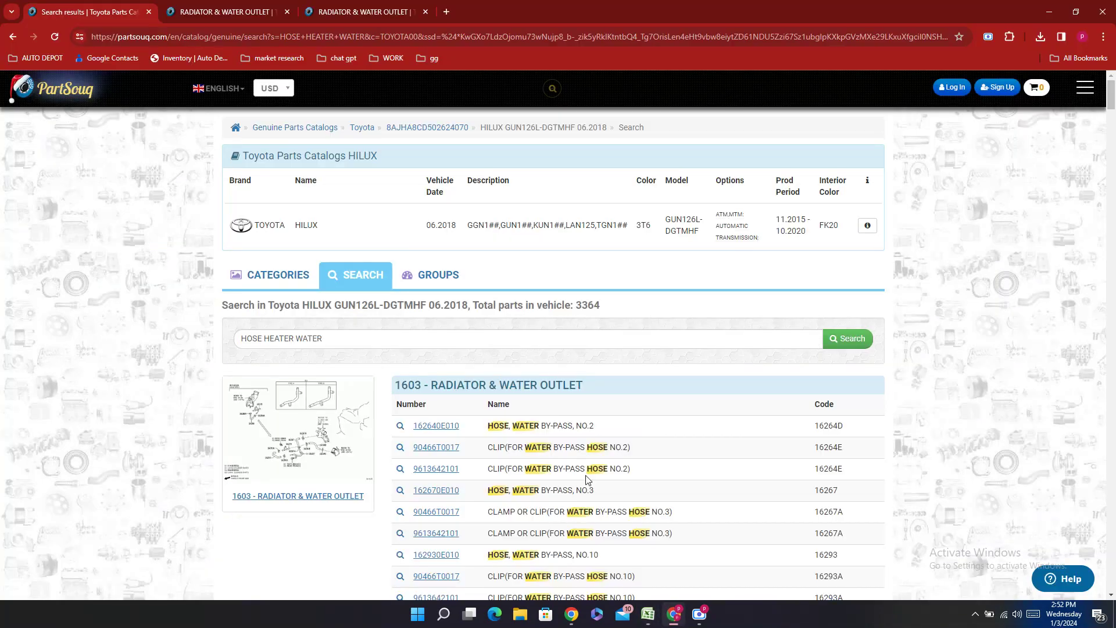
pyautogui.tripleClick(372, 339)
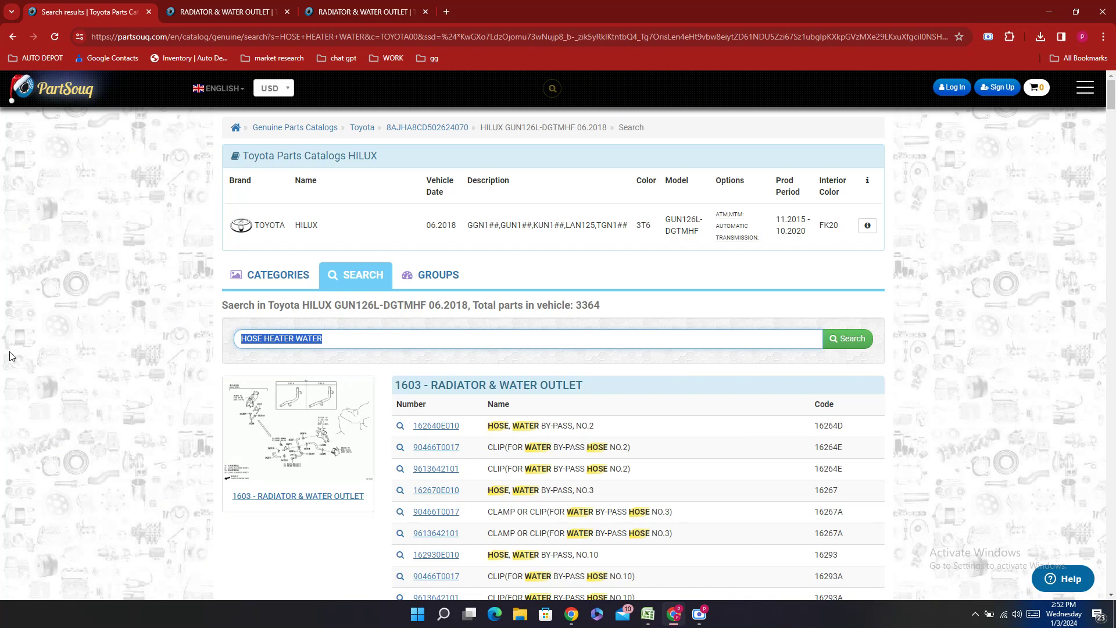
pyautogui.hotkey('ctrl', 'v')
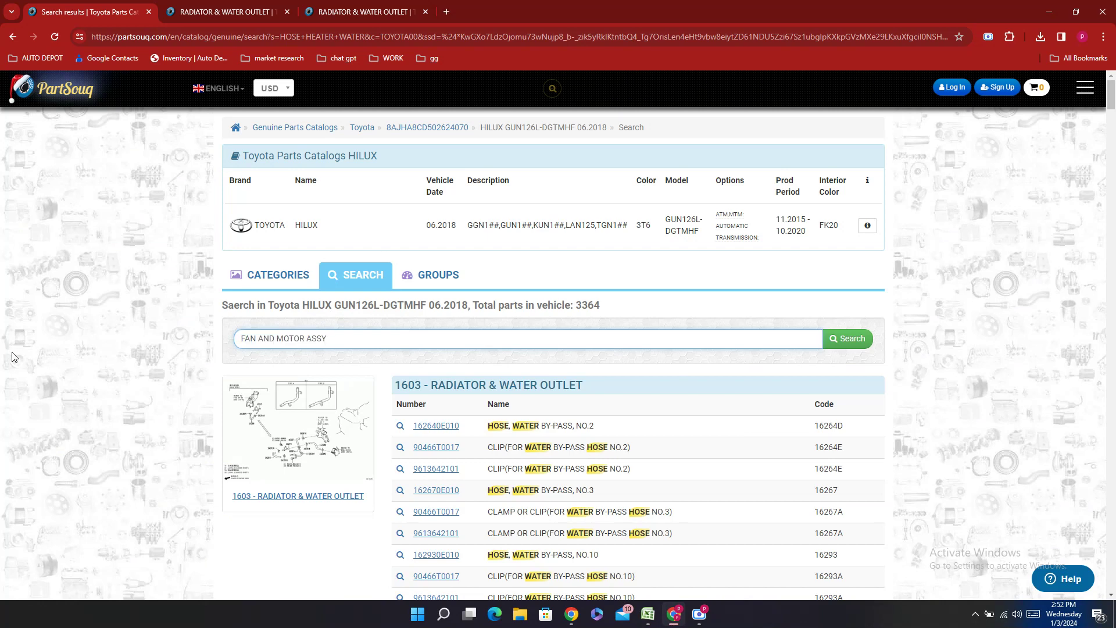
pyautogui.press('Return')
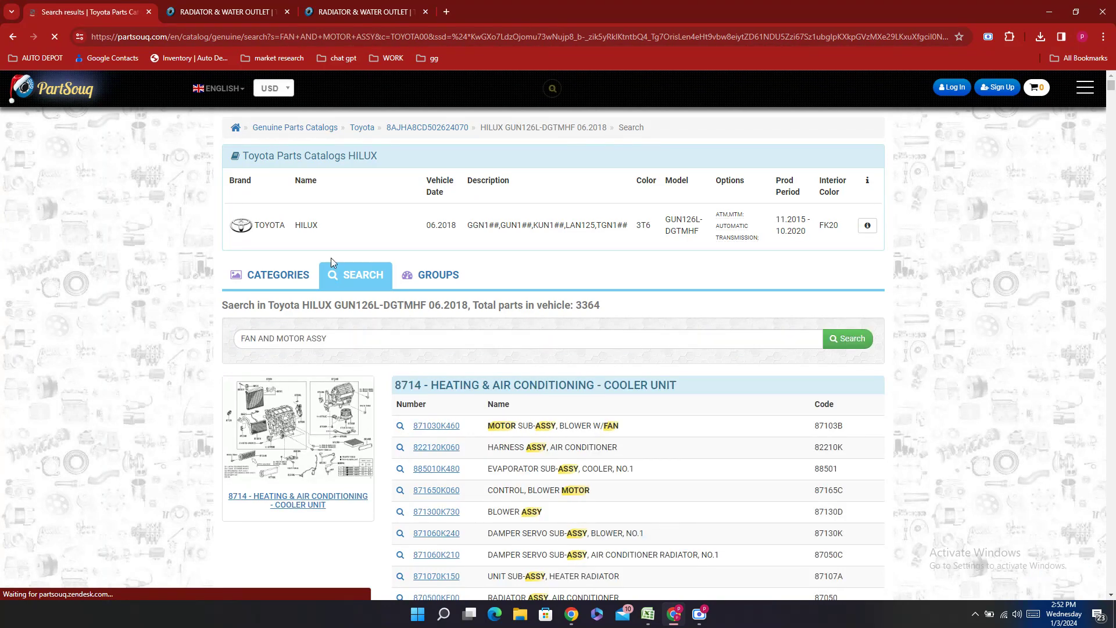
# - Look through the FAN AND MOTOR ASSY results and copy part number 871030K460 of the blower motor with fan
pyautogui.scroll(-3, 420, 254)
pyautogui.scroll(-1, 420, 254)
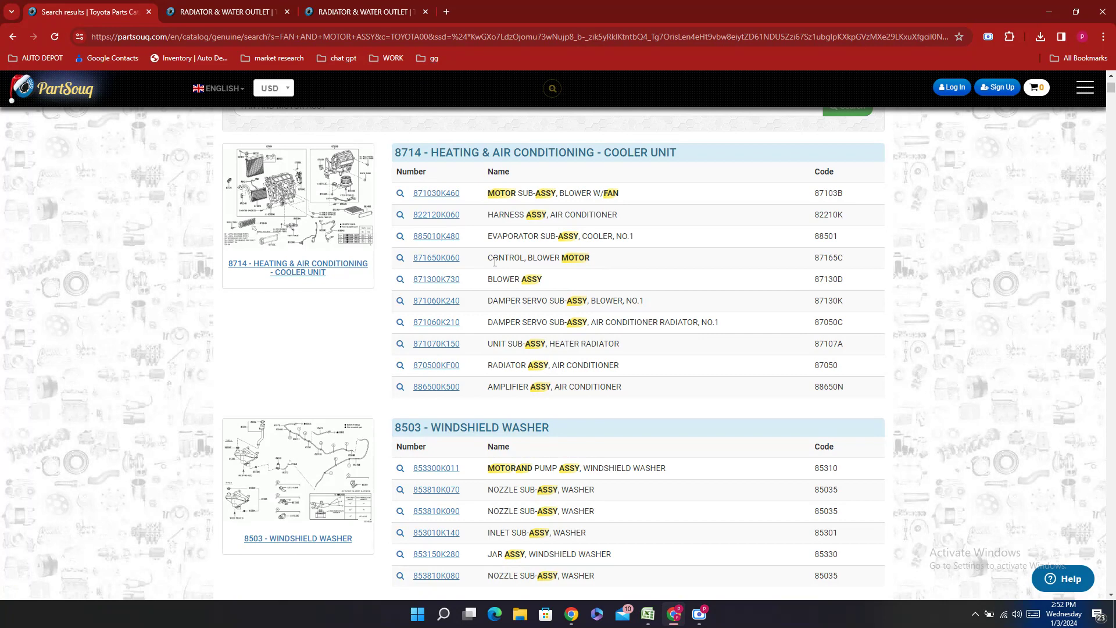
pyautogui.scroll(-10, 495, 262)
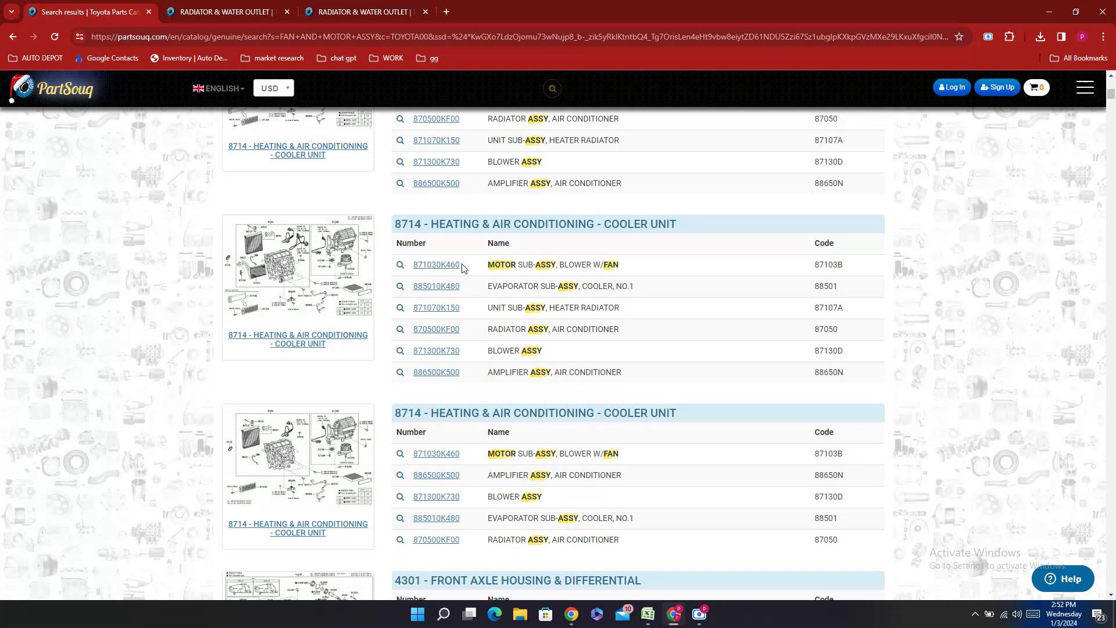
pyautogui.scroll(2, 478, 266)
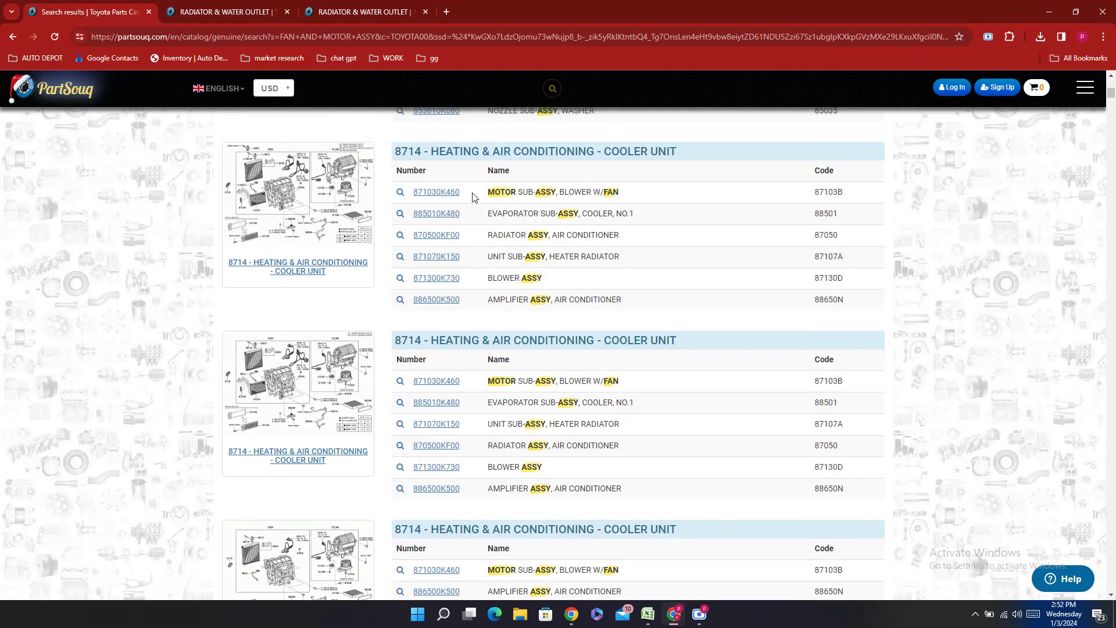
pyautogui.doubleClick(472, 197)
pyautogui.rightClick(473, 195)
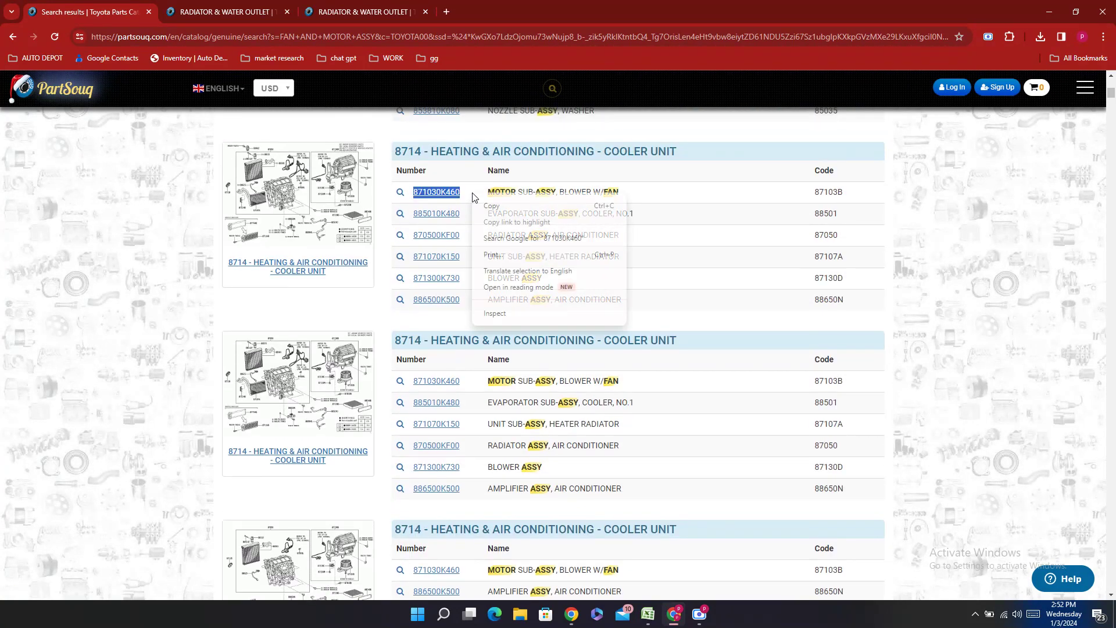
pyautogui.click(497, 210)
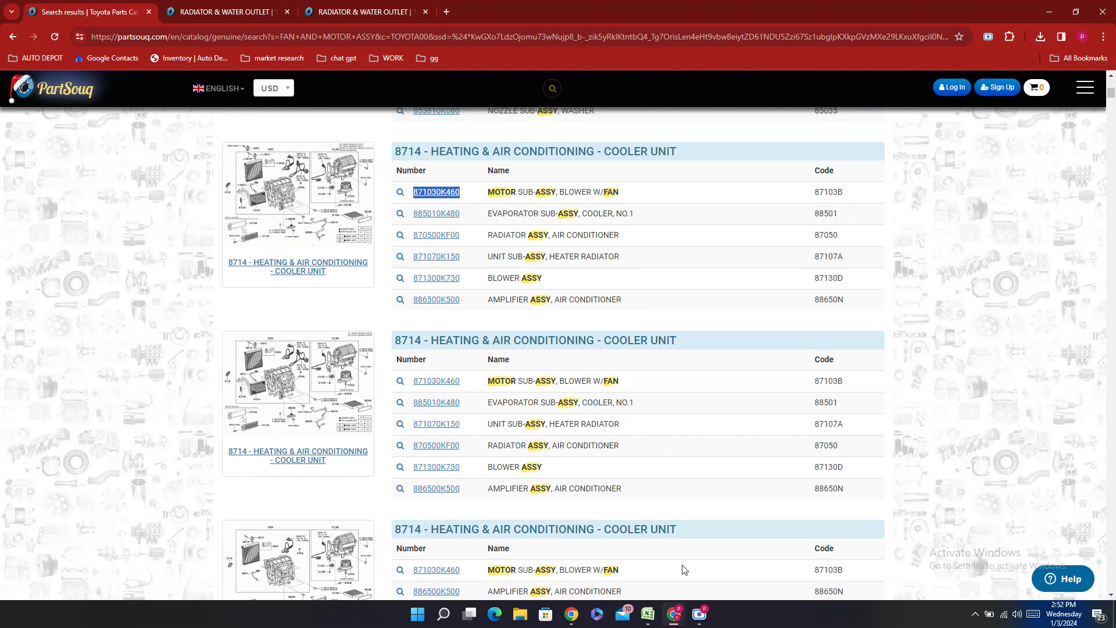
# - Enter 87103-0K460 as the part number for FAN AND MOTOR ASSY in row 122 of the Excel template
pyautogui.click(648, 614)
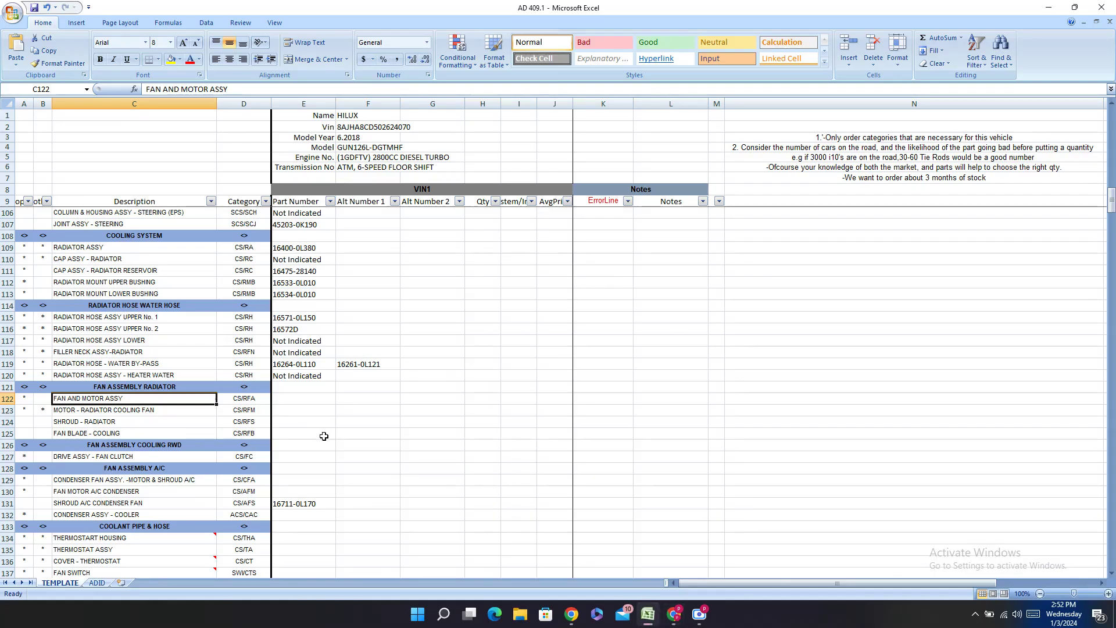
pyautogui.doubleClick(285, 400)
pyautogui.rightClick(286, 403)
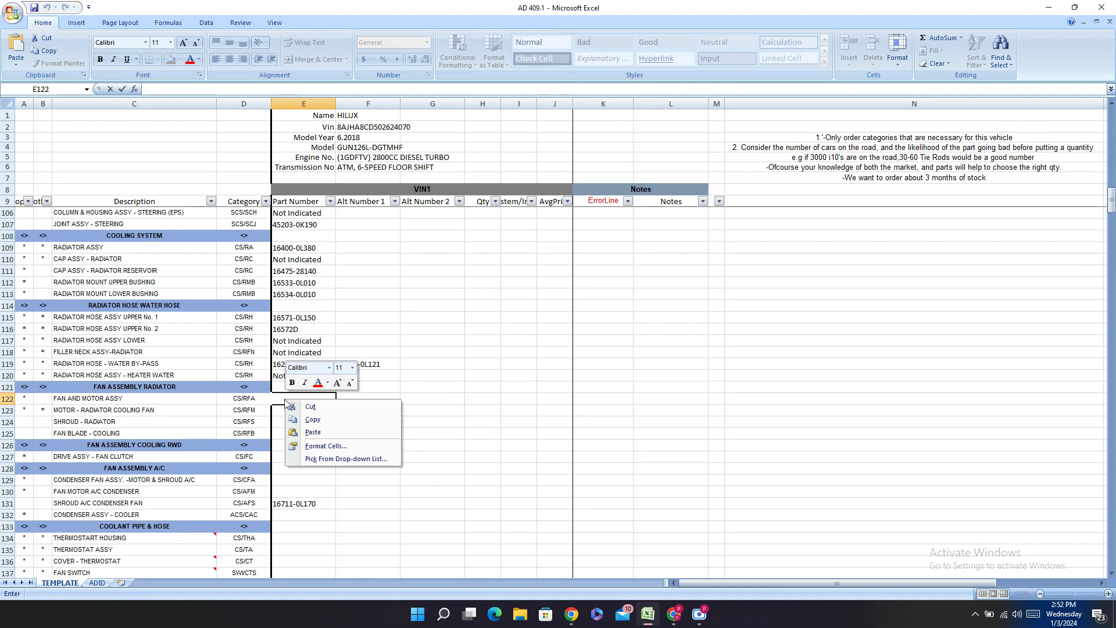
pyautogui.press('Escape')
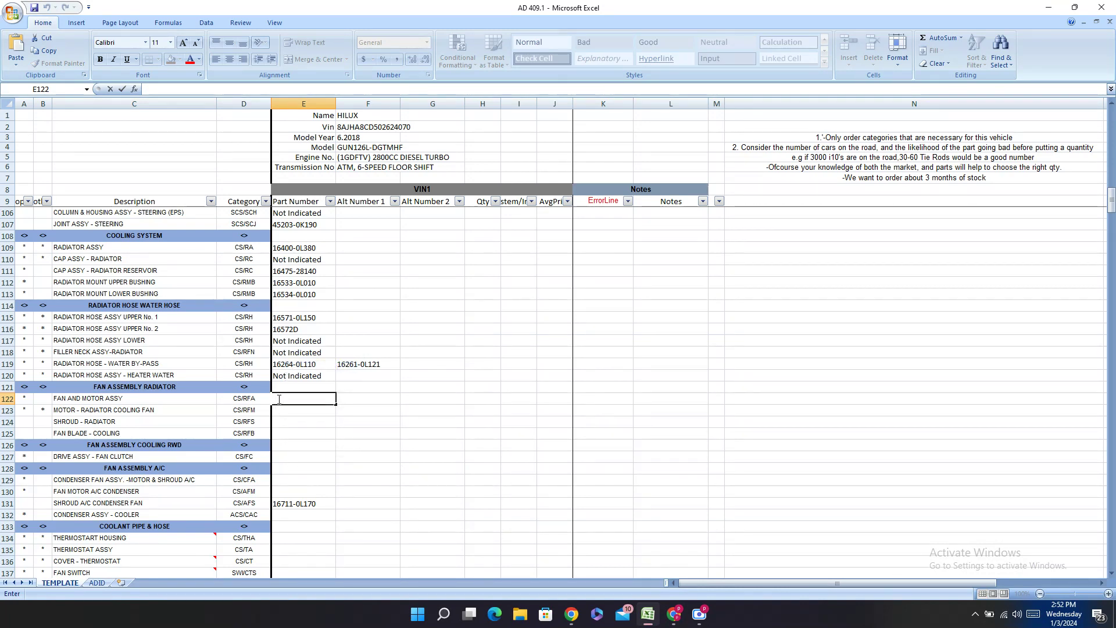
pyautogui.rightClick(279, 400)
pyautogui.click(300, 431)
pyautogui.click(294, 398)
pyautogui.write('-0K460')
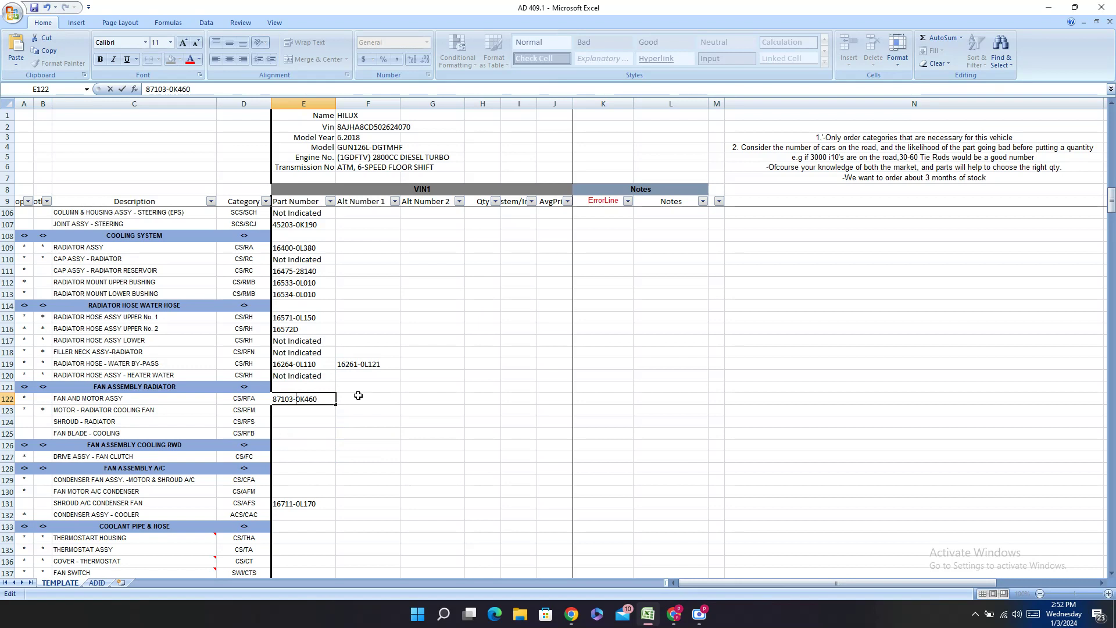
pyautogui.press('Return')
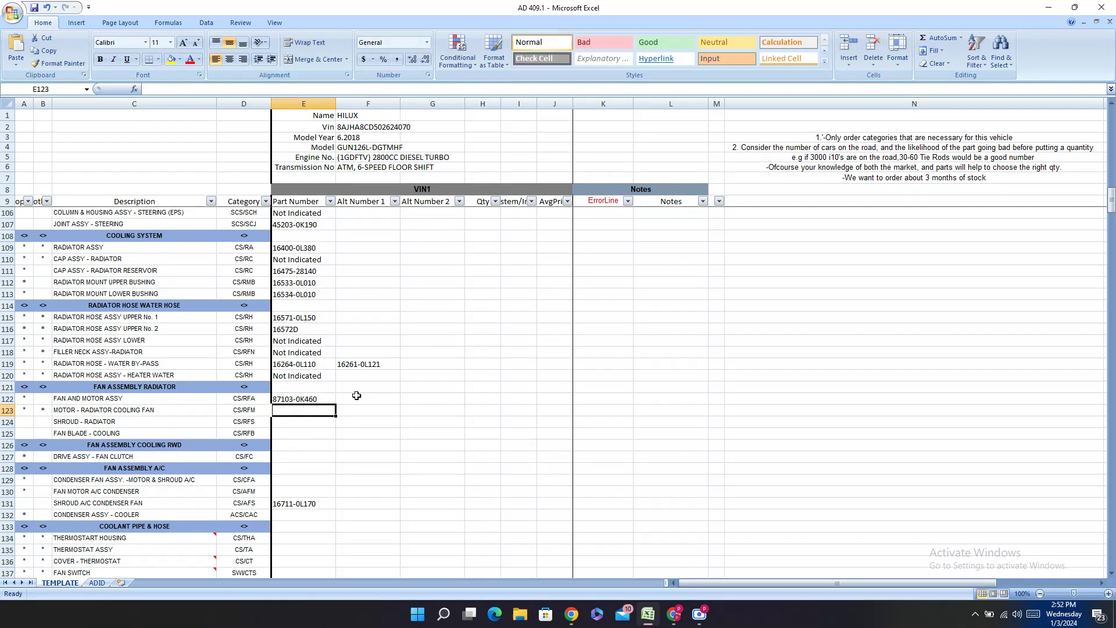
# - Open the PartSouq COOLER UNIT diagram in its own tab and examine callout 87138C with its matching parts list entry
pyautogui.click(674, 614)
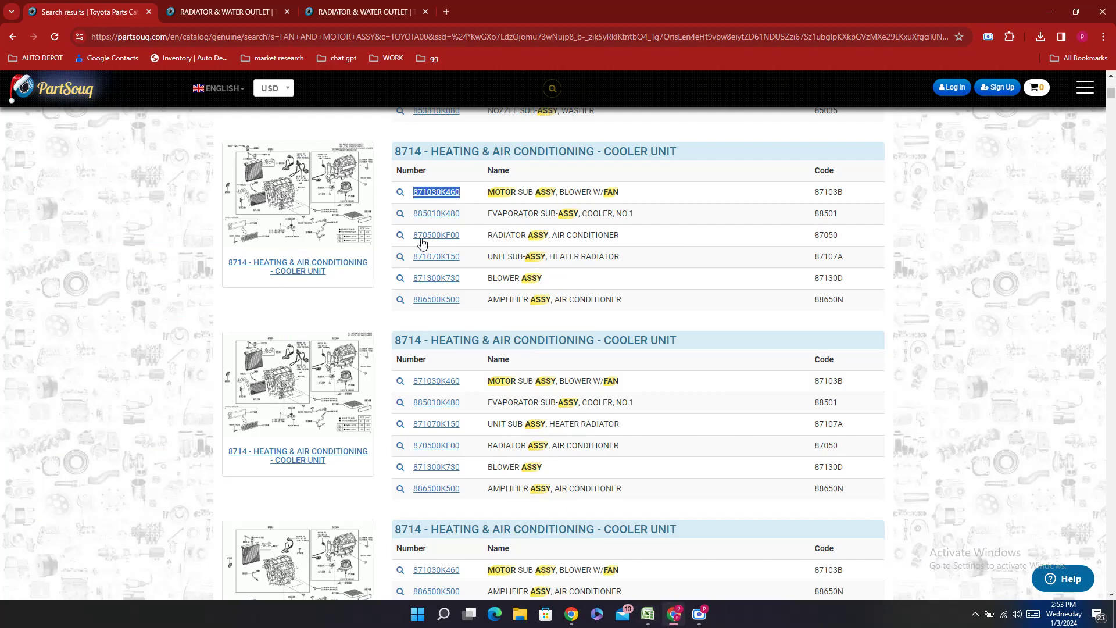
pyautogui.scroll(2, 430, 244)
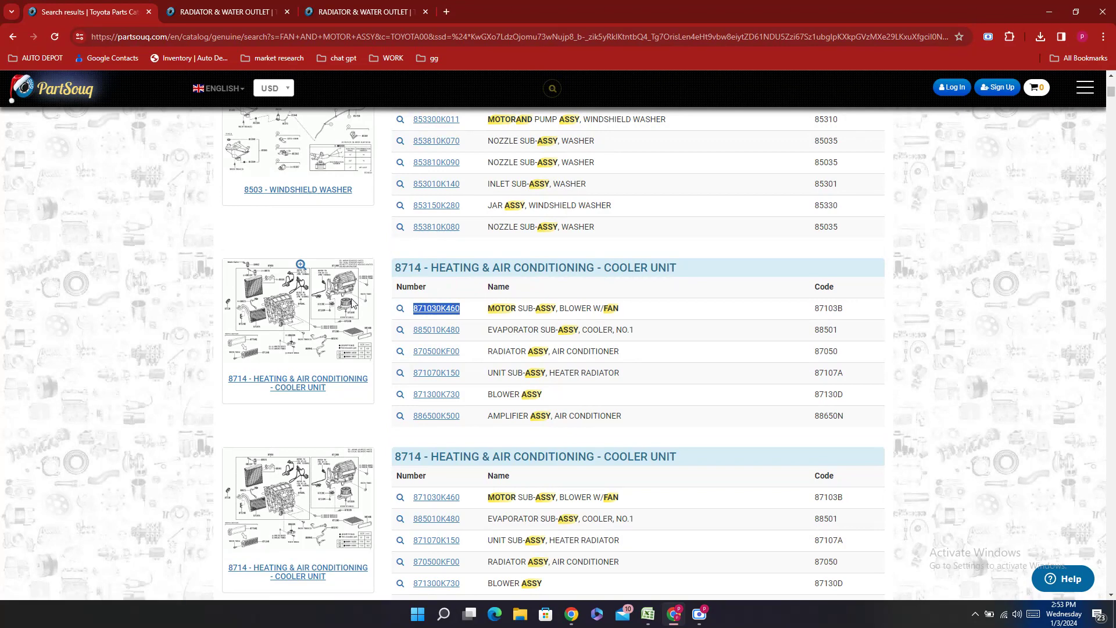
pyautogui.click(351, 303)
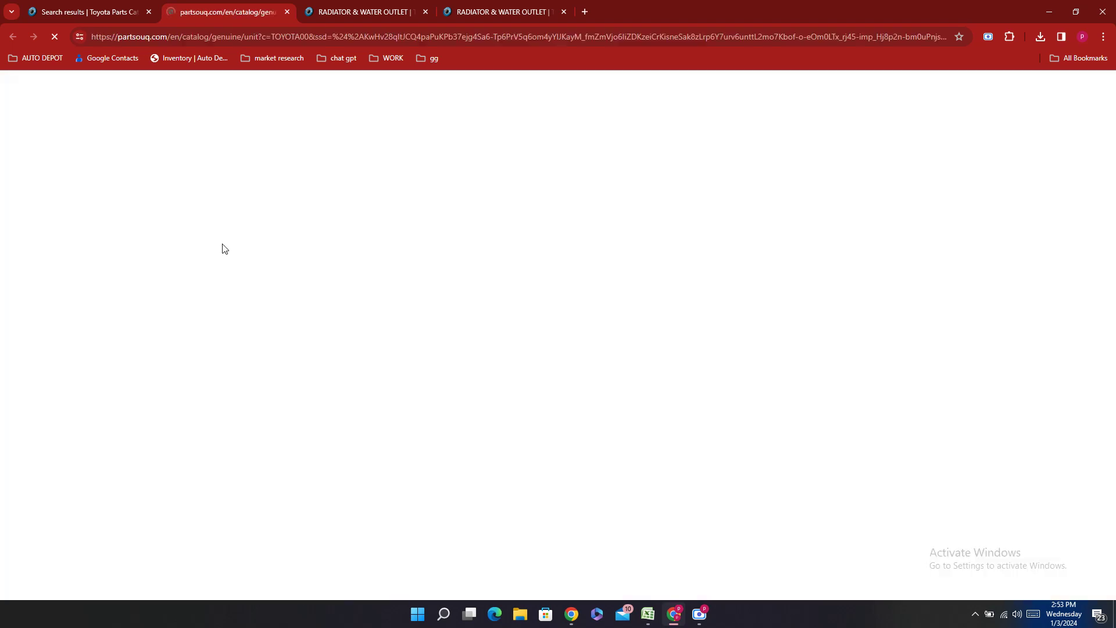
pyautogui.scroll(-5, 598, 372)
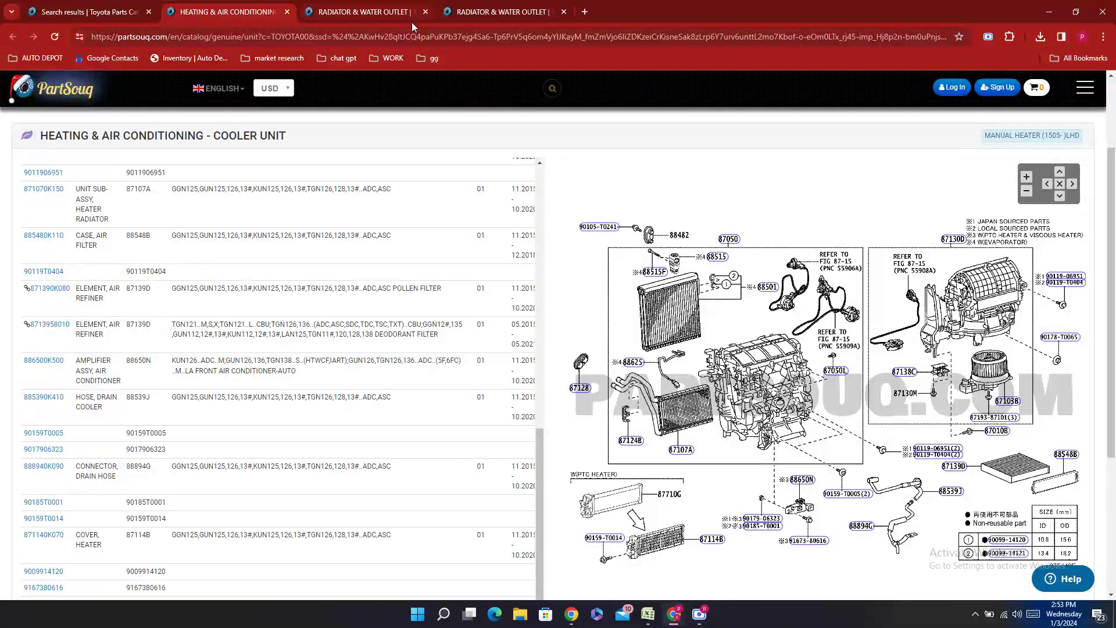
pyautogui.hotkey('ctrl', 'shift', 'Tab')
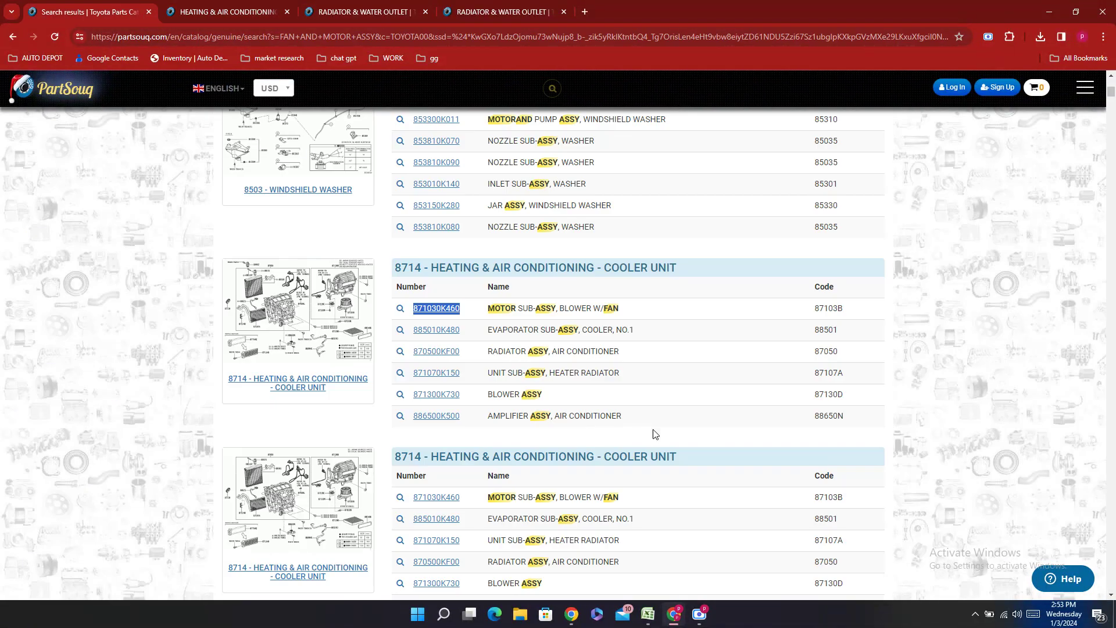
pyautogui.click(205, 12)
pyautogui.click(908, 378)
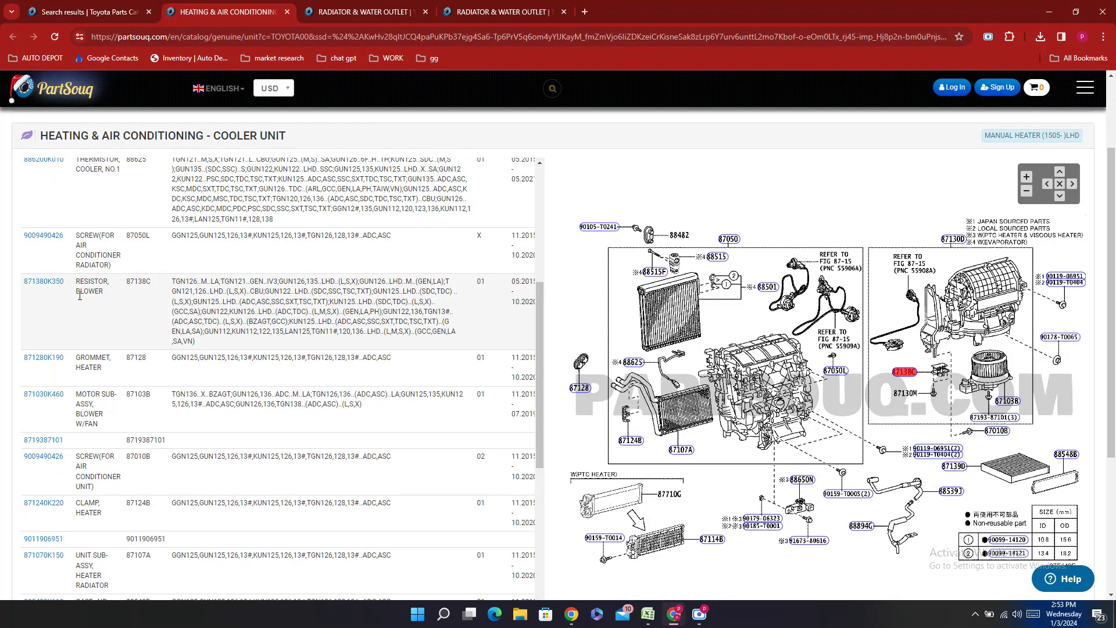
pyautogui.doubleClick(36, 302)
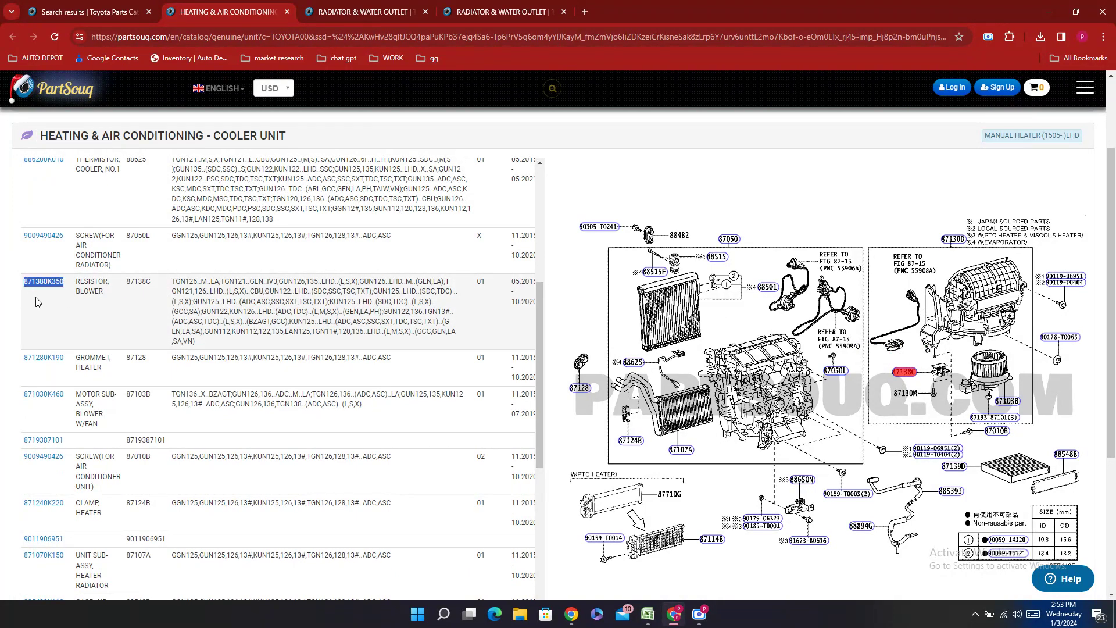
# - Check the radiator cooling fan motor row 123 in Excel and review the PartSouq FAN AND MOTOR ASSY results for it
pyautogui.click(648, 613)
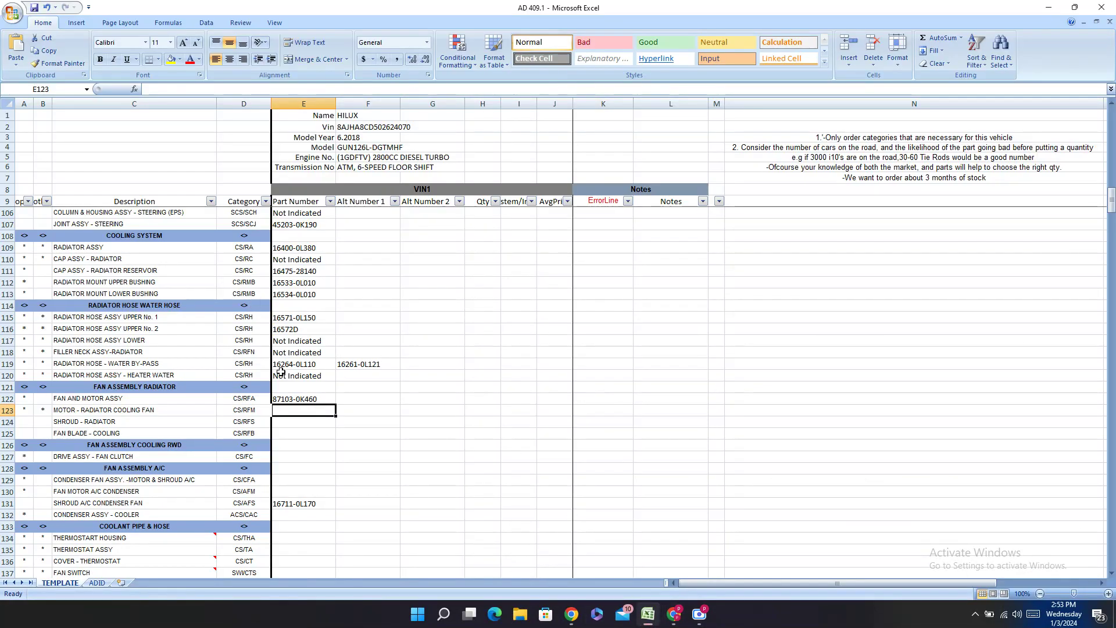
pyautogui.click(285, 388)
pyautogui.click(283, 405)
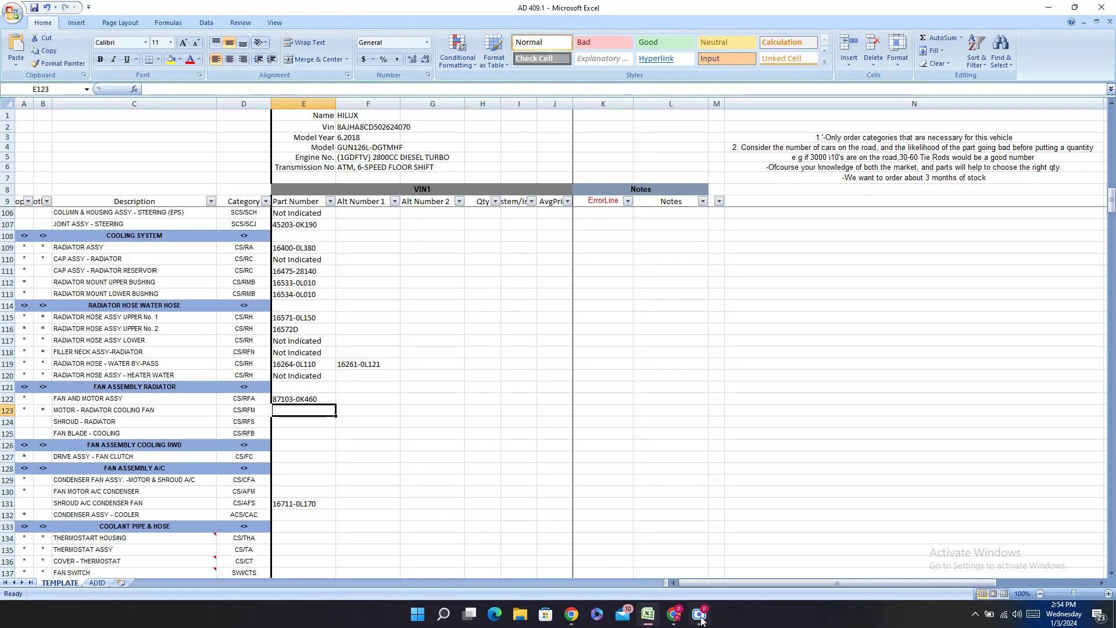
pyautogui.click(674, 614)
pyautogui.click(138, 14)
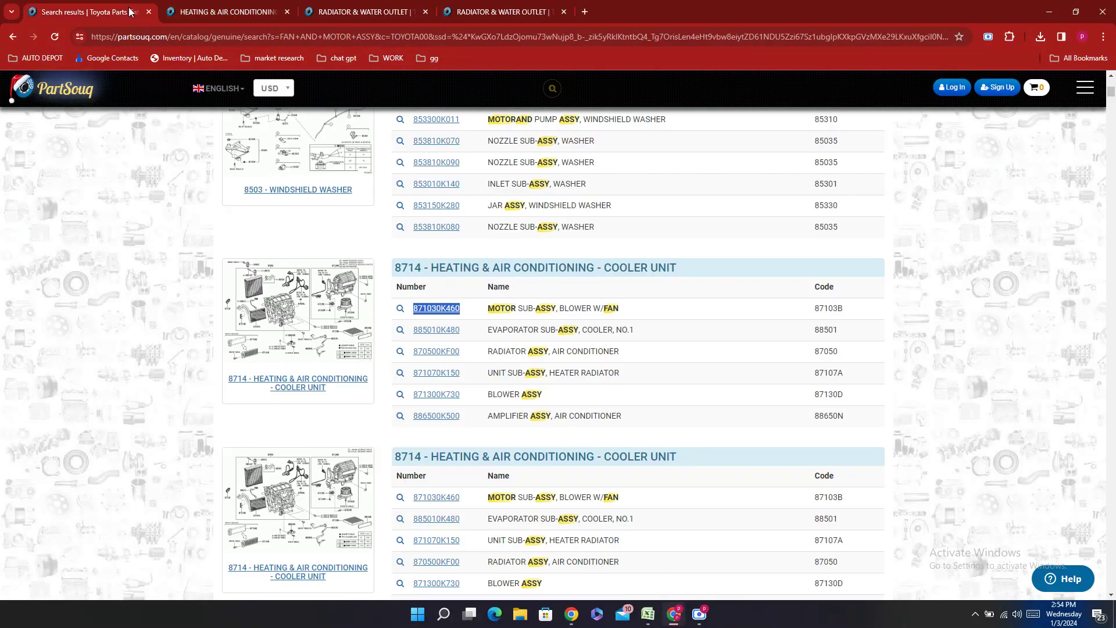
pyautogui.scroll(3, 592, 289)
pyautogui.scroll(-5, 592, 289)
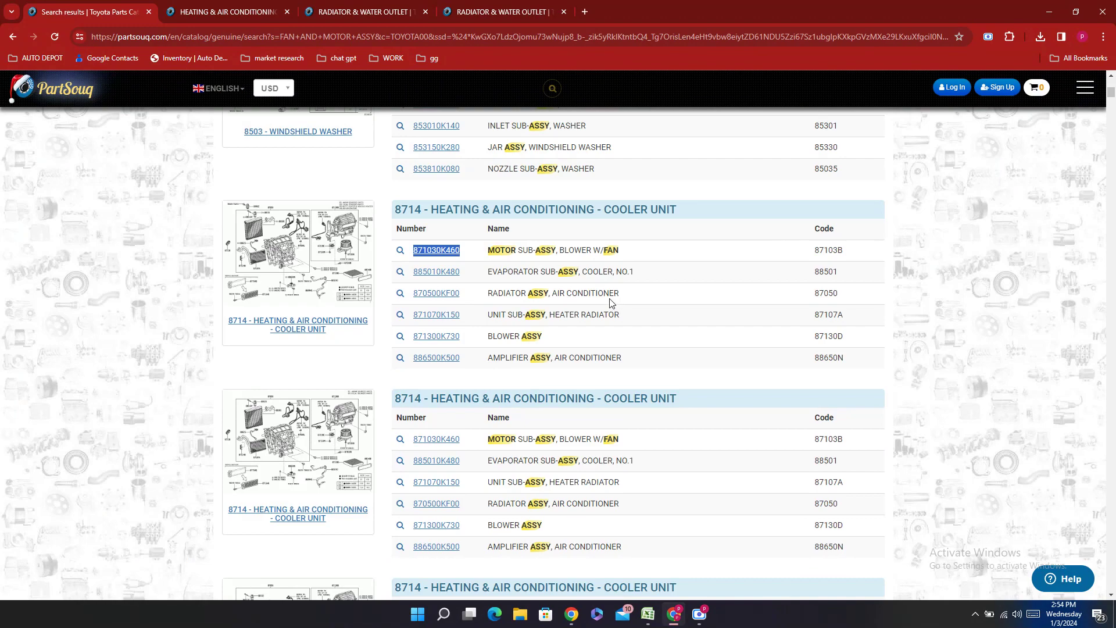
pyautogui.scroll(-15, 609, 298)
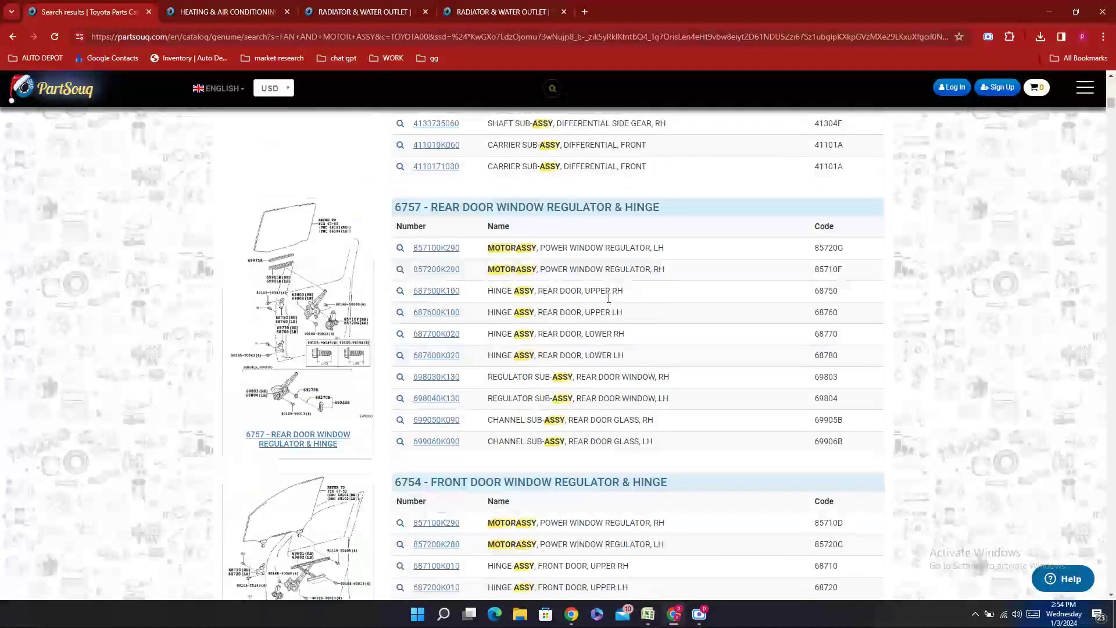
pyautogui.scroll(20, 609, 297)
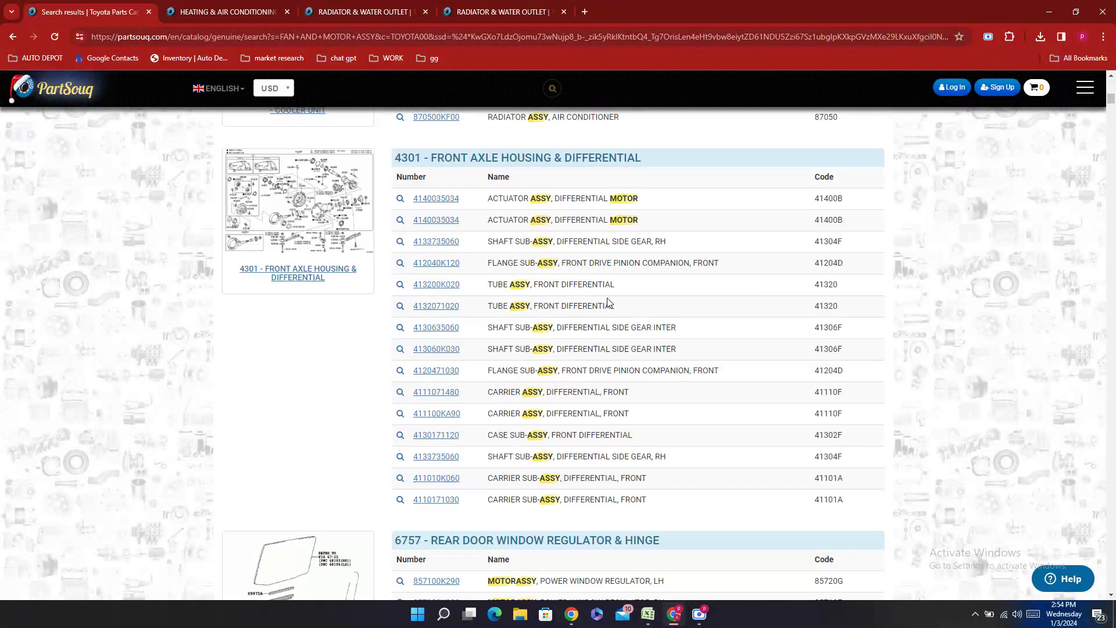
pyautogui.scroll(2, 608, 299)
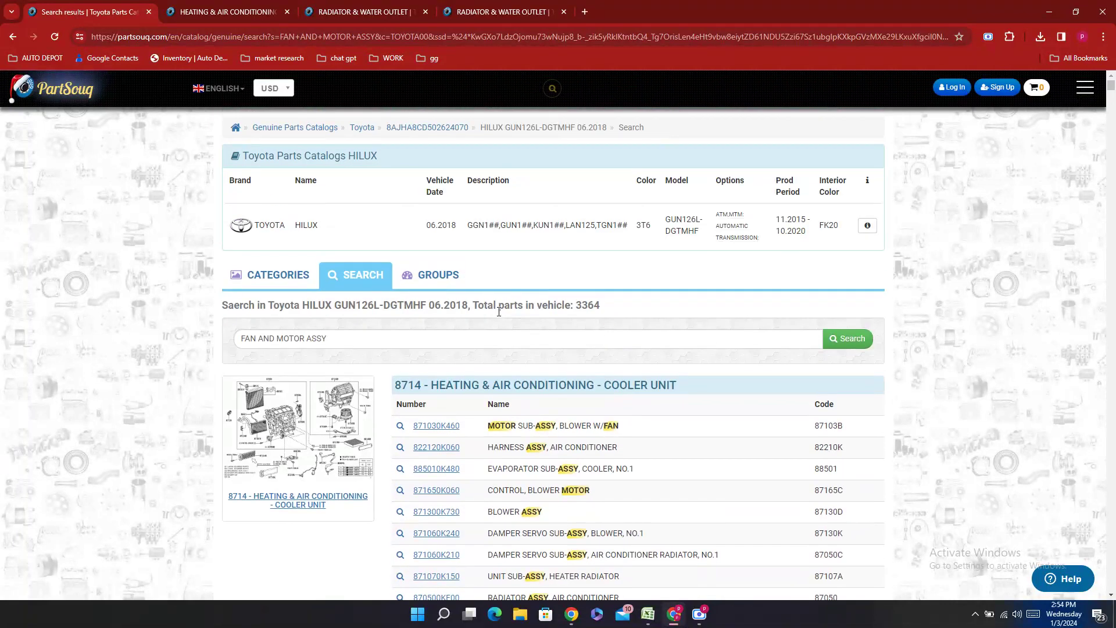
# - Shorten the catalog search to FAN and review the results from the radiator group through the V-BELT group
pyautogui.click(253, 341)
pyautogui.moveTo(253, 340); pyautogui.dragTo(412, 317)
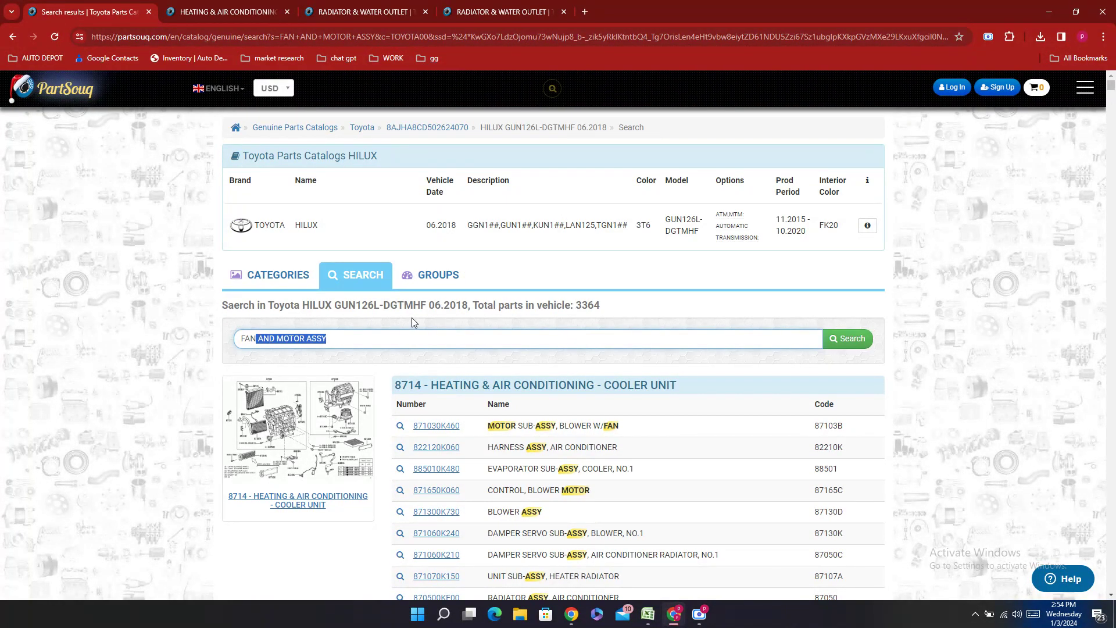
pyautogui.write('N')
pyautogui.press('Return')
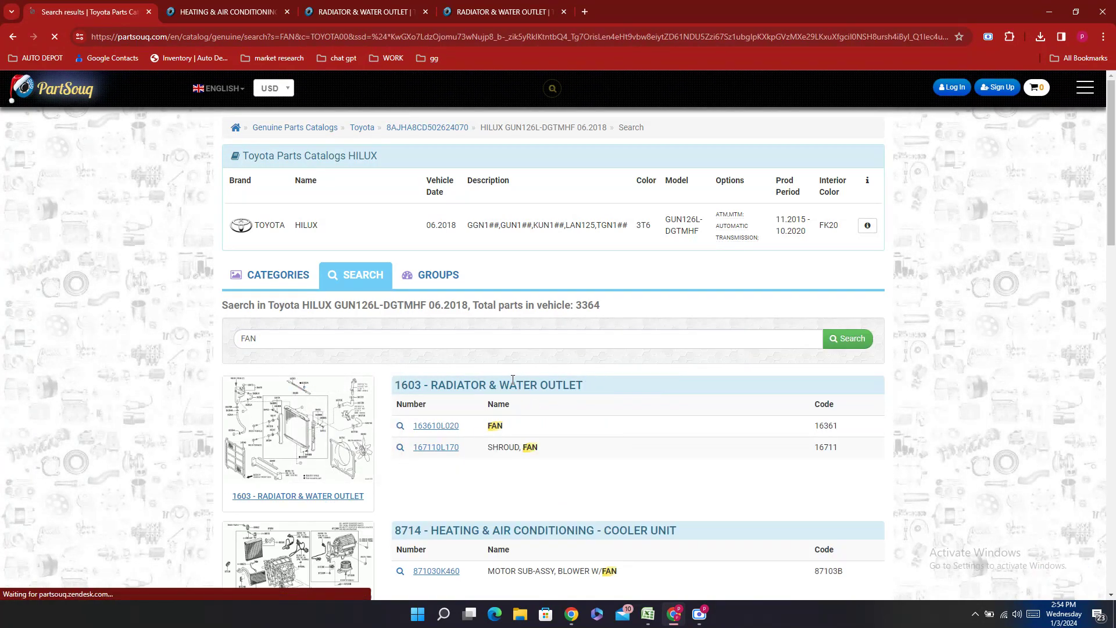
pyautogui.scroll(-1, 465, 372)
pyautogui.scroll(-4, 418, 389)
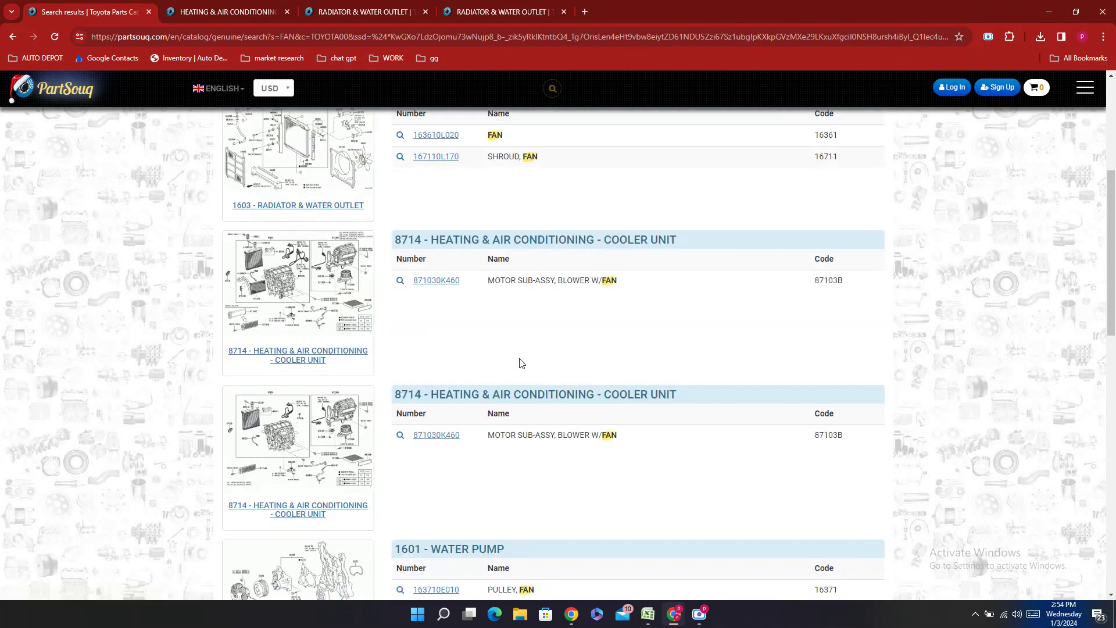
pyautogui.scroll(-4, 508, 357)
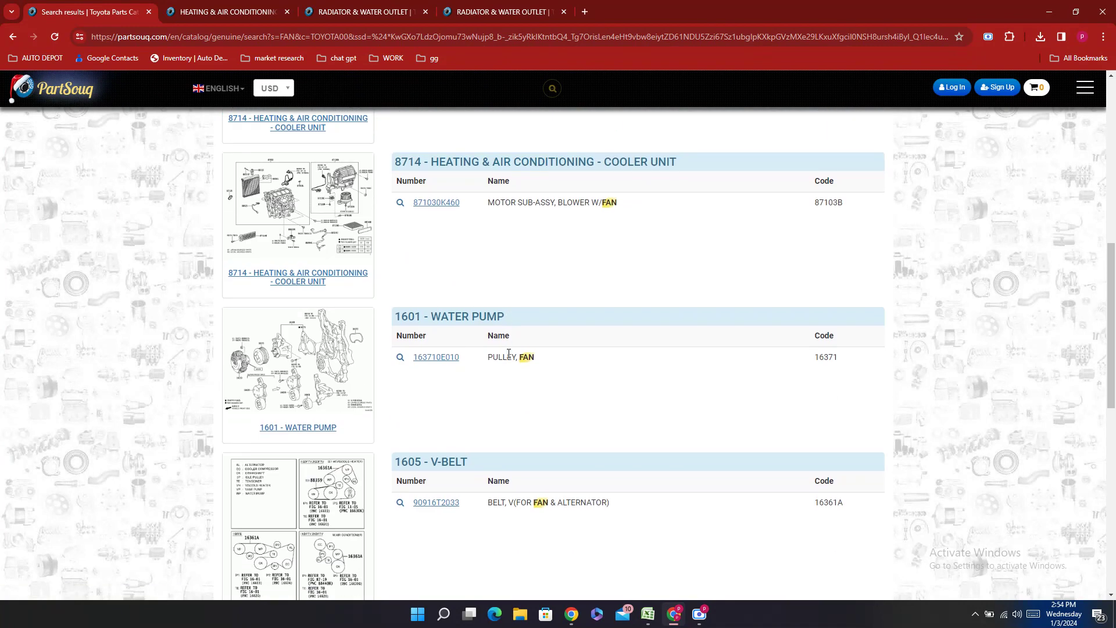
pyautogui.scroll(-2, 508, 353)
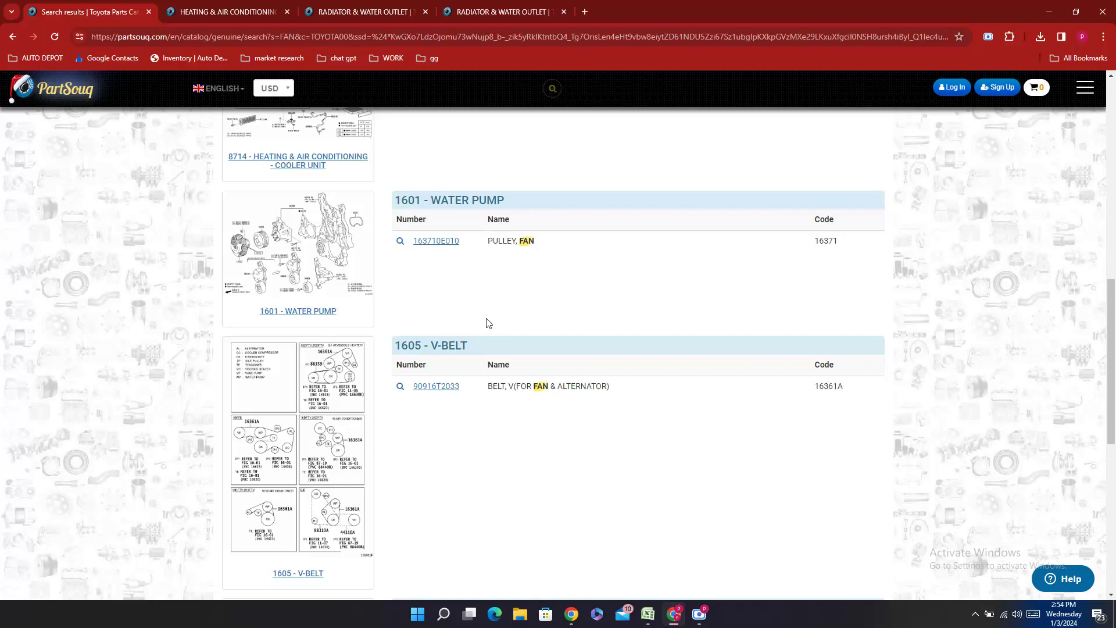
# - Open the WATER PUMP diagram in its own tab and find fan pulley number 163710E010 from the search results on its page
pyautogui.click(321, 262)
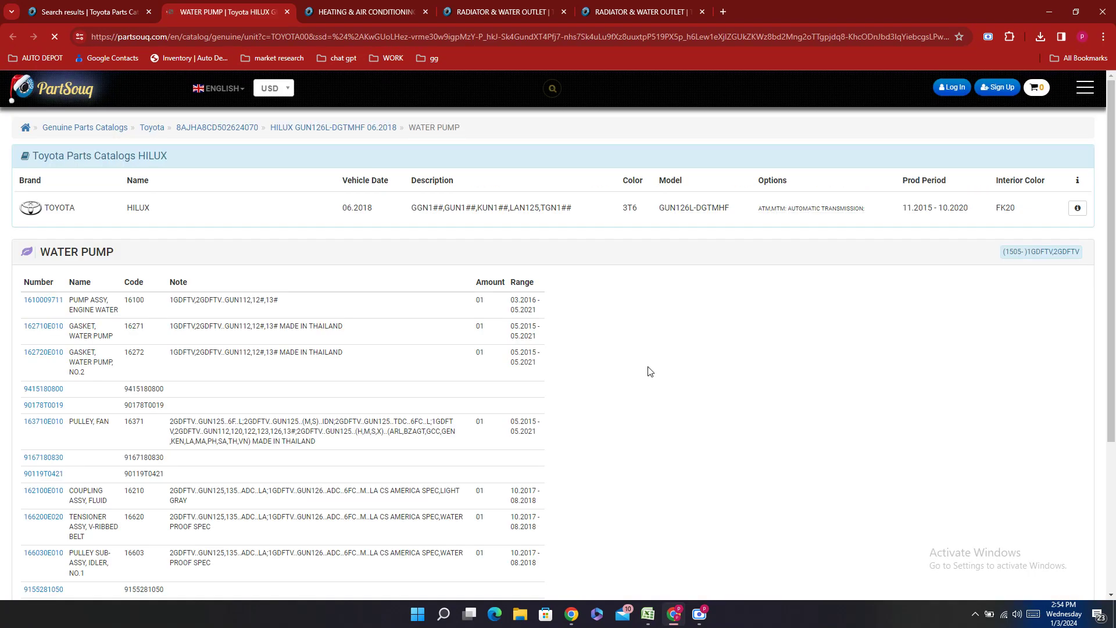
pyautogui.scroll(-3, 669, 354)
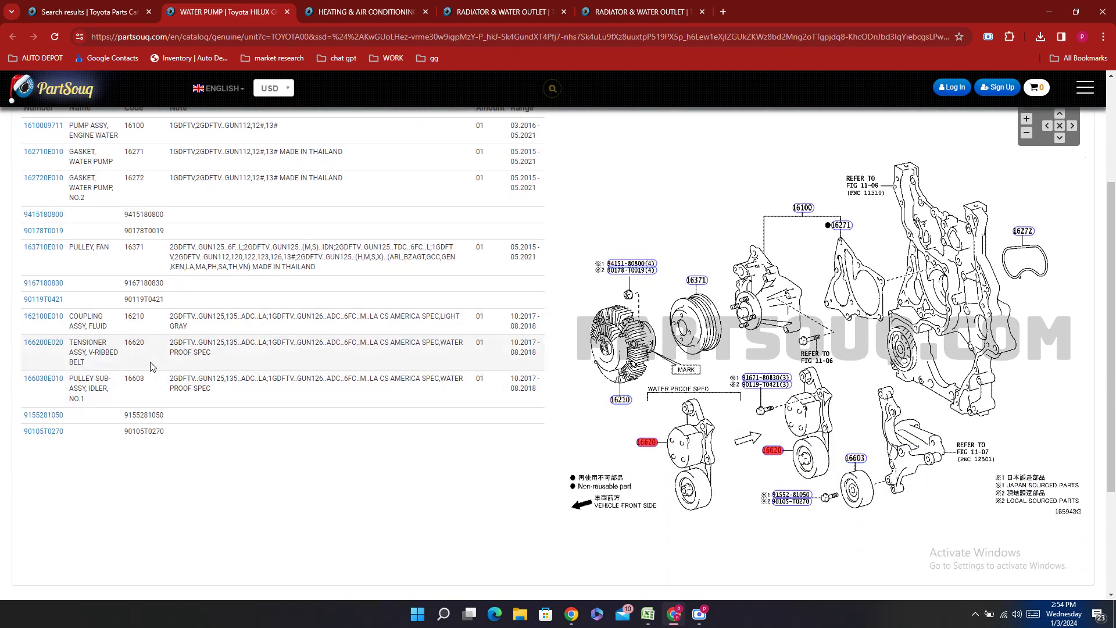
pyautogui.hotkey('ctrl', 'shift', 'Tab')
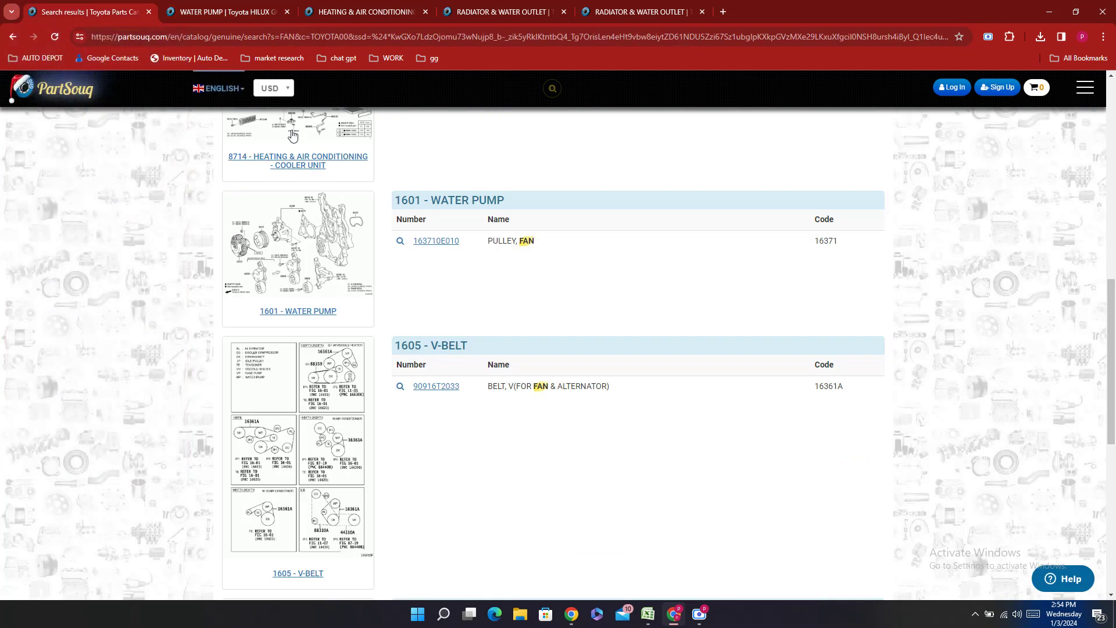
pyautogui.moveTo(469, 270); pyautogui.dragTo(441, 264)
pyautogui.click(475, 243)
pyautogui.doubleClick(466, 245)
pyautogui.hotkey('ctrl', 'c')
pyautogui.click(268, 5)
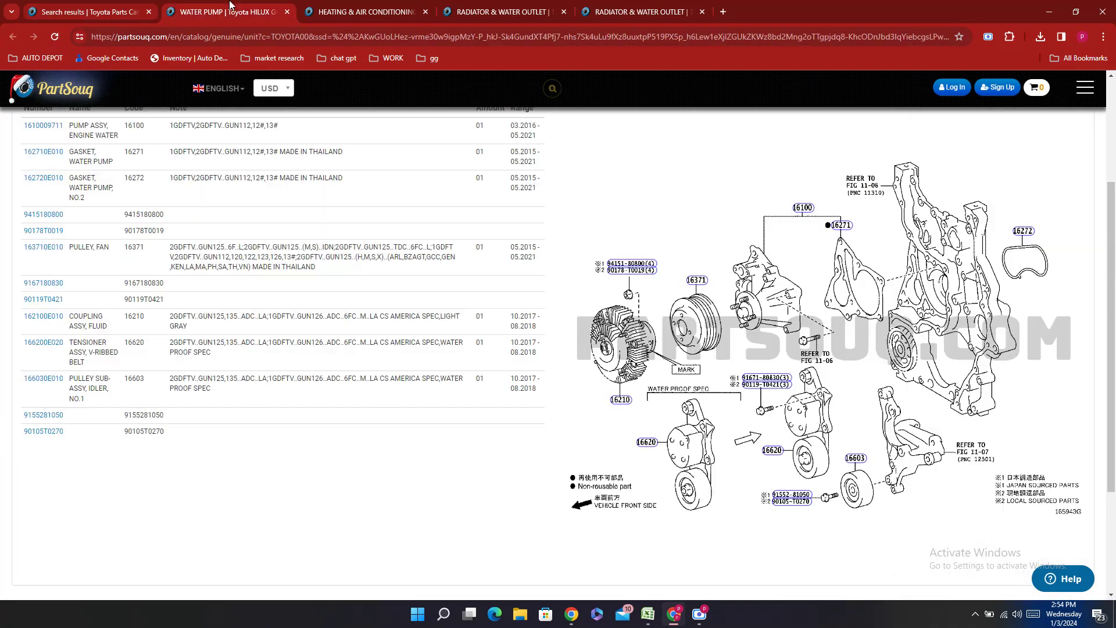
pyautogui.hotkey('ctrl', 'f')
pyautogui.hotkey('ctrl', 'v')
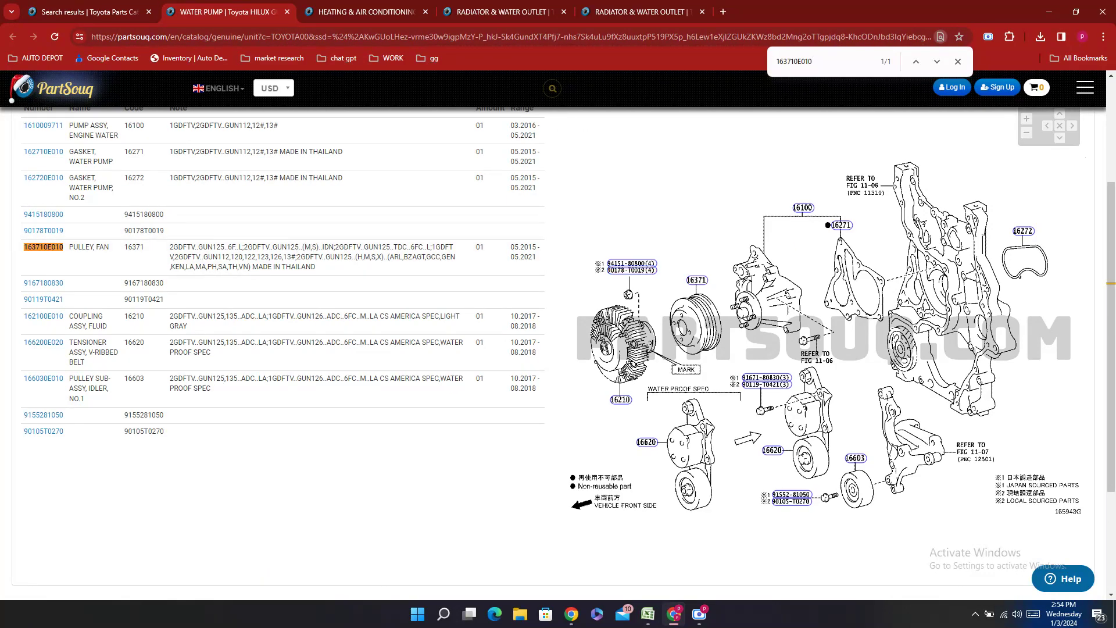
# - Switch to the Excel template and check the timing, engine valve, coolant pump and fan belt rows
pyautogui.hotkey('alt', 'Tab')
pyautogui.scroll(11, 305, 320)
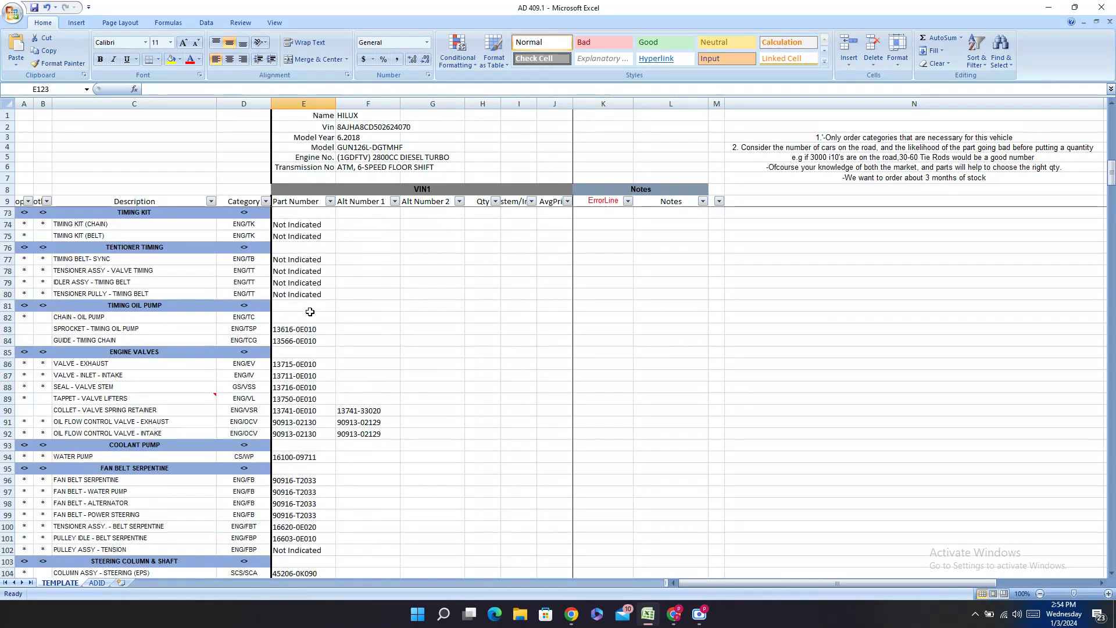
# - Enter 16371-0E010 as the part number for PULLEY ASSY - TENSION in cell E102
pyautogui.scroll(1, 310, 312)
pyautogui.scroll(1, 310, 312)
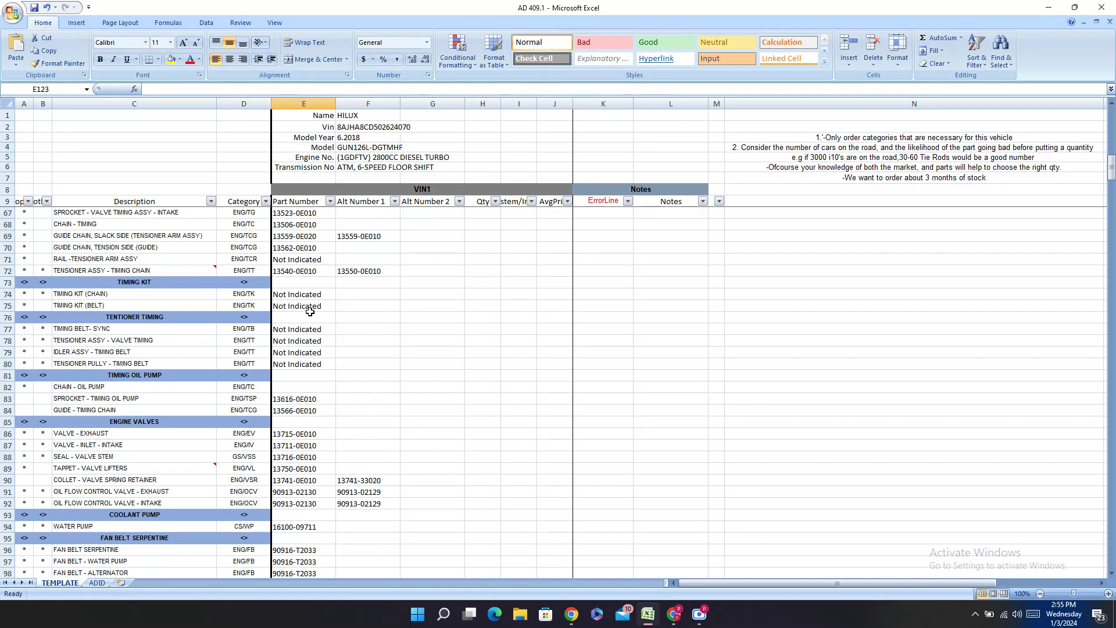
pyautogui.scroll(-6, 309, 313)
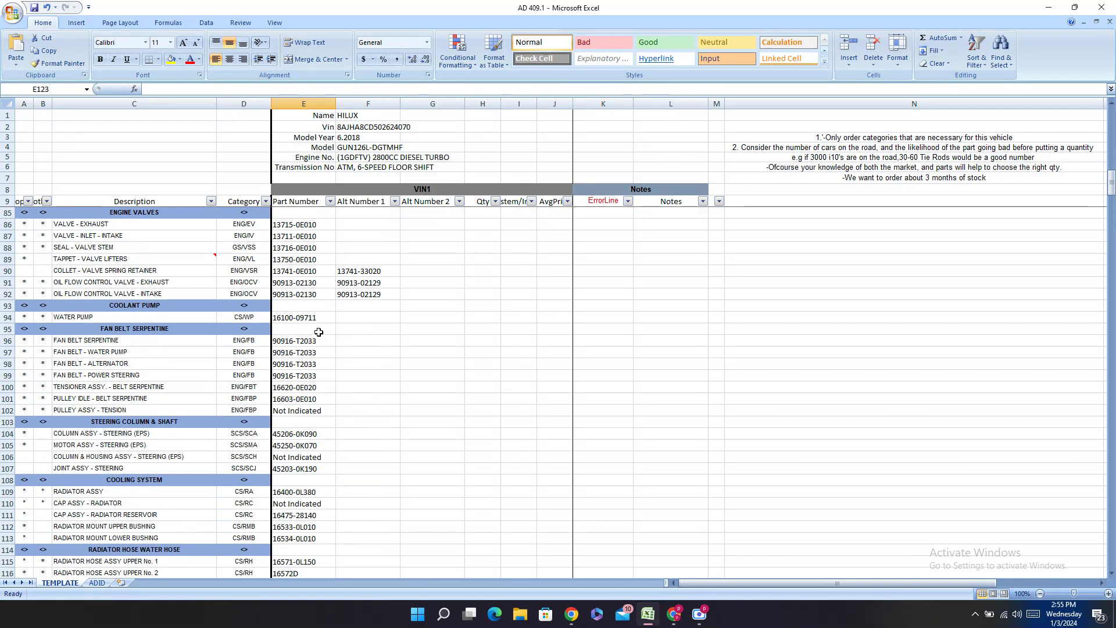
pyautogui.click(302, 411)
pyautogui.hotkey('ctrl', 'v')
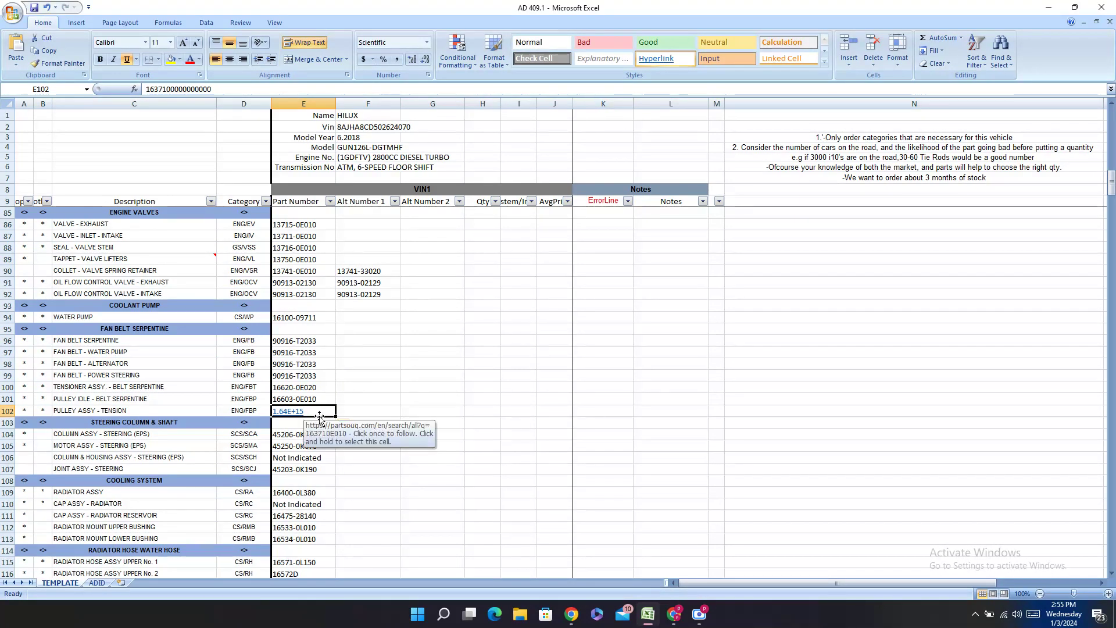
pyautogui.hotkey('ctrl', 'z')
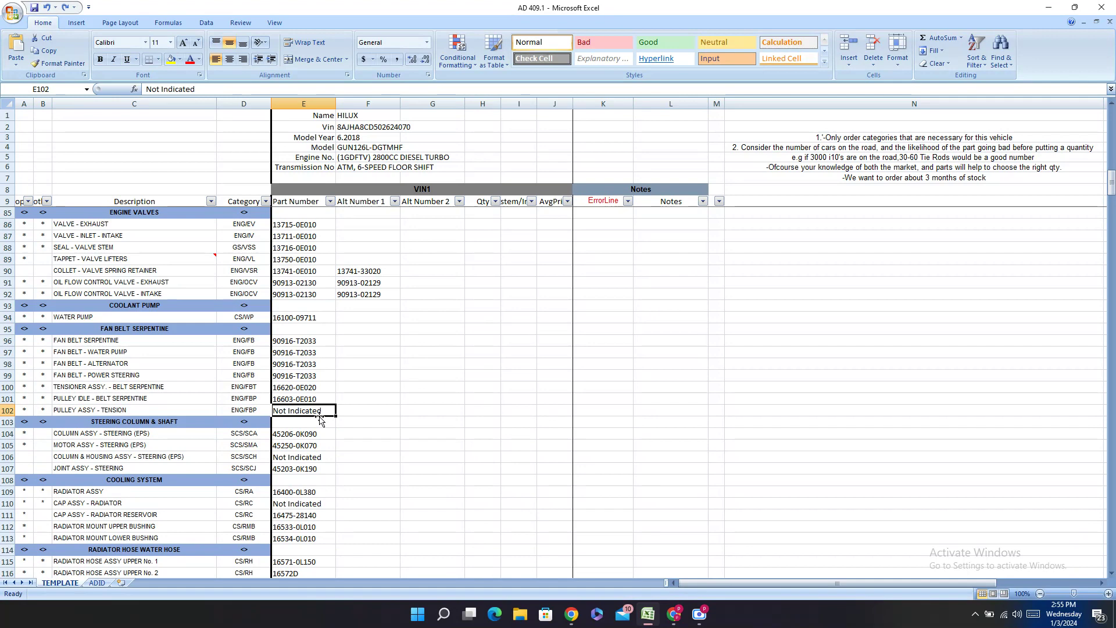
pyautogui.press('BackSpace')
pyautogui.hotkey('ctrl', 'v')
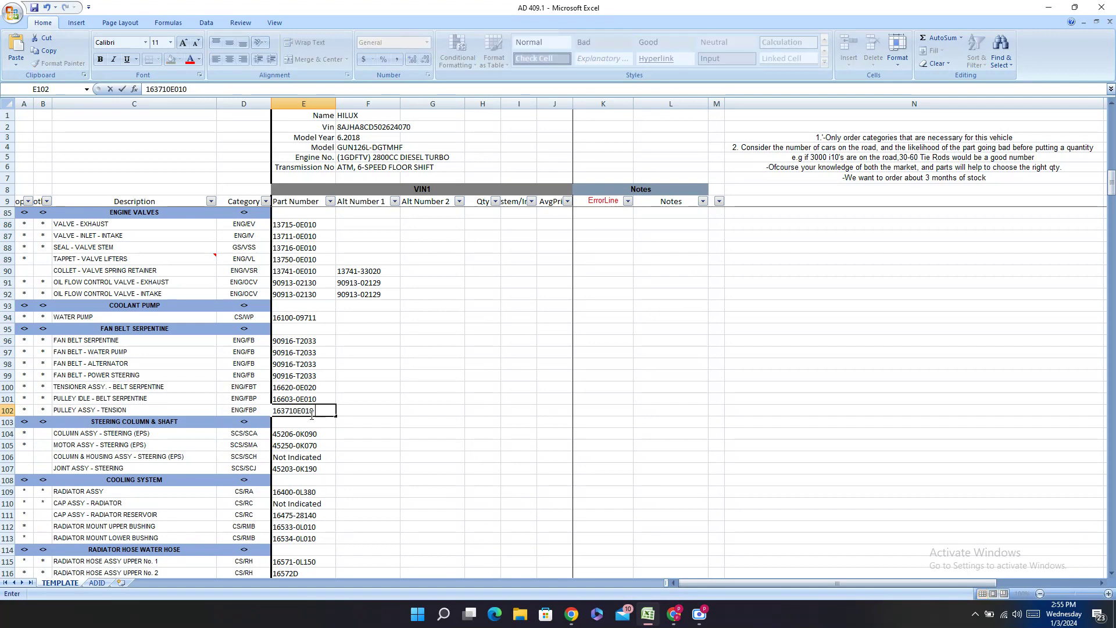
pyautogui.press('Return')
# - Go through the part number column from the steering rows down to SENSOR - CAMSHAFT POSITION in row 148
pyautogui.press('Return')
pyautogui.press('Return')
pyautogui.press('Return')
pyautogui.press('Return')
pyautogui.press('Return')
pyautogui.press('Return')
pyautogui.press('Return')
pyautogui.press('Return')
pyautogui.press('Return')
pyautogui.press('Return')
pyautogui.press('Return')
pyautogui.press('Return')
pyautogui.press('Return')
pyautogui.press('Return')
pyautogui.press('Return')
pyautogui.press('Return')
pyautogui.press('Return')
pyautogui.press('Return')
pyautogui.press('Return')
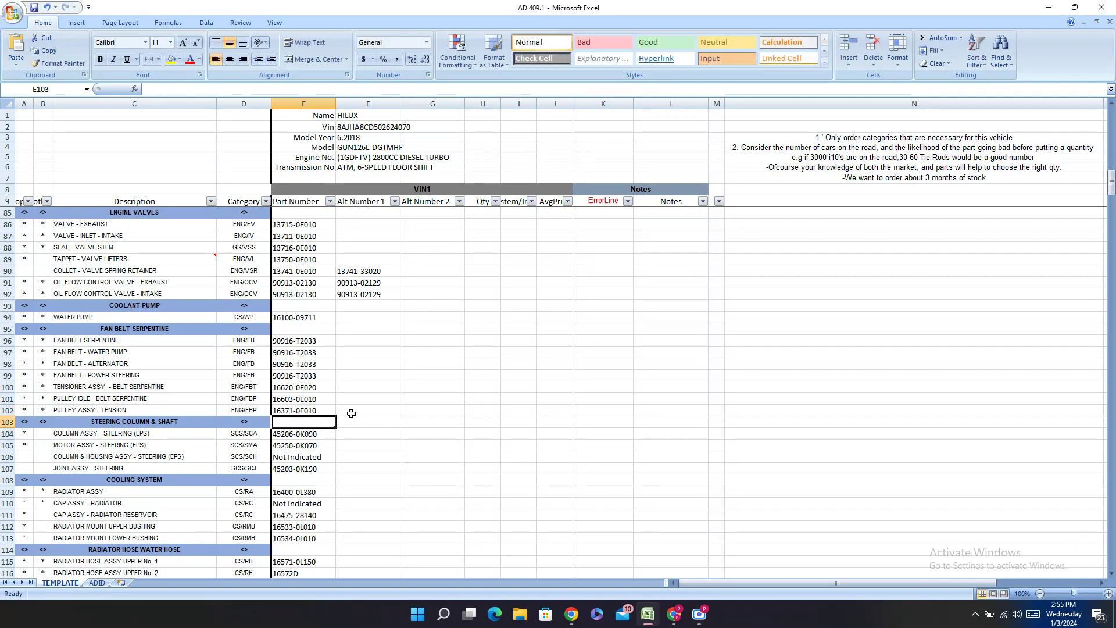
pyautogui.press('Return')
pyautogui.press('Return')
pyautogui.press('Return')
pyautogui.press('Return')
pyautogui.press('Return')
pyautogui.press('Return')
pyautogui.press('Return')
pyautogui.press('Return')
pyautogui.press('Return')
pyautogui.press('Return')
pyautogui.press('Return')
pyautogui.press('Return')
pyautogui.press('Return')
pyautogui.press('Return')
pyautogui.press('Return')
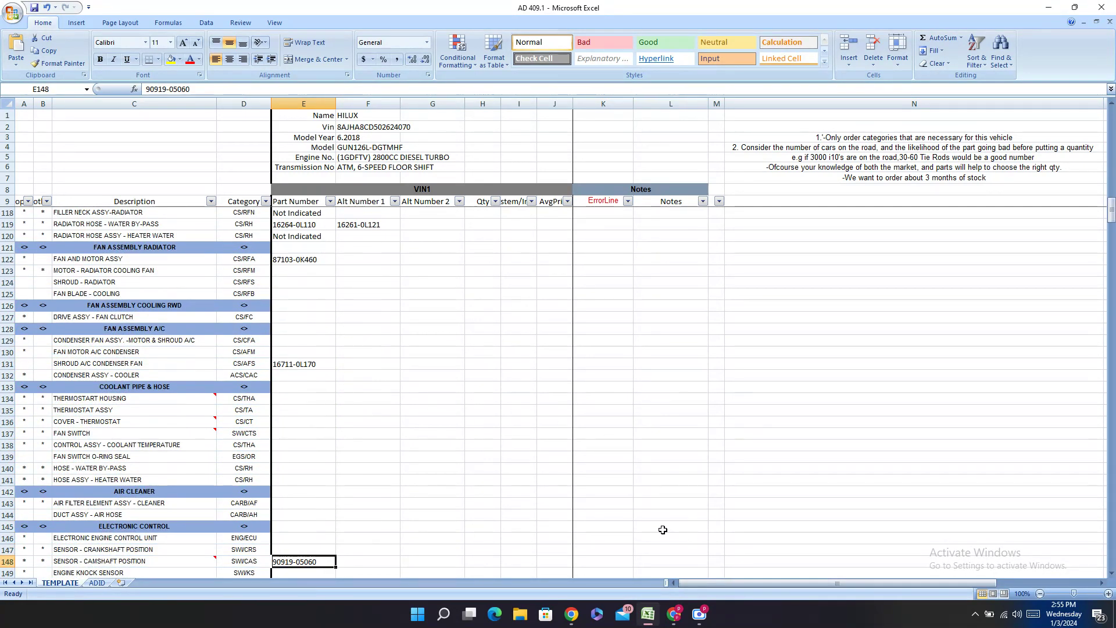
# - Switch to the PartSouq catalogue in Chrome and close the two open RADIATOR & WATER OUTLET pages
pyautogui.click(674, 614)
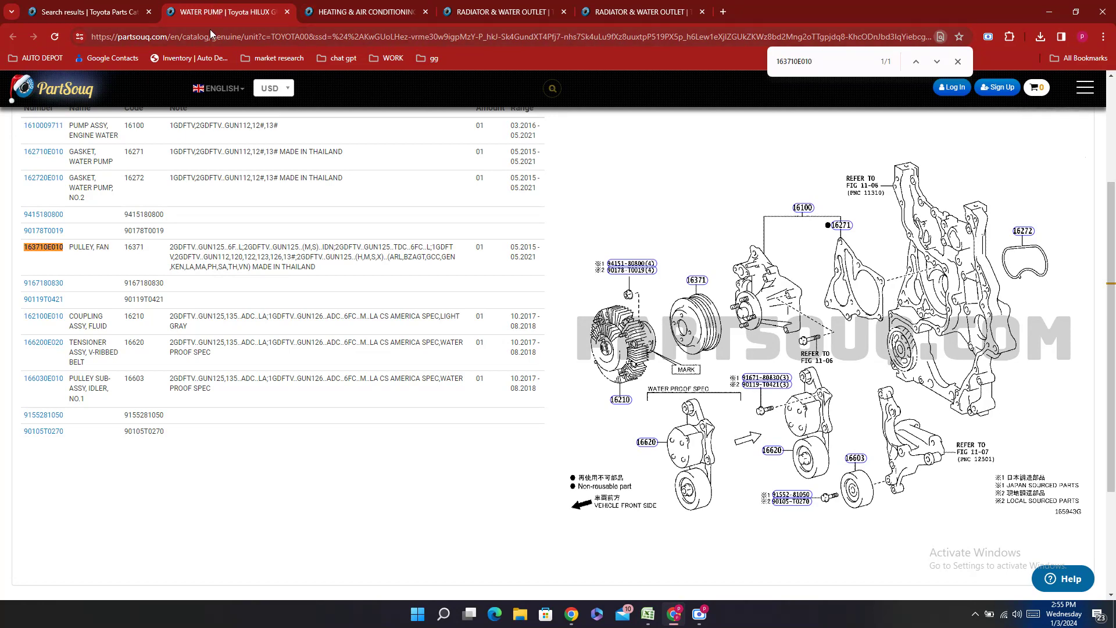
pyautogui.click(90, 10)
pyautogui.scroll(9, 575, 282)
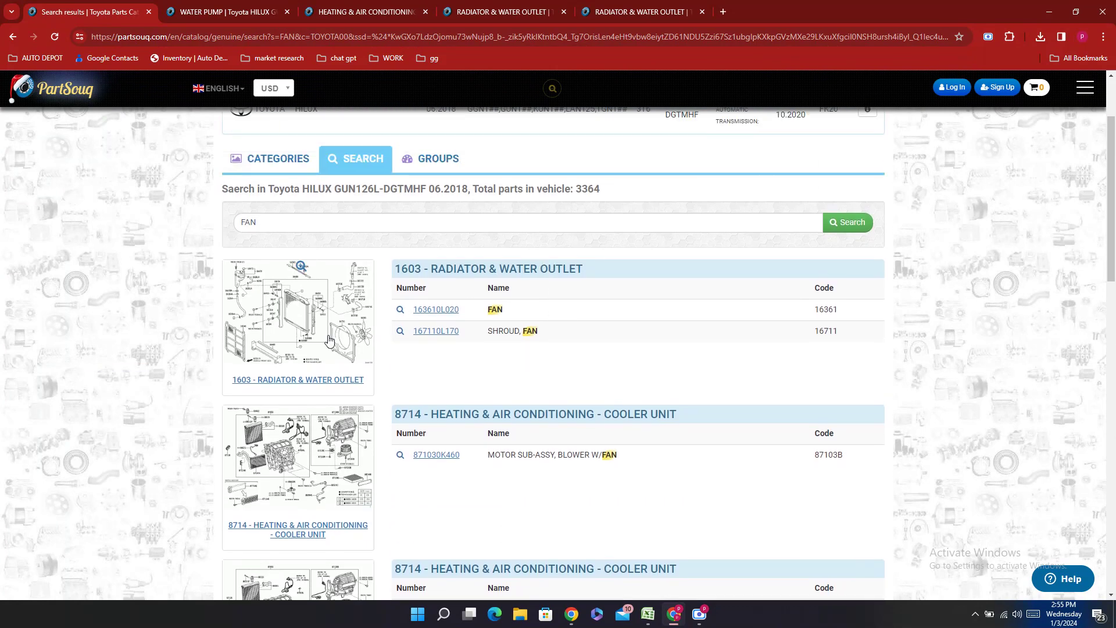
pyautogui.click(639, 15)
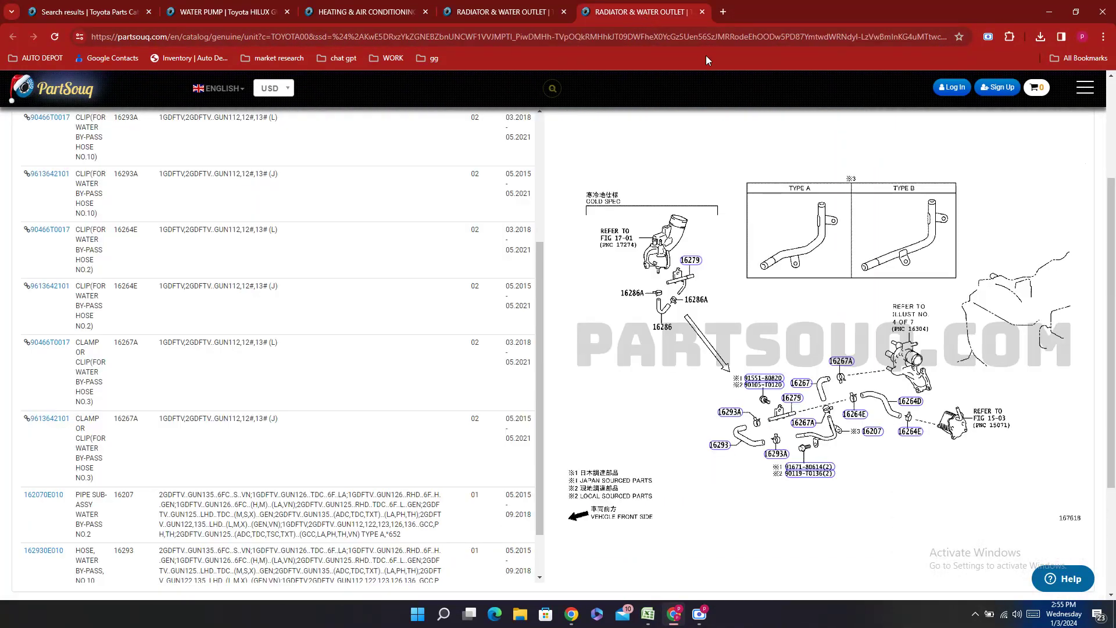
pyautogui.click(549, 11)
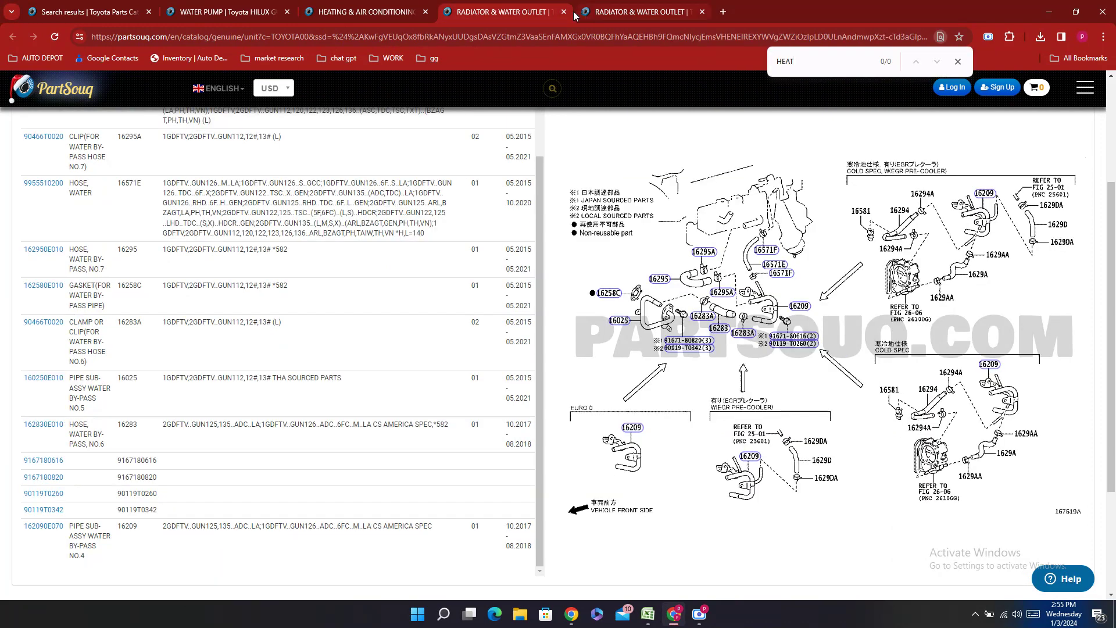
pyautogui.click(563, 11)
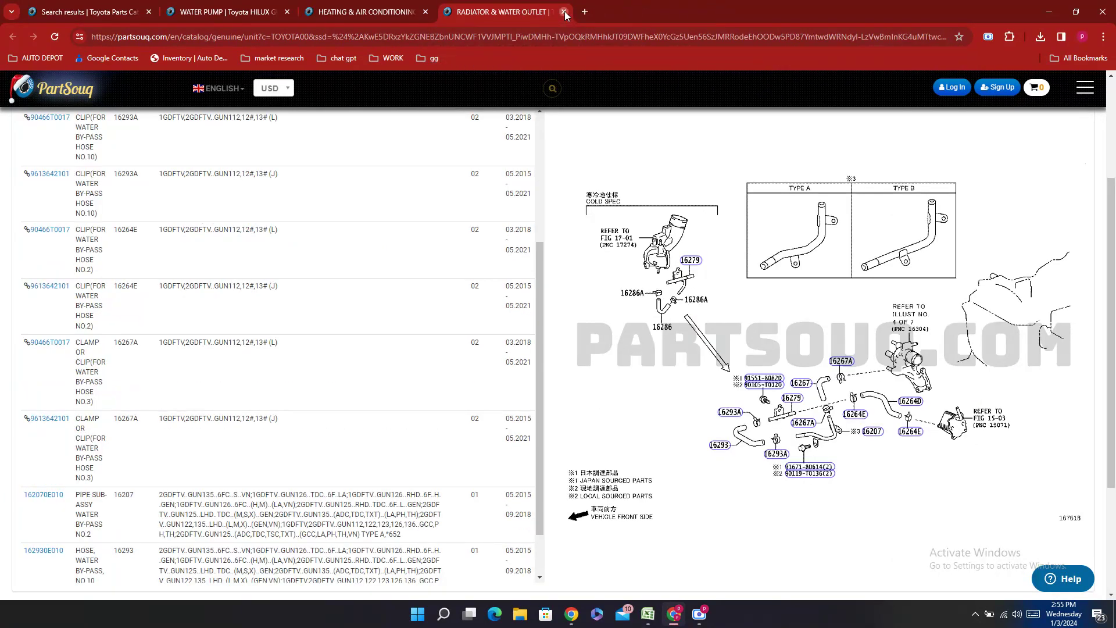
pyautogui.click(564, 12)
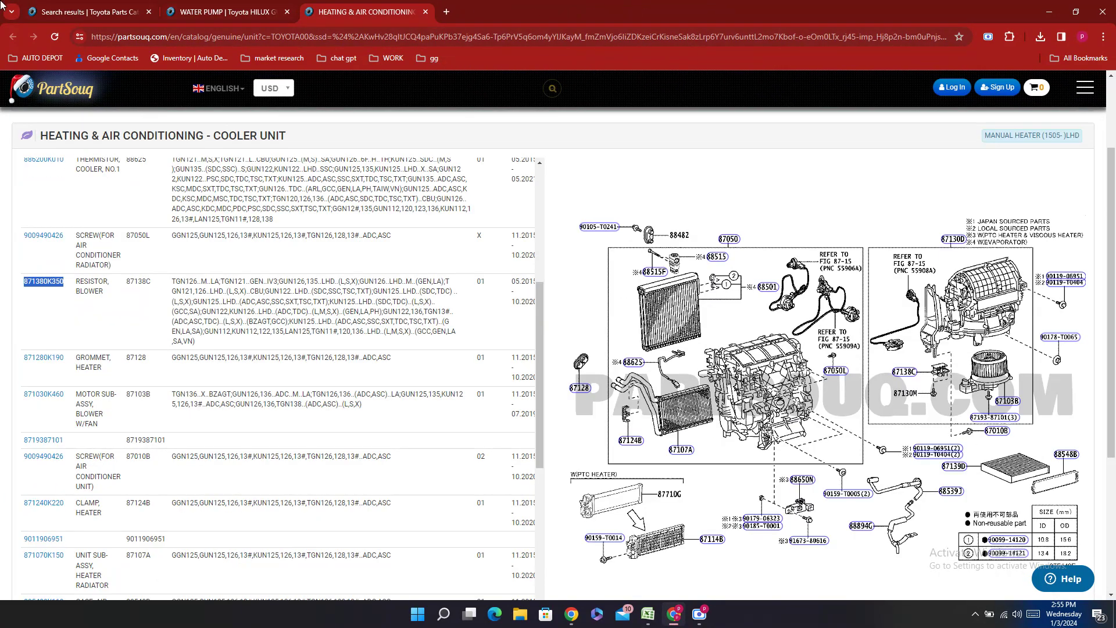
# - Open the 1603 - RADIATOR & WATER OUTLET unit from the FAN search results and copy the fan's part number 163610L020
pyautogui.click(88, 11)
pyautogui.click(315, 287)
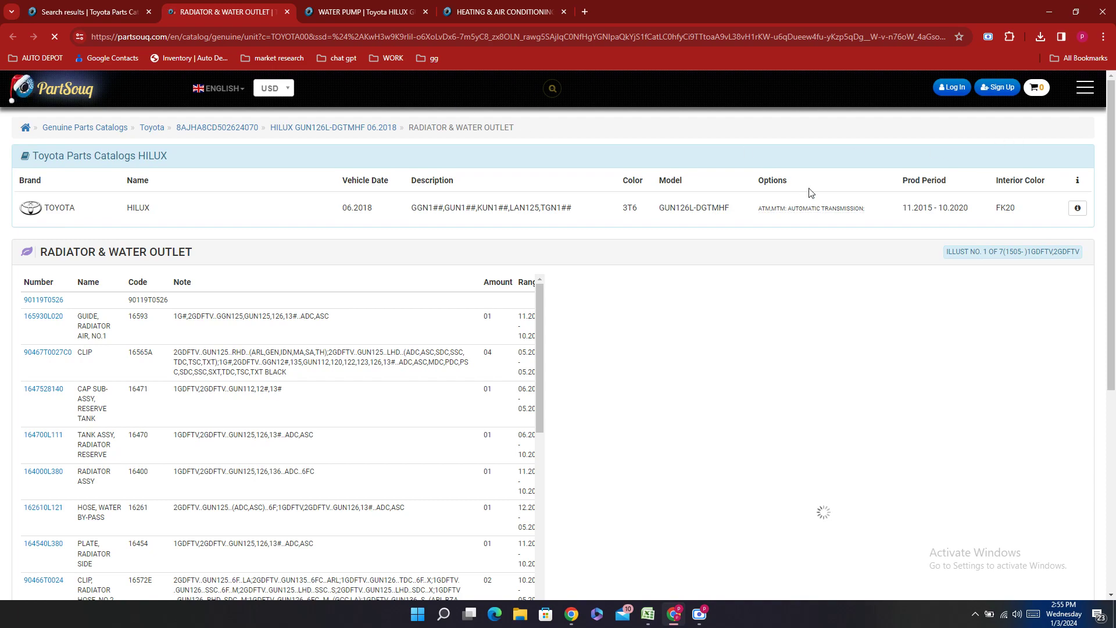
pyautogui.scroll(-3, 1067, 350)
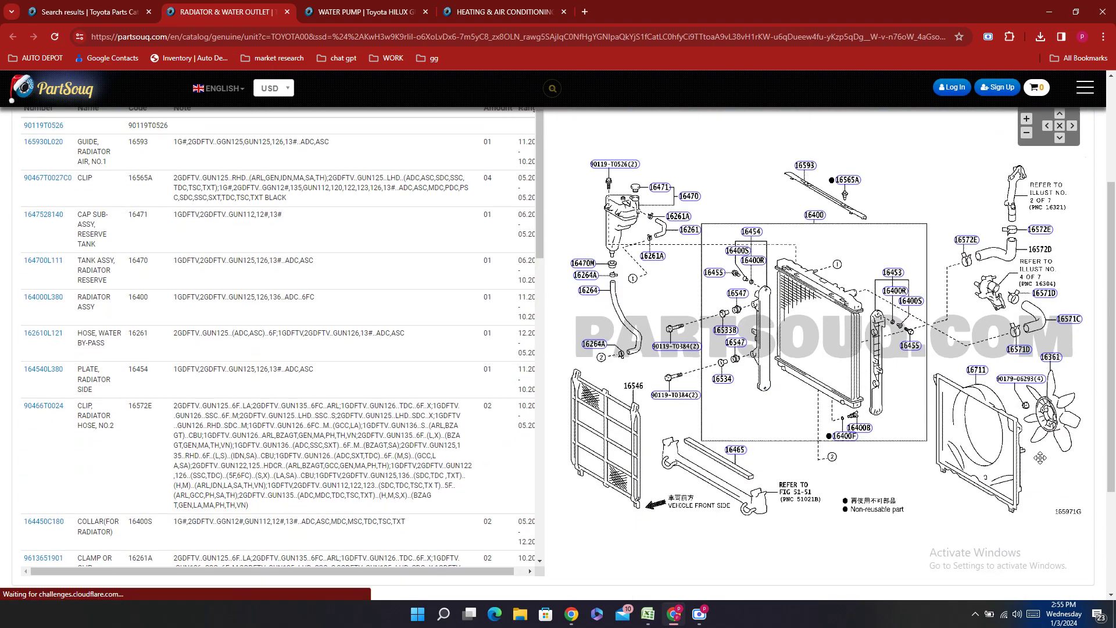
pyautogui.click(1050, 356)
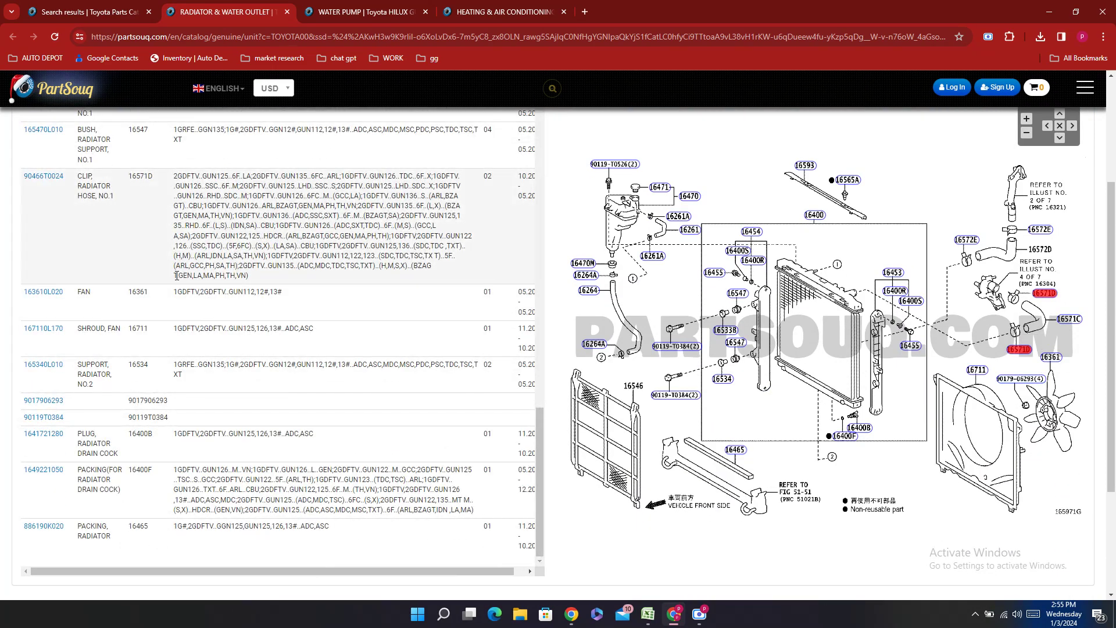
pyautogui.doubleClick(43, 292)
pyautogui.rightClick(33, 305)
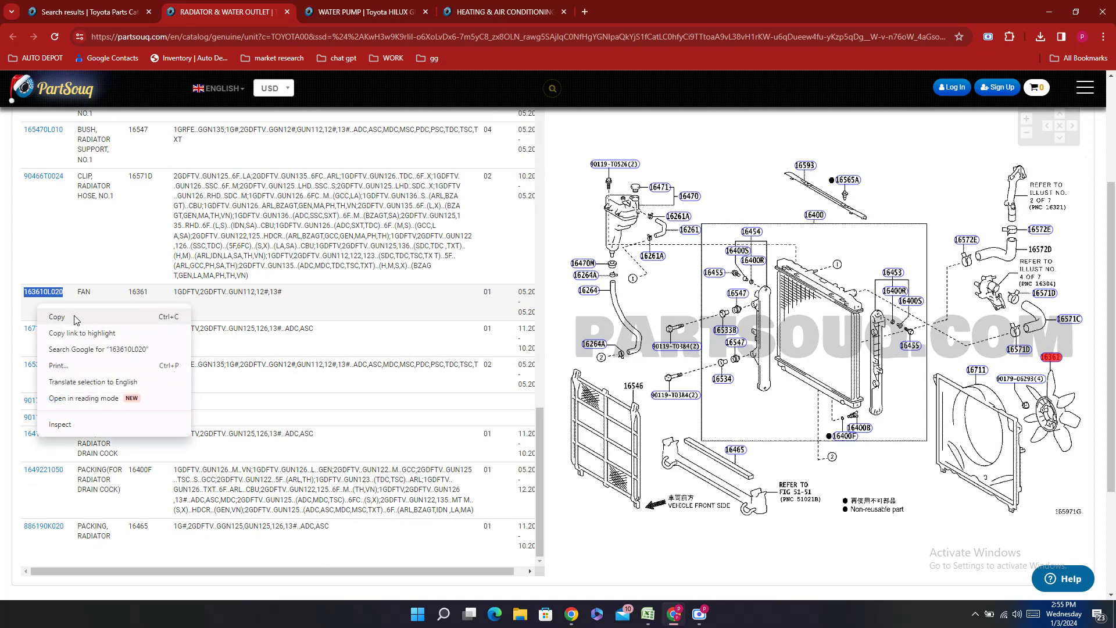
pyautogui.click(74, 319)
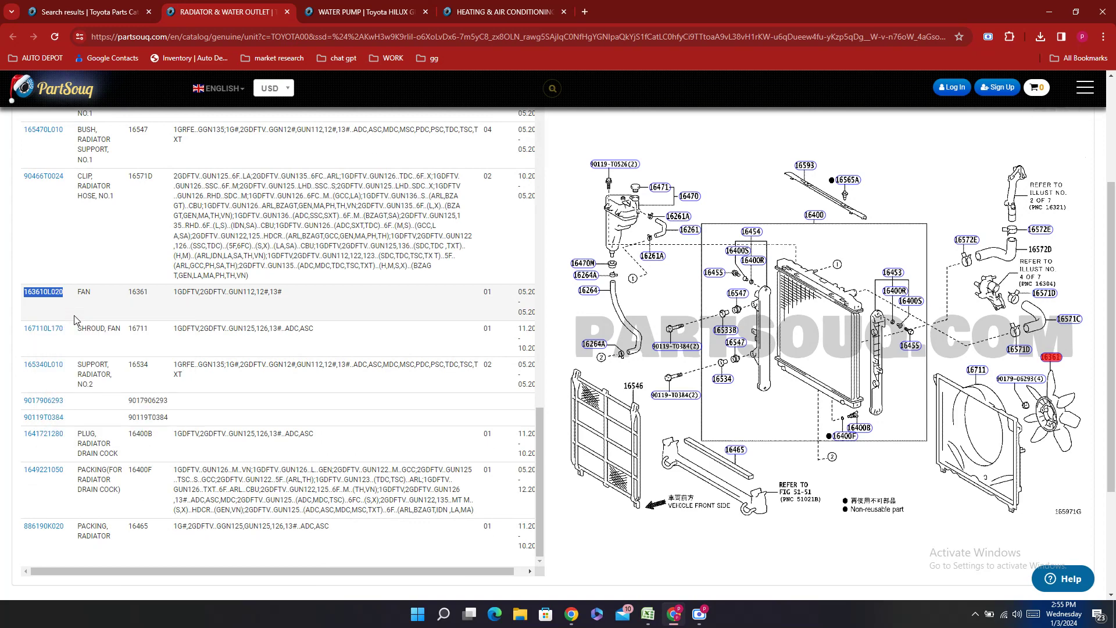
# - Switch to Excel and enter 16361-0L020 as the part number for FAN BLADE - COOLING in cell E125
pyautogui.click(647, 614)
pyautogui.doubleClick(275, 293)
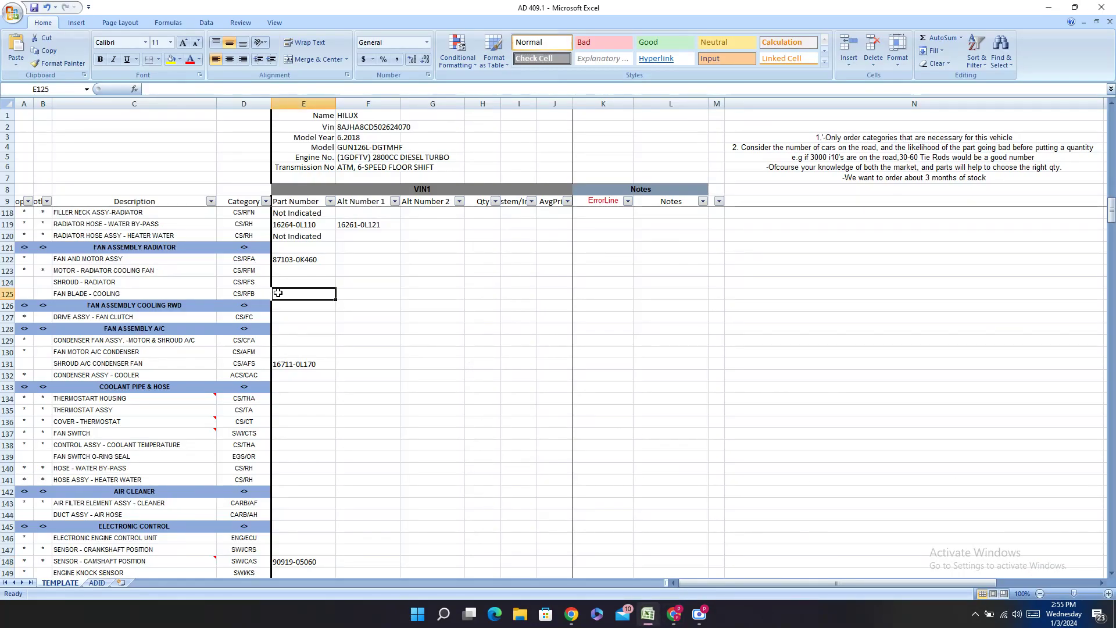
pyautogui.rightClick(279, 294)
pyautogui.click(306, 326)
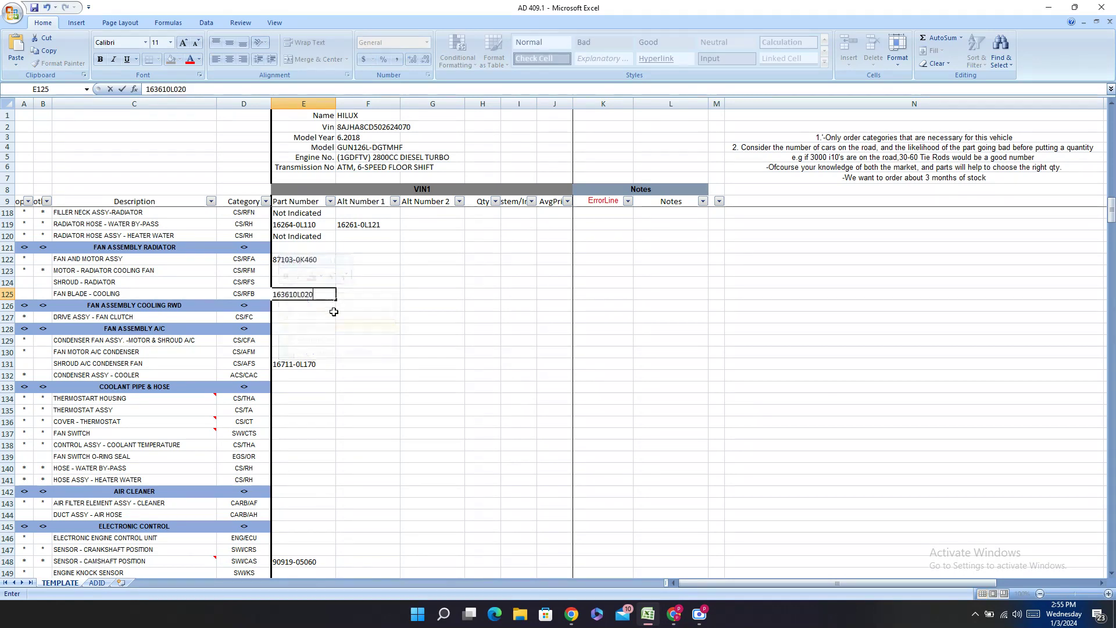
pyautogui.click(294, 293)
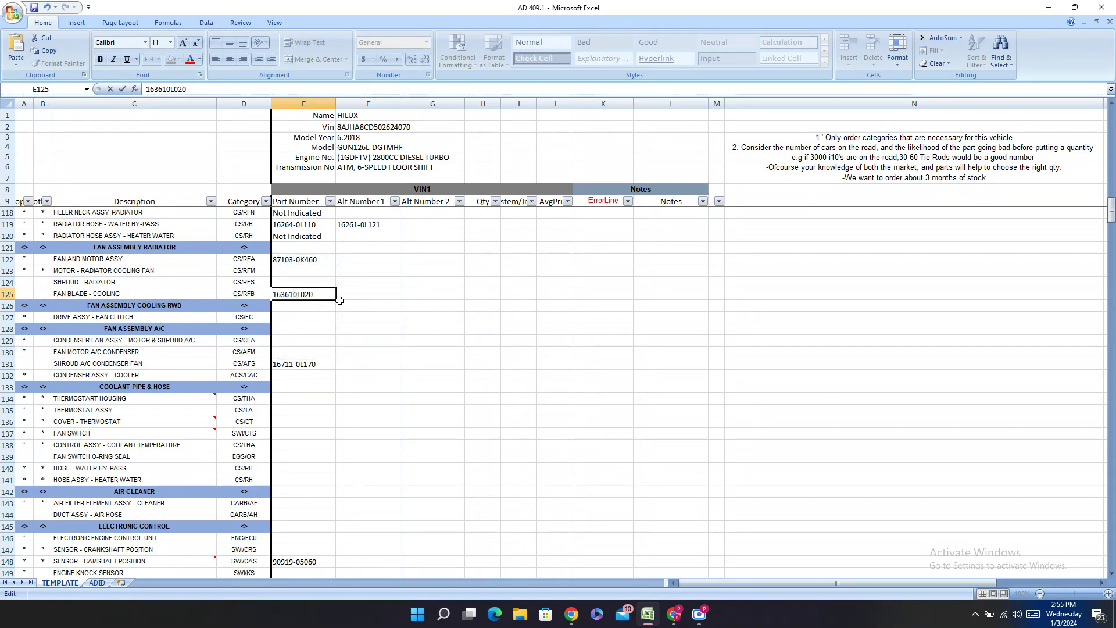
pyautogui.write('-')
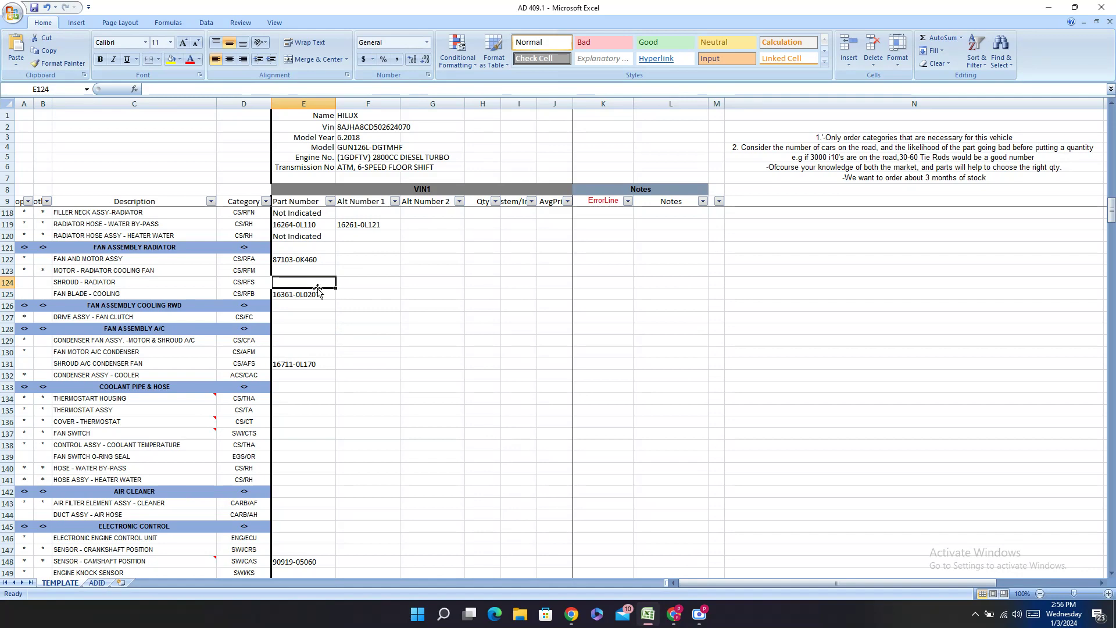
# - Switch to the PartSouq radiator parts list in Chrome and copy the fan shroud's part number 167110L170
pyautogui.click(675, 616)
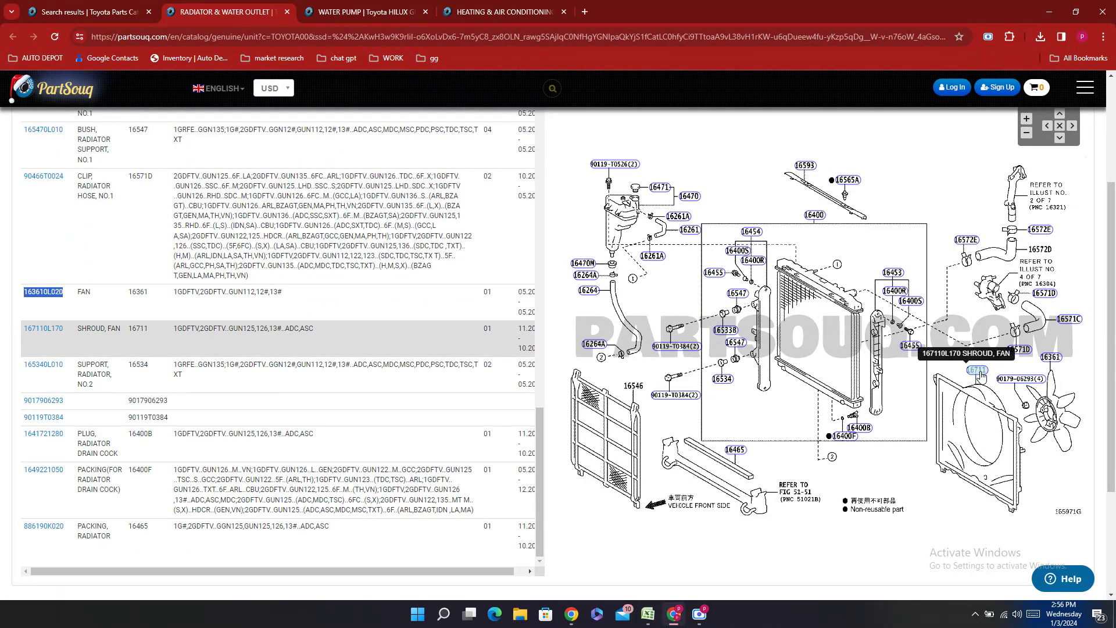
pyautogui.click(649, 614)
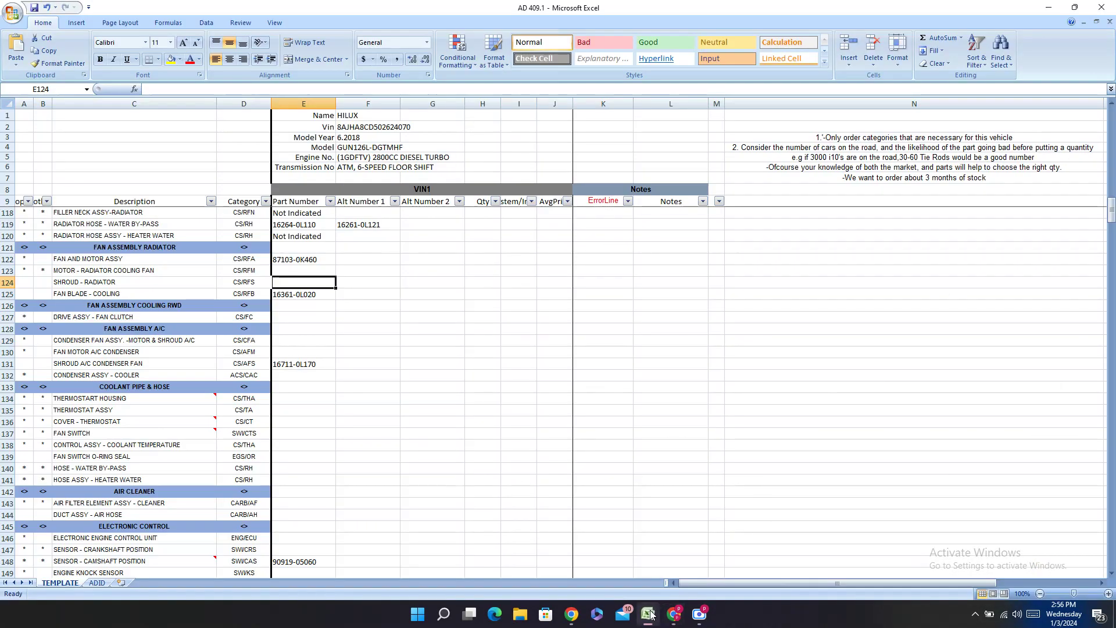
pyautogui.click(650, 614)
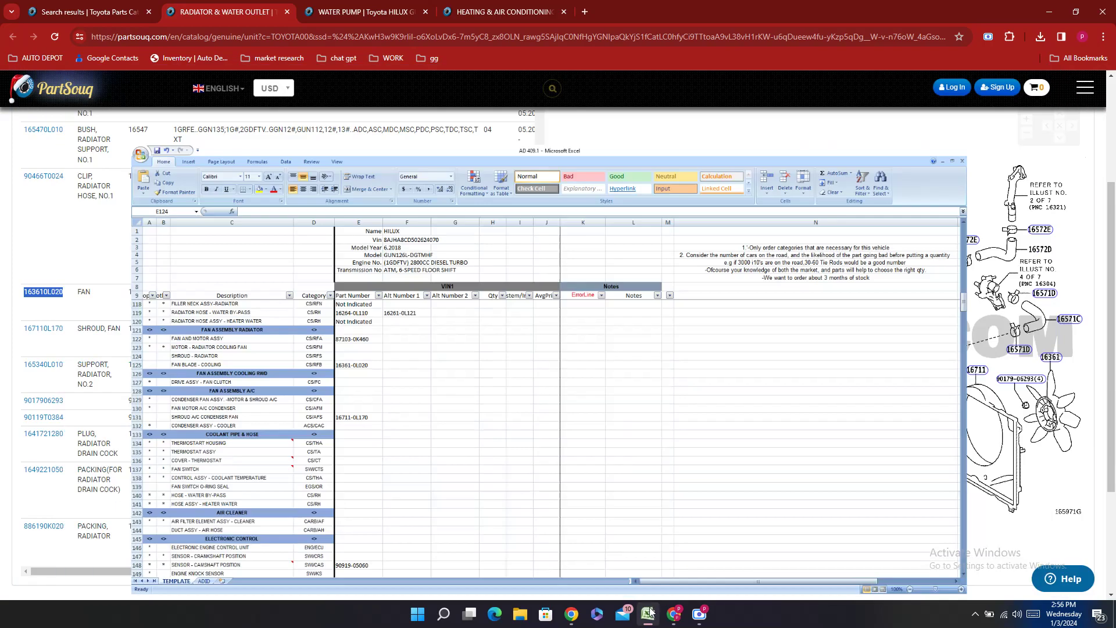
pyautogui.doubleClick(36, 342)
pyautogui.rightClick(36, 344)
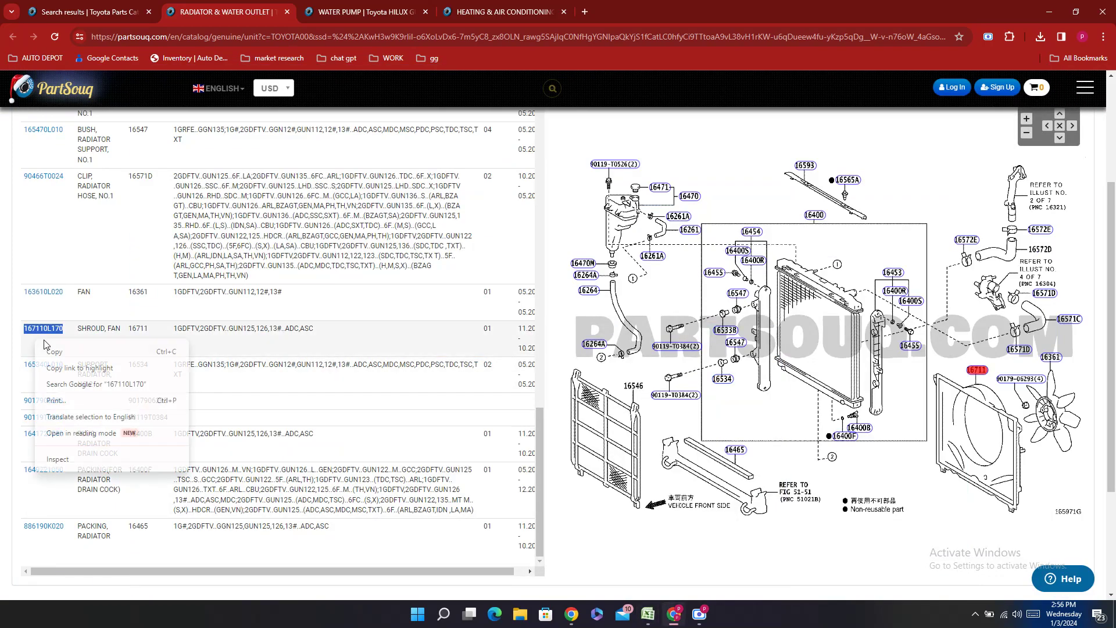
pyautogui.click(64, 353)
# - Switch to Excel and enter 16711-0L170 as the part number for SHROUD - RADIATOR in cell E124
pyautogui.click(648, 614)
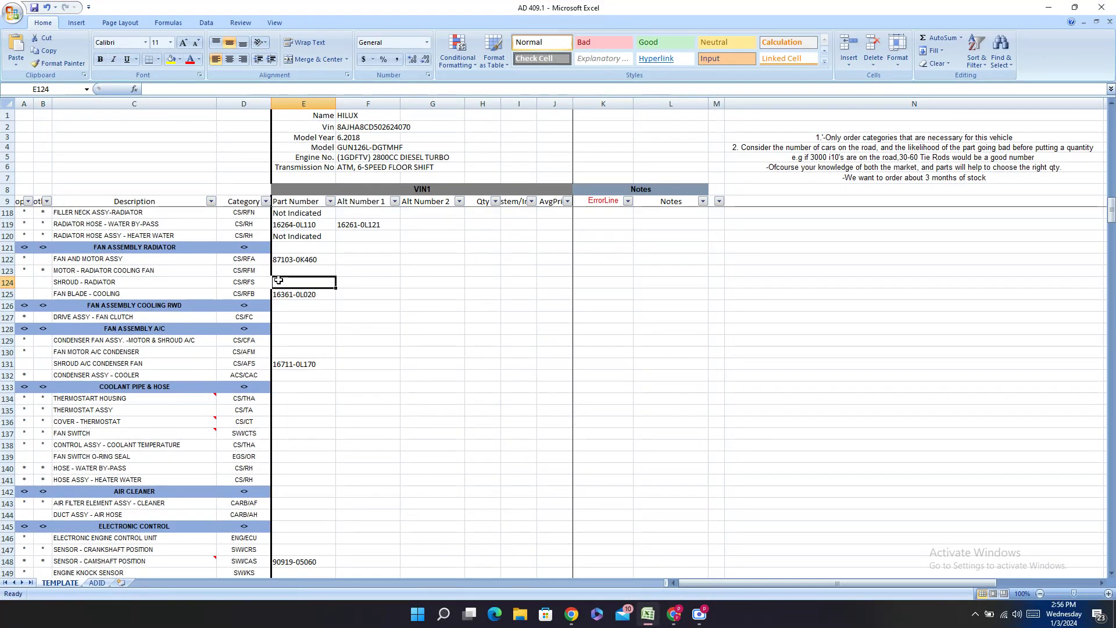
pyautogui.doubleClick(278, 280)
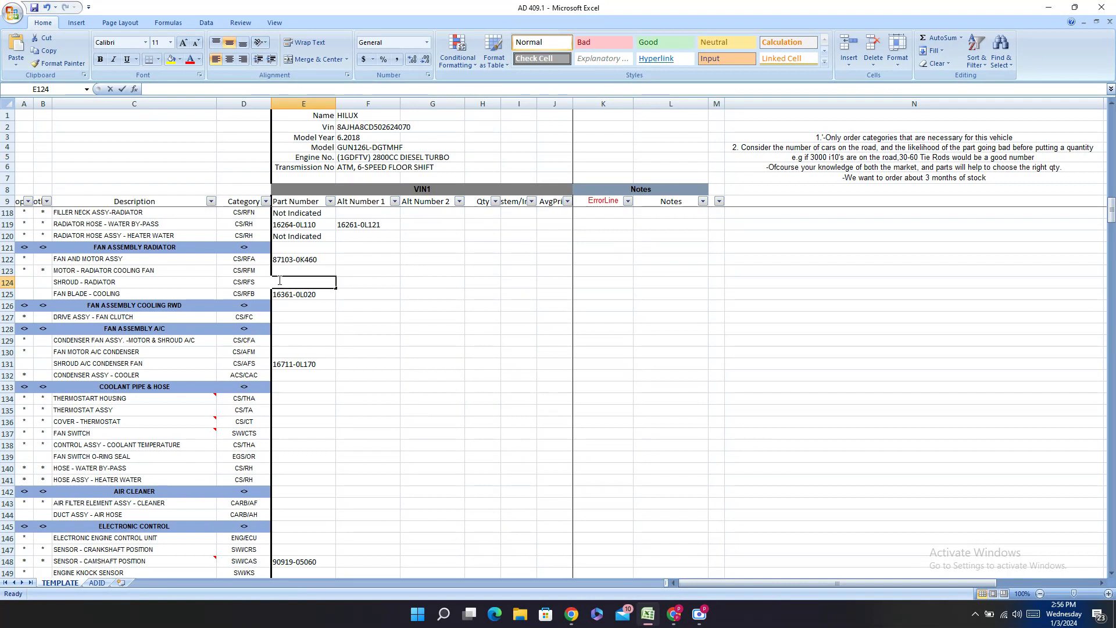
pyautogui.rightClick(280, 281)
pyautogui.click(313, 317)
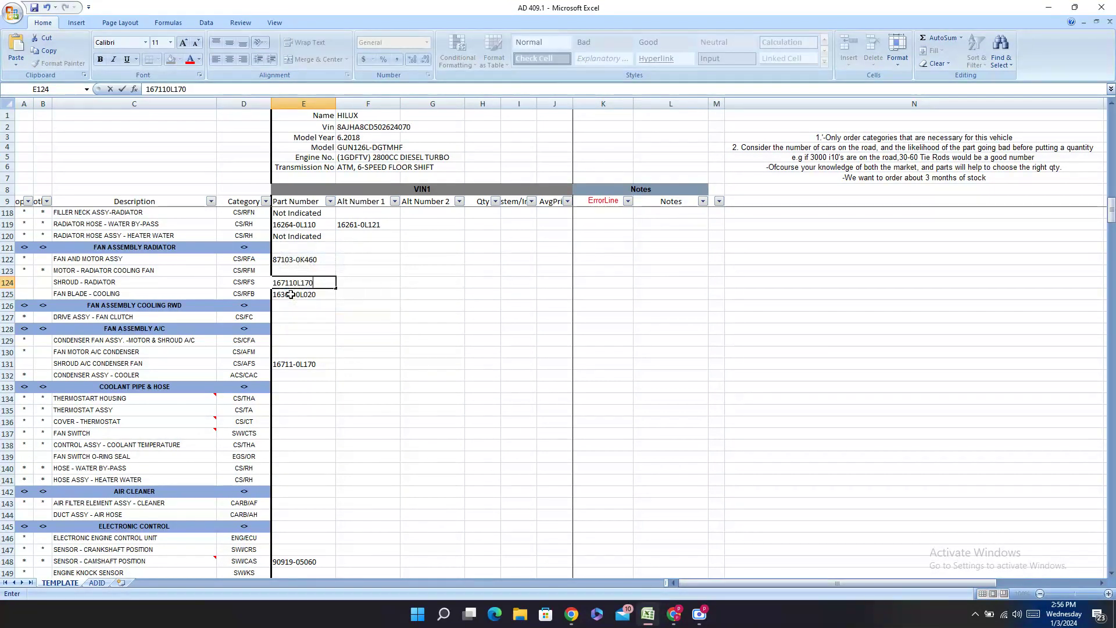
pyautogui.write('-')
pyautogui.click(316, 272)
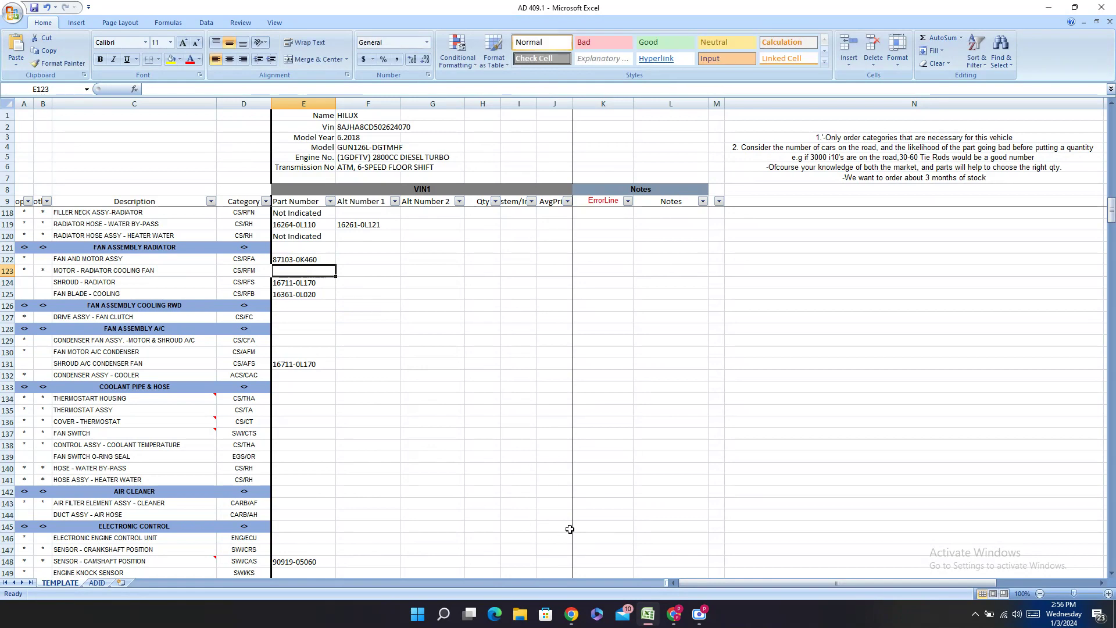
# - Switch to the PartSouq radiator parts list in Chrome and check its list and diagram for a radiator fan motor
pyautogui.hotkey('alt', 'Tab')
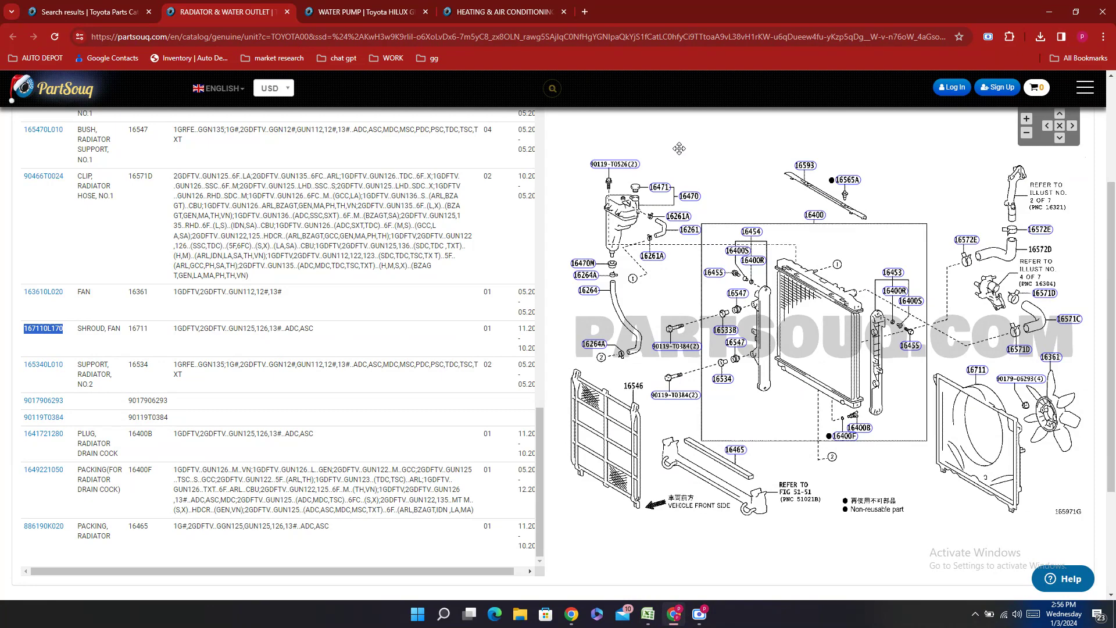
pyautogui.hotkey('ctrl', 'f')
pyautogui.write(',OTOR')
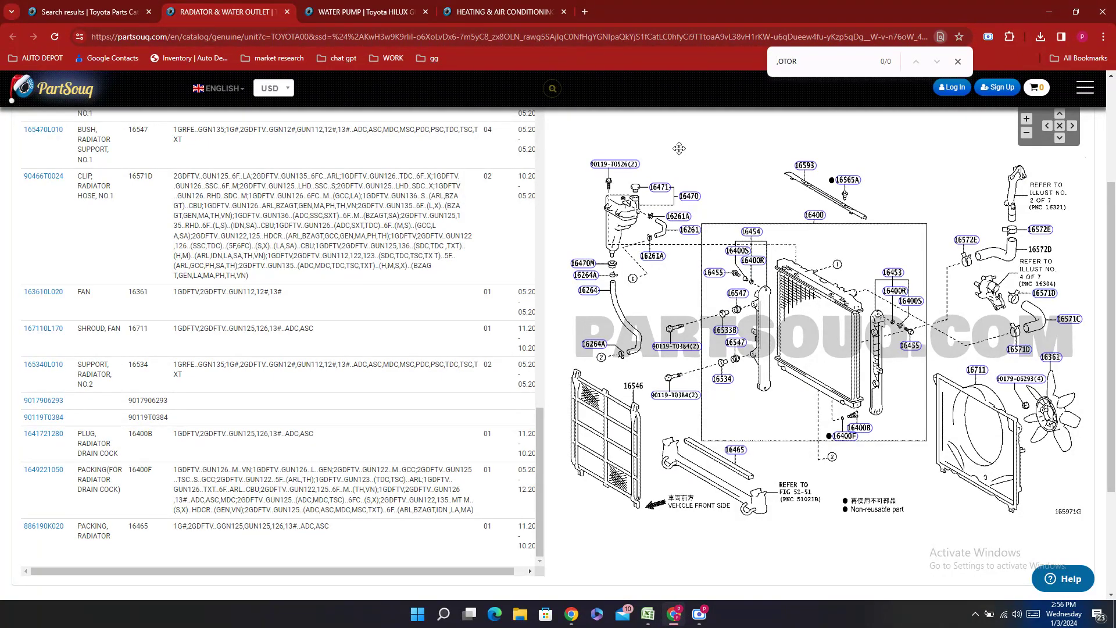
pyautogui.press('Delete')
pyautogui.write('M')
pyautogui.press('BackSpace')
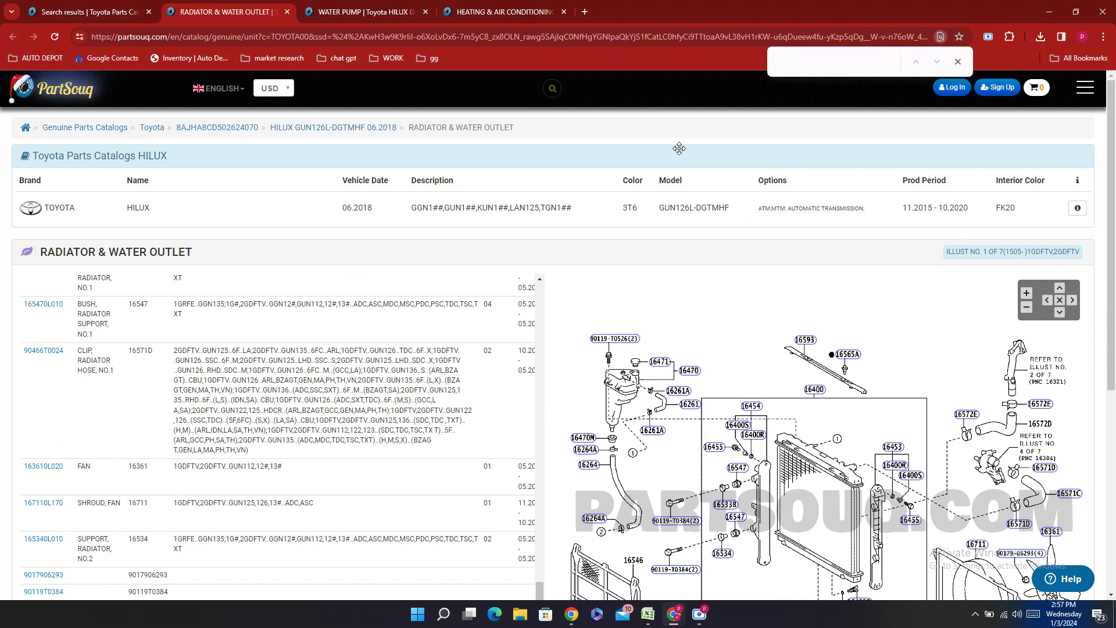
pyautogui.scroll(-5, 756, 291)
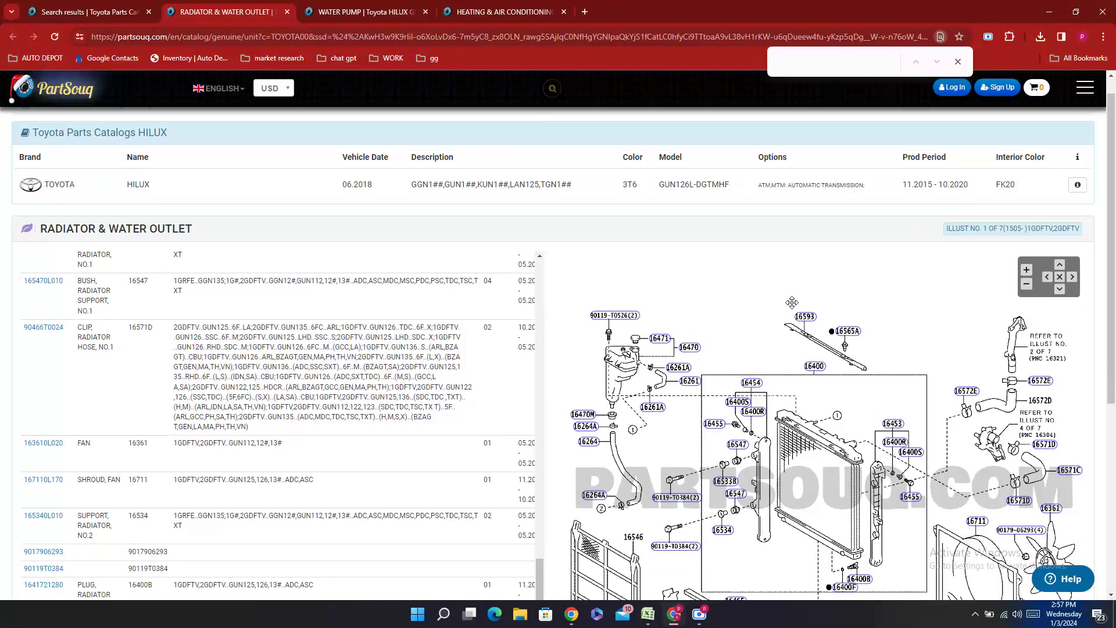
pyautogui.moveTo(982, 207)
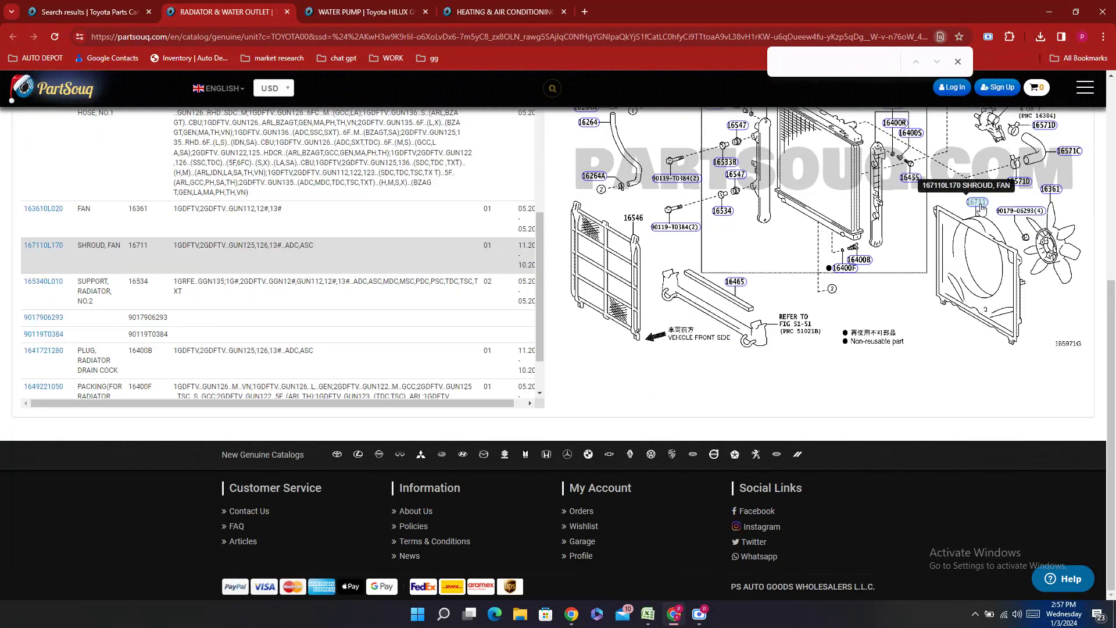
pyautogui.scroll(2, 981, 206)
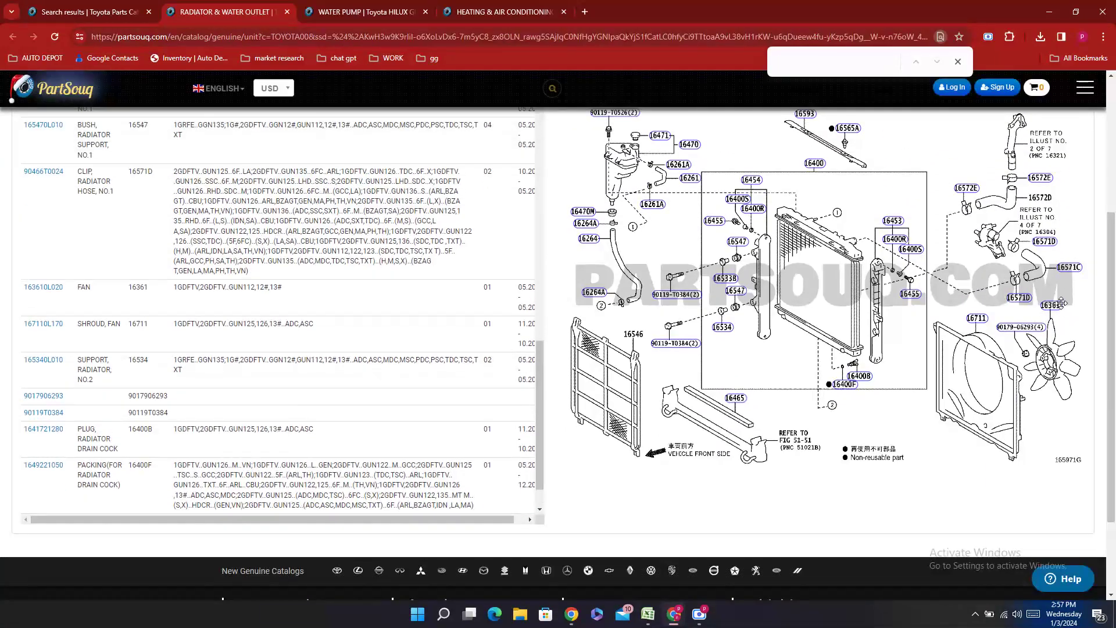
pyautogui.moveTo(1051, 308)
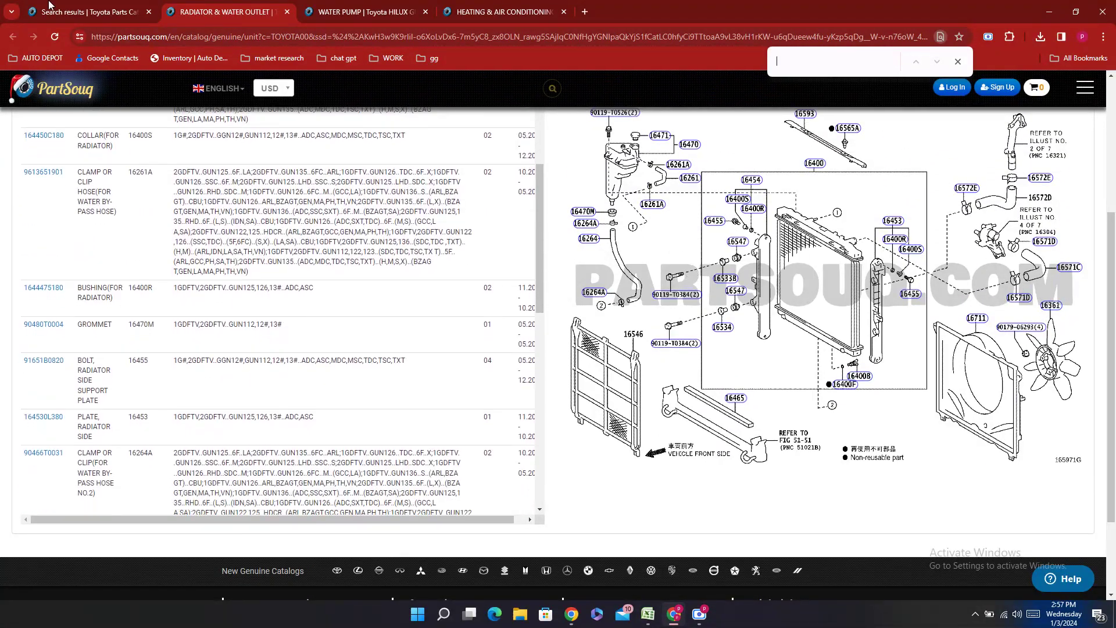
pyautogui.click(50, 7)
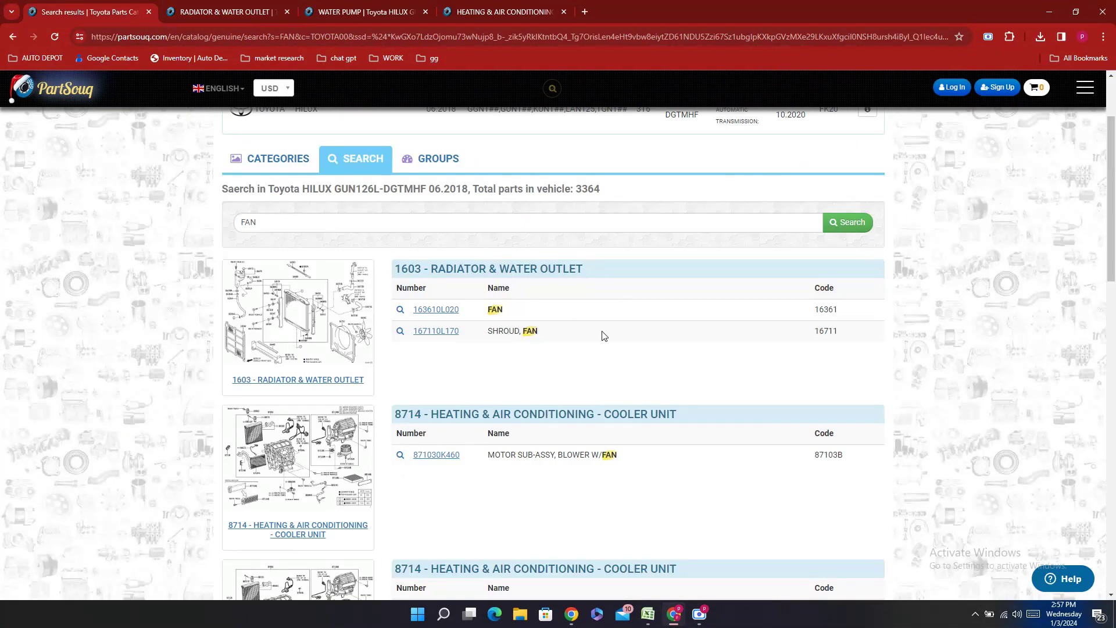
pyautogui.click(650, 616)
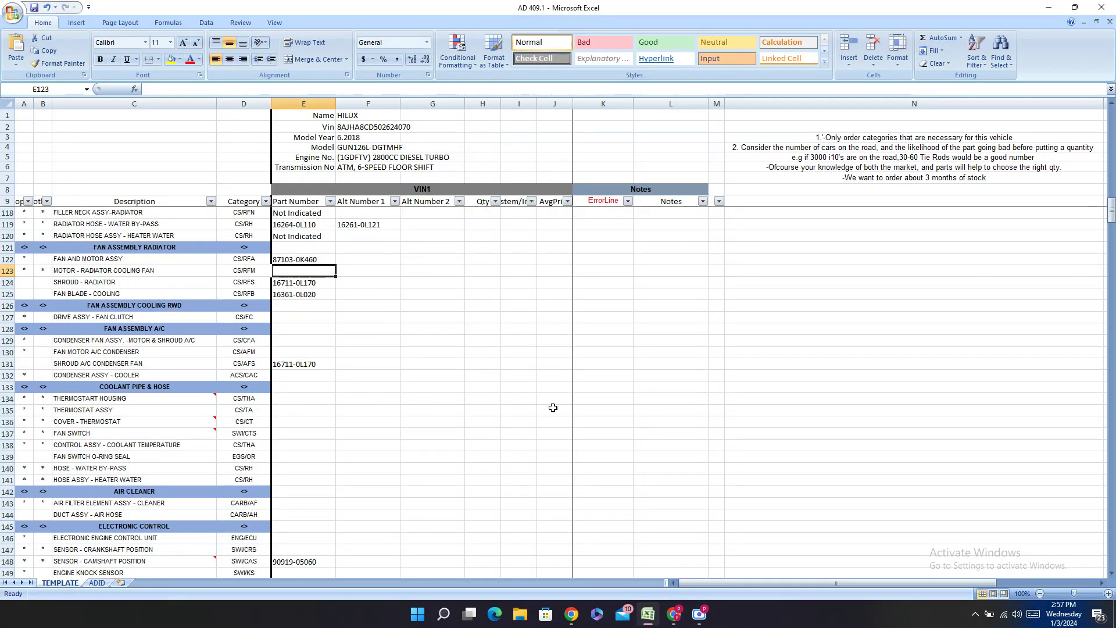
pyautogui.click(657, 620)
pyautogui.click(187, 7)
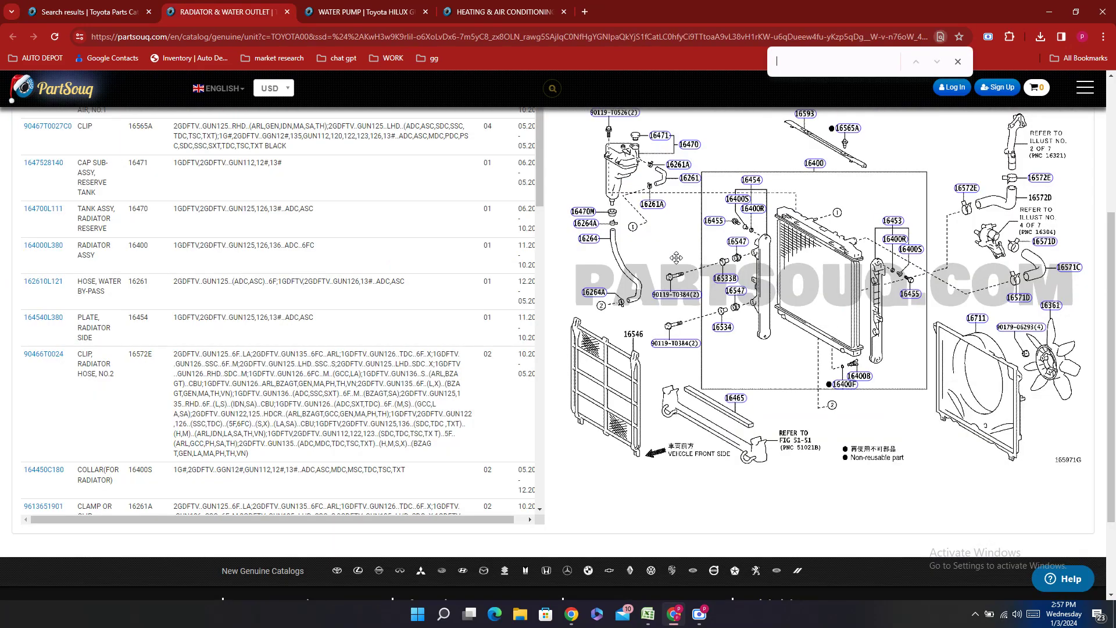
pyautogui.scroll(1, 1077, 309)
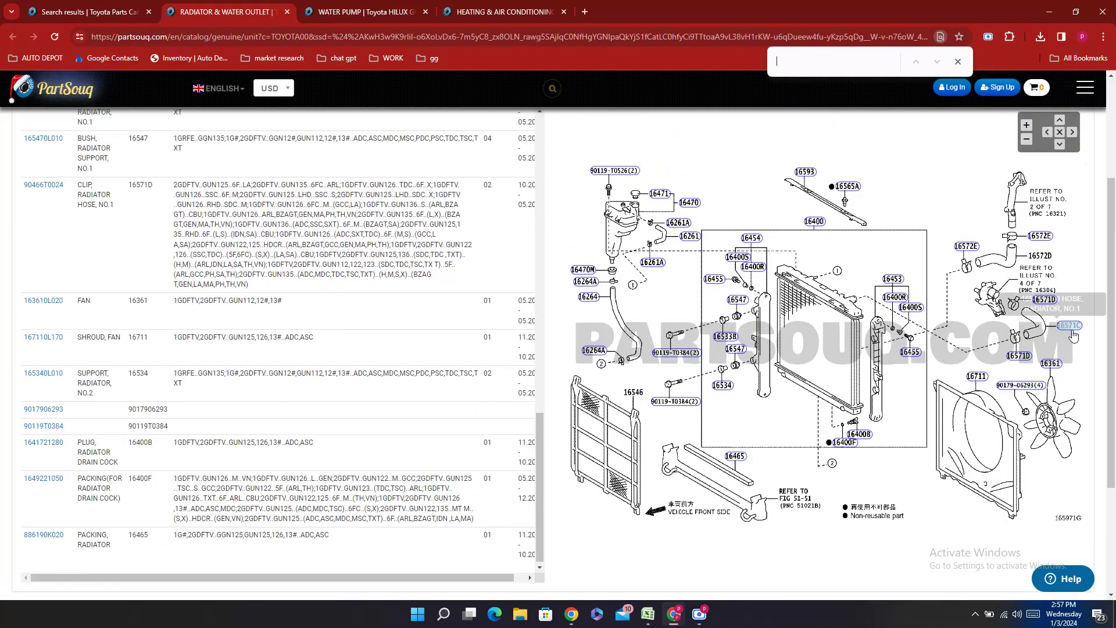
pyautogui.scroll(5, 279, 291)
# - Search the Hilux catalogue for MOTOR from the FAN search results page
pyautogui.click(142, 6)
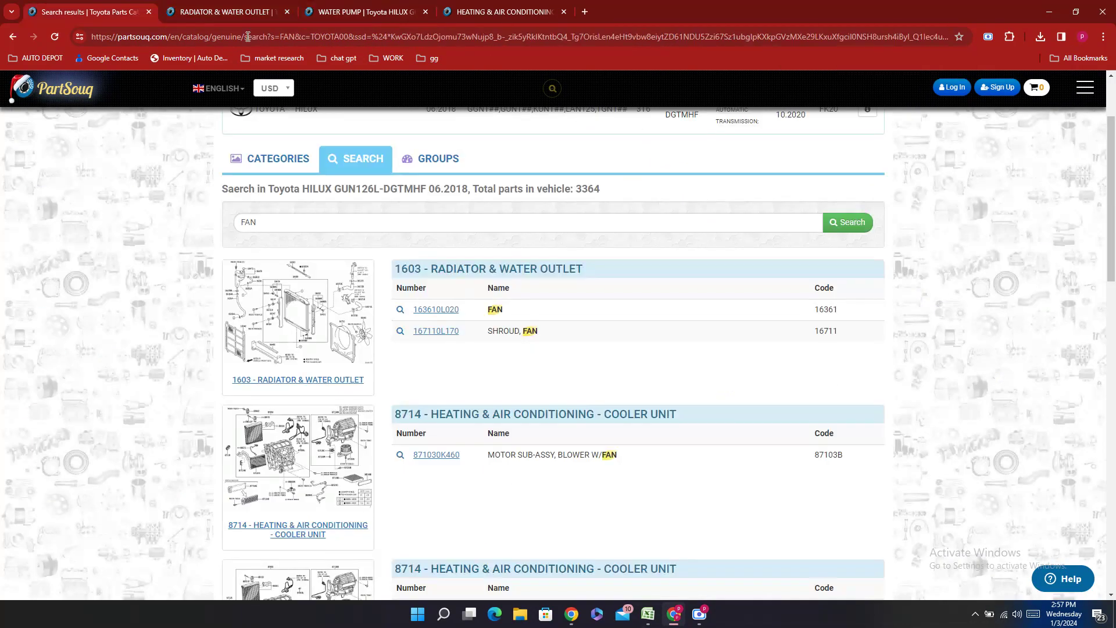
pyautogui.click(294, 219)
pyautogui.write('MOTOR')
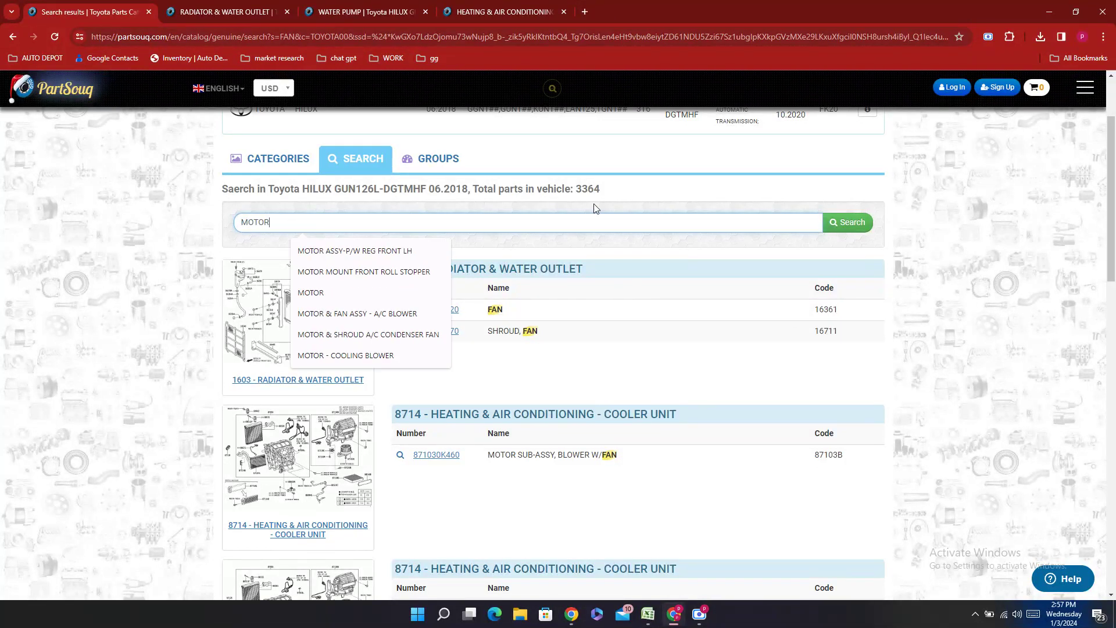
pyautogui.press('Return')
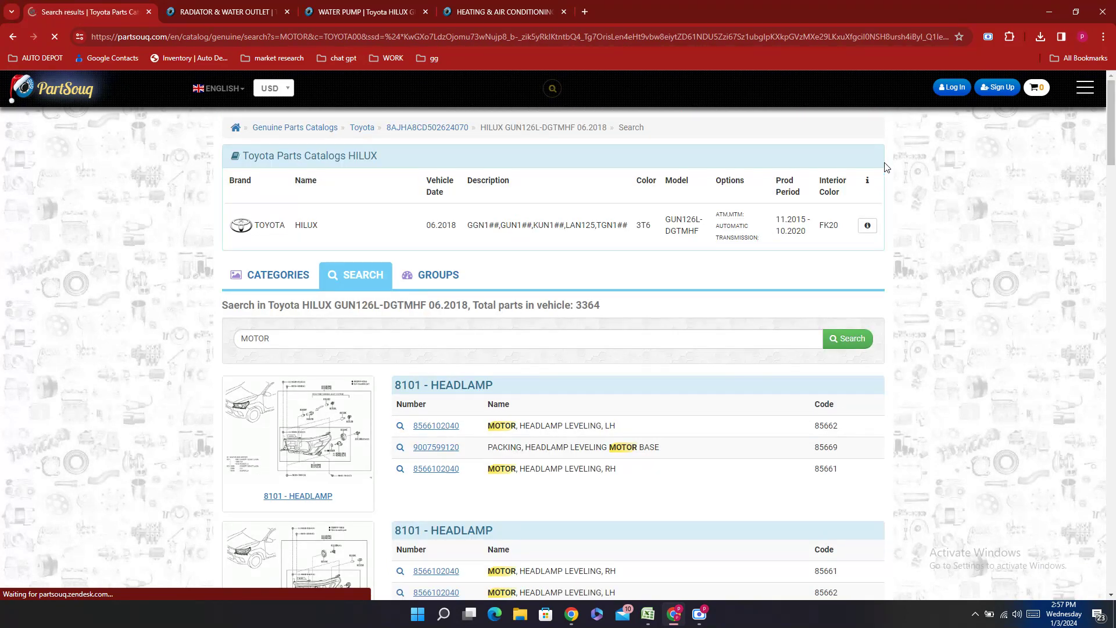
# - Find each occurrence of FAN within the MOTOR search results to check for a radiator cooling fan motor
pyautogui.hotkey('ctrl', 'f')
pyautogui.write('F')
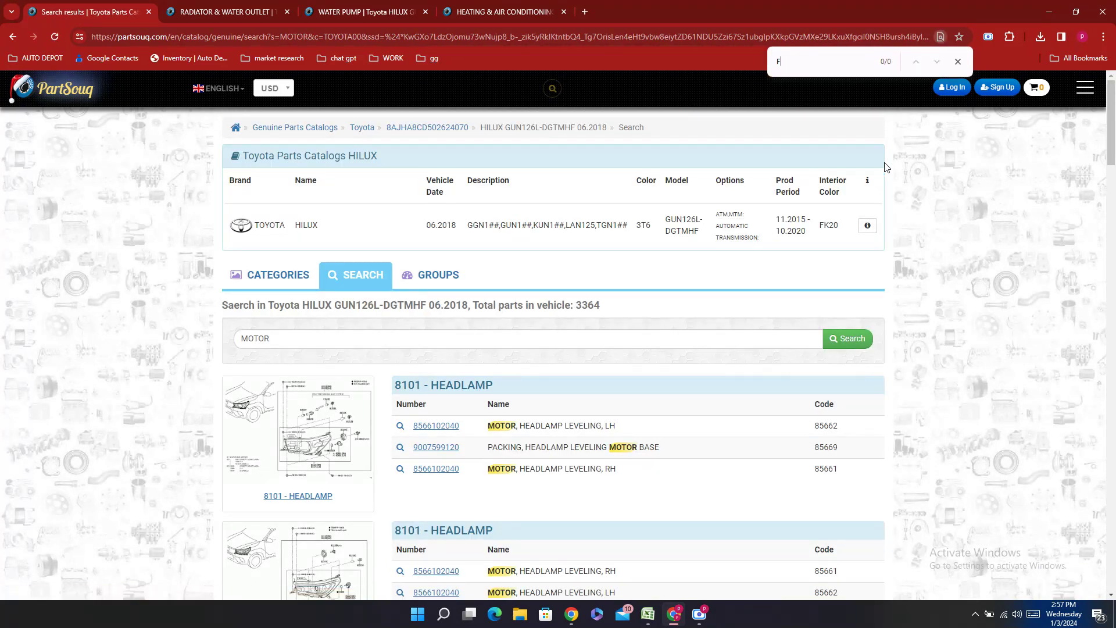
pyautogui.write('AN')
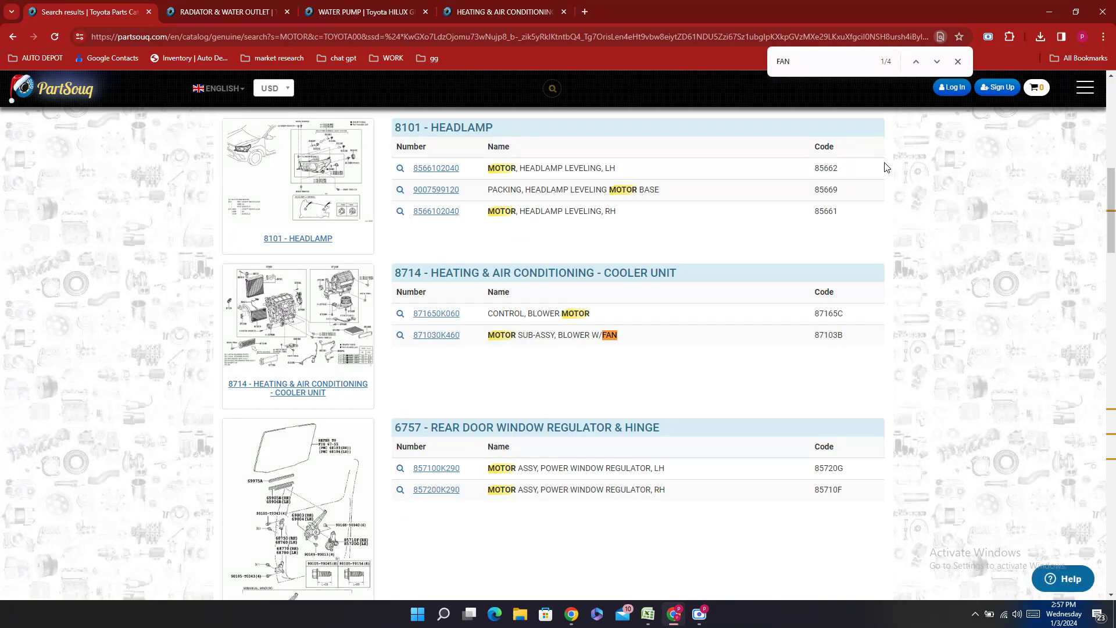
pyautogui.press('Return')
pyautogui.press('Return')
pyautogui.press('Return')
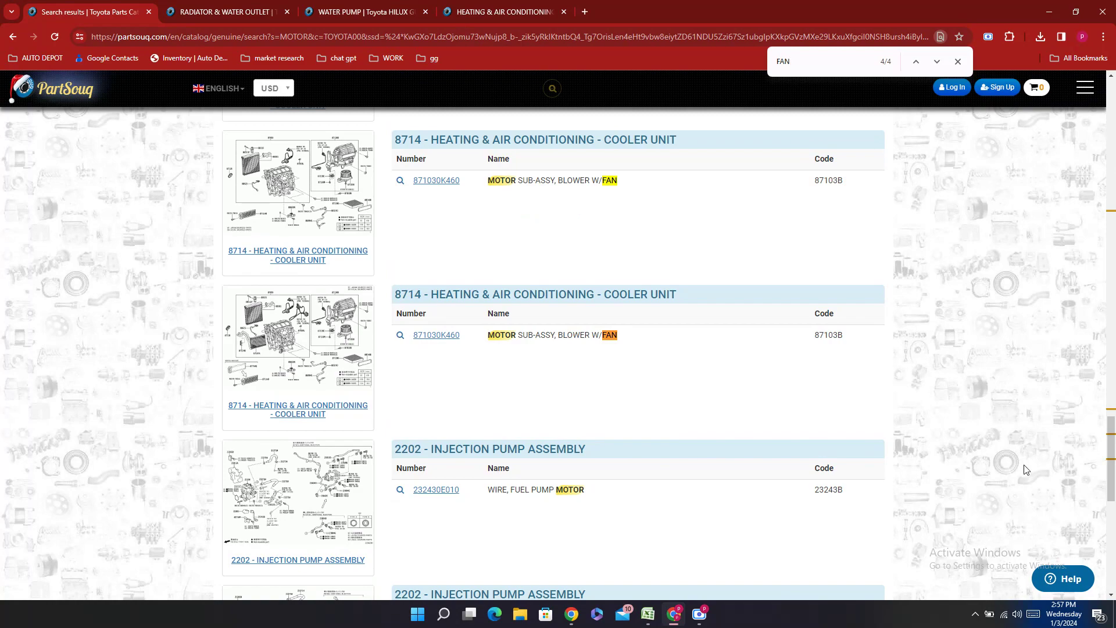
pyautogui.moveTo(1111, 433); pyautogui.dragTo(1112, 87)
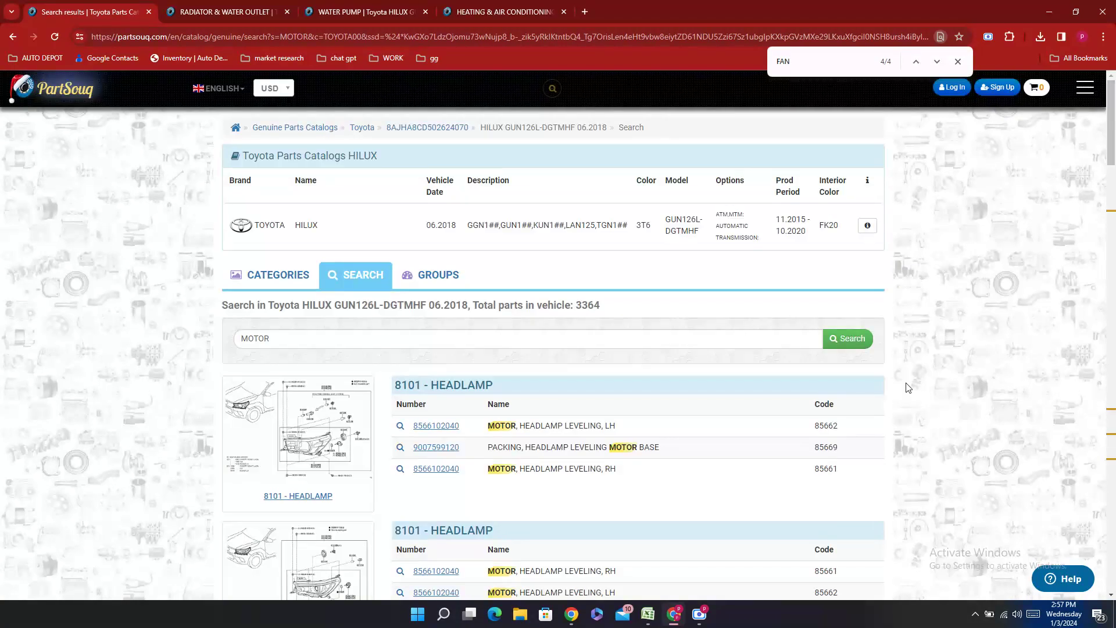
# - Switch to Excel and enter Not Indicated for MOTOR - RADIATOR COOLING FAN in E123 and DRIVE ASSY - FAN CLUTCH in E127
pyautogui.click(649, 613)
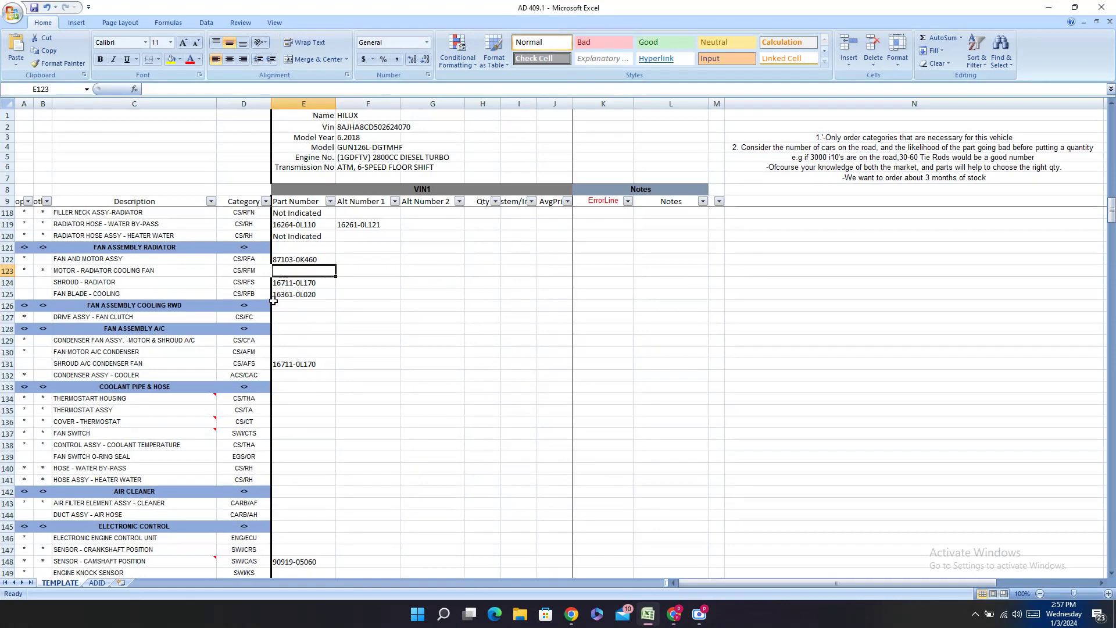
pyautogui.write('N')
pyautogui.press('Return')
pyautogui.press('Return')
pyautogui.press('Return')
pyautogui.press('Return')
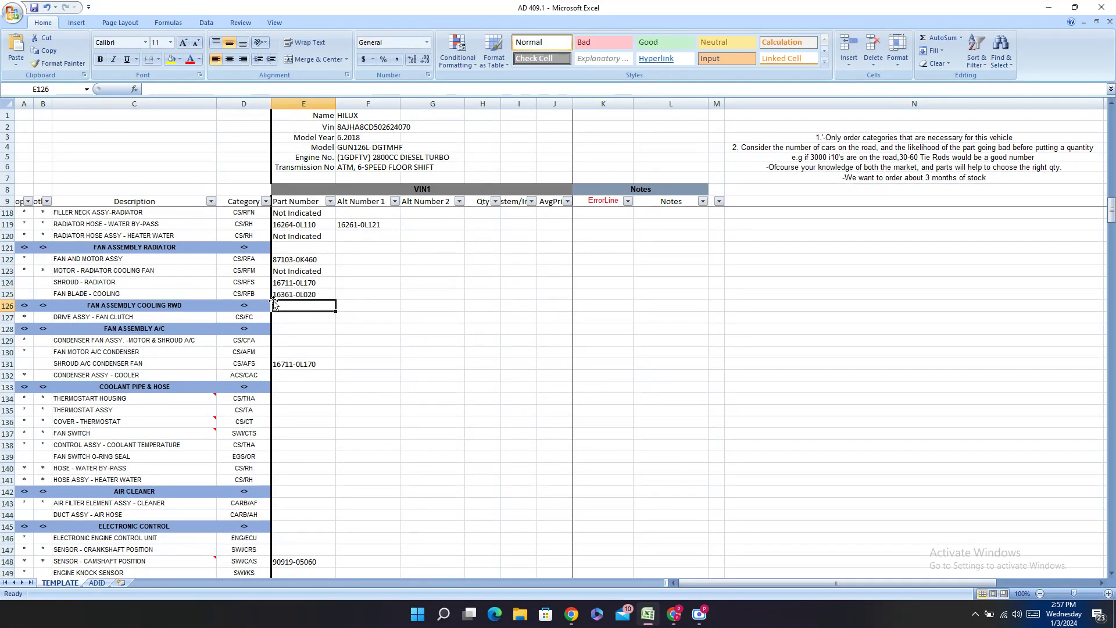
pyautogui.write('N')
pyautogui.press('Return')
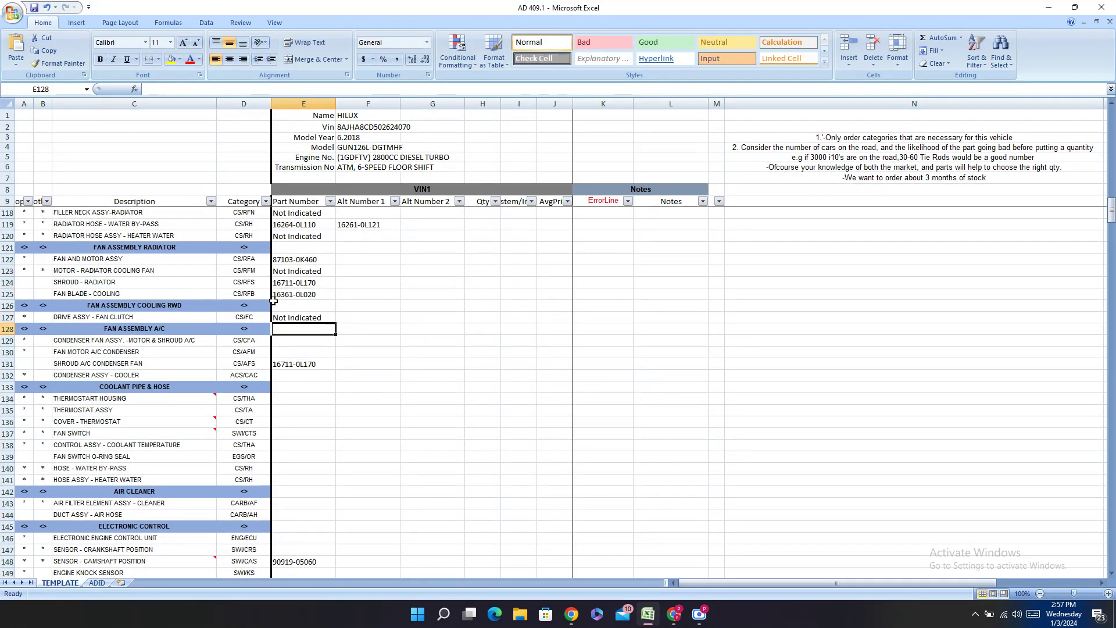
pyautogui.press('Return')
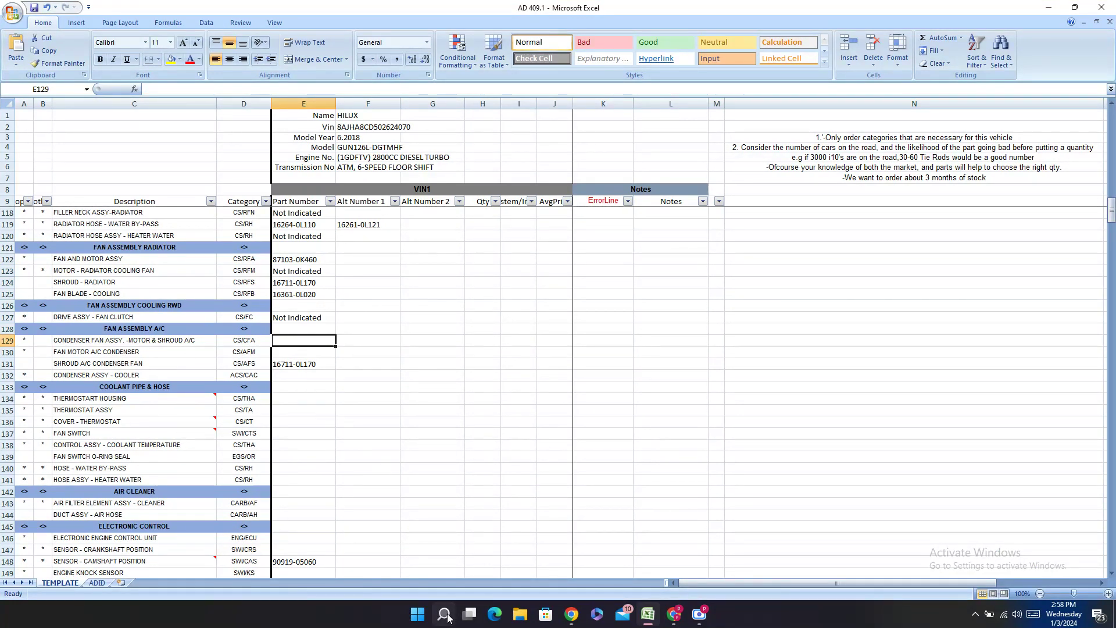
# - Switch to PartSouq in Chrome and search the Hilux catalogue for CONDENSER FAN ASSY. -MOTOR & SHROUD A/C
pyautogui.click(675, 613)
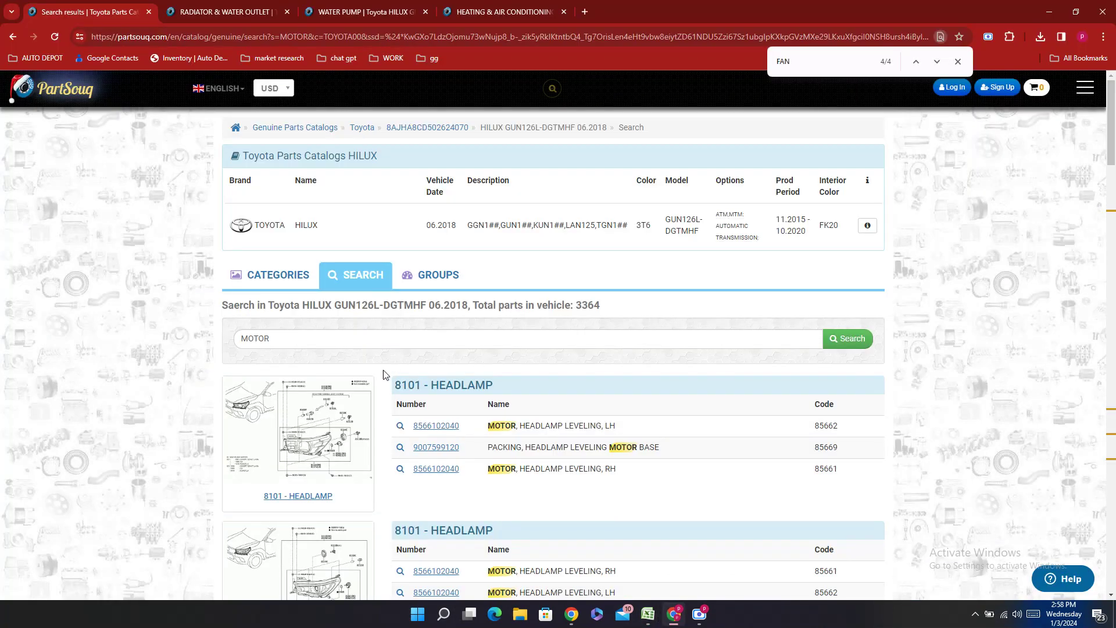
pyautogui.click(283, 338)
pyautogui.doubleClick(283, 337)
pyautogui.write('CONDENSER FAN ASSY. -')
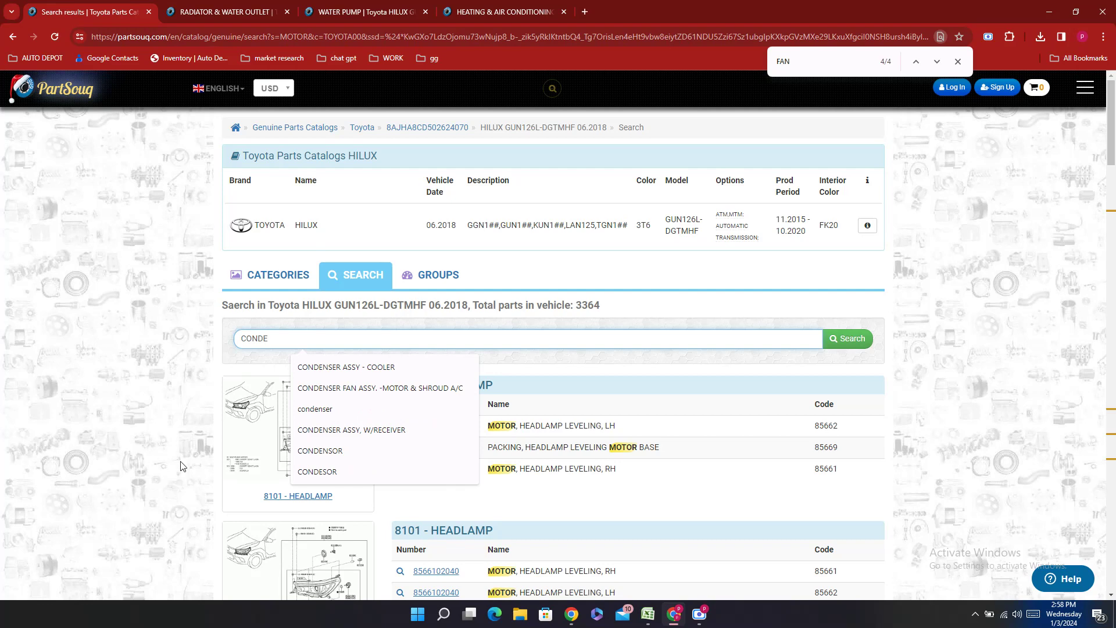
pyautogui.click(357, 390)
pyautogui.click(840, 339)
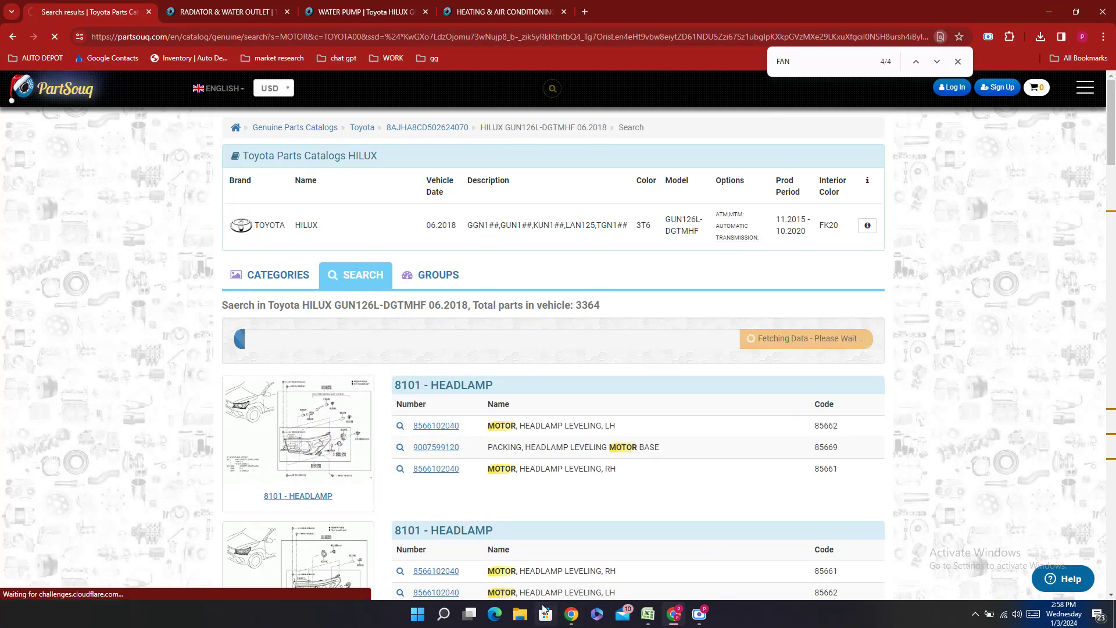
pyautogui.click(651, 614)
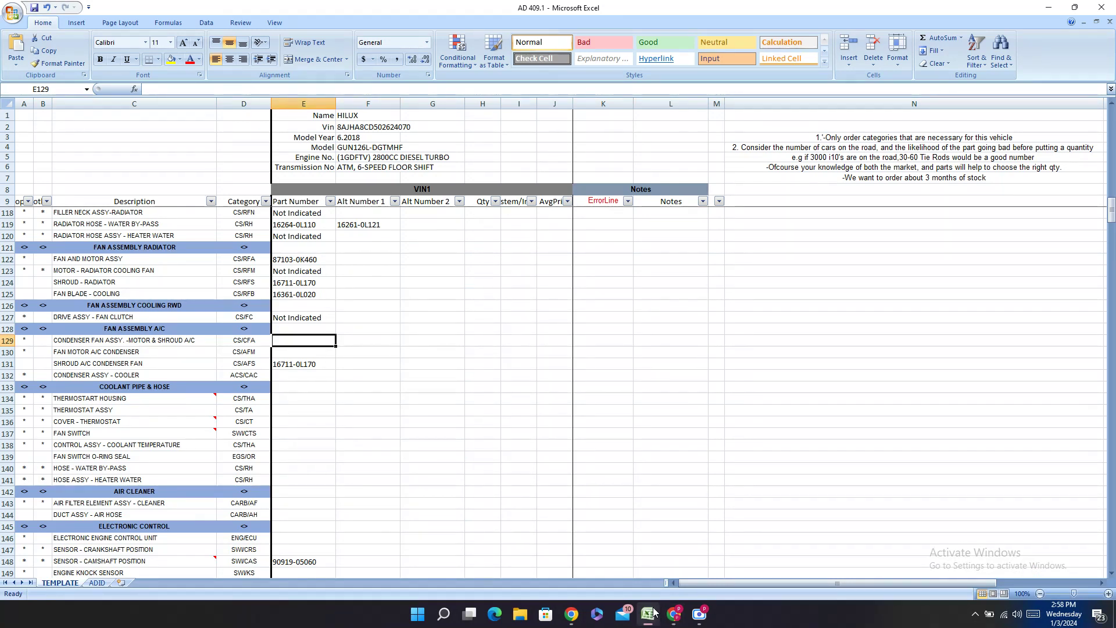
pyautogui.click(651, 614)
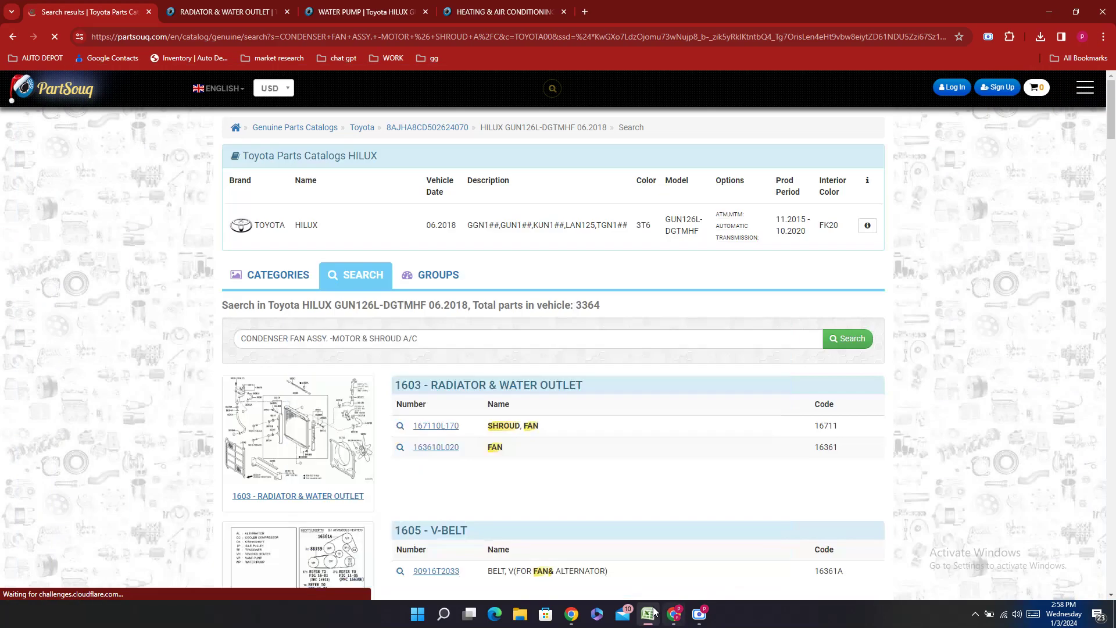
pyautogui.click(453, 344)
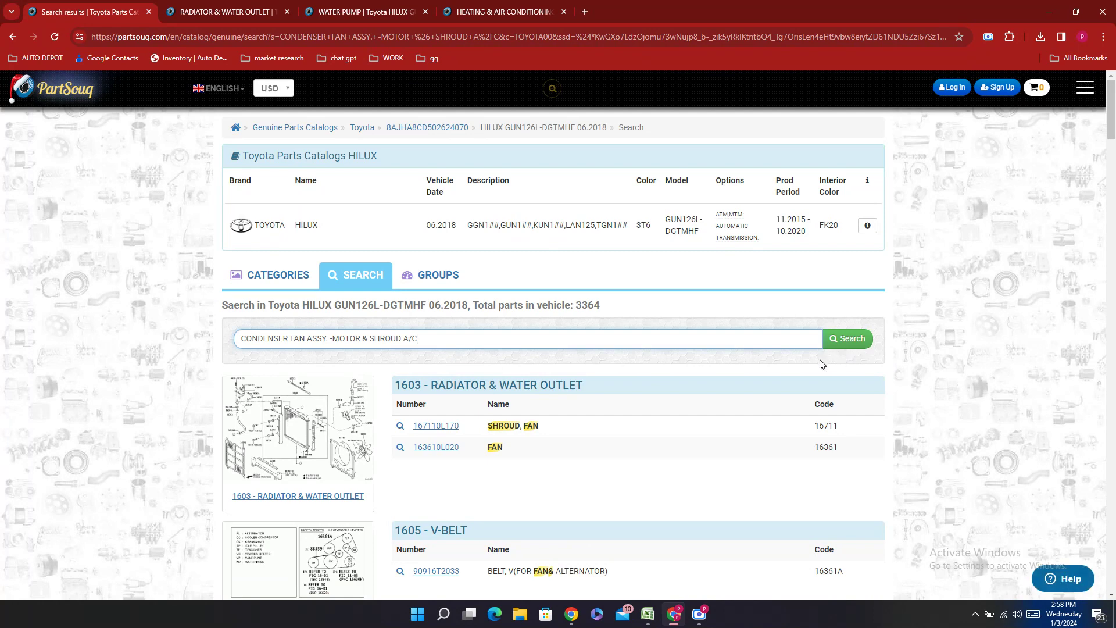
# - Copy the cooler condenser assembly's part number 884600K390 from the 8718 - HEATING & AIR CONDITIONING - COOLER PIPING results
pyautogui.scroll(-5, 625, 402)
pyautogui.scroll(-3, 624, 401)
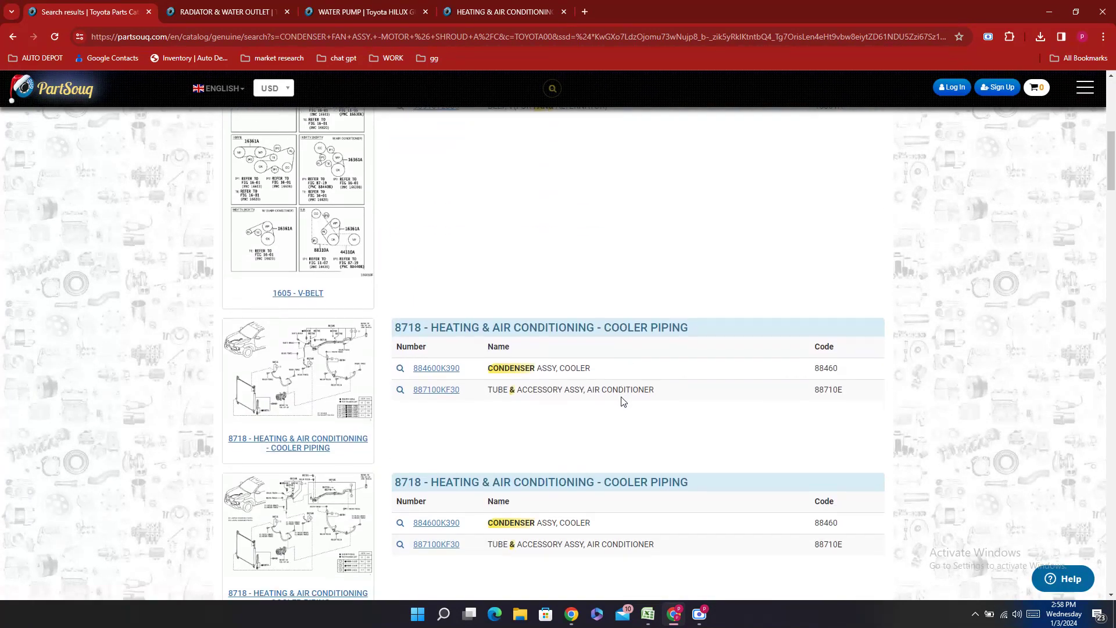
pyautogui.click(673, 623)
pyautogui.click(669, 621)
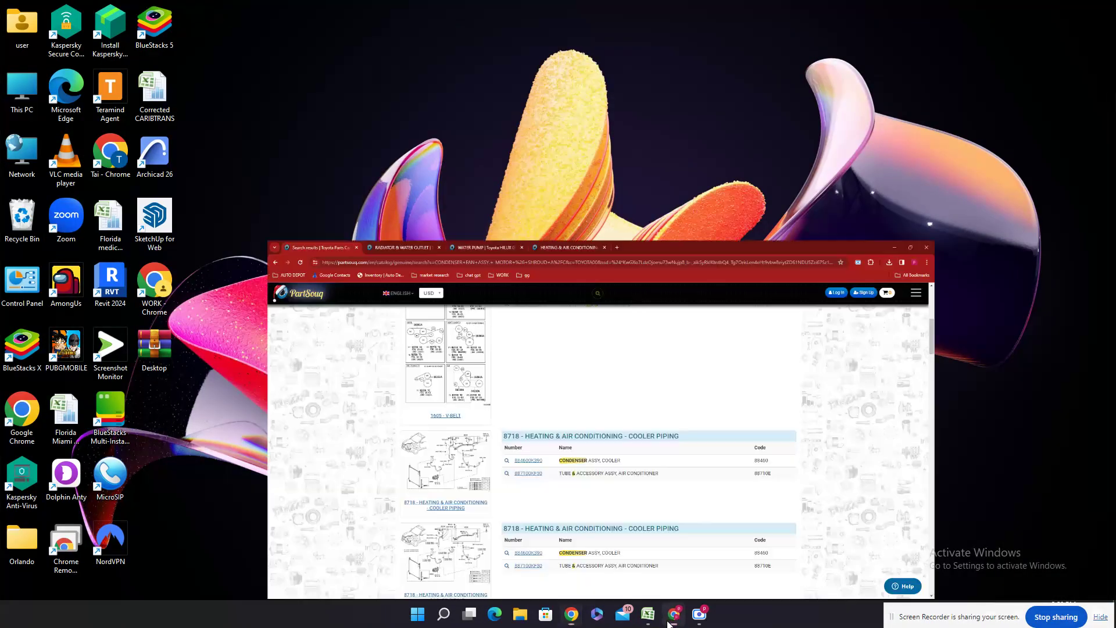
pyautogui.click(649, 616)
pyautogui.click(673, 615)
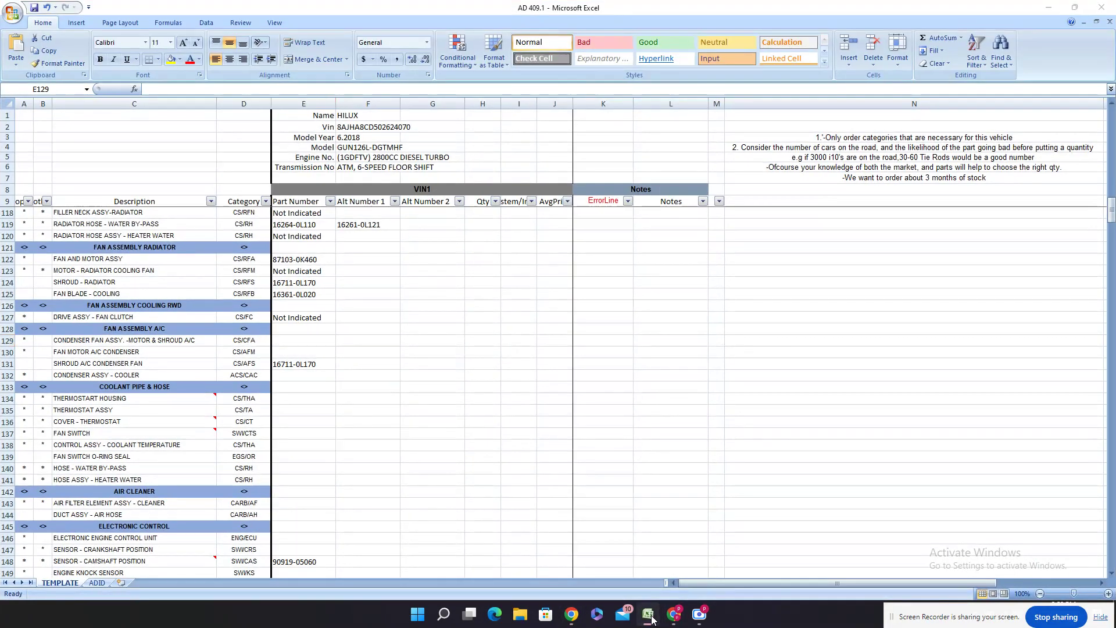
pyautogui.moveTo(414, 368); pyautogui.dragTo(463, 370)
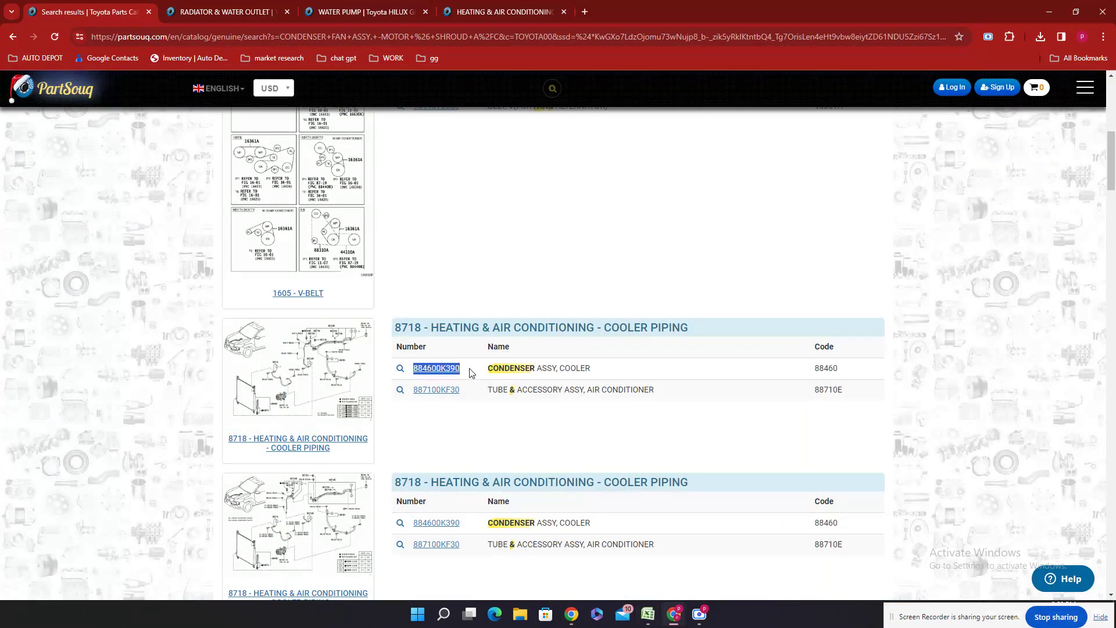
pyautogui.rightClick(466, 368)
pyautogui.click(488, 376)
# - Switch to Excel and enter 88460-0K390 as the part number for CONDENSER ASSY - COOLER in cell E132
pyautogui.click(649, 616)
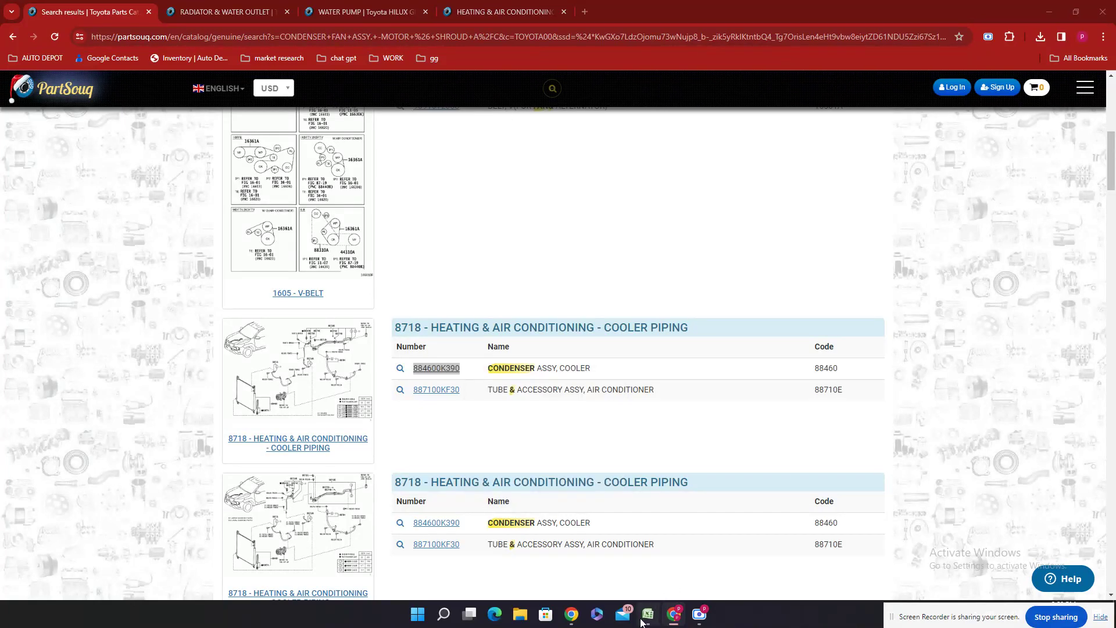
pyautogui.click(289, 374)
pyautogui.doubleClick(290, 375)
pyautogui.hotkey('ctrl', 'v')
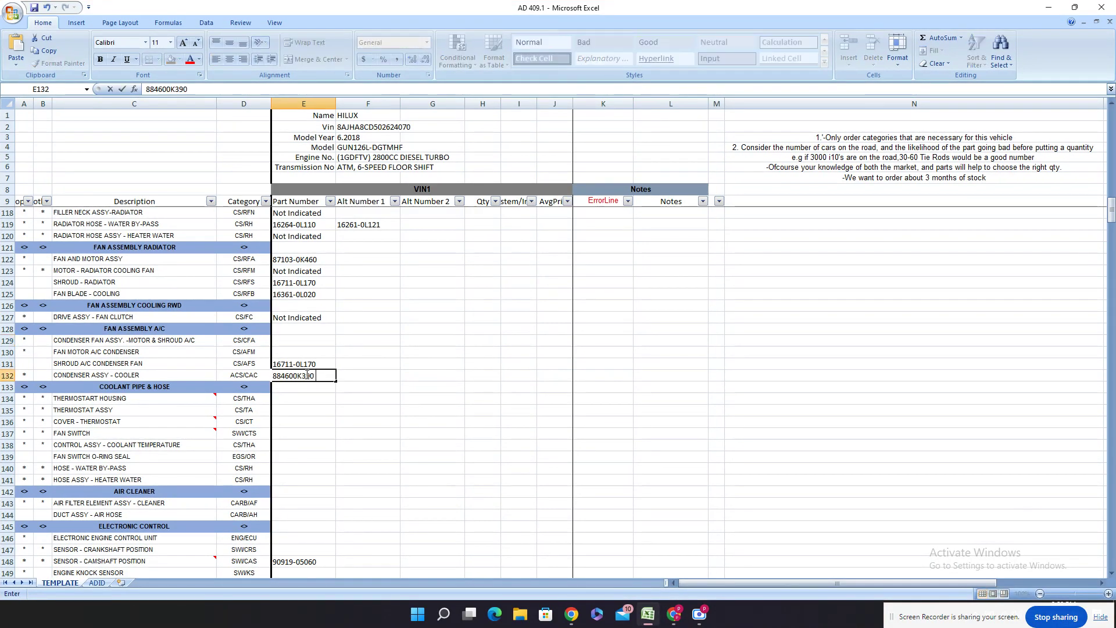
pyautogui.press('Left')
pyautogui.press('Left')
pyautogui.press('Left')
pyautogui.press('Left')
pyautogui.press('Left')
pyautogui.write('-')
pyautogui.click(317, 352)
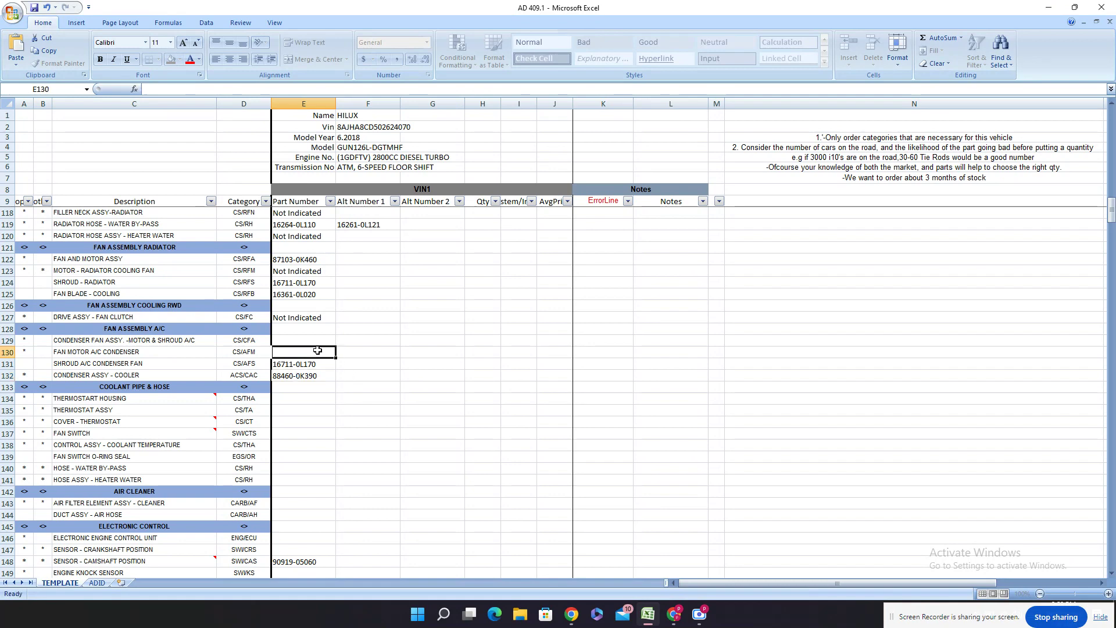
# - Switch to PartSouq in Chrome and open the second 8718 - HEATING & AIR CONDITIONING - COOLER PIPING diagram from the condenser fan results
pyautogui.click(674, 614)
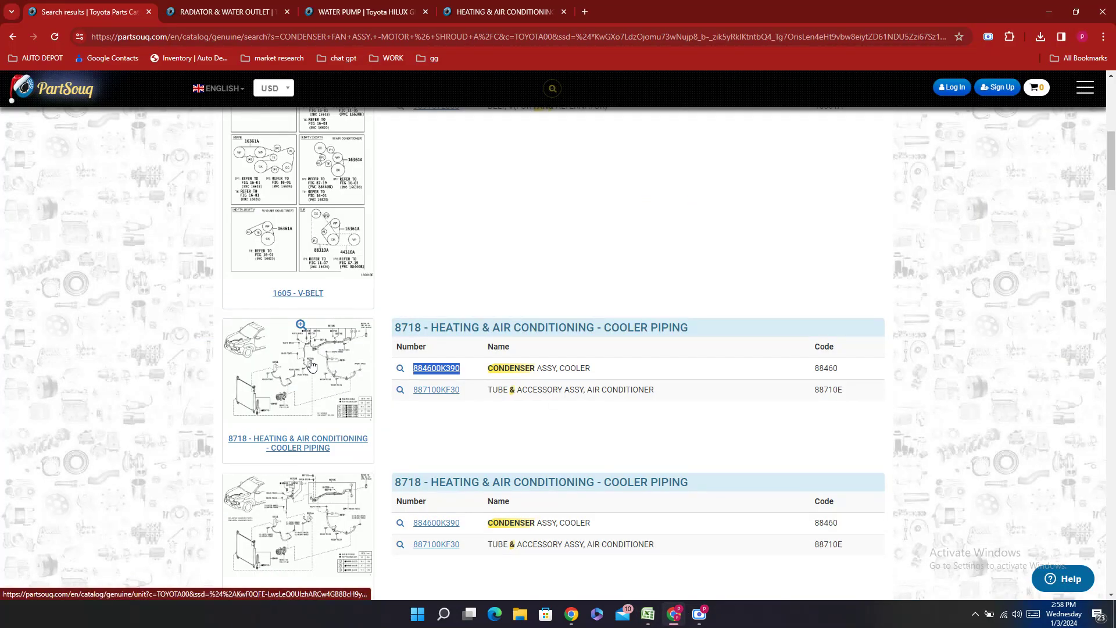
pyautogui.scroll(-3, 317, 365)
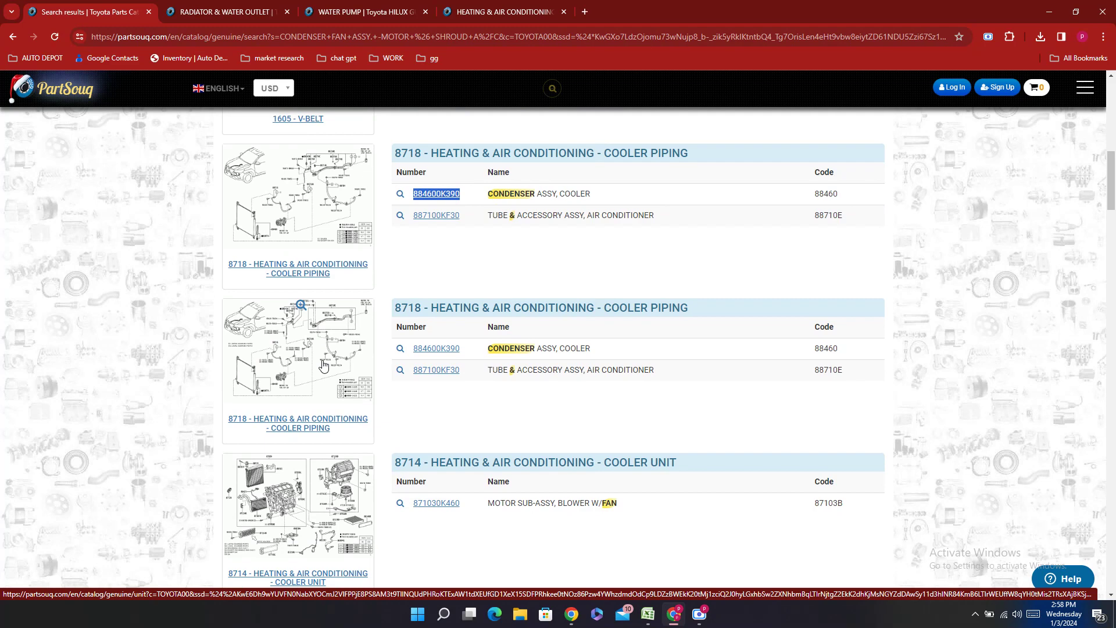
pyautogui.scroll(8, 324, 366)
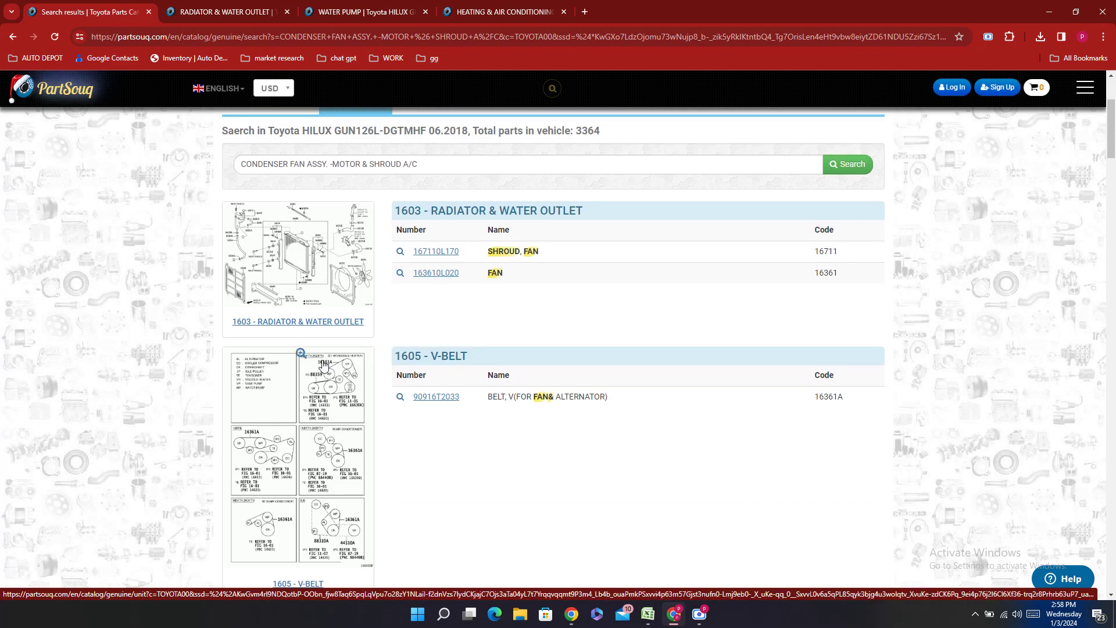
pyautogui.scroll(-7, 324, 365)
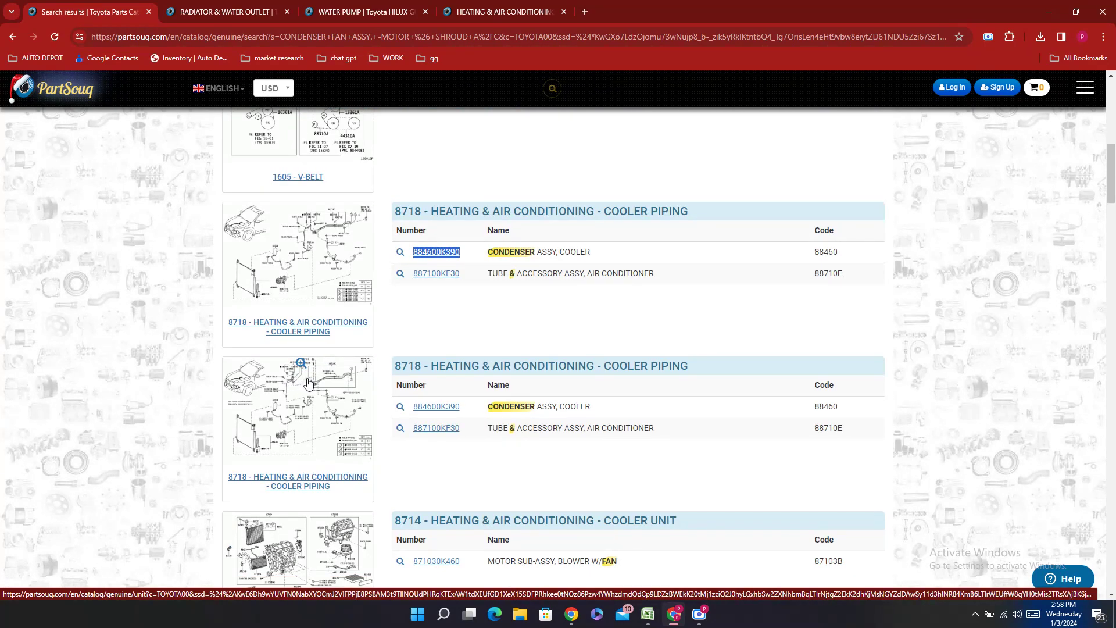
pyautogui.click(308, 381)
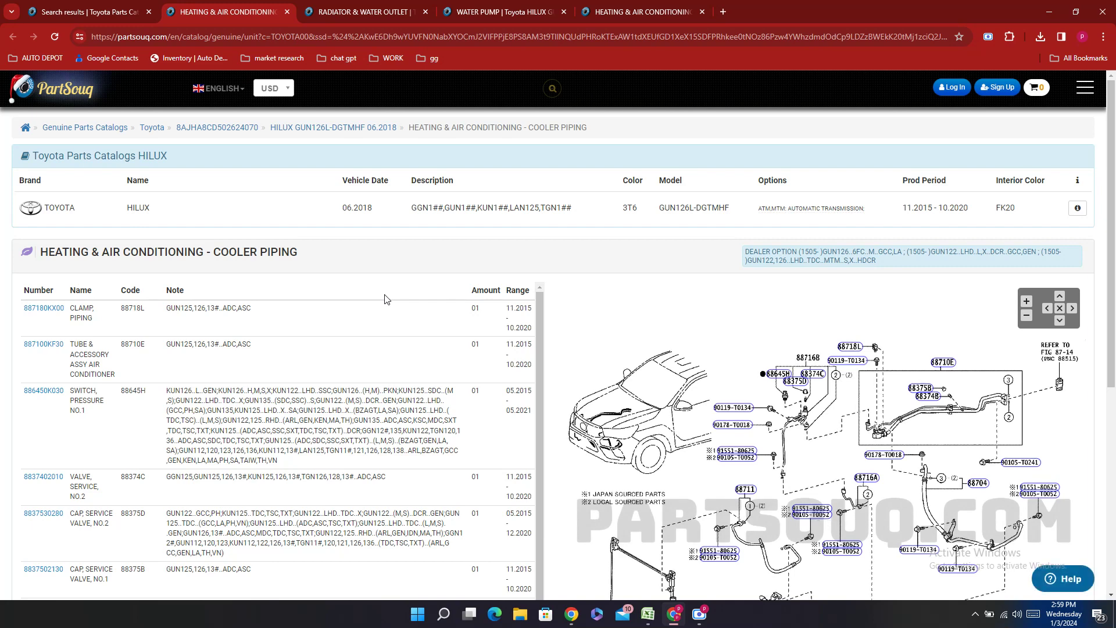
# - Find 884600K390 on the COOLER PIPING page and examine the diagram and parts list for condenser fan parts
pyautogui.hotkey('ctrl', 'f')
pyautogui.hotkey('ctrl', 'v')
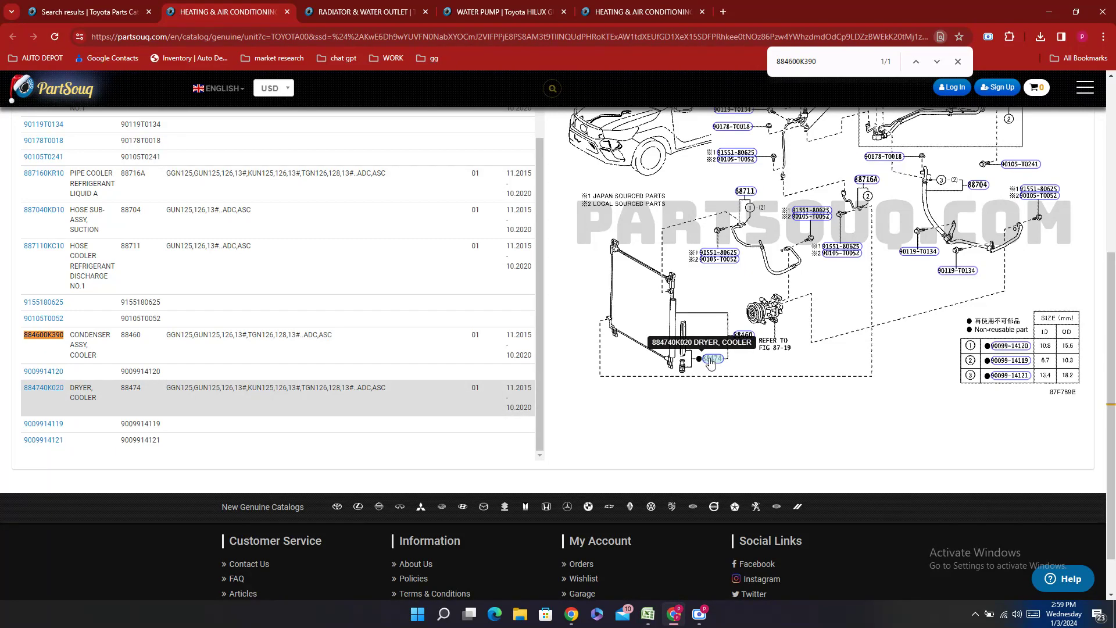
pyautogui.scroll(2, 792, 321)
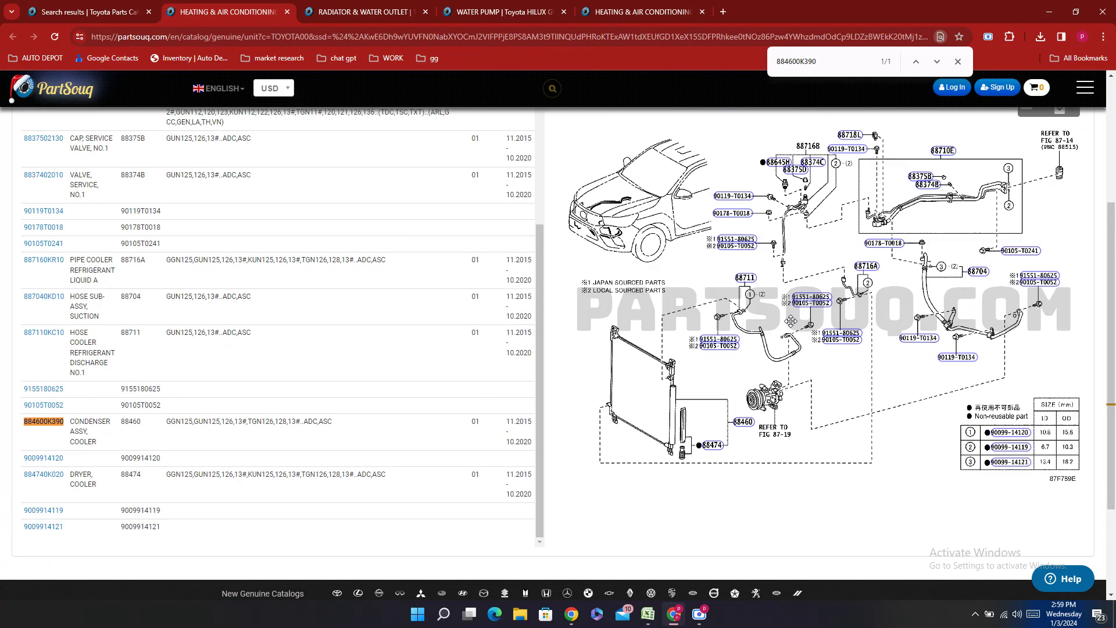
pyautogui.scroll(2, 791, 321)
pyautogui.scroll(-4, 879, 253)
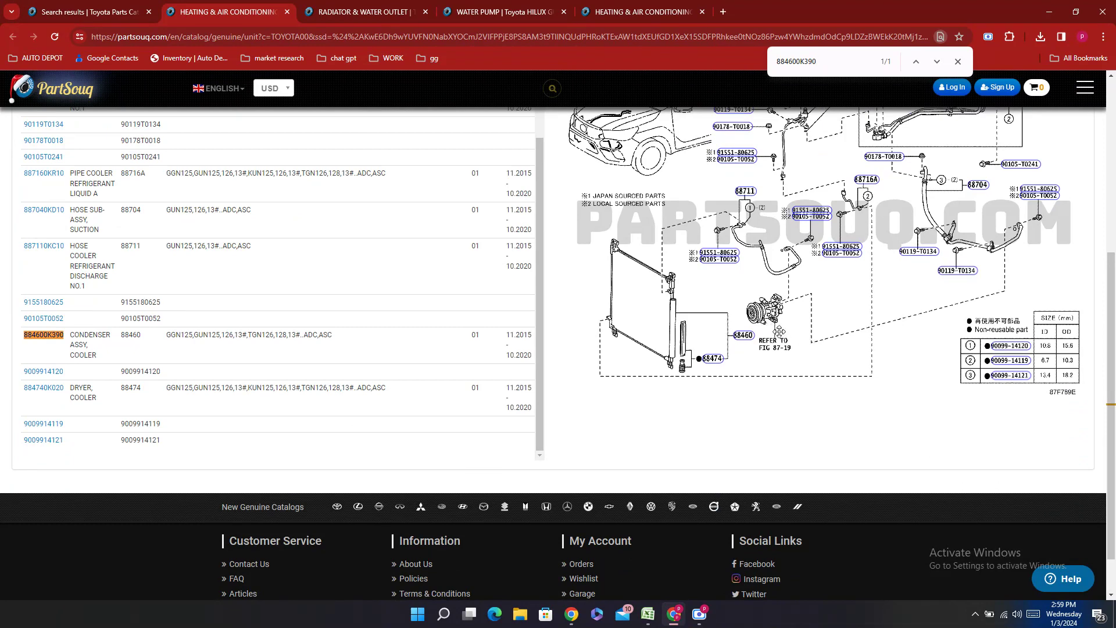
pyautogui.scroll(3, 820, 279)
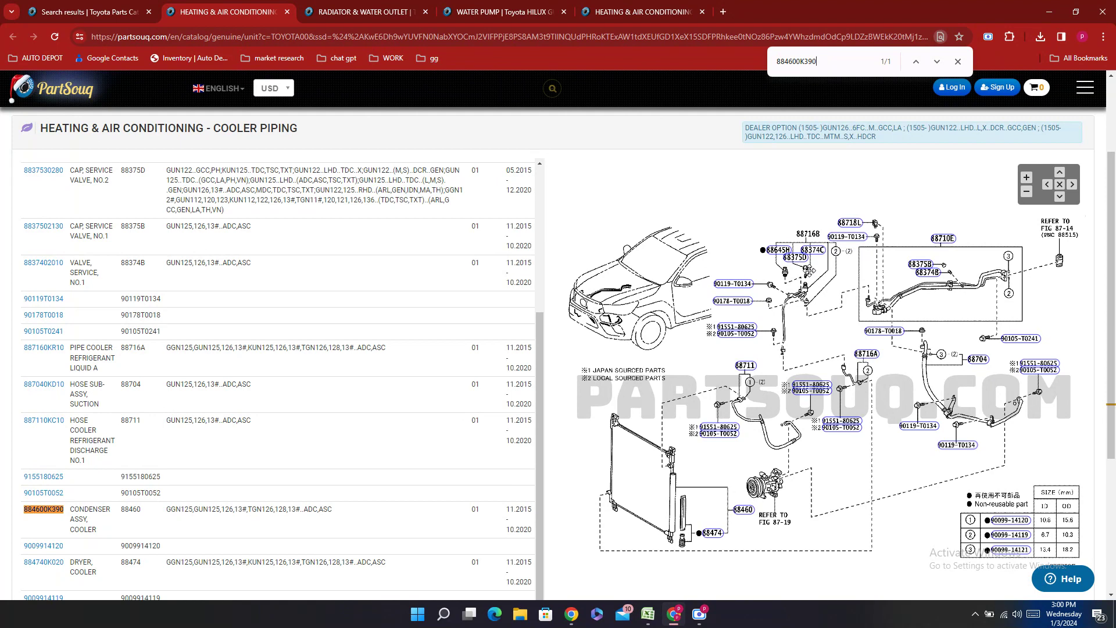
pyautogui.scroll(4, 512, 232)
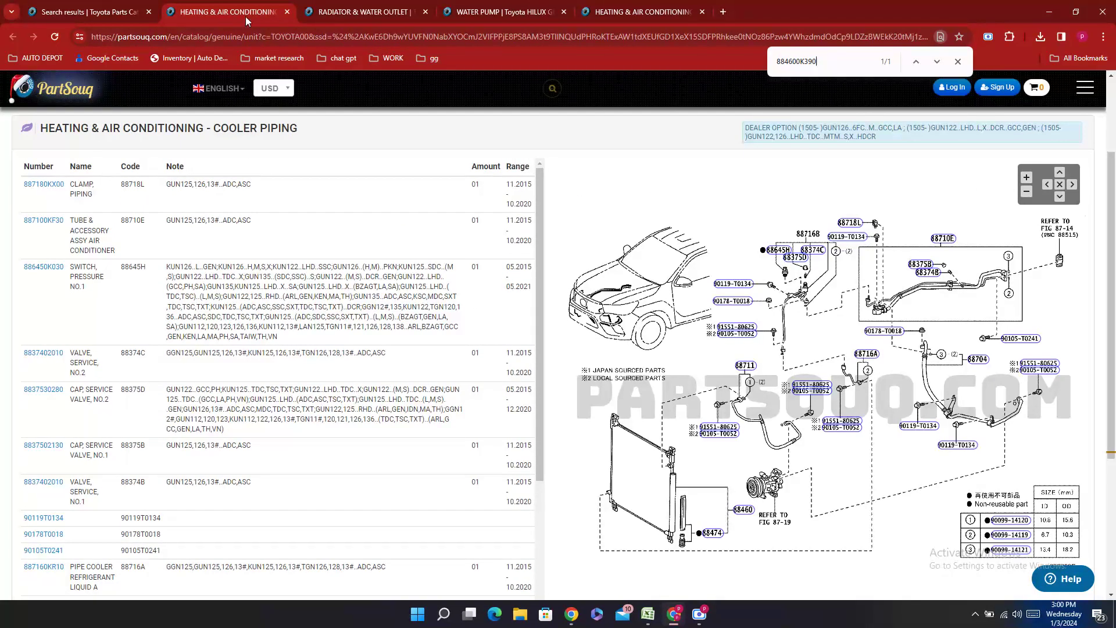
# - Return to the search results, check the template in Excel, and search the Hilux catalogue in Chrome for AIR CONDITION
pyautogui.hotkey('ctrl', 'shift', 'Tab')
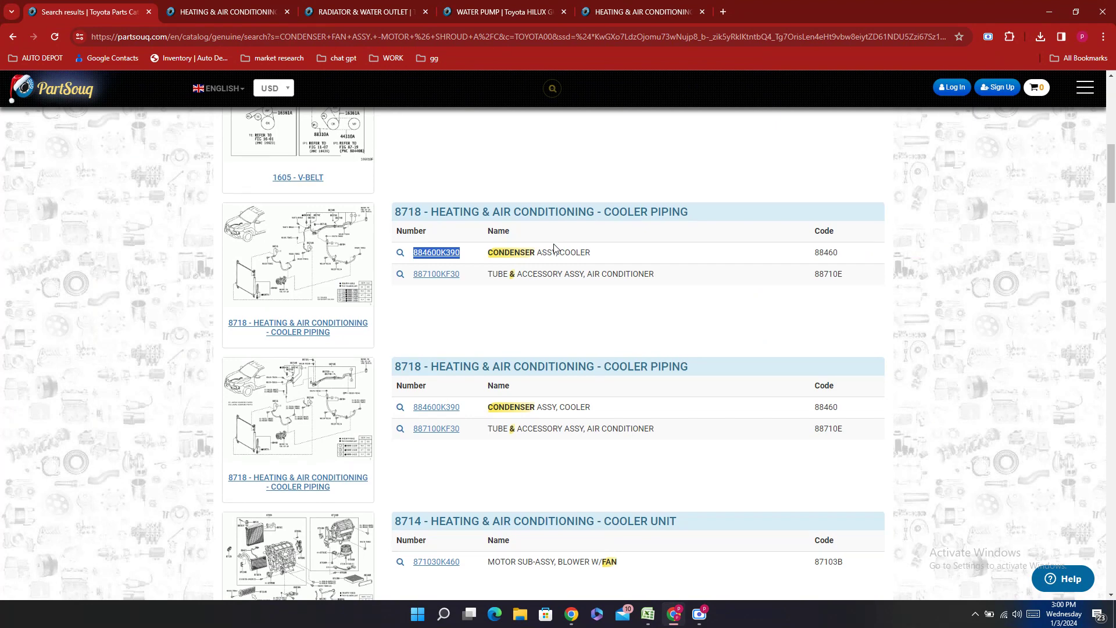
pyautogui.scroll(8, 381, 238)
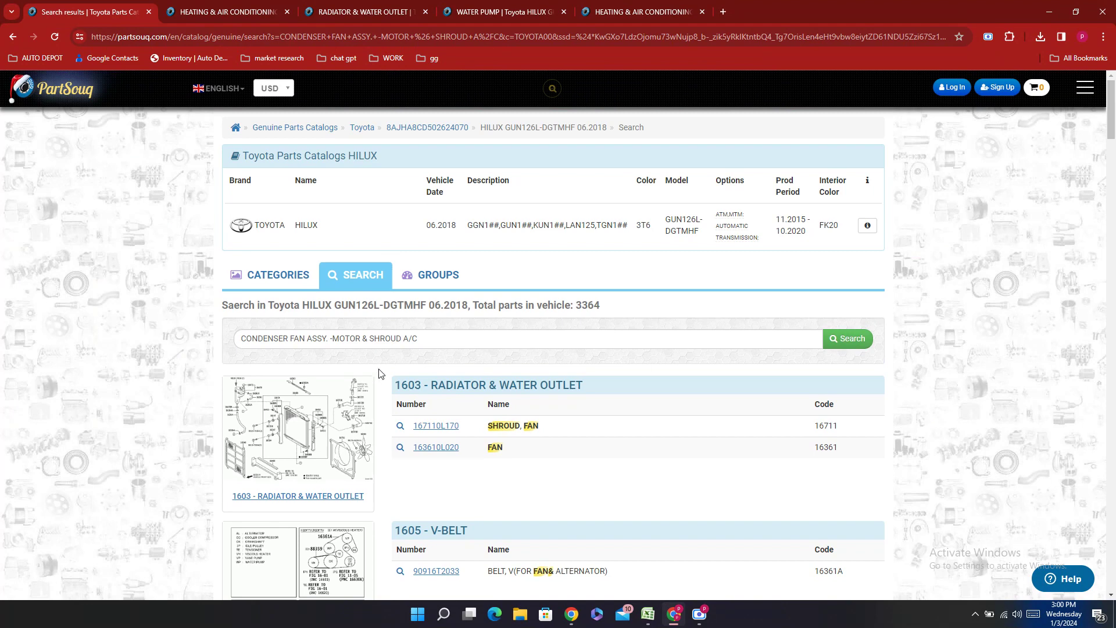
pyautogui.click(648, 614)
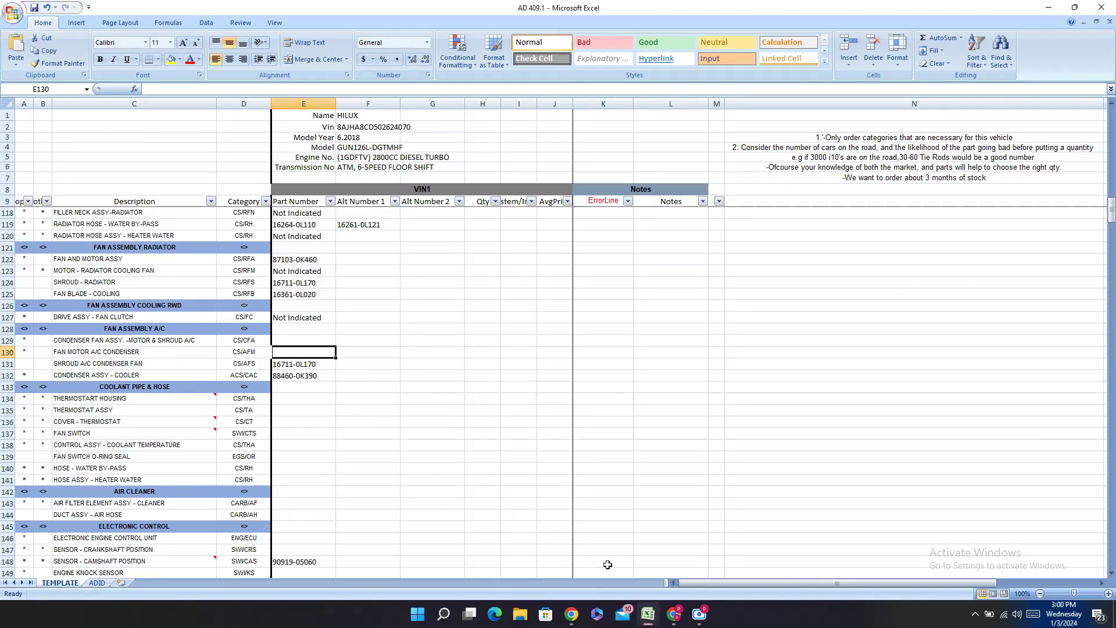
pyautogui.click(652, 623)
pyautogui.moveTo(418, 340); pyautogui.dragTo(108, 347)
pyautogui.write('AI')
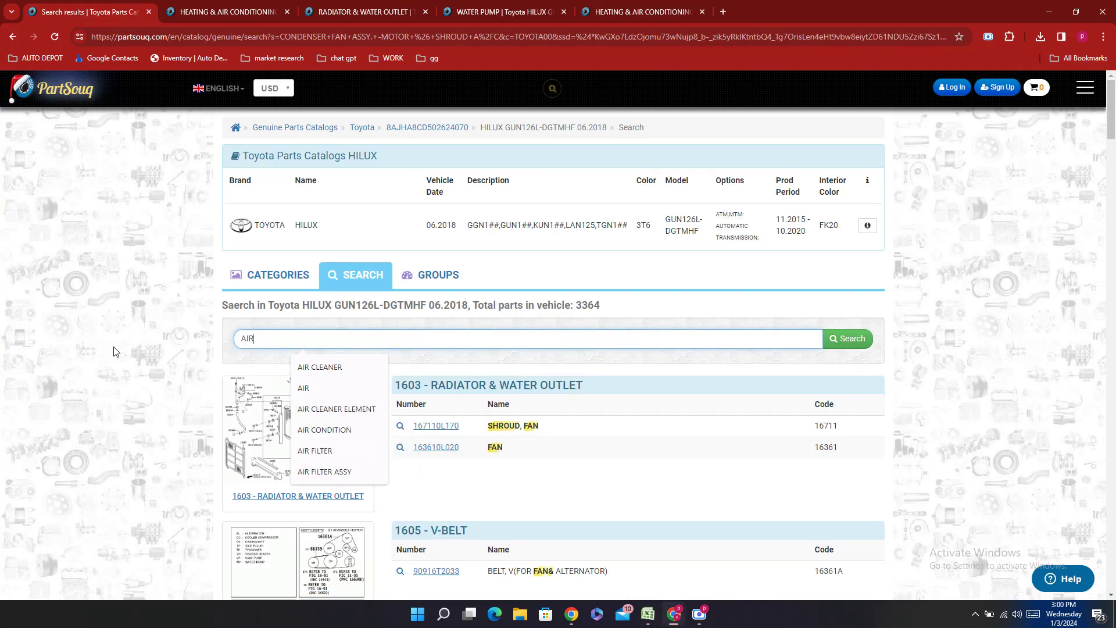
pyautogui.write('R')
pyautogui.click(348, 410)
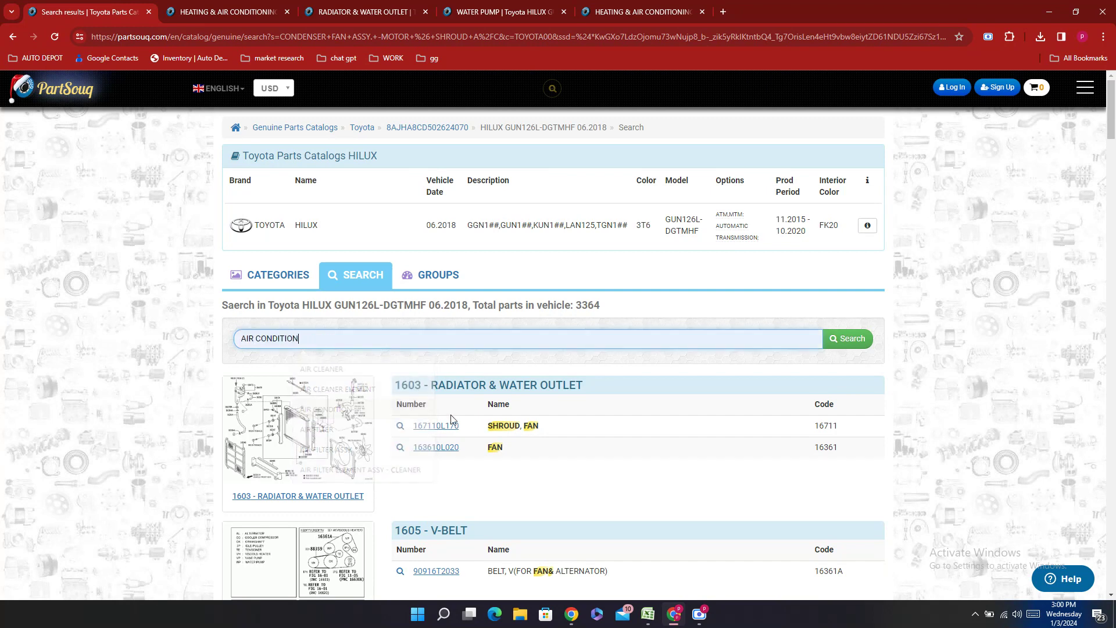
pyautogui.click(835, 339)
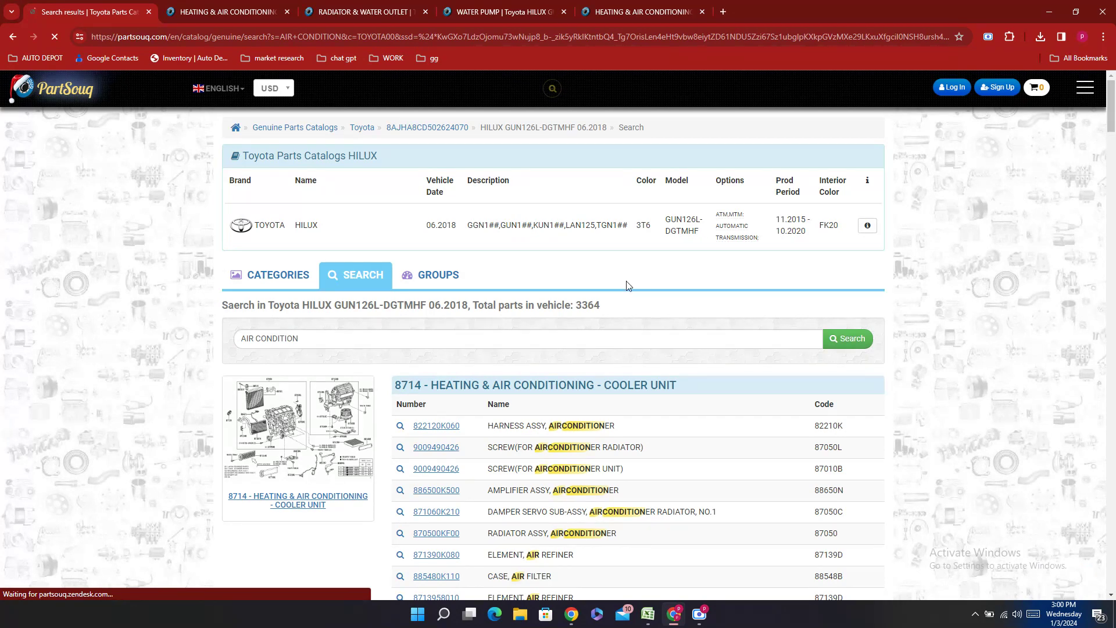
pyautogui.scroll(-4, 710, 379)
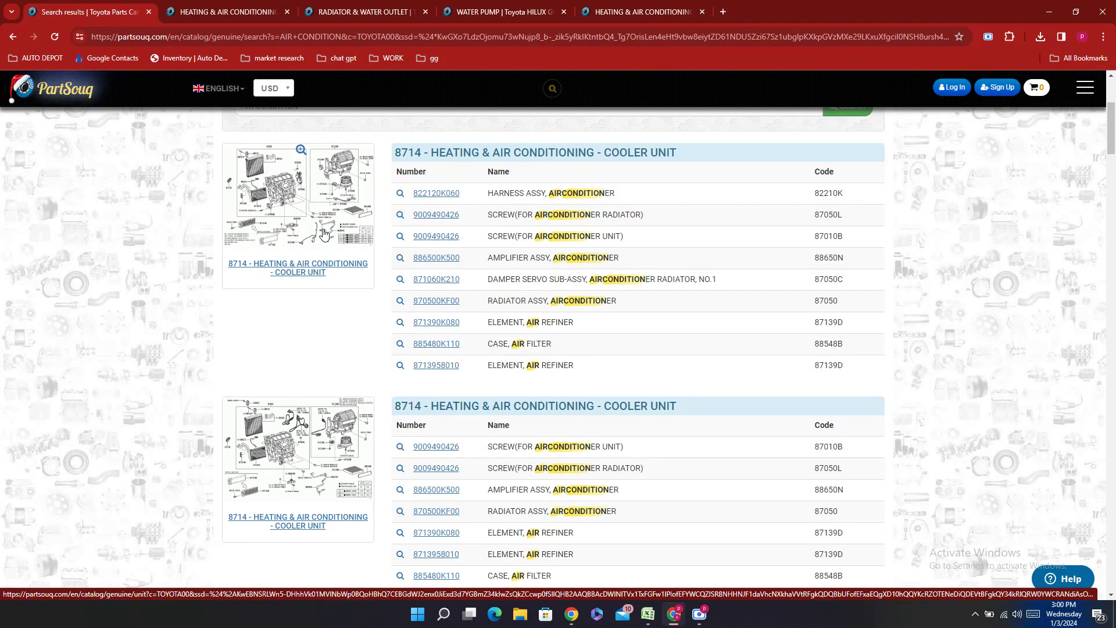
# - Examine the already open HEATING & AIR CONDITIONING - COOLER UNIT diagram and copy the air conditioner radiator assembly's part number 870500KF00
pyautogui.click(640, 12)
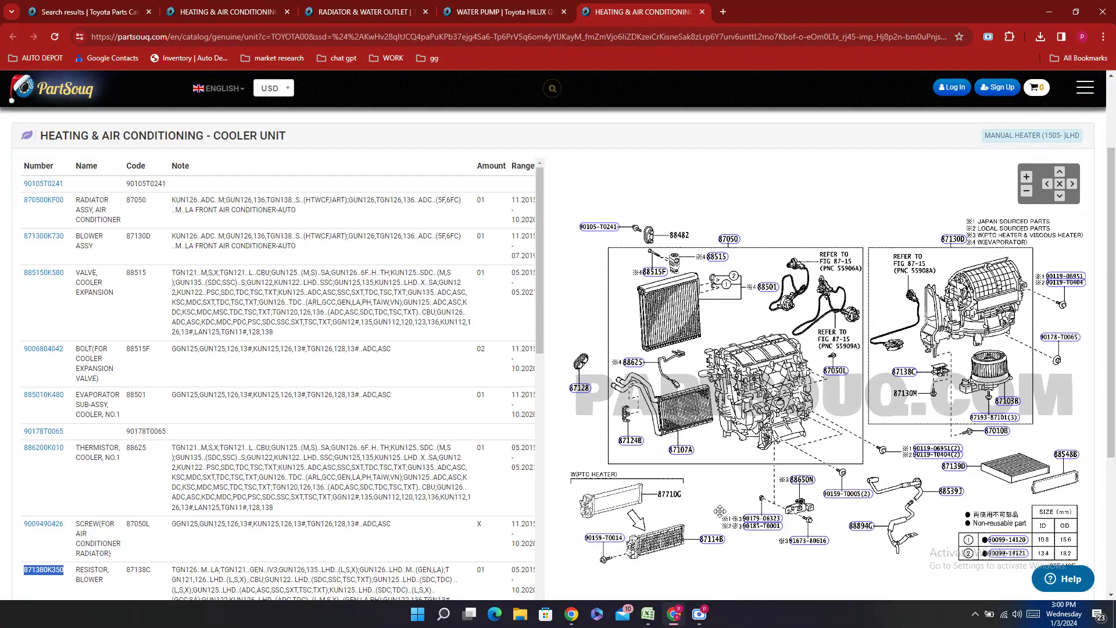
pyautogui.click(673, 614)
pyautogui.click(673, 614)
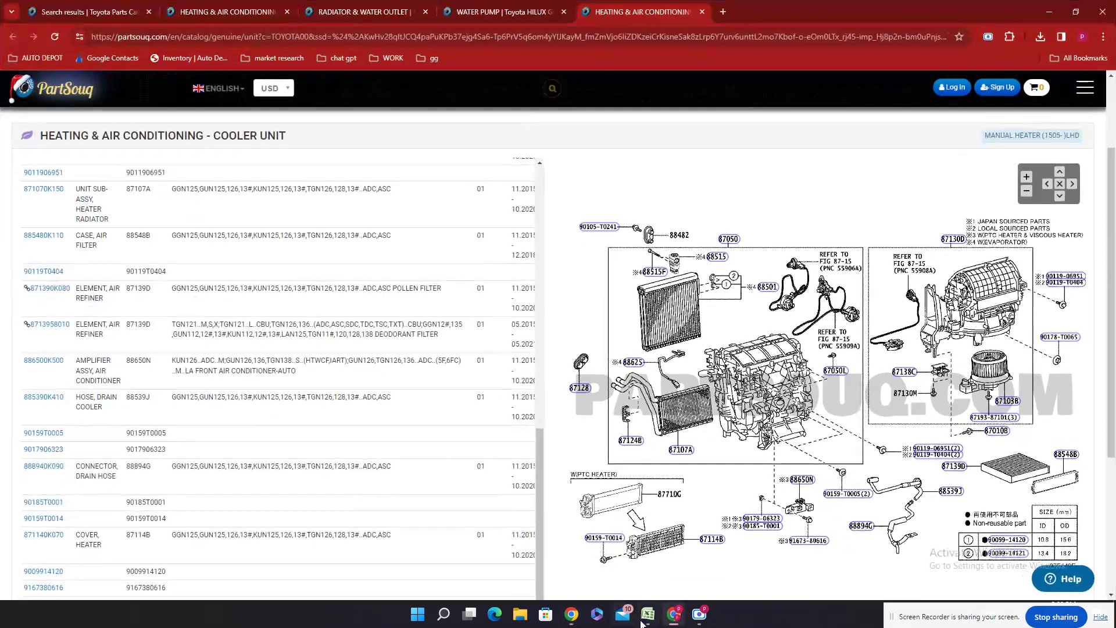
pyautogui.click(642, 623)
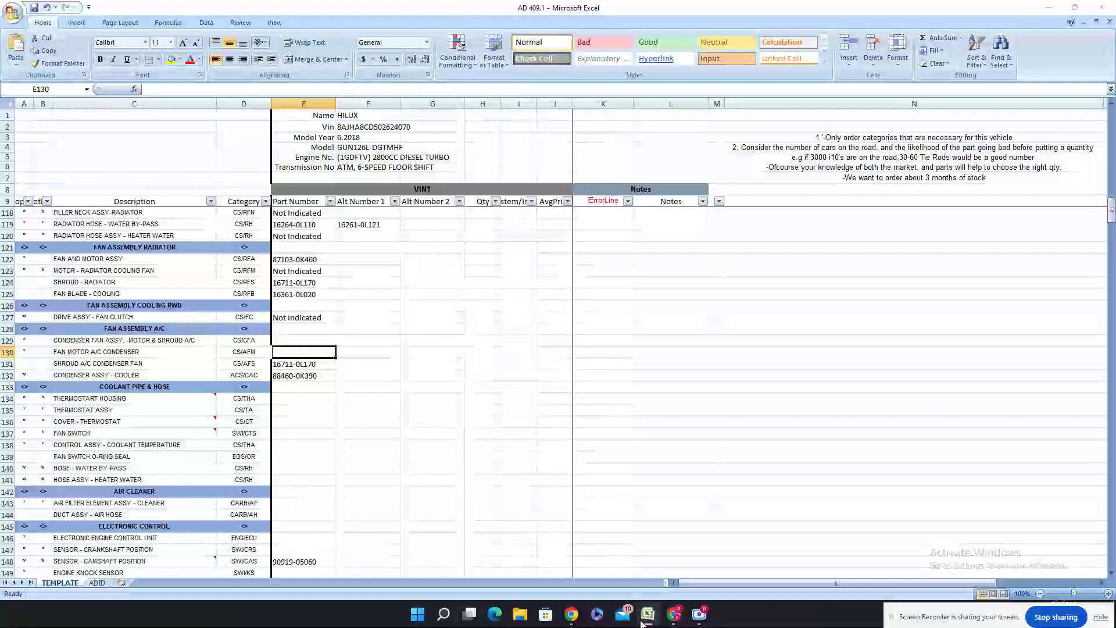
pyautogui.click(642, 623)
pyautogui.click(734, 241)
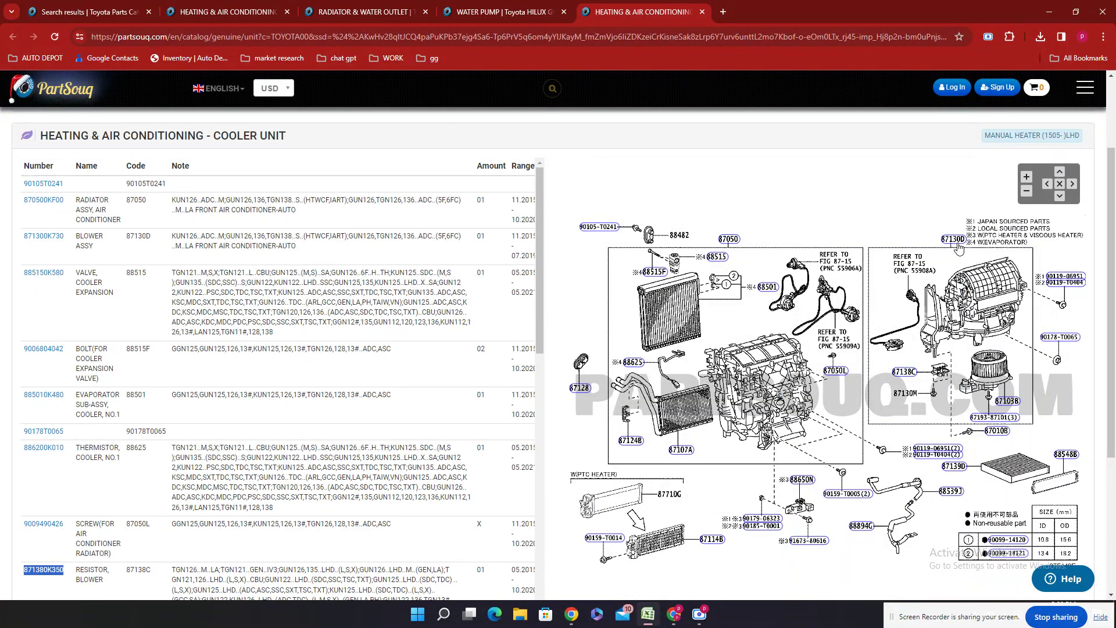
pyautogui.moveTo(956, 243)
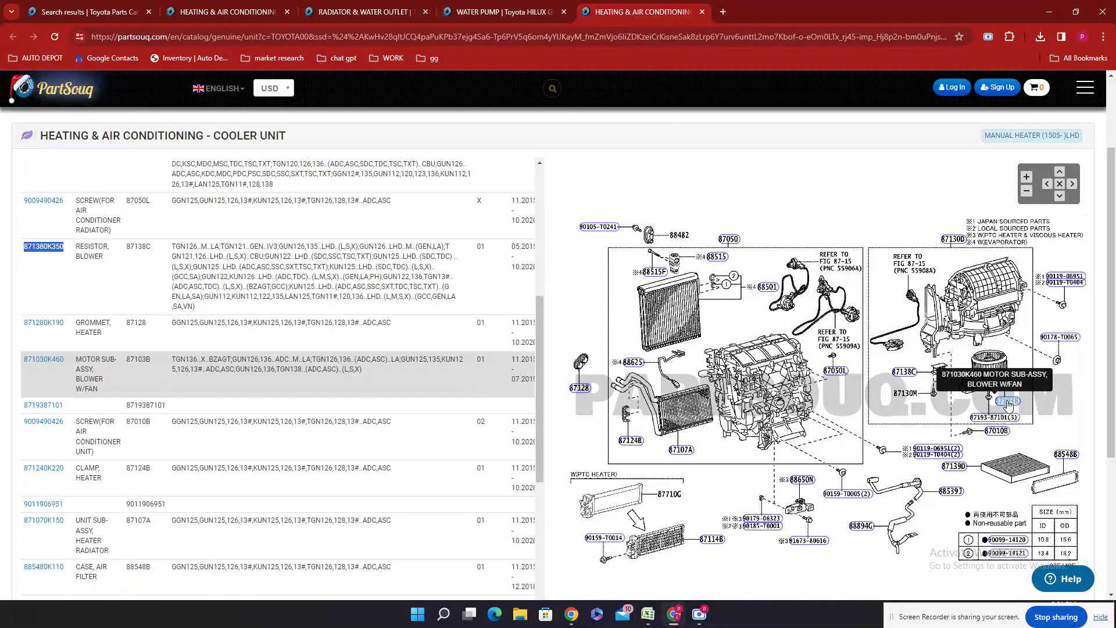
pyautogui.moveTo(956, 242)
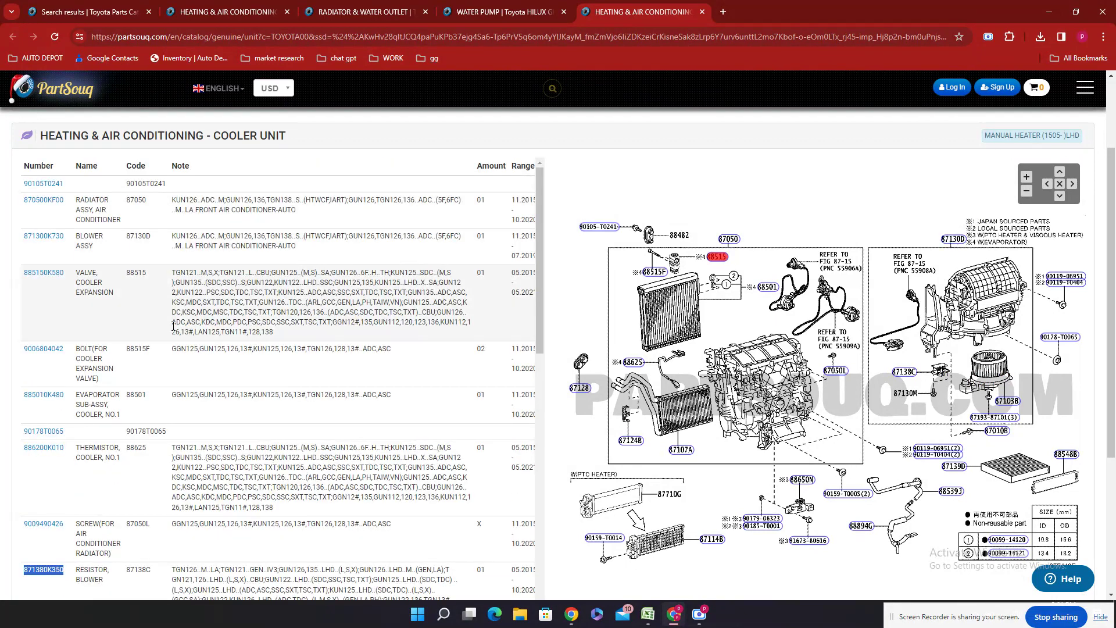
pyautogui.moveTo(730, 242)
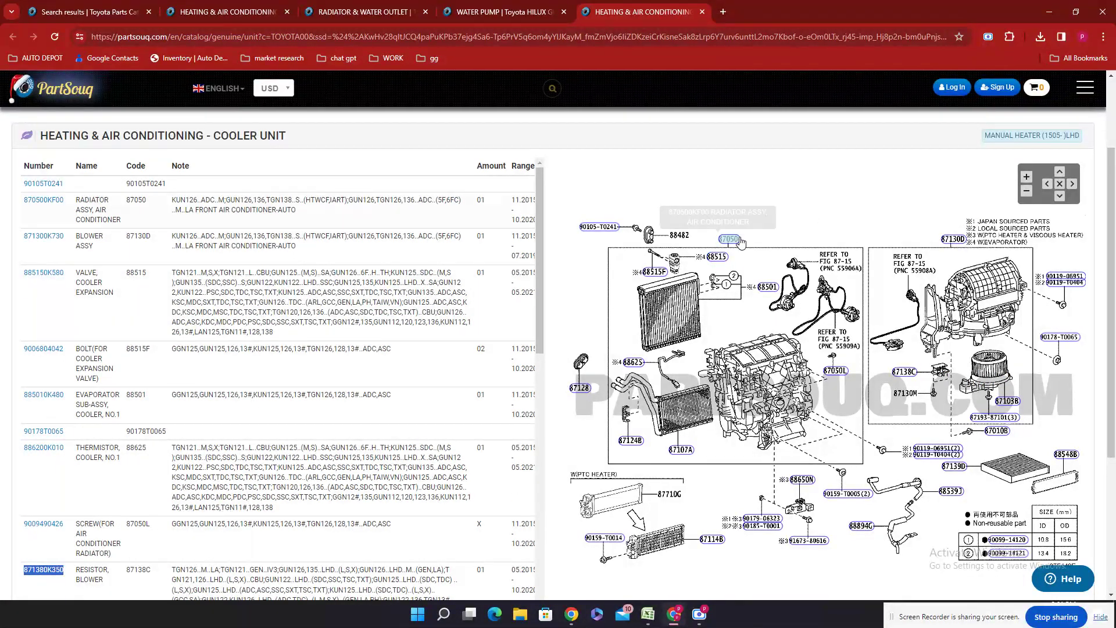
pyautogui.doubleClick(43, 210)
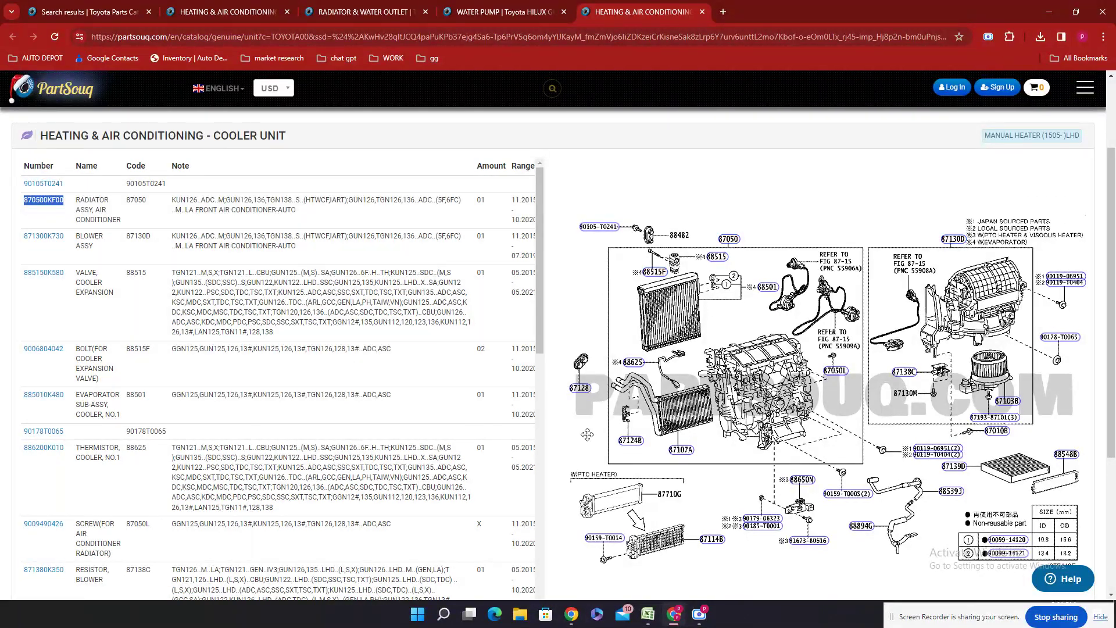
# - Switch to Excel and enter 87050-0KF00 as the part number for CONDENSER FAN ASSY. -MOTOR & SHROUD A/C in cell E129
pyautogui.click(647, 614)
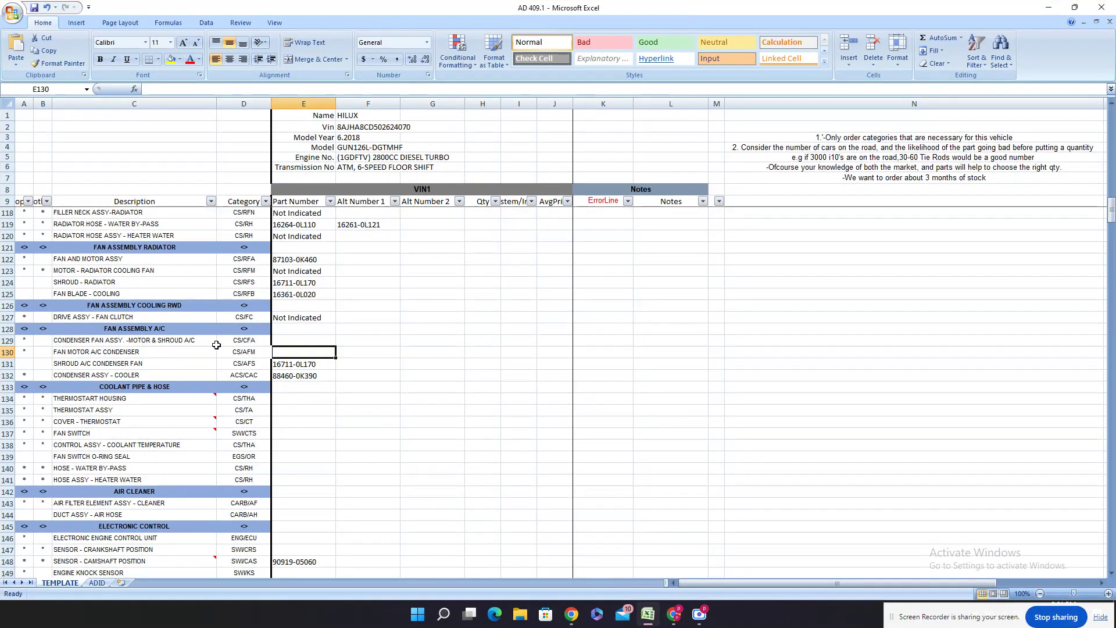
pyautogui.click(282, 339)
pyautogui.write('870500KF00')
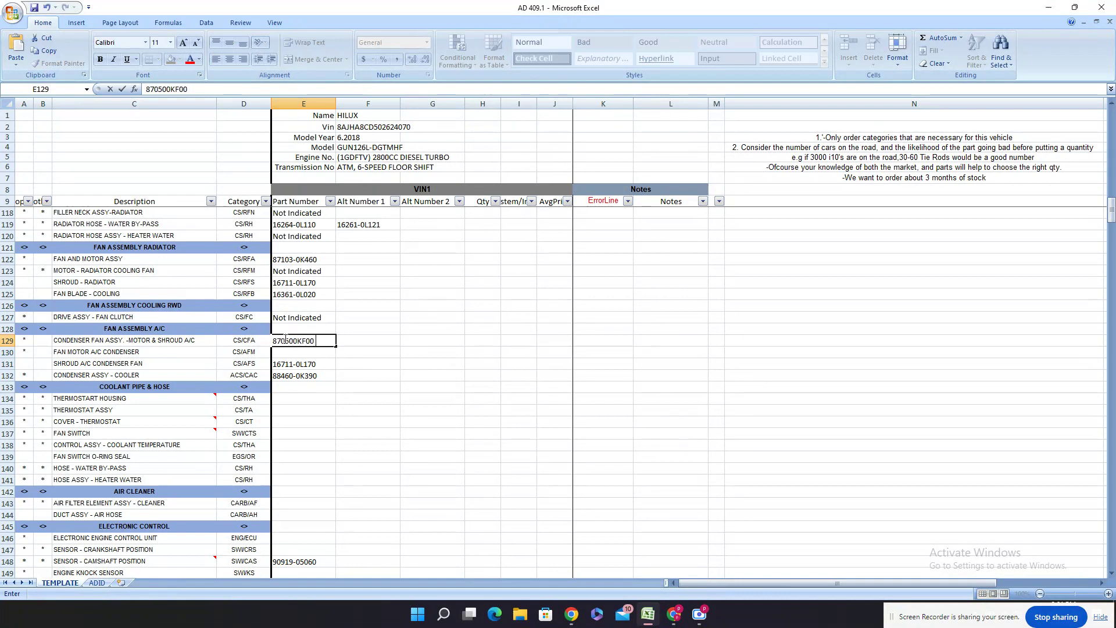
pyautogui.write('-')
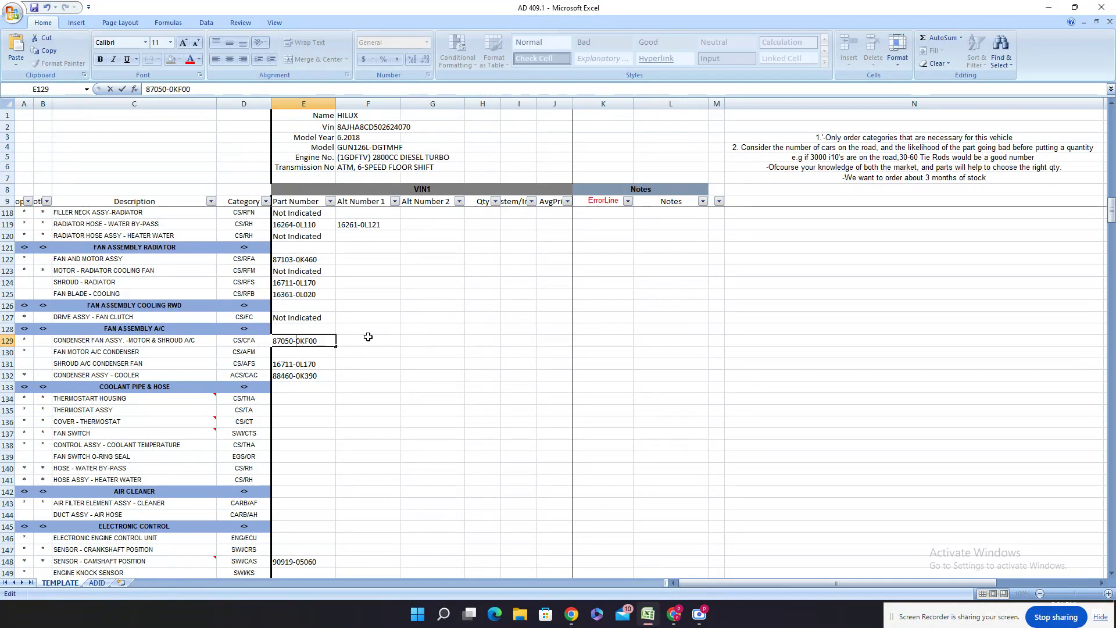
pyautogui.press('Return')
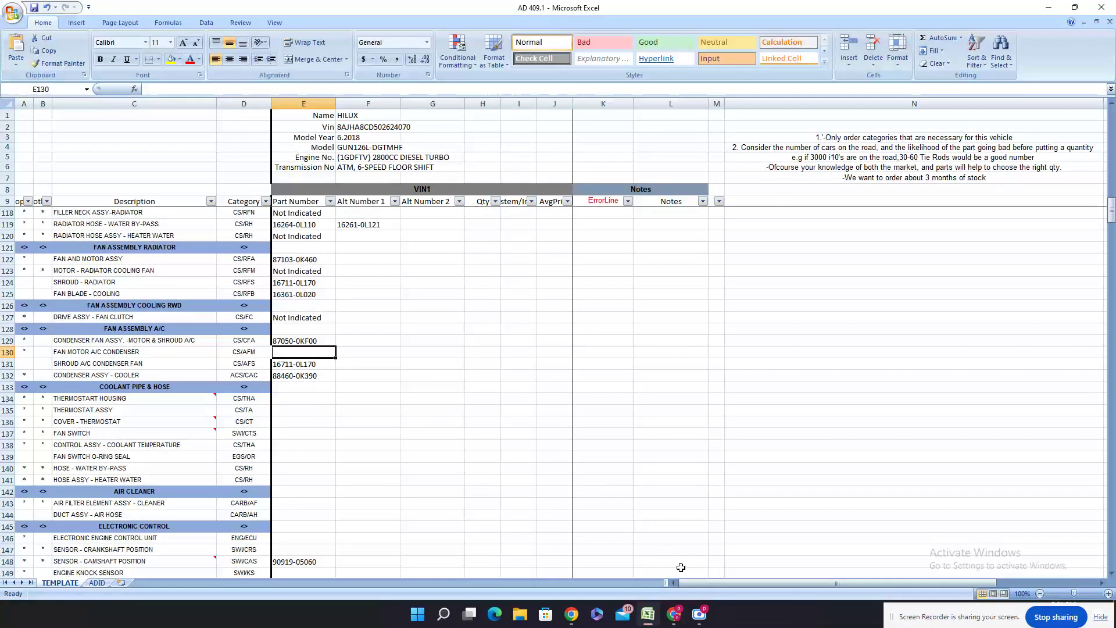
# - Enter Not Indicated as the part number for FAN MOTOR A/C CONDENSER in cell E130
pyautogui.write('Not Indicated')
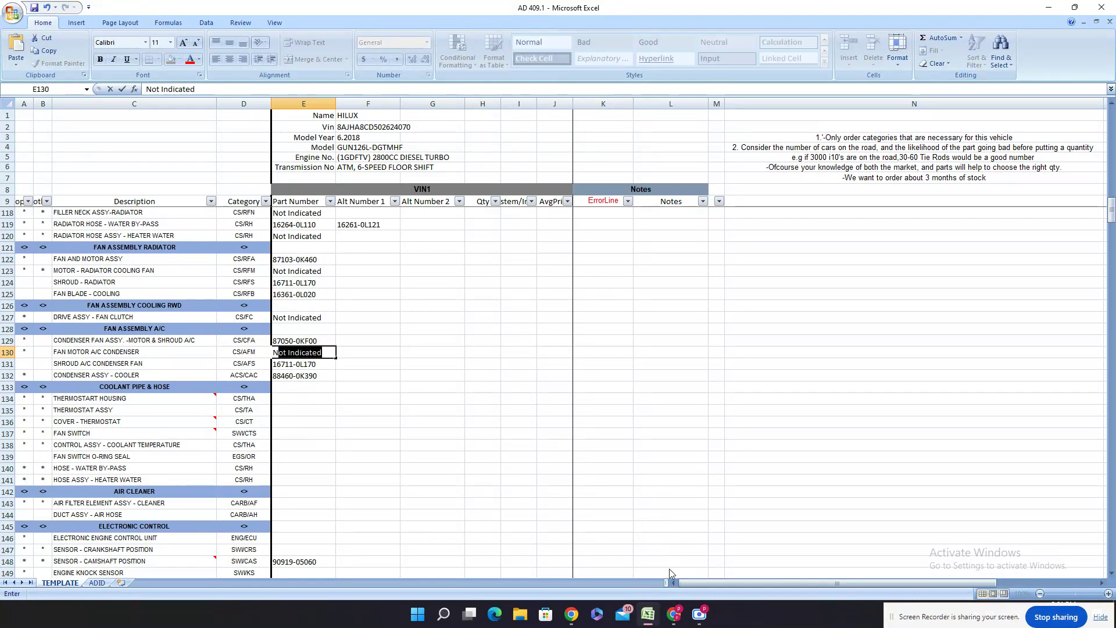
pyautogui.press('Return')
pyautogui.press('Down')
pyautogui.press('Down')
pyautogui.press('Down')
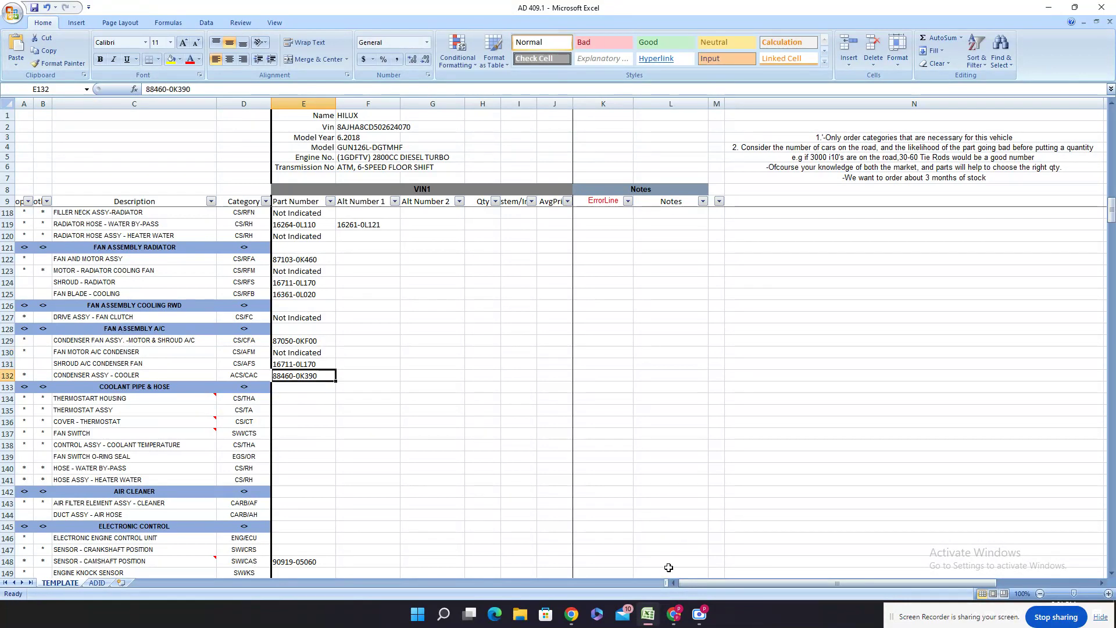
# - Copy the THERMOSTAT ASSY description from cell C135 under COOLANT PIPE & HOSE
pyautogui.click(142, 411)
pyautogui.hotkey('ctrl', 'c')
pyautogui.rightClick(143, 410)
pyautogui.click(228, 431)
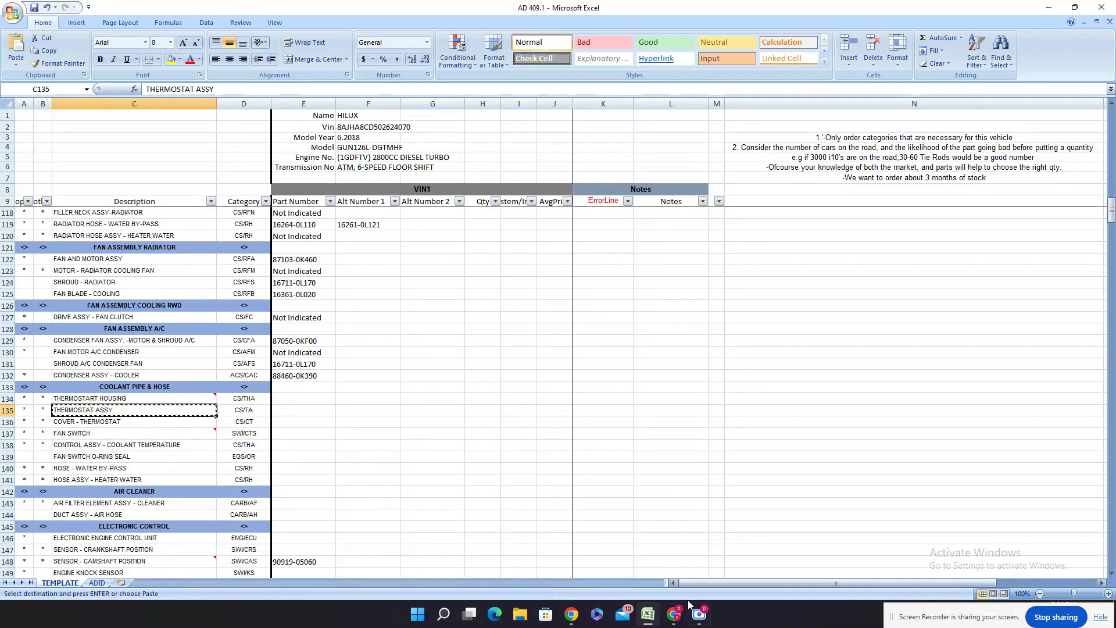
# - Switch to the PartSouq search results in Chrome and search the Hilux catalogue for THERMOSTAT ASSY
pyautogui.click(673, 613)
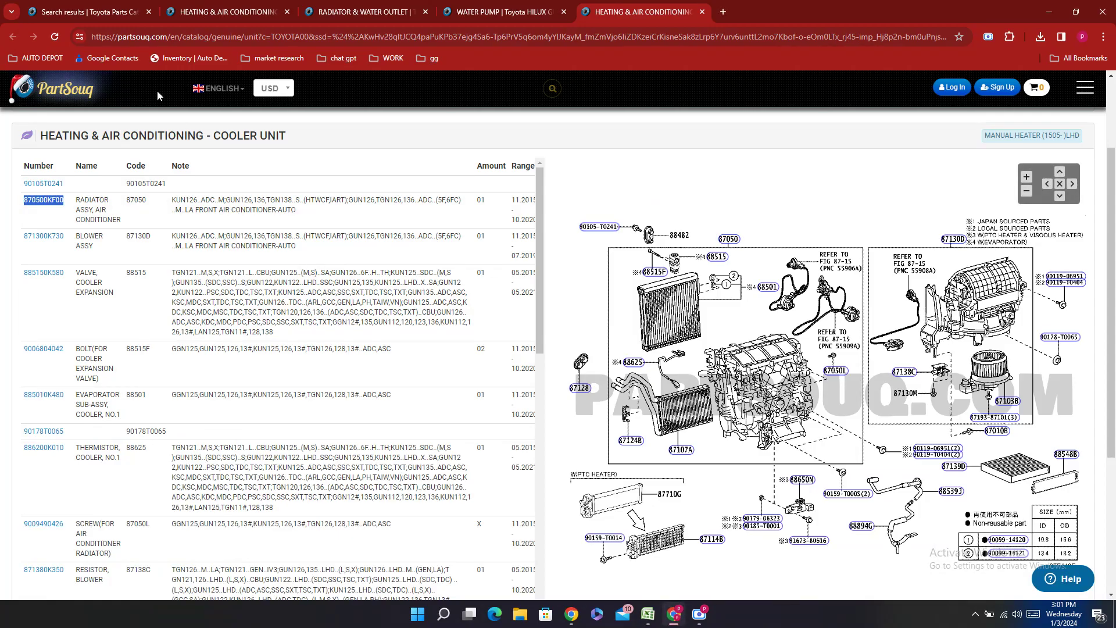
pyautogui.click(110, 7)
pyautogui.scroll(5, 491, 217)
pyautogui.click(327, 343)
pyautogui.hotkey('ctrl', 'a')
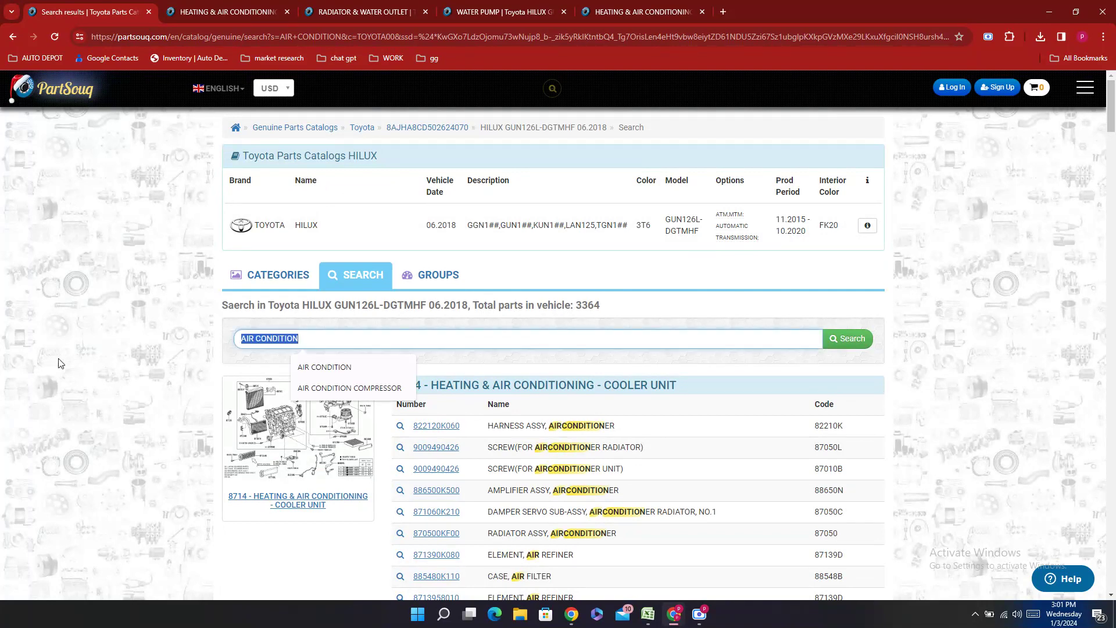
pyautogui.hotkey('ctrl', 'v')
pyautogui.press('Return')
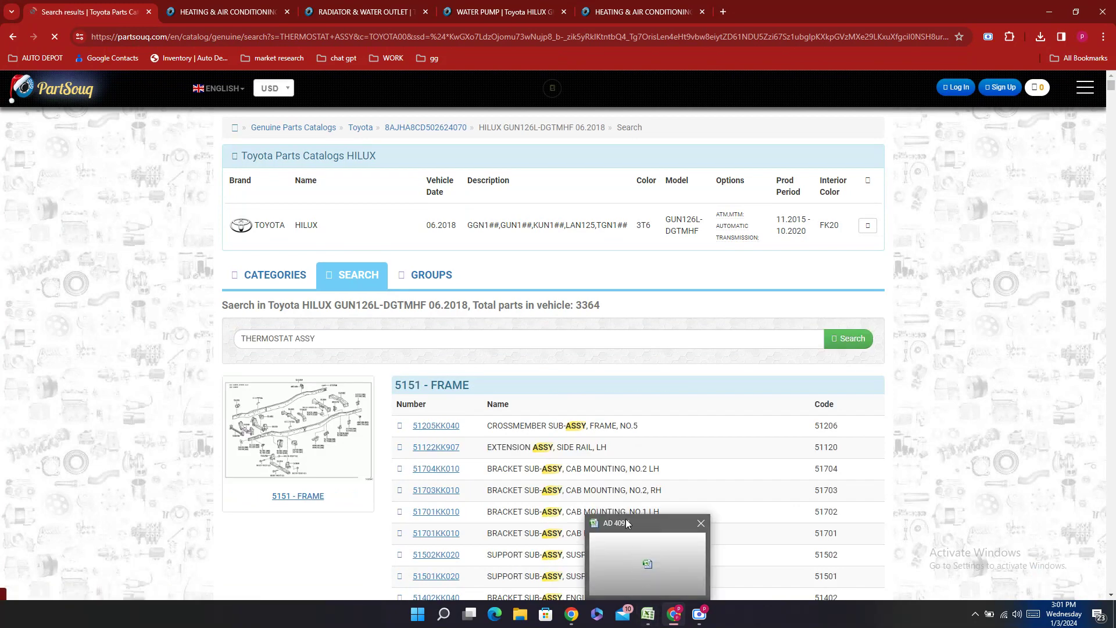
pyautogui.doubleClick(303, 336)
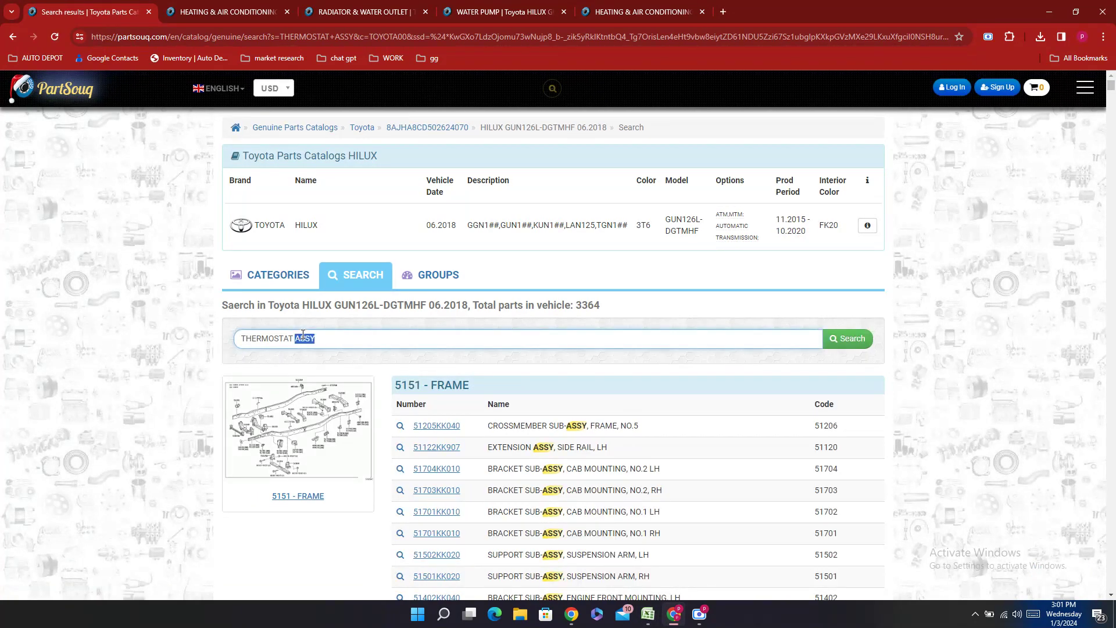
pyautogui.press('BackSpace')
pyautogui.press('Return')
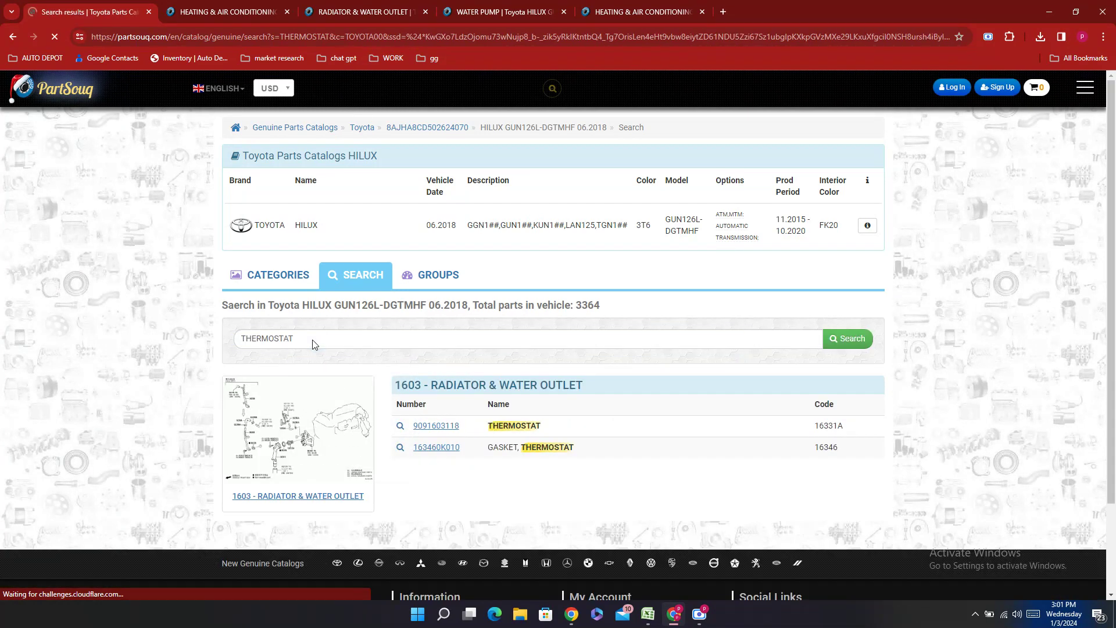
pyautogui.doubleClick(458, 427)
pyautogui.rightClick(461, 434)
pyautogui.click(482, 442)
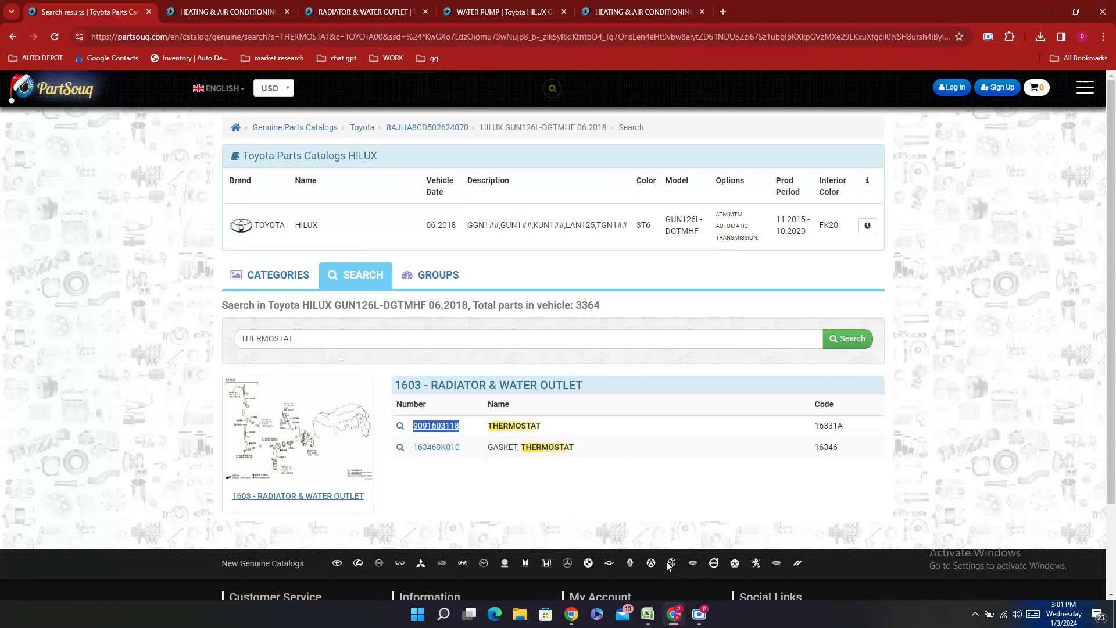
pyautogui.click(648, 614)
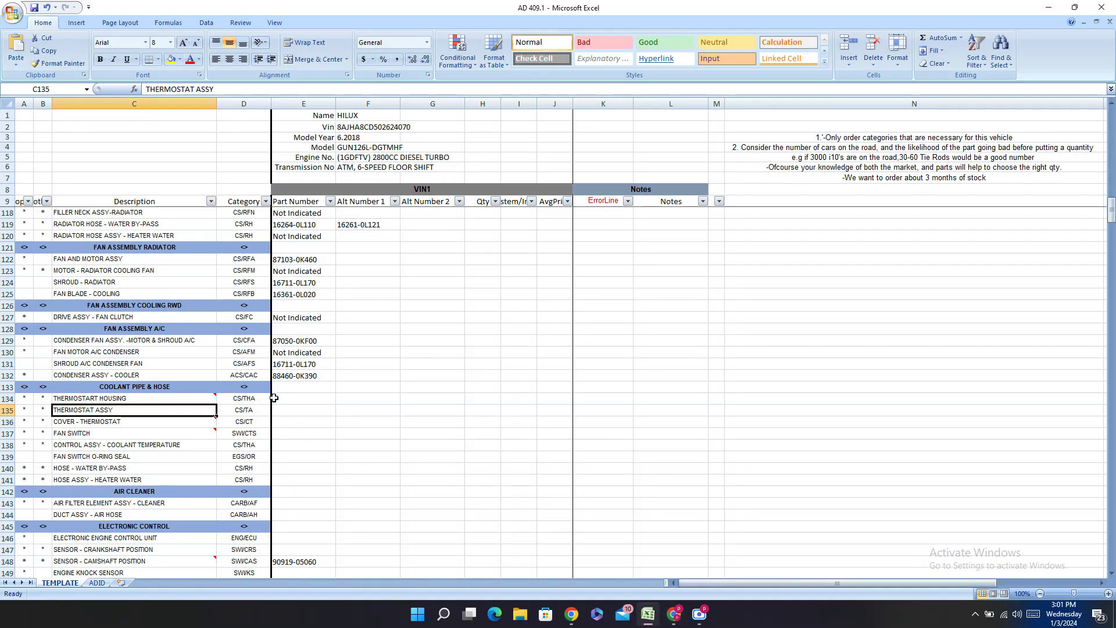
pyautogui.doubleClick(290, 411)
pyautogui.rightClick(290, 411)
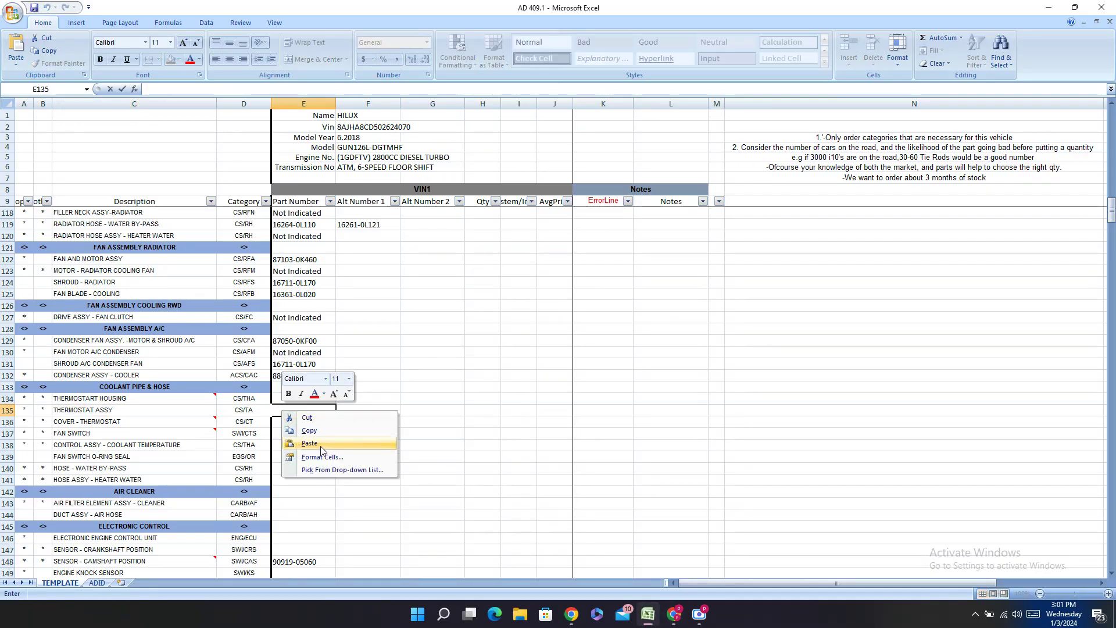
pyautogui.click(325, 445)
pyautogui.click(294, 410)
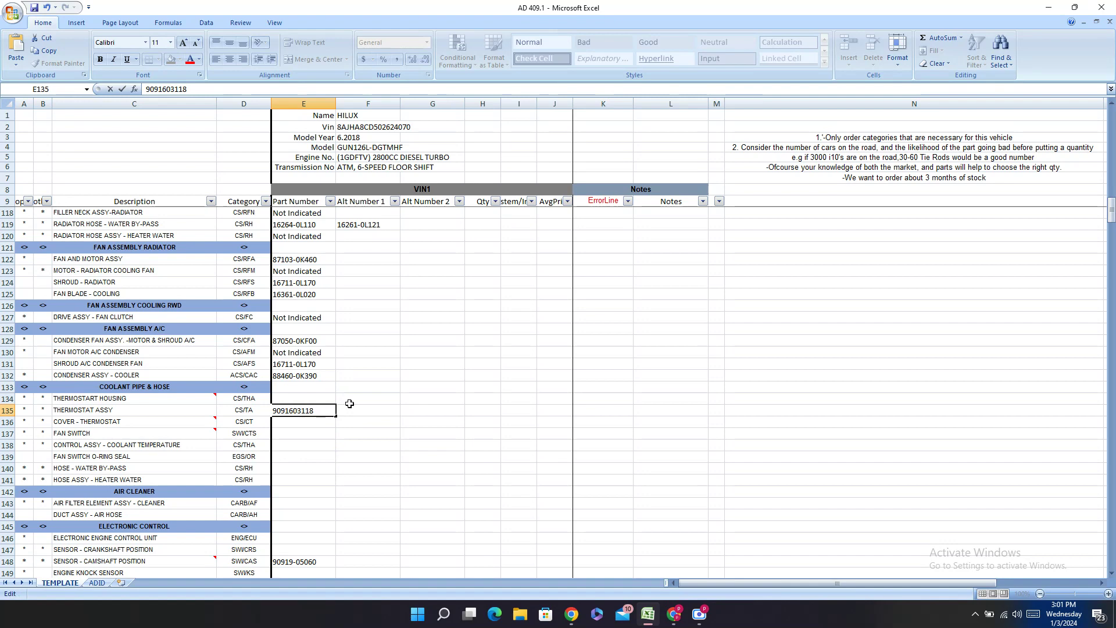
pyautogui.write('-')
pyautogui.click(324, 398)
pyautogui.moveTo(712, 607)
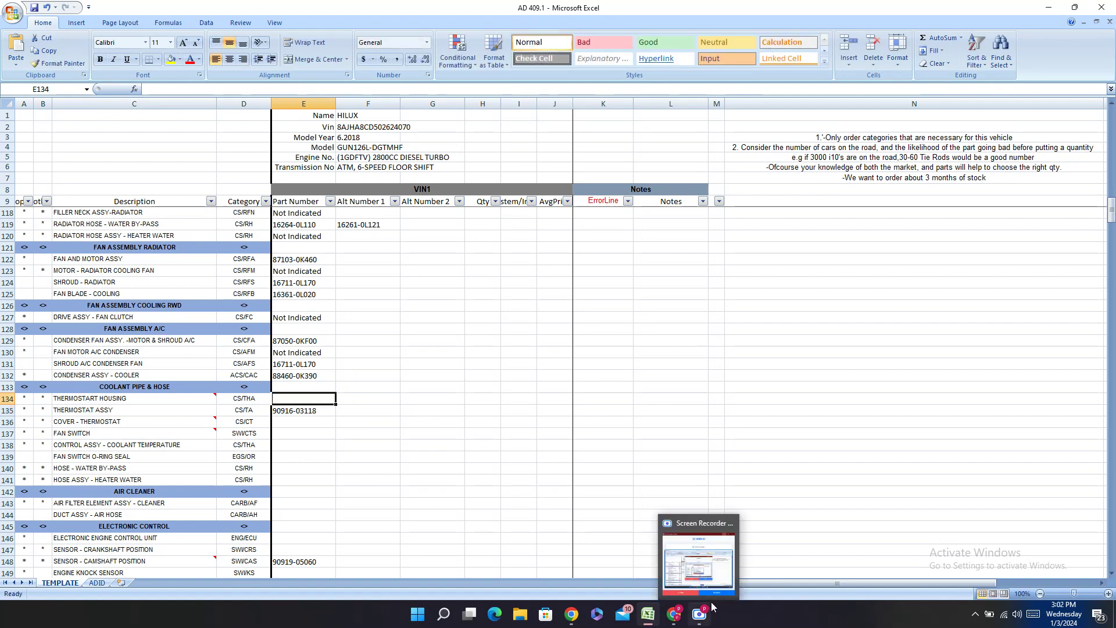
pyautogui.click(674, 615)
pyautogui.click(418, 447)
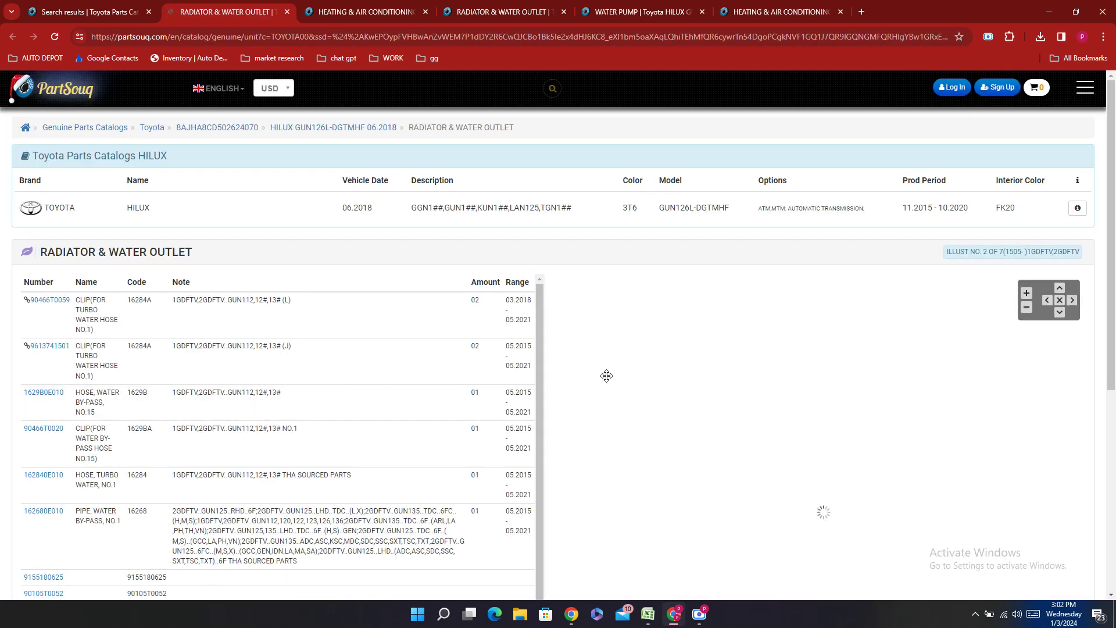
pyautogui.hotkey('ctrl', 'f')
pyautogui.hotkey('ctrl', 'v')
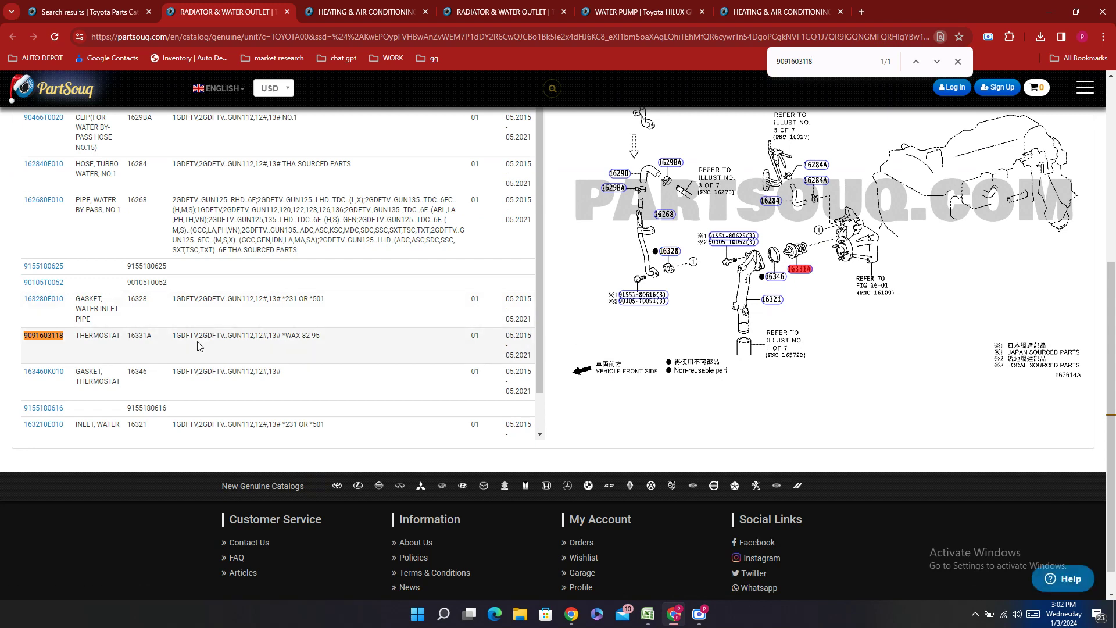
pyautogui.scroll(-1, 261, 346)
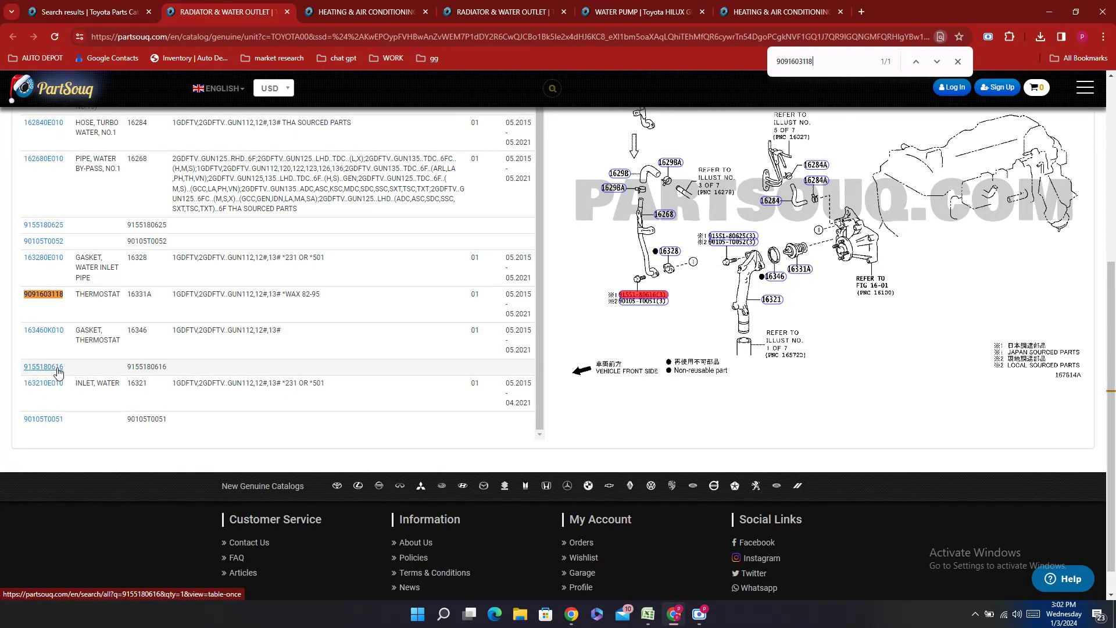
# - Copy the part number 163210E010 of INLET, WATER from the RADIATOR & WATER OUTLET parts list
pyautogui.doubleClick(56, 397)
pyautogui.rightClick(56, 397)
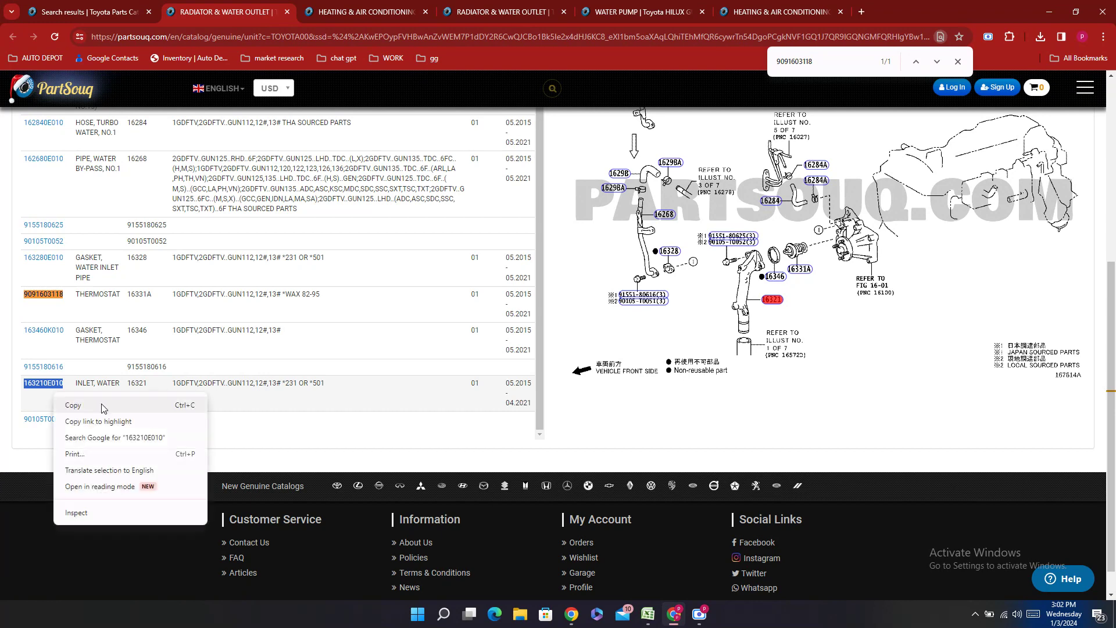
pyautogui.click(73, 407)
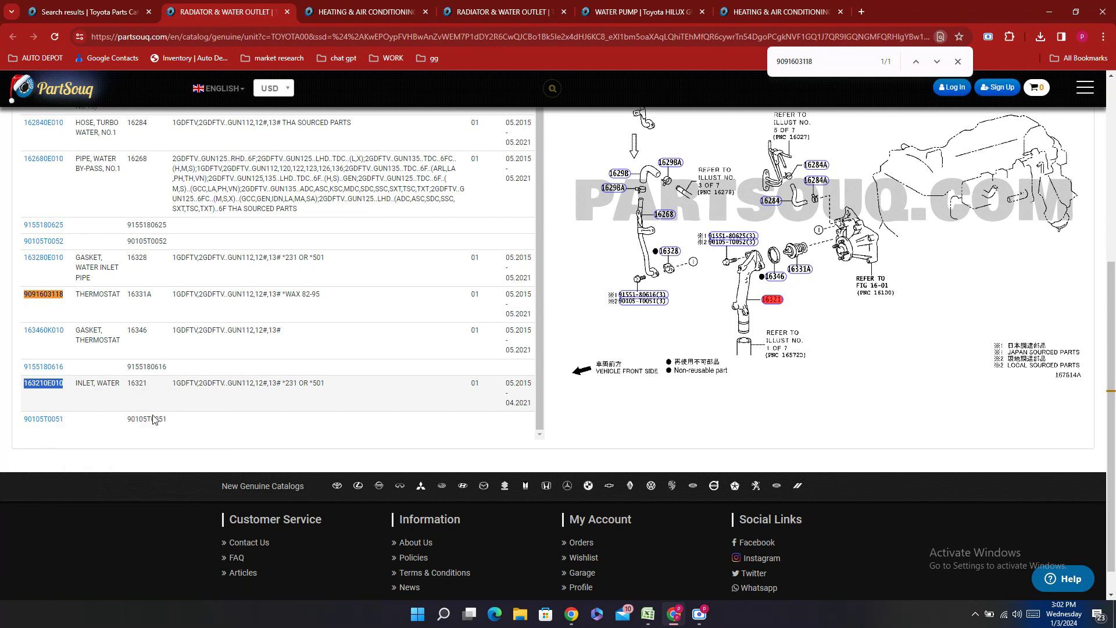
# - Switch to Excel and enter 16321-0E010 as the part number for THERMOSTART HOUSING in cell E134
pyautogui.click(649, 613)
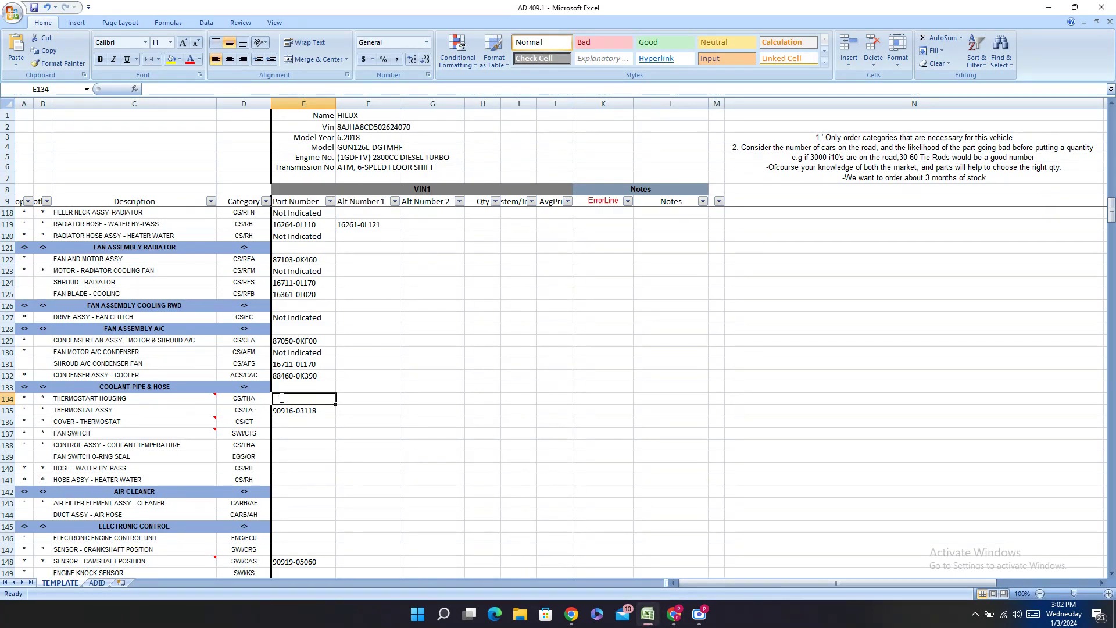
pyautogui.doubleClick(282, 398)
pyautogui.rightClick(282, 399)
pyautogui.click(310, 431)
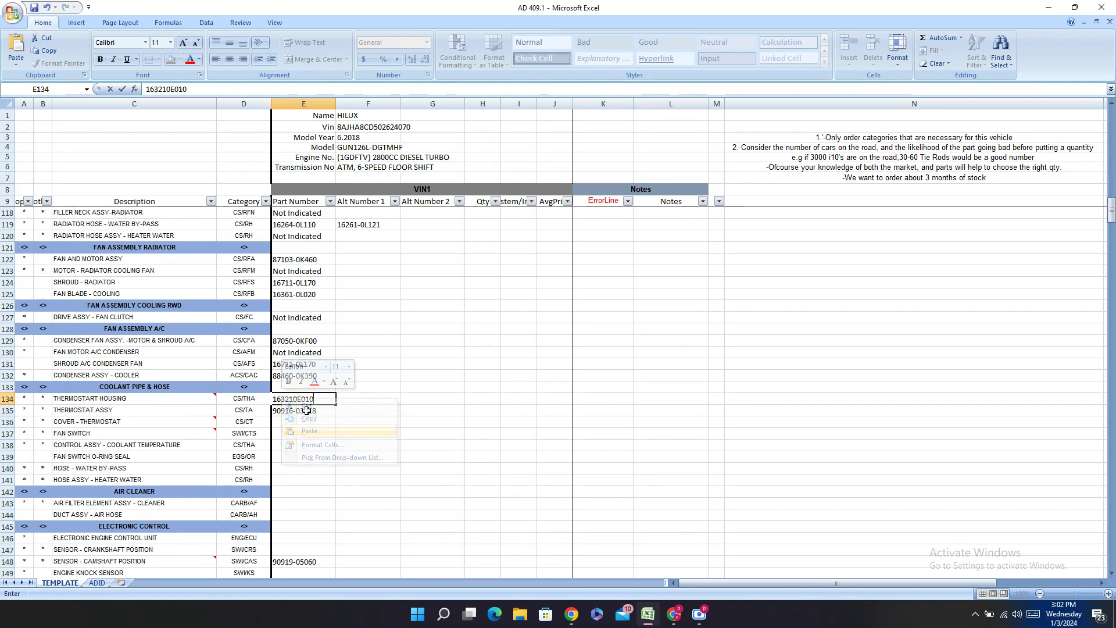
pyautogui.click(293, 399)
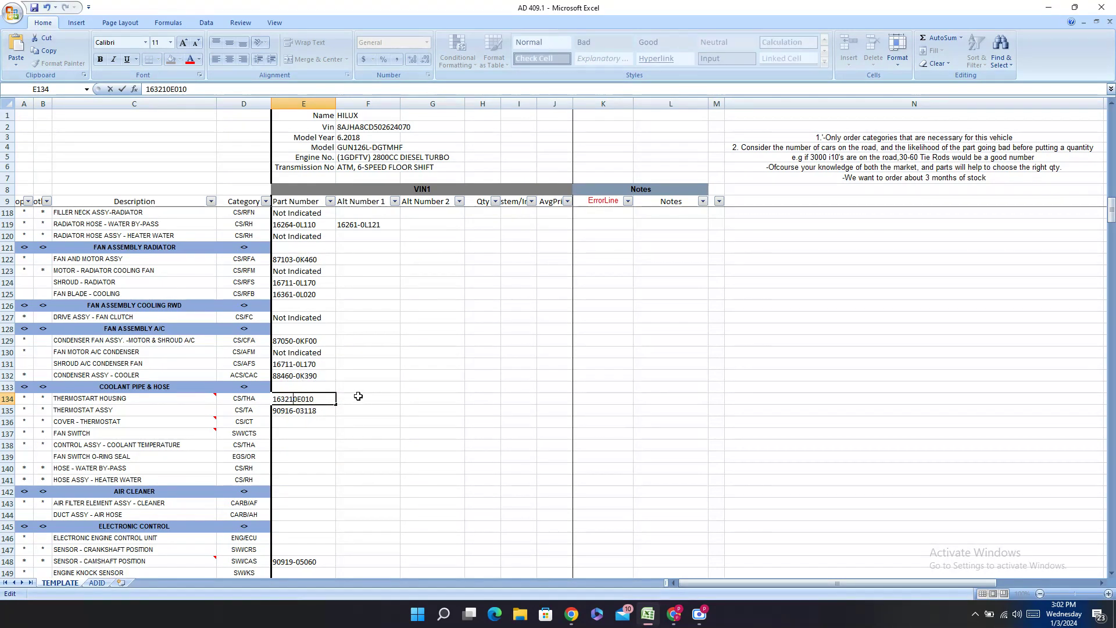
pyautogui.write('-')
pyautogui.press('Return')
pyautogui.press('Return')
# - Check the COVER - THERMOSTAT row, then switch to Chrome and copy part number 163460K010 of GASKET, THERMOSTAT
pyautogui.click(186, 424)
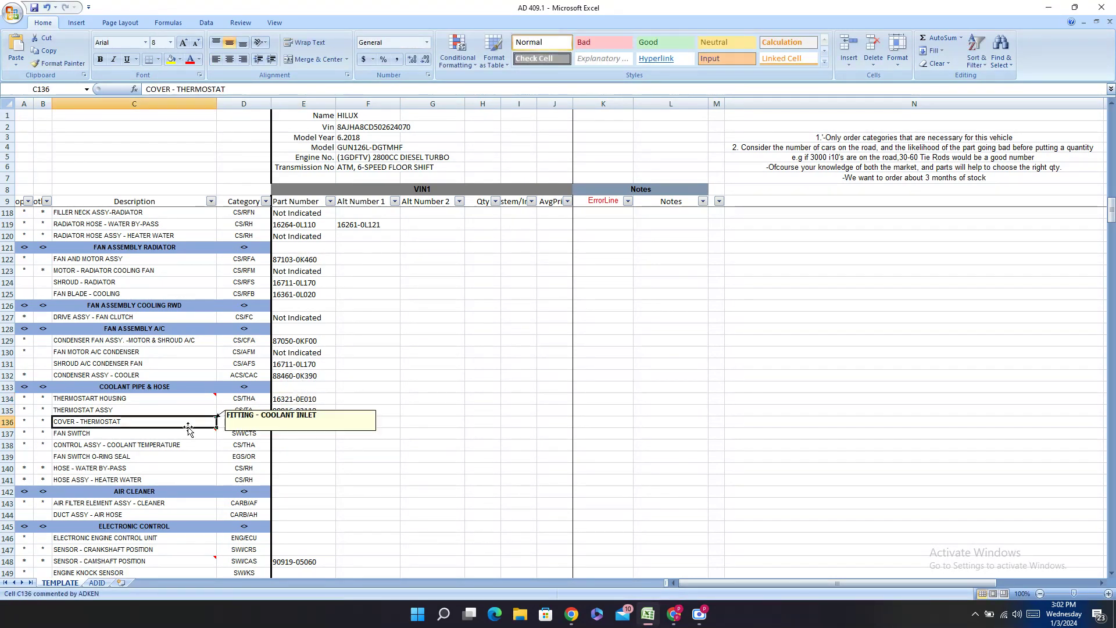
pyautogui.click(312, 419)
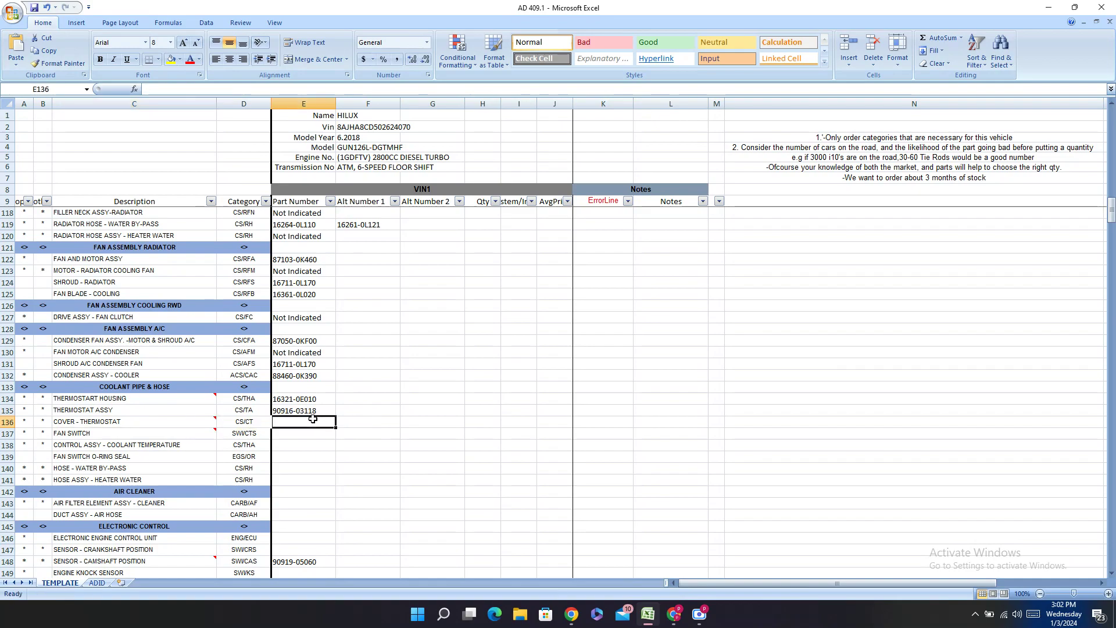
pyautogui.click(673, 615)
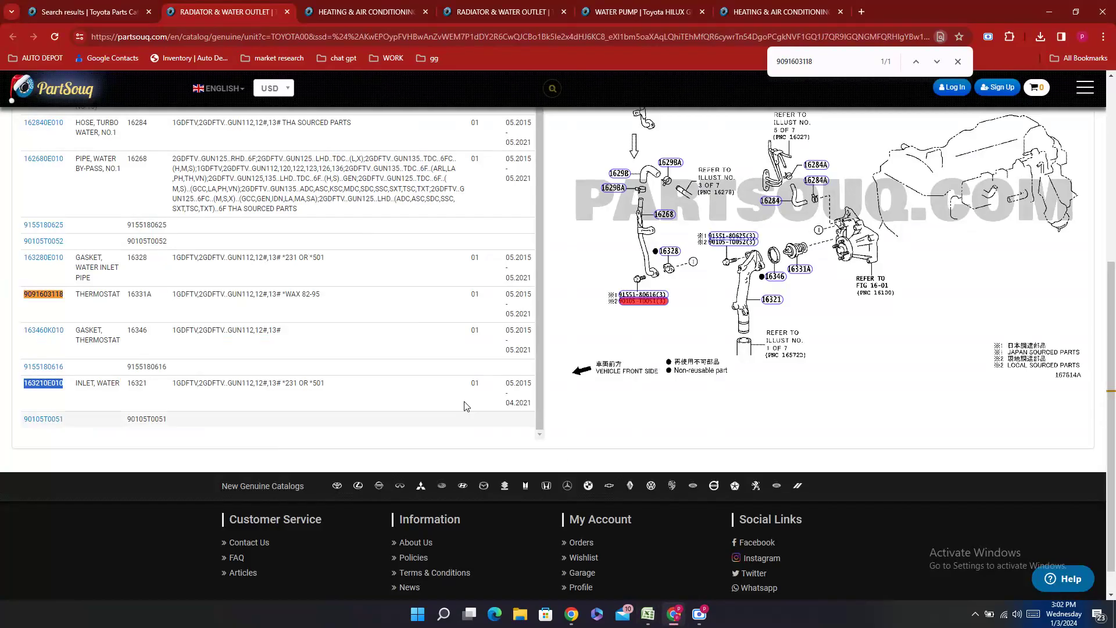
pyautogui.doubleClick(30, 343)
pyautogui.rightClick(29, 344)
pyautogui.click(64, 357)
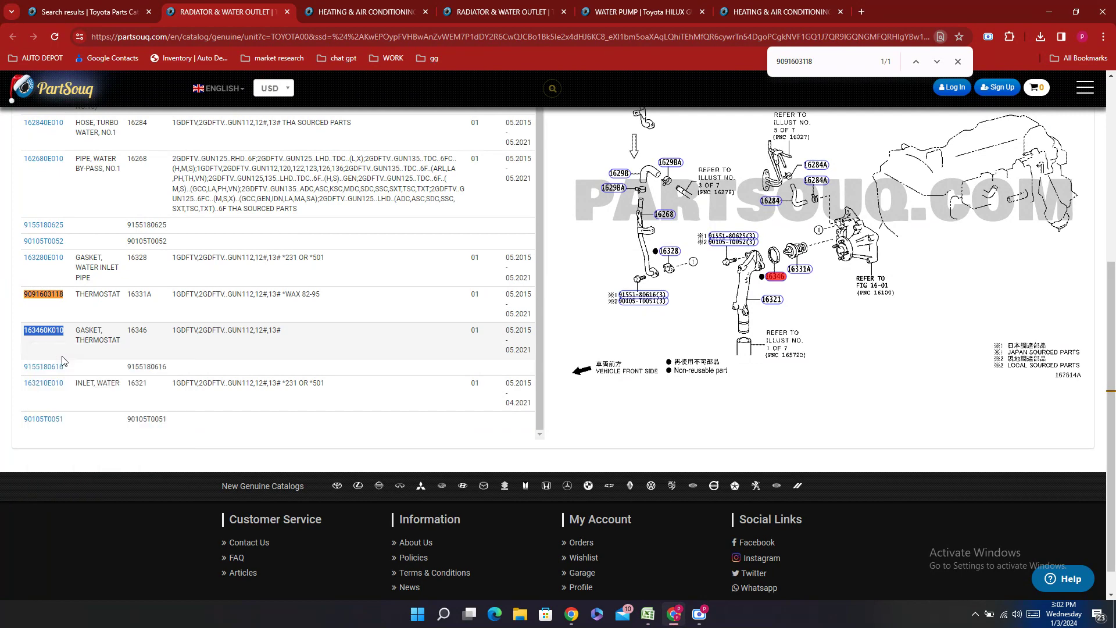
# - Switch to Excel and enter 16346-0K010 as the part number for COVER - THERMOSTAT in cell E136
pyautogui.click(648, 615)
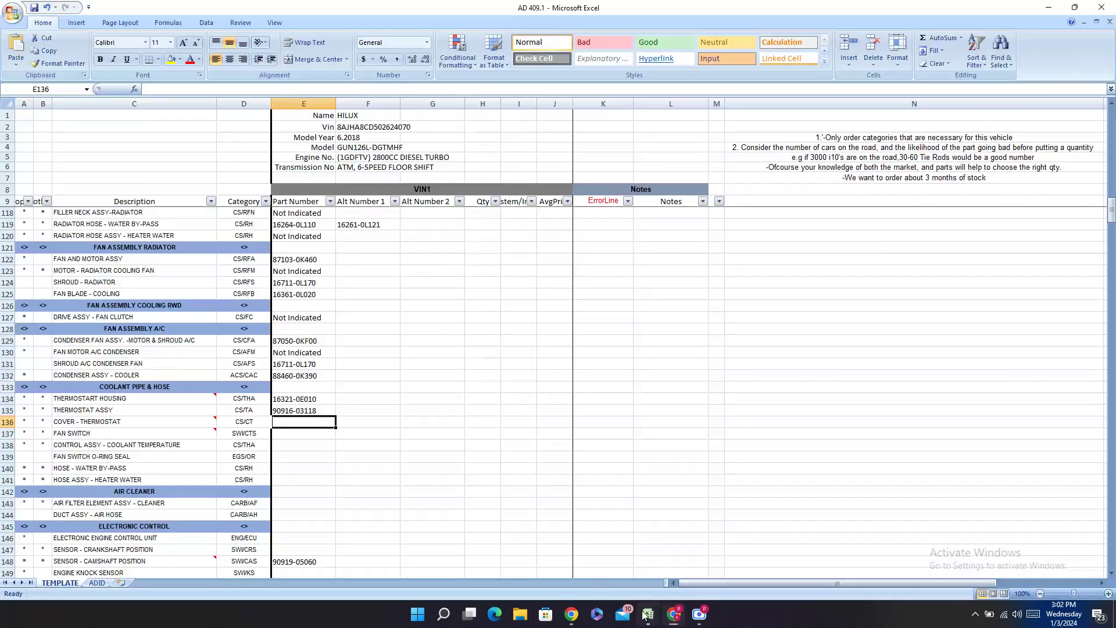
pyautogui.doubleClick(286, 422)
pyautogui.rightClick(287, 422)
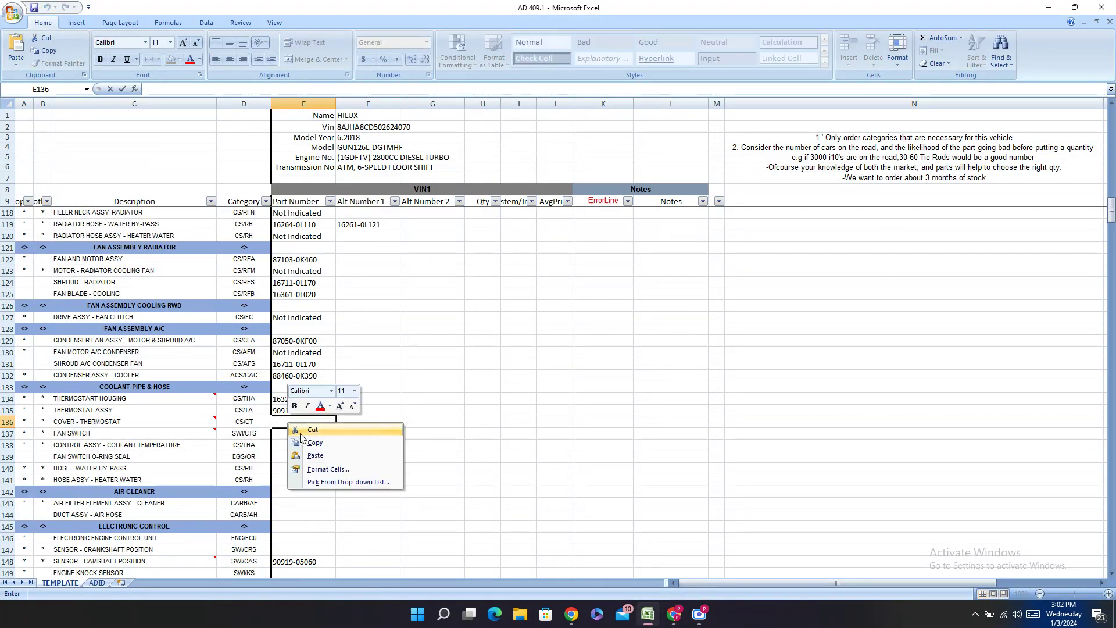
pyautogui.click(324, 456)
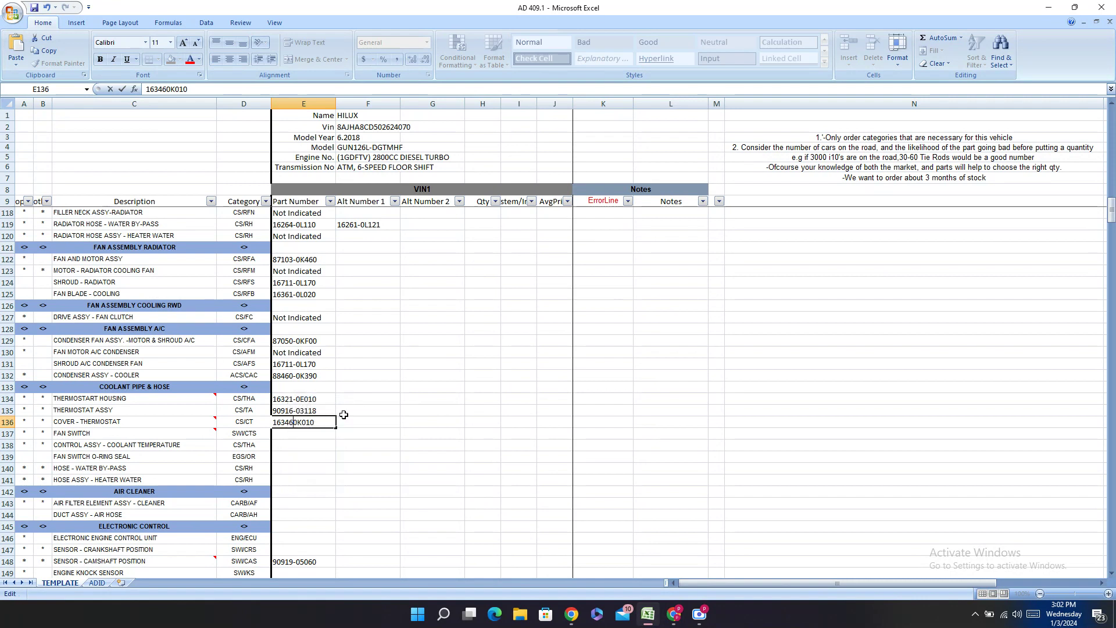
pyautogui.press('Return')
# - Copy the FAN SWITCH description from cell C137 and search the Hilux catalogue in Chrome for it
pyautogui.click(187, 434)
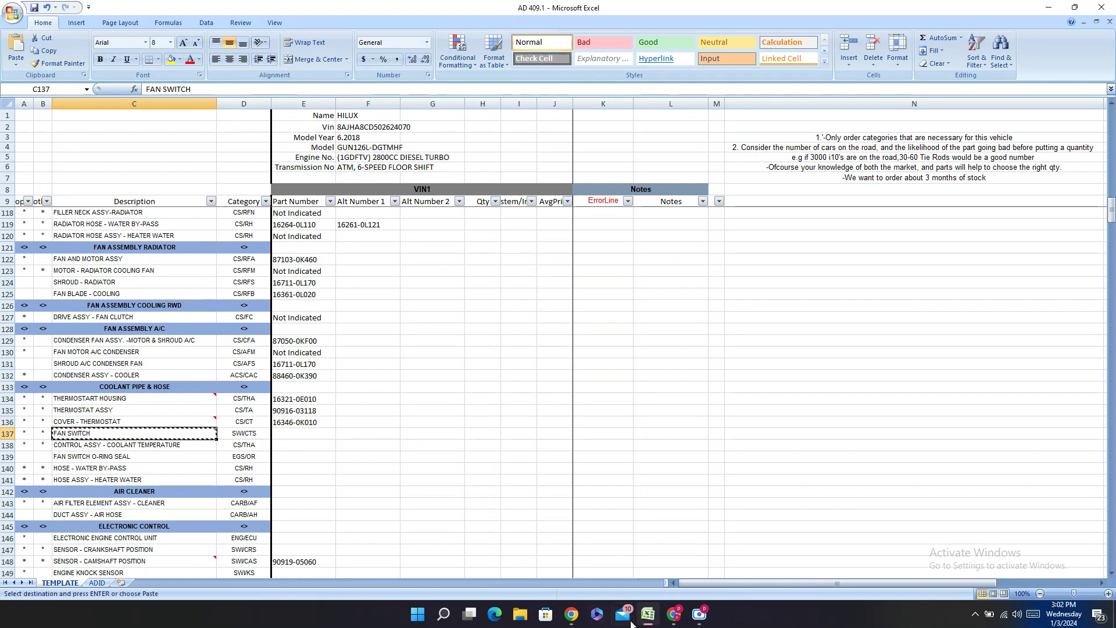
pyautogui.click(674, 614)
pyautogui.click(87, 11)
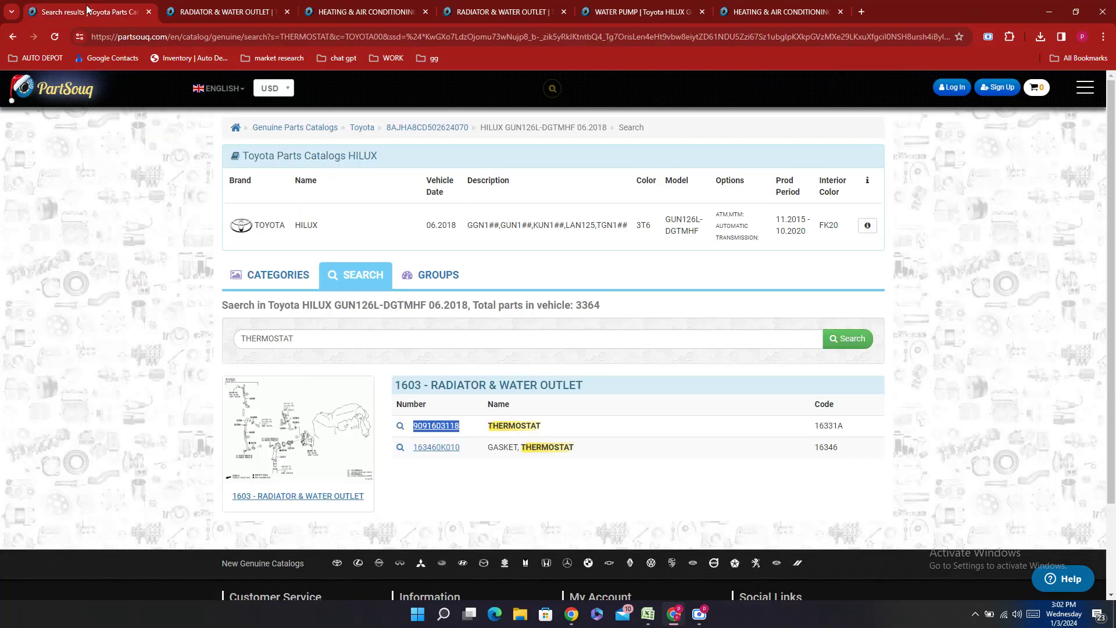
pyautogui.click(241, 338)
pyautogui.hotkey('ctrl', 'v')
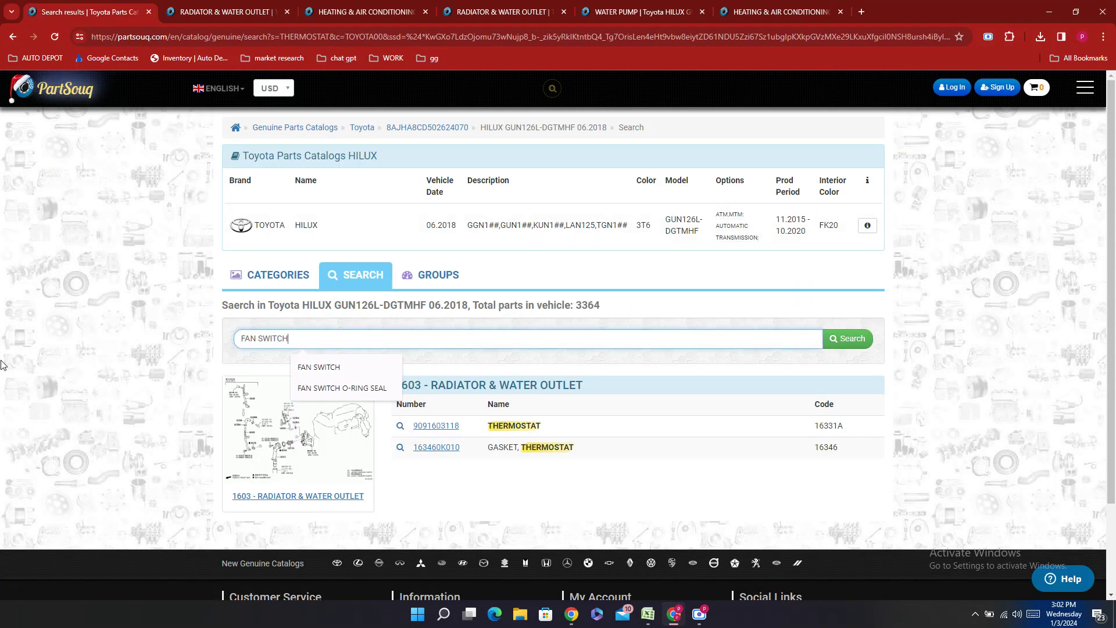
pyautogui.press('Return')
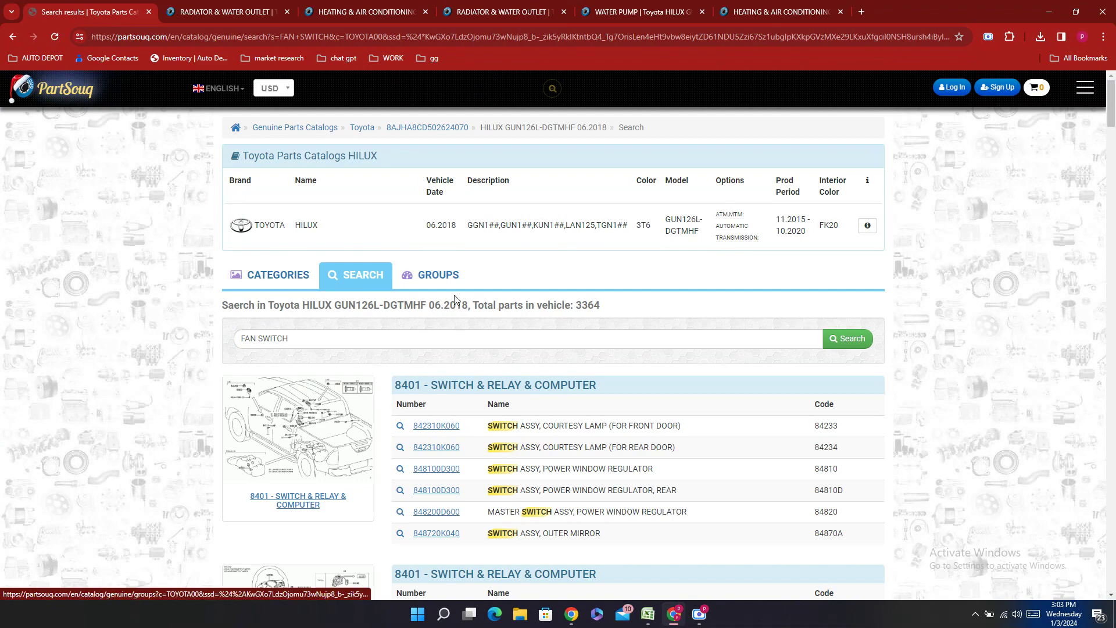
# - Look through all the FAN SWITCH search results for a radiator fan or coolant temperature switch
pyautogui.scroll(-6, 523, 305)
pyautogui.scroll(-8, 570, 309)
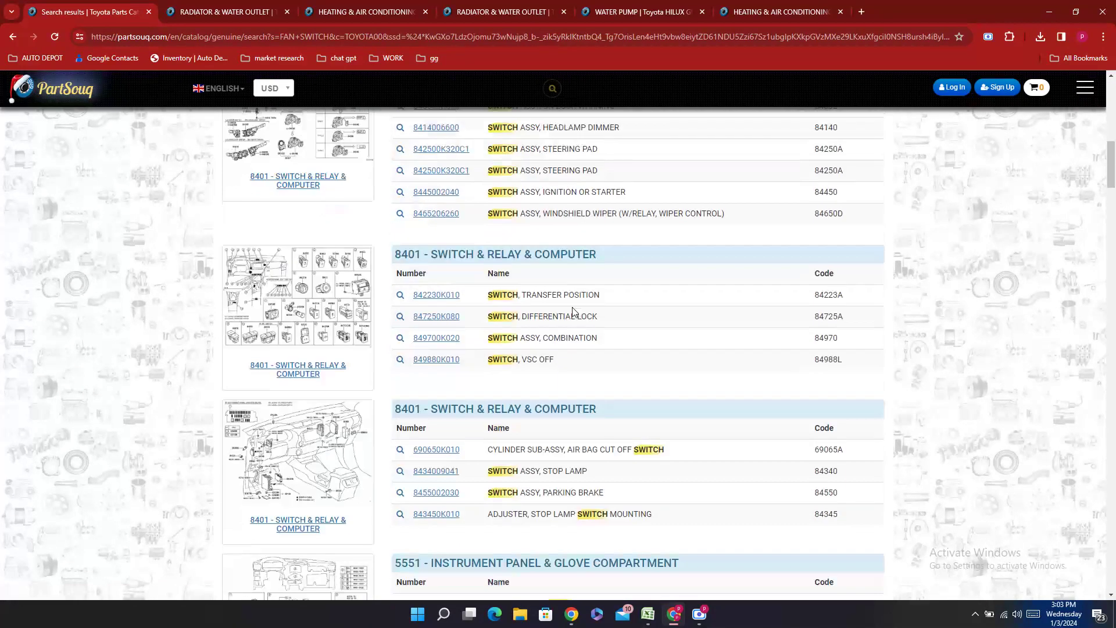
pyautogui.scroll(-9, 572, 312)
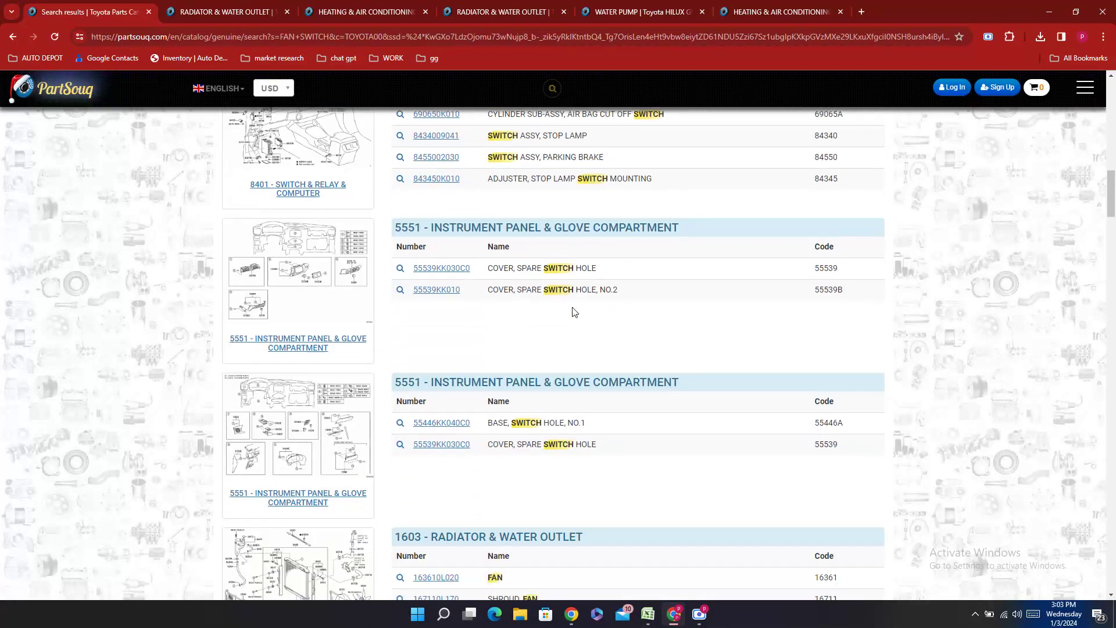
pyautogui.scroll(-4, 573, 312)
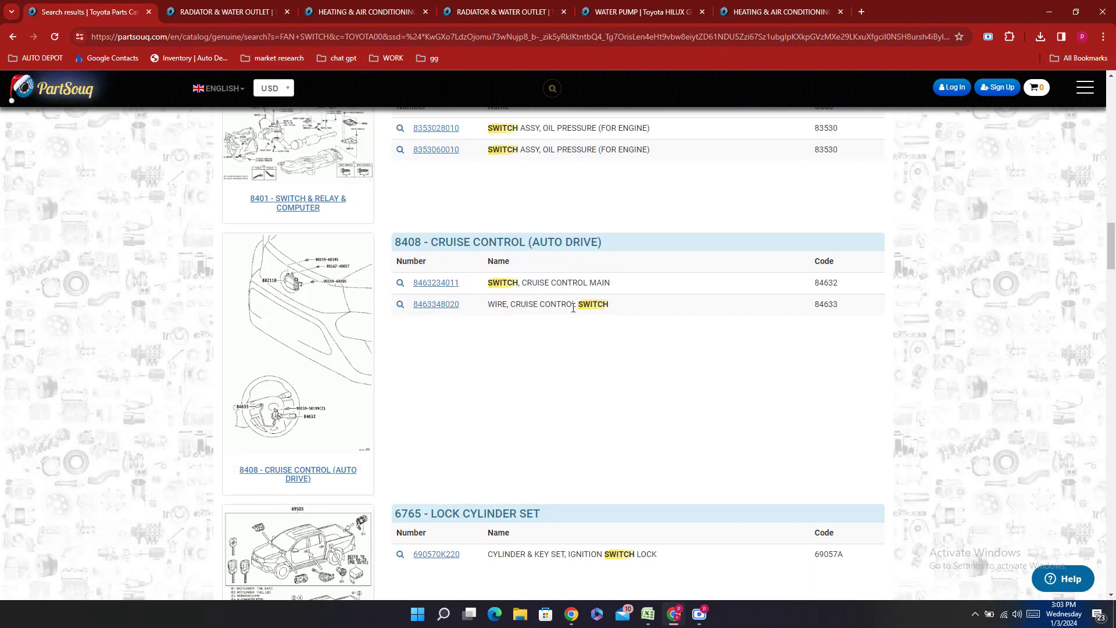
pyautogui.scroll(-18, 573, 307)
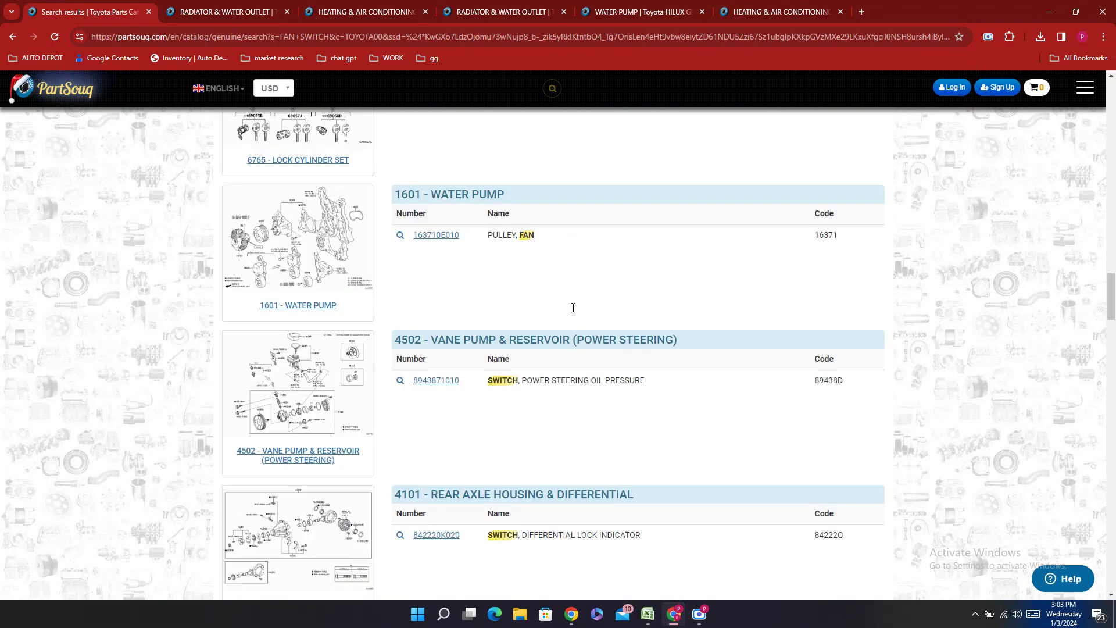
pyautogui.scroll(-15, 573, 308)
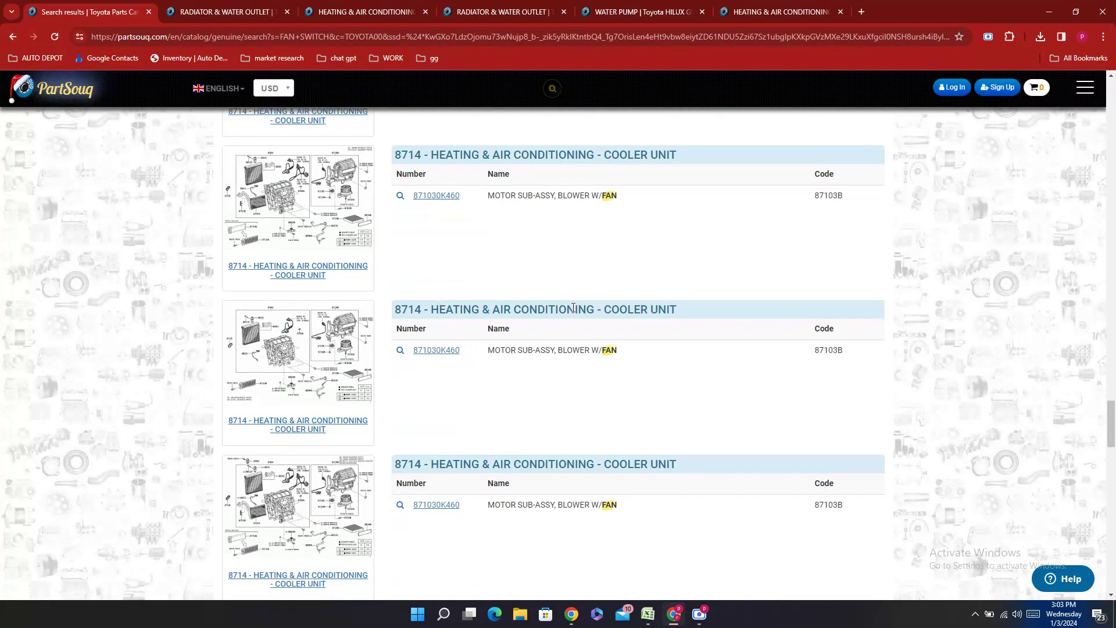
pyautogui.scroll(-10, 572, 308)
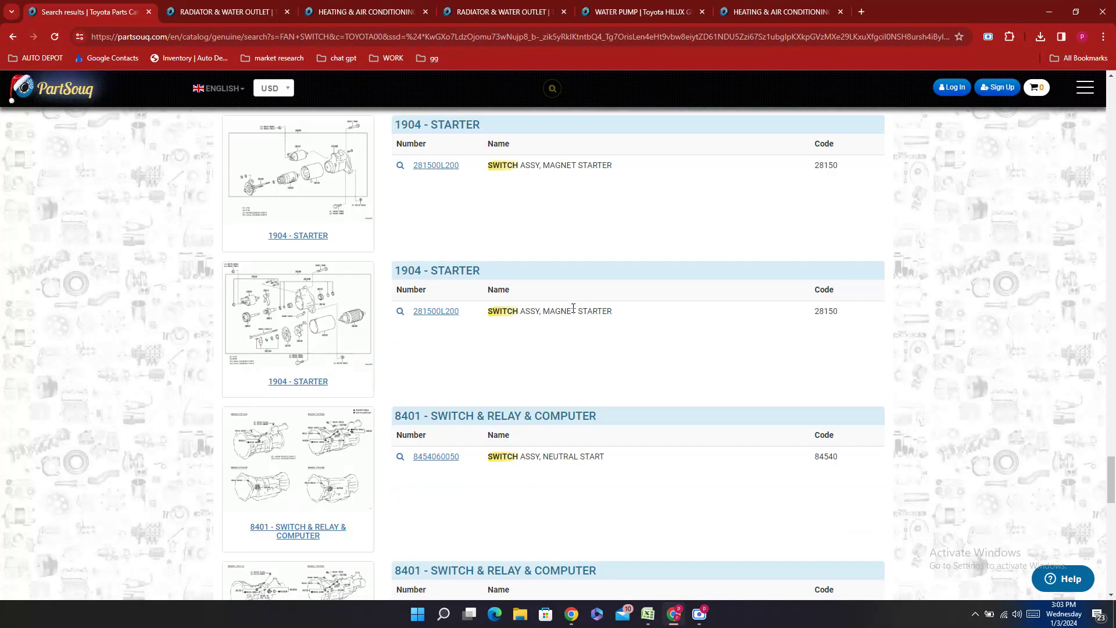
pyautogui.scroll(-17, 572, 308)
pyautogui.scroll(3, 606, 320)
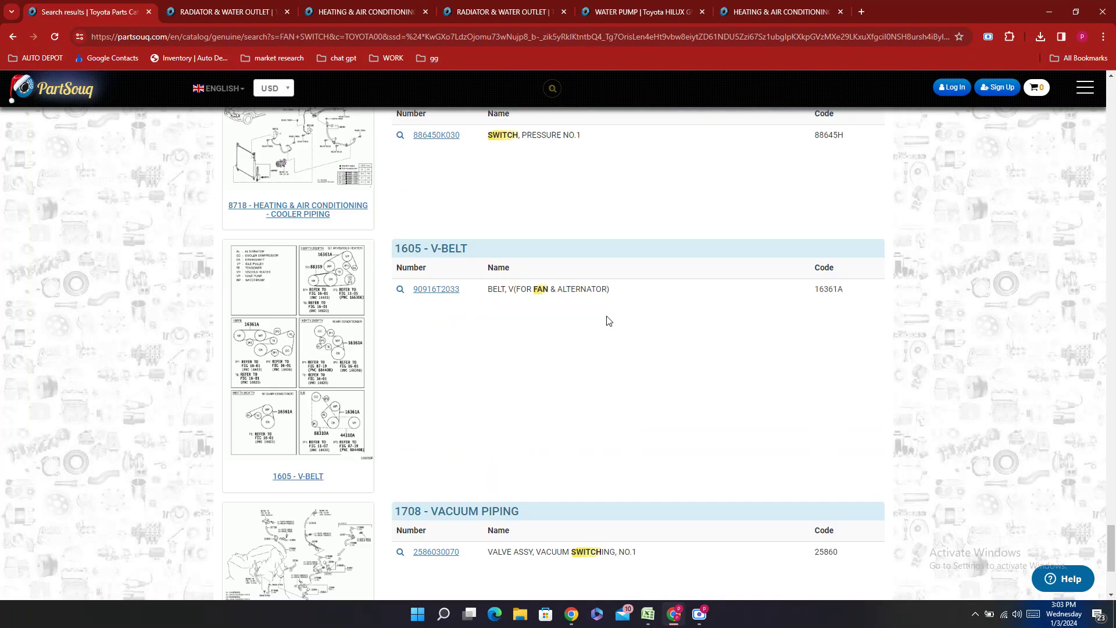
pyautogui.scroll(20, 606, 320)
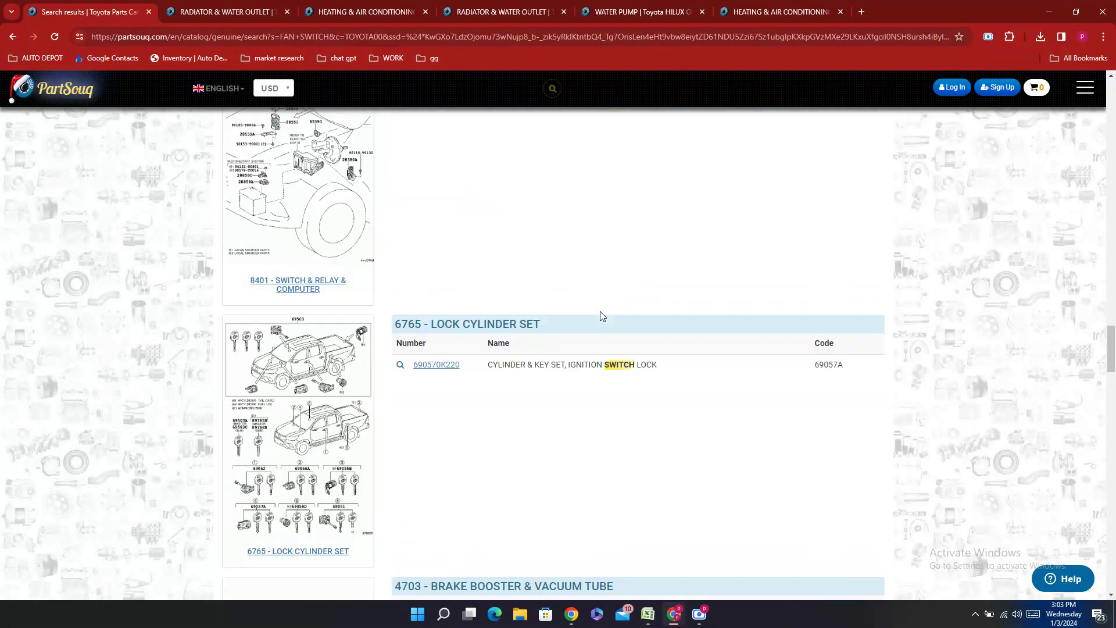
pyautogui.scroll(20, 600, 316)
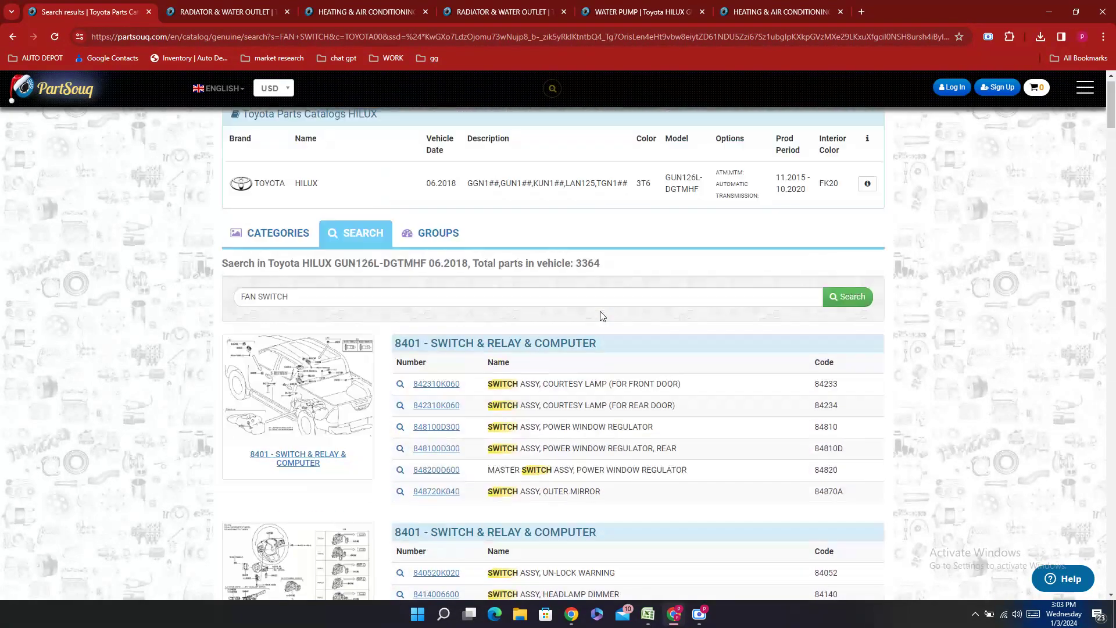
# - Search the Hilux catalogue for SENSOR AND GAUGE instead of FAN SWITCH
pyautogui.scroll(1, 602, 316)
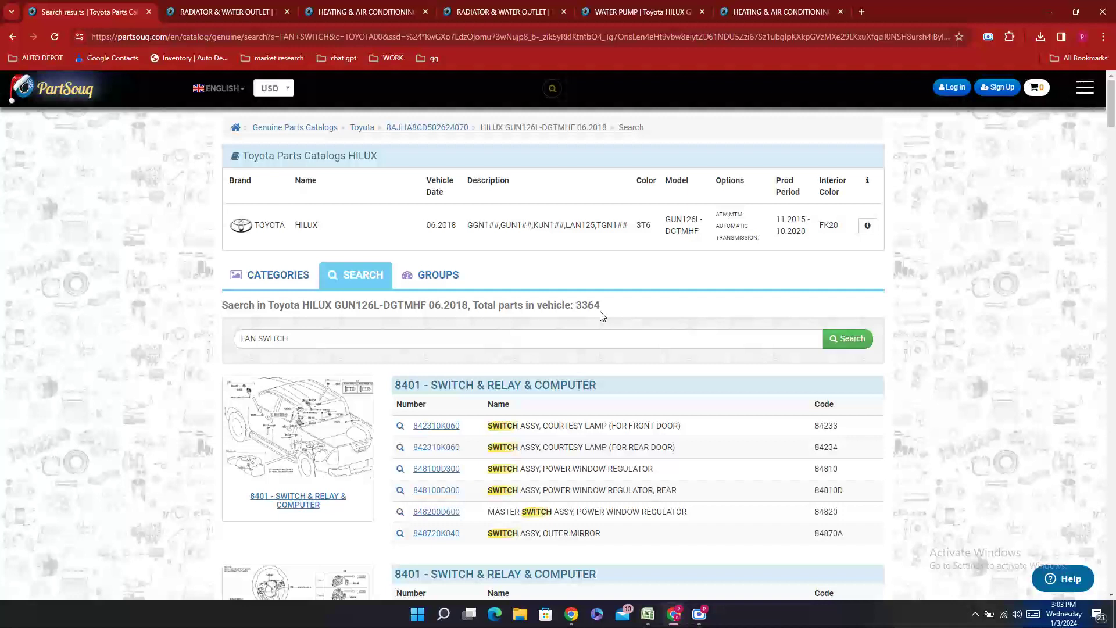
pyautogui.tripleClick(294, 342)
pyautogui.write('SEN')
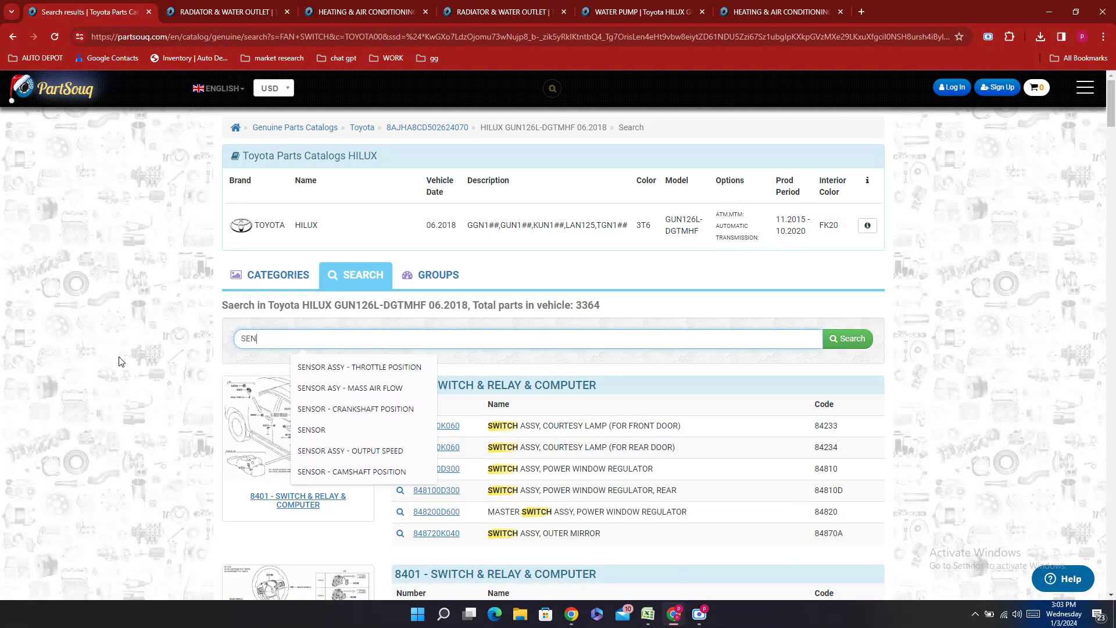
pyautogui.write('SOR AN')
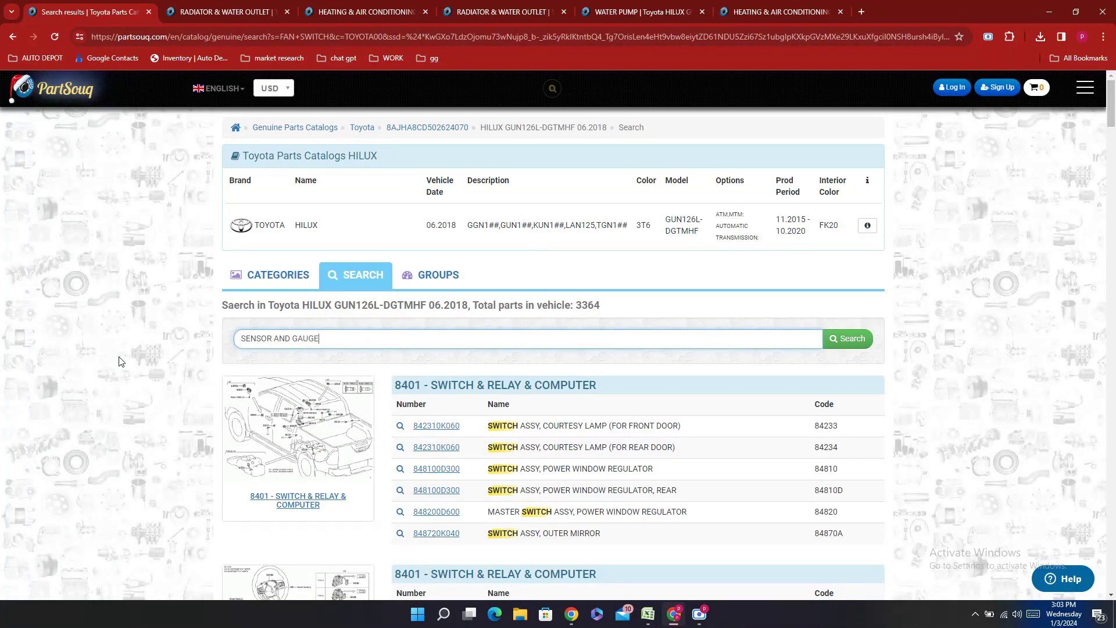
pyautogui.write('D GAUGE')
pyautogui.press('Return')
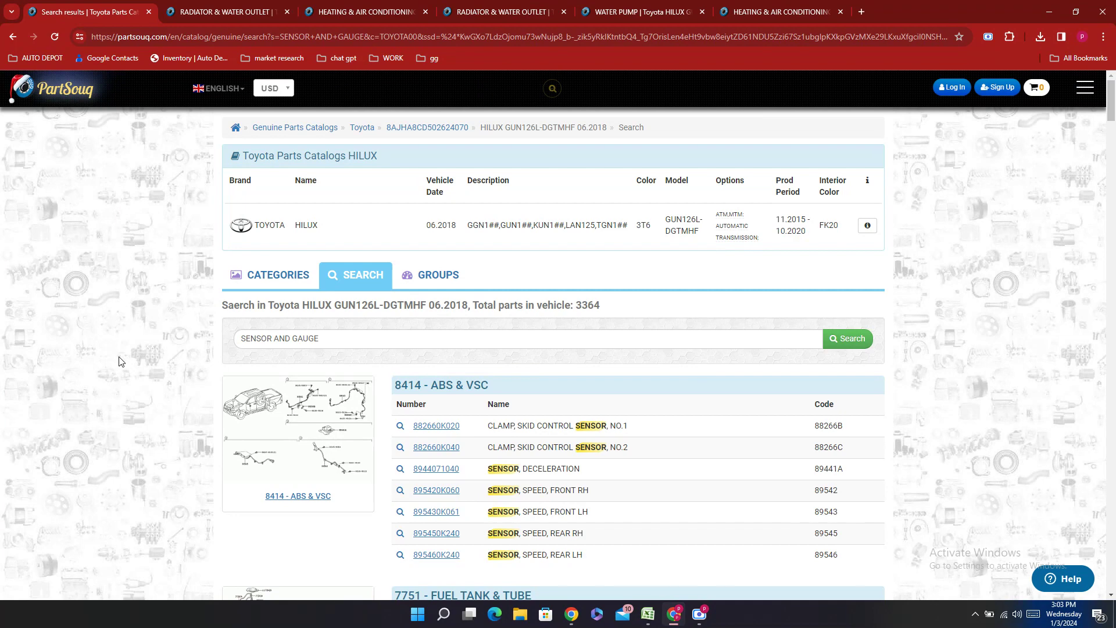
pyautogui.hotkey('ctrl', 'f')
pyautogui.write('T')
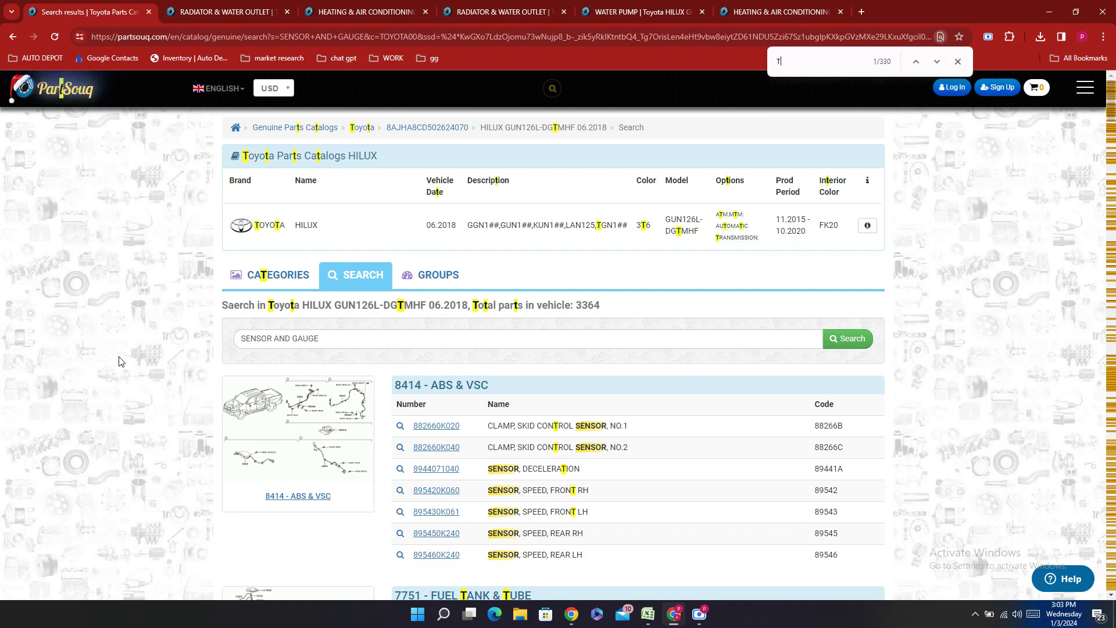
pyautogui.write('EMP')
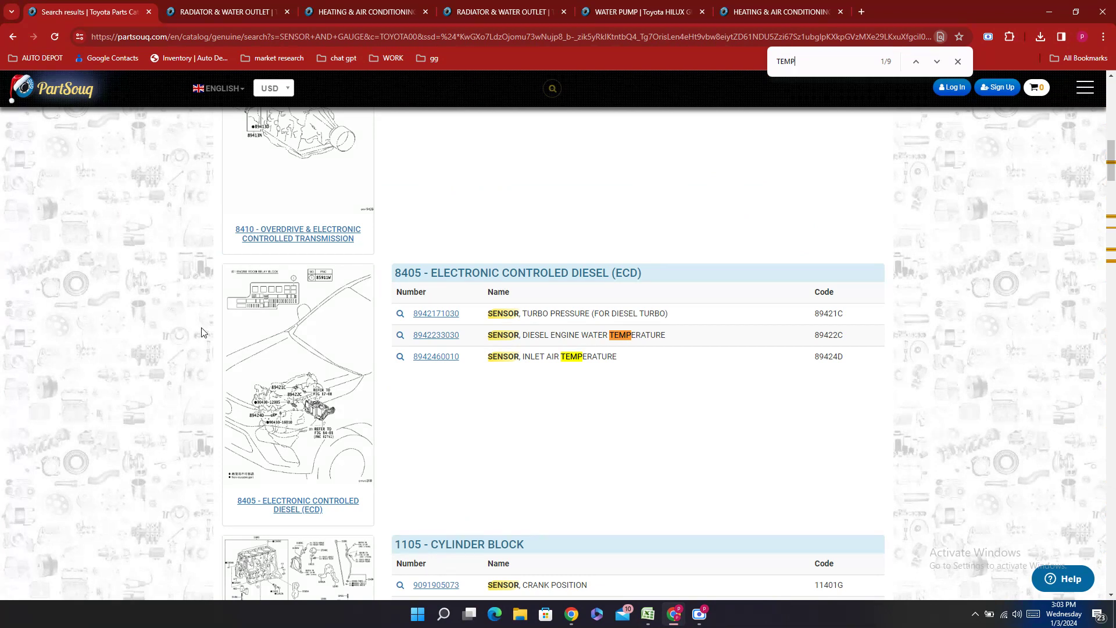
pyautogui.doubleClick(473, 337)
pyautogui.rightClick(468, 340)
pyautogui.click(501, 354)
pyautogui.click(648, 614)
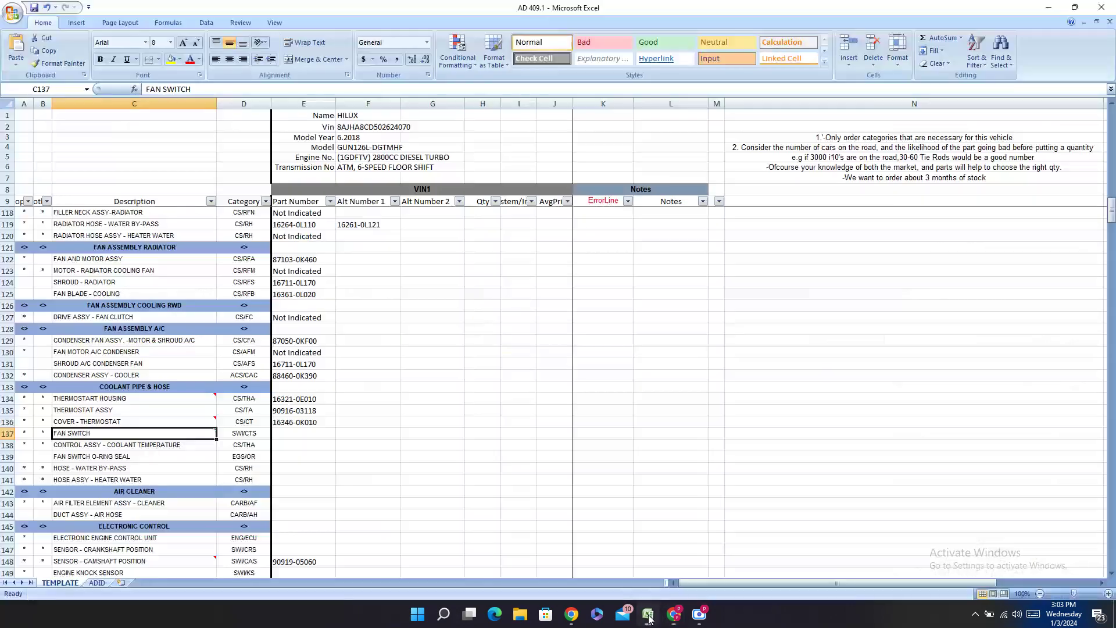
pyautogui.doubleClick(279, 433)
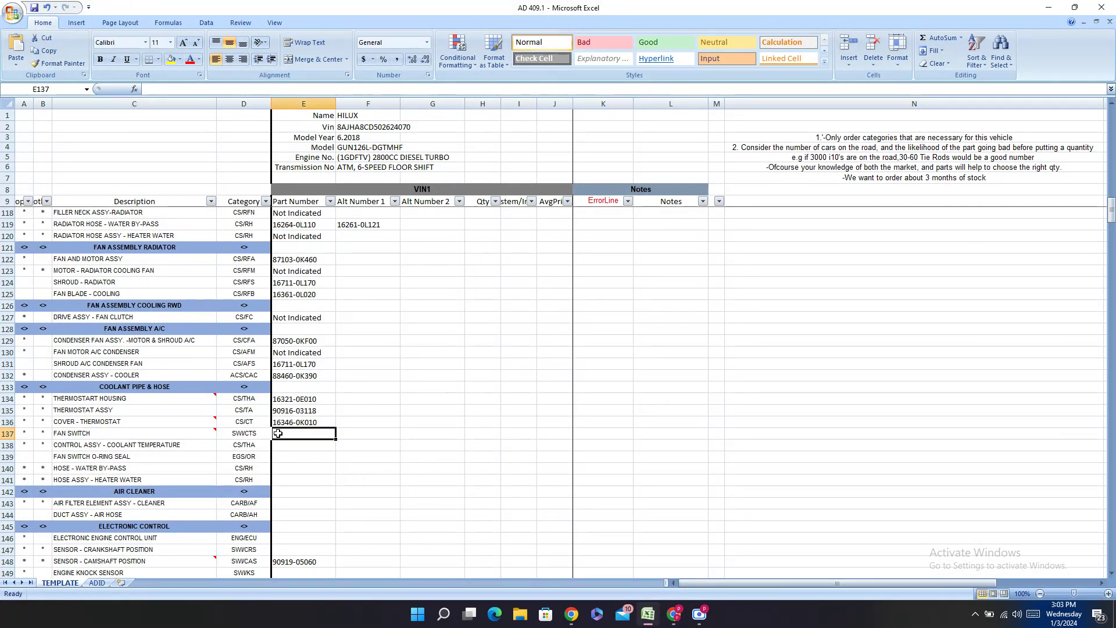
pyautogui.rightClick(279, 433)
pyautogui.click(305, 467)
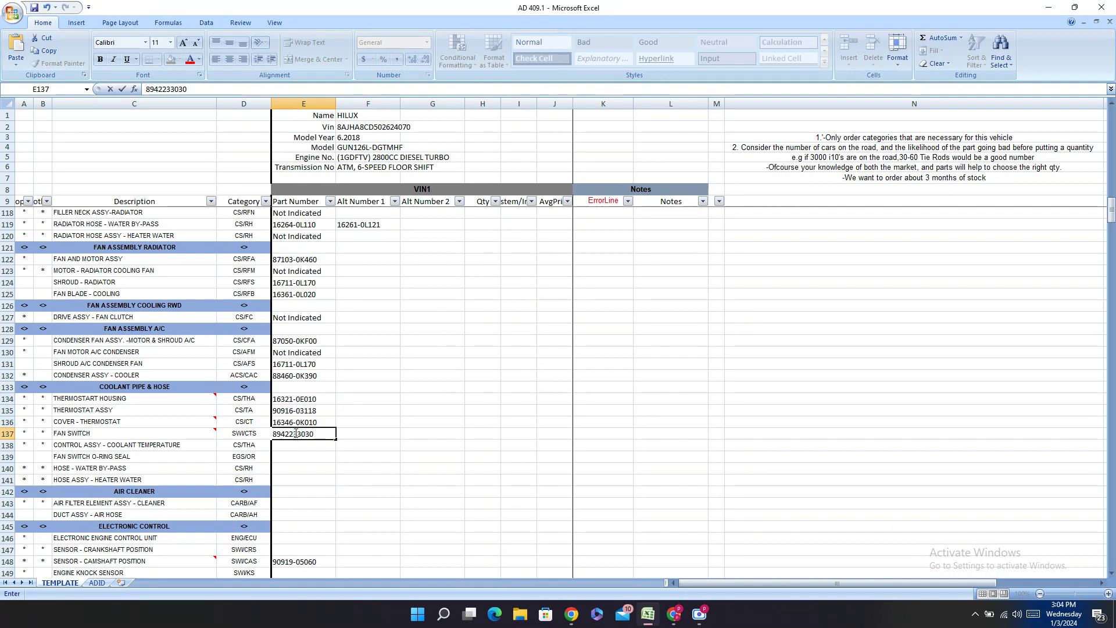
pyautogui.click(299, 434)
pyautogui.write('-33030')
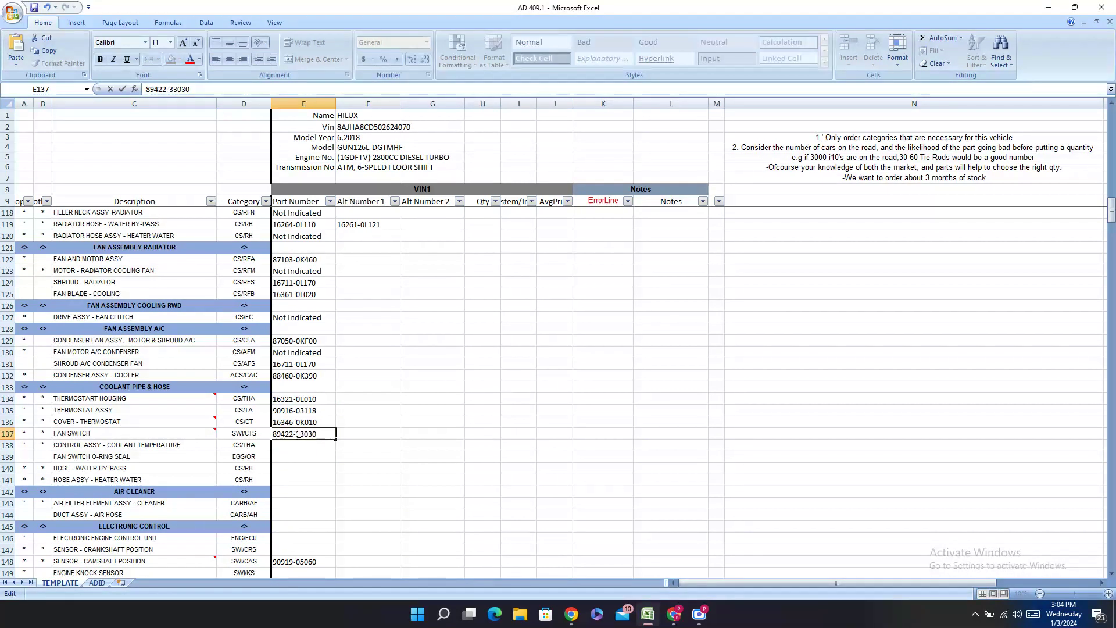
pyautogui.click(303, 444)
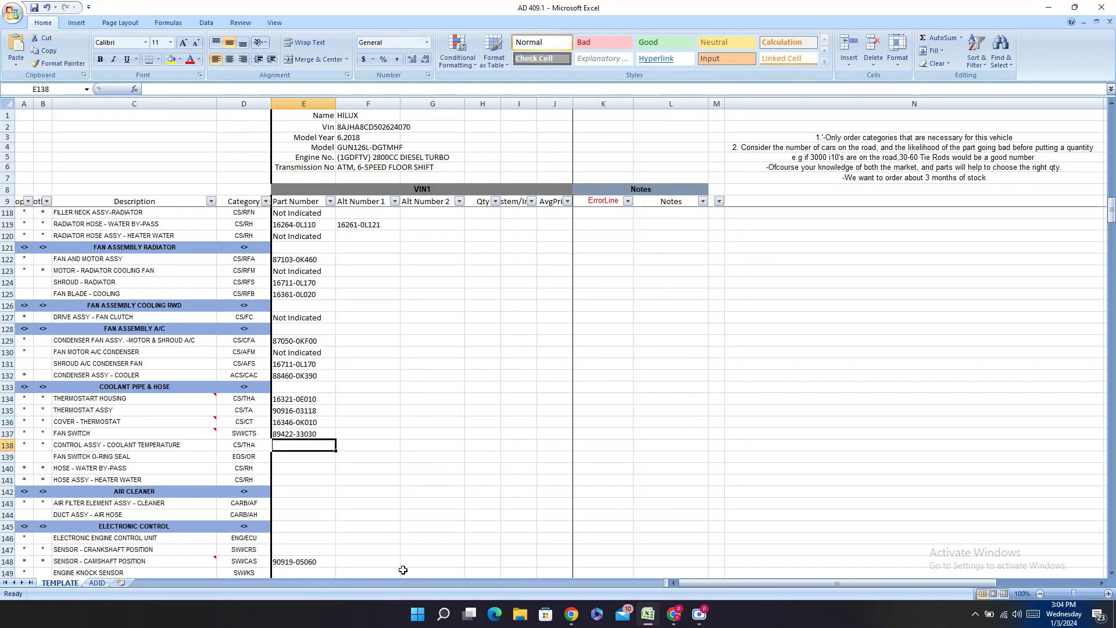
# - Switch to Chrome and go through all TEMP matches in the sensor results for a coolant temperature control part
pyautogui.click(674, 614)
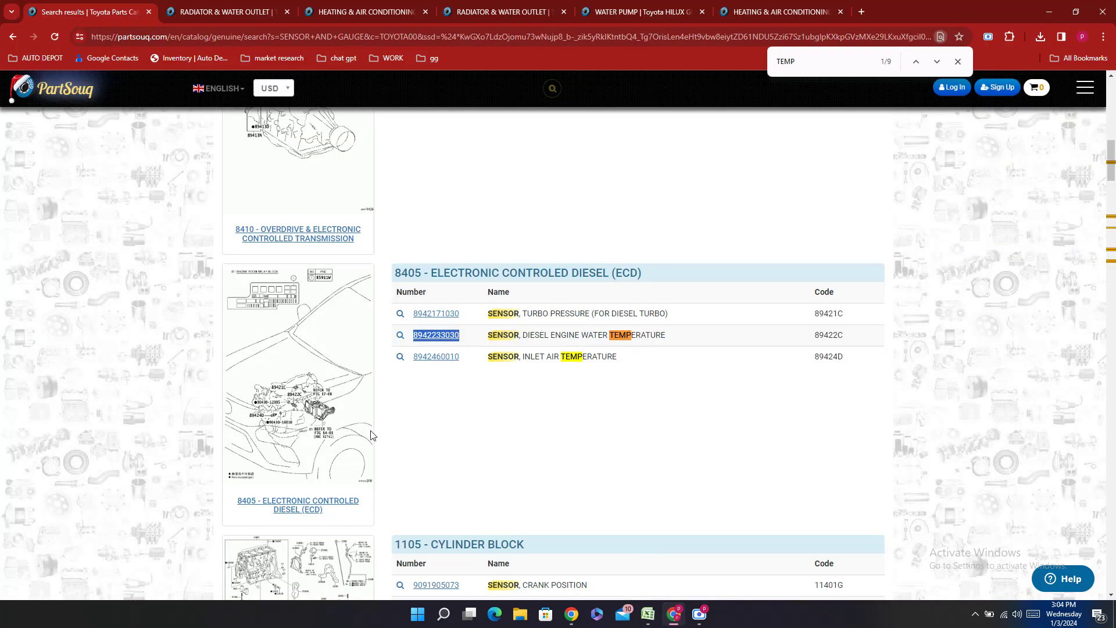
pyautogui.scroll(-2, 604, 400)
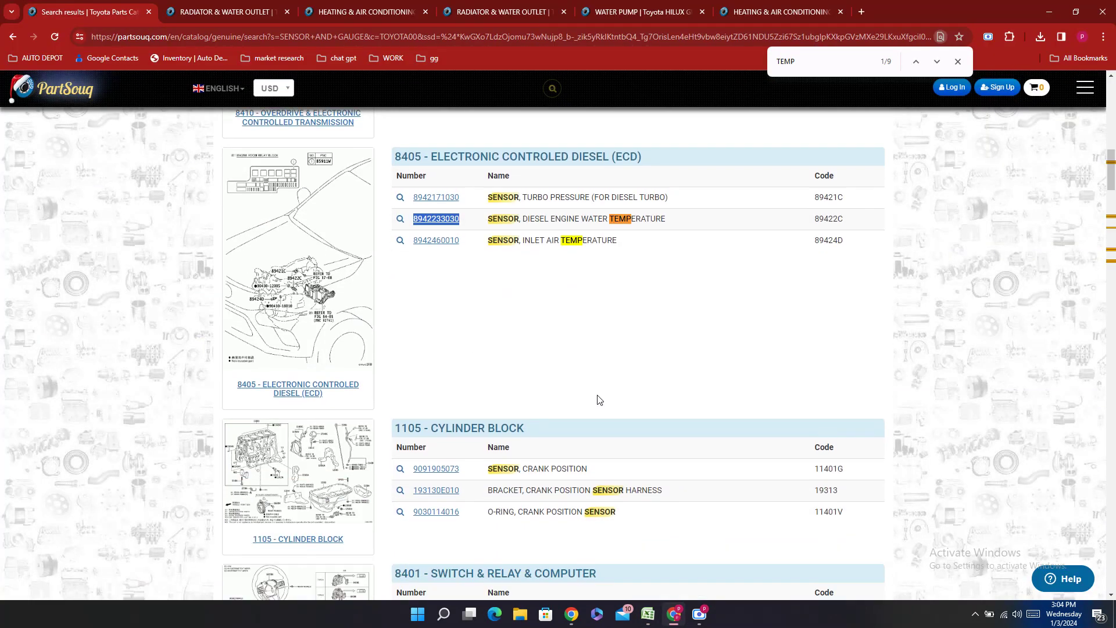
pyautogui.scroll(-3, 599, 400)
pyautogui.scroll(3, 597, 398)
pyautogui.click(937, 61)
pyautogui.click(939, 63)
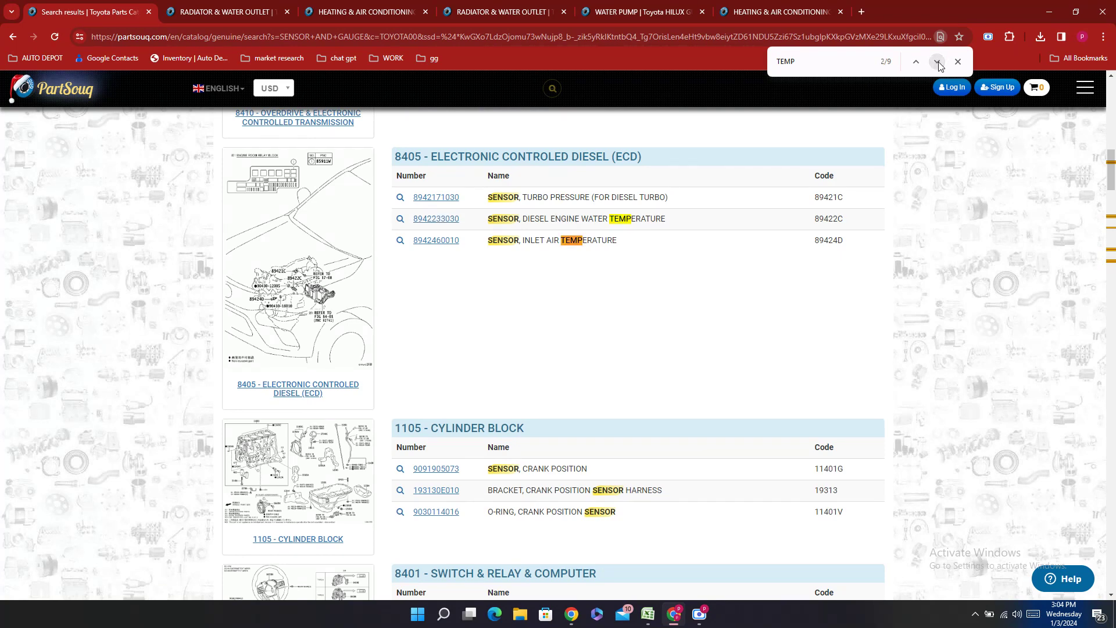
pyautogui.click(938, 61)
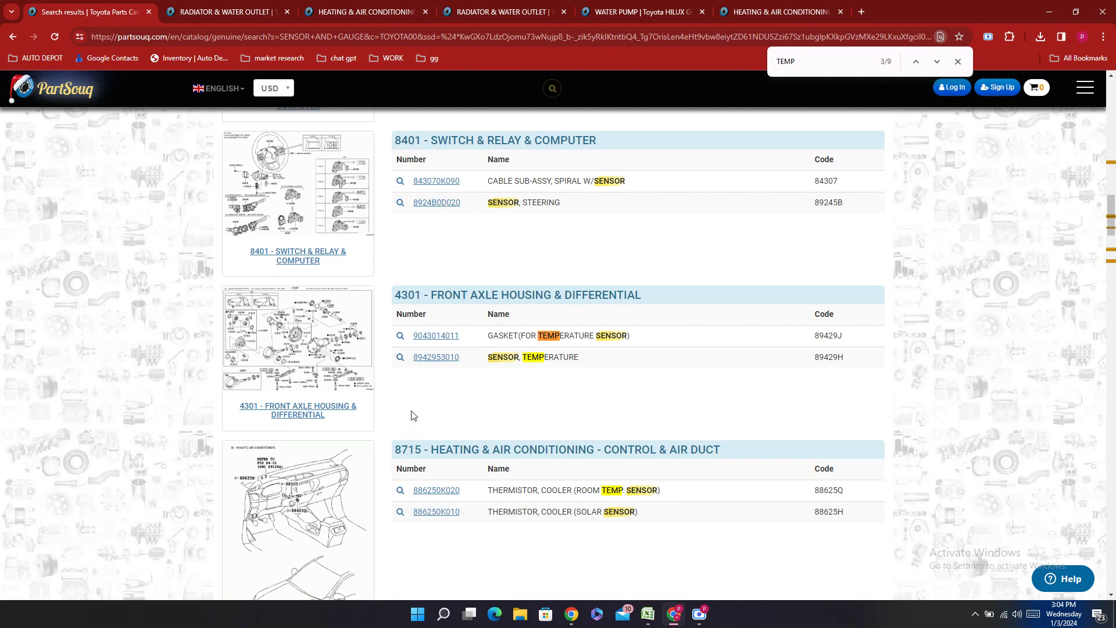
pyautogui.click(937, 62)
pyautogui.click(937, 62)
pyautogui.click(937, 62)
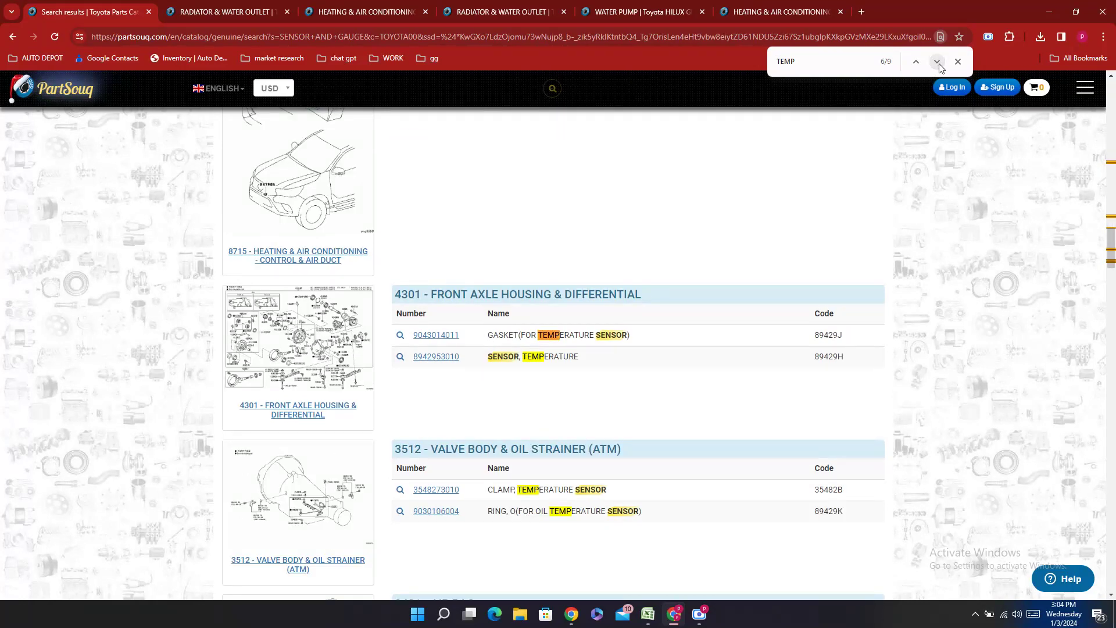
pyautogui.click(937, 62)
pyautogui.click(937, 62)
pyautogui.click(937, 62)
pyautogui.click(938, 62)
pyautogui.click(916, 62)
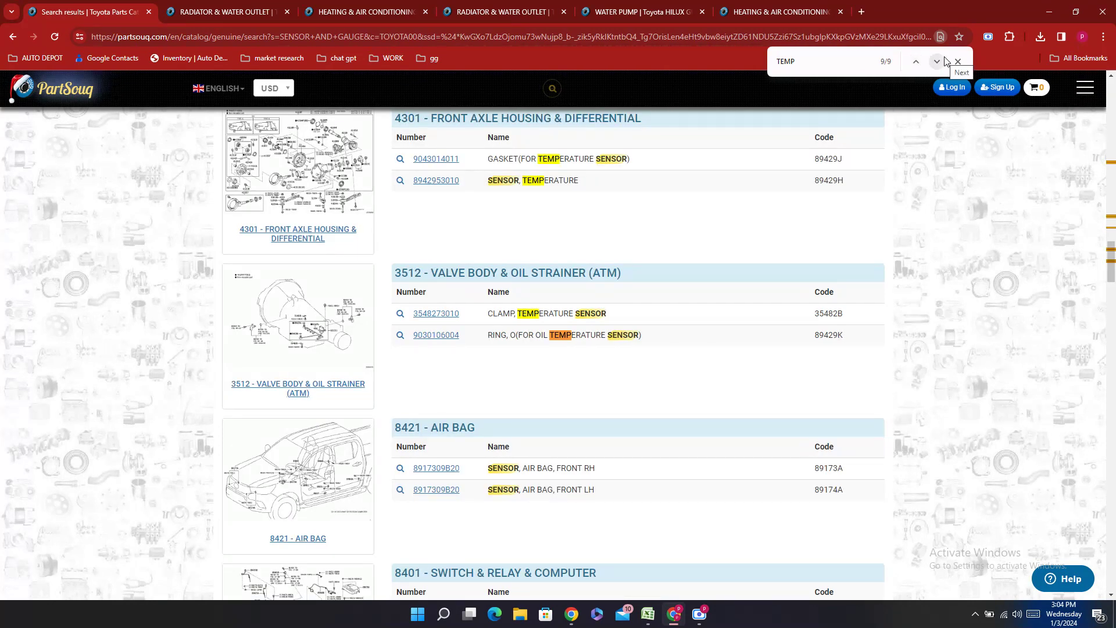
pyautogui.click(938, 62)
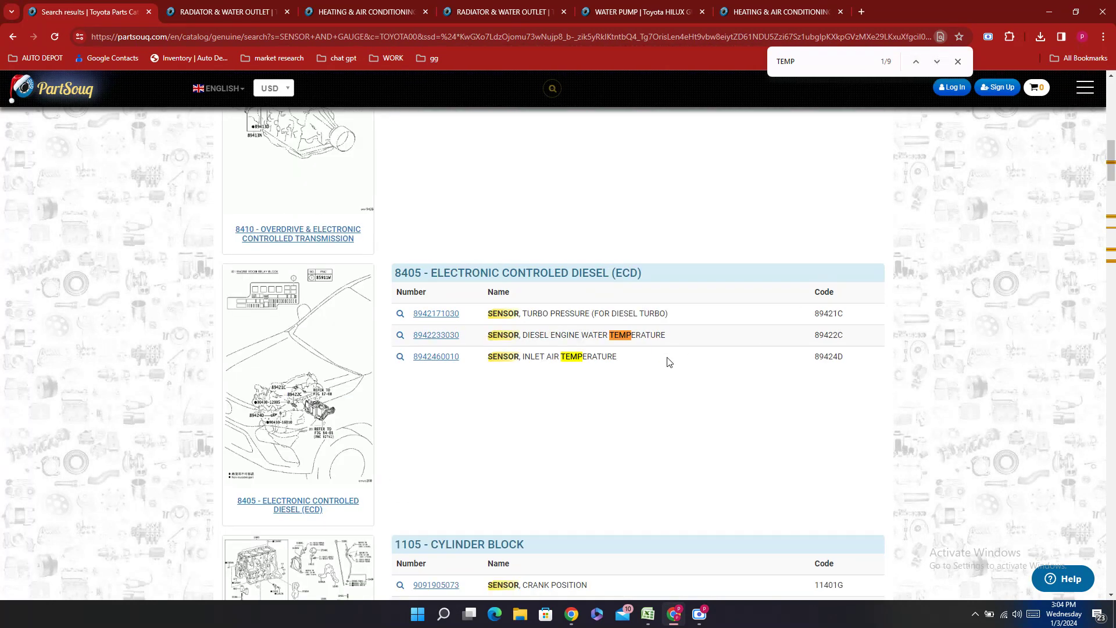
# - Recheck the sensor results against the Excel row, then enter Not Indicated for CONTROL ASSY - COOLANT TEMPERATURE in cell E138
pyautogui.click(650, 619)
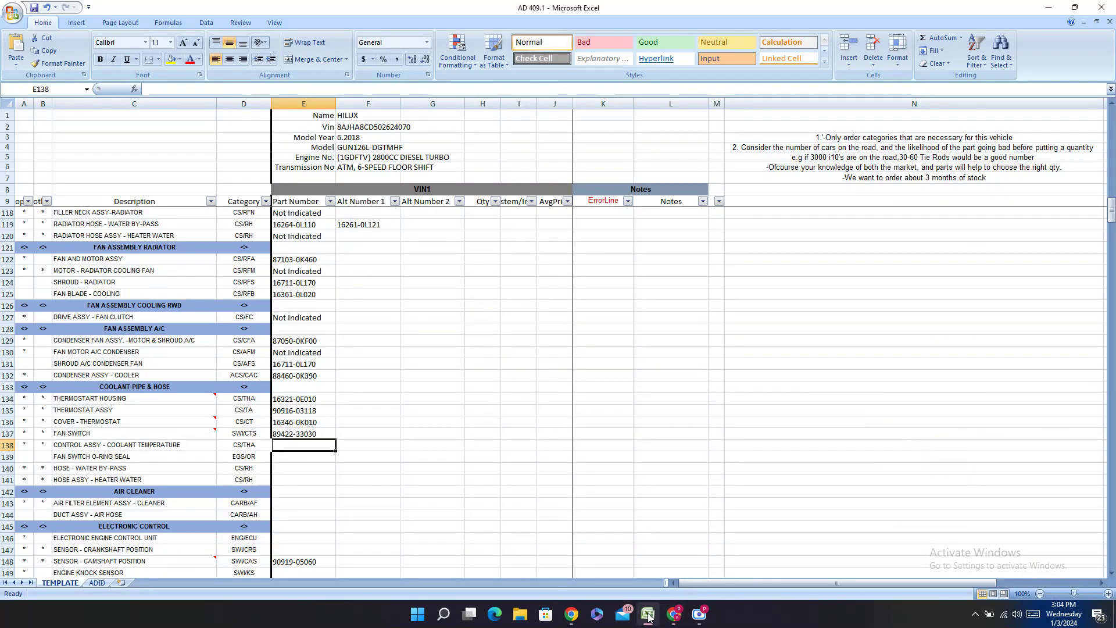
pyautogui.click(650, 618)
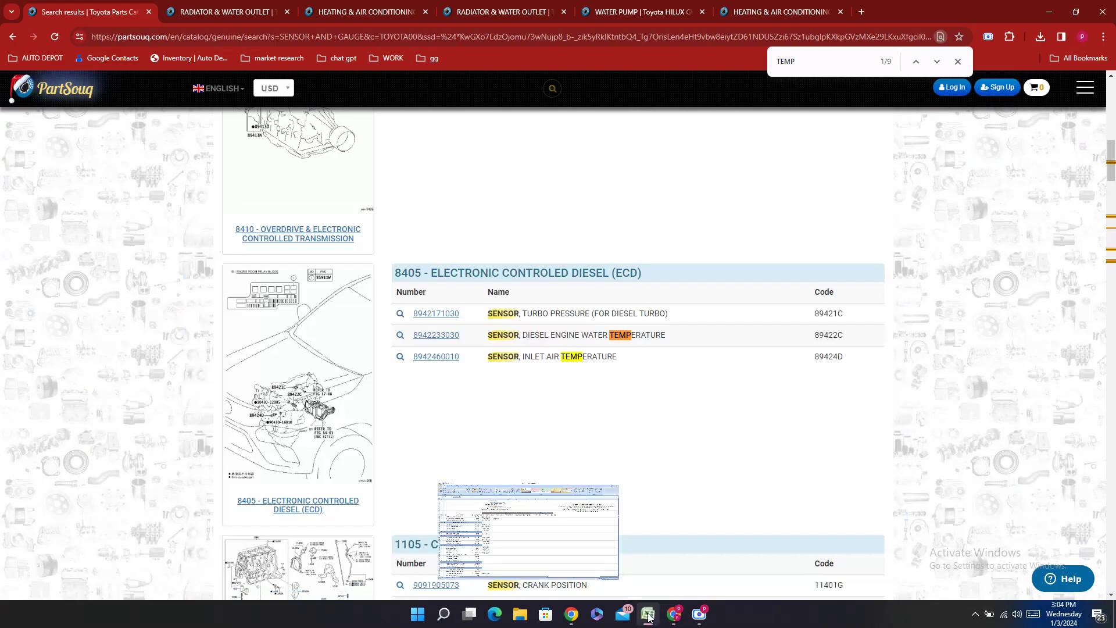
pyautogui.moveTo(678, 614)
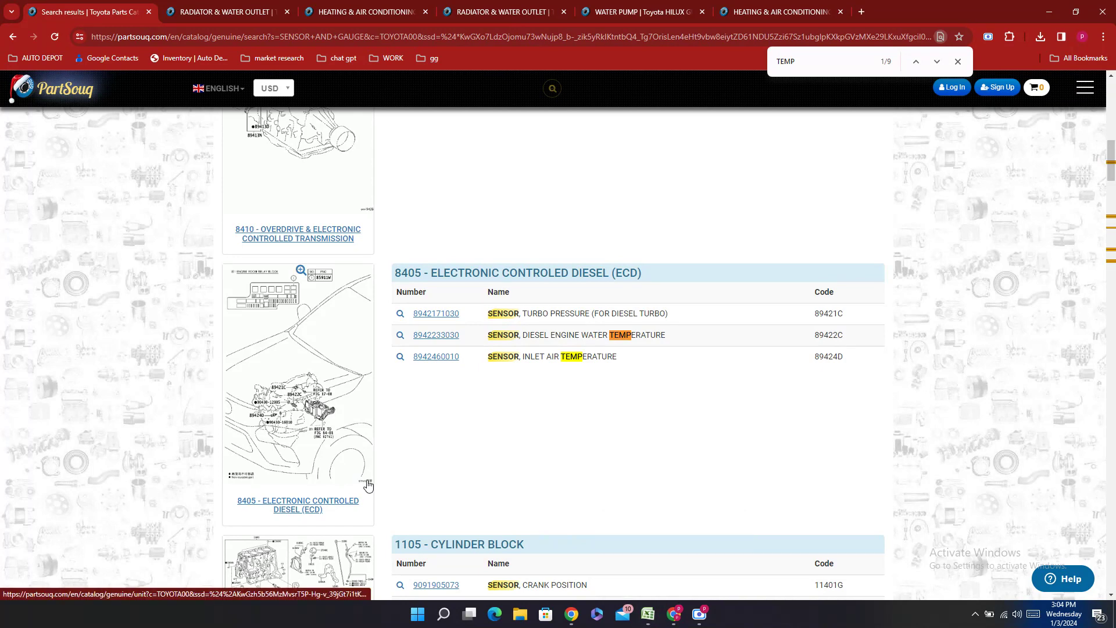
pyautogui.scroll(-4, 634, 456)
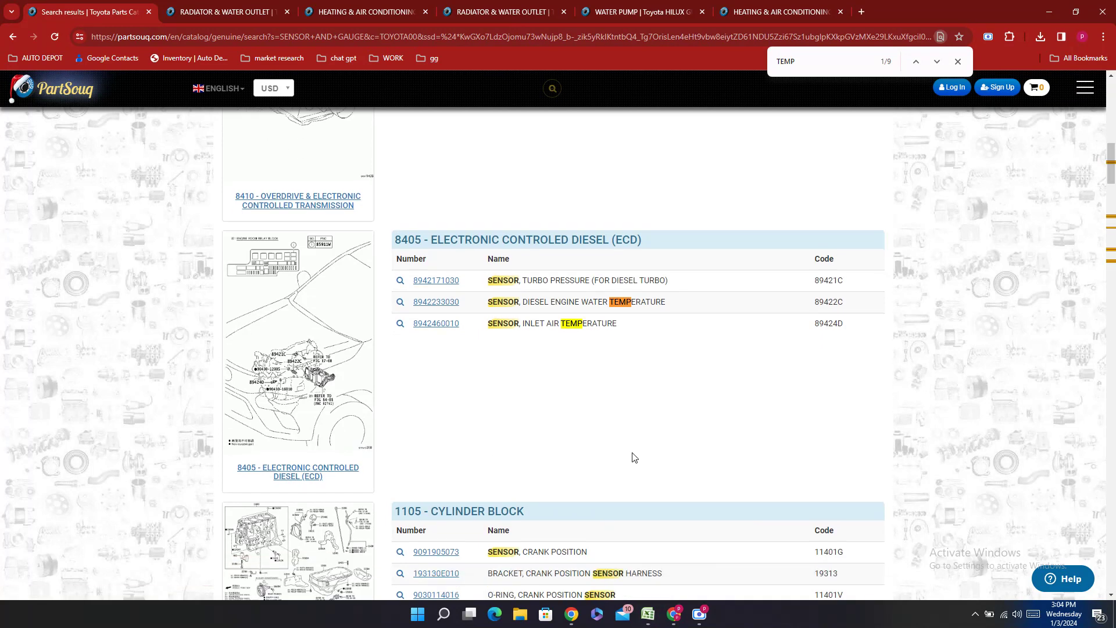
pyautogui.scroll(-4, 634, 458)
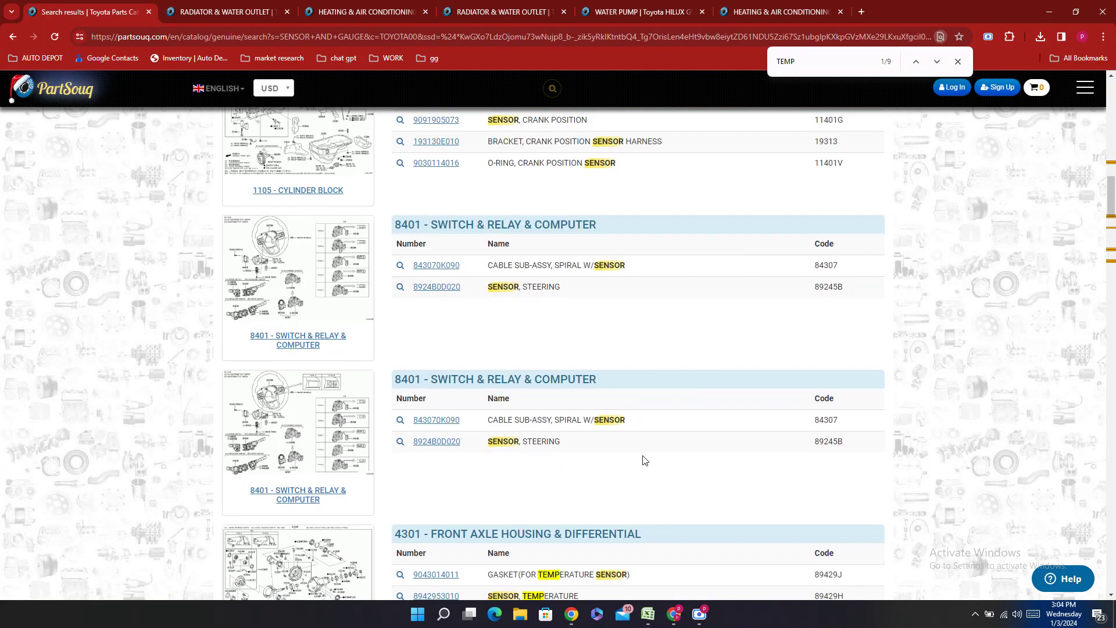
pyautogui.scroll(2, 669, 465)
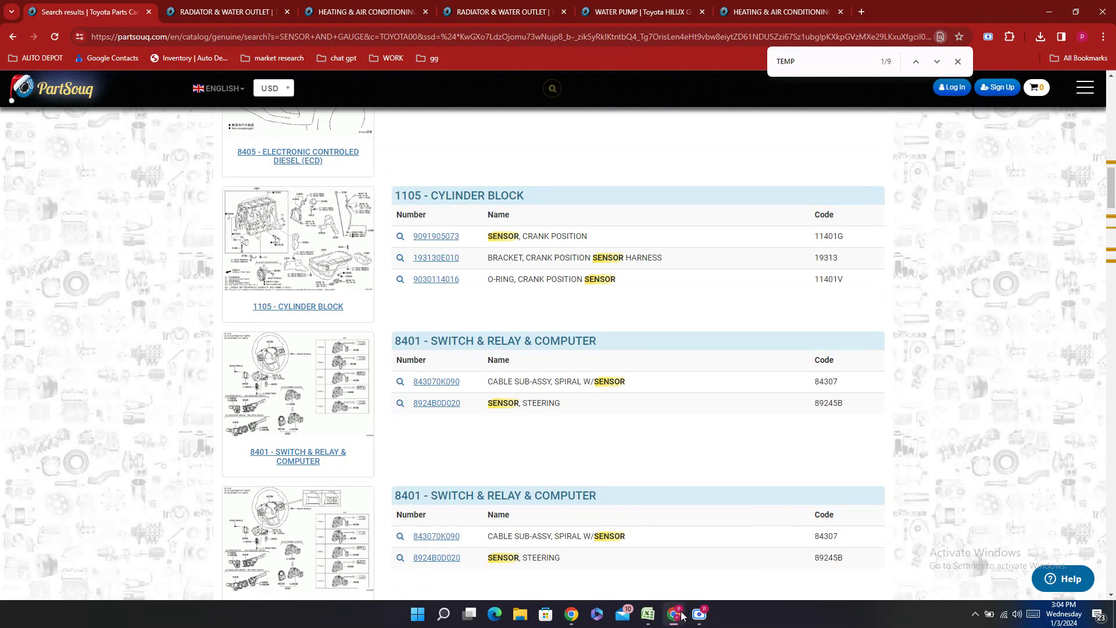
pyautogui.click(674, 613)
pyautogui.click(647, 615)
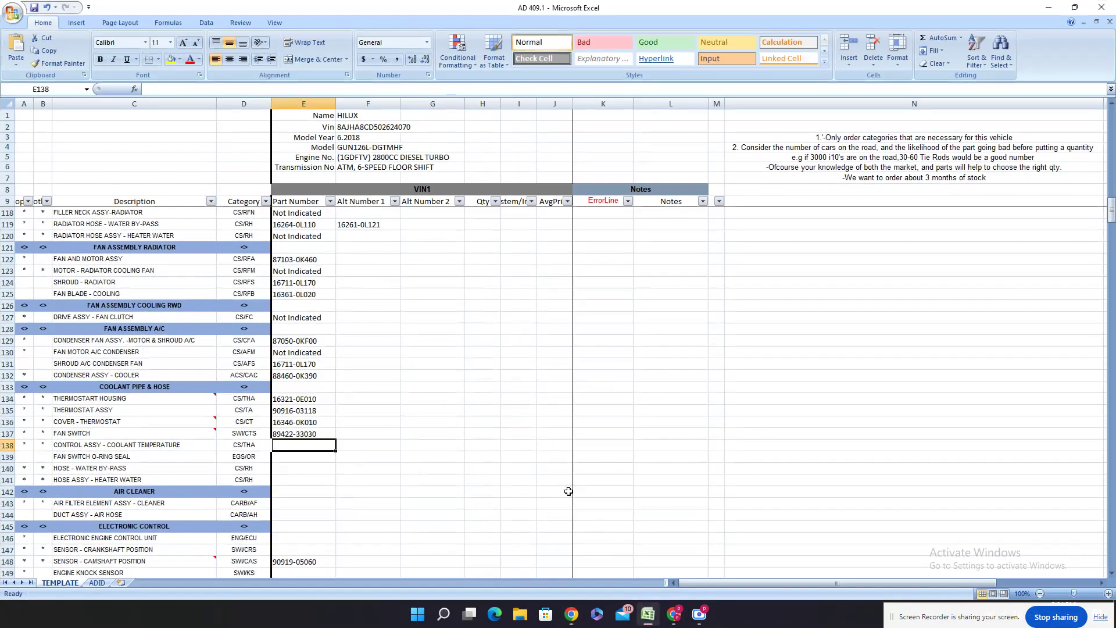
pyautogui.write('Not Indicated')
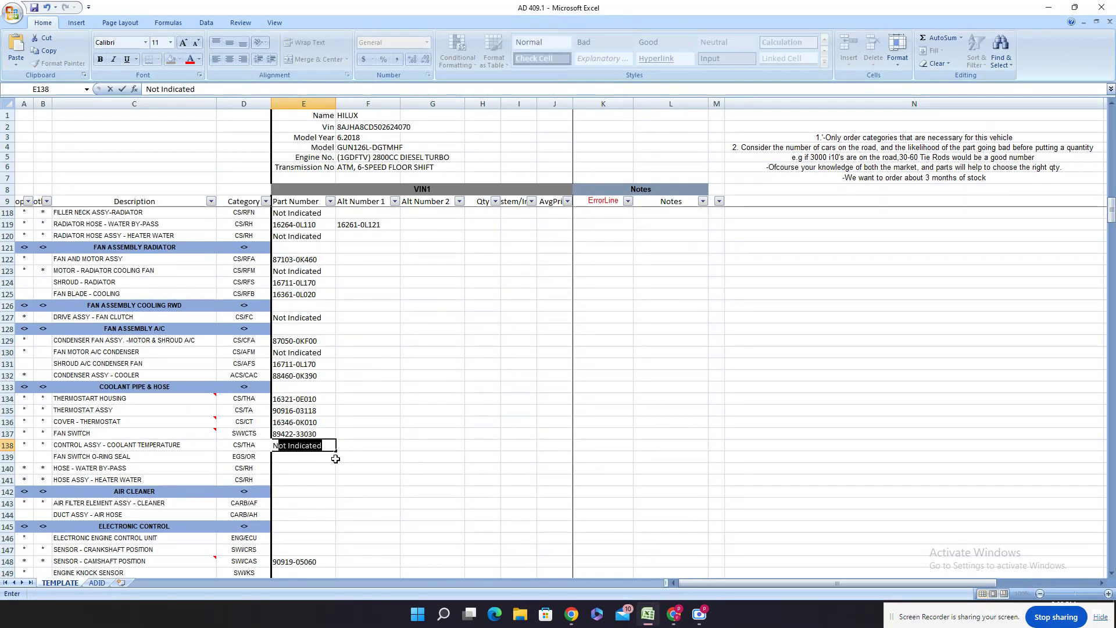
pyautogui.click(673, 614)
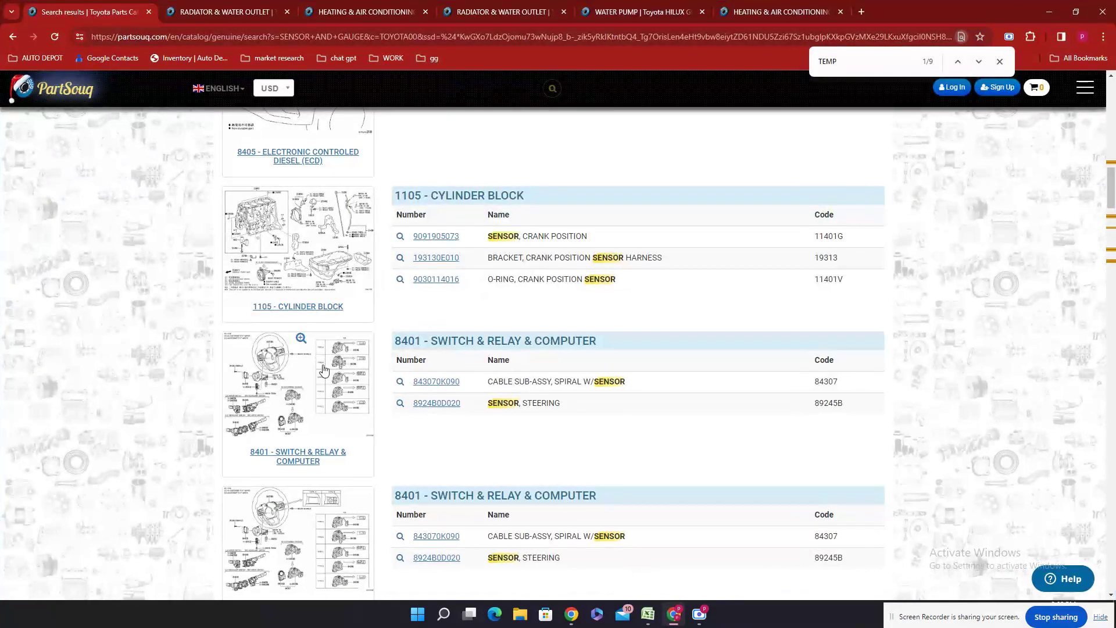
pyautogui.click(938, 61)
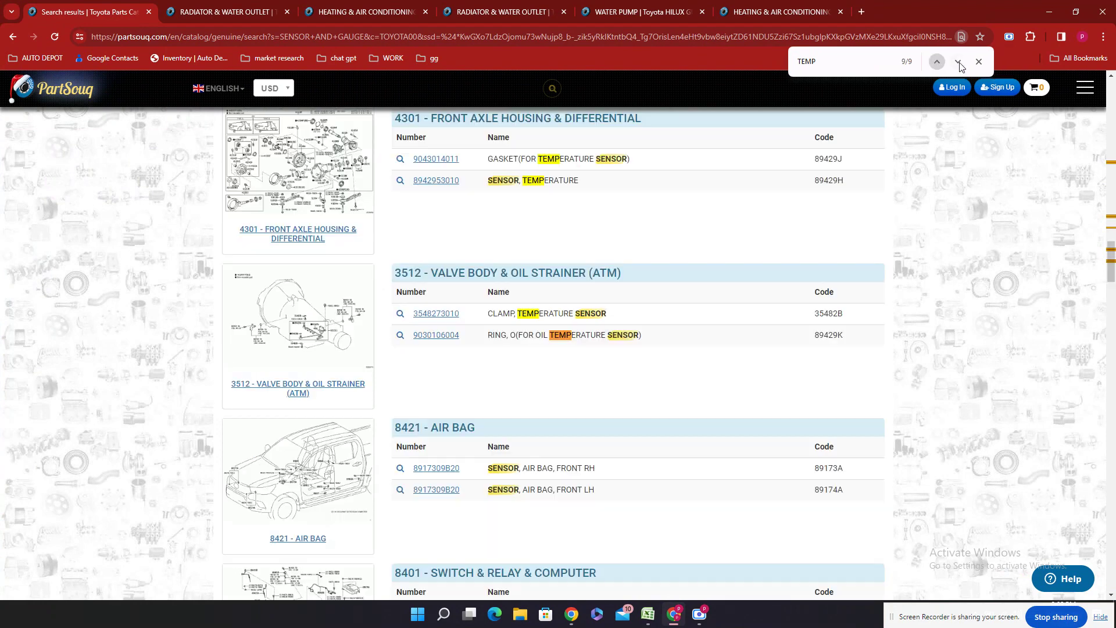
pyautogui.click(957, 61)
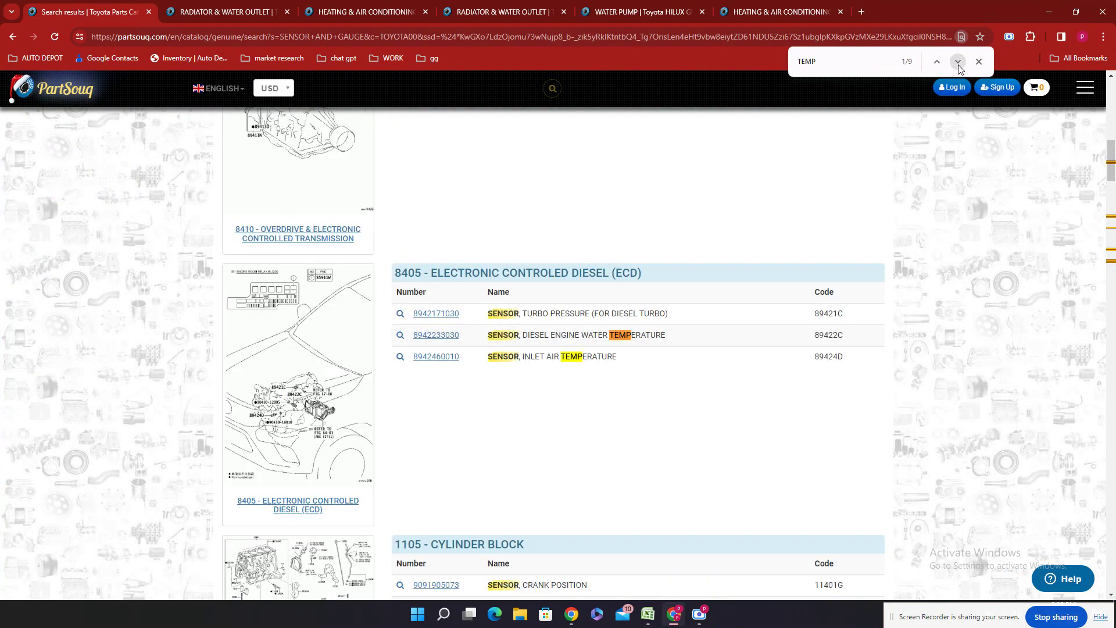
pyautogui.click(289, 438)
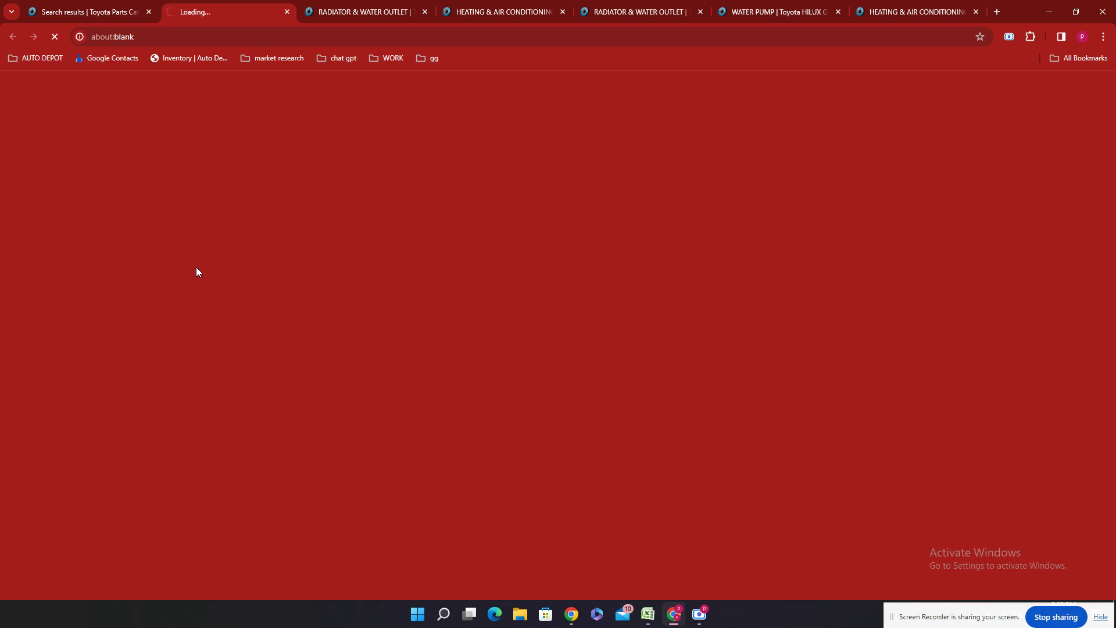
pyautogui.hotkey('ctrl', 'f')
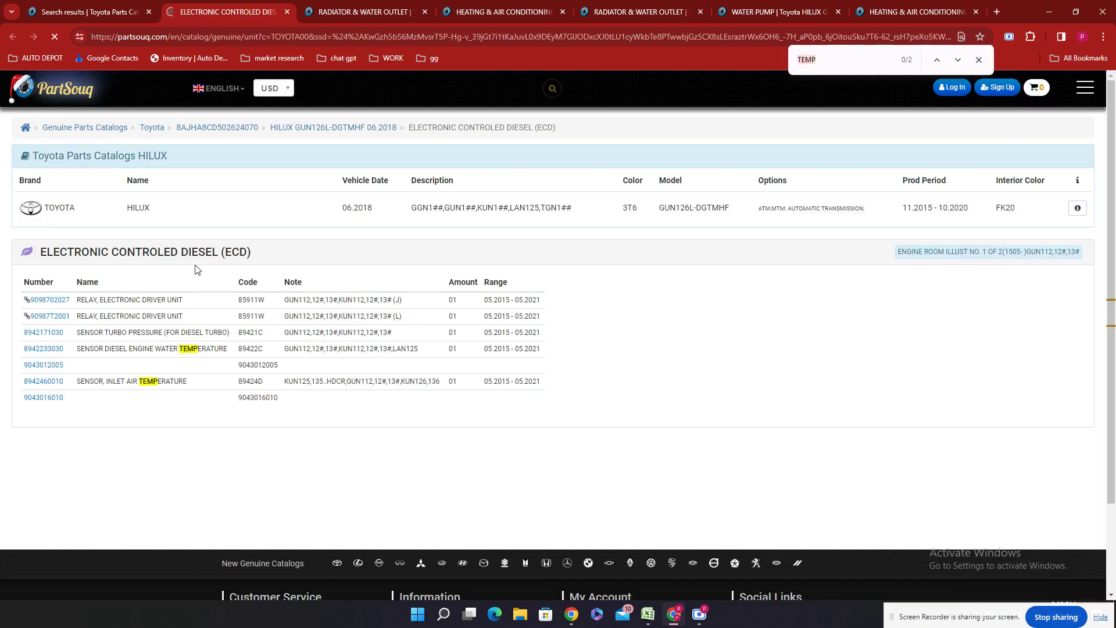
pyautogui.hotkey('ctrl', 'v')
pyautogui.scroll(-3, 334, 237)
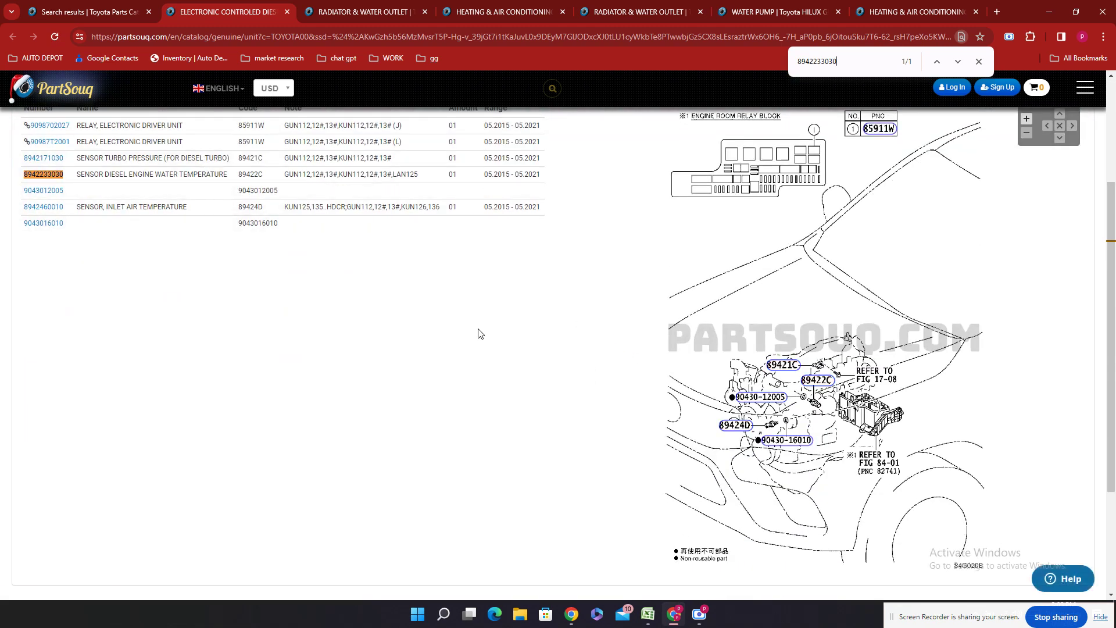
pyautogui.doubleClick(74, 196)
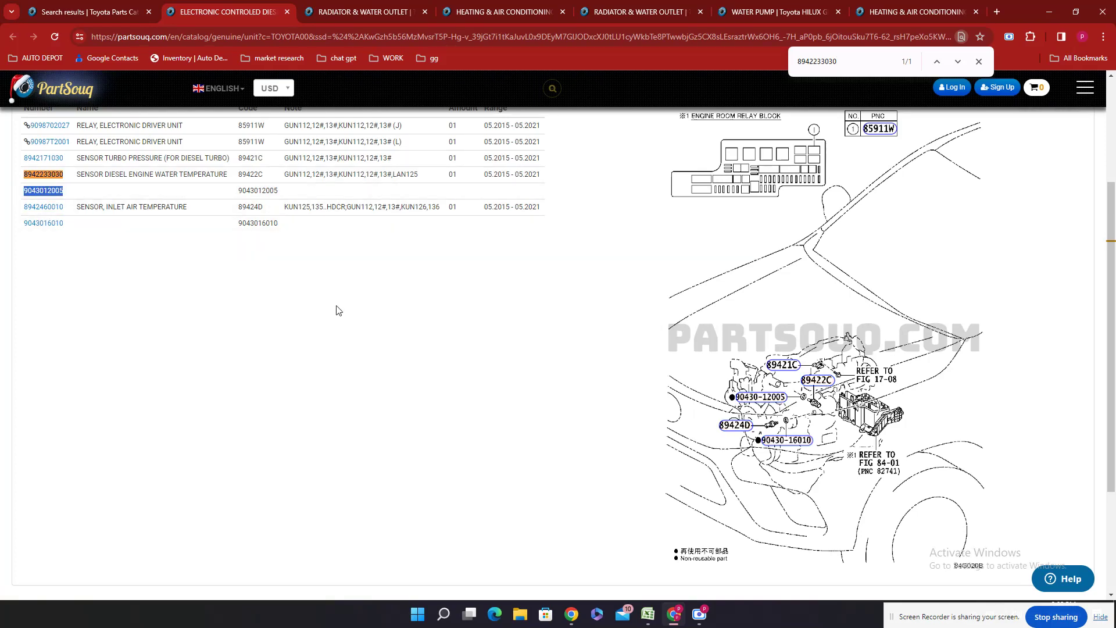
pyautogui.click(647, 614)
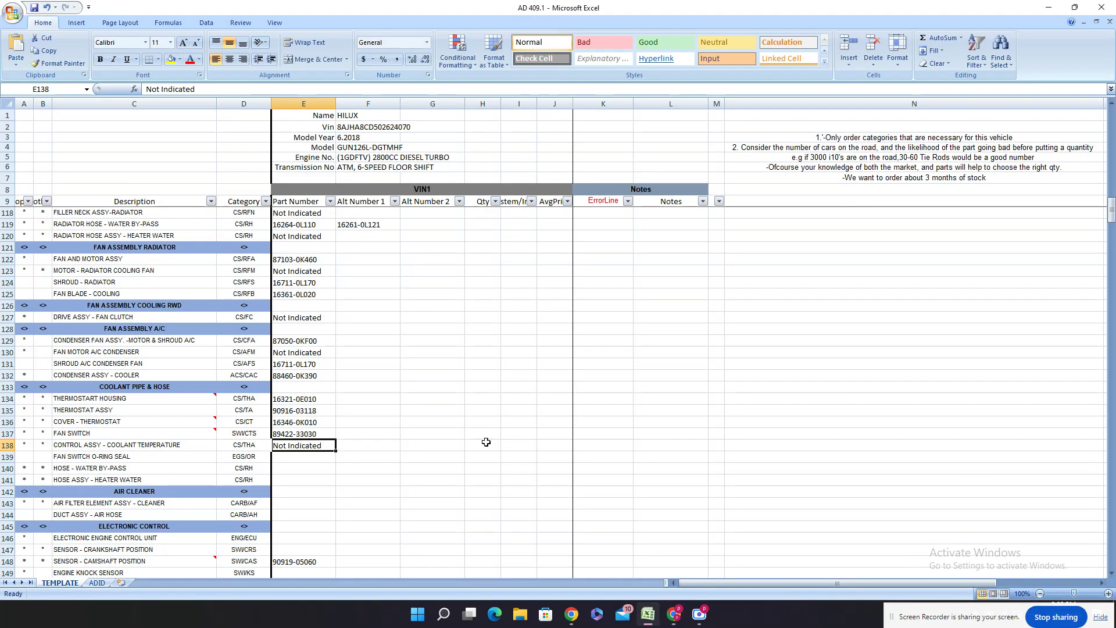
pyautogui.click(287, 460)
pyautogui.write('9043012005')
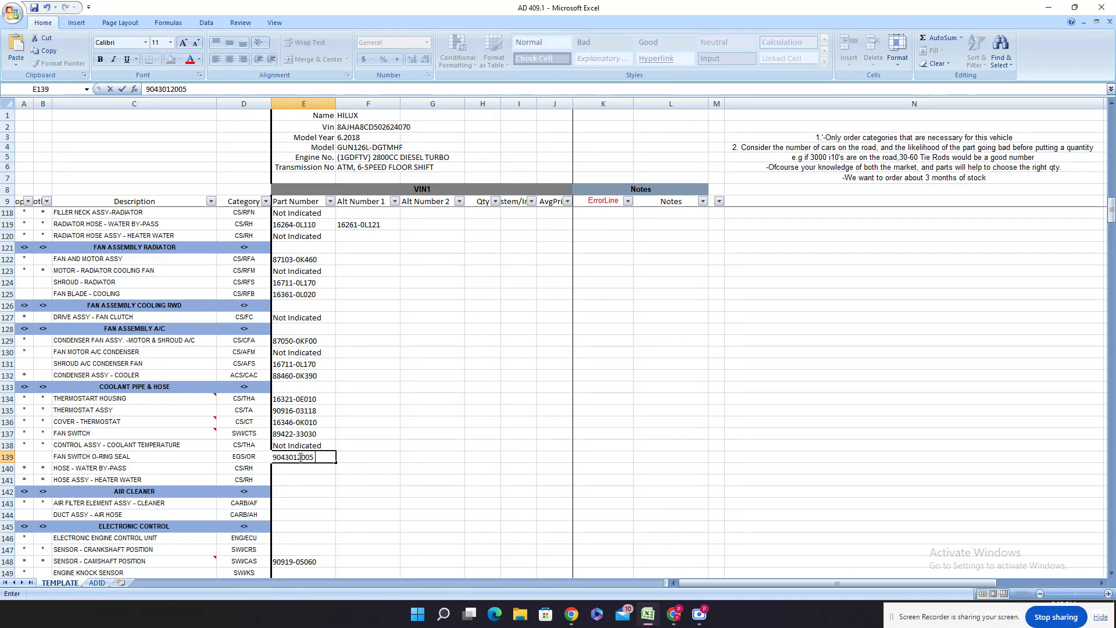
pyautogui.click(294, 457)
pyautogui.write('-')
pyautogui.press('Return')
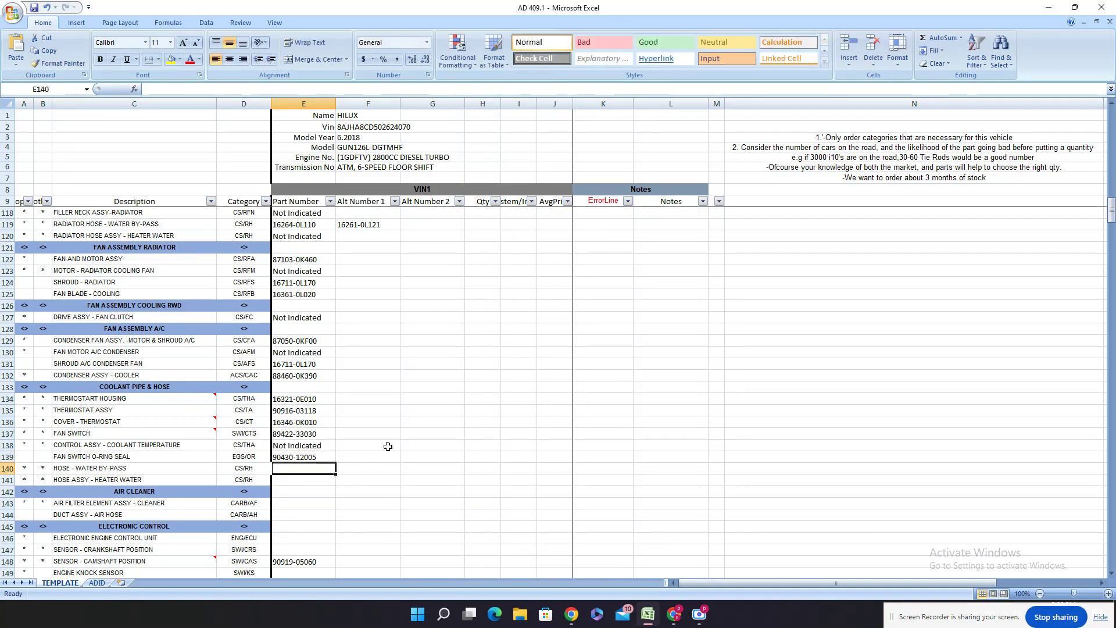
# - Recheck the diagram in Chrome, then enter Not Indicated in Excel for HOSE - WATER BY-PASS (E140) and HOSE ASSY - HEATER WATER (E141)
pyautogui.click(674, 614)
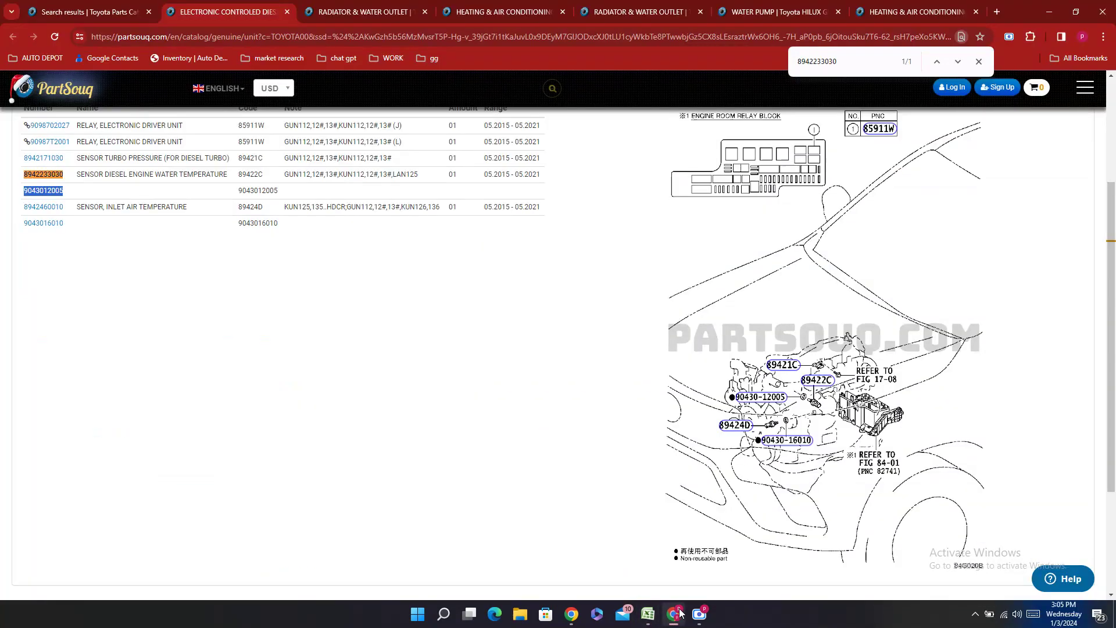
pyautogui.scroll(1, 903, 356)
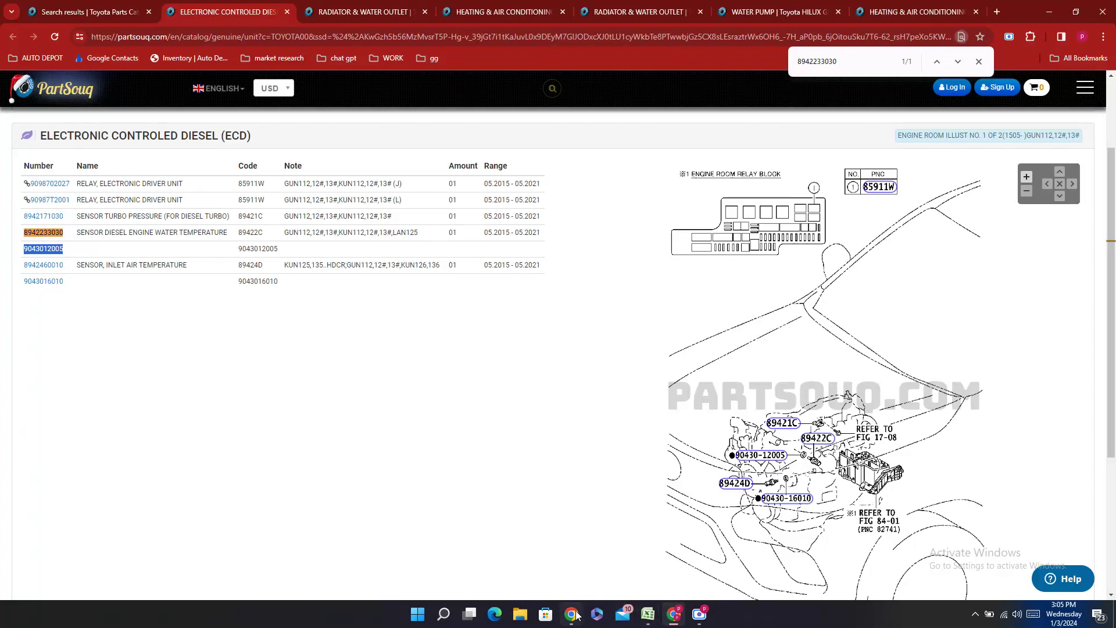
pyautogui.click(646, 616)
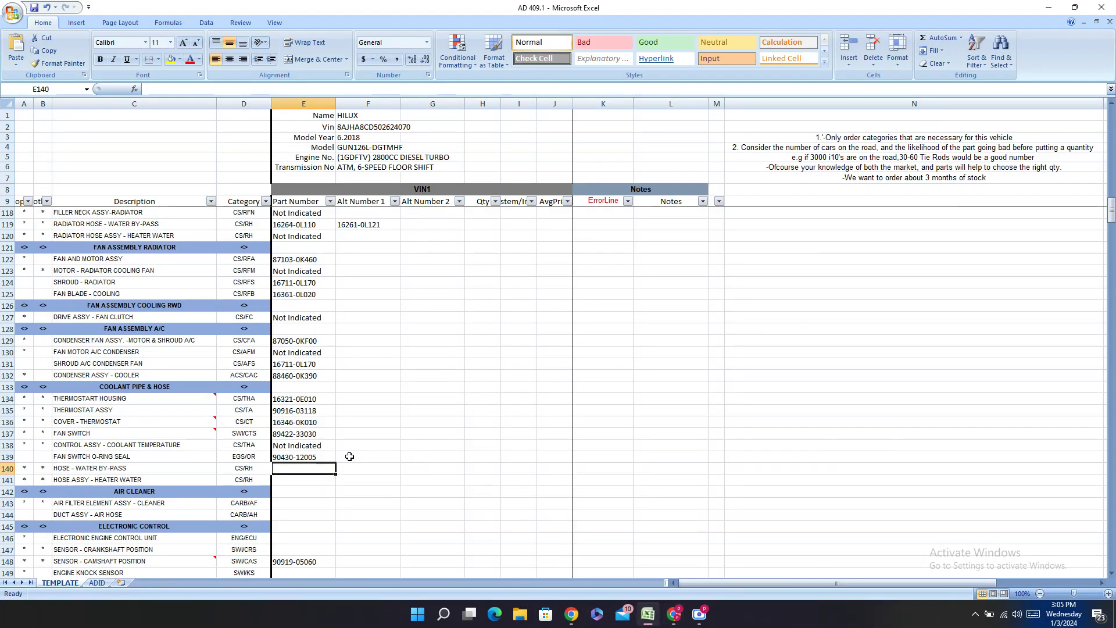
pyautogui.write('Not Indicated')
pyautogui.press('Return')
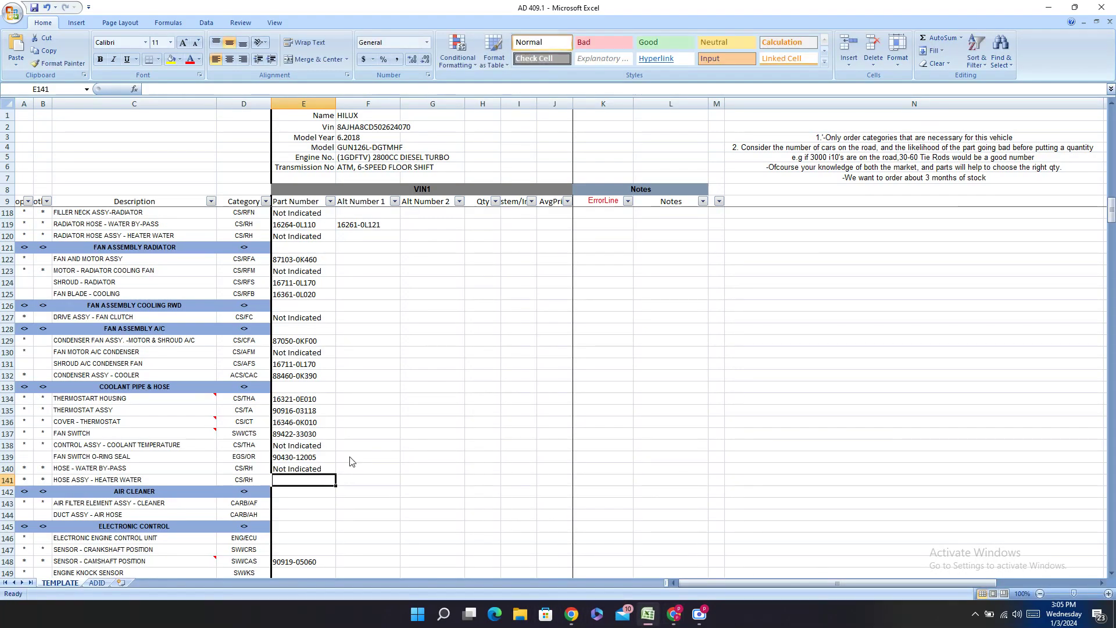
pyautogui.write('N')
pyautogui.press('Return')
pyautogui.press('Return')
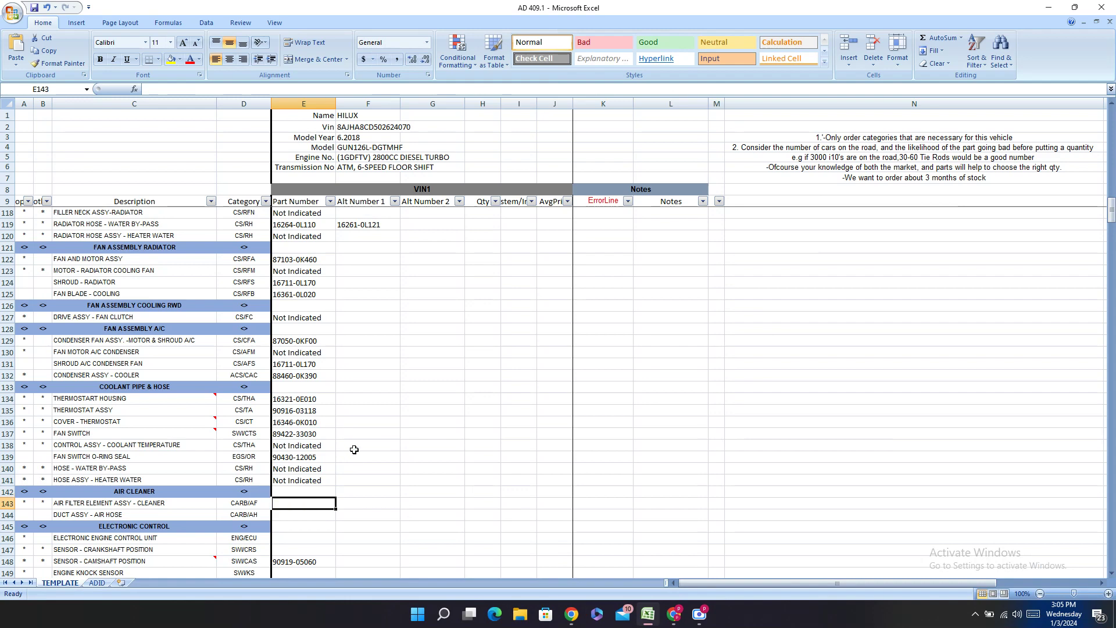
# - Copy the COOLANT PIPE & HOSE heading from cell C133 and search the Hilux catalogue in Chrome for it
pyautogui.click(181, 390)
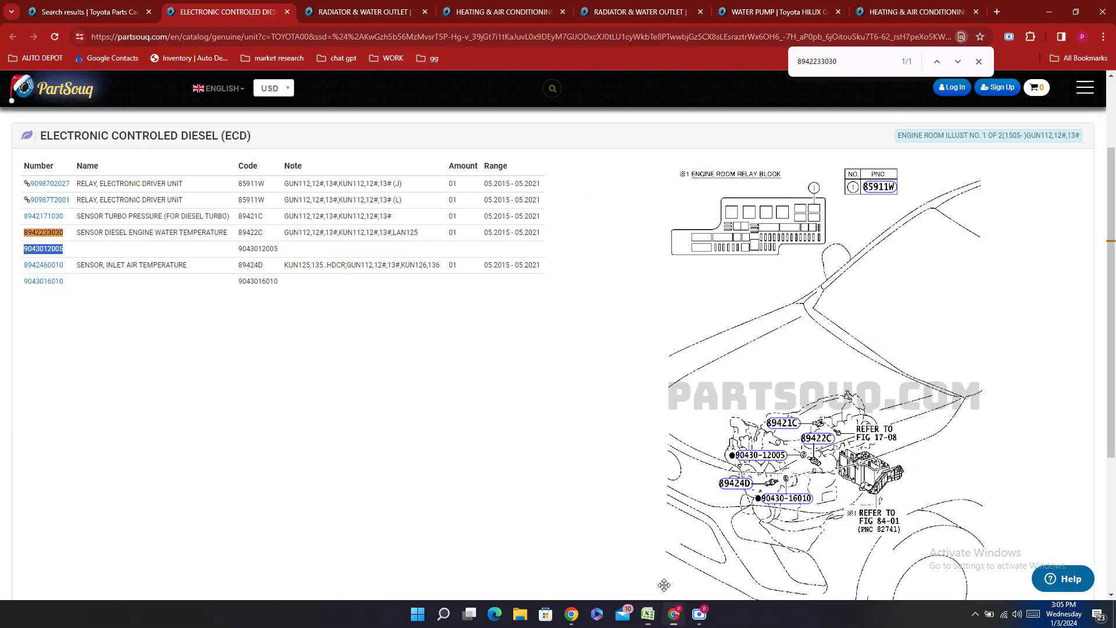
pyautogui.click(674, 614)
pyautogui.click(99, 11)
pyautogui.scroll(15, 383, 267)
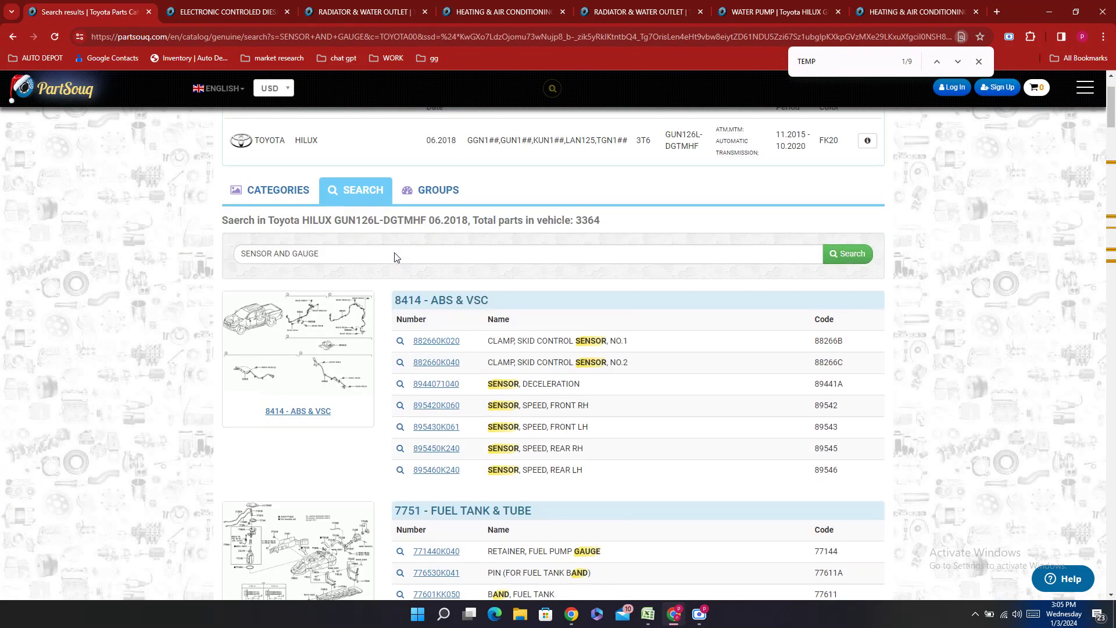
pyautogui.moveTo(308, 339); pyautogui.dragTo(50, 354)
pyautogui.press('Delete')
pyautogui.press('Delete')
pyautogui.press('Delete')
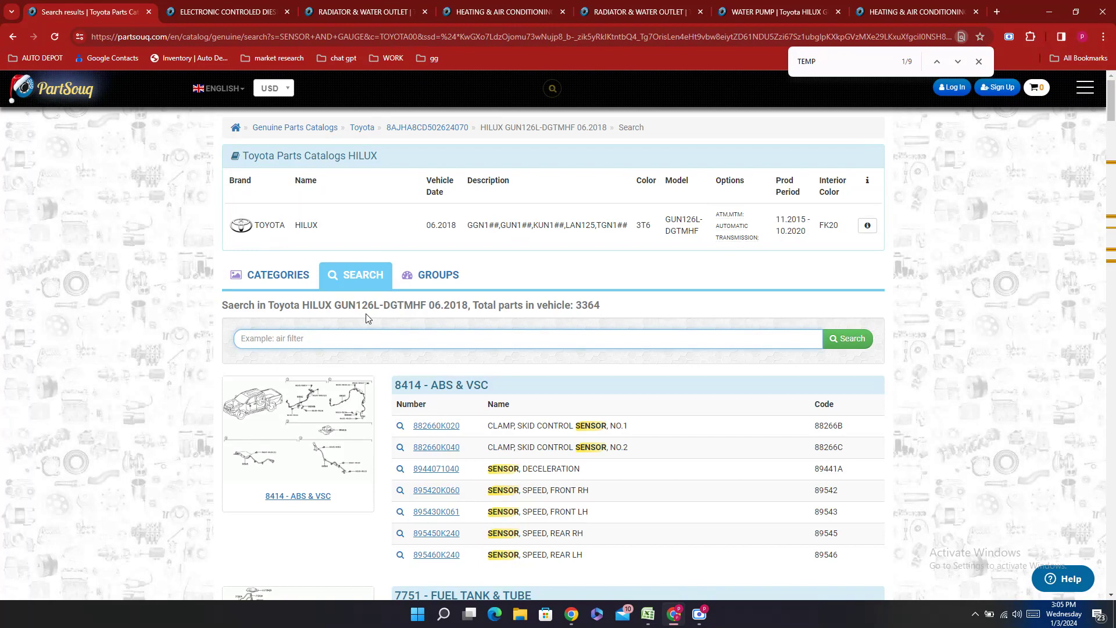
pyautogui.write('COOLANT PIPE & HOSE')
pyautogui.press('Return')
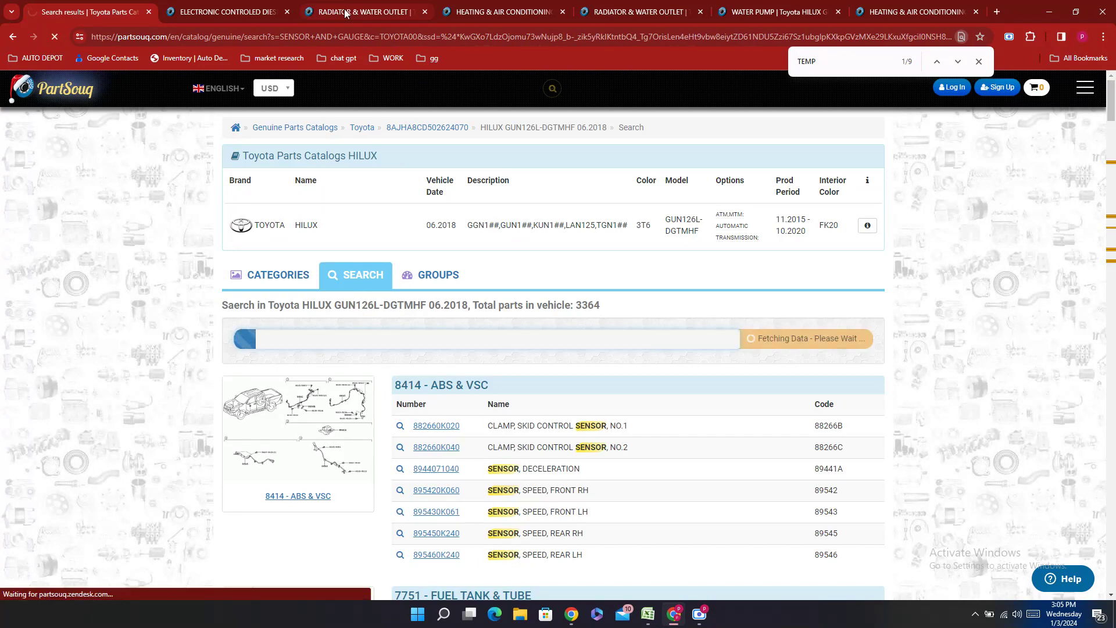
# - Close the leftover radiator, heating and water pump diagram pages and return to the search results
pyautogui.click(396, 12)
pyautogui.click(425, 12)
pyautogui.click(425, 11)
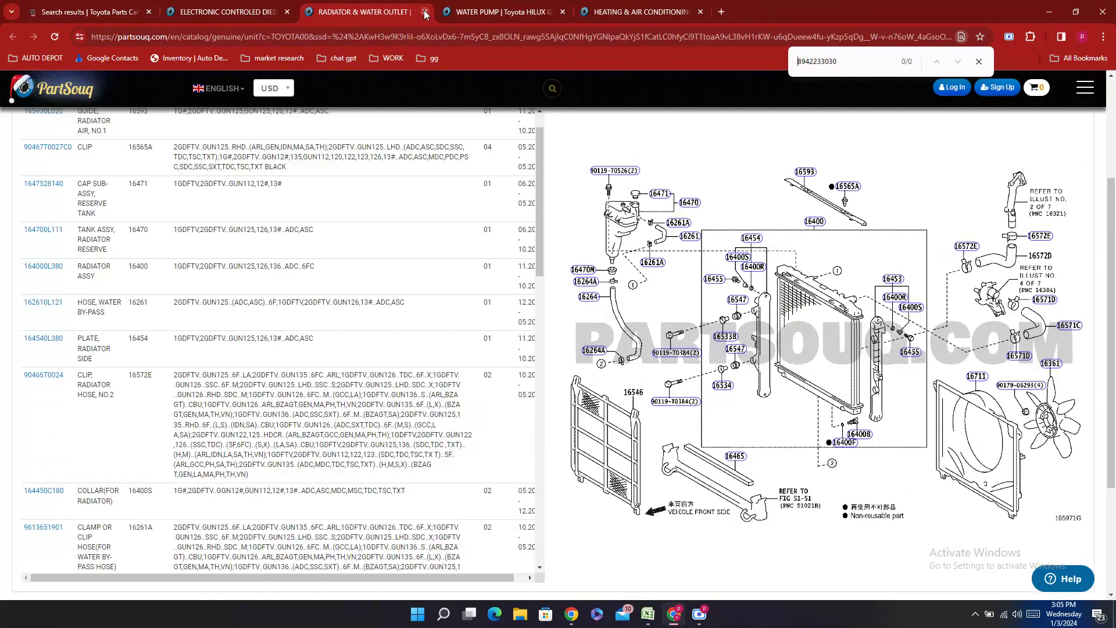
pyautogui.click(425, 12)
pyautogui.click(425, 12)
pyautogui.click(425, 12)
pyautogui.click(116, 11)
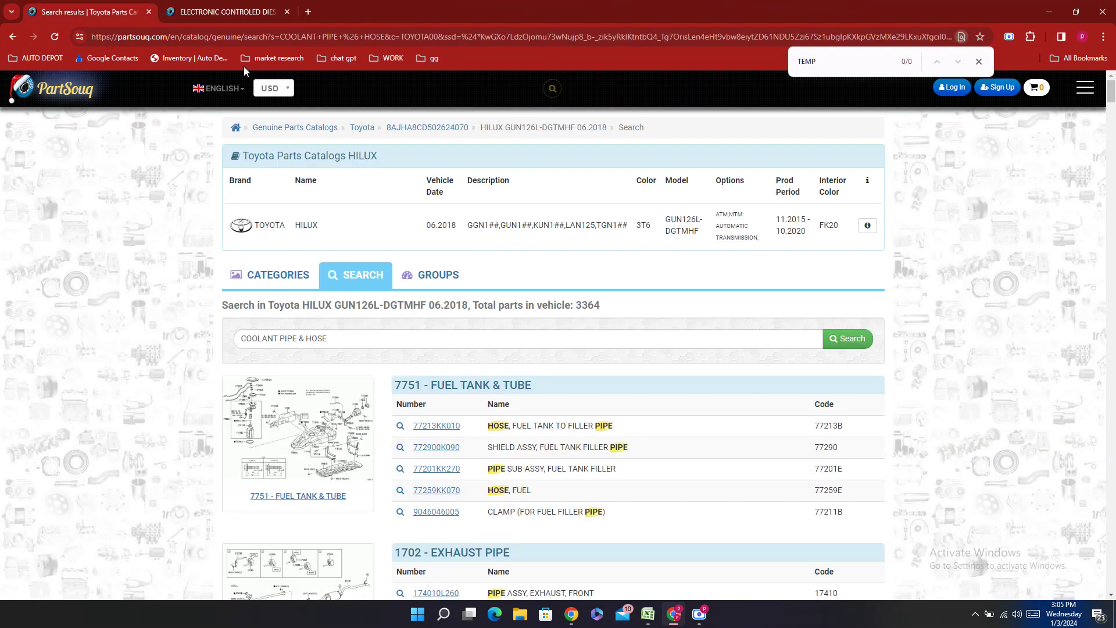
# - Look through the COOLANT PIPE & HOSE results for water by-pass and heater water hoses
pyautogui.scroll(-3, 756, 319)
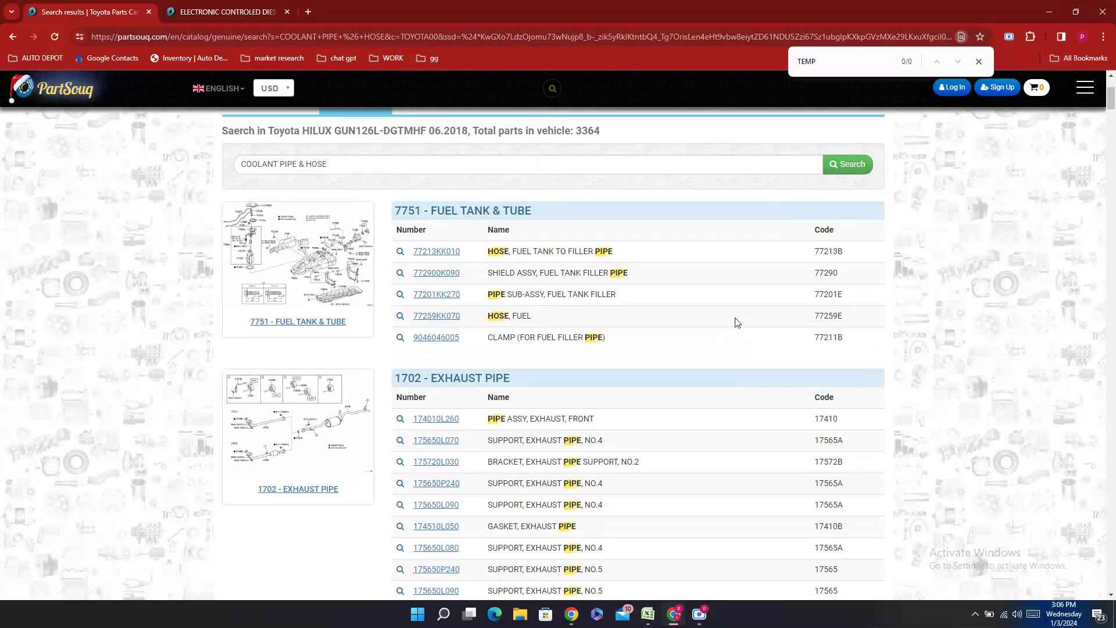
pyautogui.scroll(-14, 737, 323)
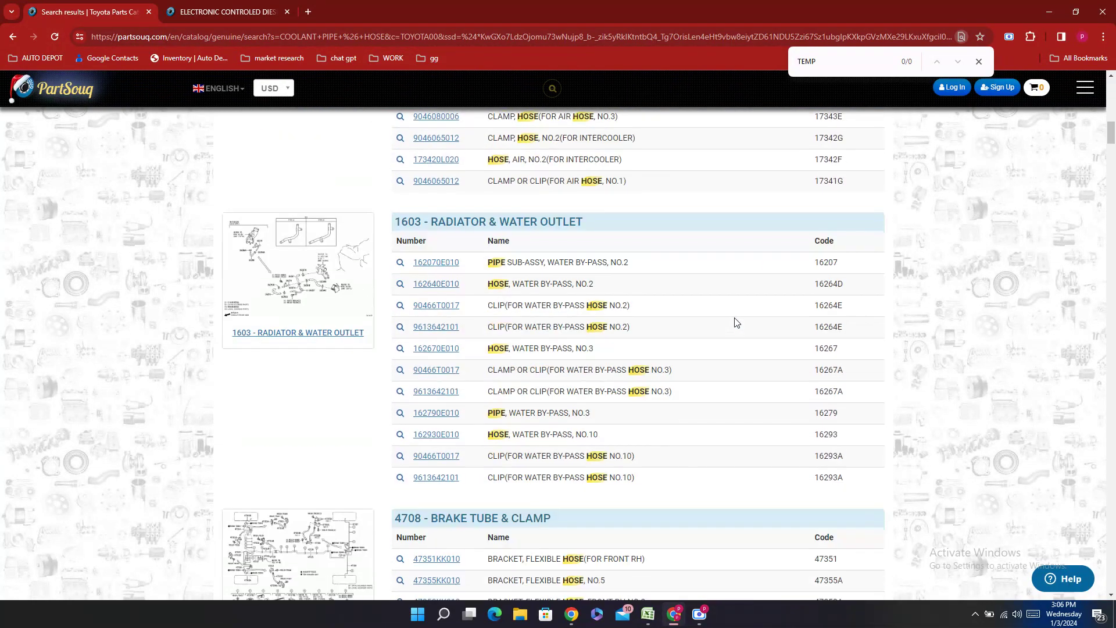
pyautogui.scroll(-5, 736, 322)
pyautogui.scroll(20, 736, 323)
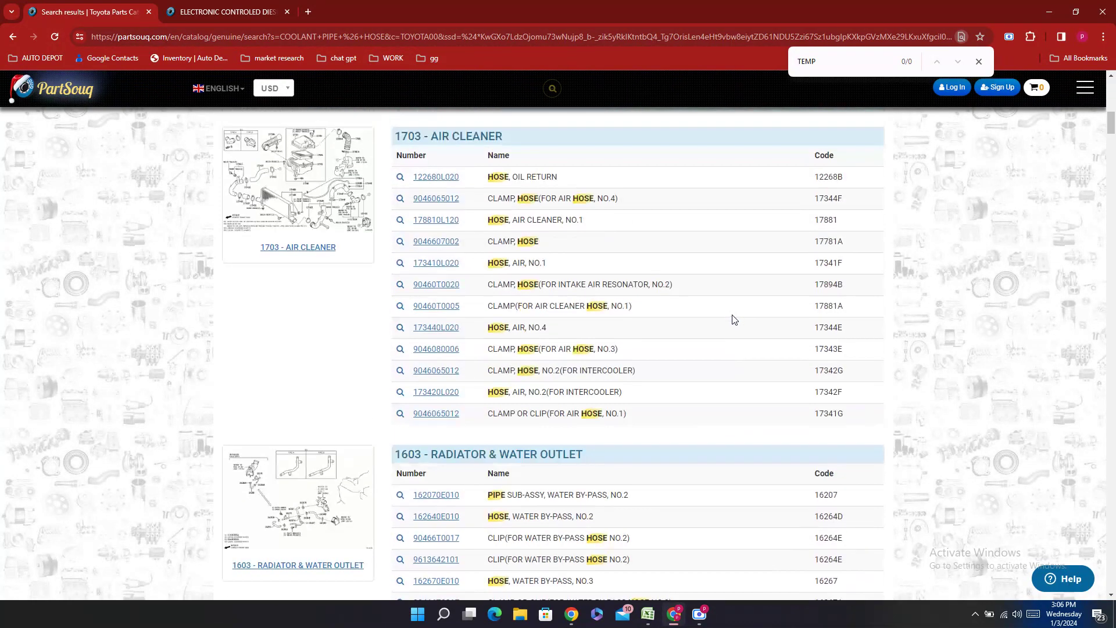
pyautogui.scroll(1, 734, 318)
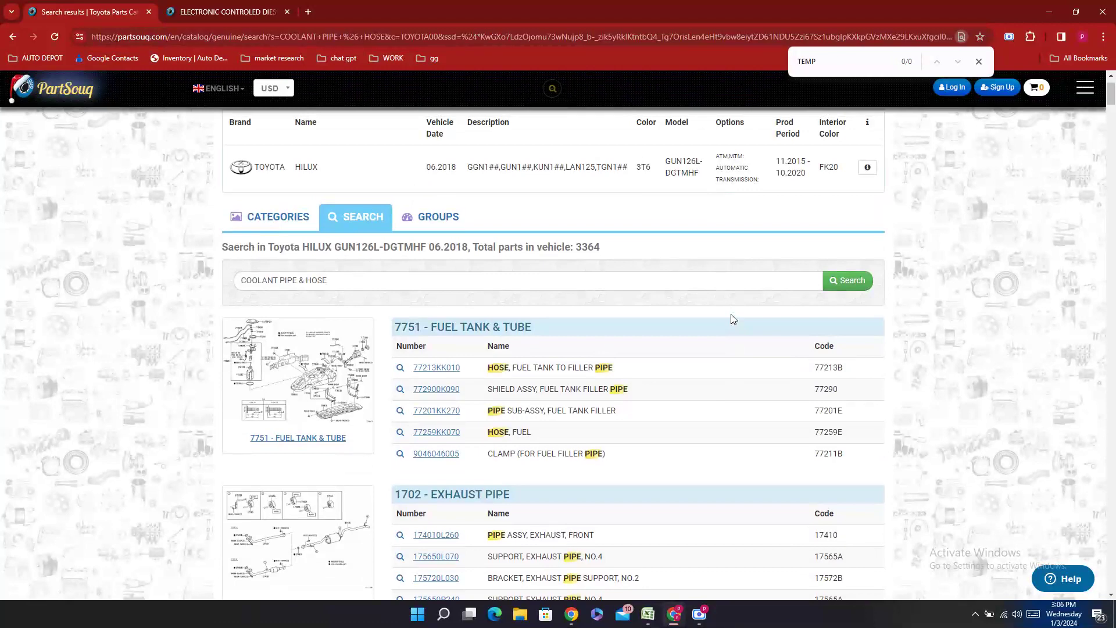
pyautogui.scroll(-17, 731, 319)
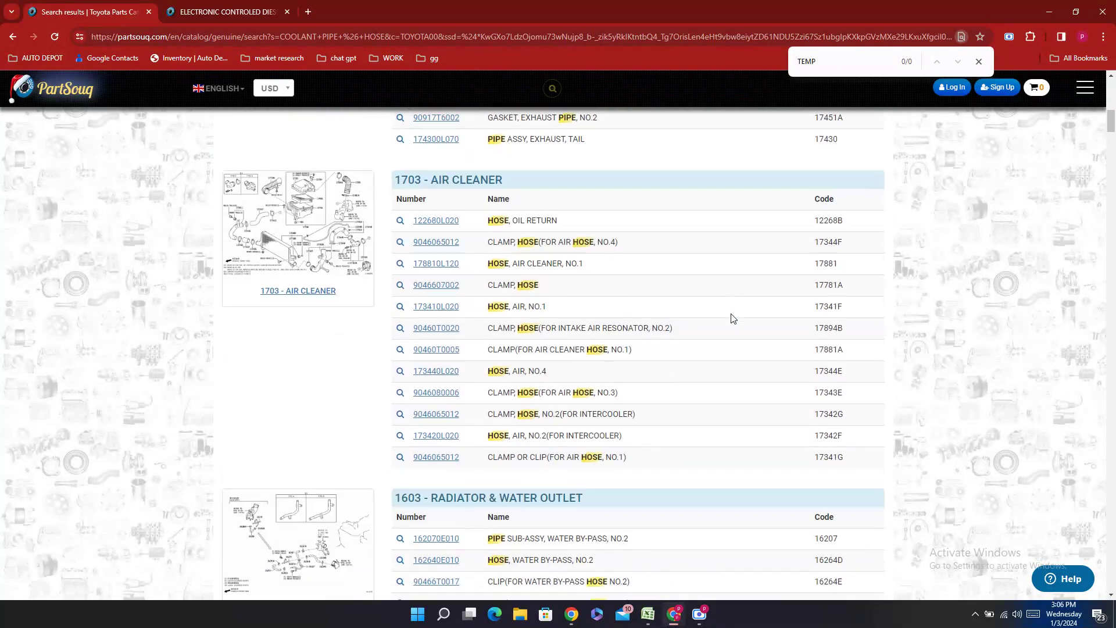
pyautogui.scroll(-4, 733, 318)
pyautogui.scroll(3, 733, 317)
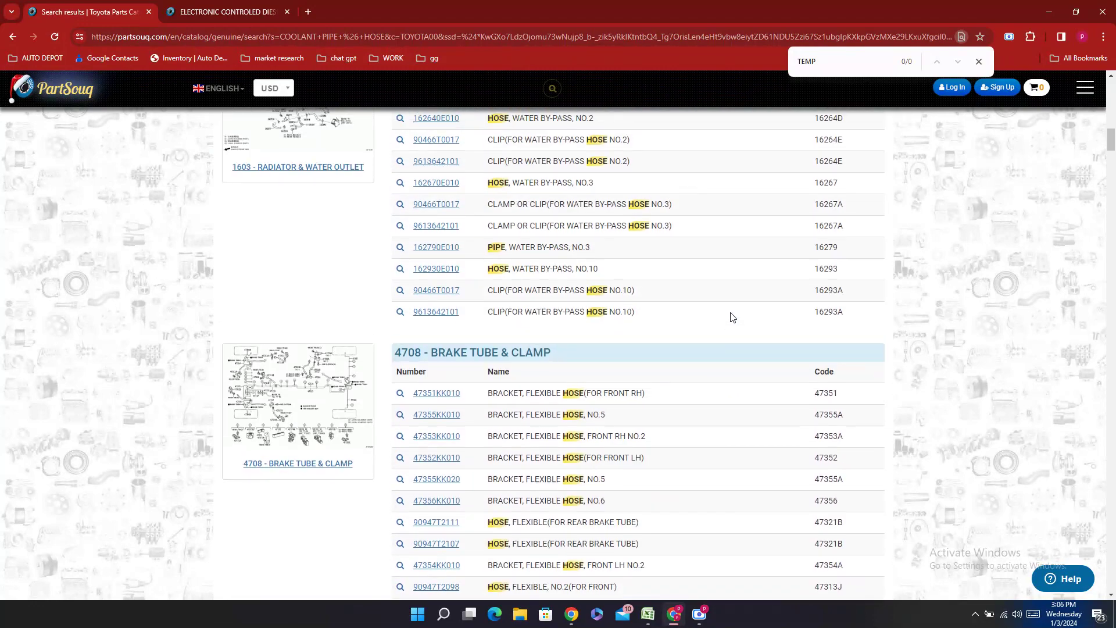
pyautogui.scroll(-16, 732, 317)
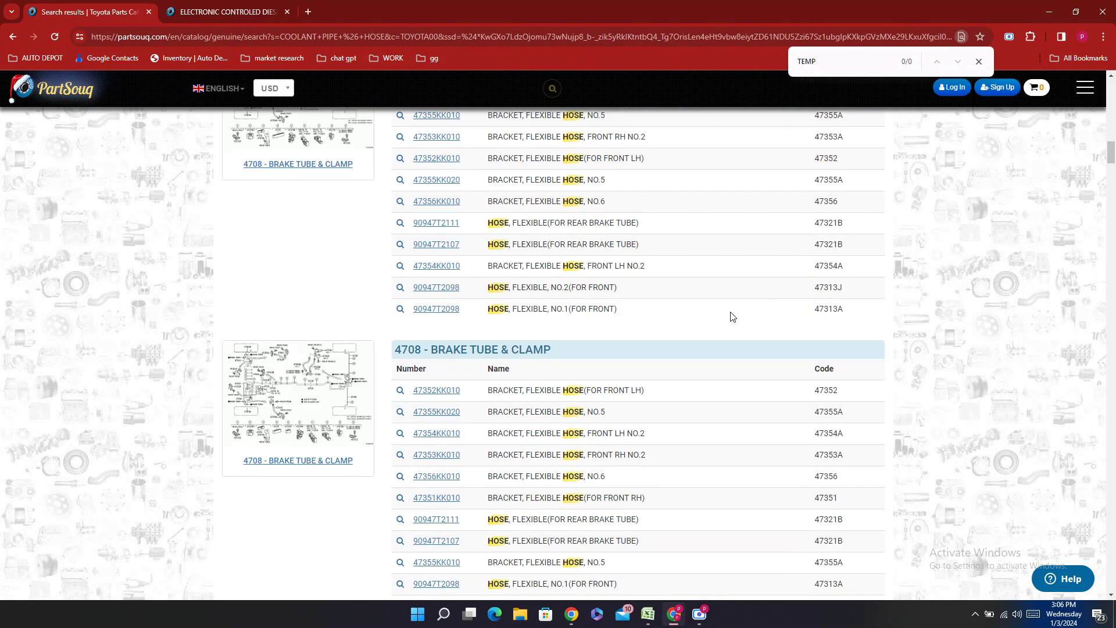
pyautogui.scroll(-8, 732, 316)
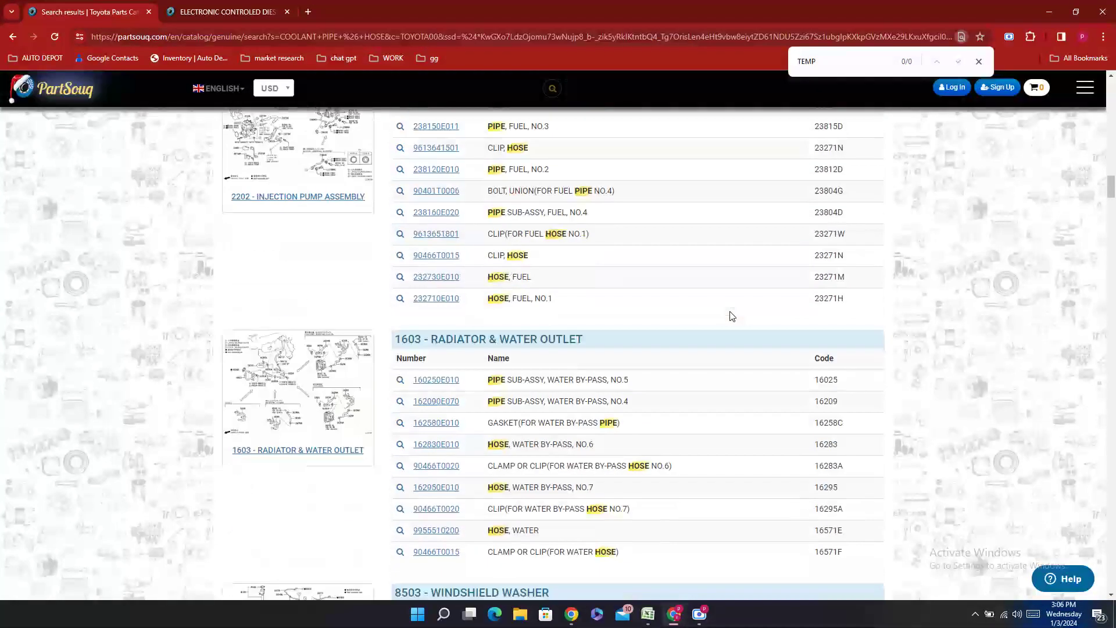
pyautogui.scroll(-3, 732, 316)
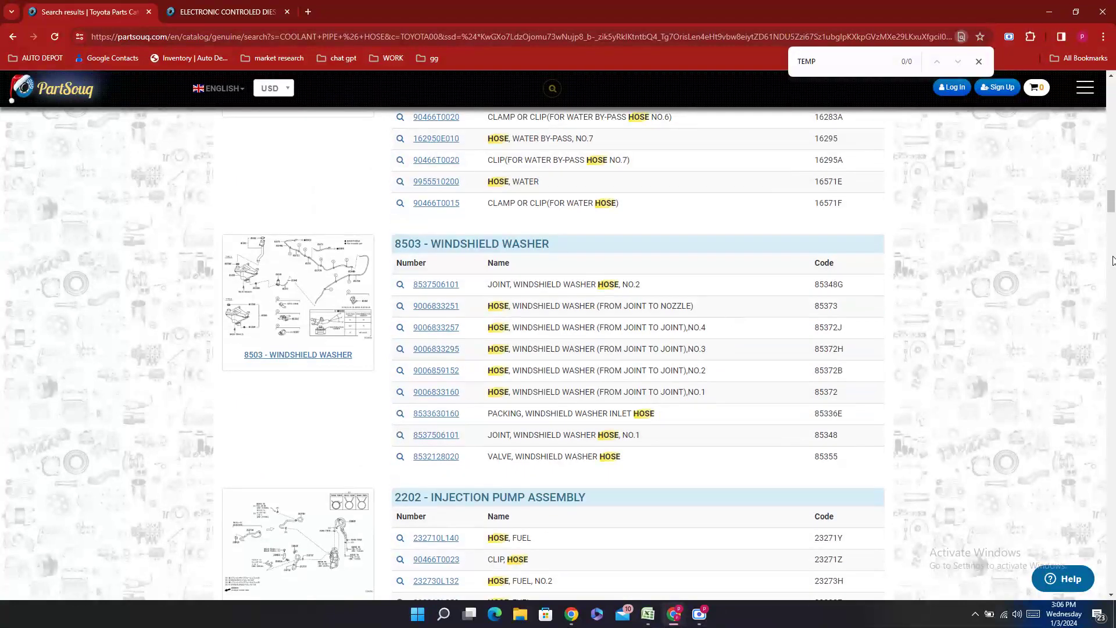
pyautogui.moveTo(1111, 198); pyautogui.dragTo(1115, 63)
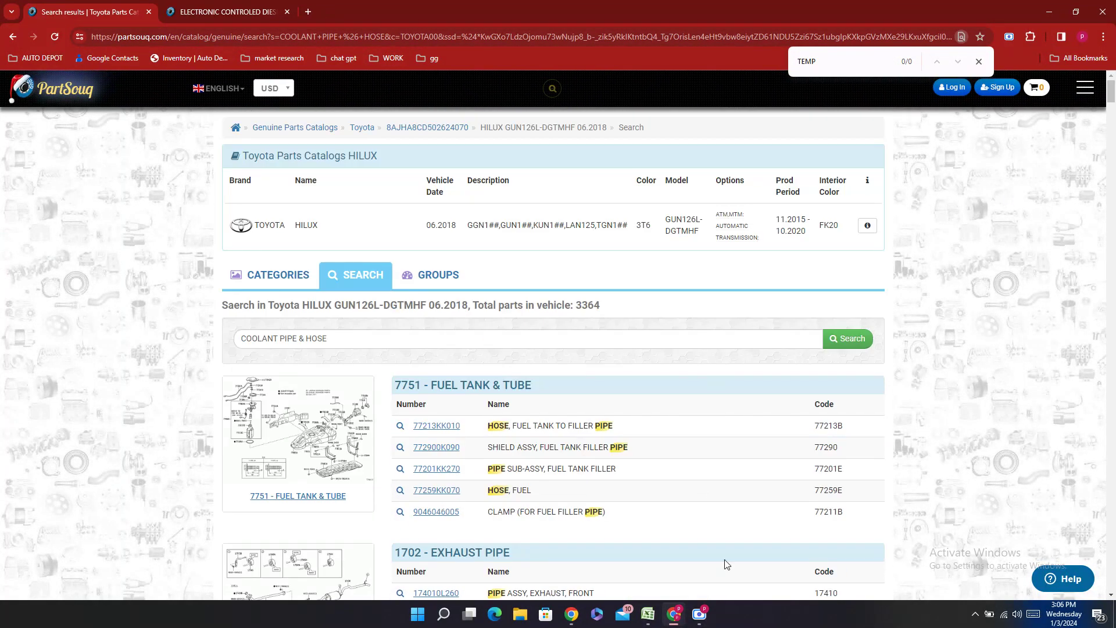
# - Switch to Excel, copy the AIR CLEANER heading from cell C142, and search the Hilux catalogue in Chrome for it
pyautogui.click(648, 614)
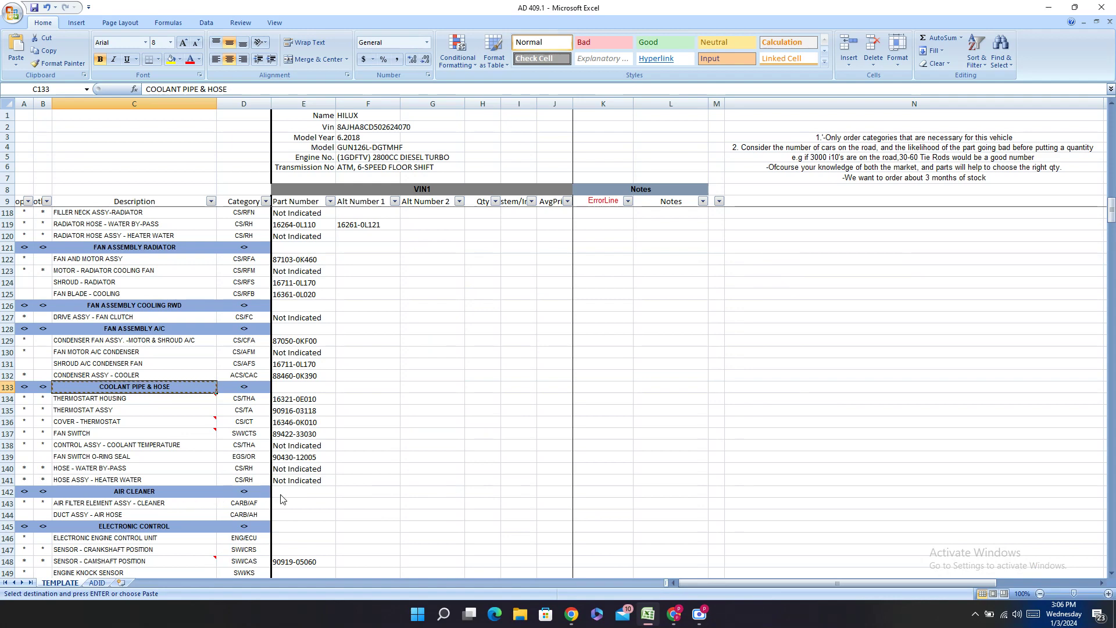
pyautogui.click(299, 503)
pyautogui.scroll(-4, 298, 502)
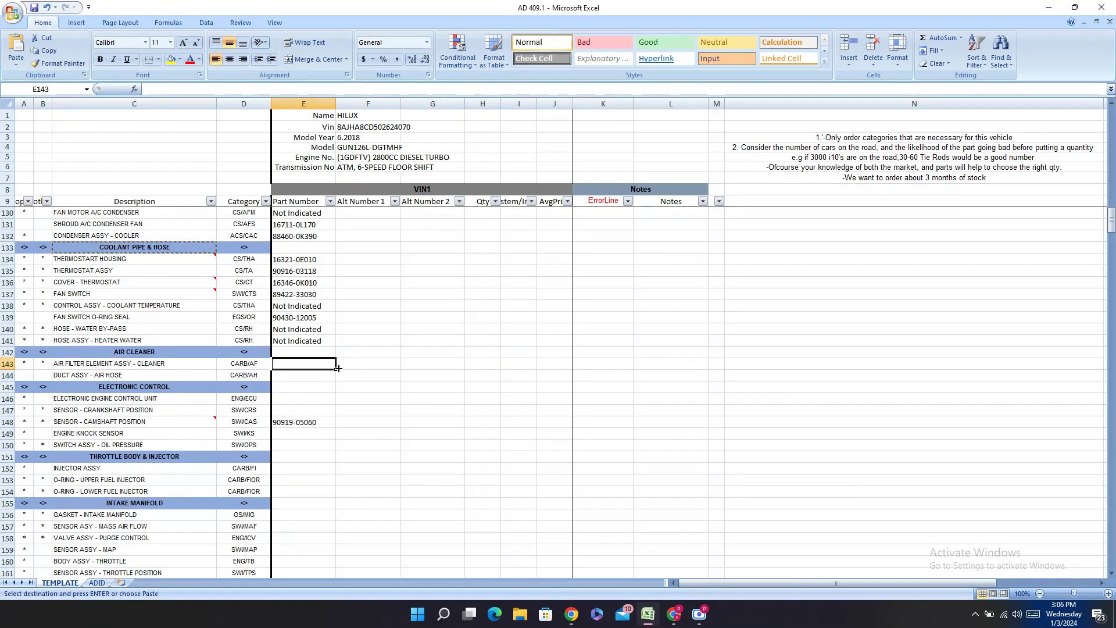
pyautogui.click(171, 357)
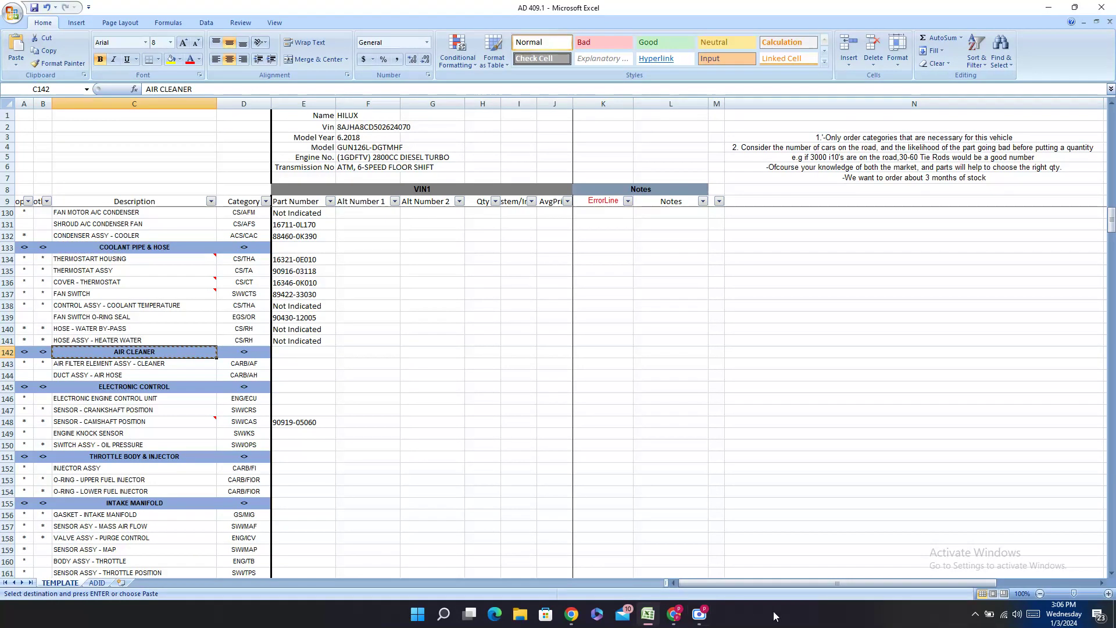
pyautogui.click(673, 614)
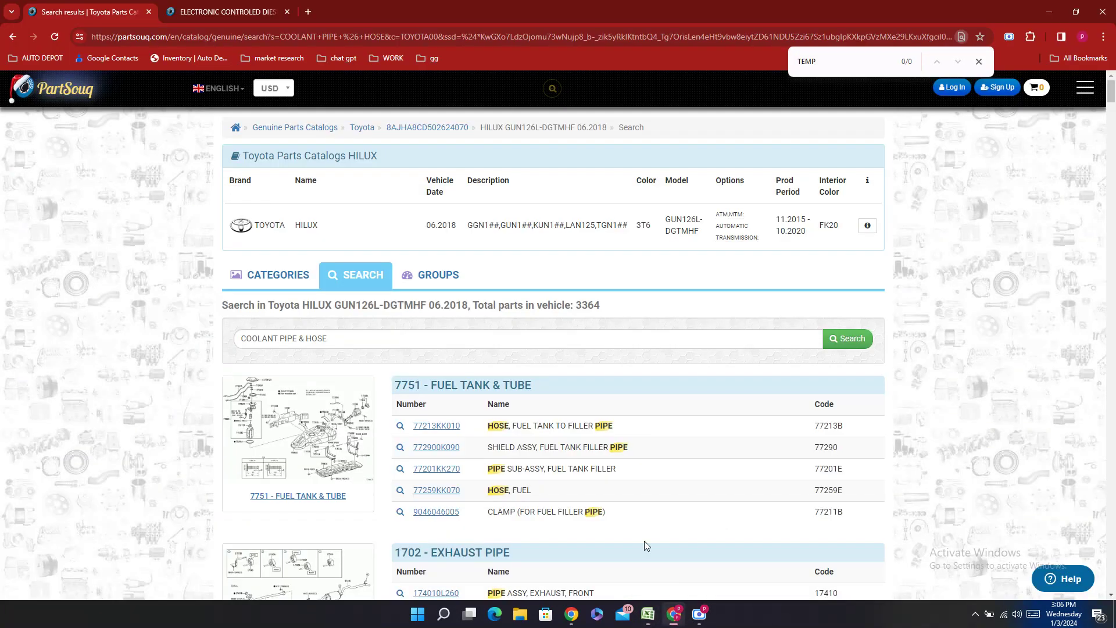
pyautogui.tripleClick(345, 341)
pyautogui.write('AIR CLEANER')
pyautogui.press('Return')
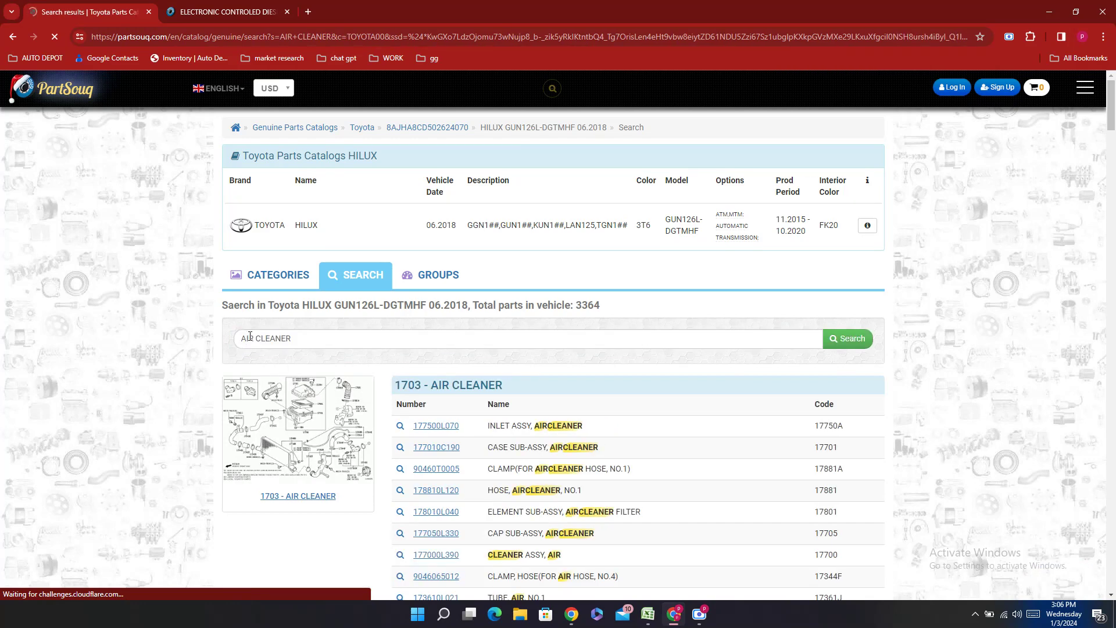
# - Open the 1703 - AIR CLEANER diagram on its own page and close the electronic controlled diesel diagram
pyautogui.scroll(-3, 554, 330)
pyautogui.click(341, 291)
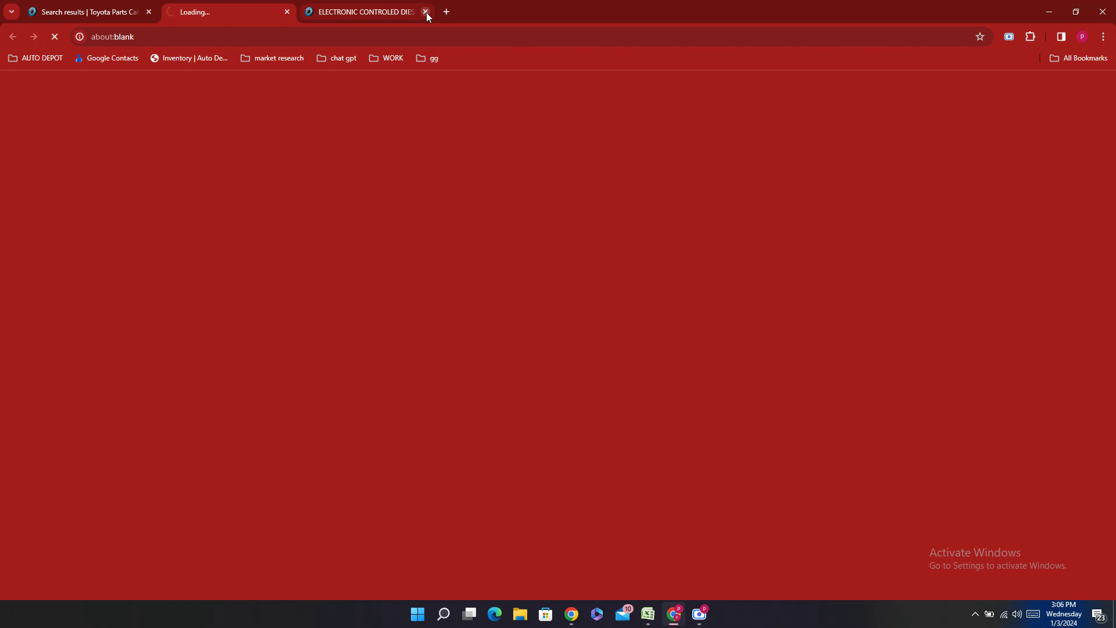
pyautogui.click(425, 12)
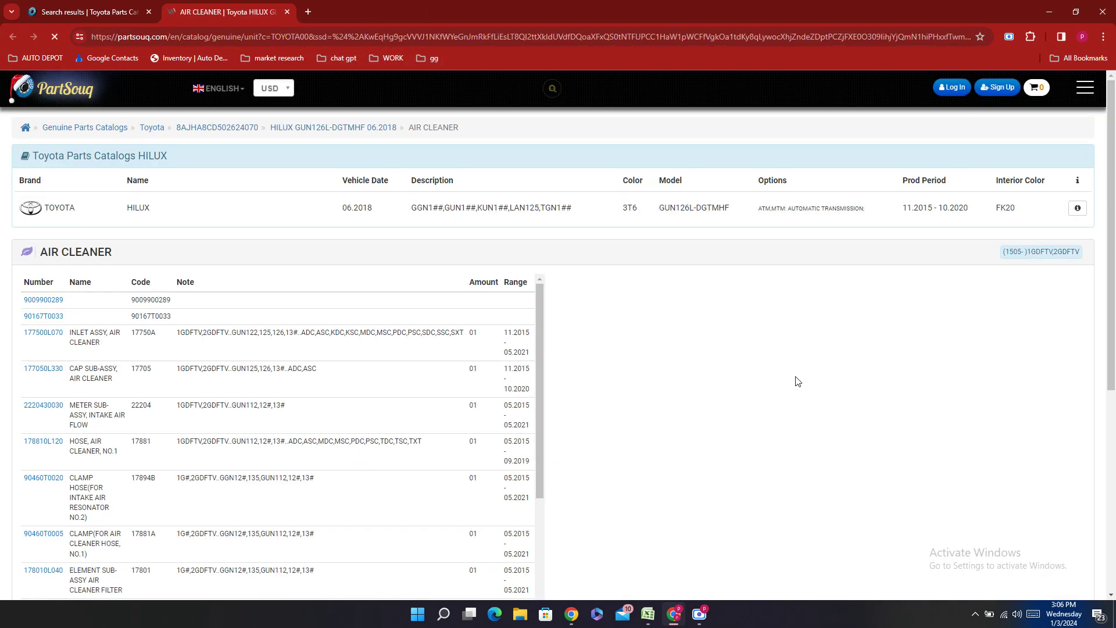
# - Locate the air cleaner filter element, code 17801, in the diagram, copy its part number 178010L040, and switch to Excel
pyautogui.scroll(-5, 722, 364)
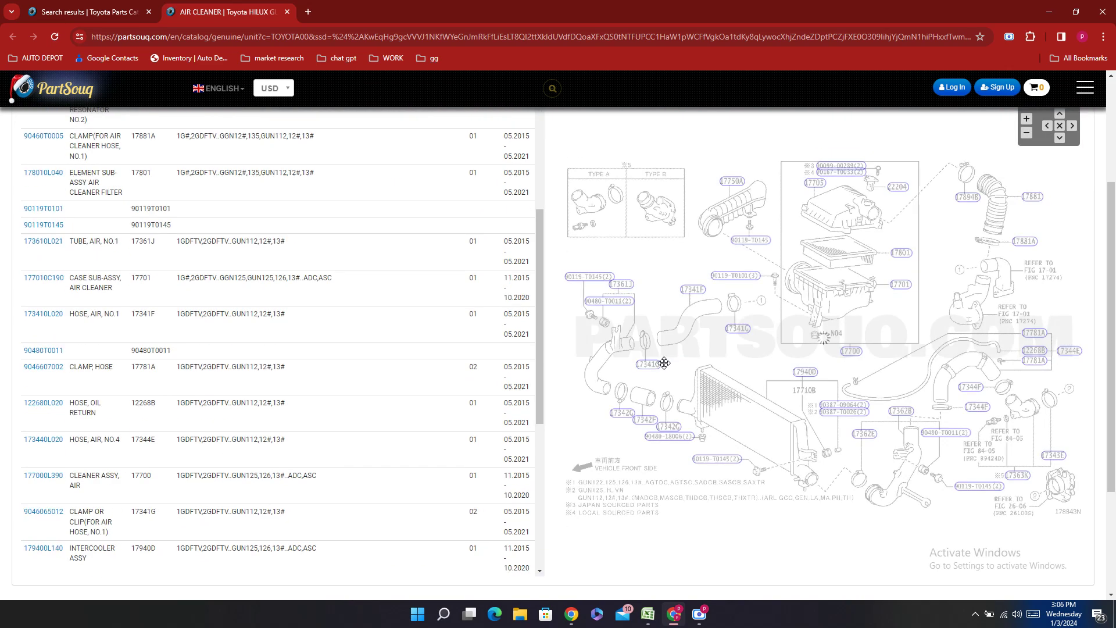
pyautogui.click(900, 253)
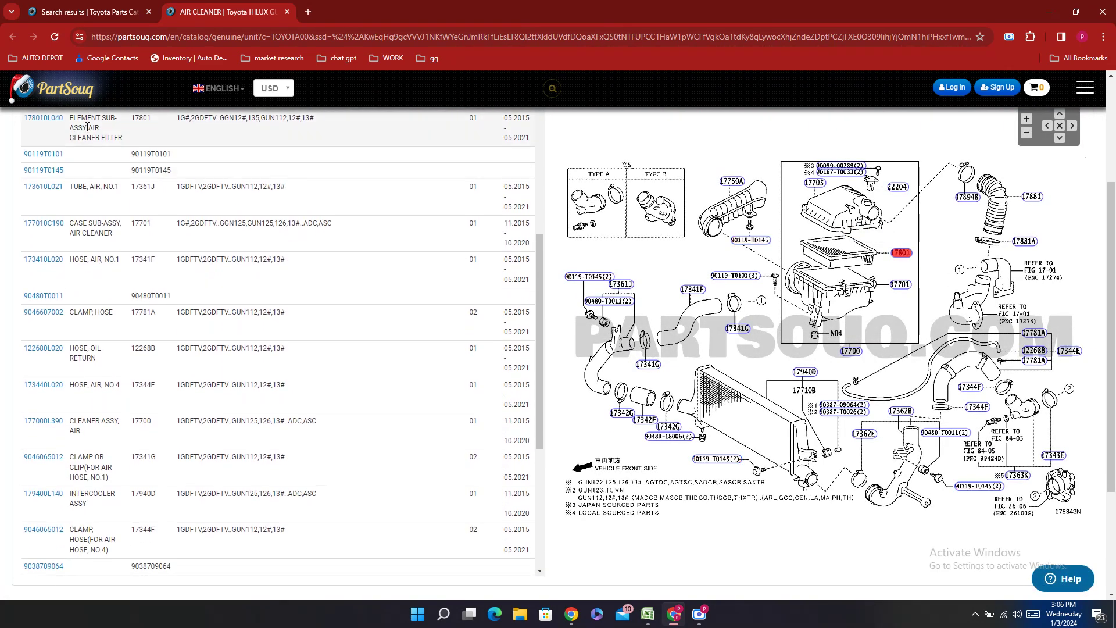
pyautogui.doubleClick(35, 123)
pyautogui.rightClick(35, 129)
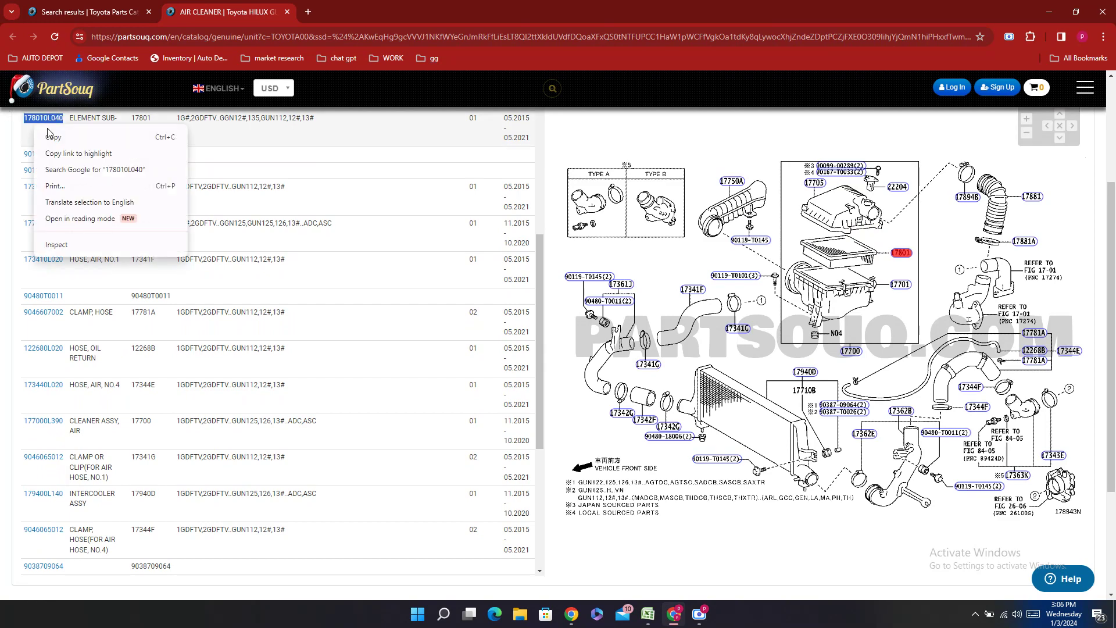
pyautogui.click(49, 138)
pyautogui.scroll(-5, 279, 407)
pyautogui.click(648, 613)
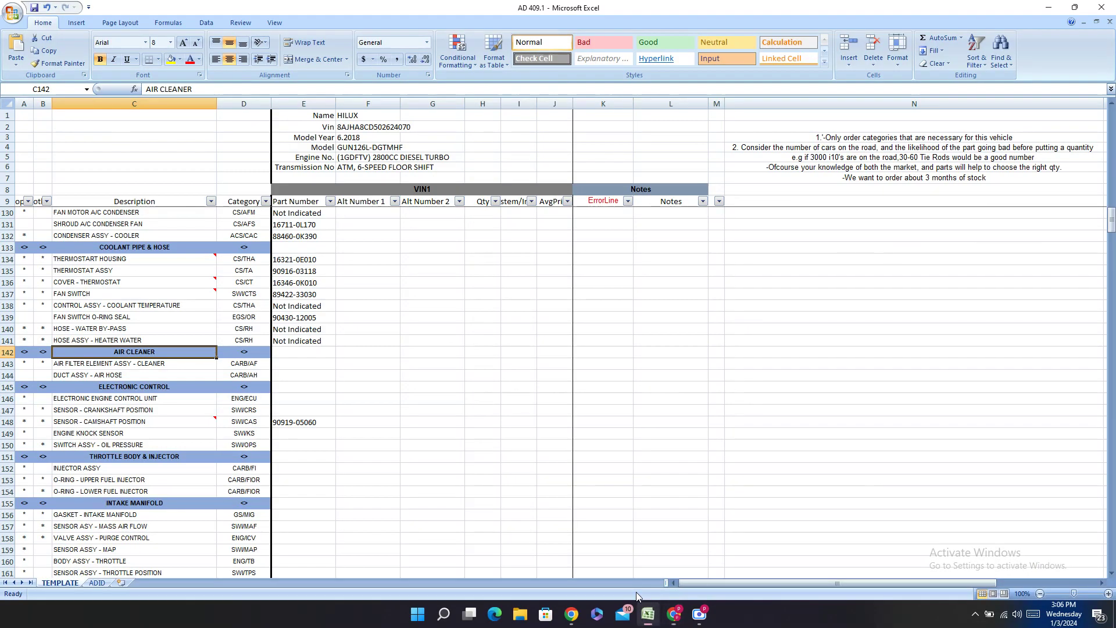
# - Enter 17801-0L040 in cell E143 as the part number for AIR FILTER ELEMENT ASSY - CLEANER
pyautogui.doubleClick(279, 364)
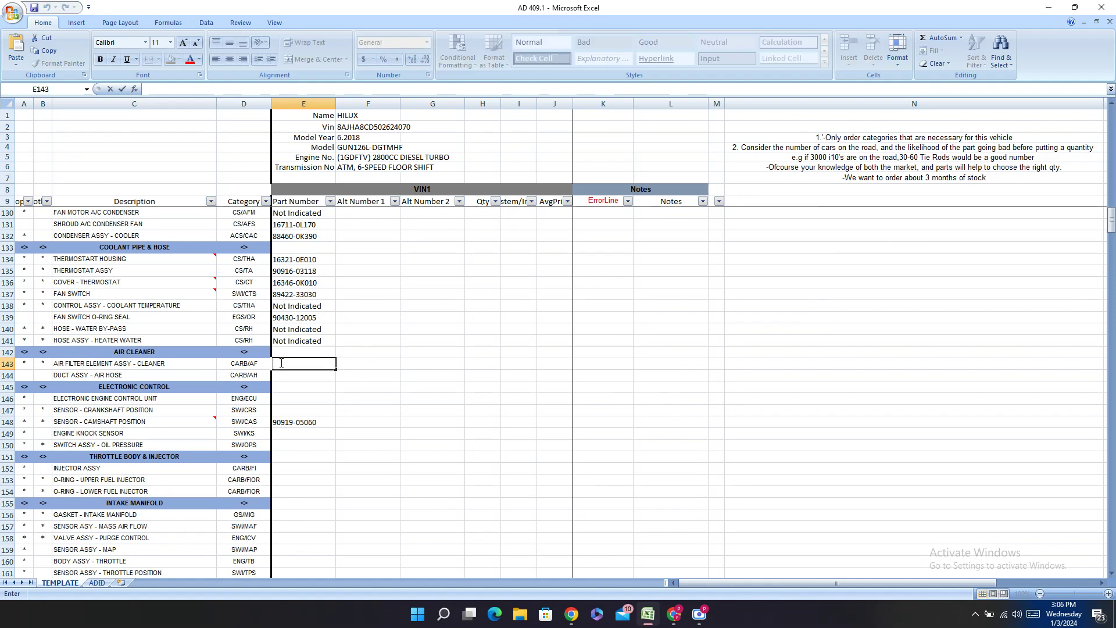
pyautogui.rightClick(281, 363)
pyautogui.click(308, 396)
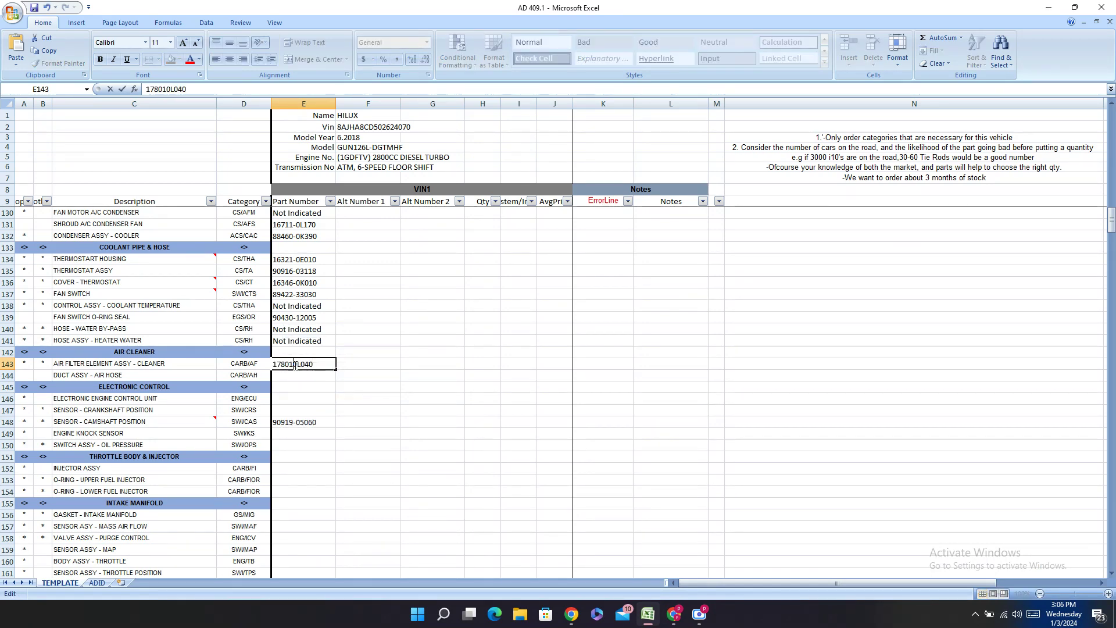
pyautogui.write('-')
pyautogui.press('Return')
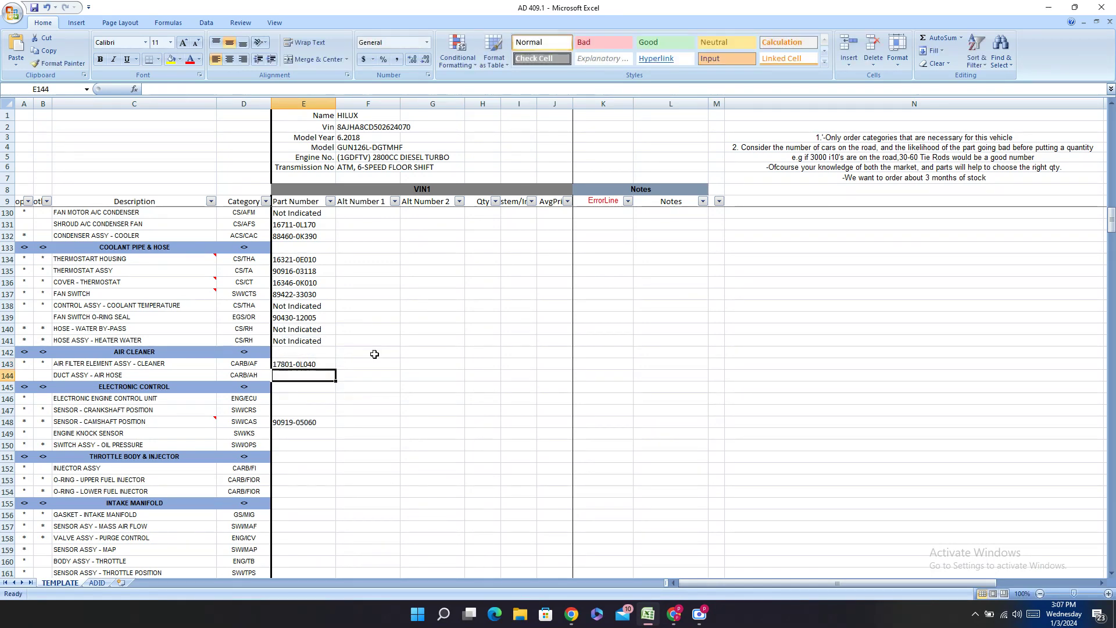
# - Switch to Chrome and examine the AIR CLEANER diagram's hoses, inlet and tubes for an air duct, searching the page for DUCT
pyautogui.click(674, 614)
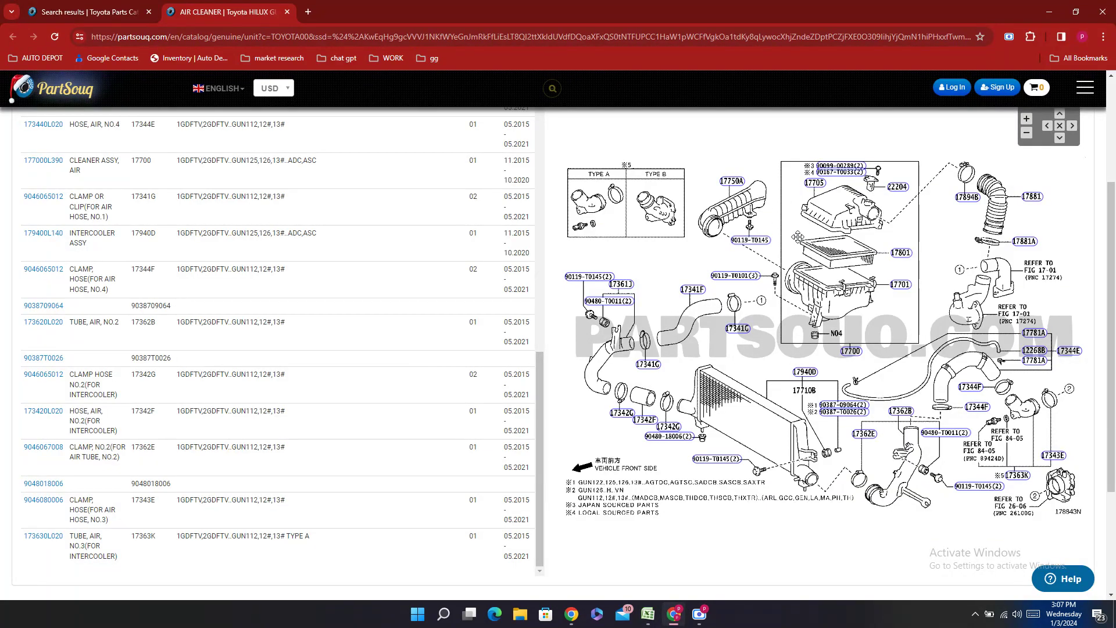
pyautogui.click(1032, 197)
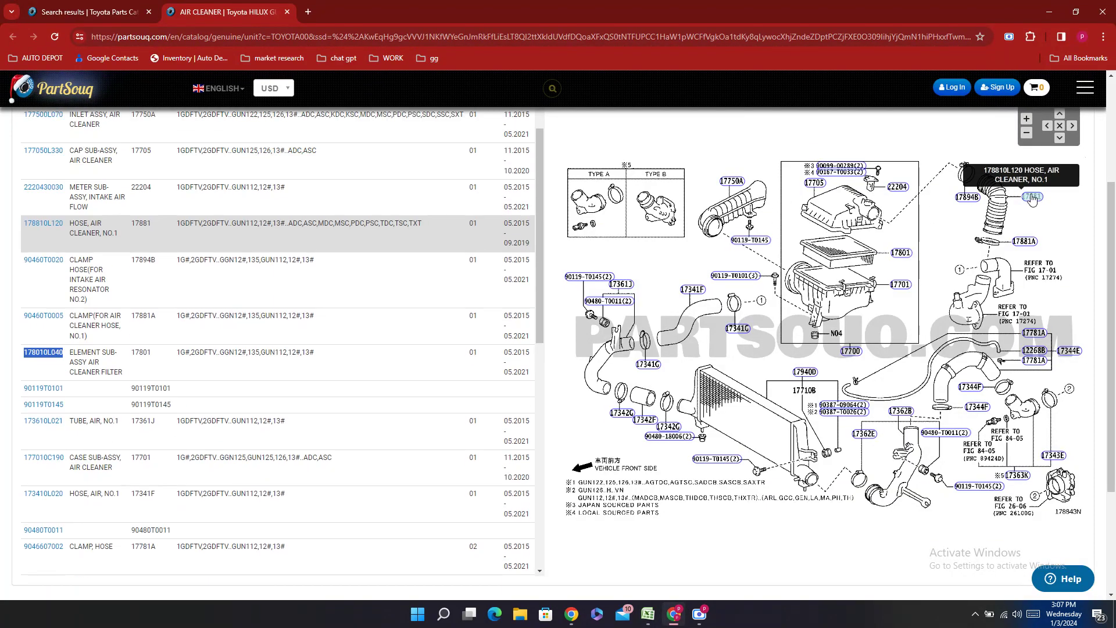
pyautogui.click(729, 182)
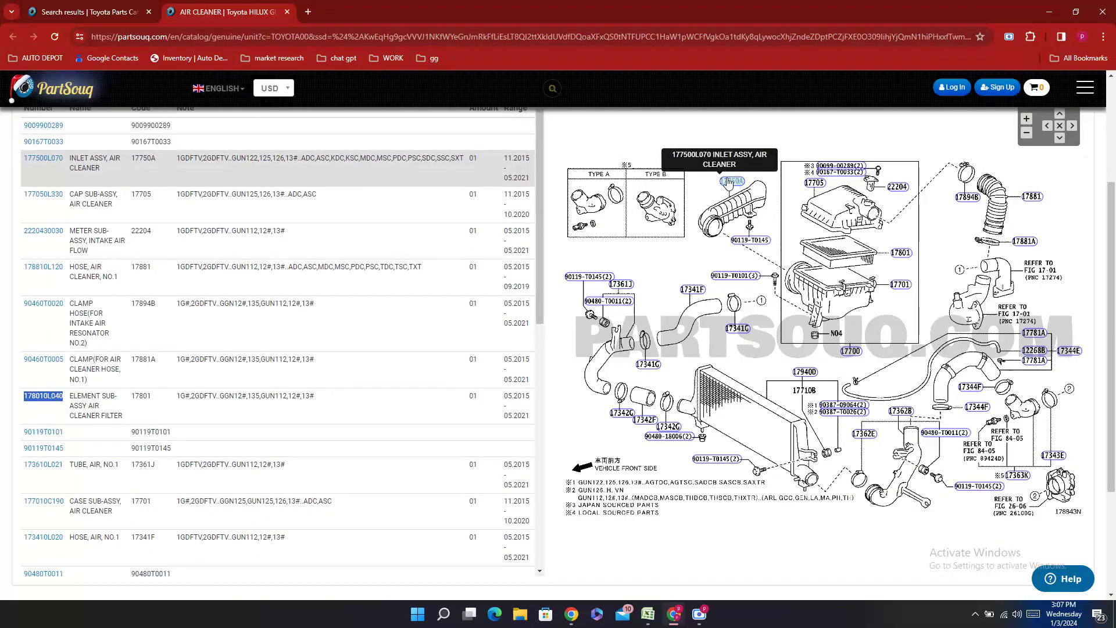
pyautogui.hotkey('ctrl', 'f')
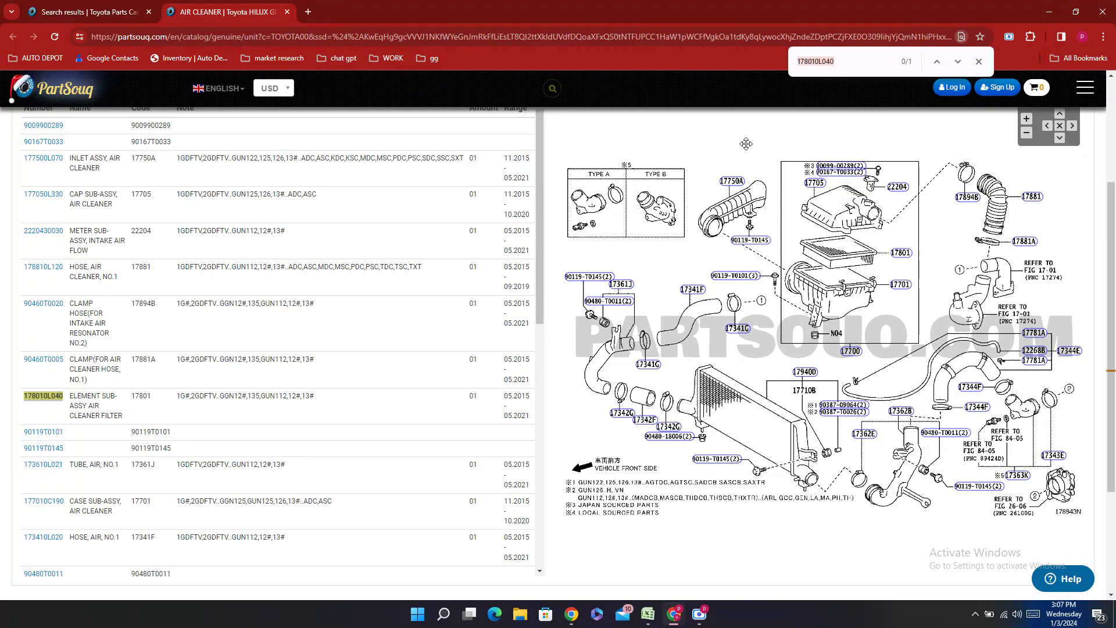
pyautogui.click(691, 290)
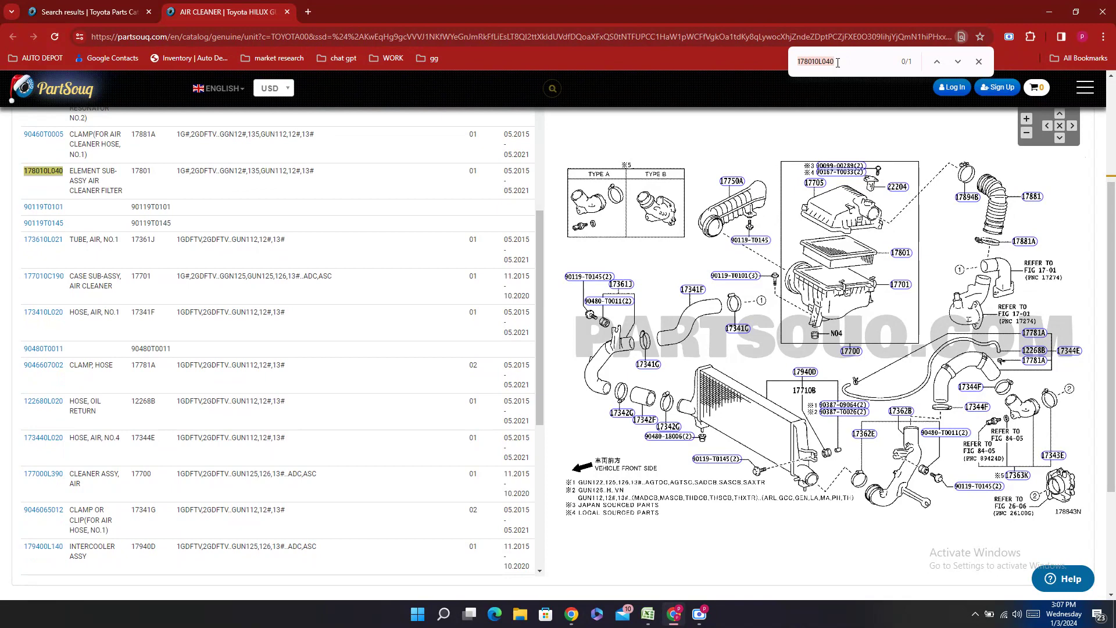
pyautogui.write('DUCT')
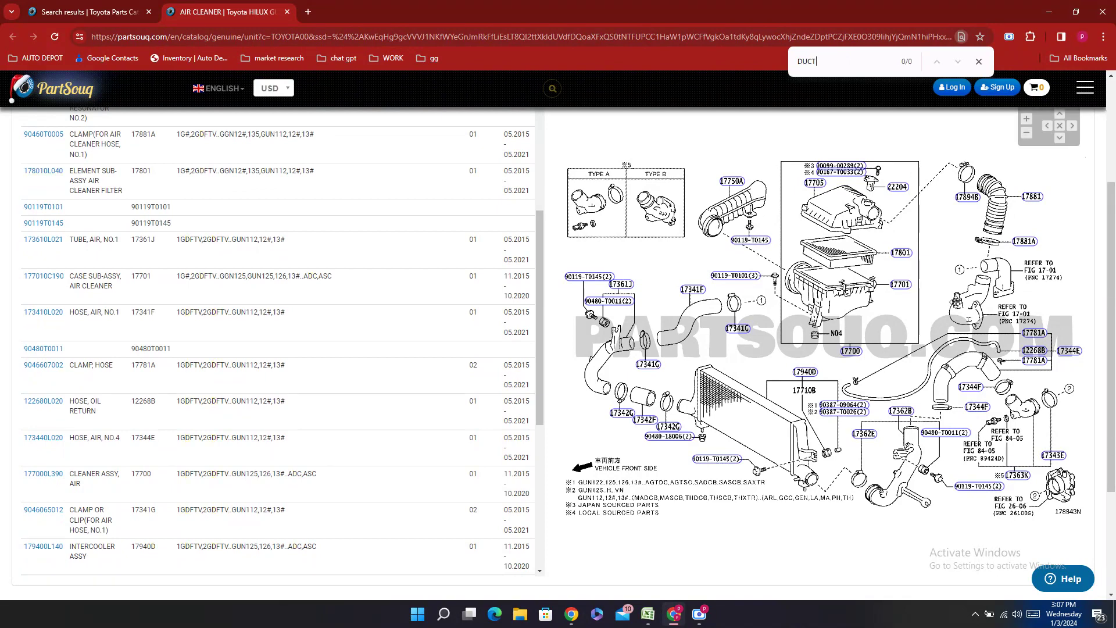
pyautogui.click(901, 411)
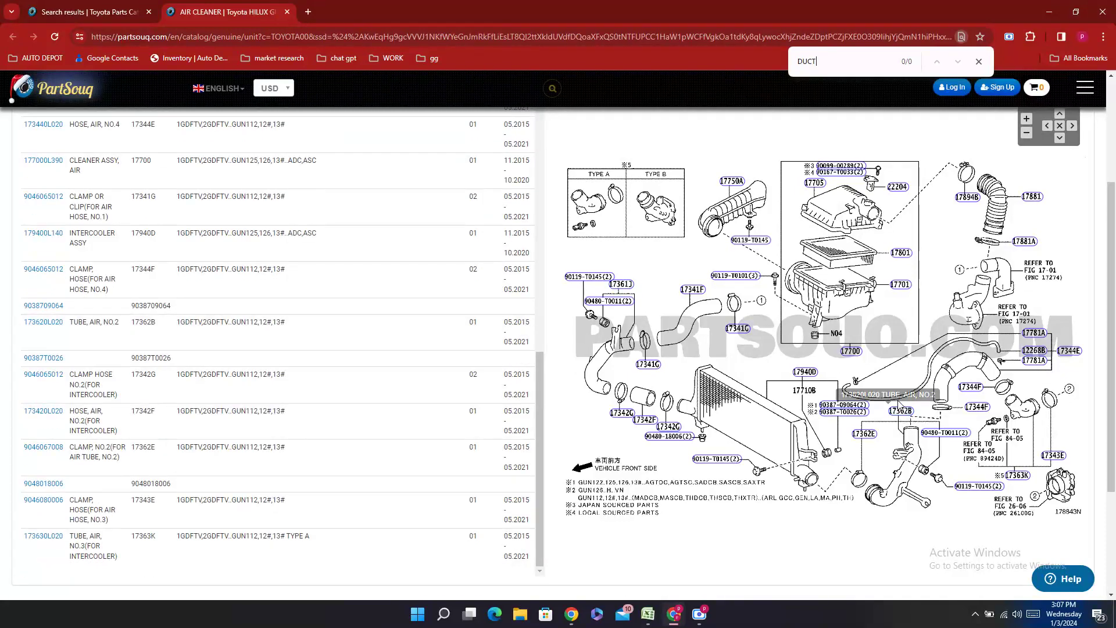
pyautogui.click(733, 183)
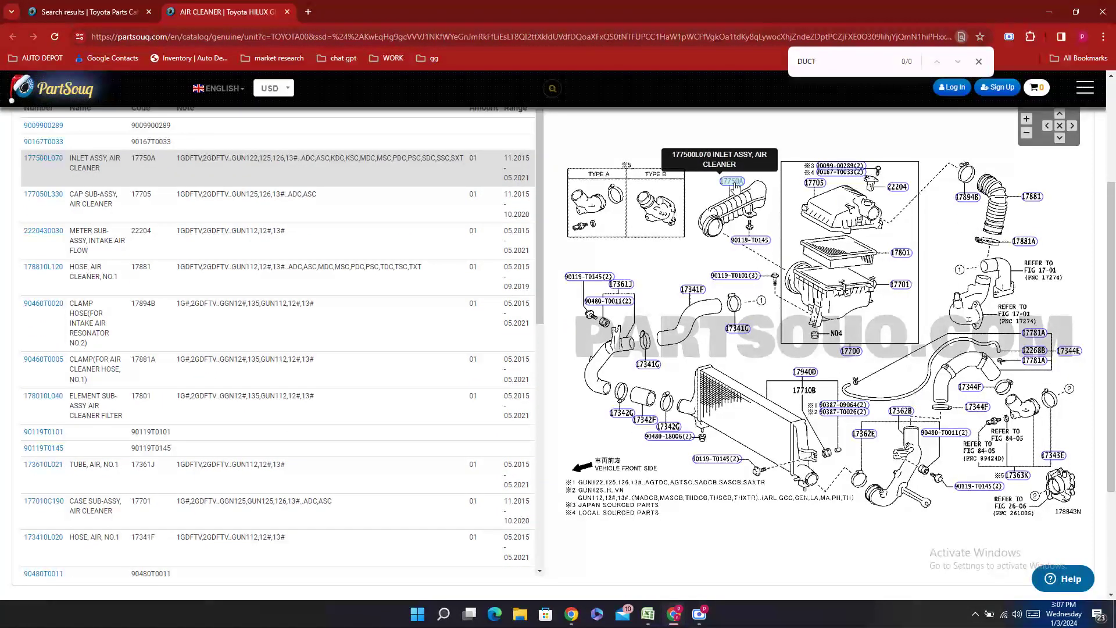
# - Locate air cleaner hose No.1, code 17881, in the diagram, copy its part number 178810L120, and switch to Excel
pyautogui.click(1030, 197)
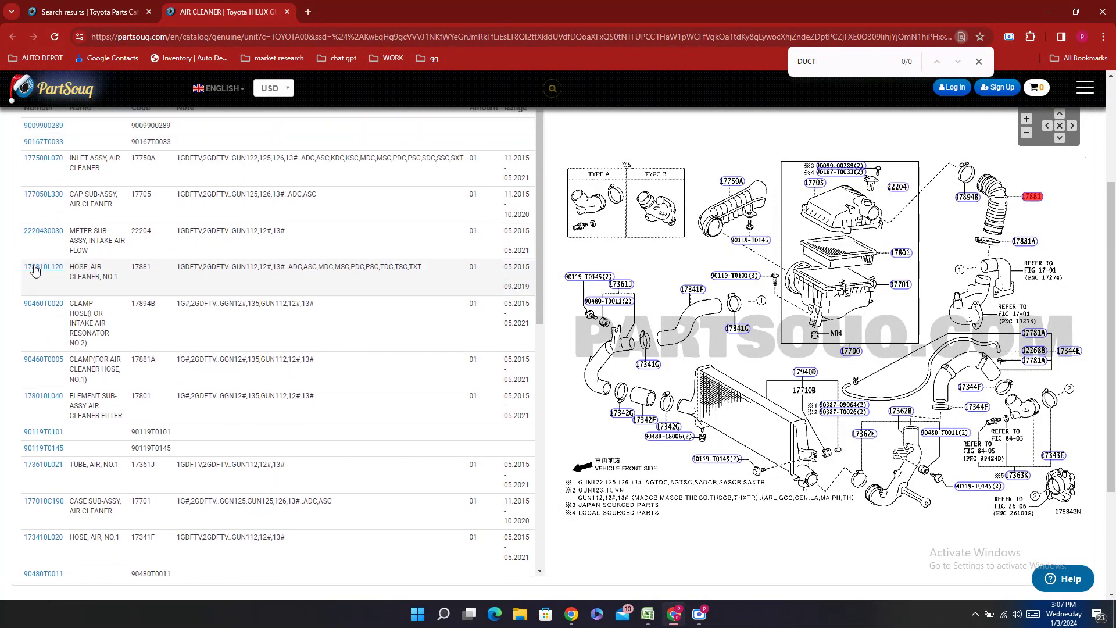
pyautogui.doubleClick(53, 289)
pyautogui.rightClick(54, 289)
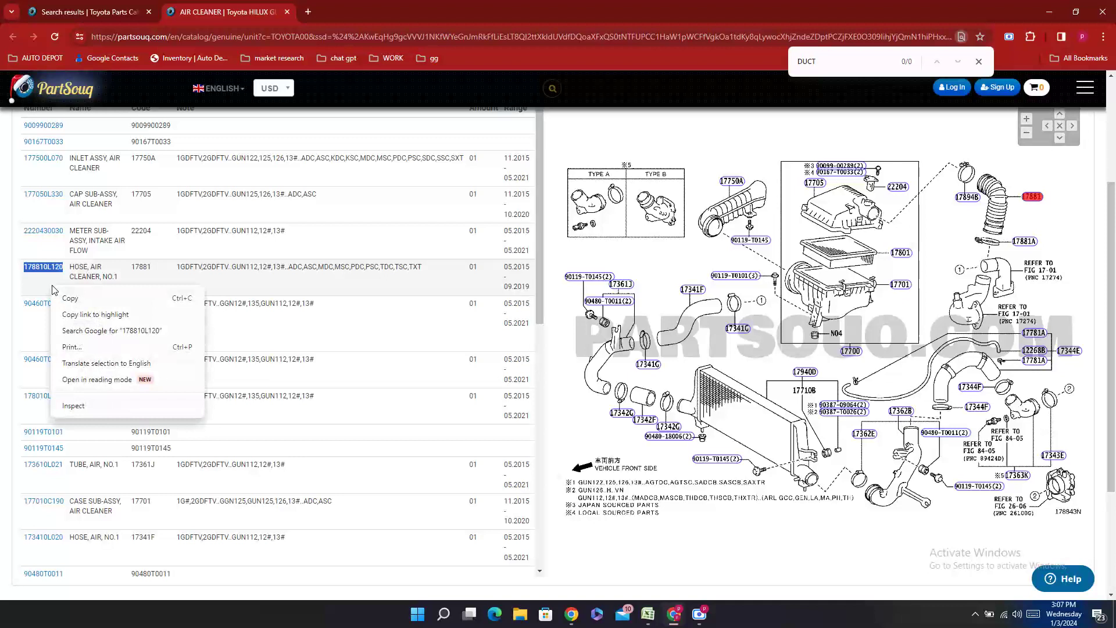
pyautogui.click(85, 297)
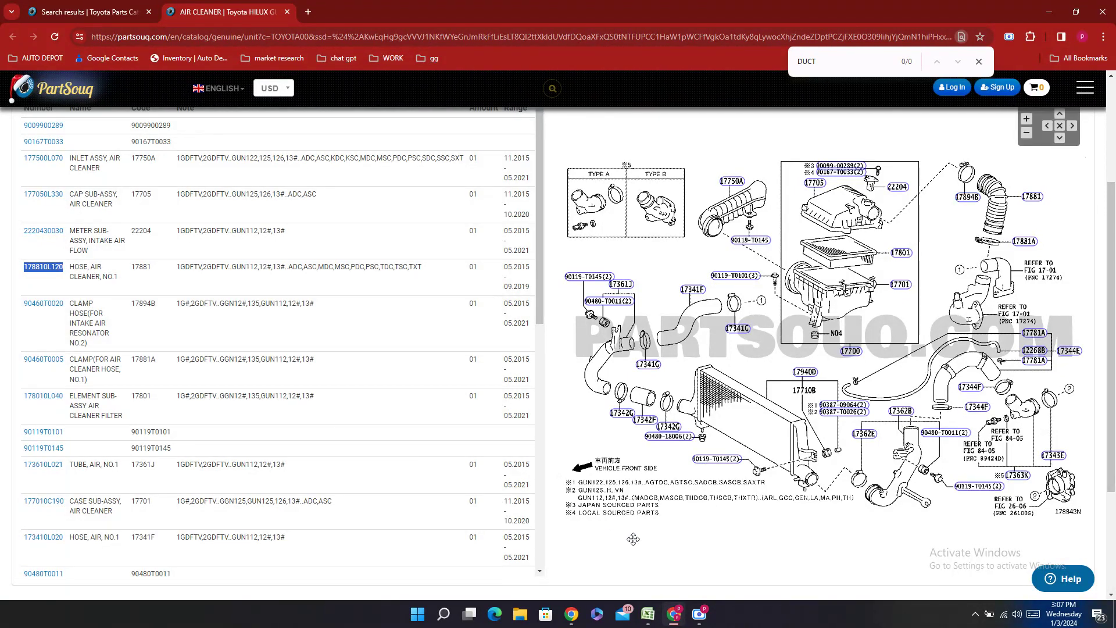
pyautogui.click(648, 615)
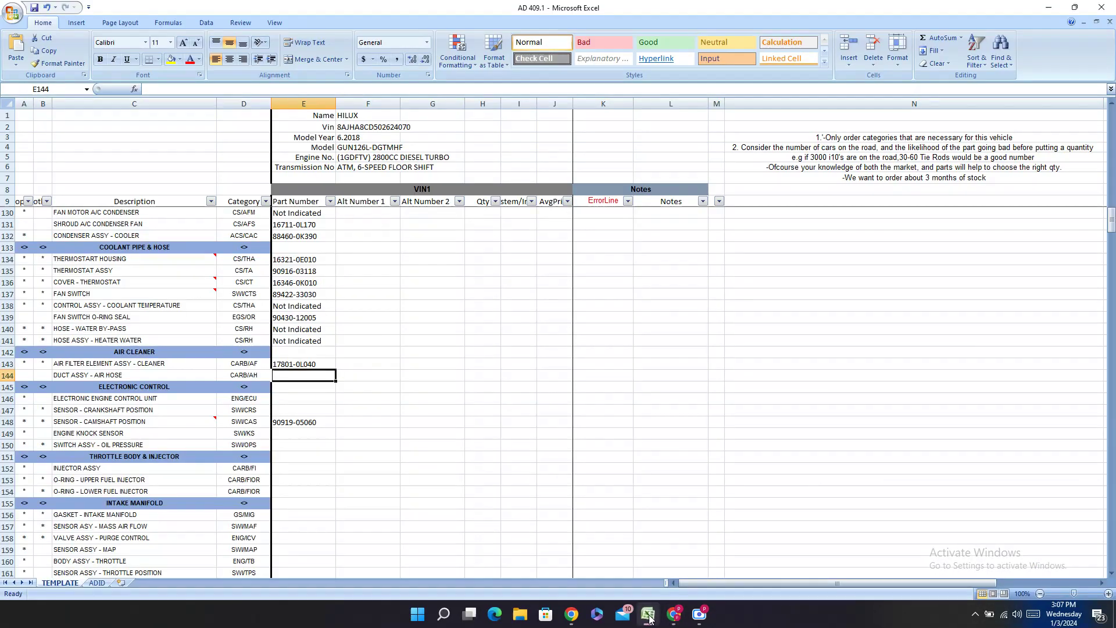
# - Enter 17881-0L120 in cell E144 as the part number for DUCT ASSY - AIR HOSE
pyautogui.doubleClick(280, 380)
pyautogui.rightClick(279, 377)
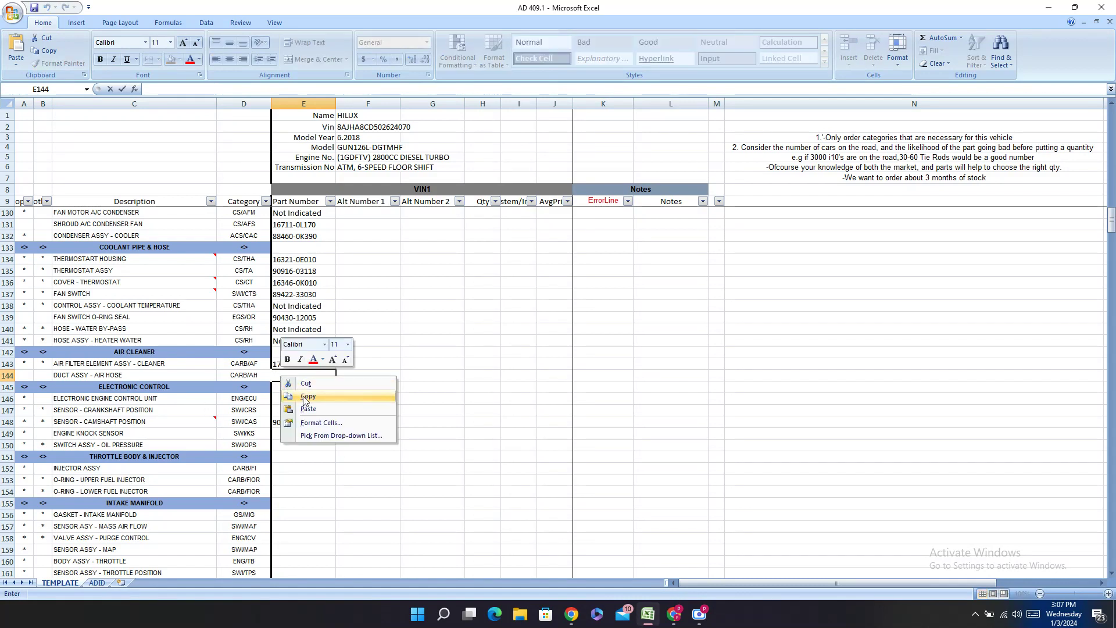
pyautogui.click(308, 408)
pyautogui.click(294, 375)
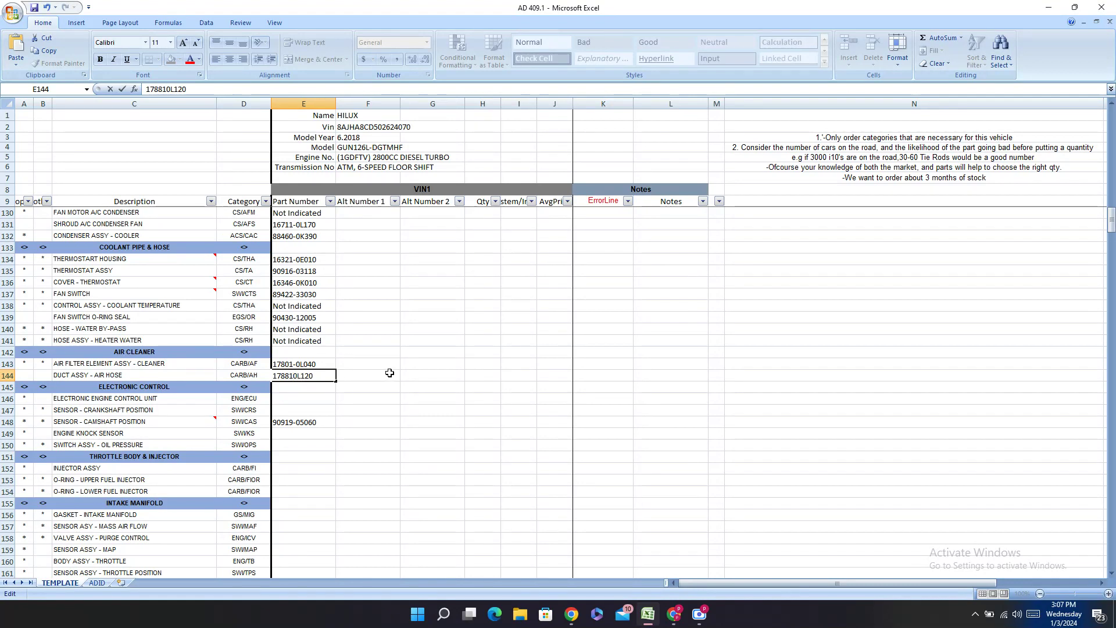
pyautogui.write('-')
pyautogui.press('Return')
pyautogui.press('Return')
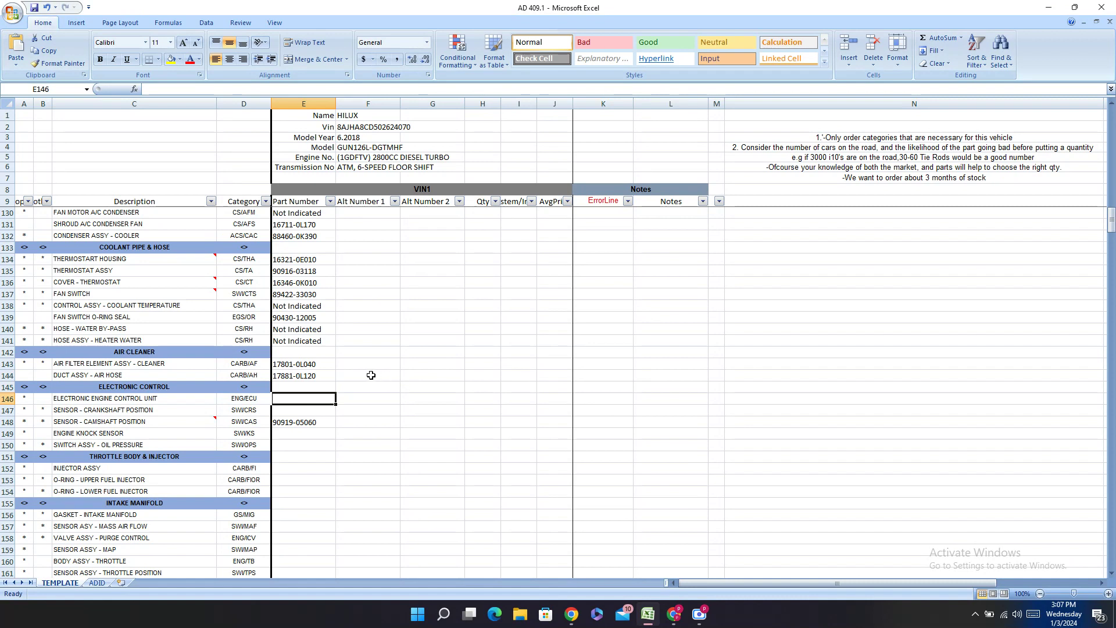
# - Copy ELECTRONIC ENGINE CONTROL UNIT from cell C146 and search the Hilux catalogue in Chrome for it
pyautogui.click(131, 398)
pyautogui.rightClick(136, 397)
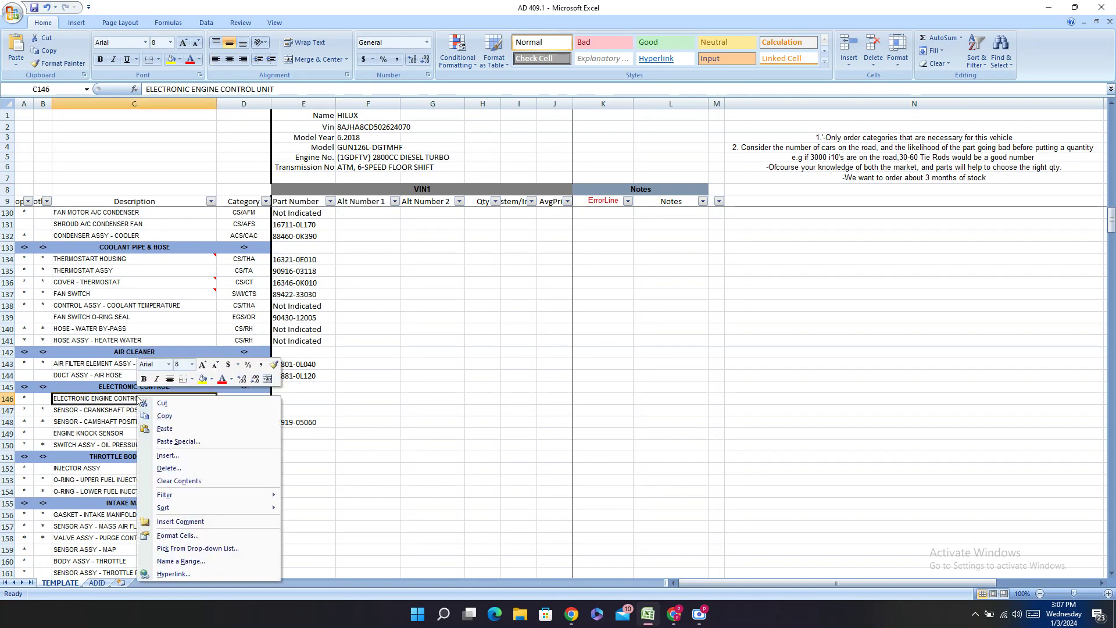
pyautogui.click(182, 415)
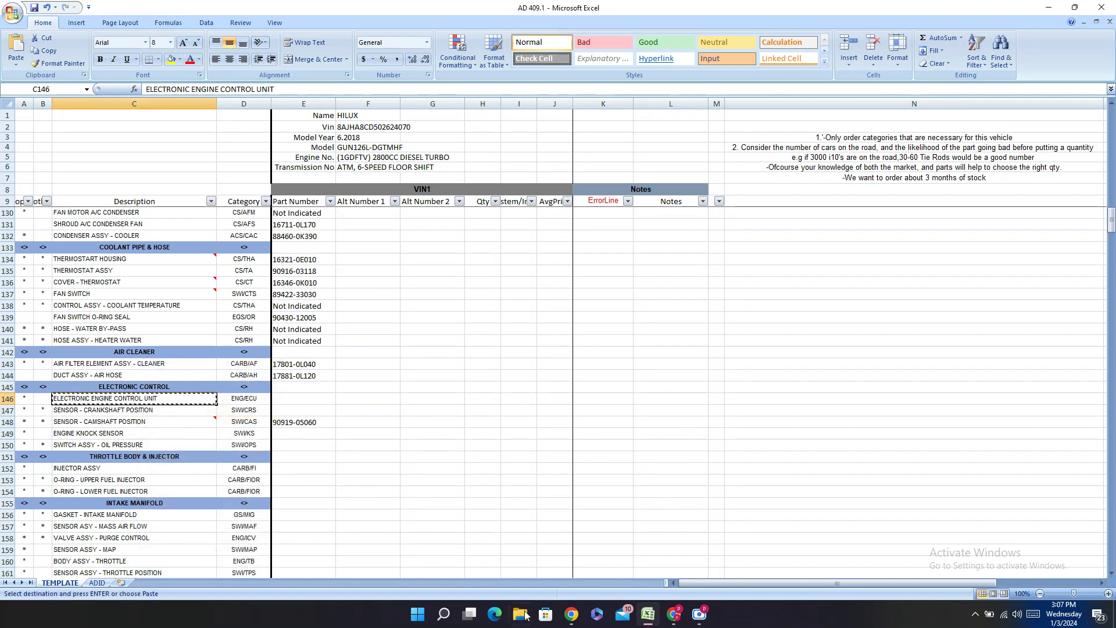
pyautogui.click(672, 615)
pyautogui.click(123, 8)
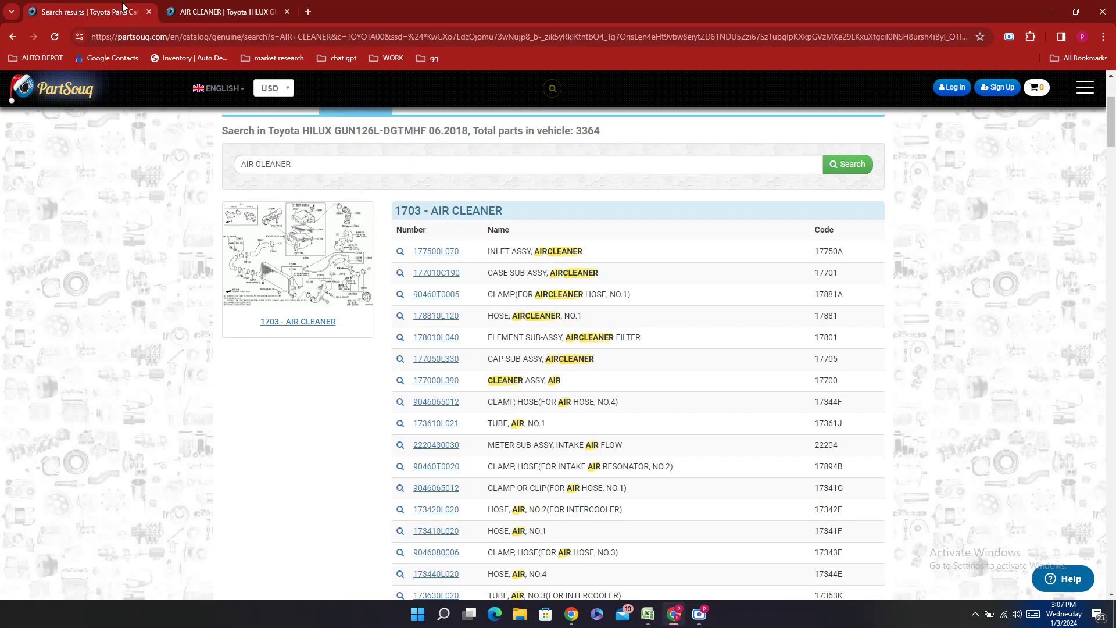
pyautogui.click(325, 156)
pyautogui.hotkey('ctrl', 'a')
pyautogui.press('BackSpace')
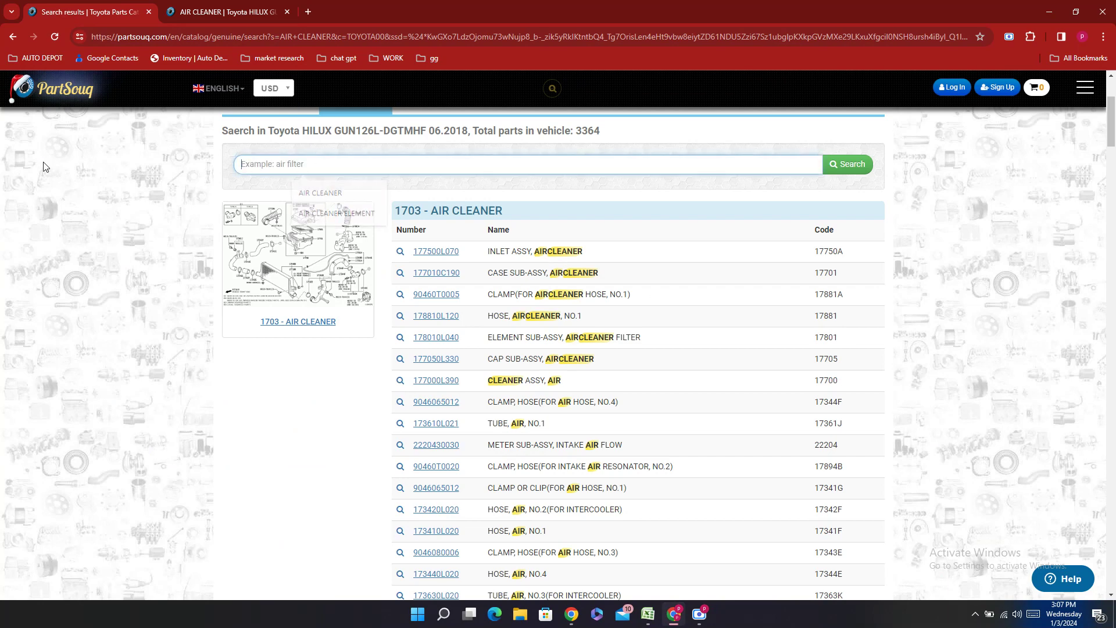
pyautogui.hotkey('ctrl', 'v')
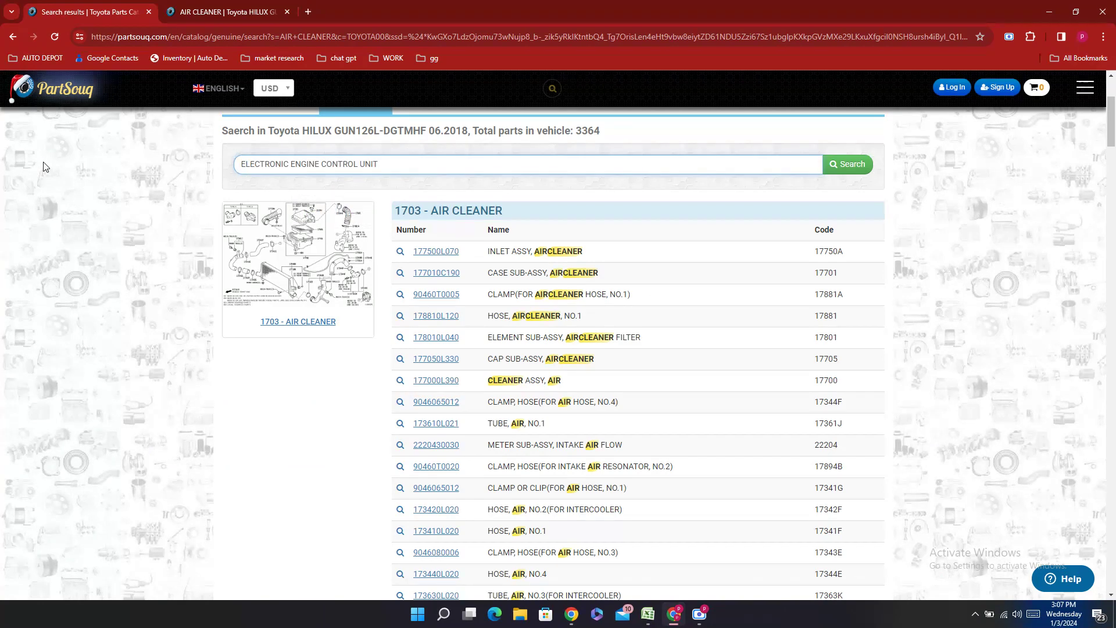
pyautogui.press('Return')
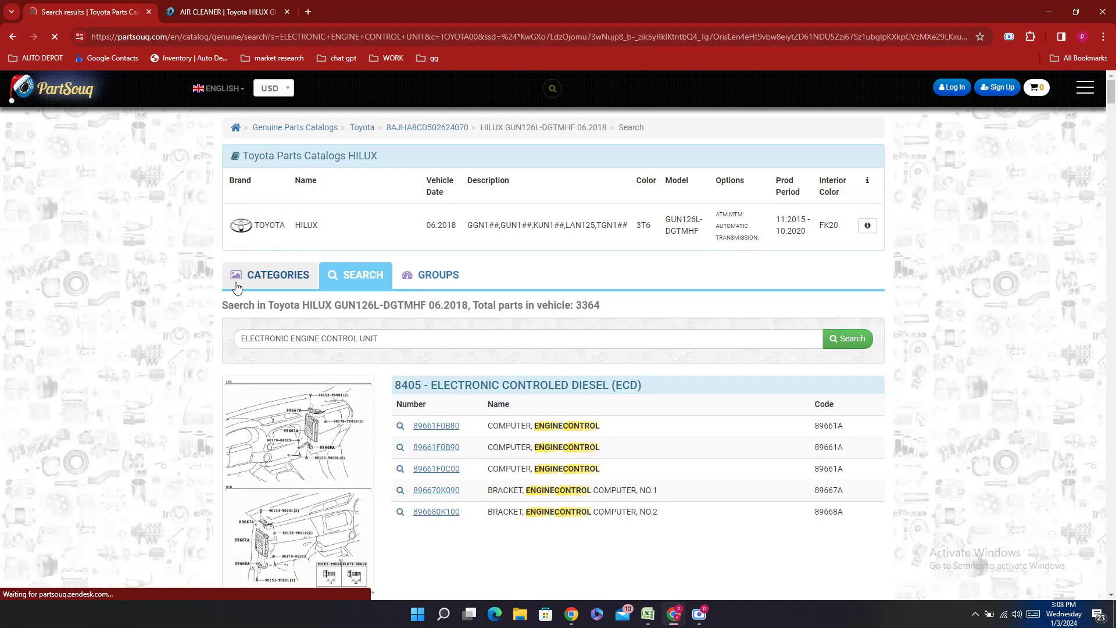
# - Open the 8405 - ELECTRONIC CONTROLED DIESEL (ECD) diagram, close the air cleaner page, and copy number 89661F0B80 listed under code 89661A
pyautogui.click(294, 417)
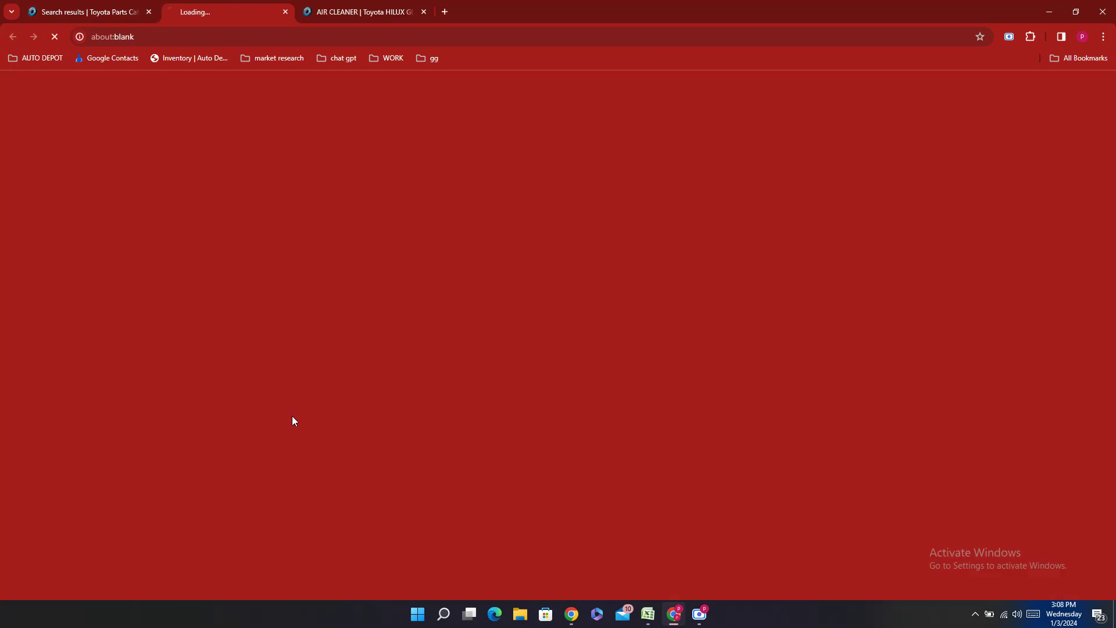
pyautogui.click(426, 12)
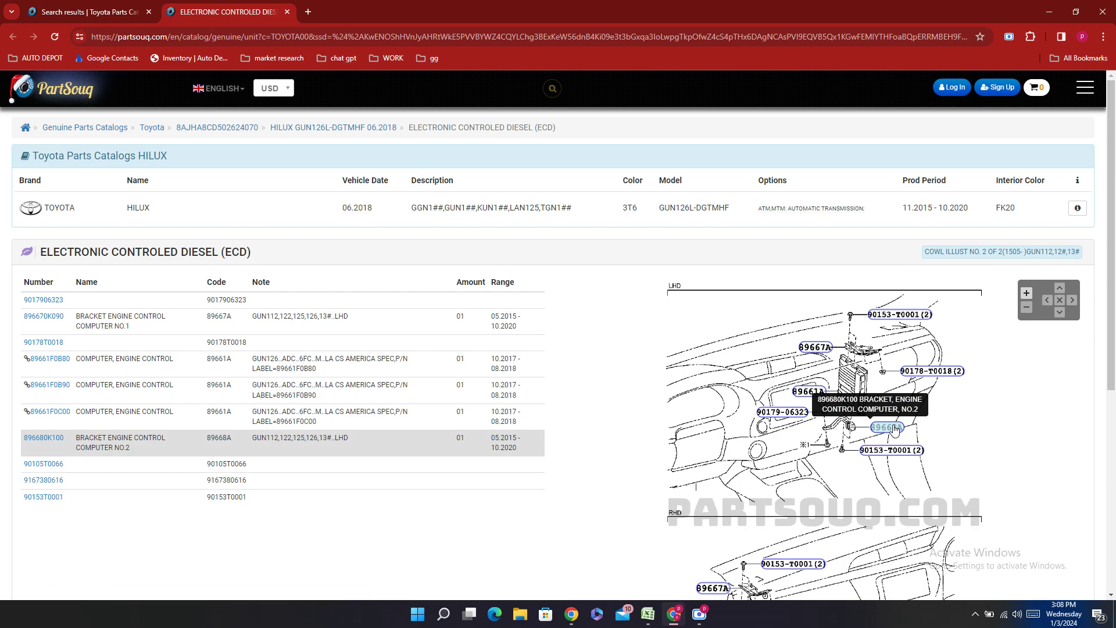
pyautogui.click(808, 394)
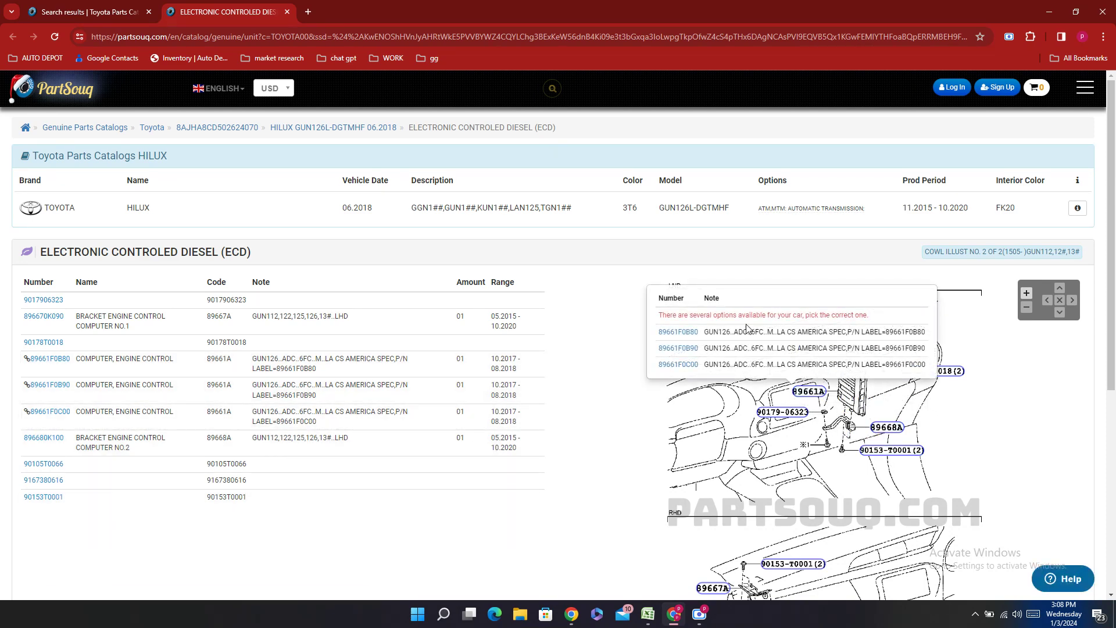
pyautogui.doubleClick(701, 338)
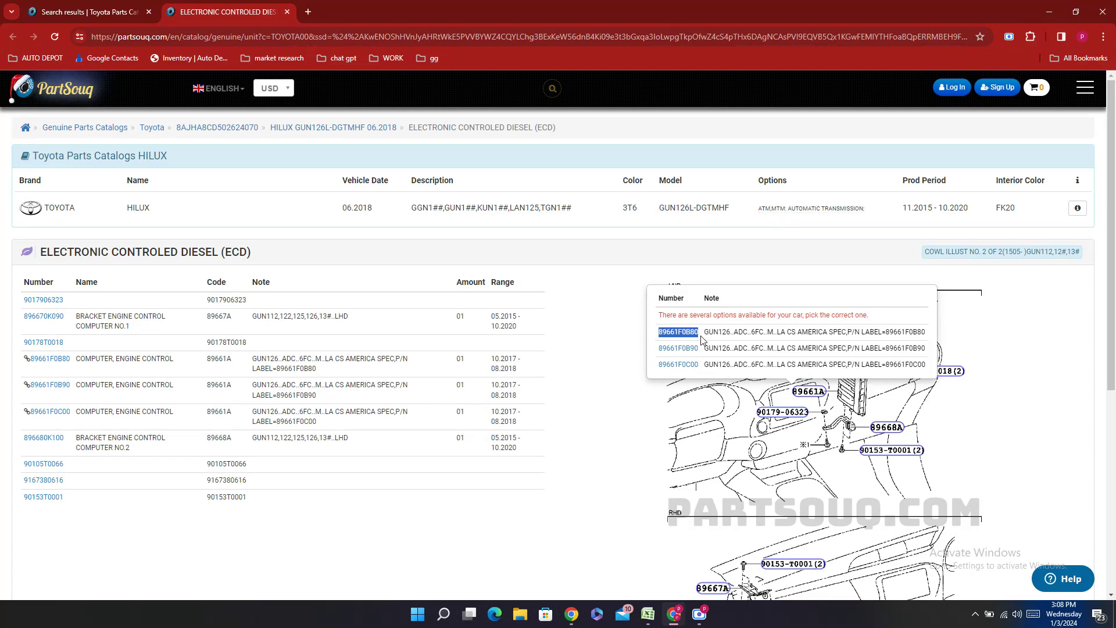
# - Switch to Excel and enter 89661-F0B80 in cell E146 as the part number for ELECTRONIC ENGINE CONTROL UNIT
pyautogui.click(648, 614)
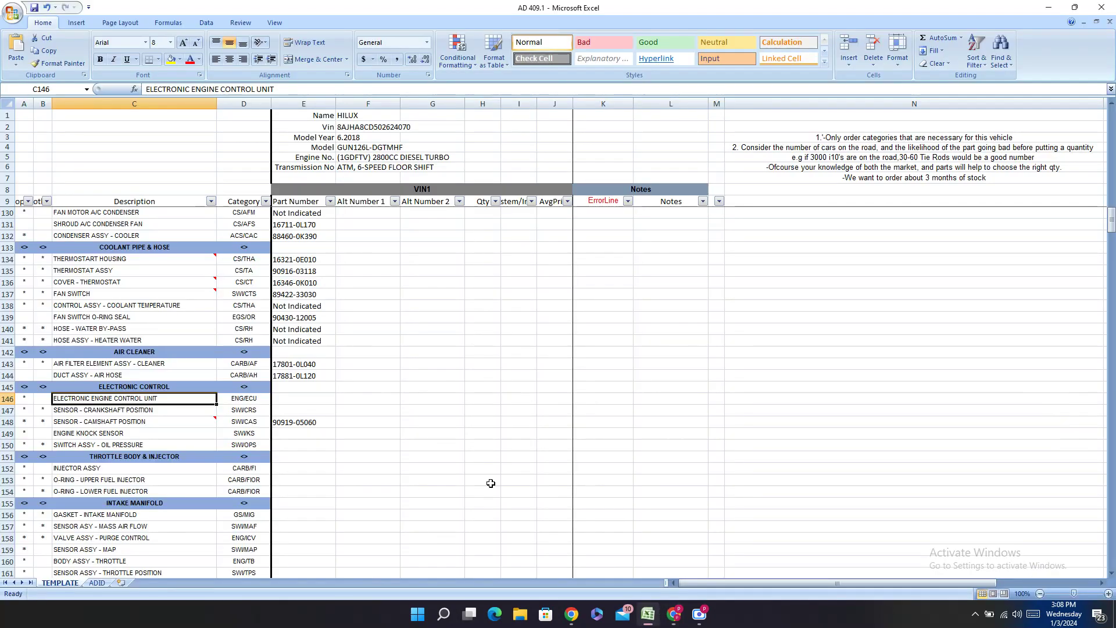
pyautogui.click(277, 402)
pyautogui.hotkey('ctrl', 'v')
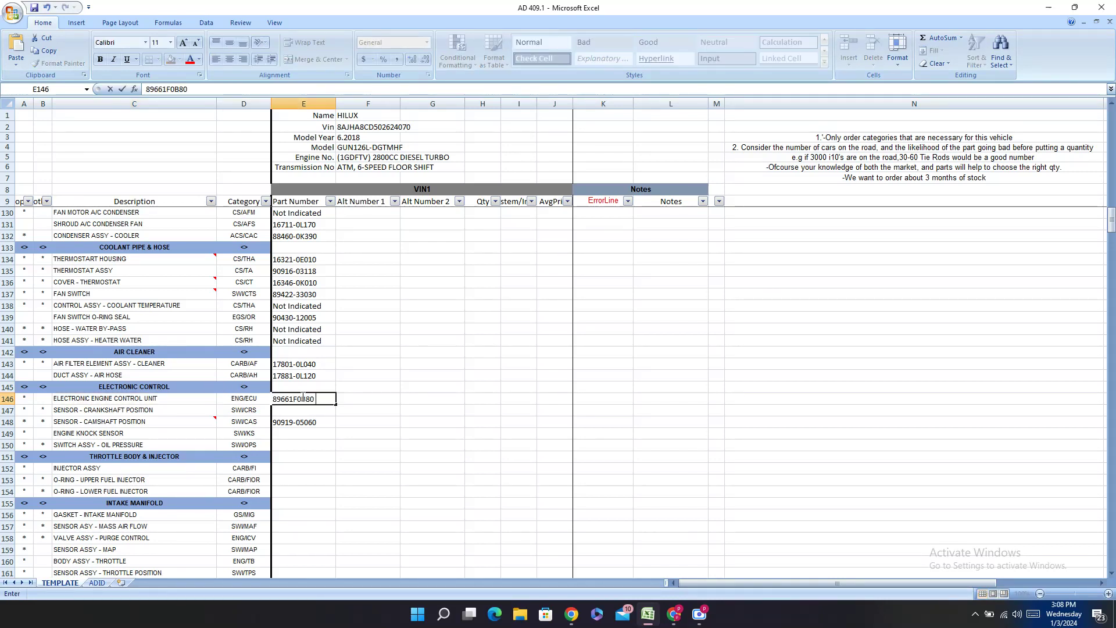
pyautogui.write('-')
pyautogui.click(347, 395)
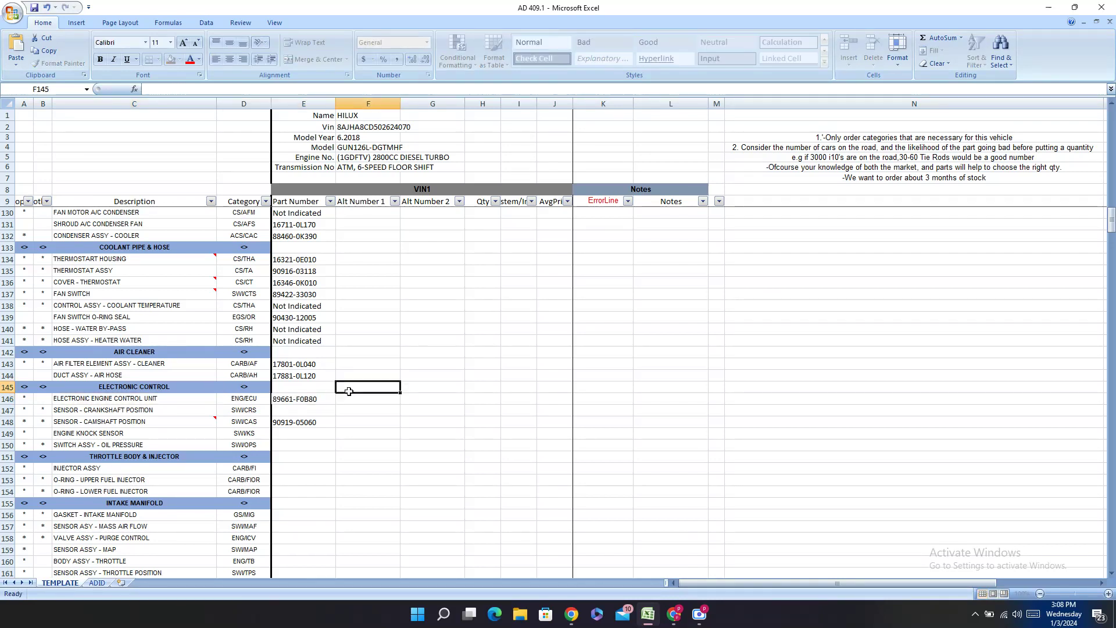
# - Copy alternative number 89661F0B90 from the code 89661A options in Chrome and enter it in Excel cell F146 as 89661-F0B90
pyautogui.click(680, 614)
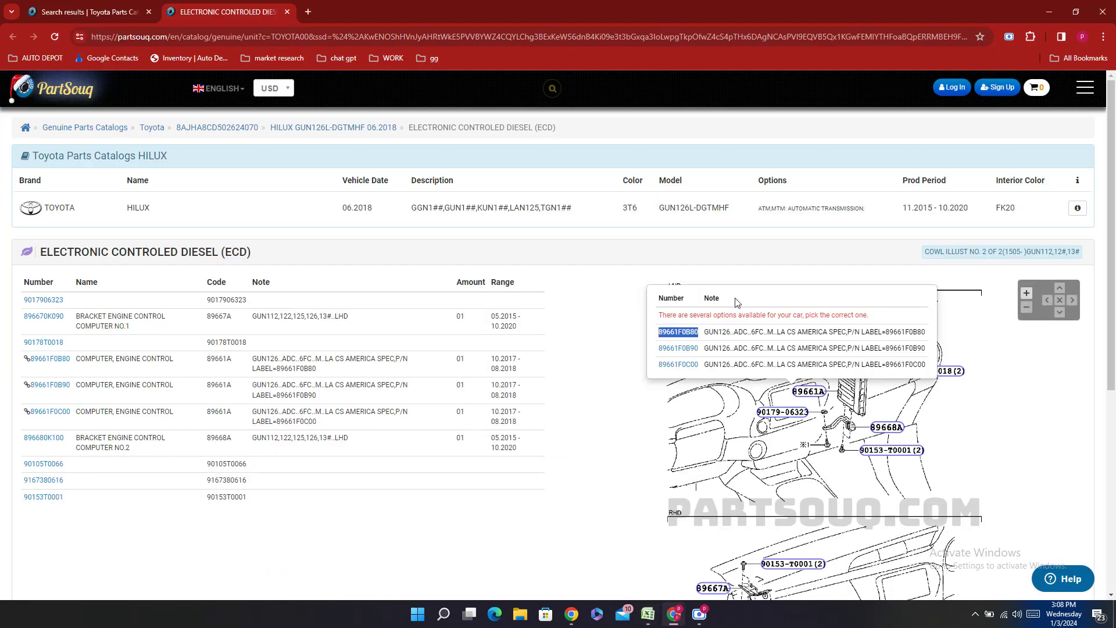
pyautogui.doubleClick(679, 348)
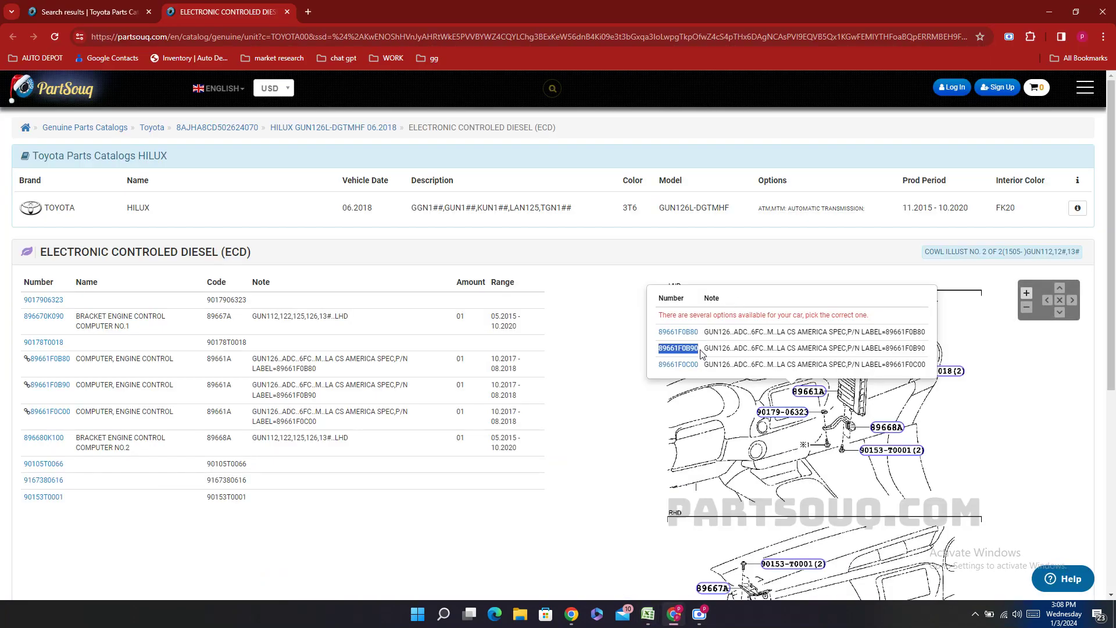
pyautogui.click(656, 617)
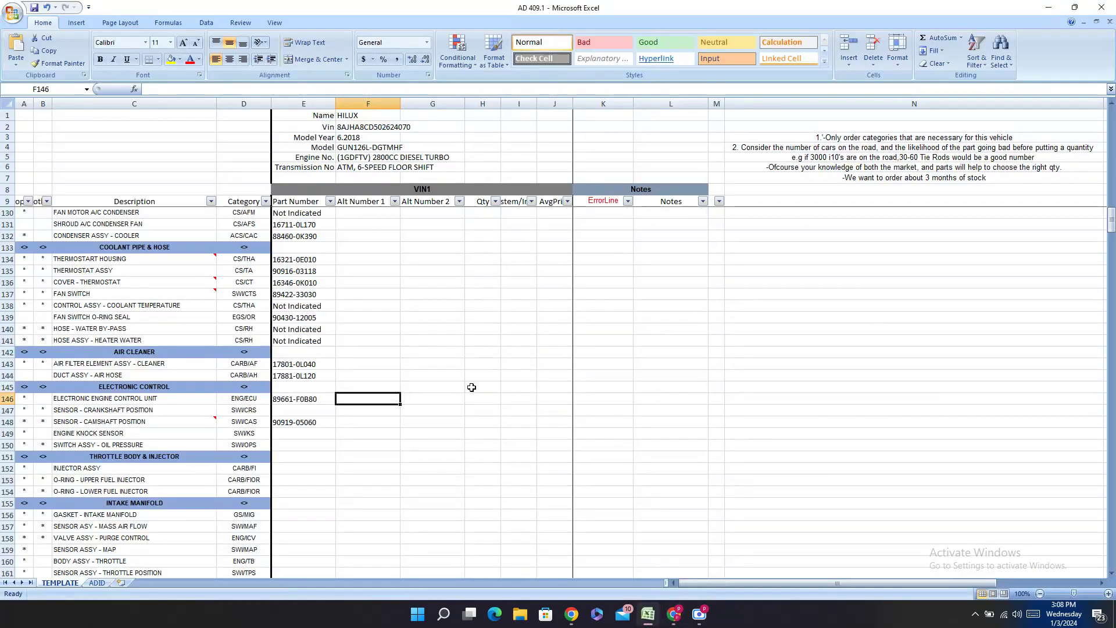
pyautogui.hotkey('ctrl', 'v')
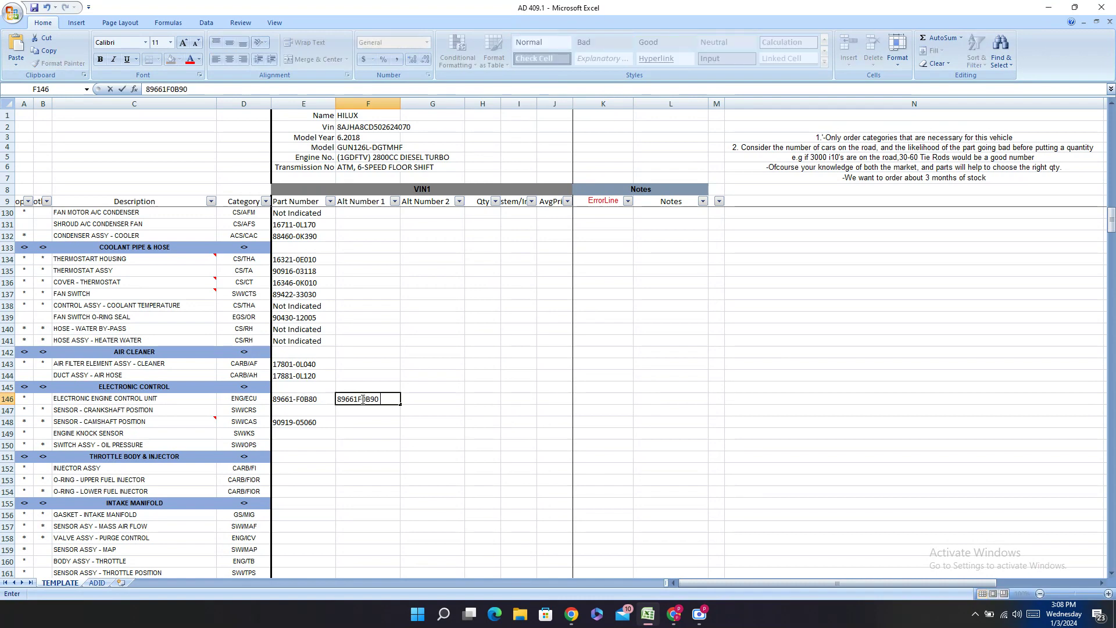
pyautogui.write('-')
pyautogui.click(430, 398)
# - Copy the third option, 89661F0C00, from Chrome and enter it in Excel cell G146 as 89661-F0C00
pyautogui.click(674, 614)
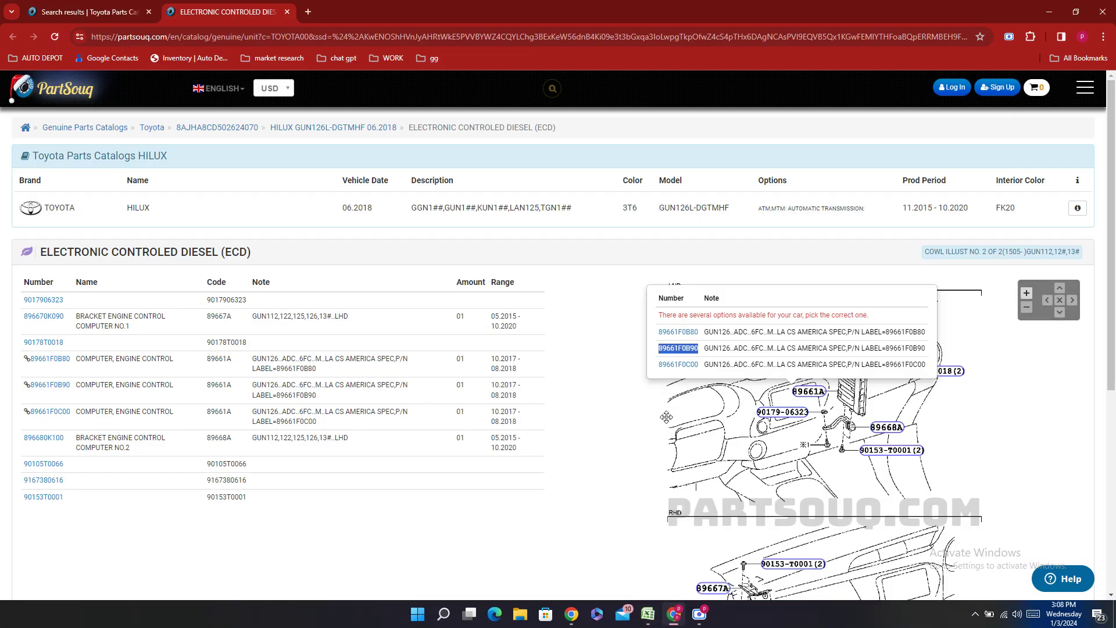
pyautogui.doubleClick(688, 369)
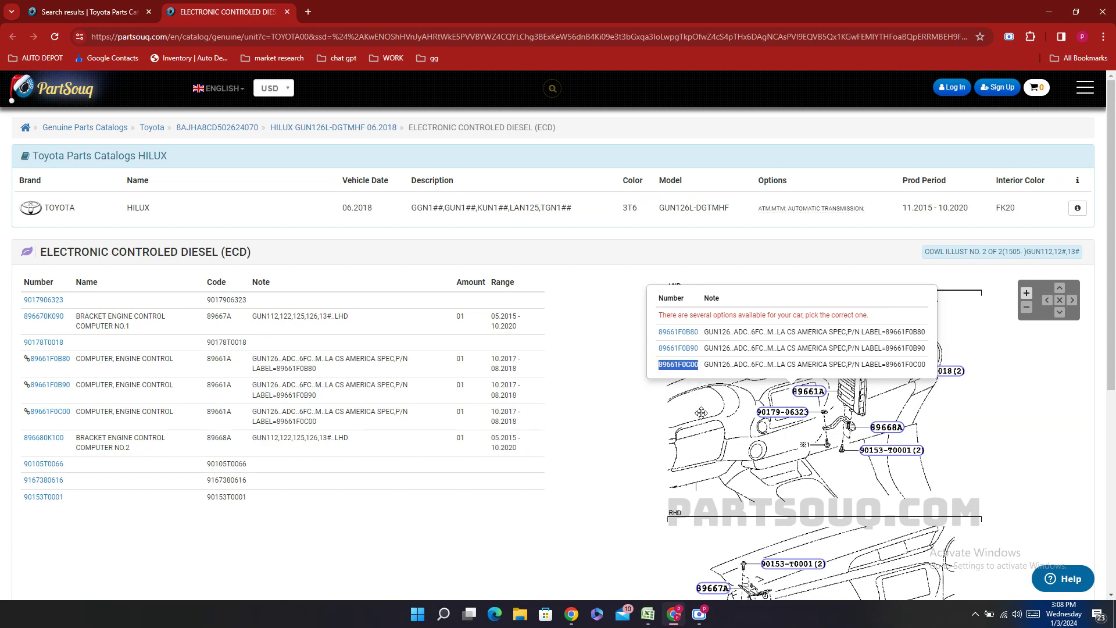
pyautogui.click(649, 616)
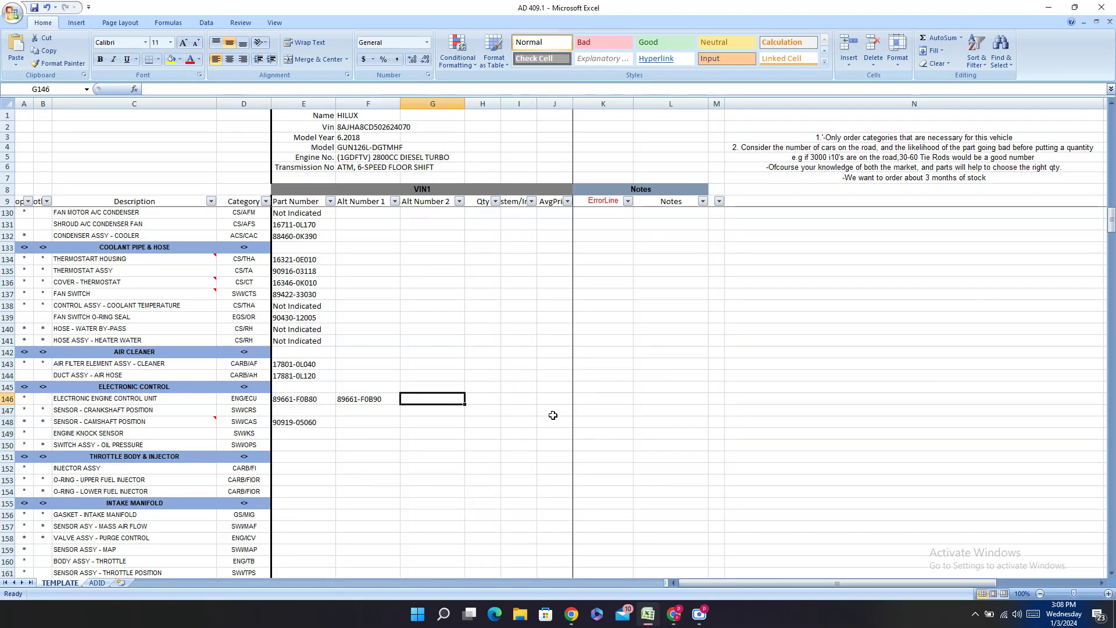
pyautogui.doubleClick(408, 396)
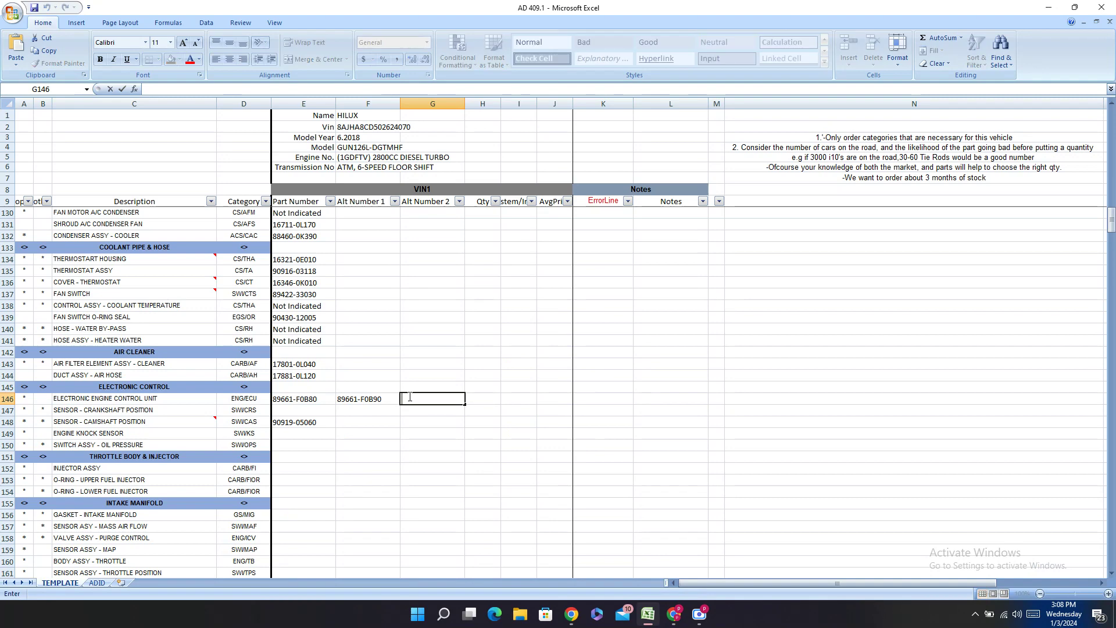
pyautogui.hotkey('ctrl', 'v')
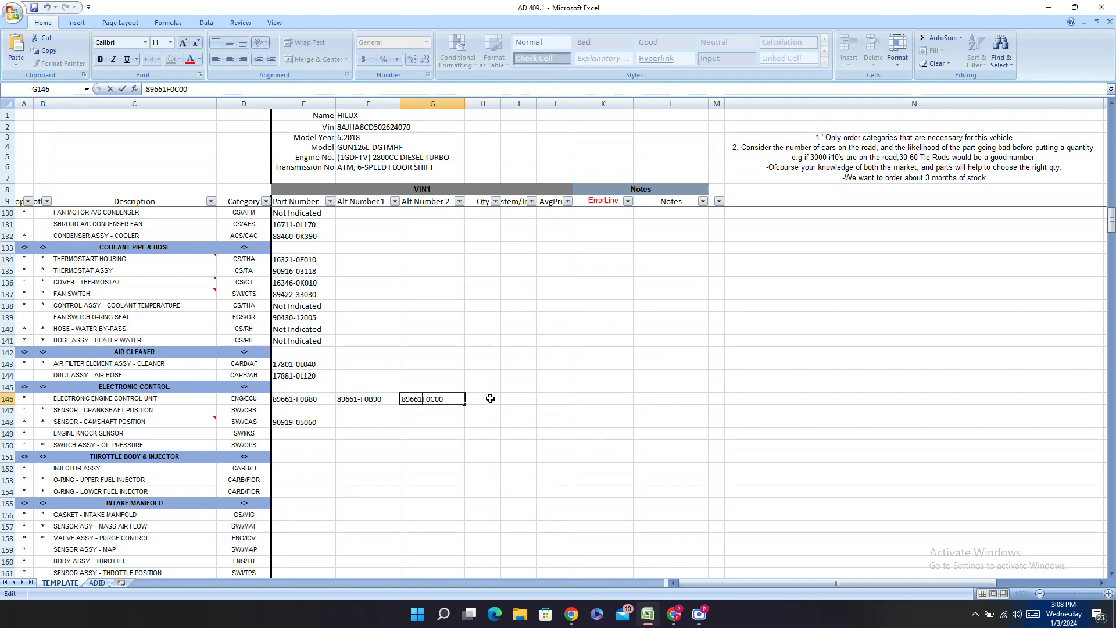
pyautogui.write('-')
pyautogui.click(331, 411)
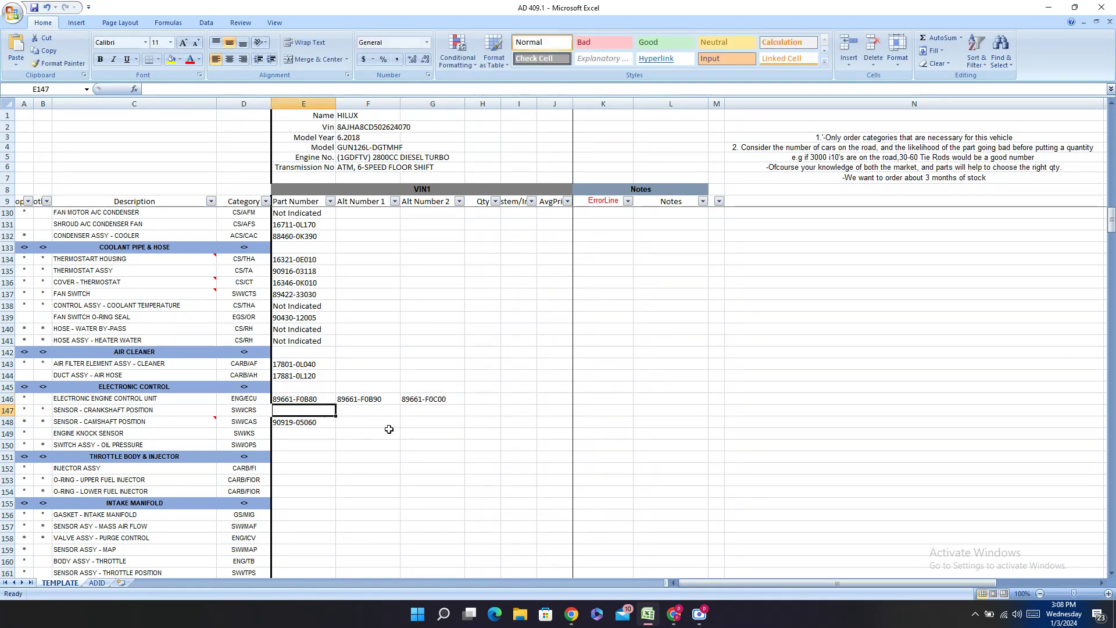
# - Switch to Chrome, return to the Hilux search results page and search the catalogue for SENSOR
pyautogui.click(672, 620)
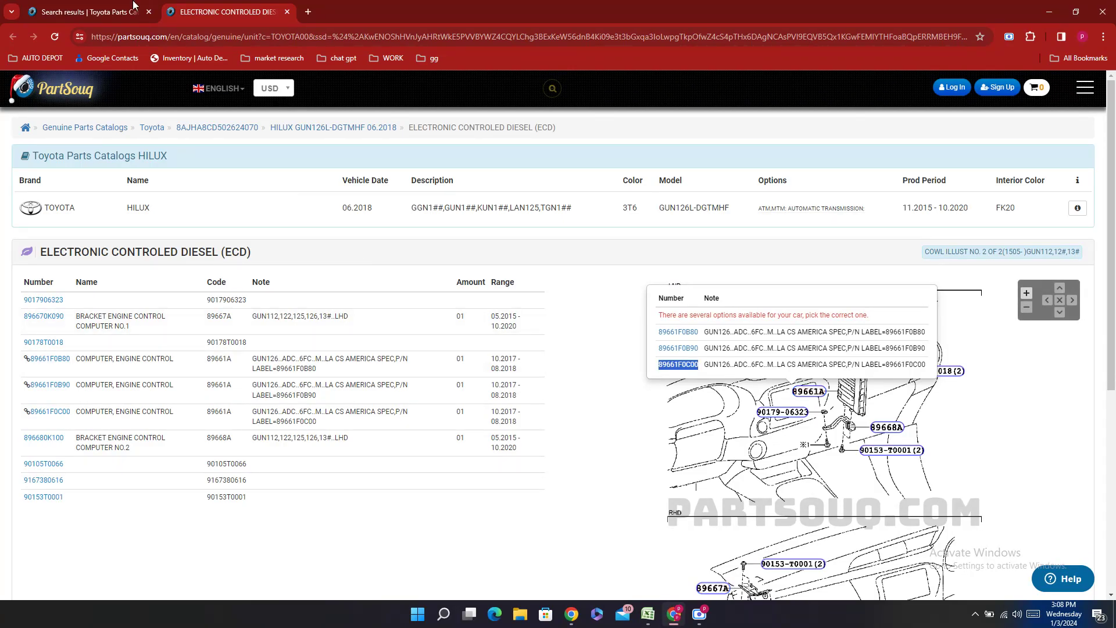
pyautogui.click(87, 11)
pyautogui.scroll(-7, 633, 269)
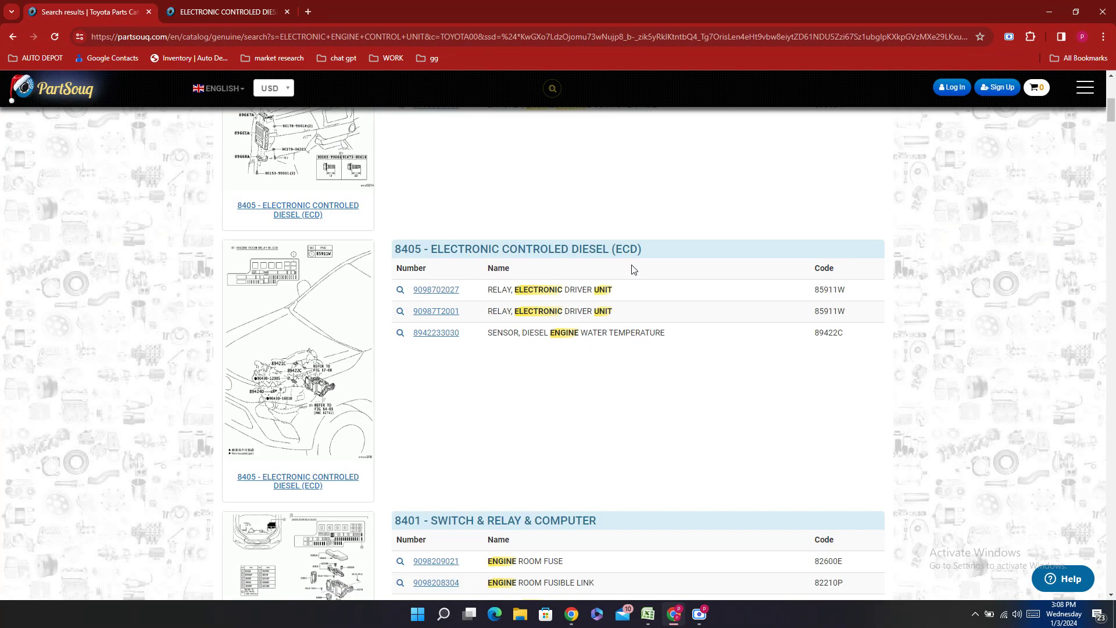
pyautogui.scroll(8, 626, 267)
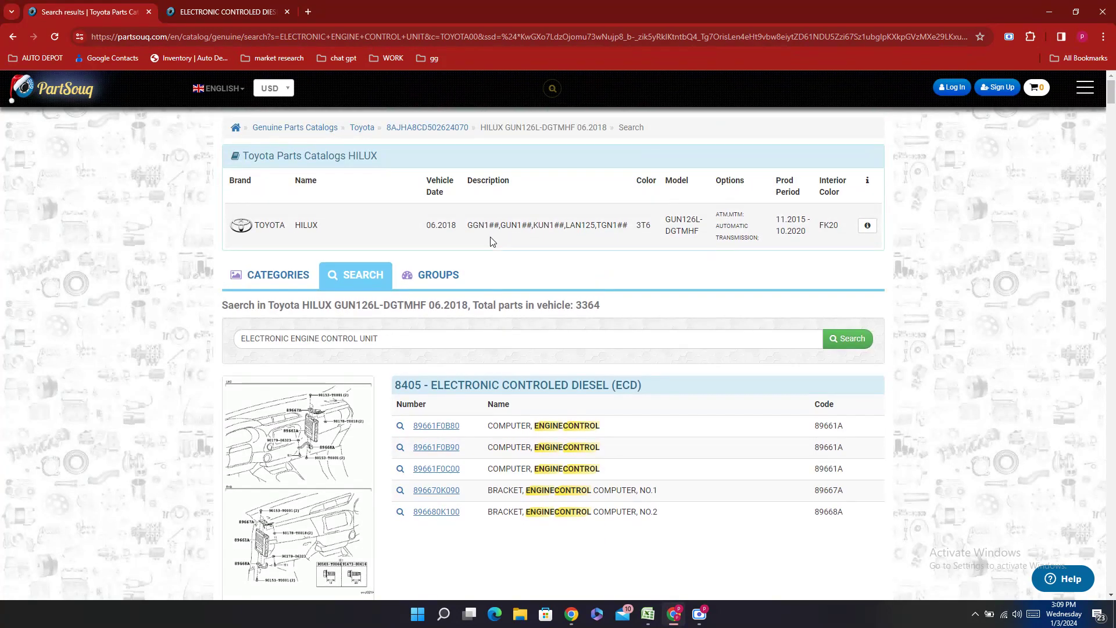
pyautogui.moveTo(381, 339); pyautogui.dragTo(145, 349)
pyautogui.write('SENSOR')
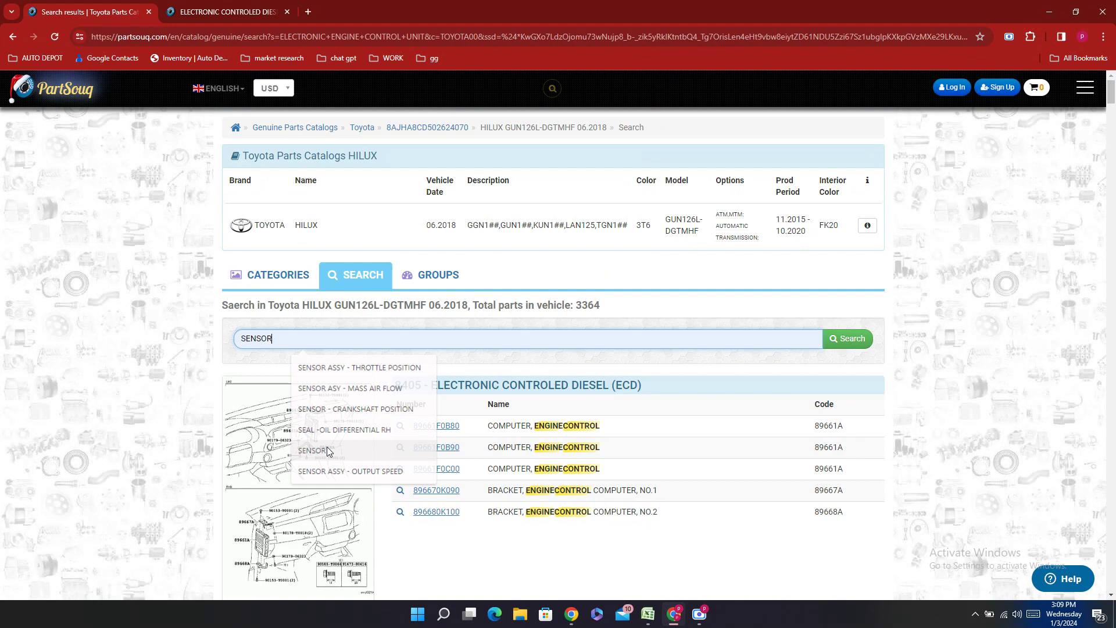
pyautogui.click(311, 451)
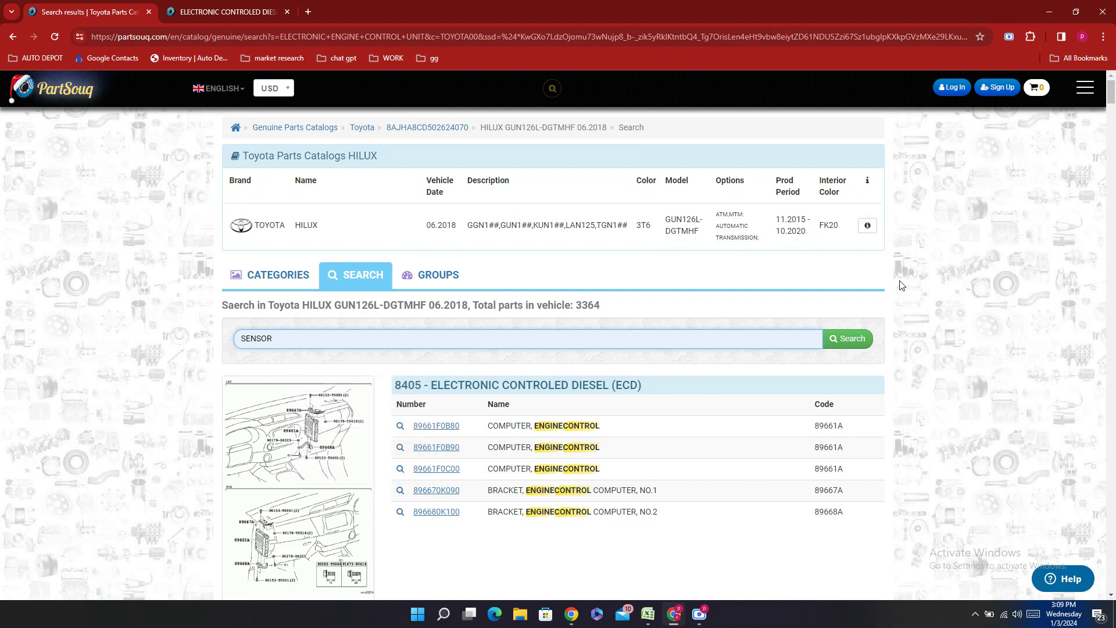
pyautogui.click(841, 345)
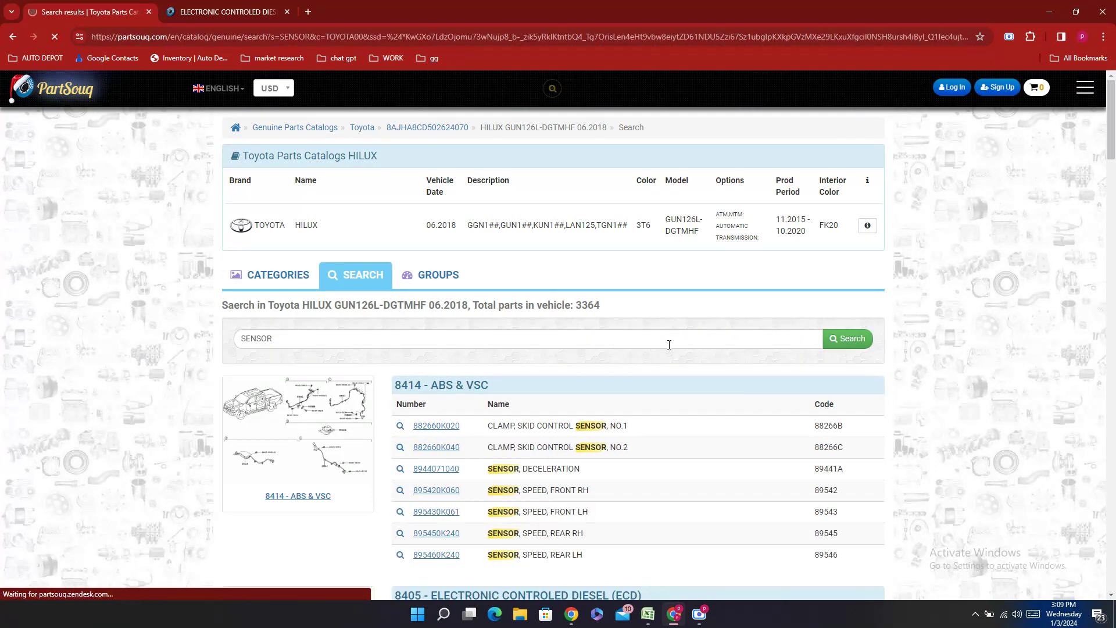
pyautogui.scroll(-1, 690, 319)
pyautogui.scroll(-12, 689, 319)
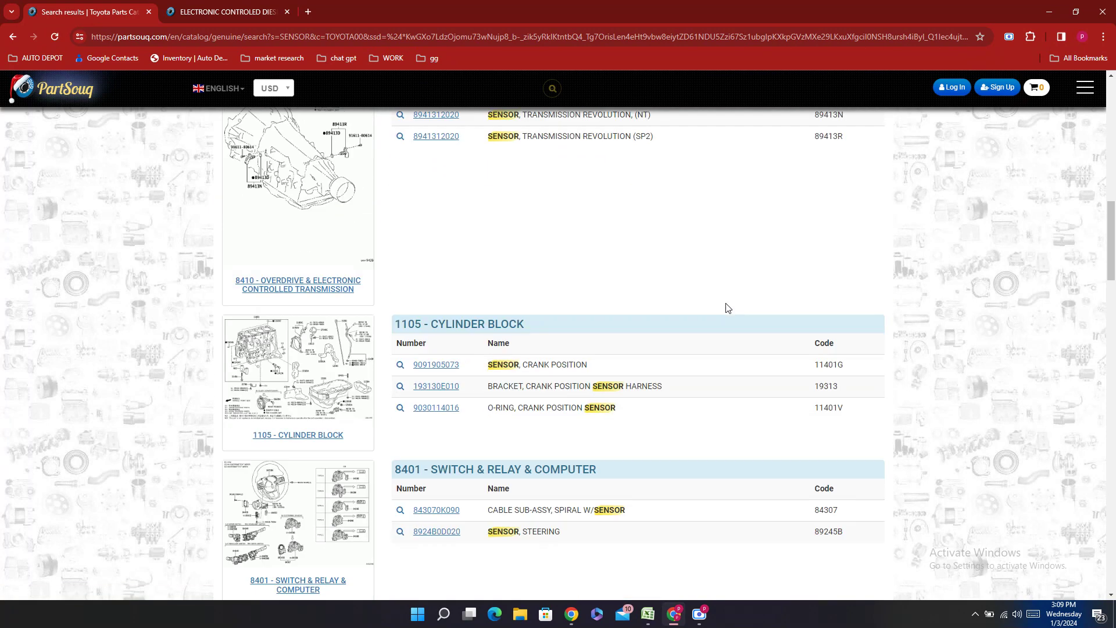
pyautogui.doubleClick(448, 365)
pyautogui.rightClick(459, 377)
pyautogui.click(494, 388)
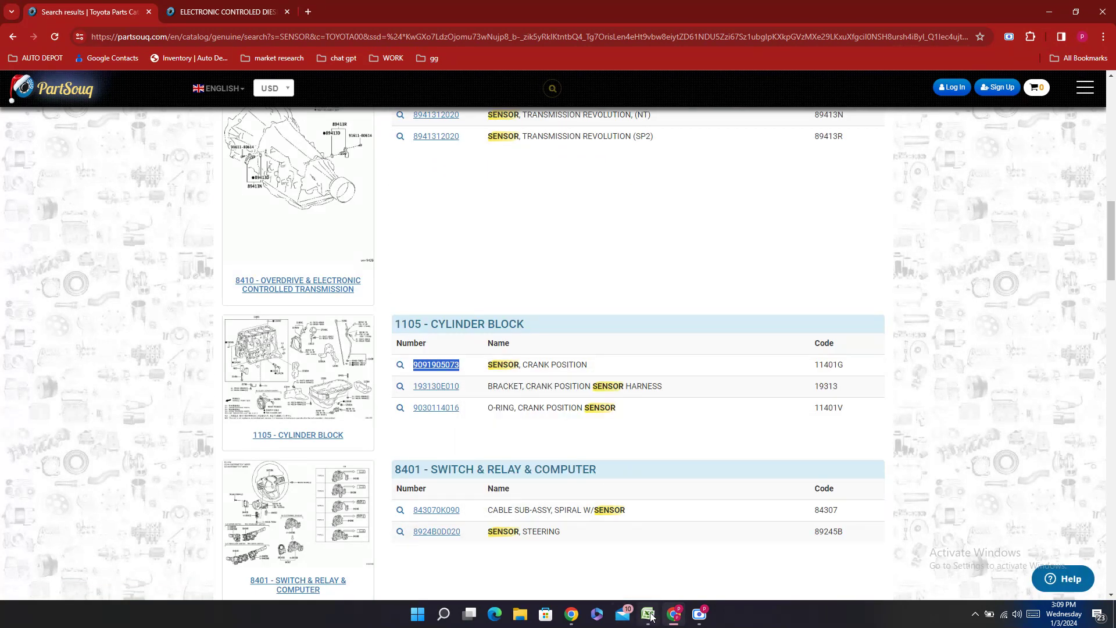
pyautogui.moveTo(649, 616)
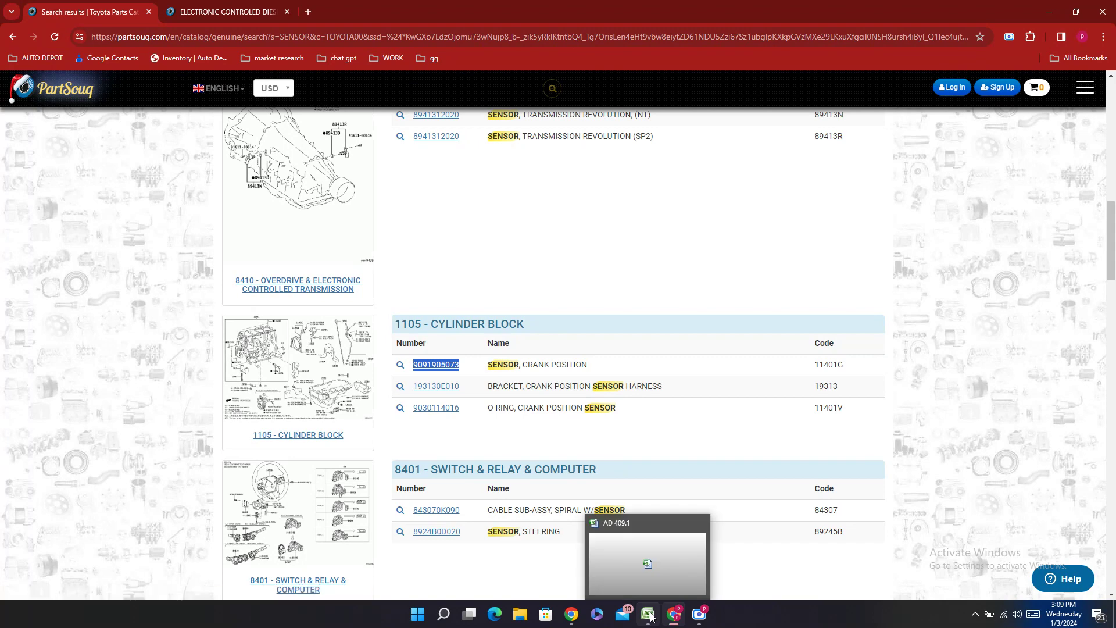
pyautogui.click(650, 615)
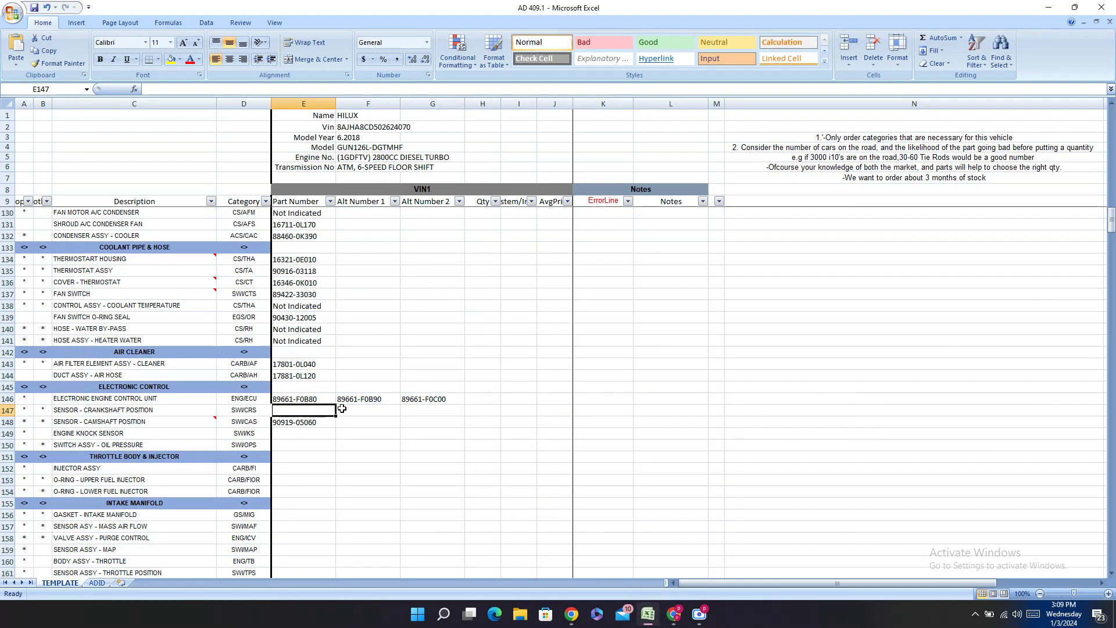
pyautogui.doubleClick(279, 411)
pyautogui.rightClick(279, 411)
pyautogui.click(303, 444)
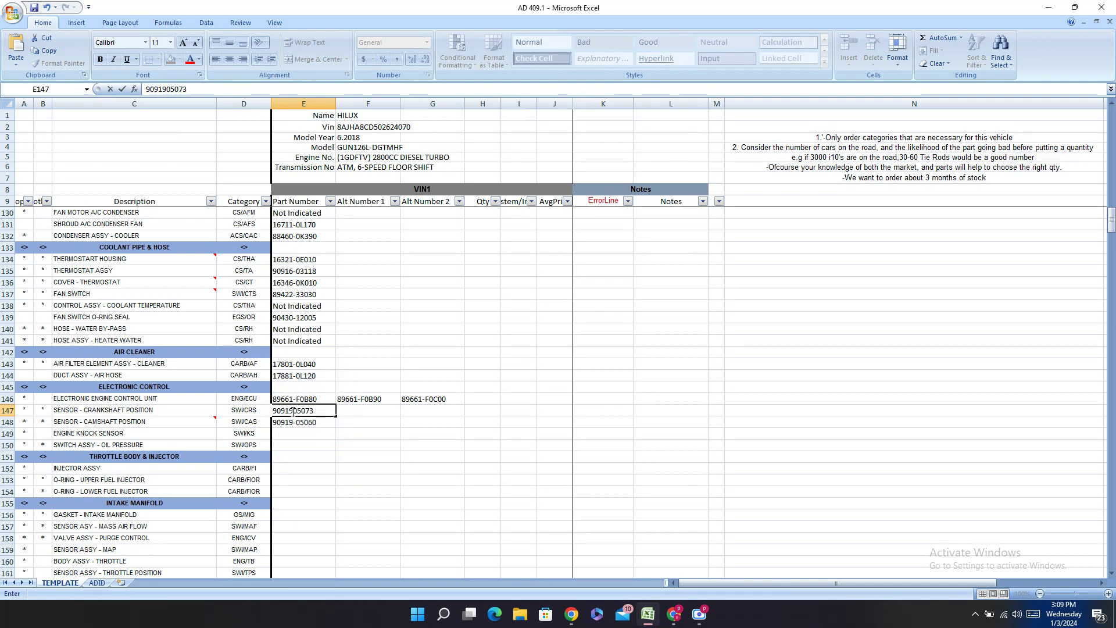
pyautogui.write('-')
pyautogui.press('Return')
pyautogui.press('Return')
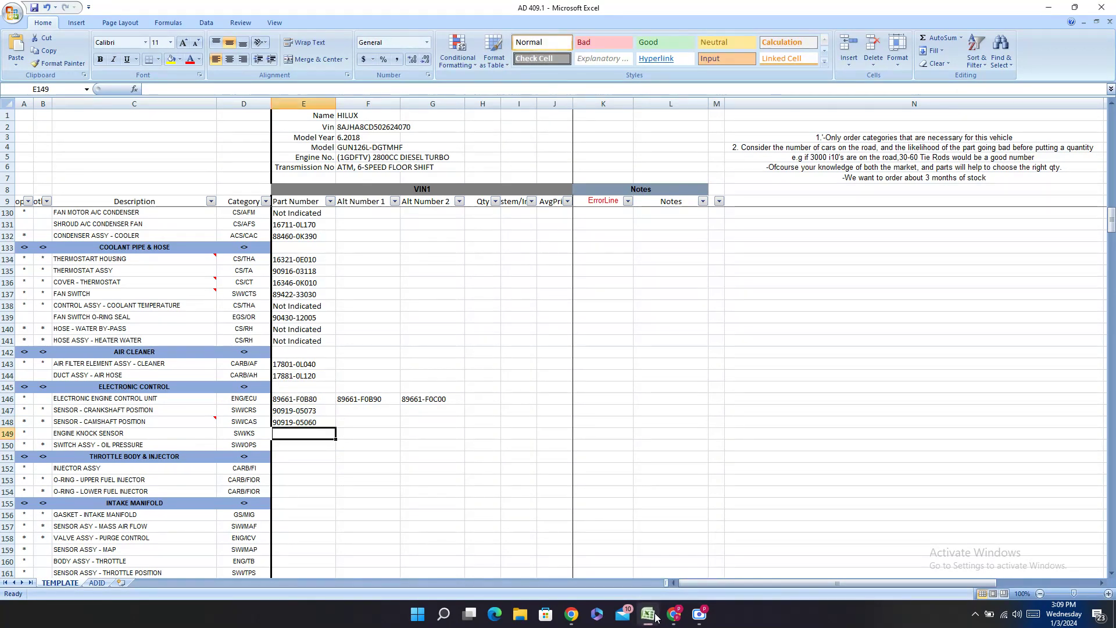
# - Switch to Chrome and look for the text KN within the SENSOR search results page
pyautogui.click(674, 613)
pyautogui.click(707, 298)
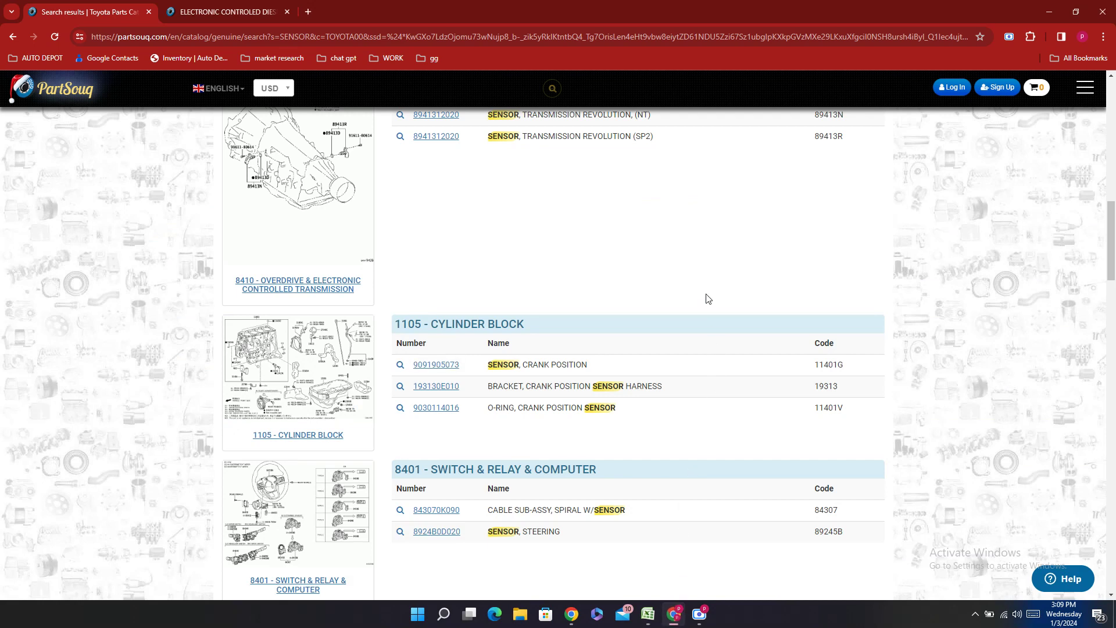
pyautogui.hotkey('ctrl', 'f')
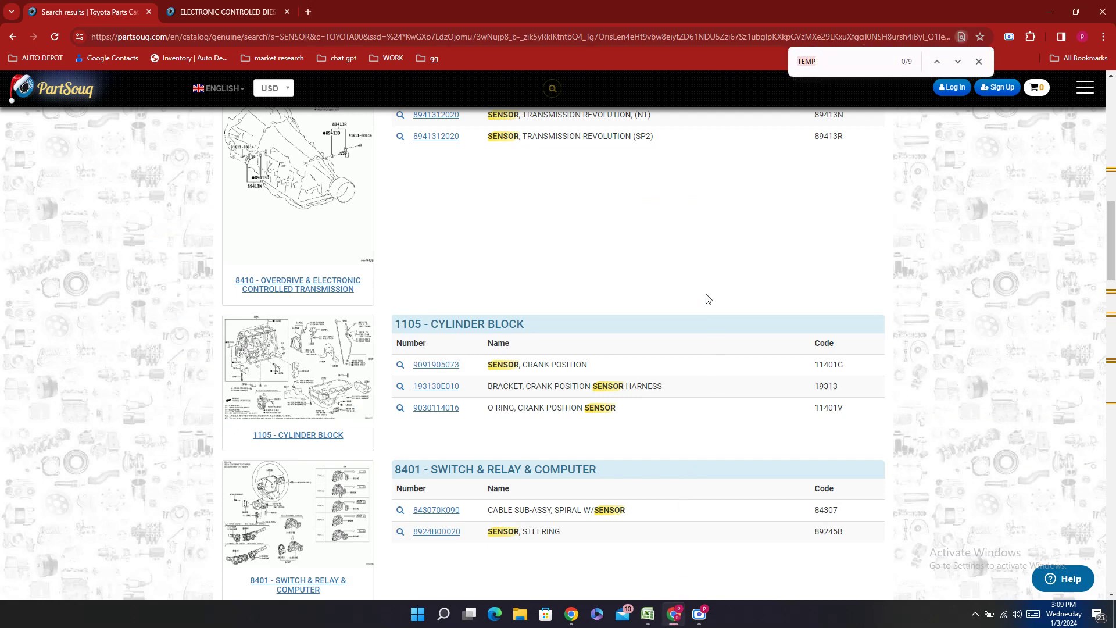
pyautogui.write('KN')
pyautogui.scroll(15, 1039, 204)
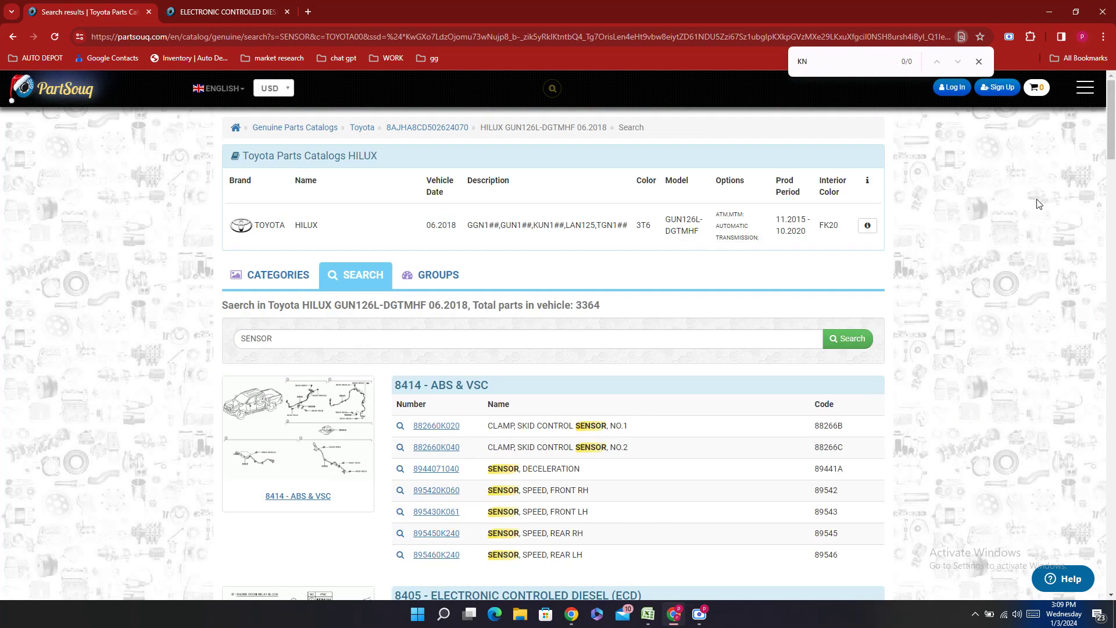
# - Copy ENGINE KNOCK SENSOR from Excel cell C149 and search the Hilux catalogue in Chrome for it
pyautogui.click(648, 614)
pyautogui.click(116, 435)
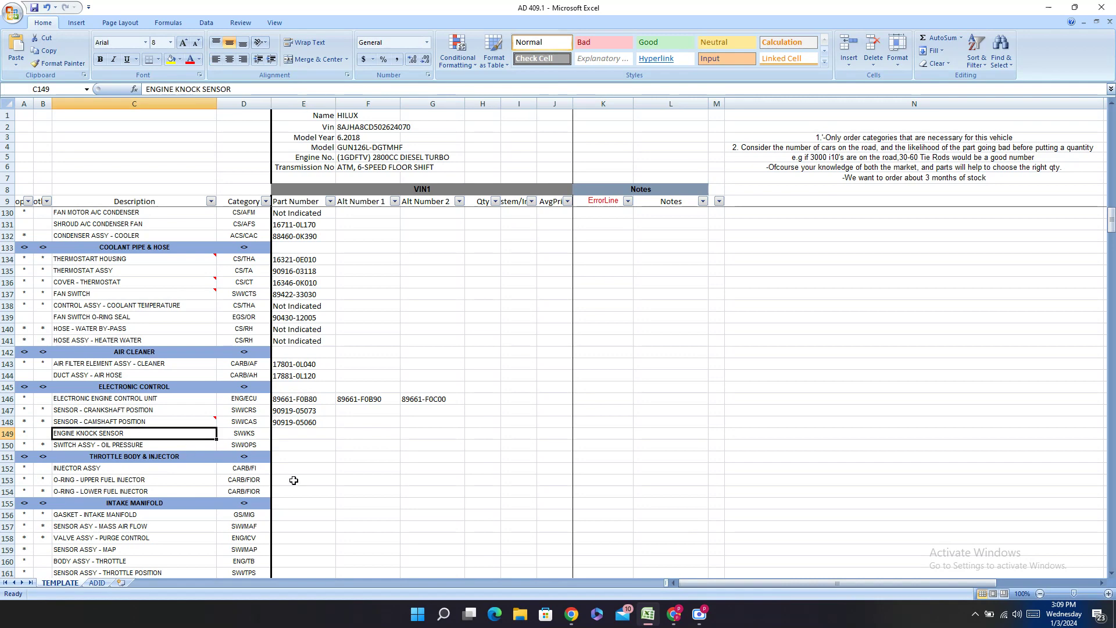
pyautogui.hotkey('ctrl', 'c')
pyautogui.click(673, 614)
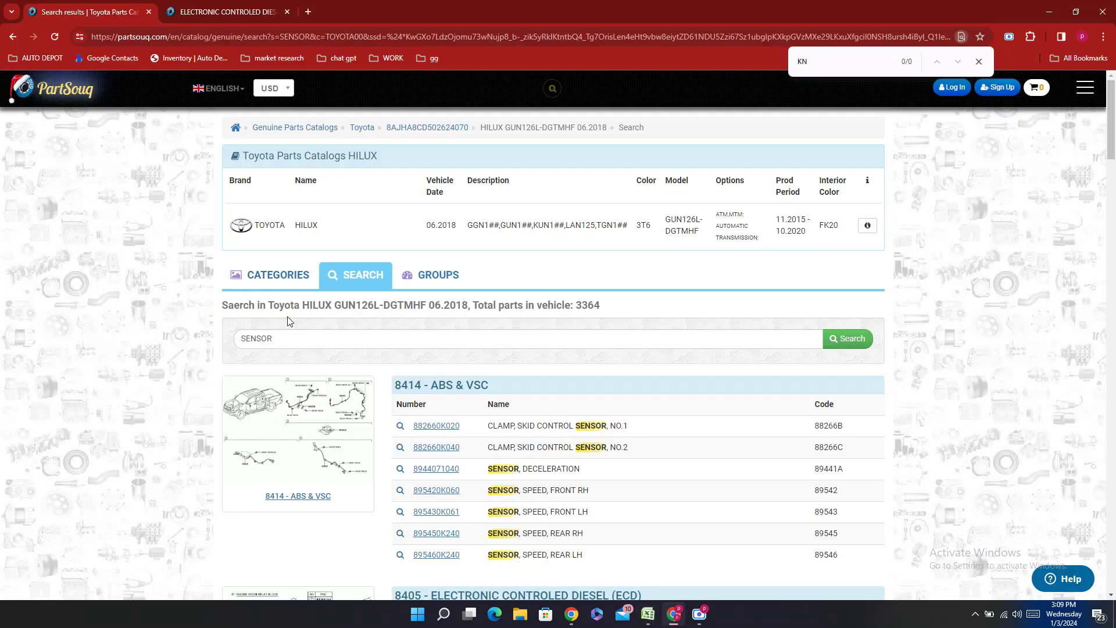
pyautogui.tripleClick(329, 340)
pyautogui.hotkey('ctrl', 'v')
pyautogui.press('Return')
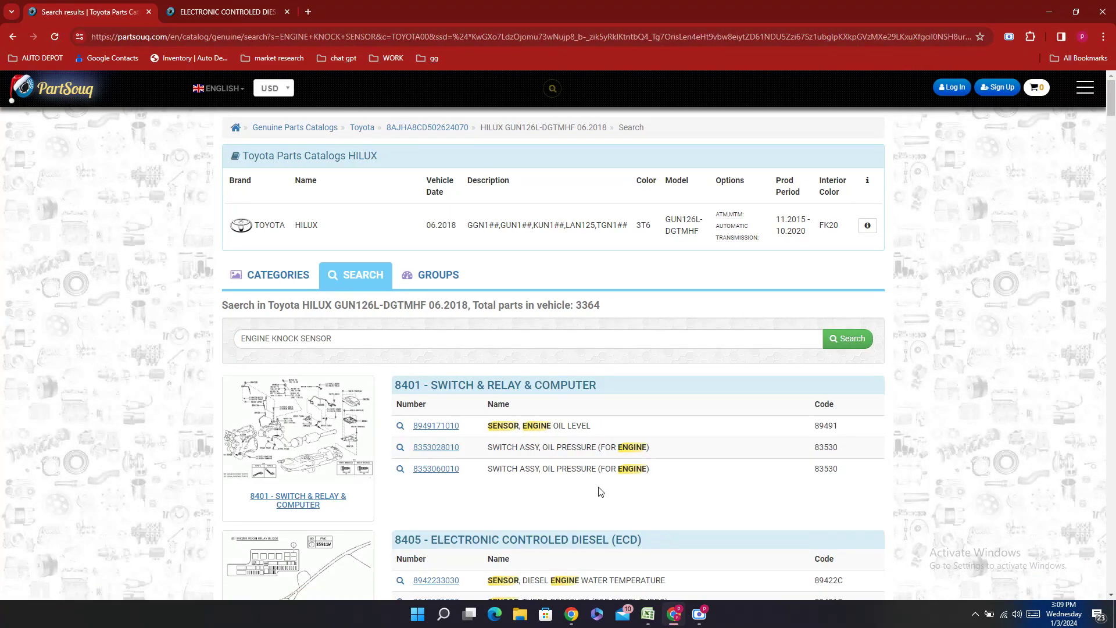
# - Examine the ENGINE KNOCK SENSOR search results through to the last entry for a matching knock sensor part
pyautogui.scroll(-15, 668, 432)
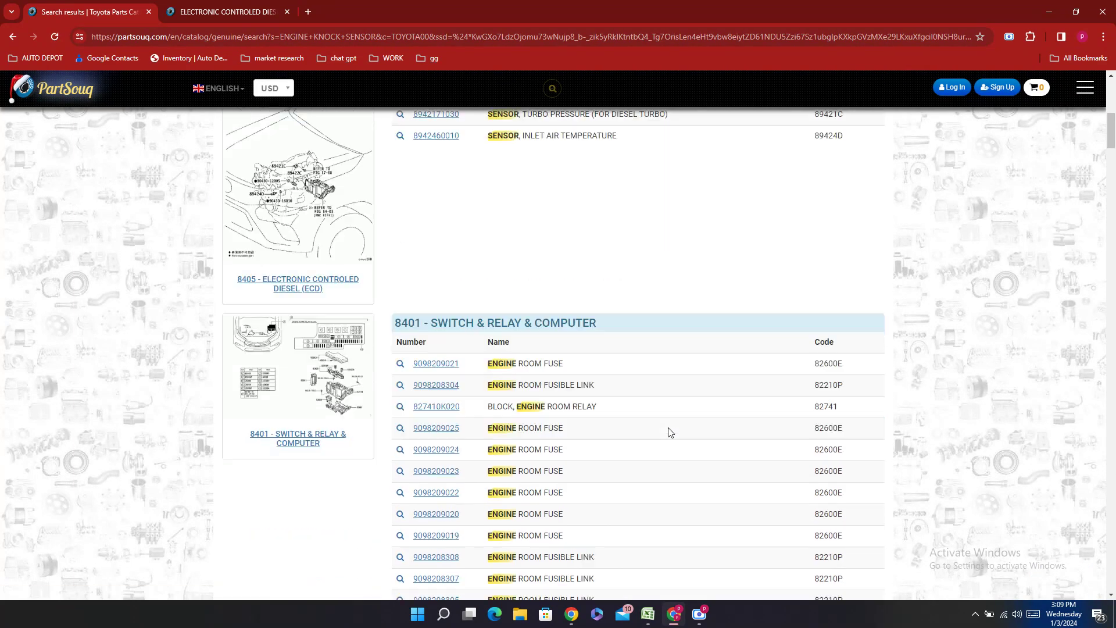
pyautogui.scroll(-15, 669, 432)
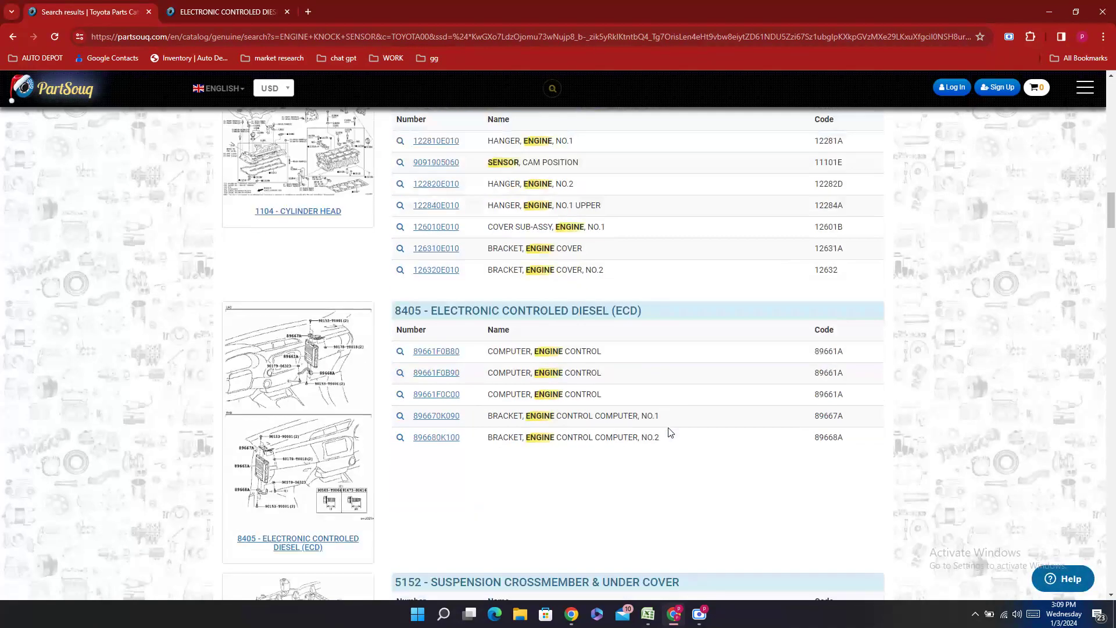
pyautogui.scroll(-5, 669, 432)
pyautogui.scroll(-8, 669, 431)
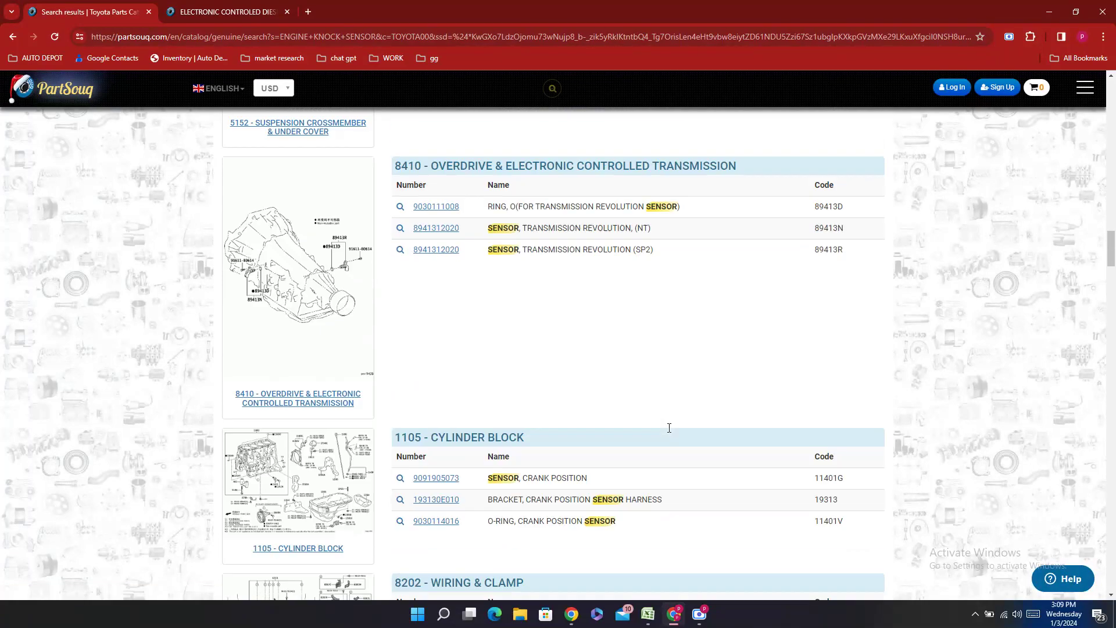
pyautogui.scroll(-9, 669, 430)
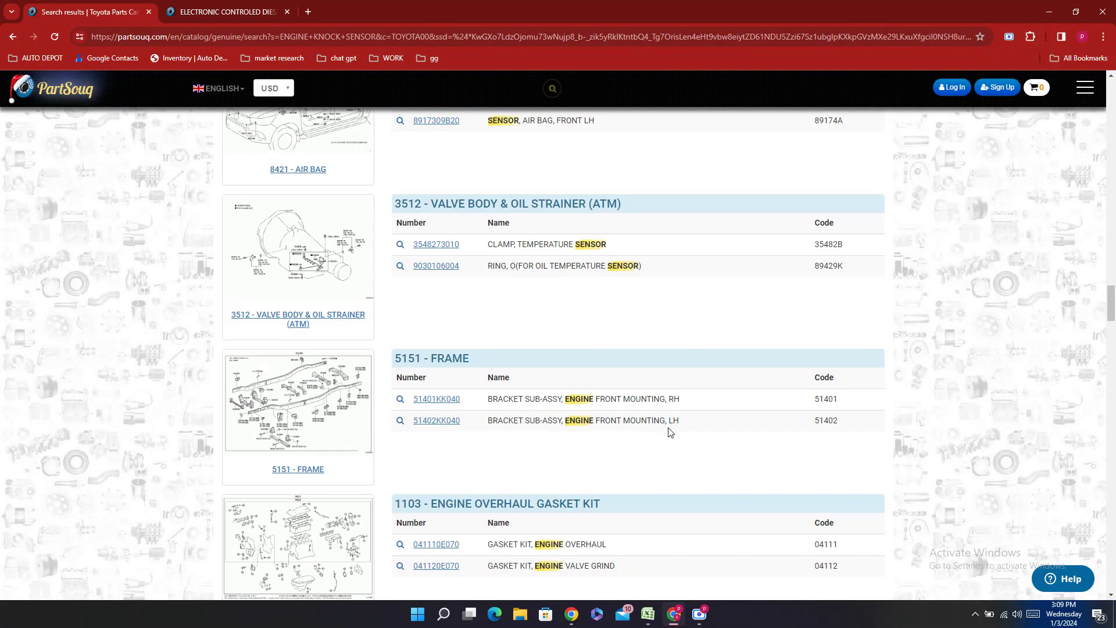
pyautogui.scroll(3, 668, 432)
pyautogui.scroll(-10, 669, 432)
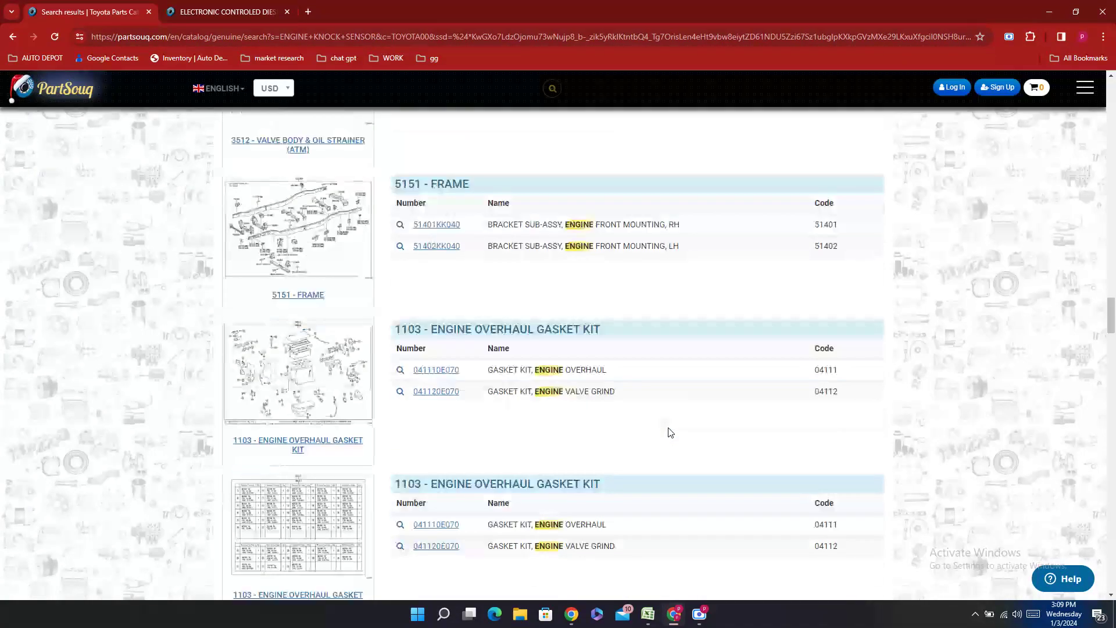
pyautogui.scroll(-10, 668, 432)
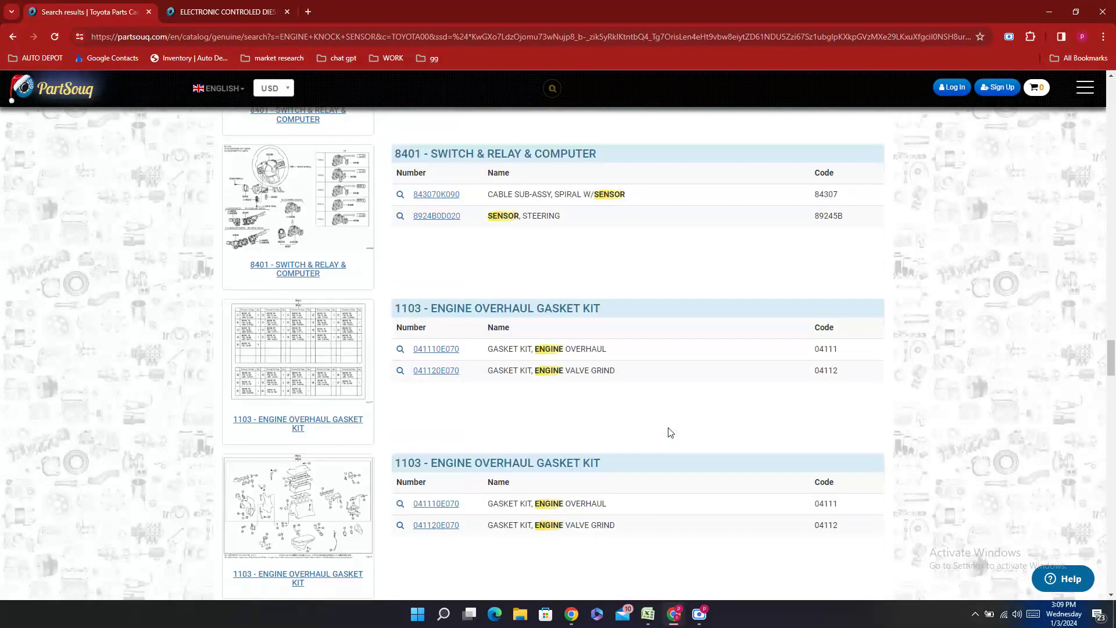
pyautogui.scroll(-10, 669, 432)
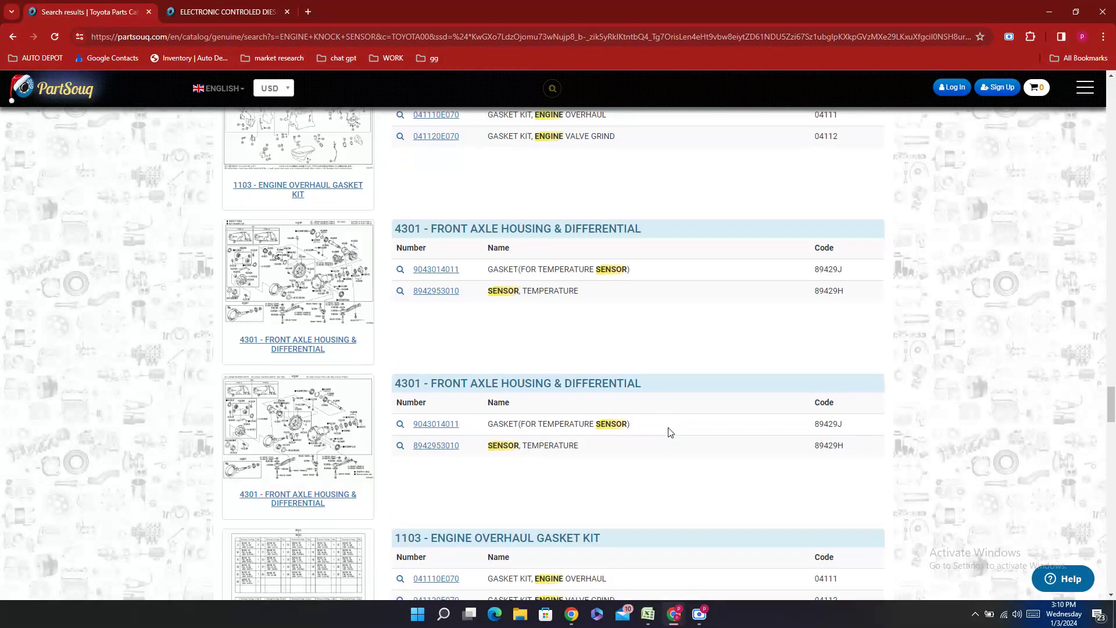
pyautogui.scroll(-4, 669, 432)
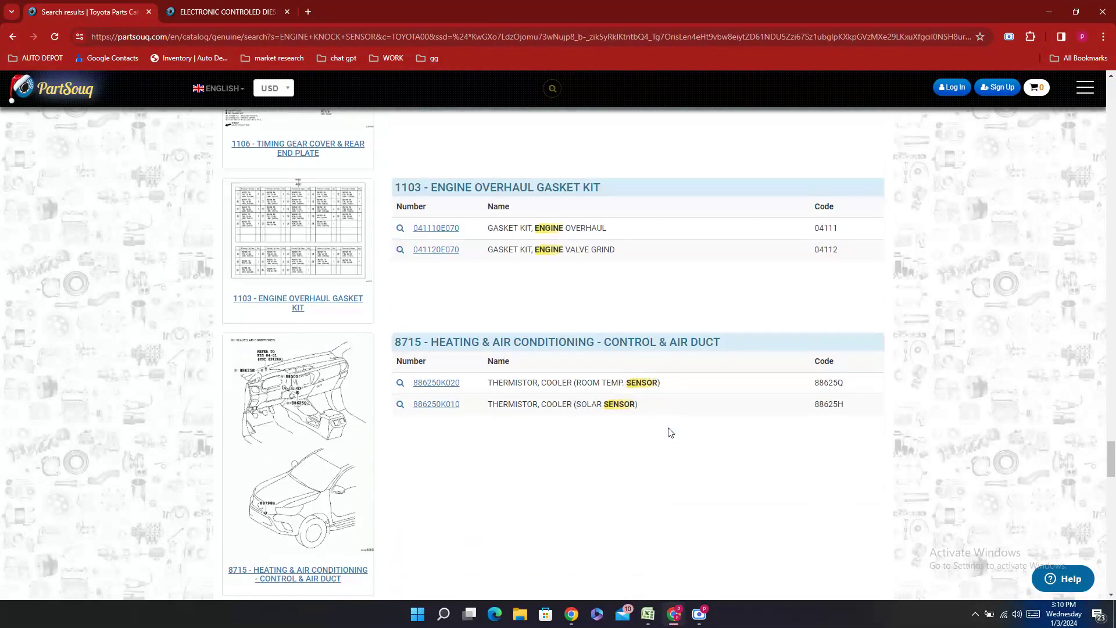
pyautogui.scroll(-13, 668, 432)
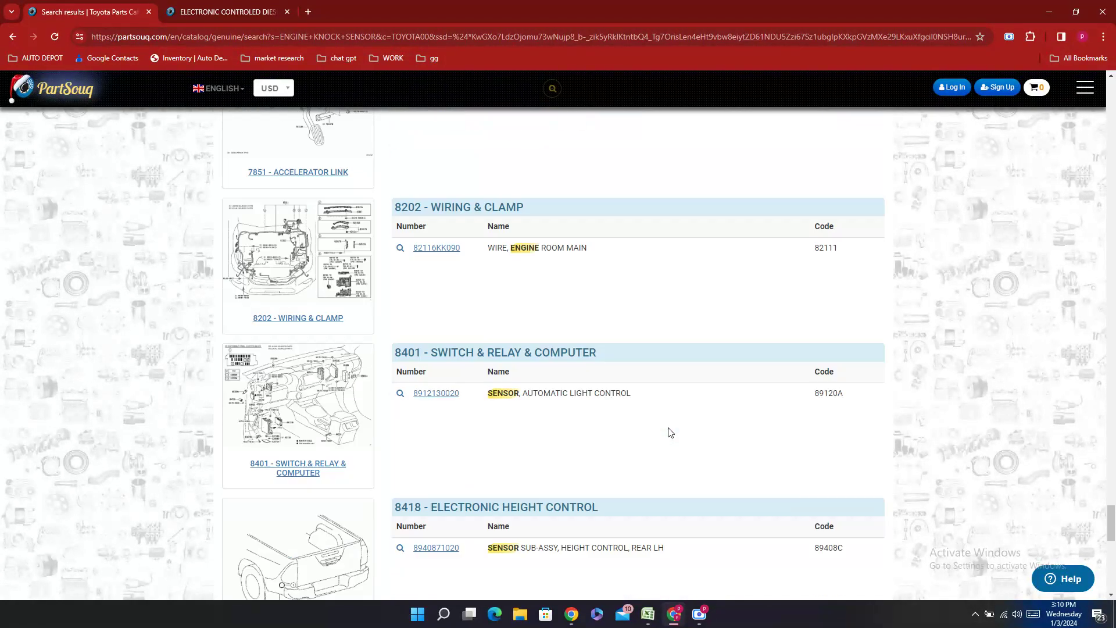
pyautogui.scroll(-12, 669, 432)
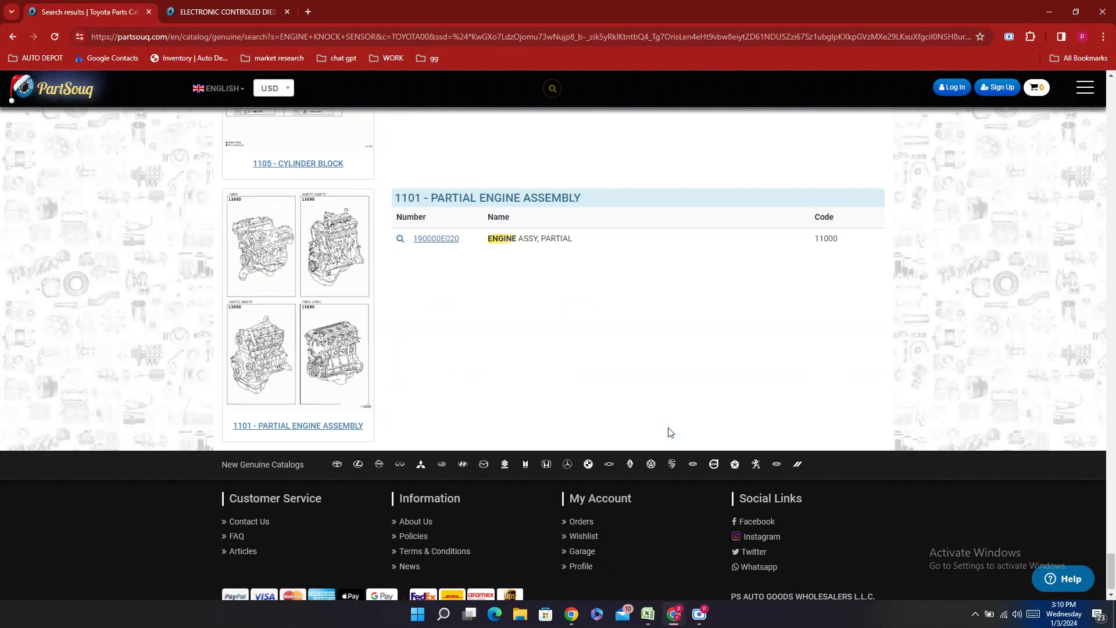
pyautogui.moveTo(1112, 545); pyautogui.dragTo(1112, 104)
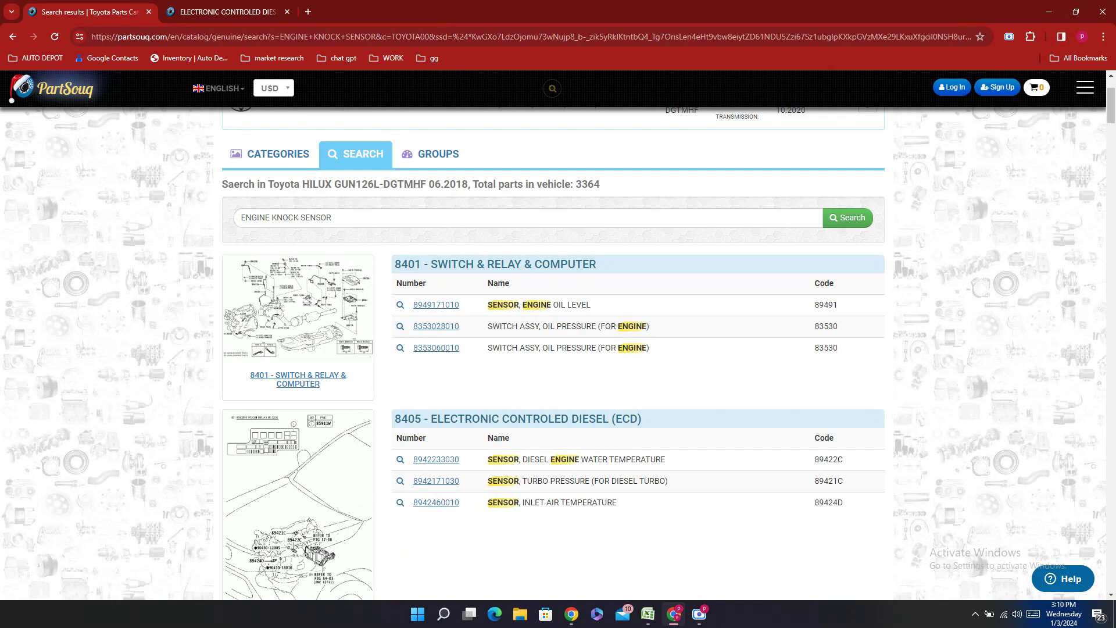
# - Copy SWITCH ASSY - OIL PRESSURE from Excel cell C150 and search the Hilux catalogue in Chrome for it
pyautogui.click(648, 613)
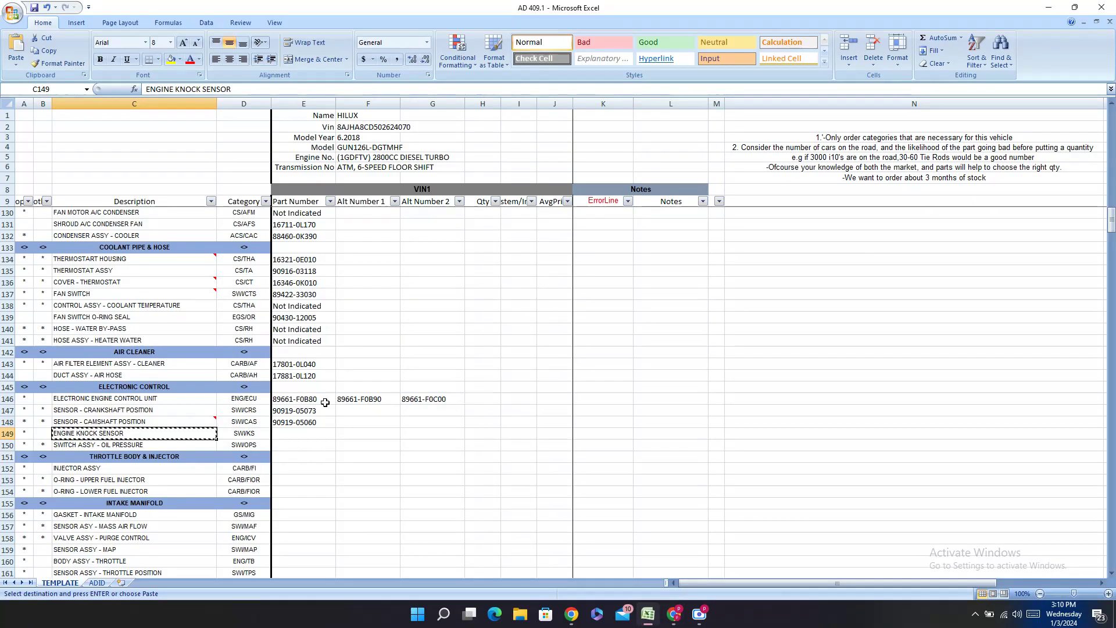
pyautogui.click(175, 456)
pyautogui.click(185, 447)
pyautogui.hotkey('ctrl', 'c')
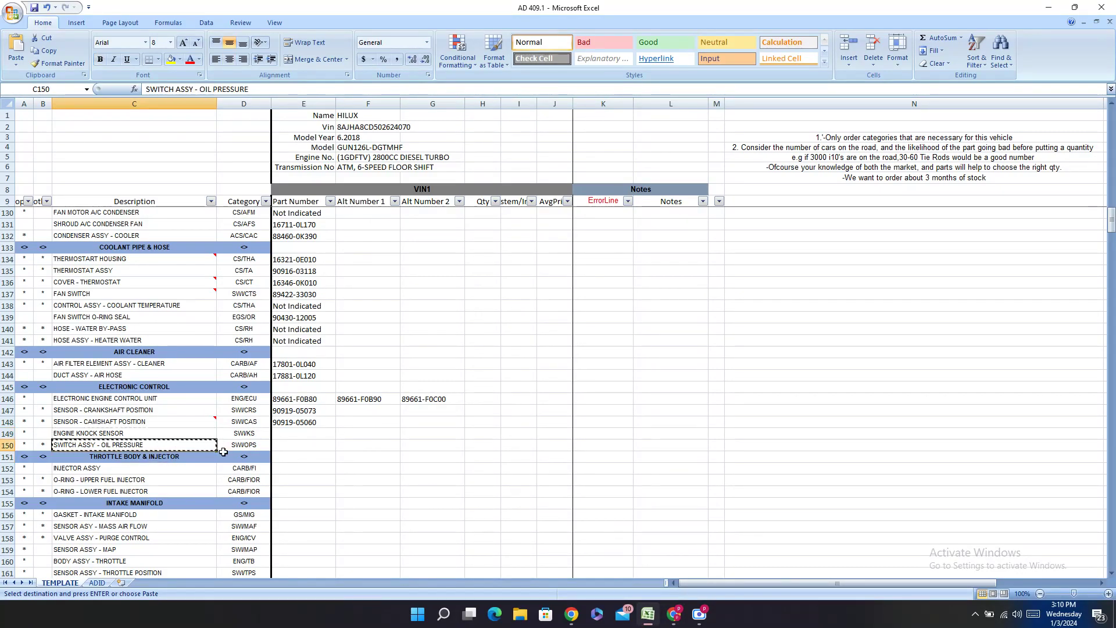
pyautogui.click(673, 614)
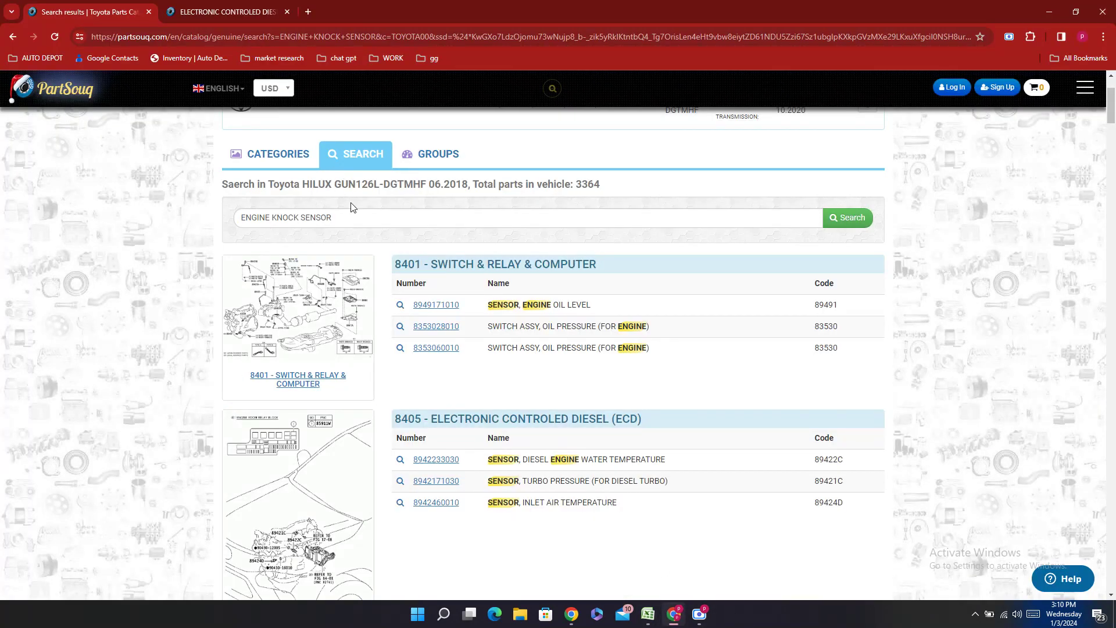
pyautogui.tripleClick(295, 217)
pyautogui.hotkey('ctrl', 'v')
pyautogui.press('Return')
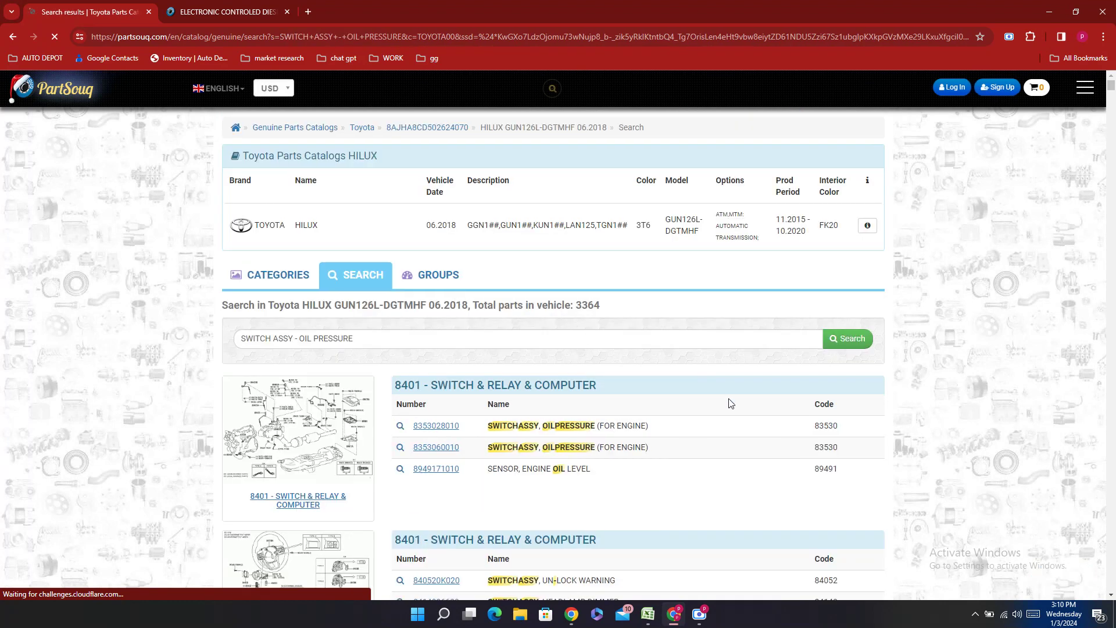
pyautogui.doubleClick(465, 432)
pyautogui.rightClick(460, 429)
pyautogui.click(486, 447)
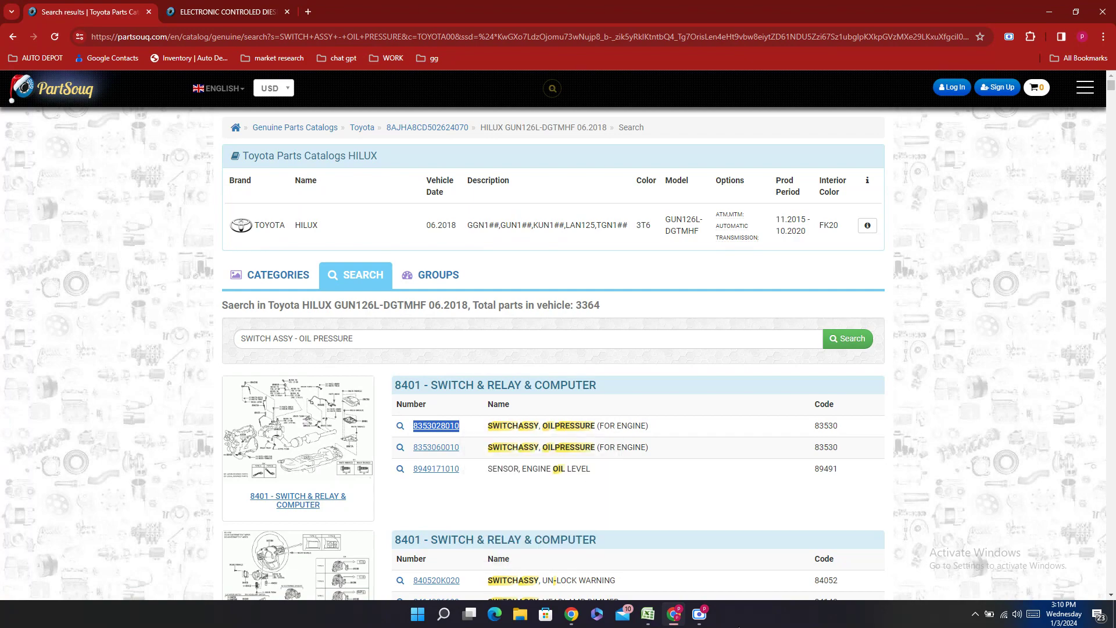
pyautogui.click(648, 614)
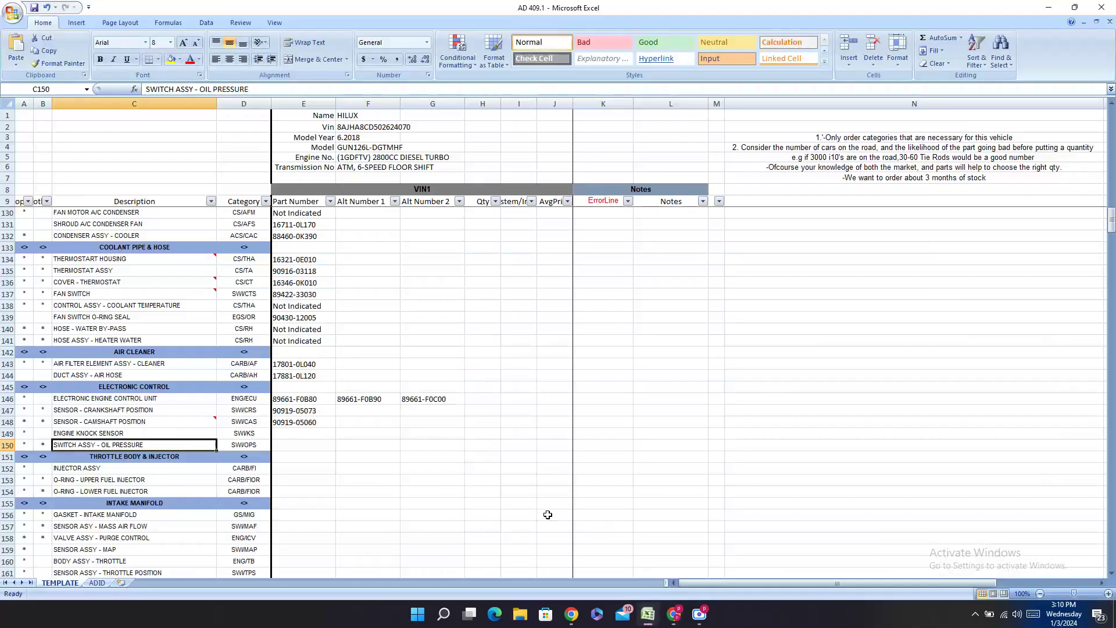
pyautogui.doubleClick(289, 446)
pyautogui.hotkey('ctrl', 'v')
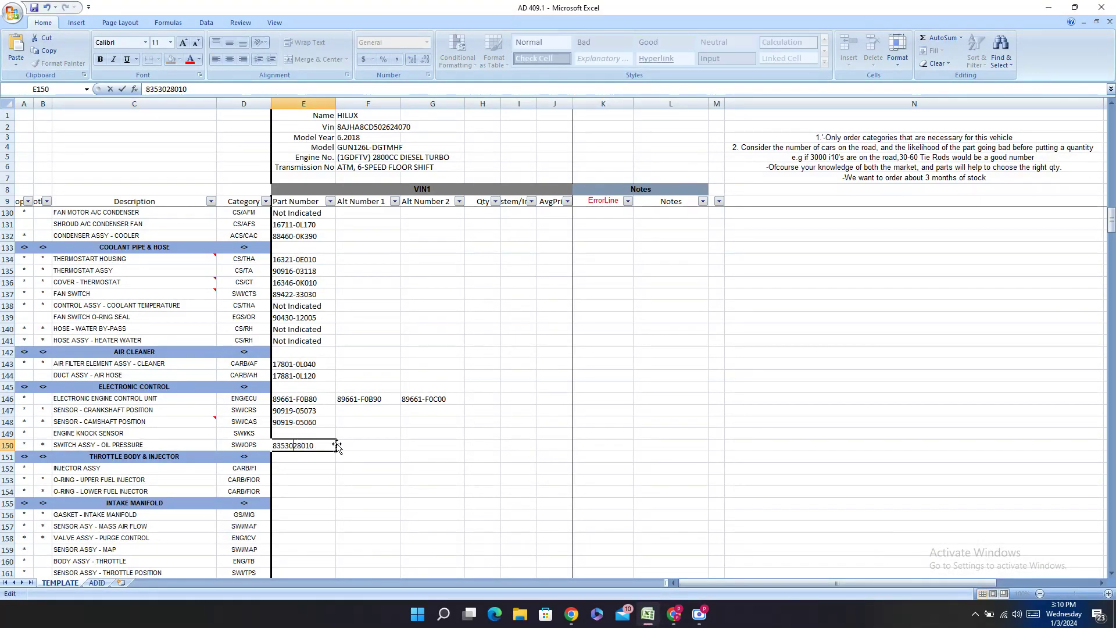
pyautogui.write('-')
pyautogui.press('Tab')
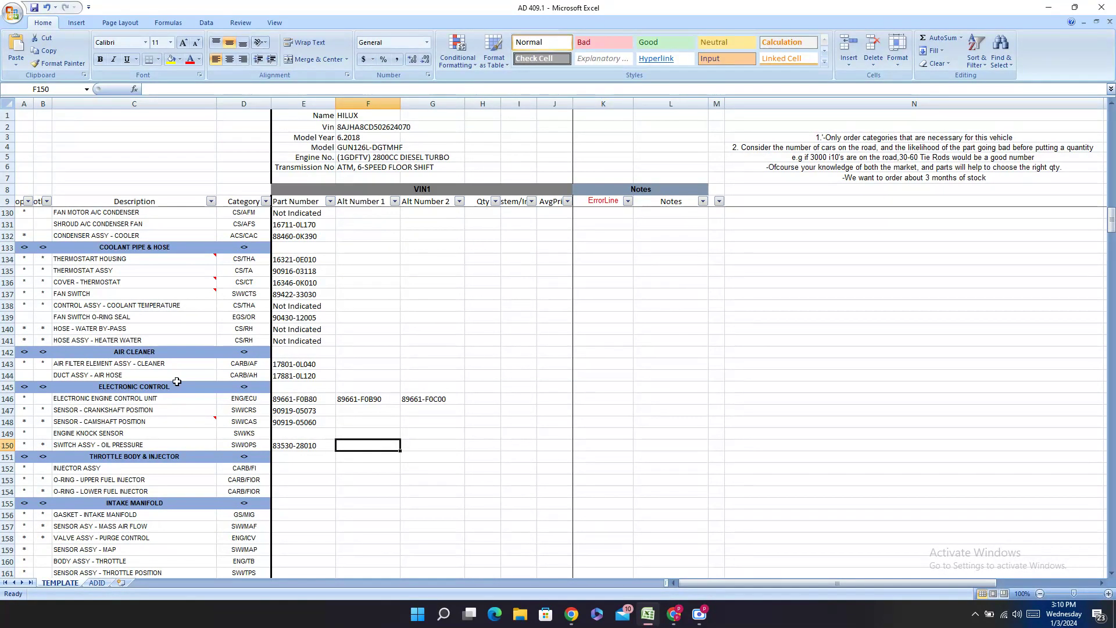
# - Correct the misspelled description in cell C134 to THERMOSTAT HOUSING
pyautogui.doubleClick(113, 258)
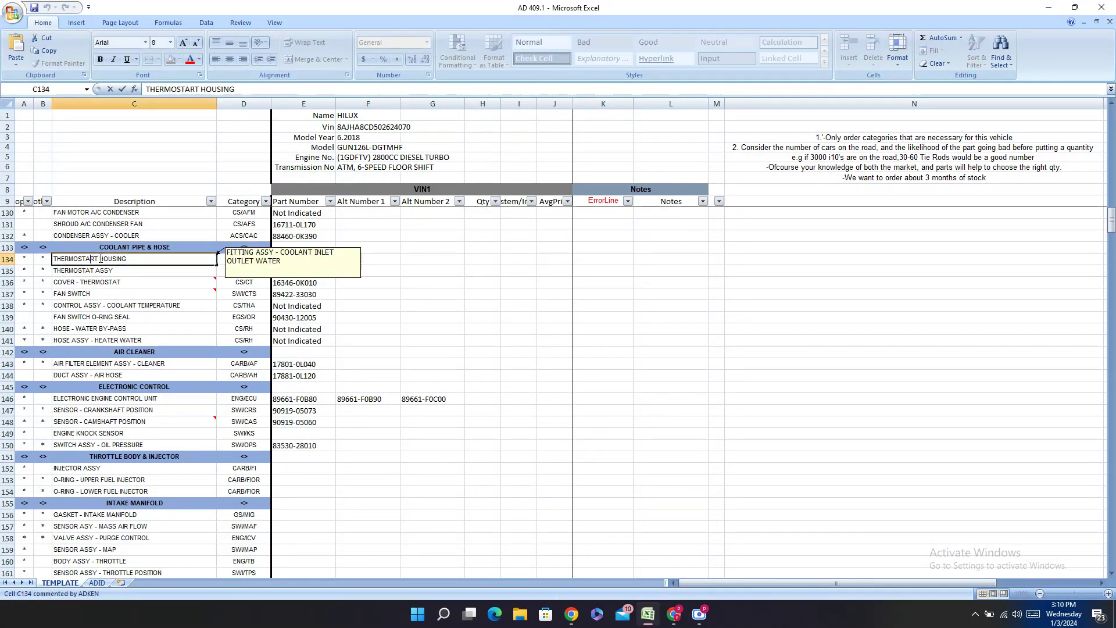
pyautogui.press('Delete')
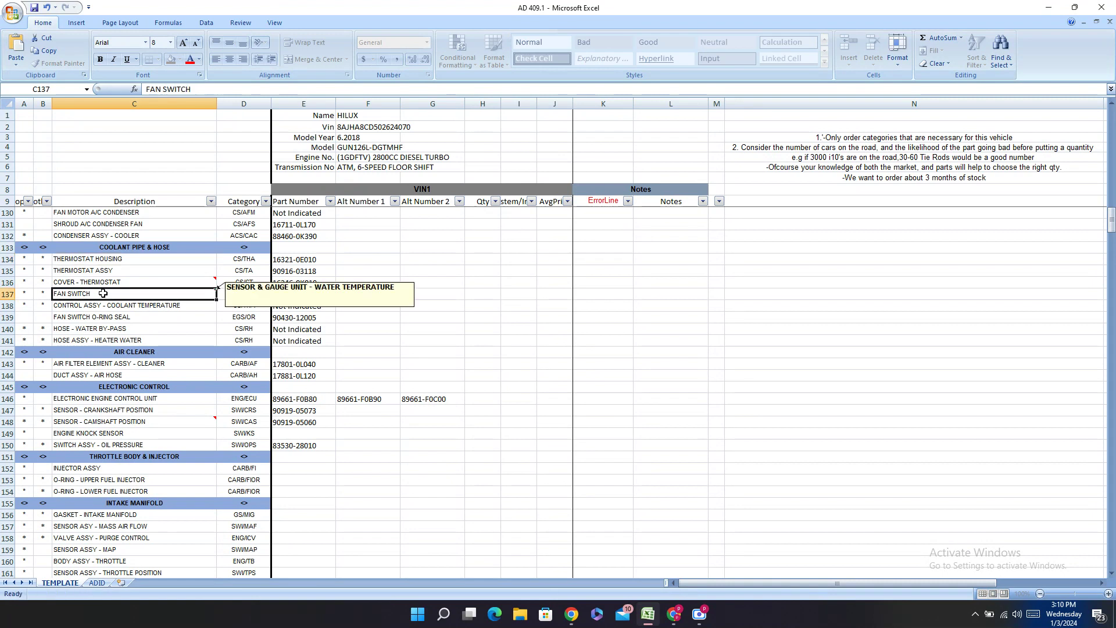
pyautogui.click(103, 294)
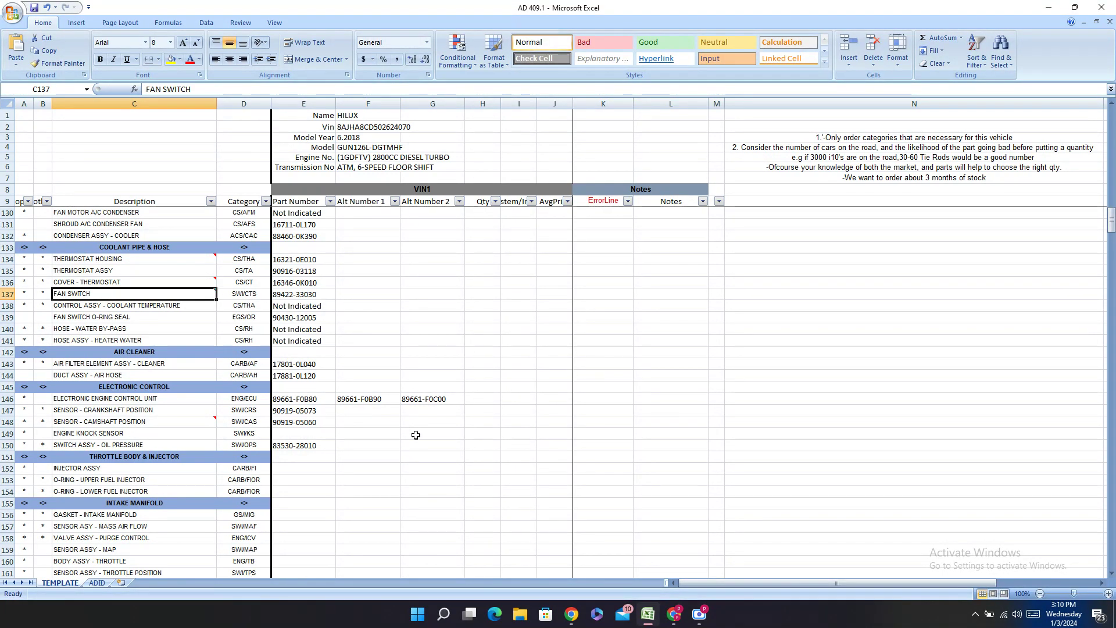
pyautogui.click(346, 449)
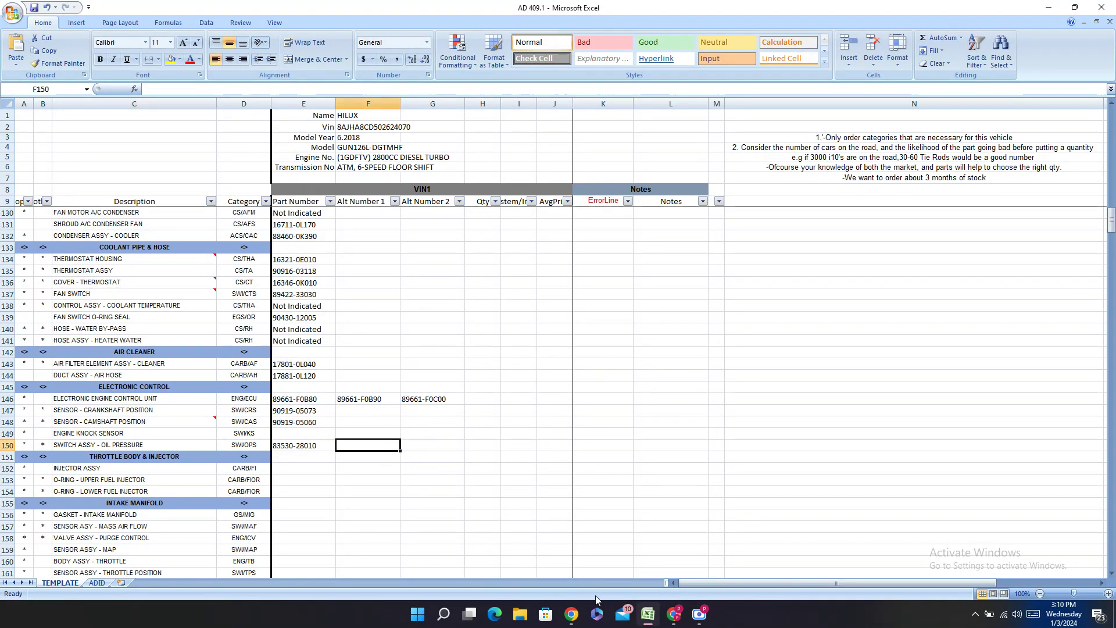
pyautogui.click(650, 616)
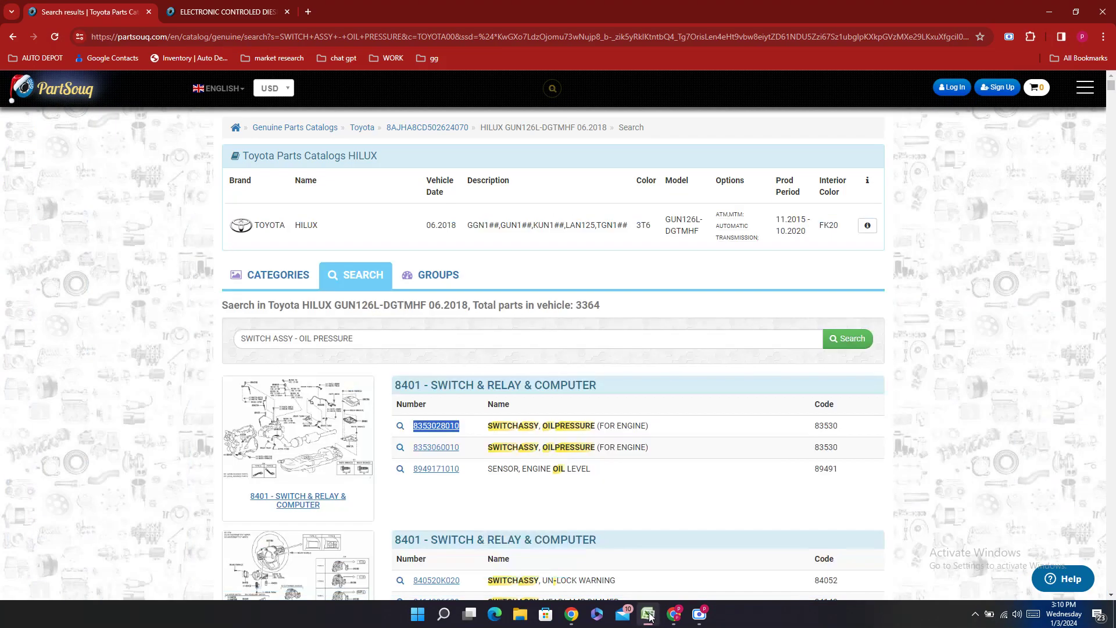
pyautogui.click(649, 615)
pyautogui.click(649, 615)
pyautogui.click(466, 453)
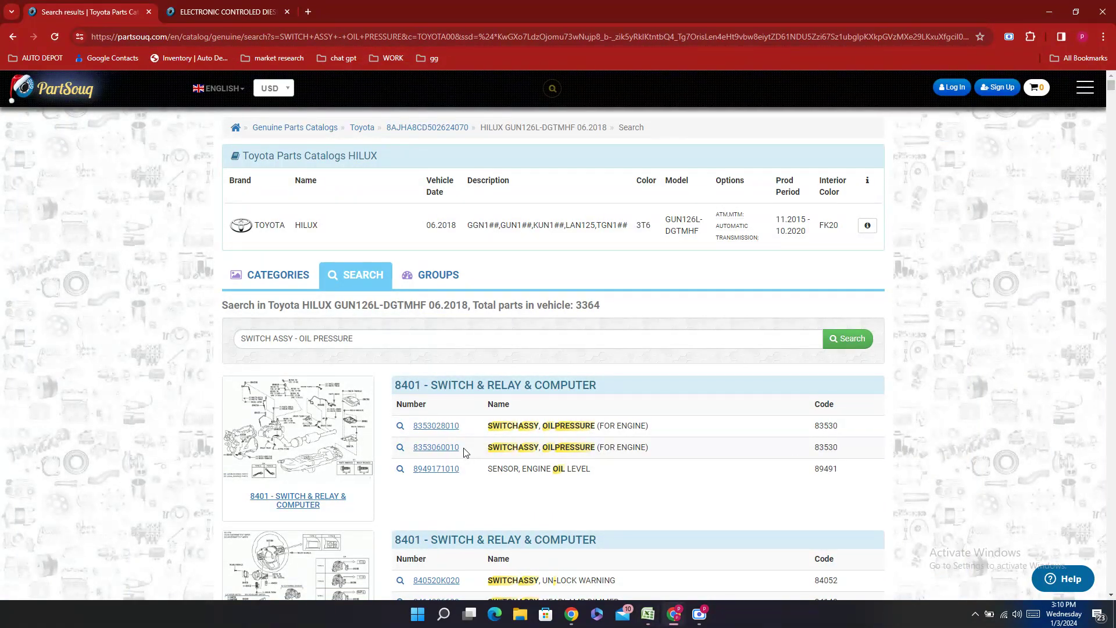
pyautogui.doubleClick(465, 452)
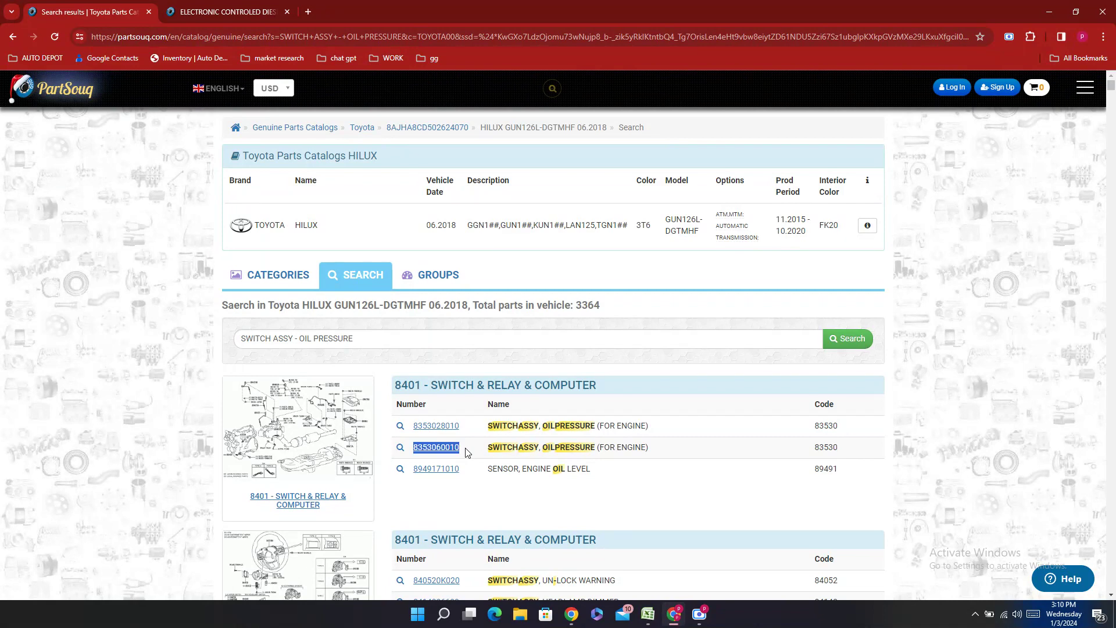
pyautogui.click(649, 615)
pyautogui.click(354, 446)
pyautogui.hotkey('ctrl', 'v')
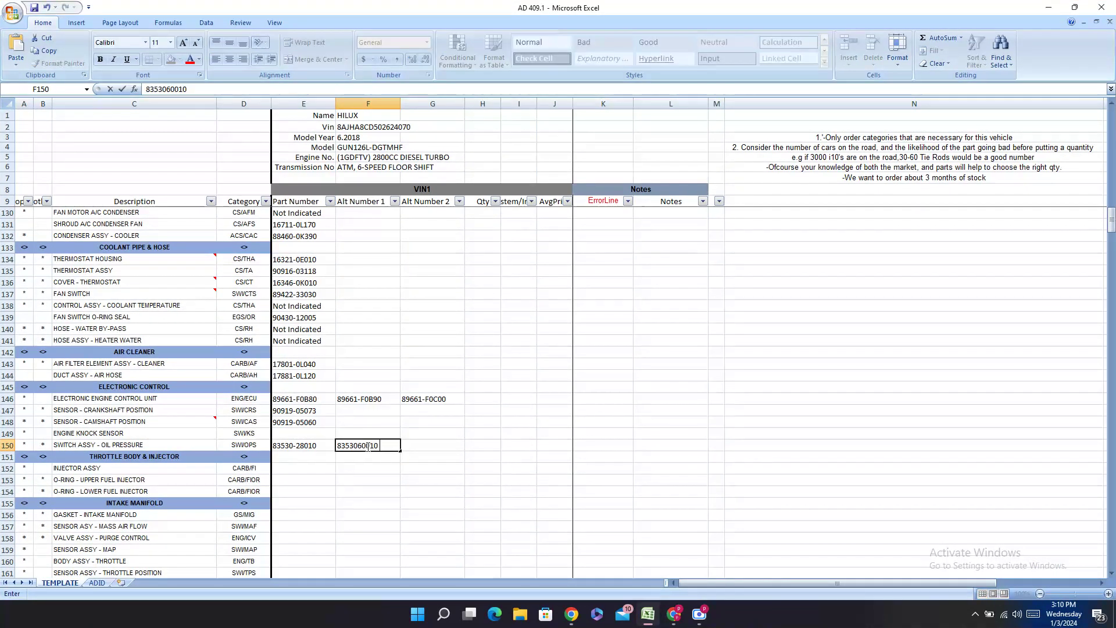
pyautogui.write('-')
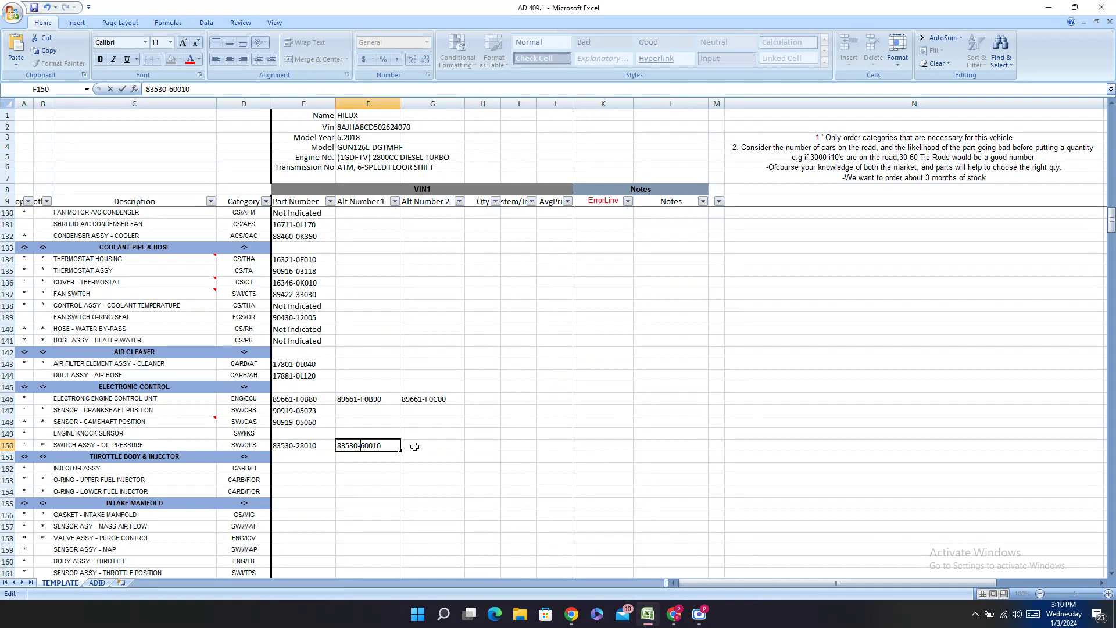
# - Mark the ENGINE KNOCK SENSOR part number in cell E149 as Not Indicated
pyautogui.click(319, 433)
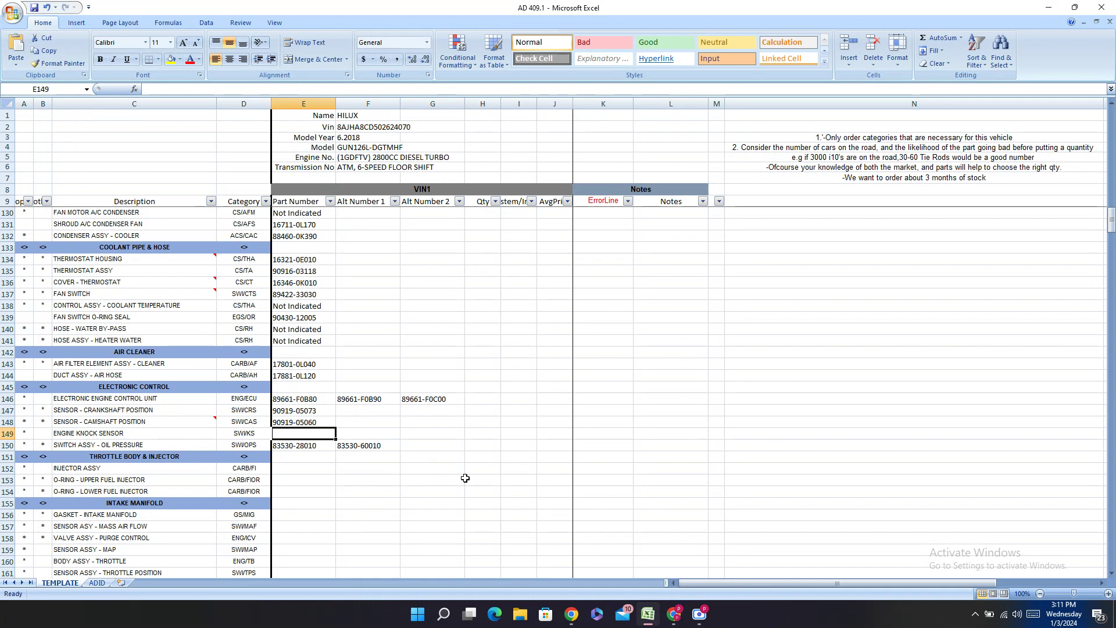
pyautogui.write('Not Indicated')
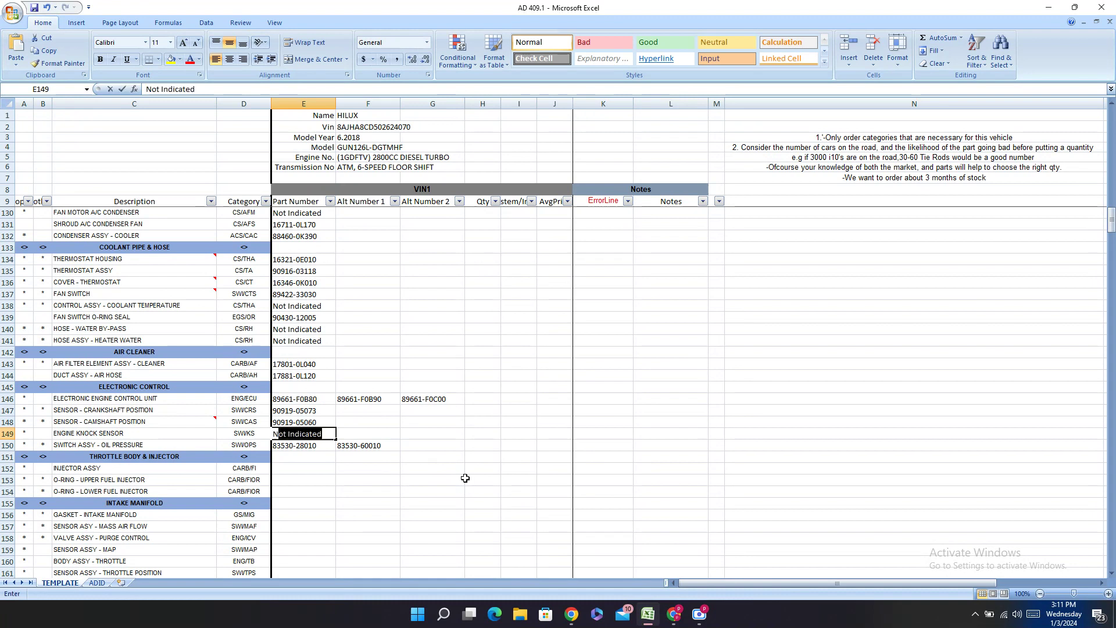
pyautogui.press('Return')
pyautogui.press('Return')
pyautogui.press('Return')
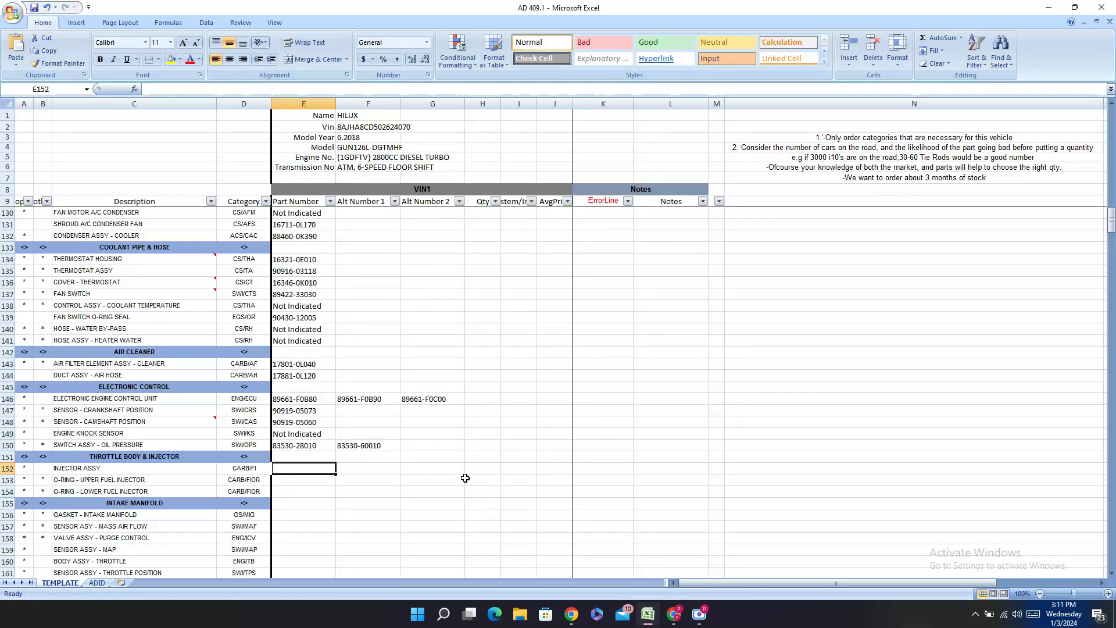
# - Switch to Chrome, search the catalogue for FUEL INJECTION PUMP and copy number 221000E010 of PUMP ASSY, INJECTION OR SUPPLY
pyautogui.scroll(-5, 476, 468)
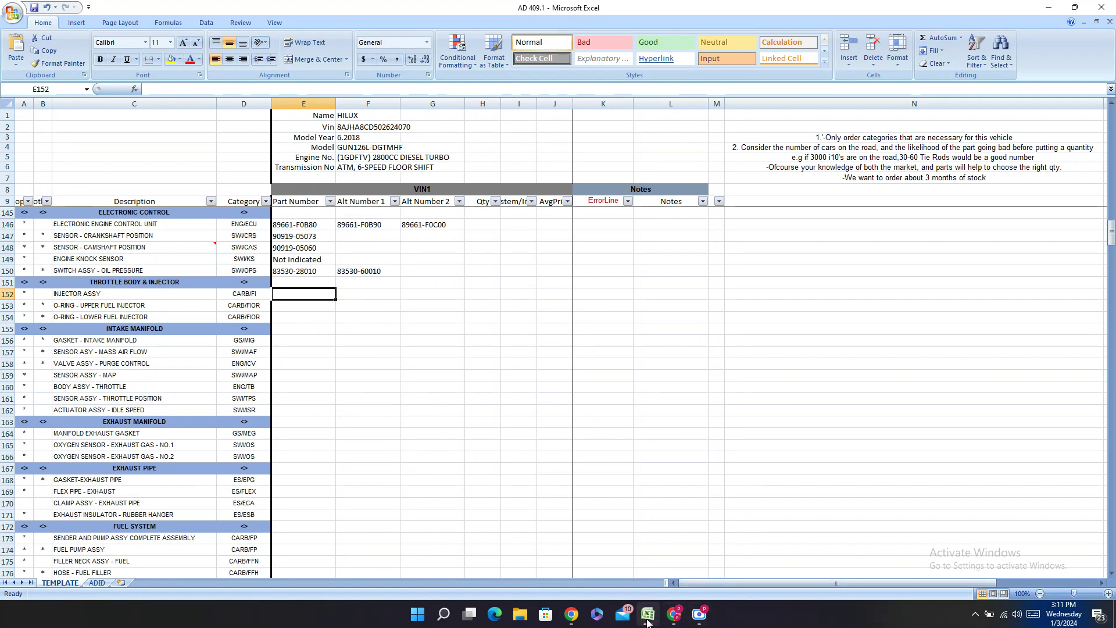
pyautogui.click(665, 622)
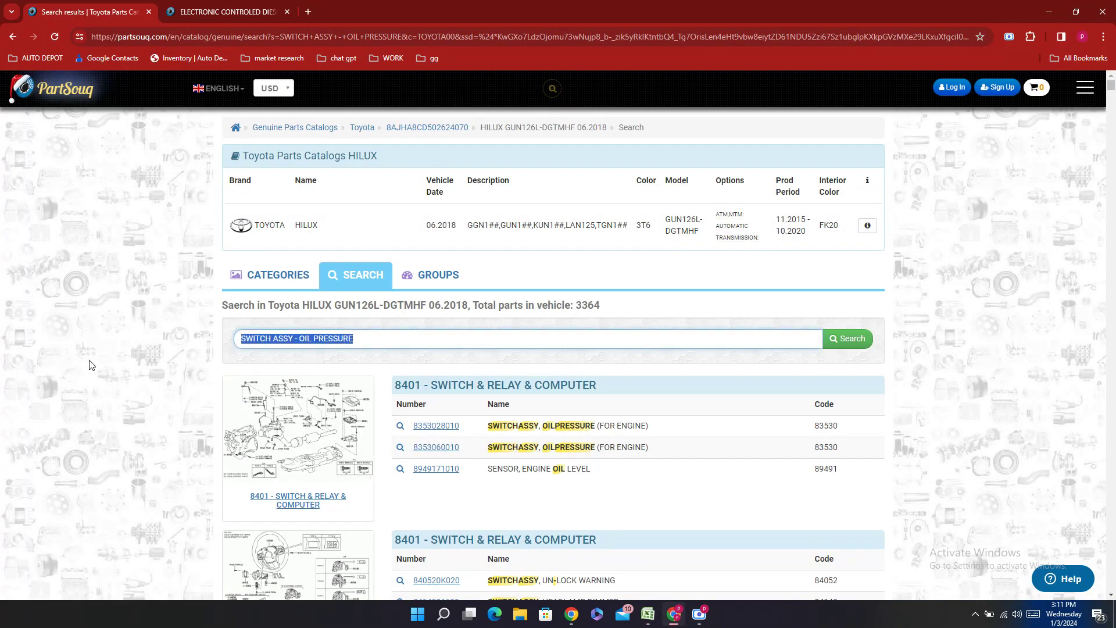
pyautogui.write('FUEL')
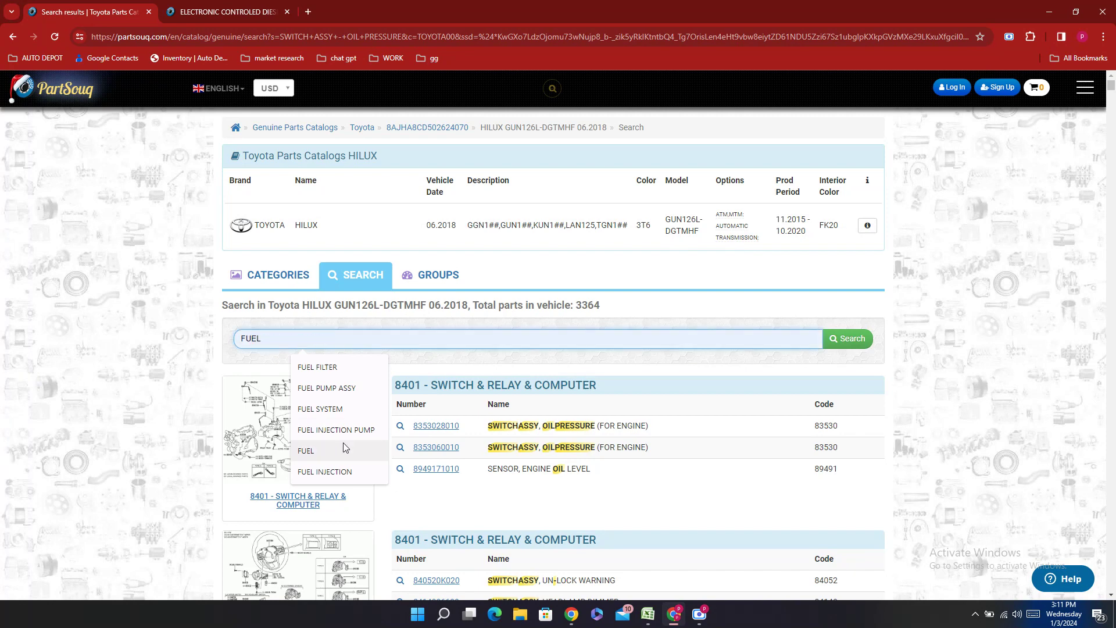
pyautogui.click(363, 430)
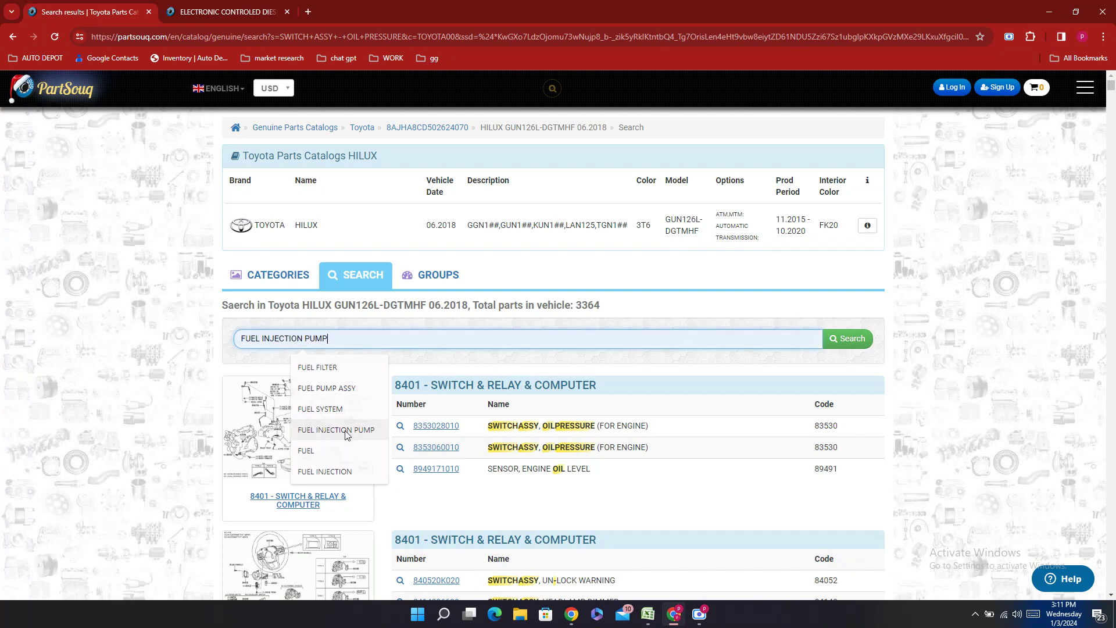
pyautogui.press('Return')
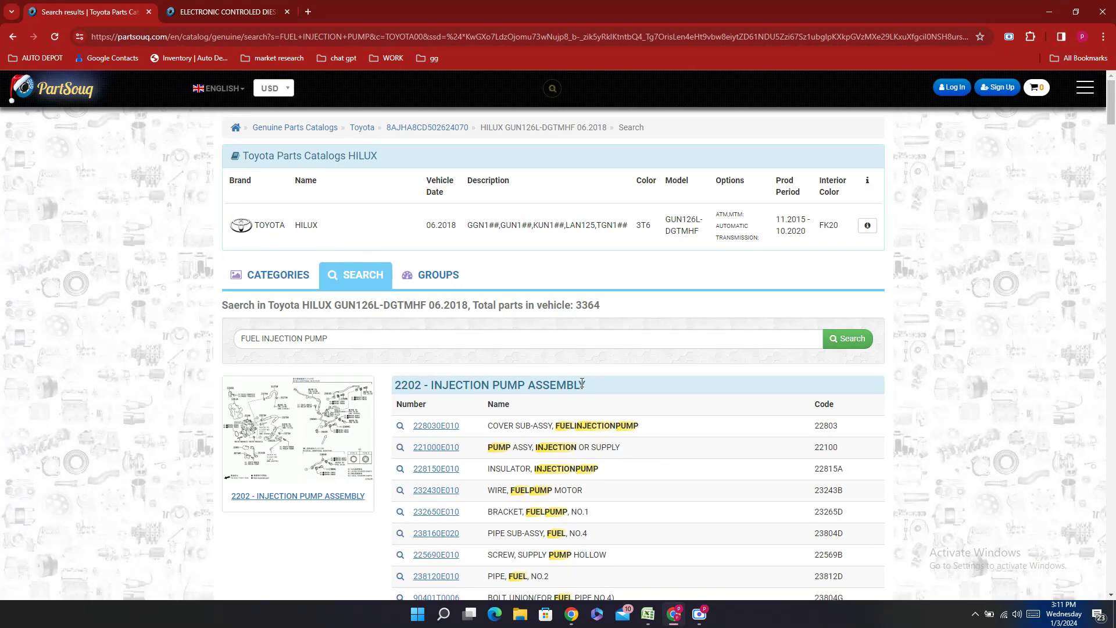
pyautogui.doubleClick(470, 457)
pyautogui.rightClick(469, 457)
pyautogui.click(502, 342)
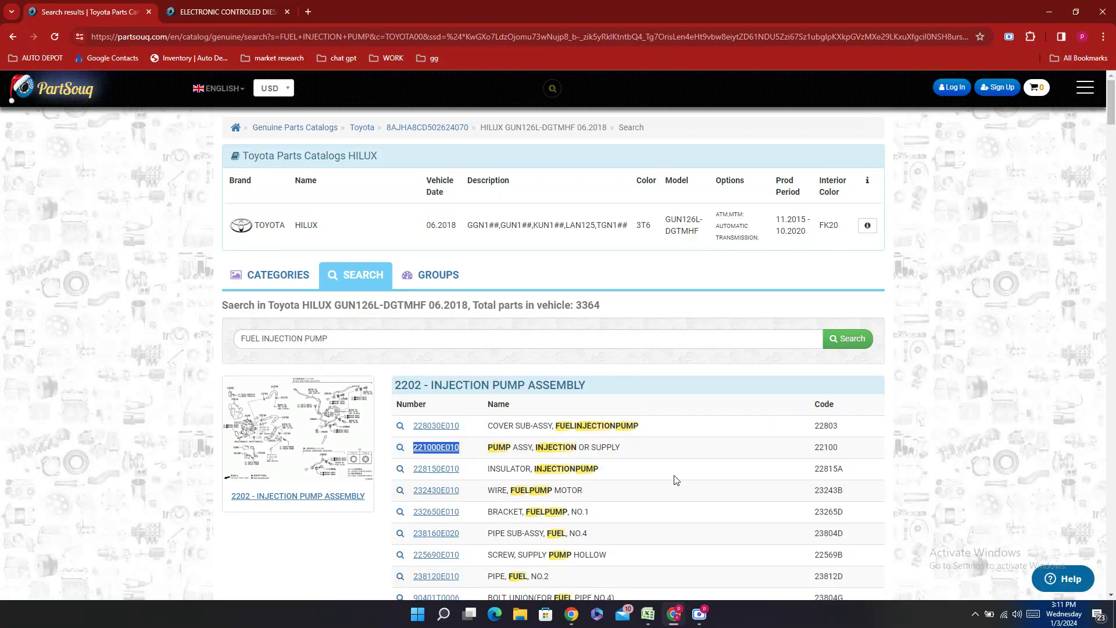
# - Enter the copied pump number as 22100-0E010 in Excel cell E152 for INJECTOR ASSY
pyautogui.click(650, 616)
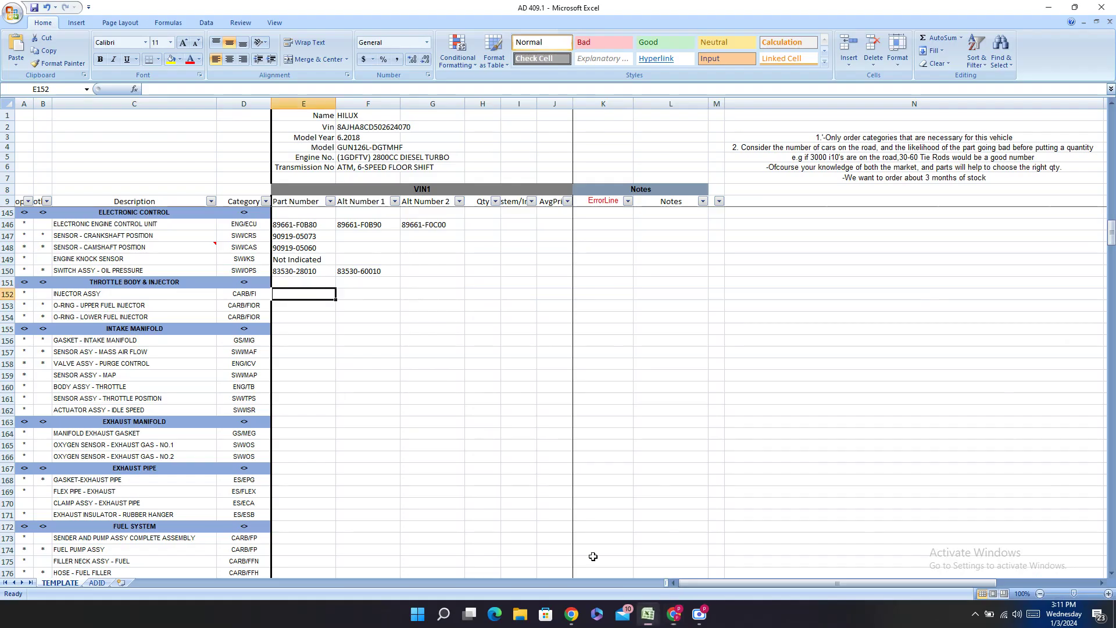
pyautogui.rightClick(282, 294)
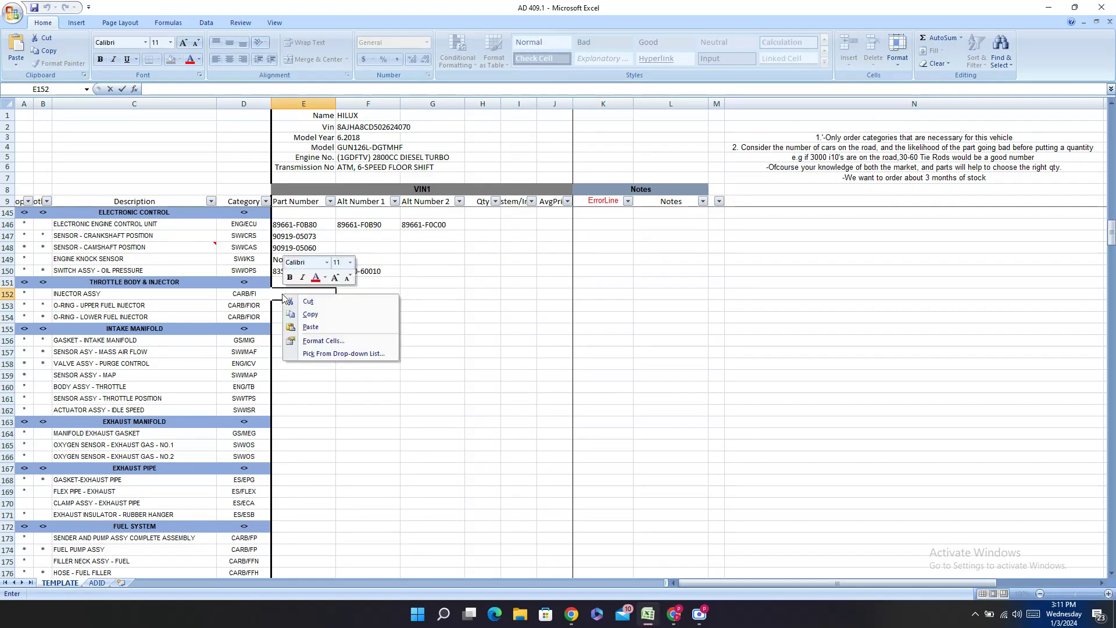
pyautogui.click(311, 327)
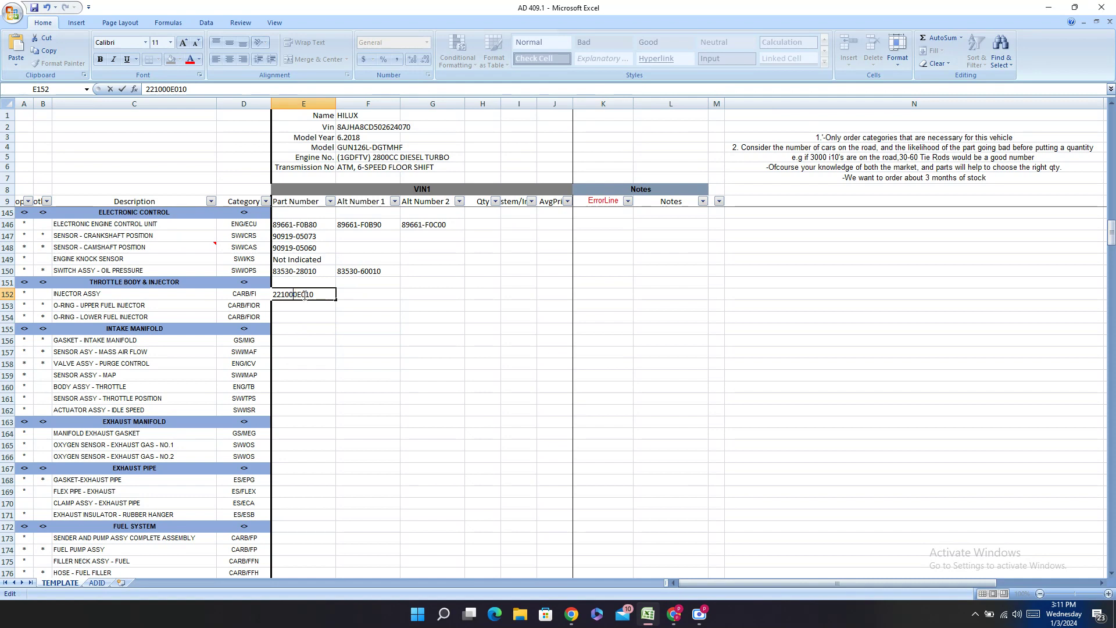
pyautogui.write('-')
pyautogui.press('Return')
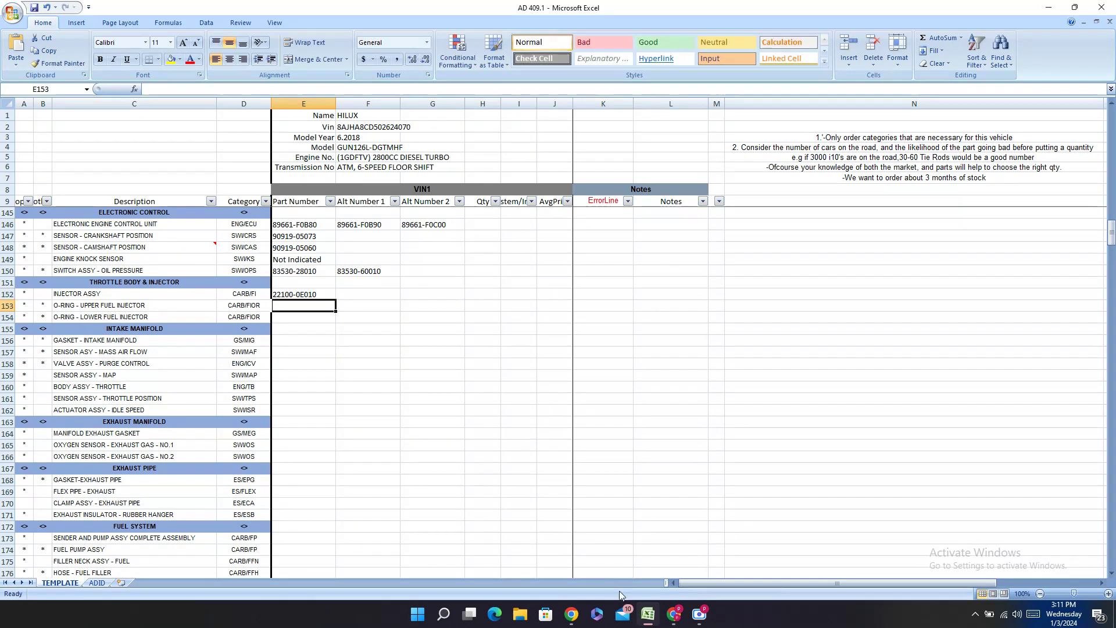
# - Open the INJECTION PUMP ASSEMBLY page in Chrome and locate 221000E010 in its parts list and diagram
pyautogui.click(673, 622)
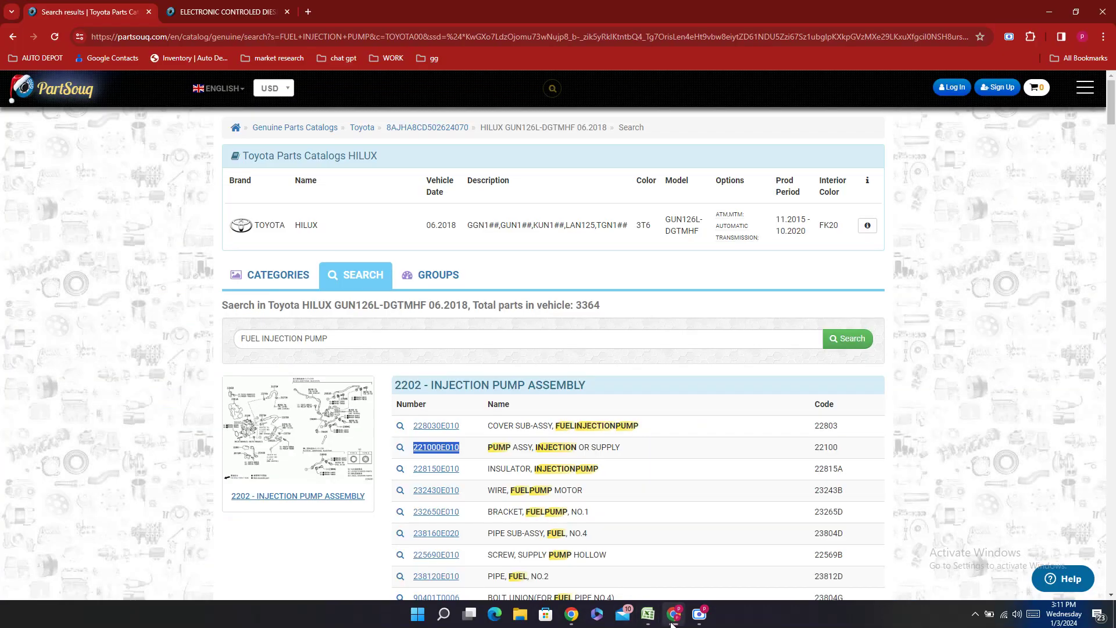
pyautogui.click(318, 465)
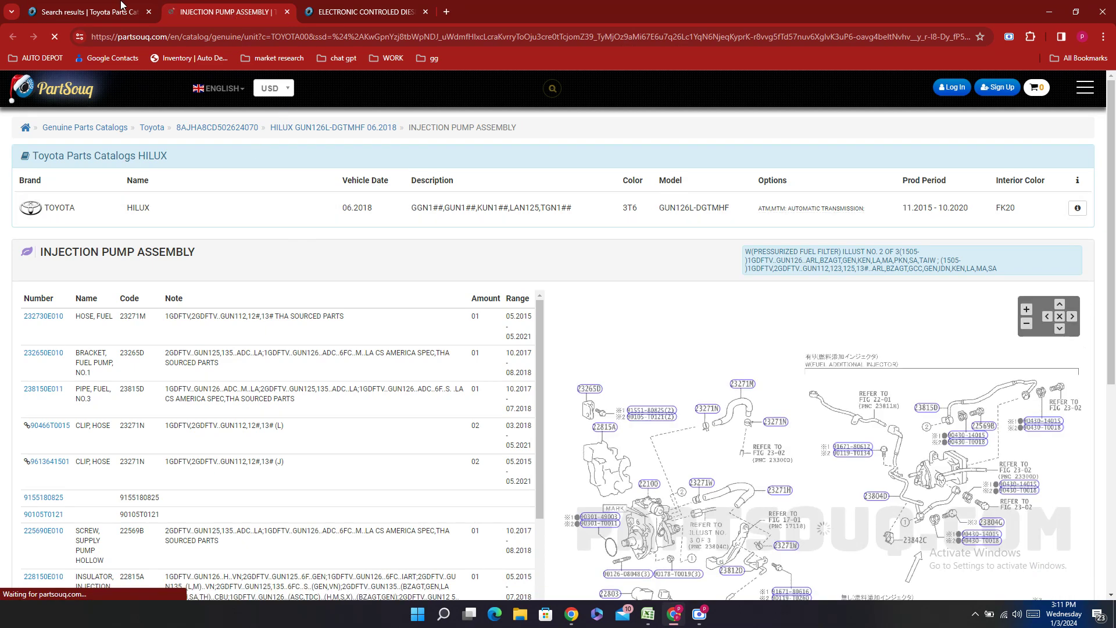
pyautogui.hotkey('ctrl', 'f')
pyautogui.hotkey('ctrl', 'v')
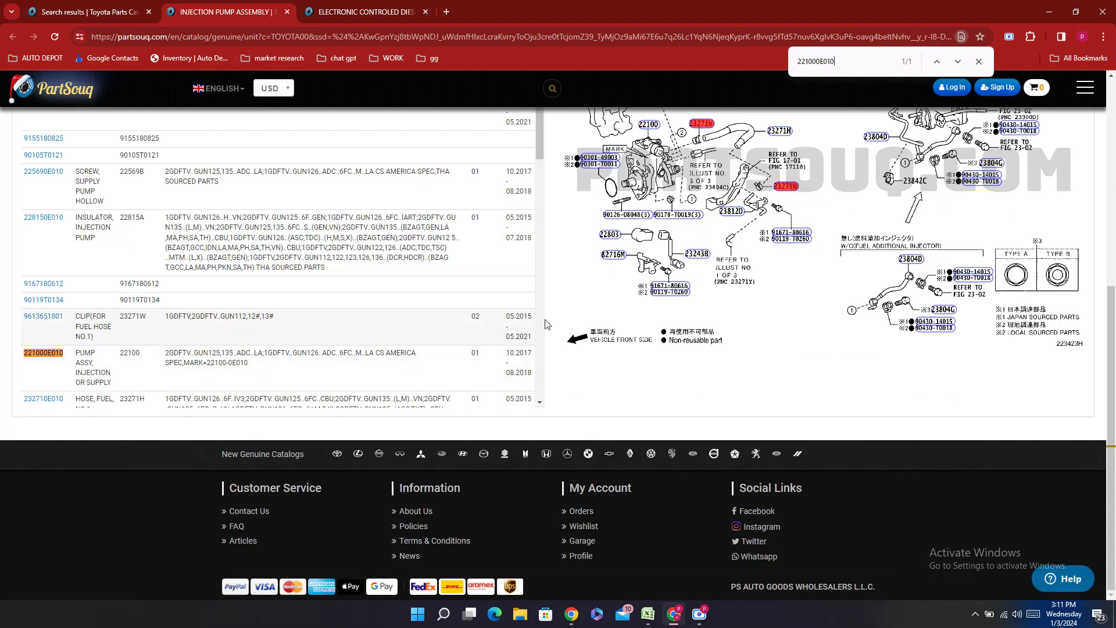
pyautogui.scroll(2, 716, 195)
pyautogui.click(649, 240)
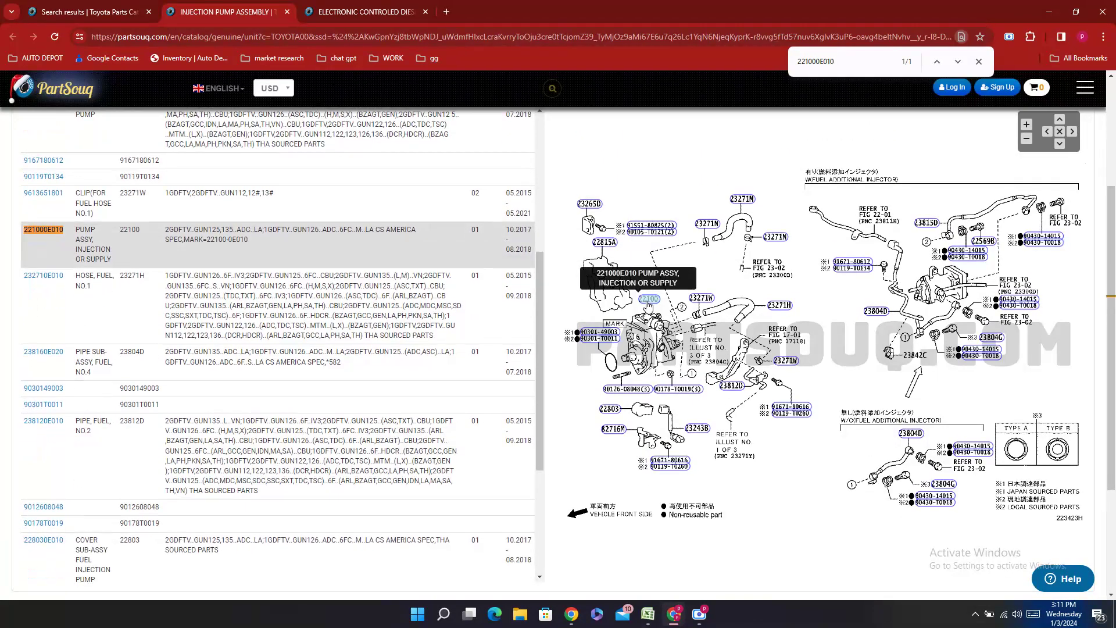
pyautogui.scroll(-4, 649, 305)
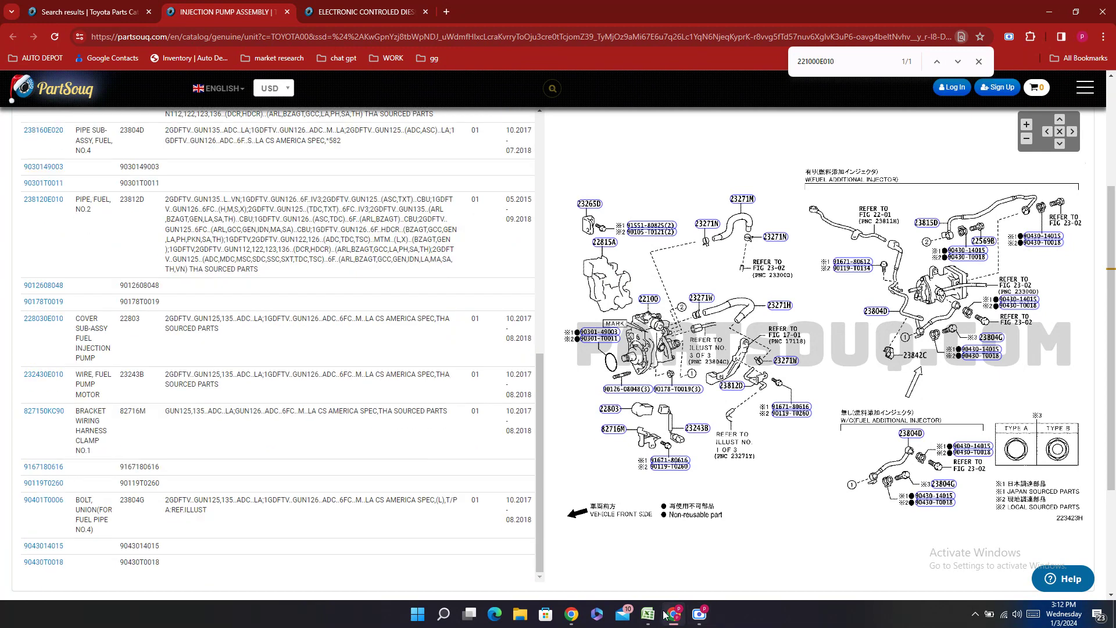
# - Enter the copied number 221000E010 in Excel cell E180 as the part number of PUMP ASSY - FUEL INJECTION
pyautogui.click(647, 614)
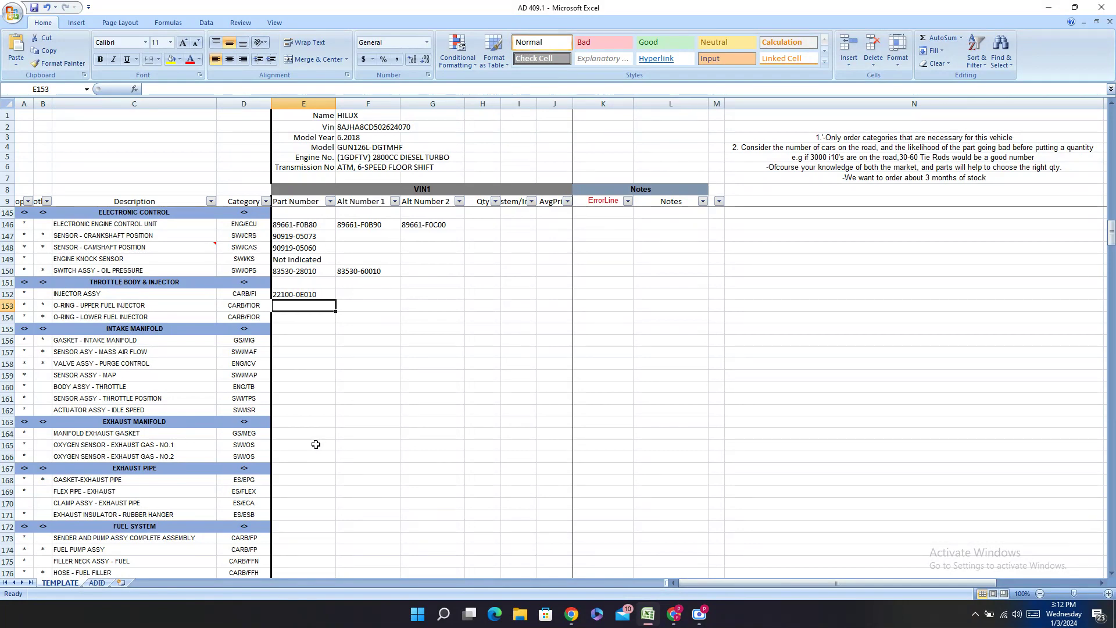
pyautogui.scroll(-7, 316, 444)
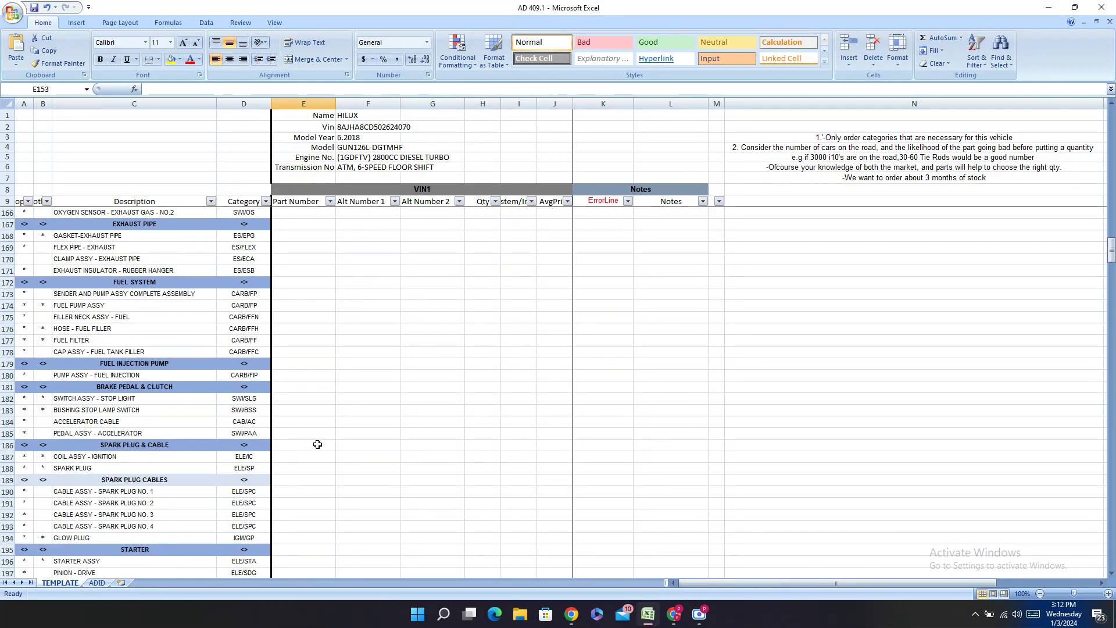
pyautogui.doubleClick(280, 377)
pyautogui.hotkey('ctrl', 'v')
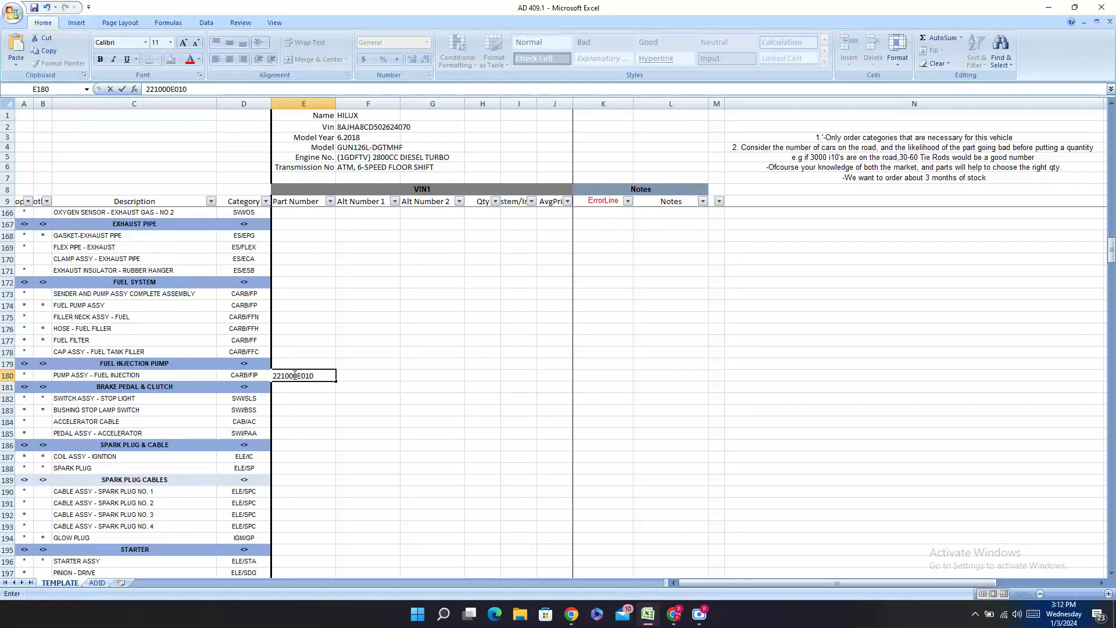
pyautogui.click(333, 353)
# - Remove the fuel injection pump number from the INJECTOR ASSY cell E152
pyautogui.scroll(6, 371, 365)
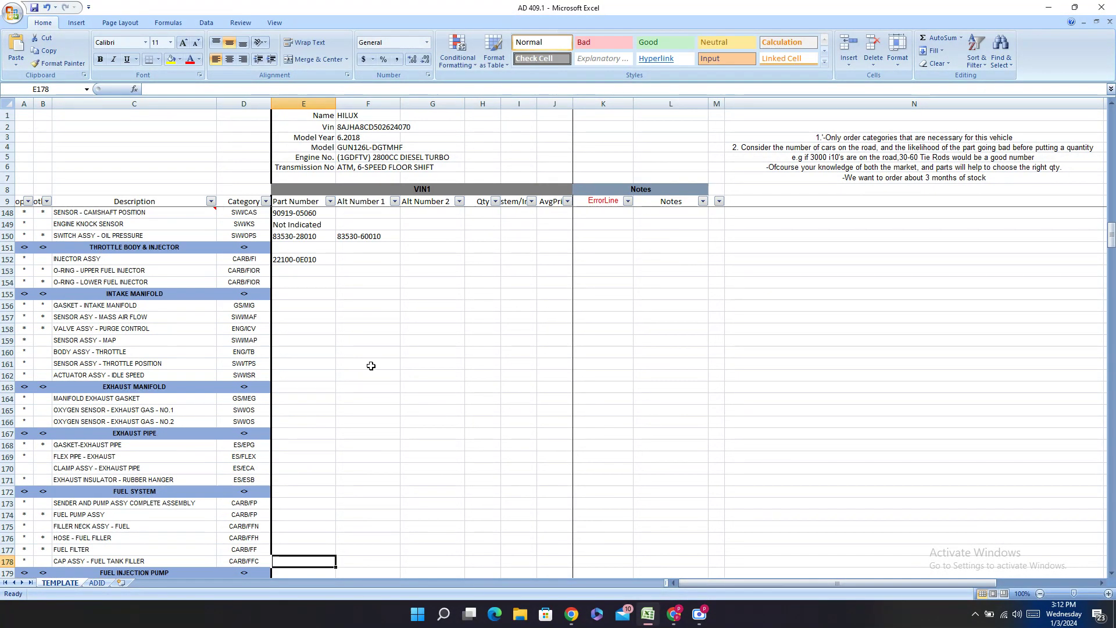
pyautogui.scroll(2, 349, 357)
pyautogui.click(302, 331)
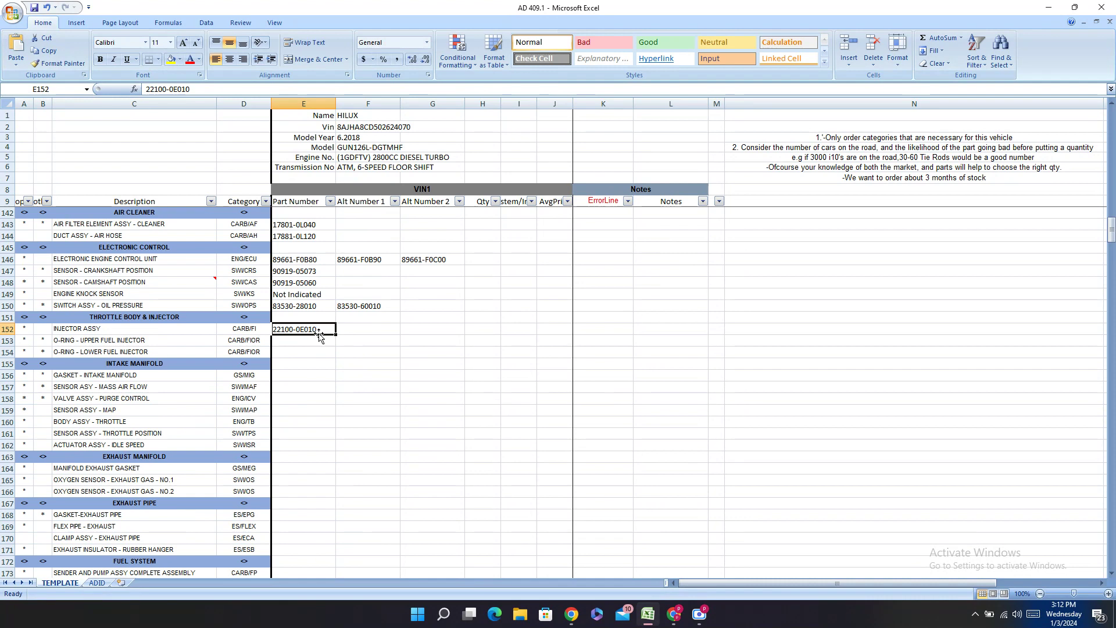
pyautogui.hotkey('ctrl', 'c')
# - Return to the catalogue search results in Chrome and search for FUEL INJECTOR
pyautogui.click(674, 614)
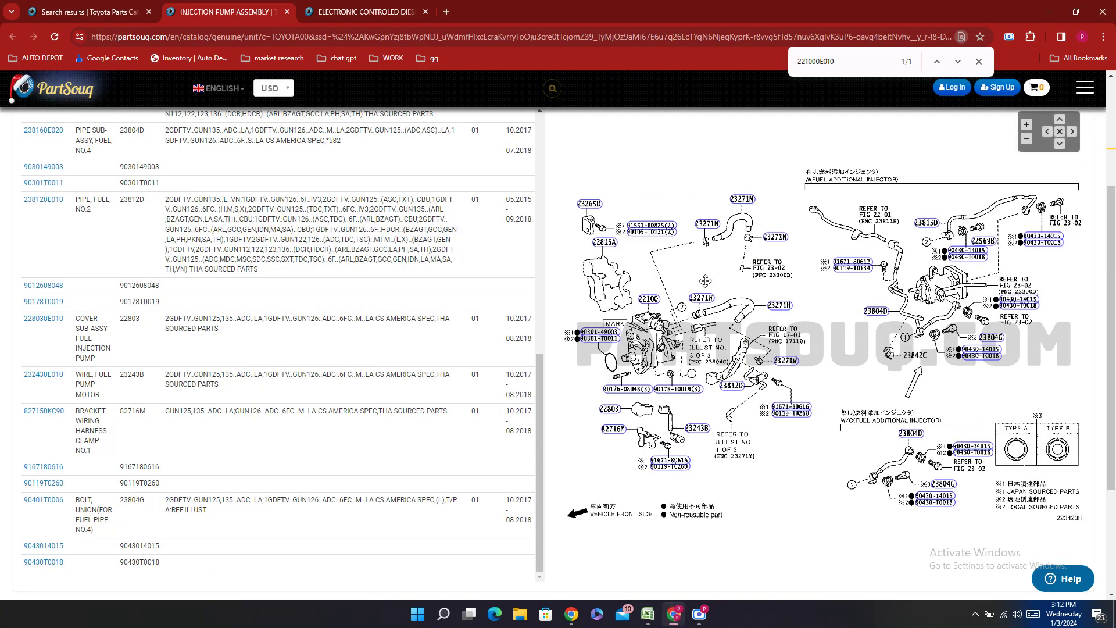
pyautogui.moveTo(783, 313)
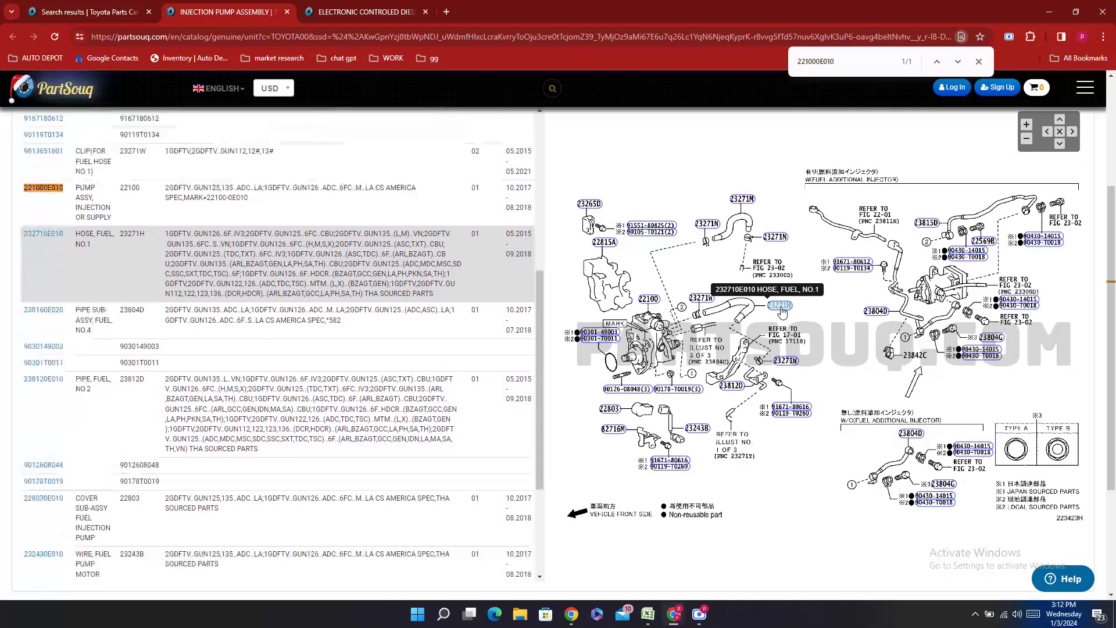
pyautogui.click(99, 8)
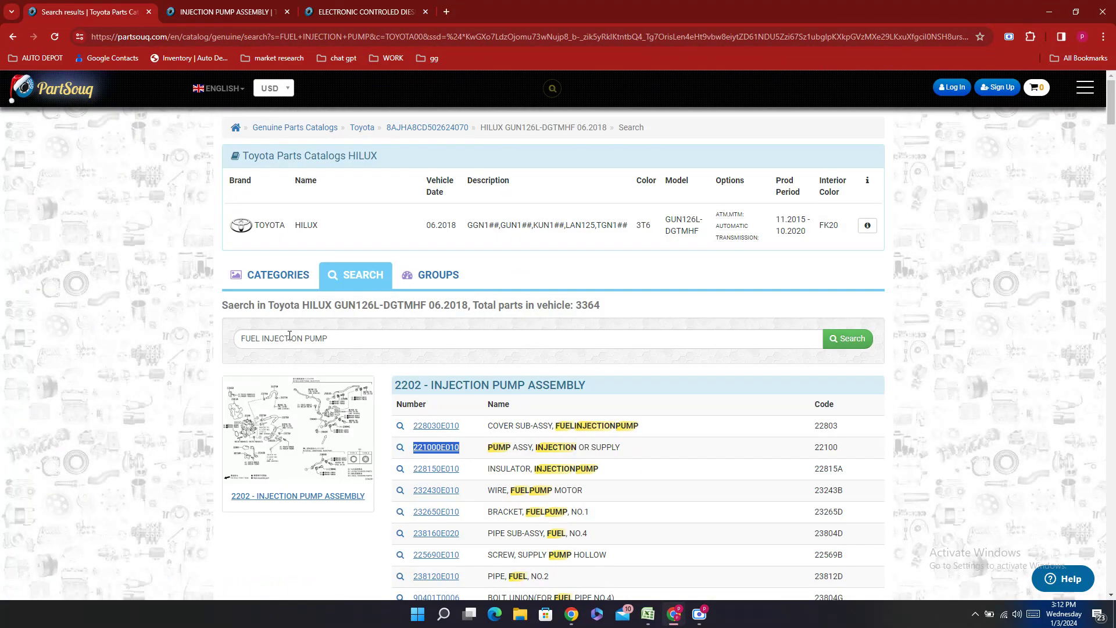
pyautogui.moveTo(290, 336); pyautogui.dragTo(366, 329)
pyautogui.write('O')
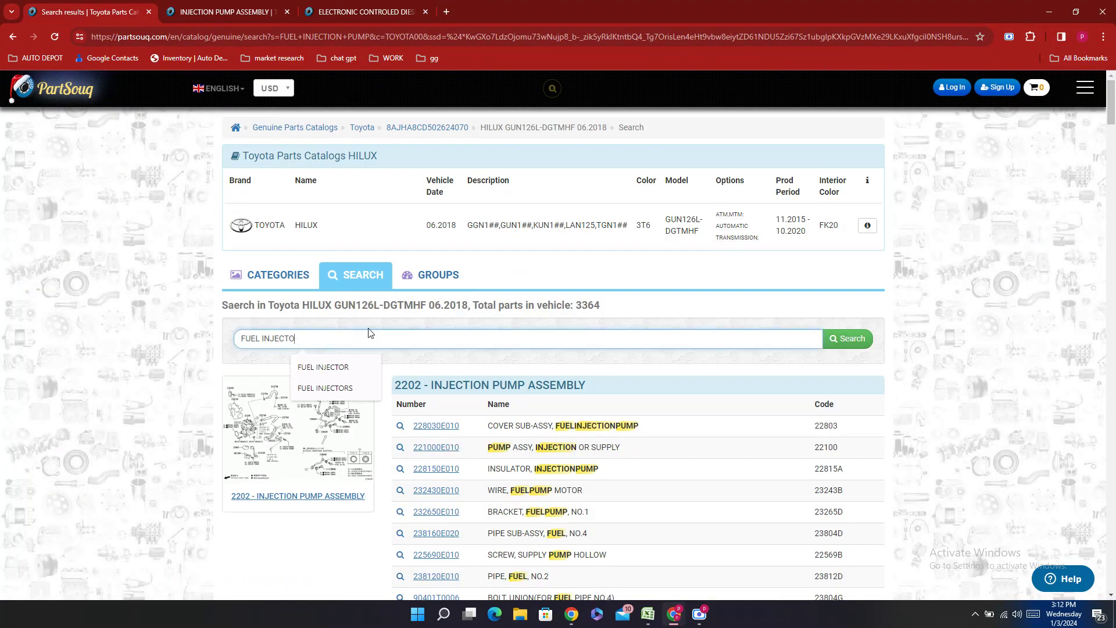
pyautogui.click(357, 368)
pyautogui.press('Return')
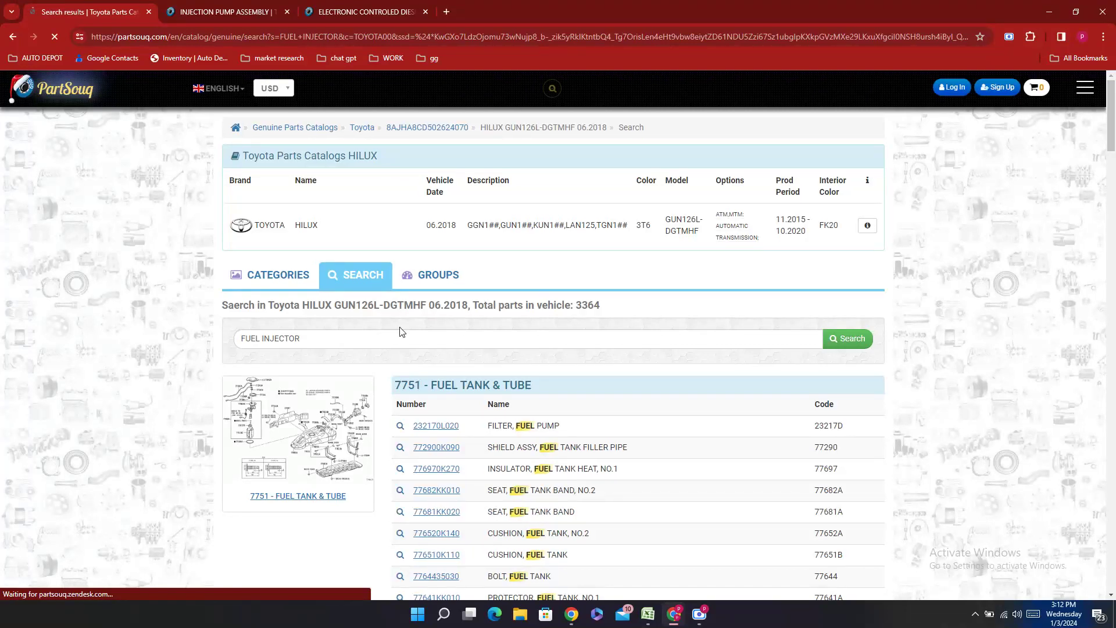
pyautogui.scroll(-15, 494, 285)
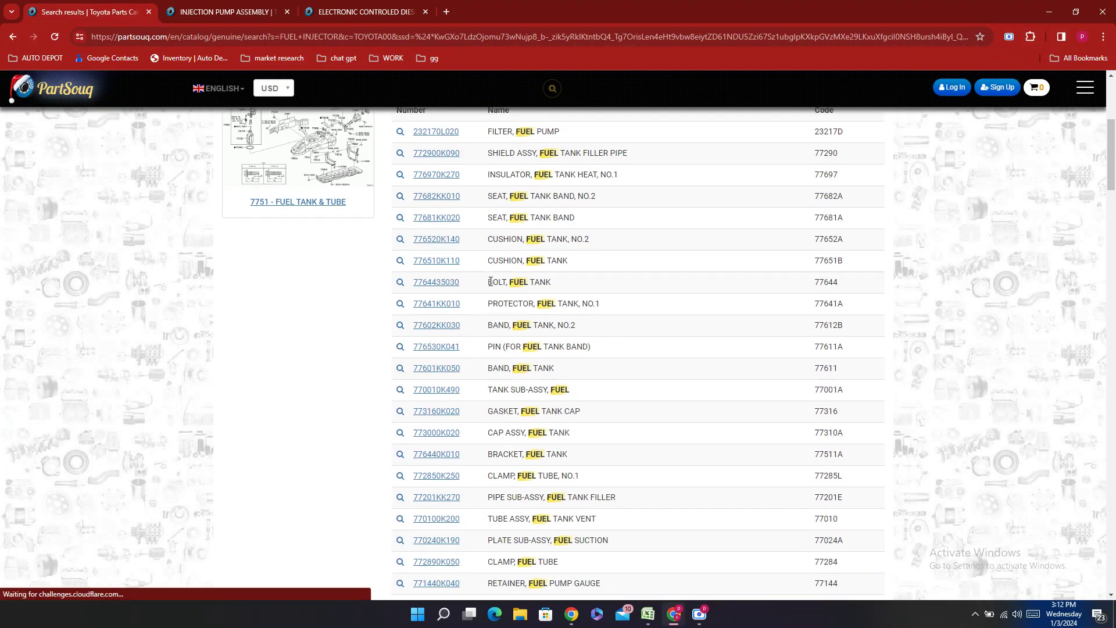
pyautogui.scroll(-15, 491, 281)
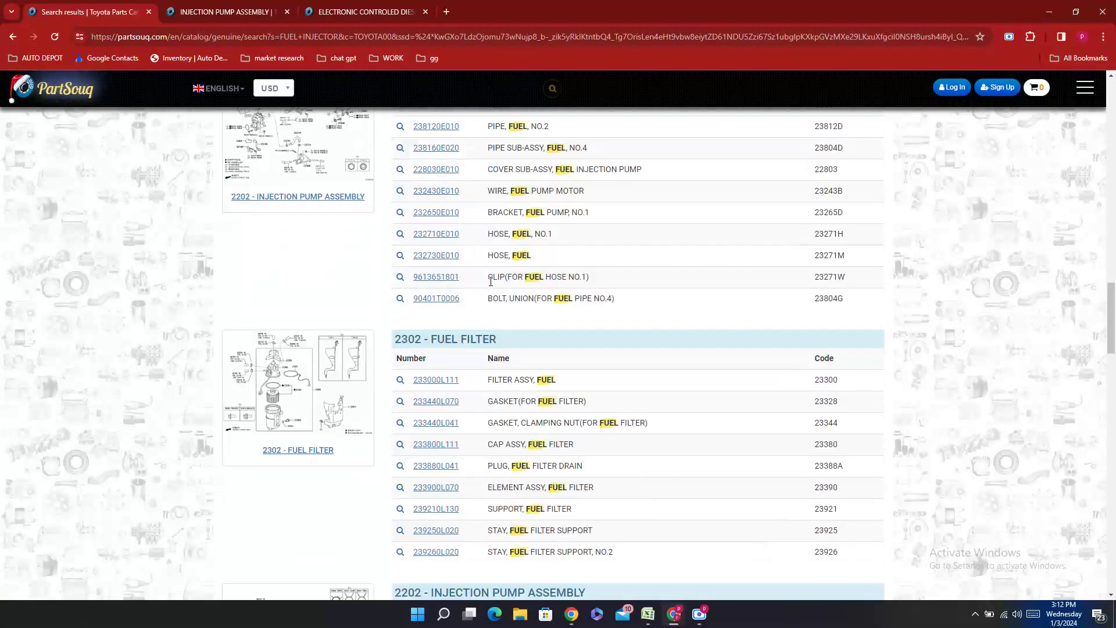
pyautogui.scroll(-15, 491, 281)
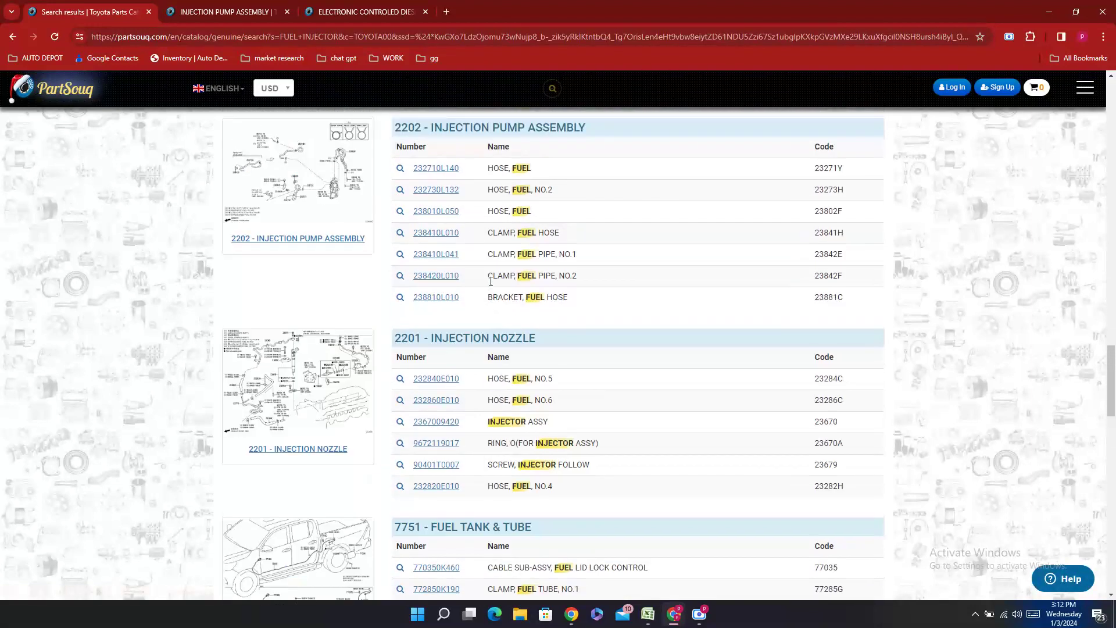
pyautogui.click(349, 374)
pyautogui.hotkey('ctrl', 'shift', 'Tab')
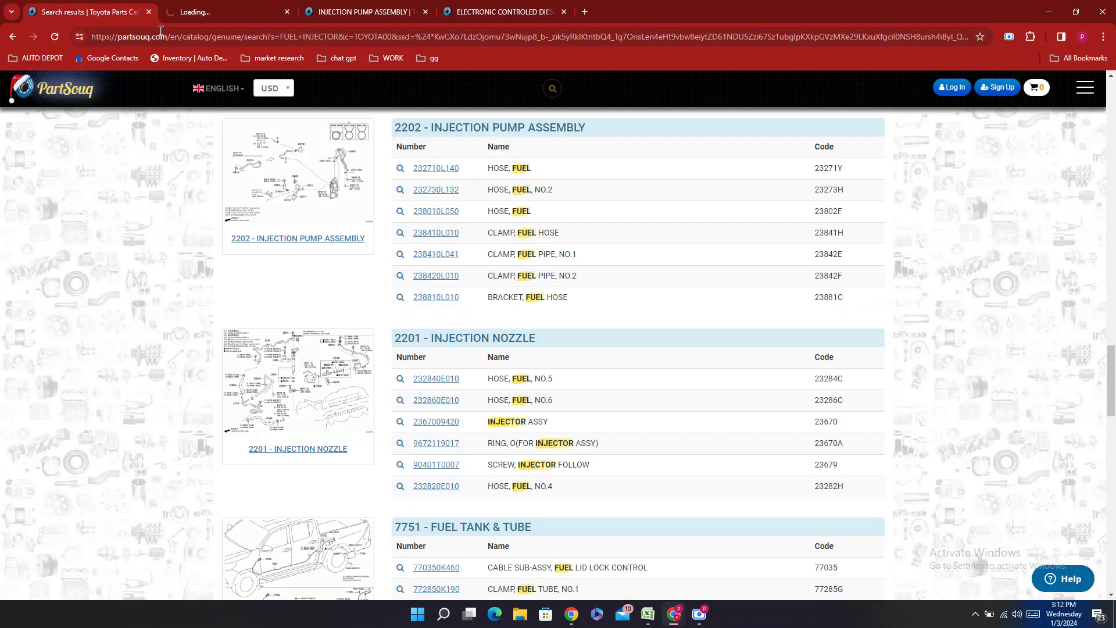
pyautogui.doubleClick(465, 430)
pyautogui.click(243, 5)
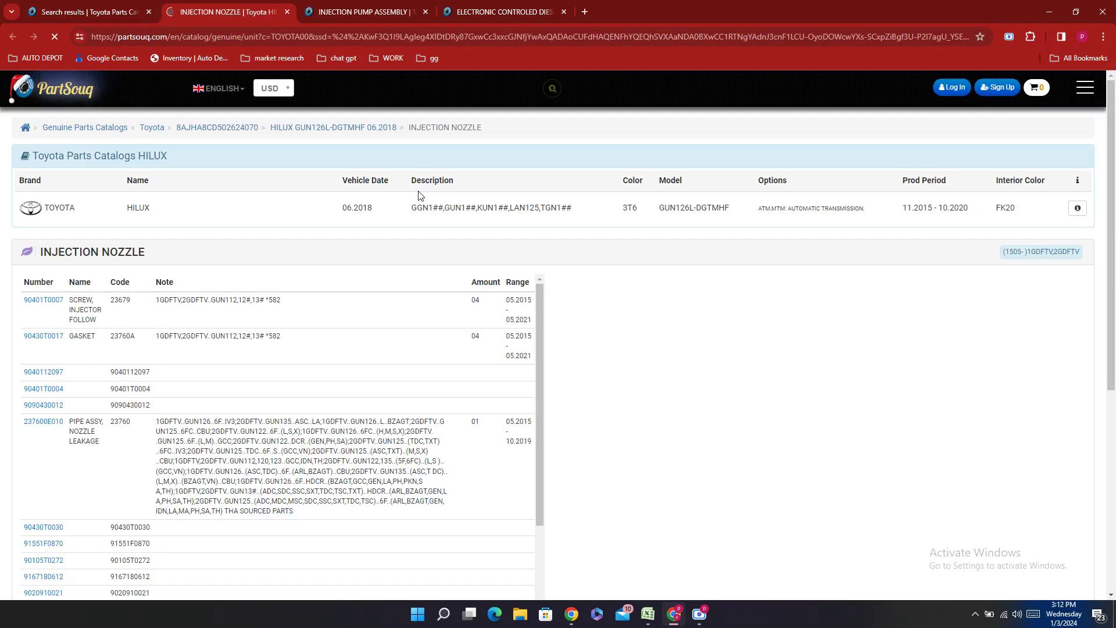
pyautogui.hotkey('ctrl', 'f')
pyautogui.hotkey('ctrl', 'v')
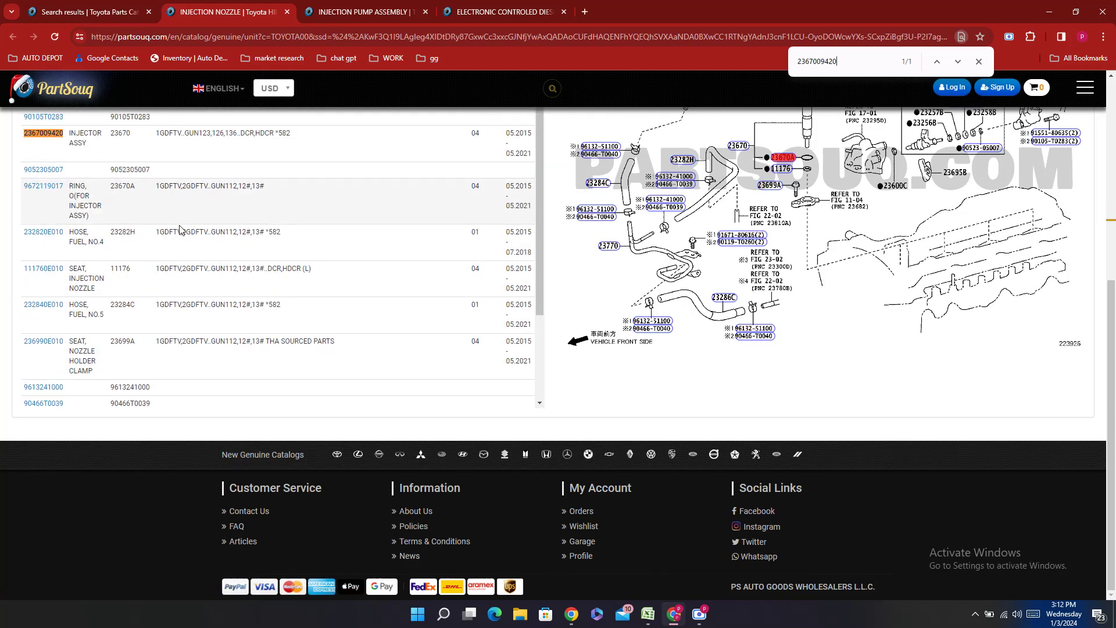
pyautogui.scroll(1, 180, 229)
pyautogui.scroll(-3, 133, 167)
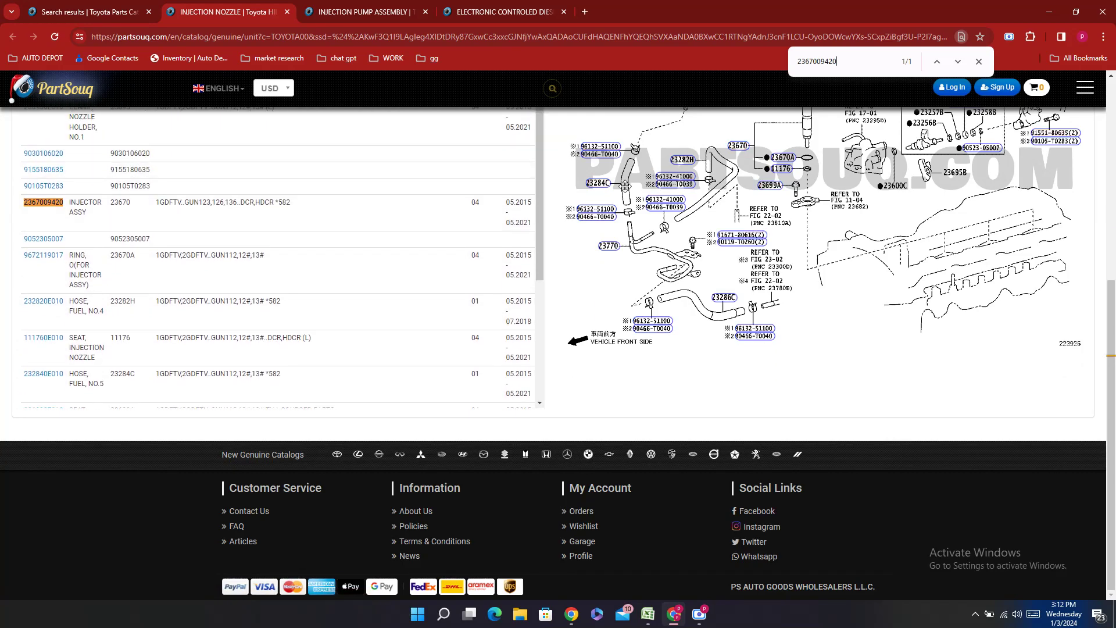
pyautogui.scroll(1, 770, 207)
pyautogui.scroll(3, 770, 207)
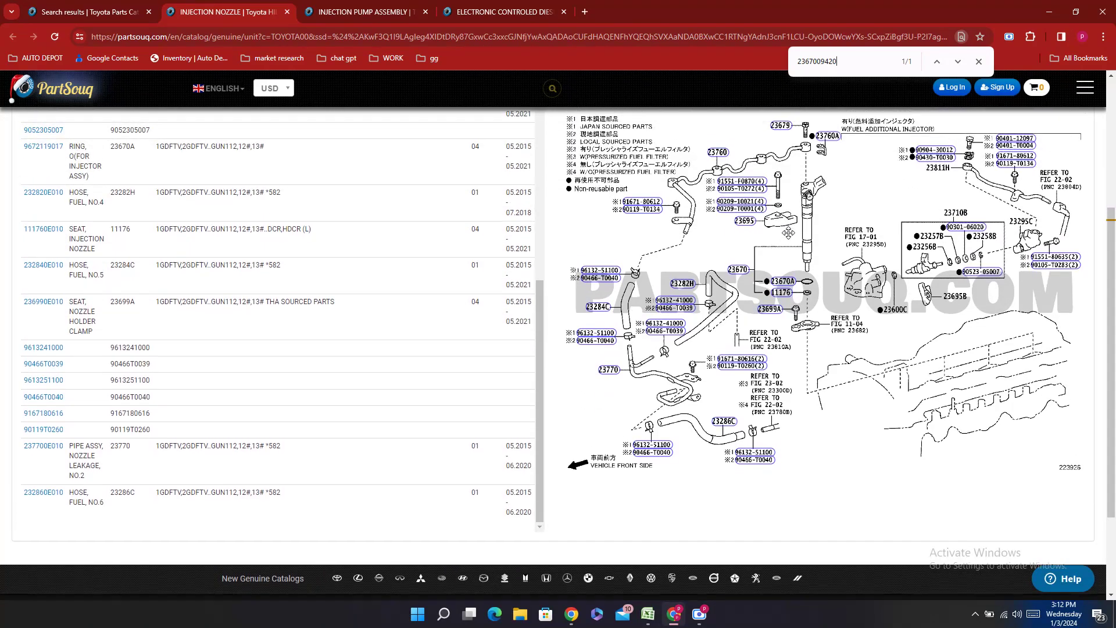
pyautogui.press('Return')
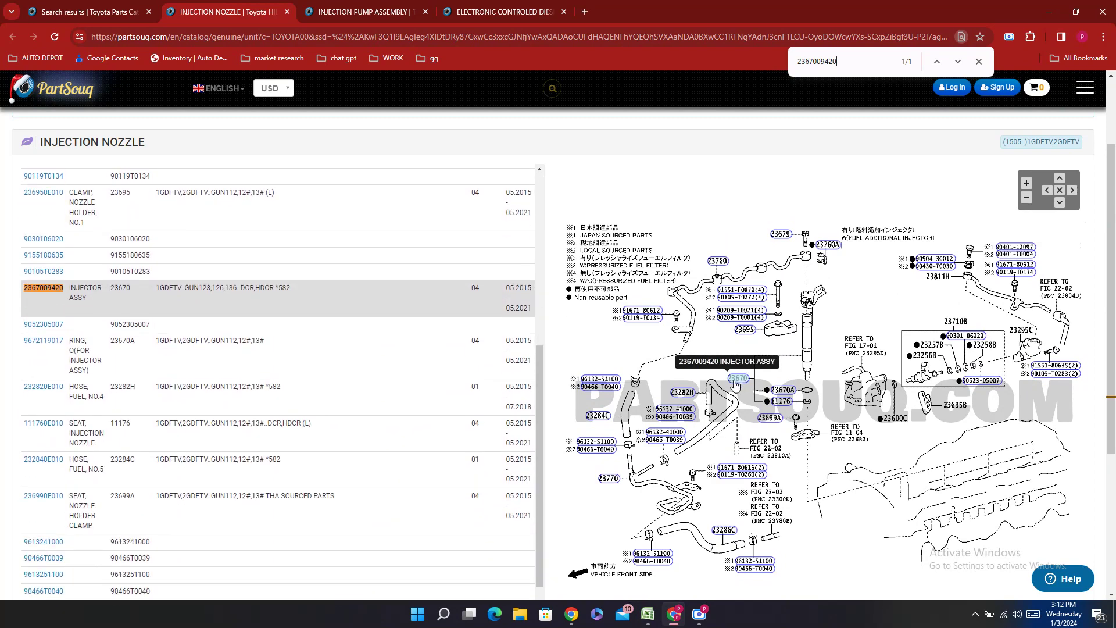
pyautogui.click(647, 615)
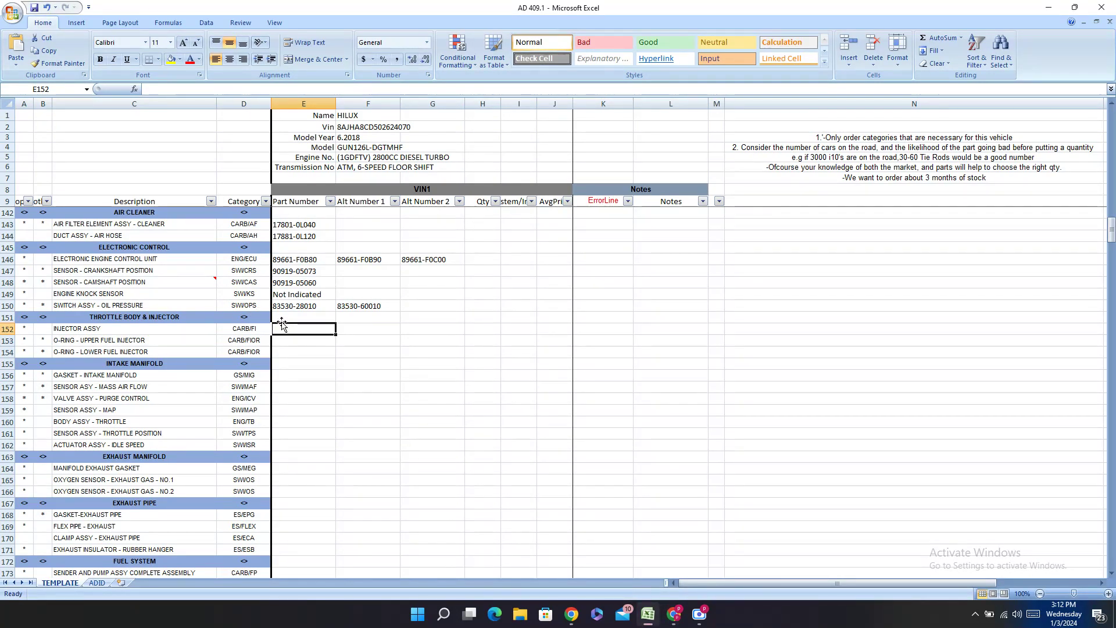
pyautogui.write('2')
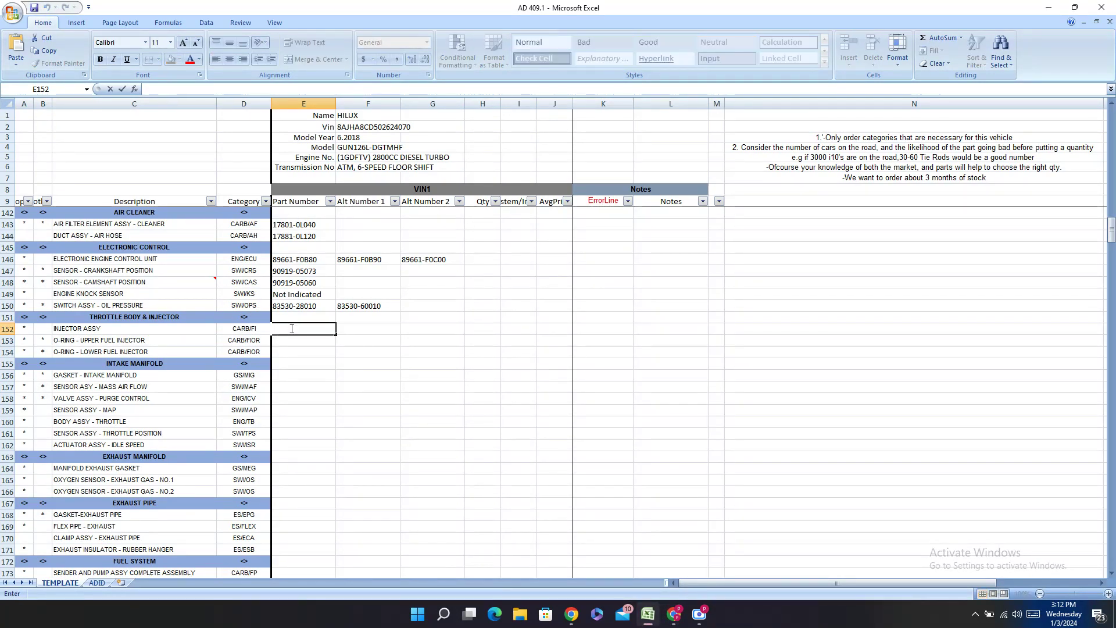
pyautogui.hotkey('ctrl', 'v')
pyautogui.write('-')
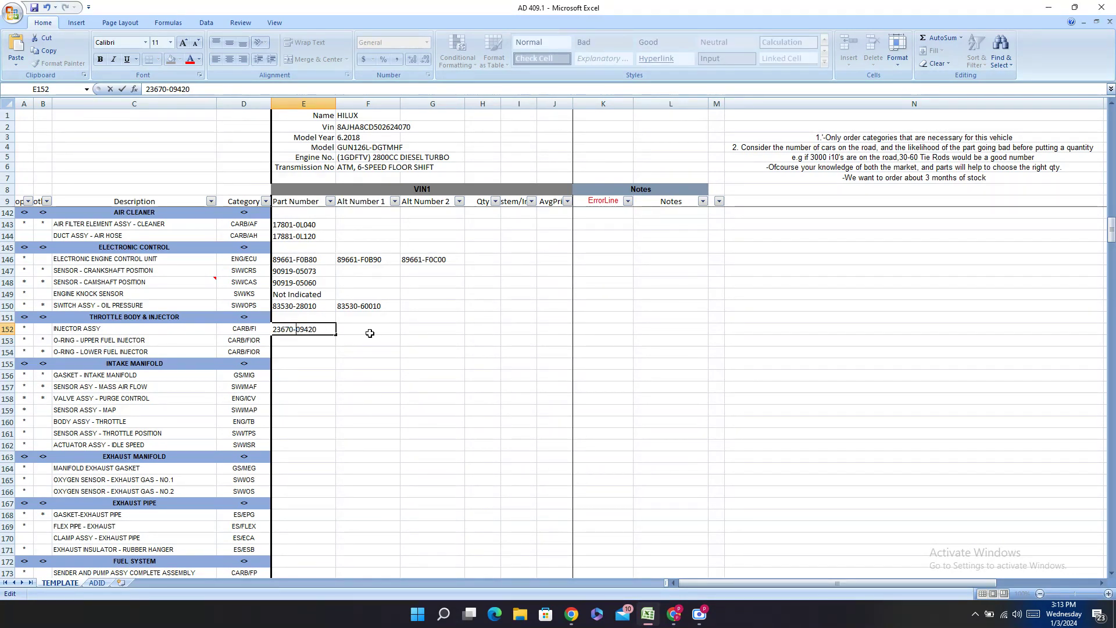
pyautogui.press('Return')
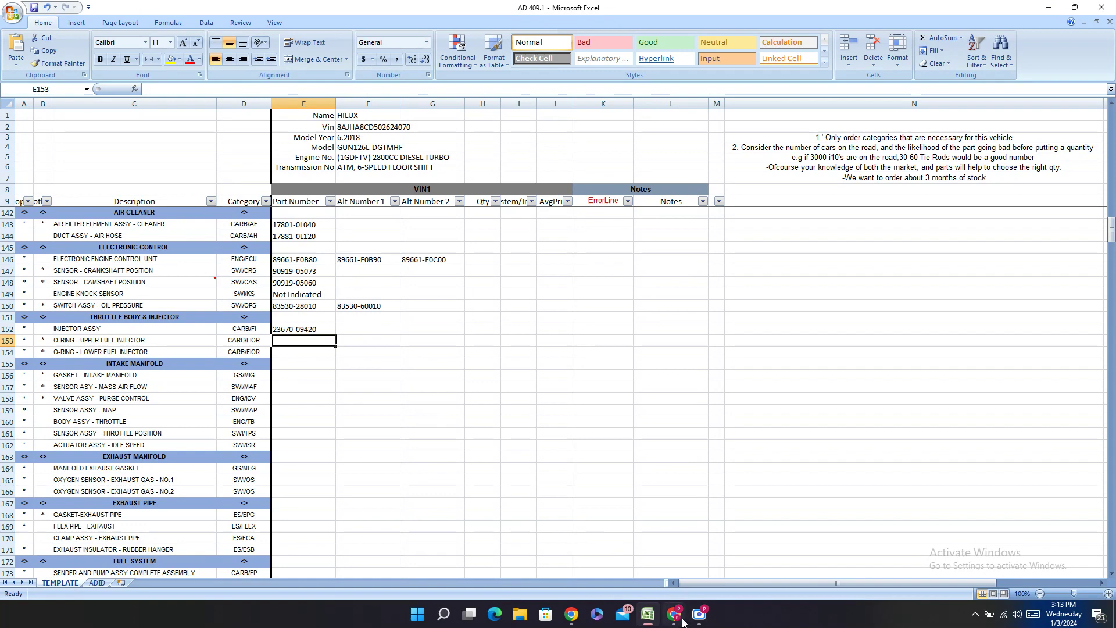
pyautogui.click(683, 622)
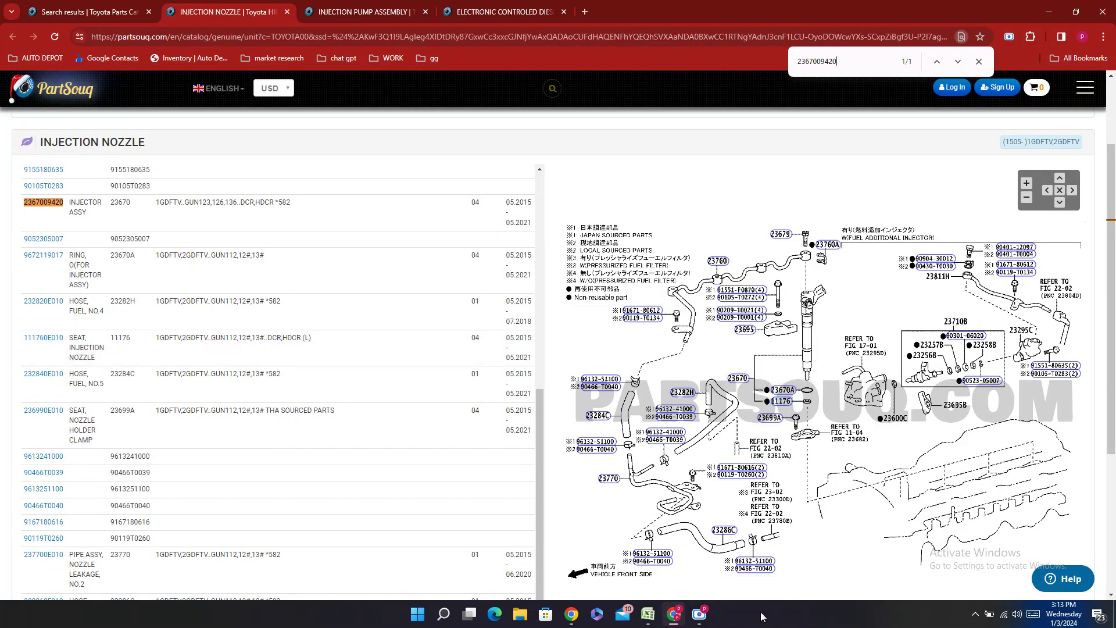
pyautogui.click(648, 614)
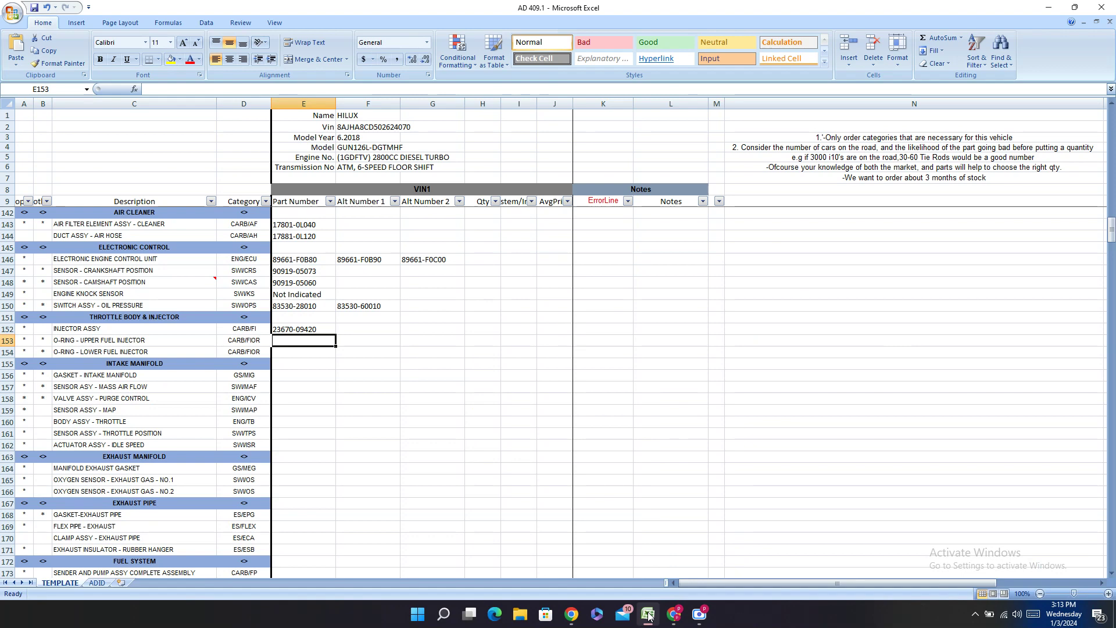
pyautogui.click(649, 614)
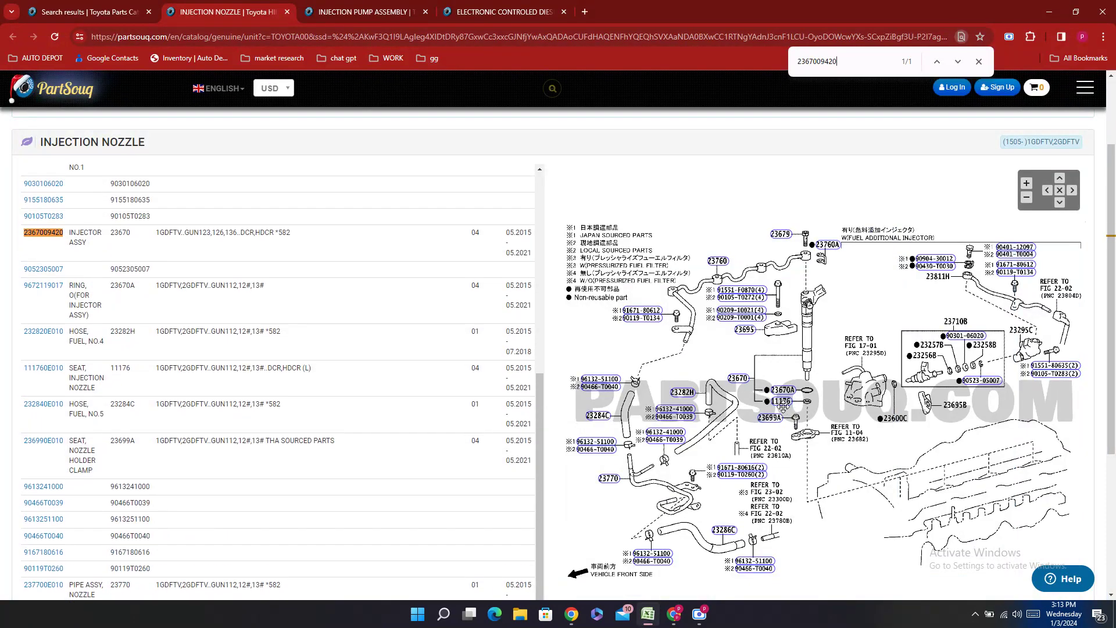
pyautogui.scroll(1, 123, 280)
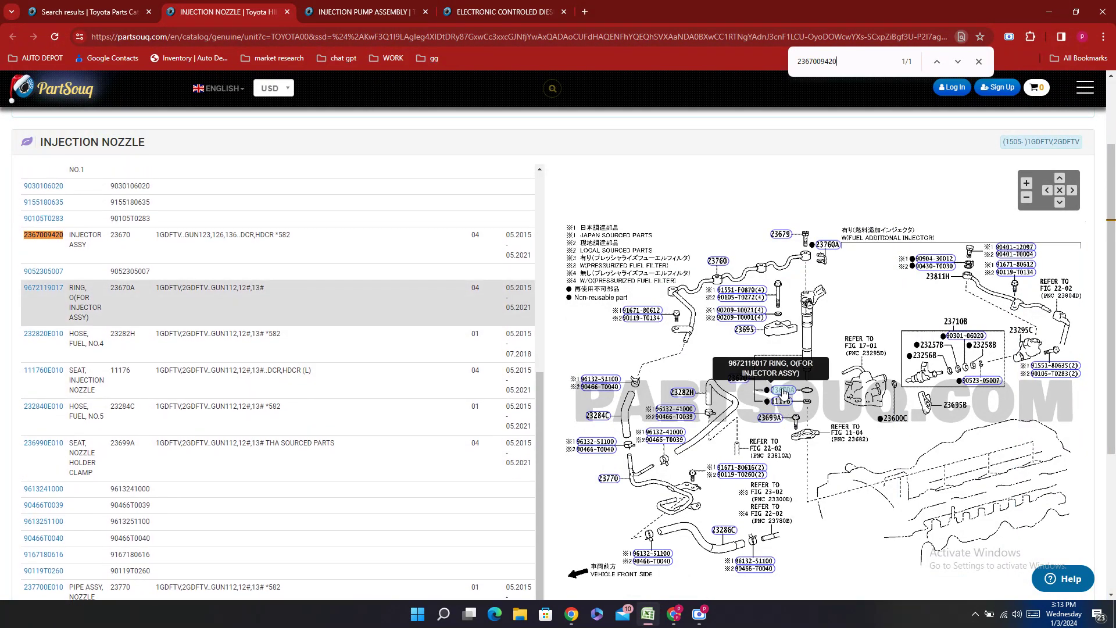
pyautogui.doubleClick(38, 302)
pyautogui.hotkey('ctrl', 'c')
pyautogui.rightClick(38, 302)
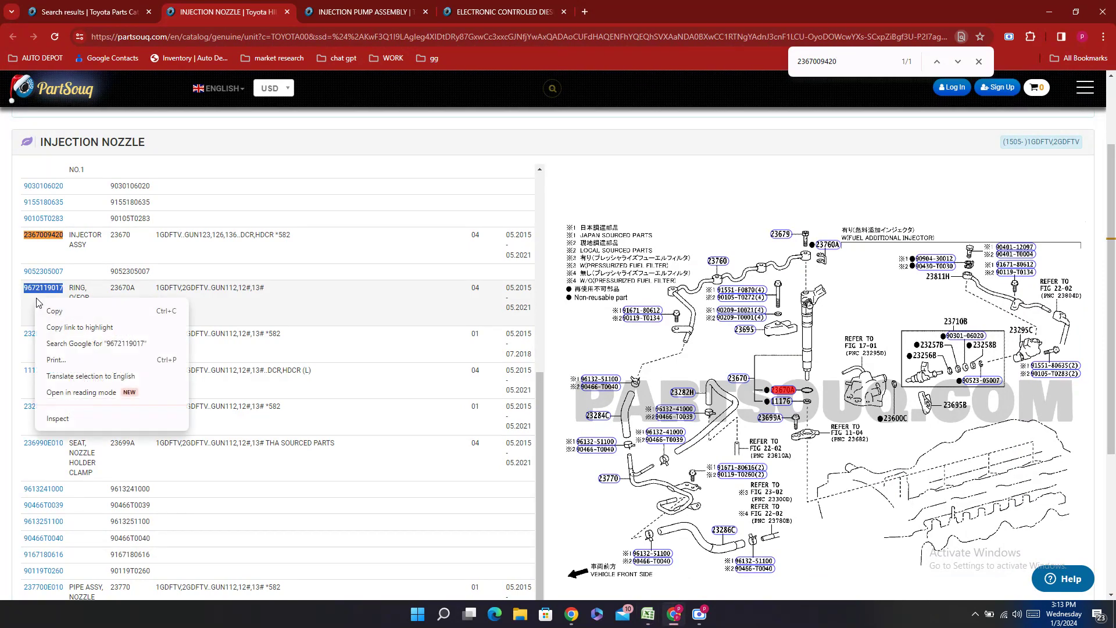
pyautogui.click(59, 311)
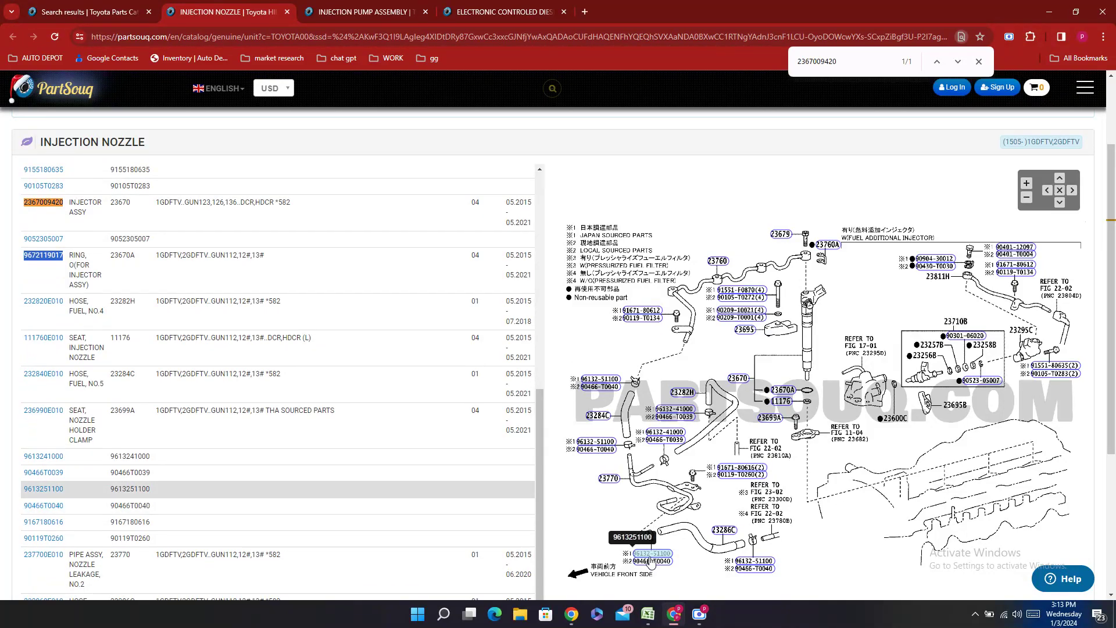
pyautogui.click(649, 614)
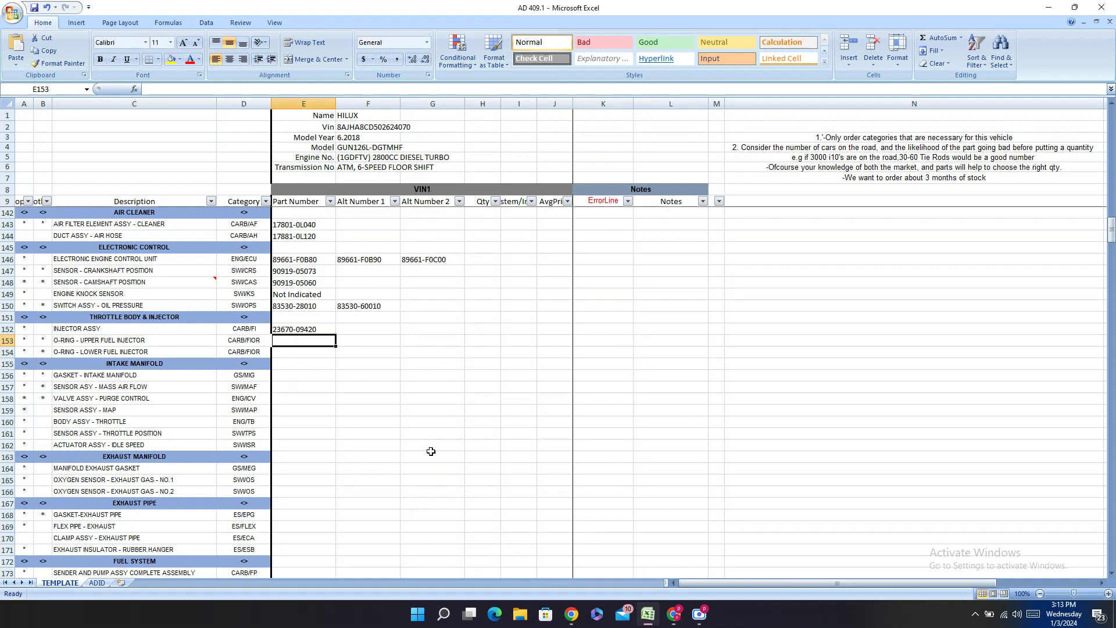
pyautogui.doubleClick(297, 340)
pyautogui.hotkey('ctrl', 'v')
pyautogui.rightClick(297, 341)
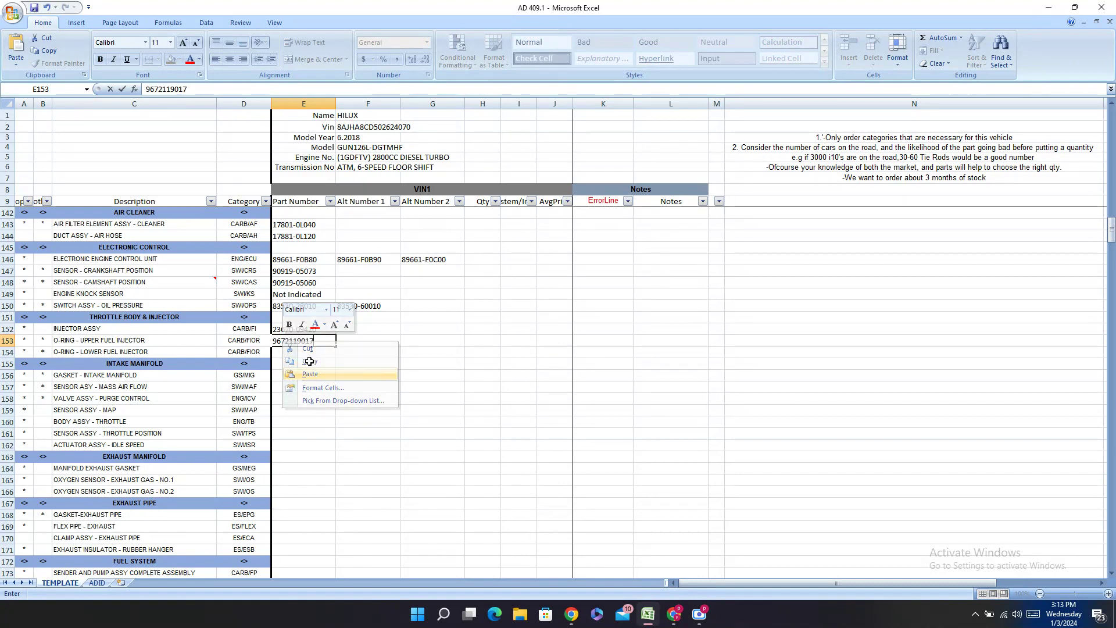
pyautogui.click(293, 342)
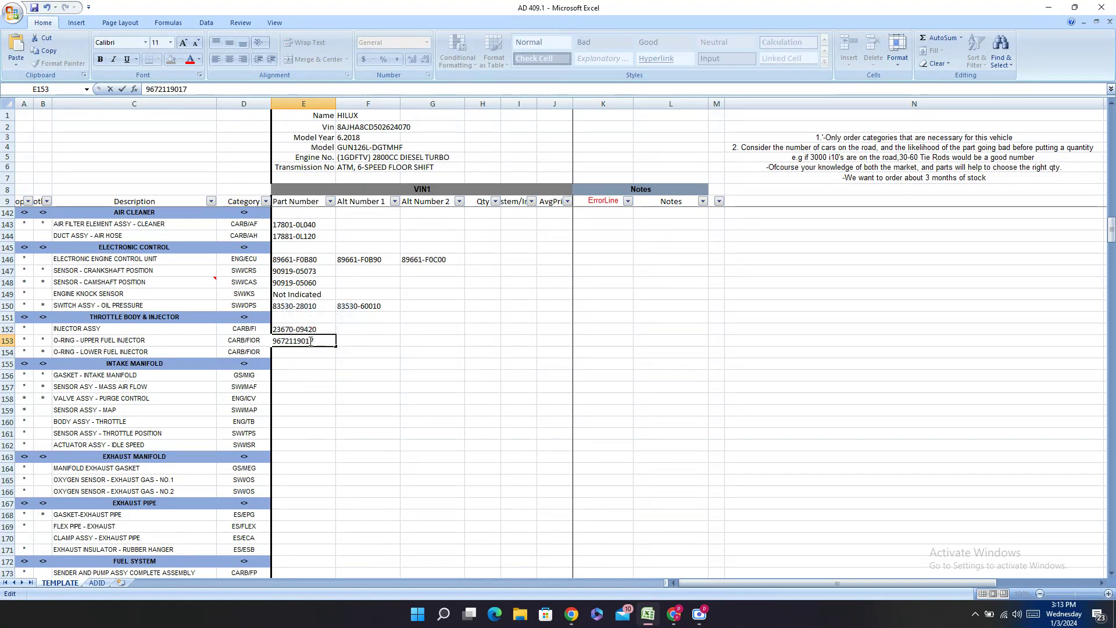
pyautogui.write('-')
pyautogui.press('Return')
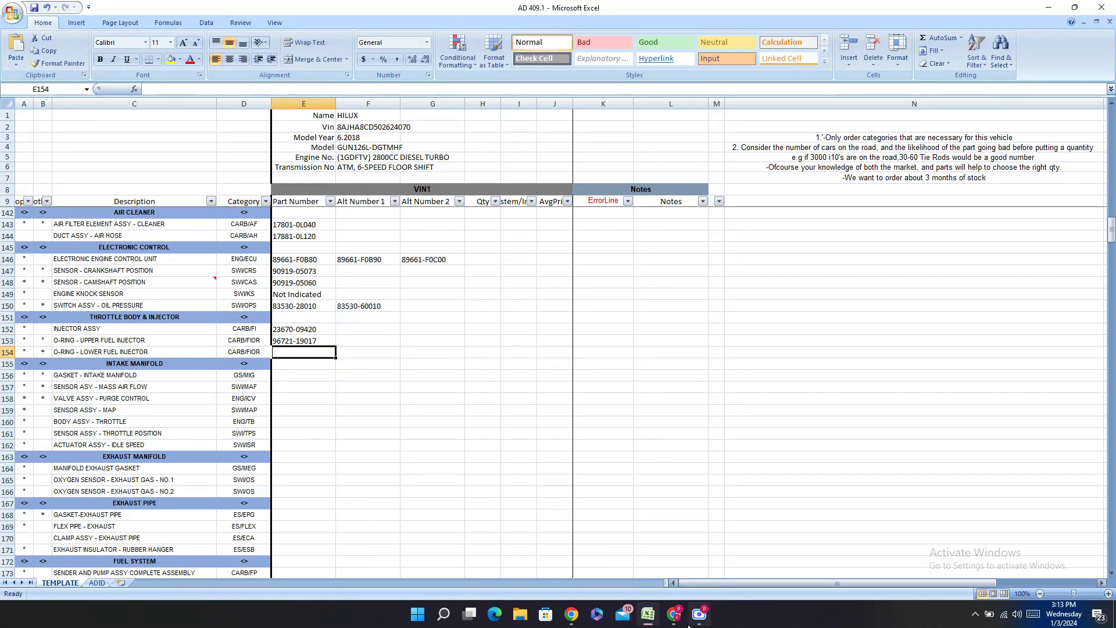
# - Check the INJECTION NOZZLE diagram in Chrome for a lower O-ring and enter Not Indicated for O-RING - LOWER FUEL INJECTOR in Excel cell E154
pyautogui.click(678, 622)
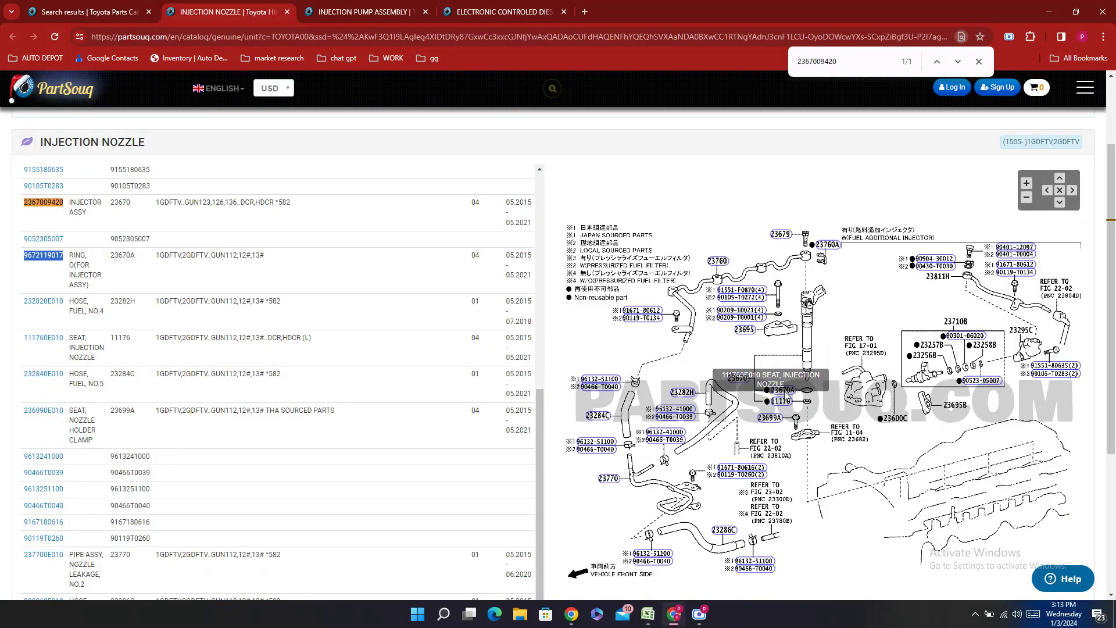
pyautogui.click(784, 394)
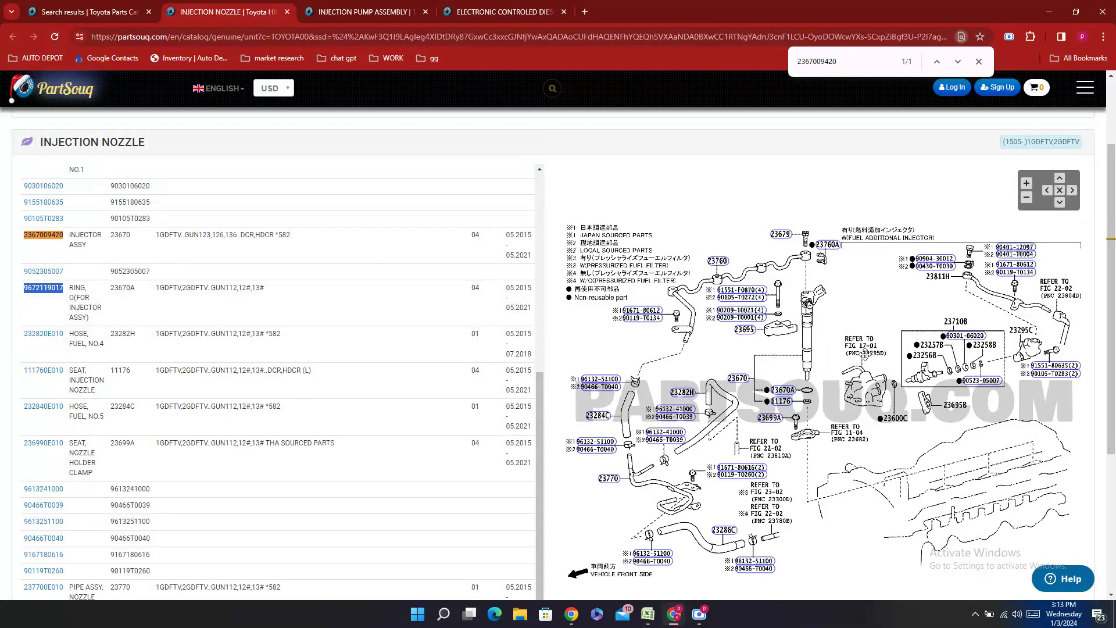
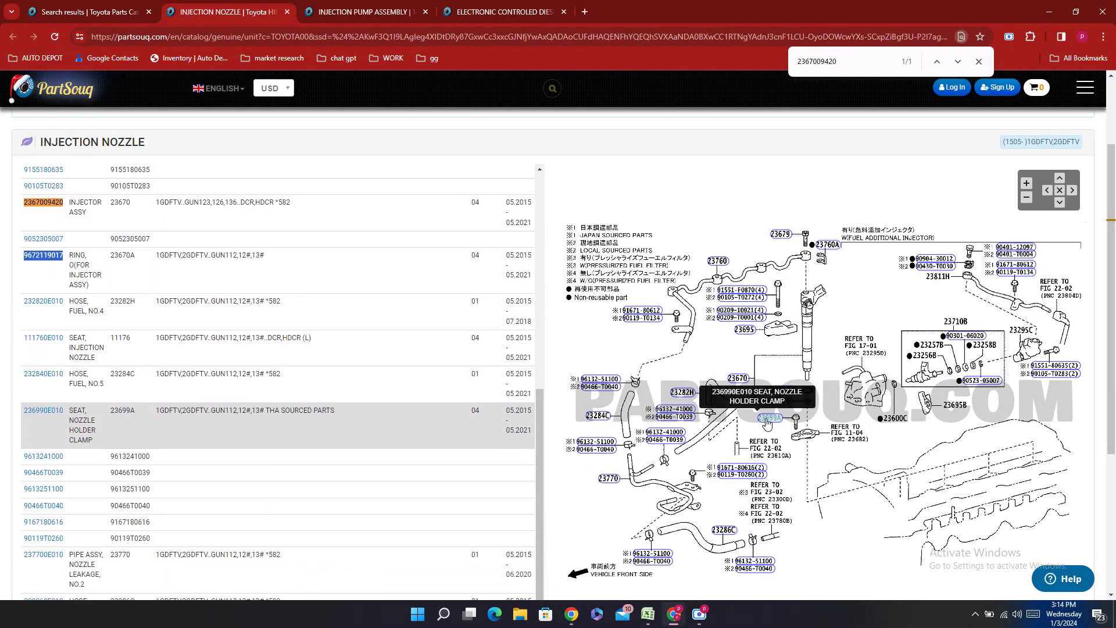
pyautogui.click(648, 614)
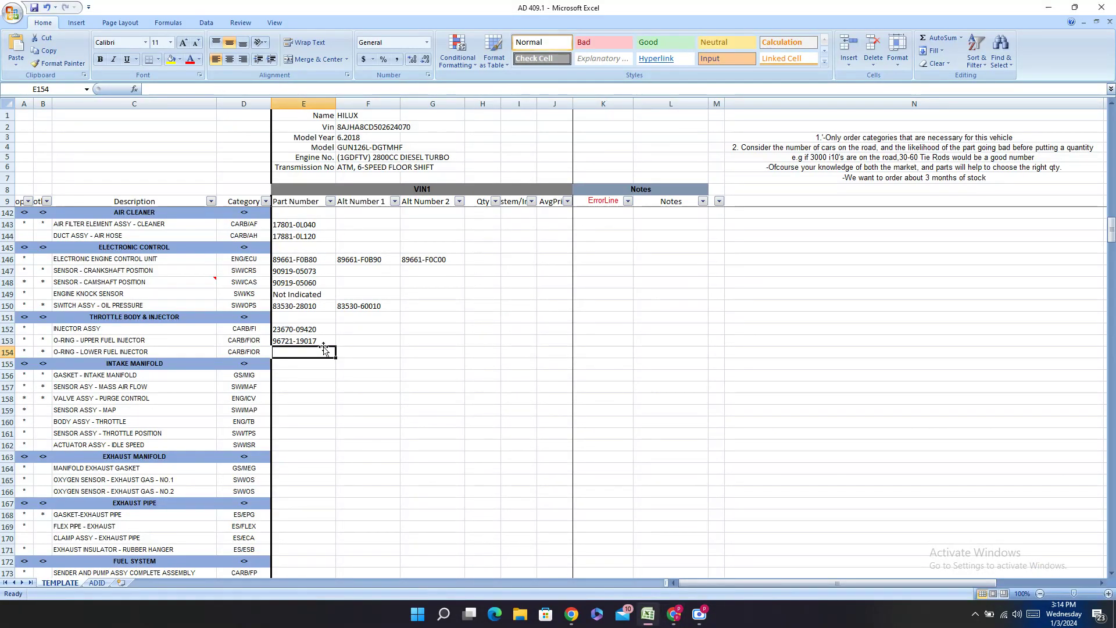
pyautogui.write('Not Indicated')
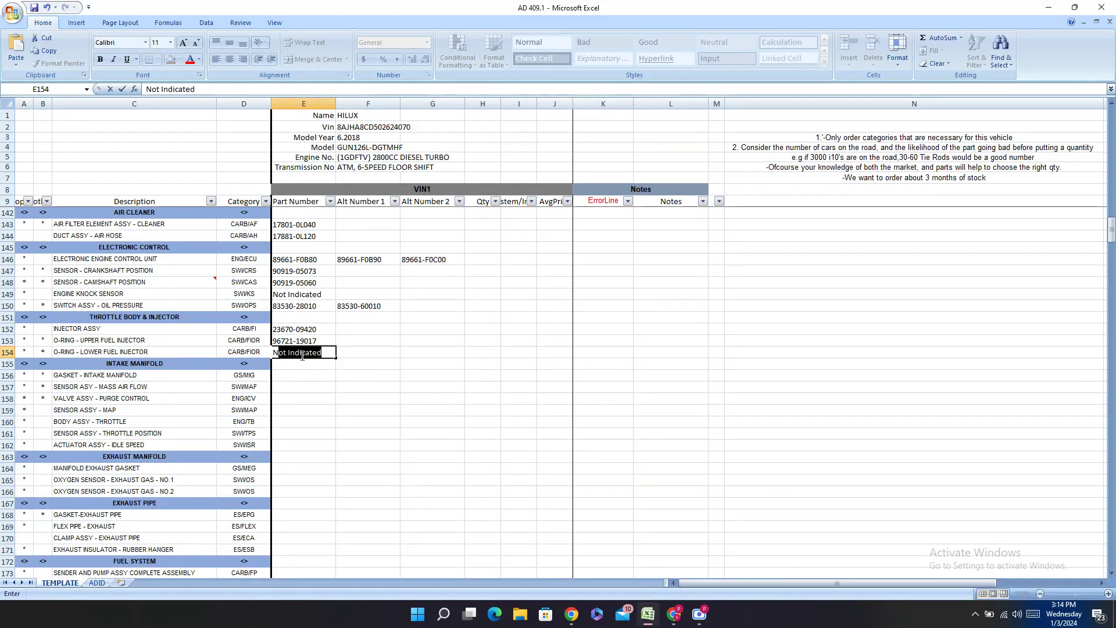
pyautogui.press('Return')
pyautogui.press('Return')
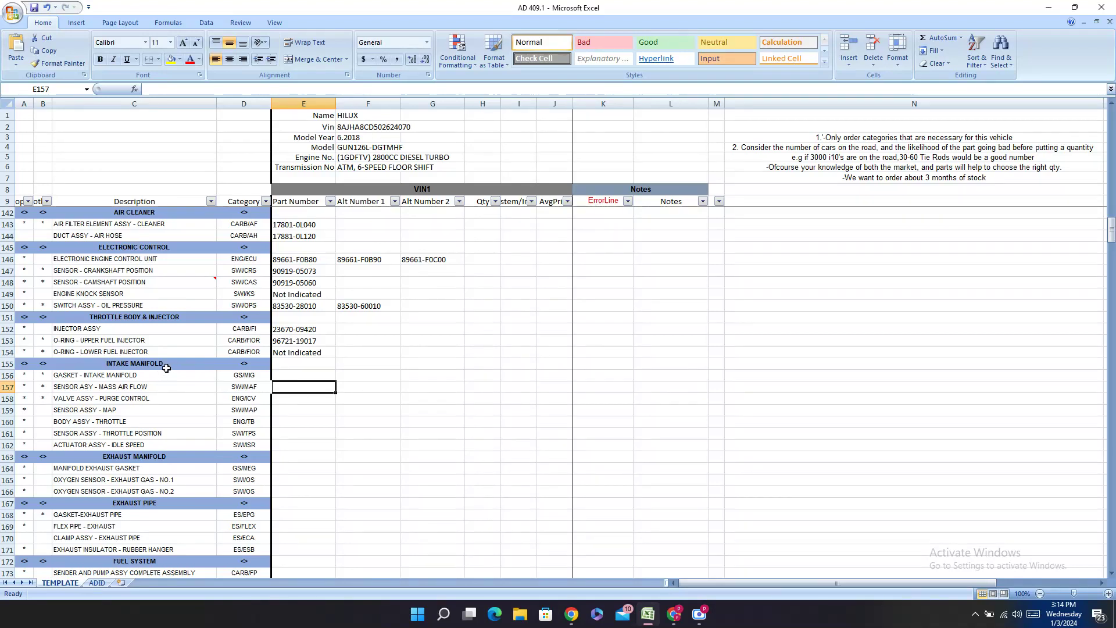
# - Copy the INTAKE MANIFOLD heading from cell C155 and search the vehicle's parts catalogue in Chrome for it
pyautogui.click(175, 364)
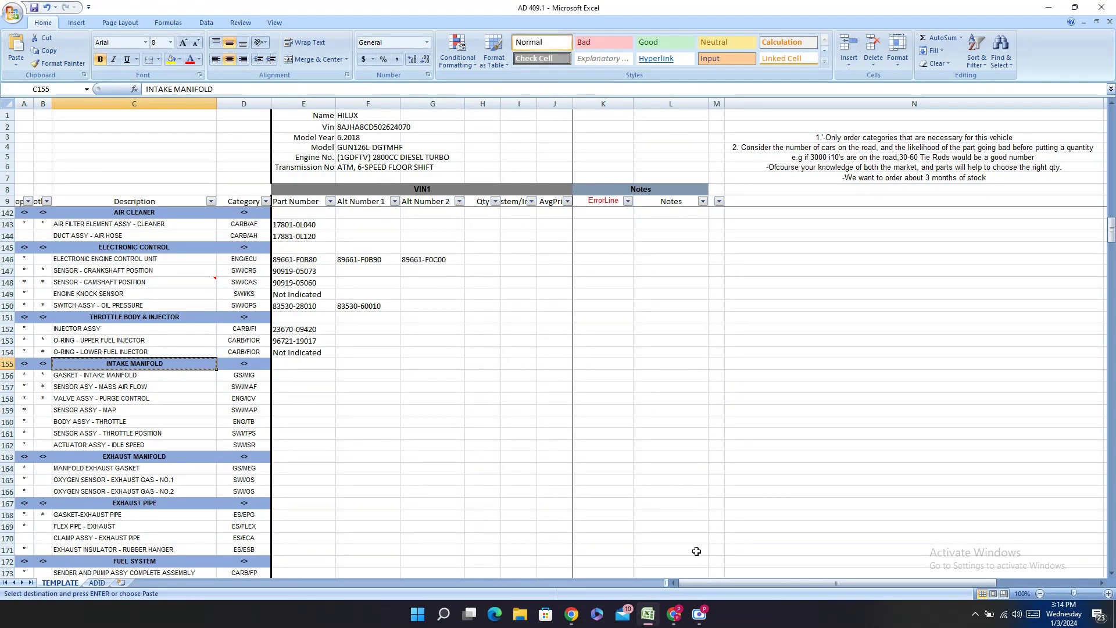
pyautogui.click(674, 614)
pyautogui.click(97, 5)
pyautogui.scroll(20, 446, 276)
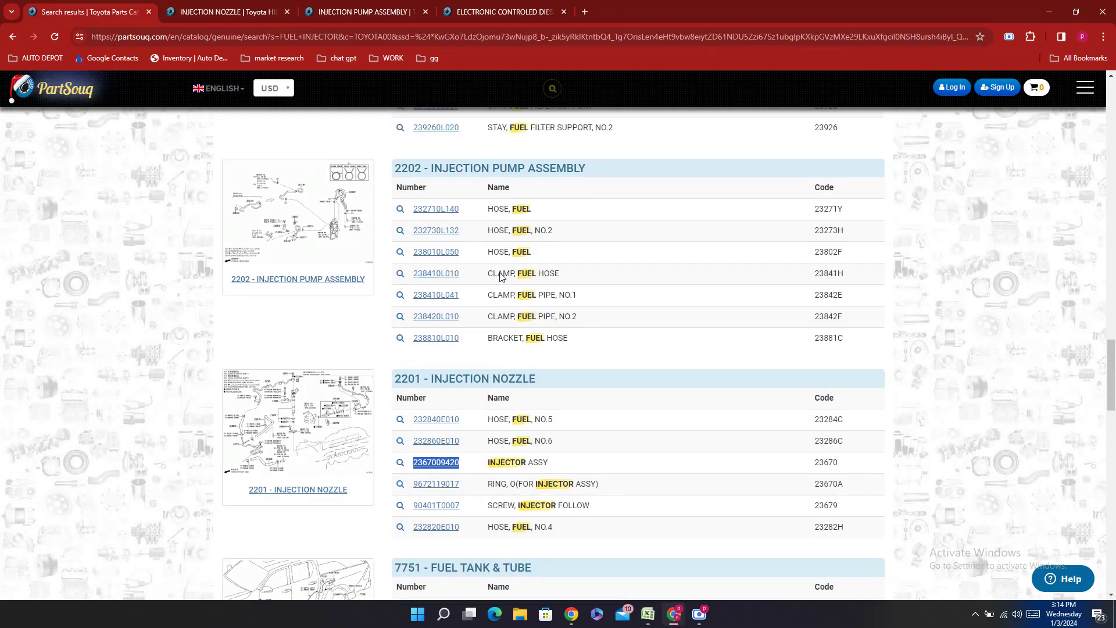
pyautogui.scroll(12, 446, 276)
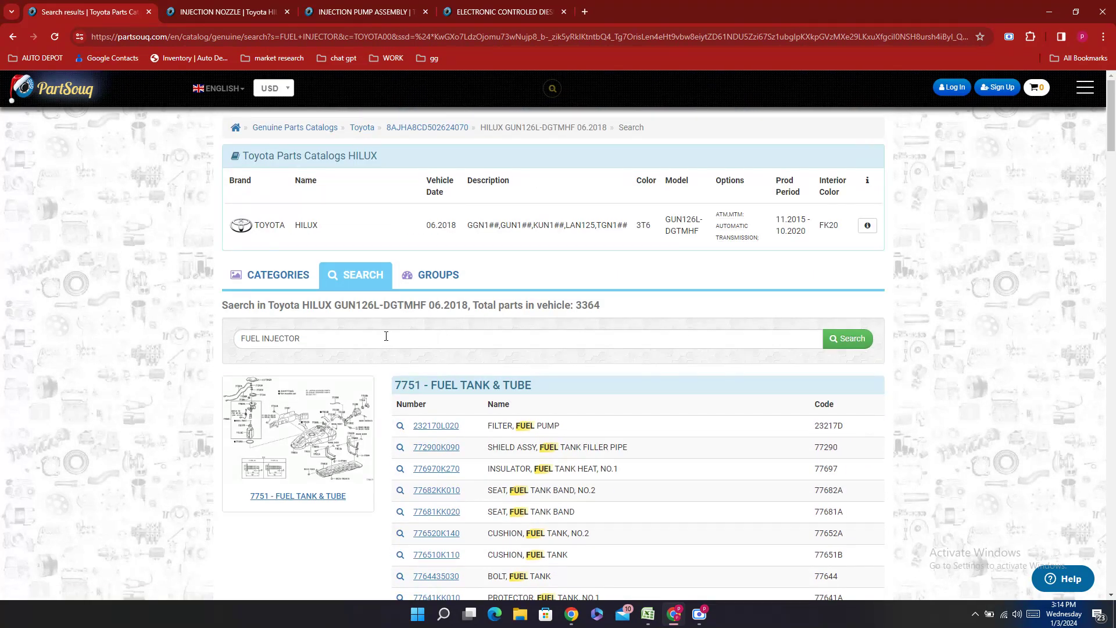
pyautogui.tripleClick(386, 336)
pyautogui.write('INTAKE MANIFOLD')
pyautogui.press('Return')
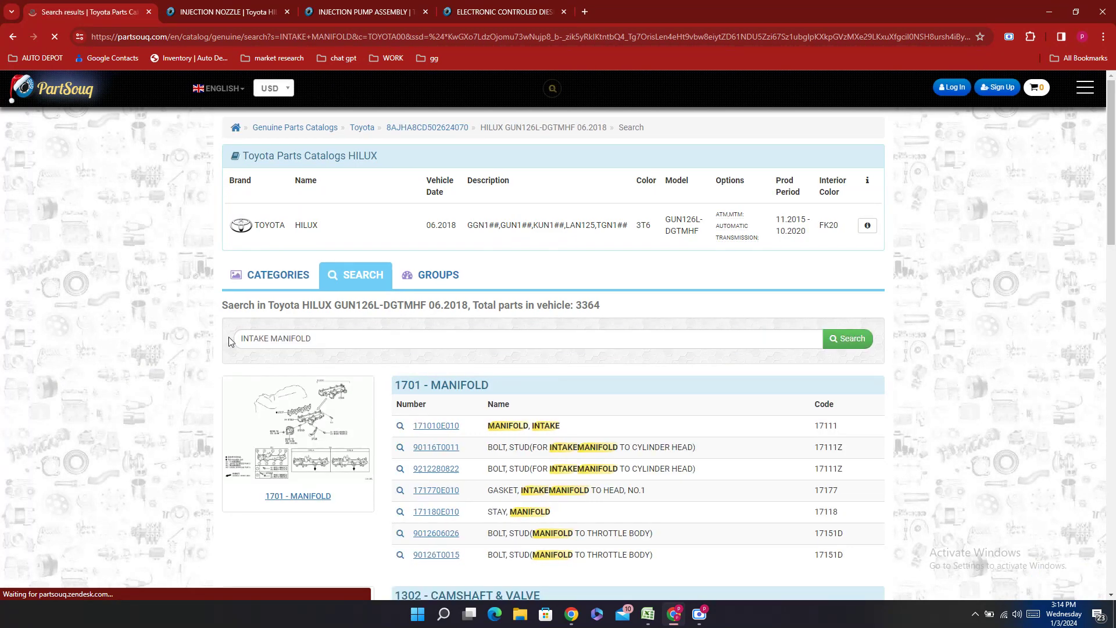
# - Open the intake 1701 - MANIFOLD diagram in a new tab and close the three older diagram tabs
pyautogui.scroll(-1, 440, 352)
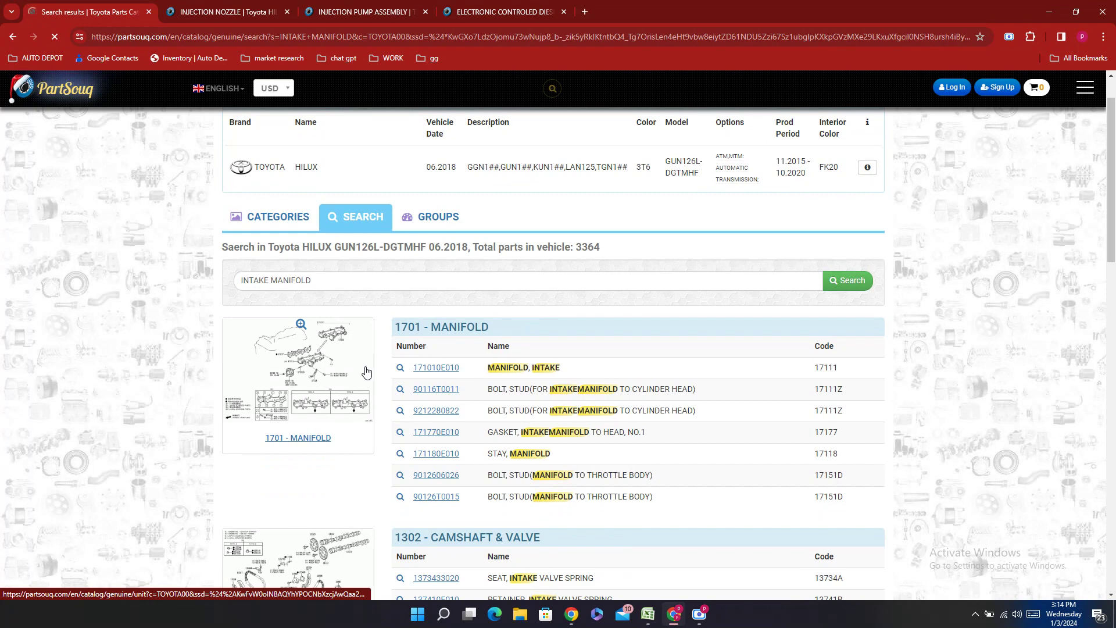
pyautogui.scroll(-3, 366, 372)
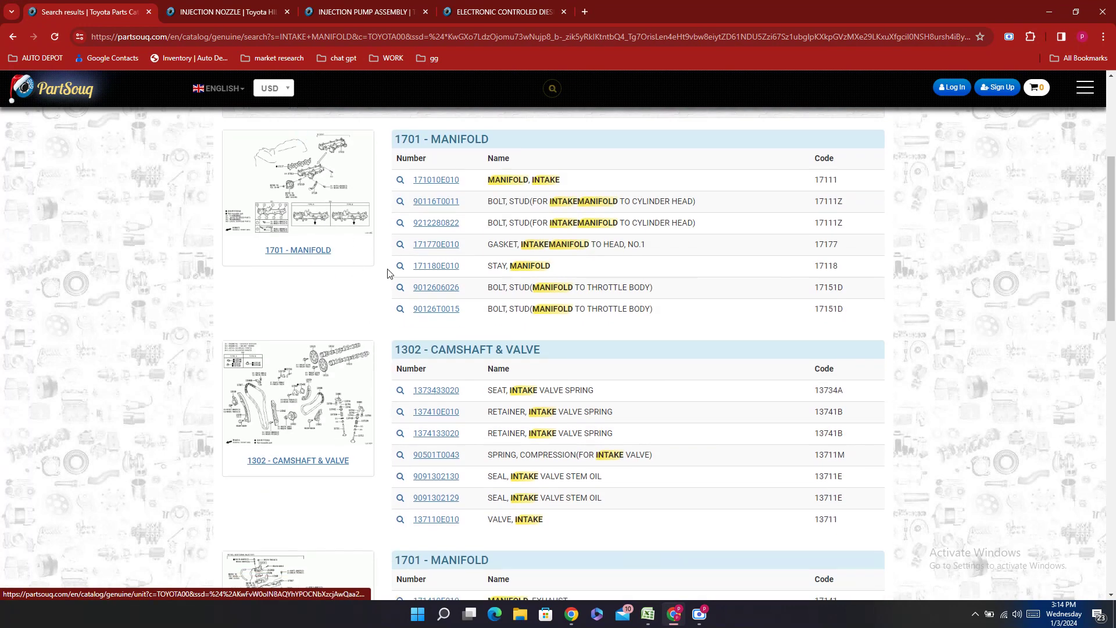
pyautogui.scroll(-3, 389, 274)
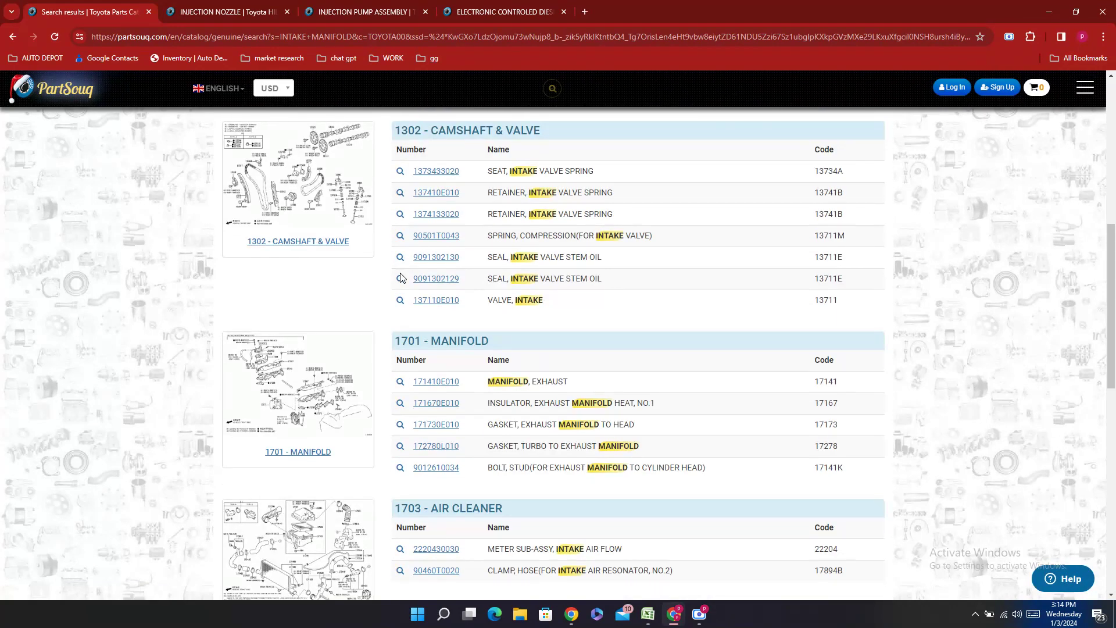
pyautogui.scroll(7, 400, 273)
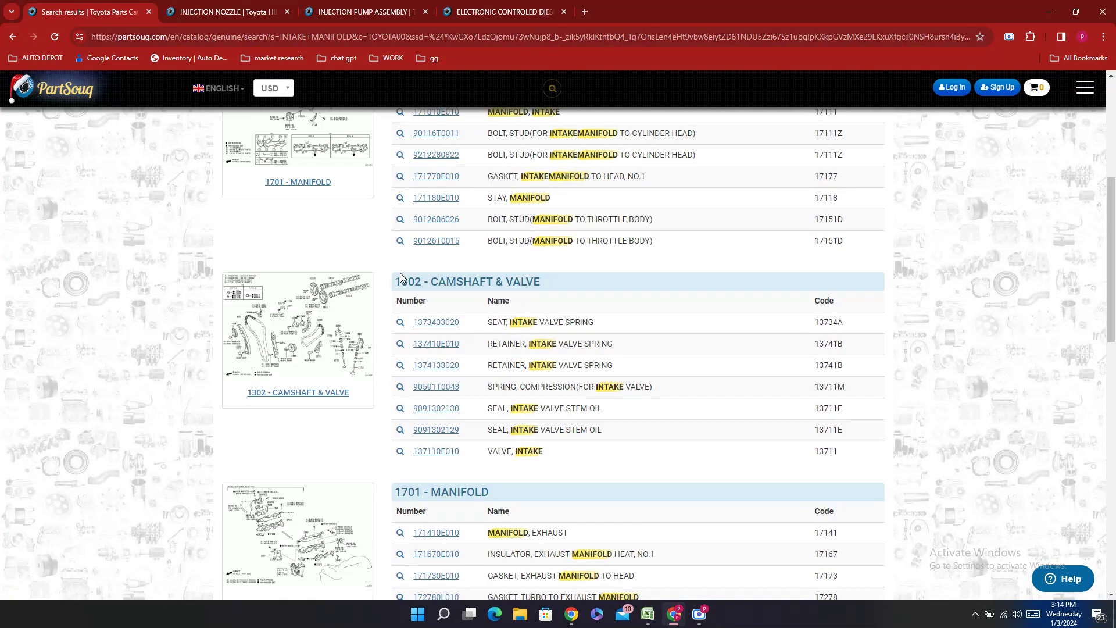
pyautogui.click(301, 314)
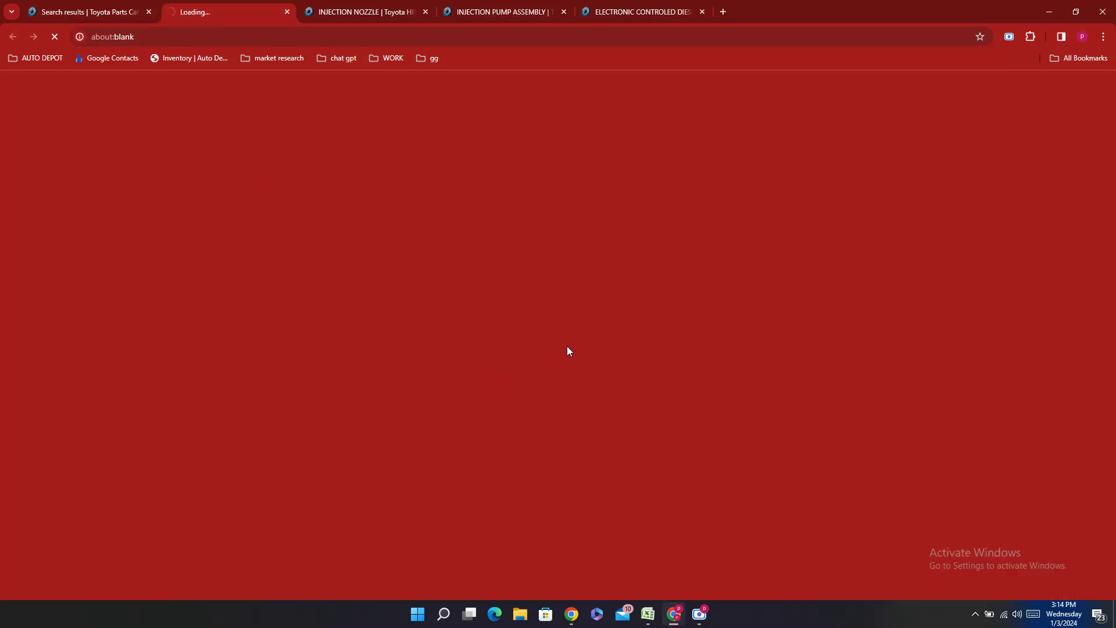
pyautogui.click(426, 11)
pyautogui.click(428, 12)
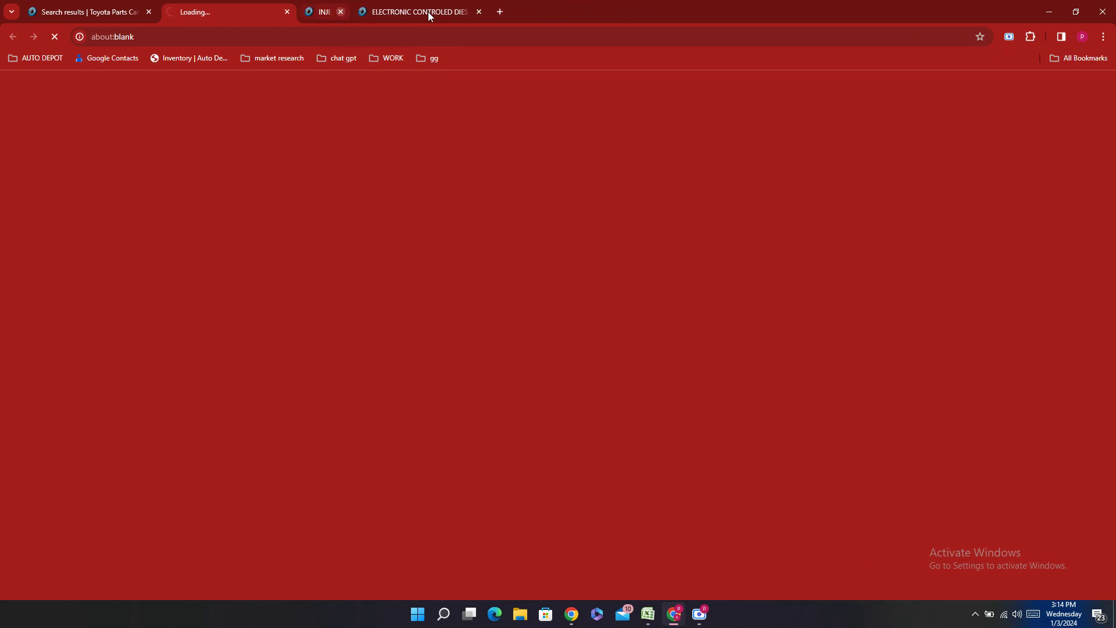
pyautogui.click(428, 12)
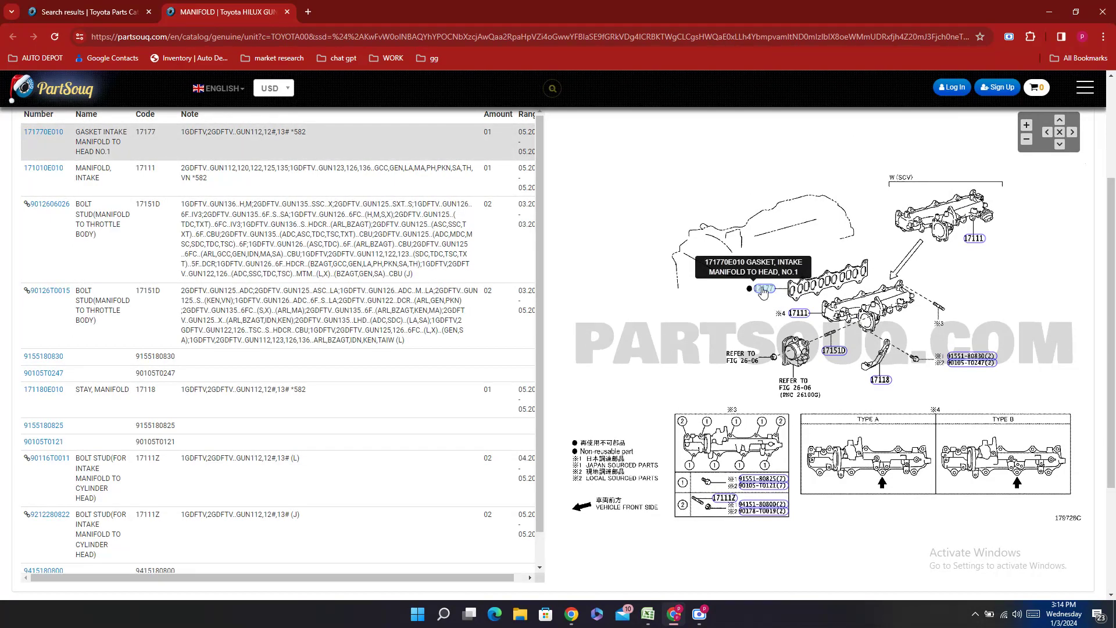
# - Find GASKET on the MANIFOLD page and copy the intake manifold gasket number 171770E010
pyautogui.scroll(1, 727, 273)
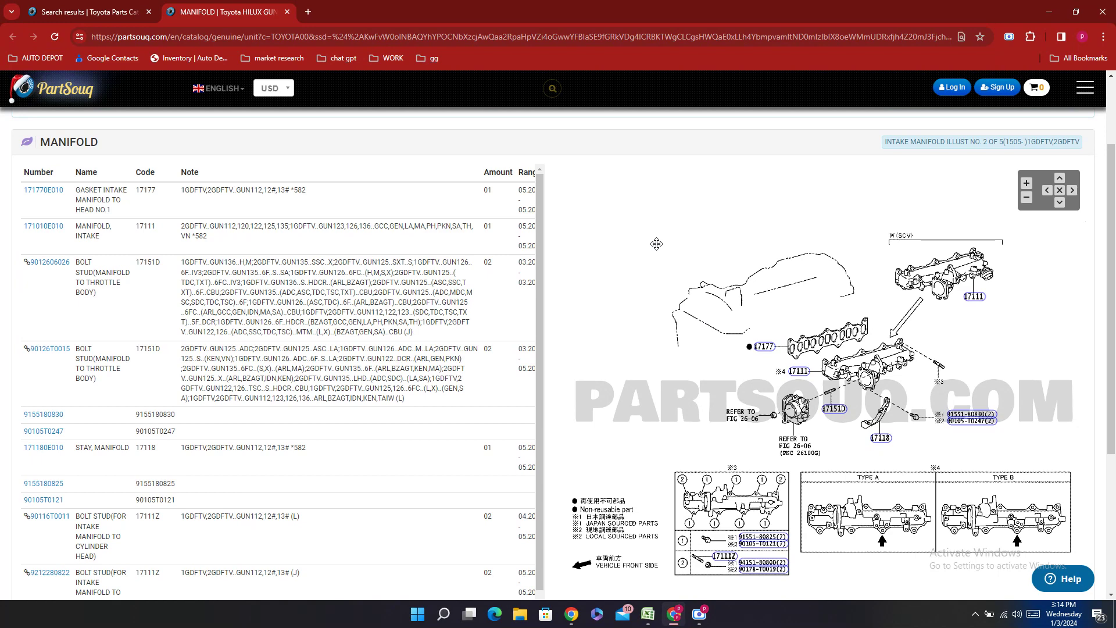
pyautogui.hotkey('ctrl', 'f')
pyautogui.write('GAS')
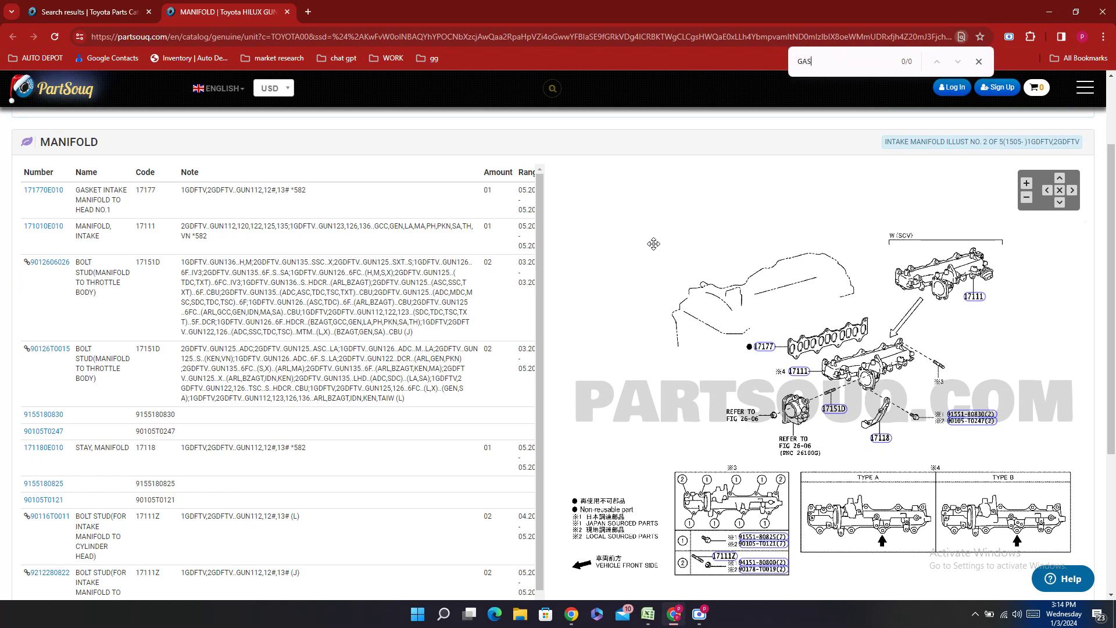
pyautogui.write('KET')
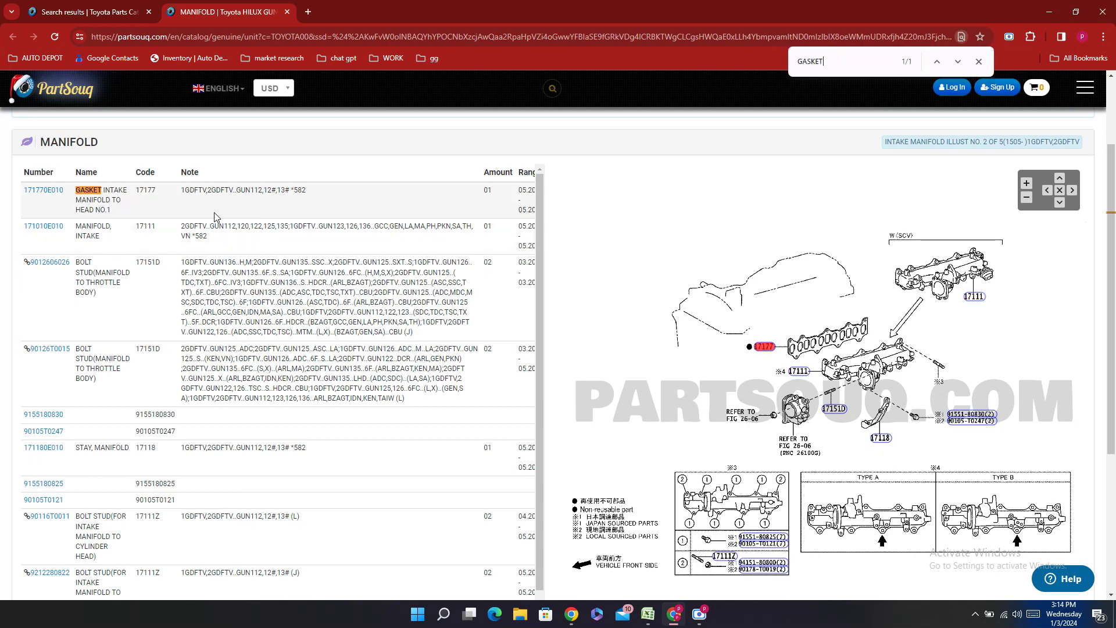
pyautogui.doubleClick(45, 206)
pyautogui.hotkey('ctrl', 'c')
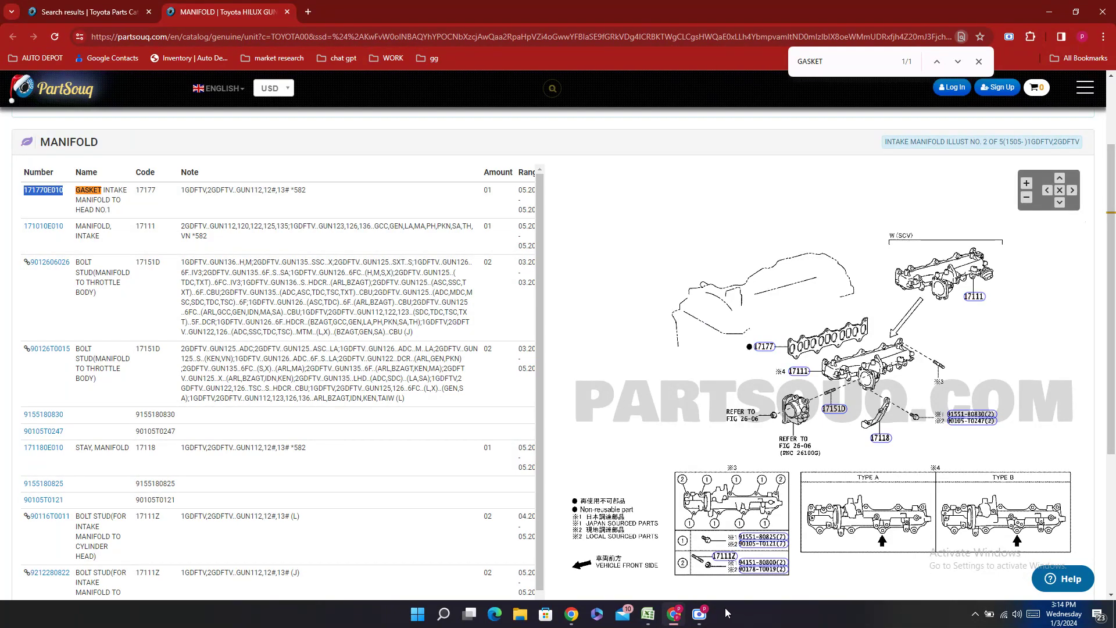
# - Switch to Excel and enter 17177-0E010 as the part number for GASKET - INTAKE MANIFOLD in cell E156
pyautogui.click(650, 621)
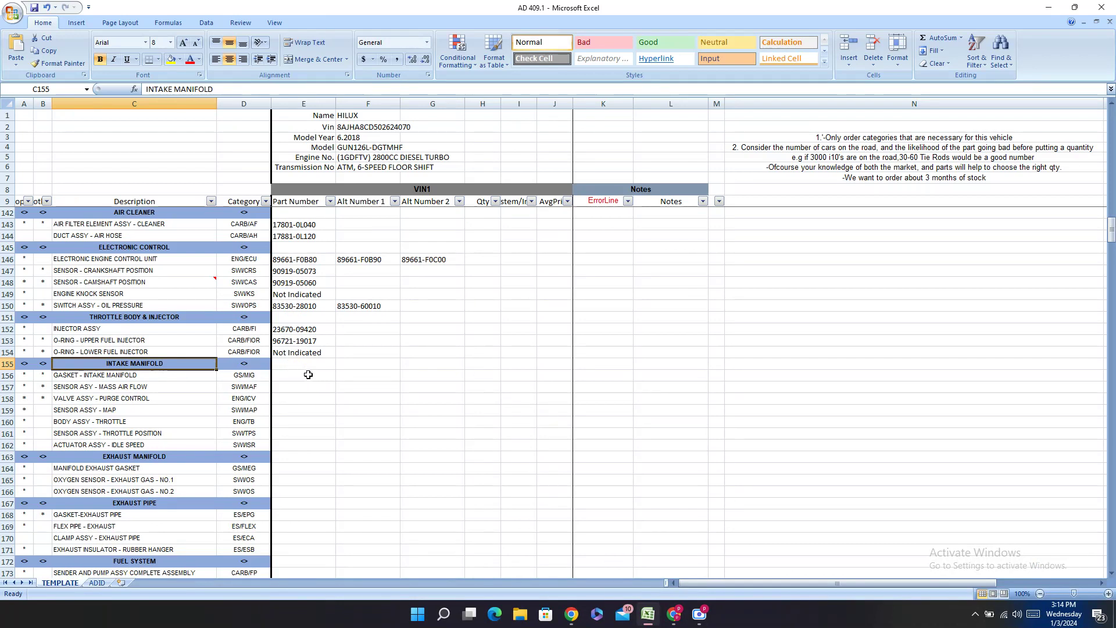
pyautogui.doubleClick(297, 375)
pyautogui.hotkey('ctrl', 'v')
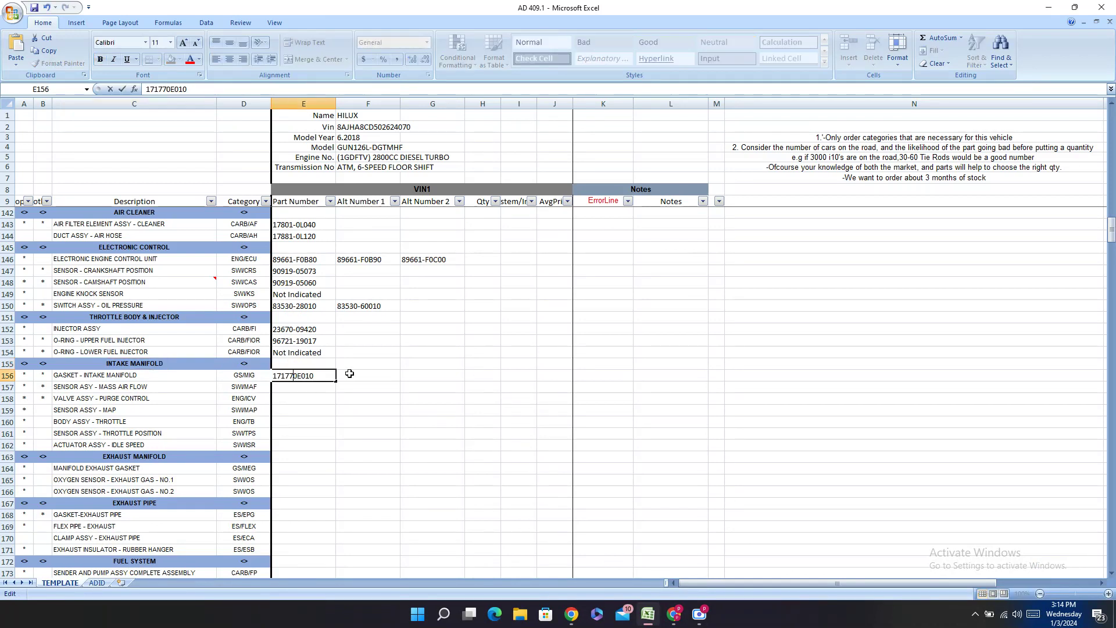
pyautogui.write('-')
pyautogui.press('Return')
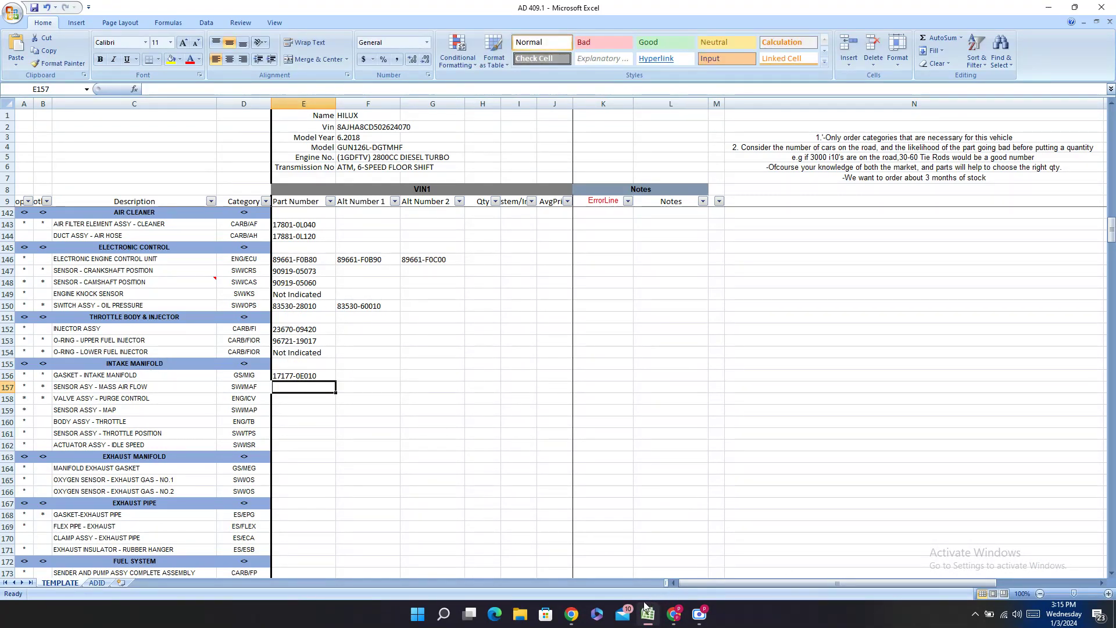
# - Return to the INTAKE MANIFOLD search results in Chrome and open the exhaust 1701 - MANIFOLD diagram in a new tab
pyautogui.click(674, 620)
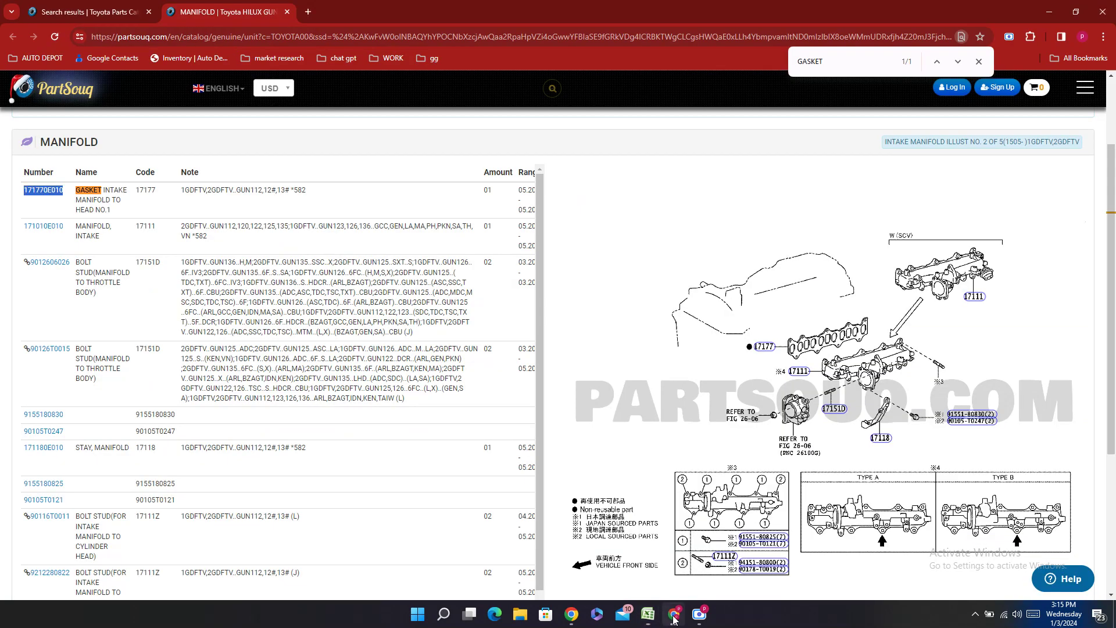
pyautogui.click(109, 10)
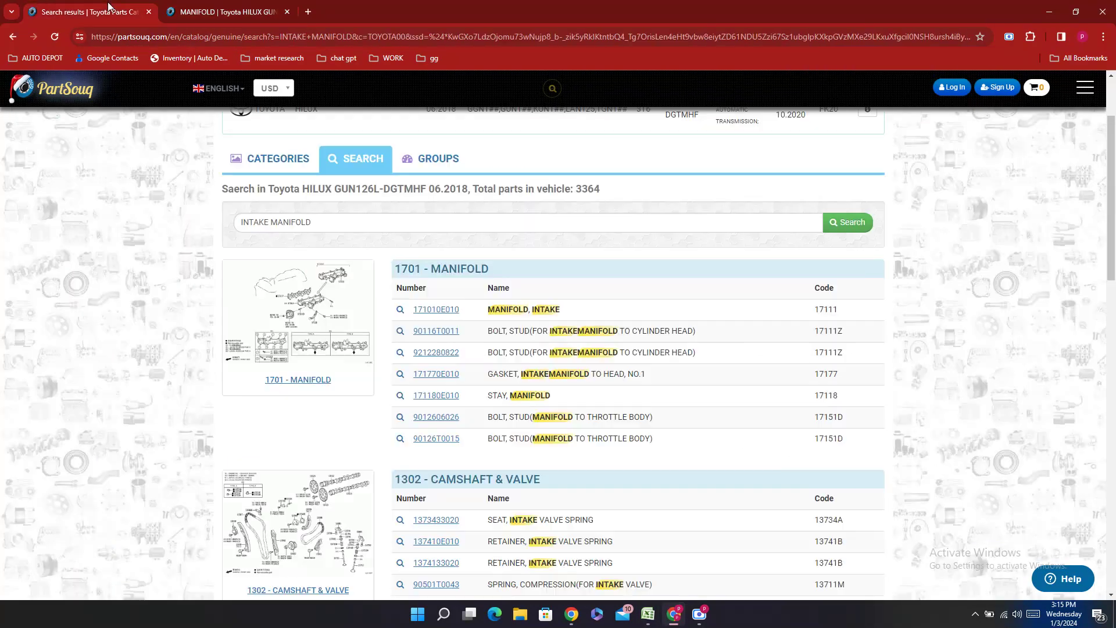
pyautogui.scroll(-7, 488, 314)
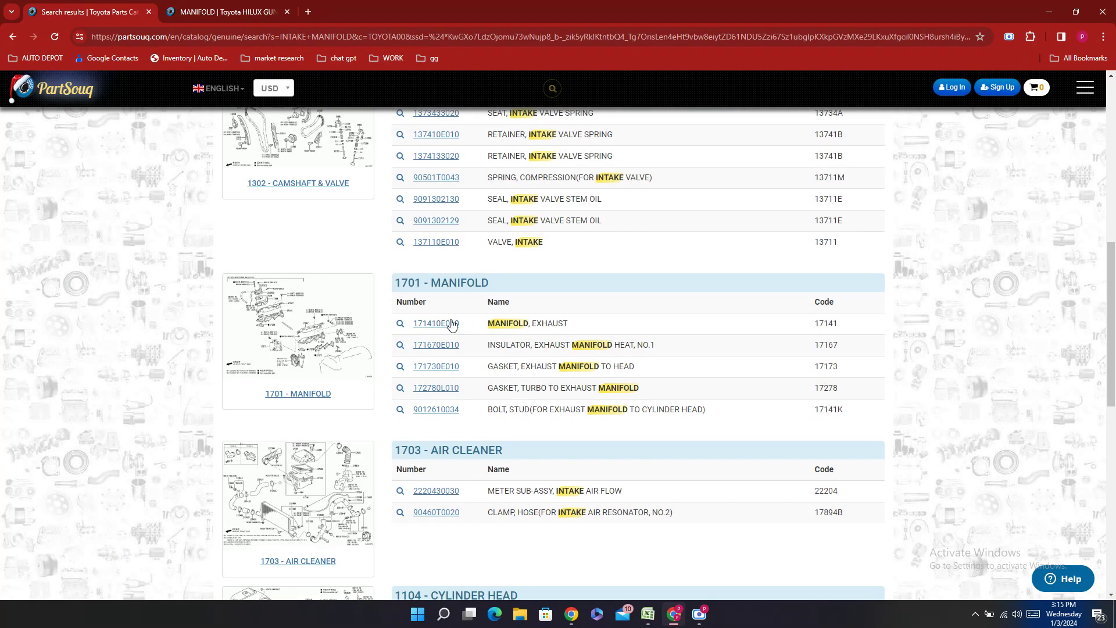
pyautogui.click(352, 348)
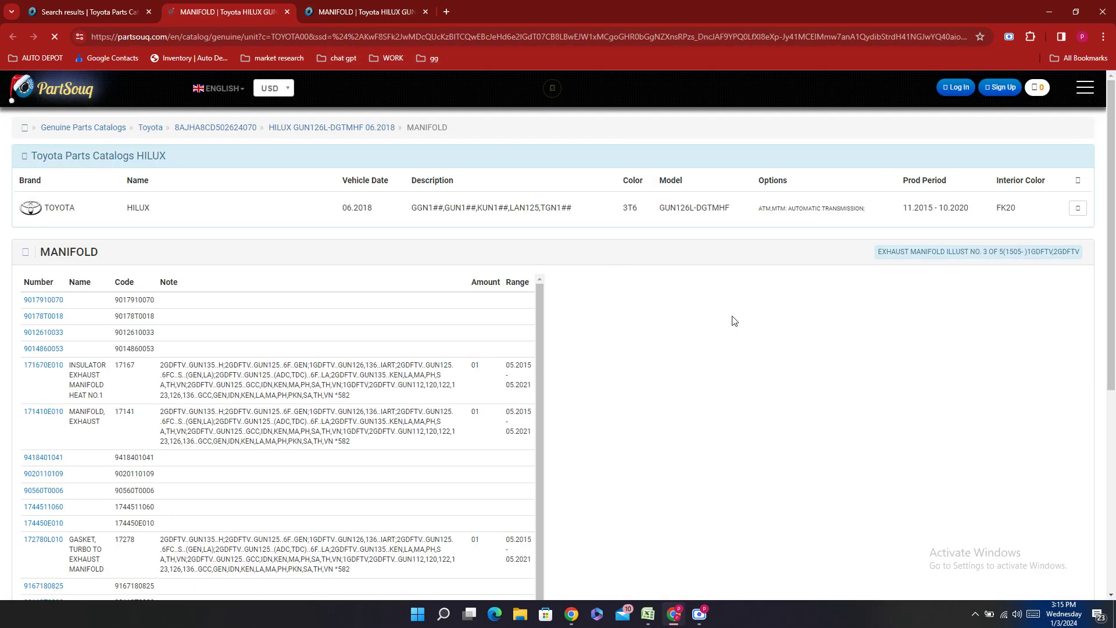
# - Locate the exhaust manifold to head gasket, code 17173, on the diagram page and copy its number 171730E010
pyautogui.scroll(-5, 729, 319)
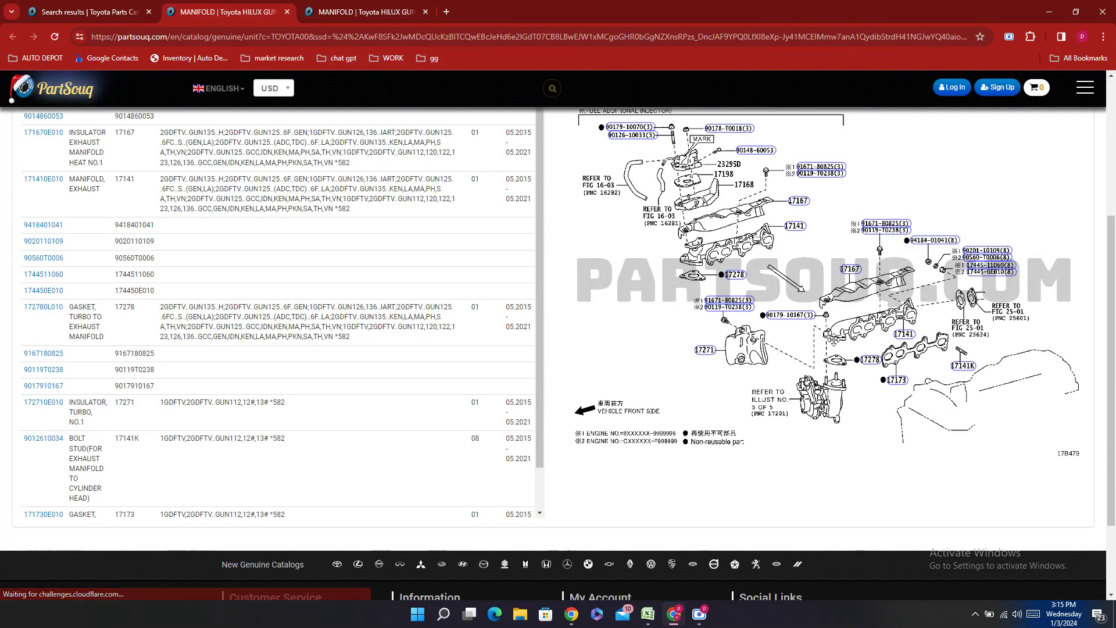
pyautogui.click(906, 334)
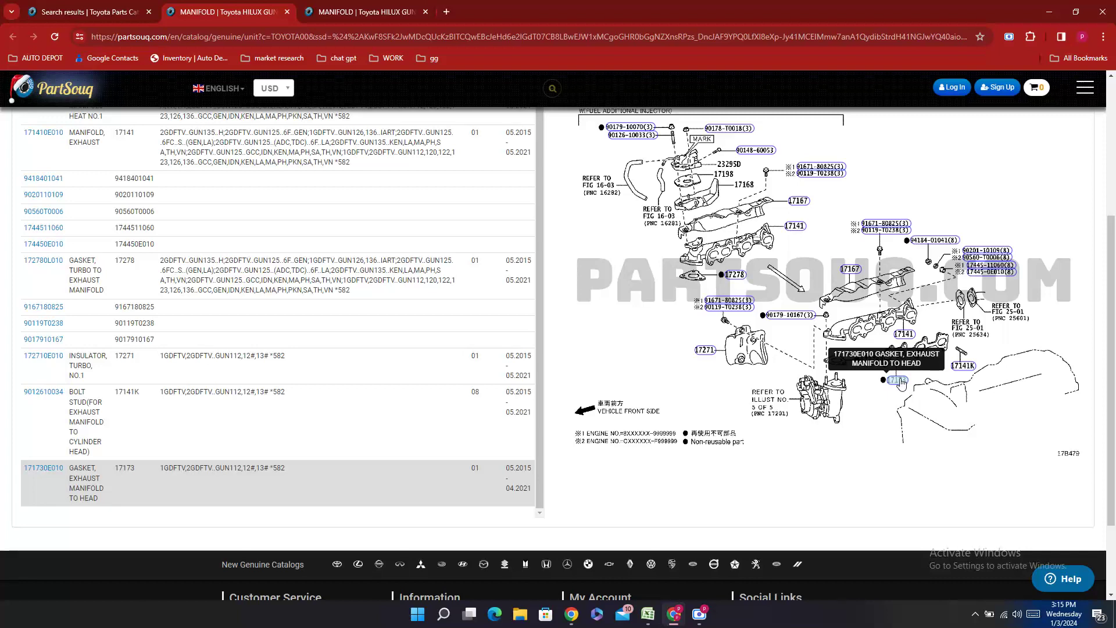
pyautogui.doubleClick(26, 492)
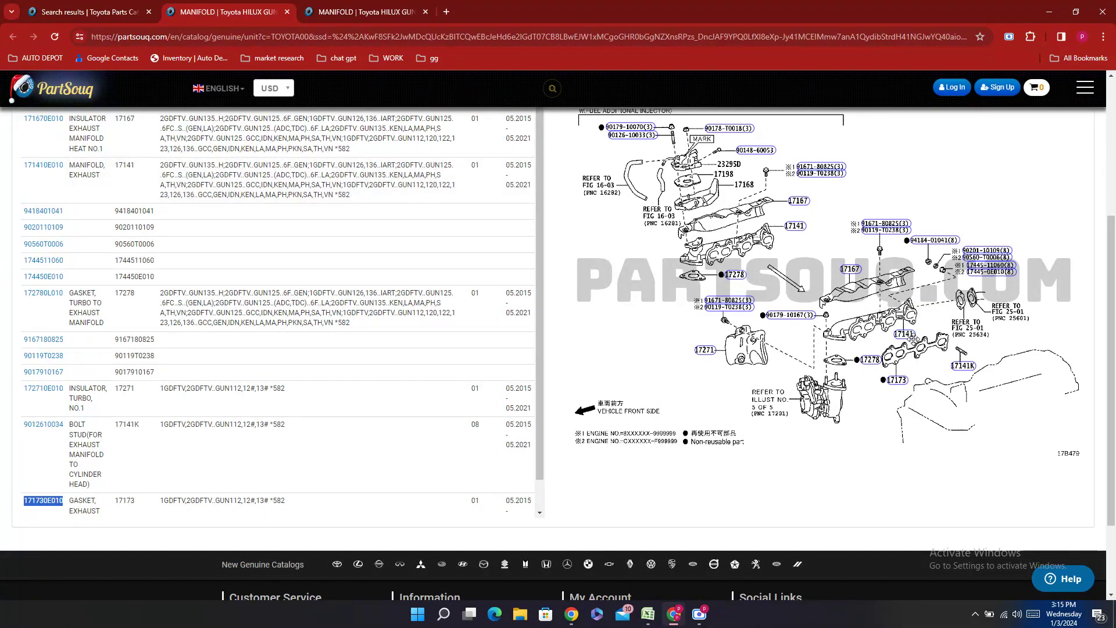
# - Switch to Excel and enter 17173-0E010 as the part number for MANIFOLD EXHAUST GASKET in cell E164
pyautogui.click(647, 614)
pyautogui.click(292, 468)
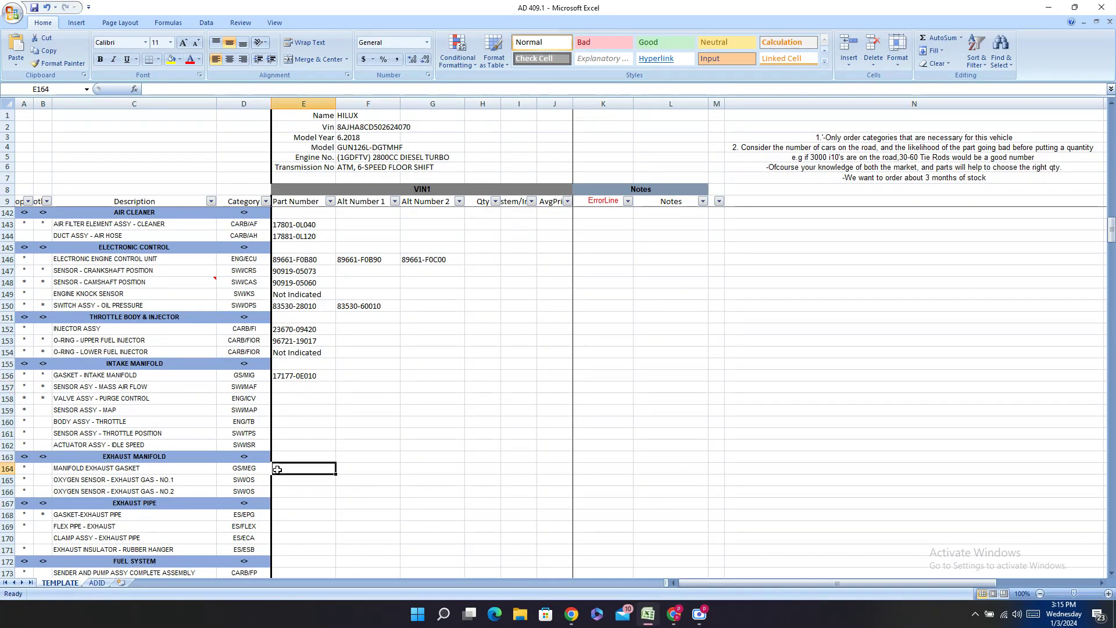
pyautogui.write('171730E010')
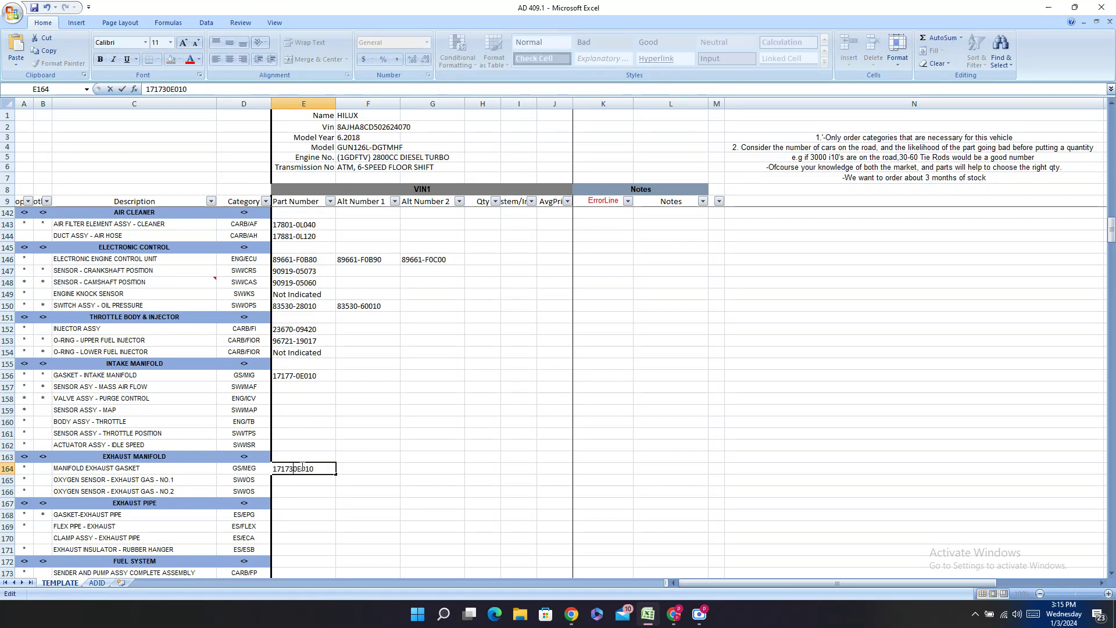
pyautogui.press('Left')
pyautogui.press('Left')
pyautogui.press('Left')
pyautogui.press('Left')
pyautogui.press('Left')
pyautogui.write('-')
pyautogui.press('Return')
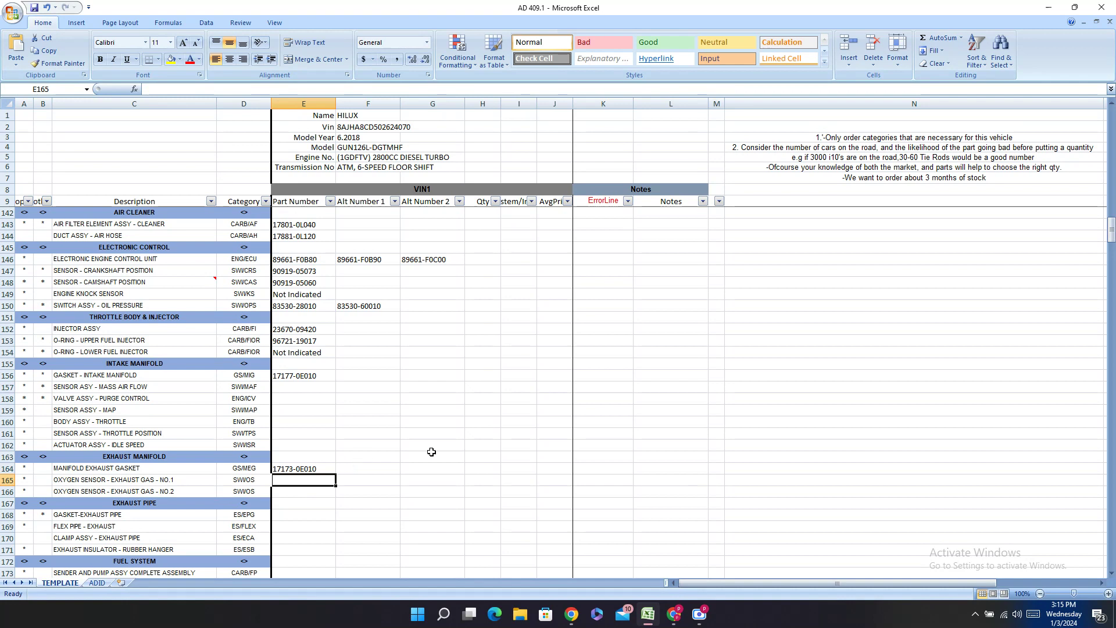
# - Copy the SENSOR ASY - MASS AIR FLOW description from cell C157 and clear the INTAKE MANIFOLD search term in Chrome's parts catalogue
pyautogui.rightClick(162, 388)
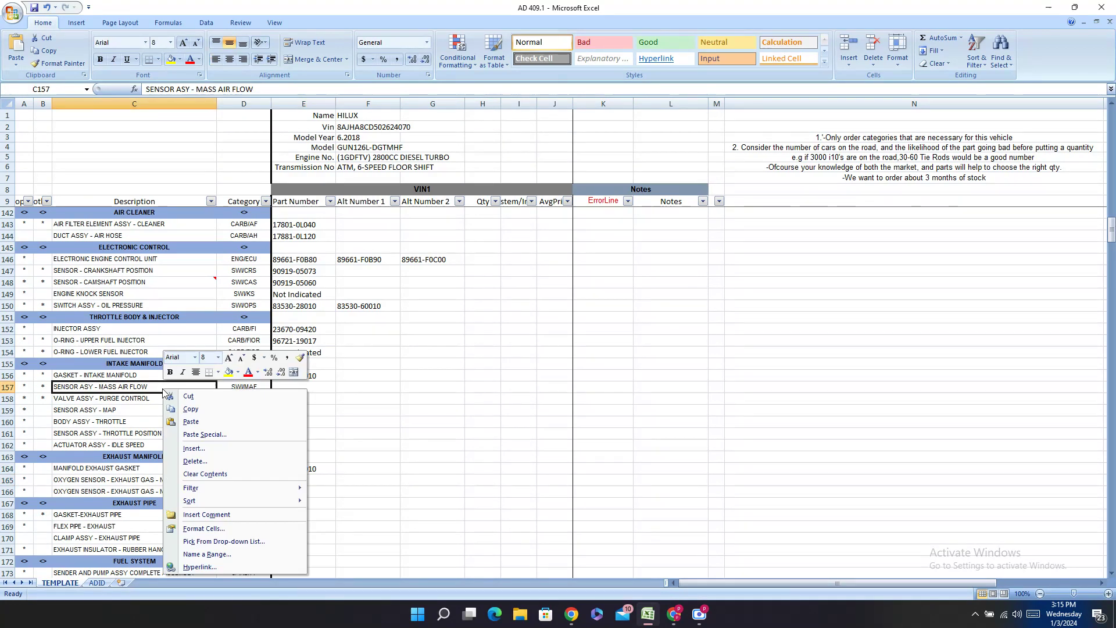
pyautogui.click(220, 411)
pyautogui.click(674, 614)
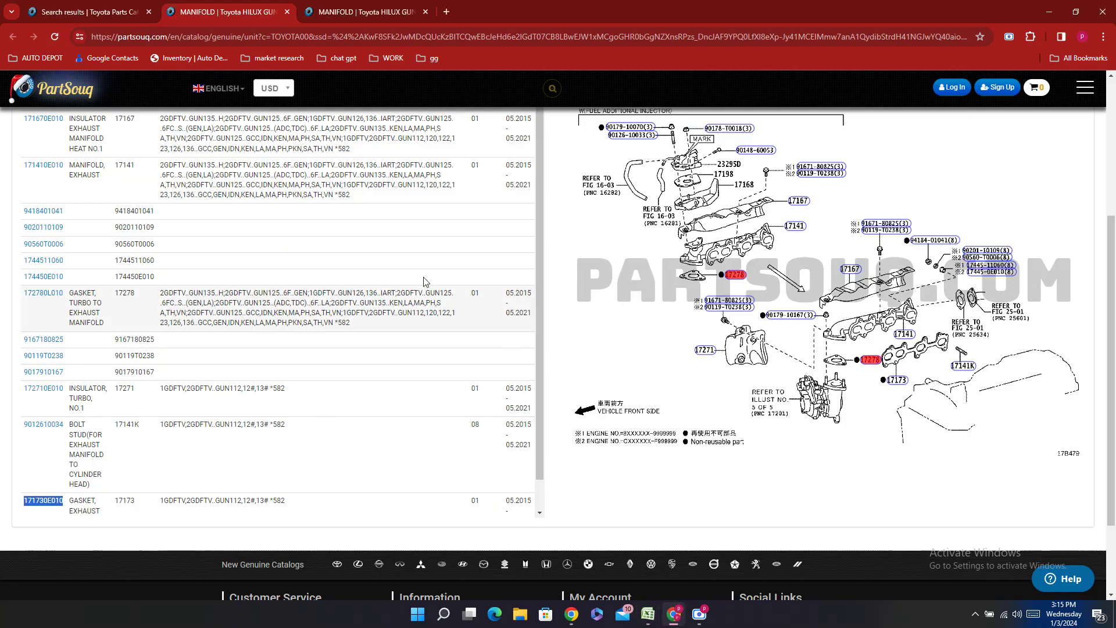
pyautogui.click(87, 11)
pyautogui.scroll(1, 472, 265)
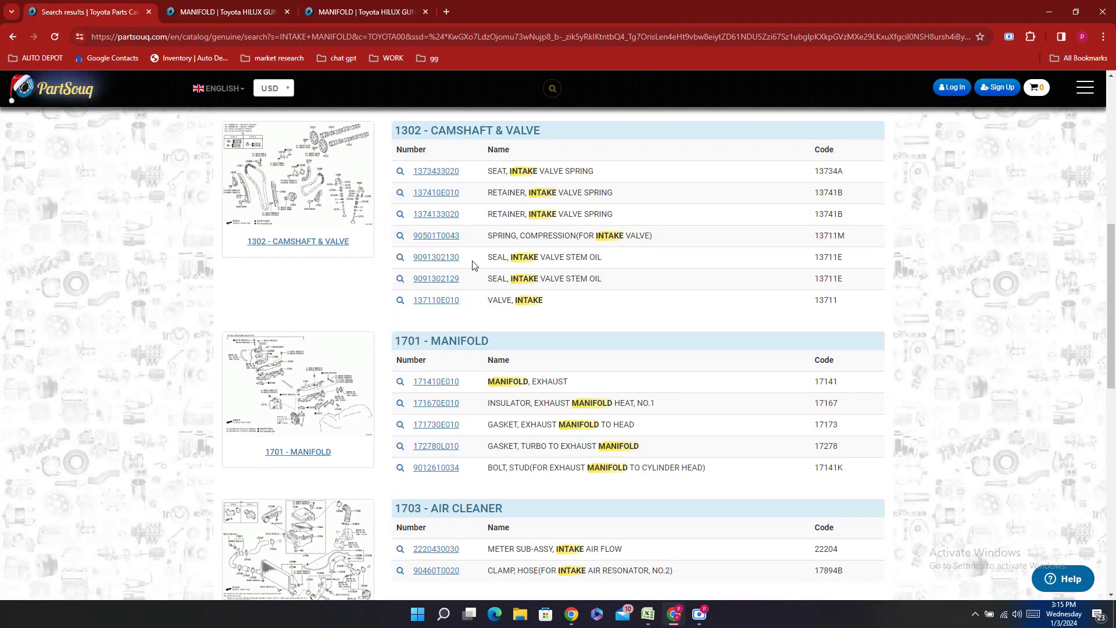
pyautogui.scroll(8, 472, 265)
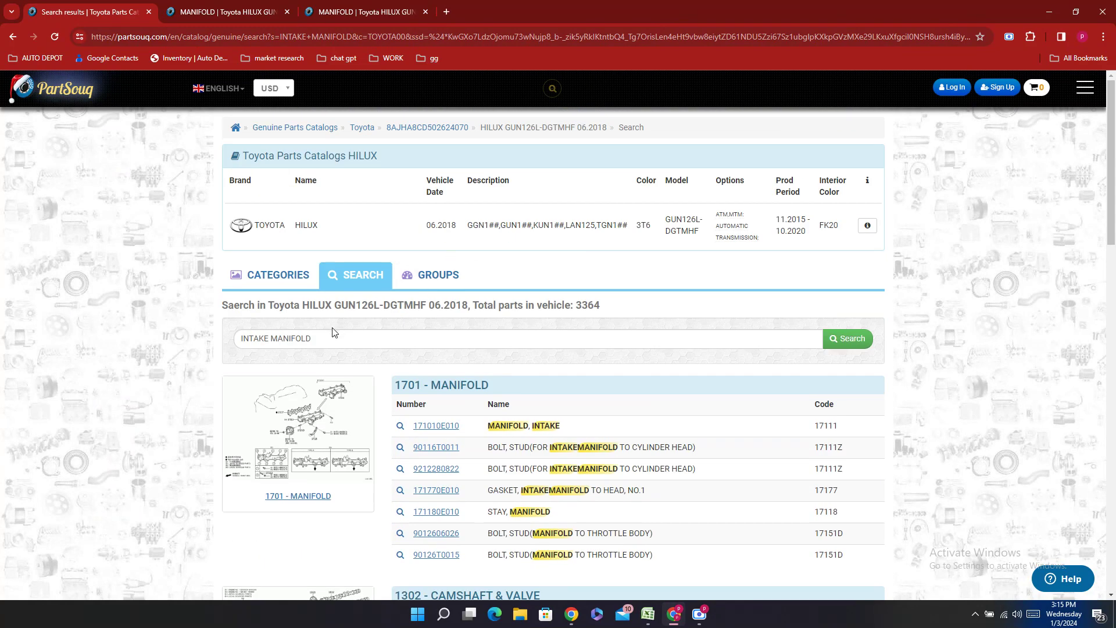
pyautogui.moveTo(335, 334); pyautogui.dragTo(87, 347)
pyautogui.press('BackSpace')
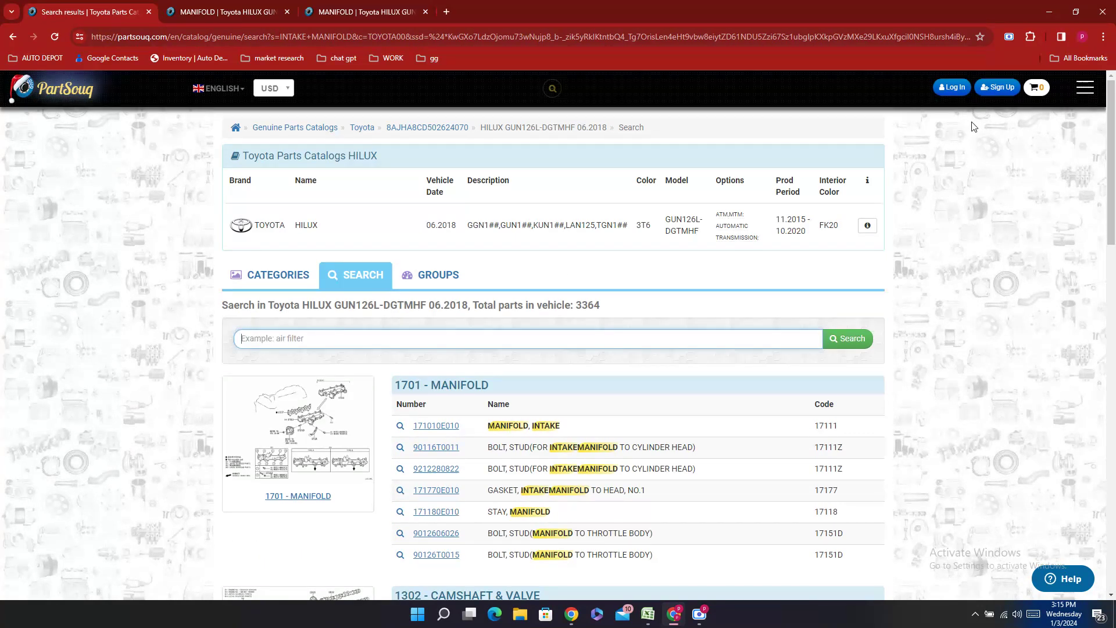
pyautogui.hotkey('ctrl', 'v')
pyautogui.press('Return')
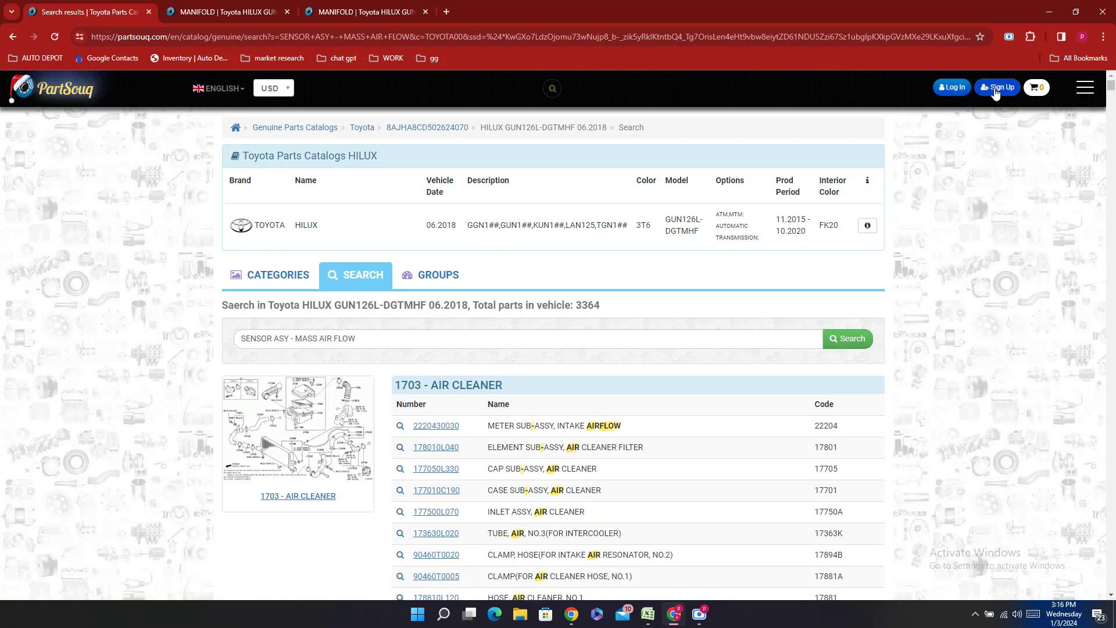
pyautogui.doubleClick(465, 430)
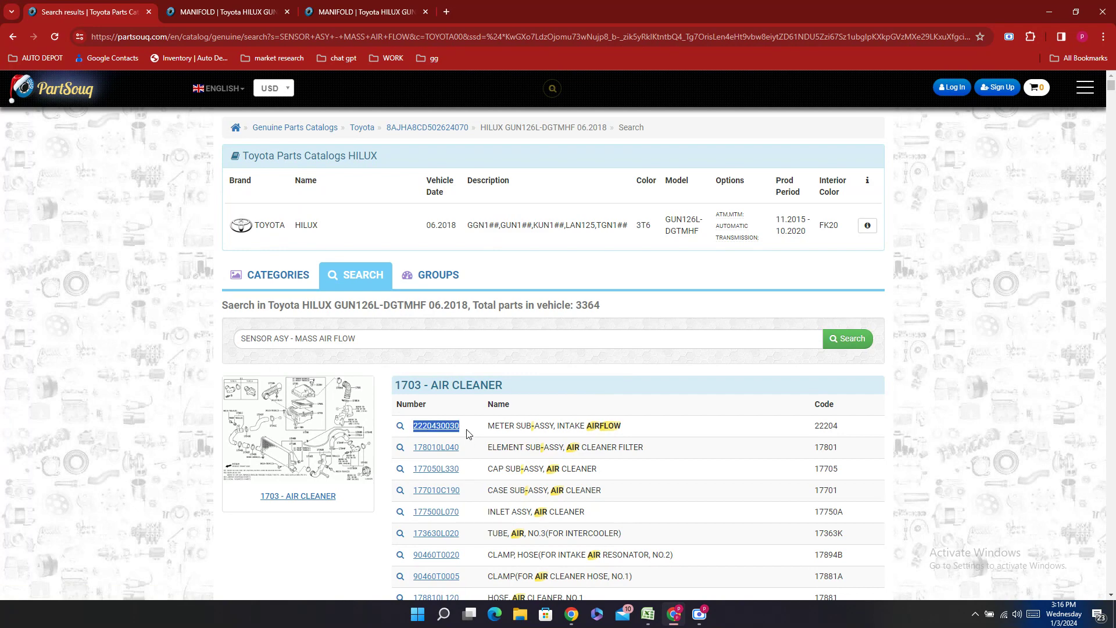
pyautogui.rightClick(467, 433)
pyautogui.click(492, 443)
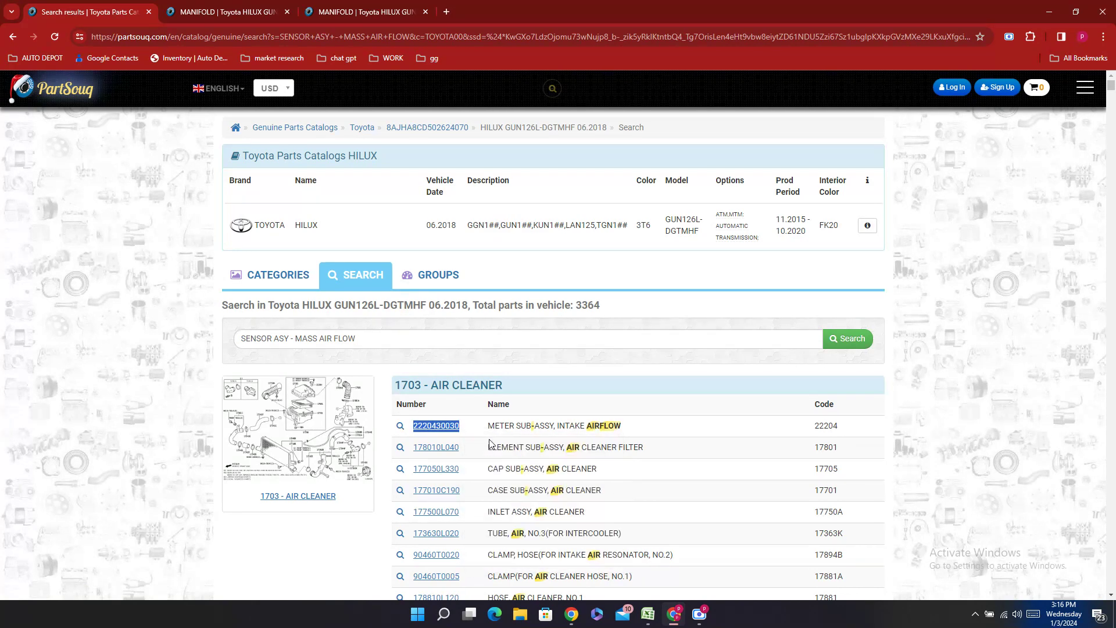
pyautogui.click(648, 614)
pyautogui.doubleClick(286, 389)
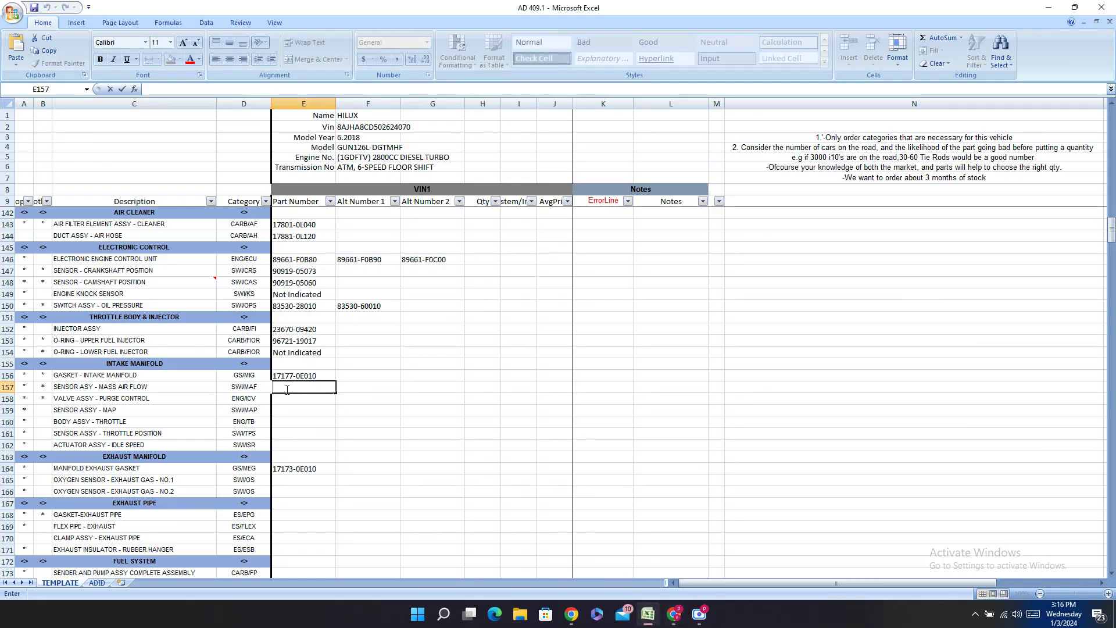
pyautogui.rightClick(287, 389)
pyautogui.click(311, 424)
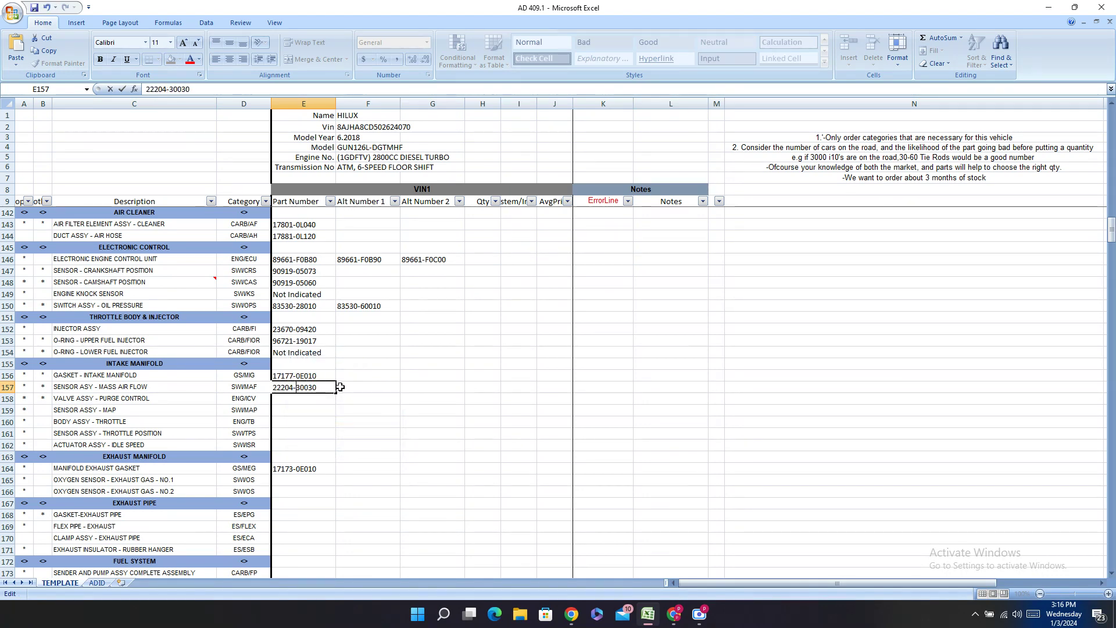
pyautogui.press('Return')
# - Copy the description "VALVE ASSY - PURGE CONTROL" from the sheet, search the PartSouq catalog for it and look through the first result groups
pyautogui.rightClick(151, 400)
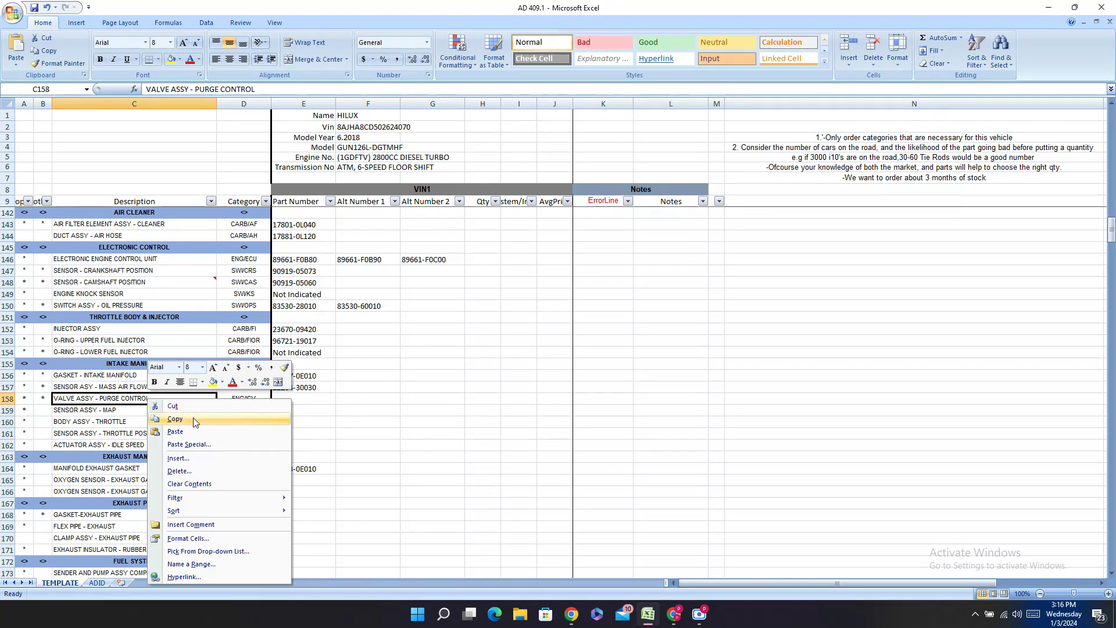
pyautogui.click(175, 418)
pyautogui.click(674, 614)
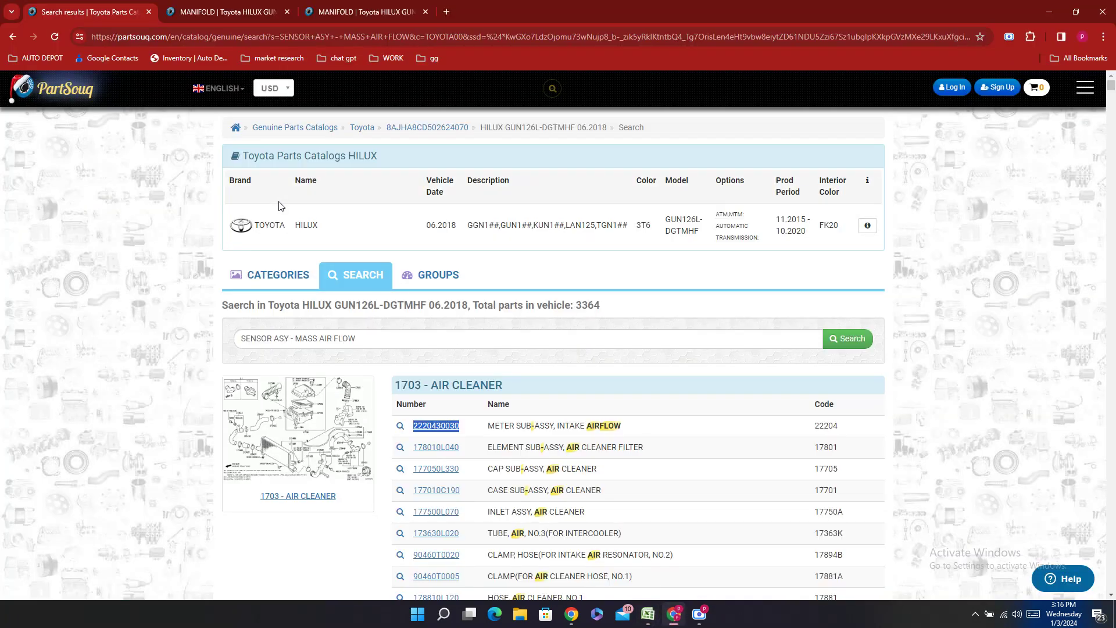
pyautogui.tripleClick(379, 342)
pyautogui.hotkey('ctrl', 'v')
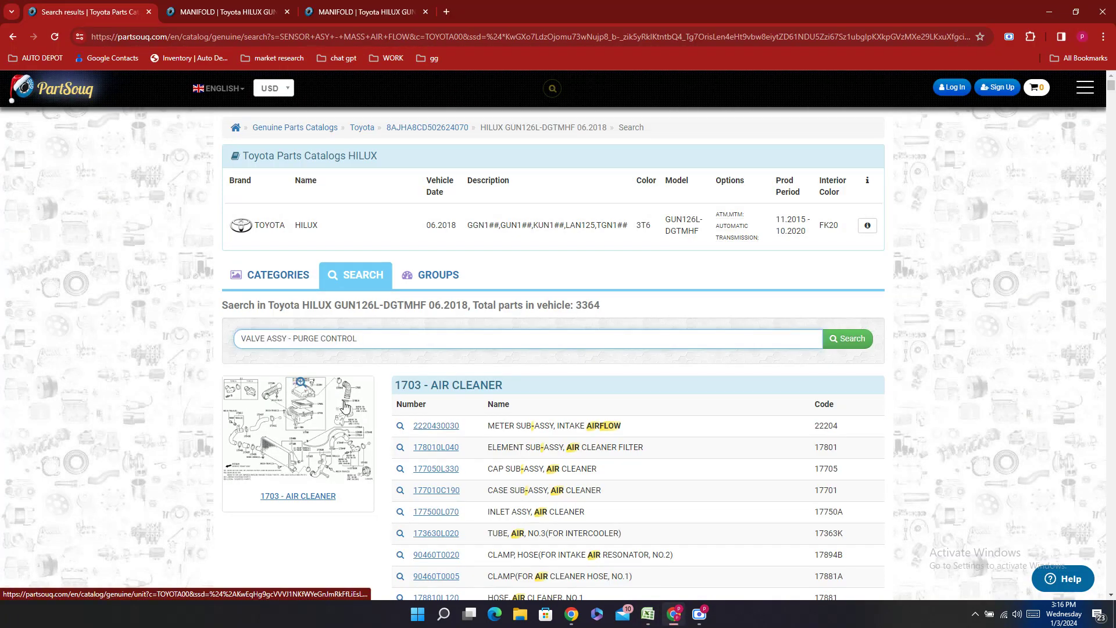
pyautogui.press('Return')
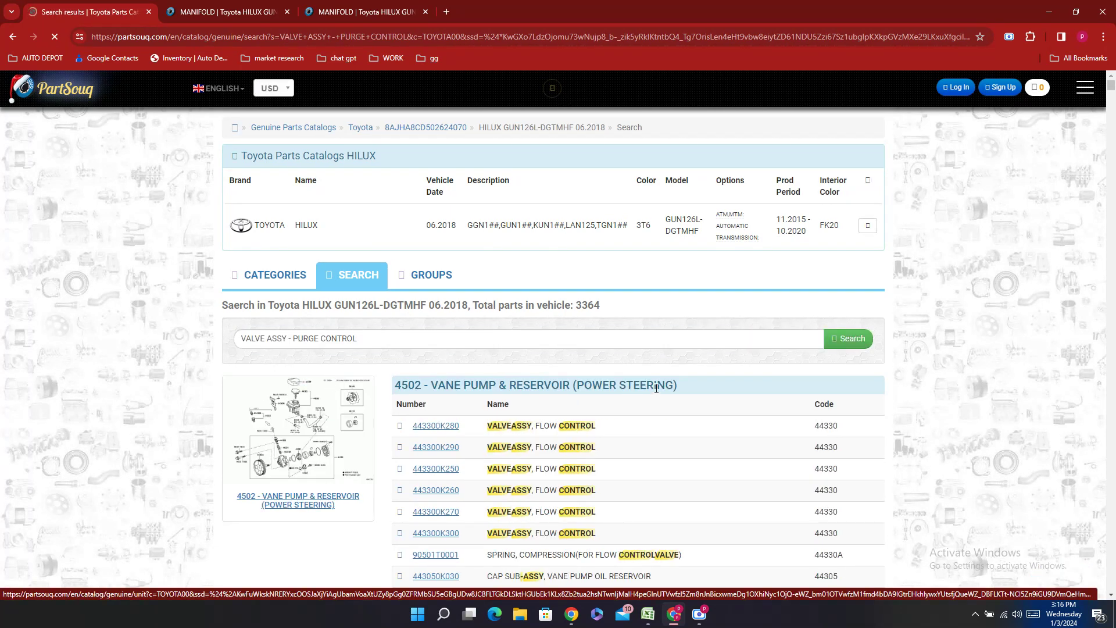
pyautogui.scroll(-2, 656, 388)
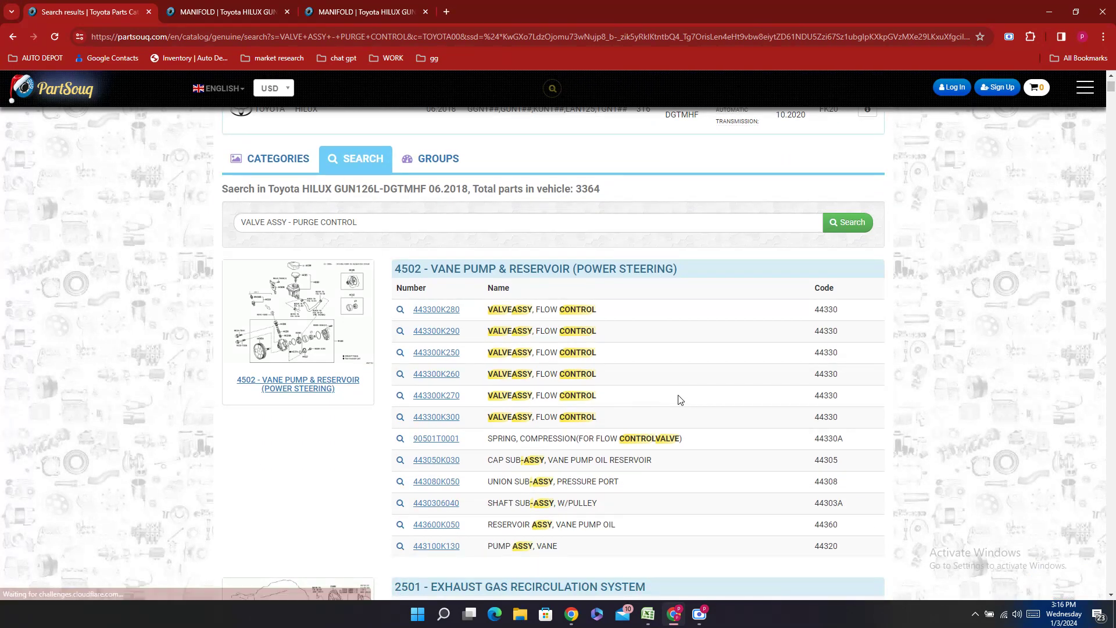
pyautogui.scroll(-6, 679, 395)
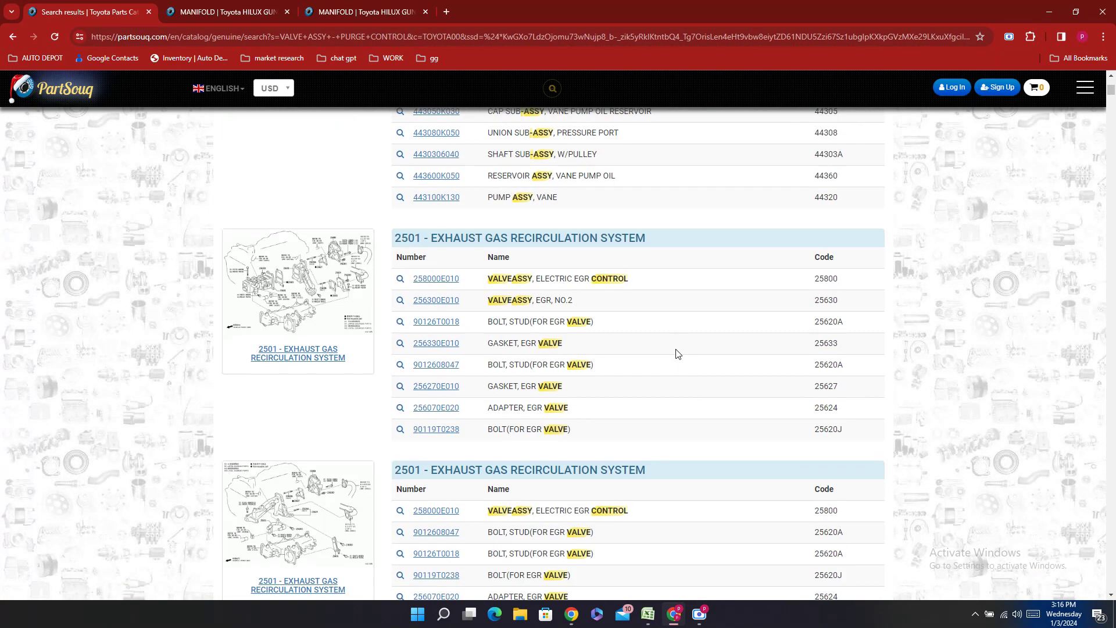
pyautogui.scroll(-5, 676, 351)
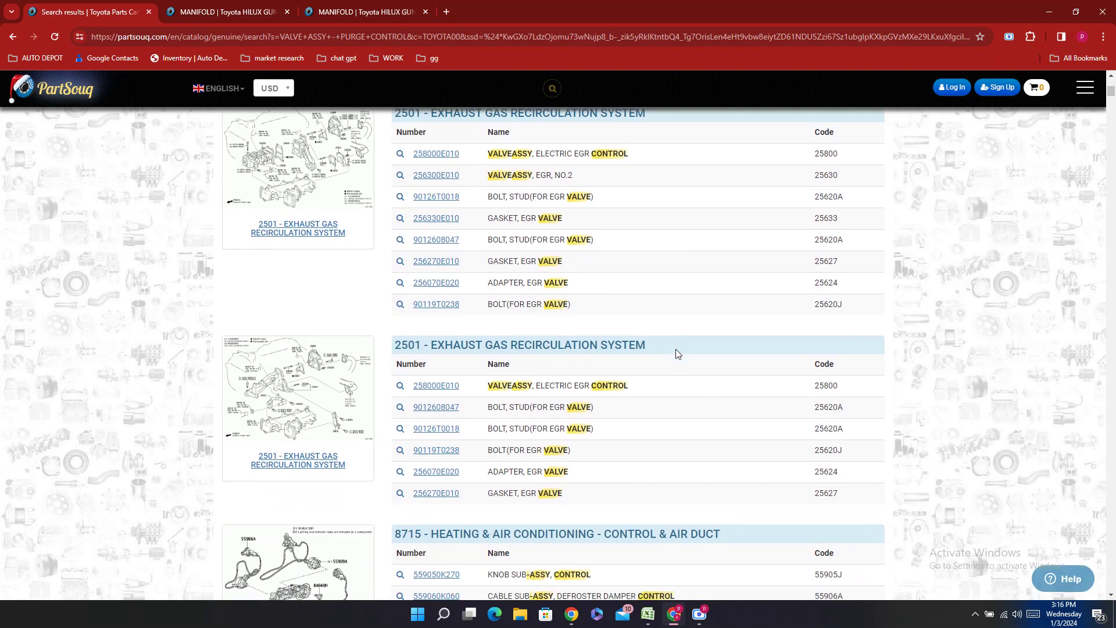
pyautogui.scroll(3, 649, 340)
pyautogui.scroll(7, 649, 340)
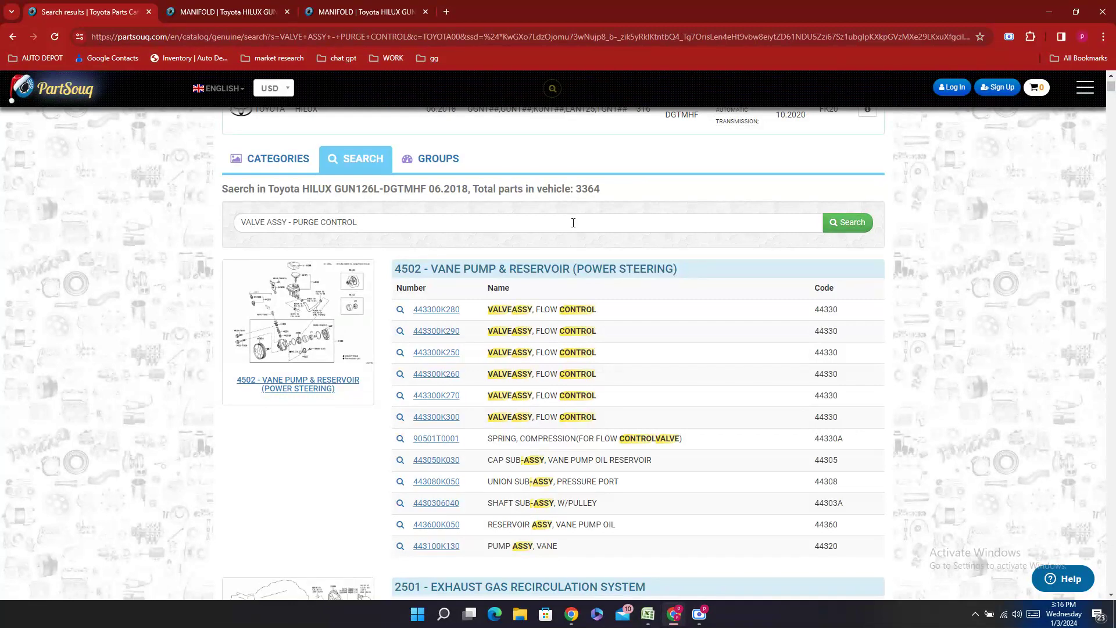
# - Begin a Google query in a new browser tab with the text "VALVE ASSY - PURGE CONTROL VS"
pyautogui.click(446, 12)
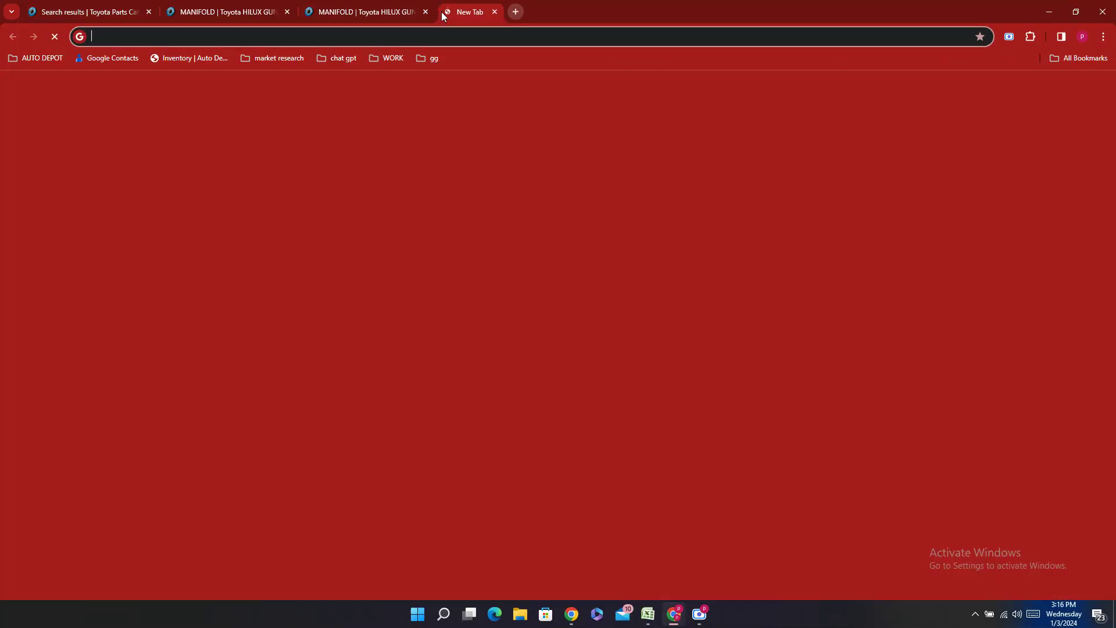
pyautogui.rightClick(387, 37)
pyautogui.click(429, 134)
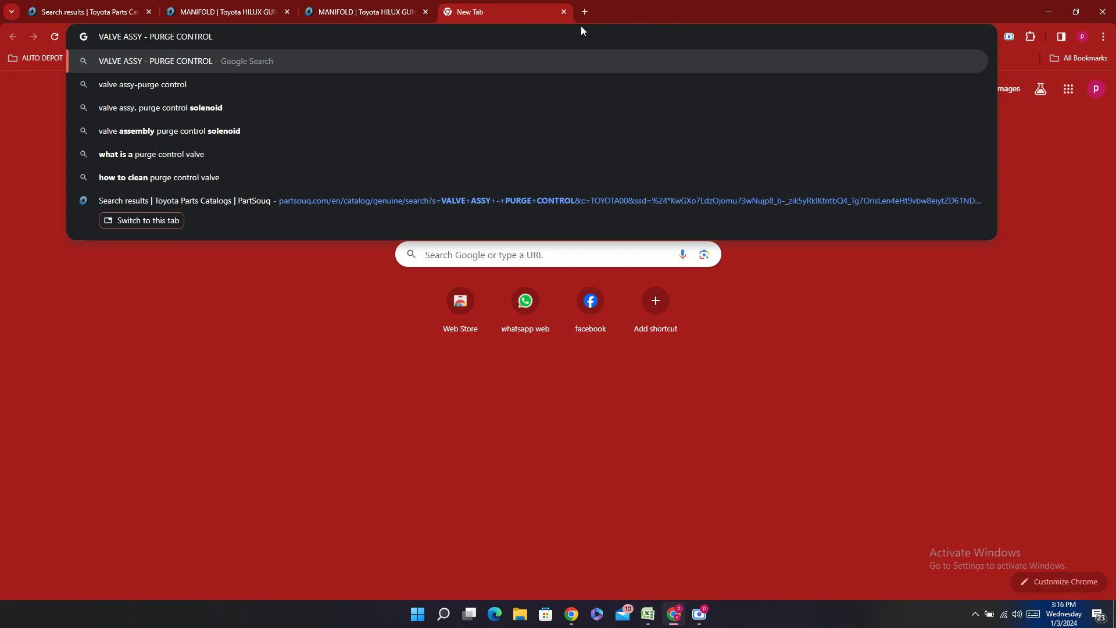
pyautogui.write('VS')
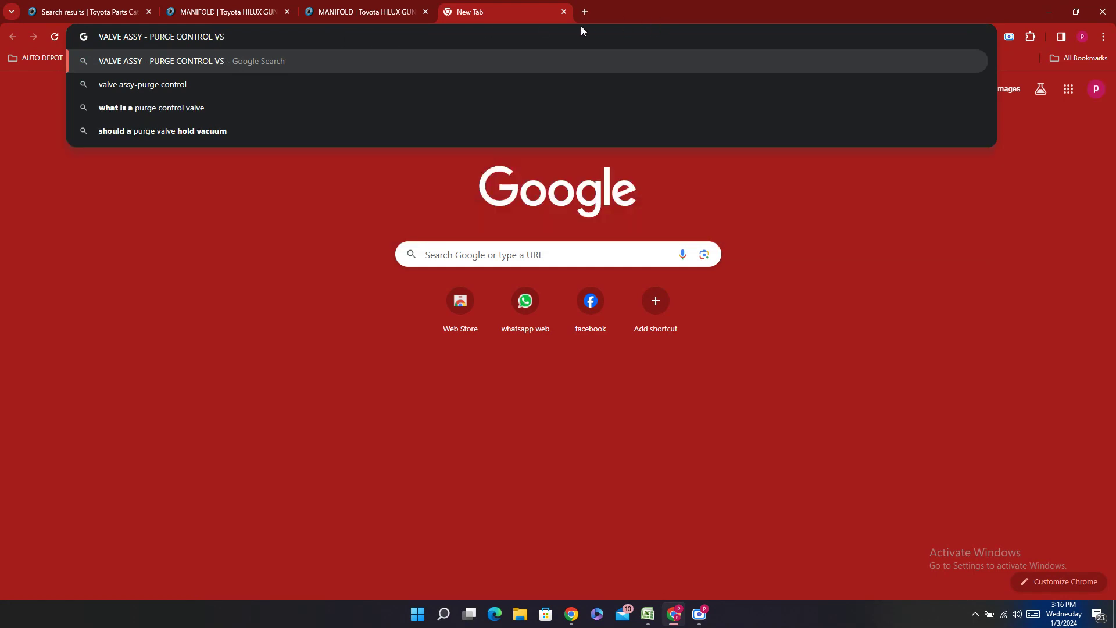
# - Copy the name "VALVEASSY, FLOW CONTROL" from the catalog results, append it to the Google query and run the comparison search
pyautogui.click(49, 6)
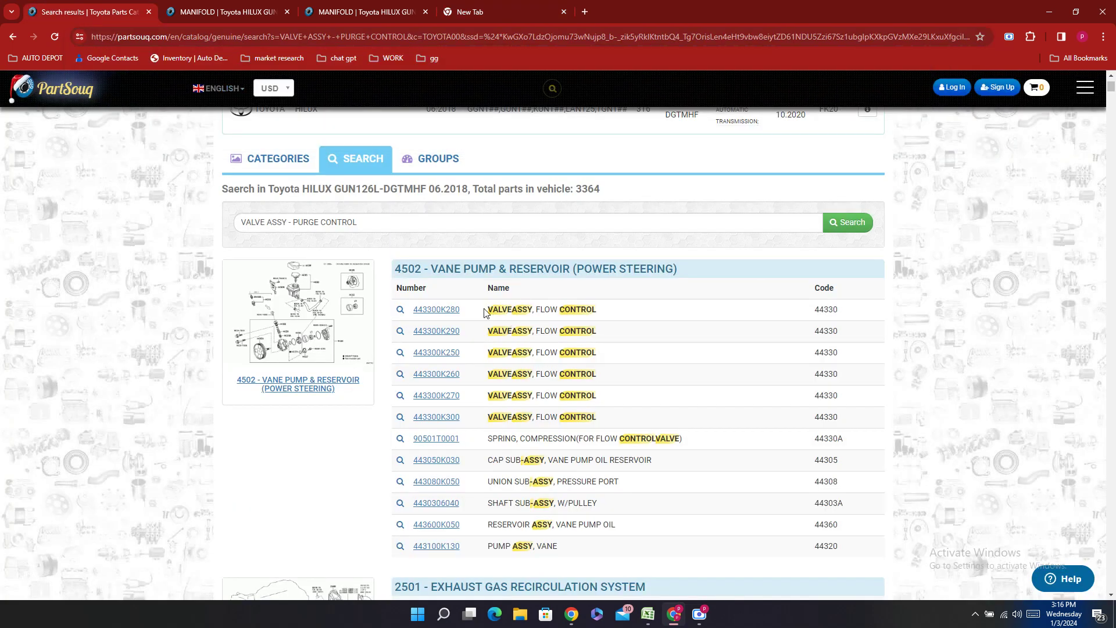
pyautogui.moveTo(490, 309); pyautogui.dragTo(582, 312)
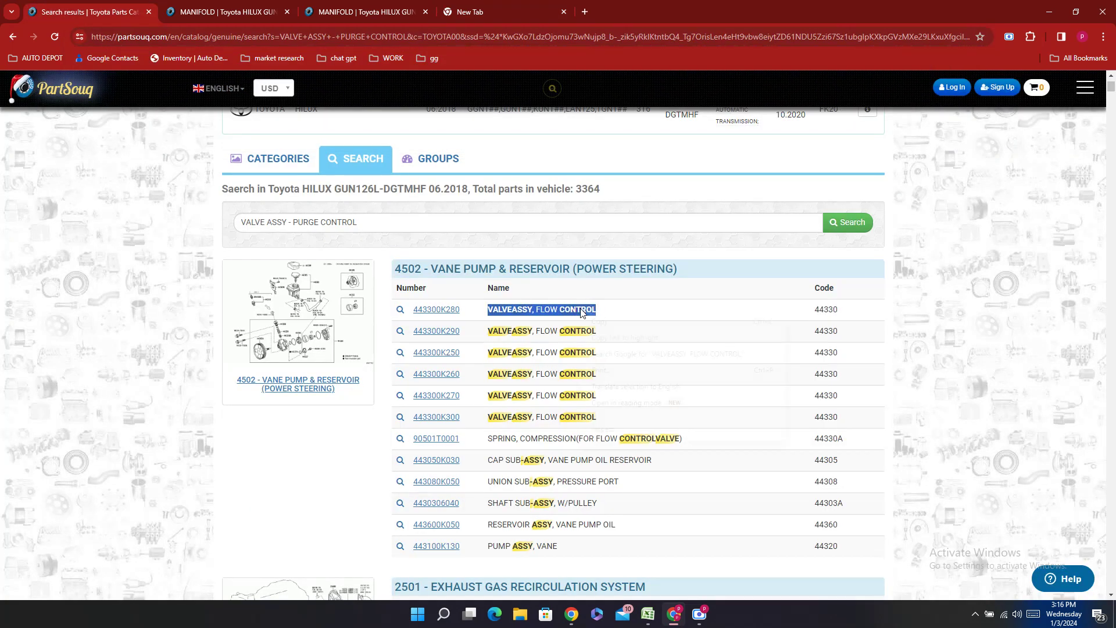
pyautogui.rightClick(582, 312)
pyautogui.click(599, 321)
pyautogui.click(471, 11)
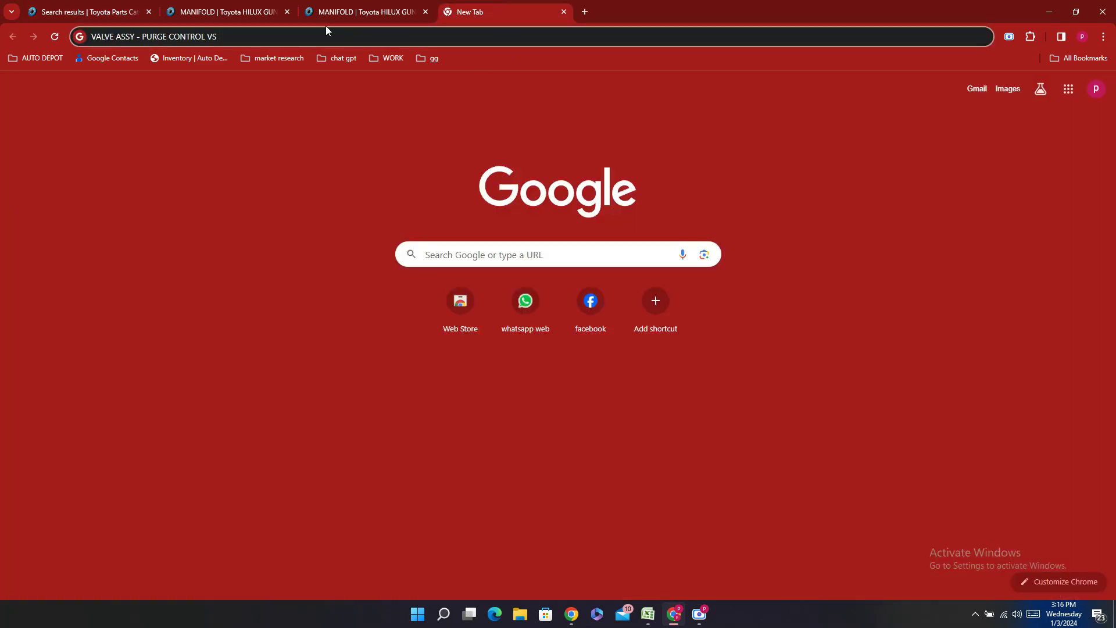
pyautogui.rightClick(300, 32)
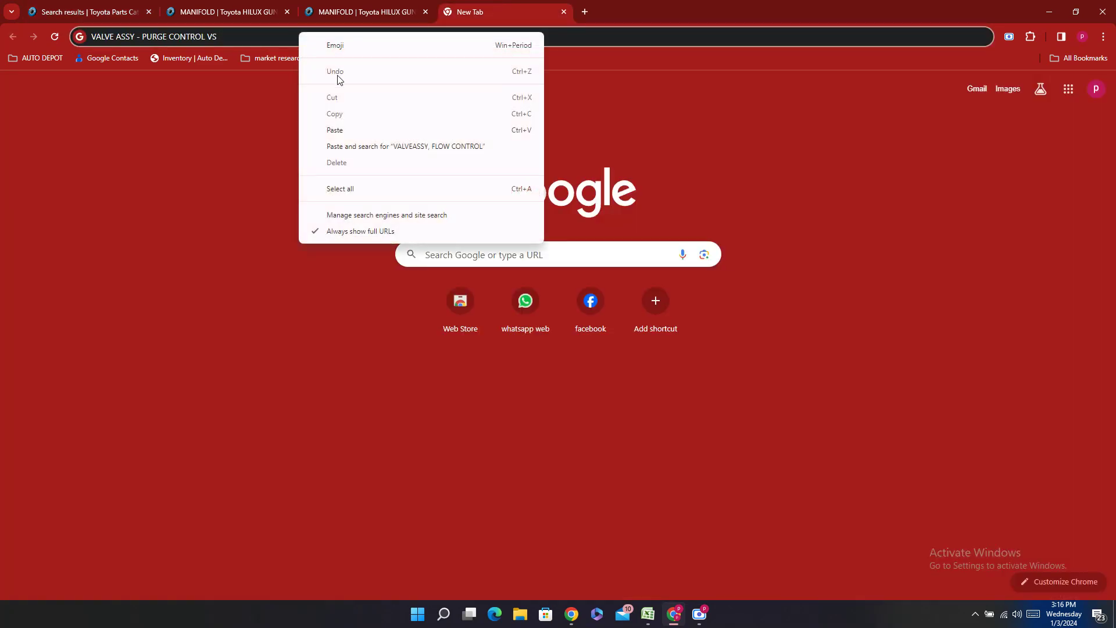
pyautogui.click(335, 130)
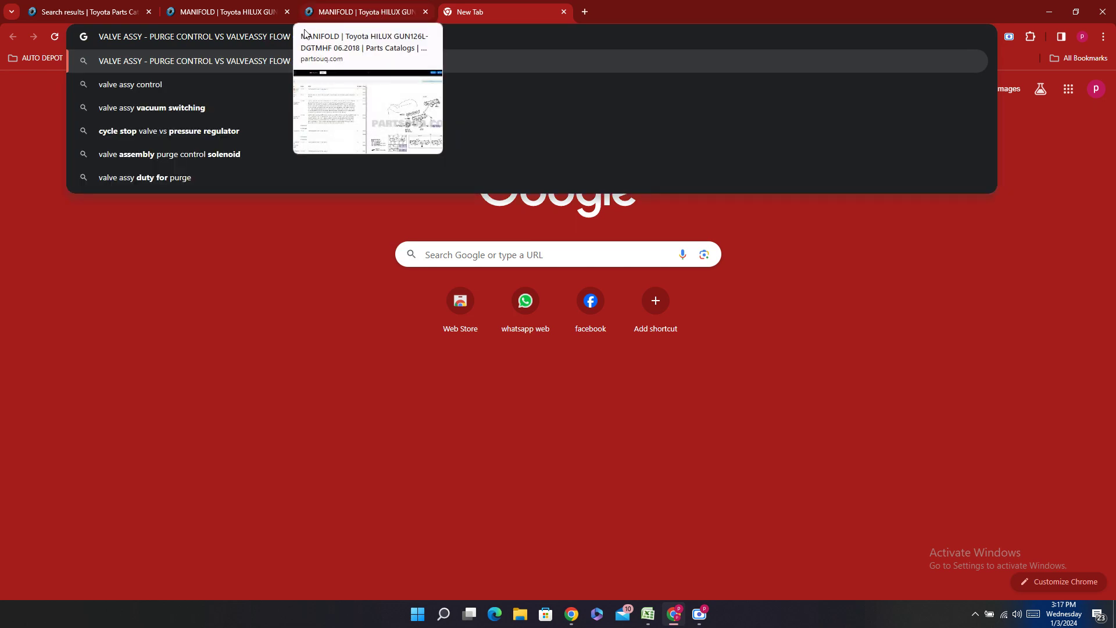
pyautogui.click(240, 61)
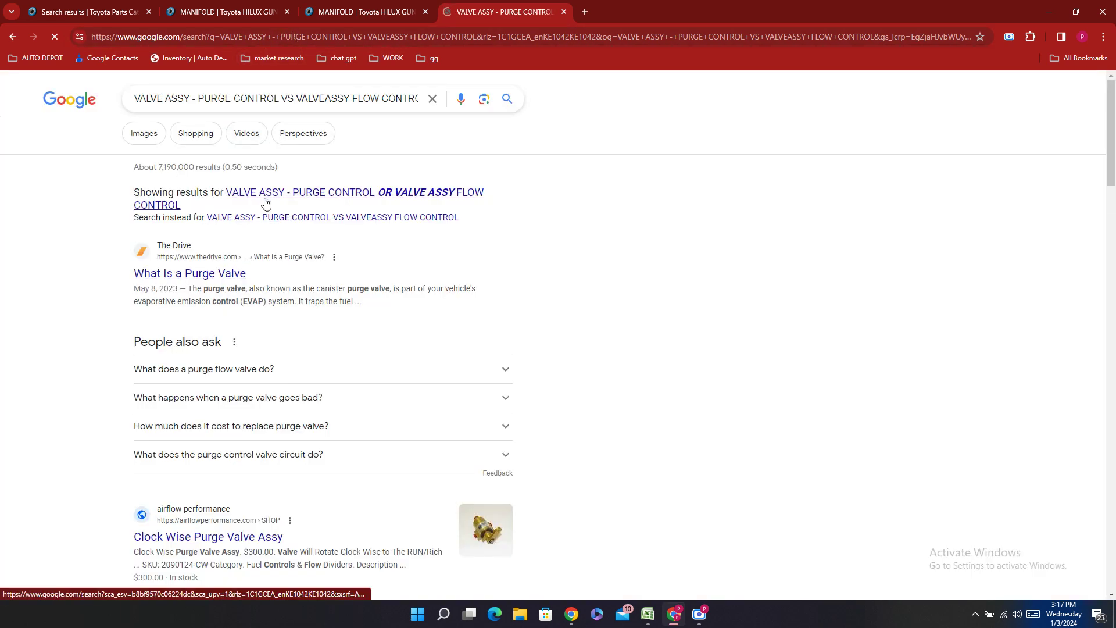
# - Switch to Google's corrected query and read the answer to "What does a purge flow valve do?"
pyautogui.click(313, 220)
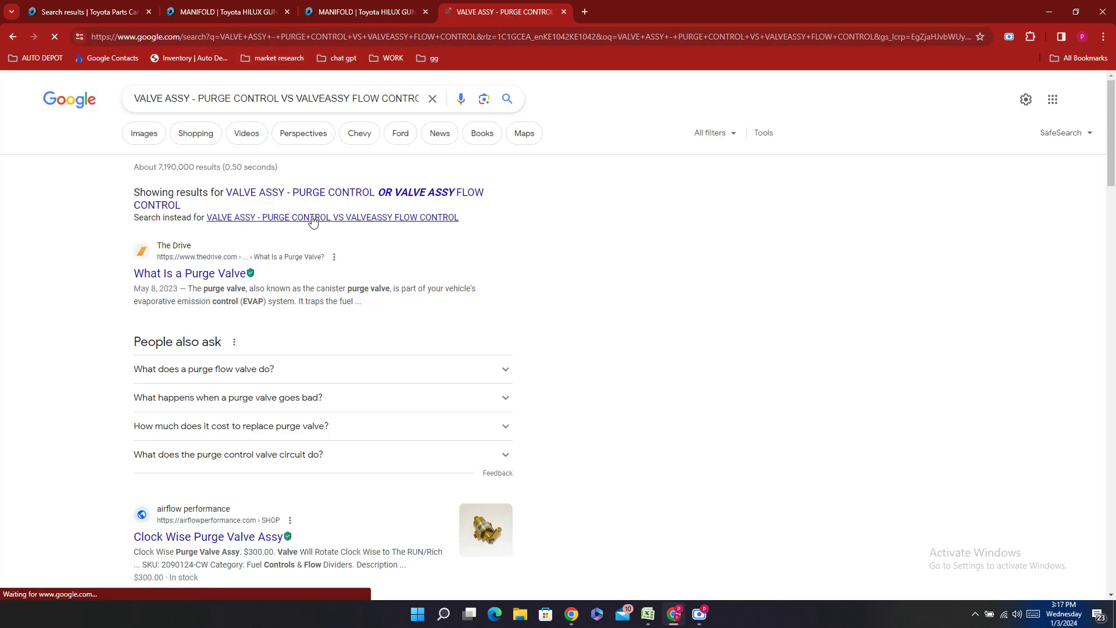
pyautogui.click(338, 198)
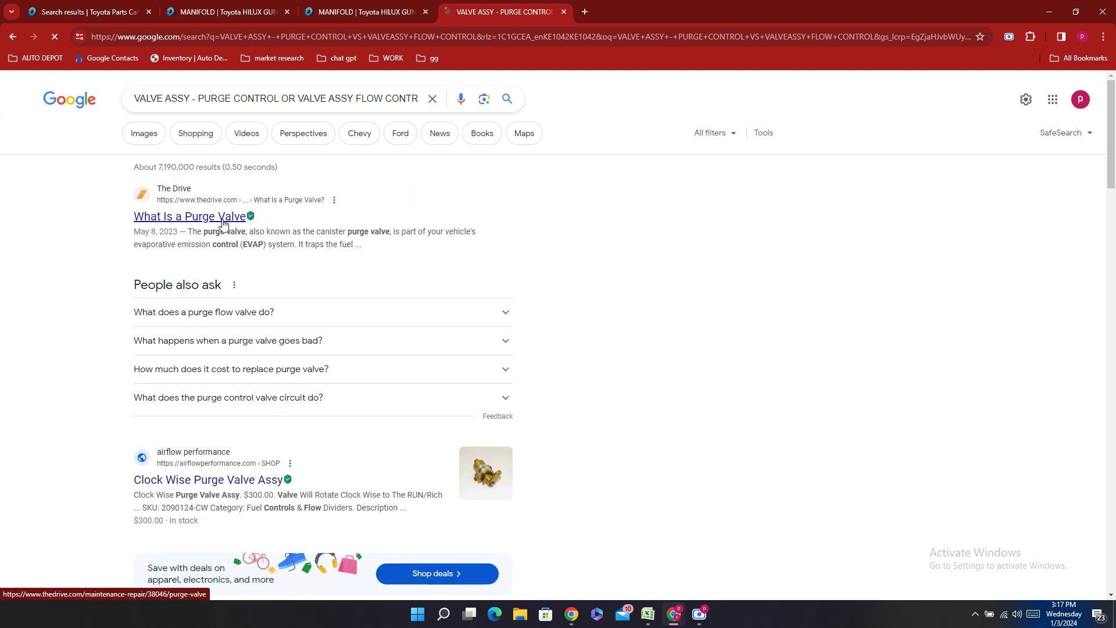
pyautogui.click(255, 312)
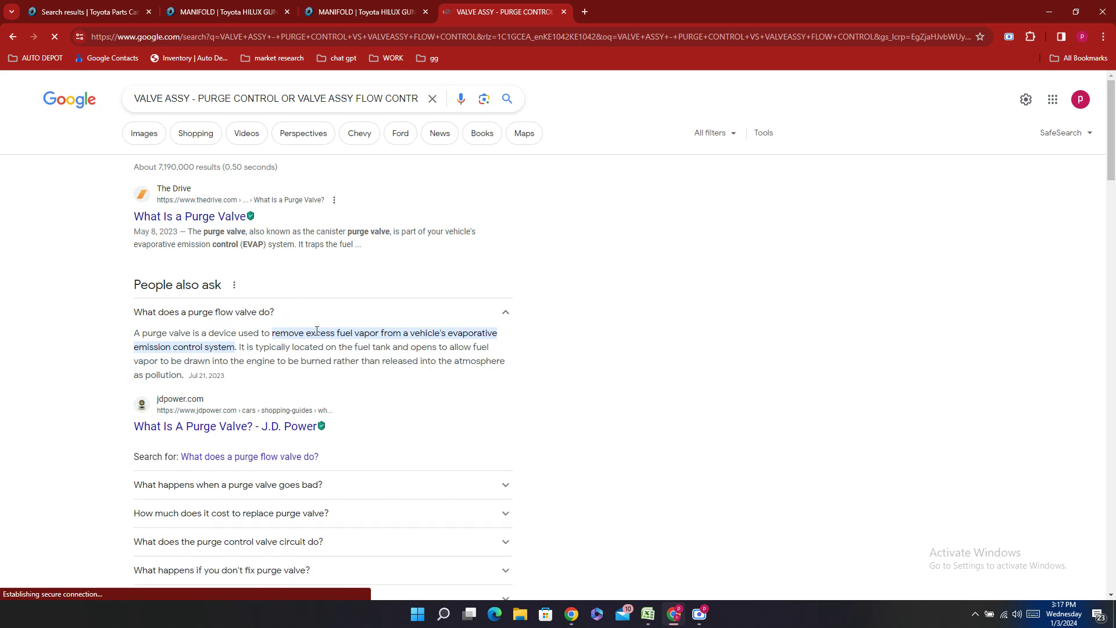
pyautogui.moveTo(353, 332); pyautogui.dragTo(229, 348)
# - Recheck the catalog's flow control valve entries, and read Google's answer to "What happens when a purge valve goes bad?"
pyautogui.click(62, 7)
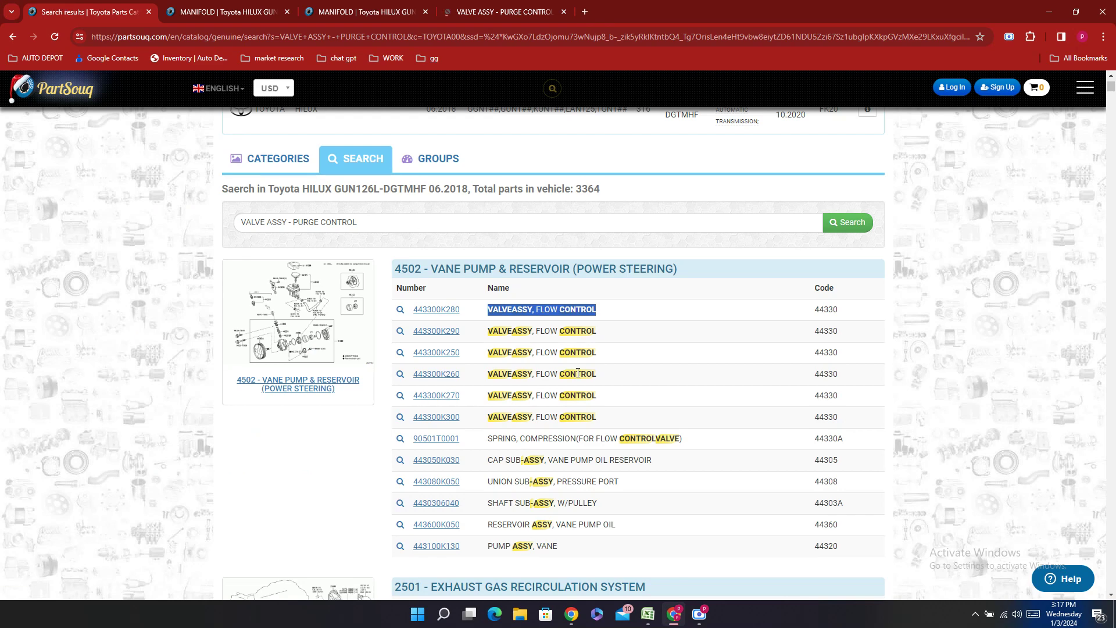
pyautogui.scroll(-1, 665, 357)
pyautogui.click(522, 11)
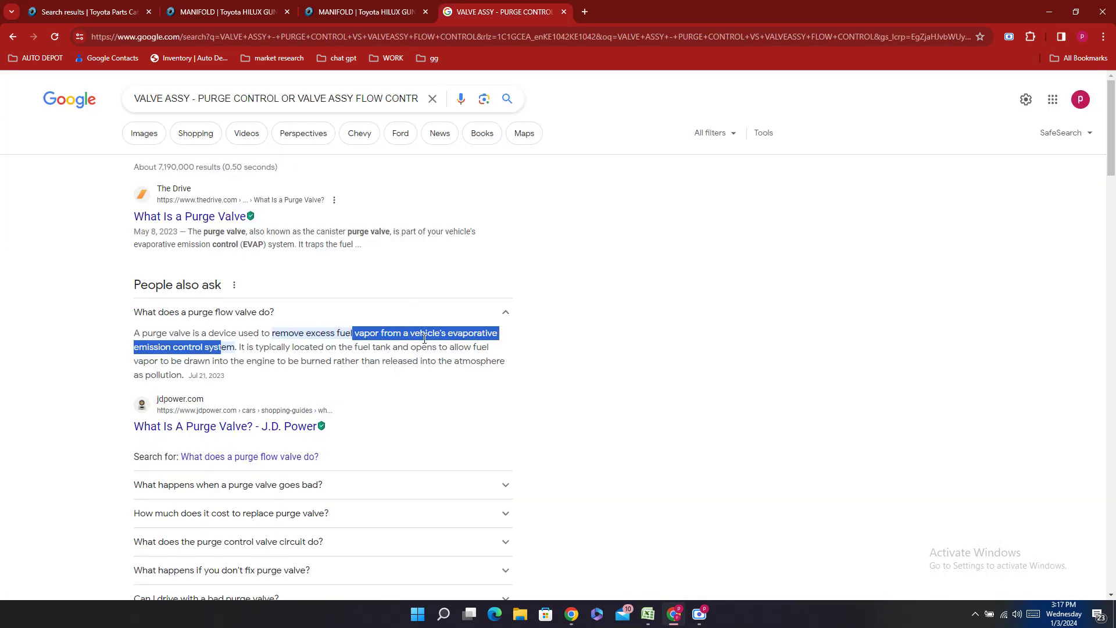
pyautogui.scroll(-3, 378, 354)
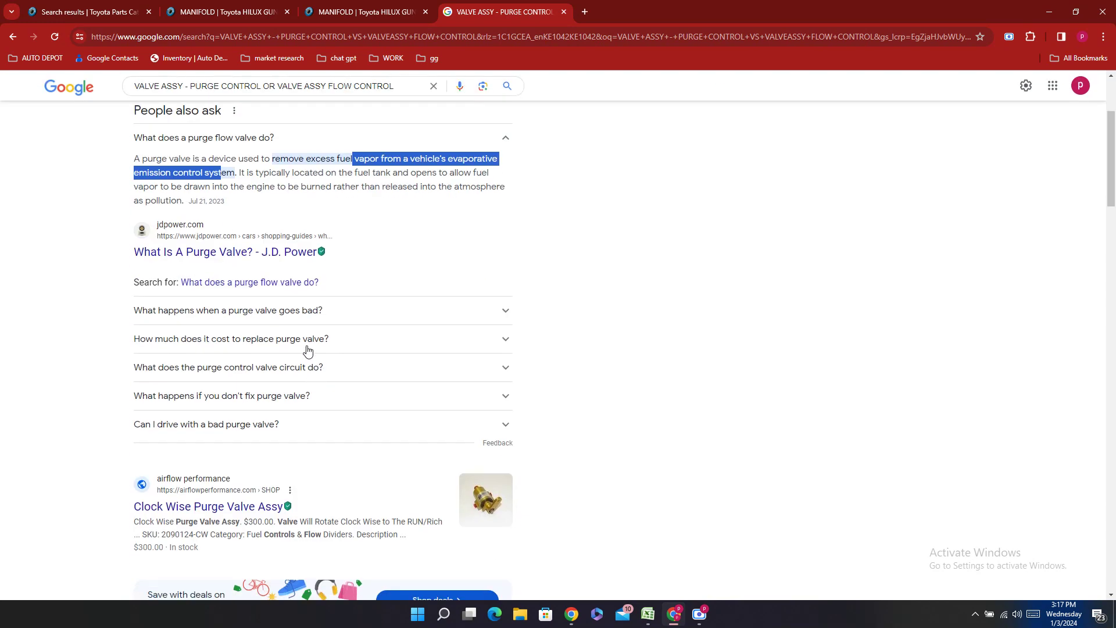
pyautogui.click(305, 320)
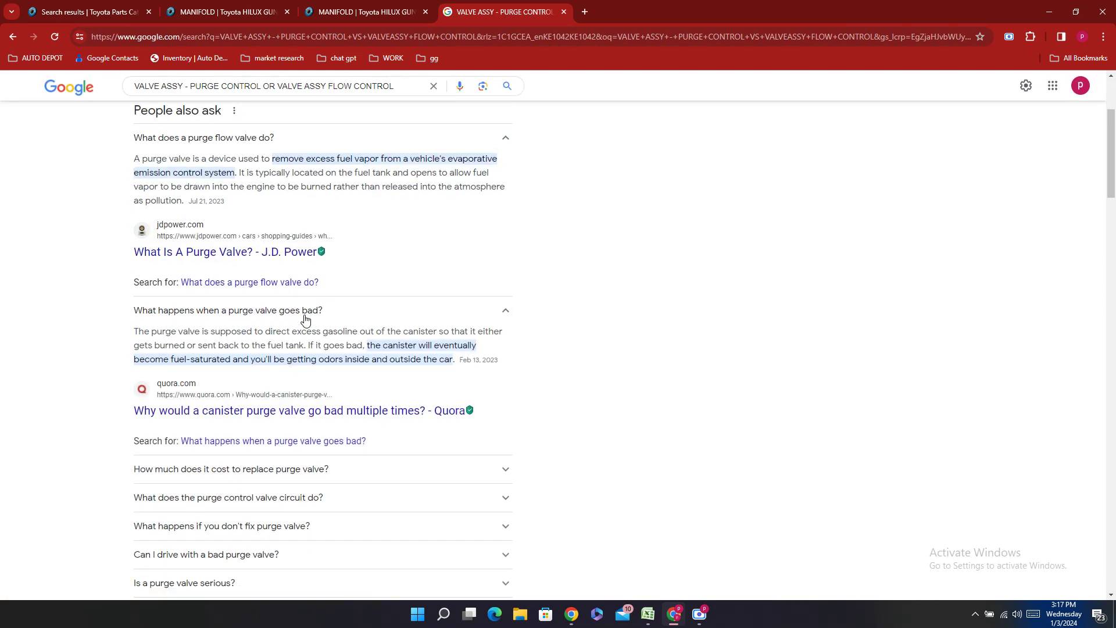
# - Look through the PartSouq results for VALVE ASSY - PURGE CONTROL for a matching purge control valve
pyautogui.click(87, 11)
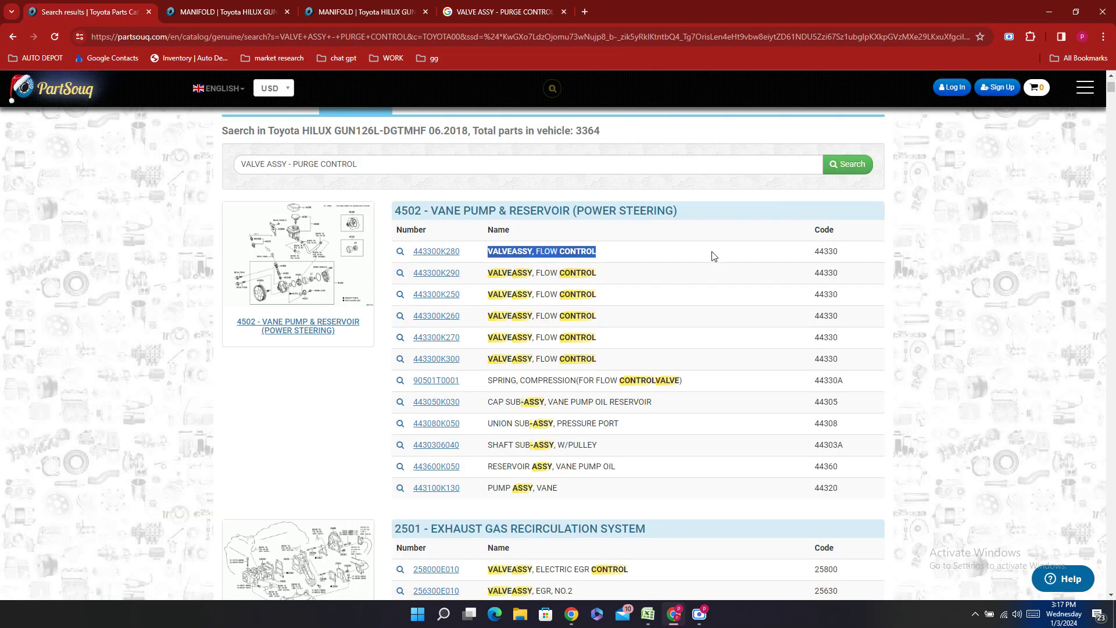
pyautogui.scroll(-9, 620, 361)
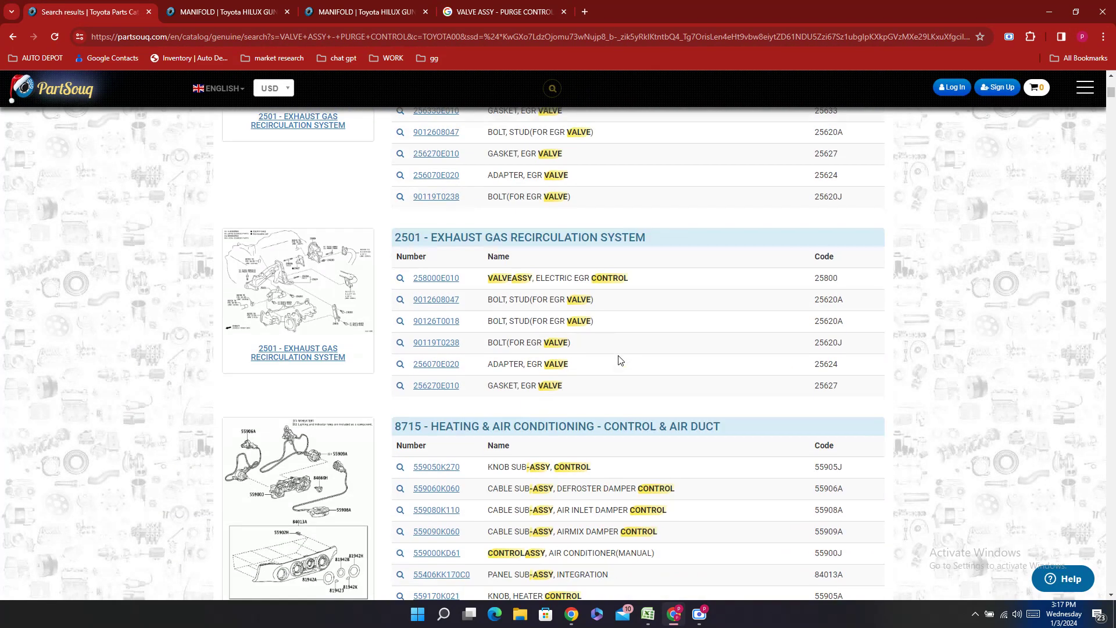
pyautogui.scroll(-10, 619, 358)
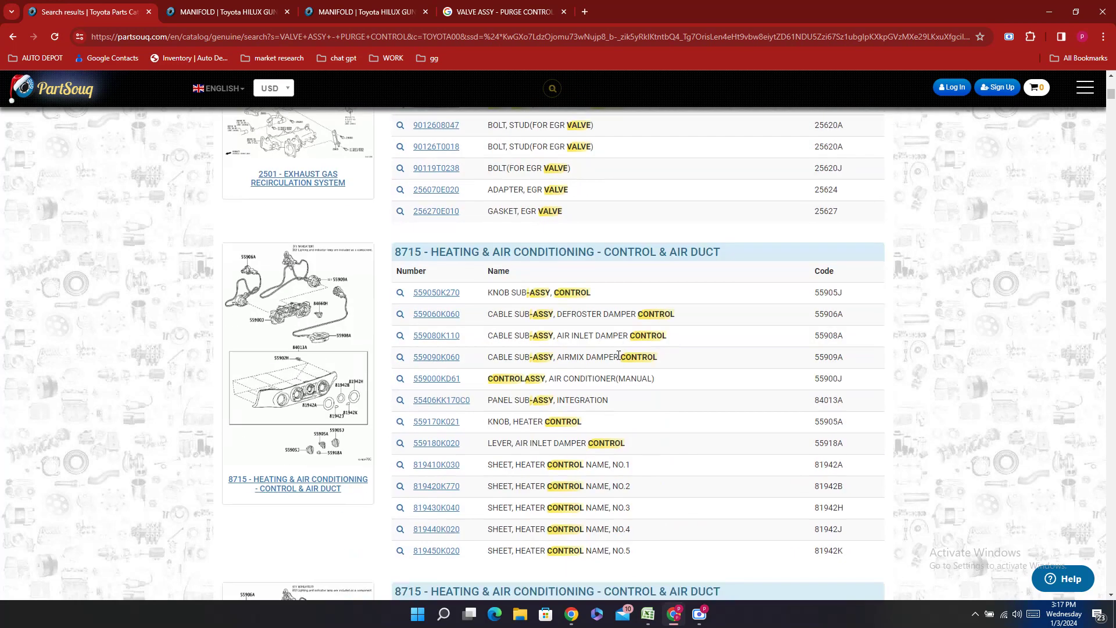
pyautogui.scroll(-6, 620, 359)
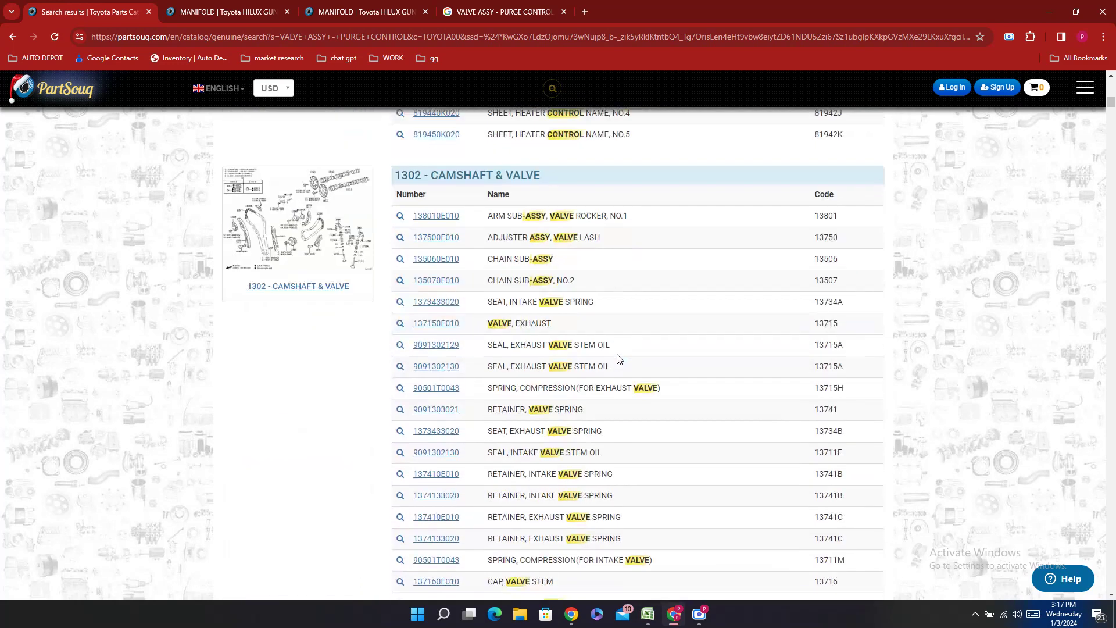
pyautogui.scroll(-12, 618, 357)
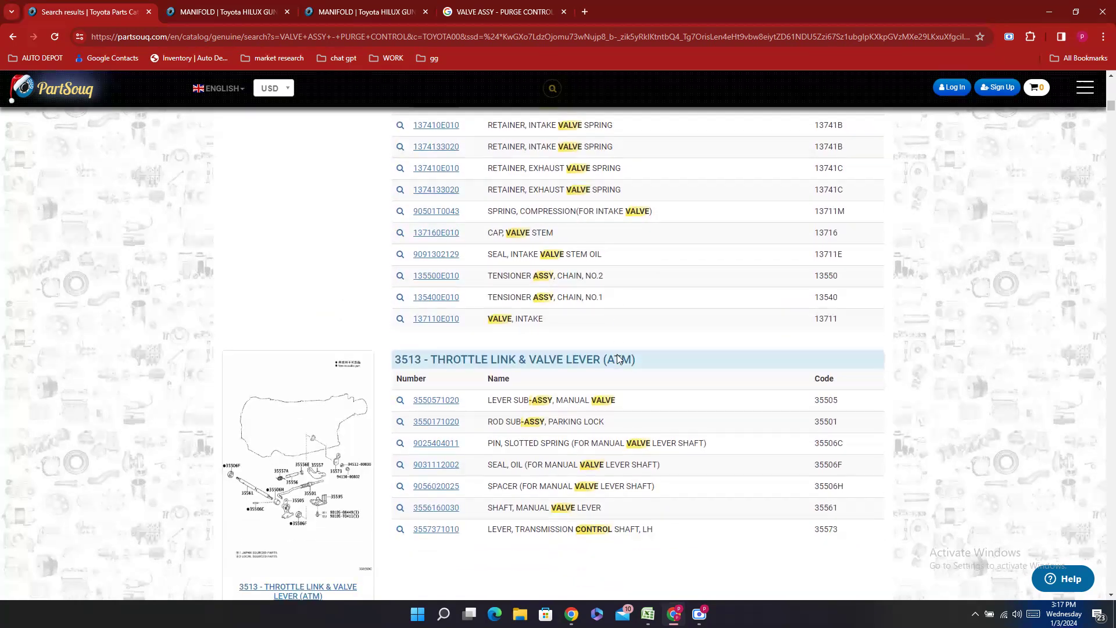
pyautogui.scroll(-8, 618, 359)
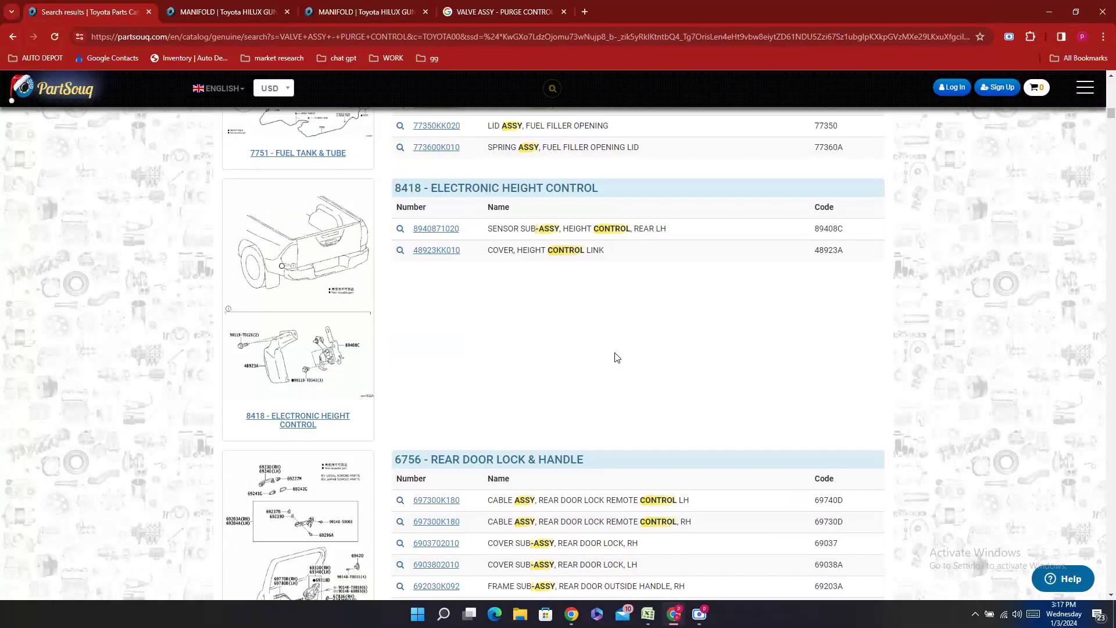
pyautogui.scroll(20, 616, 358)
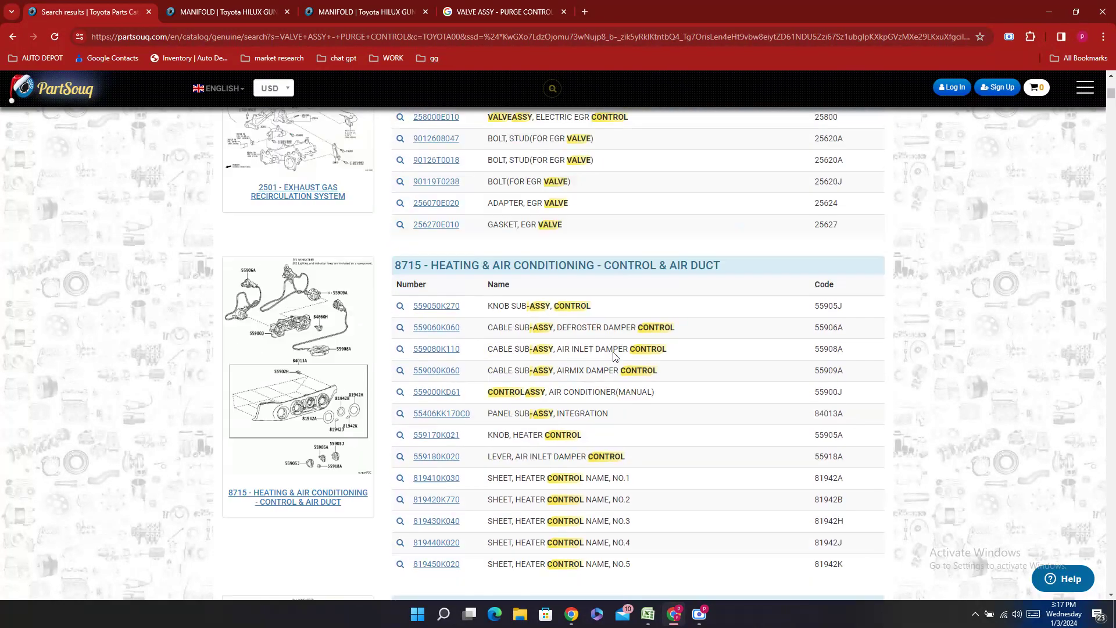
pyautogui.scroll(15, 615, 357)
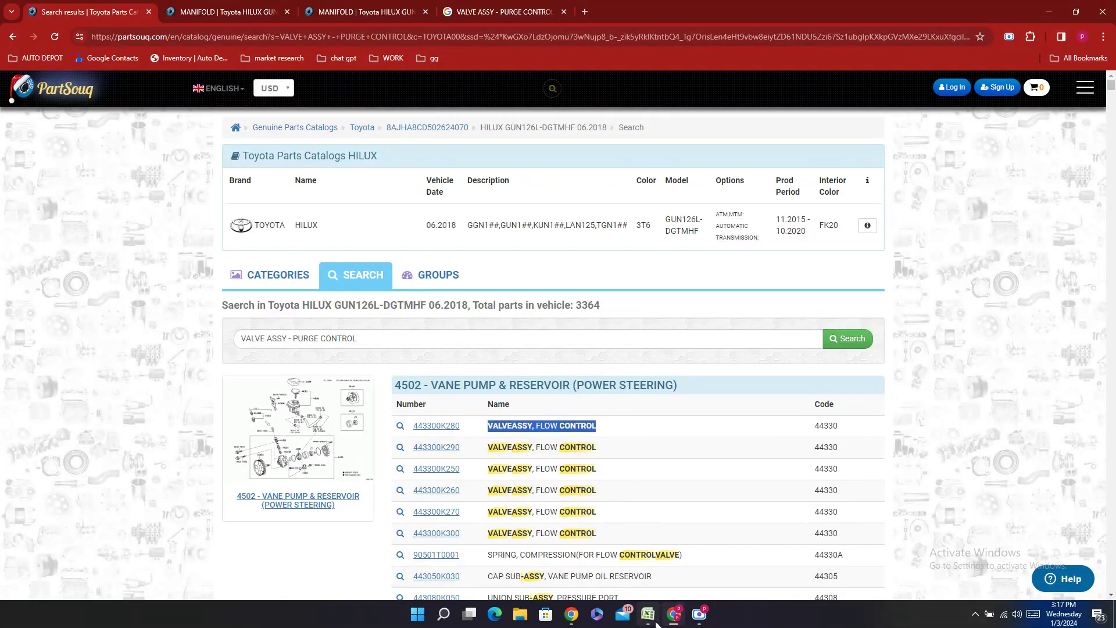
# - Select the purge control valve's part number cell E158 in Excel, and search the PartSouq catalog for MAP SENSOR
pyautogui.click(648, 615)
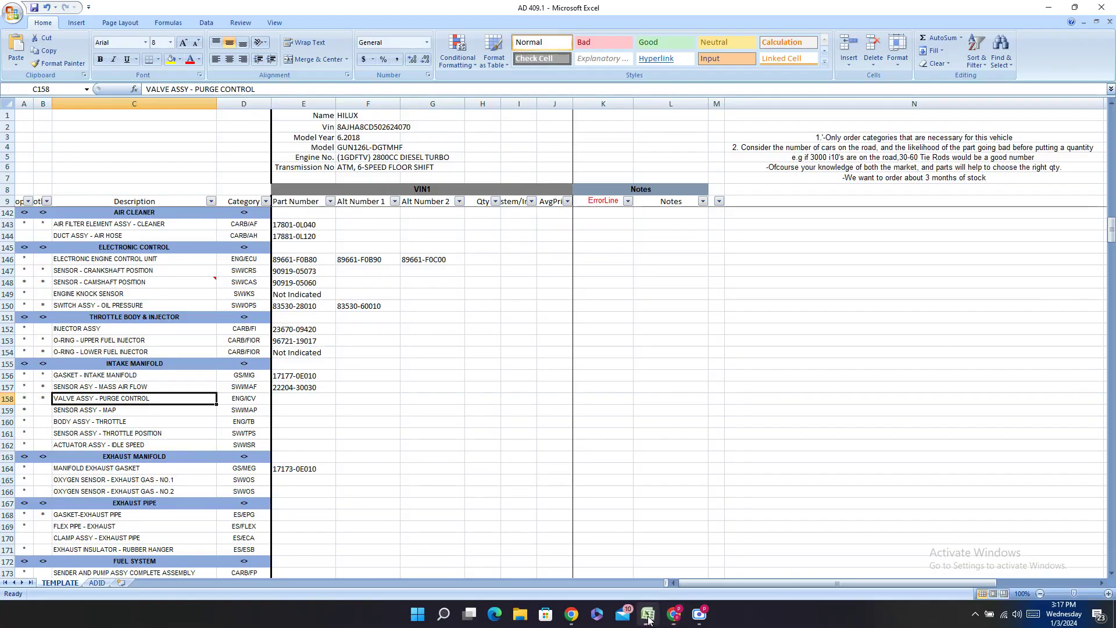
pyautogui.click(303, 398)
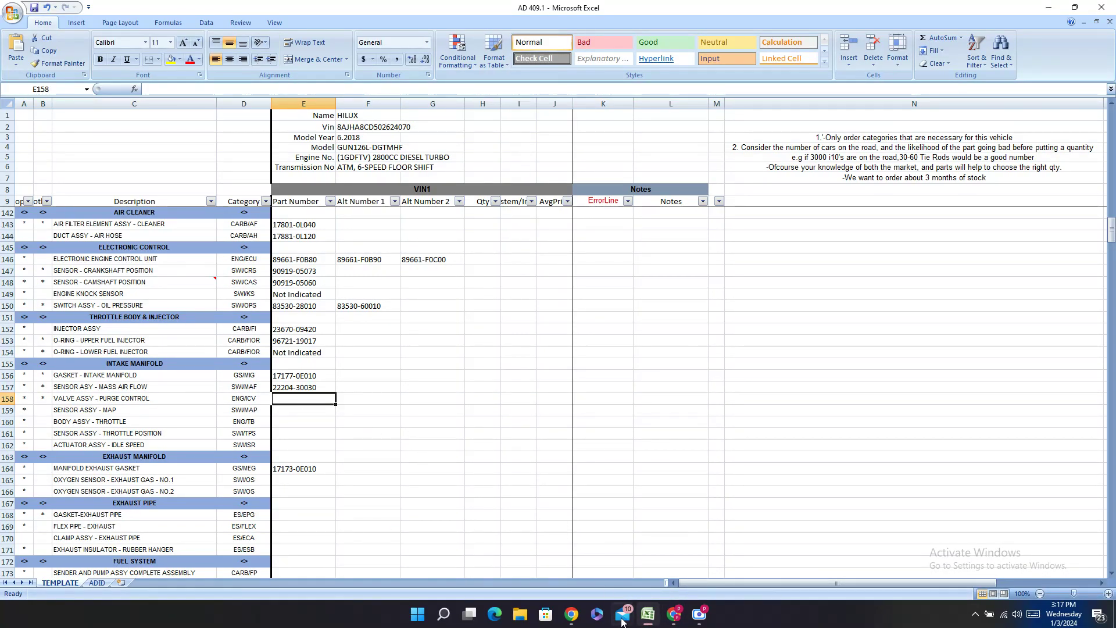
pyautogui.hotkey('alt', 'Tab')
pyautogui.tripleClick(385, 333)
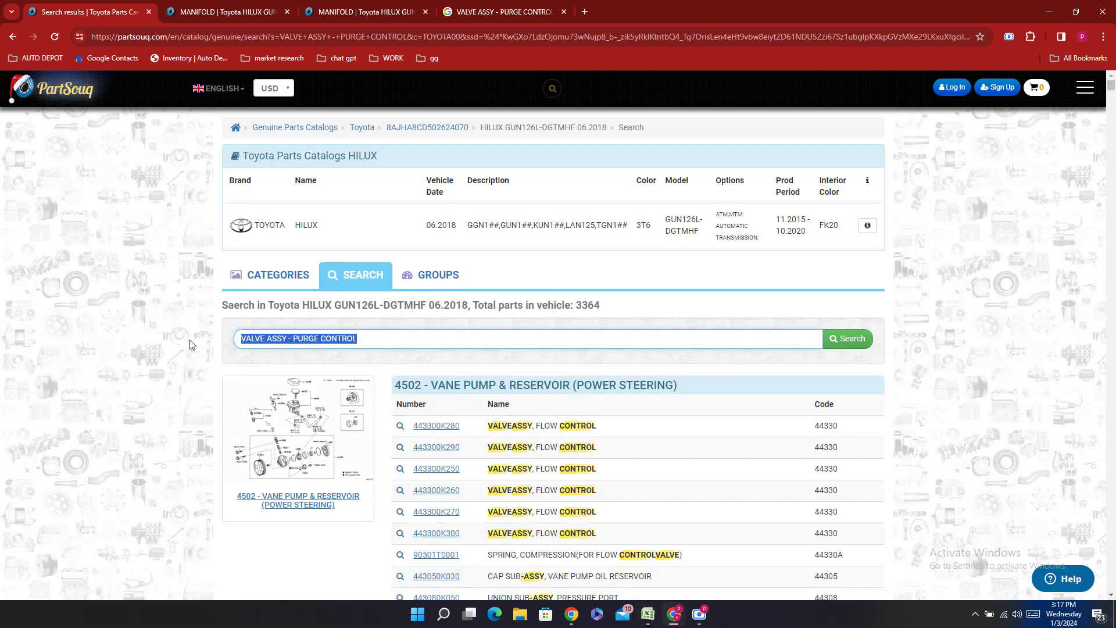
pyautogui.write('MAP SENSOR')
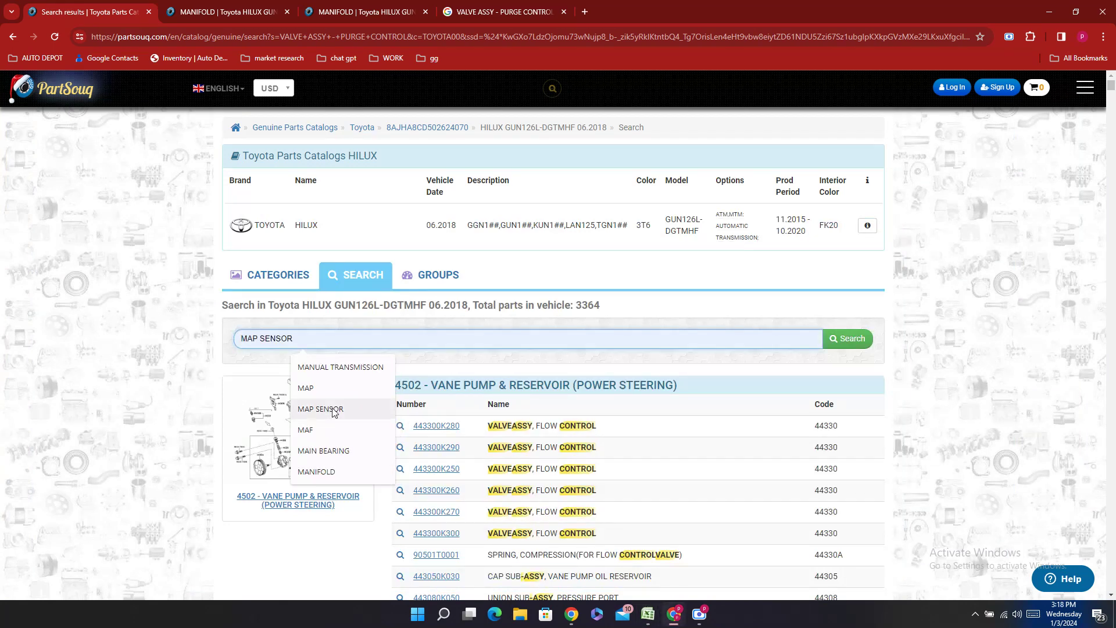
pyautogui.click(330, 409)
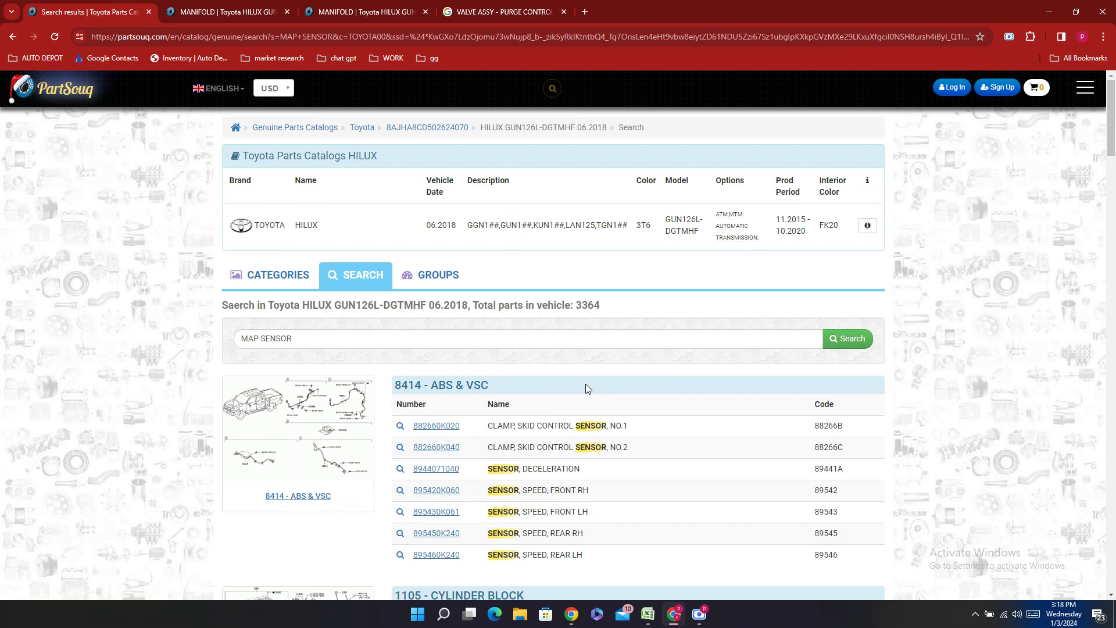
# - Find every occurrence of "MAP" on the catalog results page
pyautogui.hotkey('ctrl', 'f')
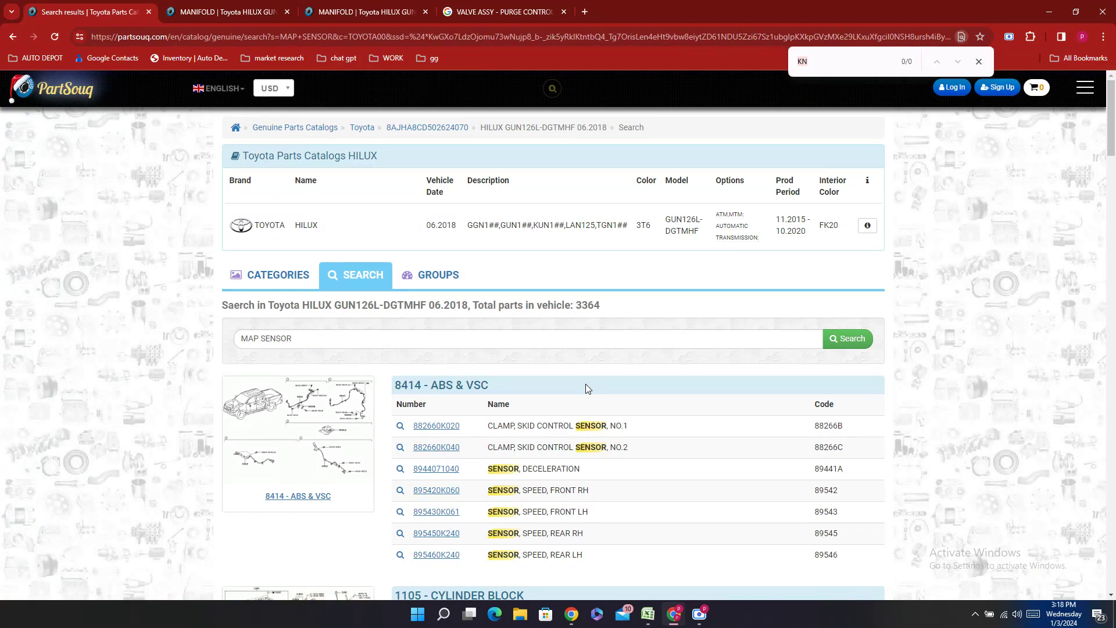
pyautogui.write('MAP')
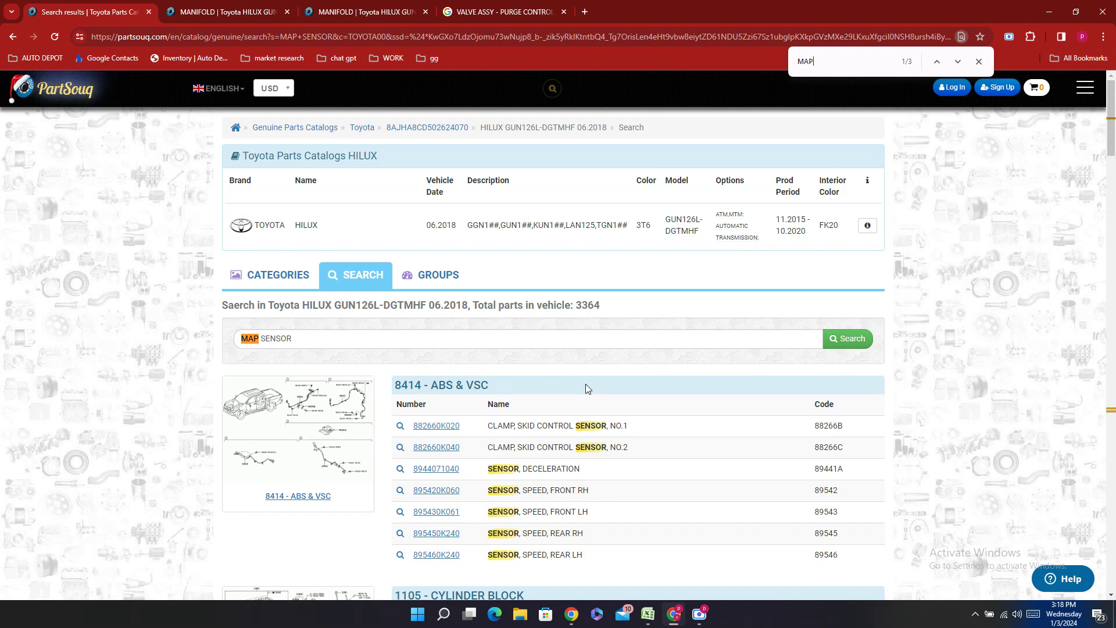
pyautogui.press('Return')
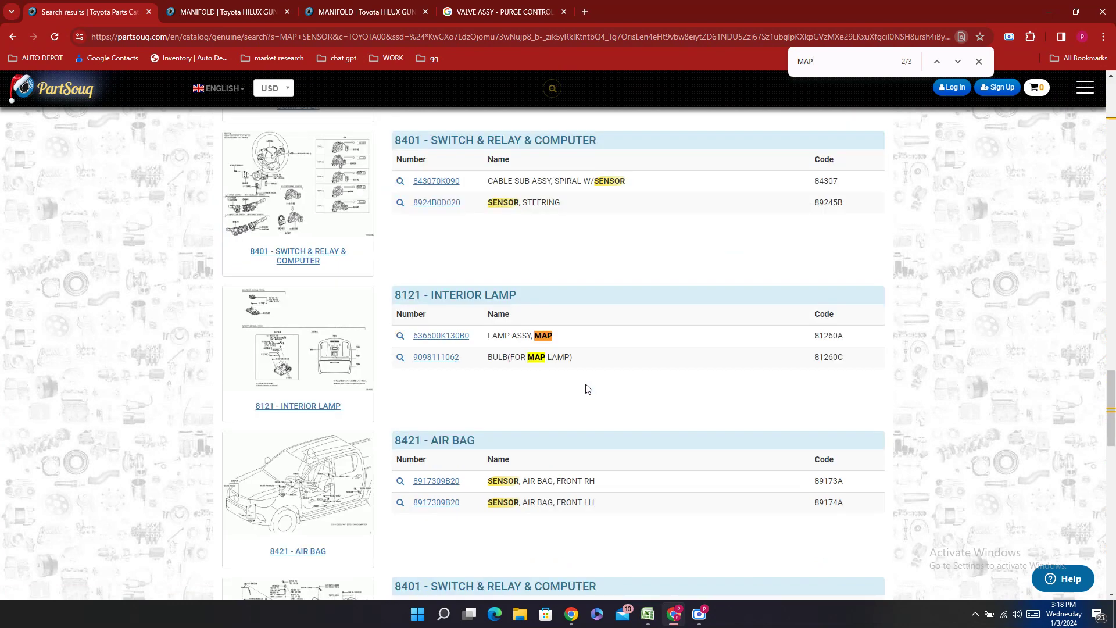
pyautogui.press('Return')
pyautogui.press('Return')
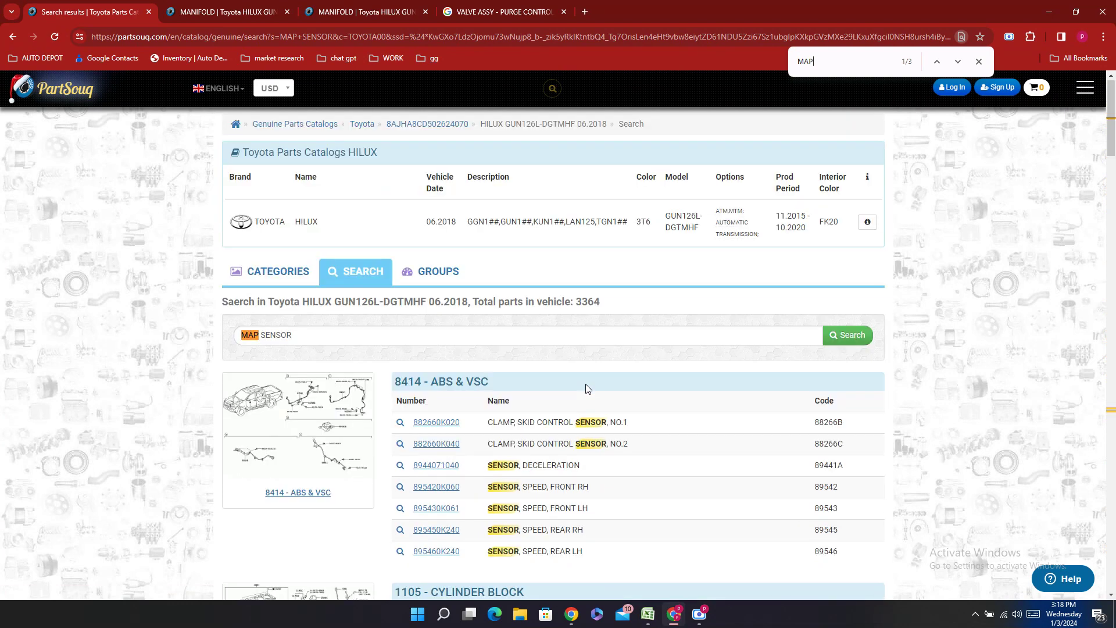
# - In Excel, enter "Not Indicated" as the part number for VALVE ASSY - PURGE CONTROL and SENSOR ASSY - MAP
pyautogui.click(647, 614)
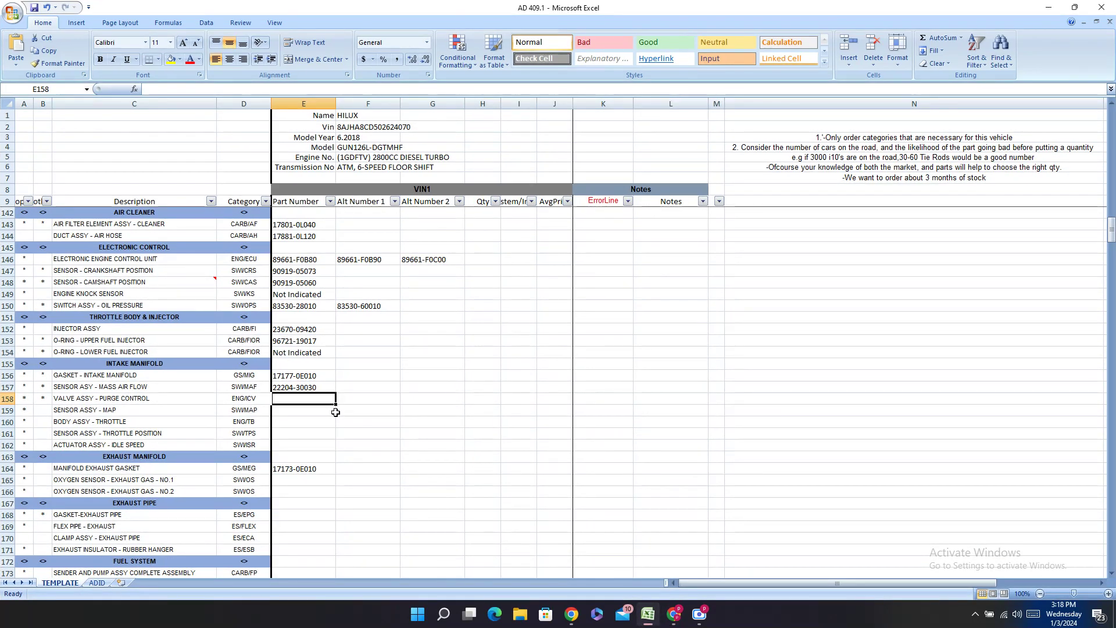
pyautogui.write('Not Indicated')
pyautogui.press('Return')
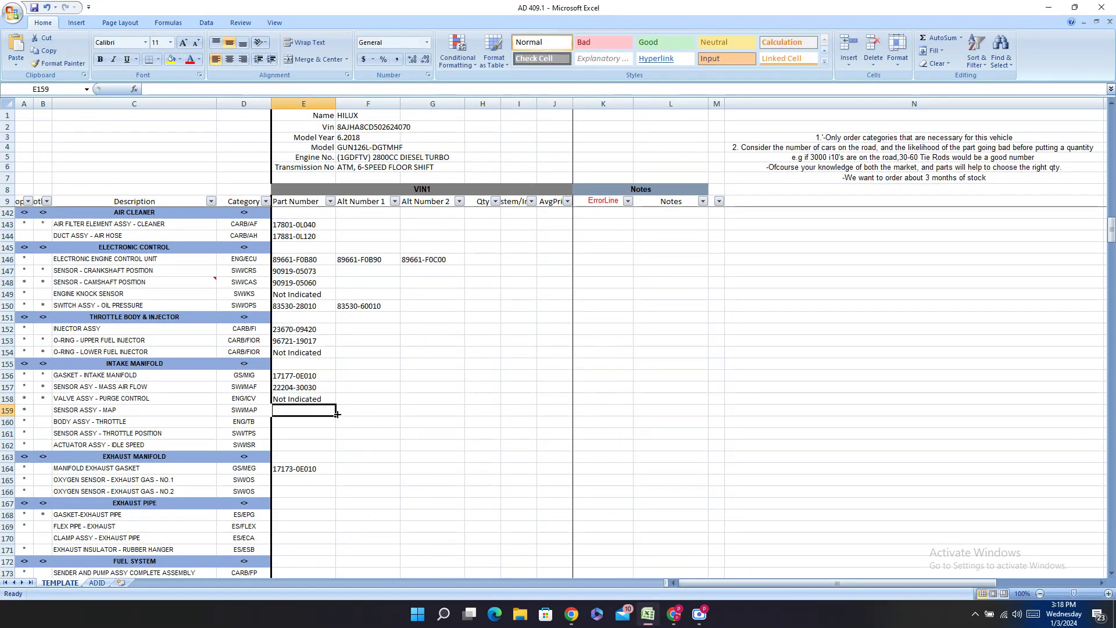
pyautogui.write('Not Indicated')
pyautogui.press('Return')
# - Copy the description BODY ASSY - THROTTLE from the template and search the PartSouq catalog for it
pyautogui.rightClick(182, 424)
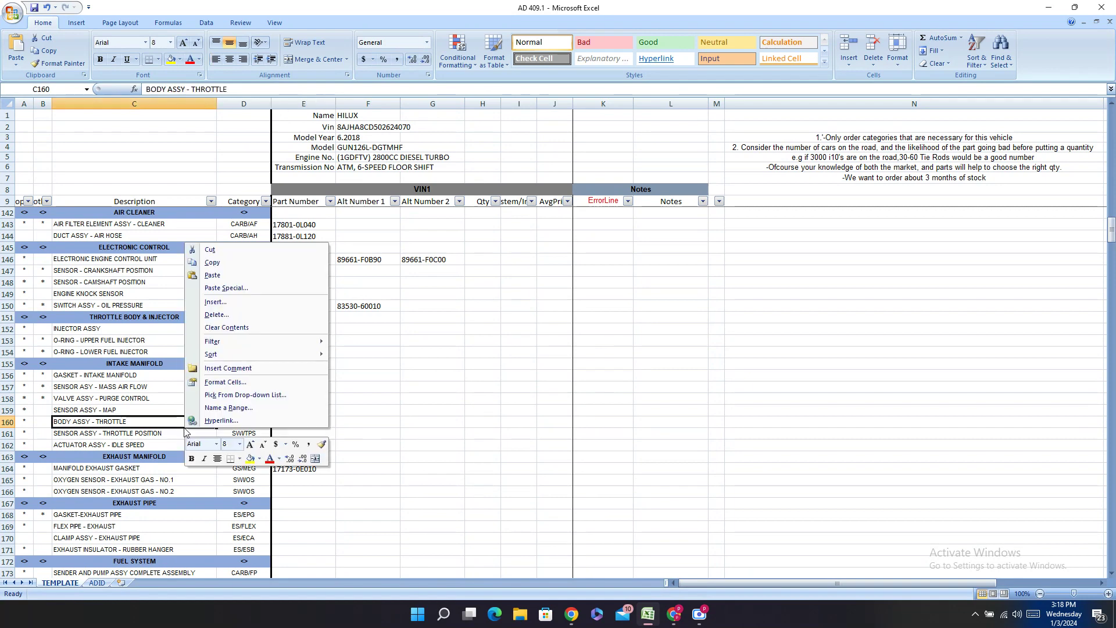
pyautogui.click(212, 262)
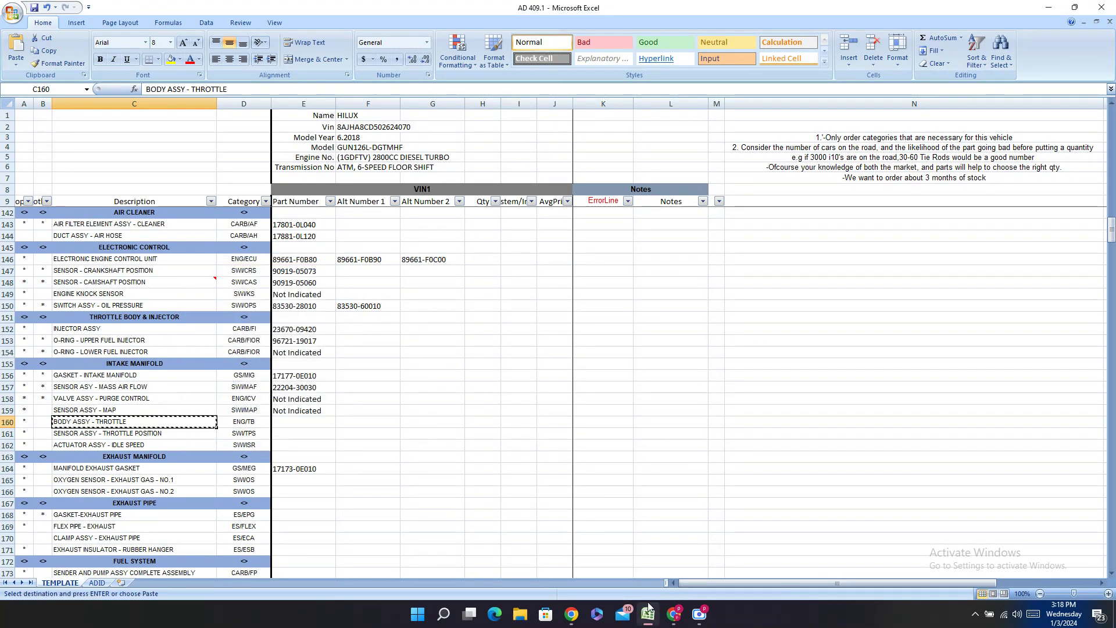
pyautogui.click(673, 614)
pyautogui.hotkey('ctrl', 'a')
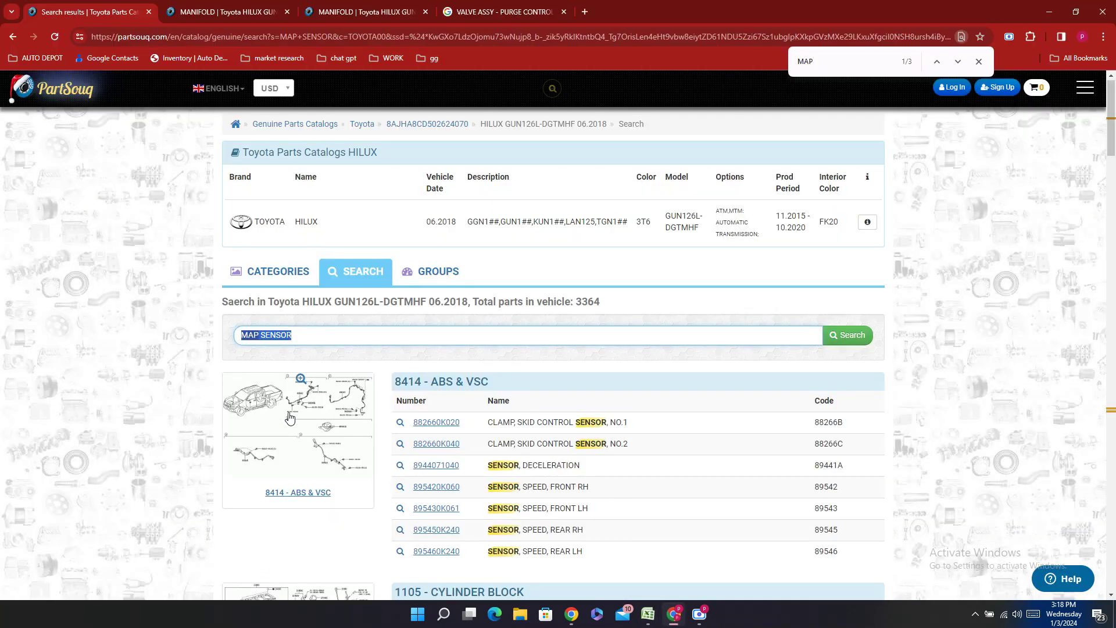
pyautogui.hotkey('ctrl', 'v')
pyautogui.press('Return')
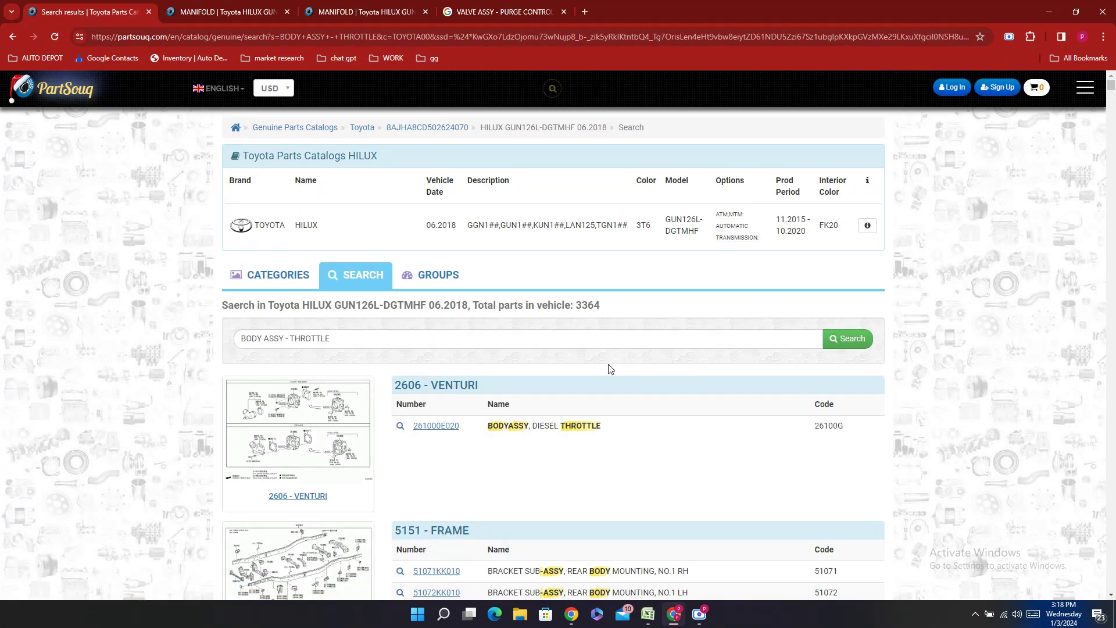
# - Copy the diesel throttle body's number 261000E020 from the catalog and record it in Excel cell E160 as 26100-0E020
pyautogui.scroll(-1, 558, 429)
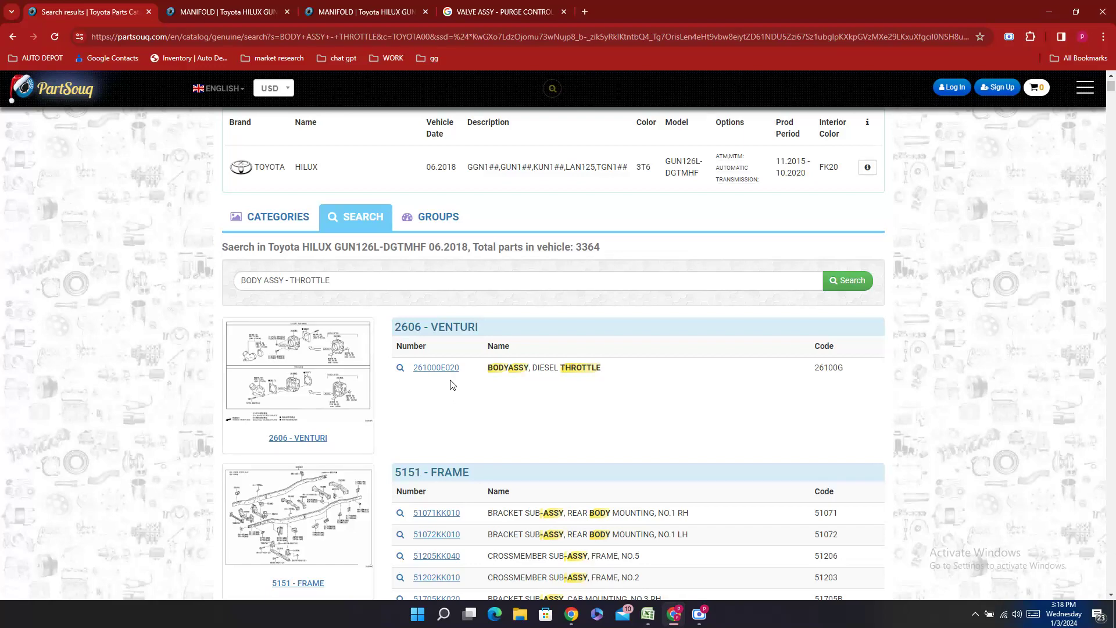
pyautogui.tripleClick(450, 384)
pyautogui.click(430, 383)
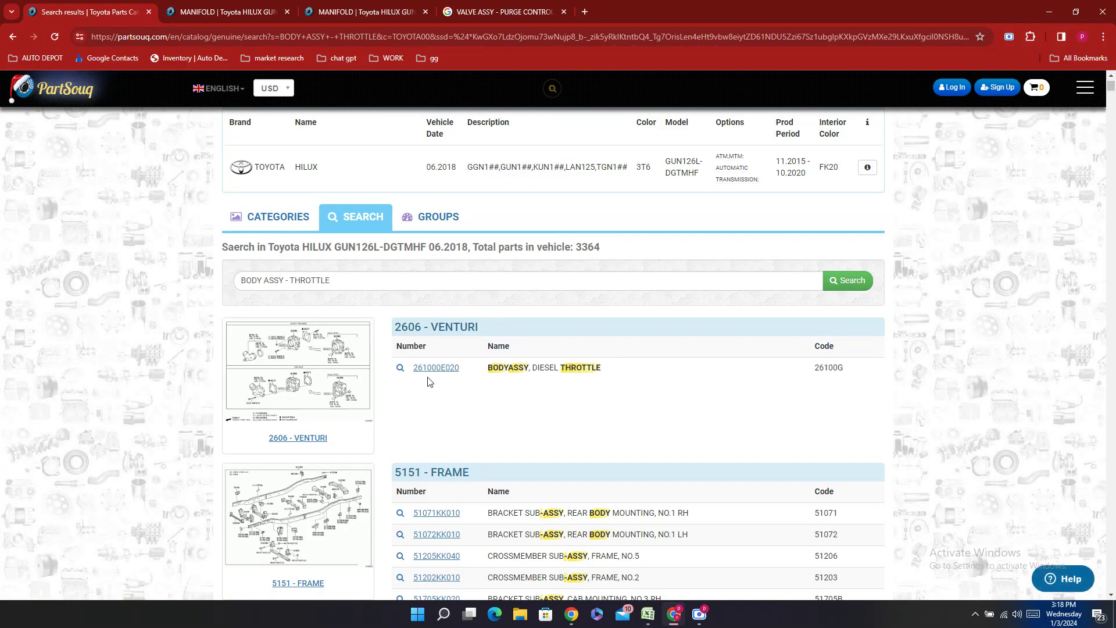
pyautogui.doubleClick(430, 378)
pyautogui.click(648, 614)
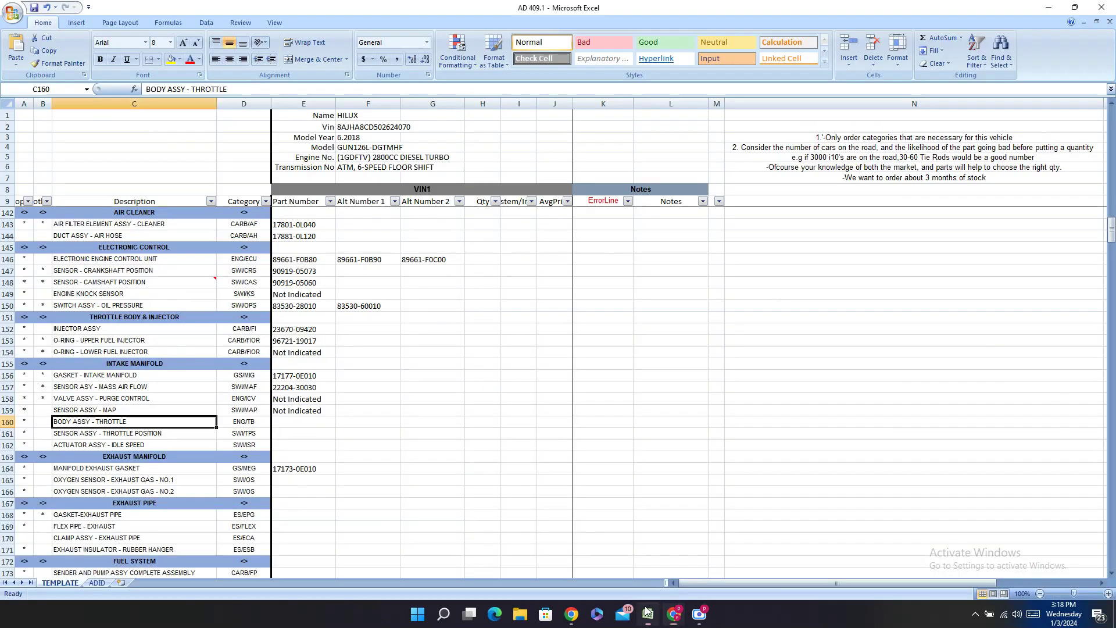
pyautogui.doubleClick(296, 421)
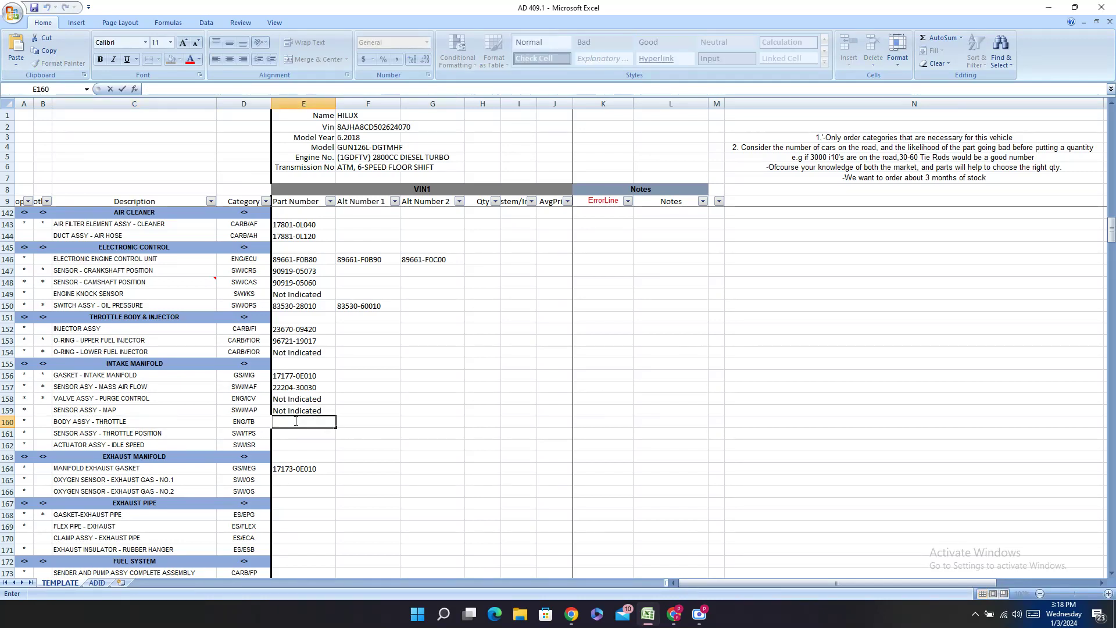
pyautogui.hotkey('ctrl', 'v')
pyautogui.click(294, 422)
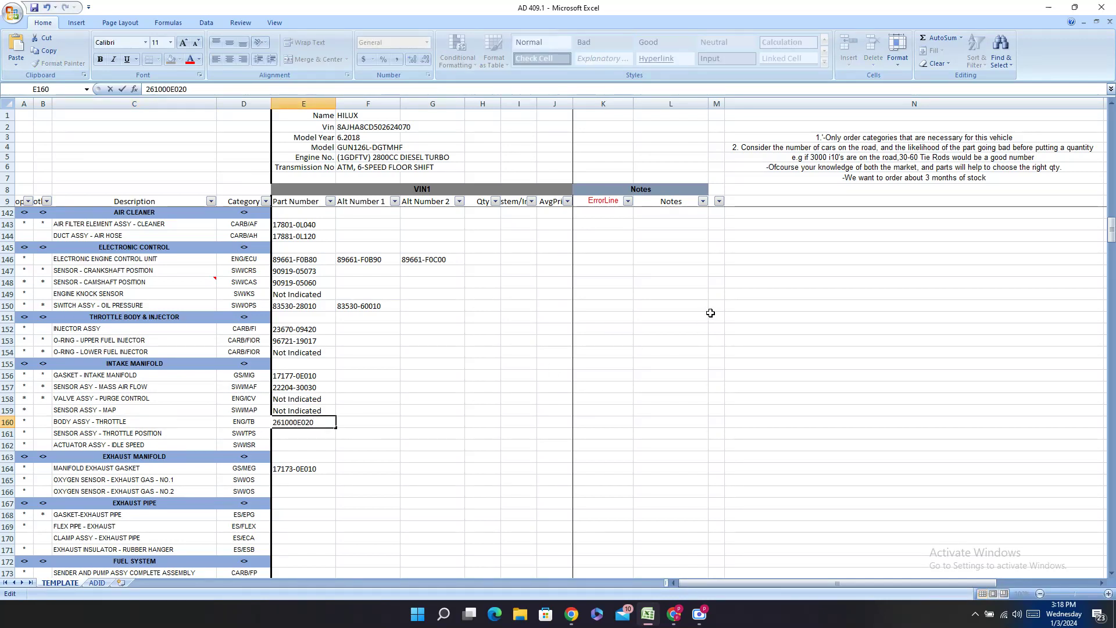
pyautogui.write('-')
pyautogui.press('Return')
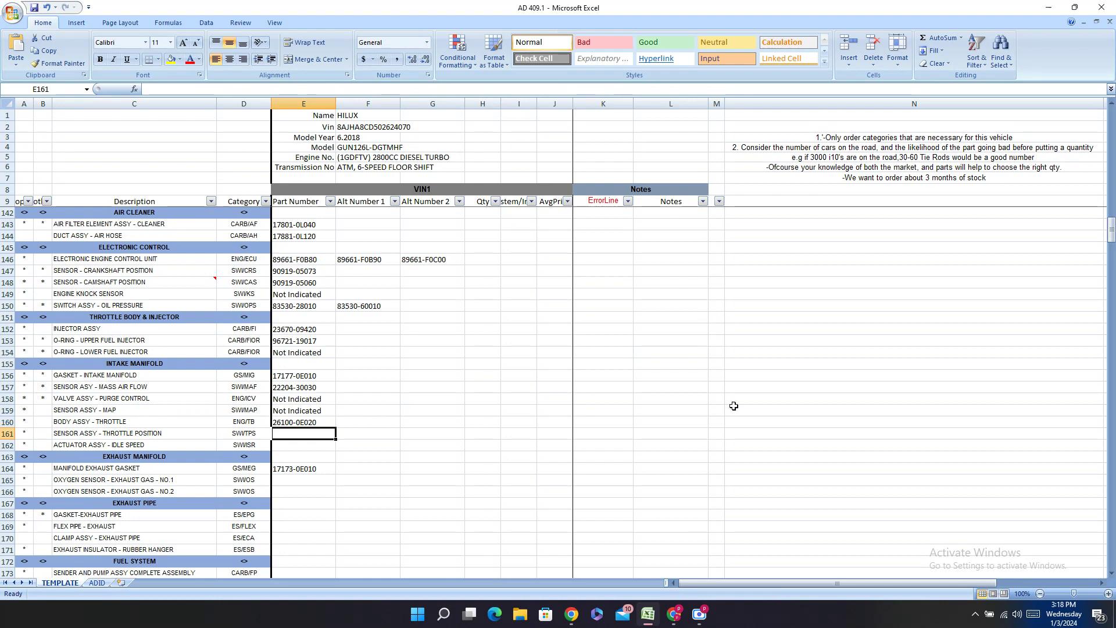
# - Copy the description SENSOR ASSY - THROTTLE POSITION from the template and search the PartSouq catalog for it
pyautogui.click(184, 433)
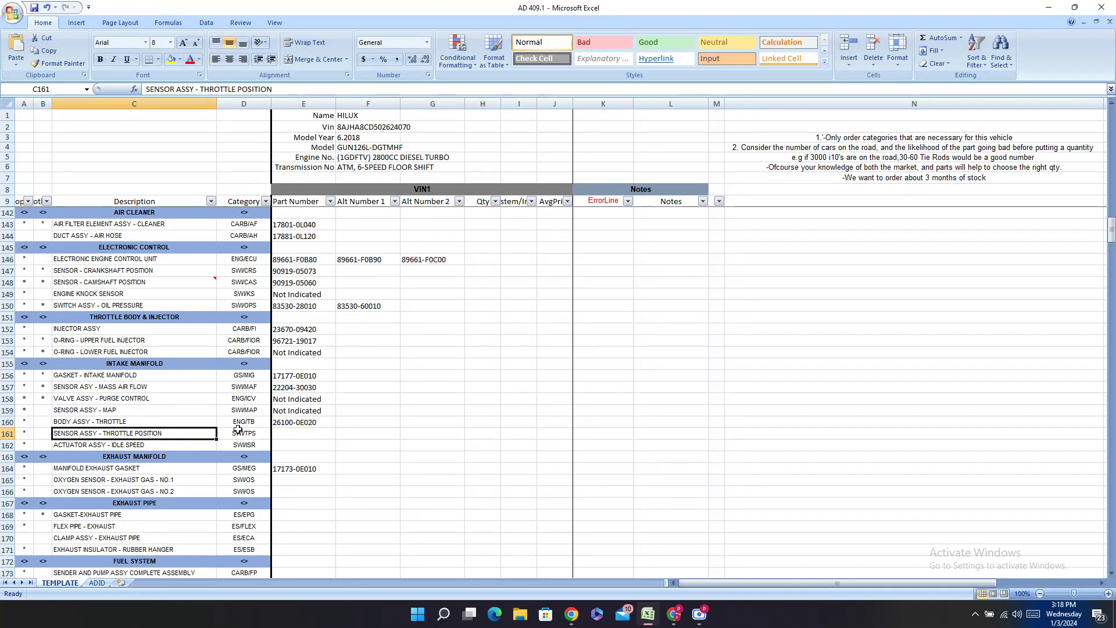
pyautogui.hotkey('ctrl', 'c')
pyautogui.click(673, 615)
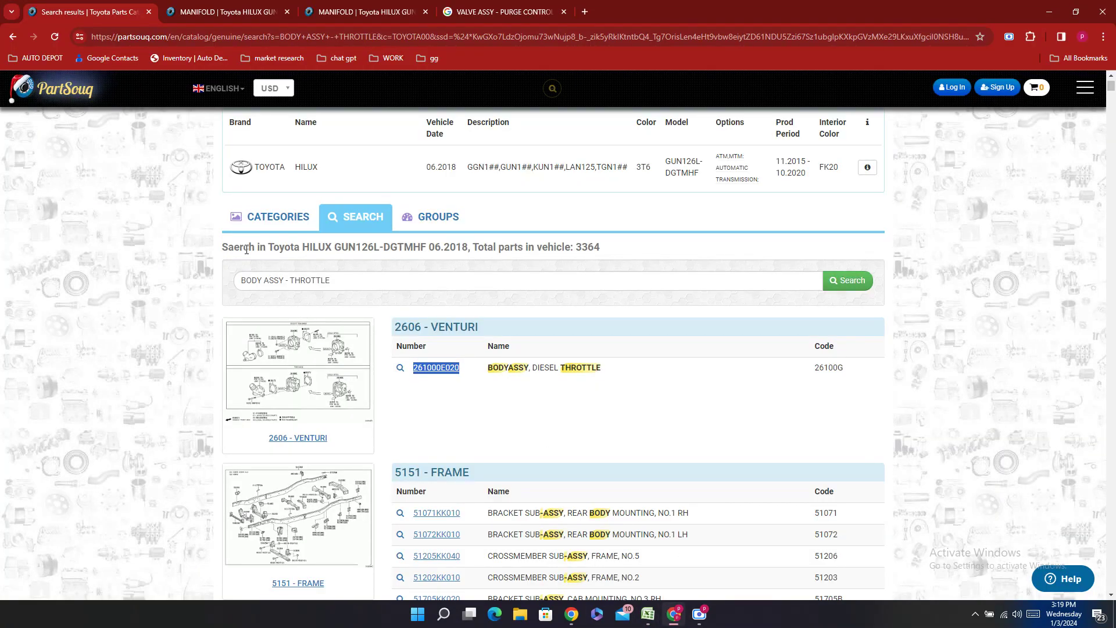
pyautogui.moveTo(337, 281); pyautogui.dragTo(203, 283)
pyautogui.hotkey('ctrl', 'v')
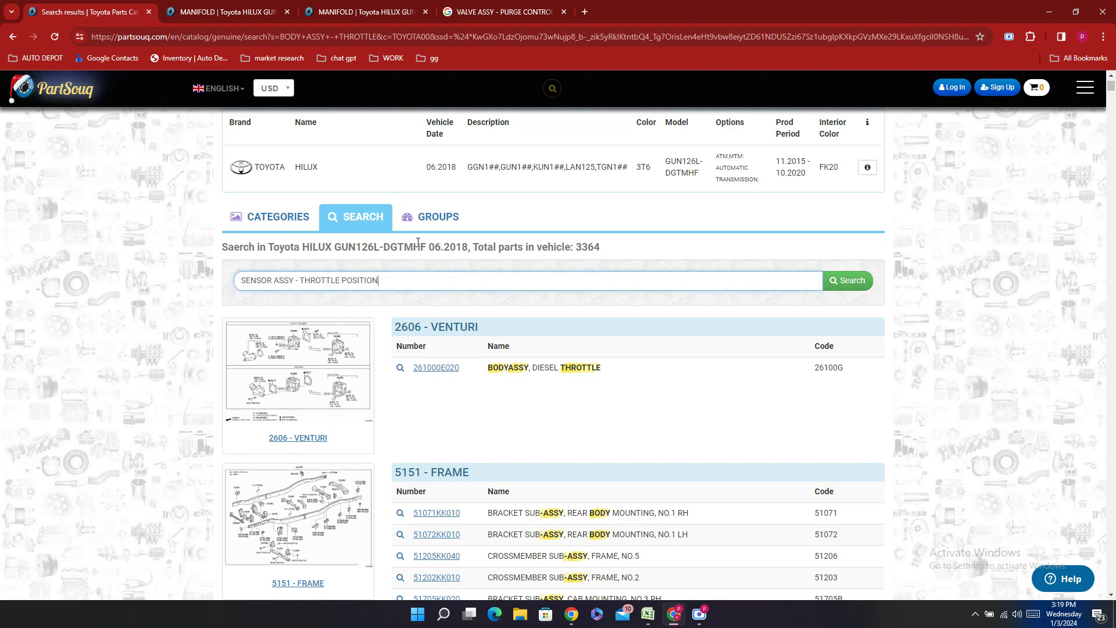
pyautogui.press('Return')
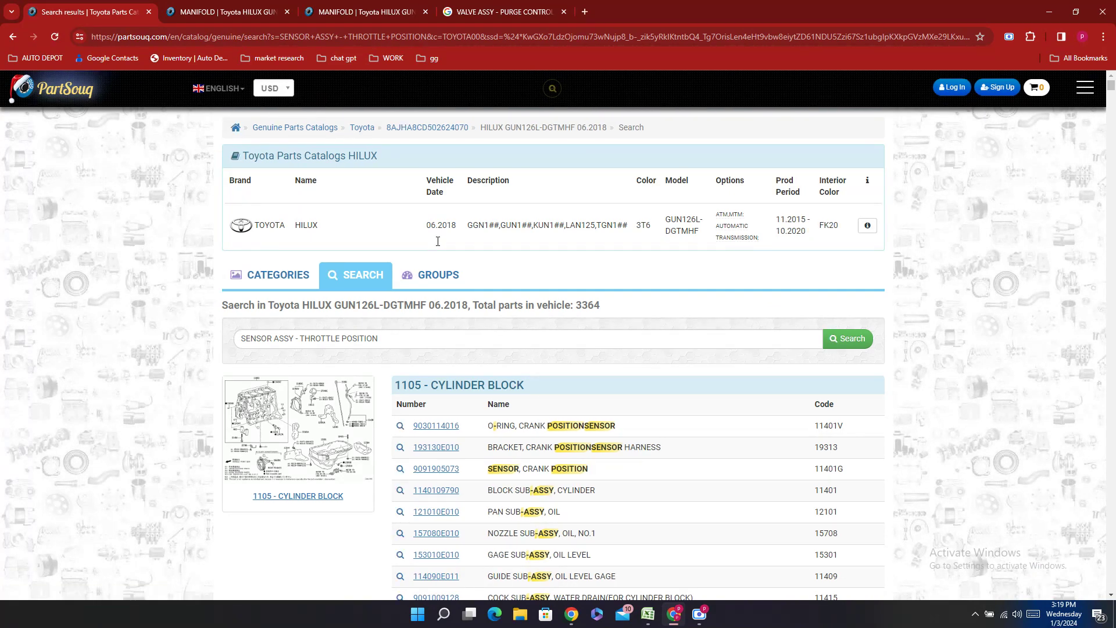
# - Examine the catalog search results for a throttle position sensor entry
pyautogui.scroll(-10, 533, 231)
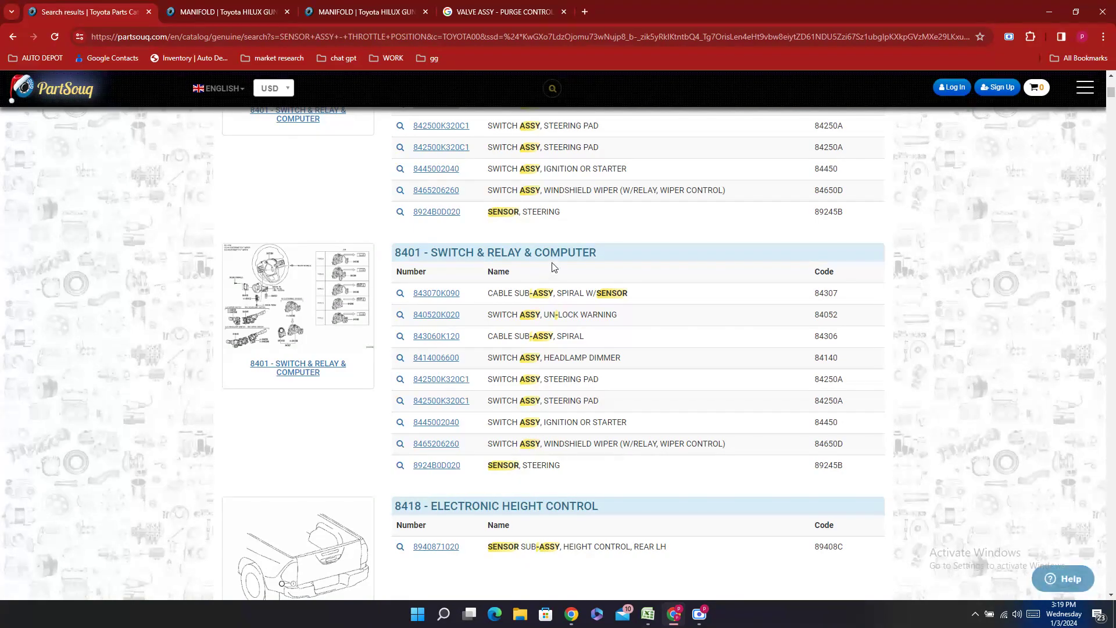
pyautogui.scroll(-17, 554, 267)
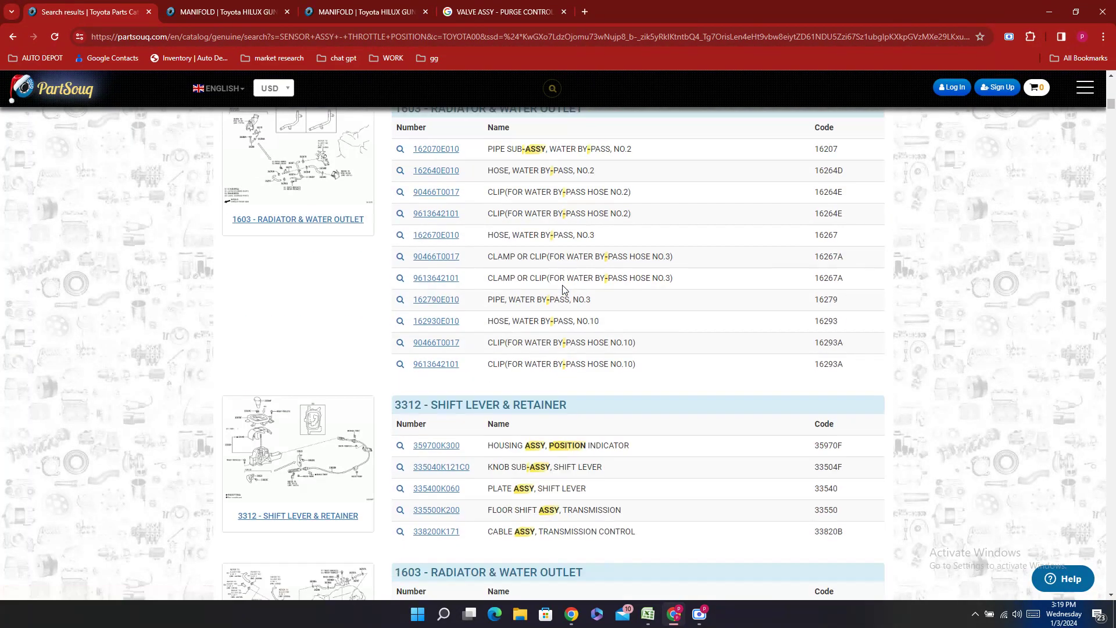
pyautogui.scroll(-5, 563, 289)
pyautogui.scroll(1, 563, 285)
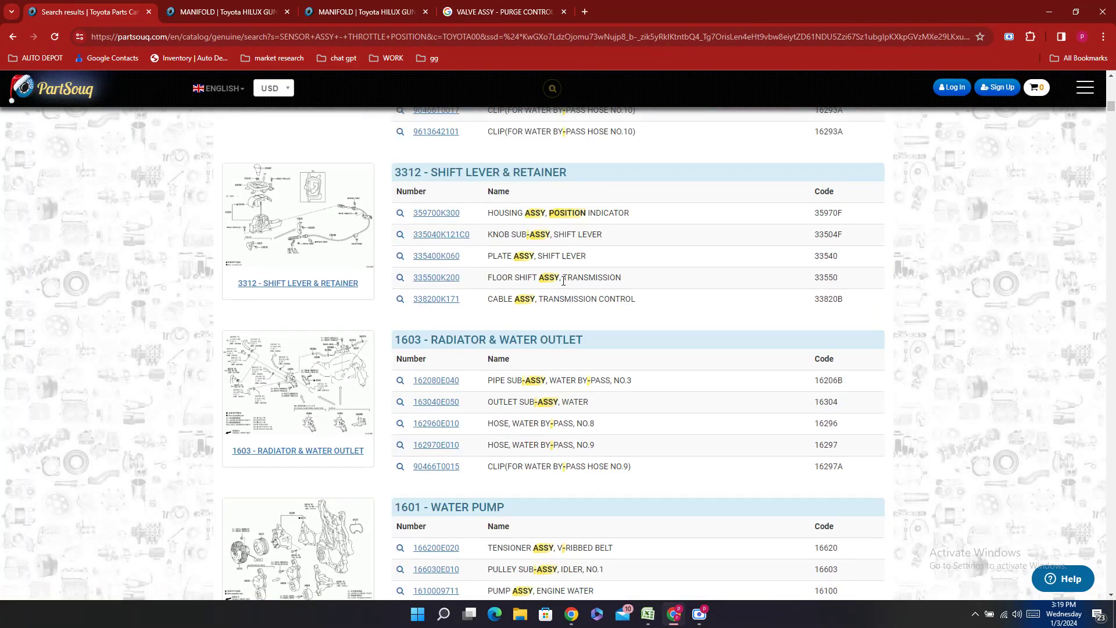
pyautogui.scroll(-16, 563, 282)
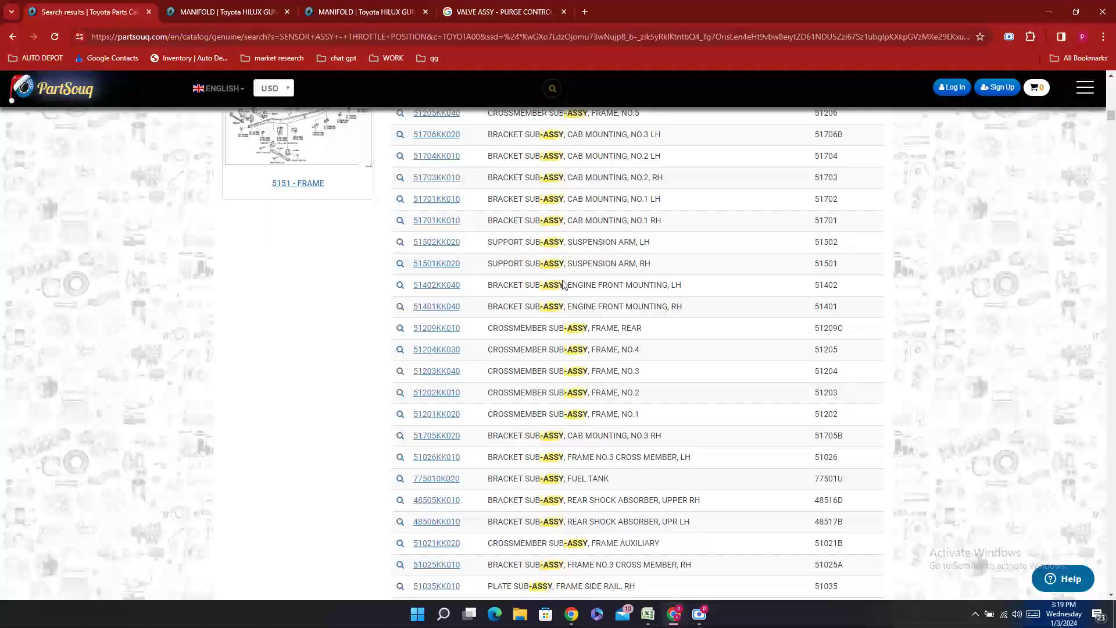
pyautogui.scroll(4, 563, 285)
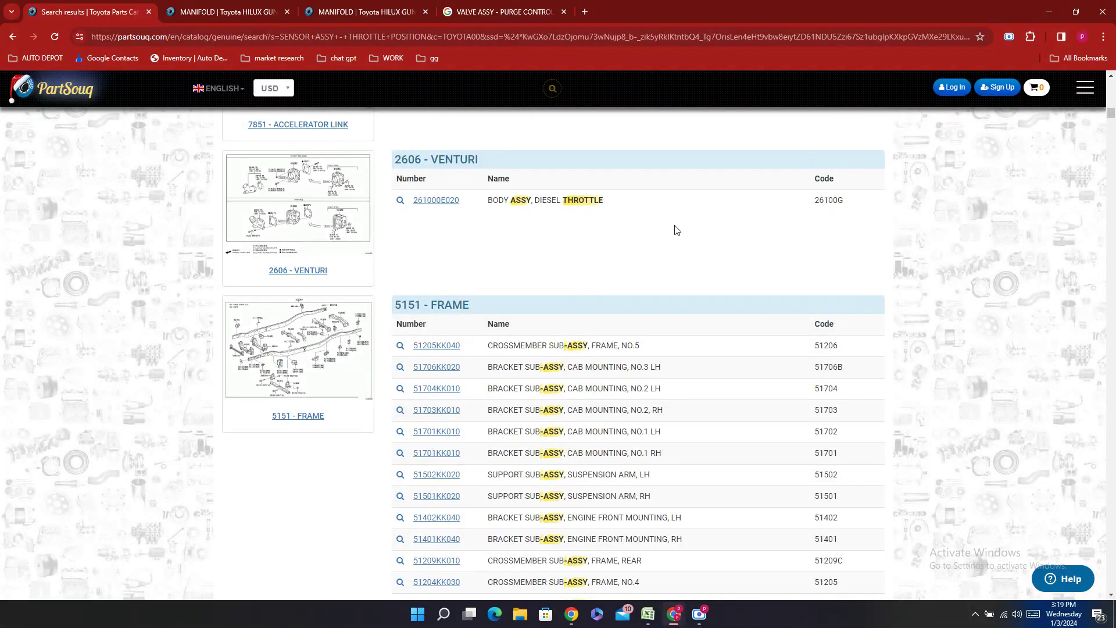
pyautogui.scroll(-6, 668, 236)
pyautogui.scroll(11, 658, 244)
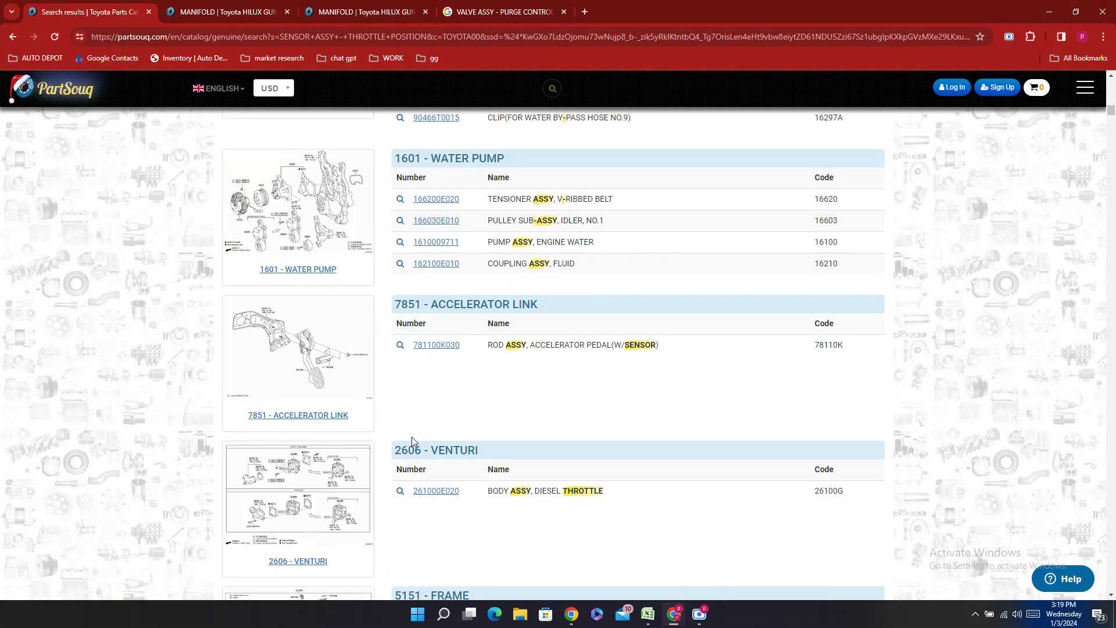
# - Open the 2606 - VENTURI diagram in a new tab and examine its parts list for a throttle position sensor
pyautogui.click(322, 458)
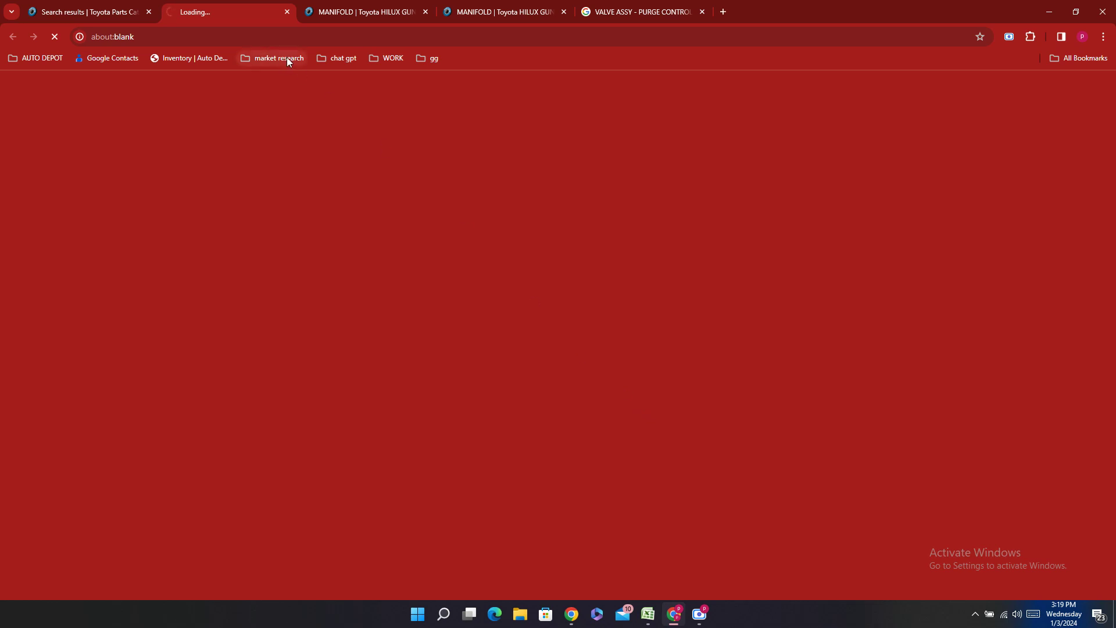
pyautogui.click(105, 11)
pyautogui.click(215, 12)
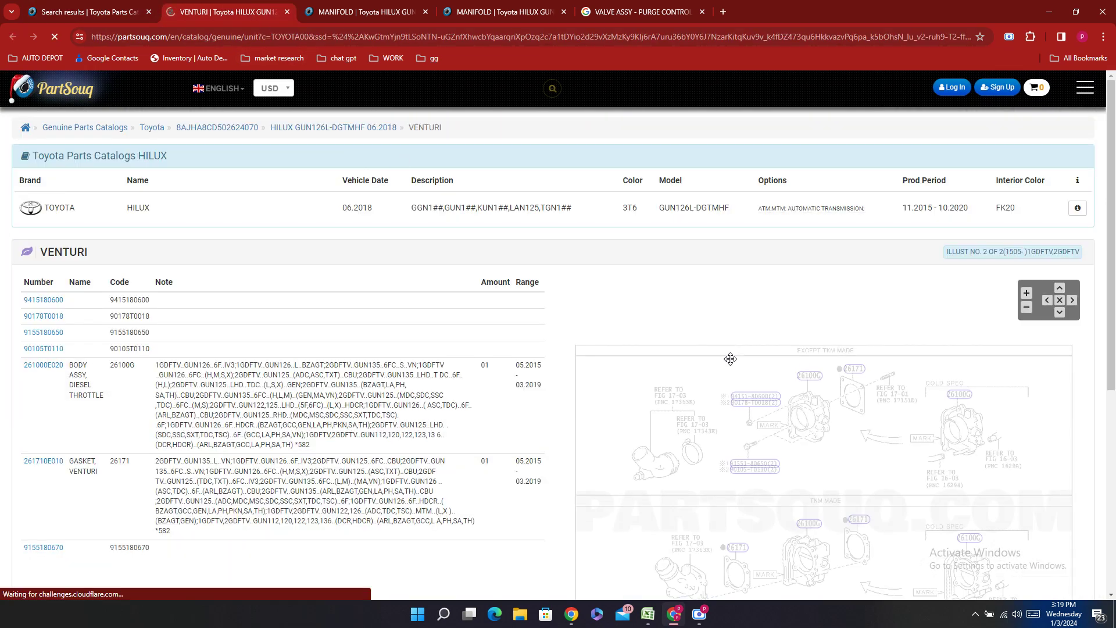
pyautogui.scroll(-1, 352, 291)
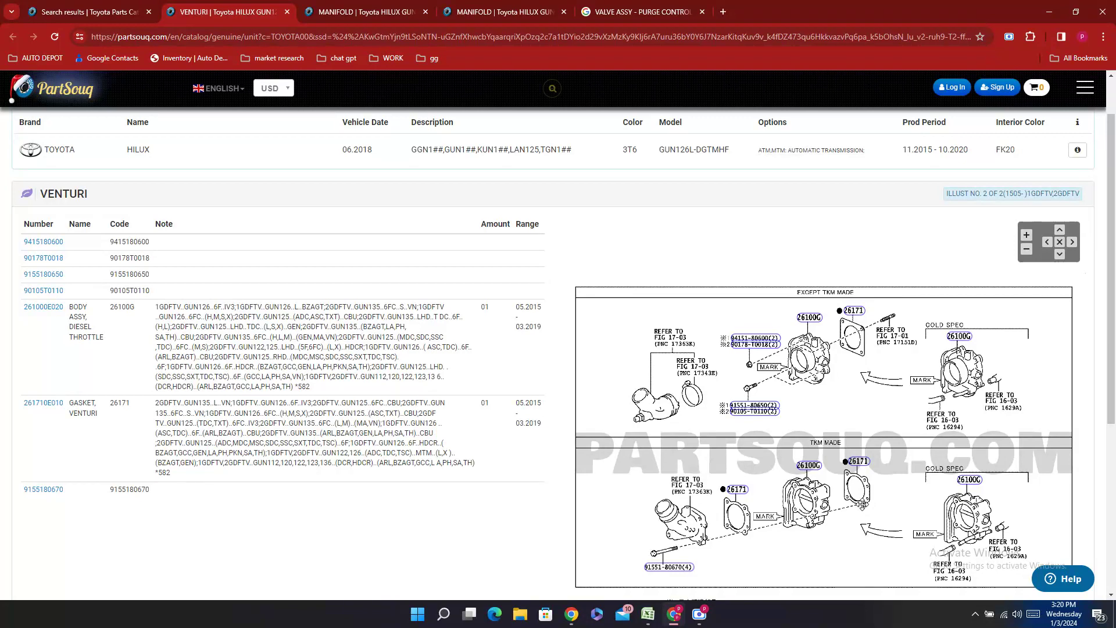
# - Check further down the throttle position search results and open the 5355 - FRONT FENDER APRON & DASH PANEL diagram in a new tab
pyautogui.click(127, 7)
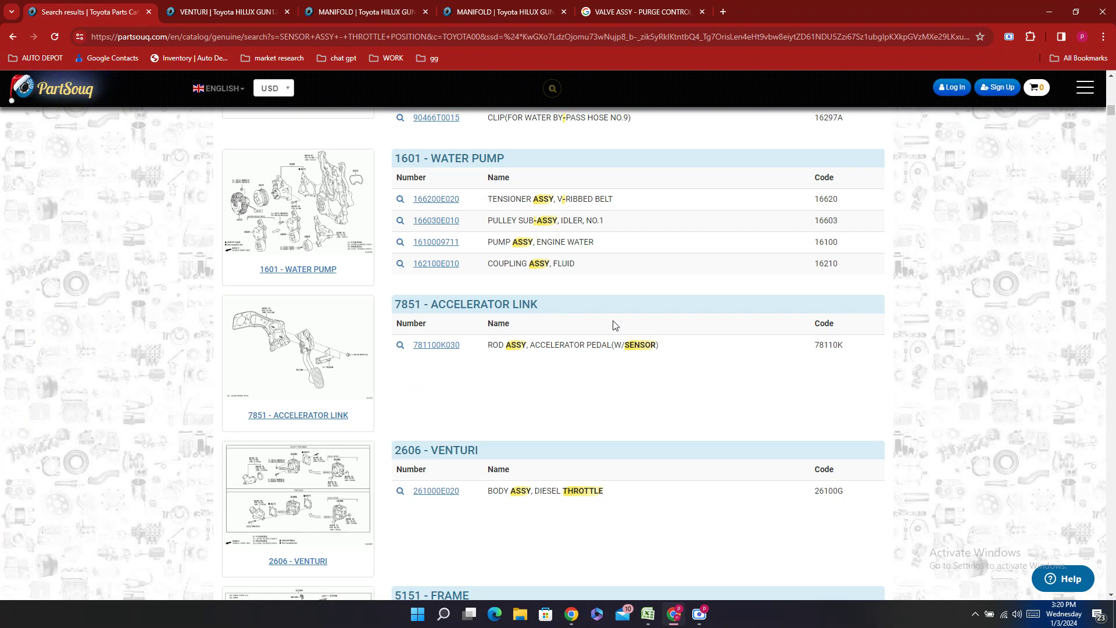
pyautogui.scroll(-5, 551, 340)
pyautogui.scroll(-12, 550, 337)
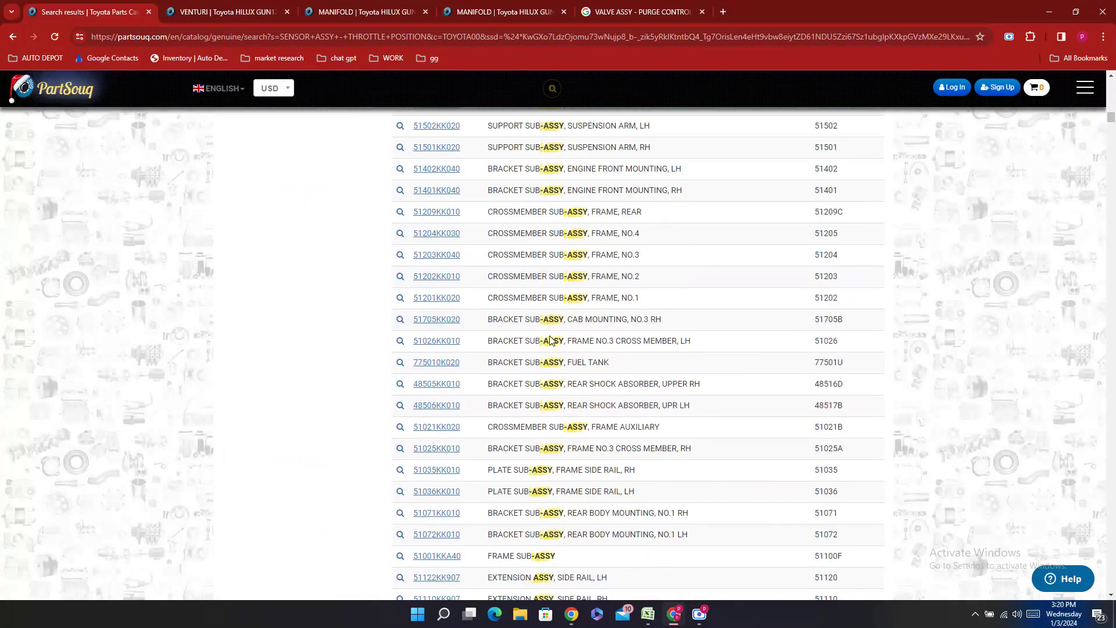
pyautogui.scroll(-6, 551, 337)
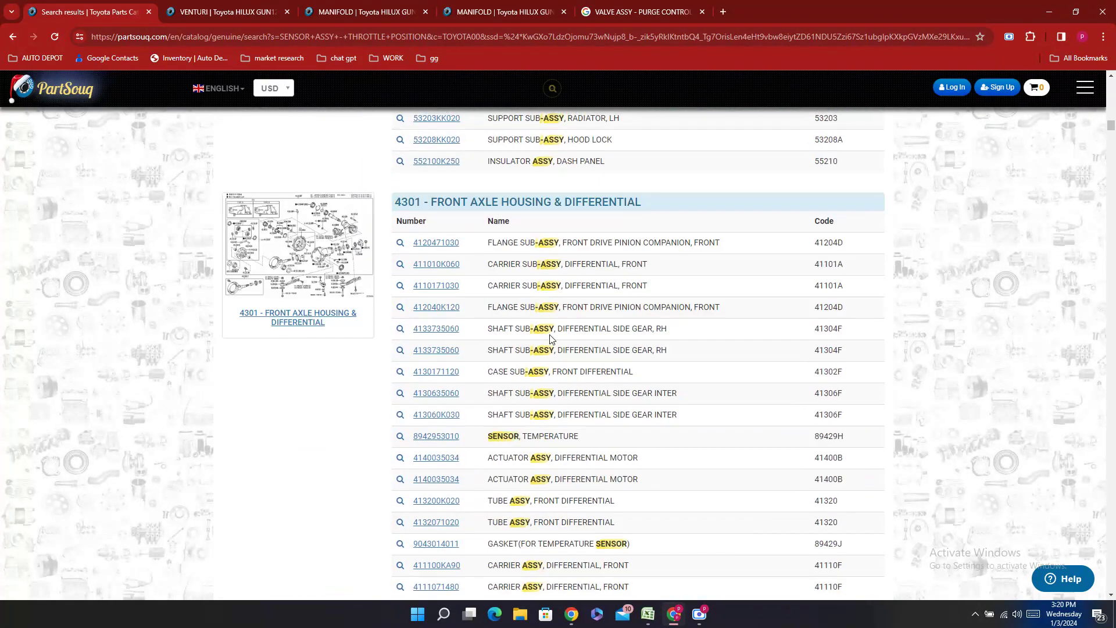
pyautogui.scroll(5, 551, 340)
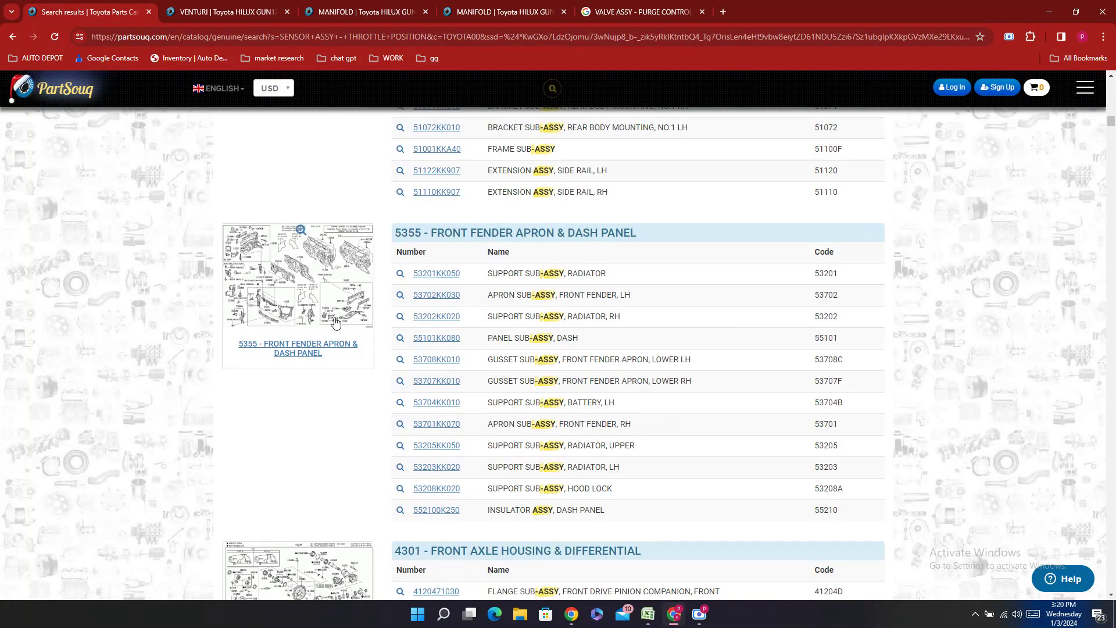
pyautogui.click(317, 279)
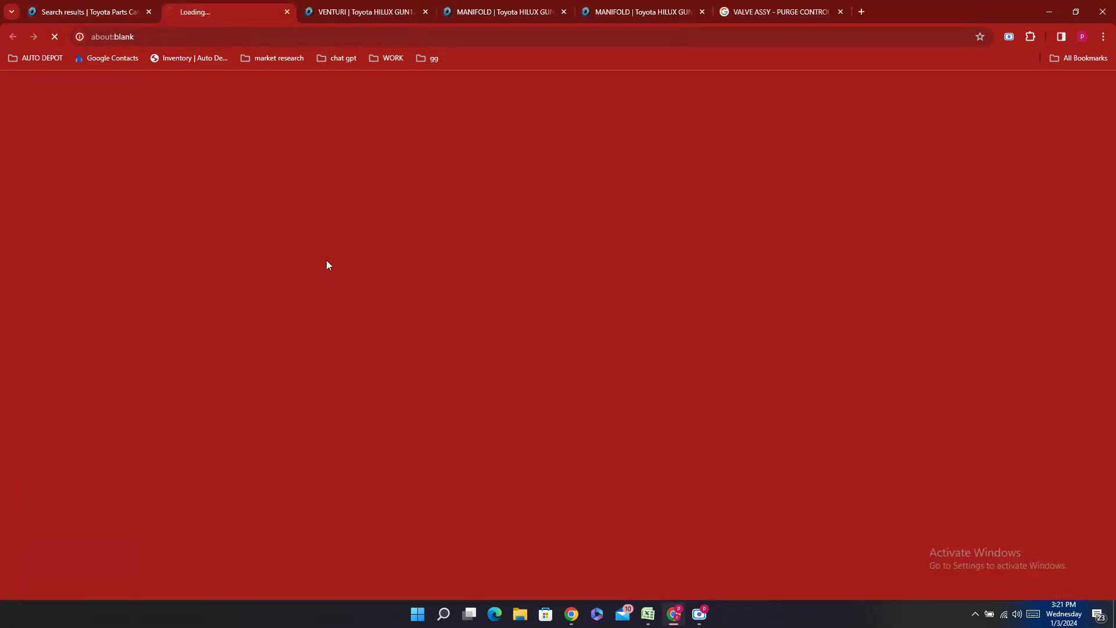
# - Close the VENTURI, both MANIFOLD and the purge control valve search tabs, and return to the beginning of the catalog search results
pyautogui.click(426, 12)
pyautogui.click(427, 11)
pyautogui.click(426, 11)
pyautogui.click(427, 11)
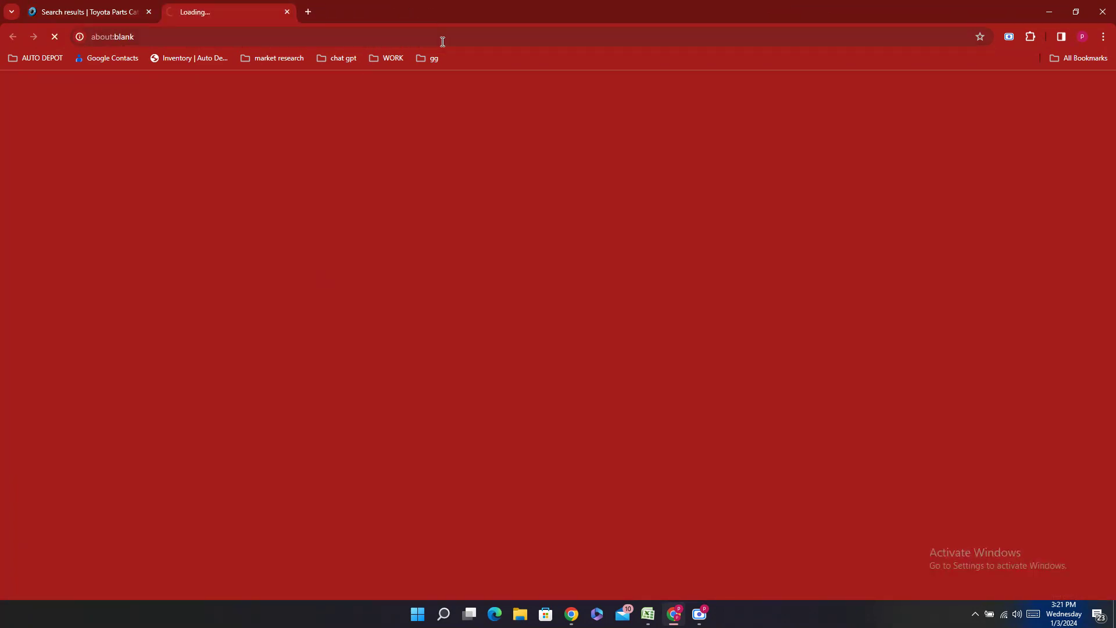
pyautogui.click(137, 5)
pyautogui.scroll(15, 505, 271)
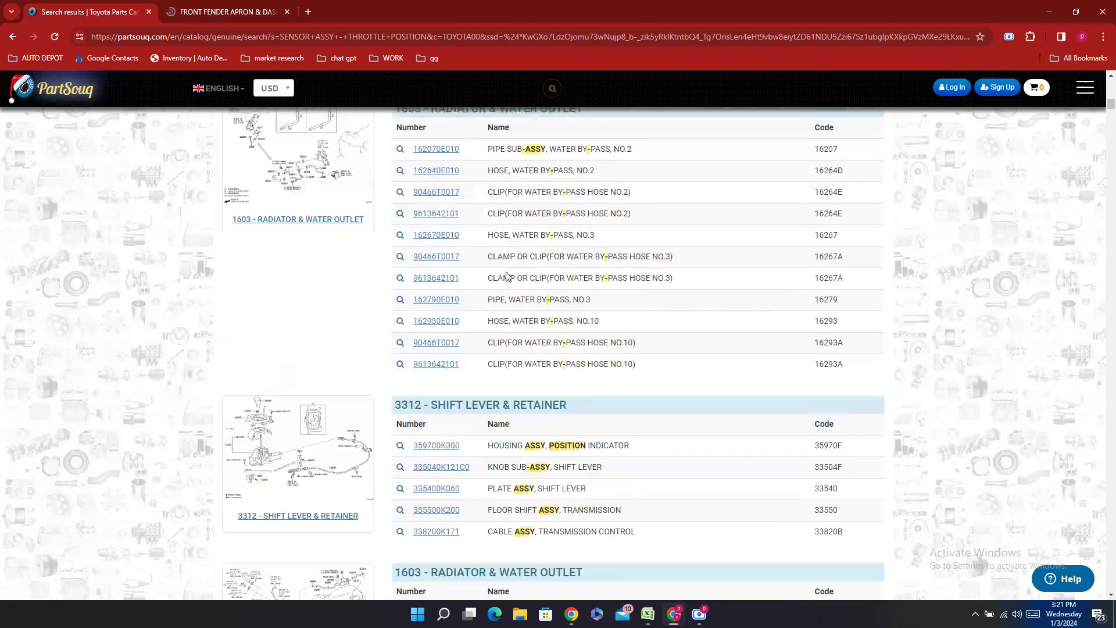
pyautogui.scroll(15, 506, 276)
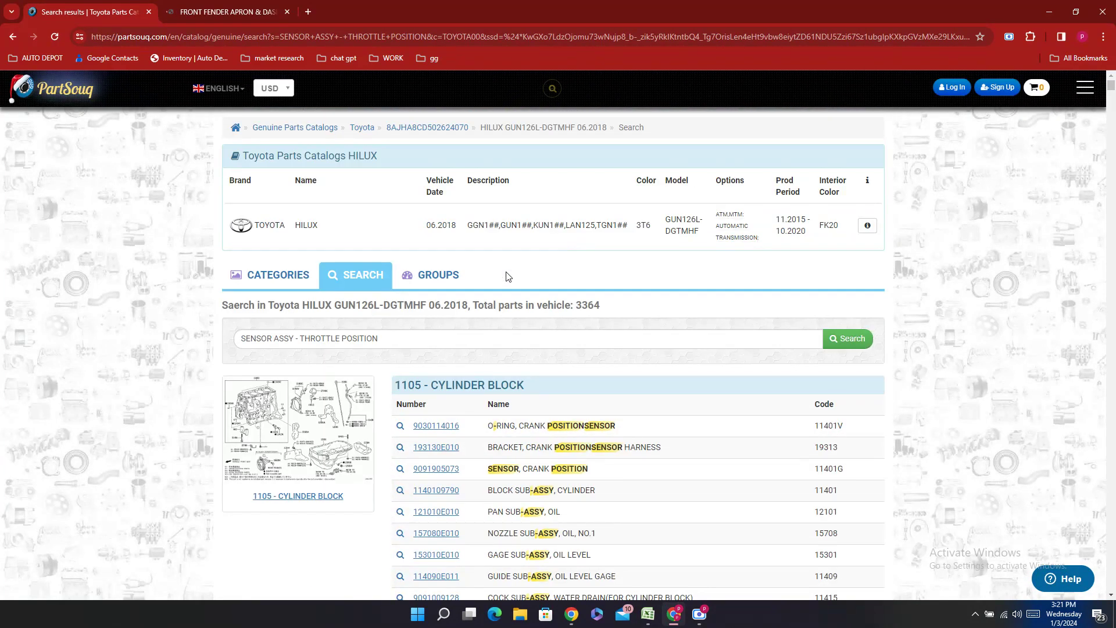
# - In Excel, enter "Not Indicated" in cell E161 as the part number for SENSOR ASSY - THROTTLE POSITION
pyautogui.click(648, 614)
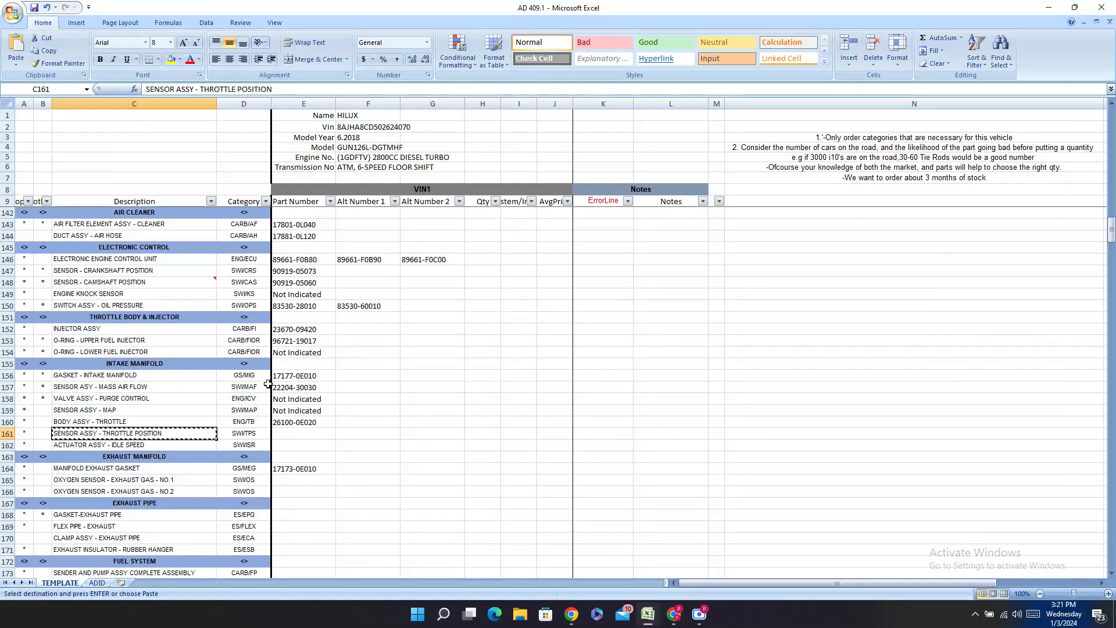
pyautogui.click(276, 433)
pyautogui.write('Not Indicated')
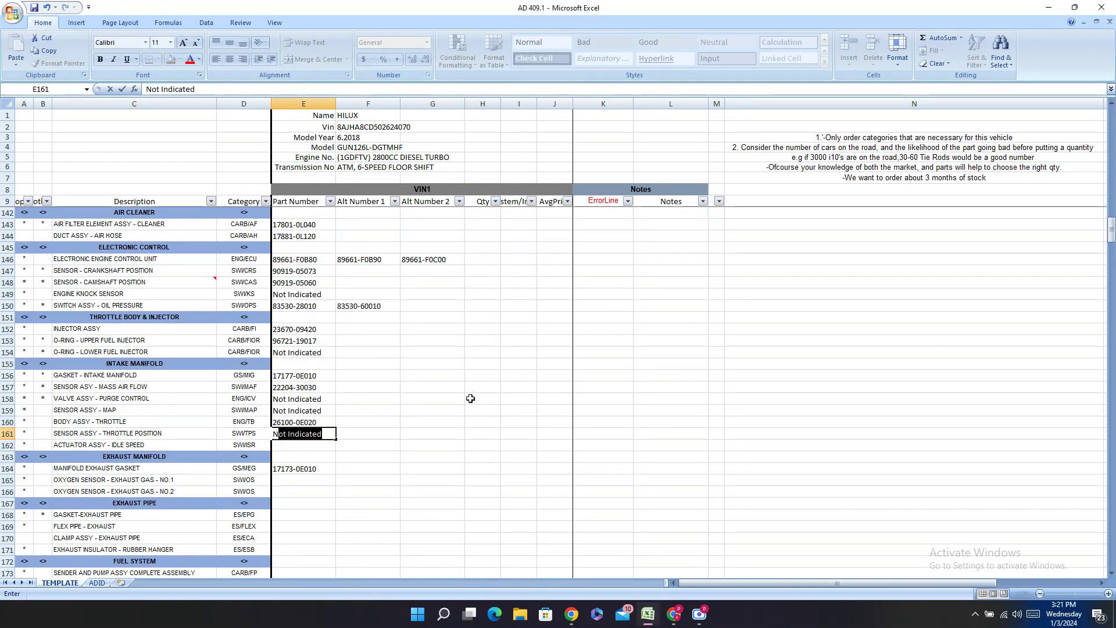
pyautogui.press('Return')
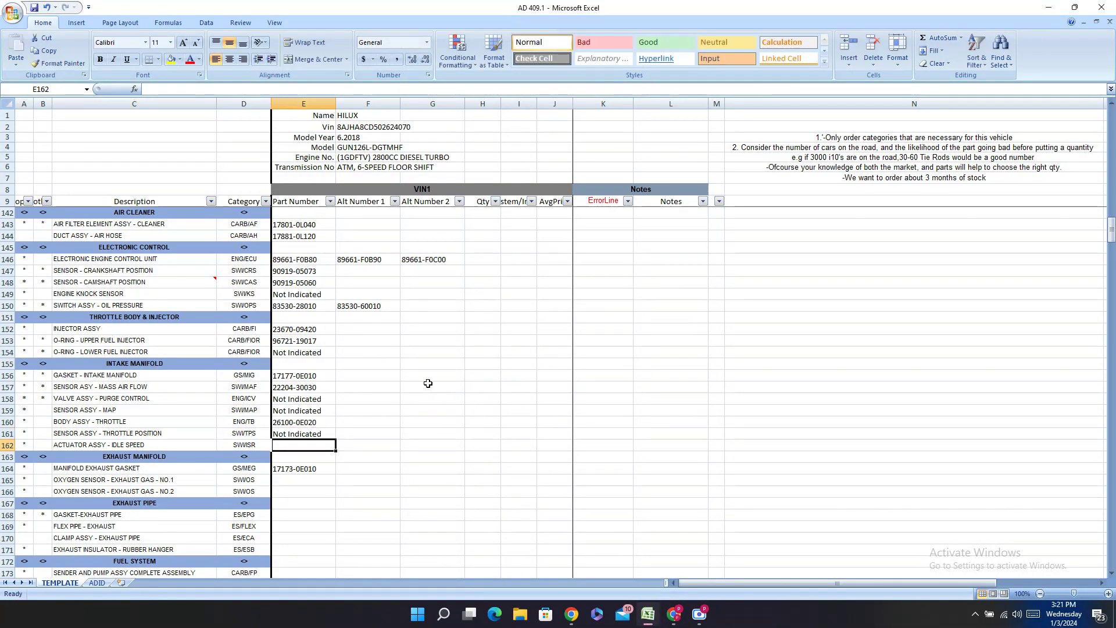
# - Copy the description ACTUATOR ASSY - IDLE SPEED from the template and search the PartSouq catalog for it
pyautogui.click(149, 449)
pyautogui.hotkey('ctrl', 'c')
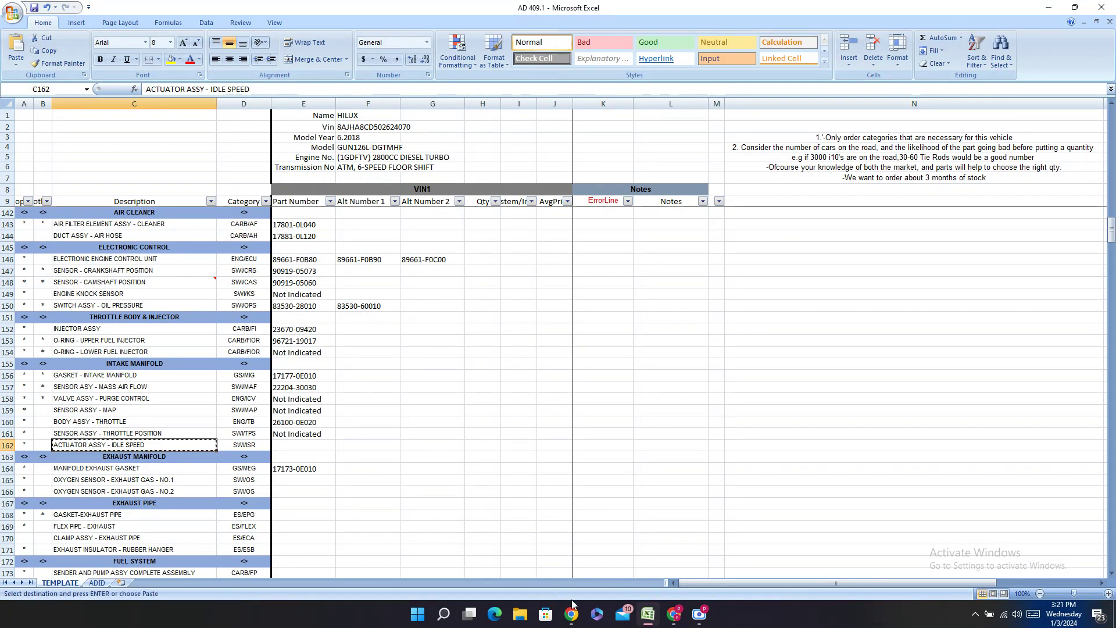
pyautogui.click(673, 614)
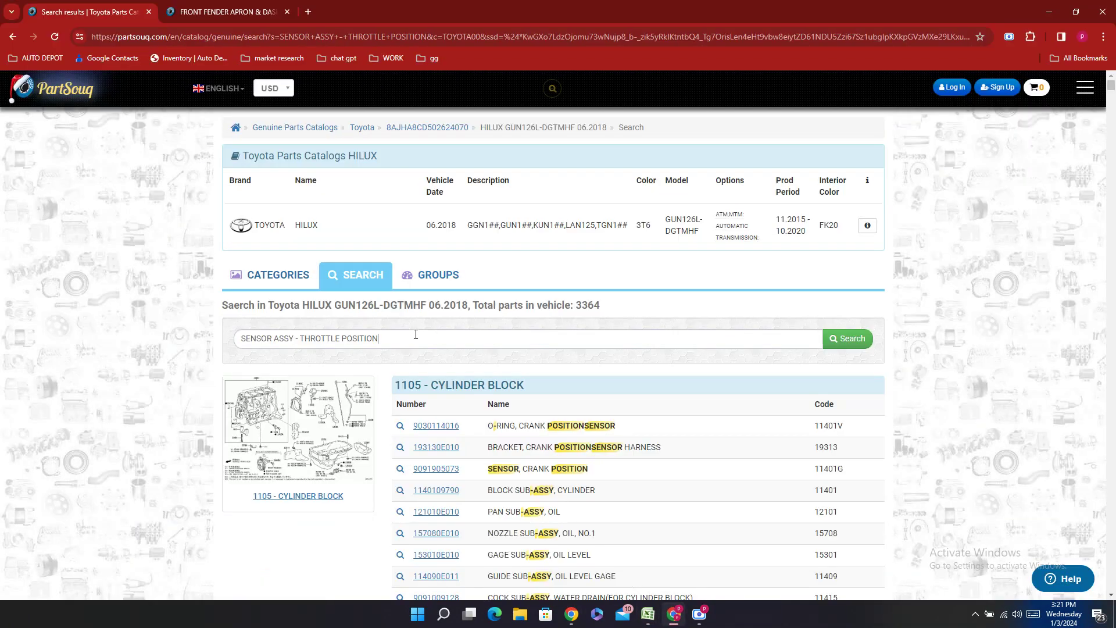
pyautogui.tripleClick(442, 334)
pyautogui.hotkey('ctrl', 'v')
pyautogui.press('Return')
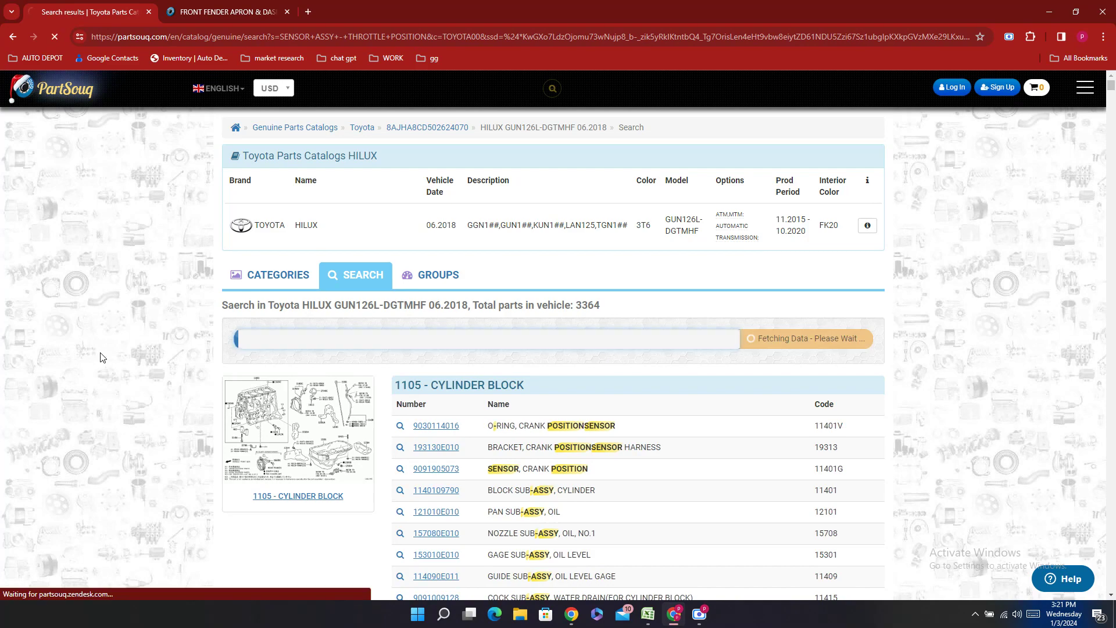
# - Examine the FRONT FENDER APRON & DASH PANEL diagram, highlighting callouts such as 53201, 53702, 53701 and 53294C in the parts list
pyautogui.click(224, 12)
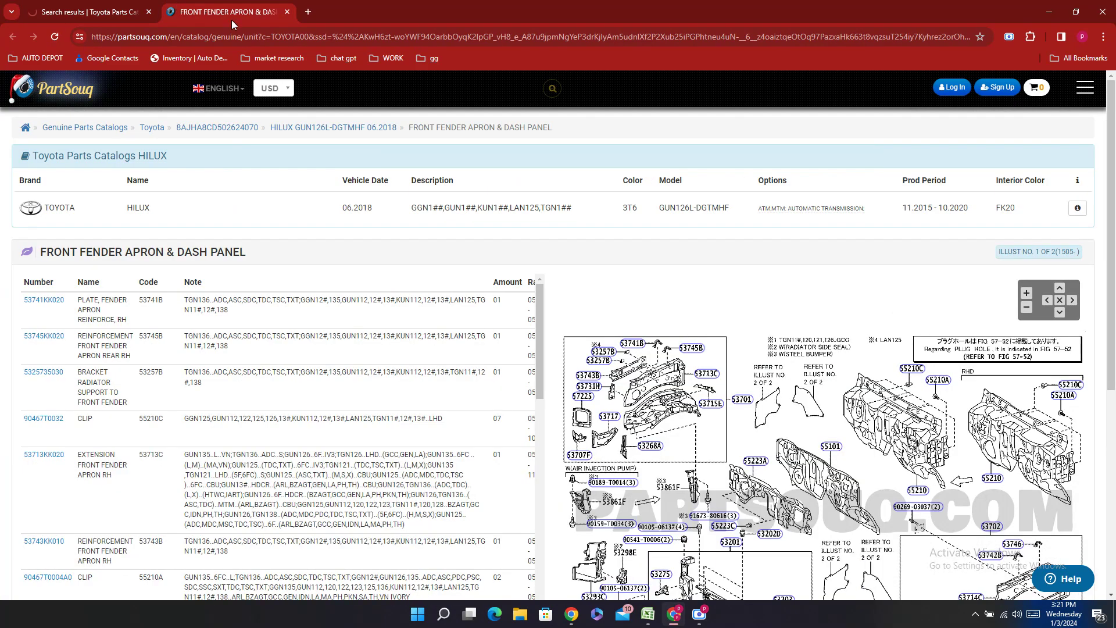
pyautogui.scroll(-5, 273, 349)
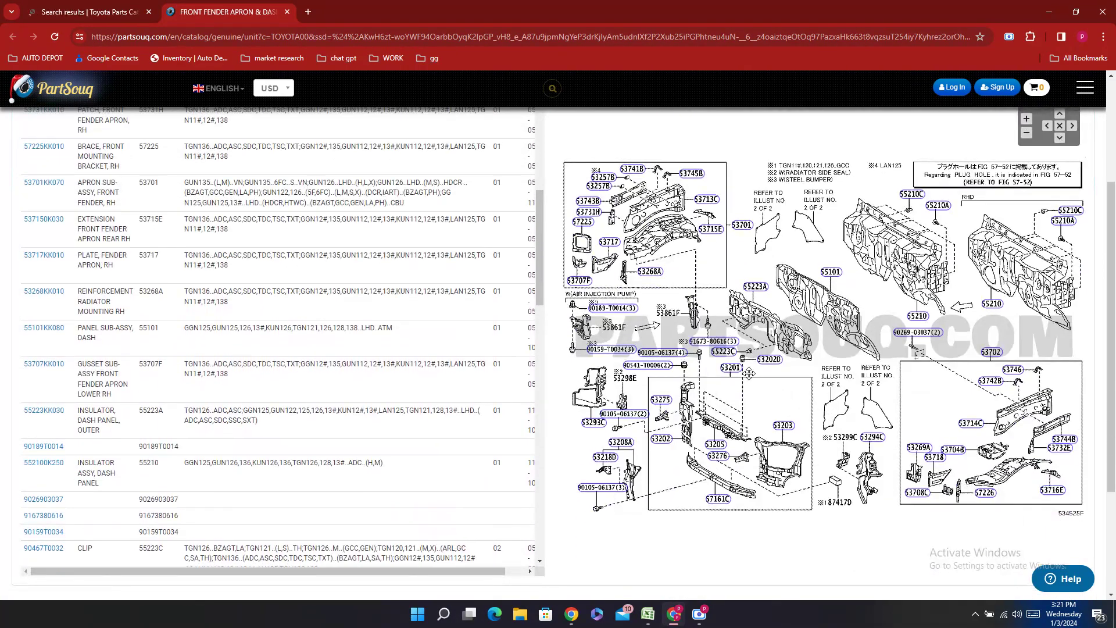
pyautogui.click(734, 370)
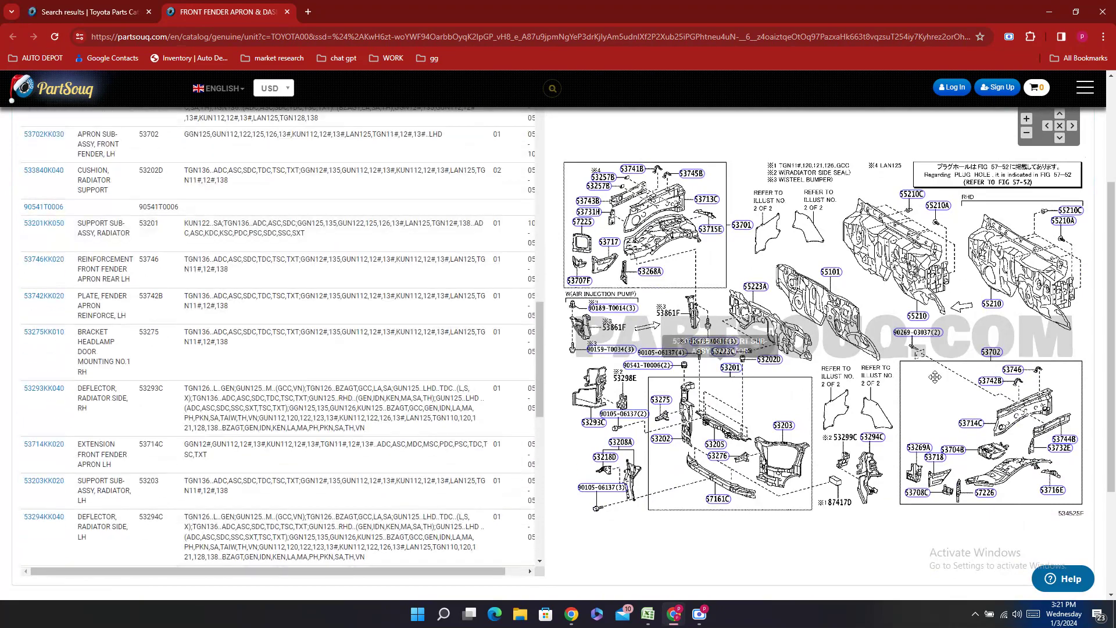
pyautogui.click(993, 353)
pyautogui.click(739, 225)
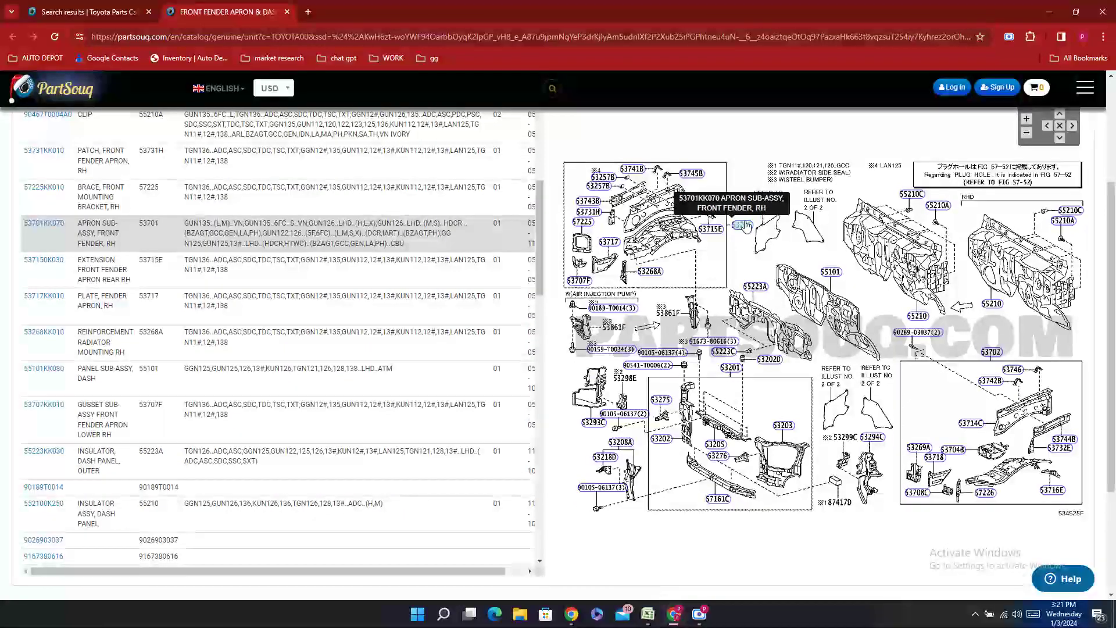
pyautogui.click(874, 438)
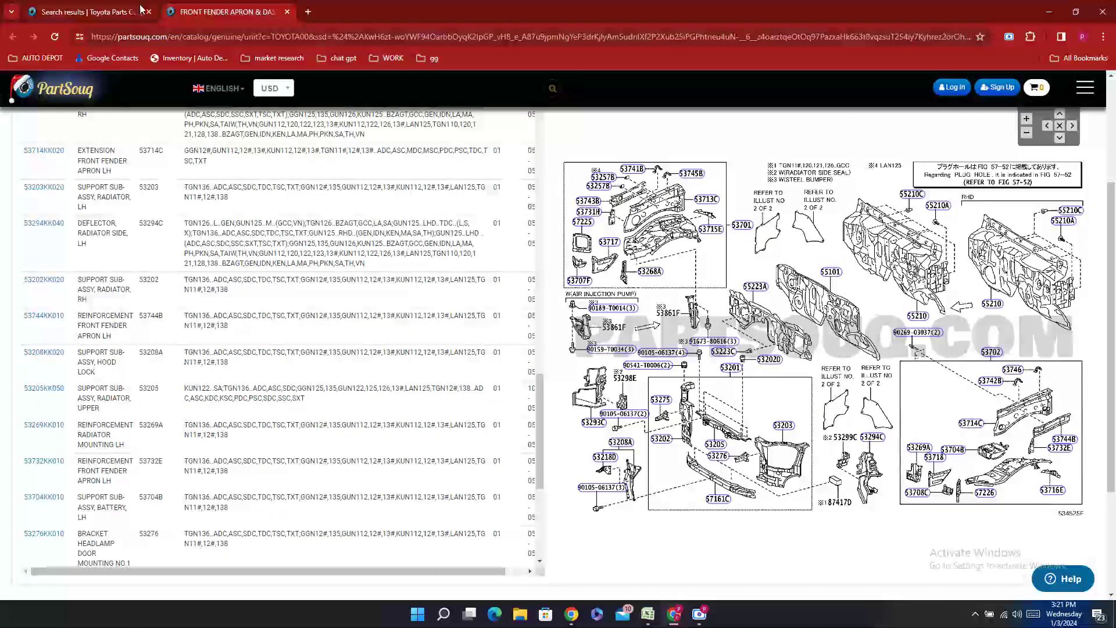
# - Examine the ACTUATOR ASSY - IDLE SPEED search results for an idle speed actuator entry
pyautogui.click(118, 5)
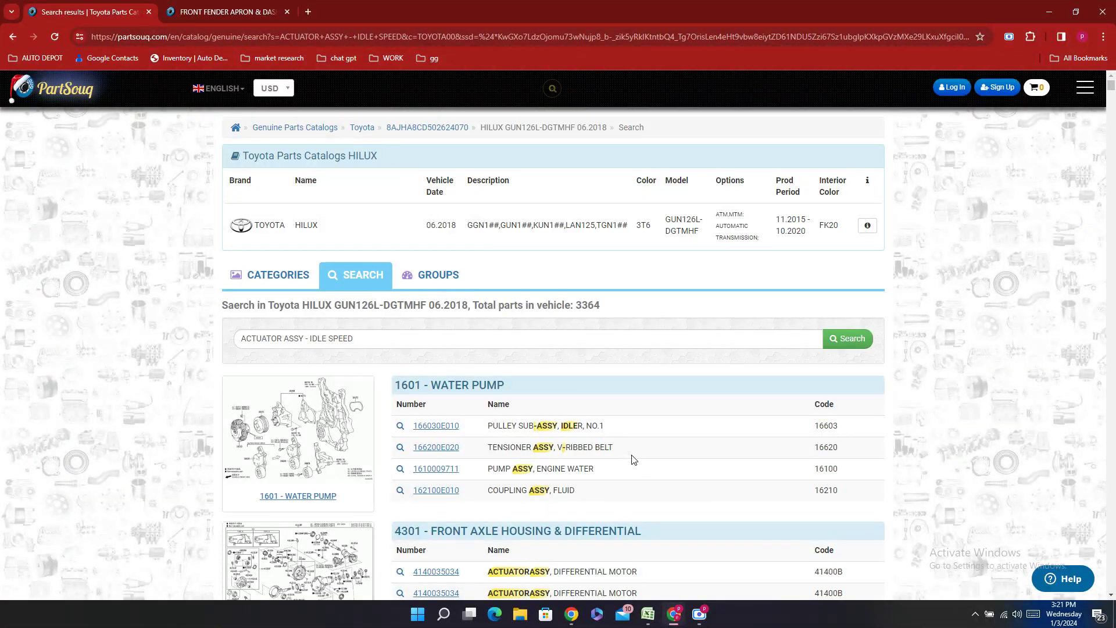
pyautogui.scroll(-5, 556, 437)
pyautogui.scroll(2, 545, 428)
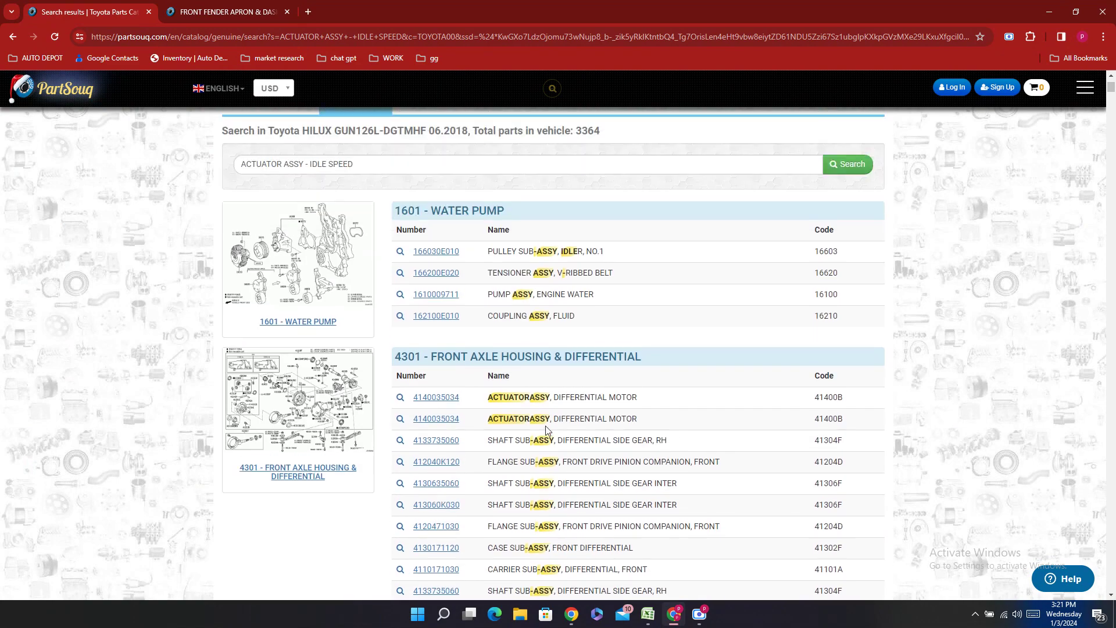
pyautogui.scroll(-3, 546, 430)
pyautogui.scroll(-8, 546, 430)
pyautogui.scroll(5, 546, 431)
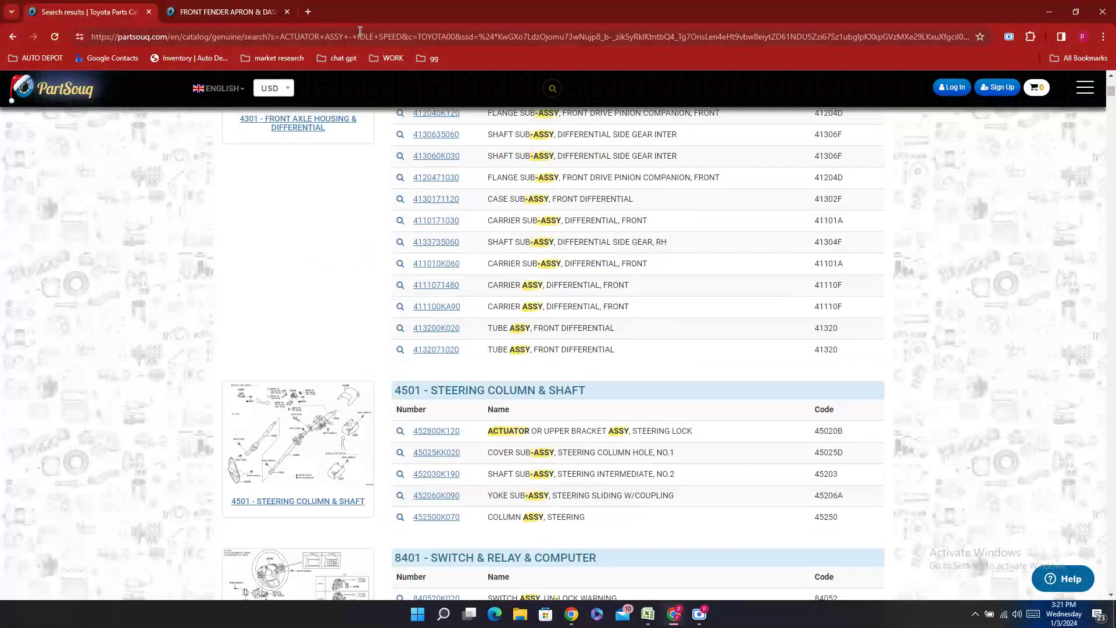
# - Open a new browser tab and compose the query IDLE SPEED ACTUATOR ASSY from the copied part description
pyautogui.click(308, 12)
pyautogui.hotkey('ctrl', 'v')
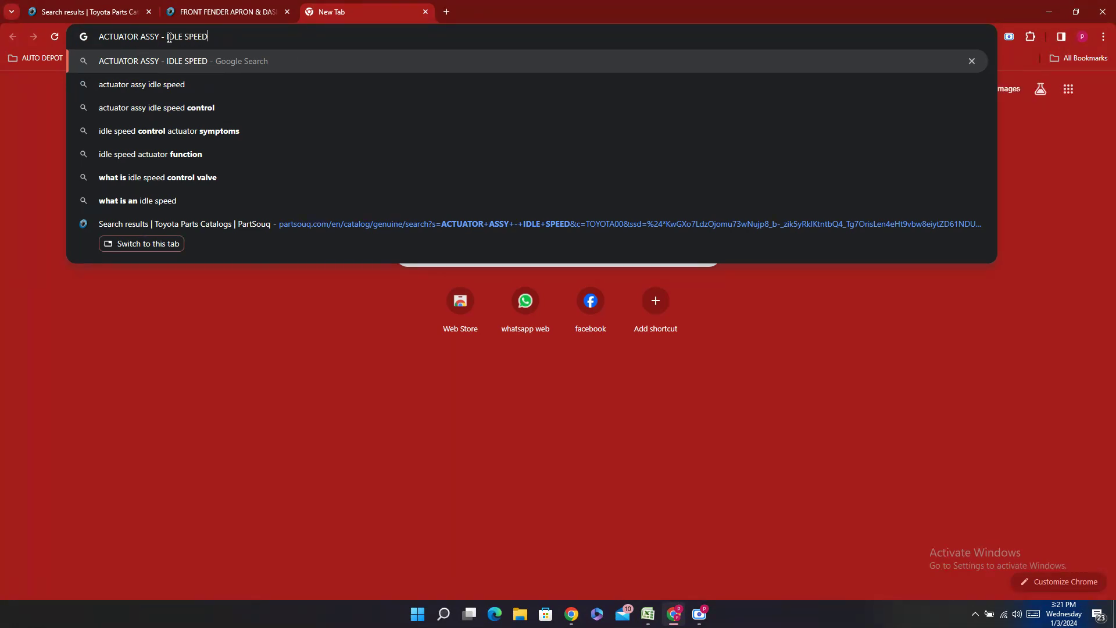
pyautogui.moveTo(165, 38); pyautogui.dragTo(84, 41)
pyautogui.press('BackSpace')
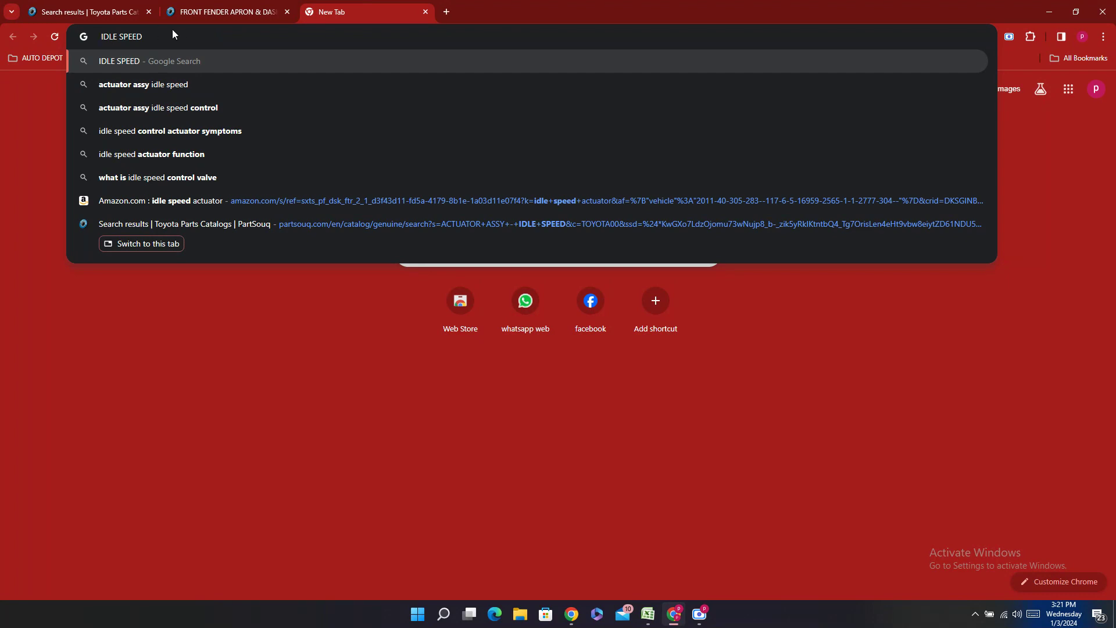
pyautogui.hotkey('ctrl', 'v')
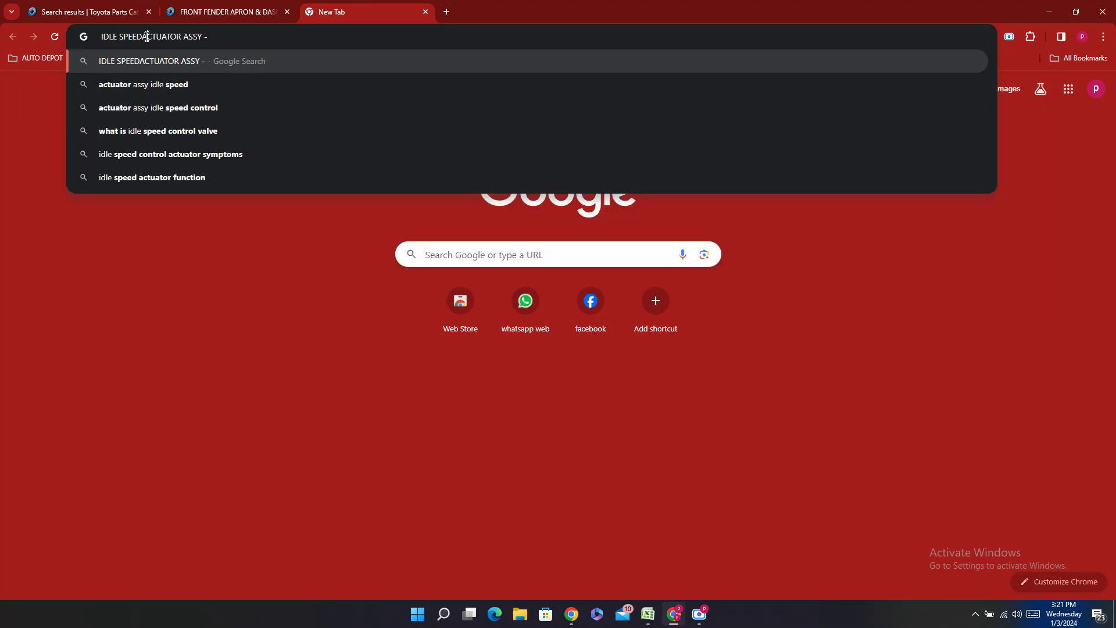
pyautogui.click(142, 37)
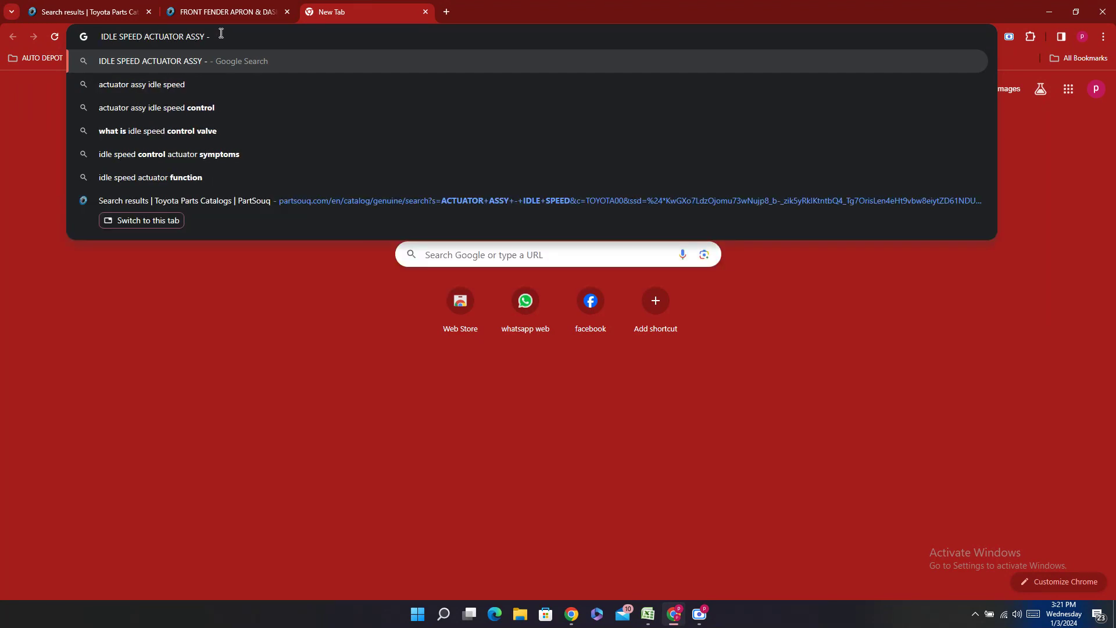
pyautogui.click(221, 33)
pyautogui.press('BackSpace')
pyautogui.press('BackSpace')
pyautogui.press('BackSpace')
# - Expand the query to WHAT IS AN IDLE SPEED ACTUATOR ASSY, search Google and read the featured definition
pyautogui.write('WHAT ')
pyautogui.write('IS AN')
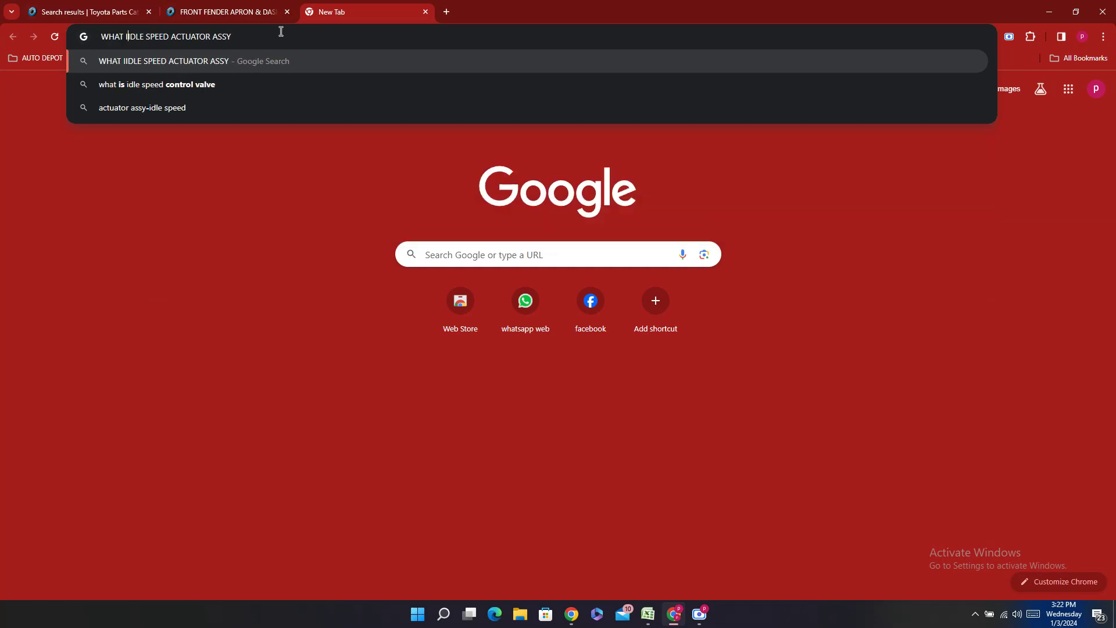
pyautogui.write('D')
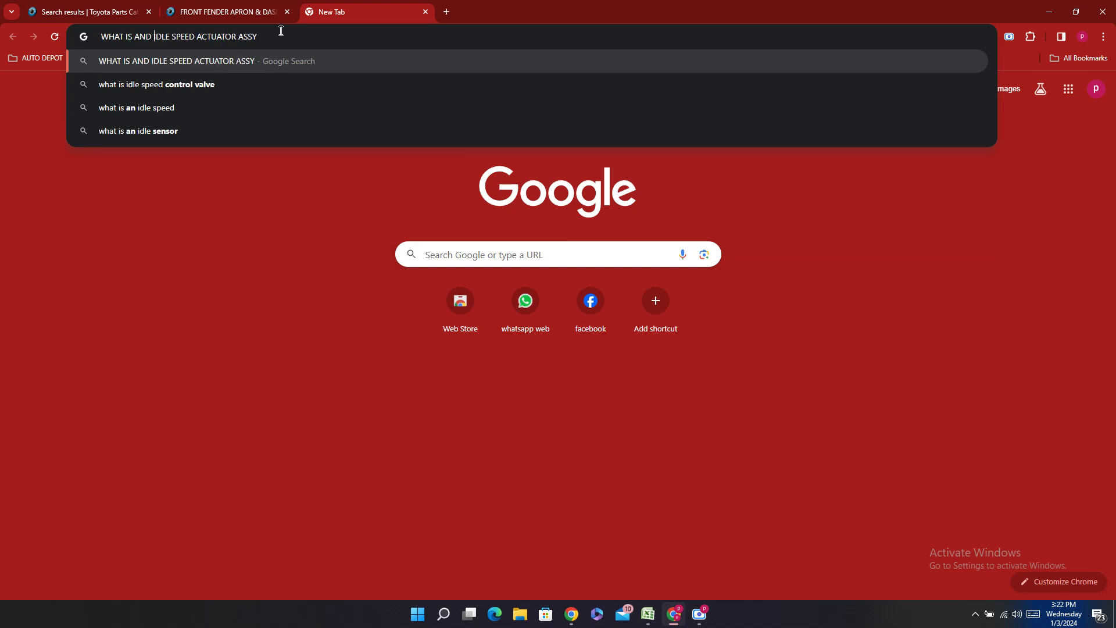
pyautogui.press('BackSpace')
pyautogui.press('BackSpace')
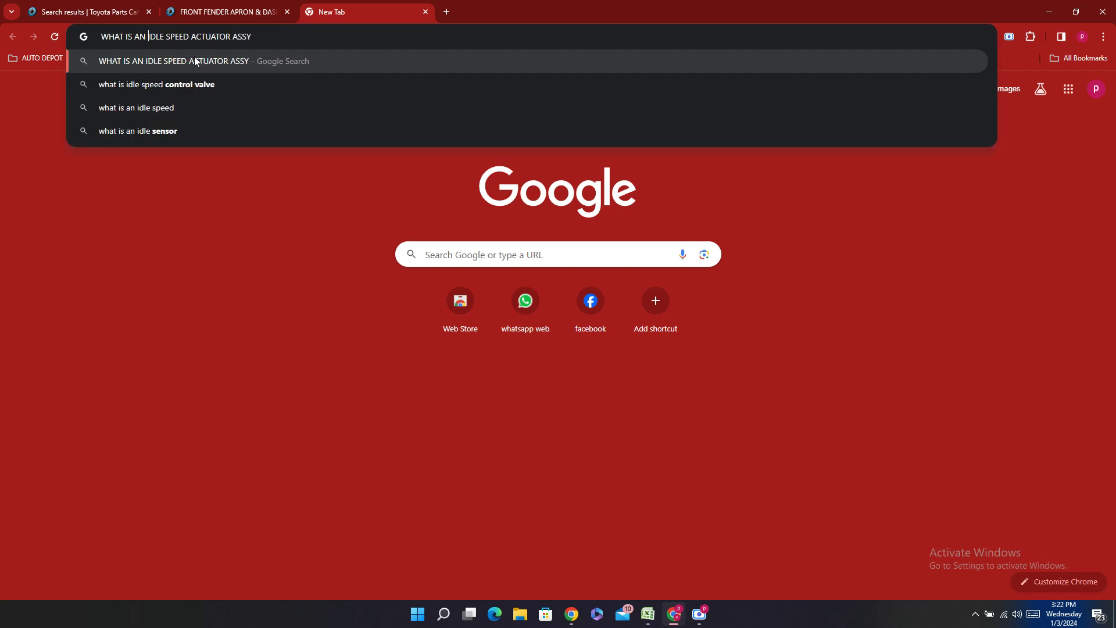
pyautogui.click(238, 62)
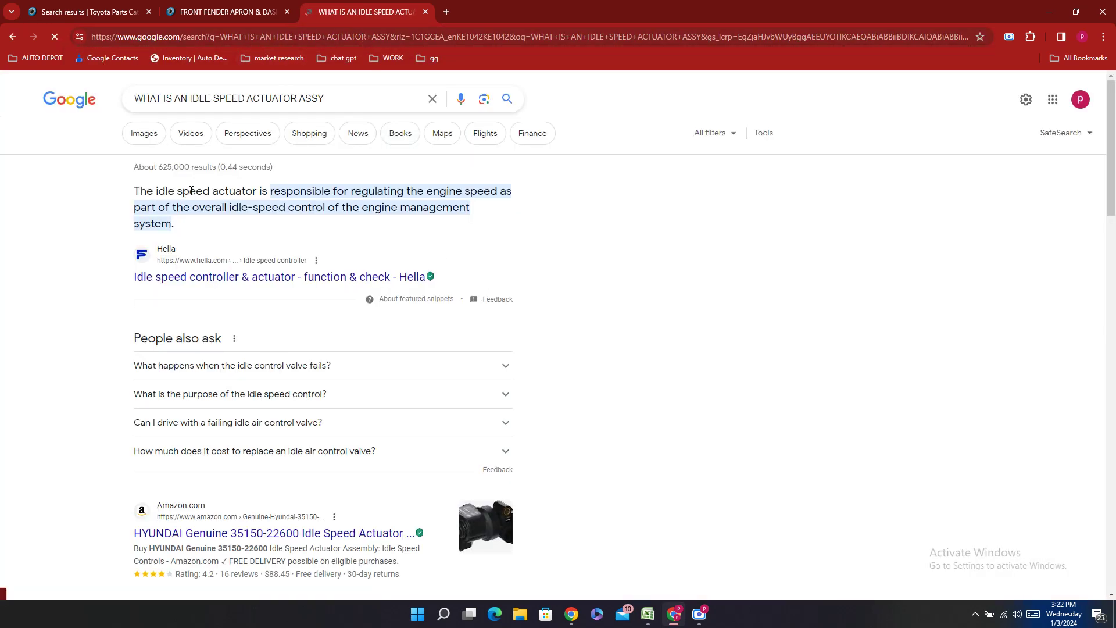
pyautogui.moveTo(284, 186); pyautogui.dragTo(505, 211)
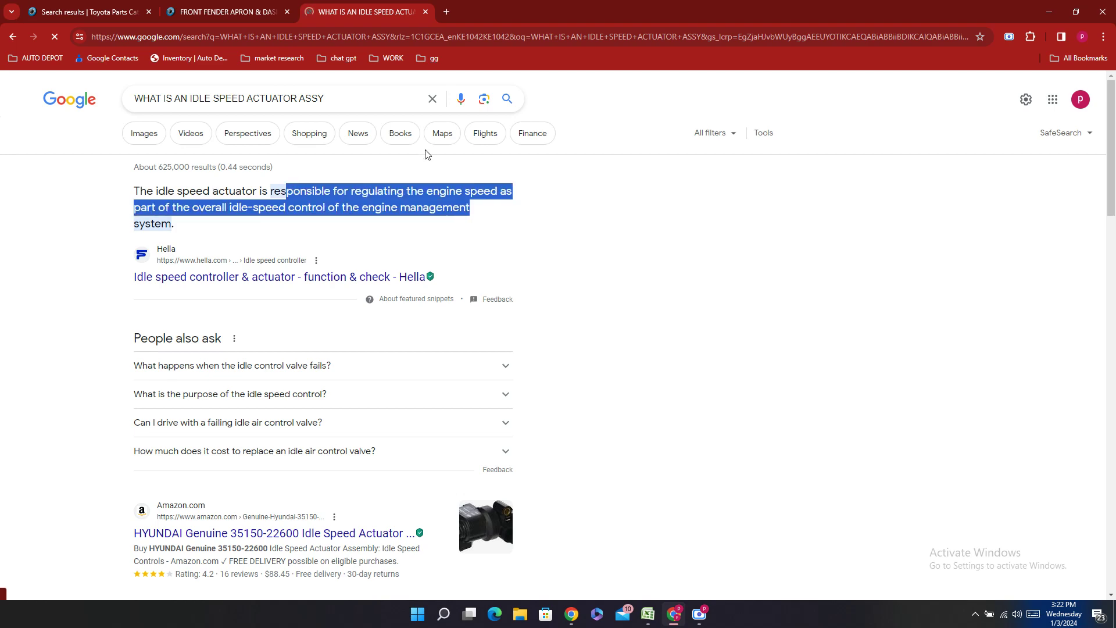
# - Return to the PartSouq catalog search for the Hilux, shorten the search term to SPEED and run it
pyautogui.click(73, 4)
pyautogui.scroll(8, 533, 277)
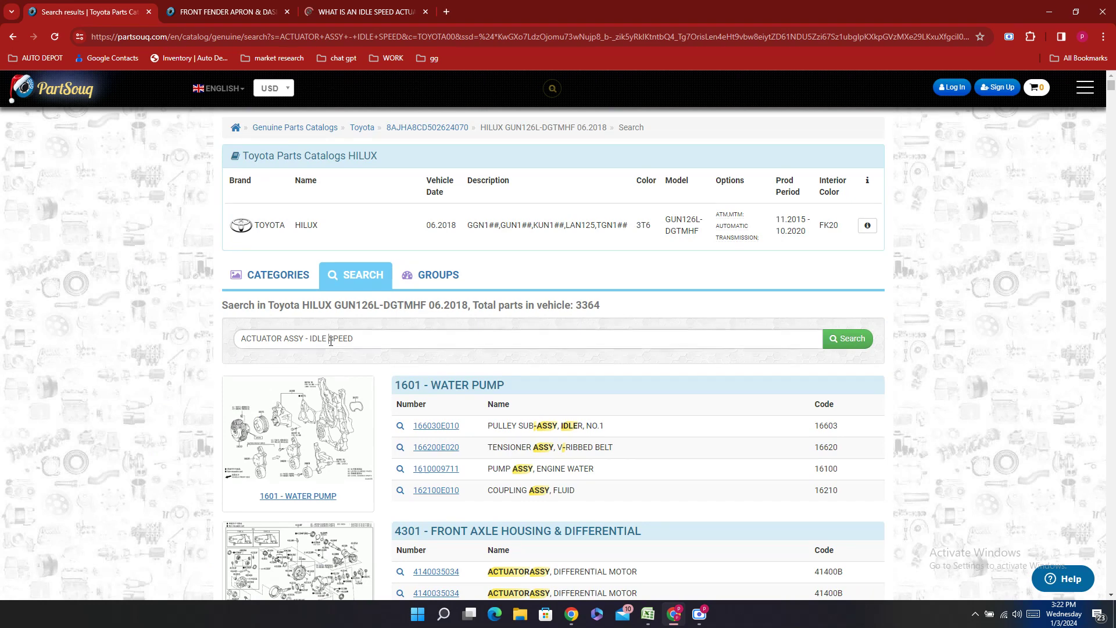
pyautogui.moveTo(329, 338); pyautogui.dragTo(53, 335)
pyautogui.press('BackSpace')
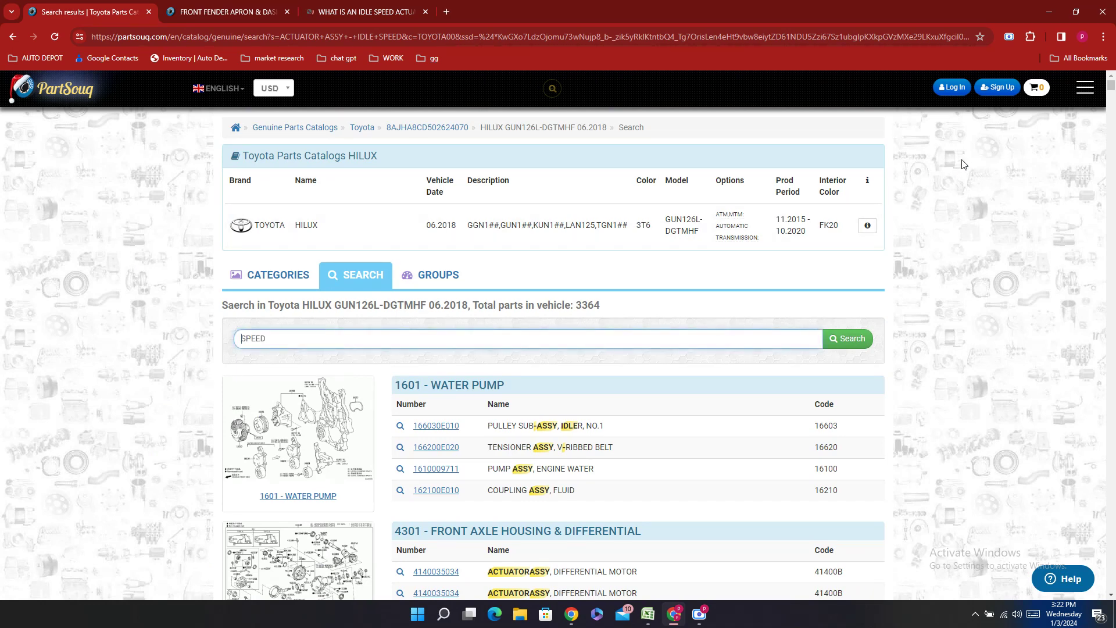
pyautogui.press('Return')
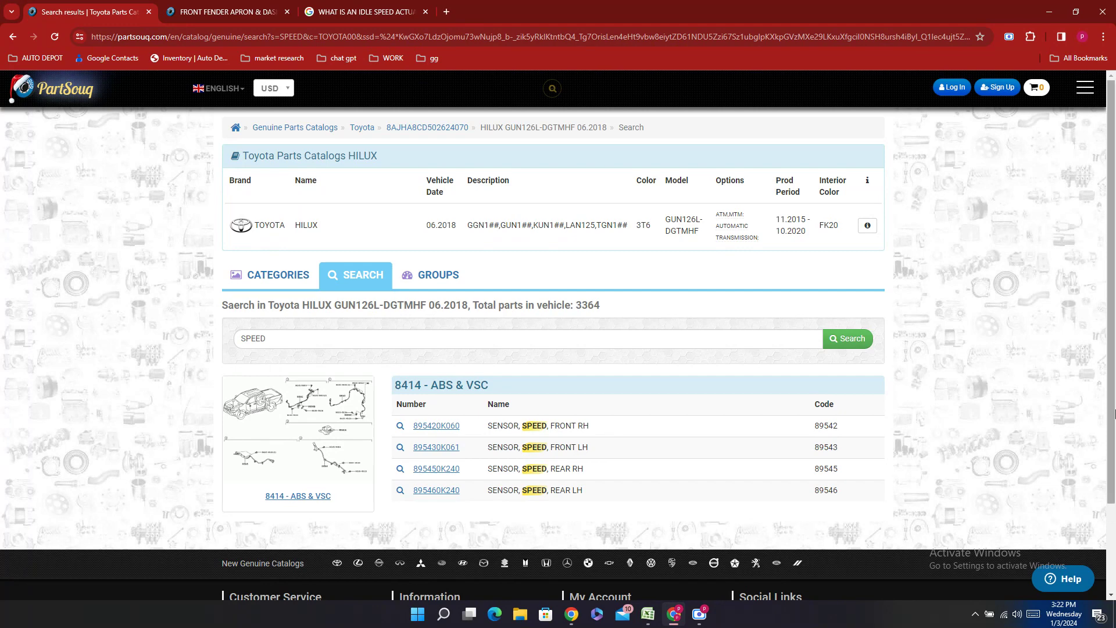
# - In Excel, enter "Not Indicated" in cell E162 for ACTUATOR ASSY - IDLE SPEED and move to cell E165
pyautogui.click(648, 614)
pyautogui.click(279, 446)
pyautogui.write('M')
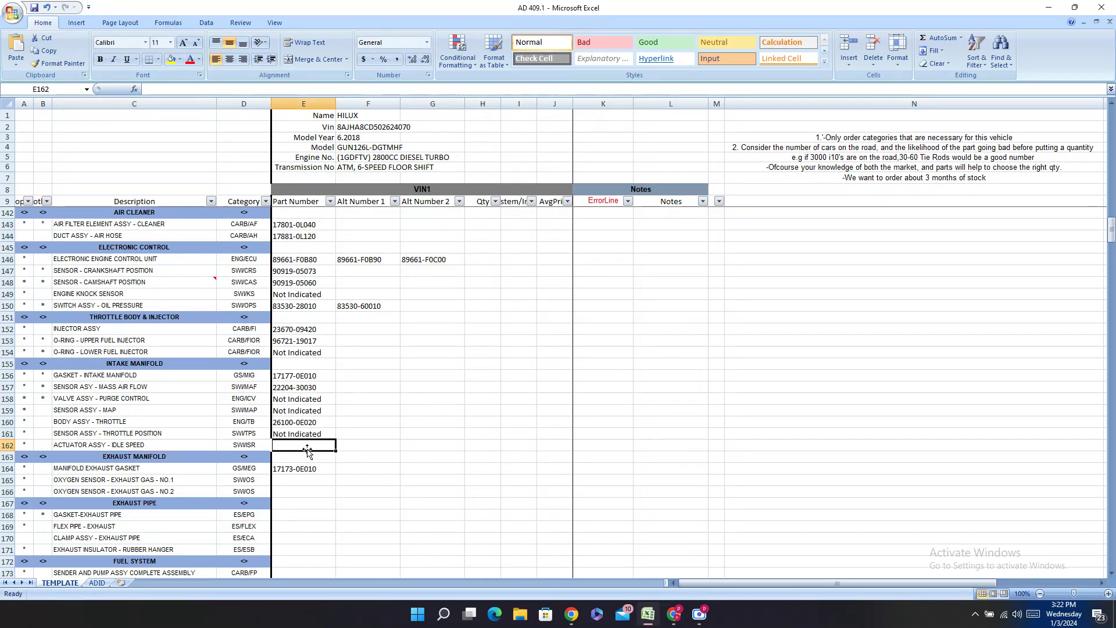
pyautogui.press('BackSpace')
pyautogui.write('Not Indicated')
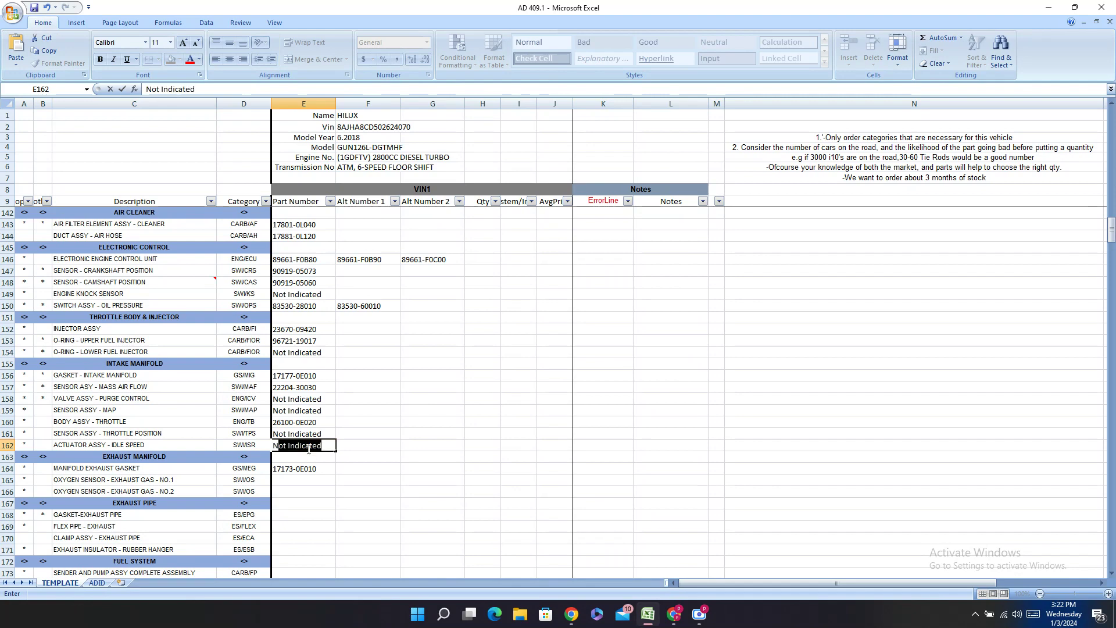
pyautogui.press('Return')
pyautogui.press('Down')
pyautogui.press('Down')
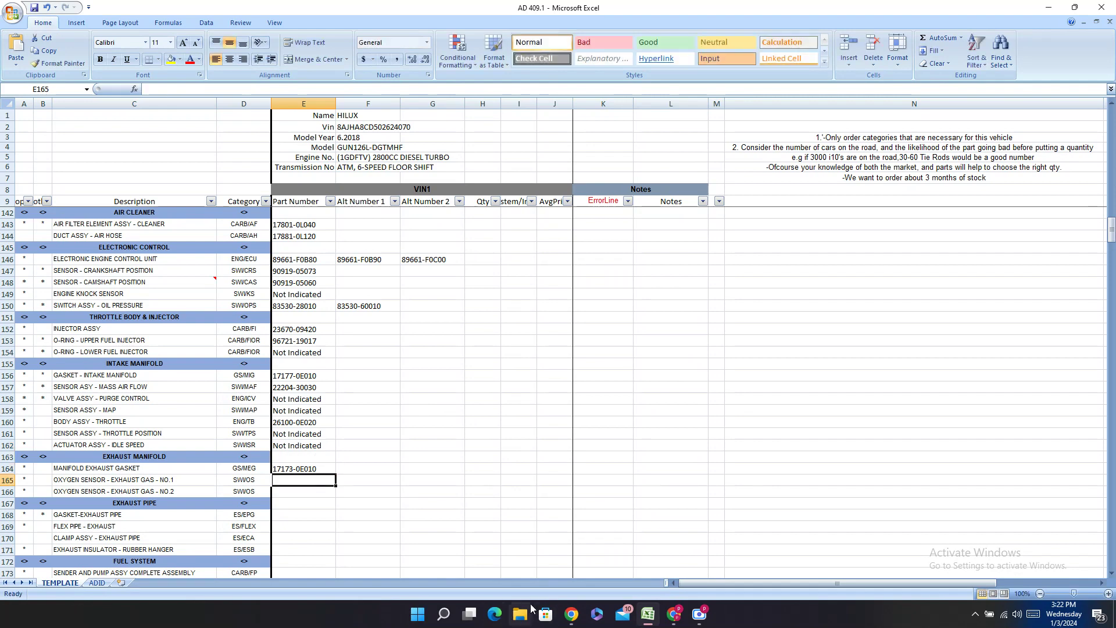
# - Switch back to PartSouq and search the Hilux parts catalog for OXYGEN SENSOR
pyautogui.click(645, 615)
pyautogui.doubleClick(253, 339)
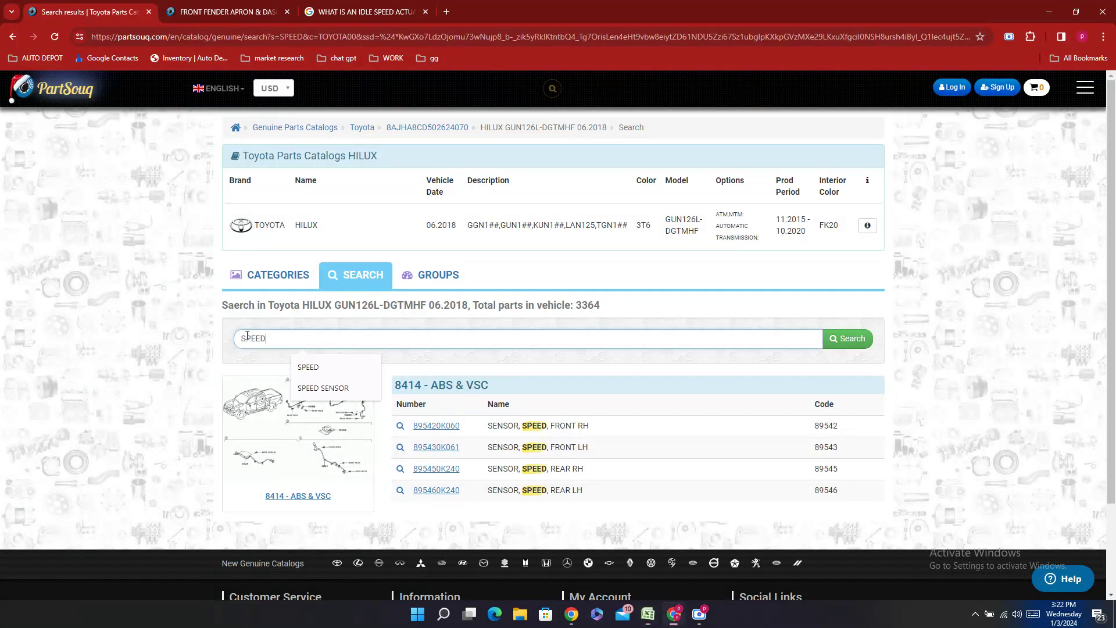
pyautogui.write('O')
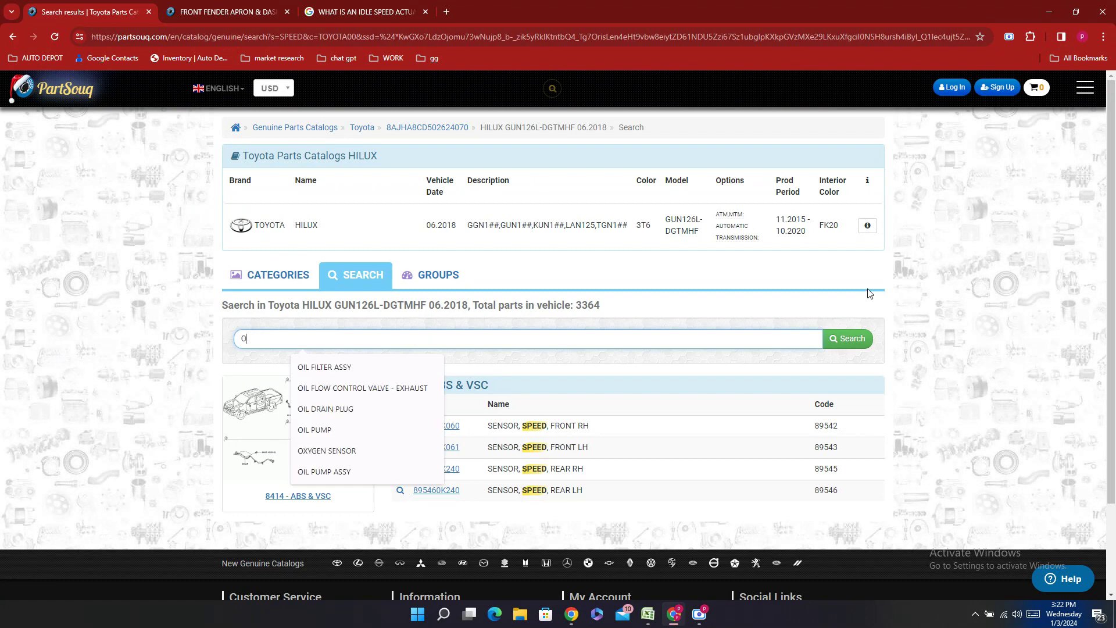
pyautogui.write('XYGEN')
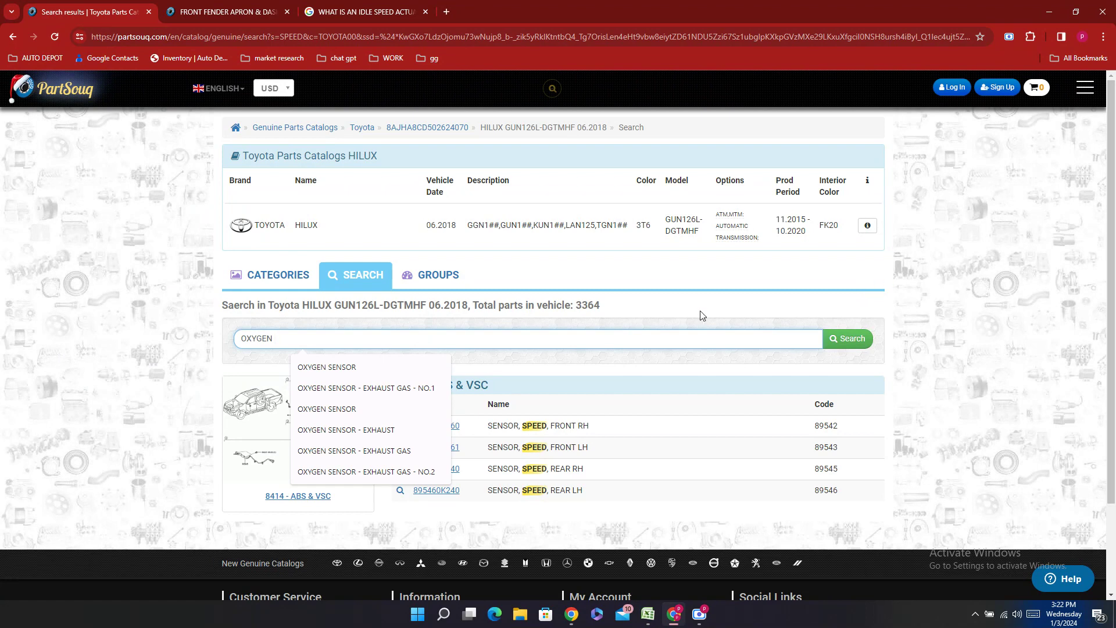
pyautogui.click(439, 367)
pyautogui.press('Return')
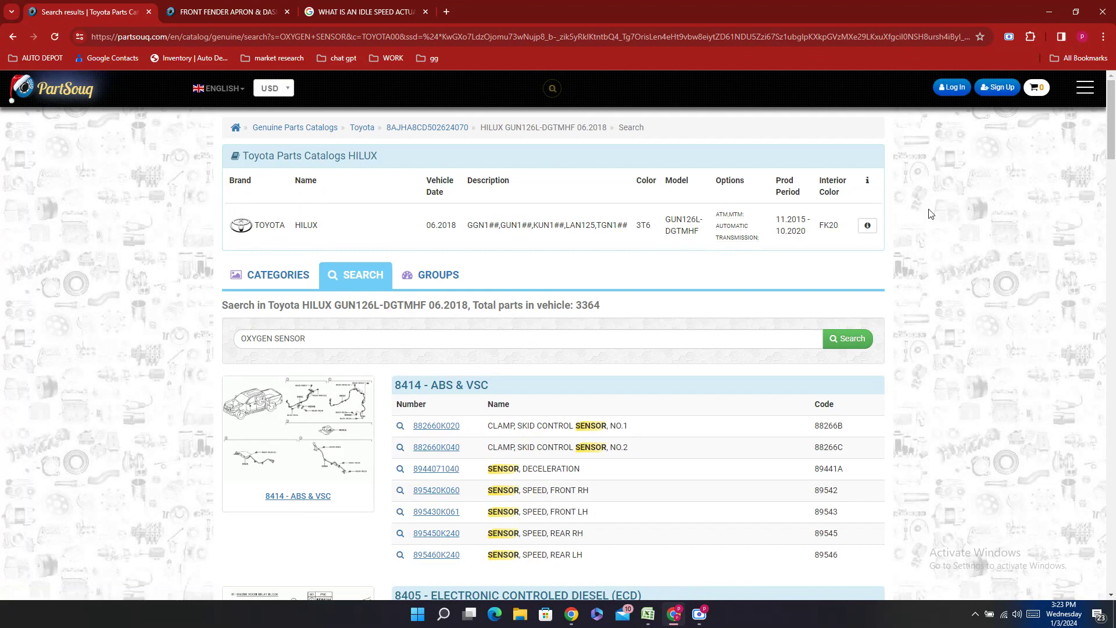
# - Examine the OXYGEN SENSOR search results across all catalog sections for an oxygen sensor entry
pyautogui.scroll(-5, 595, 264)
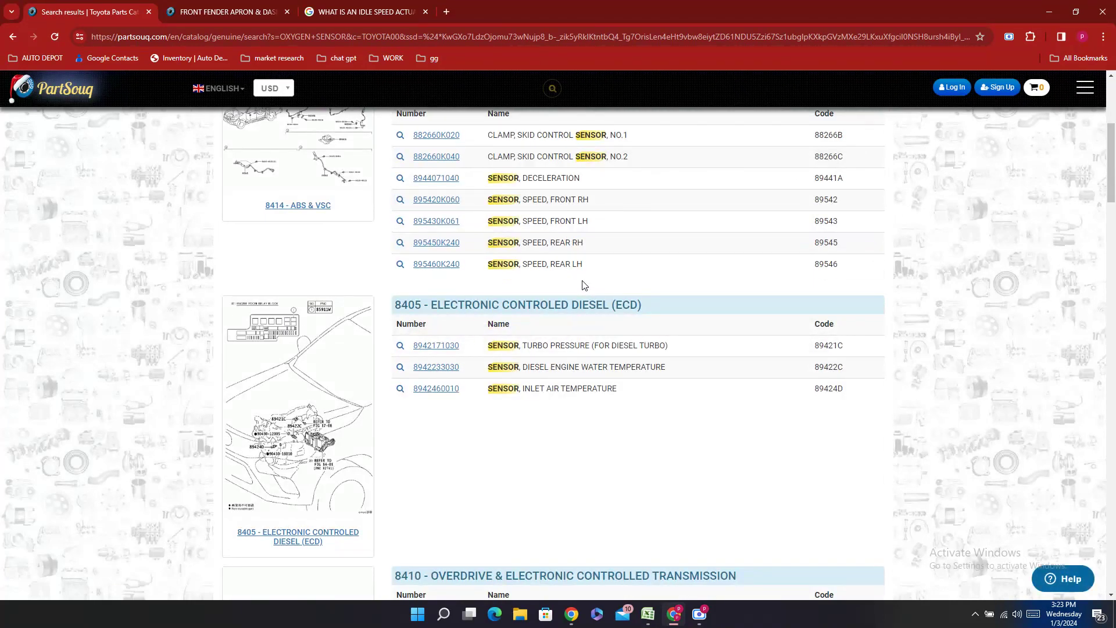
pyautogui.scroll(-6, 584, 285)
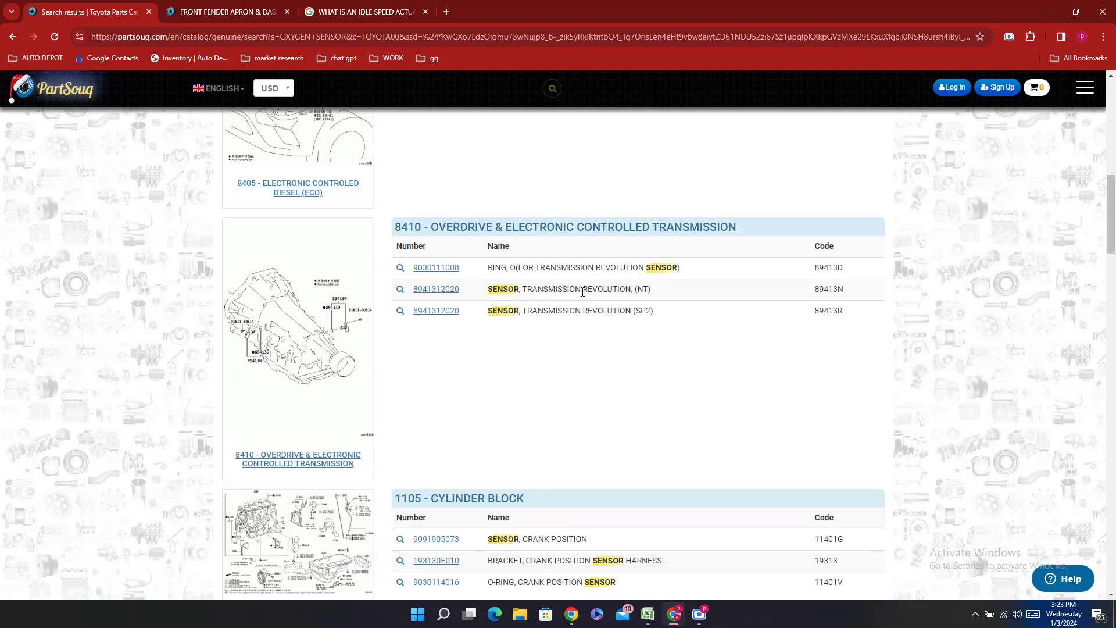
pyautogui.scroll(-6, 583, 292)
pyautogui.scroll(-7, 581, 297)
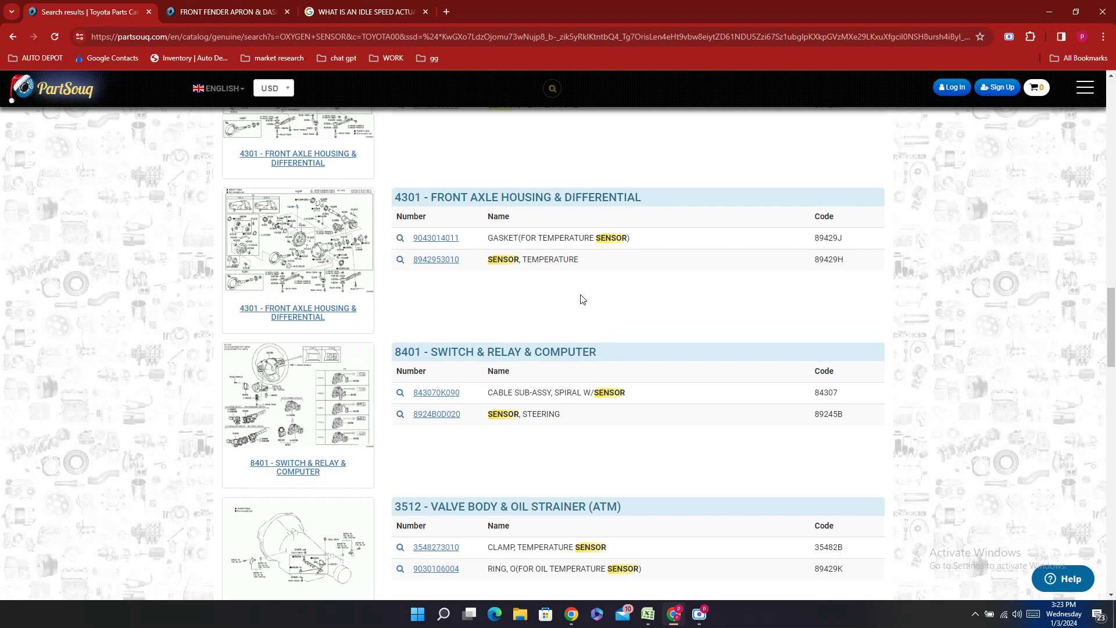
pyautogui.scroll(-8, 581, 299)
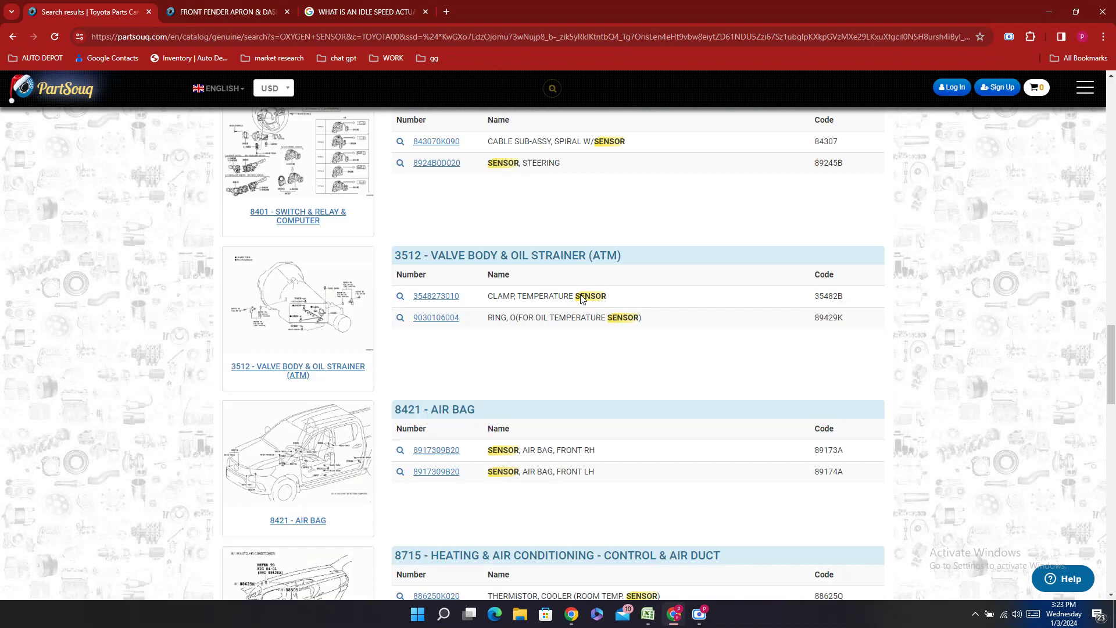
pyautogui.scroll(-10, 583, 299)
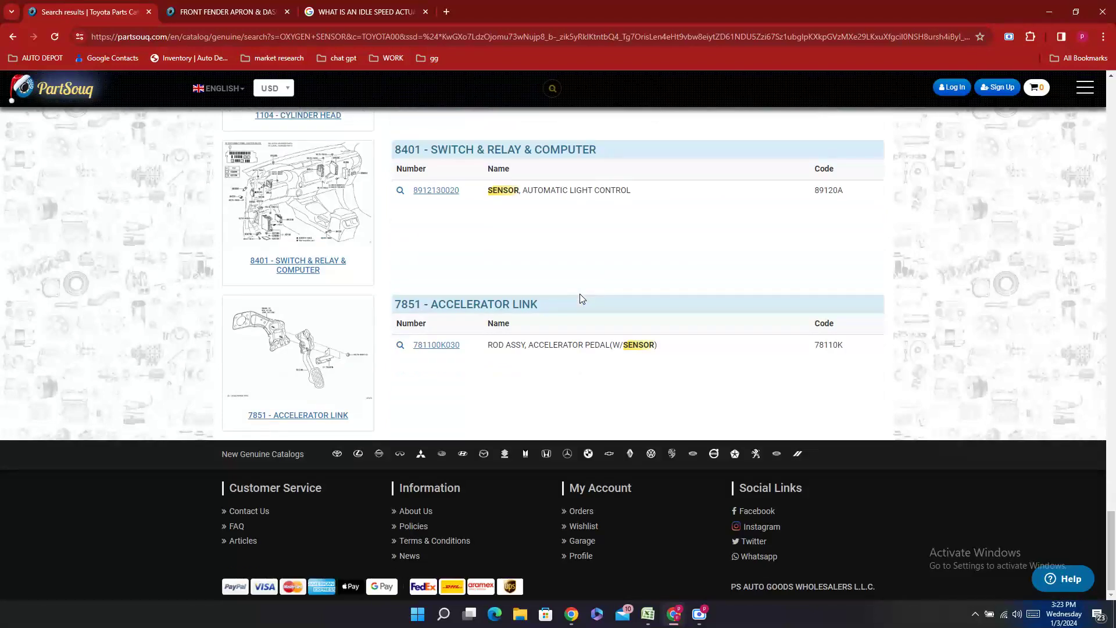
pyautogui.scroll(5, 579, 294)
pyautogui.scroll(5, 579, 294)
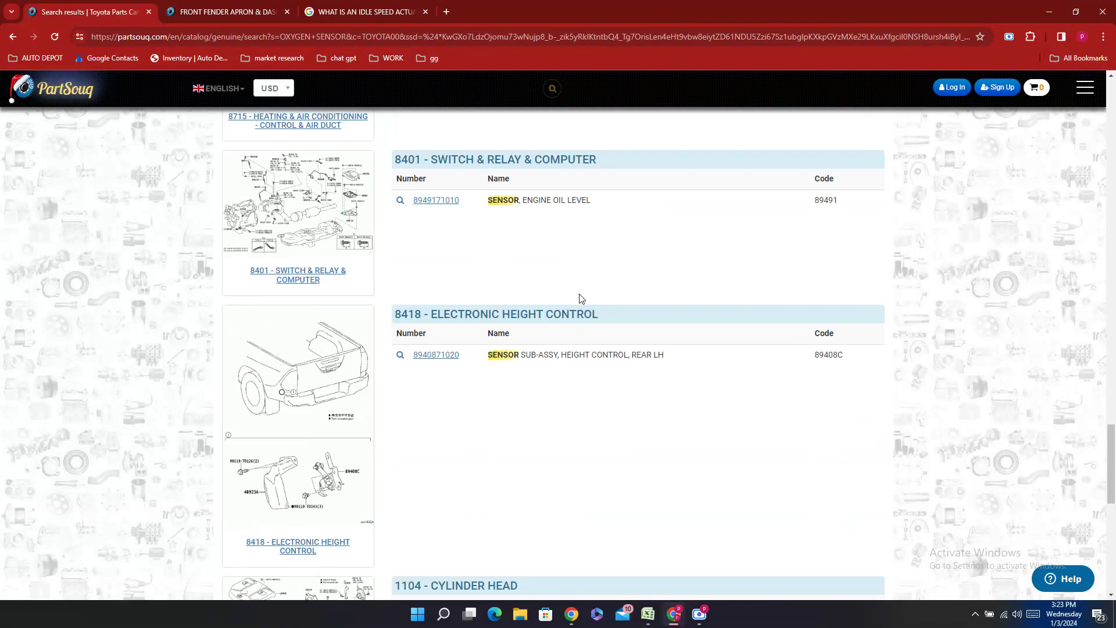
pyautogui.scroll(1, 581, 299)
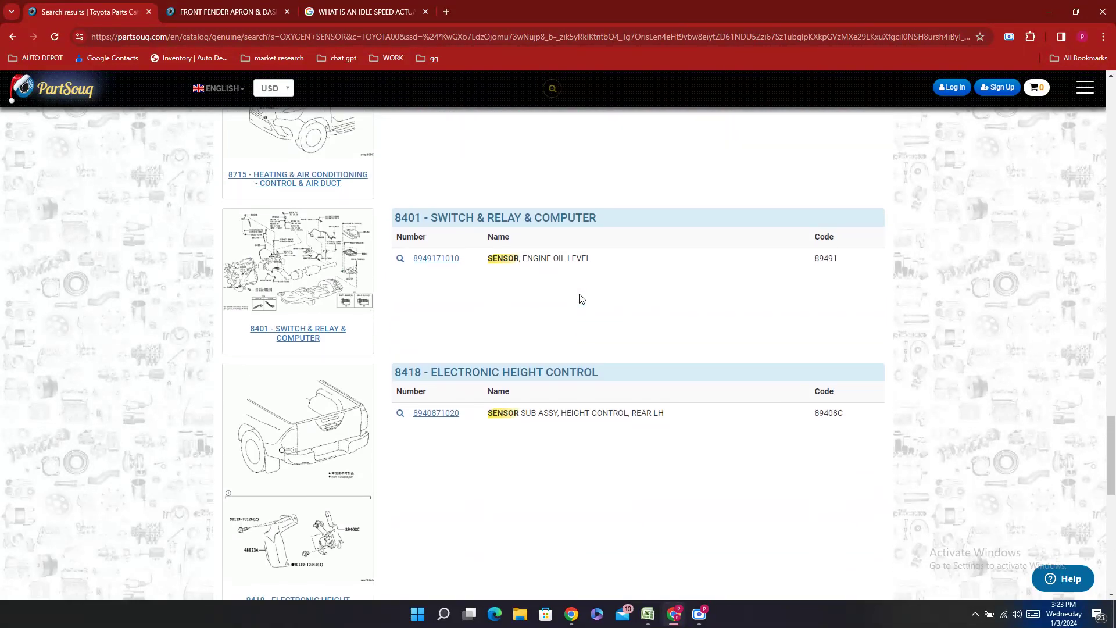
pyautogui.scroll(2, 581, 299)
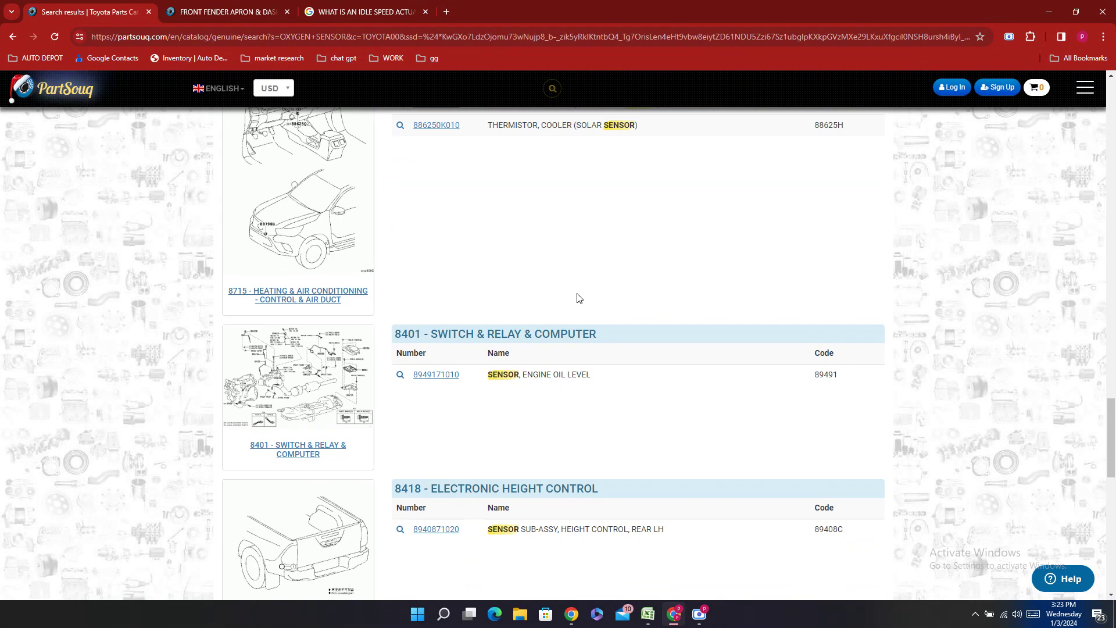
pyautogui.scroll(4, 613, 279)
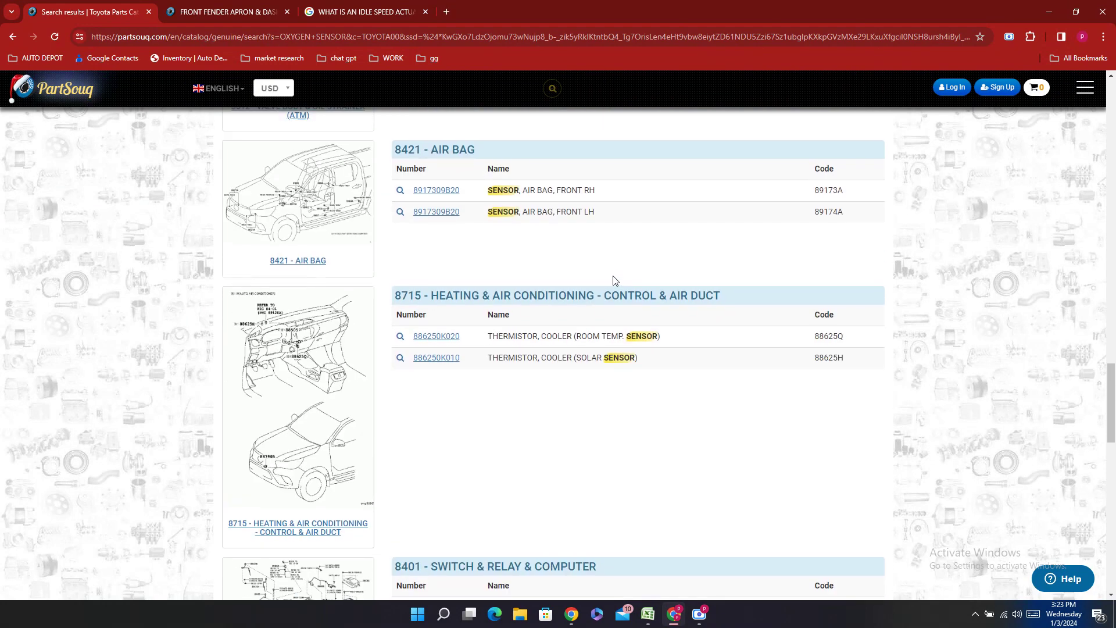
# - Copy the term THERMISTOR from the heating and air conditioning results and search Google for "what is a thermistor"
pyautogui.doubleClick(500, 337)
pyautogui.rightClick(495, 336)
pyautogui.click(526, 351)
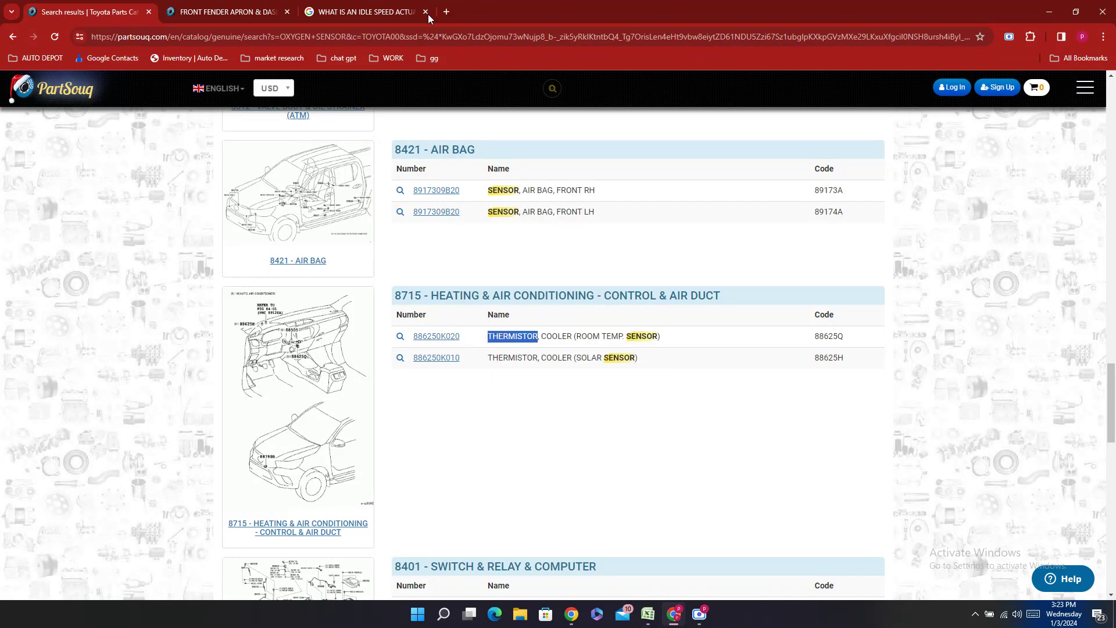
pyautogui.click(410, 14)
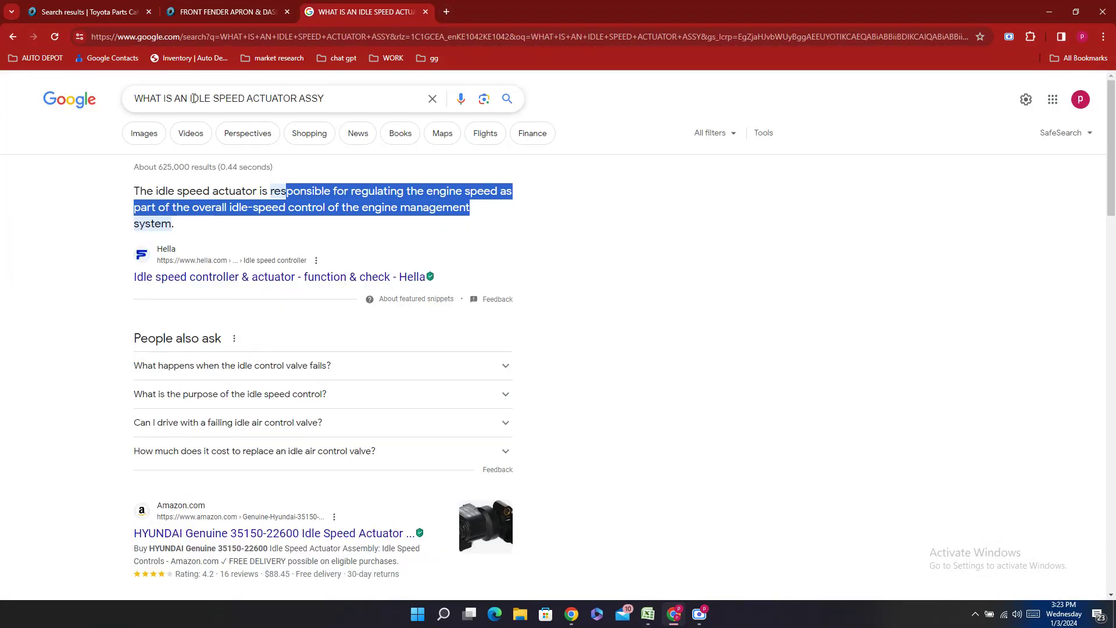
pyautogui.moveTo(183, 97); pyautogui.dragTo(326, 99)
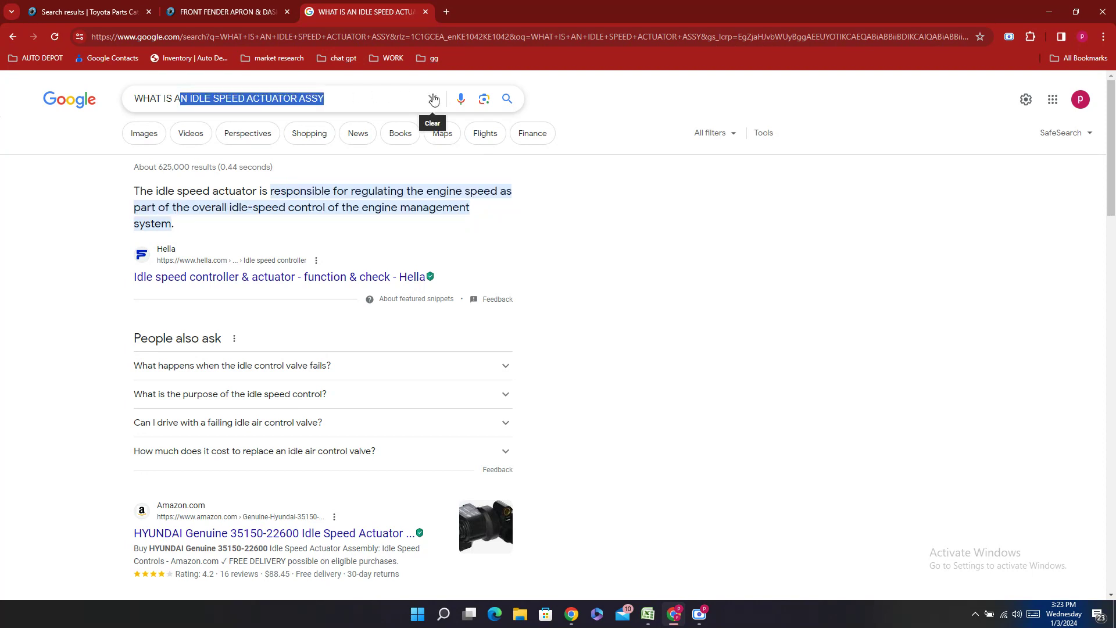
pyautogui.press('BackSpace')
pyautogui.write('THERMISTOR')
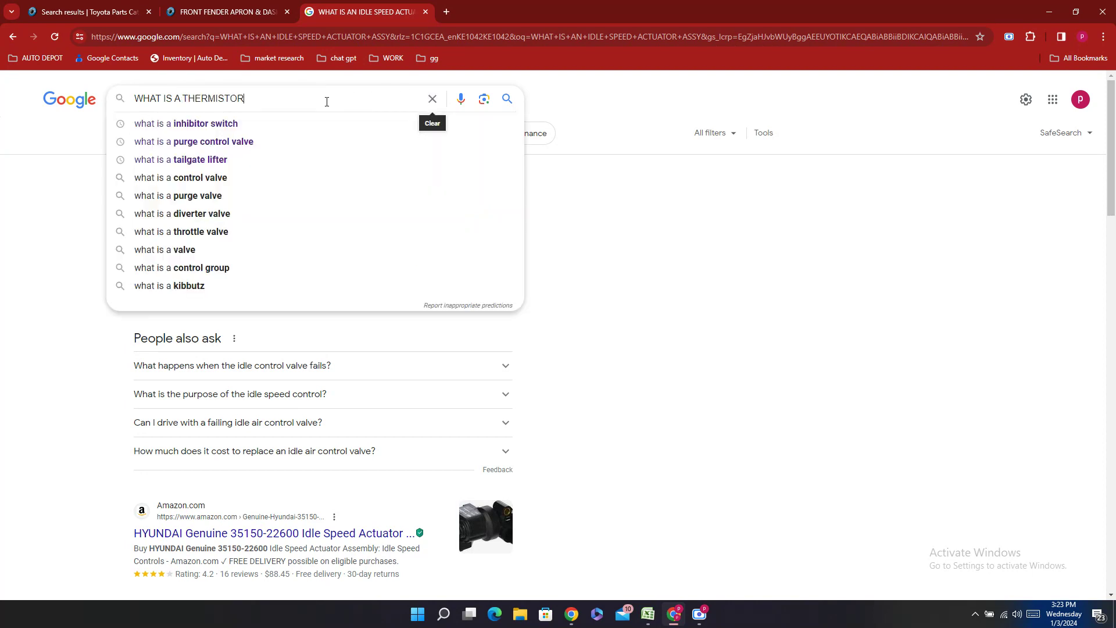
pyautogui.click(243, 129)
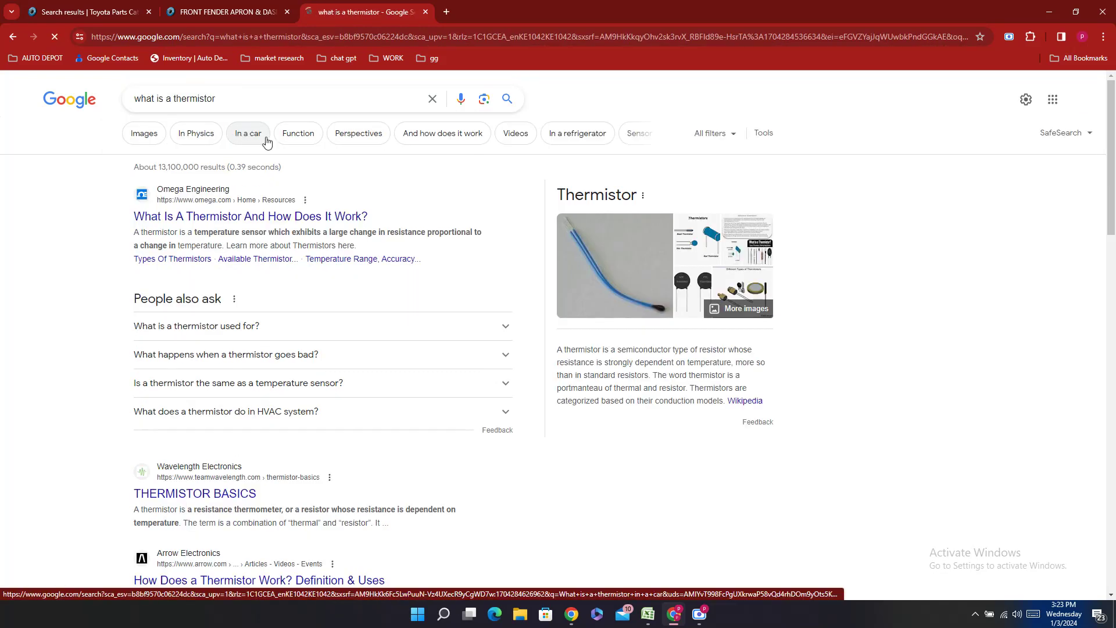
# - Read the thermistor definitions in the Google results, then return to the PartSouq OXYGEN SENSOR results
pyautogui.moveTo(188, 230); pyautogui.dragTo(331, 245)
pyautogui.moveTo(620, 350); pyautogui.dragTo(602, 375)
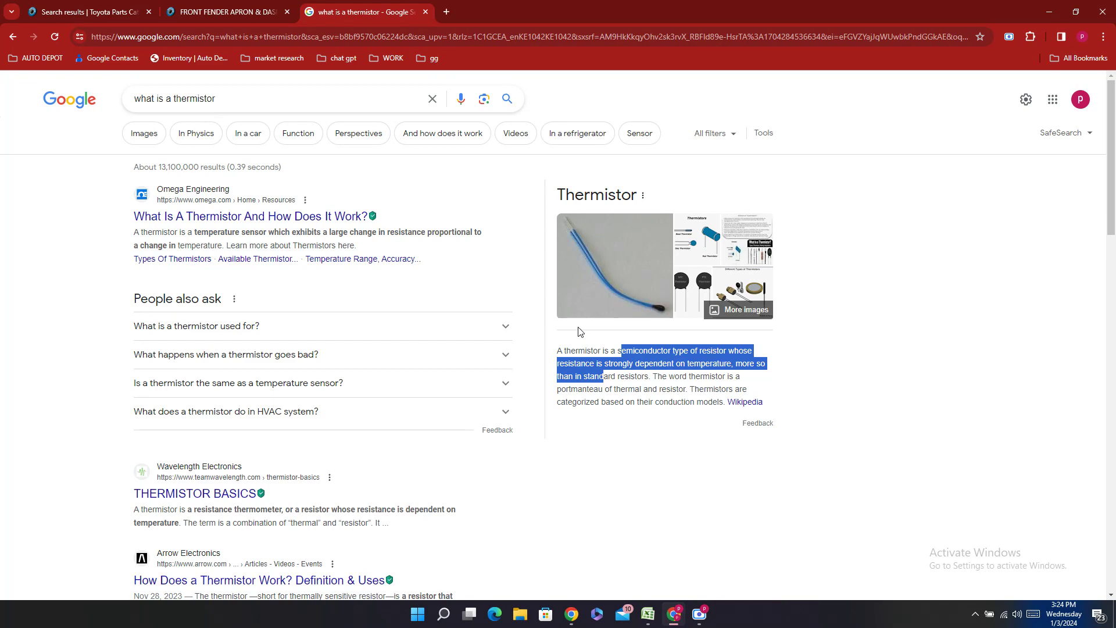
pyautogui.click(87, 11)
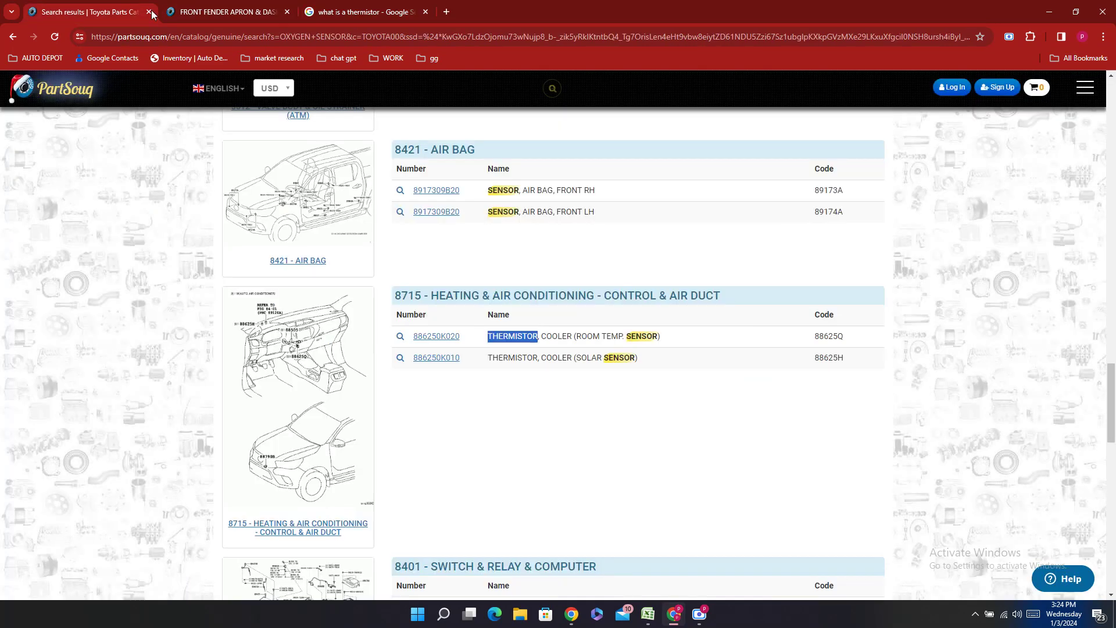
# - Examine the rest of the OXYGEN SENSOR results for an oxygen sensor, checking the entry against the exhaust manifold rows in the Excel template
pyautogui.scroll(-5, 695, 283)
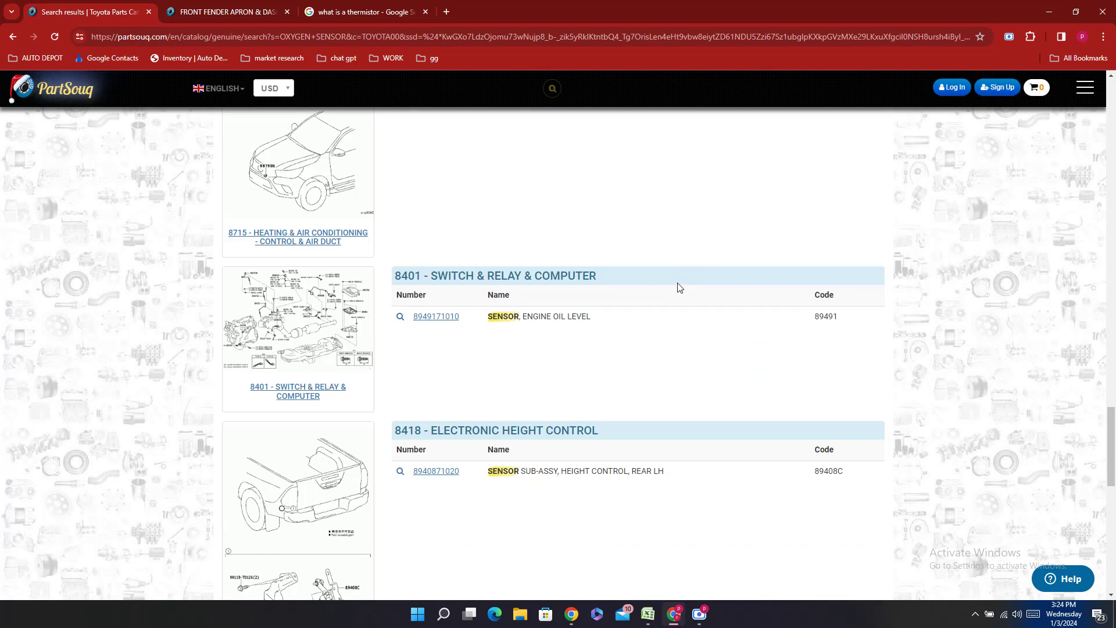
pyautogui.scroll(-5, 680, 288)
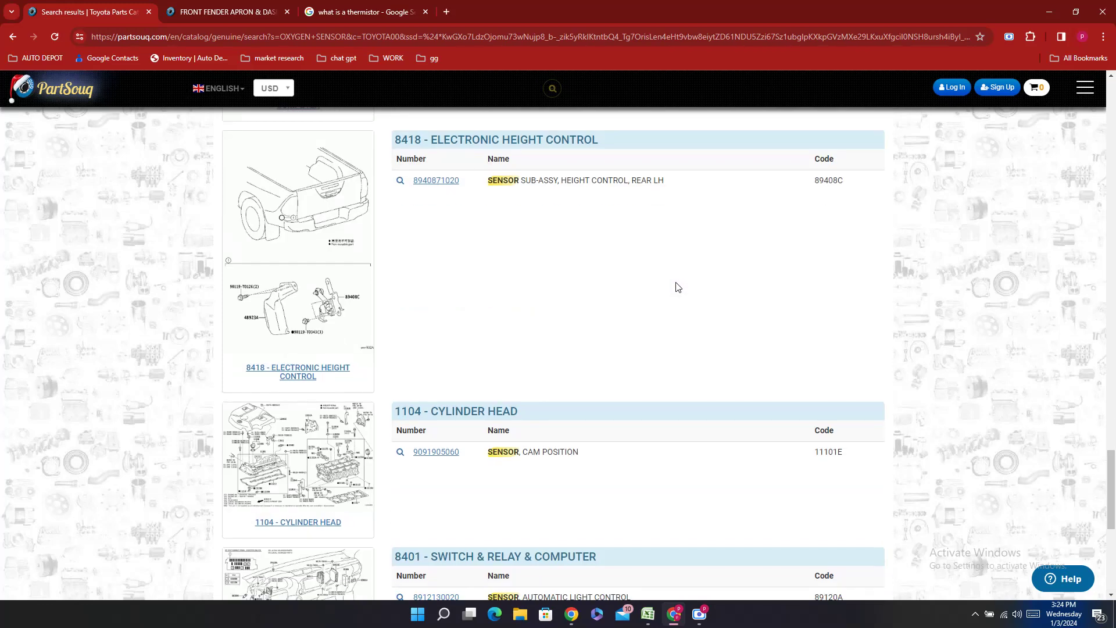
pyautogui.scroll(3, 677, 286)
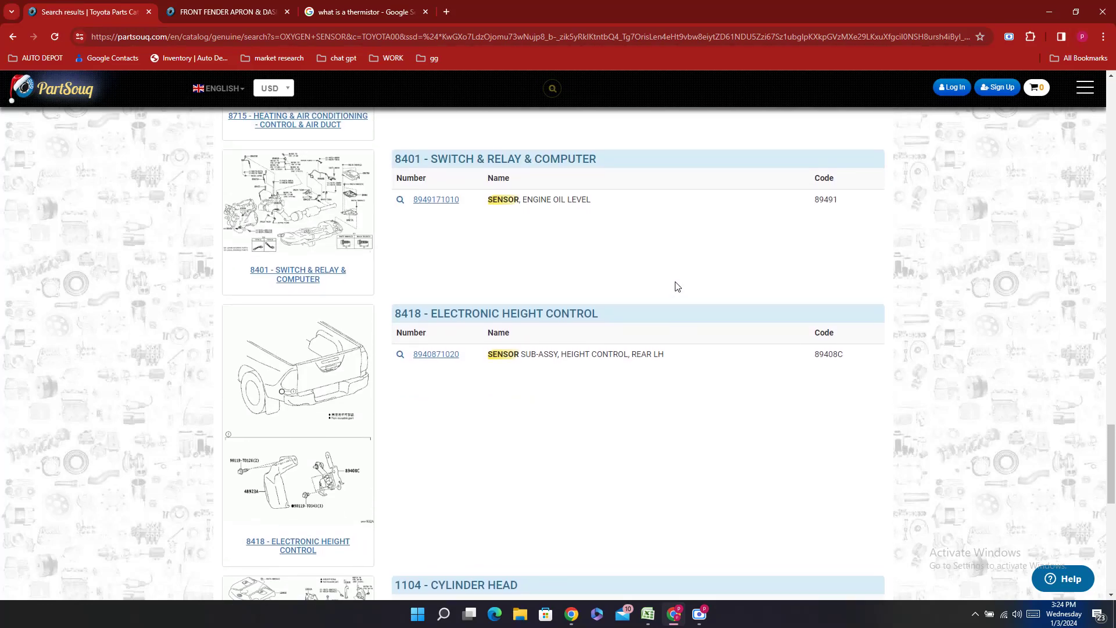
pyautogui.scroll(-4, 678, 286)
pyautogui.scroll(-5, 678, 286)
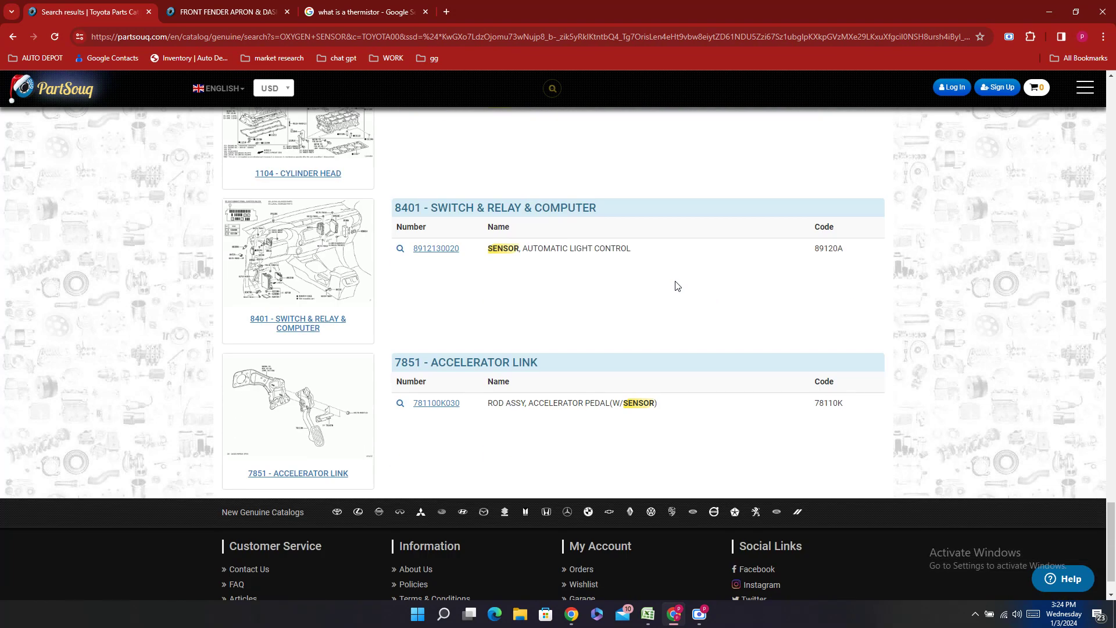
pyautogui.scroll(9, 678, 286)
pyautogui.scroll(8, 678, 286)
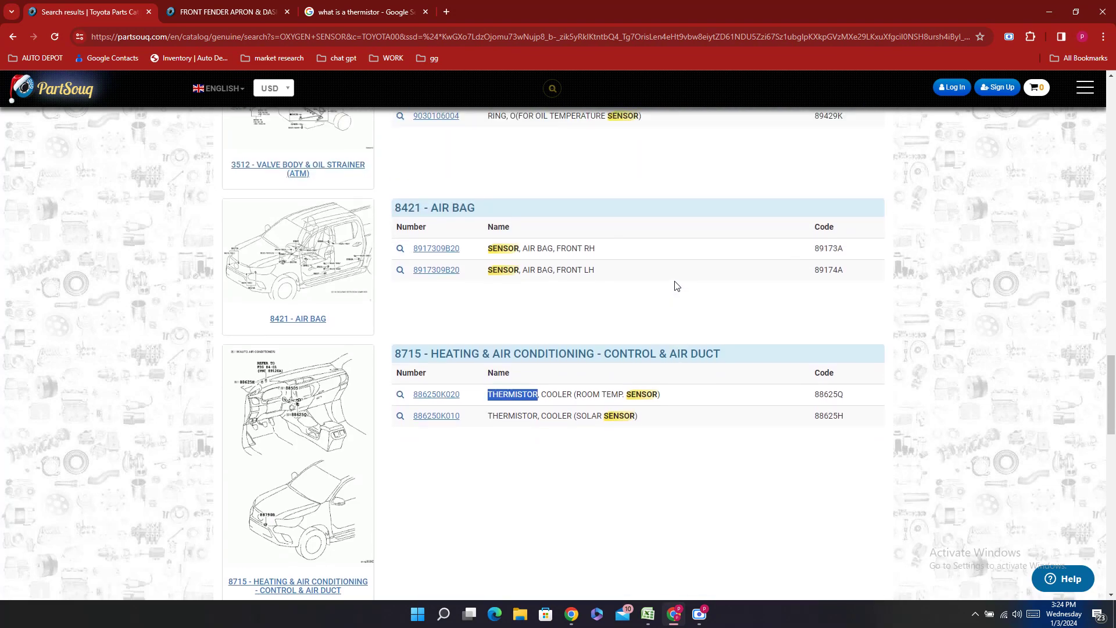
pyautogui.scroll(2, 675, 286)
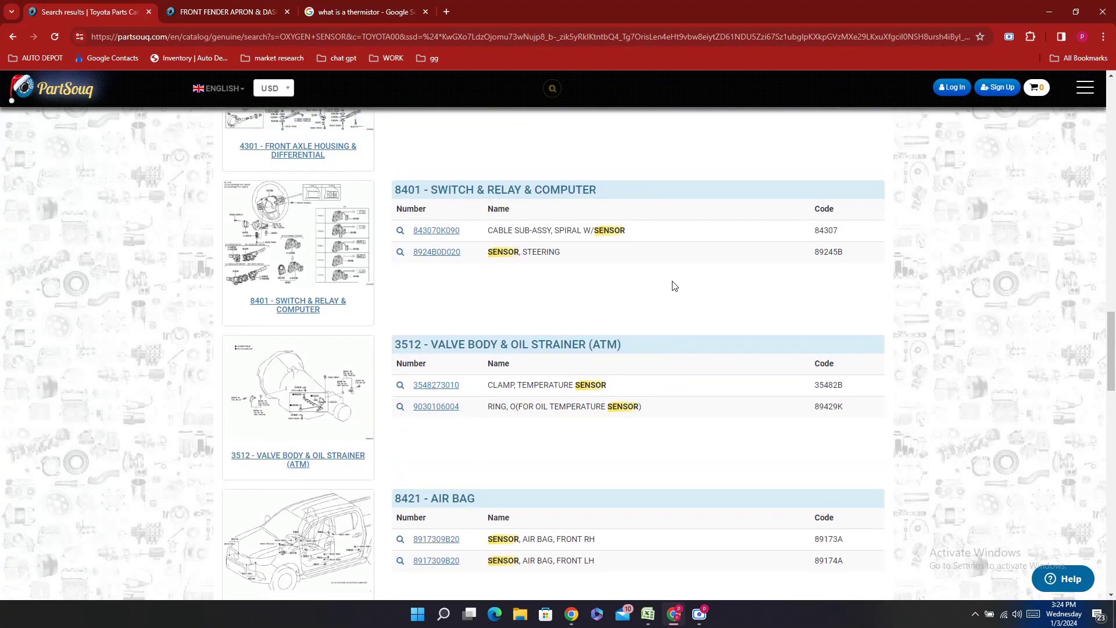
pyautogui.scroll(8, 674, 285)
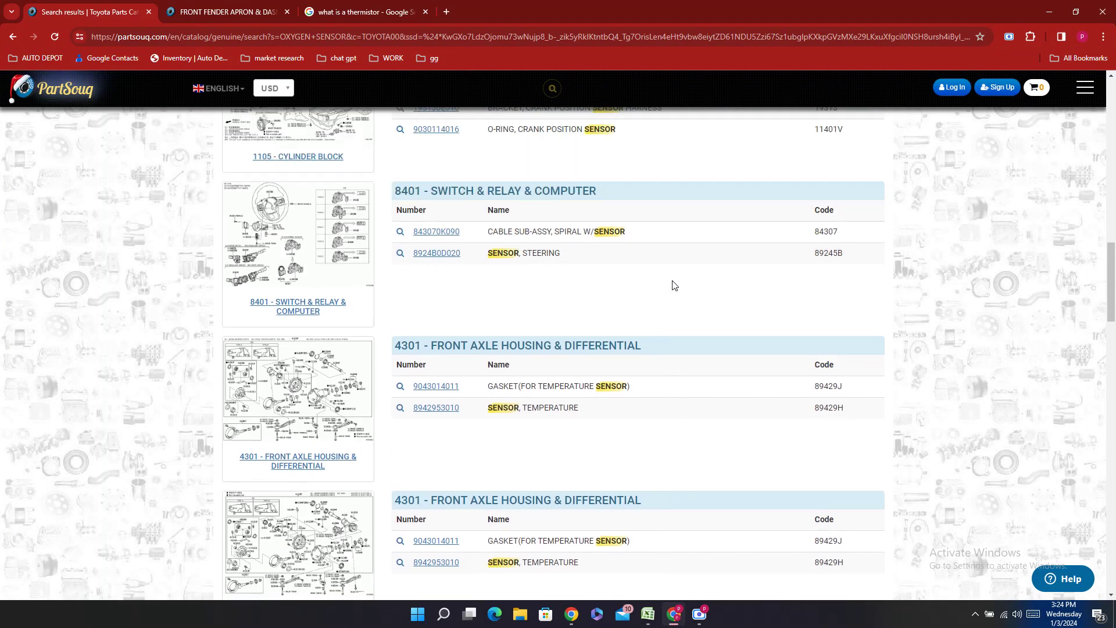
pyautogui.scroll(2, 675, 285)
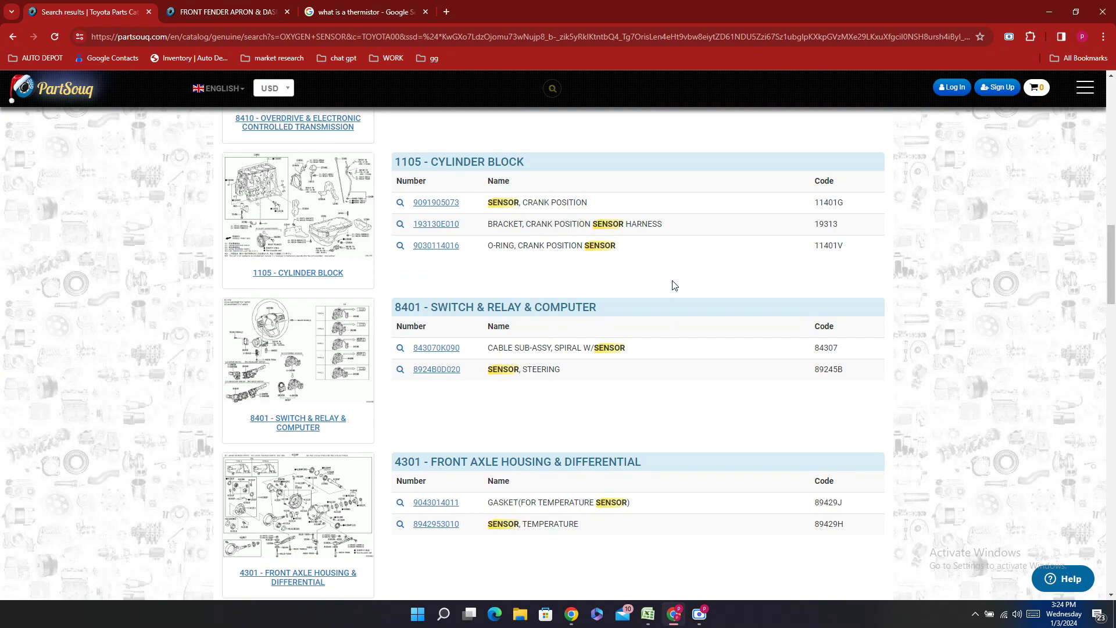
pyautogui.click(649, 616)
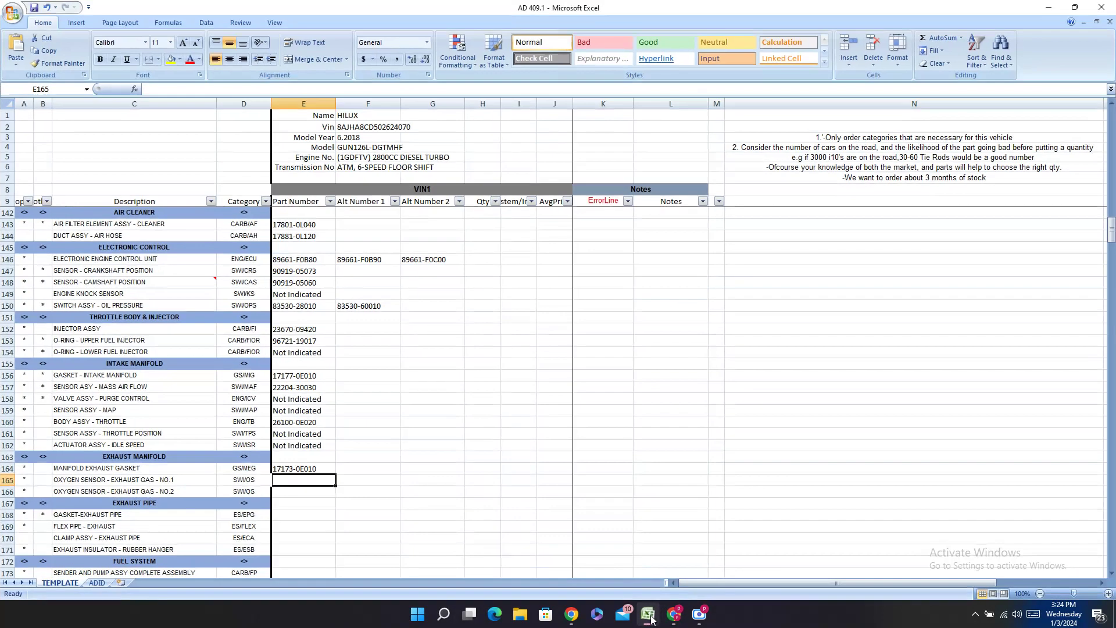
pyautogui.click(651, 622)
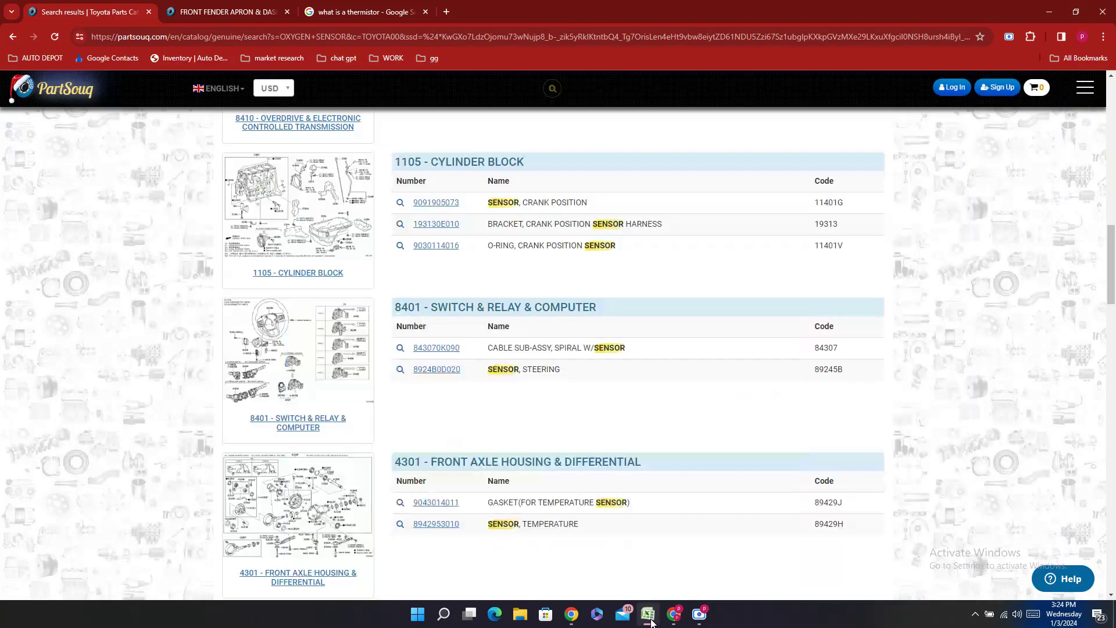
pyautogui.scroll(12, 627, 462)
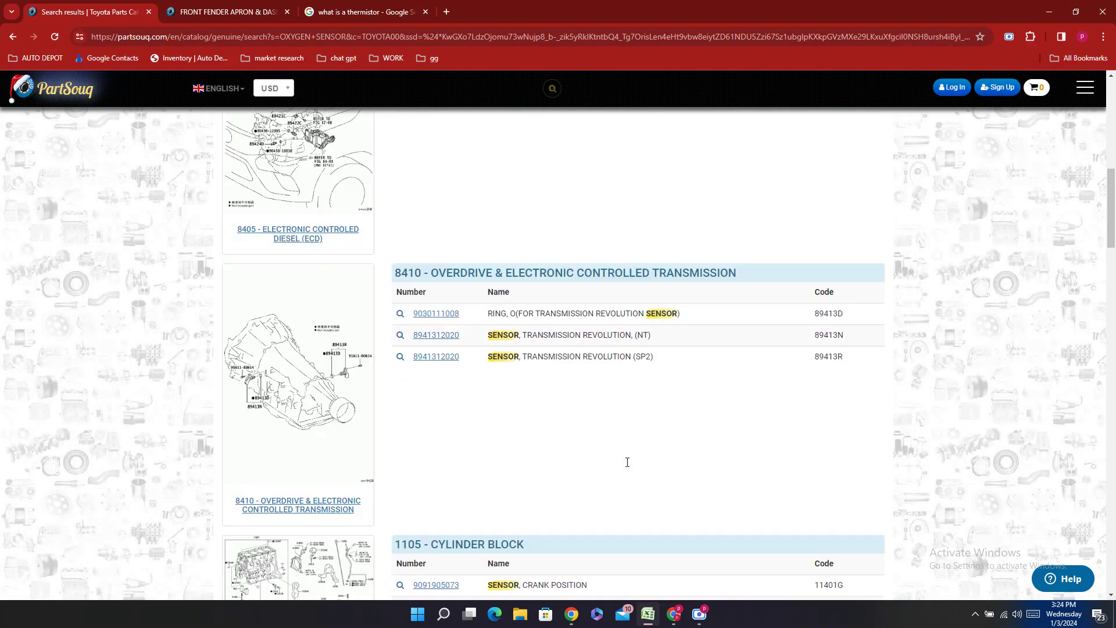
pyautogui.scroll(5, 628, 466)
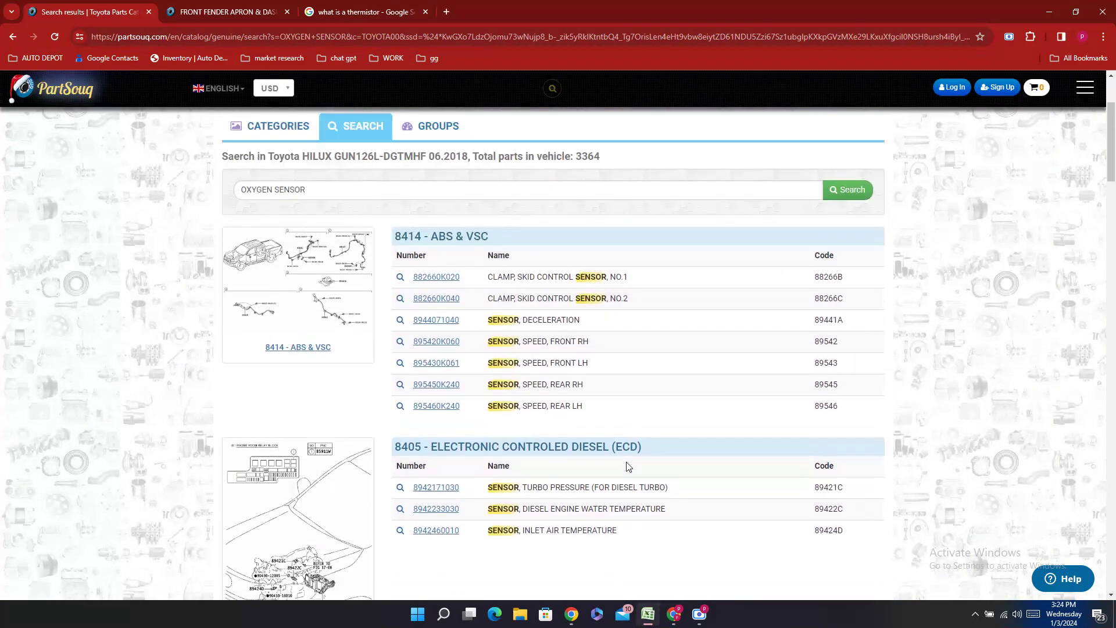
# - Switch to the Excel template and enter Not Indicated as the part number for exhaust gas oxygen sensors NO.1 and NO.2
pyautogui.click(653, 616)
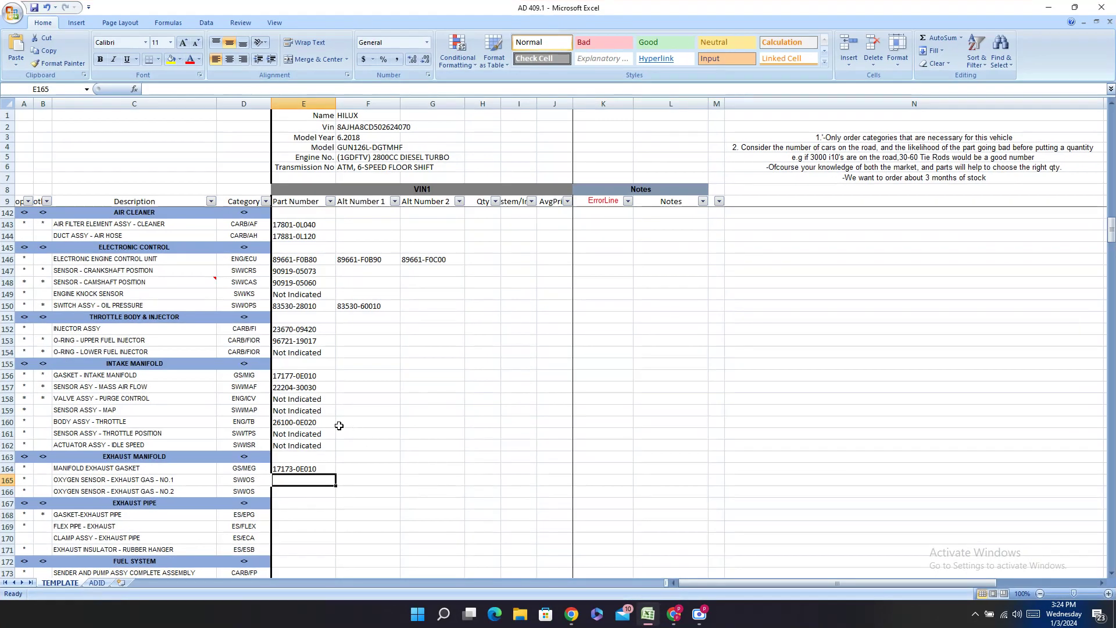
pyautogui.write('Not Indicated')
pyautogui.press('Return')
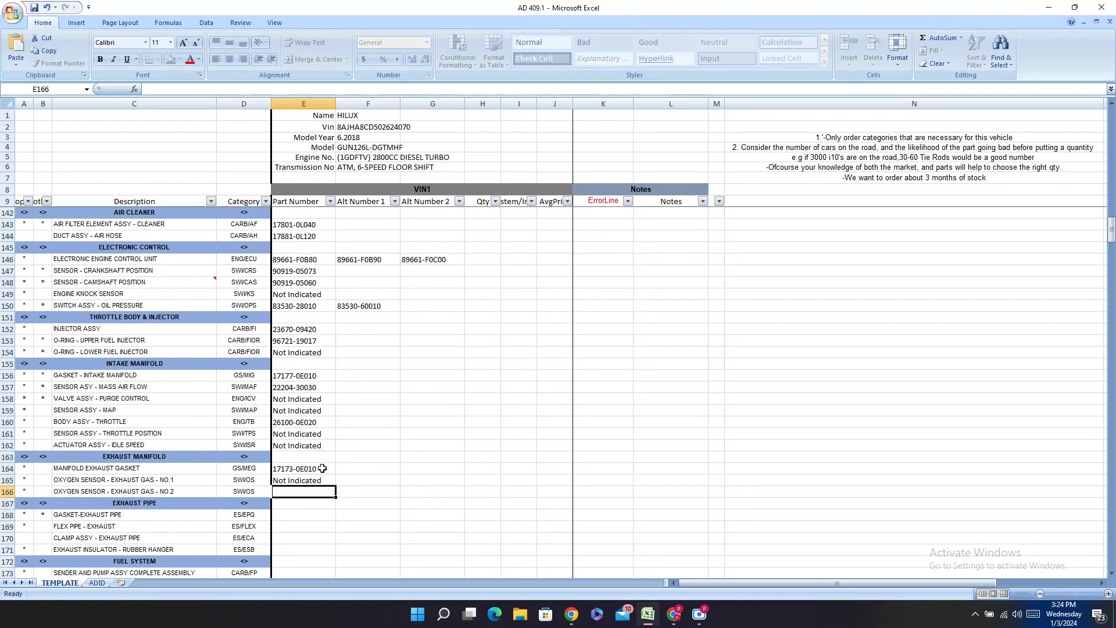
pyautogui.write('N""""')
pyautogui.press('Escape')
pyautogui.write('Not Indicated')
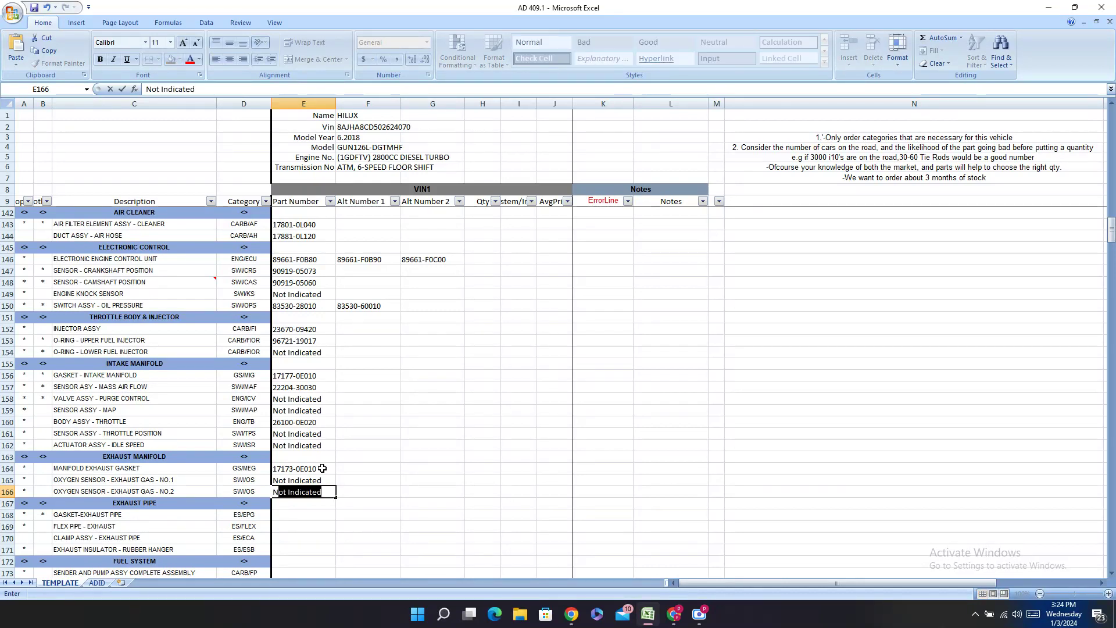
pyautogui.press('Return')
# - Copy the GASKET-EXHAUST PIPE description from the exhaust pipe section of the template
pyautogui.press('Down')
pyautogui.press('Down')
pyautogui.press('Down')
pyautogui.press('Down')
pyautogui.press('Down')
pyautogui.press('Down')
pyautogui.press('Down')
pyautogui.press('Down')
pyautogui.press('Down')
pyautogui.press('Down')
pyautogui.press('Down')
pyautogui.press('Down')
pyautogui.press('Down')
pyautogui.press('Down')
pyautogui.press('Down')
pyautogui.press('Down')
pyautogui.press('Down')
pyautogui.press('Down')
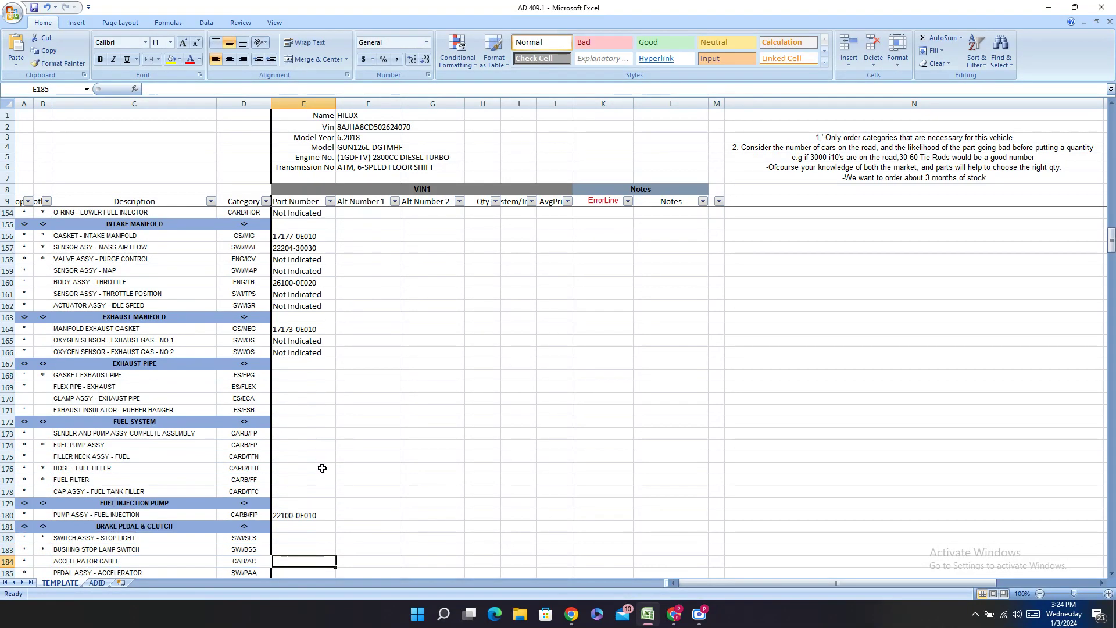
pyautogui.press('Down')
pyautogui.press('Down')
pyautogui.press('Down')
pyautogui.press('Down')
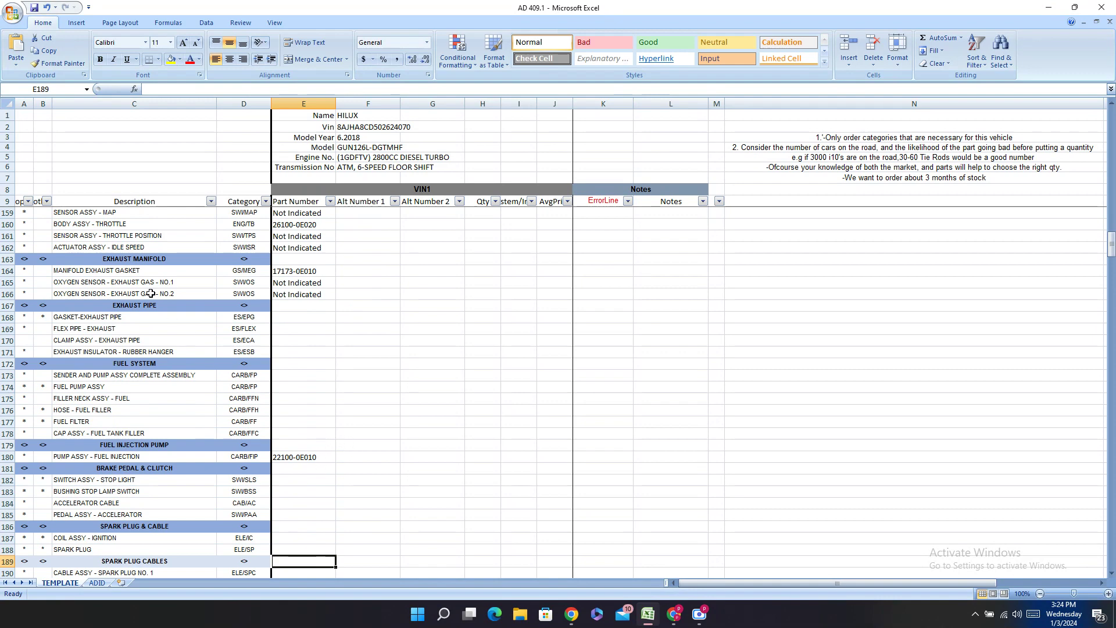
pyautogui.rightClick(153, 317)
pyautogui.click(203, 337)
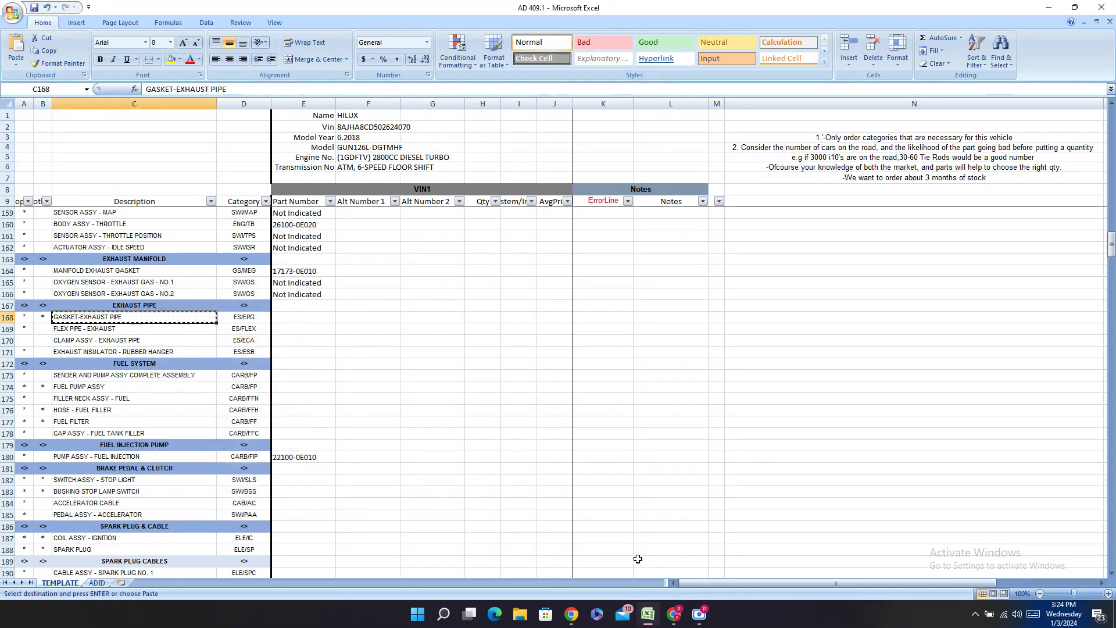
# - Switch to PartSouq and search the Hilux parts catalog for GASKET-EXHAUST PIPE
pyautogui.click(674, 614)
pyautogui.tripleClick(357, 341)
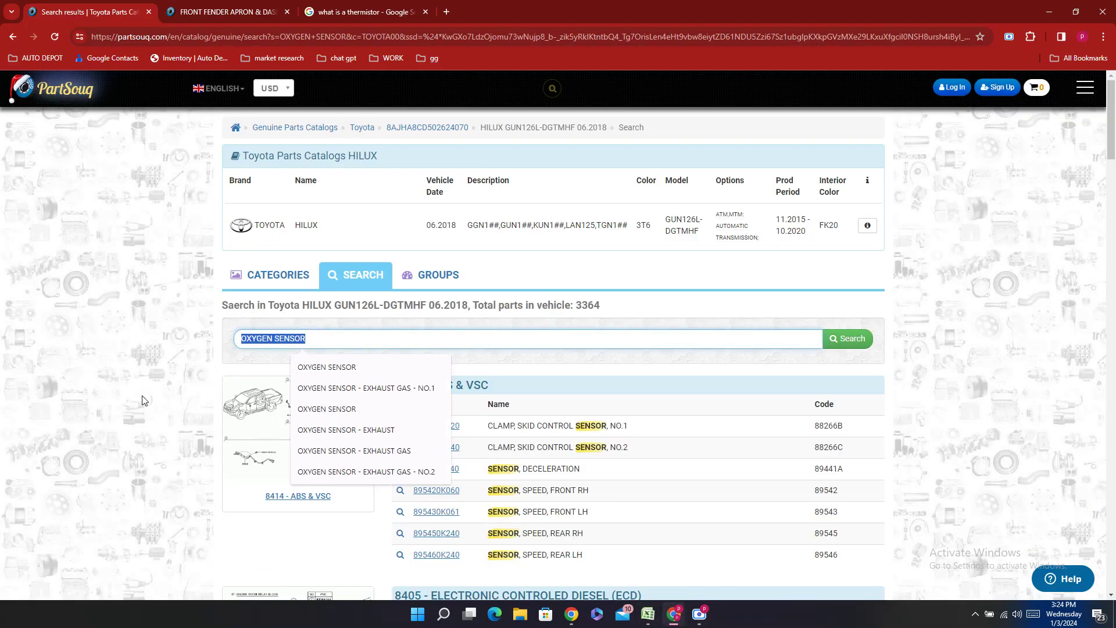
pyautogui.write('GASKET-EXHAUST PIPE')
pyautogui.press('Return')
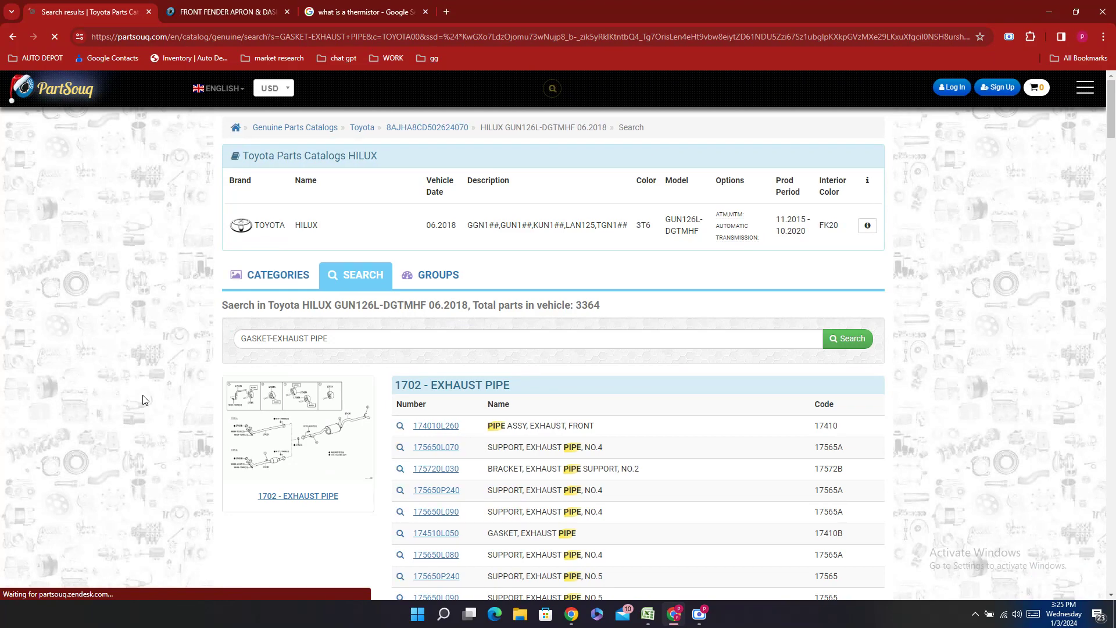
# - Open the 1702 - EXHAUST PIPE diagram in a new tab and copy the front exhaust pipe assembly number 174010L260
pyautogui.click(316, 407)
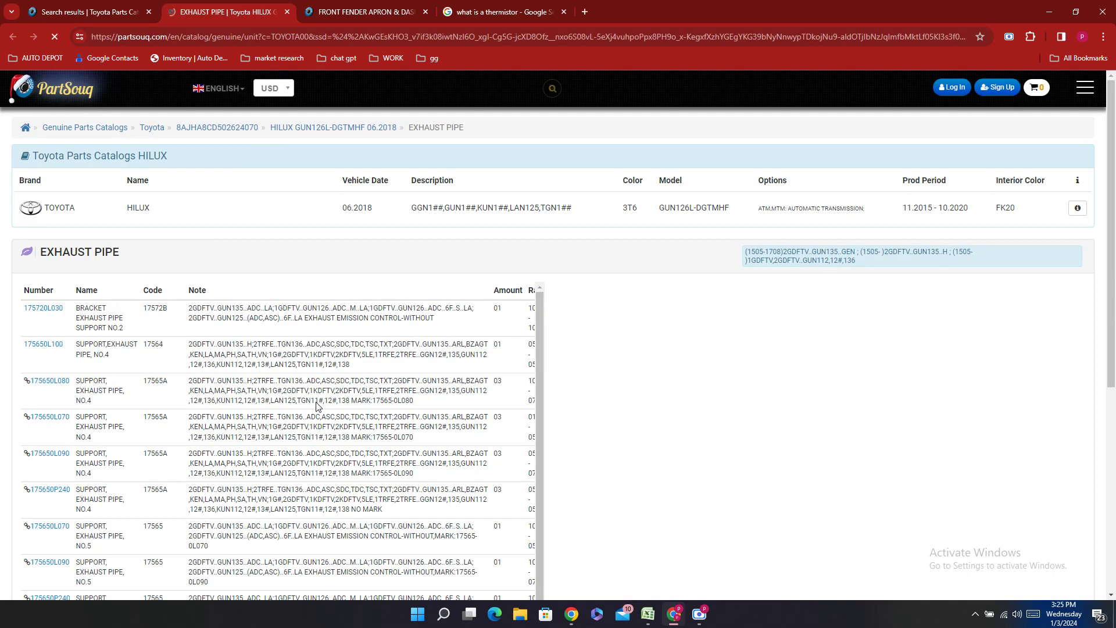
pyautogui.scroll(-10, 317, 407)
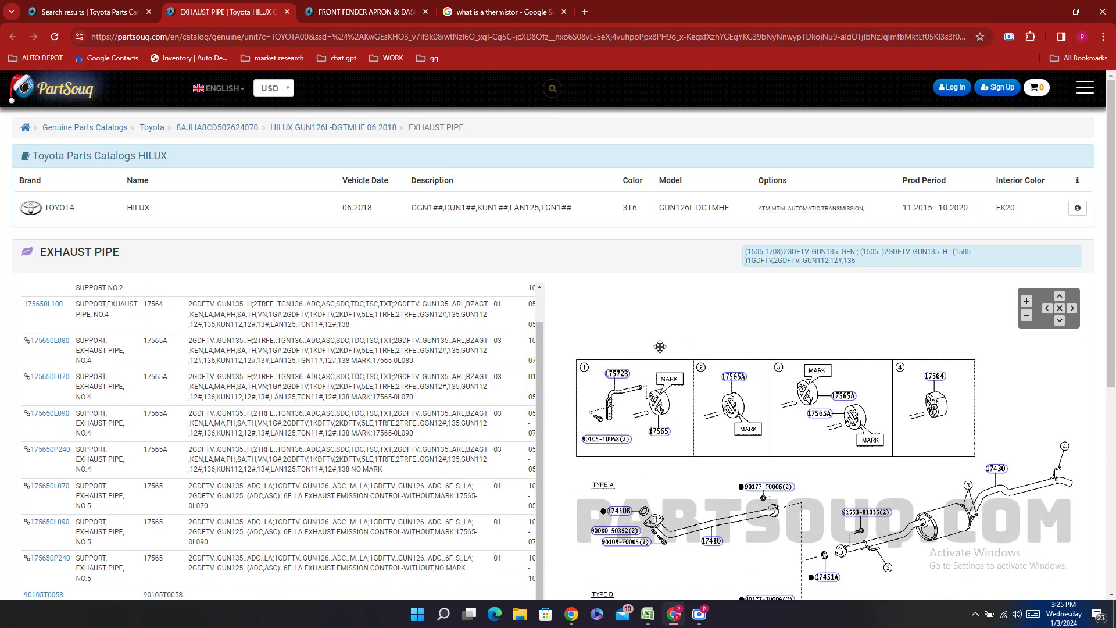
pyautogui.scroll(2, 662, 338)
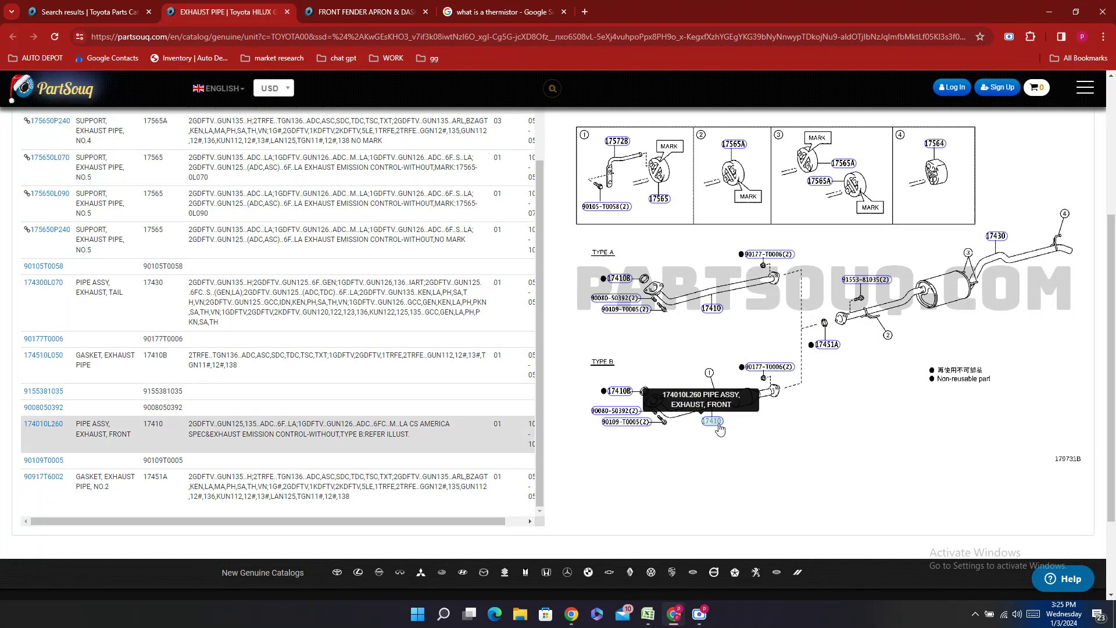
pyautogui.doubleClick(26, 441)
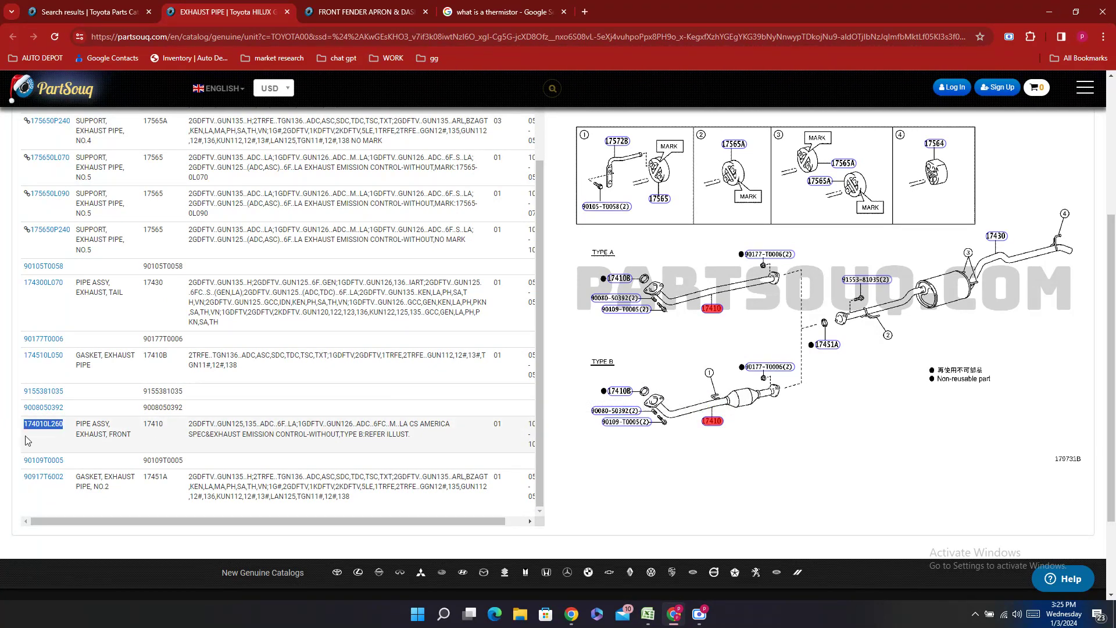
pyautogui.rightClick(26, 441)
pyautogui.click(54, 450)
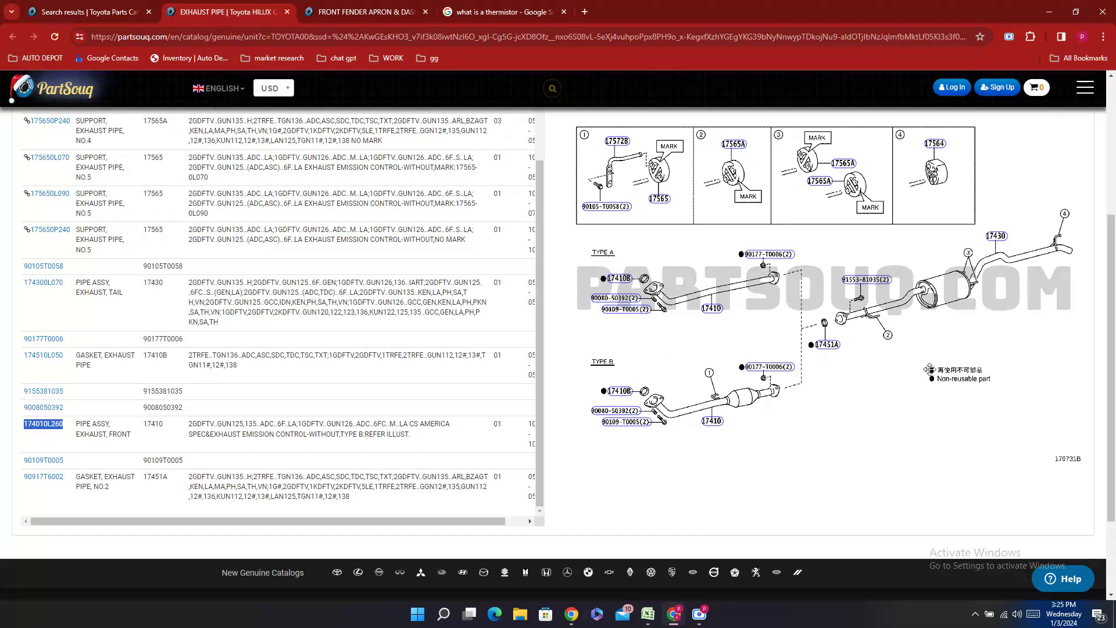
# - Switch to the Excel template and enter 17401-0L260 as the part number for FLEX PIPE - EXHAUST
pyautogui.scroll(1, 966, 236)
pyautogui.scroll(2, 966, 235)
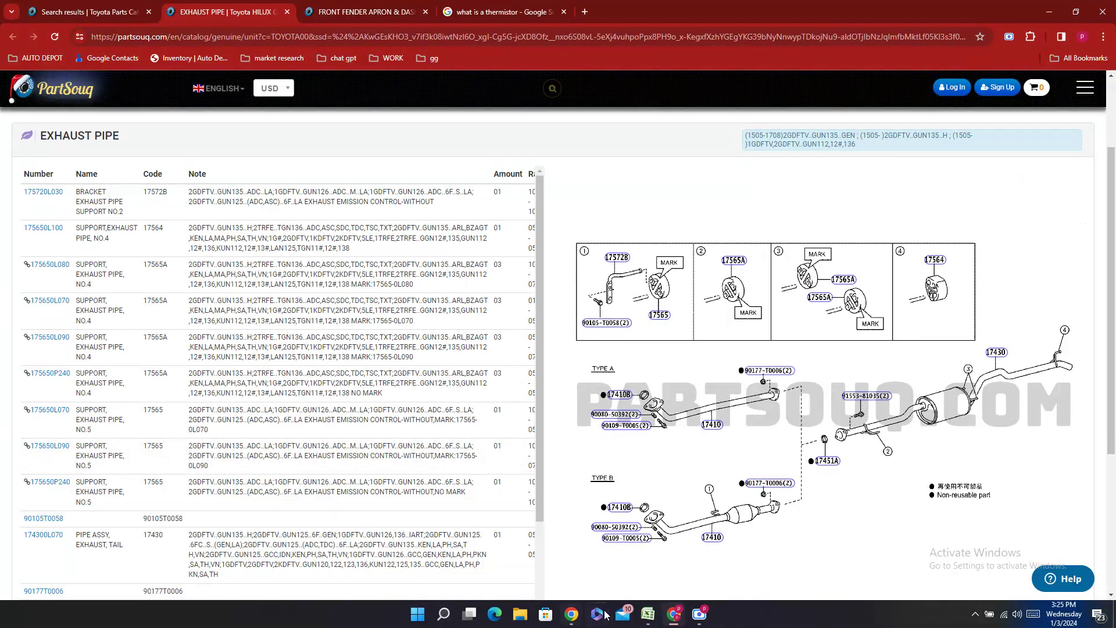
pyautogui.click(643, 616)
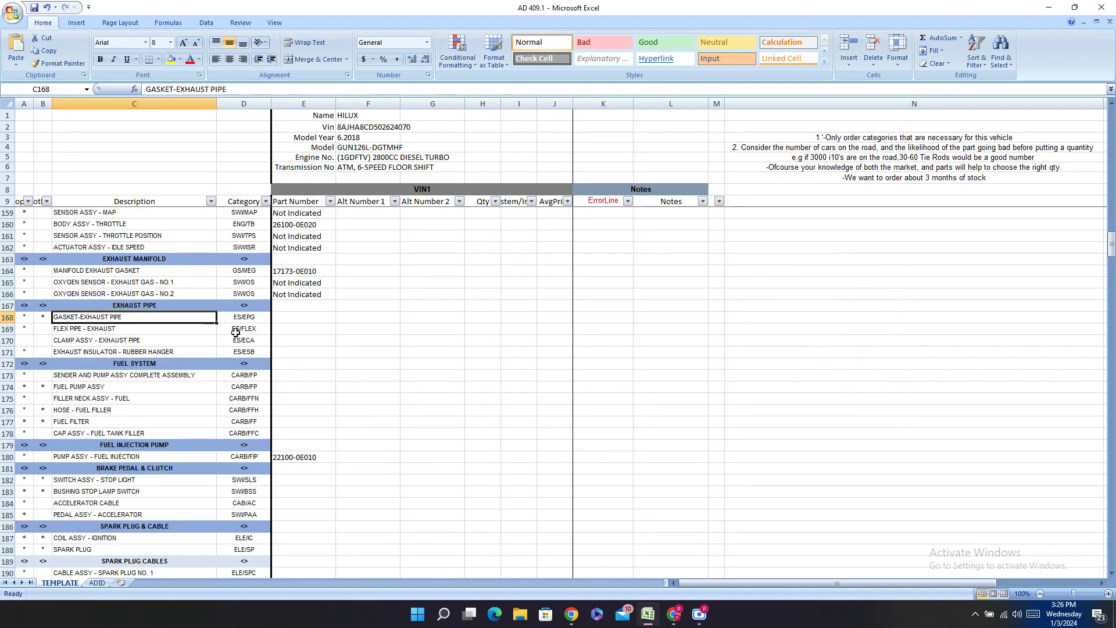
pyautogui.click(277, 331)
pyautogui.doubleClick(283, 329)
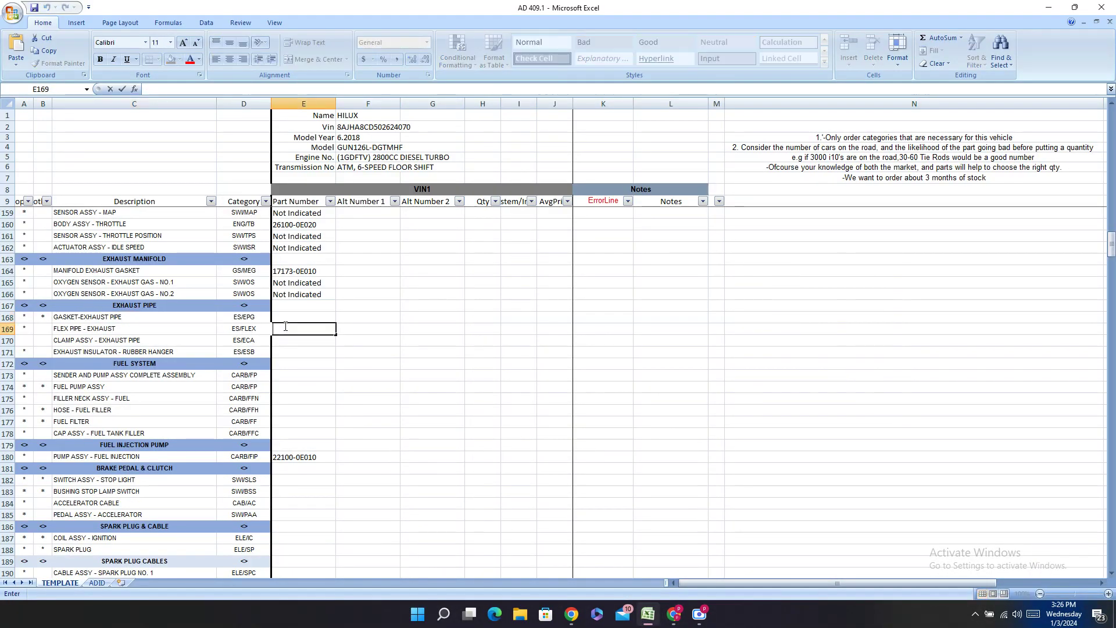
pyautogui.rightClick(286, 330)
pyautogui.click(312, 358)
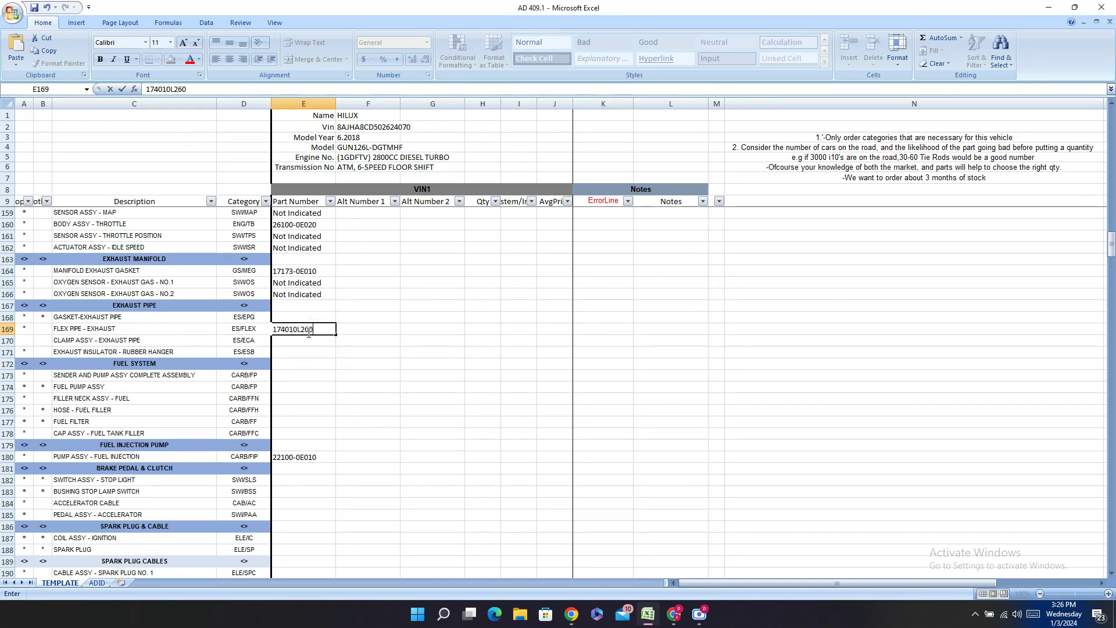
pyautogui.click(294, 328)
pyautogui.write('-')
pyautogui.click(295, 319)
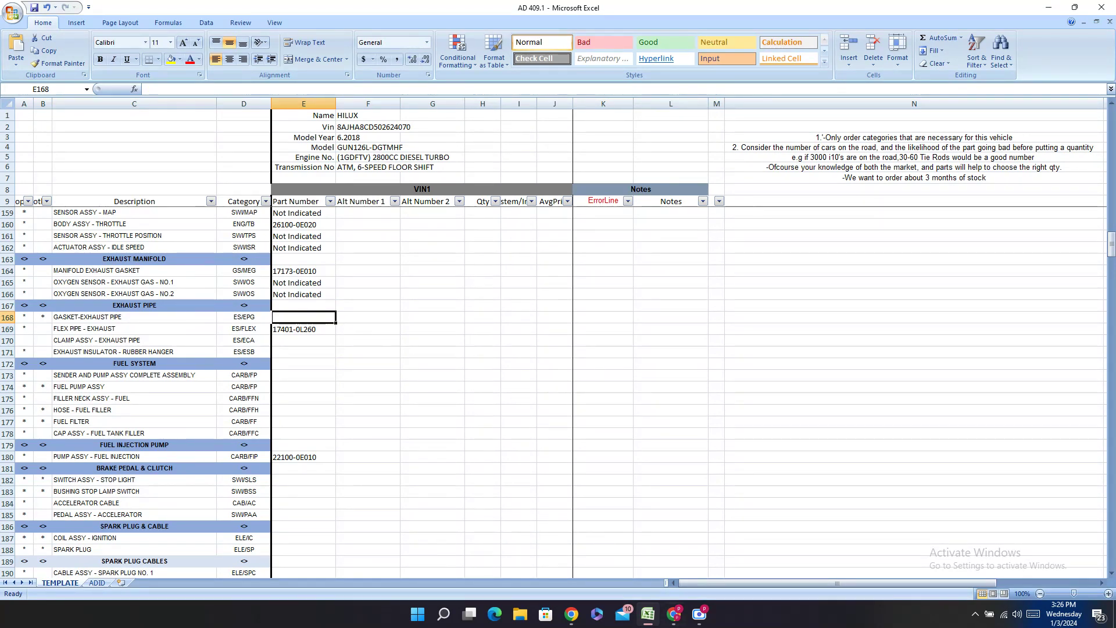
# - Return to the PartSouq exhaust pipe page and find GASKET in its parts list to locate the exhaust pipe gasket
pyautogui.click(674, 614)
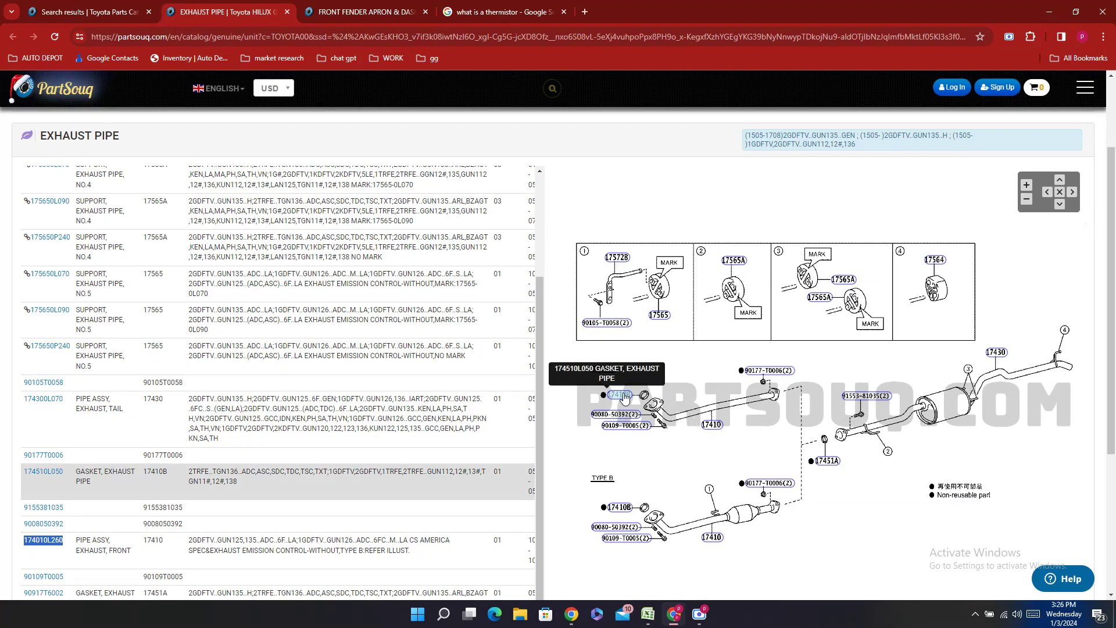
pyautogui.click(553, 454)
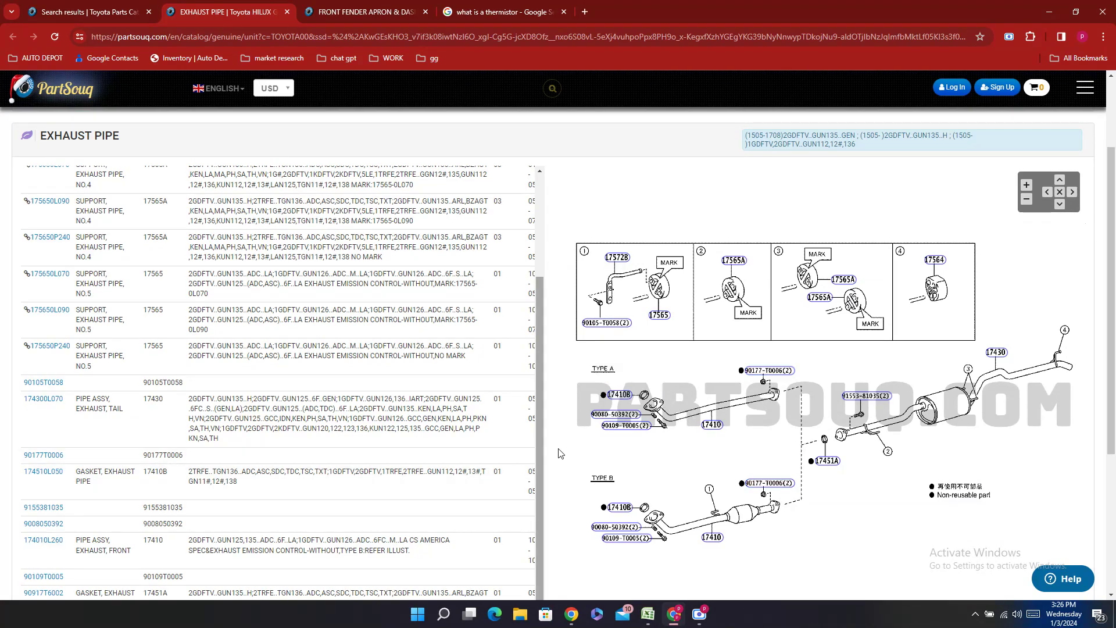
pyautogui.hotkey('ctrl', 'f')
pyautogui.write('GAS')
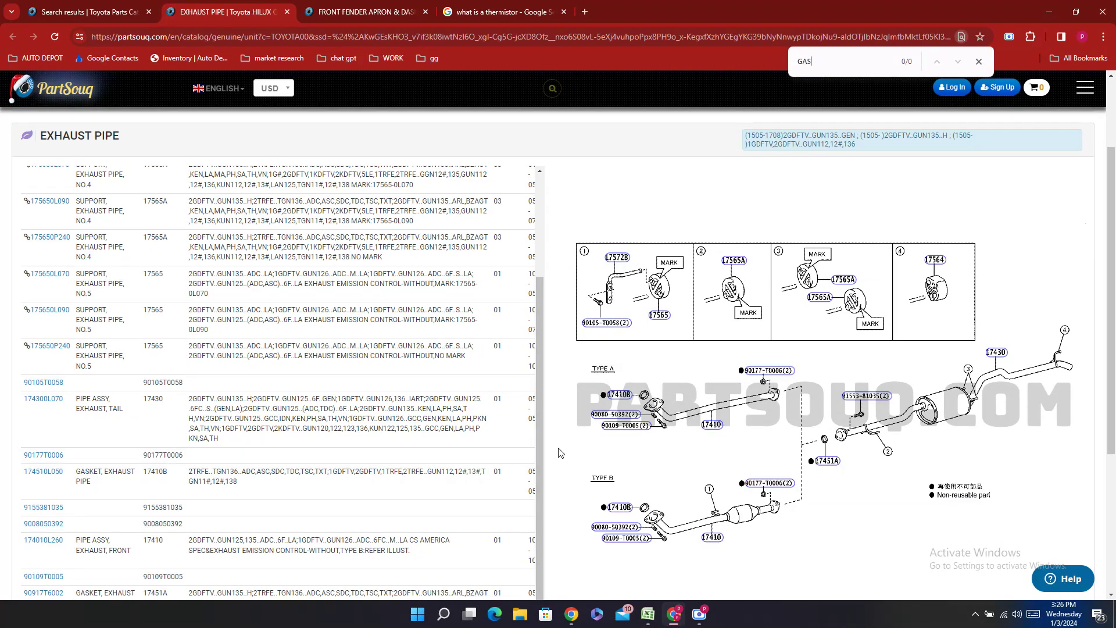
pyautogui.write('KET')
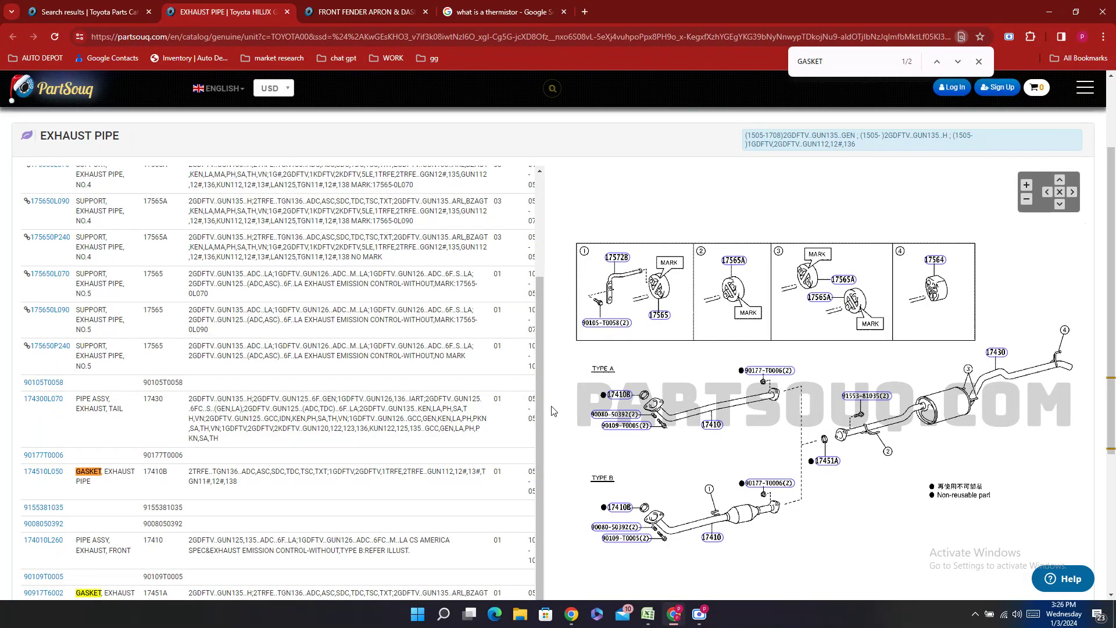
pyautogui.scroll(-1, 52, 430)
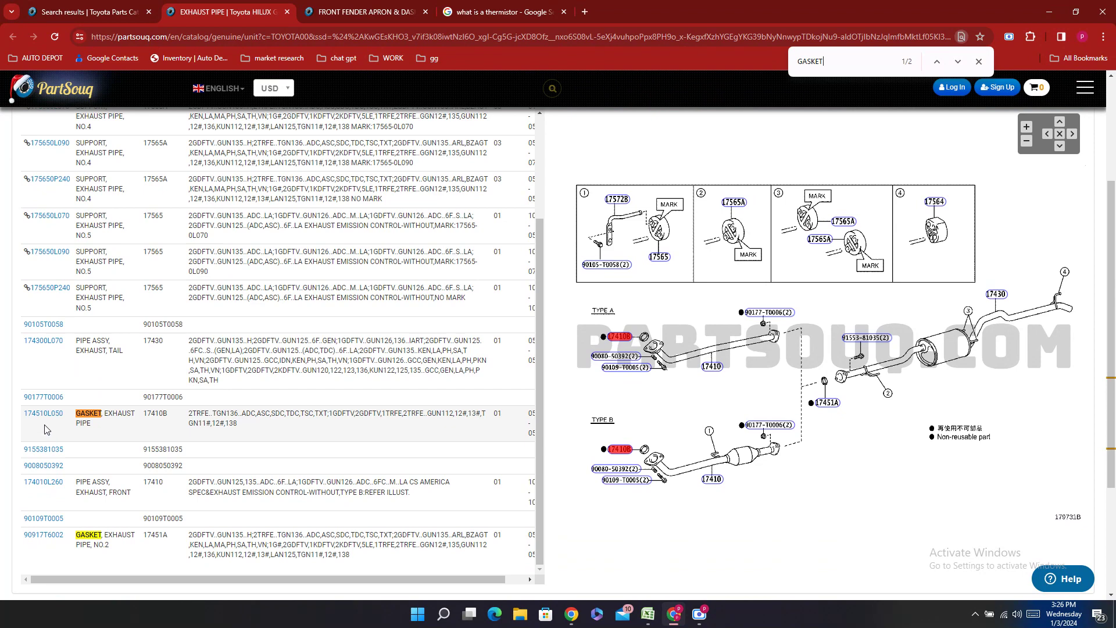
# - Copy the exhaust pipe gasket number 174510L050 and enter 17451-0L050 in Excel as the part number for GASKET-EXHAUST PIPE
pyautogui.doubleClick(44, 414)
pyautogui.rightClick(46, 427)
pyautogui.click(75, 438)
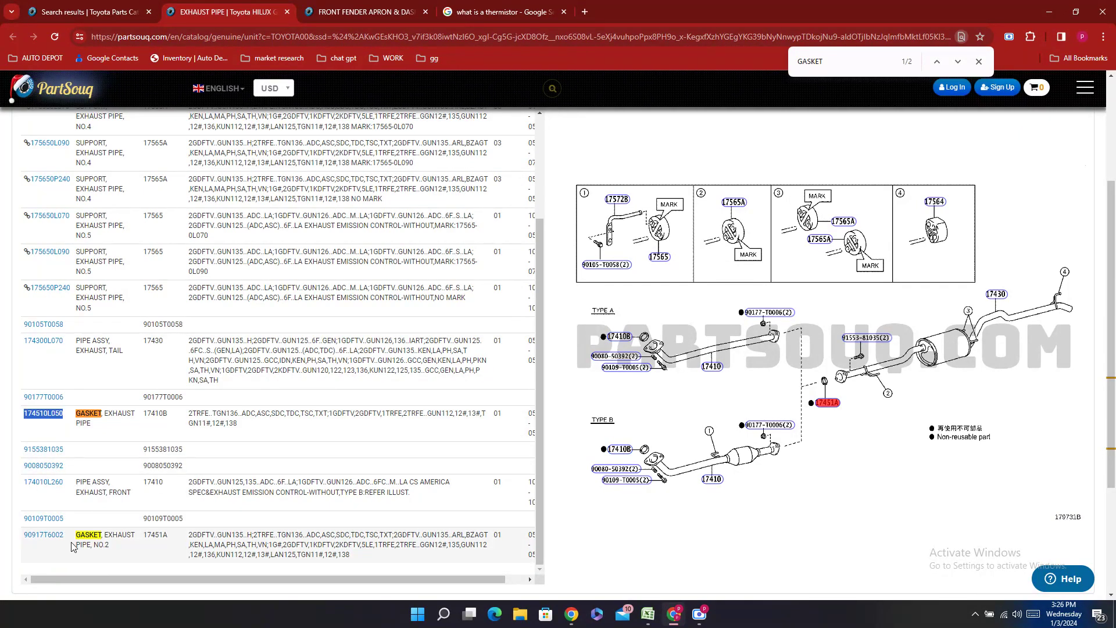
pyautogui.click(648, 614)
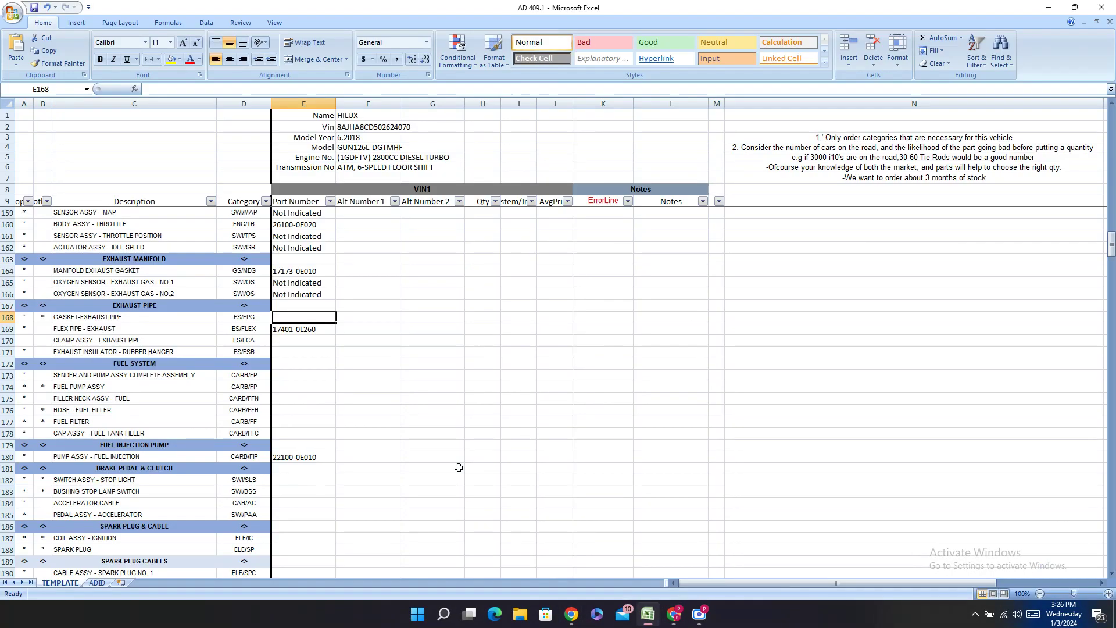
pyautogui.doubleClick(289, 319)
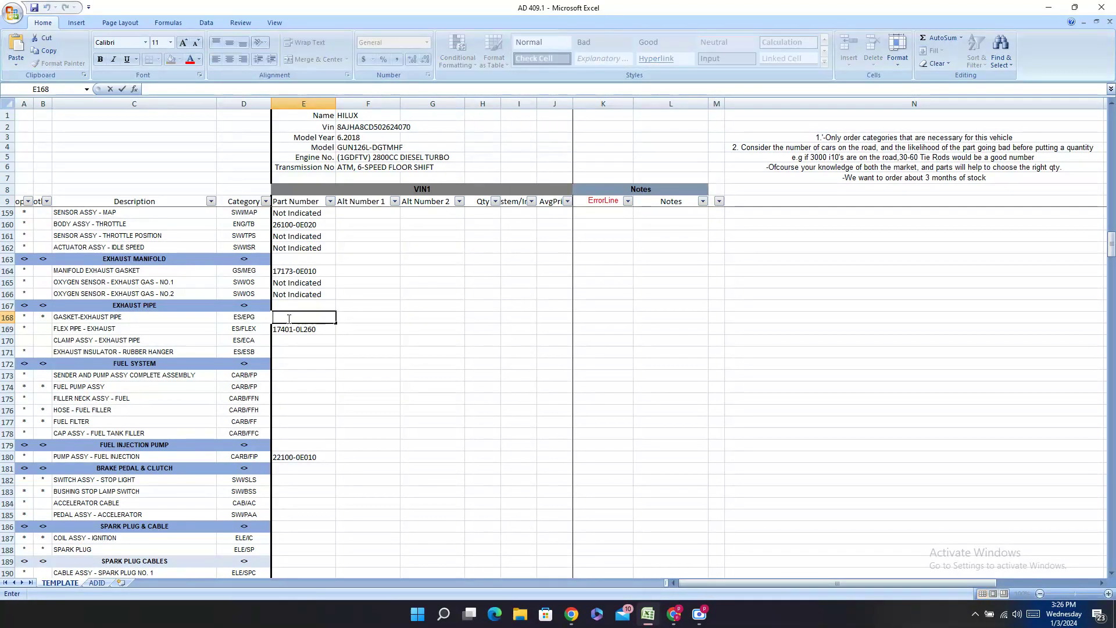
pyautogui.hotkey('ctrl', 'v')
pyautogui.click(366, 321)
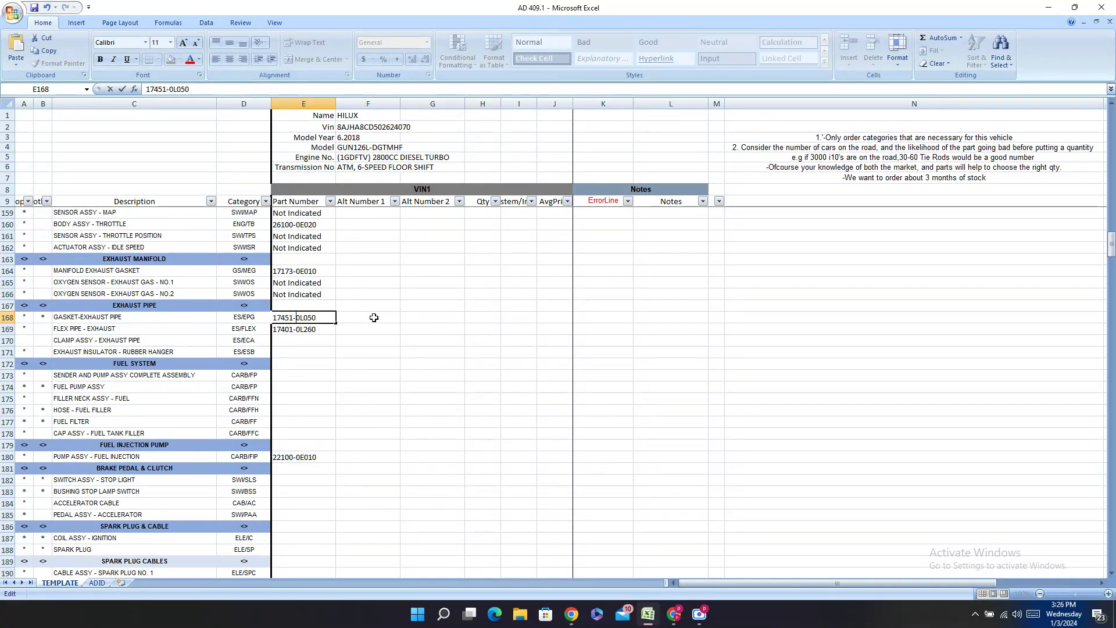
# - Copy the No.2 exhaust pipe gasket number from PartSouq and enter 90917-T6002 as Alt Number 1 for GASKET-EXHAUST PIPE in Excel
pyautogui.click(672, 615)
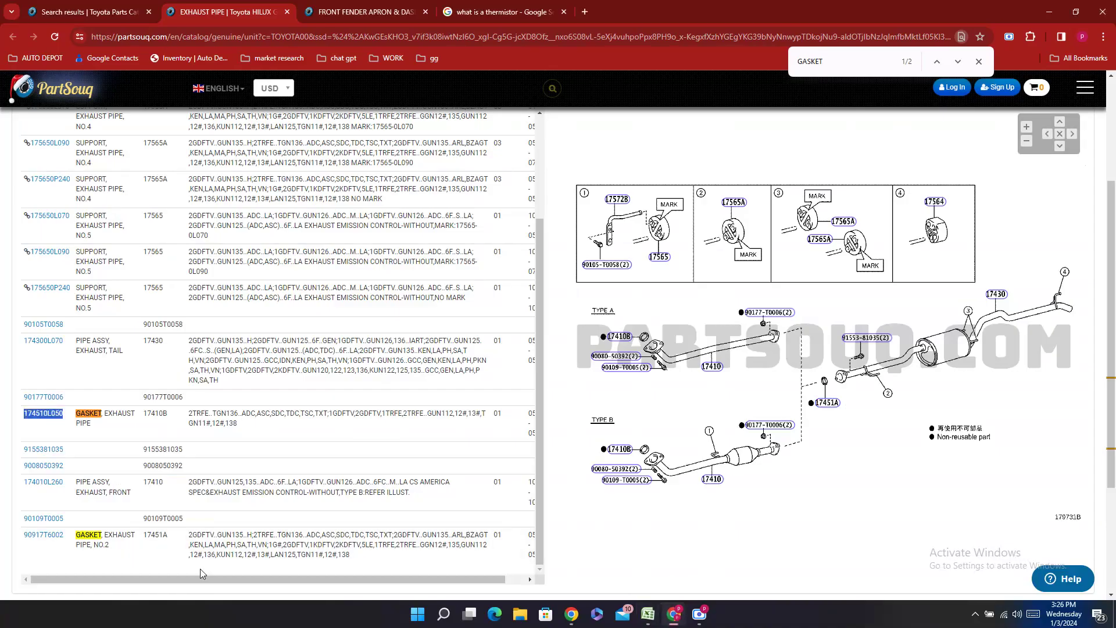
pyautogui.doubleClick(33, 552)
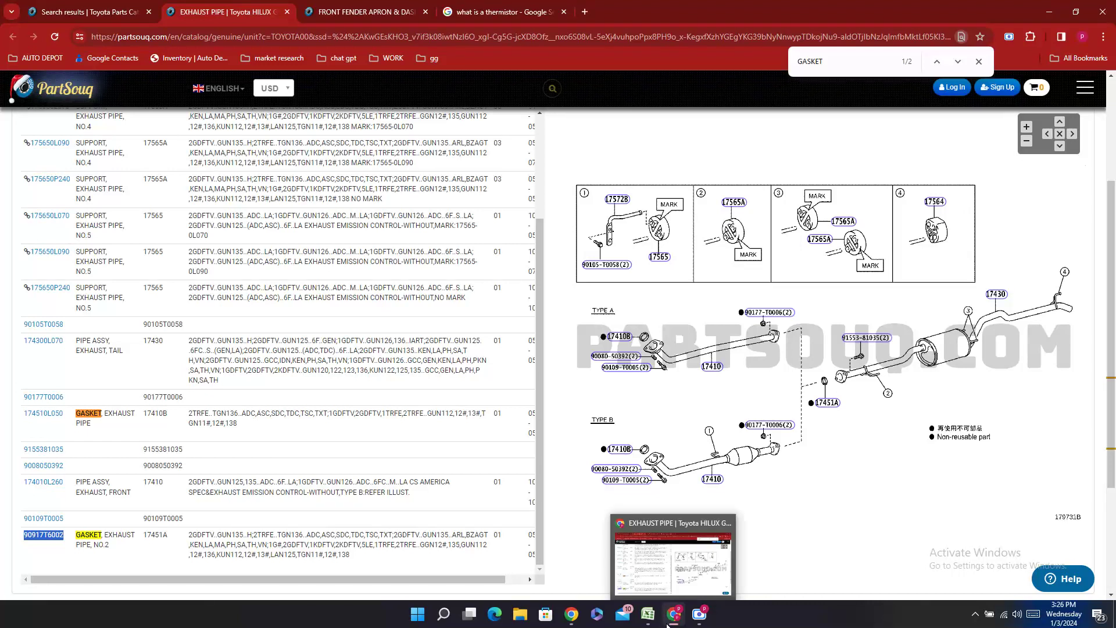
pyautogui.click(648, 615)
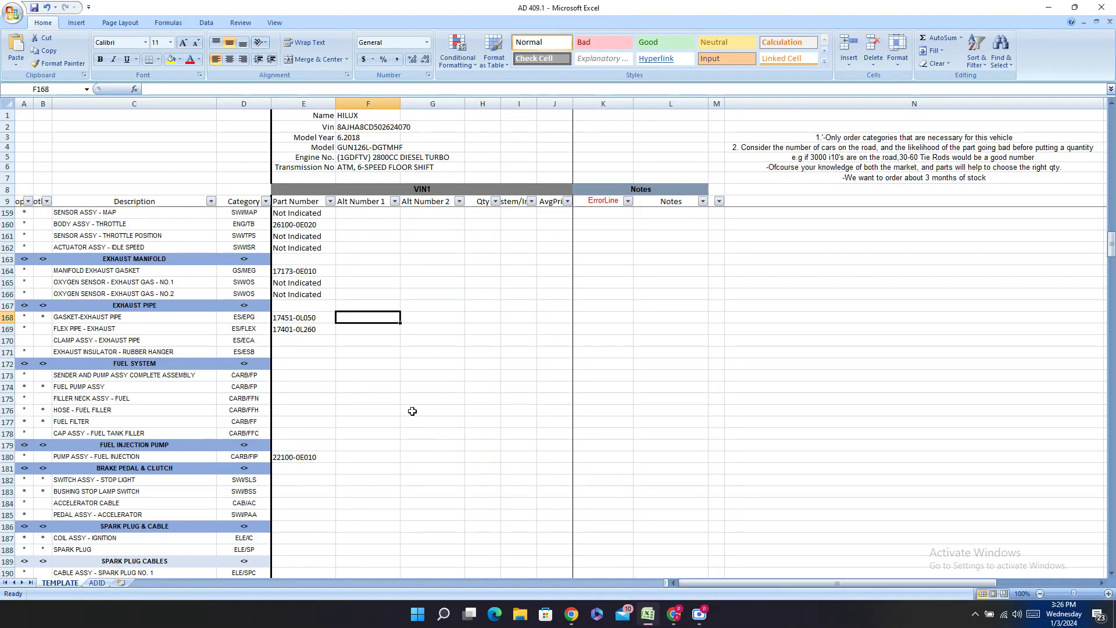
pyautogui.doubleClick(345, 316)
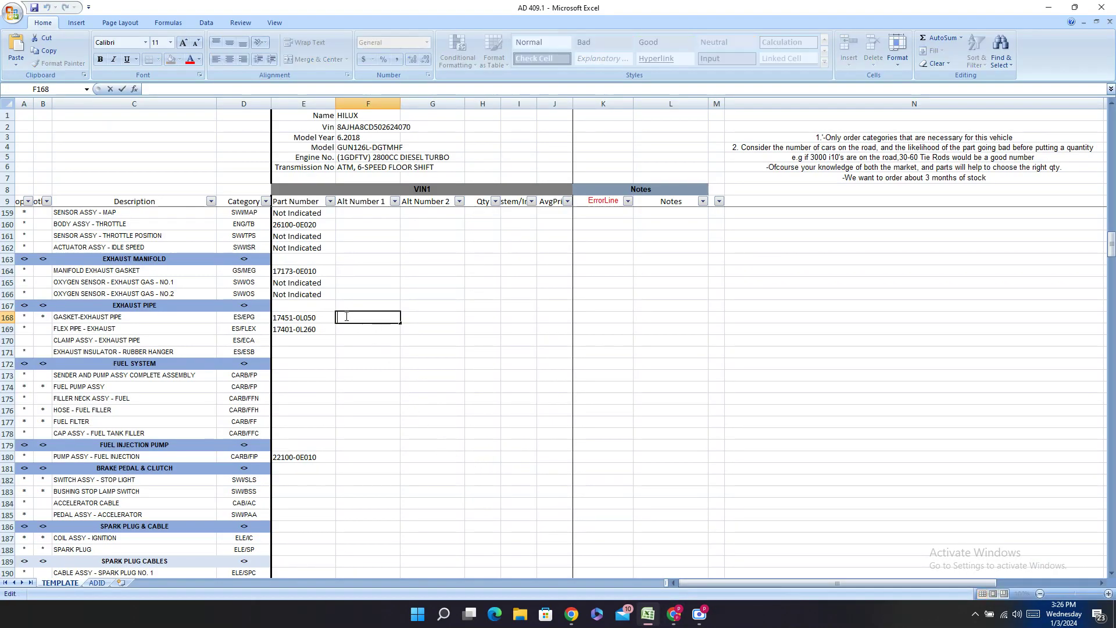
pyautogui.hotkey('ctrl', 'v')
pyautogui.click(357, 317)
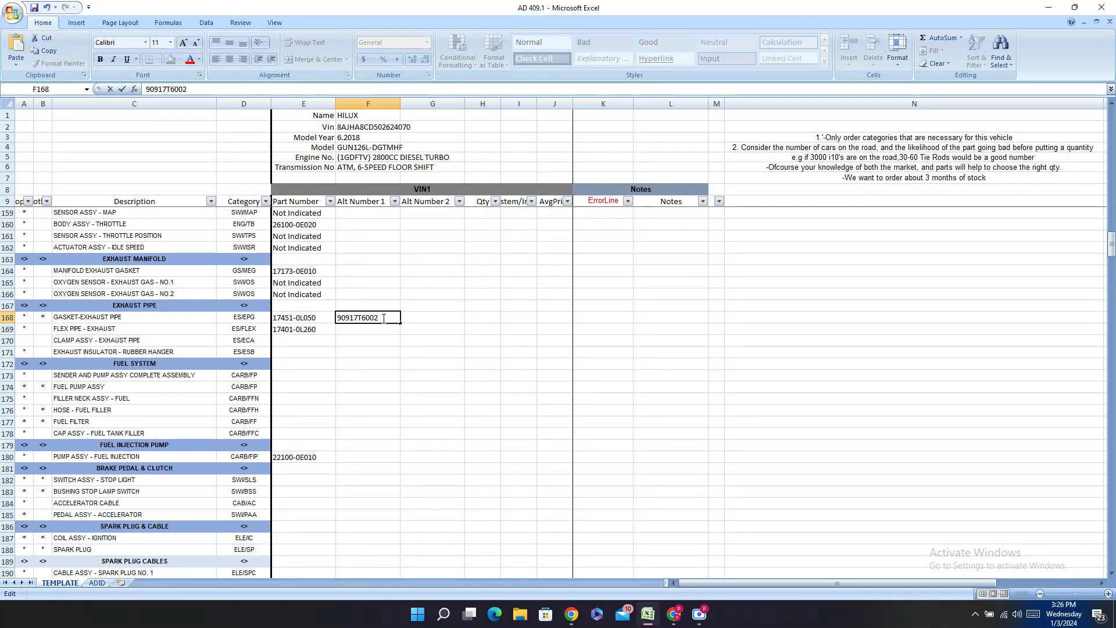
pyautogui.write('-')
pyautogui.click(305, 337)
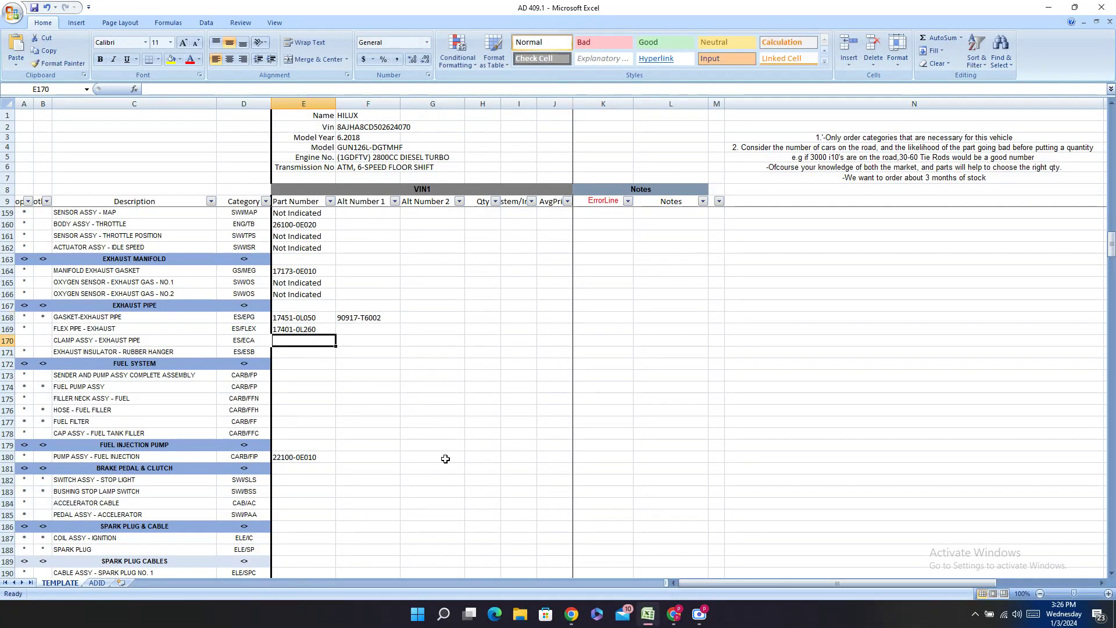
# - Switch to the PartSouq exhaust pipe page and find CLAMP in its parts list
pyautogui.click(673, 614)
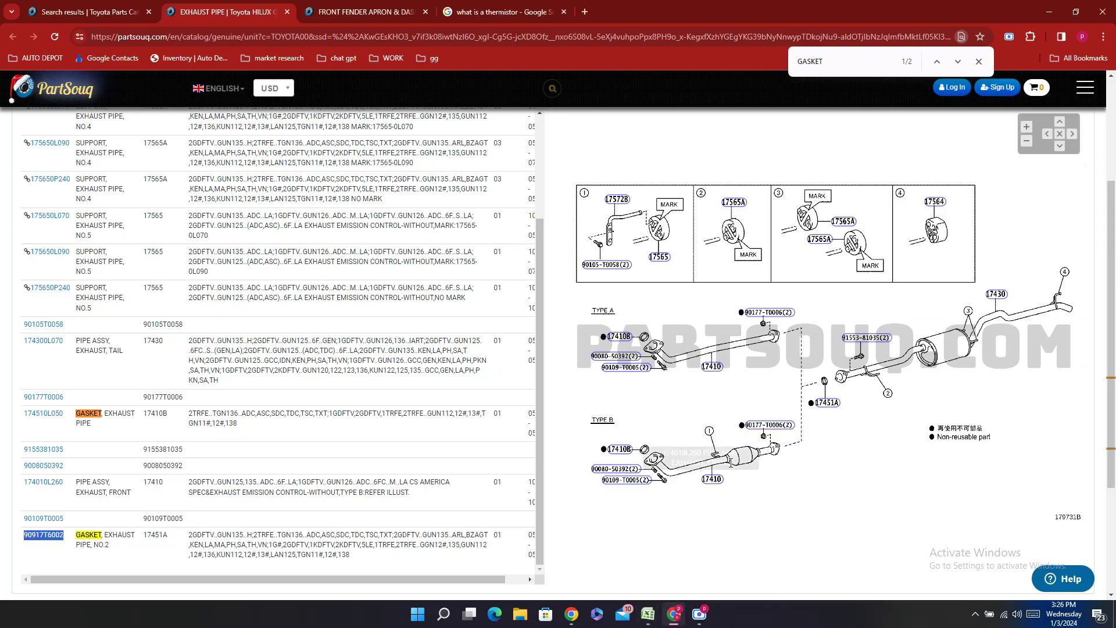
pyautogui.click(840, 55)
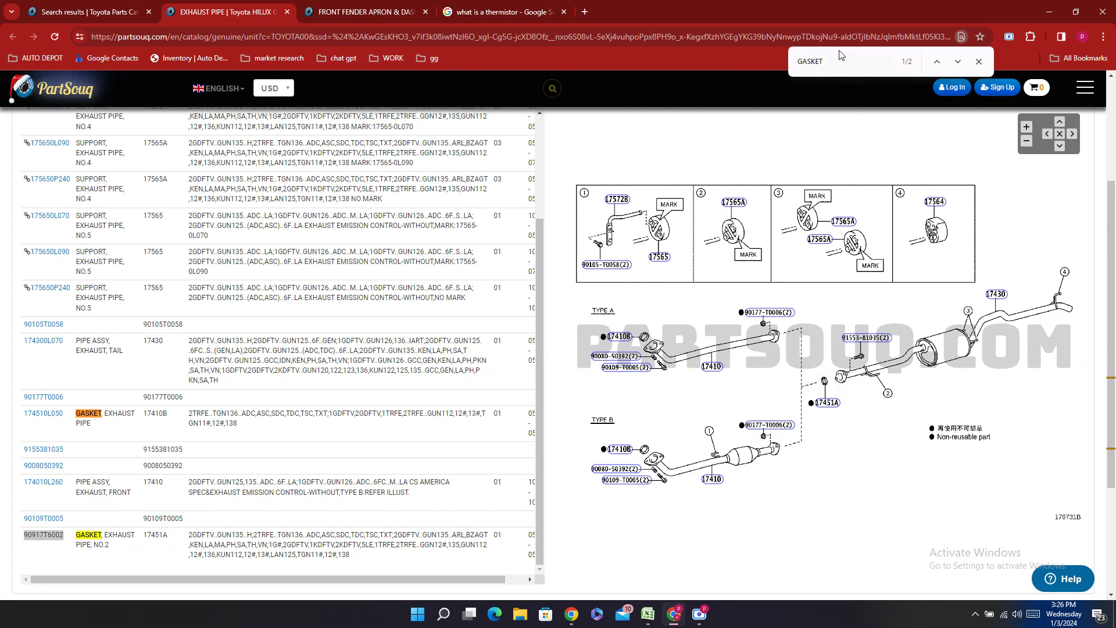
pyautogui.doubleClick(823, 61)
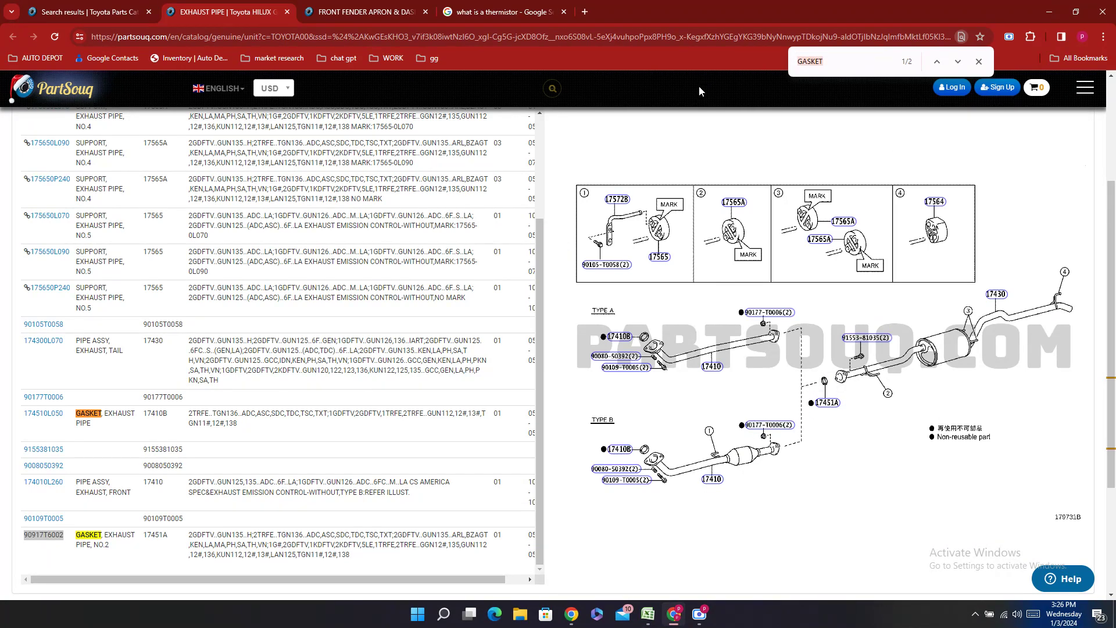
pyautogui.write('cLAMP')
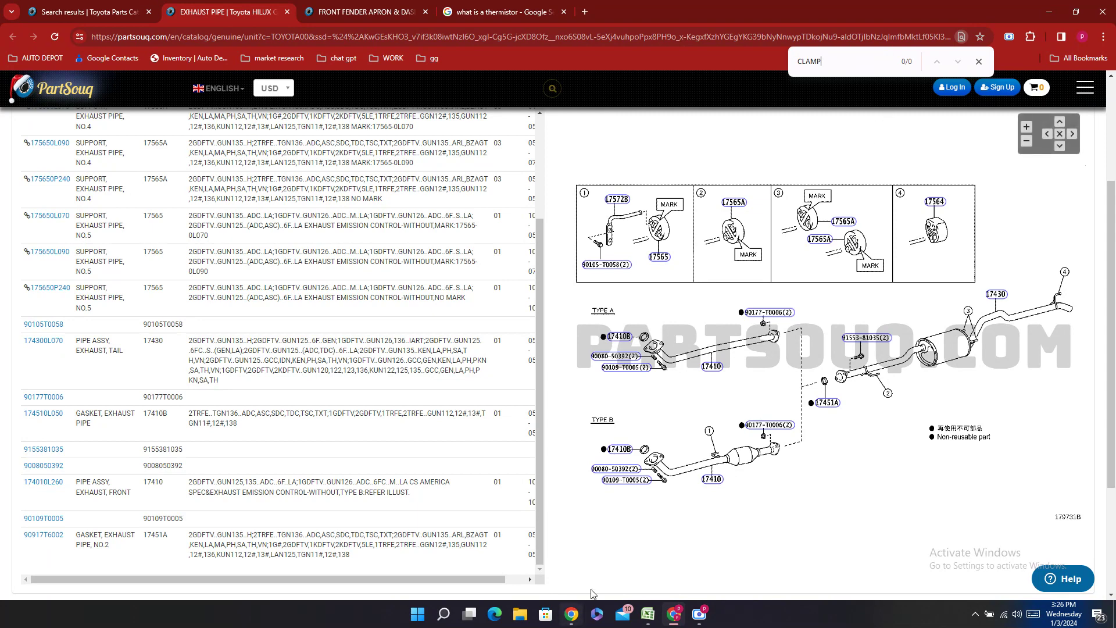
# - Switch to the Excel template and enter Not Indicated as the part number for CLAMP ASSY - EXHAUST PIPE
pyautogui.click(651, 621)
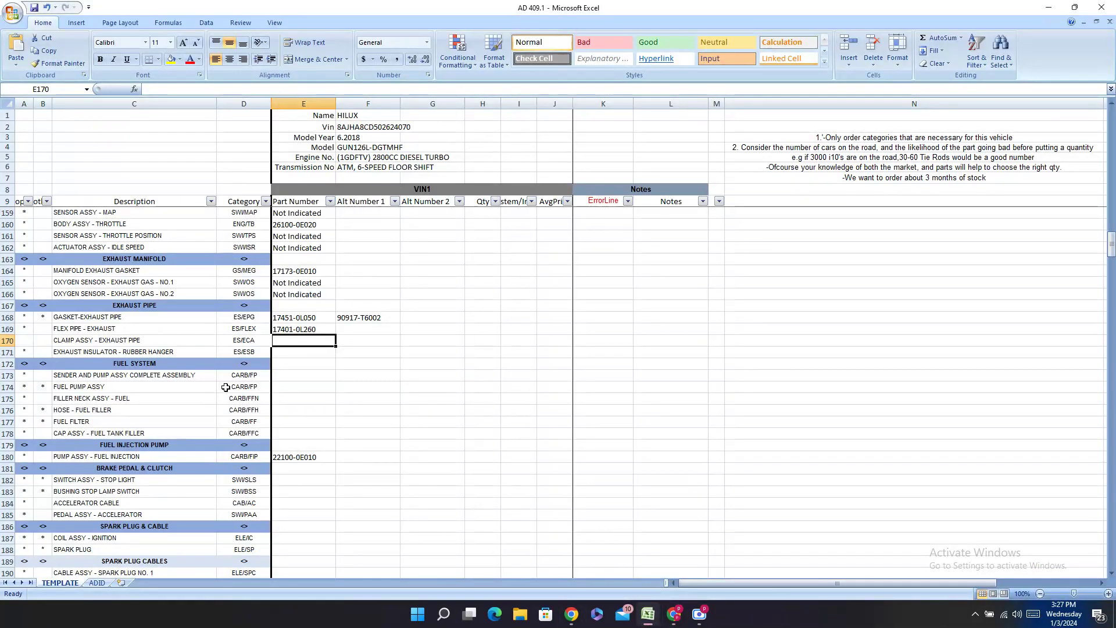
pyautogui.write('Not Indicated')
pyautogui.press('Return')
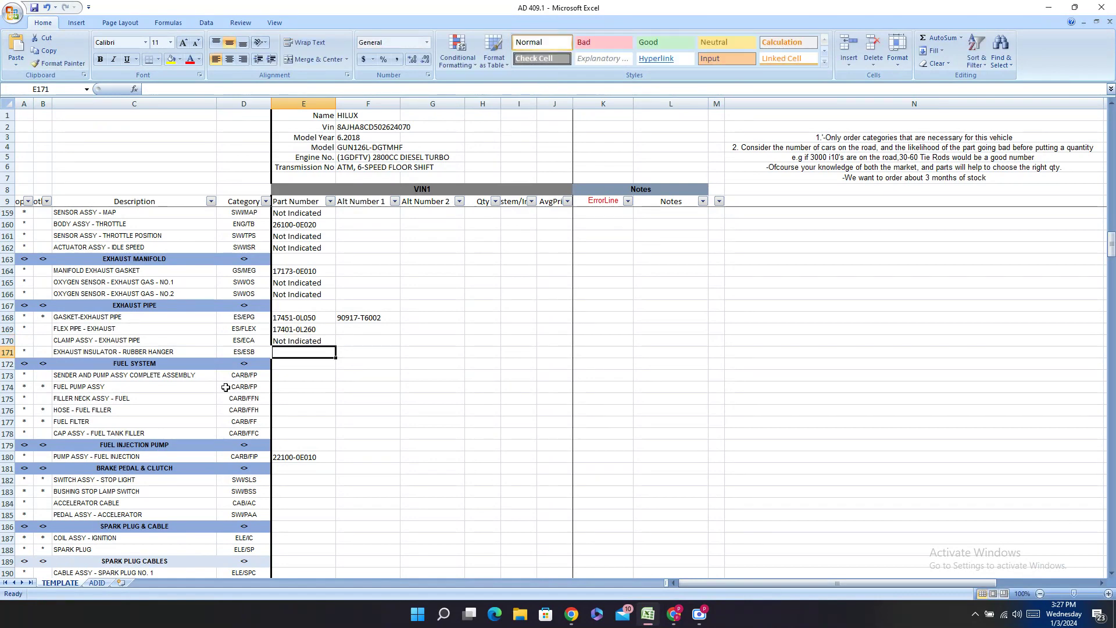
# - Return to the PartSouq exhaust pipe page and copy the No.5 exhaust pipe support number 175650L070
pyautogui.click(674, 615)
pyautogui.scroll(2, 581, 308)
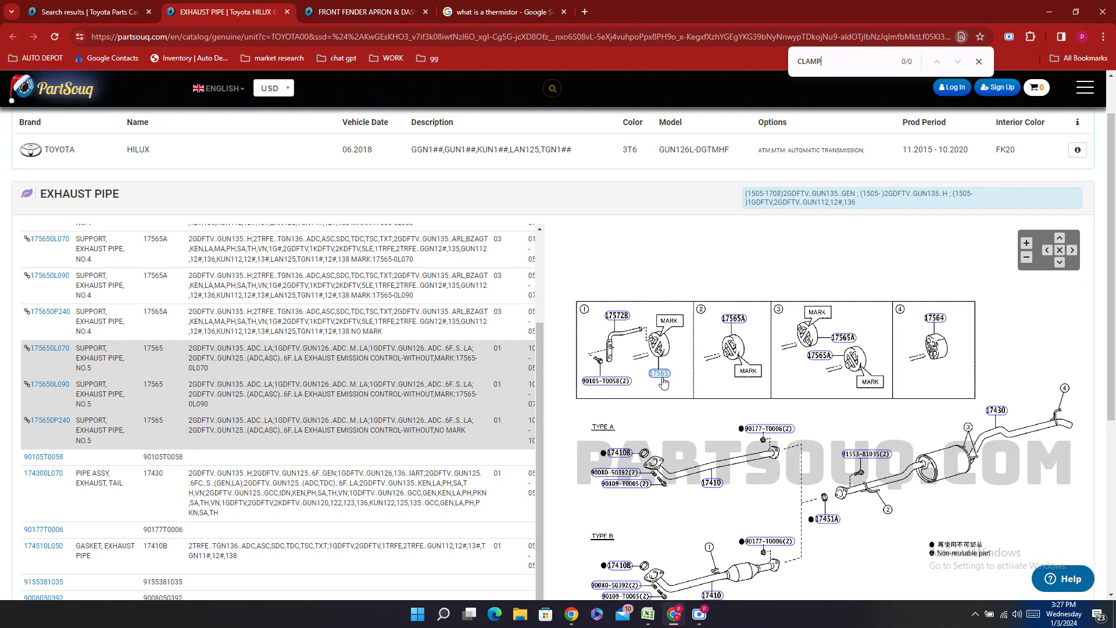
pyautogui.scroll(2, 174, 381)
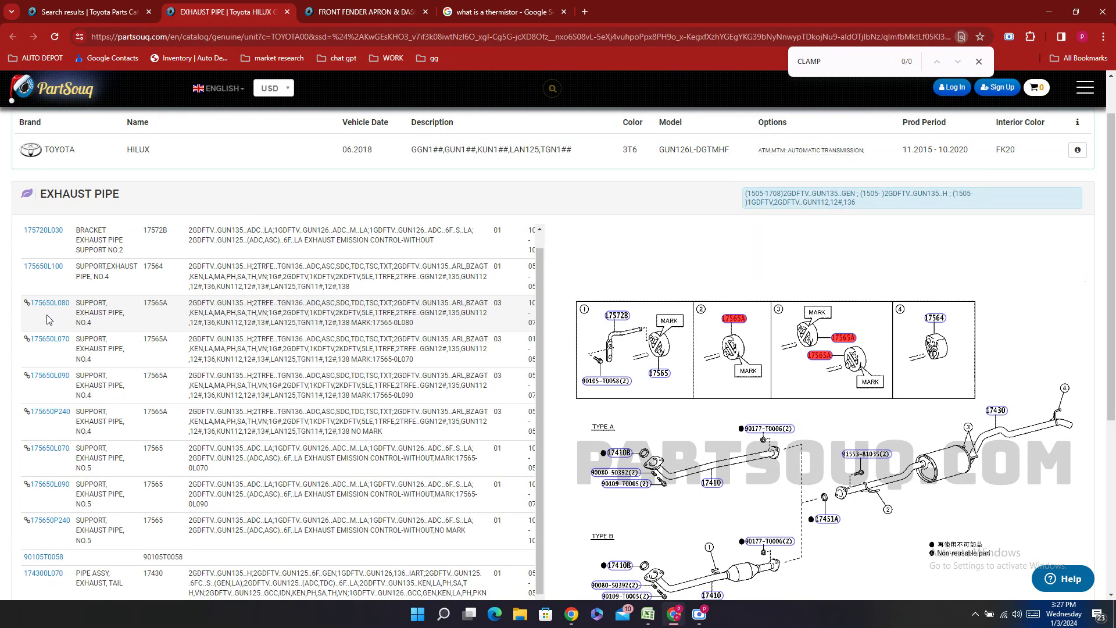
pyautogui.doubleClick(50, 465)
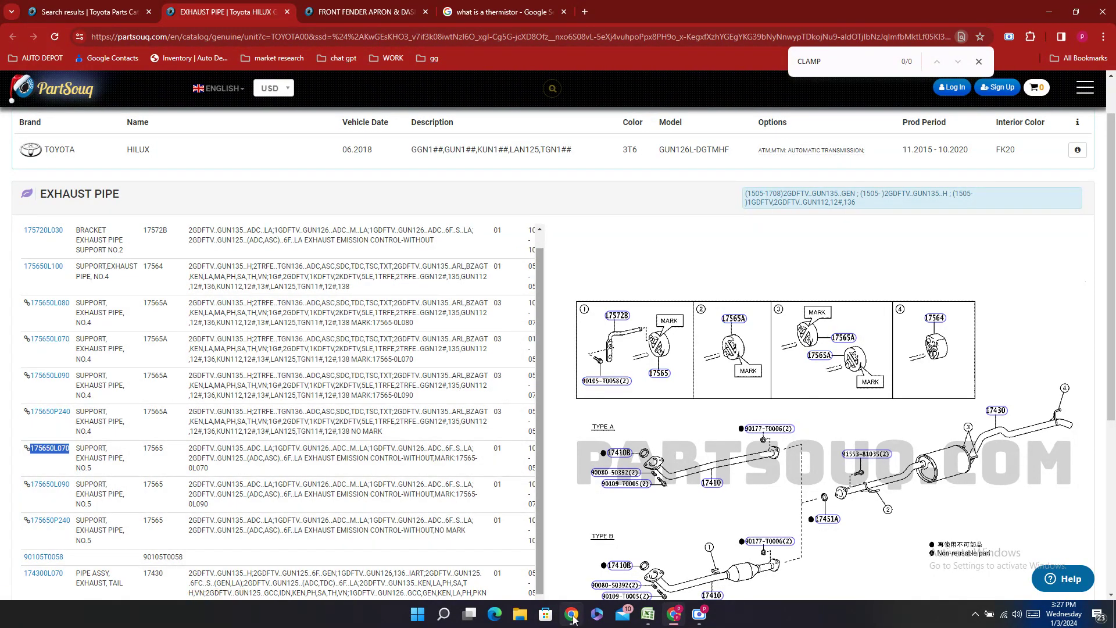
# - Switch to the Excel template and enter 17565-0L070 as the part number for EXHAUST INSULATOR - RUBBER HANGER
pyautogui.click(649, 621)
pyautogui.press('BackSpace')
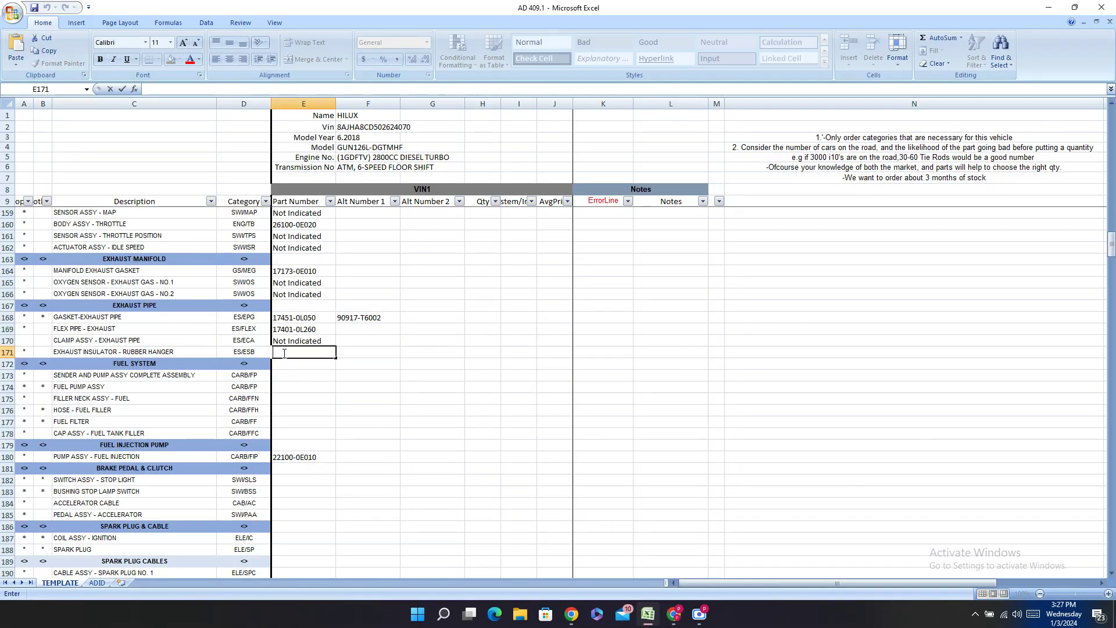
pyautogui.hotkey('ctrl', 'v')
pyautogui.press('F2')
pyautogui.press('Left')
pyautogui.press('Left')
pyautogui.press('Left')
pyautogui.press('Left')
pyautogui.press('Left')
pyautogui.write('-')
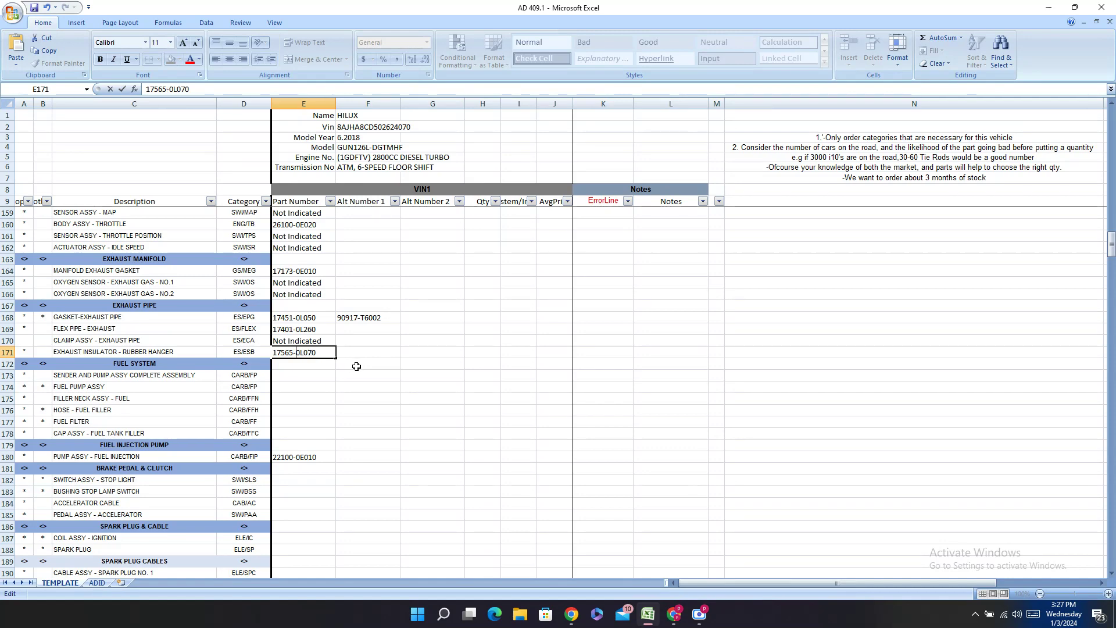
pyautogui.click(368, 353)
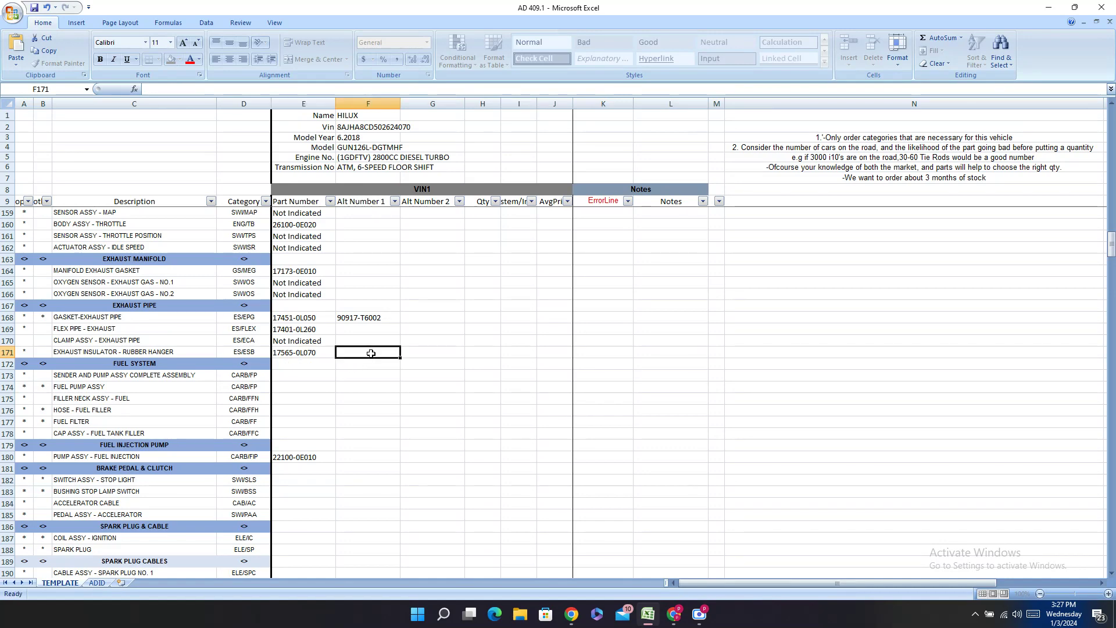
# - Return to PartSouq and copy the No.5 exhaust pipe support number 175650P240
pyautogui.click(649, 619)
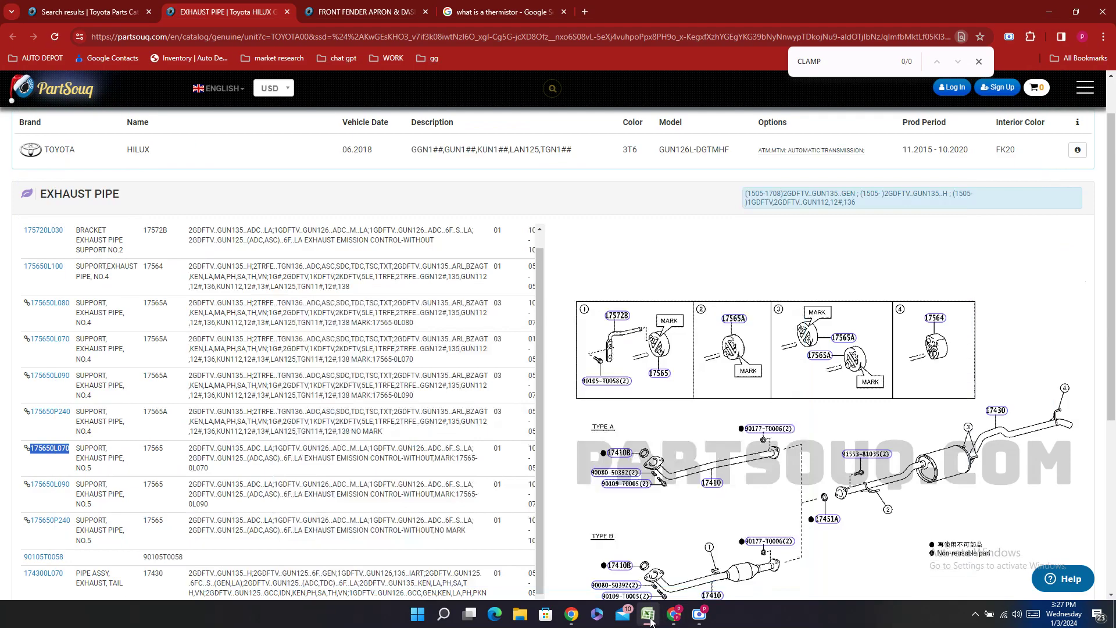
pyautogui.click(55, 539)
pyautogui.doubleClick(50, 521)
pyautogui.hotkey('ctrl', 'c')
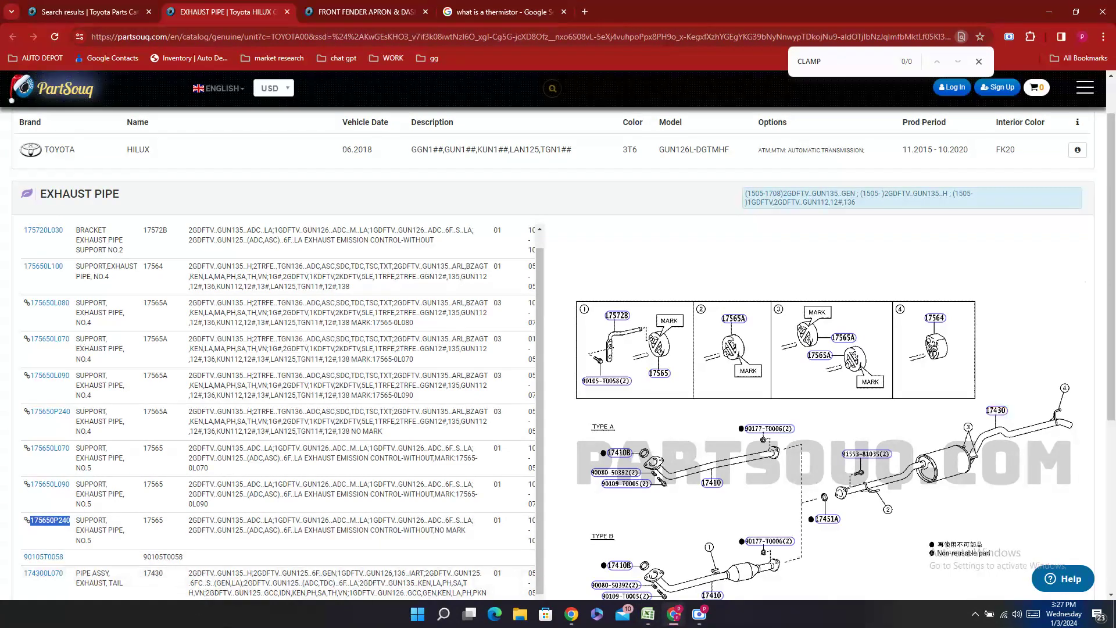
# - Switch to the Excel template and enter 17565-0P240 as Alt Number 1 for EXHAUST INSULATOR - RUBBER HANGER
pyautogui.click(648, 614)
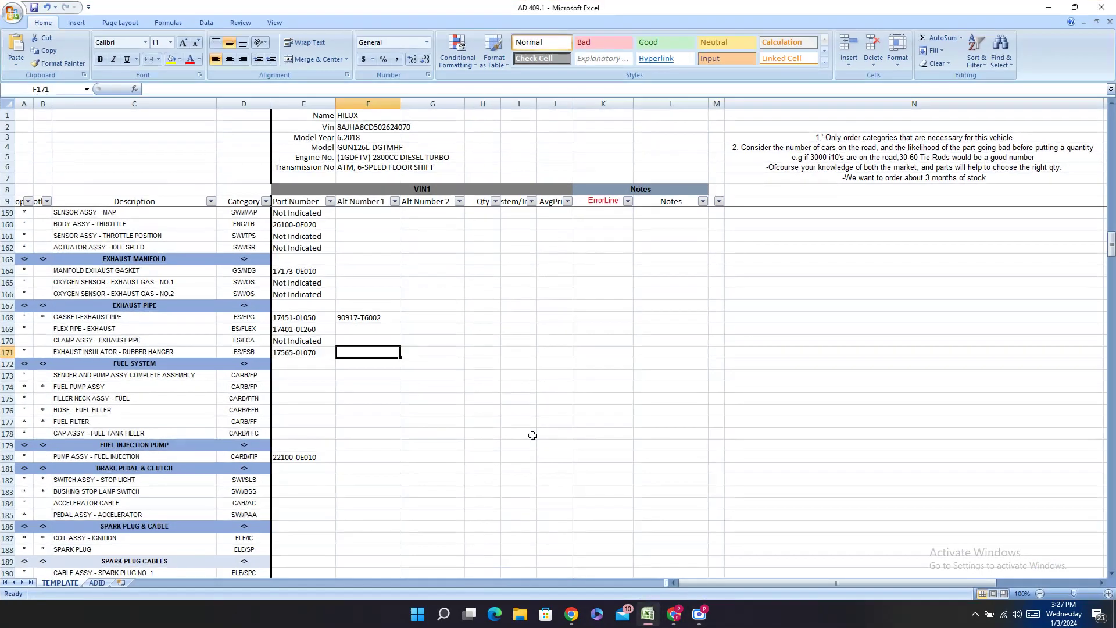
pyautogui.doubleClick(345, 350)
pyautogui.hotkey('ctrl', 'v')
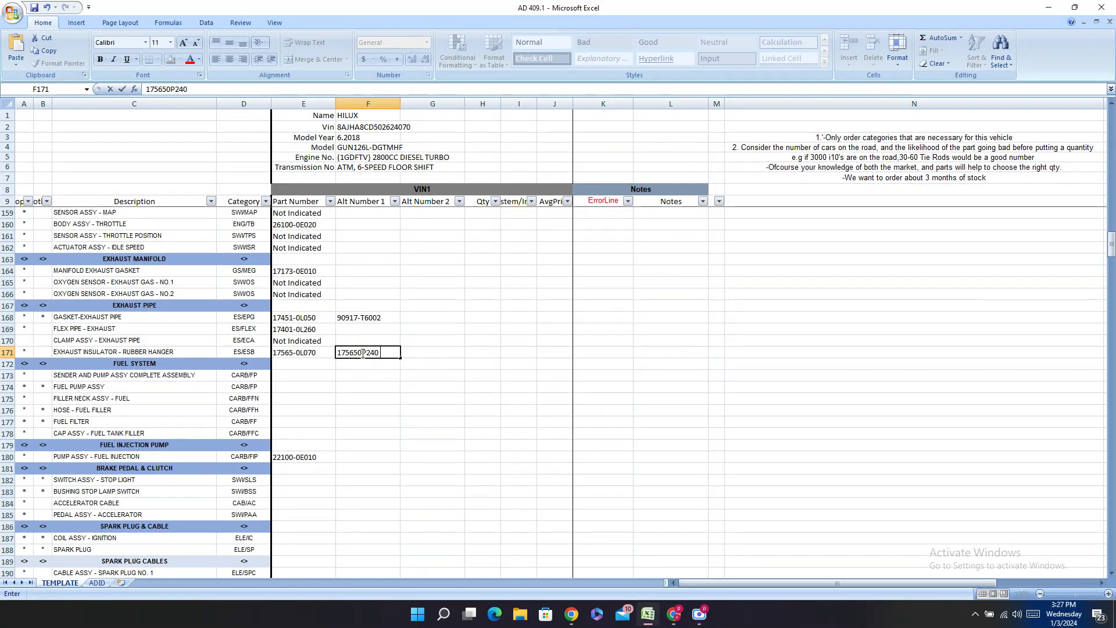
pyautogui.click(359, 353)
pyautogui.write('-')
pyautogui.click(420, 350)
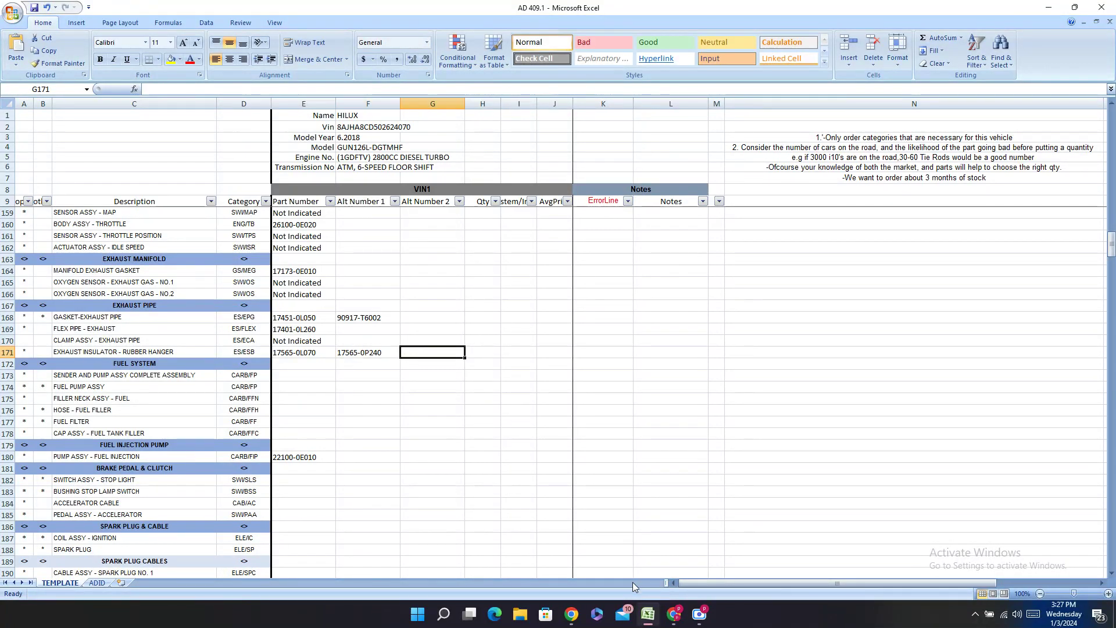
# - Return to PartSouq and copy the No.4 exhaust pipe support number 175650L080
pyautogui.click(649, 617)
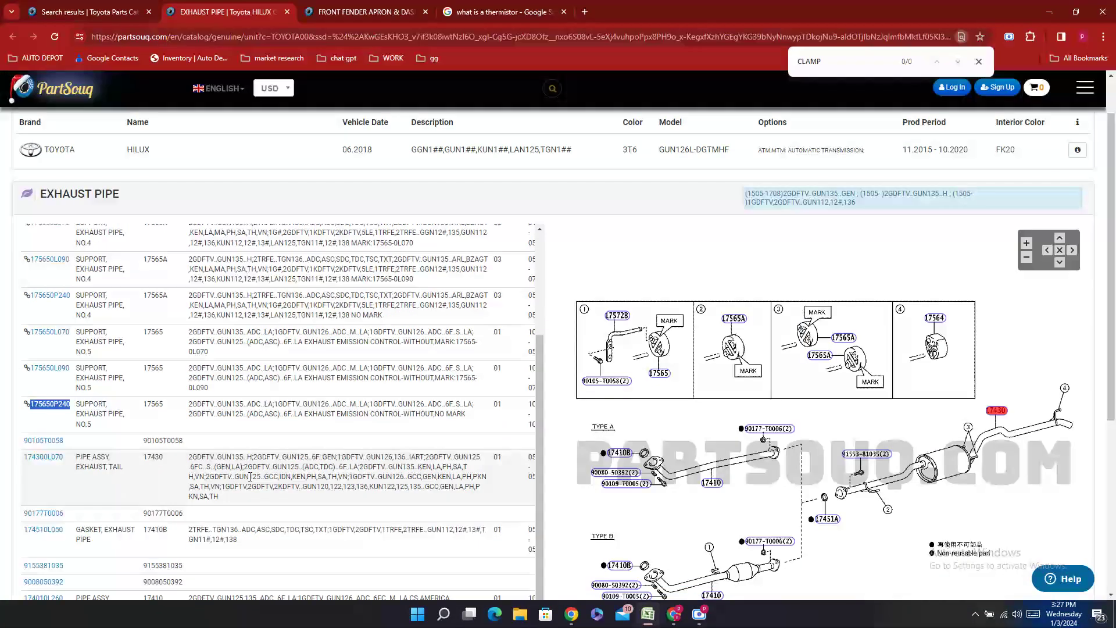
pyautogui.scroll(2, 88, 378)
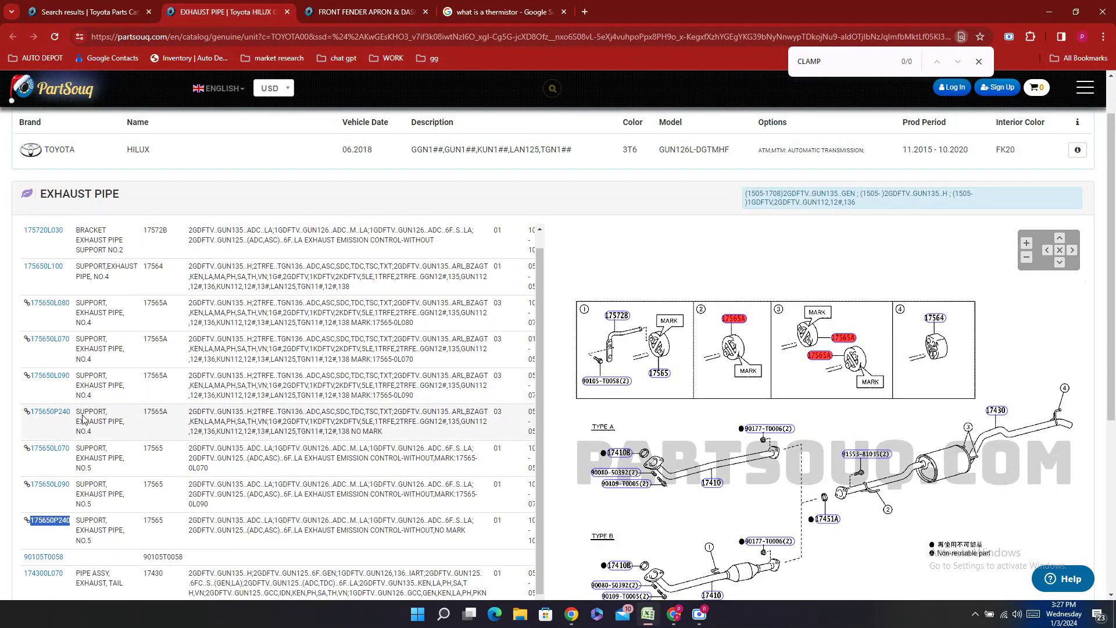
pyautogui.click(53, 320)
pyautogui.hotkey('ctrl', 'c')
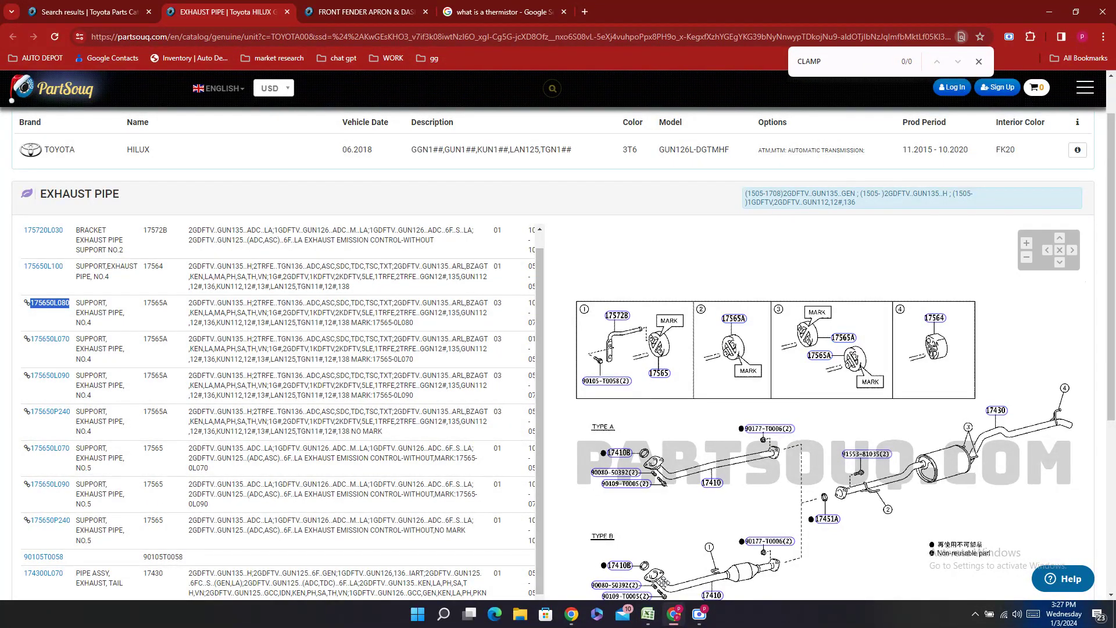
# - Switch to the Excel template and enter 17565-0L080 as Alt Number 2 for EXHAUST INSULATOR - RUBBER HANGER
pyautogui.click(659, 617)
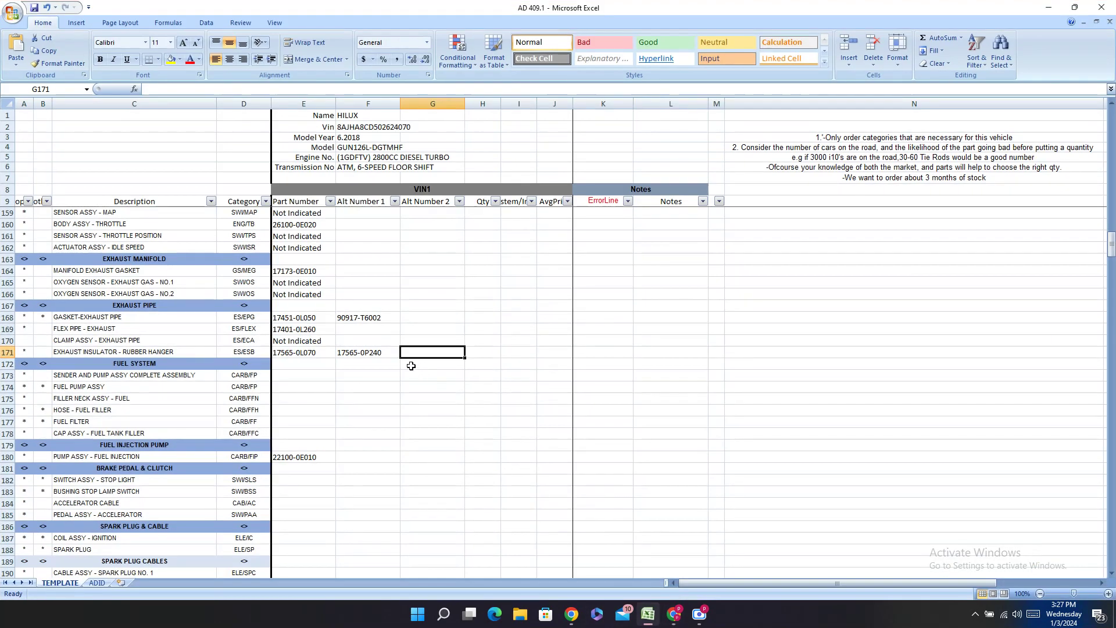
pyautogui.hotkey('ctrl', 'v')
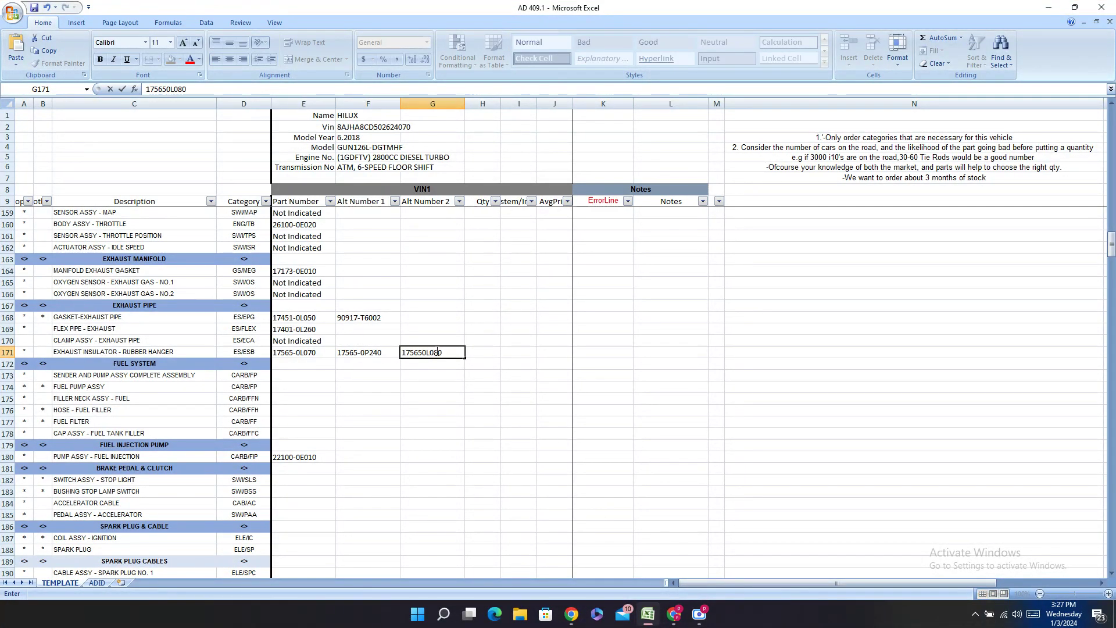
pyautogui.write('-')
pyautogui.press('Return')
# - Copy the FUEL PUMP ASSY description from the FUEL SYSTEM section of the template
pyautogui.click(301, 373)
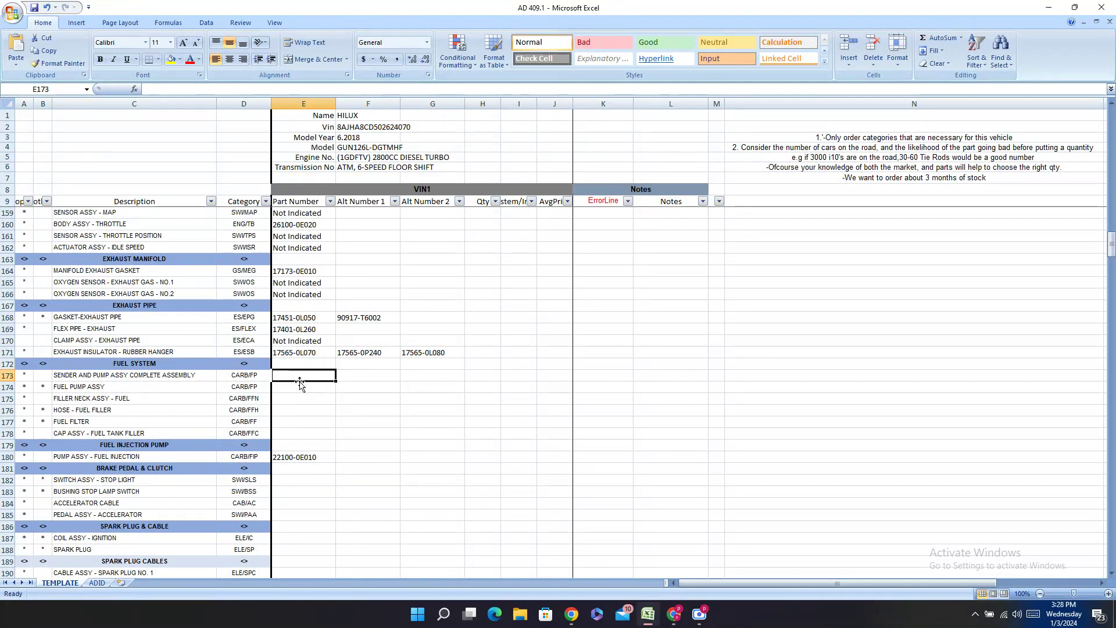
pyautogui.rightClick(125, 387)
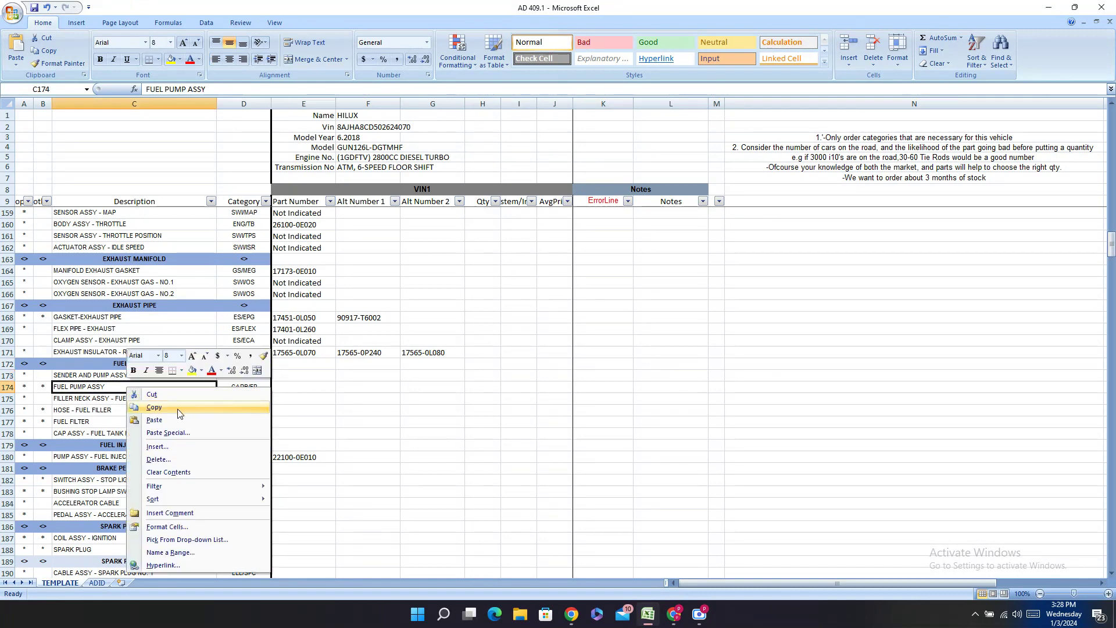
pyautogui.click(146, 406)
# - Switch to the PartSouq search results page and search the Hilux catalog for FUEL PUMP ASSY
pyautogui.click(674, 615)
pyautogui.click(81, 5)
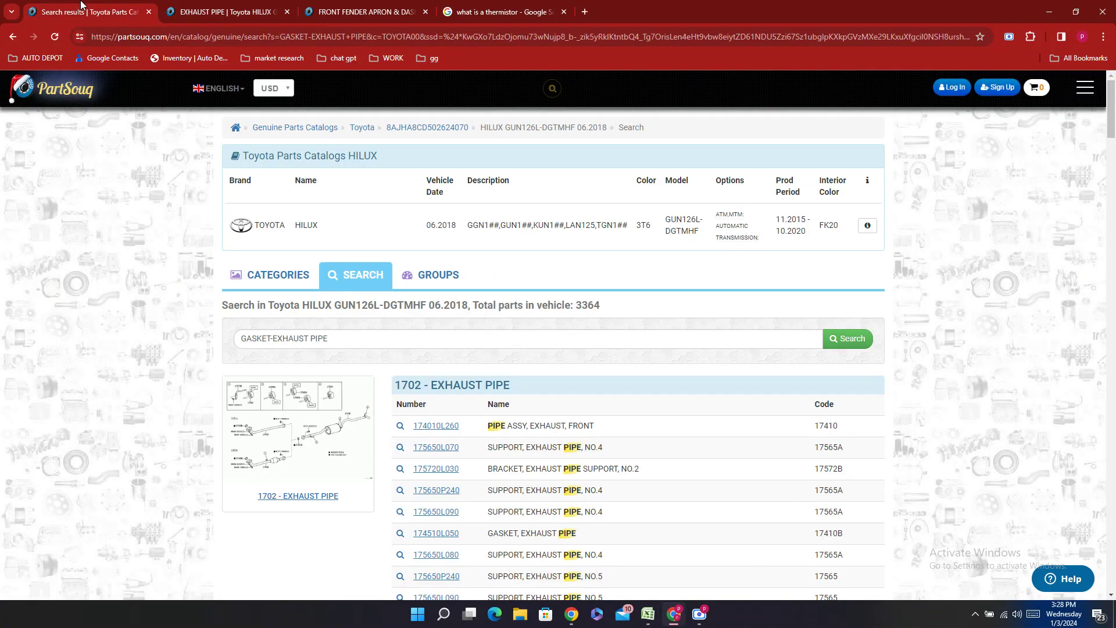
pyautogui.tripleClick(343, 335)
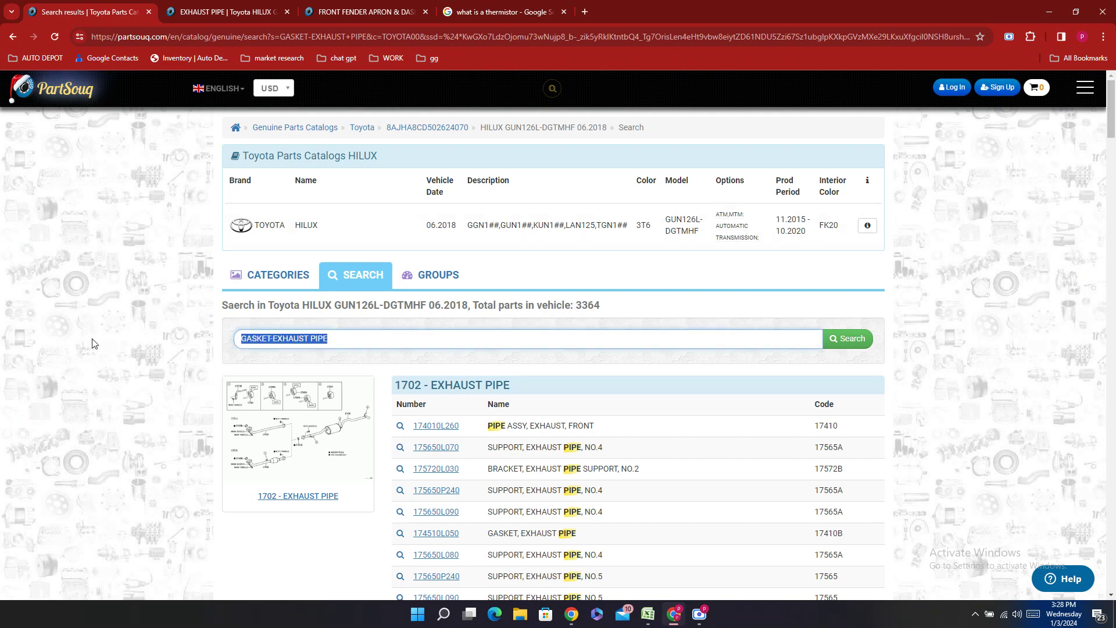
pyautogui.hotkey('ctrl', 'v')
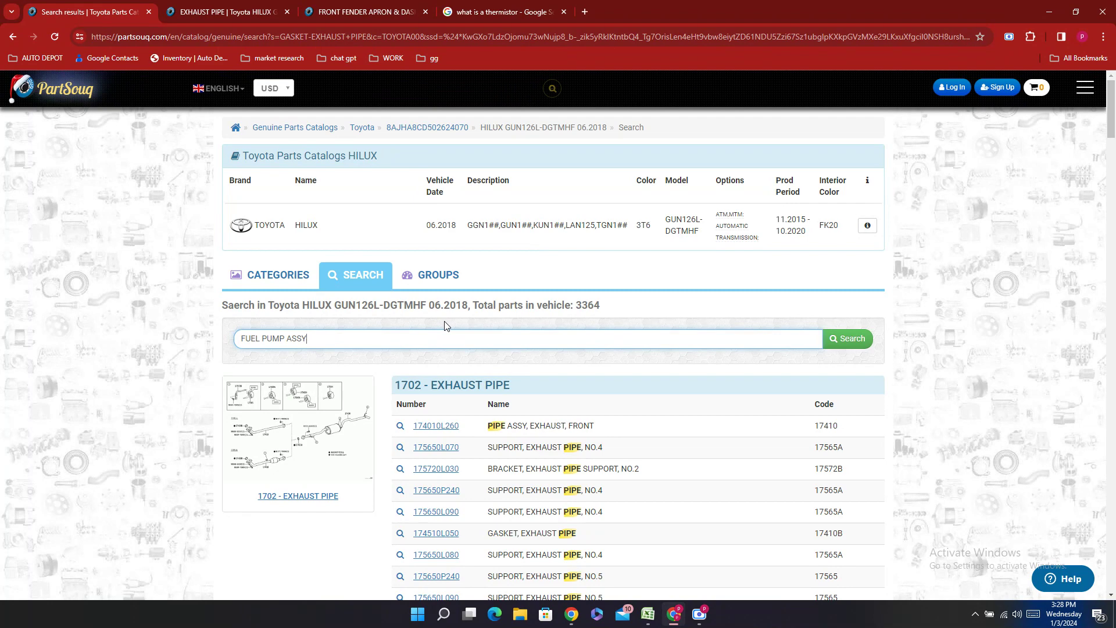
pyautogui.press('Return')
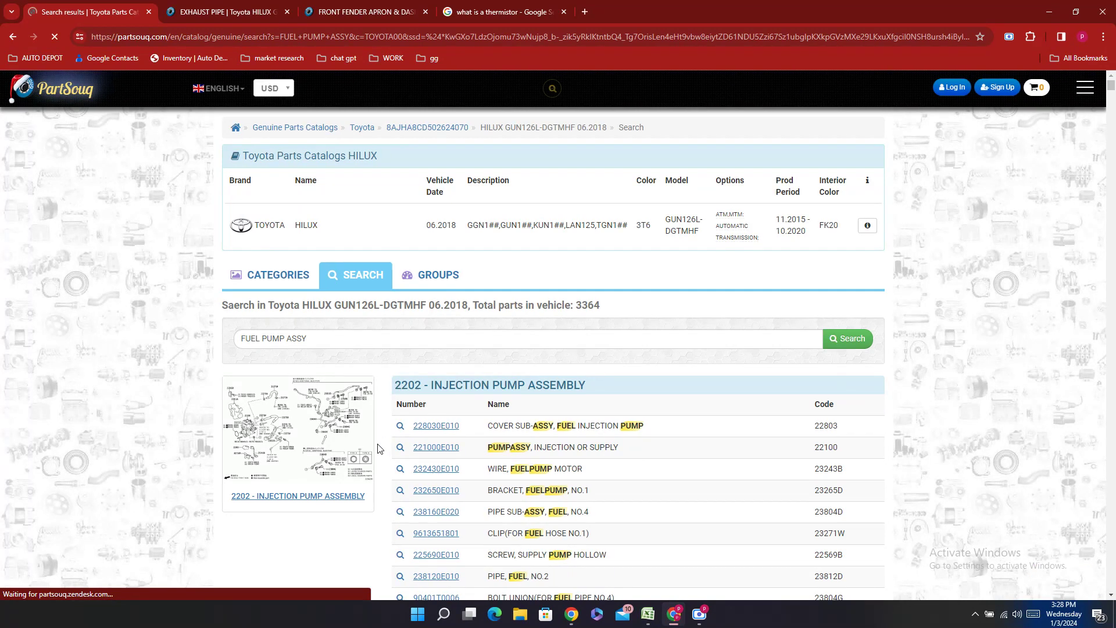
# - Look through the fuel pump search results and open the 7751 - FUEL TANK & TUBE diagram in a new tab
pyautogui.scroll(-7, 620, 395)
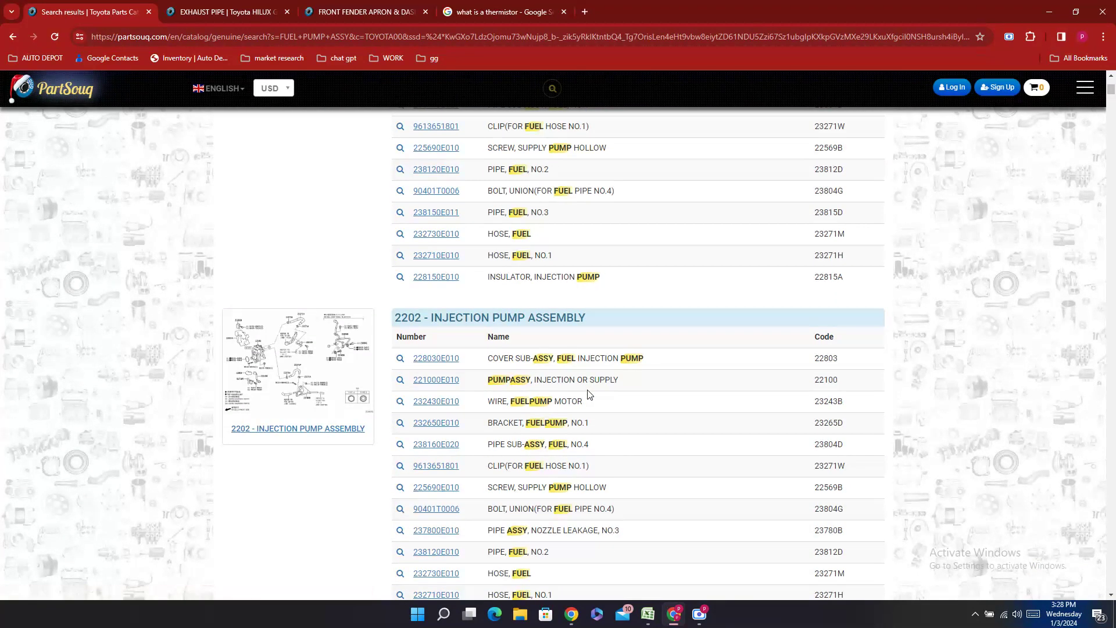
pyautogui.scroll(-4, 588, 393)
pyautogui.scroll(-4, 588, 392)
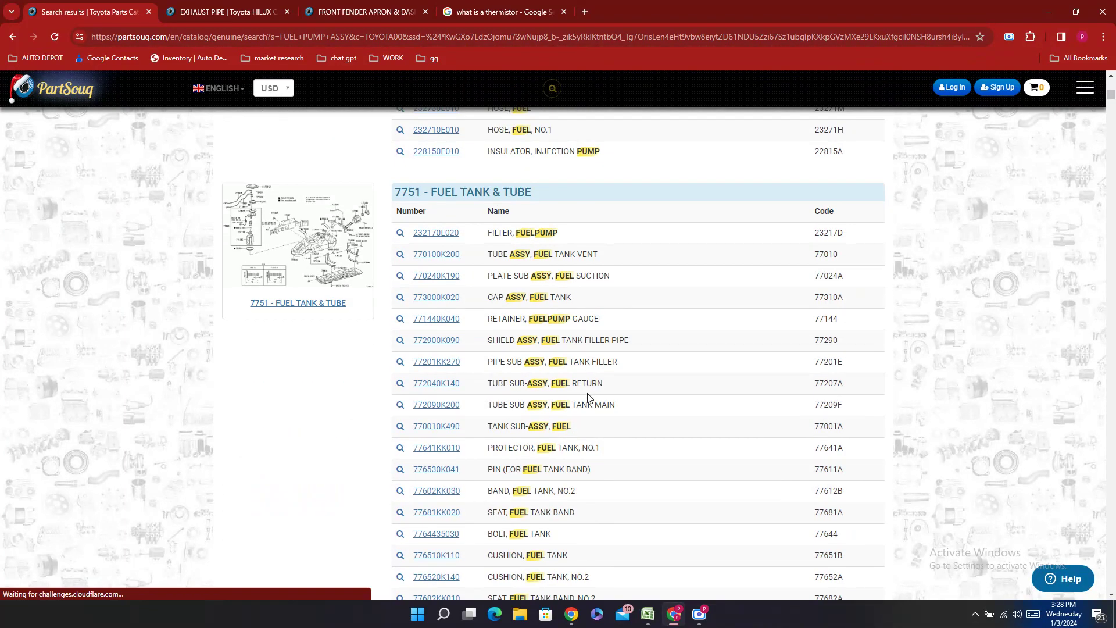
pyautogui.scroll(2, 586, 393)
pyautogui.scroll(-15, 585, 394)
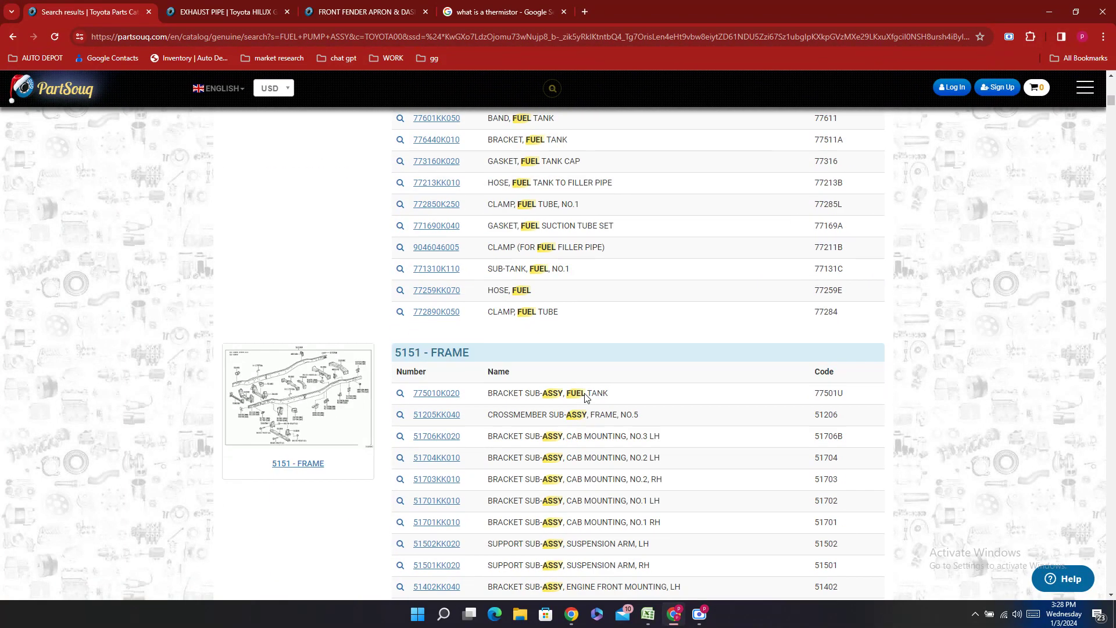
pyautogui.scroll(7, 585, 390)
pyautogui.scroll(5, 582, 387)
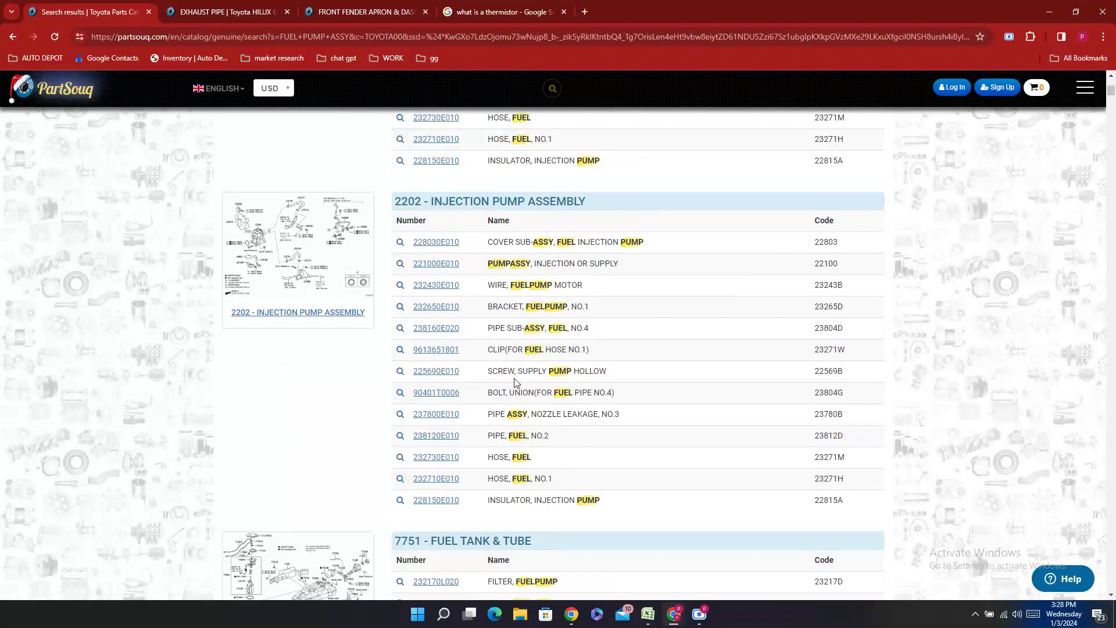
pyautogui.scroll(-5, 508, 328)
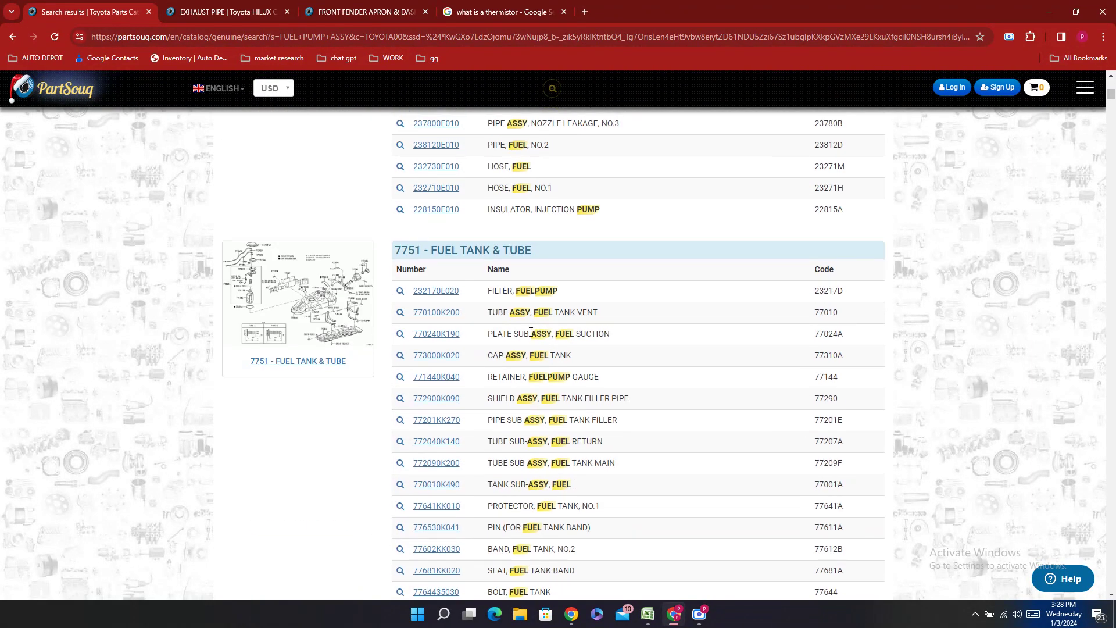
pyautogui.click(320, 295)
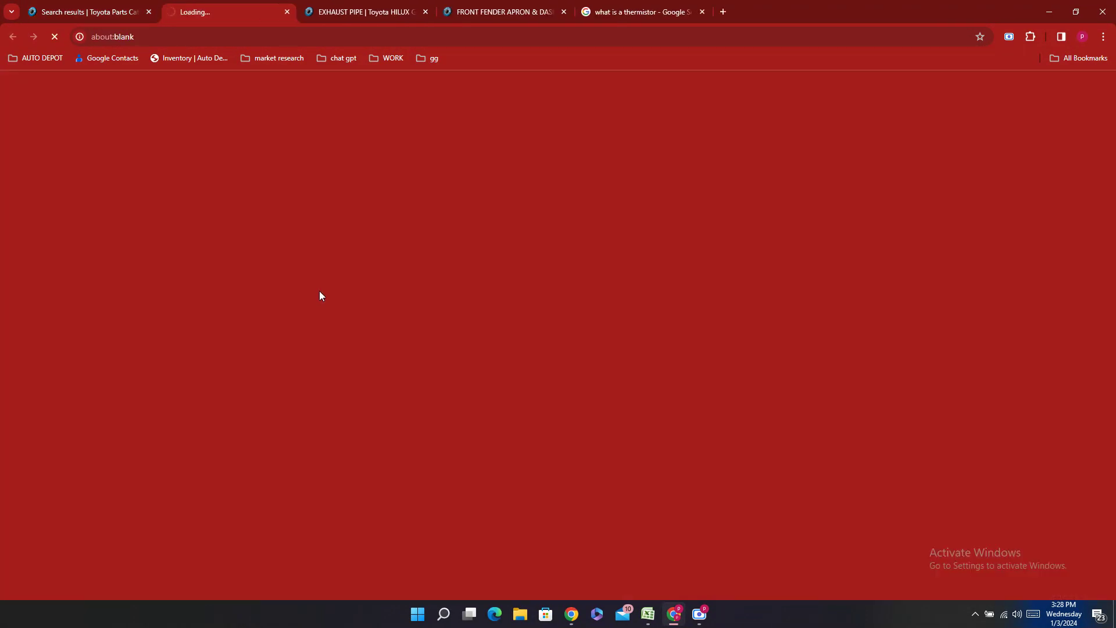
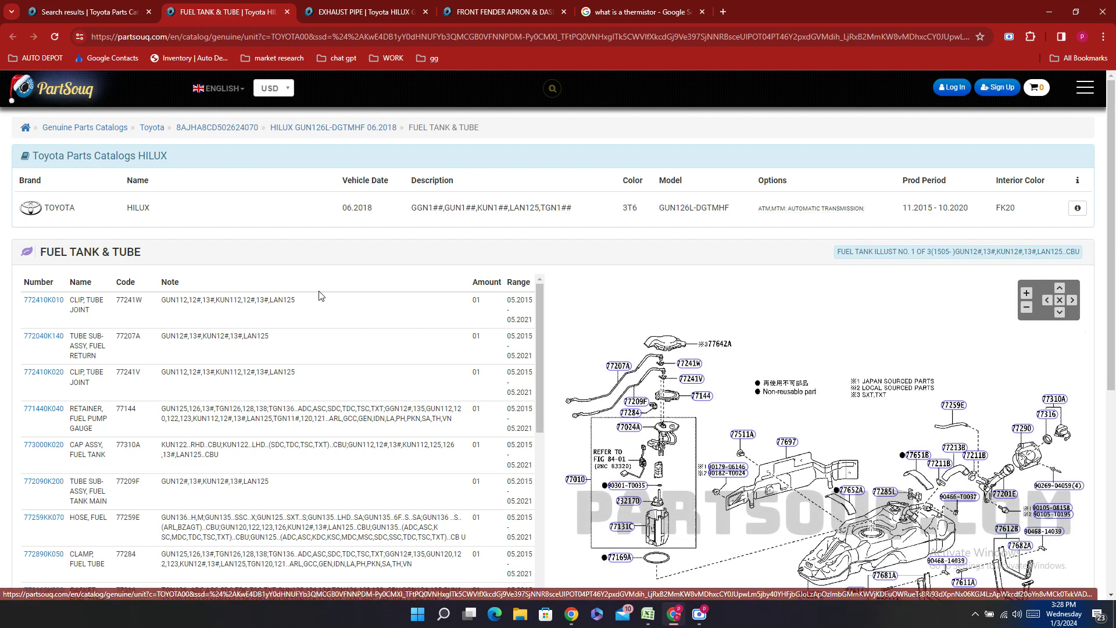
# - Examine the FUEL TANK & TUBE parts list and diagram callouts to identify the pump, filler, tank and suction plate parts
pyautogui.scroll(-8, 381, 378)
pyautogui.scroll(-1, 316, 449)
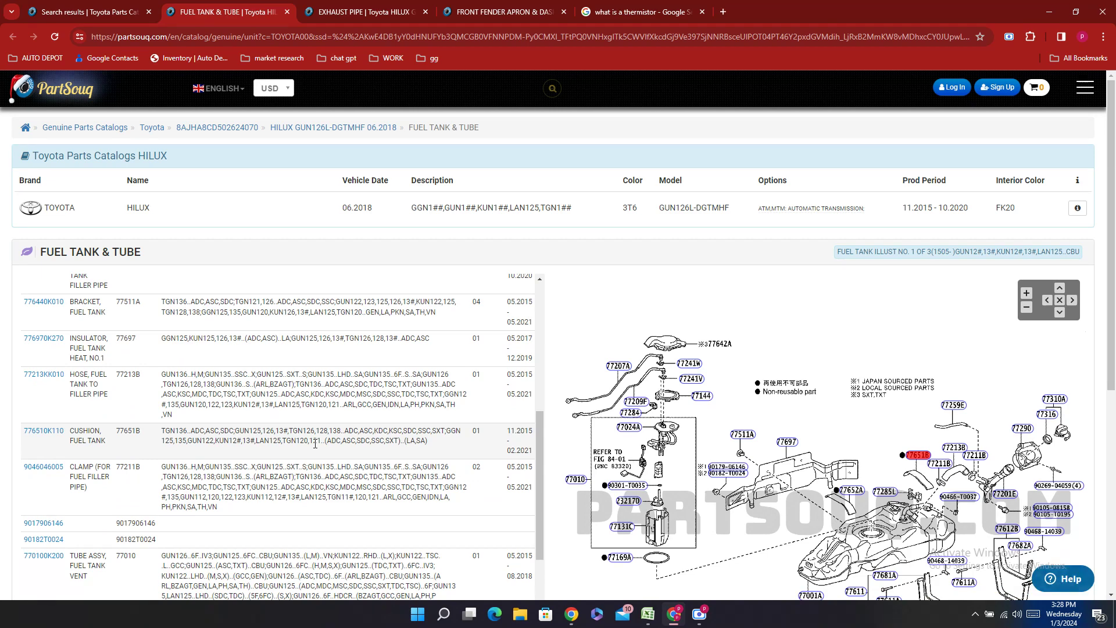
pyautogui.scroll(-5, 412, 430)
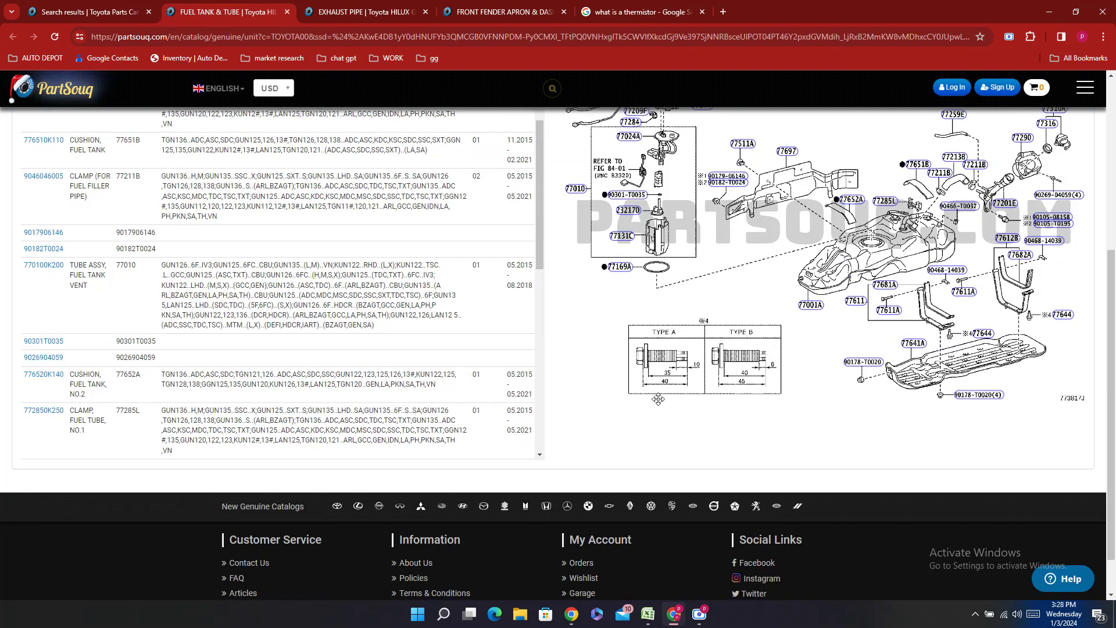
pyautogui.scroll(1, 699, 299)
pyautogui.scroll(1, 699, 299)
pyautogui.moveTo(578, 312)
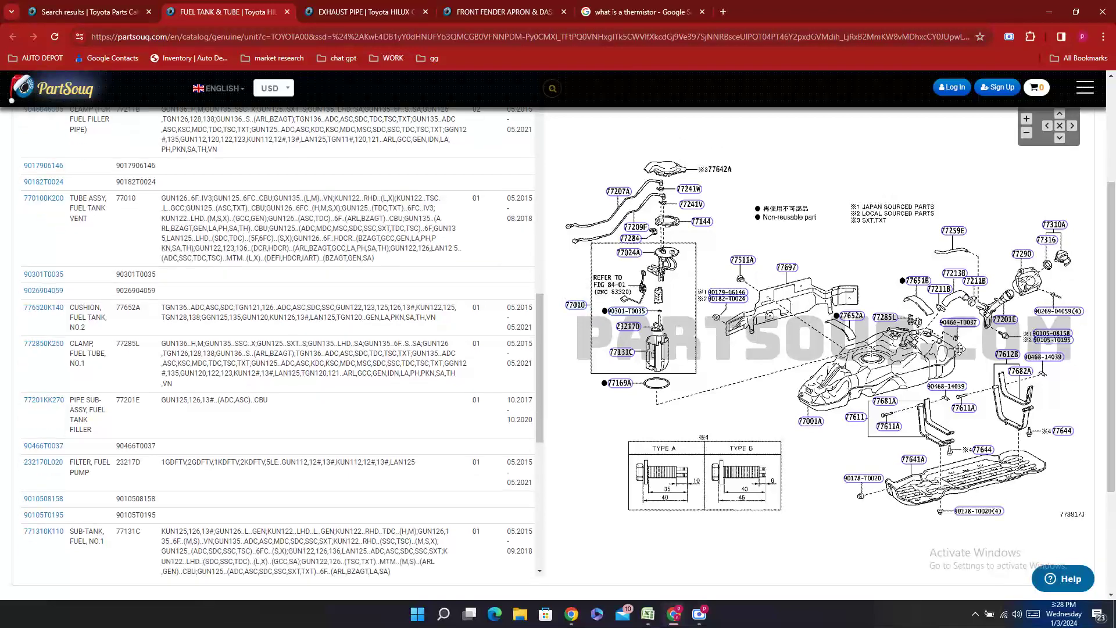
pyautogui.moveTo(885, 318)
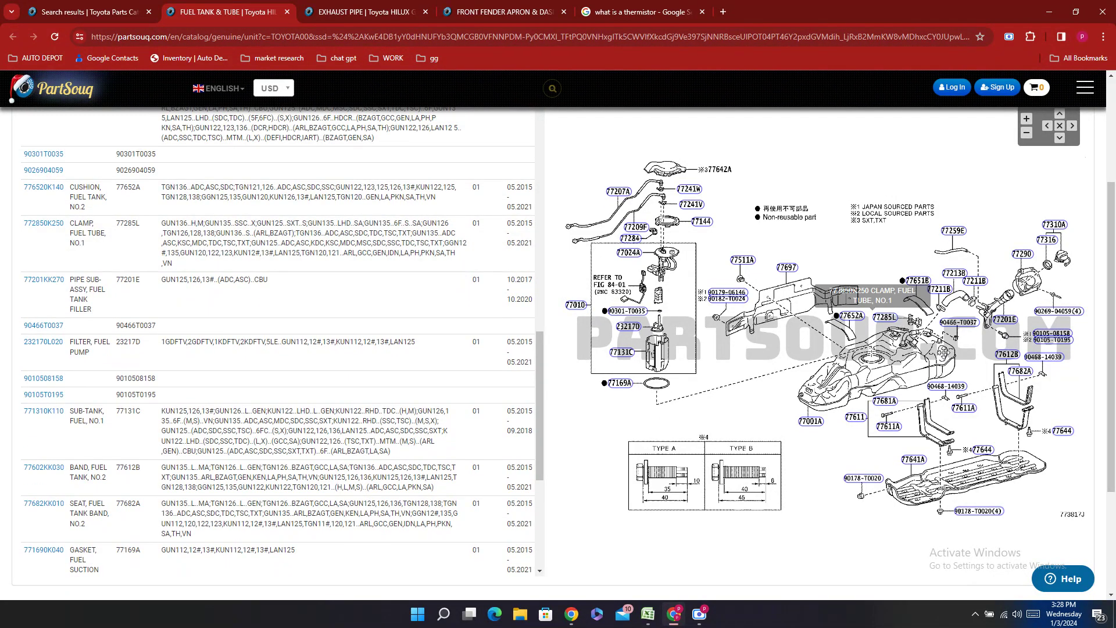
pyautogui.moveTo(811, 423)
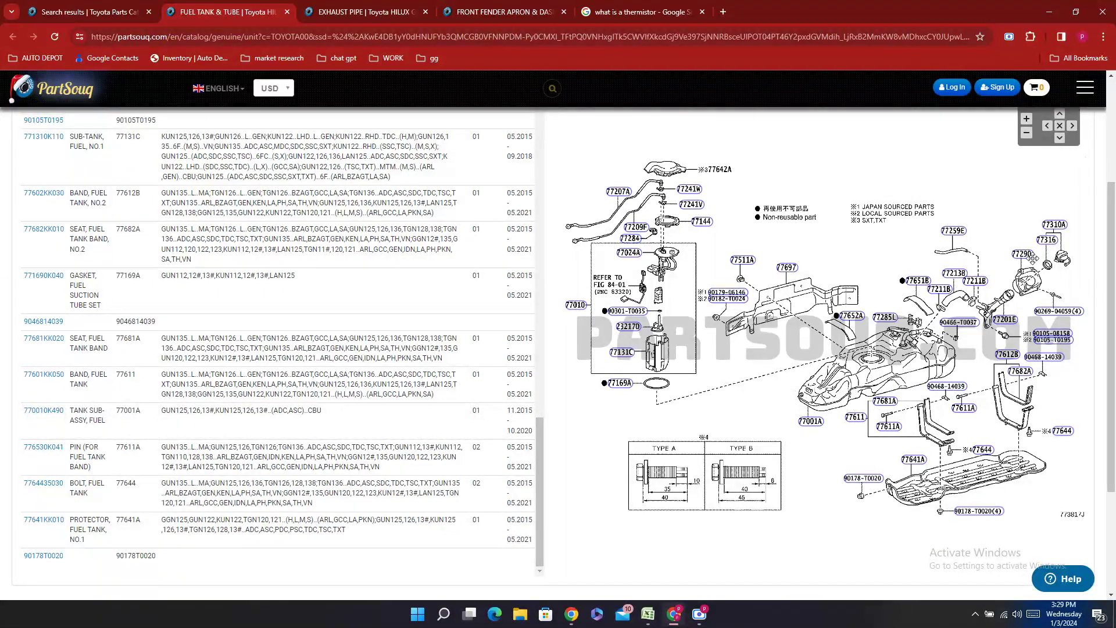
pyautogui.moveTo(1023, 255)
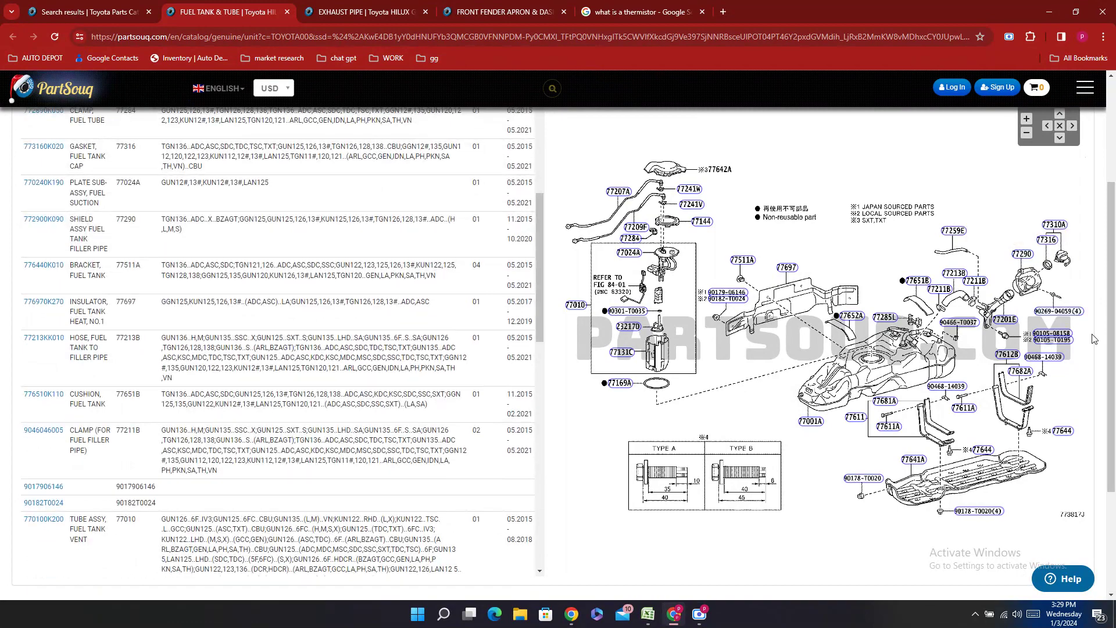
pyautogui.moveTo(914, 461)
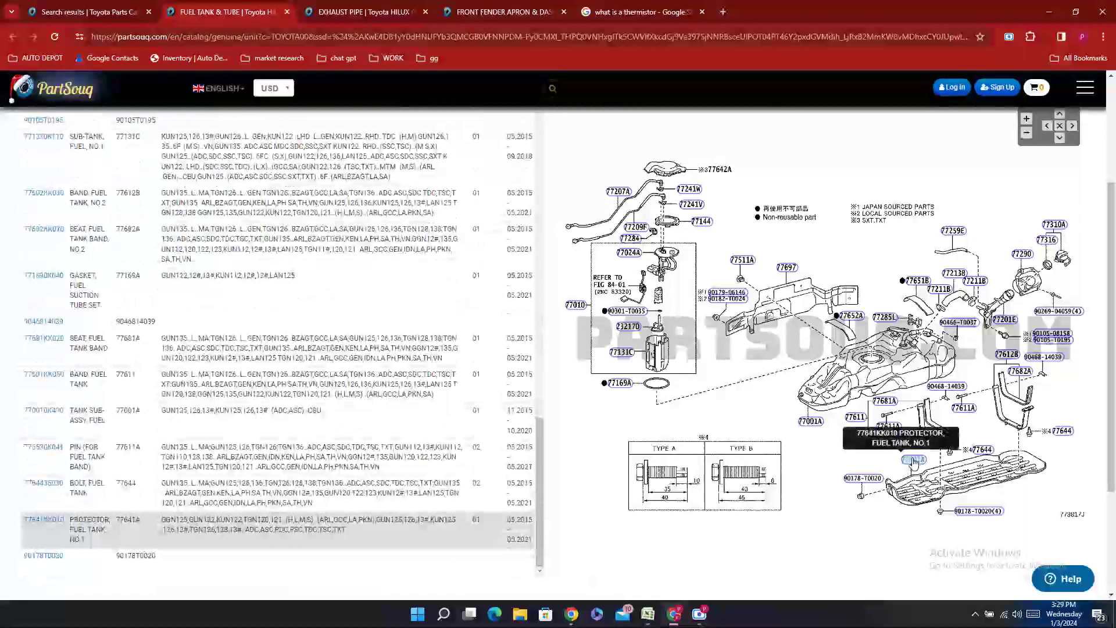
pyautogui.moveTo(1067, 432)
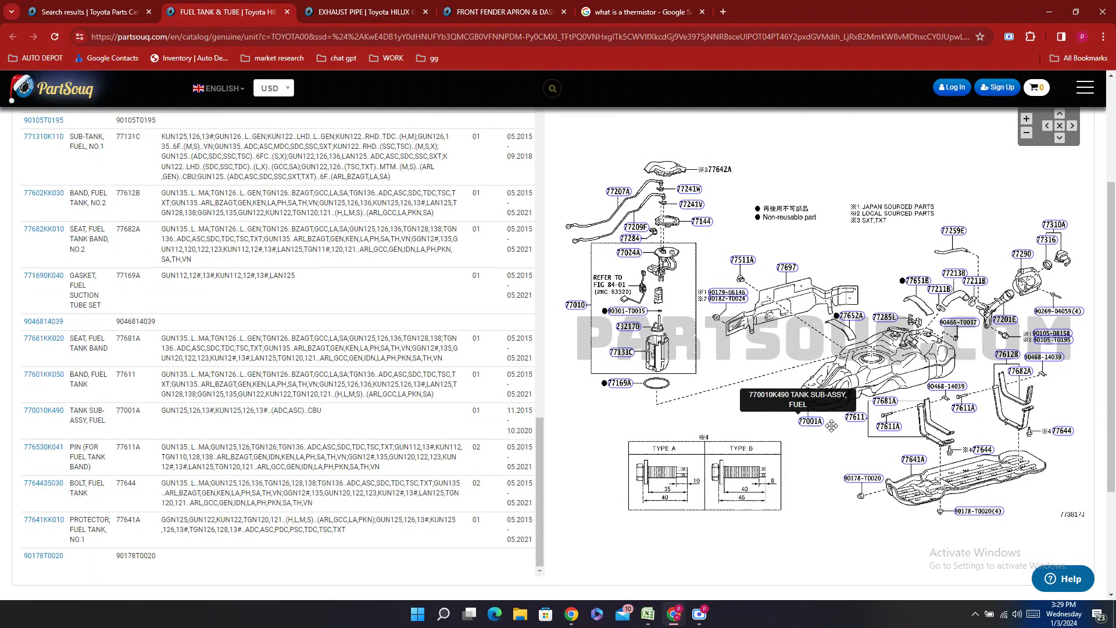
pyautogui.moveTo(865, 421)
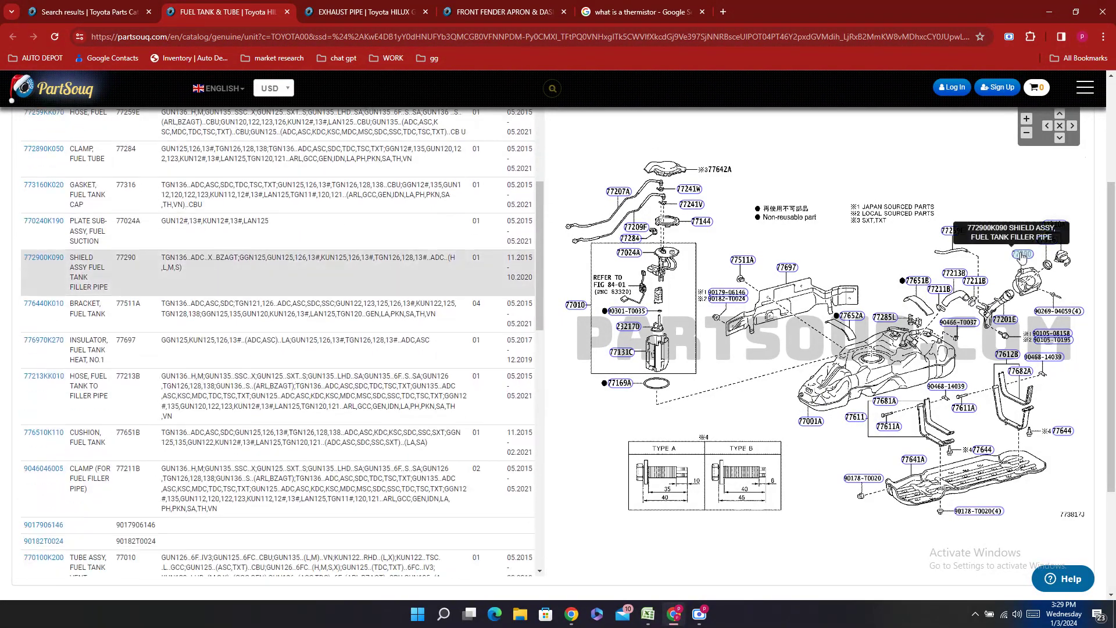
pyautogui.moveTo(950, 274)
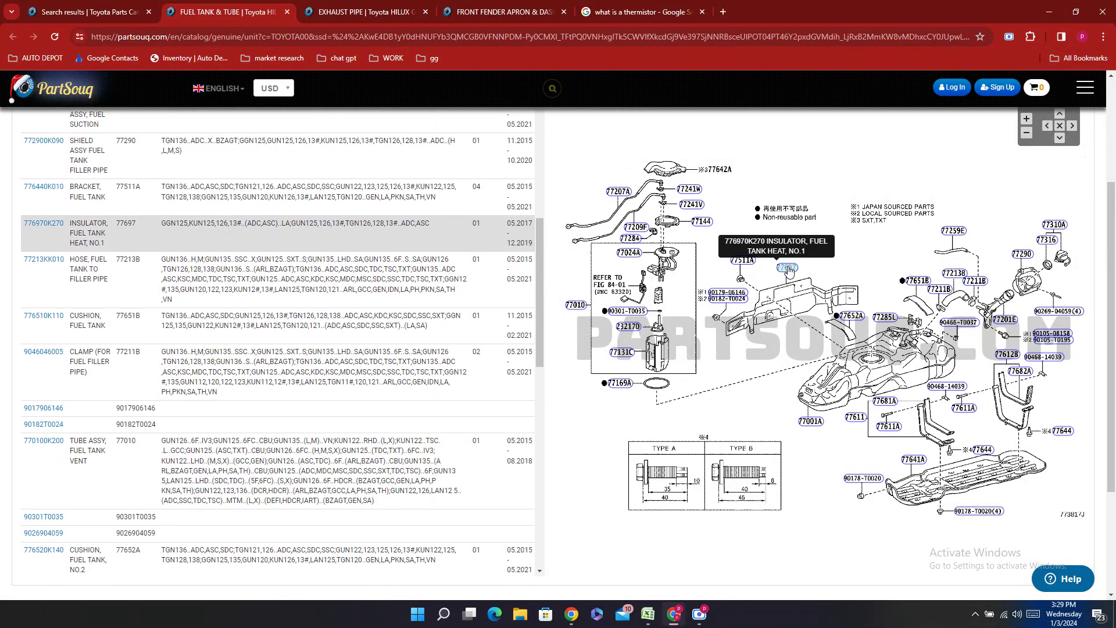
pyautogui.moveTo(637, 258)
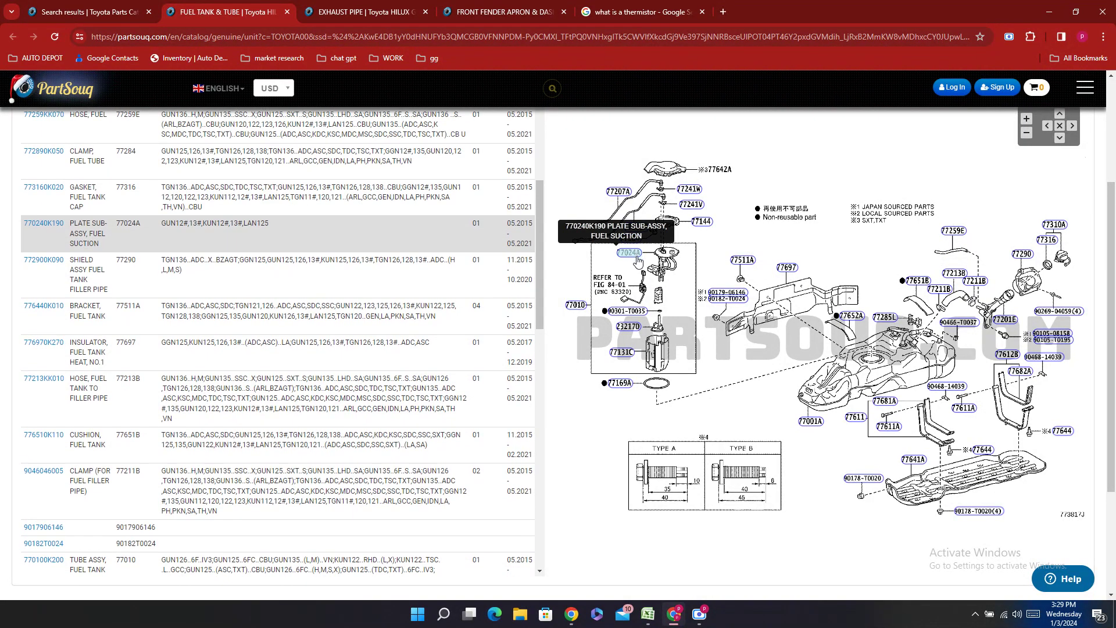
# - Locate the fuel pump filter in the FUEL TANK & TUBE diagram and copy its part number 232170L020
pyautogui.moveTo(631, 336)
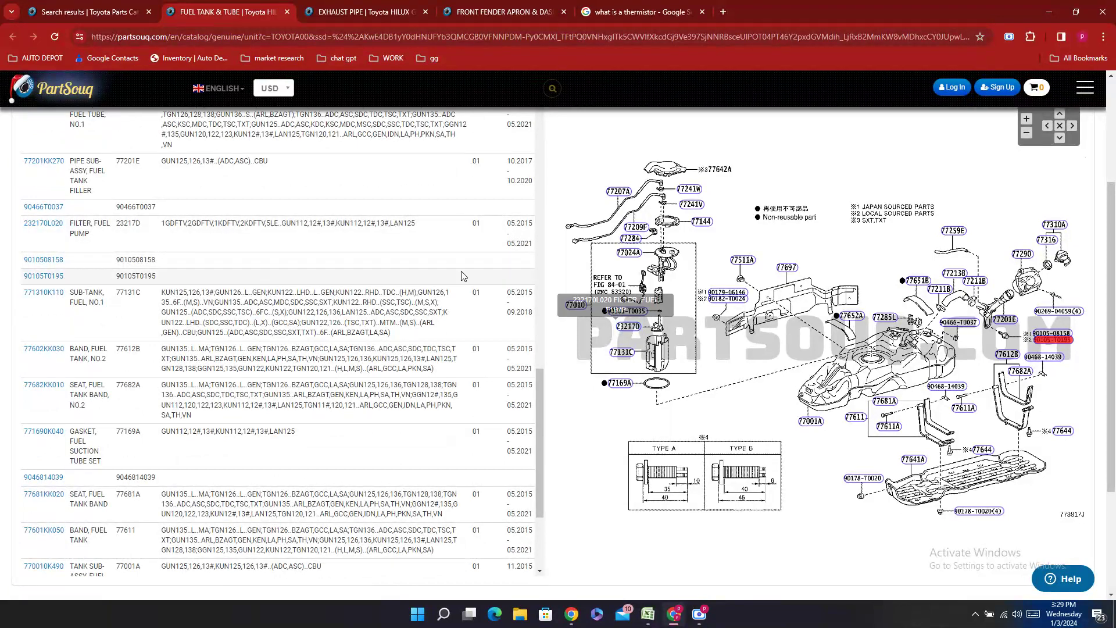
pyautogui.doubleClick(43, 223)
pyautogui.rightClick(48, 232)
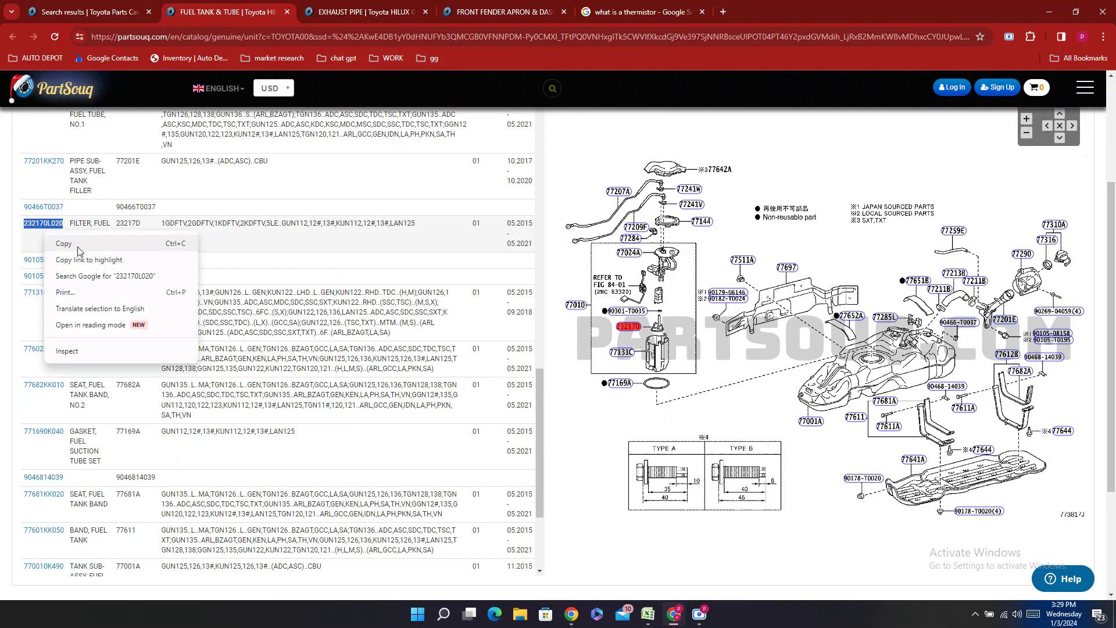
pyautogui.click(79, 244)
# - Switch to the Excel template and enter 23217-0L020 as the part number for FUEL FILTER
pyautogui.click(649, 615)
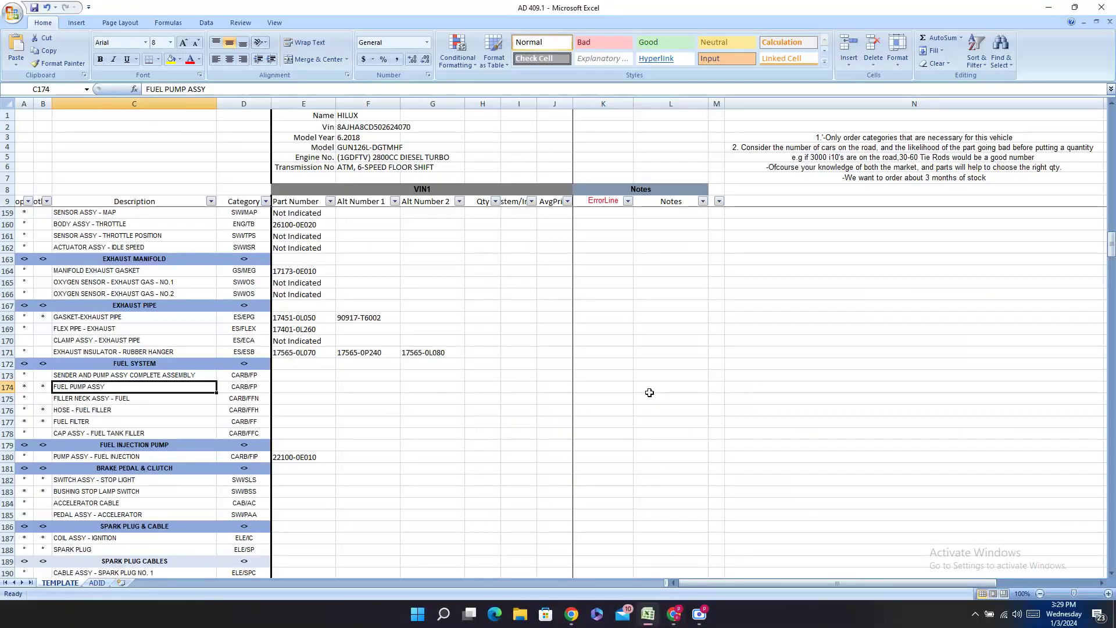
pyautogui.click(126, 423)
pyautogui.moveTo(126, 423); pyautogui.dragTo(284, 423)
pyautogui.doubleClick(289, 425)
pyautogui.rightClick(289, 427)
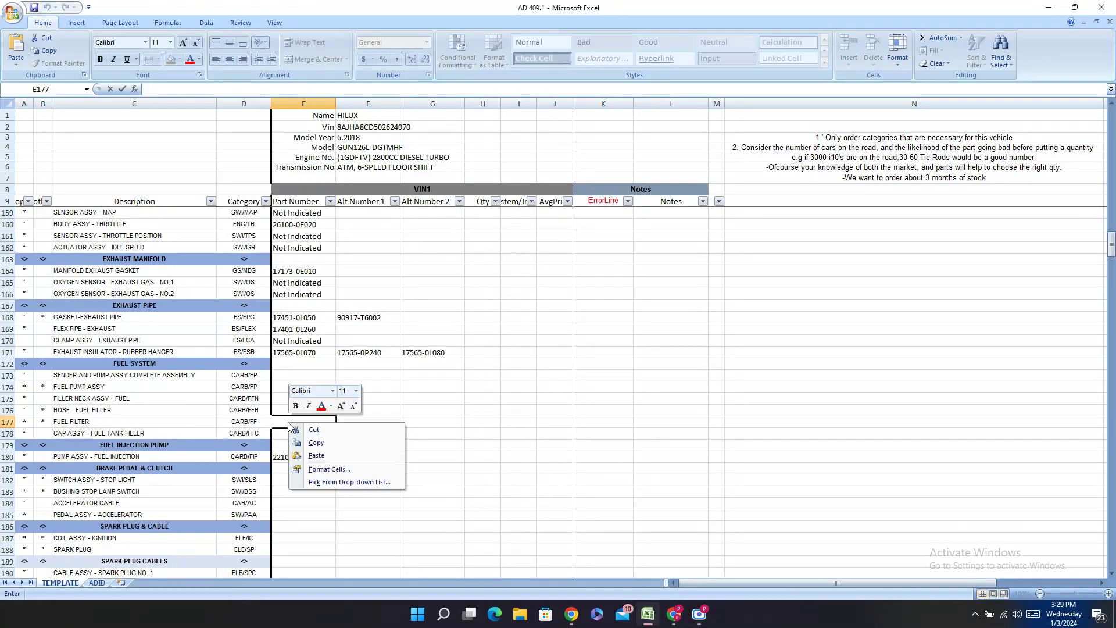
pyautogui.click(316, 456)
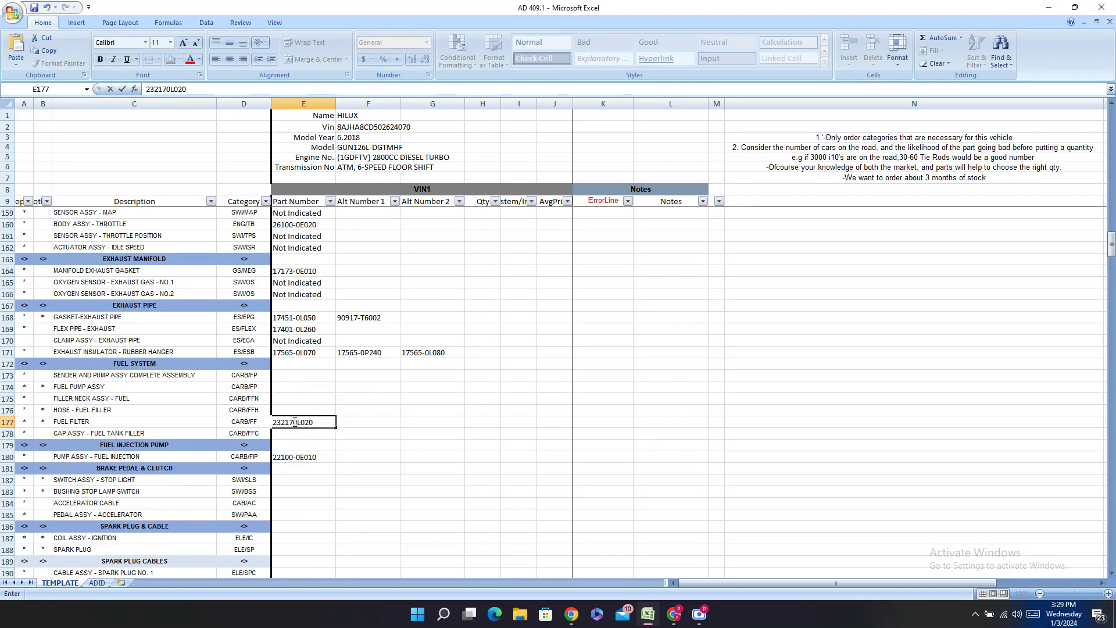
pyautogui.press('Left')
pyautogui.press('Left')
pyautogui.press('Left')
pyautogui.press('Left')
pyautogui.press('Left')
pyautogui.write('-')
pyautogui.press('Return')
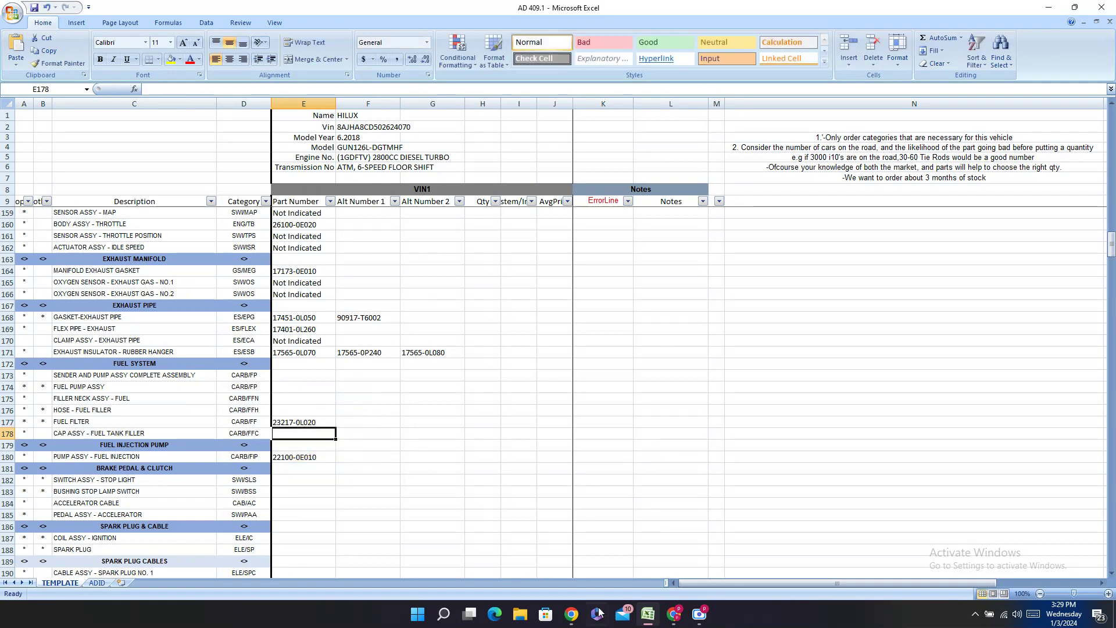
# - Return to PartSouq, find CAP on the FUEL TANK & TUBE page and copy the fuel tank cap number 773000K020
pyautogui.click(674, 616)
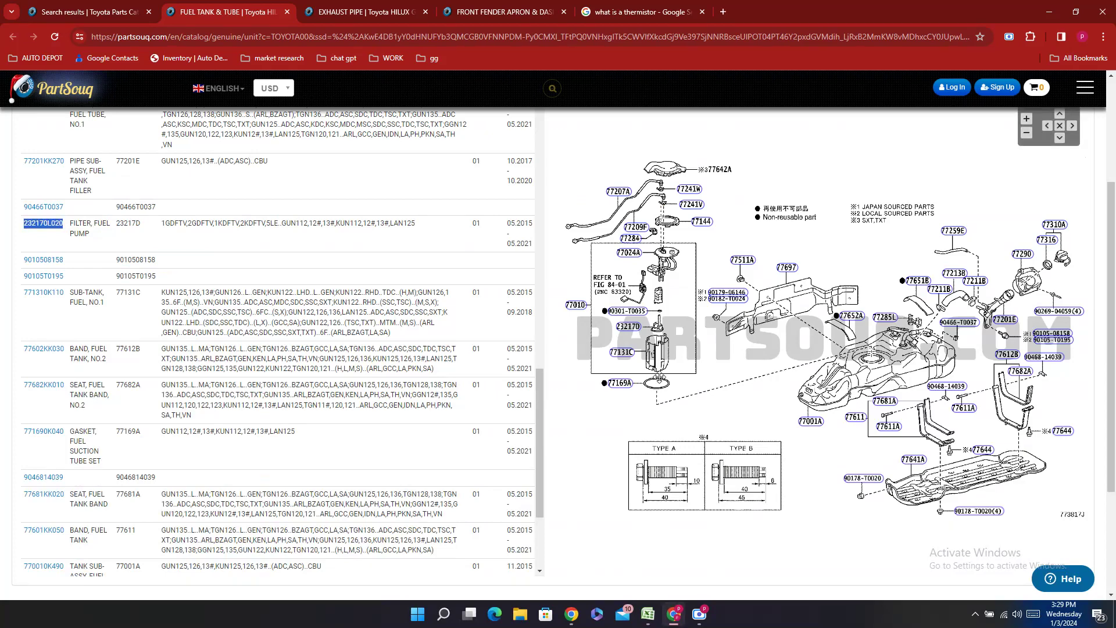
pyautogui.moveTo(622, 353)
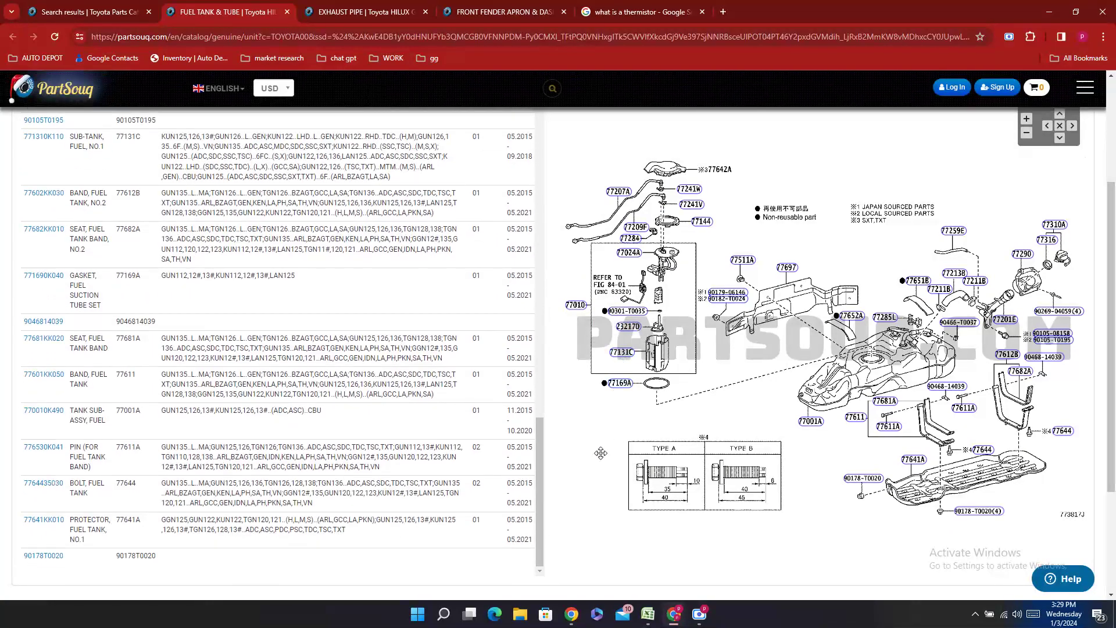
pyautogui.hotkey('ctrl', 'f')
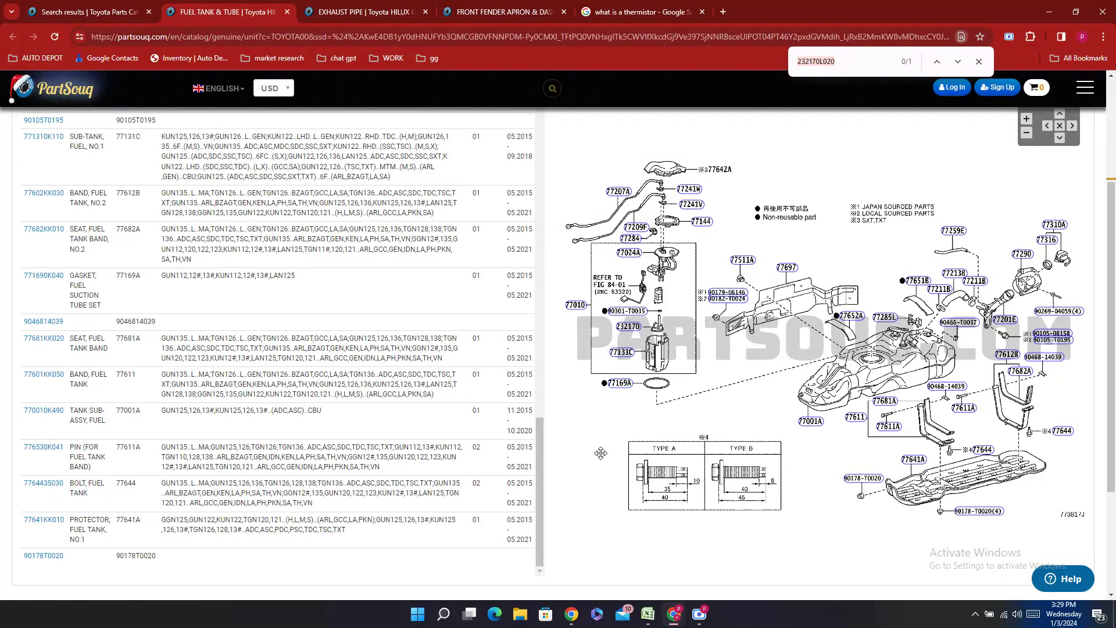
pyautogui.write('CAP')
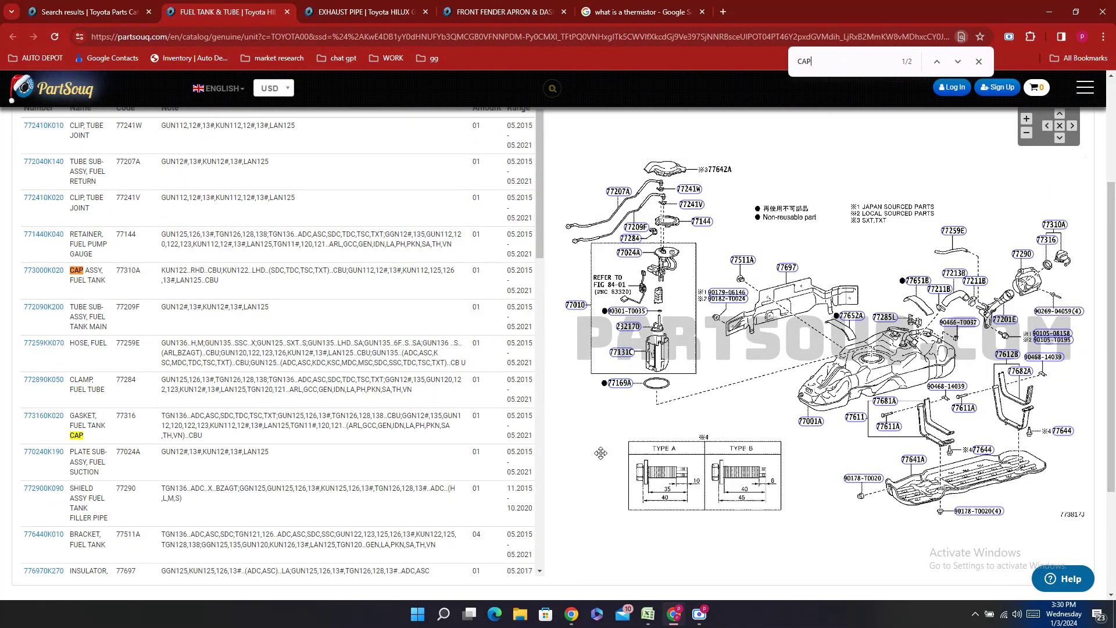
pyautogui.doubleClick(50, 286)
pyautogui.rightClick(50, 286)
pyautogui.click(65, 297)
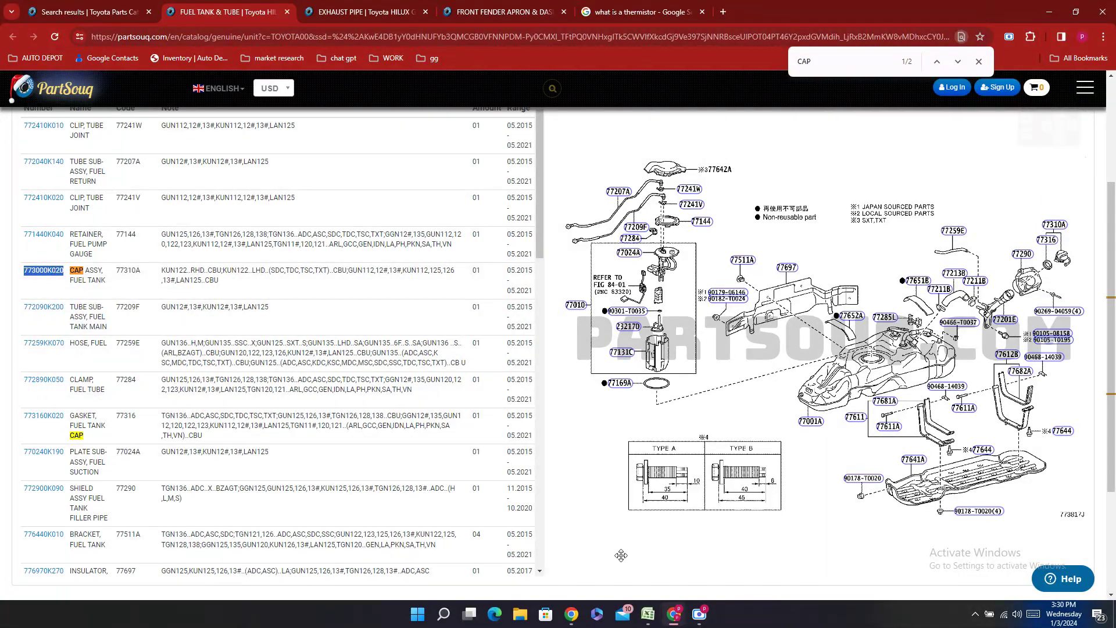
# - Switch to the Excel template and enter 77300-0K020 as the part number for CAP ASSY - FUEL TANK FILLER
pyautogui.click(648, 614)
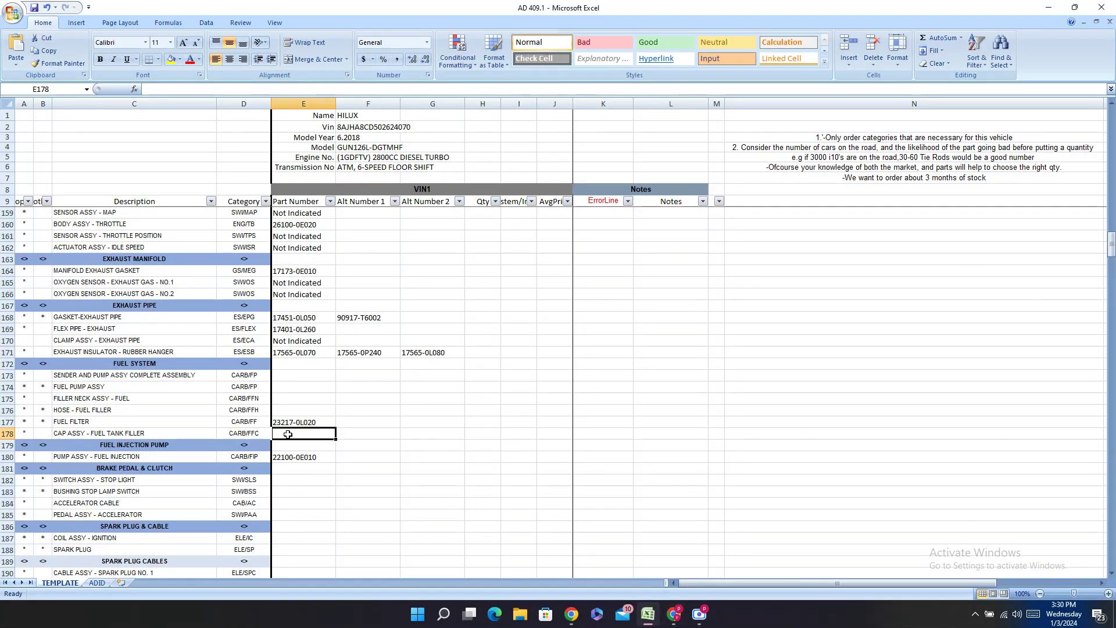
pyautogui.write('773000K020')
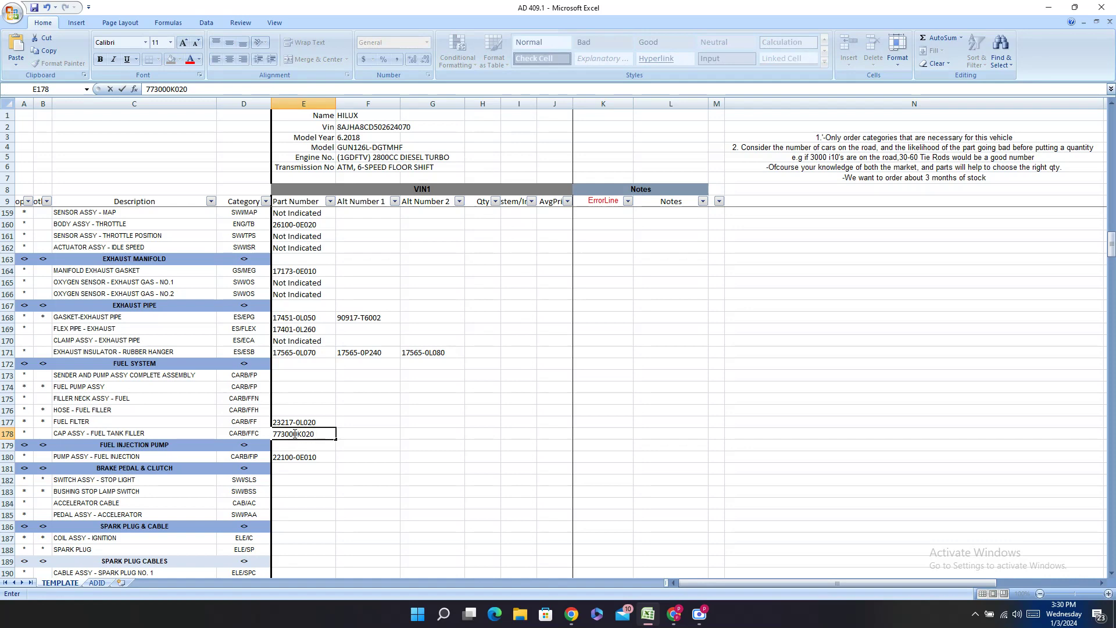
pyautogui.press('Left')
pyautogui.press('Left')
pyautogui.press('Left')
pyautogui.press('Left')
pyautogui.press('Left')
pyautogui.write('-')
pyautogui.click(303, 409)
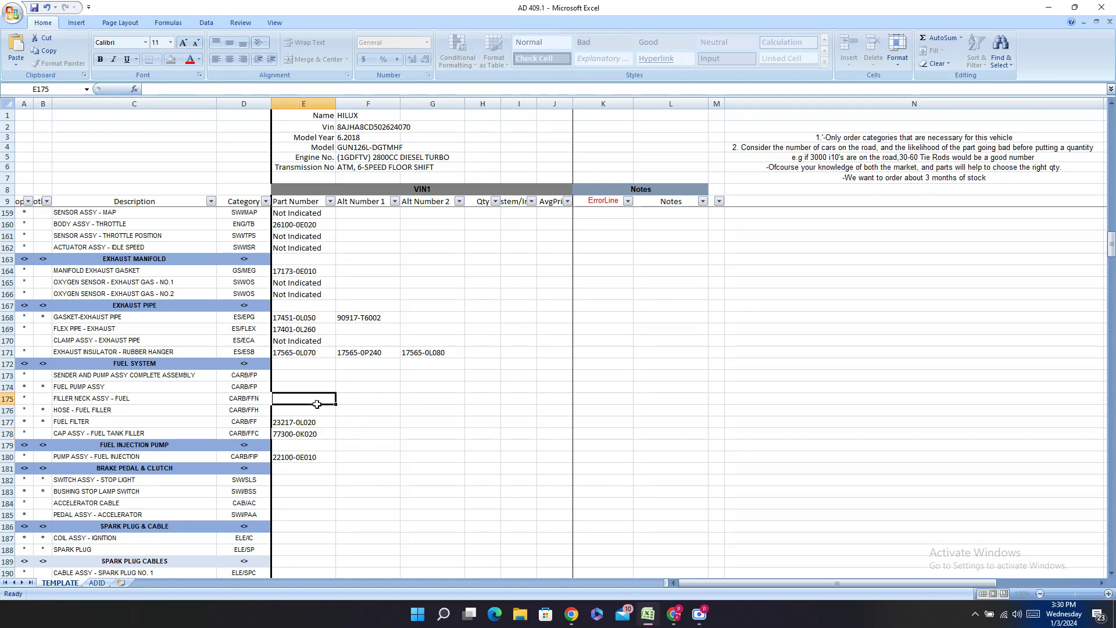
# - Return to PartSouq, locate the fuel tank to filler pipe hose on the FUEL TANK & TUBE page and copy its number 77213KK010
pyautogui.click(674, 614)
pyautogui.scroll(10, 154, 239)
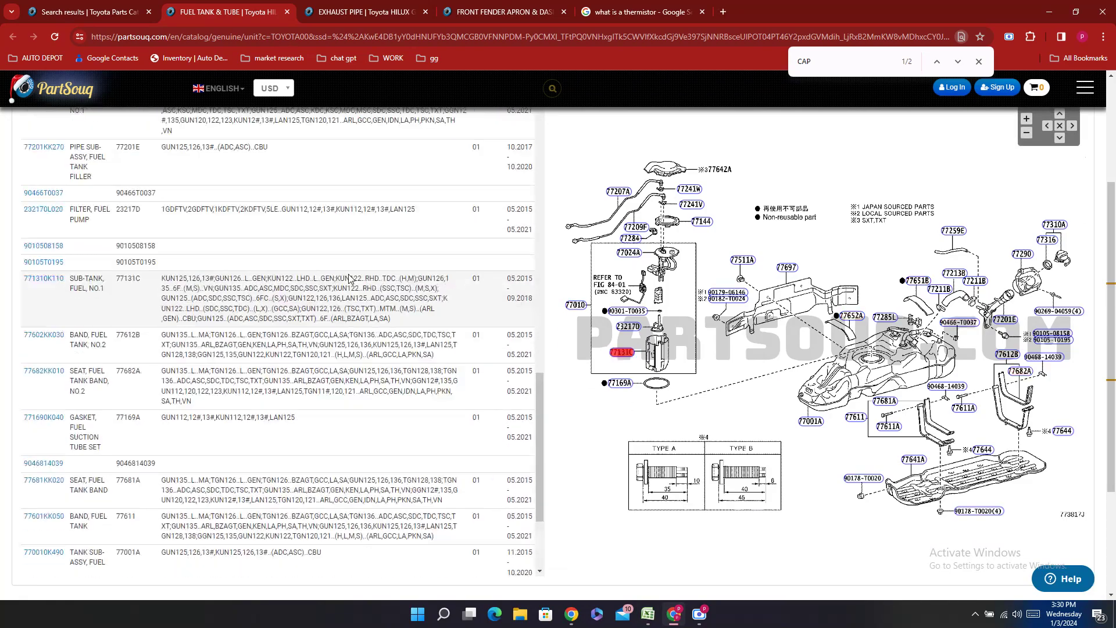
pyautogui.scroll(2, 221, 286)
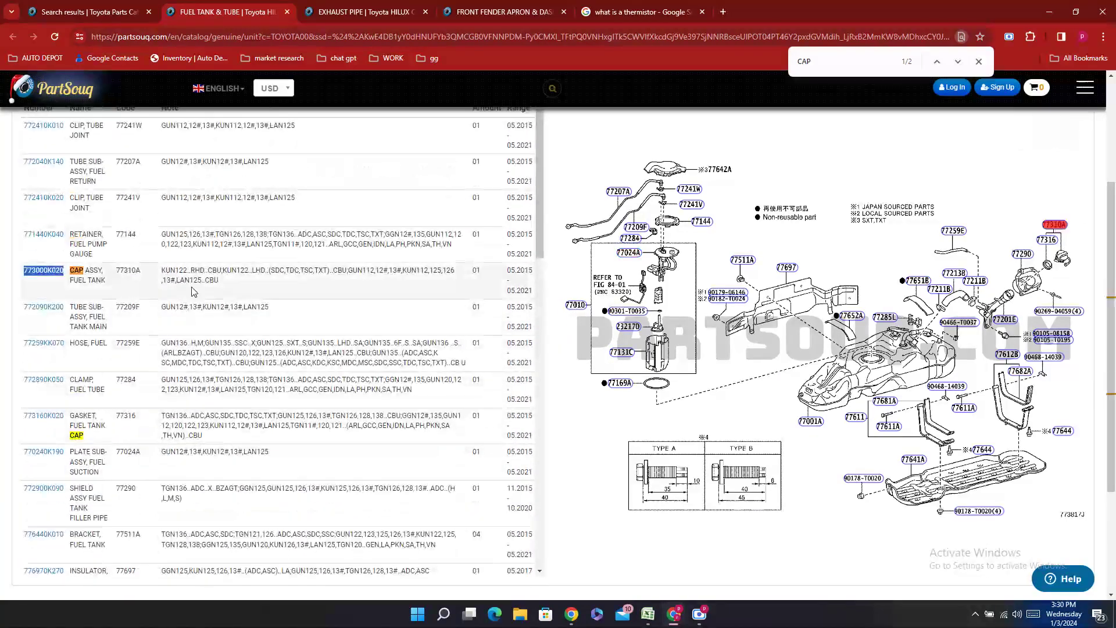
pyautogui.scroll(-15, 435, 296)
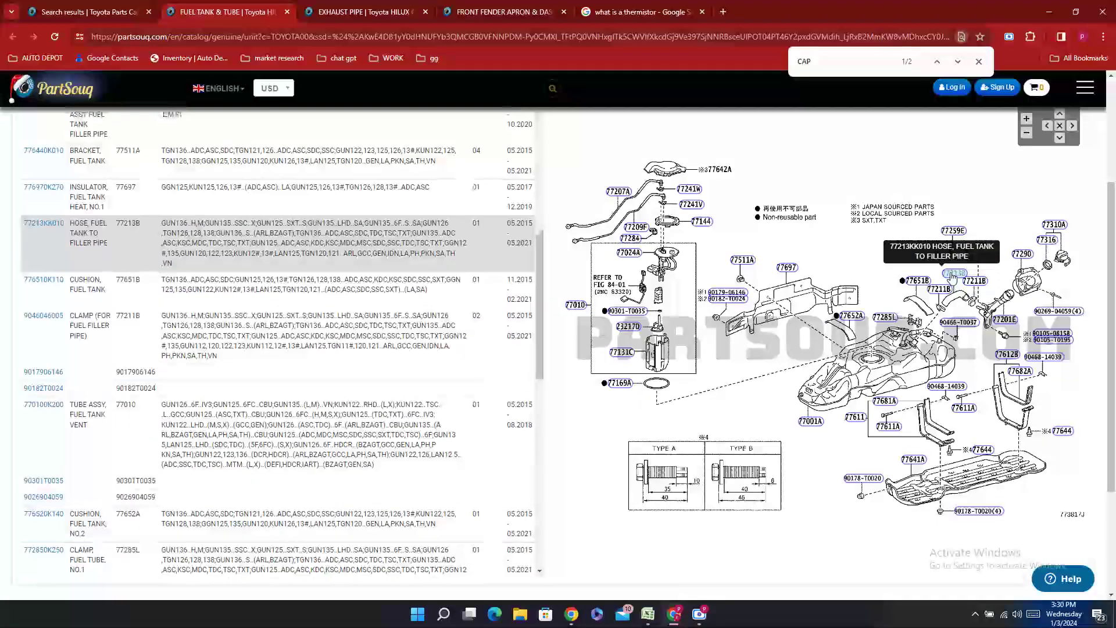
pyautogui.scroll(4, 64, 542)
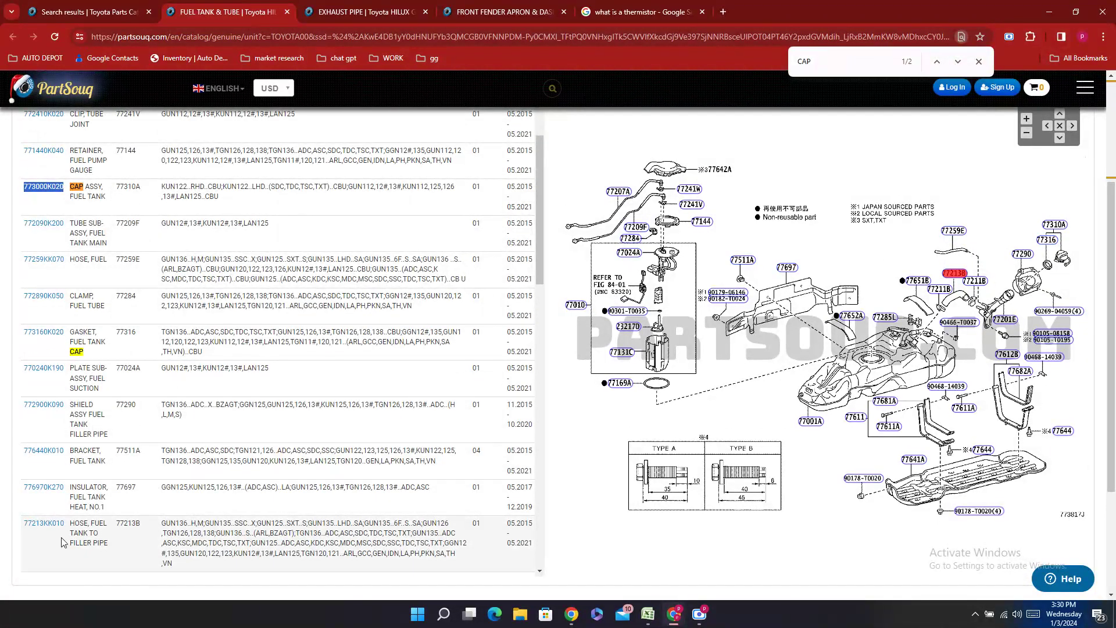
pyautogui.doubleClick(50, 541)
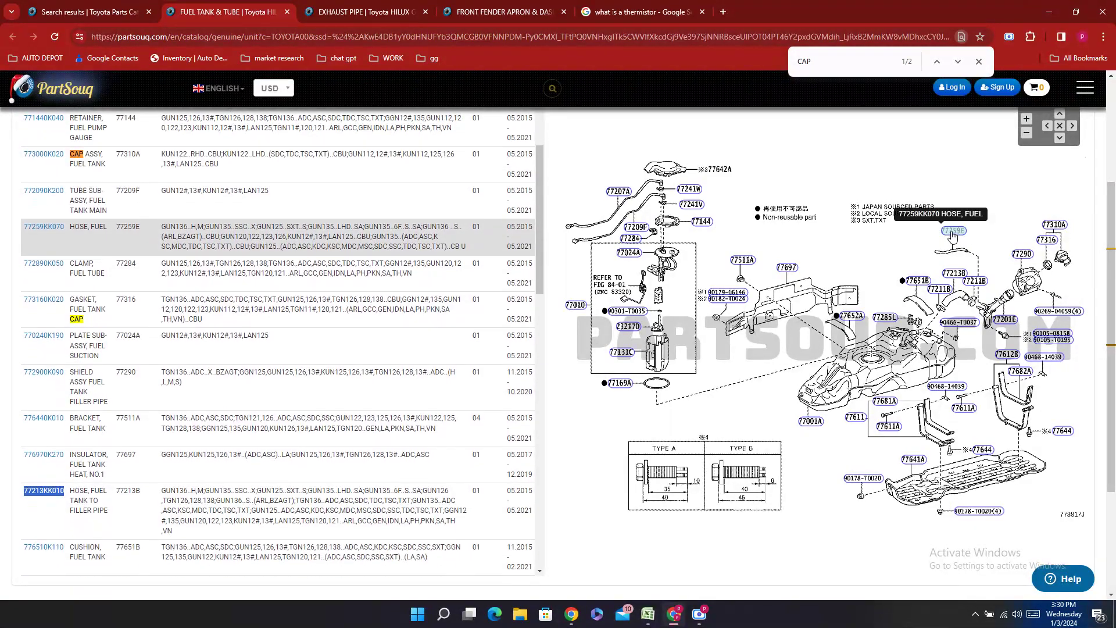
# - Switch to the Excel template and enter 77213-KK010 as the part number for HOSE - FUEL FILLER
pyautogui.click(646, 616)
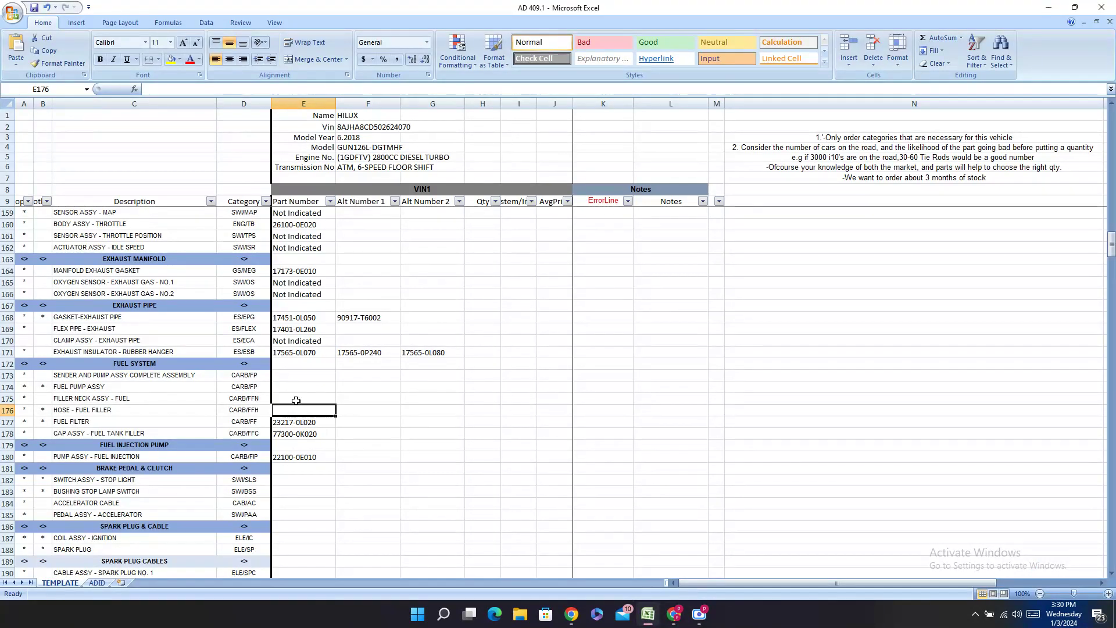
pyautogui.write('77213KK010')
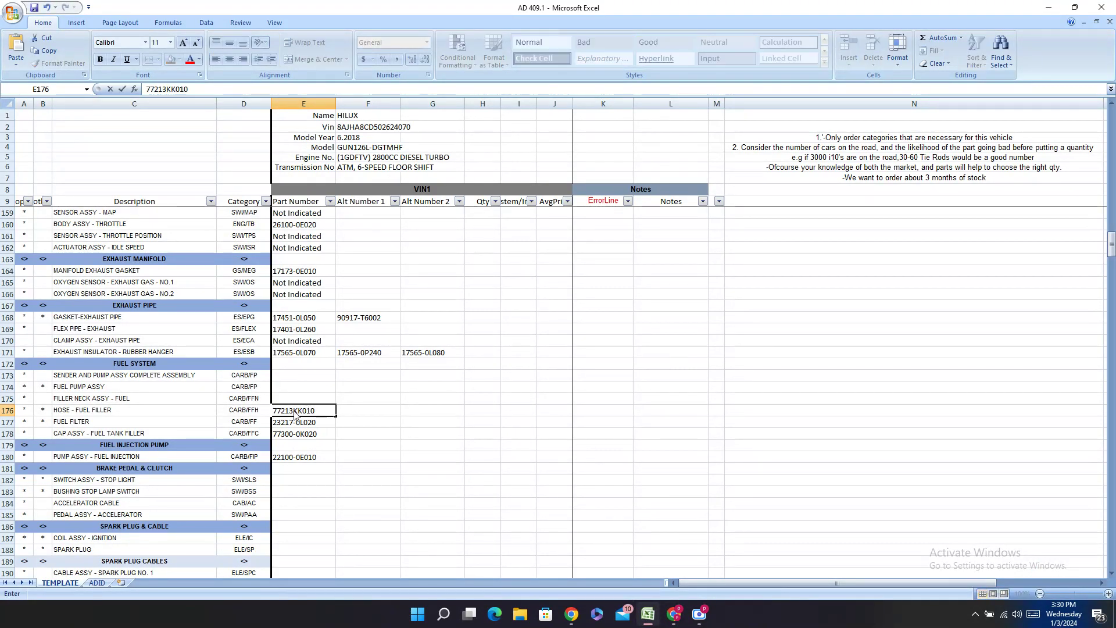
pyautogui.click(294, 412)
pyautogui.write('-')
pyautogui.hotkey('shift', 'Return')
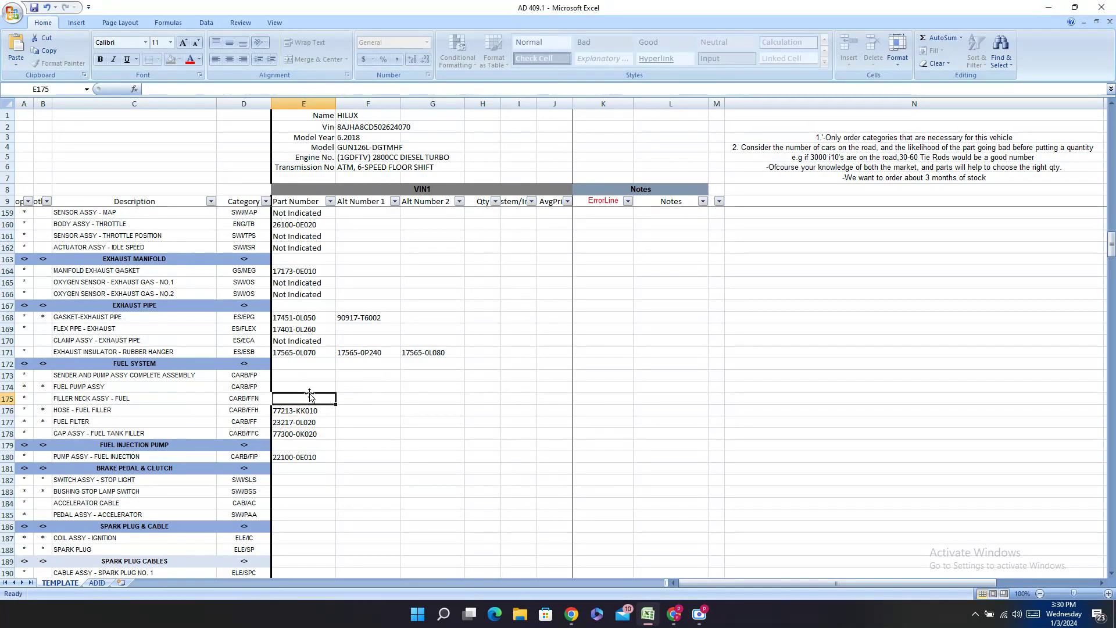
# - Go back to PartSouq and search the FUEL TANK & TUBE page for NECK
pyautogui.click(684, 620)
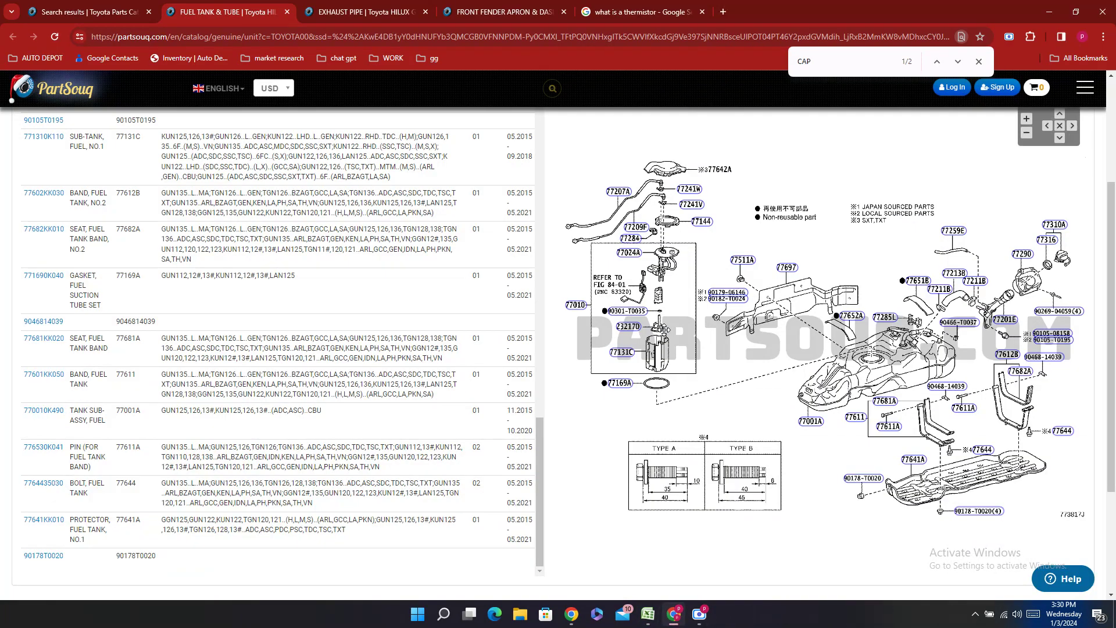
pyautogui.write('NECK')
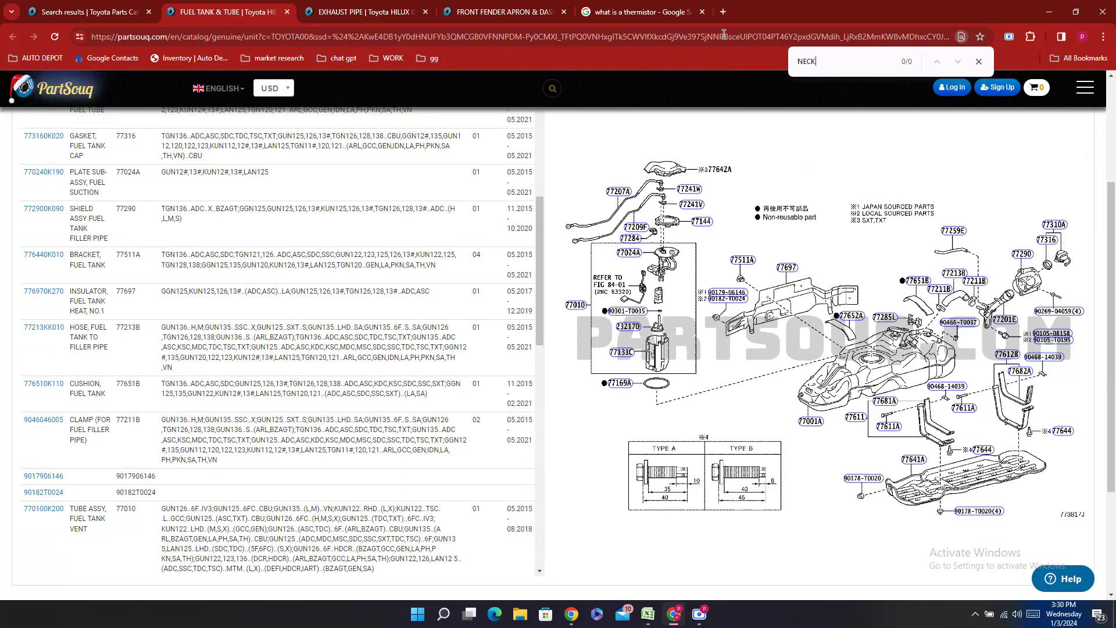
pyautogui.scroll(-5, 349, 349)
# - Switch to the Excel template and enter Not Indicated as the part number for FILLER NECK ASSY - FUEL
pyautogui.click(649, 614)
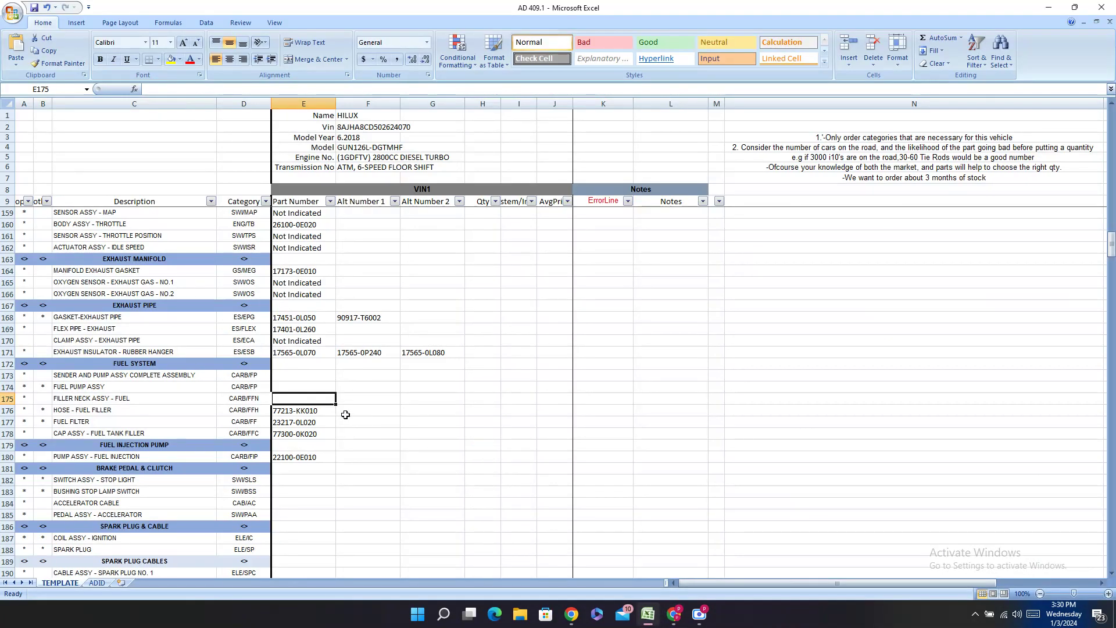
pyautogui.write('Not Indicated')
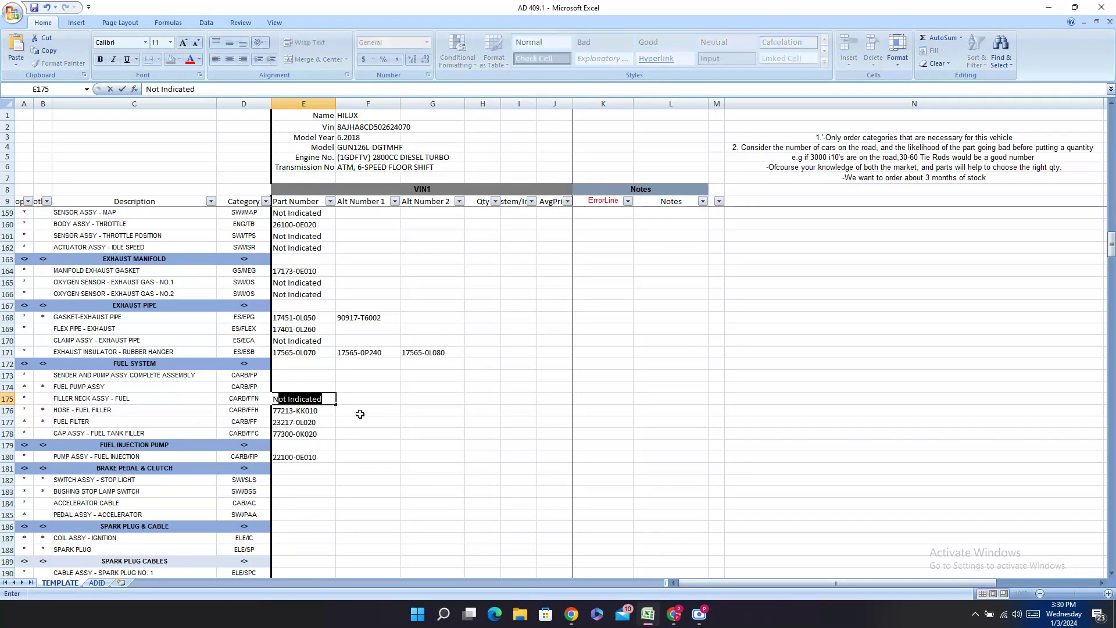
pyautogui.press('Up')
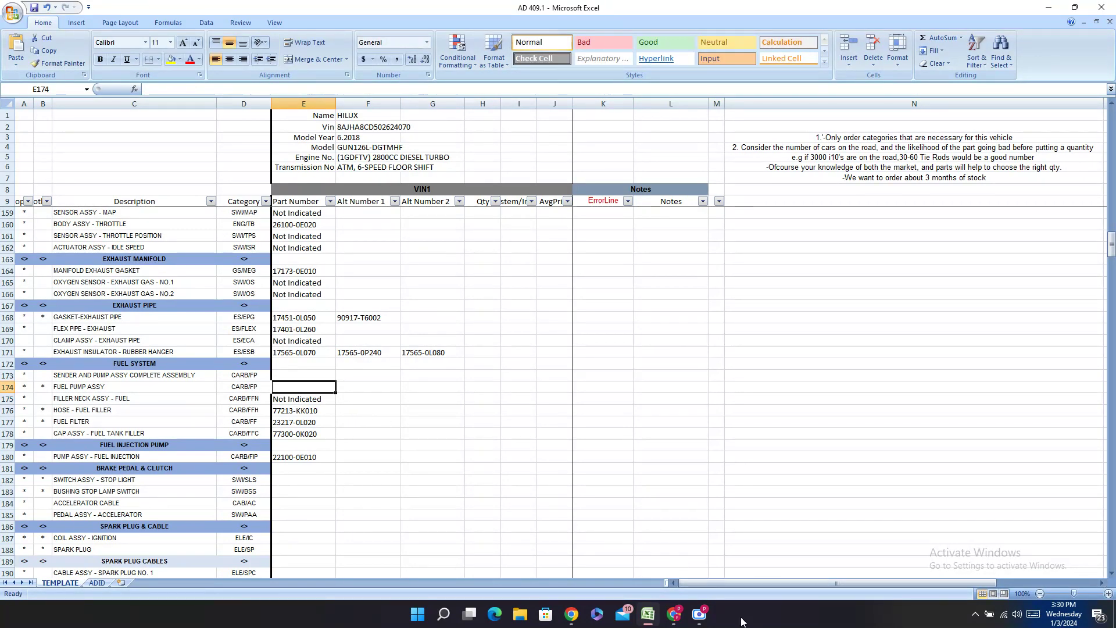
# - Return to PartSouq and search the FUEL TANK & TUBE page for PUMP, checking each match for a fuel pump assembly
pyautogui.click(673, 615)
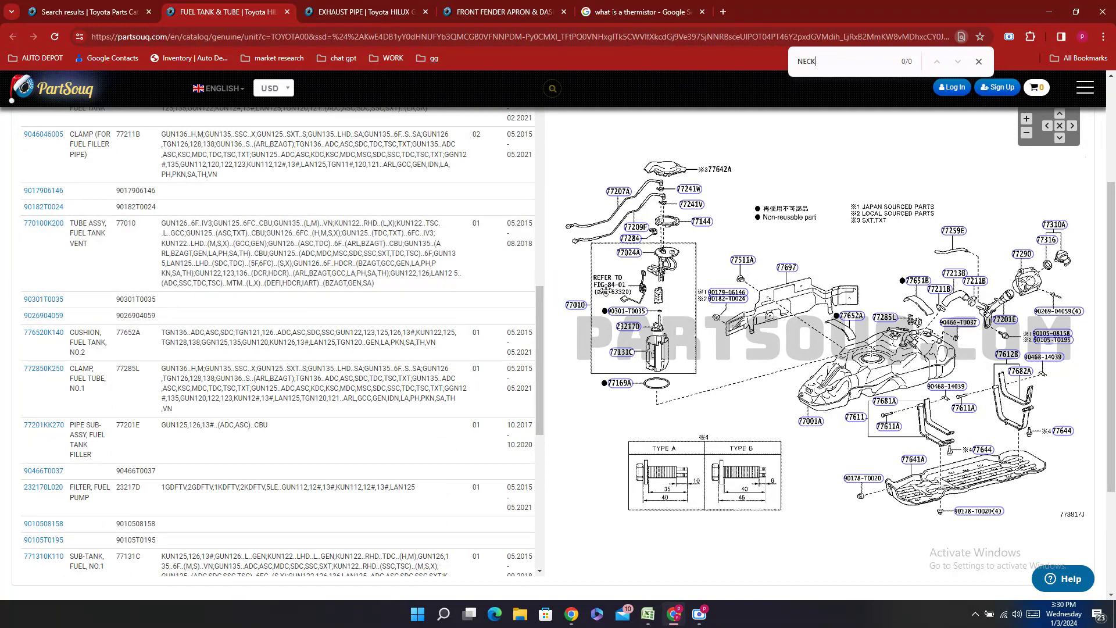
pyautogui.scroll(-4, 624, 362)
pyautogui.moveTo(625, 361)
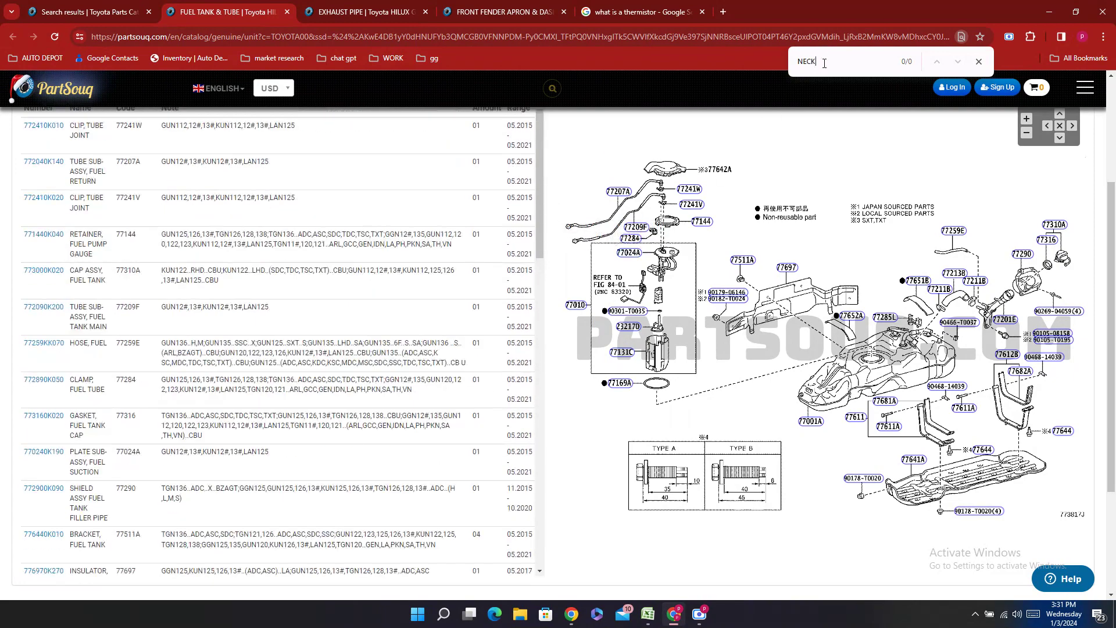
pyautogui.press('BackSpace')
pyautogui.press('BackSpace')
pyautogui.press('BackSpace')
pyautogui.press('BackSpace')
pyautogui.write('PU')
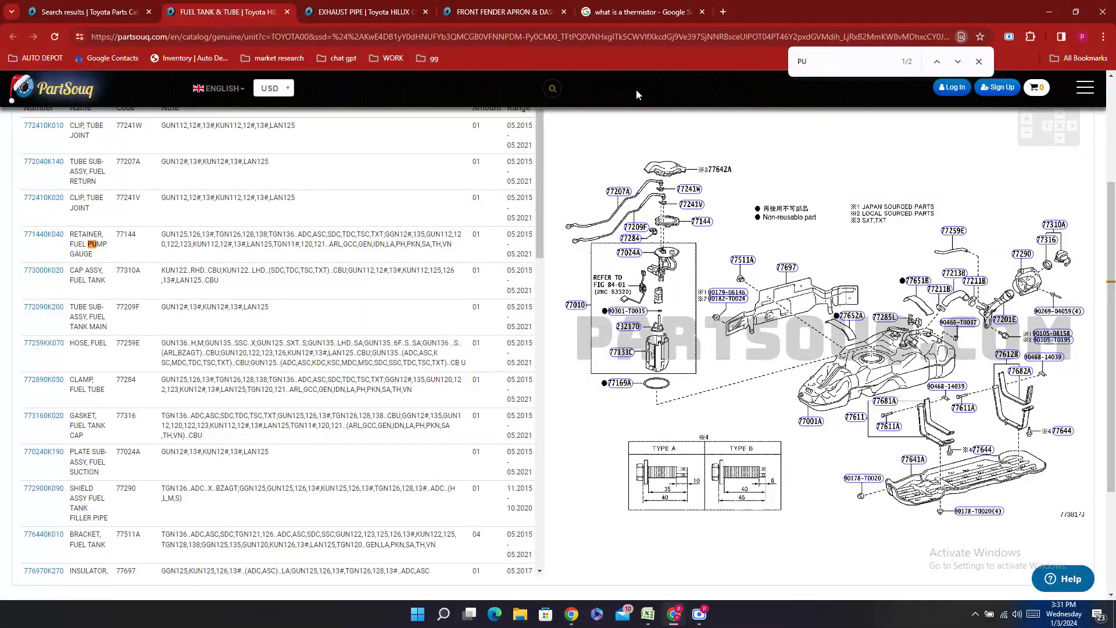
pyautogui.write('MP')
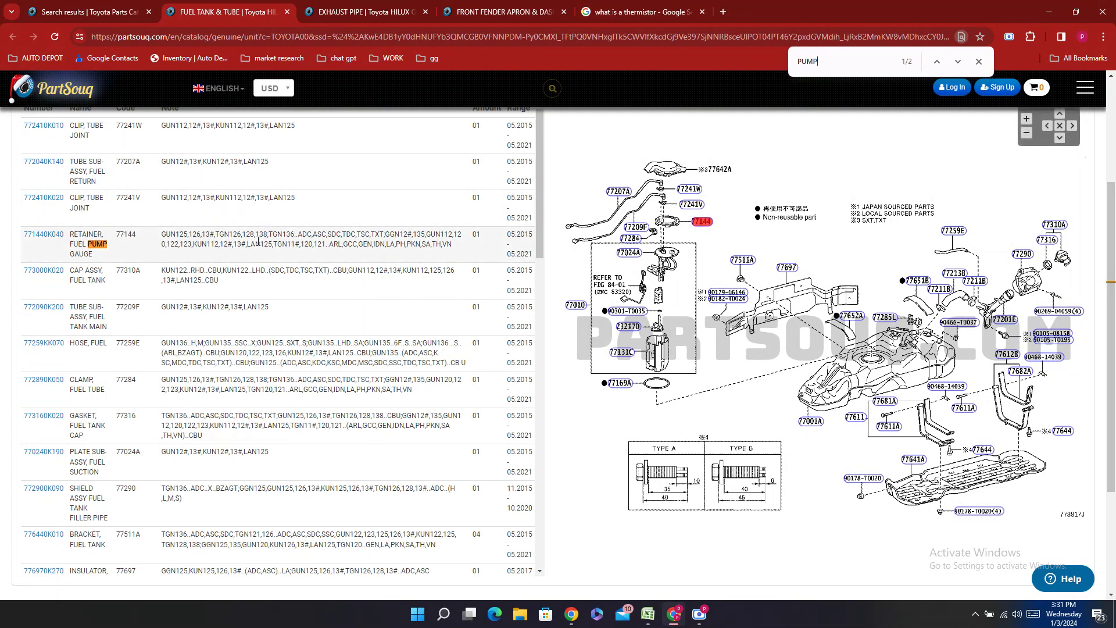
pyautogui.press('Return')
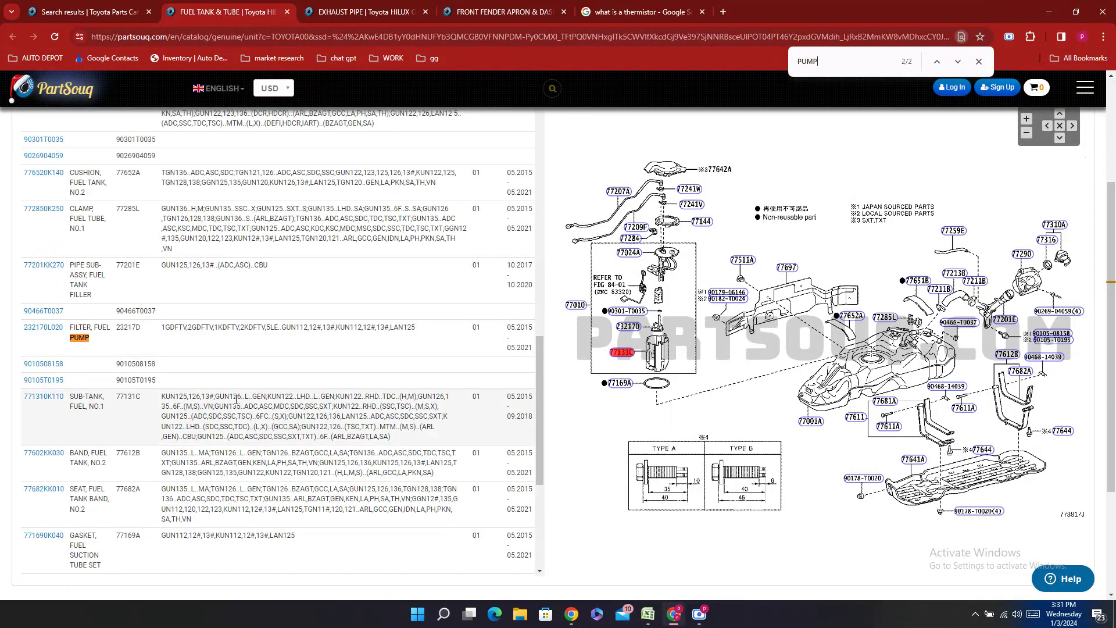
pyautogui.scroll(5, 236, 399)
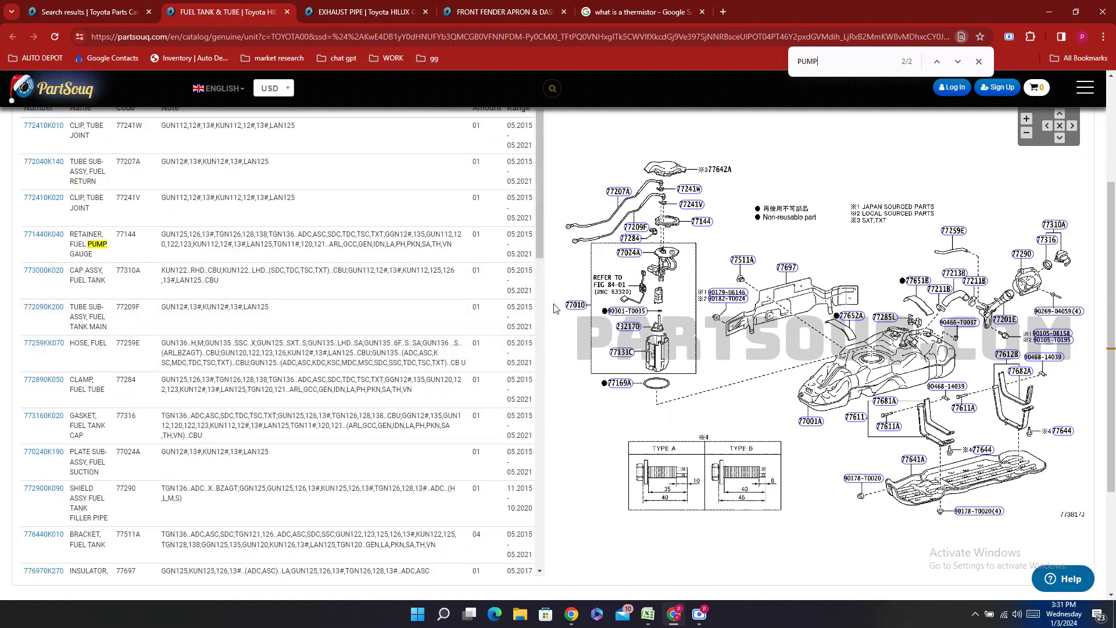
# - Review the FUEL PUMP ASSY search results across the injection pump, fuel tank, frame and vane pump sections for a fuel pump assembly
pyautogui.click(116, 9)
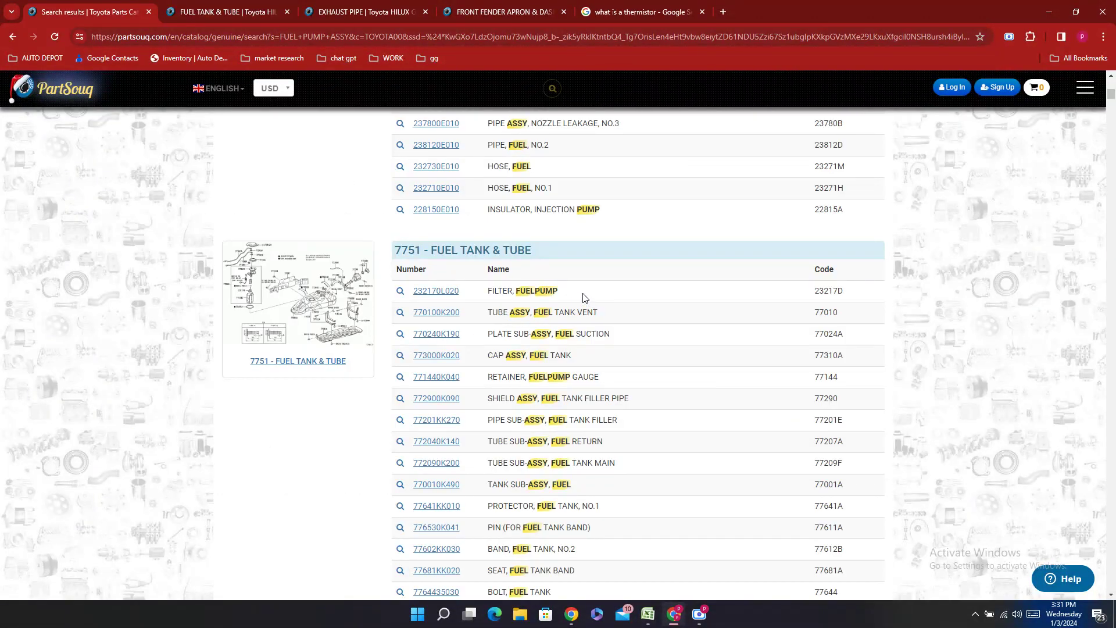
pyautogui.scroll(-10, 584, 297)
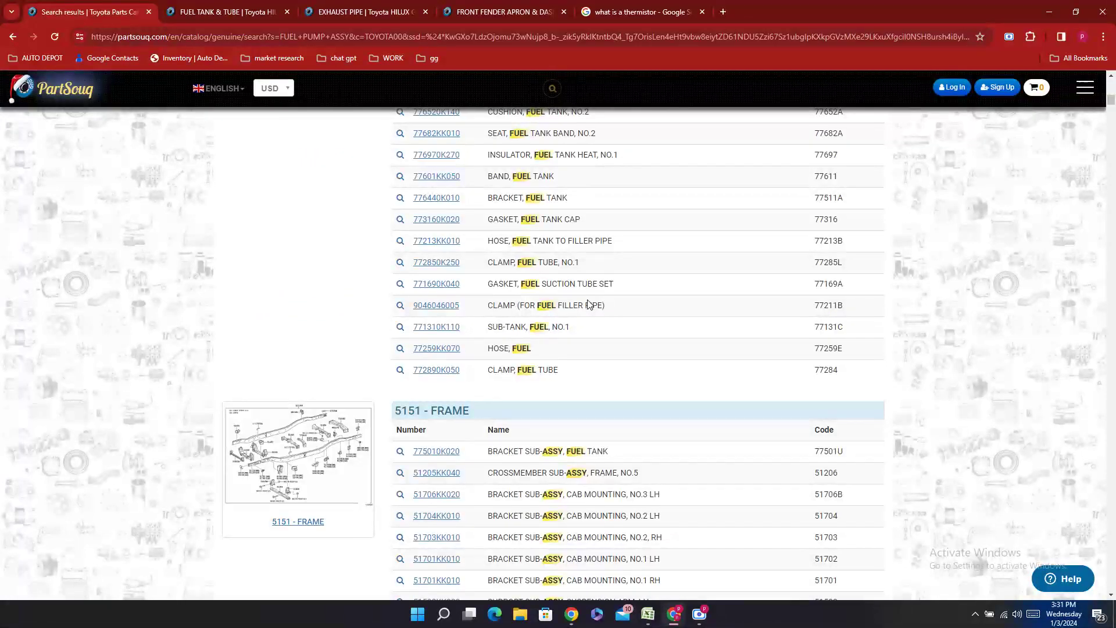
pyautogui.scroll(15, 582, 299)
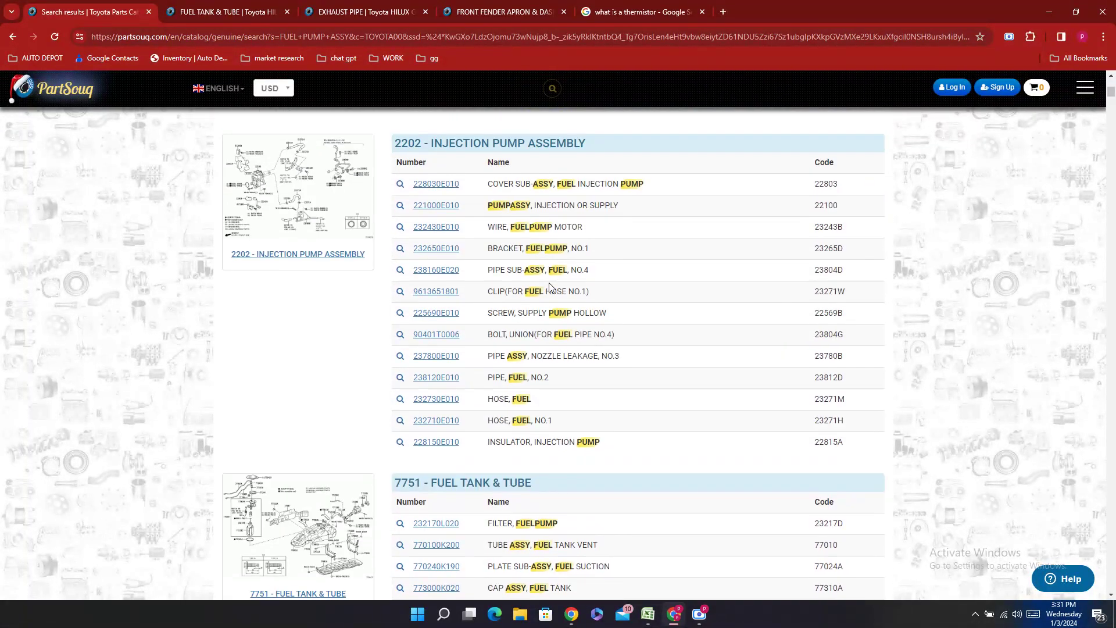
pyautogui.scroll(6, 549, 283)
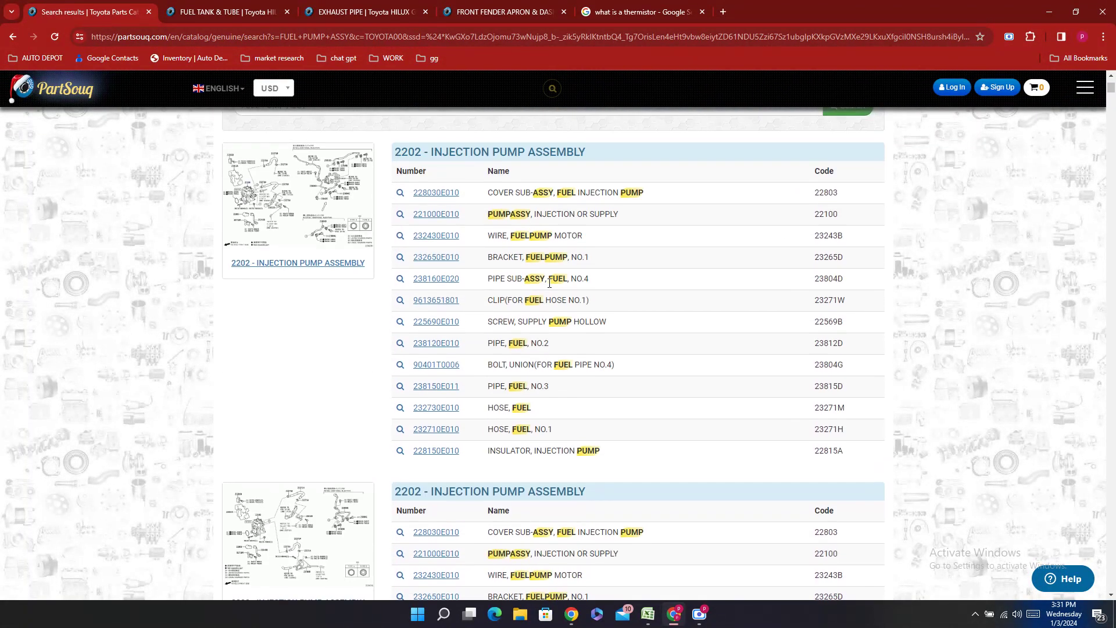
pyautogui.scroll(-20, 548, 283)
pyautogui.scroll(-10, 544, 292)
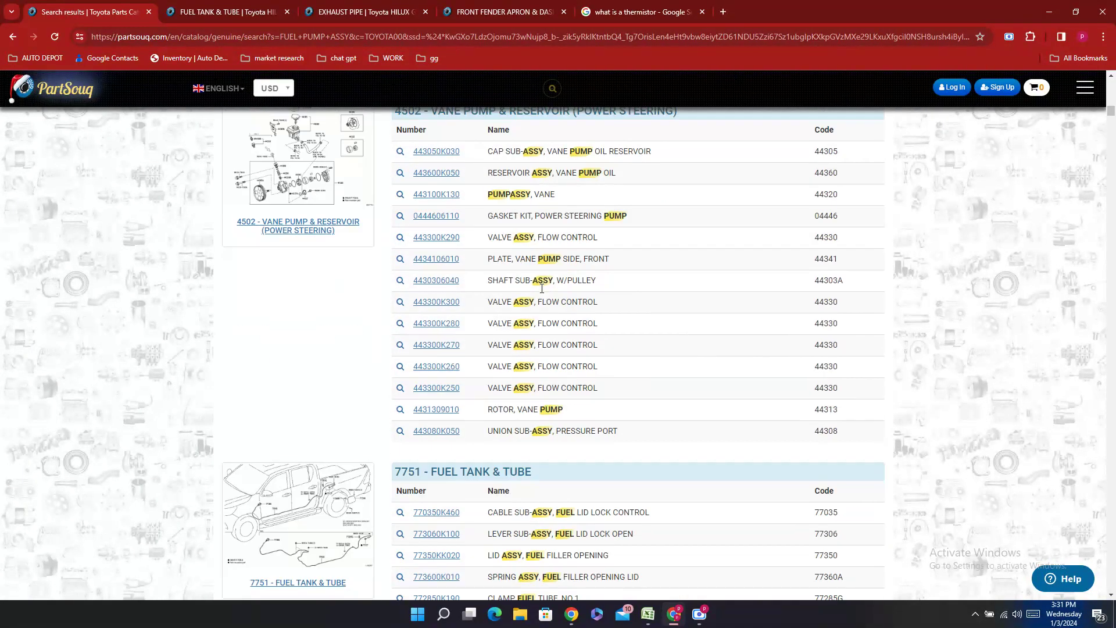
pyautogui.scroll(1, 542, 292)
pyautogui.scroll(-3, 543, 291)
pyautogui.scroll(4, 541, 292)
pyautogui.scroll(20, 541, 292)
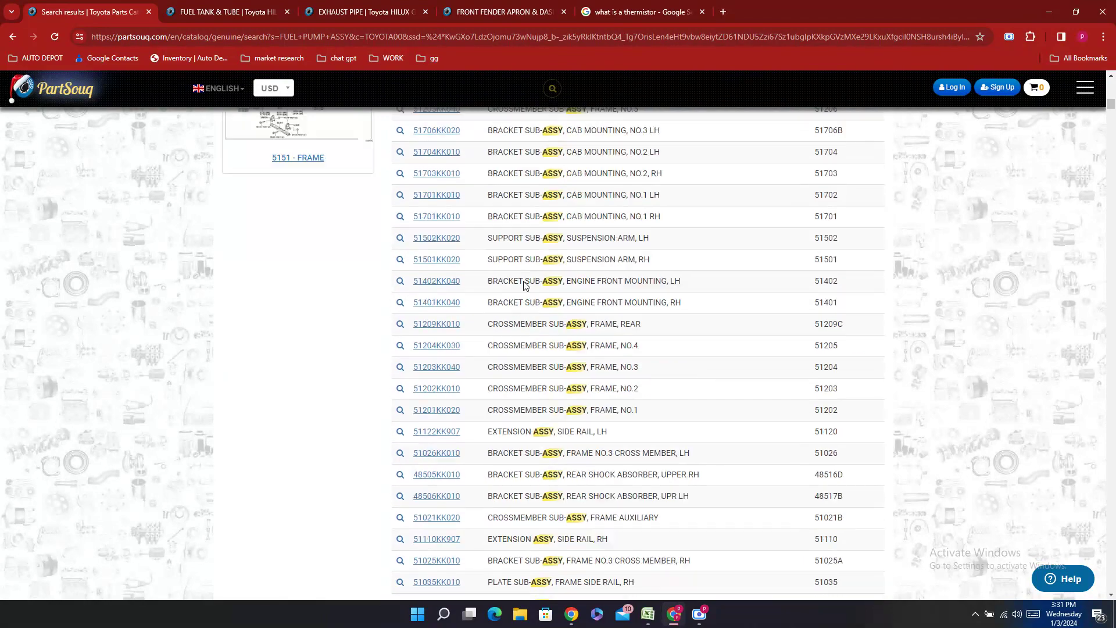
pyautogui.scroll(5, 455, 283)
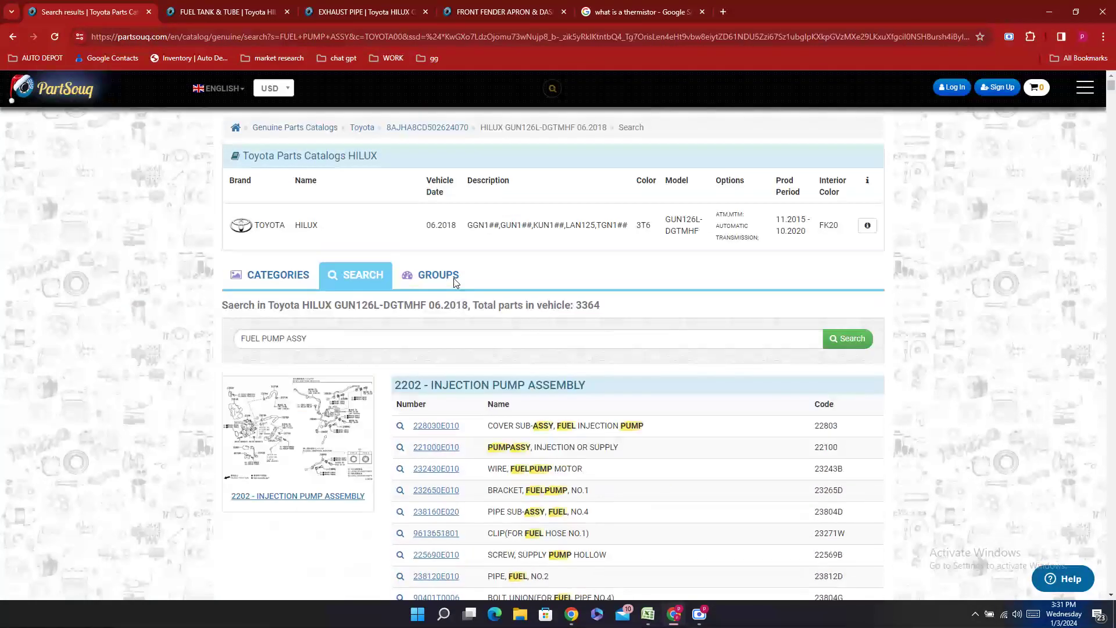
# - Find PUMP within the FUEL PUMP ASSY search results and check each match, from the injection pump sections through ENGINE OIL PUMP
pyautogui.doubleClick(272, 342)
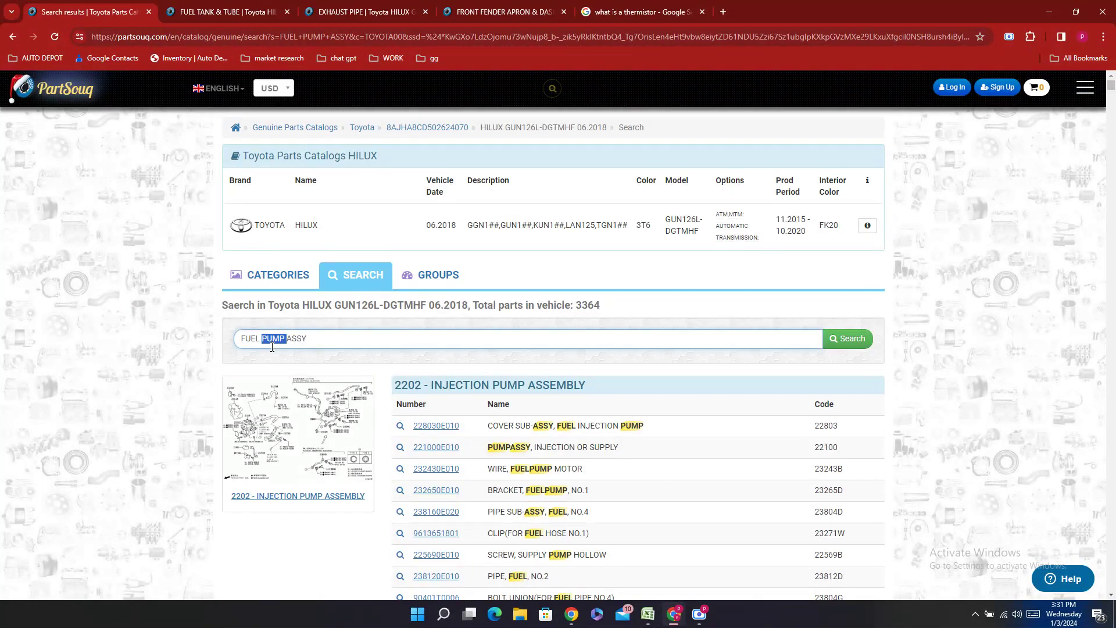
pyautogui.hotkey('ctrl', 'f')
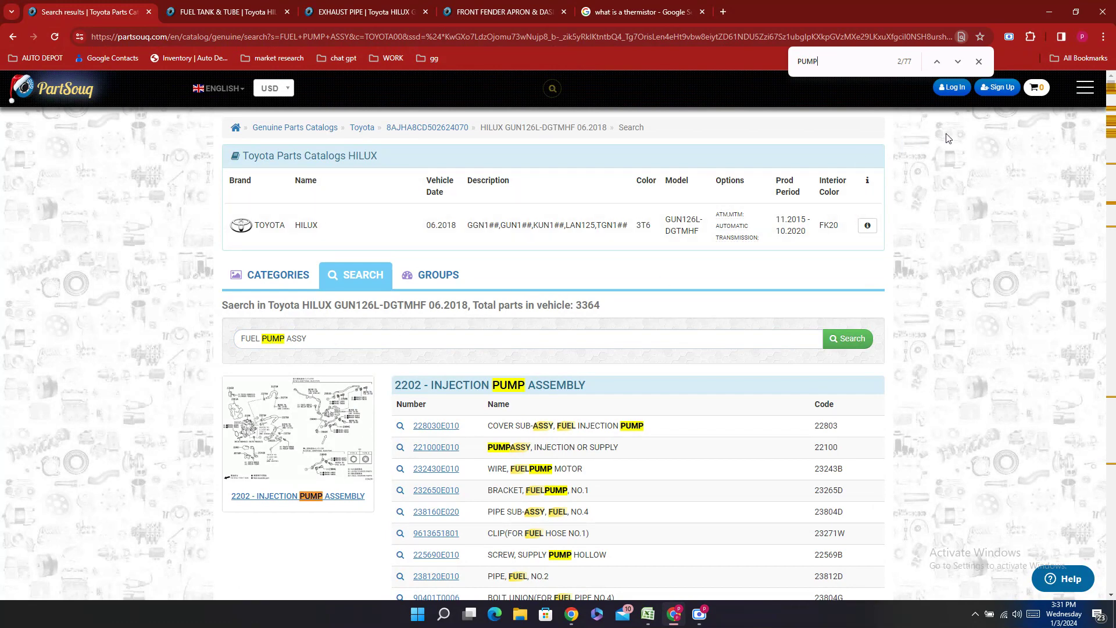
pyautogui.click(958, 62)
pyautogui.click(958, 61)
pyautogui.click(959, 62)
pyautogui.click(959, 61)
pyautogui.click(958, 62)
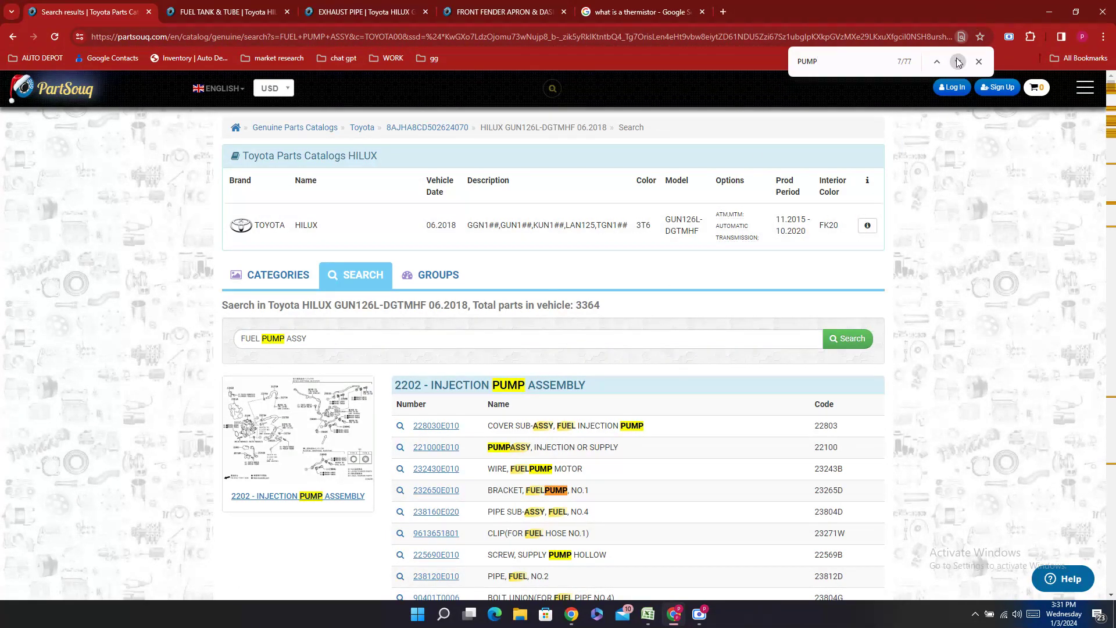
pyautogui.click(958, 61)
pyautogui.click(958, 61)
pyautogui.click(958, 61)
pyautogui.click(958, 61)
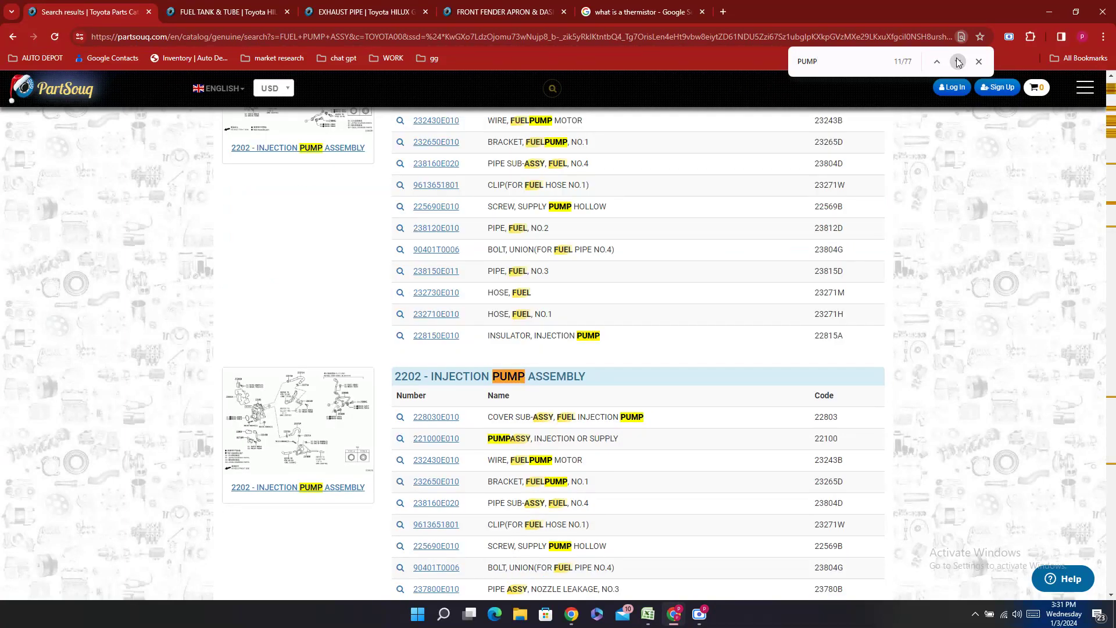
pyautogui.click(958, 62)
pyautogui.click(958, 62)
pyautogui.click(958, 62)
pyautogui.click(959, 62)
pyautogui.click(958, 62)
pyautogui.click(958, 62)
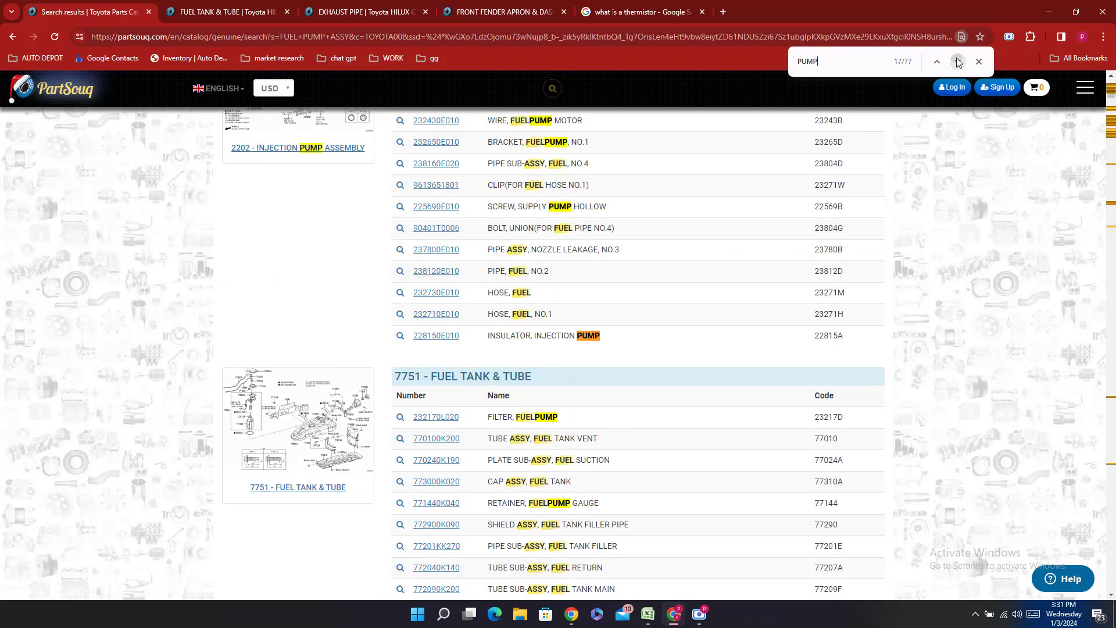
pyautogui.click(958, 62)
pyautogui.click(958, 62)
pyautogui.click(958, 62)
pyautogui.click(958, 62)
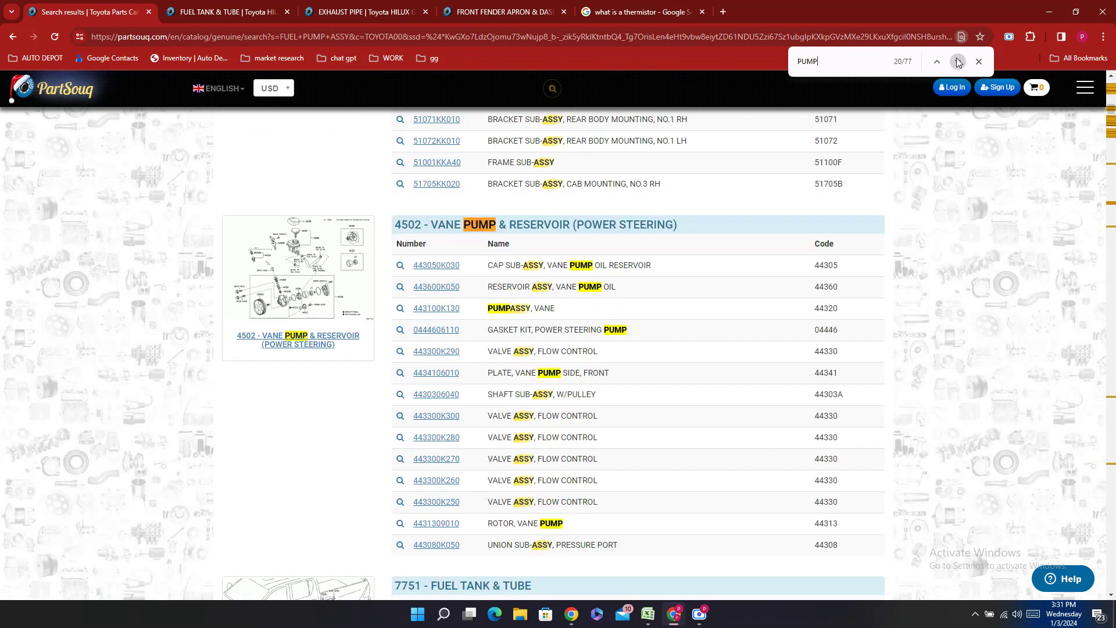
pyautogui.click(958, 62)
pyautogui.click(958, 61)
pyautogui.click(958, 62)
pyautogui.click(958, 62)
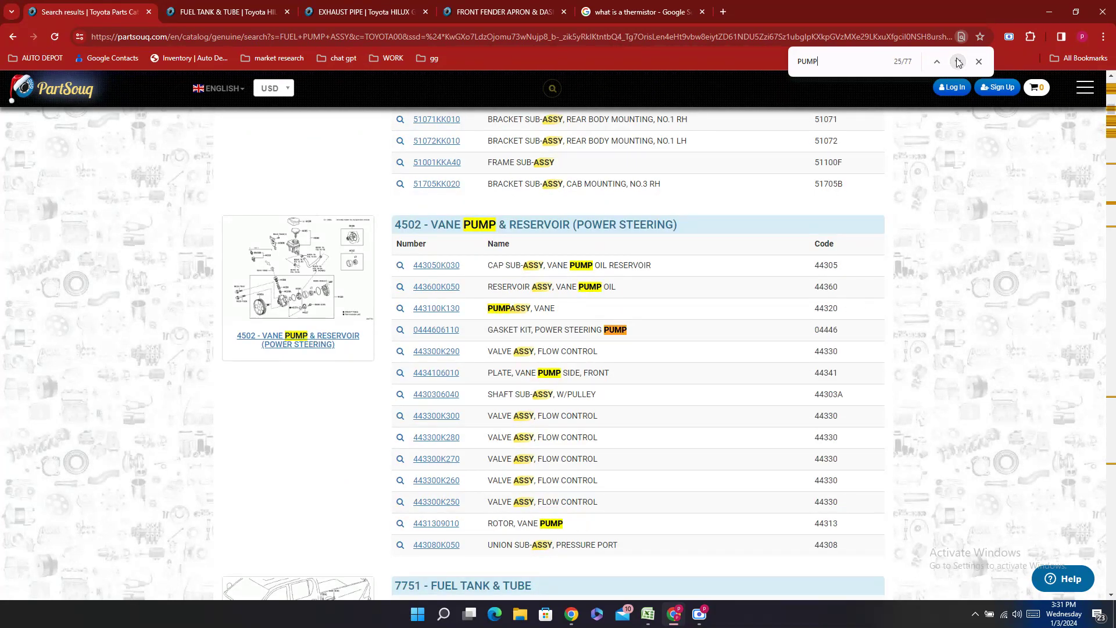
pyautogui.click(959, 62)
pyautogui.click(958, 62)
pyautogui.click(958, 62)
pyautogui.click(958, 62)
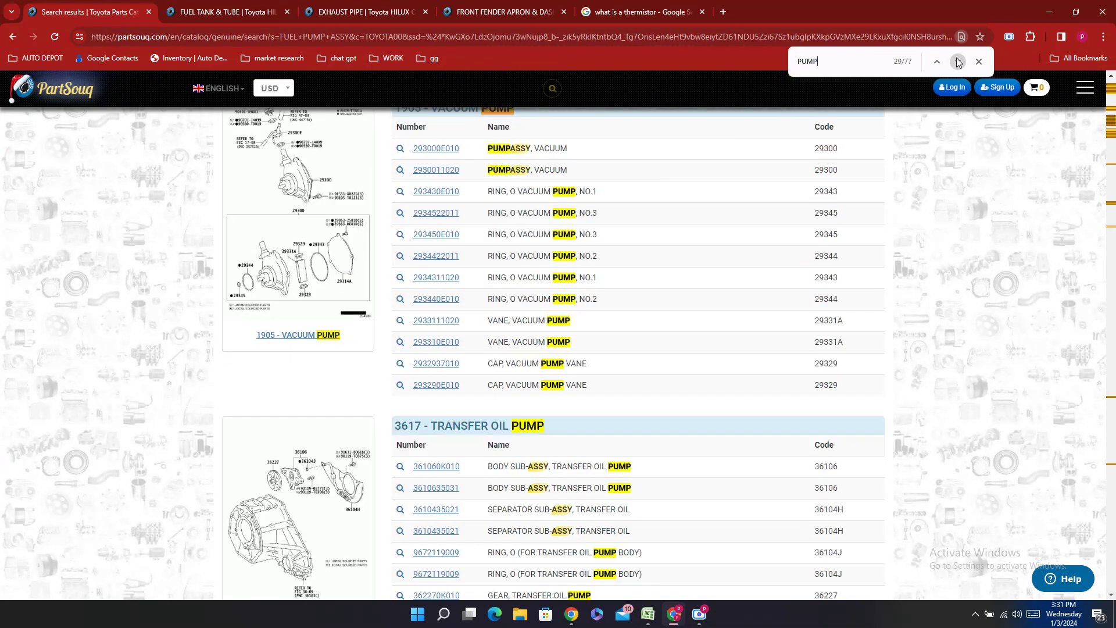
pyautogui.click(958, 62)
pyautogui.click(958, 62)
pyautogui.click(959, 62)
pyautogui.click(958, 61)
pyautogui.click(958, 62)
pyautogui.click(959, 61)
pyautogui.click(958, 62)
pyautogui.click(959, 62)
pyautogui.click(958, 61)
pyautogui.click(959, 61)
pyautogui.click(958, 61)
pyautogui.click(958, 62)
pyautogui.click(958, 62)
pyautogui.click(958, 62)
pyautogui.click(958, 61)
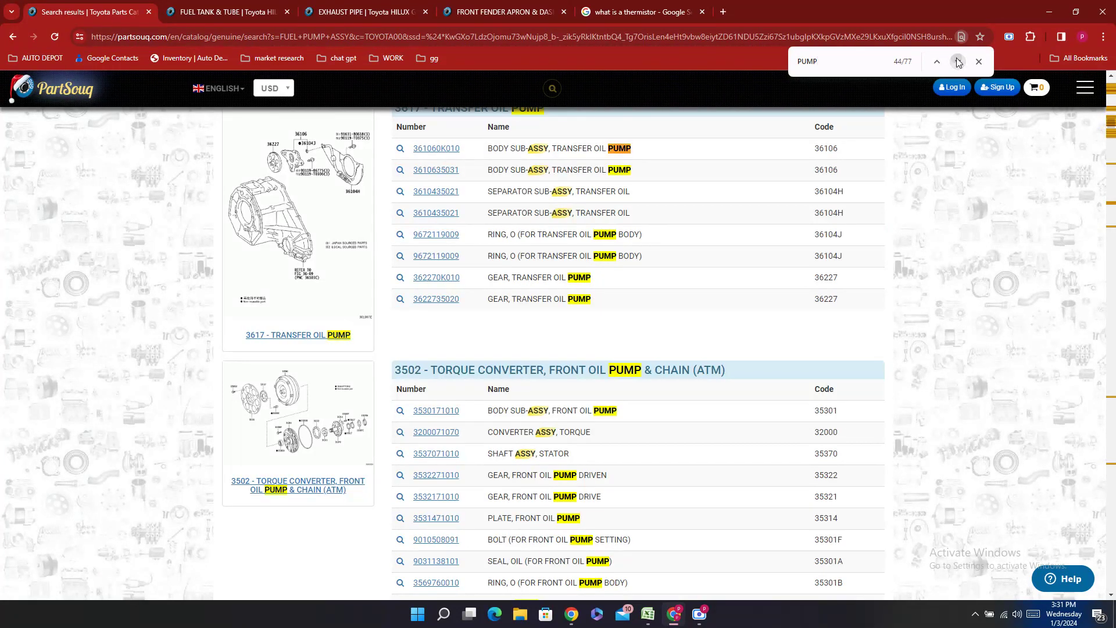
pyautogui.click(958, 61)
pyautogui.click(959, 62)
pyautogui.click(958, 62)
pyautogui.click(958, 61)
pyautogui.click(958, 62)
pyautogui.click(958, 62)
pyautogui.click(958, 62)
pyautogui.click(958, 61)
pyautogui.click(958, 61)
pyautogui.click(958, 62)
pyautogui.click(958, 62)
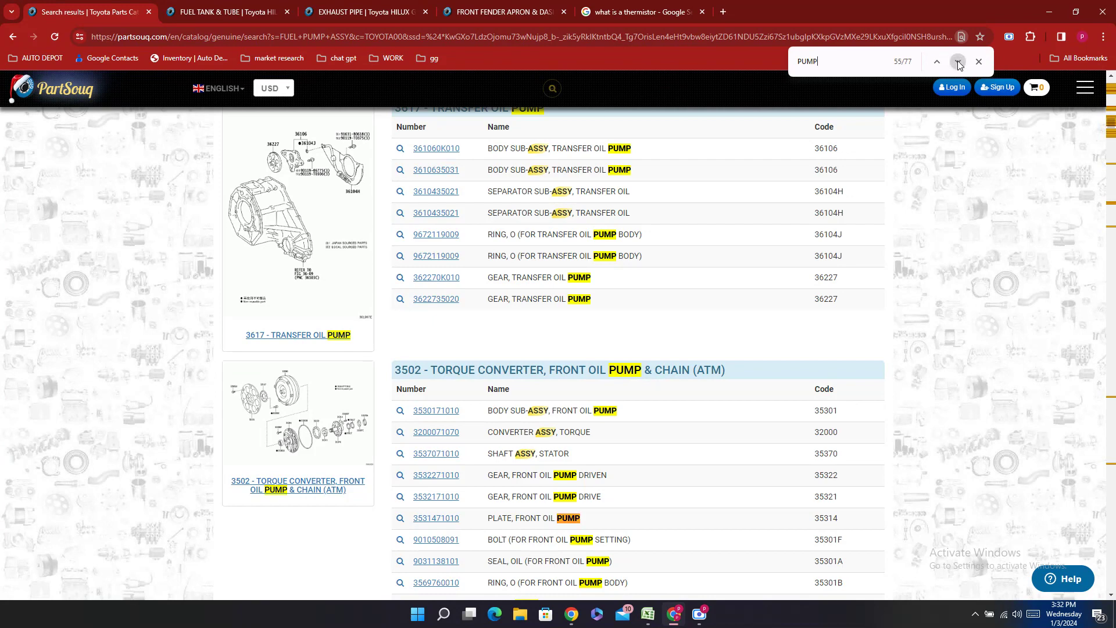
pyautogui.click(958, 61)
pyautogui.click(958, 62)
pyautogui.click(959, 61)
pyautogui.click(958, 62)
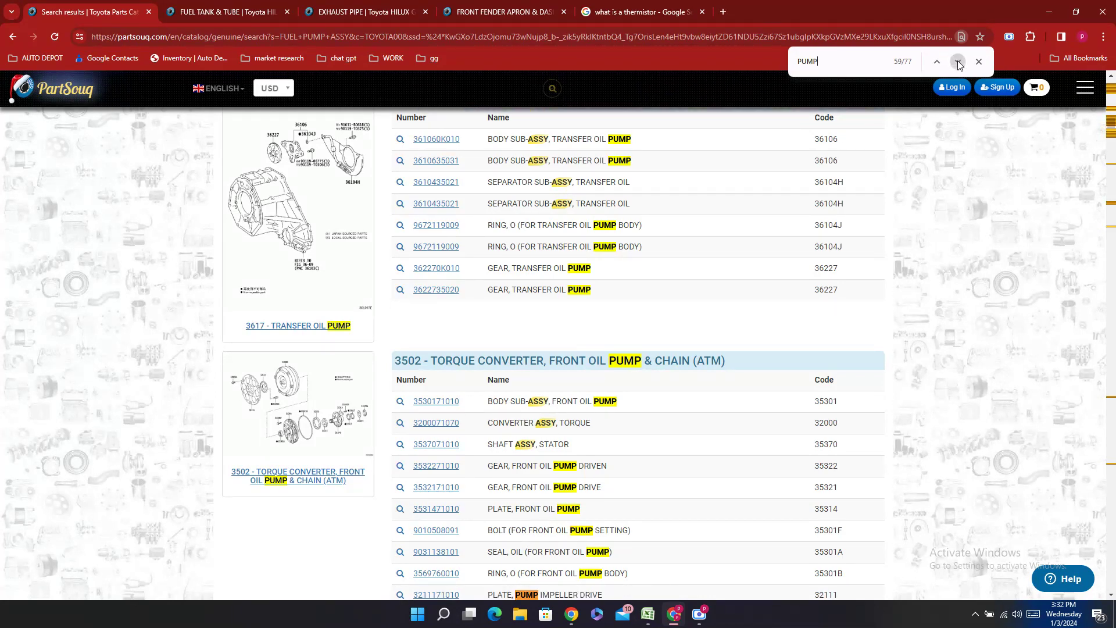
pyautogui.click(959, 61)
pyautogui.click(958, 61)
pyautogui.click(958, 62)
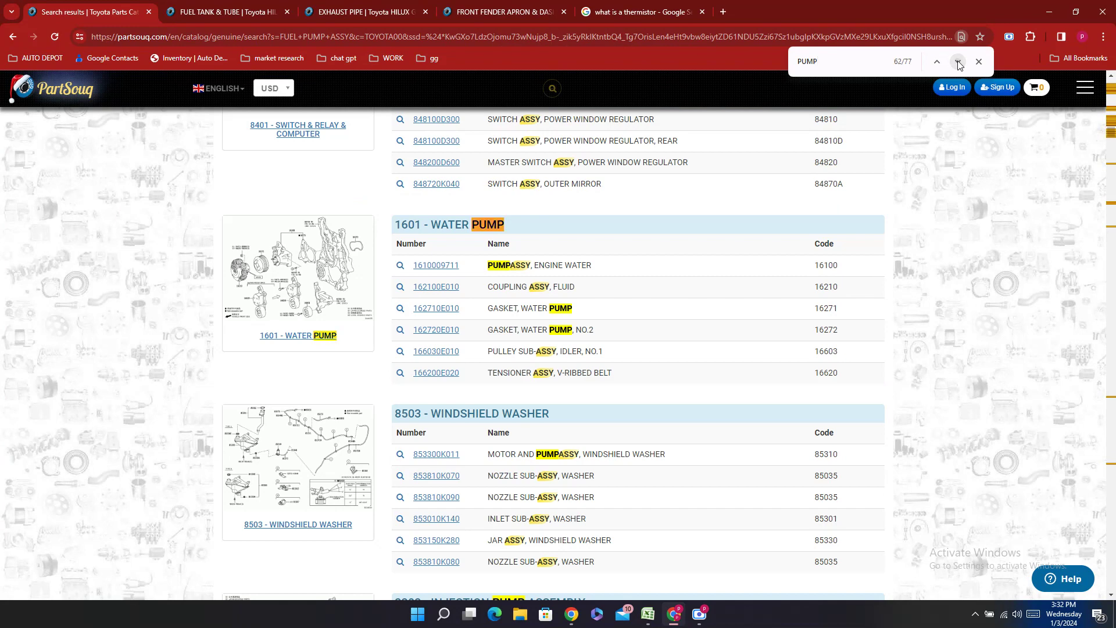
pyautogui.click(958, 62)
pyautogui.click(958, 61)
pyautogui.click(959, 62)
pyautogui.click(959, 62)
pyautogui.click(958, 62)
pyautogui.click(958, 61)
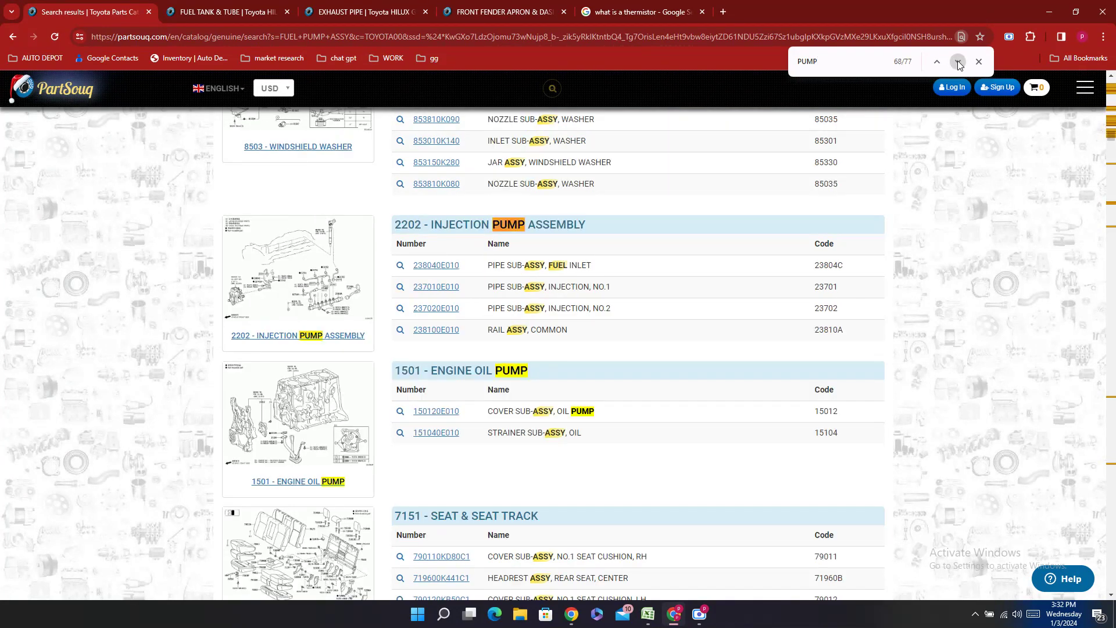
pyautogui.click(958, 62)
pyautogui.click(959, 62)
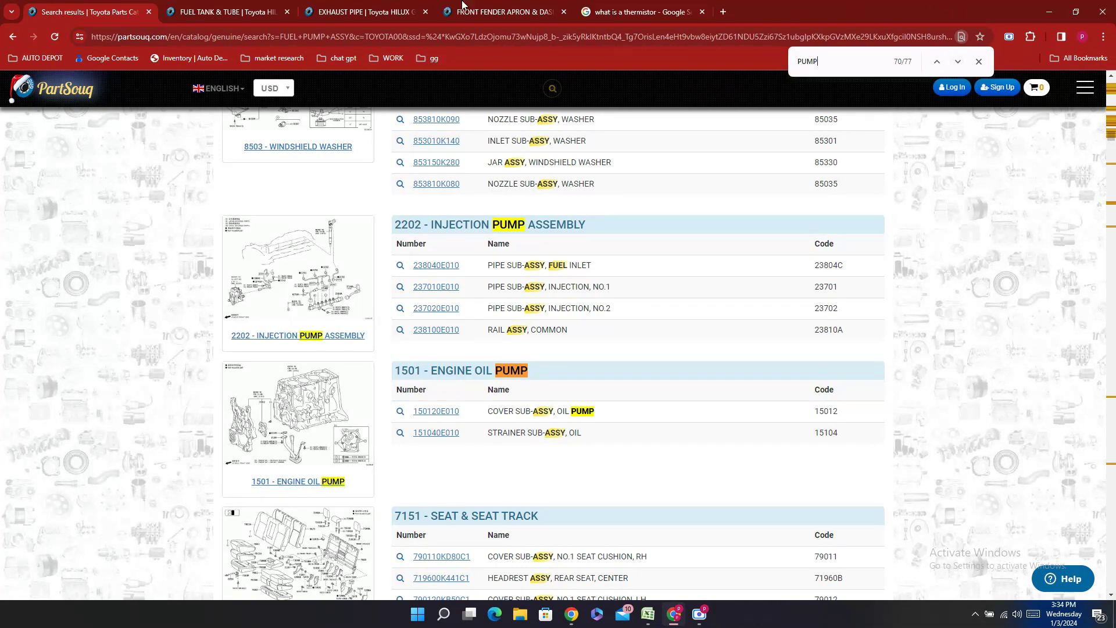
# - Continue through the PUMP matches to GEAR, OIL PUMP DRIVE under CRANKSHAFT & PISTON and copy its part number, 135190E010
pyautogui.scroll(-4, 622, 422)
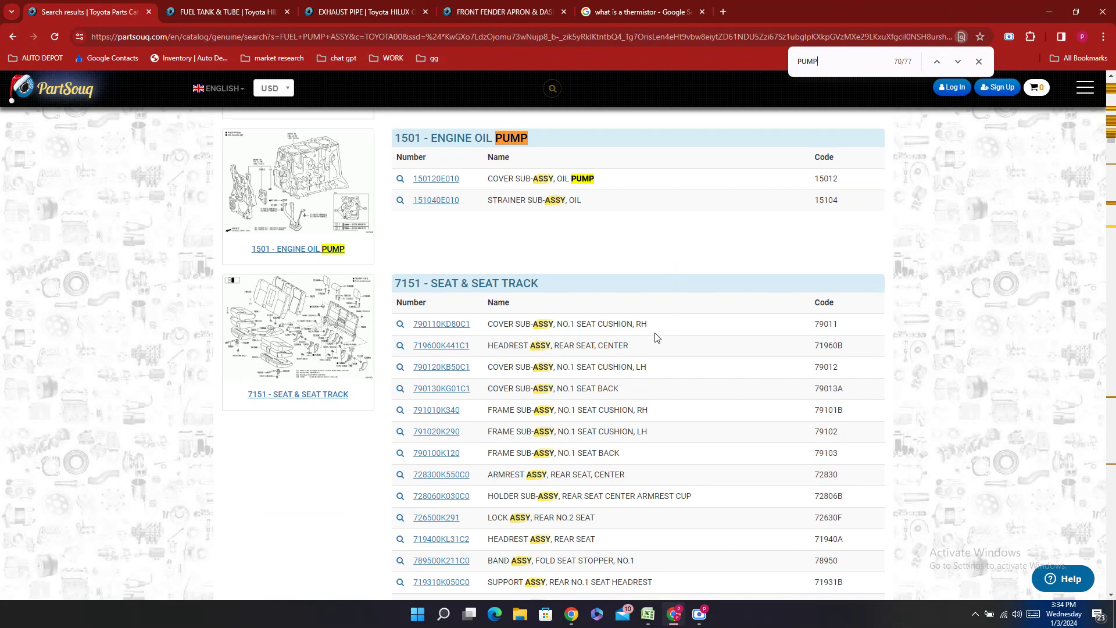
pyautogui.scroll(-6, 655, 337)
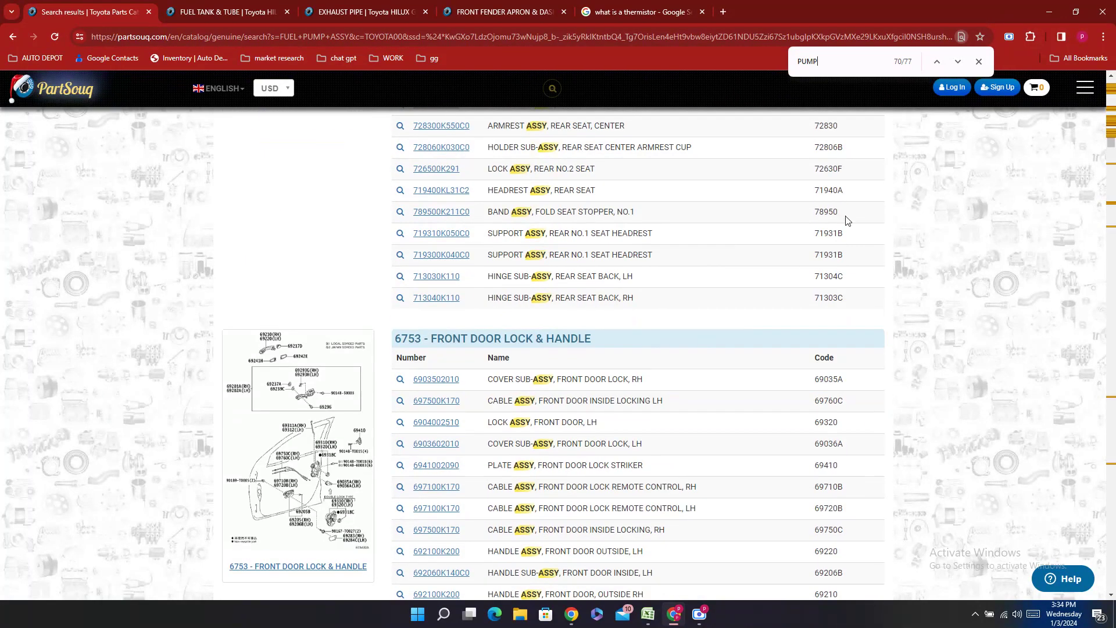
pyautogui.click(959, 62)
pyautogui.click(958, 61)
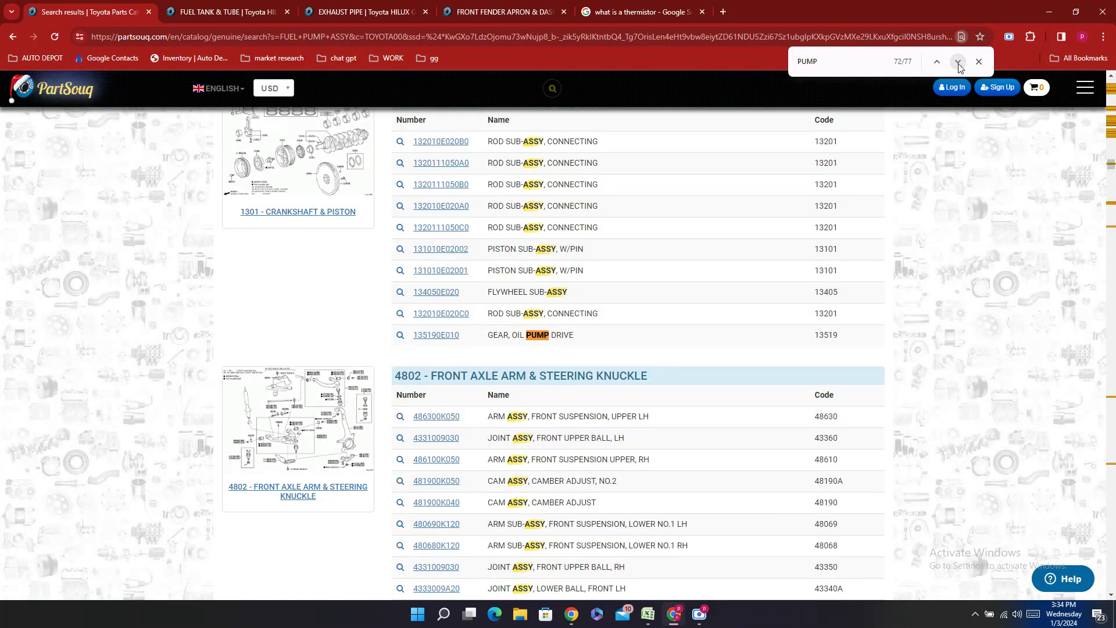
pyautogui.doubleClick(444, 358)
pyautogui.doubleClick(460, 344)
pyautogui.rightClick(461, 344)
pyautogui.click(495, 355)
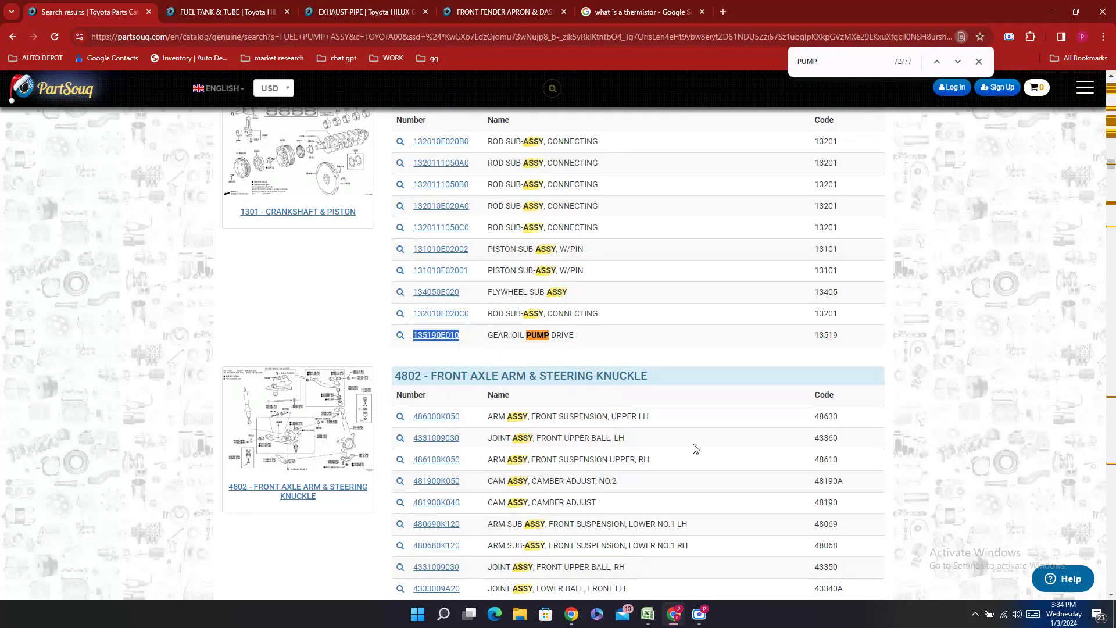
# - Switch to the Excel template, enter 13519-0E010 as the DRIVE ASSY - FAN CLUTCH part number, and return to the FUEL PUMP ASSY part number cell
pyautogui.click(648, 614)
pyautogui.scroll(8, 400, 425)
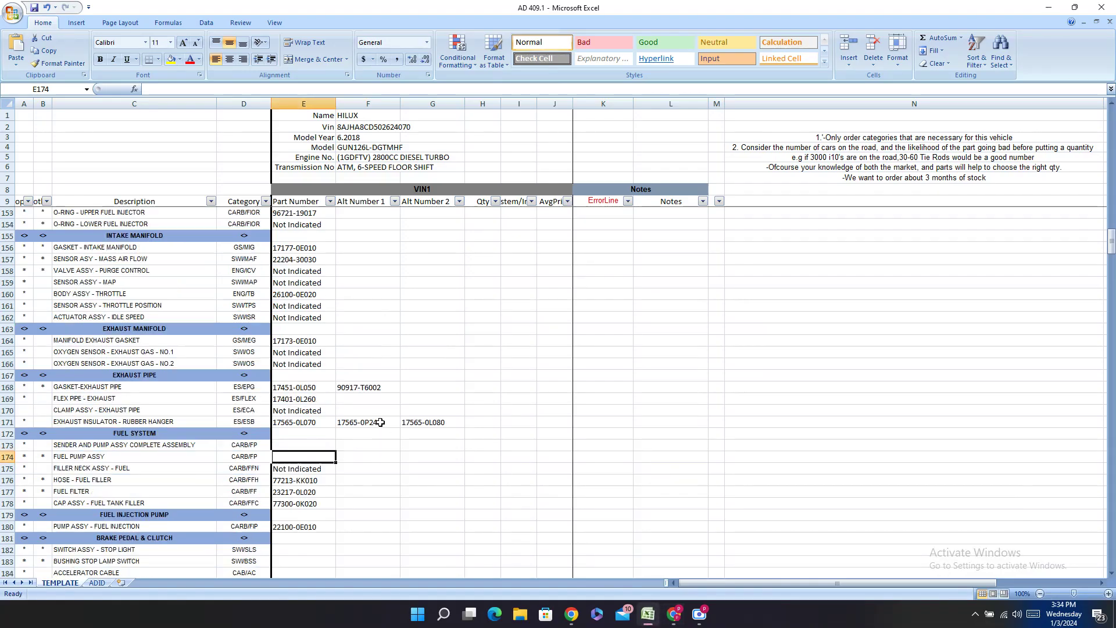
pyautogui.scroll(6, 399, 425)
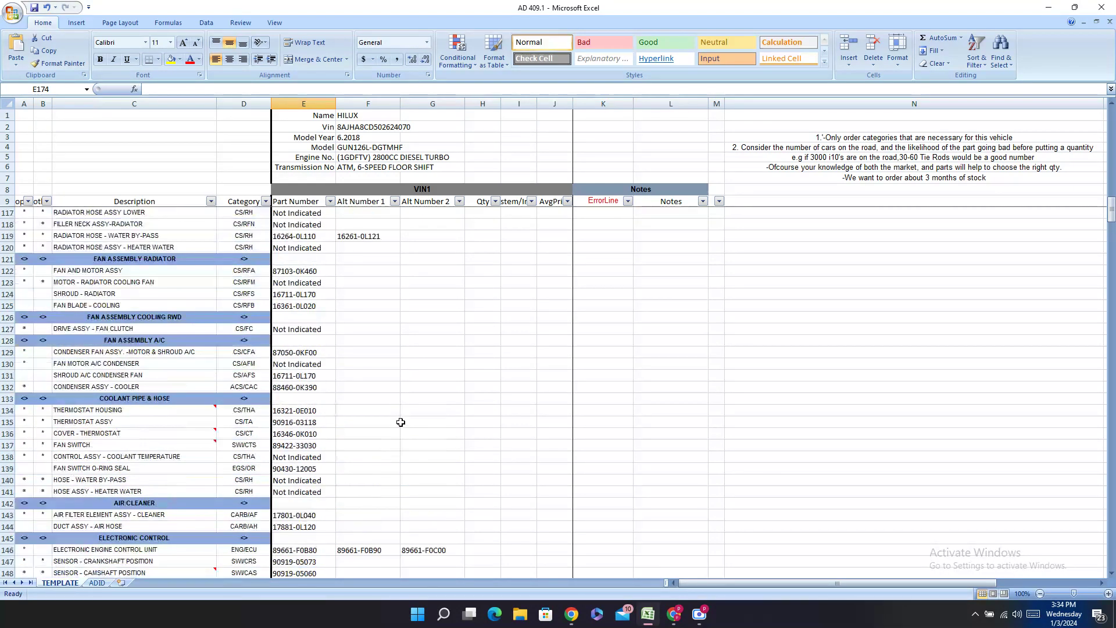
pyautogui.click(319, 331)
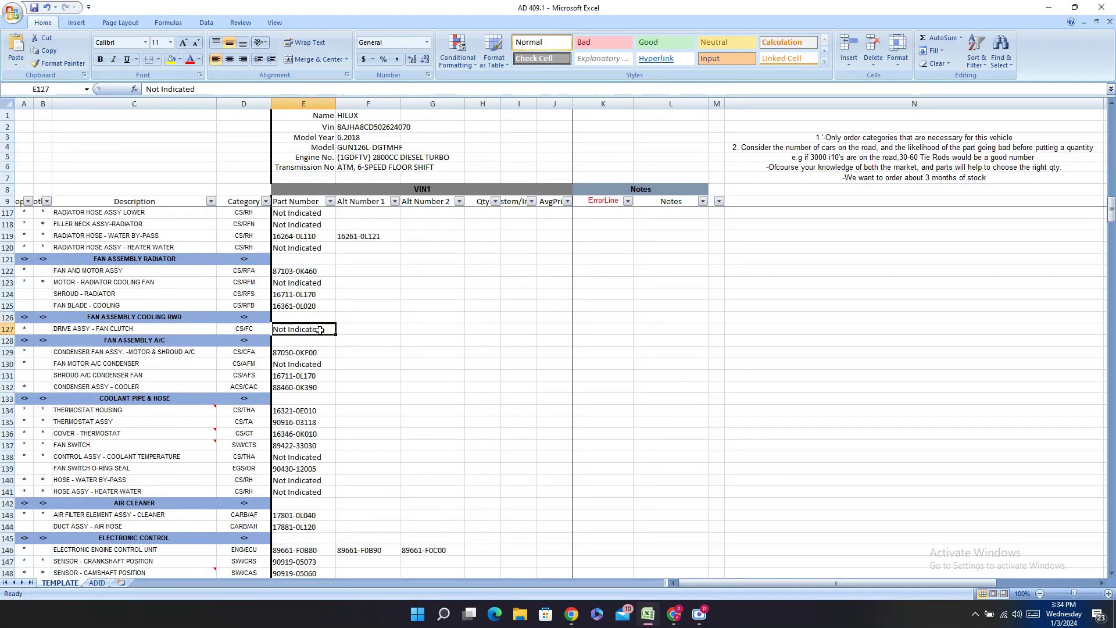
pyautogui.write('135190E010')
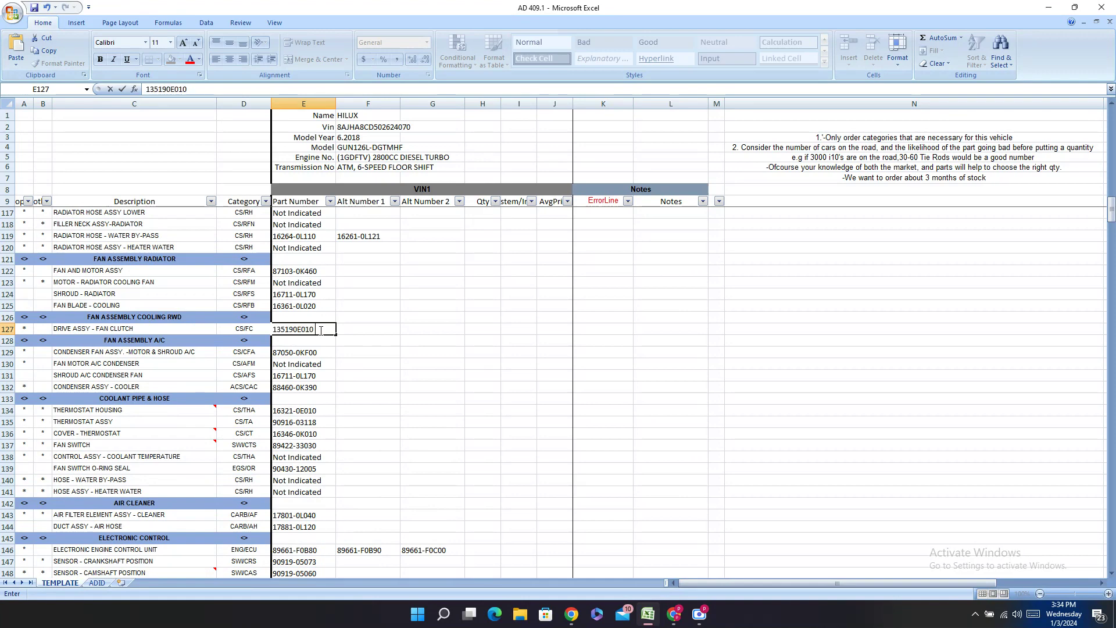
pyautogui.click(294, 330)
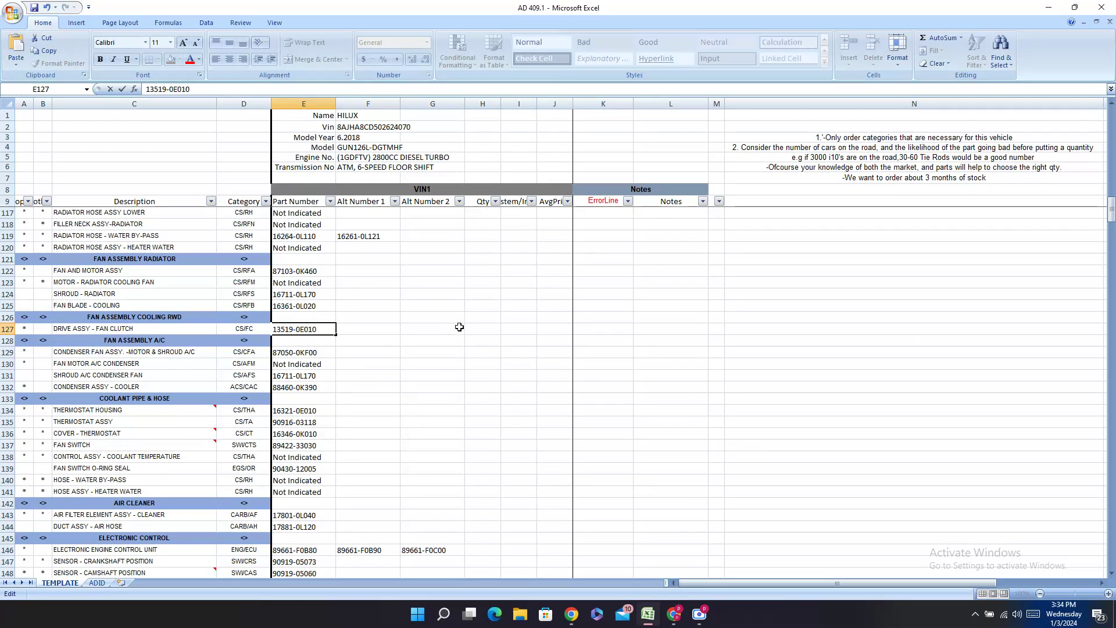
pyautogui.click(459, 375)
pyautogui.scroll(-7, 652, 339)
pyautogui.scroll(-11, 651, 340)
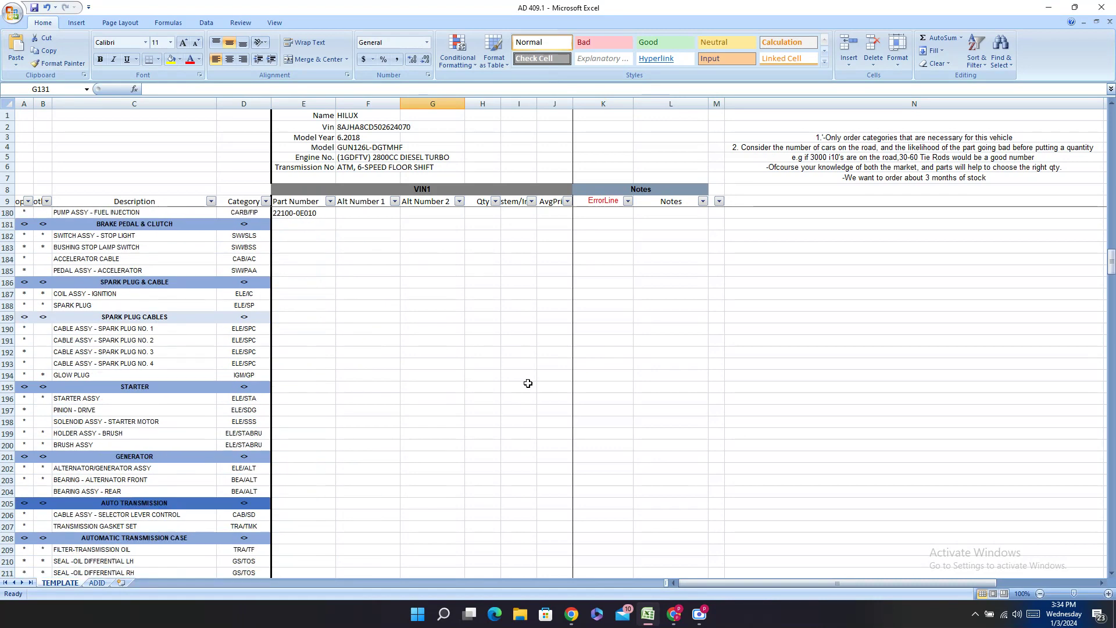
pyautogui.click(314, 248)
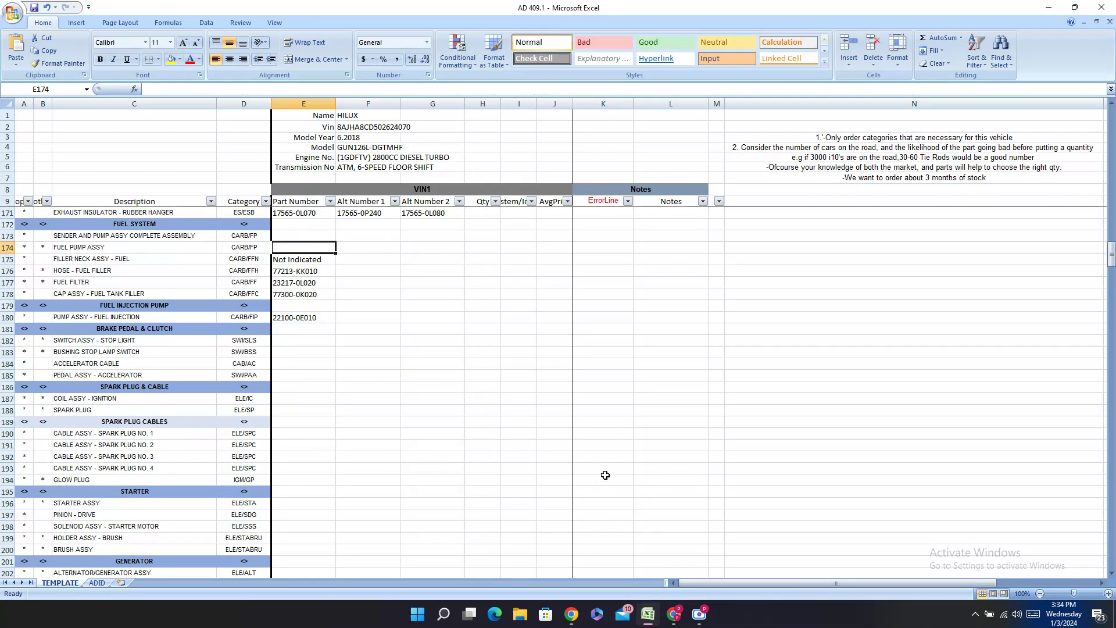
# - Return to PartSouq, check the remaining PUMP matches after the oil pump drive gear for a fuel pump assembly, and close the page search
pyautogui.click(657, 615)
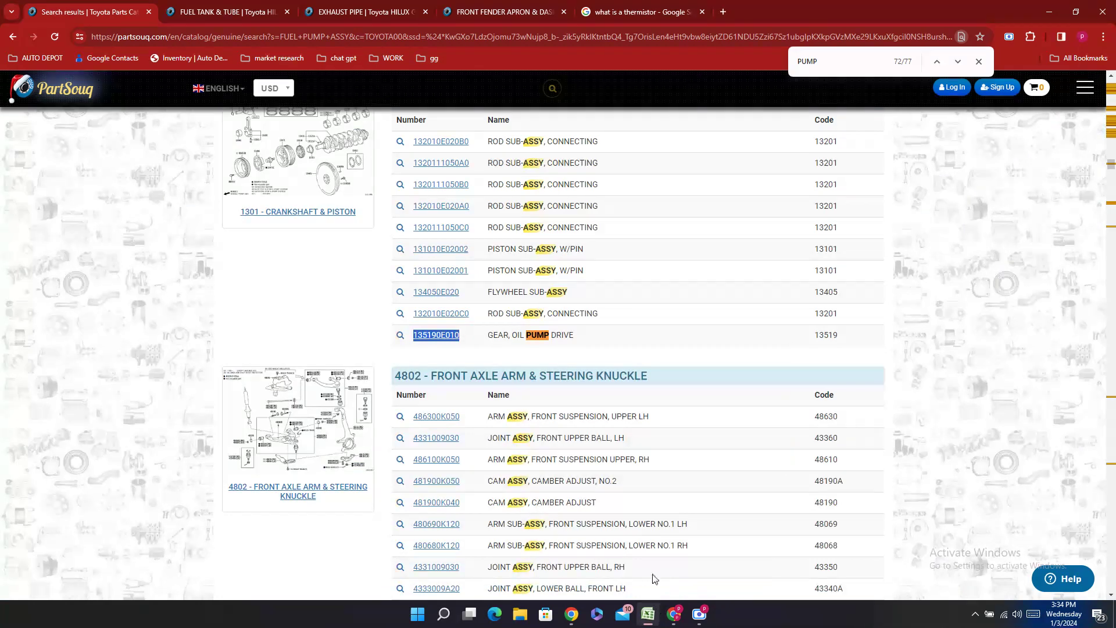
pyautogui.click(957, 61)
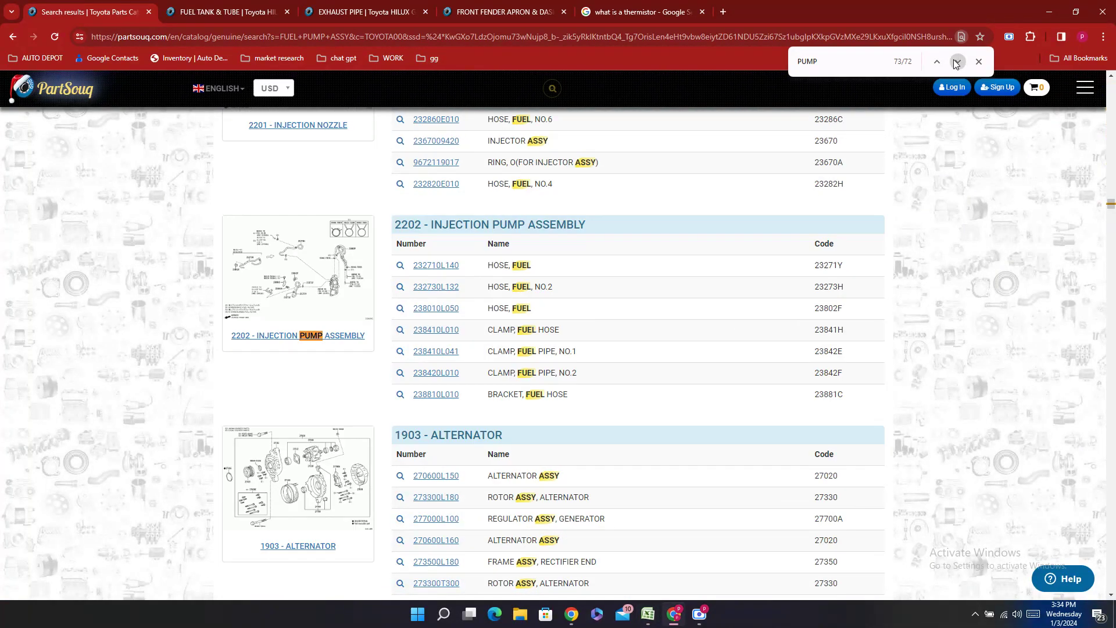
pyautogui.click(957, 62)
pyautogui.click(957, 62)
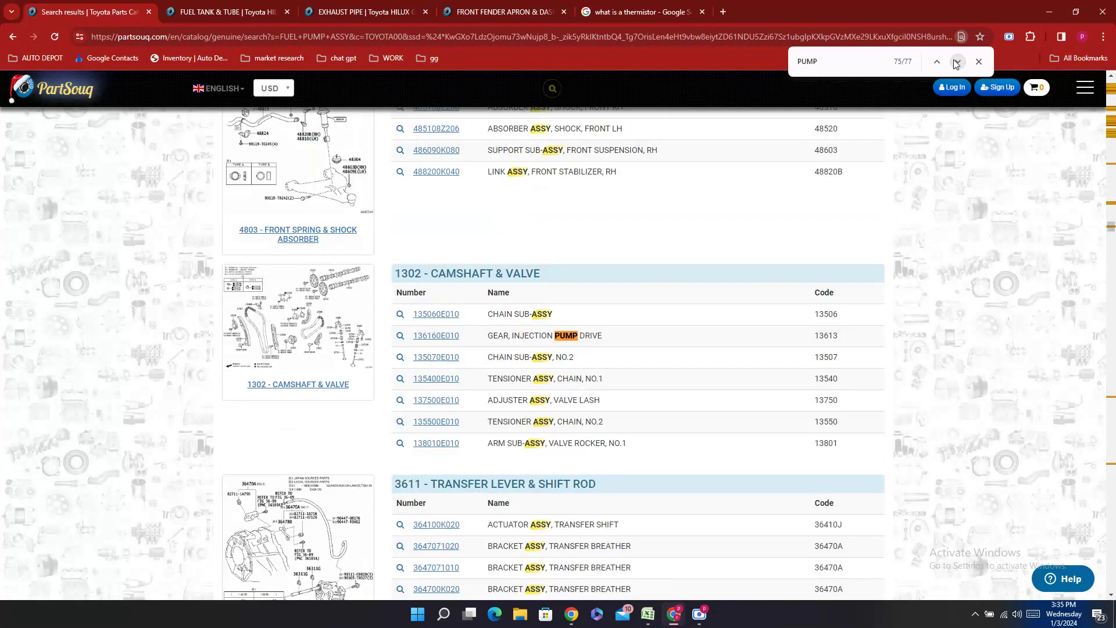
pyautogui.click(957, 62)
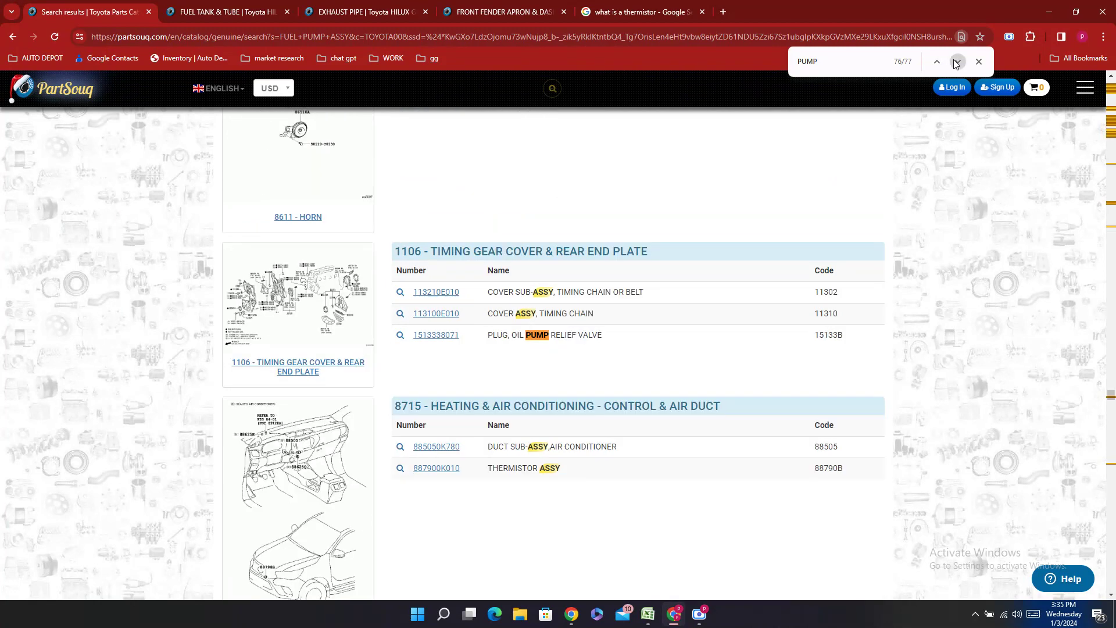
pyautogui.click(957, 62)
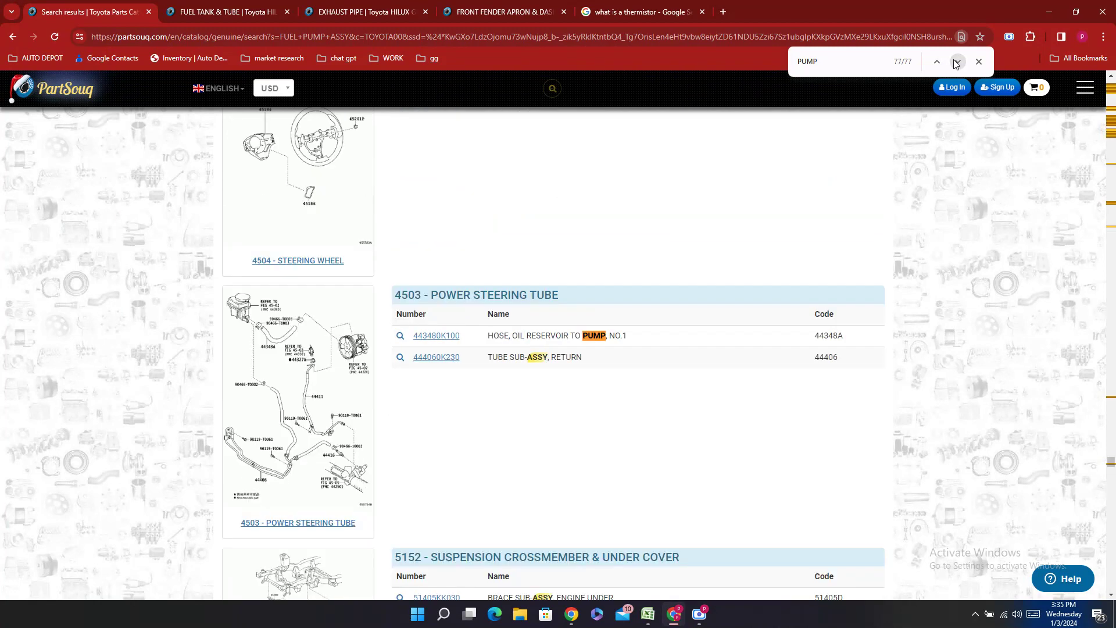
pyautogui.click(957, 61)
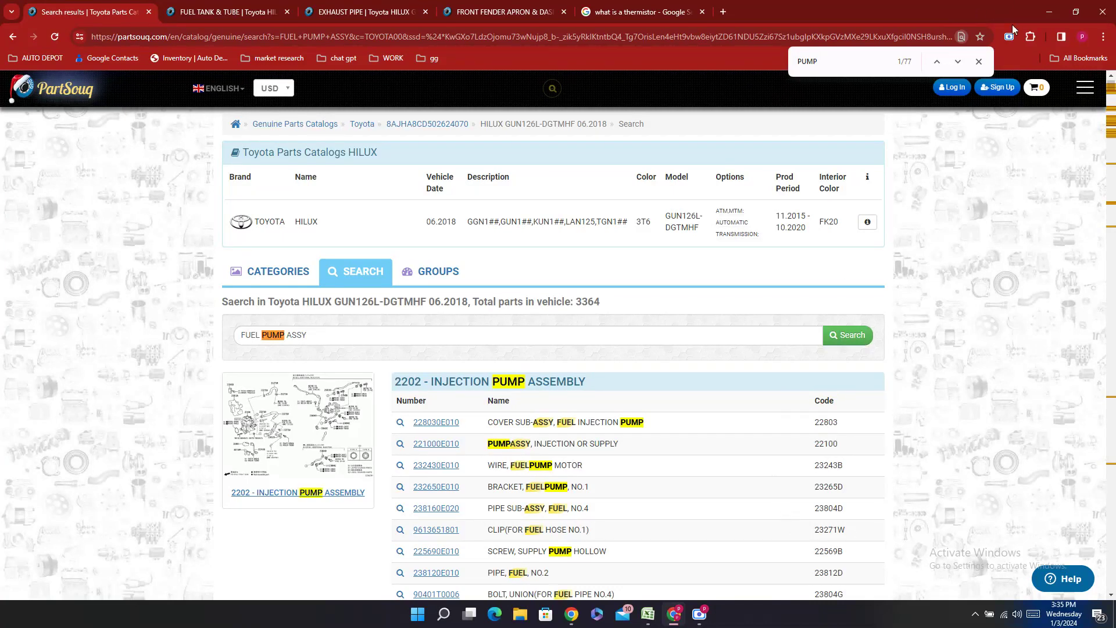
pyautogui.click(979, 61)
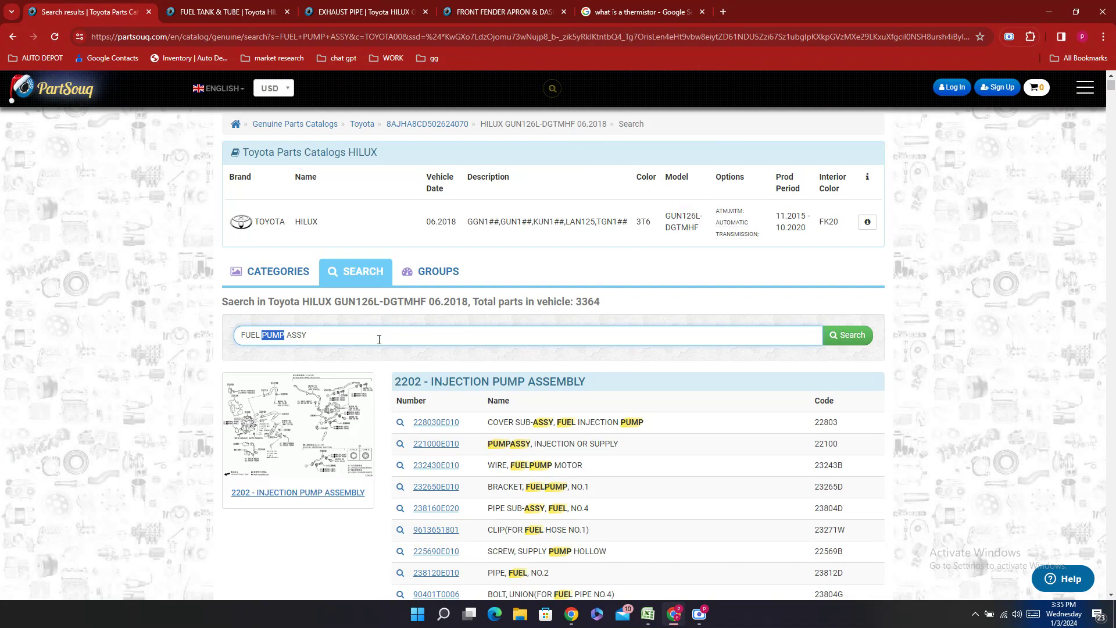
# - Look through the FUEL PUMP ASSY search results from the injection pump sections down to FUEL TANK & TUBE
pyautogui.click(584, 335)
pyautogui.rightClick(637, 449)
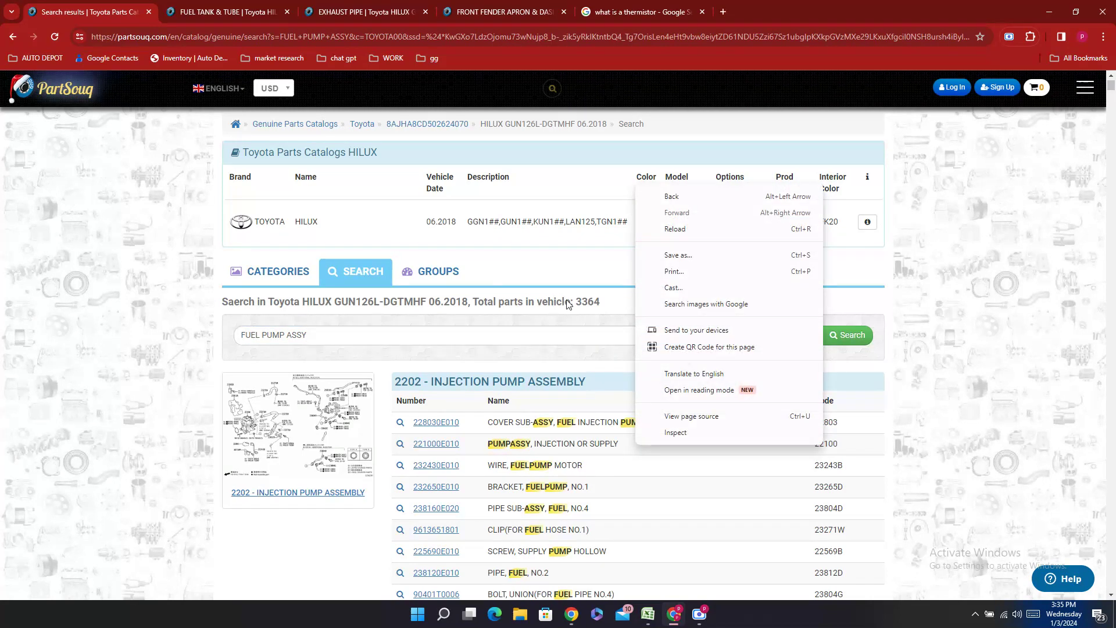
pyautogui.click(617, 329)
pyautogui.scroll(-7, 625, 349)
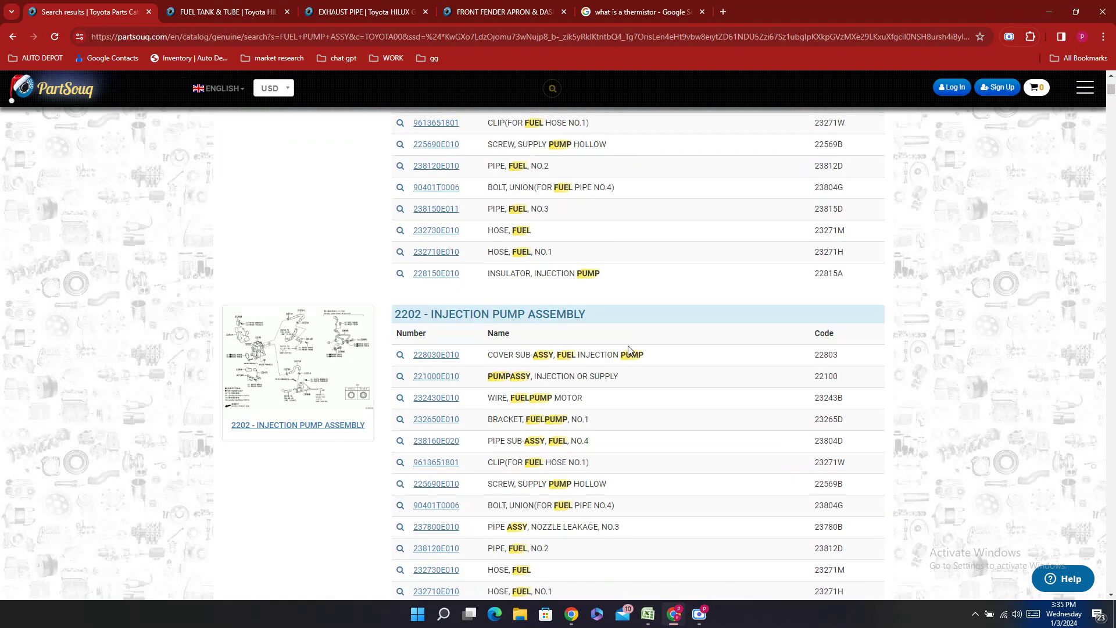
pyautogui.scroll(-5, 629, 349)
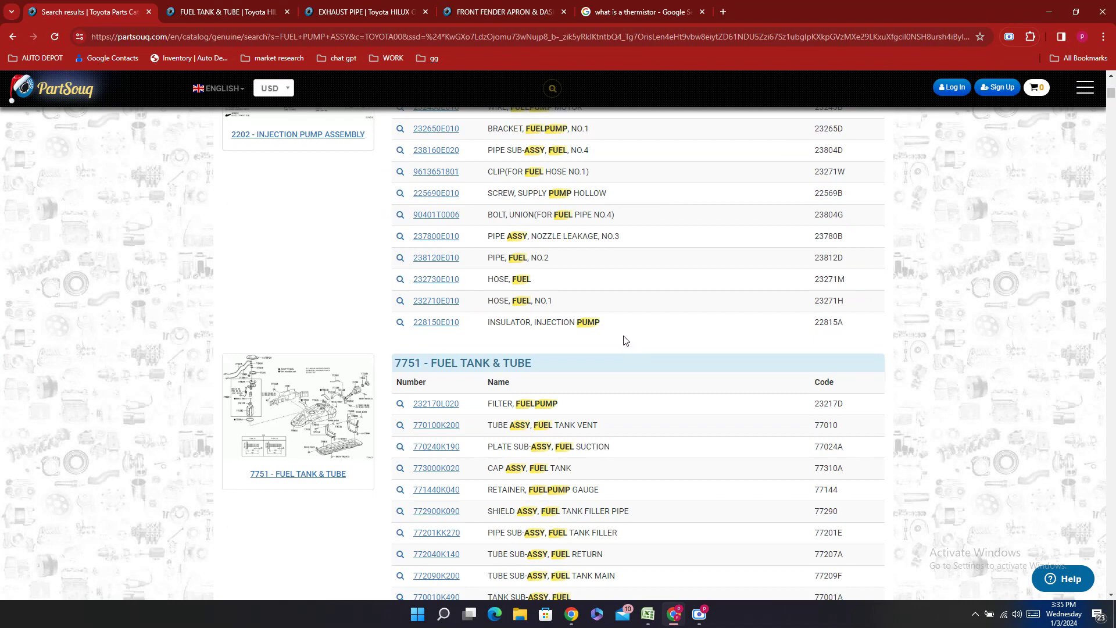
# - Switch to the open FUEL TANK & TUBE diagram and check its PUMP matches and pump-related parts for the sender and pump assembly
pyautogui.click(223, 8)
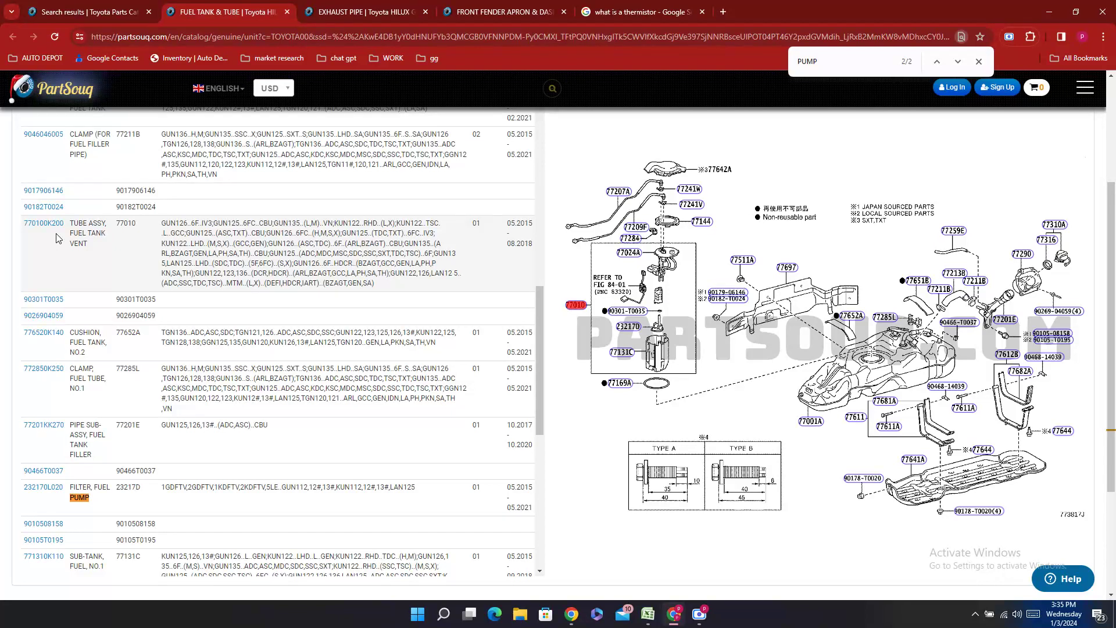
pyautogui.click(617, 385)
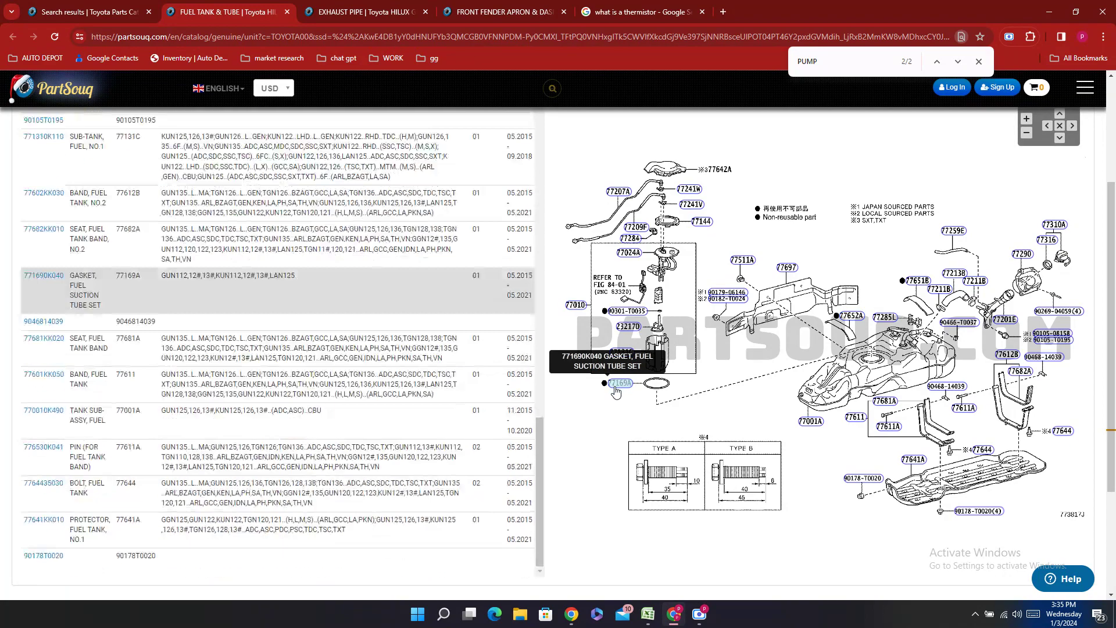
pyautogui.click(701, 224)
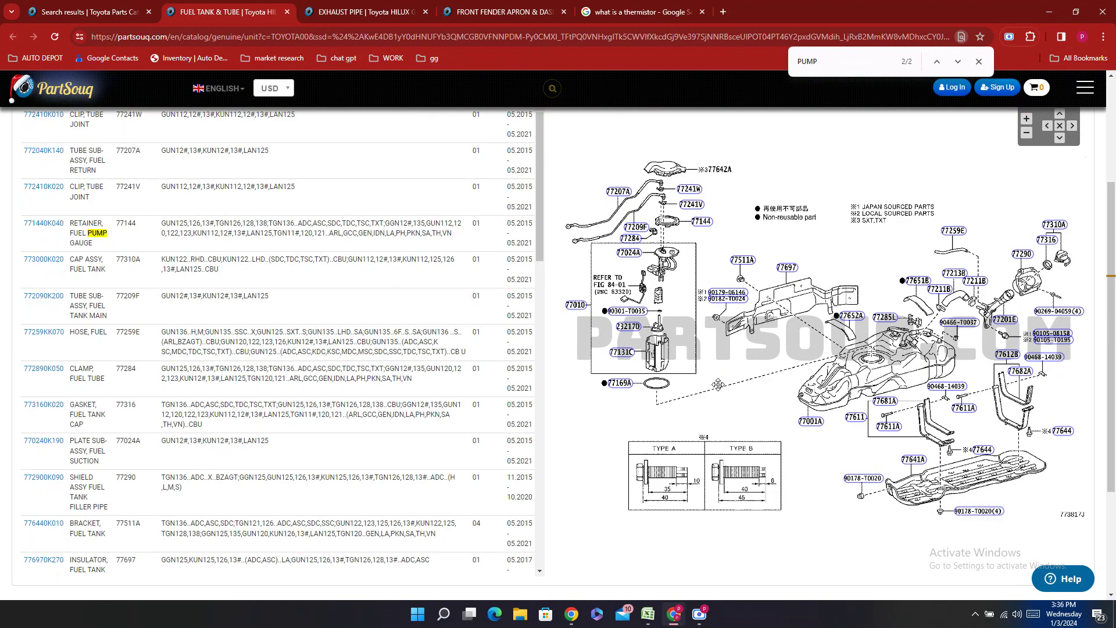
pyautogui.scroll(-9, 497, 250)
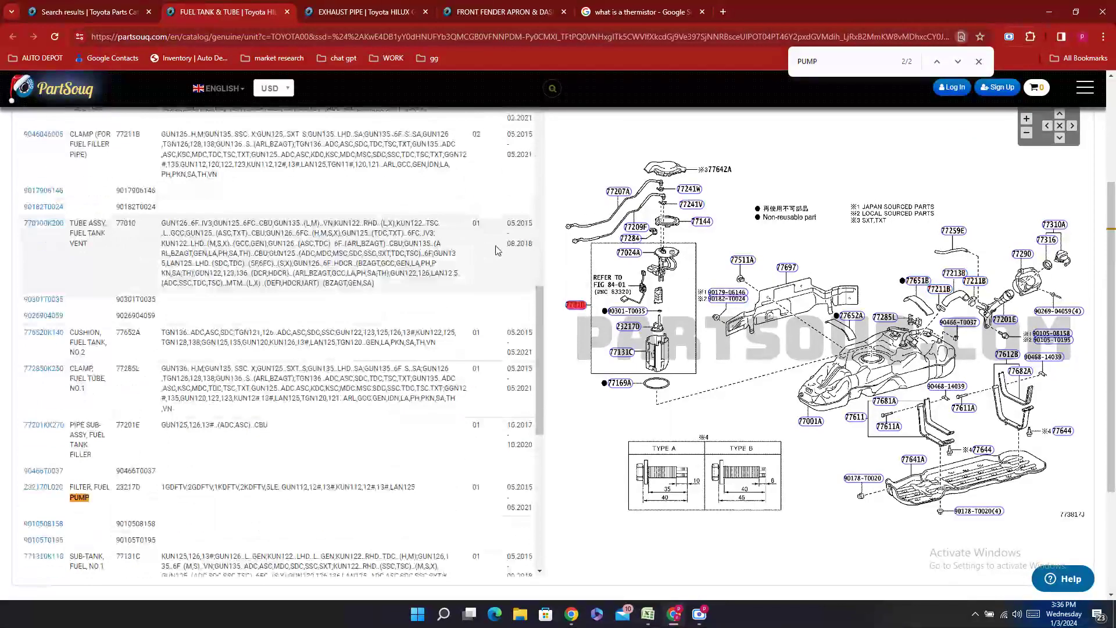
pyautogui.scroll(7, 497, 250)
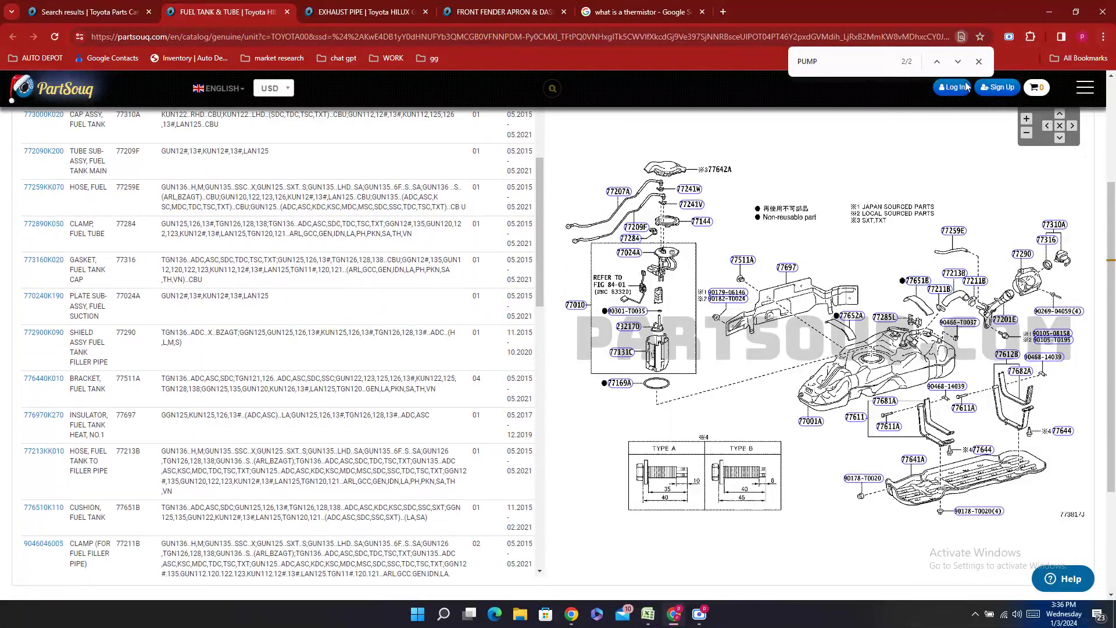
pyautogui.click(937, 63)
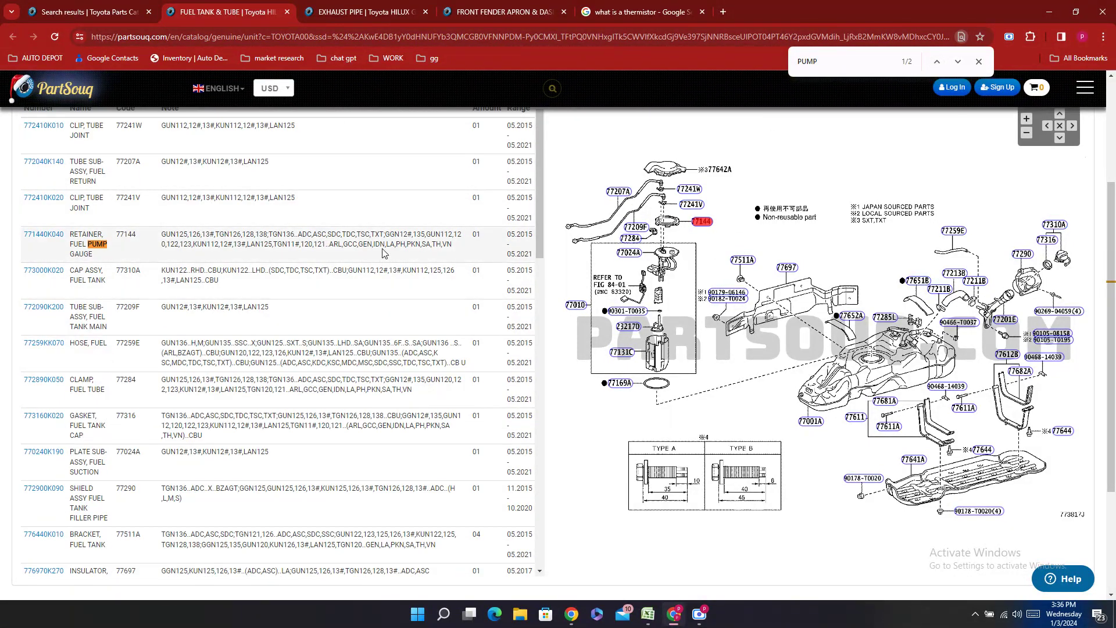
pyautogui.click(958, 62)
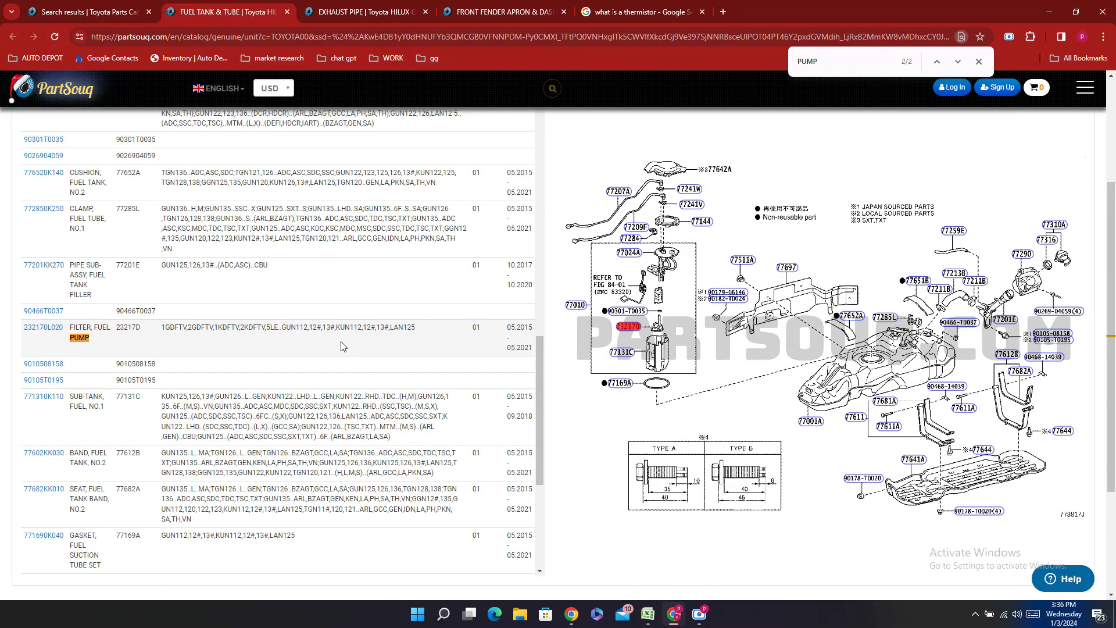
pyautogui.scroll(3, 342, 346)
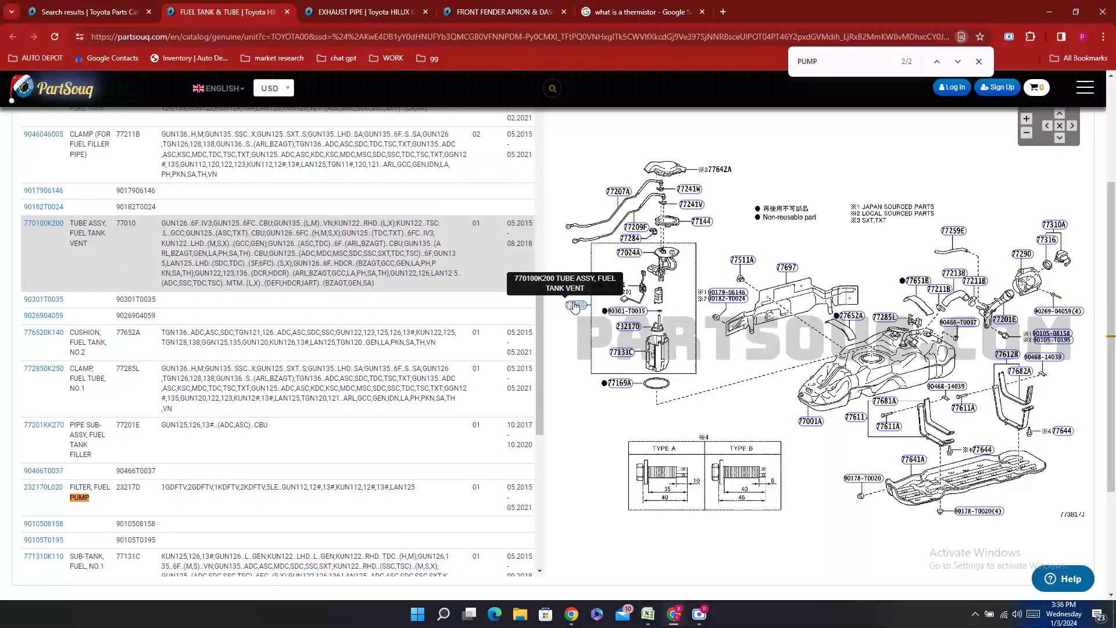
# - Copy the part number 770100K200 of TUBE ASSY, FUEL TANK VENT from the parts list
pyautogui.doubleClick(45, 223)
pyautogui.rightClick(46, 242)
pyautogui.click(59, 253)
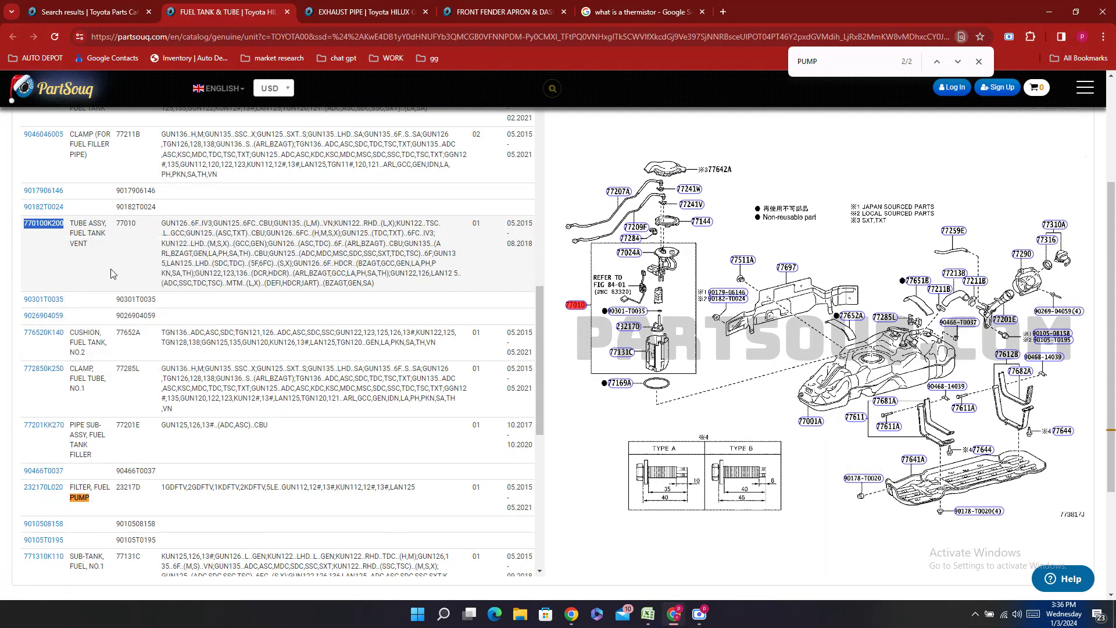
# - Switch to the Excel template, enter 77010-0K200 for SENDER AND PUMP ASSY COMPLETE ASSEMBLY and mark FUEL PUMP ASSY as Not Indicated
pyautogui.click(649, 614)
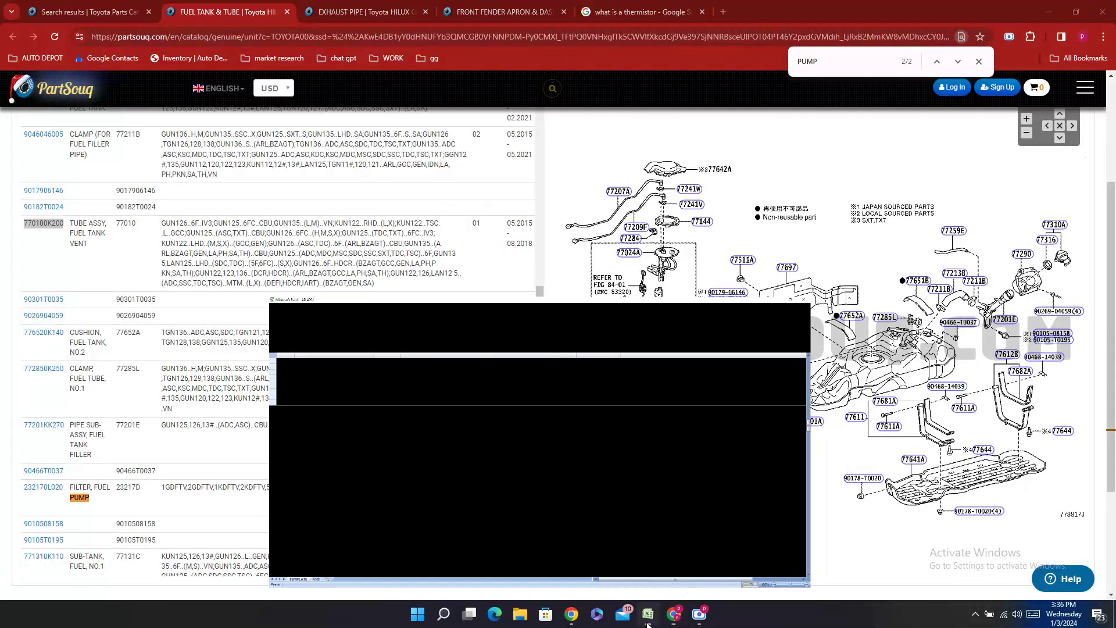
pyautogui.click(299, 236)
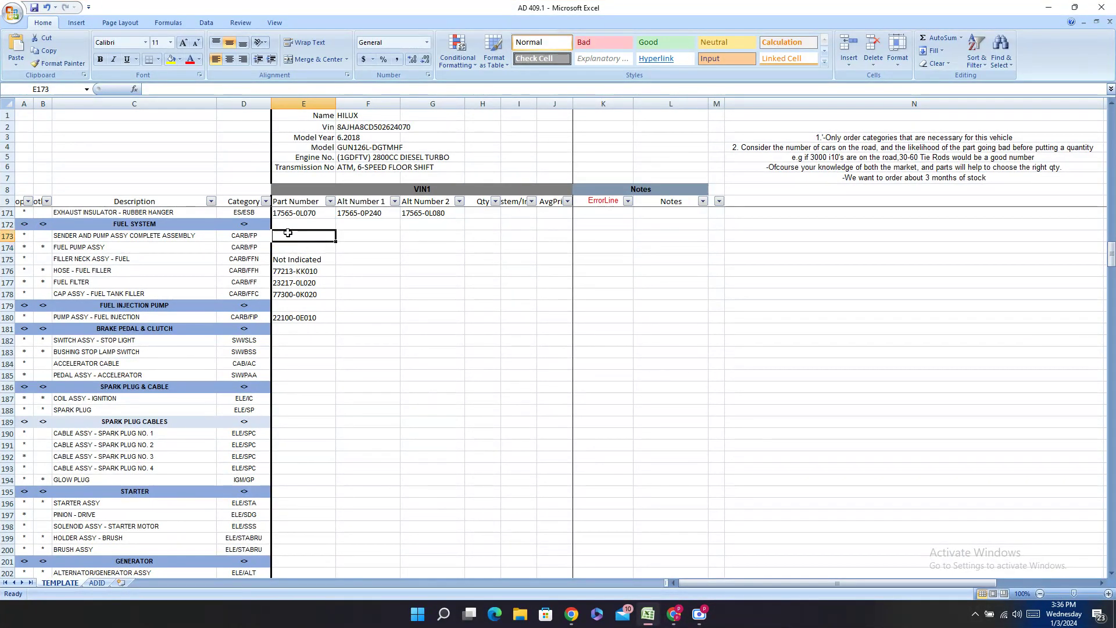
pyautogui.doubleClick(296, 235)
pyautogui.rightClick(282, 236)
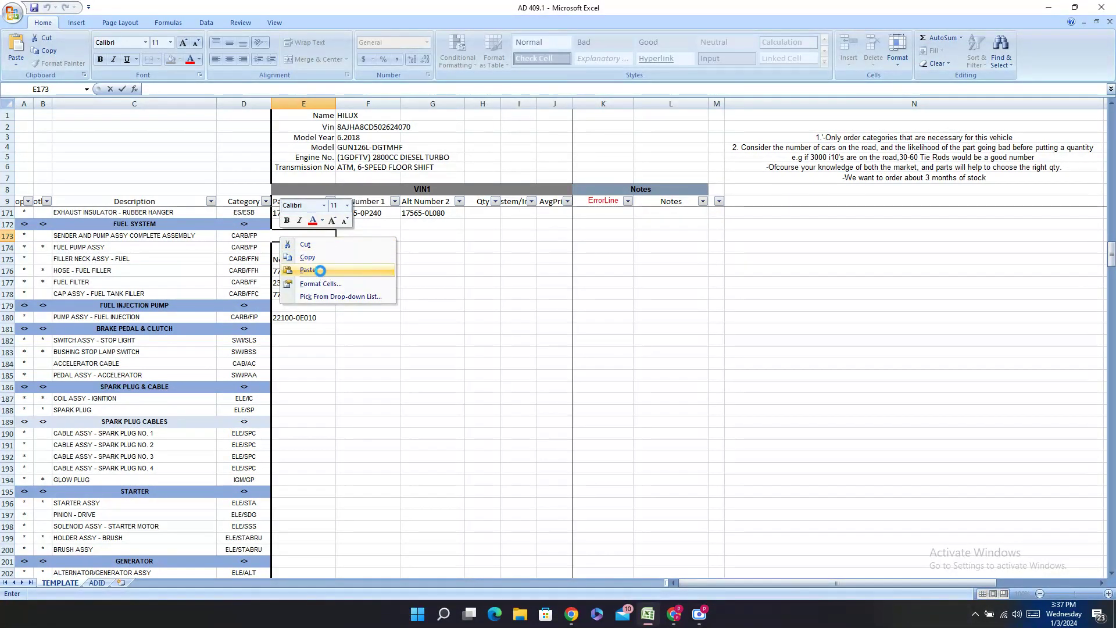
pyautogui.click(308, 270)
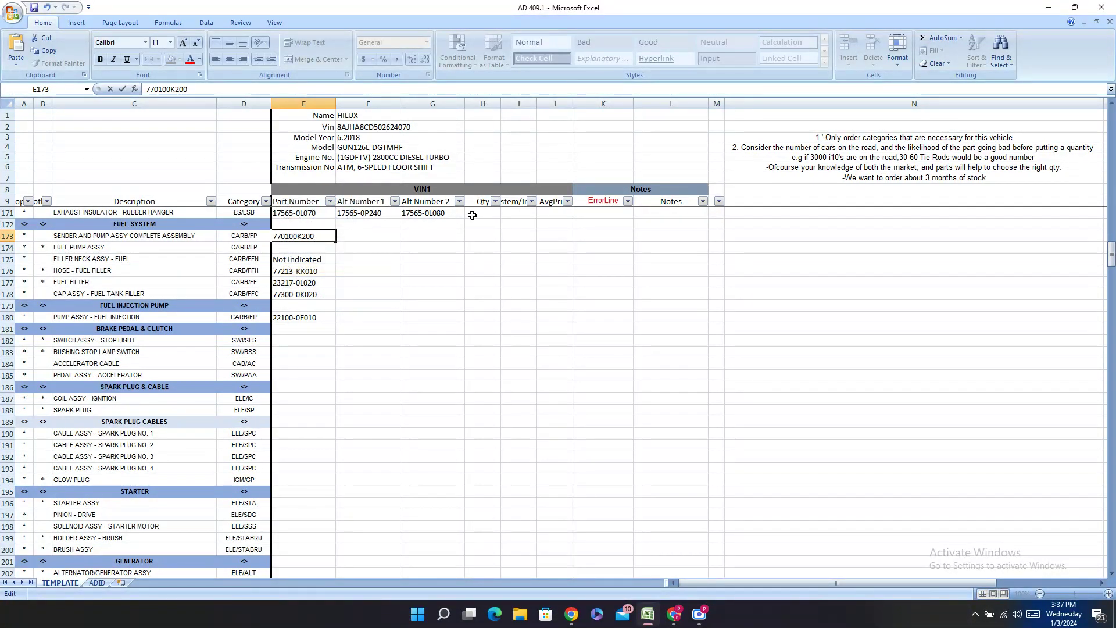
pyautogui.write('-')
pyautogui.press('Return')
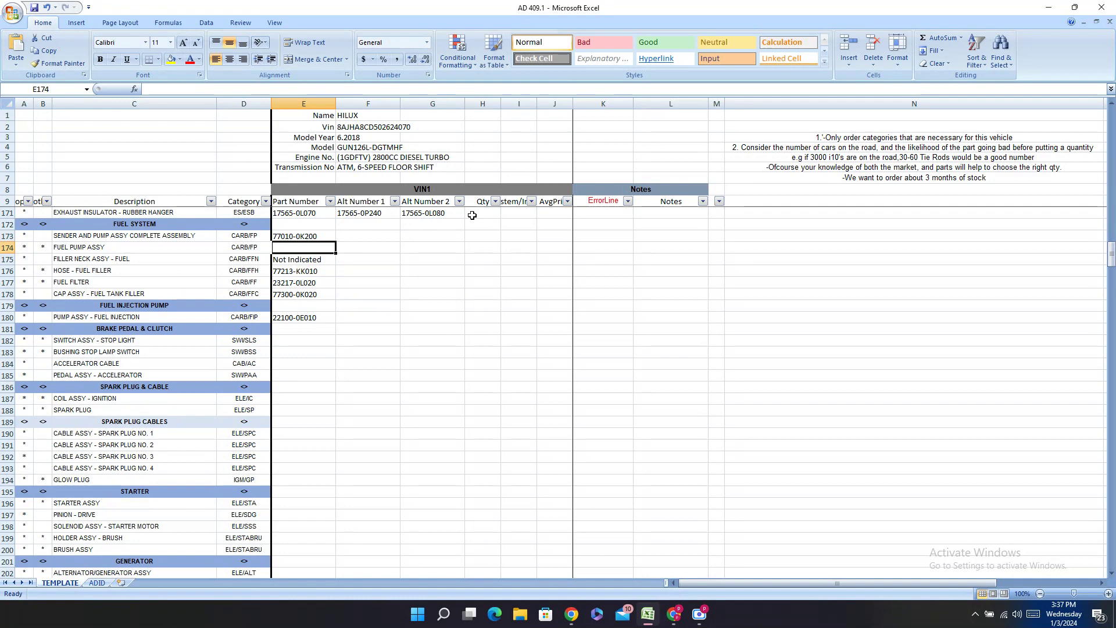
pyautogui.write('Not Indicated')
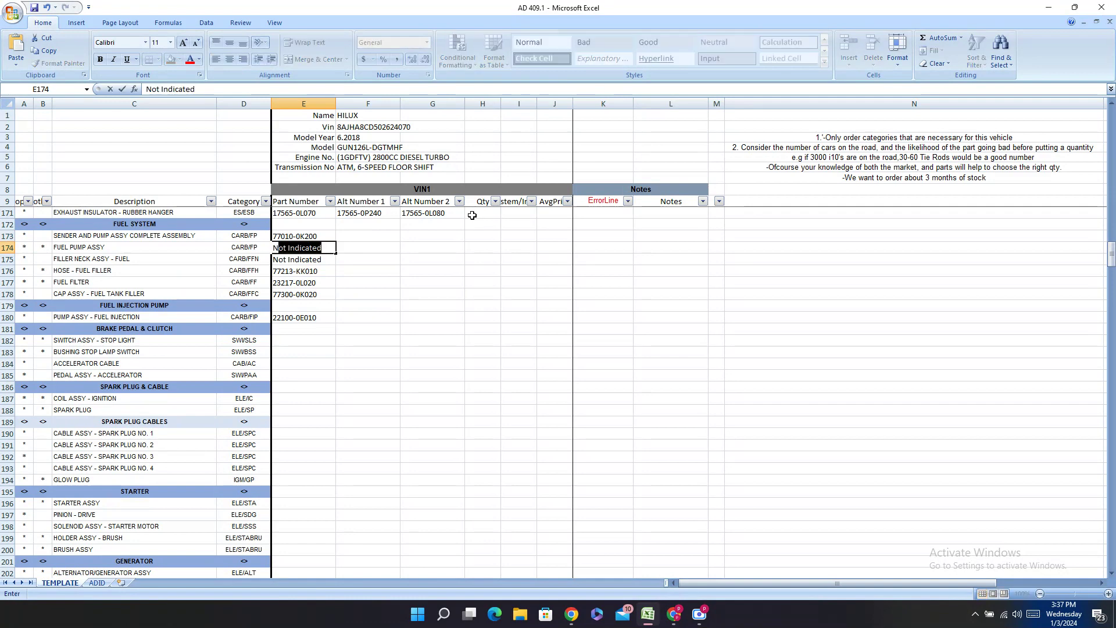
pyautogui.press('Return')
# - Review the template rows below the fuel system section, down to the generator parts, for entries lacking part numbers
pyautogui.press('Down')
pyautogui.press('Down')
pyautogui.press('Down')
pyautogui.press('Down')
pyautogui.press('Down')
pyautogui.press('Down')
pyautogui.press('Down')
pyautogui.press('Down')
pyautogui.press('Down')
pyautogui.press('Down')
pyautogui.press('Down')
pyautogui.press('Down')
pyautogui.press('Down')
pyautogui.press('Down')
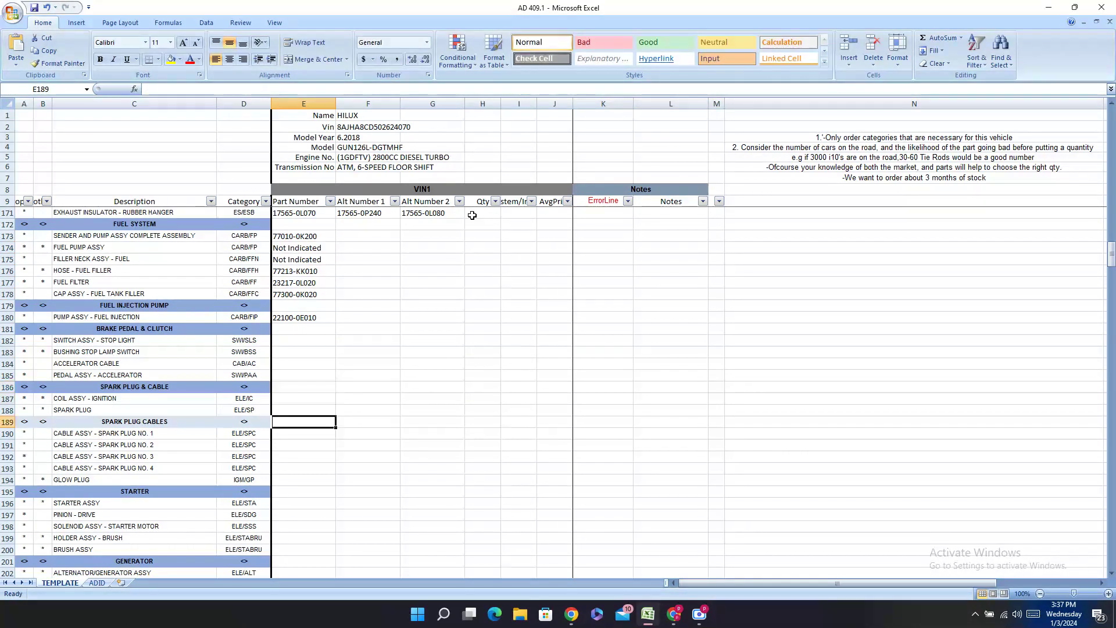
pyautogui.press('Down')
pyautogui.press('Down')
pyautogui.press('Down')
pyautogui.press('Down')
pyautogui.press('Down')
pyautogui.press('Down')
pyautogui.press('Down')
pyautogui.press('Down')
pyautogui.press('Down')
pyautogui.press('Down')
pyautogui.press('Down')
pyautogui.press('Down')
pyautogui.press('Down')
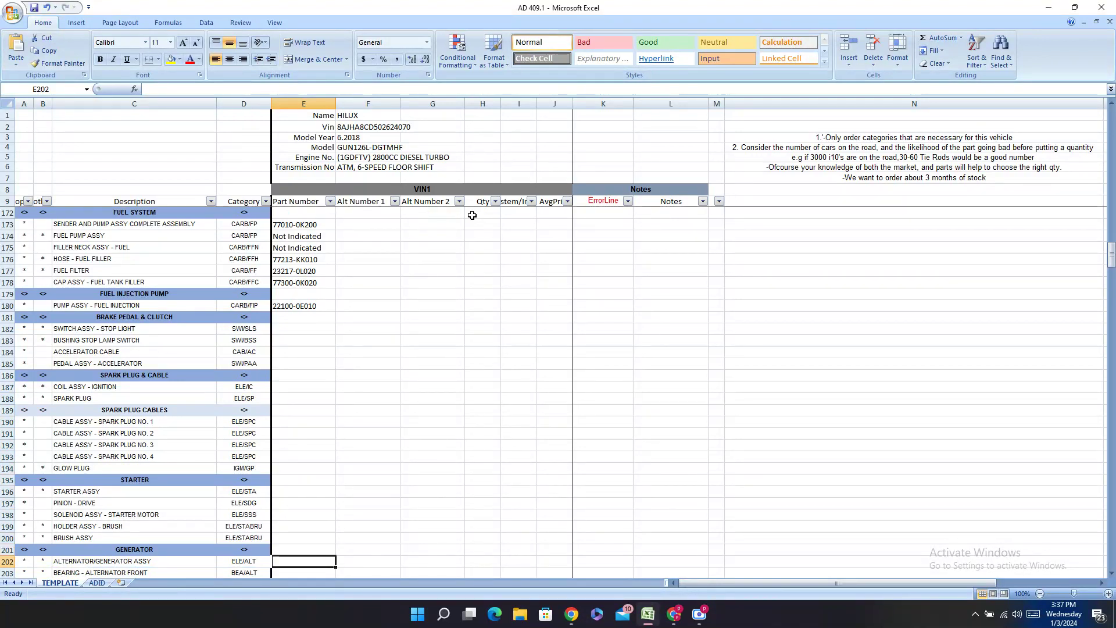
pyautogui.press('Down')
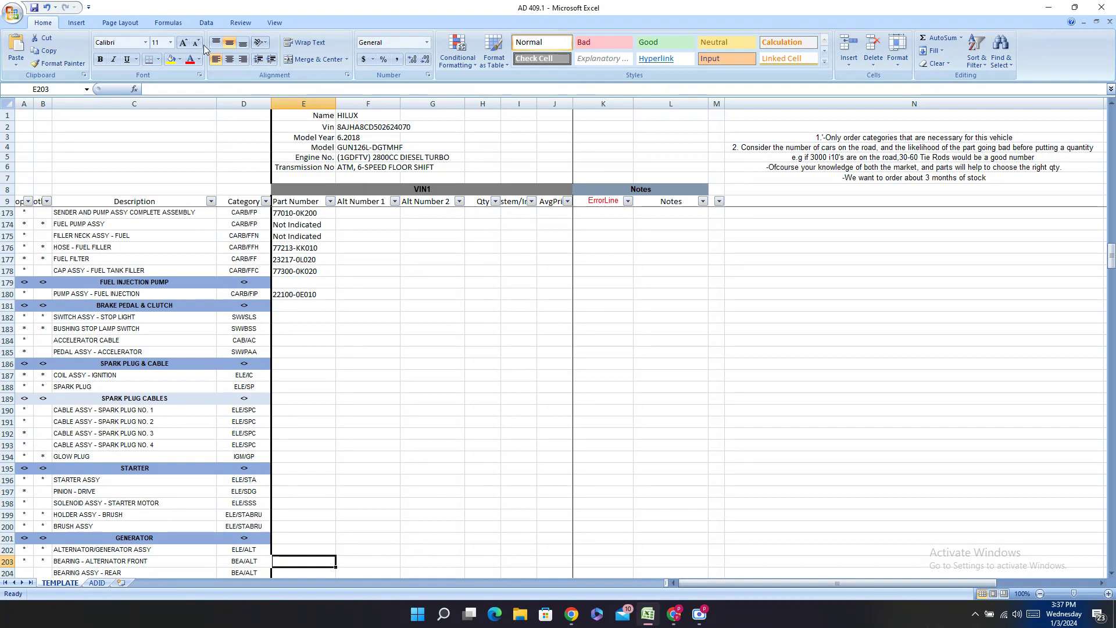
# - Copy the SWITCH ASSY - STOP LIGHT description from the template and return to the PartSouq search results page
pyautogui.rightClick(181, 319)
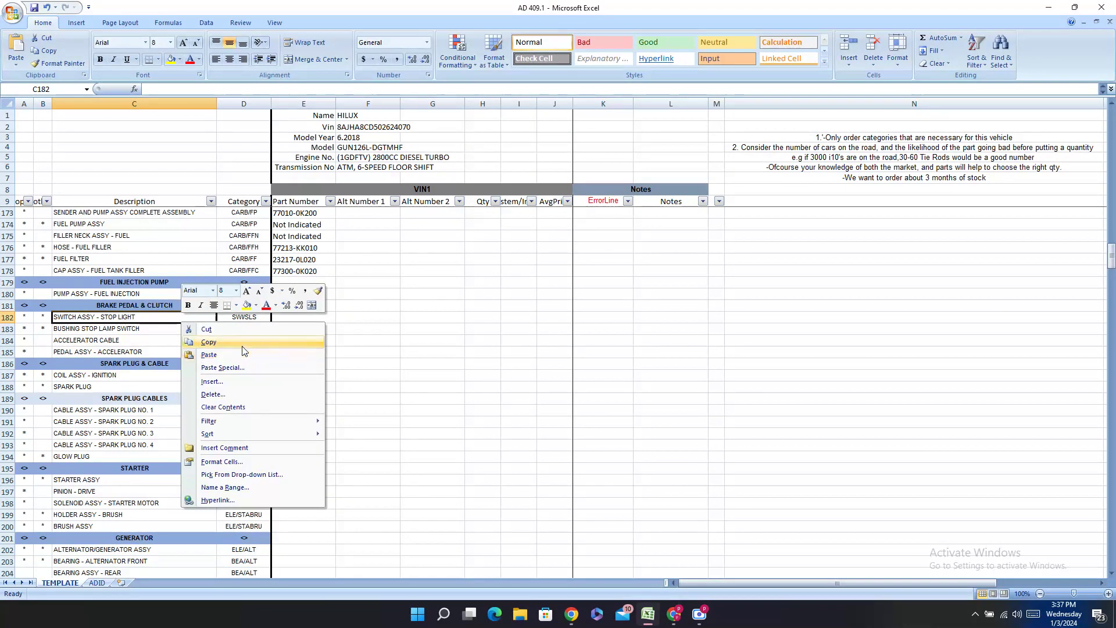
pyautogui.click(210, 342)
pyautogui.click(673, 614)
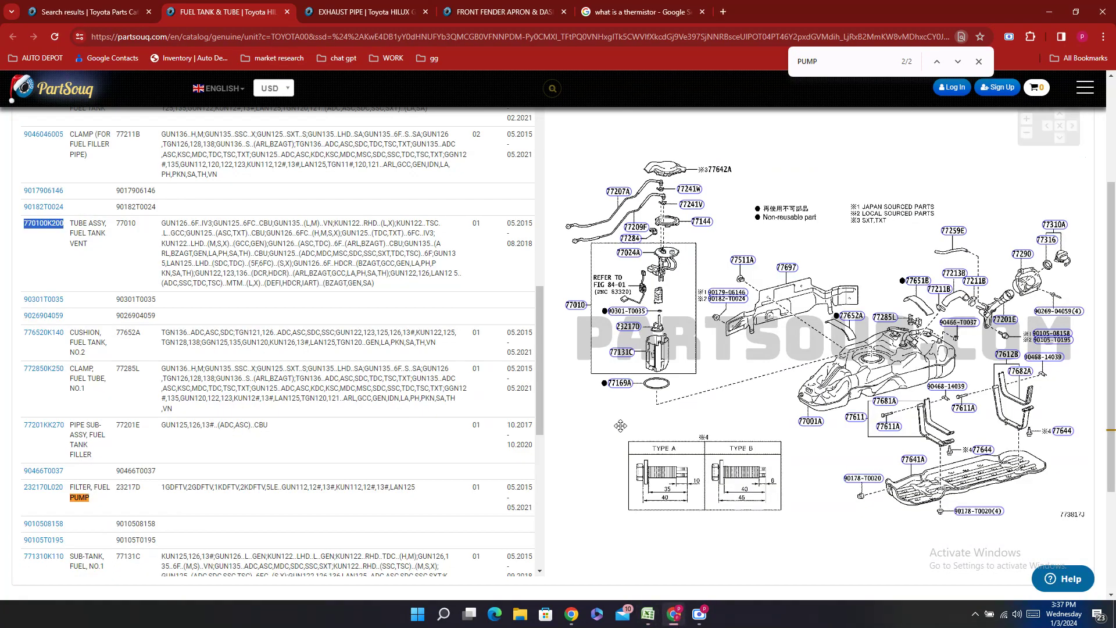
pyautogui.hotkey('ctrl', 'shift', 'Tab')
pyautogui.scroll(5, 612, 243)
pyautogui.scroll(6, 611, 243)
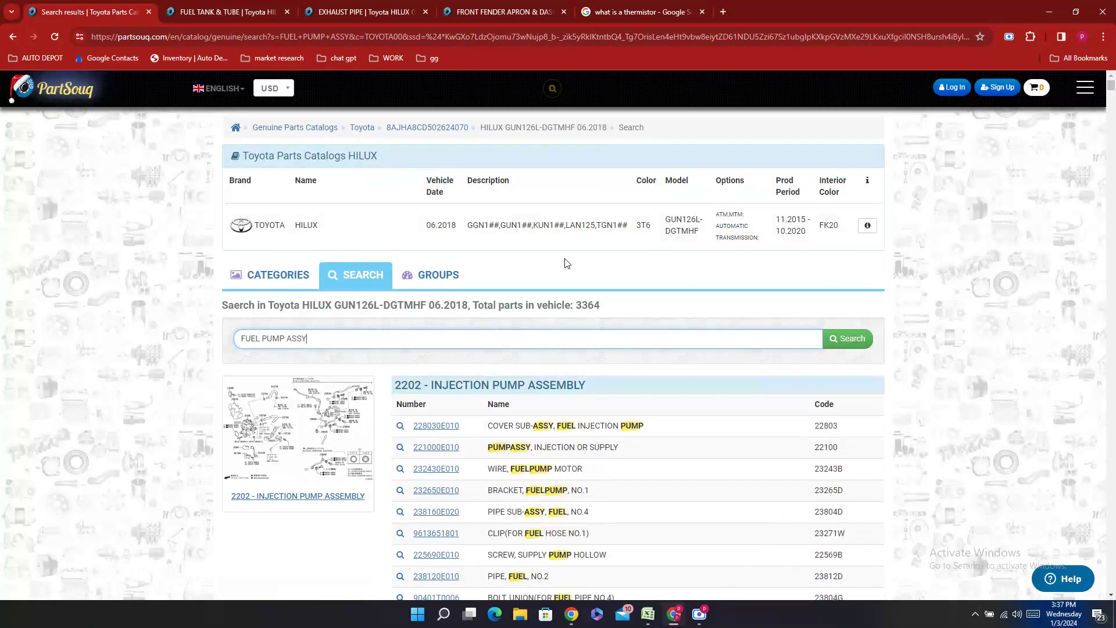
# - Replace the search text with SWITCH ASSY - STOP LIGHT, without the leading quotation mark and space, and run the search
pyautogui.moveTo(316, 342); pyautogui.dragTo(44, 347)
pyautogui.press('BackSpace')
pyautogui.hotkey('ctrl', 'v')
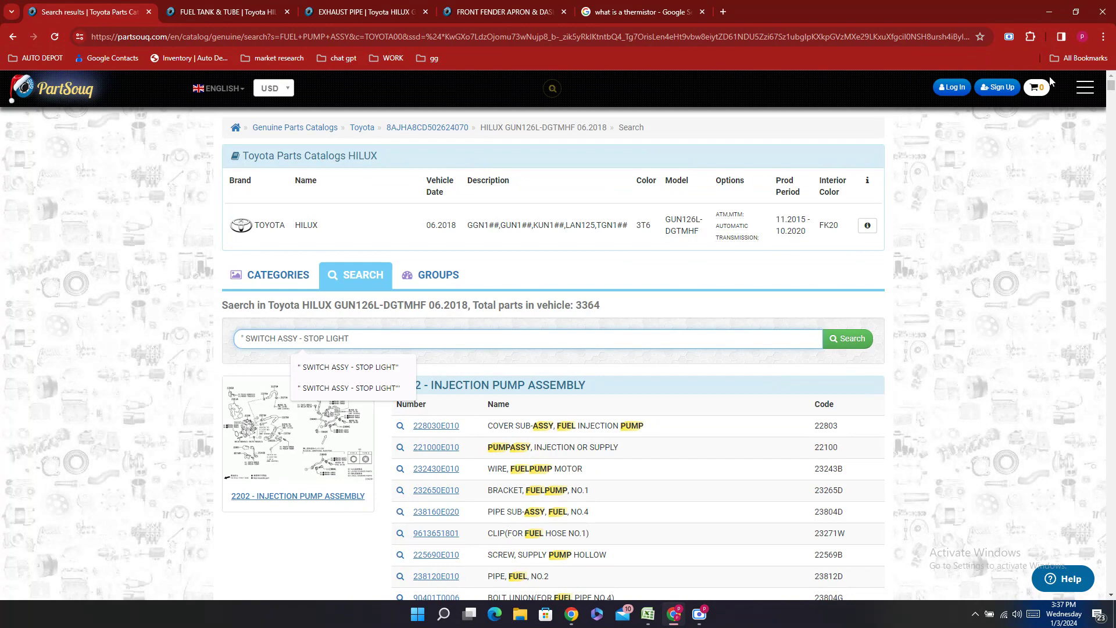
pyautogui.press('Home')
pyautogui.press('Delete')
pyautogui.press('Delete')
pyautogui.press('Return')
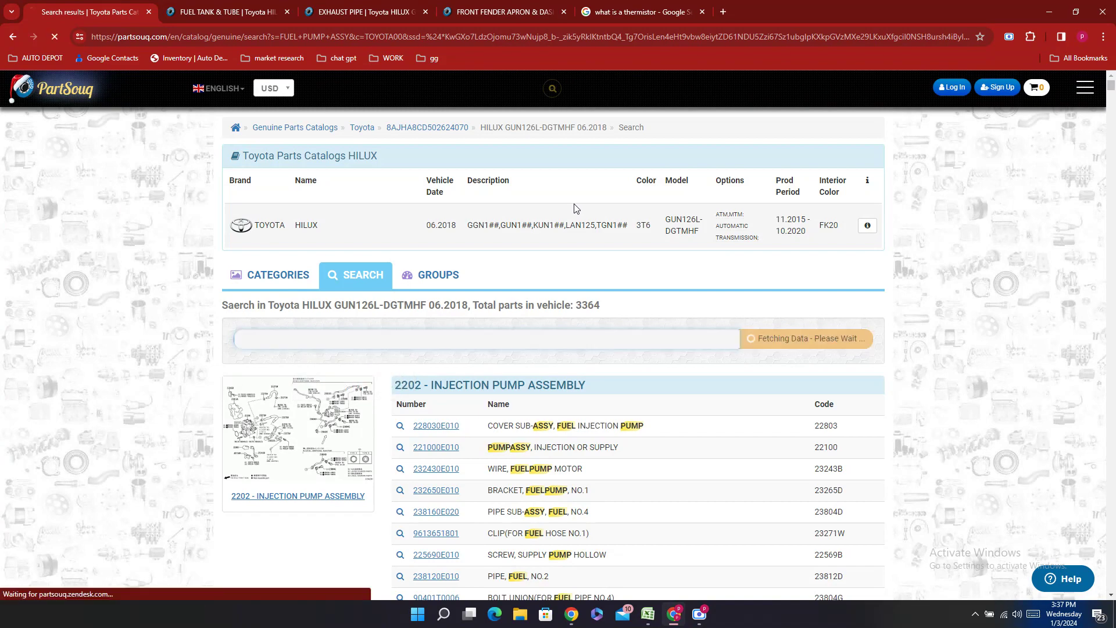
# - Return to the Excel template, clean up the description in C182 to read SWITCH ASSY - STOP LIGHT on one line, and copy it
pyautogui.click(648, 614)
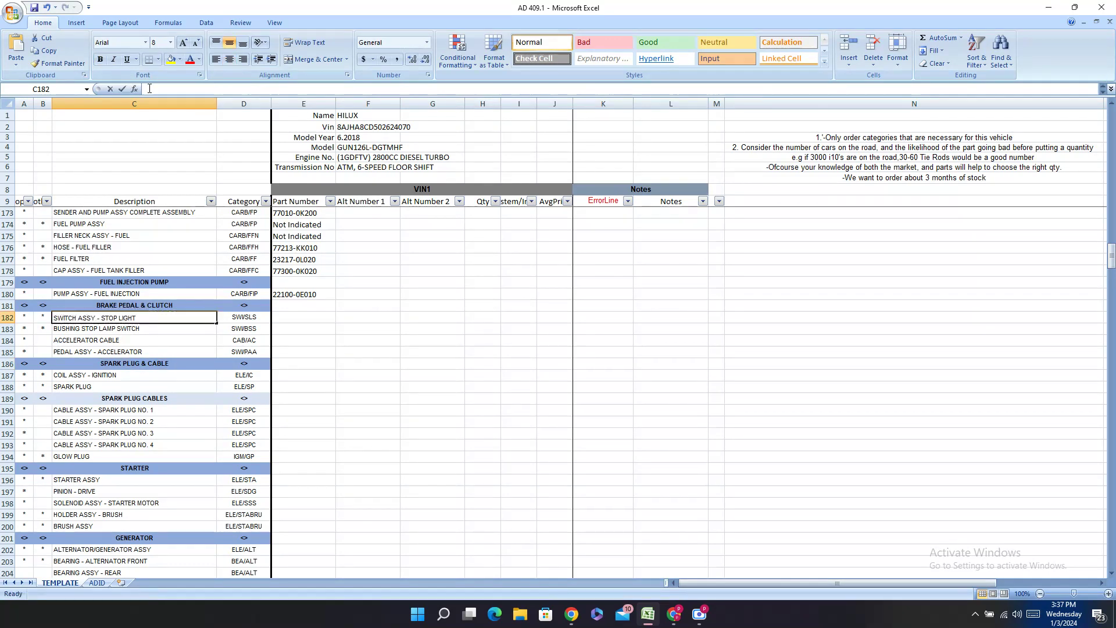
pyautogui.press('F2')
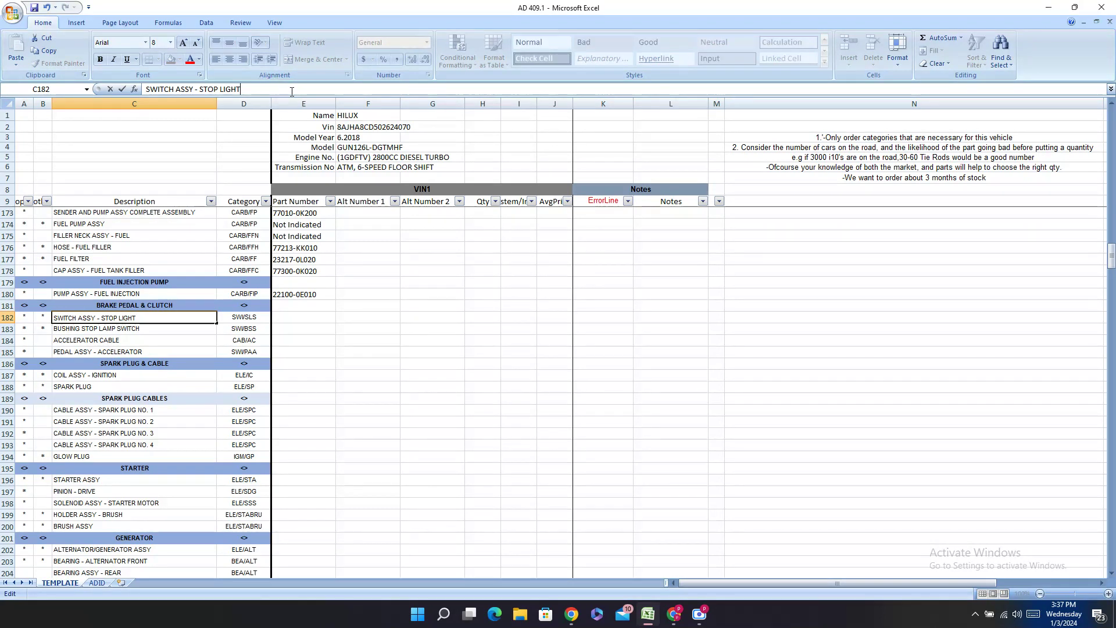
pyautogui.press('BackSpace')
pyautogui.click(309, 317)
pyautogui.click(149, 320)
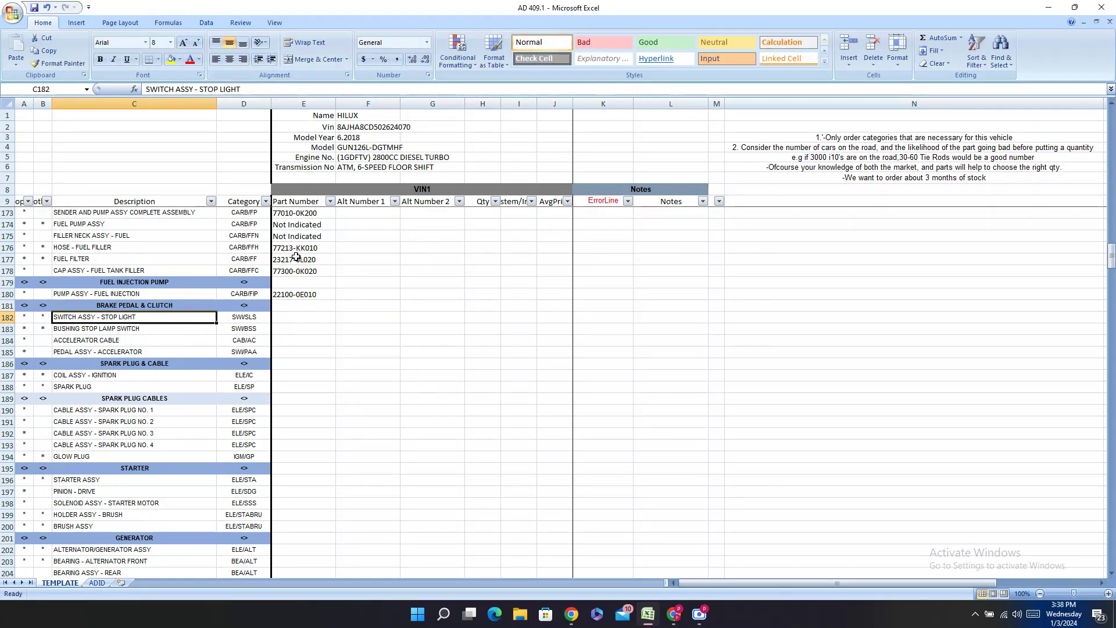
pyautogui.hotkey('ctrl', 'c')
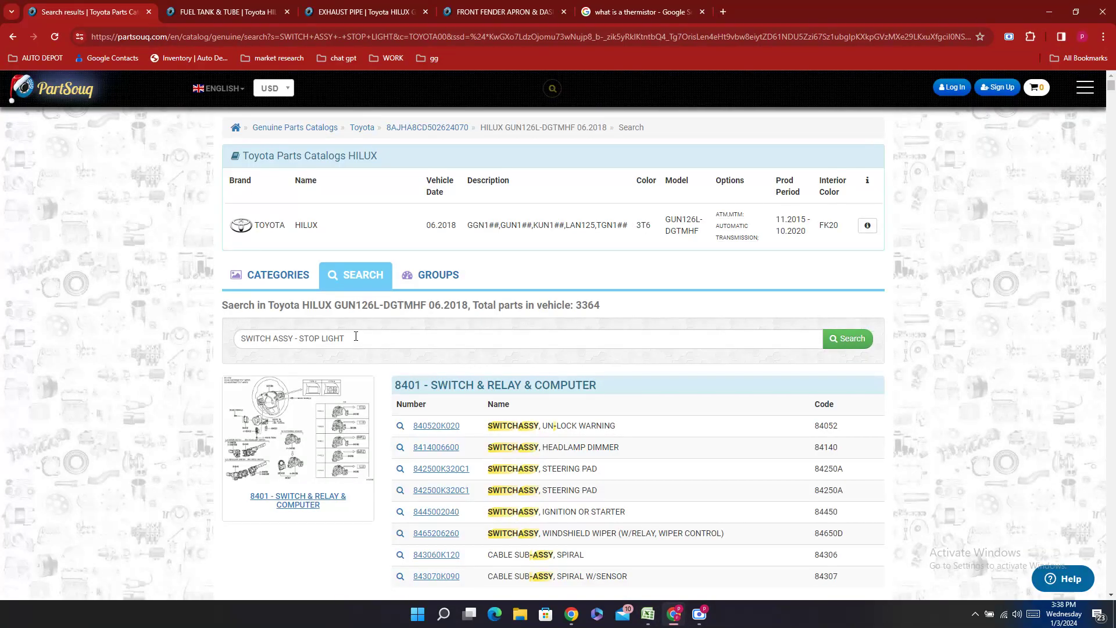
# - Rerun the PartSouq search with the cleaned SWITCH ASSY - STOP LIGHT text and look through the SWITCH & RELAY & COMPUTER results for the stop lamp switch
pyautogui.moveTo(356, 336); pyautogui.dragTo(72, 358)
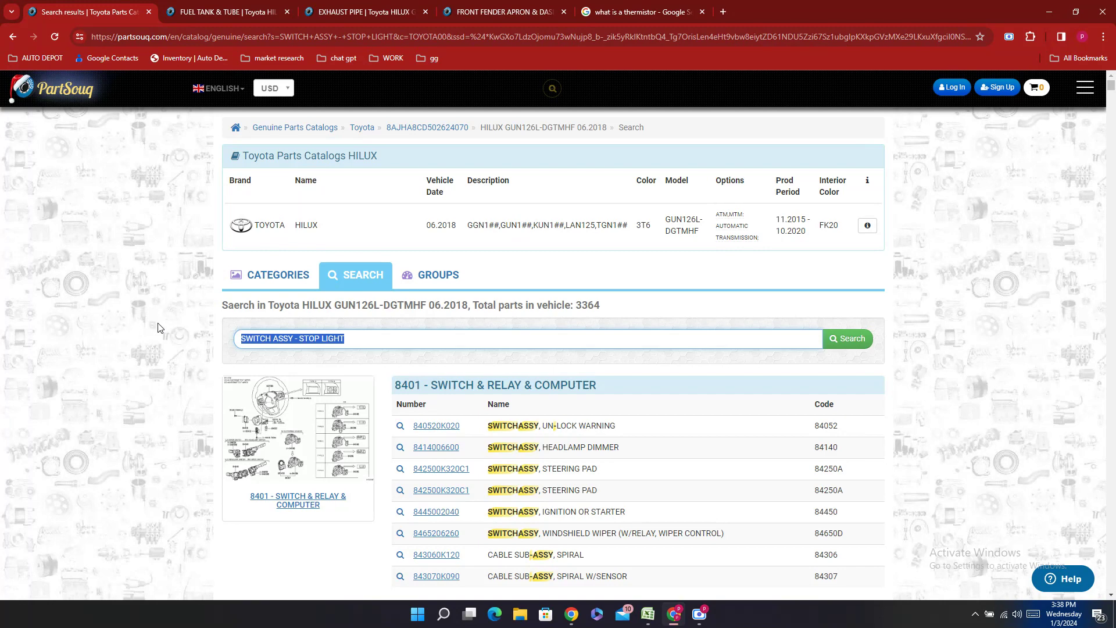
pyautogui.press('BackSpace')
pyautogui.hotkey('ctrl', 'v')
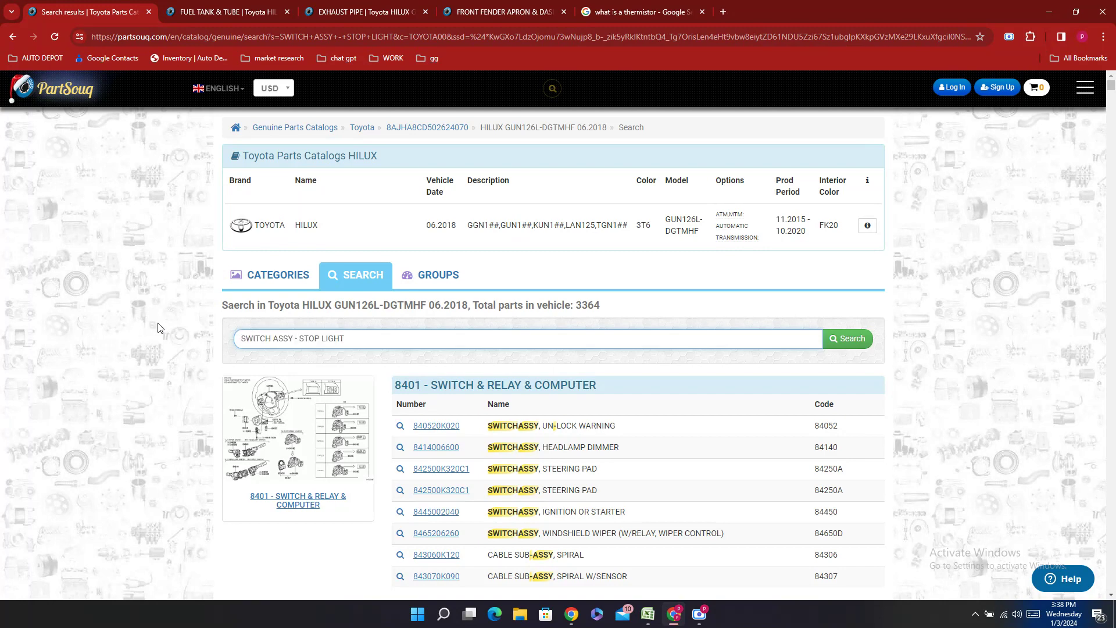
pyautogui.press('Return')
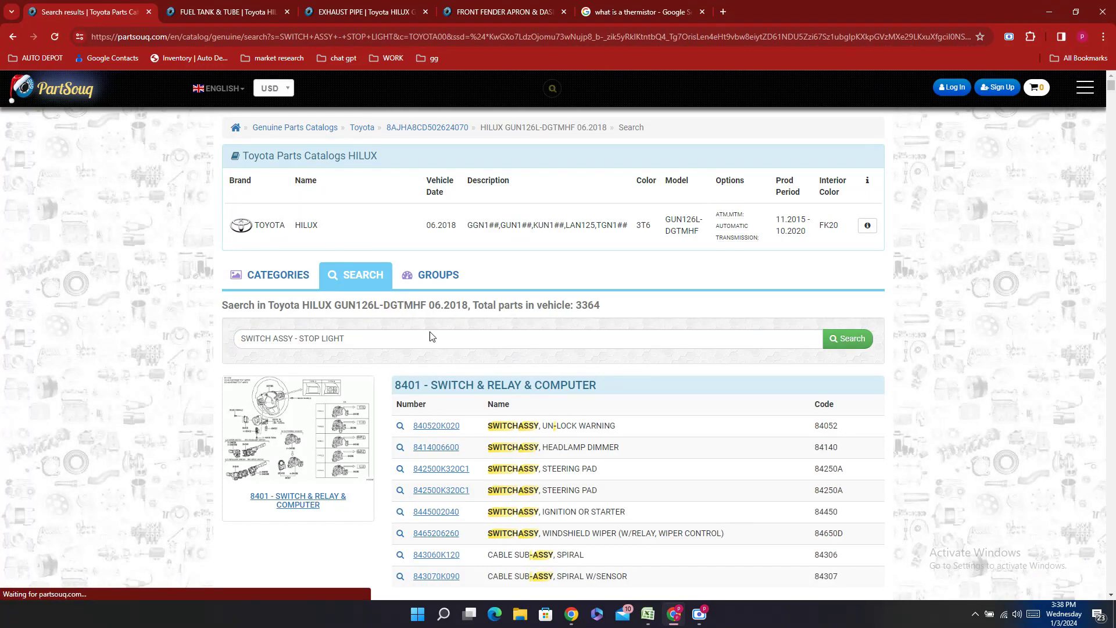
pyautogui.scroll(-6, 483, 336)
pyautogui.scroll(-1, 482, 334)
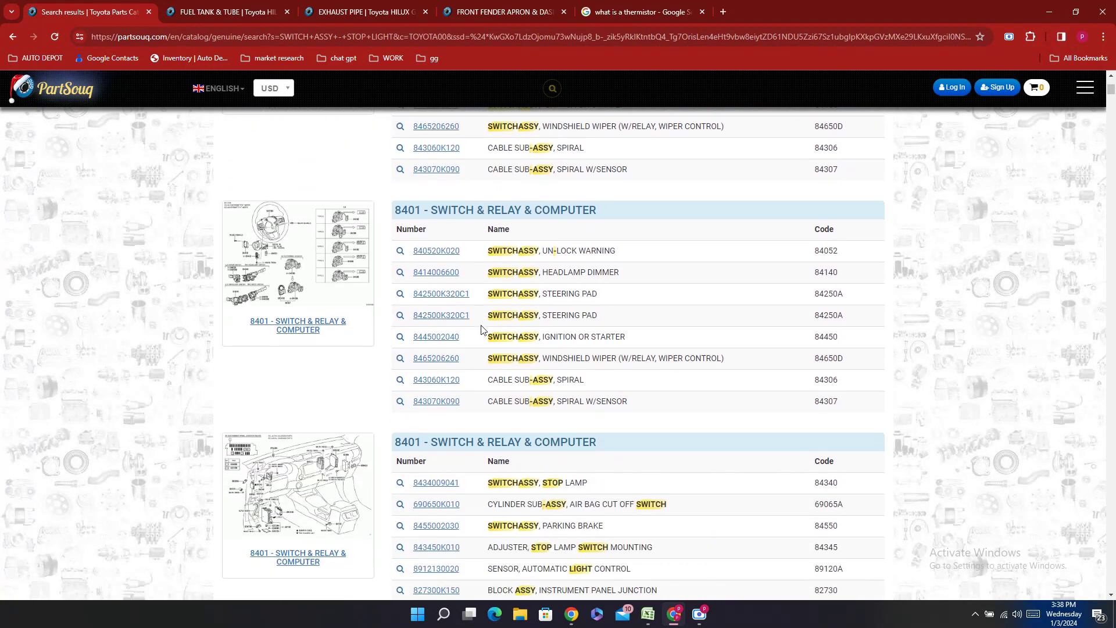
pyautogui.scroll(-2, 518, 454)
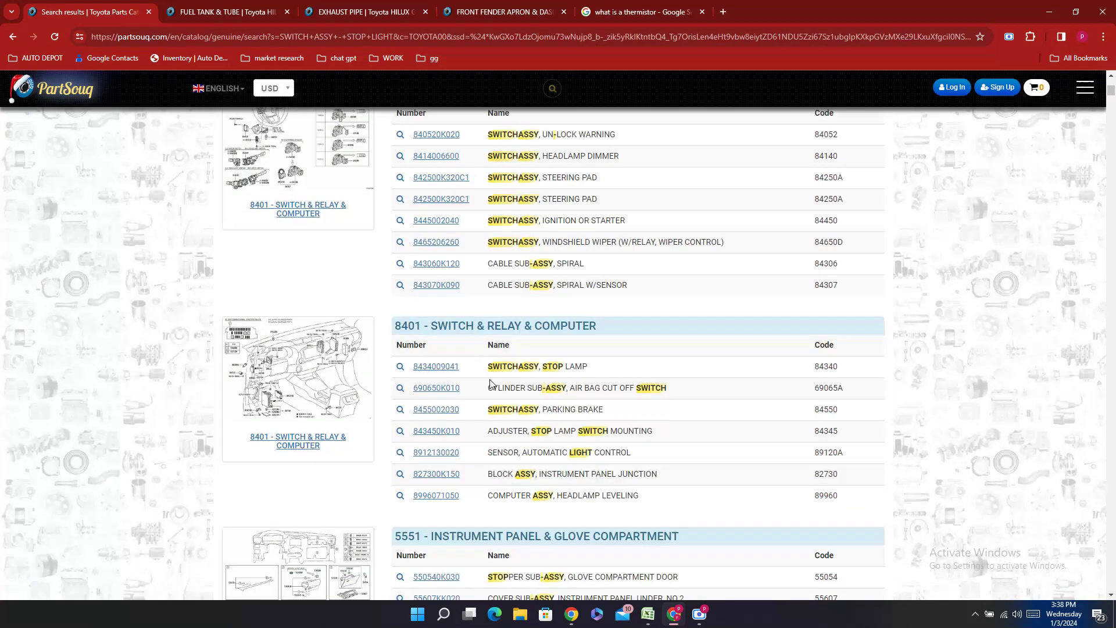
pyautogui.doubleClick(472, 372)
pyautogui.rightClick(474, 374)
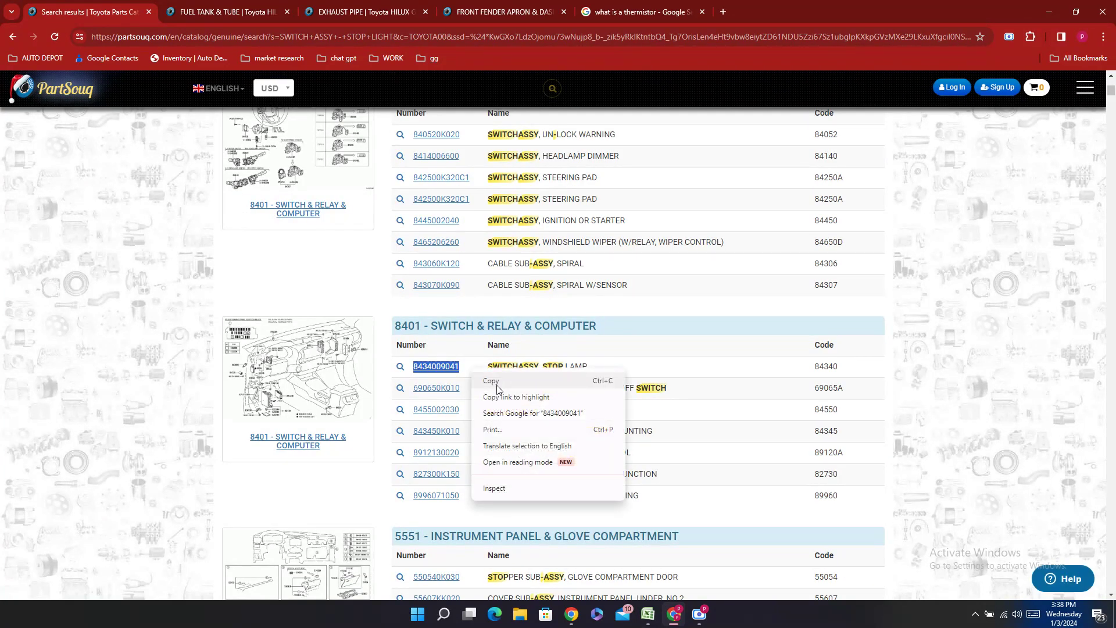
pyautogui.click(495, 382)
pyautogui.click(648, 614)
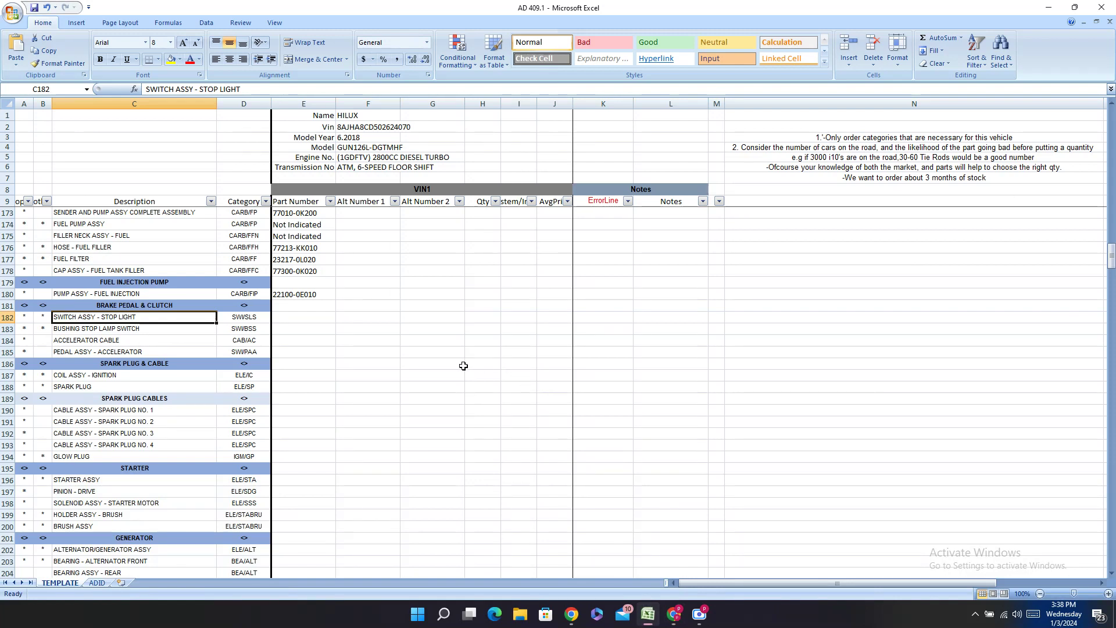
pyautogui.doubleClick(280, 317)
pyautogui.rightClick(281, 318)
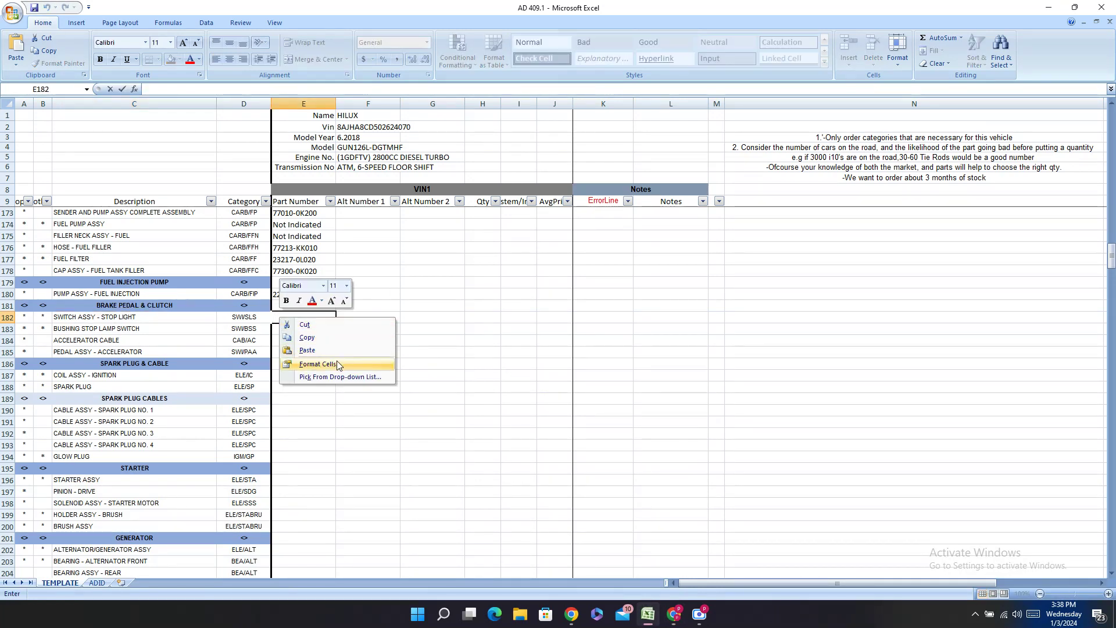
pyautogui.click(298, 348)
pyautogui.click(294, 318)
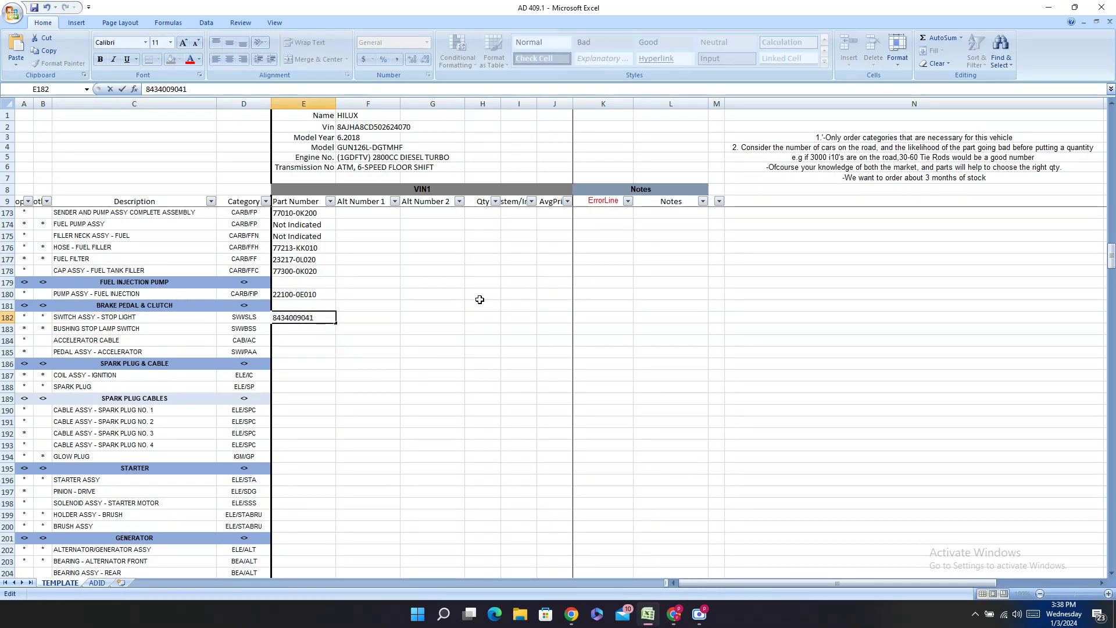
pyautogui.write('-')
pyautogui.press('Return')
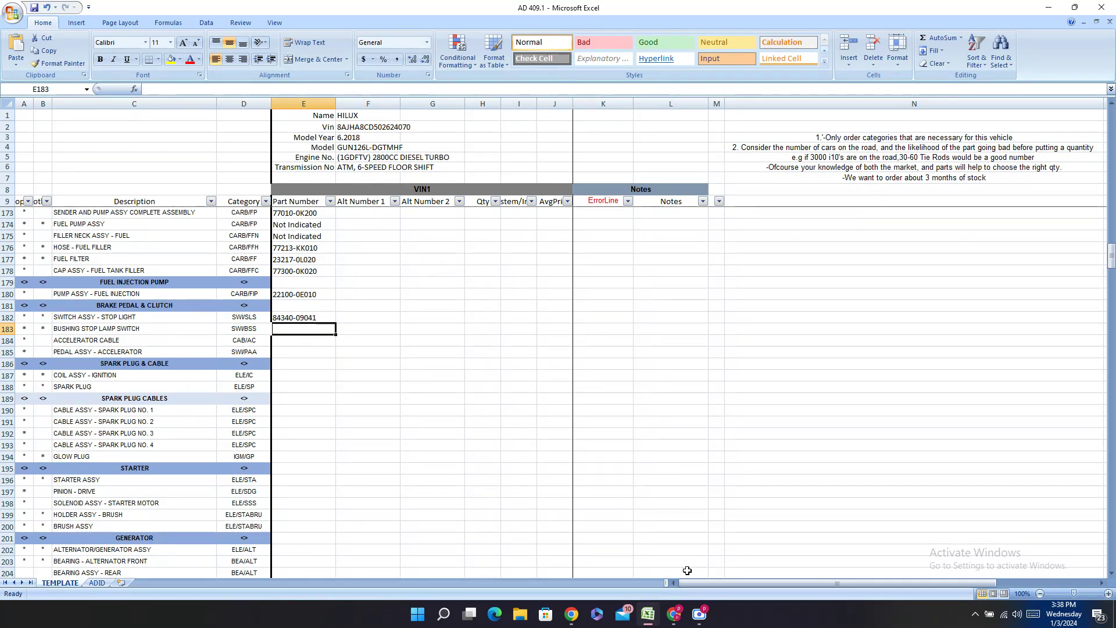
# - Return to the PartSouq results and open the 8401 - SWITCH & RELAY & COMPUTER diagram that lists the stop lamp switch
pyautogui.click(674, 616)
pyautogui.click(335, 427)
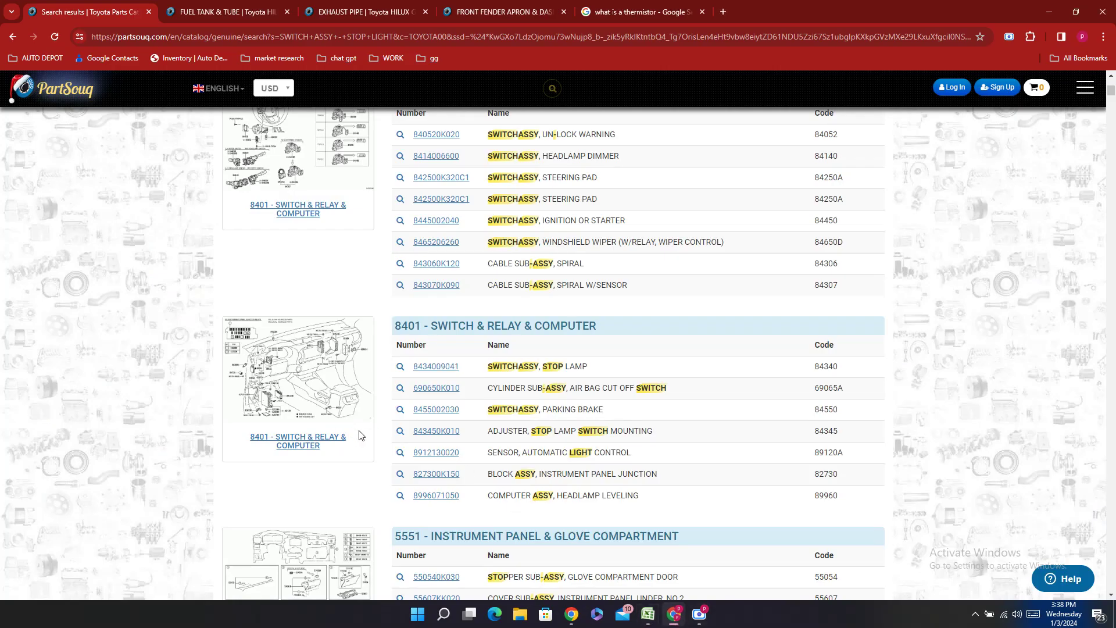
pyautogui.click(290, 400)
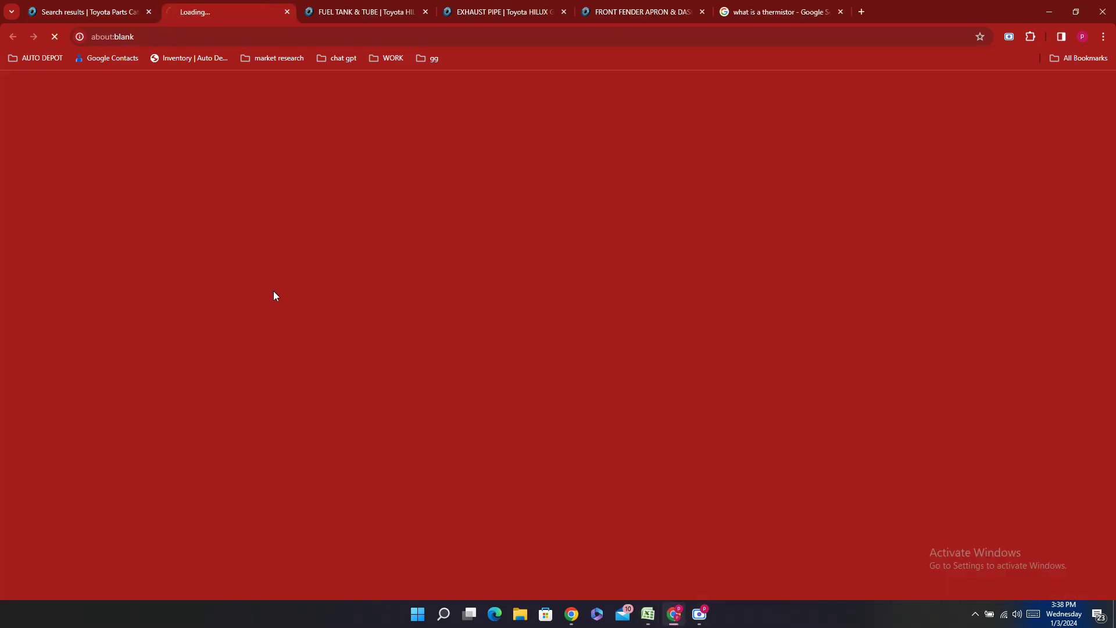
pyautogui.click(95, 4)
pyautogui.click(198, 10)
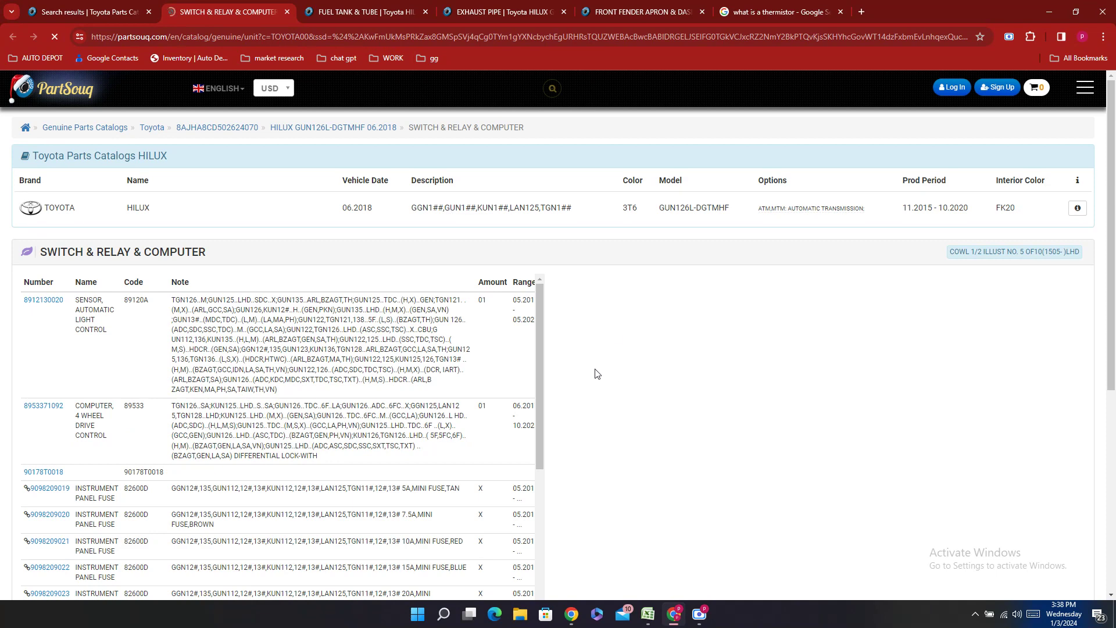
pyautogui.hotkey('ctrl', 'f')
pyautogui.hotkey('ctrl', 'v')
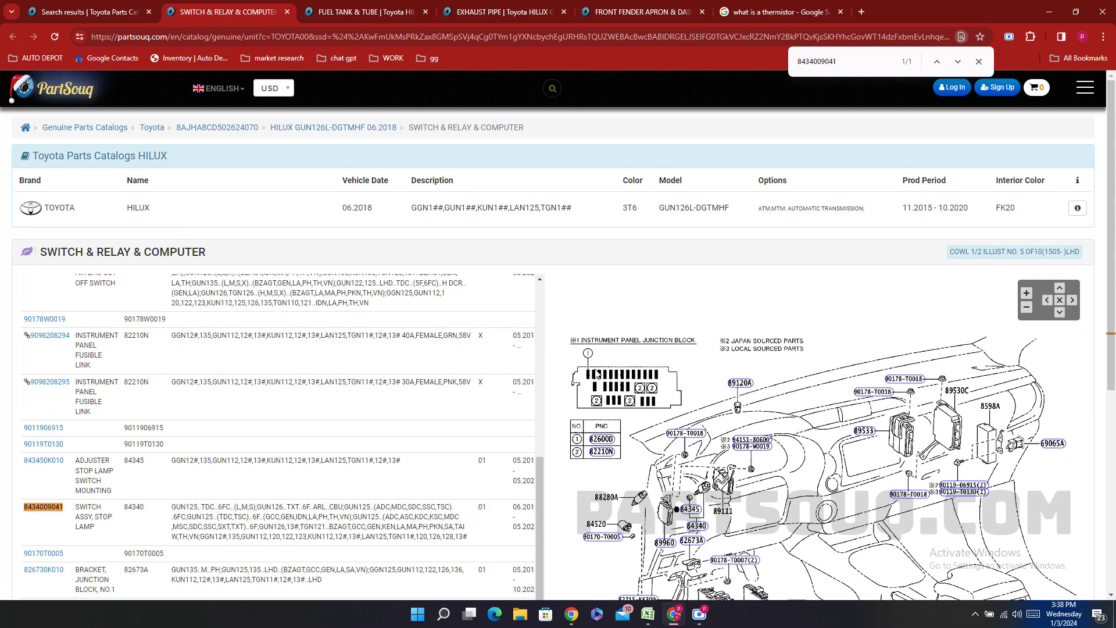
pyautogui.scroll(-4, 438, 368)
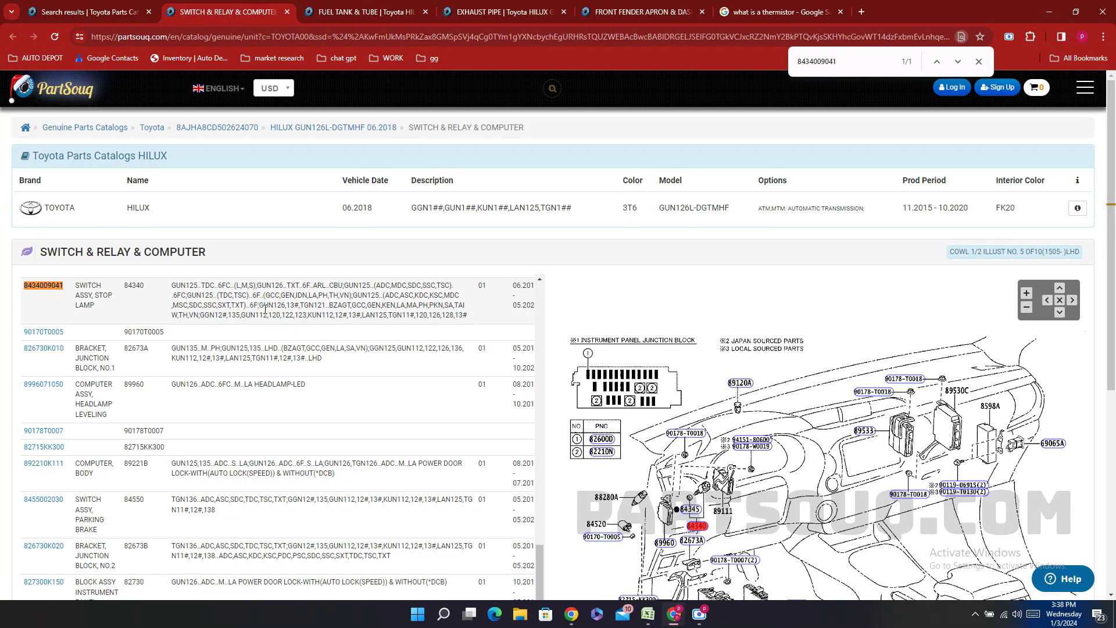
pyautogui.moveTo(688, 510)
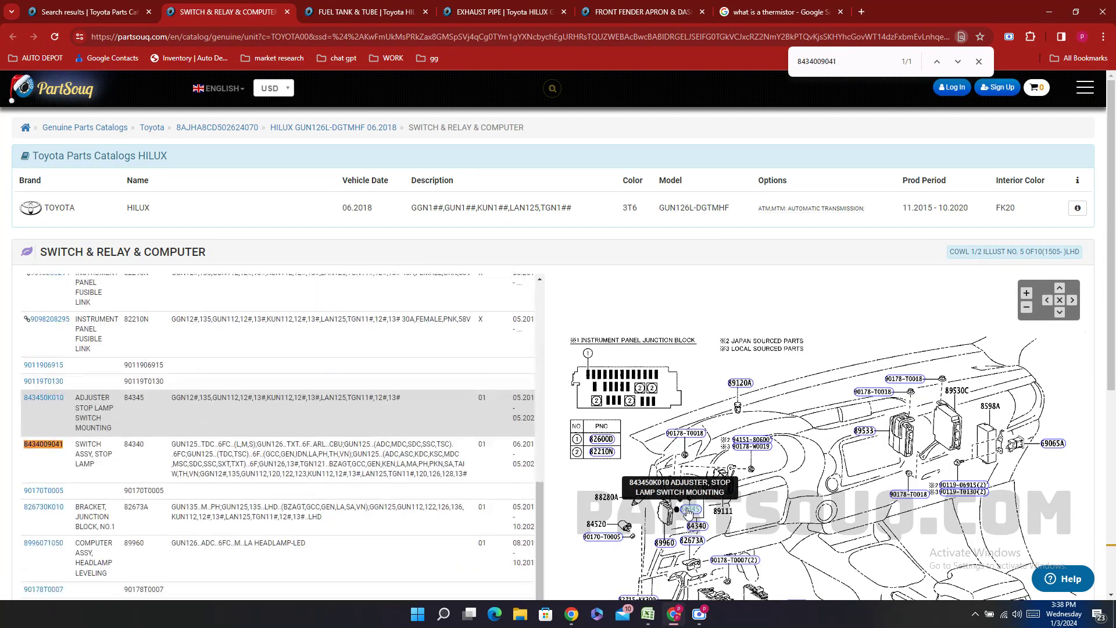
# - Copy the ADJUSTER STOP LAMP SWITCH MOUNTING number into E183 of the Excel template for BUSHING STOP LAMP SWITCH, written as 84345-0K010
pyautogui.doubleClick(44, 397)
pyautogui.rightClick(44, 416)
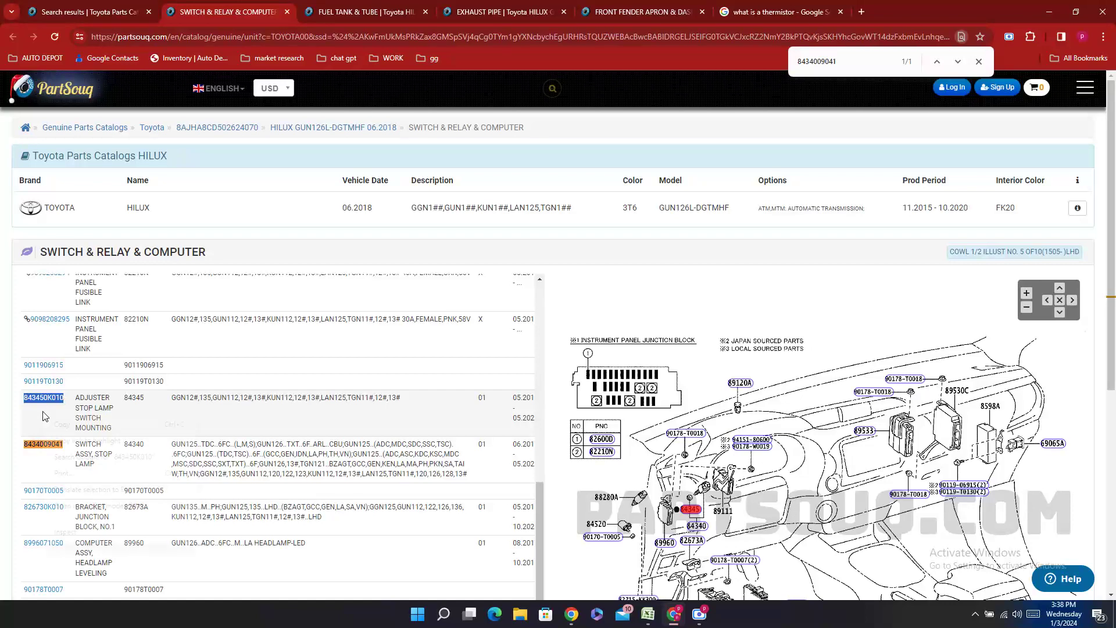
pyautogui.click(63, 425)
pyautogui.hotkey('alt', 'Tab')
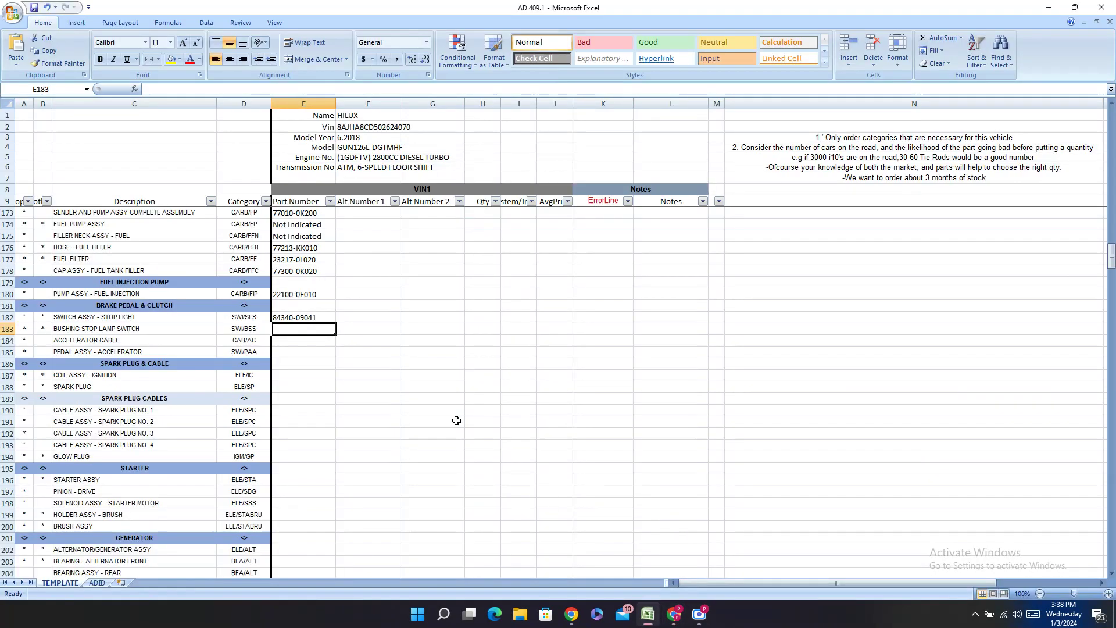
pyautogui.rightClick(290, 329)
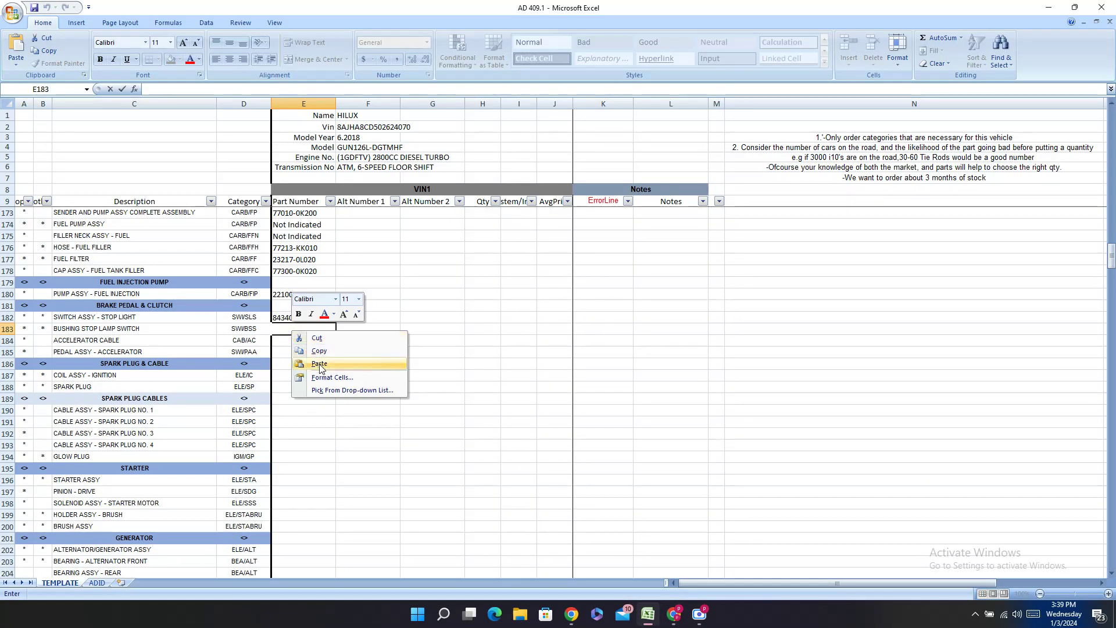
pyautogui.click(317, 360)
pyautogui.click(295, 330)
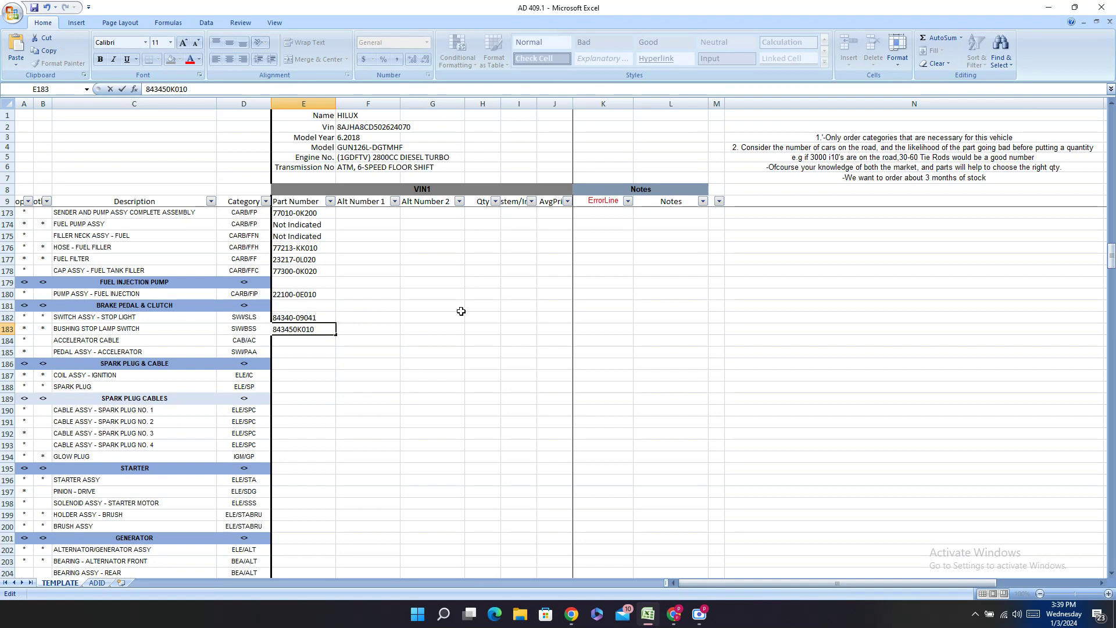
pyautogui.write('-')
pyautogui.press('Return')
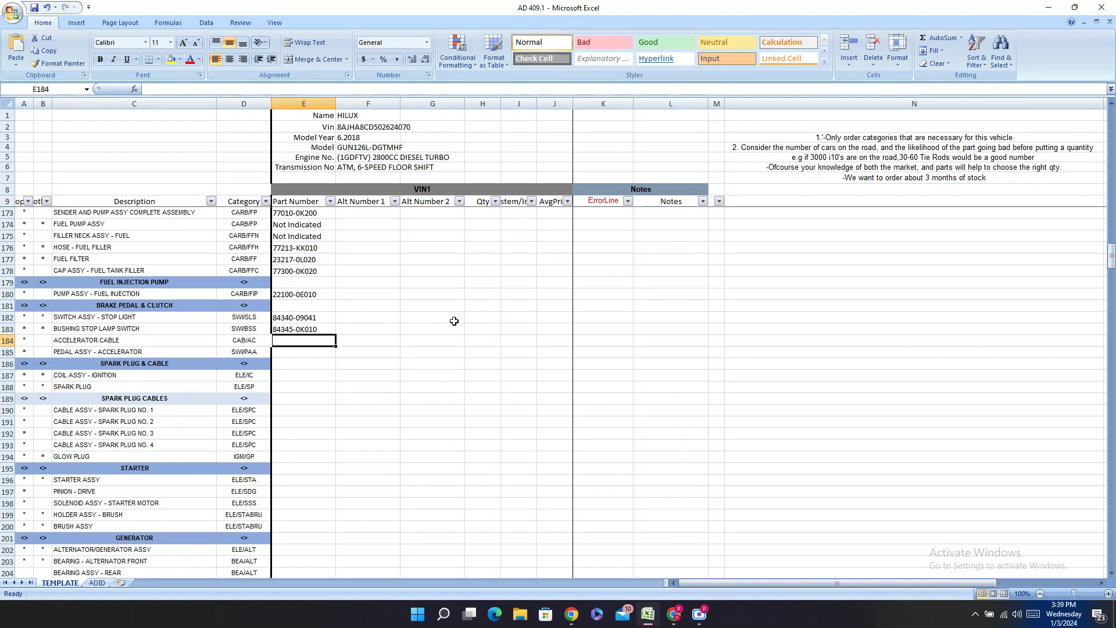
# - Copy the PEDAL ASSY - ACCELERATOR description from C185 and search the Hilux catalog on PartSouq for it
pyautogui.rightClick(154, 350)
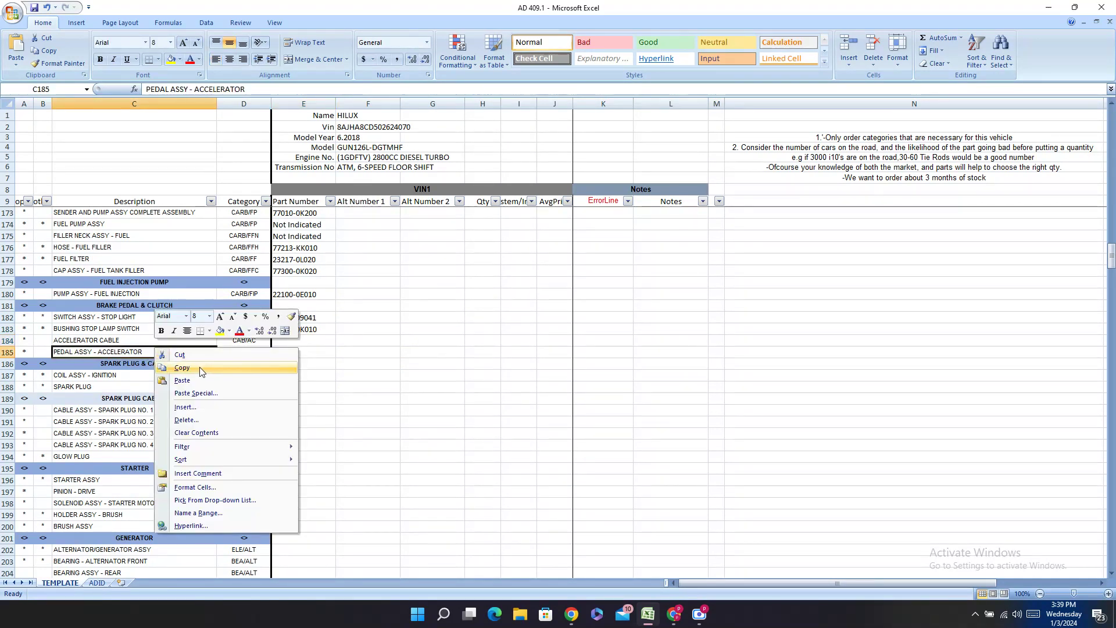
pyautogui.click(175, 368)
pyautogui.click(675, 613)
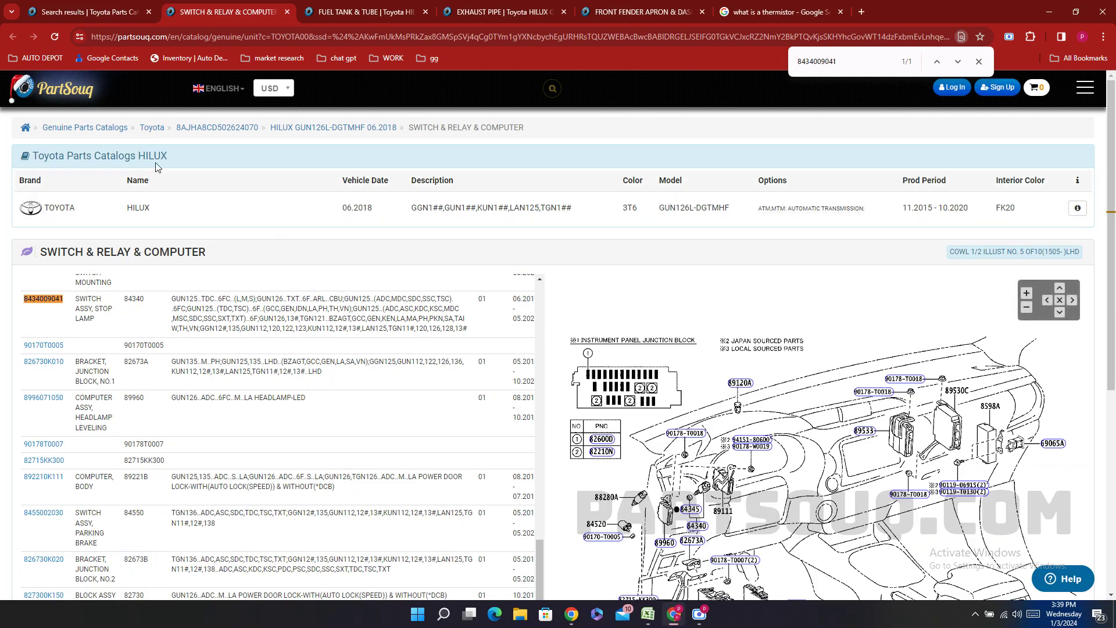
pyautogui.click(88, 12)
pyautogui.scroll(2, 357, 239)
pyautogui.scroll(4, 356, 239)
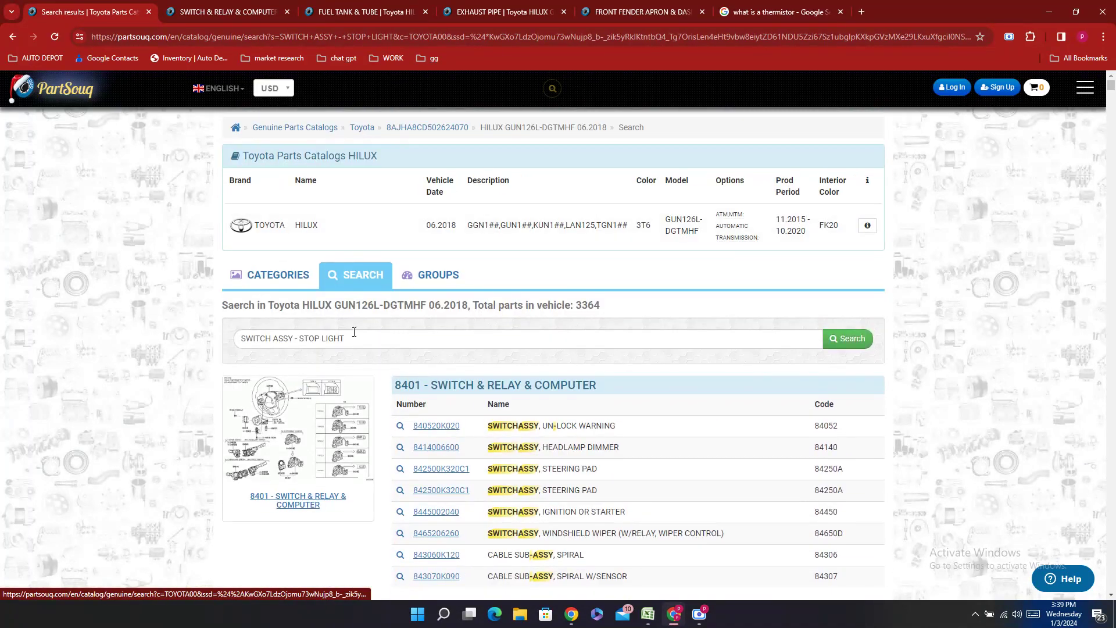
pyautogui.moveTo(358, 338); pyautogui.dragTo(47, 341)
pyautogui.hotkey('ctrl', 'v')
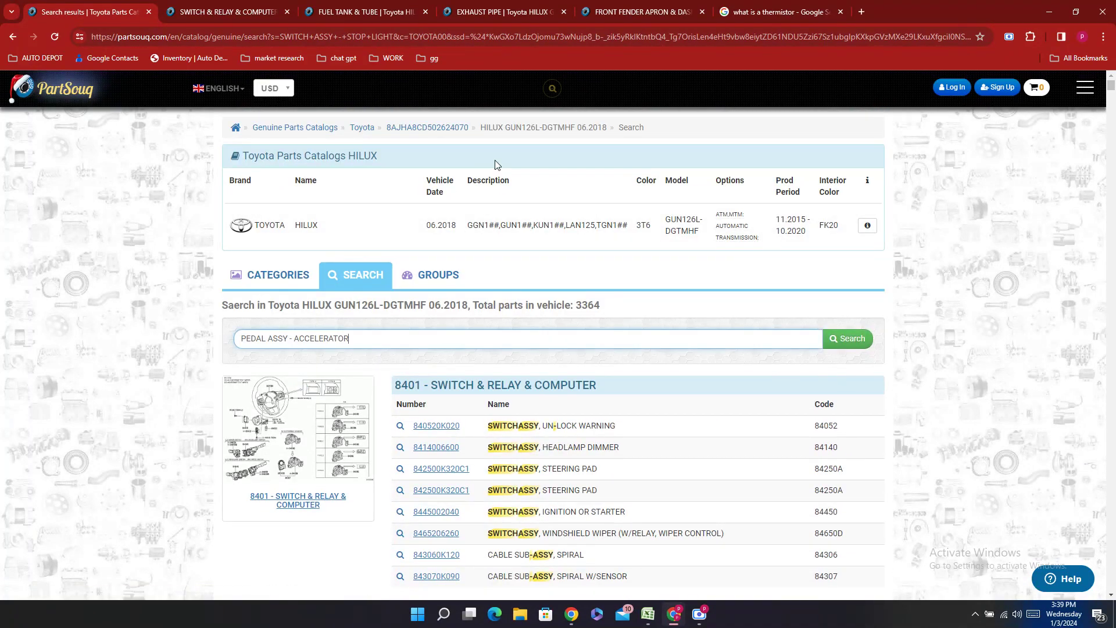
pyautogui.press('Return')
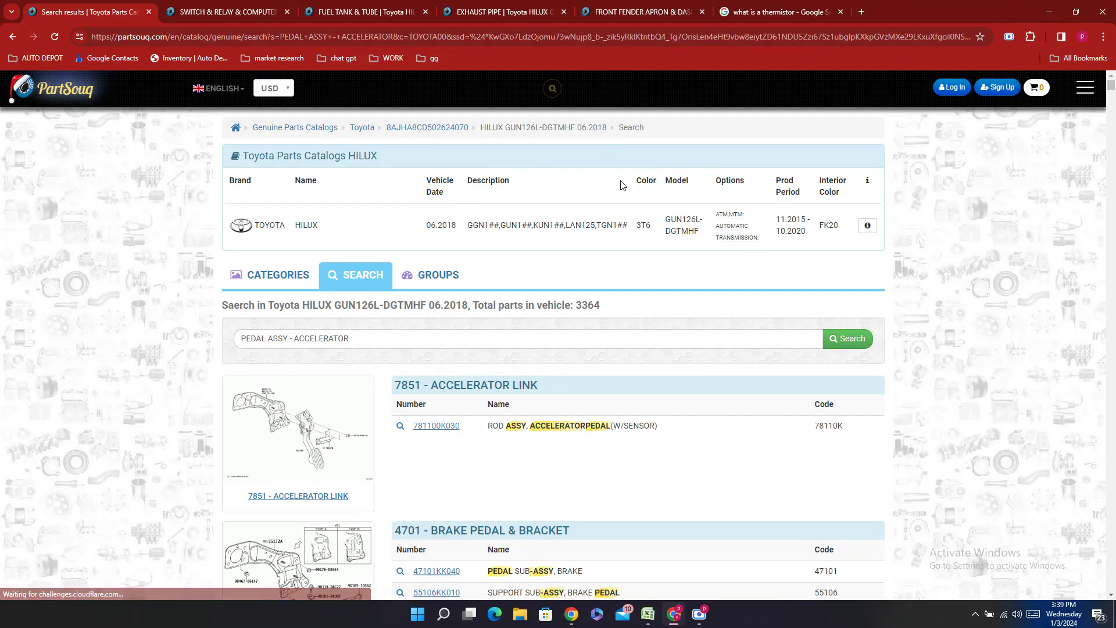
# - Open the 7851 - ACCELERATOR LINK diagram from the results and close the older diagram and Google search tabs
pyautogui.scroll(-5, 357, 367)
pyautogui.scroll(4, 356, 368)
pyautogui.click(356, 367)
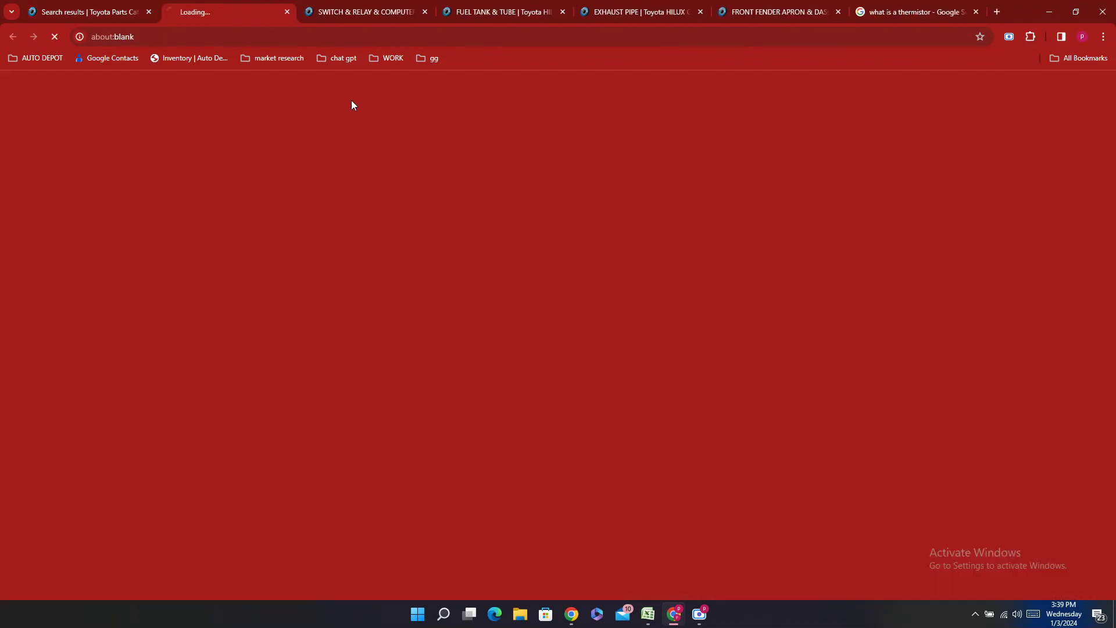
pyautogui.click(428, 12)
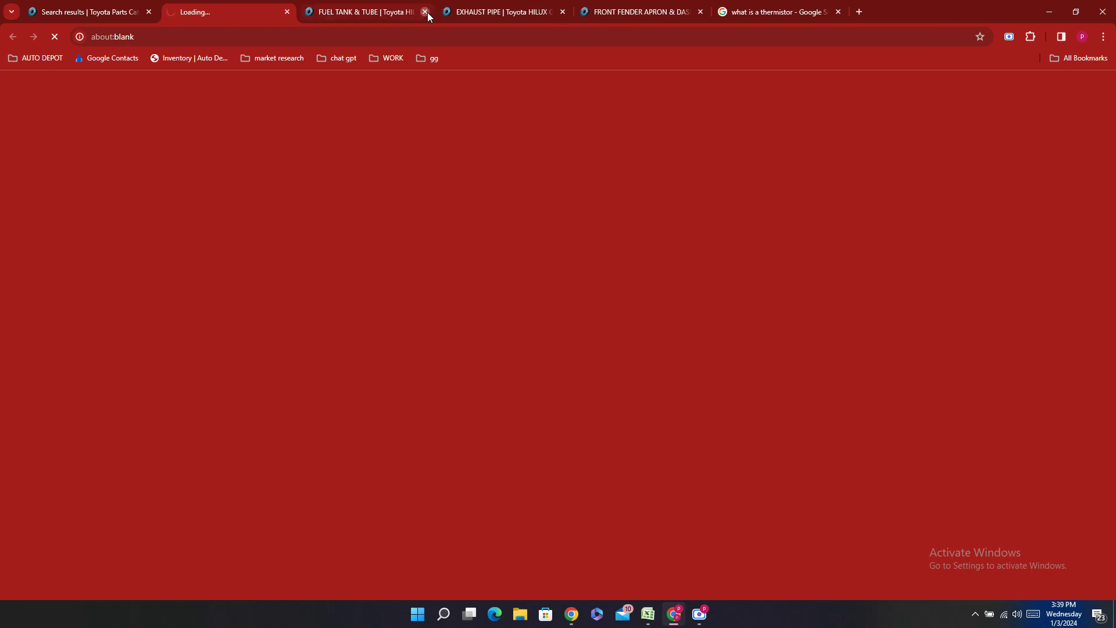
pyautogui.click(427, 12)
pyautogui.click(428, 12)
pyautogui.click(427, 12)
pyautogui.click(428, 13)
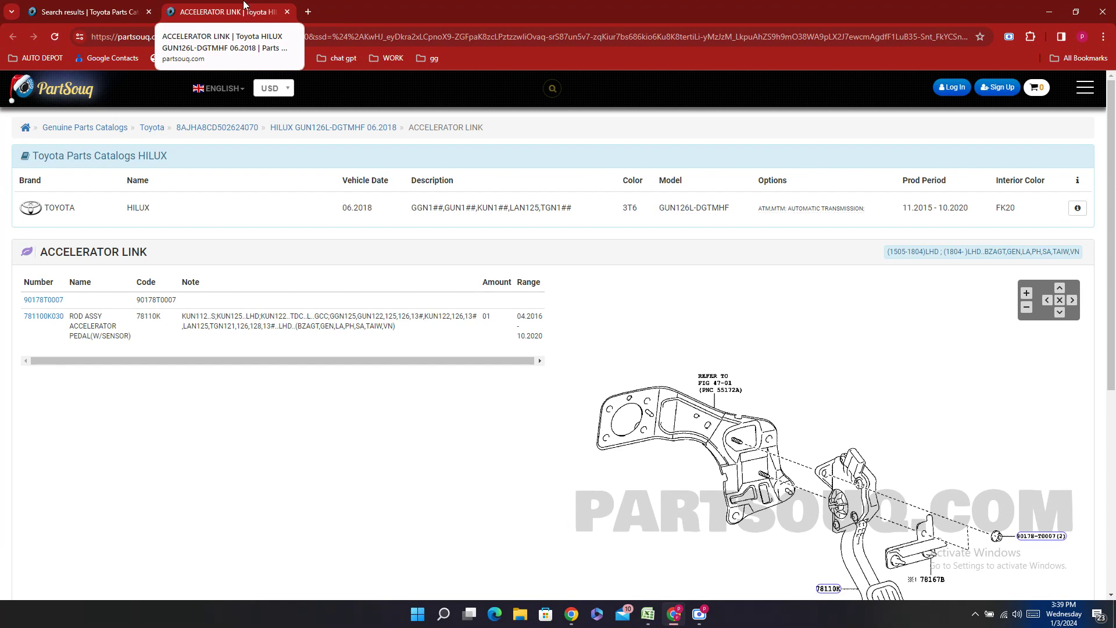
# - Copy the accelerator pedal rod assembly number into E185 of the Excel template, written as 78110-0K030
pyautogui.doubleClick(41, 316)
pyautogui.rightClick(36, 325)
pyautogui.click(51, 334)
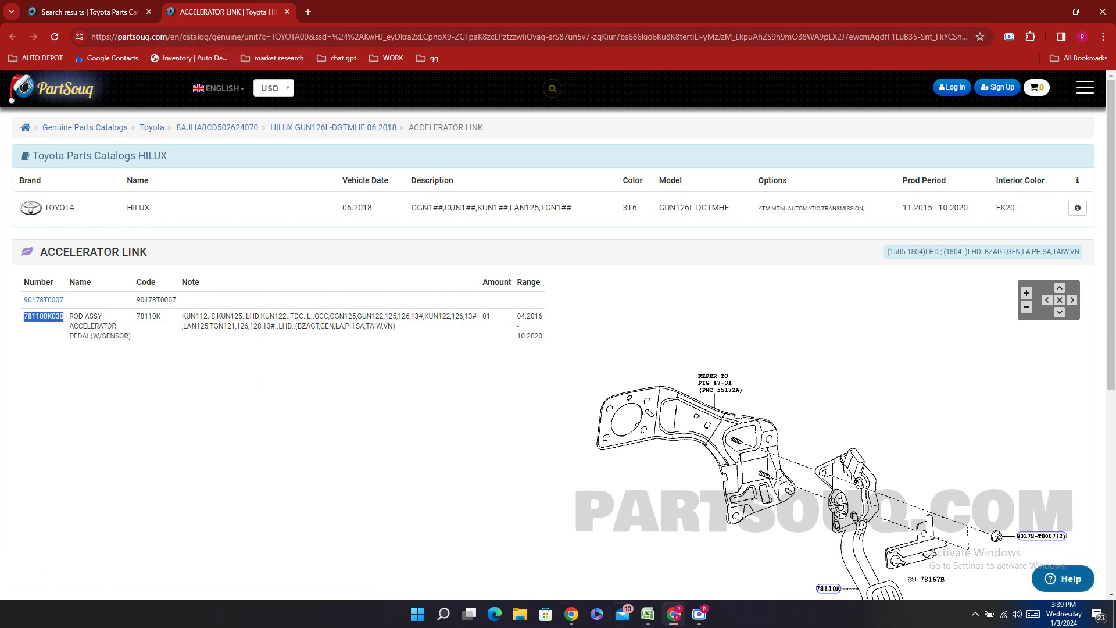
pyautogui.click(647, 615)
pyautogui.click(288, 352)
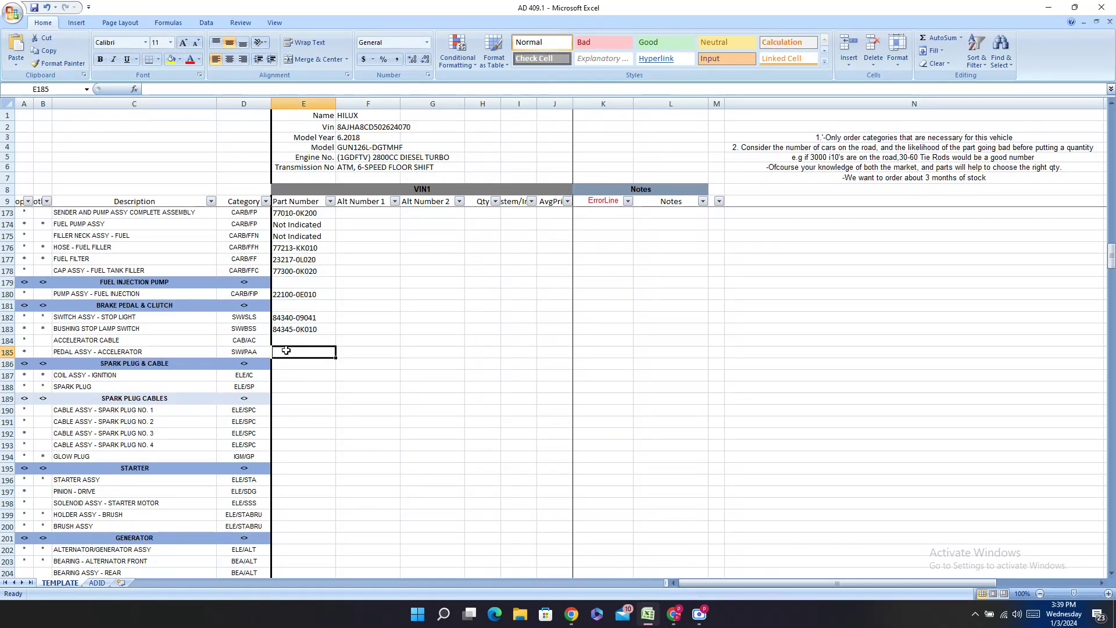
pyautogui.doubleClick(286, 350)
pyautogui.rightClick(286, 352)
pyautogui.click(304, 385)
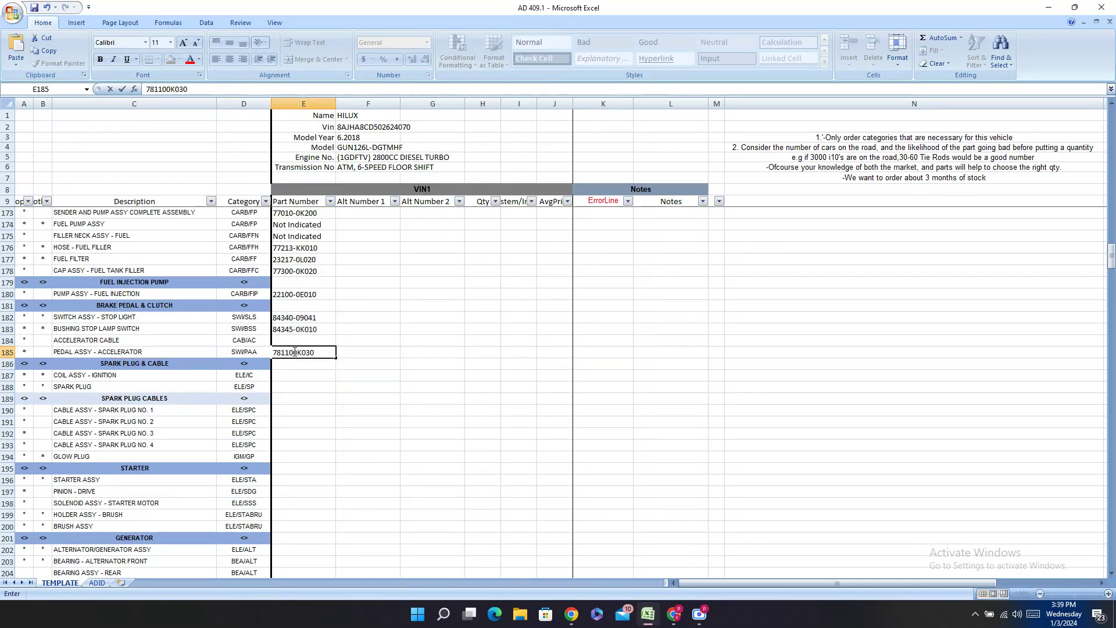
pyautogui.click(294, 352)
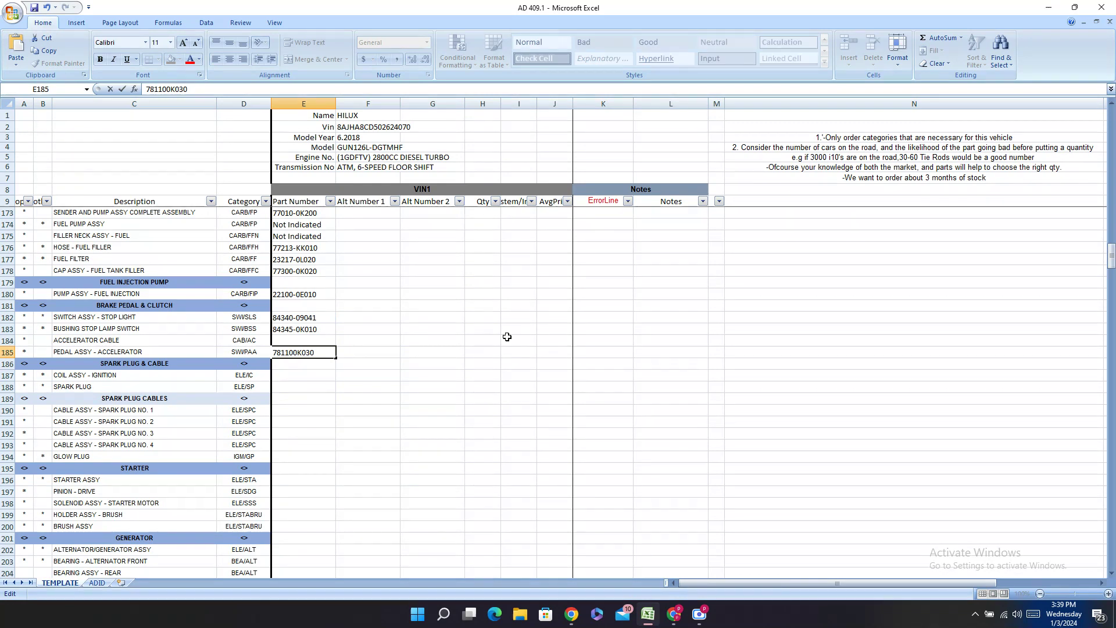
pyautogui.write('-')
# - Mark the ACCELERATOR CABLE part number in E184 as Not Indicated and move on to the COIL ASSY - IGNITION row
pyautogui.click(277, 340)
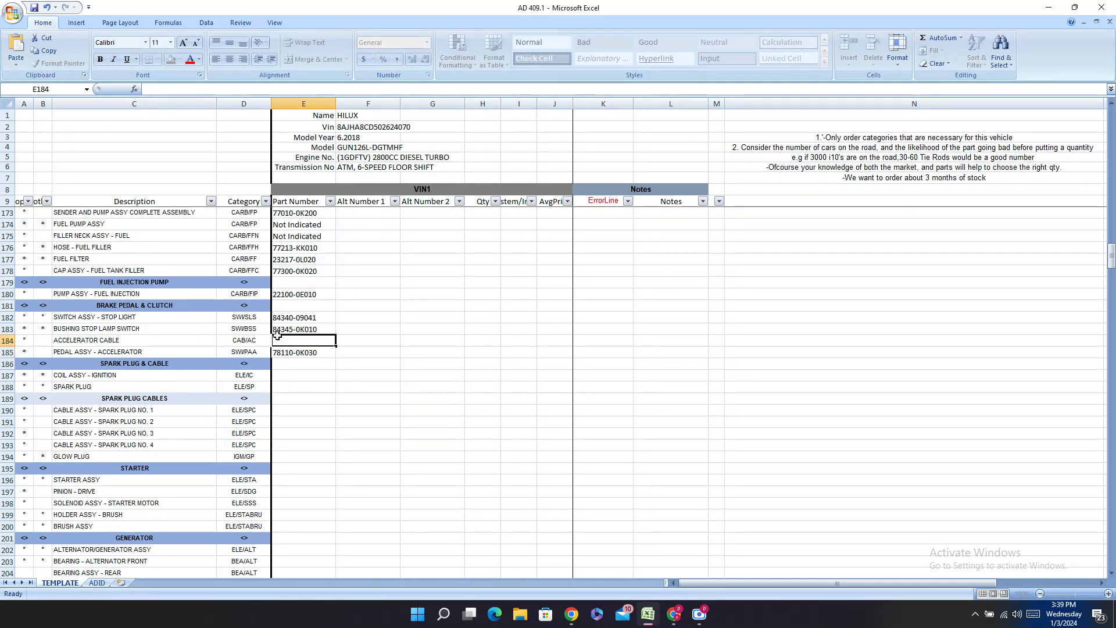
pyautogui.write('NOt Indicated')
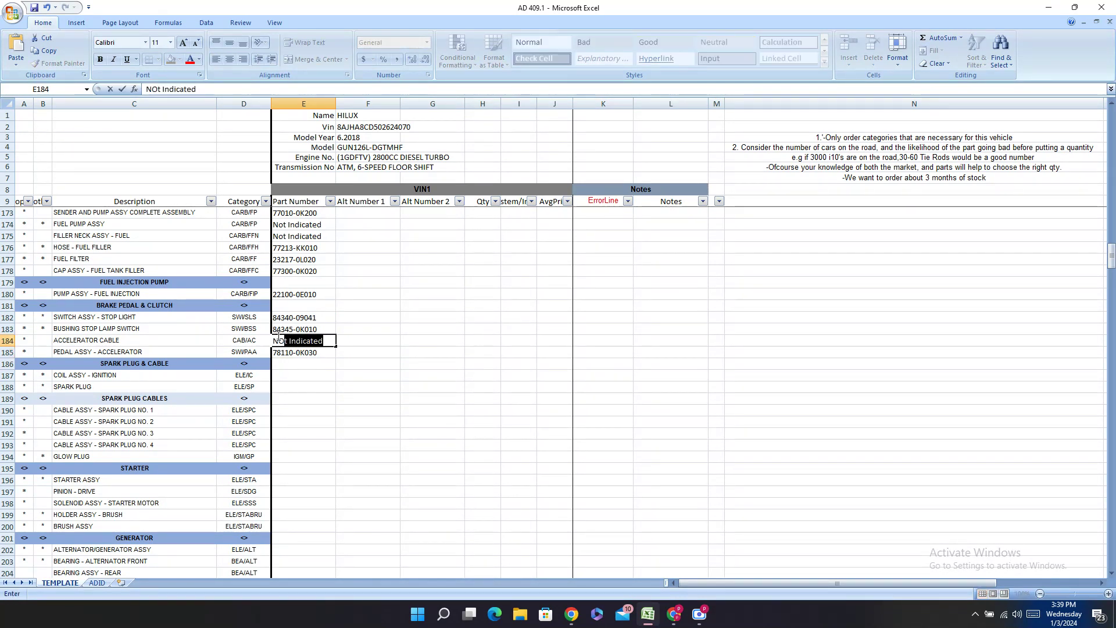
pyautogui.press('Return')
pyautogui.press('Return')
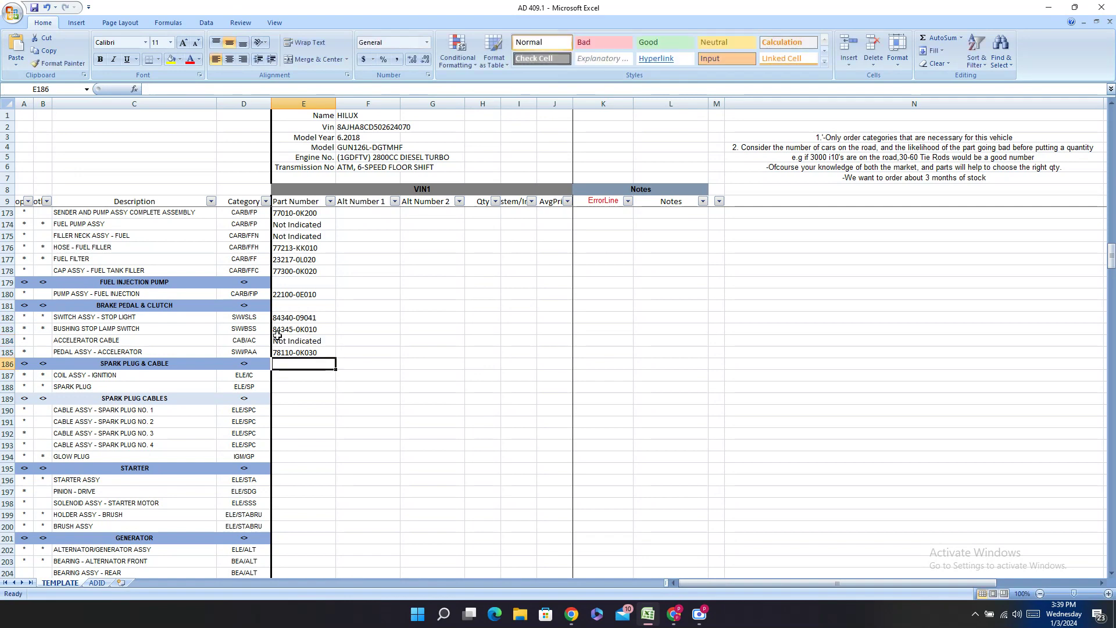
pyautogui.press('Return')
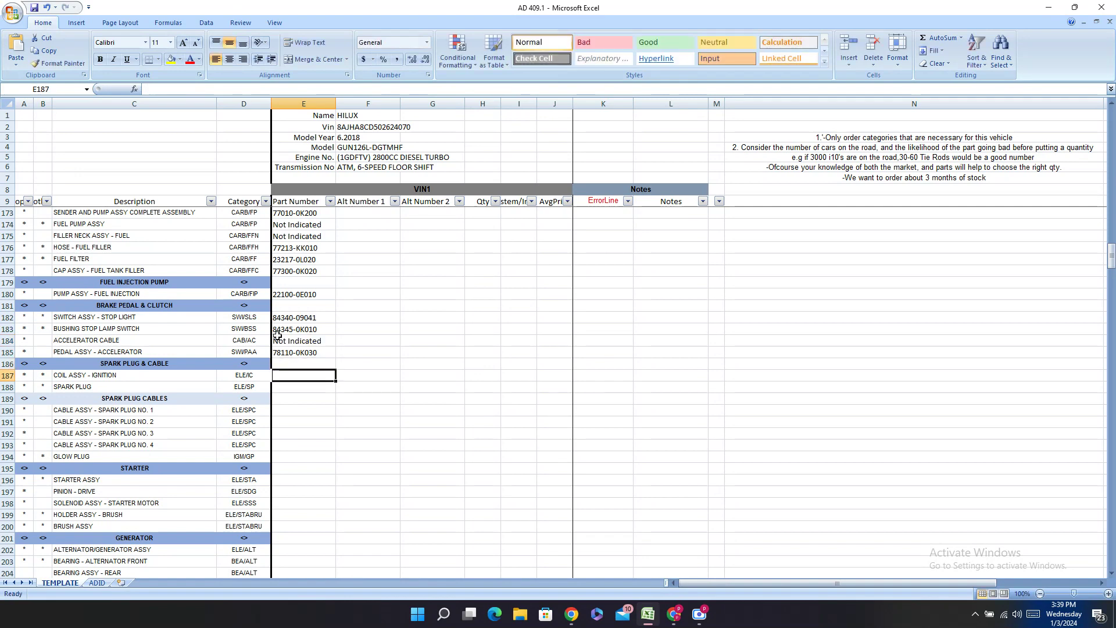
# - Copy the COIL ASSY - IGNITION description from C187 and search the Hilux catalog on PartSouq for it
pyautogui.click(147, 377)
pyautogui.rightClick(147, 376)
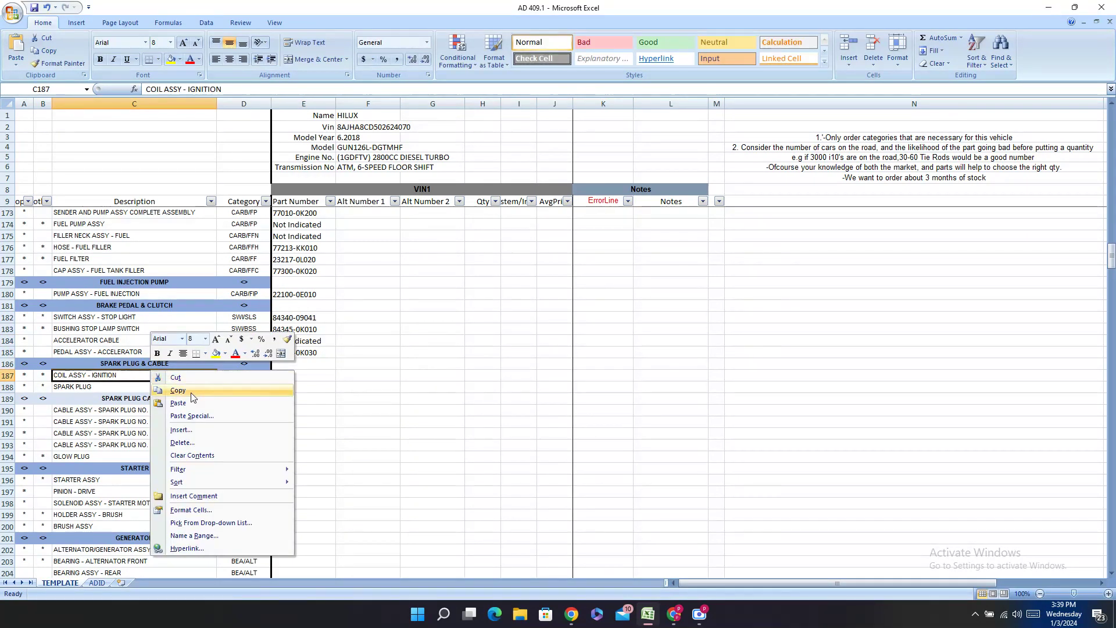
pyautogui.click(174, 394)
pyautogui.moveTo(674, 614)
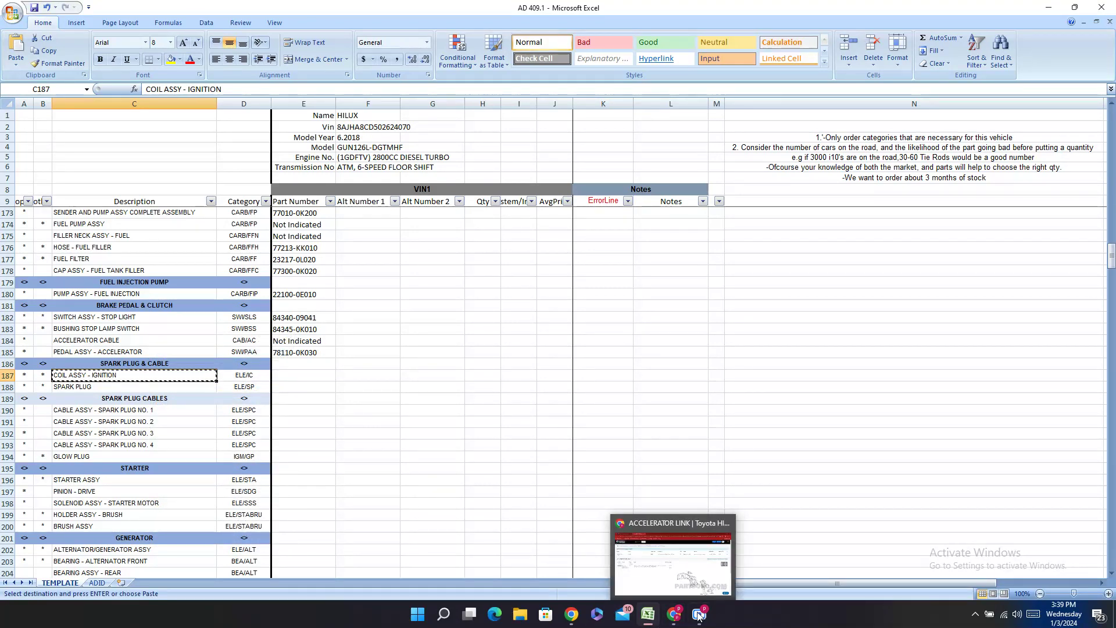
pyautogui.click(673, 616)
pyautogui.click(104, 7)
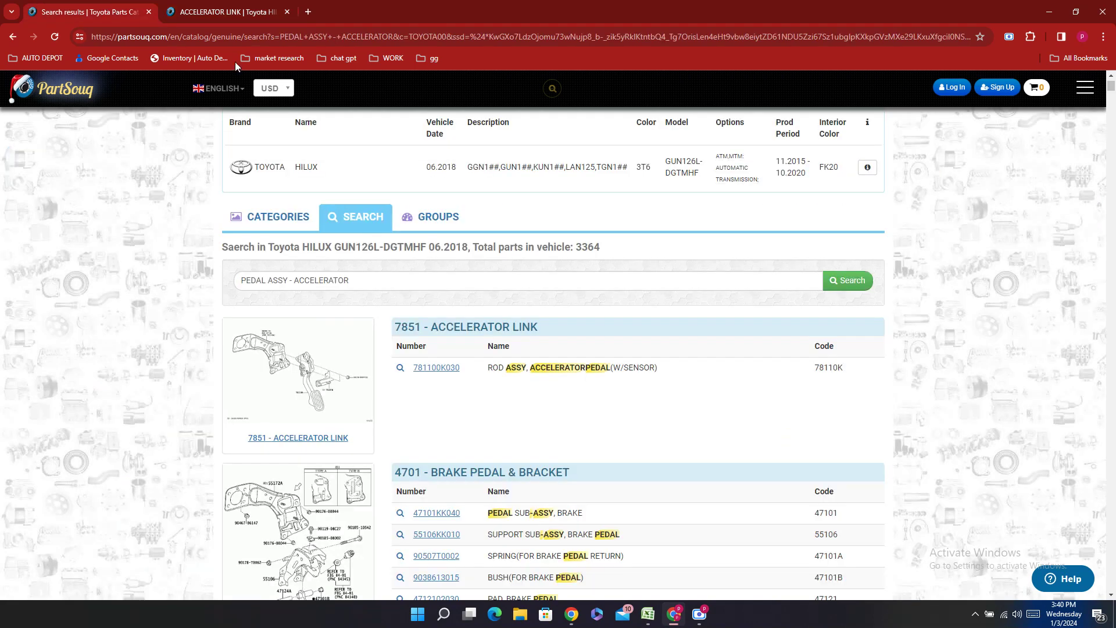
pyautogui.moveTo(381, 284); pyautogui.dragTo(108, 326)
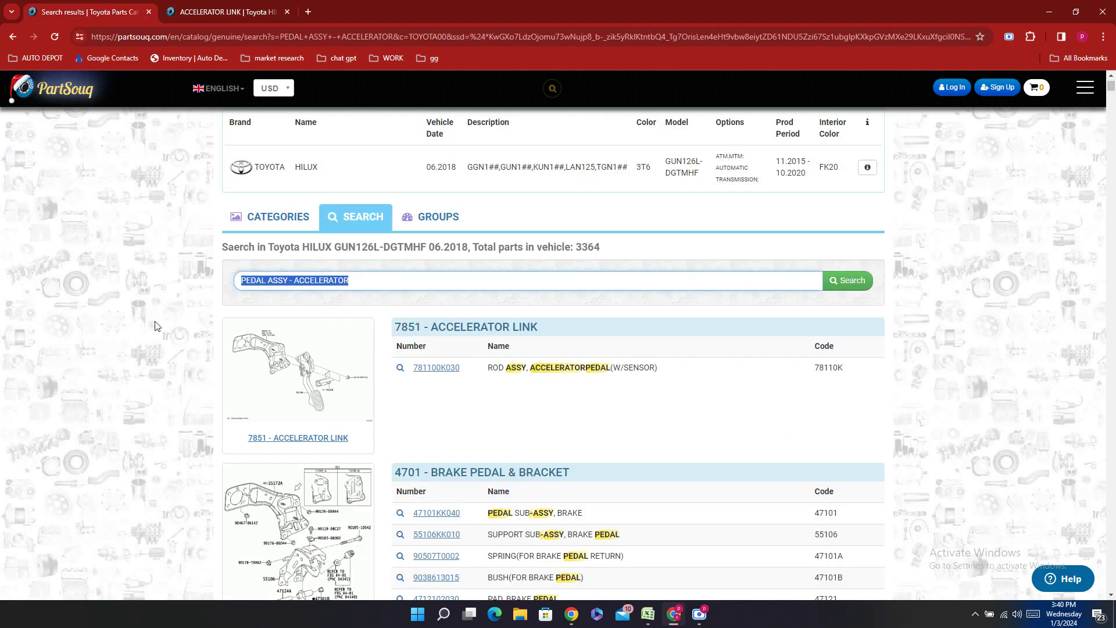
pyautogui.hotkey('ctrl', 'v')
pyautogui.press('Return')
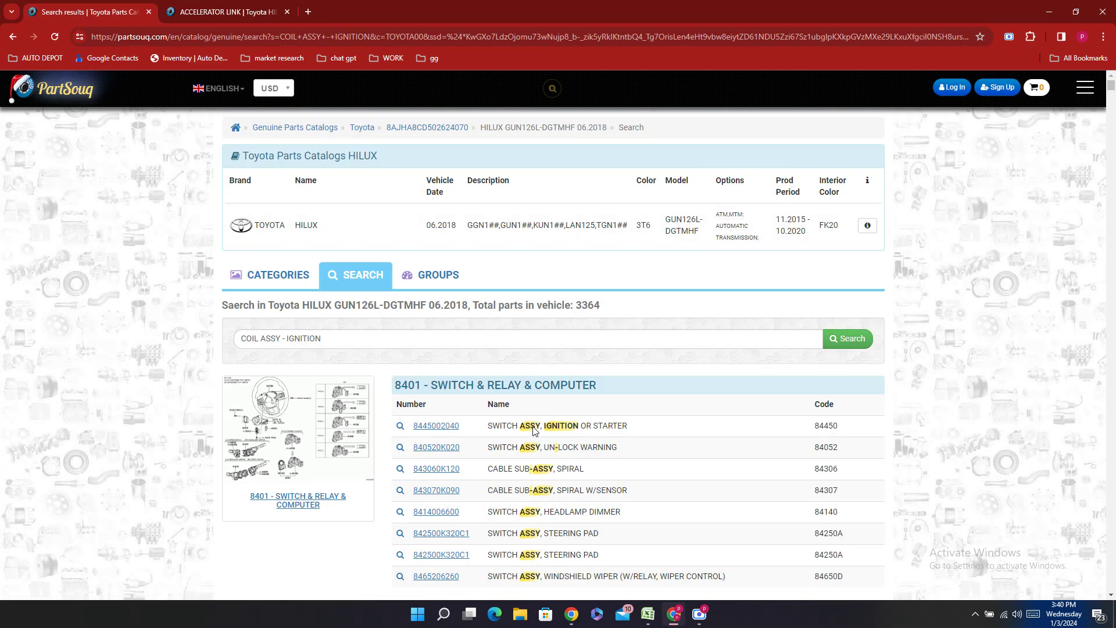
# - Examine the COIL ASSY - IGNITION search results for a matching ignition coil part number
pyautogui.doubleClick(455, 430)
pyautogui.rightClick(454, 430)
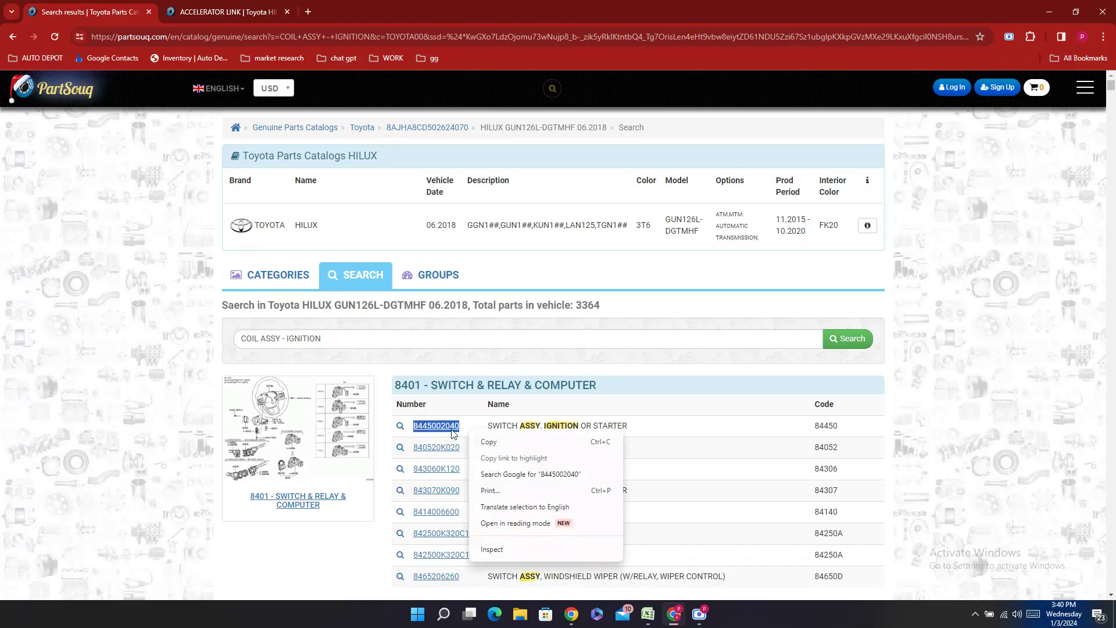
pyautogui.click(356, 507)
pyautogui.scroll(-4, 533, 365)
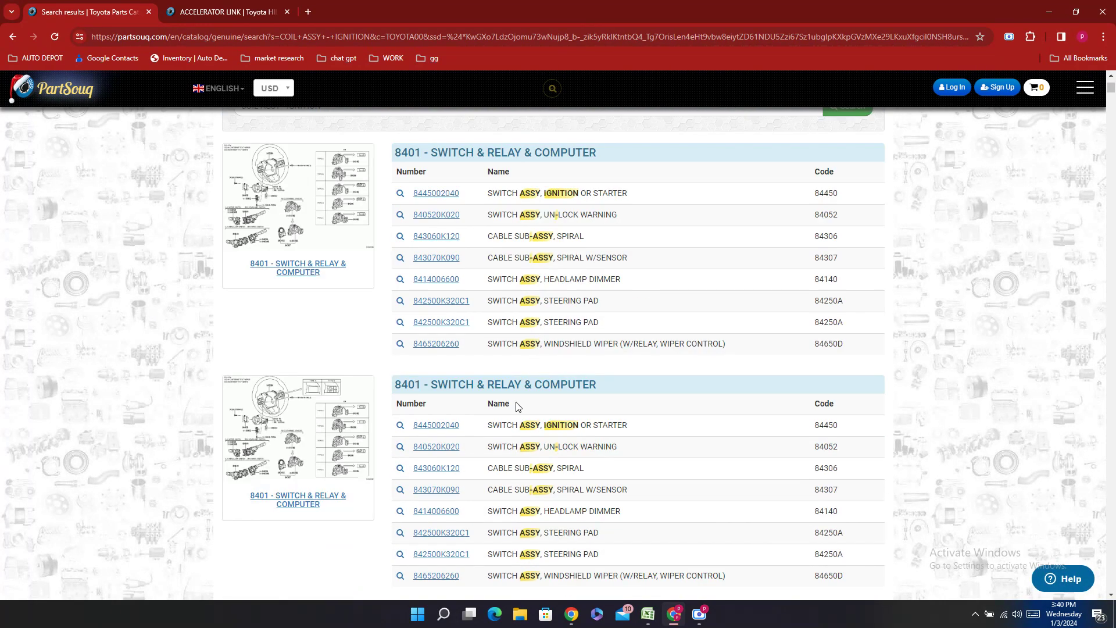
pyautogui.scroll(-11, 517, 405)
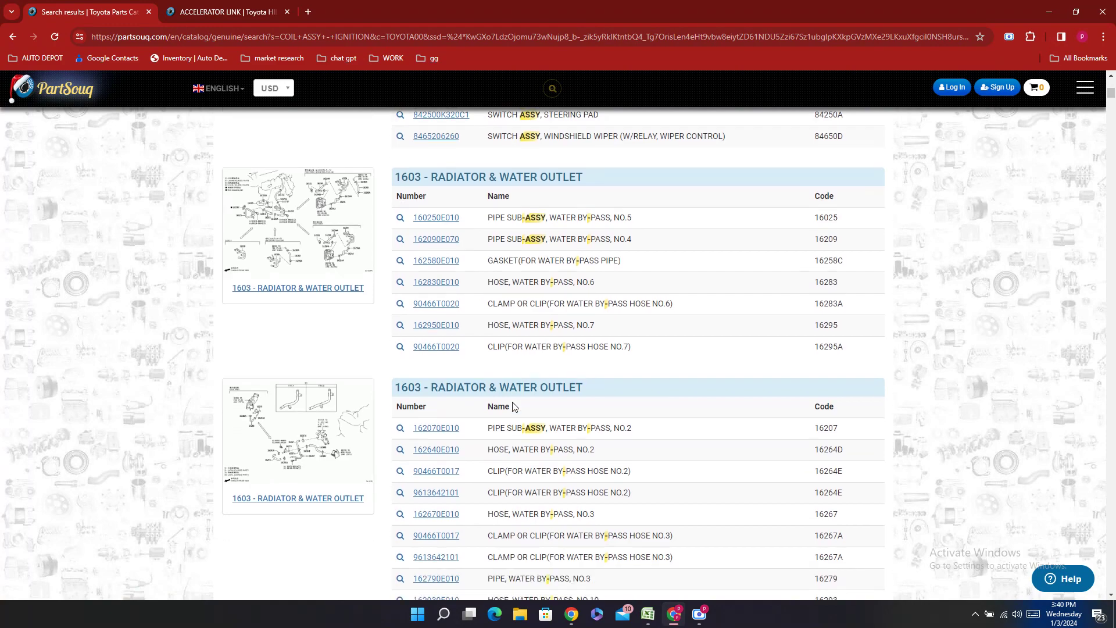
pyautogui.scroll(-15, 512, 406)
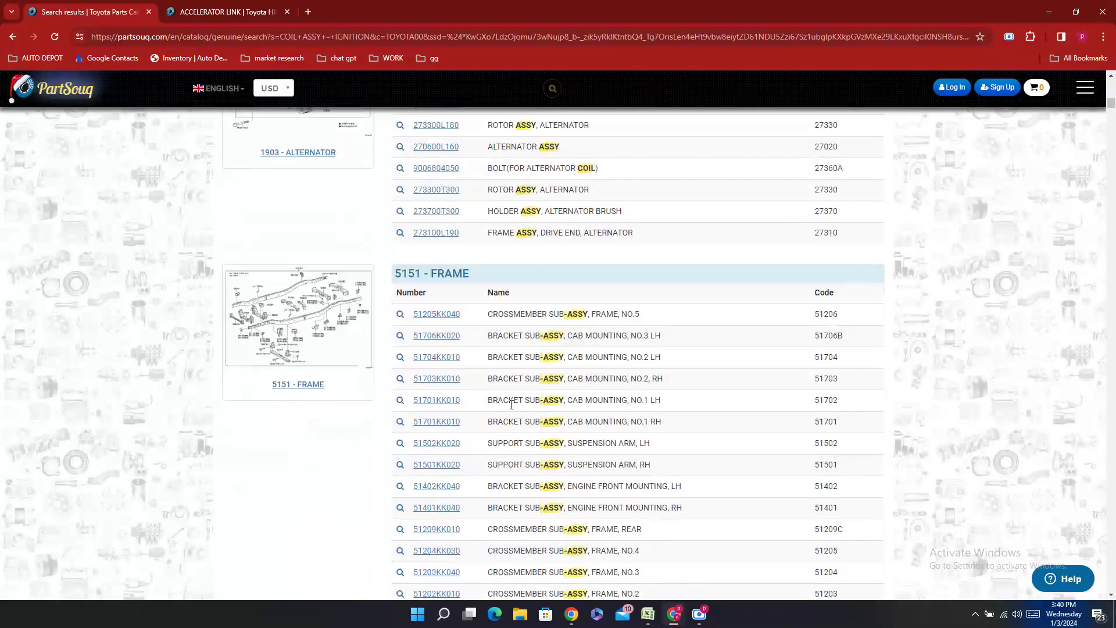
pyautogui.scroll(-20, 511, 406)
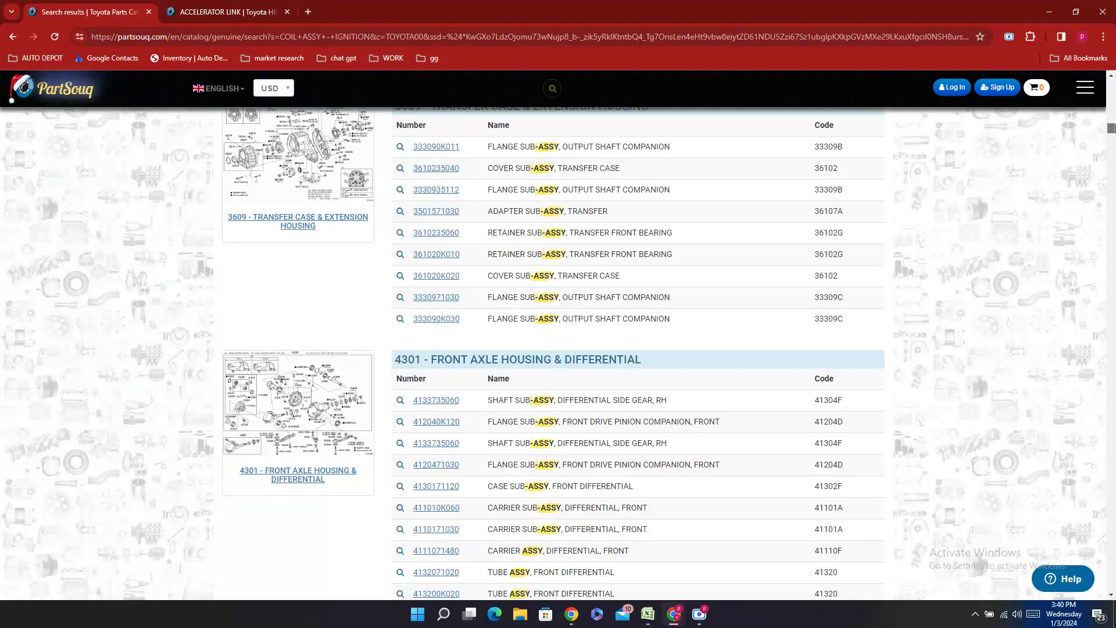
pyautogui.moveTo(1111, 129); pyautogui.dragTo(1111, 82)
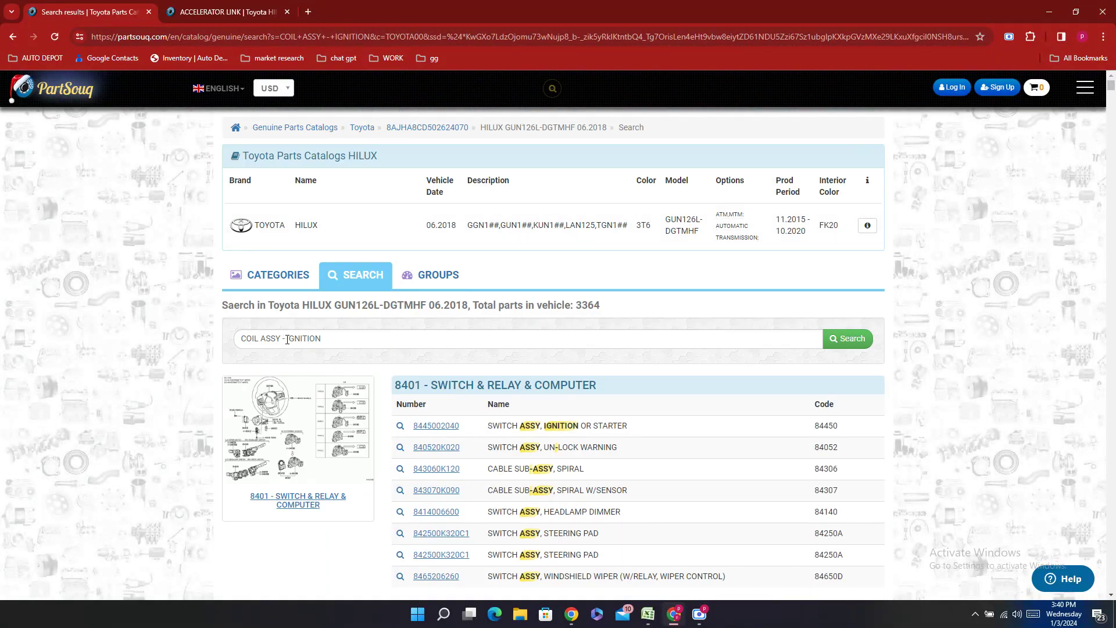
# - Reword the catalog search to IGNITION COIL and run it for the Hilux
pyautogui.moveTo(288, 339); pyautogui.dragTo(131, 371)
pyautogui.press('BackSpace')
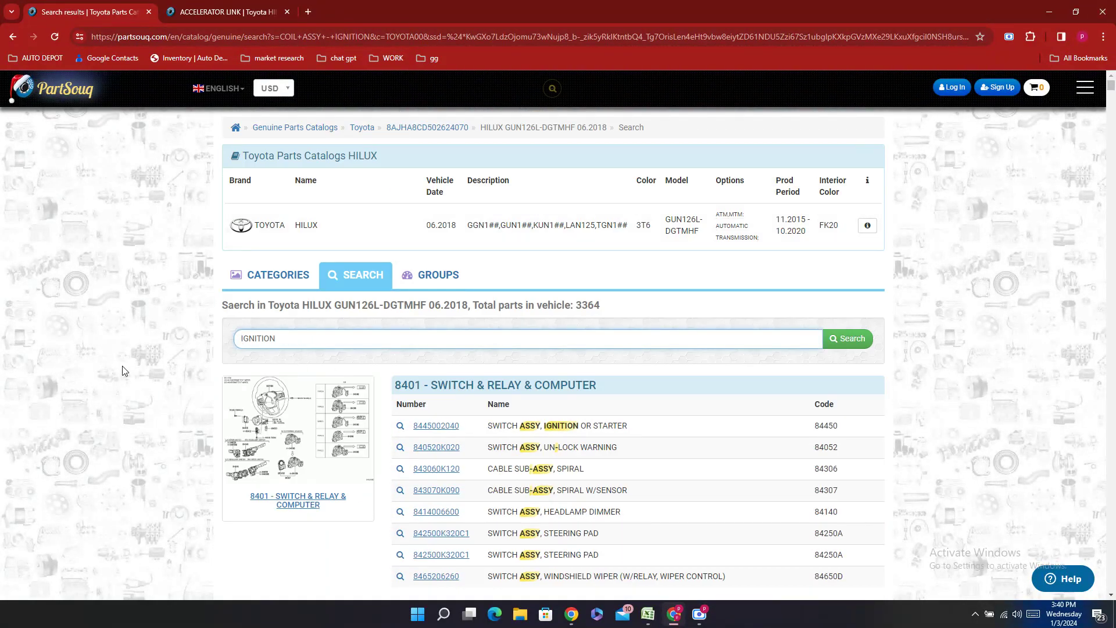
pyautogui.click(309, 343)
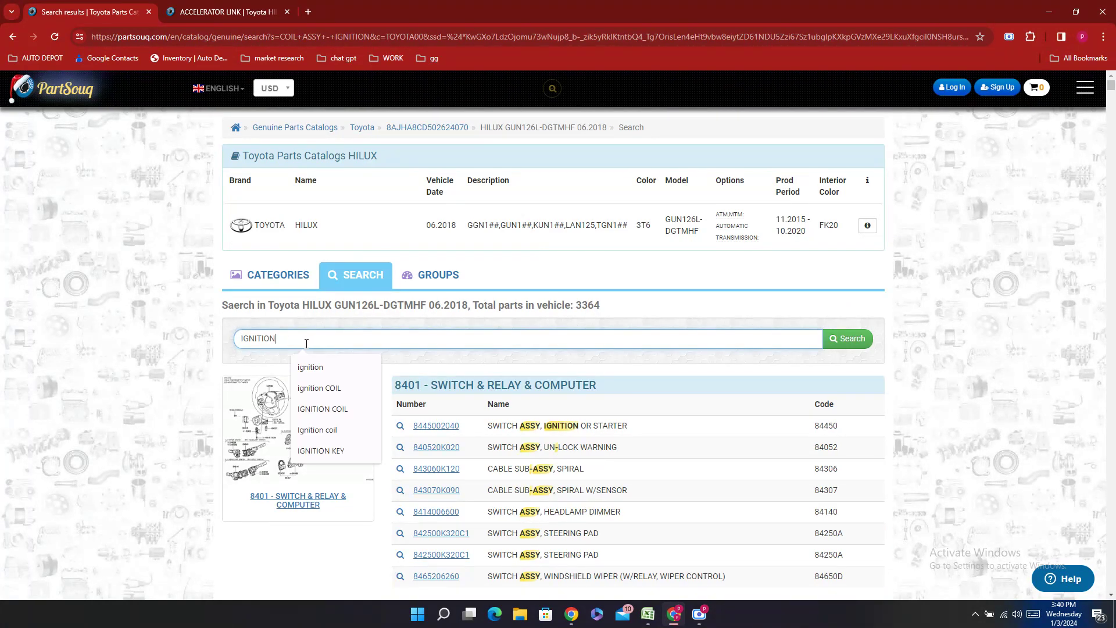
pyautogui.click(324, 410)
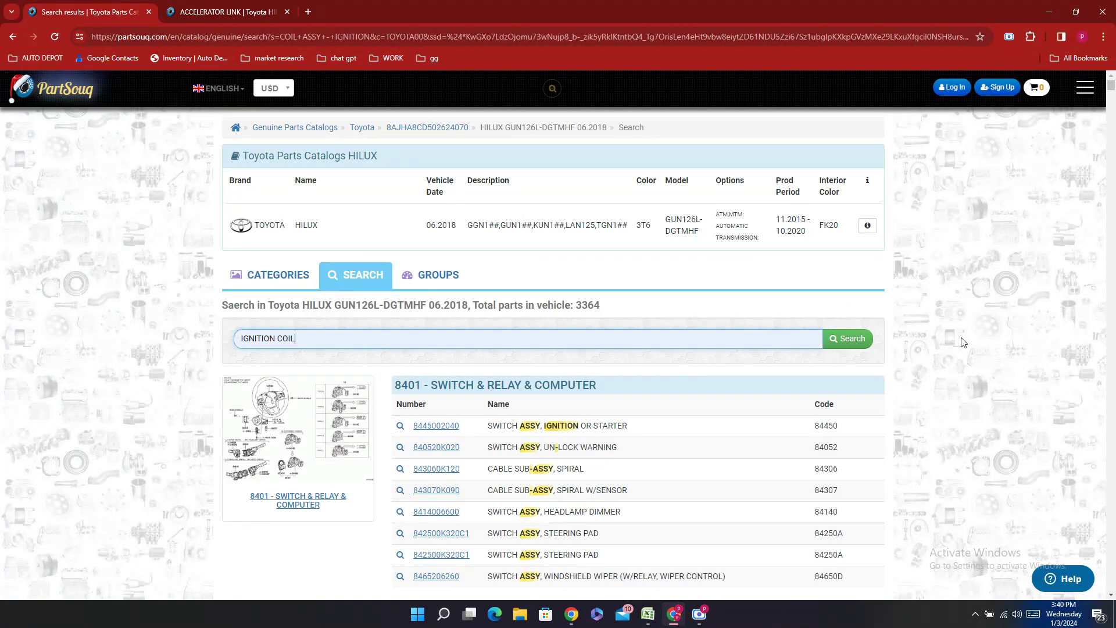
pyautogui.click(848, 338)
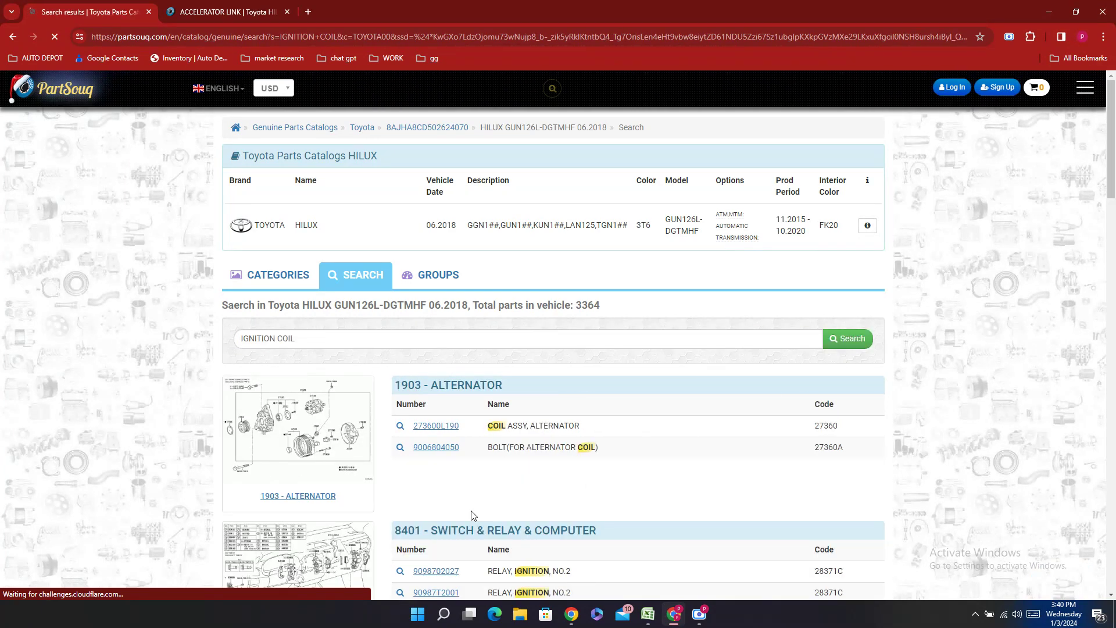
# - Look through the IGNITION COIL search results for an ignition coil assembly among the listed diagrams
pyautogui.scroll(-3, 491, 512)
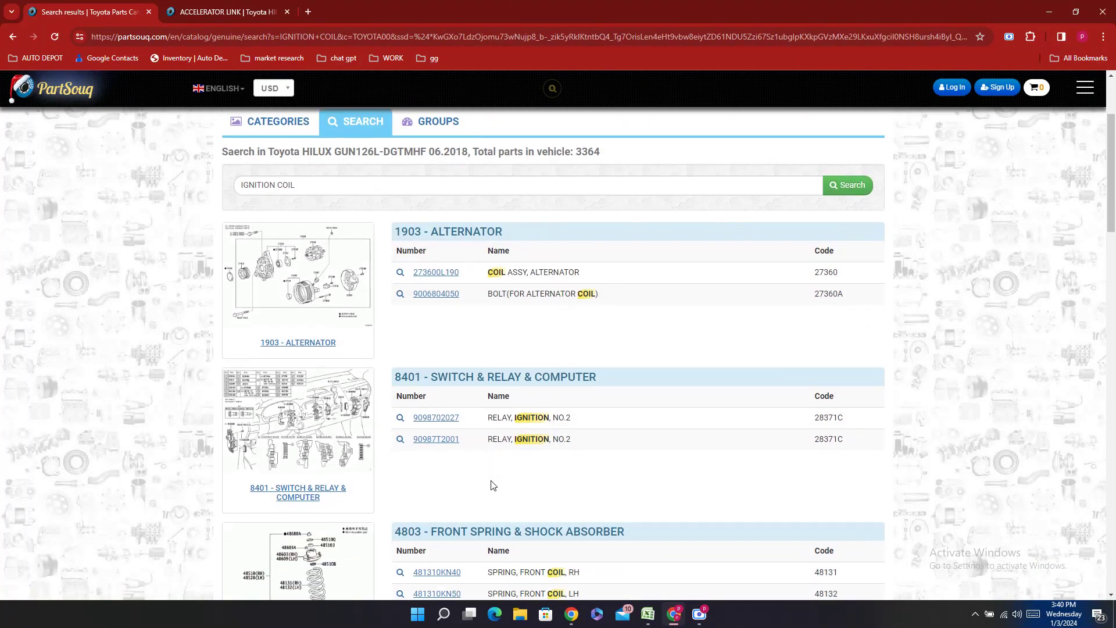
pyautogui.scroll(-10, 493, 485)
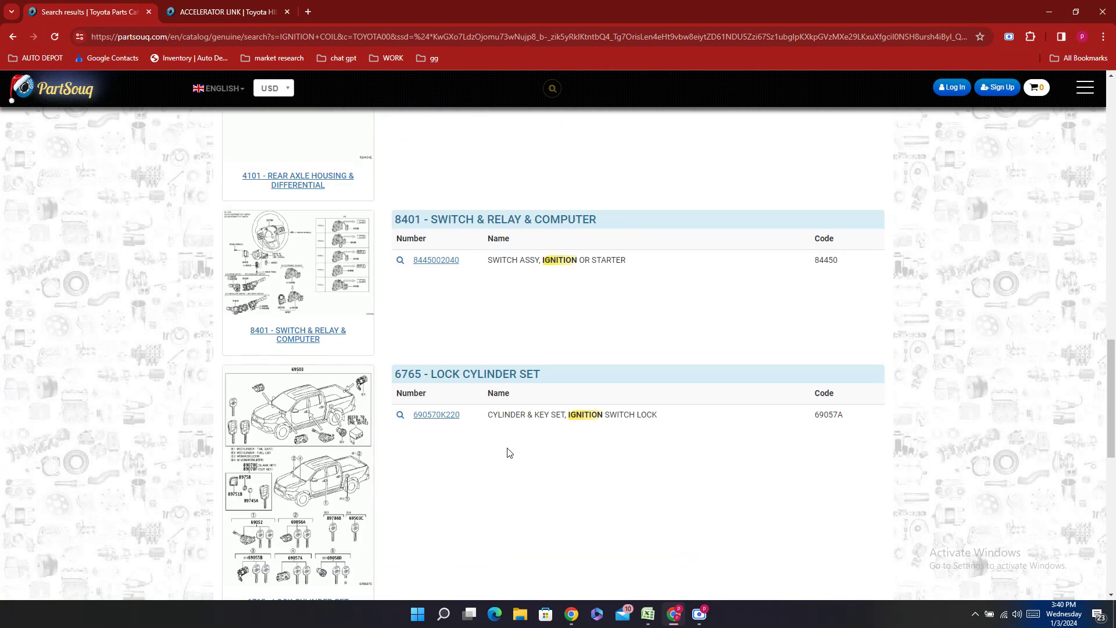
pyautogui.scroll(-5, 509, 457)
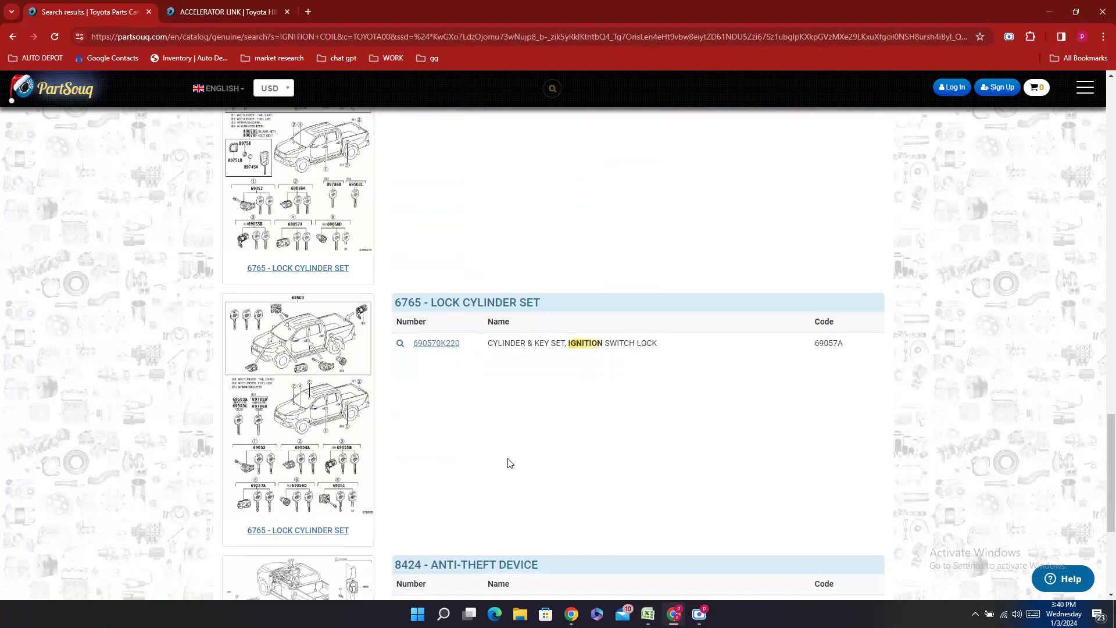
pyautogui.scroll(-5, 509, 461)
pyautogui.scroll(5, 508, 464)
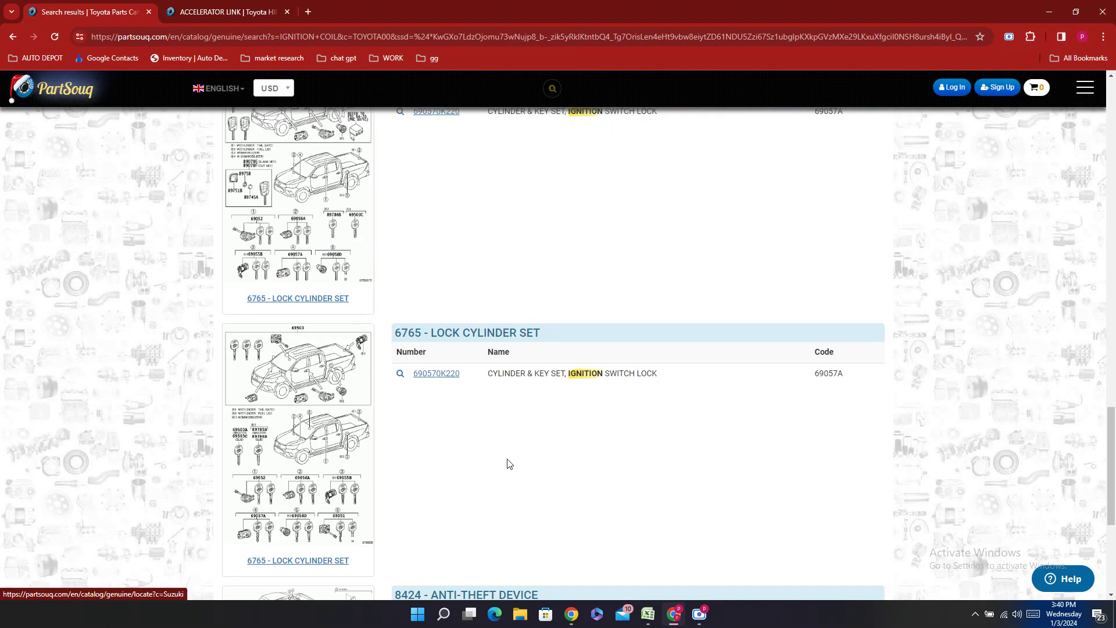
pyautogui.scroll(-5, 507, 464)
pyautogui.scroll(6, 508, 464)
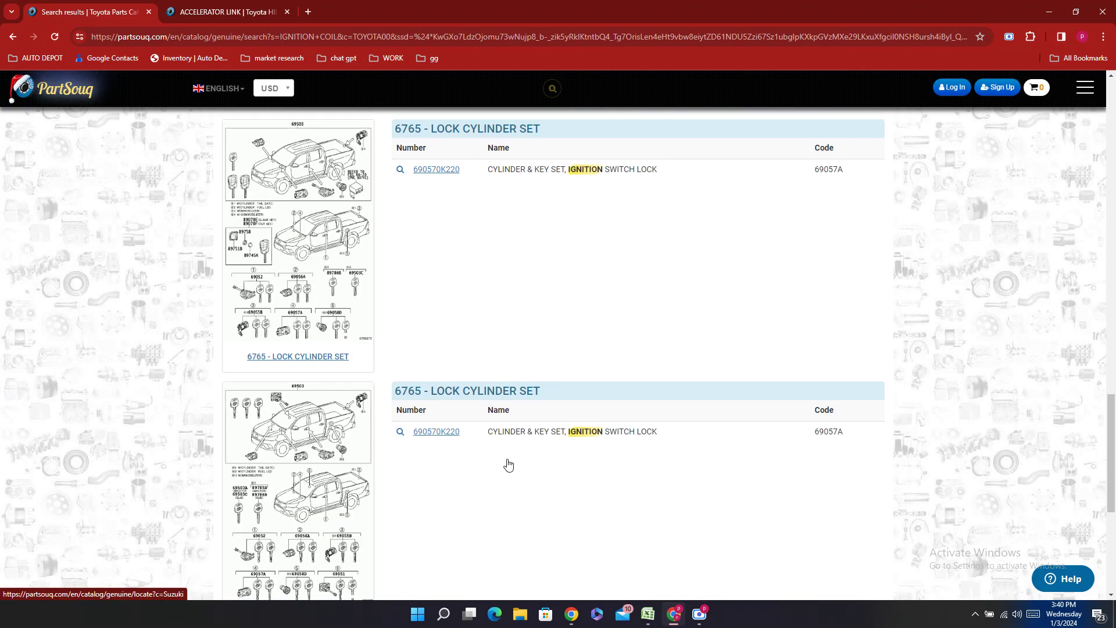
pyautogui.scroll(15, 508, 464)
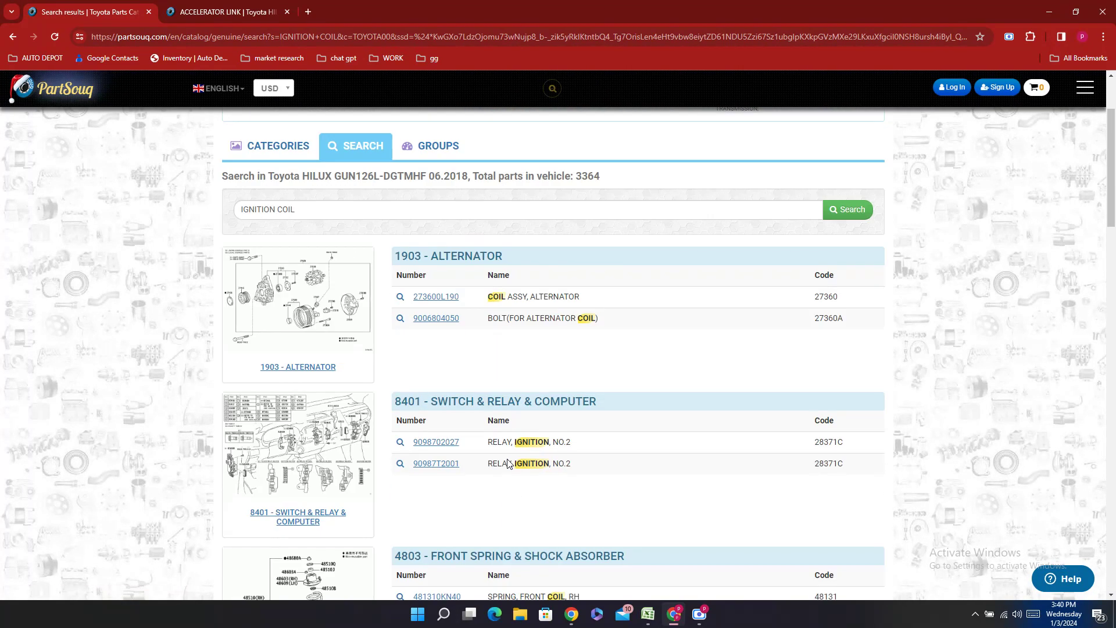
# - Replace the catalog search term with SPARK PLUG to look up the spark plug
pyautogui.scroll(2, 508, 464)
pyautogui.tripleClick(301, 340)
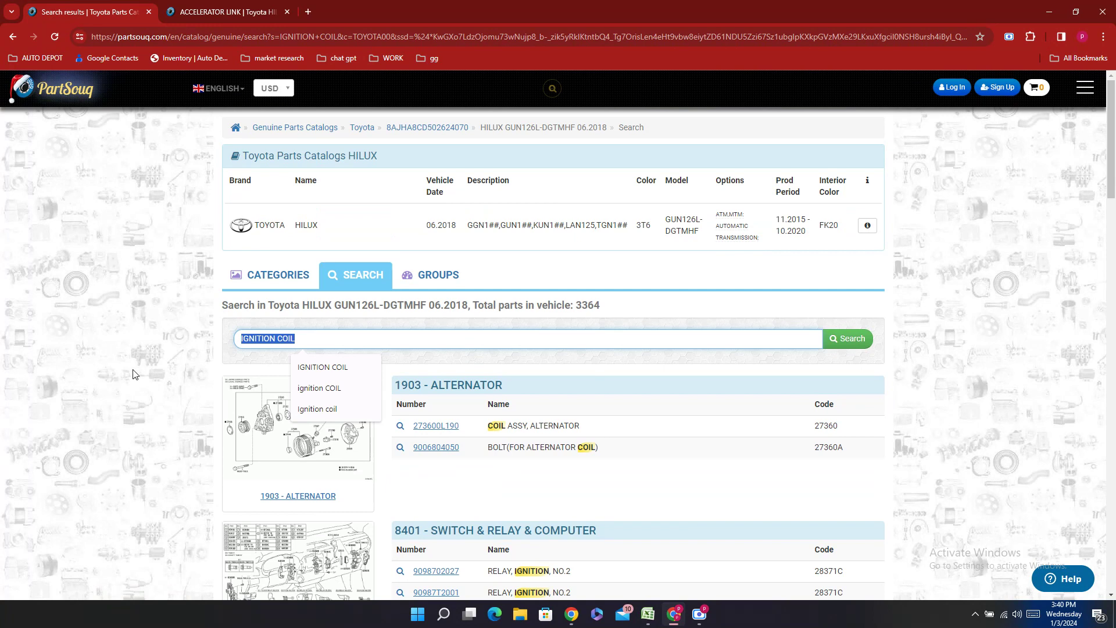
pyautogui.write('SPARK PLUG')
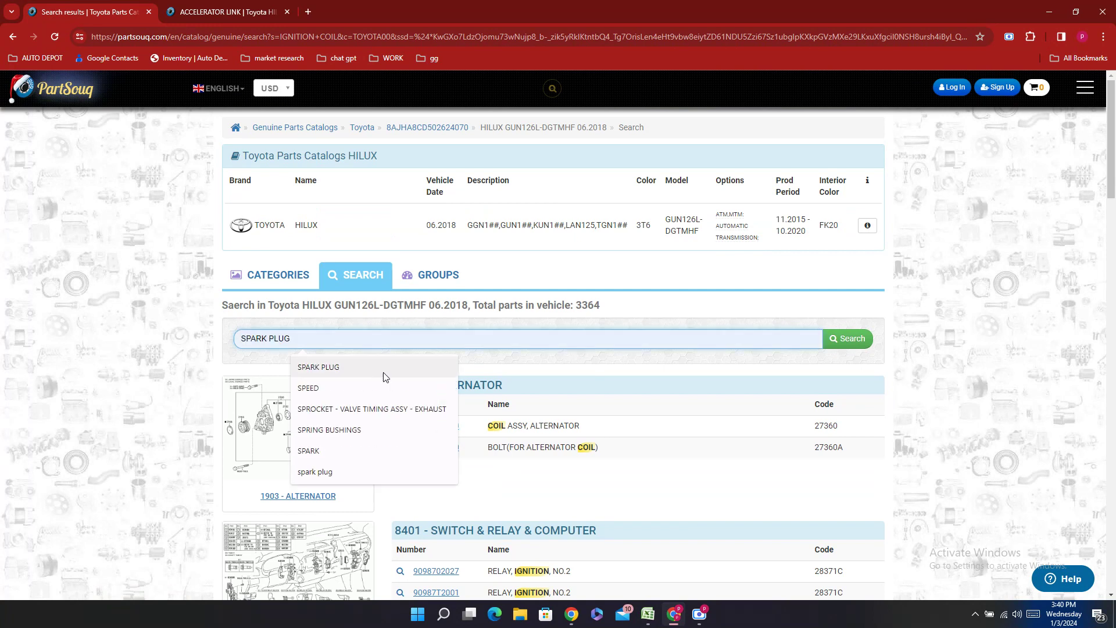
# - Search the Toyota Hilux parts catalogue for SPARK PLUG
pyautogui.click(386, 374)
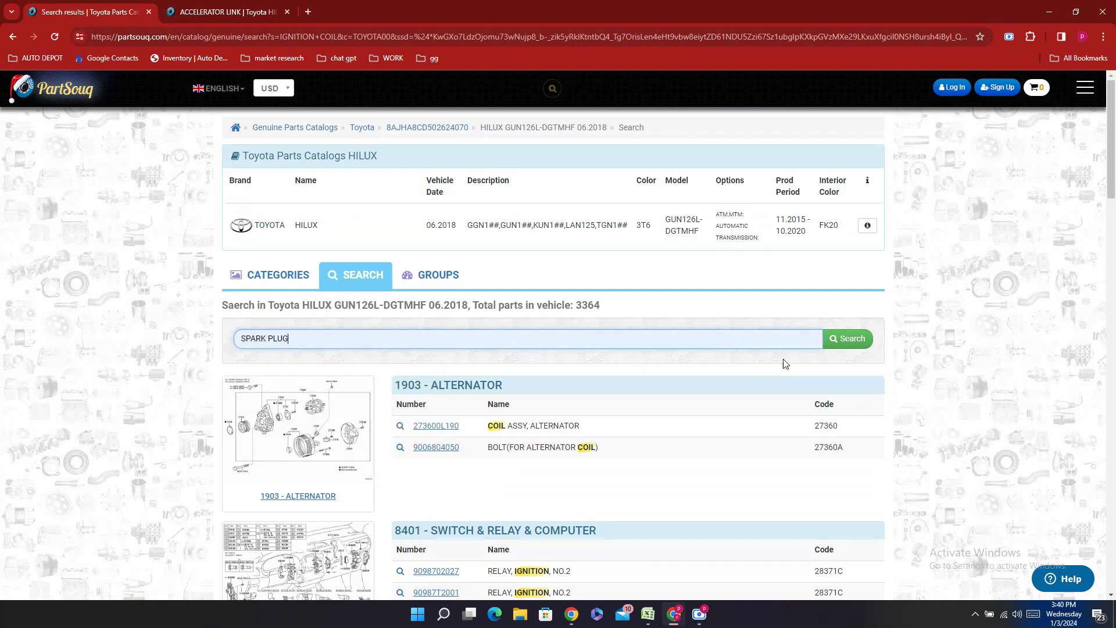
pyautogui.click(838, 344)
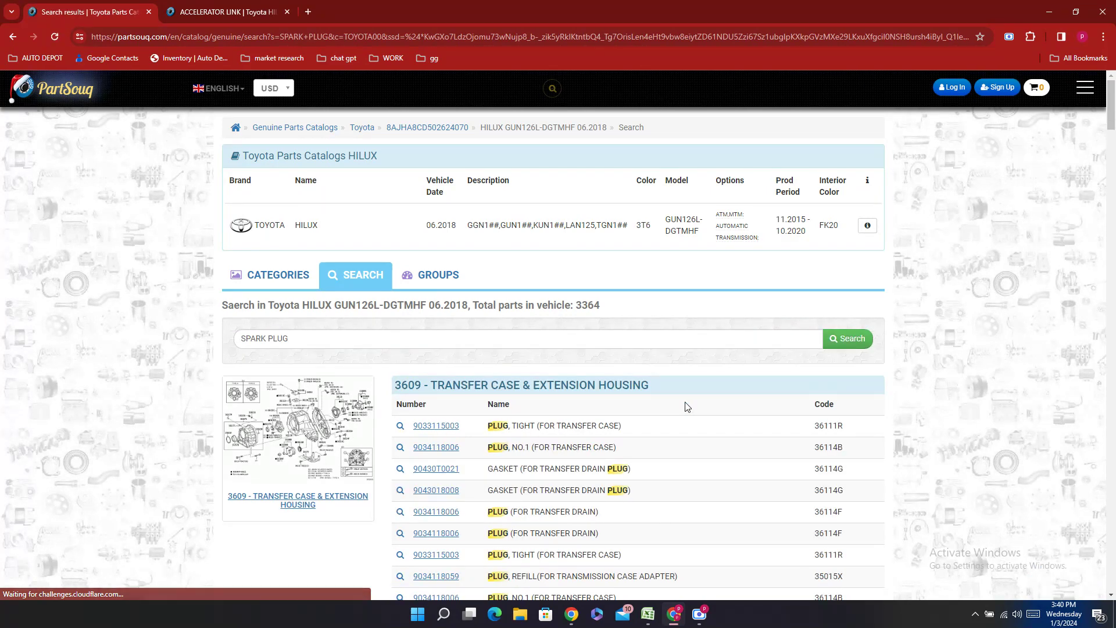
pyautogui.scroll(-20, 680, 394)
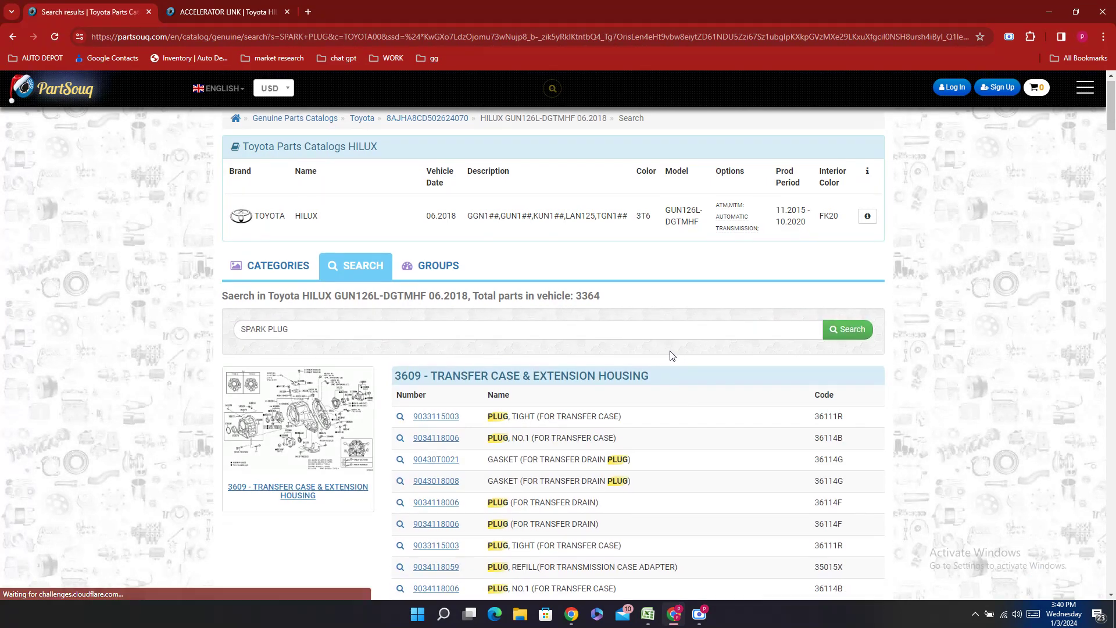
pyautogui.scroll(20, 795, 325)
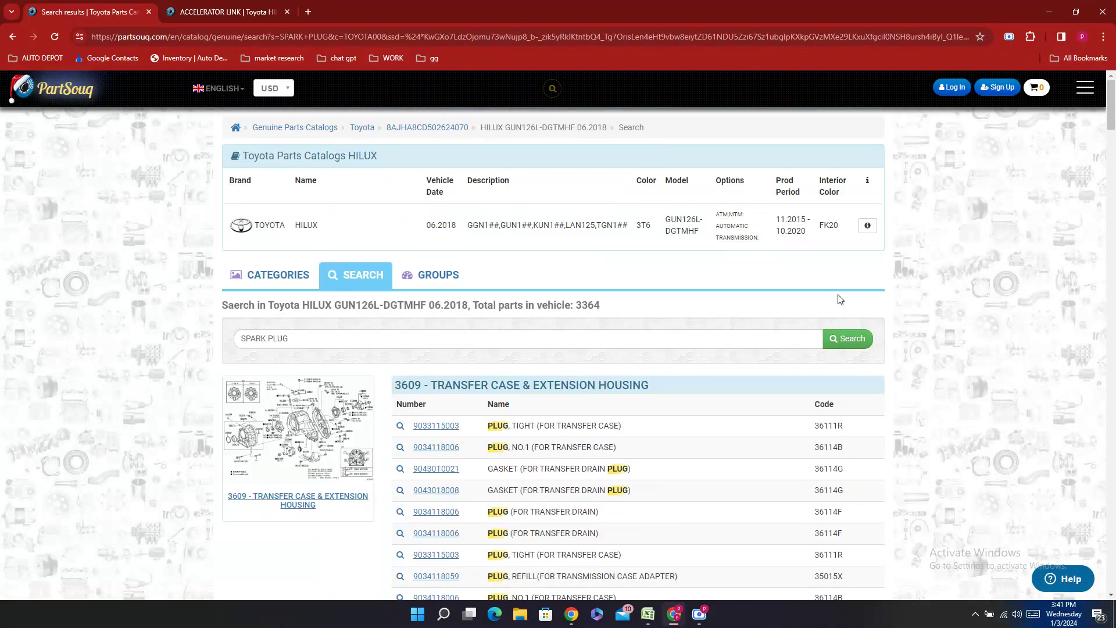
pyautogui.hotkey('ctrl', 'f')
pyautogui.write('COIL ASSY - IGNITION')
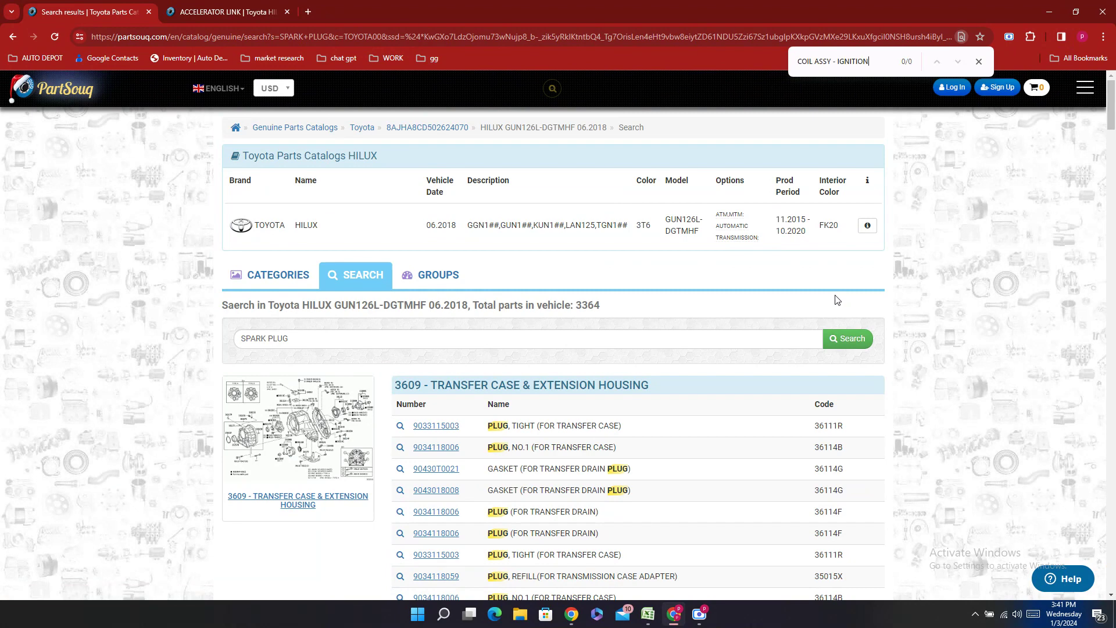
pyautogui.press('BackSpace')
pyautogui.press('BackSpace')
pyautogui.press('BackSpace')
pyautogui.press('BackSpace')
pyautogui.press('BackSpace')
pyautogui.press('BackSpace')
pyautogui.press('BackSpace')
pyautogui.press('BackSpace')
pyautogui.press('BackSpace')
pyautogui.press('BackSpace')
pyautogui.press('BackSpace')
pyautogui.press('BackSpace')
pyautogui.press('BackSpace')
pyautogui.press('BackSpace')
pyautogui.press('BackSpace')
pyautogui.press('BackSpace')
pyautogui.press('BackSpace')
pyautogui.press('BackSpace')
pyautogui.press('BackSpace')
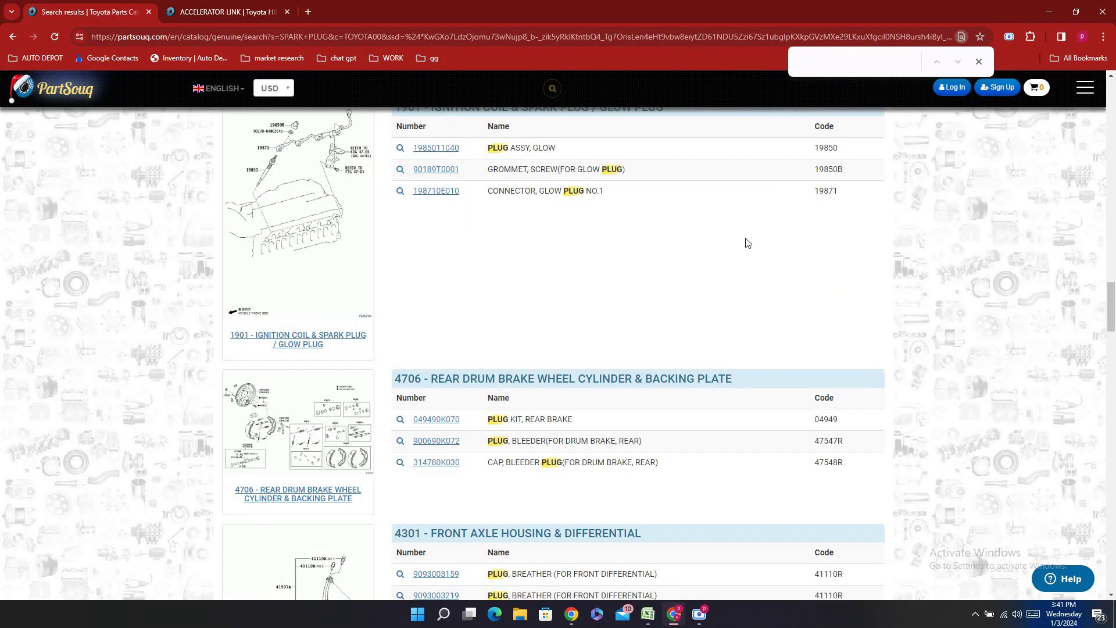
pyautogui.click(329, 284)
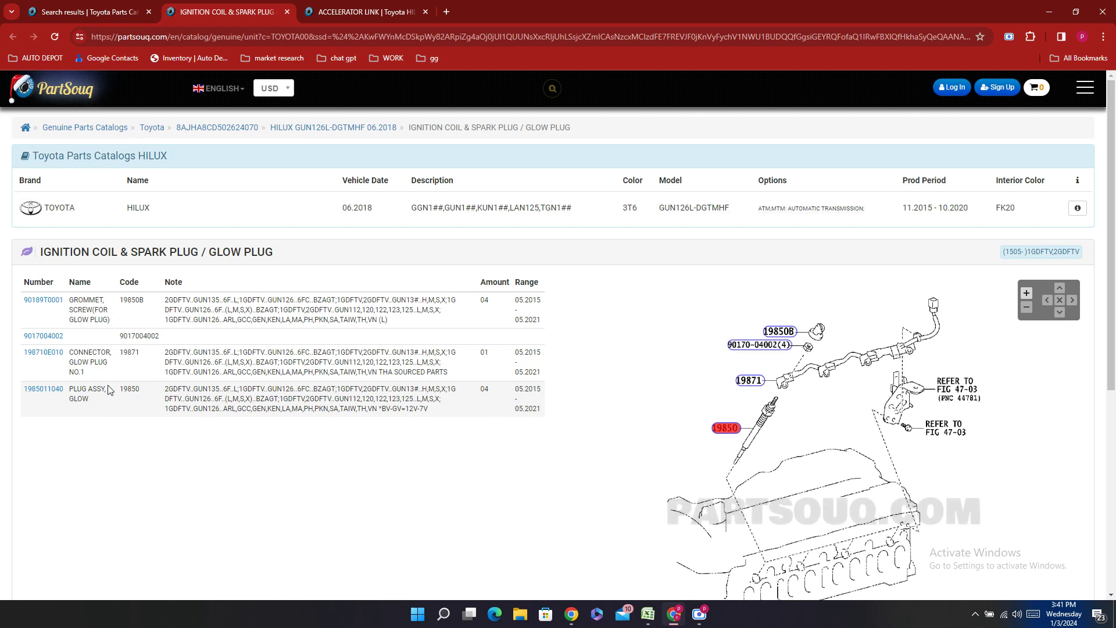
pyautogui.doubleClick(33, 405)
pyautogui.rightClick(33, 405)
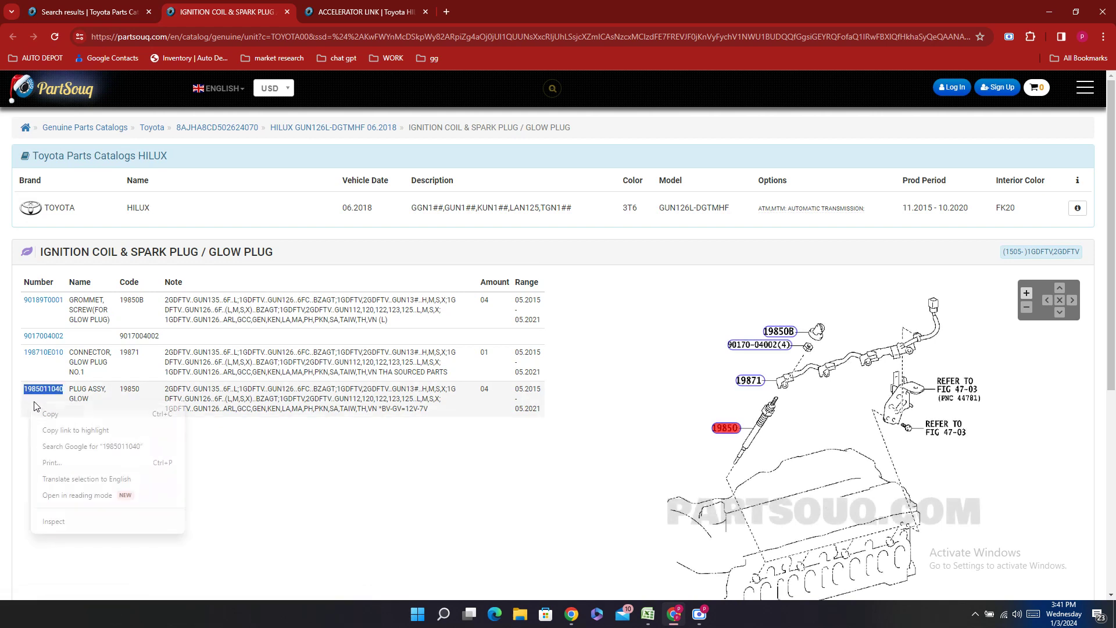
pyautogui.click(46, 426)
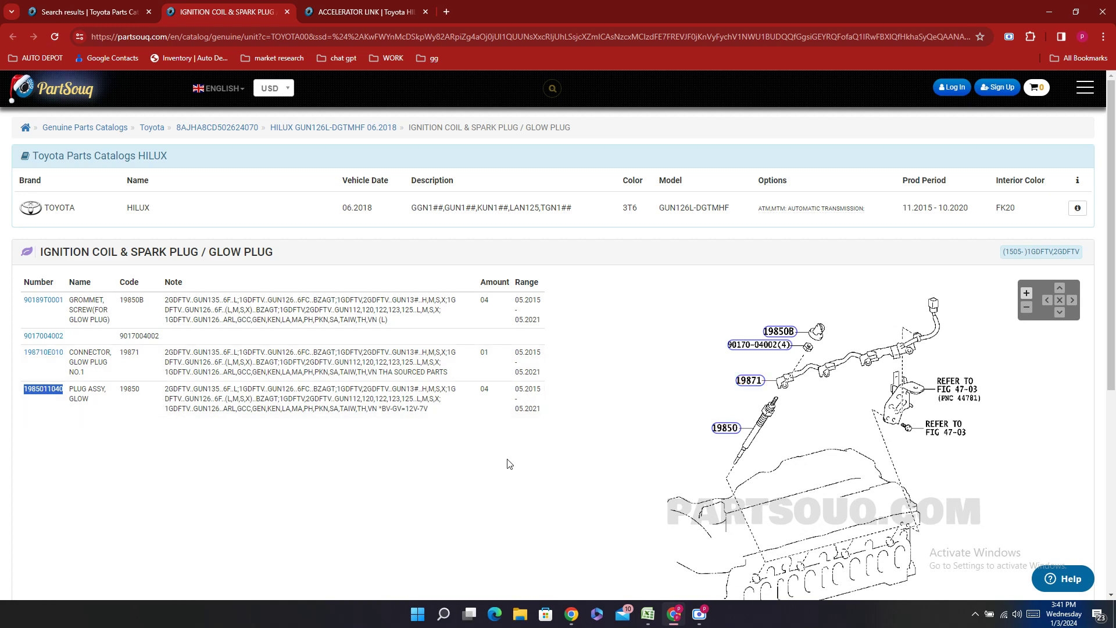
pyautogui.click(648, 614)
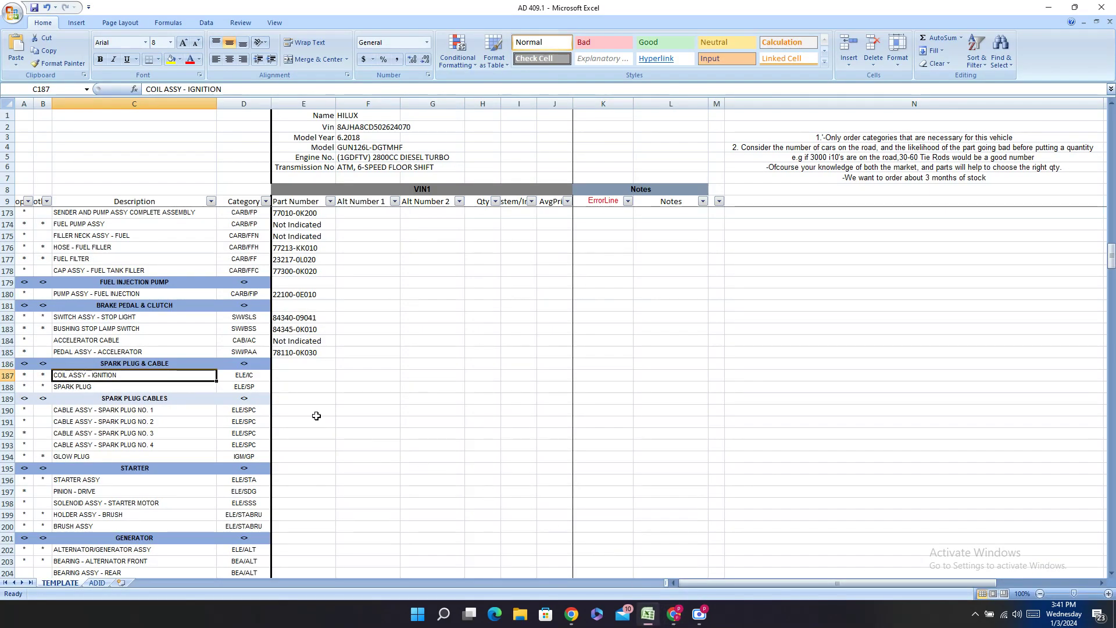
pyautogui.doubleClick(287, 386)
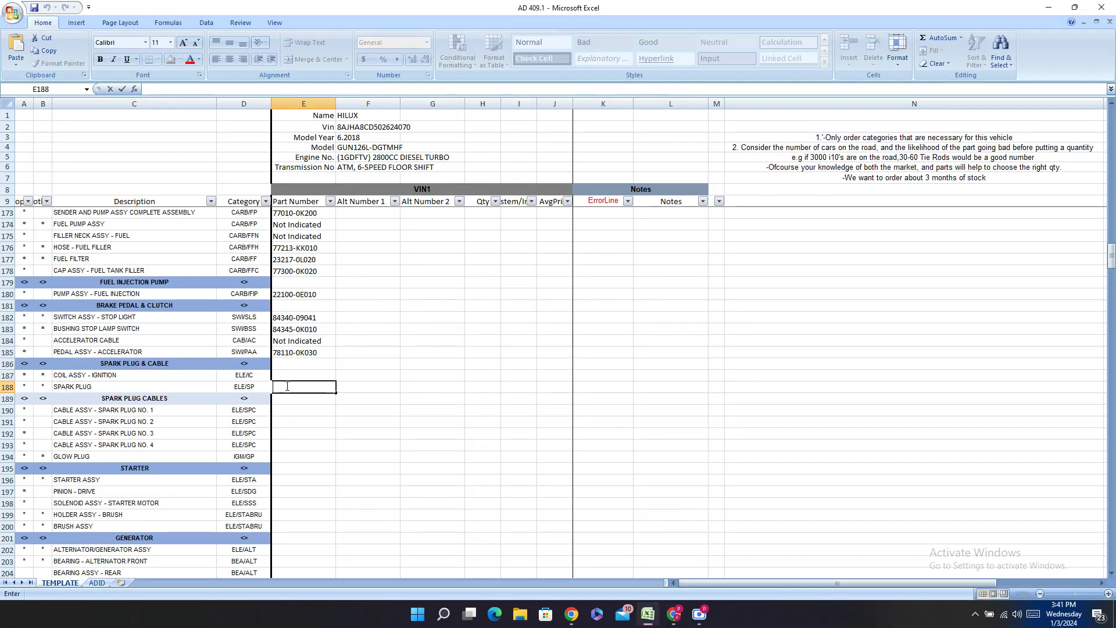
pyautogui.rightClick(287, 386)
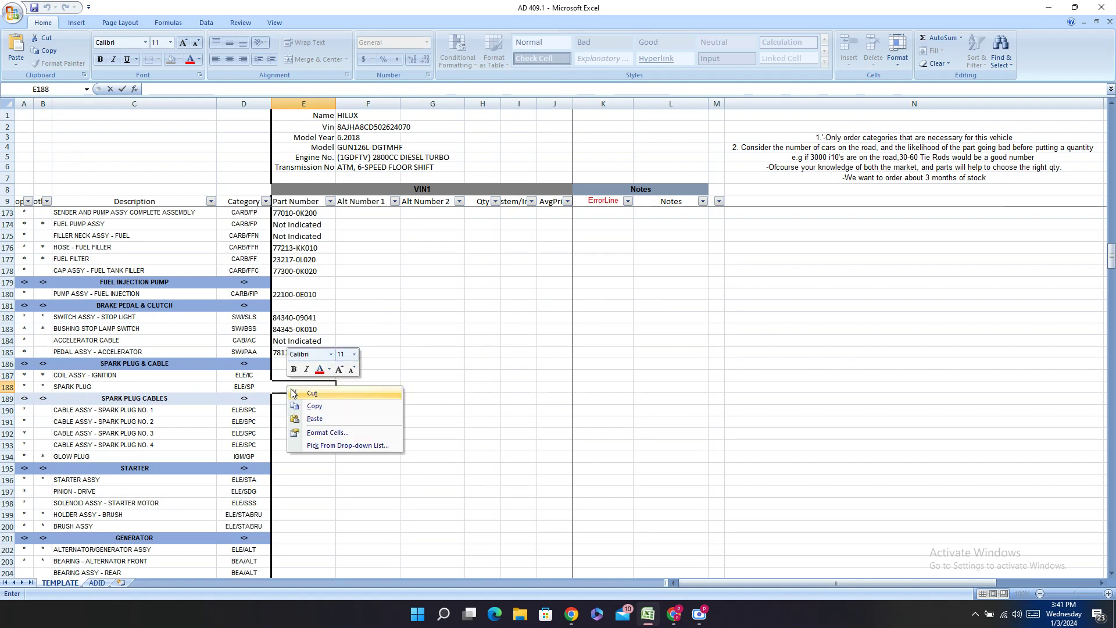
pyautogui.click(314, 420)
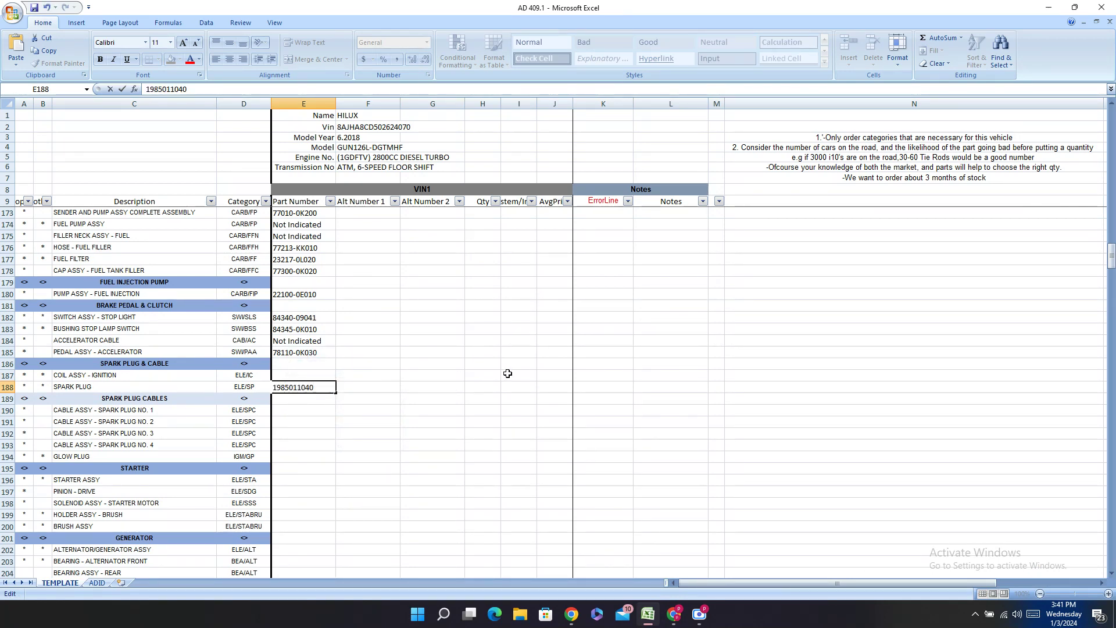
pyautogui.press('Left')
pyautogui.press('Left')
pyautogui.press('Left')
pyautogui.press('Left')
pyautogui.press('Left')
pyautogui.write('-')
# - Enter Not Indicated as the part number for COIL ASSY - IGNITION in E187
pyautogui.click(301, 375)
pyautogui.write('N')
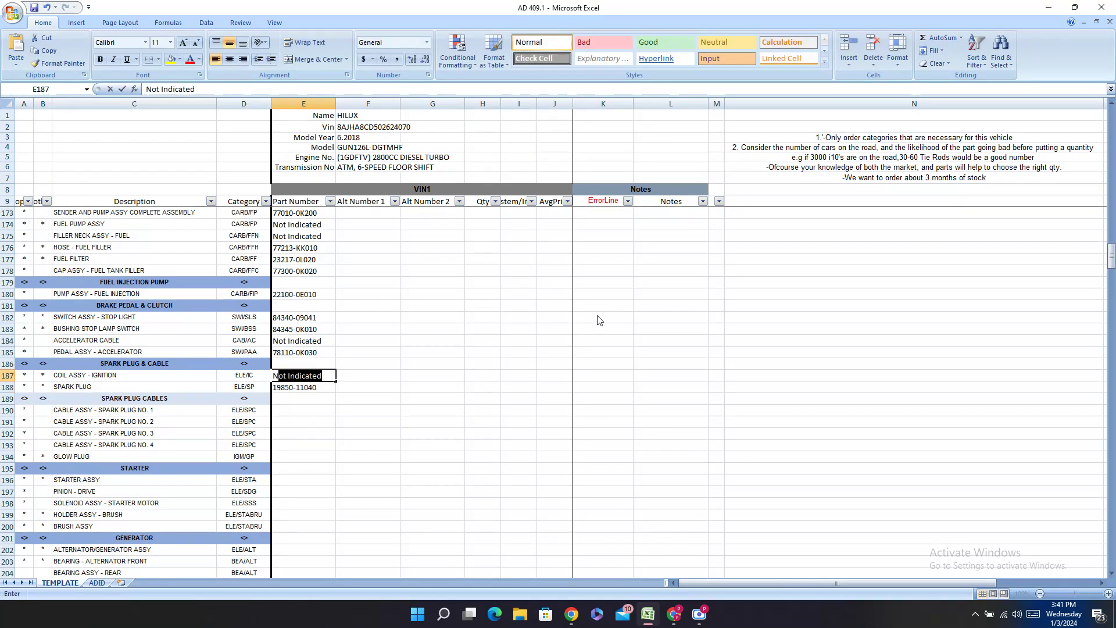
pyautogui.press('Return')
pyautogui.press('Down')
pyautogui.press('Down')
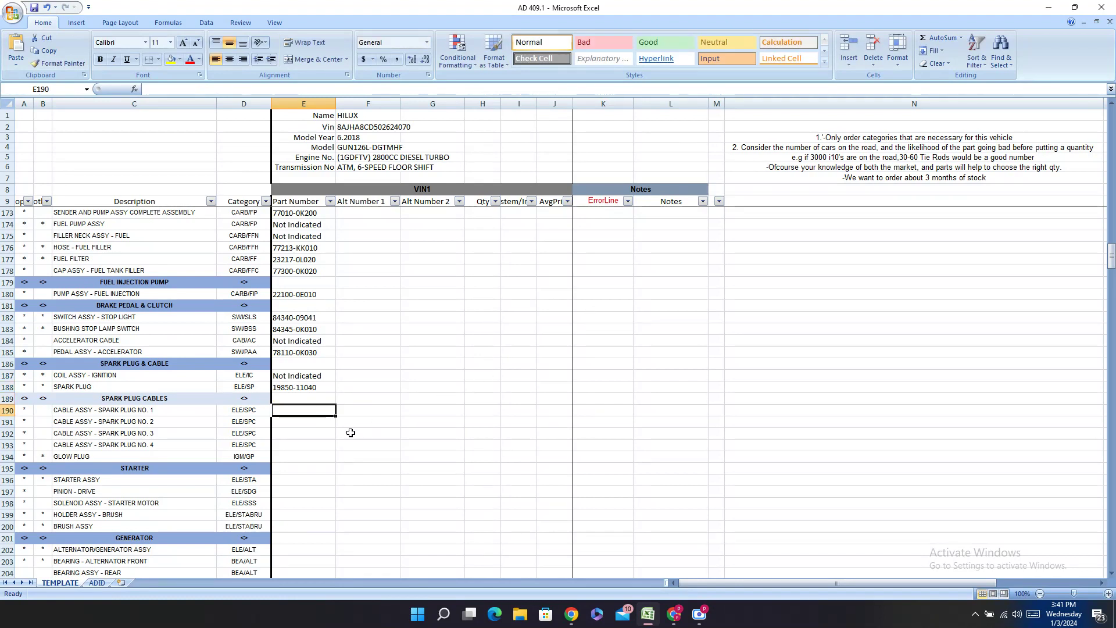
# - Copy the part number in the SPARK PLUG row to the GLOW PLUG row in E194
pyautogui.rightClick(307, 388)
pyautogui.click(337, 410)
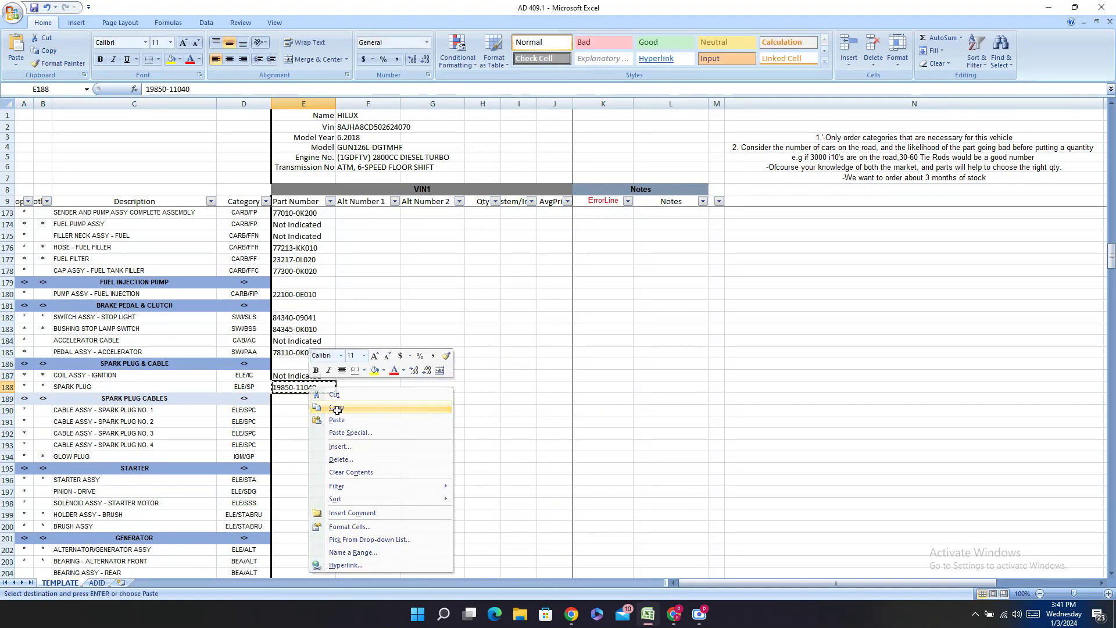
pyautogui.rightClick(283, 458)
pyautogui.click(311, 308)
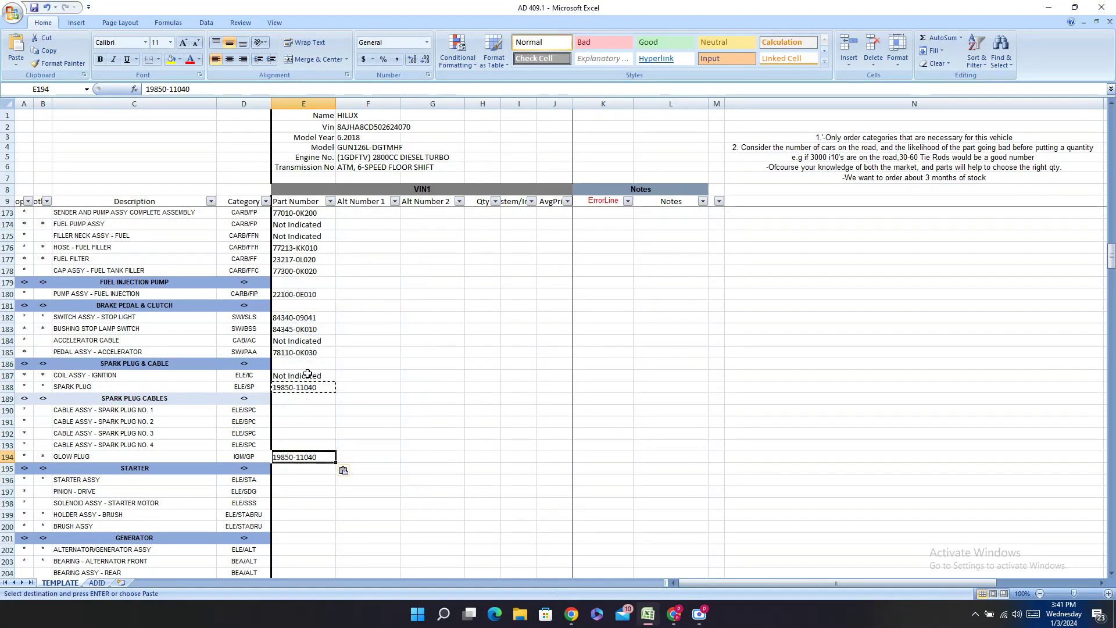
# - Replace the SPARK PLUG part number in E188 with Not Indicated
pyautogui.click(307, 389)
pyautogui.write('N')
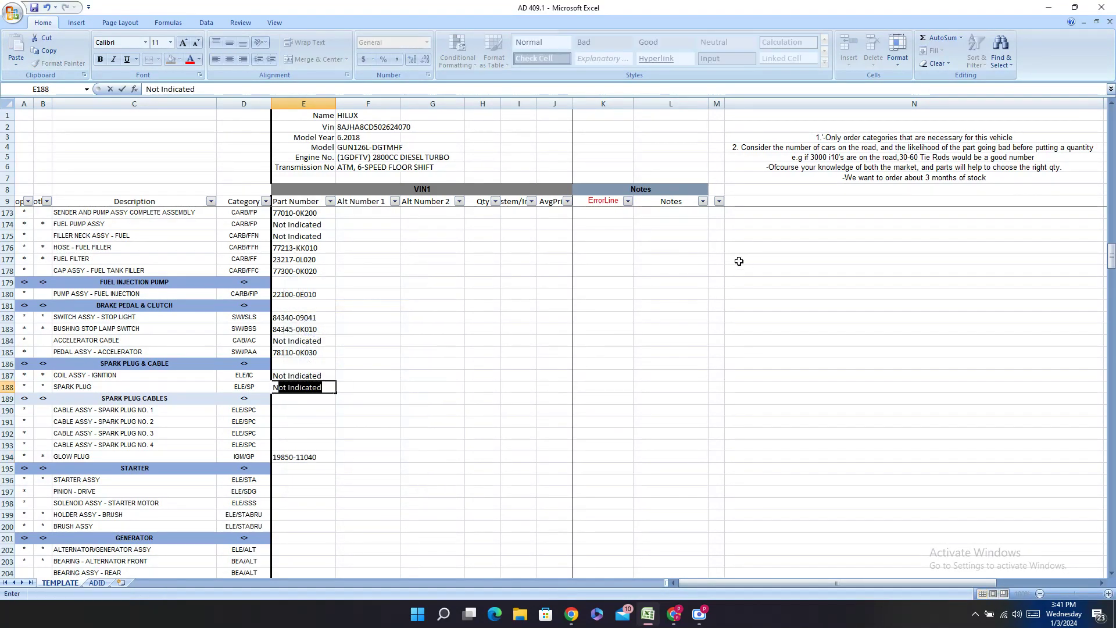
pyautogui.press('Return')
pyautogui.press('Return')
# - Enter Not Indicated as the part number for spark plug cables No. 1 to No. 4 in E190 to E193
pyautogui.write('Not Indicated')
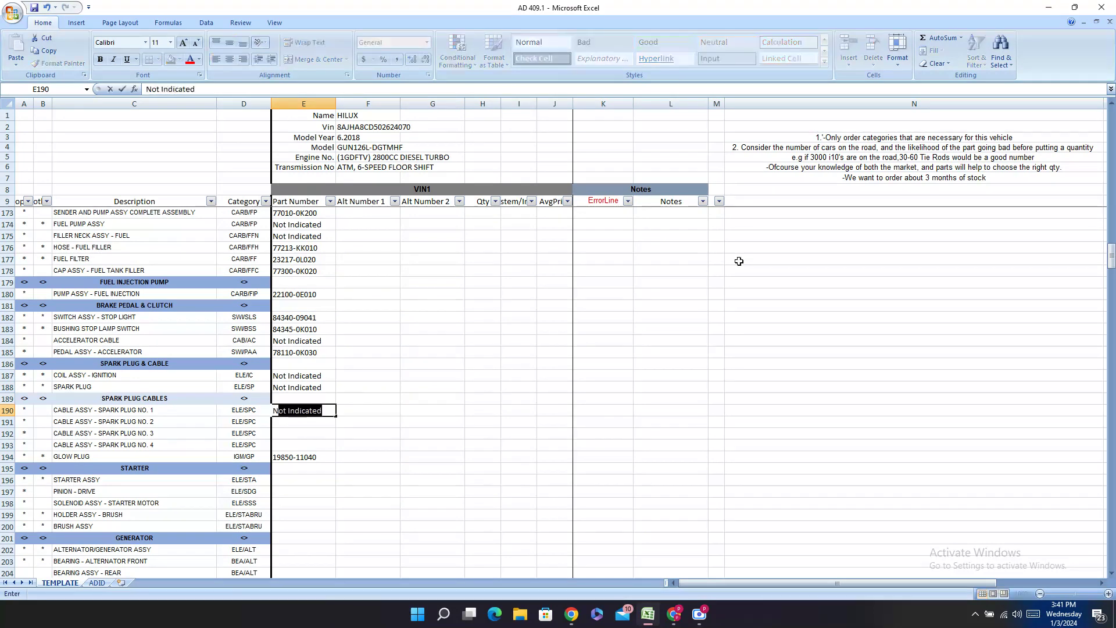
pyautogui.press('Return')
pyautogui.write('N')
pyautogui.press('Return')
pyautogui.write('N')
pyautogui.press('Return')
pyautogui.write('N')
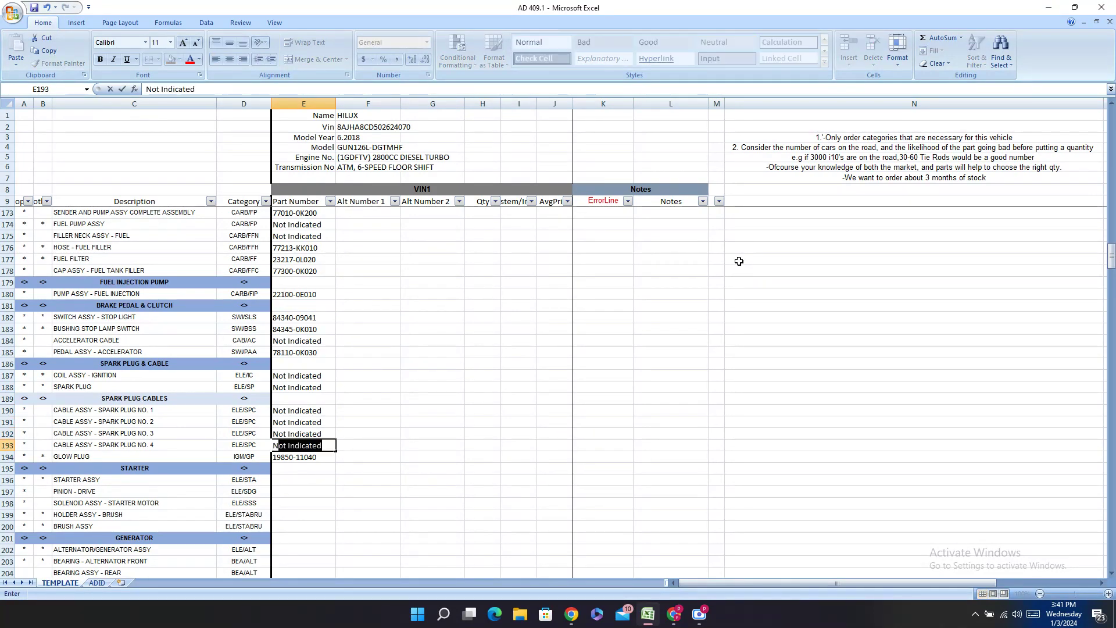
pyautogui.press('Return')
pyautogui.press('Return')
pyautogui.press('Return')
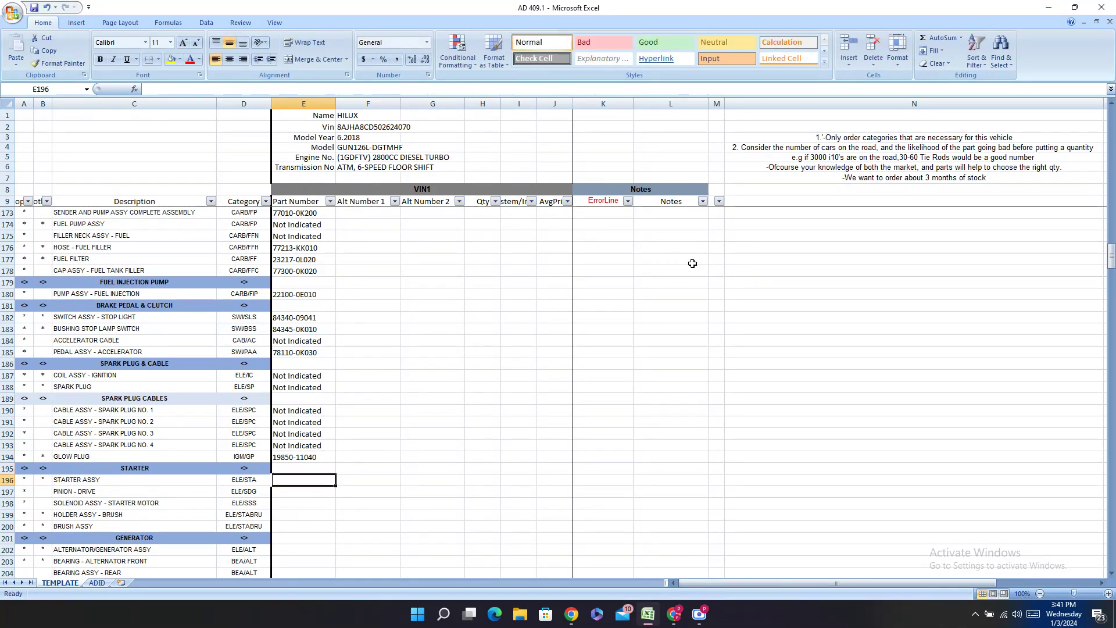
# - Copy the STARTER heading from the parts sheet, switch to the PartSouq search results in Chrome, and search the Hilux catalogue for STARTER
pyautogui.scroll(-3, 356, 426)
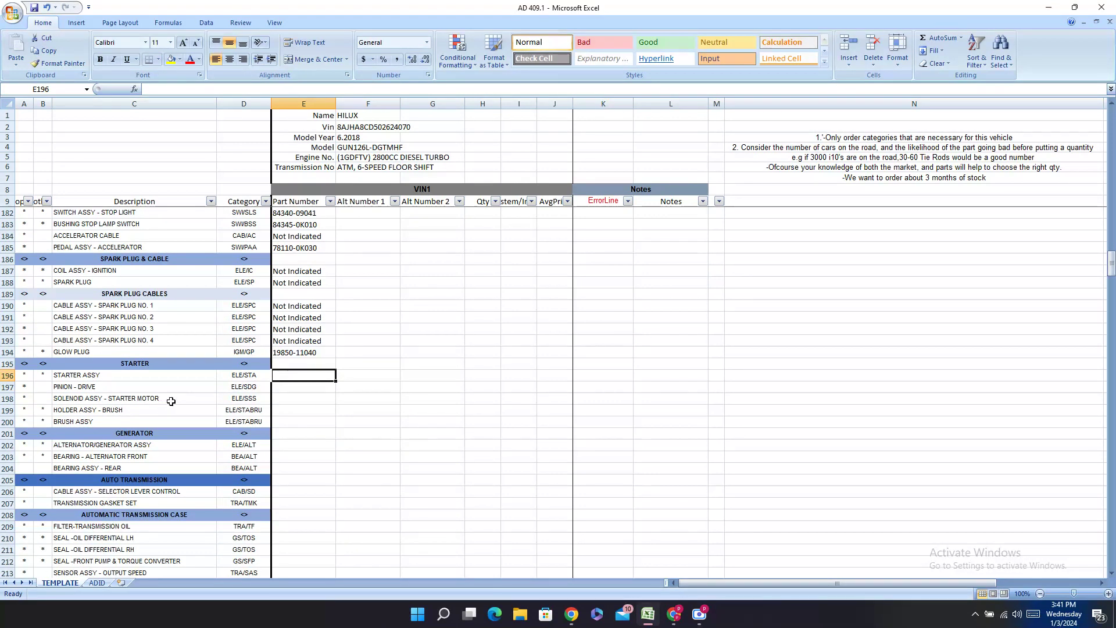
pyautogui.rightClick(153, 364)
pyautogui.click(184, 386)
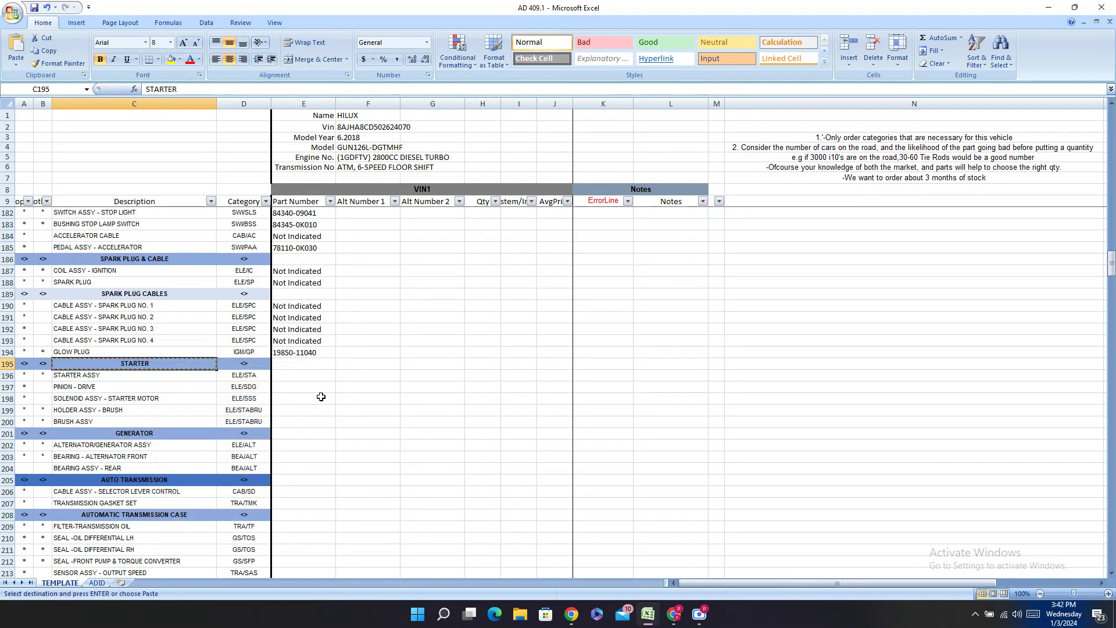
pyautogui.click(674, 614)
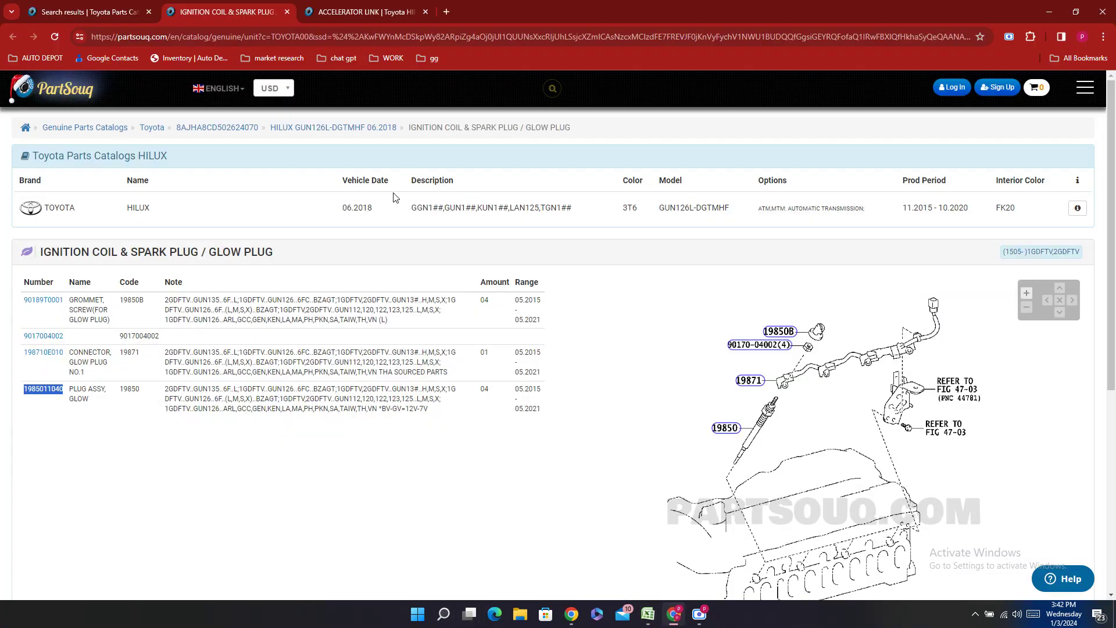
pyautogui.hotkey('ctrl', 'shift', 'Tab')
pyautogui.scroll(15, 349, 216)
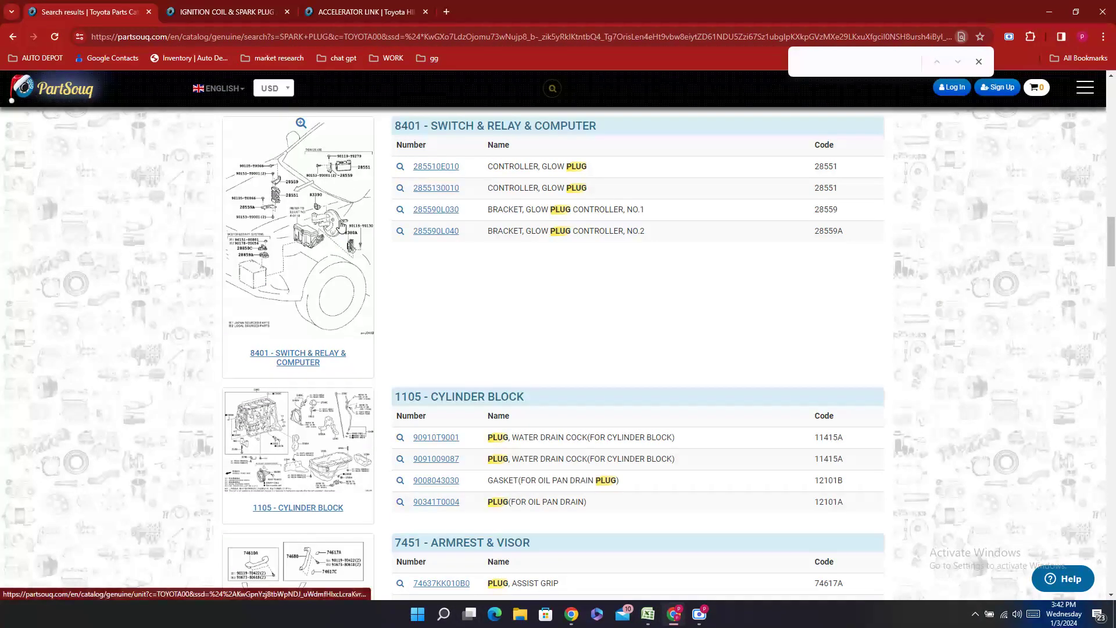
pyautogui.scroll(-6, 341, 227)
pyautogui.scroll(6, 343, 226)
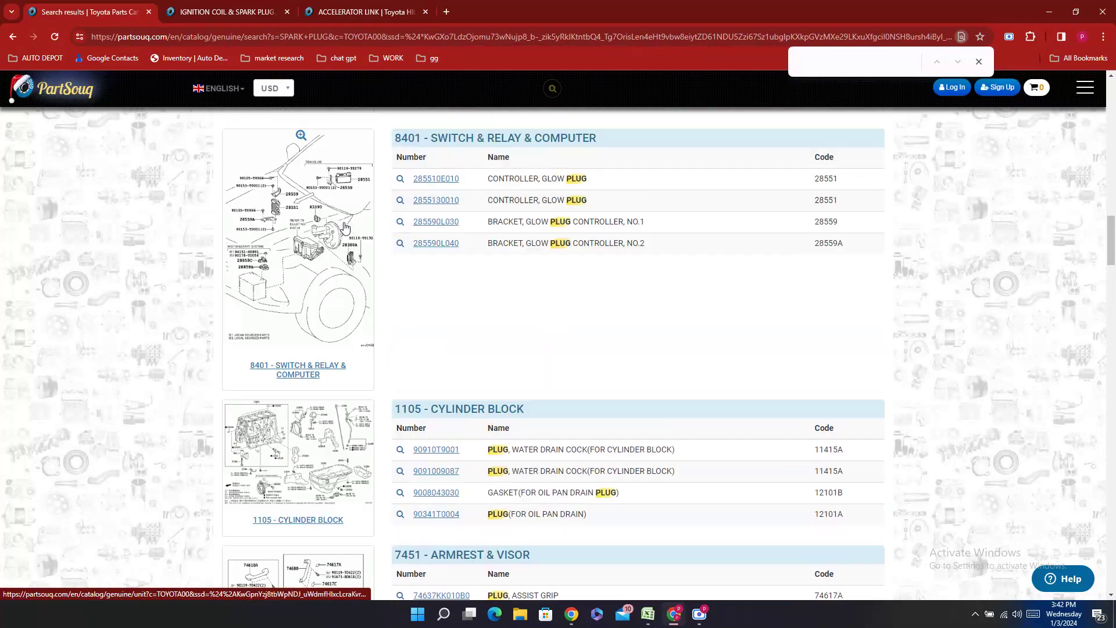
pyautogui.scroll(12, 344, 227)
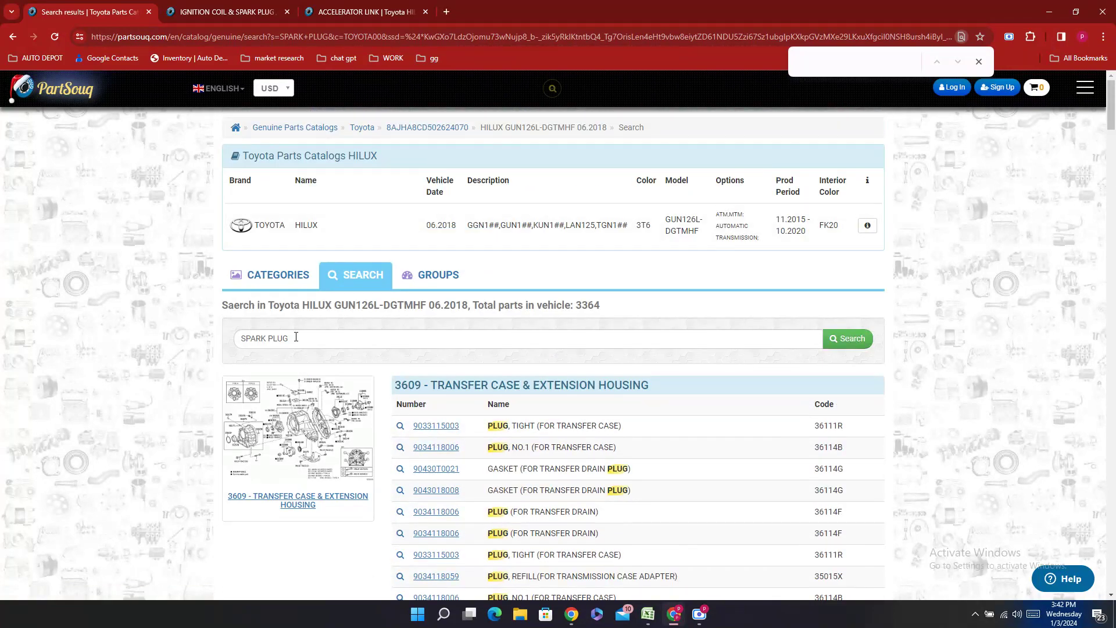
pyautogui.tripleClick(296, 337)
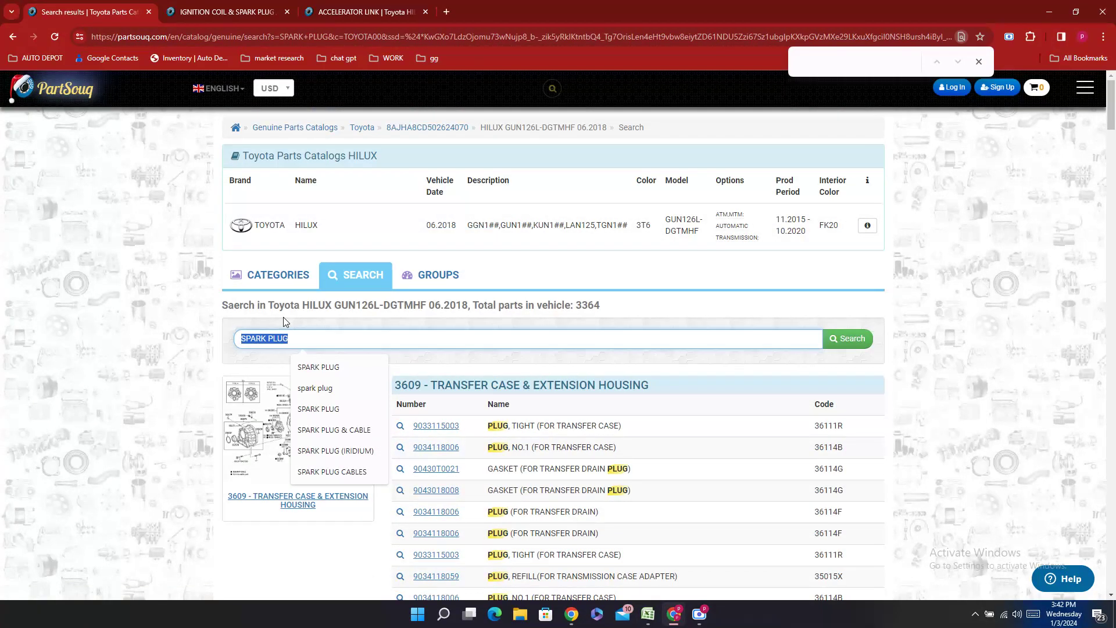
pyautogui.write('STARTER')
pyautogui.press('Return')
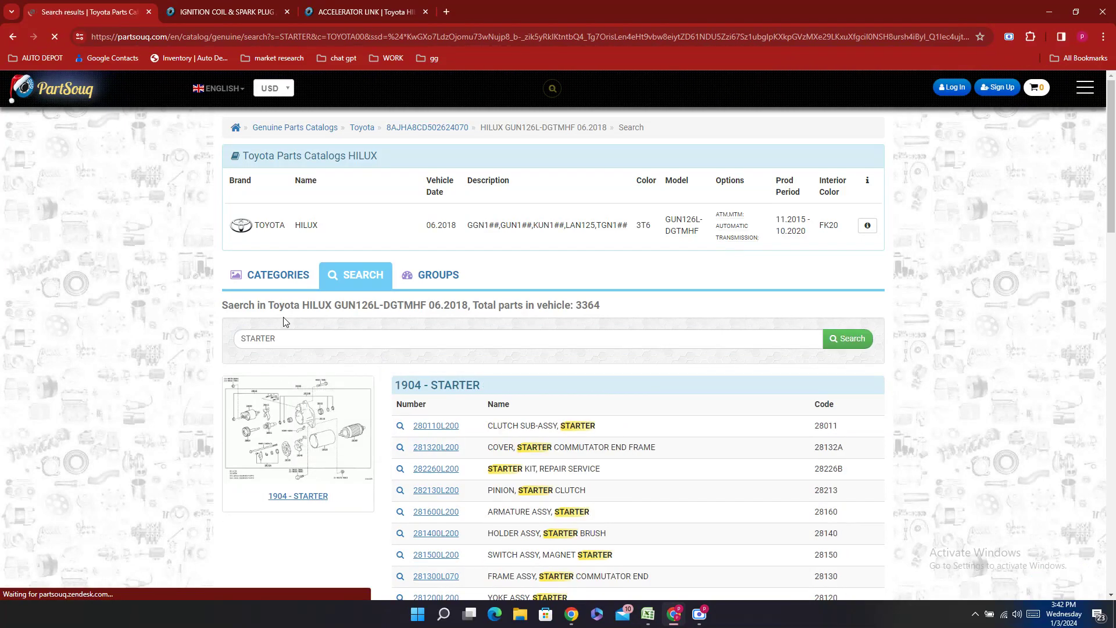
# - Copy the HOLDER ASSY, STARTER BRUSH part number 281400L200 from the search results and switch to the Excel parts sheet
pyautogui.scroll(-4, 413, 356)
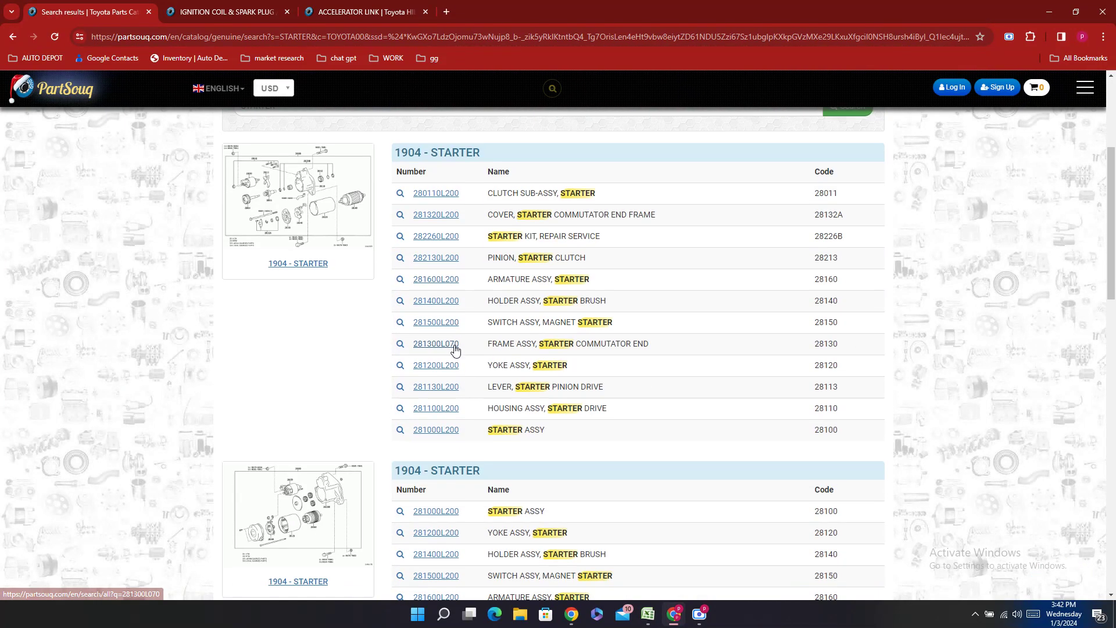
pyautogui.scroll(-4, 456, 358)
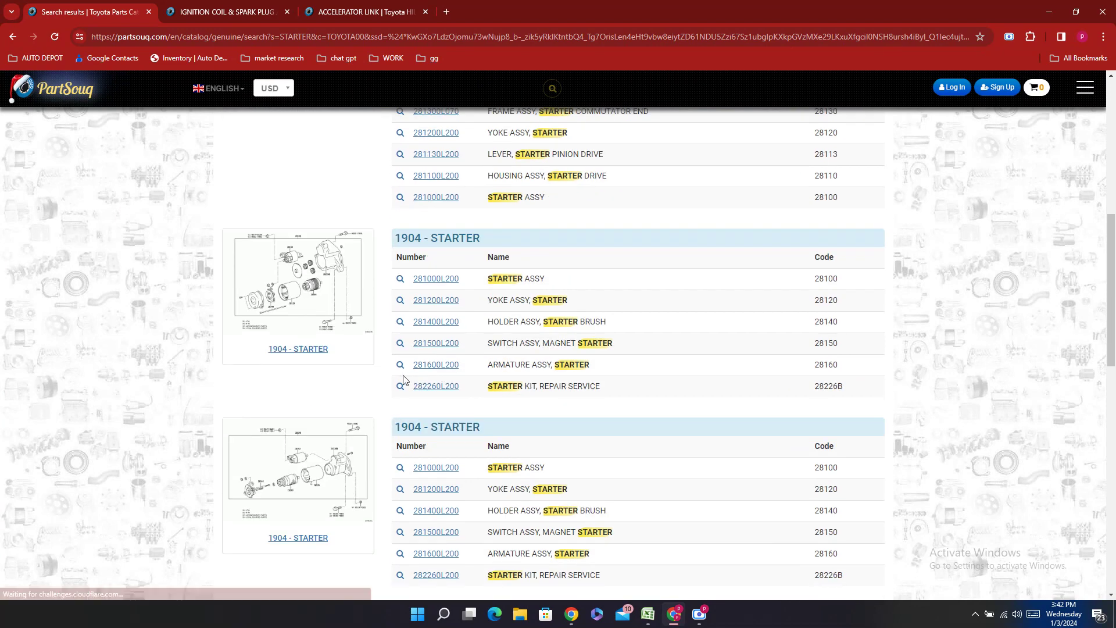
pyautogui.scroll(6, 382, 355)
pyautogui.scroll(-6, 382, 356)
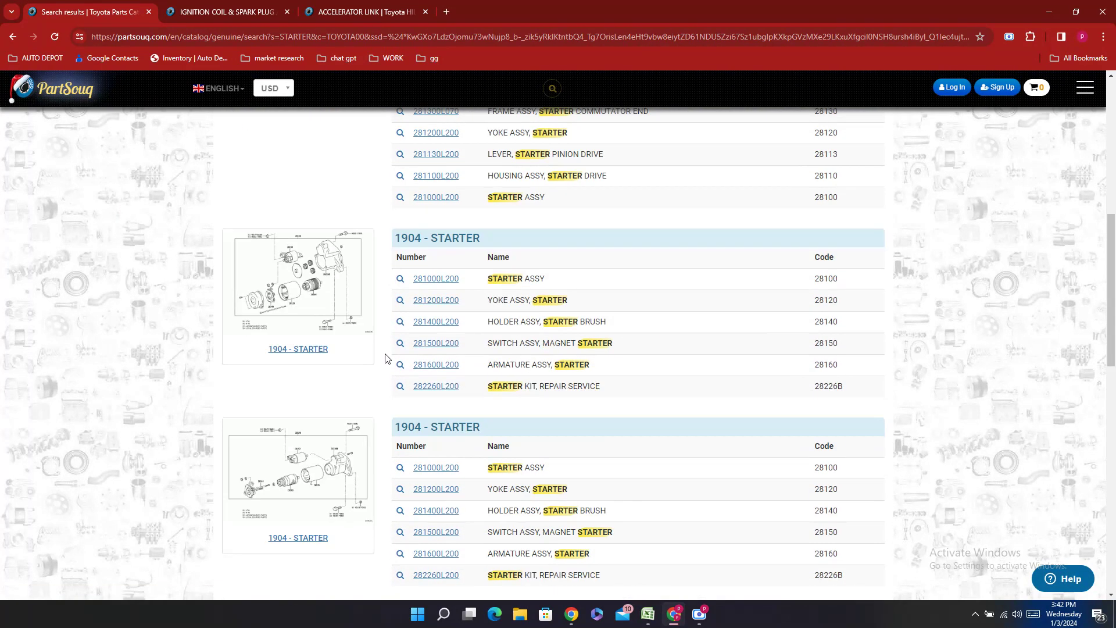
pyautogui.doubleClick(464, 325)
pyautogui.rightClick(464, 324)
pyautogui.click(481, 332)
pyautogui.click(647, 614)
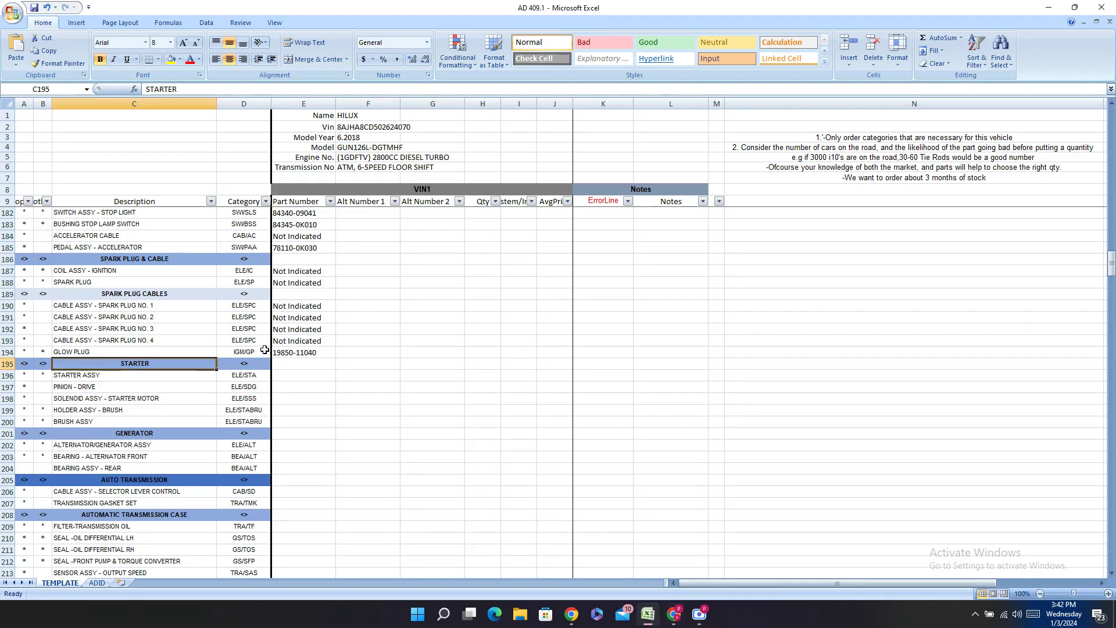
pyautogui.click(649, 617)
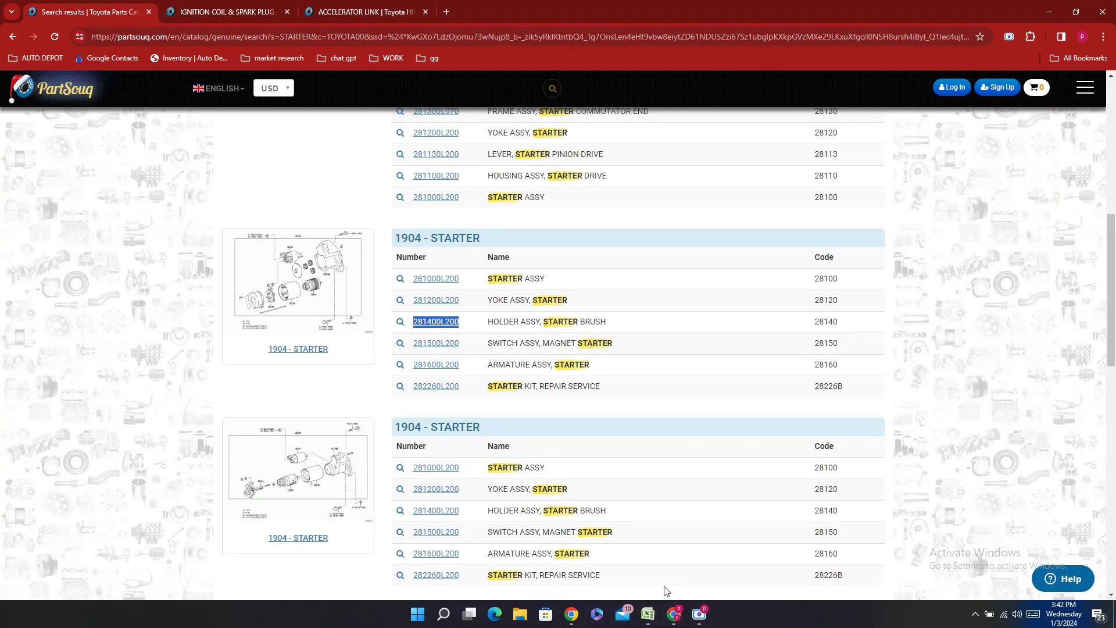
pyautogui.click(647, 614)
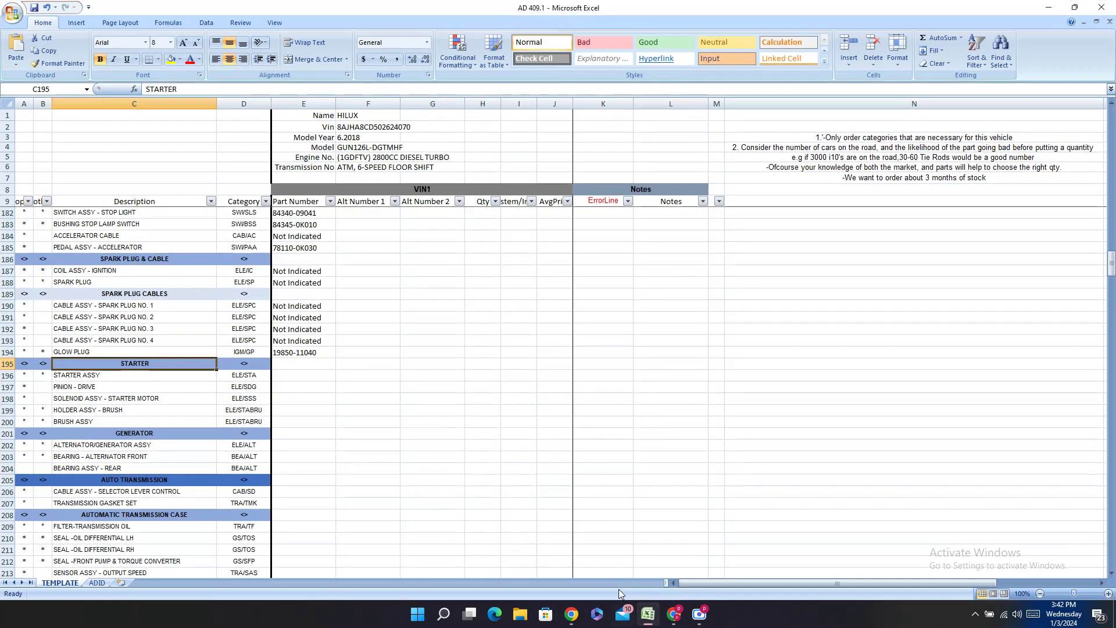
# - Enter 28140-0L200 as the part number for HOLDER ASSY - BRUSH in E199
pyautogui.click(280, 411)
pyautogui.rightClick(280, 413)
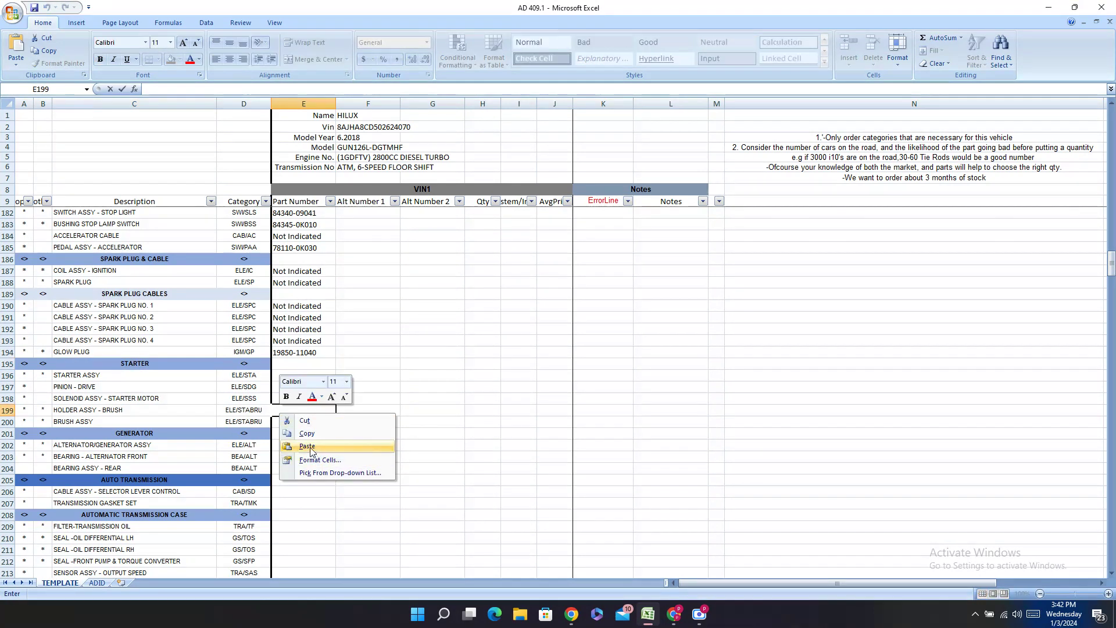
pyautogui.click(317, 456)
pyautogui.click(293, 412)
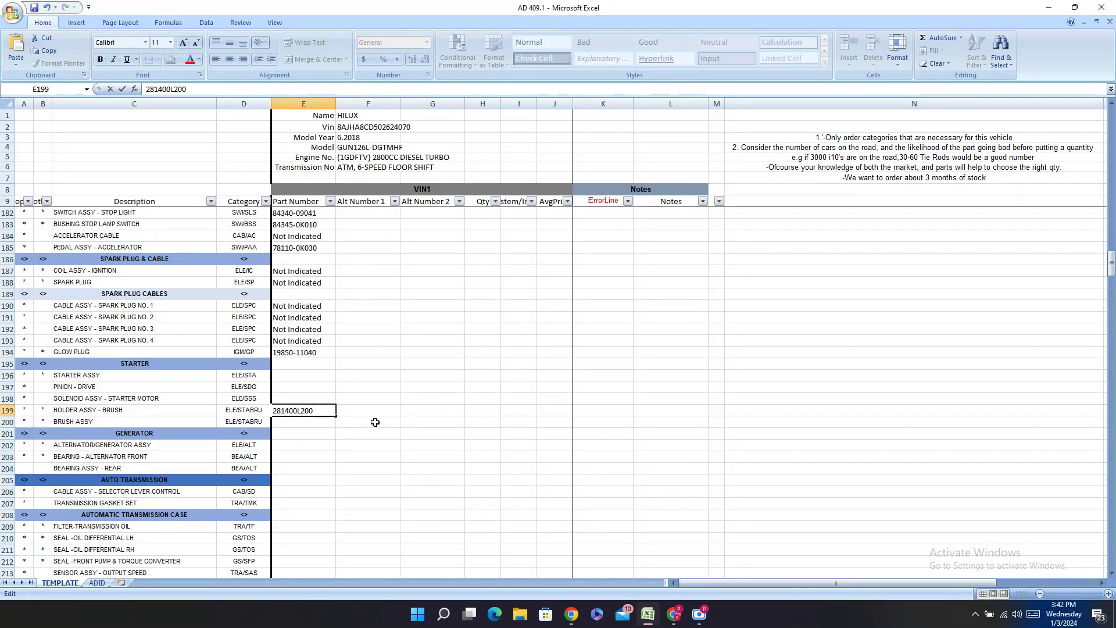
pyautogui.write('-')
pyautogui.press('Return')
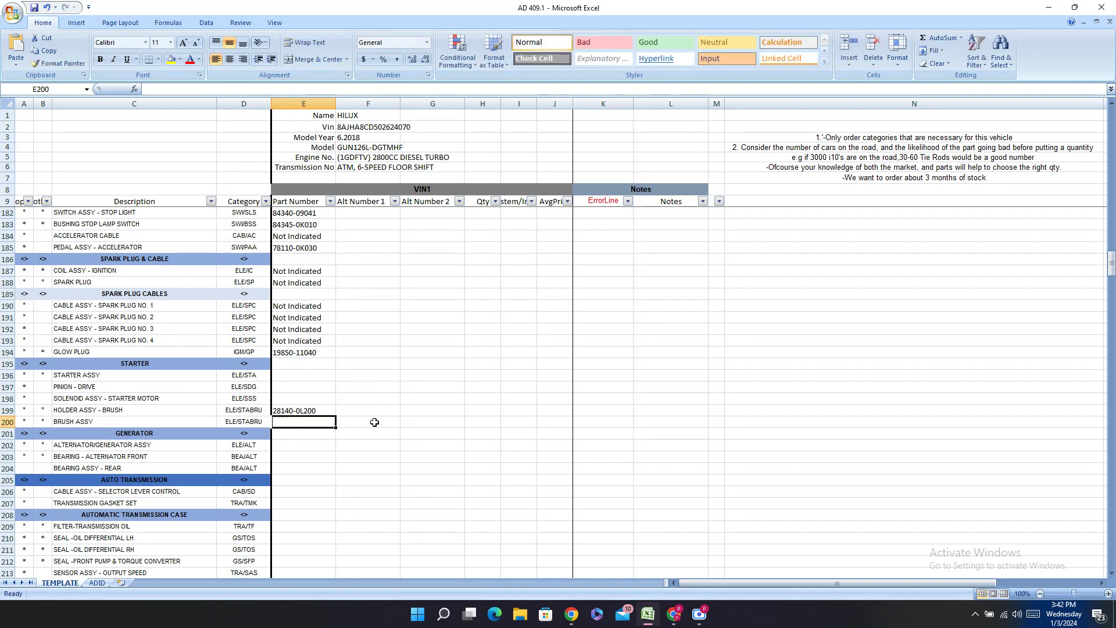
# - In Chrome, open the first 1904 - STARTER diagram in its own tab and close the ignition coil and accelerator link tabs
pyautogui.click(674, 614)
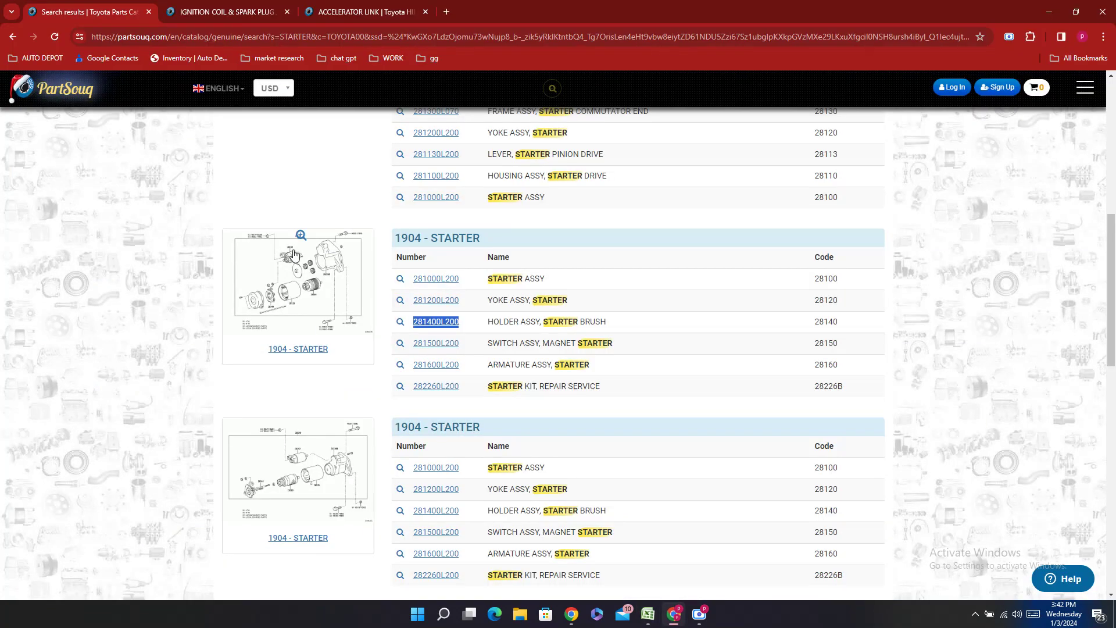
pyautogui.scroll(6, 294, 254)
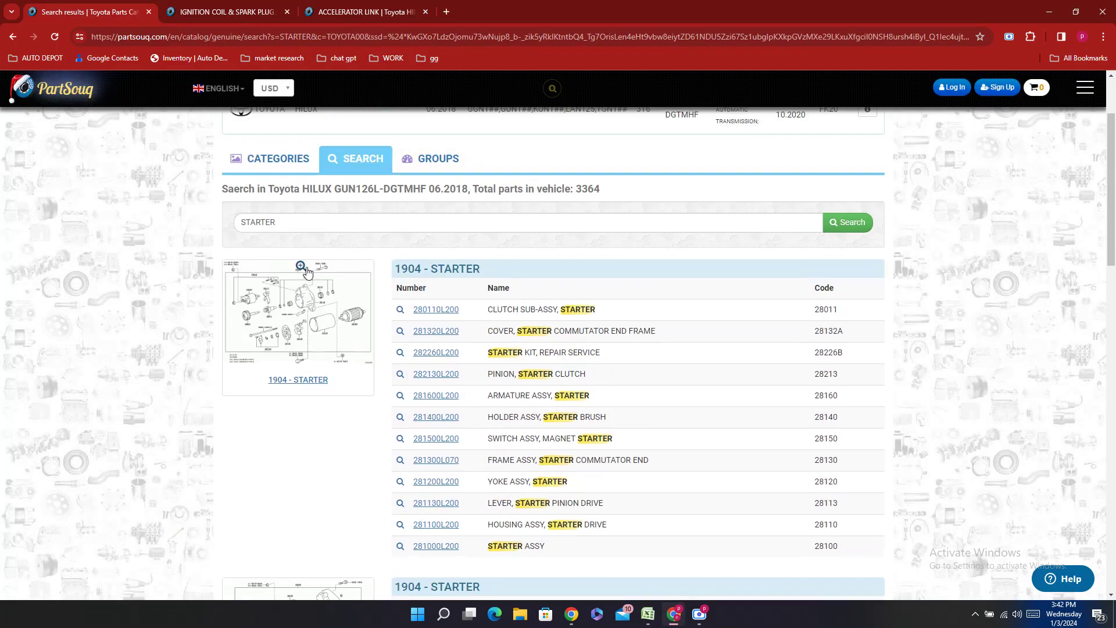
pyautogui.click(336, 328)
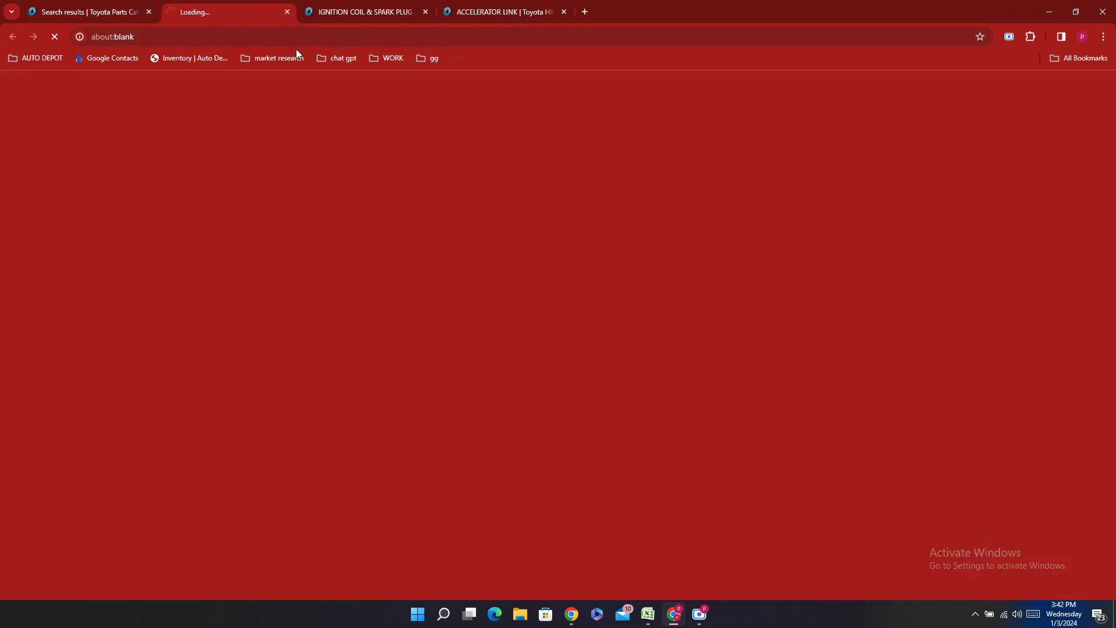
pyautogui.click(425, 12)
pyautogui.click(425, 11)
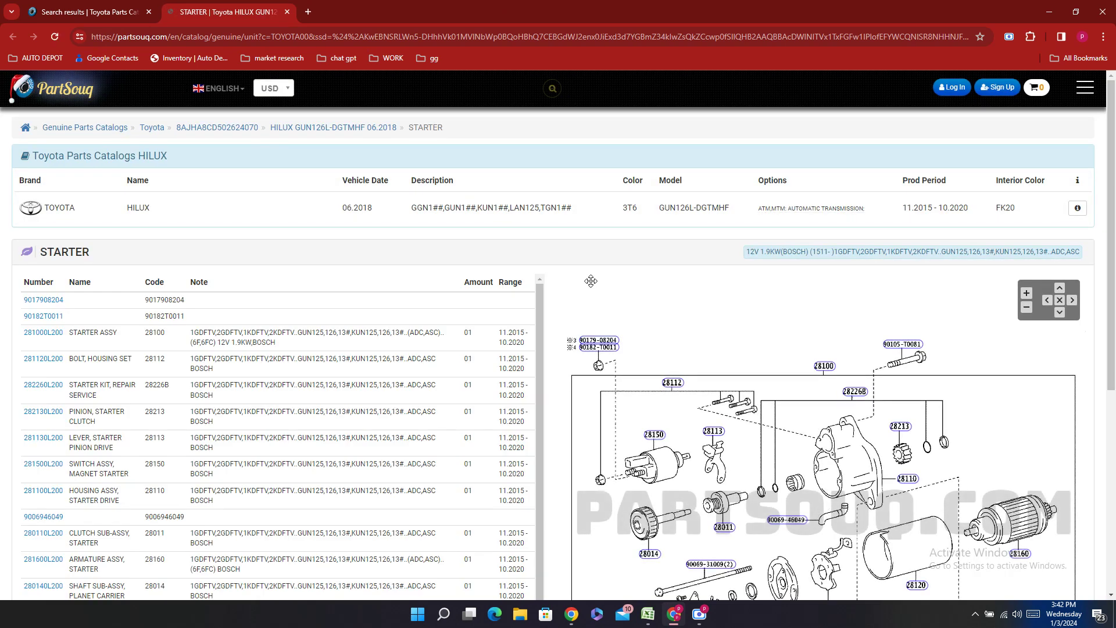
# - Find the copied part number 281400L200 on the STARTER diagram page to check the brush holder
pyautogui.hotkey('ctrl', 'f')
pyautogui.hotkey('ctrl', 'v')
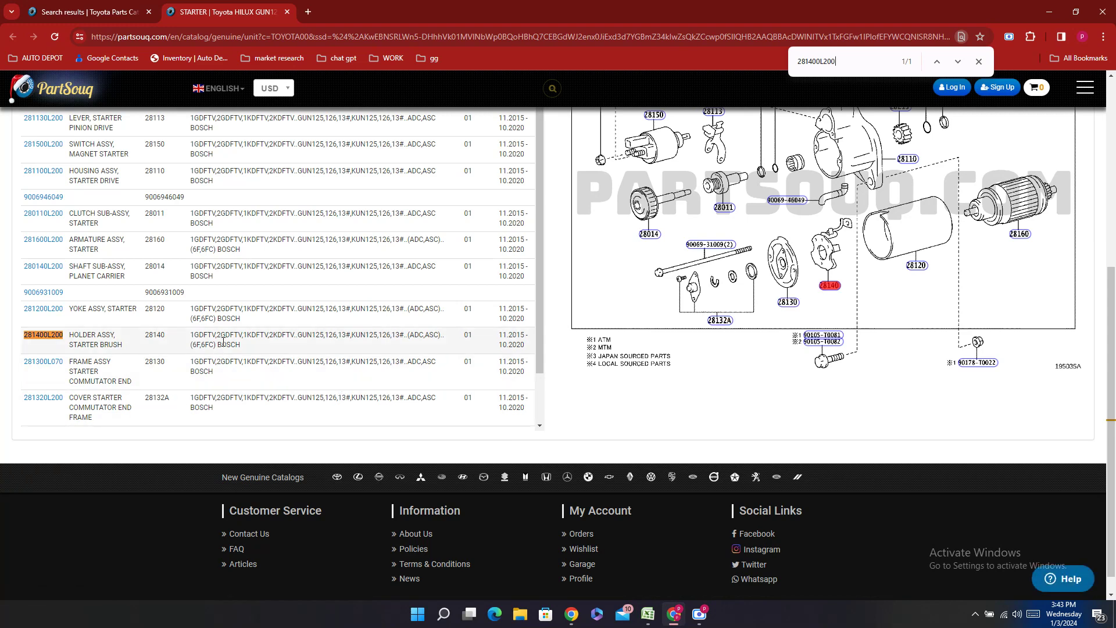
pyautogui.click(914, 266)
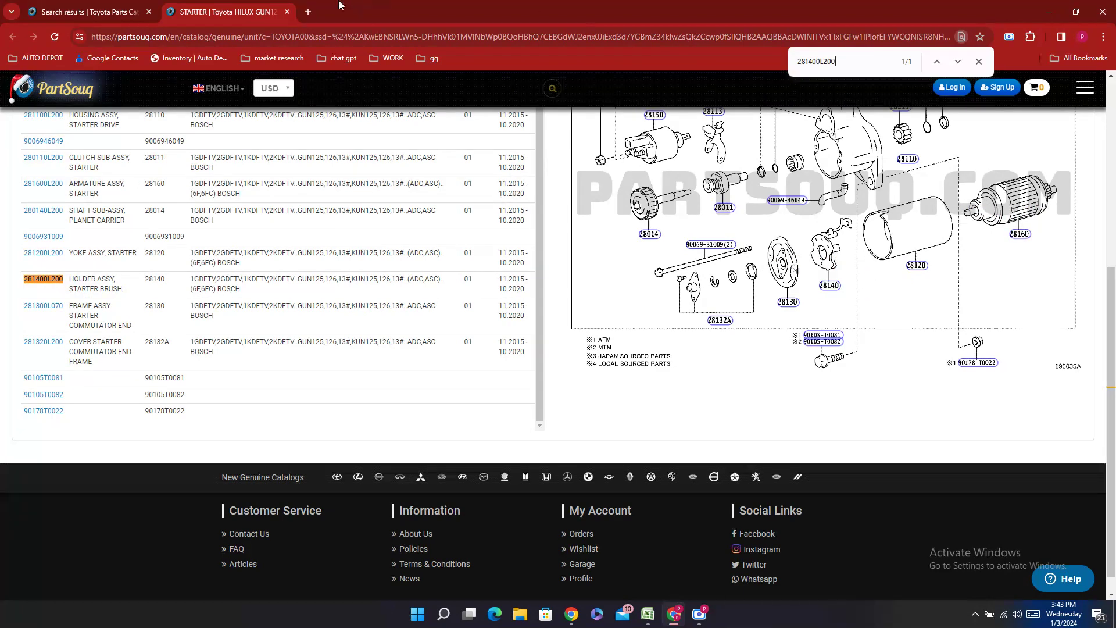
pyautogui.click(307, 12)
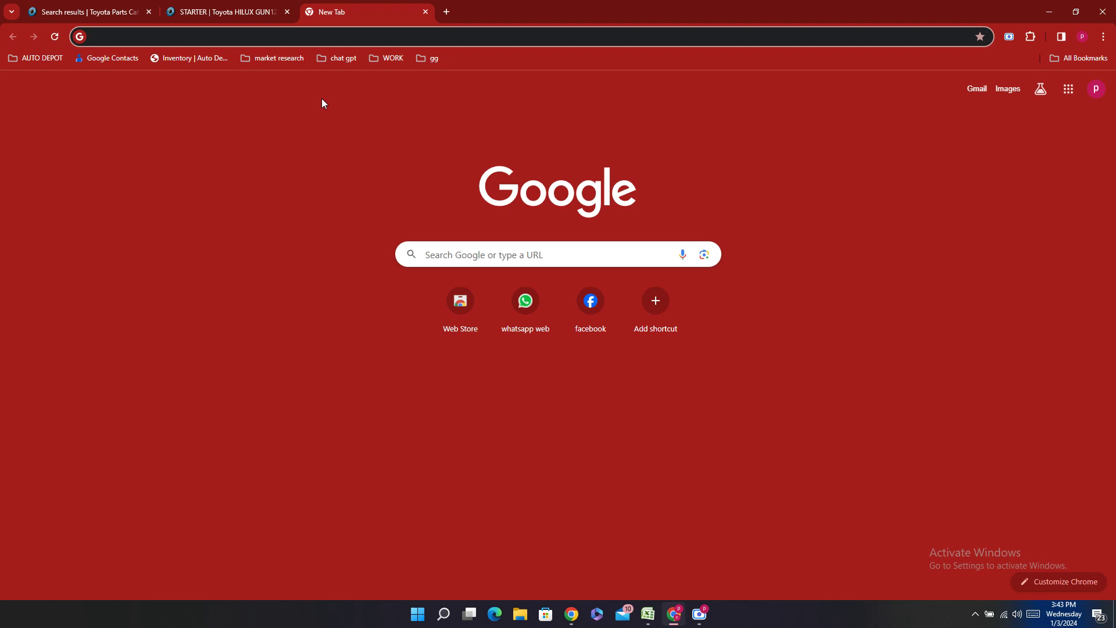
pyautogui.click(125, 11)
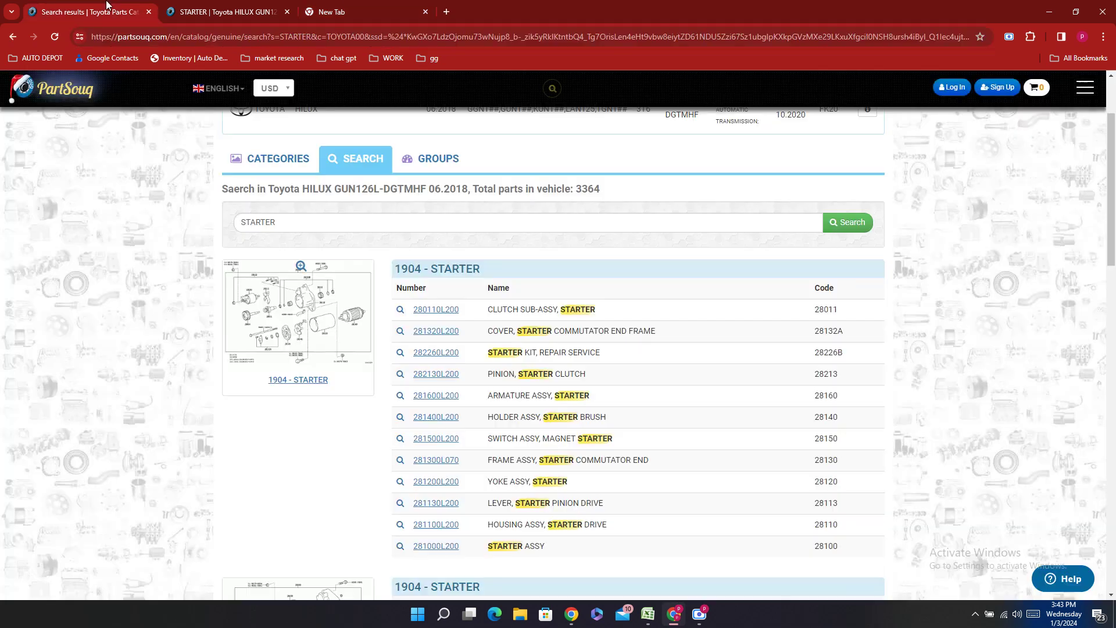
pyautogui.click(329, 9)
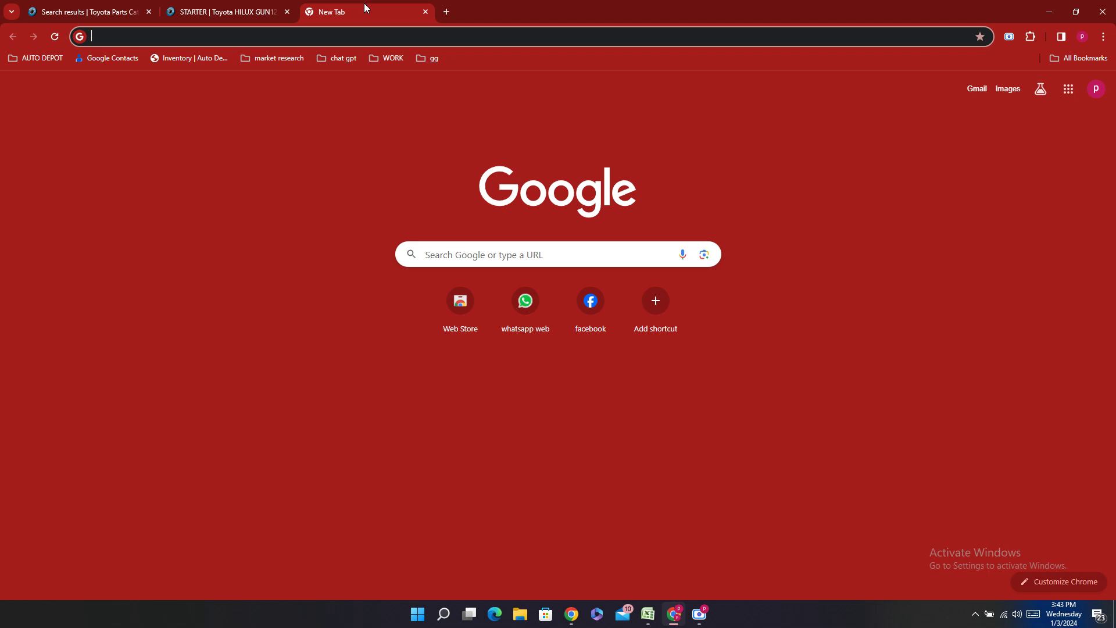
pyautogui.click(117, 9)
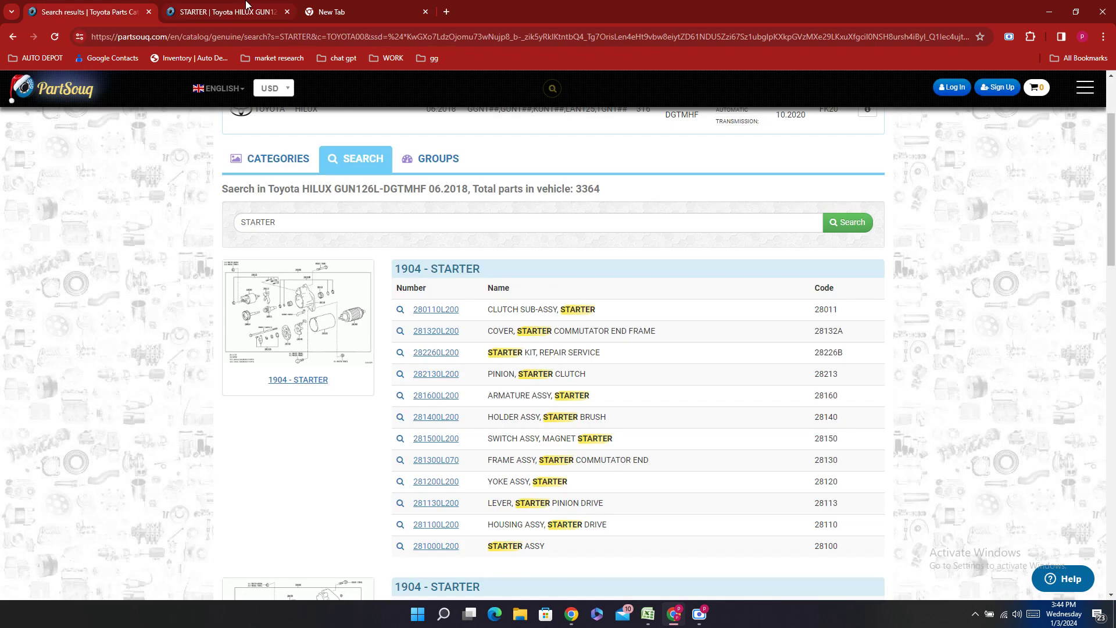
pyautogui.click(246, 7)
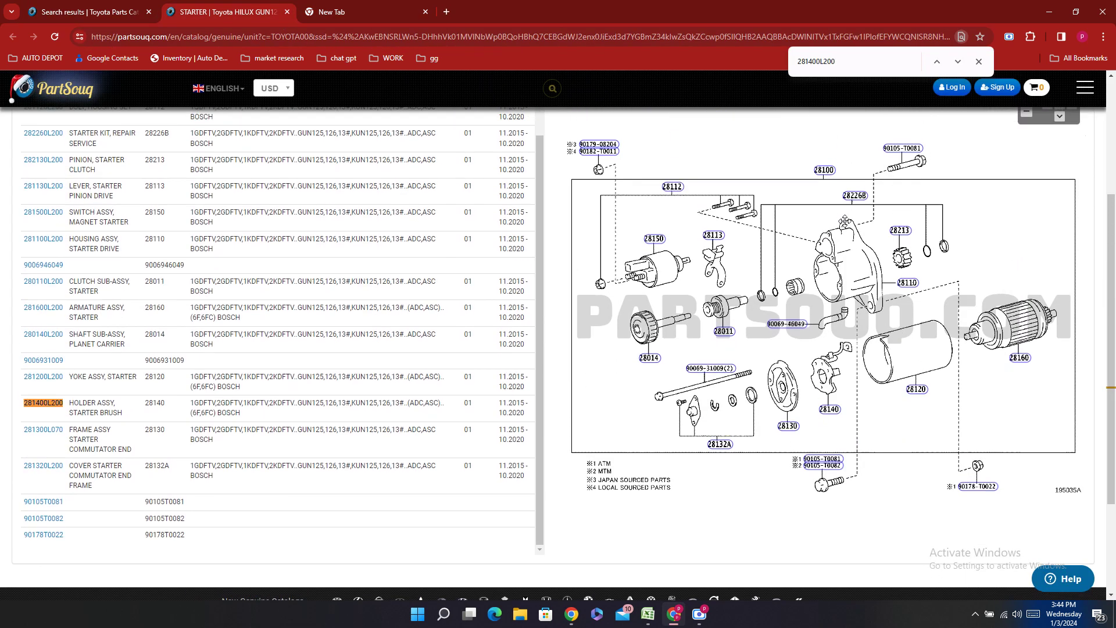
# - Copy the STARTER ASSY part number 281000L200 from the diagram's parts list and switch to the Excel parts sheet
pyautogui.scroll(3, 844, 221)
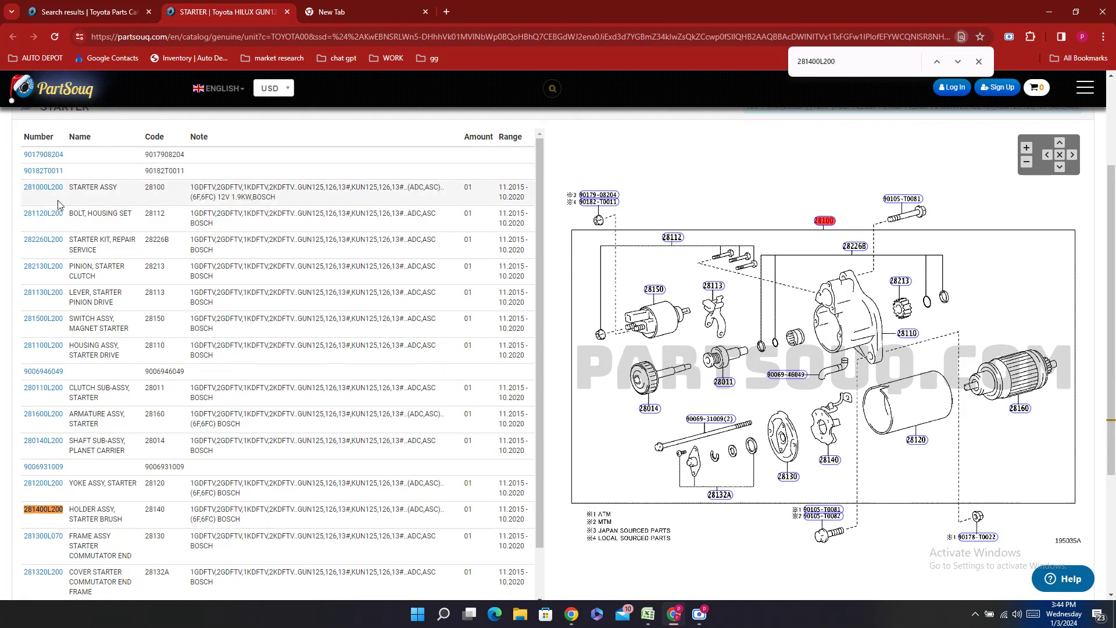
pyautogui.doubleClick(51, 211)
pyautogui.doubleClick(50, 202)
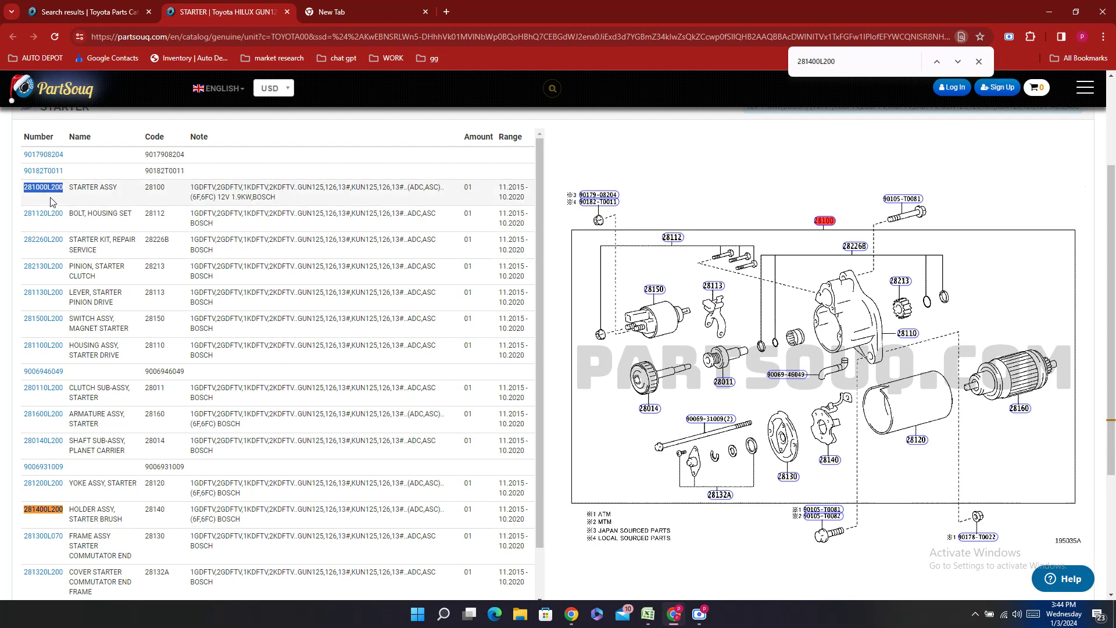
pyautogui.rightClick(51, 202)
pyautogui.click(93, 211)
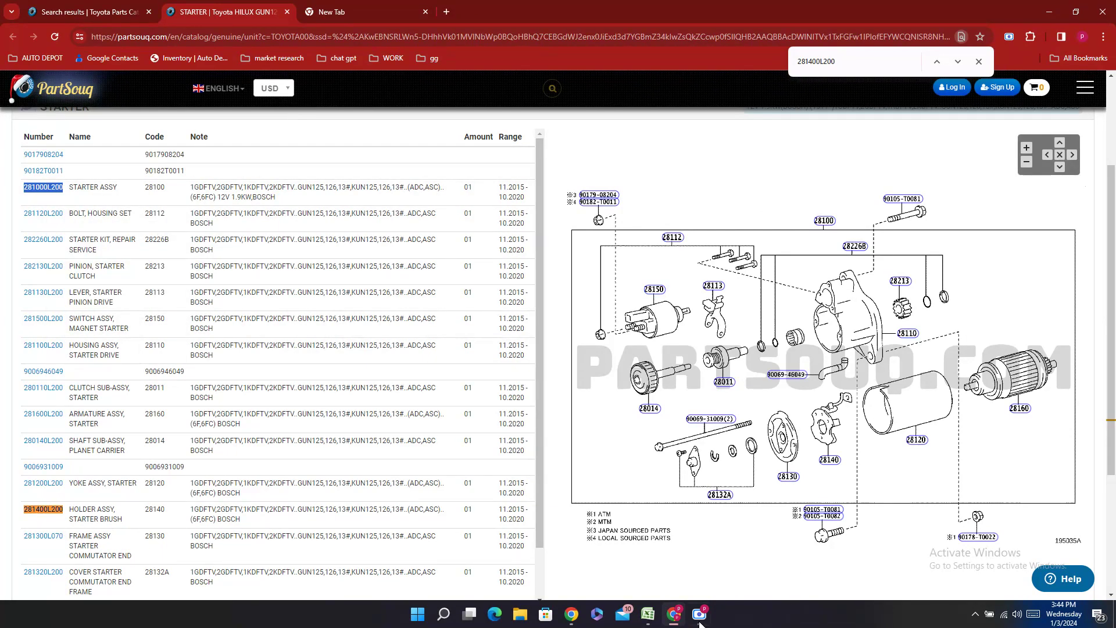
pyautogui.click(647, 614)
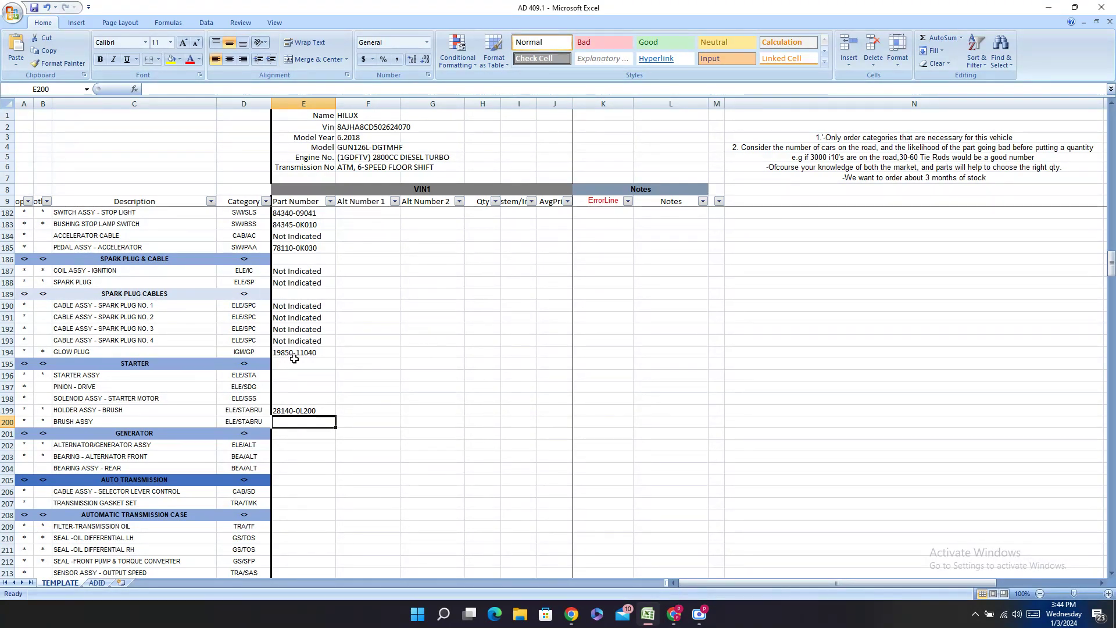
# - Enter 28100-0L200 as the part number for STARTER ASSY in E196
pyautogui.click(293, 377)
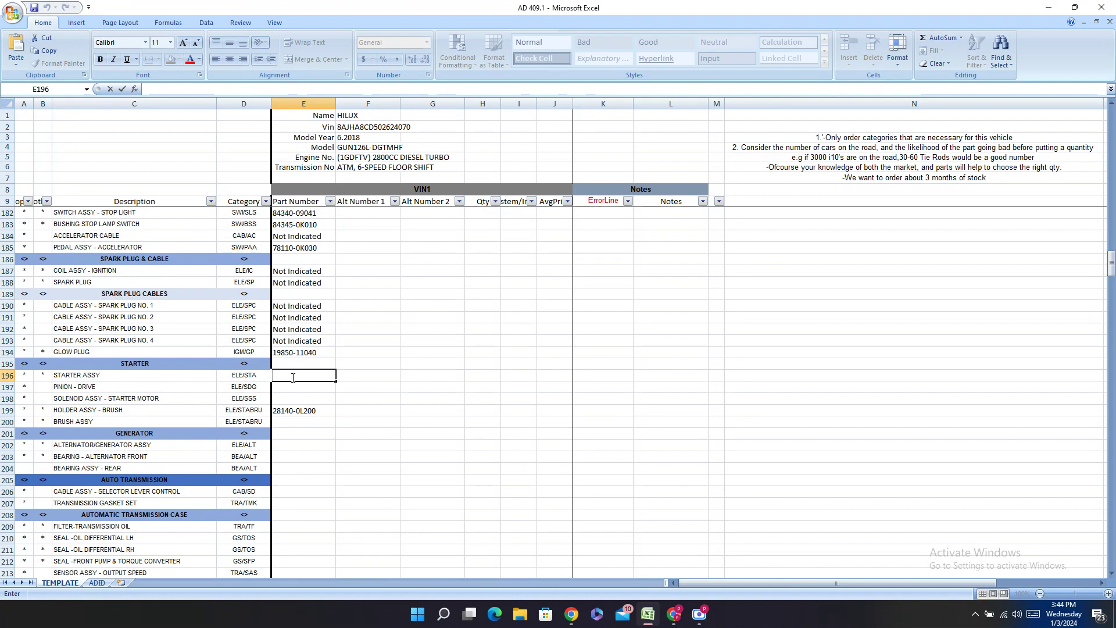
pyautogui.rightClick(284, 377)
pyautogui.click(314, 410)
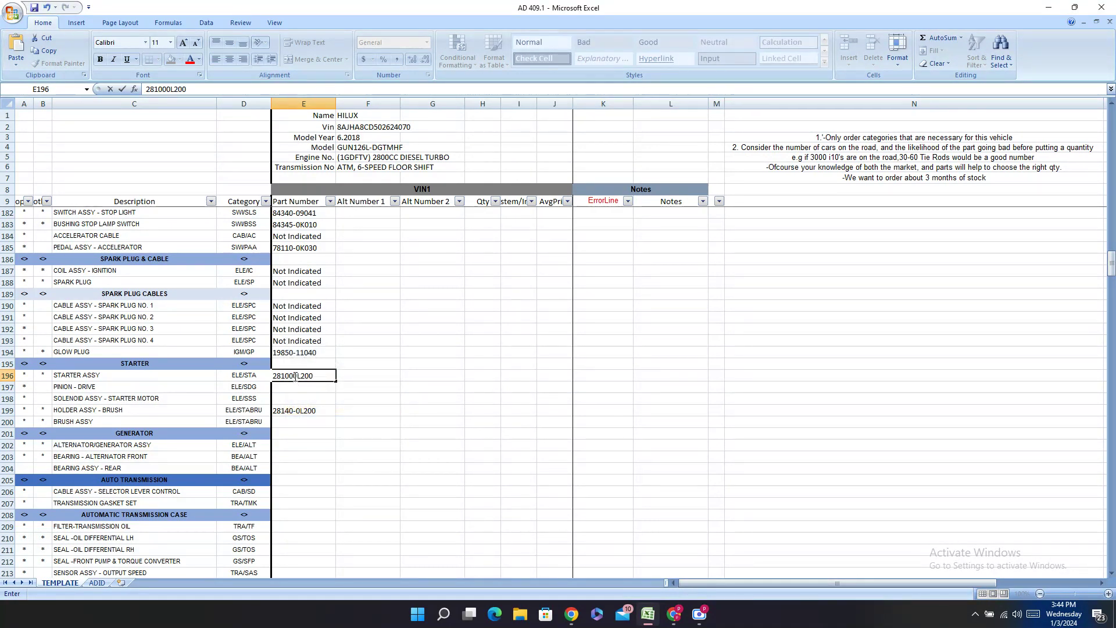
pyautogui.press('F2')
pyautogui.press('Left')
pyautogui.press('Left')
pyautogui.press('Left')
pyautogui.press('Left')
pyautogui.press('Left')
pyautogui.write('-')
pyautogui.press('Return')
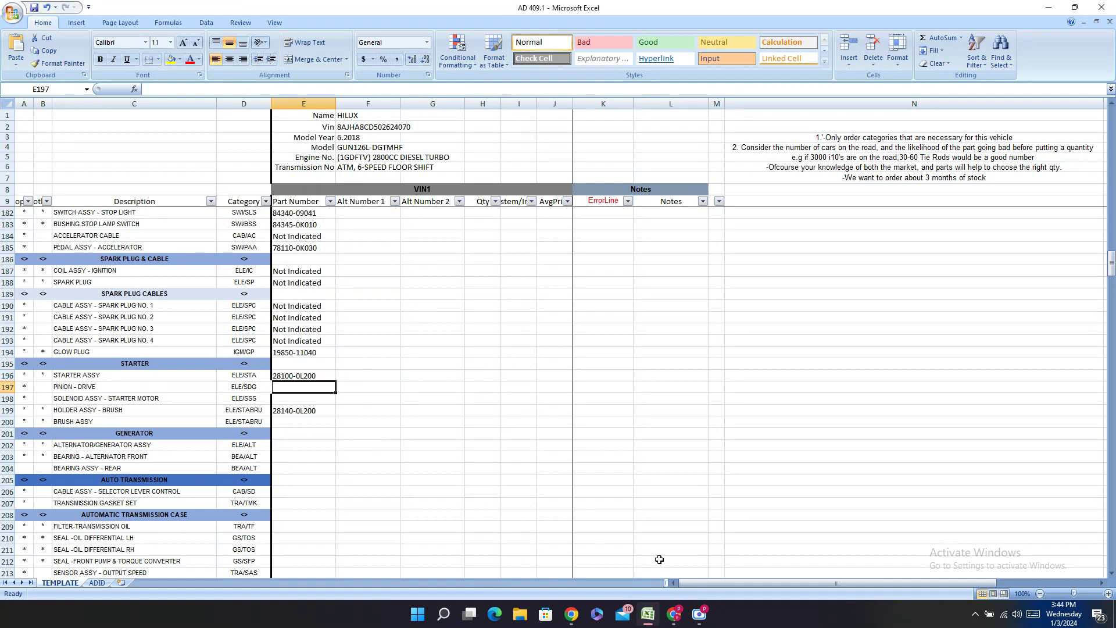
# - Copy the PINION, STARTER CLUTCH part number 282130L200 from the STARTER page in Chrome and return to the Excel parts sheet
pyautogui.click(673, 616)
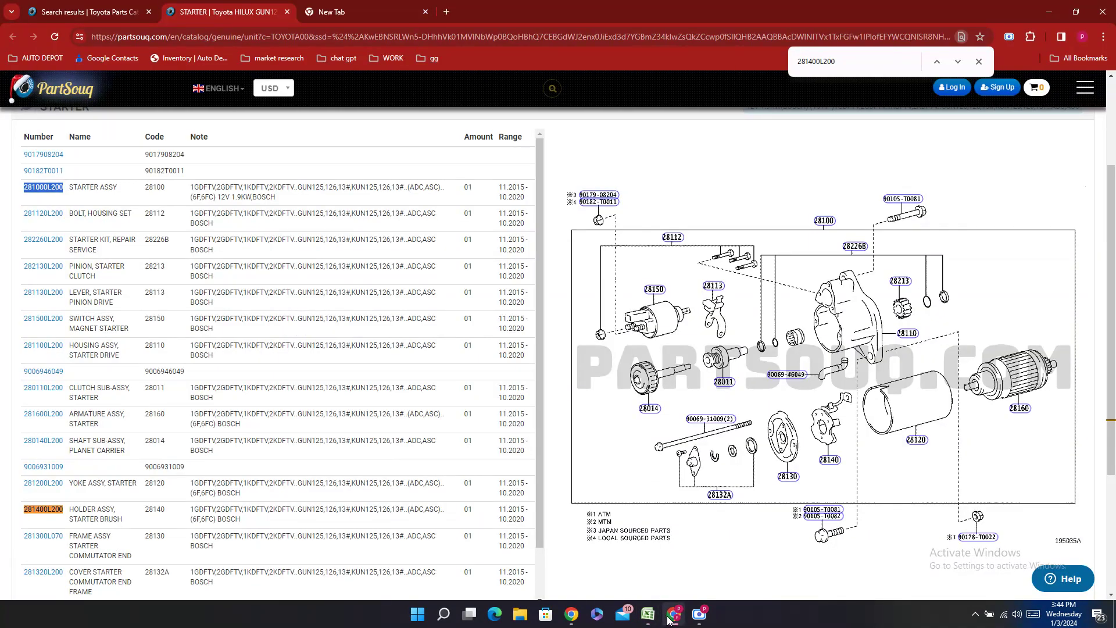
pyautogui.moveTo(653, 295)
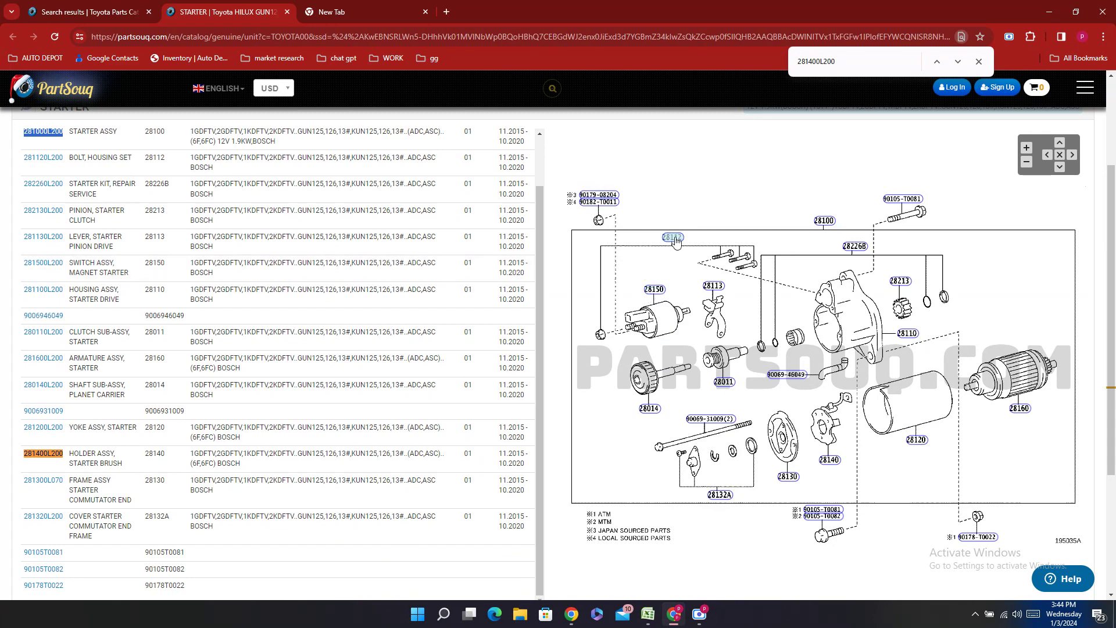
pyautogui.moveTo(671, 240)
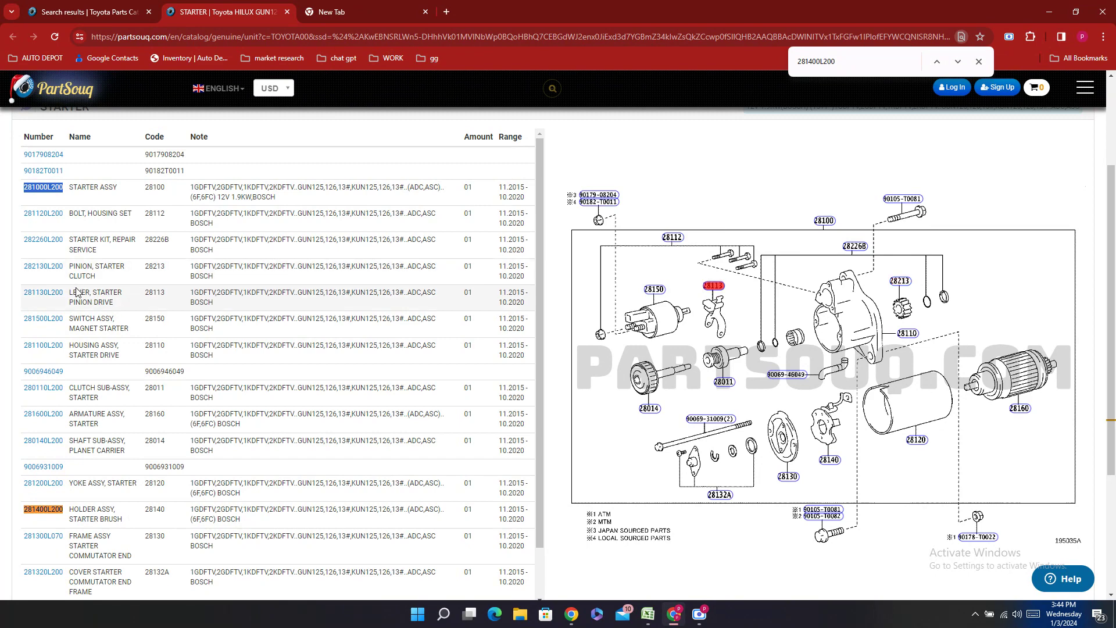
pyautogui.click(33, 279)
pyautogui.doubleClick(33, 281)
pyautogui.rightClick(33, 282)
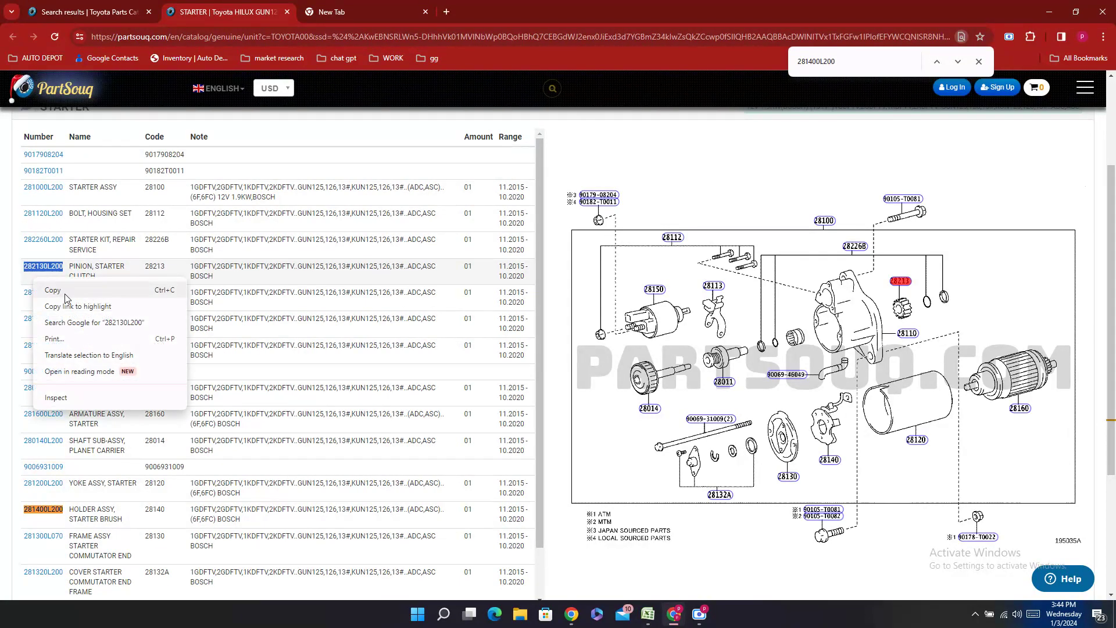
pyautogui.click(54, 291)
pyautogui.click(673, 613)
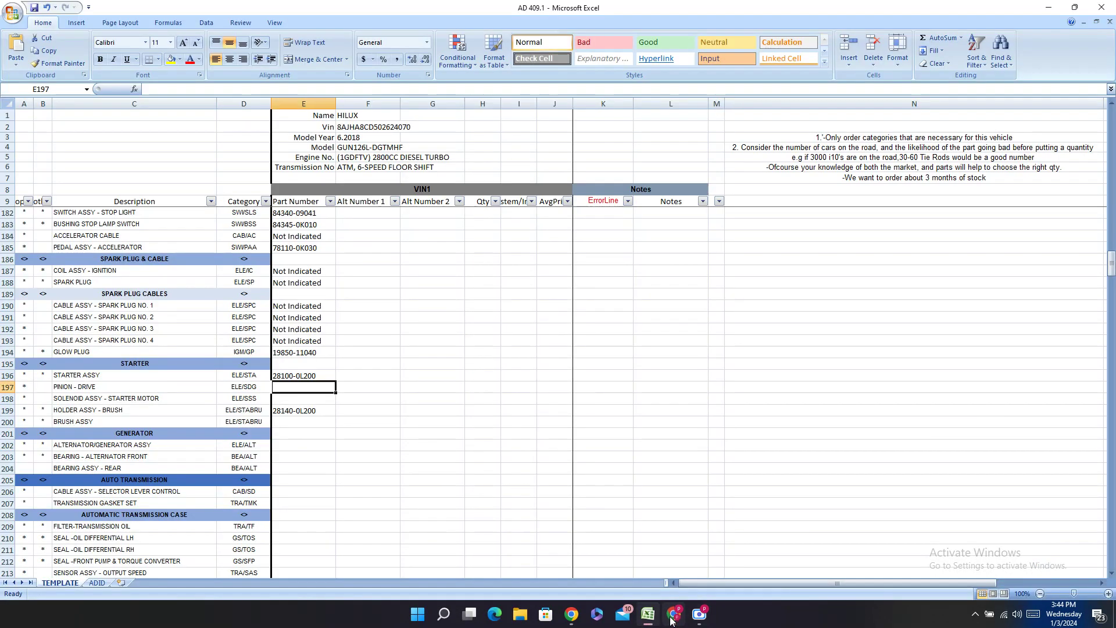
# - Enter 28213-0L200 as the part number for PINION - DRIVE in E197
pyautogui.rightClick(284, 388)
pyautogui.click(308, 419)
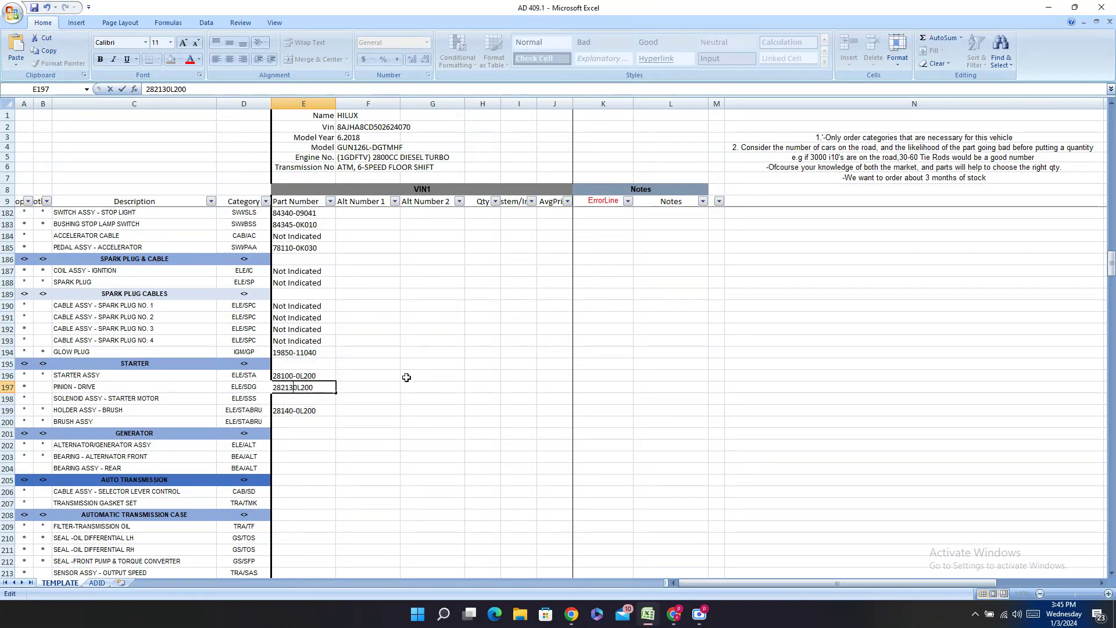
pyautogui.write('-')
pyautogui.press('Return')
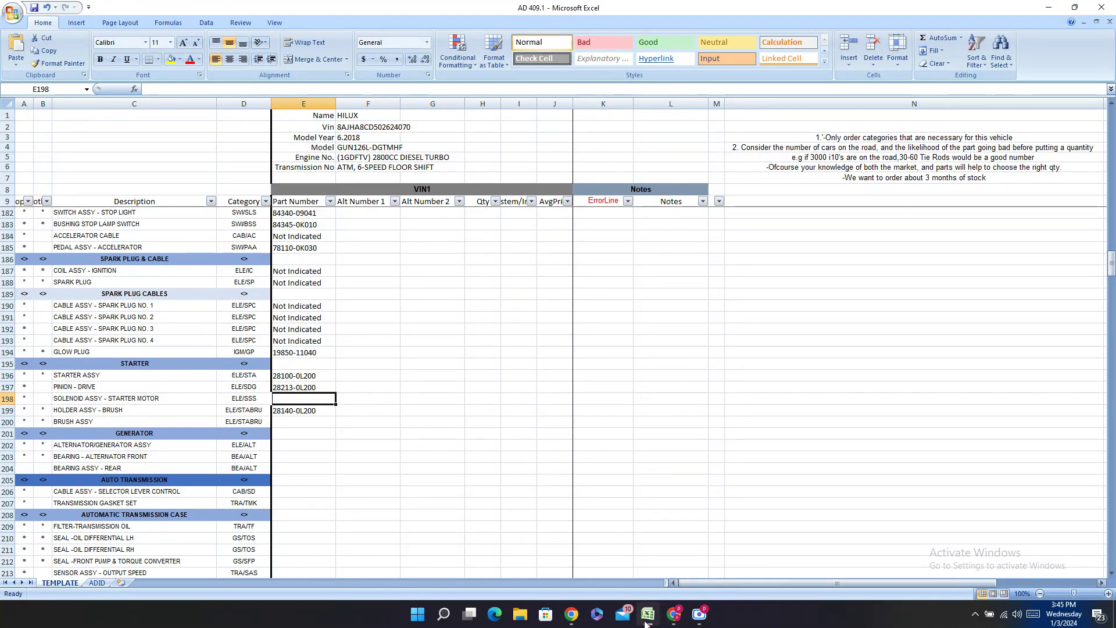
# - Search the STARTER page in Chrome for SOL and then for MOTO to locate the starter motor solenoid
pyautogui.hotkey('alt', 'Tab')
pyautogui.hotkey('ctrl', 'f')
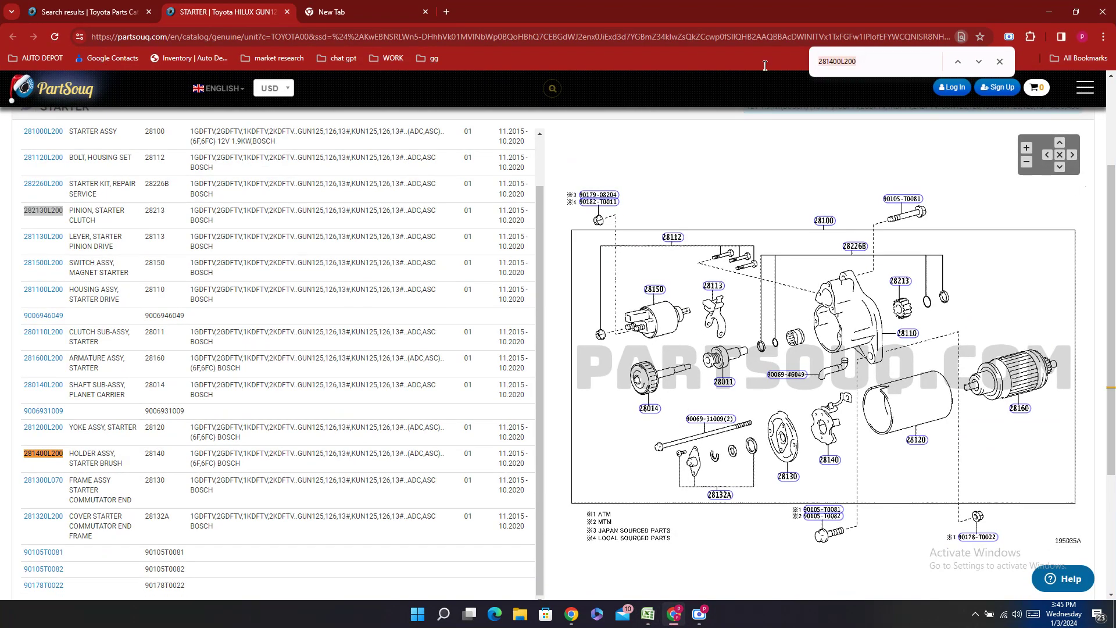
pyautogui.write('sO')
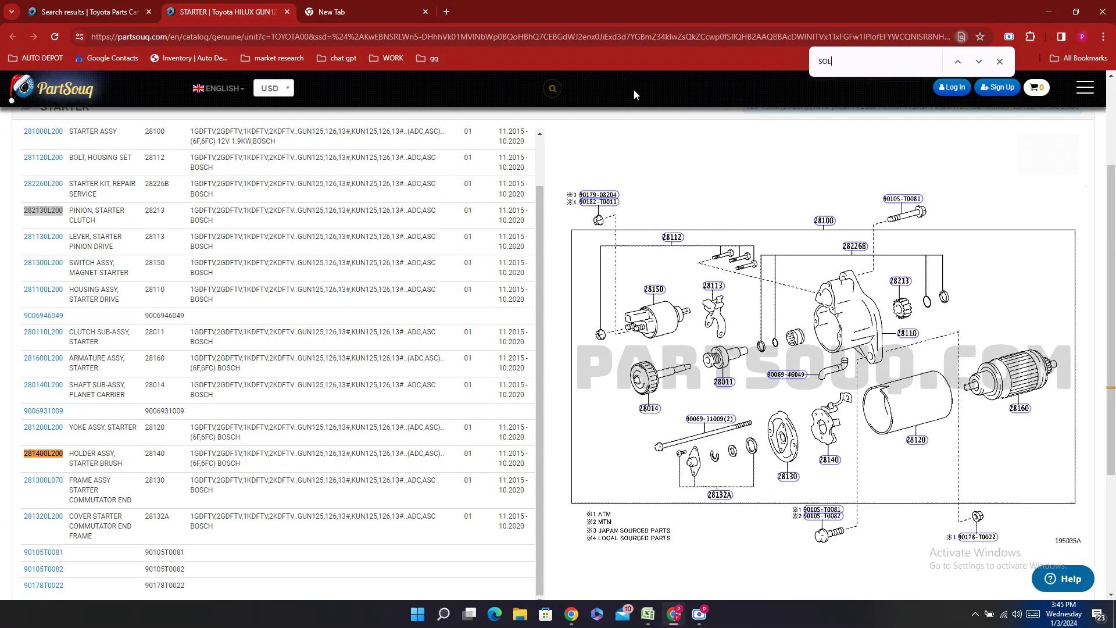
pyautogui.write('L')
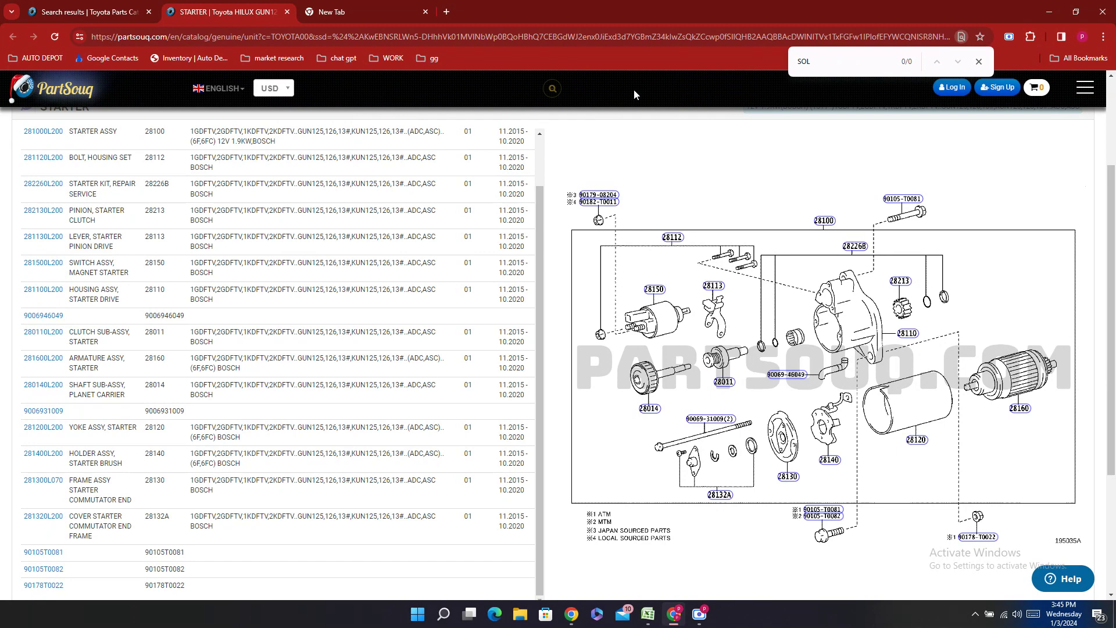
pyautogui.click(647, 621)
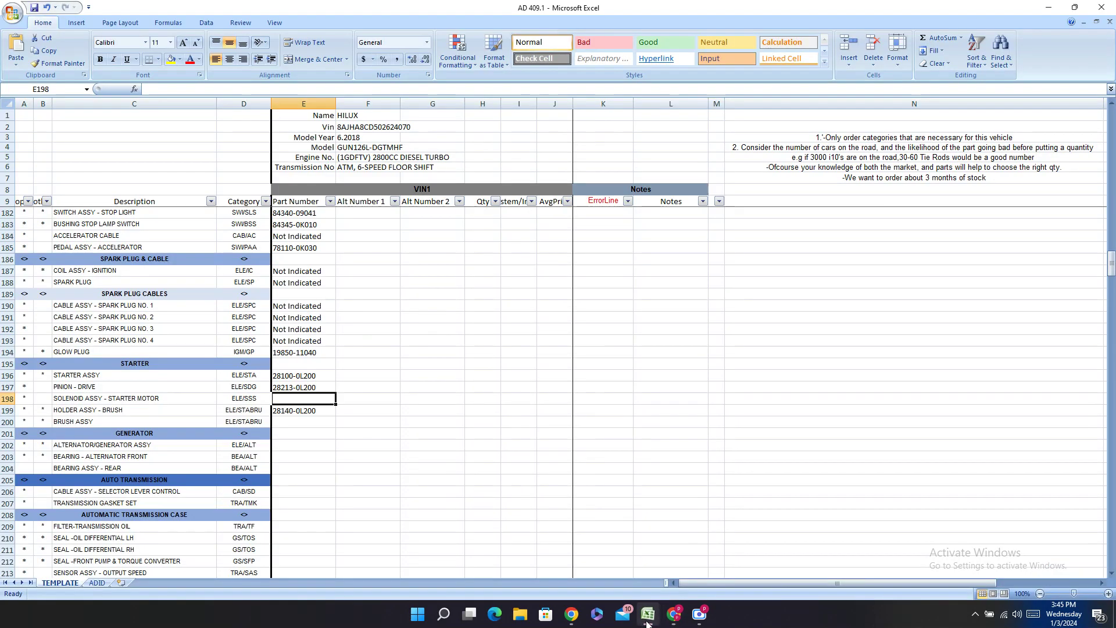
pyautogui.click(647, 621)
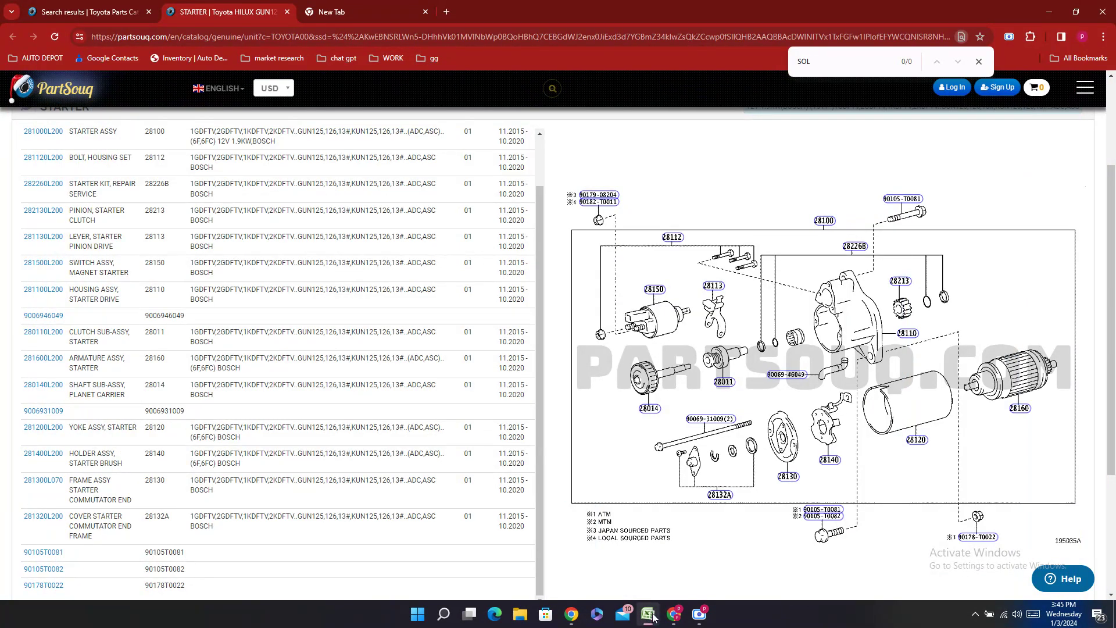
pyautogui.click(664, 91)
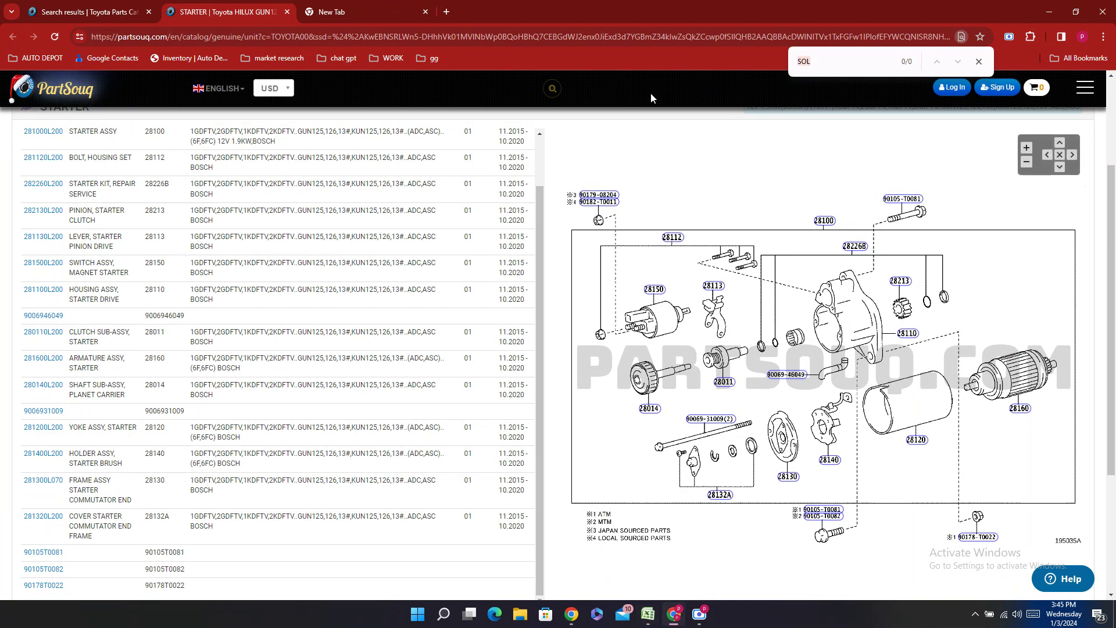
pyautogui.write('MOTO')
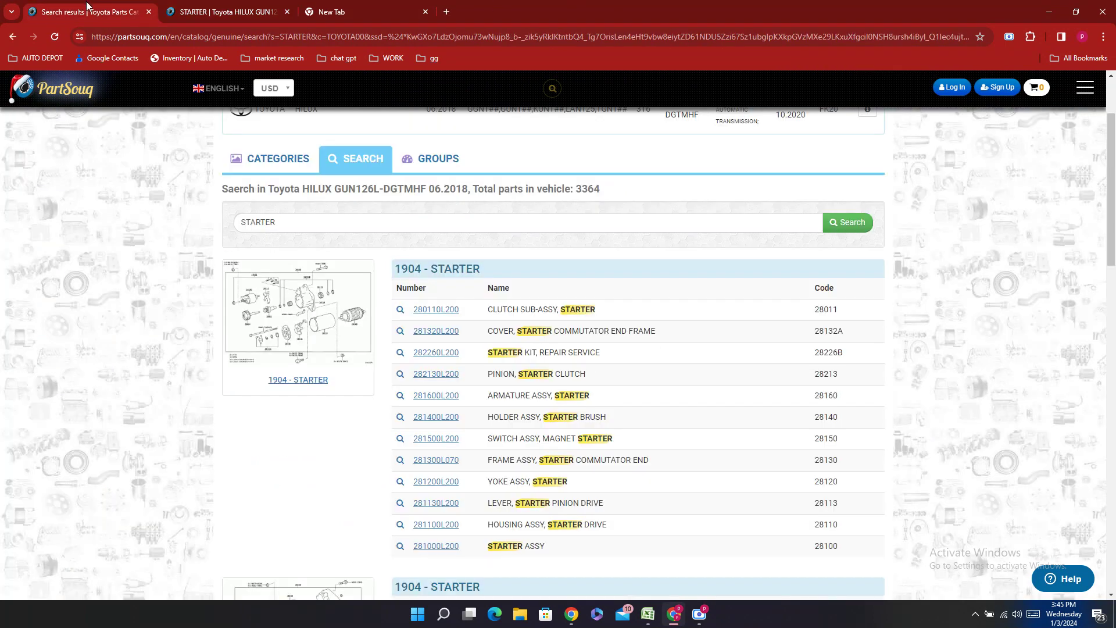
# - Copy the SWITCH ASSY, MAGNET STARTER part number 281500L200 from the search results and find it on the STARTER page
pyautogui.click(87, 9)
pyautogui.scroll(-2, 572, 443)
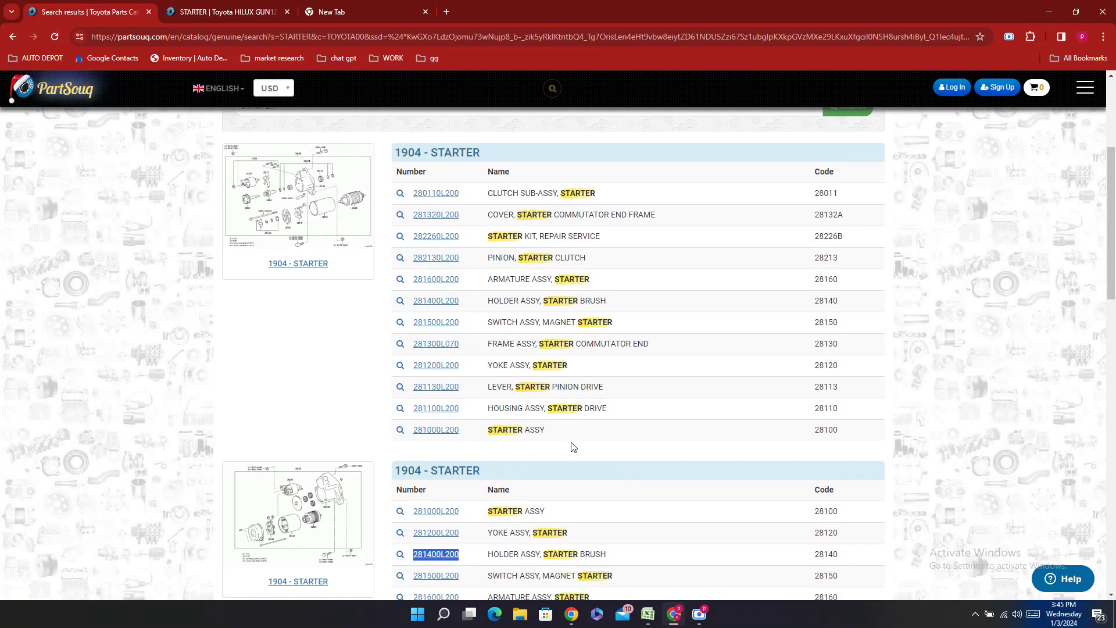
pyautogui.scroll(-4, 567, 445)
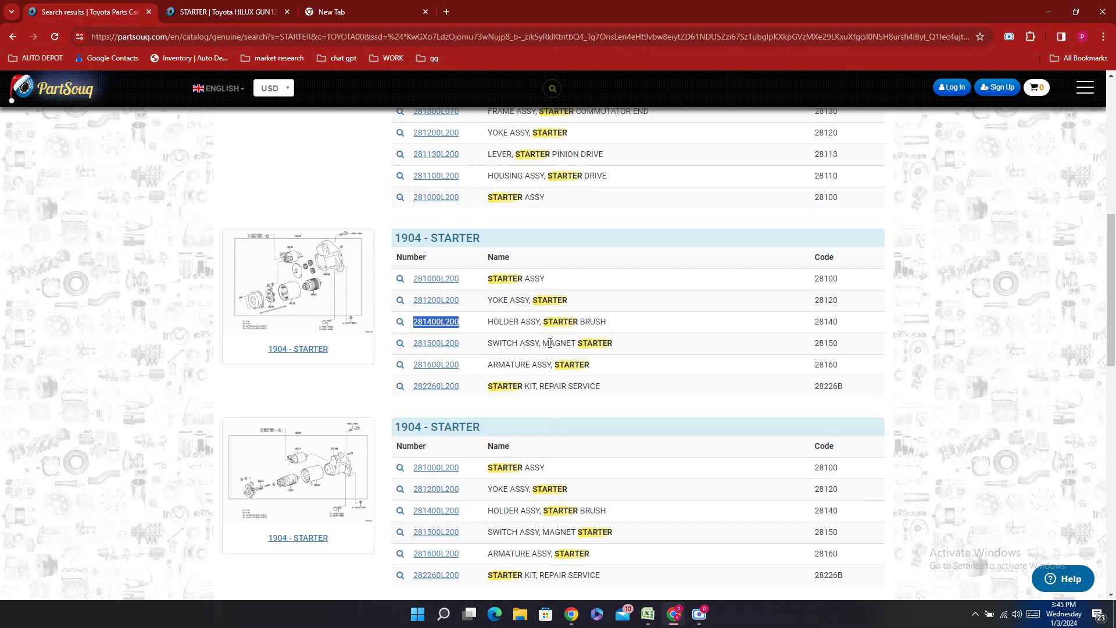
pyautogui.doubleClick(470, 347)
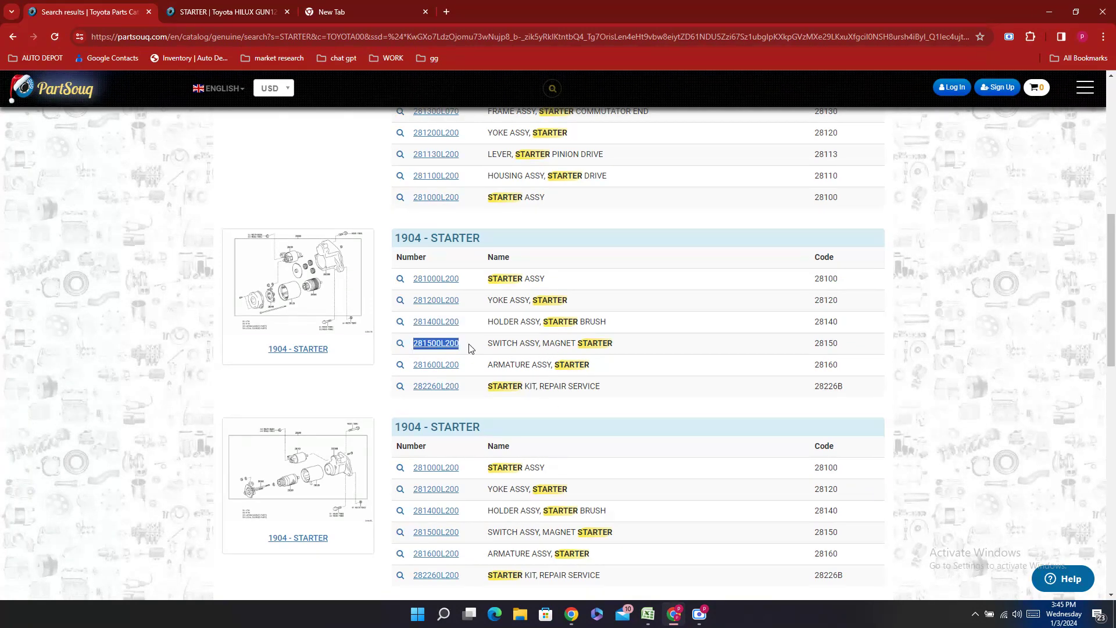
pyautogui.rightClick(471, 348)
pyautogui.click(489, 356)
pyautogui.hotkey('ctrl', 'Tab')
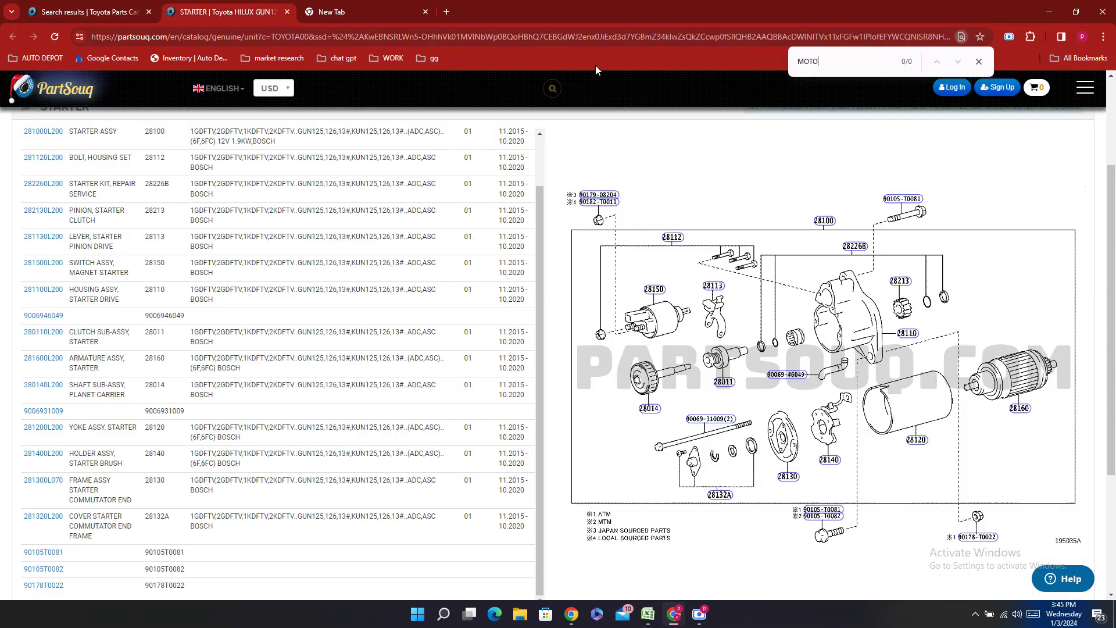
pyautogui.doubleClick(829, 60)
pyautogui.hotkey('ctrl', 'v')
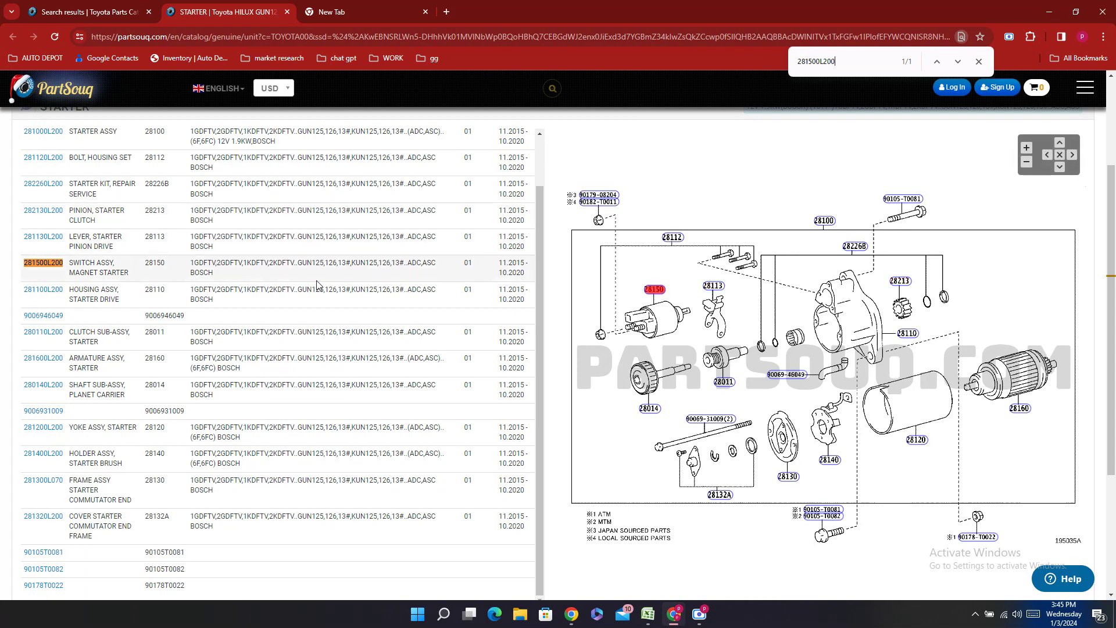
# - Switch to the Excel parts sheet and enter 28150-0L200 as the part number for SOLENOID ASSY - STARTER MOTOR in E198
pyautogui.click(647, 614)
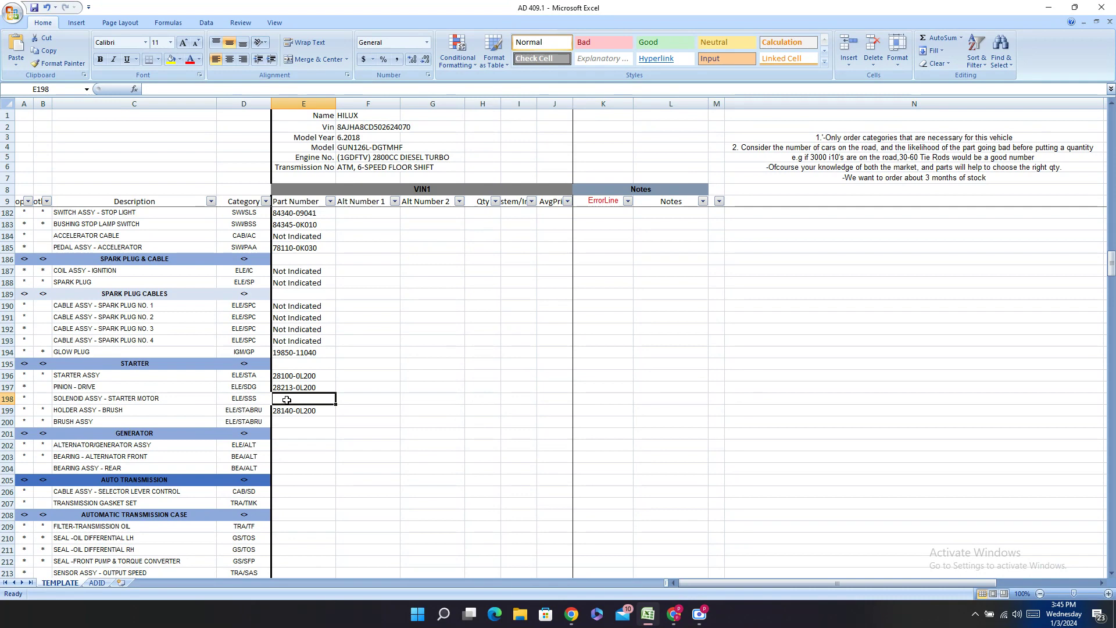
pyautogui.doubleClick(287, 400)
pyautogui.rightClick(288, 400)
pyautogui.click(303, 431)
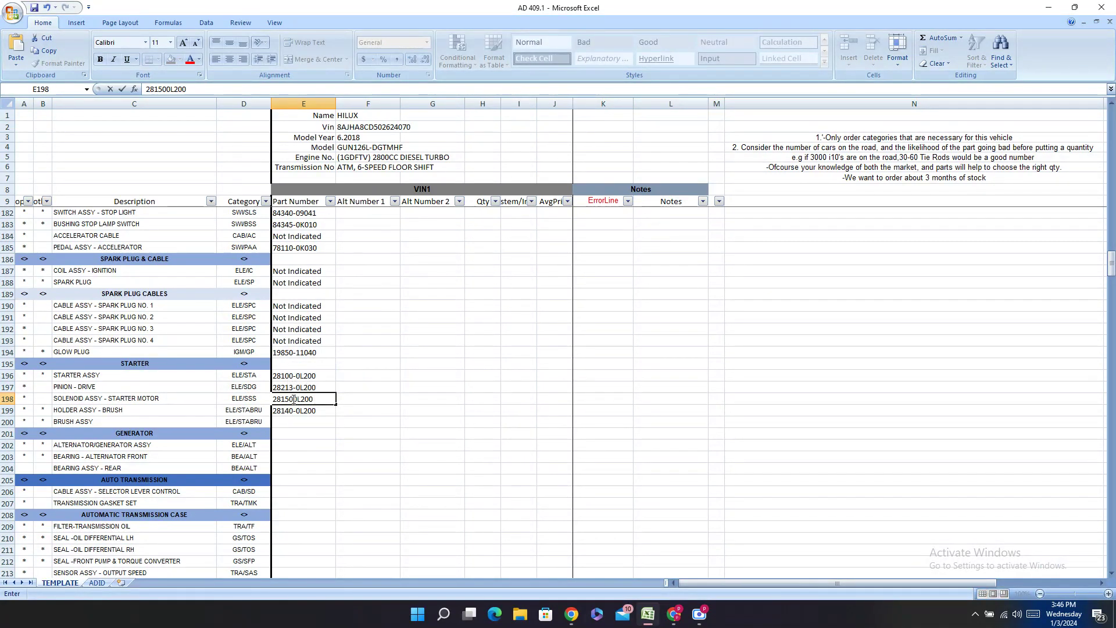
pyautogui.click(293, 400)
pyautogui.write('-')
pyautogui.press('Return')
# - Enter Not Indicated as the part number for BRUSH ASSY in E200
pyautogui.press('Return')
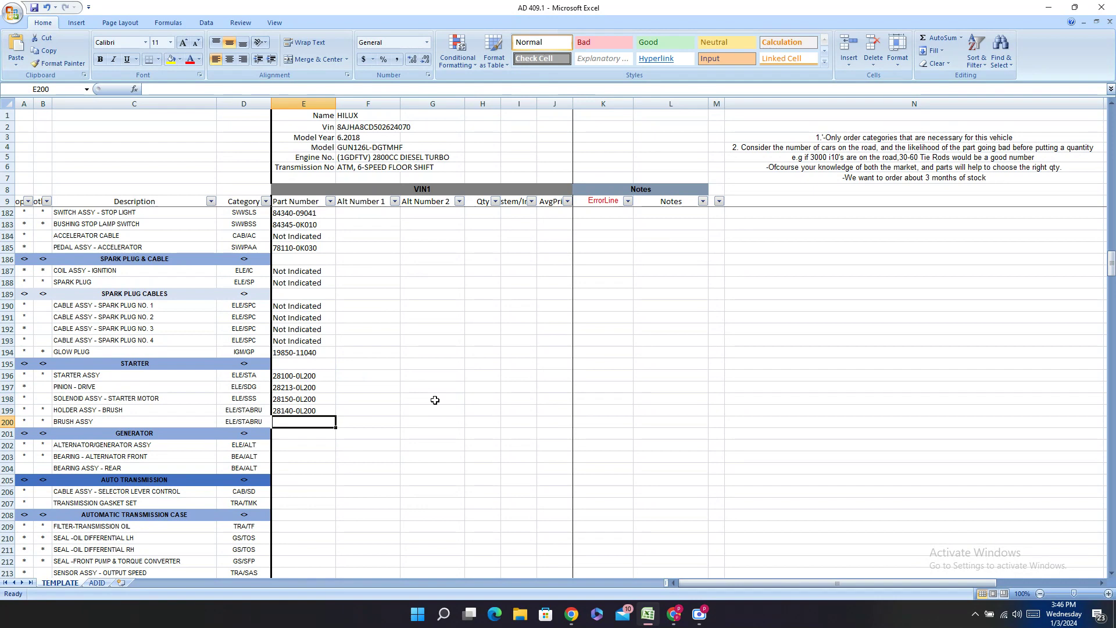
pyautogui.write('Not Indicated')
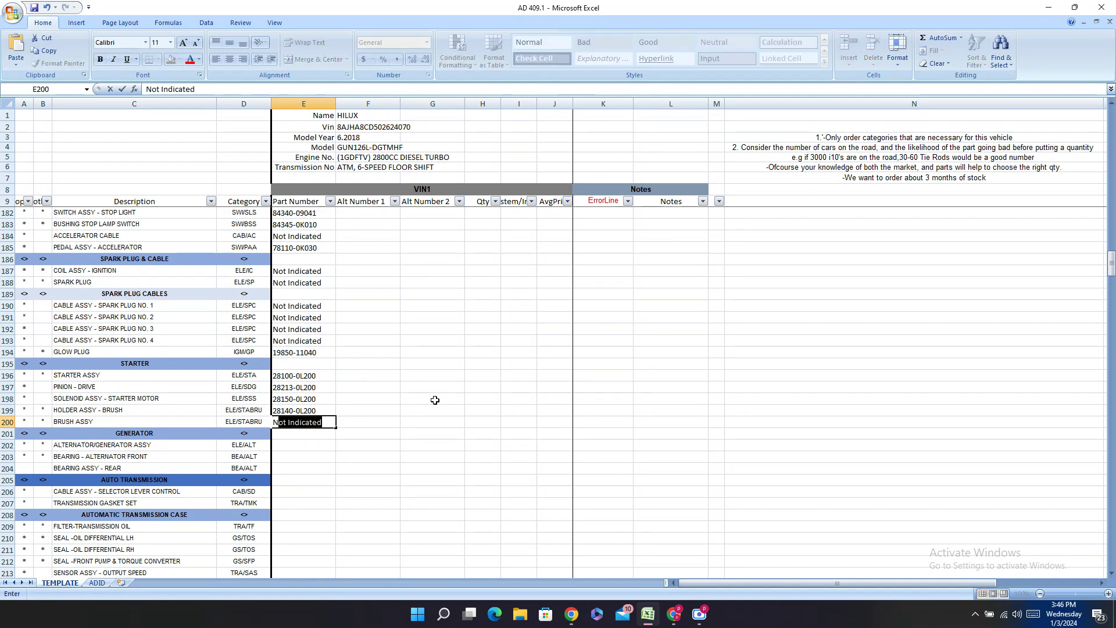
pyautogui.press('Return')
pyautogui.press('Return')
pyautogui.press('Return')
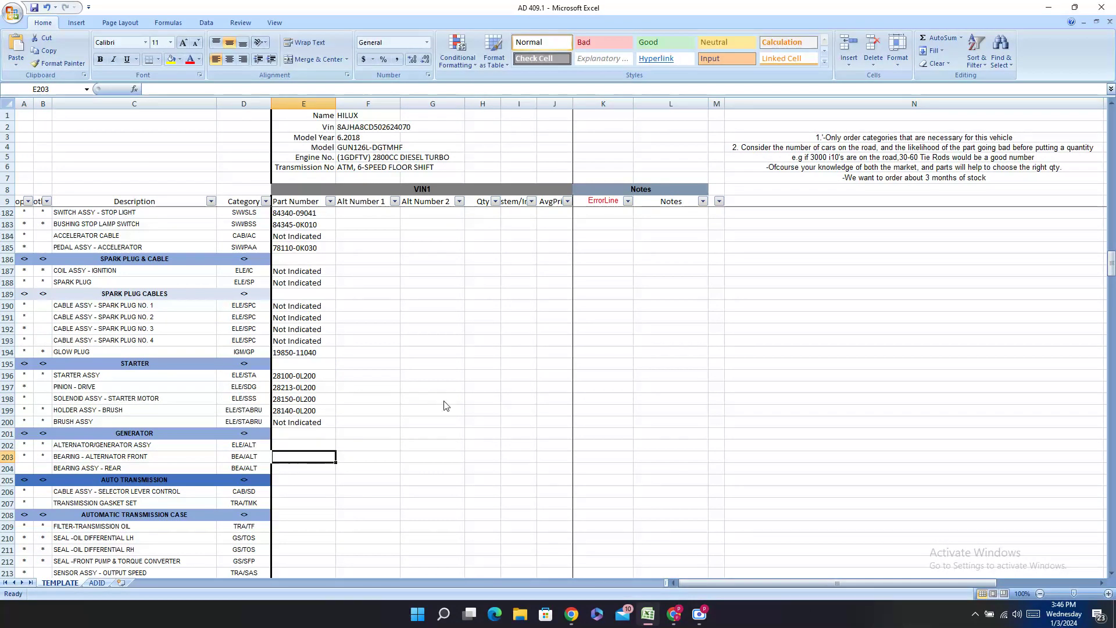
# - Copy the ALTERNATOR/GENERATOR ASSY description from C202 and search the PartSouq catalogue in Chrome for ALTERNATOR GENERATOR ASSY
pyautogui.click(208, 445)
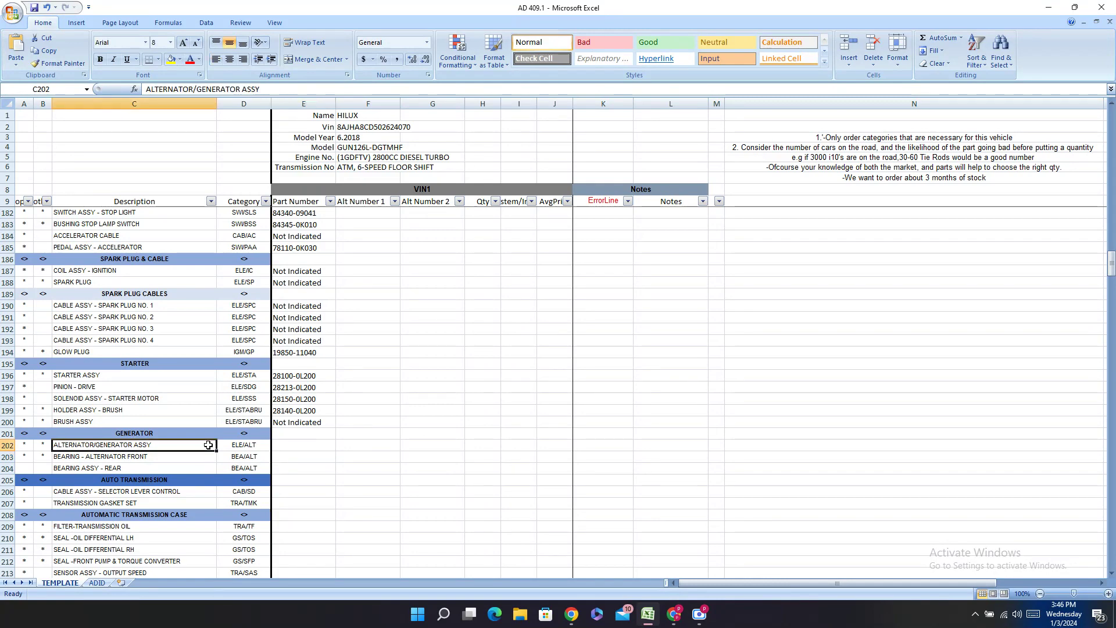
pyautogui.hotkey('ctrl', 'c')
pyautogui.click(674, 614)
pyautogui.click(126, 7)
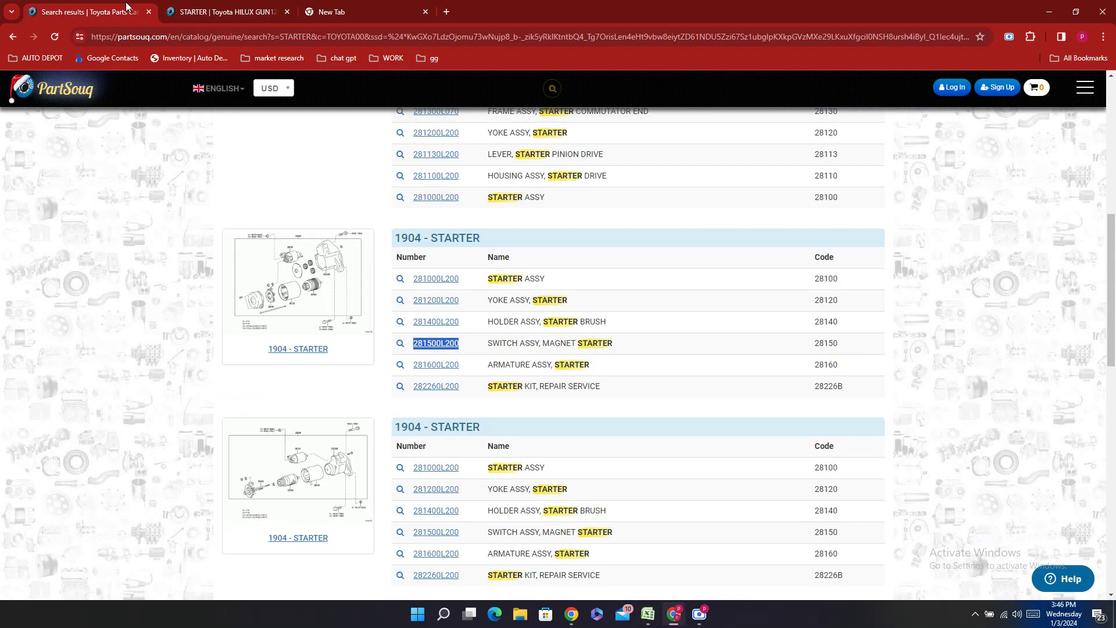
pyautogui.scroll(8, 481, 188)
pyautogui.doubleClick(330, 339)
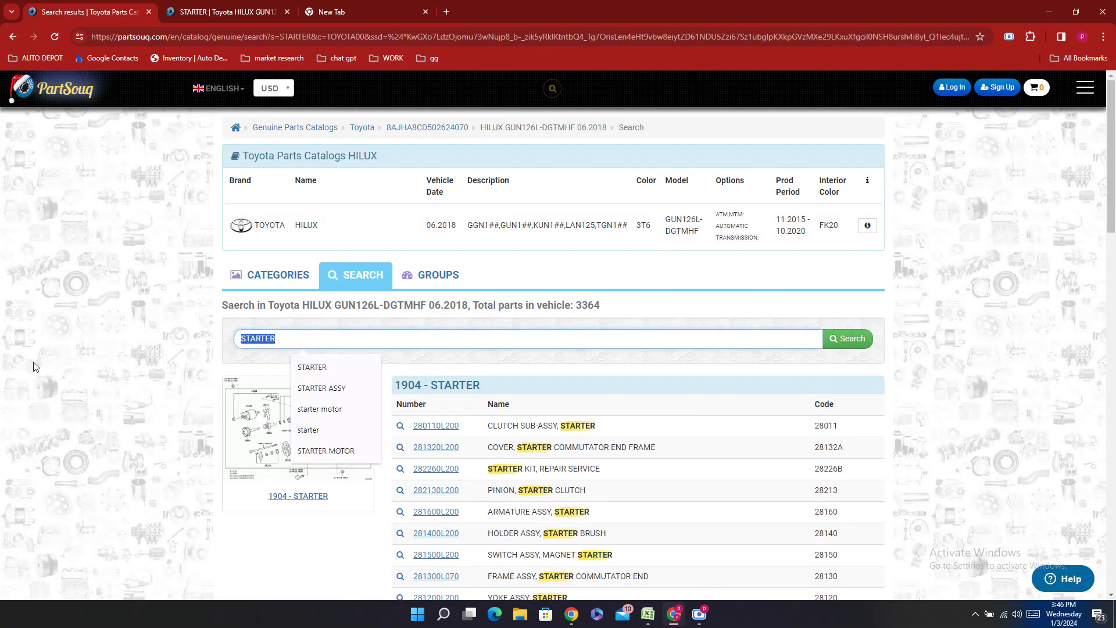
pyautogui.hotkey('ctrl', 'v')
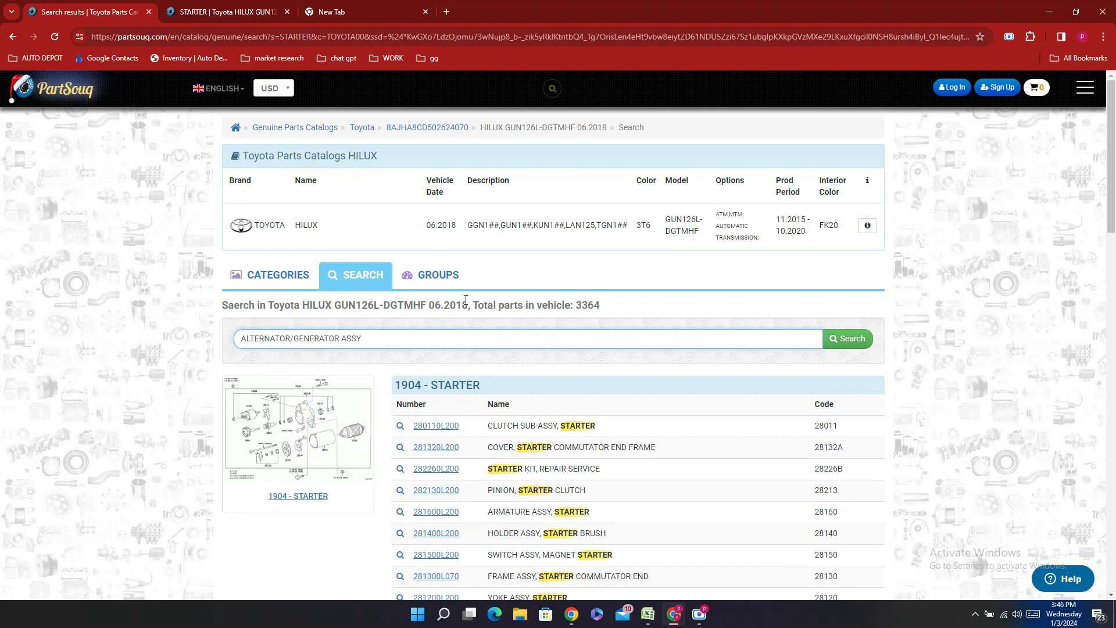
pyautogui.press('Delete')
pyautogui.press('Return')
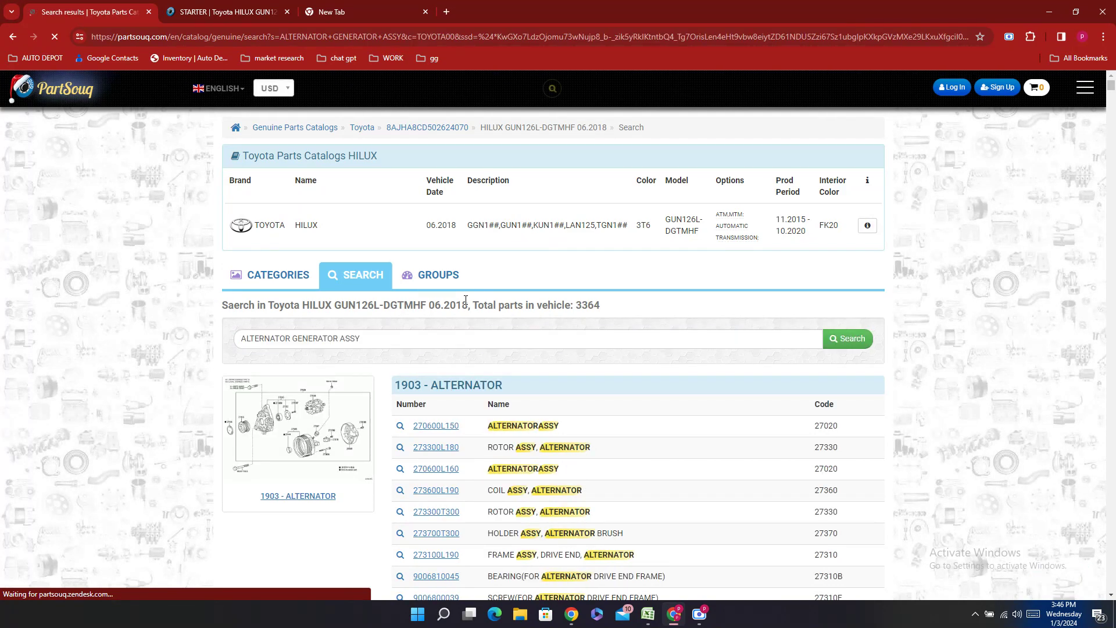
# - Open the 1903 - ALTERNATOR diagram and copy part number 270600L150 from the options for callout 27020
pyautogui.click(338, 419)
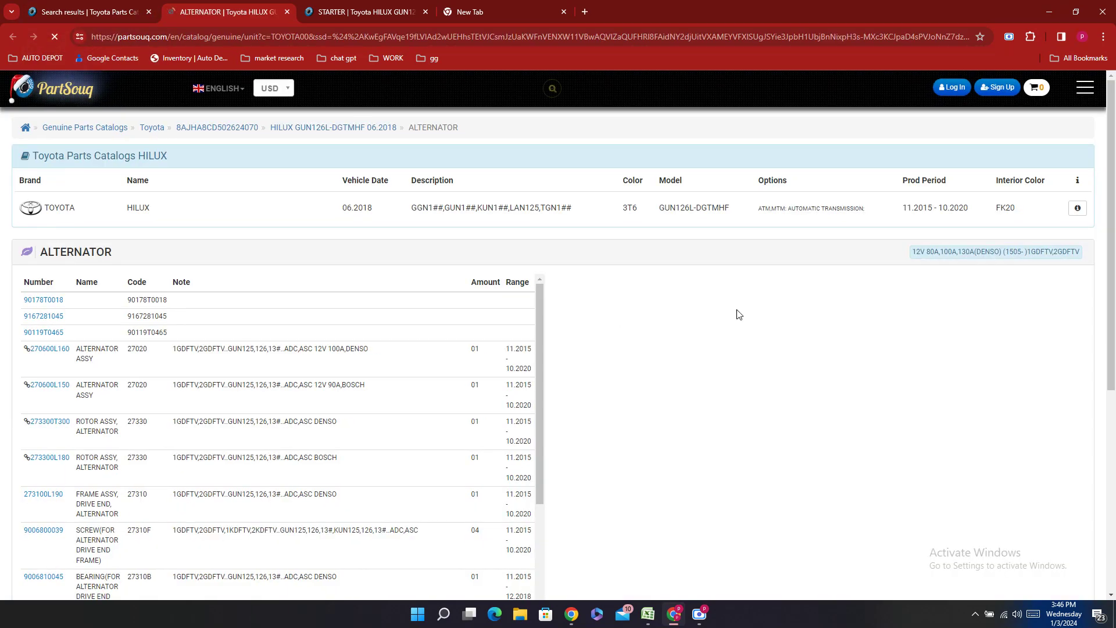
pyautogui.scroll(-4, 650, 302)
pyautogui.scroll(2, 652, 298)
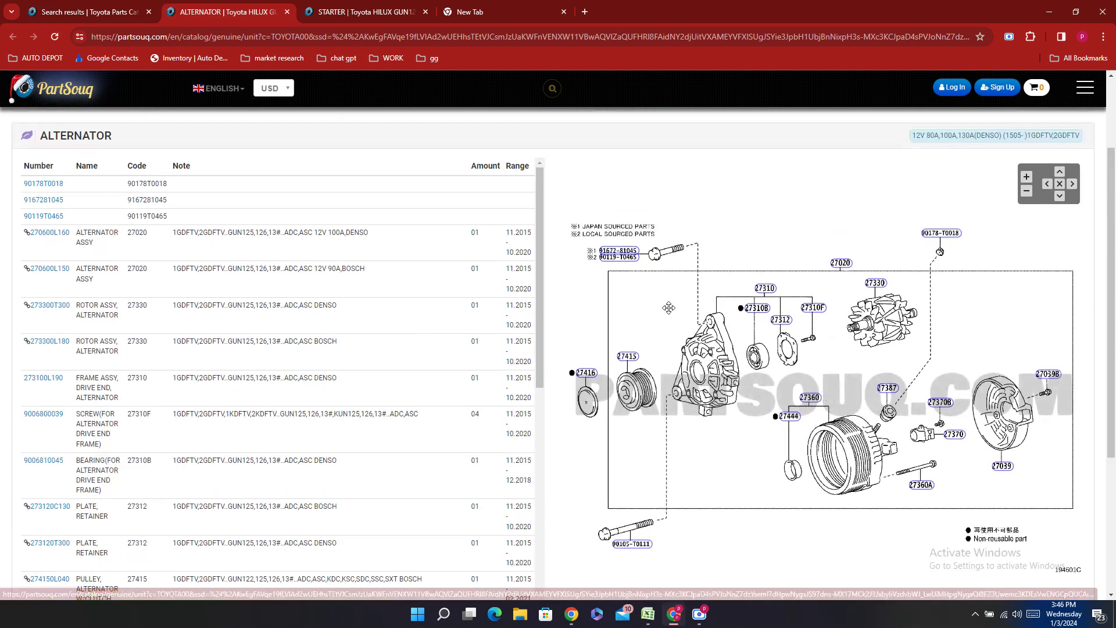
pyautogui.click(839, 264)
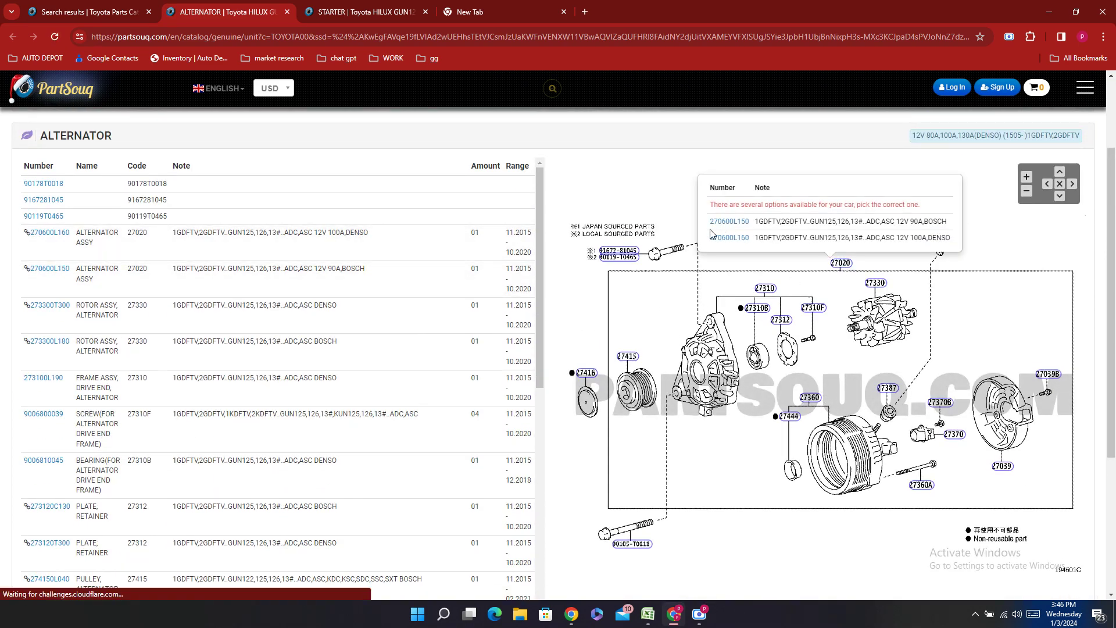
pyautogui.moveTo(709, 224); pyautogui.dragTo(749, 230)
pyautogui.rightClick(749, 230)
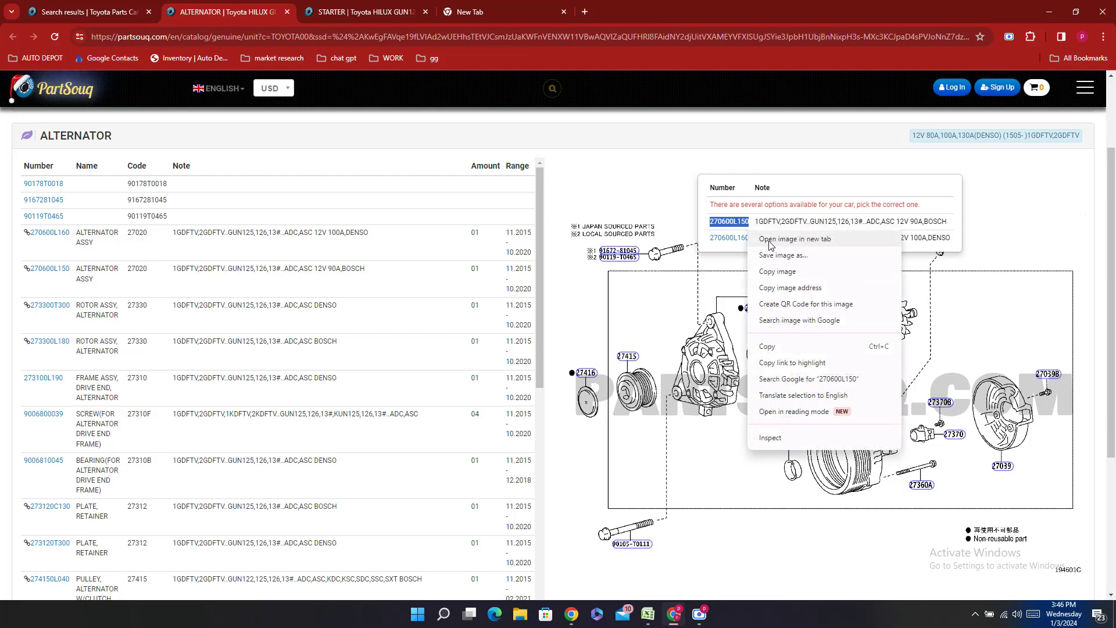
pyautogui.click(788, 347)
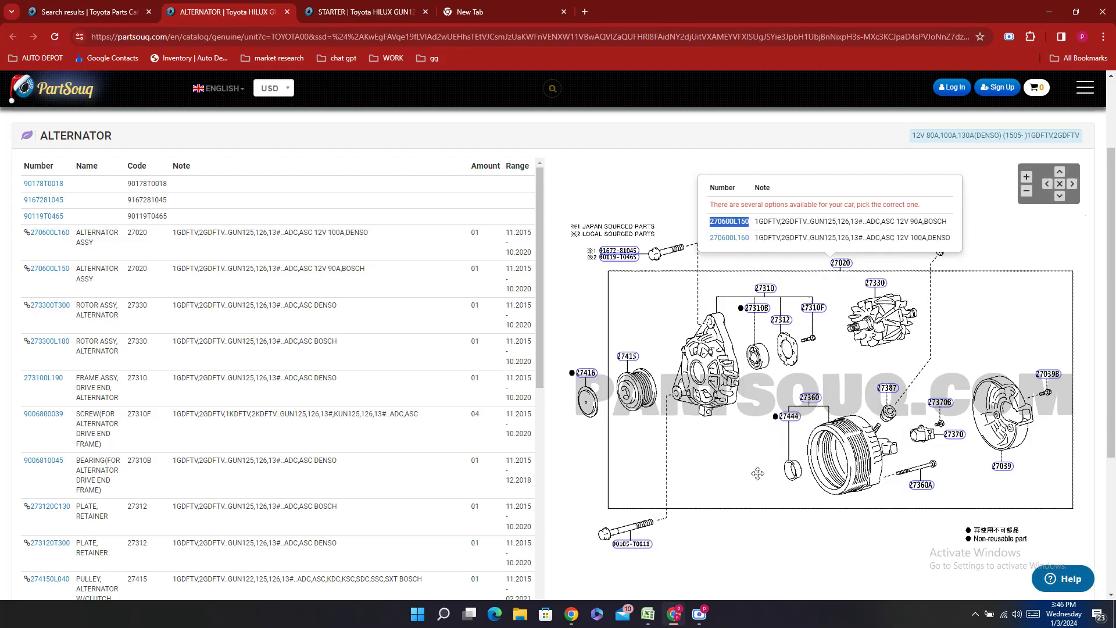
# - Switch to the Excel parts sheet and enter 27060-0L150 as the part number for ALTERNATOR/GENERATOR ASSY in E202
pyautogui.click(648, 614)
pyautogui.doubleClick(280, 445)
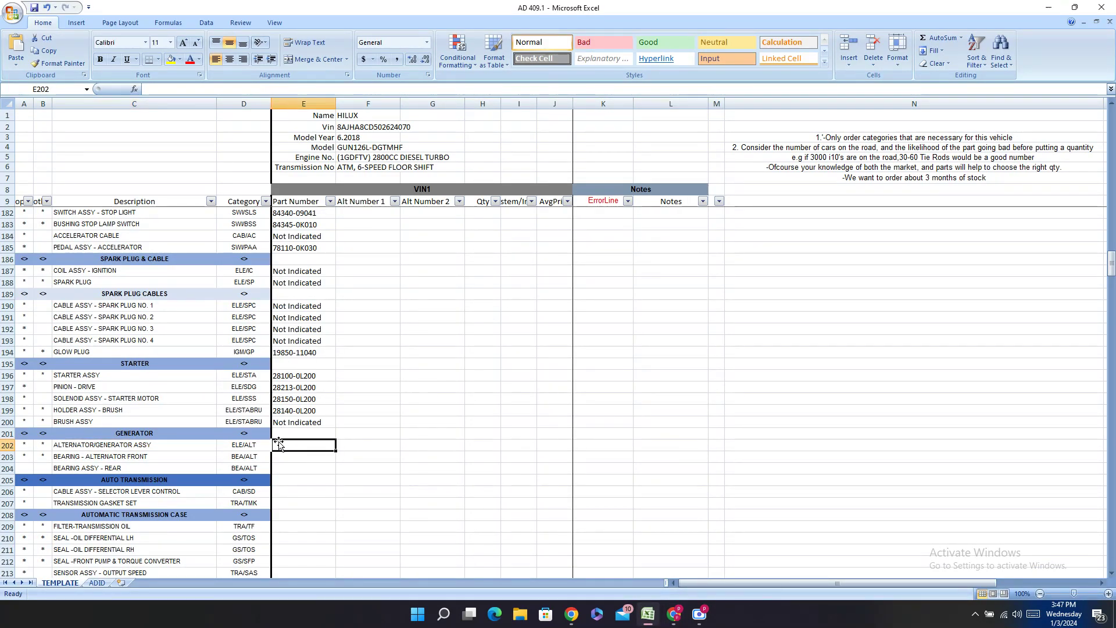
pyautogui.rightClick(278, 448)
pyautogui.click(306, 478)
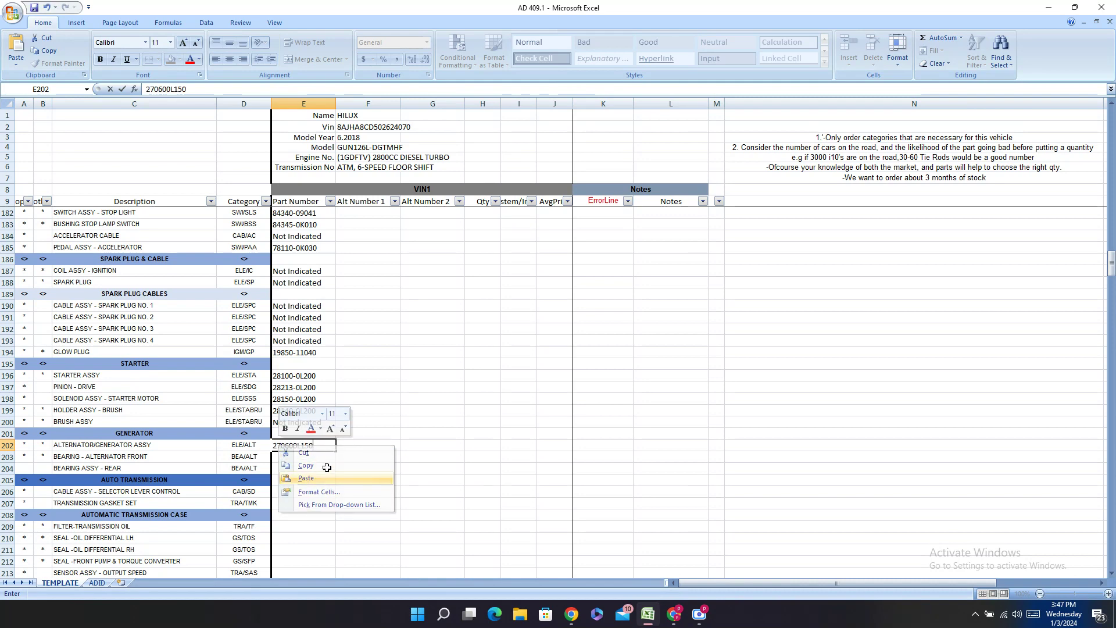
pyautogui.write('-')
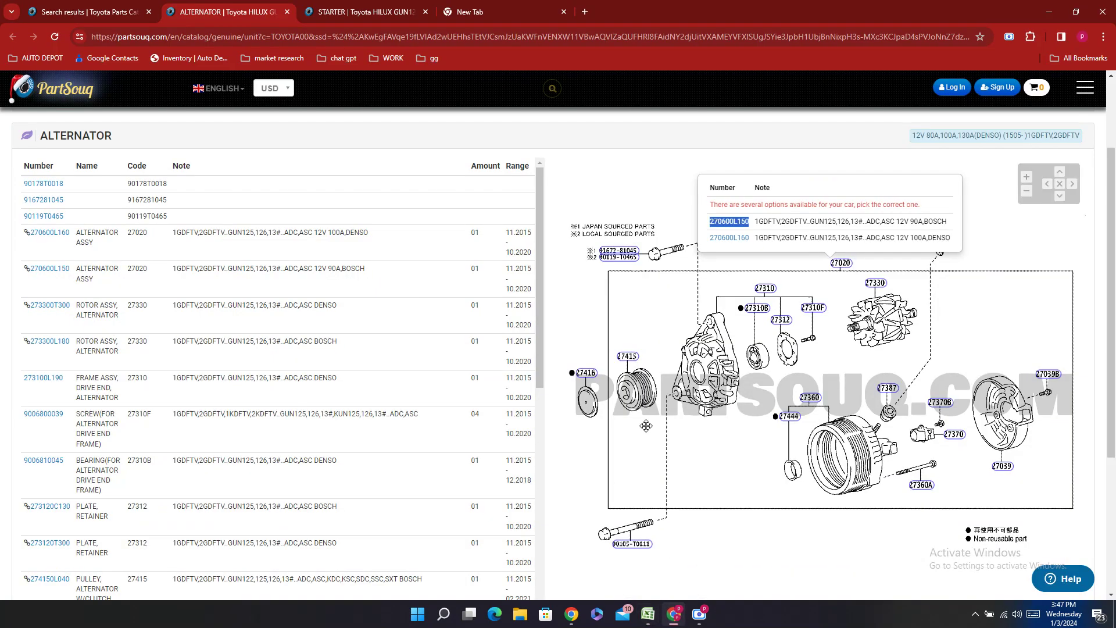
# - Return to the ALTERNATOR page in Chrome and copy the alternative part number 270600L160 from the callout 27020 options
pyautogui.hotkey('alt', 'Tab')
pyautogui.doubleClick(730, 238)
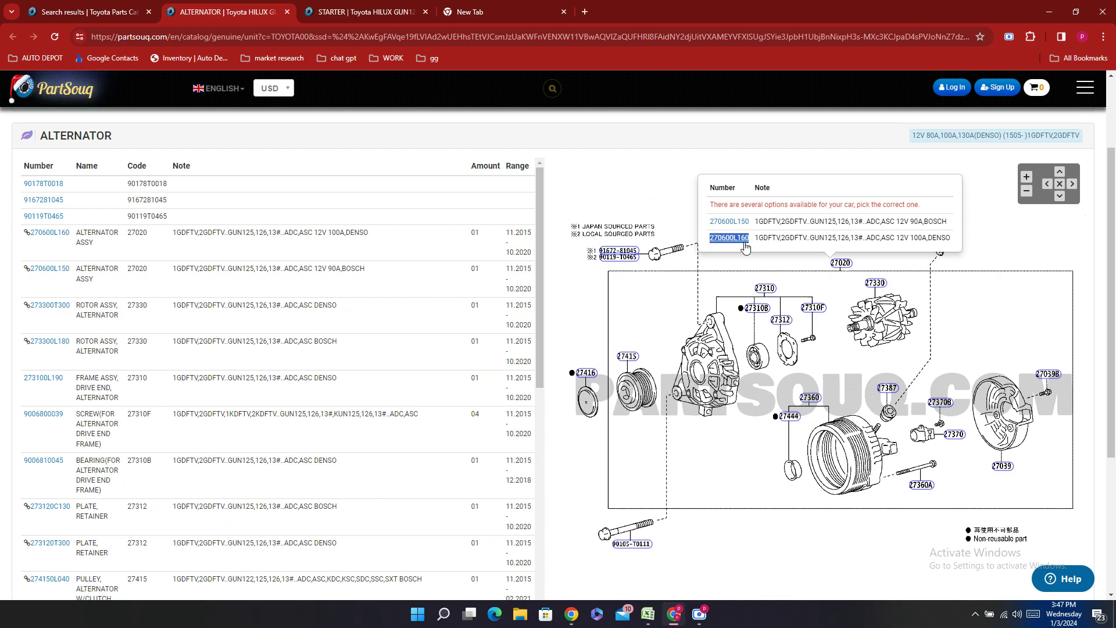
pyautogui.rightClick(745, 248)
pyautogui.click(762, 363)
# - Switch to the Excel parts sheet and paste 270600L160 as Alt Number 1 for ALTERNATOR/GENERATOR ASSY in F202
pyautogui.hotkey('alt', 'Tab')
pyautogui.doubleClick(348, 446)
pyautogui.rightClick(347, 445)
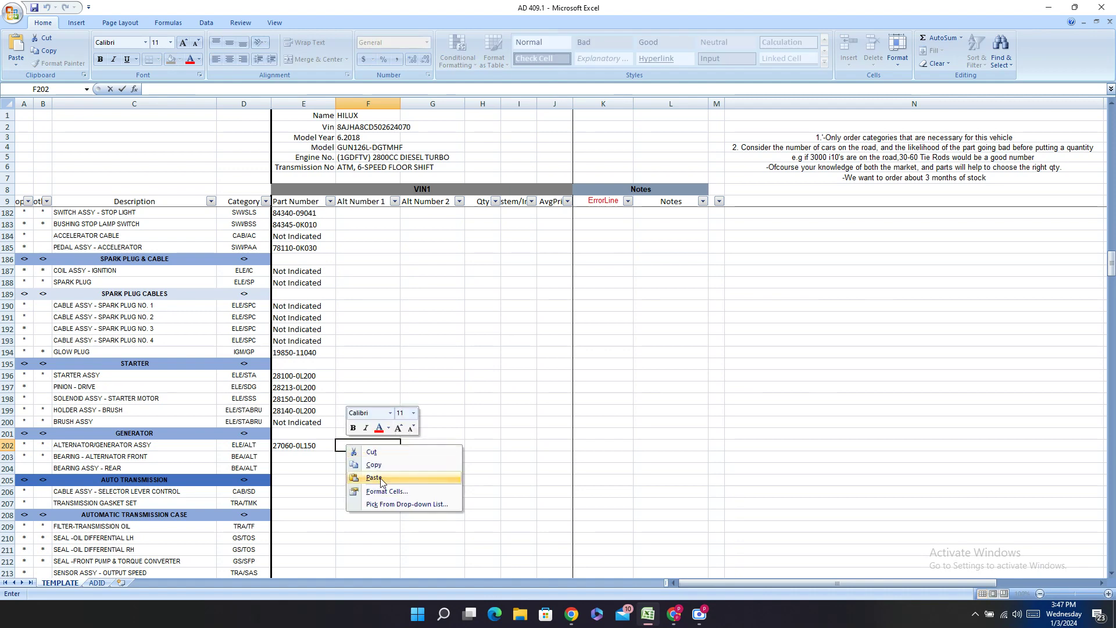
pyautogui.click(383, 478)
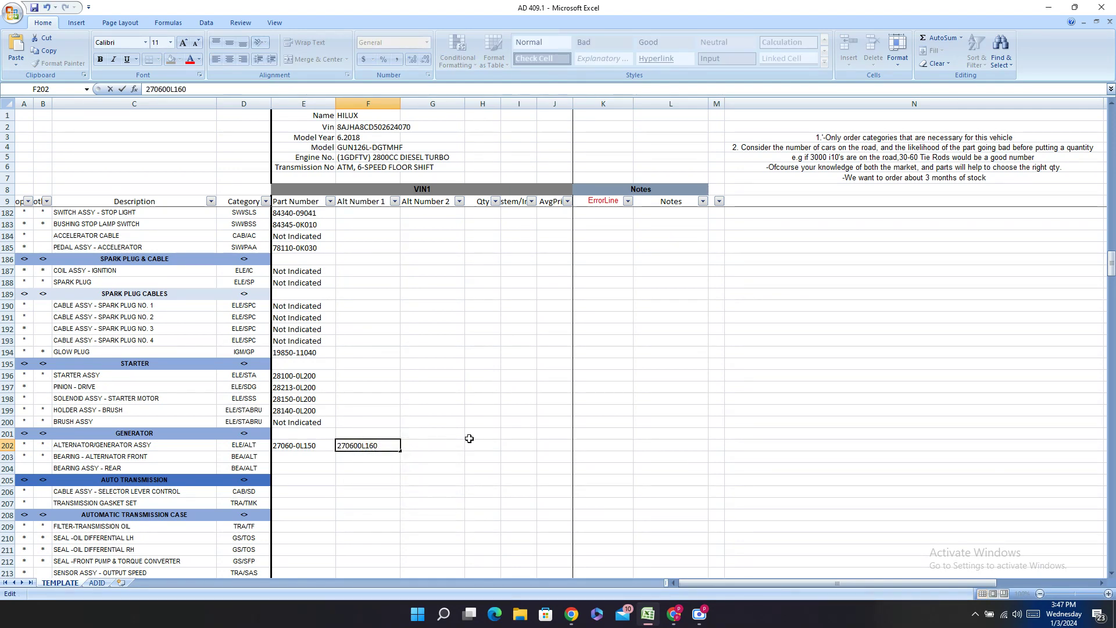
pyautogui.click(284, 456)
pyautogui.click(674, 614)
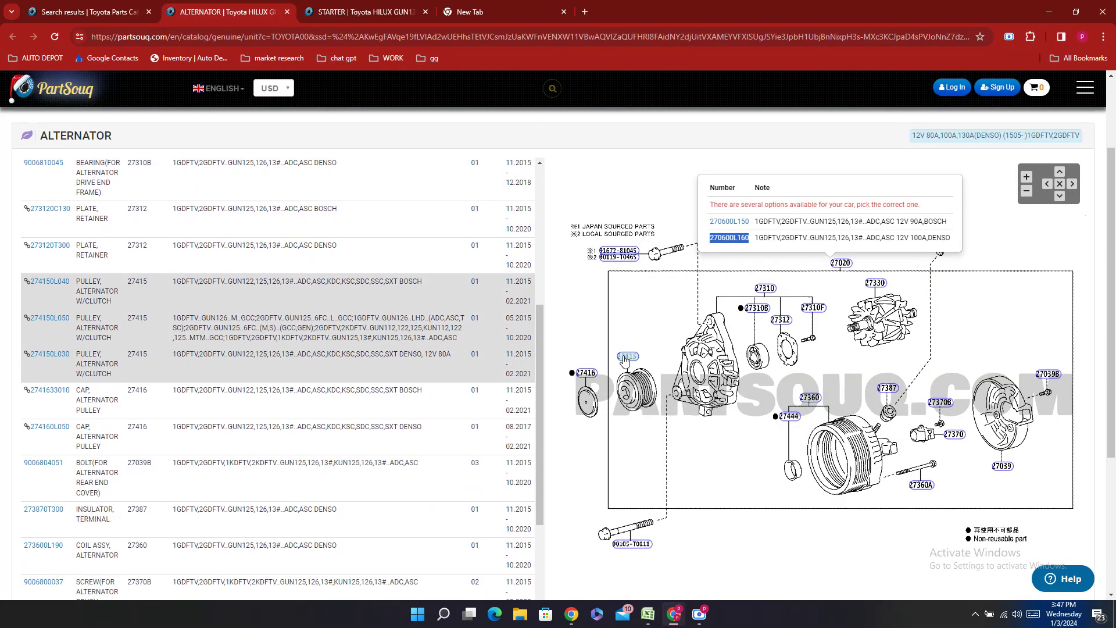
pyautogui.click(757, 308)
pyautogui.doubleClick(45, 283)
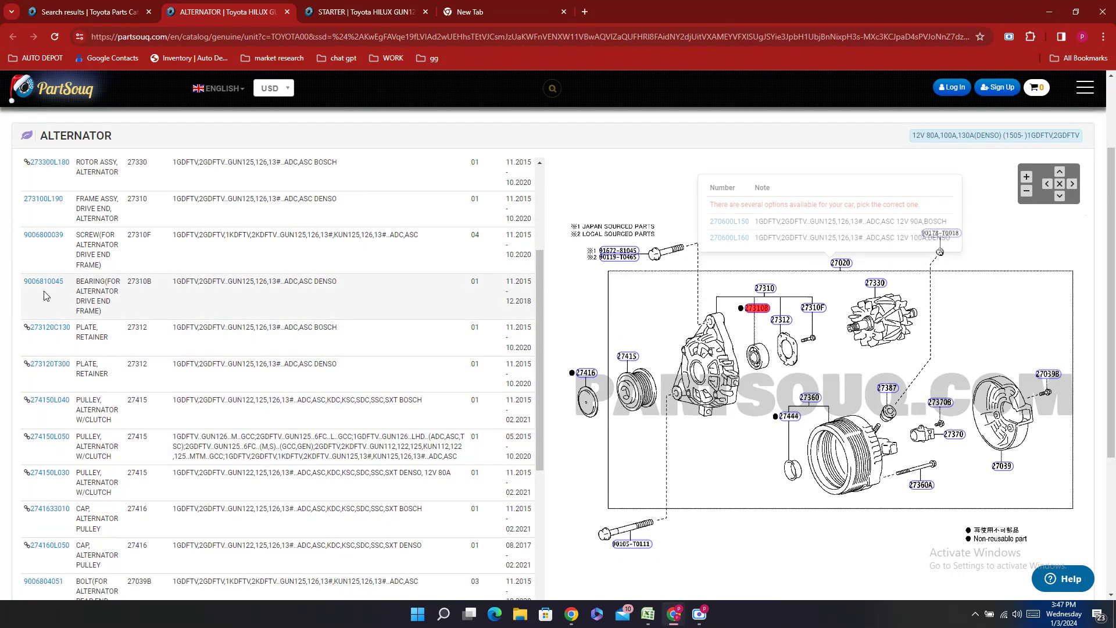
pyautogui.rightClick(47, 297)
pyautogui.click(54, 304)
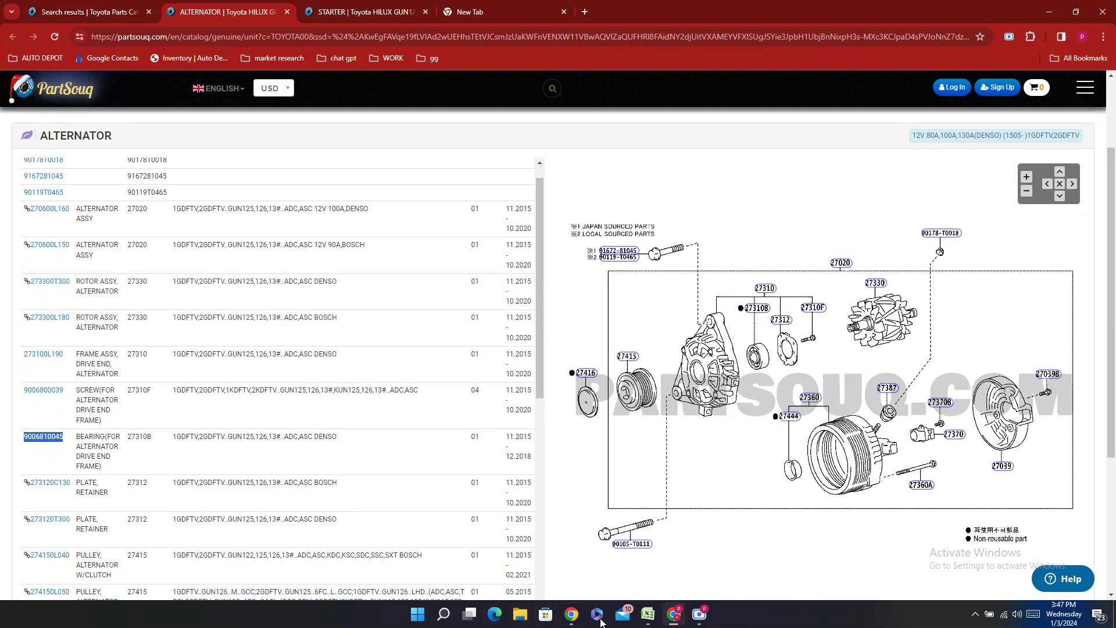
pyautogui.click(648, 615)
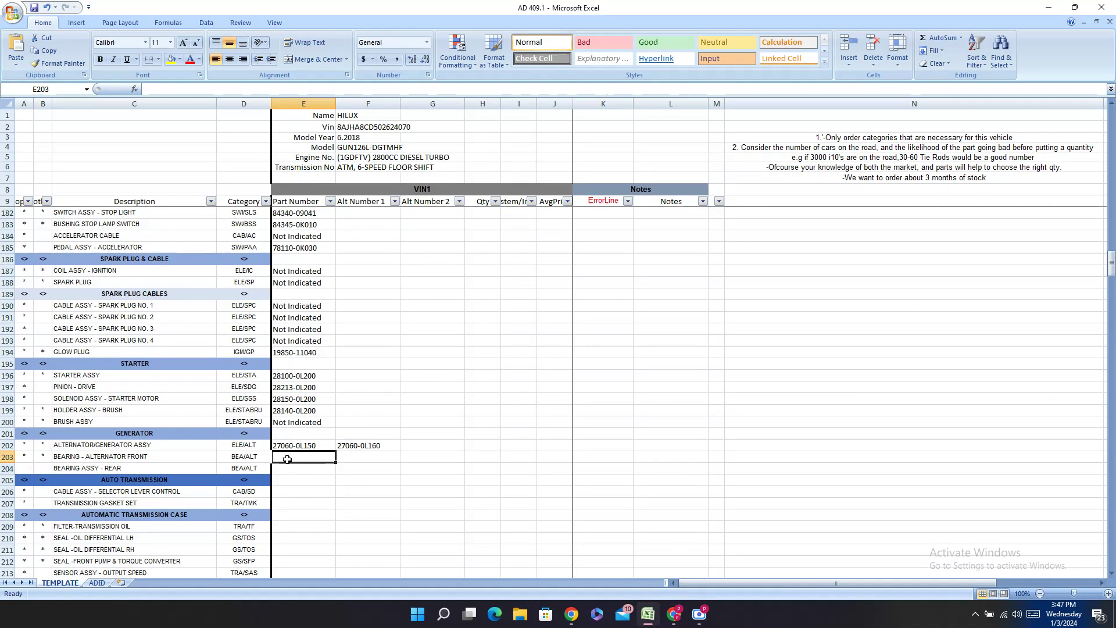
pyautogui.click(281, 456)
pyautogui.rightClick(281, 456)
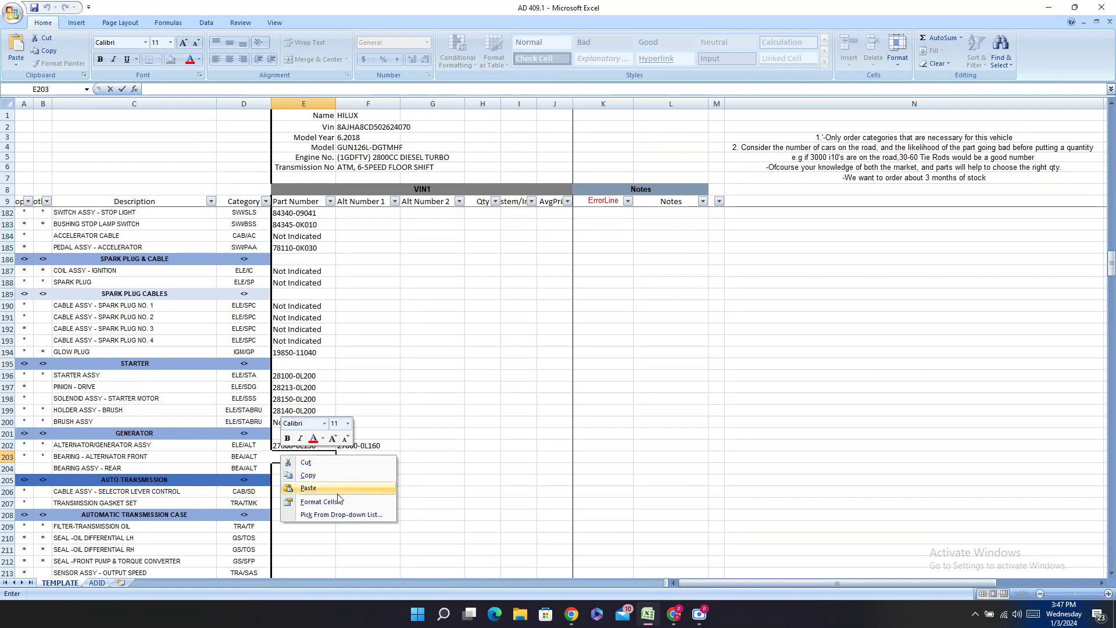
pyautogui.click(344, 495)
pyautogui.click(296, 458)
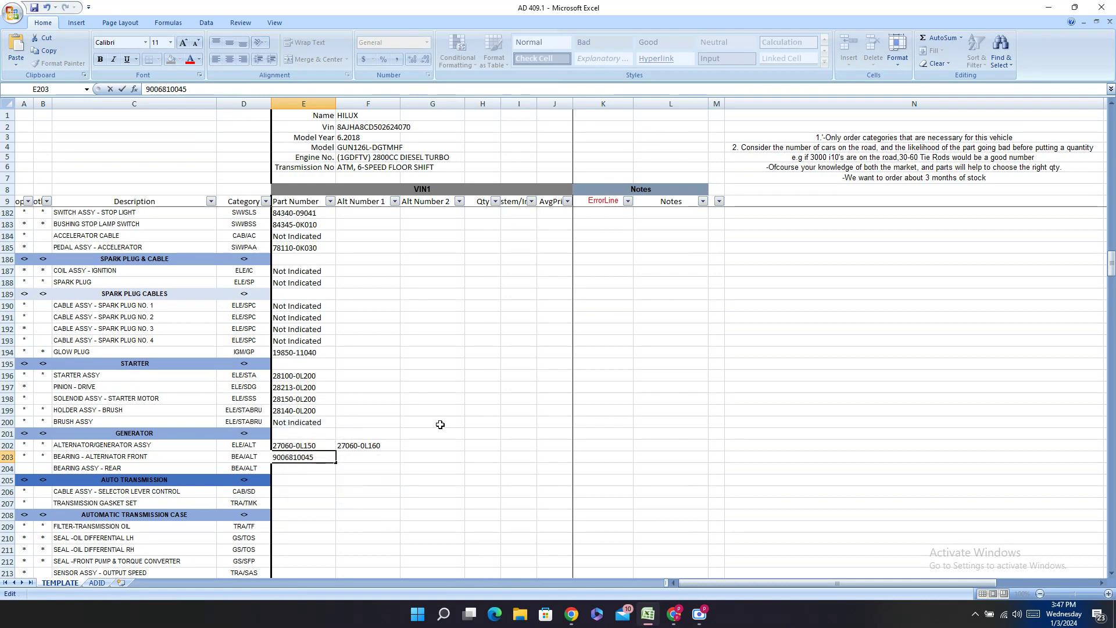
pyautogui.write('-')
pyautogui.press('Return')
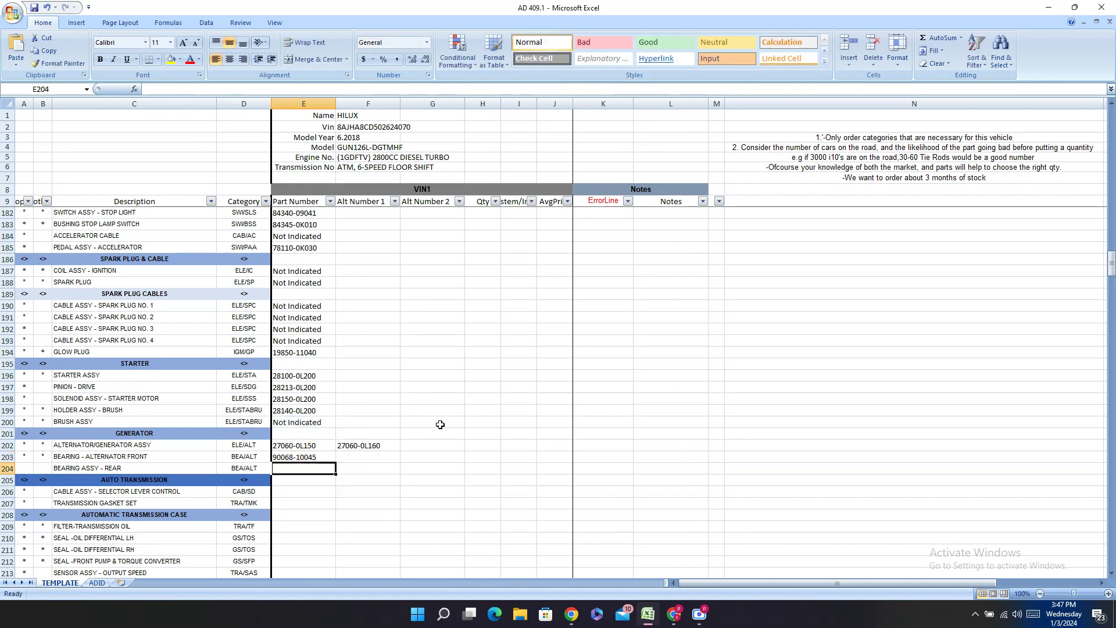
# - Copy the description BEARING ASSY - REAR from C204 and search for it in the PartSouq Hilux catalogue in Chrome
pyautogui.rightClick(190, 469)
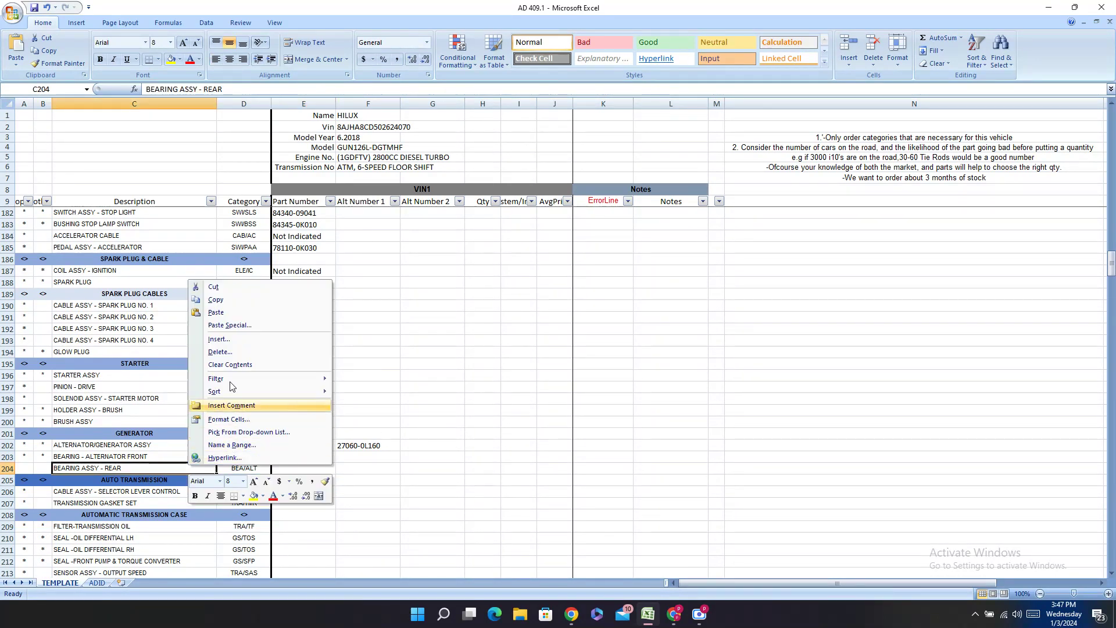
pyautogui.click(216, 300)
pyautogui.click(674, 614)
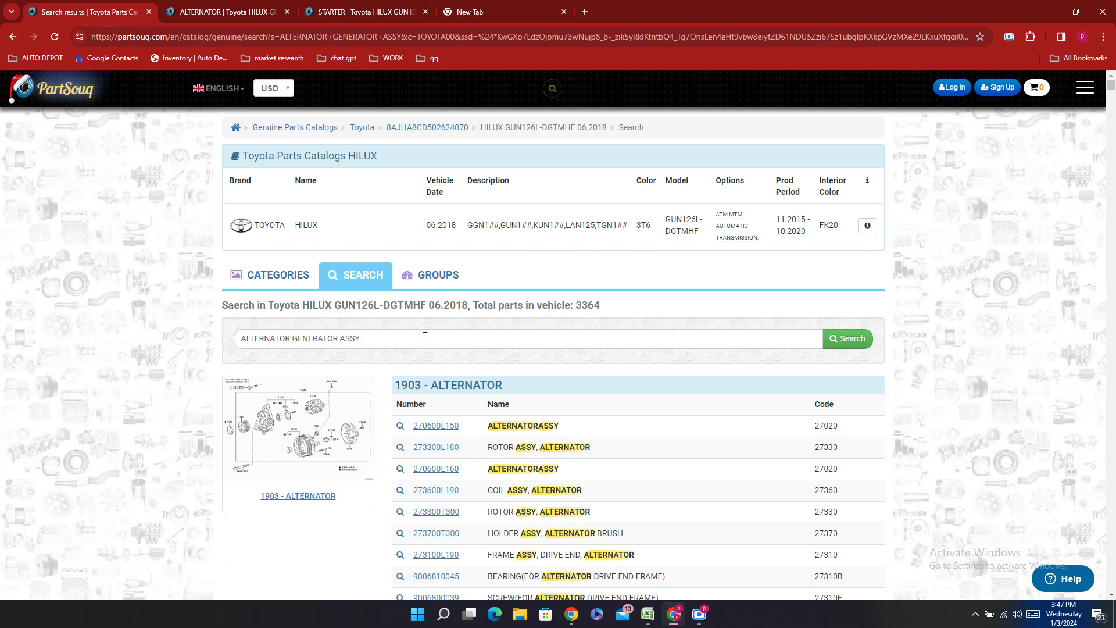
pyautogui.tripleClick(424, 338)
pyautogui.hotkey('ctrl', 'v')
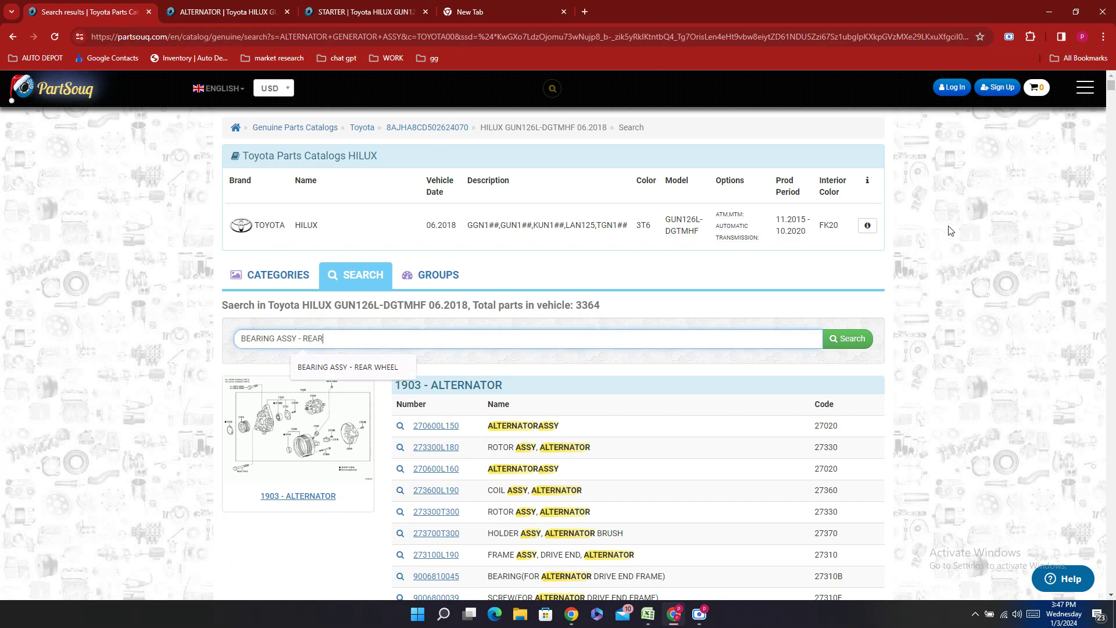
pyautogui.press('Return')
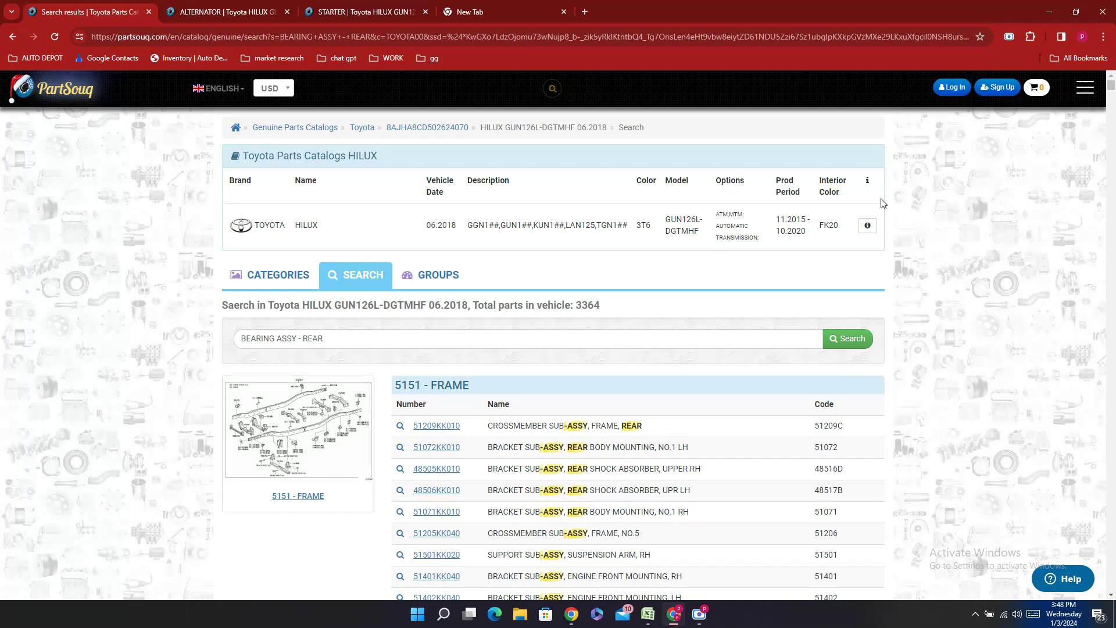
# - Find "ALTER" within the search results and go through the matches, checking the 1903 - ALTERNATOR groups for a rear bearing
pyautogui.moveTo(749, 240)
pyautogui.hotkey('ctrl', 'f')
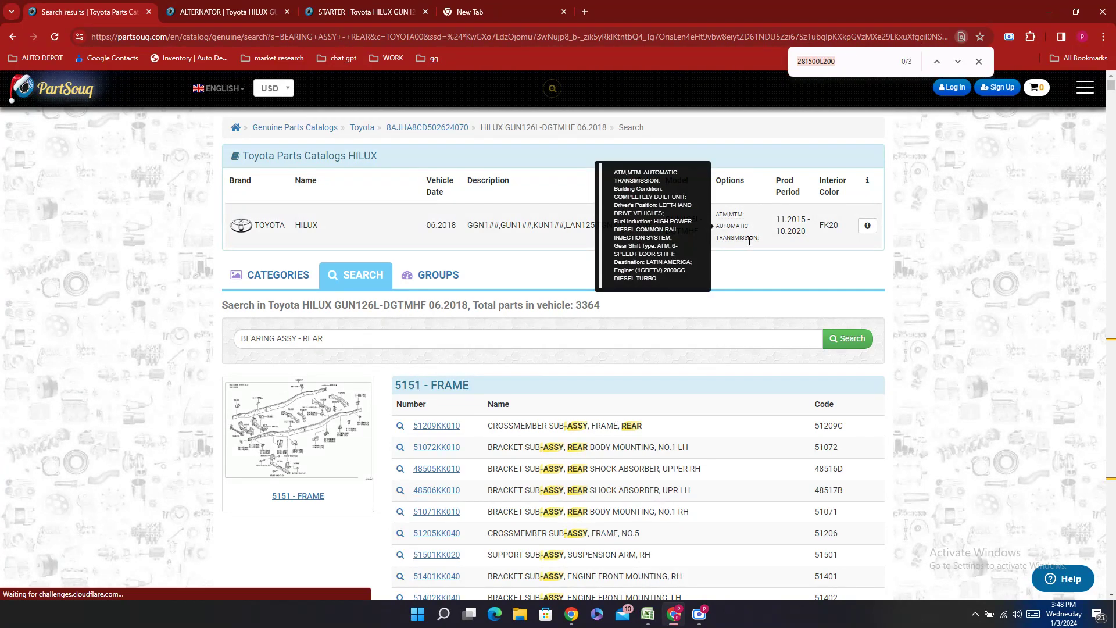
pyautogui.write('ALTER')
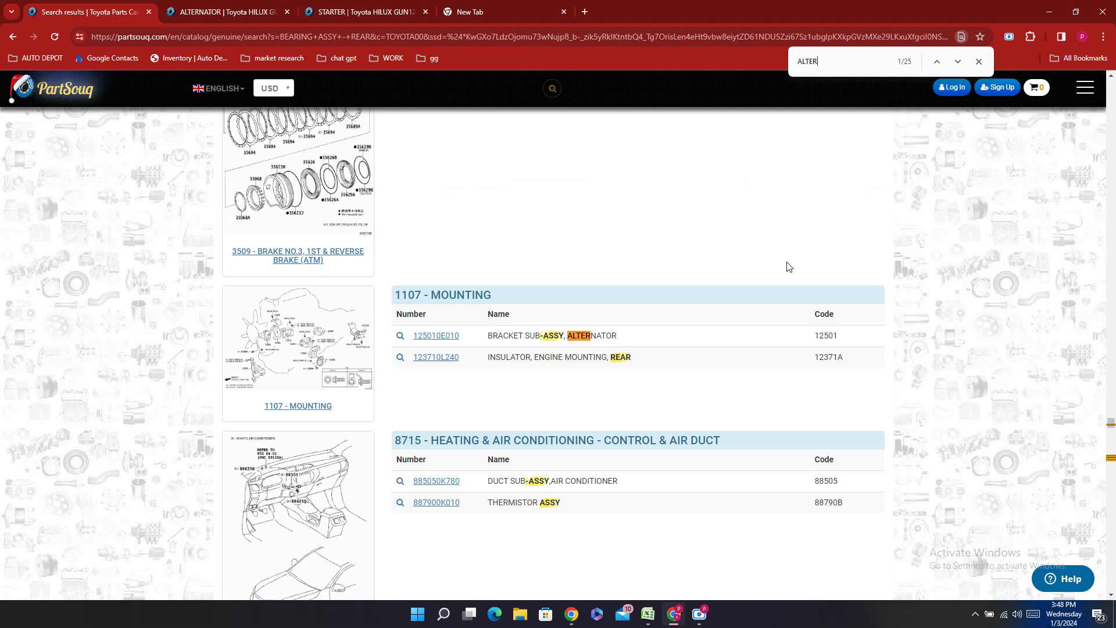
pyautogui.click(957, 62)
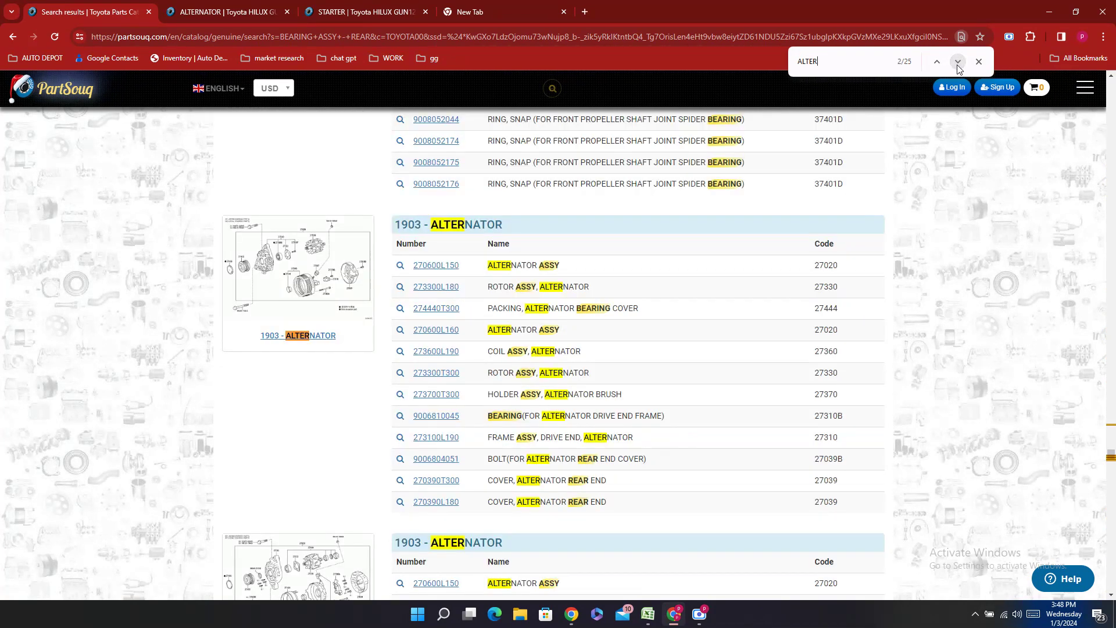
pyautogui.click(957, 62)
pyautogui.click(958, 62)
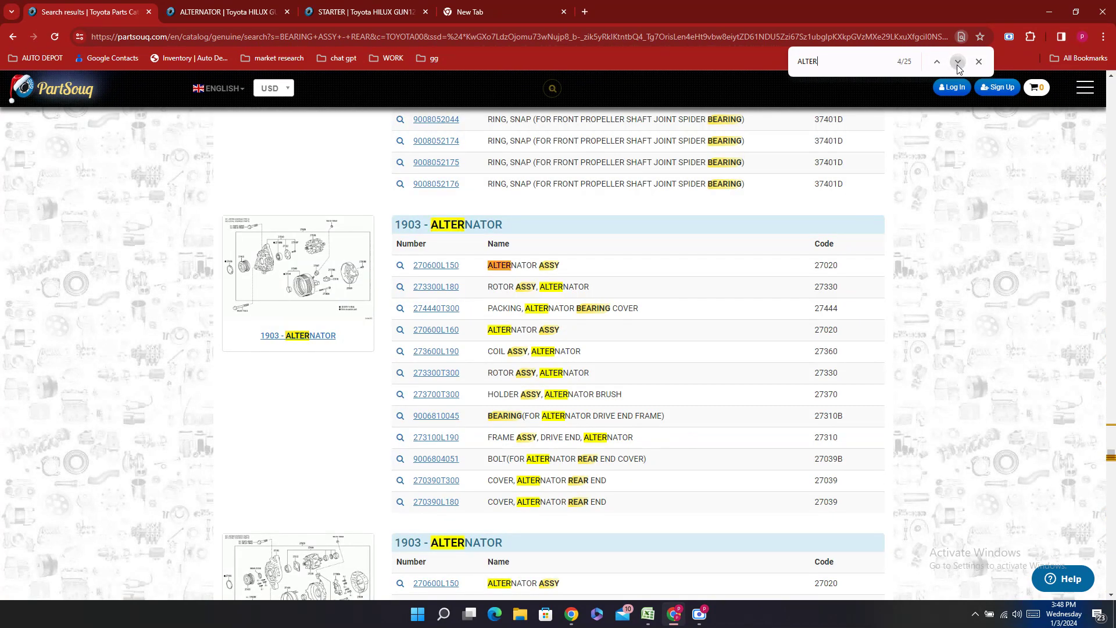
pyautogui.click(957, 62)
pyautogui.click(958, 63)
pyautogui.click(958, 62)
pyautogui.click(958, 62)
pyautogui.click(957, 63)
pyautogui.click(958, 62)
pyautogui.click(958, 63)
pyautogui.click(958, 62)
pyautogui.click(957, 63)
pyautogui.click(958, 62)
pyautogui.click(957, 62)
pyautogui.click(958, 63)
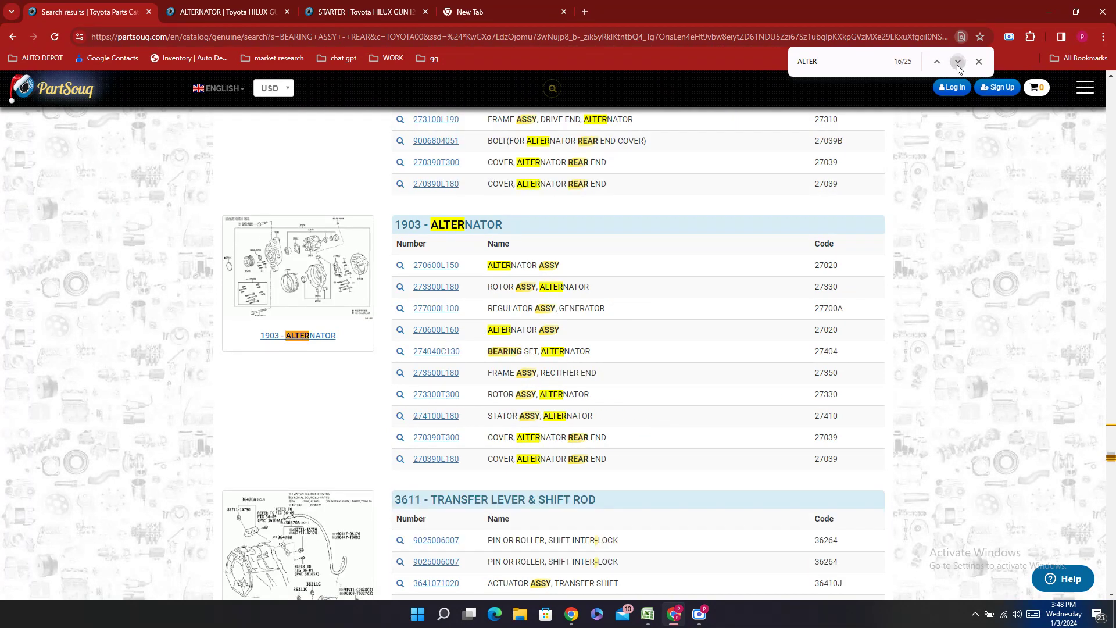
pyautogui.click(957, 62)
pyautogui.click(957, 62)
pyautogui.click(957, 62)
pyautogui.click(957, 62)
pyautogui.click(958, 62)
pyautogui.click(958, 62)
pyautogui.click(957, 62)
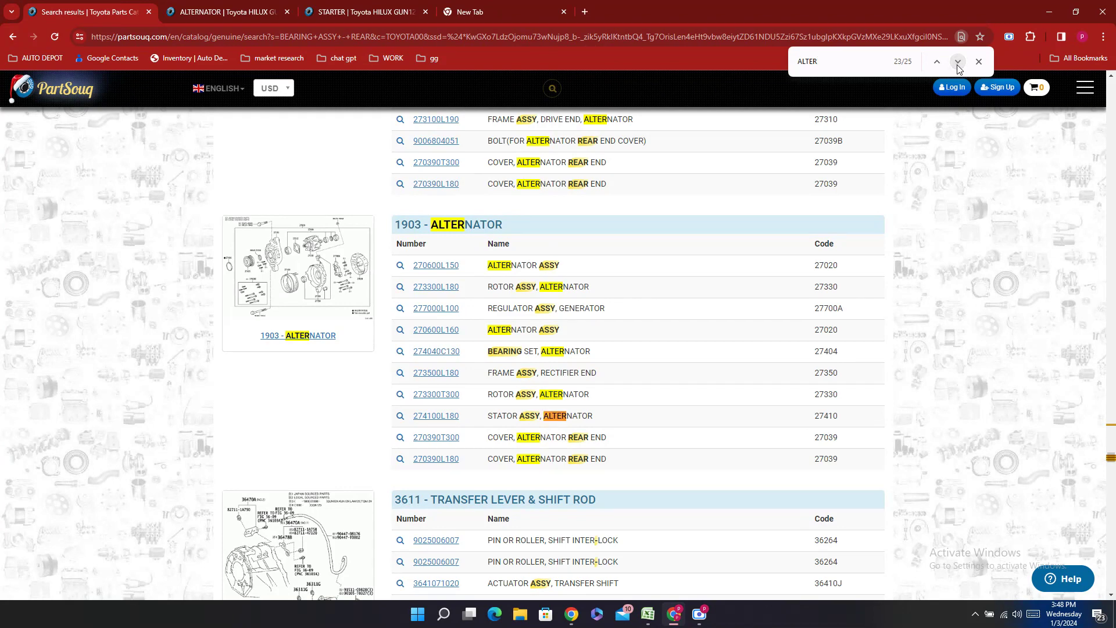
pyautogui.click(957, 62)
pyautogui.click(957, 62)
pyautogui.click(957, 63)
pyautogui.click(958, 62)
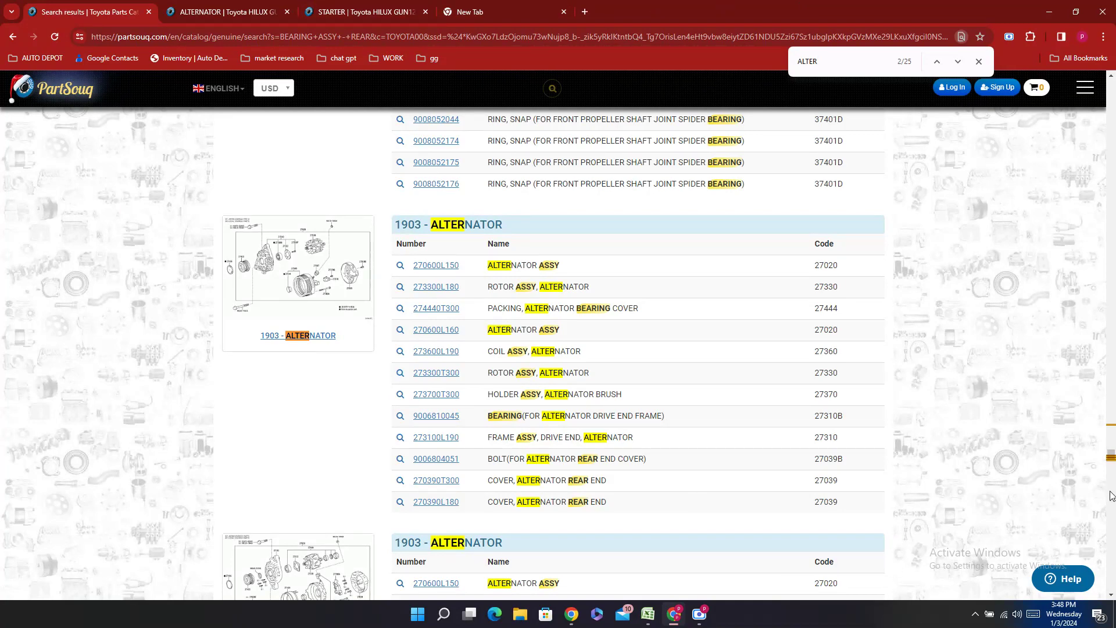
pyautogui.moveTo(1110, 457); pyautogui.dragTo(1111, 86)
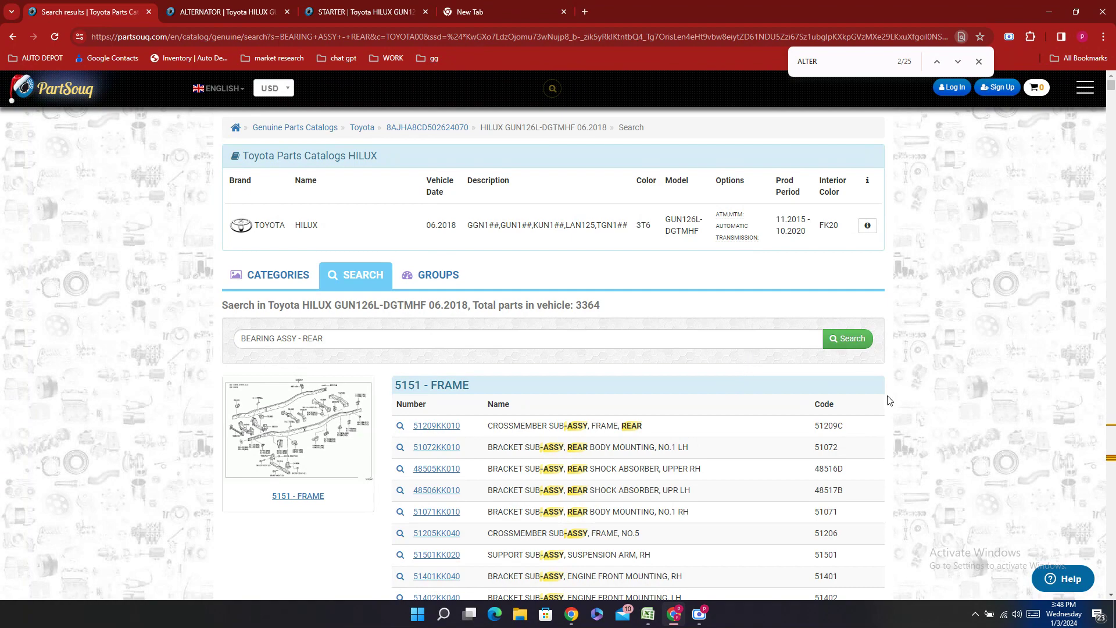
# - Switch to the Excel parts sheet and enter Not Indicated as the part number for BEARING ASSY - REAR in E204
pyautogui.click(639, 617)
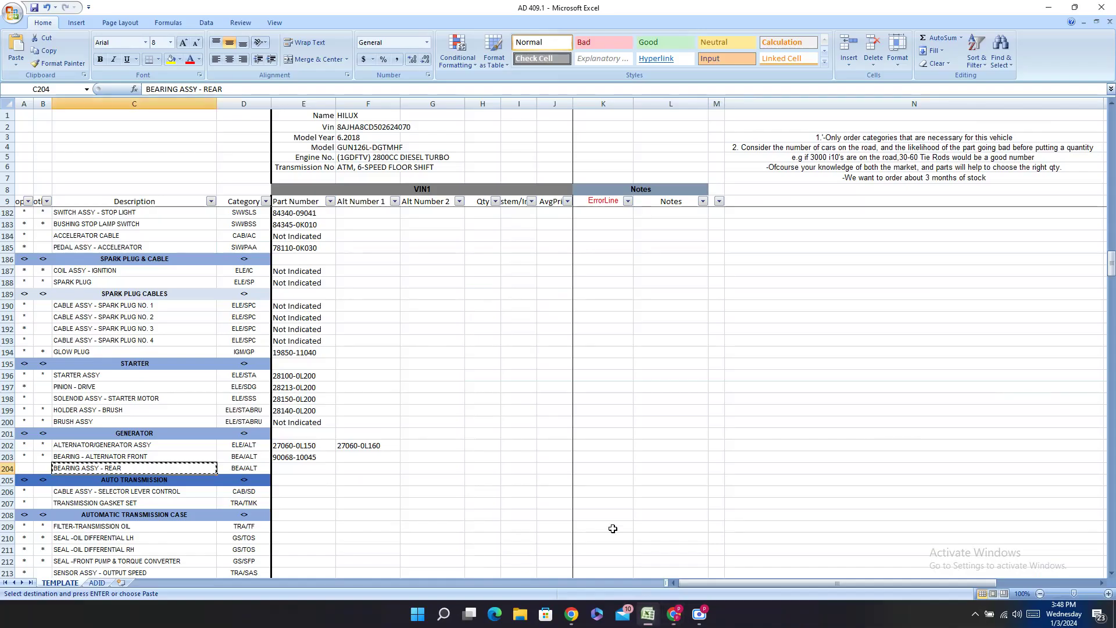
pyautogui.click(303, 468)
pyautogui.write('Not Indicated')
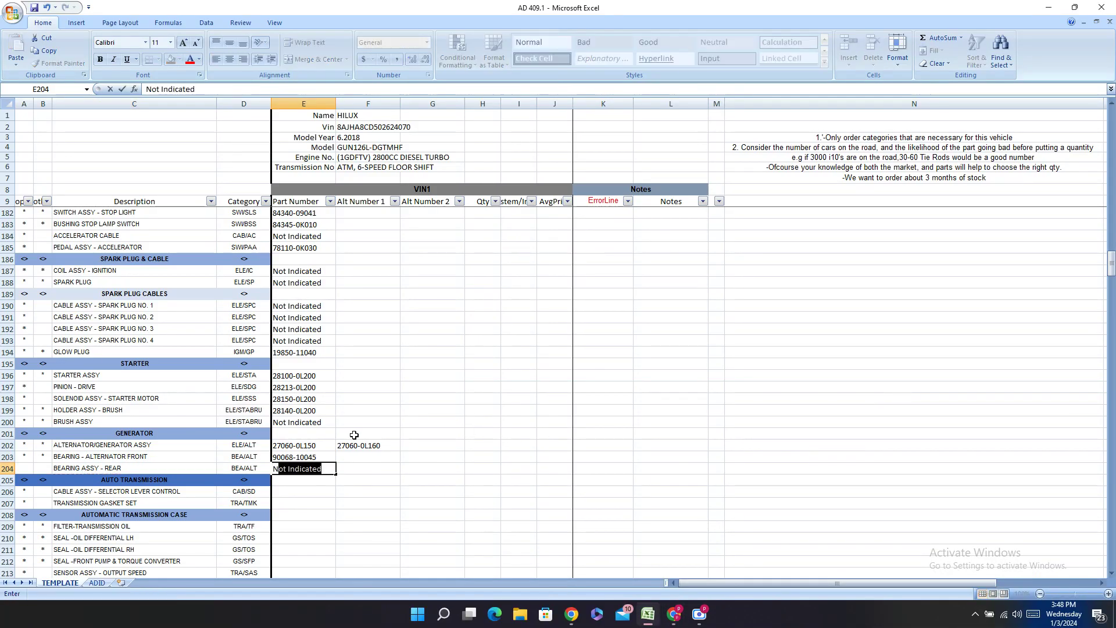
pyautogui.press('Return')
pyautogui.press('Return')
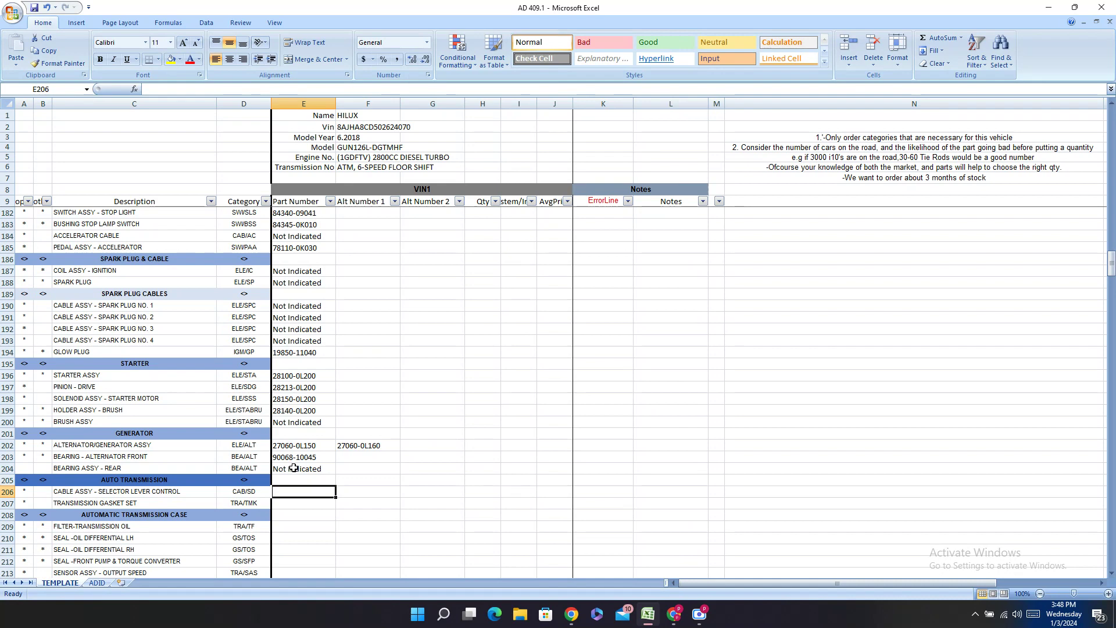
# - Copy the description TRANSMISSION GASKET SET from C207 and search for it in the PartSouq Hilux catalogue in Chrome
pyautogui.click(152, 503)
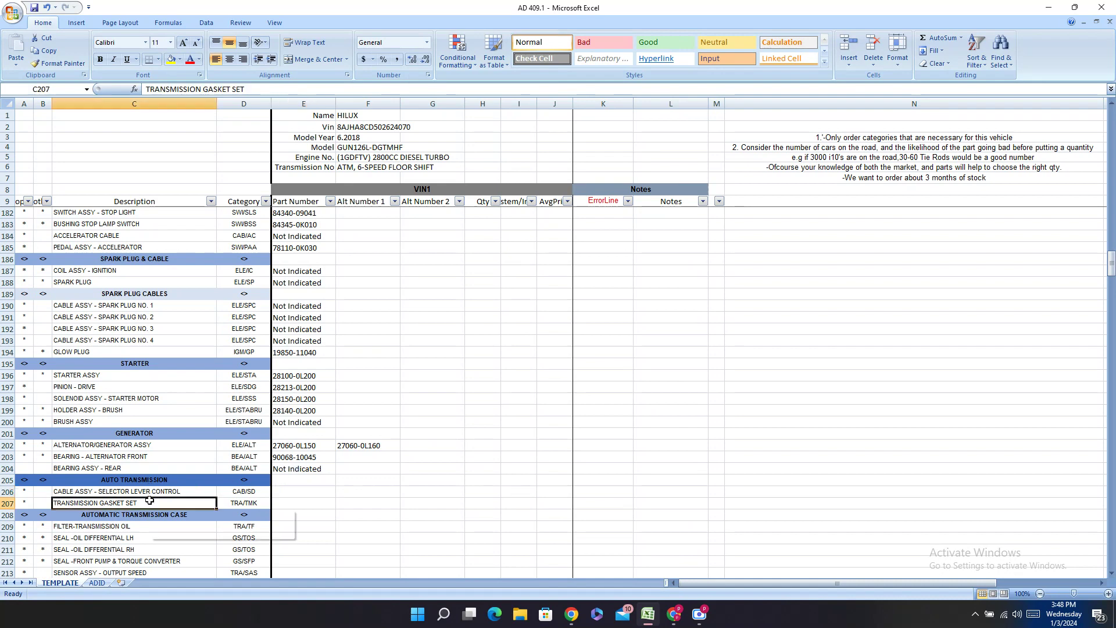
pyautogui.rightClick(153, 503)
pyautogui.click(174, 335)
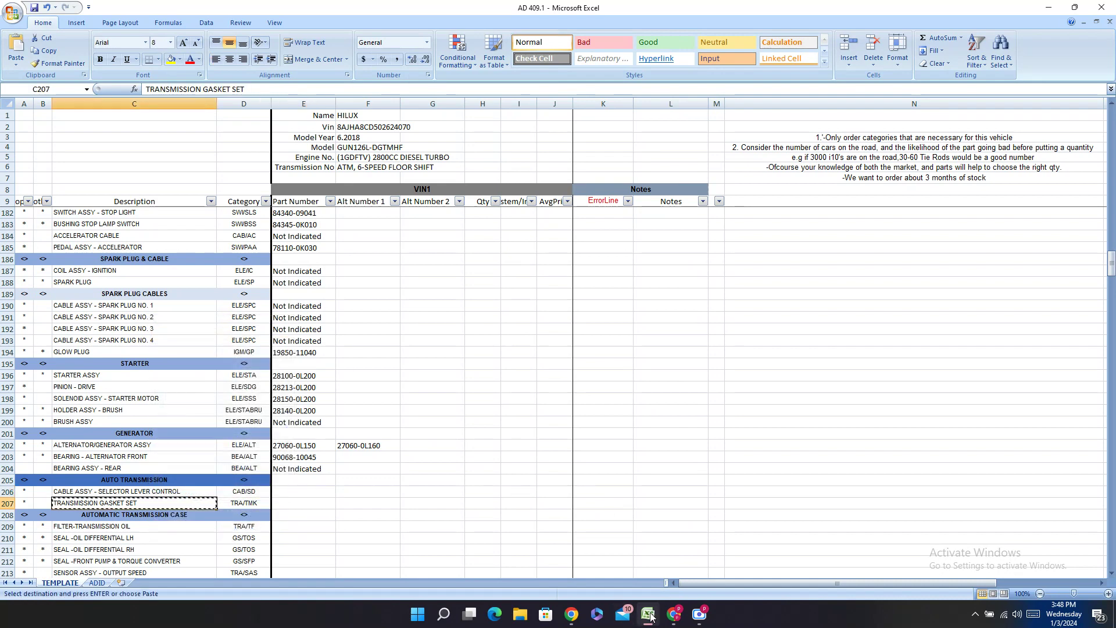
pyautogui.click(674, 614)
pyautogui.tripleClick(379, 339)
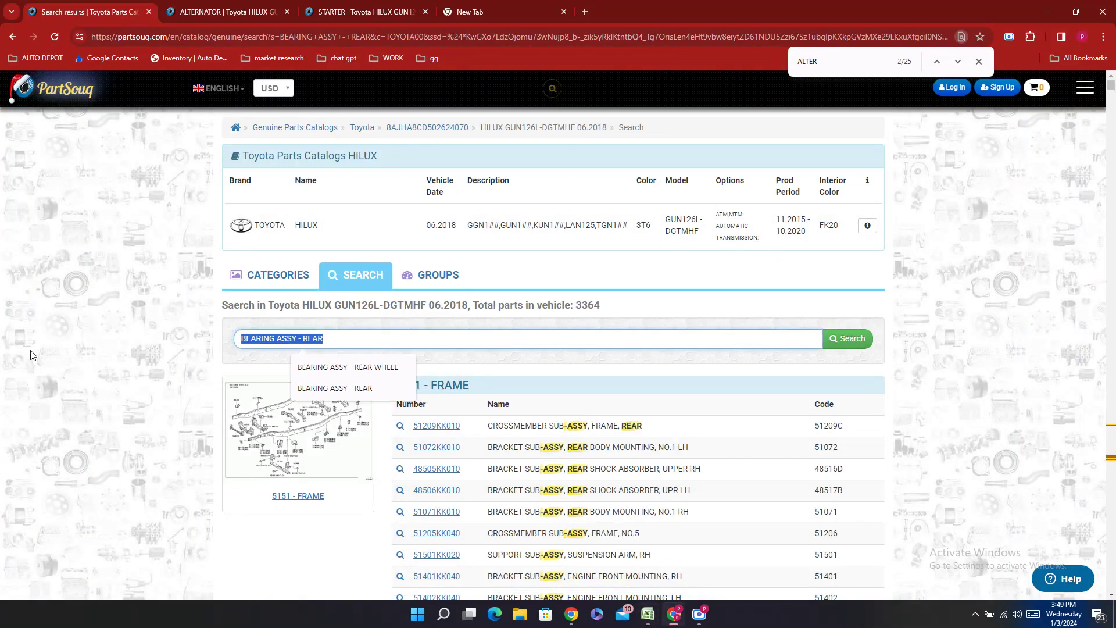
pyautogui.hotkey('ctrl', 'v')
pyautogui.press('Return')
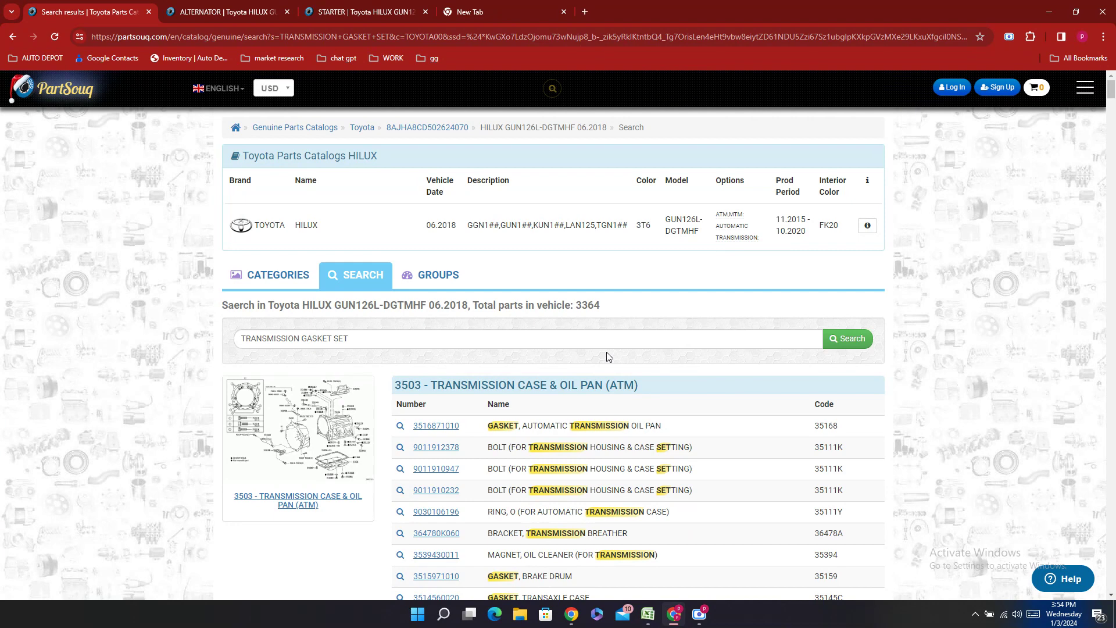
pyautogui.scroll(-6, 607, 356)
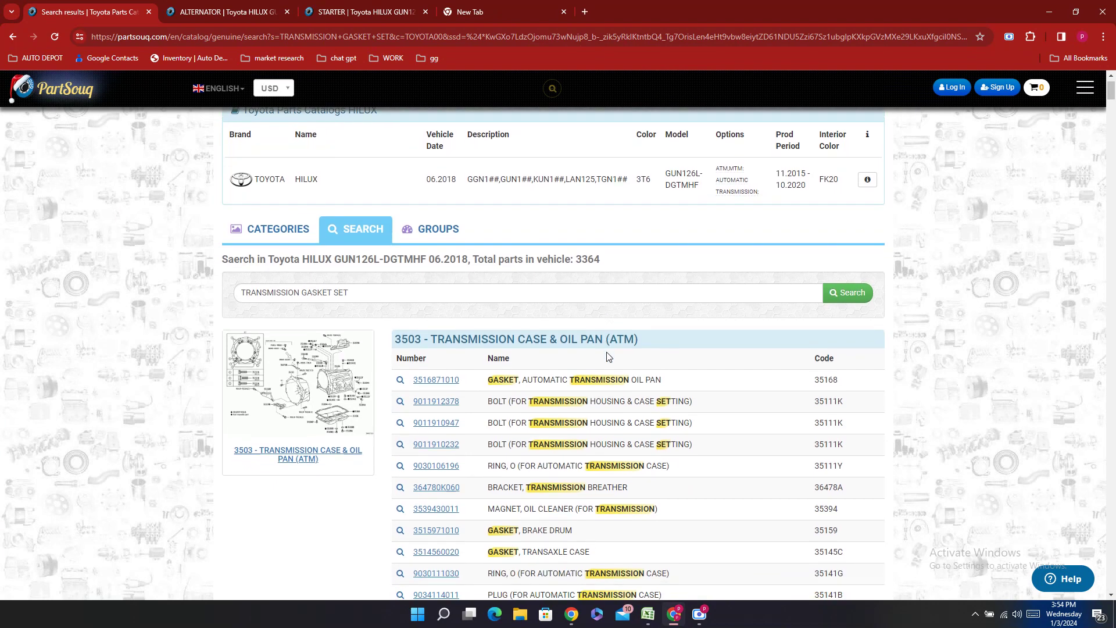
pyautogui.scroll(-3, 607, 356)
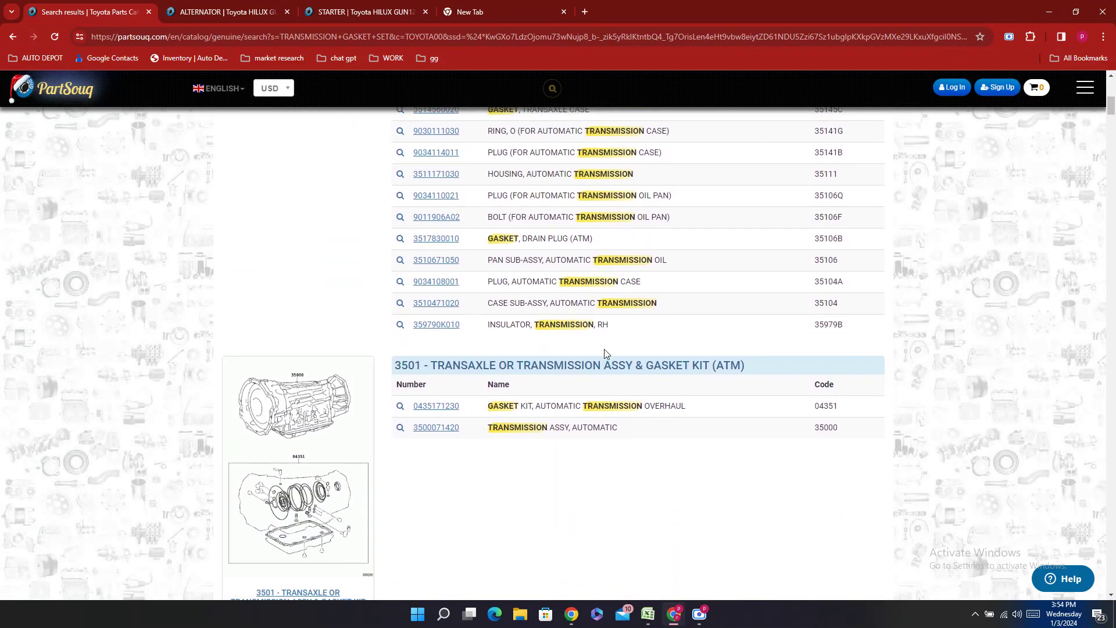
pyautogui.doubleClick(466, 407)
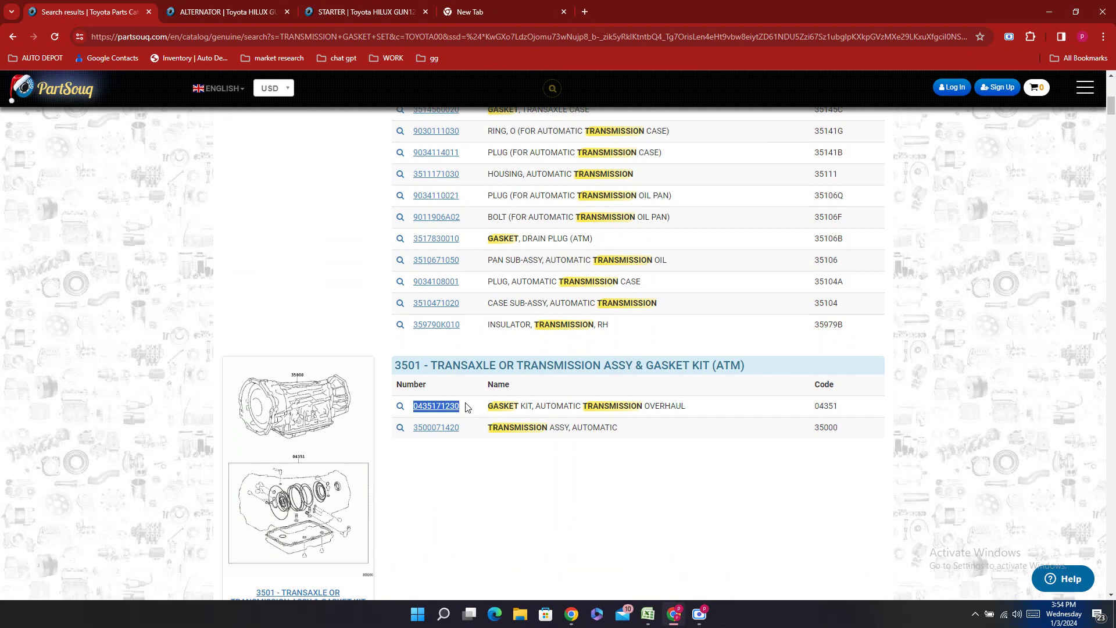
pyautogui.rightClick(462, 410)
pyautogui.click(490, 426)
pyautogui.click(648, 614)
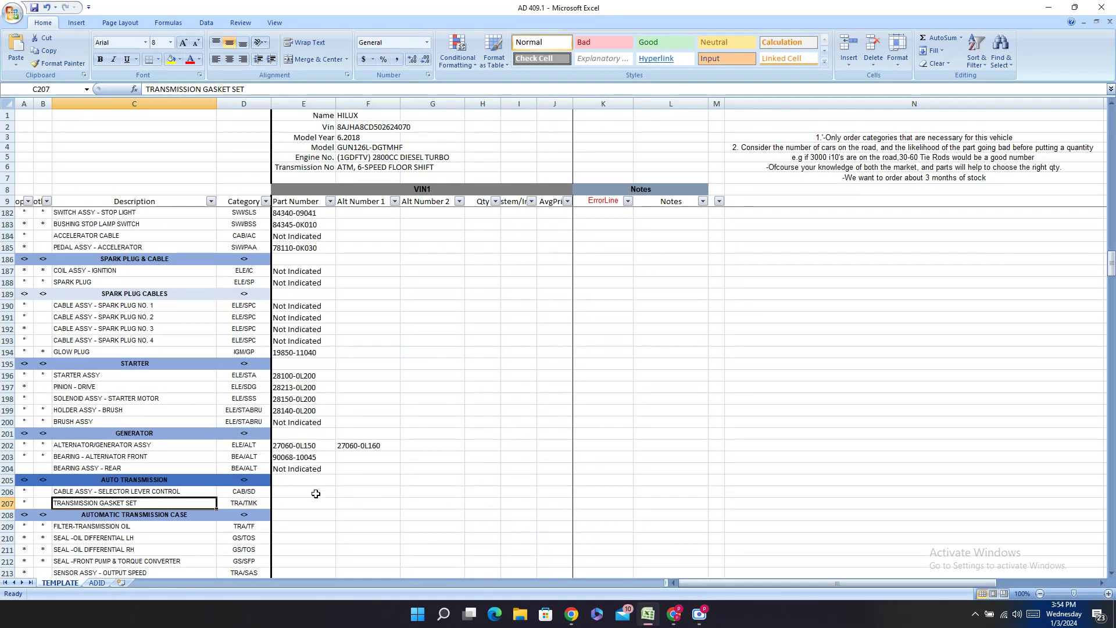
pyautogui.click(296, 502)
pyautogui.doubleClick(297, 504)
pyautogui.hotkey('ctrl', 'v')
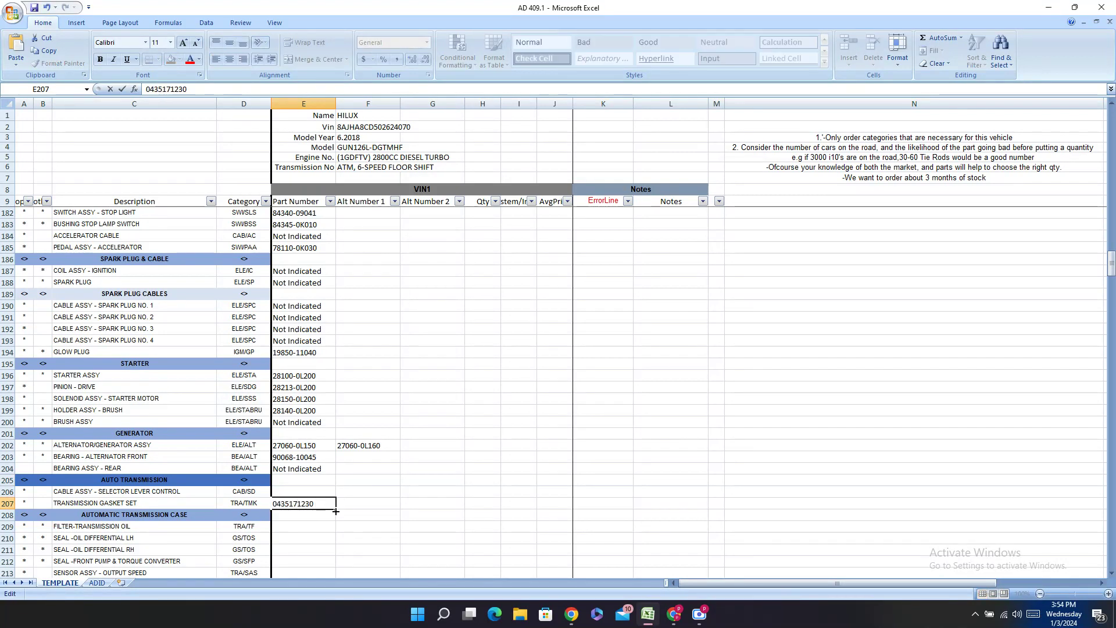
pyautogui.write('-')
pyautogui.click(675, 614)
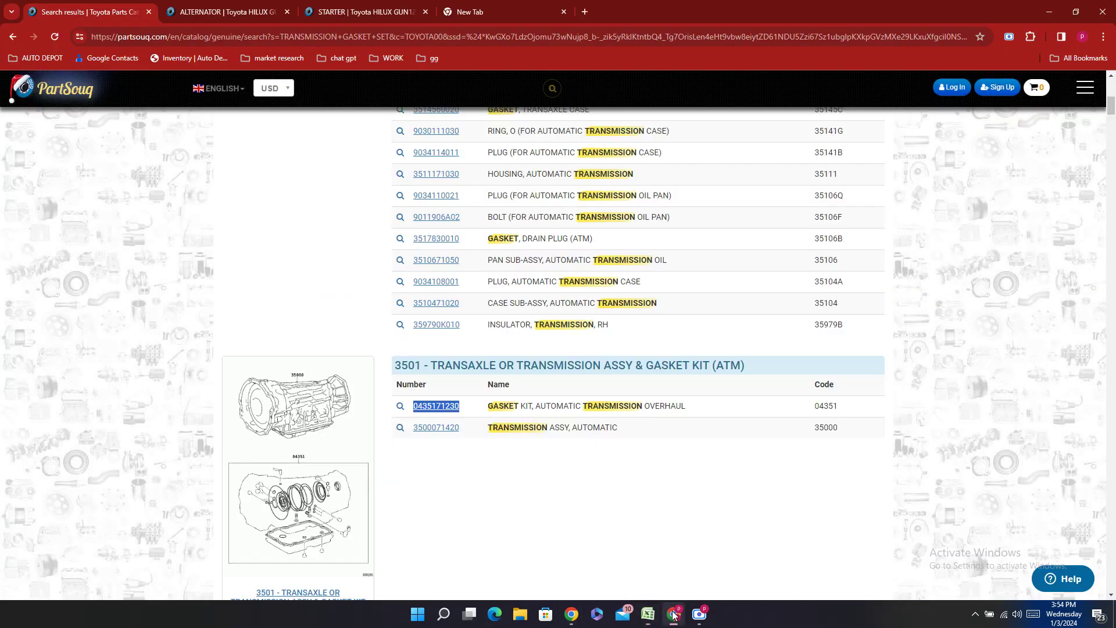
pyautogui.doubleClick(465, 434)
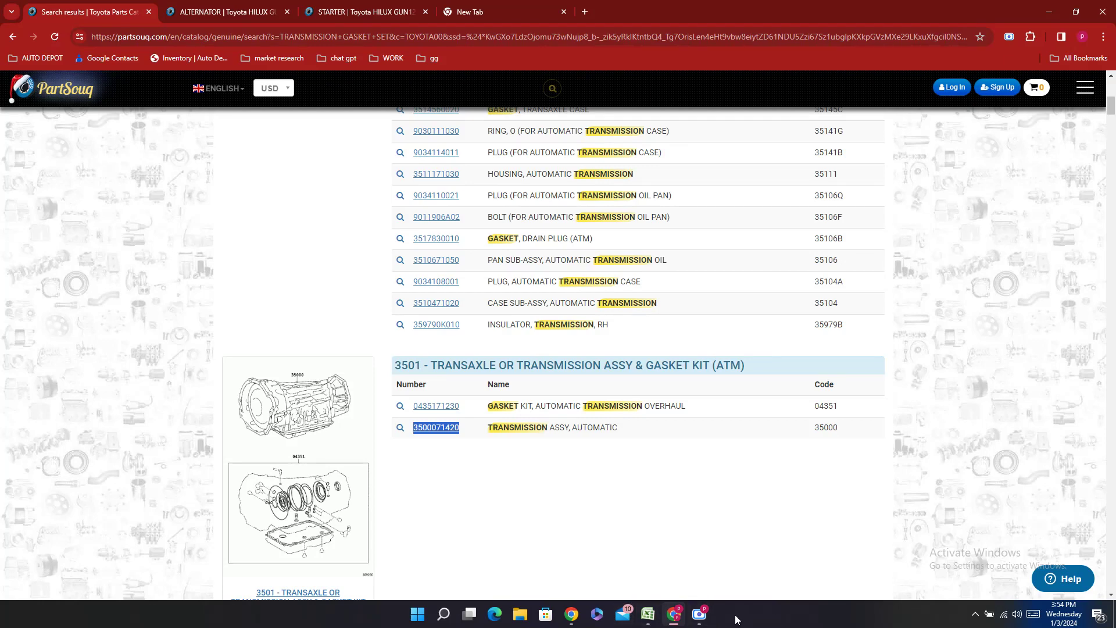
pyautogui.click(647, 614)
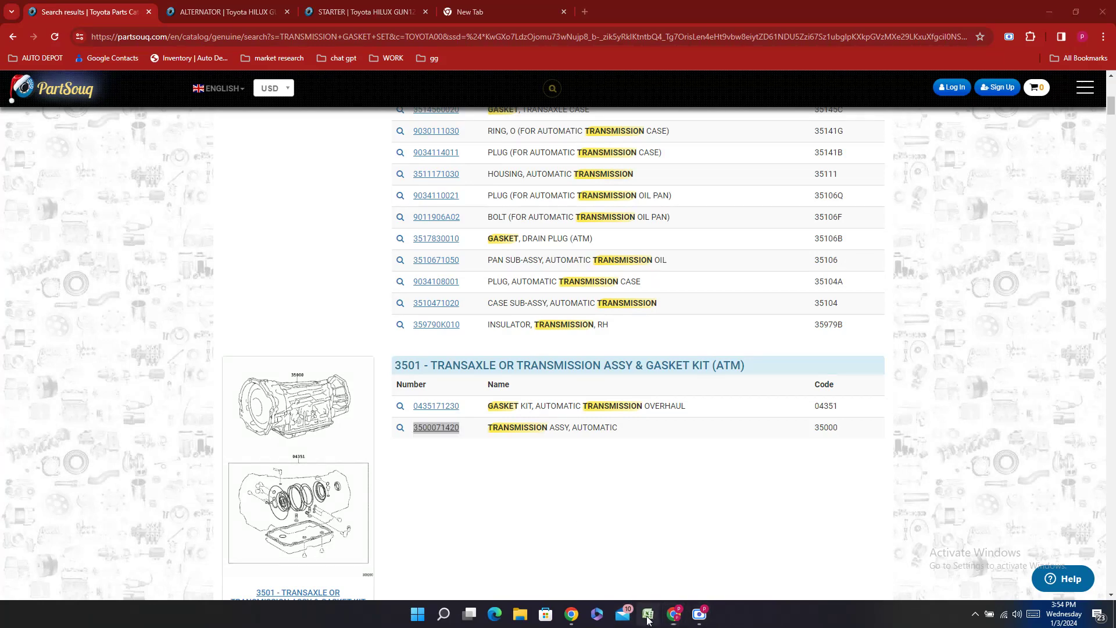
pyautogui.click(286, 492)
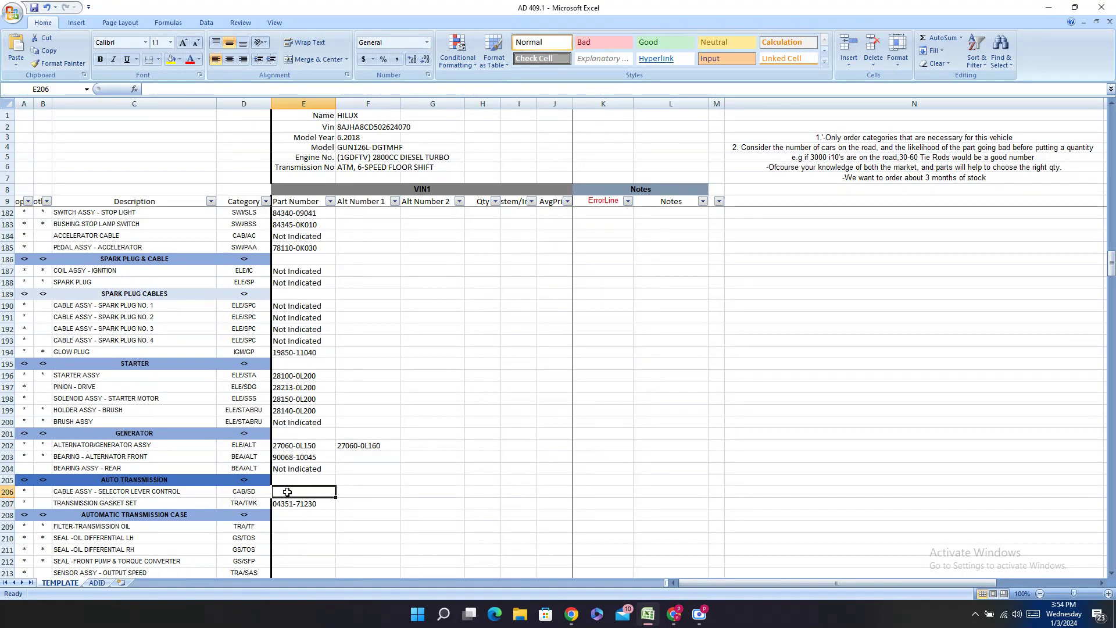
pyautogui.write('3500071420')
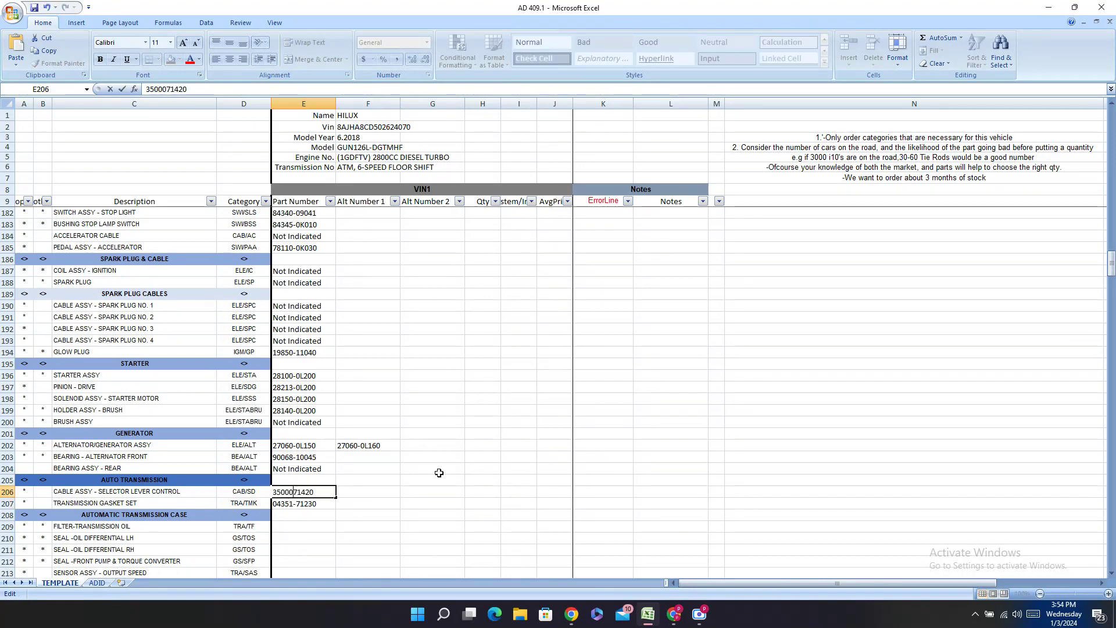
pyautogui.write('-')
pyautogui.press('Return')
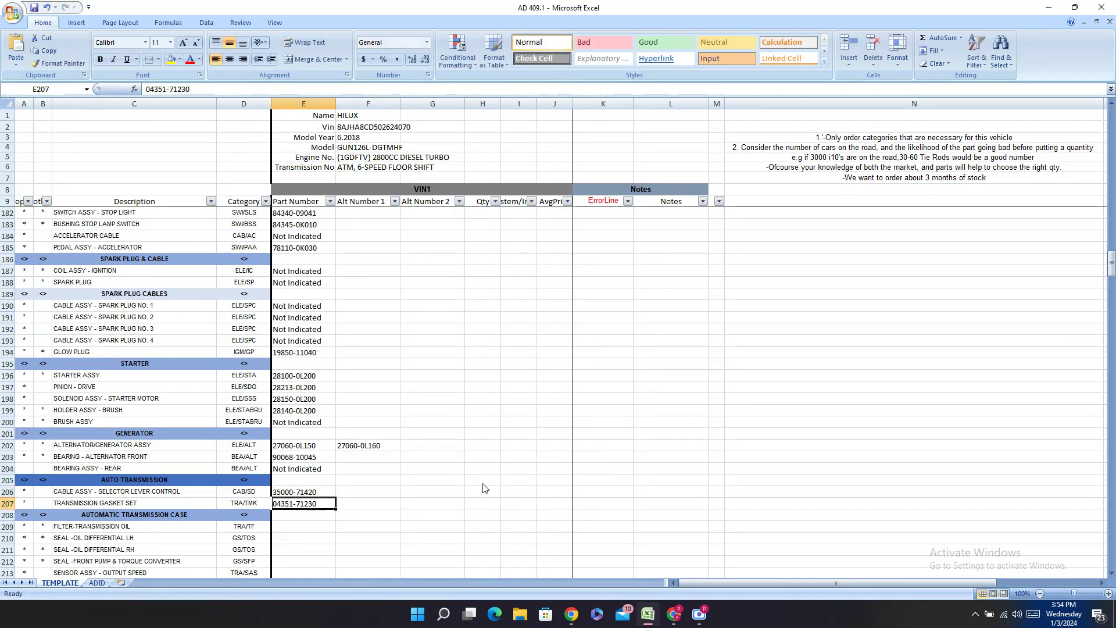
# - Copy the description FILTER-TRANSMISSION OIL from C209 and search the PartSouq Hilux catalogue in Chrome for FILTER TRANSMISSION OIL
pyautogui.press('Down')
pyautogui.press('Down')
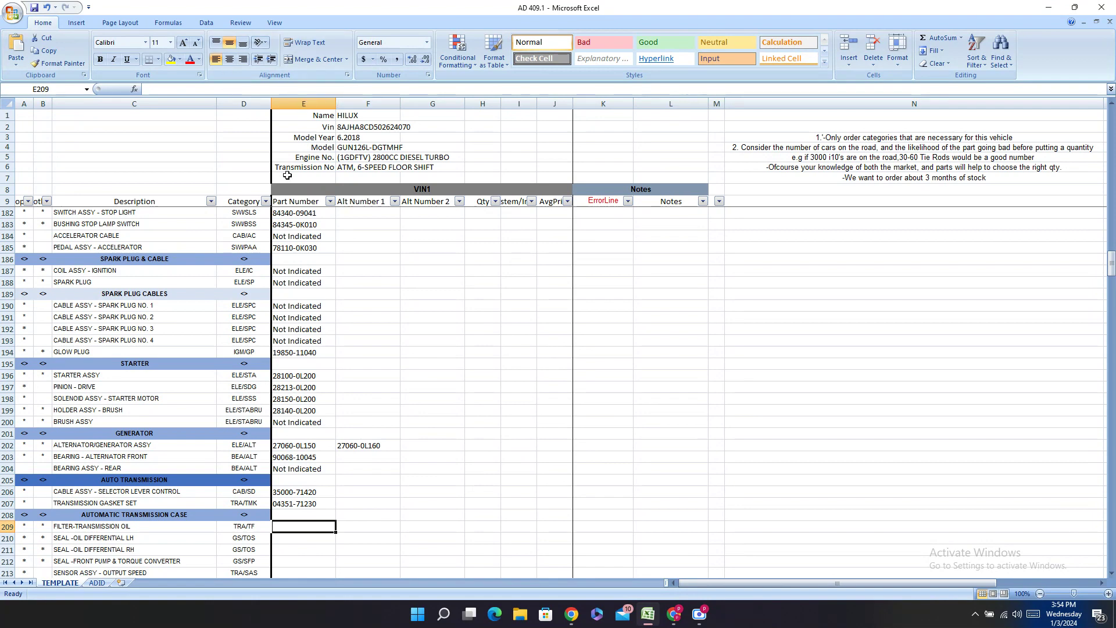
pyautogui.click(150, 515)
pyautogui.click(146, 535)
pyautogui.click(175, 526)
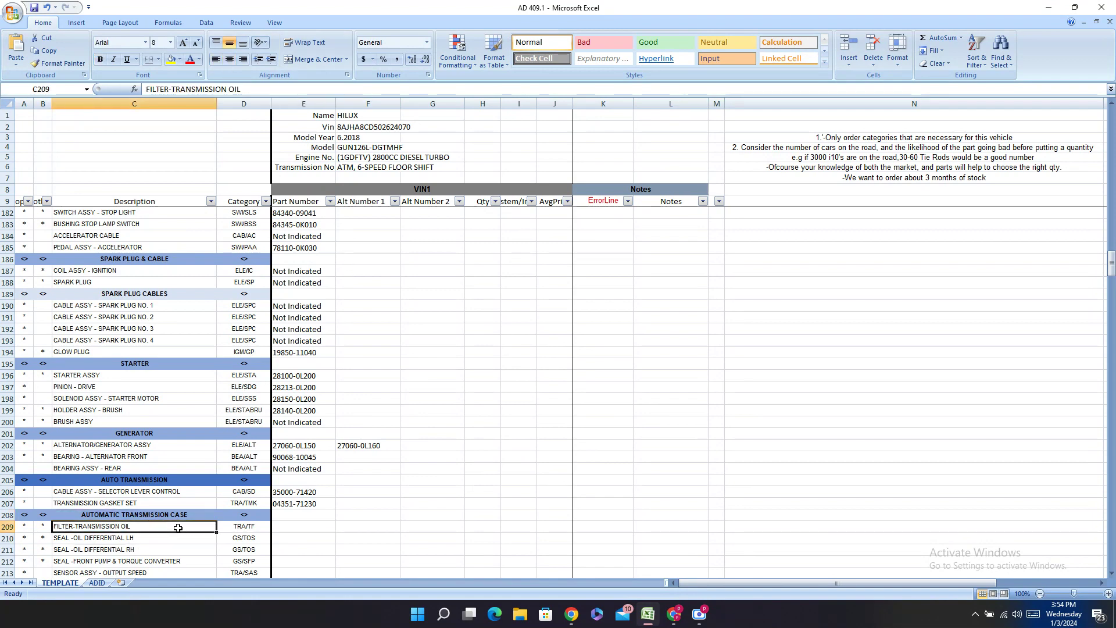
pyautogui.hotkey('ctrl', 'c')
pyautogui.click(673, 615)
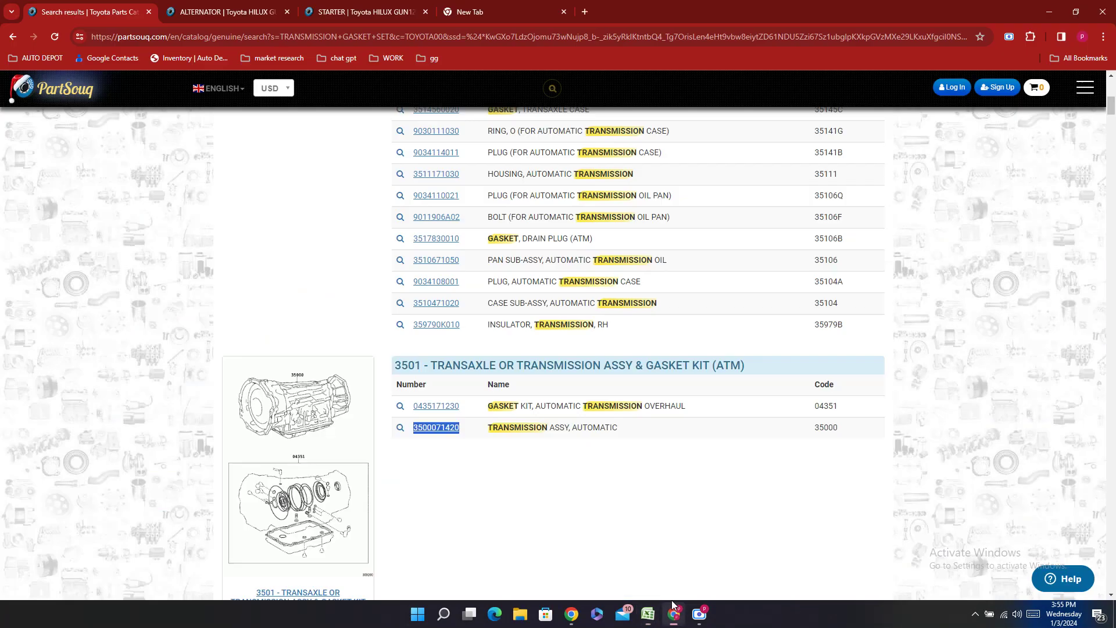
pyautogui.scroll(5, 520, 273)
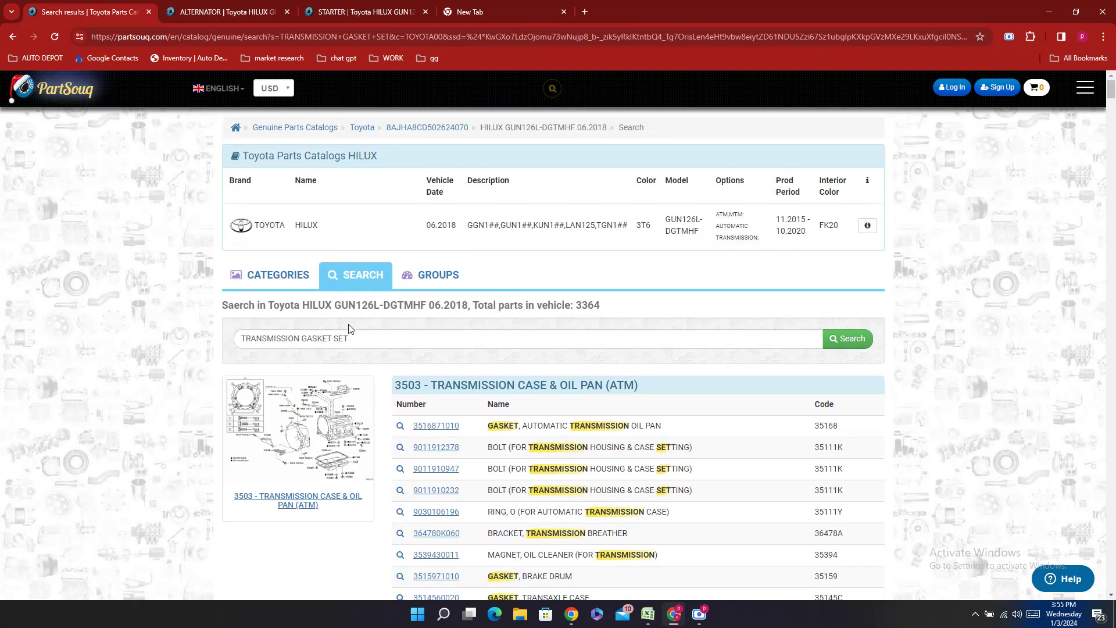
pyautogui.moveTo(350, 338); pyautogui.dragTo(72, 354)
pyautogui.hotkey('ctrl', 'v')
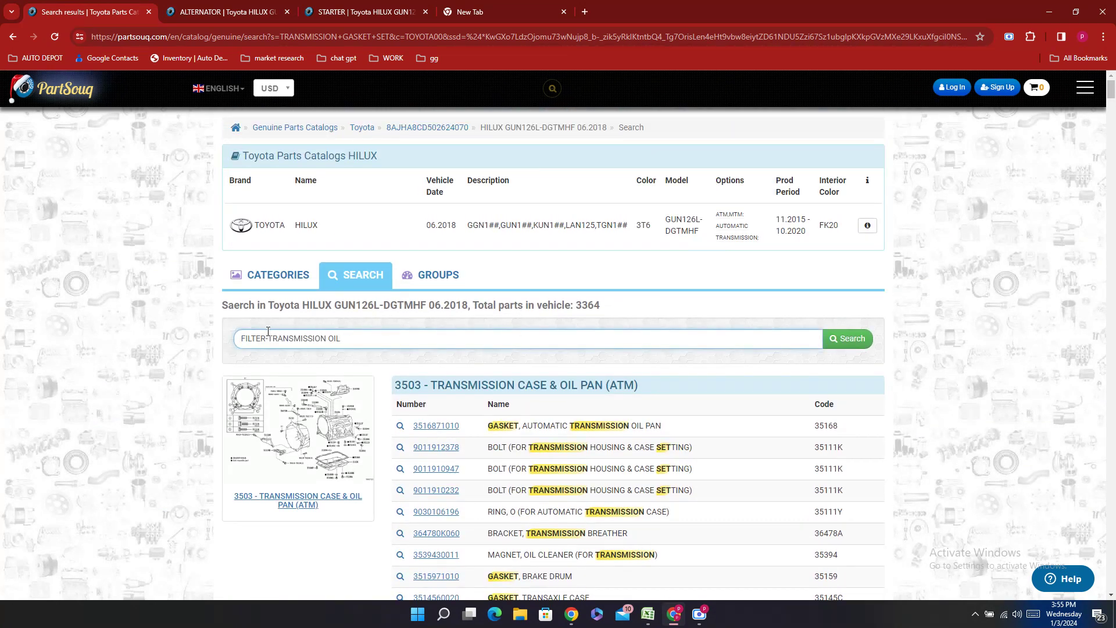
pyautogui.press('BackSpace')
pyautogui.press('Return')
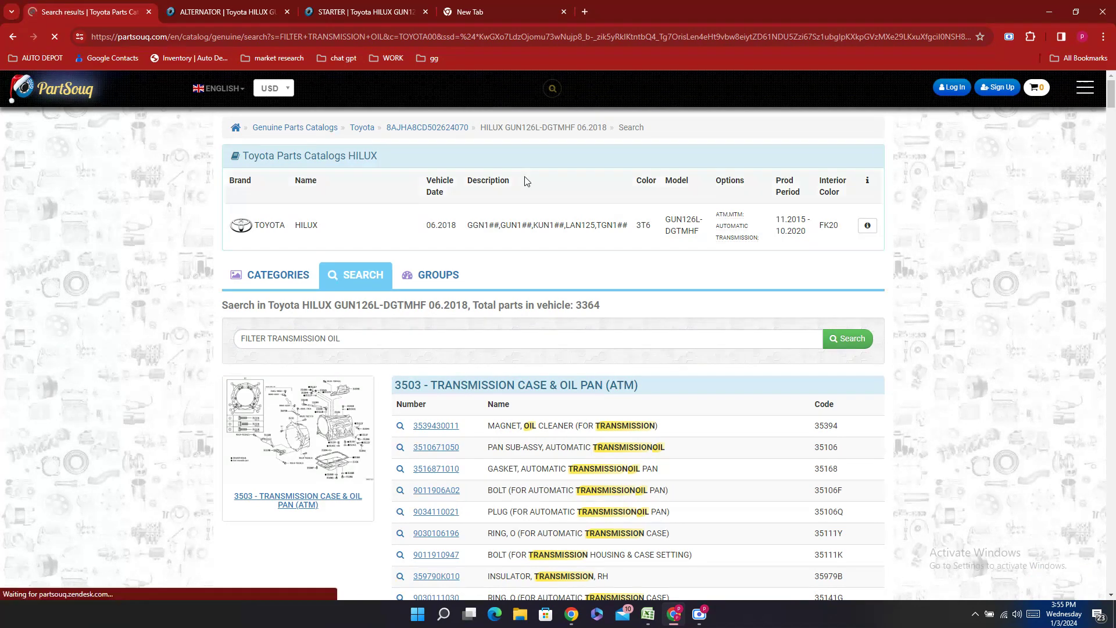
# - Examine the FILTER TRANSMISSION OIL search results for a matching filter, checking them against the descriptions in the Excel parts sheet
pyautogui.scroll(-12, 436, 314)
pyautogui.scroll(-4, 442, 317)
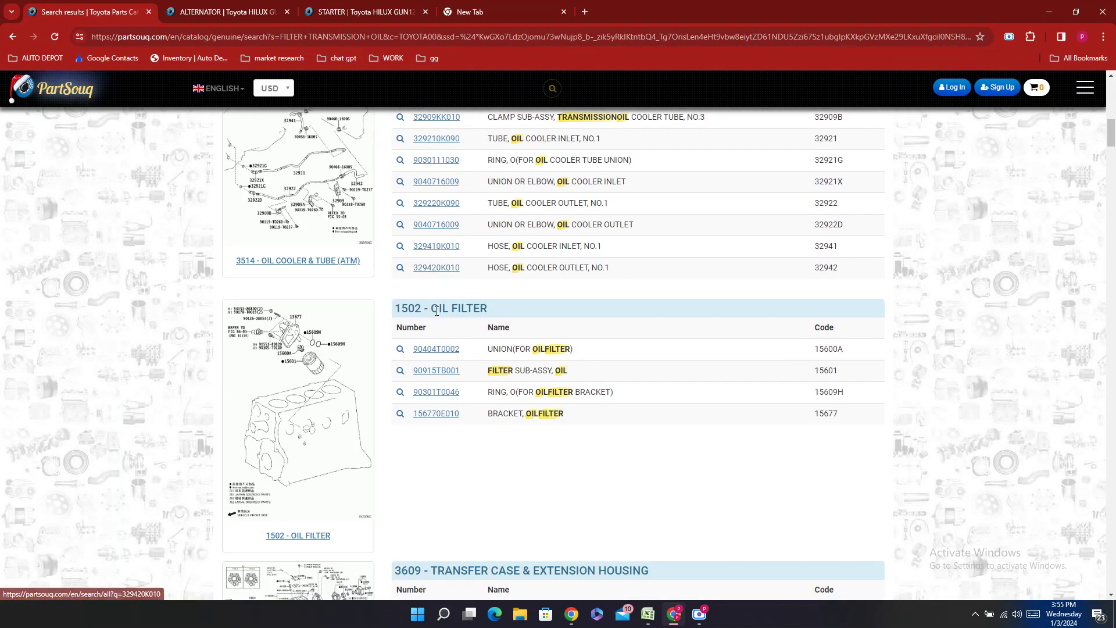
pyautogui.scroll(-5, 587, 330)
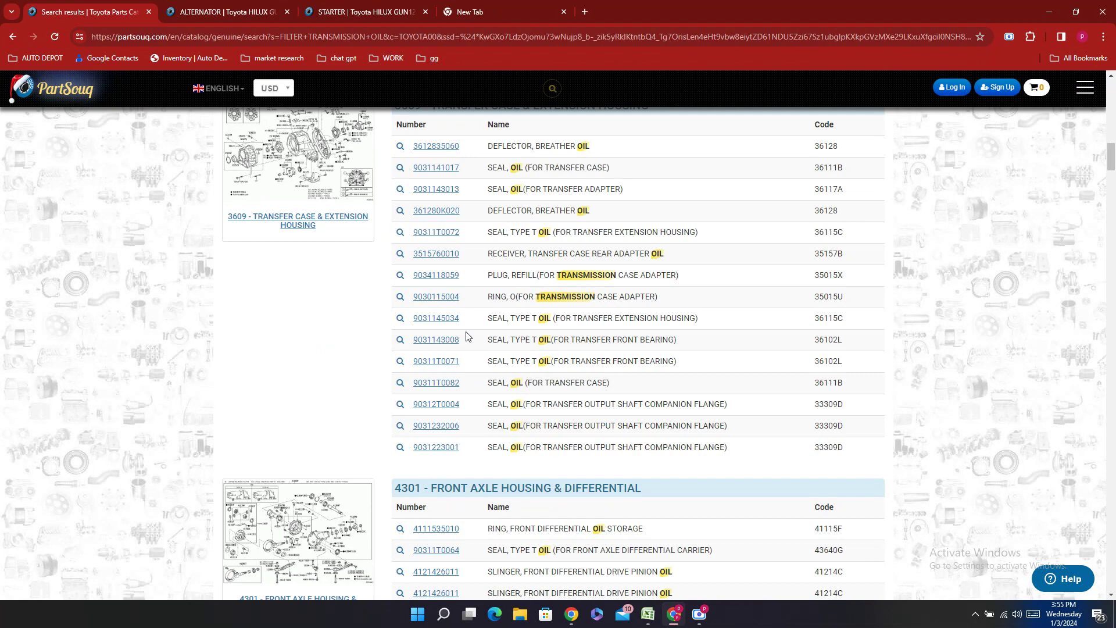
pyautogui.scroll(-12, 465, 336)
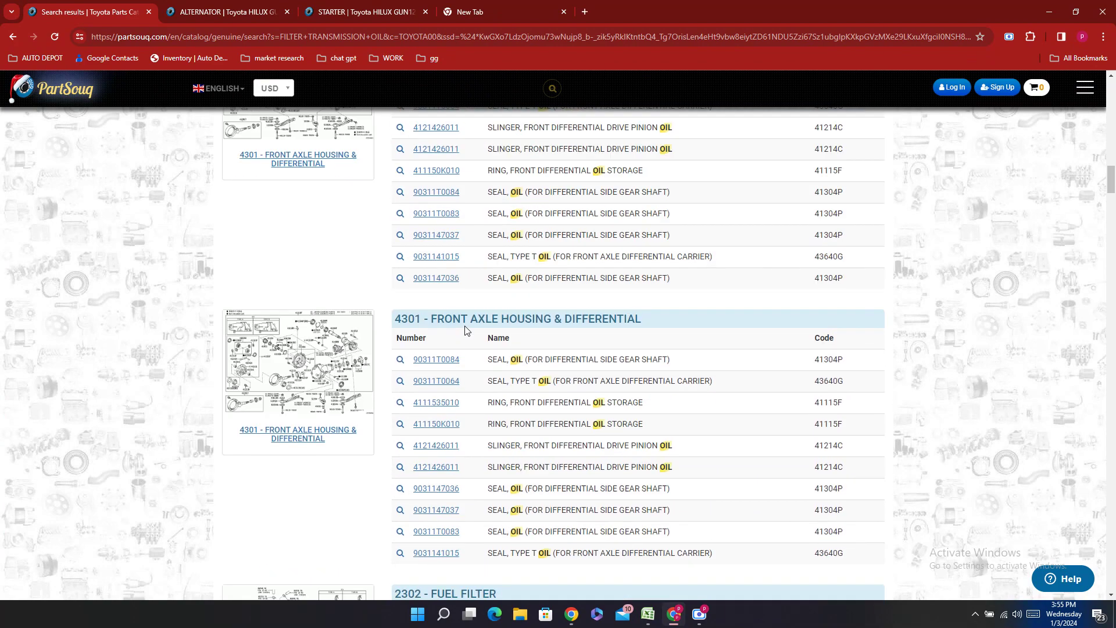
pyautogui.scroll(3, 466, 332)
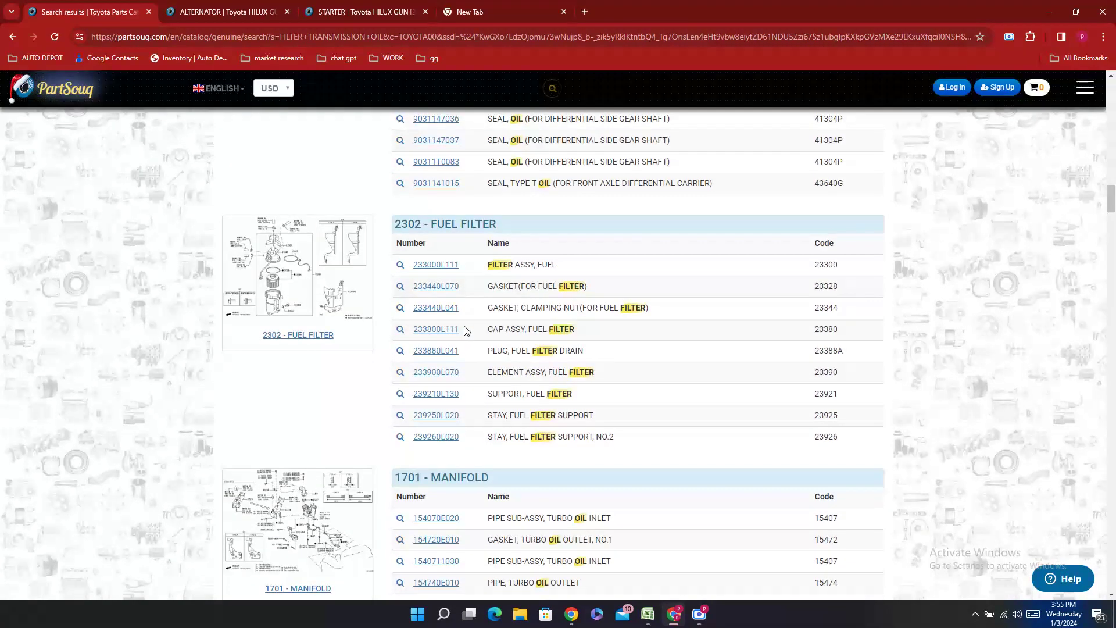
pyautogui.click(648, 614)
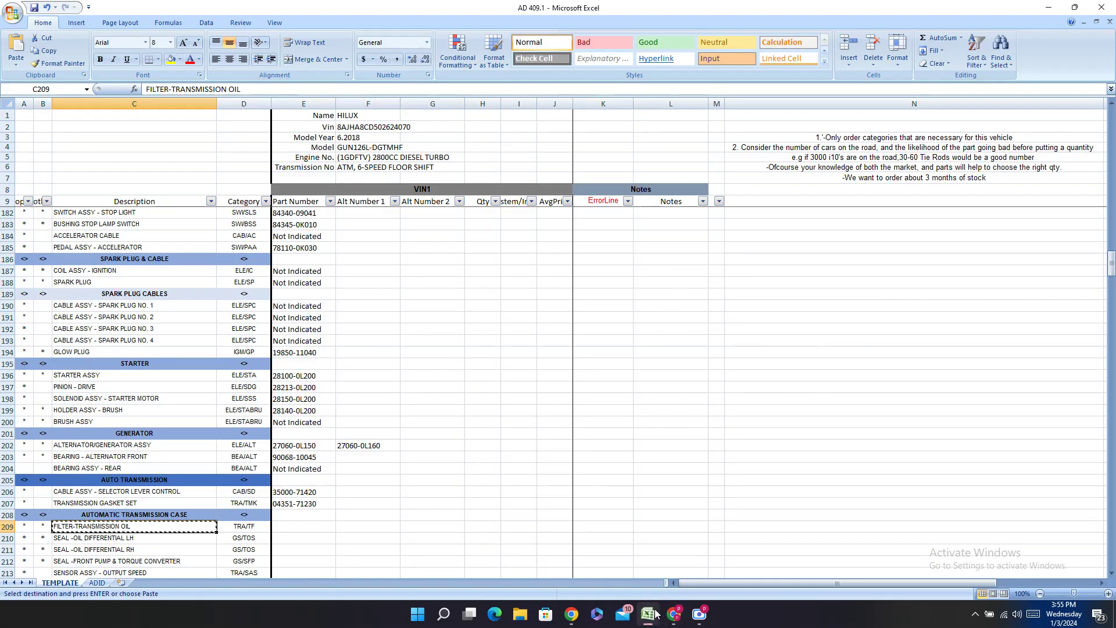
pyautogui.scroll(-3, 467, 471)
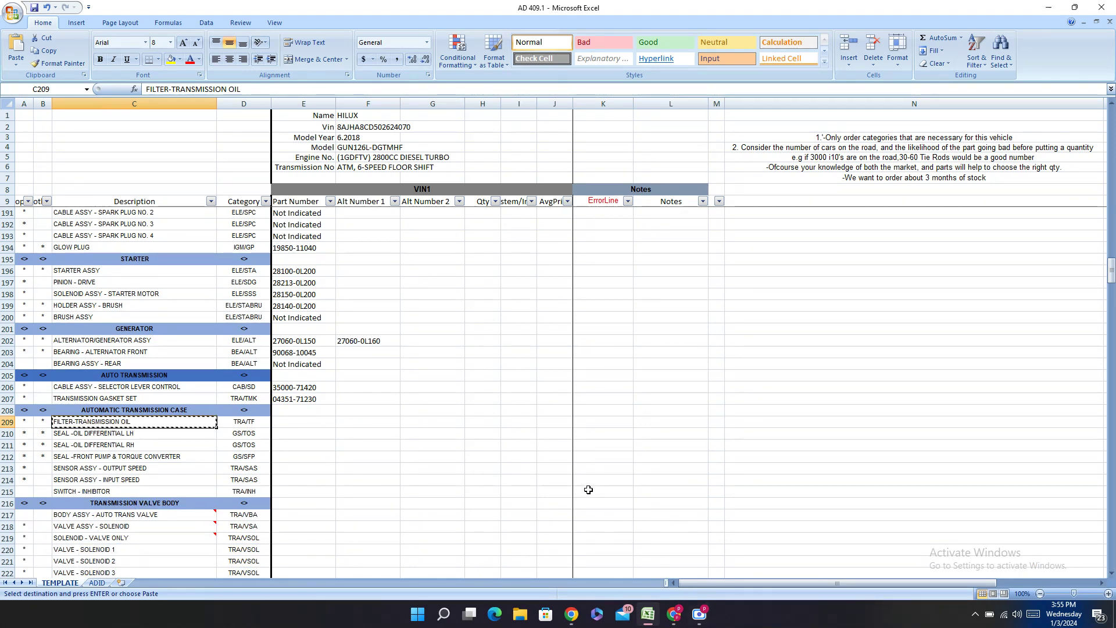
pyautogui.scroll(-2, 588, 490)
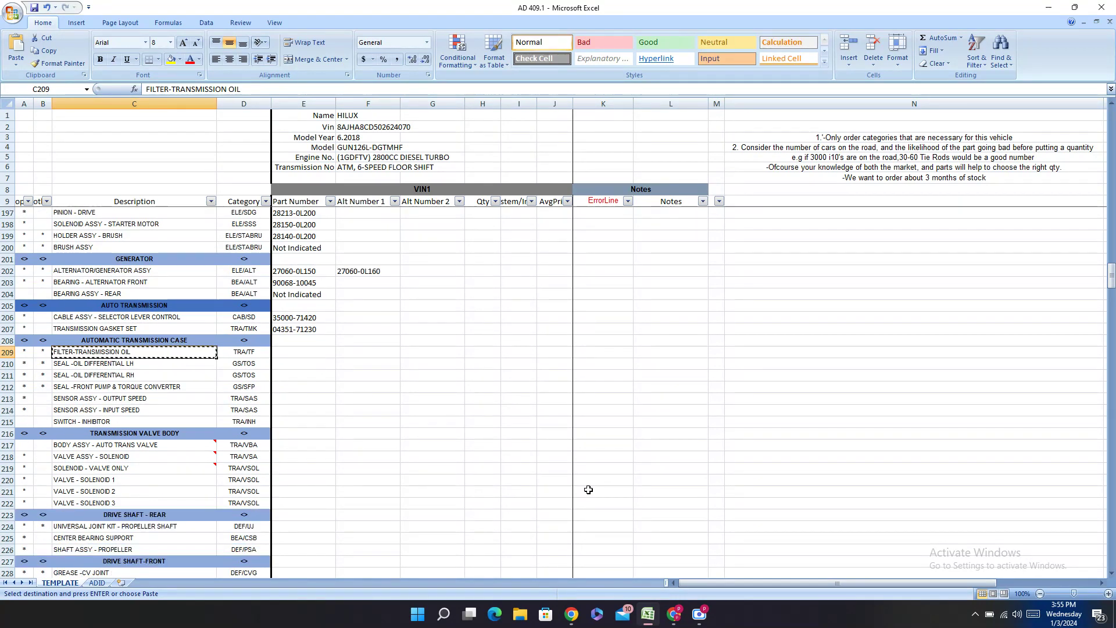
pyautogui.click(678, 620)
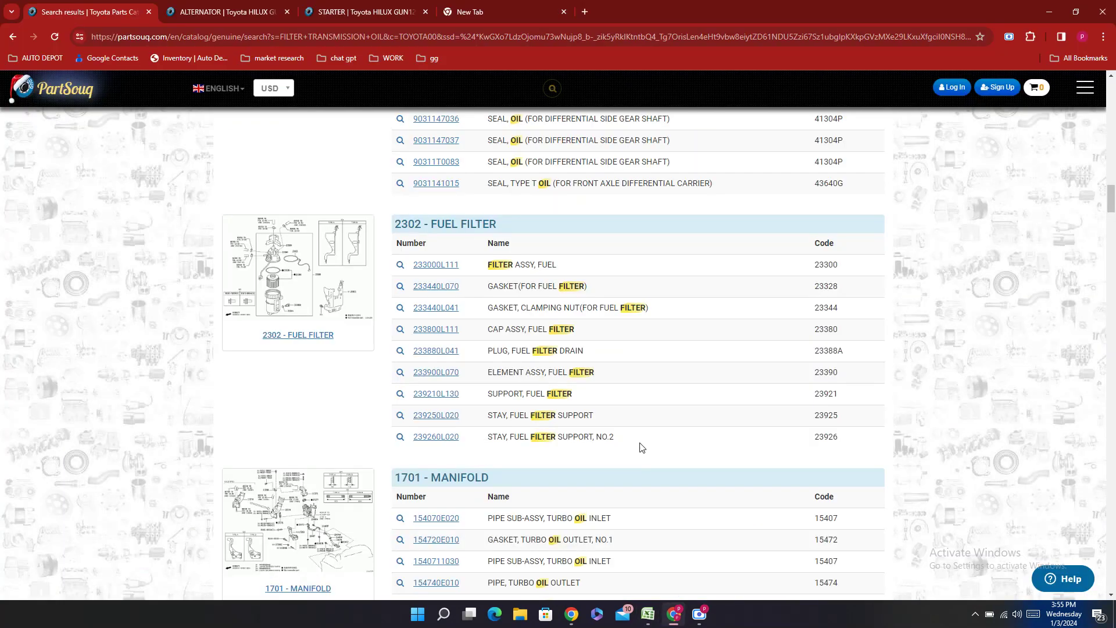
pyautogui.scroll(-5, 640, 445)
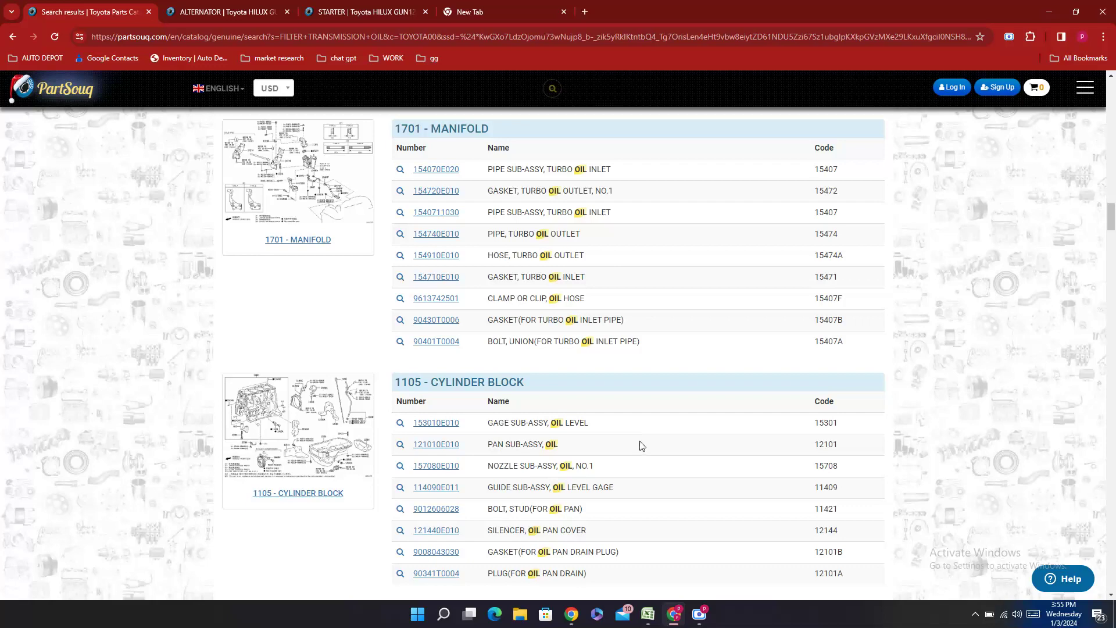
pyautogui.scroll(3, 640, 445)
pyautogui.scroll(5, 640, 445)
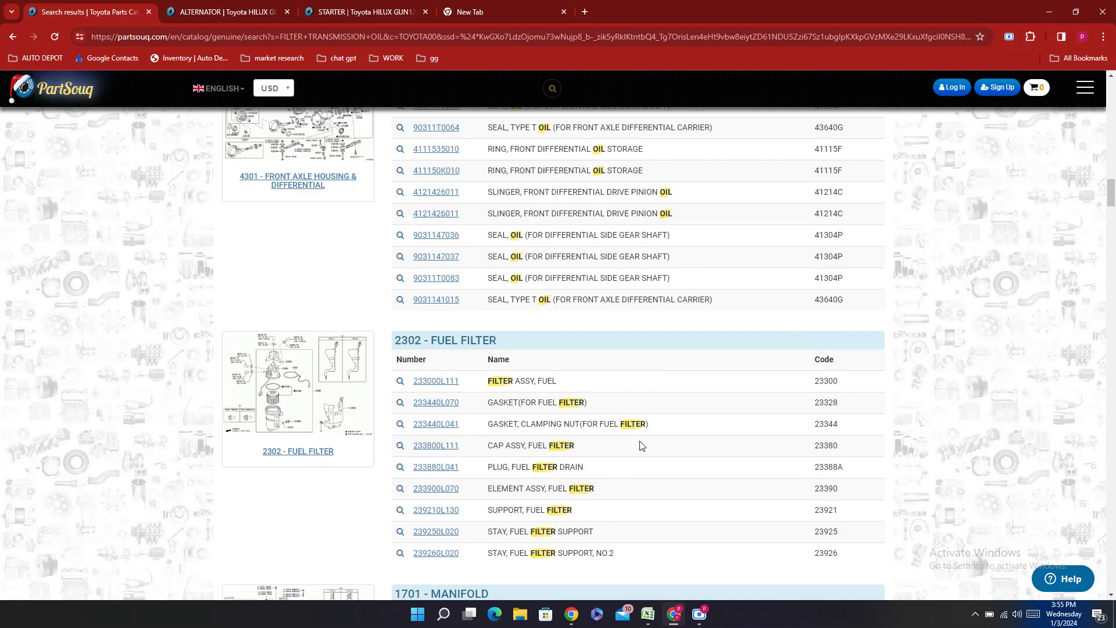
pyautogui.scroll(1, 641, 447)
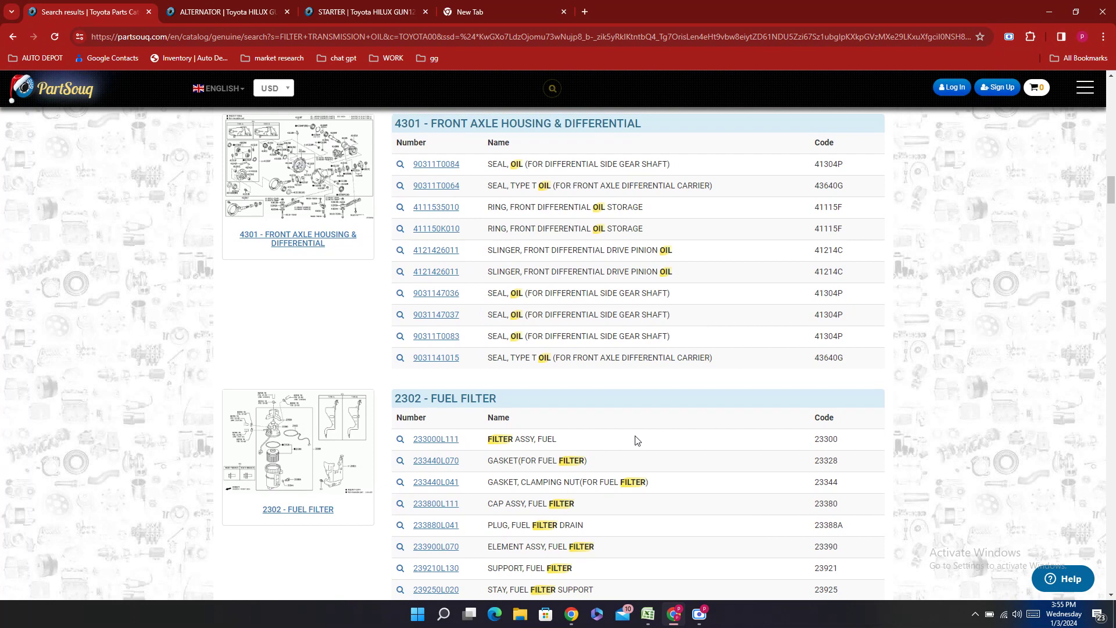
pyautogui.scroll(3, 635, 440)
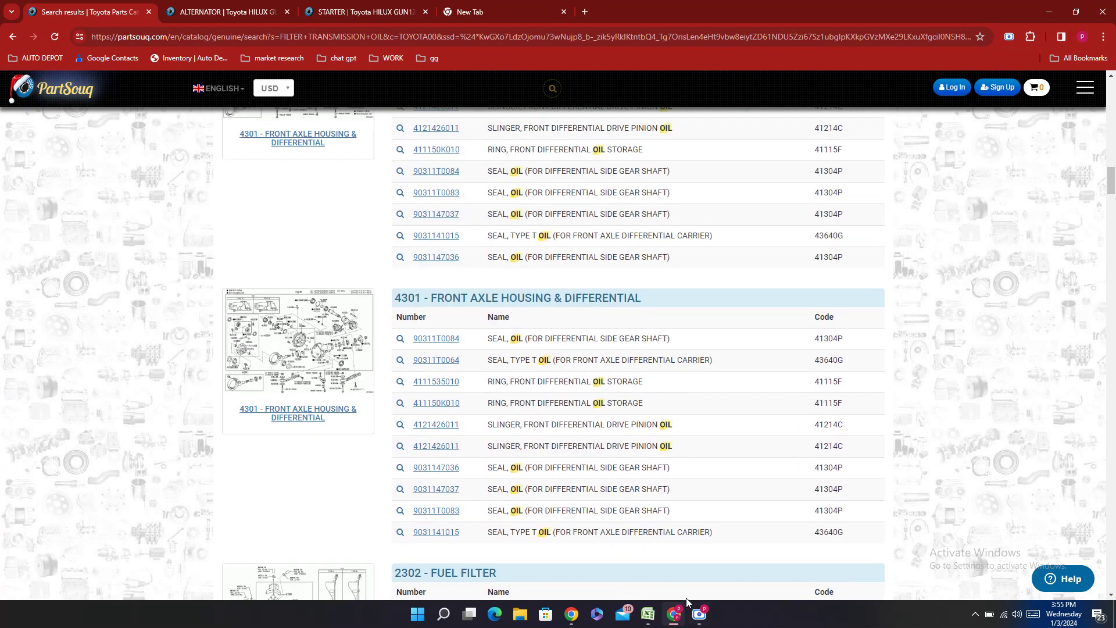
pyautogui.click(651, 620)
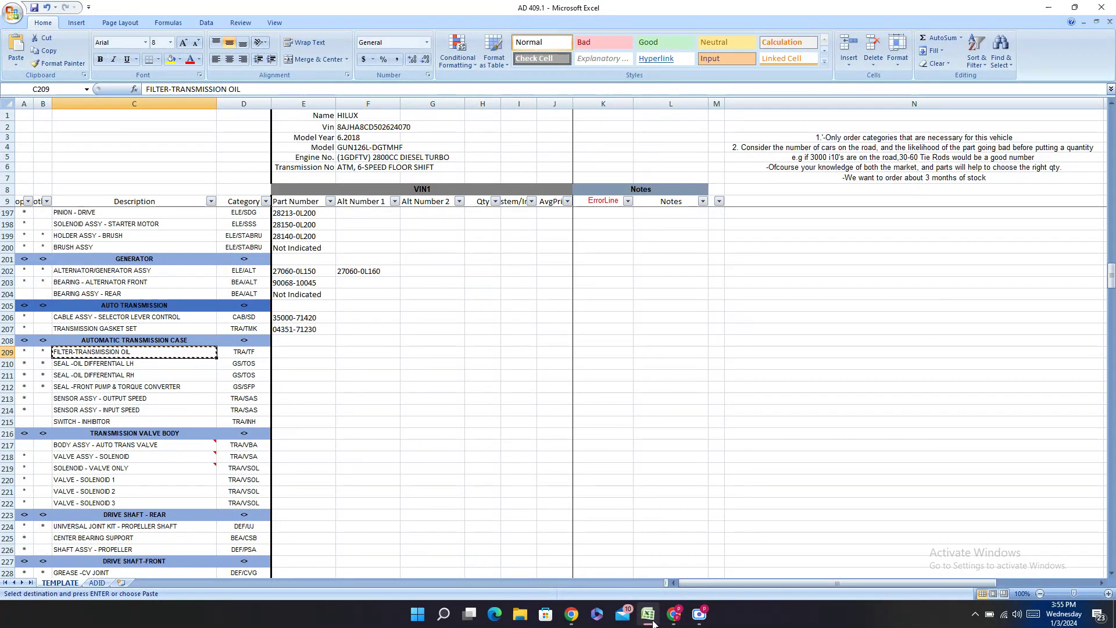
pyautogui.click(653, 622)
# - Copy part number 90915TB001 of FILTER SUB-ASSY, OIL from the 1502 - OIL FILTER results
pyautogui.scroll(4, 642, 482)
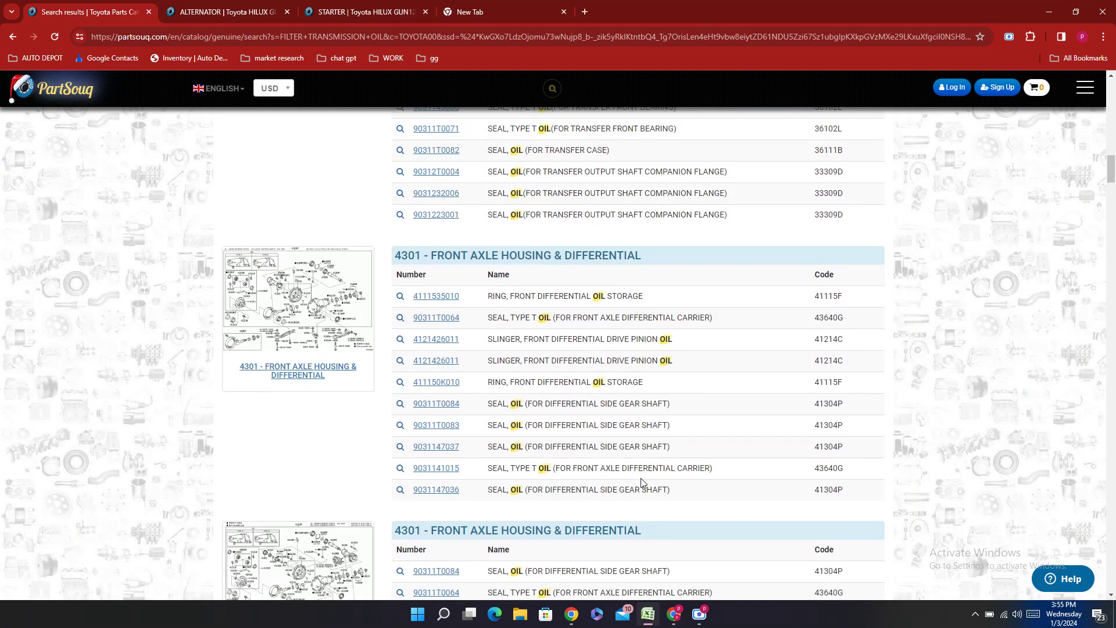
pyautogui.scroll(7, 642, 483)
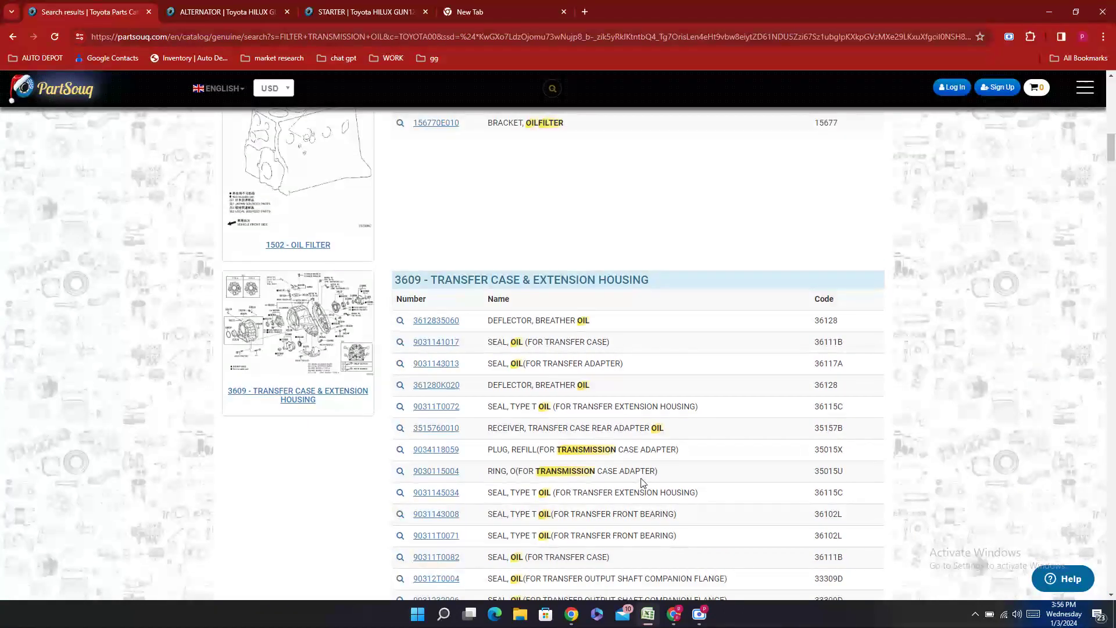
pyautogui.scroll(5, 643, 483)
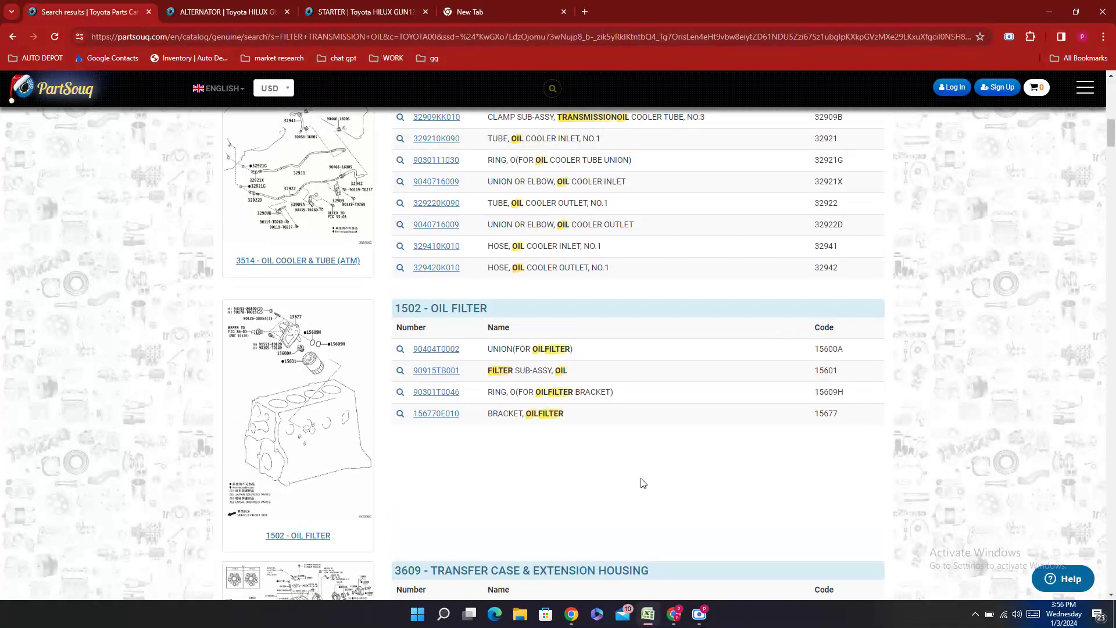
pyautogui.doubleClick(463, 372)
pyautogui.rightClick(464, 372)
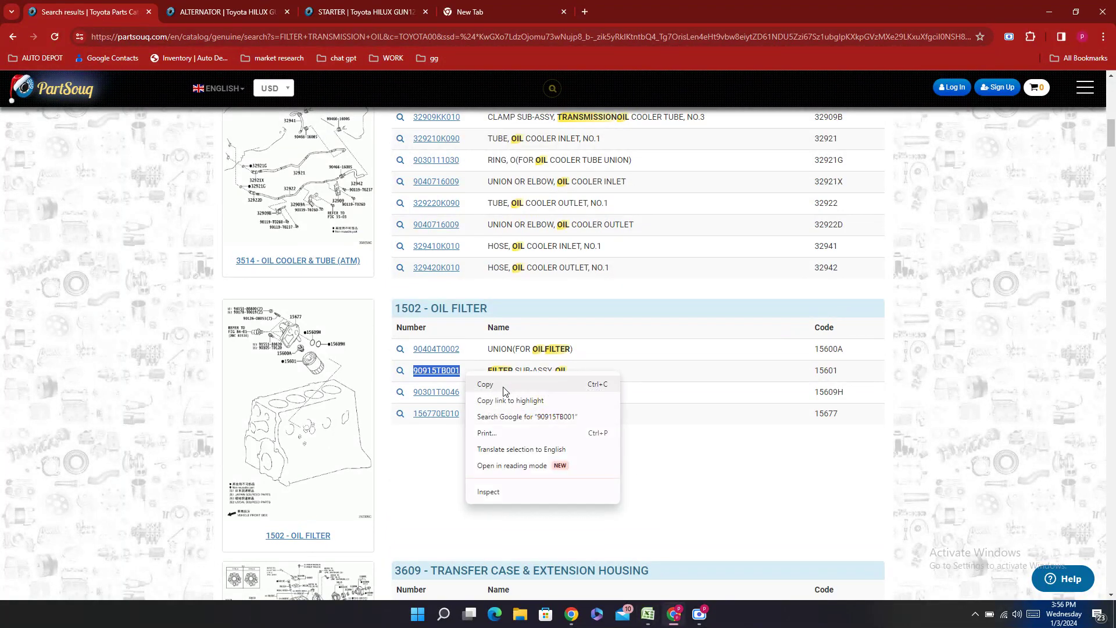
pyautogui.click(486, 385)
# - Switch to the Excel parts sheet and enter 90915-TB001 as the part number for FILTER-TRANSMISSION OIL in E209
pyautogui.click(648, 614)
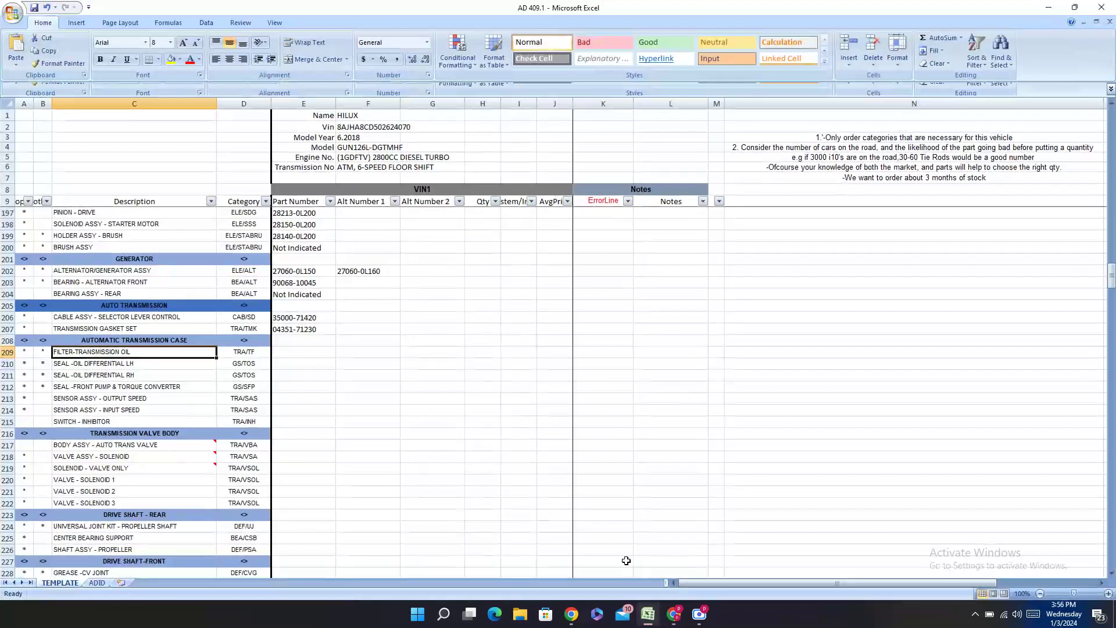
pyautogui.click(284, 352)
pyautogui.rightClick(284, 353)
pyautogui.click(317, 386)
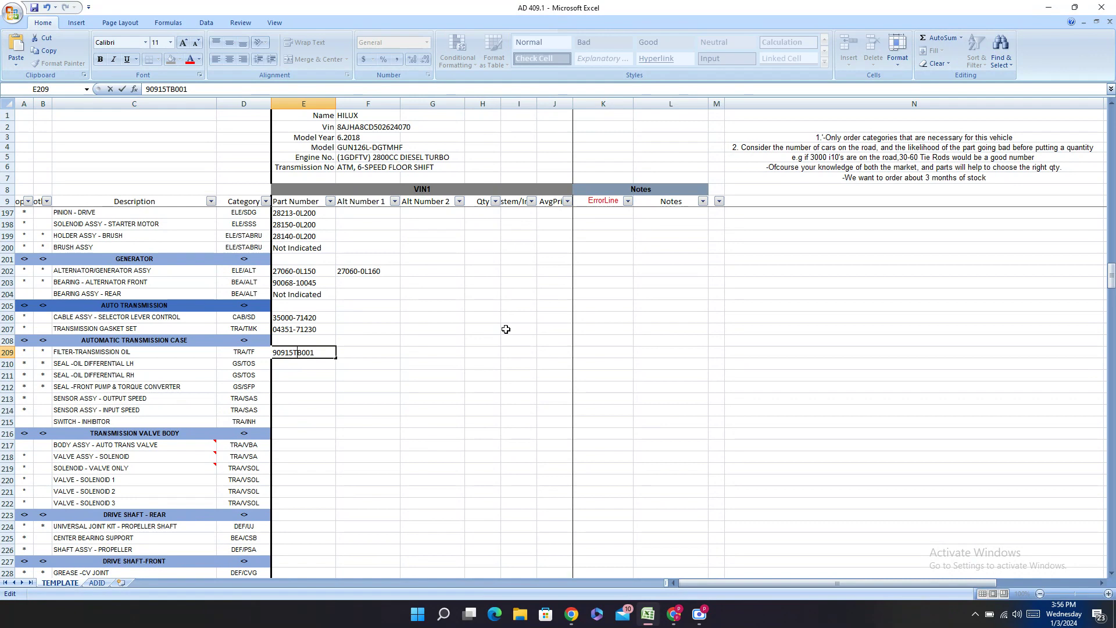
pyautogui.write('-')
pyautogui.press('Return')
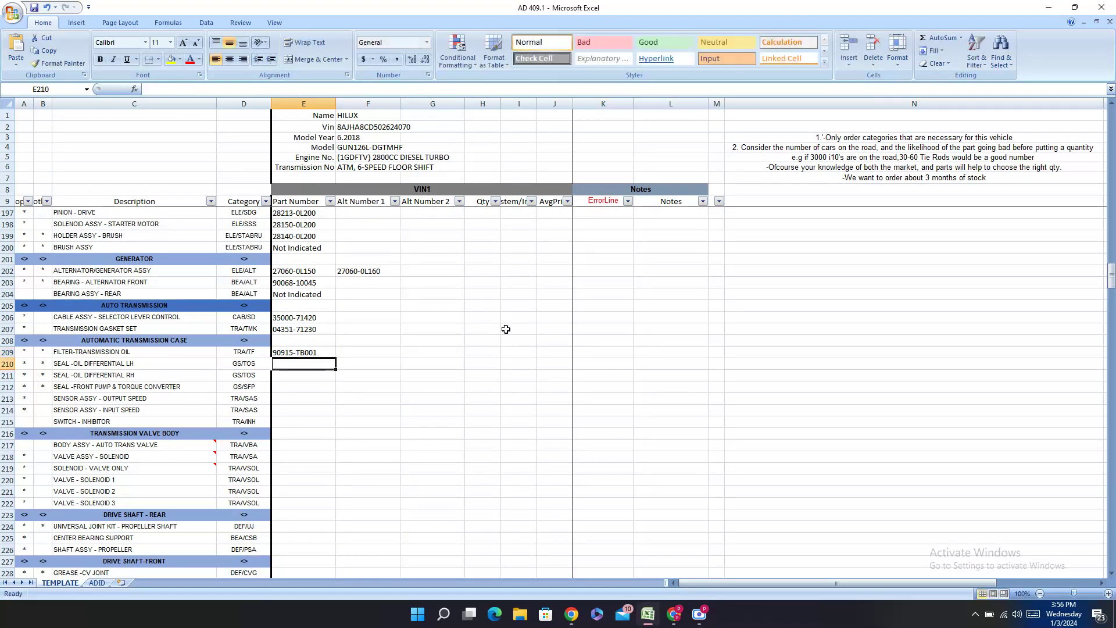
# - Copy the description SEAL -OIL DIFFERENTIAL RH from C211 and search the PartSouq Hilux catalogue in Chrome for it
pyautogui.rightClick(168, 377)
pyautogui.click(195, 397)
pyautogui.rightClick(168, 377)
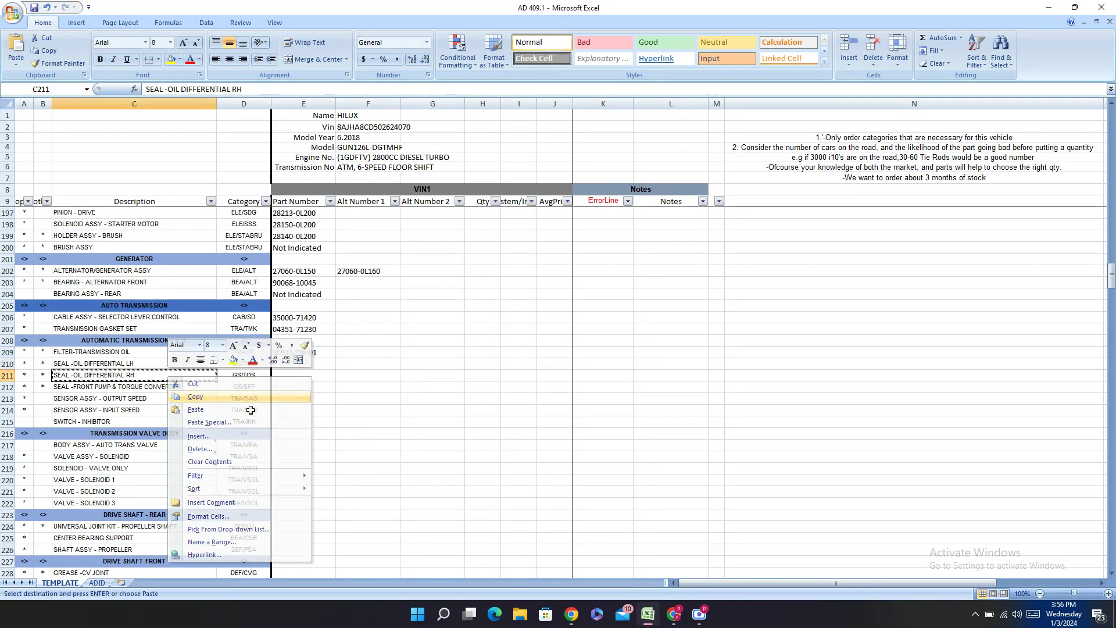
pyautogui.press('Escape')
pyautogui.click(674, 614)
pyautogui.scroll(4, 572, 361)
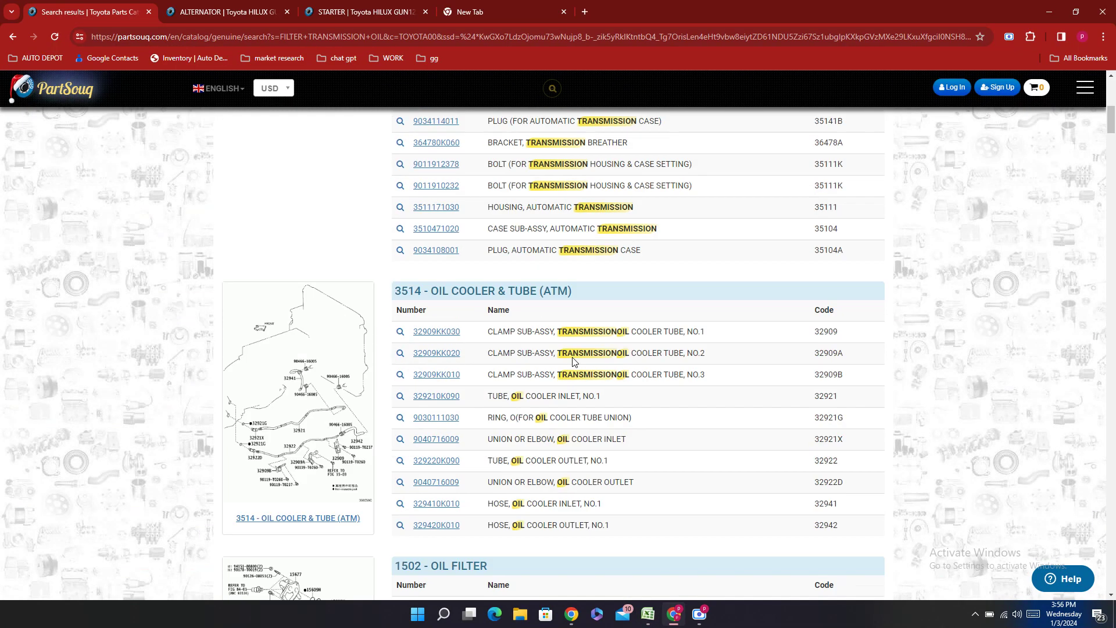
pyautogui.scroll(6, 573, 362)
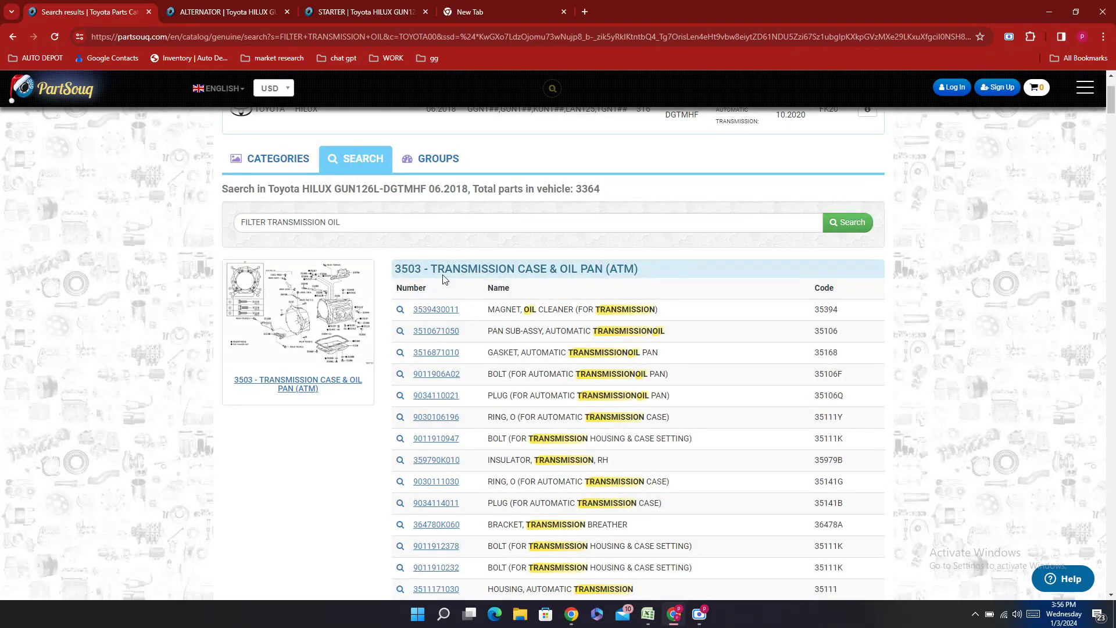
pyautogui.moveTo(372, 222); pyautogui.dragTo(69, 238)
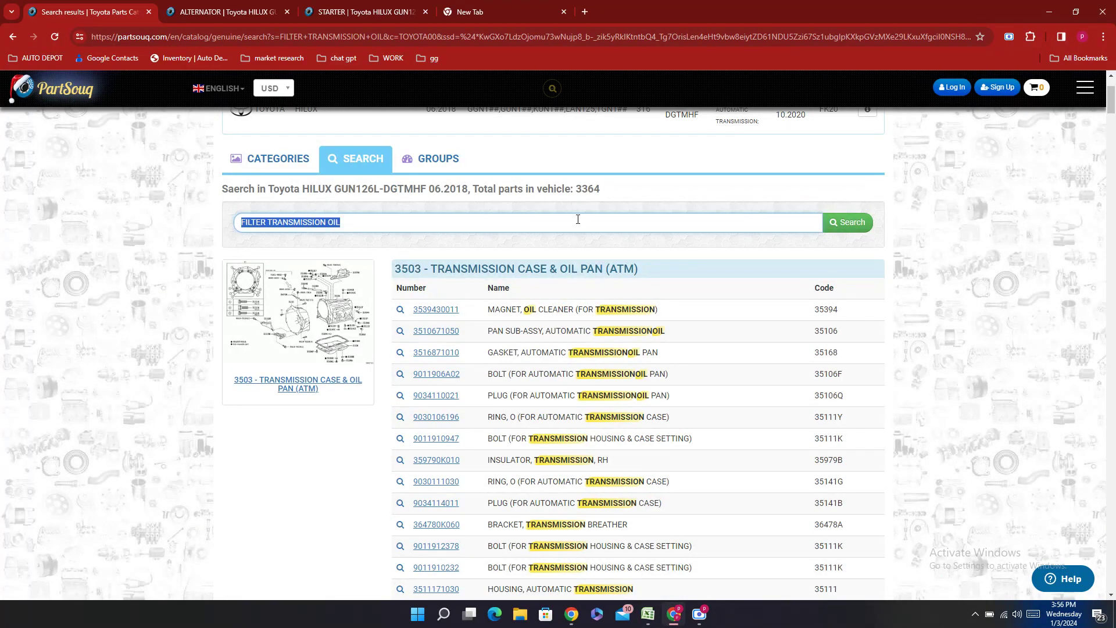
pyautogui.press('BackSpace')
pyautogui.hotkey('ctrl', 'v')
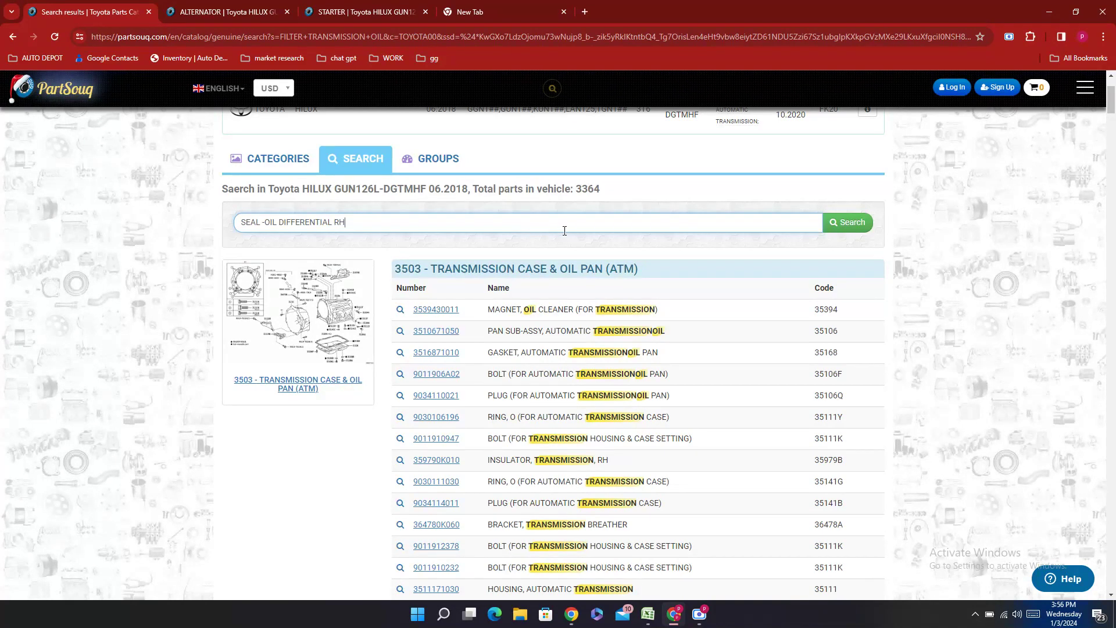
pyautogui.press('Return')
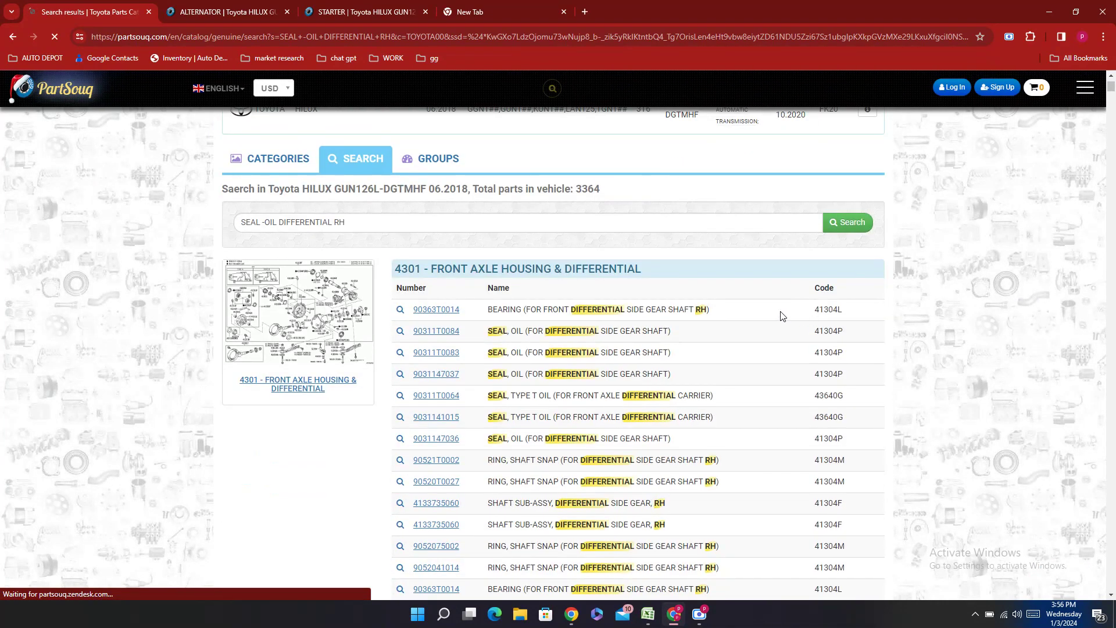
# - Examine the SEAL -OIL DIFFERENTIAL RH search results for matching differential oil seals
pyautogui.scroll(-15, 728, 326)
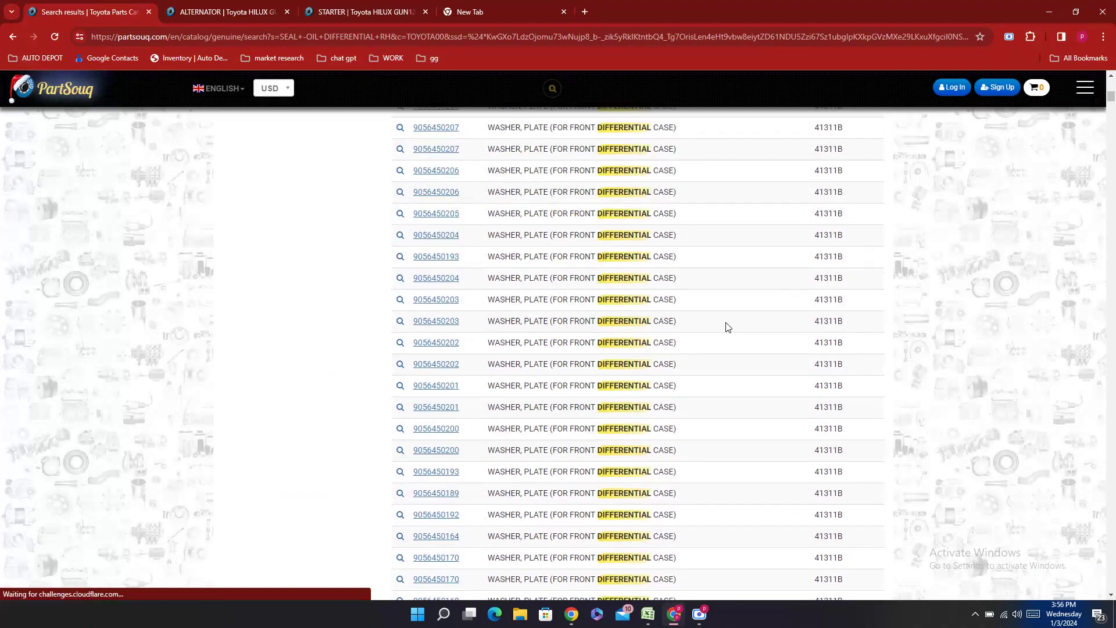
pyautogui.scroll(-15, 727, 325)
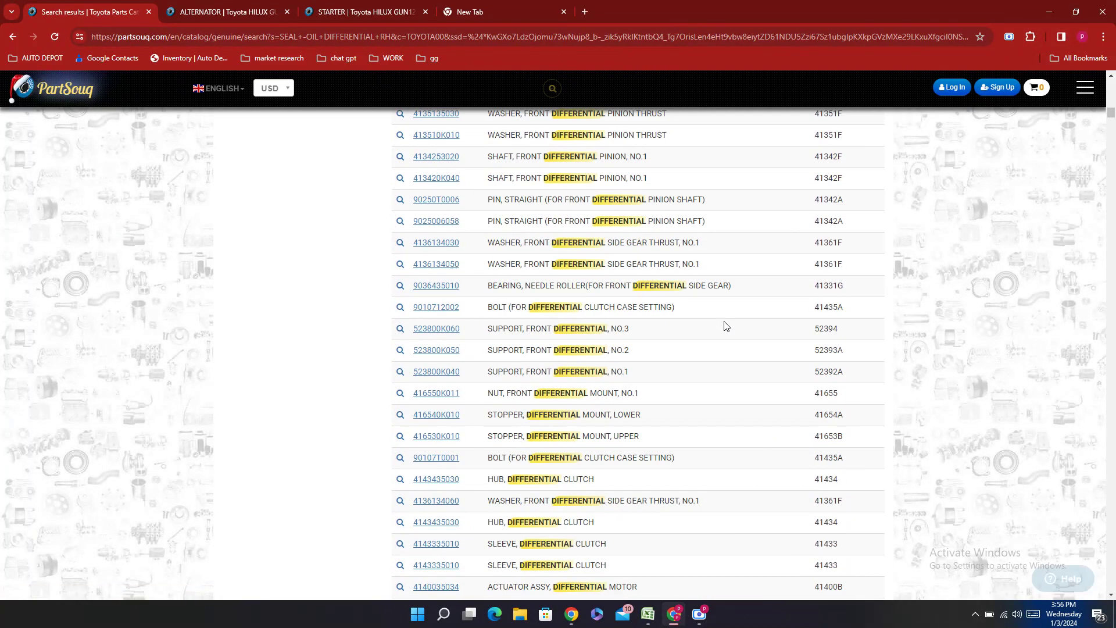
pyautogui.scroll(-15, 726, 326)
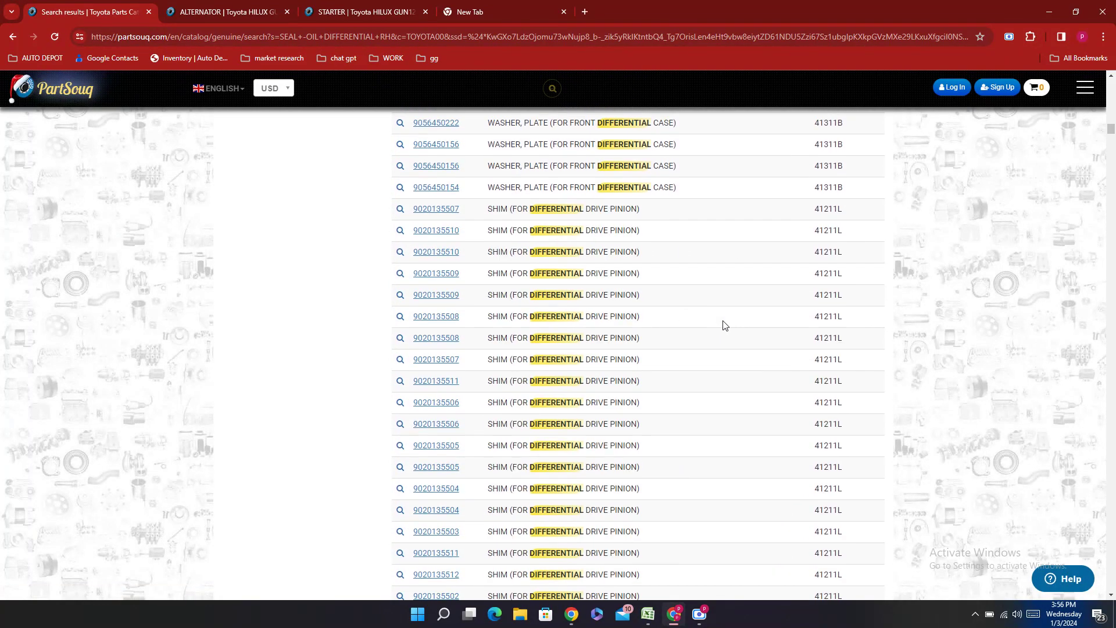
pyautogui.scroll(-15, 725, 324)
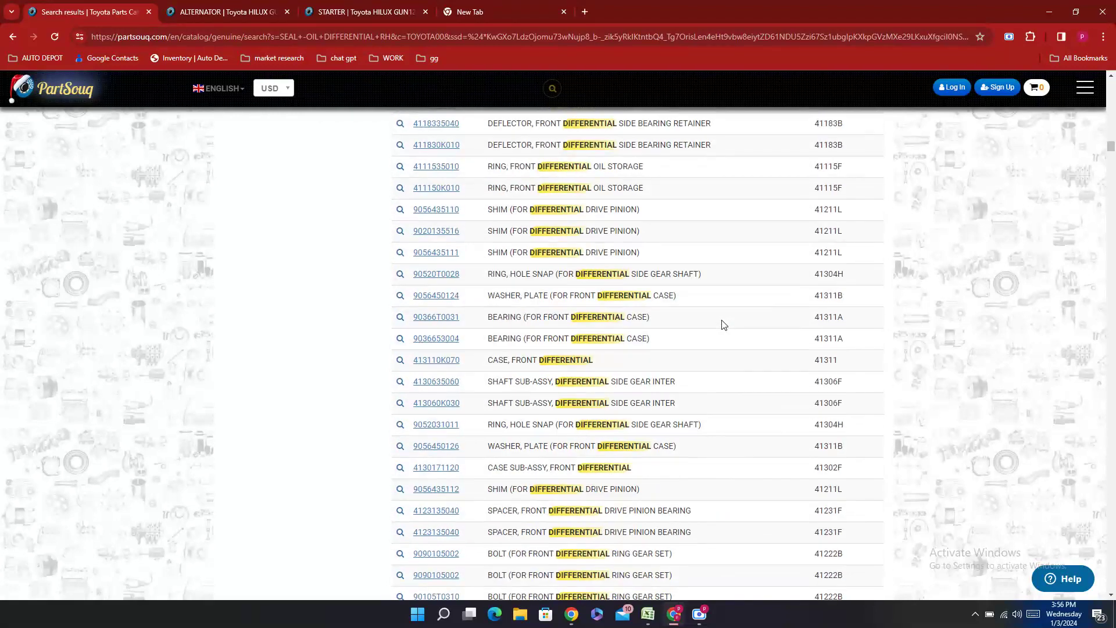
pyautogui.scroll(-10, 724, 324)
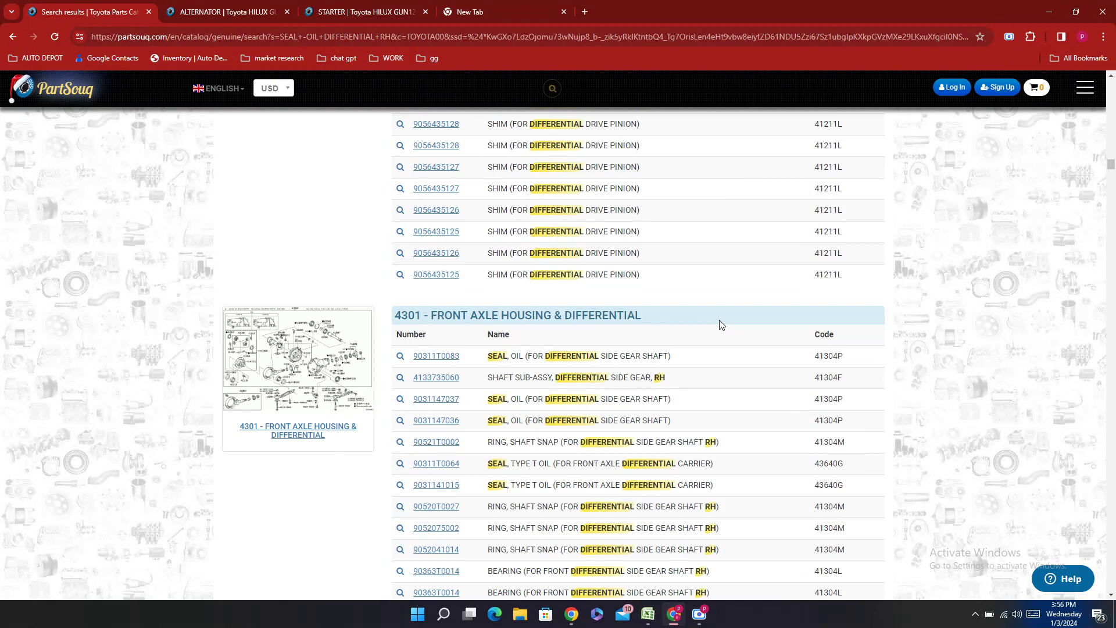
pyautogui.scroll(15, 721, 324)
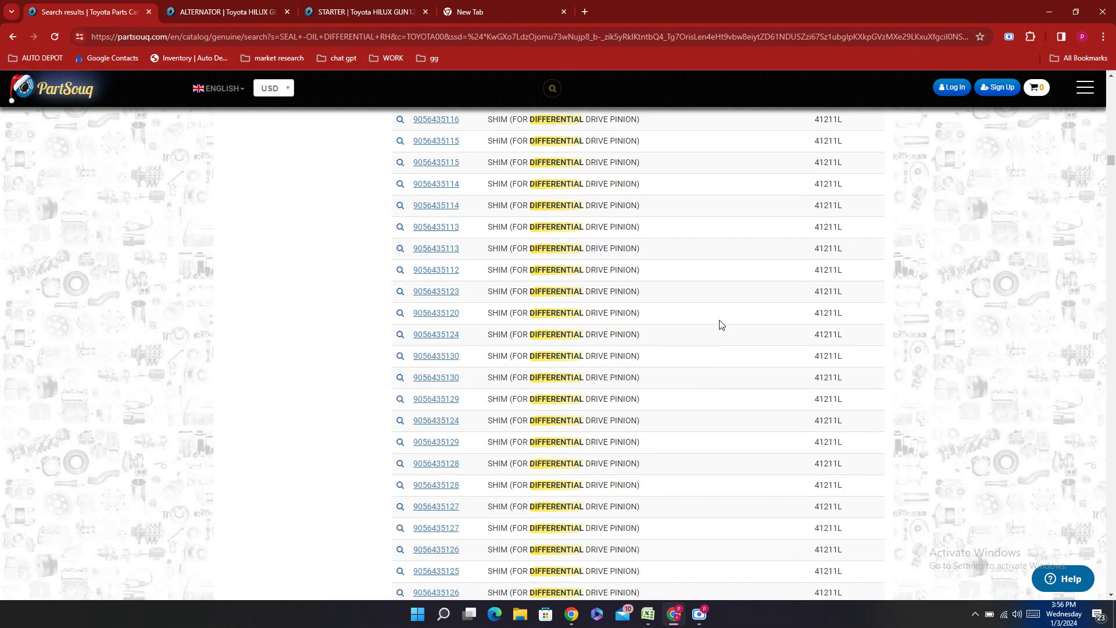
pyautogui.scroll(20, 721, 324)
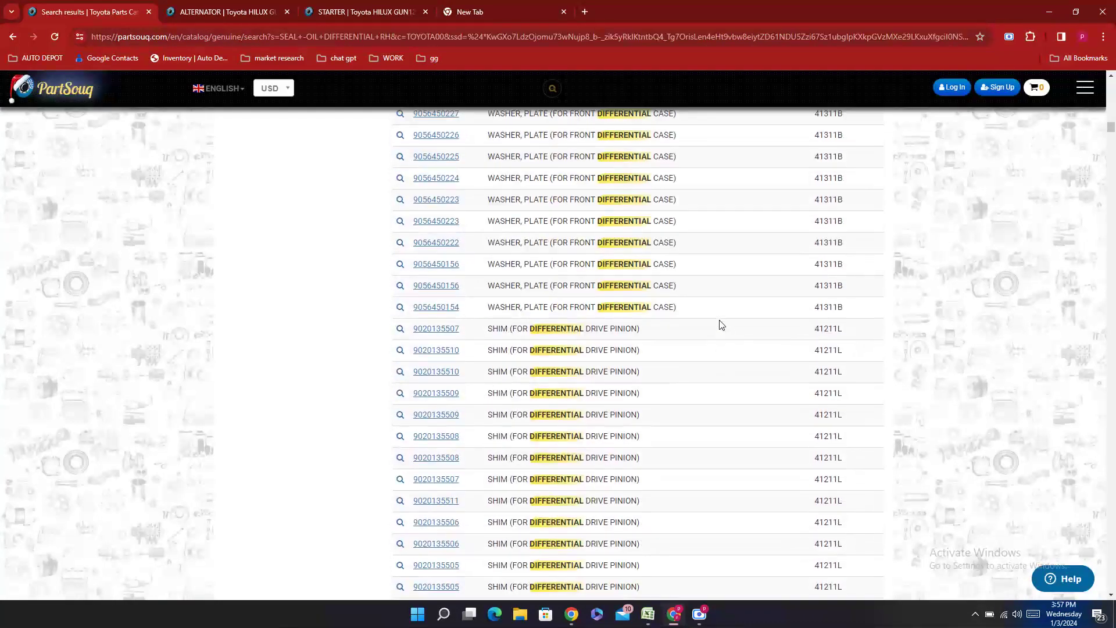
pyautogui.scroll(15, 720, 325)
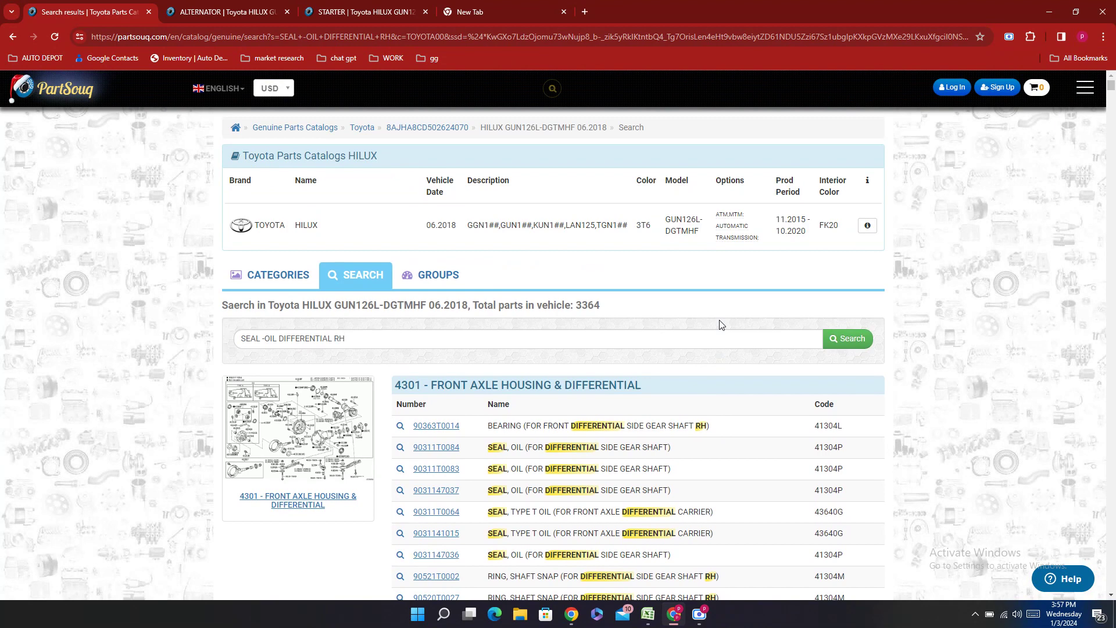
pyautogui.click(326, 468)
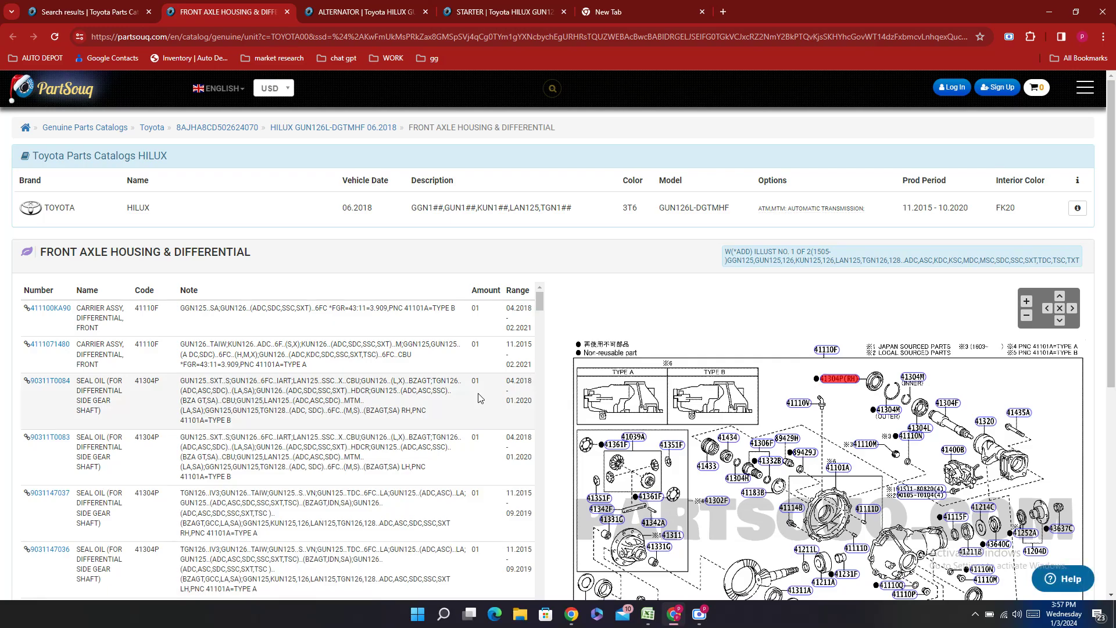
pyautogui.scroll(-6, 276, 428)
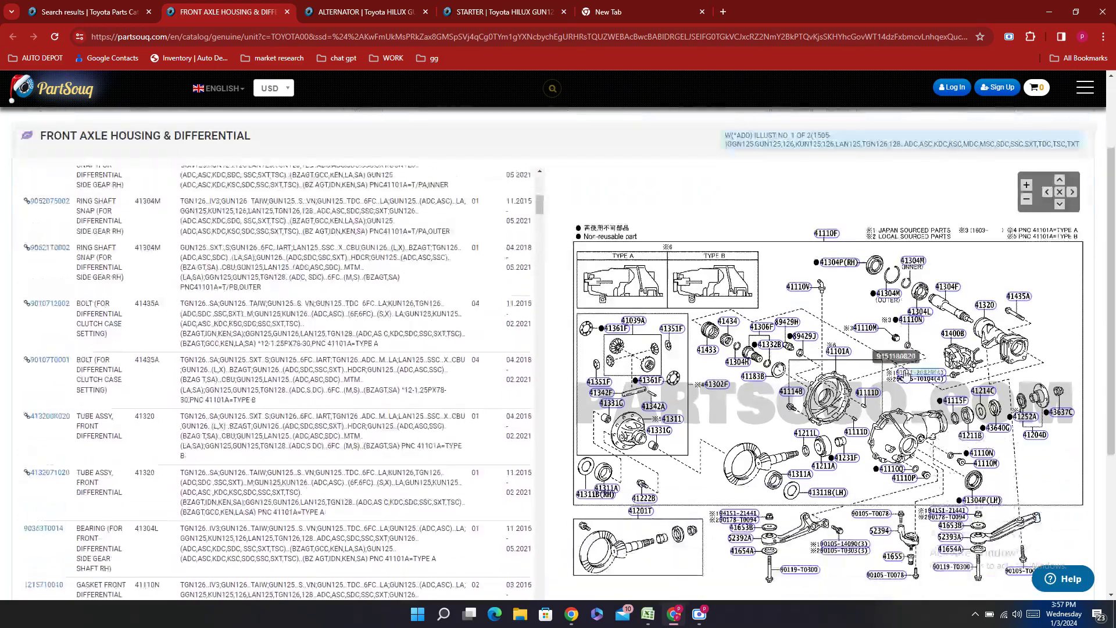
pyautogui.click(993, 504)
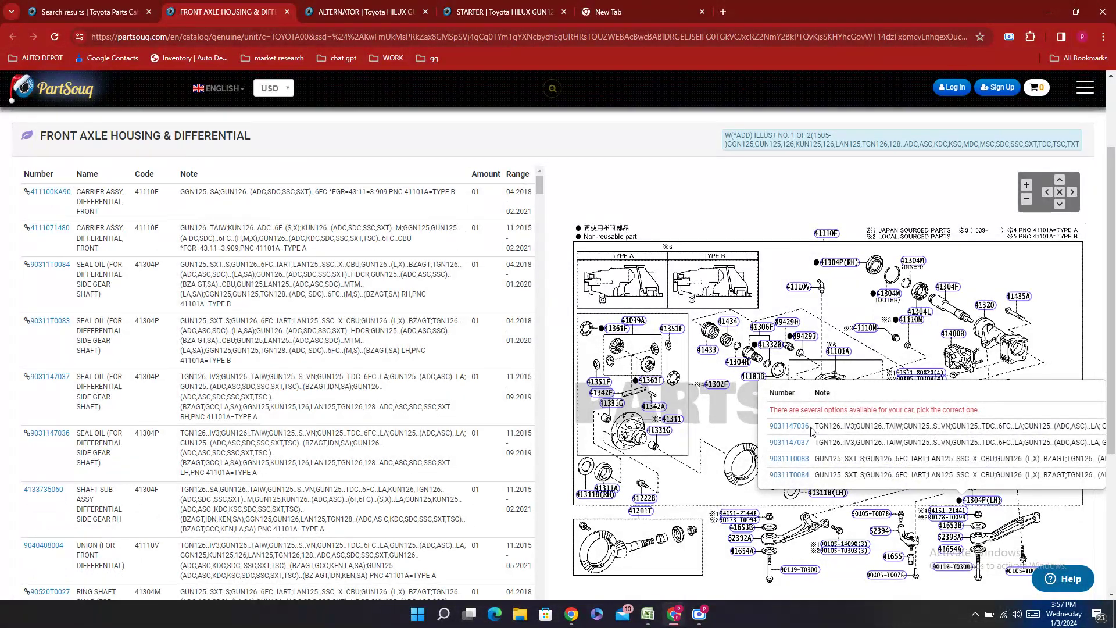
pyautogui.moveTo(812, 430); pyautogui.dragTo(773, 437)
pyautogui.rightClick(772, 436)
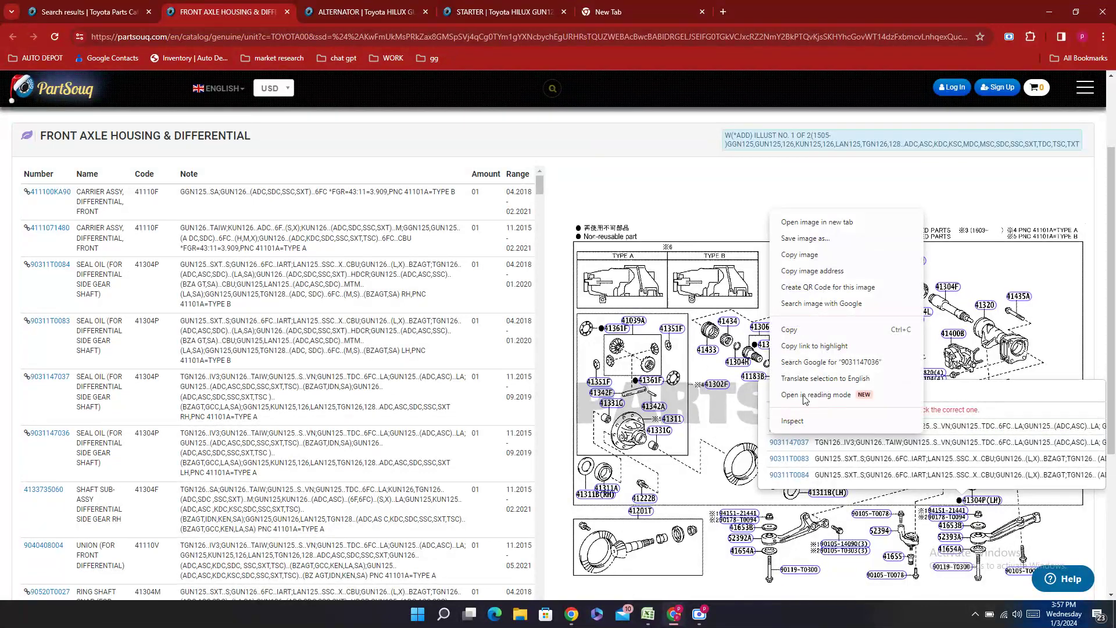
pyautogui.click(804, 334)
pyautogui.moveTo(648, 616)
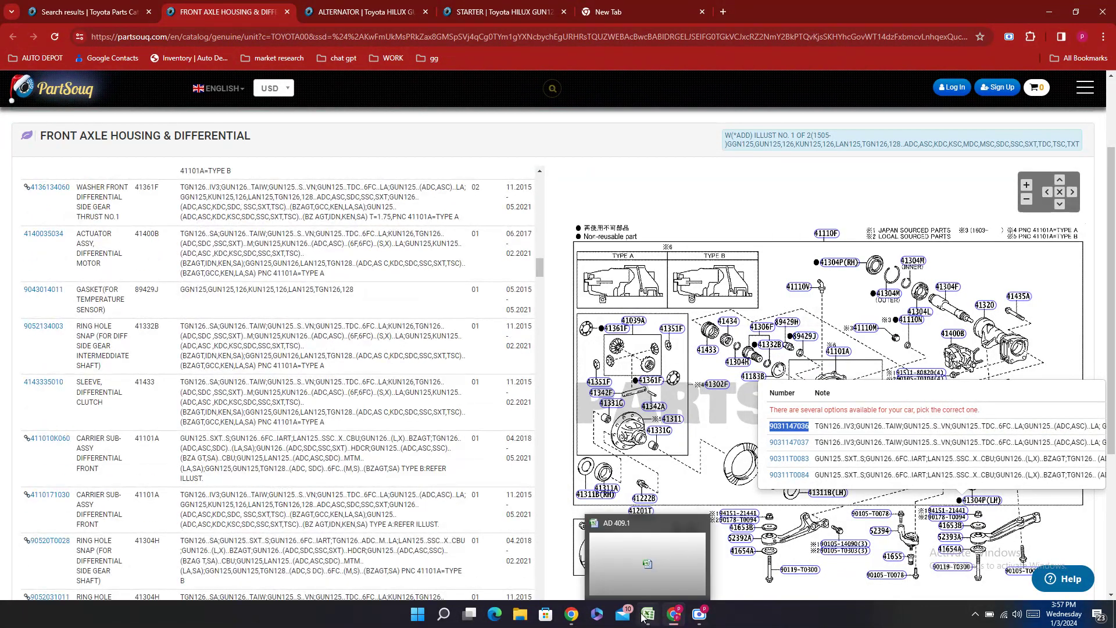
pyautogui.click(649, 615)
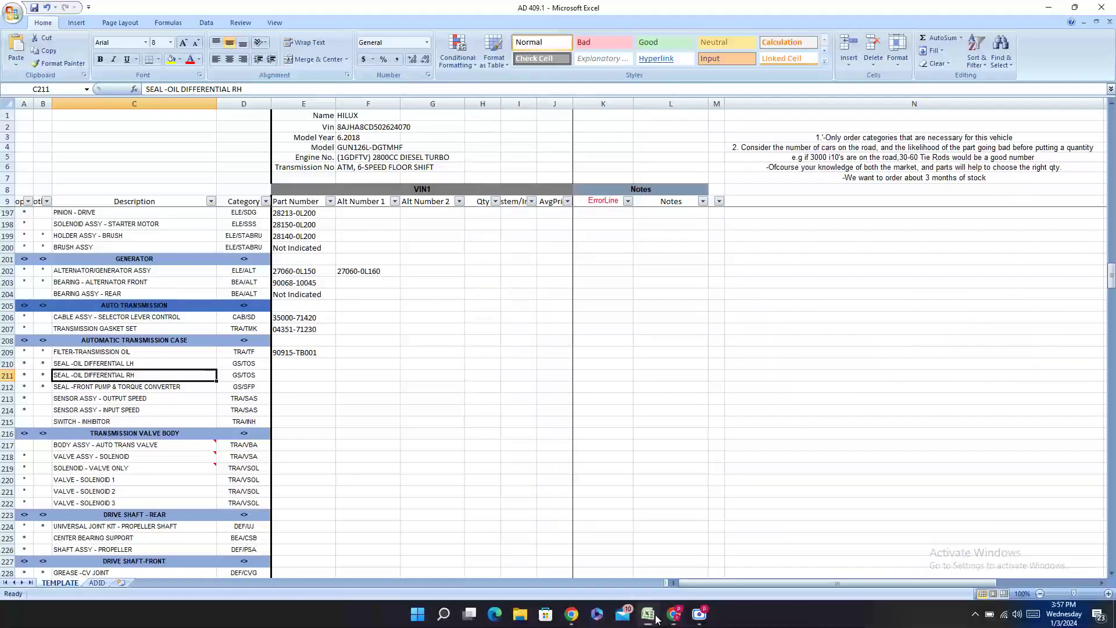
pyautogui.doubleClick(281, 364)
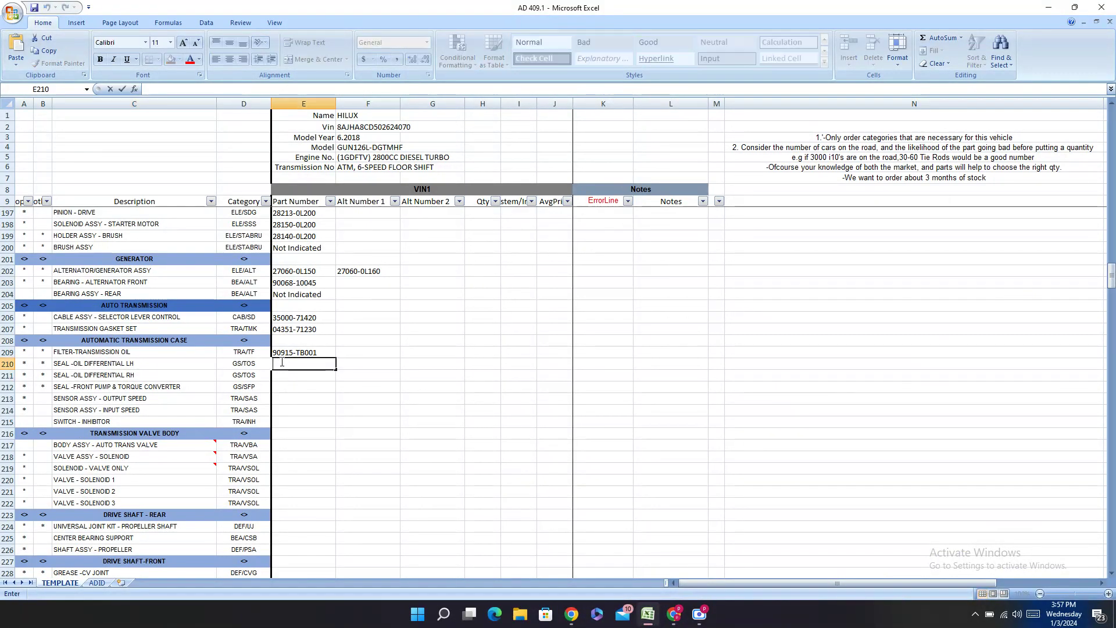
pyautogui.rightClick(282, 363)
pyautogui.click(304, 394)
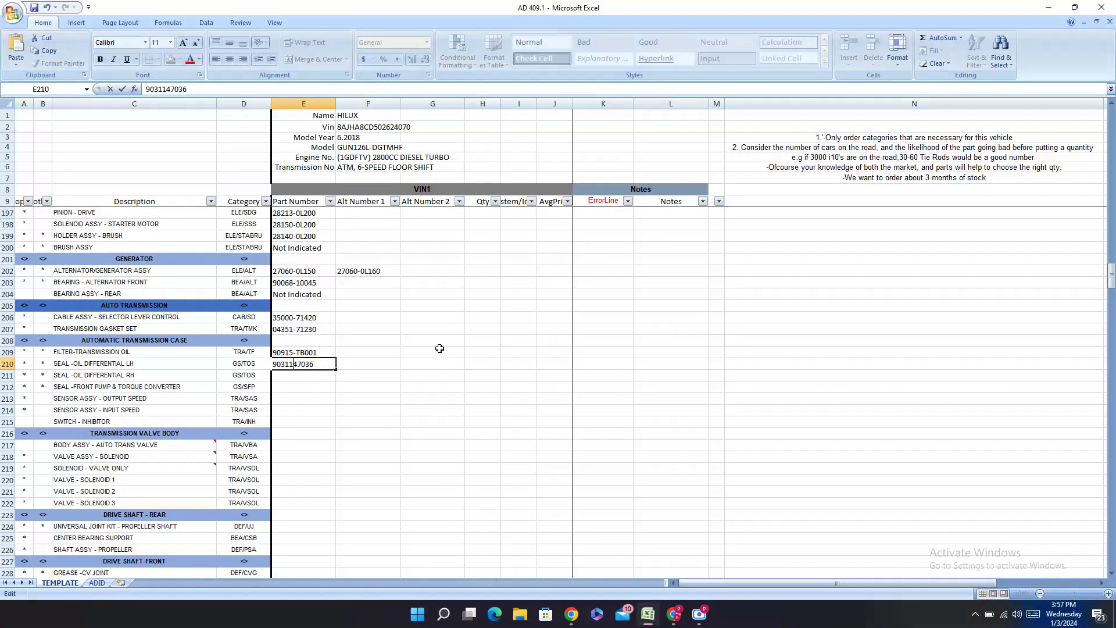
pyautogui.press('Left')
pyautogui.press('Left')
pyautogui.press('Left')
pyautogui.press('Left')
pyautogui.press('Left')
pyautogui.write('-')
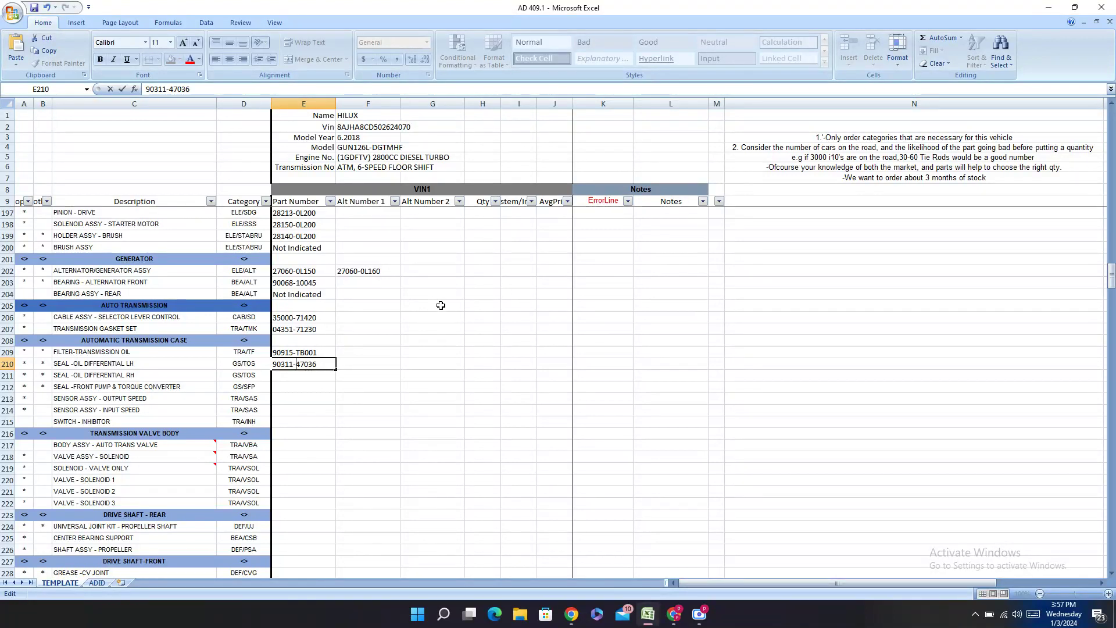
# - Return to the PartSouq diagram in Chrome and copy the alternative part number 90311T0083 from the 41304P (LH) options
pyautogui.click(675, 612)
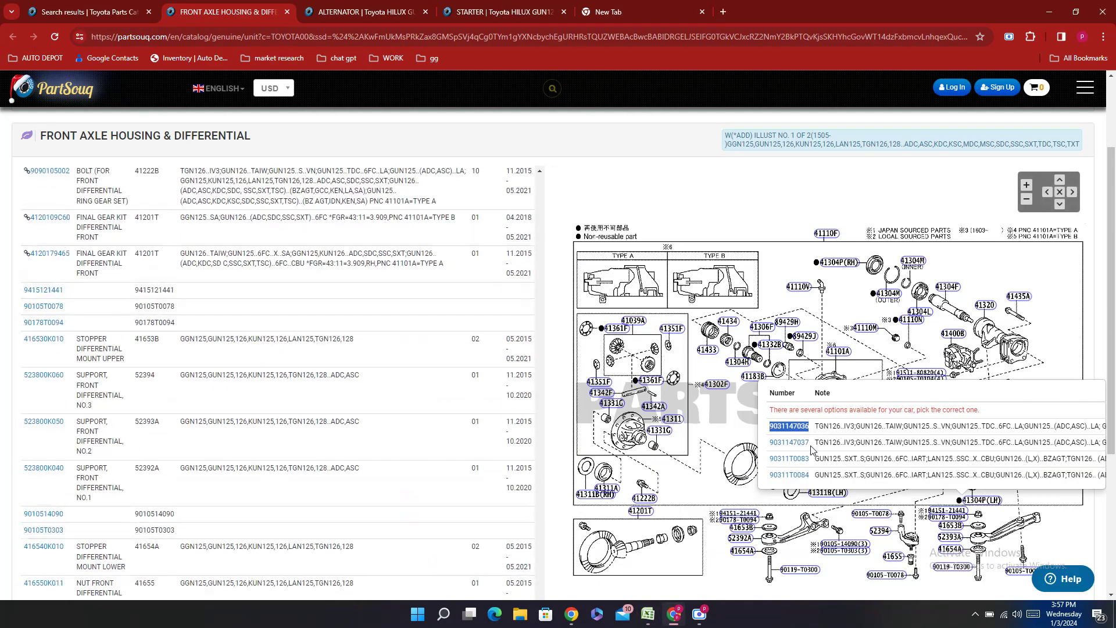
pyautogui.doubleClick(790, 459)
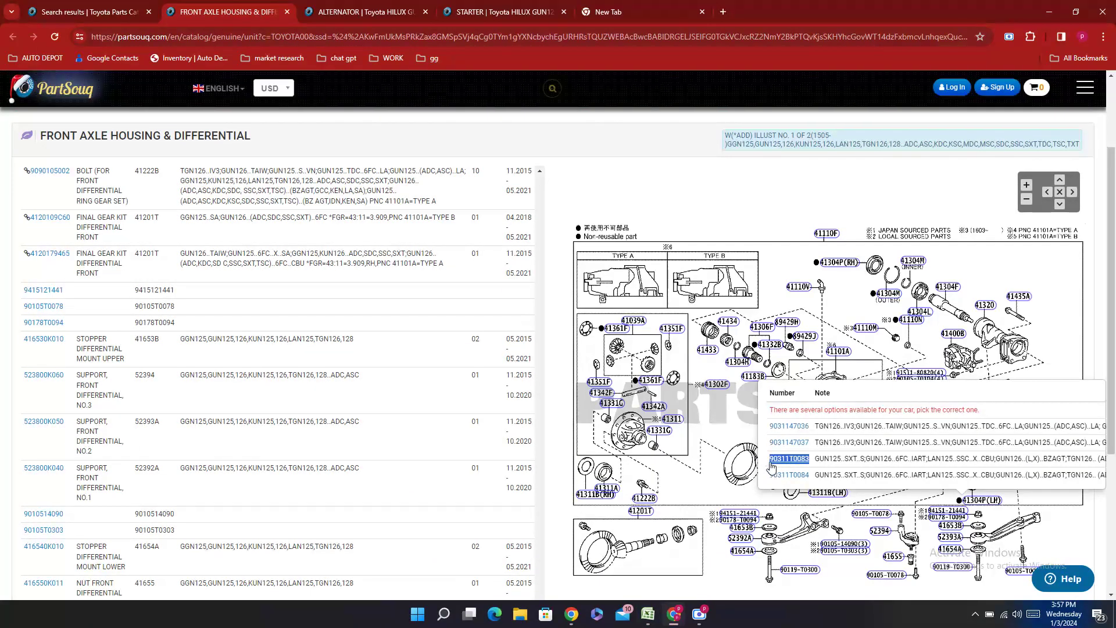
pyautogui.rightClick(773, 466)
pyautogui.click(805, 359)
# - Switch to the Excel parts sheet and enter 90311-T0083 as Alt Number 1 for SEAL -OIL DIFFERENTIAL LH in F210
pyautogui.click(648, 614)
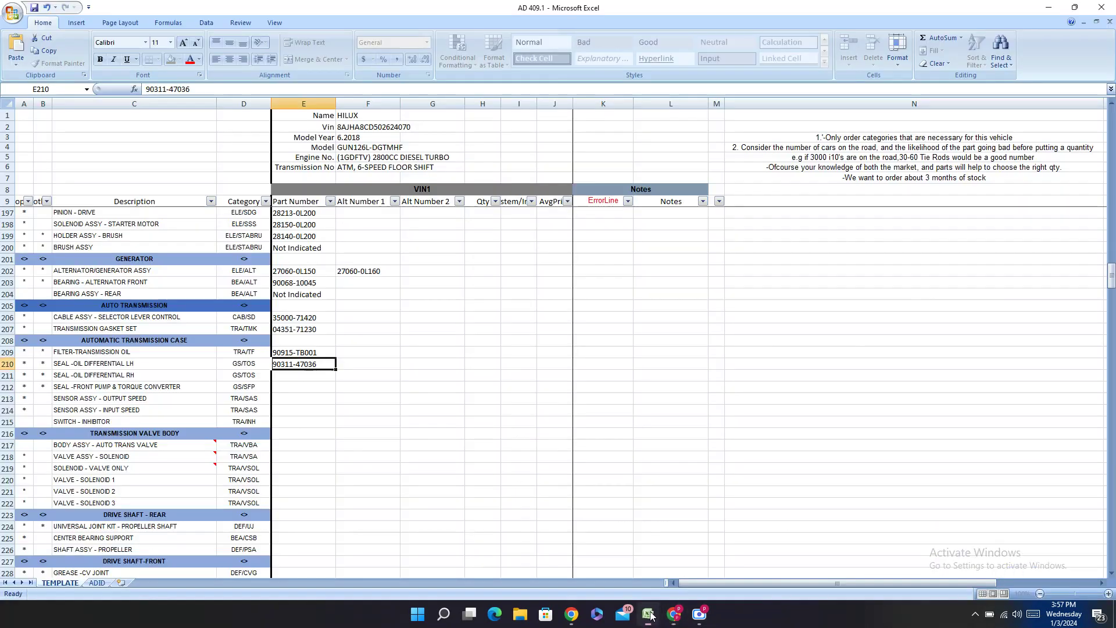
pyautogui.click(357, 360)
pyautogui.doubleClick(358, 364)
pyautogui.rightClick(351, 364)
pyautogui.click(378, 396)
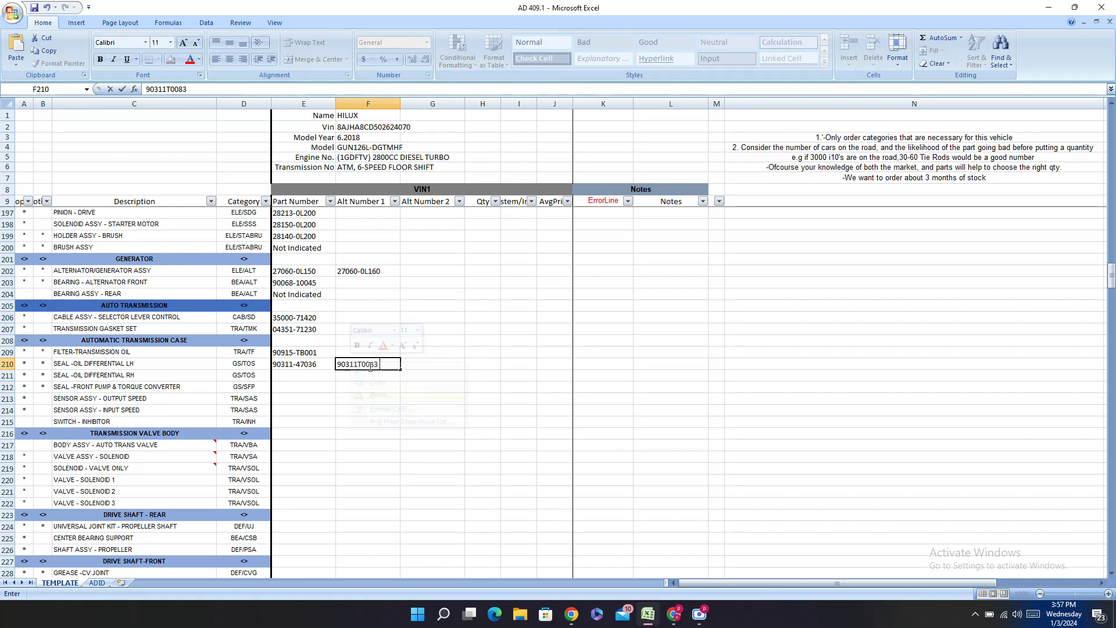
pyautogui.click(360, 364)
pyautogui.write('-')
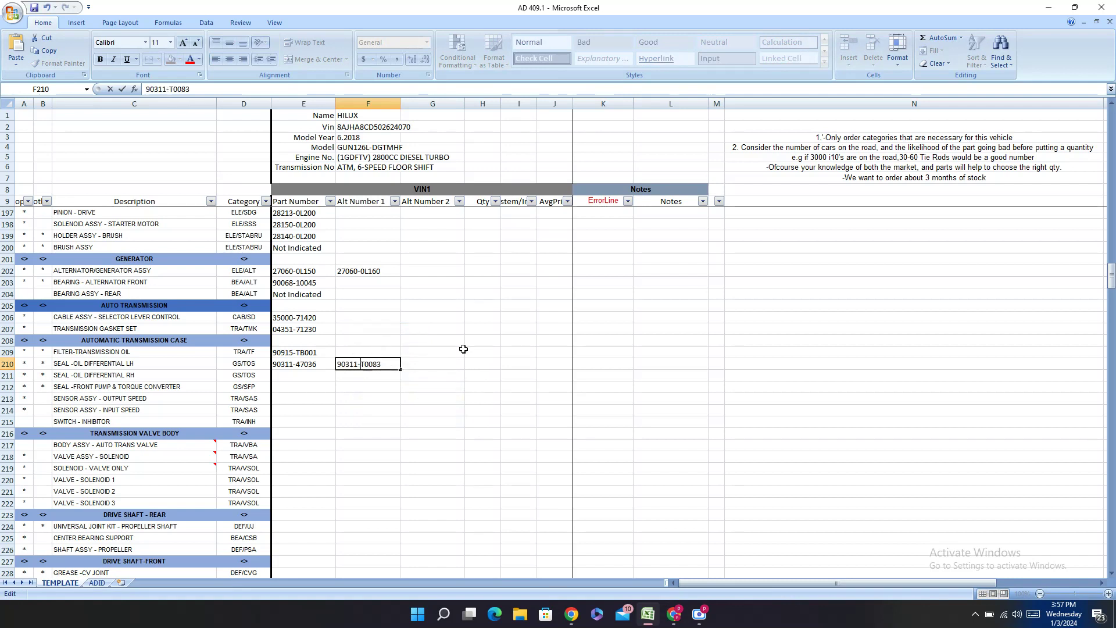
# - Enter 90311-T0084 as Alt Number 2 for SEAL -OIL DIFFERENTIAL LH in G210
pyautogui.doubleClick(419, 361)
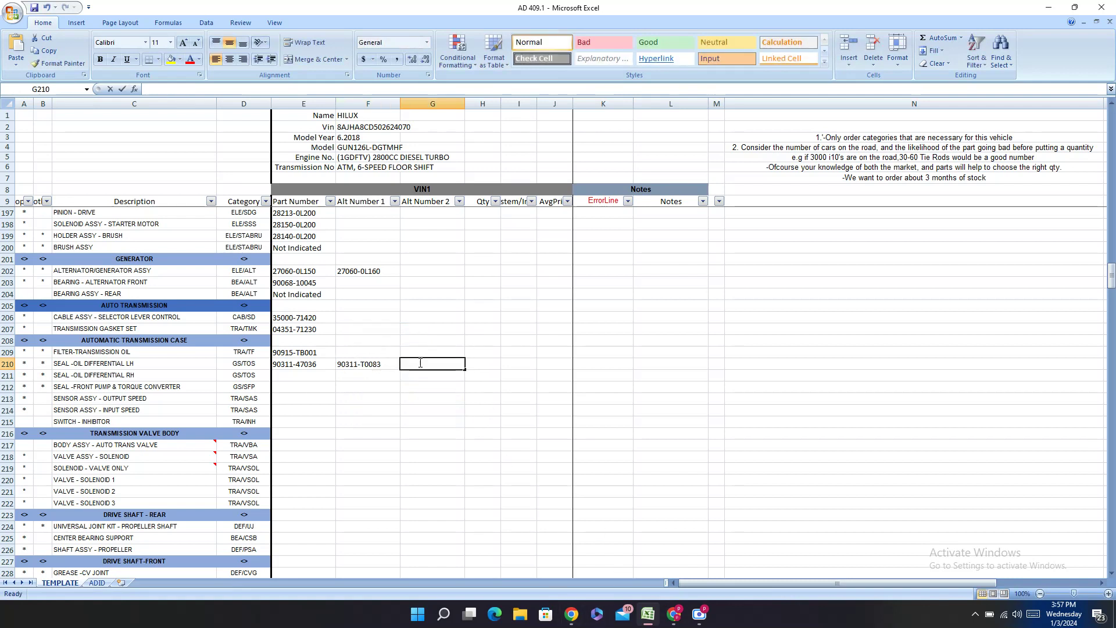
pyautogui.rightClick(419, 361)
pyautogui.click(444, 395)
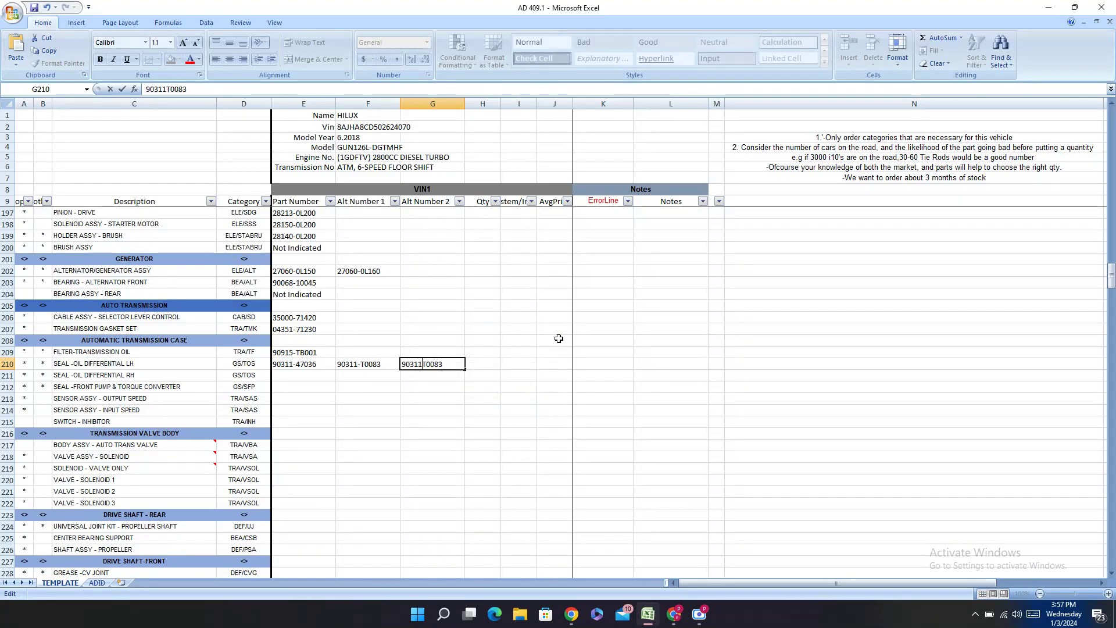
pyautogui.press('Left')
pyautogui.press('Left')
pyautogui.press('Left')
pyautogui.press('Left')
pyautogui.press('Left')
pyautogui.write('-T0084')
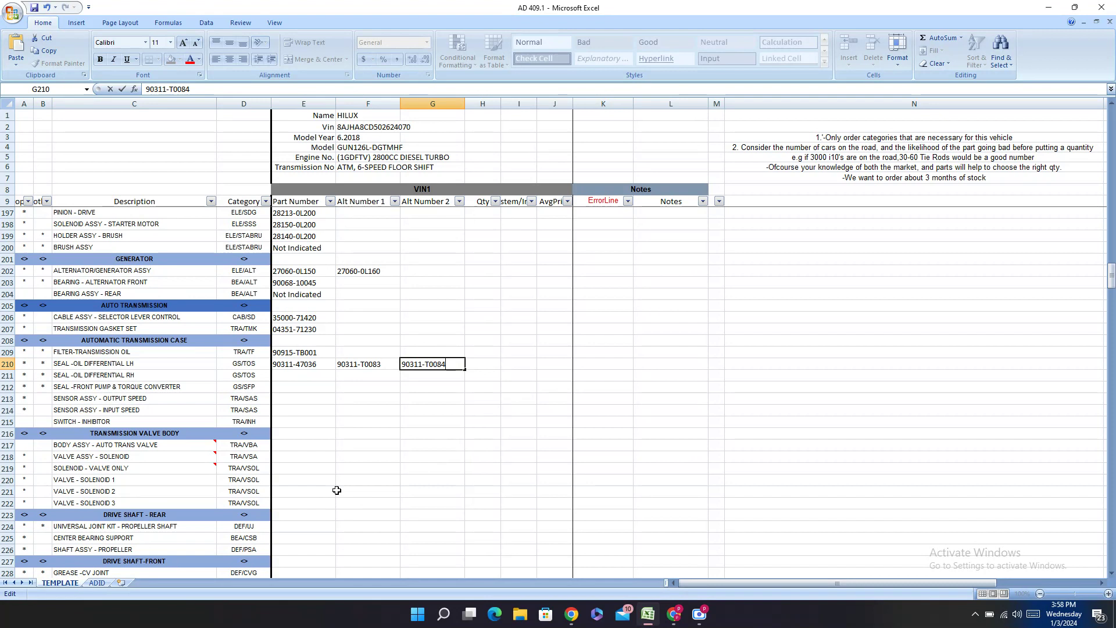
pyautogui.press('Return')
pyautogui.click(698, 615)
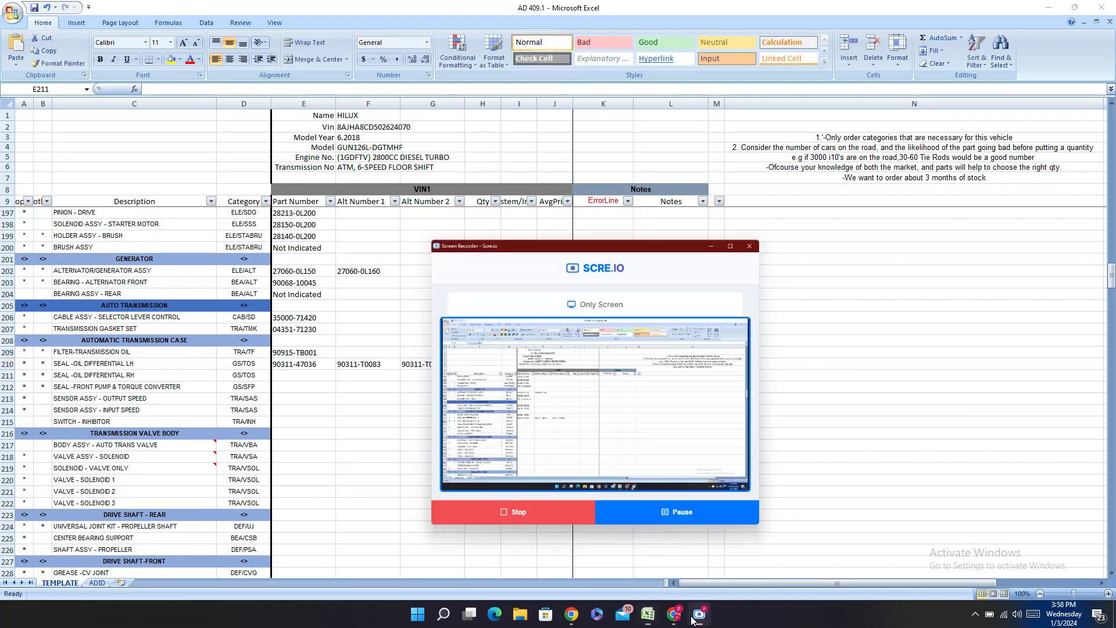
pyautogui.click(674, 614)
pyautogui.click(837, 263)
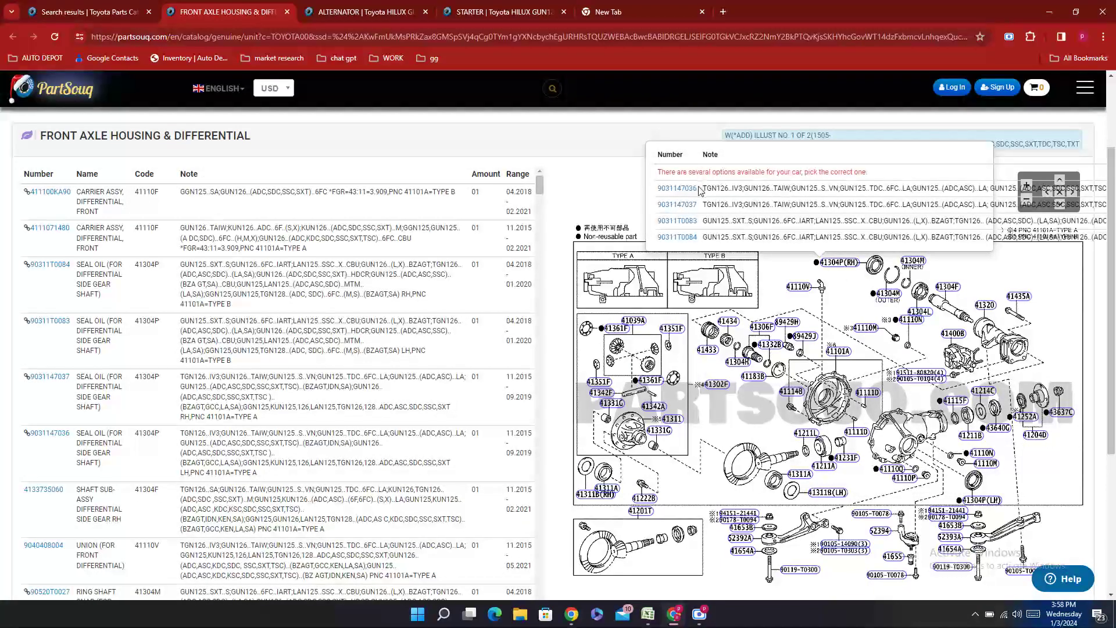
pyautogui.moveTo(701, 191); pyautogui.dragTo(651, 195)
pyautogui.rightClick(663, 198)
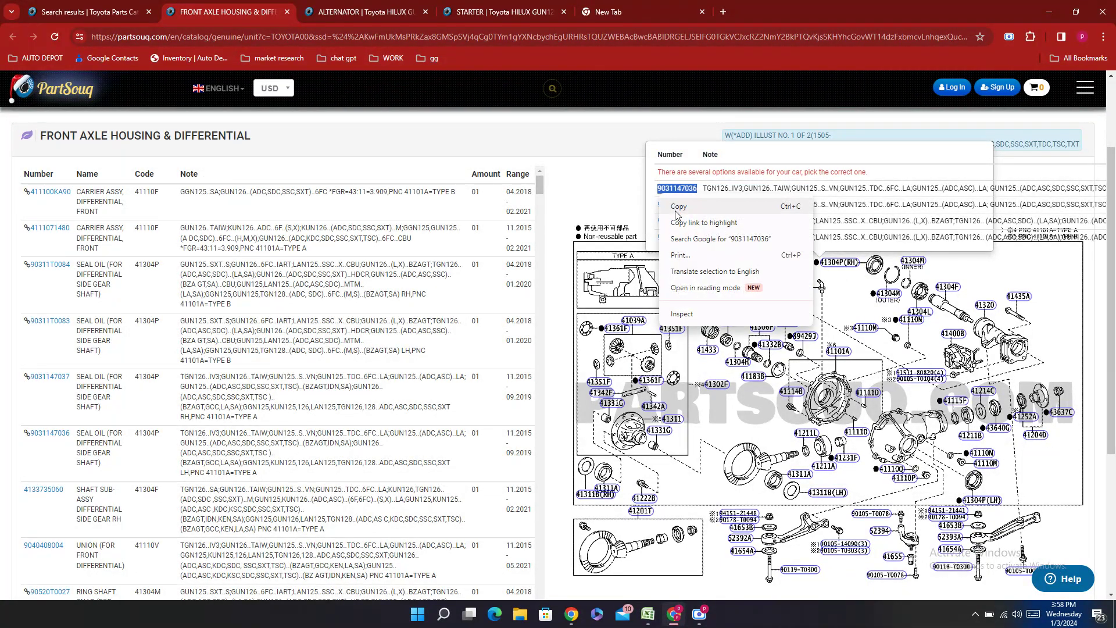
pyautogui.click(678, 206)
pyautogui.scroll(-5, 393, 380)
pyautogui.hotkey('alt', 'Tab')
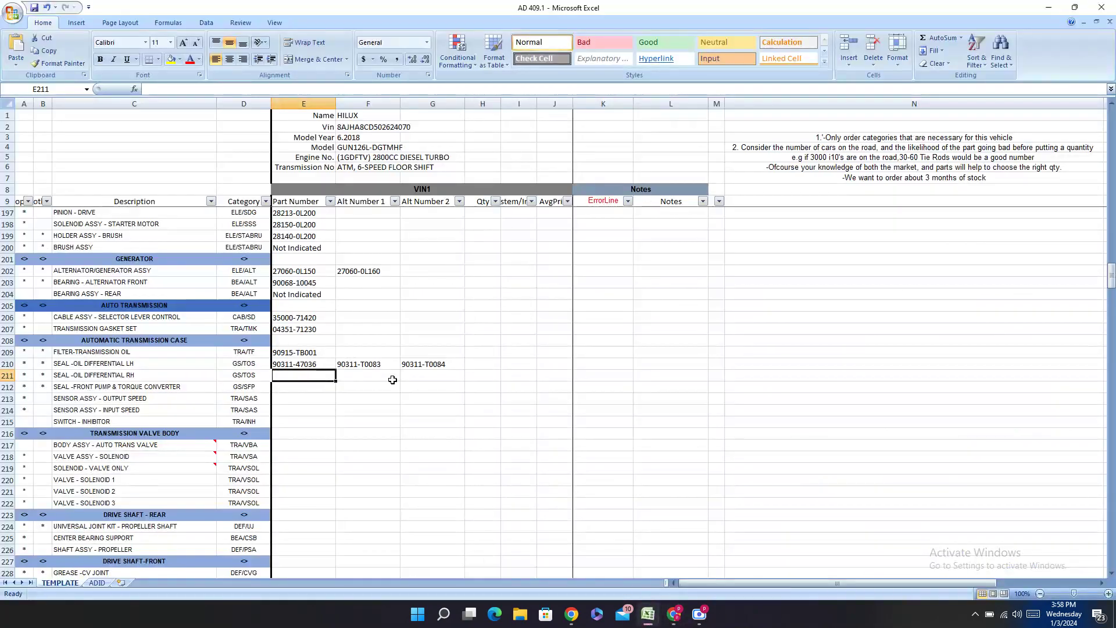
pyautogui.doubleClick(308, 377)
pyautogui.rightClick(309, 376)
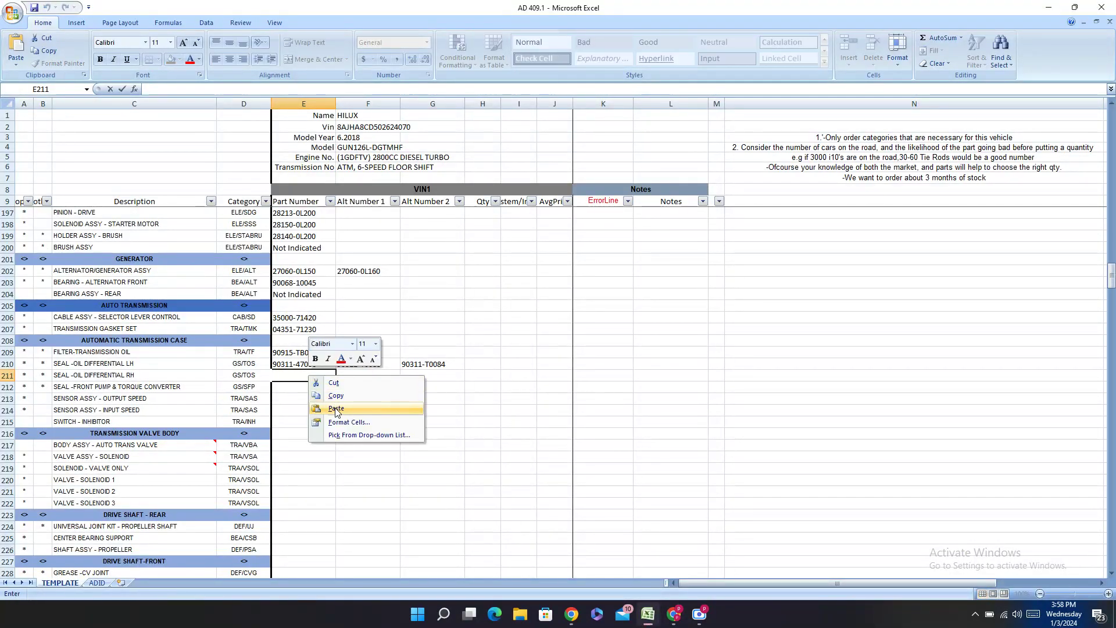
pyautogui.click(335, 409)
pyautogui.click(297, 372)
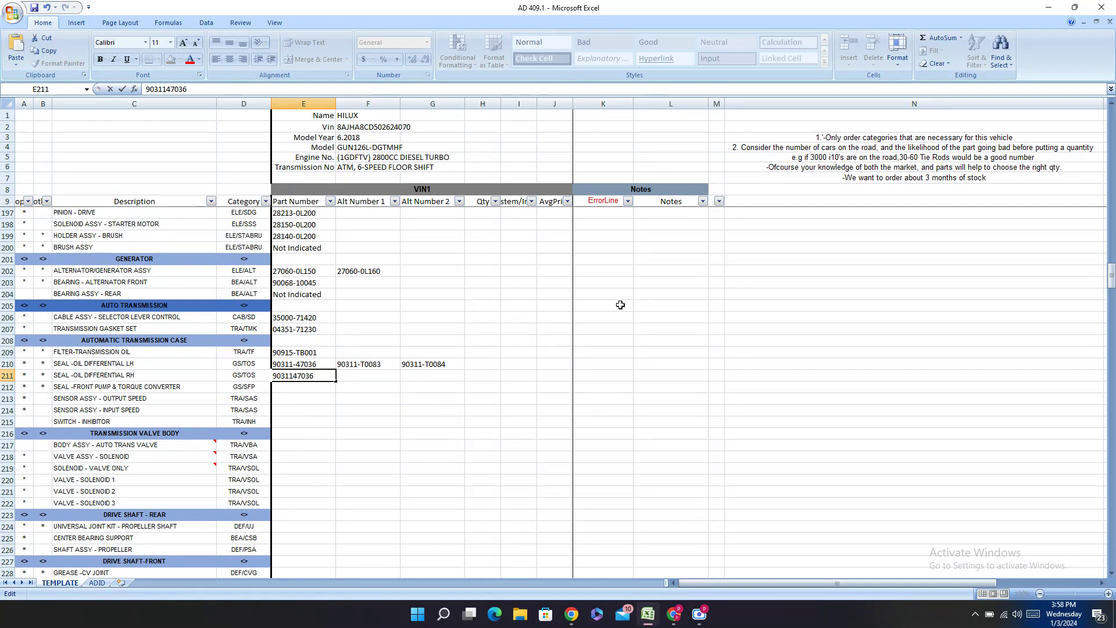
pyautogui.write('-')
# - Copy part number 90311T0083 from the 41304P (RH) options in the PartSouq diagram in Chrome and return to the Excel parts sheet
pyautogui.click(674, 614)
pyautogui.click(701, 242)
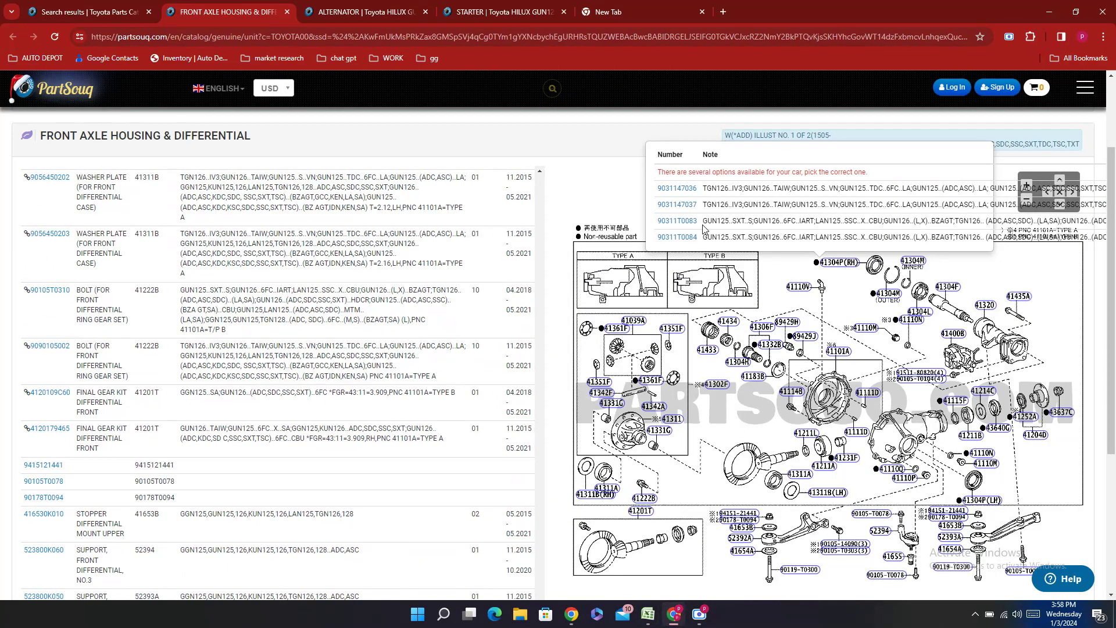
pyautogui.moveTo(698, 222); pyautogui.dragTo(657, 223)
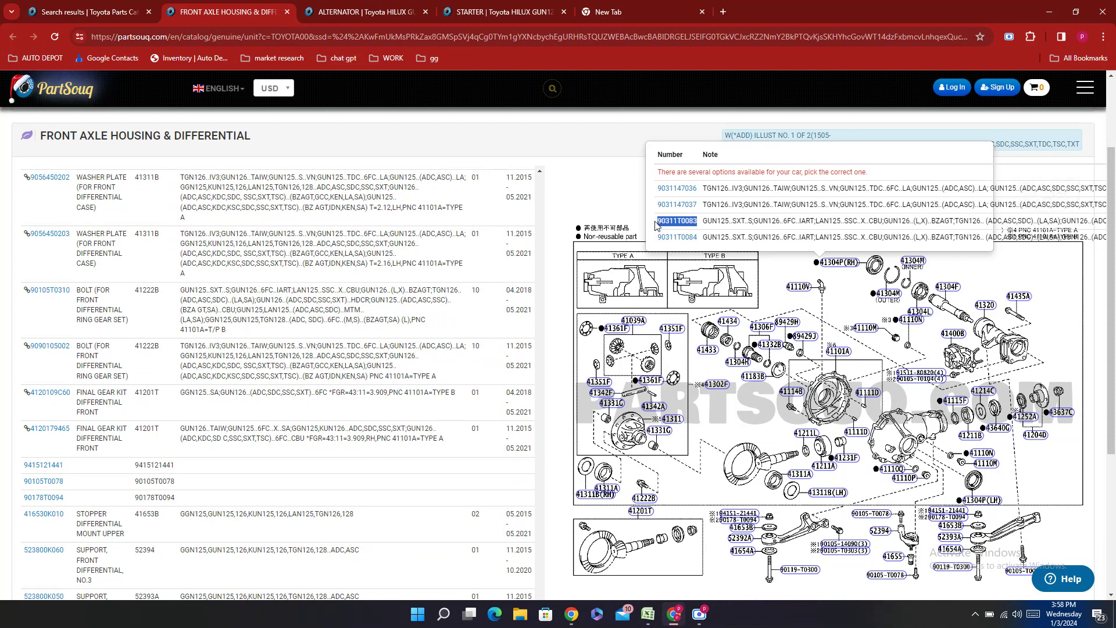
pyautogui.rightClick(655, 226)
pyautogui.click(692, 238)
pyautogui.click(648, 614)
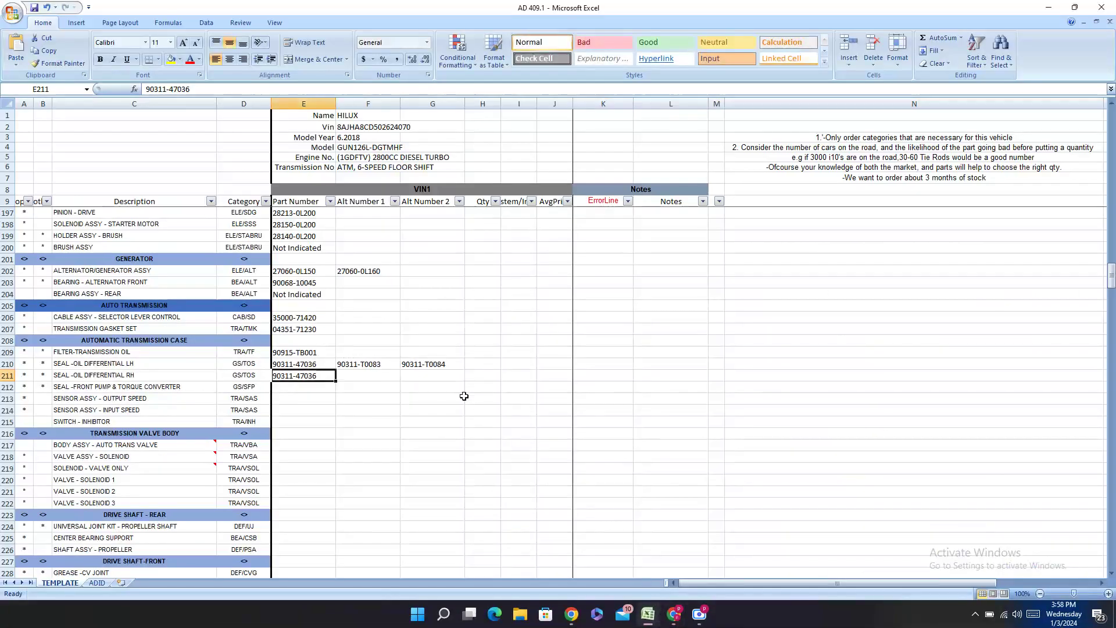
# - Enter 90311-T0083 as Alt Number 2 for SEAL -OIL DIFFERENTIAL RH in G211
pyautogui.click(415, 376)
pyautogui.doubleClick(410, 375)
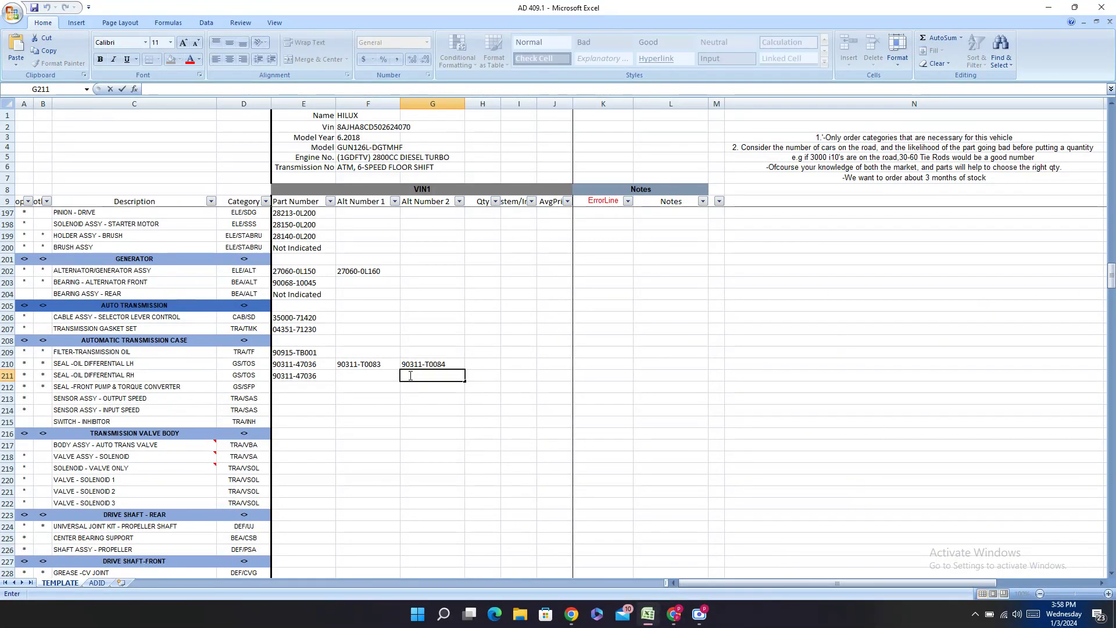
pyautogui.rightClick(410, 376)
pyautogui.click(371, 375)
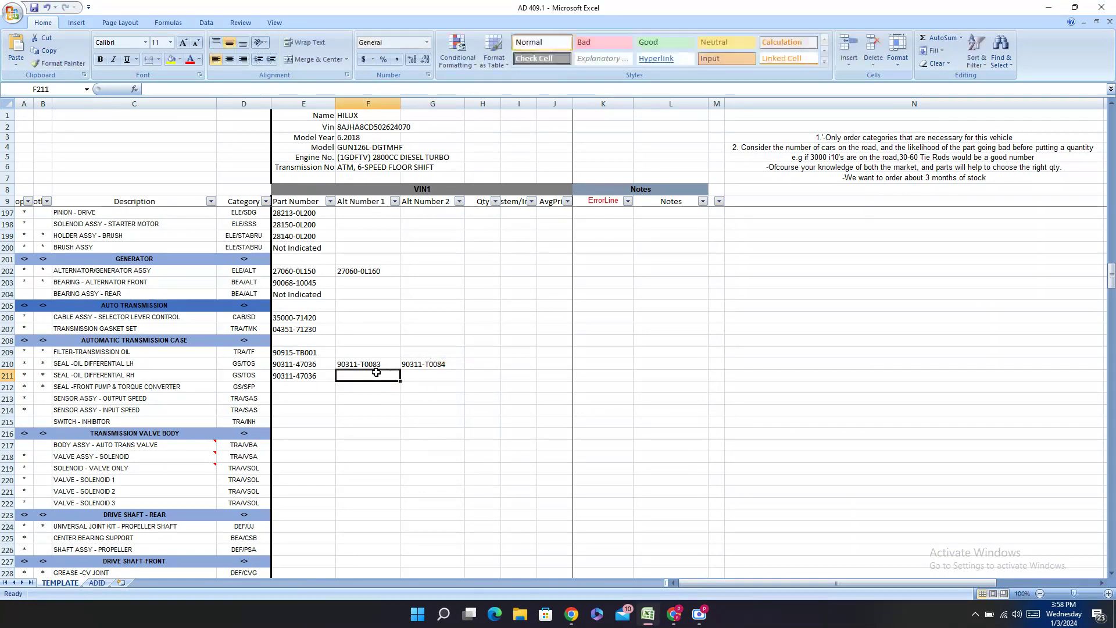
pyautogui.doubleClick(416, 377)
pyautogui.rightClick(416, 376)
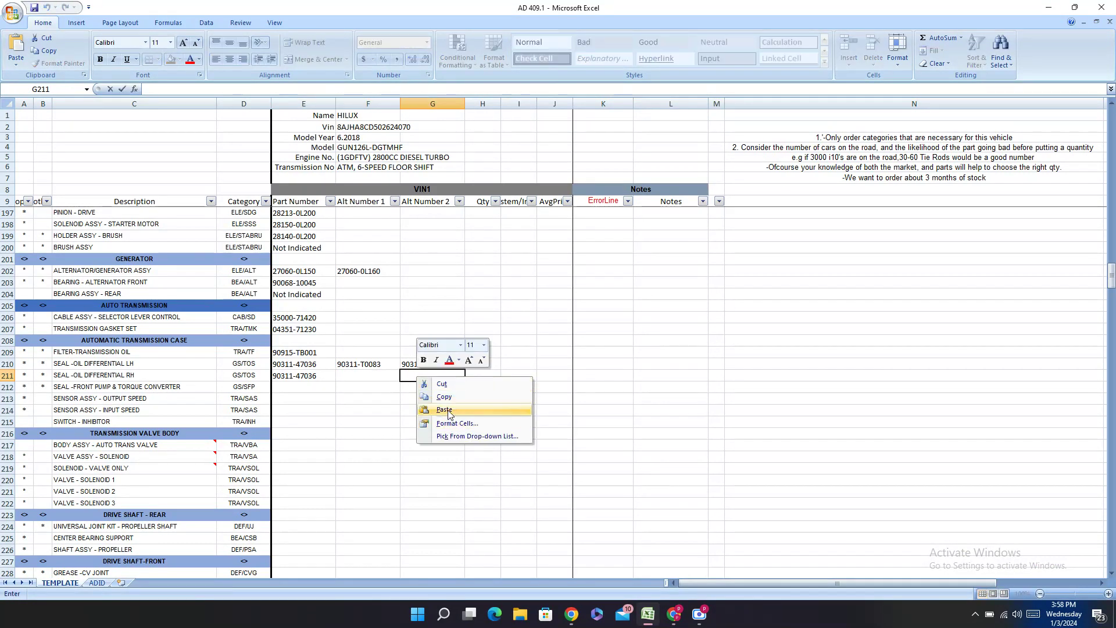
pyautogui.click(444, 410)
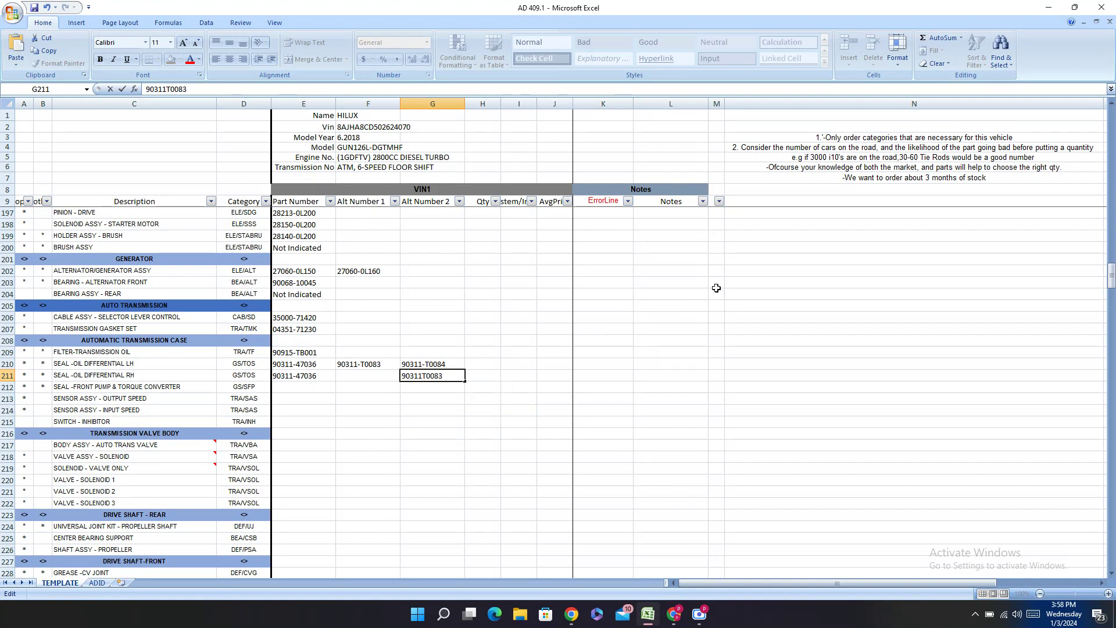
pyautogui.press('Left')
pyautogui.press('Left')
pyautogui.press('Left')
pyautogui.press('Left')
pyautogui.press('Left')
pyautogui.write('-')
pyautogui.click(669, 618)
pyautogui.moveTo(700, 205); pyautogui.dragTo(658, 207)
pyautogui.rightClick(659, 207)
pyautogui.click(684, 220)
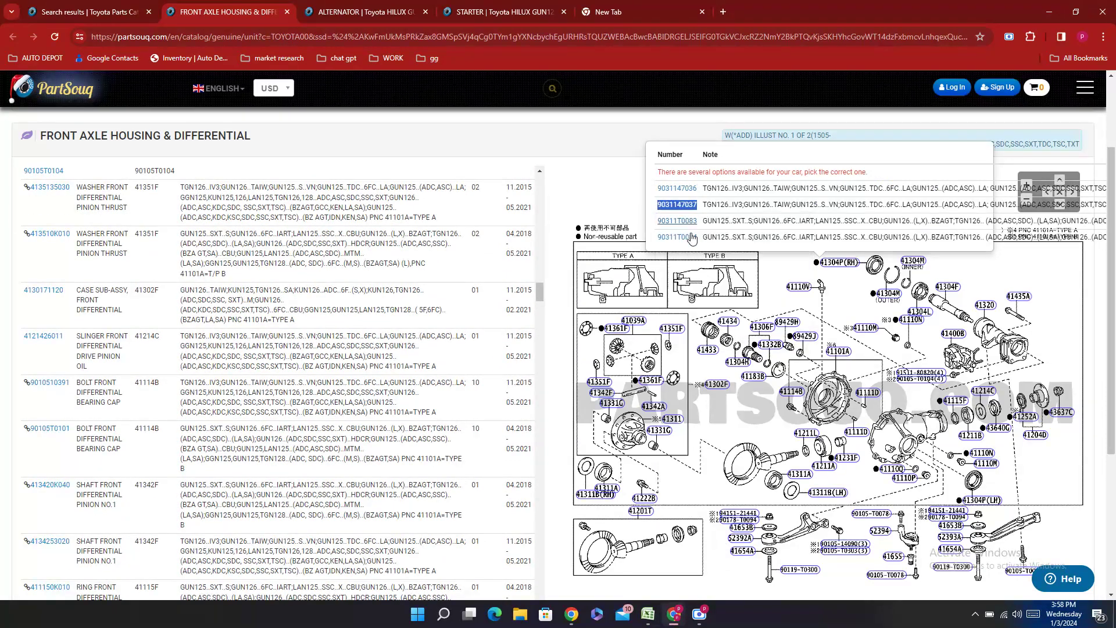
pyautogui.click(647, 614)
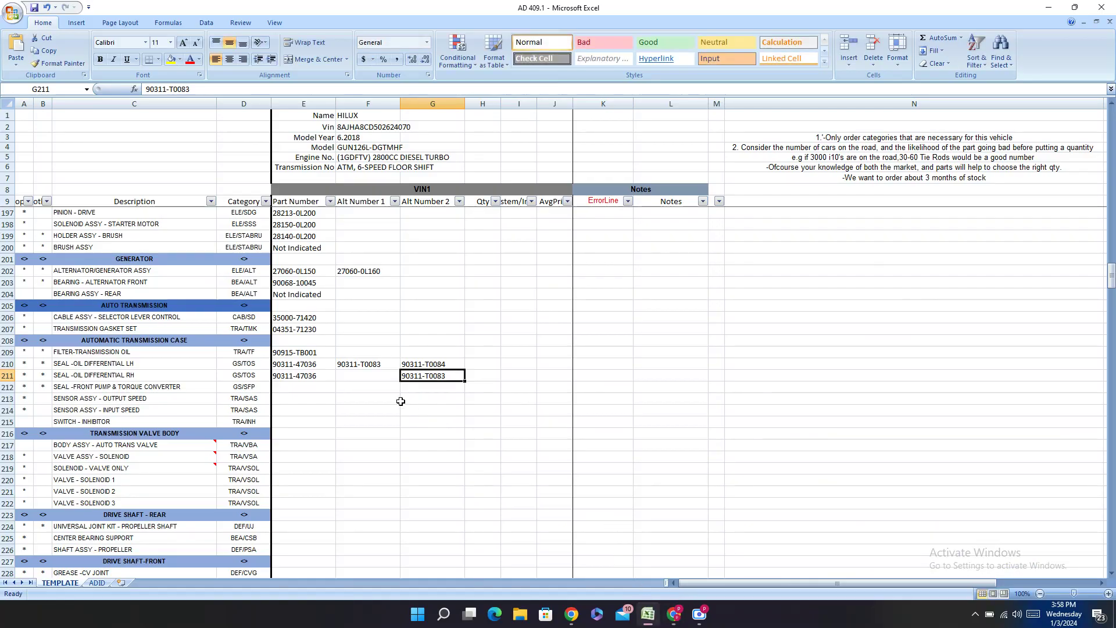
pyautogui.click(363, 376)
pyautogui.doubleClick(363, 377)
pyautogui.rightClick(359, 377)
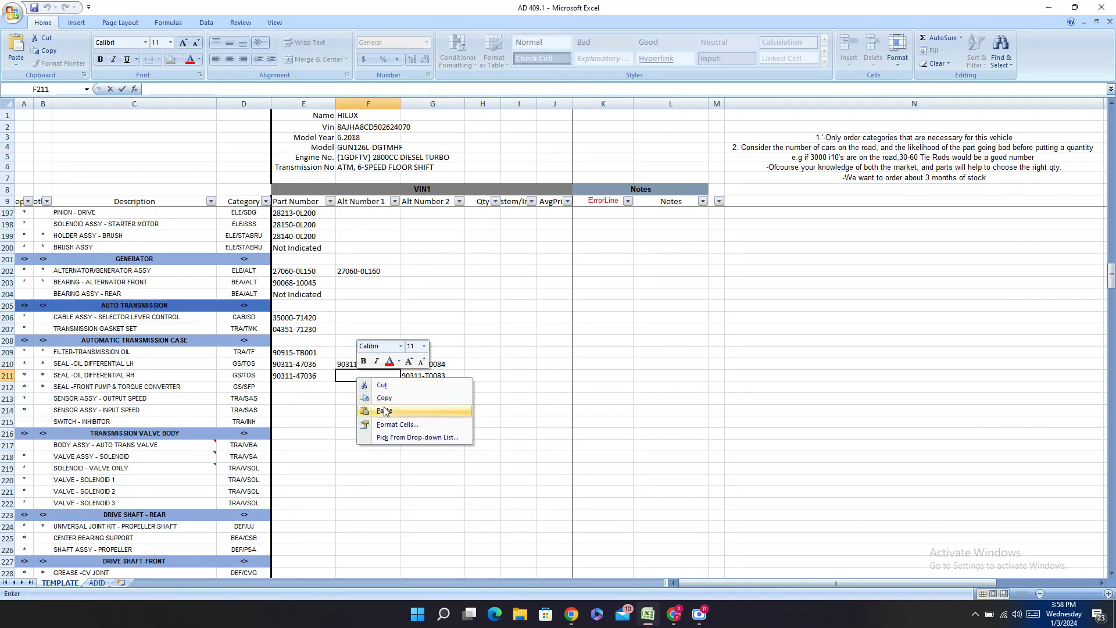
pyautogui.click(384, 411)
pyautogui.click(357, 376)
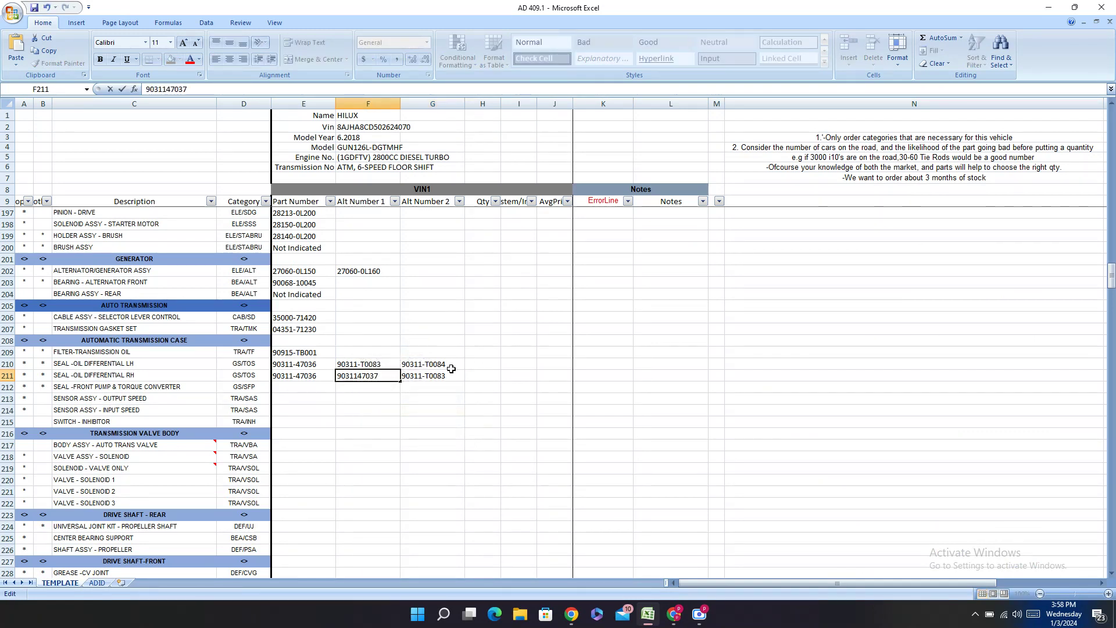
pyautogui.write('-')
pyautogui.click(312, 388)
# - Switch to PartSouq in Chrome and examine the differential diagram's callouts, including 41211A, 41311A and 41304P (RH), for a matching seal
pyautogui.hotkey('alt', 'Tab')
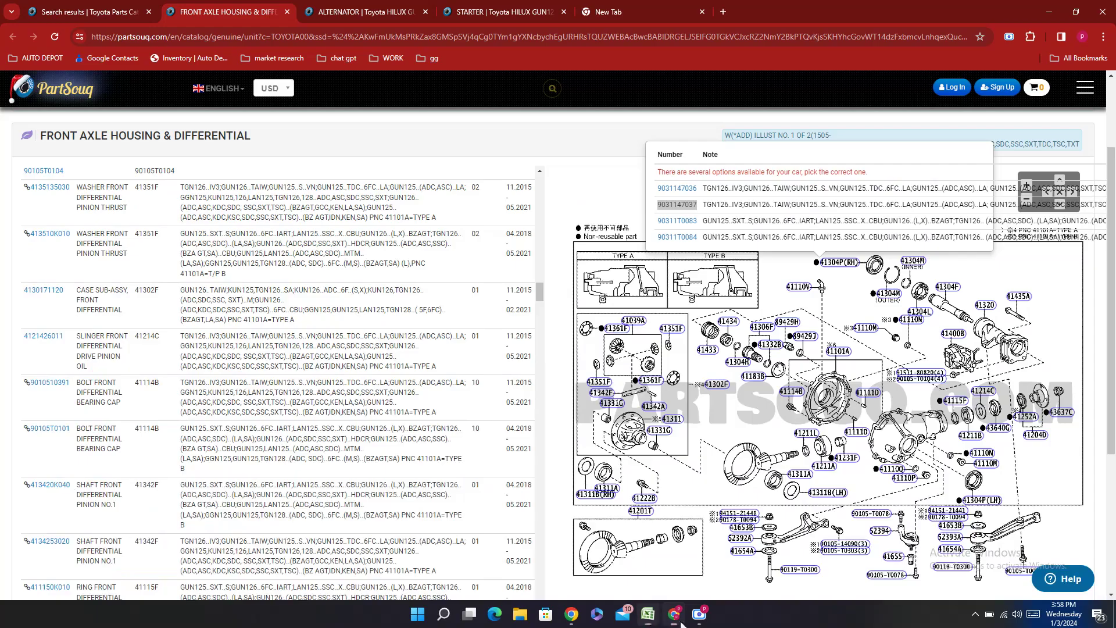
pyautogui.click(830, 467)
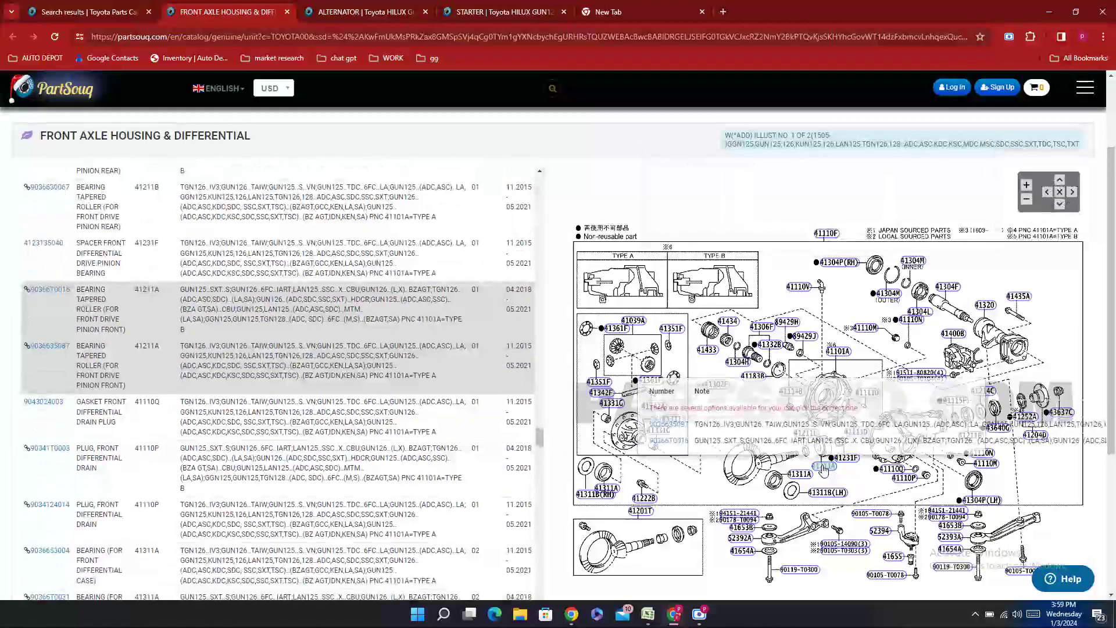
pyautogui.click(801, 475)
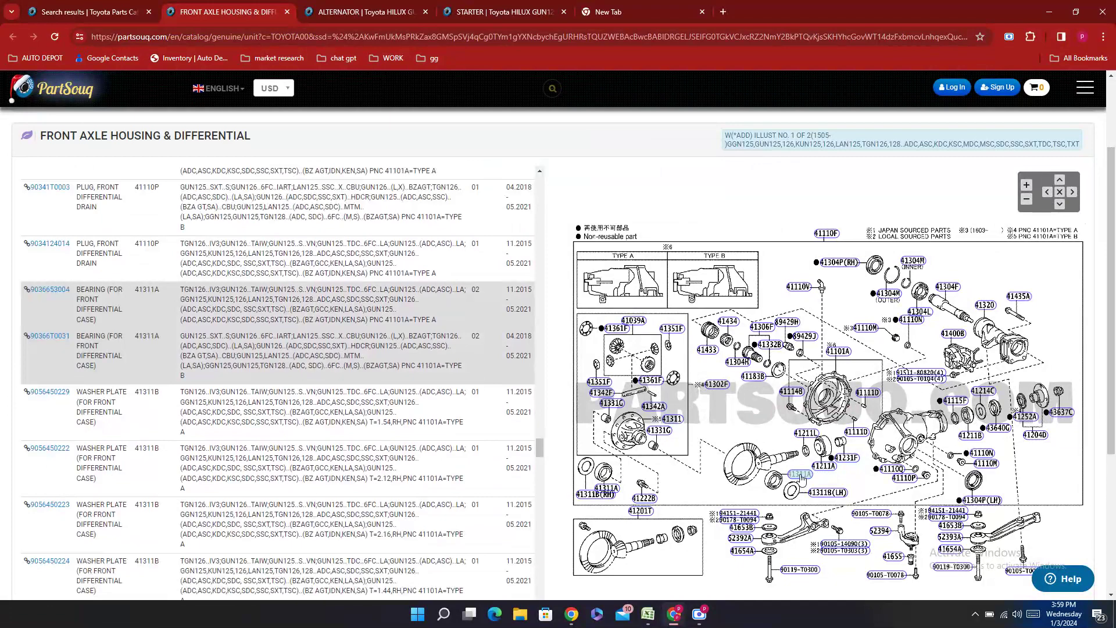
pyautogui.click(838, 263)
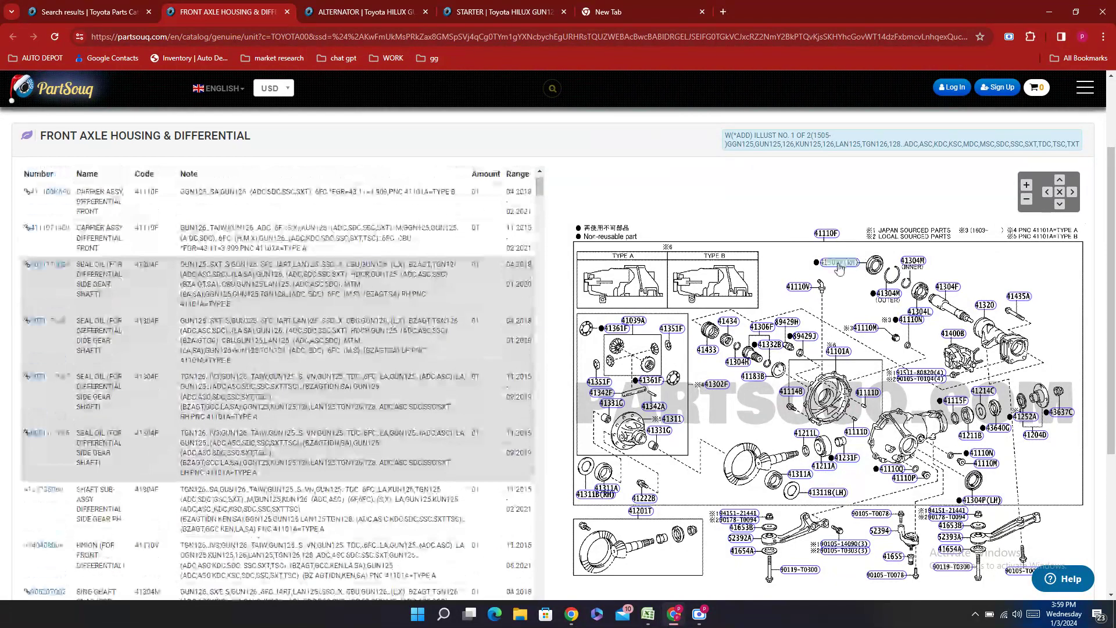
pyautogui.click(794, 417)
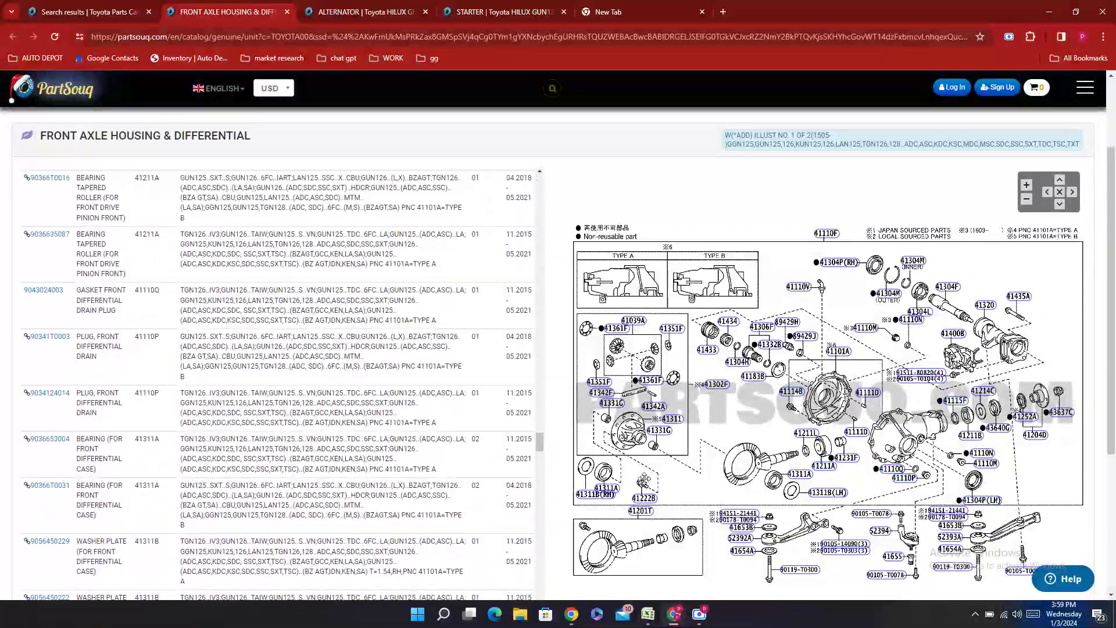
pyautogui.click(607, 490)
pyautogui.click(586, 495)
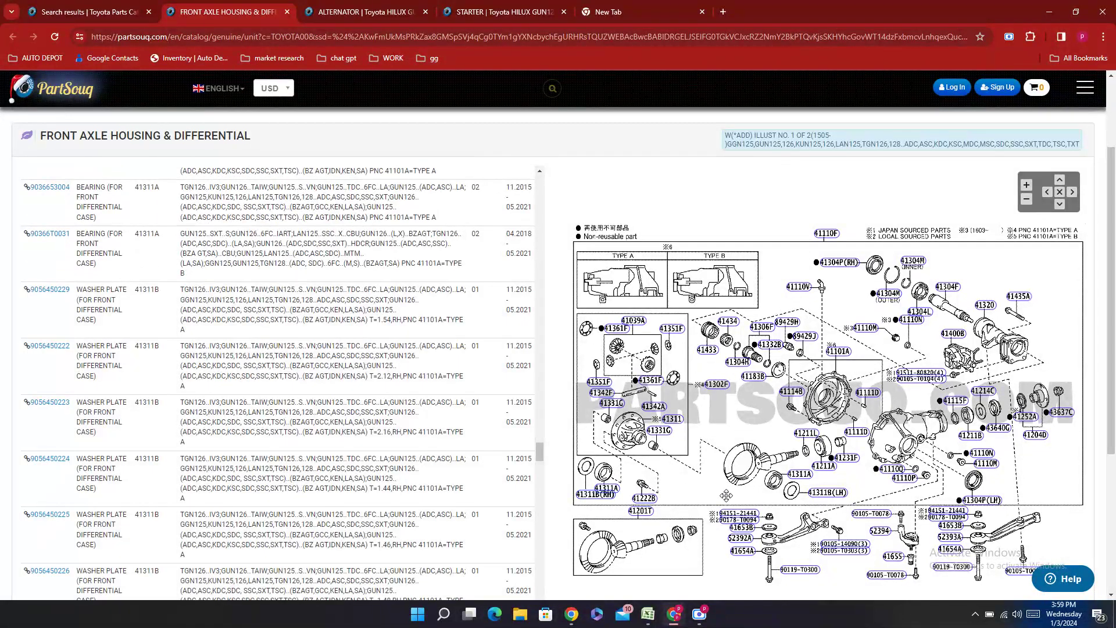
pyautogui.click(730, 521)
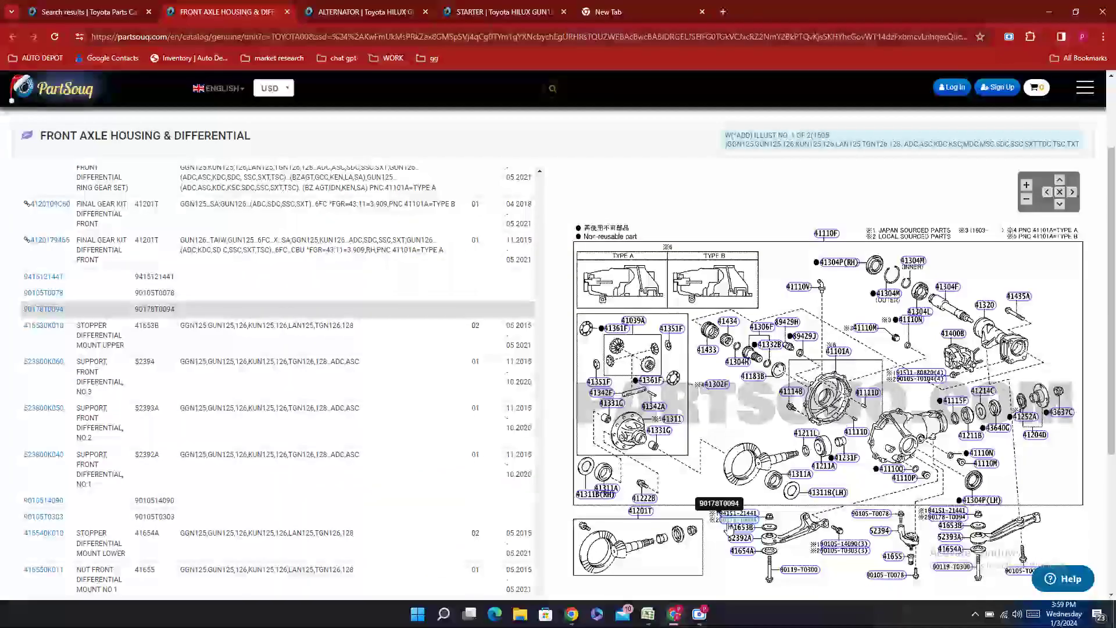
# - Search the FRONT AXLE HOUSING & DIFFERENTIAL page for SEAL and step through the matches
pyautogui.hotkey('ctrl', 'f')
pyautogui.write('S')
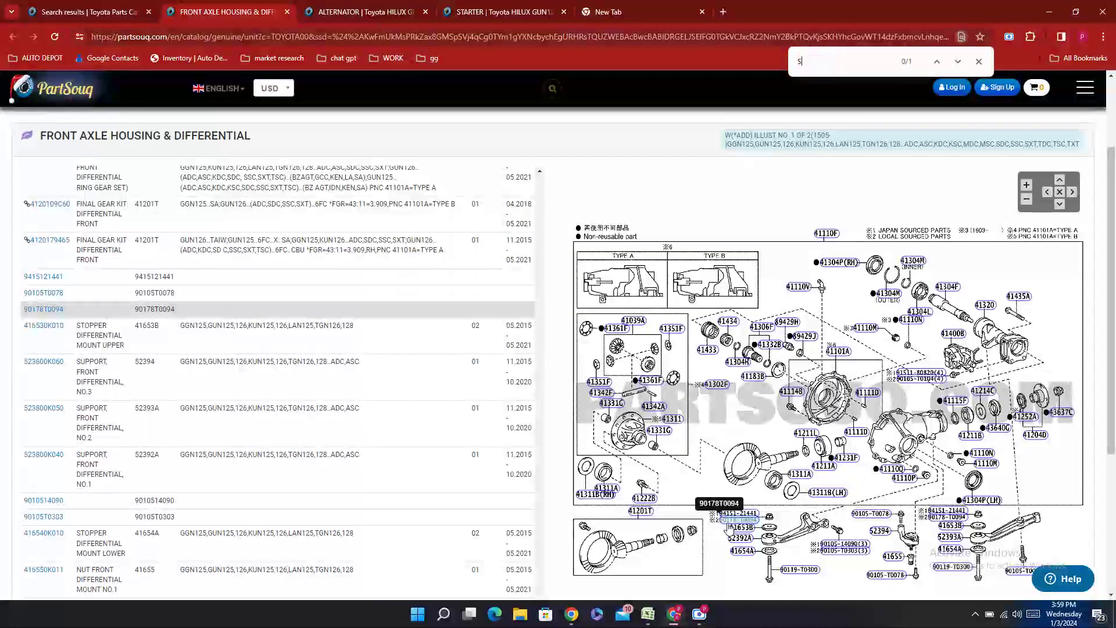
pyautogui.write('EA')
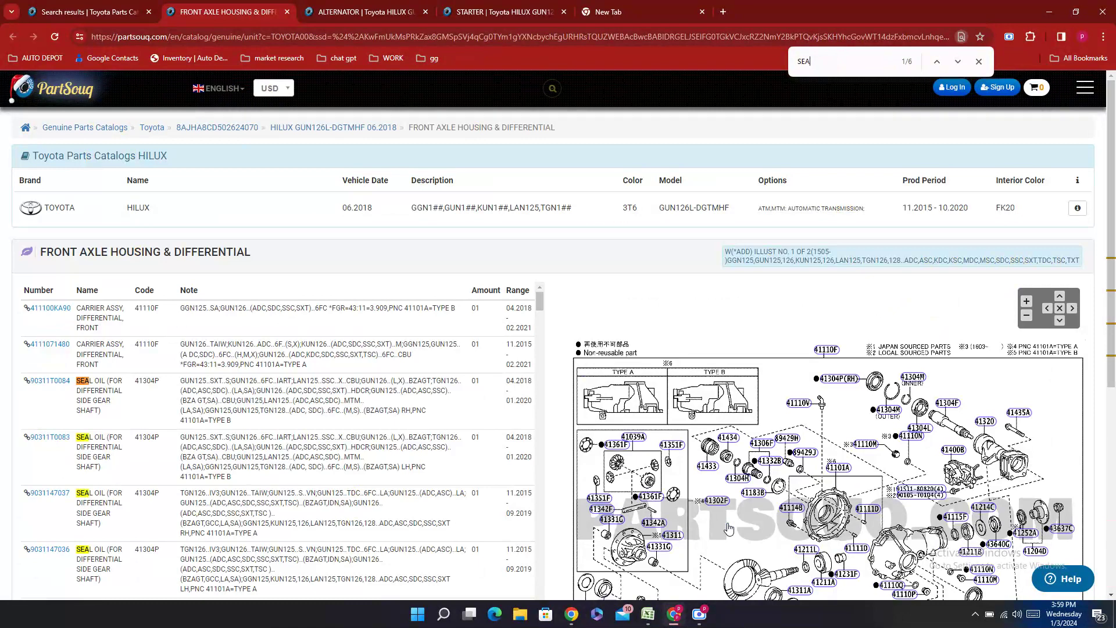
pyautogui.write('L')
pyautogui.press('Return')
pyautogui.press('Return')
pyautogui.press('Return')
pyautogui.press('Return')
pyautogui.press('Return')
pyautogui.press('Return')
pyautogui.press('Return')
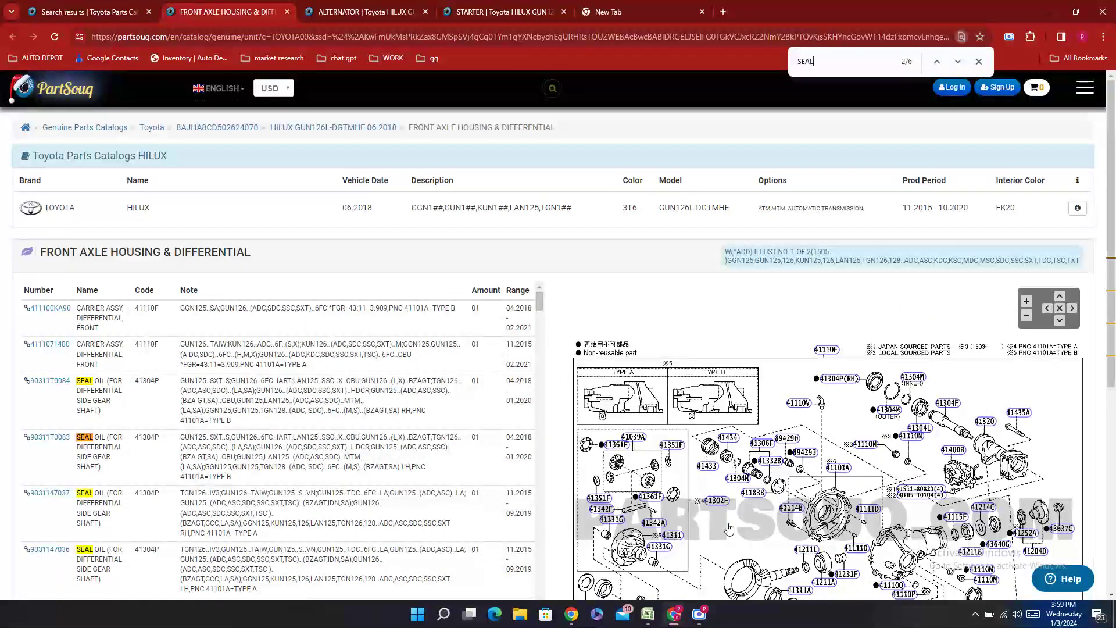
# - Examine the highlighted SEAL entries in the parts list, going back through the matches to SEAL TYPE T OIL, code 43640G
pyautogui.scroll(-10, 339, 355)
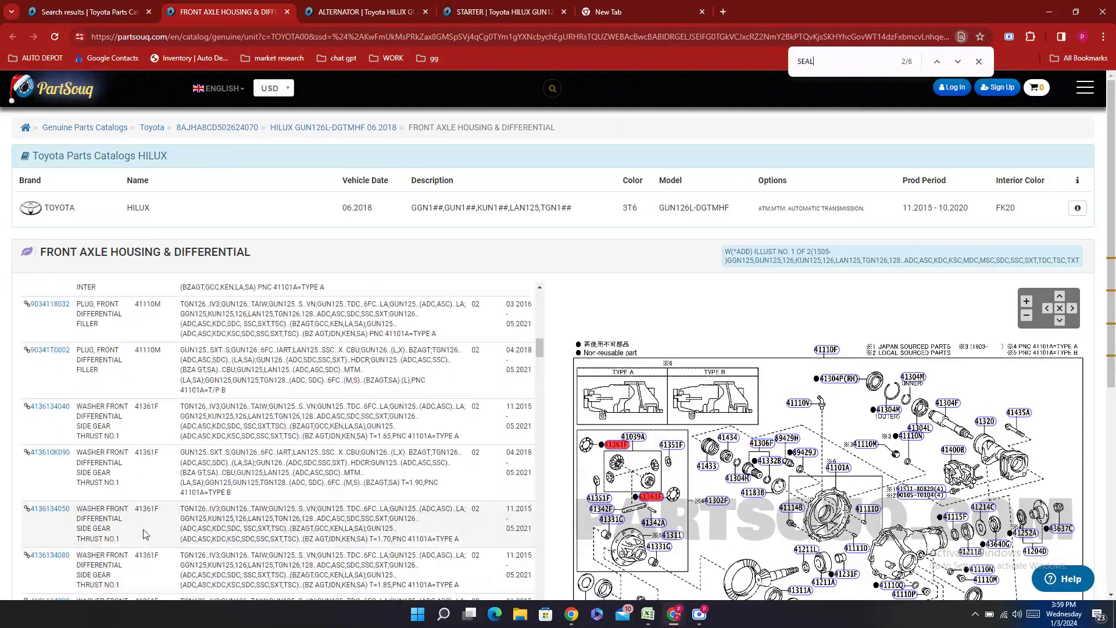
pyautogui.scroll(10, 338, 355)
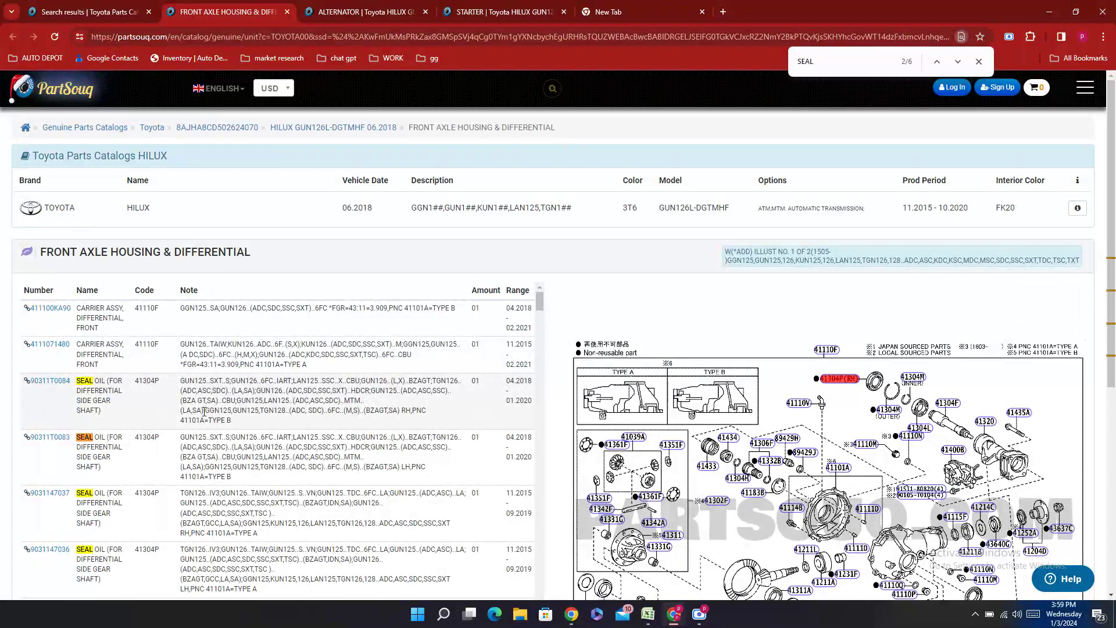
pyautogui.scroll(-1, 204, 411)
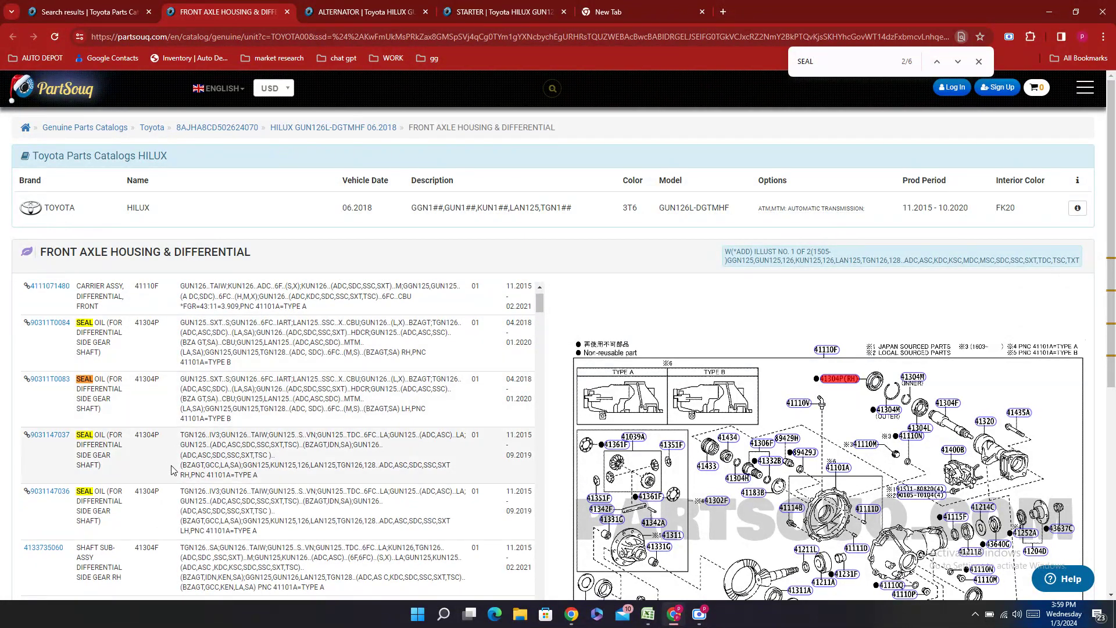
pyautogui.click(937, 61)
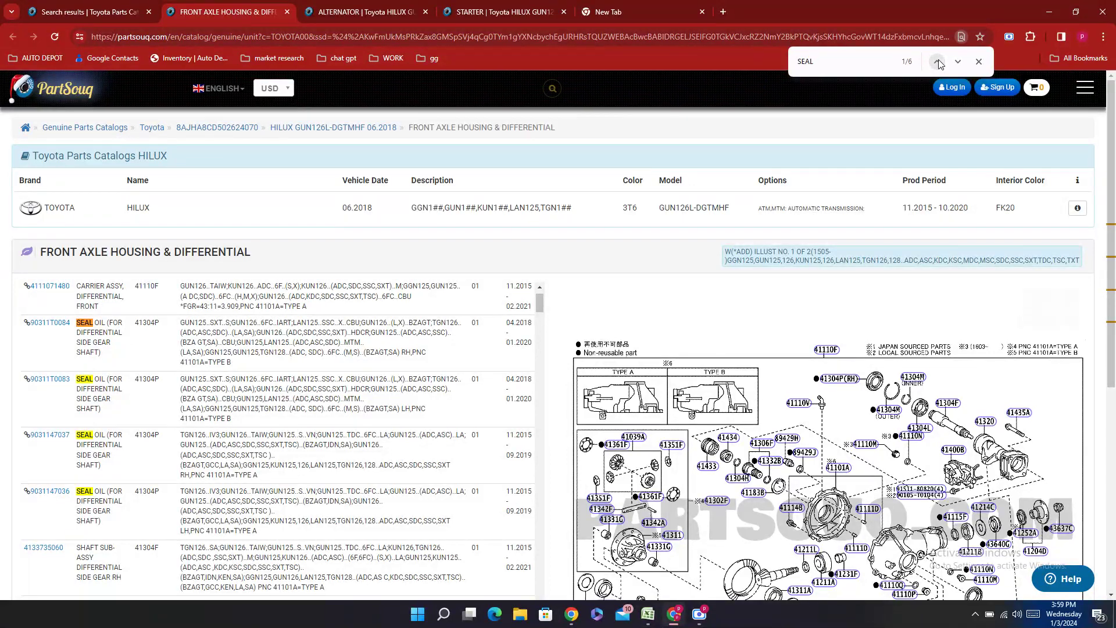
pyautogui.click(938, 61)
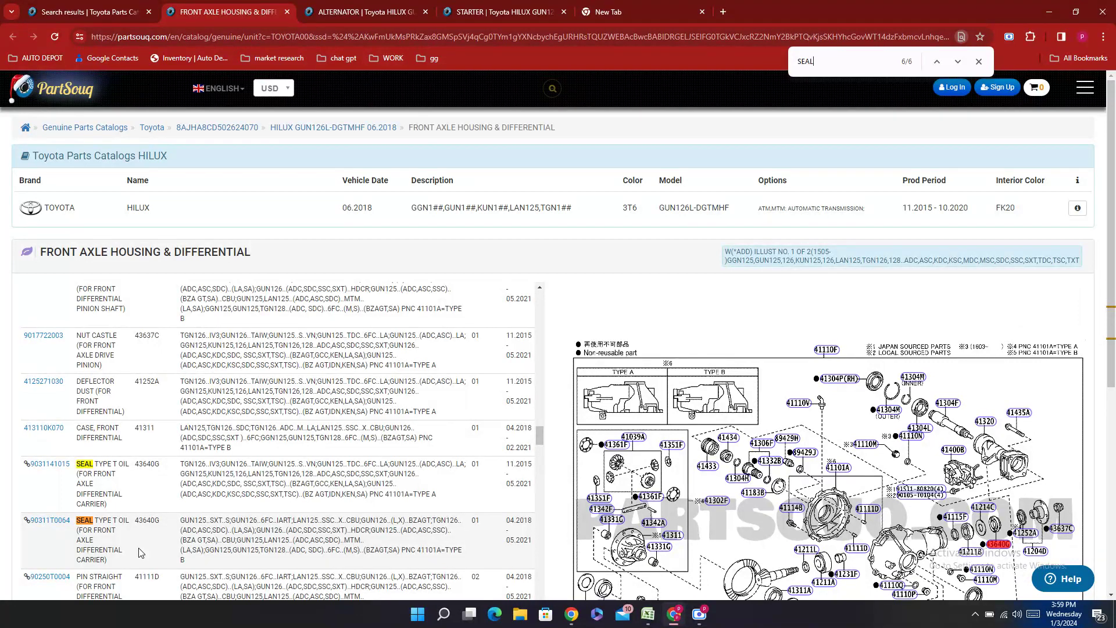
pyautogui.scroll(3, 145, 545)
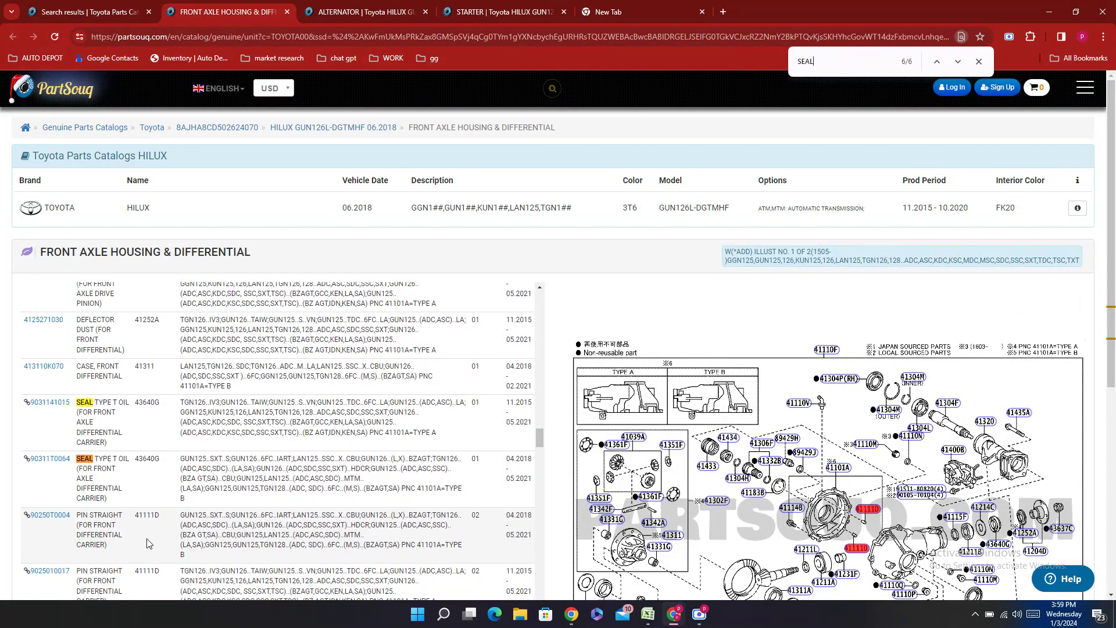
pyautogui.scroll(-5, 102, 382)
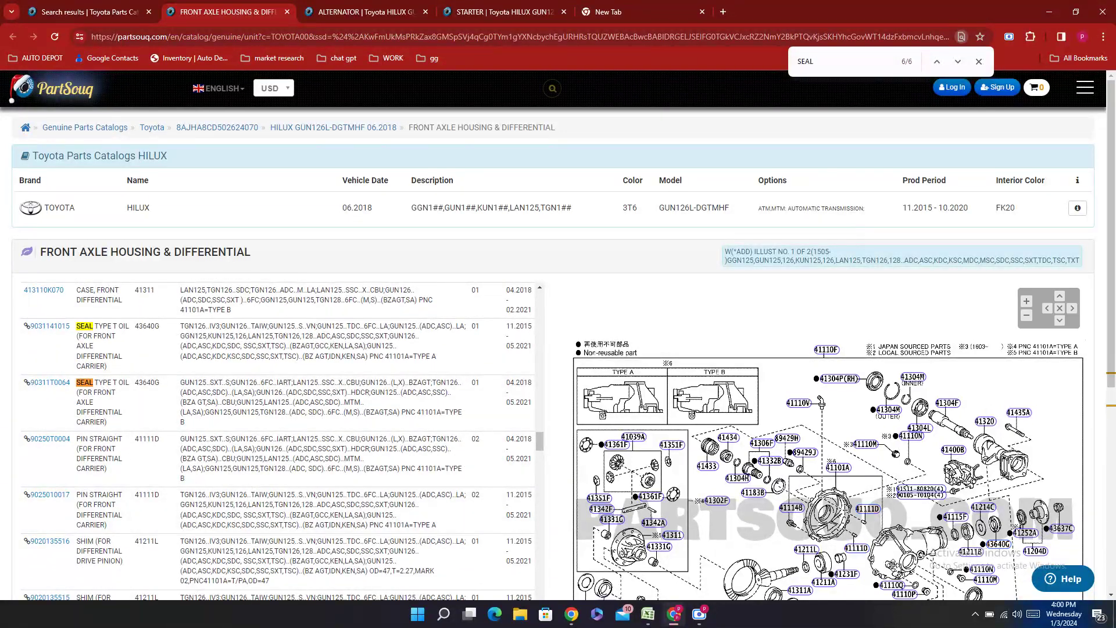
pyautogui.click(999, 545)
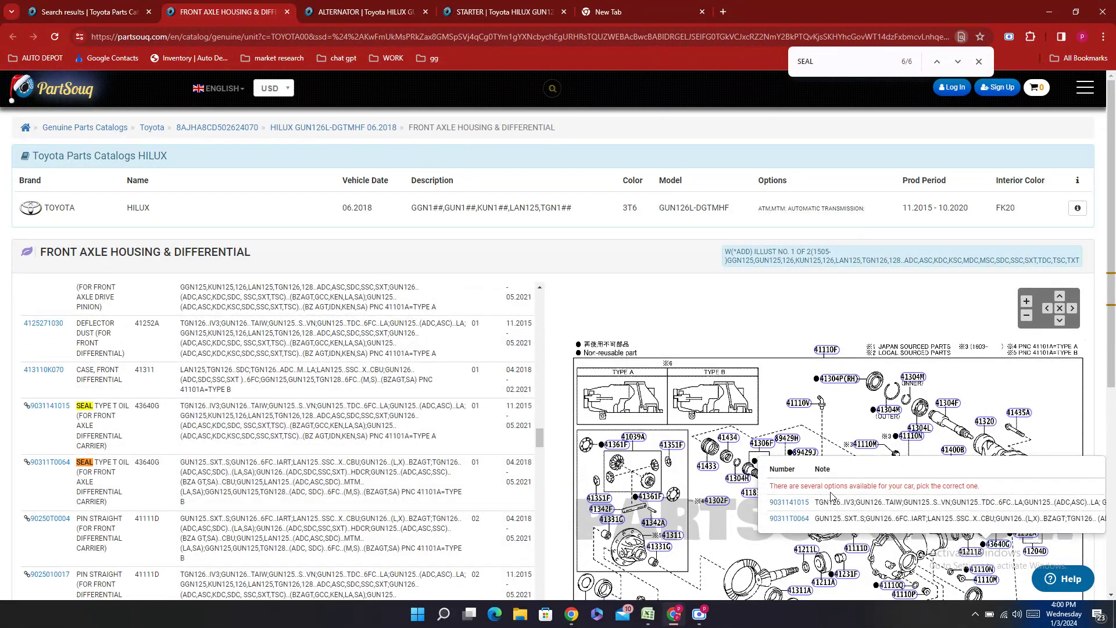
pyautogui.moveTo(814, 503); pyautogui.dragTo(773, 512)
pyautogui.rightClick(772, 511)
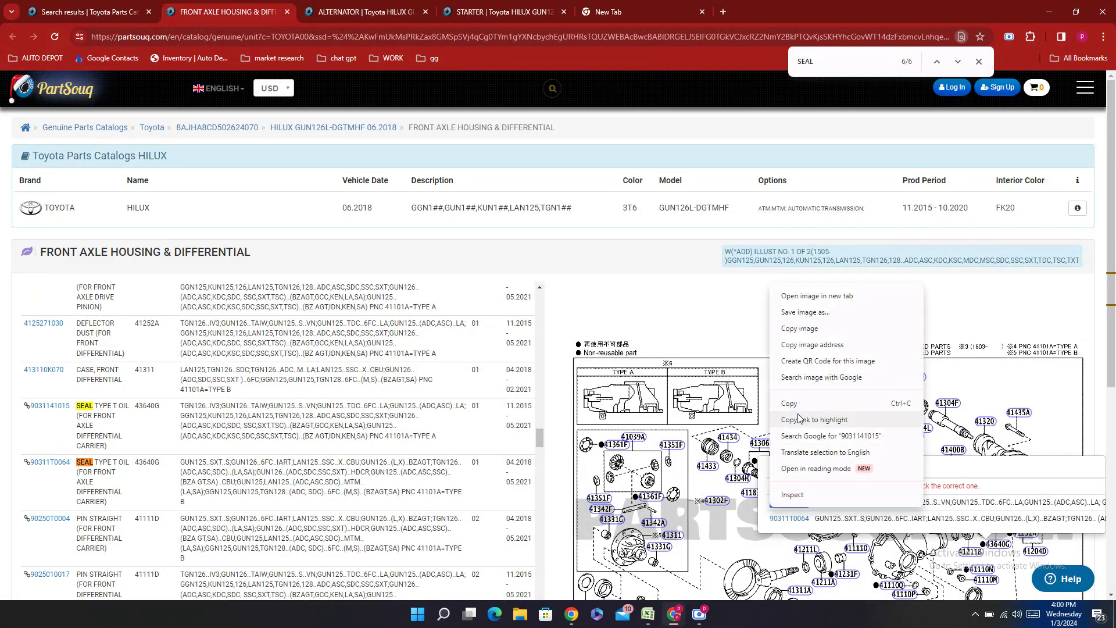
pyautogui.click(796, 407)
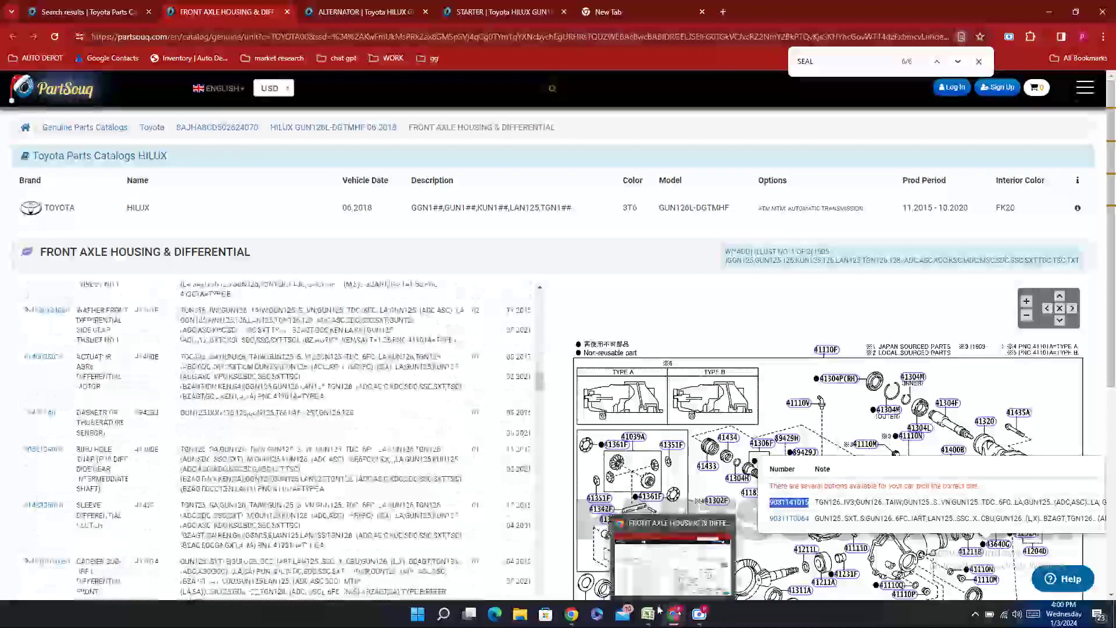
pyautogui.click(651, 615)
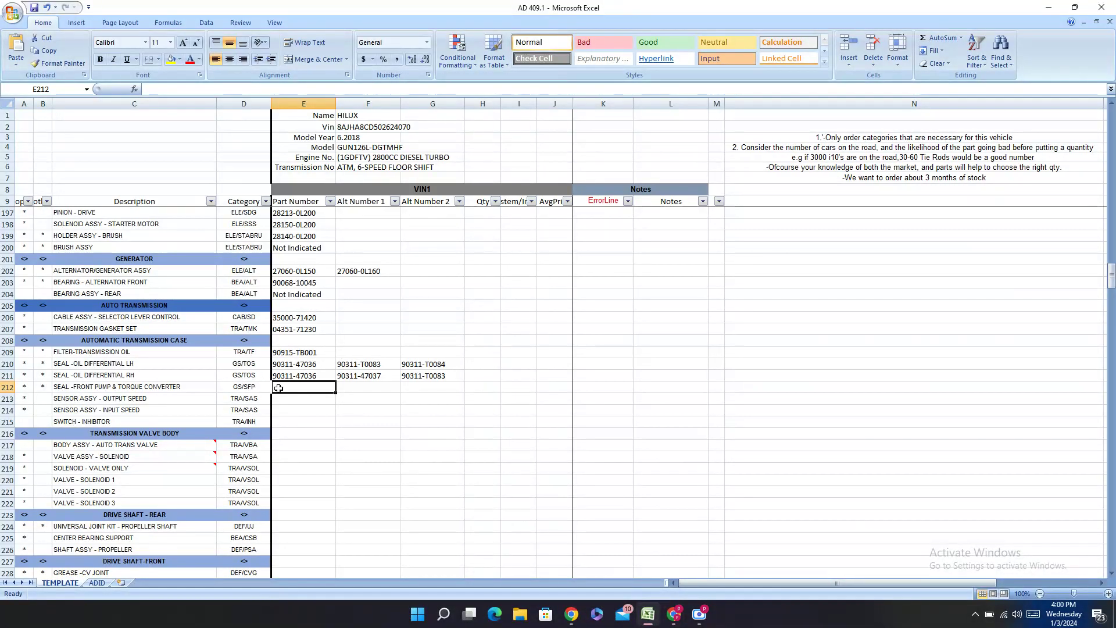
pyautogui.doubleClick(279, 386)
pyautogui.rightClick(291, 387)
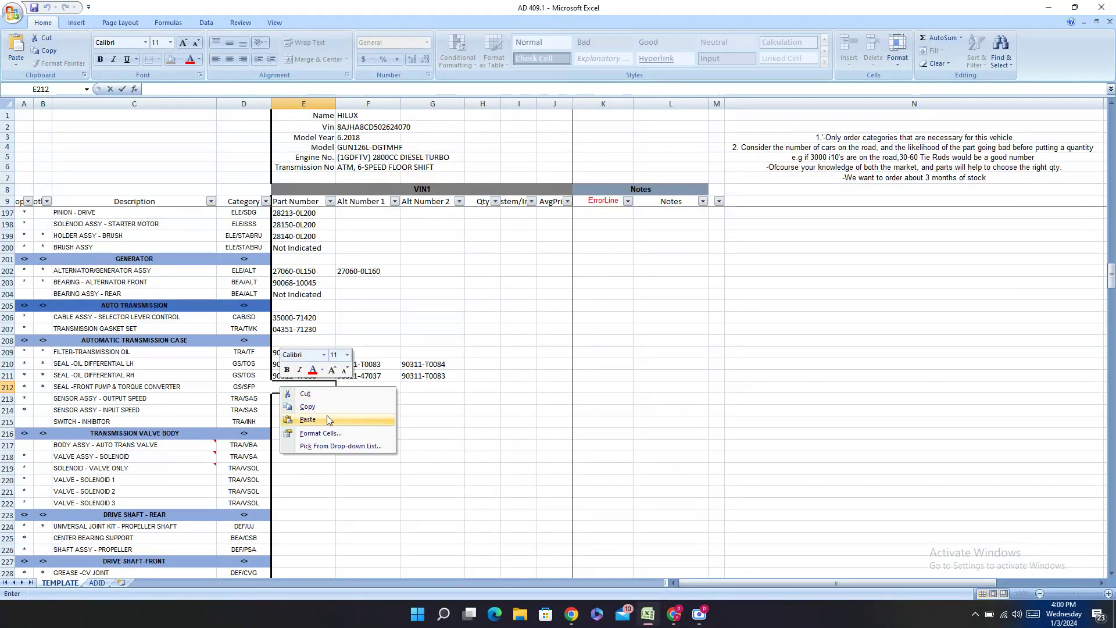
pyautogui.click(327, 415)
pyautogui.click(292, 387)
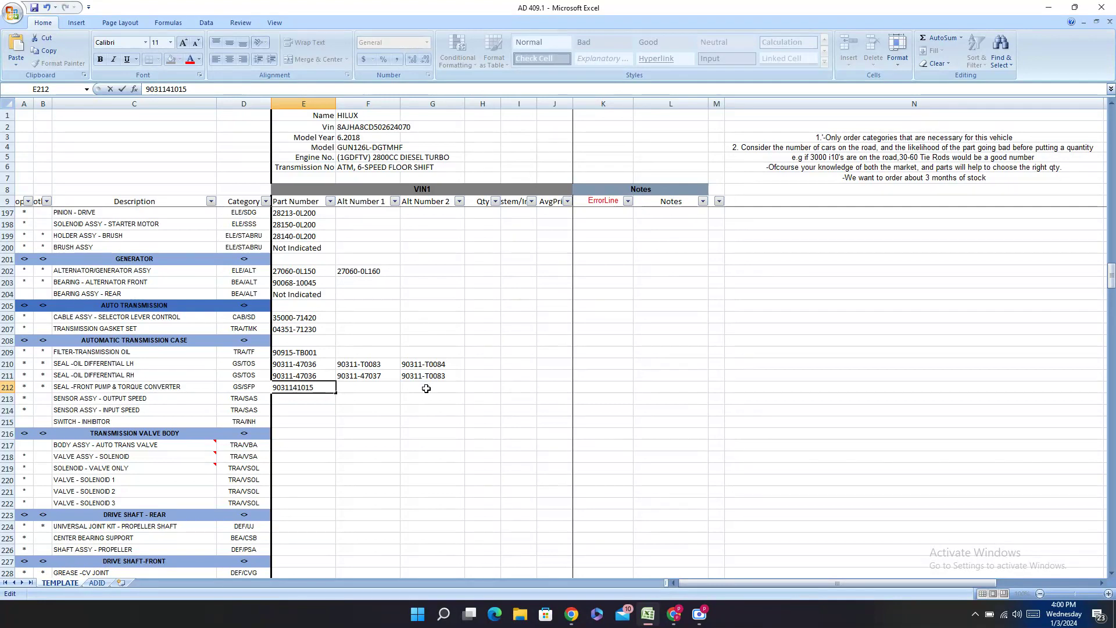
pyautogui.click(382, 386)
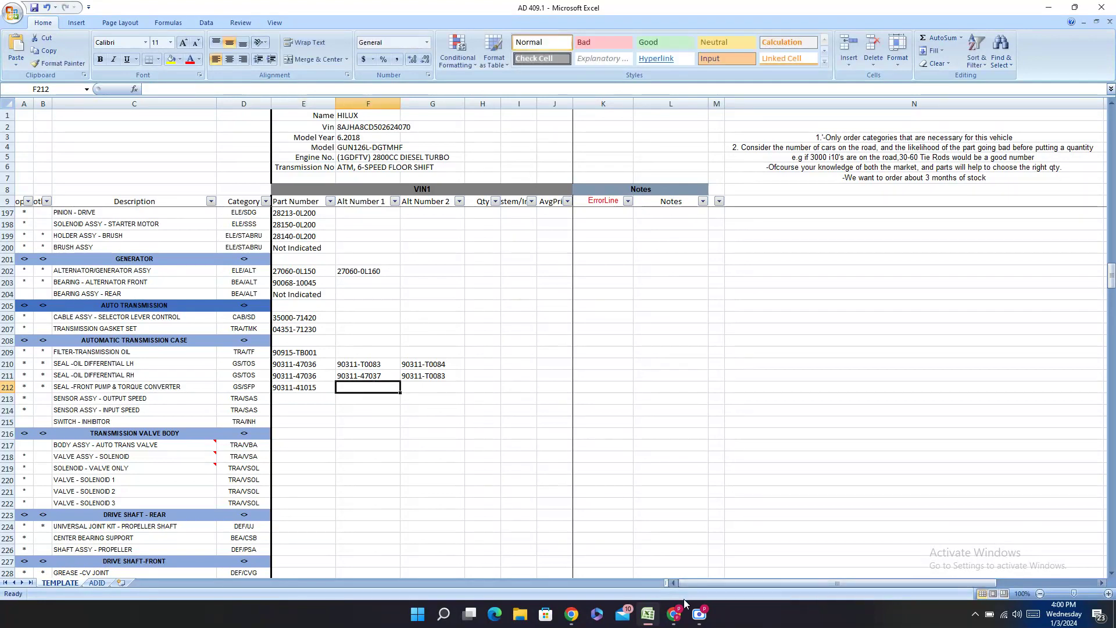
# - Switch to PartSouq in Chrome, copy the second option 90311T0064 from the diagram callout, and return to the Excel parts sheet
pyautogui.click(673, 613)
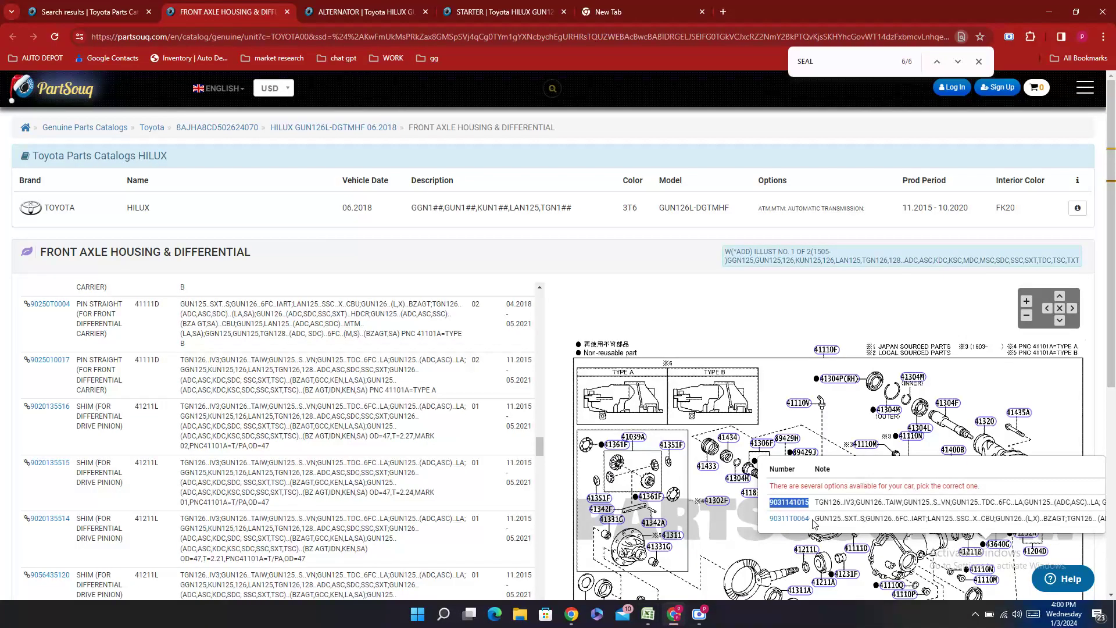
pyautogui.moveTo(814, 523); pyautogui.dragTo(771, 531)
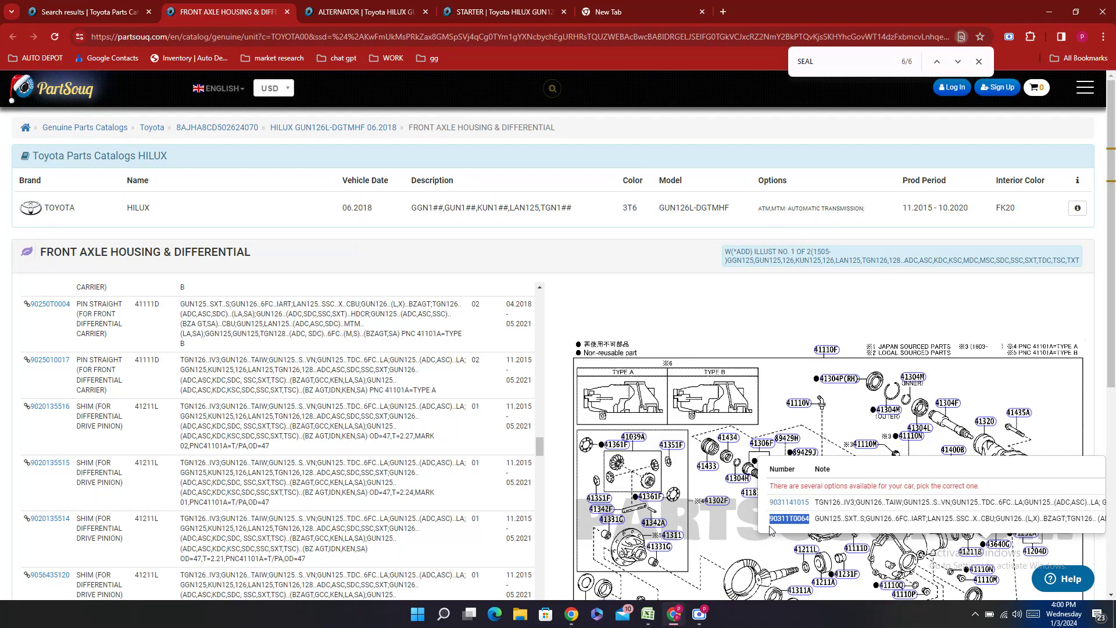
pyautogui.rightClick(771, 530)
pyautogui.click(789, 422)
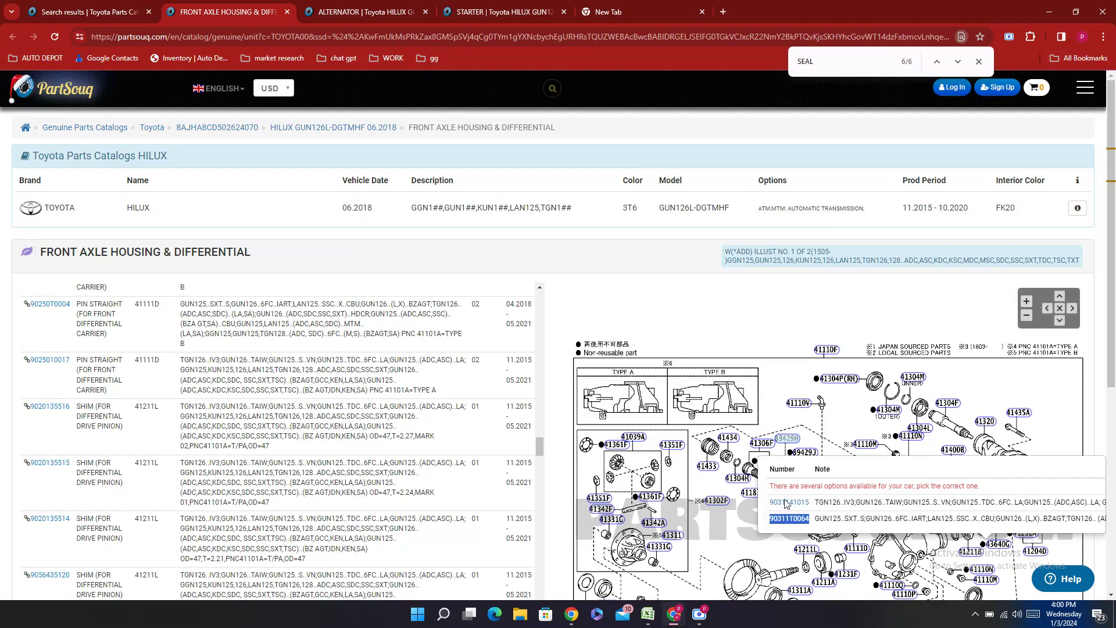
pyautogui.scroll(10, 349, 441)
pyautogui.moveTo(648, 614)
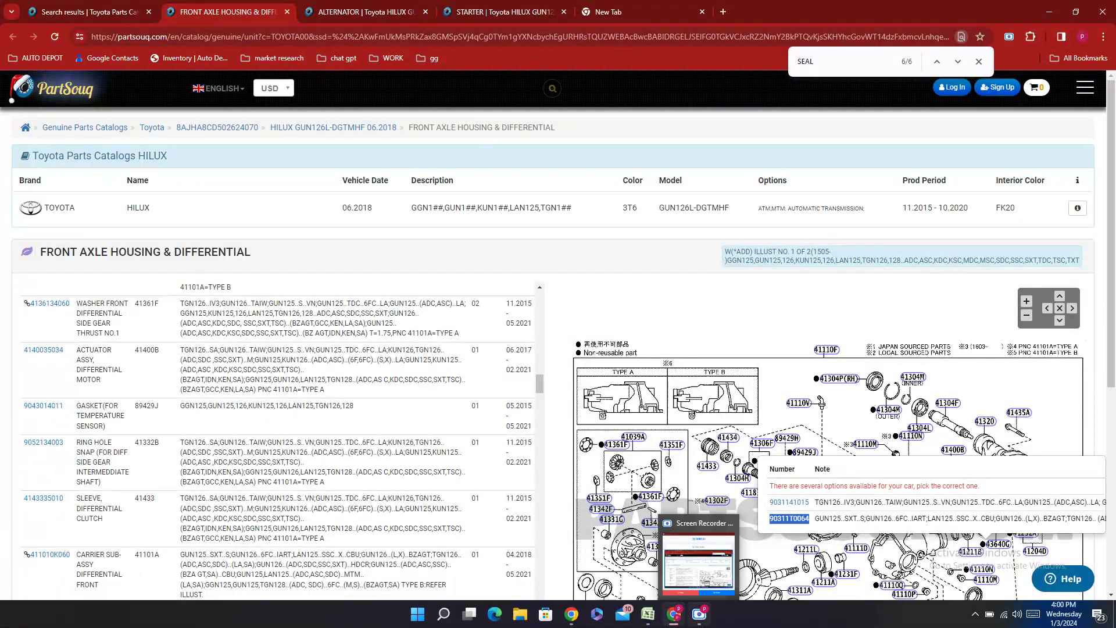
pyautogui.click(642, 622)
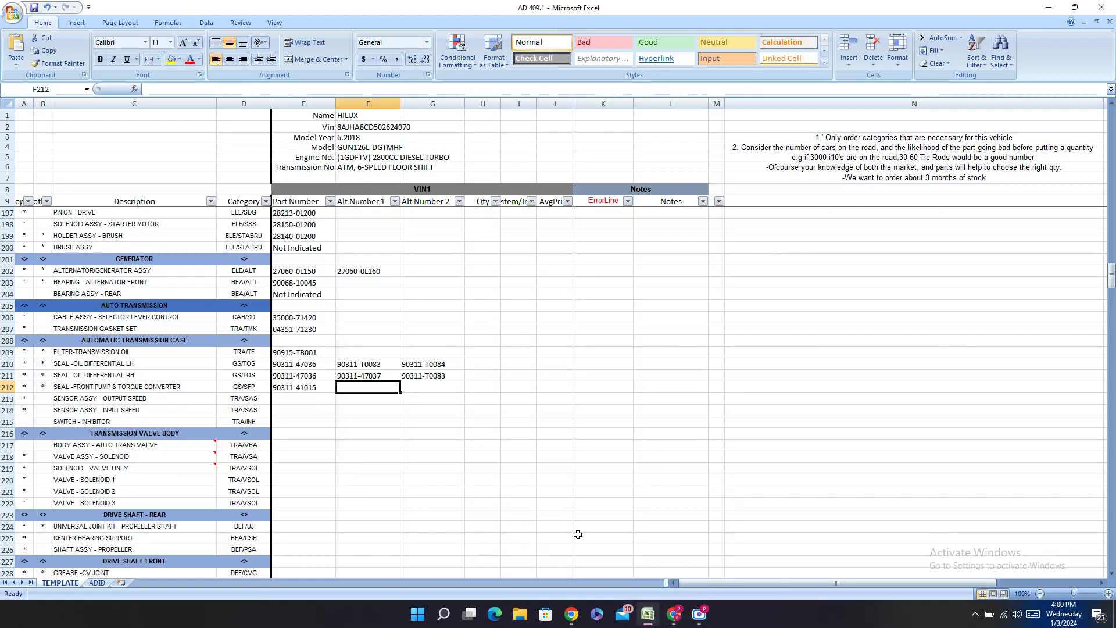
# - Enter 90311-T0064 as Alt Number 1 for the front pump and torque converter seal
pyautogui.doubleClick(343, 388)
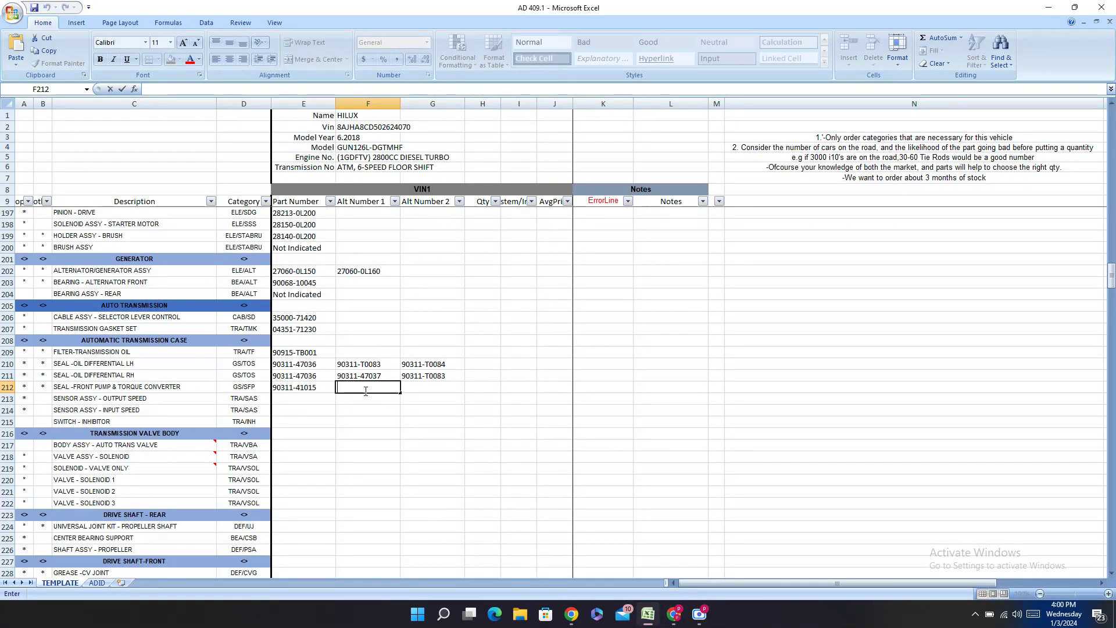
pyautogui.hotkey('ctrl', 'v')
pyautogui.click(360, 389)
pyautogui.write('-')
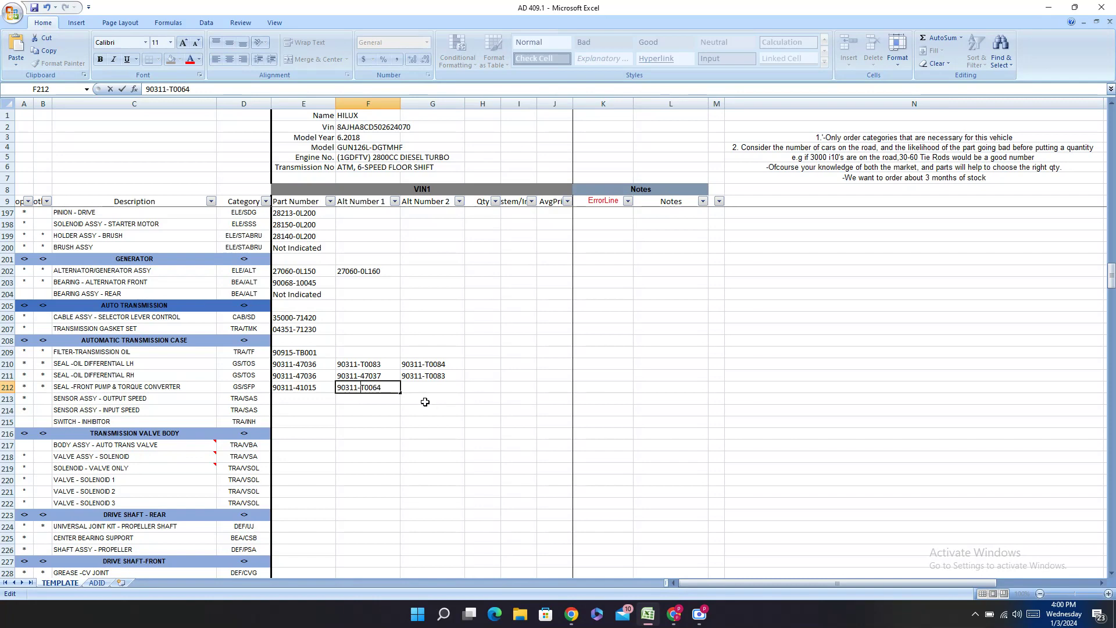
pyautogui.click(299, 410)
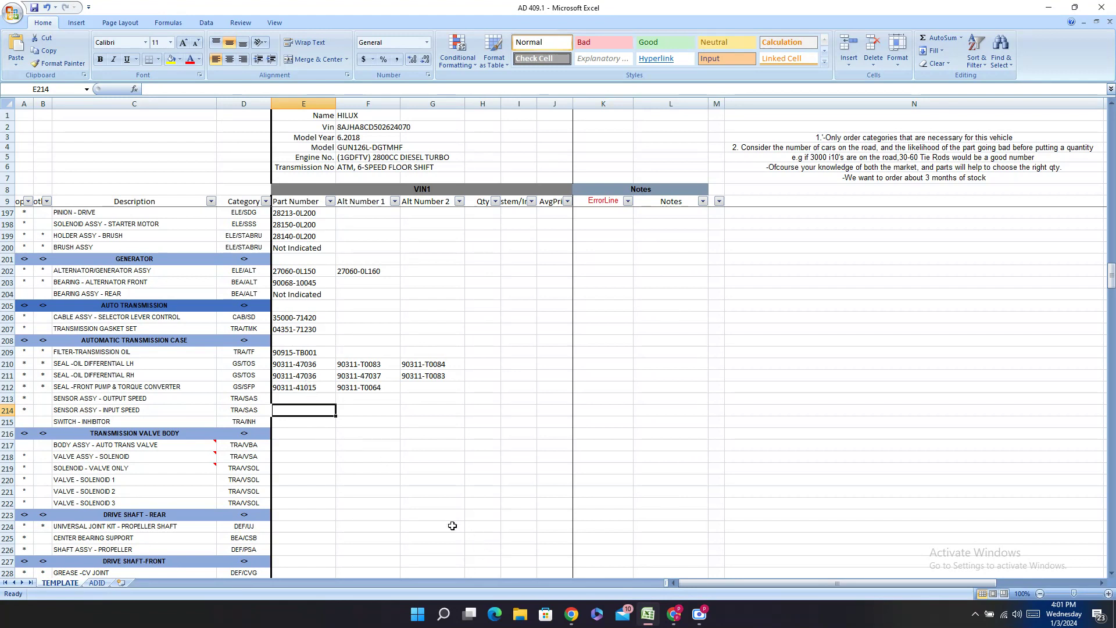
# - Switch to the PartSouq search results in Chrome and search the Hilux catalogue for SPEED SENSOR
pyautogui.click(674, 615)
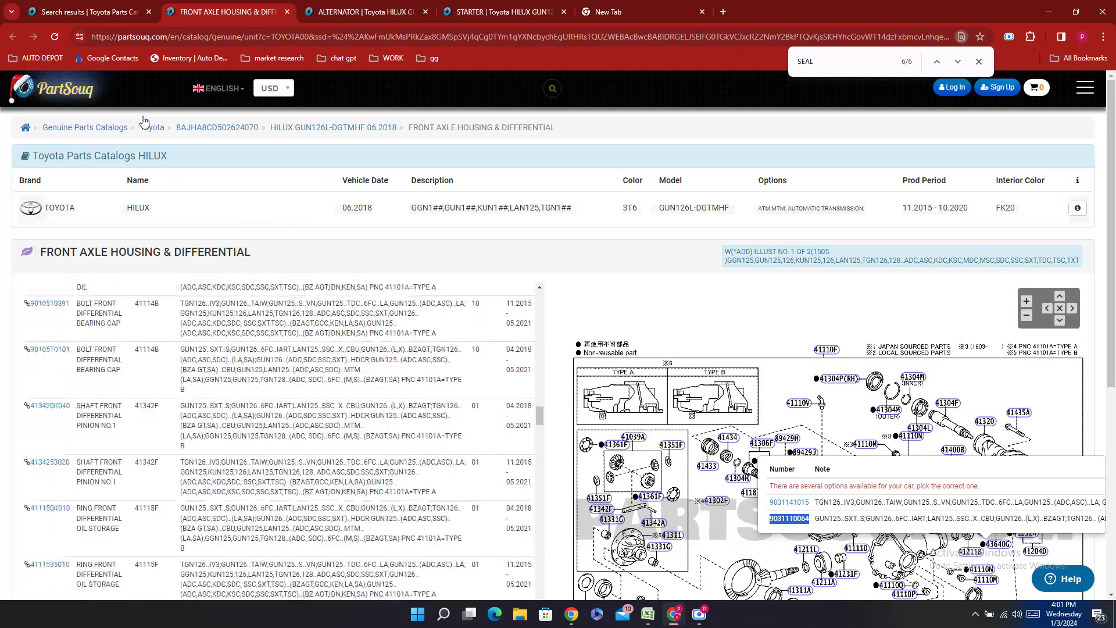
pyautogui.click(87, 12)
pyautogui.moveTo(355, 338); pyautogui.dragTo(123, 336)
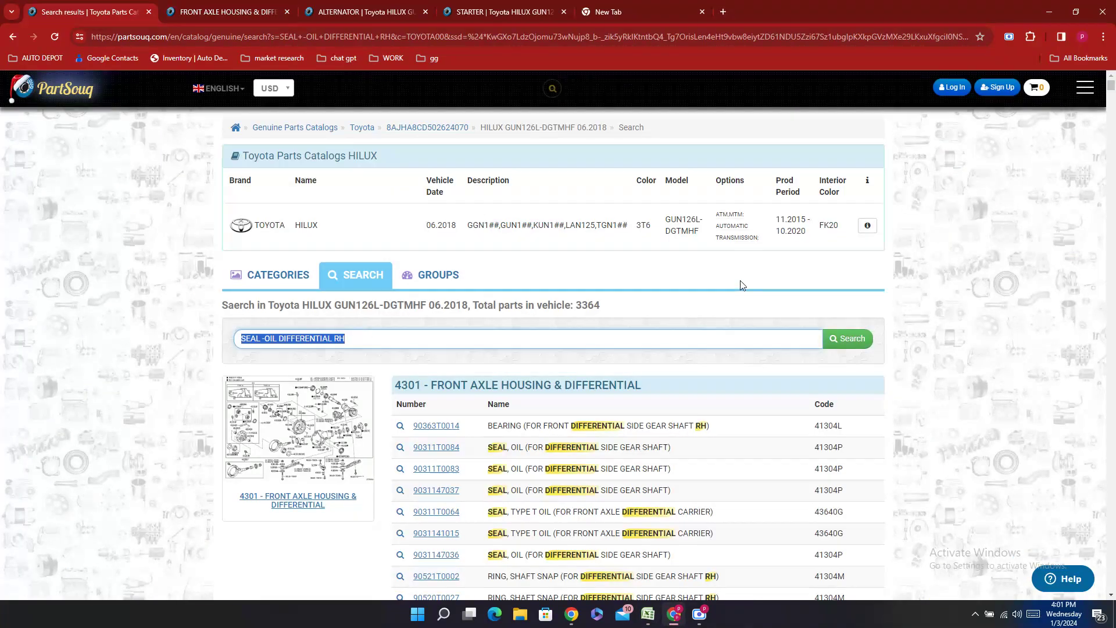
pyautogui.write('SPEED SENSOR')
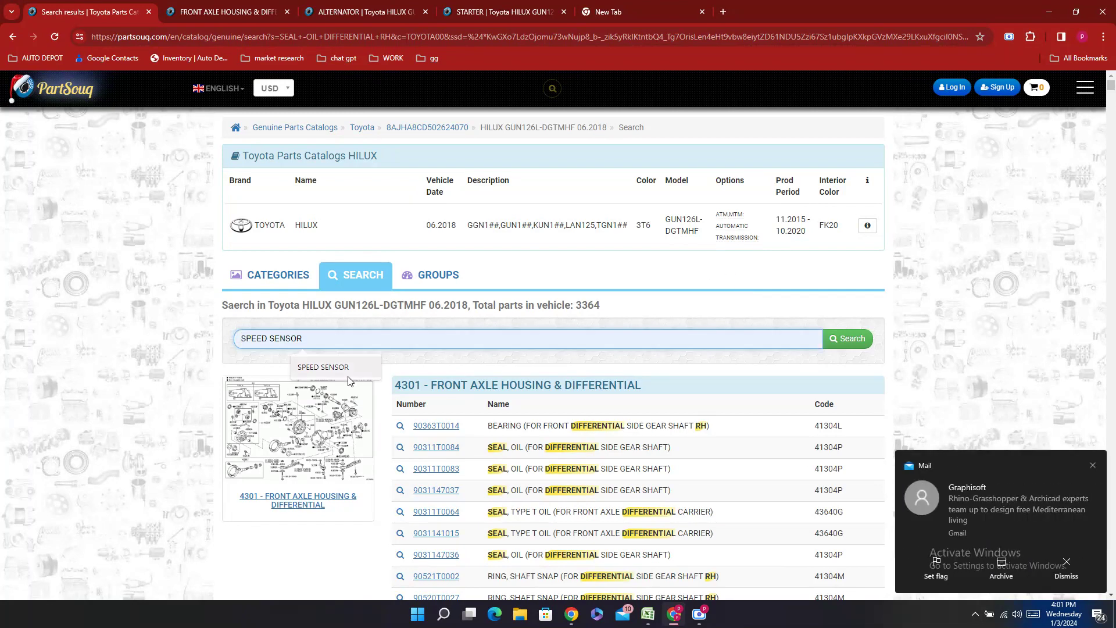
pyautogui.click(347, 377)
pyautogui.click(853, 333)
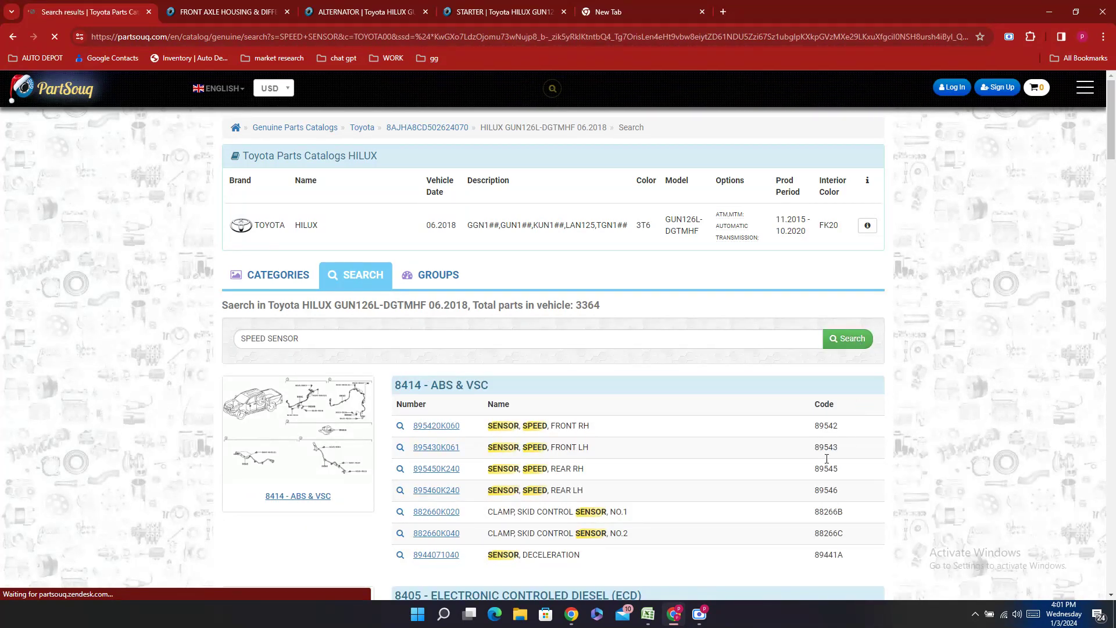
# - Examine the SPEED SENSOR results across the catalogue groups for transmission input and output speed sensors
pyautogui.scroll(-5, 662, 419)
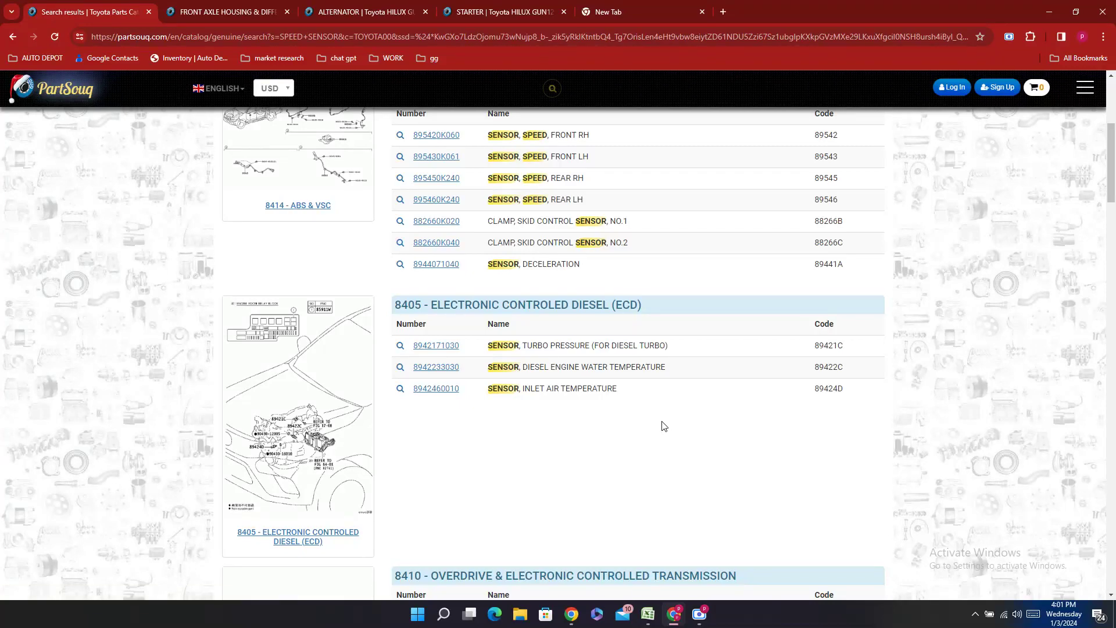
pyautogui.scroll(-3, 664, 426)
pyautogui.scroll(-4, 663, 424)
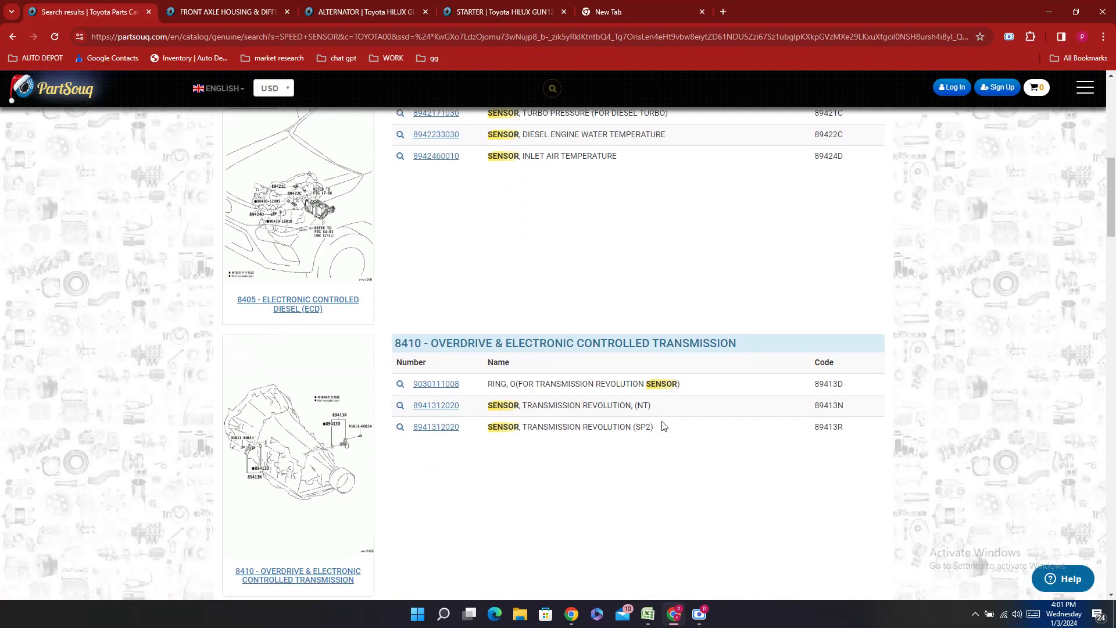
pyautogui.scroll(-7, 664, 426)
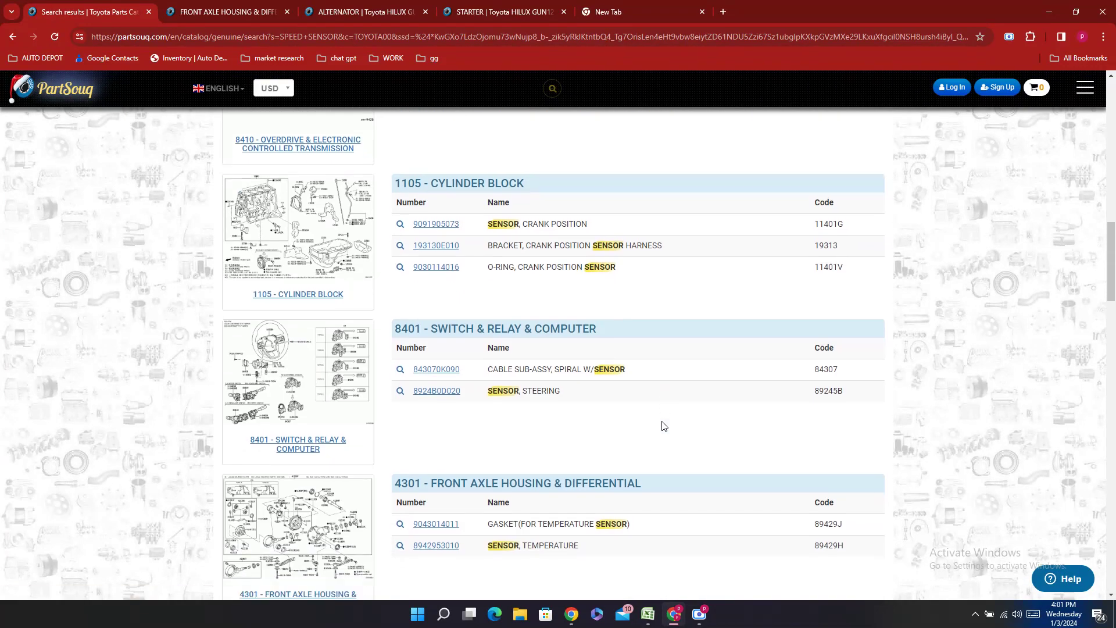
pyautogui.scroll(-3, 664, 426)
pyautogui.scroll(-5, 664, 426)
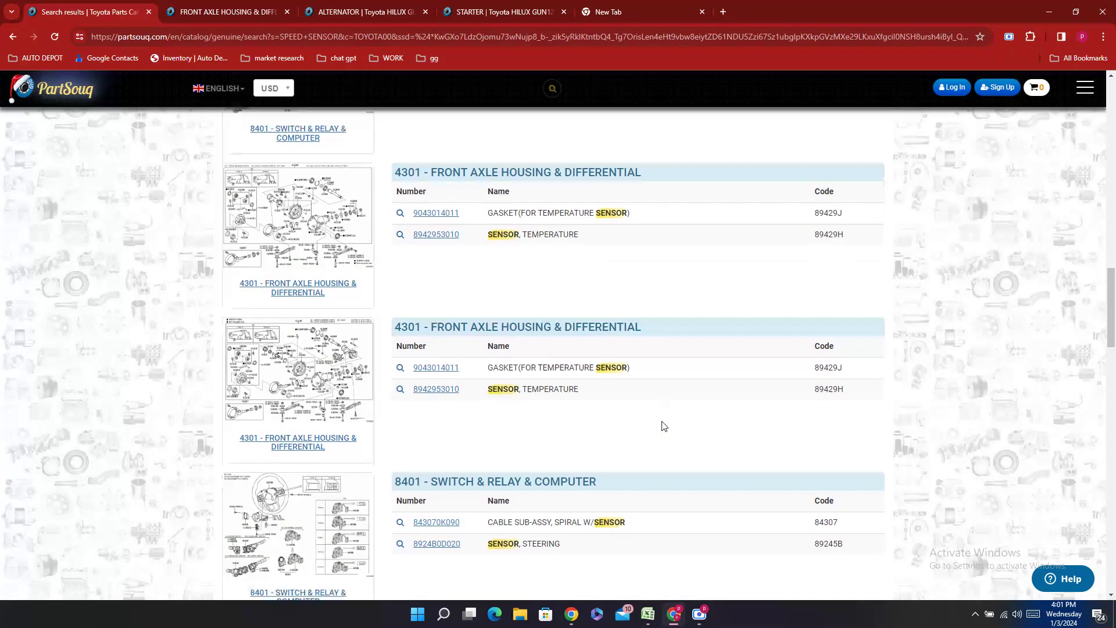
pyautogui.scroll(-2, 664, 427)
pyautogui.scroll(-12, 664, 430)
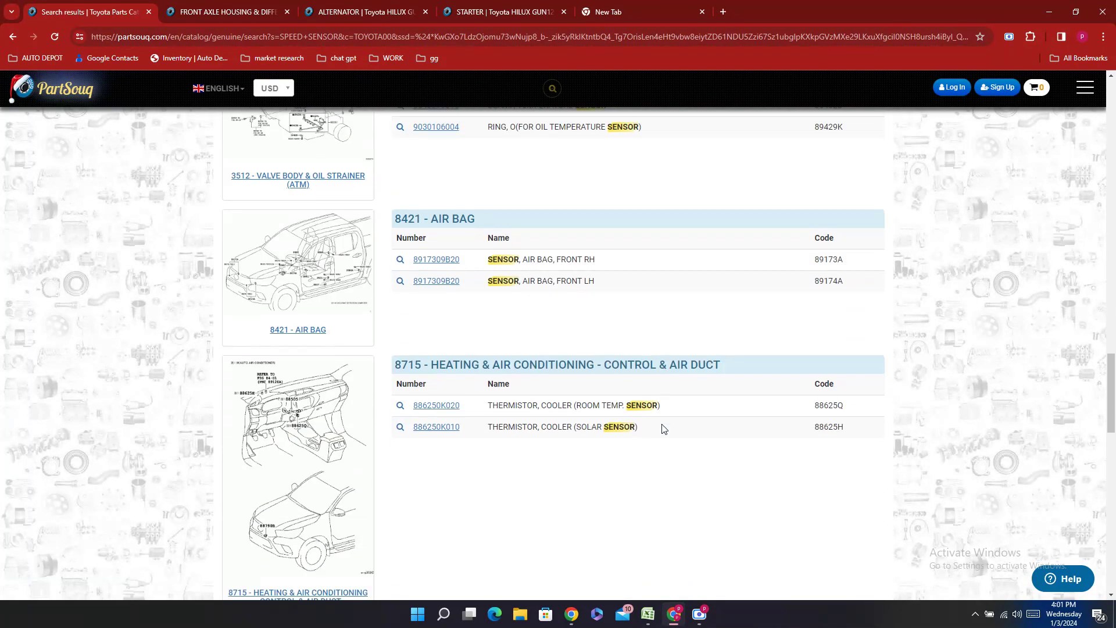
pyautogui.scroll(-11, 664, 429)
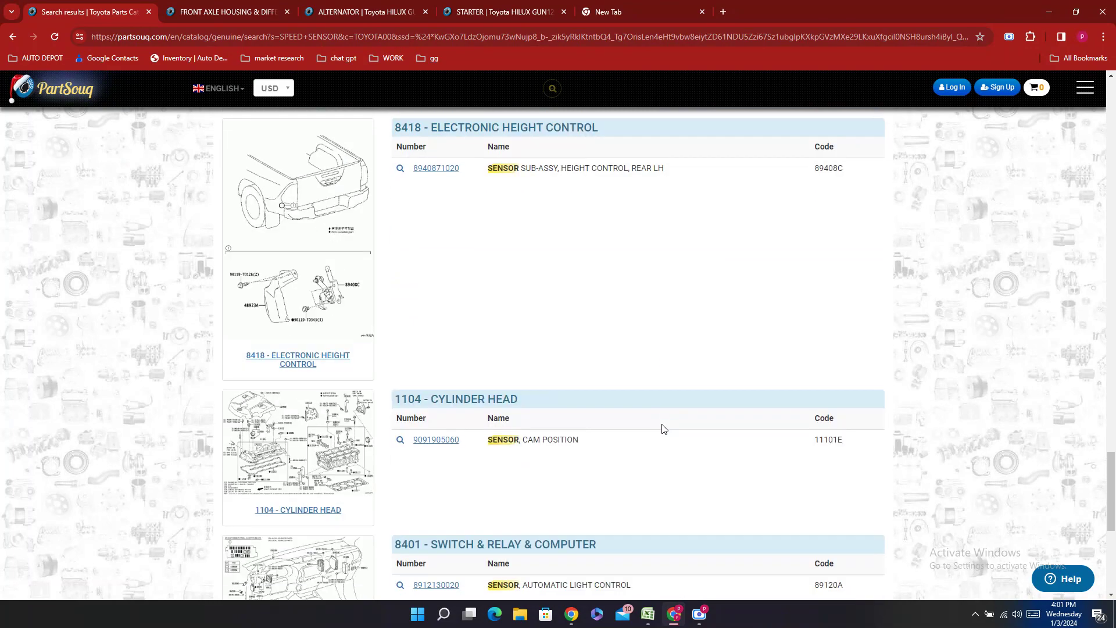
pyautogui.scroll(7, 667, 465)
pyautogui.scroll(20, 667, 462)
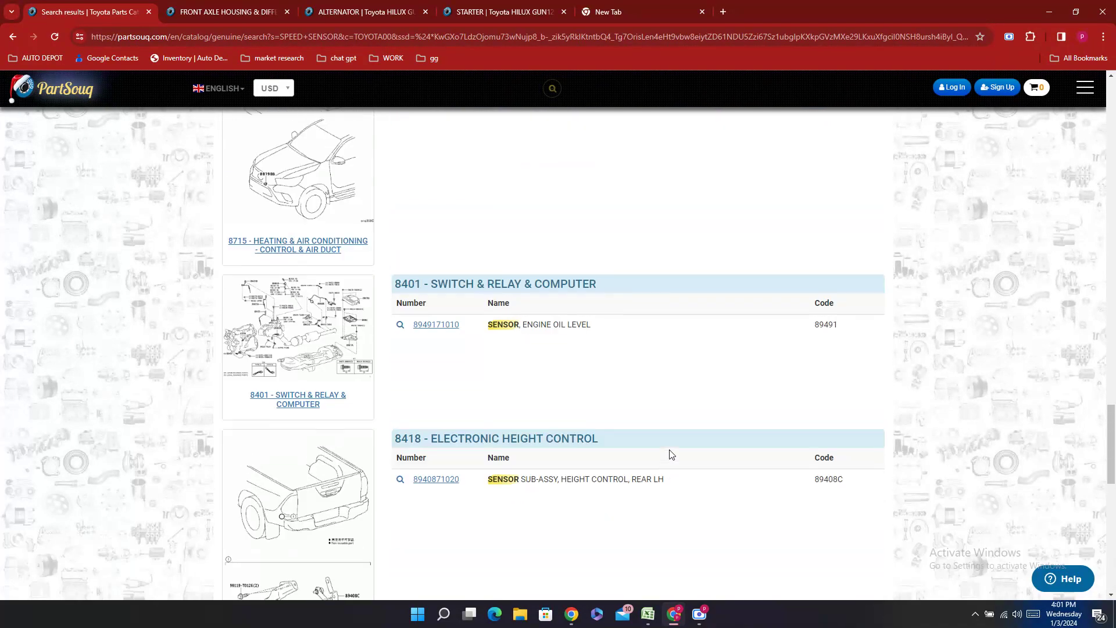
pyautogui.scroll(8, 672, 454)
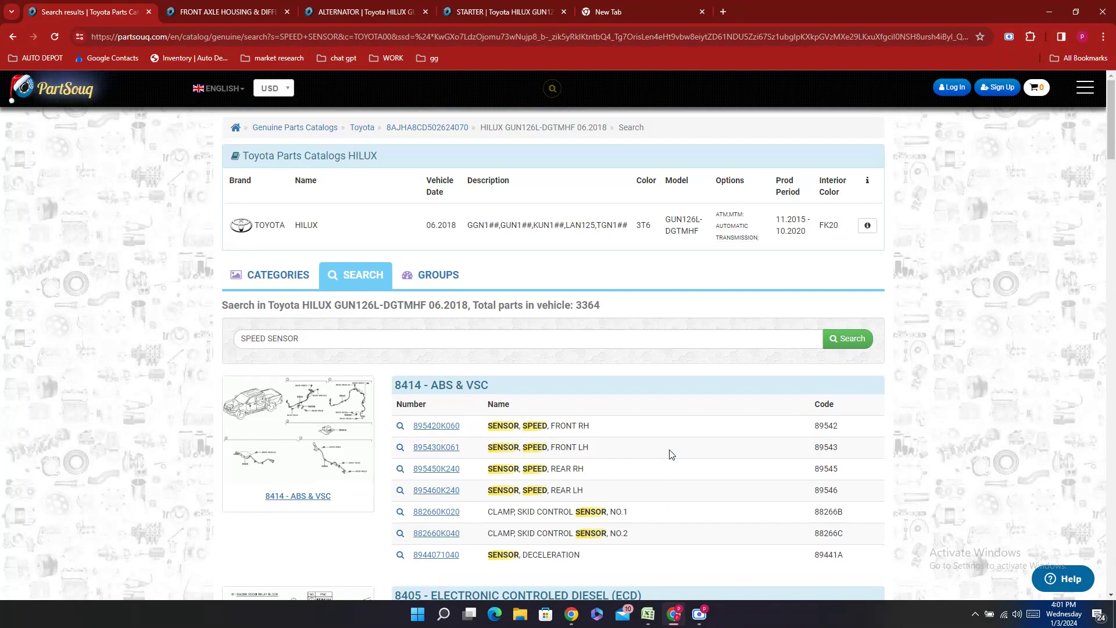
# - Check the output speed sensor row in the Excel sheet, then search the Hilux catalogue on PartSouq for INPUT SPEED
pyautogui.click(648, 614)
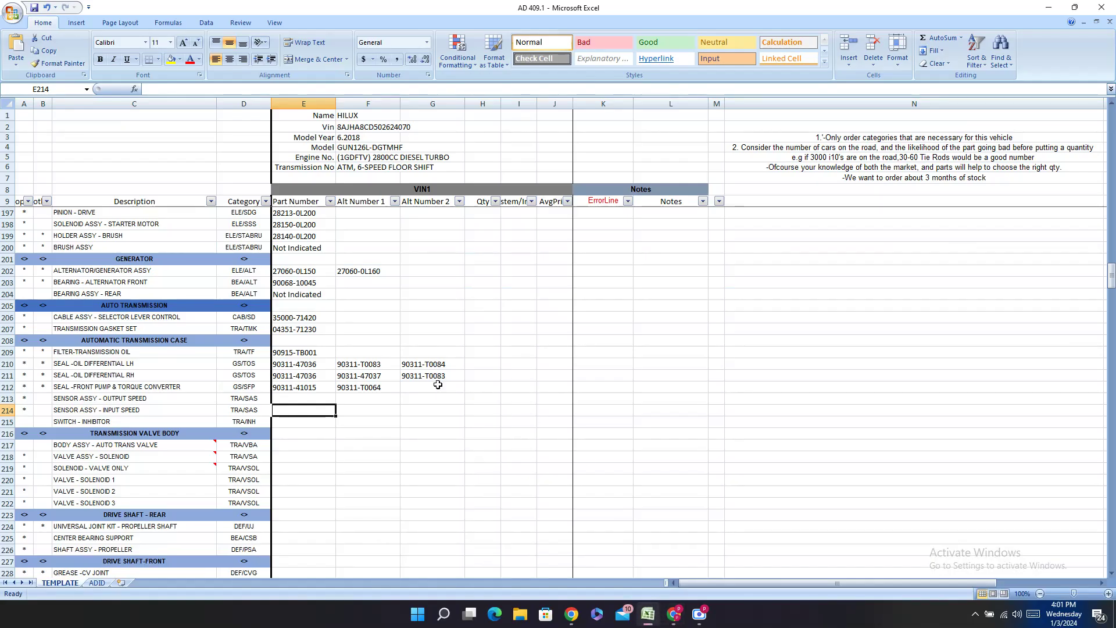
pyautogui.click(284, 393)
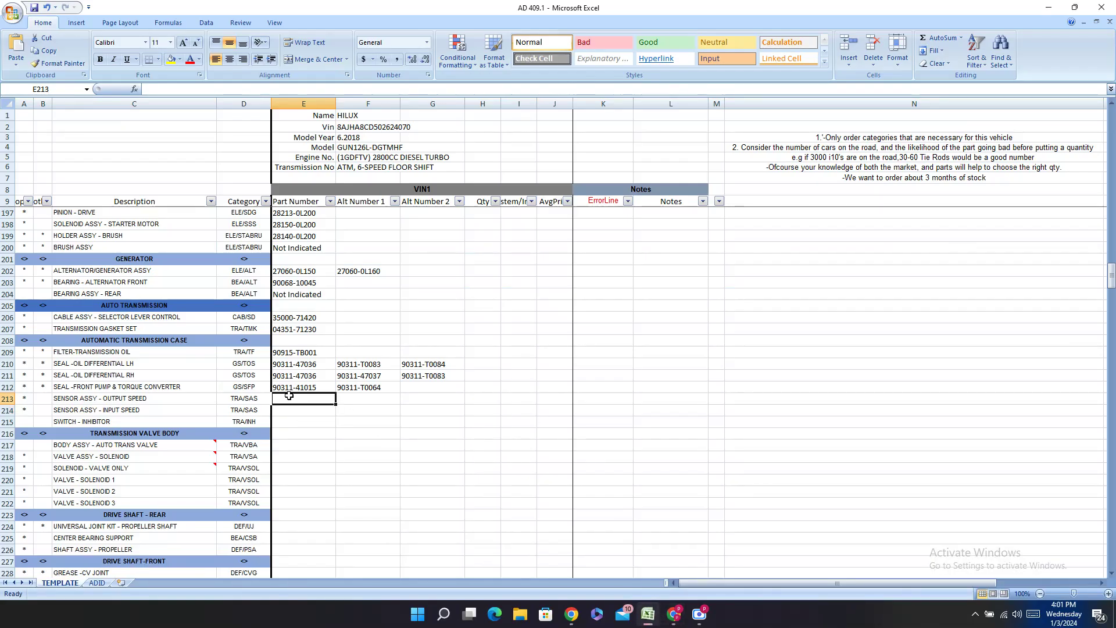
pyautogui.click(674, 614)
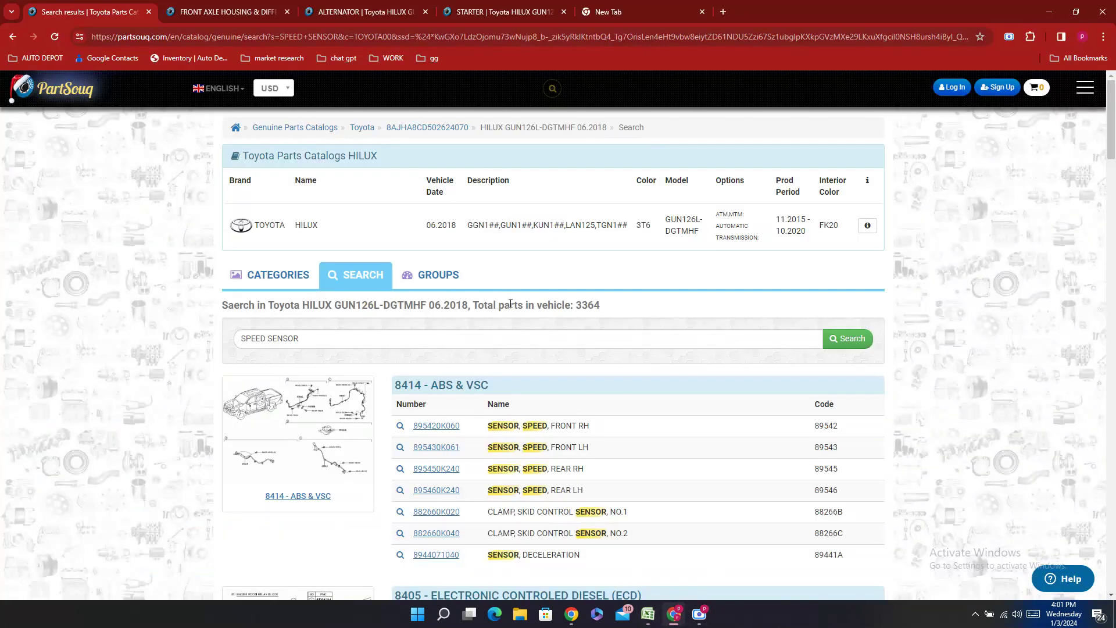
pyautogui.doubleClick(275, 338)
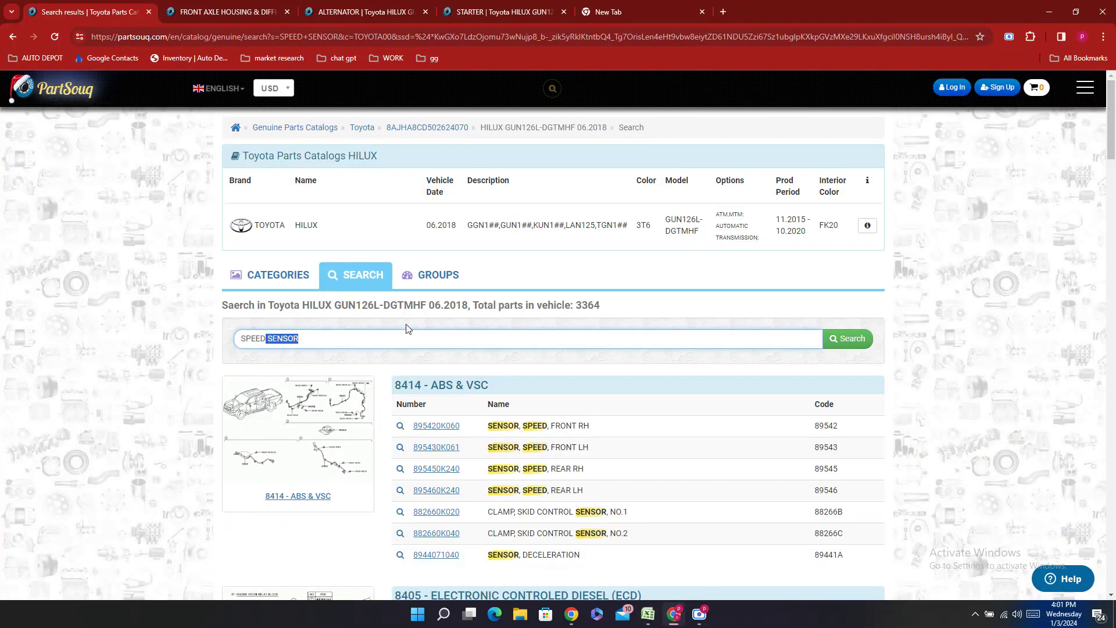
pyautogui.press('BackSpace')
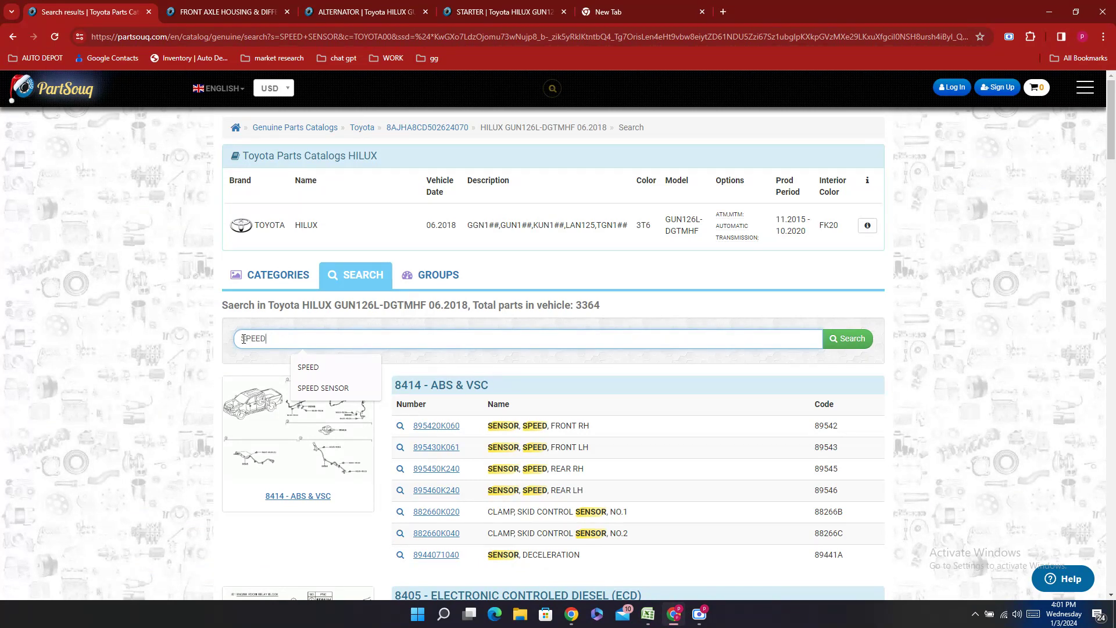
pyautogui.write('INPUT')
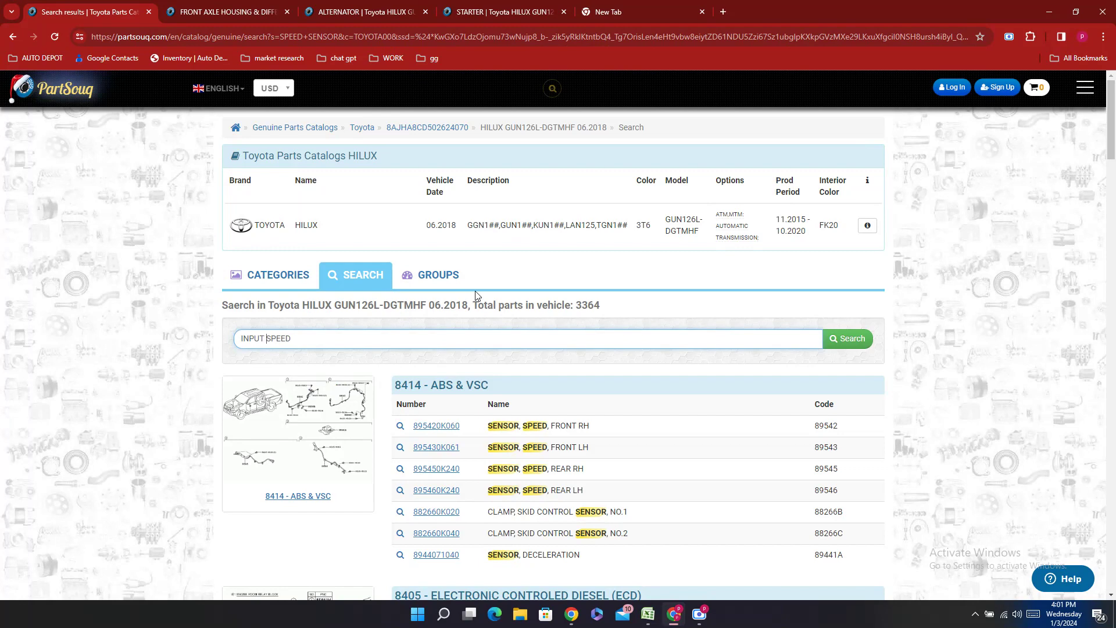
pyautogui.press('Return')
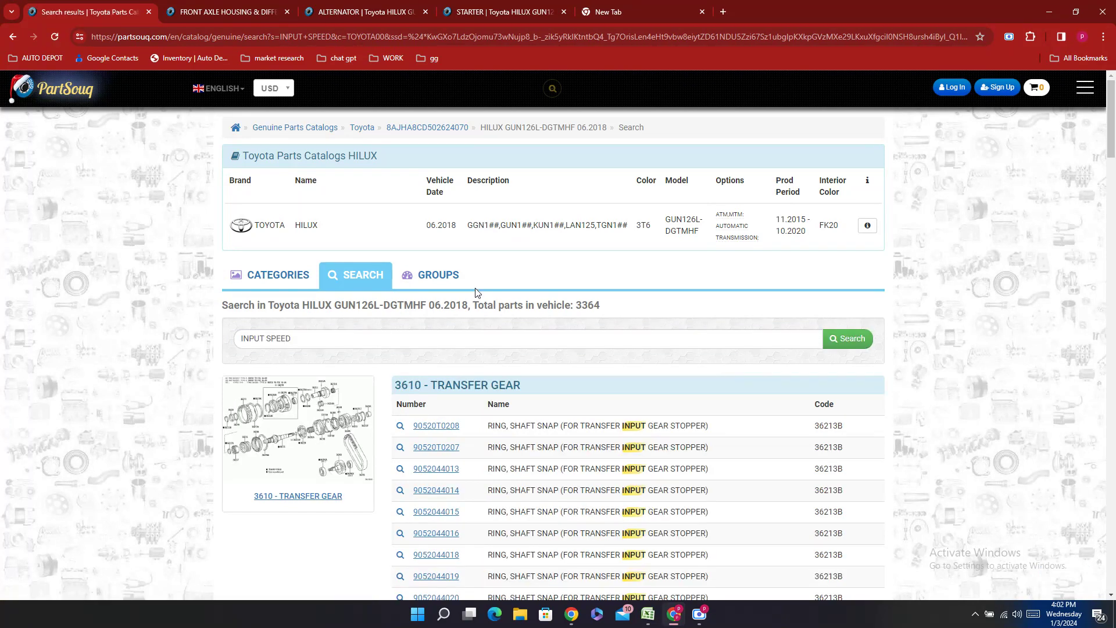
# - Recheck the sensor rows in Excel and examine the INPUT SPEED results on PartSouq for a transmission input speed sensor
pyautogui.click(648, 614)
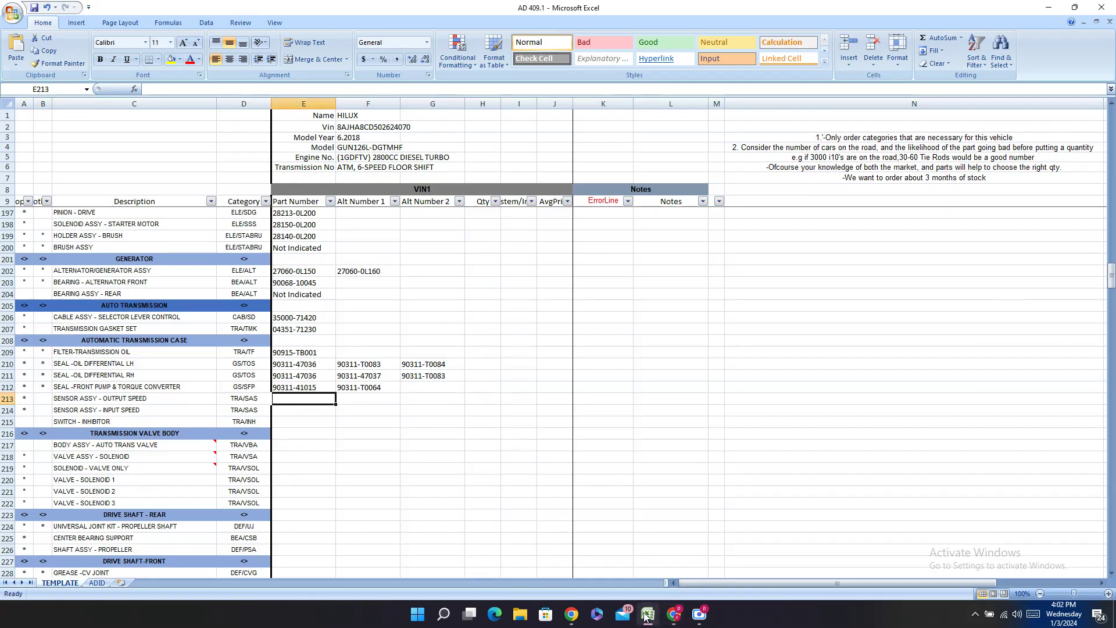
pyautogui.click(647, 614)
pyautogui.scroll(-15, 606, 424)
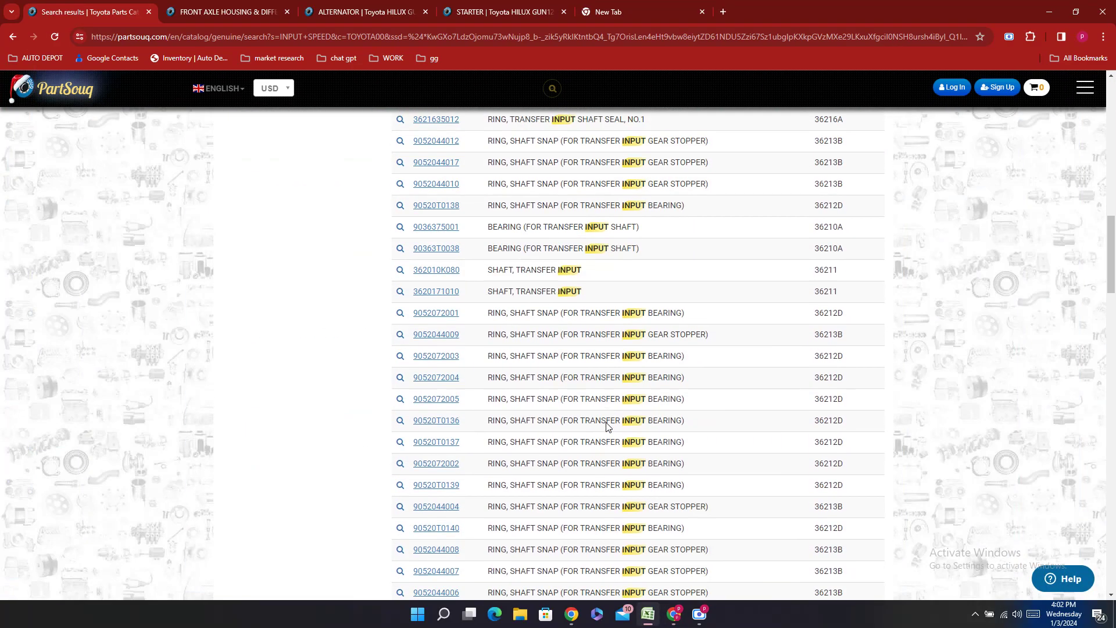
pyautogui.scroll(-15, 607, 423)
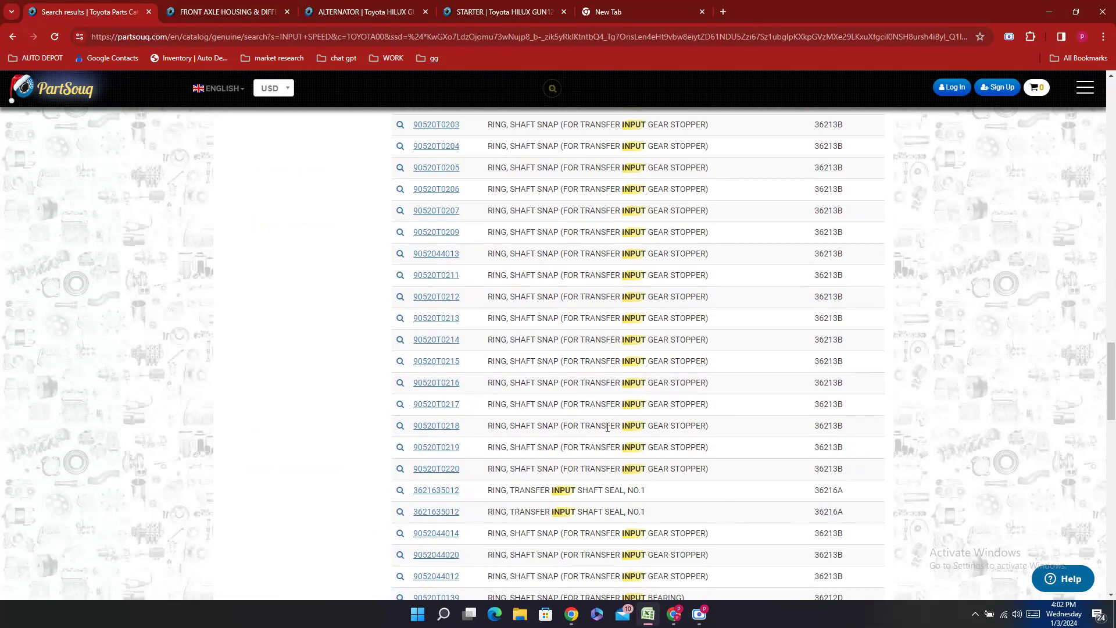
pyautogui.scroll(-10, 608, 427)
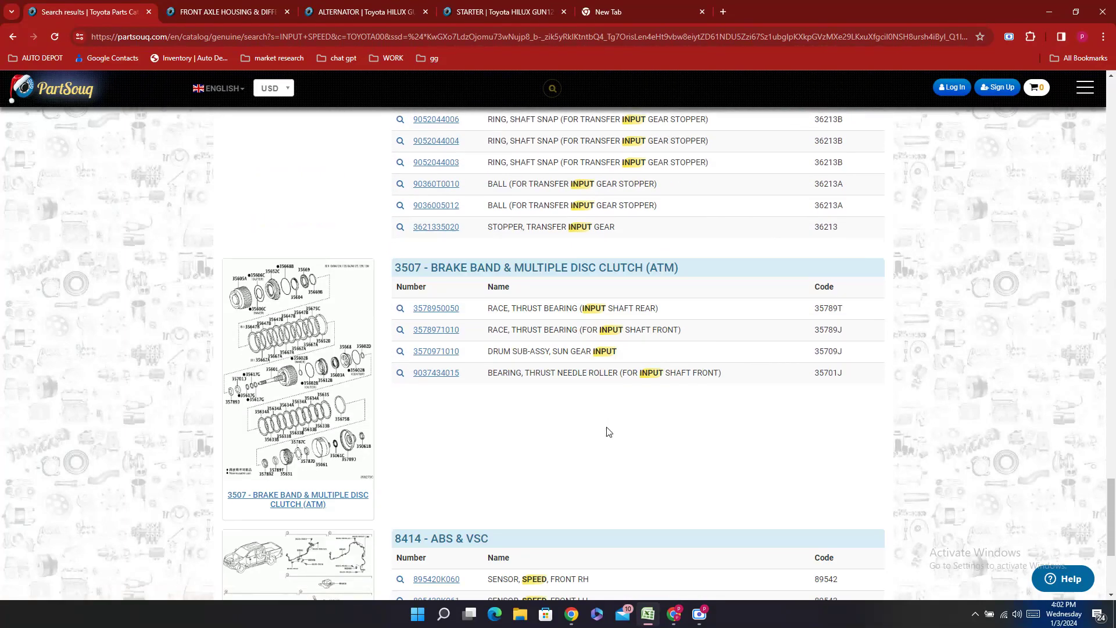
pyautogui.scroll(-3, 608, 433)
pyautogui.scroll(10, 608, 433)
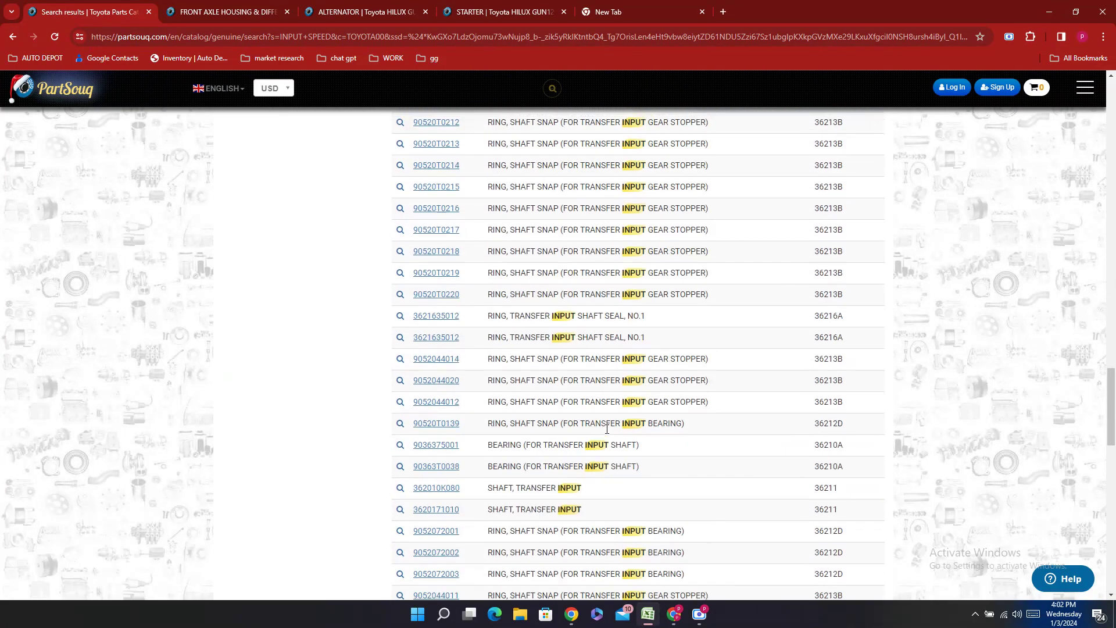
# - Switch to the Excel sheet and mark the output and input speed sensor part numbers as Not Indicated
pyautogui.scroll(10, 607, 429)
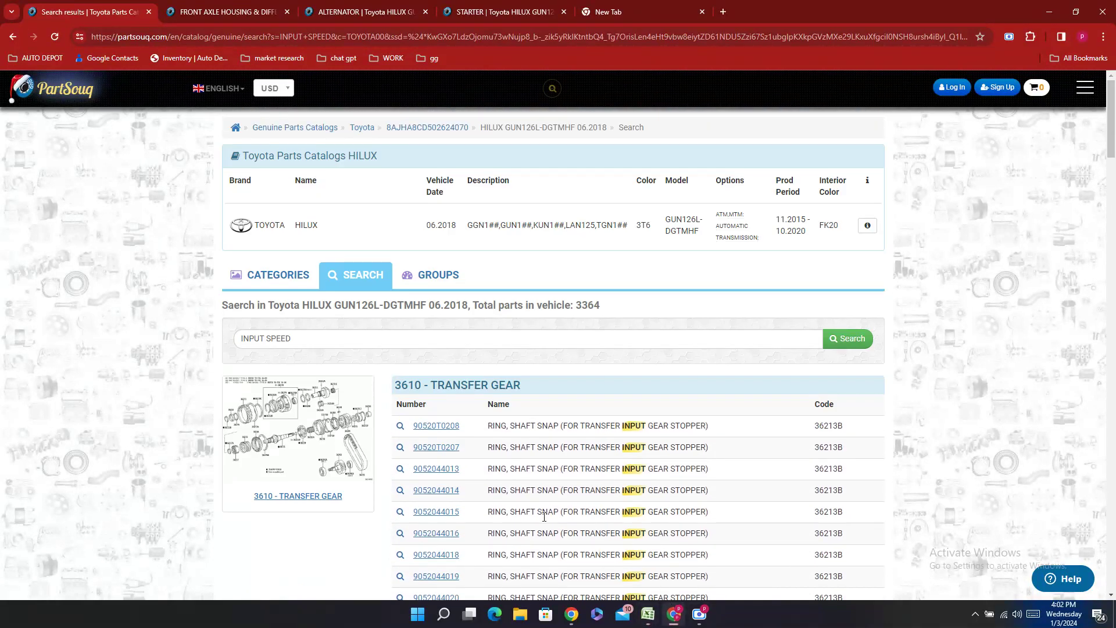
pyautogui.click(648, 614)
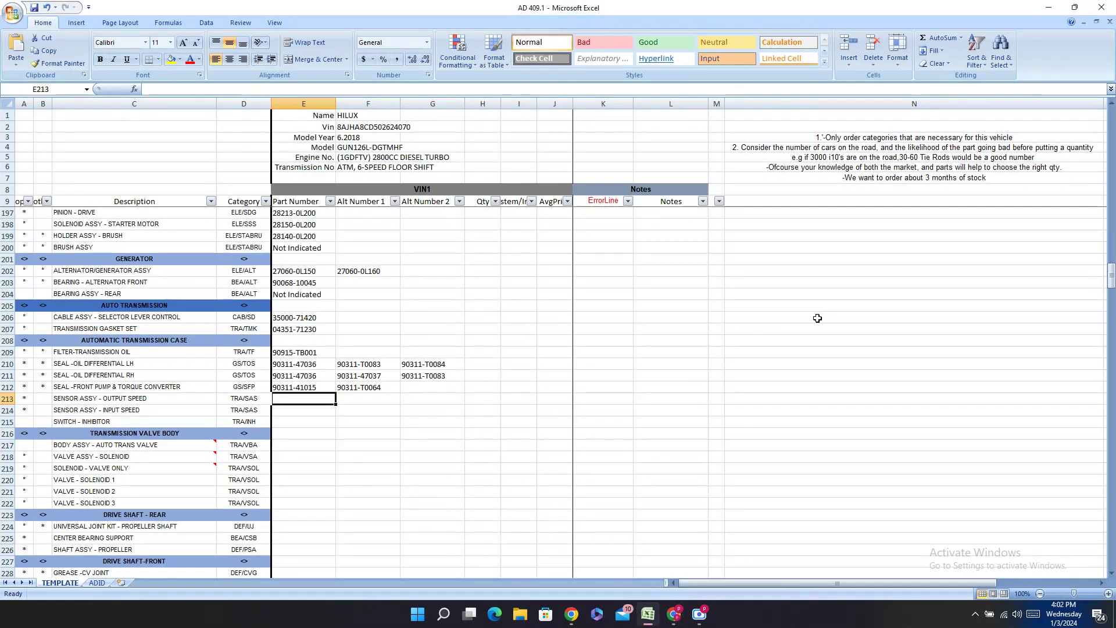
pyautogui.write('N')
pyautogui.press('Return')
pyautogui.write('N')
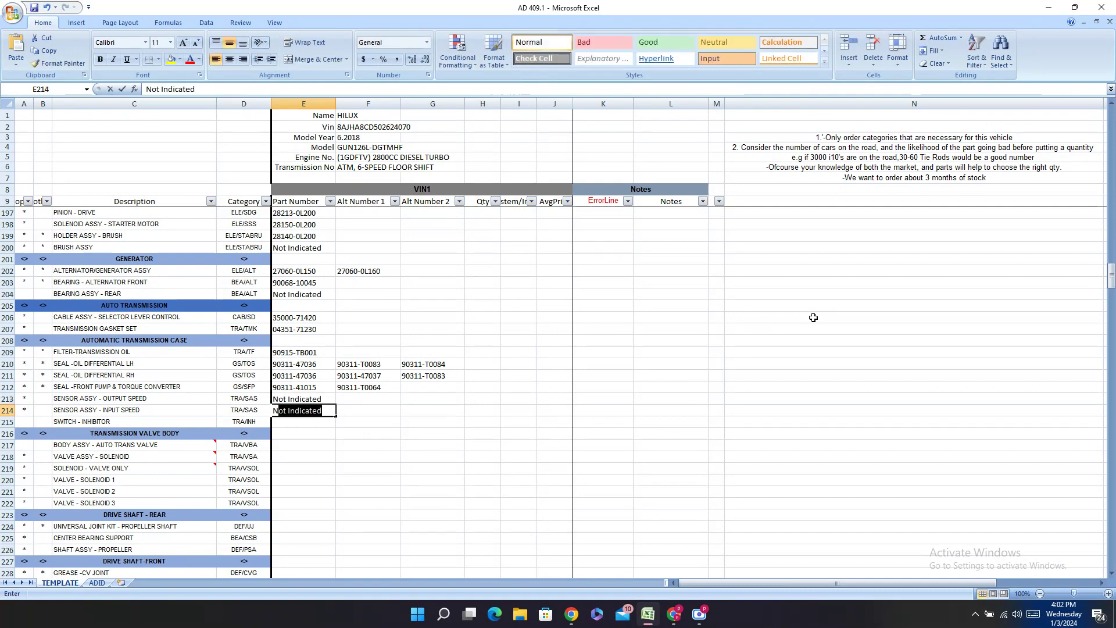
pyautogui.press('Return')
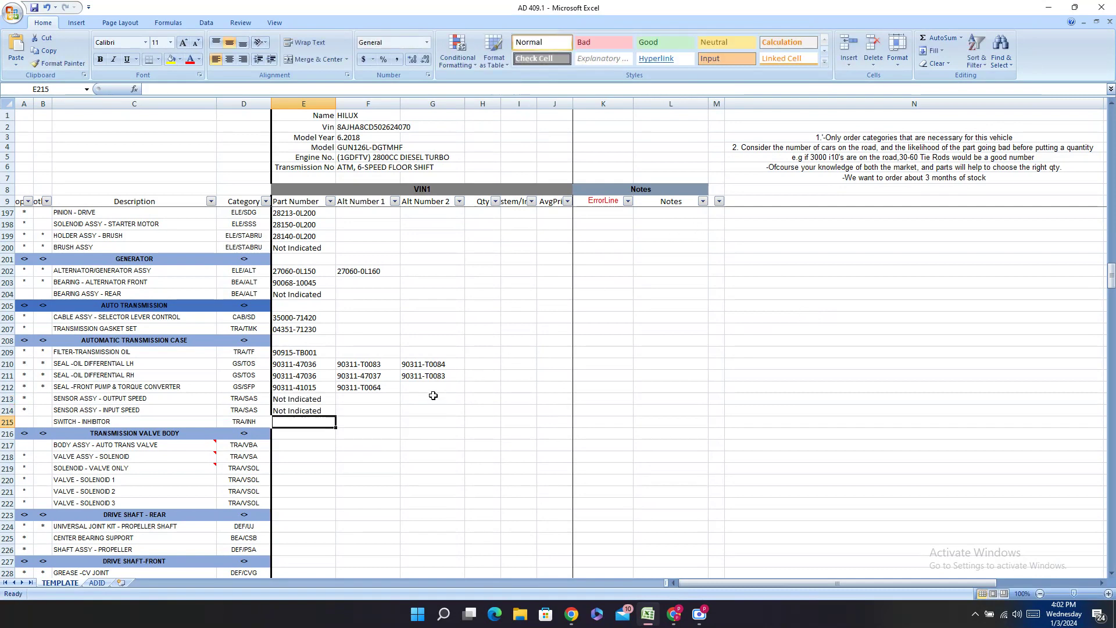
# - Copy the SWITCH - INHIBITOR description from the Excel sheet and search the Hilux catalogue on PartSouq in Chrome for it
pyautogui.rightClick(181, 424)
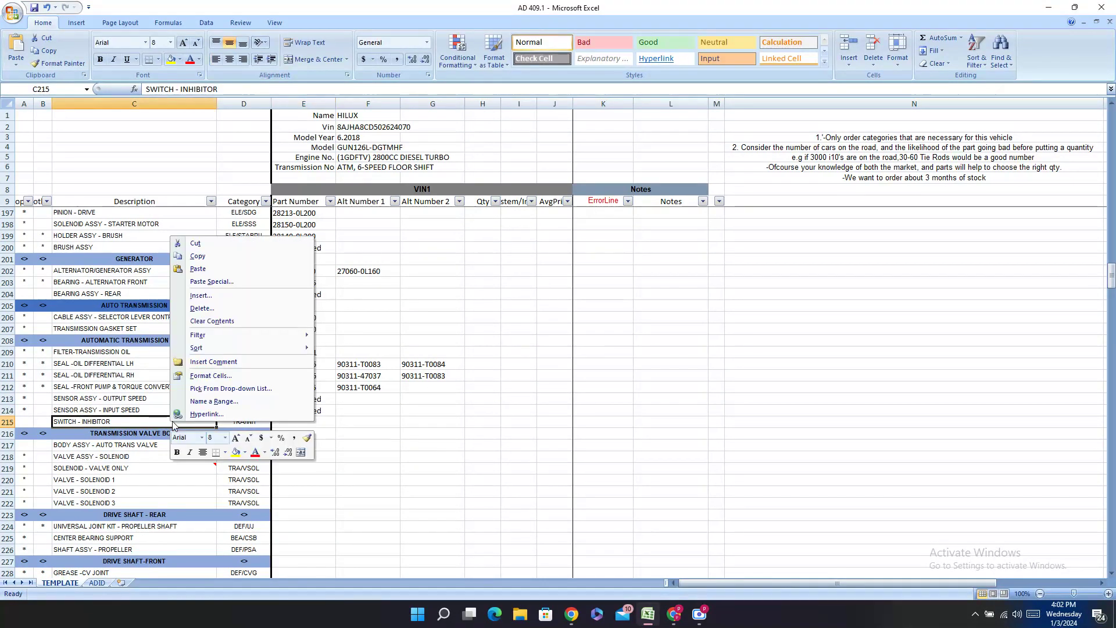
pyautogui.click(222, 257)
pyautogui.click(674, 614)
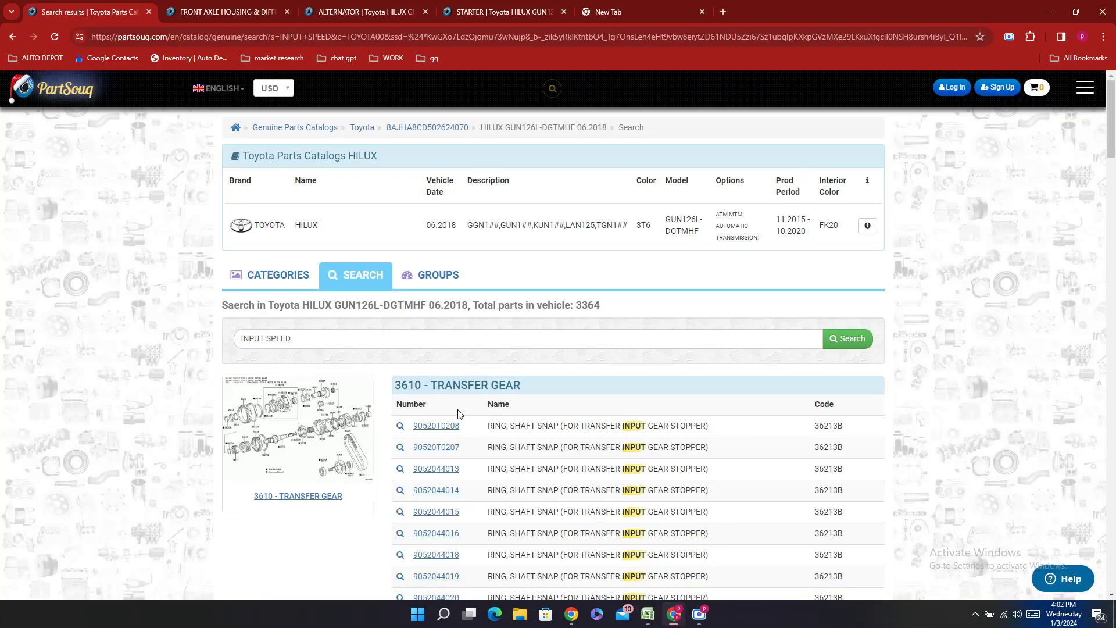
pyautogui.tripleClick(332, 347)
pyautogui.hotkey('ctrl', 'v')
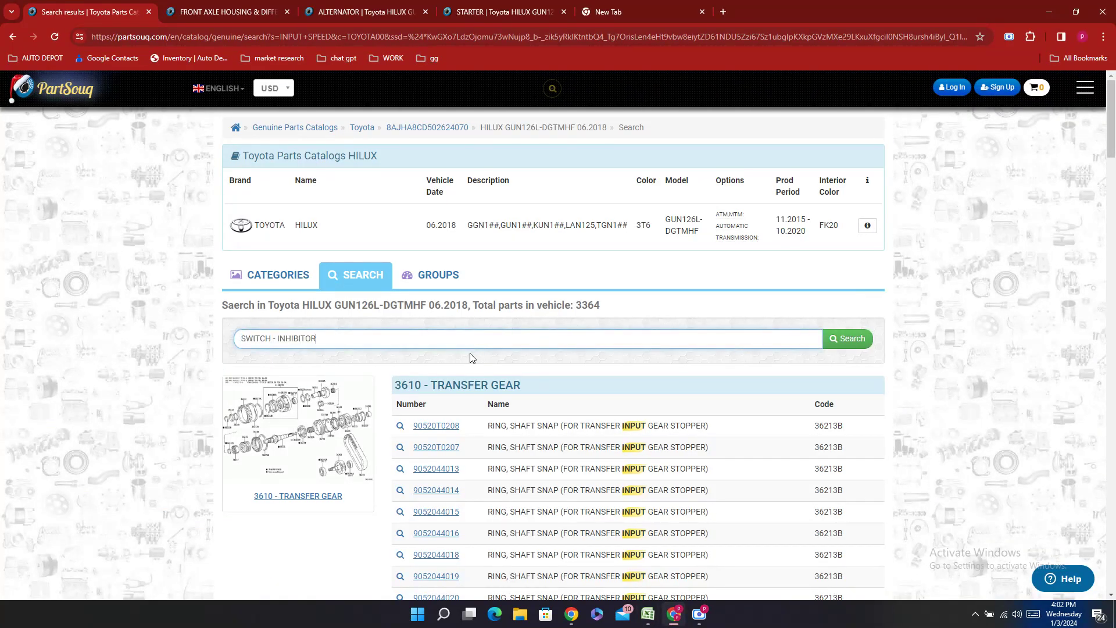
pyautogui.press('Return')
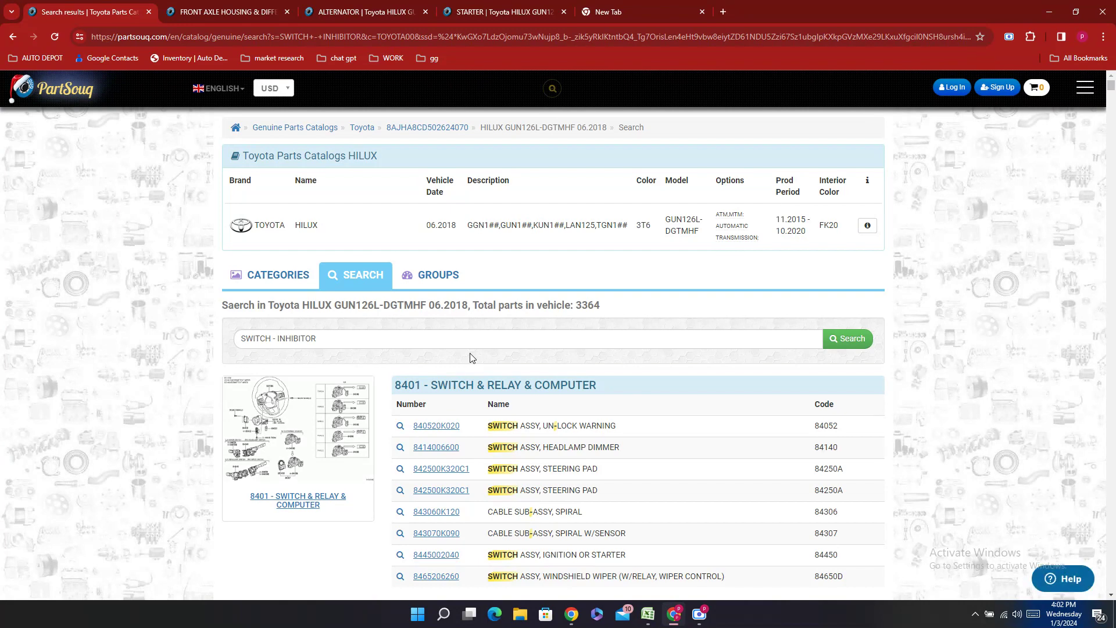
# - Examine the SWITCH - INHIBITOR results across the catalogue groups for a transmission inhibitor or neutral start switch
pyautogui.scroll(-6, 489, 389)
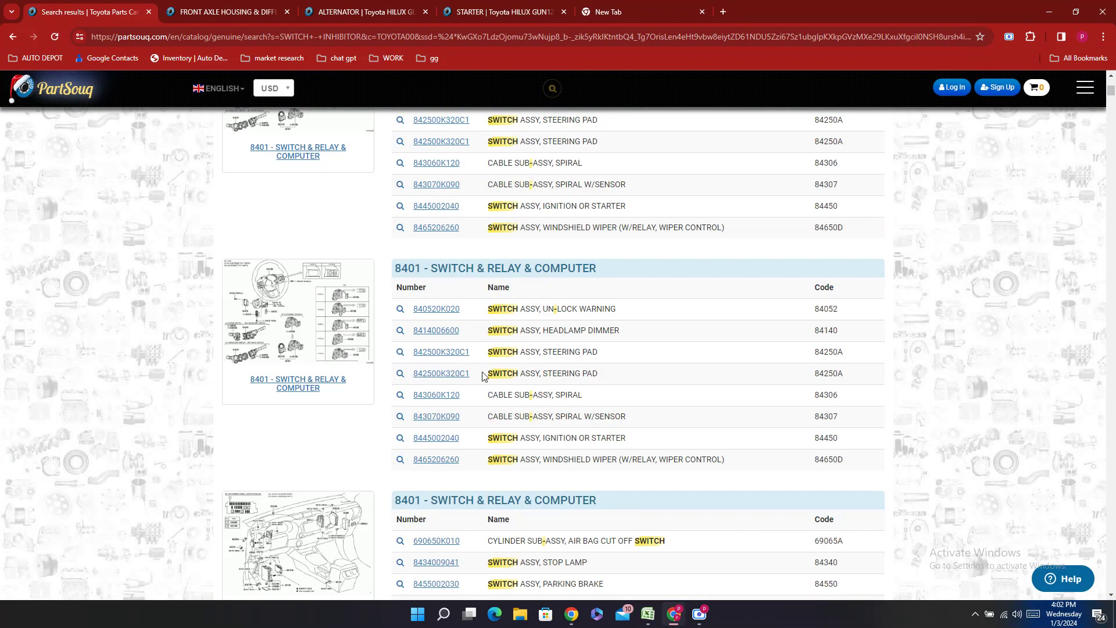
pyautogui.scroll(-10, 482, 377)
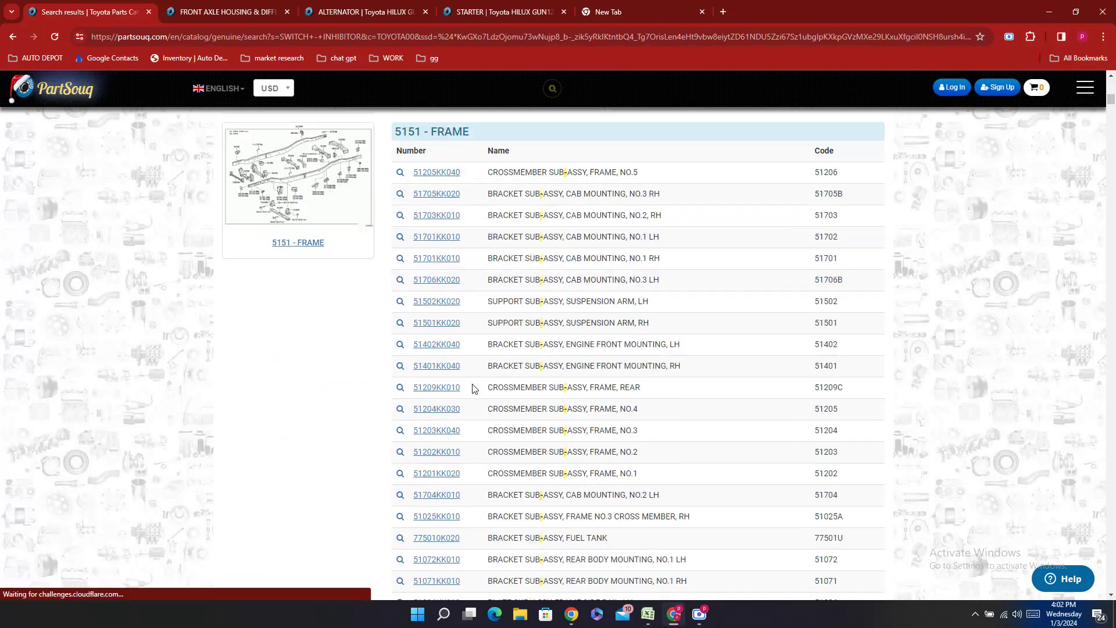
pyautogui.scroll(-20, 474, 388)
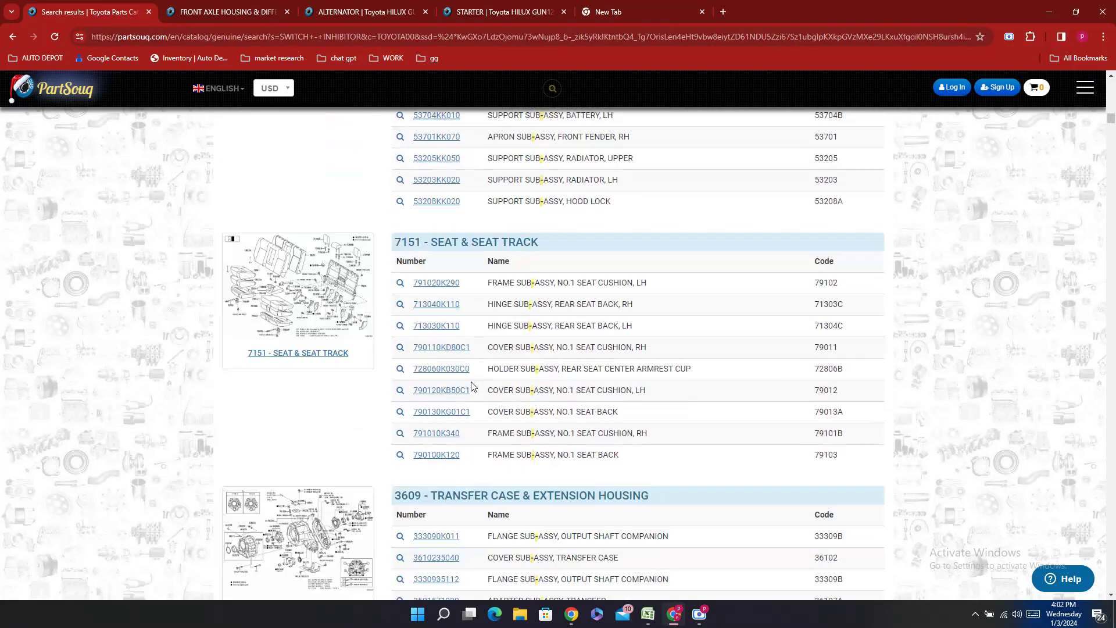
pyautogui.scroll(-20, 472, 386)
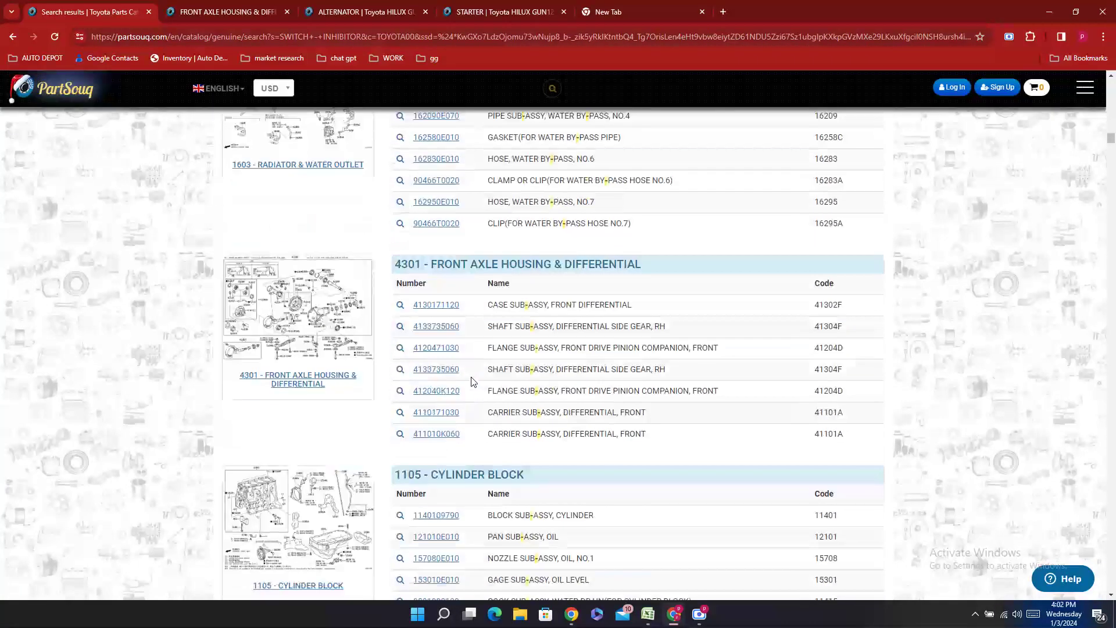
pyautogui.scroll(-20, 472, 381)
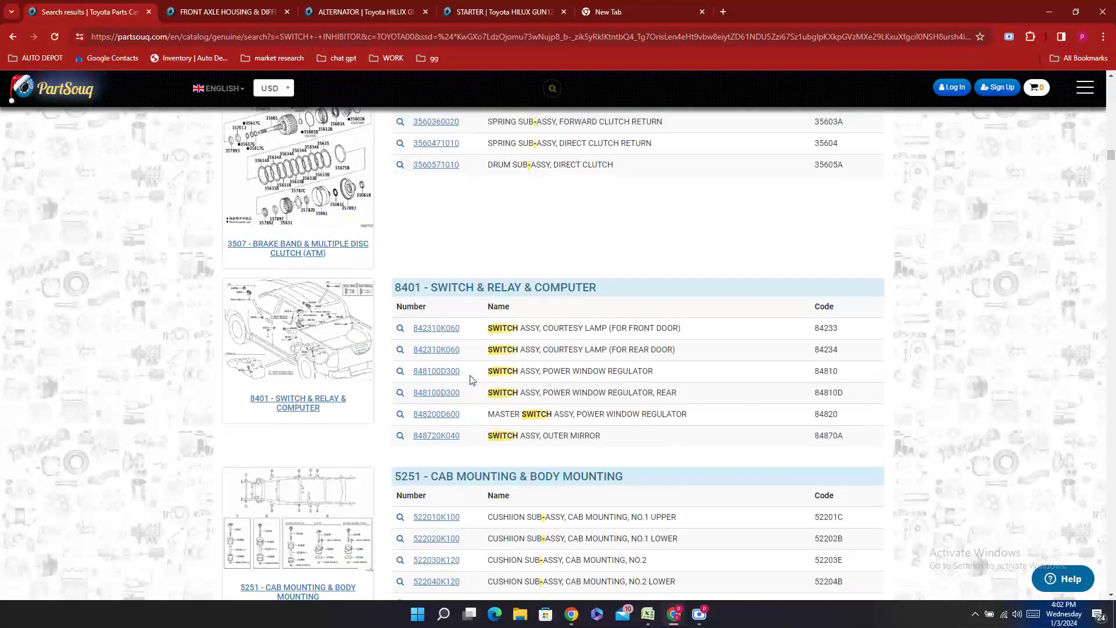
pyautogui.scroll(-20, 472, 381)
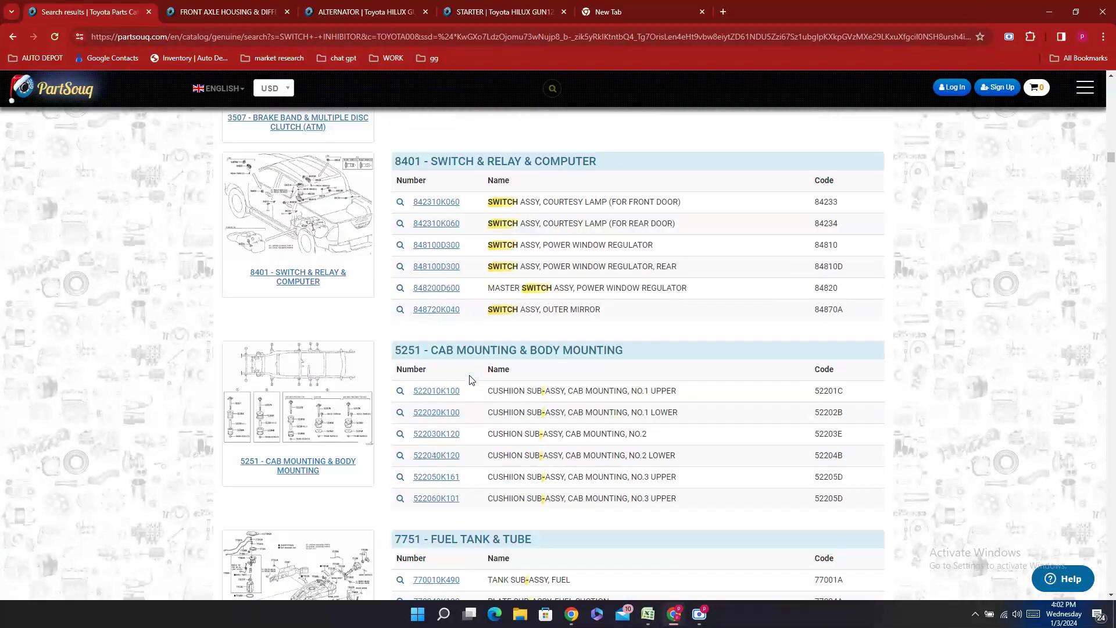
pyautogui.scroll(-20, 470, 380)
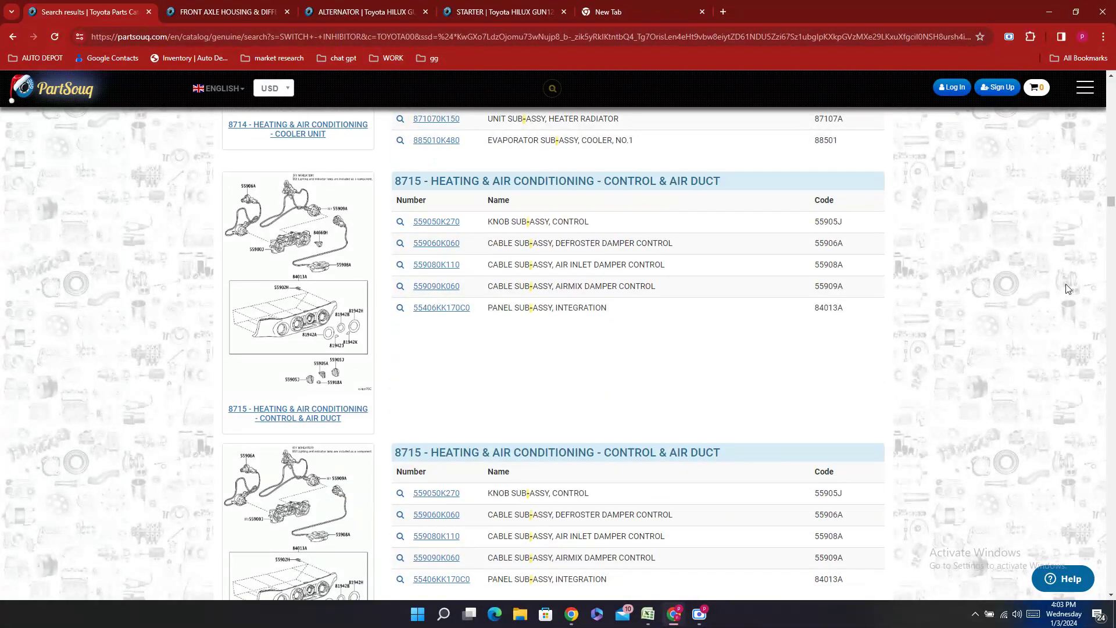
pyautogui.moveTo(1109, 217); pyautogui.dragTo(1111, 571)
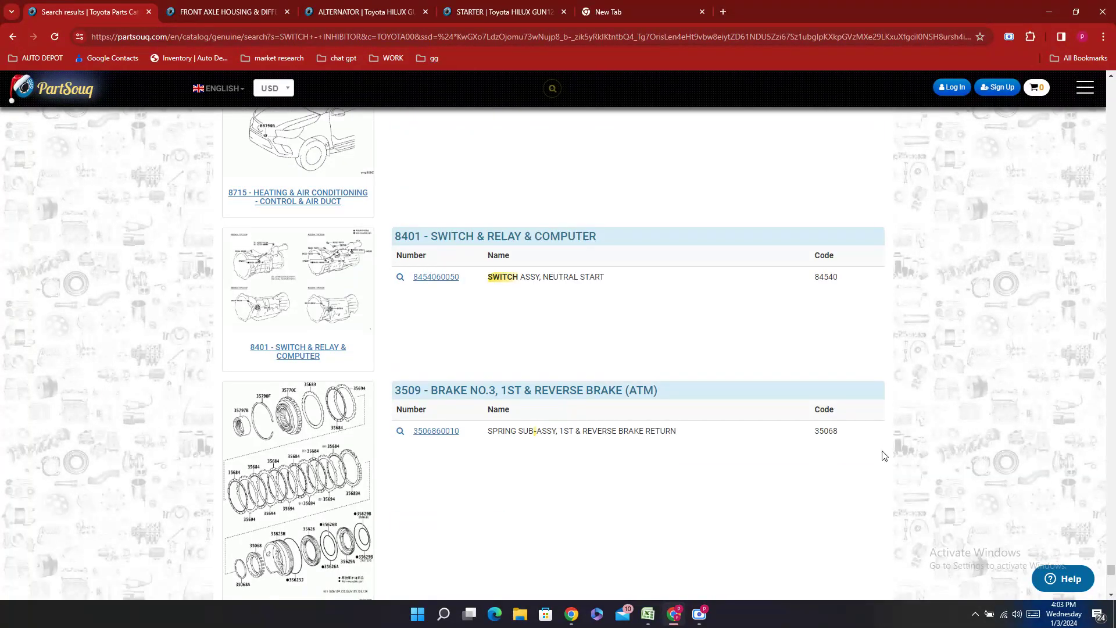
pyautogui.doubleClick(468, 285)
pyautogui.rightClick(470, 287)
pyautogui.click(504, 299)
pyautogui.click(648, 614)
pyautogui.click(294, 423)
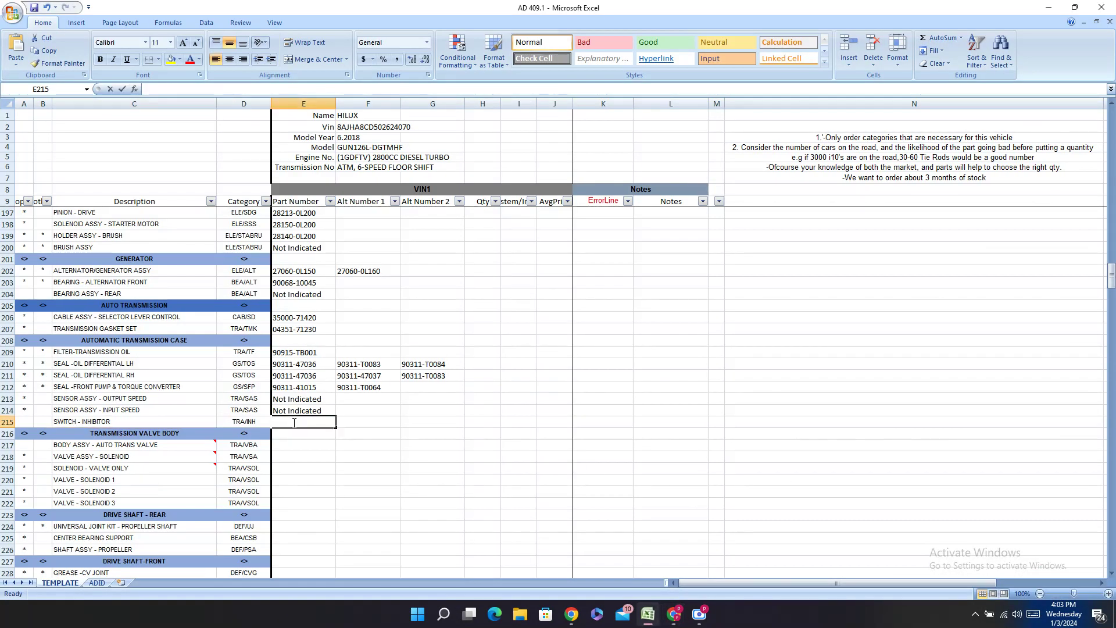
pyautogui.rightClick(294, 423)
pyautogui.click(314, 459)
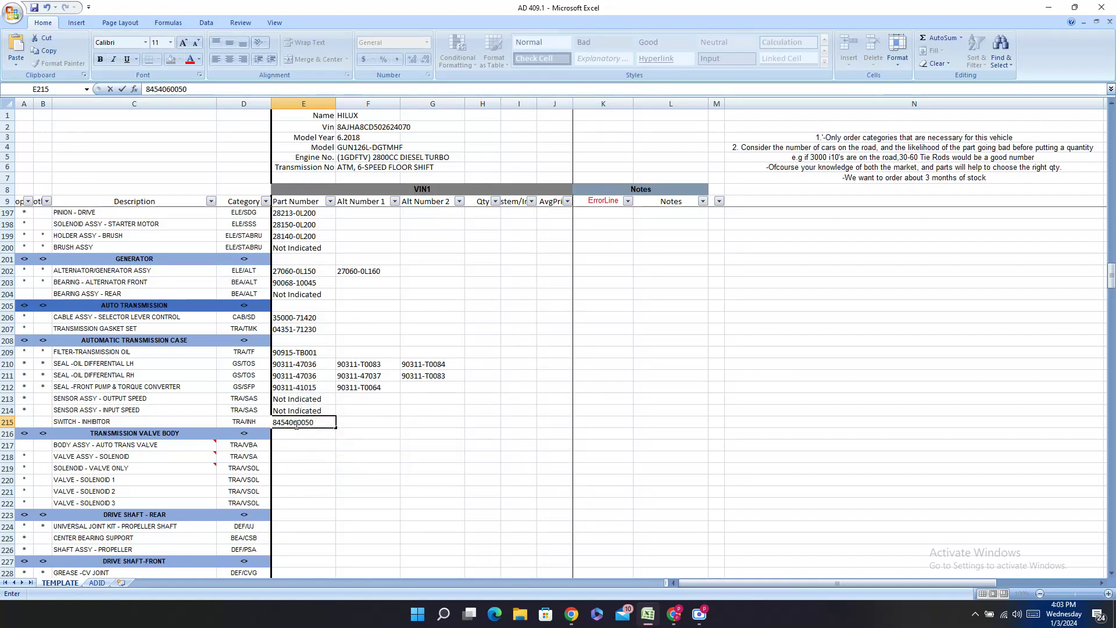
pyautogui.click(297, 425)
pyautogui.write('-')
pyautogui.press('Return')
pyautogui.press('Return')
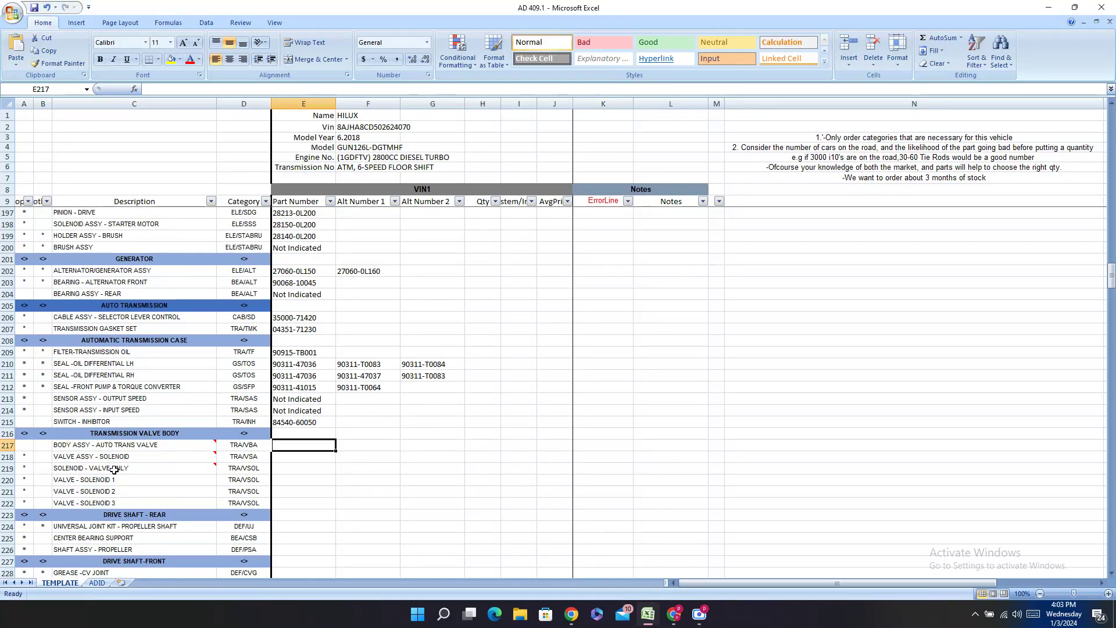
# - Copy the VALVE ASSY - SOLENOID description from Excel and search the Hilux catalogue on PartSouq in Chrome for it
pyautogui.click(147, 457)
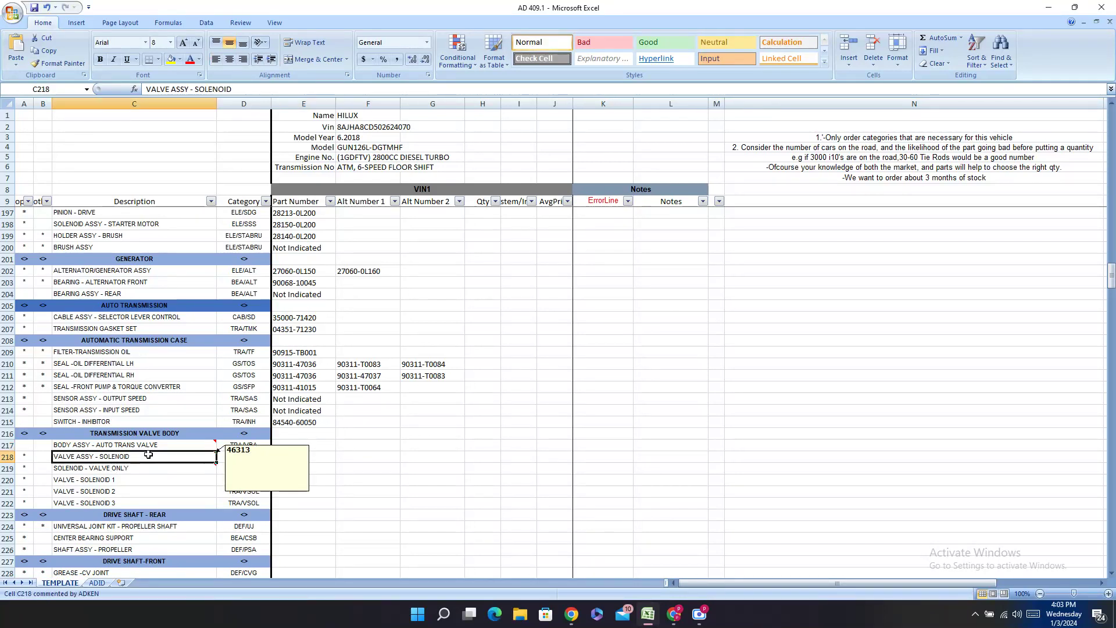
pyautogui.hotkey('ctrl', 'c')
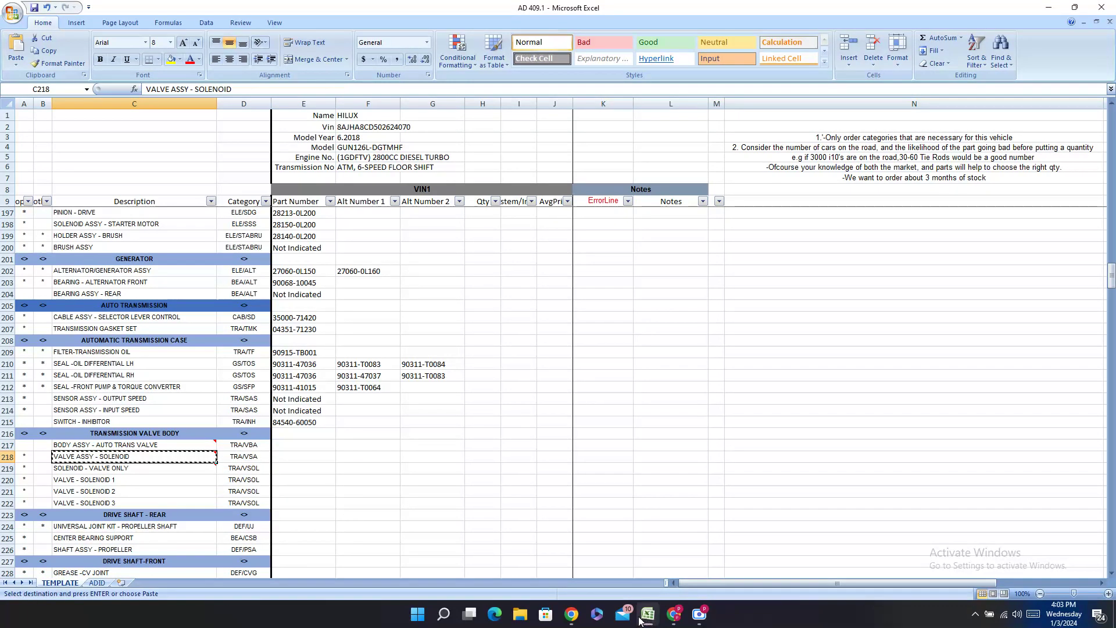
pyautogui.click(670, 615)
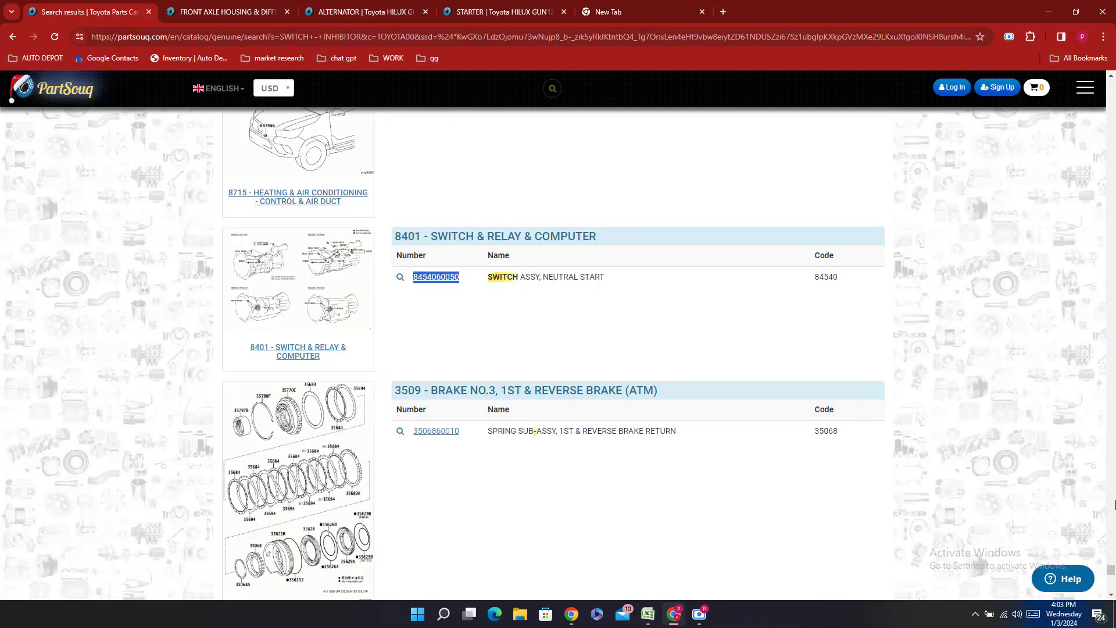
pyautogui.moveTo(1112, 570); pyautogui.dragTo(1111, 84)
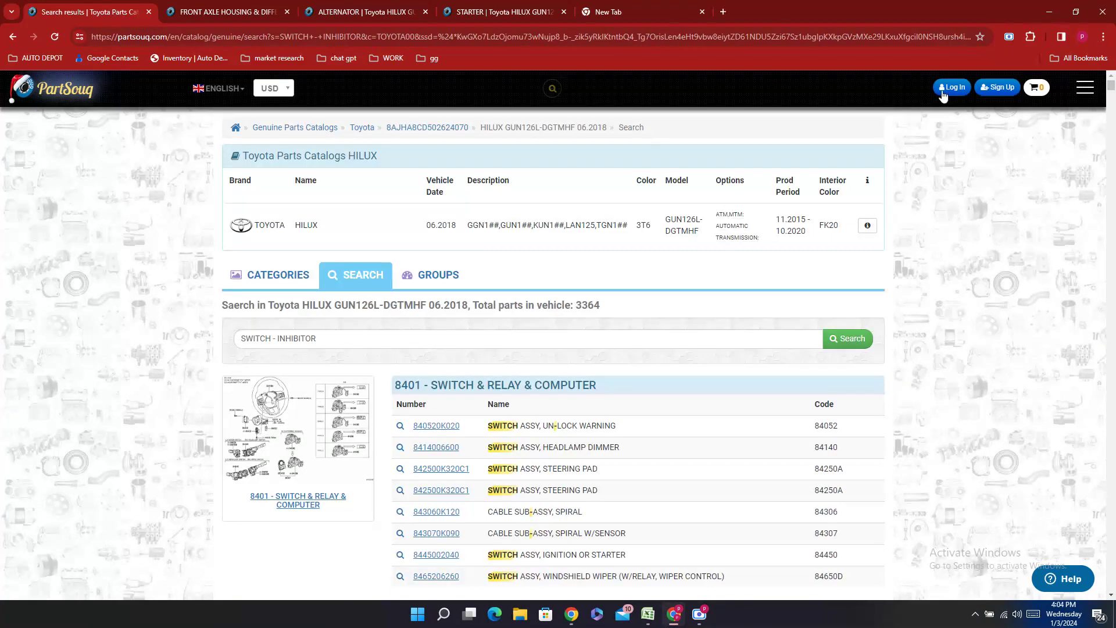
pyautogui.click(324, 337)
pyautogui.hotkey('ctrl', 'a')
pyautogui.hotkey('ctrl', 'v')
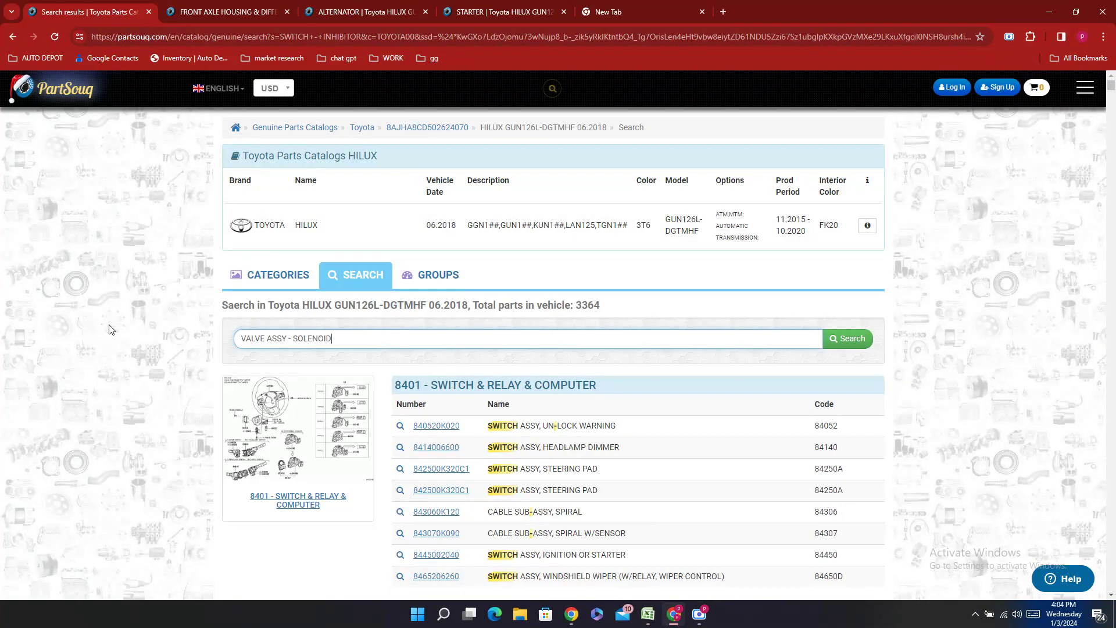
pyautogui.press('Return')
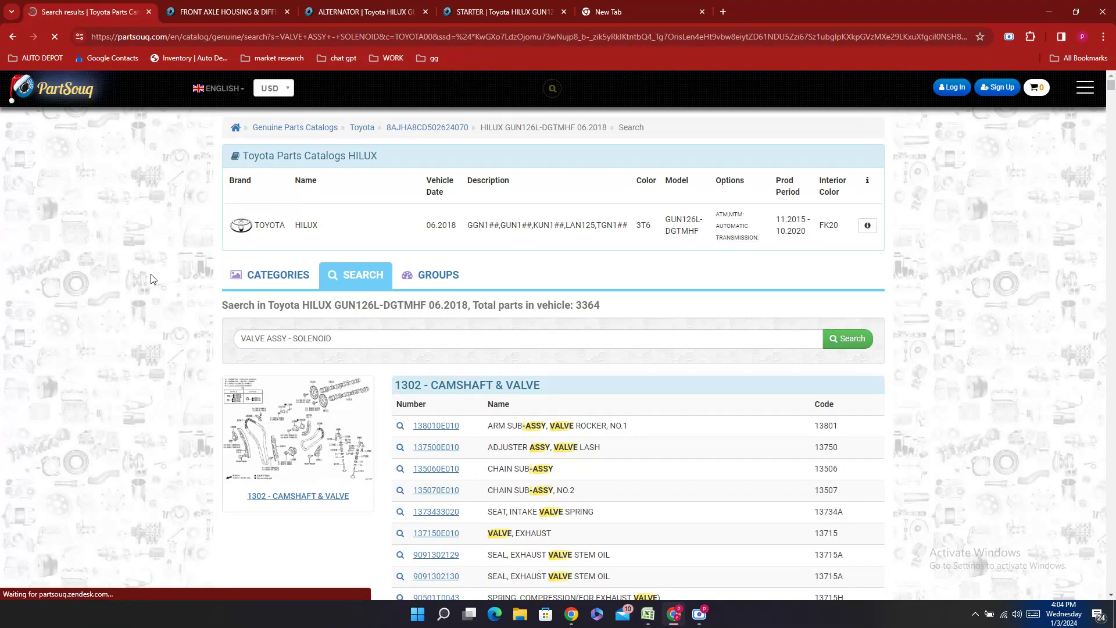
# - Find SOLENOID within the results page and open the 3512 valve body and oil strainer (ATM) diagram from the SL1 solenoid row
pyautogui.doubleClick(313, 340)
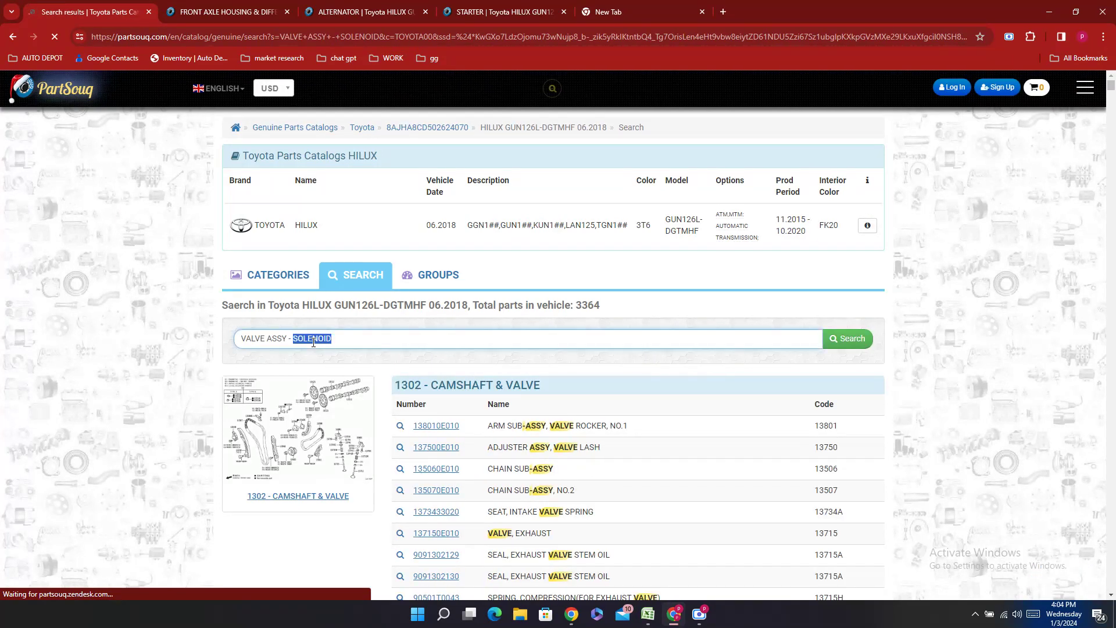
pyautogui.hotkey('ctrl', 'f')
pyautogui.press('Return')
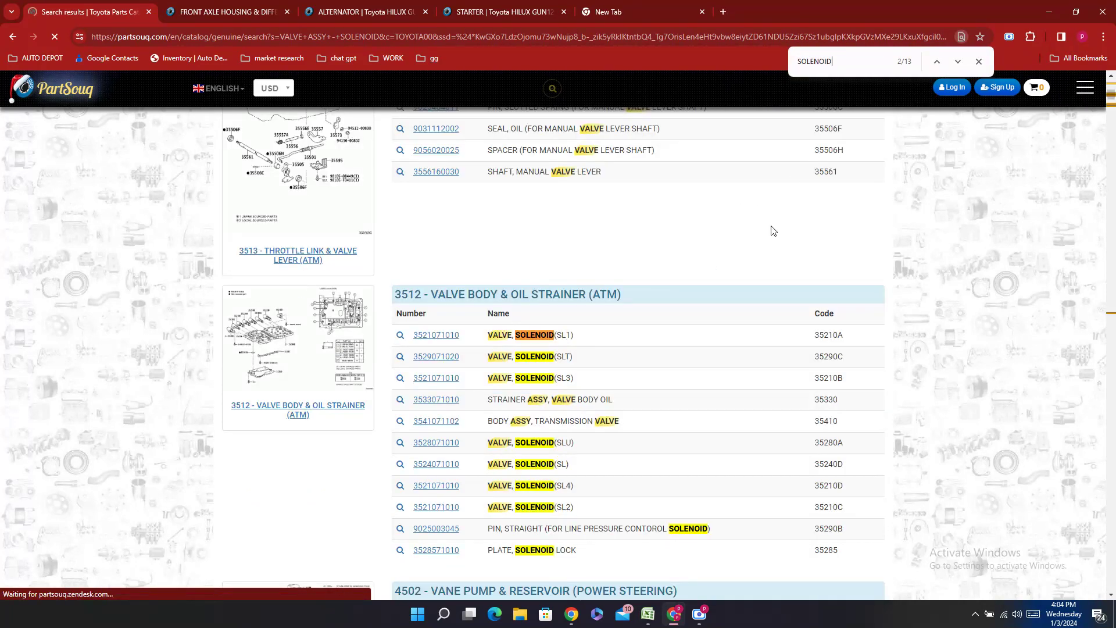
pyautogui.click(408, 340)
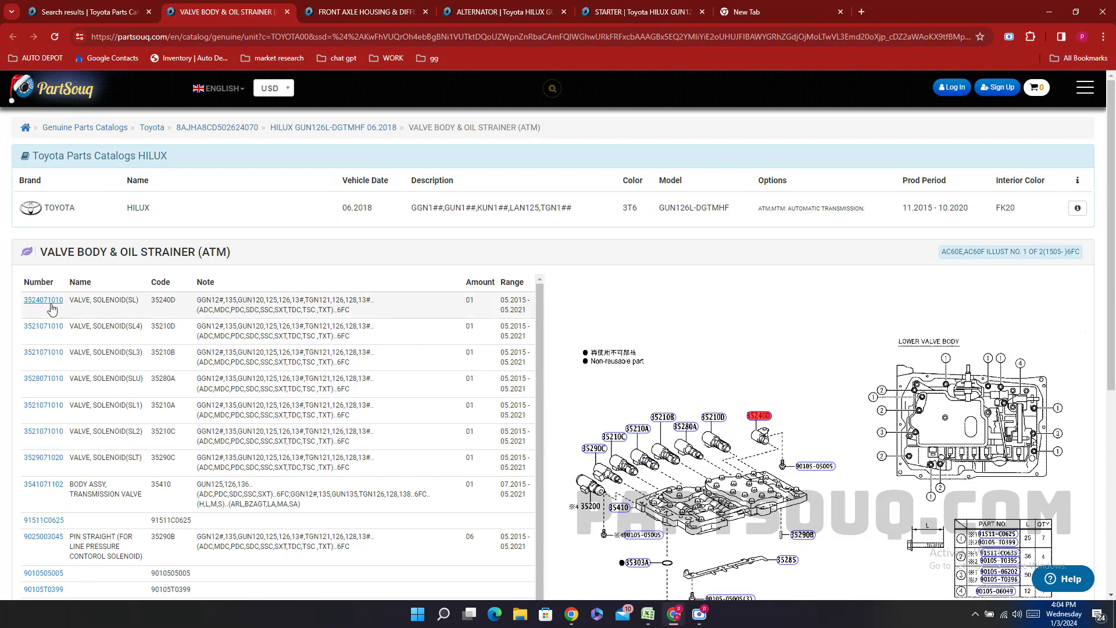
pyautogui.doubleClick(42, 486)
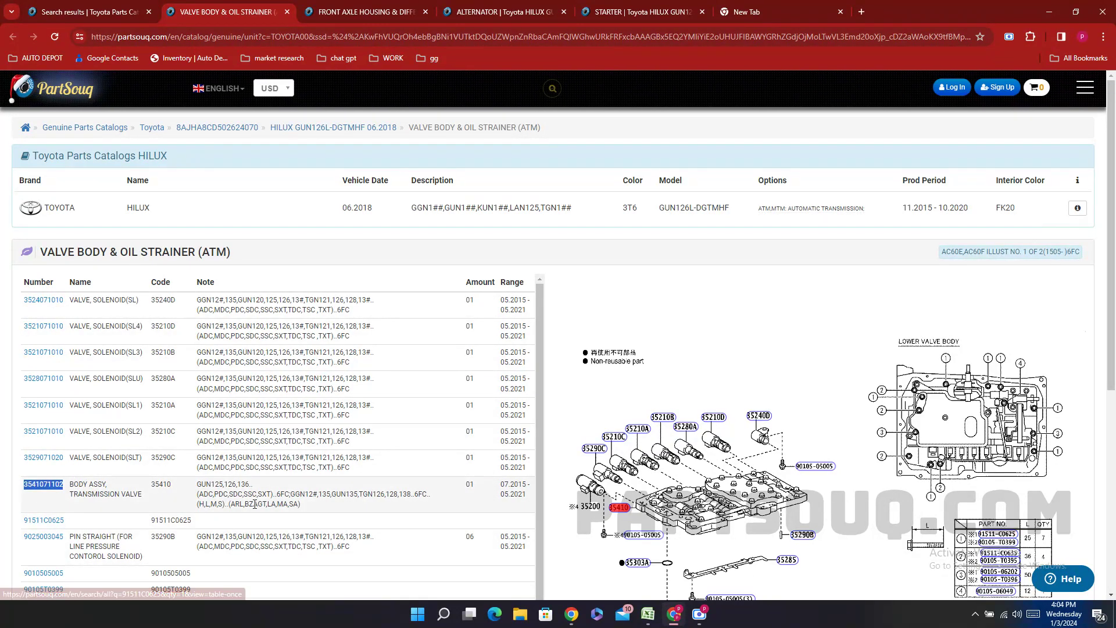
pyautogui.click(647, 614)
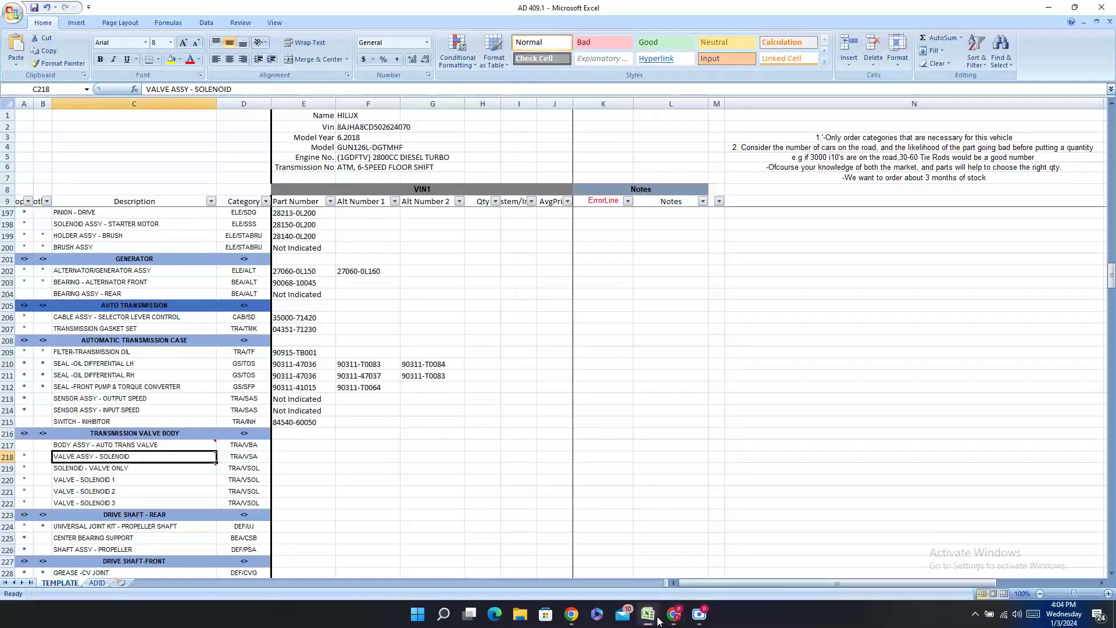
pyautogui.doubleClick(290, 446)
pyautogui.hotkey('ctrl', 'v')
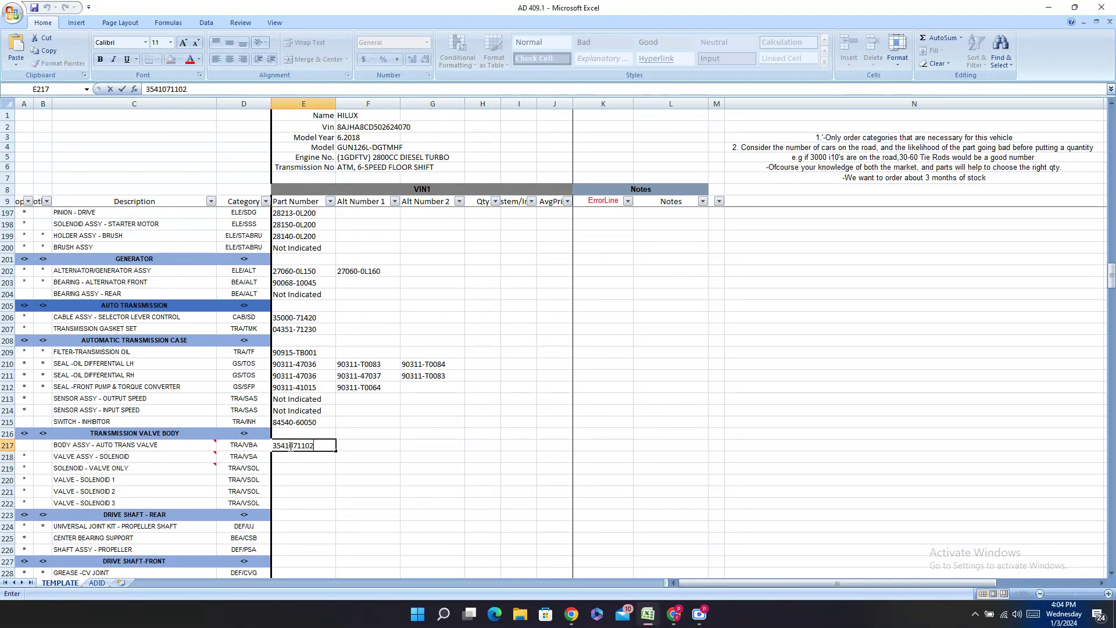
pyautogui.write('-')
pyautogui.press('Return')
# - Return to the valve body diagram in Chrome, view the valve body oil strainer's part details, and close them
pyautogui.click(680, 620)
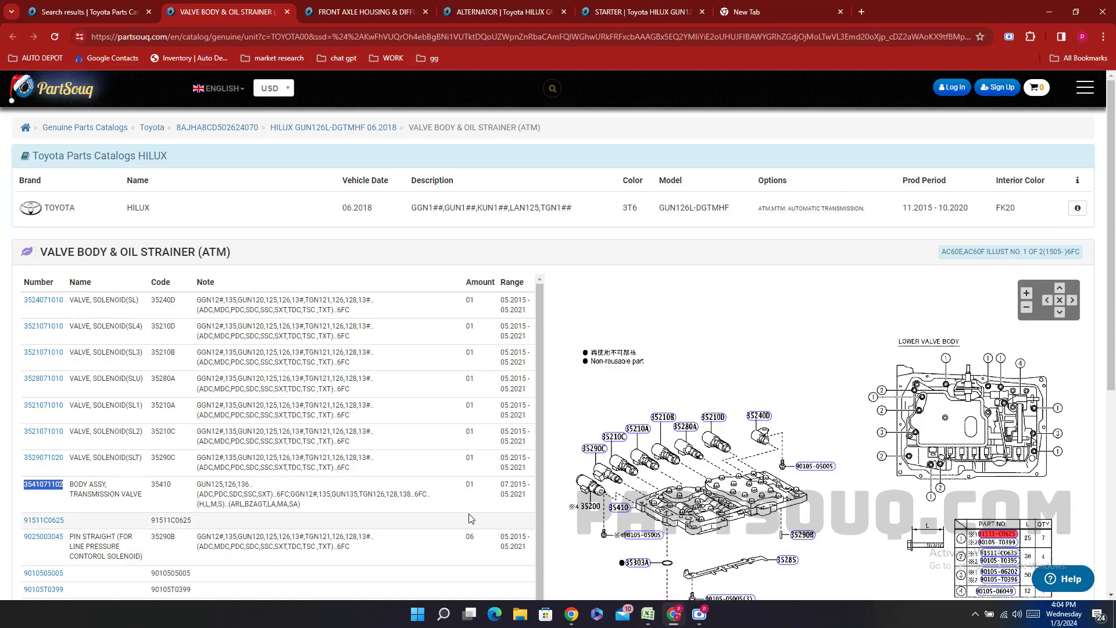
pyautogui.scroll(-2, 495, 492)
pyautogui.scroll(-3, 494, 492)
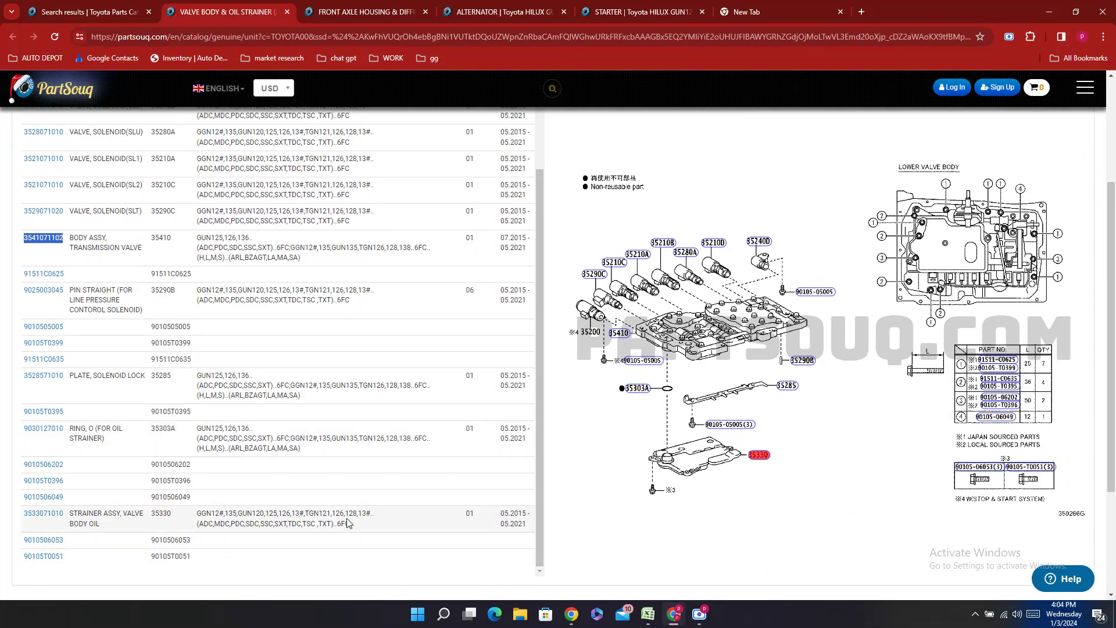
pyautogui.click(35, 516)
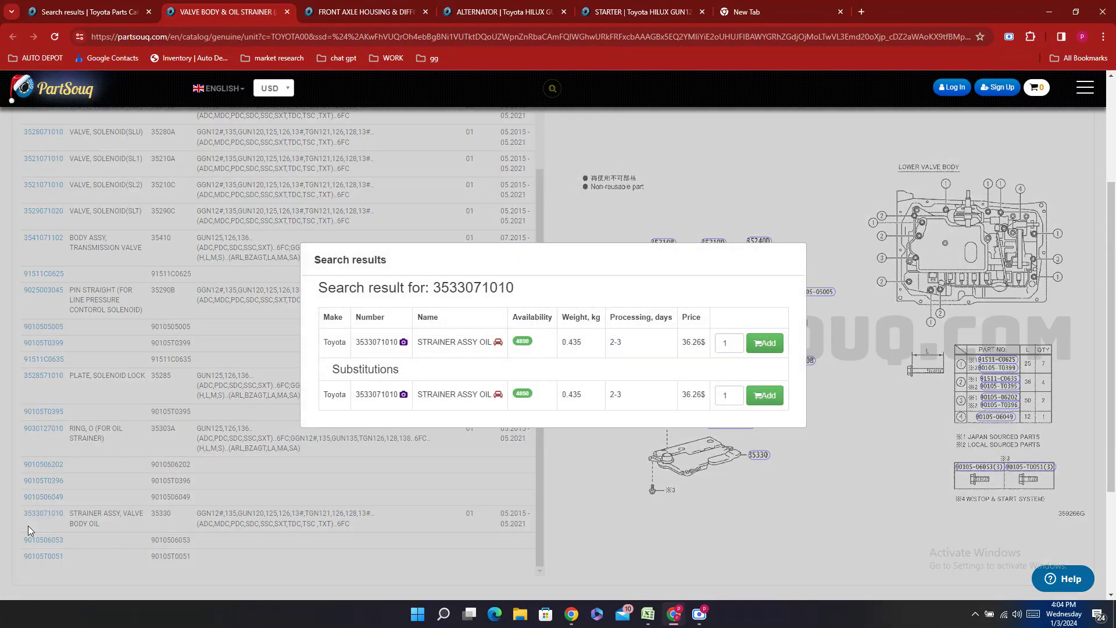
pyautogui.click(28, 526)
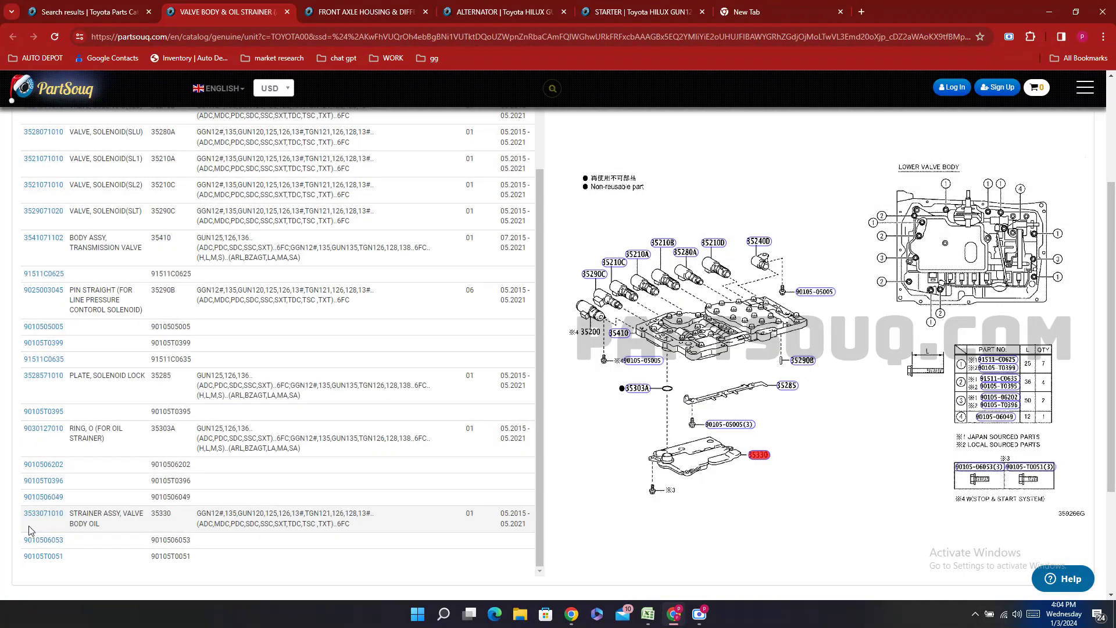
# - Copy the valve body oil strainer number from PartSouq and try it in Excel as the FILTER-TRANSMISSION OIL part number
pyautogui.doubleClick(41, 514)
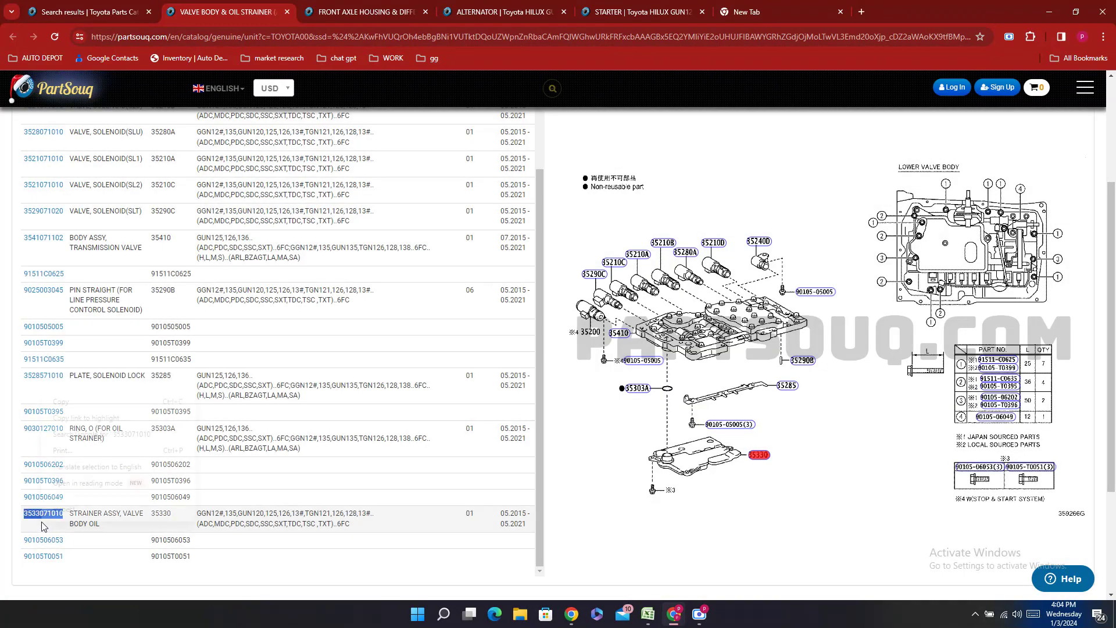
pyautogui.rightClick(42, 514)
pyautogui.click(64, 401)
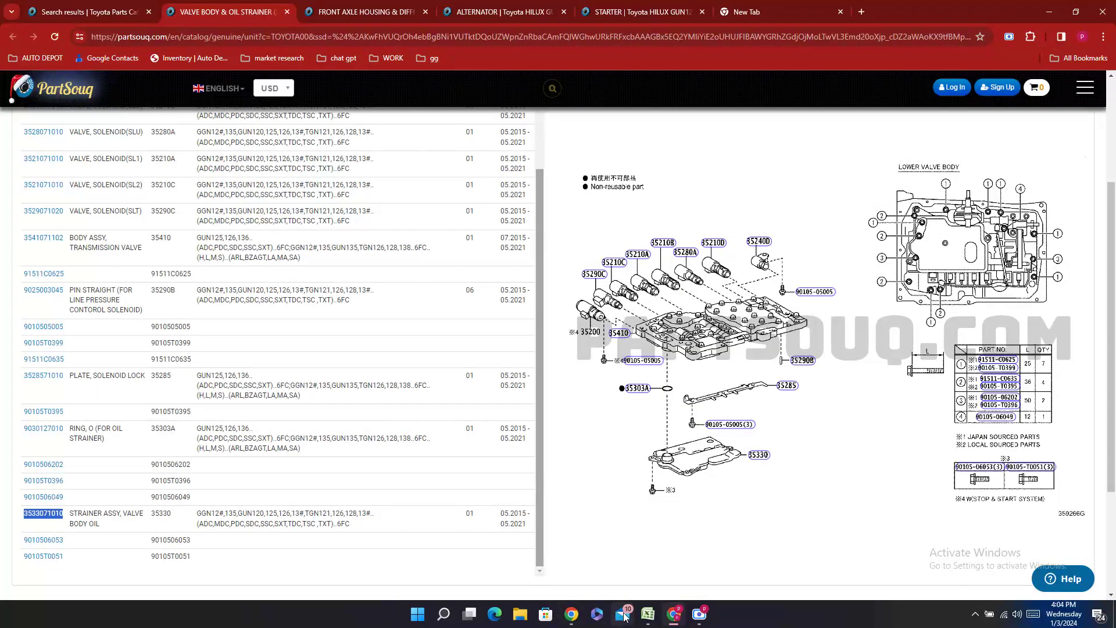
pyautogui.hotkey('alt', 'Tab')
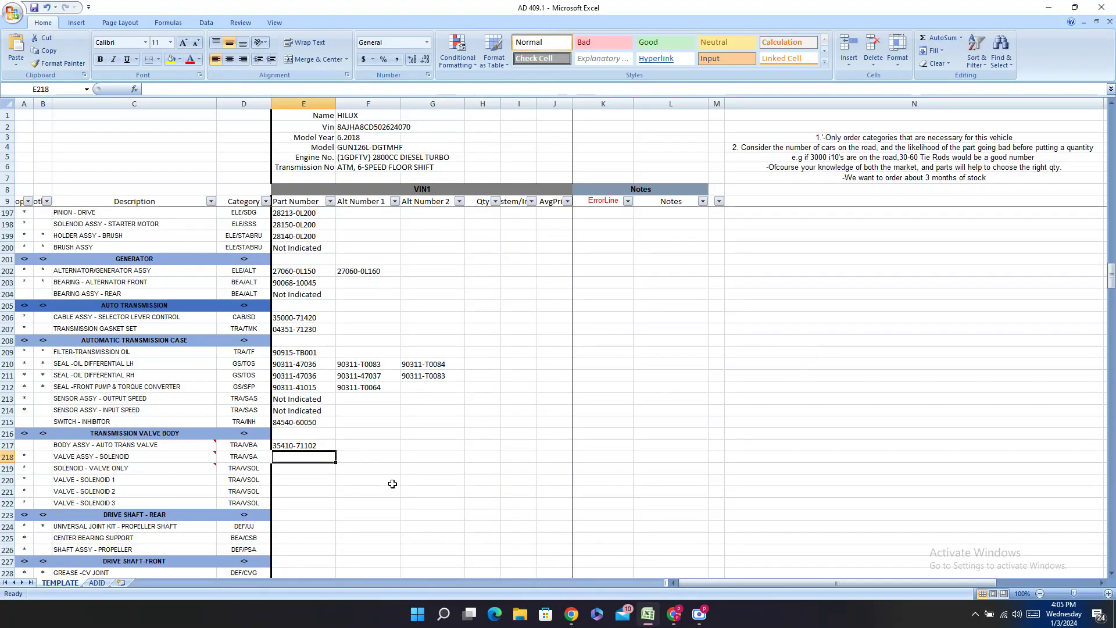
pyautogui.click(320, 353)
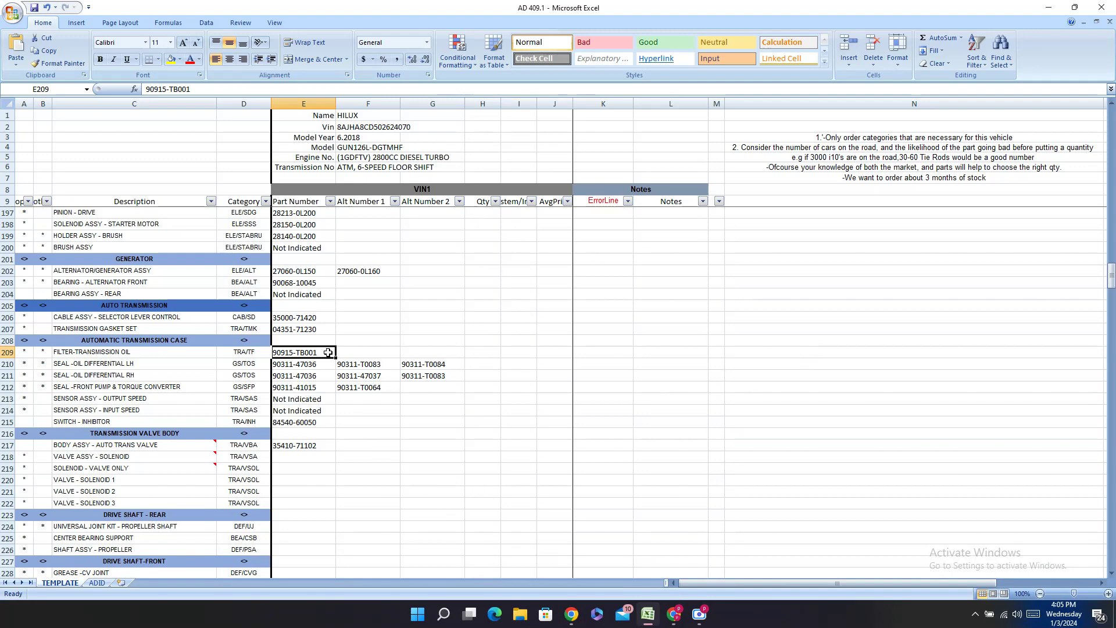
pyautogui.hotkey('ctrl', 'v')
pyautogui.press('BackSpace')
pyautogui.hotkey('ctrl', 'v')
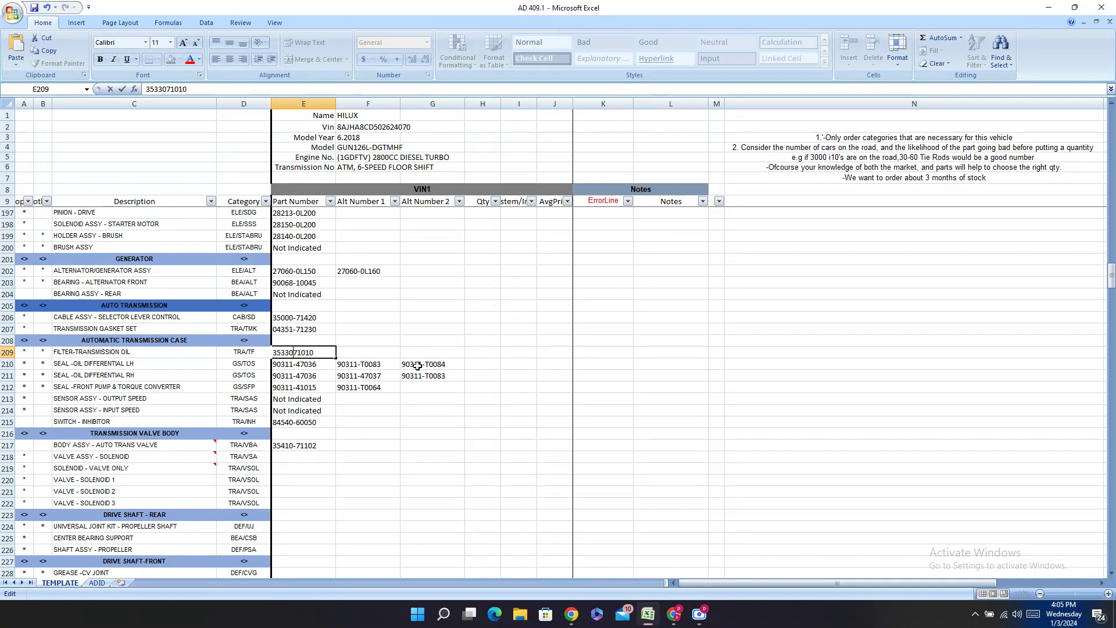
pyautogui.press('Escape')
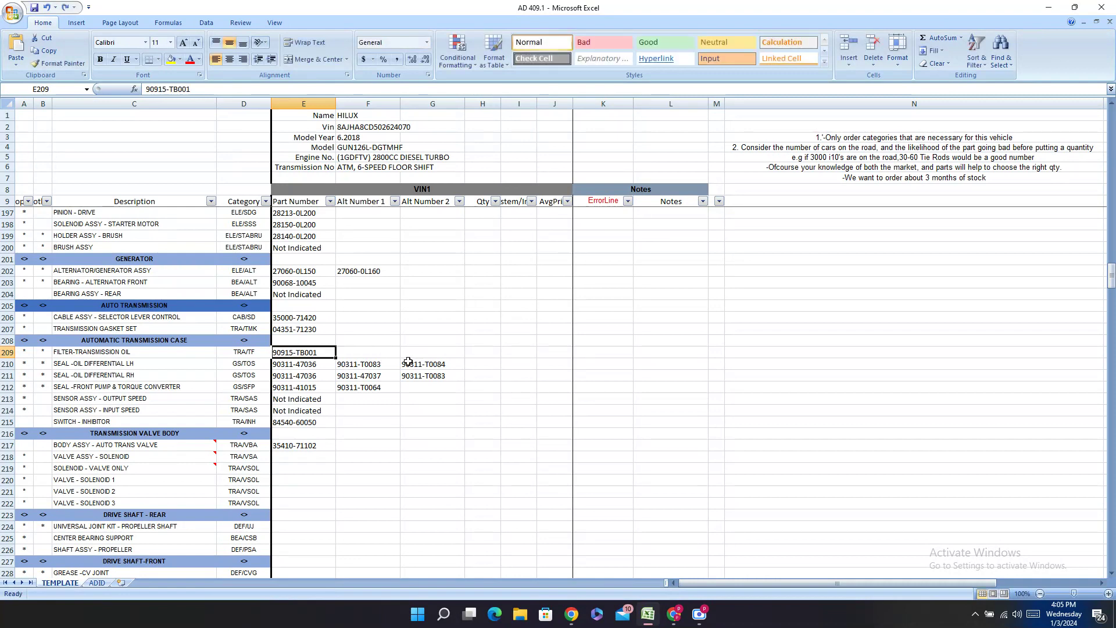
# - Copy the existing FILTER-TRANSMISSION OIL number 90915-TB001 from Excel and search the Hilux catalogue on PartSouq in Chrome for it
pyautogui.hotkey('ctrl', 'z')
pyautogui.hotkey('ctrl', 'c')
pyautogui.click(676, 613)
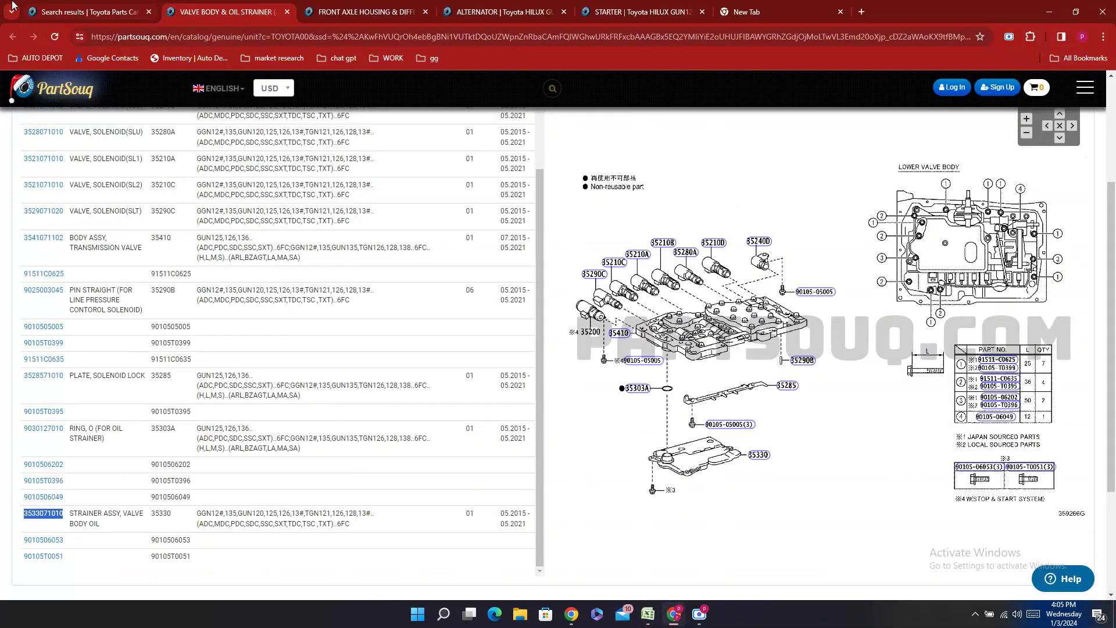
pyautogui.click(72, 12)
pyautogui.tripleClick(314, 339)
pyautogui.hotkey('ctrl', 'v')
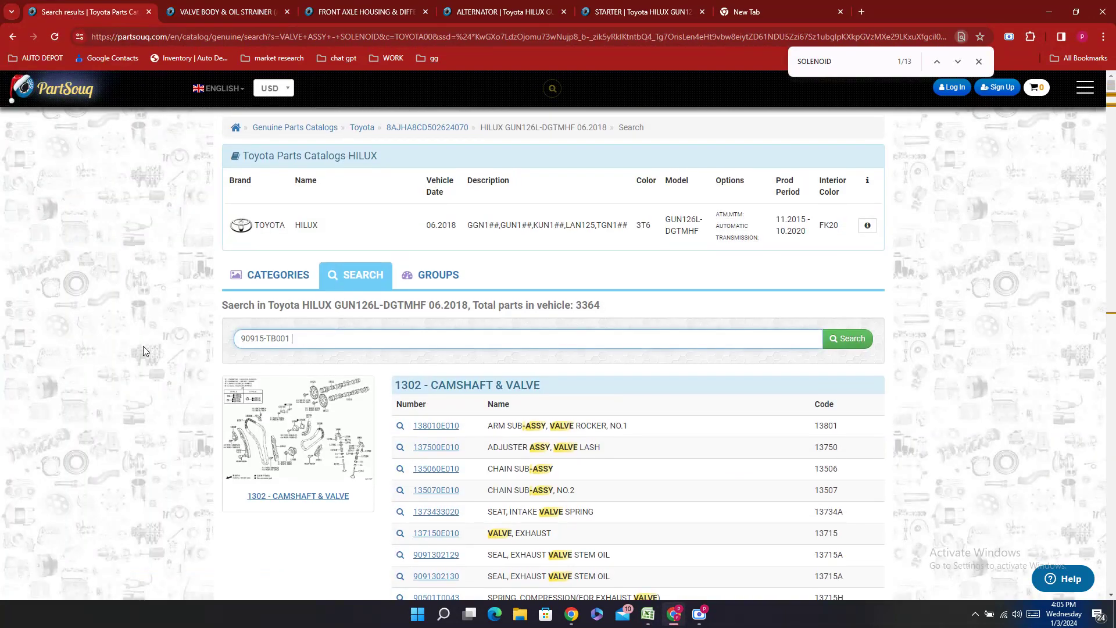
pyautogui.press('Return')
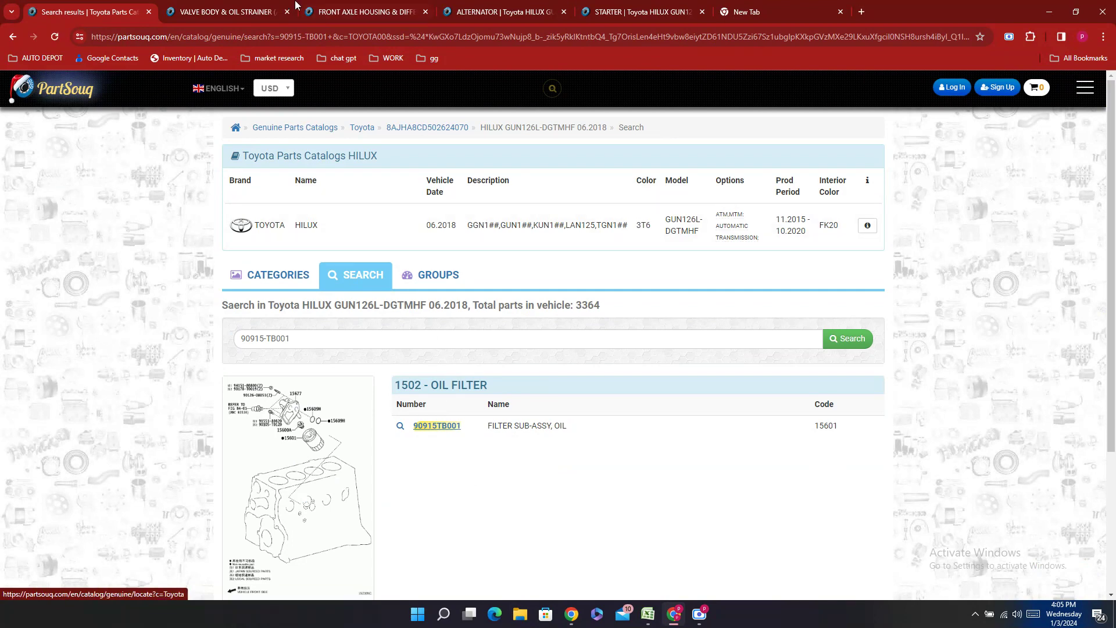
pyautogui.hotkey('ctrl', 'Tab')
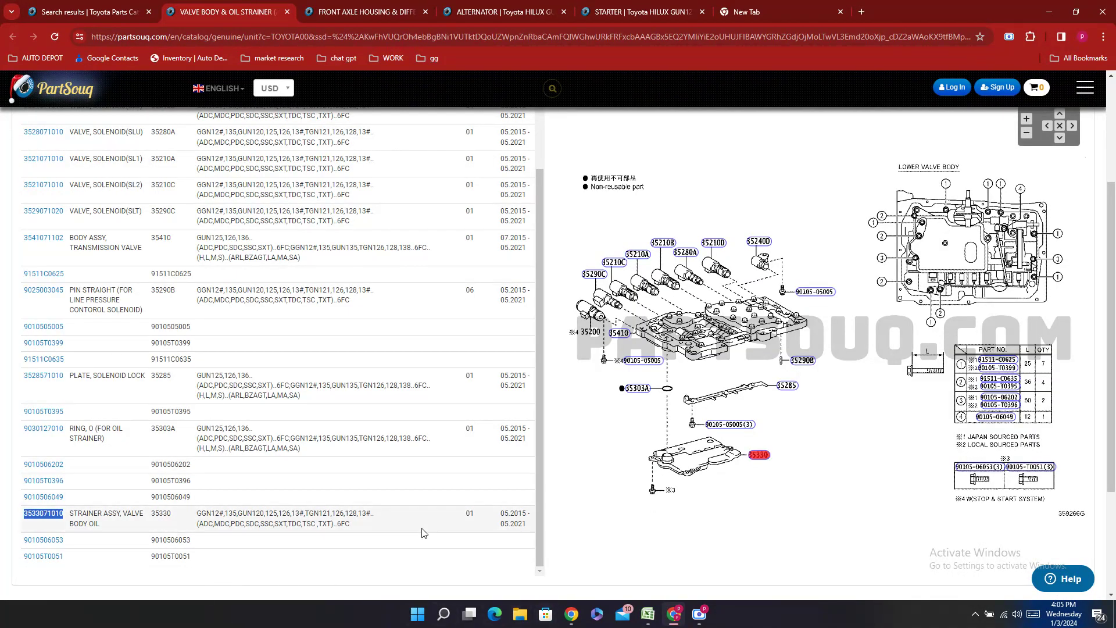
pyautogui.click(663, 615)
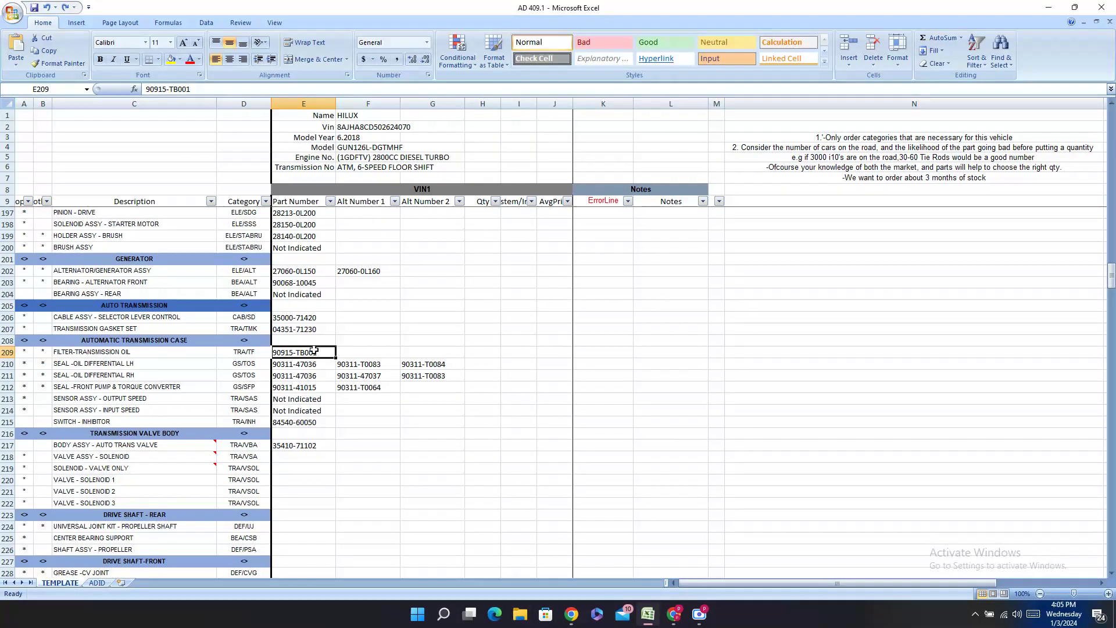
pyautogui.write('3533071010')
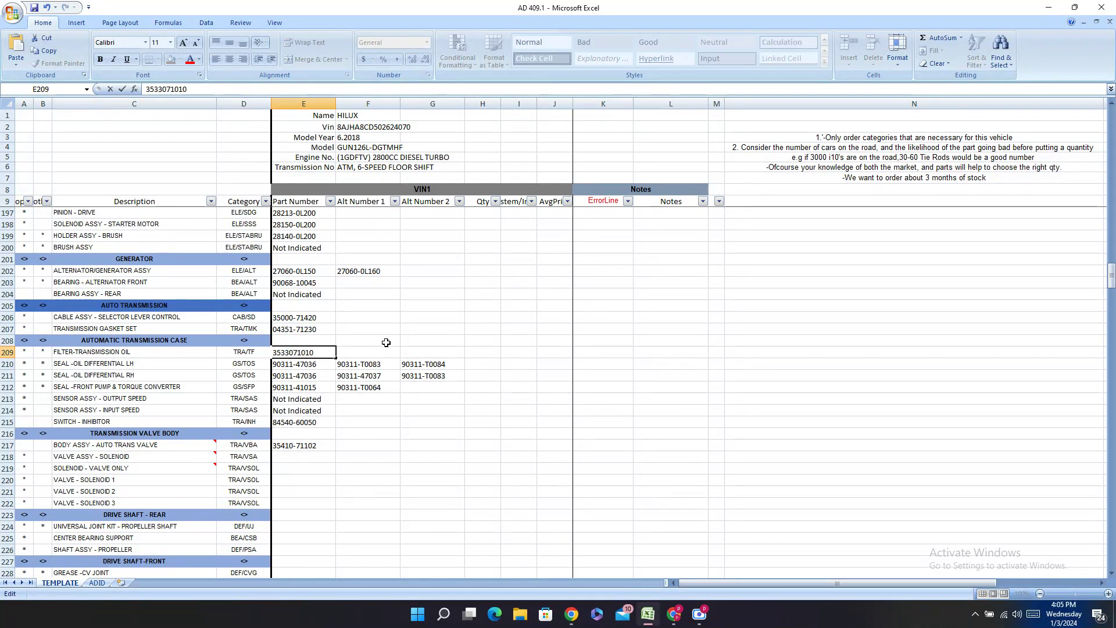
pyautogui.write('-')
pyautogui.press('Return')
pyautogui.press('Return')
pyautogui.press('Return')
pyautogui.scroll(-2, 321, 334)
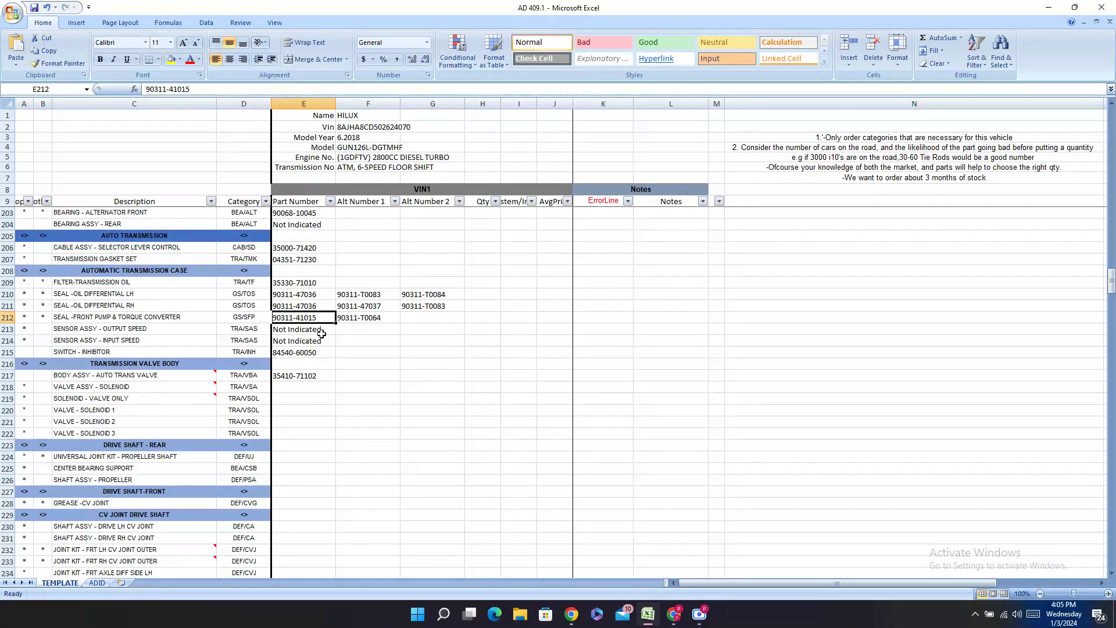
pyautogui.click(292, 386)
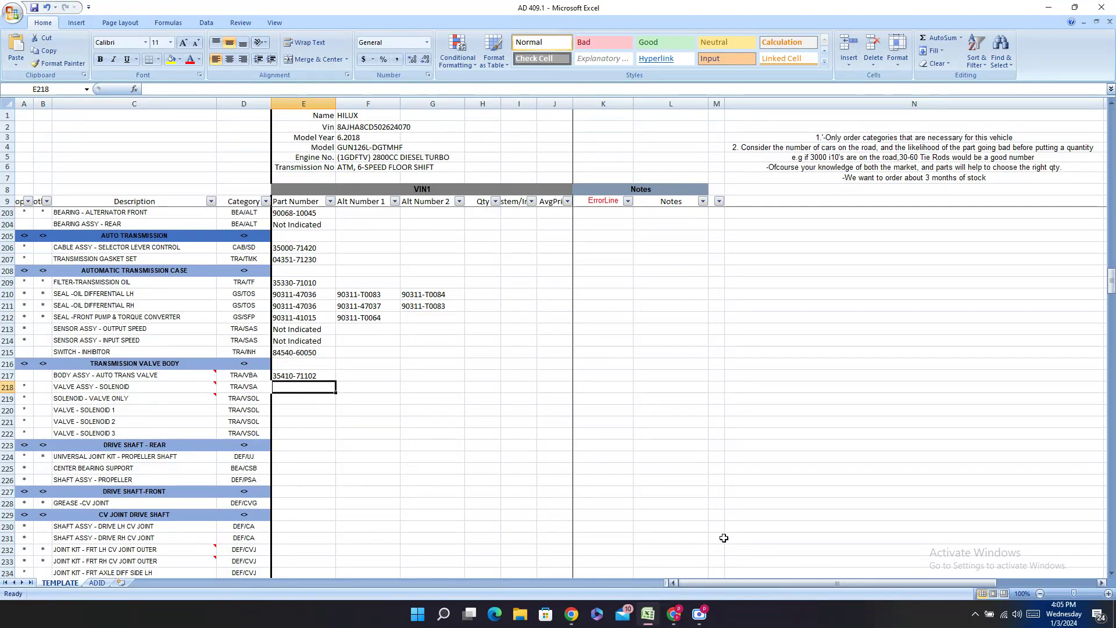
pyautogui.click(673, 615)
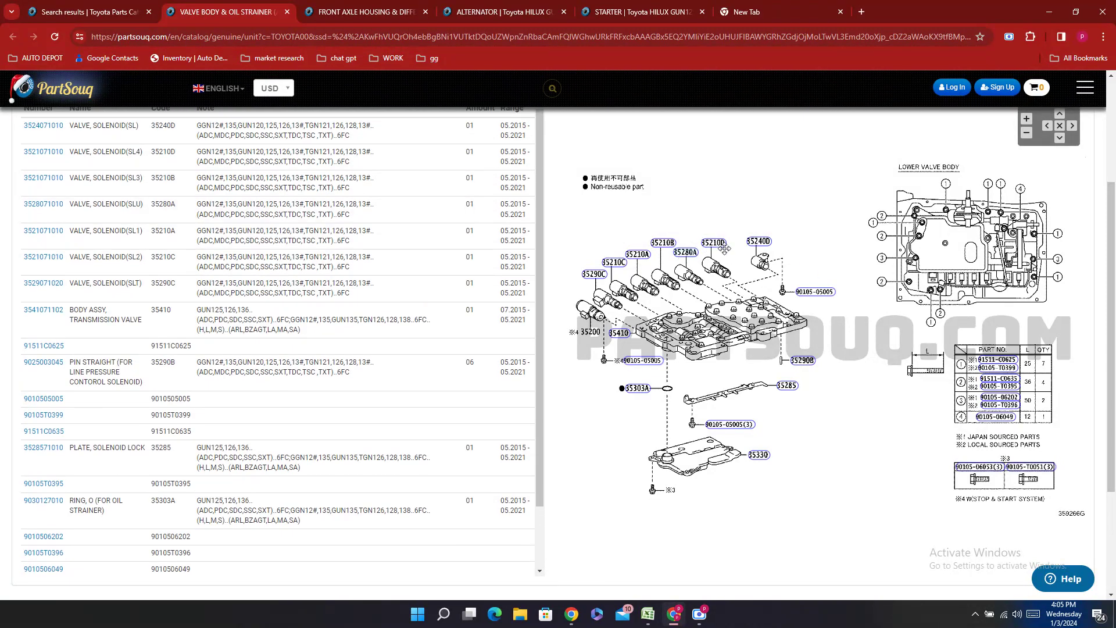
pyautogui.scroll(1, 762, 252)
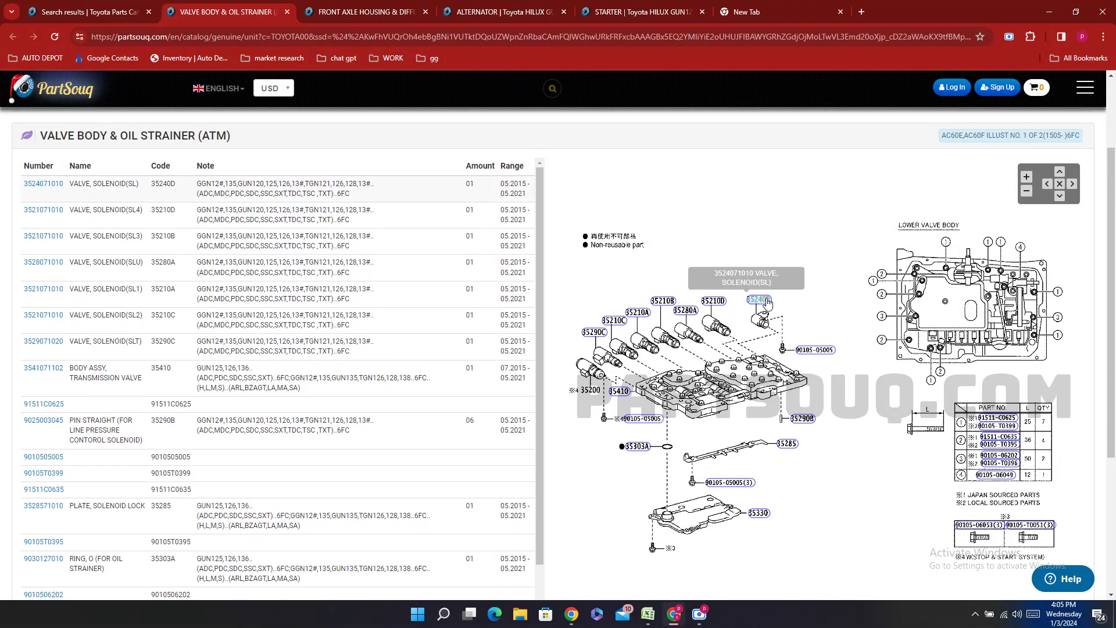
pyautogui.doubleClick(48, 196)
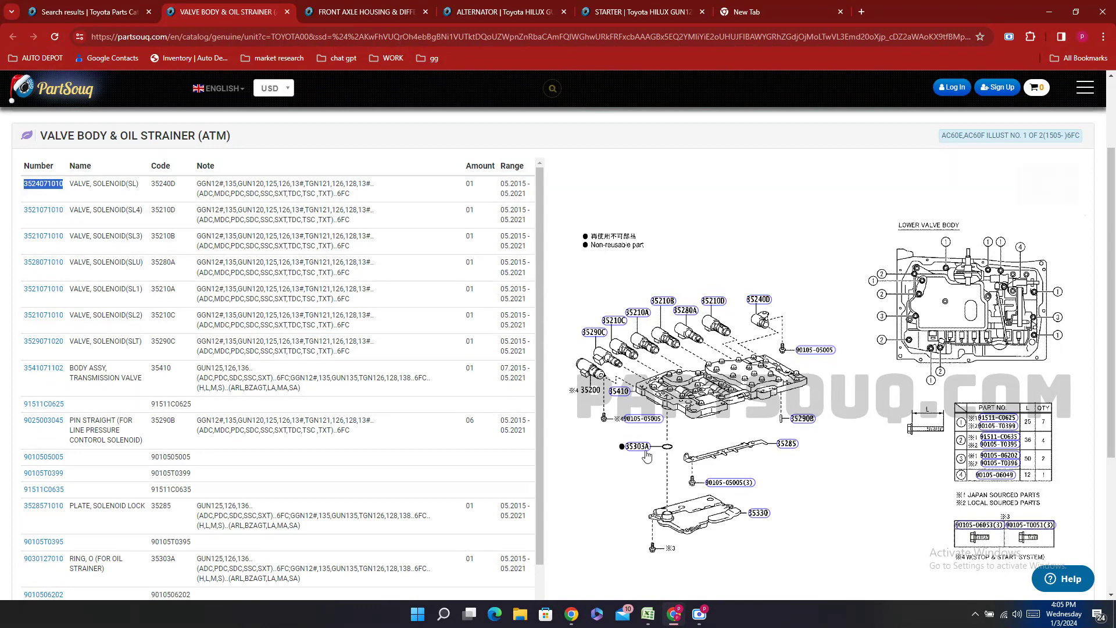
pyautogui.scroll(-1, 55, 199)
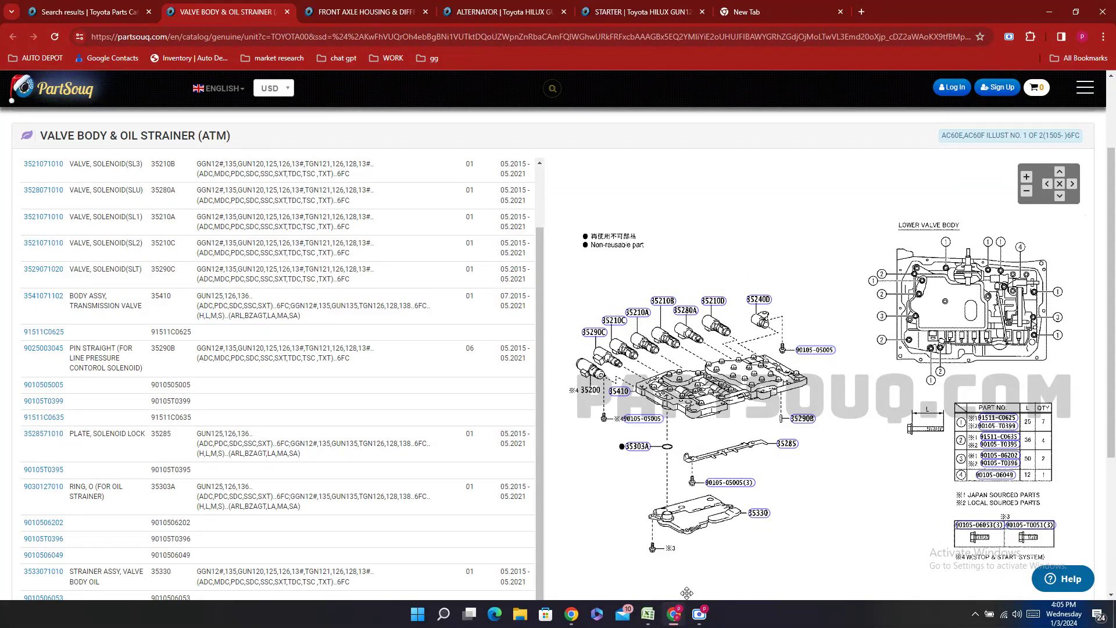
pyautogui.click(654, 619)
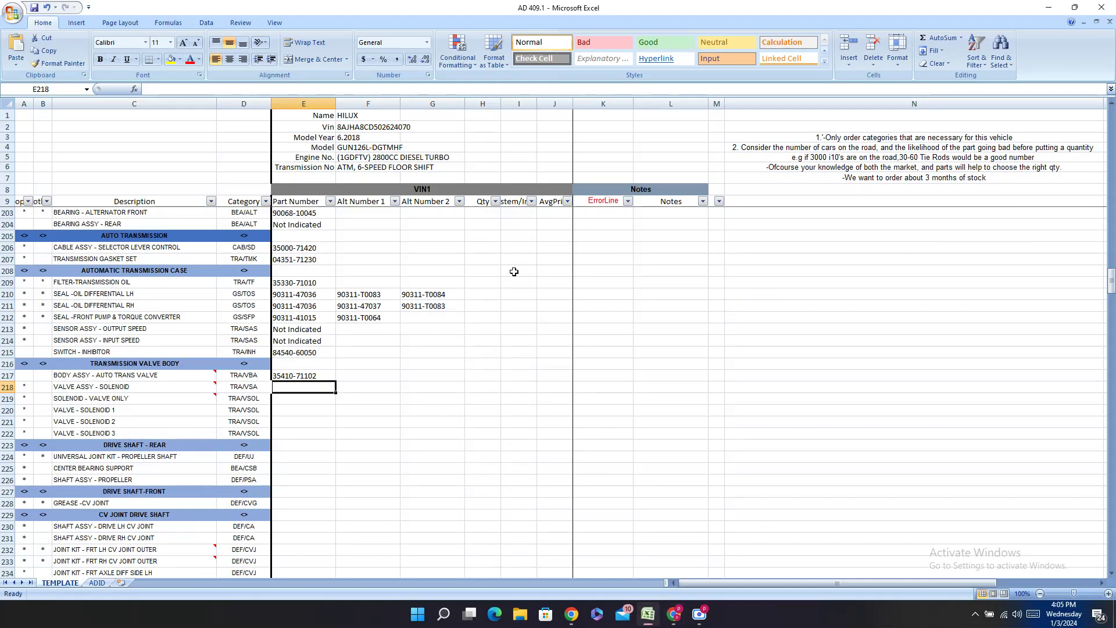
pyautogui.write('3524071010')
pyautogui.click(295, 387)
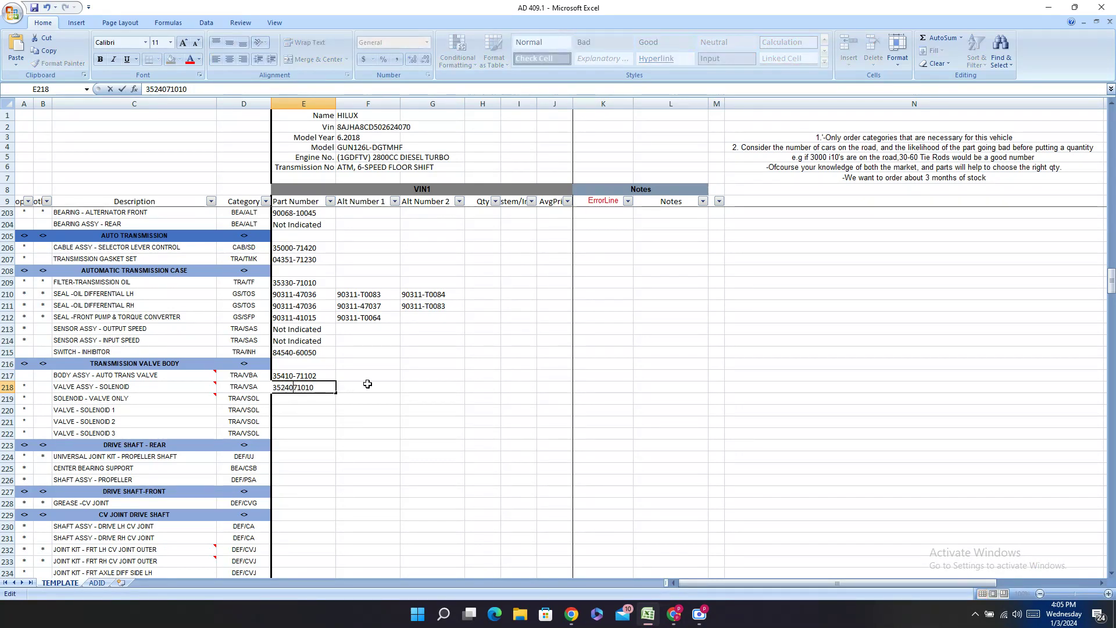
pyautogui.write('-')
pyautogui.press('Return')
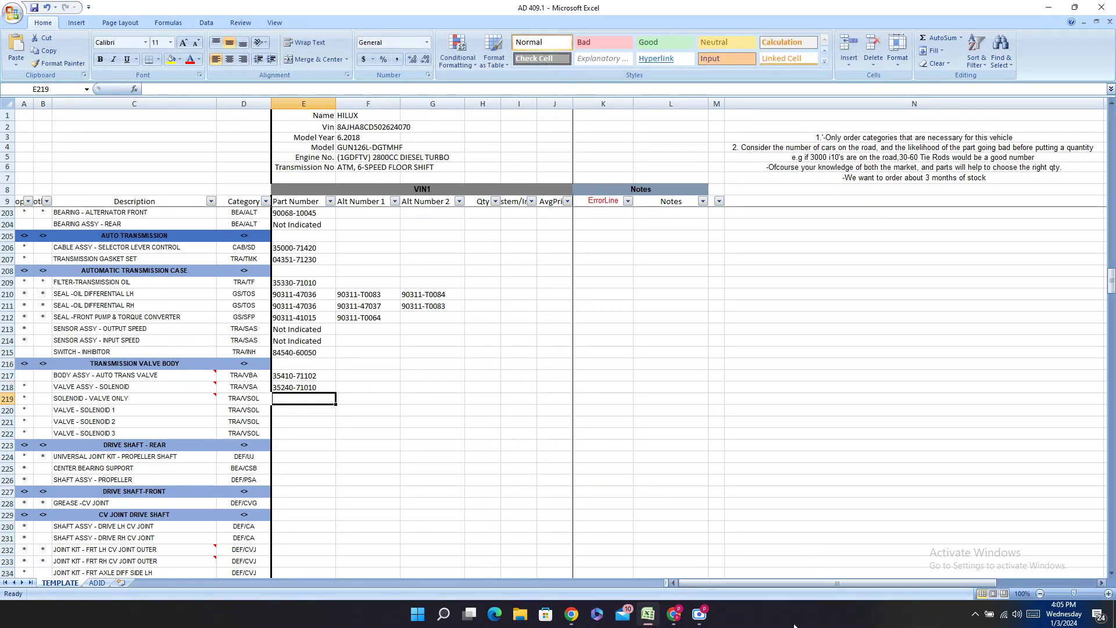
# - Return to the valve body diagram in Chrome and examine the SLU, SL4 and other solenoid valve entries against the drawing
pyautogui.click(670, 615)
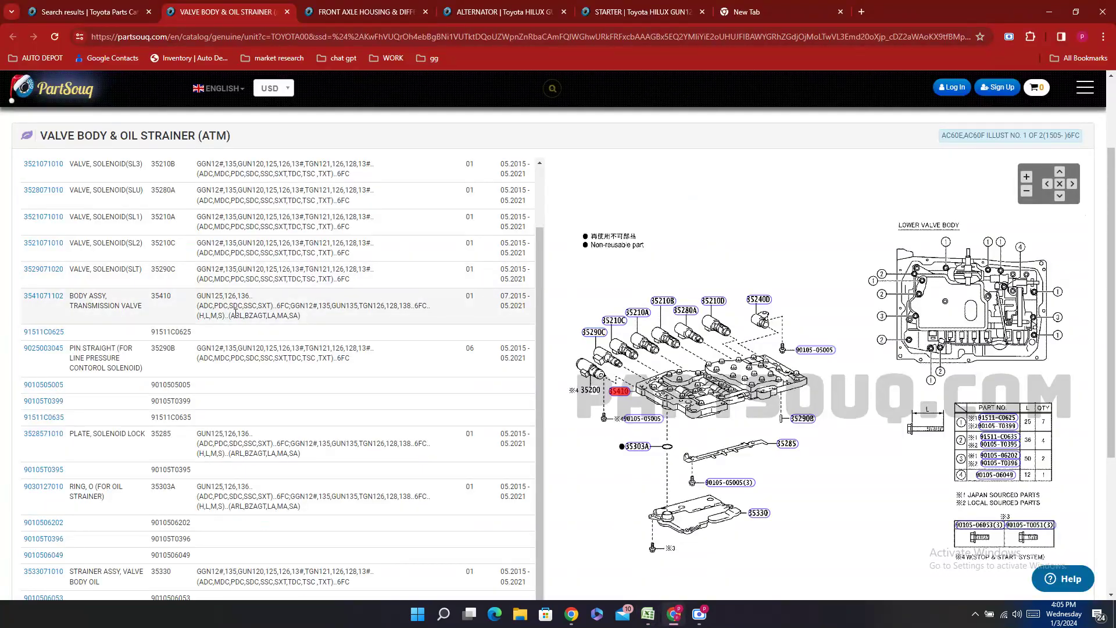
pyautogui.scroll(1, 16, 217)
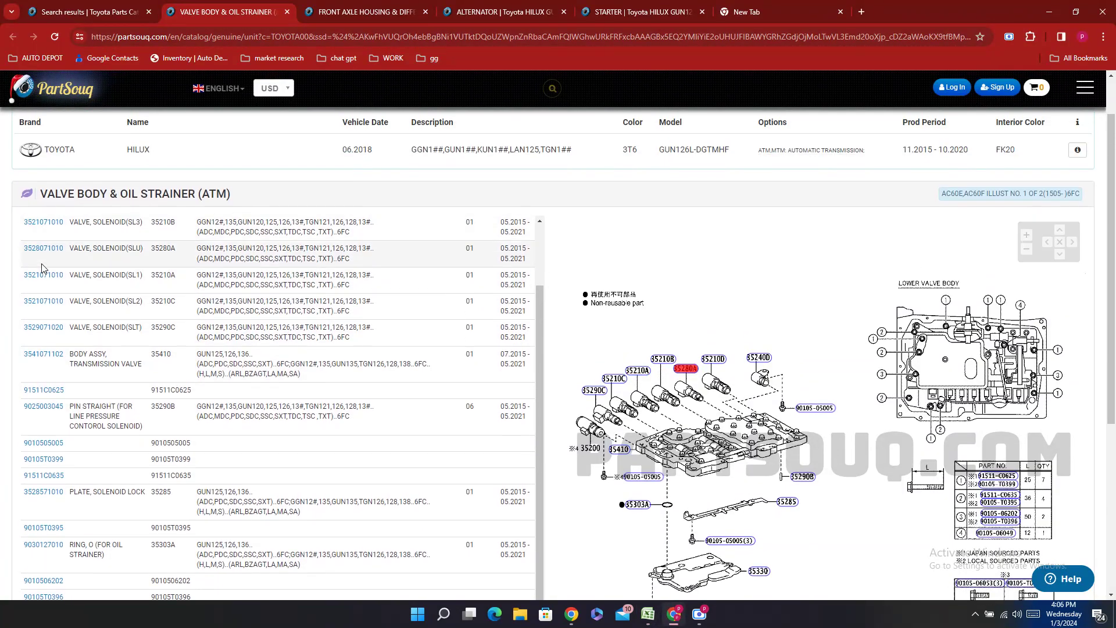
pyautogui.doubleClick(43, 248)
pyautogui.scroll(2, 74, 271)
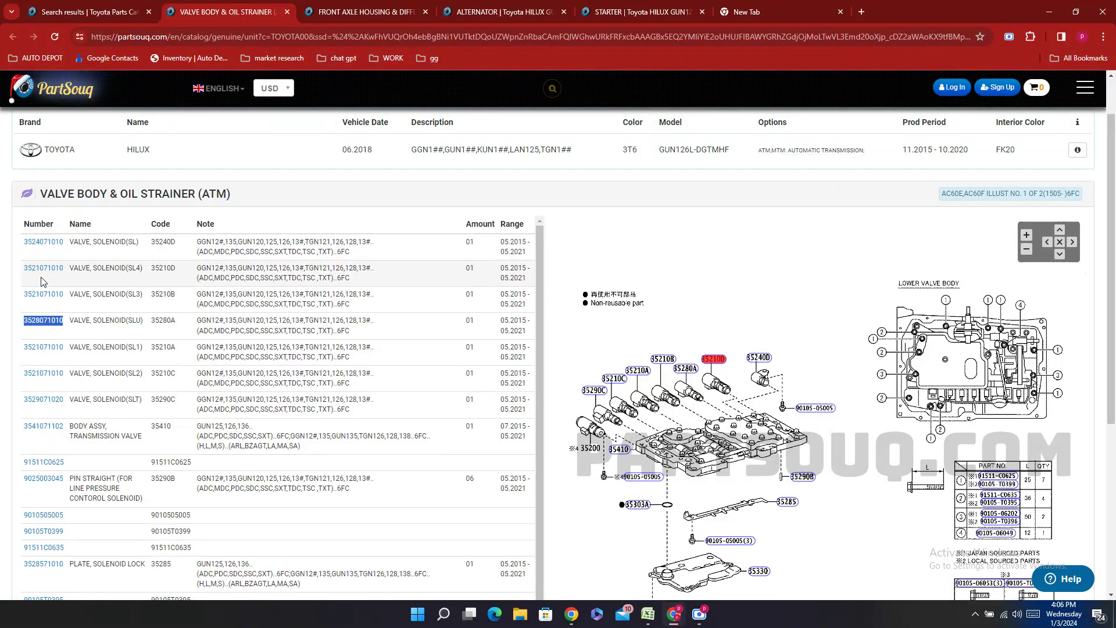
pyautogui.doubleClick(43, 281)
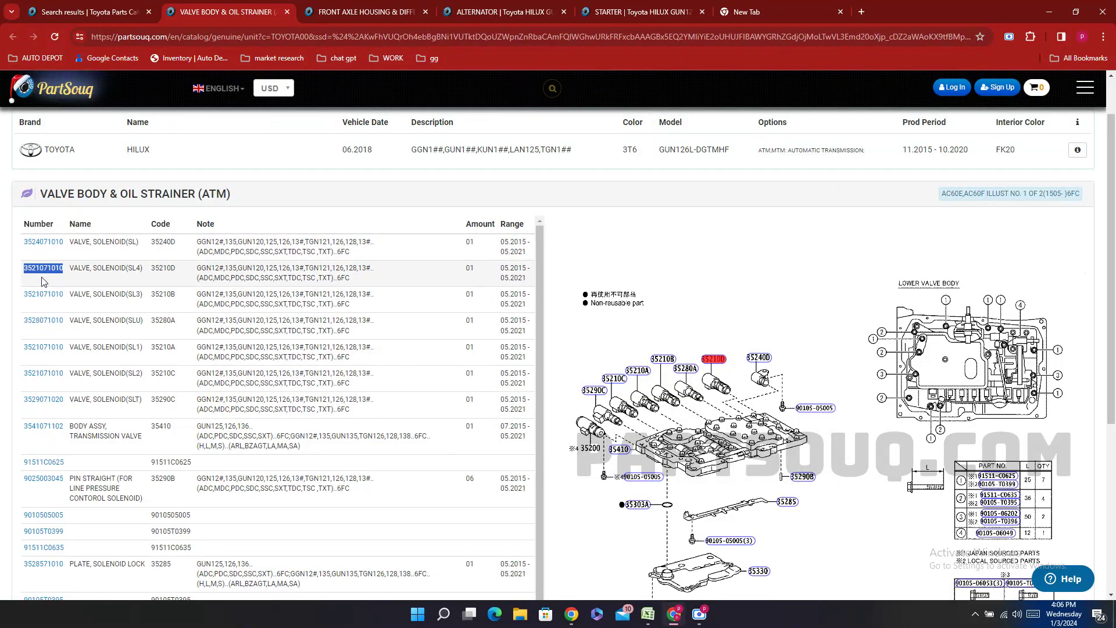
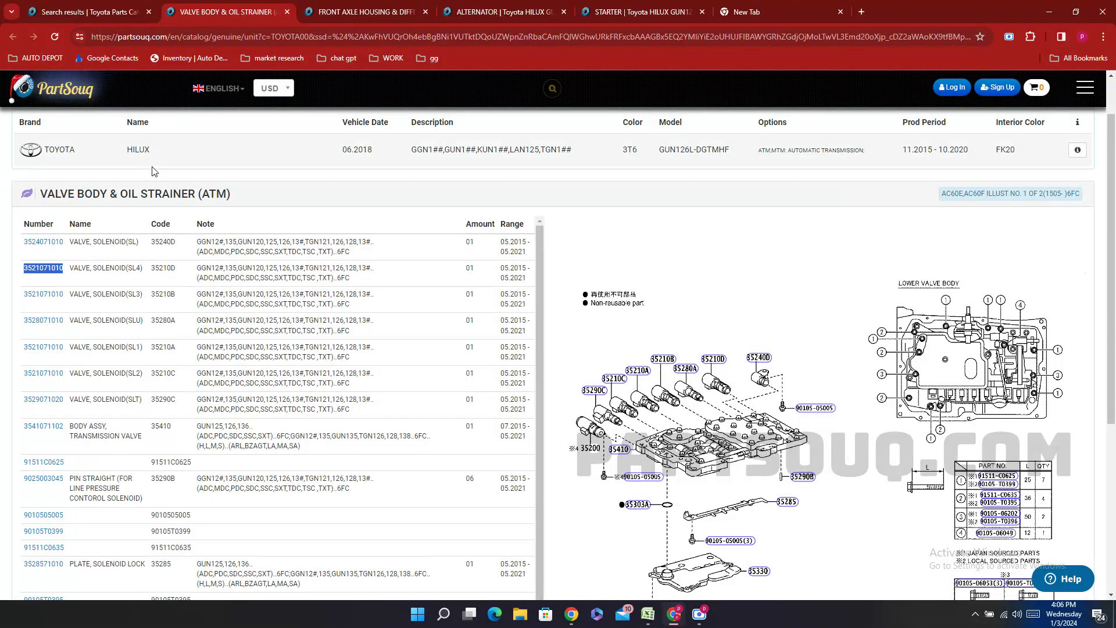
pyautogui.moveTo(615, 451)
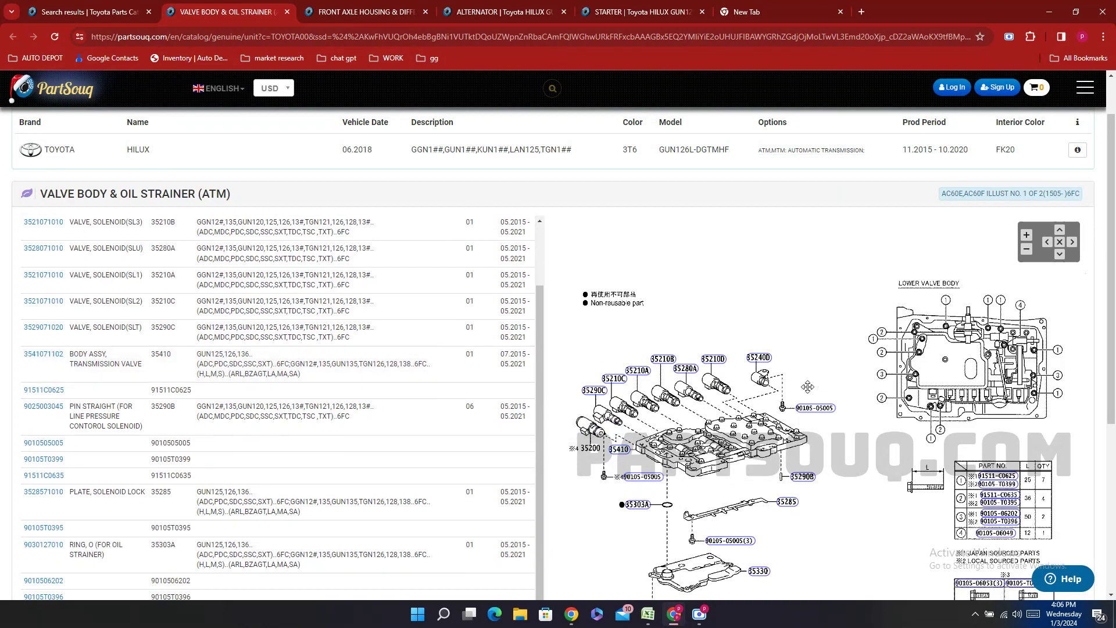
pyautogui.scroll(-3, 785, 373)
pyautogui.scroll(3, 787, 372)
pyautogui.moveTo(598, 391)
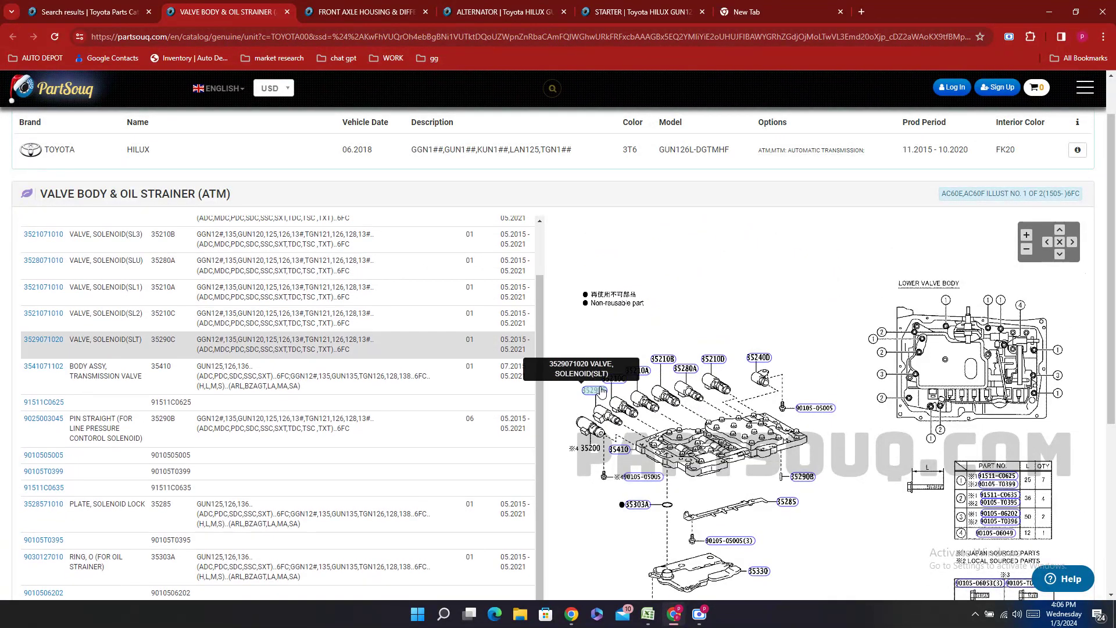
pyautogui.click(598, 390)
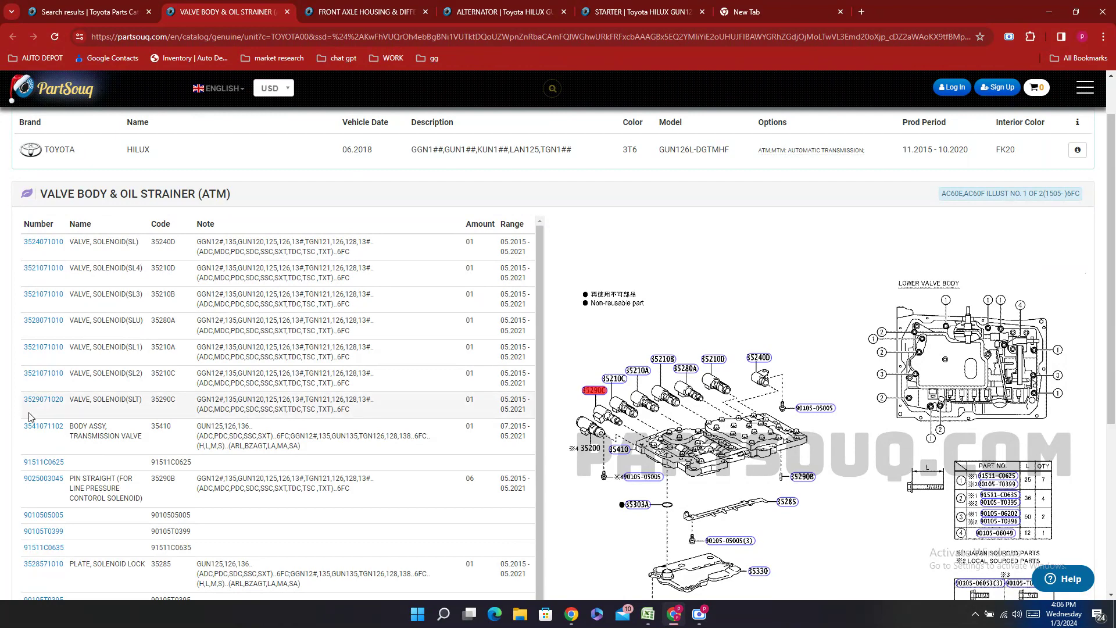
pyautogui.doubleClick(43, 399)
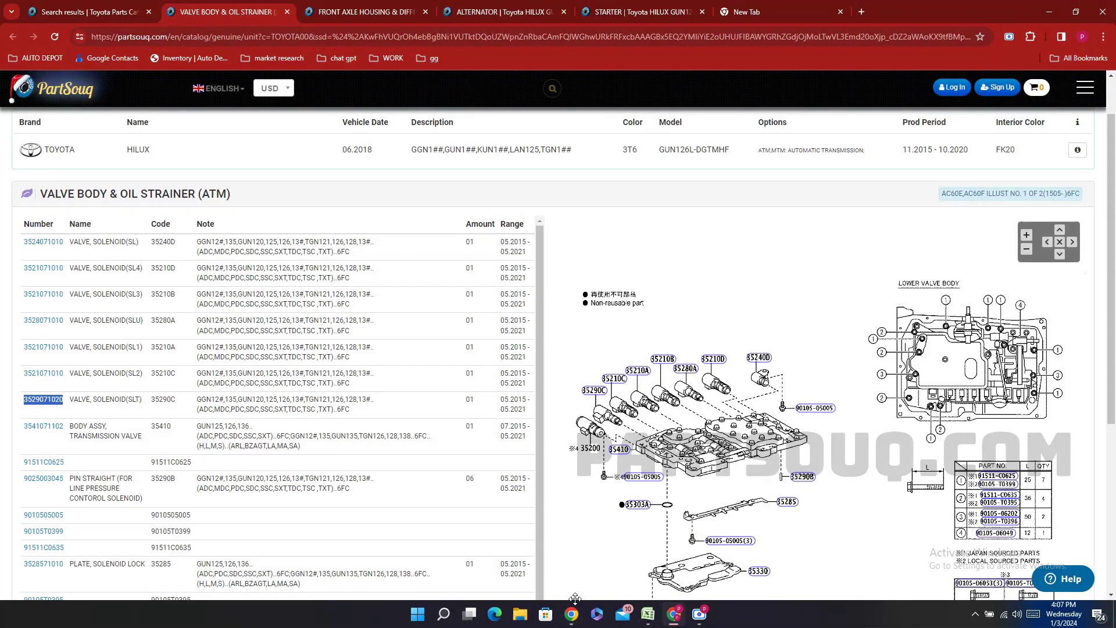
pyautogui.click(650, 622)
pyautogui.click(143, 386)
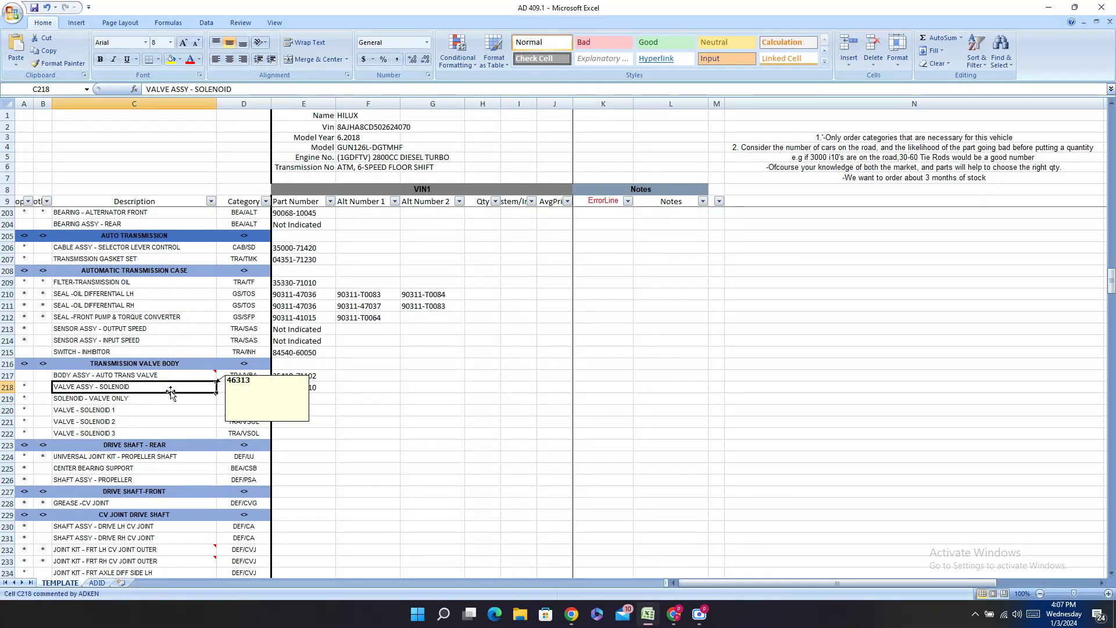
pyautogui.click(293, 375)
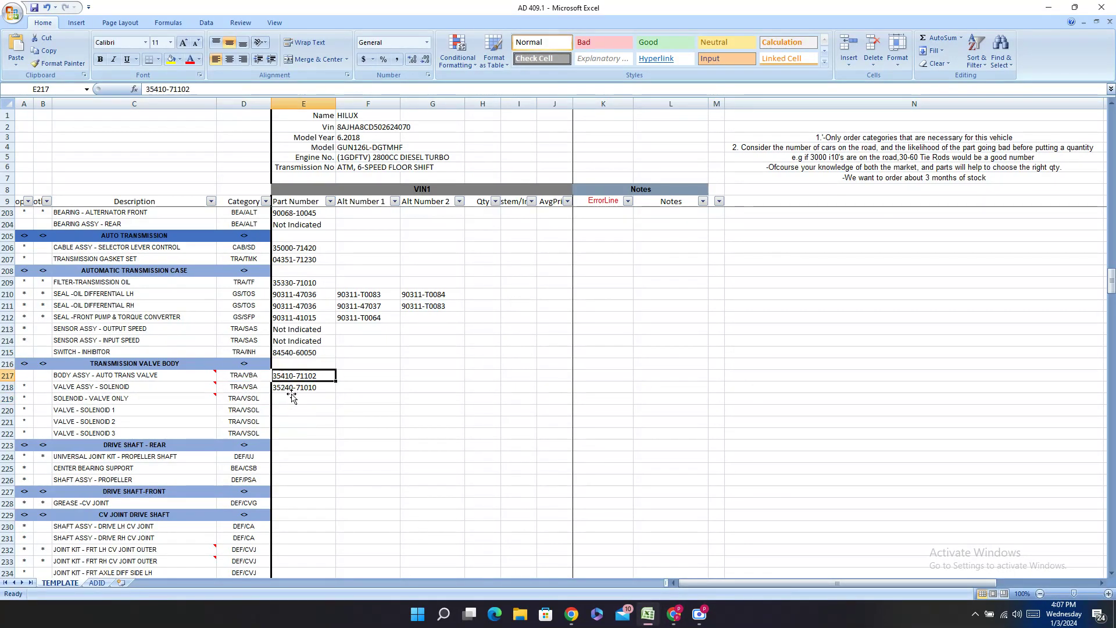
pyautogui.click(281, 399)
pyautogui.write('3529071020')
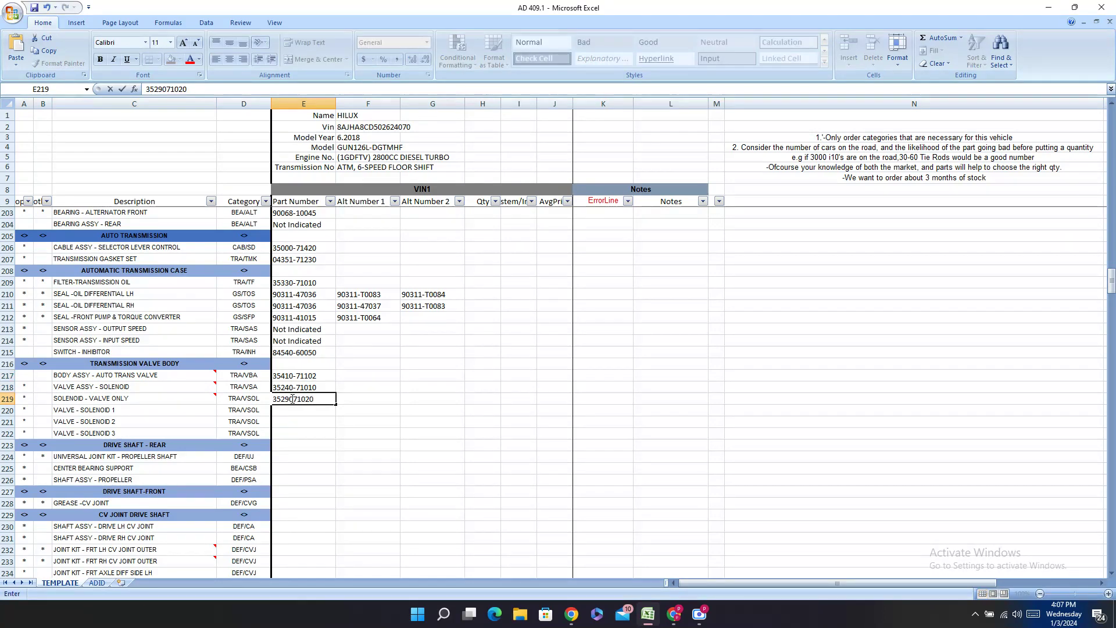
pyautogui.write('-')
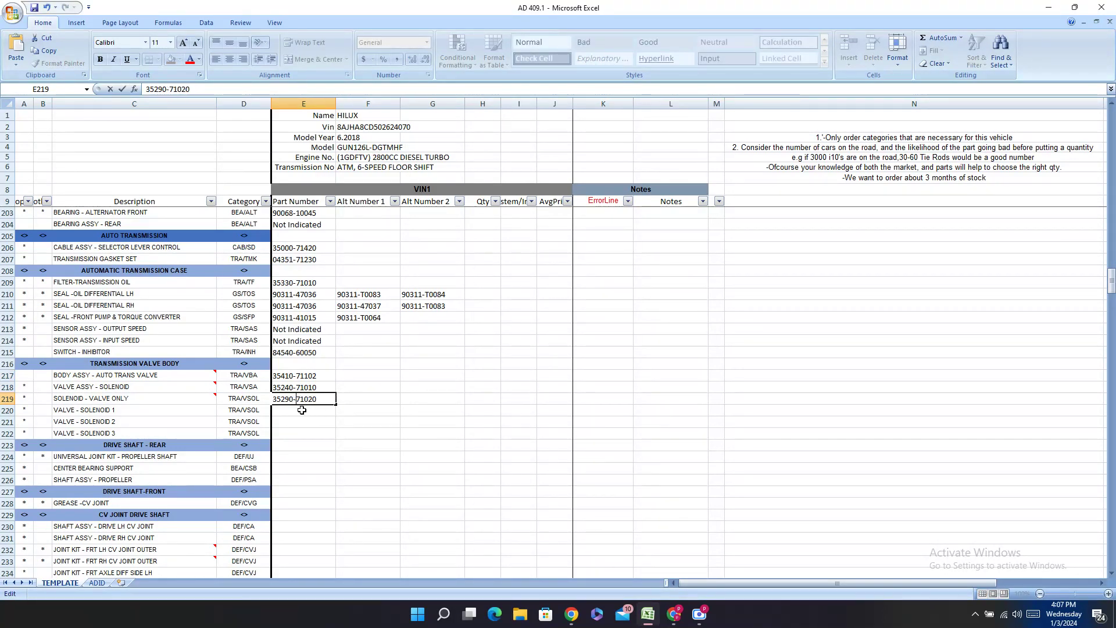
pyautogui.press('Return')
pyautogui.click(674, 614)
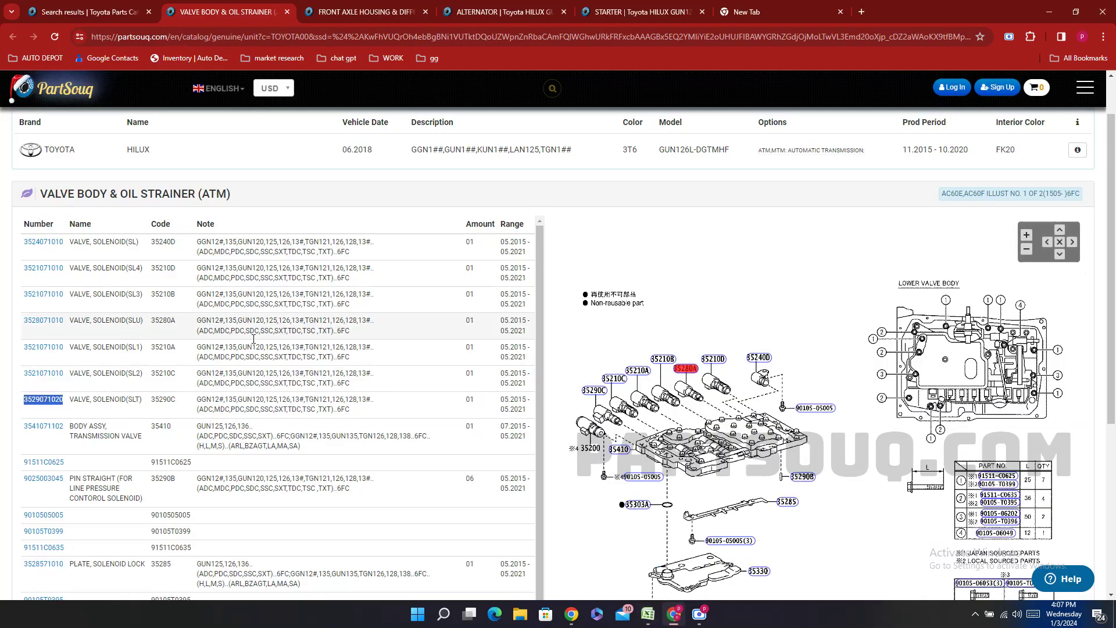
pyautogui.doubleClick(43, 384)
pyautogui.hotkey('ctrl', 'c')
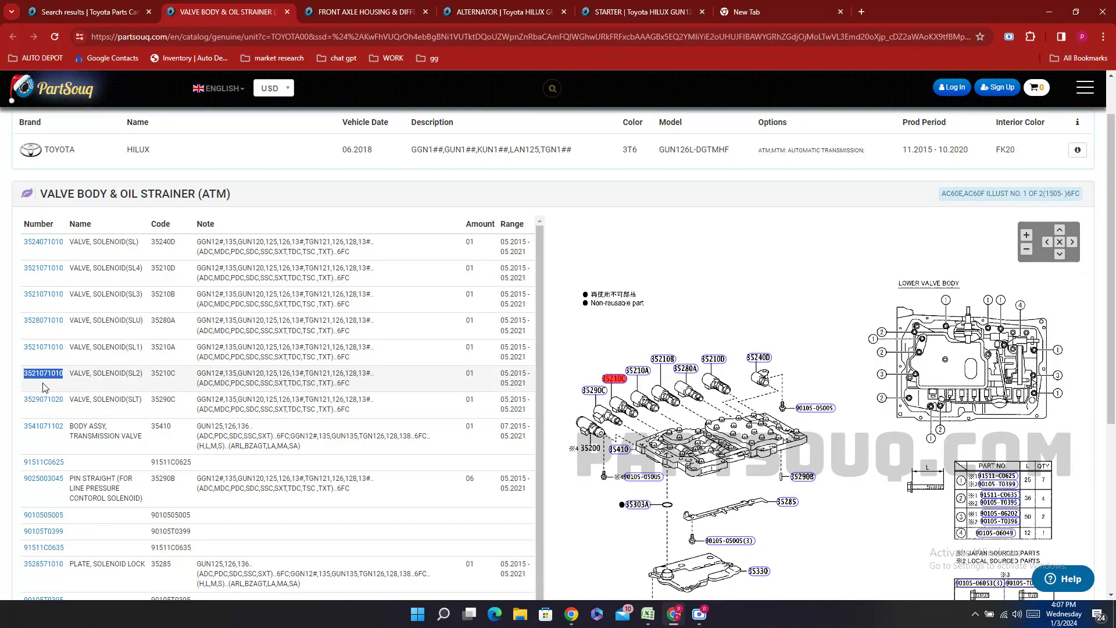
pyautogui.click(648, 614)
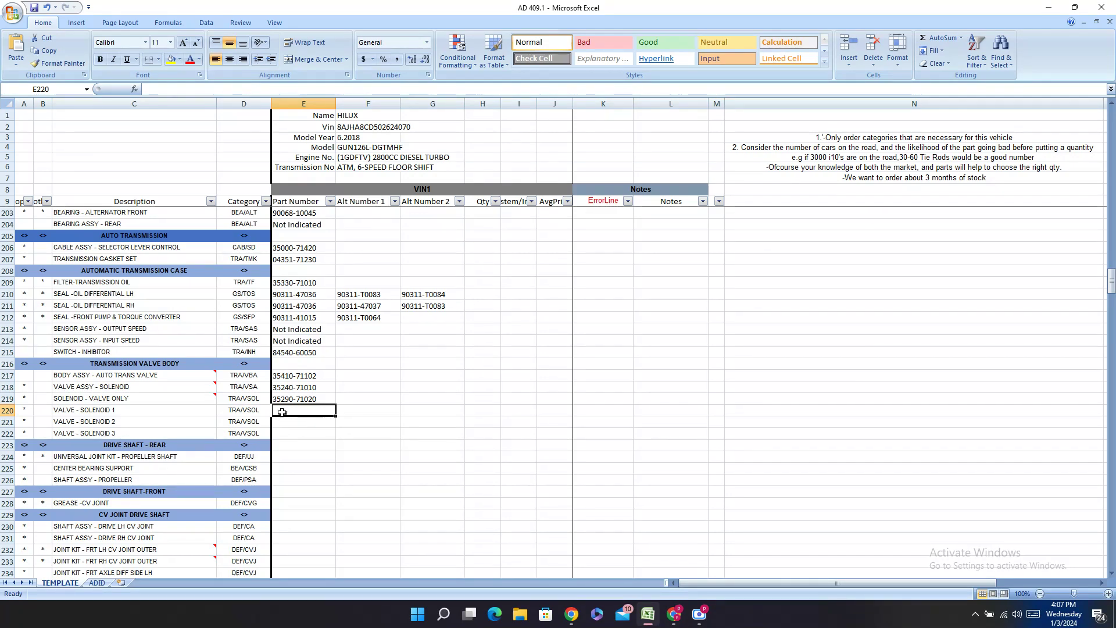
pyautogui.hotkey('ctrl', 'v')
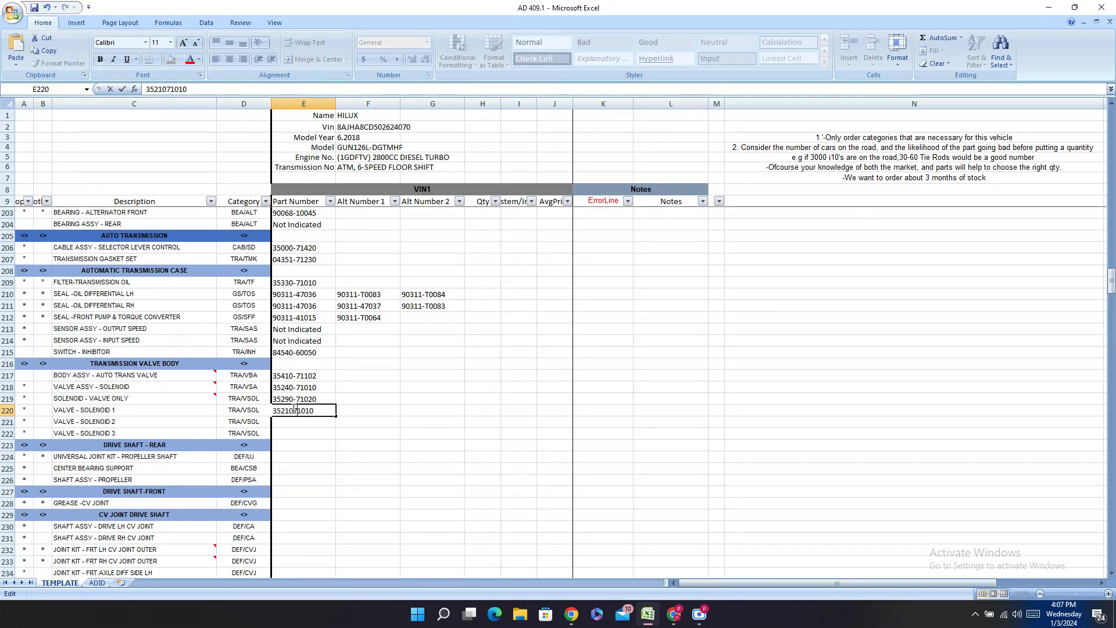
pyautogui.write('-')
pyautogui.click(351, 408)
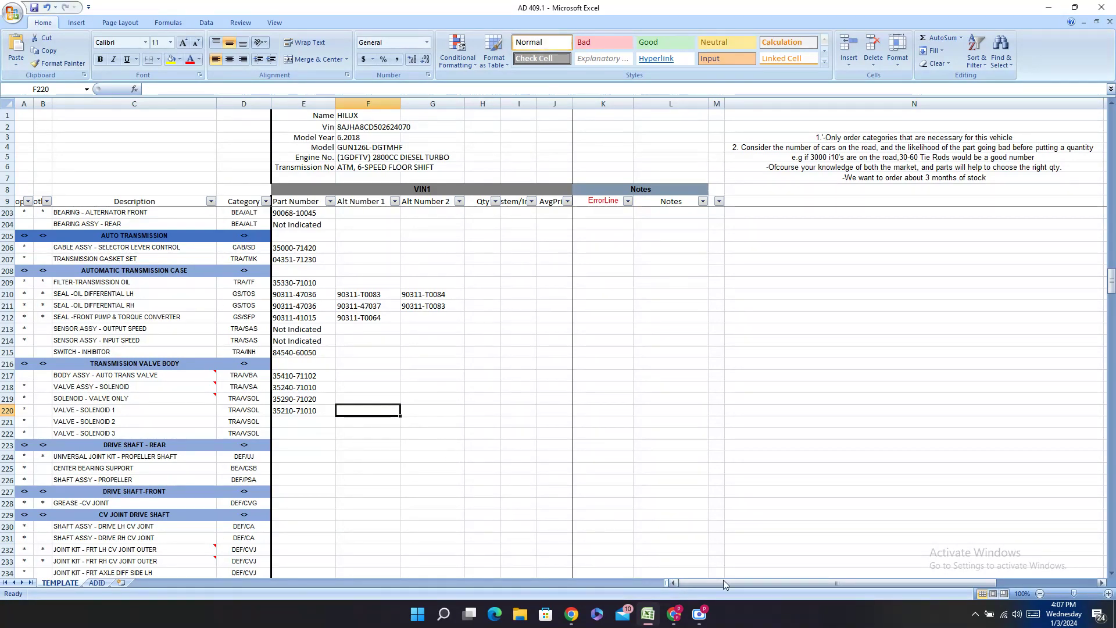
pyautogui.click(644, 619)
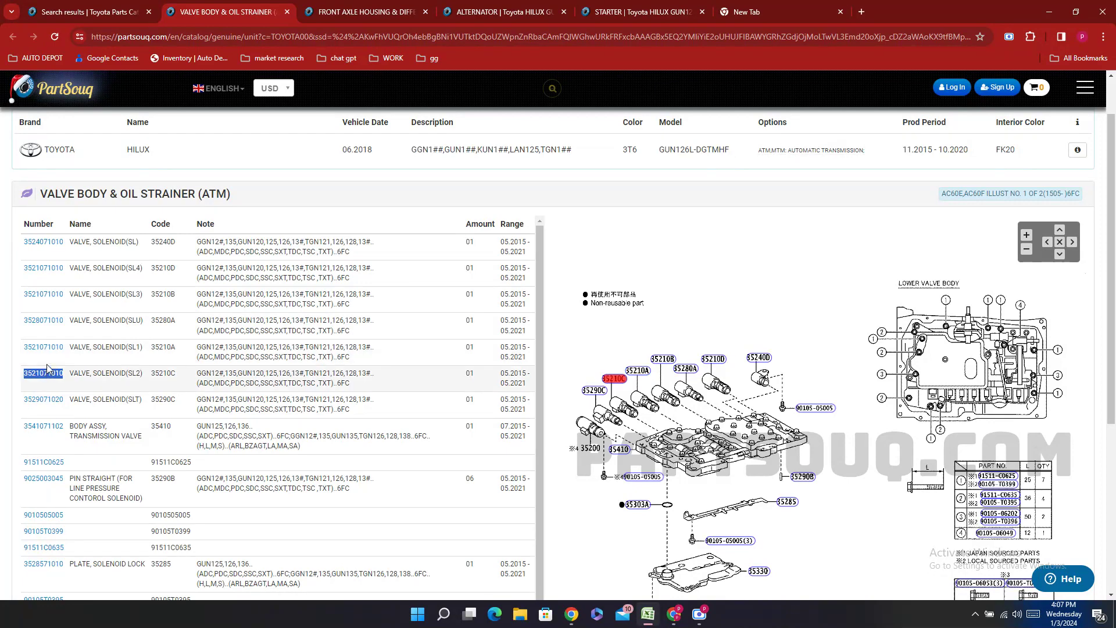
pyautogui.scroll(1, 50, 365)
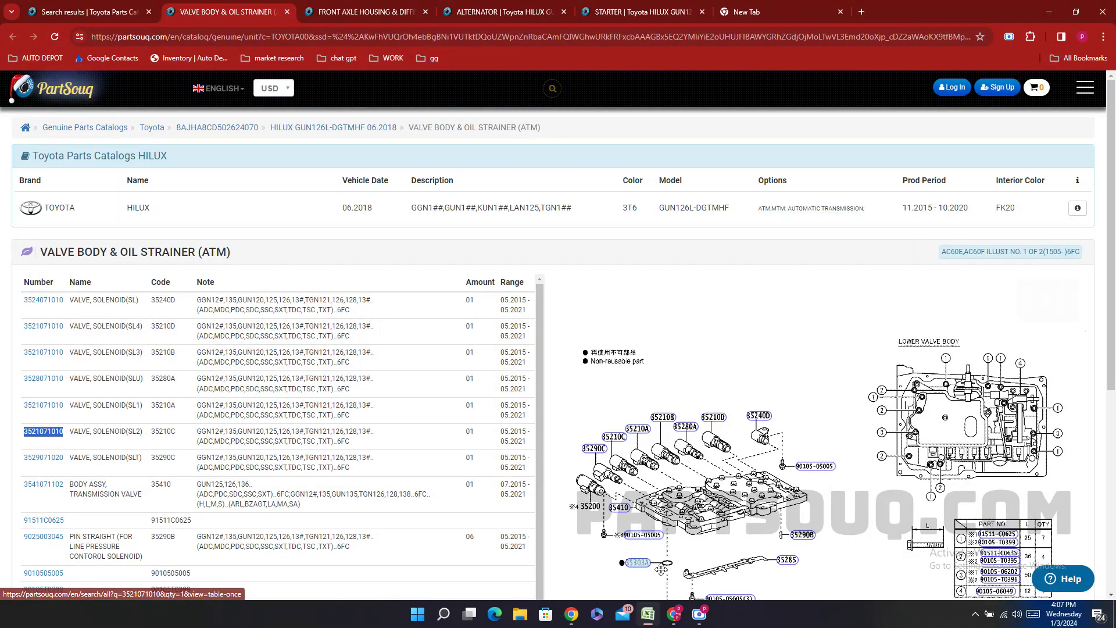
pyautogui.scroll(-1, 53, 329)
pyautogui.click(649, 614)
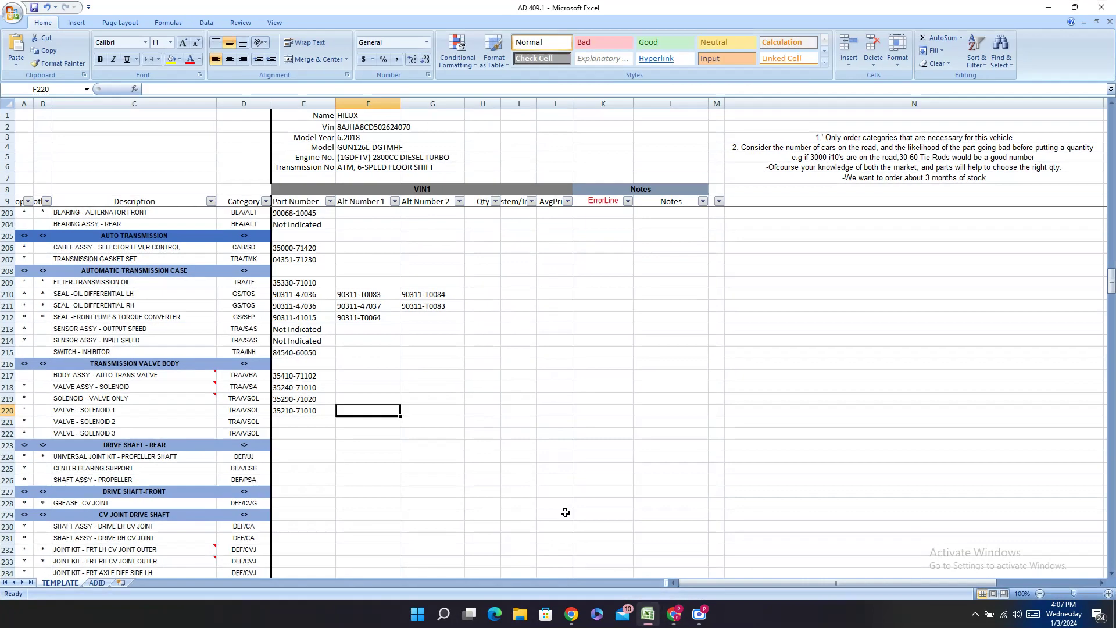
pyautogui.click(333, 411)
pyautogui.hotkey('ctrl', 'c')
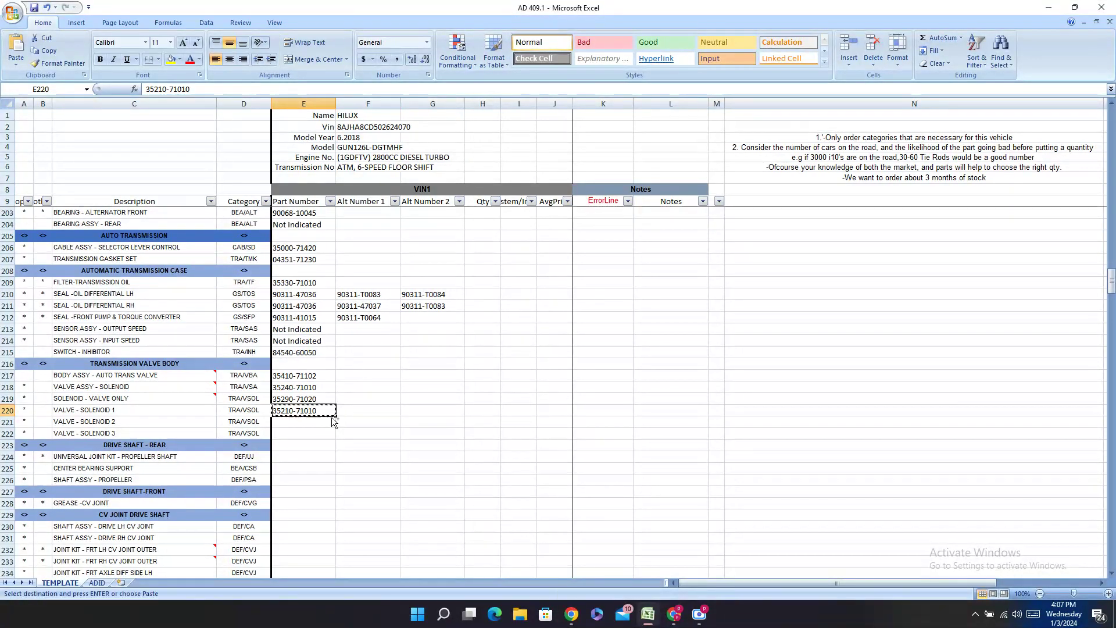
pyautogui.click(308, 423)
pyautogui.hotkey('ctrl', 'v')
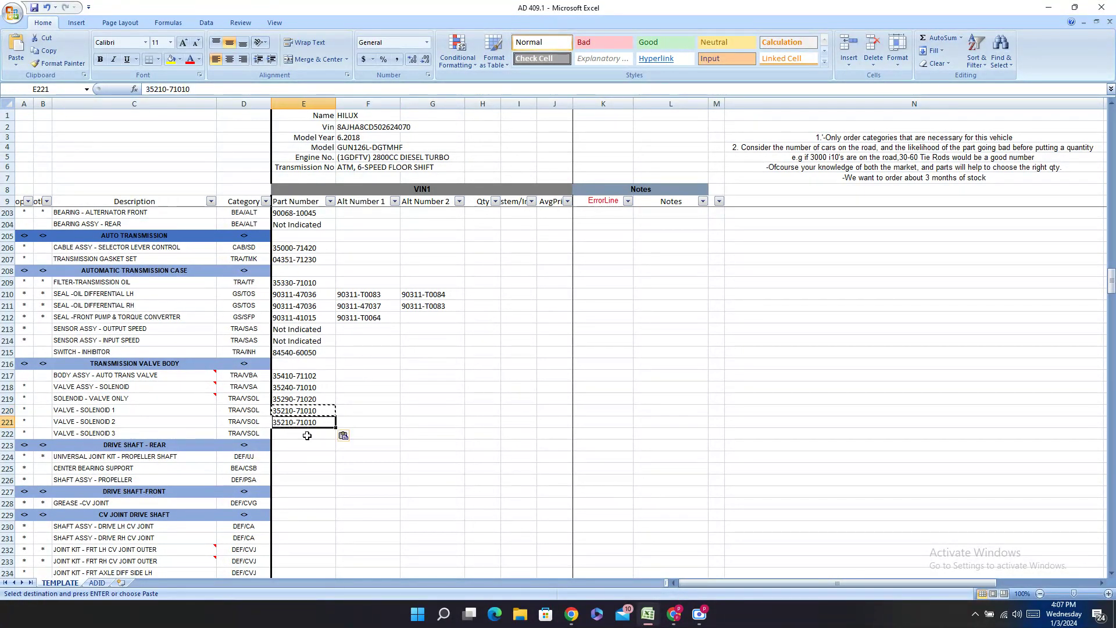
pyautogui.click(308, 435)
pyautogui.hotkey('ctrl', 'v')
pyautogui.press('Escape')
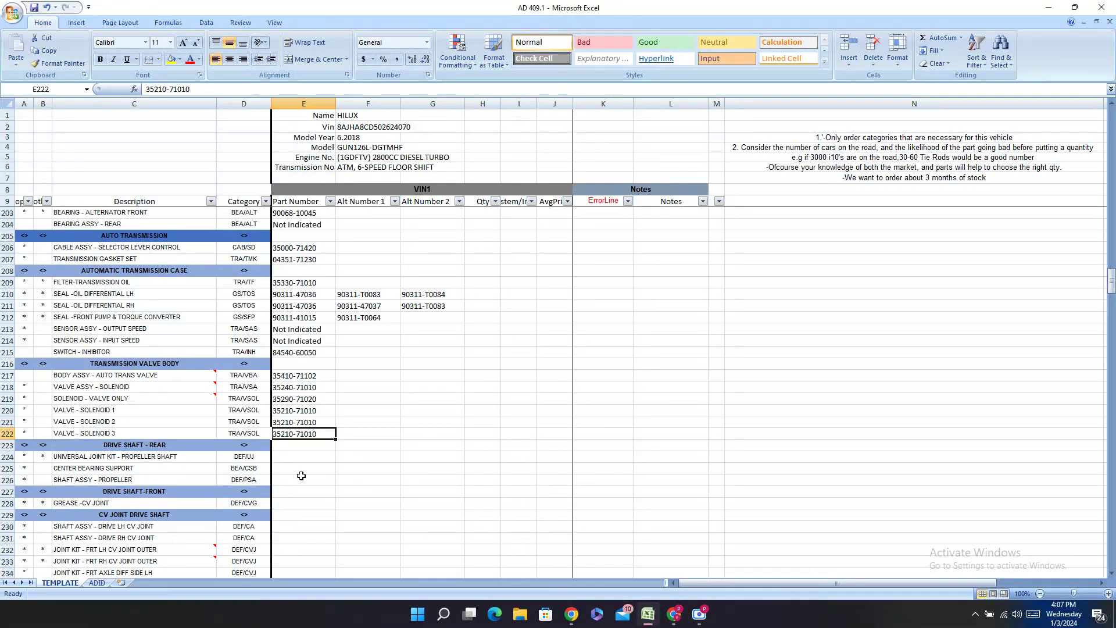
# - Copy the description UNIVERSAL JOINT KIT - PROPELLER SHAFT from Excel and search the Hilux catalogue in PartSouq for it
pyautogui.click(309, 459)
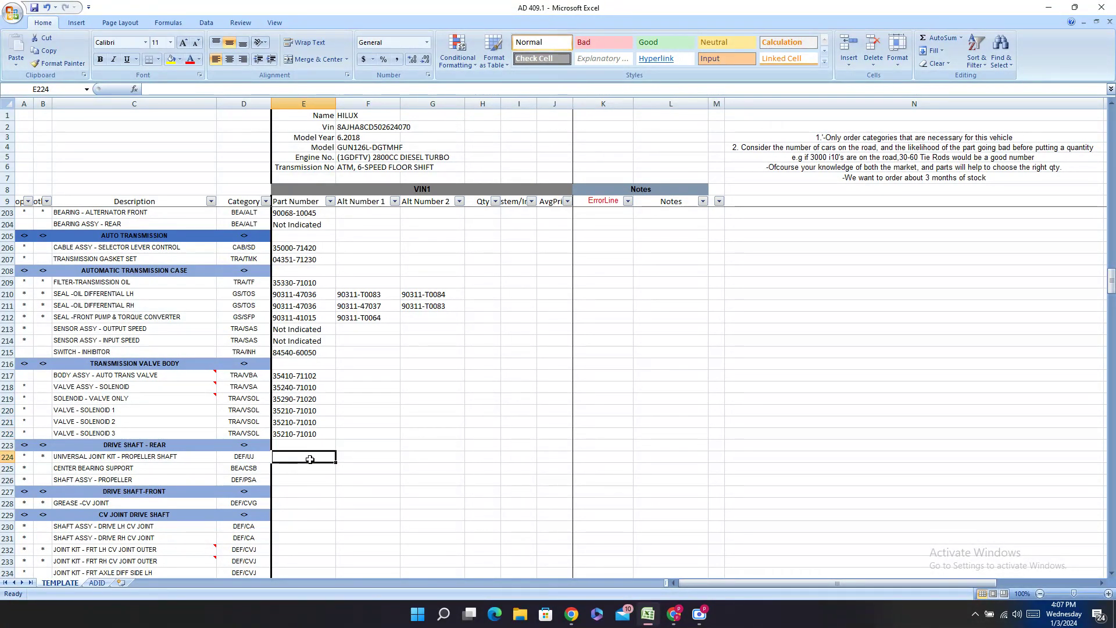
pyautogui.click(178, 448)
pyautogui.click(173, 456)
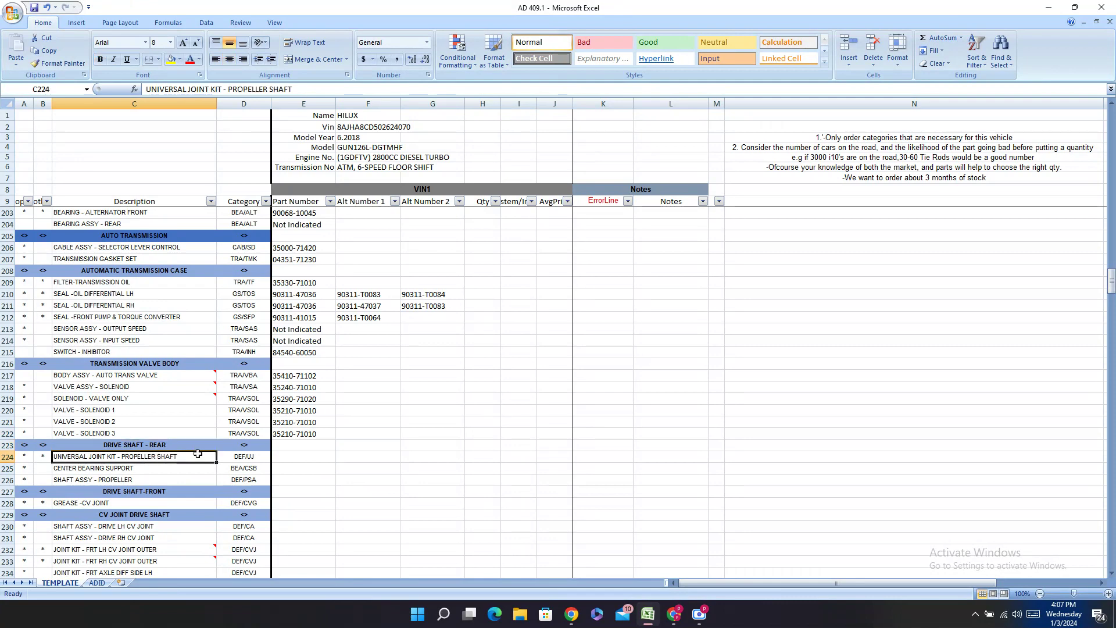
pyautogui.hotkey('ctrl', 'c')
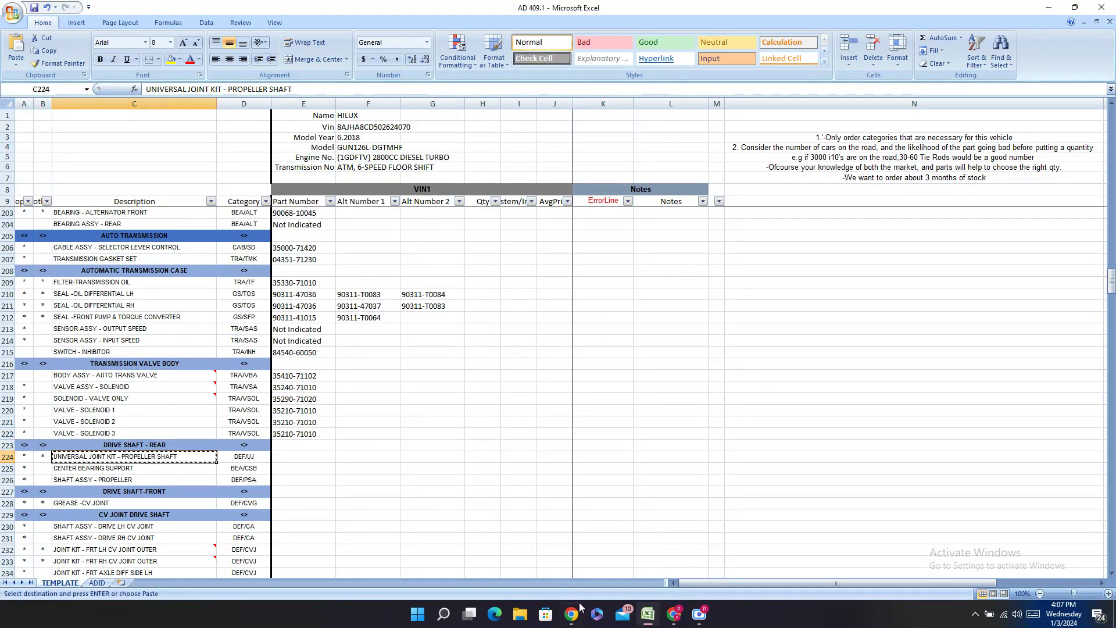
pyautogui.click(673, 614)
pyautogui.click(97, 6)
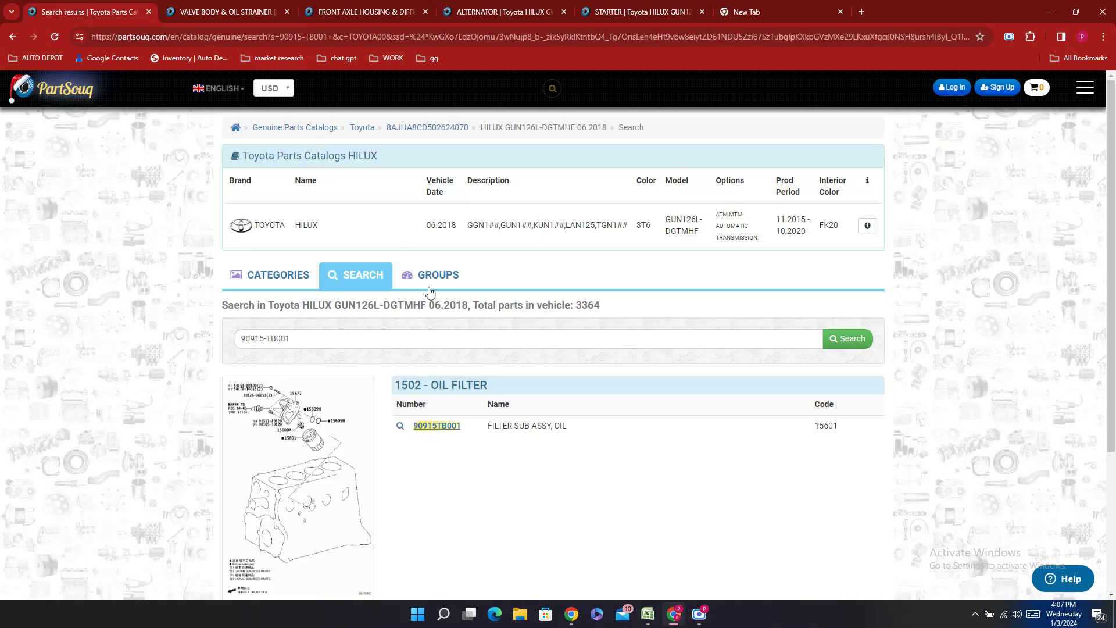
pyautogui.hotkey('ctrl', 'a')
pyautogui.hotkey('ctrl', 'v')
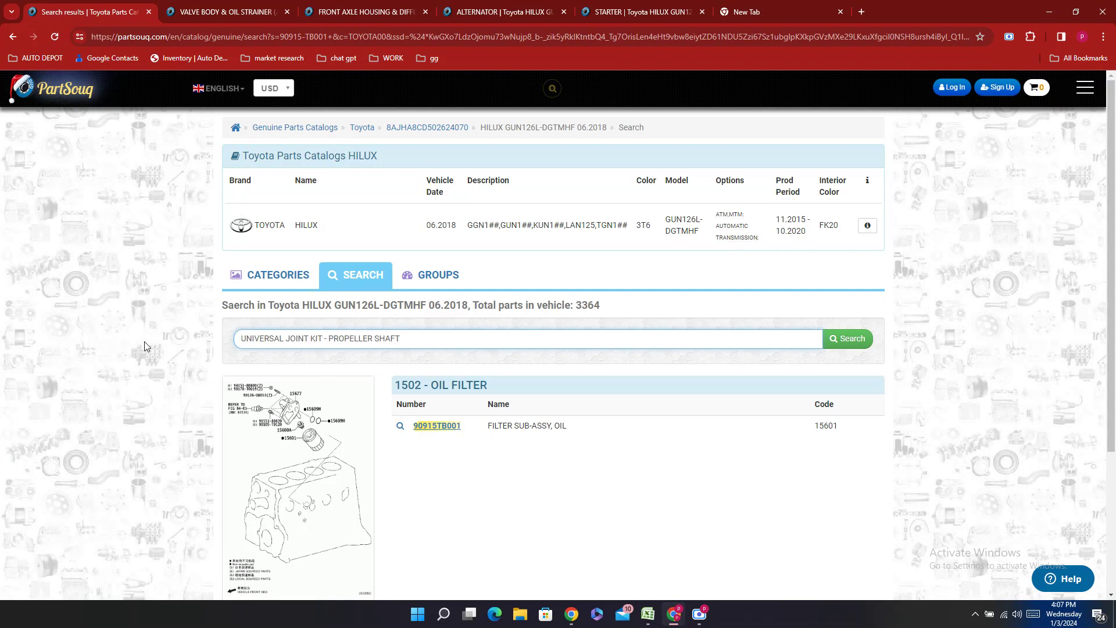
pyautogui.press('Return')
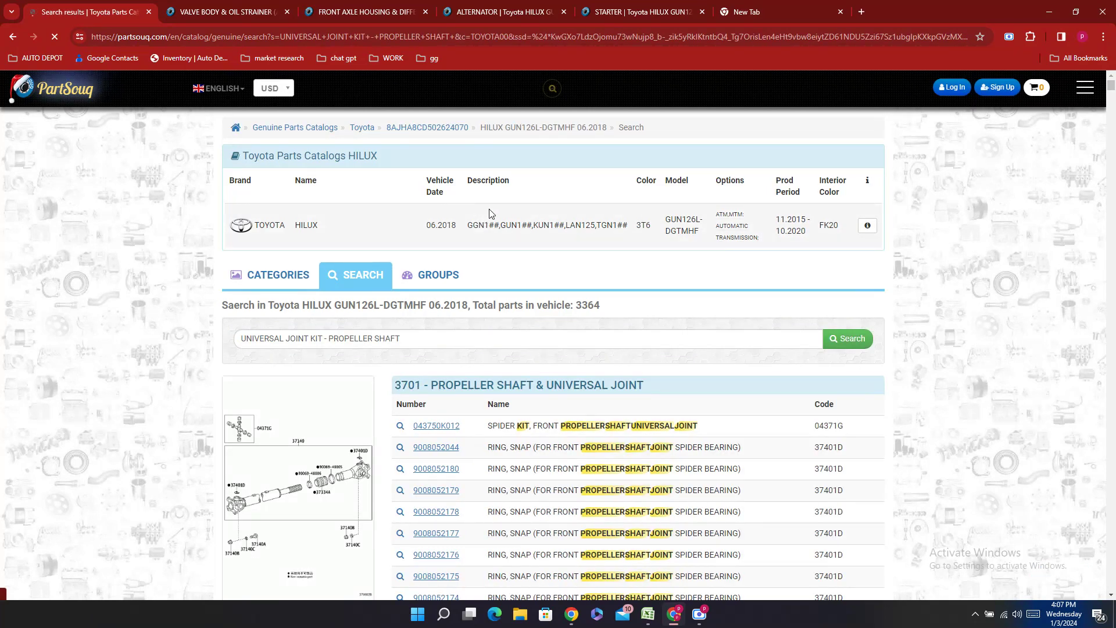
# - Open the front propeller shaft universal joint spider kit result, 043750K012, in a new browser tab
pyautogui.moveTo(466, 436); pyautogui.dragTo(412, 426)
pyautogui.rightClick(462, 434)
pyautogui.click(494, 445)
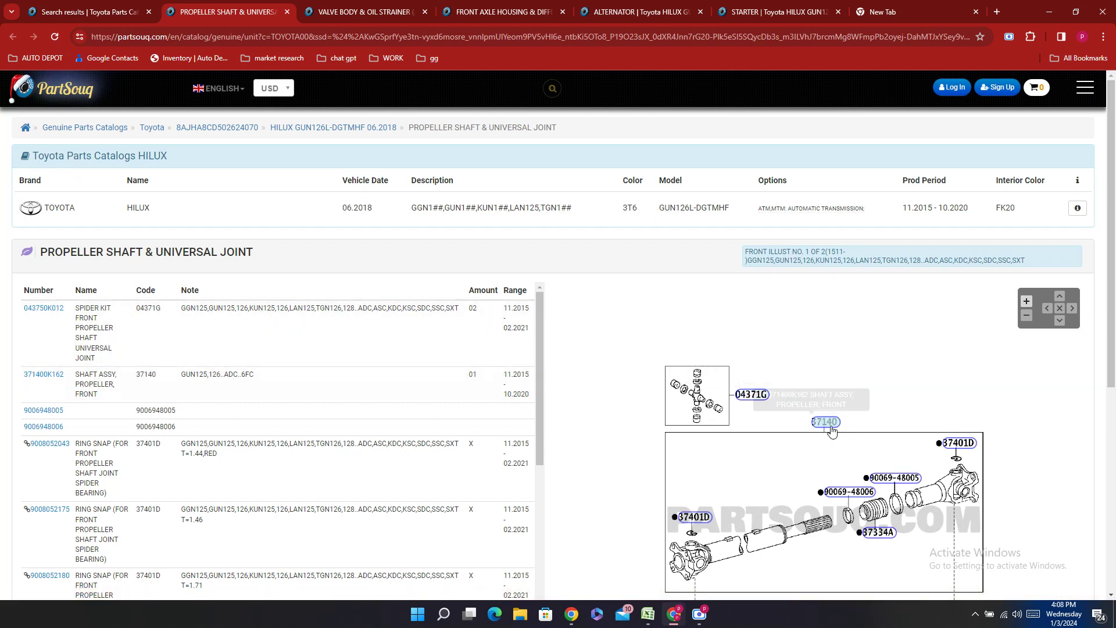
# - Copy the front propeller shaft assembly number from PartSouq and enter 37140-0K162 in Excel as the UNIVERSAL JOINT KIT - PROPELLER SHAFT part number
pyautogui.doubleClick(41, 375)
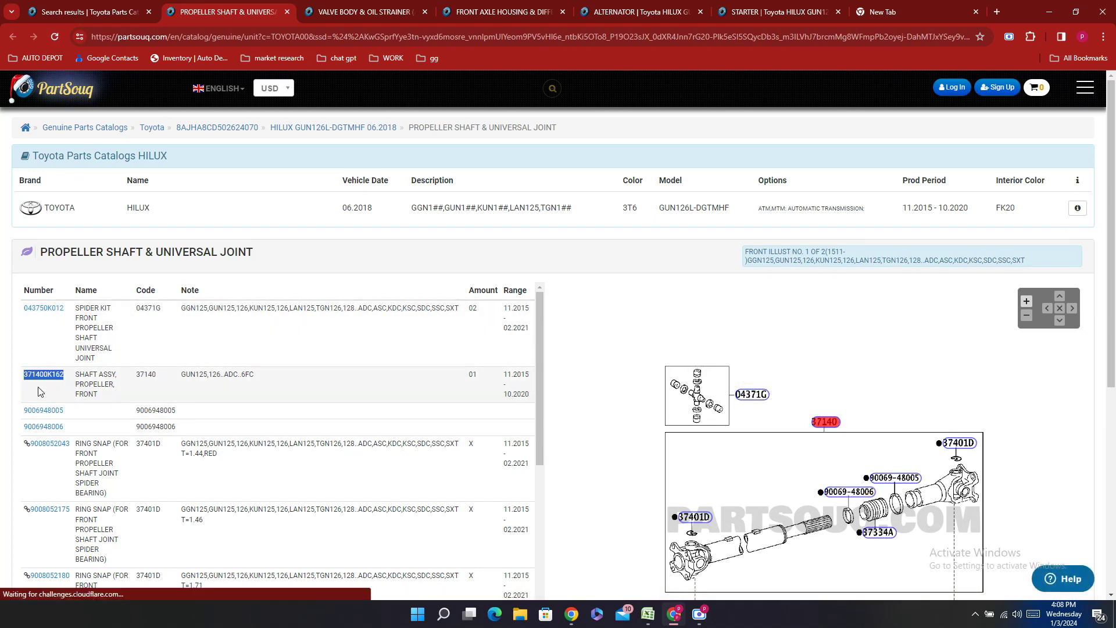
pyautogui.rightClick(37, 386)
pyautogui.click(57, 407)
pyautogui.scroll(-10, 57, 406)
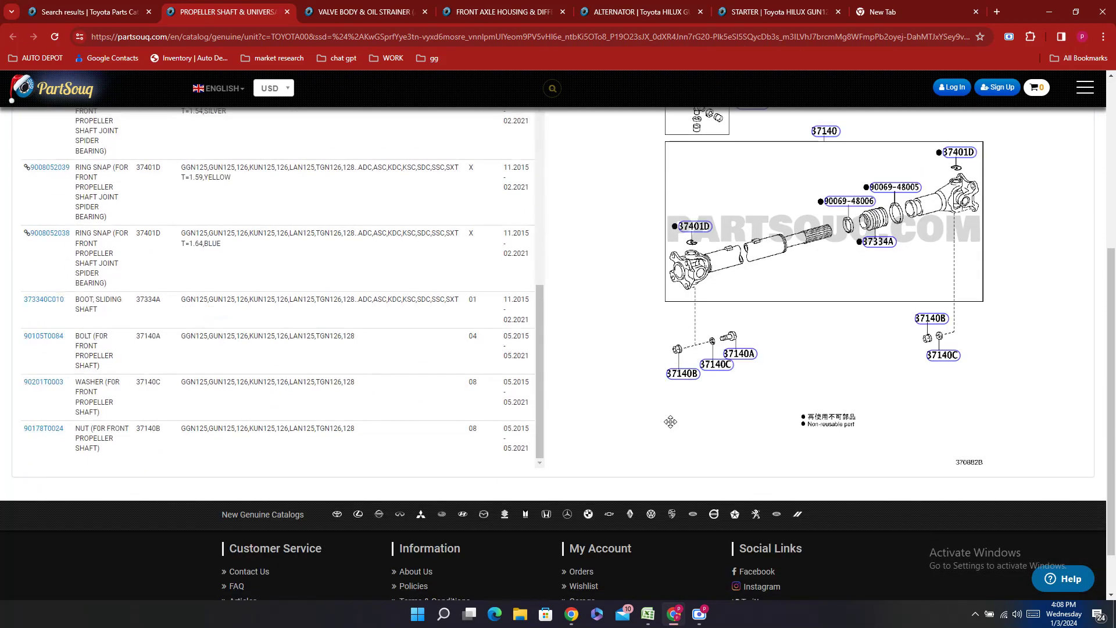
pyautogui.click(645, 617)
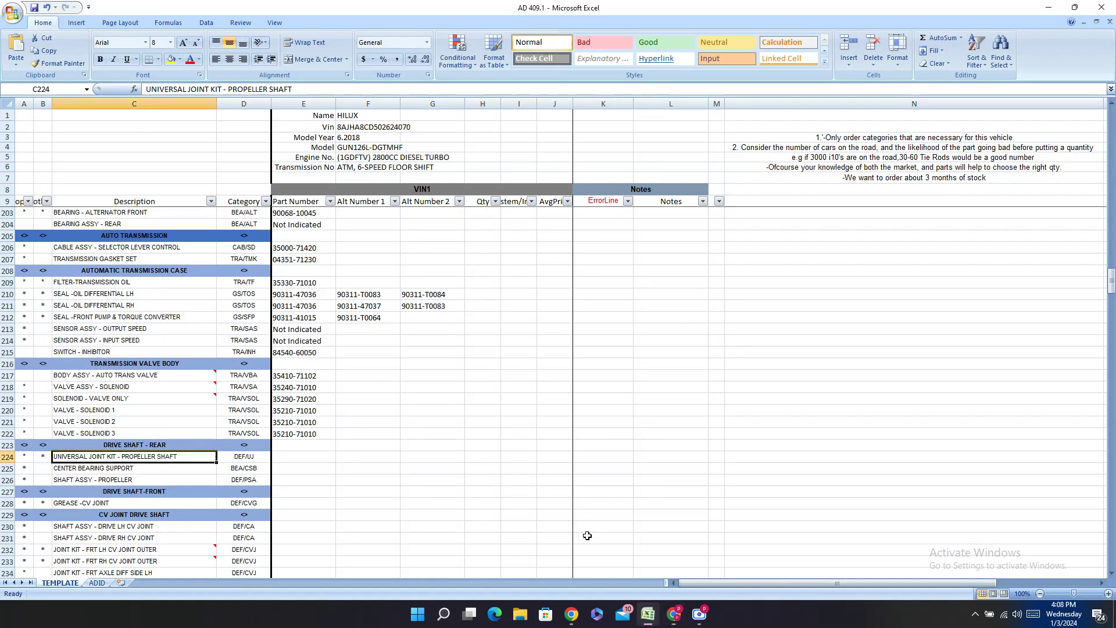
pyautogui.doubleClick(291, 456)
pyautogui.rightClick(286, 457)
pyautogui.click(315, 490)
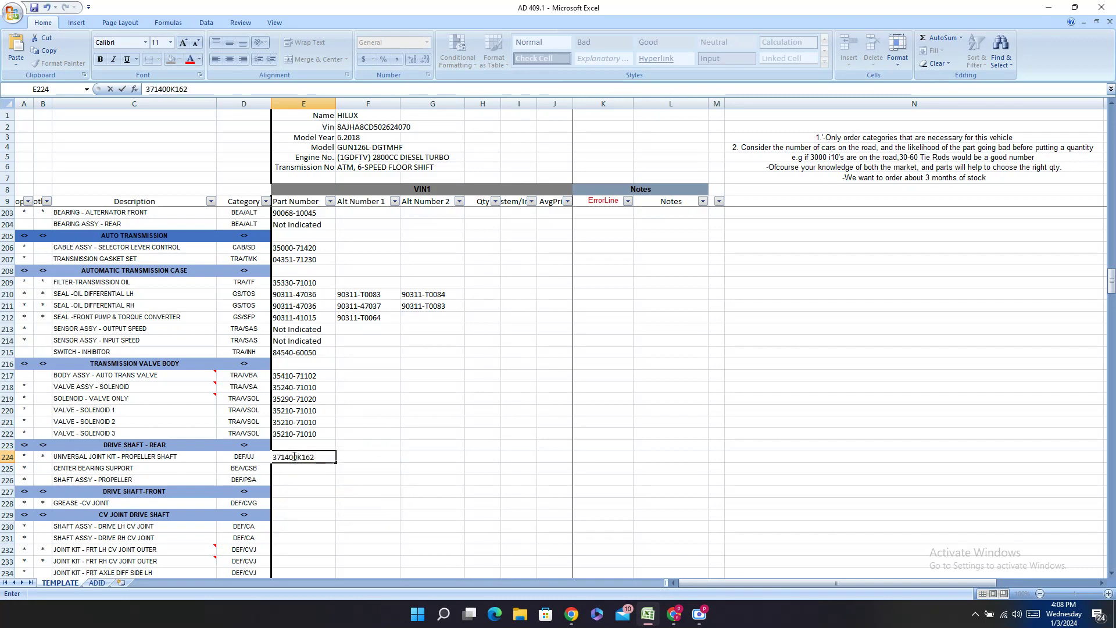
pyautogui.click(293, 457)
pyautogui.write('-')
pyautogui.press('Return')
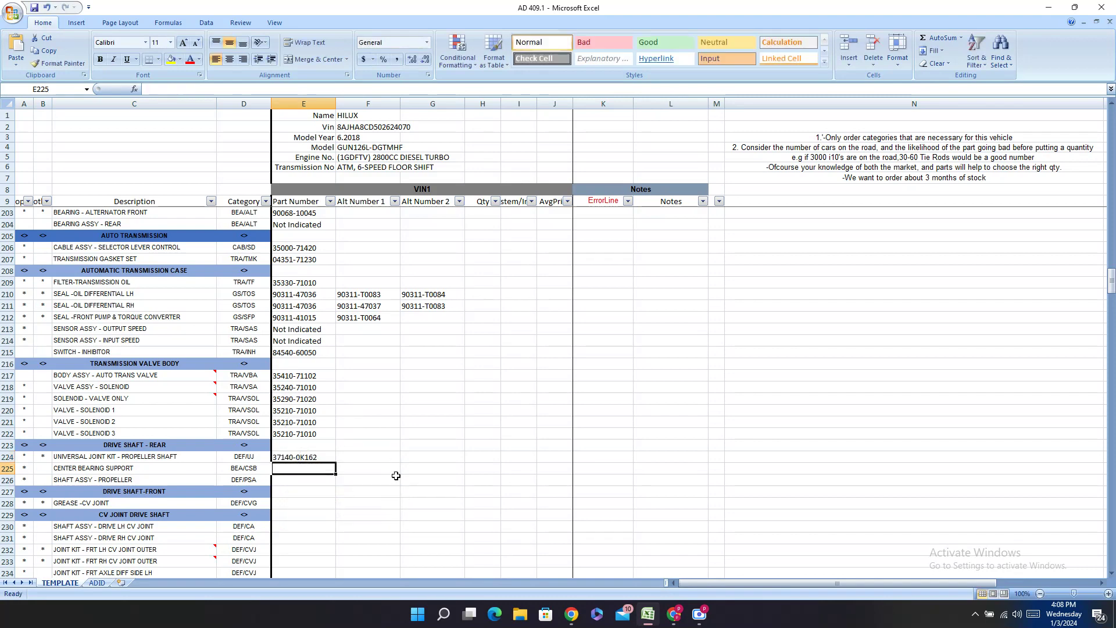
# - Return to the propeller shaft diagram in Chrome, check its callouts against the parts list, and copy the number of spider kit 04371G
pyautogui.click(653, 620)
pyautogui.scroll(3, 878, 407)
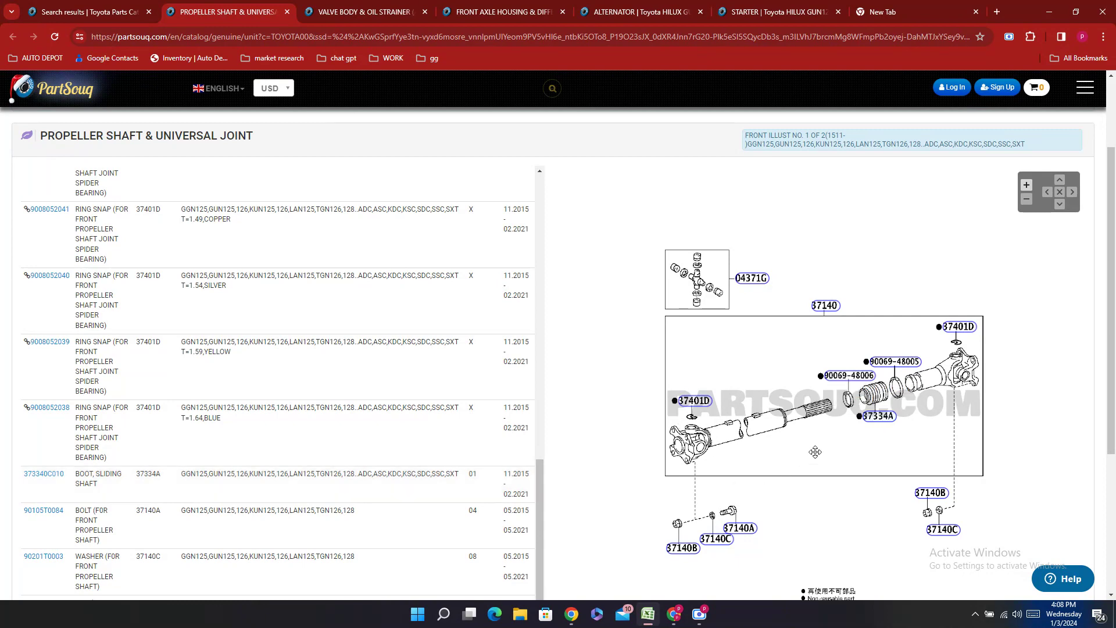
pyautogui.click(695, 401)
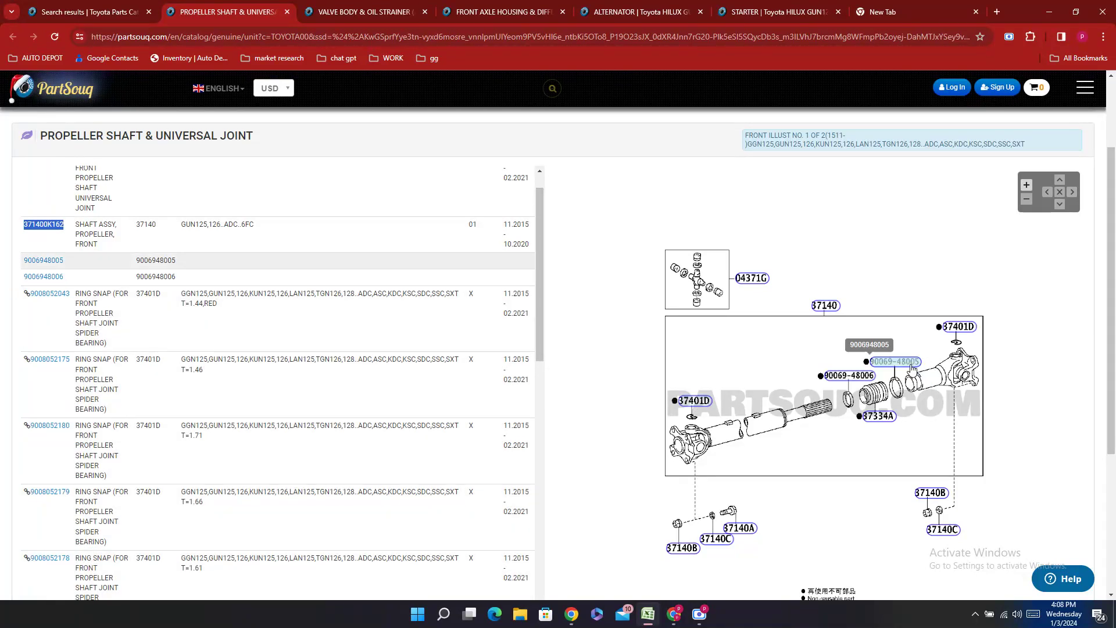
pyautogui.click(855, 380)
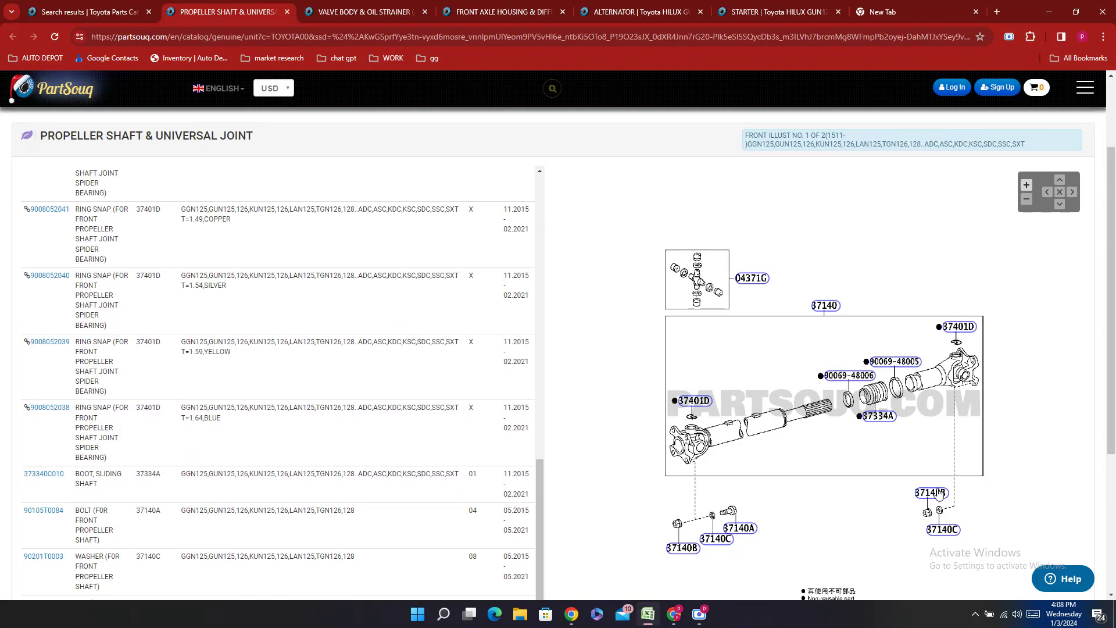
pyautogui.click(943, 530)
pyautogui.click(750, 279)
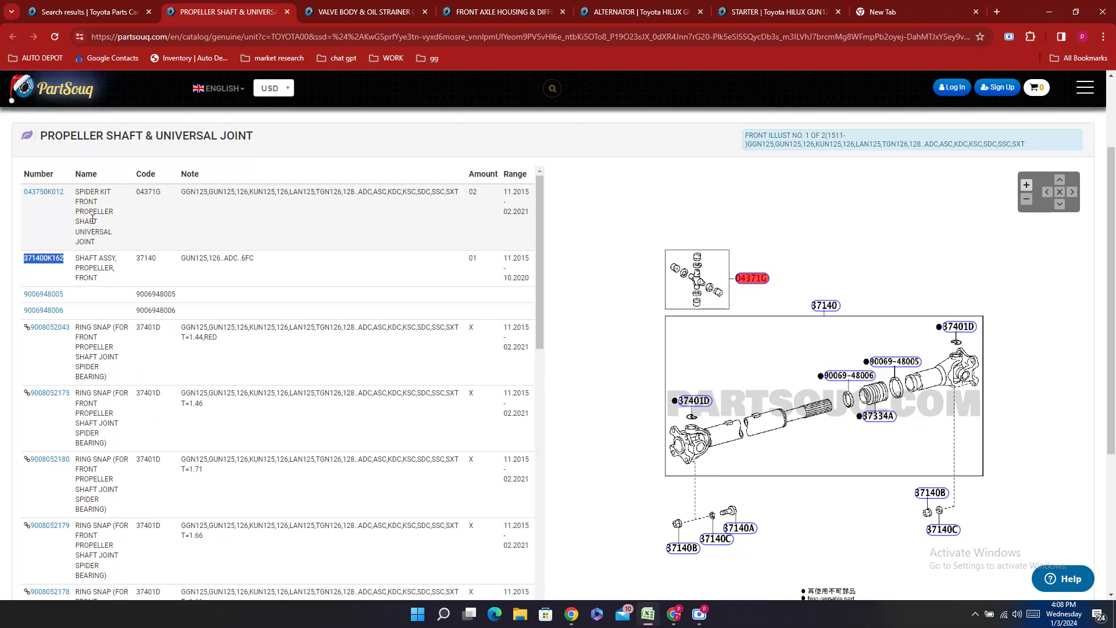
pyautogui.doubleClick(44, 192)
pyautogui.rightClick(42, 199)
pyautogui.click(65, 213)
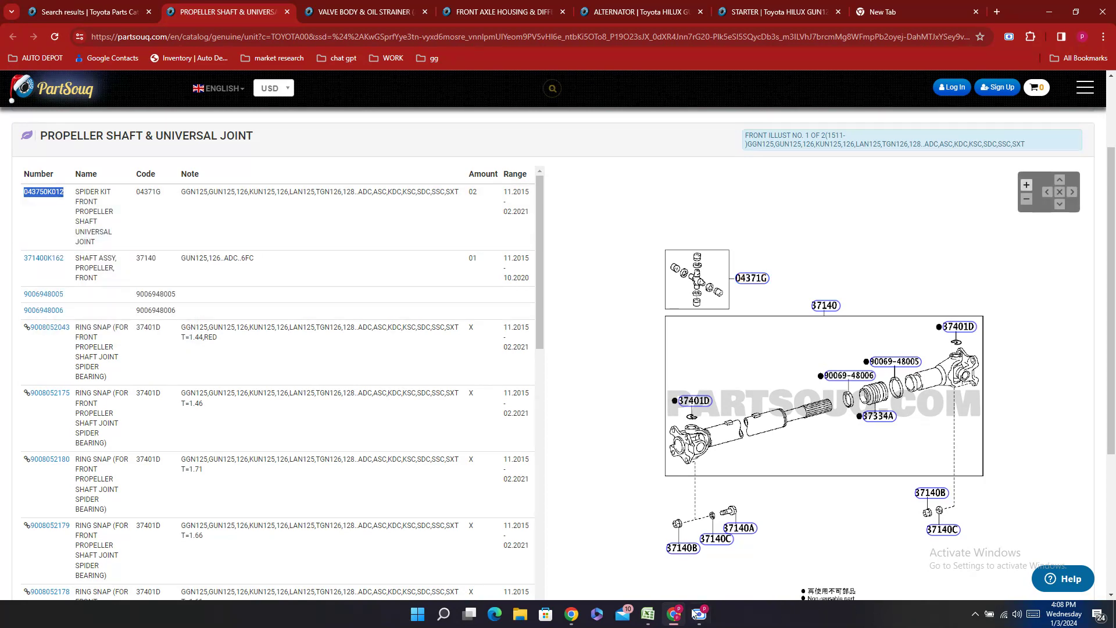
# - Enter 04375-0K012 in Excel as the CENTER BEARING SUPPORT part number
pyautogui.click(648, 613)
pyautogui.doubleClick(312, 467)
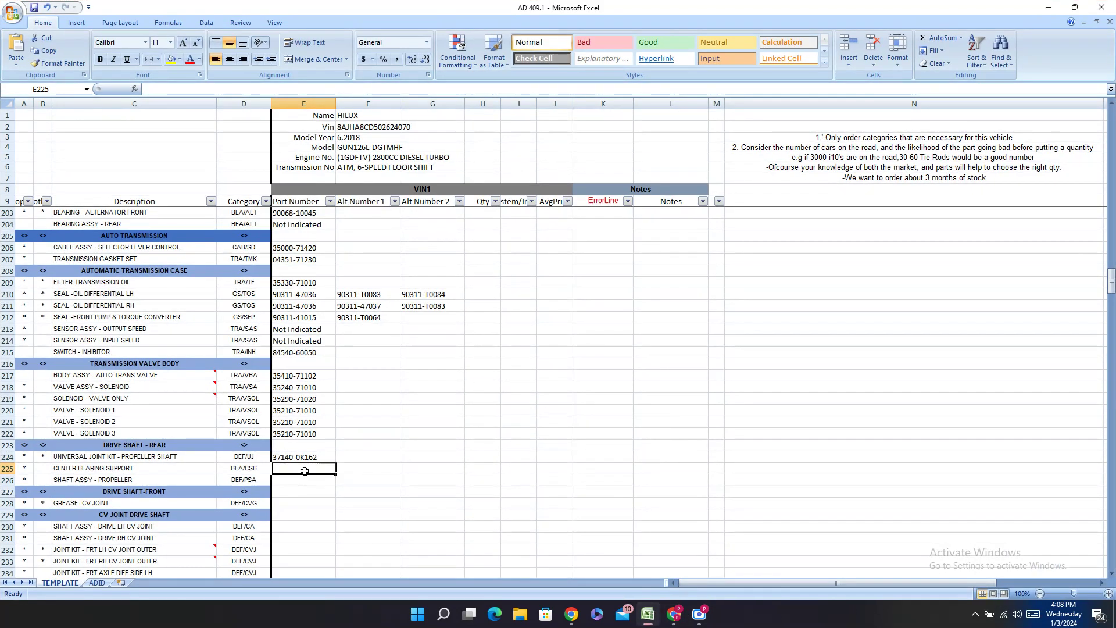
pyautogui.rightClick(312, 467)
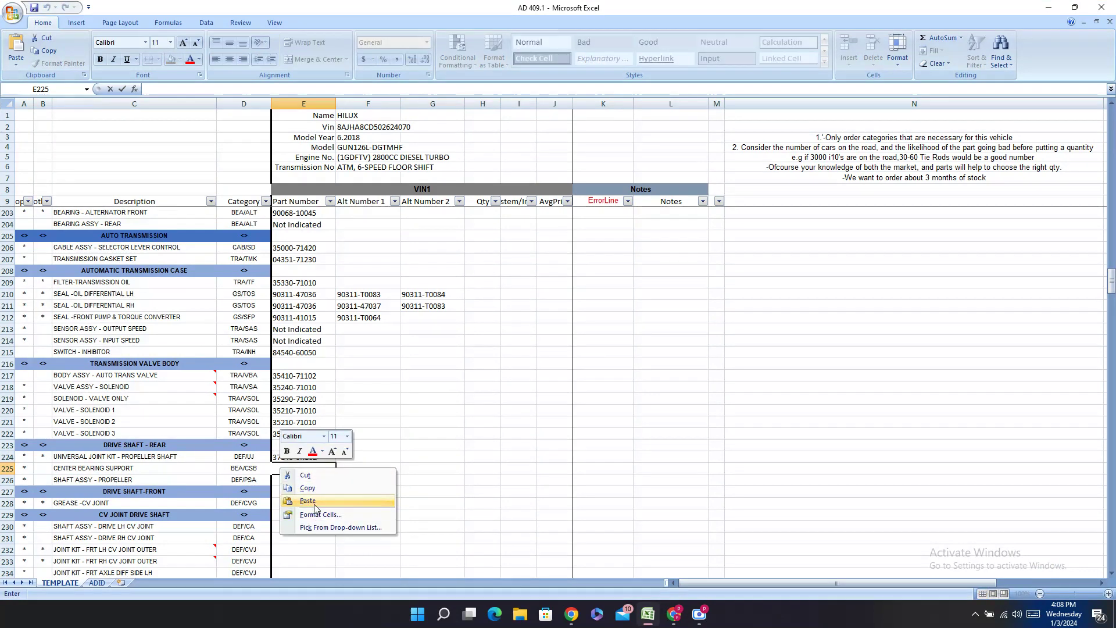
pyautogui.click(309, 501)
pyautogui.press('Left')
pyautogui.press('Left')
pyautogui.press('Left')
pyautogui.press('Left')
pyautogui.press('Left')
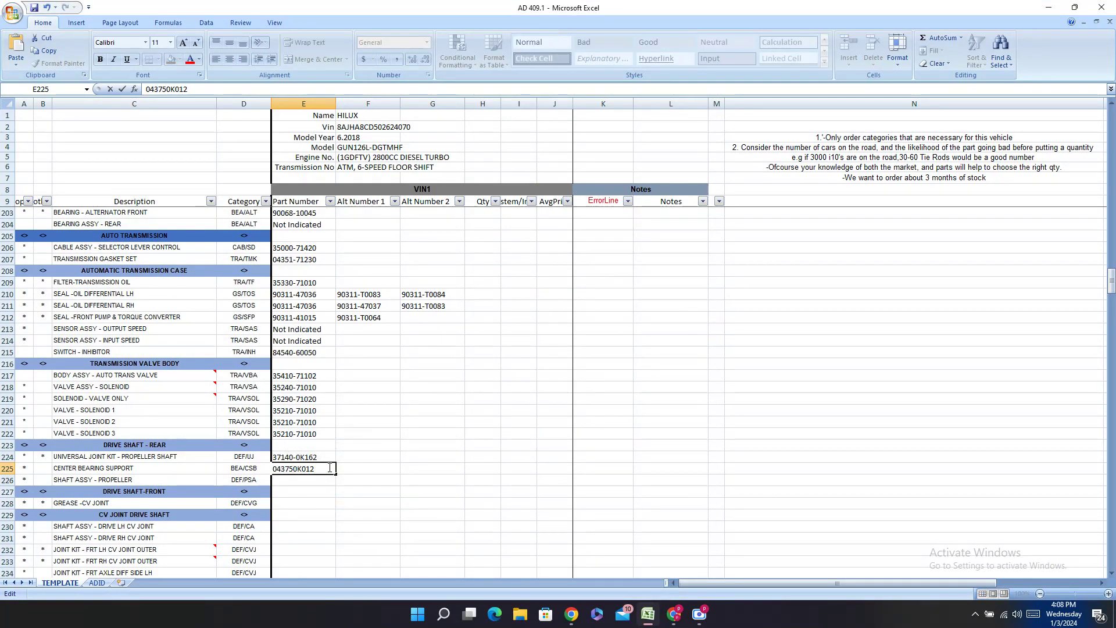
pyautogui.write('-')
pyautogui.press('Return')
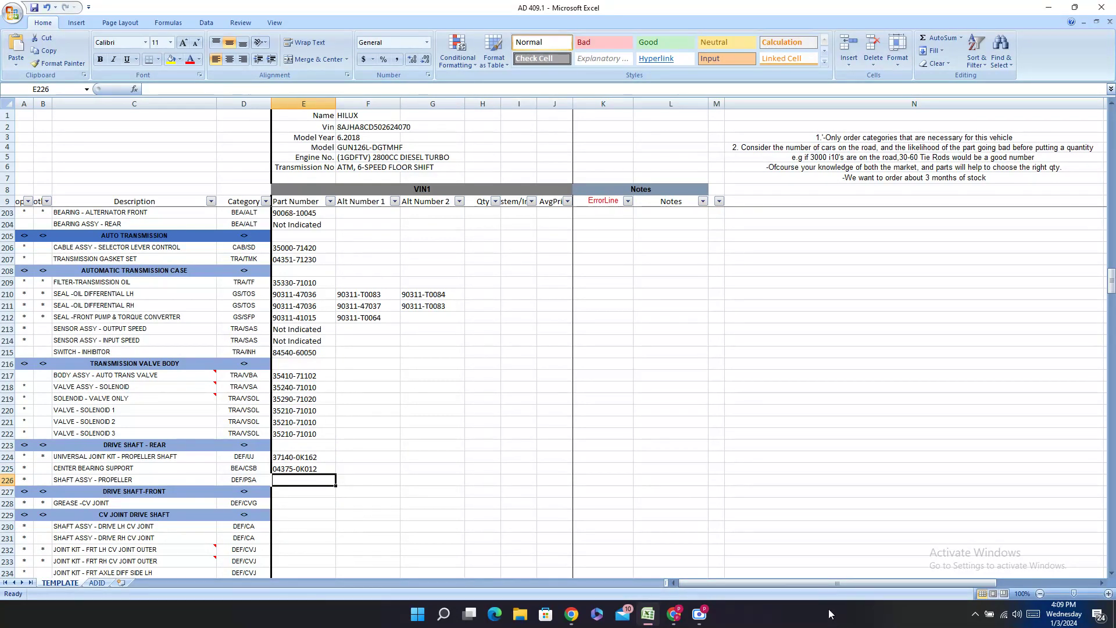
# - Recheck the 04371G spider kit entry in the PartSouq propeller shaft diagram and return to the Excel template
pyautogui.click(674, 614)
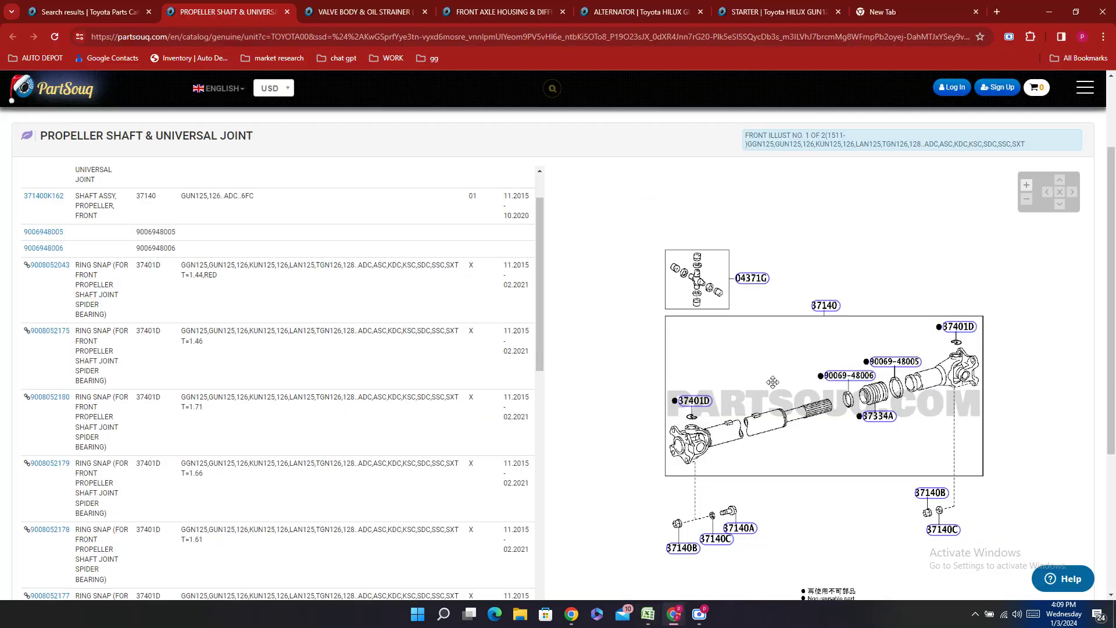
pyautogui.click(752, 278)
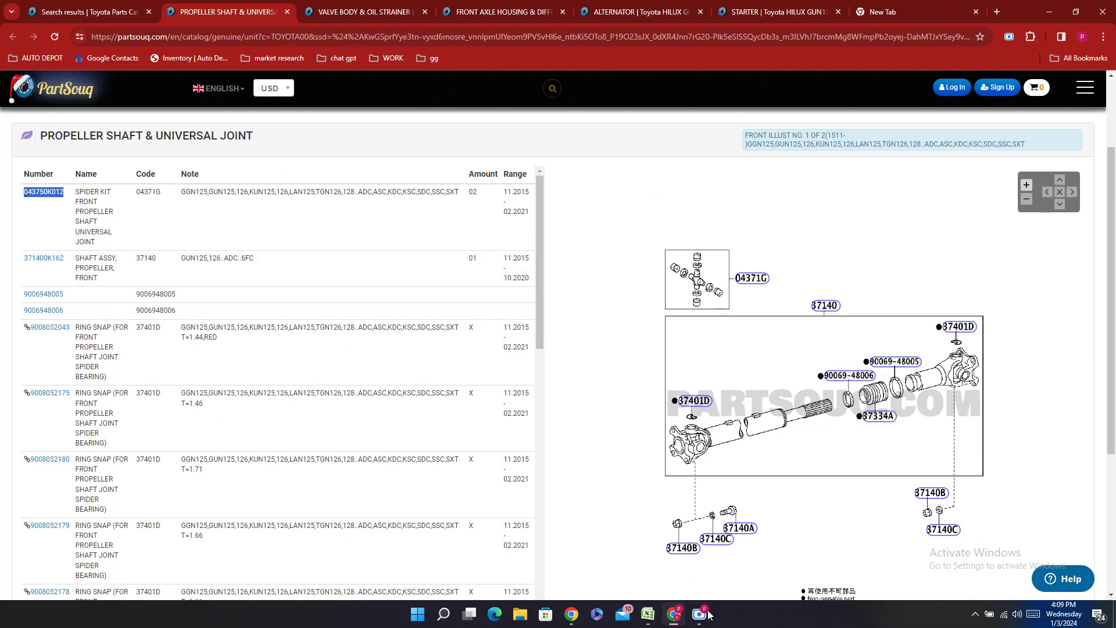
pyautogui.click(649, 614)
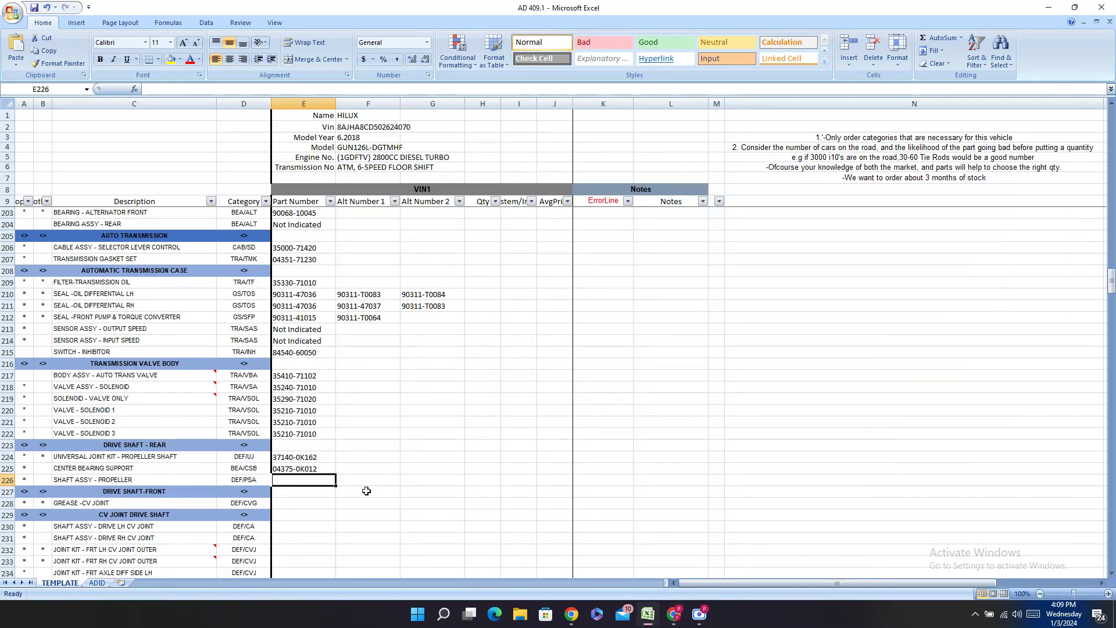
# - Copy the UNIVERSAL JOINT KIT - PROPELLER SHAFT part number 37140-0K162 into the SHAFT ASSY - PROPELLER row
pyautogui.click(311, 459)
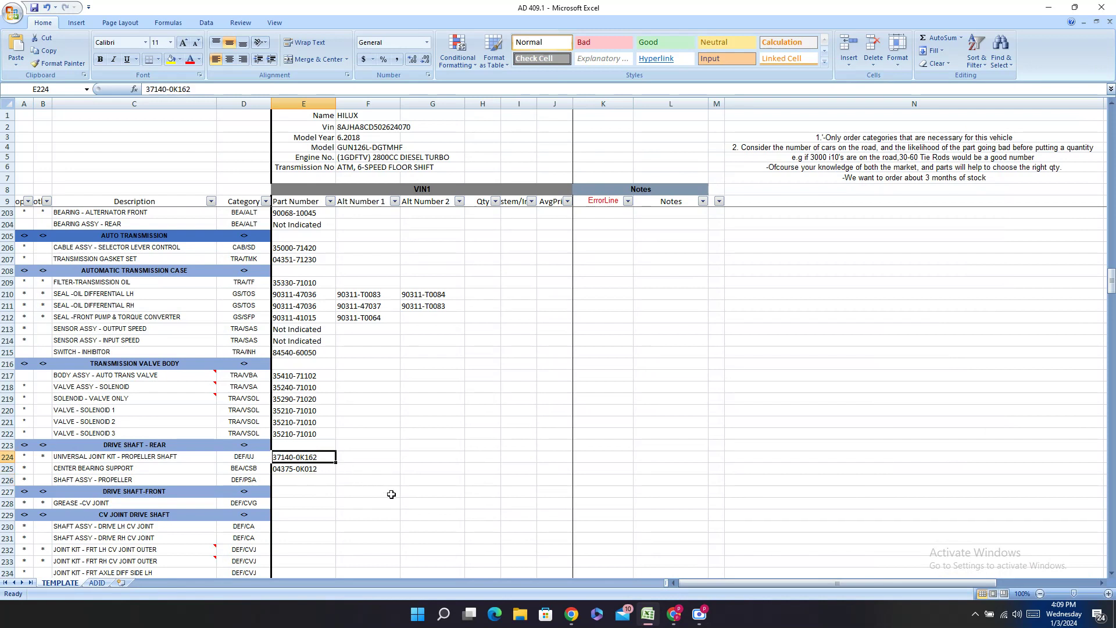
pyautogui.hotkey('ctrl', 'c')
pyautogui.click(309, 480)
pyautogui.hotkey('ctrl', 'v')
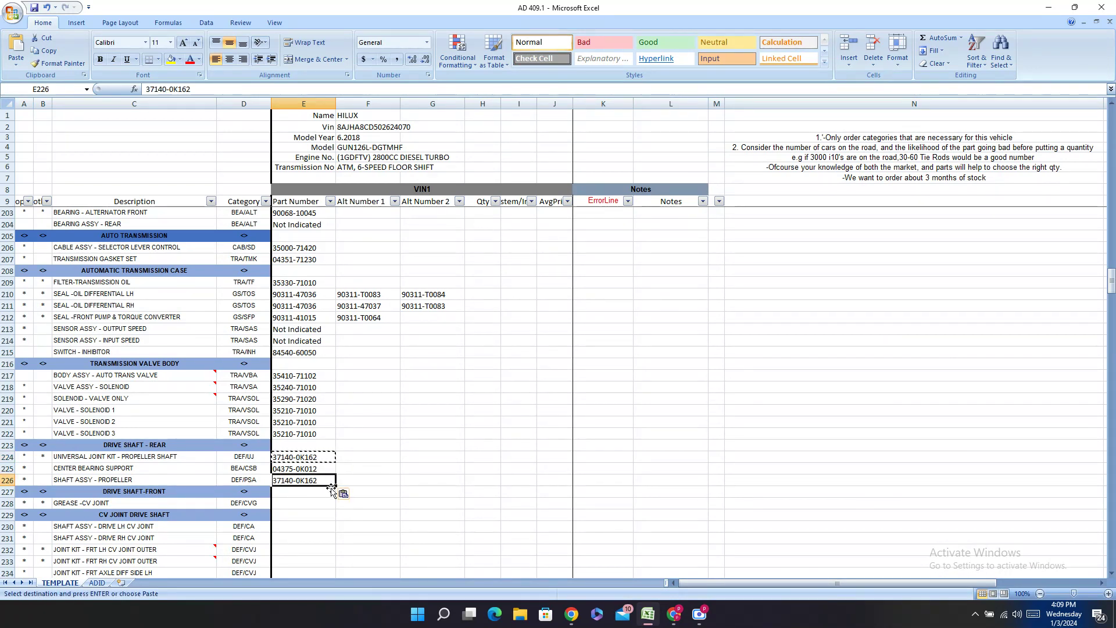
pyautogui.click(332, 493)
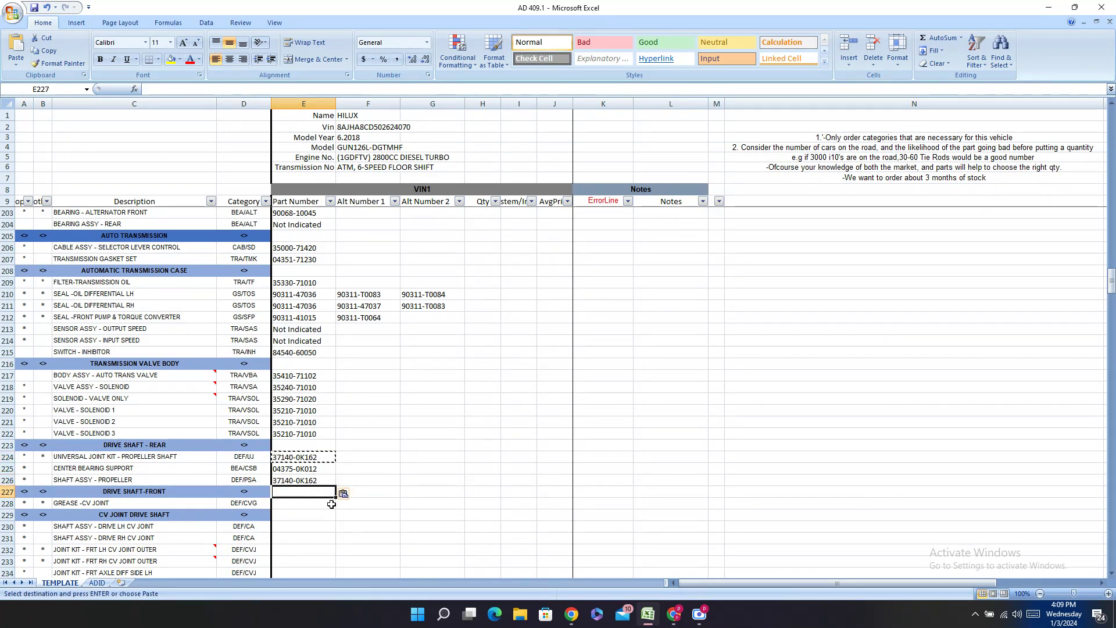
# - Check the GREASE - CV JOINT row, switch to PartSouq in Chrome and search the Hilux catalogue for CV JOINT GREASE
pyautogui.click(295, 508)
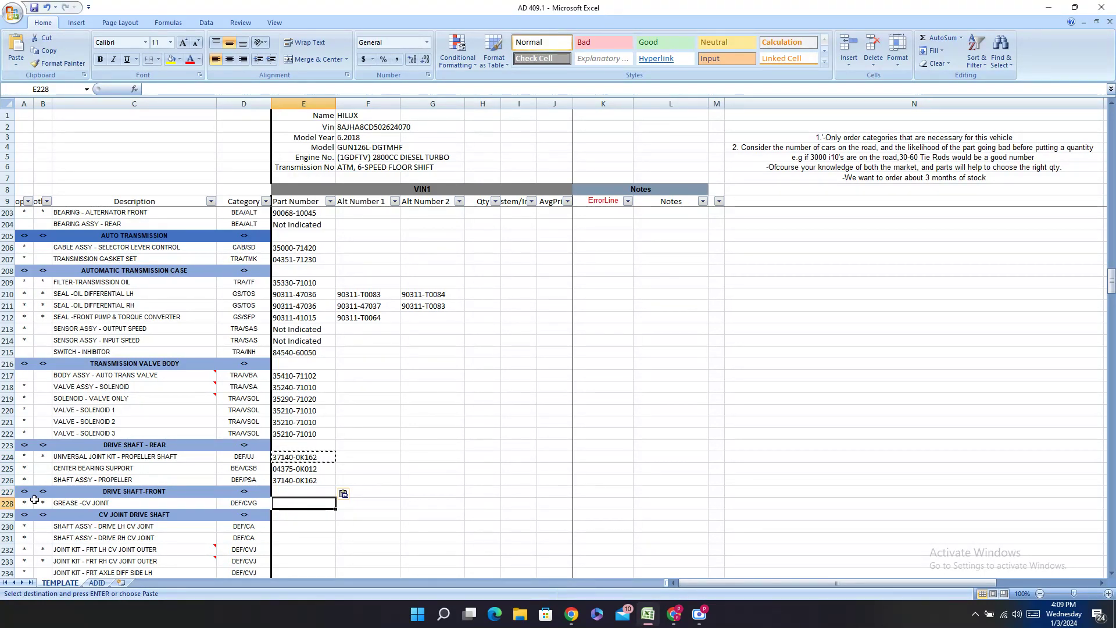
pyautogui.click(75, 501)
pyautogui.click(669, 620)
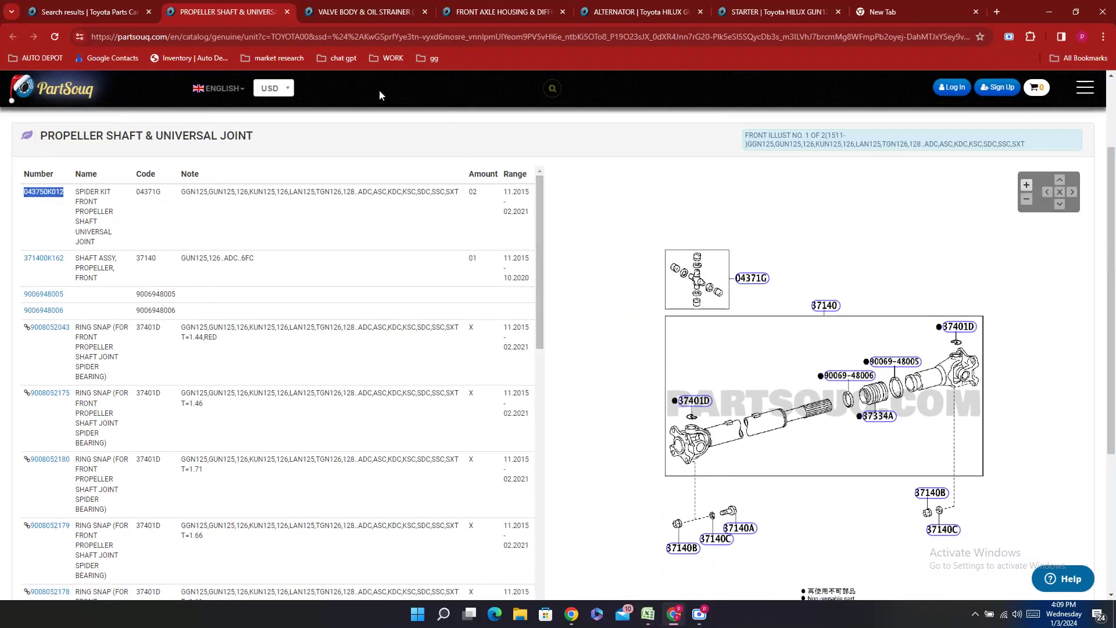
pyautogui.click(87, 12)
pyautogui.tripleClick(407, 343)
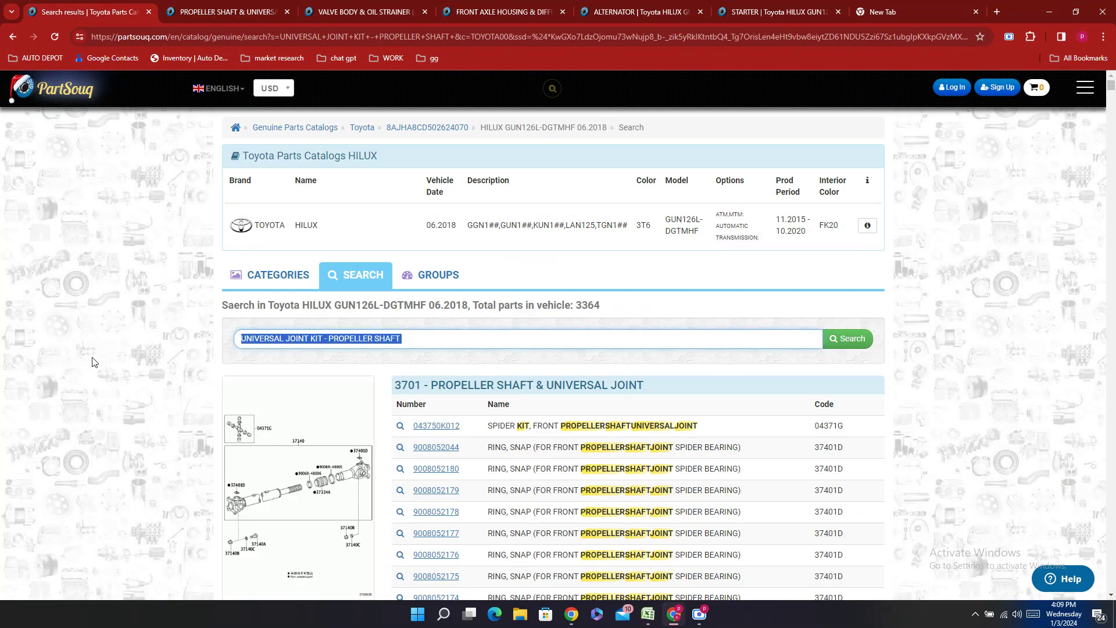
pyautogui.write('CV JO')
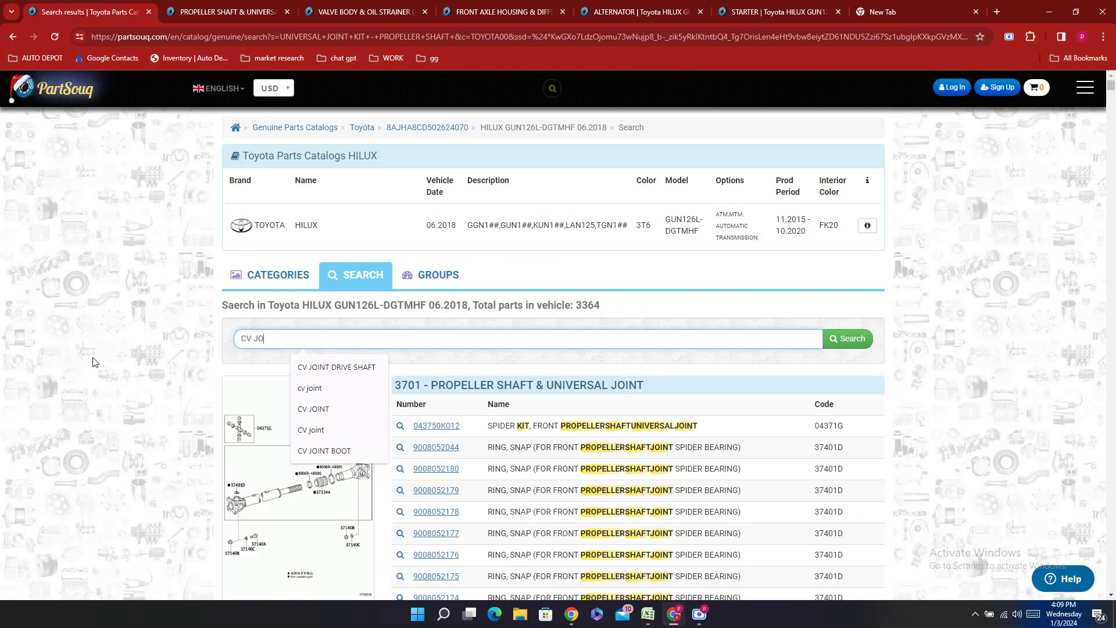
pyautogui.write('INT GR')
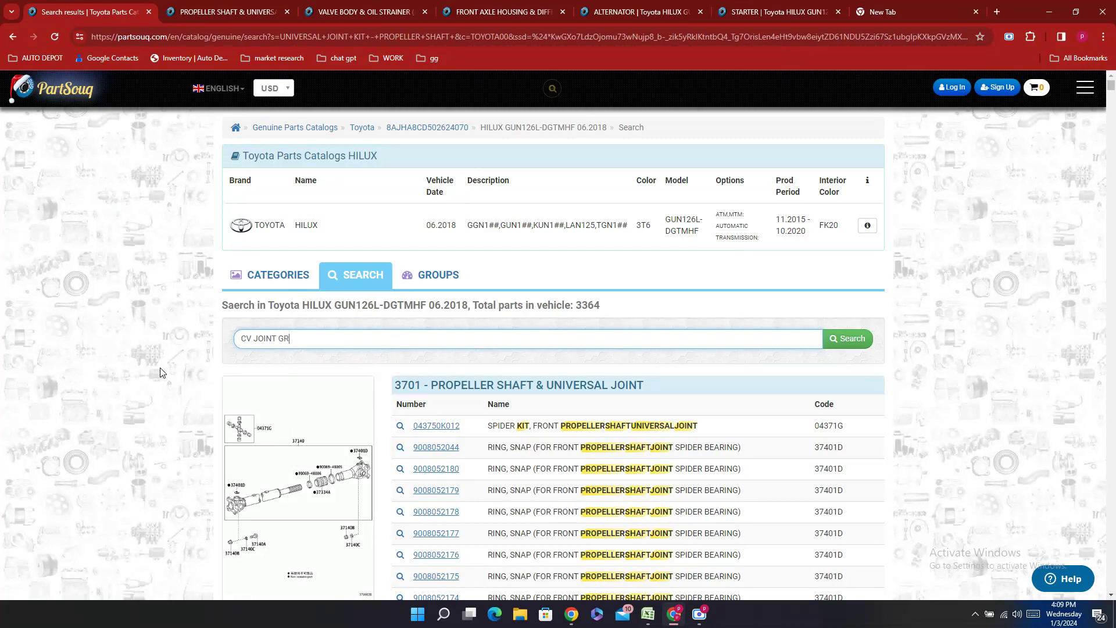
pyautogui.write('EASE')
pyautogui.press('Return')
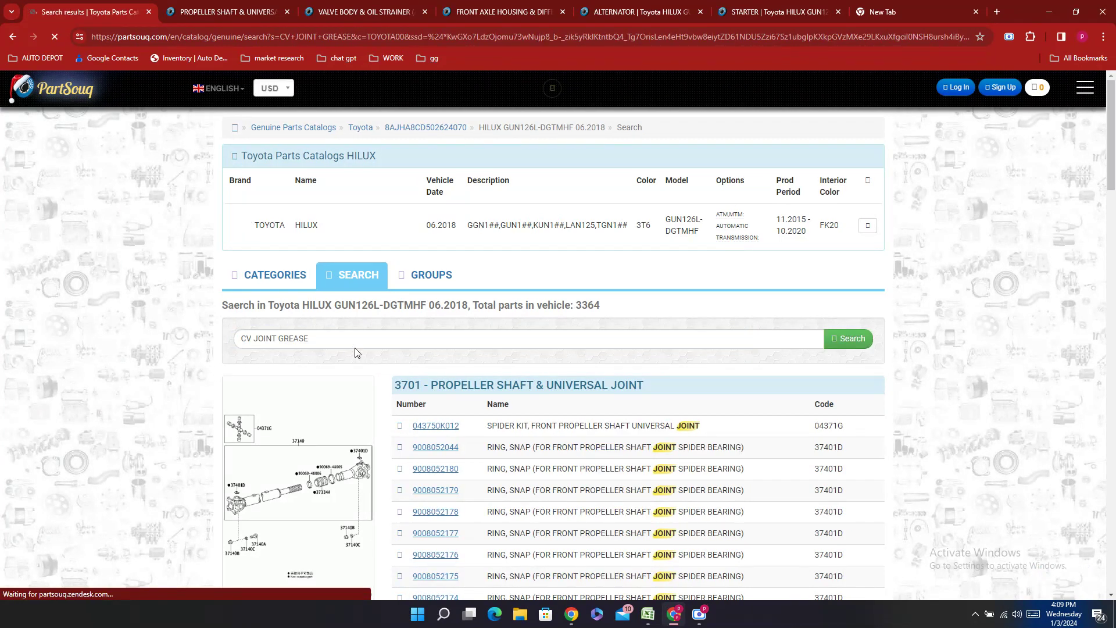
# - Look through the CV joint grease search results, from the front drive shaft to the rear propeller shaft groups, for a matching grease part
pyautogui.scroll(-4, 356, 350)
pyautogui.scroll(-4, 364, 346)
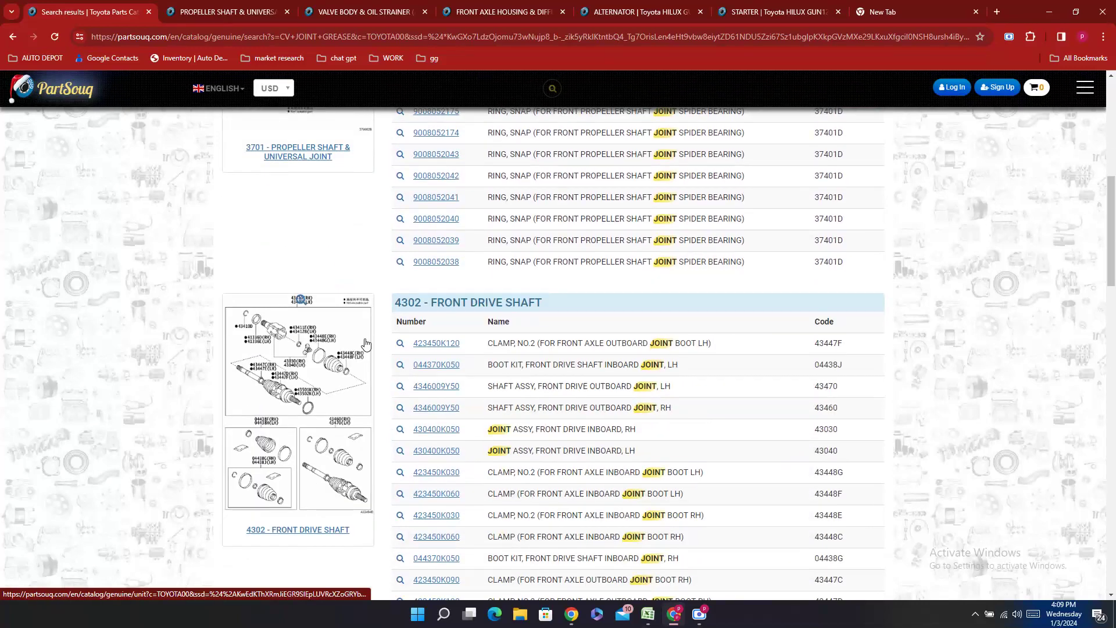
pyautogui.scroll(-5, 366, 344)
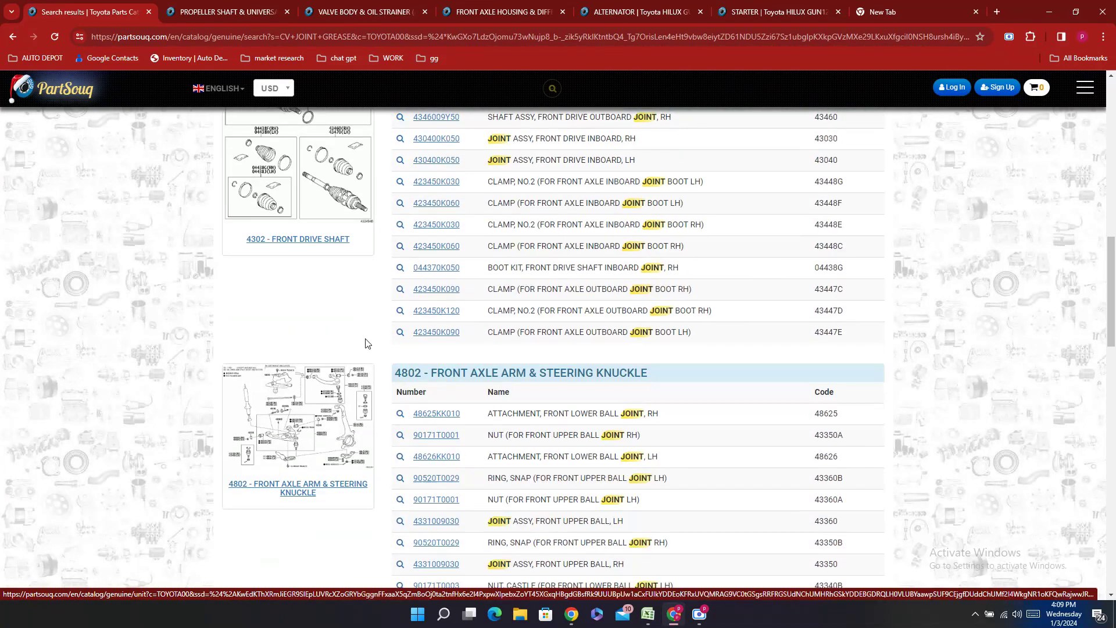
pyautogui.scroll(-5, 366, 344)
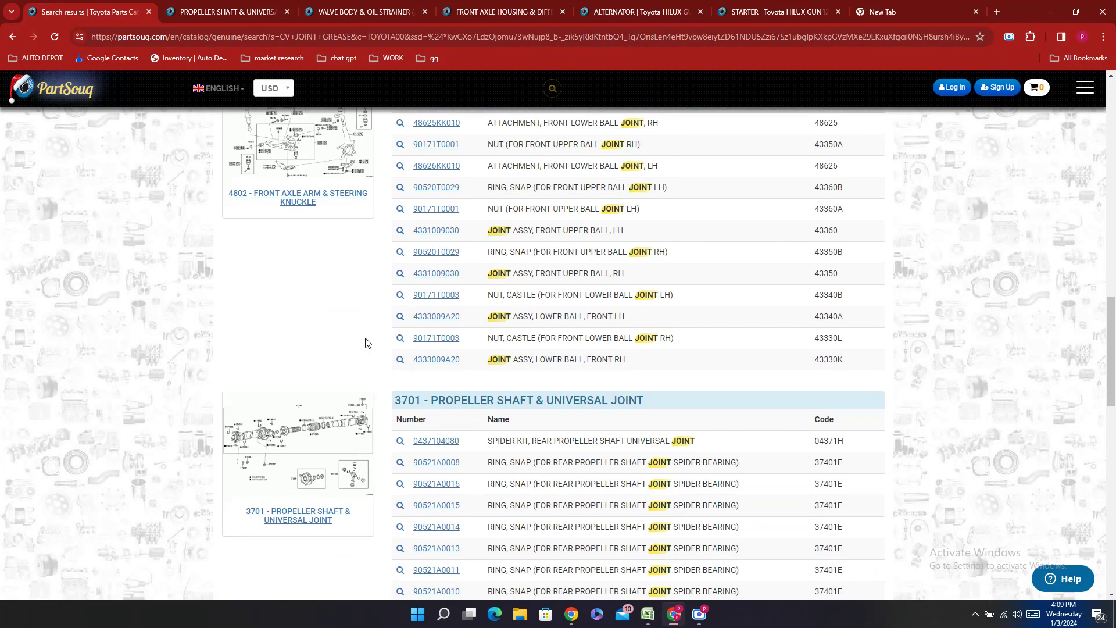
pyautogui.scroll(-3, 366, 343)
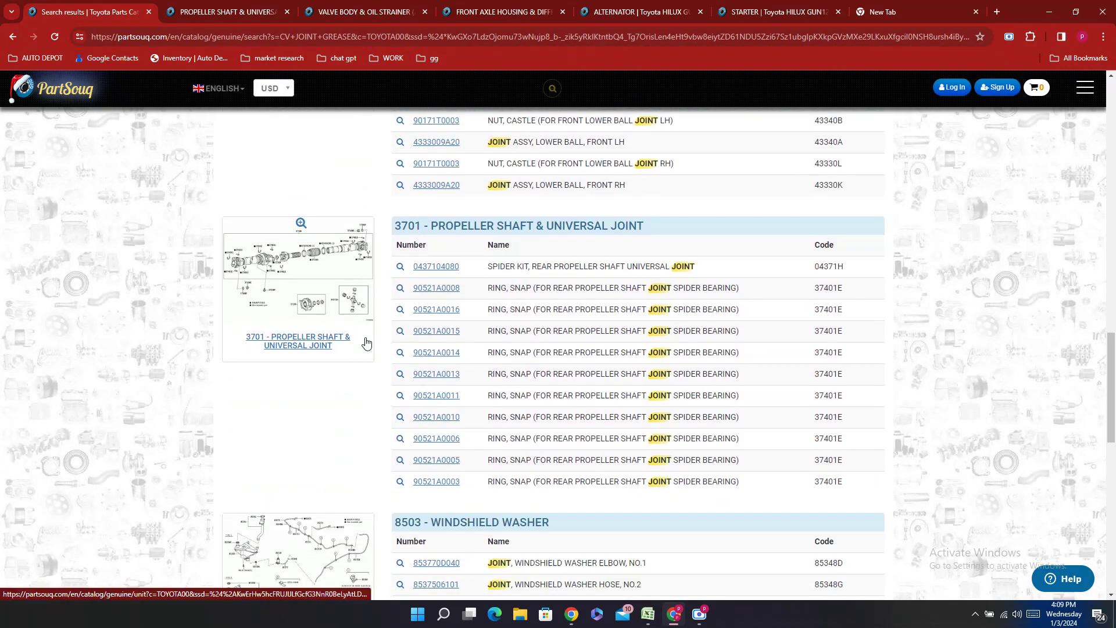
# - Open the second 3701 Propeller Shaft & Universal Joint diagram from the search results and look up the 37230 center support bearing
pyautogui.click(331, 299)
pyautogui.click(54, 7)
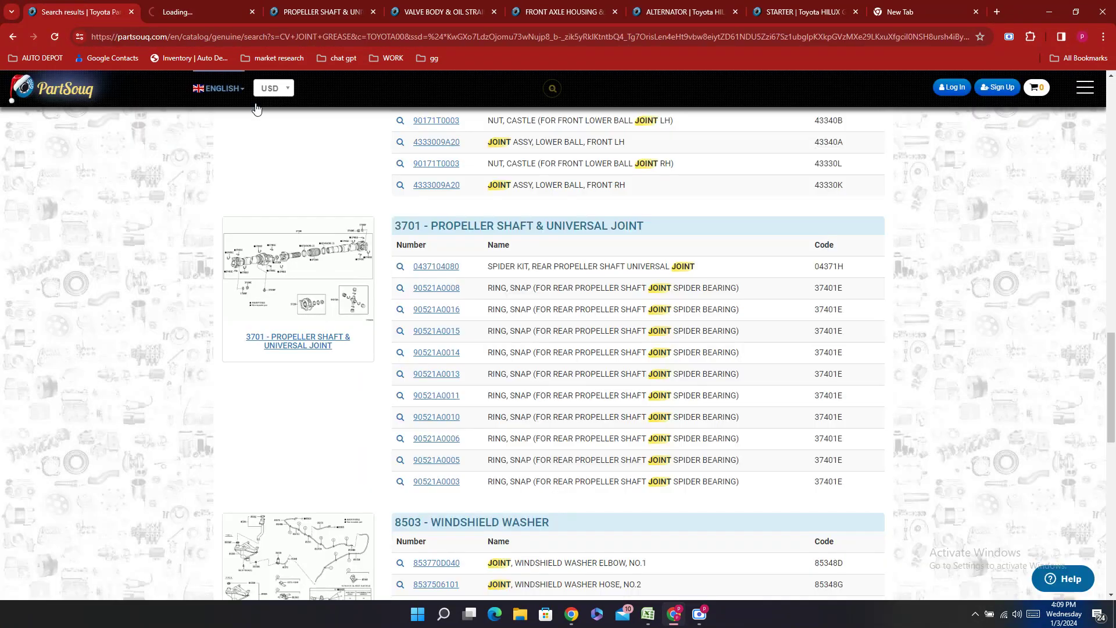
pyautogui.click(212, 8)
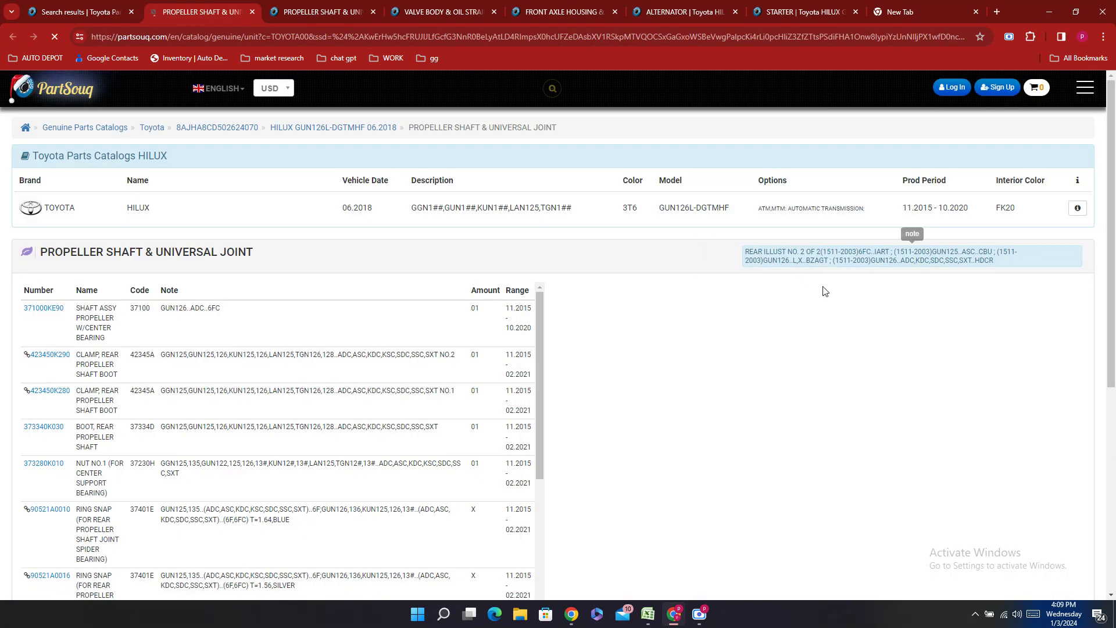
pyautogui.scroll(-10, 838, 396)
pyautogui.scroll(1, 838, 396)
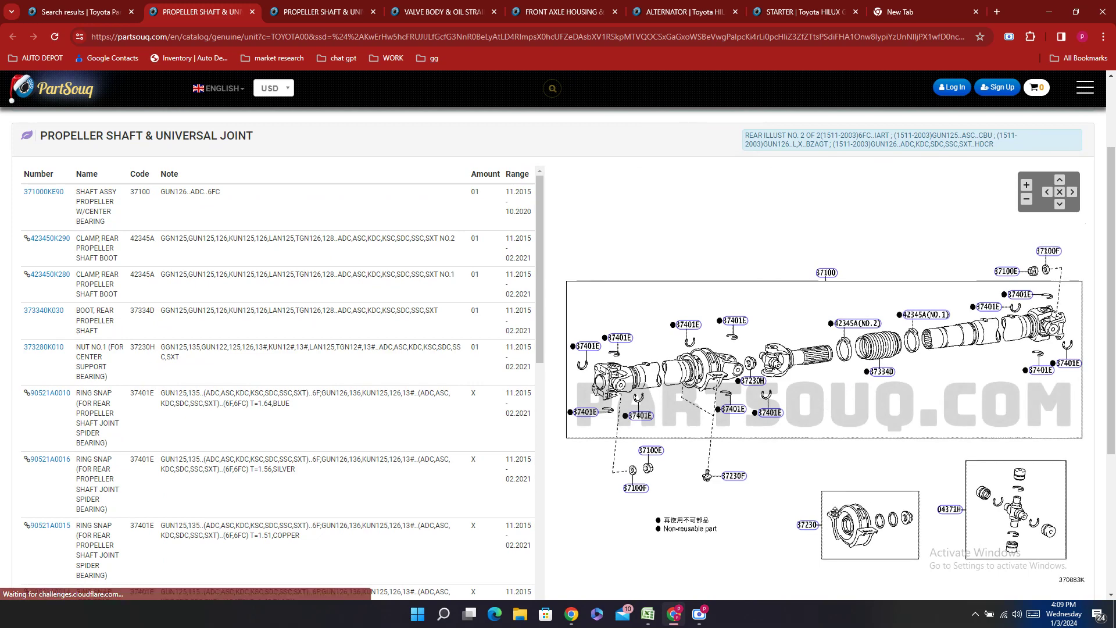
pyautogui.click(808, 525)
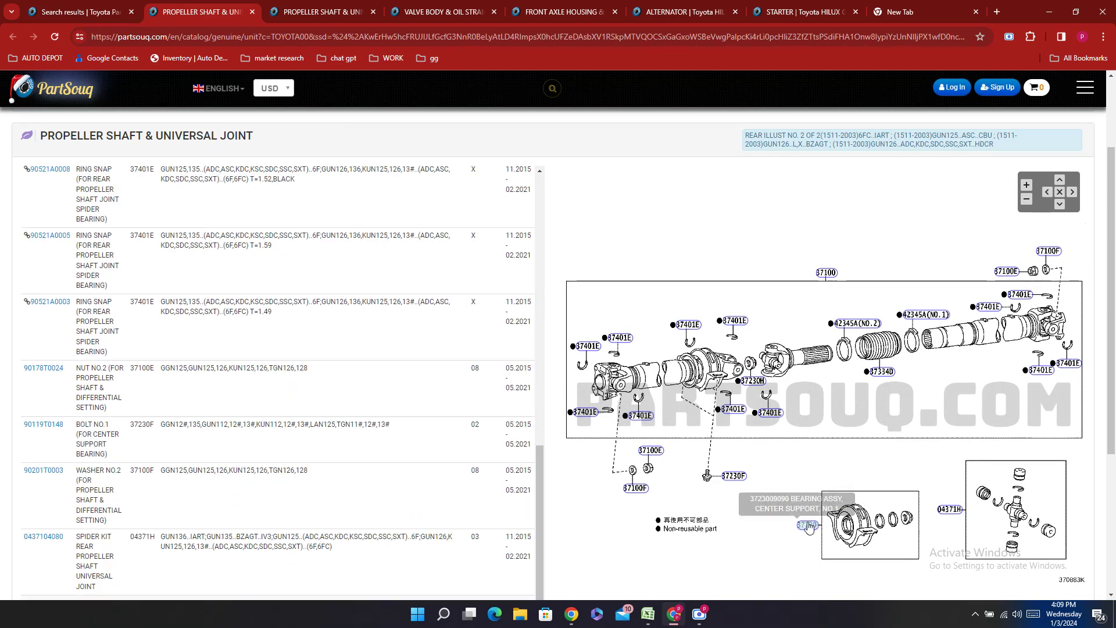
pyautogui.scroll(2, 808, 532)
pyautogui.scroll(-3, 808, 532)
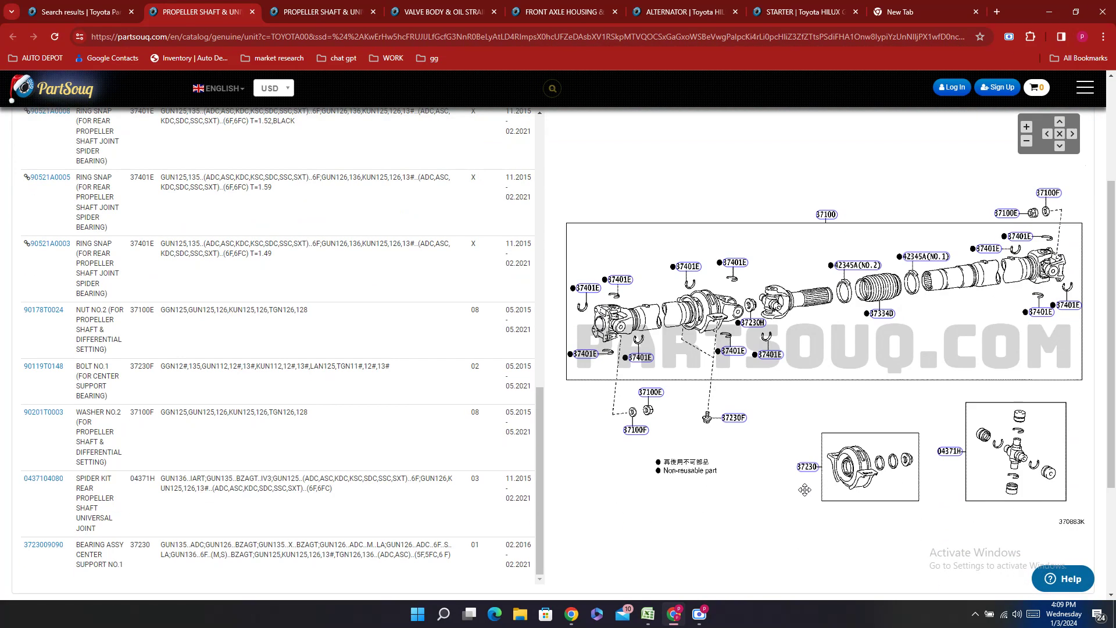
pyautogui.doubleClick(43, 556)
pyautogui.rightClick(43, 558)
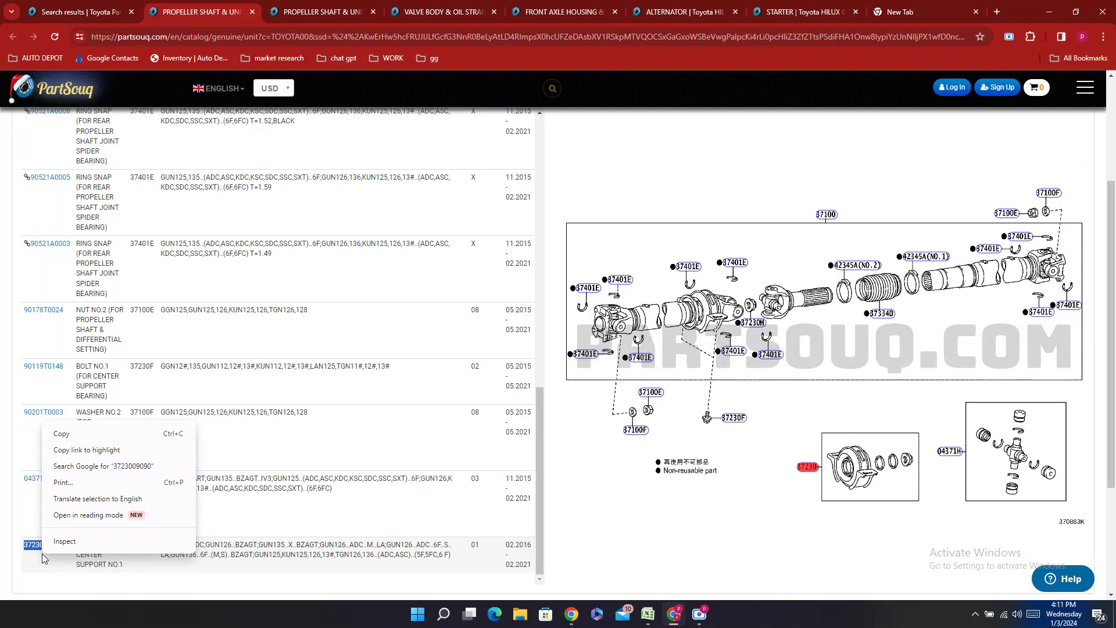
pyautogui.click(89, 514)
pyautogui.rightClick(102, 513)
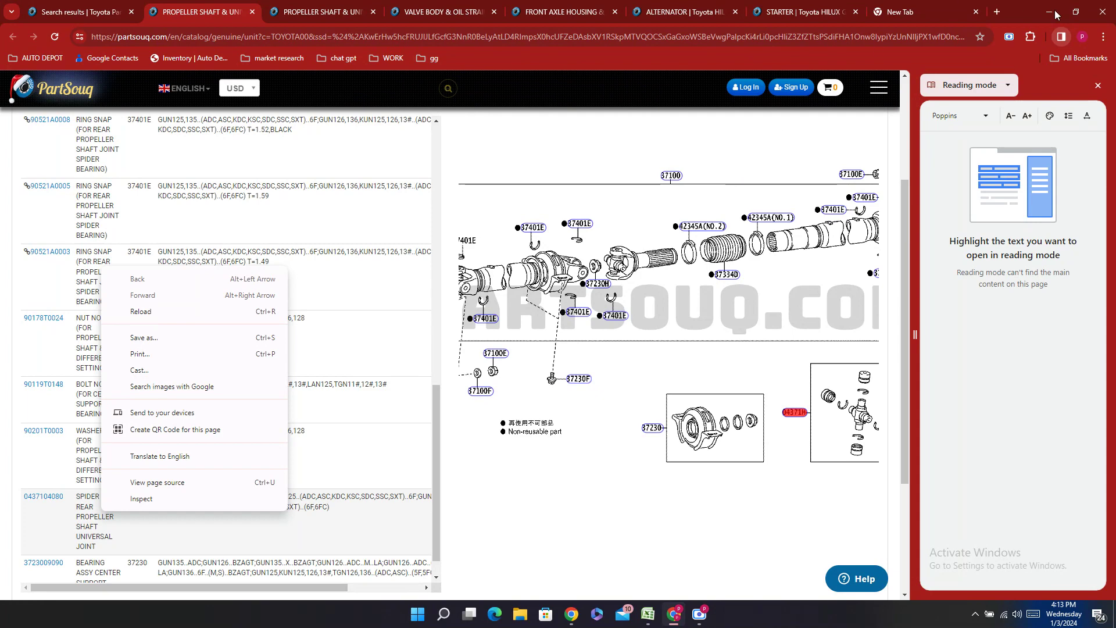
pyautogui.click(1106, 90)
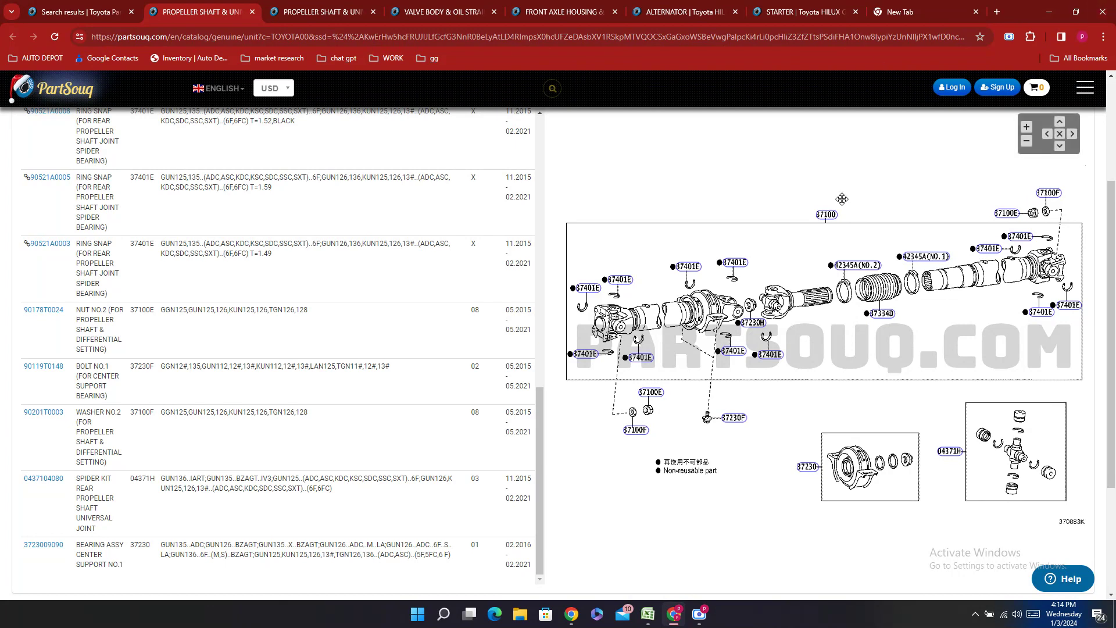
# - Check the 37100 propeller shaft entry, then switch to the Excel workbook and enter Not Indicated as the GREASE - CV JOINT part number in E228
pyautogui.click(825, 215)
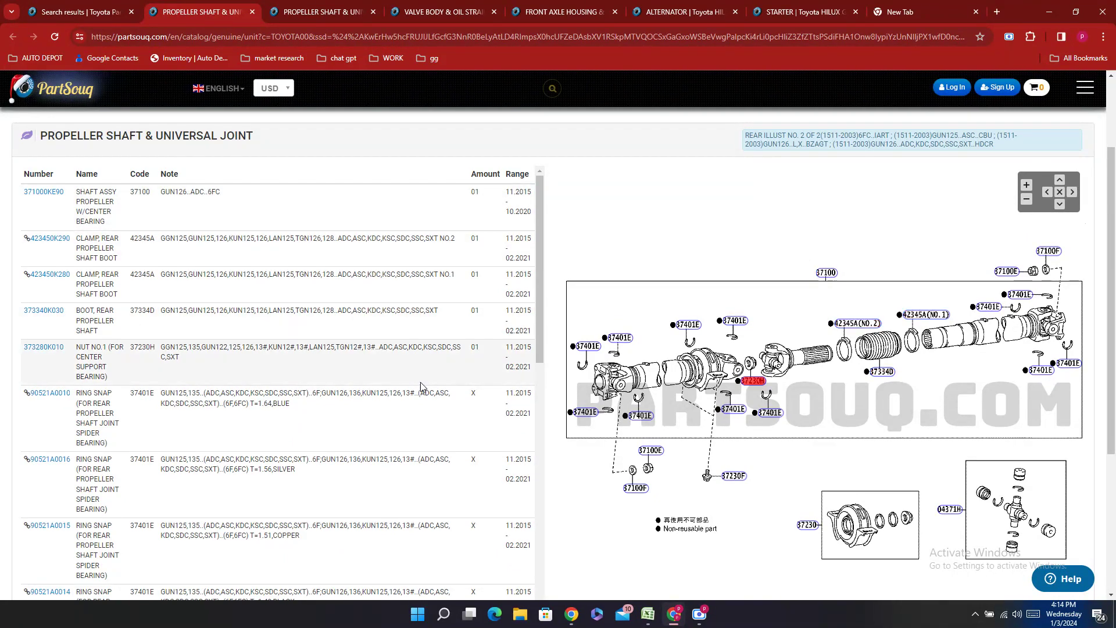
pyautogui.click(650, 622)
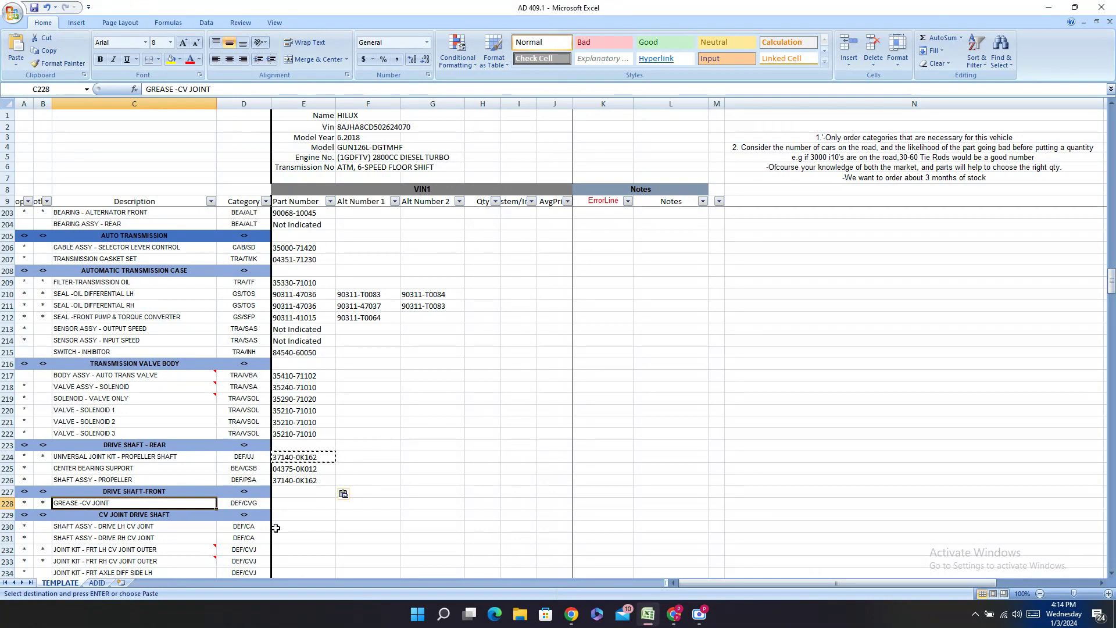
pyautogui.click(291, 505)
pyautogui.write('Not Indicated')
pyautogui.press('Return')
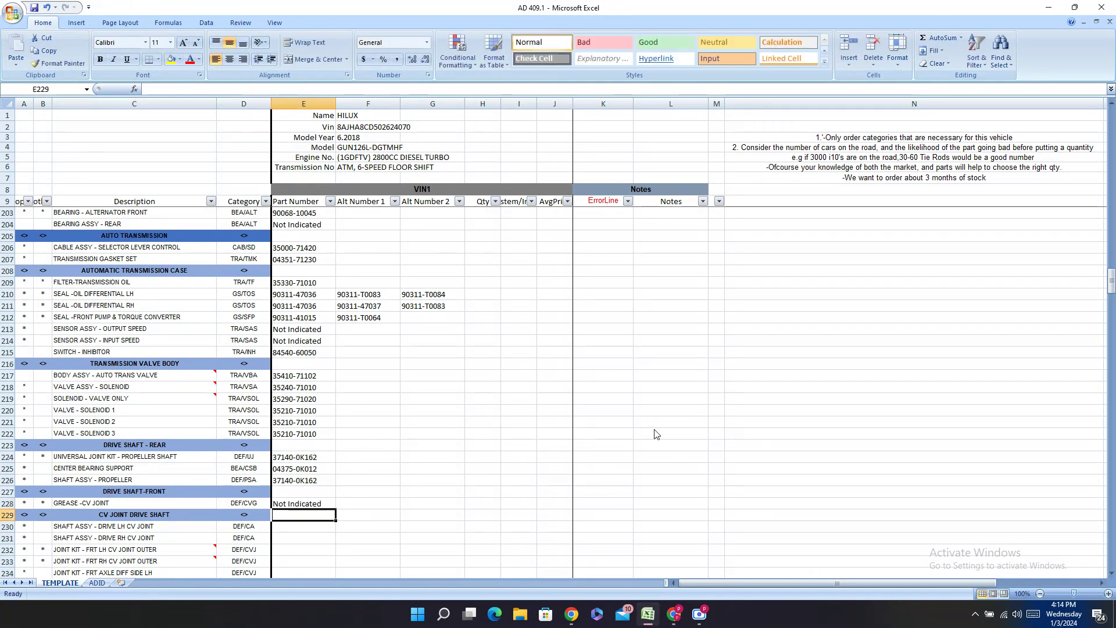
# - Review the CV joint drive shaft rows, switch to the PartSouq search results in Chrome and open the 4302 Front Drive Shaft diagram
pyautogui.press('Down')
pyautogui.press('Down')
pyautogui.scroll(-5, 413, 381)
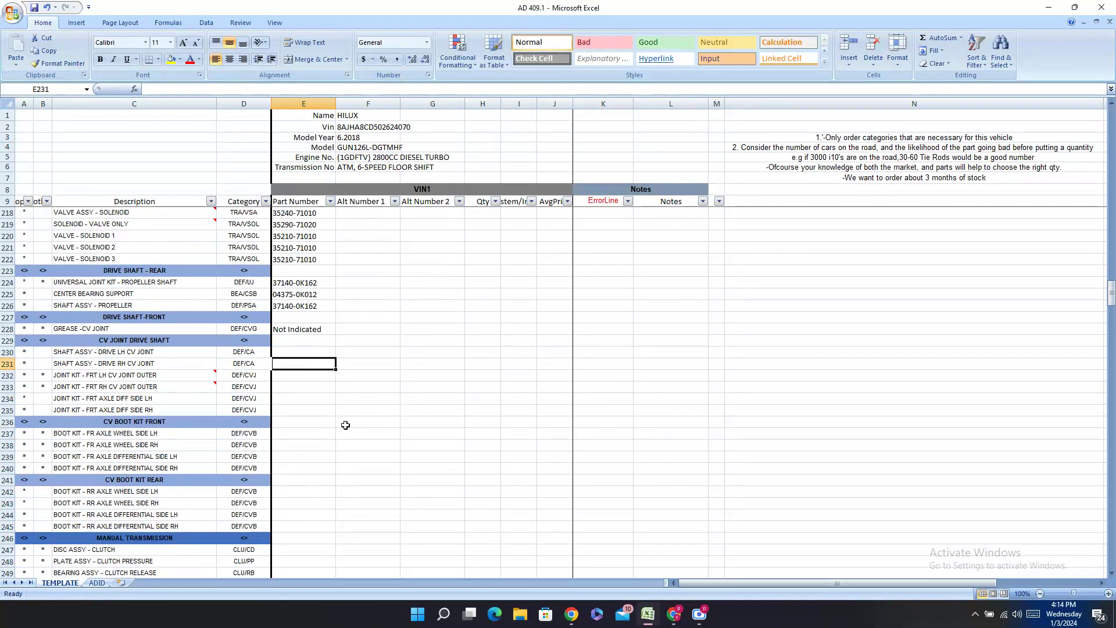
pyautogui.click(675, 615)
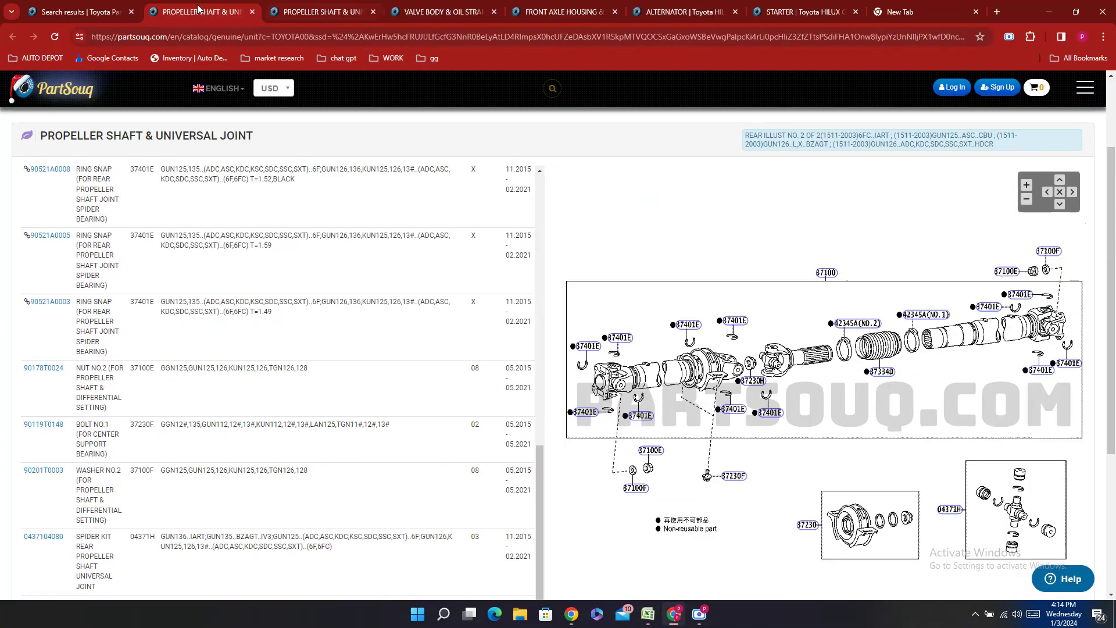
pyautogui.click(66, 5)
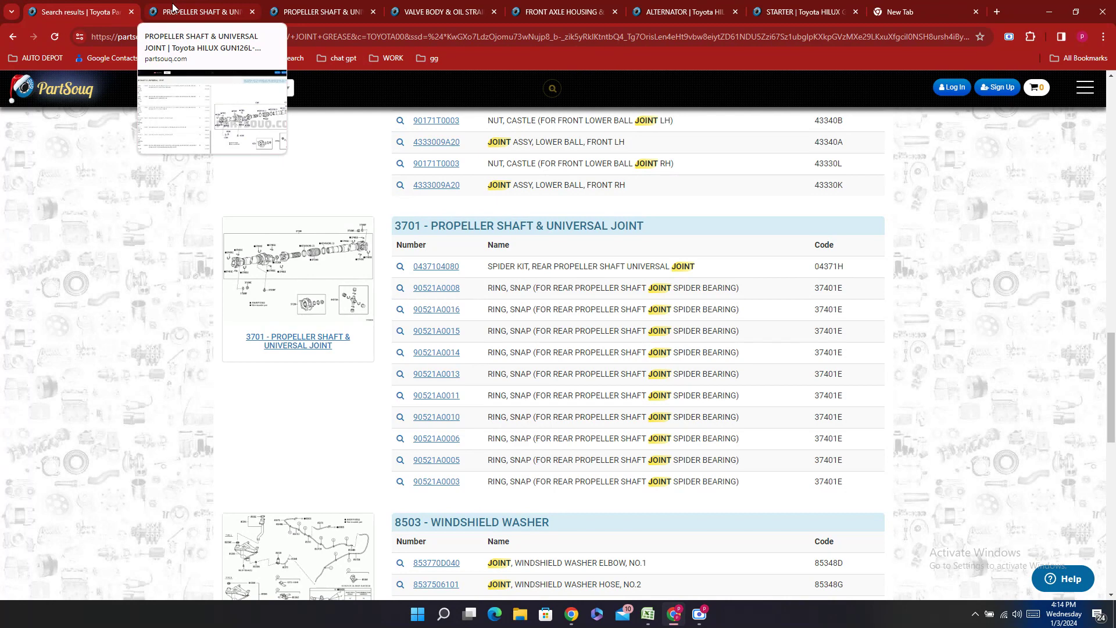
pyautogui.scroll(6, 413, 262)
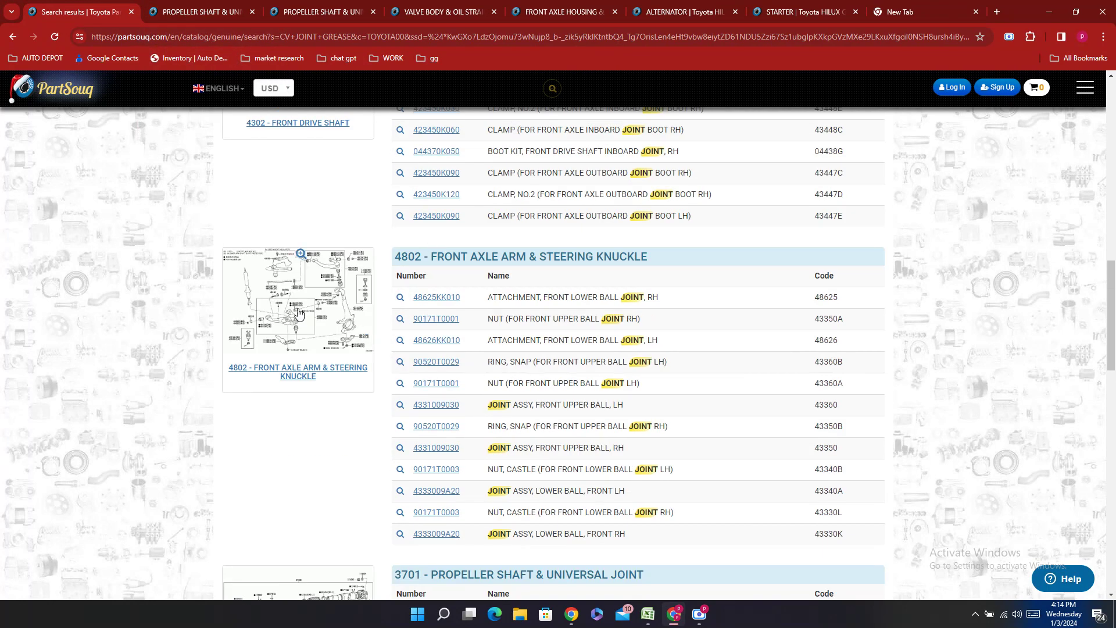
pyautogui.scroll(7, 340, 332)
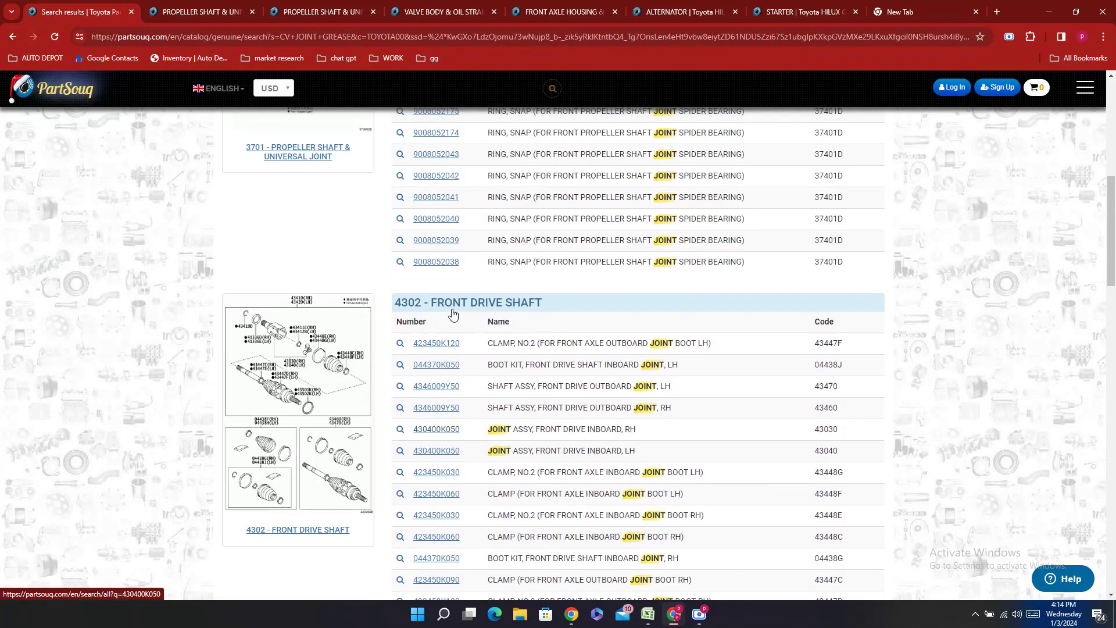
pyautogui.click(272, 378)
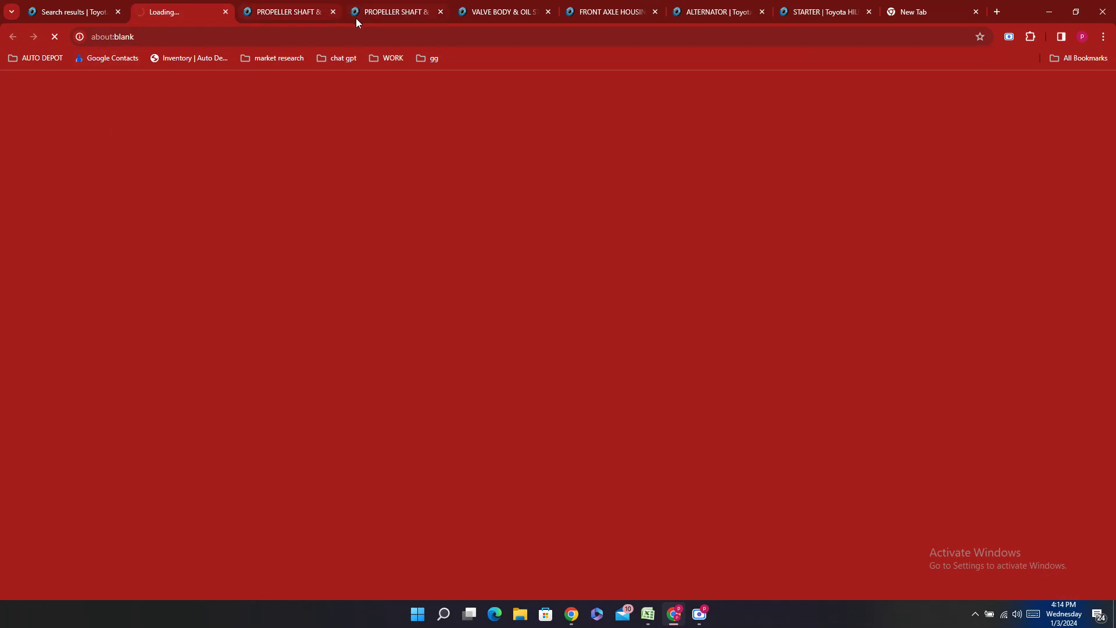
# - Close the leftover propeller shaft, valve body, front axle housing, alternator, starter and blank browser tabs
pyautogui.click(333, 12)
pyautogui.click(333, 11)
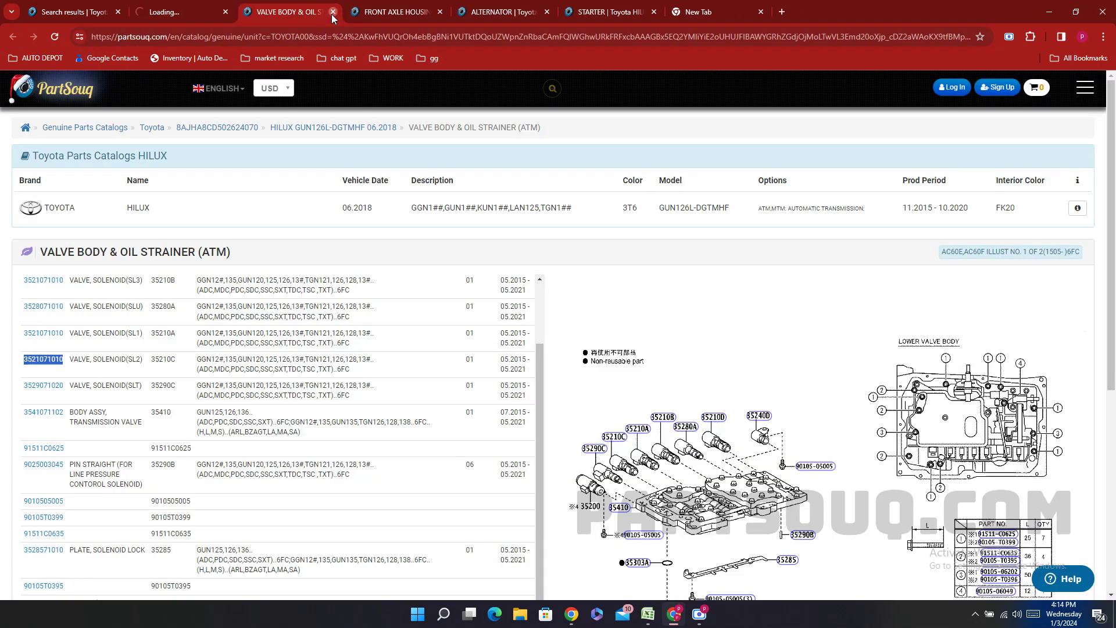
pyautogui.click(333, 11)
pyautogui.click(333, 11)
pyautogui.click(332, 12)
pyautogui.click(333, 12)
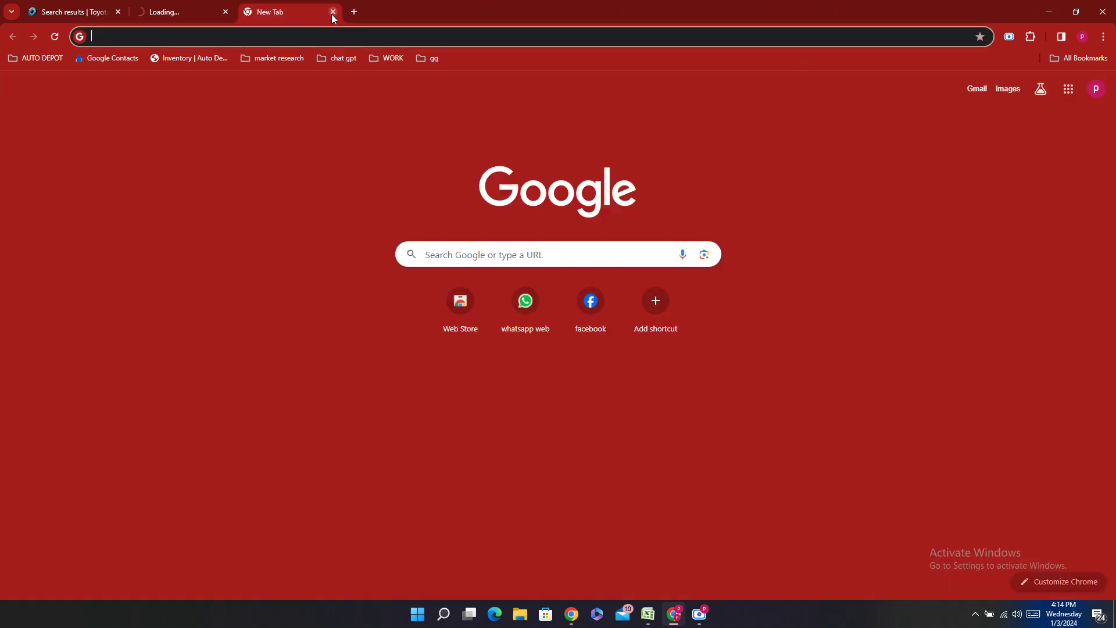
pyautogui.click(332, 12)
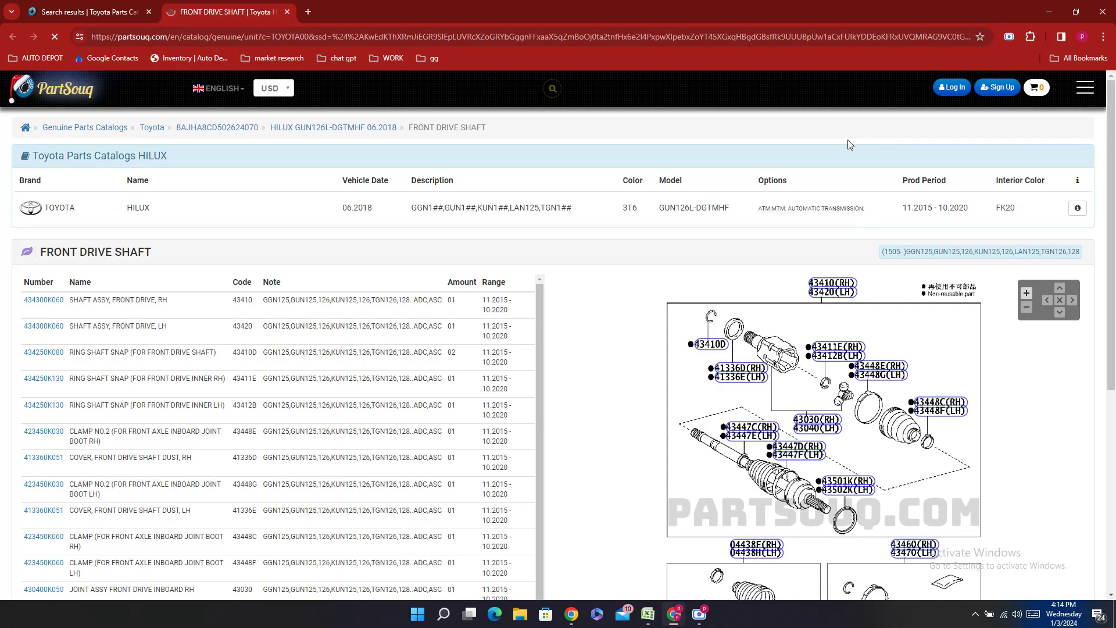
# - Copy the front drive shaft assembly LH number from the catalog into cell E230 of the Excel sheet, formatted as 43430-0K060
pyautogui.doubleClick(40, 329)
pyautogui.rightClick(41, 334)
pyautogui.click(61, 345)
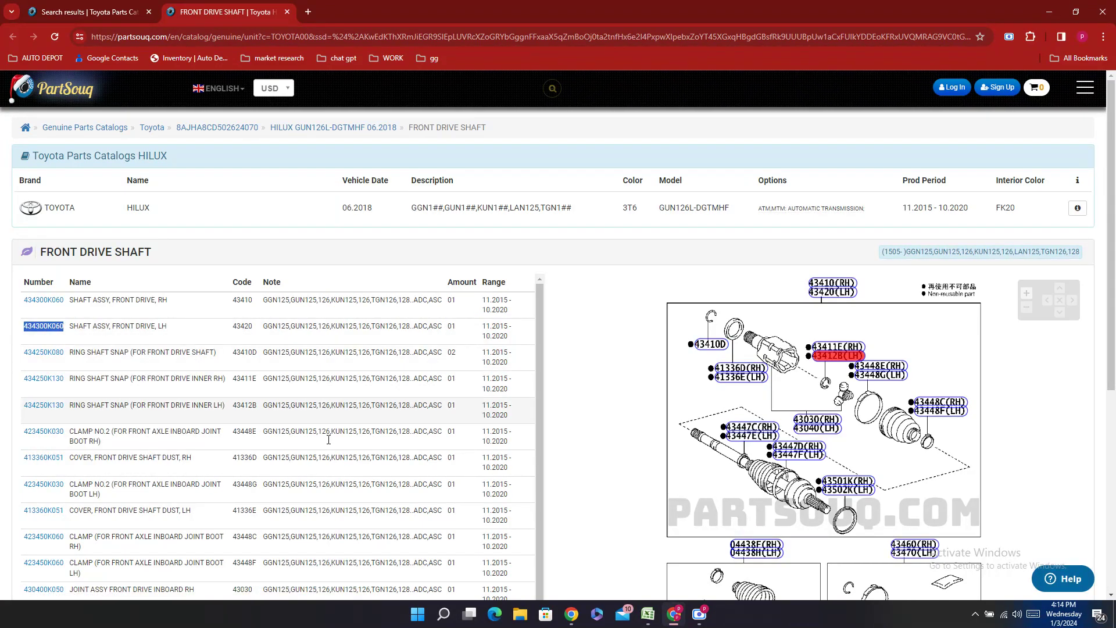
pyautogui.click(657, 618)
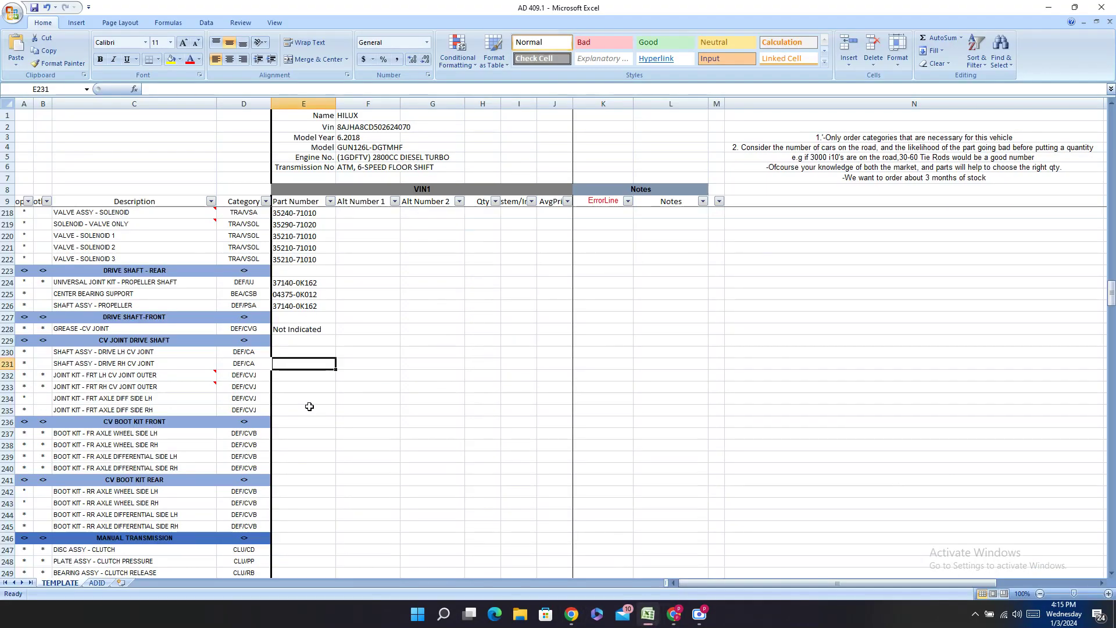
pyautogui.doubleClick(299, 351)
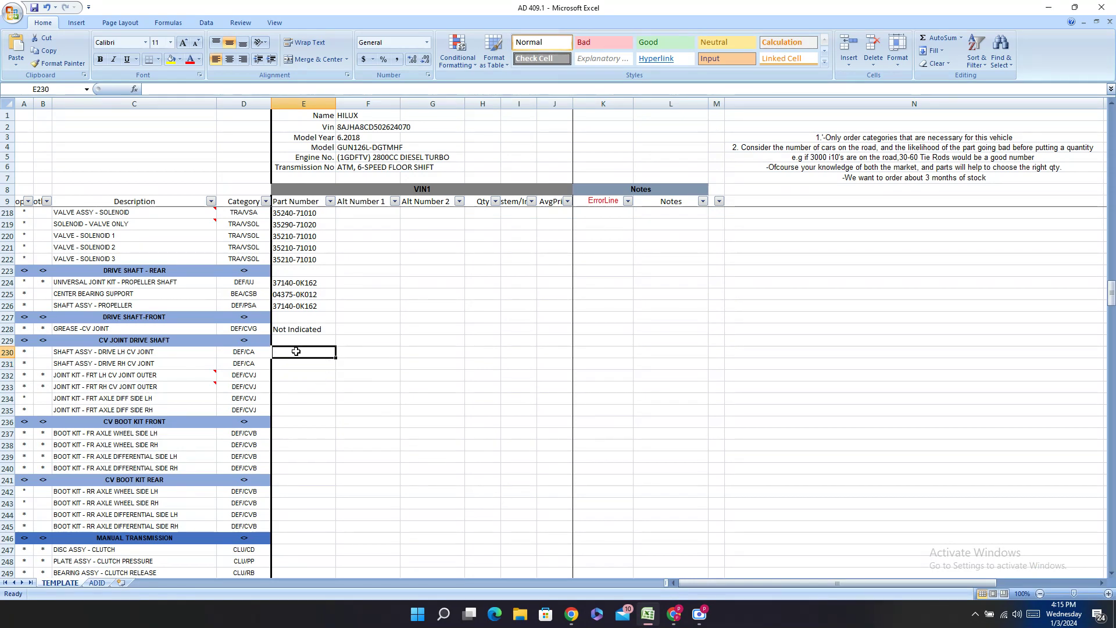
pyautogui.rightClick(298, 351)
pyautogui.click(324, 386)
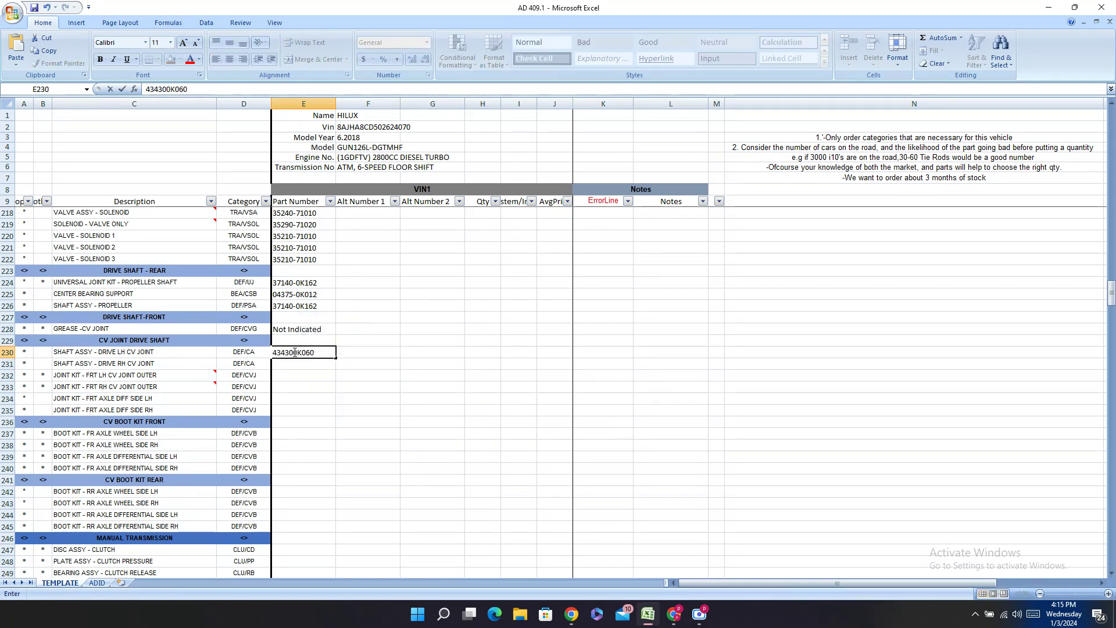
pyautogui.press('Return')
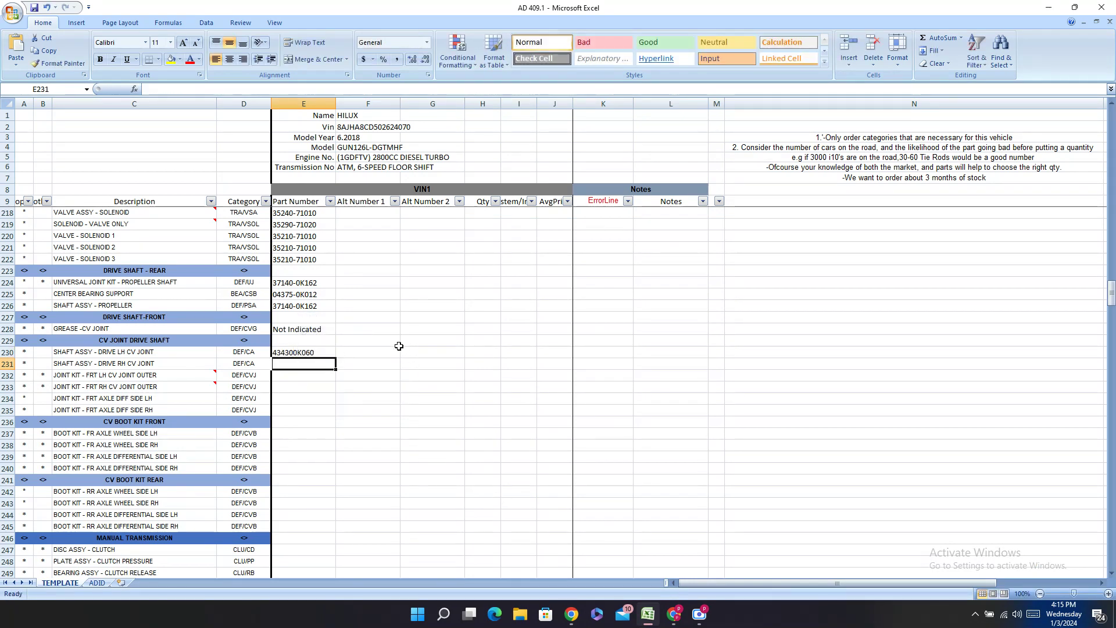
pyautogui.doubleClick(313, 349)
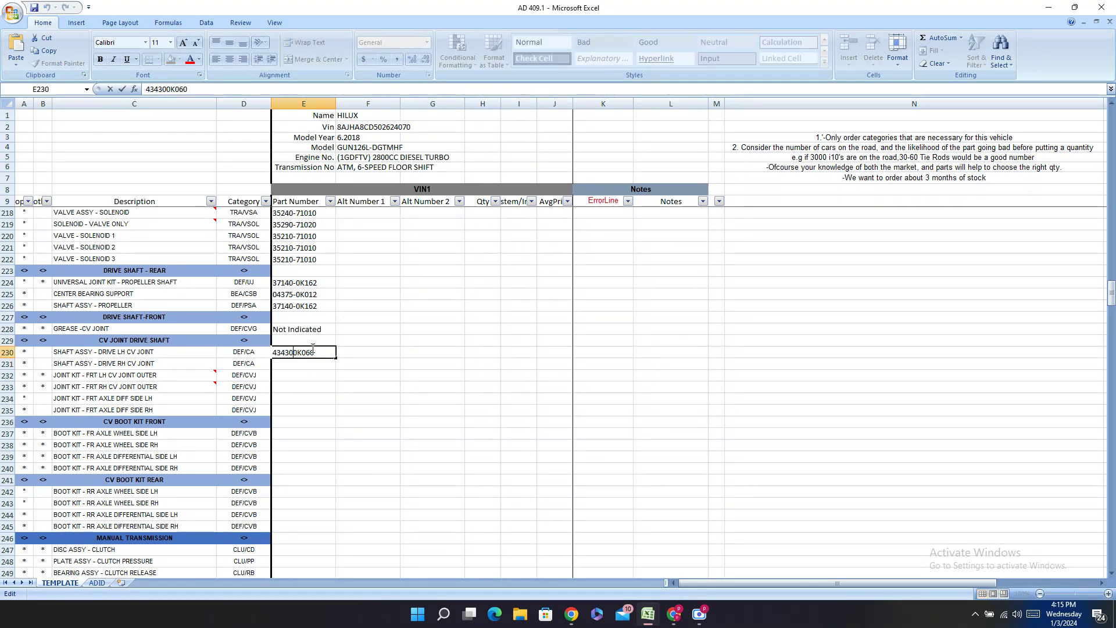
pyautogui.write('-')
pyautogui.press('Return')
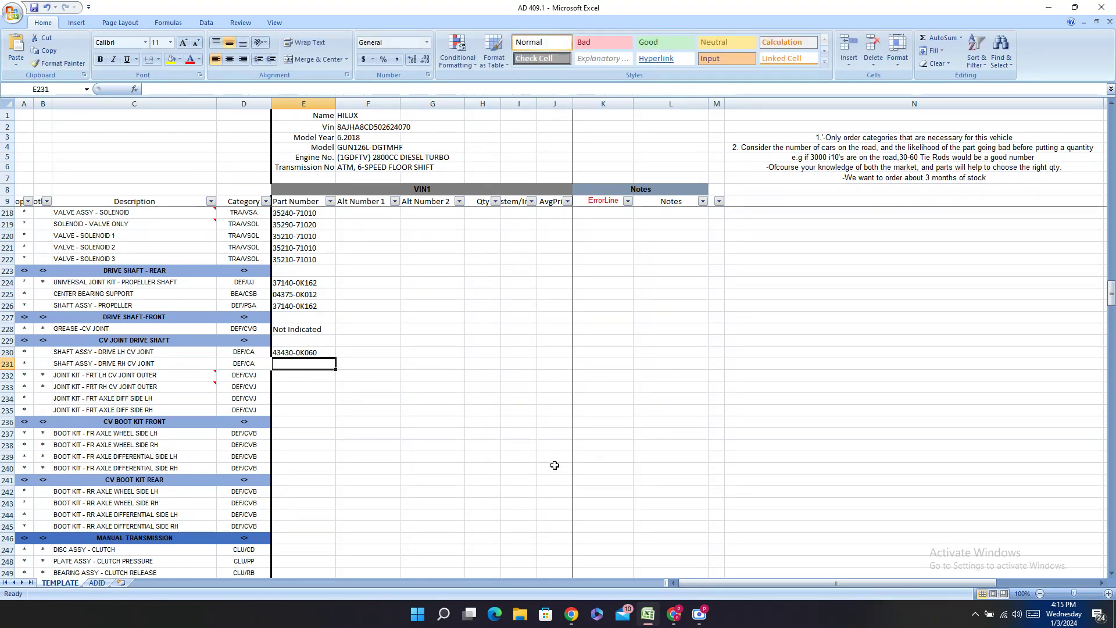
# - Copy the front drive shaft assembly RH number from PartSouq into cell E231 of the Excel sheet, formatted as 43430-0K060
pyautogui.click(674, 614)
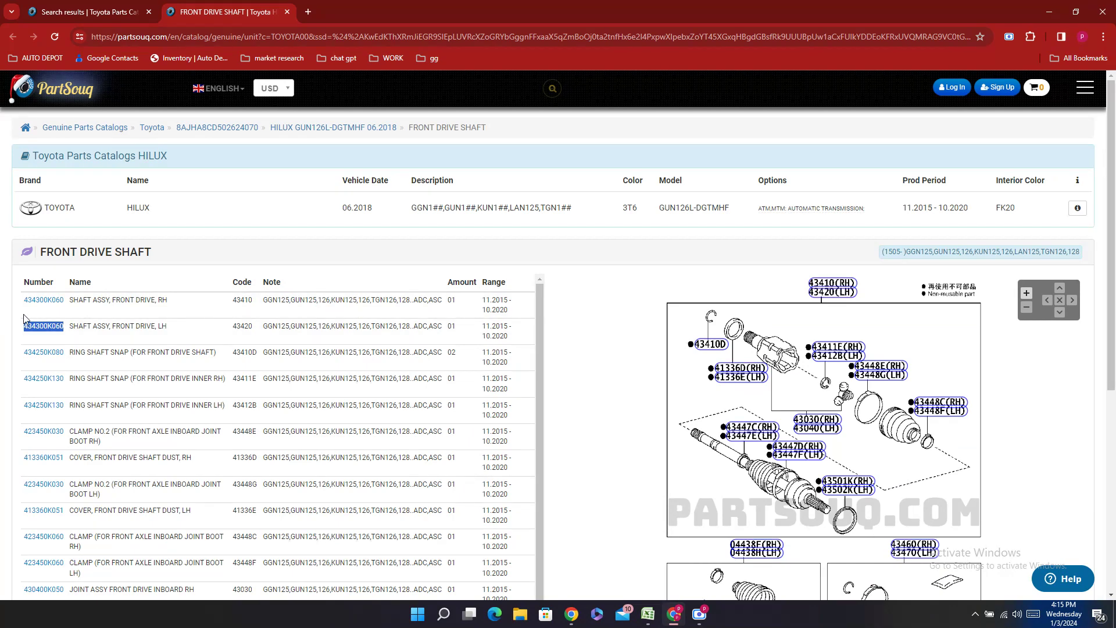
pyautogui.doubleClick(43, 300)
pyautogui.rightClick(39, 312)
pyautogui.click(73, 329)
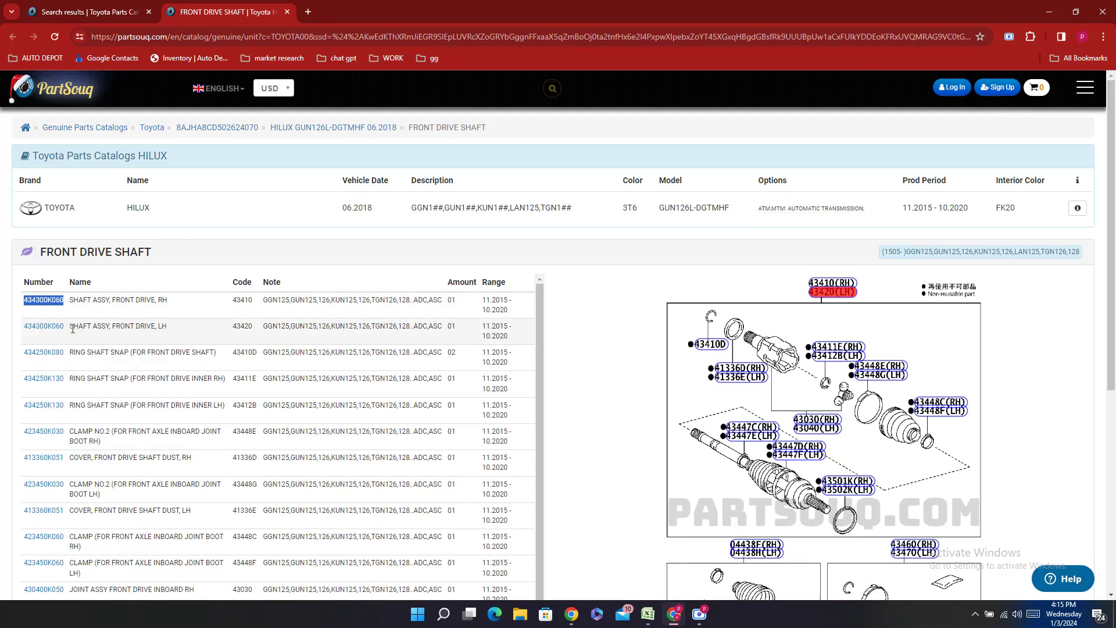
pyautogui.click(648, 614)
pyautogui.moveTo(317, 376); pyautogui.dragTo(301, 369)
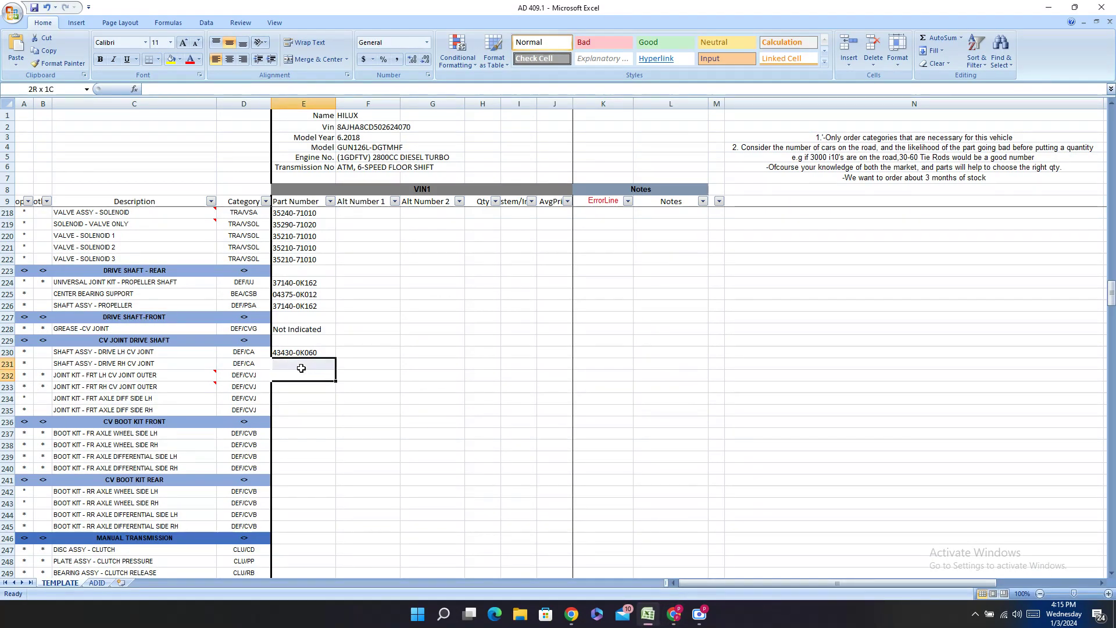
pyautogui.doubleClick(301, 368)
pyautogui.rightClick(302, 368)
pyautogui.click(311, 394)
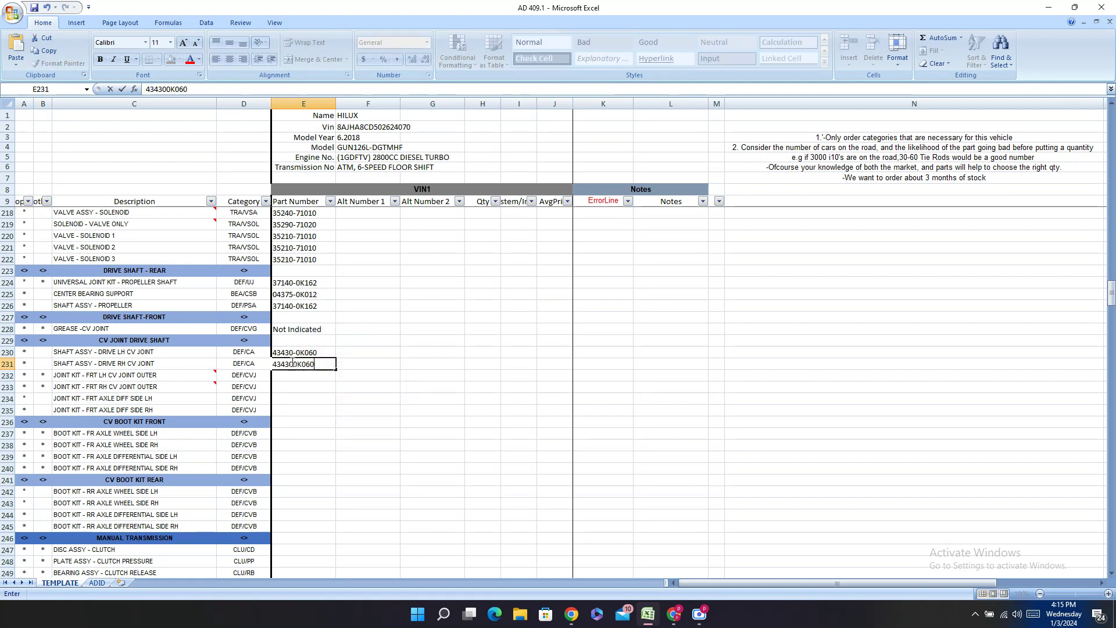
pyautogui.write('-')
pyautogui.press('Return')
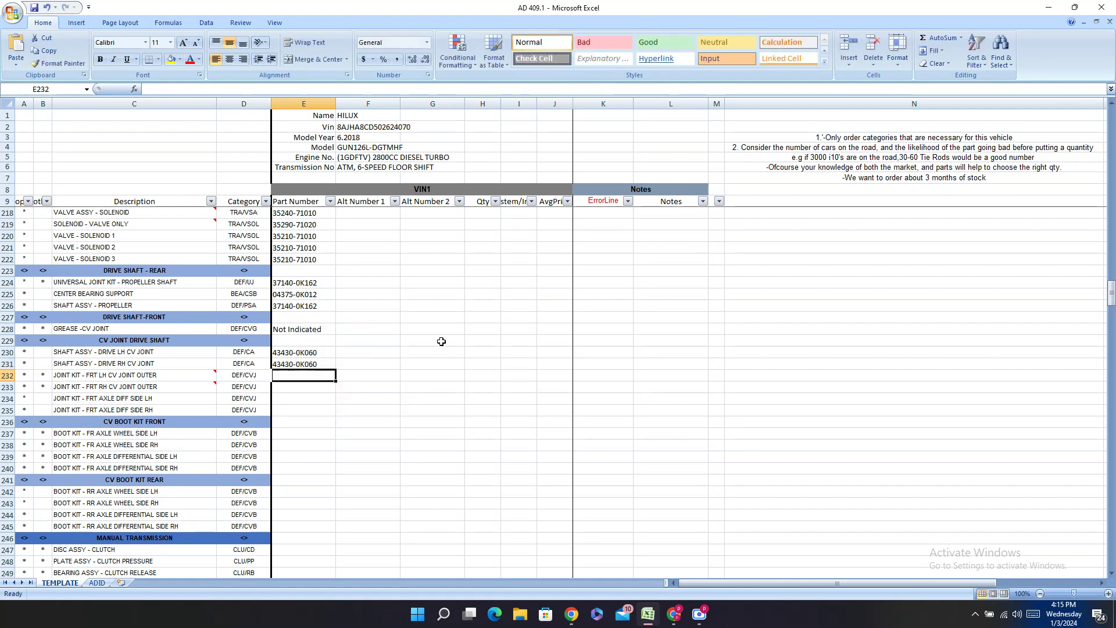
# - Switch to the PartSouq front drive shaft diagram in Chrome and look up the in and outboard RH boot kit, code 04438F
pyautogui.click(674, 614)
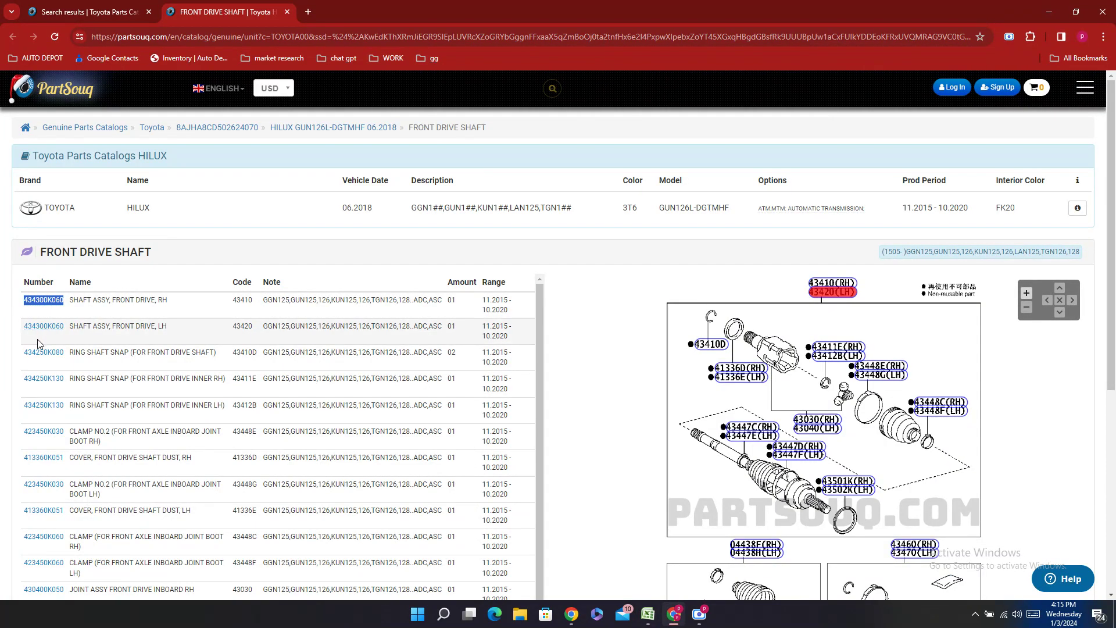
pyautogui.scroll(-3, 927, 405)
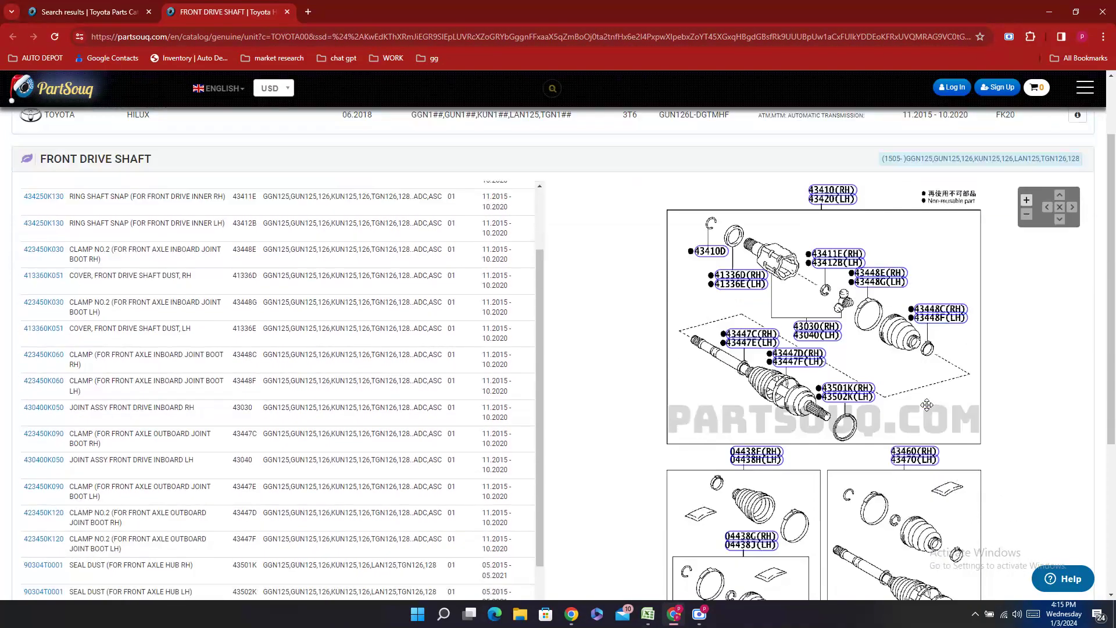
pyautogui.scroll(-1, 927, 405)
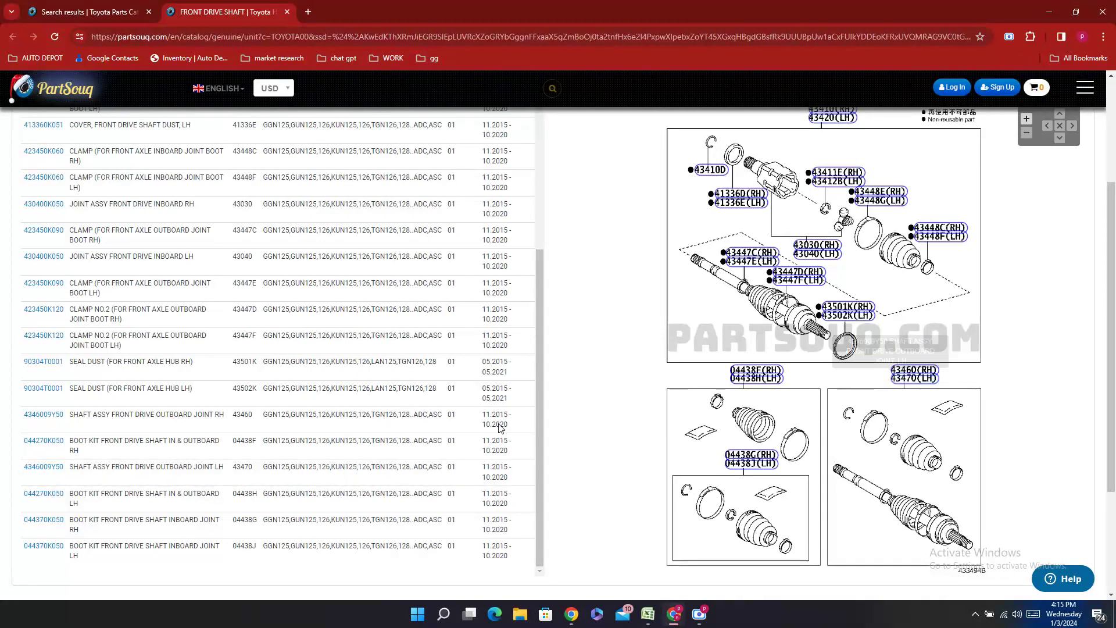
pyautogui.click(756, 372)
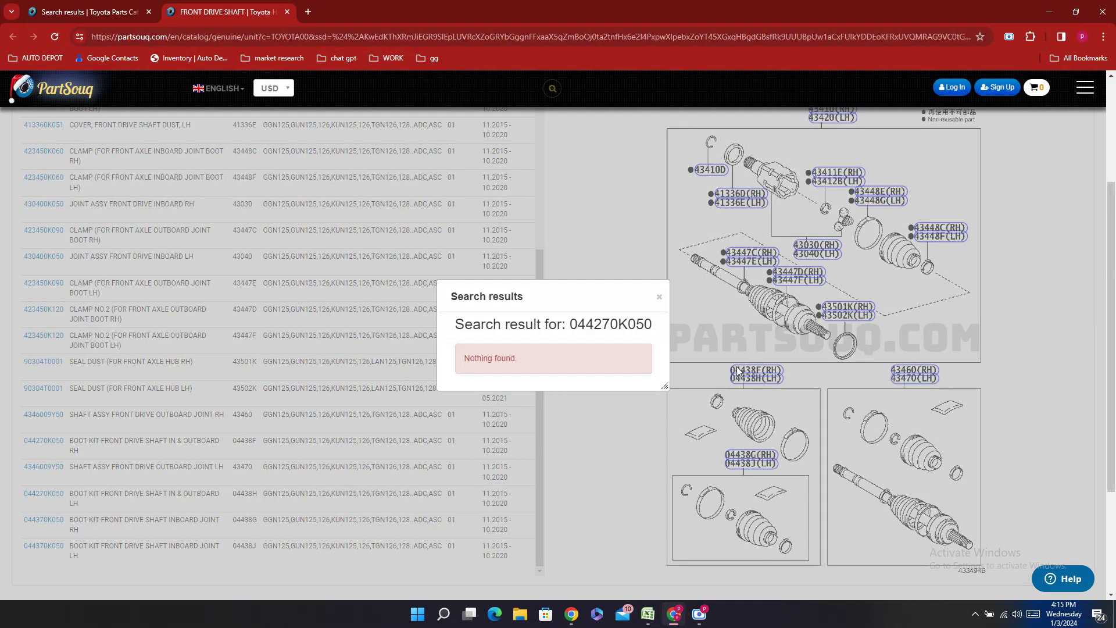
pyautogui.doubleClick(637, 329)
pyautogui.rightClick(638, 330)
pyautogui.click(657, 342)
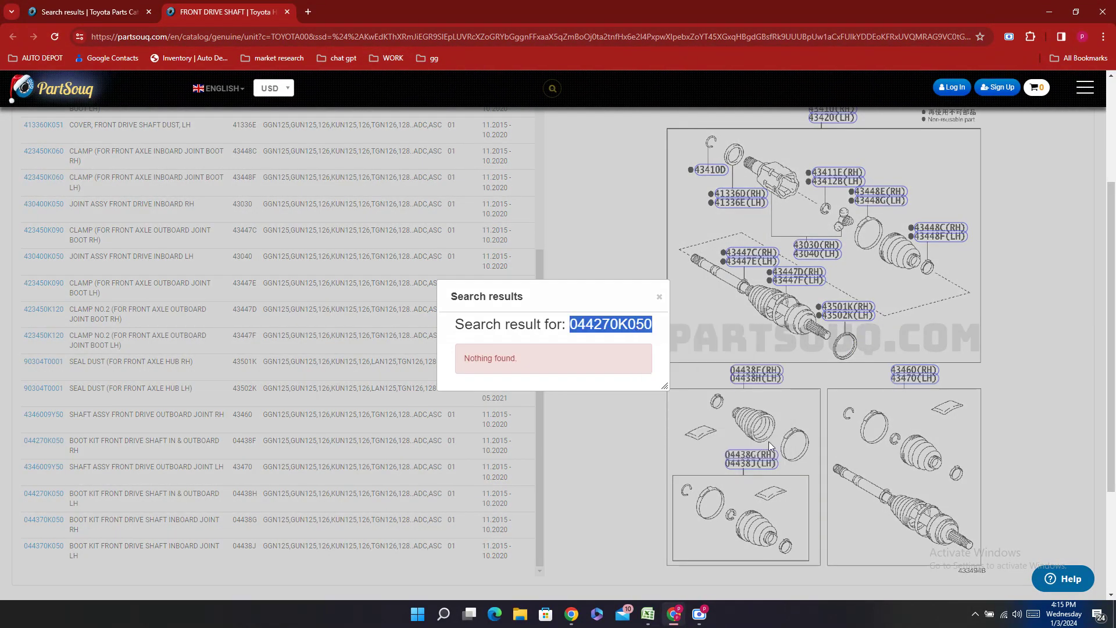
pyautogui.click(754, 446)
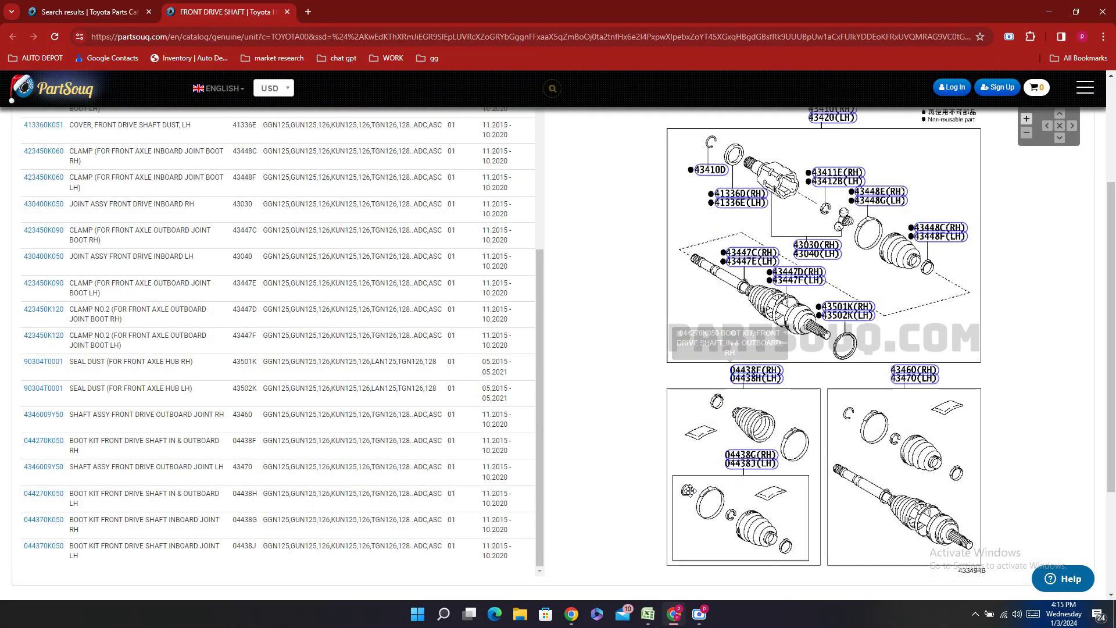
# - Copy the in and outboard RH boot kit number from the parts list into cell E240 of the Excel sheet, formatted as 04427-0K050
pyautogui.moveTo(647, 615)
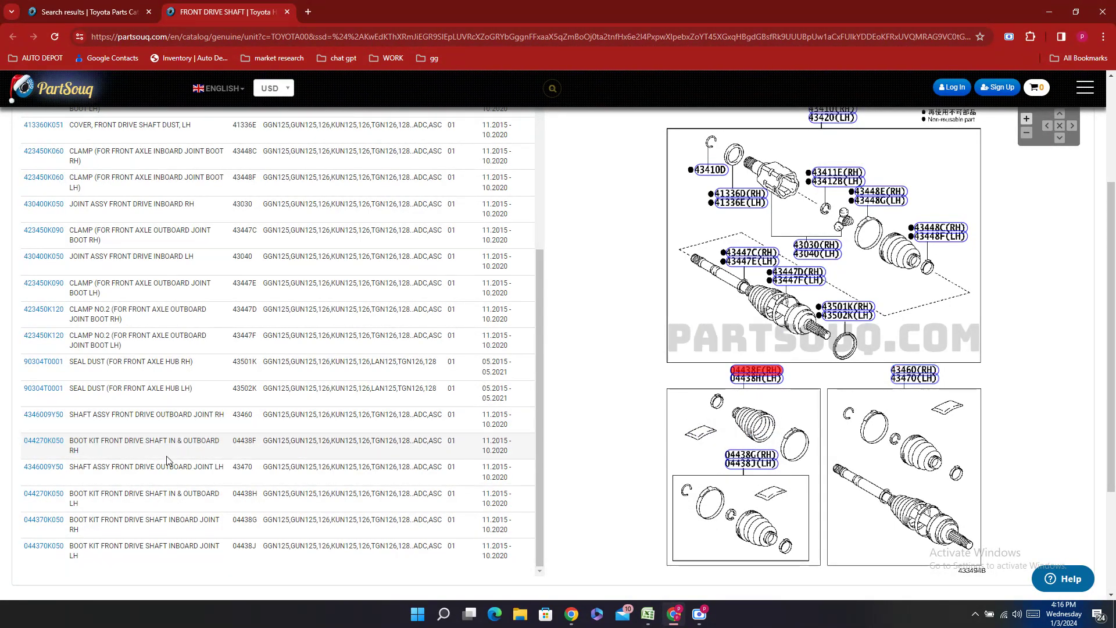
pyautogui.doubleClick(35, 453)
pyautogui.rightClick(52, 453)
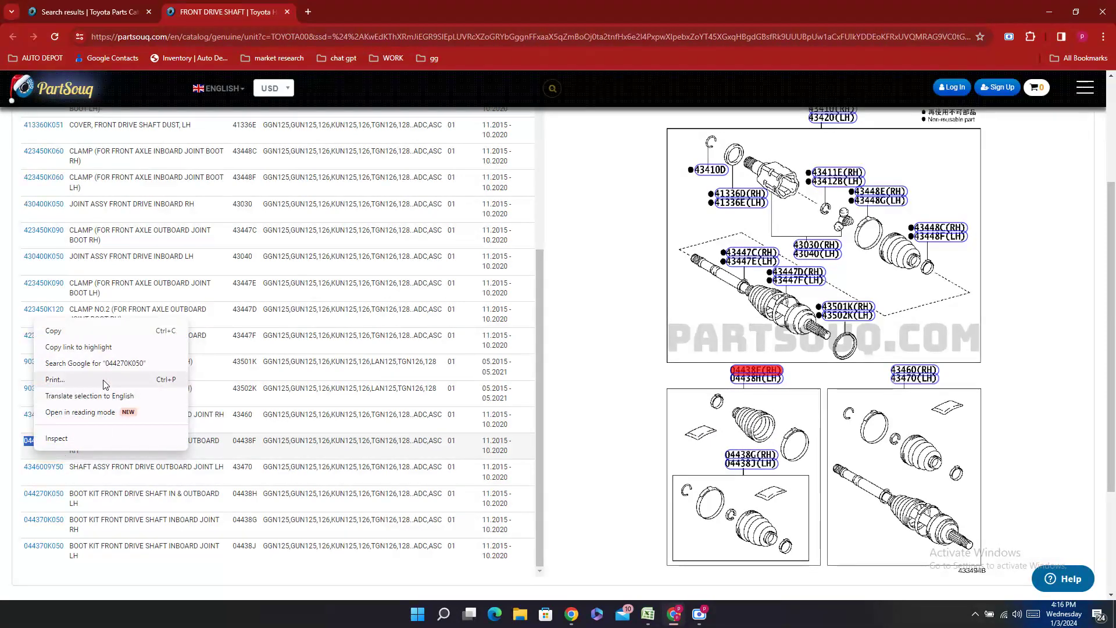
pyautogui.click(111, 336)
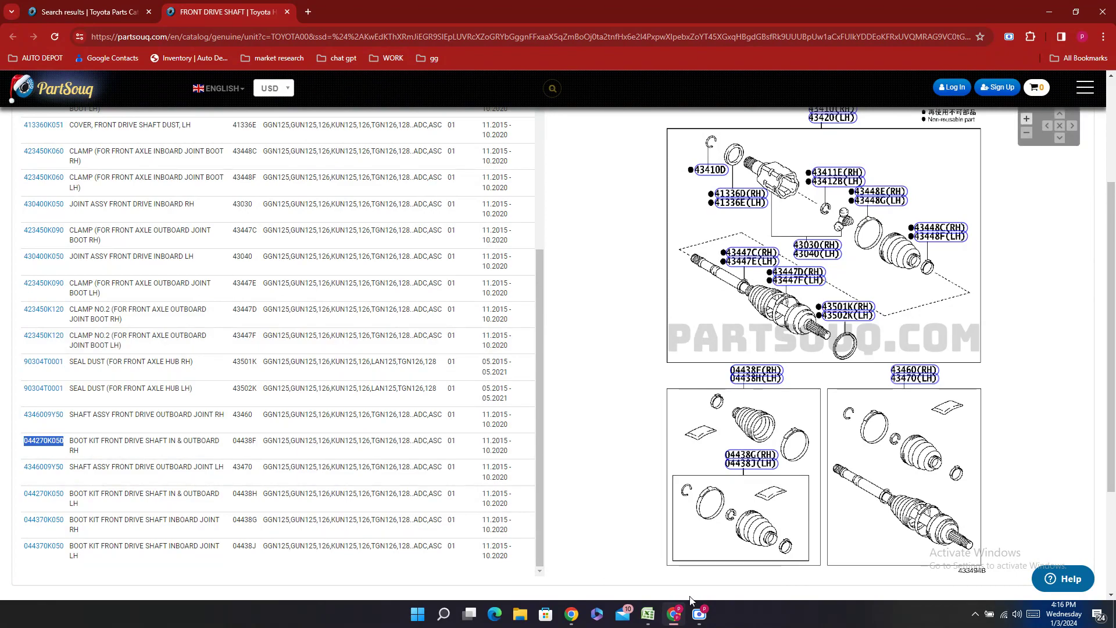
pyautogui.click(623, 614)
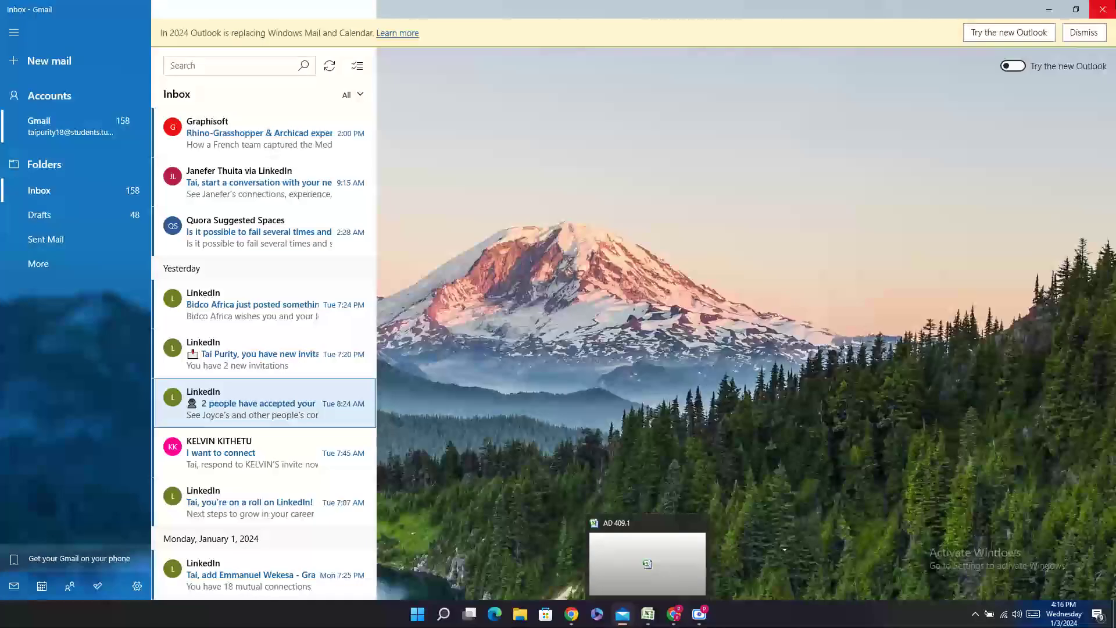
pyautogui.click(674, 614)
pyautogui.click(648, 614)
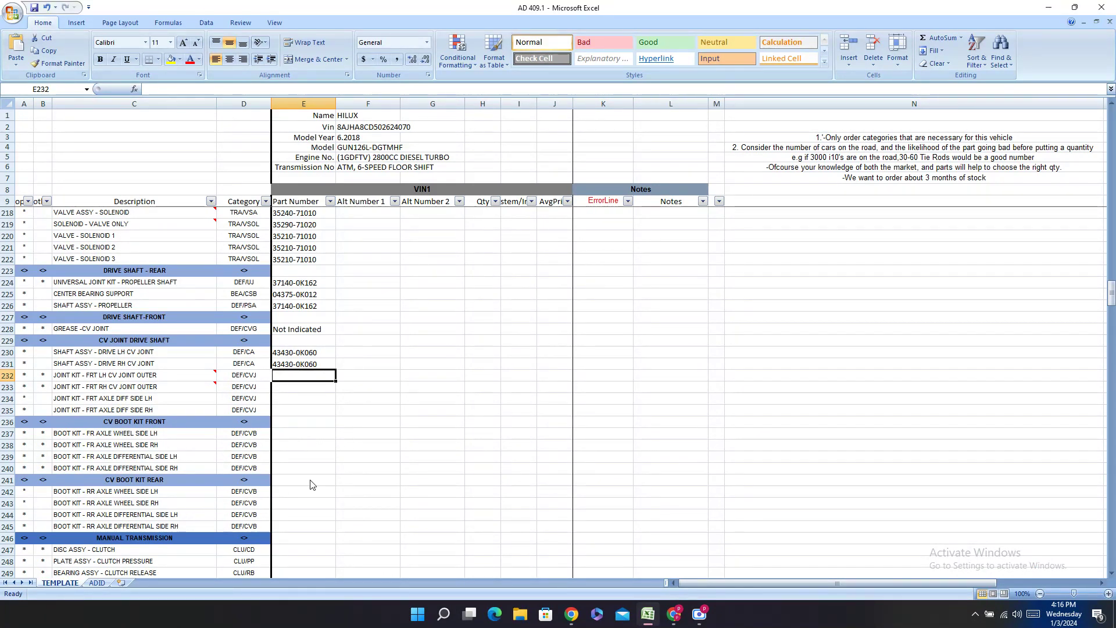
pyautogui.click(284, 471)
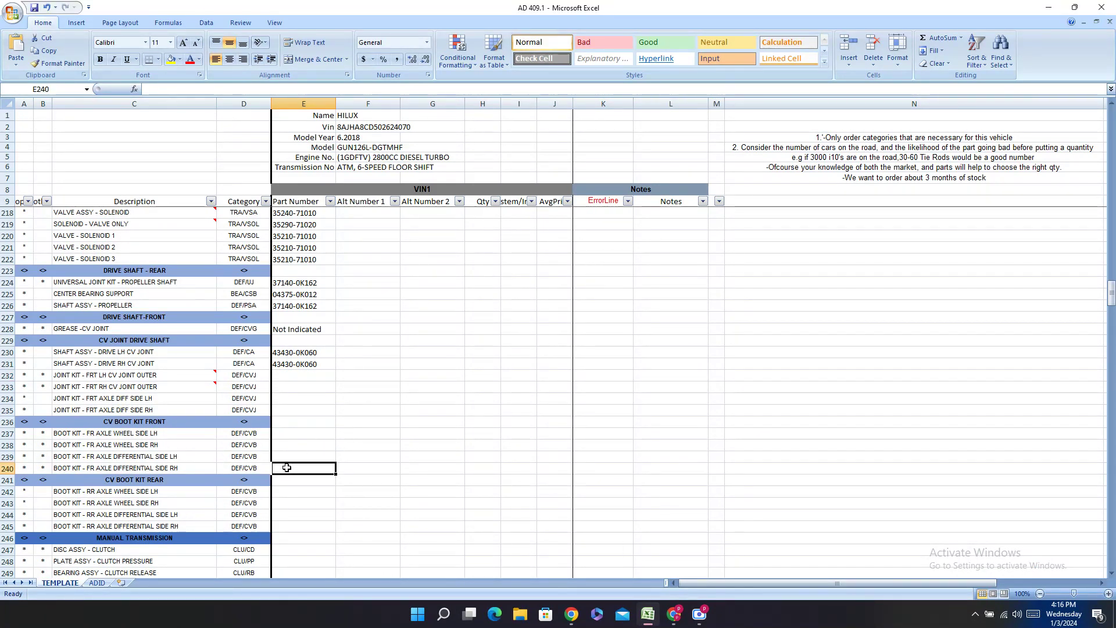
pyautogui.rightClick(285, 471)
pyautogui.click(308, 499)
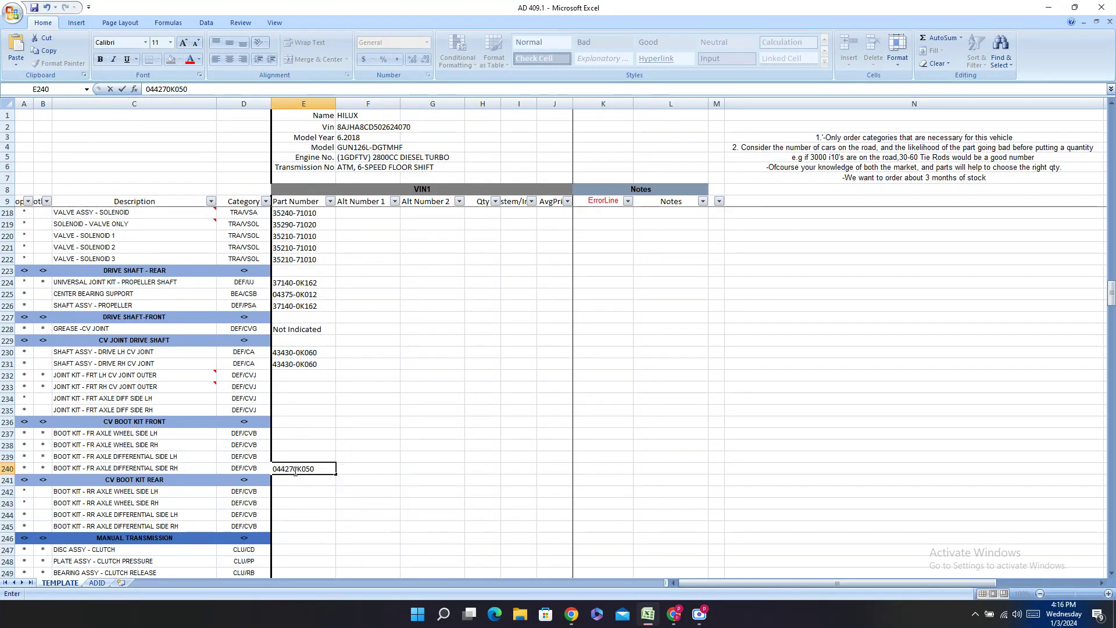
pyautogui.press('Return')
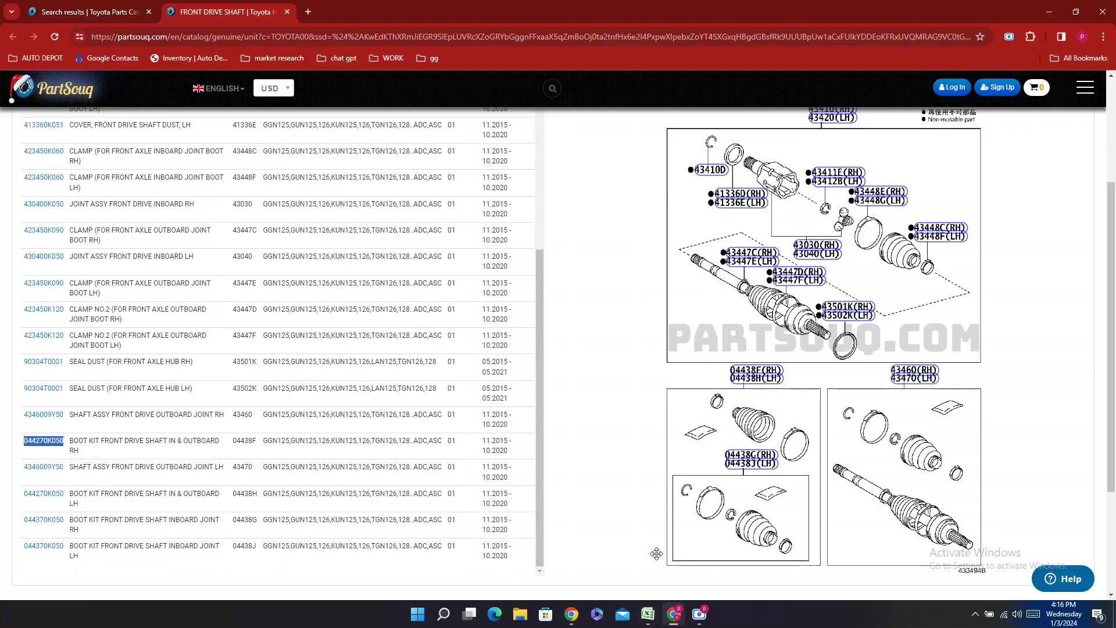
# - Copy the in and outboard LH boot kit number from PartSouq into cell E239 of the Excel sheet, formatted as 04427-0K050
pyautogui.click(670, 612)
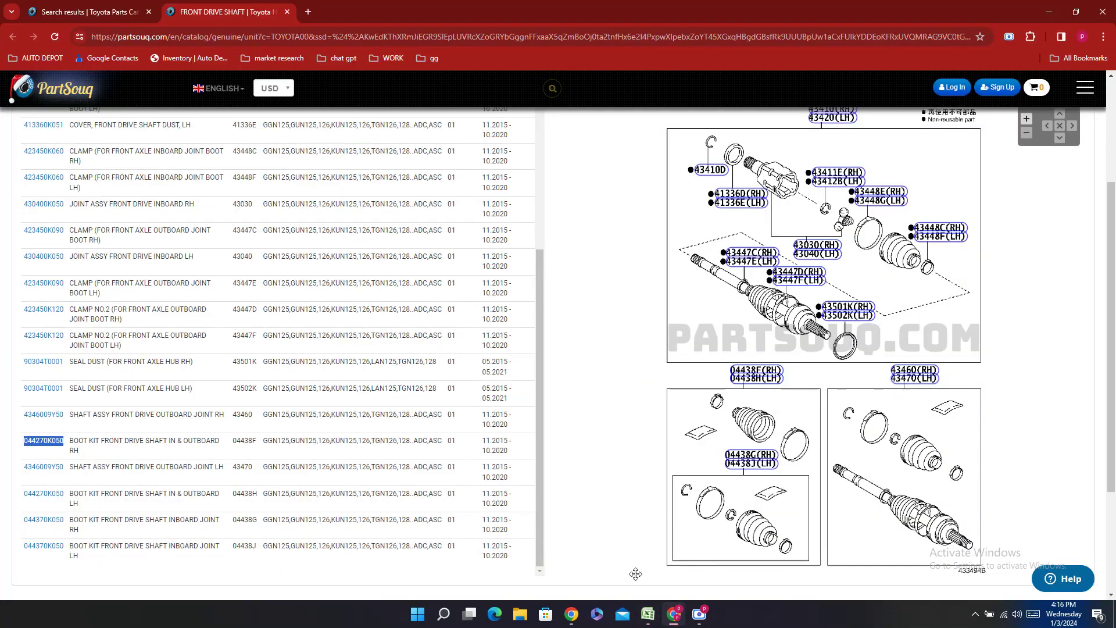
pyautogui.doubleClick(45, 503)
pyautogui.rightClick(43, 504)
pyautogui.click(62, 384)
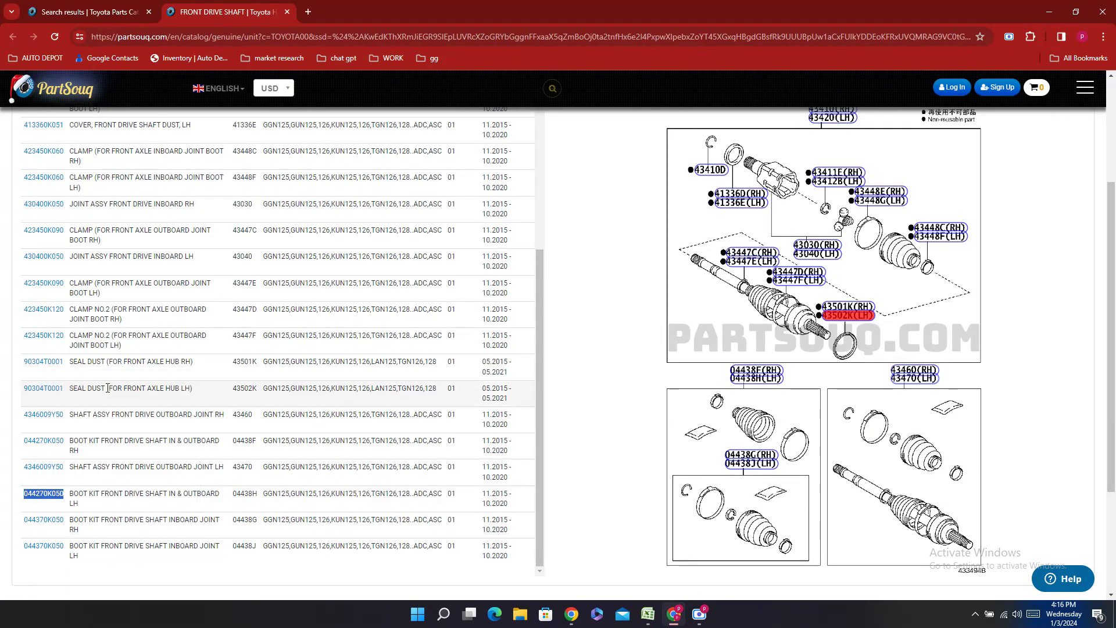
pyautogui.click(647, 614)
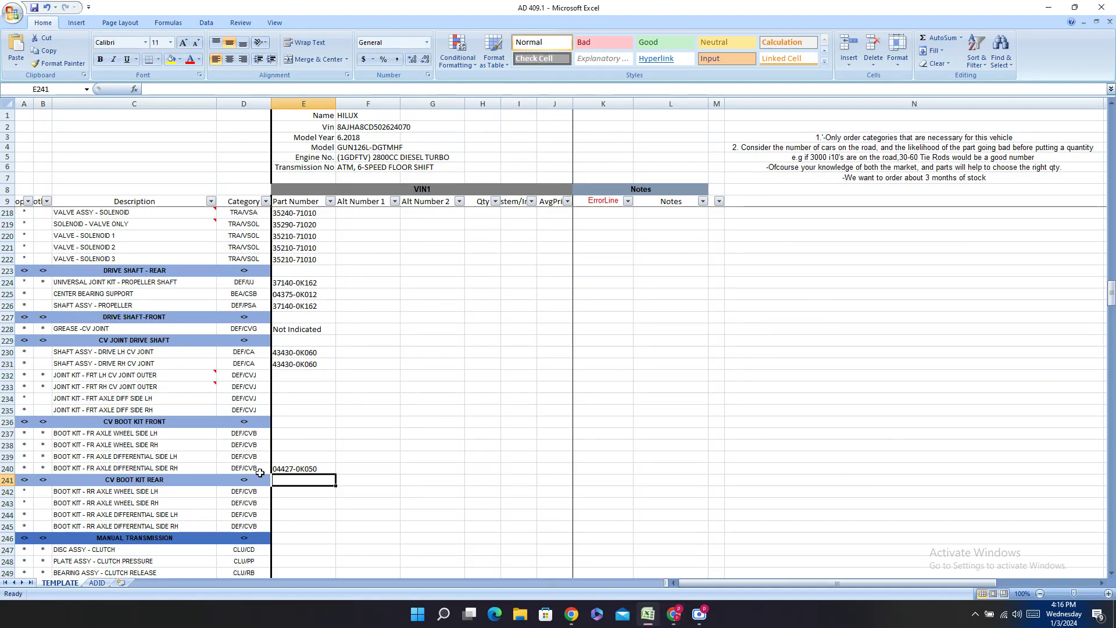
pyautogui.doubleClick(299, 456)
pyautogui.rightClick(299, 457)
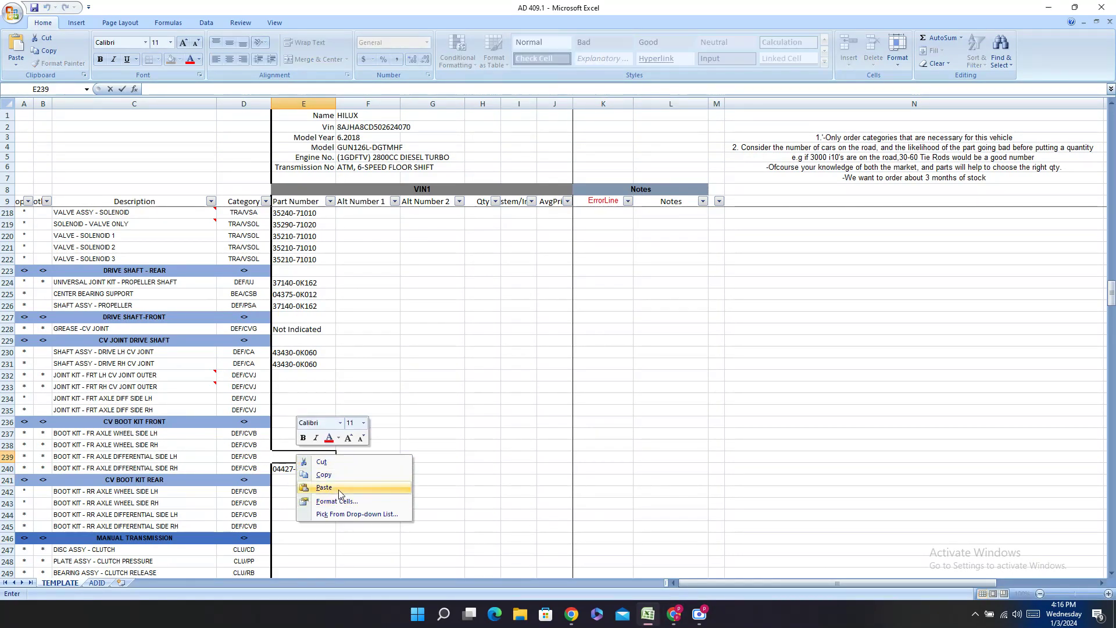
pyautogui.click(314, 487)
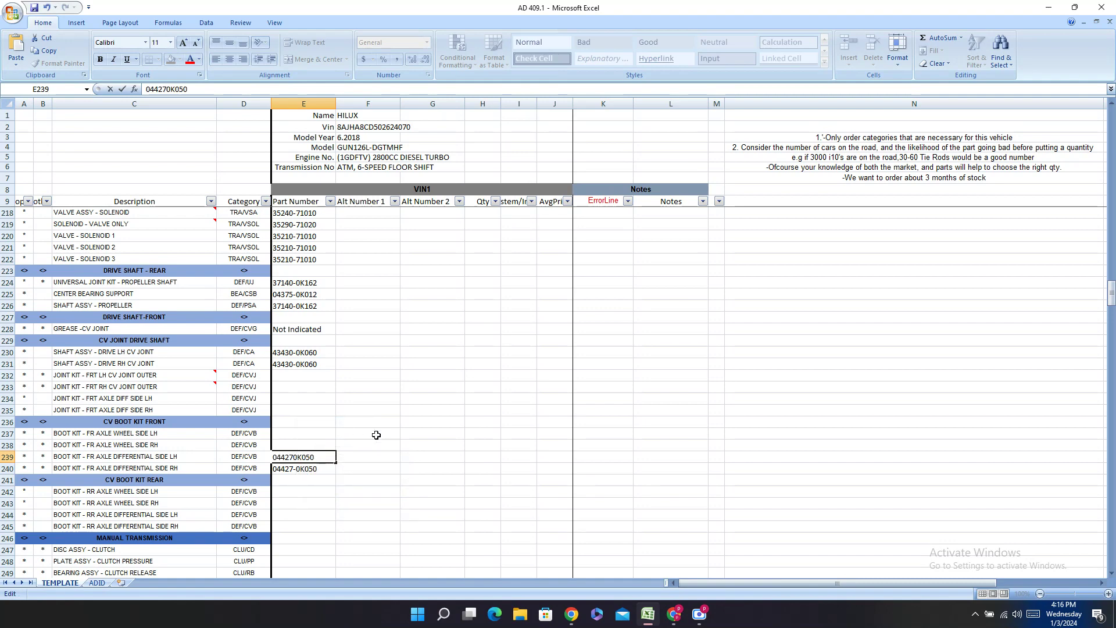
pyautogui.write('-')
# - Copy the inboard joint RH boot kit number from PartSouq into cell E238 of the Excel sheet, formatted as 04437-0K050
pyautogui.hotkey('alt', 'Tab')
pyautogui.doubleClick(43, 519)
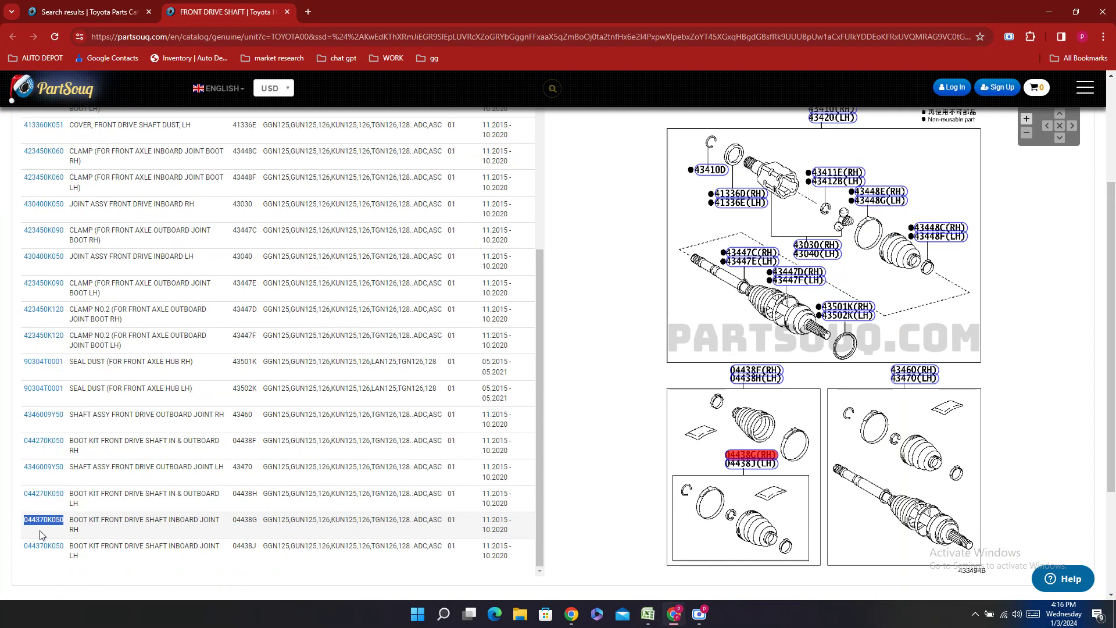
pyautogui.rightClick(42, 532)
pyautogui.click(64, 412)
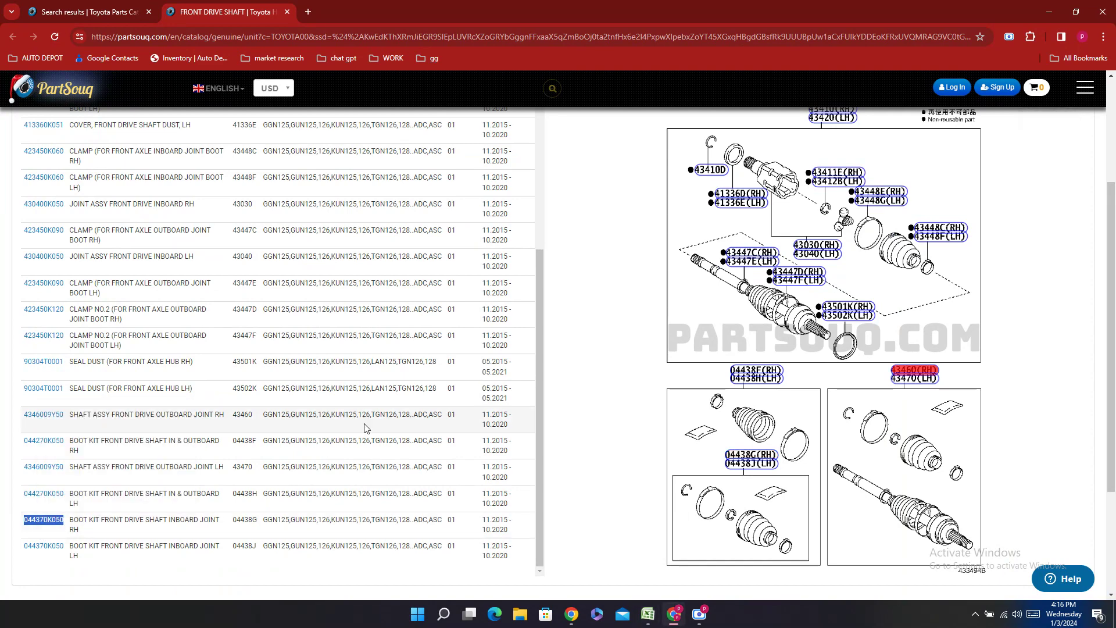
pyautogui.click(656, 613)
pyautogui.click(289, 445)
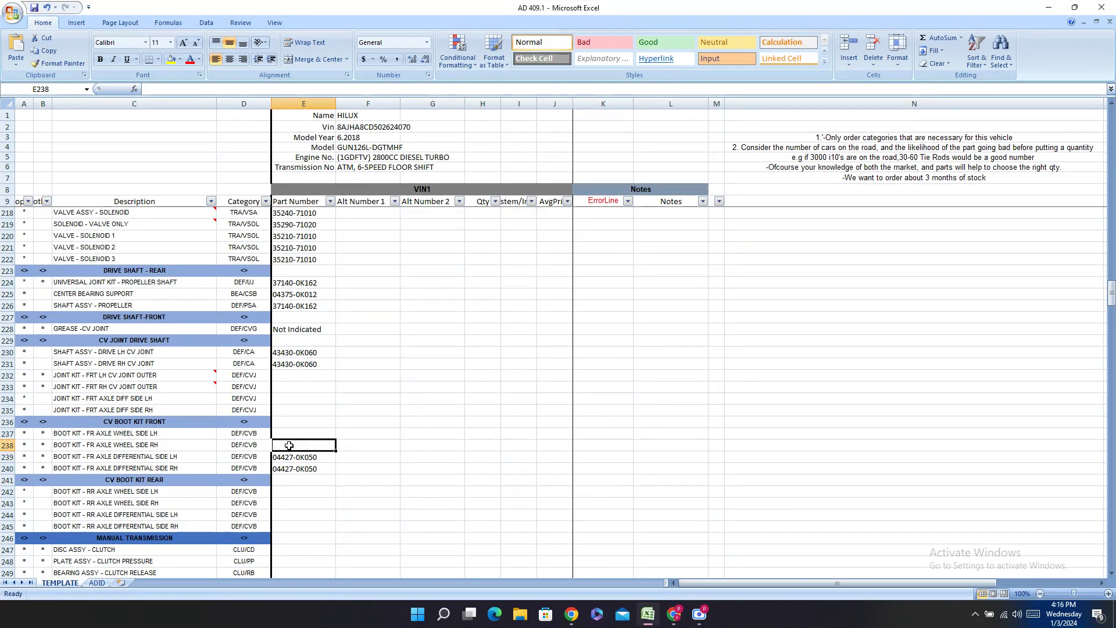
pyautogui.rightClick(289, 445)
pyautogui.click(317, 480)
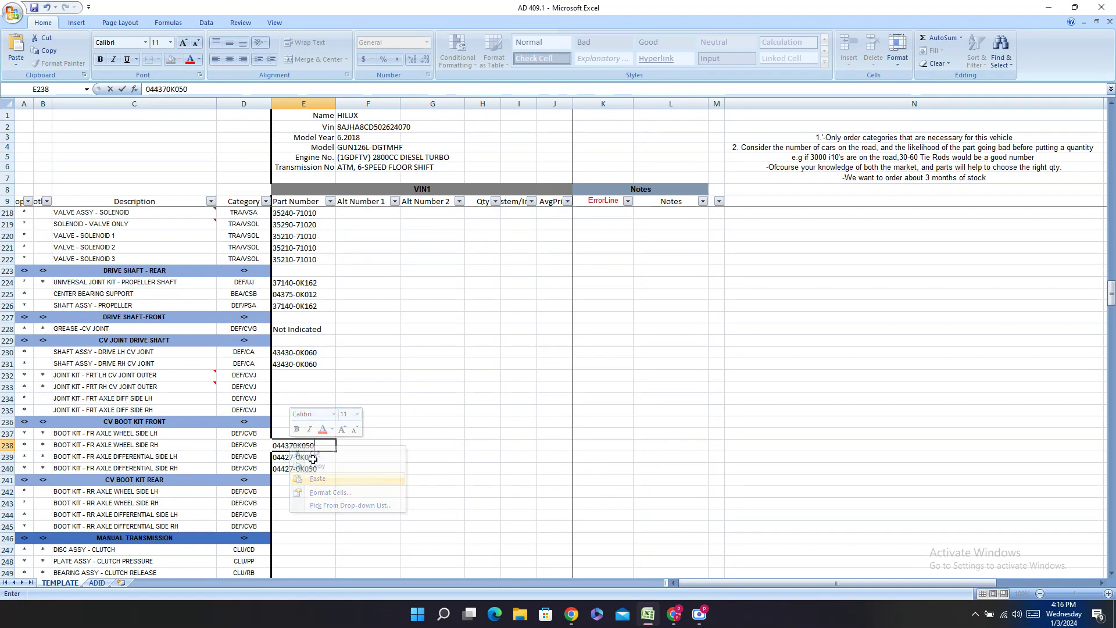
pyautogui.click(294, 445)
pyautogui.write('-')
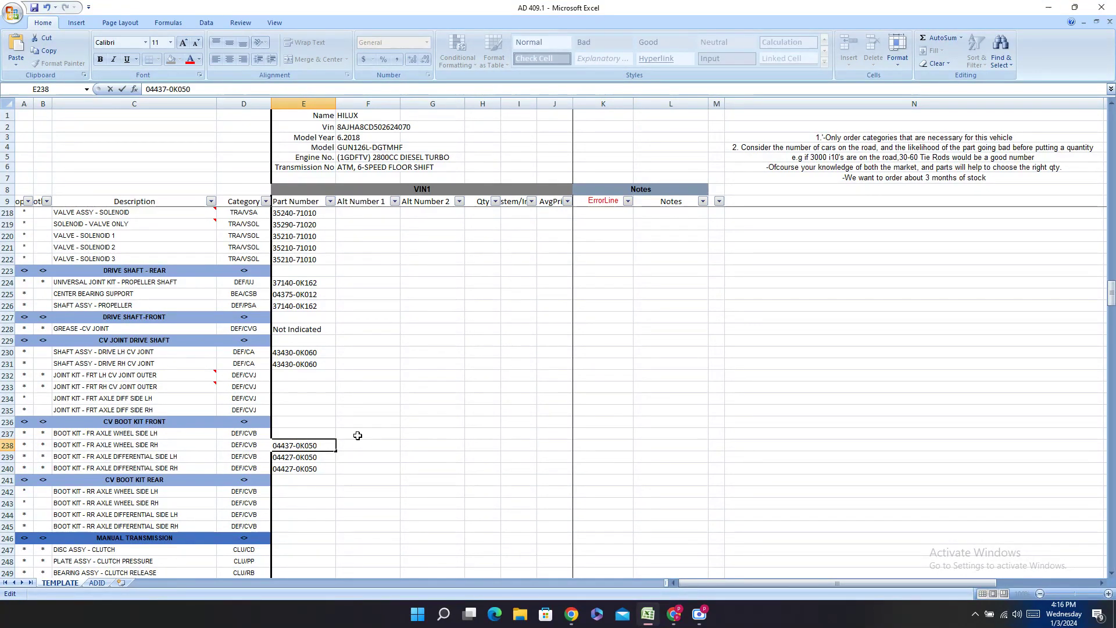
pyautogui.hotkey('shift', 'Return')
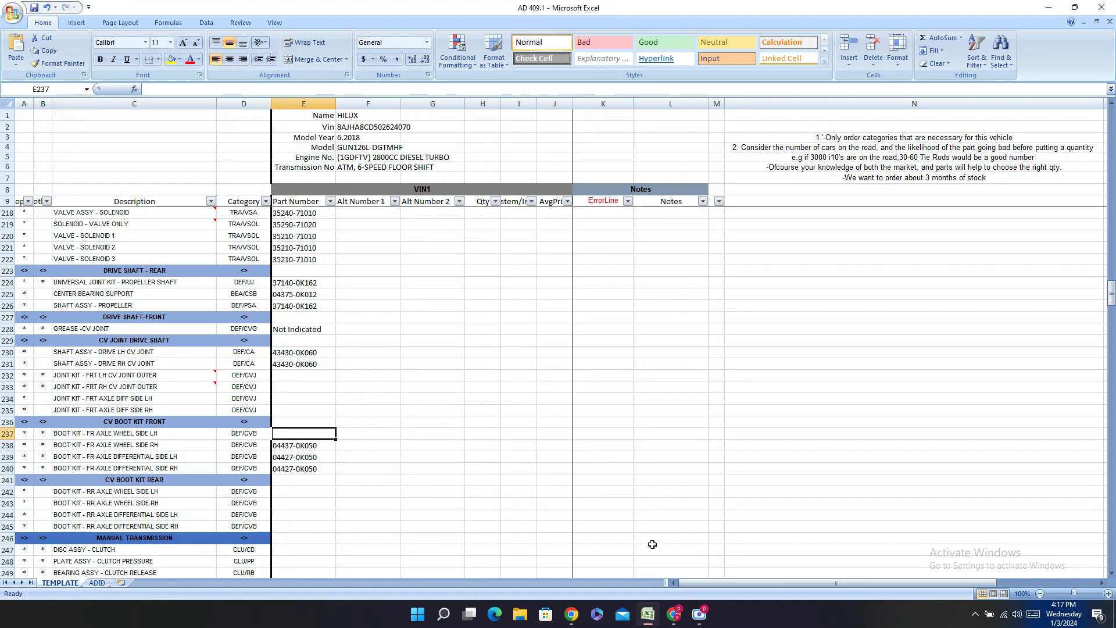
# - Copy the inboard joint LH boot kit number from PartSouq into cell E237 of the Excel sheet, formatted as 04437-0K050
pyautogui.click(675, 614)
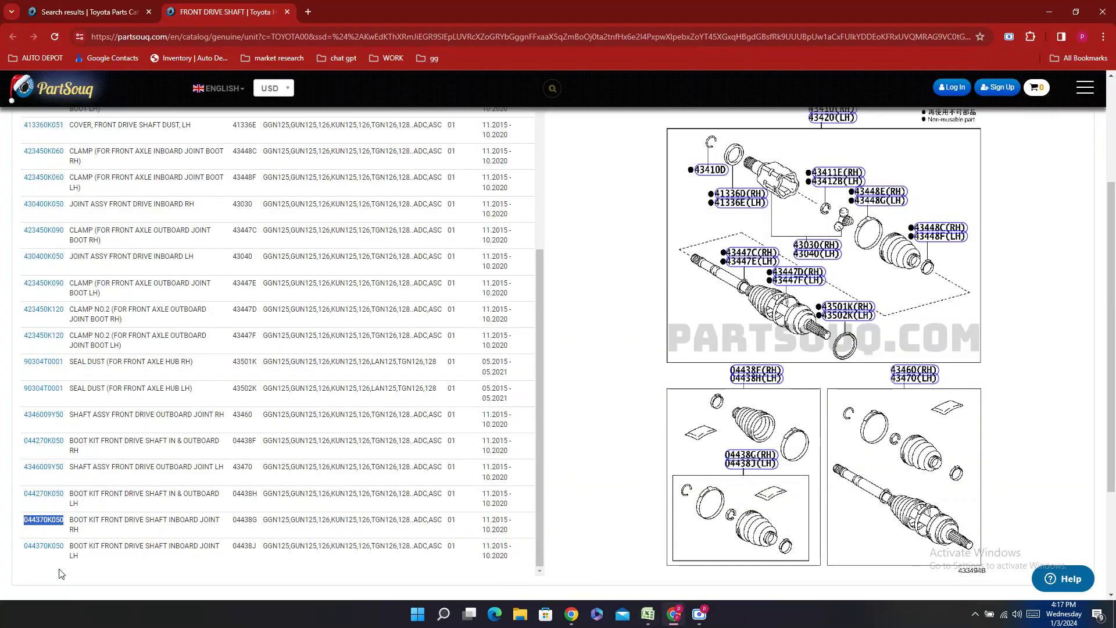
pyautogui.doubleClick(44, 547)
pyautogui.rightClick(46, 552)
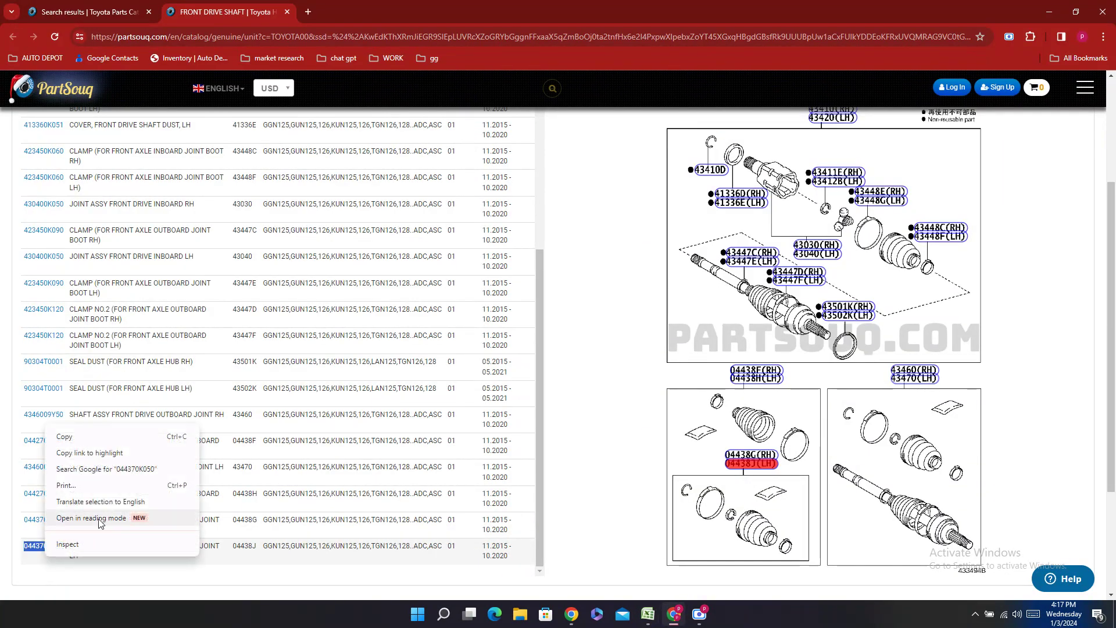
pyautogui.click(105, 442)
pyautogui.hotkey('alt', 'Tab')
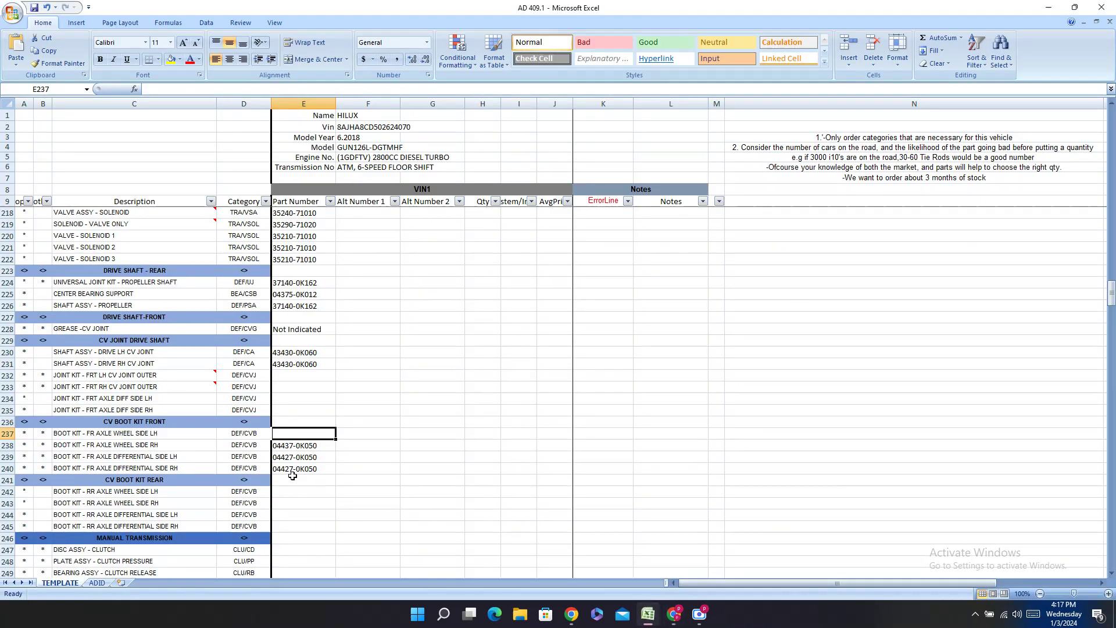
pyautogui.doubleClick(281, 433)
pyautogui.rightClick(281, 432)
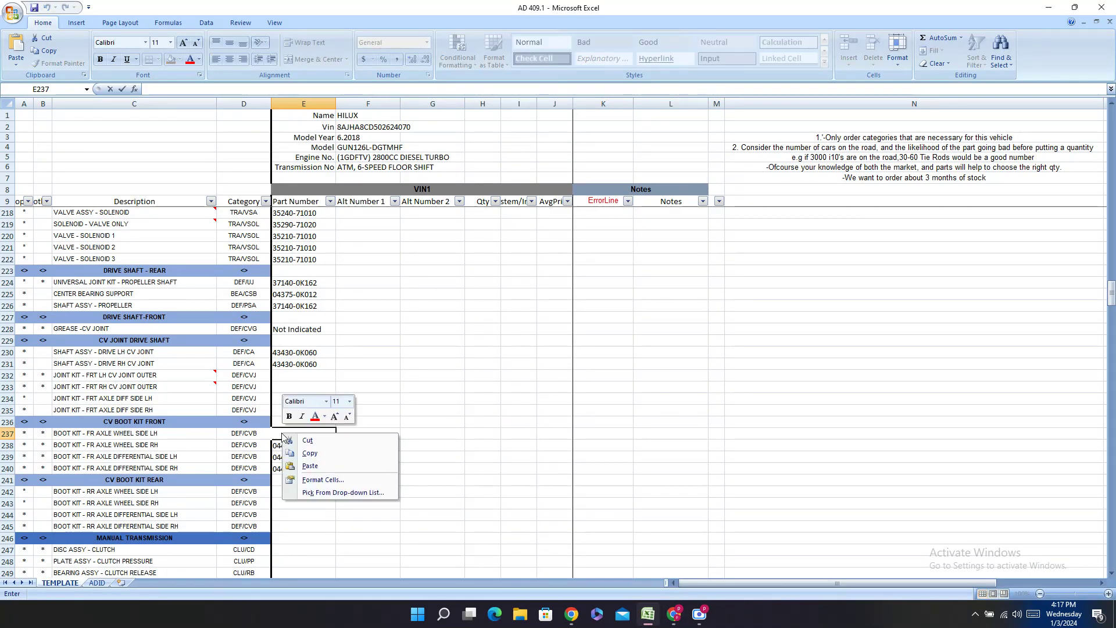
pyautogui.click(307, 465)
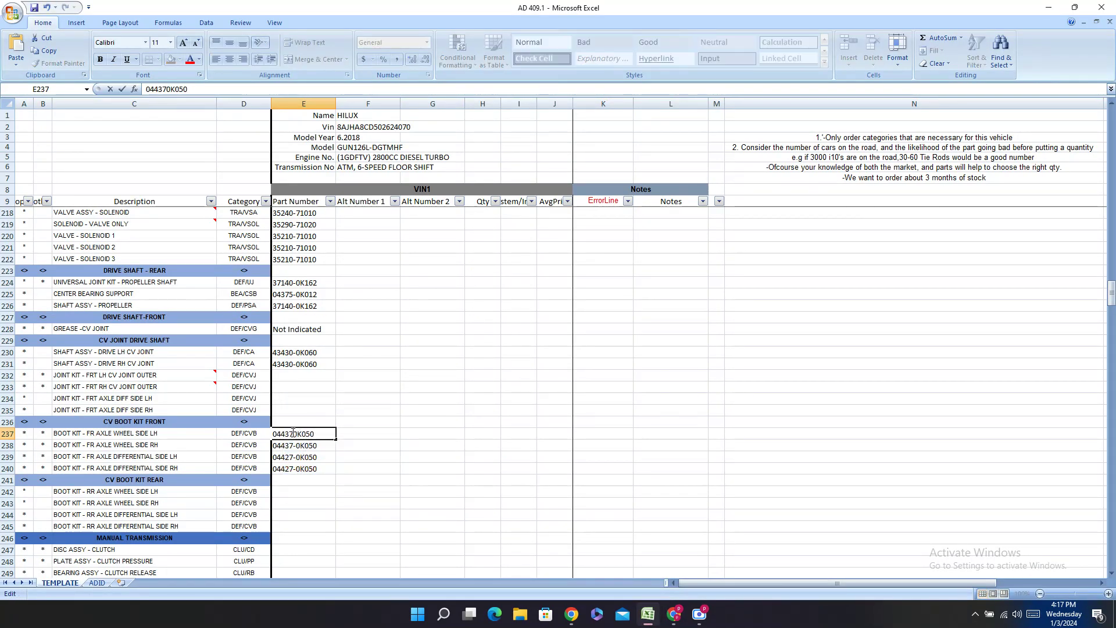
pyautogui.write('-')
pyautogui.click(309, 410)
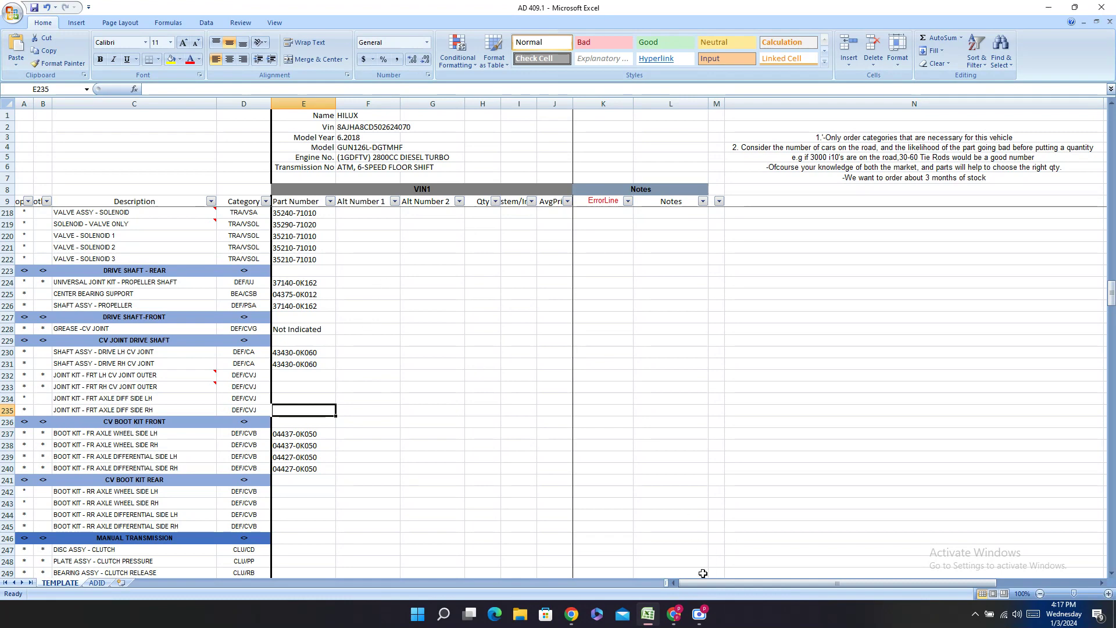
# - Switch to PartSouq in Chrome and copy the front drive outboard joint RH shaft assembly number 4346009Y50
pyautogui.click(674, 614)
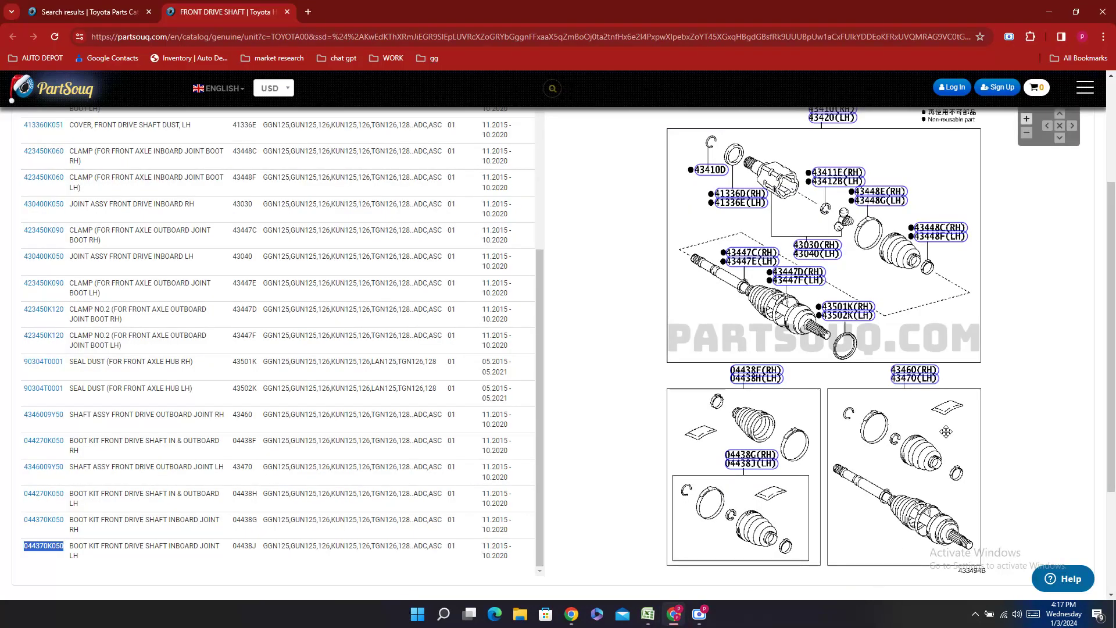
pyautogui.doubleClick(40, 427)
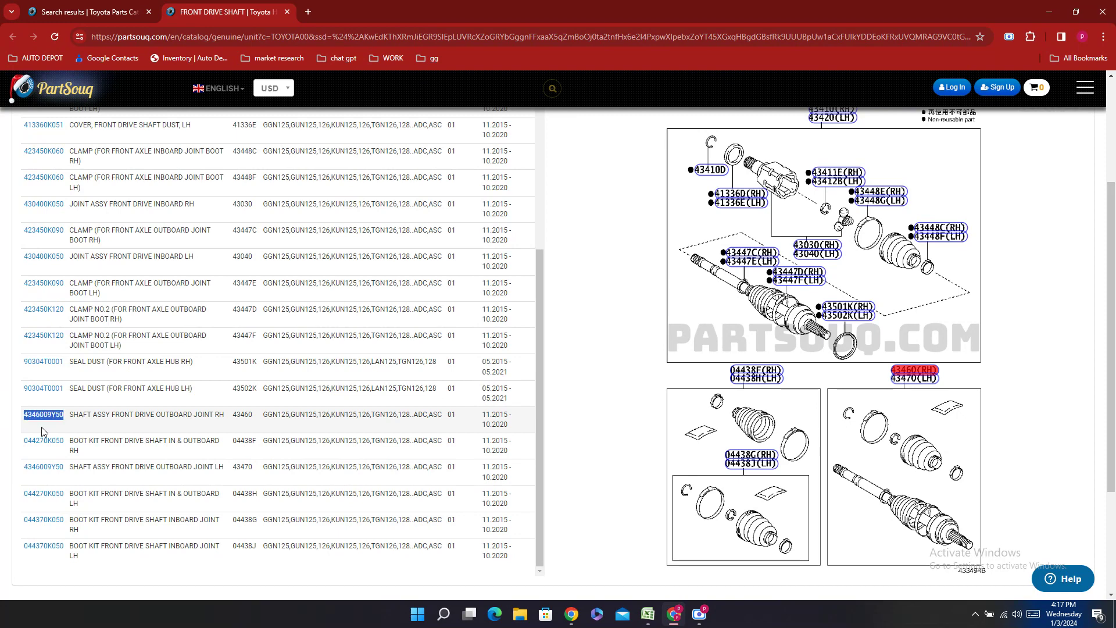
pyautogui.rightClick(41, 427)
pyautogui.click(99, 444)
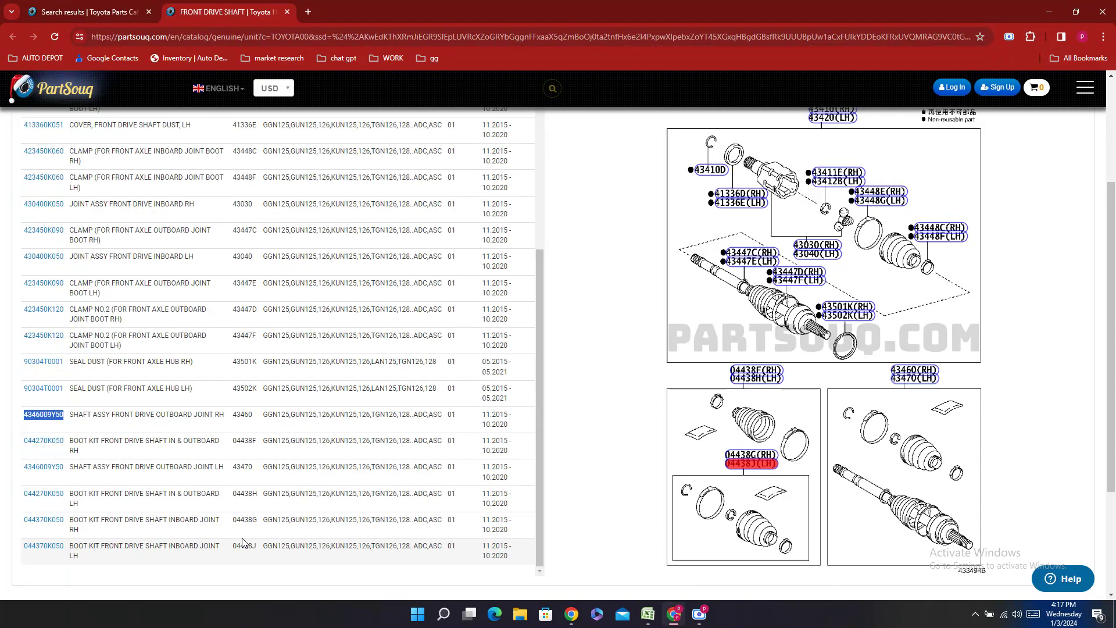
# - Copy the front drive inboard LH joint assembly number from PartSouq into cell E232 of the Excel sheet, formatted as 43040-0K050
pyautogui.doubleClick(44, 257)
pyautogui.rightClick(36, 267)
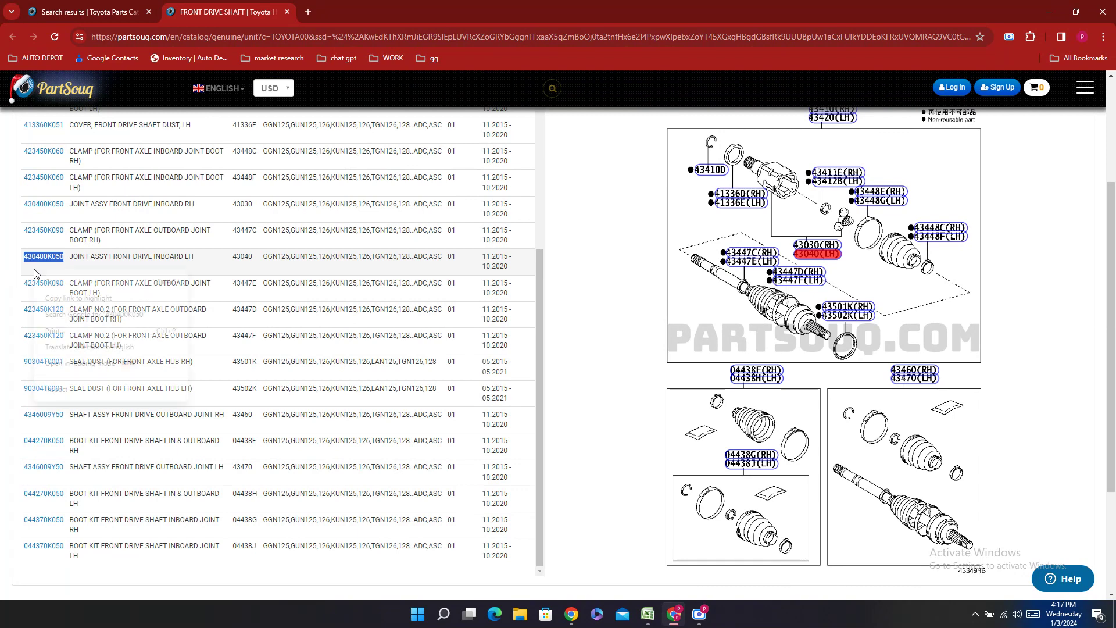
pyautogui.click(54, 282)
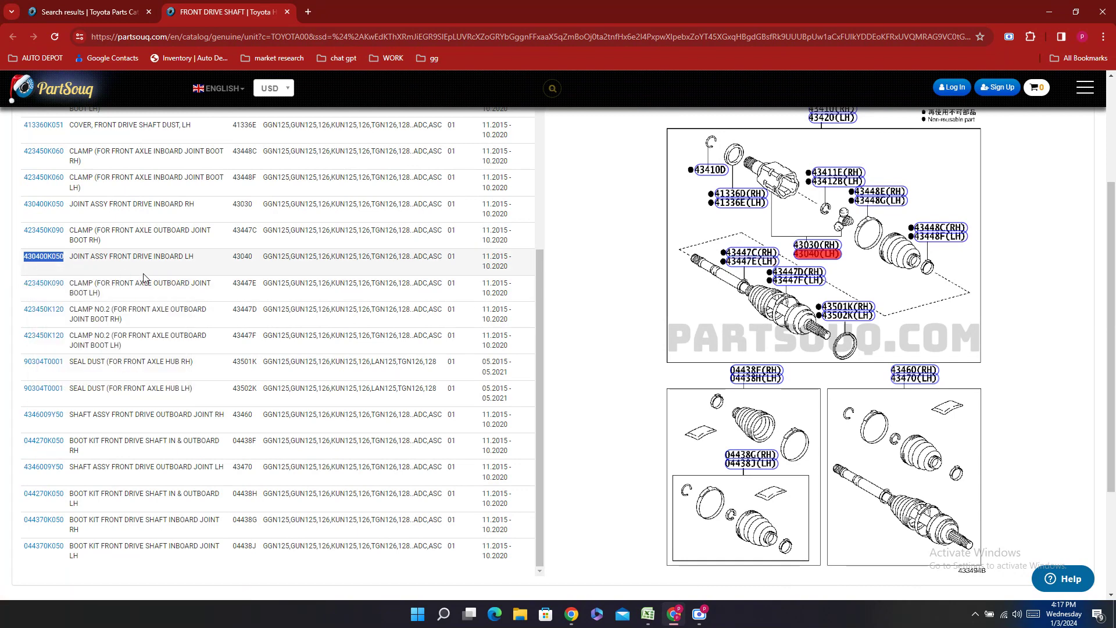
pyautogui.click(647, 615)
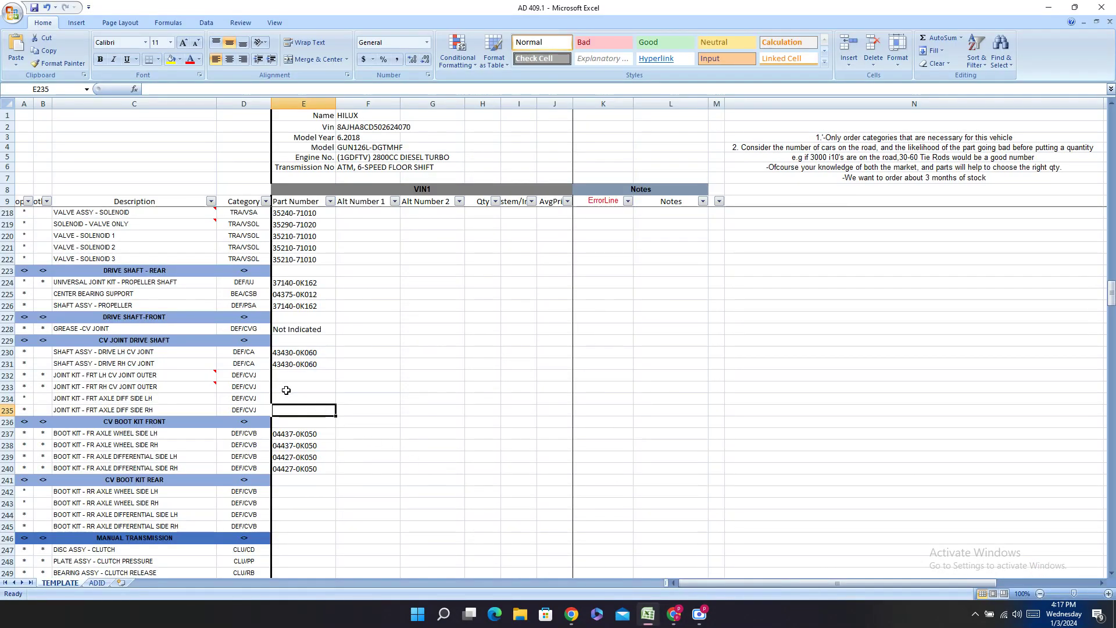
pyautogui.doubleClick(285, 376)
pyautogui.rightClick(283, 376)
pyautogui.click(309, 408)
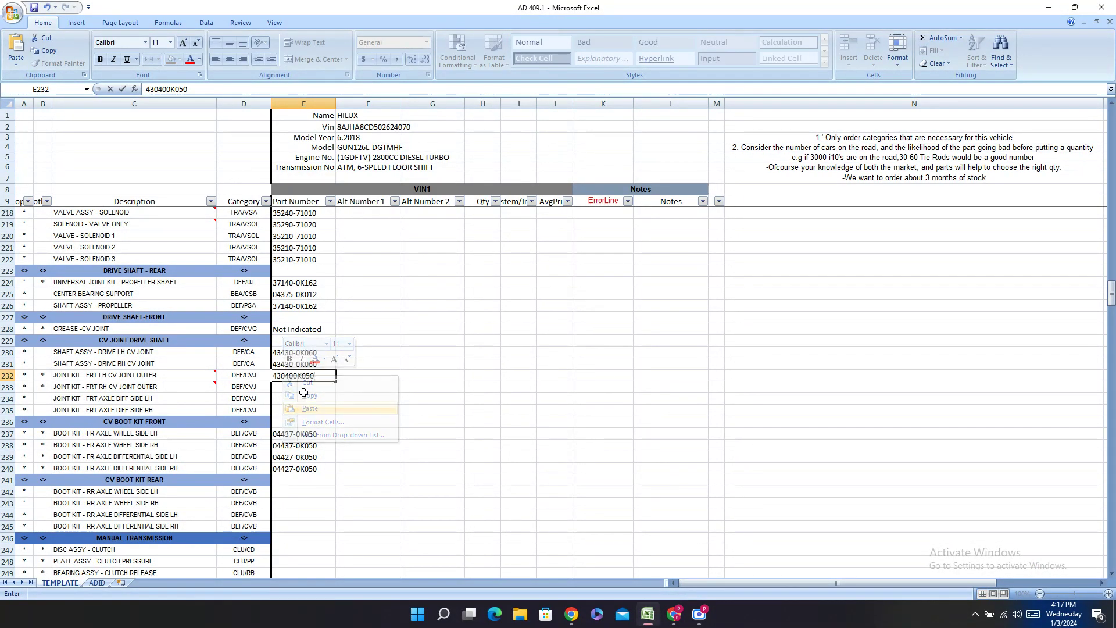
pyautogui.click(294, 376)
pyautogui.write('-')
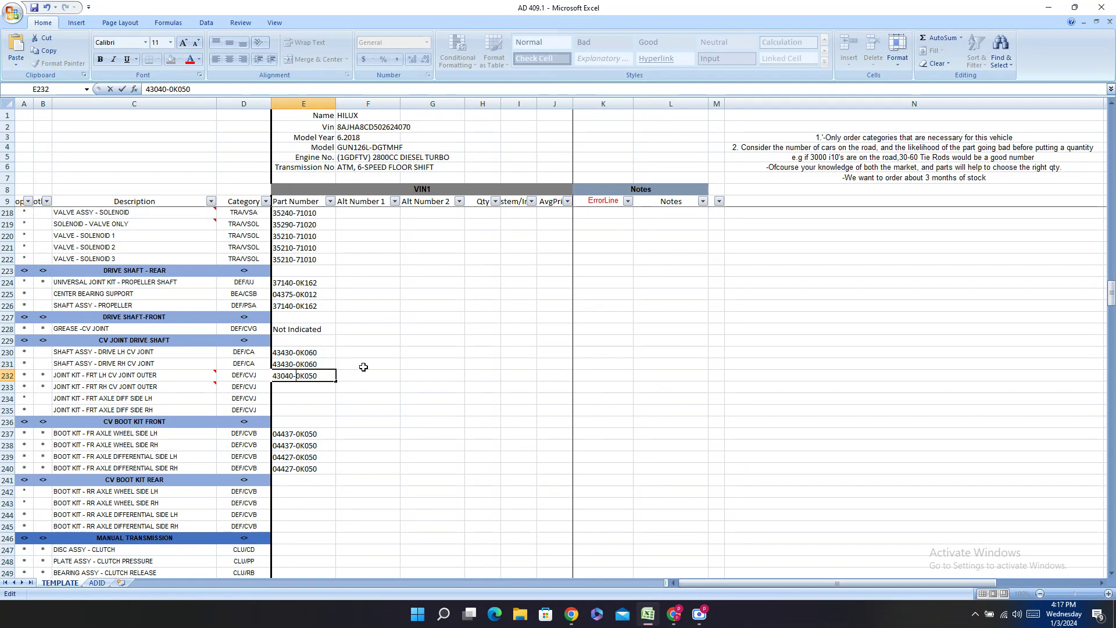
pyautogui.press('Return')
# - Copy the front drive inboard RH joint assembly number from PartSouq into cell E233 of the Excel sheet, formatted as 43040-0K050
pyautogui.click(647, 614)
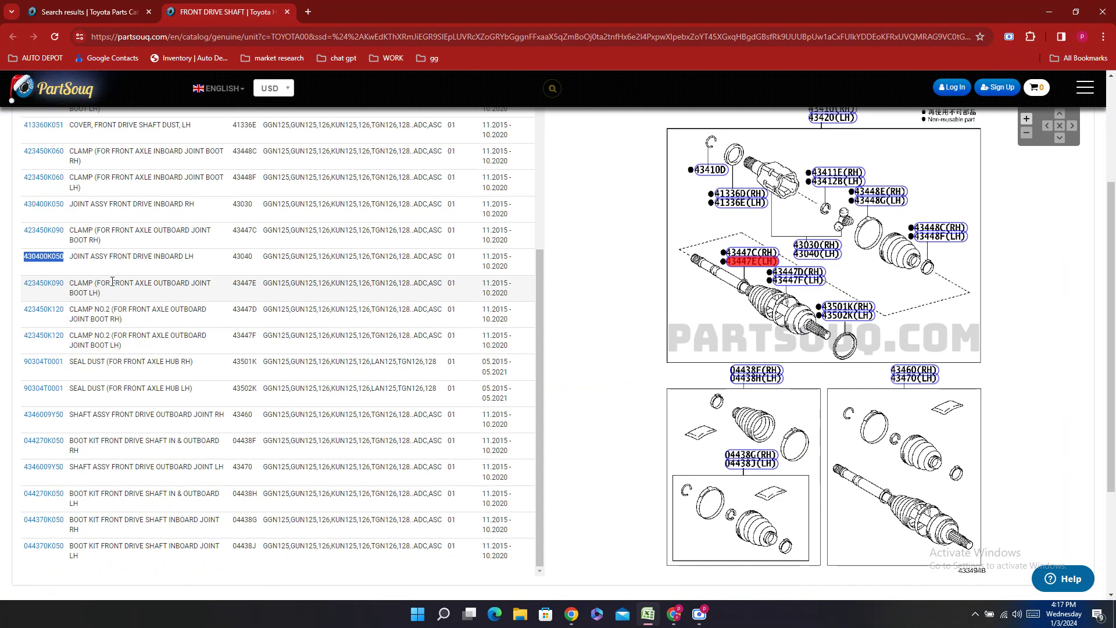
pyautogui.doubleClick(48, 217)
pyautogui.rightClick(47, 217)
pyautogui.click(66, 225)
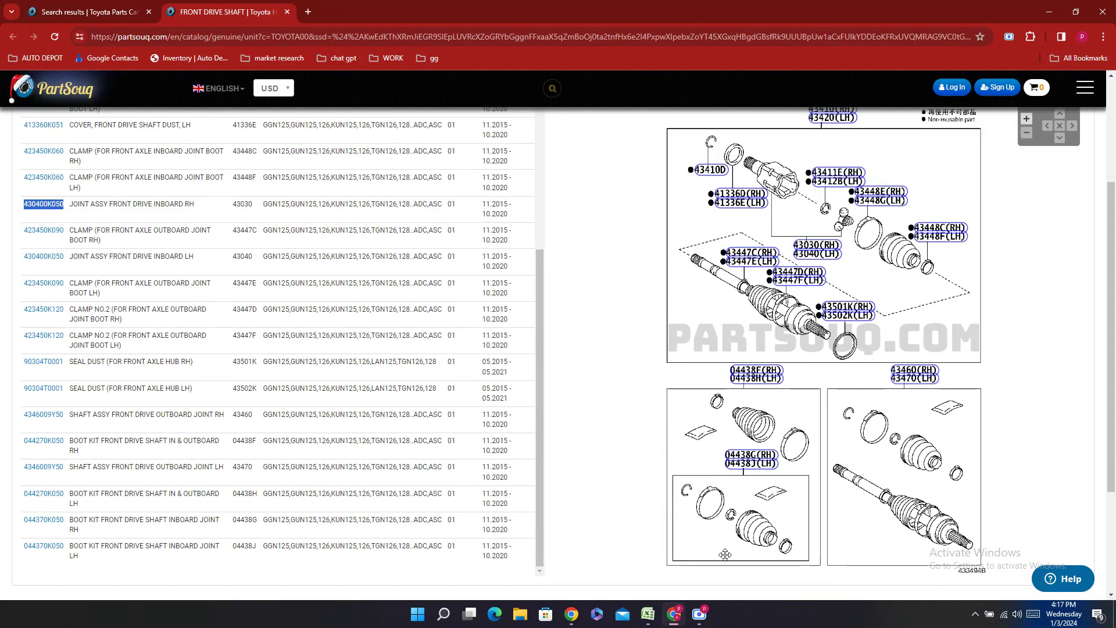
pyautogui.click(655, 618)
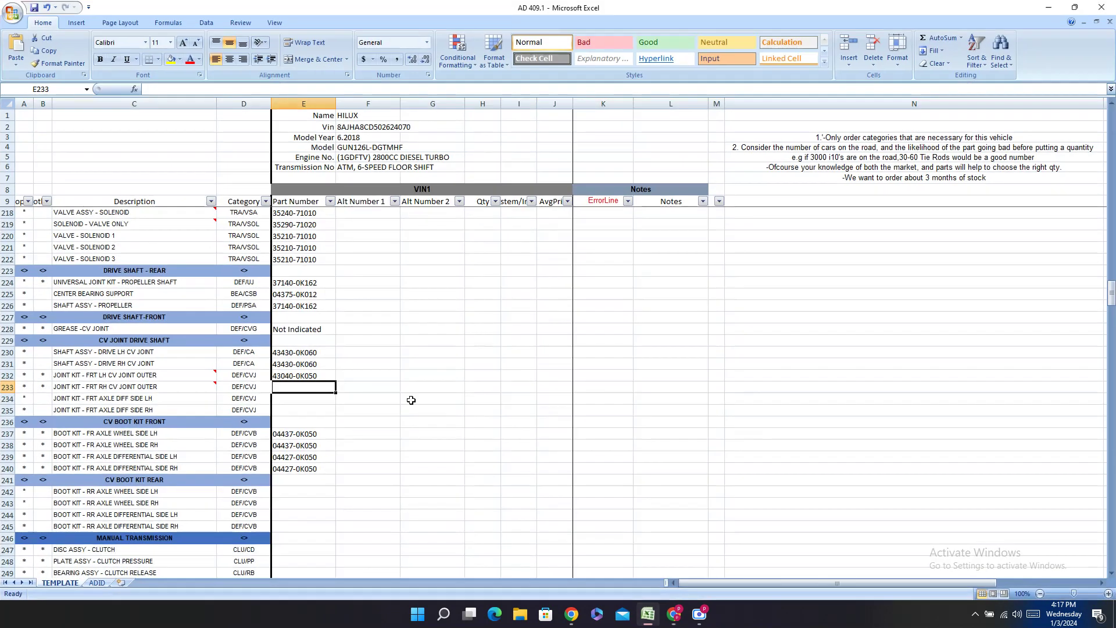
pyautogui.rightClick(283, 391)
pyautogui.click(311, 421)
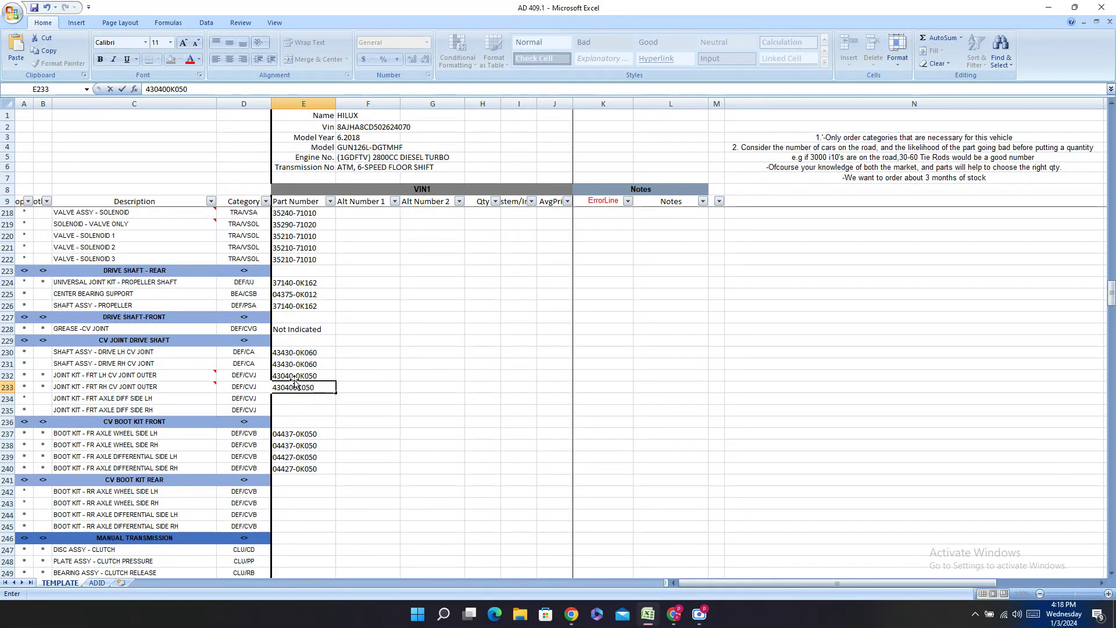
pyautogui.write('-')
pyautogui.press('Return')
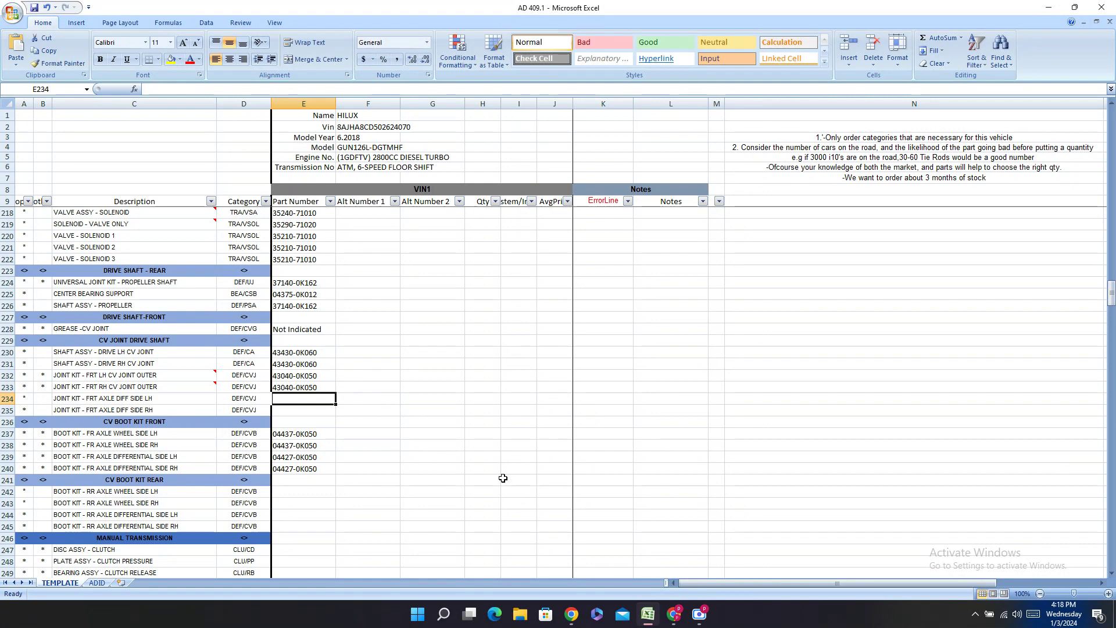
# - Copy the front drive outboard joint RH shaft assembly number from PartSouq into cell E235 of the Excel sheet, formatted as 43460-09Y50
pyautogui.click(673, 614)
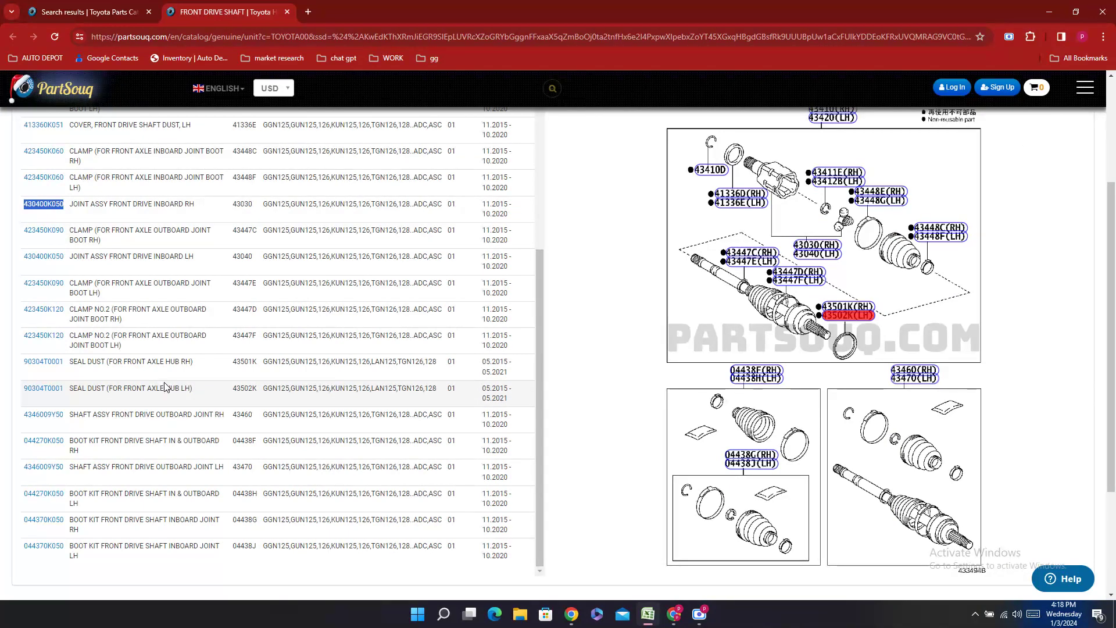
pyautogui.doubleClick(58, 416)
pyautogui.rightClick(57, 419)
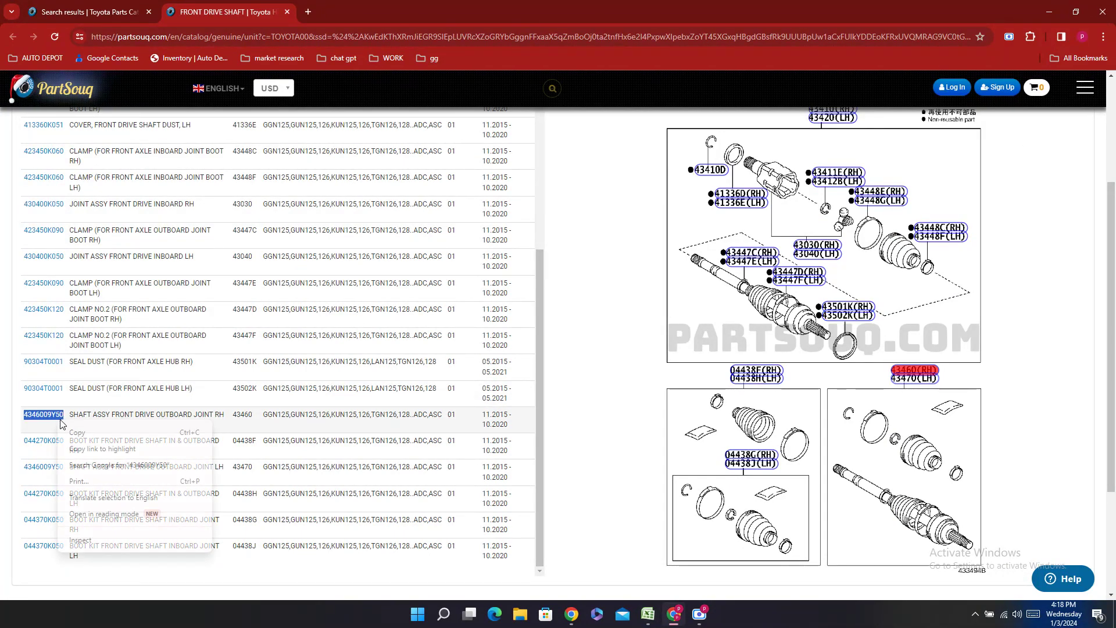
pyautogui.click(91, 434)
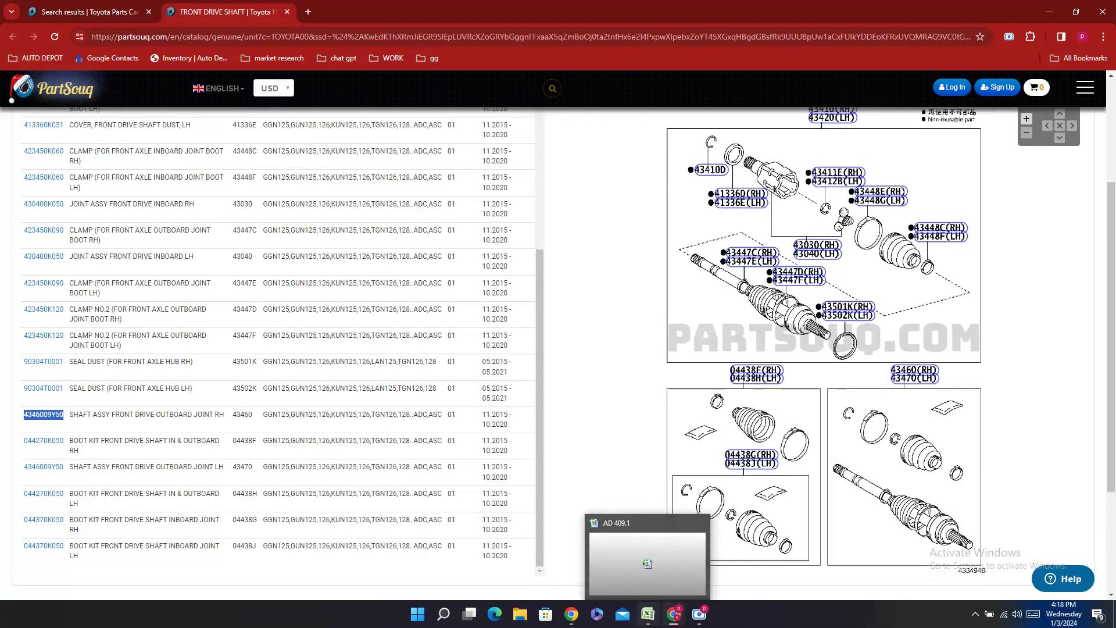
pyautogui.click(650, 623)
pyautogui.click(292, 410)
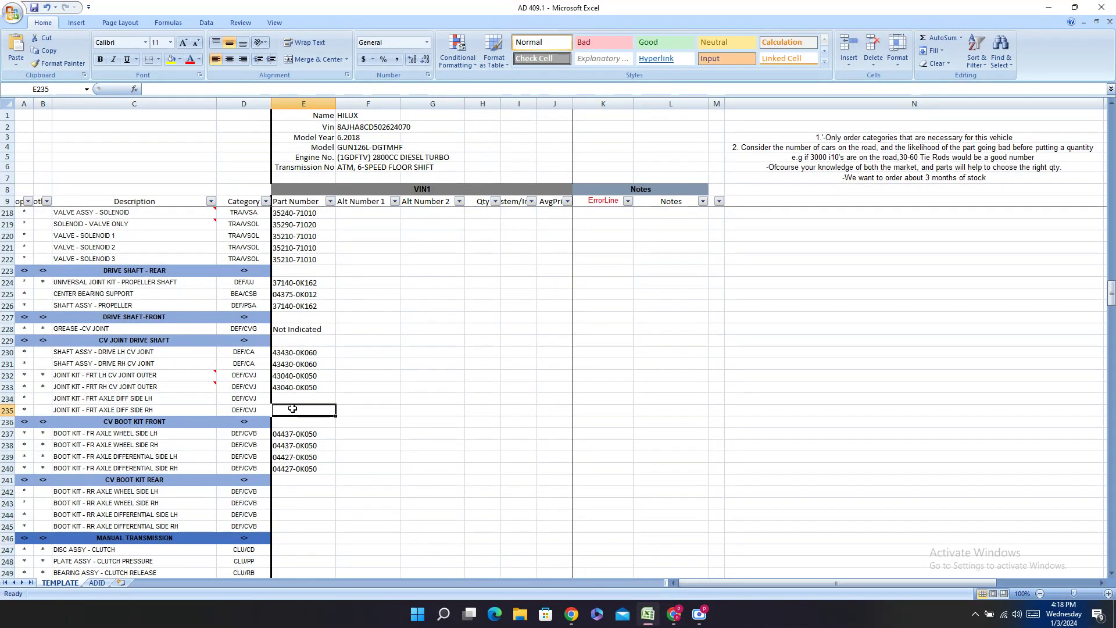
pyautogui.doubleClick(292, 410)
pyautogui.rightClick(295, 410)
pyautogui.click(328, 442)
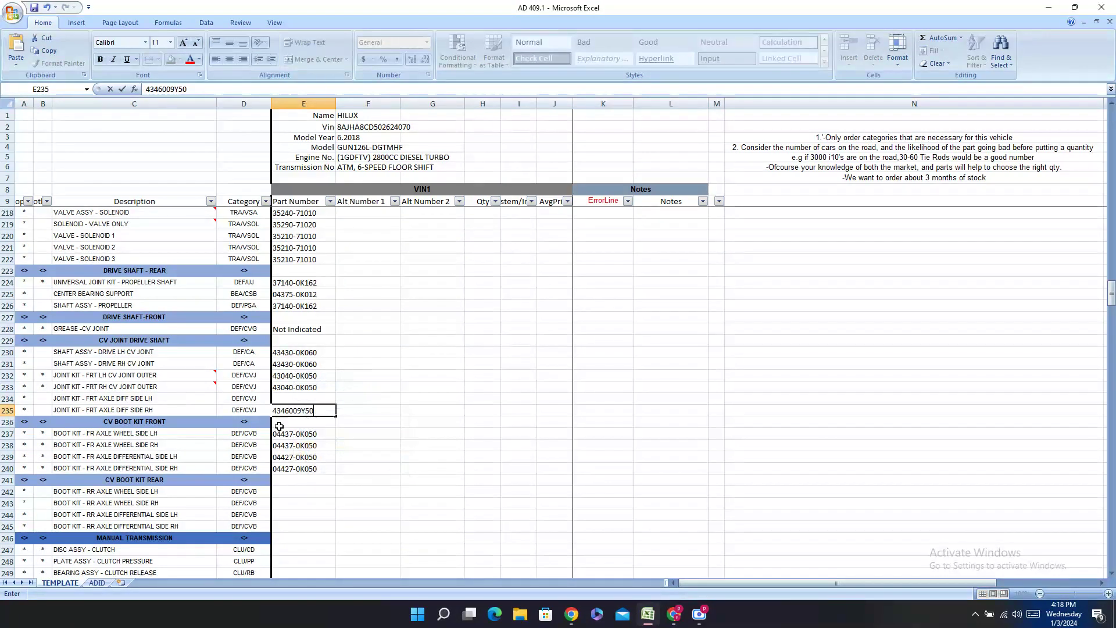
pyautogui.click(293, 410)
pyautogui.write('-')
# - Copy the front drive outboard joint LH shaft assembly number from PartSouq into cell E234 of the Excel sheet, formatted as 43460-09Y50
pyautogui.click(674, 615)
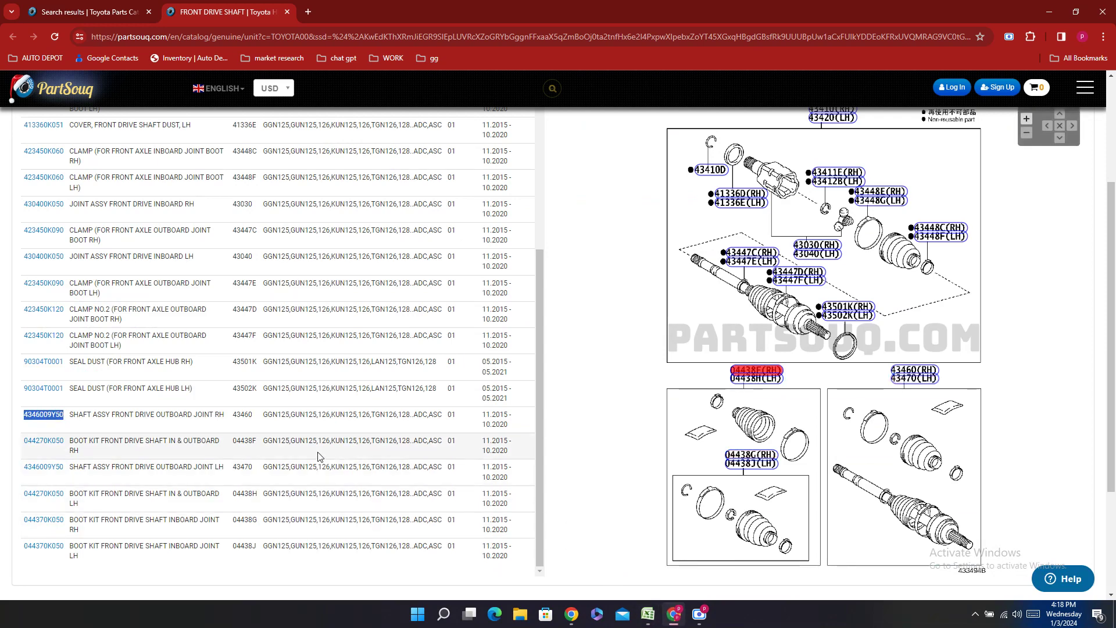
pyautogui.doubleClick(41, 470)
pyautogui.rightClick(36, 484)
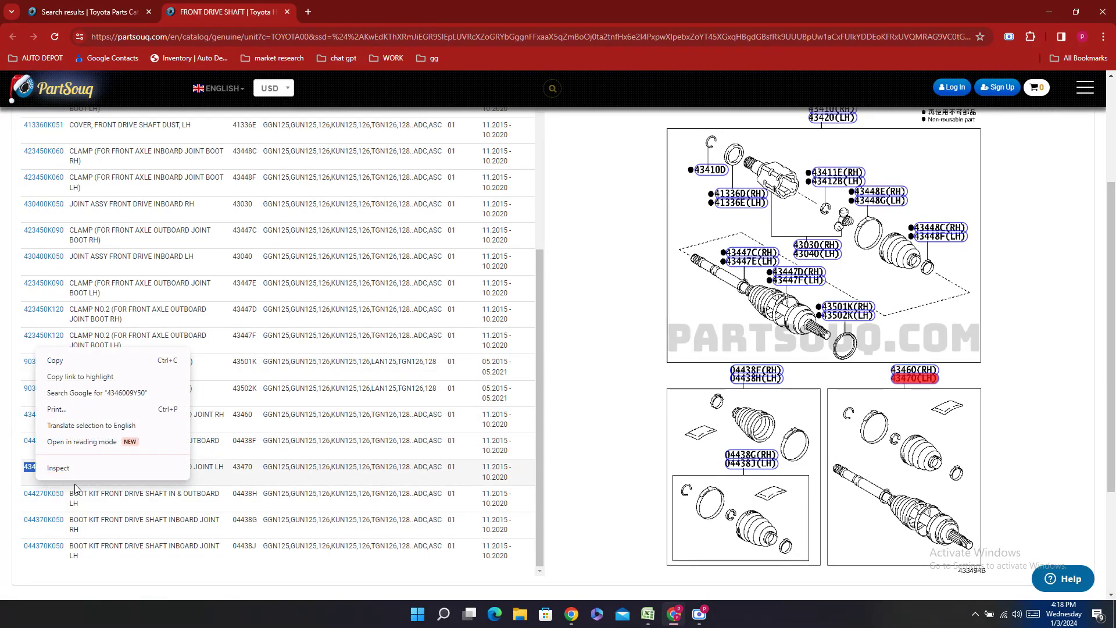
pyautogui.click(76, 365)
pyautogui.click(648, 614)
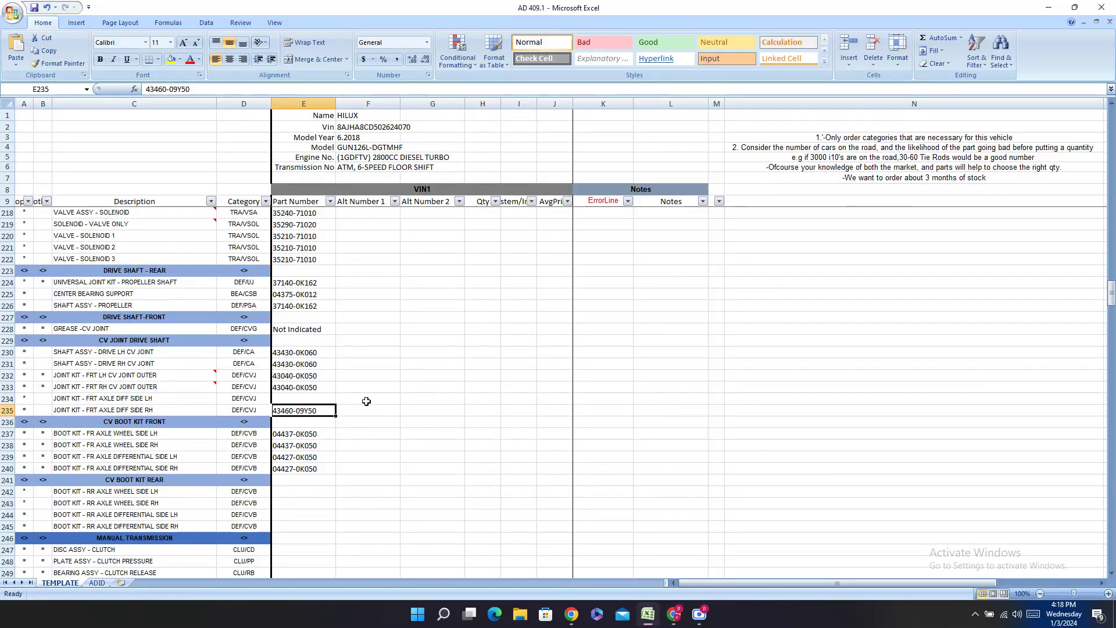
pyautogui.doubleClick(287, 398)
pyautogui.rightClick(306, 398)
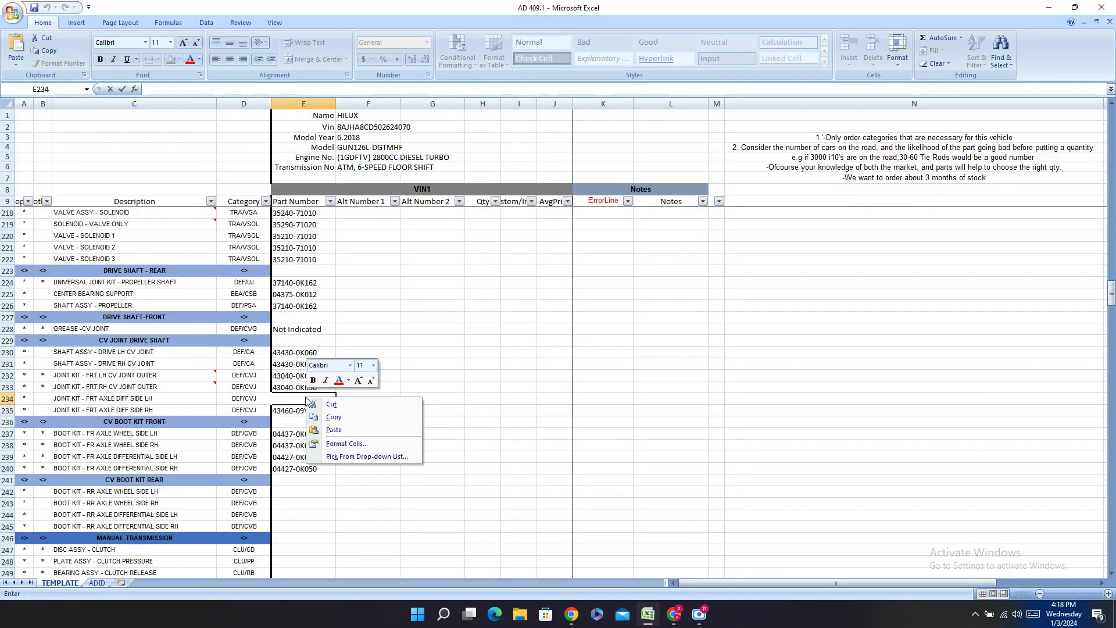
pyautogui.click(322, 430)
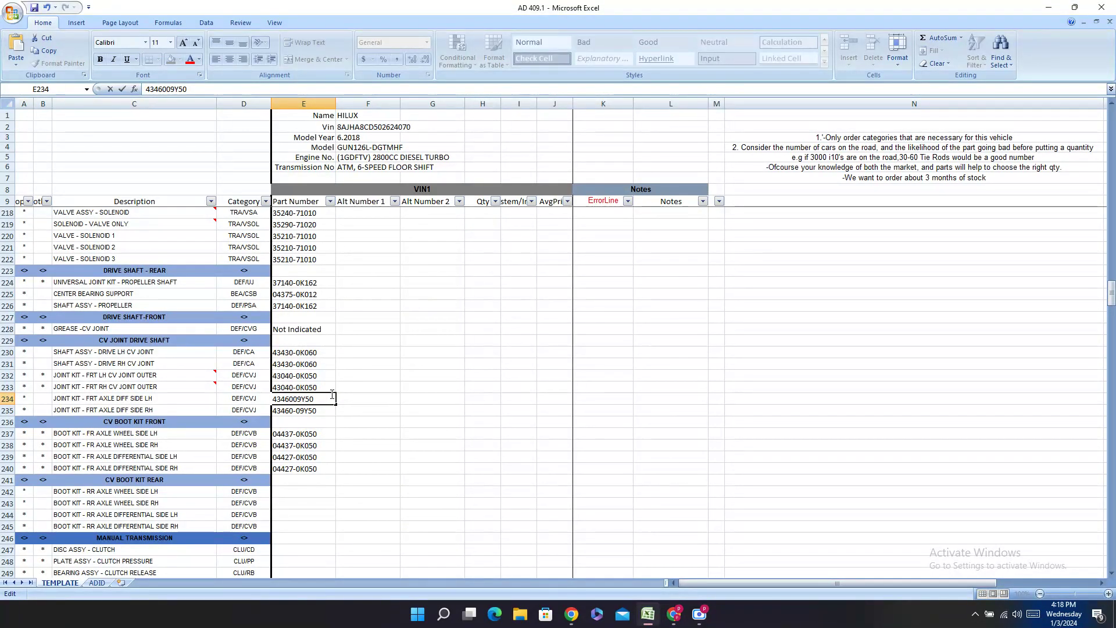
pyautogui.press('Escape')
# - Examine the template rows below the front CV boot kits, from the rear CV boot kits to the rear axle bearing in row 264
pyautogui.press('Down')
pyautogui.press('Down')
pyautogui.press('Down')
pyautogui.press('Down')
pyautogui.press('Down')
pyautogui.press('Down')
pyautogui.press('Down')
pyautogui.press('Down')
pyautogui.press('Down')
pyautogui.press('Down')
pyautogui.press('Down')
pyautogui.press('Down')
pyautogui.press('Down')
pyautogui.press('Down')
pyautogui.press('Down')
pyautogui.press('Down')
pyautogui.press('Down')
pyautogui.press('Down')
pyautogui.press('Down')
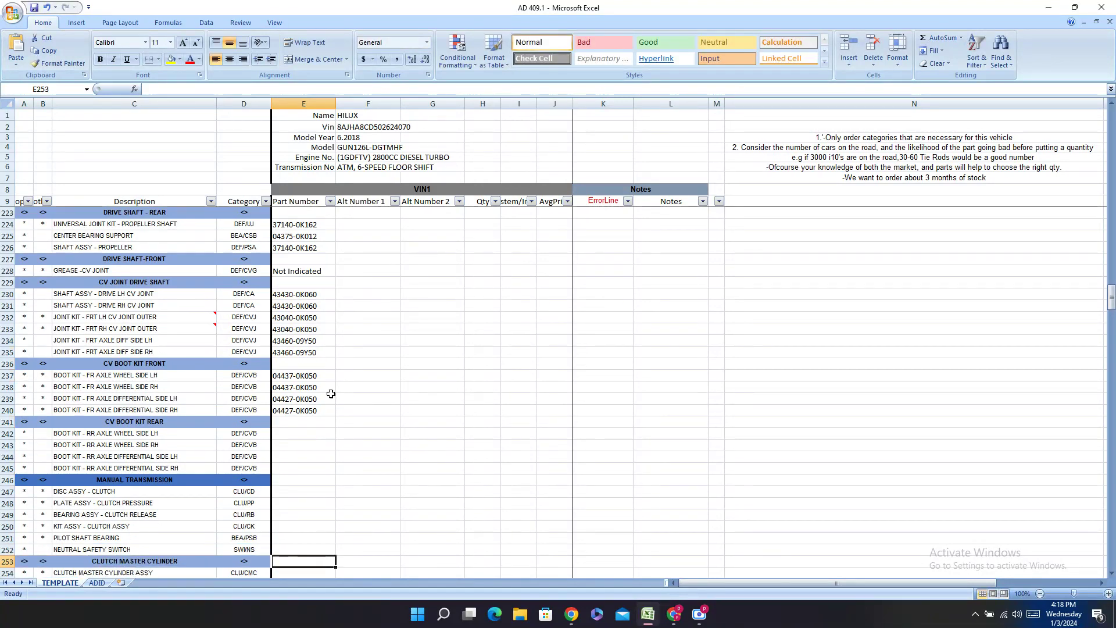
pyautogui.press('Down')
pyautogui.press('Down')
pyautogui.press('Down')
pyautogui.press('Down')
pyautogui.press('Down')
pyautogui.press('Down')
pyautogui.press('Down')
pyautogui.press('Down')
pyautogui.press('Down')
pyautogui.press('Down')
pyautogui.press('Down')
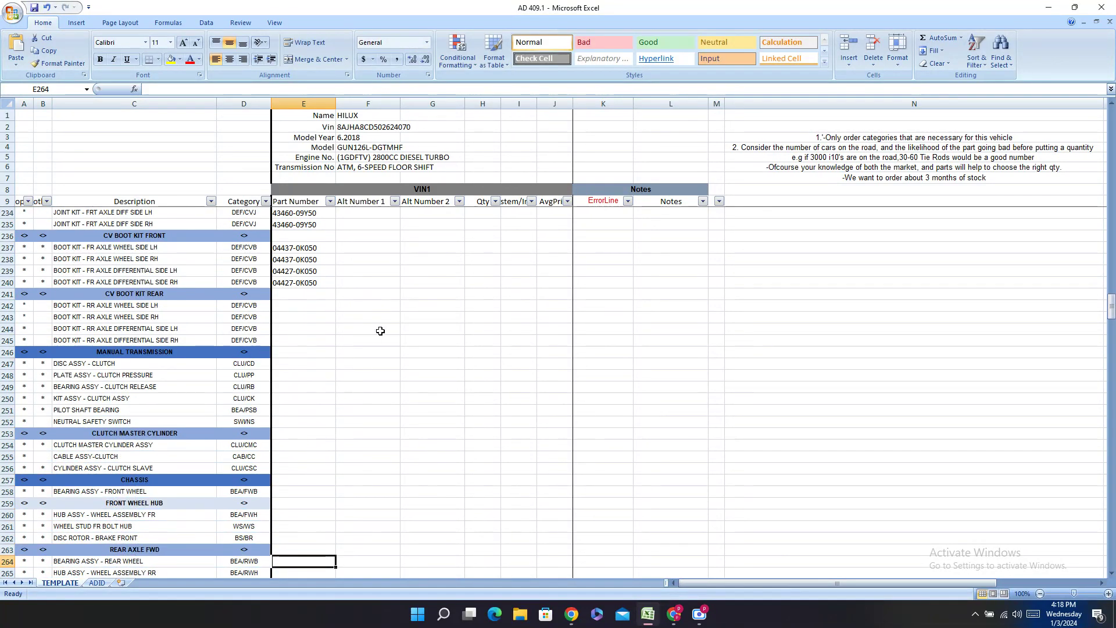
# - Switch to PartSouq in Chrome and look through the CV joint grease search results across all listed diagrams
pyautogui.click(674, 614)
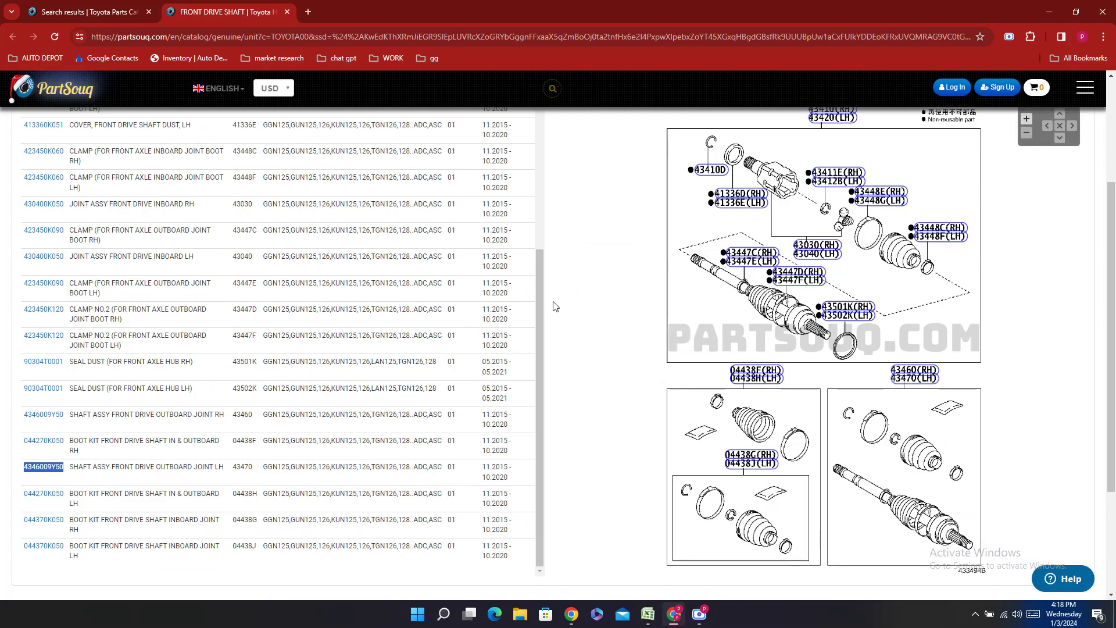
pyautogui.click(87, 12)
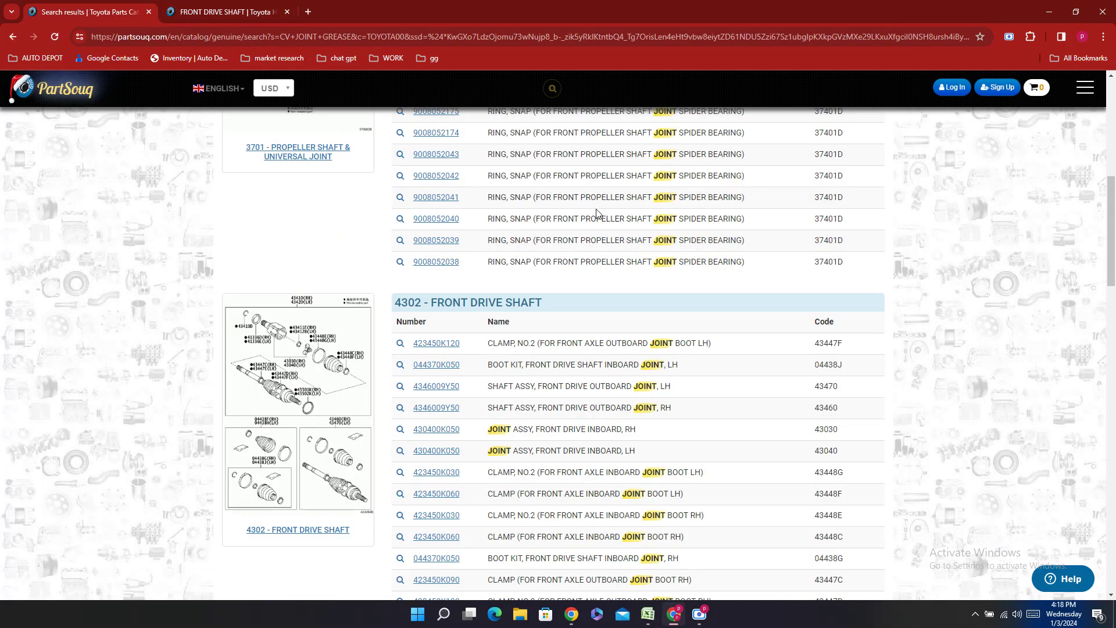
pyautogui.scroll(6, 596, 212)
pyautogui.scroll(-15, 596, 212)
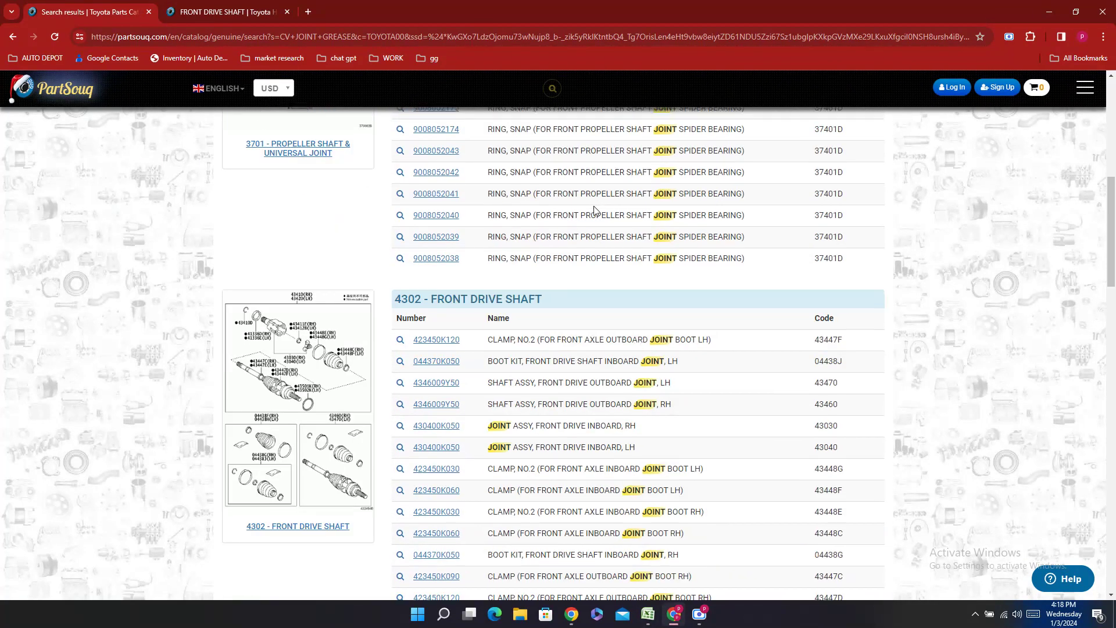
pyautogui.scroll(2, 595, 211)
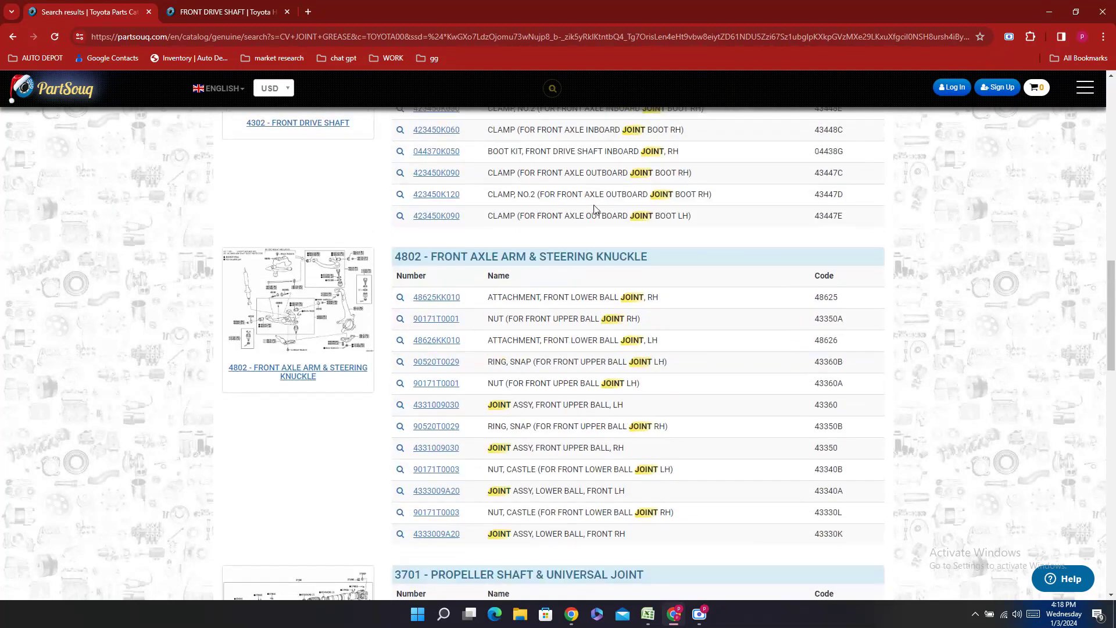
pyautogui.scroll(-11, 576, 209)
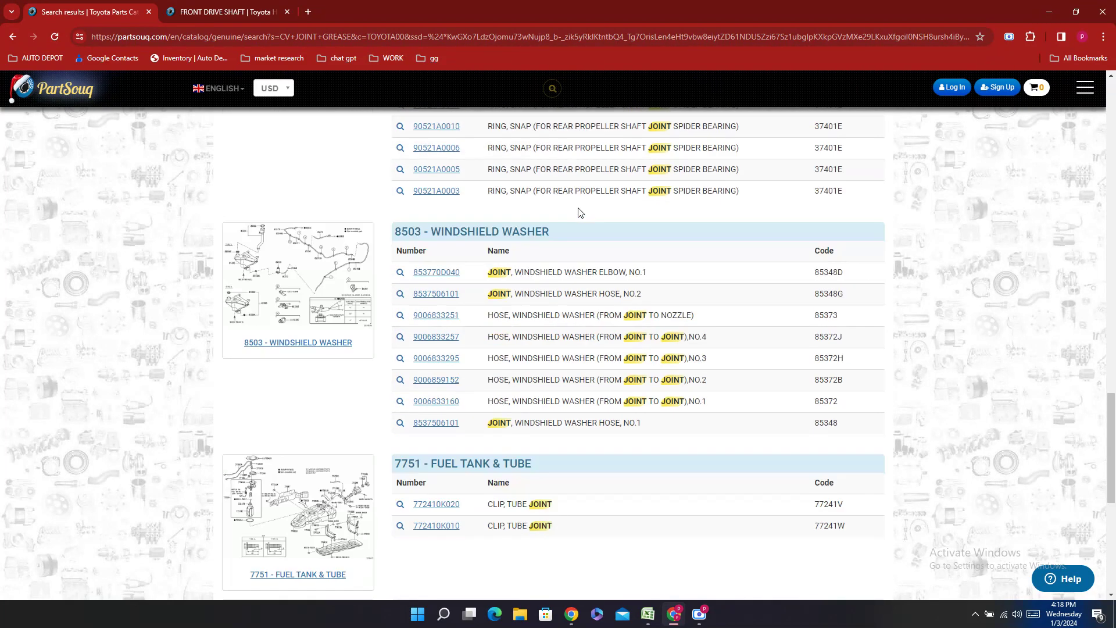
pyautogui.scroll(-6, 579, 212)
pyautogui.scroll(15, 579, 212)
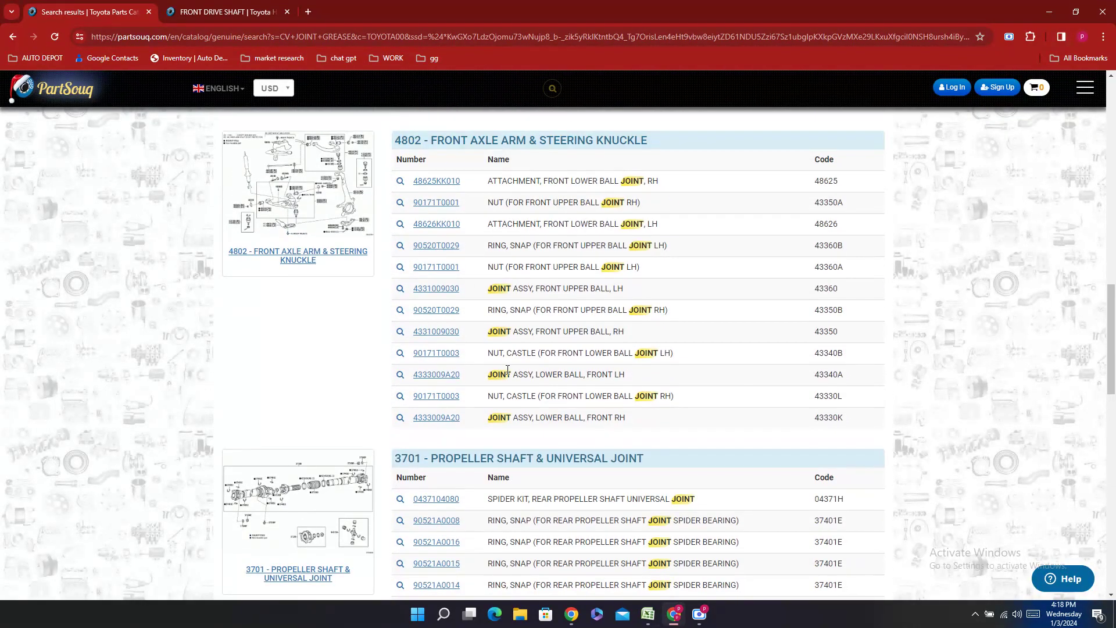
pyautogui.scroll(17, 579, 513)
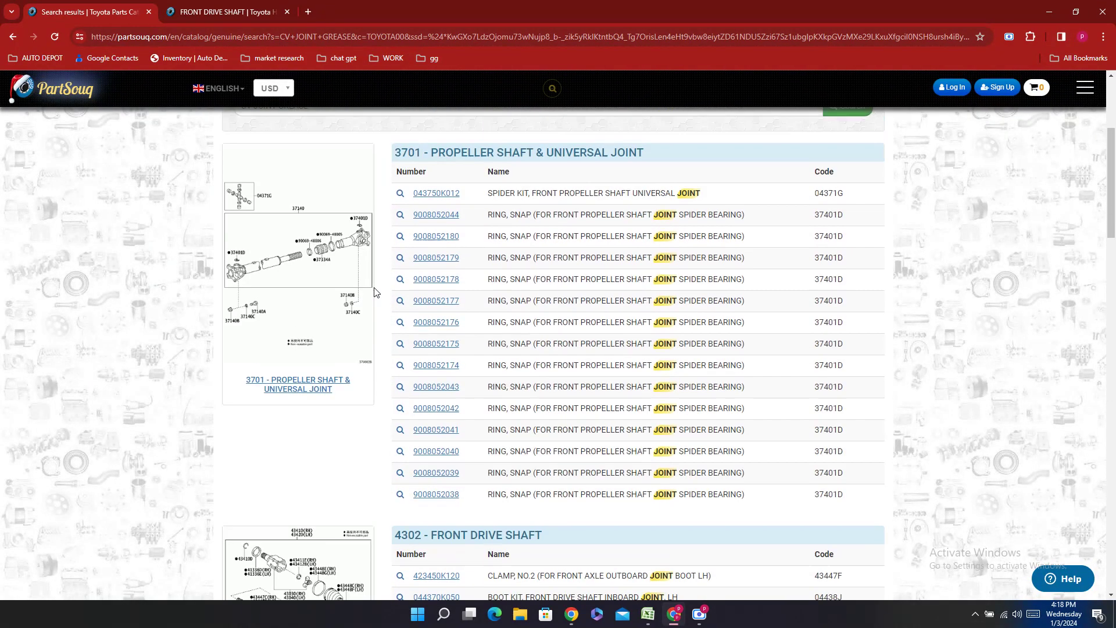
# - Open the Power Train/Chassis category of the Hilux catalog and examine its diagrams from the shift lever through the axles to the steering
pyautogui.click(278, 276)
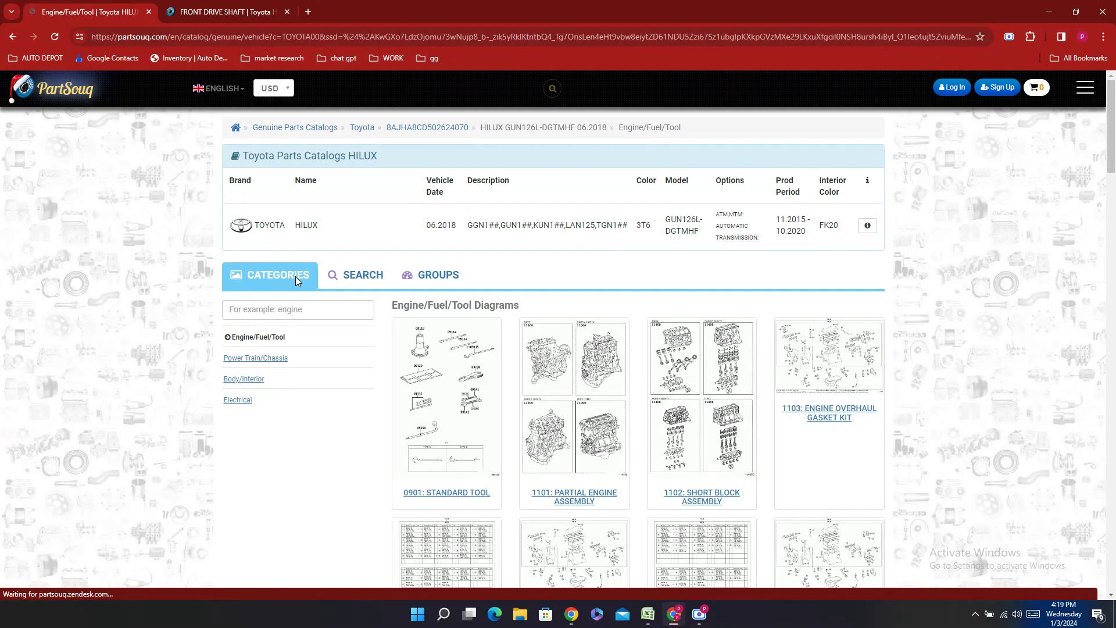
pyautogui.click(281, 361)
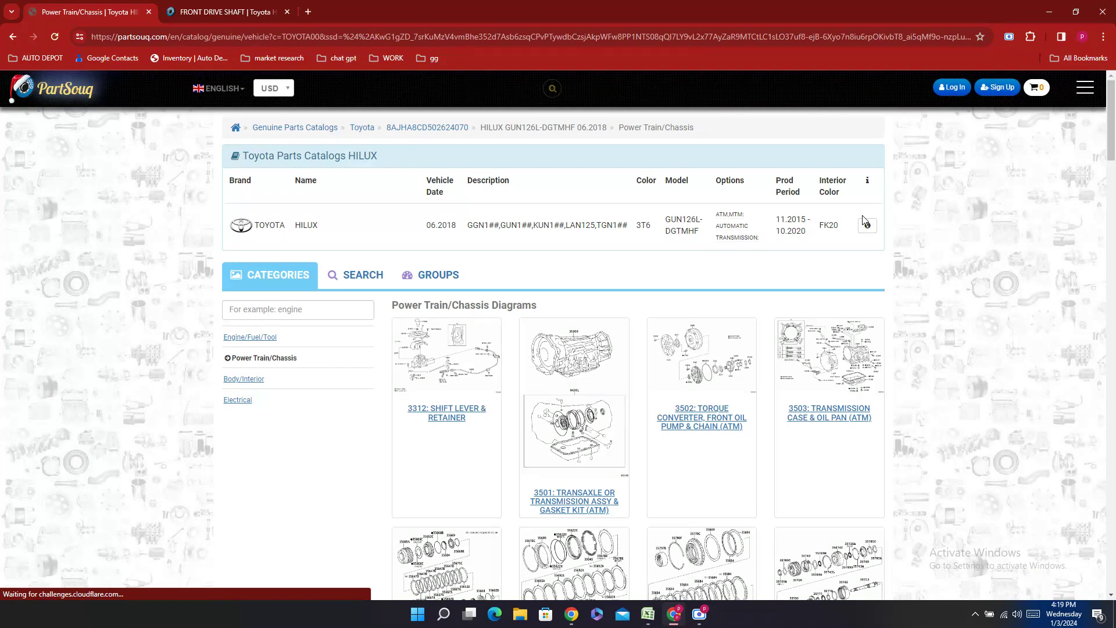
pyautogui.scroll(-5, 814, 278)
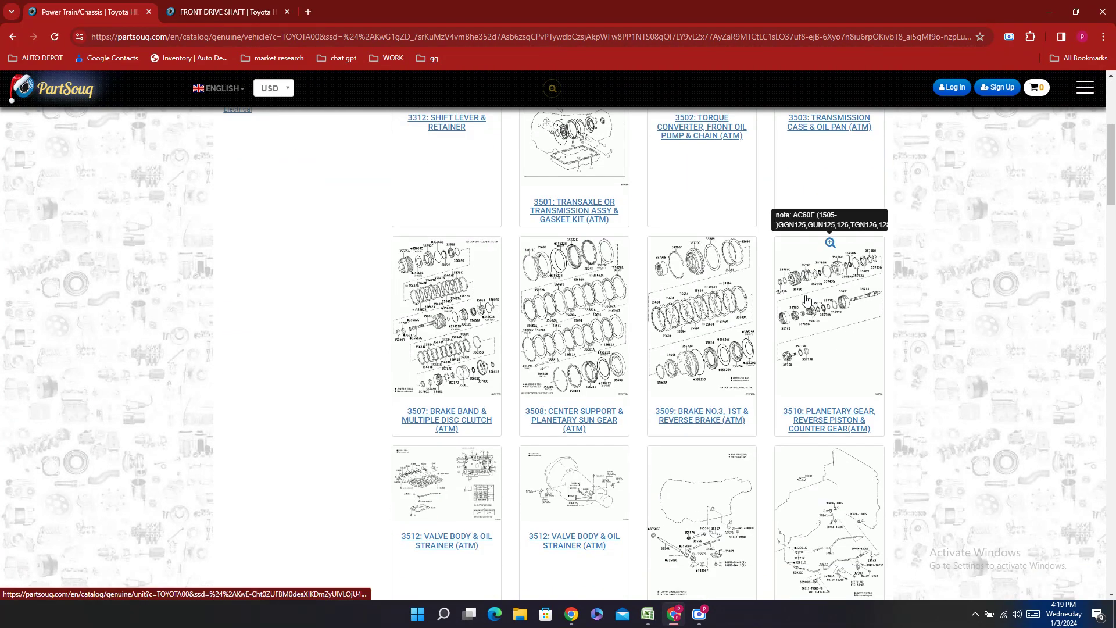
pyautogui.scroll(-4, 808, 299)
pyautogui.scroll(-3, 810, 300)
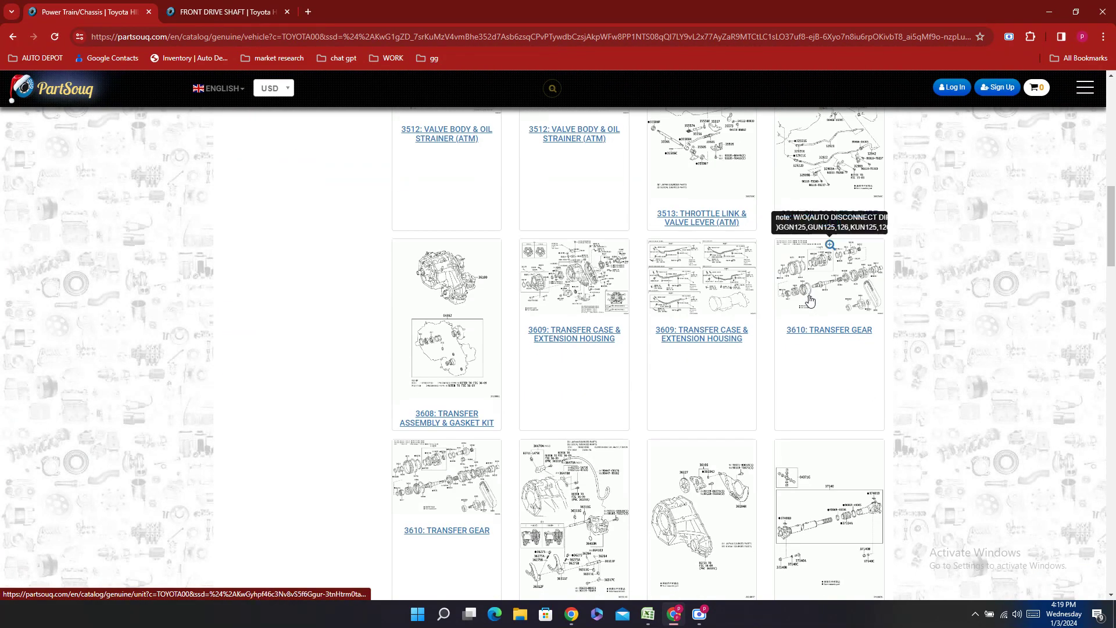
pyautogui.scroll(-7, 810, 300)
pyautogui.scroll(-1, 810, 300)
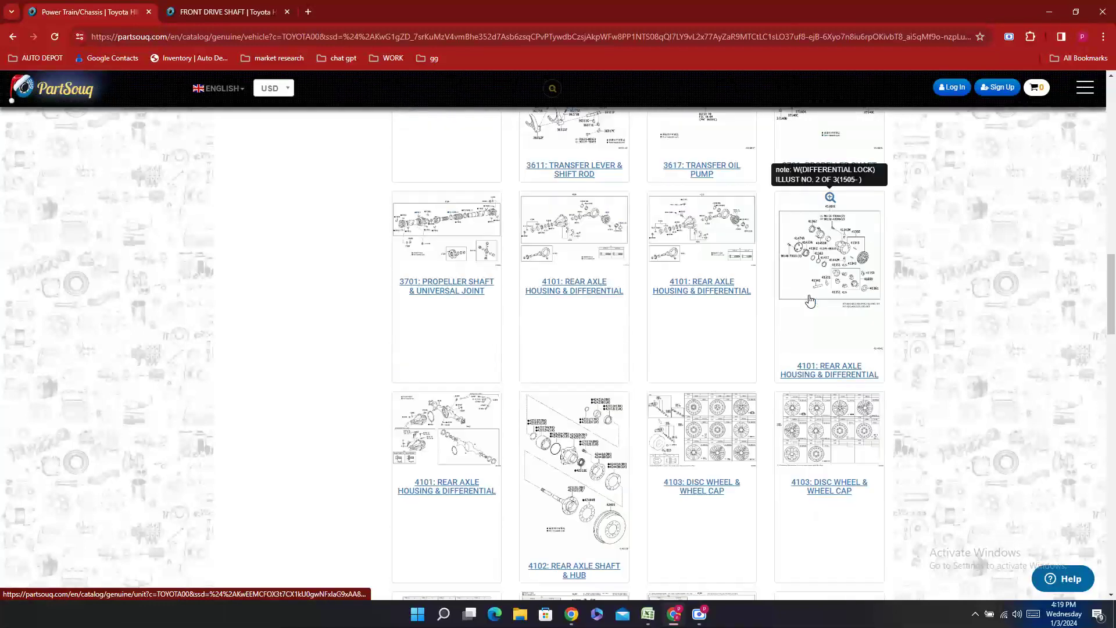
pyautogui.scroll(2, 814, 291)
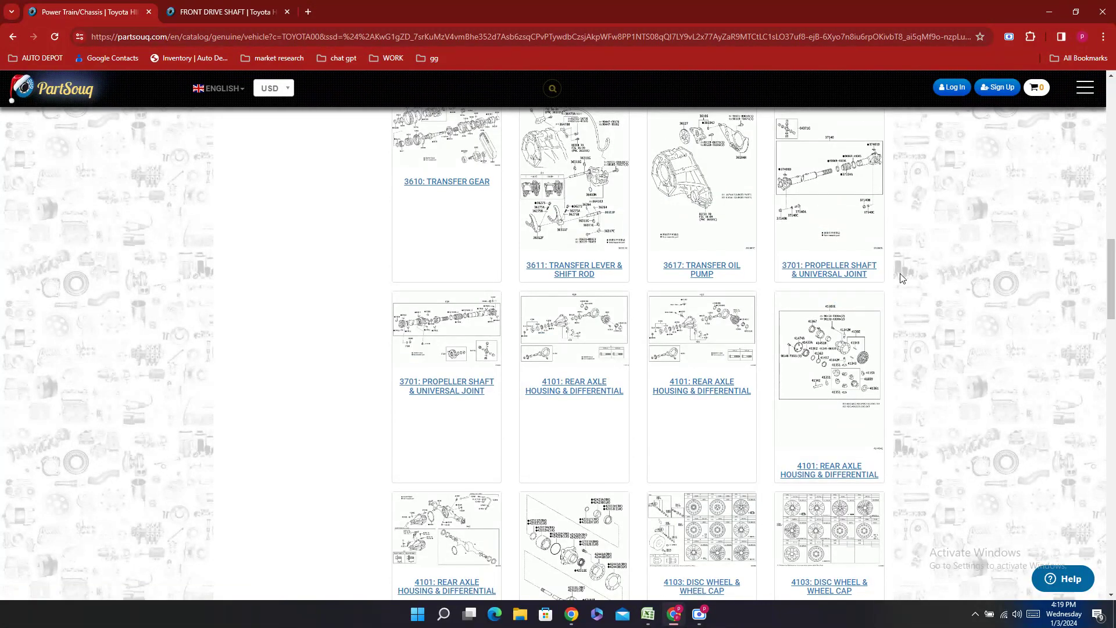
pyautogui.scroll(-5, 901, 277)
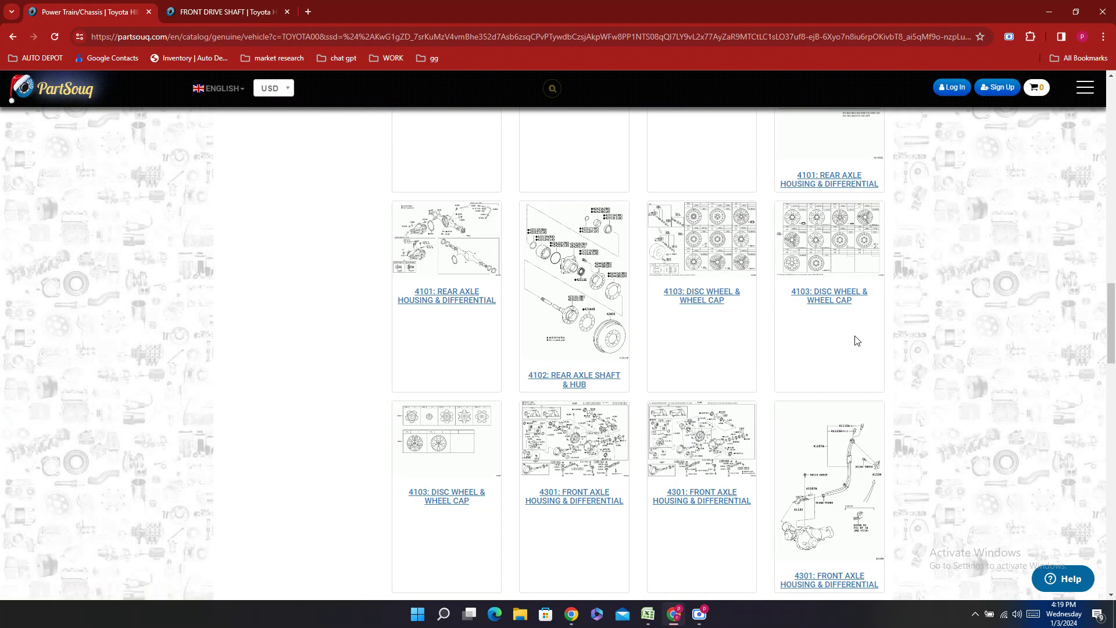
pyautogui.scroll(-4, 853, 343)
pyautogui.scroll(-2, 855, 349)
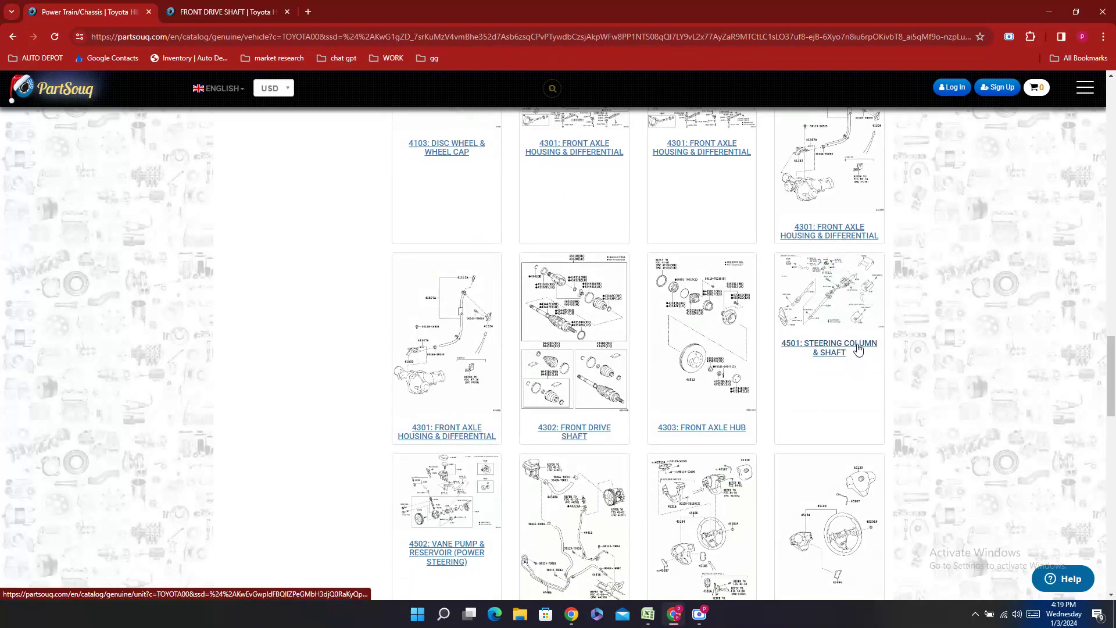
pyautogui.scroll(20, 866, 352)
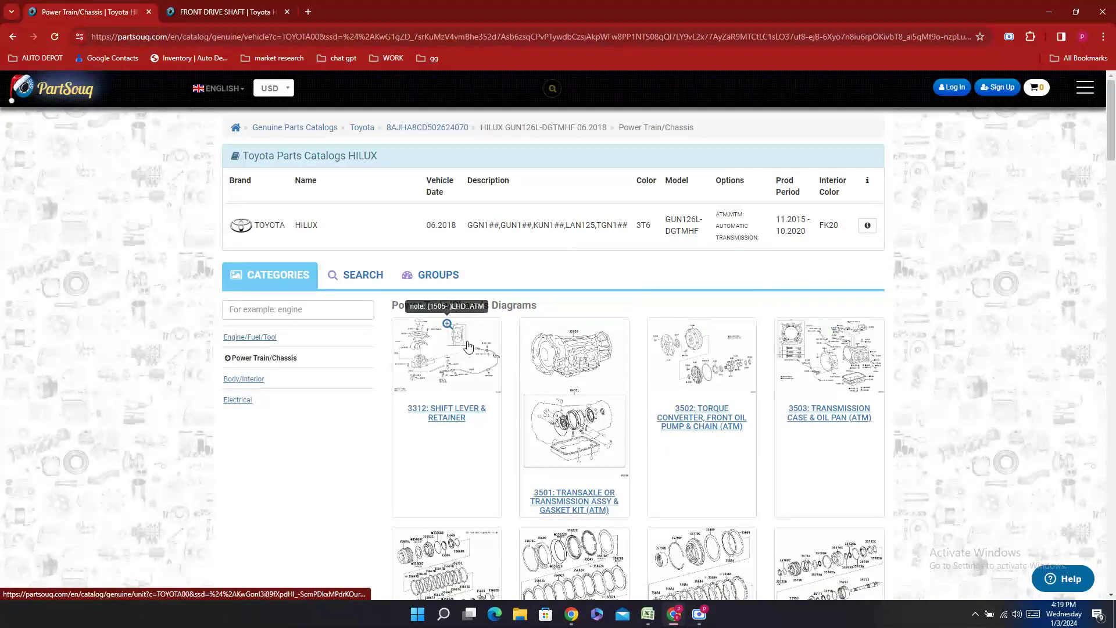
# - Open the catalog's part search, switch to Excel and enter "Not Indicated" for the four rear CV boot kits in cells E242 to E245
pyautogui.click(702, 558)
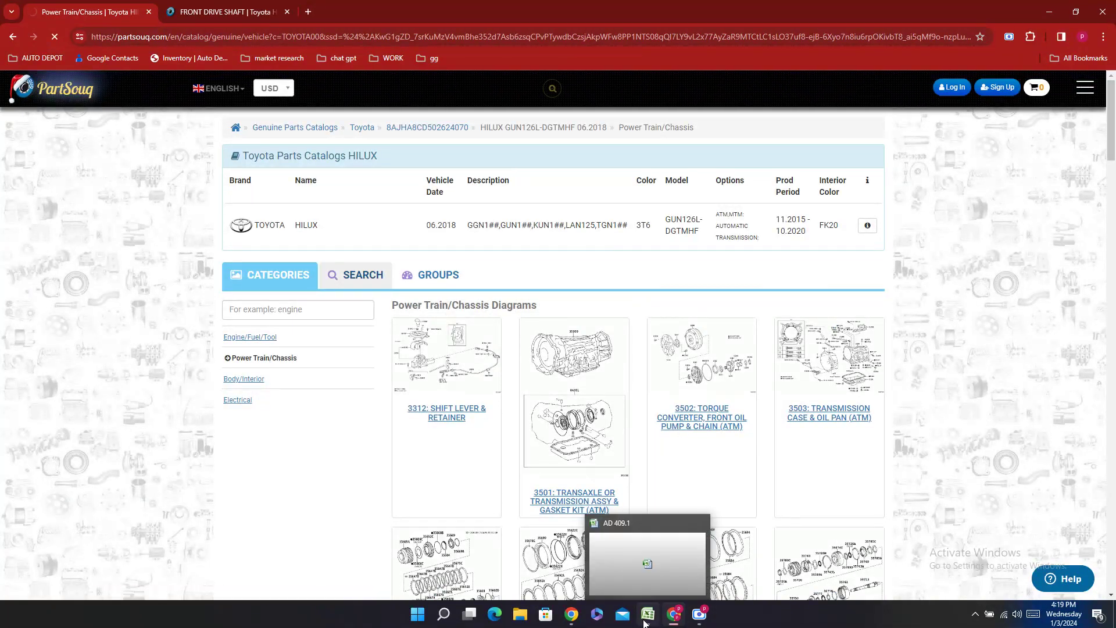
pyautogui.click(628, 559)
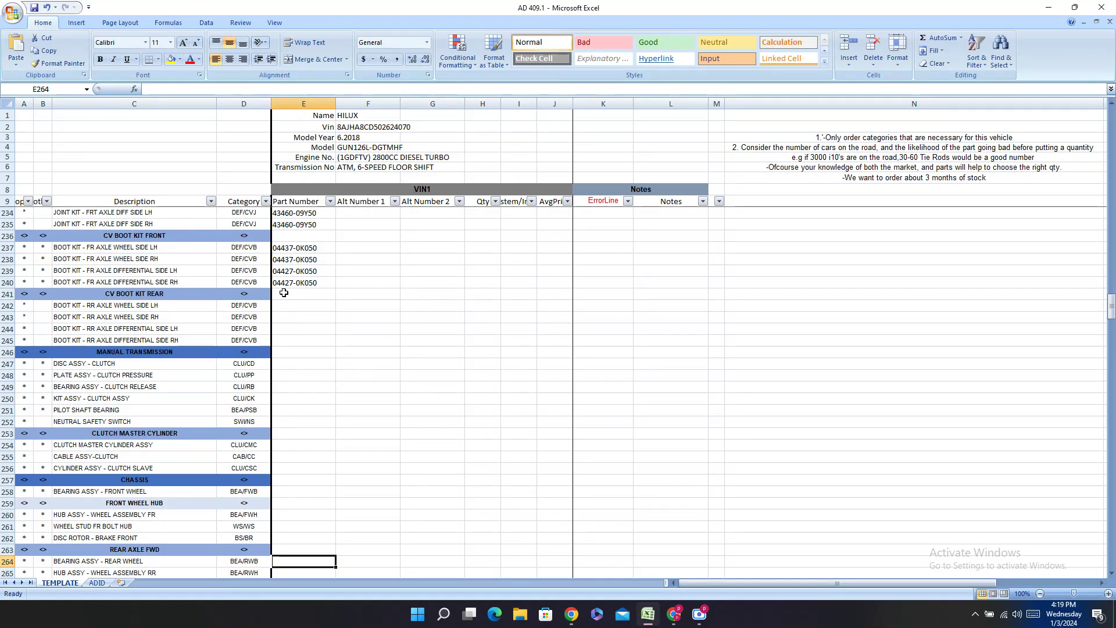
pyautogui.click(299, 307)
pyautogui.write('Not Indicated')
pyautogui.press('Return')
pyautogui.write('Not Indicated')
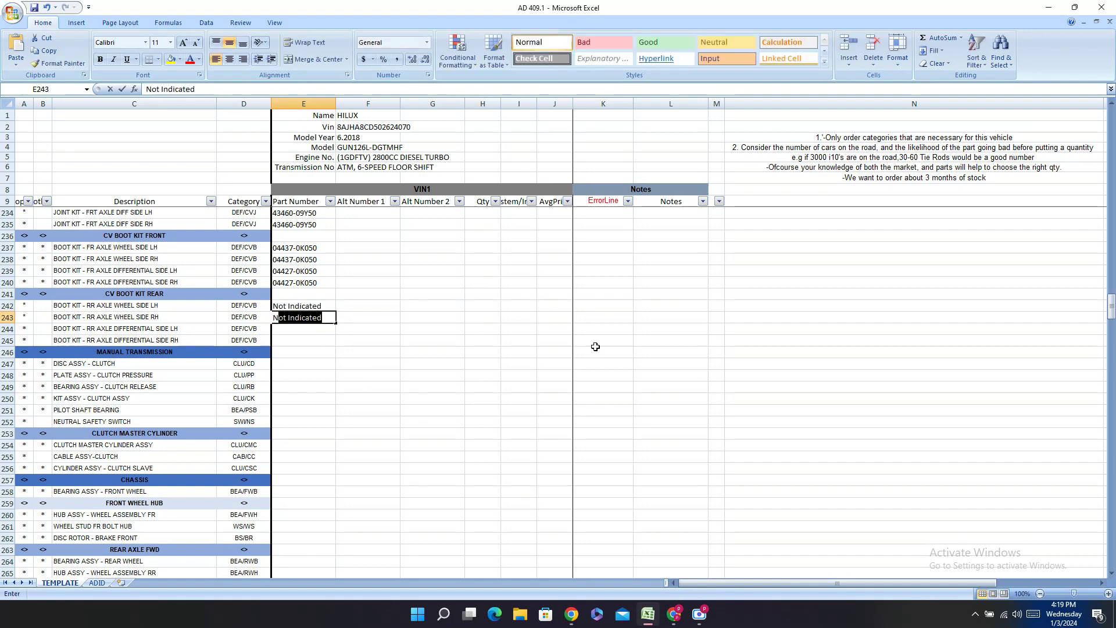
pyautogui.press('Return')
pyautogui.write('Not Indicated')
pyautogui.press('Return')
pyautogui.write('Not Indicated')
pyautogui.press('Return')
pyautogui.press('Return')
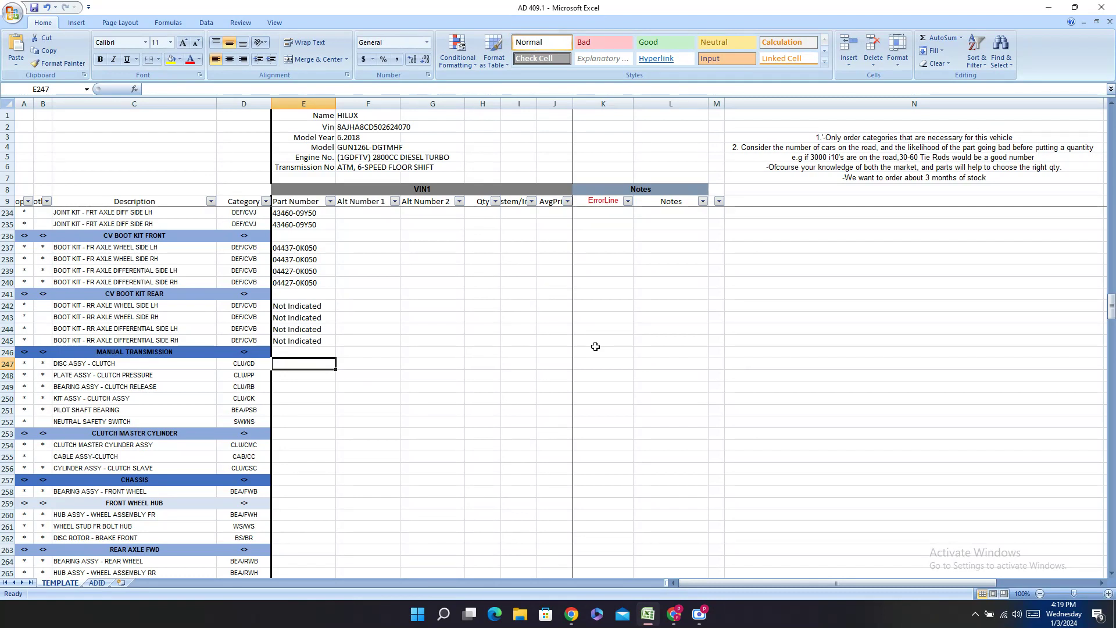
# - Copy the description DISC ASSY - CLUTCH from cell C247 and search the PartSouq Hilux catalog for it
pyautogui.rightClick(202, 365)
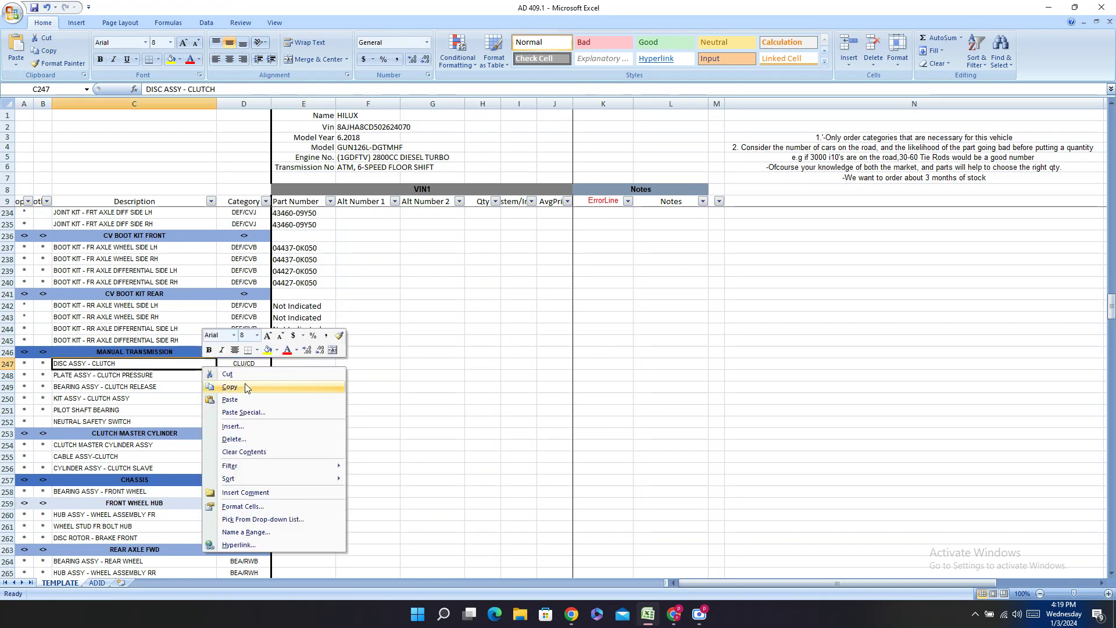
pyautogui.click(246, 388)
pyautogui.click(666, 608)
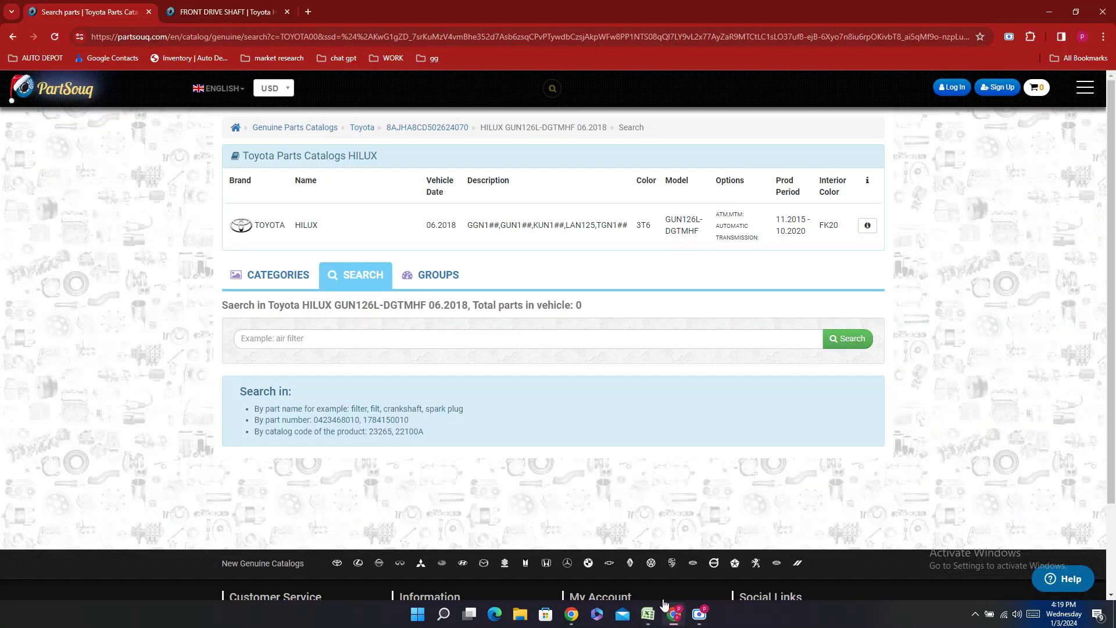
pyautogui.click(314, 339)
pyautogui.rightClick(314, 339)
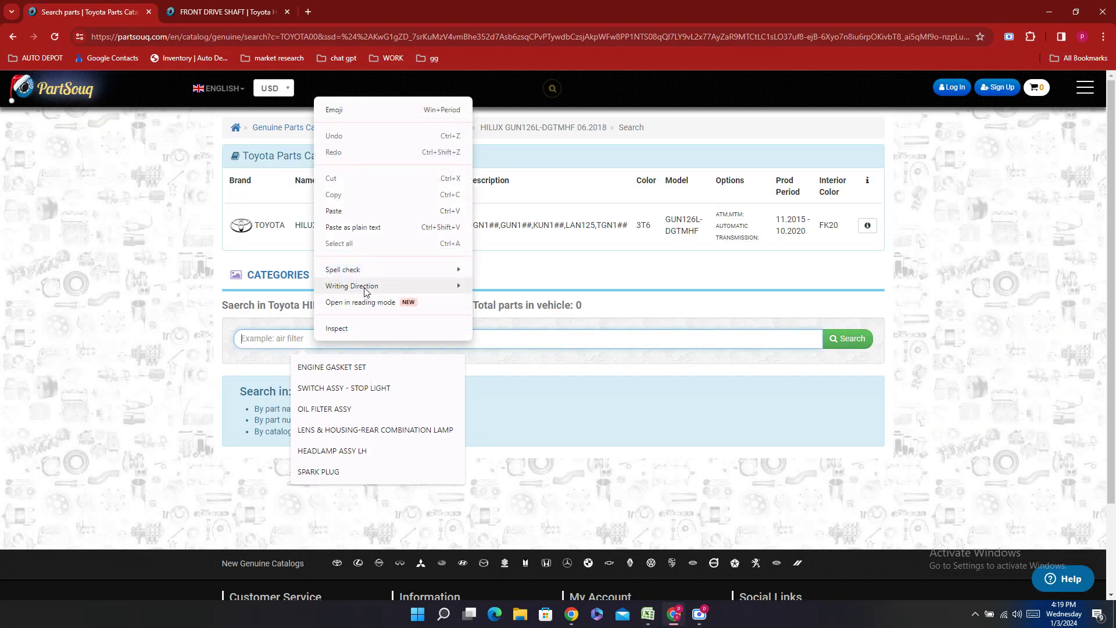
pyautogui.click(334, 210)
pyautogui.click(837, 339)
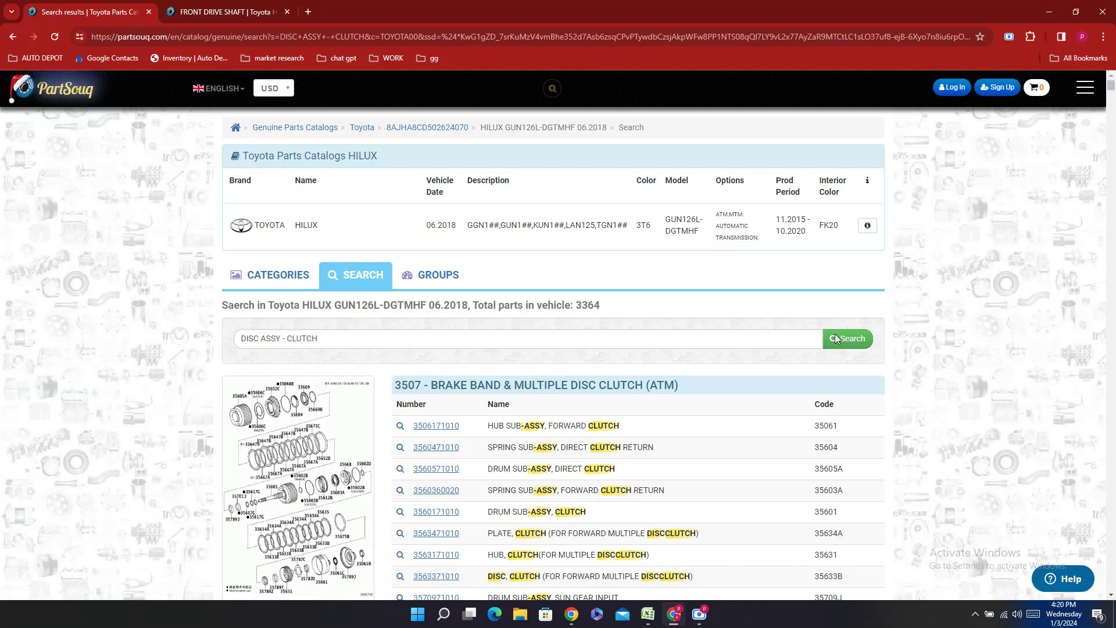
# - Look through the first clutch disc search results, from diagram 3507 down to 3509, for a matching clutch disc assembly
pyautogui.scroll(-10, 539, 389)
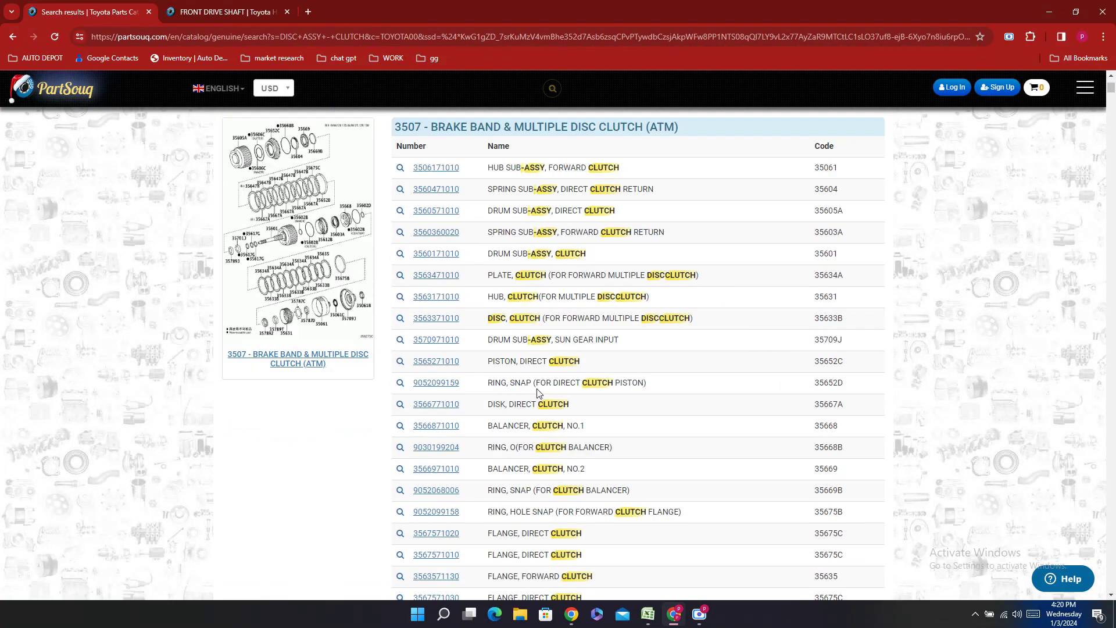
pyautogui.scroll(-10, 539, 390)
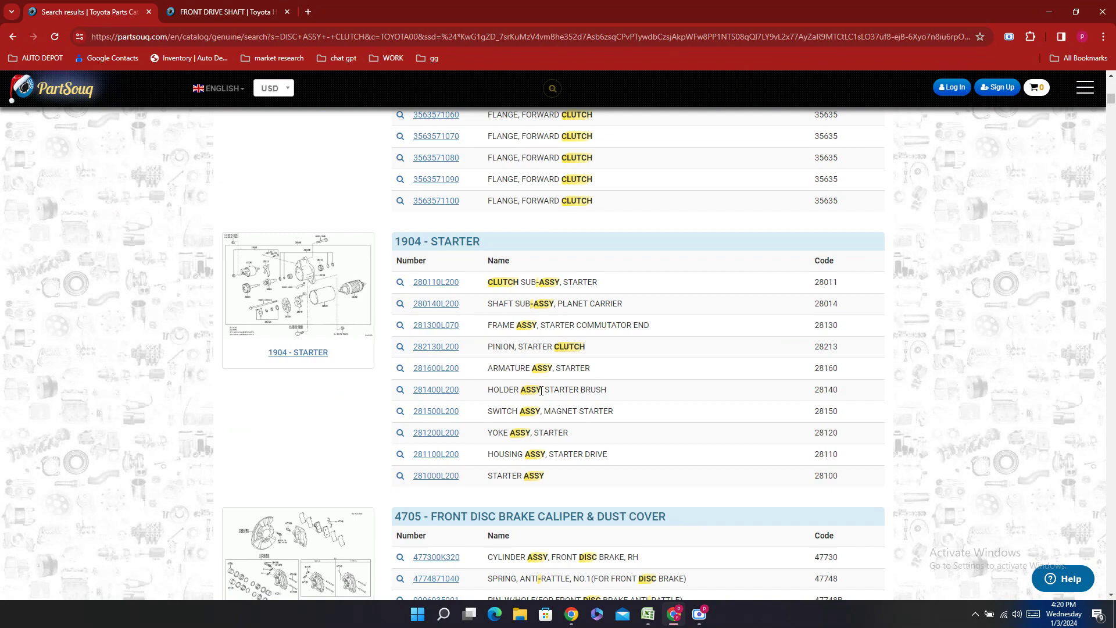
pyautogui.scroll(-6, 355, 277)
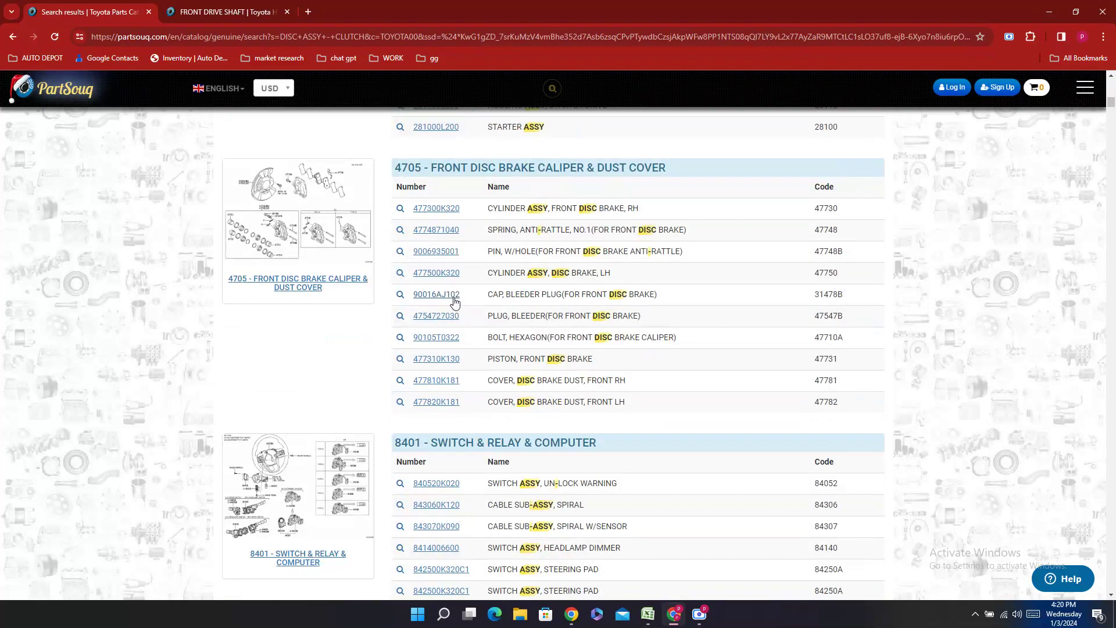
pyautogui.scroll(-2, 456, 302)
pyautogui.scroll(-15, 455, 302)
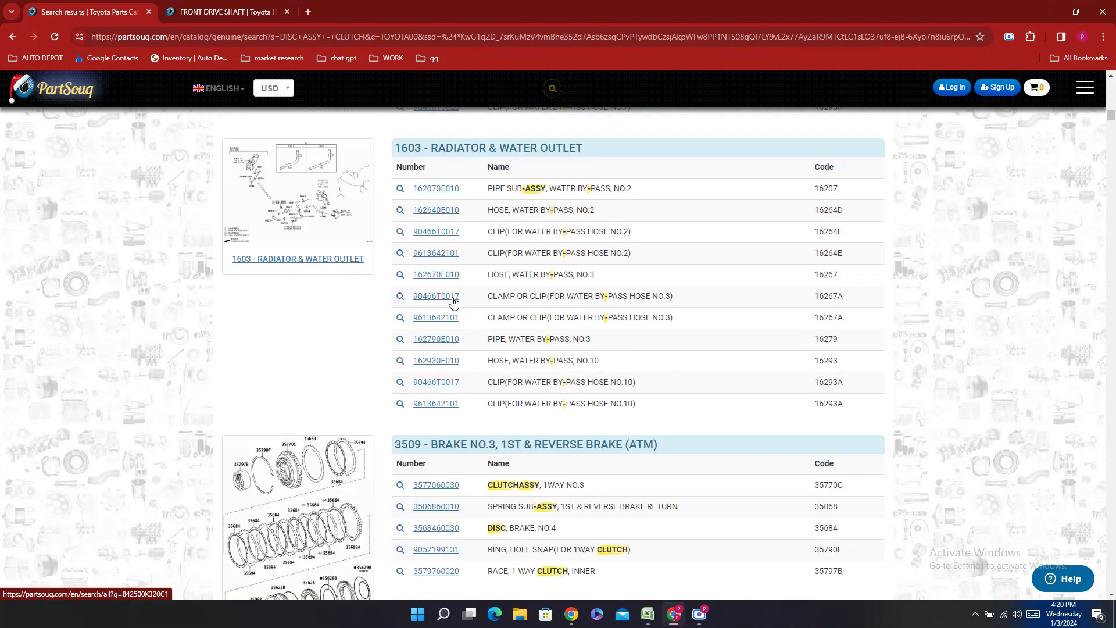
pyautogui.scroll(15, 447, 303)
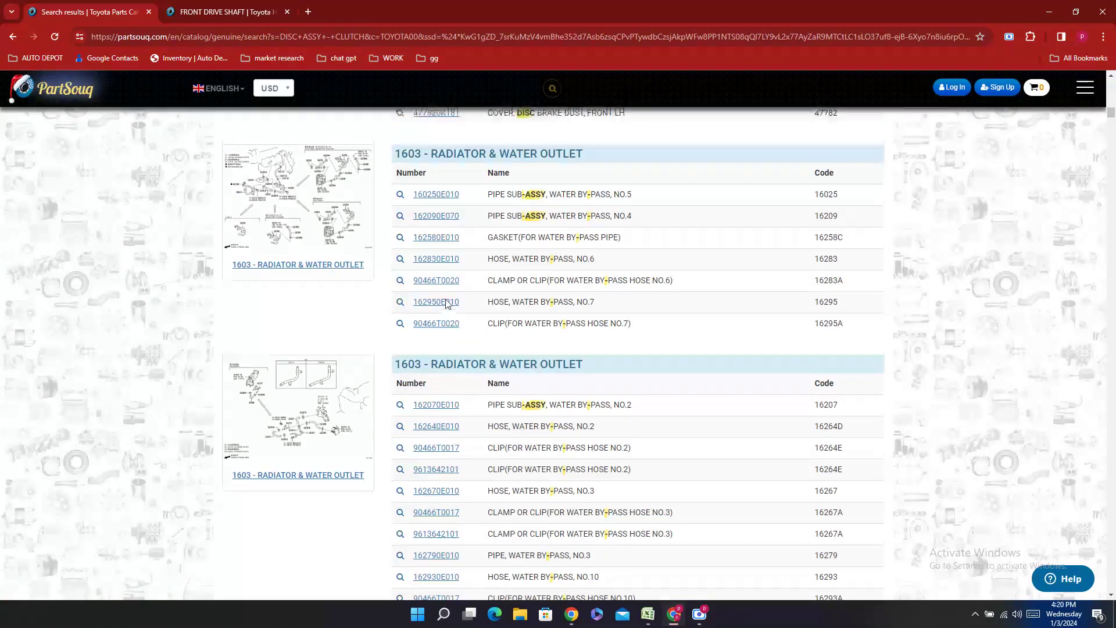
pyautogui.scroll(10, 447, 303)
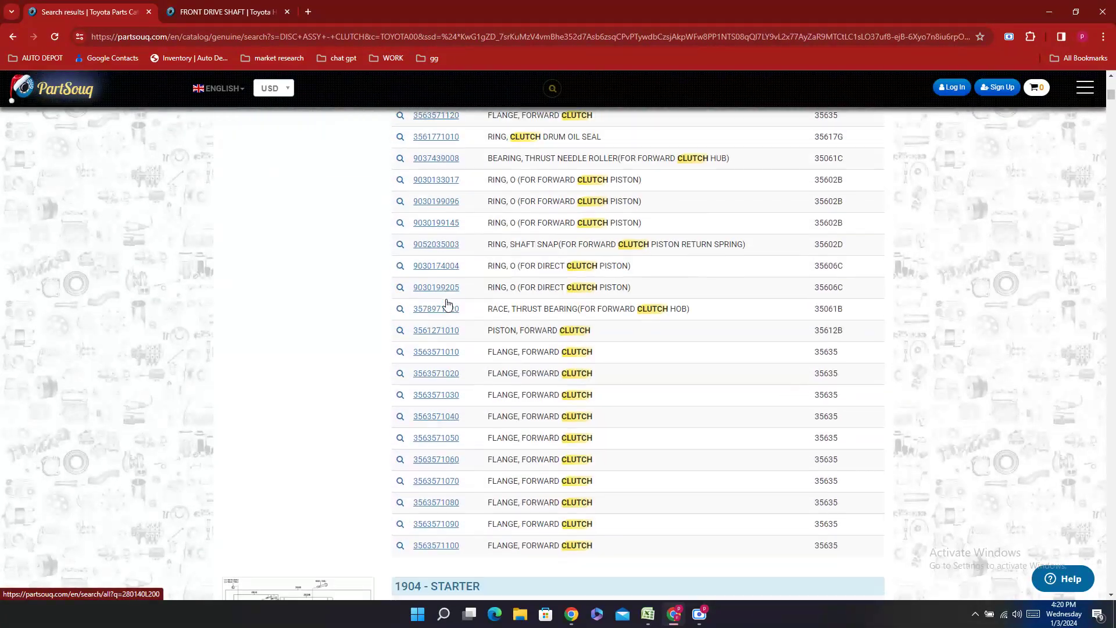
pyautogui.scroll(5, 447, 303)
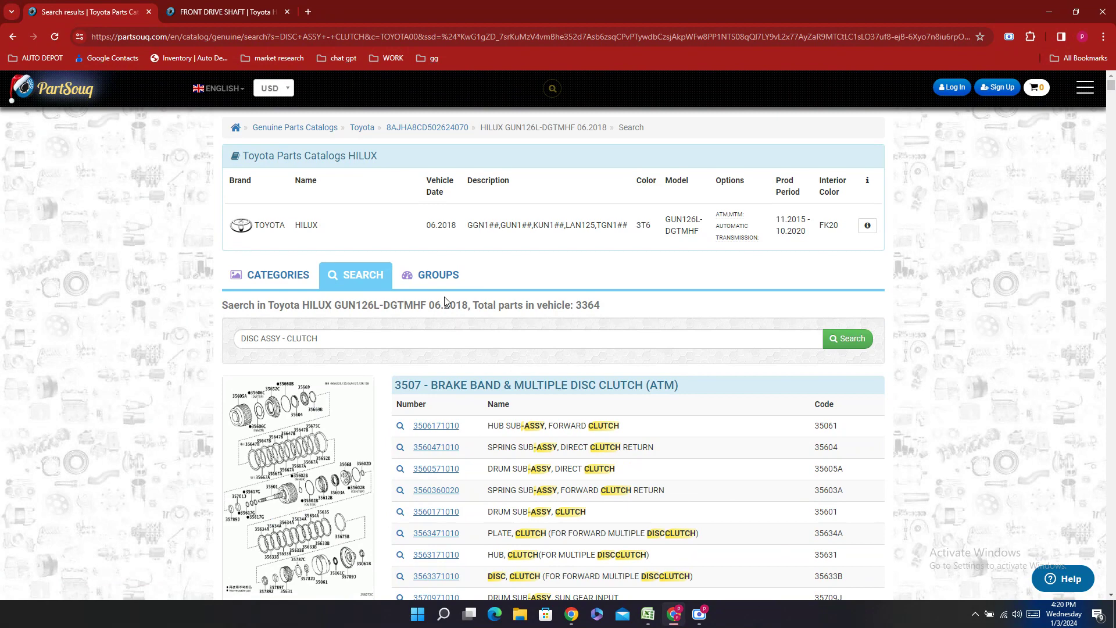
# - Close the FRONT DRIVE SHAFT browser tab, keeping the search results open
pyautogui.click(289, 12)
pyautogui.scroll(-6, 533, 184)
pyautogui.scroll(3, 533, 184)
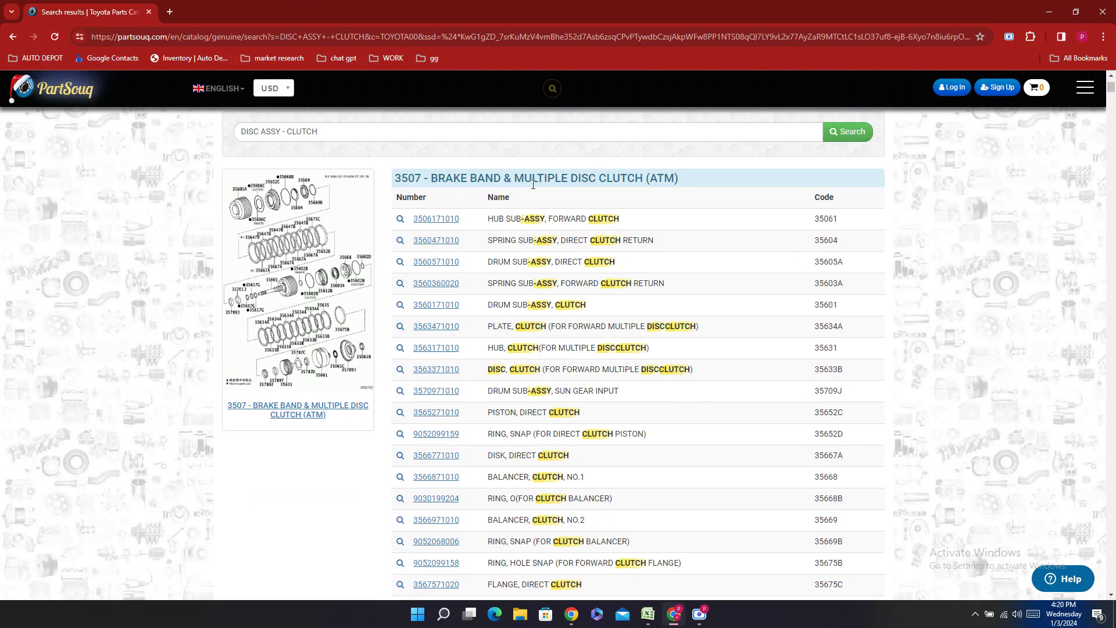
pyautogui.scroll(2, 533, 184)
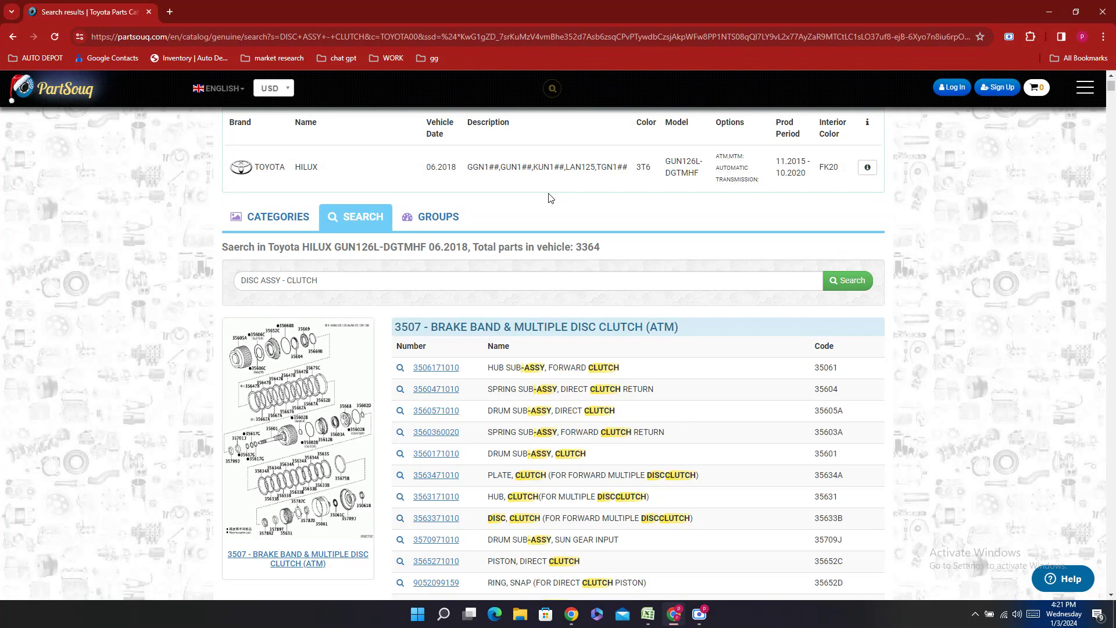
# - Look through the DISC ASSY - CLUTCH search results, from diagram 3507 past the frame and transfer gear groups, for a suitable clutch disc
pyautogui.scroll(-15, 395, 283)
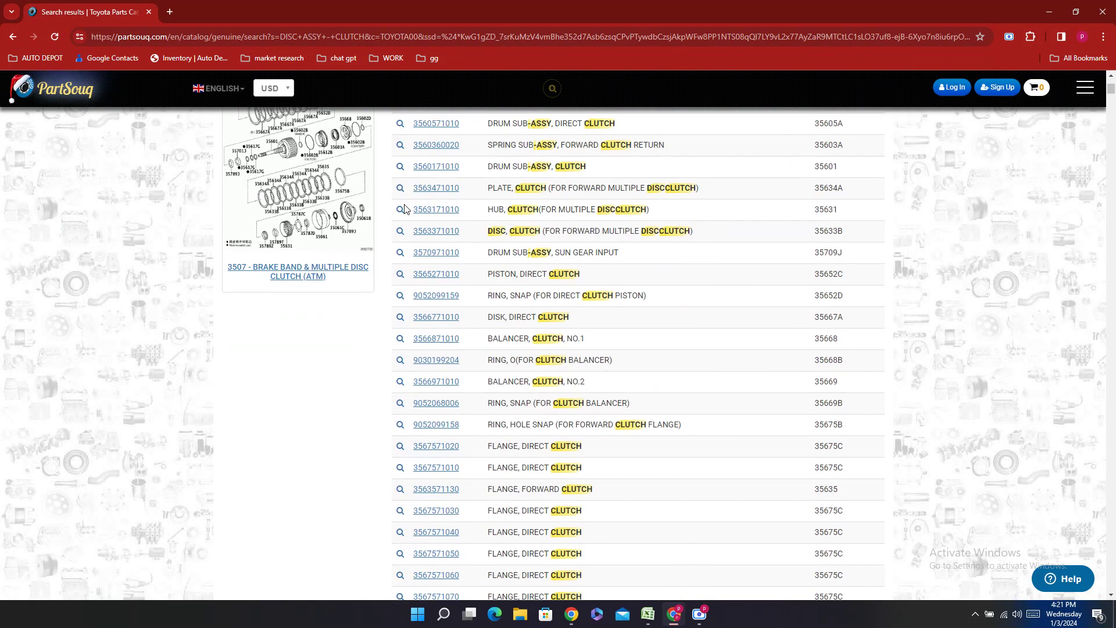
pyautogui.scroll(-8, 394, 284)
pyautogui.scroll(4, 386, 283)
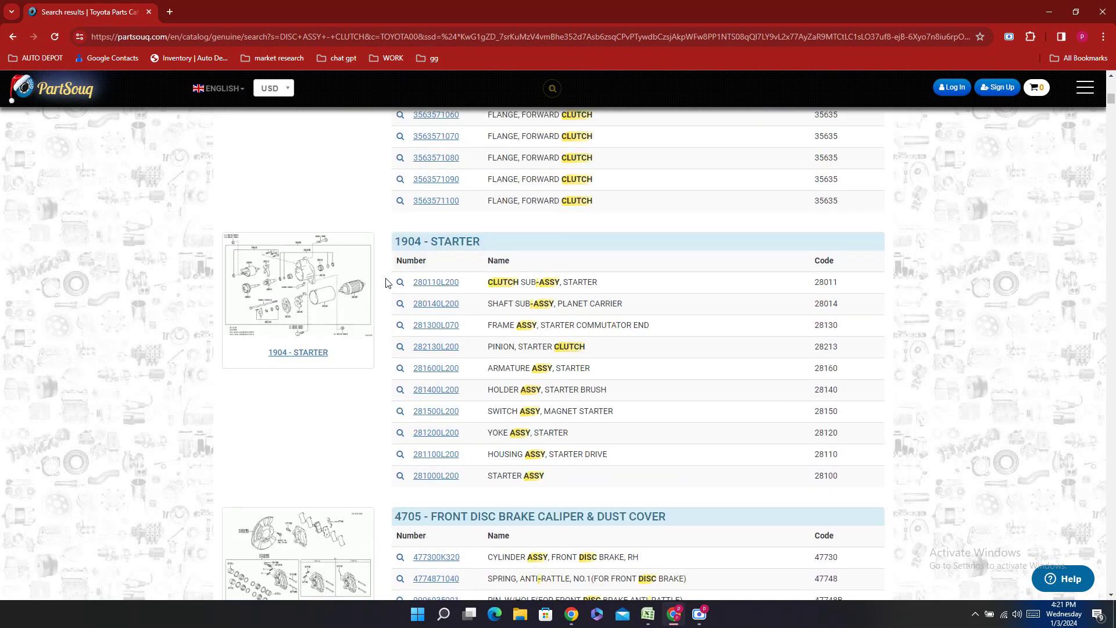
pyautogui.scroll(-6, 455, 239)
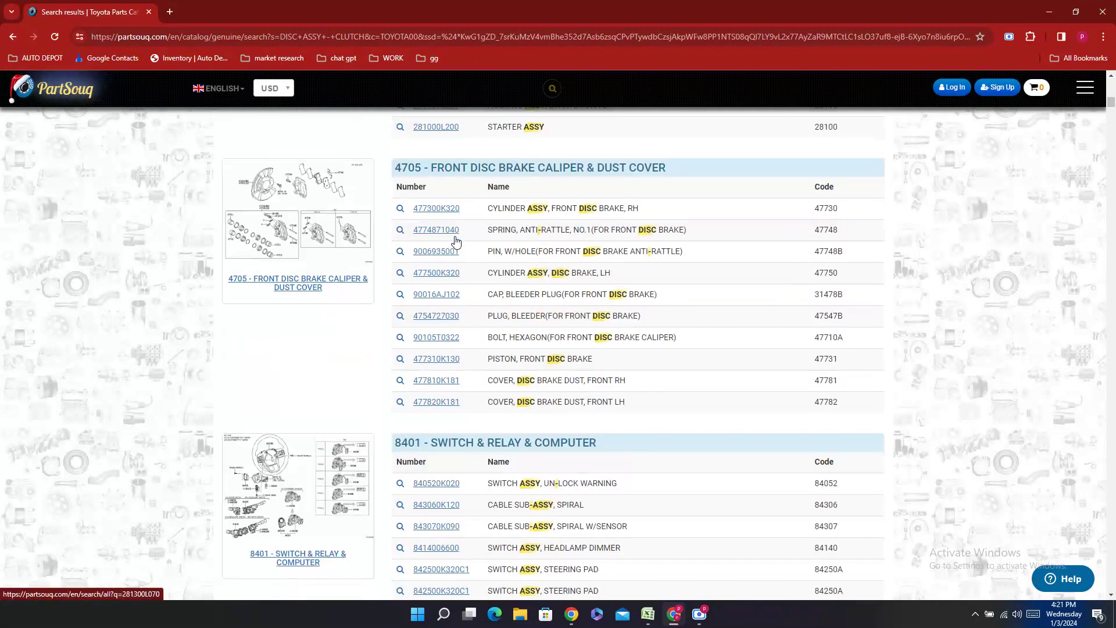
pyautogui.scroll(-9, 455, 238)
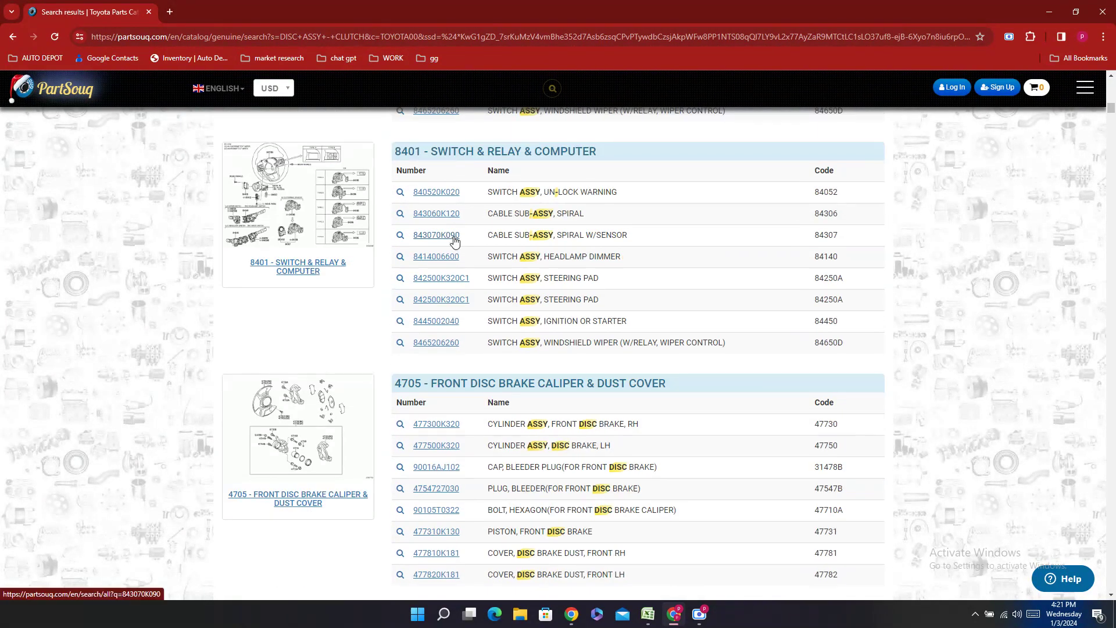
pyautogui.scroll(-14, 454, 241)
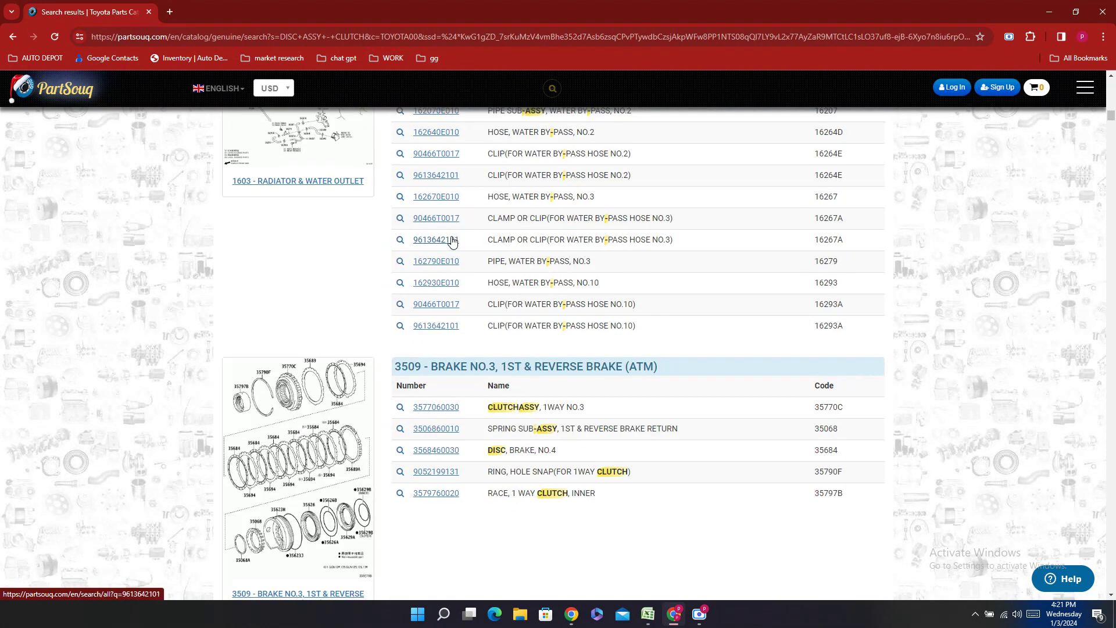
pyautogui.scroll(-3, 453, 241)
pyautogui.scroll(-15, 453, 240)
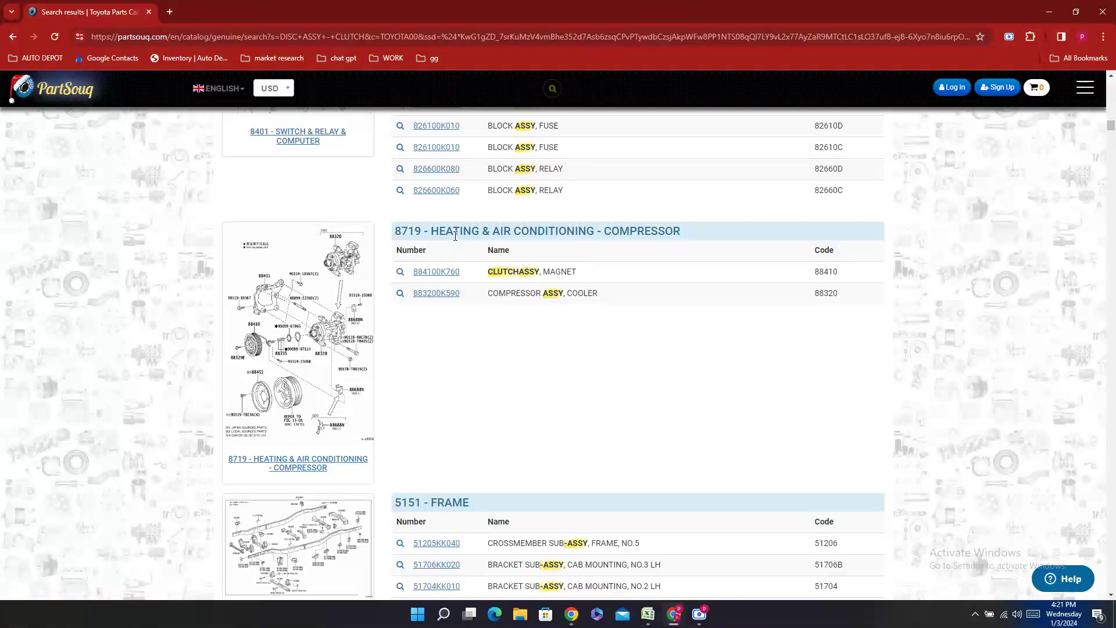
pyautogui.scroll(-15, 455, 235)
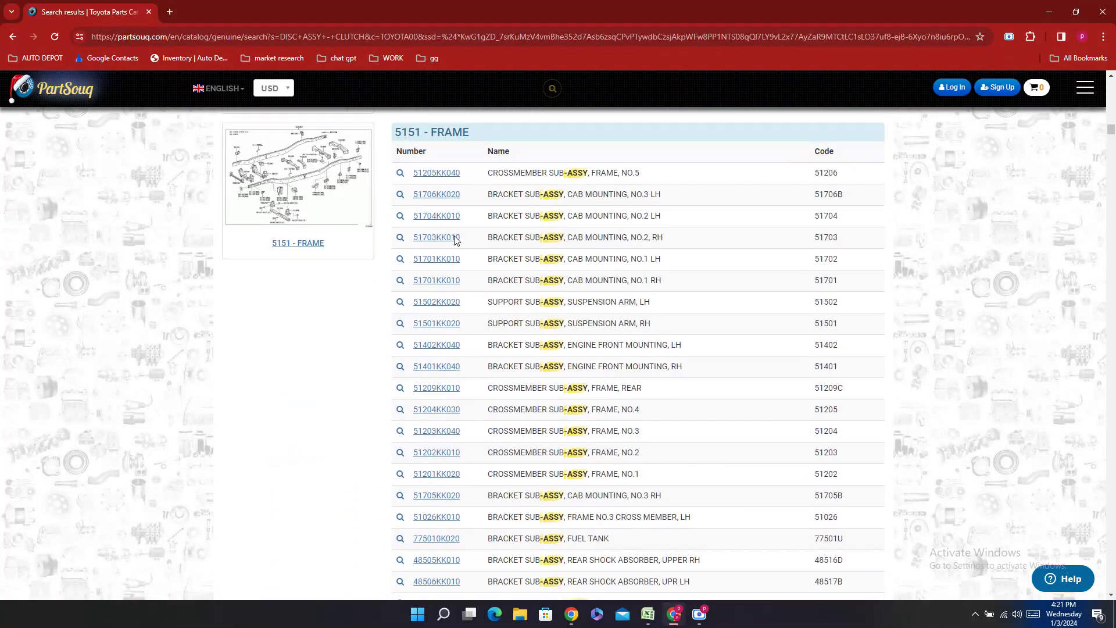
pyautogui.scroll(-15, 455, 240)
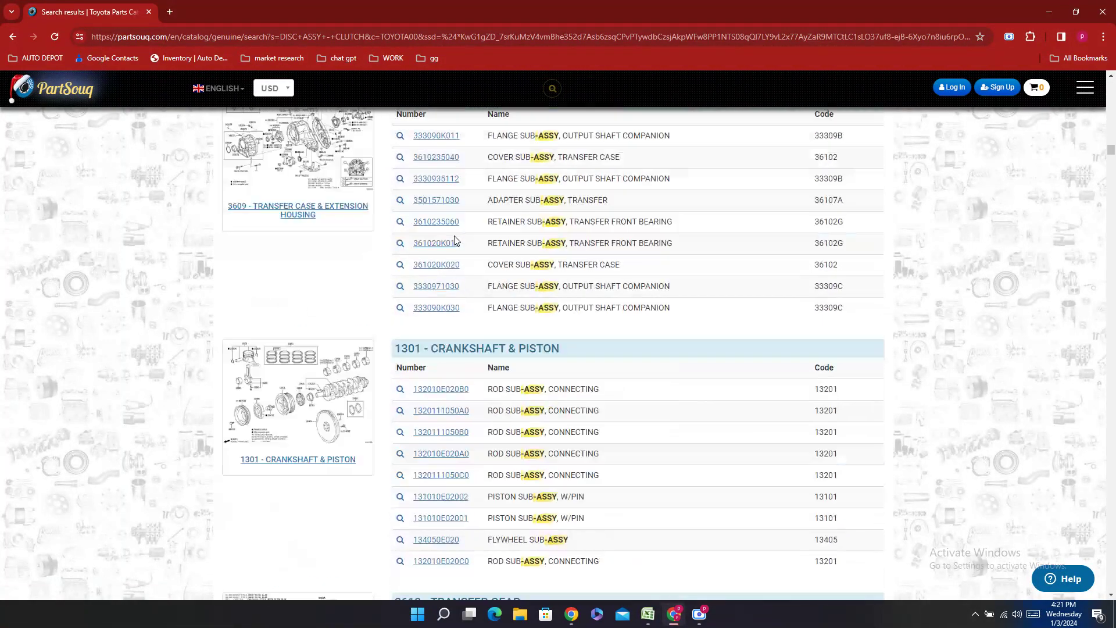
pyautogui.scroll(-15, 455, 240)
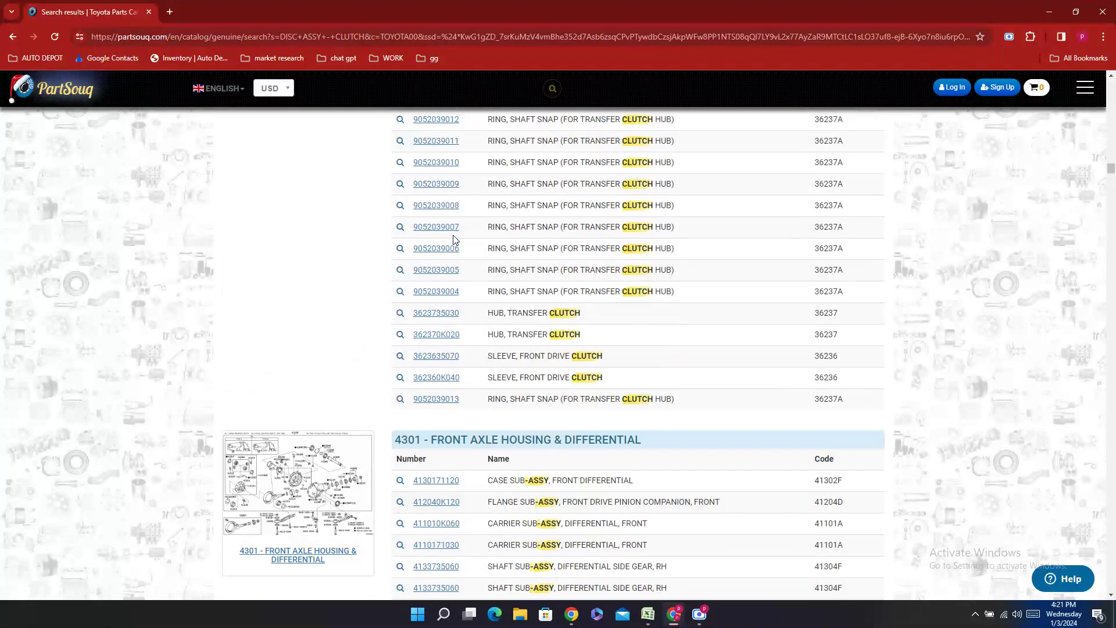
pyautogui.scroll(10, 447, 237)
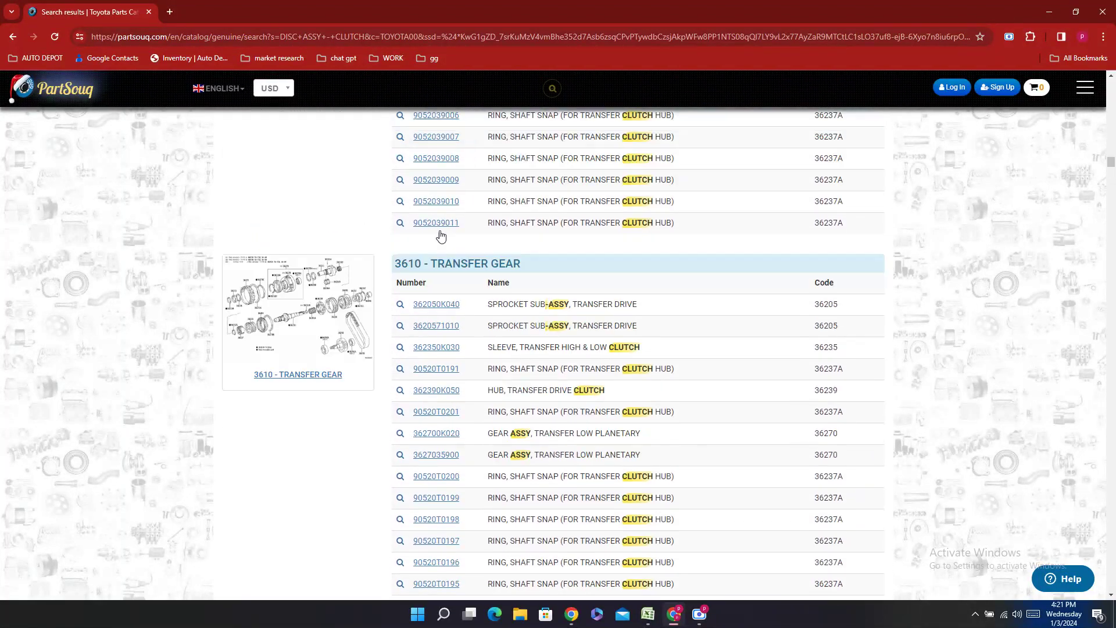
pyautogui.scroll(-20, 444, 235)
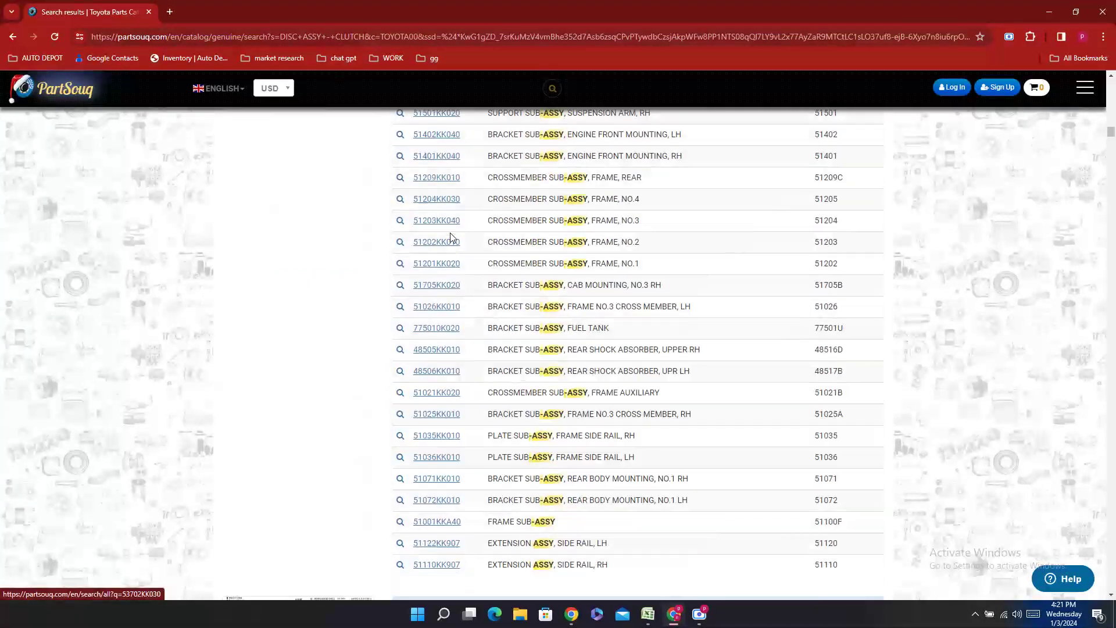
pyautogui.scroll(15, 451, 235)
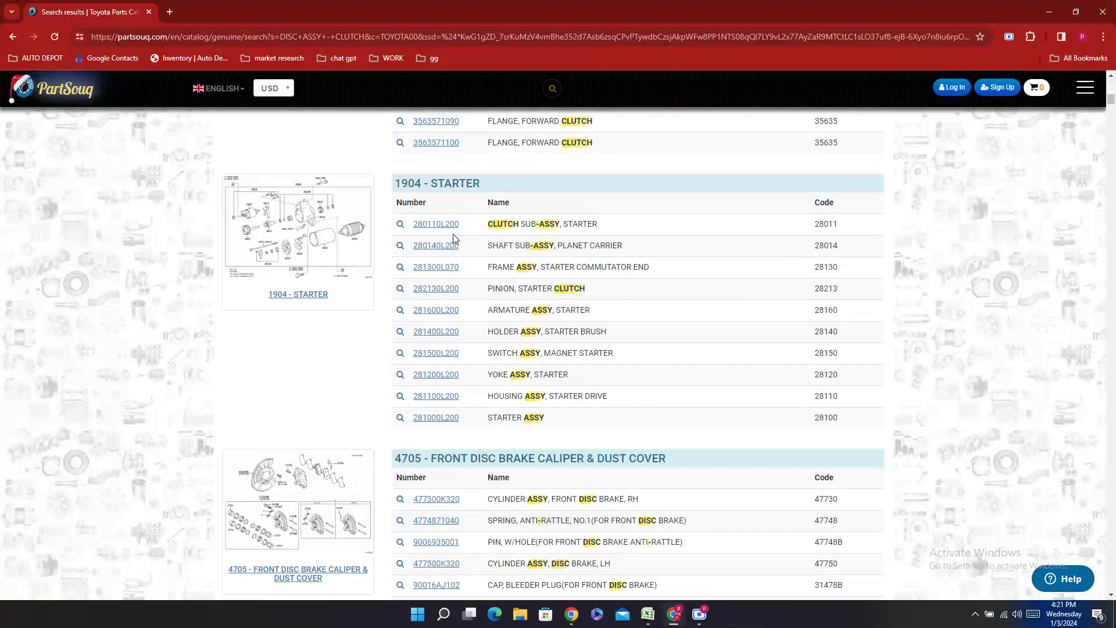
pyautogui.scroll(10, 455, 238)
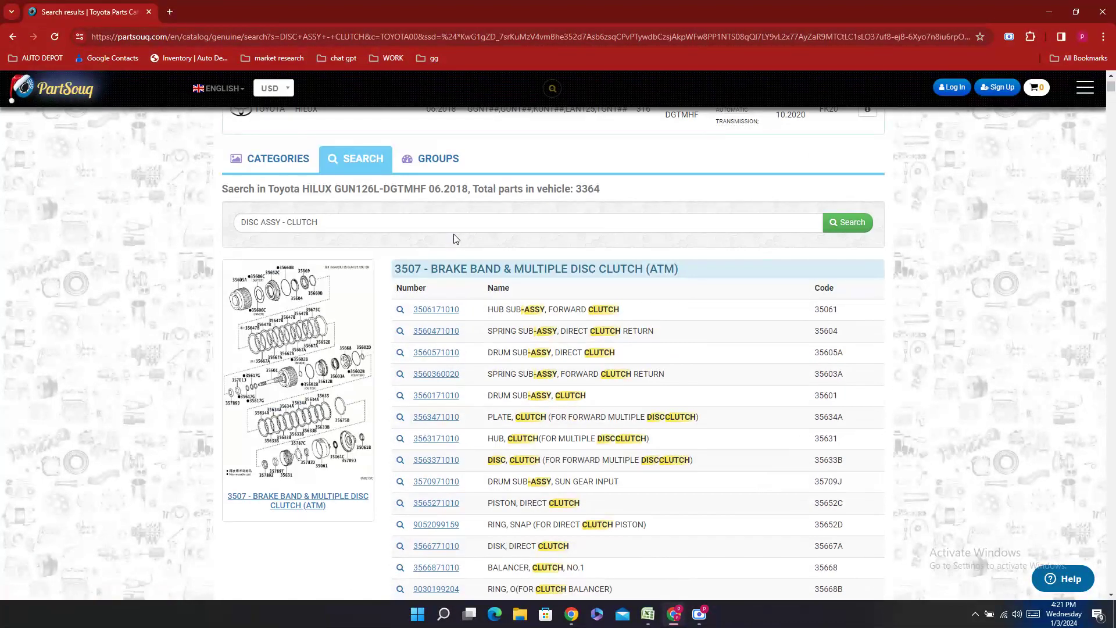
pyautogui.click(271, 344)
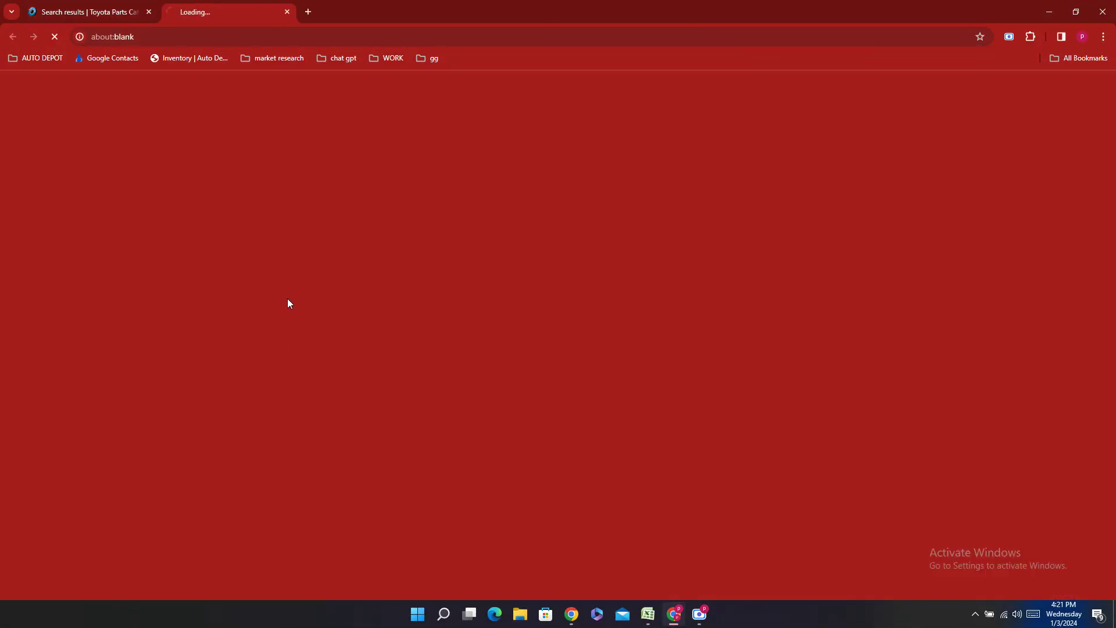
pyautogui.click(49, 5)
pyautogui.moveTo(468, 464); pyautogui.dragTo(411, 462)
pyautogui.rightClick(410, 462)
pyautogui.click(427, 342)
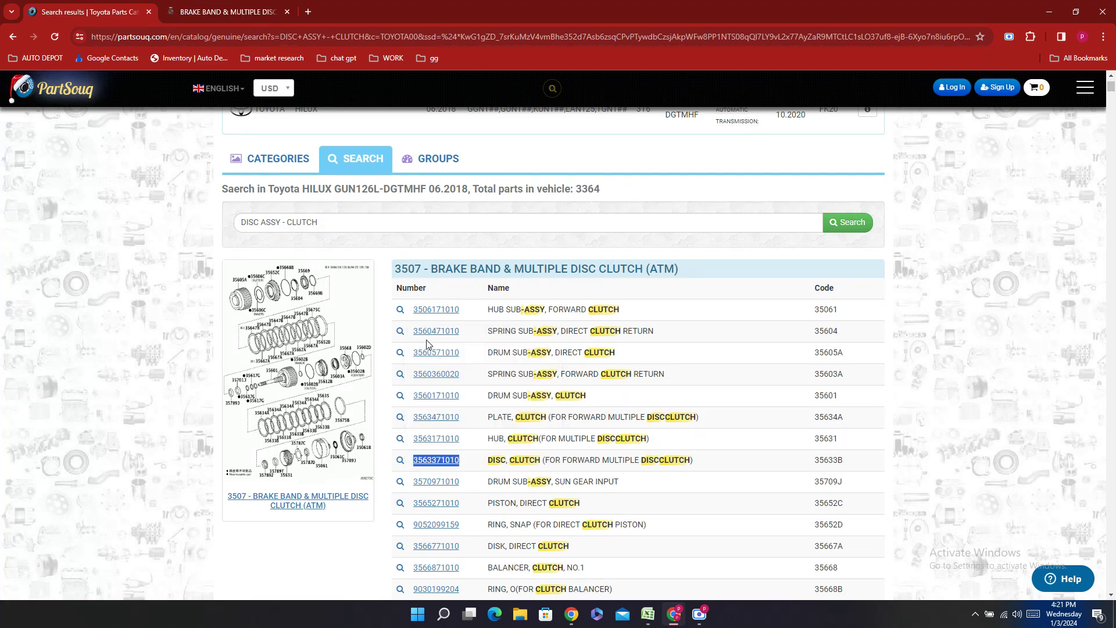
pyautogui.click(228, 11)
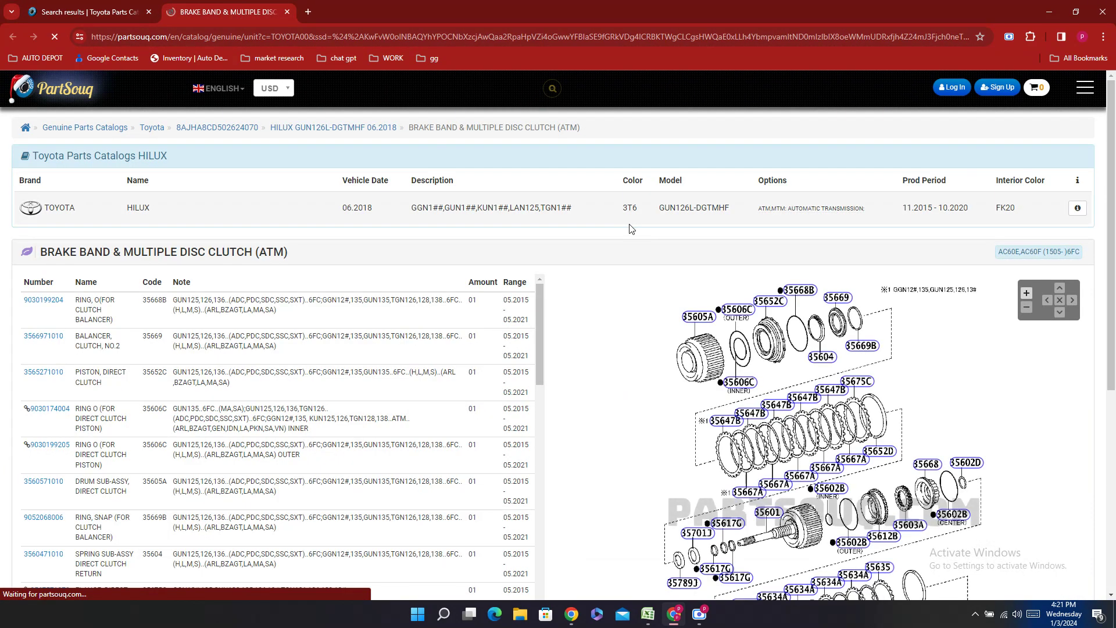
pyautogui.hotkey('ctrl', 'f')
pyautogui.hotkey('ctrl', 'v')
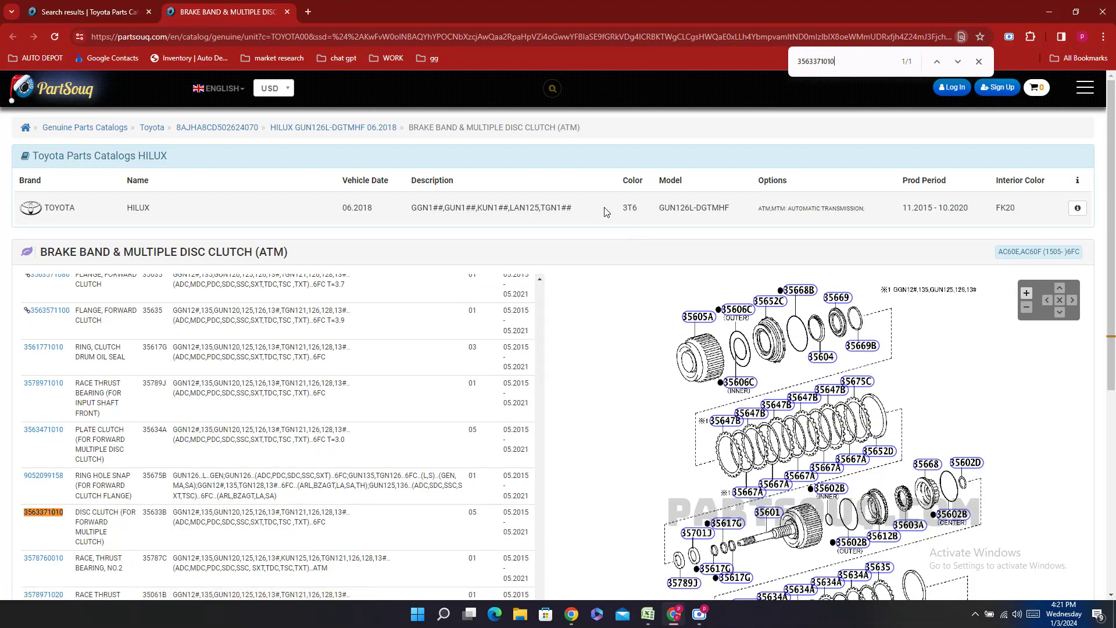
pyautogui.scroll(-2, 122, 405)
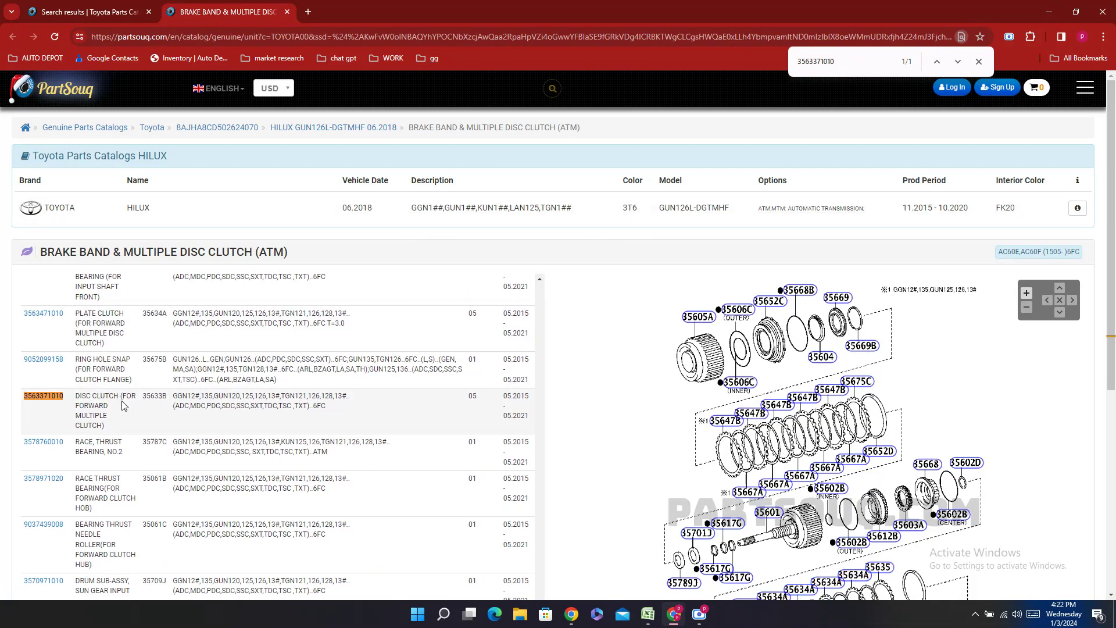
pyautogui.scroll(-3, 676, 332)
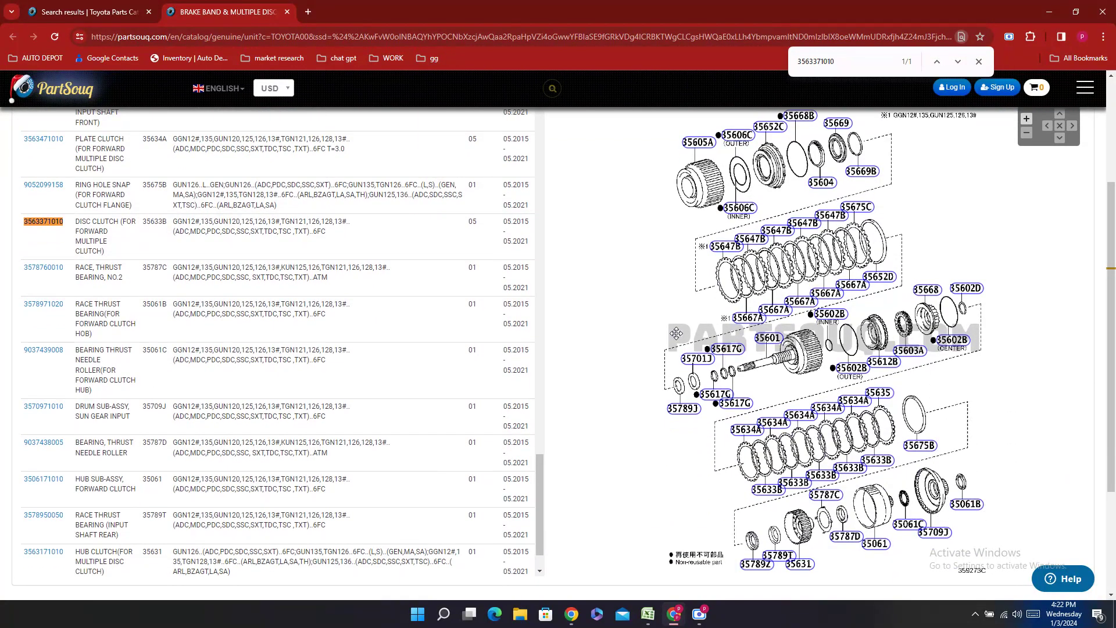
pyautogui.scroll(-1, 676, 333)
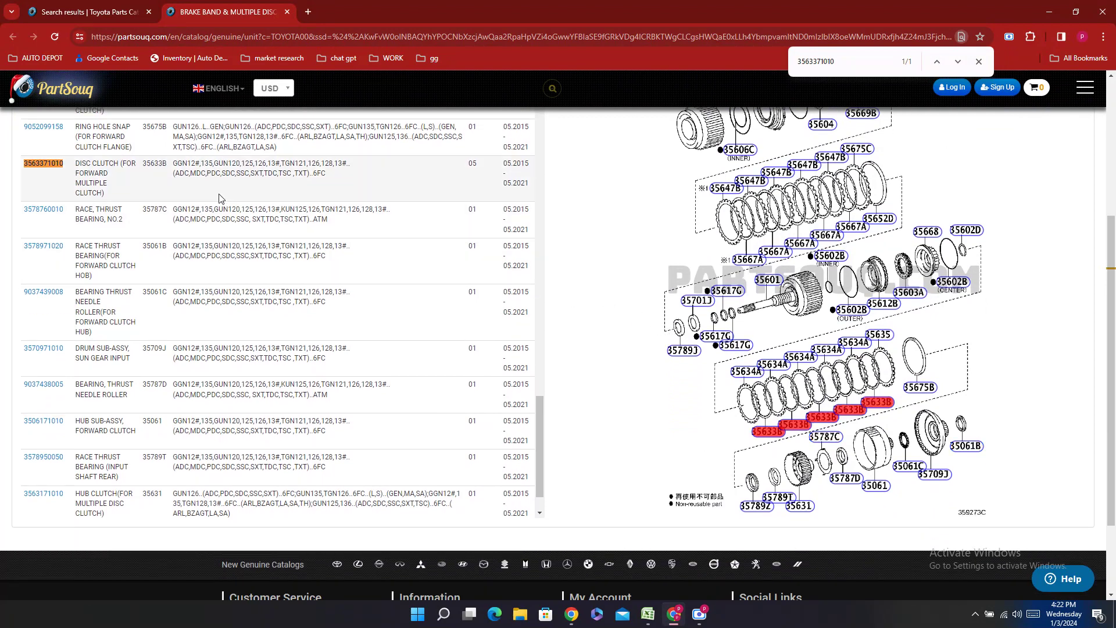
pyautogui.moveTo(808, 428)
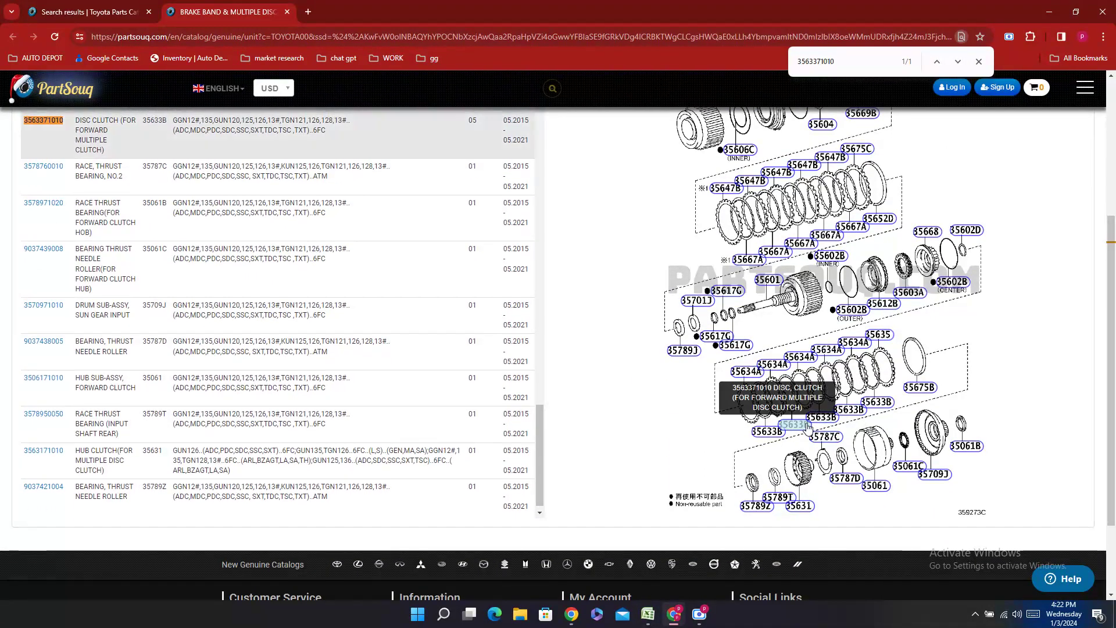
pyautogui.moveTo(798, 361)
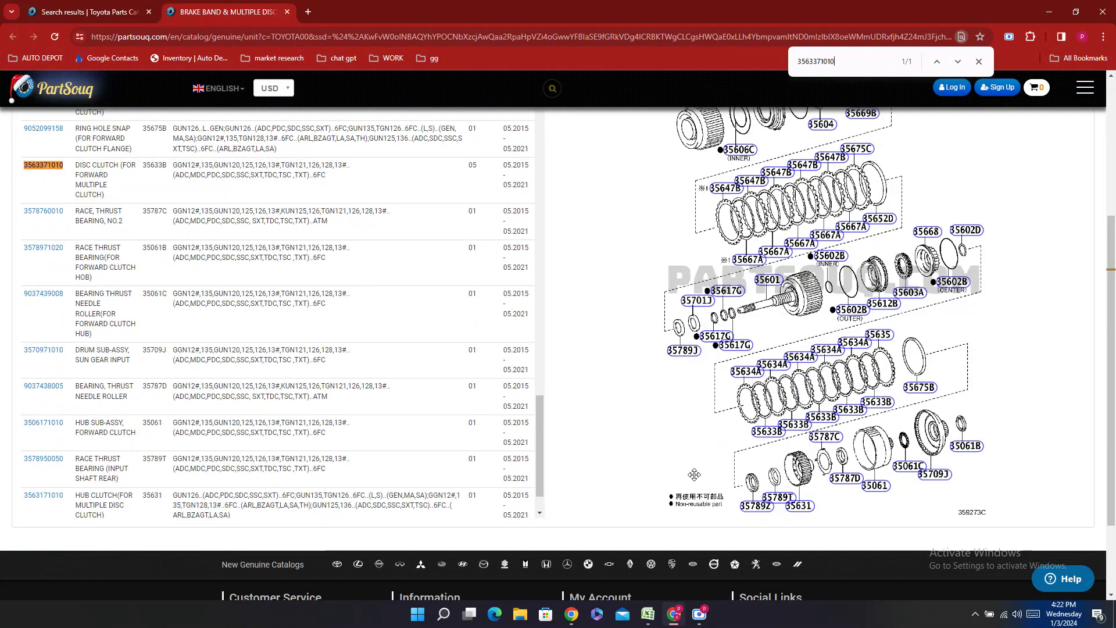
pyautogui.click(632, 624)
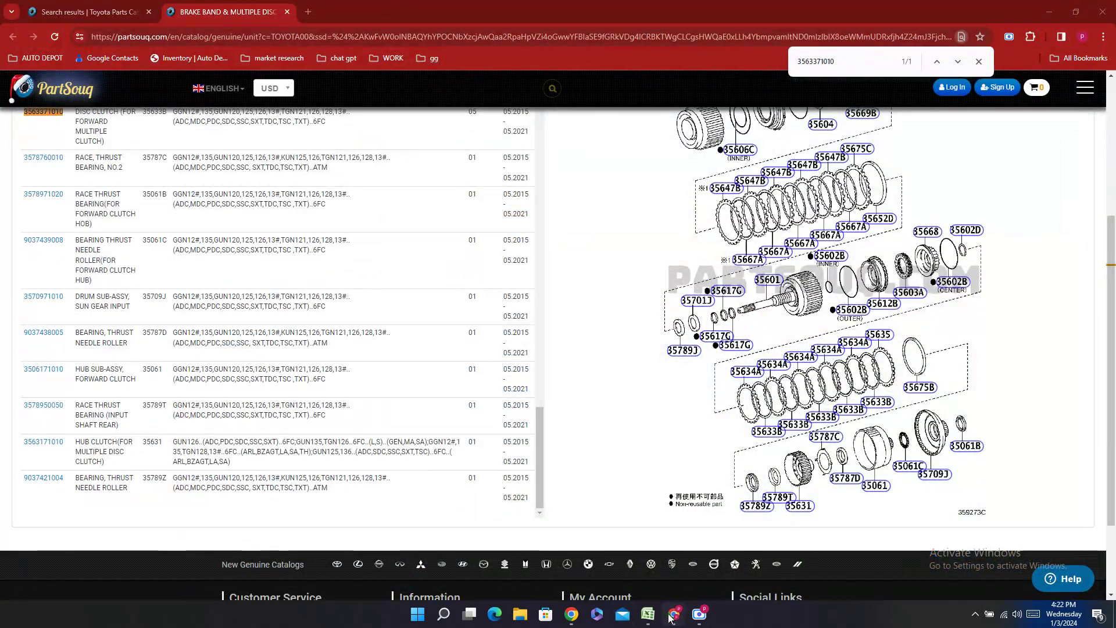
pyautogui.click(649, 616)
pyautogui.click(1064, 615)
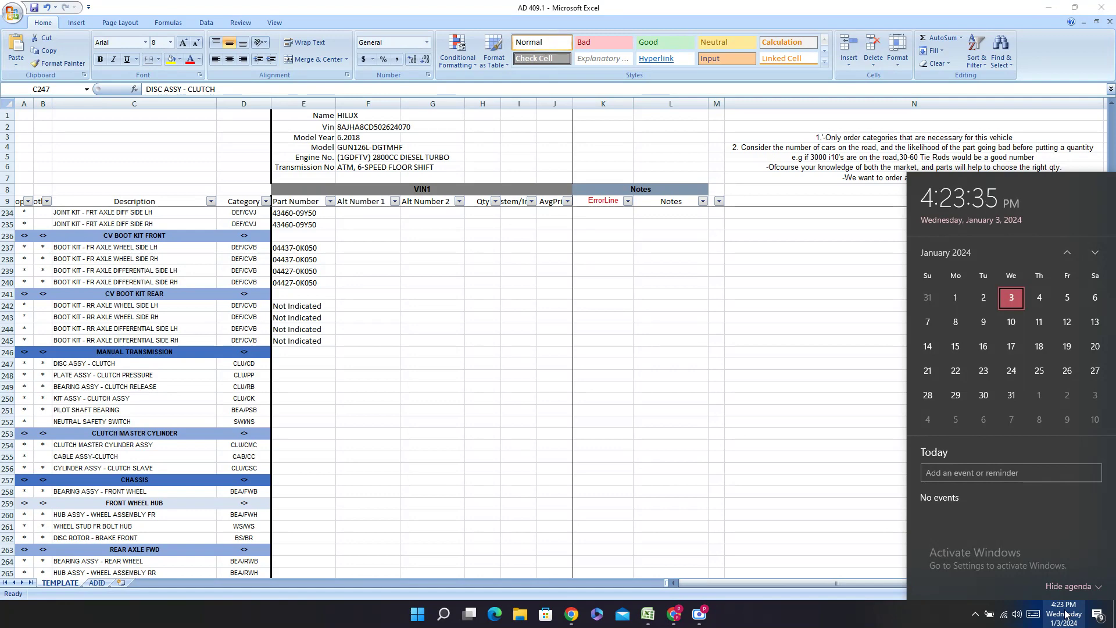
pyautogui.click(674, 615)
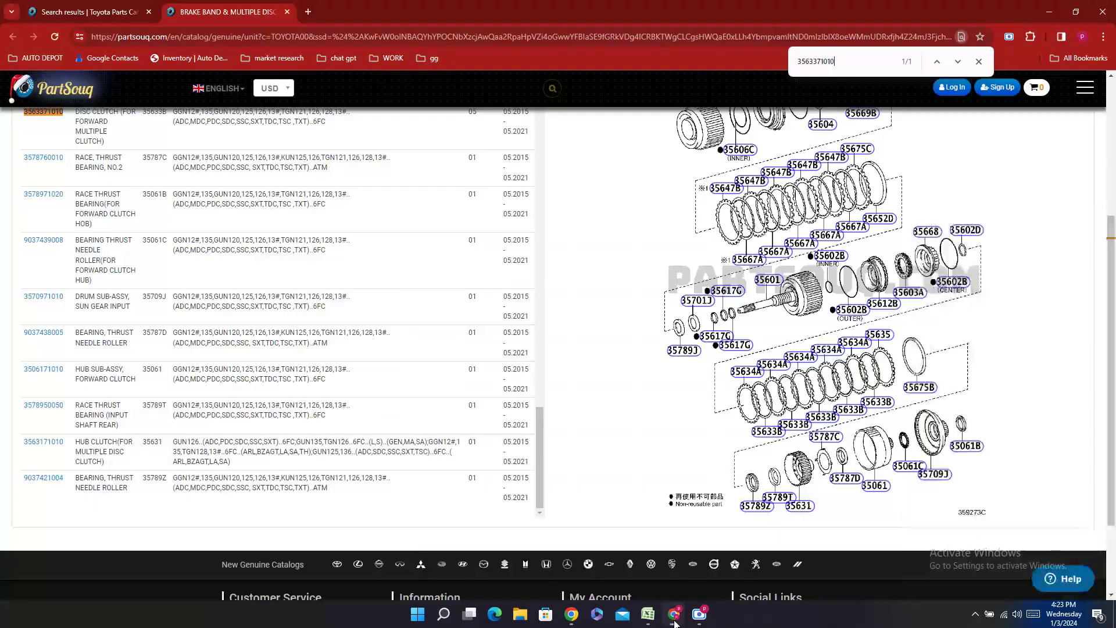
pyautogui.scroll(4, 382, 359)
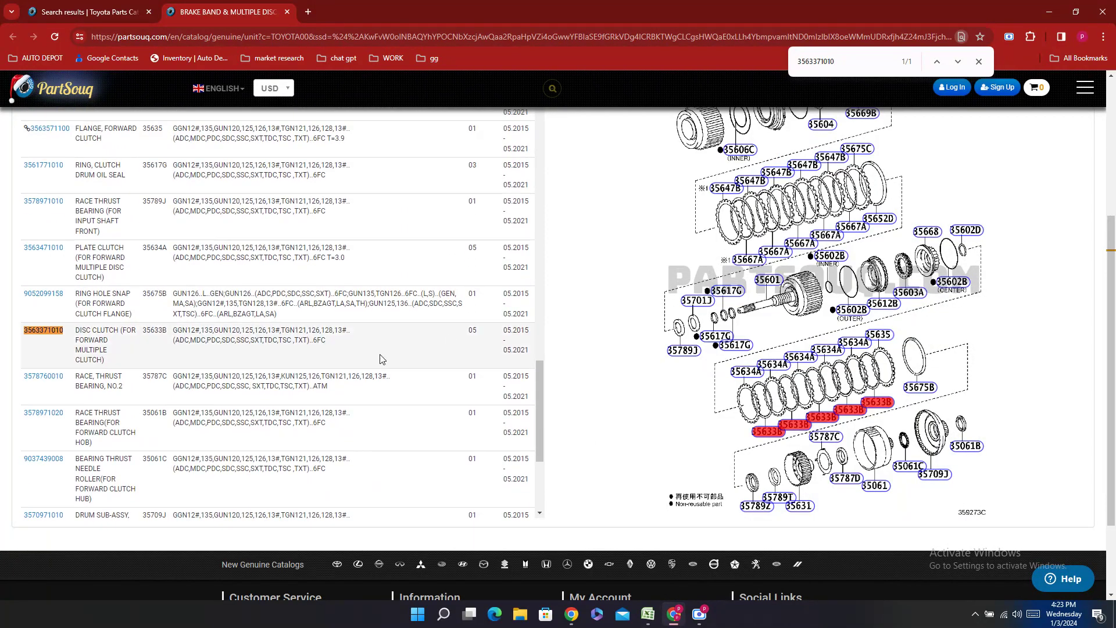
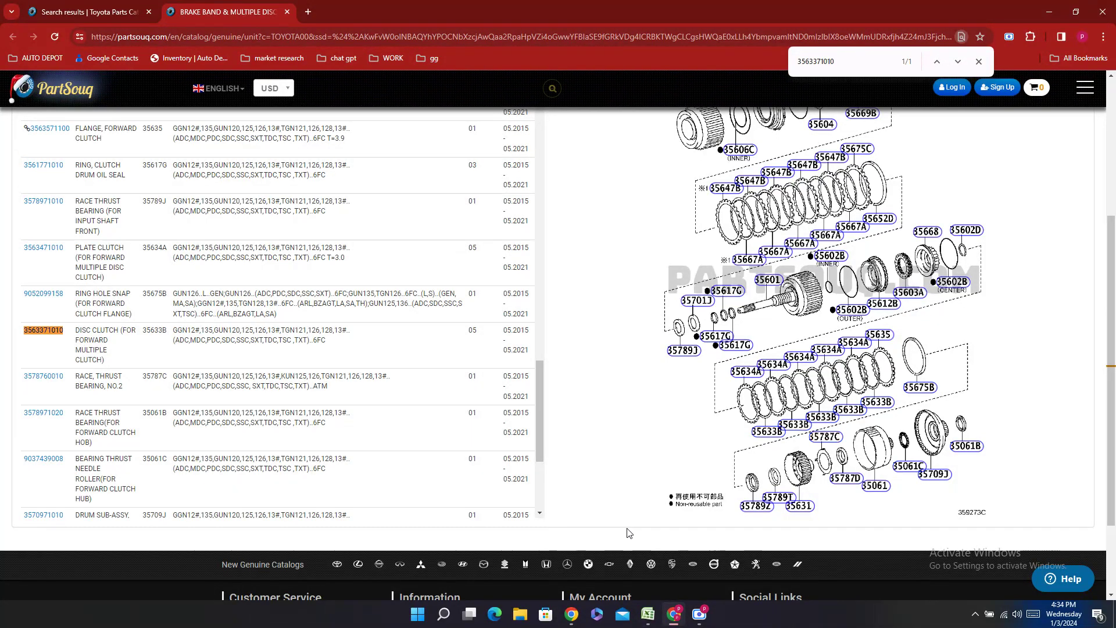
pyautogui.click(648, 614)
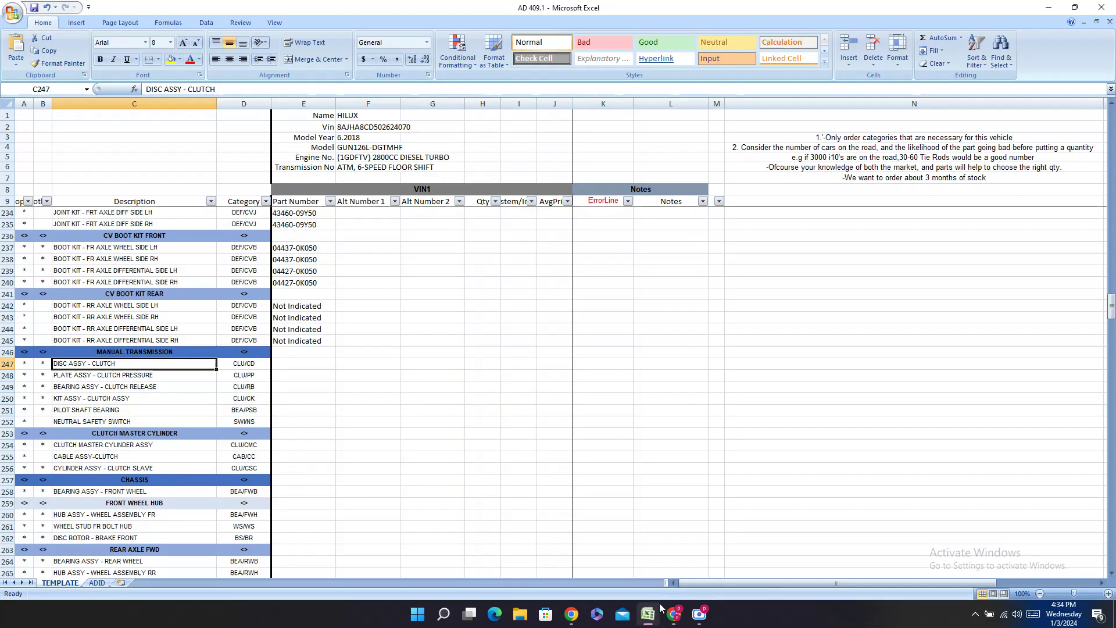
pyautogui.doubleClick(282, 364)
pyautogui.rightClick(283, 366)
pyautogui.click(309, 399)
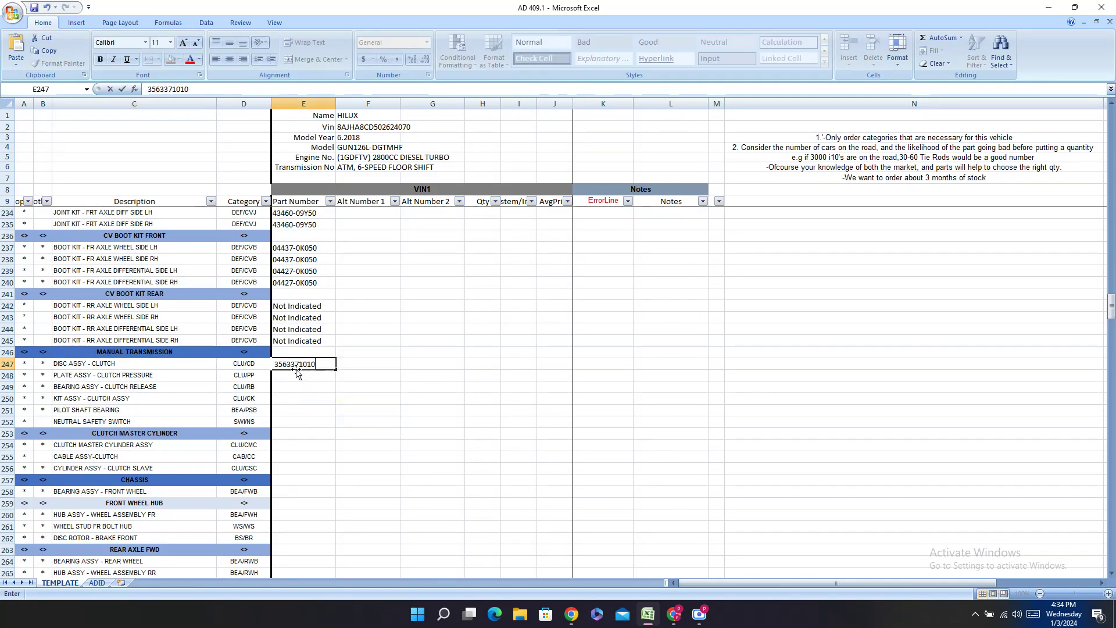
pyautogui.press('Left')
pyautogui.press('Left')
pyautogui.press('Left')
pyautogui.press('Left')
pyautogui.press('Left')
pyautogui.write('-')
pyautogui.press('Return')
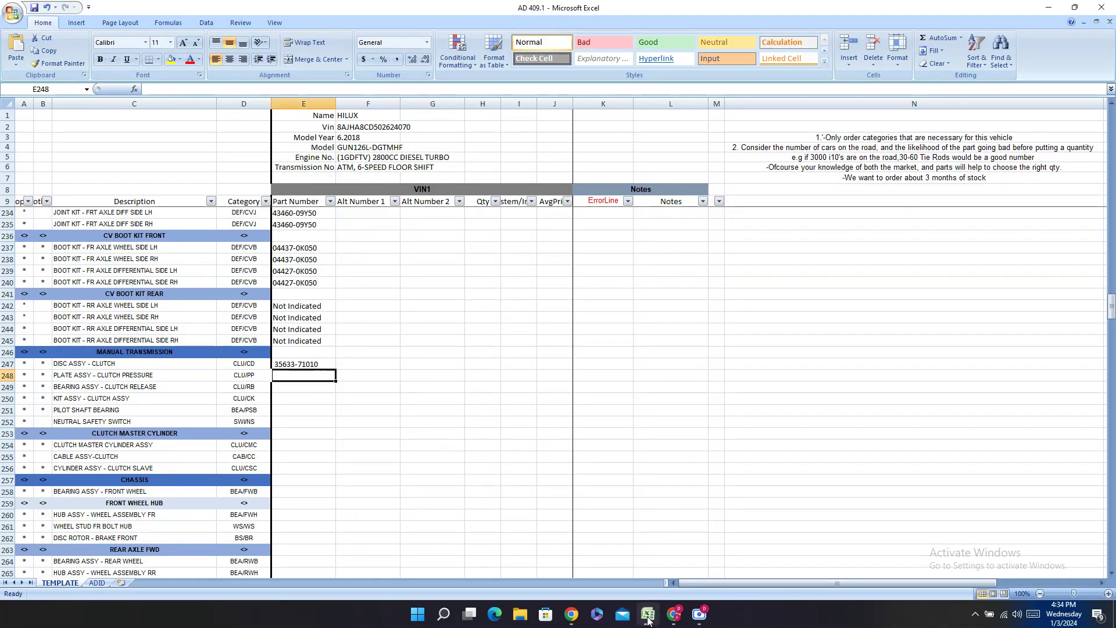
pyautogui.click(674, 614)
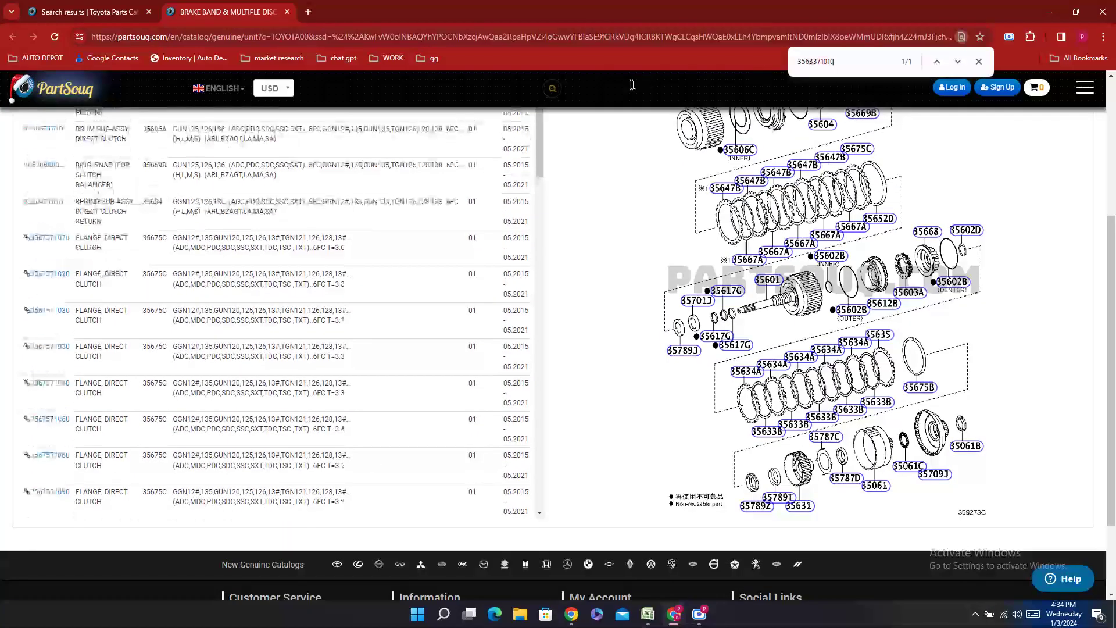
pyautogui.hotkey('ctrl', 'f')
pyautogui.press('BackSpace')
pyautogui.write('PLA')
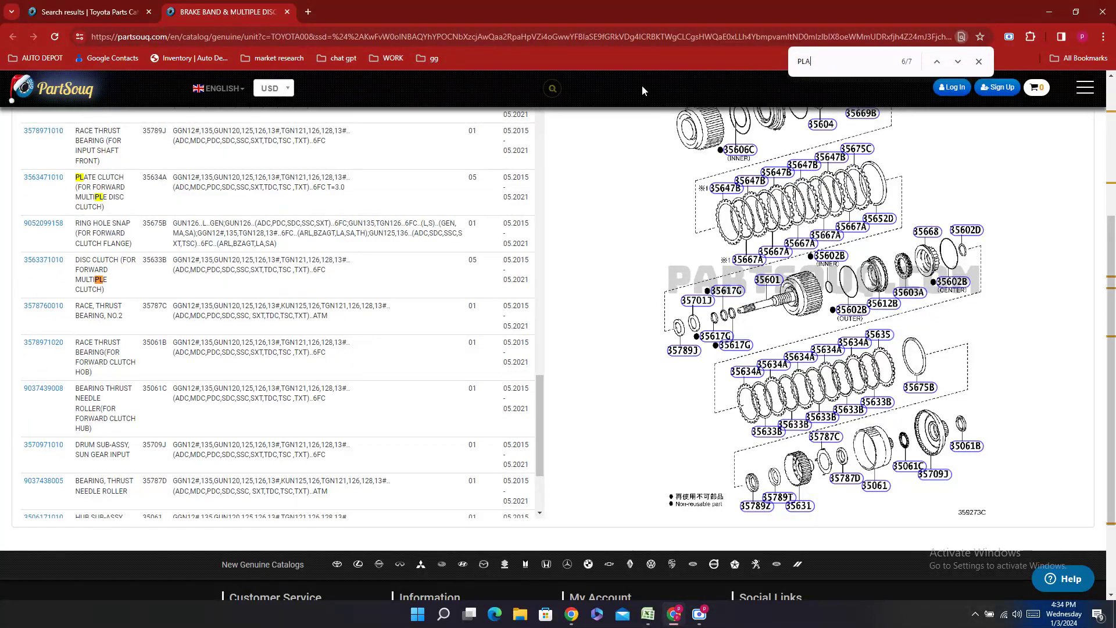
pyautogui.write('TE')
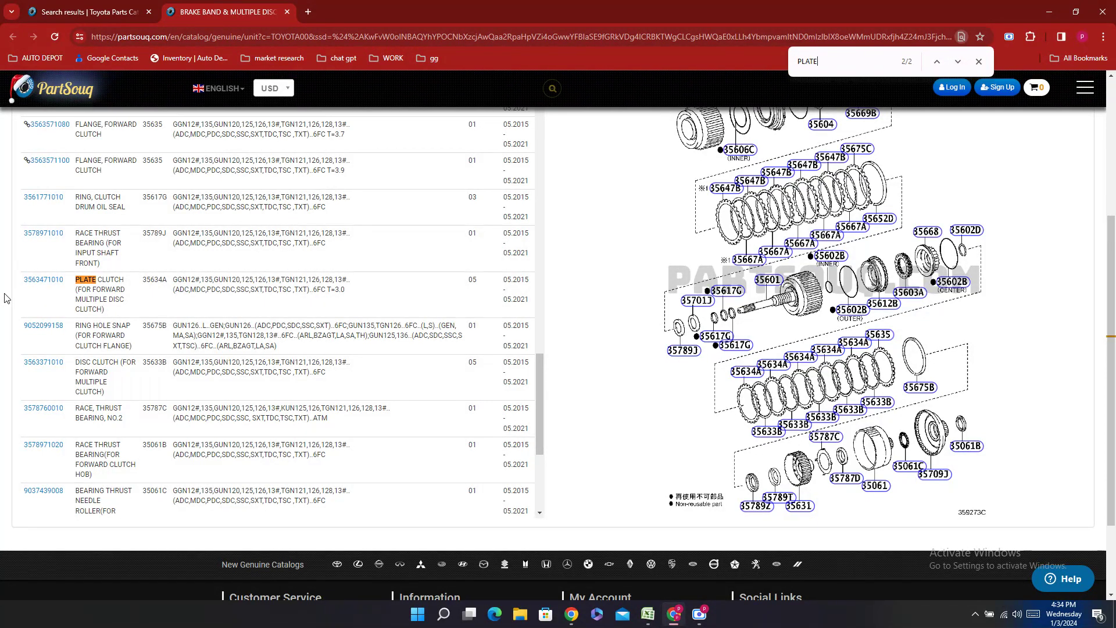
pyautogui.doubleClick(27, 296)
pyautogui.rightClick(27, 296)
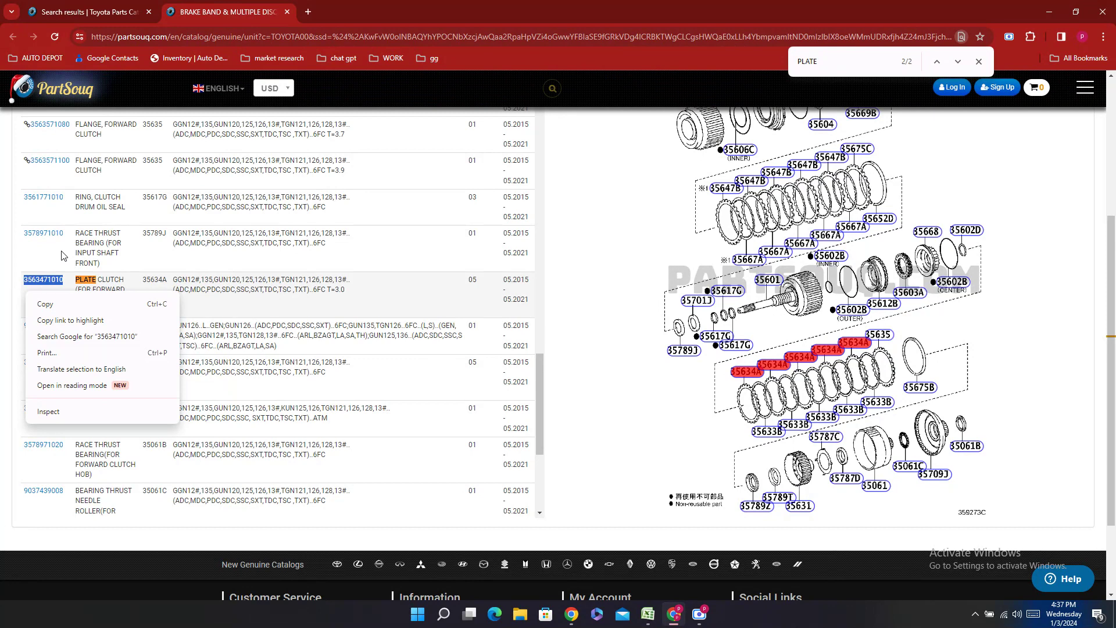
pyautogui.click(43, 304)
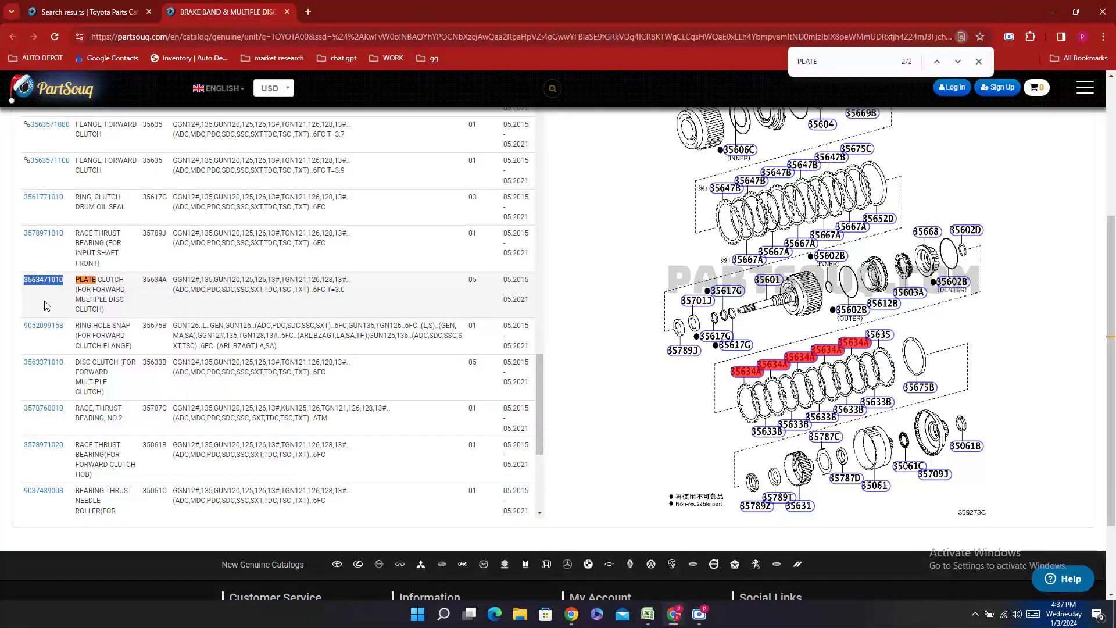
pyautogui.click(647, 614)
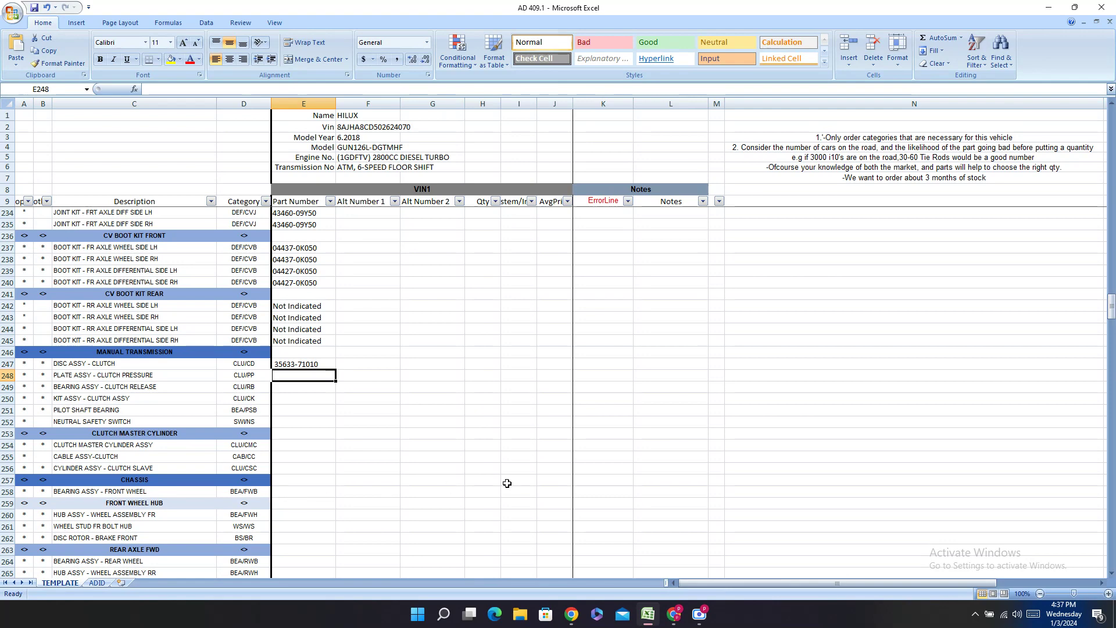
pyautogui.click(675, 614)
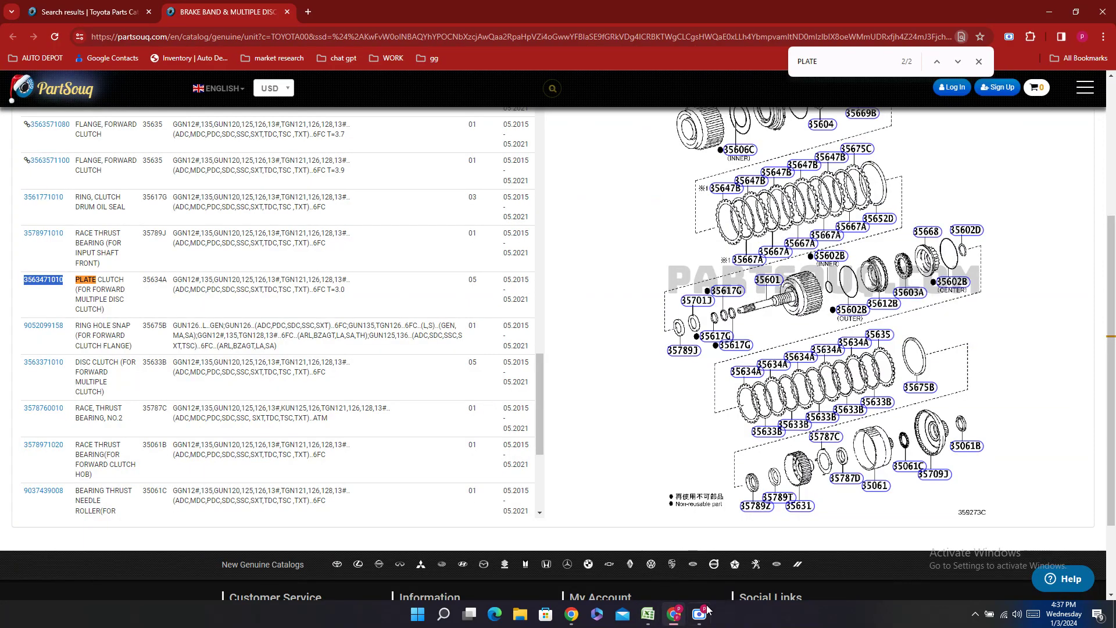
pyautogui.click(649, 614)
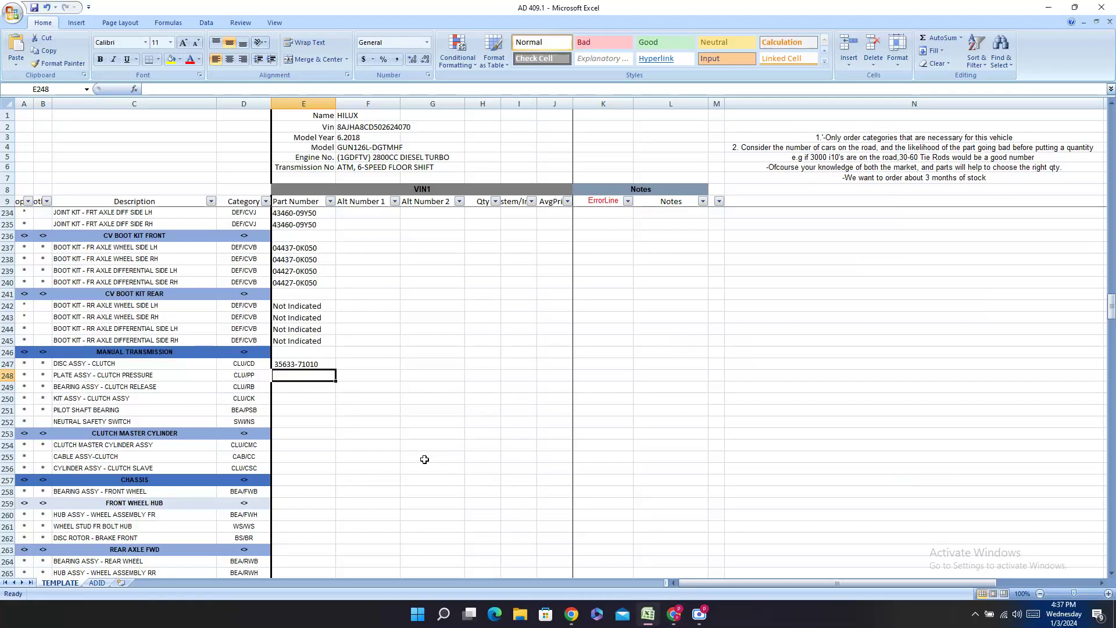
pyautogui.write('3563471010')
pyautogui.click(295, 378)
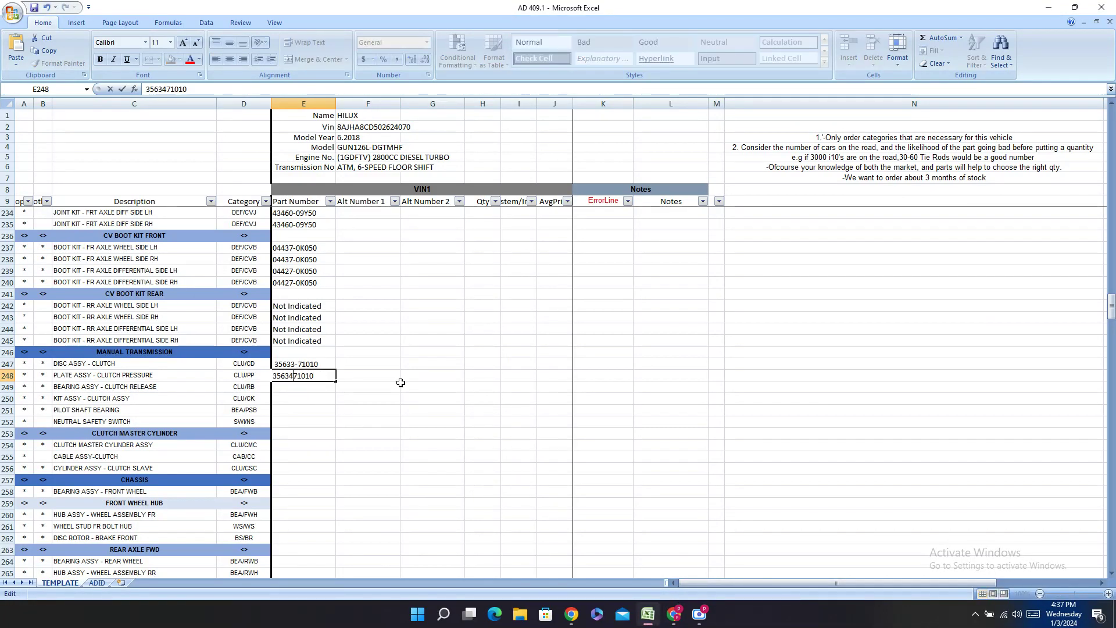
pyautogui.write('-')
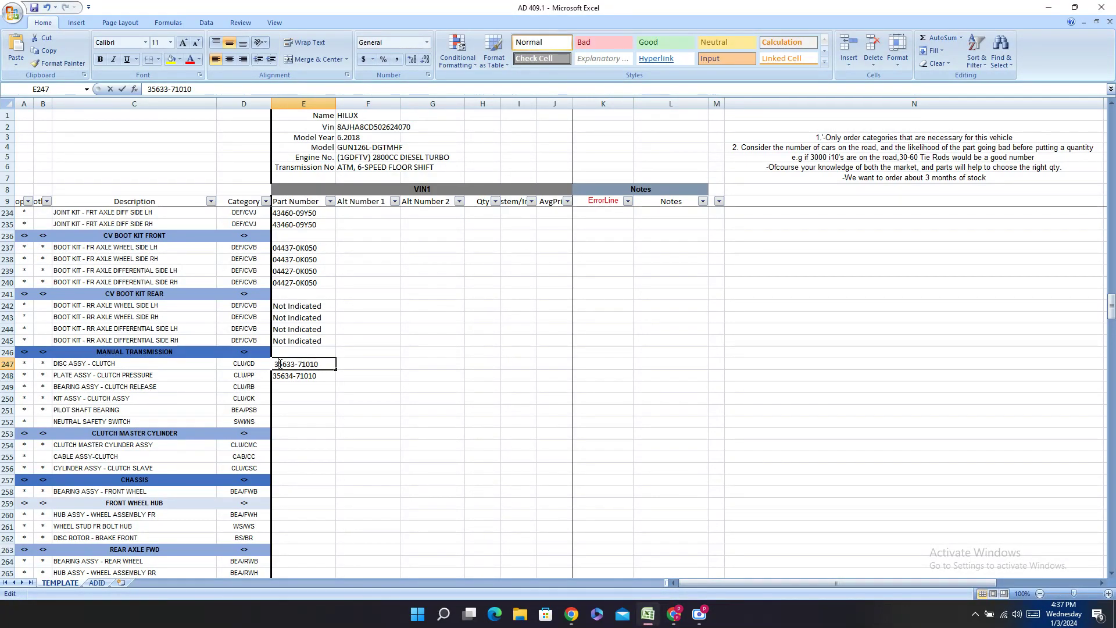
pyautogui.click(279, 364)
pyautogui.press('F2')
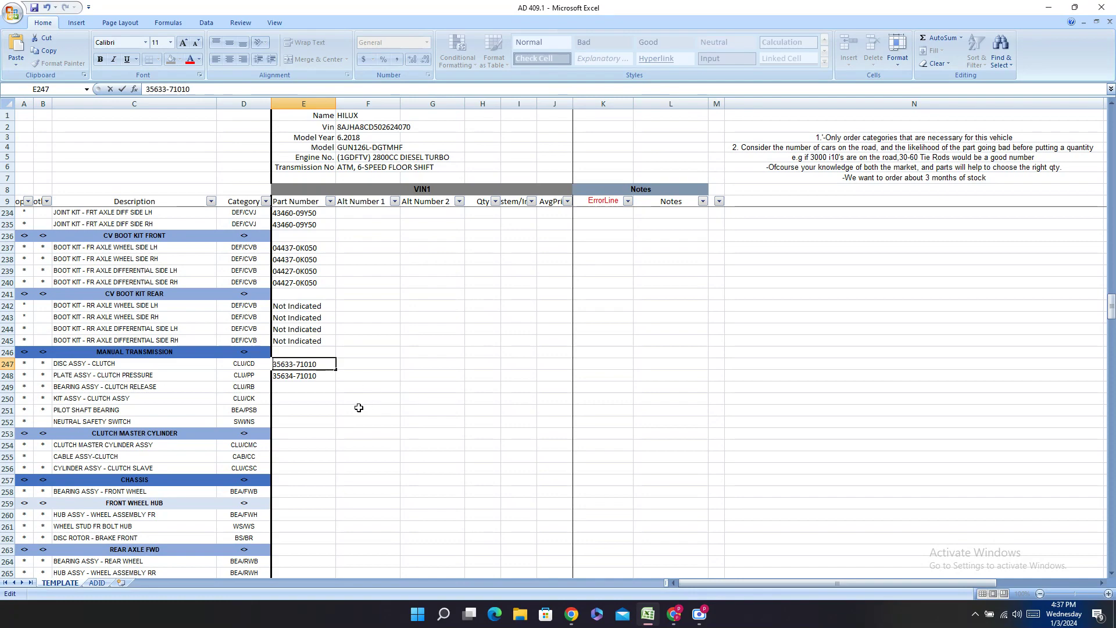
pyautogui.click(303, 389)
# - Switch to the diagram 3507 page in Chrome, find BEARING in it and go back to the first match
pyautogui.click(646, 623)
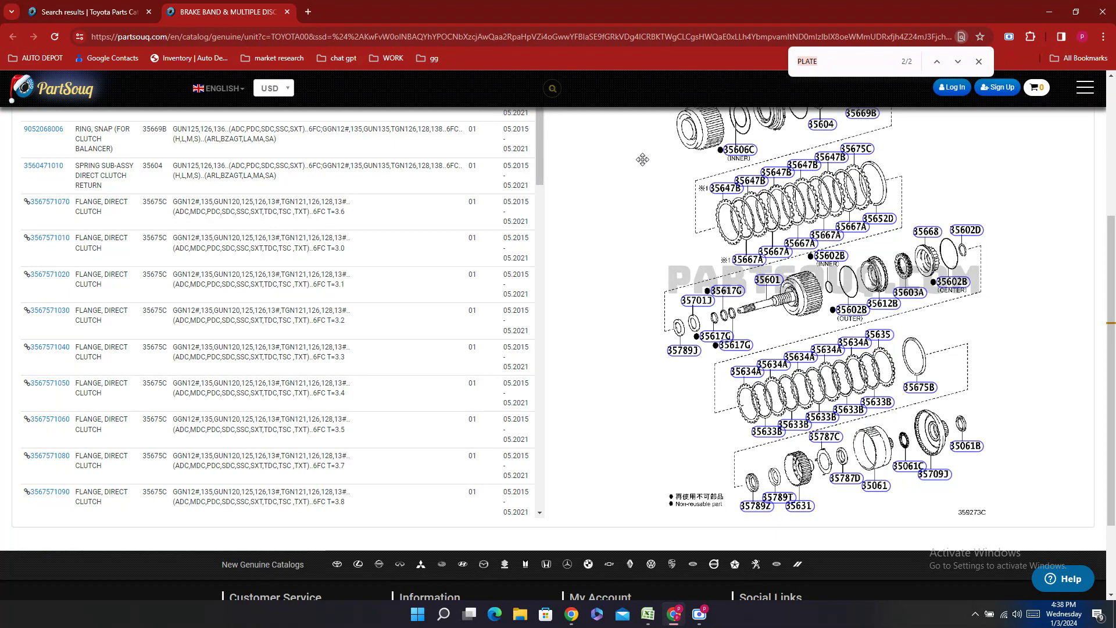
pyautogui.write('BE')
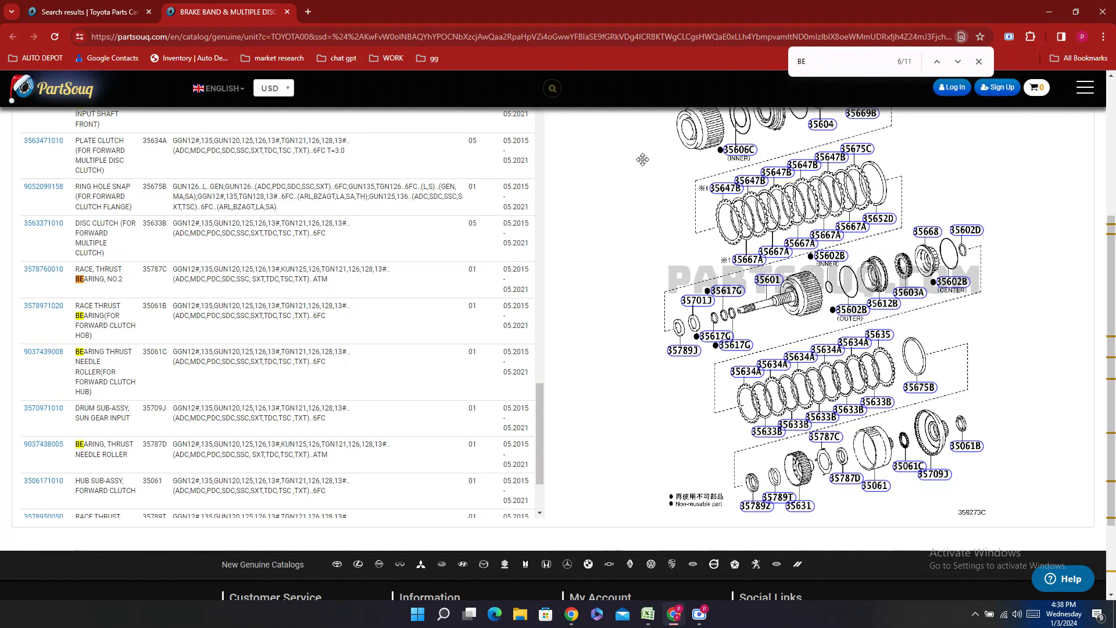
pyautogui.write('ARING')
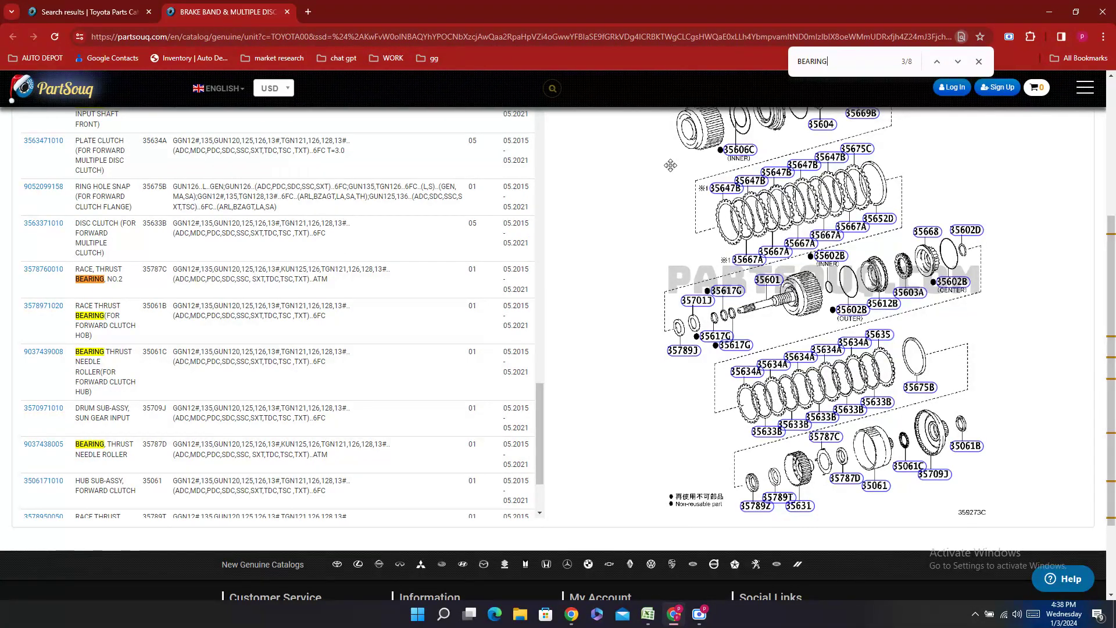
pyautogui.scroll(10, 656, 239)
pyautogui.scroll(-2, 657, 239)
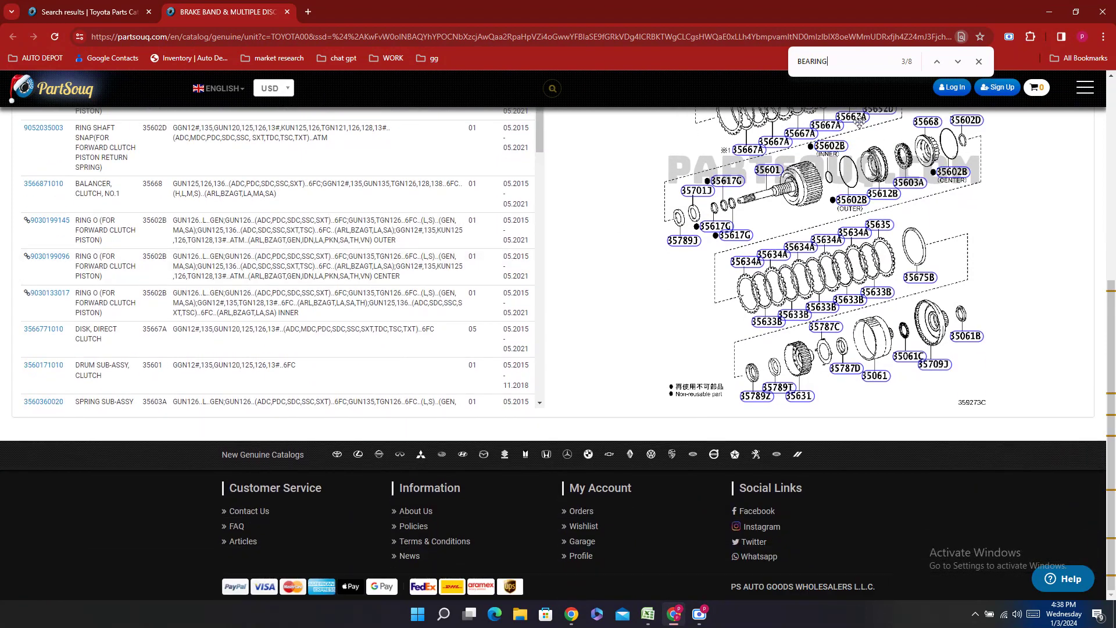
pyautogui.scroll(-5, 190, 179)
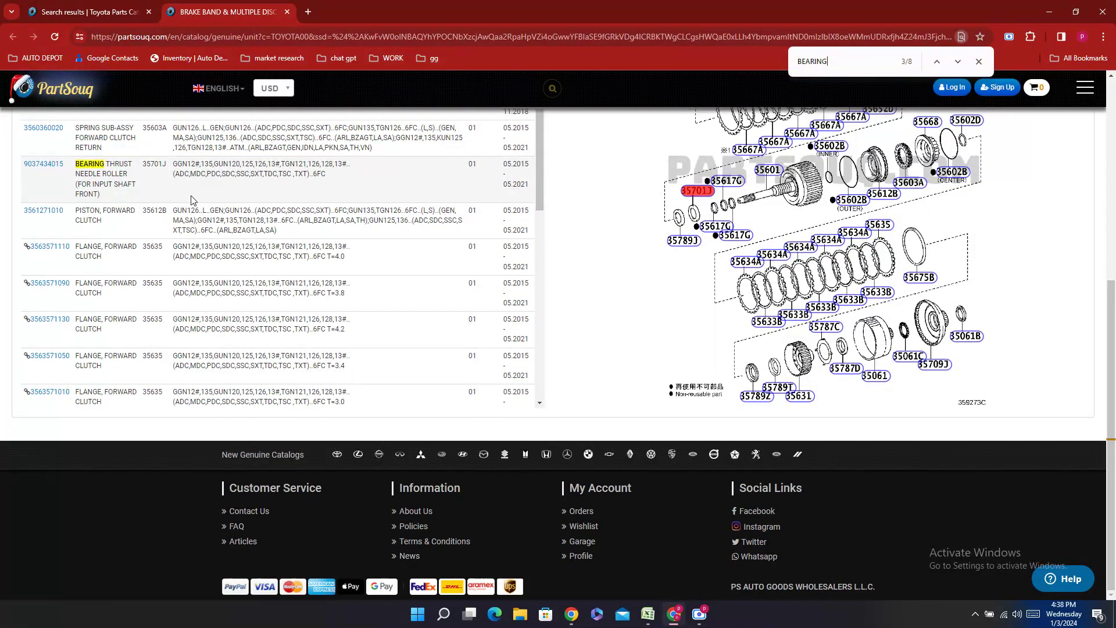
pyautogui.scroll(5, 195, 204)
pyautogui.scroll(5, 178, 223)
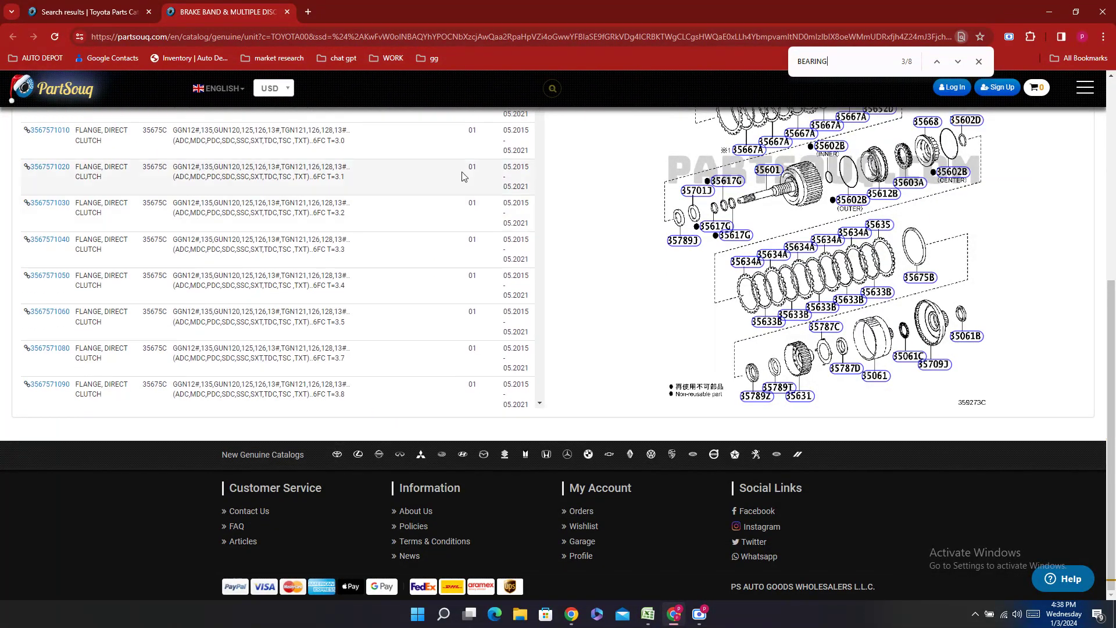
pyautogui.click(936, 62)
pyautogui.click(936, 62)
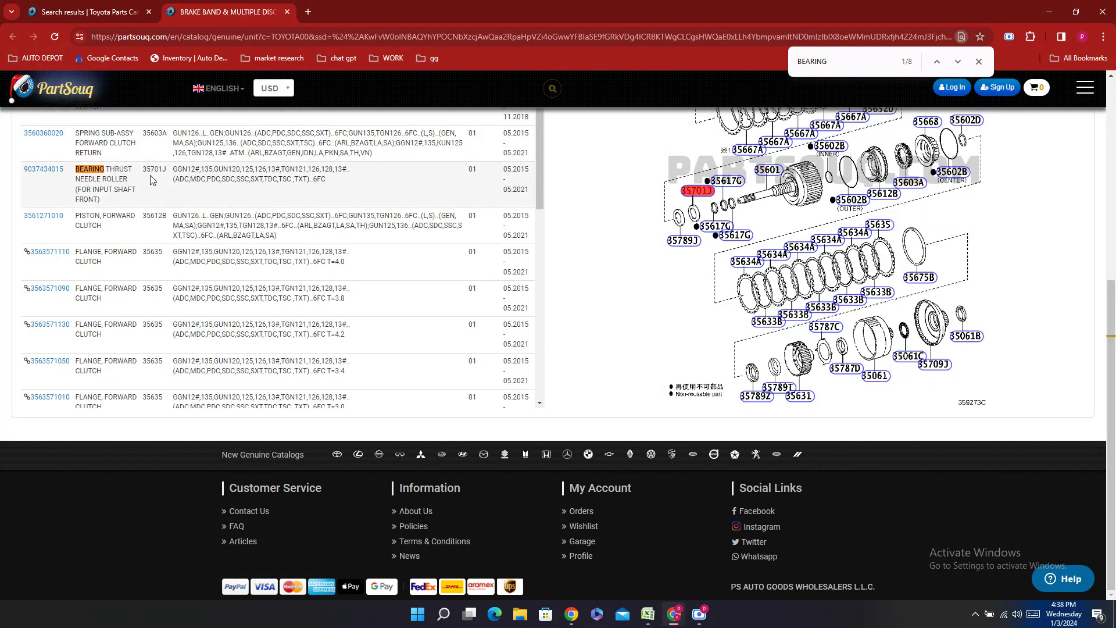
# - Go through the remaining BEARING matches to the last one, comparing the bearing rows with their callouts in the drawing
pyautogui.click(958, 62)
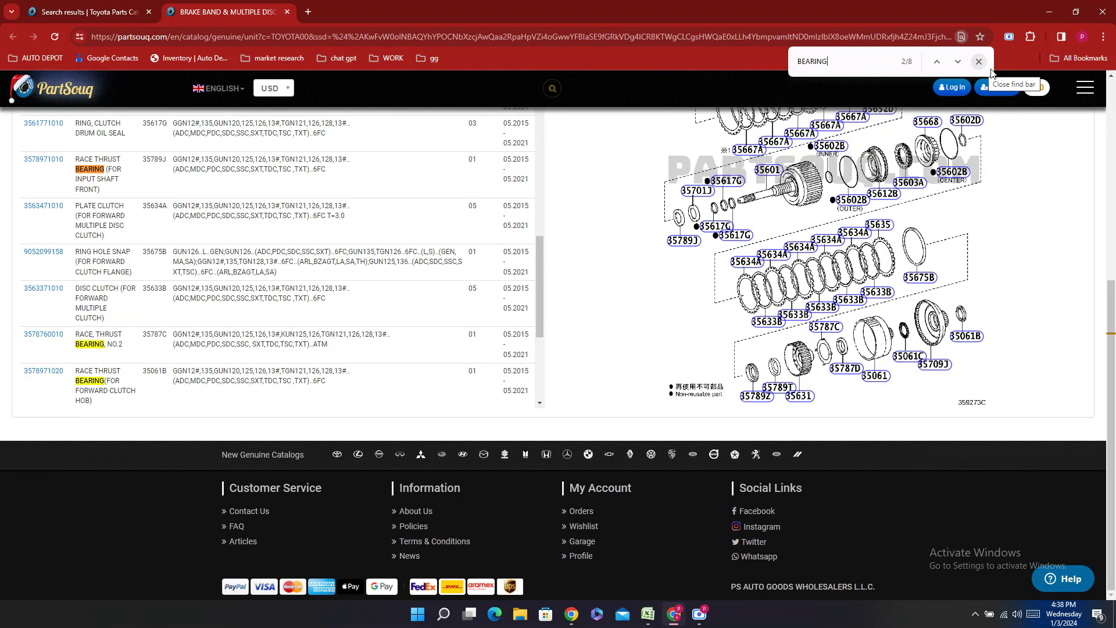
pyautogui.click(957, 62)
pyautogui.scroll(-10, 329, 266)
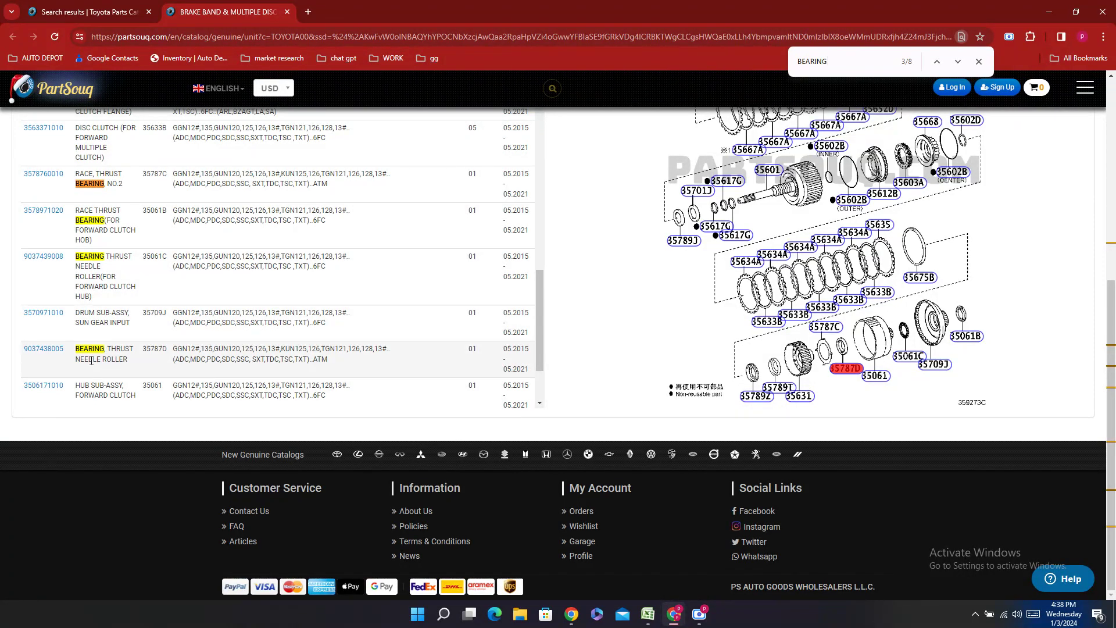
pyautogui.scroll(-2, 92, 360)
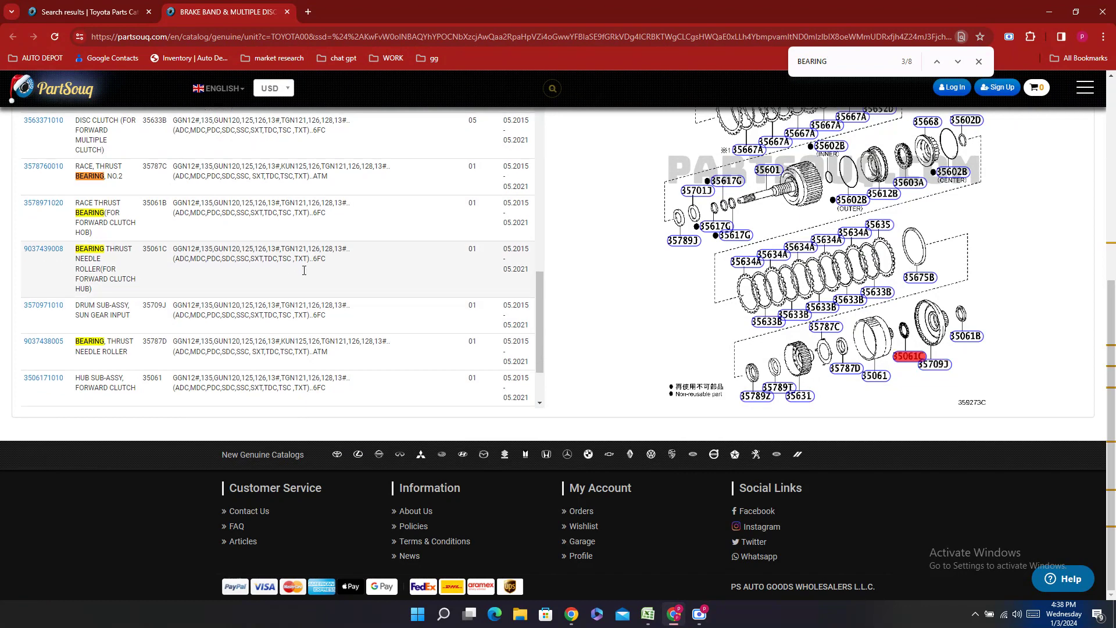
pyautogui.click(959, 61)
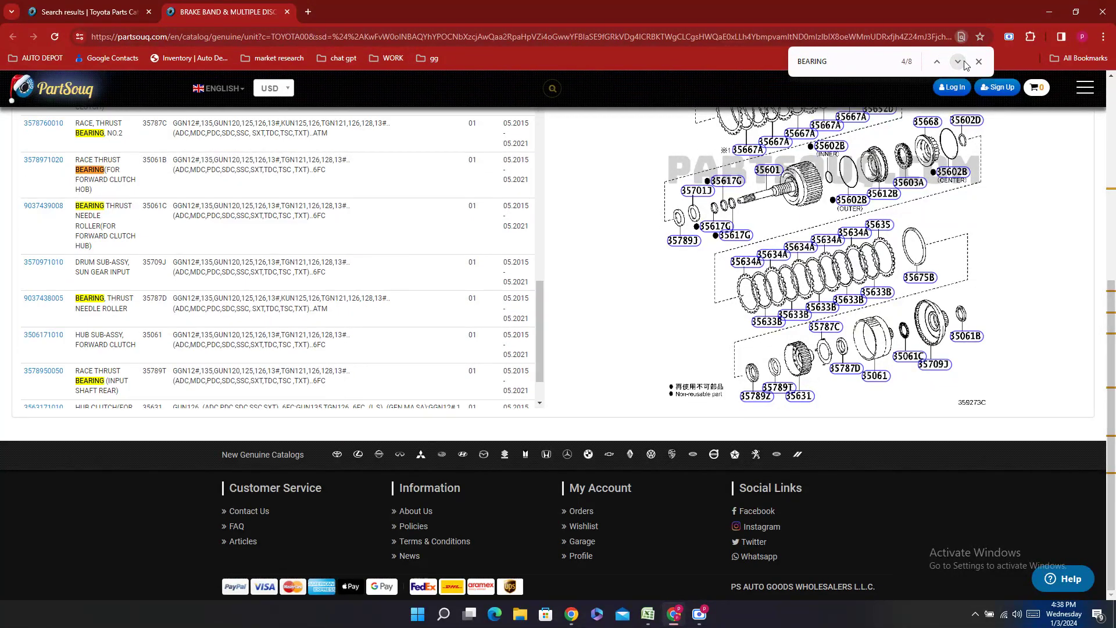
pyautogui.click(959, 61)
pyautogui.click(958, 61)
pyautogui.click(958, 61)
pyautogui.click(958, 61)
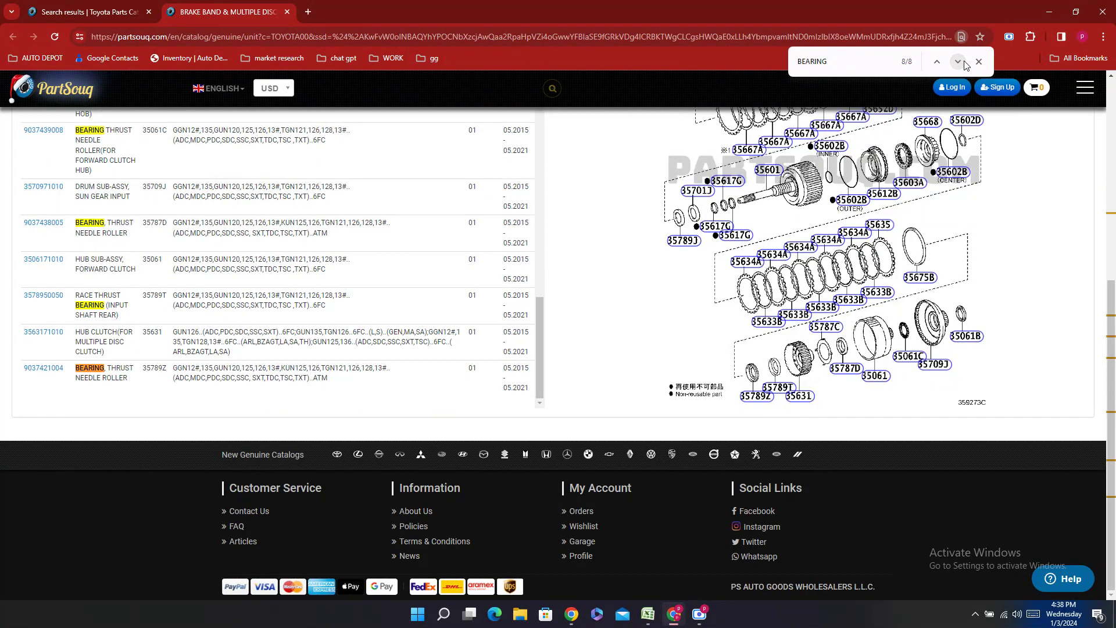
pyautogui.scroll(3, 184, 289)
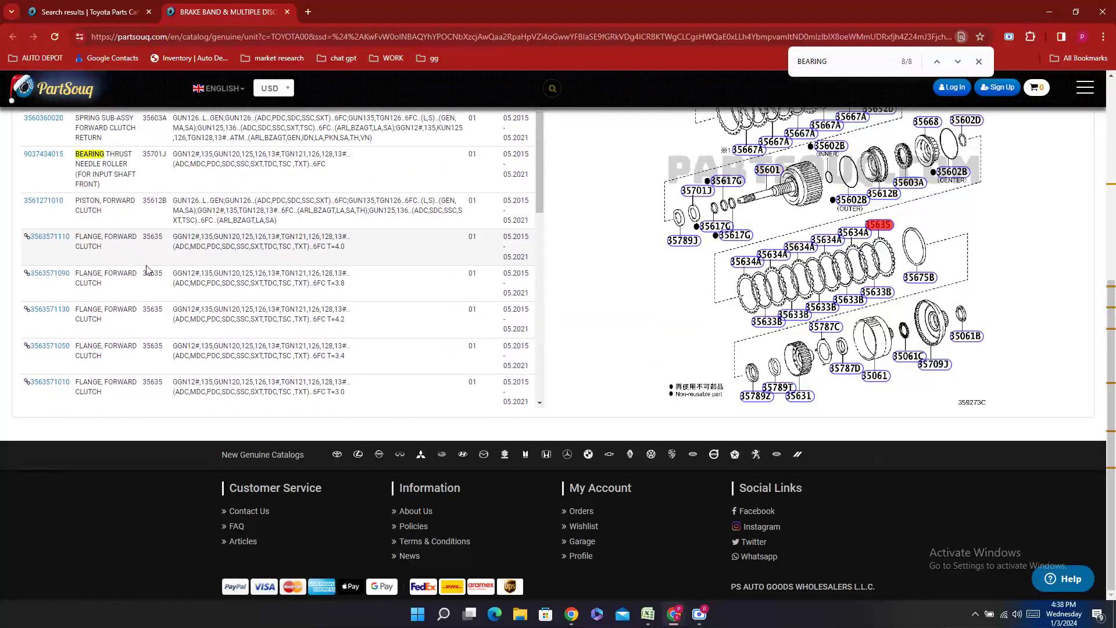
pyautogui.scroll(-3, 183, 289)
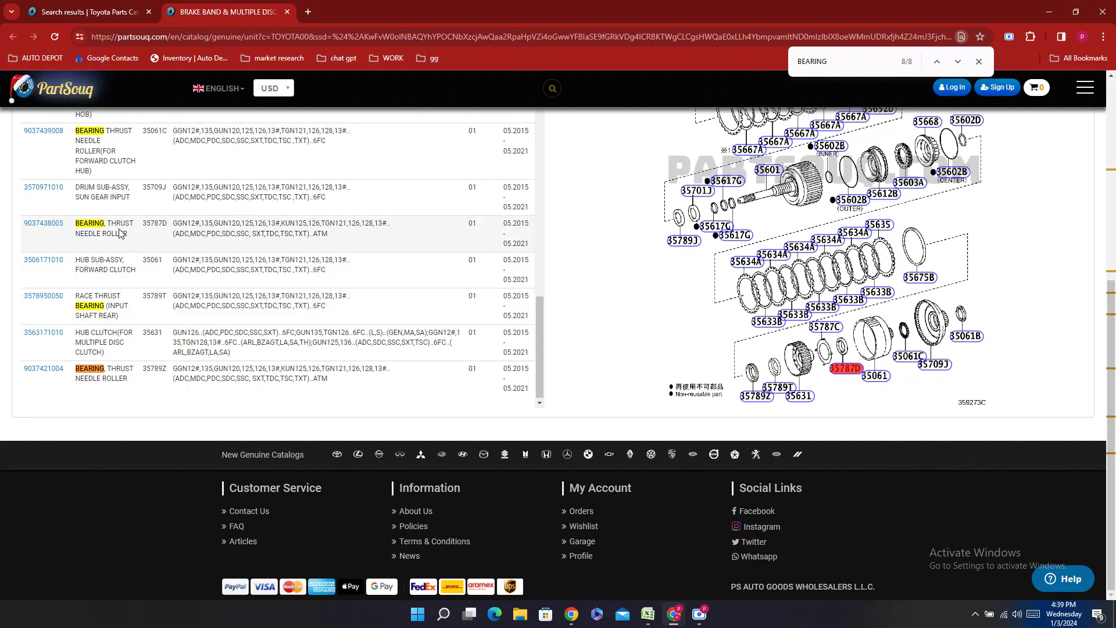
# - Narrow the page search to "BEARING, THRUST", copied from the last part row, and locate its first match in the parts list
pyautogui.moveTo(134, 369); pyautogui.dragTo(74, 372)
pyautogui.hotkey('ctrl', 'c')
pyautogui.scroll(5, 476, 281)
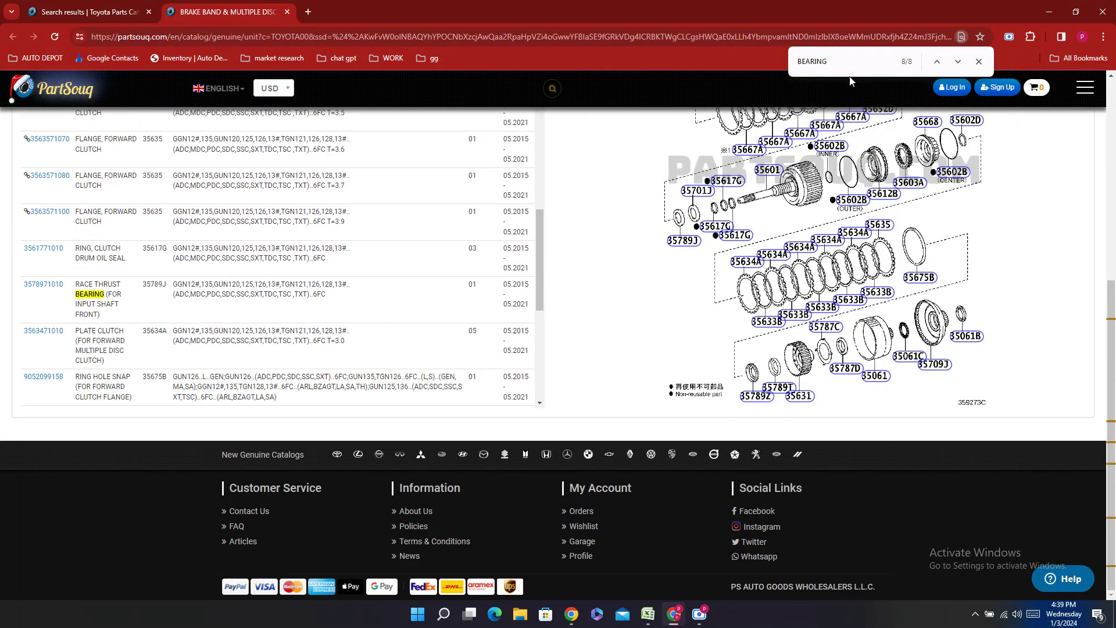
pyautogui.hotkey('ctrl', 'f')
pyautogui.hotkey('ctrl', 'v')
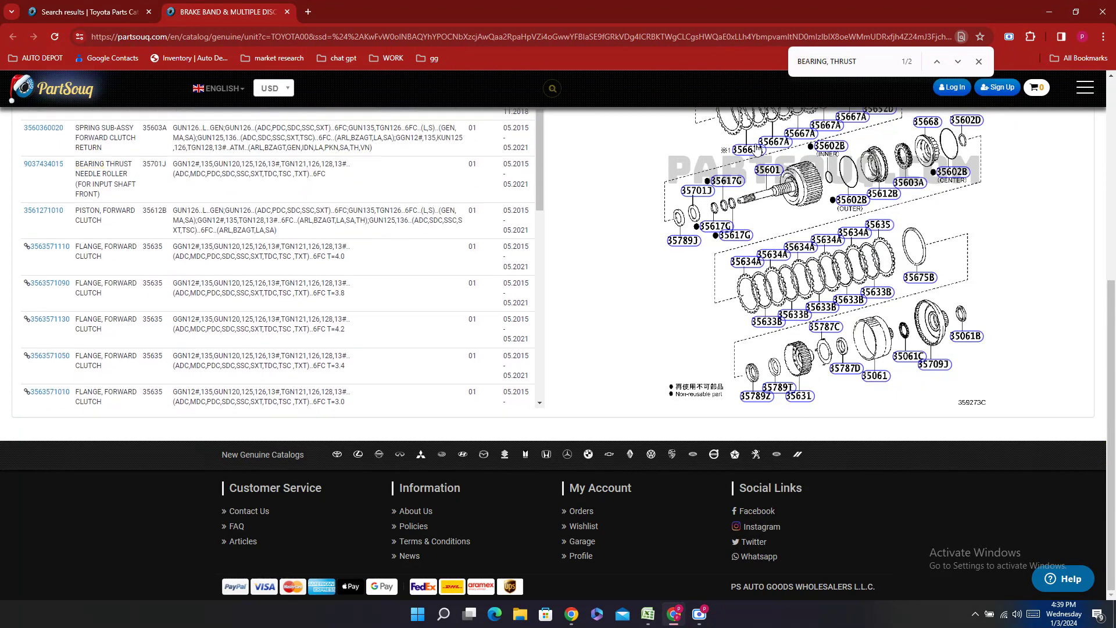
pyautogui.scroll(-5, 178, 273)
pyautogui.scroll(10, 178, 273)
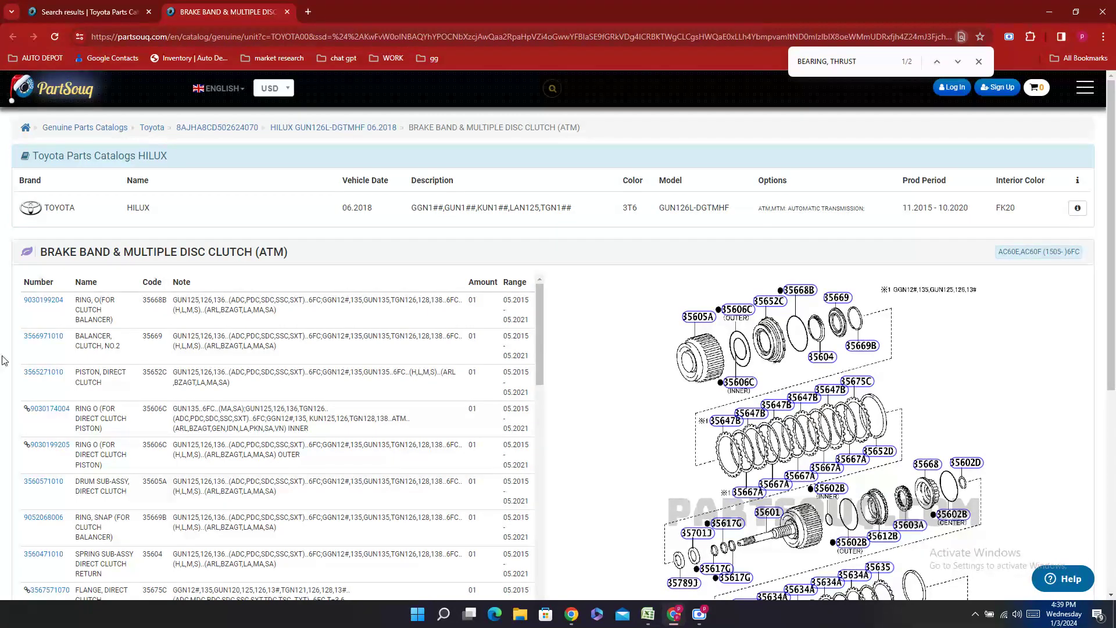
pyautogui.scroll(-1, 263, 333)
pyautogui.scroll(-15, 263, 333)
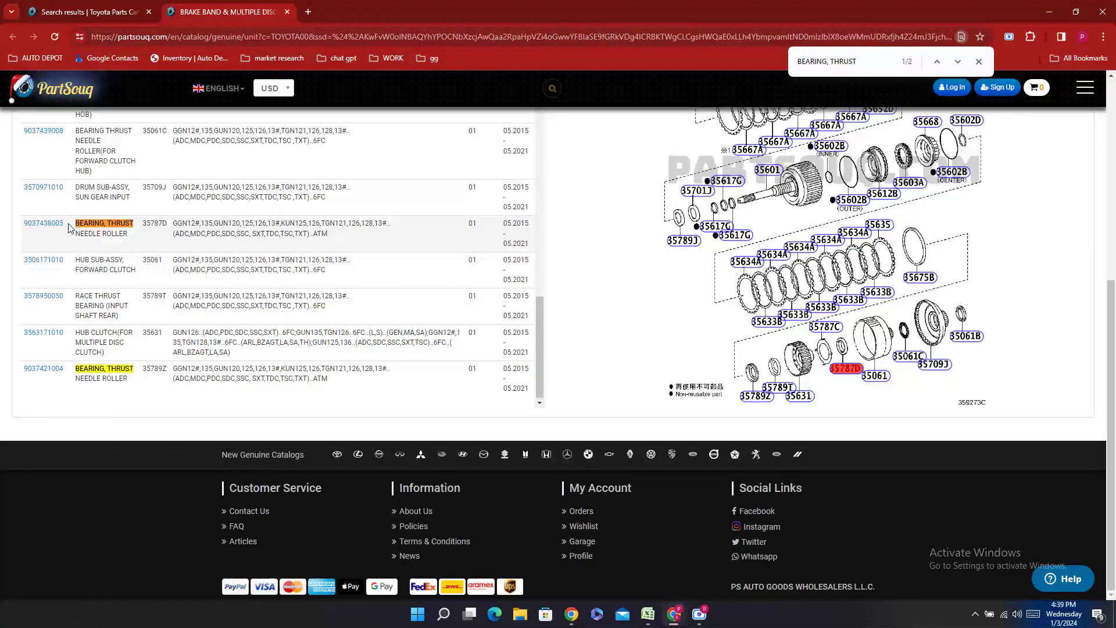
pyautogui.doubleClick(43, 223)
pyautogui.rightClick(38, 231)
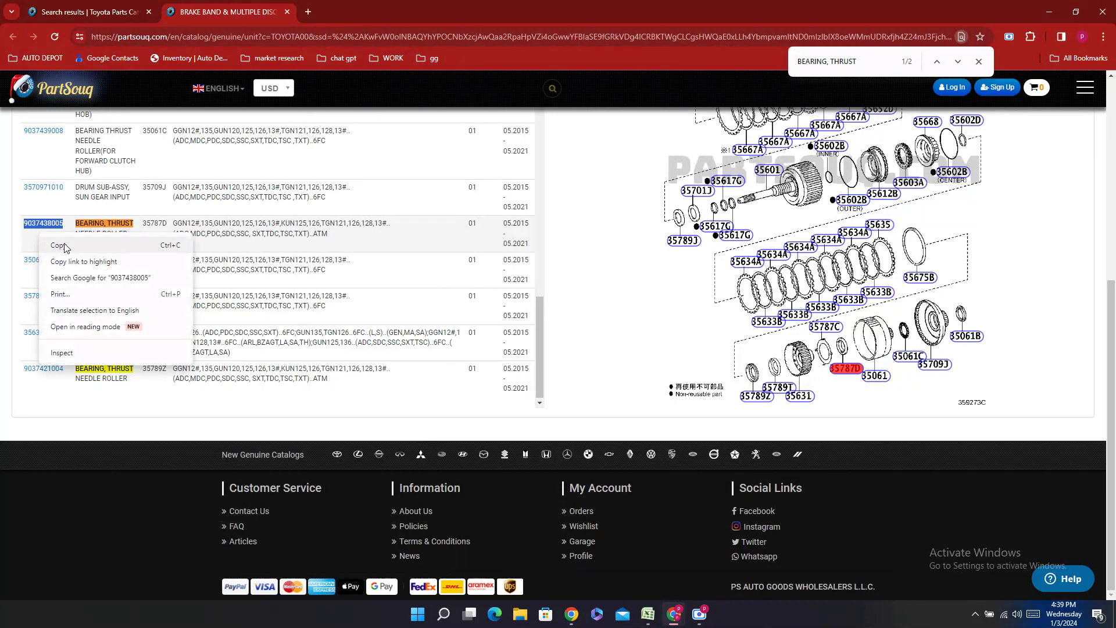
pyautogui.click(58, 242)
pyautogui.click(647, 614)
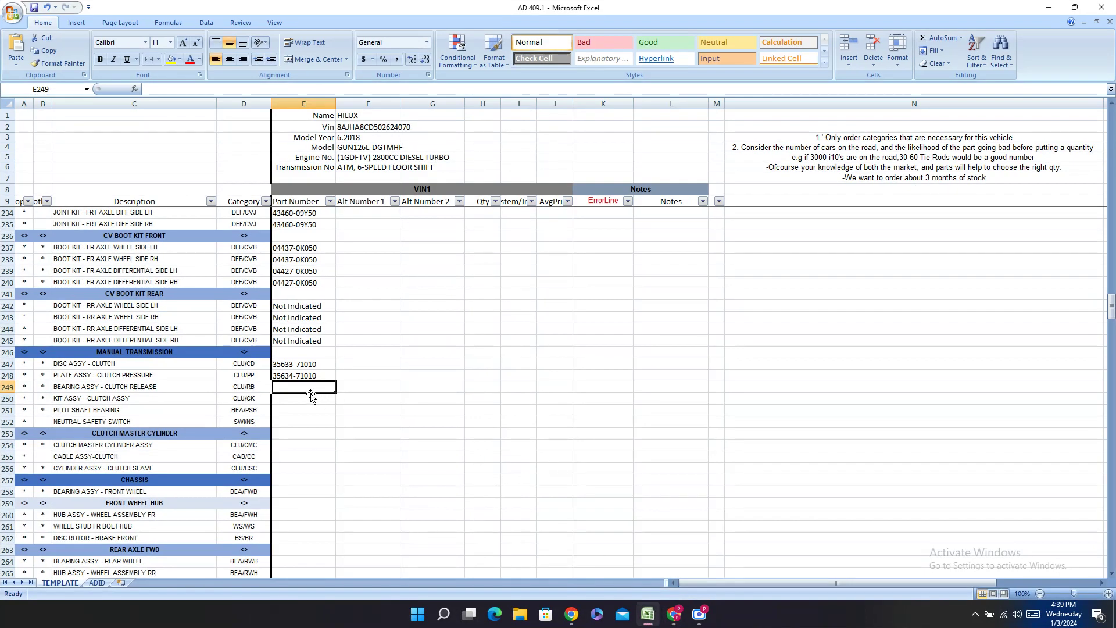
pyautogui.doubleClick(279, 389)
pyautogui.rightClick(279, 389)
pyautogui.click(308, 421)
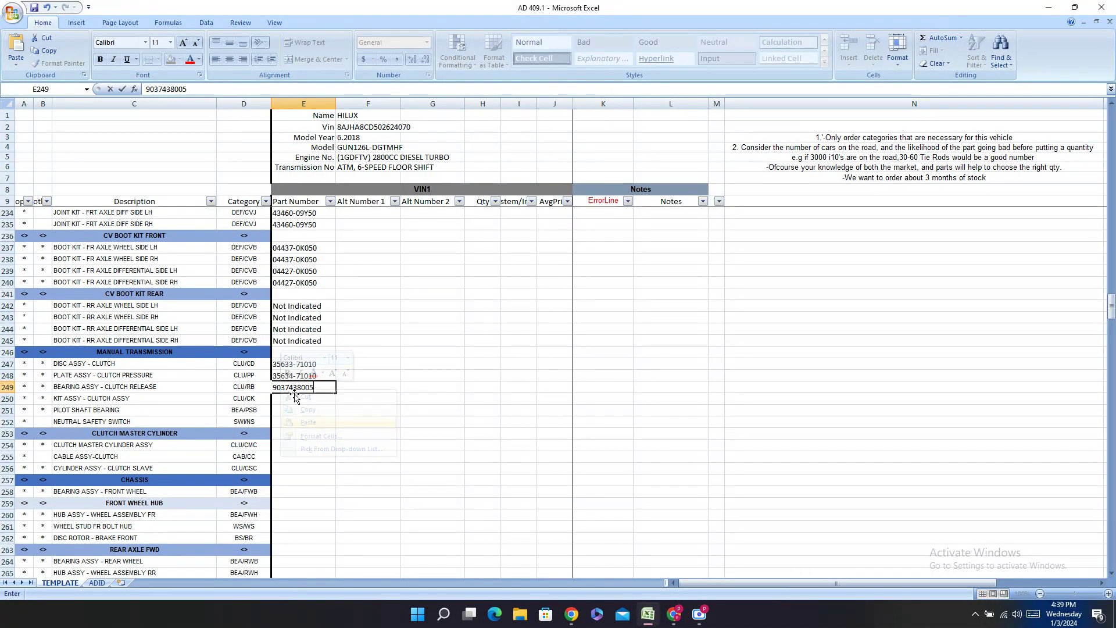
pyautogui.click(295, 389)
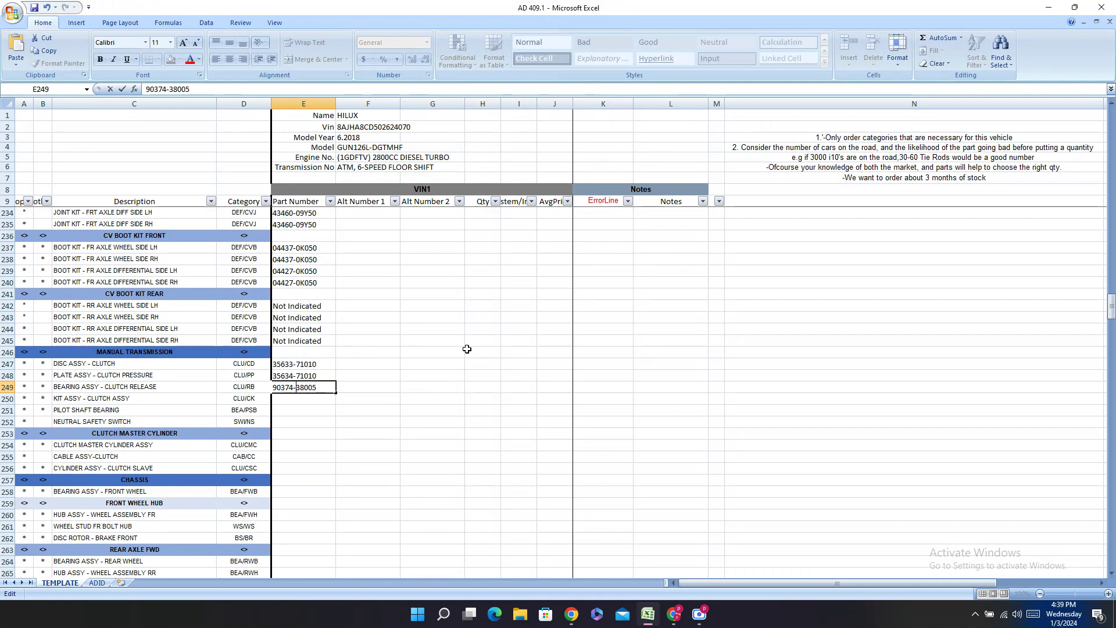
pyautogui.click(673, 614)
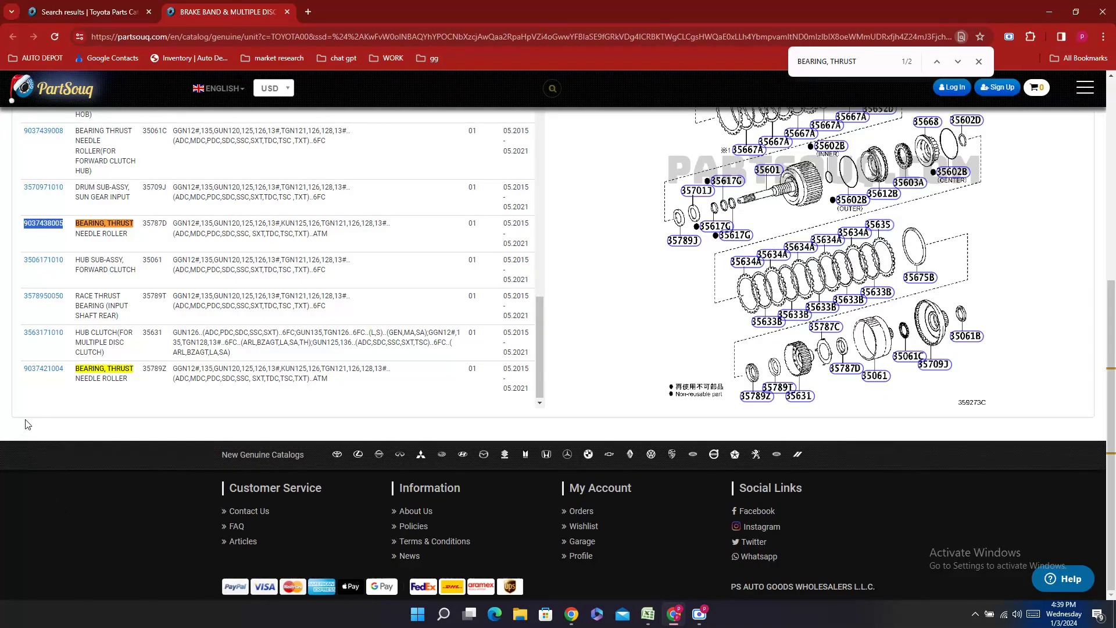
pyautogui.doubleClick(40, 395)
pyautogui.rightClick(38, 395)
pyautogui.click(53, 405)
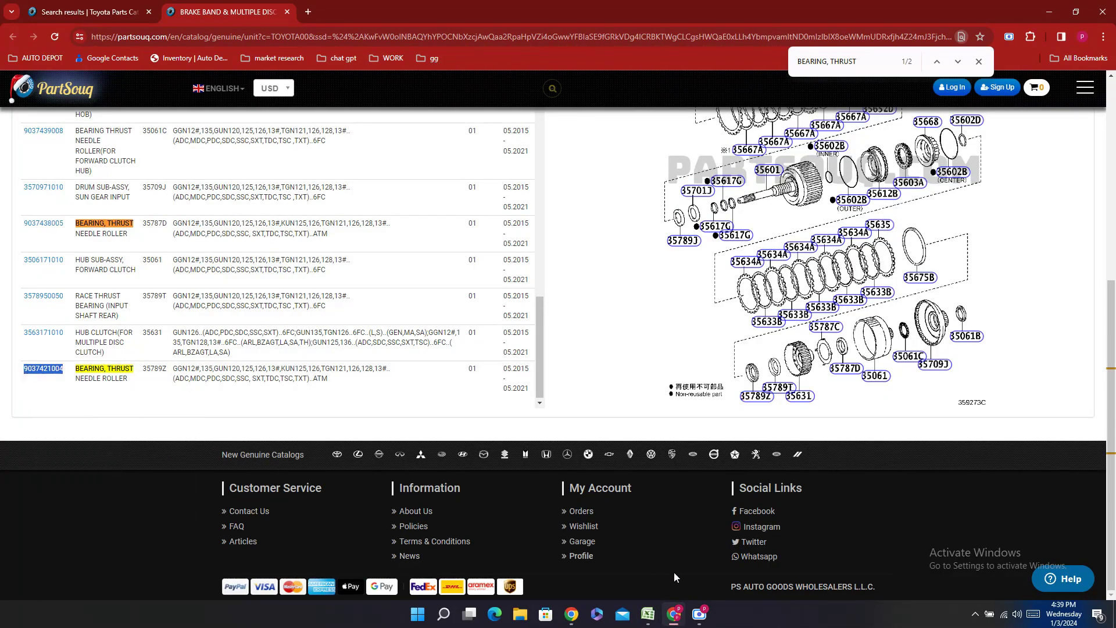
pyautogui.click(657, 617)
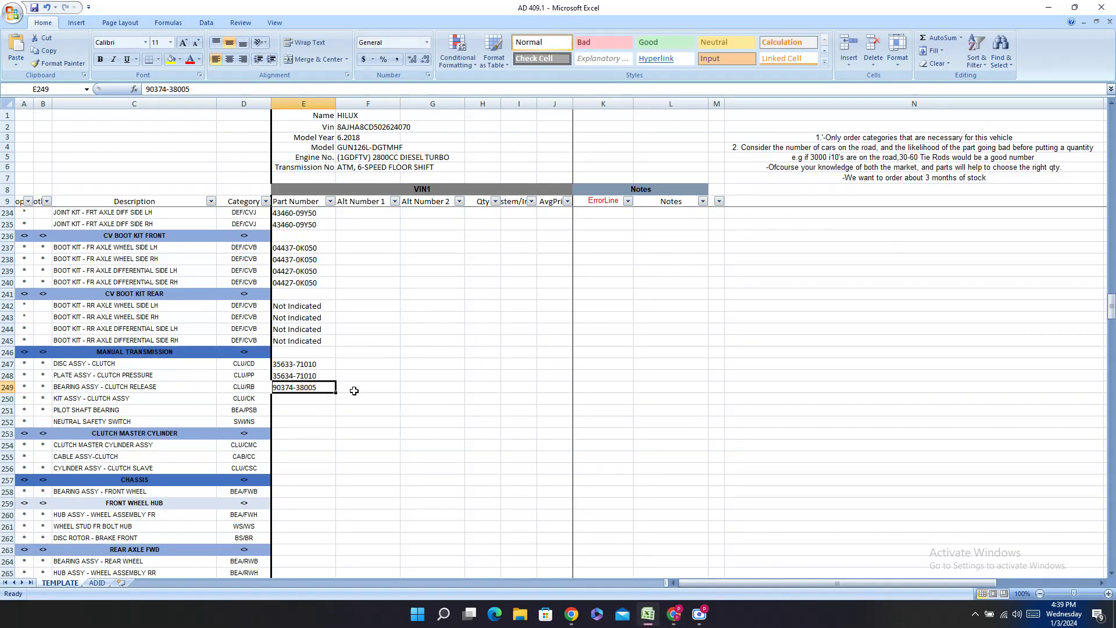
pyautogui.click(352, 386)
pyautogui.scroll(12, 350, 386)
pyautogui.click(350, 387)
pyautogui.scroll(-17, 349, 386)
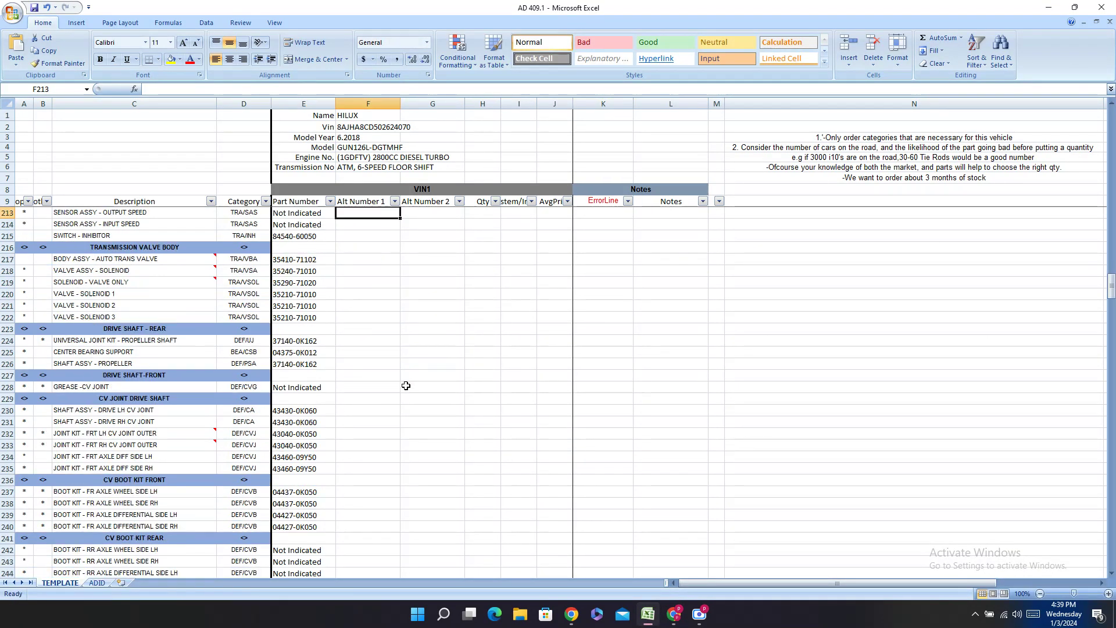
pyautogui.scroll(1, 395, 358)
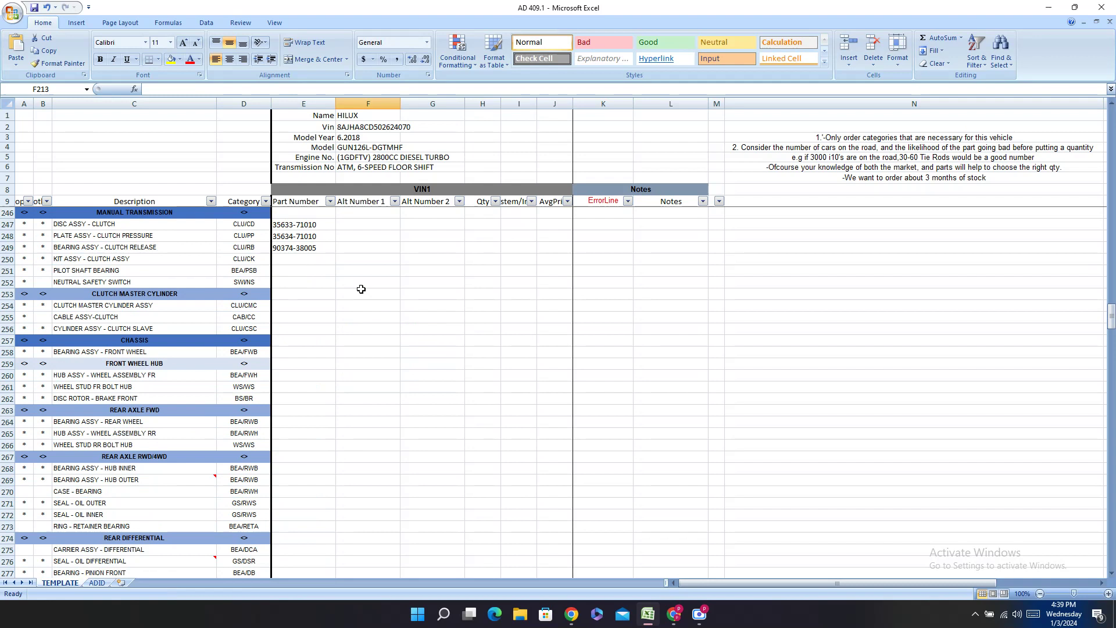
pyautogui.click(346, 246)
pyautogui.rightClick(347, 247)
pyautogui.click(374, 278)
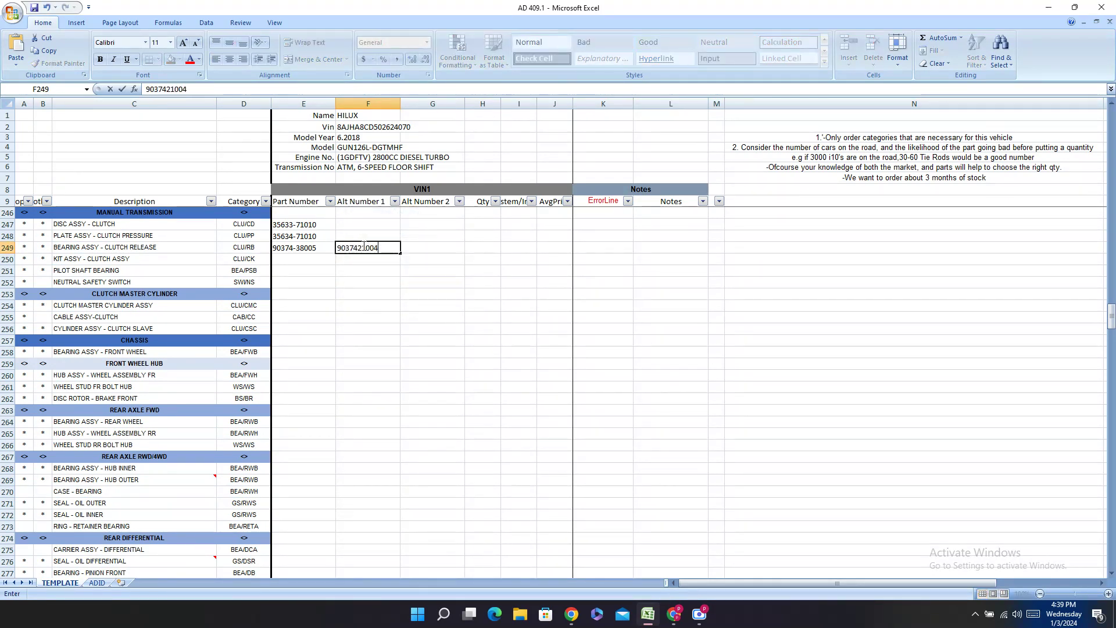
pyautogui.click(356, 247)
pyautogui.write('-')
pyautogui.press('Return')
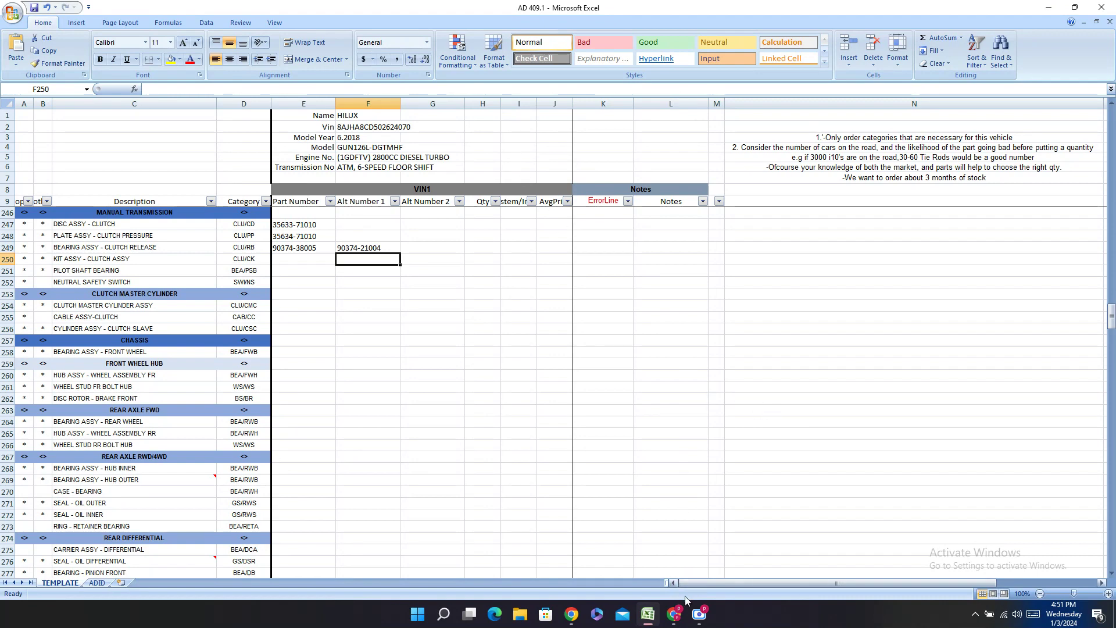
# - Switch to the clutch diagram page in Chrome and check the parts behind callouts 35606C and 35605A
pyautogui.click(672, 614)
pyautogui.scroll(6, 722, 322)
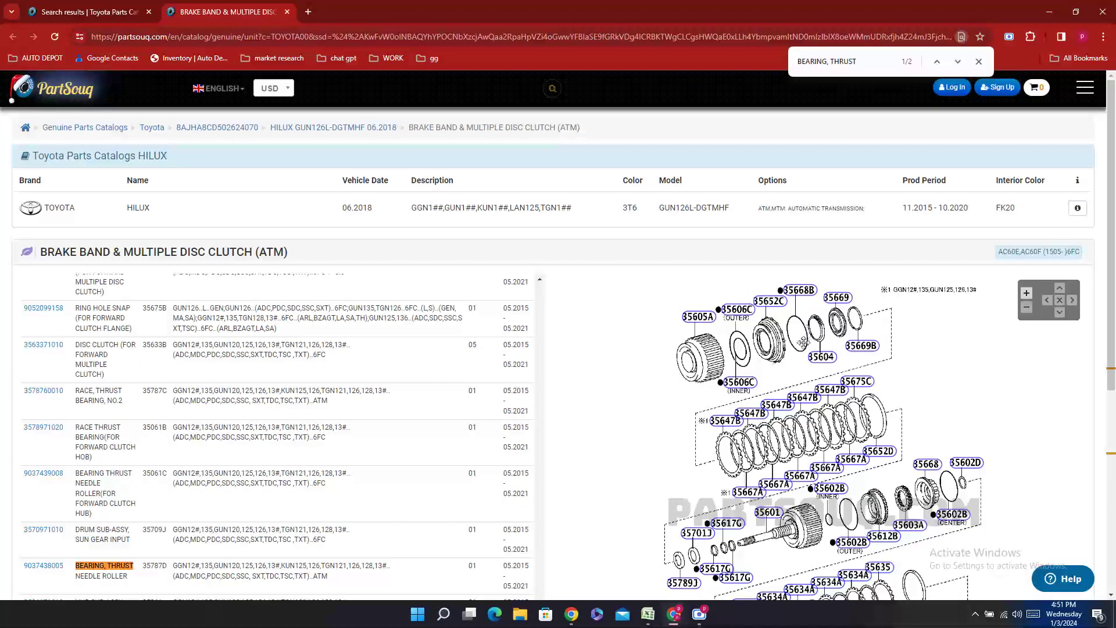
pyautogui.click(746, 386)
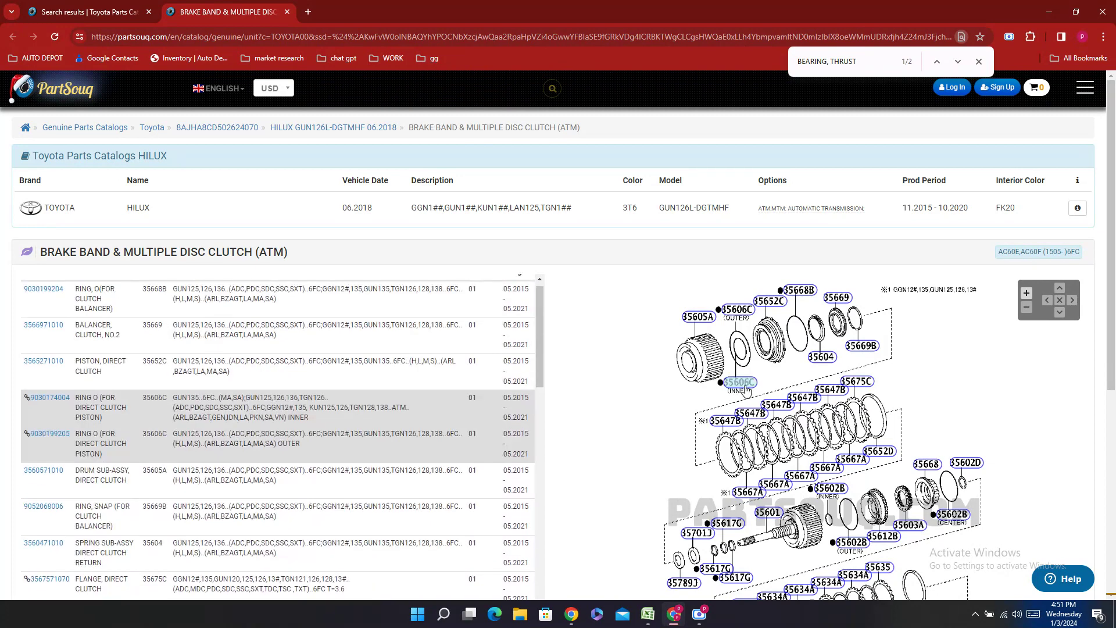
pyautogui.click(697, 318)
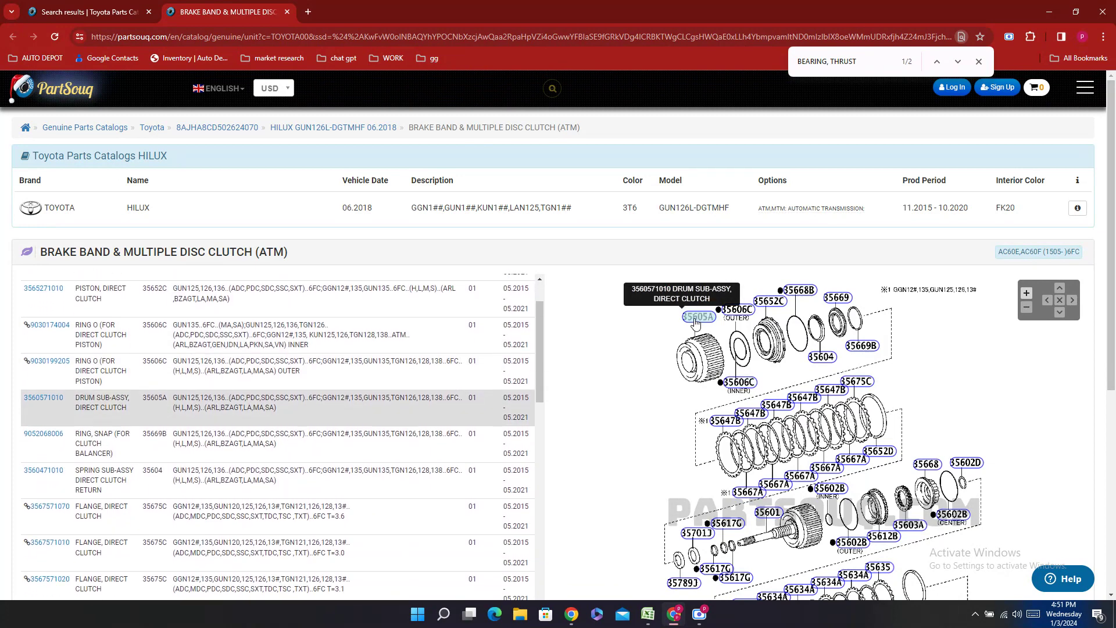
pyautogui.click(773, 596)
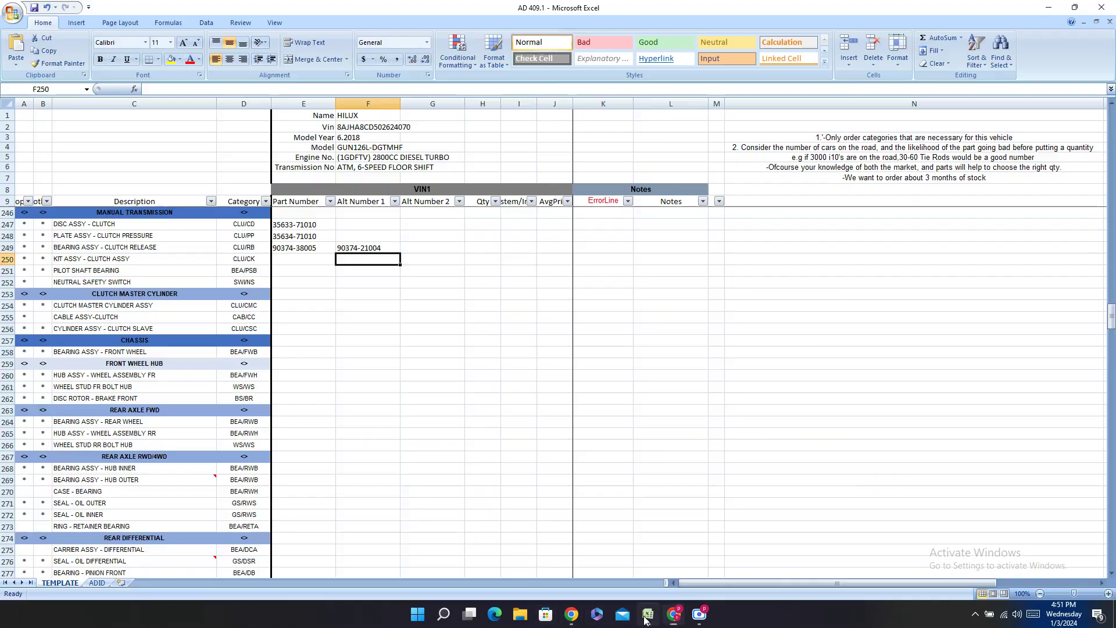
# - Switch to Excel and enter "Not Indicated" as the part number for KIT ASSY - CLUTCH ASSY and PILOT SHAFT BEARING in cells E250 and E251
pyautogui.click(647, 614)
pyautogui.click(298, 259)
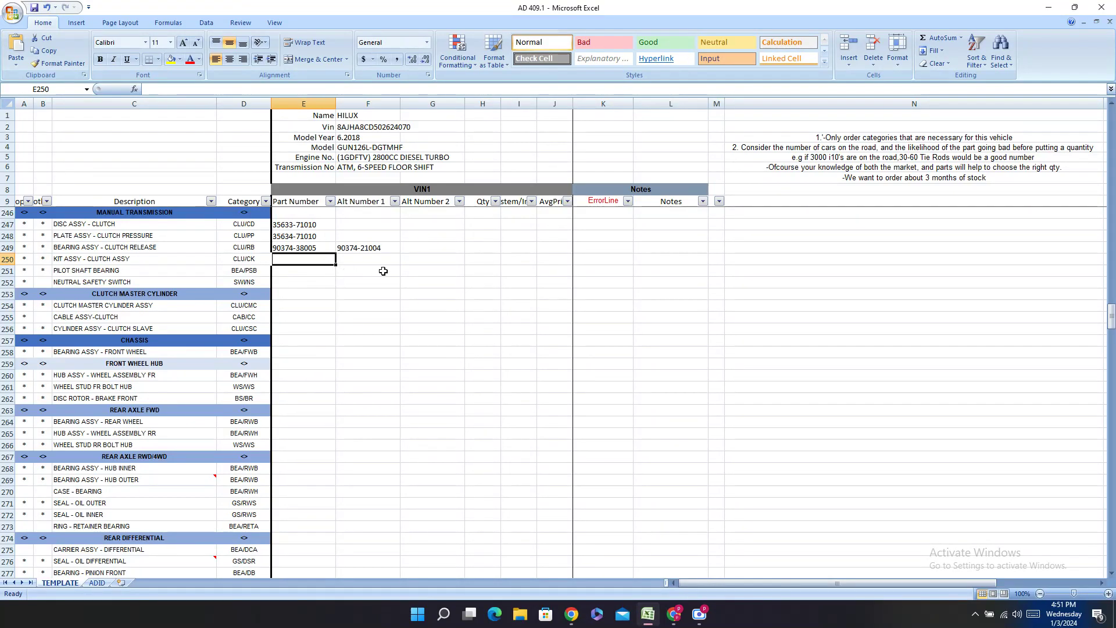
pyautogui.write('Not Indicated')
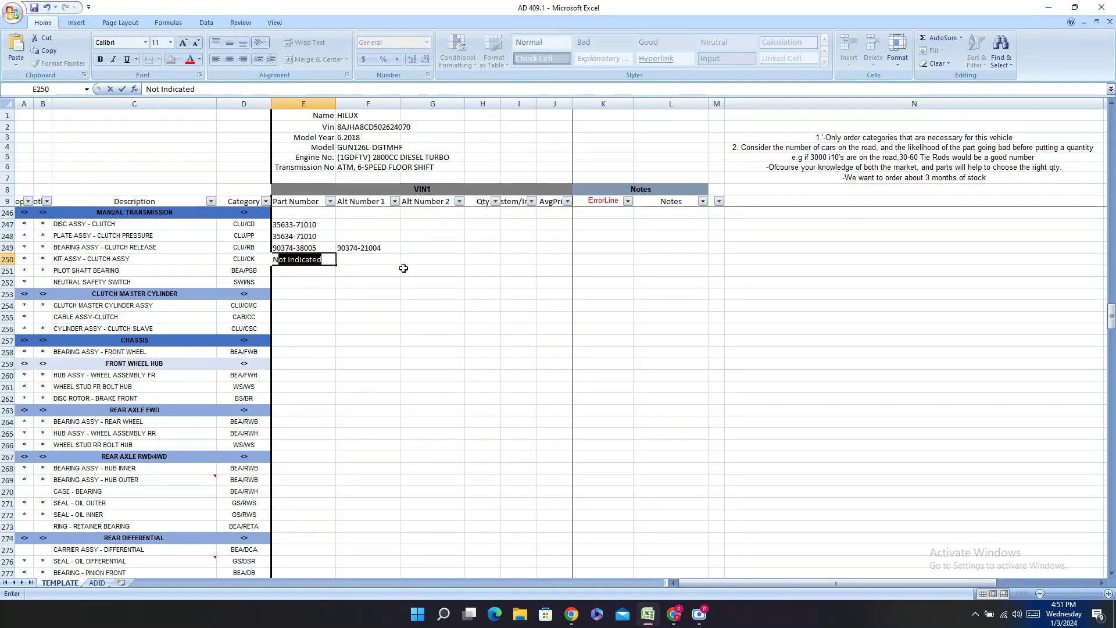
pyautogui.press('Return')
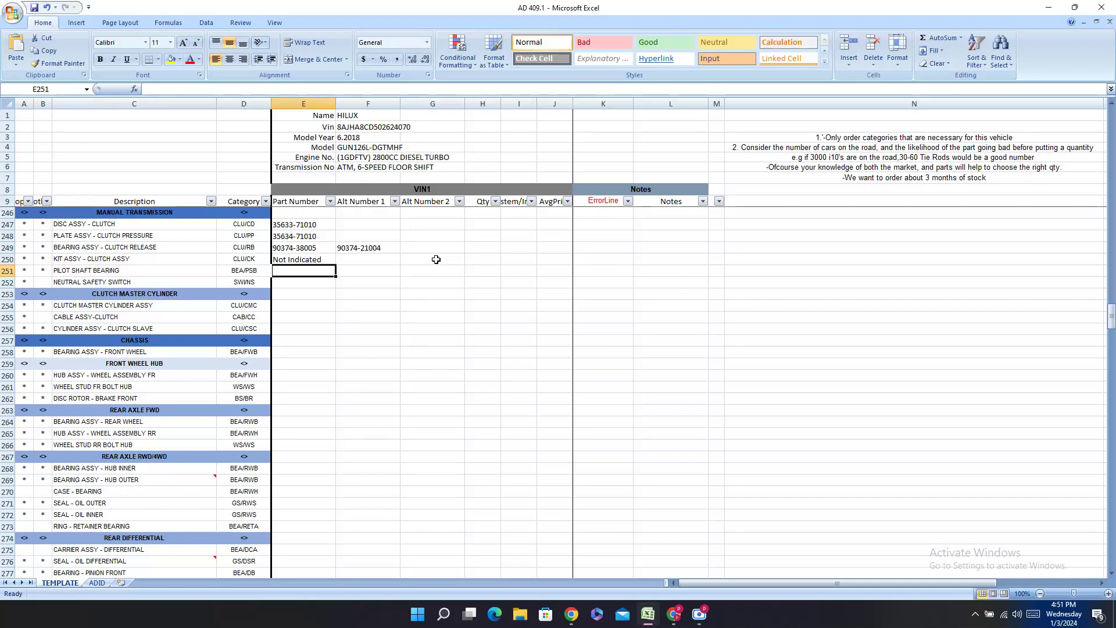
pyautogui.write('Not Indicated')
pyautogui.press('Return')
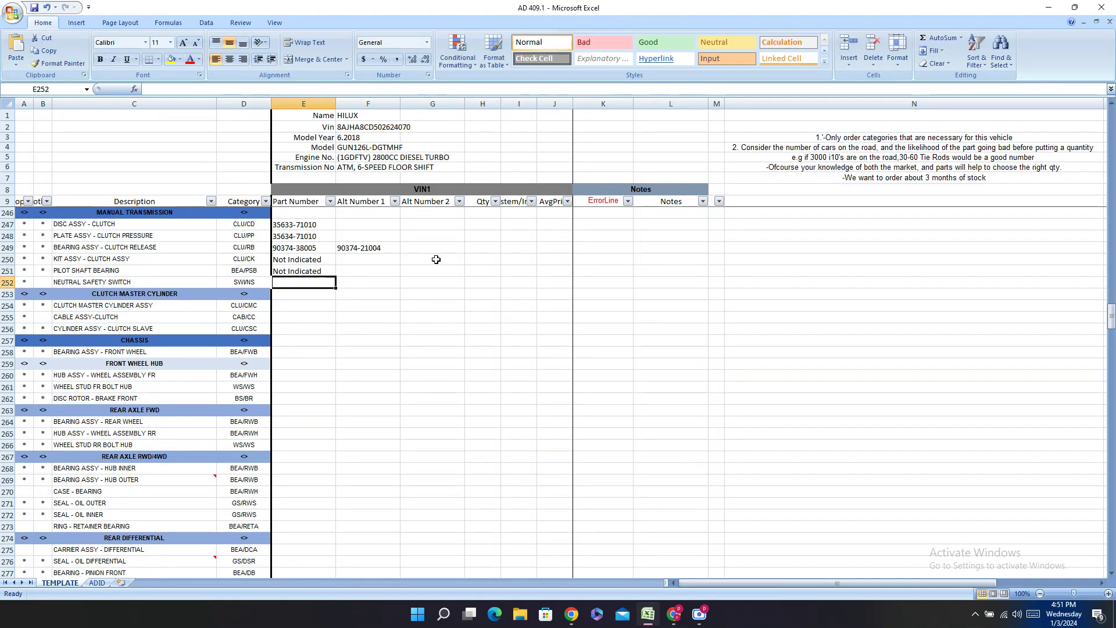
# - Switch to the PartSouq search results page in Chrome and search the vehicle's parts for "NEUTRAL SAFETY SWITCH"
pyautogui.click(674, 613)
pyautogui.click(111, 11)
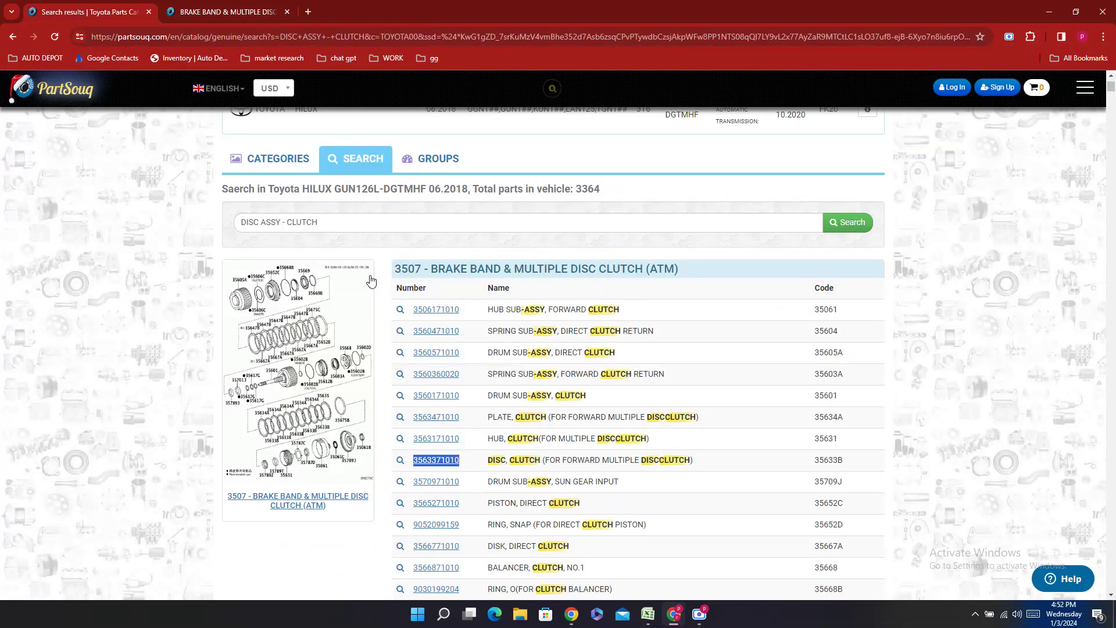
pyautogui.tripleClick(300, 222)
pyautogui.write('N')
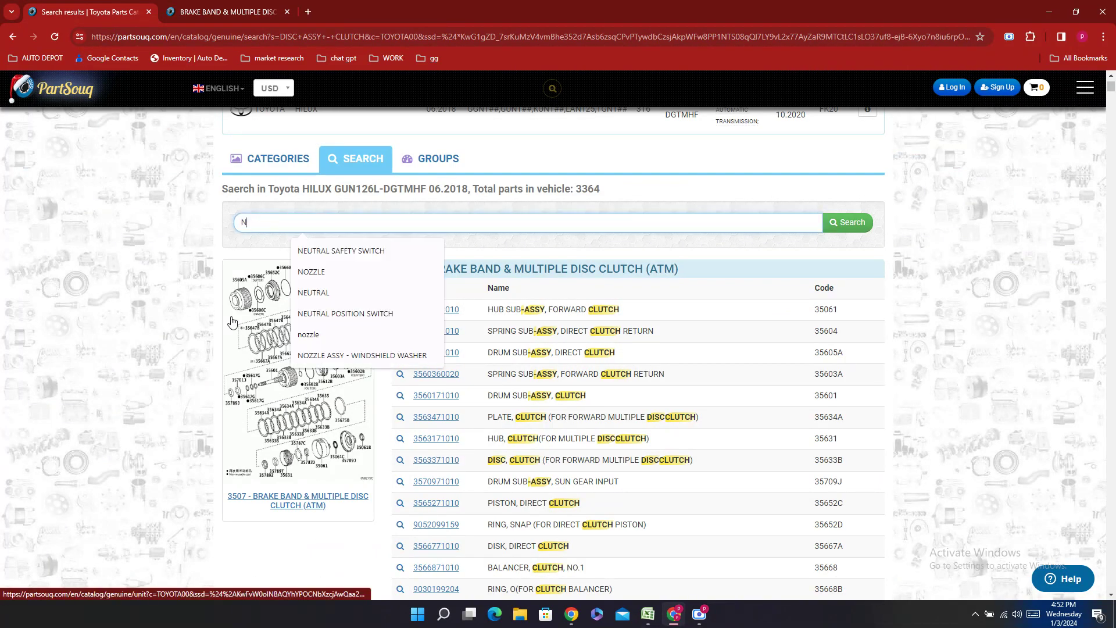
pyautogui.write('EUTRAL SAFETY SWITCH')
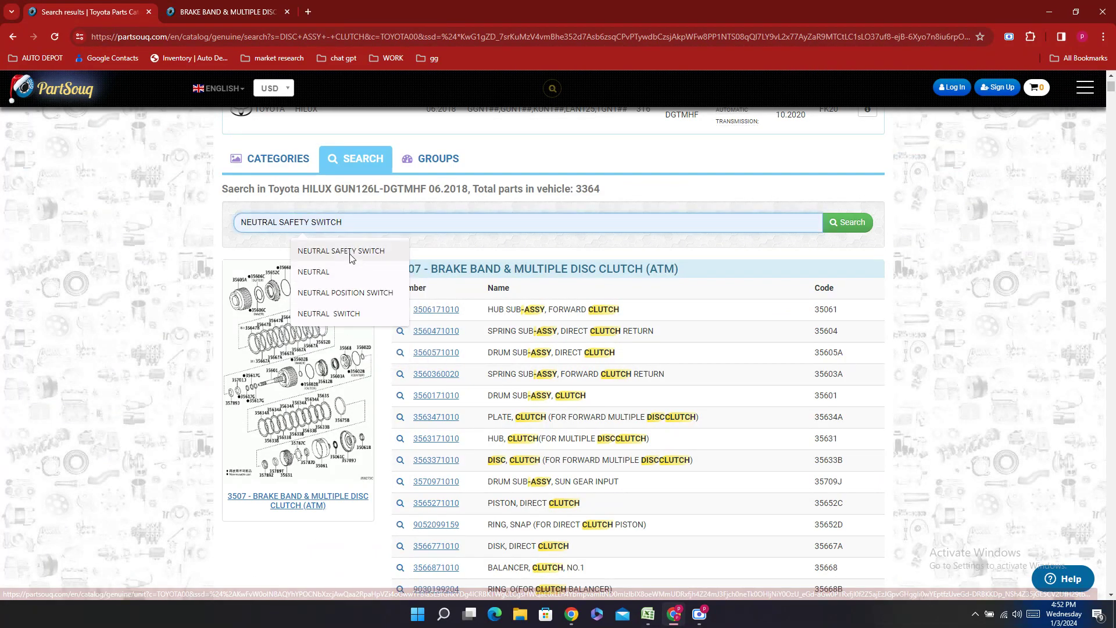
pyautogui.click(346, 251)
pyautogui.click(835, 219)
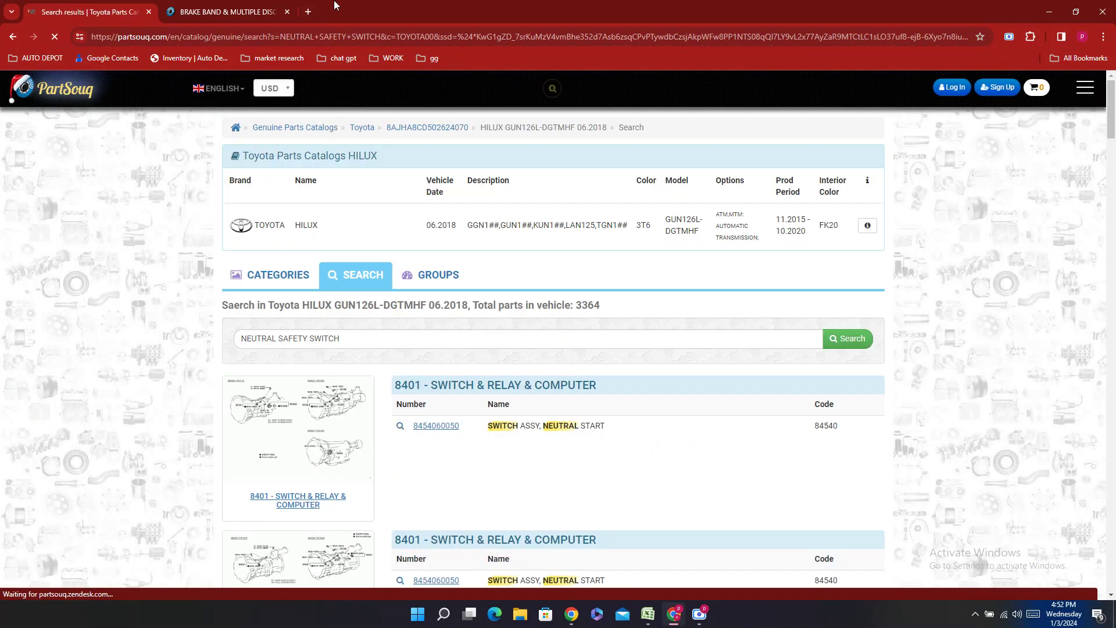
pyautogui.doubleClick(472, 430)
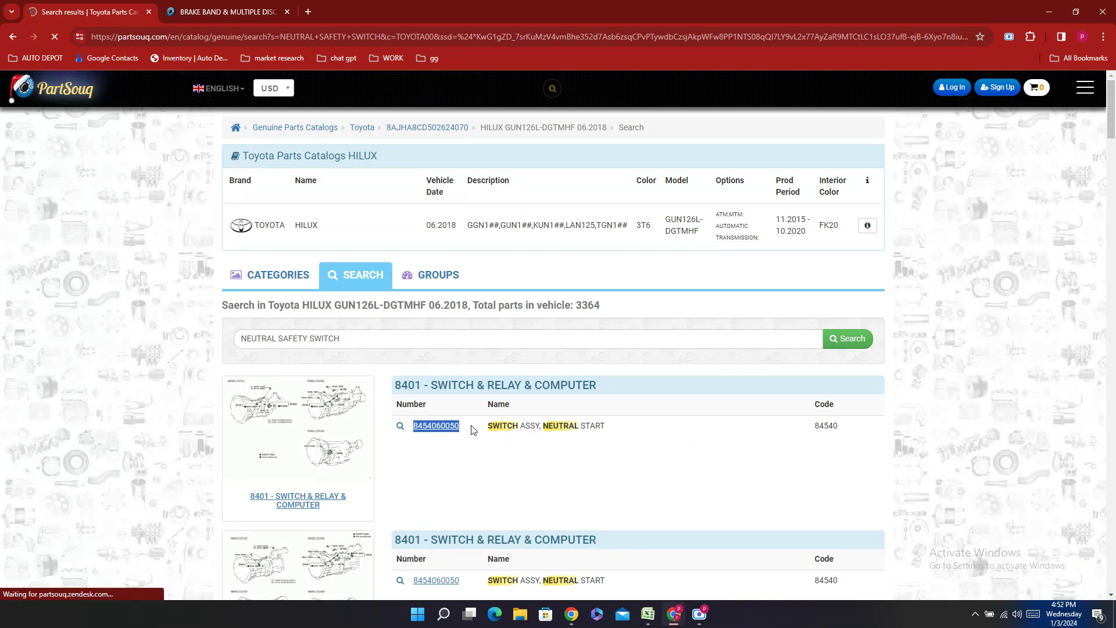
pyautogui.rightClick(473, 429)
pyautogui.click(491, 441)
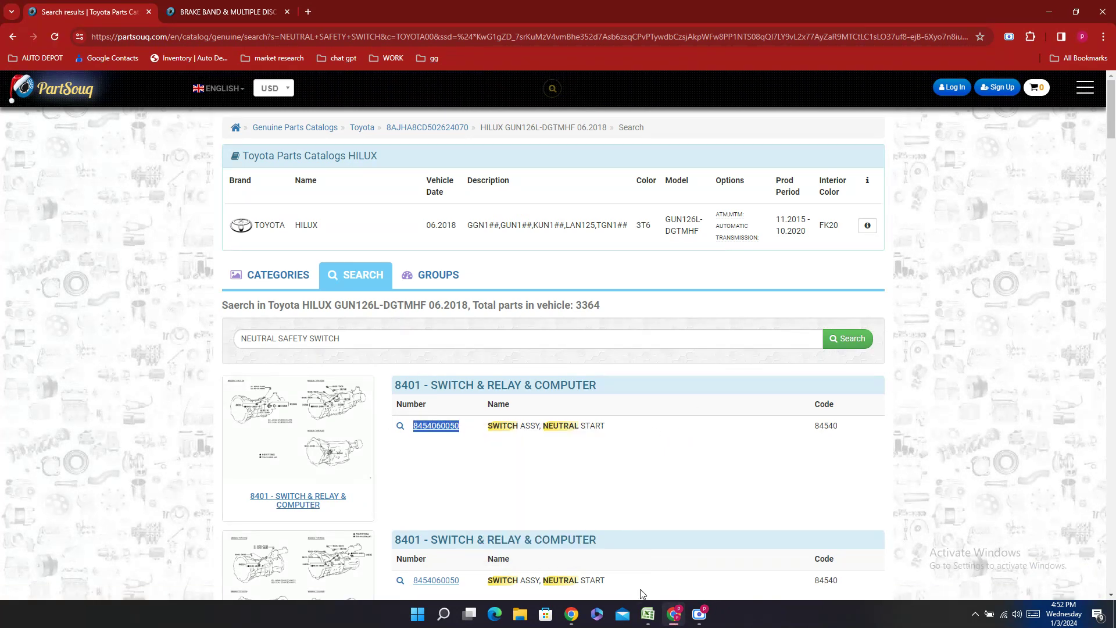
pyautogui.click(648, 614)
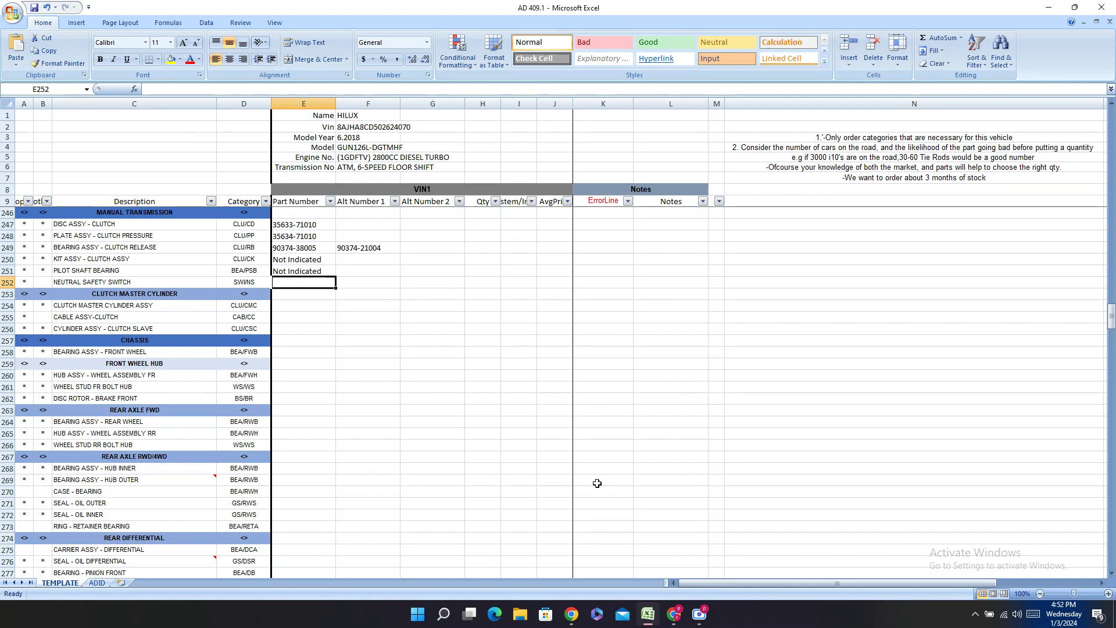
pyautogui.doubleClick(278, 282)
pyautogui.rightClick(278, 282)
pyautogui.click(311, 314)
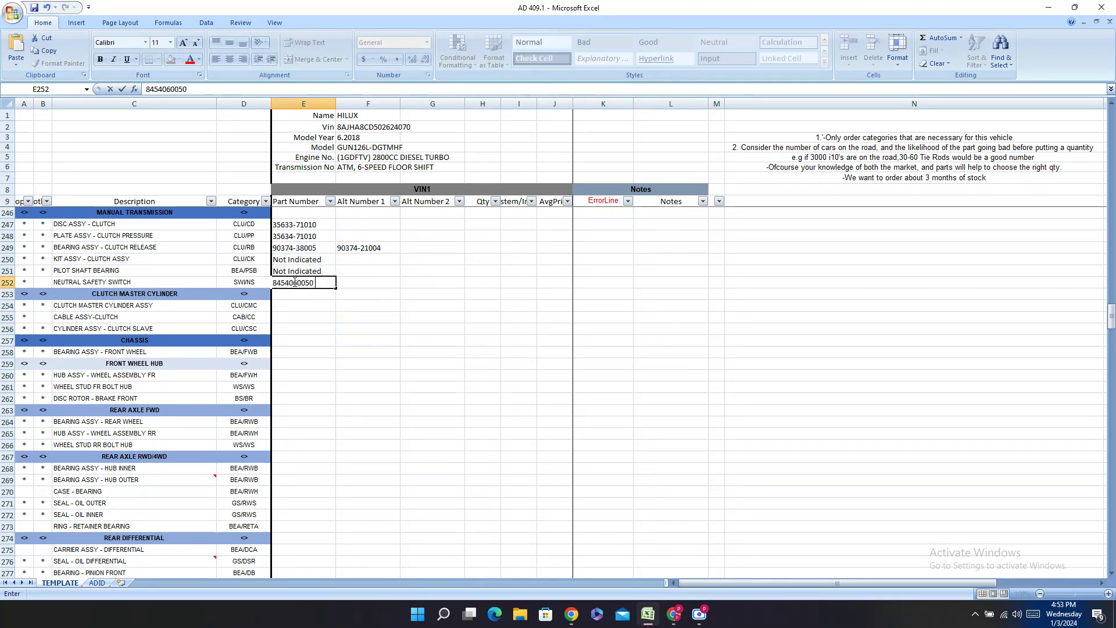
pyautogui.click(295, 284)
pyautogui.write('-')
pyautogui.press('Return')
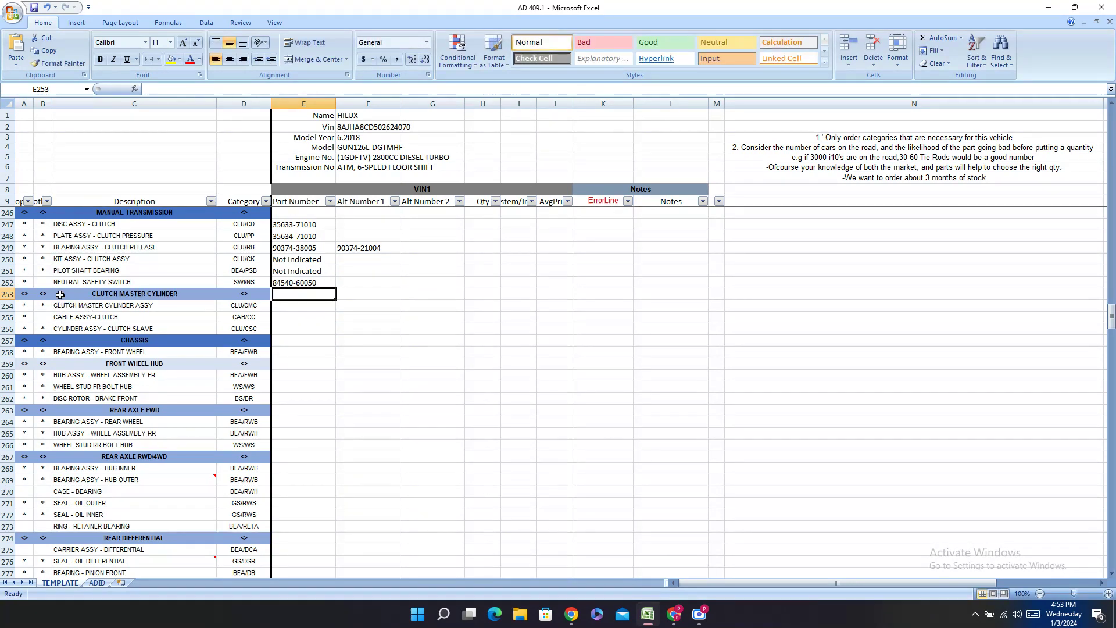
# - Copy the description CLUTCH MASTER CYLINDER ASSY from cell C254 and search for it on PartSouq in Chrome
pyautogui.rightClick(133, 317)
pyautogui.rightClick(135, 306)
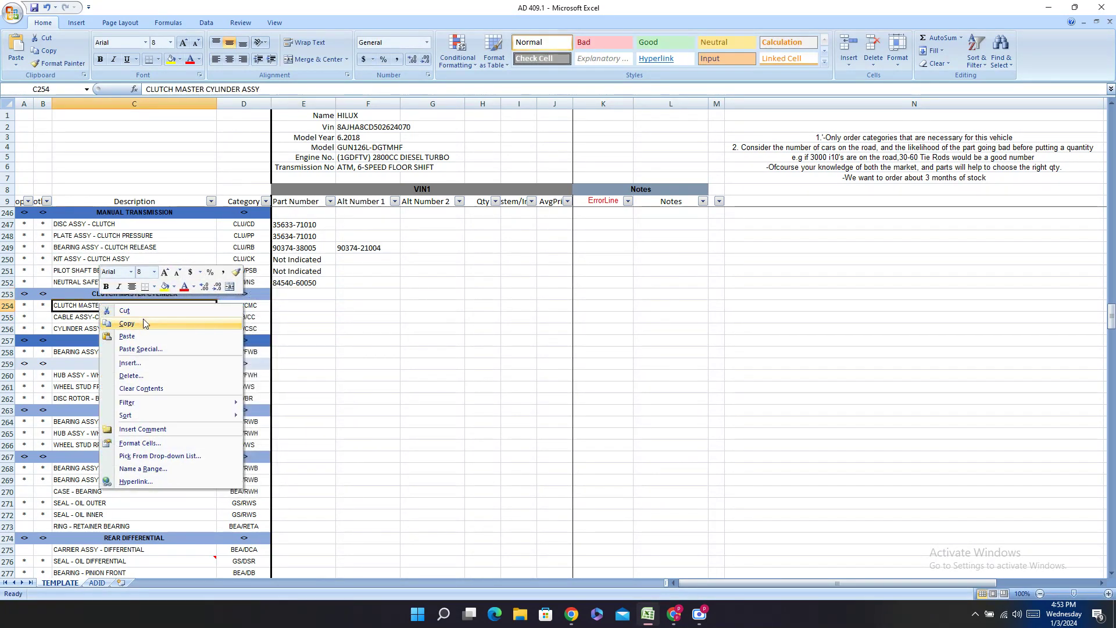
pyautogui.click(152, 322)
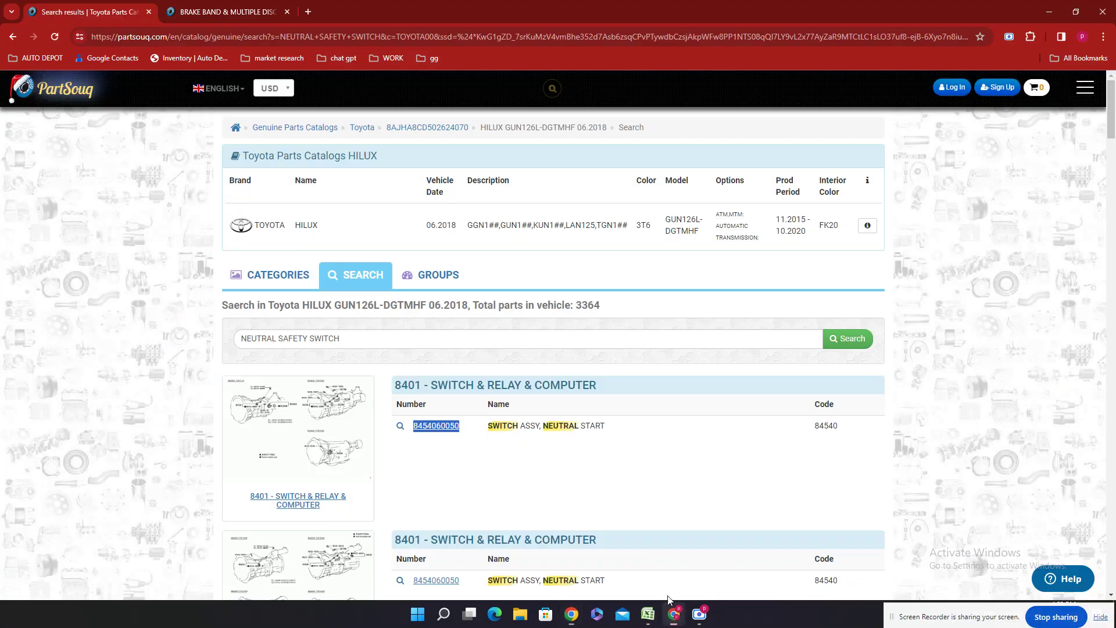
pyautogui.click(673, 611)
pyautogui.tripleClick(366, 341)
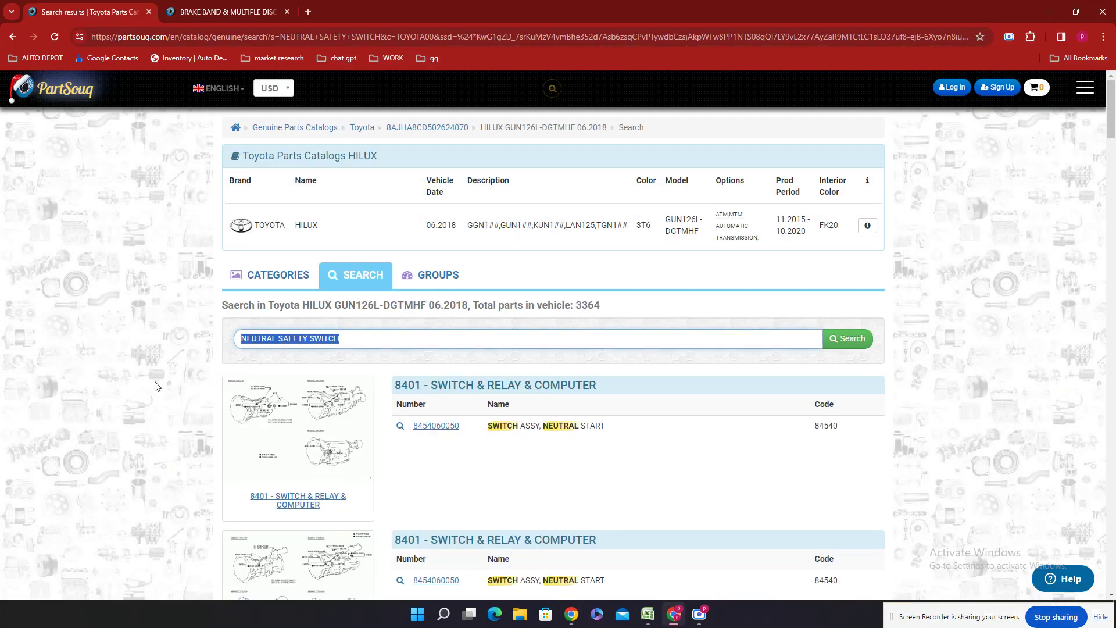
pyautogui.hotkey('ctrl', 'v')
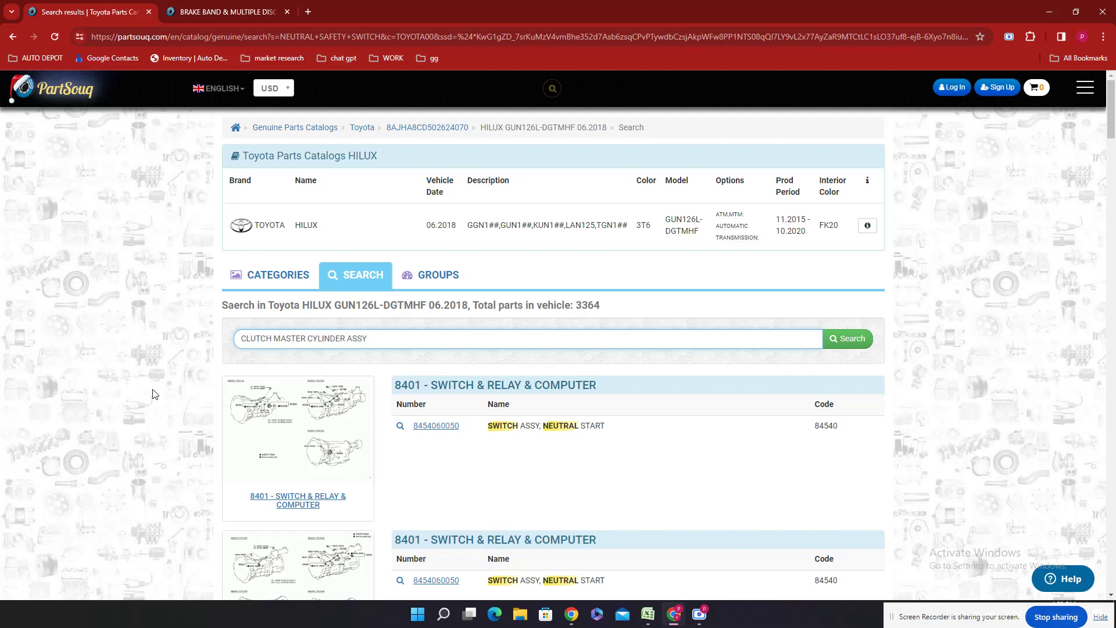
pyautogui.press('Return')
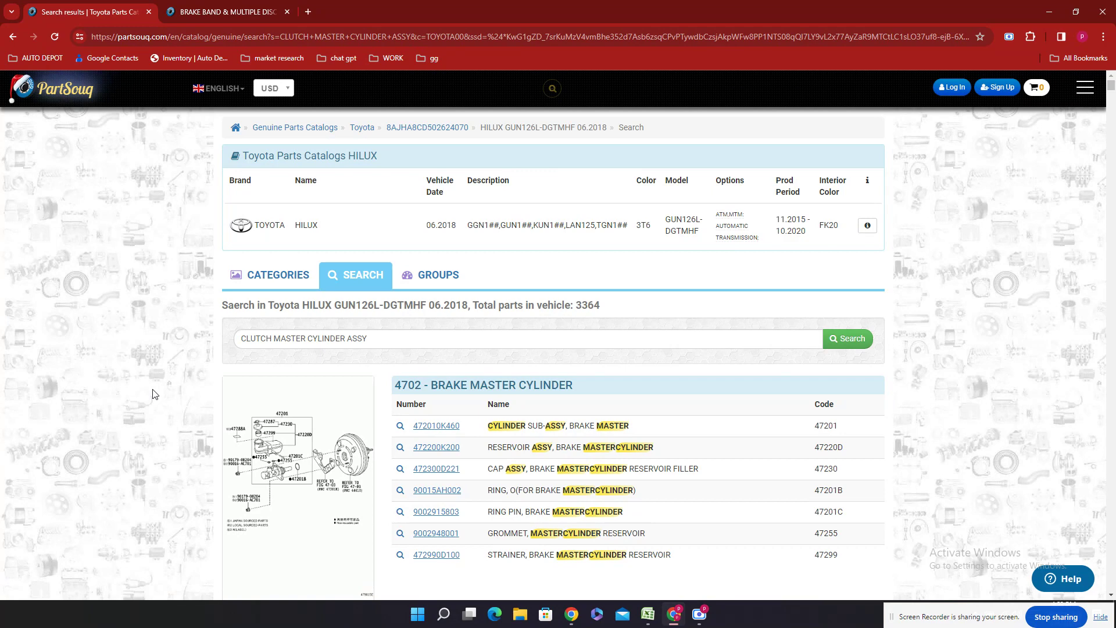
# - Look through the search results for a clutch master cylinder, checking the listed part groups
pyautogui.scroll(-7, 266, 370)
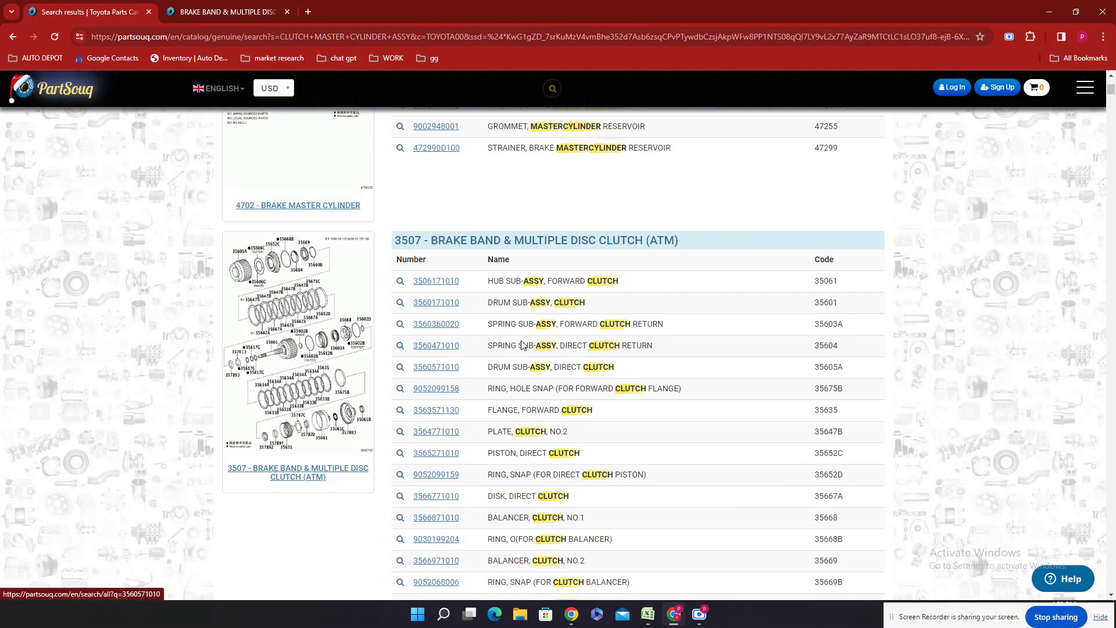
pyautogui.scroll(-20, 521, 346)
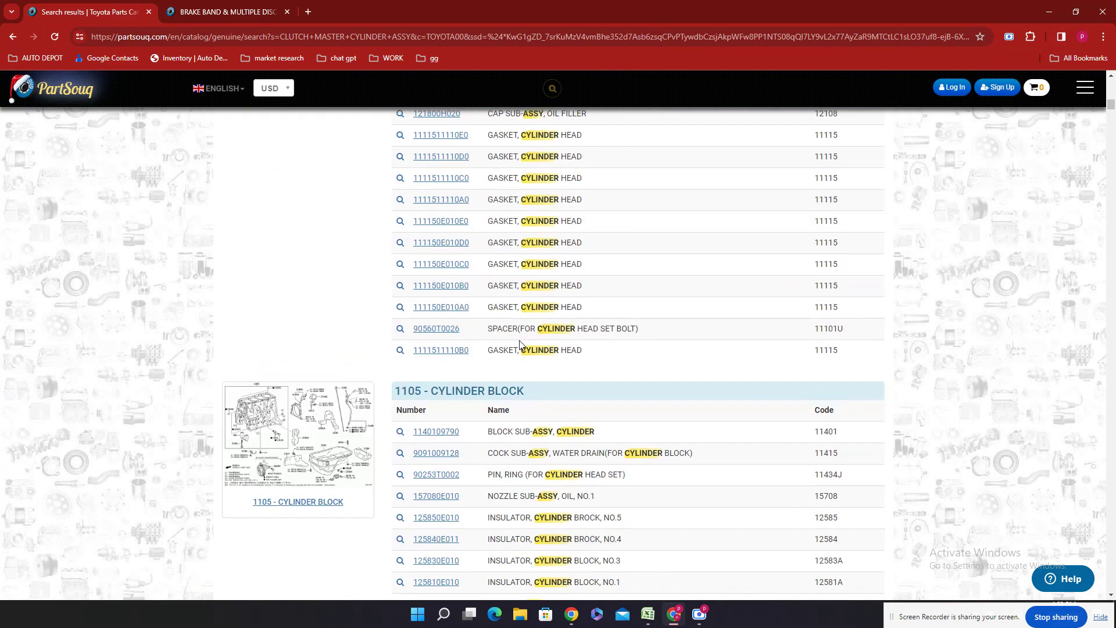
pyautogui.scroll(-14, 522, 346)
pyautogui.scroll(7, 522, 346)
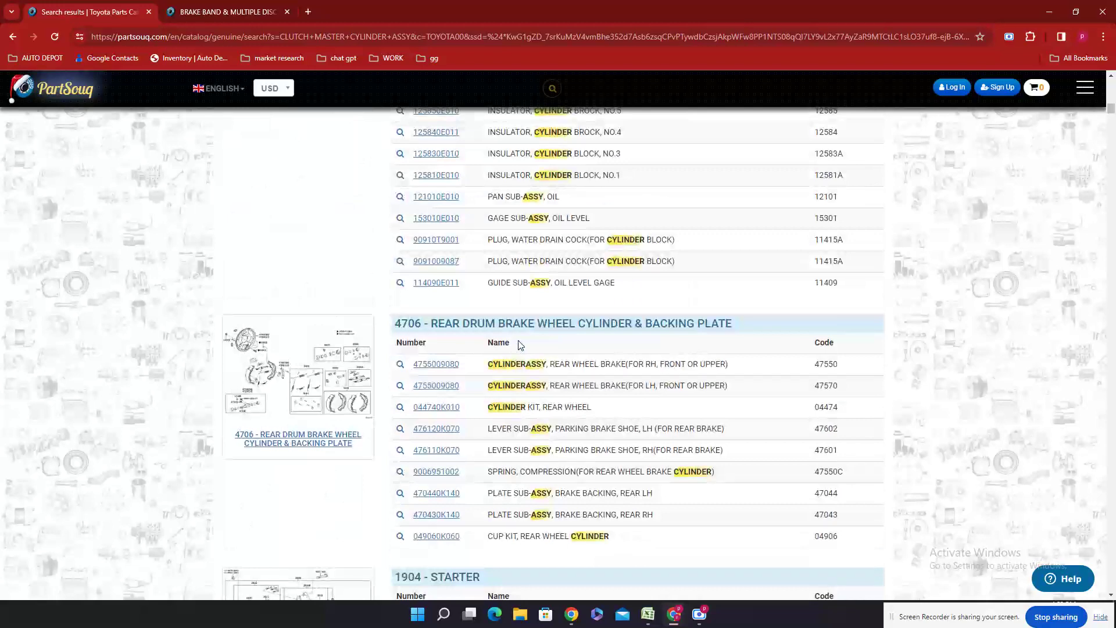
pyautogui.scroll(-6, 520, 345)
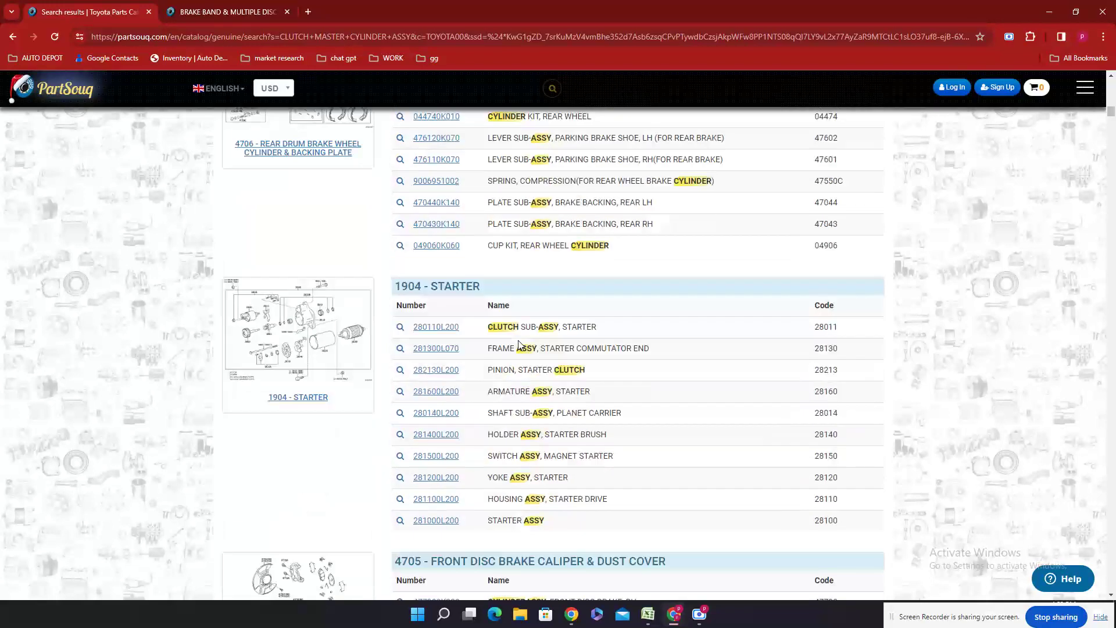
pyautogui.scroll(-7, 521, 345)
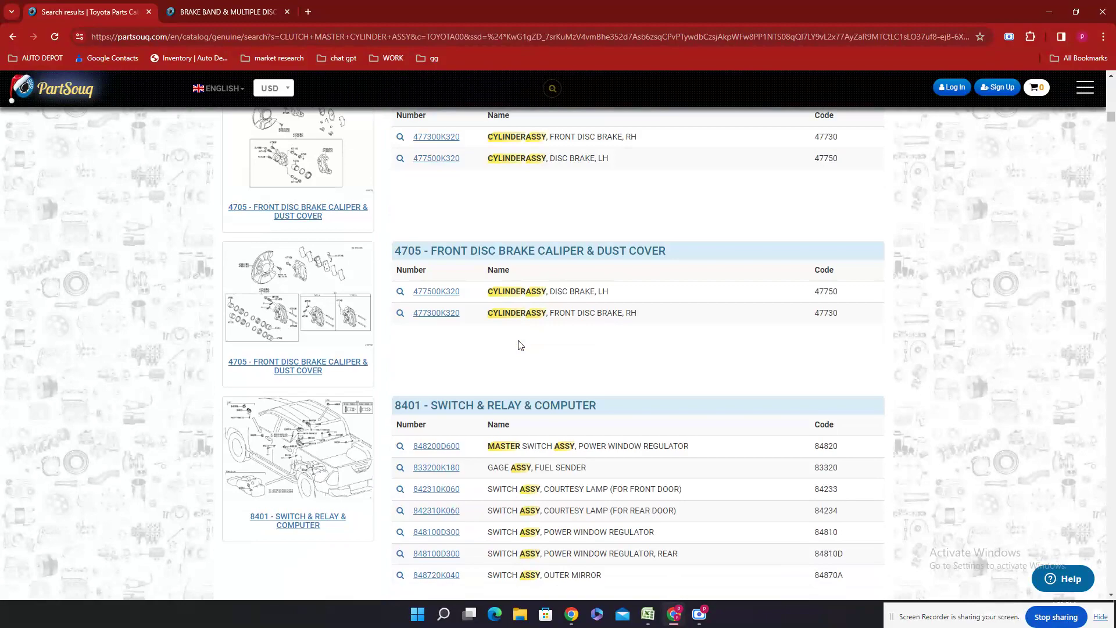
pyautogui.scroll(-10, 517, 348)
pyautogui.scroll(6, 511, 349)
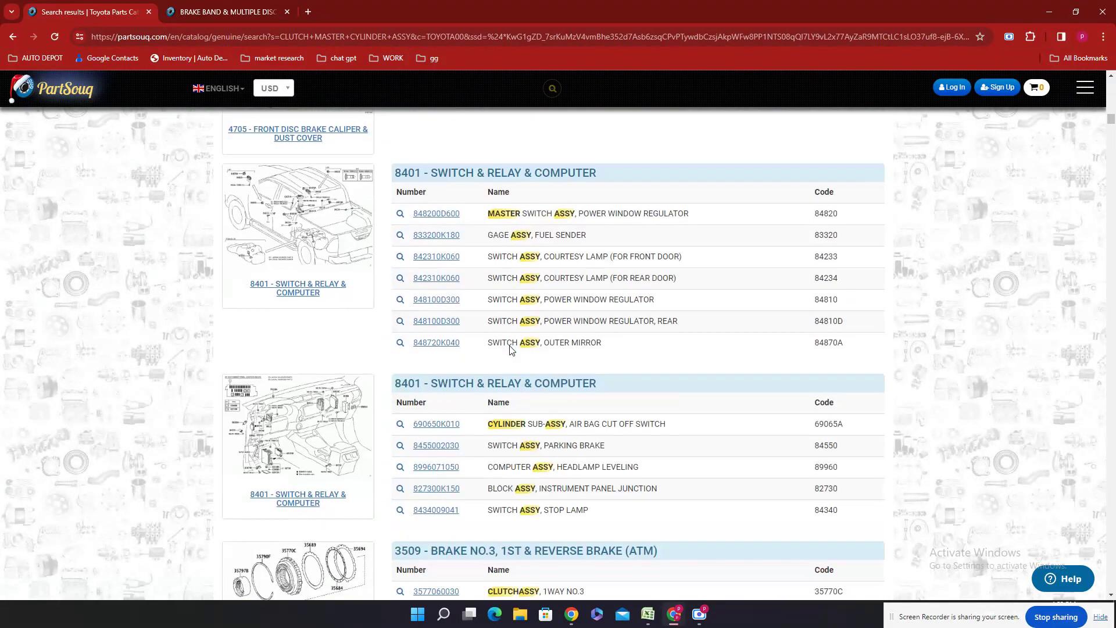
pyautogui.scroll(20, 511, 349)
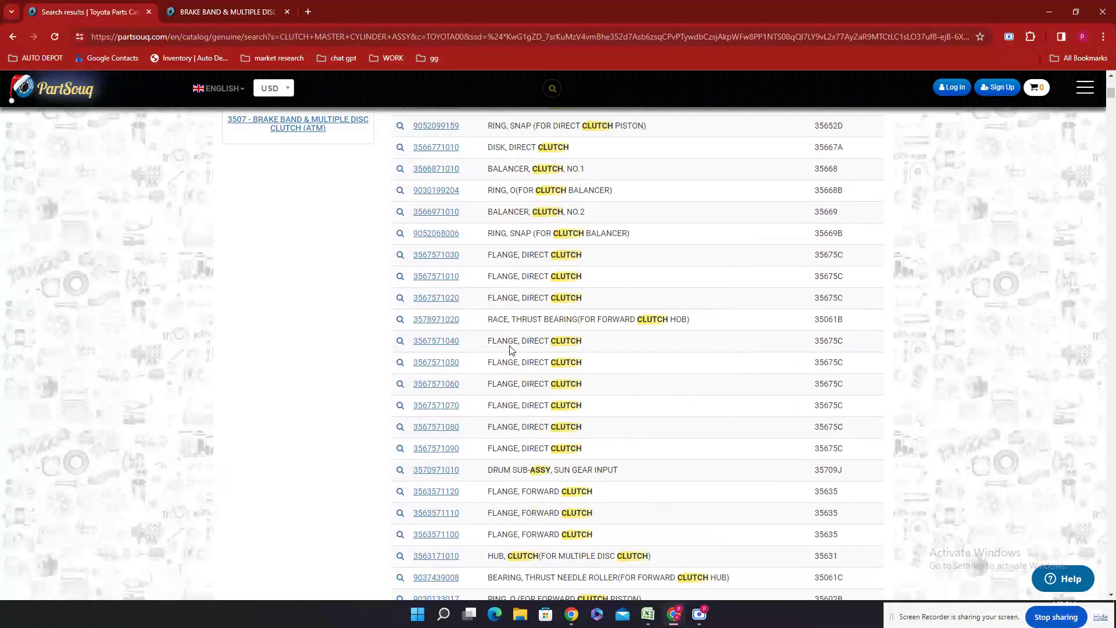
pyautogui.scroll(18, 511, 349)
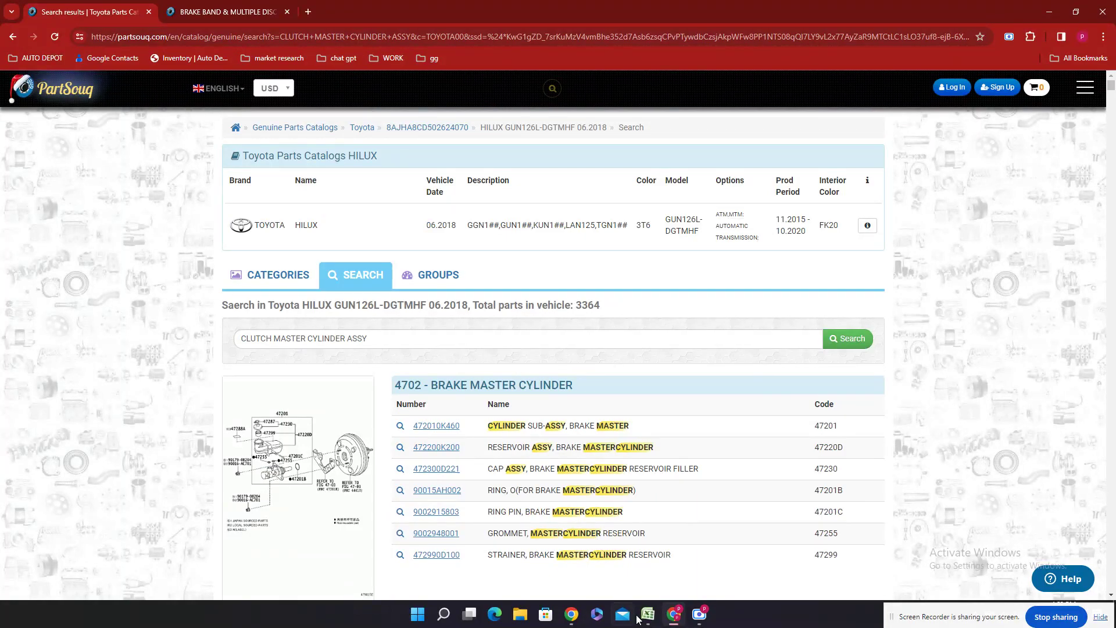
# - Switch to Excel, enter "Not Indicated" for CLUTCH MASTER CYLINDER ASSY in cell E254 and fill it down through E256
pyautogui.click(639, 616)
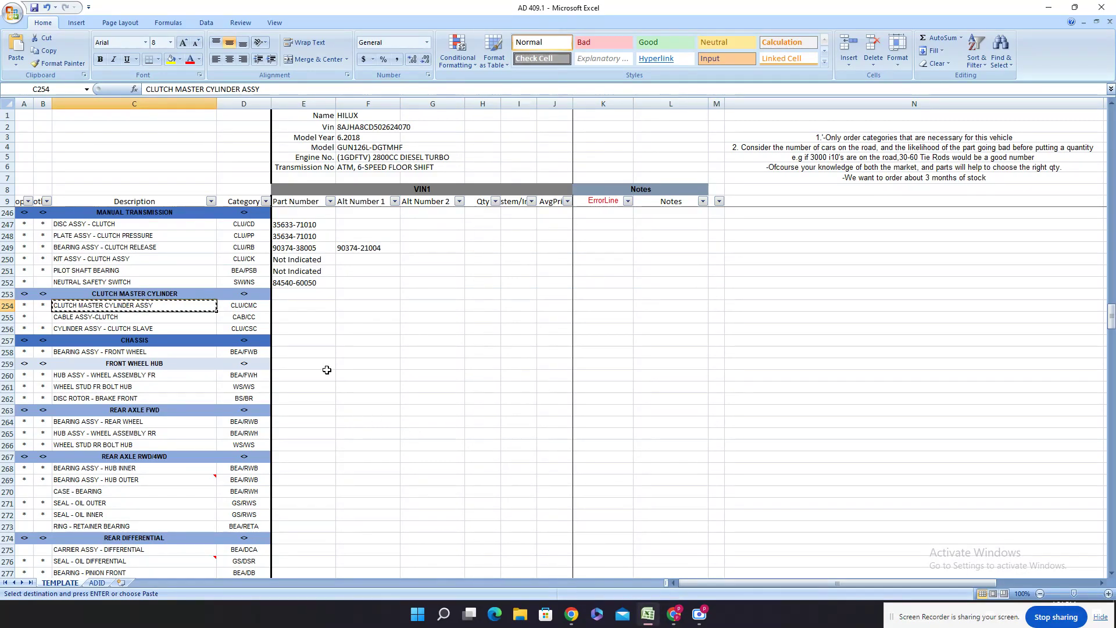
pyautogui.click(308, 304)
pyautogui.write('Not Indicated')
pyautogui.press('Return')
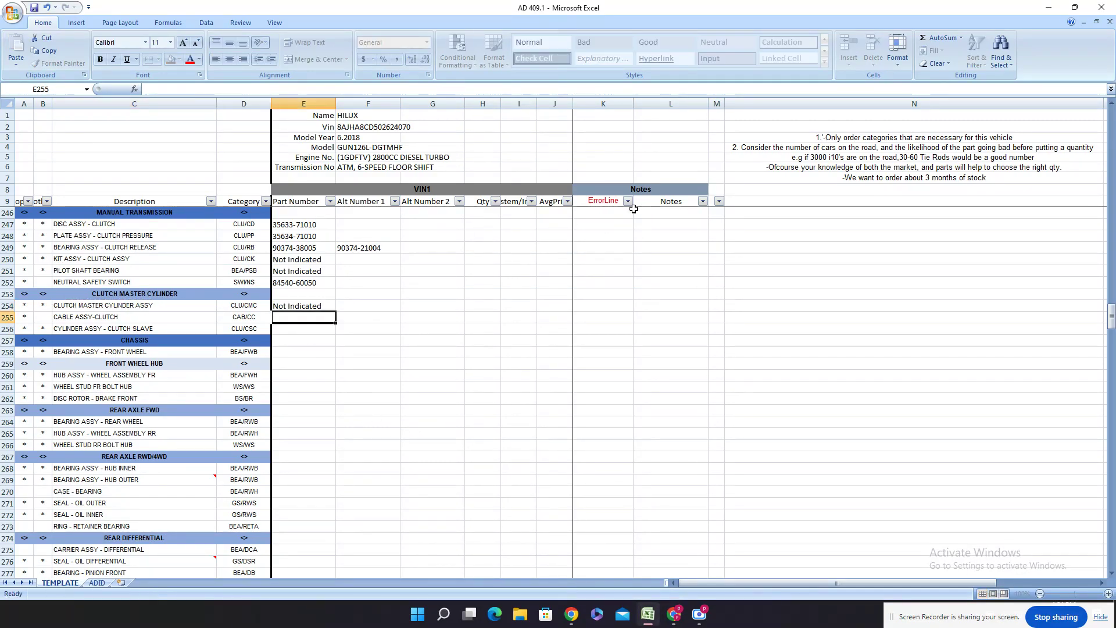
pyautogui.click(329, 307)
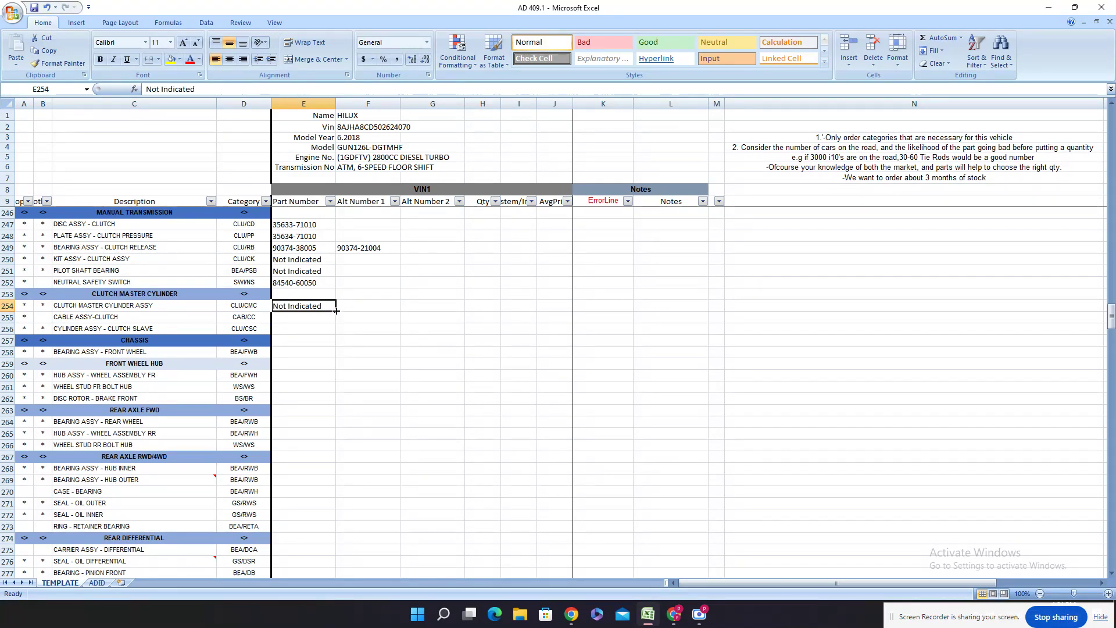
pyautogui.moveTo(336, 311); pyautogui.dragTo(335, 336)
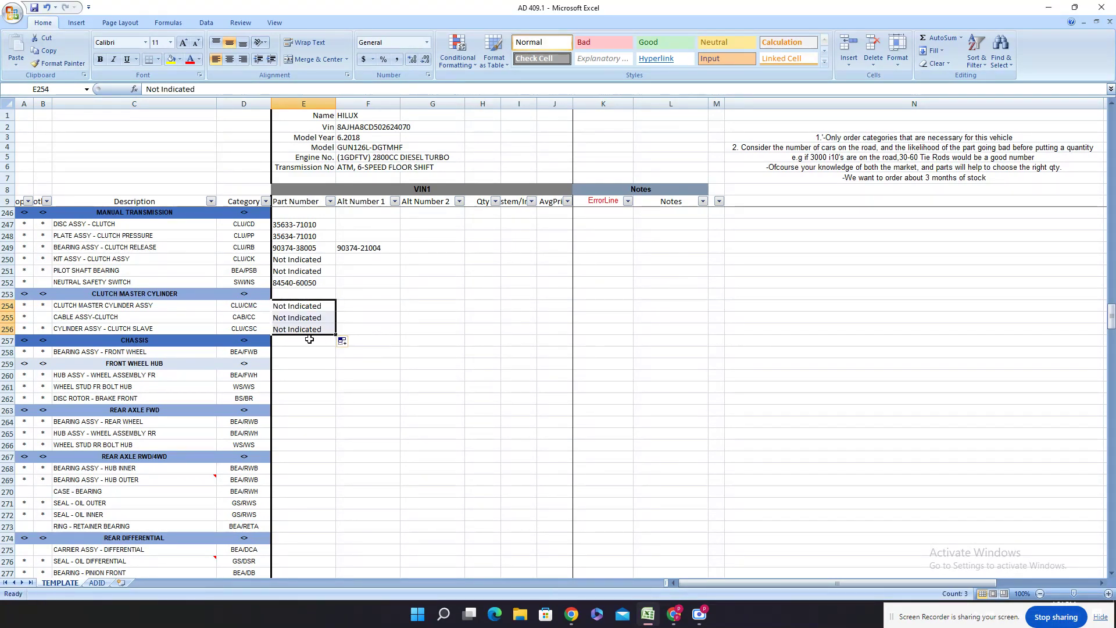
# - Copy the description BEARING ASSY - FRONT WHEEL from cell C258 and search for it on PartSouq in Chrome
pyautogui.rightClick(167, 356)
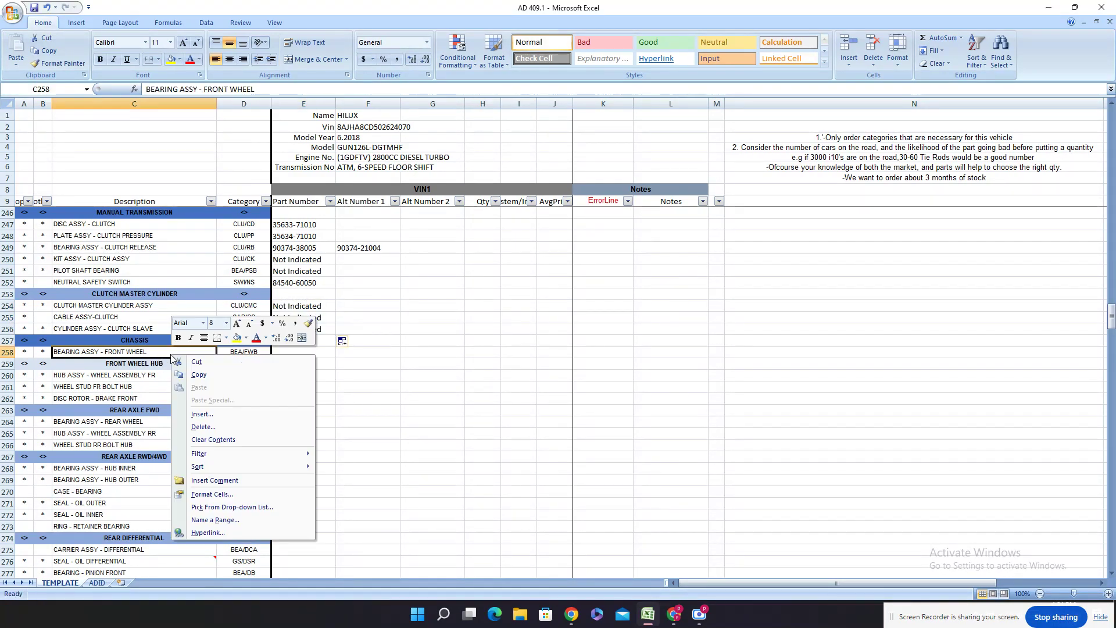
pyautogui.click(209, 376)
pyautogui.click(682, 617)
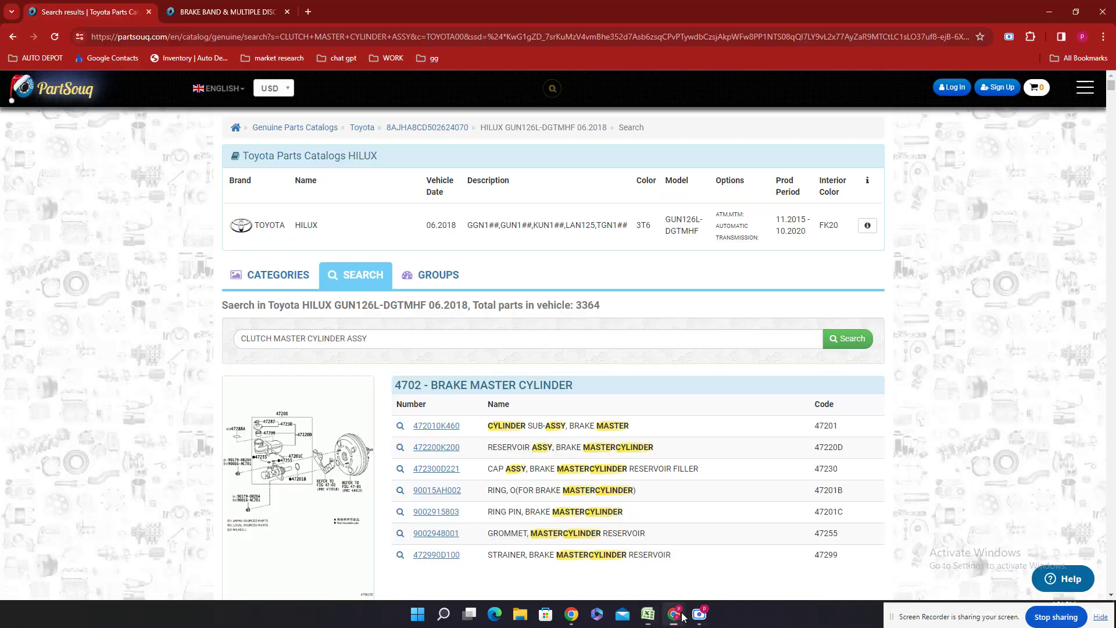
pyautogui.moveTo(375, 337); pyautogui.dragTo(182, 349)
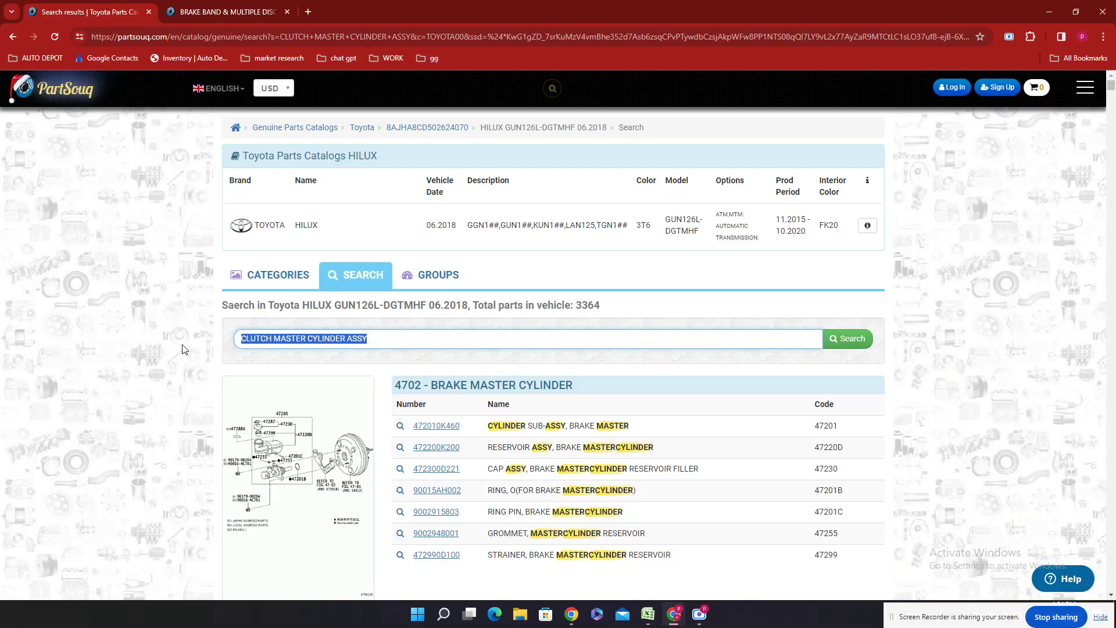
pyautogui.press('BackSpace')
pyautogui.hotkey('ctrl', 'v')
pyautogui.press('Return')
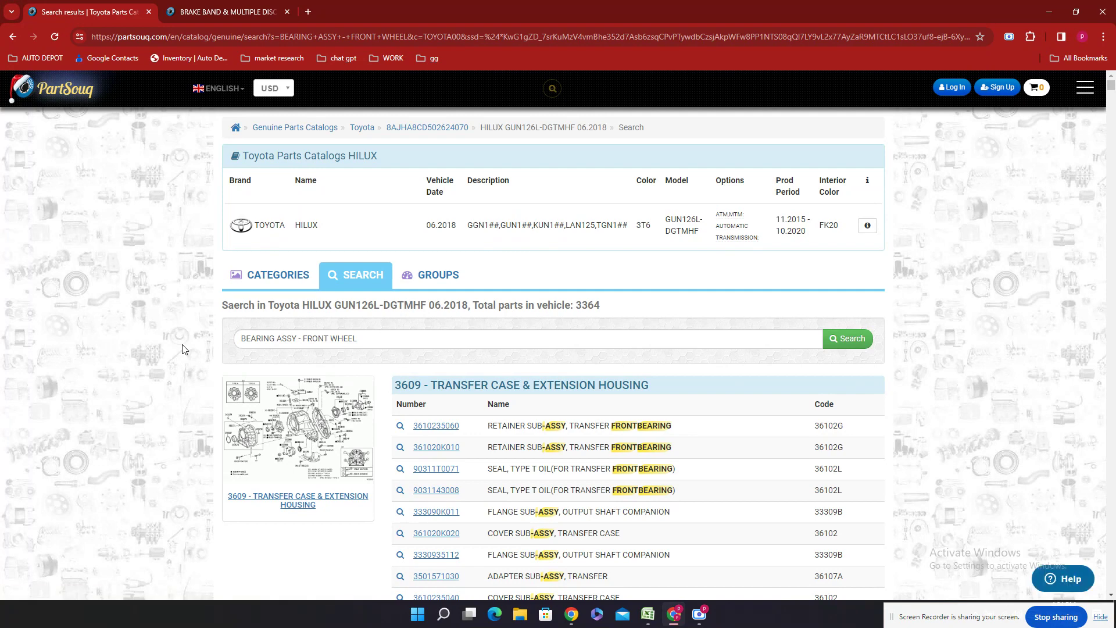
# - Look through the search results for a front wheel bearing, checking the axle, suspension and body part groups
pyautogui.scroll(-8, 379, 297)
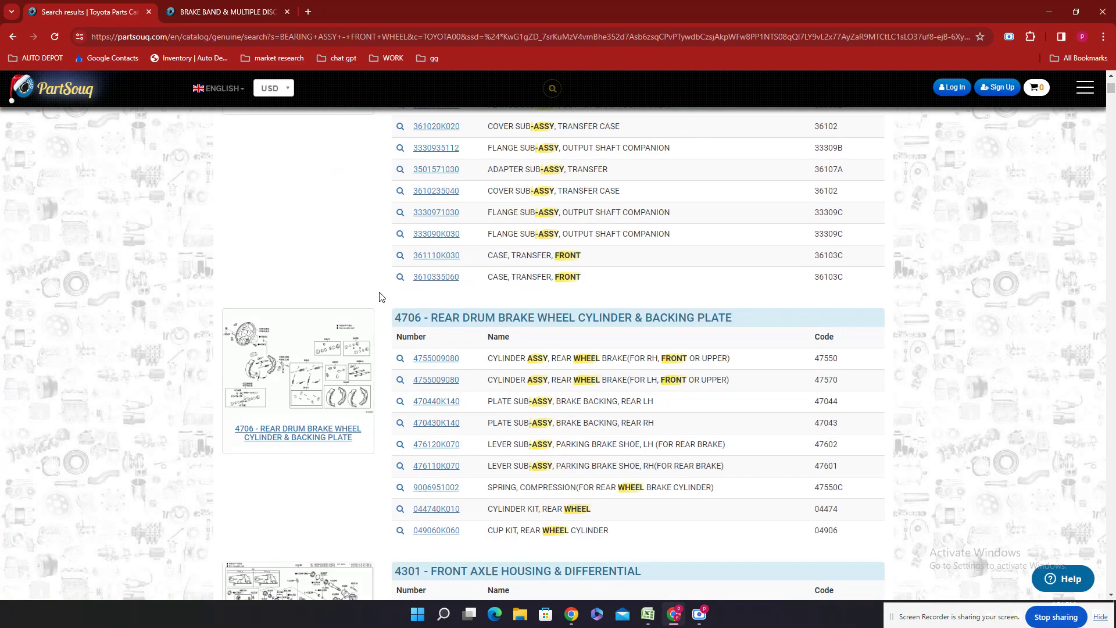
pyautogui.scroll(-3, 379, 302)
pyautogui.scroll(1, 380, 302)
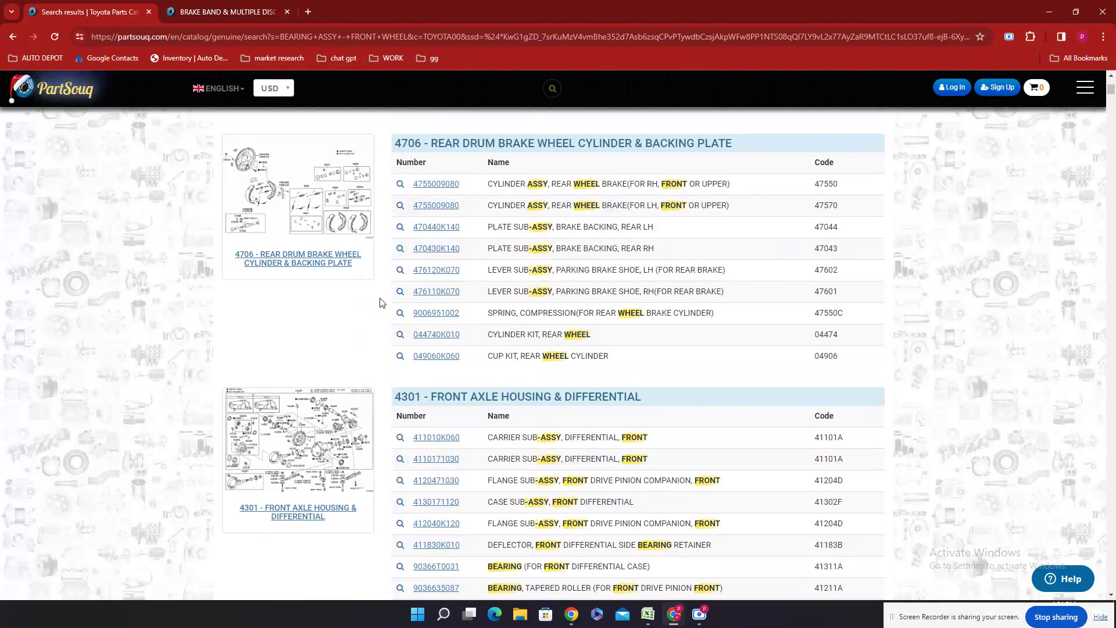
pyautogui.scroll(-4, 382, 299)
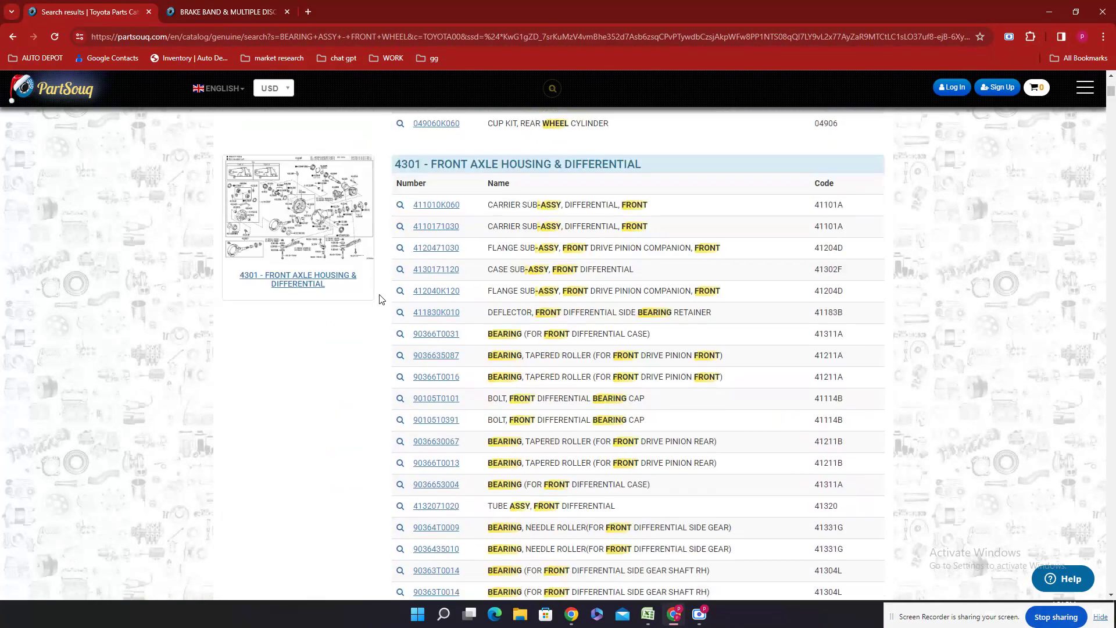
pyautogui.scroll(-4, 381, 297)
pyautogui.scroll(-15, 379, 296)
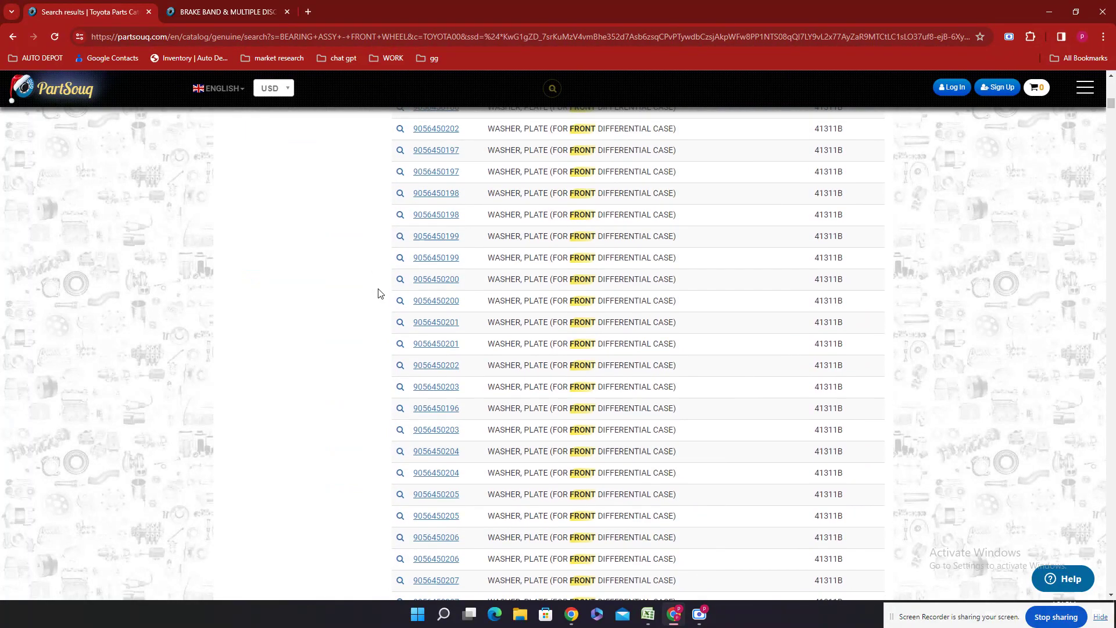
pyautogui.scroll(-15, 379, 292)
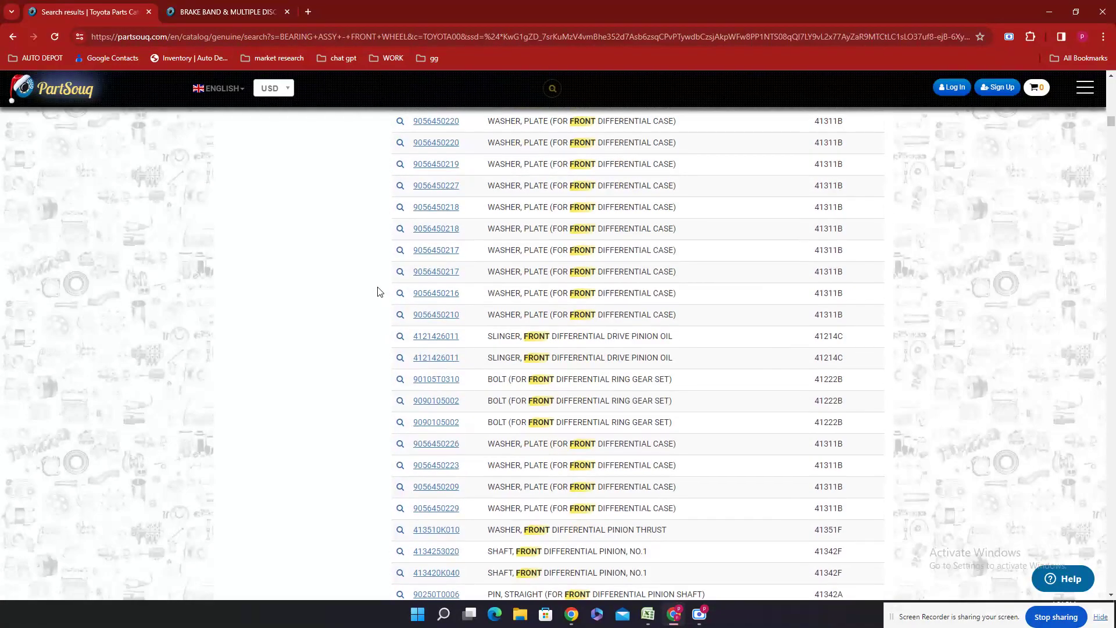
pyautogui.scroll(-15, 378, 290)
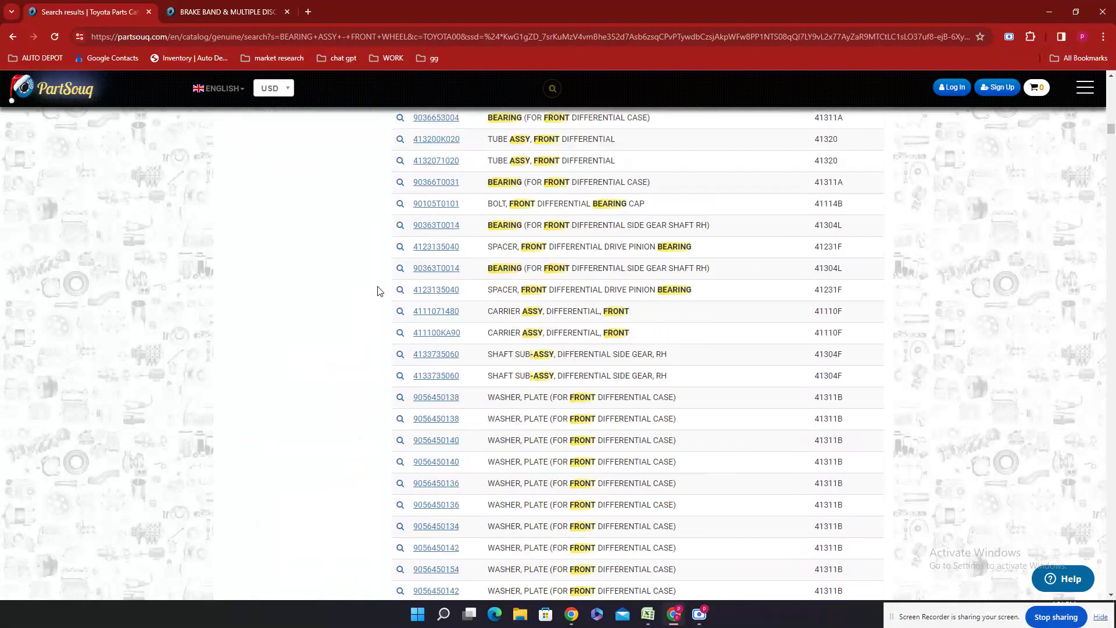
pyautogui.scroll(-15, 374, 285)
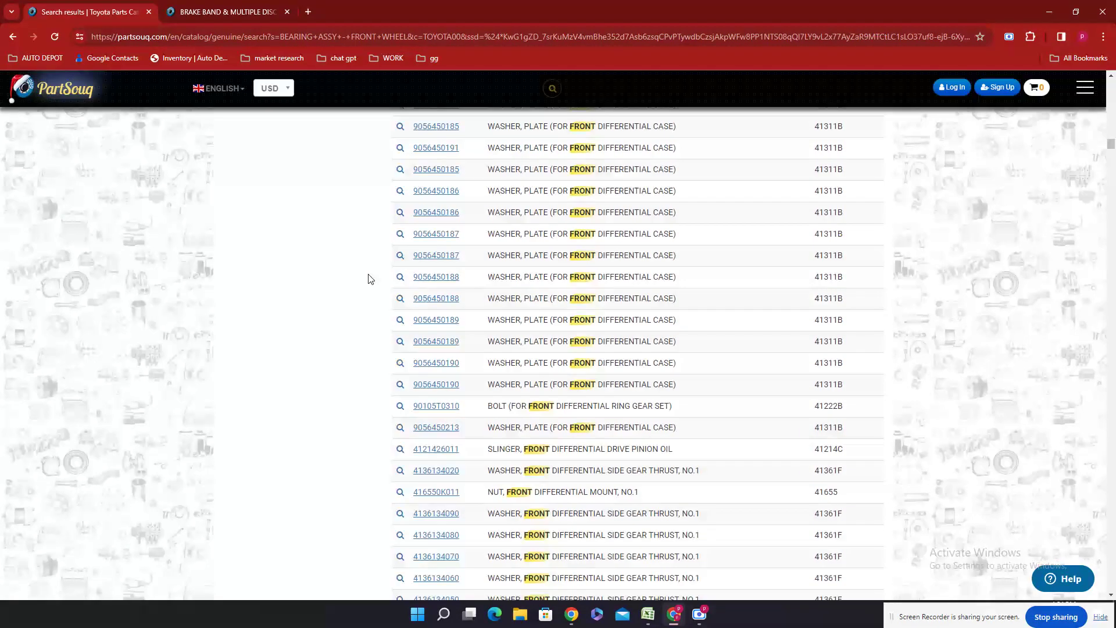
pyautogui.scroll(-8, 368, 278)
pyautogui.scroll(8, 364, 269)
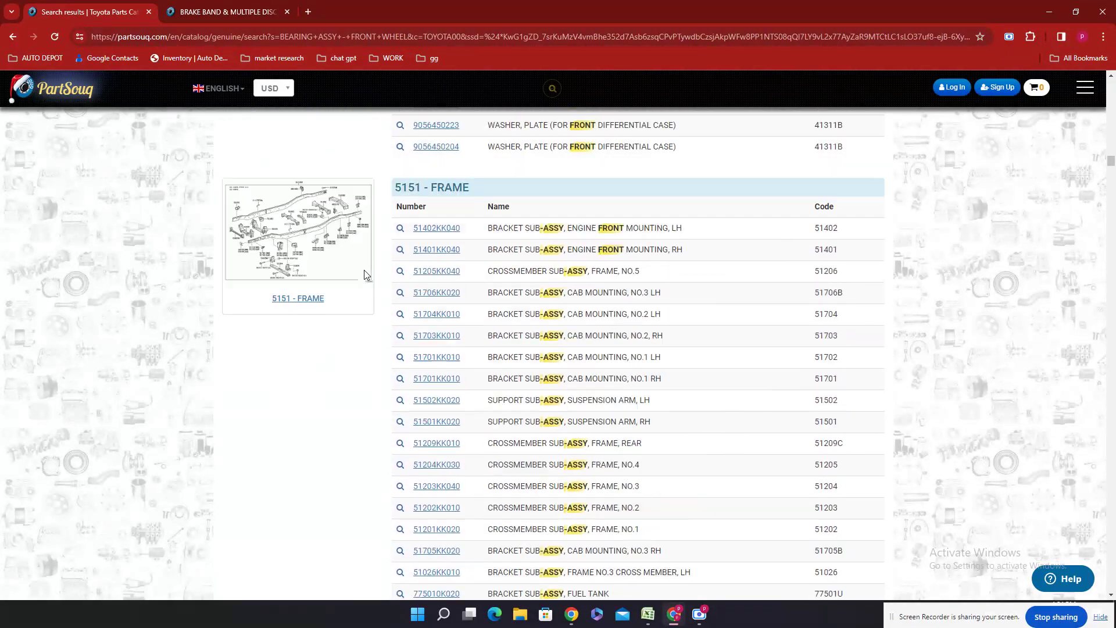
pyautogui.scroll(-15, 366, 275)
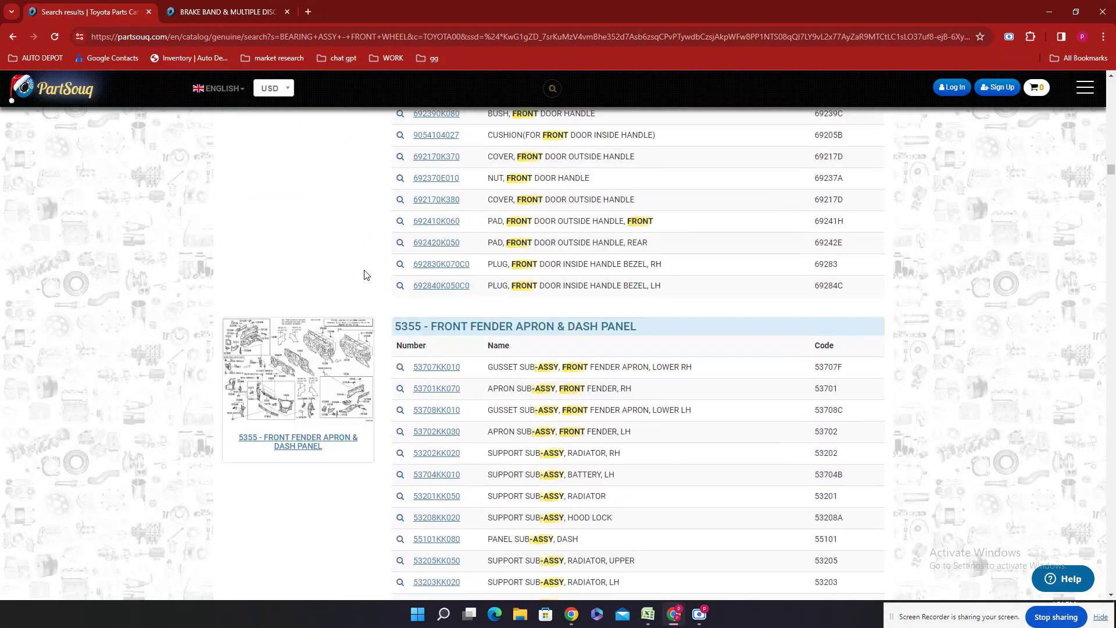
pyautogui.scroll(7, 367, 274)
pyautogui.scroll(-20, 367, 274)
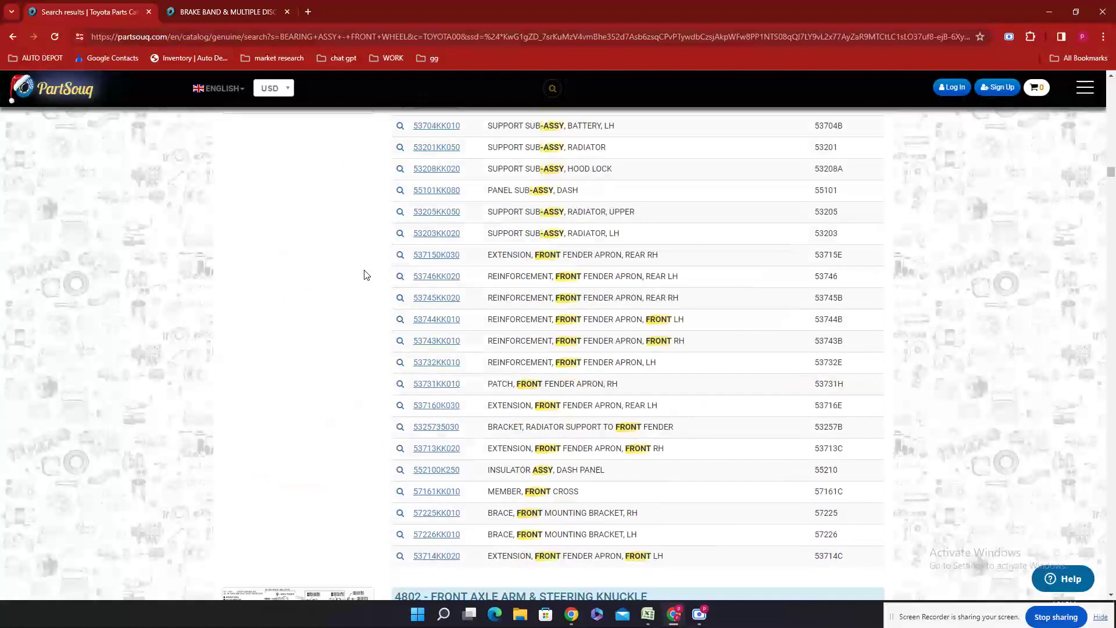
pyautogui.scroll(-10, 366, 275)
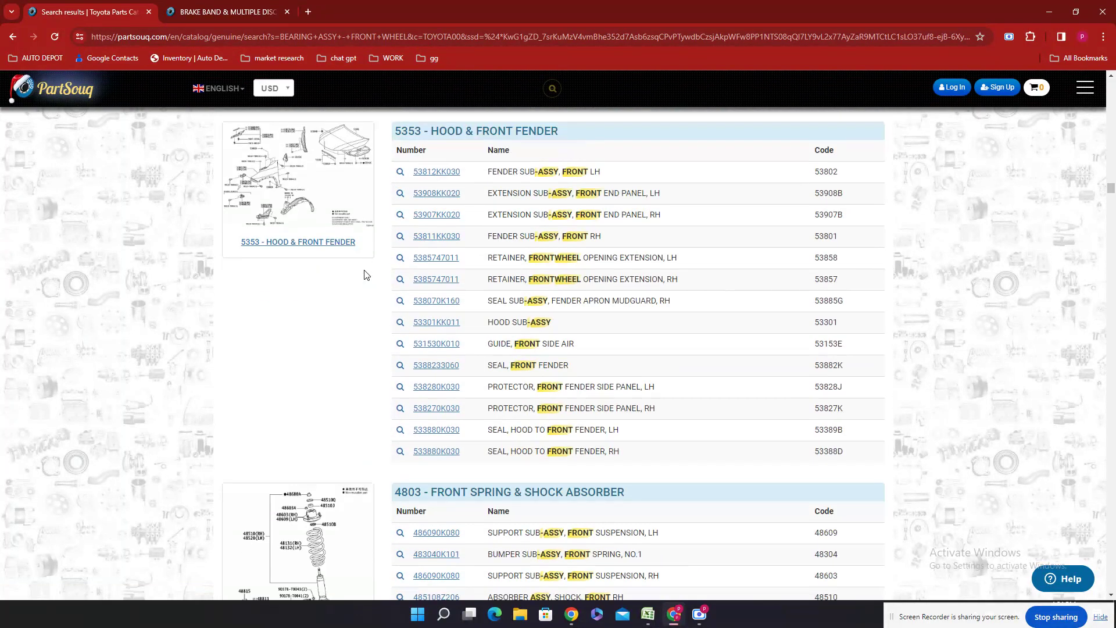
pyautogui.scroll(-20, 367, 274)
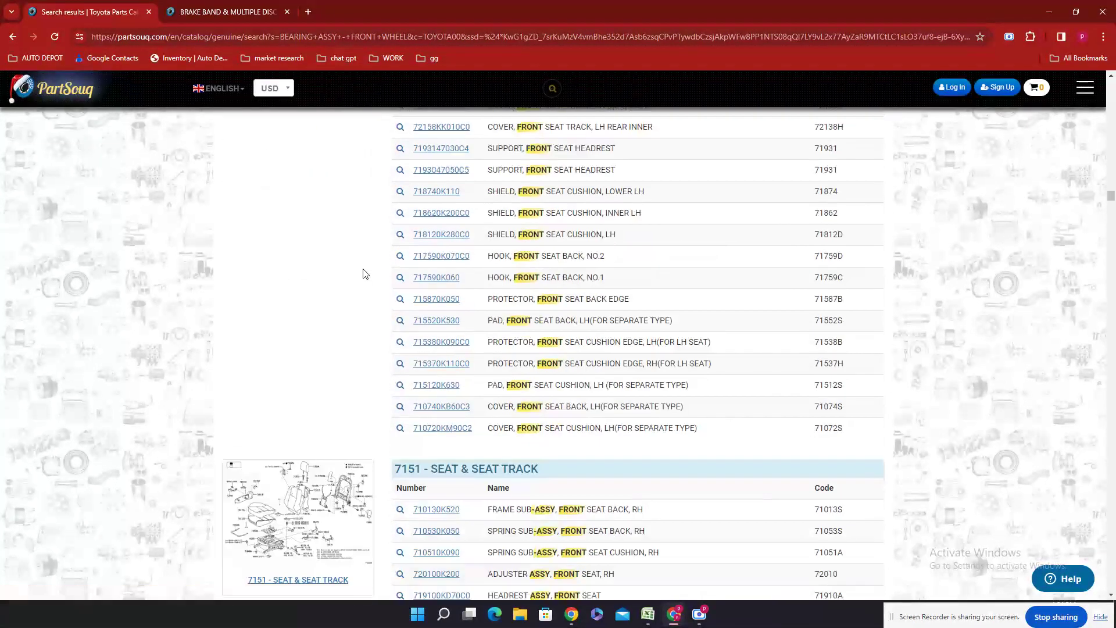
pyautogui.scroll(5, 366, 274)
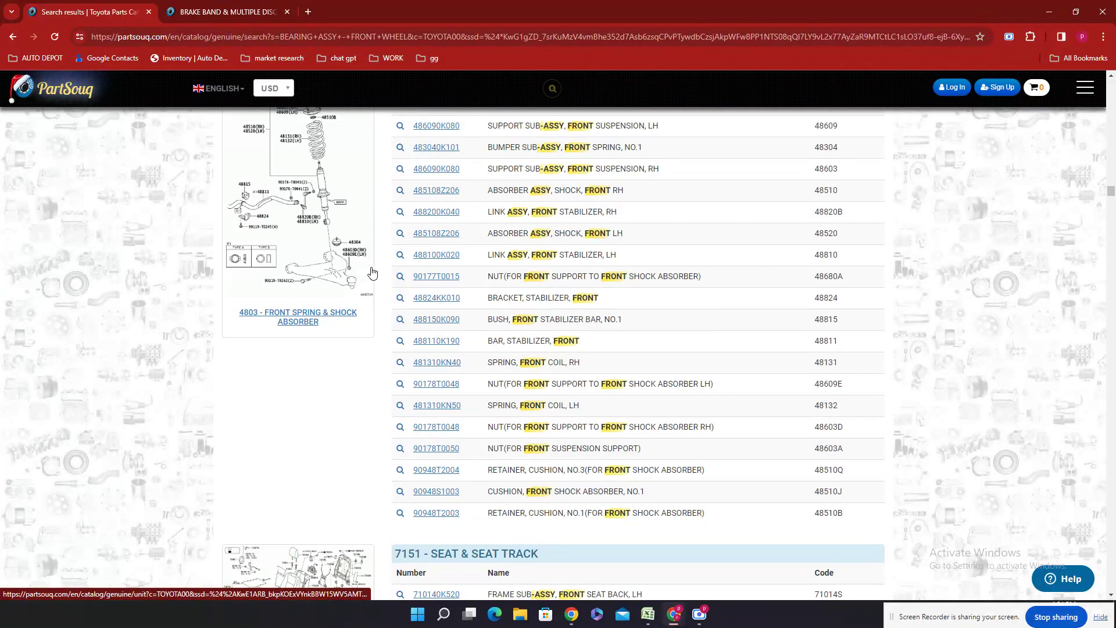
pyautogui.scroll(-5, 356, 314)
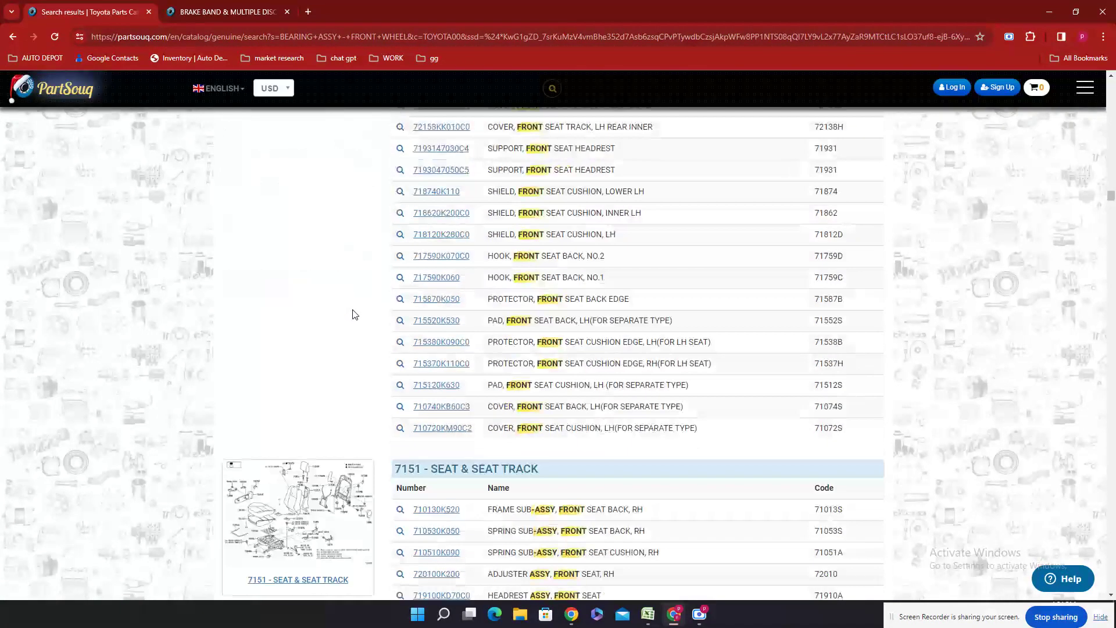
pyautogui.scroll(-5, 356, 313)
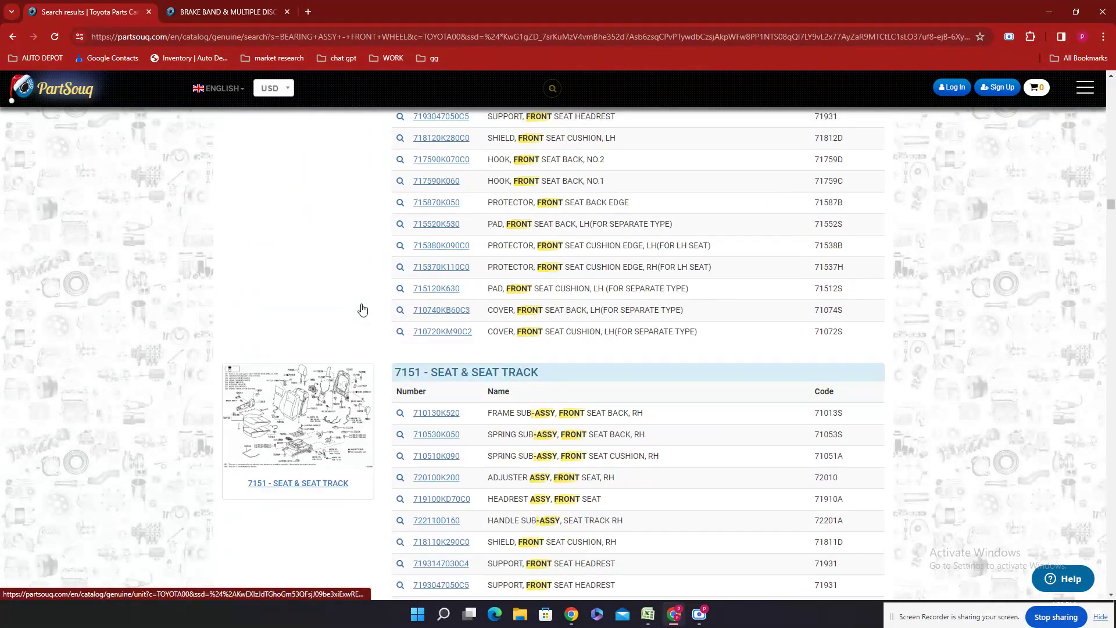
pyautogui.scroll(-12, 362, 309)
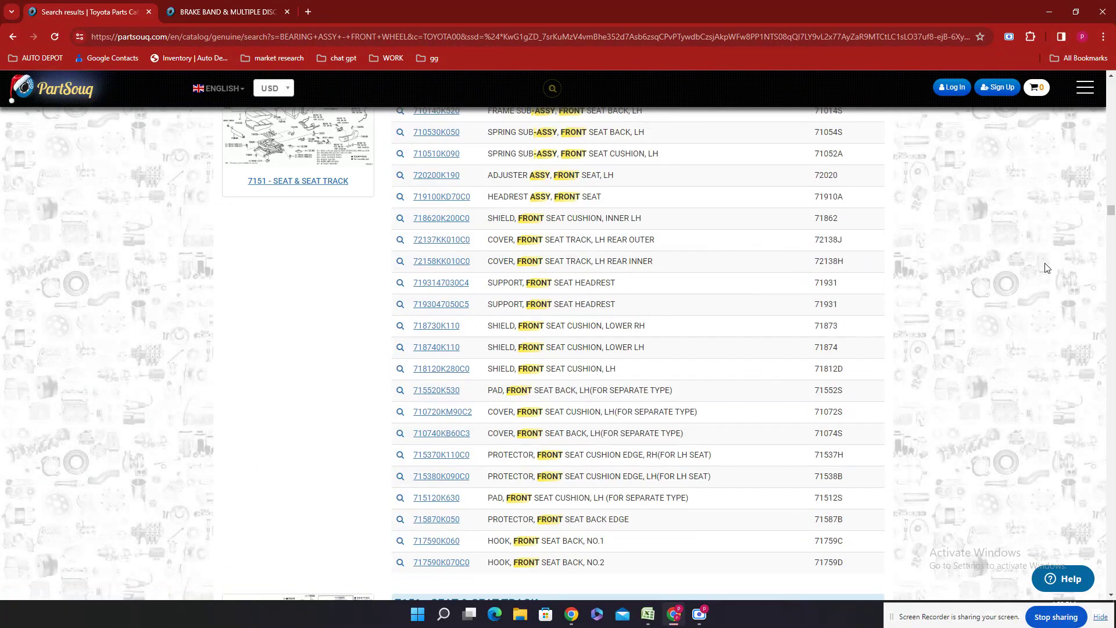
# - Recheck the results from the beginning for a front wheel bearing, focusing on the 4301 - FRONT AXLE HOUSING & DIFFERENTIAL listings
pyautogui.moveTo(1111, 210); pyautogui.dragTo(1114, 53)
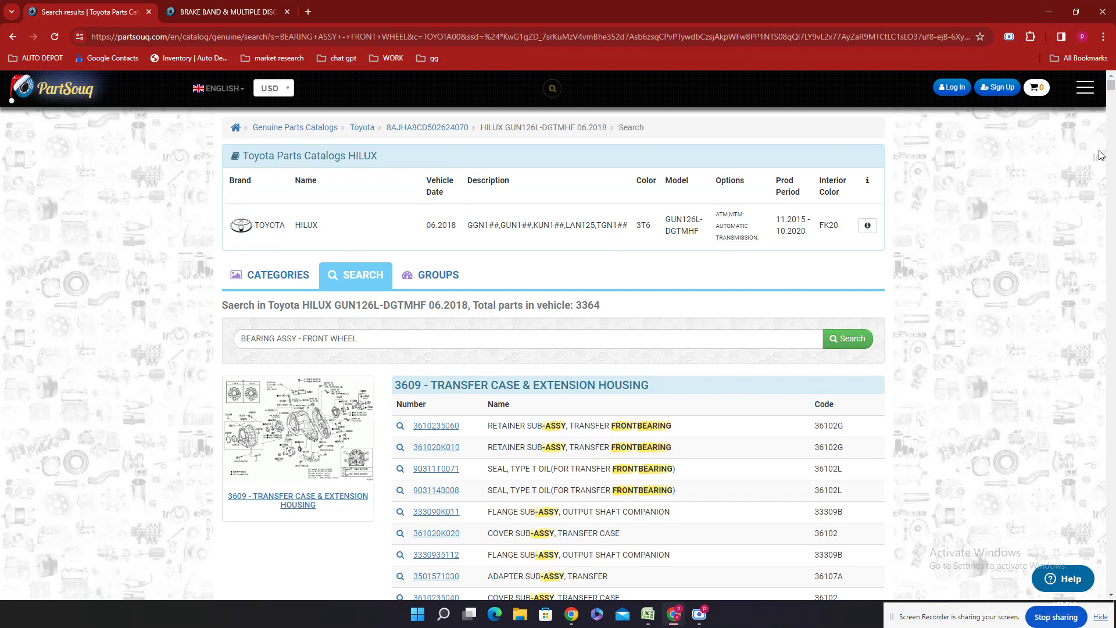
pyautogui.scroll(-6, 1010, 222)
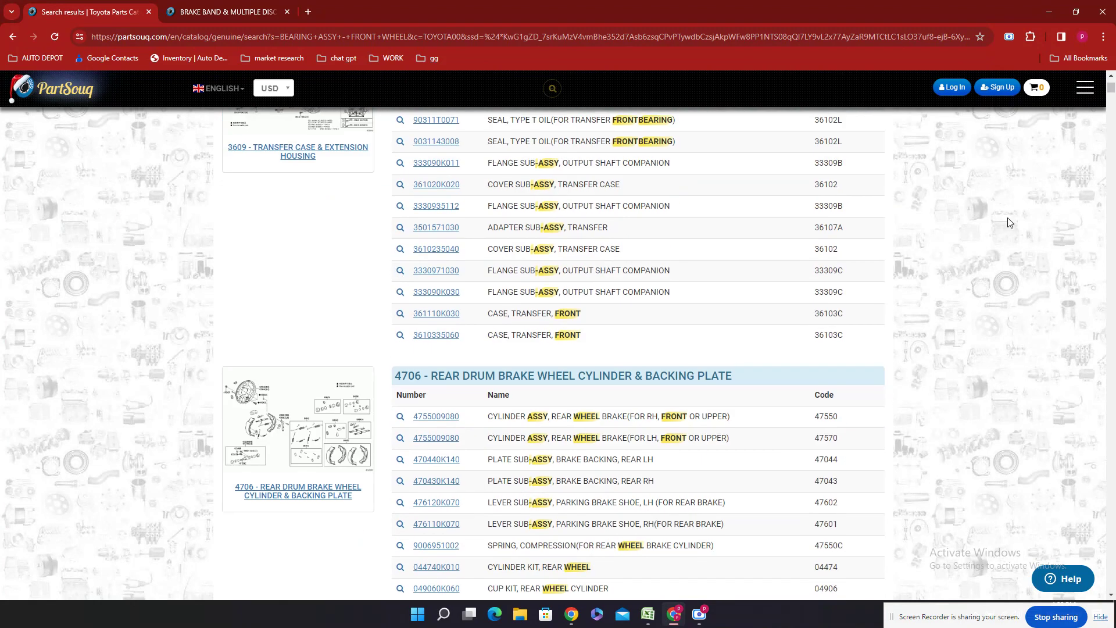
pyautogui.scroll(-3, 482, 395)
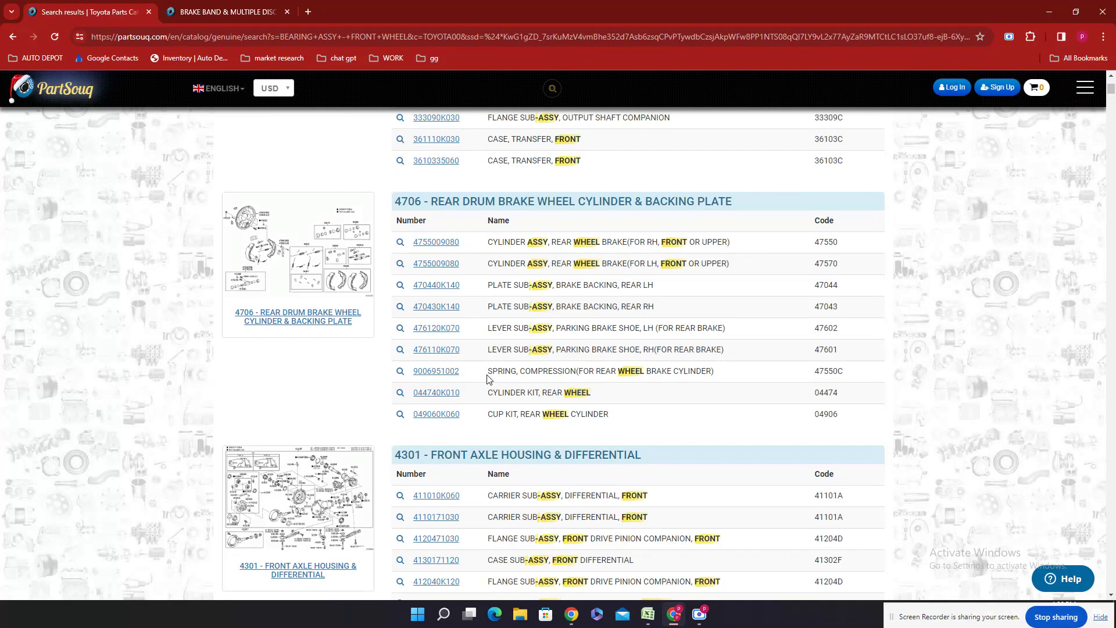
pyautogui.scroll(-10, 487, 378)
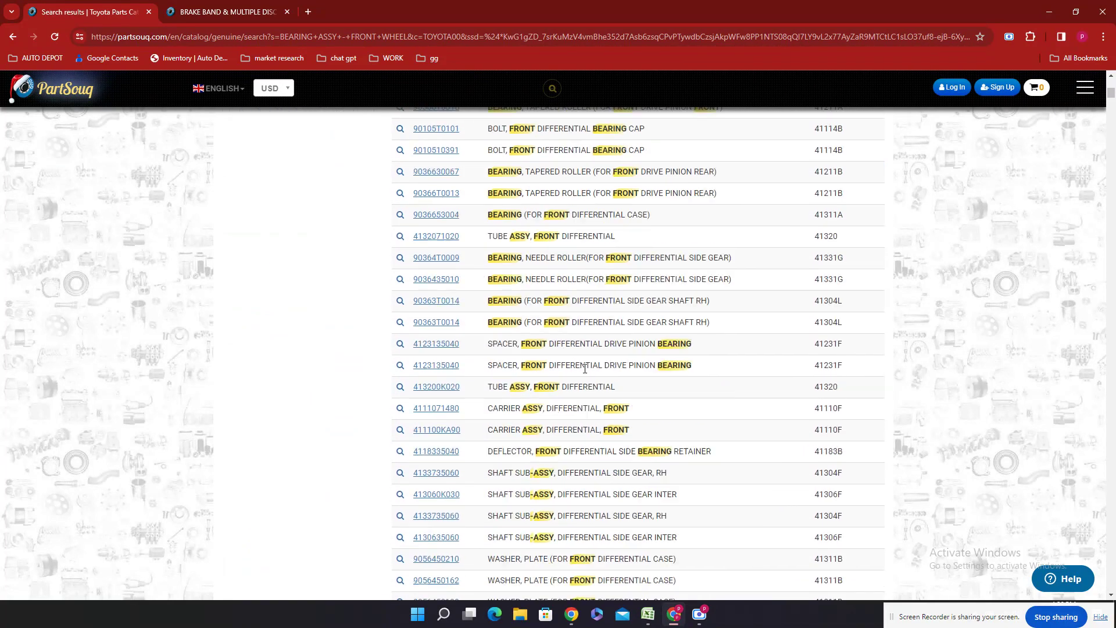
pyautogui.scroll(-10, 585, 368)
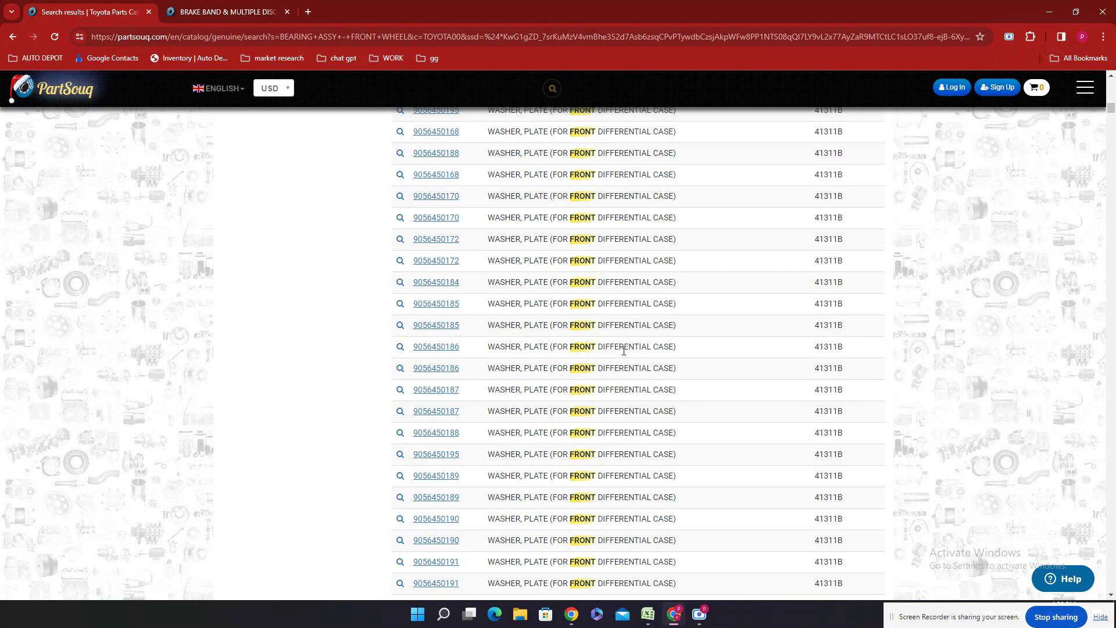
pyautogui.scroll(-10, 628, 360)
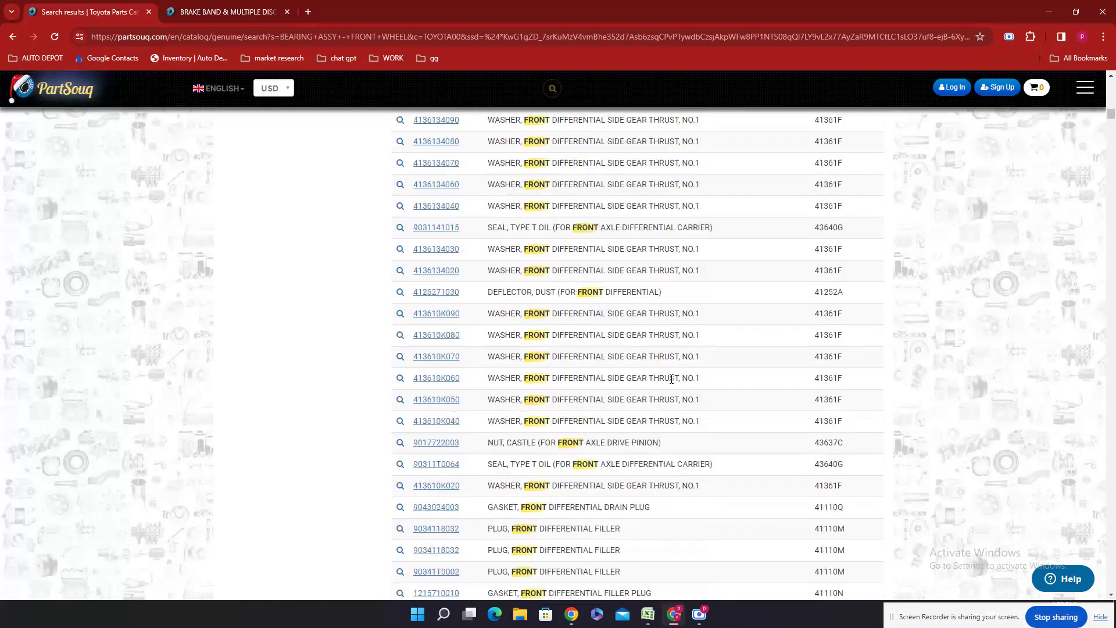
pyautogui.scroll(15, 673, 388)
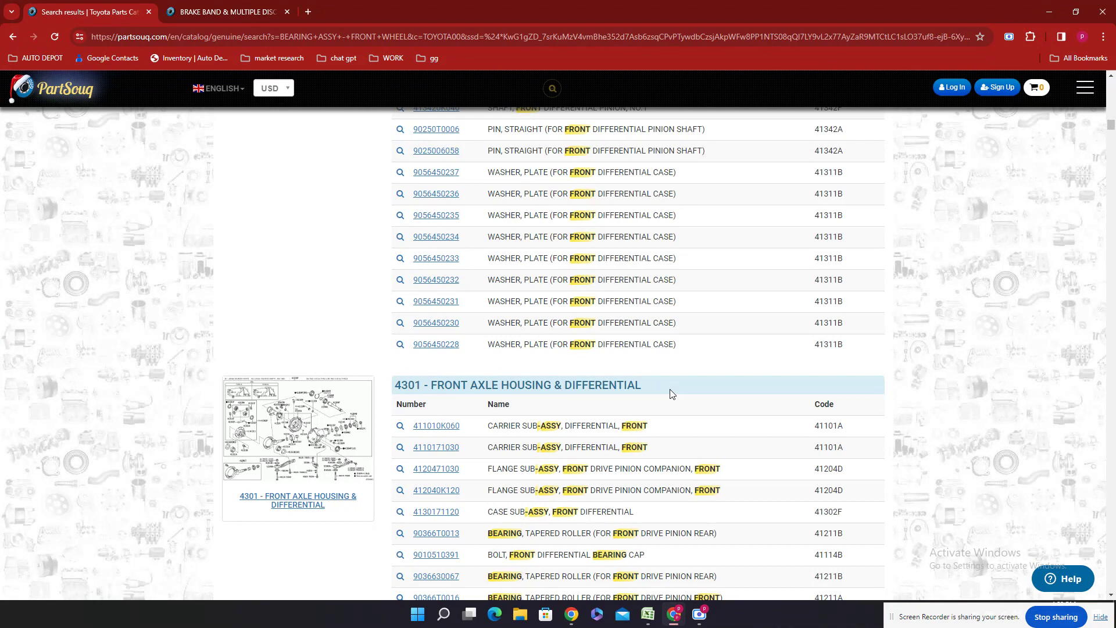
pyautogui.scroll(15, 672, 395)
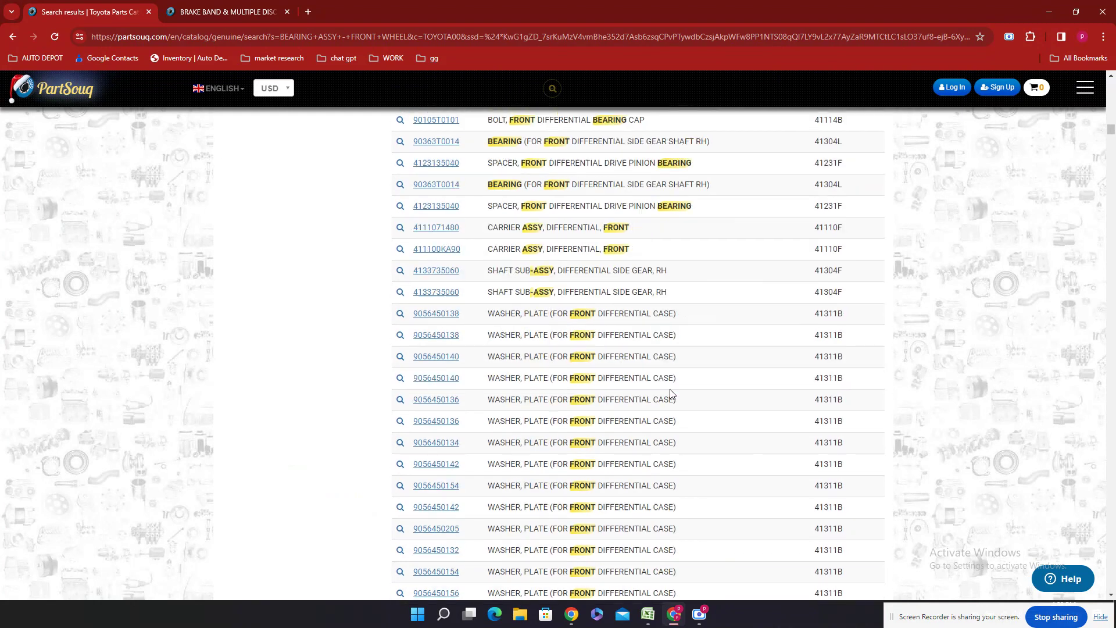
pyautogui.scroll(-5, 671, 391)
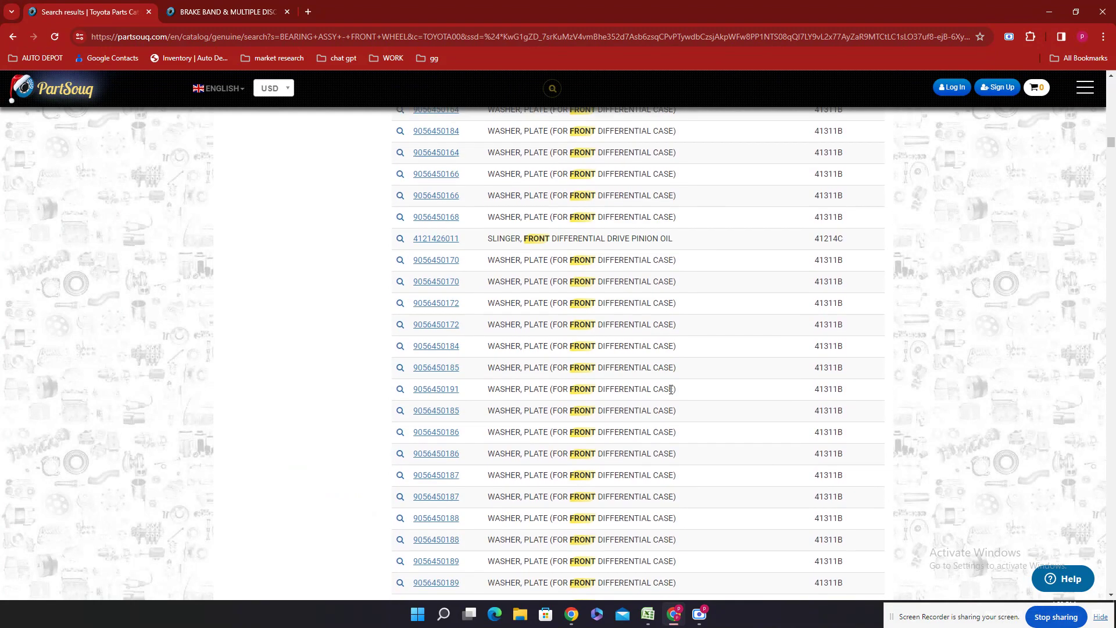
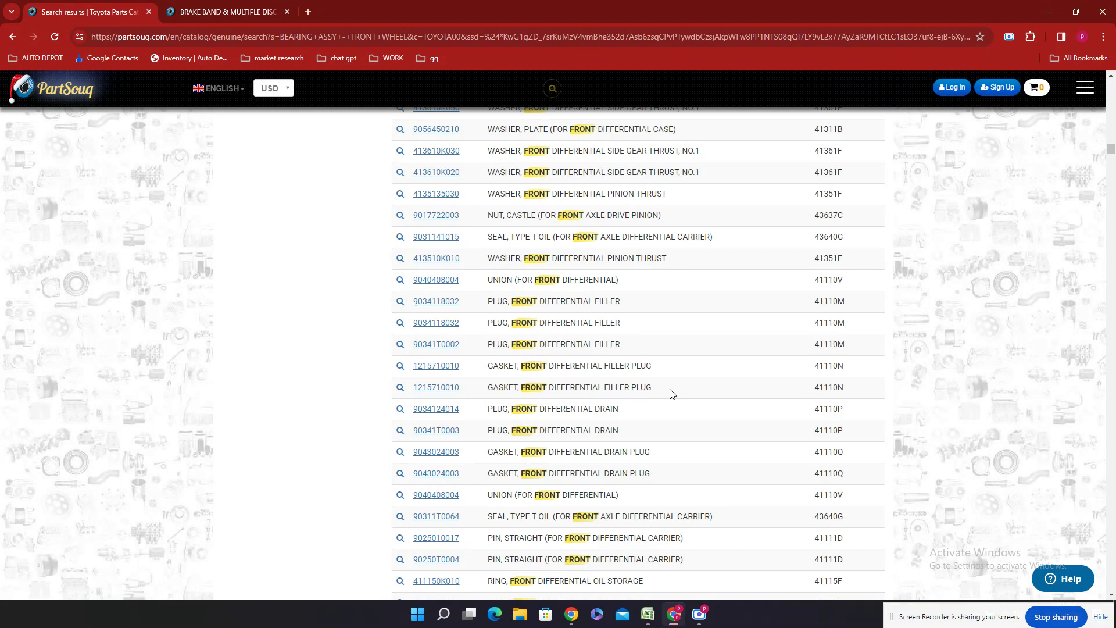
pyautogui.scroll(-1, 853, 315)
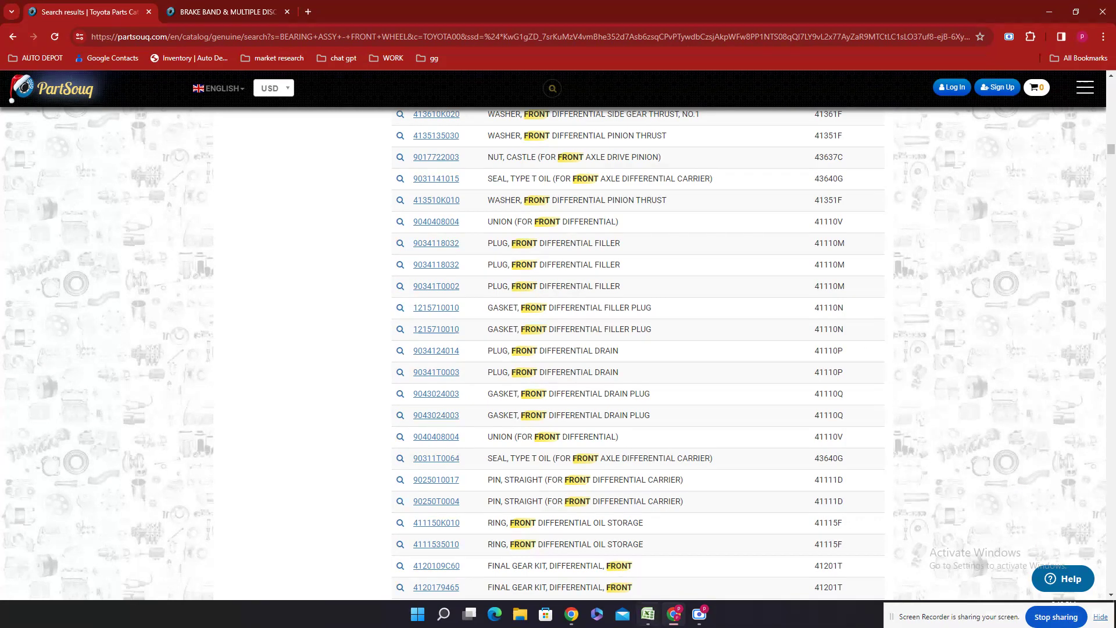
# - Switch to Excel, check the vehicle assignment list on the ADID sheet, and return to the TEMPLATE sheet
pyautogui.click(655, 619)
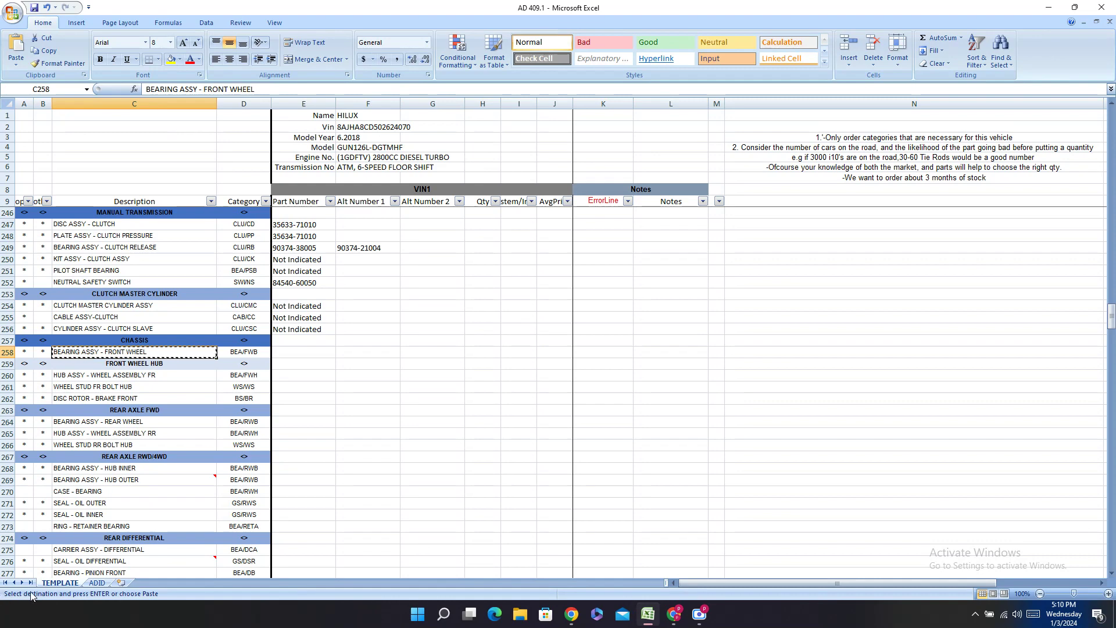
pyautogui.click(92, 583)
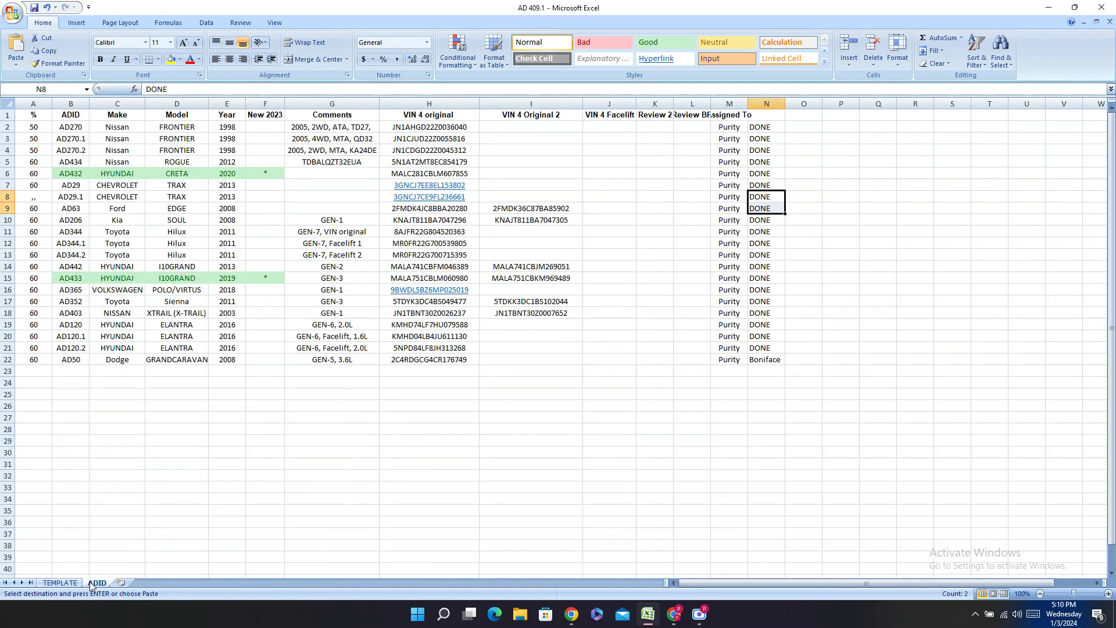
pyautogui.click(58, 584)
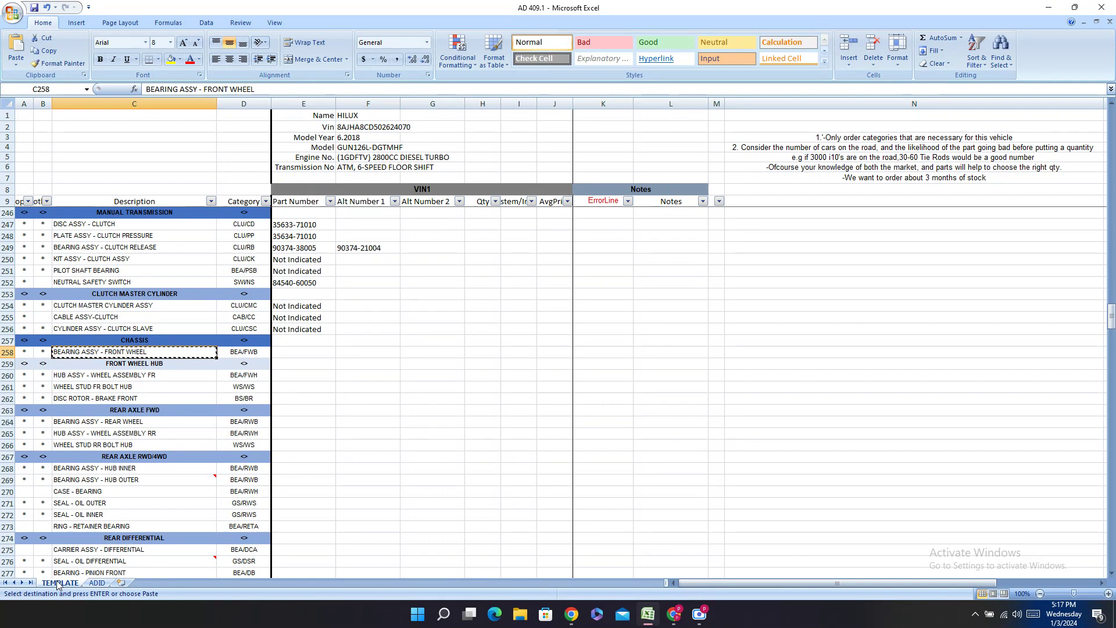
# - Look over the chassis and suspension rows on the TEMPLATE sheet and return to the front wheel bearing's part number cell E258
pyautogui.press('pagedown')
pyautogui.press('Right')
pyautogui.press('Up')
pyautogui.press('Up')
pyautogui.press('Up')
pyautogui.press('Up')
pyautogui.press('Up')
pyautogui.press('Up')
pyautogui.press('Up')
pyautogui.press('Up')
pyautogui.press('Up')
pyautogui.press('Up')
pyautogui.press('Up')
pyautogui.press('Up')
pyautogui.press('Up')
pyautogui.press('Up')
pyautogui.press('Up')
pyautogui.press('Up')
pyautogui.press('Up')
pyautogui.press('Up')
pyautogui.press('Up')
pyautogui.press('Up')
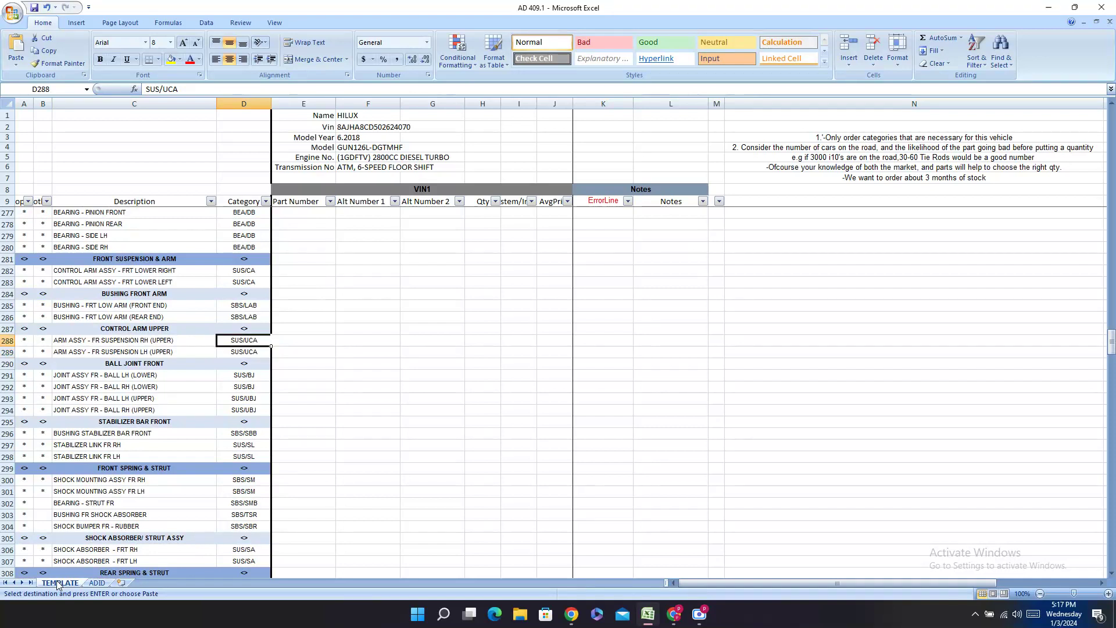
pyautogui.press('Up')
pyautogui.press('Up')
pyautogui.press('Up')
pyautogui.press('Up')
pyautogui.press('Up')
pyautogui.press('Up')
pyautogui.press('Up')
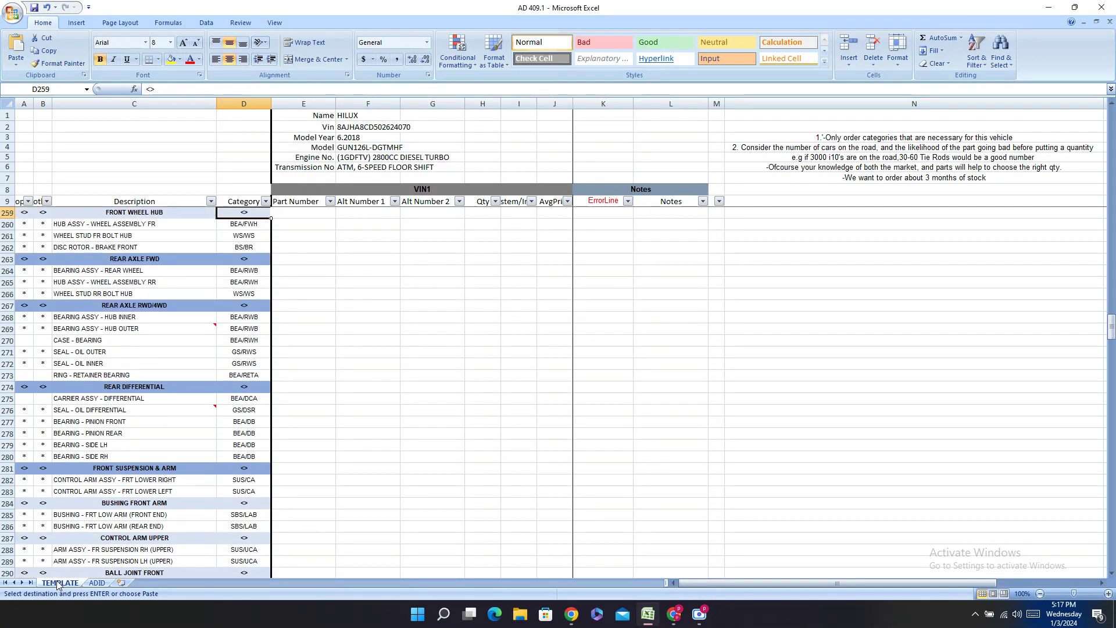
pyautogui.press('Down')
pyautogui.press('Down')
pyautogui.press('Down')
pyautogui.press('Down')
pyautogui.press('Down')
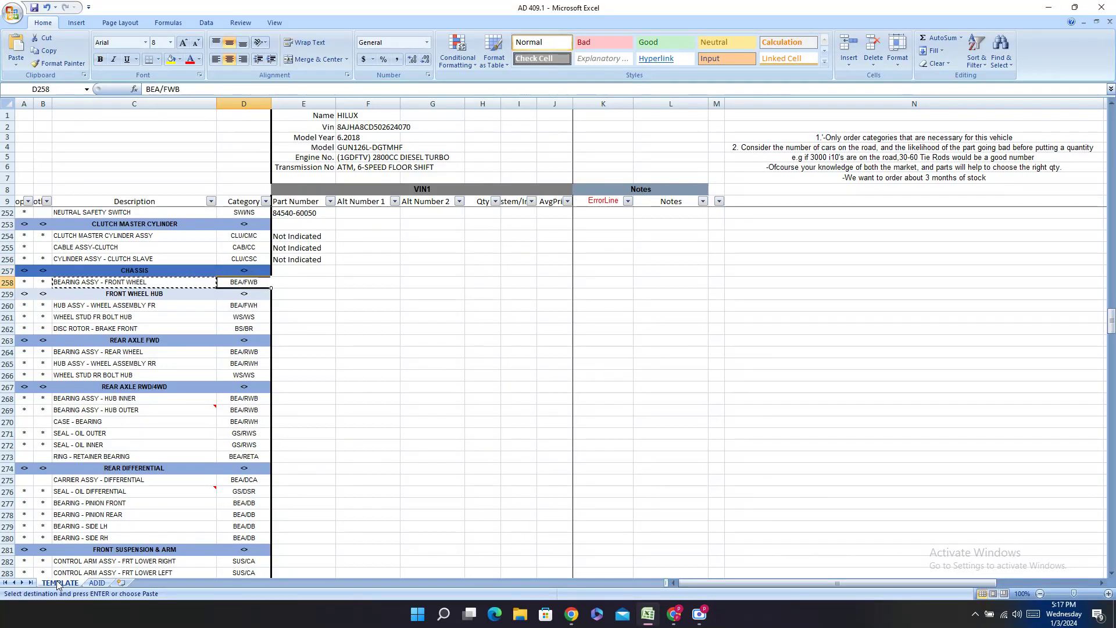
pyautogui.press('Right')
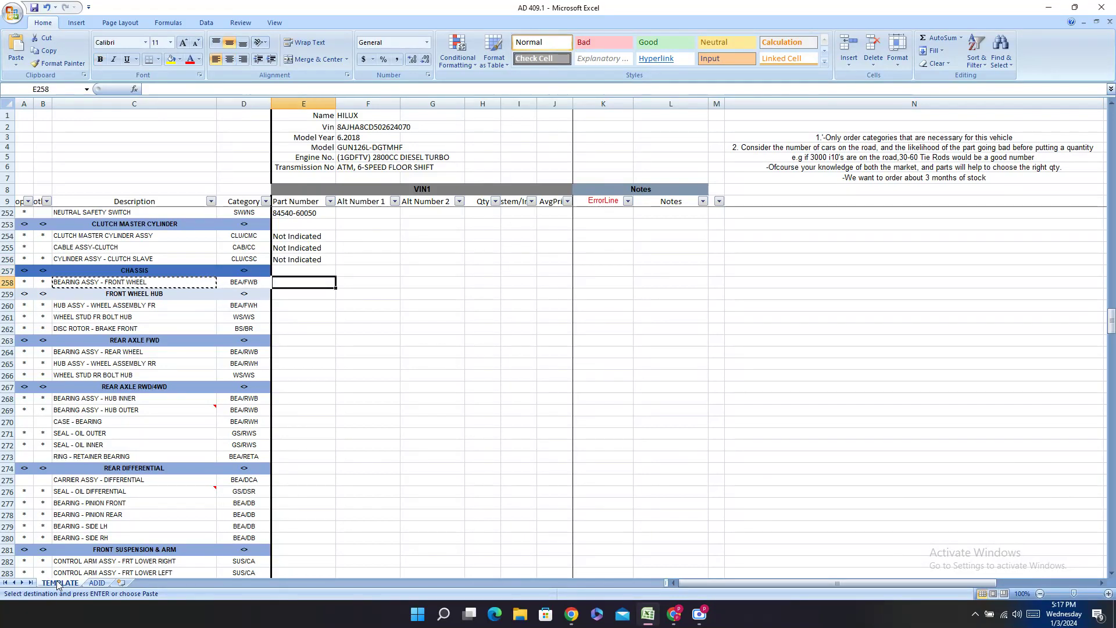
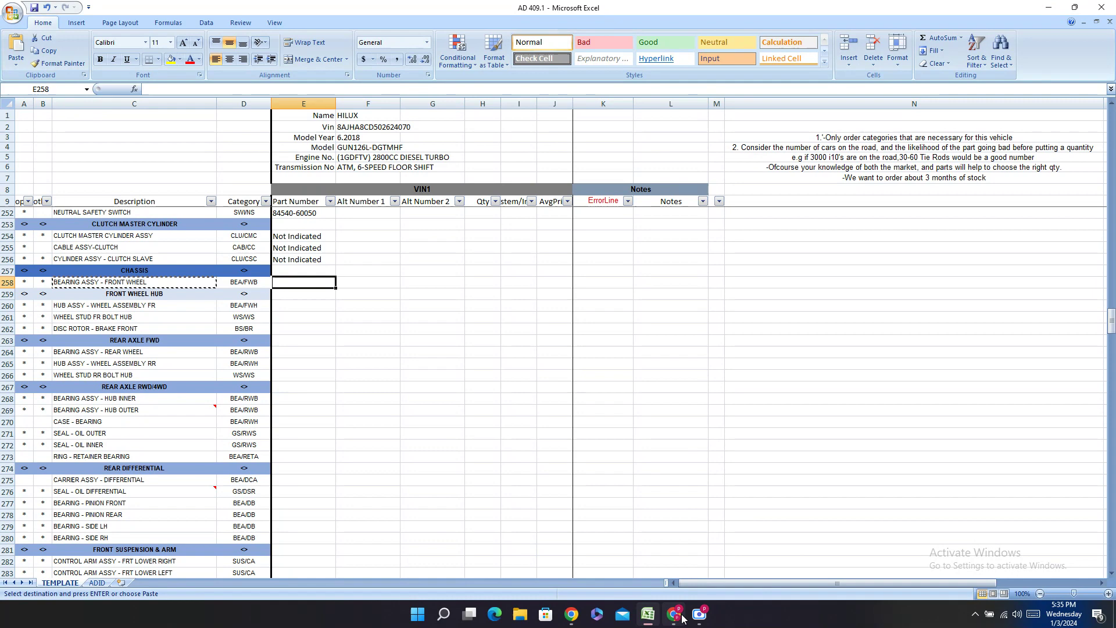
# - Switch to Chrome and search the Hilux catalog on PartSouq for WHEEL HUB
pyautogui.moveTo(682, 618)
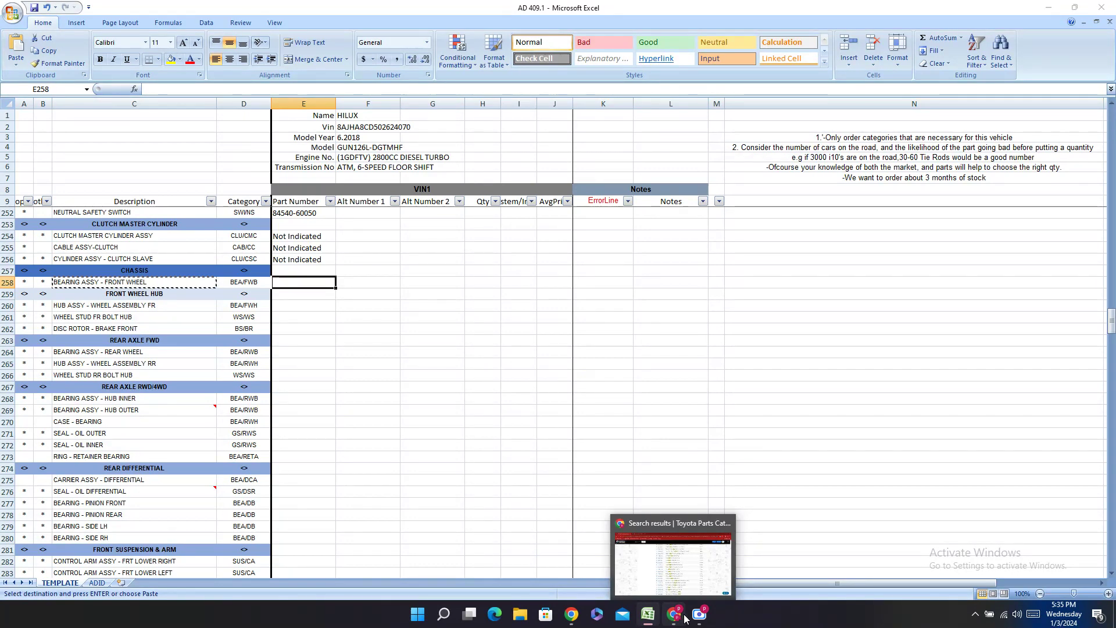
pyautogui.click(683, 618)
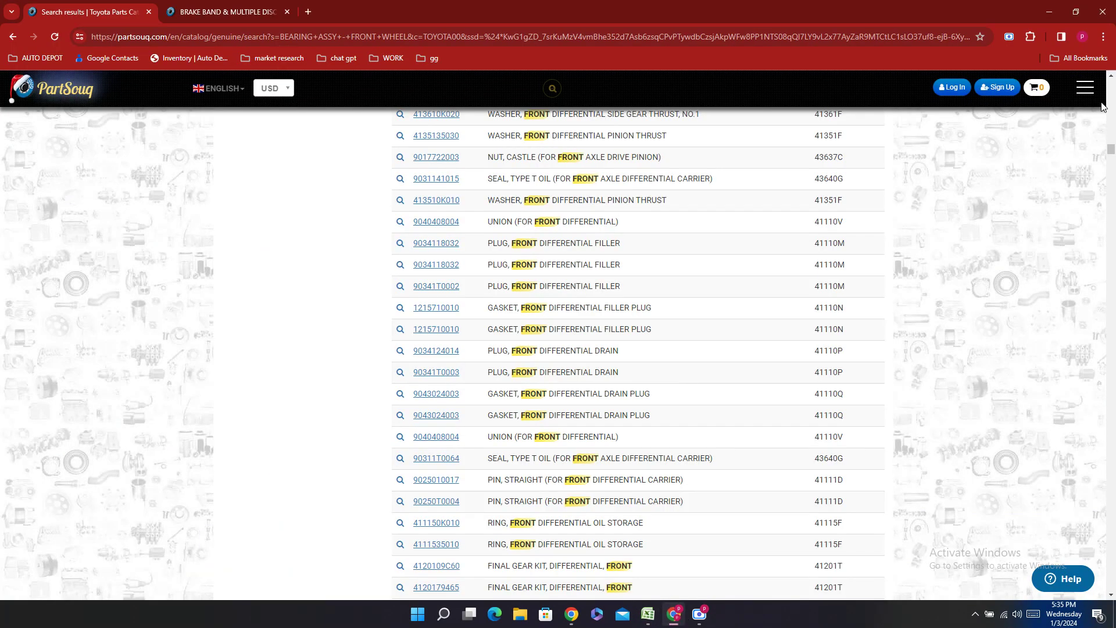
pyautogui.moveTo(1112, 150); pyautogui.dragTo(1112, 85)
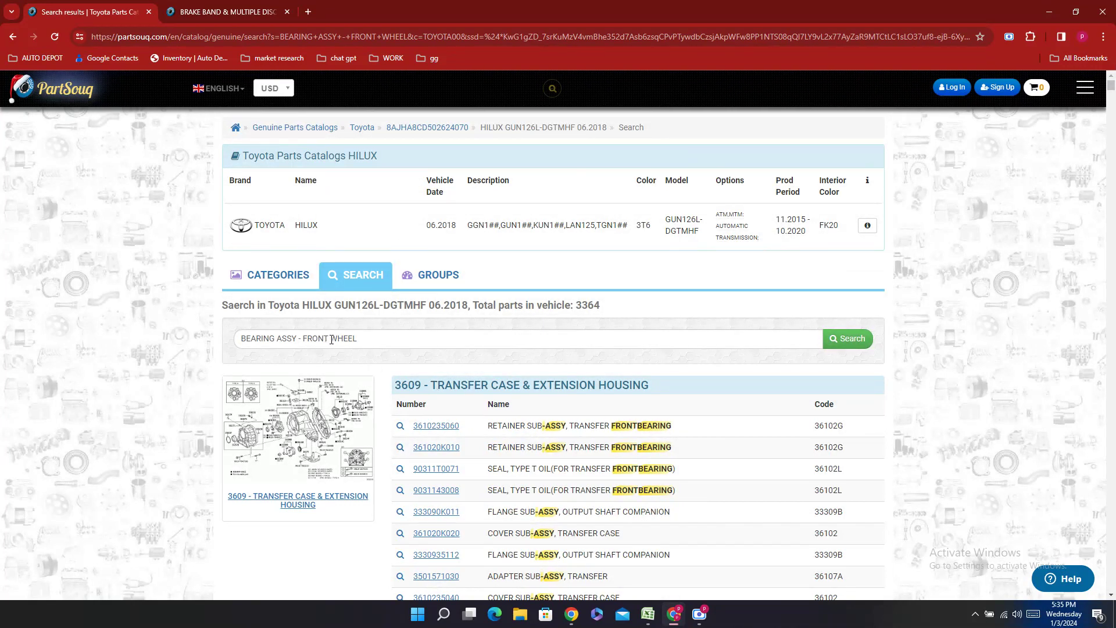
pyautogui.moveTo(330, 341); pyautogui.dragTo(114, 347)
pyautogui.press('BackSpace')
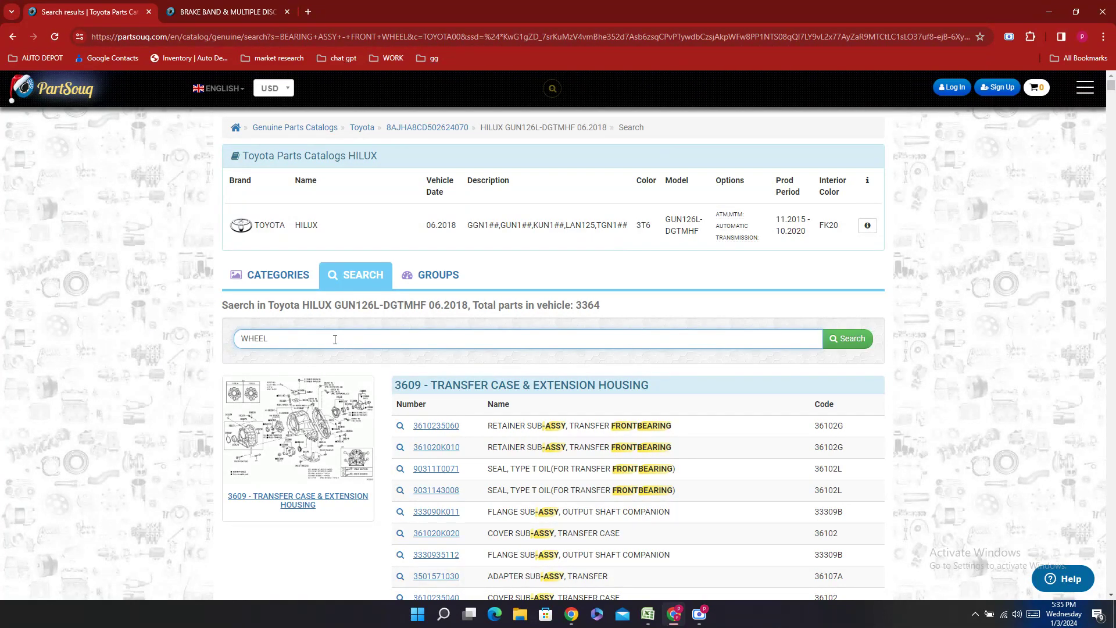
pyautogui.write('HUB')
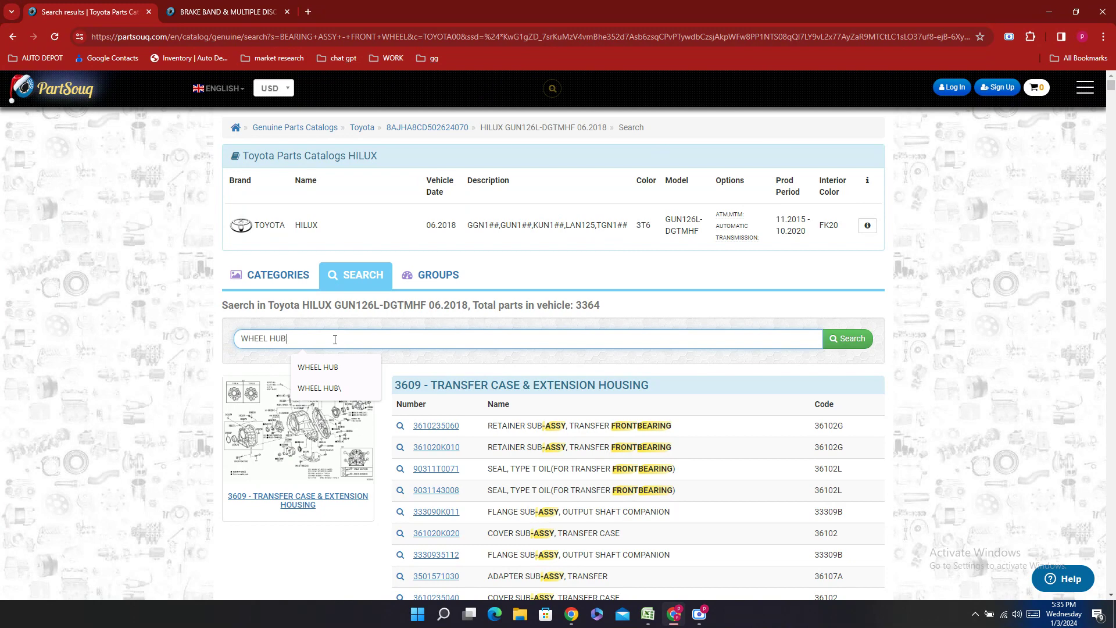
pyautogui.press('Return')
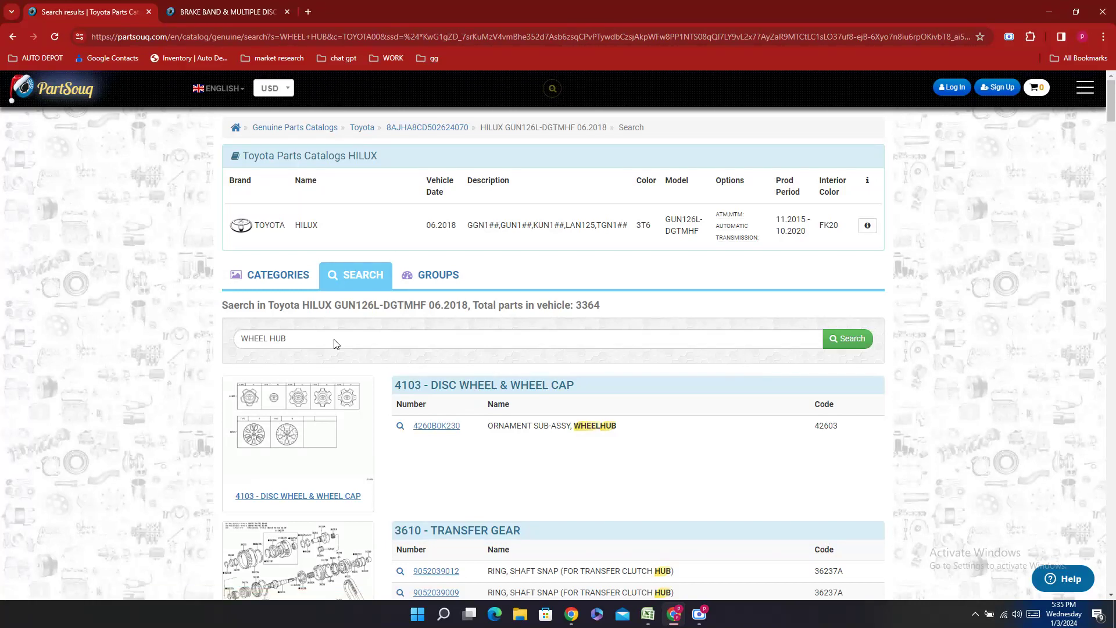
# - Look through the wheel hub results and open the 4303 - FRONT AXLE HUB diagram
pyautogui.scroll(-4, 334, 343)
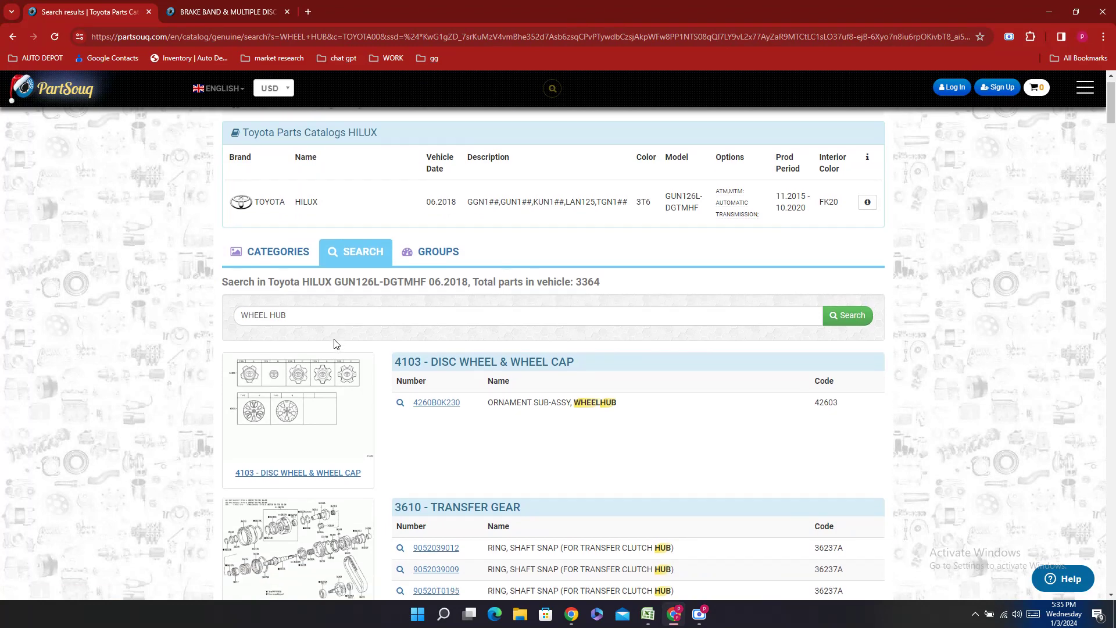
pyautogui.scroll(-6, 334, 342)
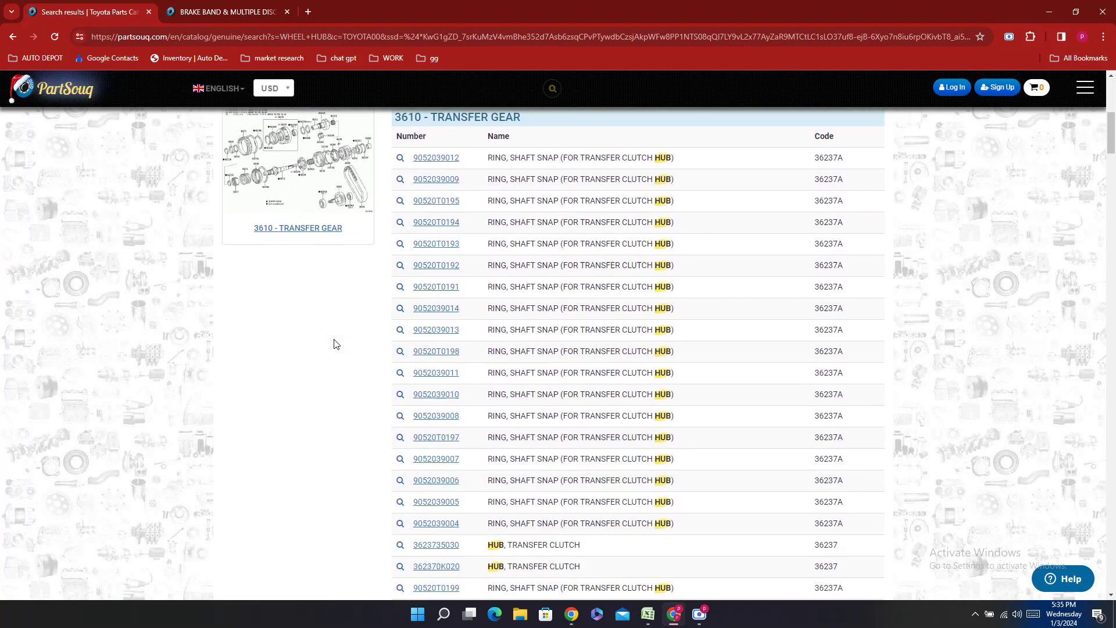
pyautogui.scroll(-6, 334, 344)
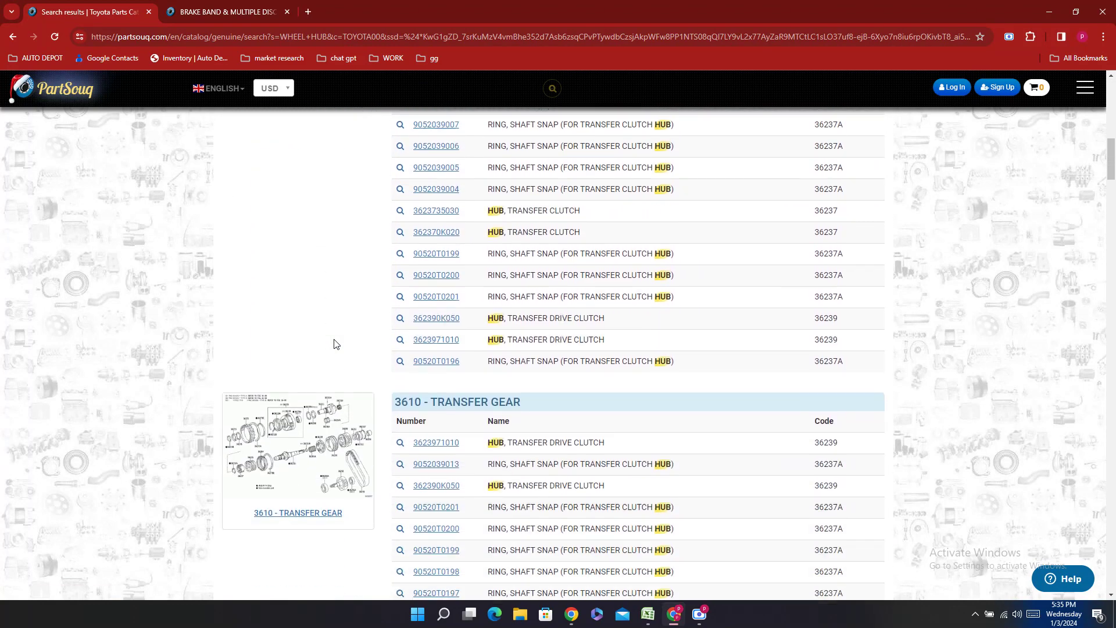
pyautogui.scroll(-6, 334, 343)
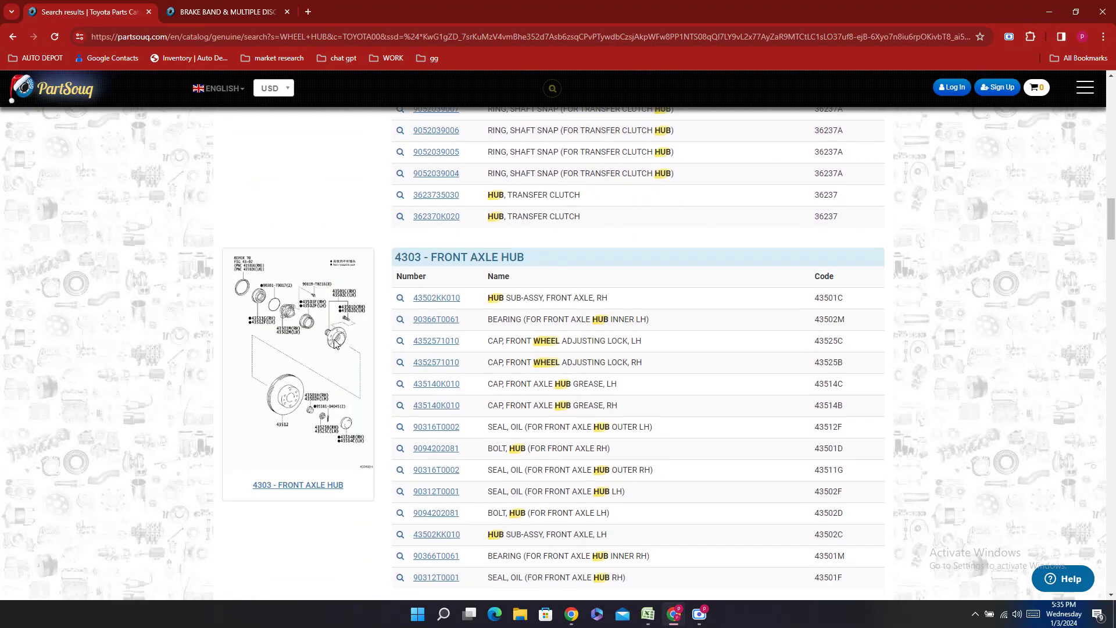
pyautogui.click(318, 422)
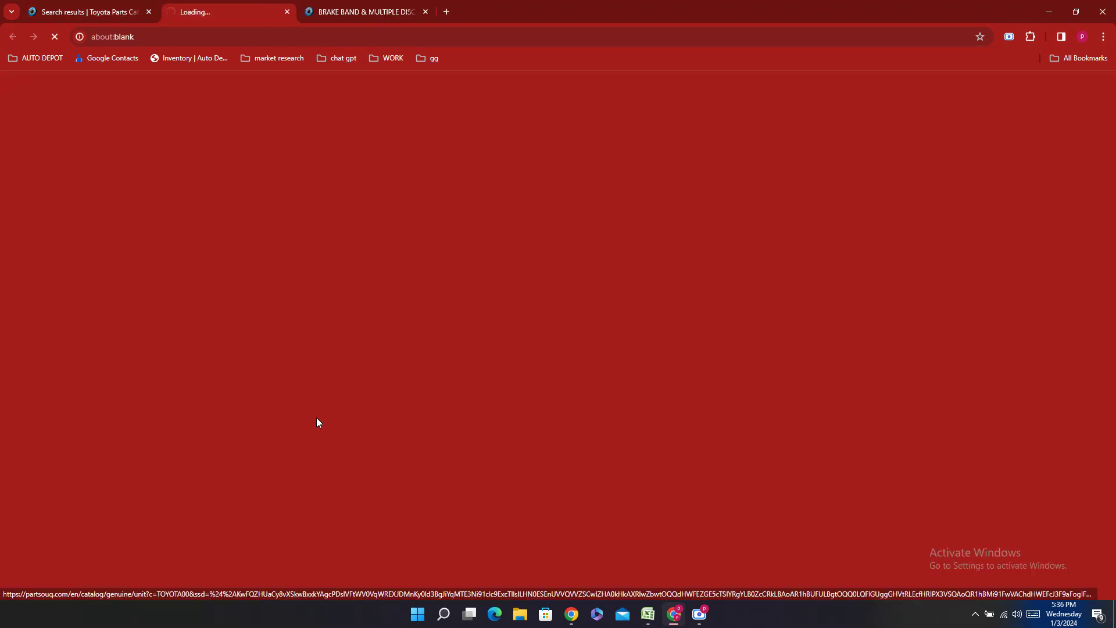
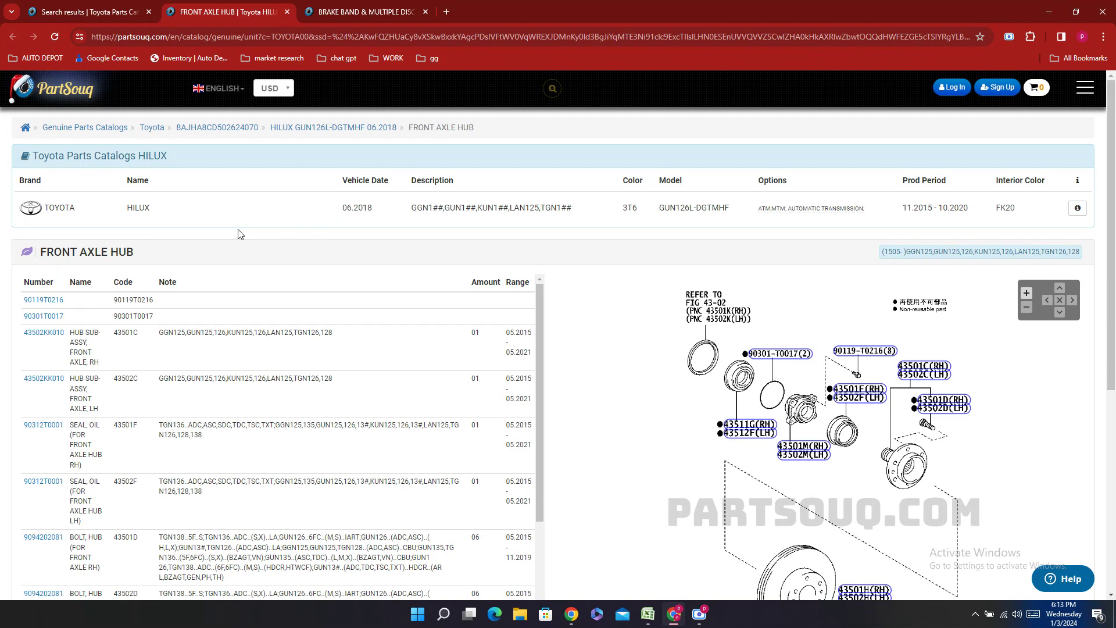
pyautogui.rightClick(240, 235)
pyautogui.press('Escape')
pyautogui.tripleClick(240, 235)
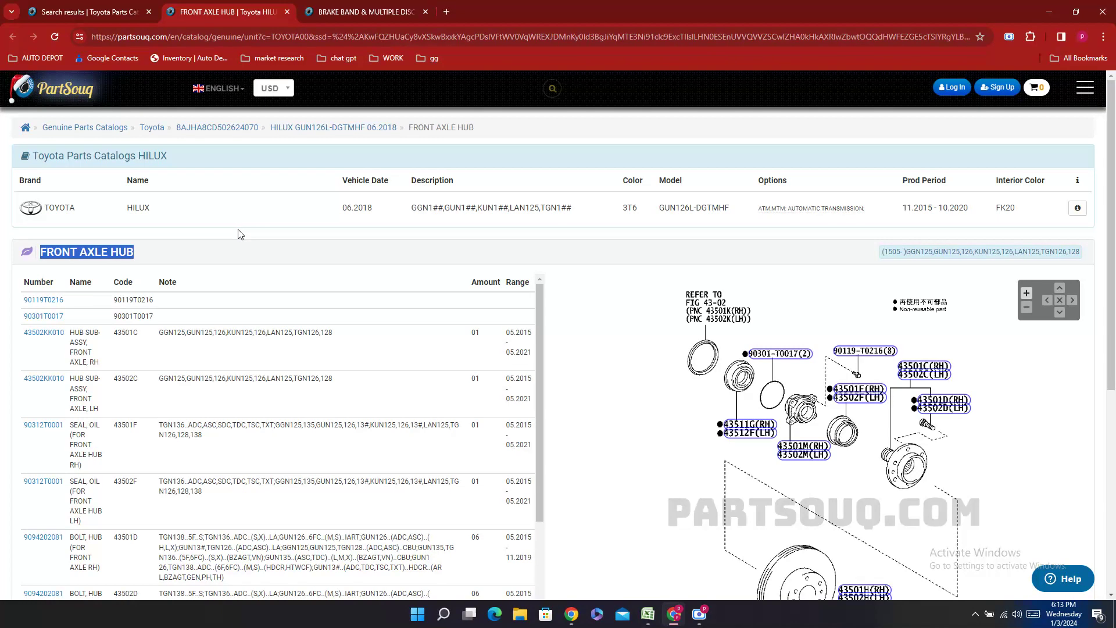
pyautogui.rightClick(240, 235)
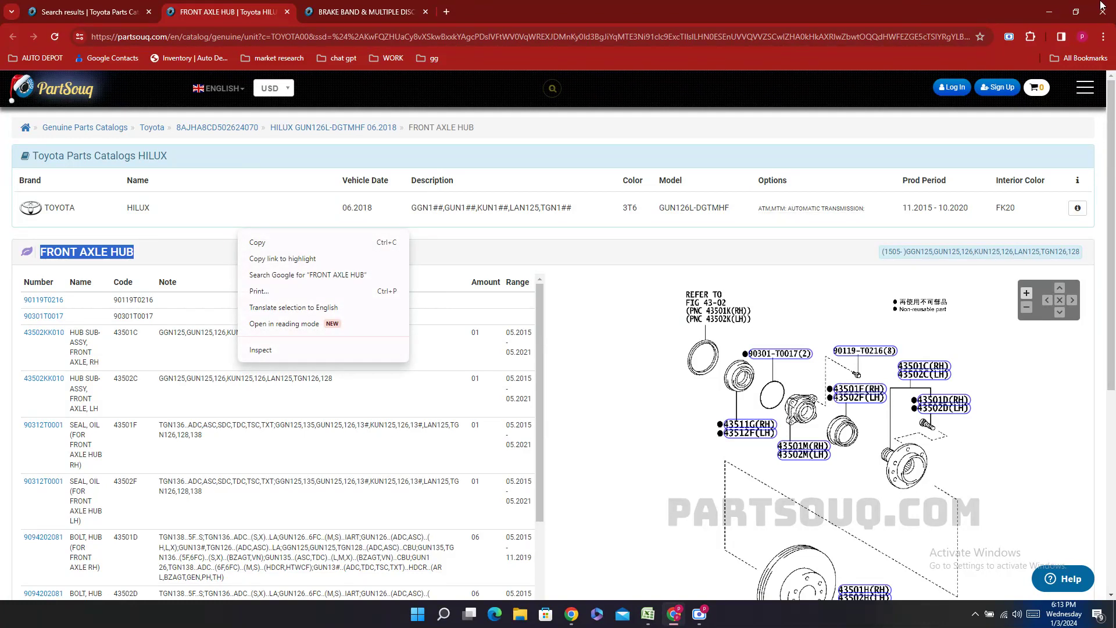
pyautogui.press('Escape')
# - Find the LH front axle hub sub-assembly in the FRONT AXLE HUB parts list and copy its number 43502KK010
pyautogui.scroll(-8, 612, 465)
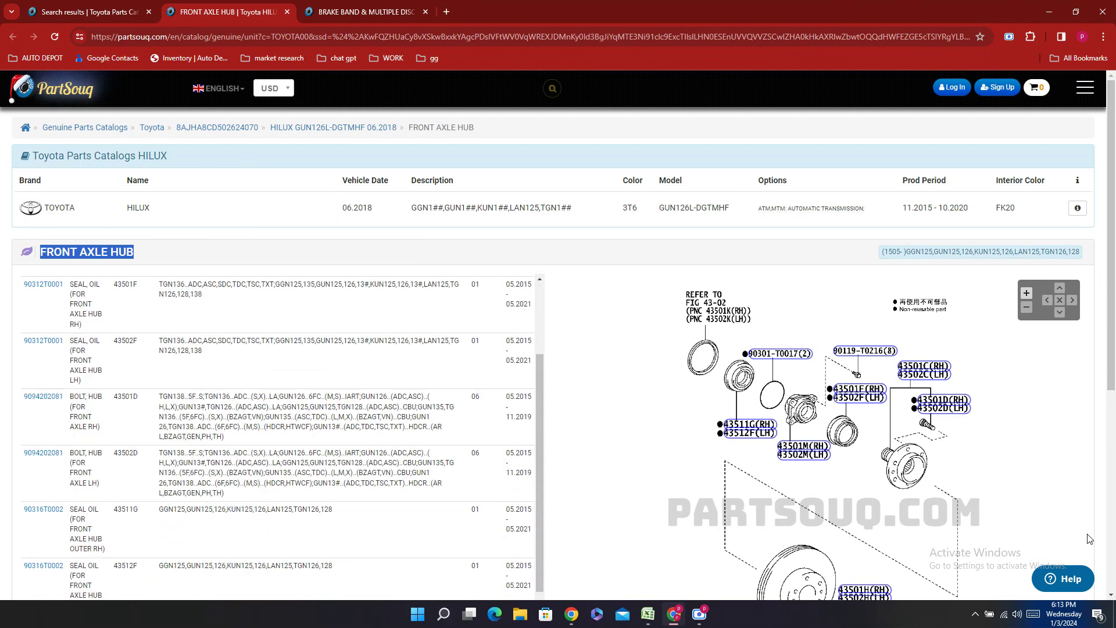
pyautogui.click(786, 273)
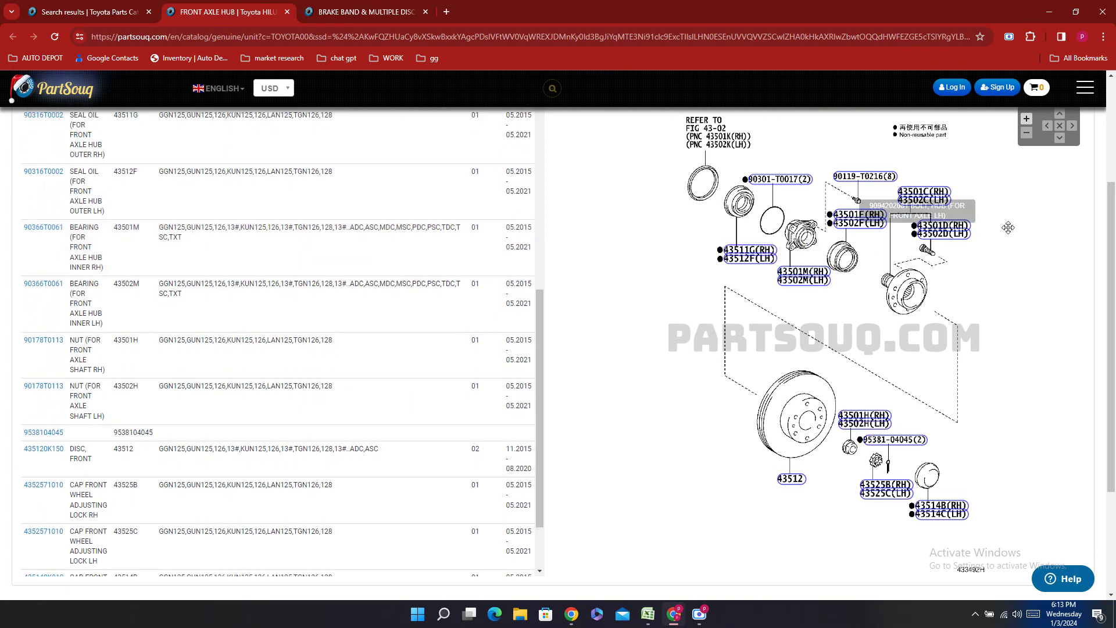
pyautogui.scroll(6, 915, 174)
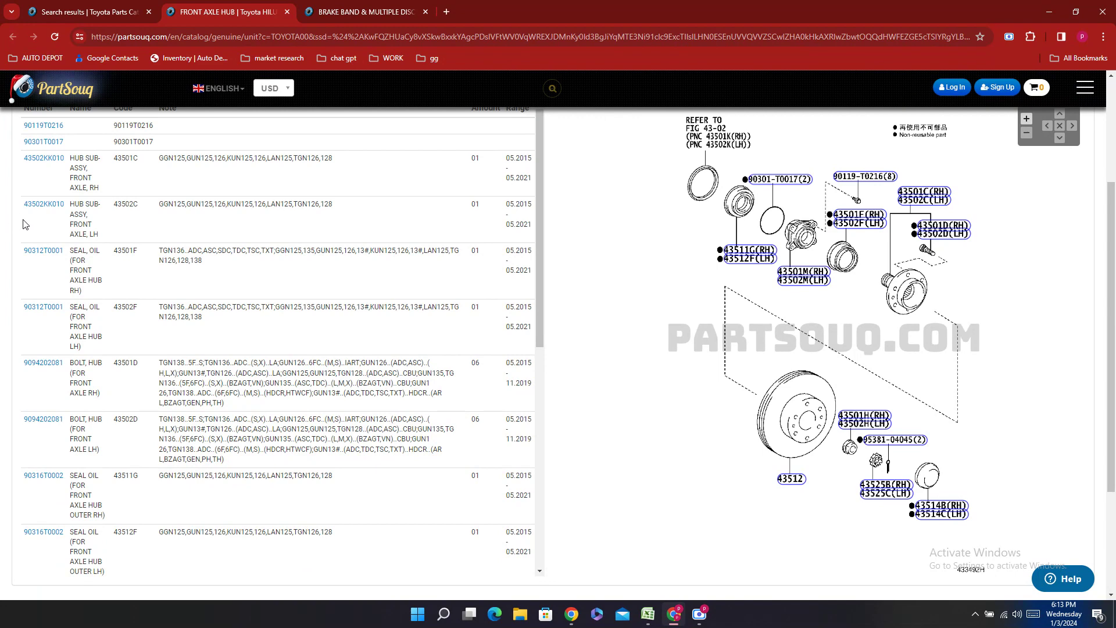
pyautogui.doubleClick(45, 224)
pyautogui.rightClick(45, 224)
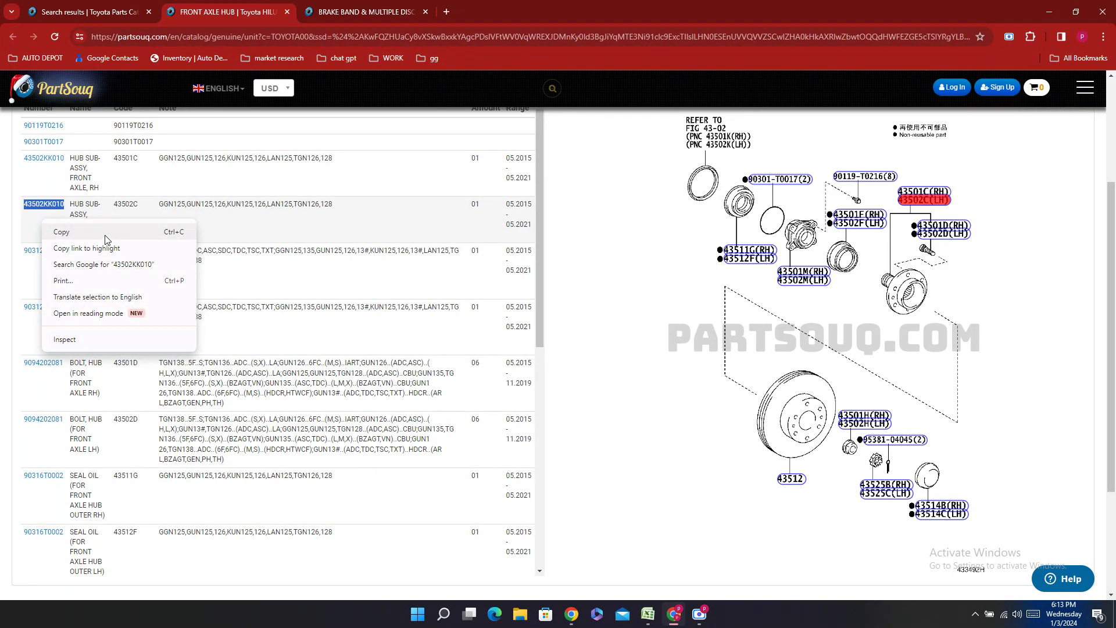
pyautogui.click(109, 235)
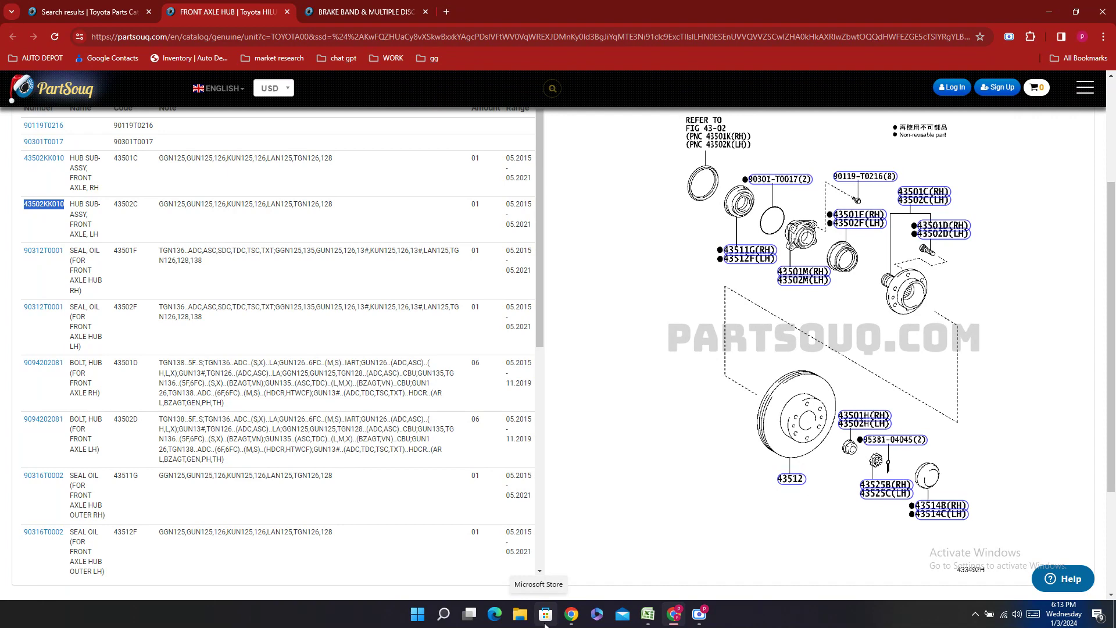
# - Switch to Excel and enter 43502-KK010 in E260 as the part number for HUB ASSY - WHEEL ASSEMBLY FR
pyautogui.click(648, 614)
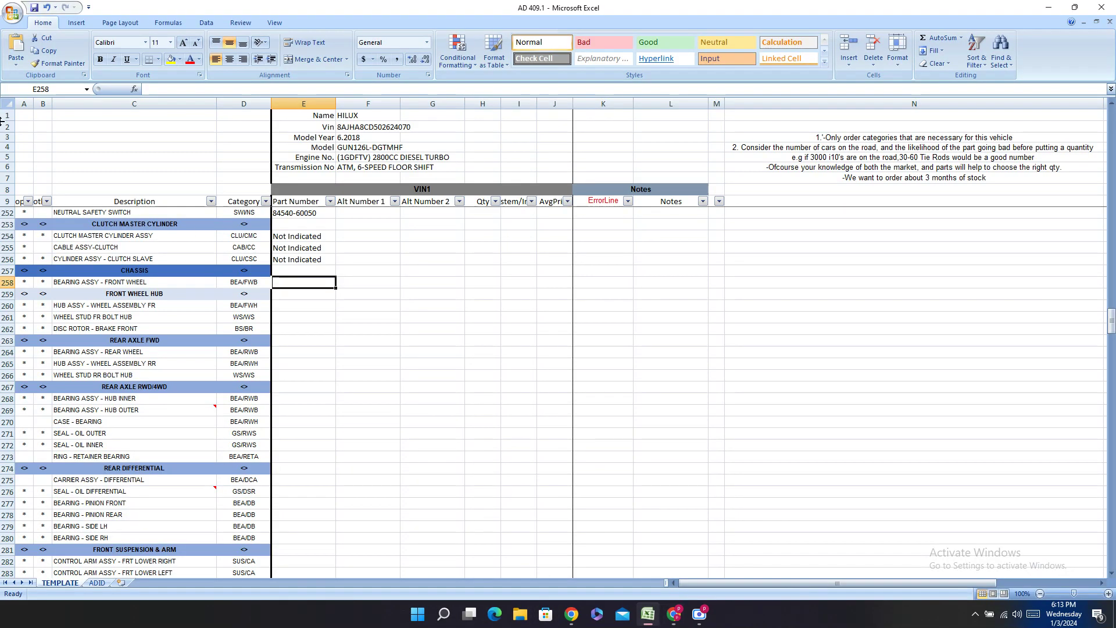
pyautogui.doubleClick(278, 306)
pyautogui.rightClick(280, 307)
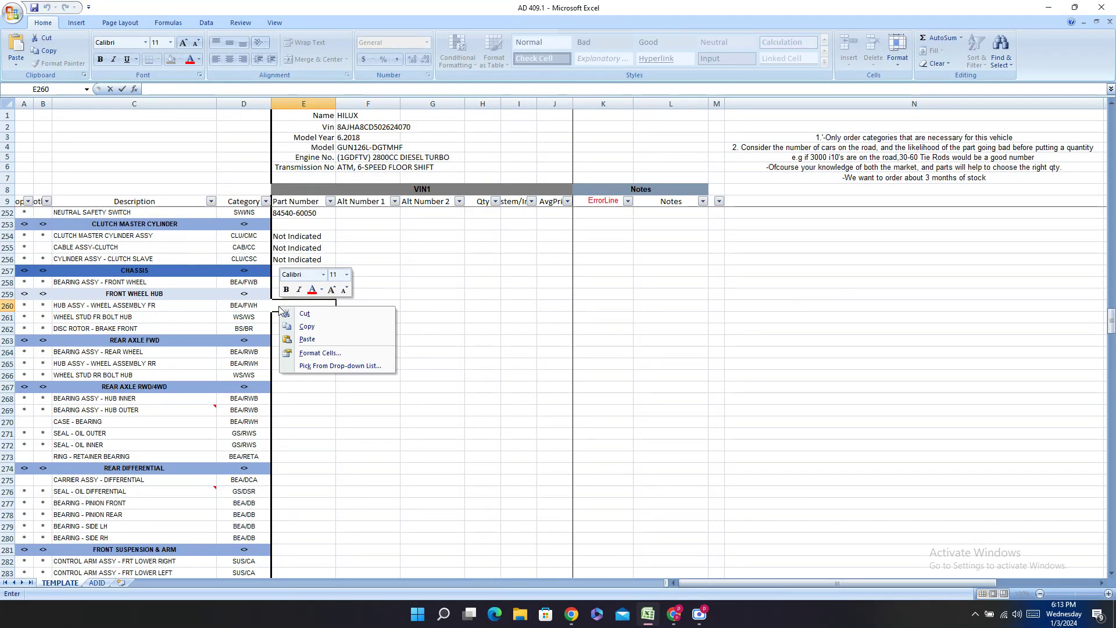
pyautogui.click(307, 339)
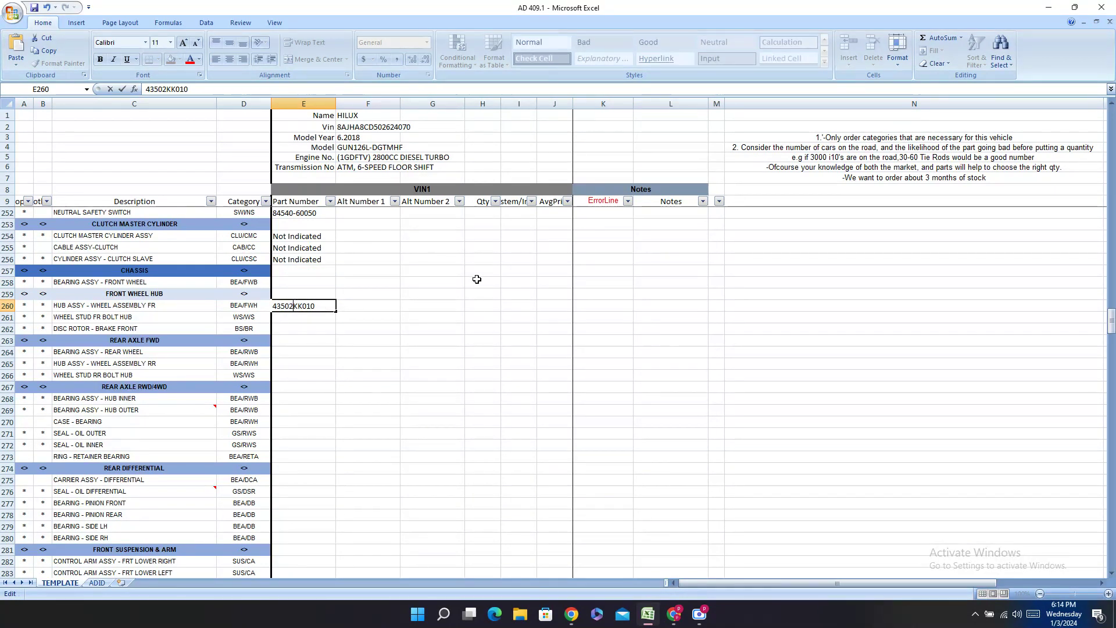
pyautogui.write('-')
# - Return to Chrome, locate the inner LH front axle hub bearing from the diagram, and copy its part number 90366T0061
pyautogui.click(673, 615)
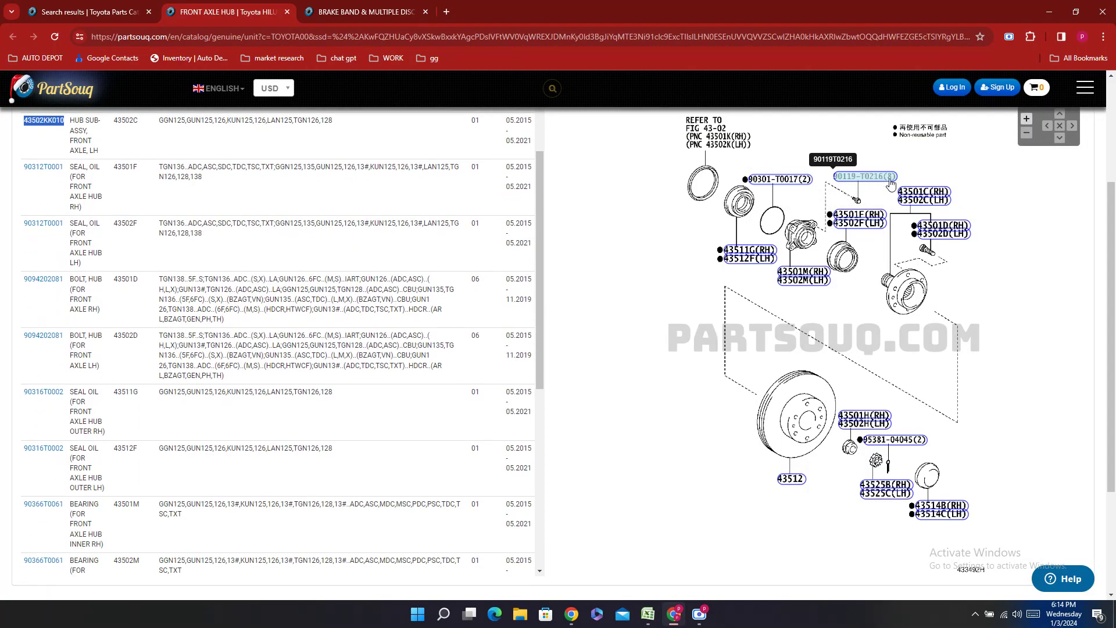
pyautogui.moveTo(933, 196)
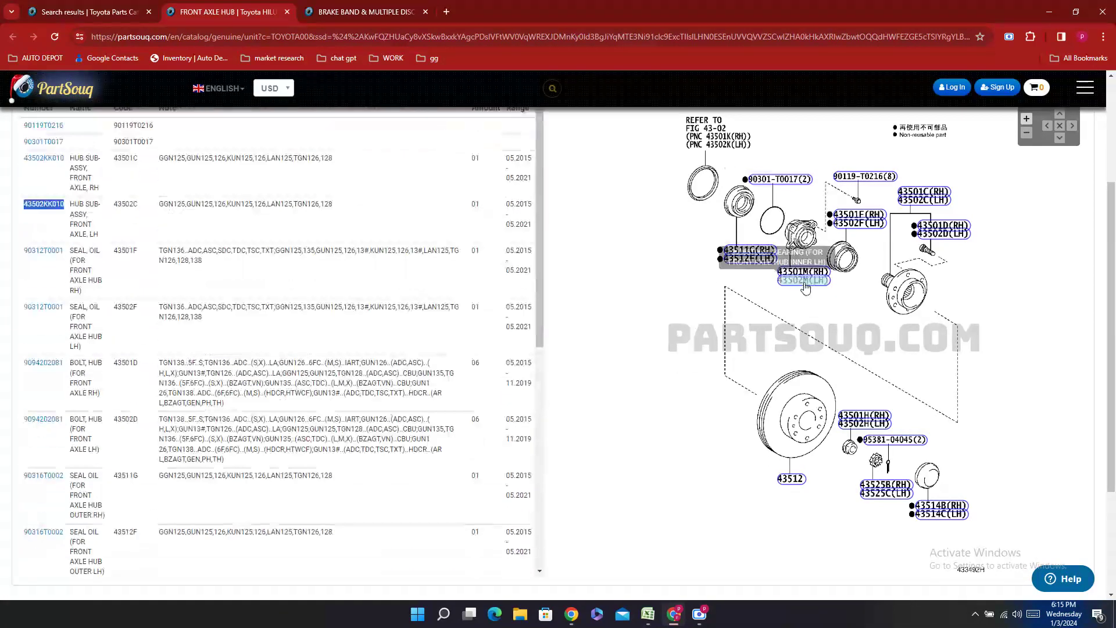
pyautogui.click(806, 285)
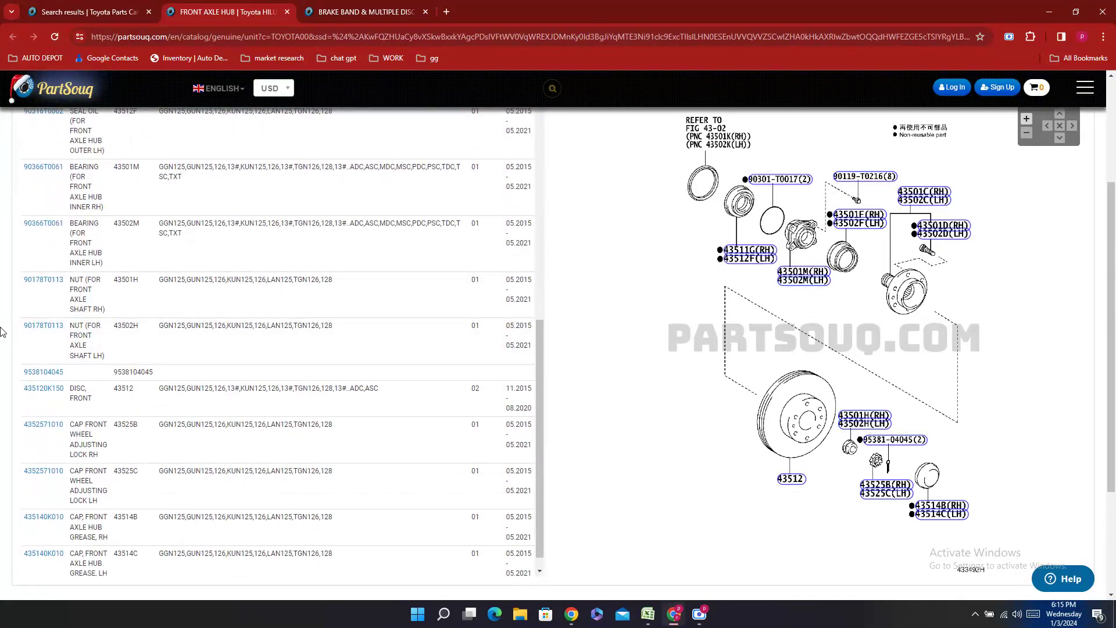
pyautogui.tripleClick(44, 247)
pyautogui.rightClick(44, 247)
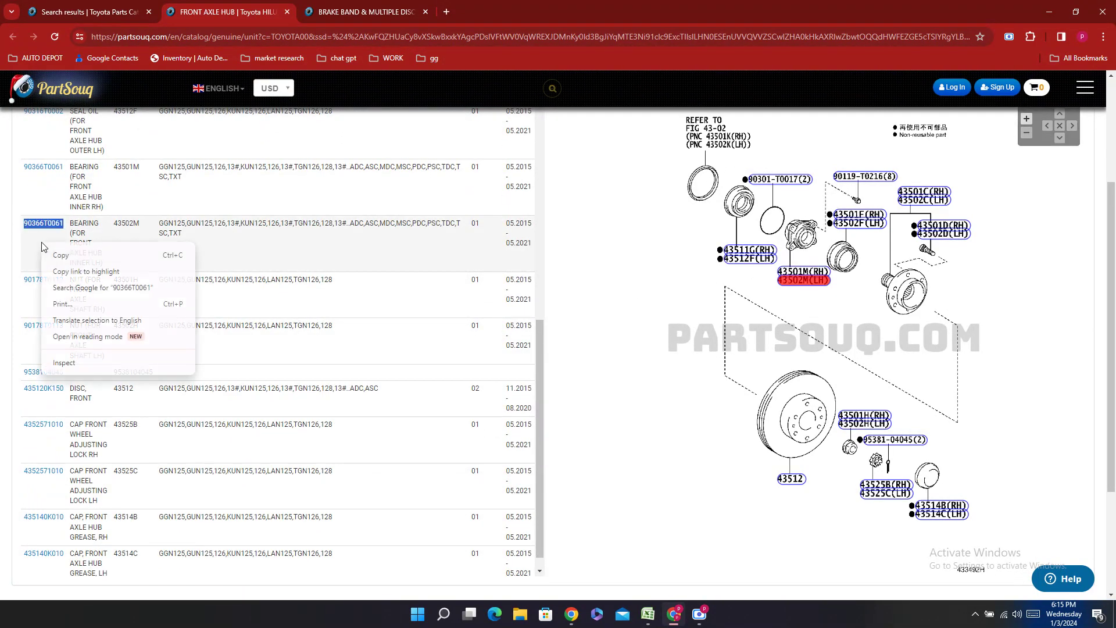
pyautogui.click(97, 254)
# - Switch to Excel, enter 90366-T0061 in E258 for BEARING ASSY - FRONT WHEEL, and move to the wheel stud cell E261
pyautogui.click(648, 614)
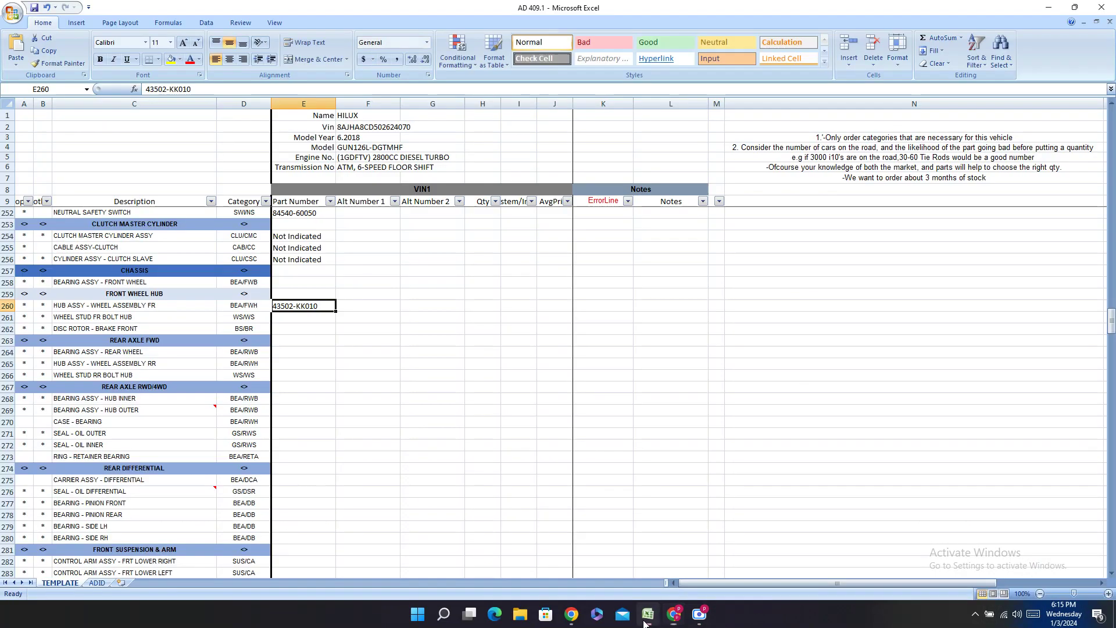
pyautogui.doubleClick(298, 283)
pyautogui.rightClick(298, 283)
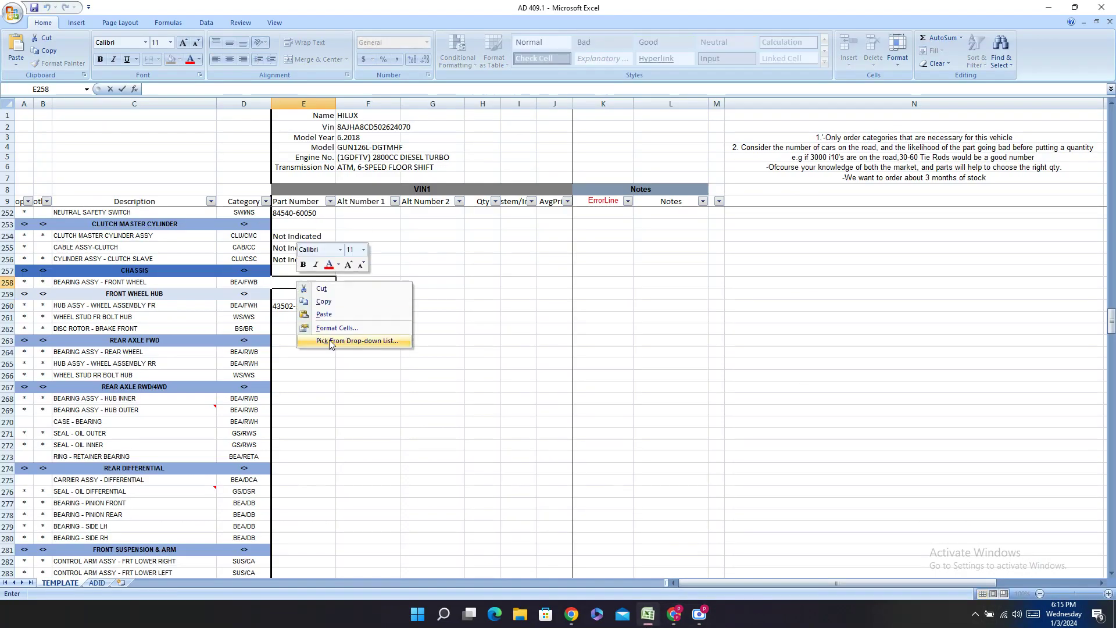
pyautogui.click(344, 318)
pyautogui.click(294, 284)
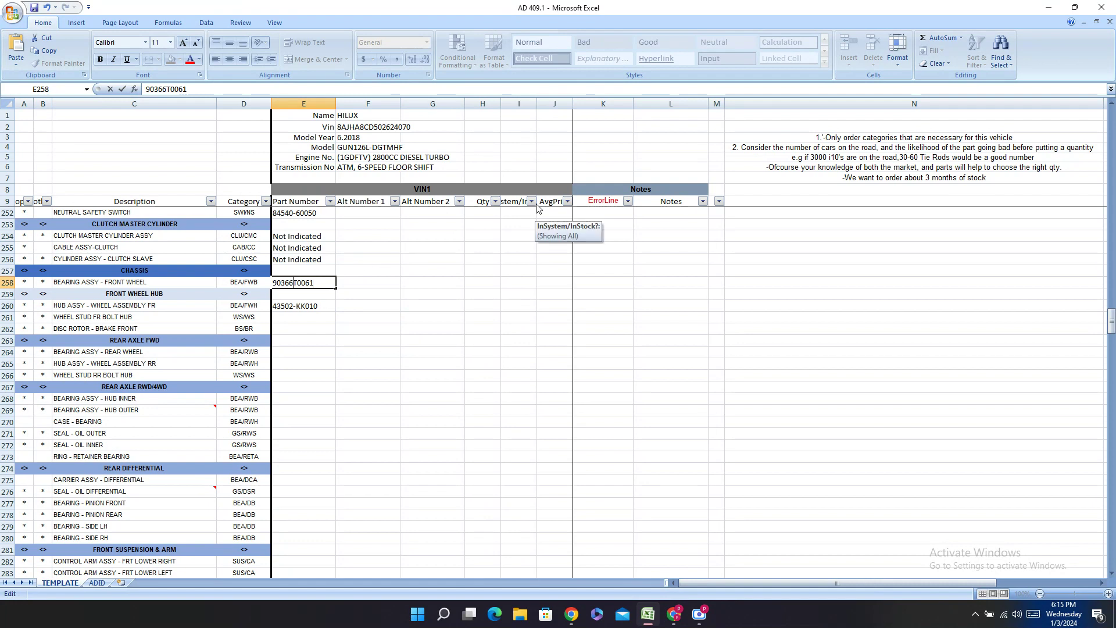
pyautogui.write('-')
pyautogui.press('Return')
pyautogui.press('Return')
pyautogui.press('Return')
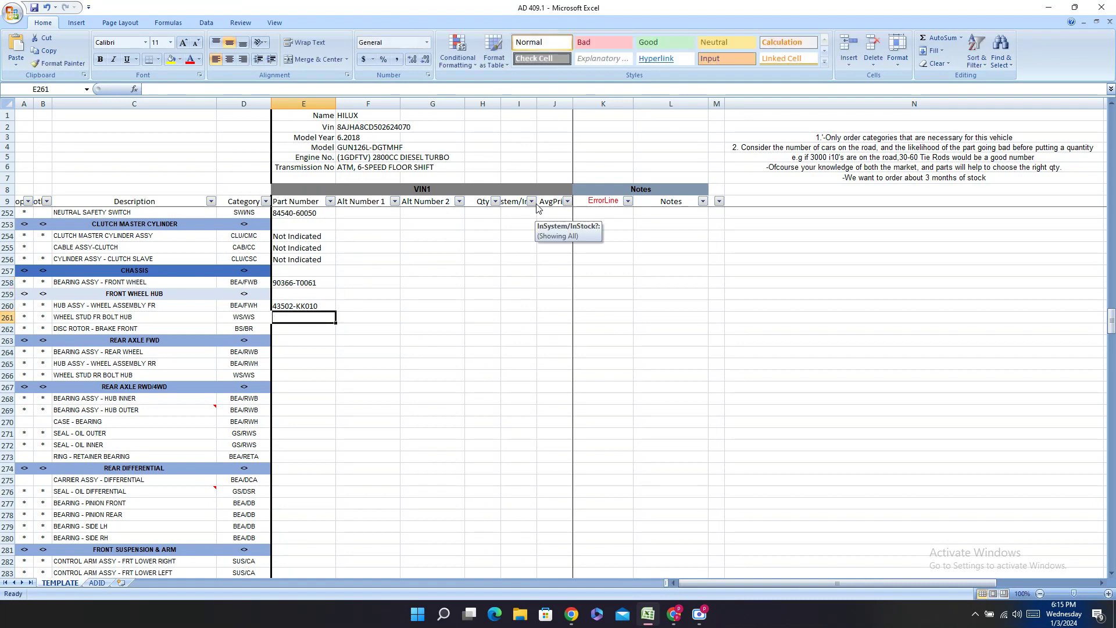
pyautogui.click(673, 621)
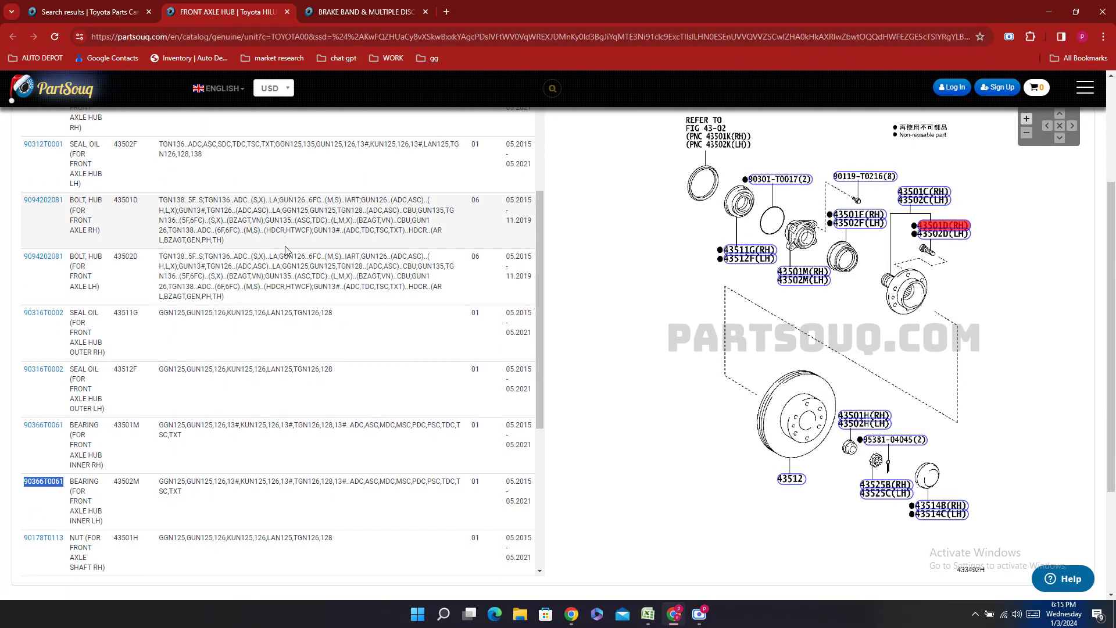
pyautogui.doubleClick(35, 350)
pyautogui.rightClick(35, 350)
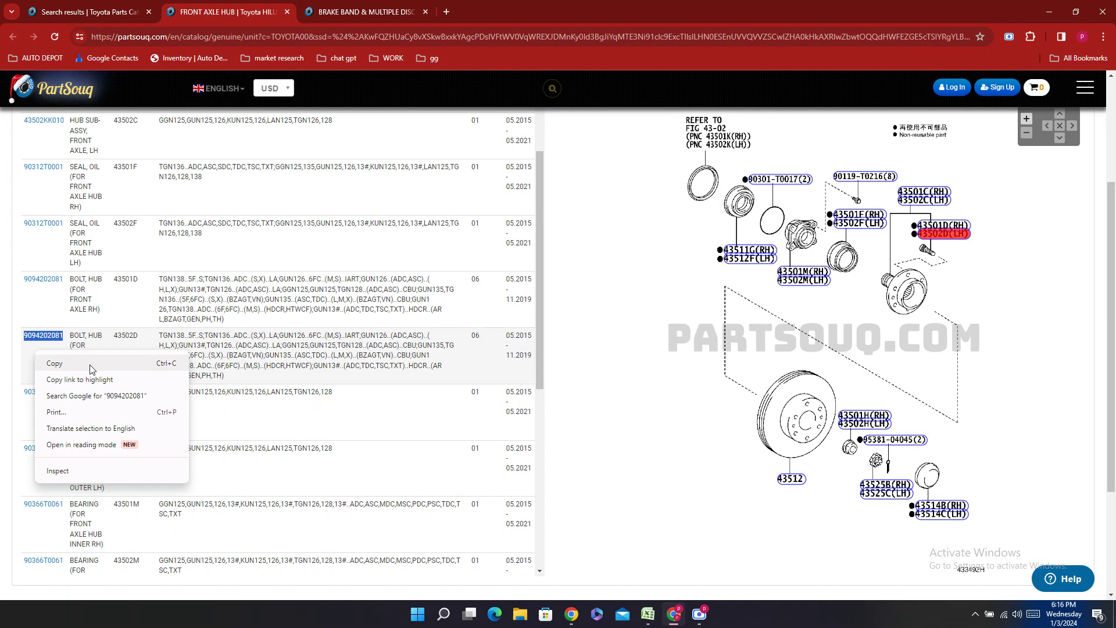
pyautogui.click(91, 365)
pyautogui.moveTo(648, 614)
pyautogui.click(657, 569)
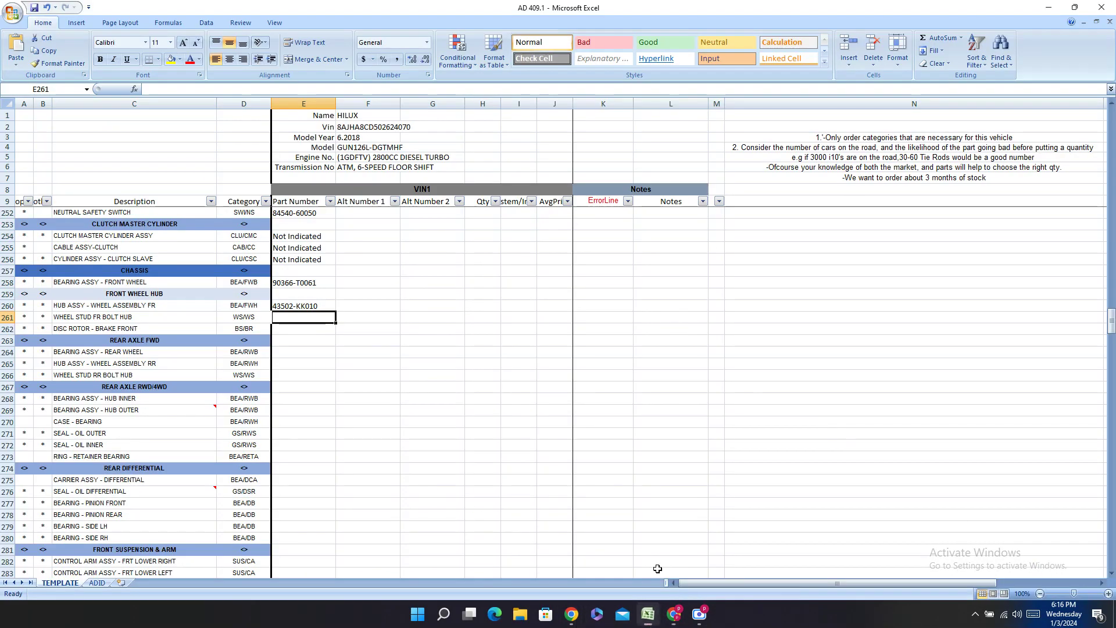
pyautogui.doubleClick(285, 317)
pyautogui.rightClick(284, 317)
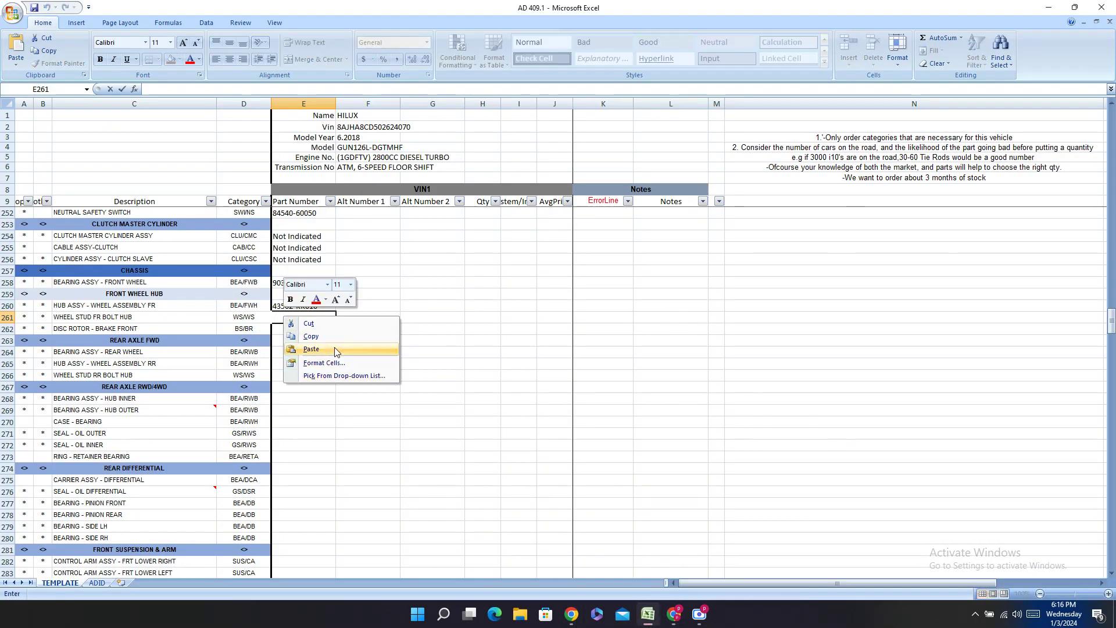
pyautogui.click(334, 347)
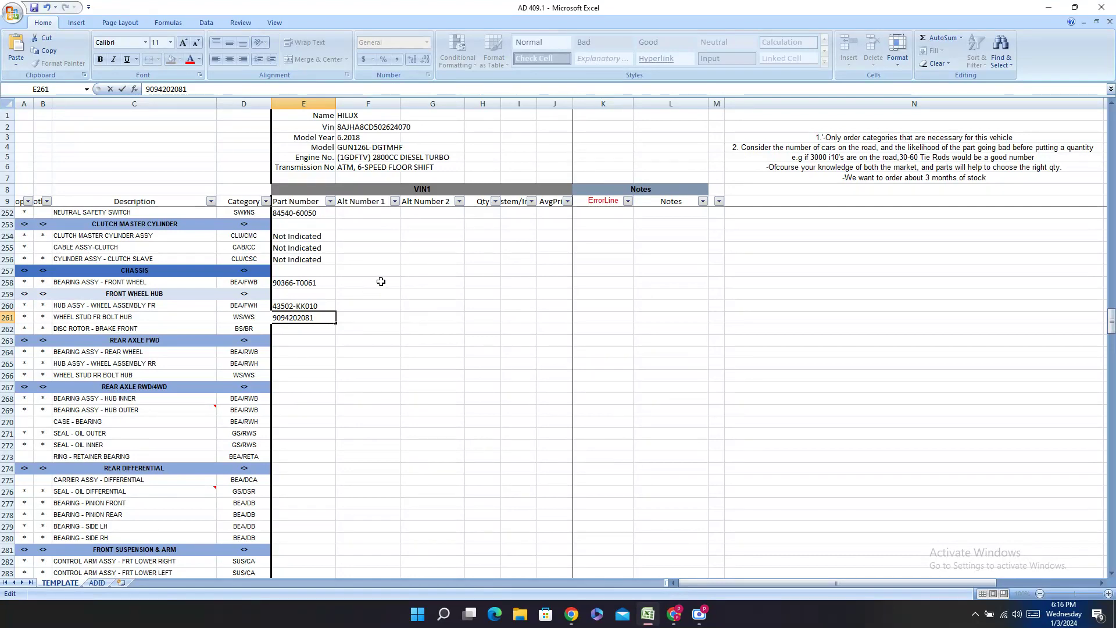
pyautogui.press('Left')
pyautogui.press('Left')
pyautogui.press('Left')
pyautogui.press('Left')
pyautogui.press('Left')
pyautogui.write('-')
pyautogui.press('Return')
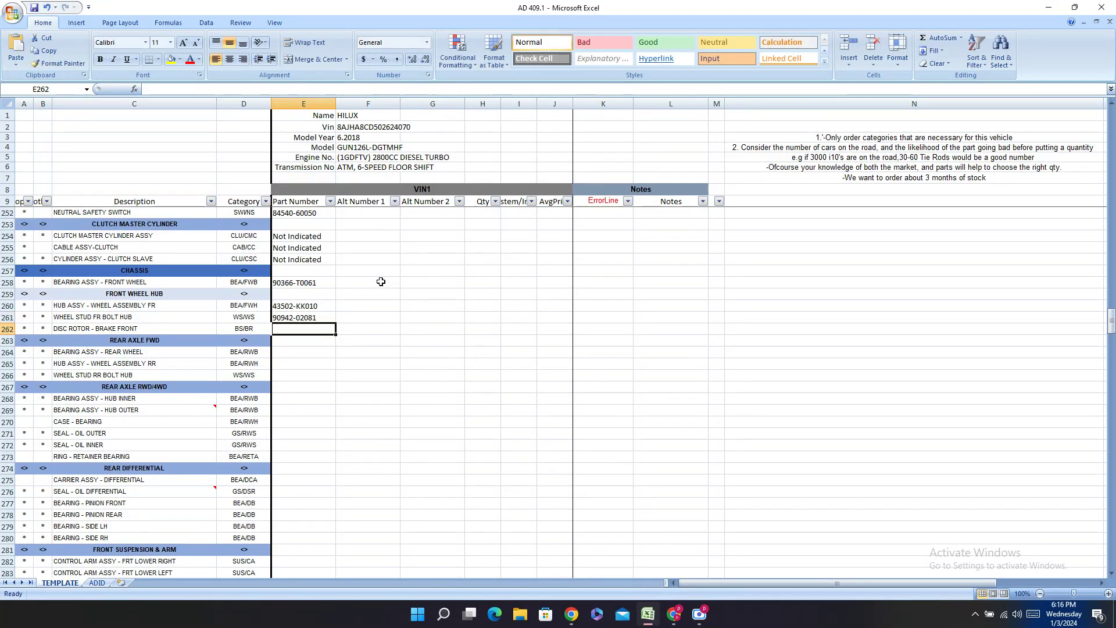
# - Return to Chrome, locate the front disc 43512 from the diagram, and copy its part number 435120K150
pyautogui.click(673, 613)
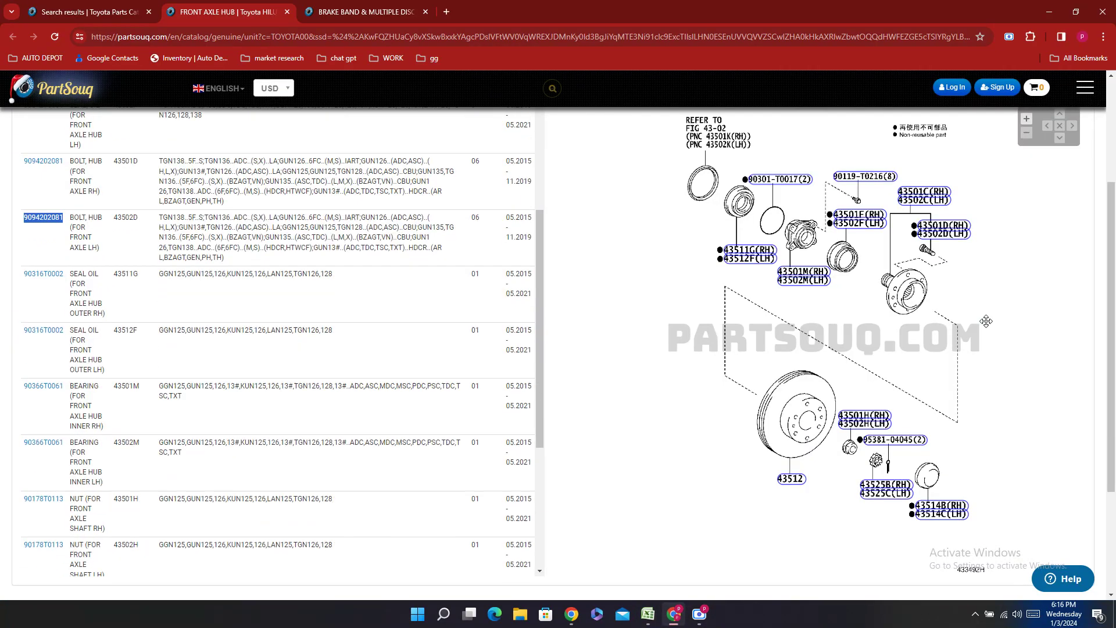
pyautogui.click(791, 478)
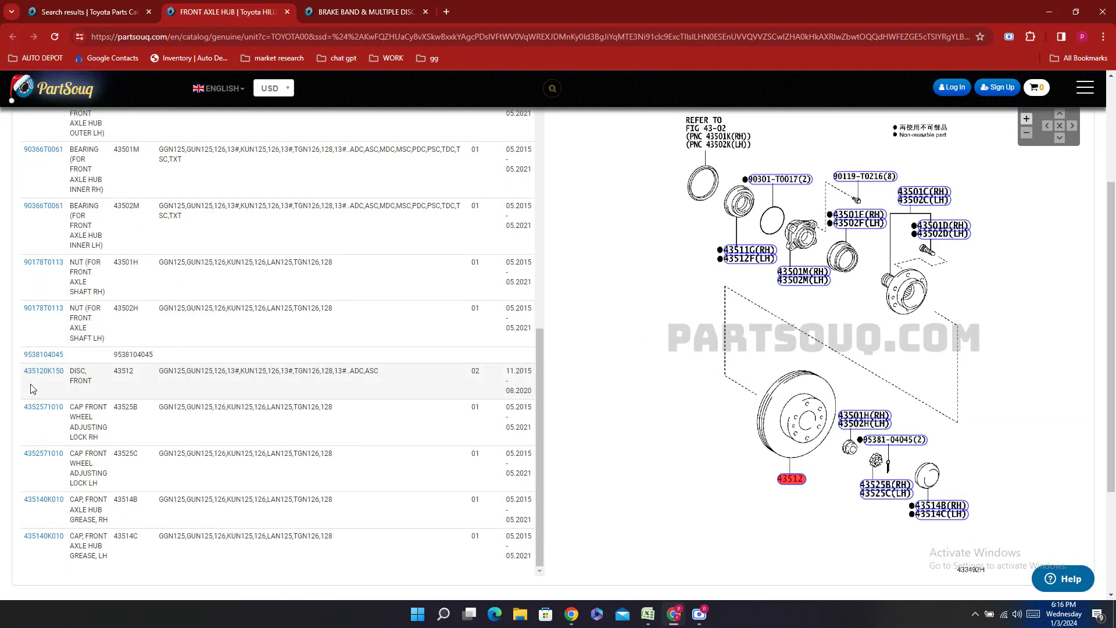
pyautogui.doubleClick(43, 371)
pyautogui.rightClick(43, 371)
pyautogui.click(64, 389)
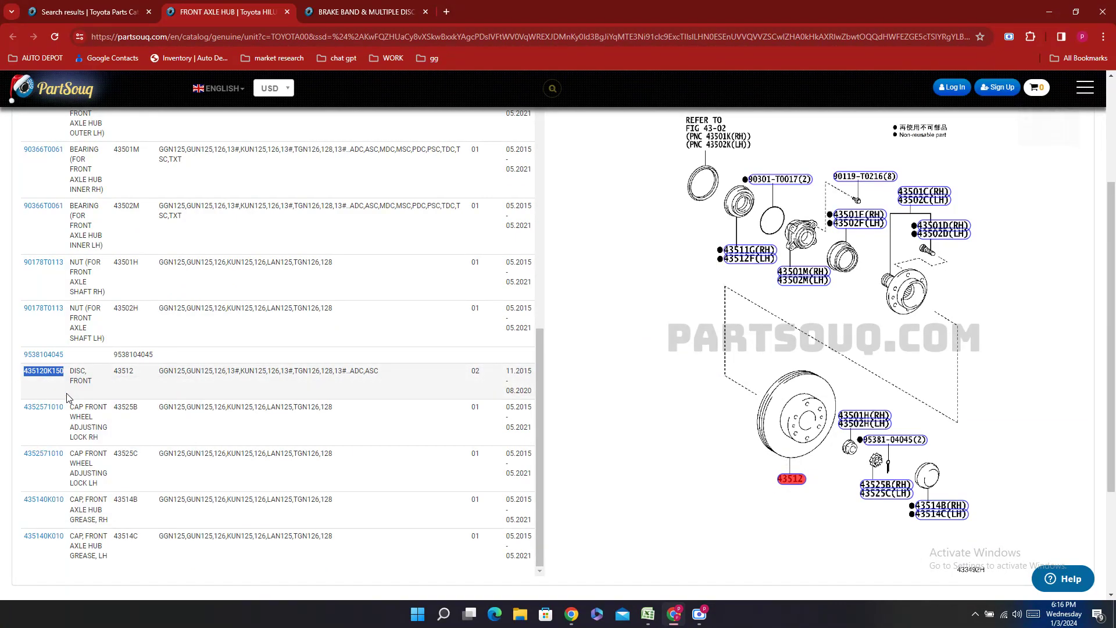
# - Switch to Excel, enter 43512-0K150 in E262 for DISC ROTOR - BRAKE FRONT, and move to the rear wheel bearing cell E264
pyautogui.click(647, 613)
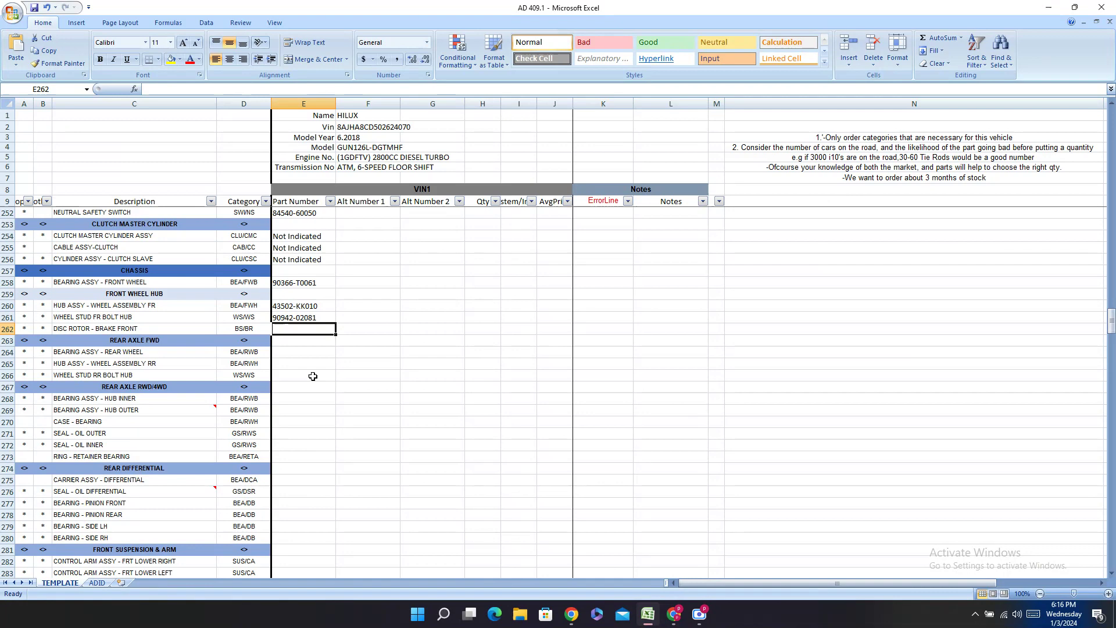
pyautogui.doubleClick(279, 328)
pyautogui.rightClick(278, 329)
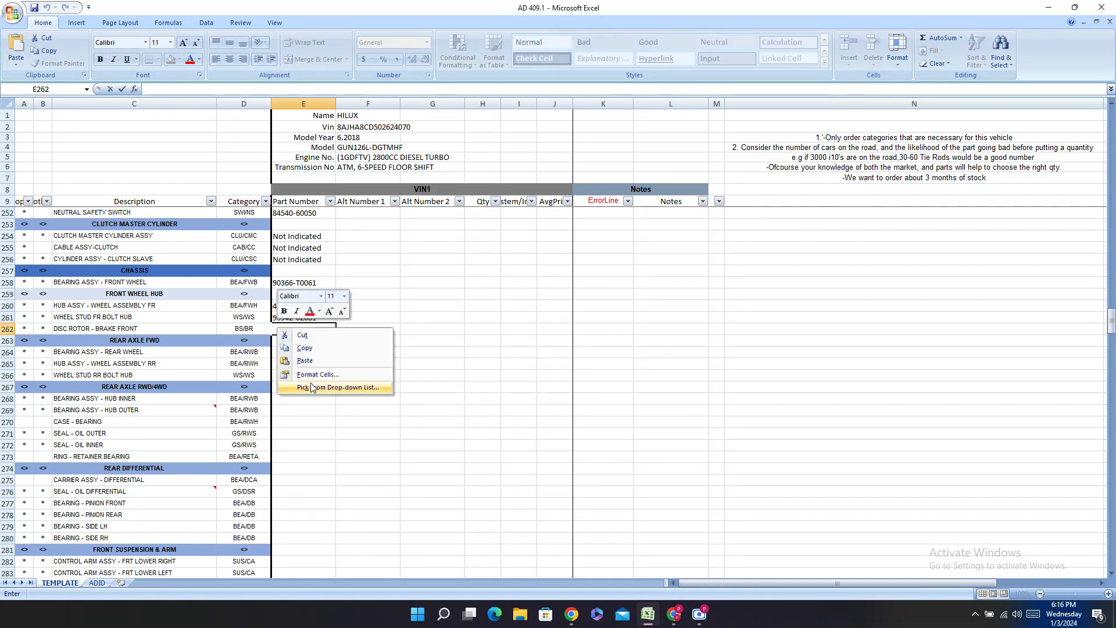
pyautogui.click(306, 361)
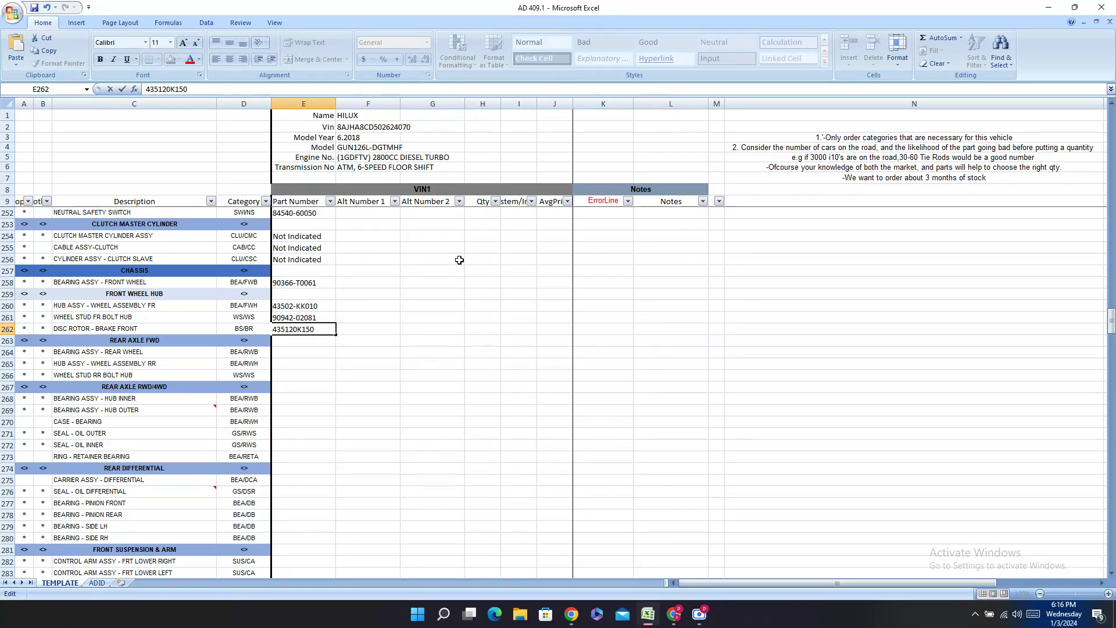
pyautogui.press('Return')
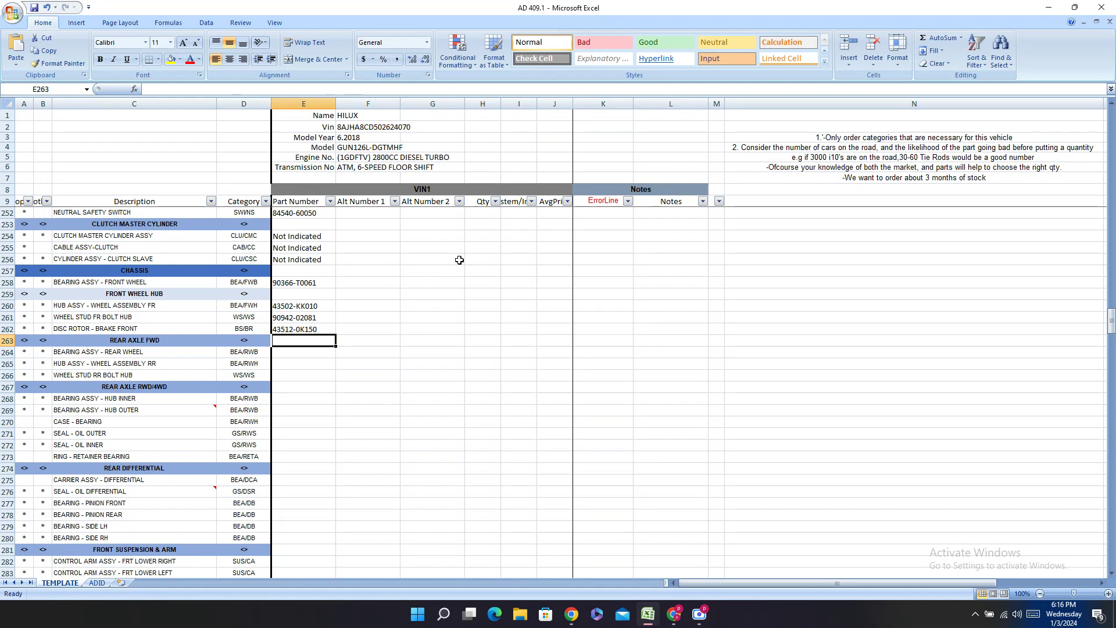
pyautogui.click(293, 351)
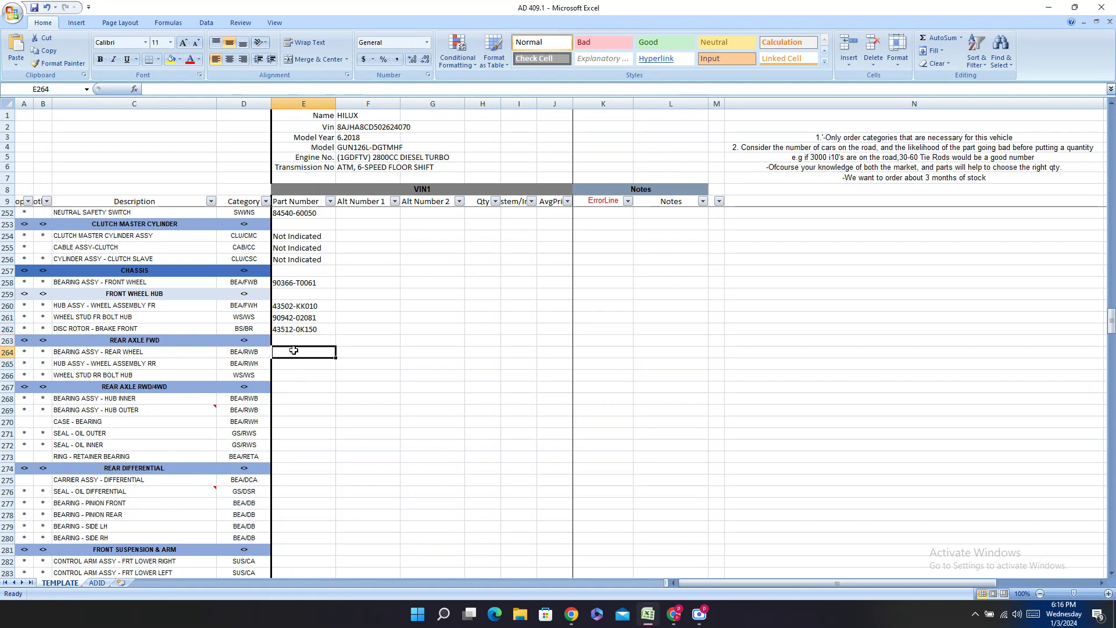
# - Return to Chrome and look through the WHEEL HUB search results for a rear axle hub section
pyautogui.click(674, 613)
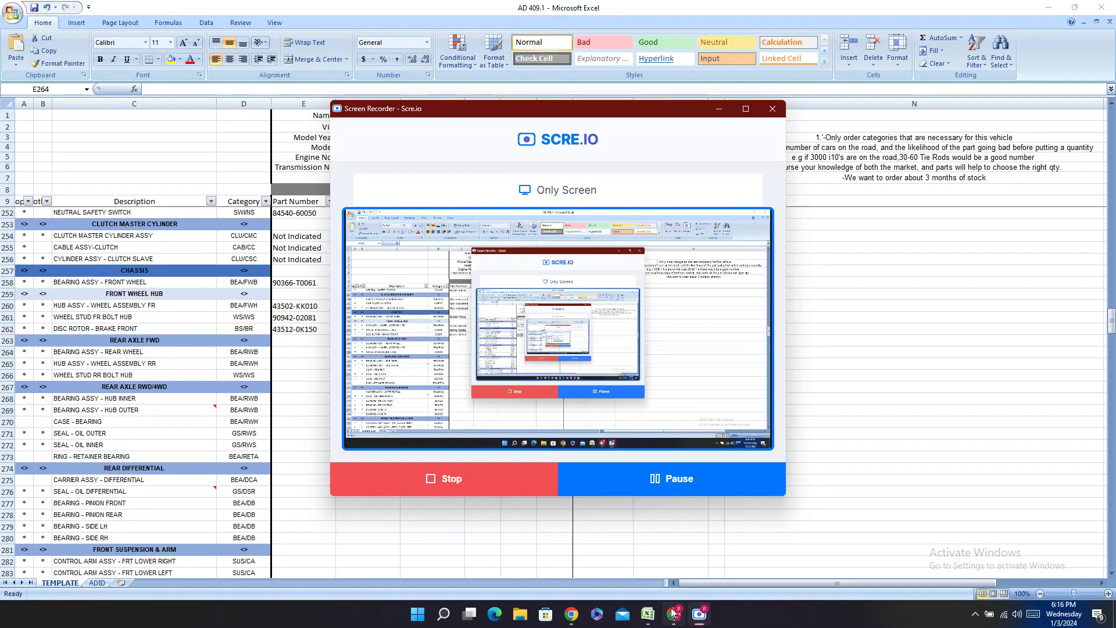
pyautogui.click(699, 614)
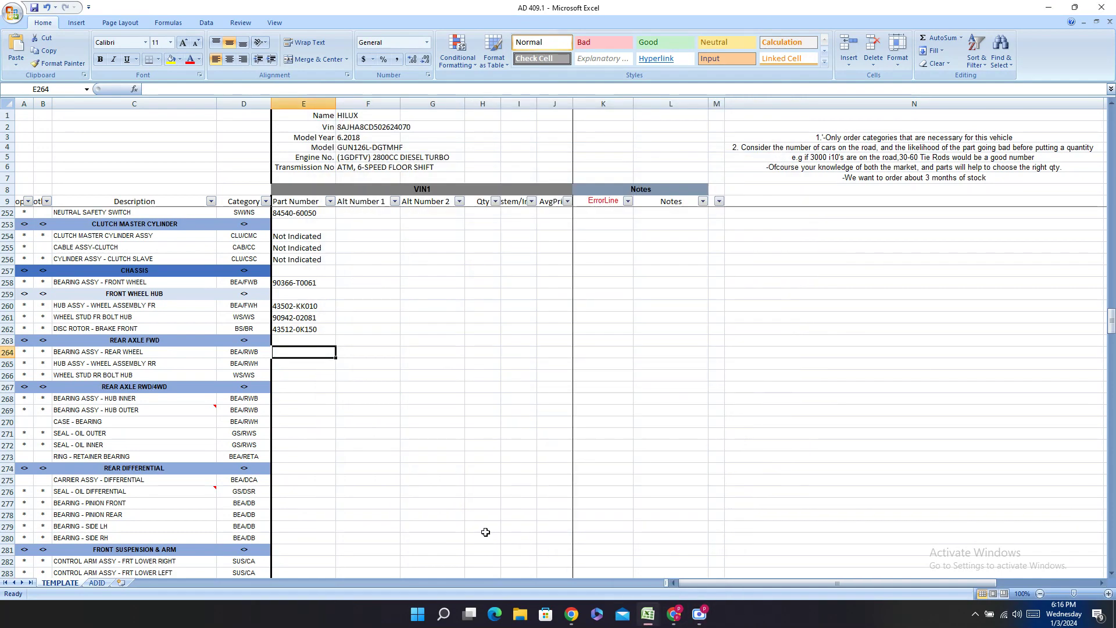
pyautogui.click(674, 613)
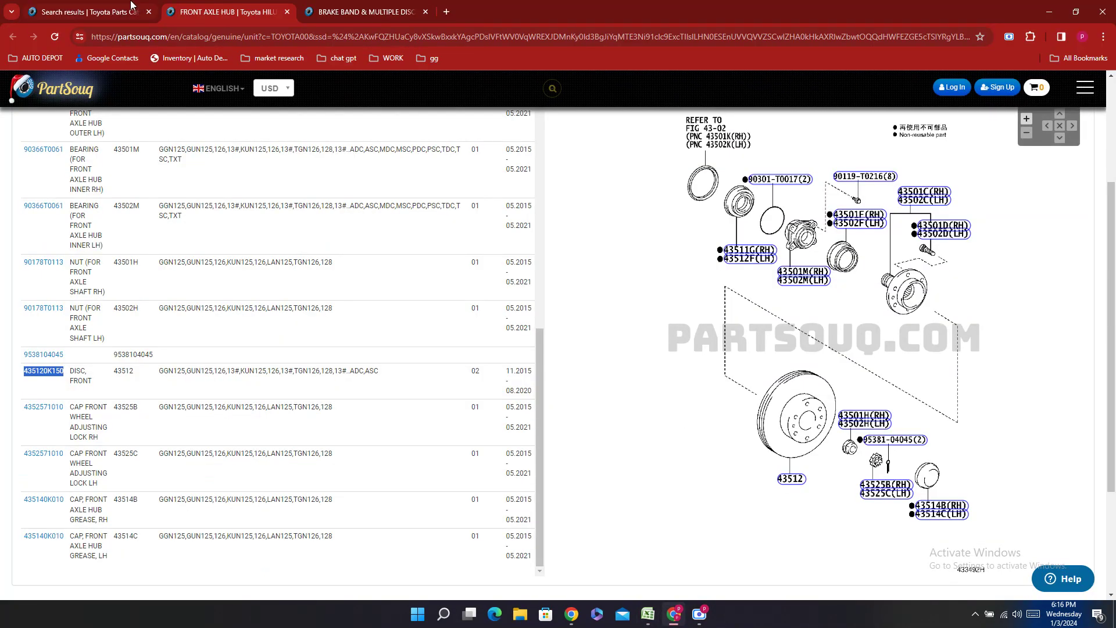
pyautogui.click(131, 5)
pyautogui.scroll(-12, 581, 250)
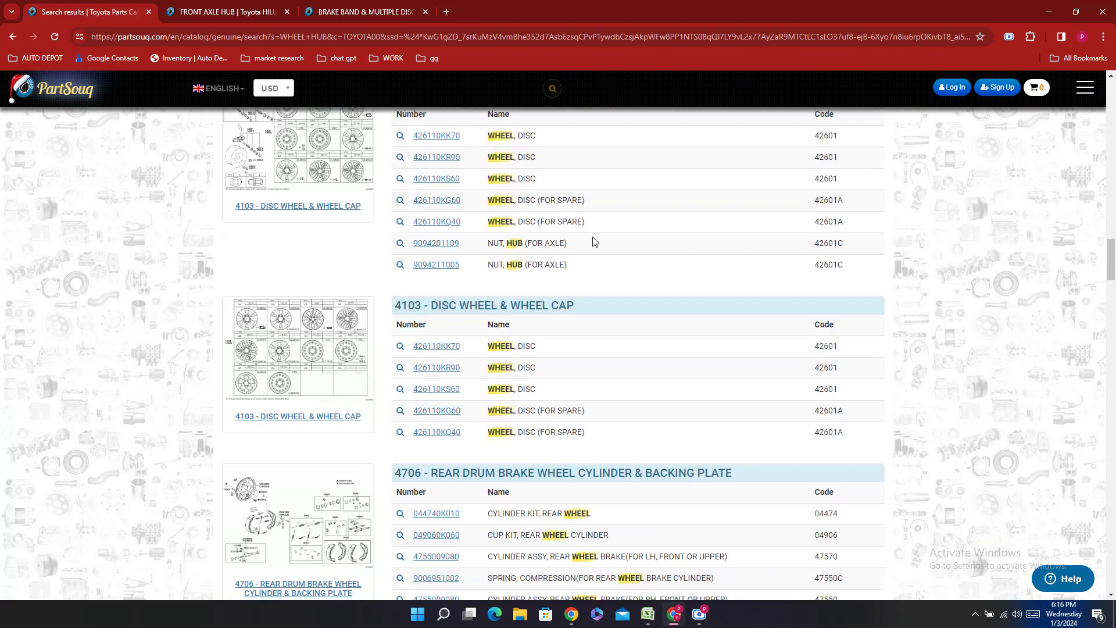
pyautogui.scroll(15, 594, 241)
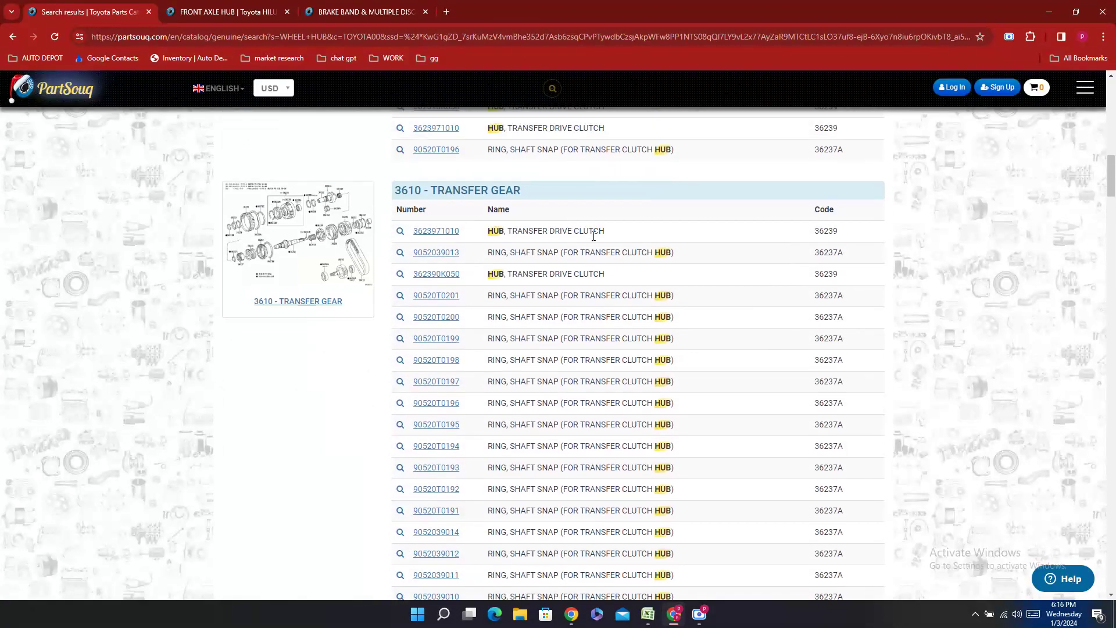
pyautogui.scroll(12, 593, 236)
pyautogui.scroll(-5, 458, 201)
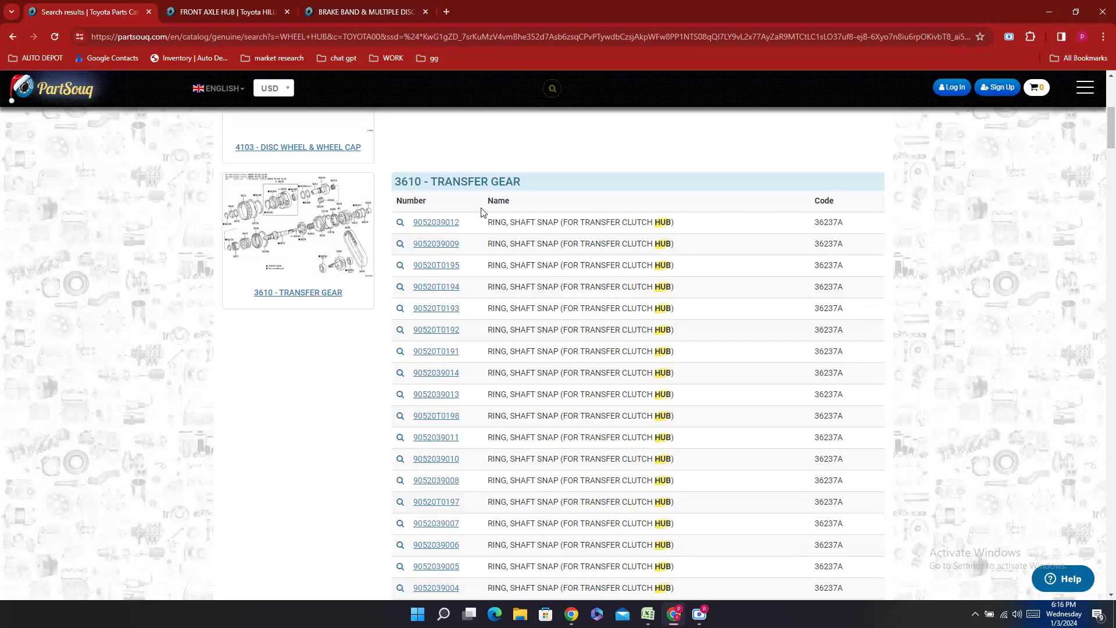
# - Search the results page for REAR AXLE and open the 4102 - REAR AXLE SHAFT & HUB diagram in a new tab
pyautogui.hotkey('ctrl', 'f')
pyautogui.write('REAR')
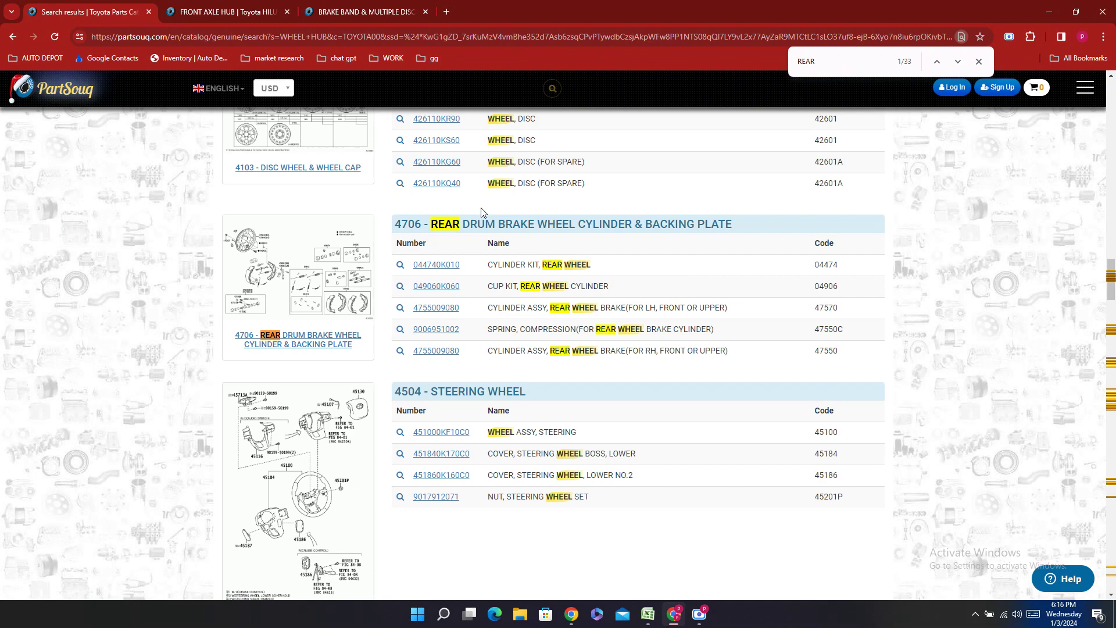
pyautogui.scroll(12, 610, 246)
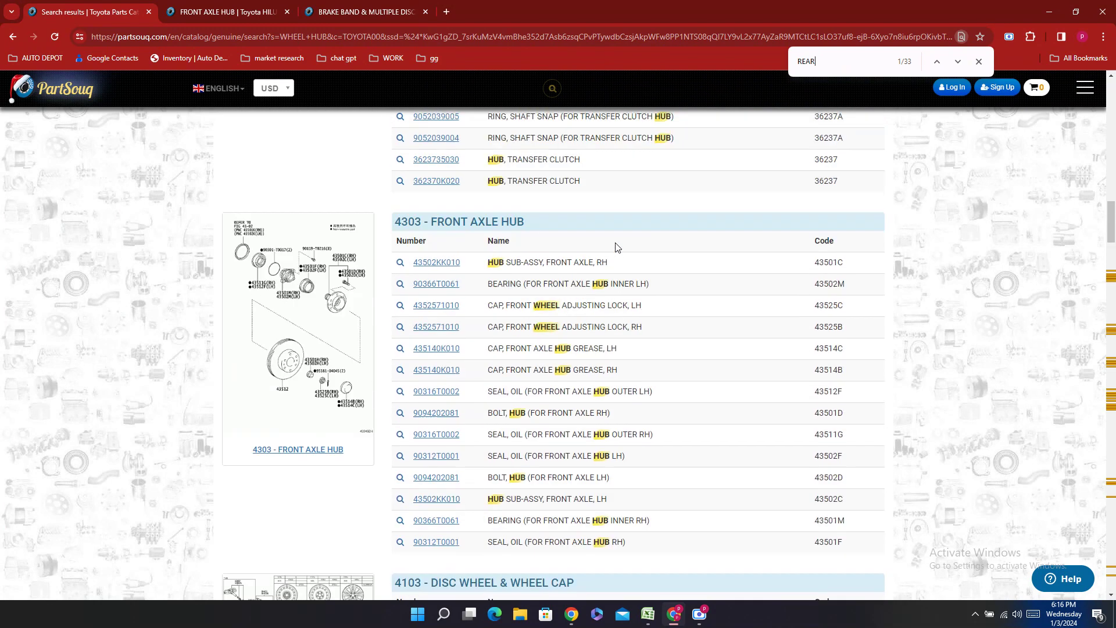
pyautogui.scroll(1, 617, 246)
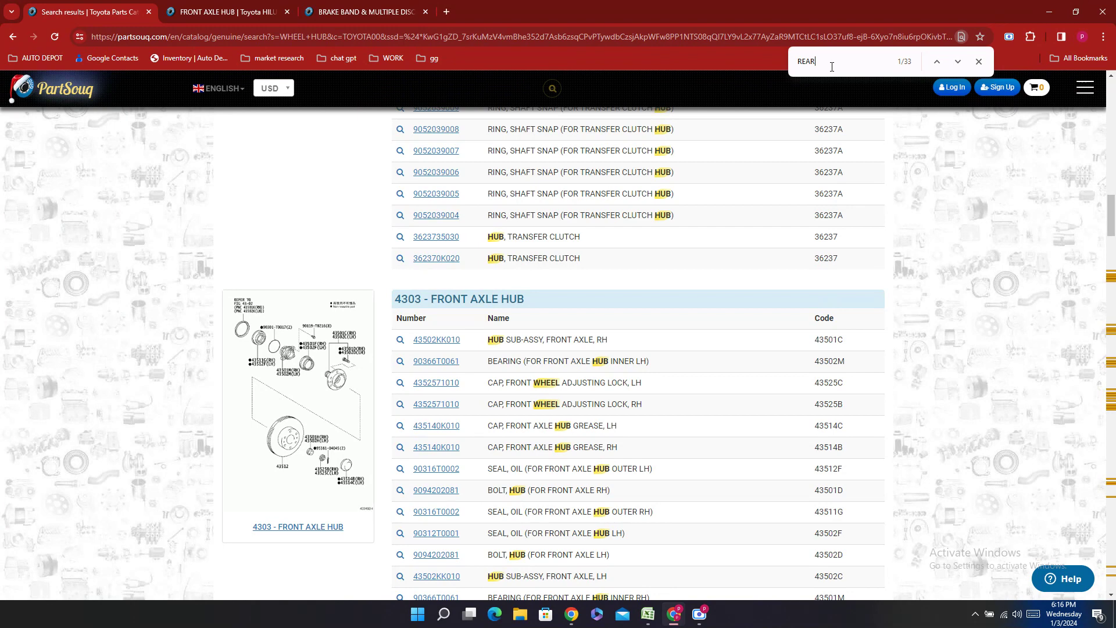
pyautogui.write('AX')
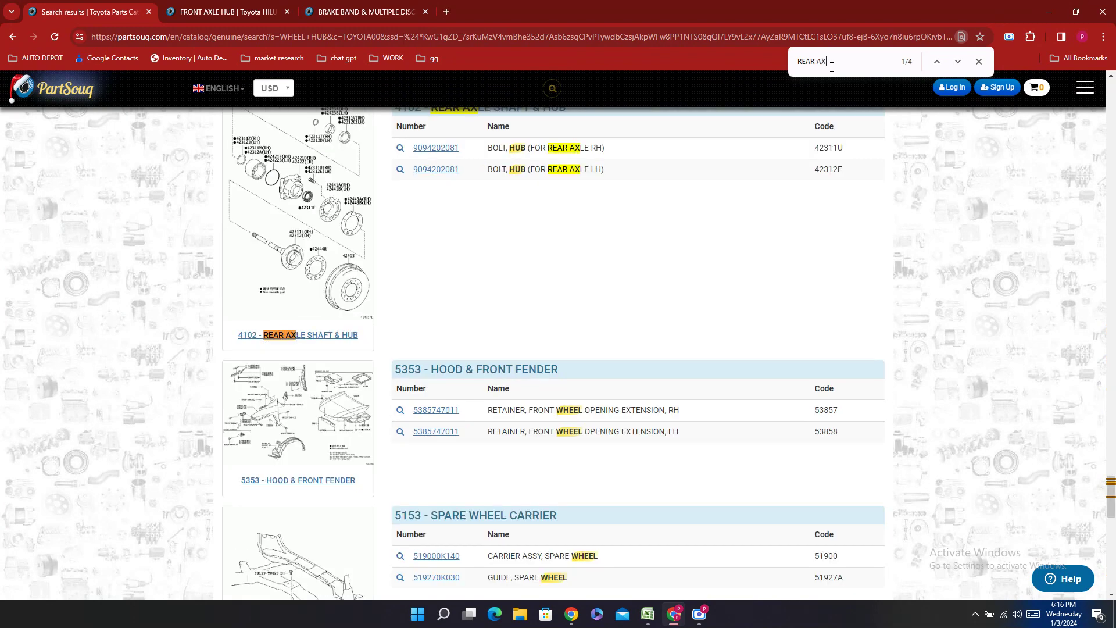
pyautogui.write('LE')
pyautogui.click(289, 226)
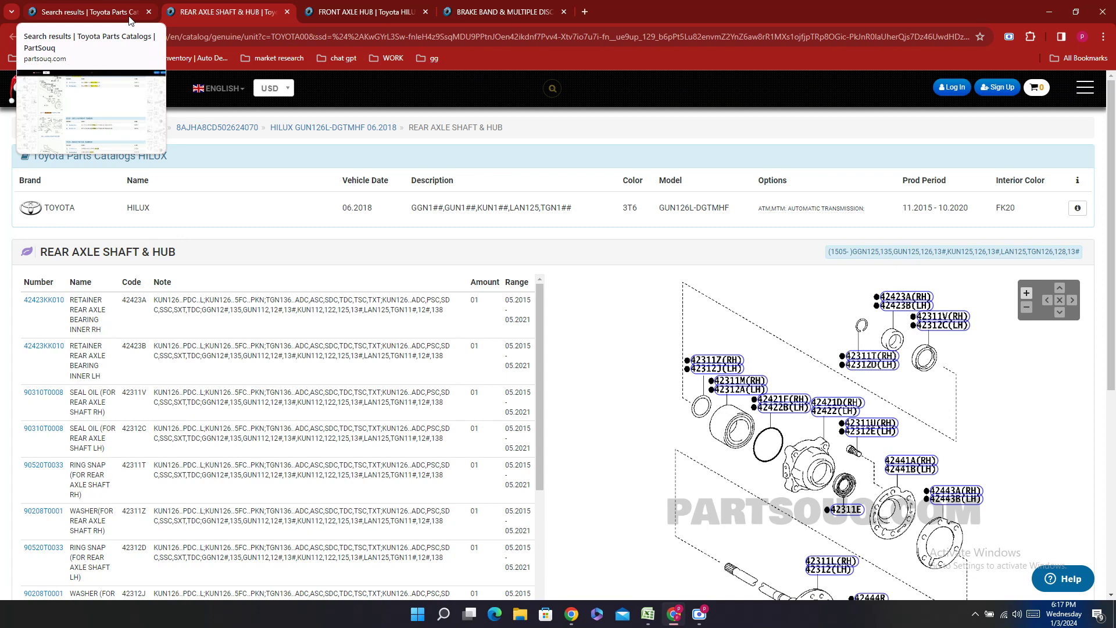
pyautogui.scroll(-1, 814, 348)
pyautogui.click(868, 366)
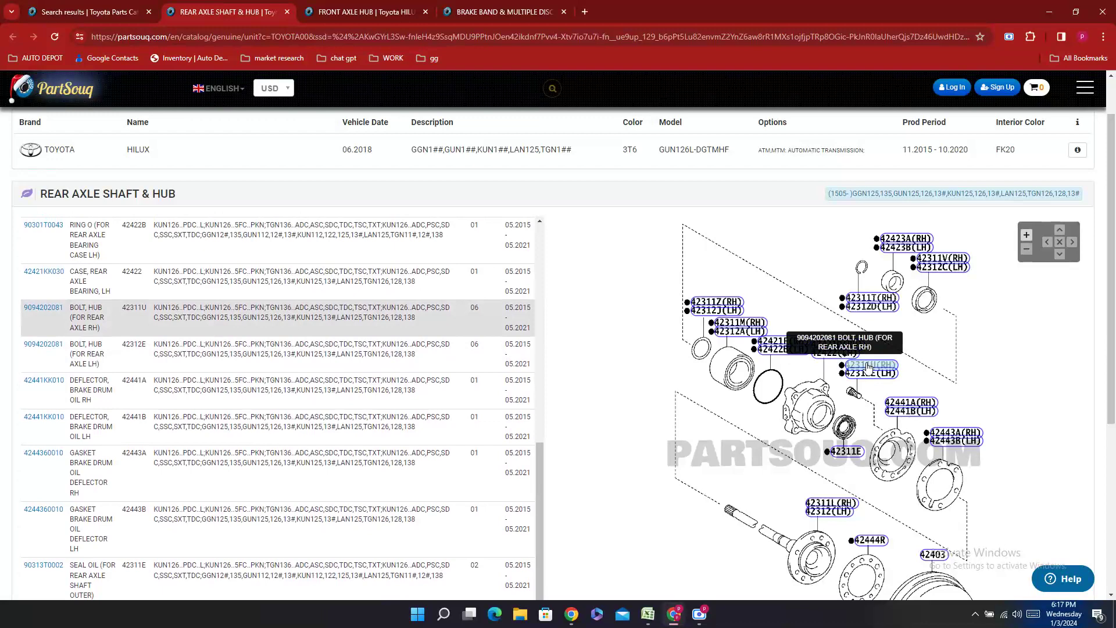
pyautogui.doubleClick(45, 368)
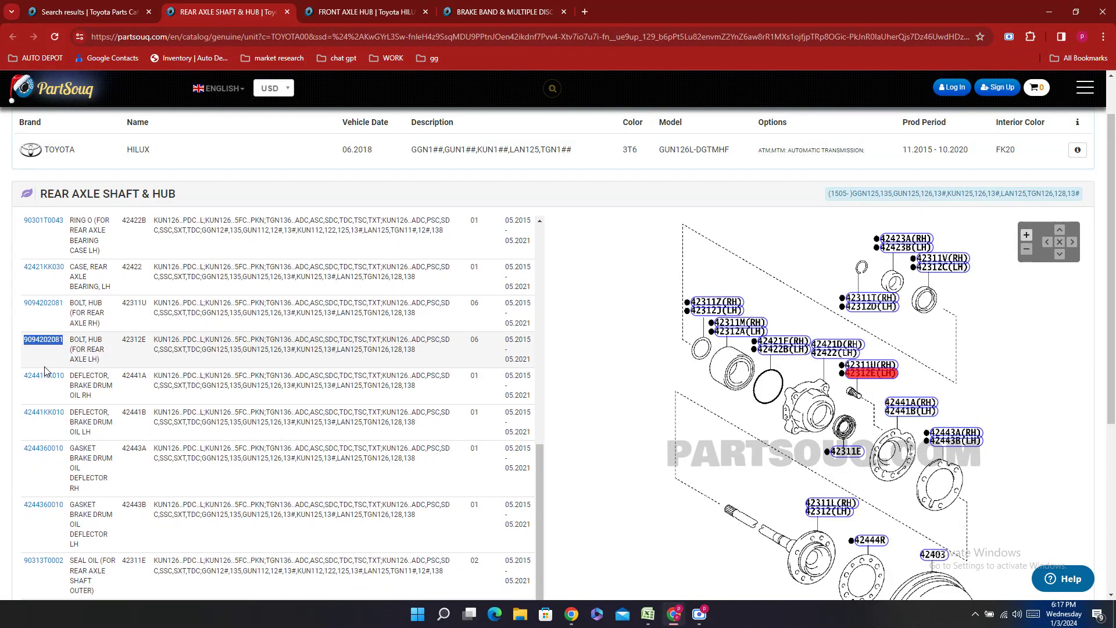
pyautogui.rightClick(45, 369)
pyautogui.click(69, 384)
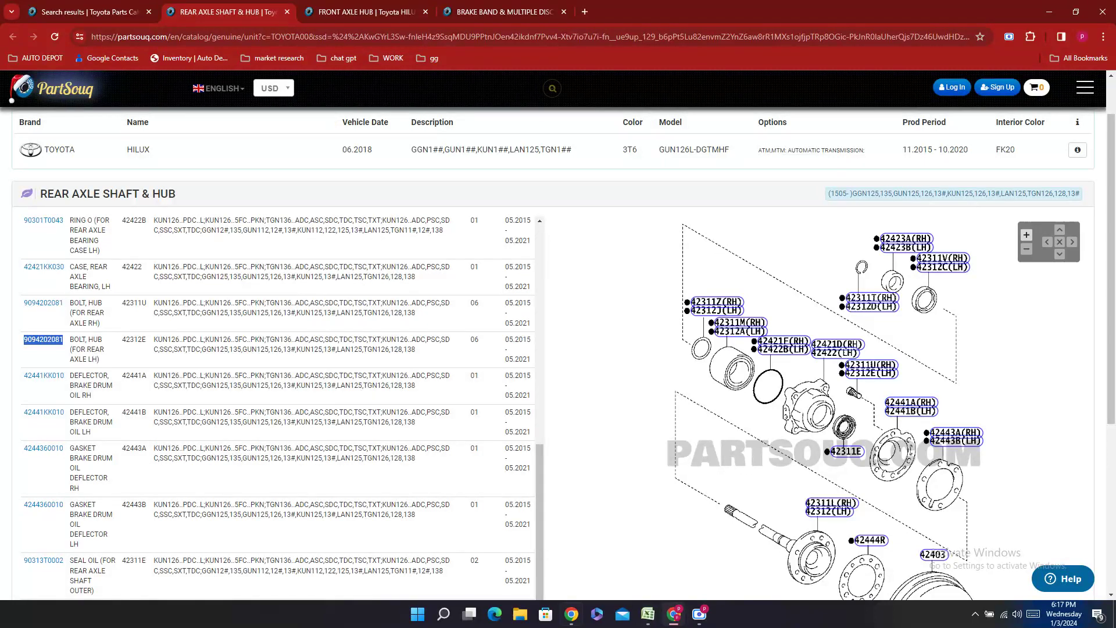
pyautogui.click(648, 614)
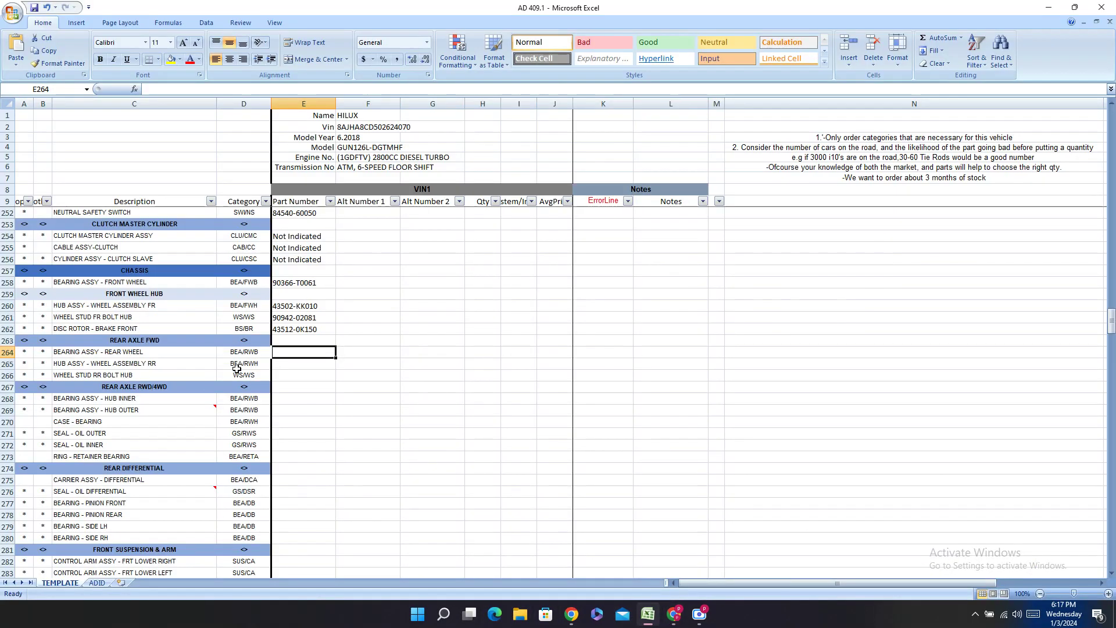
pyautogui.click(293, 374)
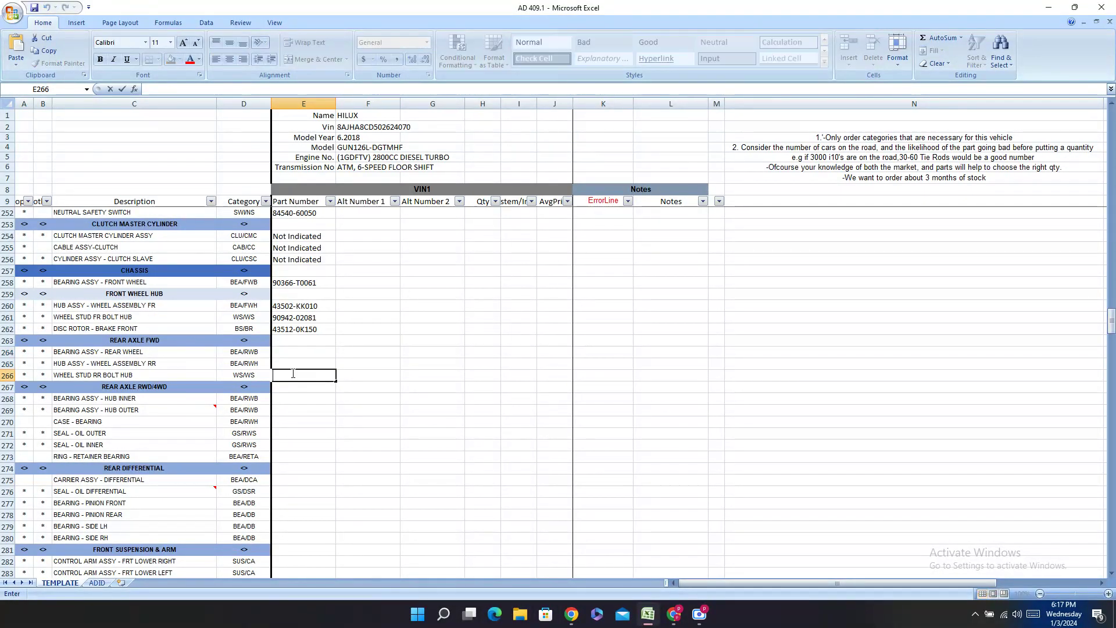
pyautogui.rightClick(293, 374)
pyautogui.click(314, 407)
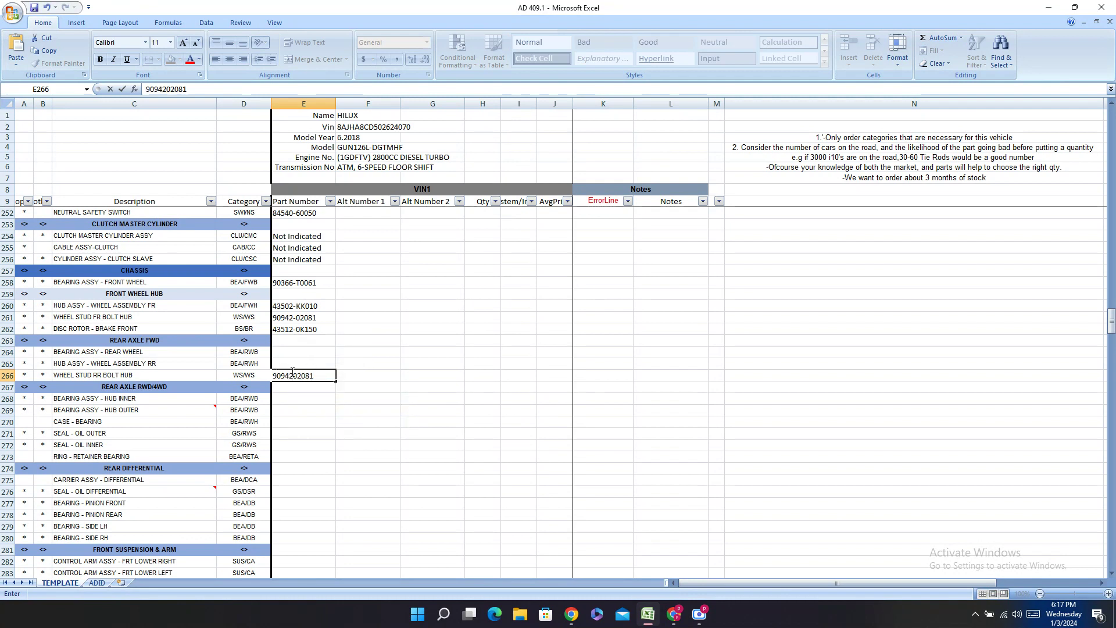
pyautogui.click(293, 375)
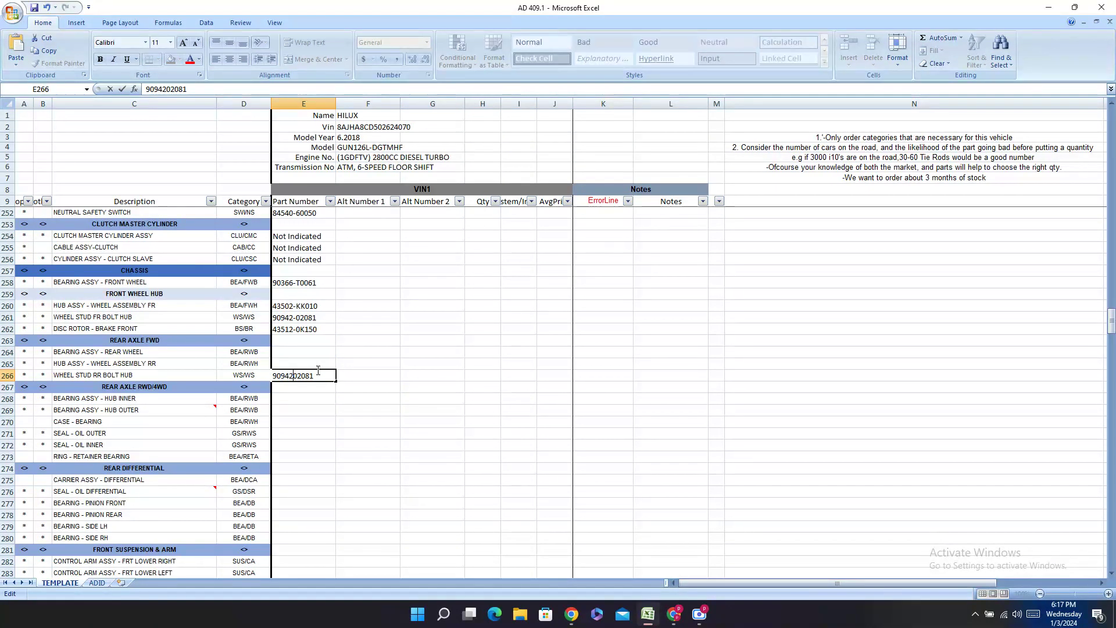
pyautogui.write('-')
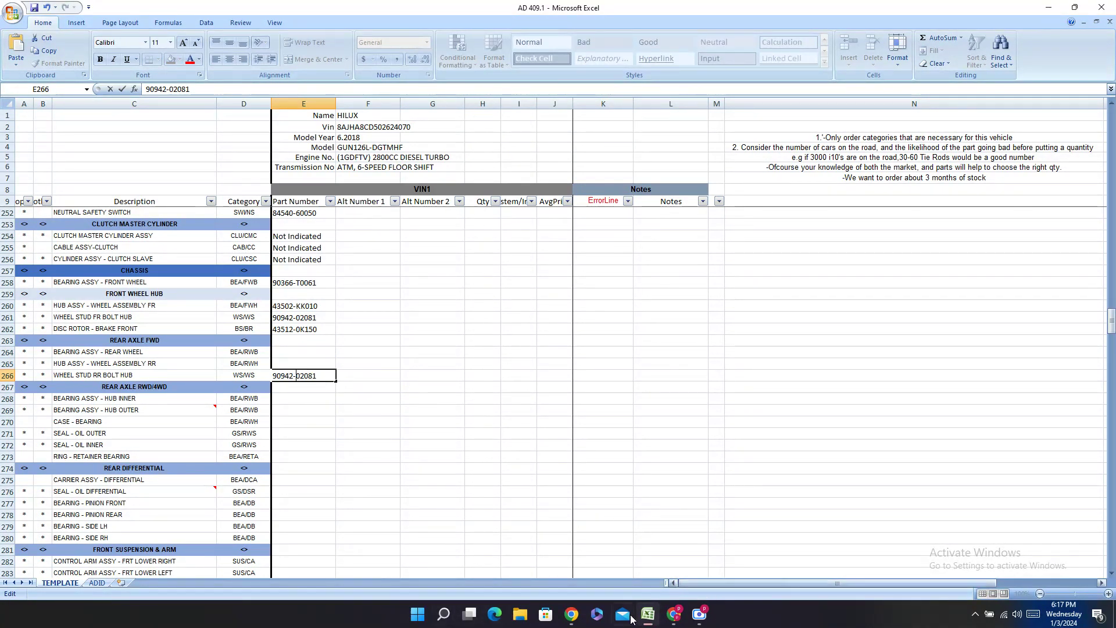
# - Return to Chrome, locate the rear brake drum sub-assembly in the REAR AXLE SHAFT & HUB diagram and copy its part number 424310K120
pyautogui.hotkey('alt', 'Tab')
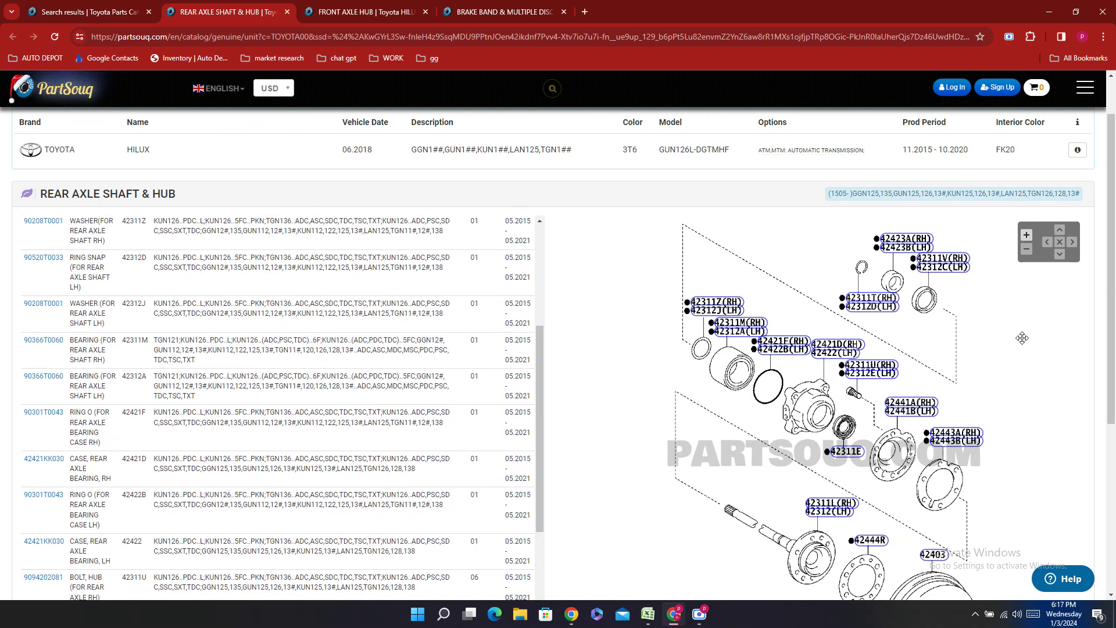
pyautogui.moveTo(859, 438)
pyautogui.moveTo(839, 358)
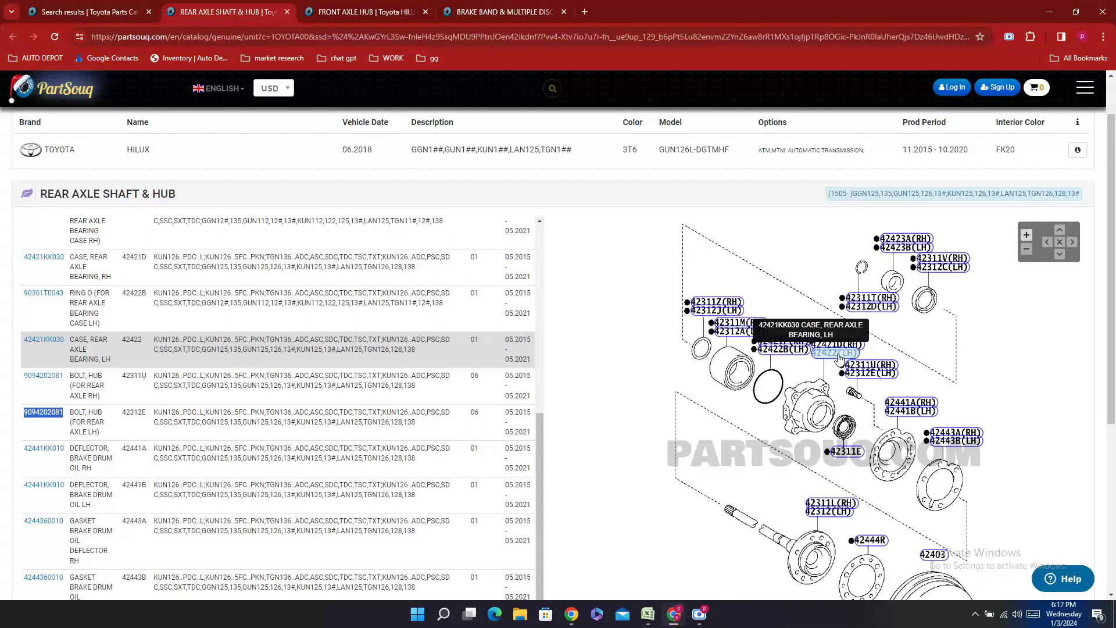
pyautogui.moveTo(924, 413)
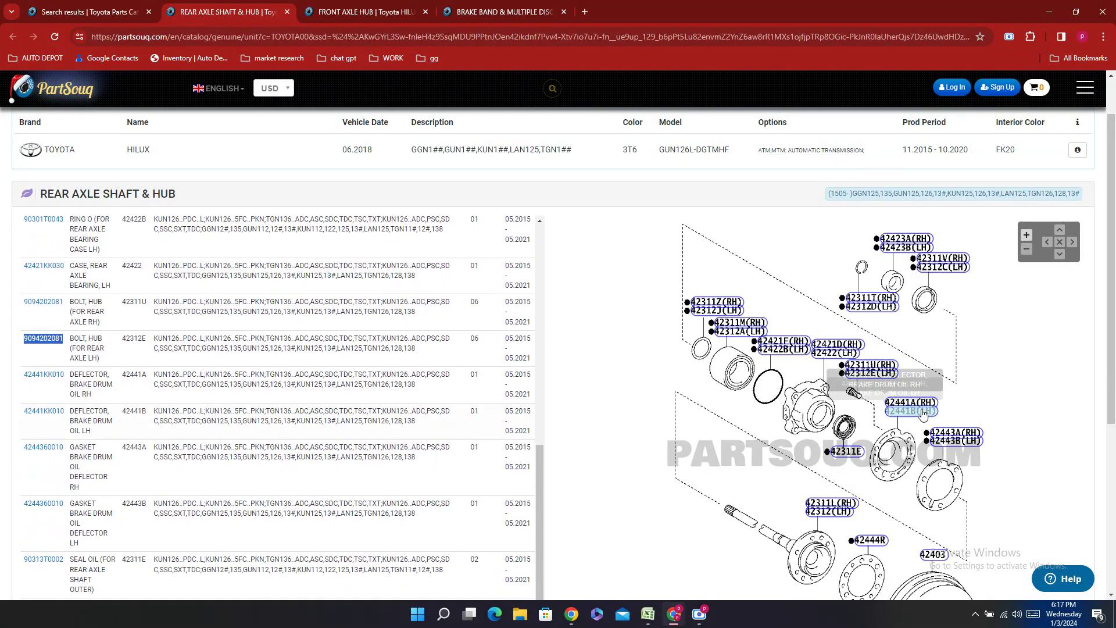
pyautogui.moveTo(951, 446)
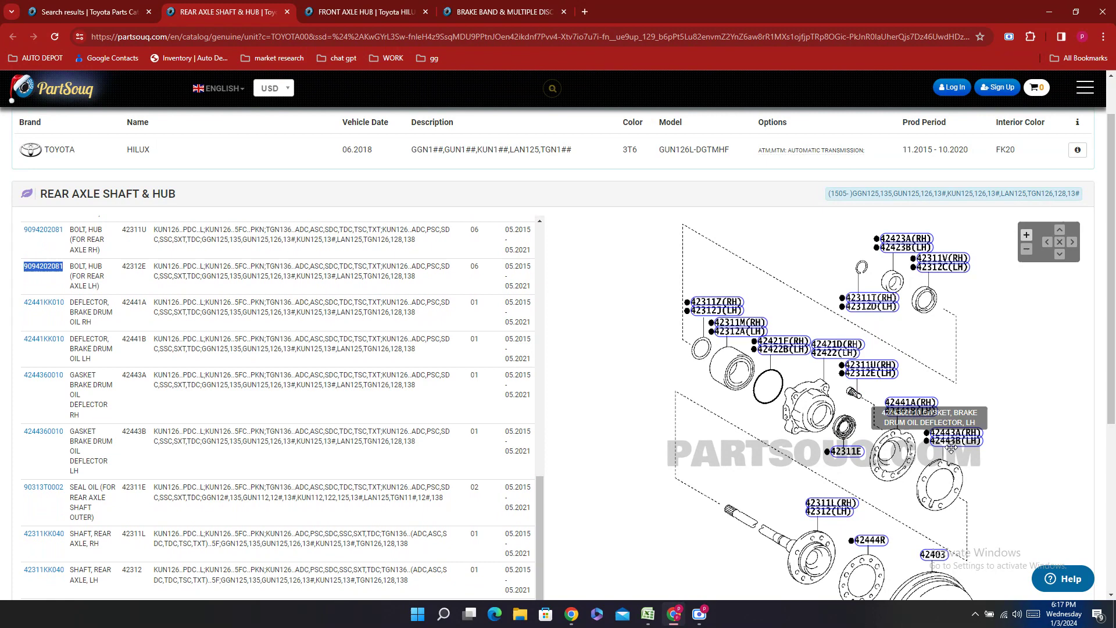
pyautogui.scroll(-2, 951, 447)
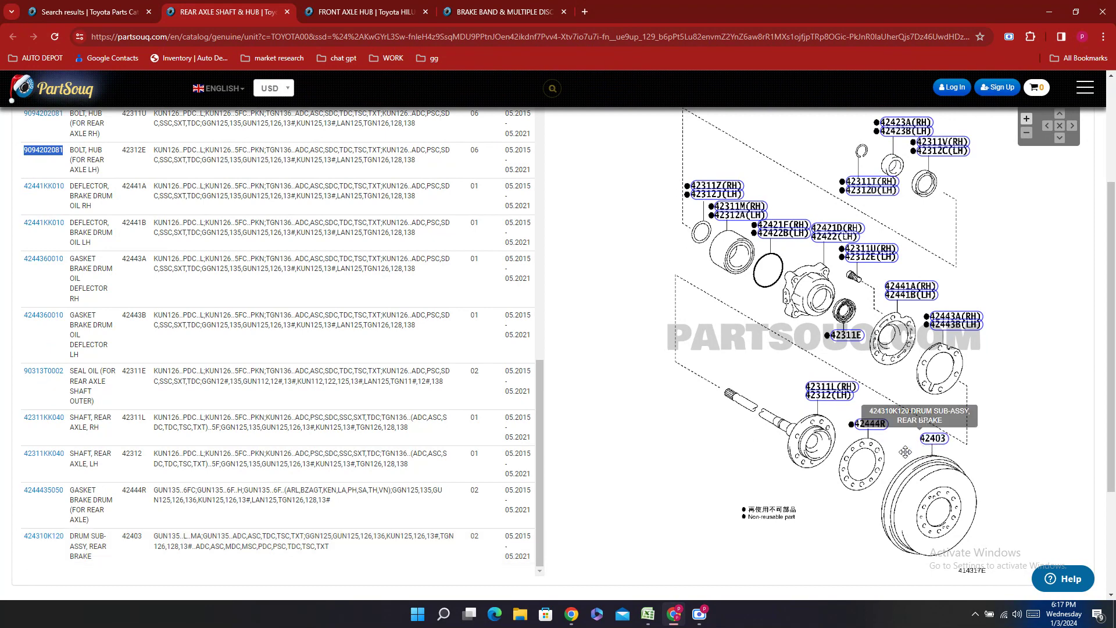
pyautogui.doubleClick(32, 549)
pyautogui.rightClick(31, 550)
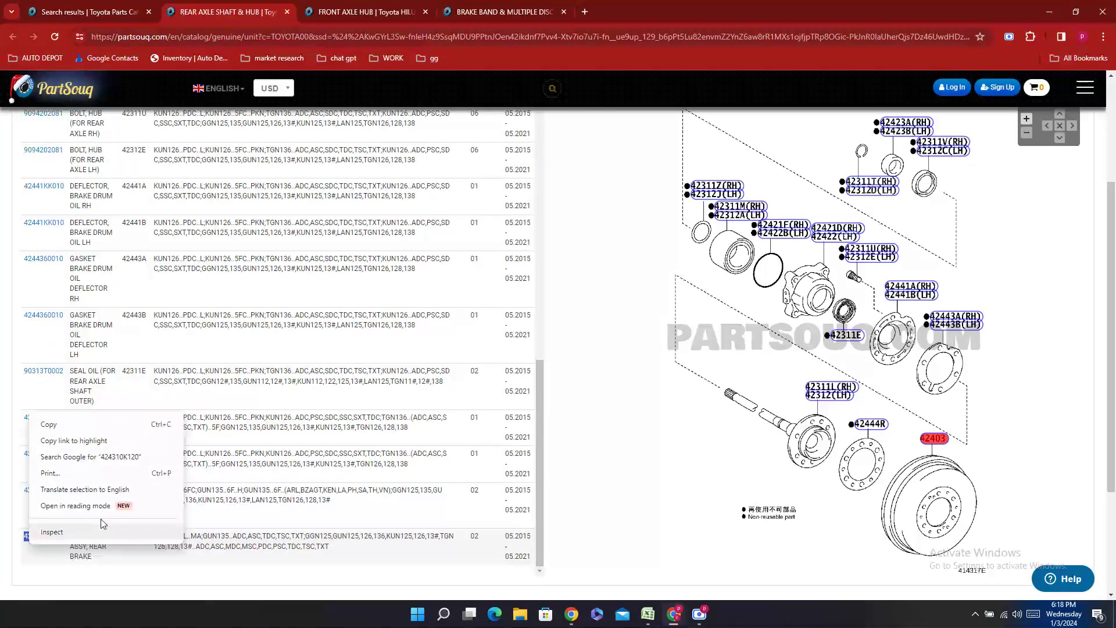
pyautogui.click(105, 417)
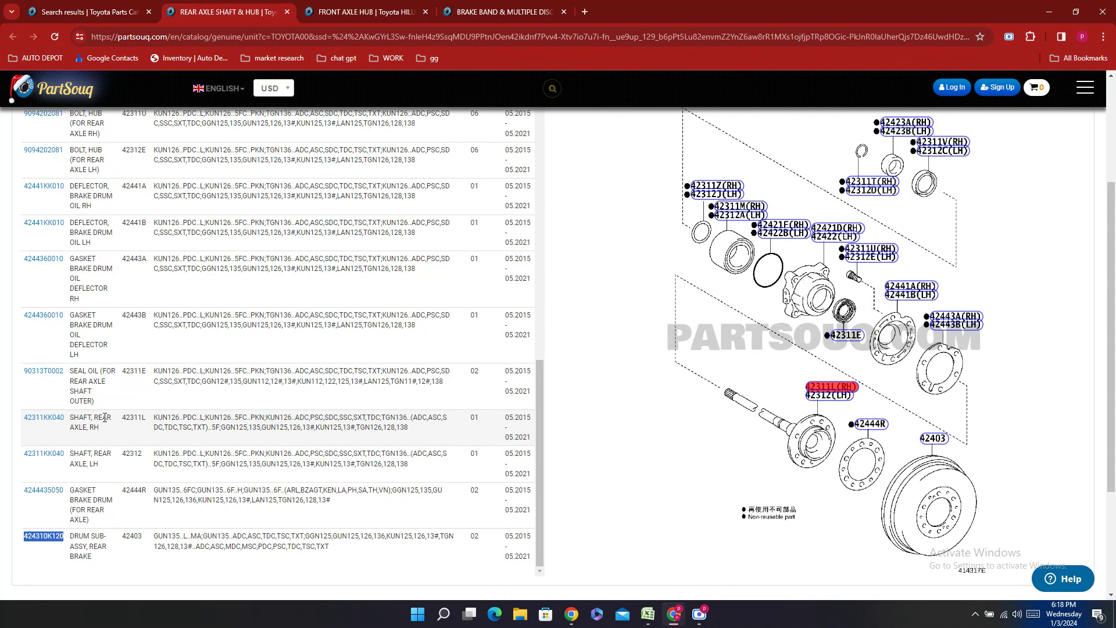
pyautogui.rightClick(45, 557)
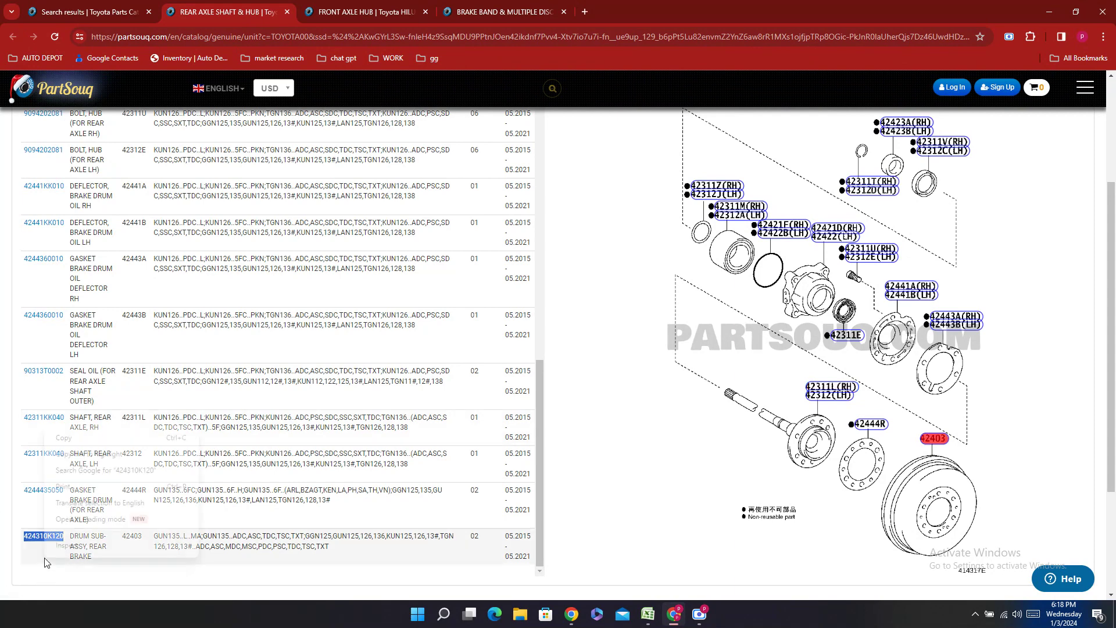
pyautogui.click(99, 439)
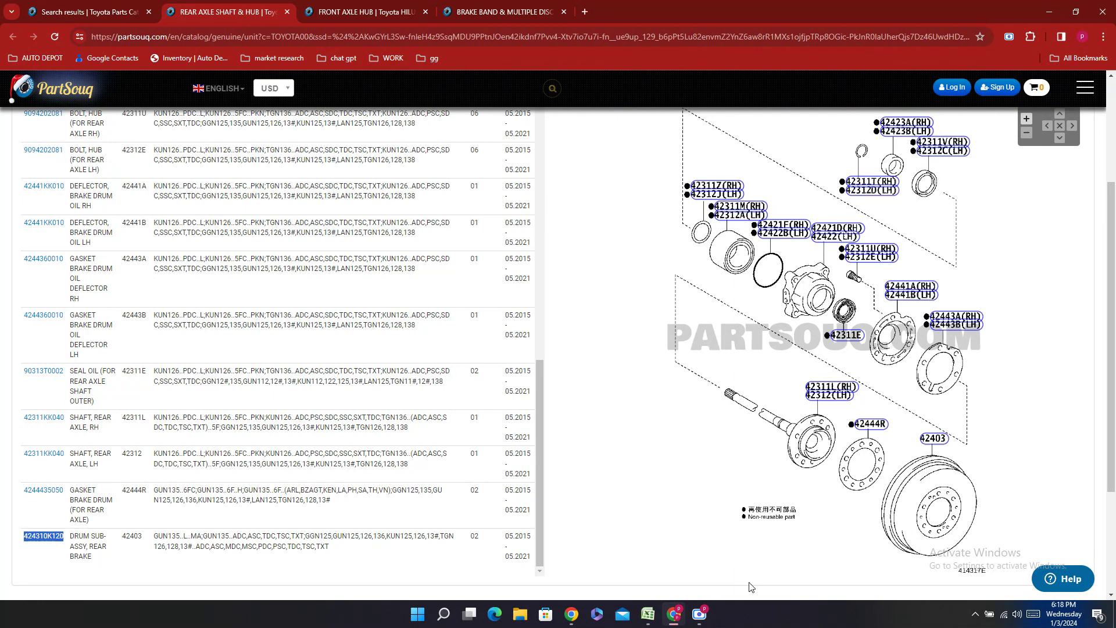
# - Switch to Excel, review the rear axle and differential rows and select E265 for HUB ASSY - WHEEL ASSEMBLY RR
pyautogui.click(649, 613)
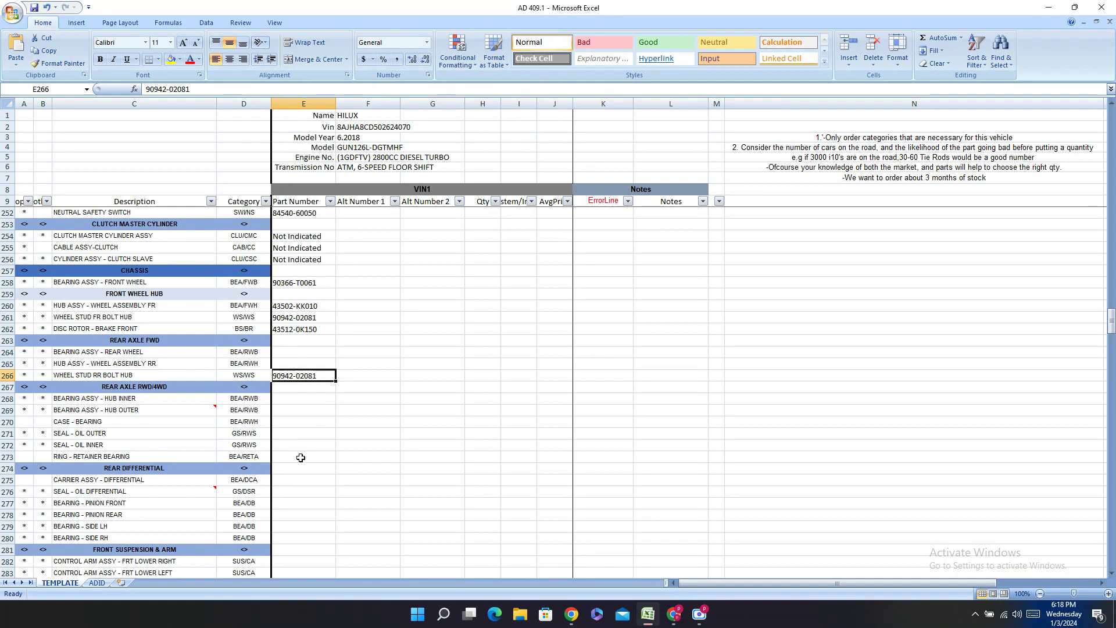
pyautogui.scroll(-2, 300, 457)
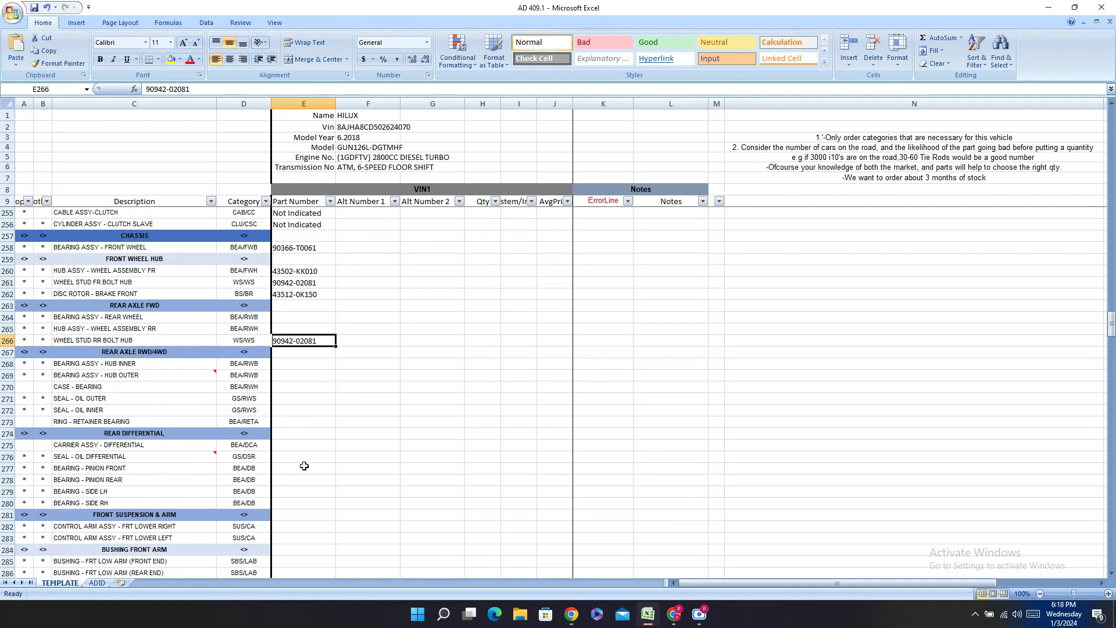
pyautogui.scroll(3, 300, 457)
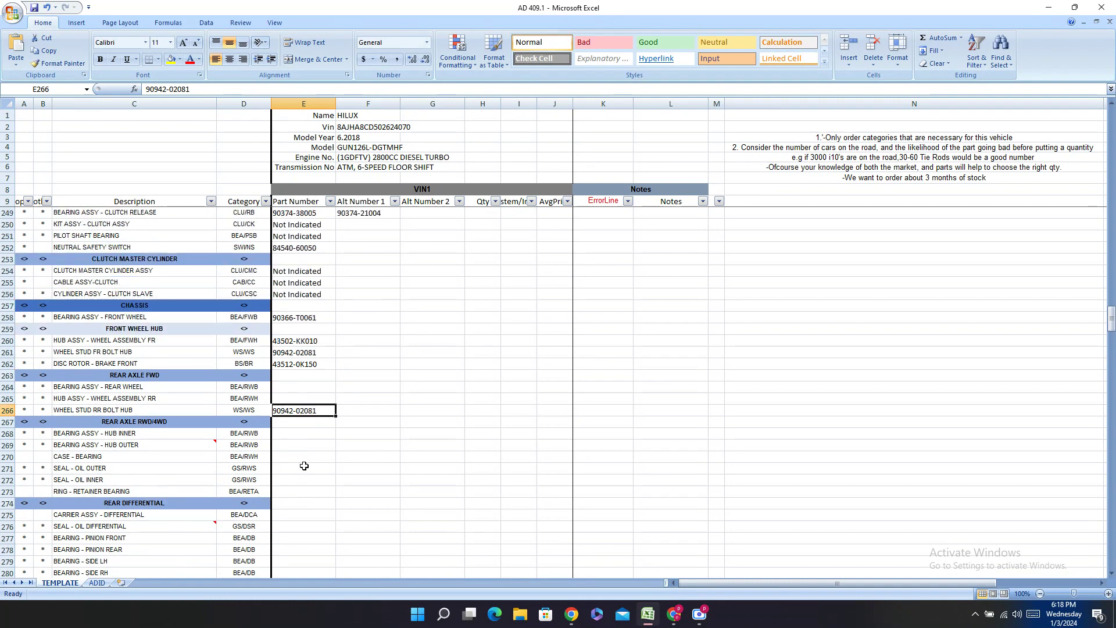
pyautogui.click(280, 397)
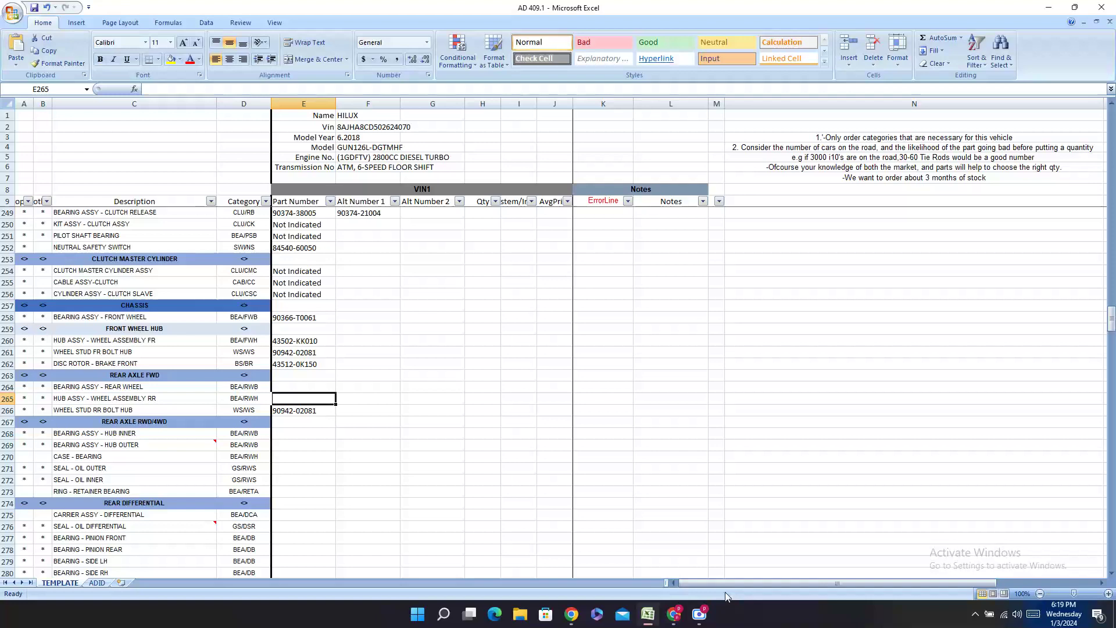
# - Return to Chrome, locate the LH rear axle shaft bearing in the diagram and copy its part number 90366T0060
pyautogui.click(674, 614)
pyautogui.click(894, 122)
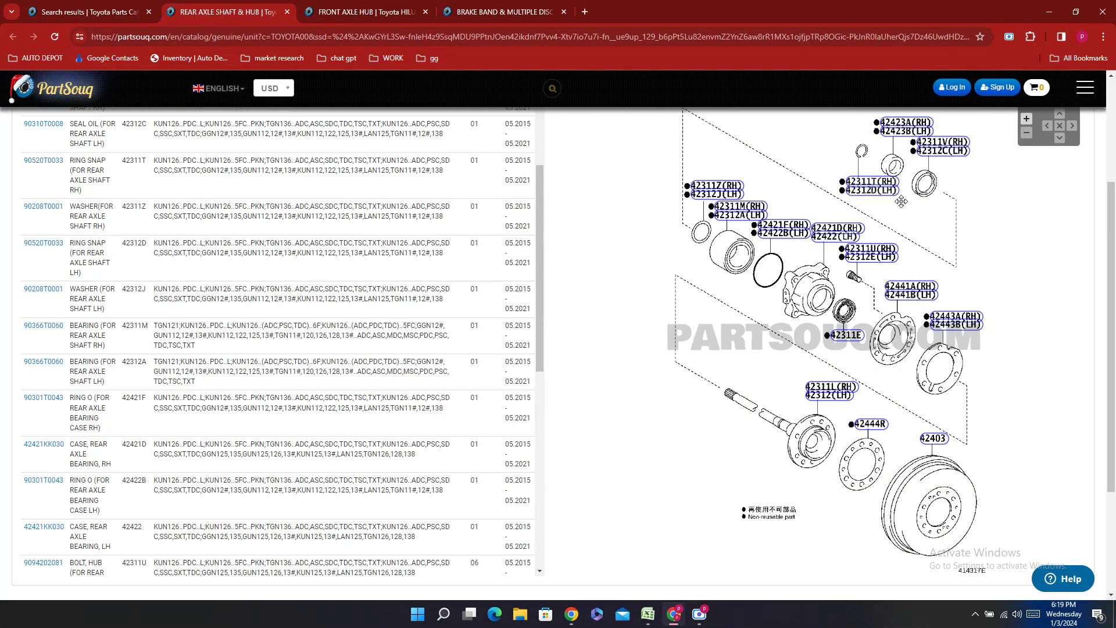
pyautogui.click(948, 152)
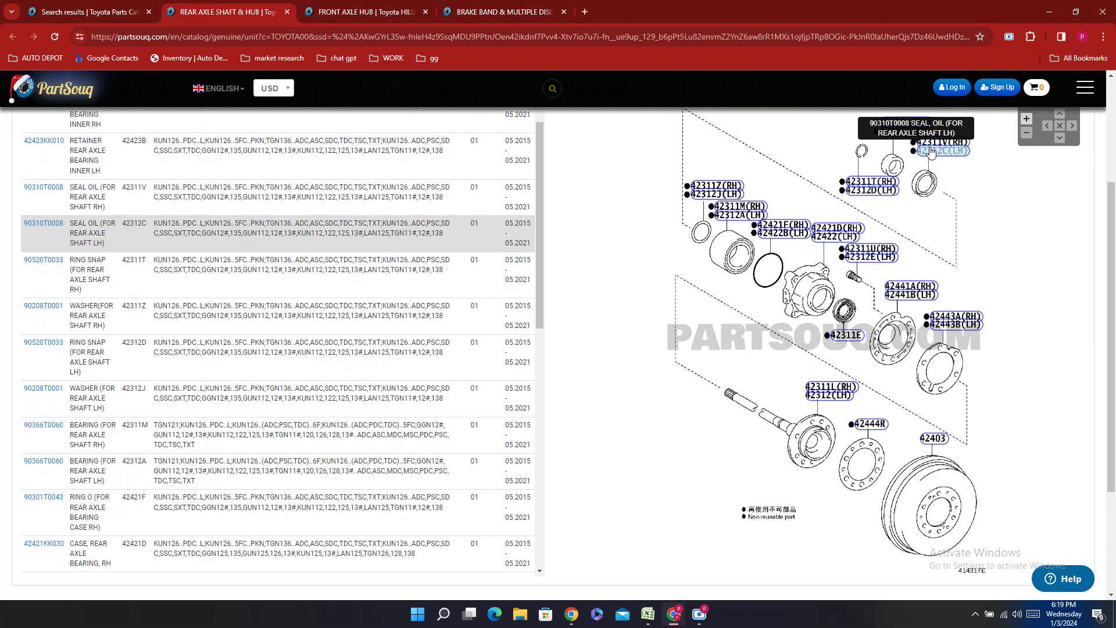
pyautogui.click(733, 215)
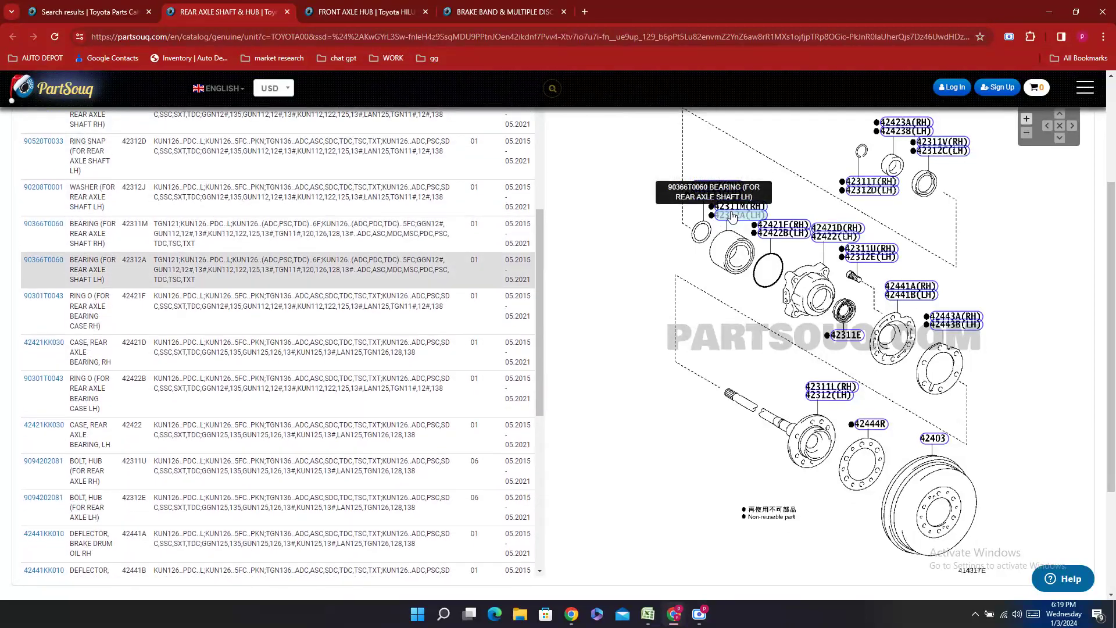
pyautogui.doubleClick(30, 247)
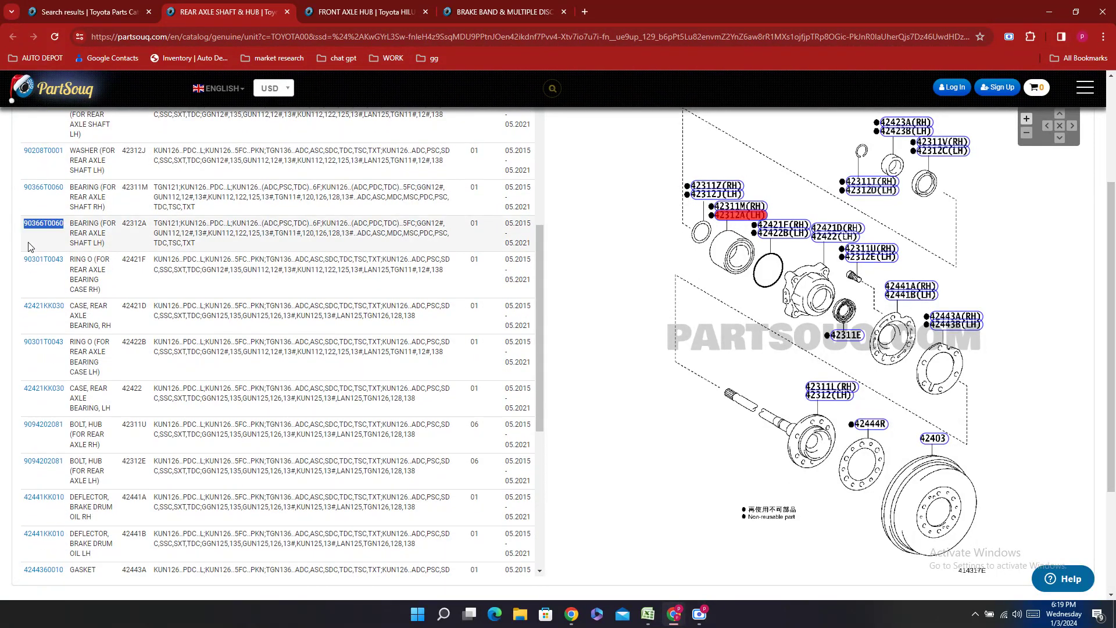
pyautogui.rightClick(30, 247)
pyautogui.click(50, 258)
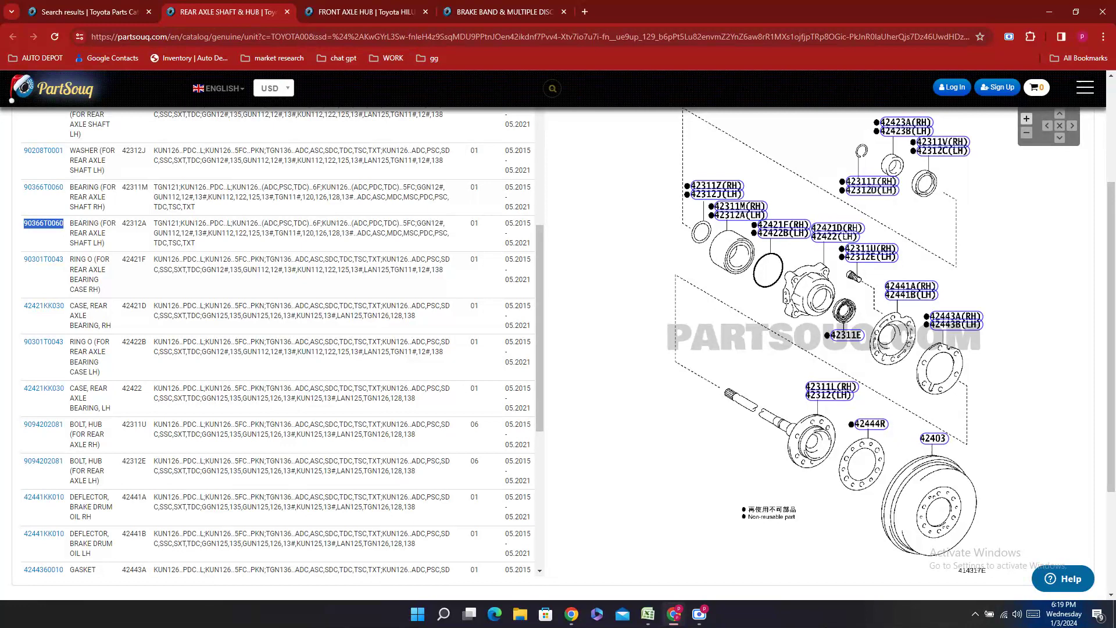
# - Switch to Excel and enter 90366-T0060 in E264 as the part number for BEARING ASSY - REAR WHEEL
pyautogui.click(647, 614)
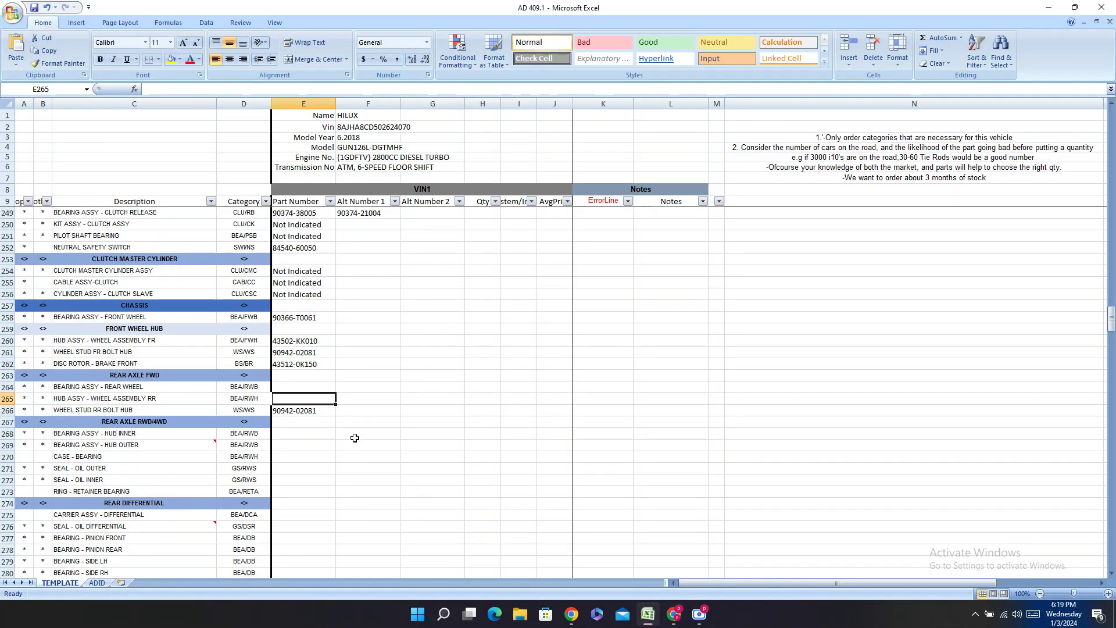
pyautogui.doubleClick(284, 386)
pyautogui.rightClick(285, 385)
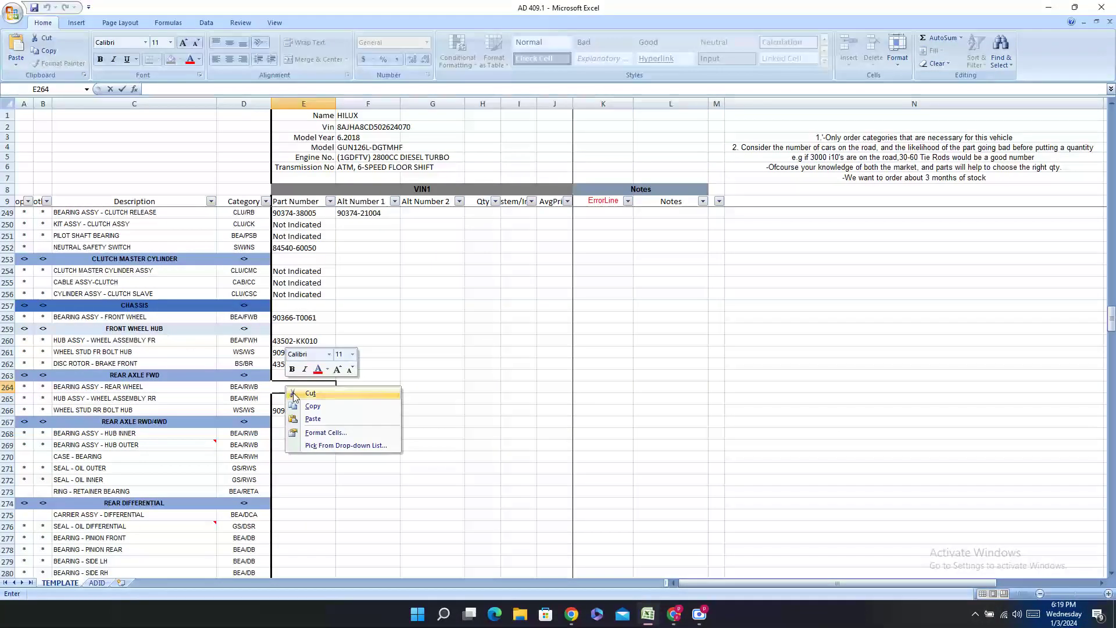
pyautogui.click(312, 418)
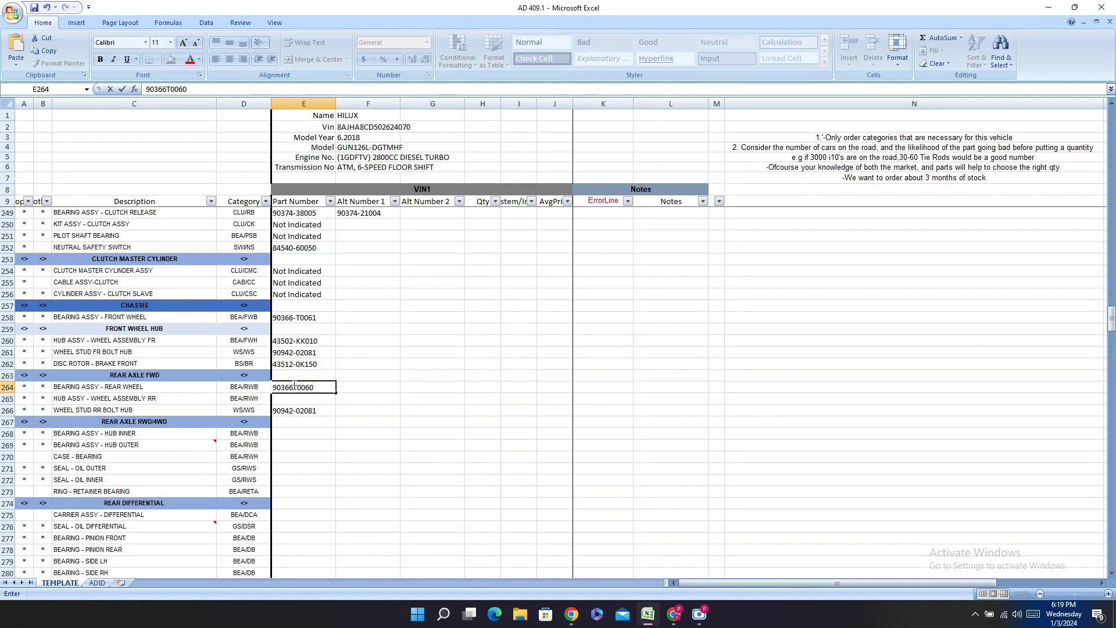
pyautogui.click(293, 386)
pyautogui.write('-')
pyautogui.press('Return')
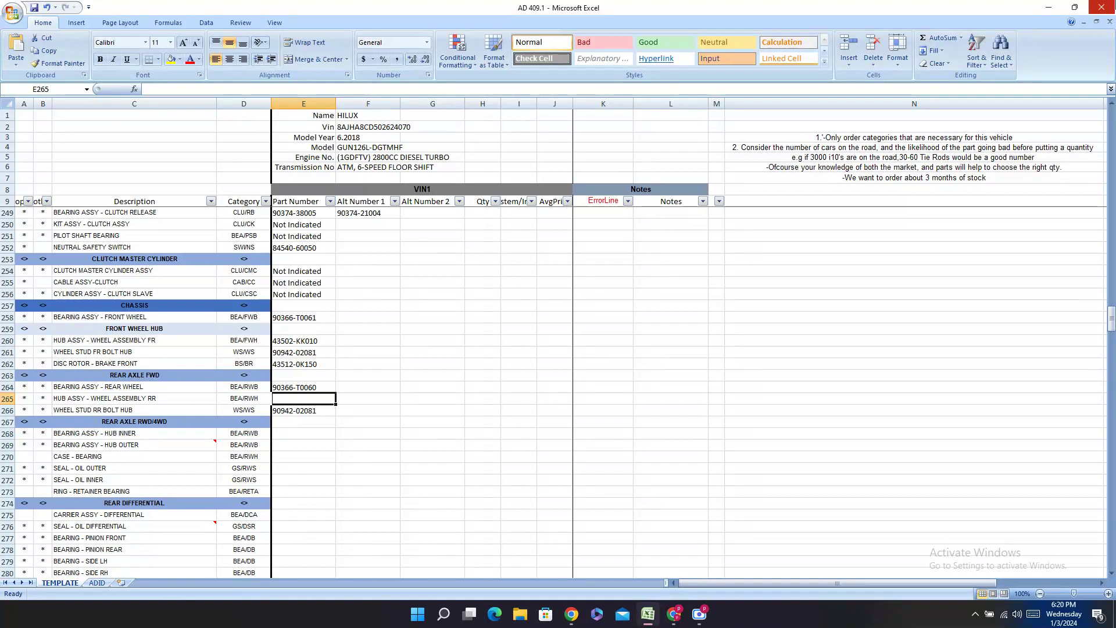
# - Return to Chrome, search the REAR AXLE SHAFT & HUB page for HU and check the matches and diagram callouts for a hub assembly
pyautogui.click(669, 614)
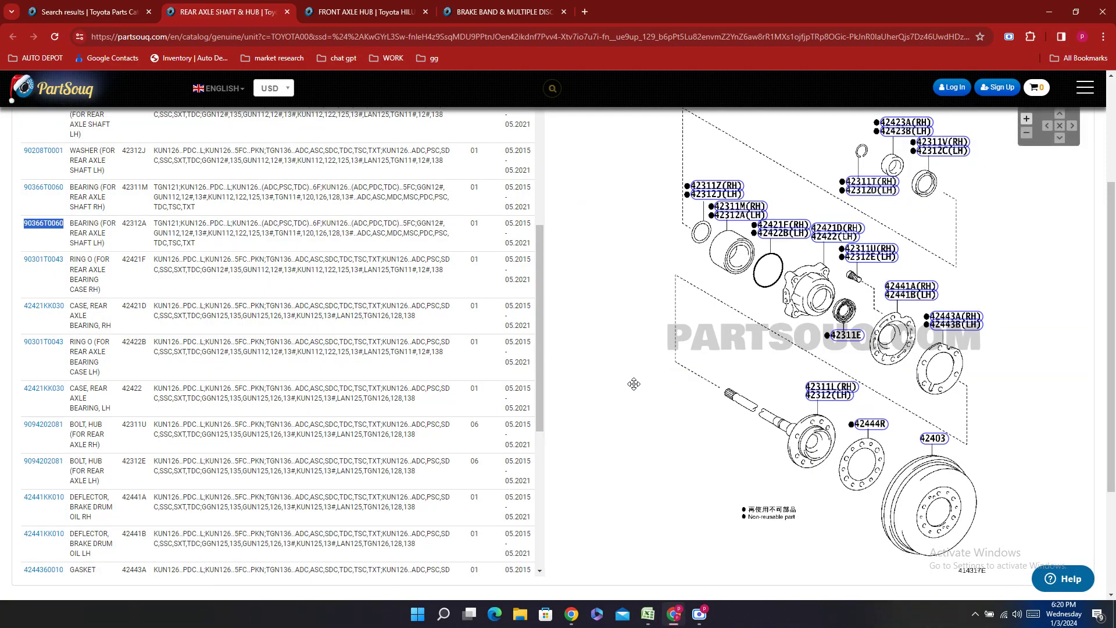
pyautogui.hotkey('ctrl', 'f')
pyautogui.write('HU')
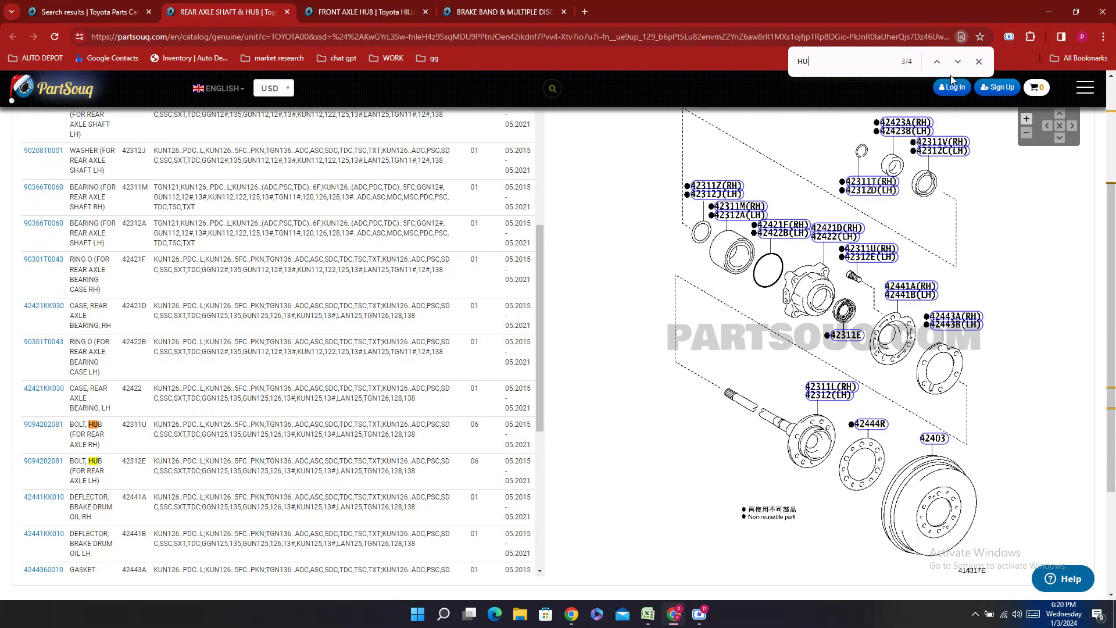
pyautogui.click(937, 63)
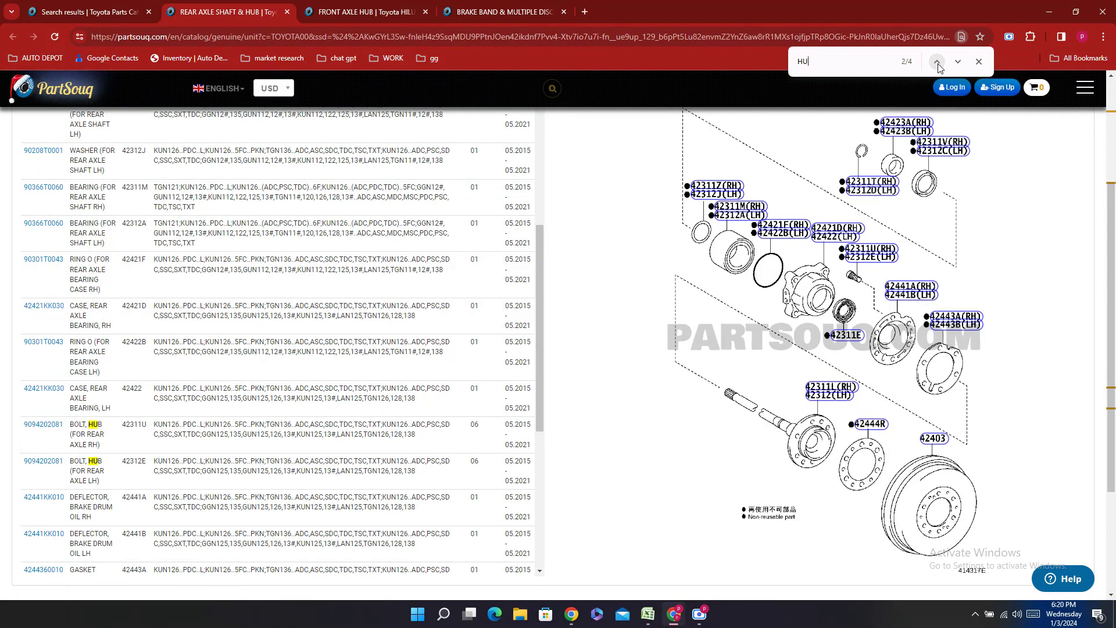
pyautogui.click(937, 62)
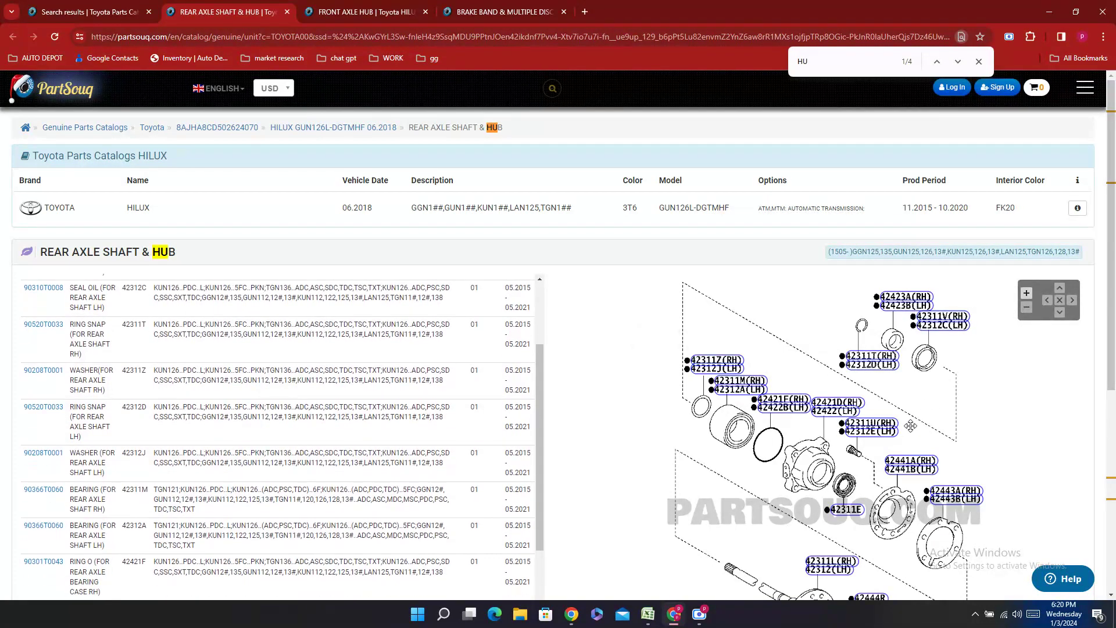
pyautogui.moveTo(861, 431)
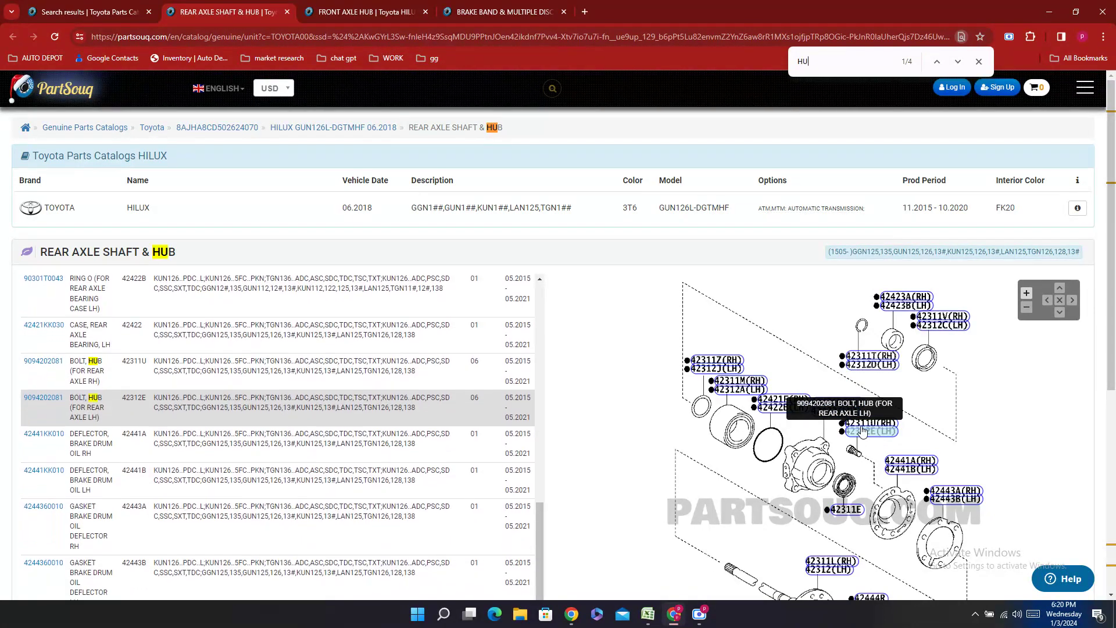
pyautogui.moveTo(847, 512)
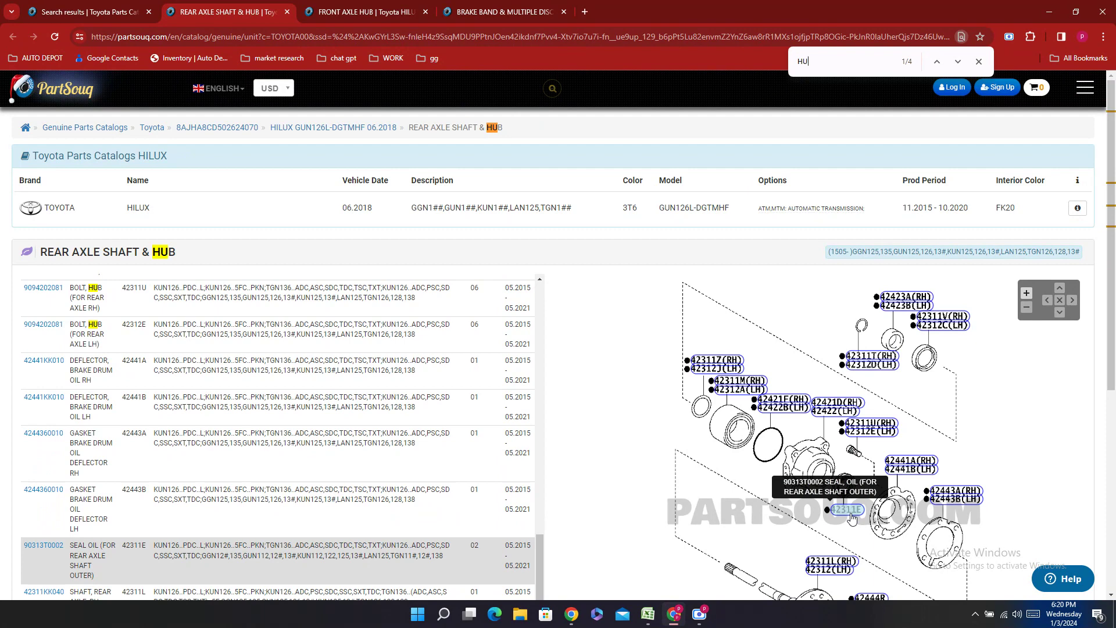
# - Locate the outer rear axle shaft oil seal, callout 42311E, and copy its part number 90313T0002
pyautogui.click(849, 511)
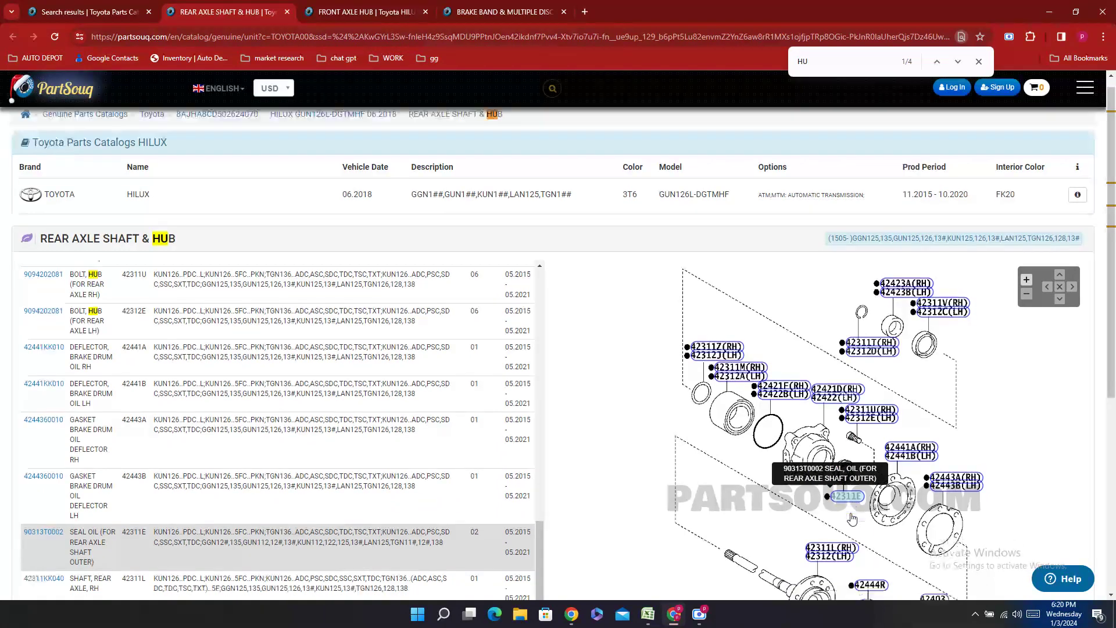
pyautogui.doubleClick(41, 500)
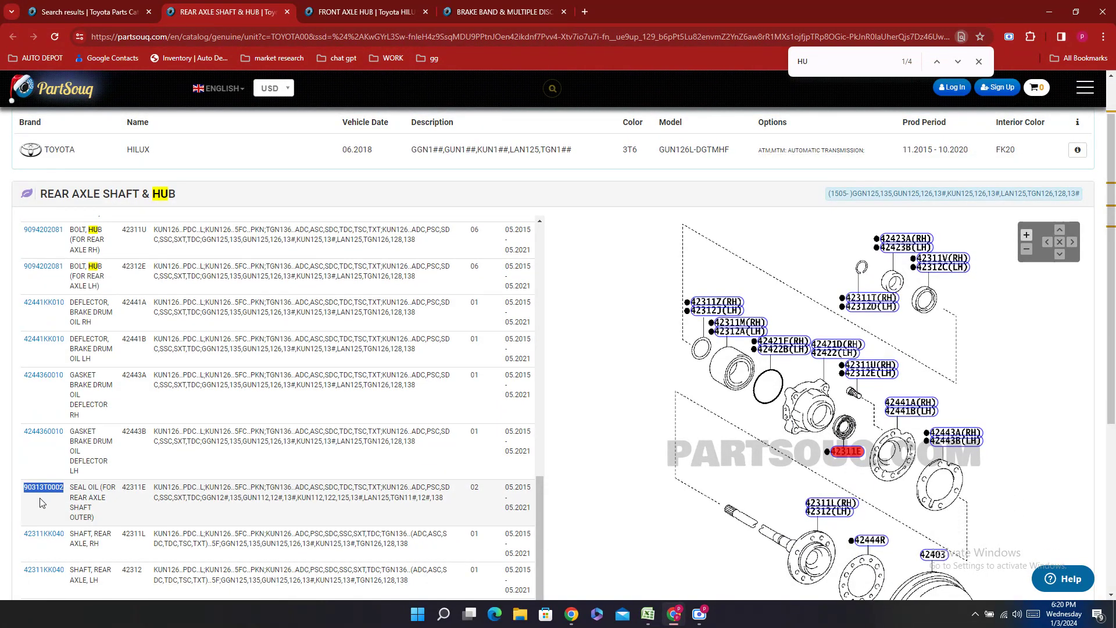
pyautogui.rightClick(40, 501)
pyautogui.click(125, 378)
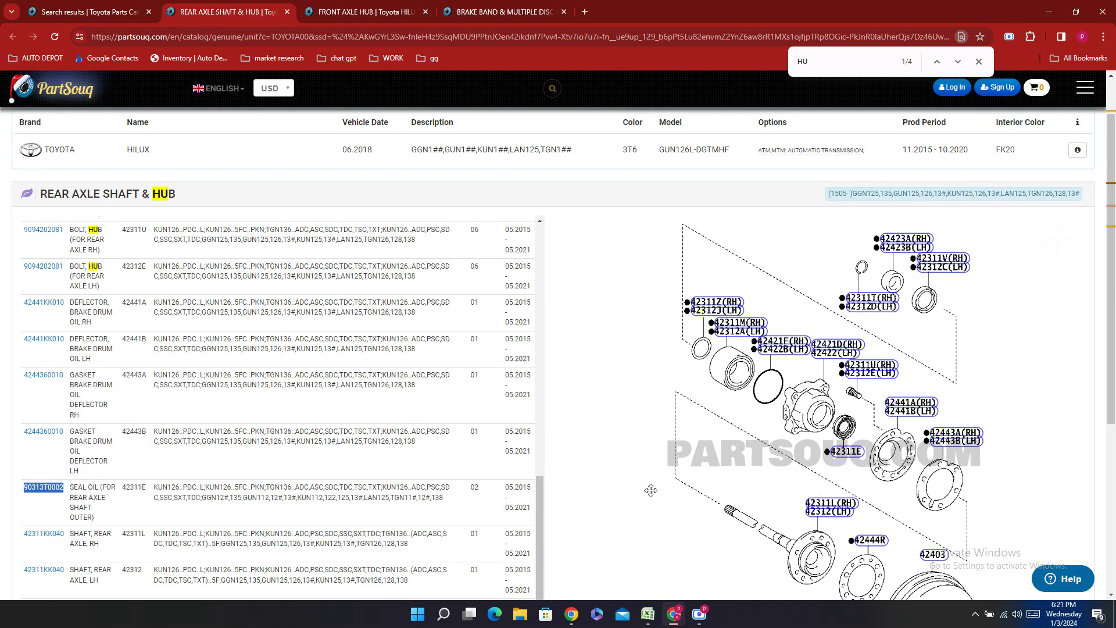
# - Switch to Excel and enter 90313-T0002 in E271 as the part number for SEAL - OIL OUTER
pyautogui.click(648, 614)
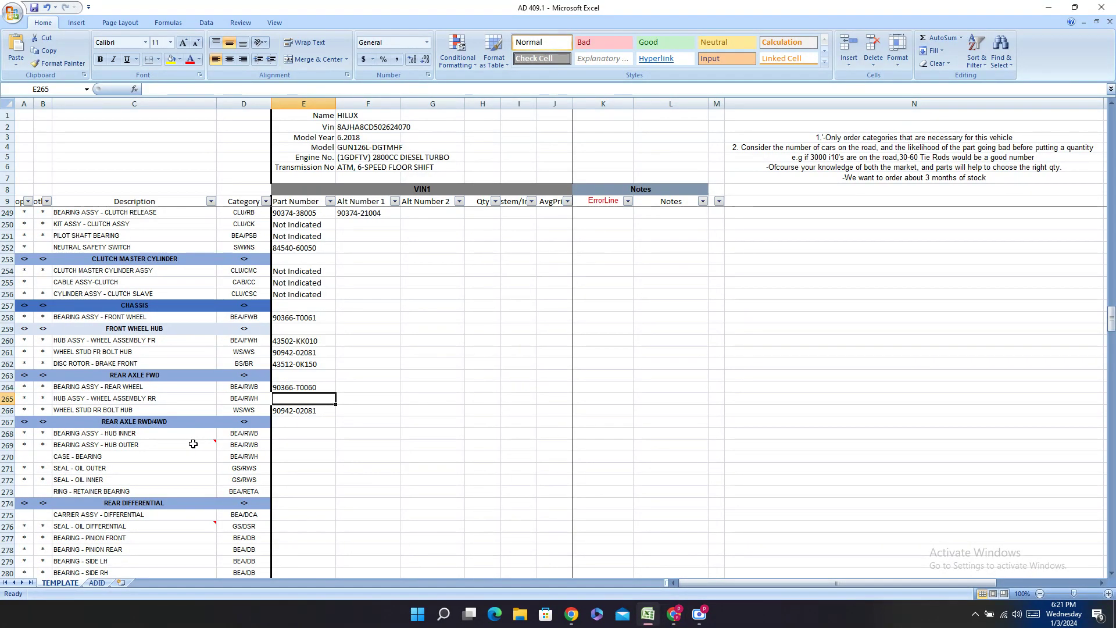
pyautogui.doubleClick(300, 445)
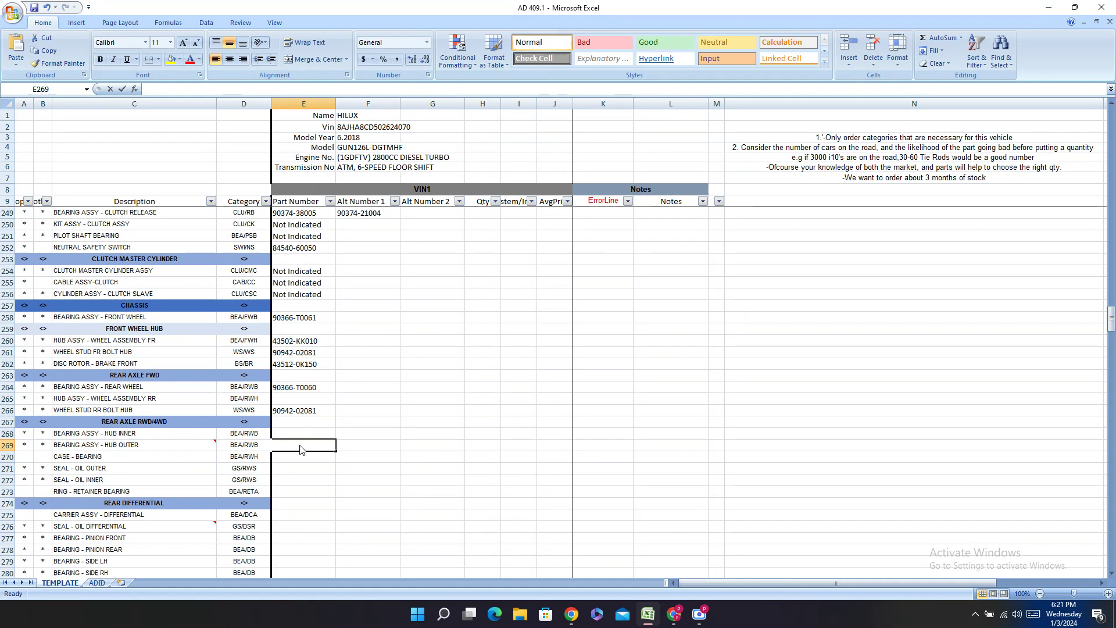
pyautogui.doubleClick(277, 468)
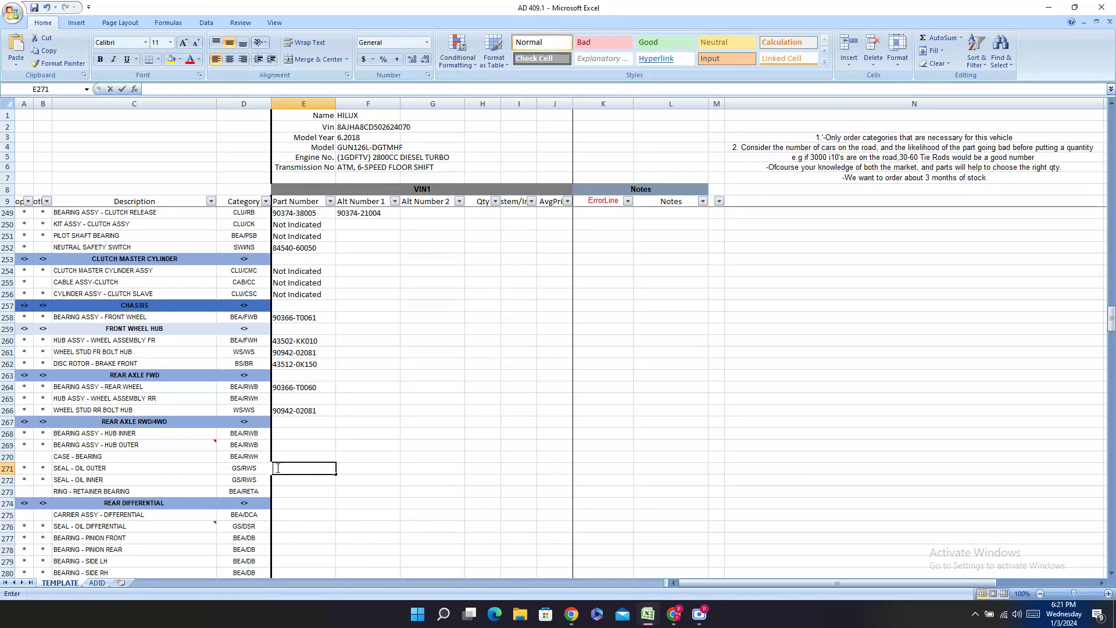
pyautogui.rightClick(277, 469)
pyautogui.click(314, 501)
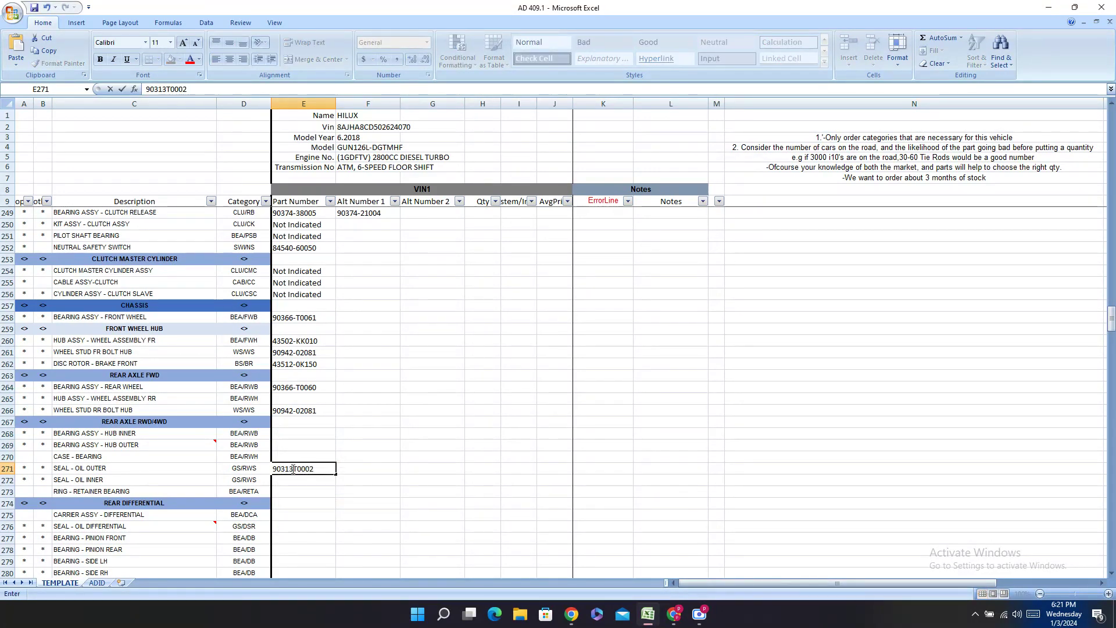
pyautogui.click(293, 469)
pyautogui.write('-')
pyautogui.press('Return')
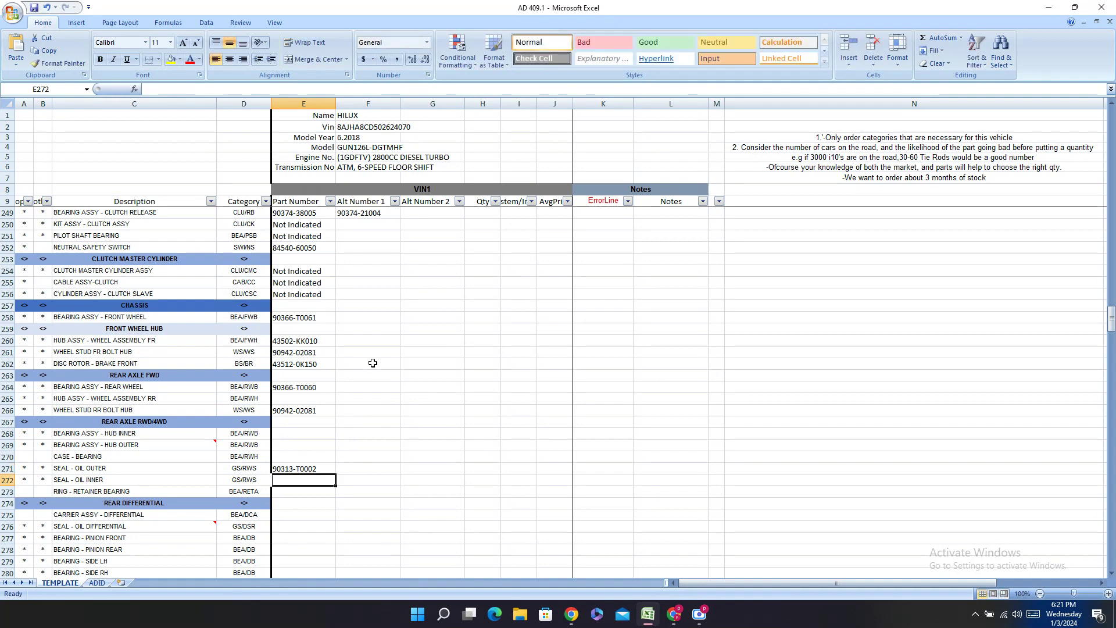
# - Return to Chrome and check the oil seal callouts in the REAR AXLE SHAFT & HUB diagram for the inner seal
pyautogui.click(674, 614)
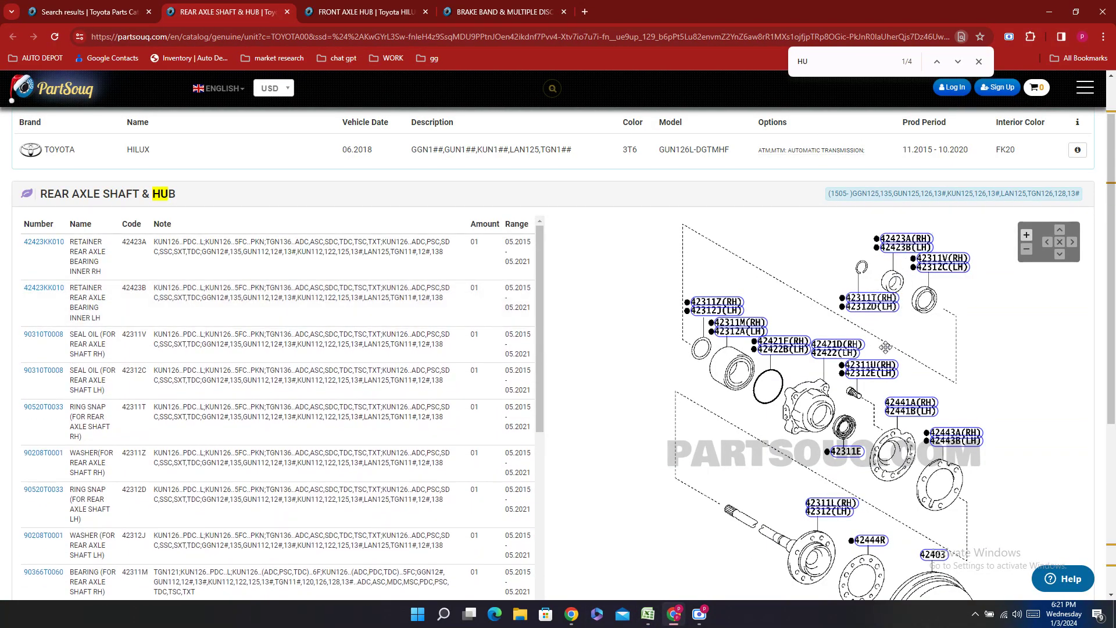
pyautogui.click(844, 451)
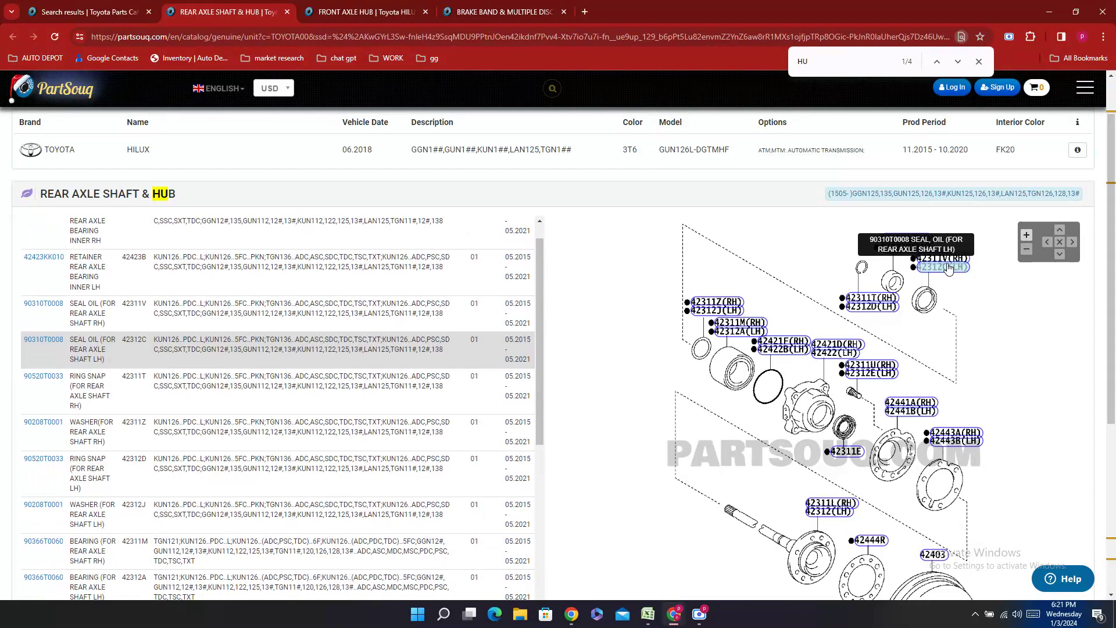
pyautogui.moveTo(850, 453)
pyautogui.scroll(-1, 850, 453)
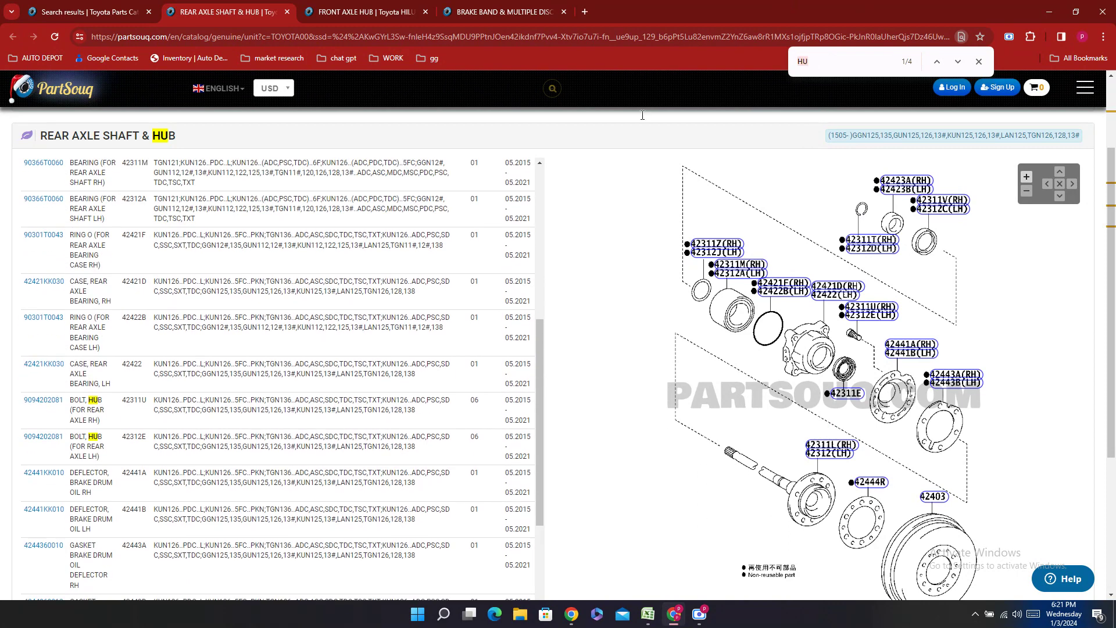
# - Search the page for SEAL, go through the matches and copy the RH rear axle shaft oil seal's part number 90310T0008
pyautogui.hotkey('ctrl', 'f')
pyautogui.write('SEAL')
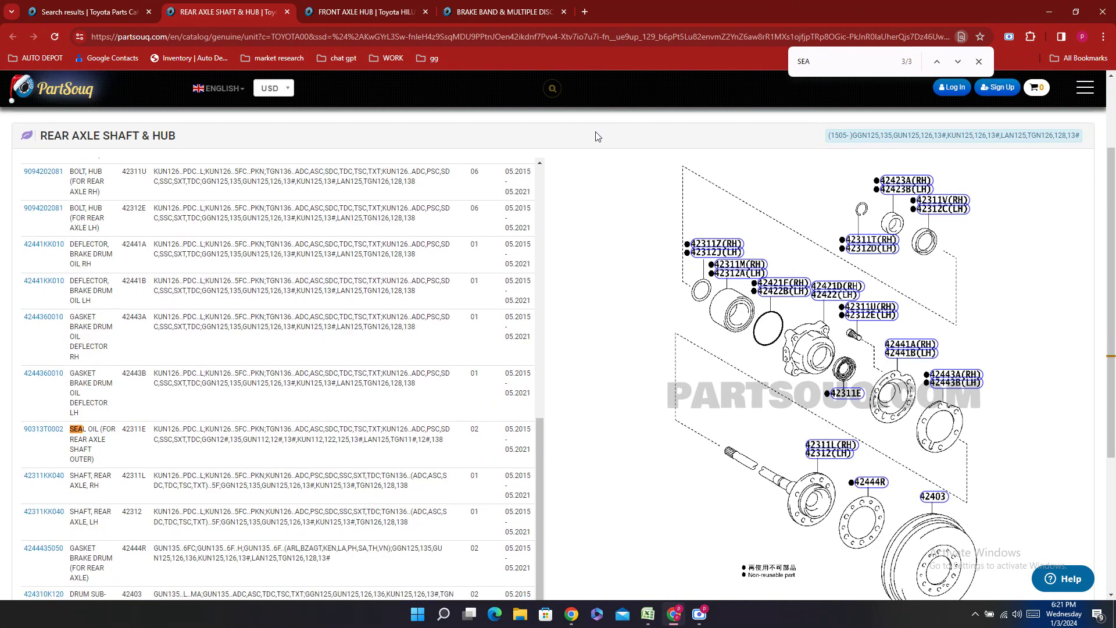
pyautogui.click(965, 67)
pyautogui.click(964, 66)
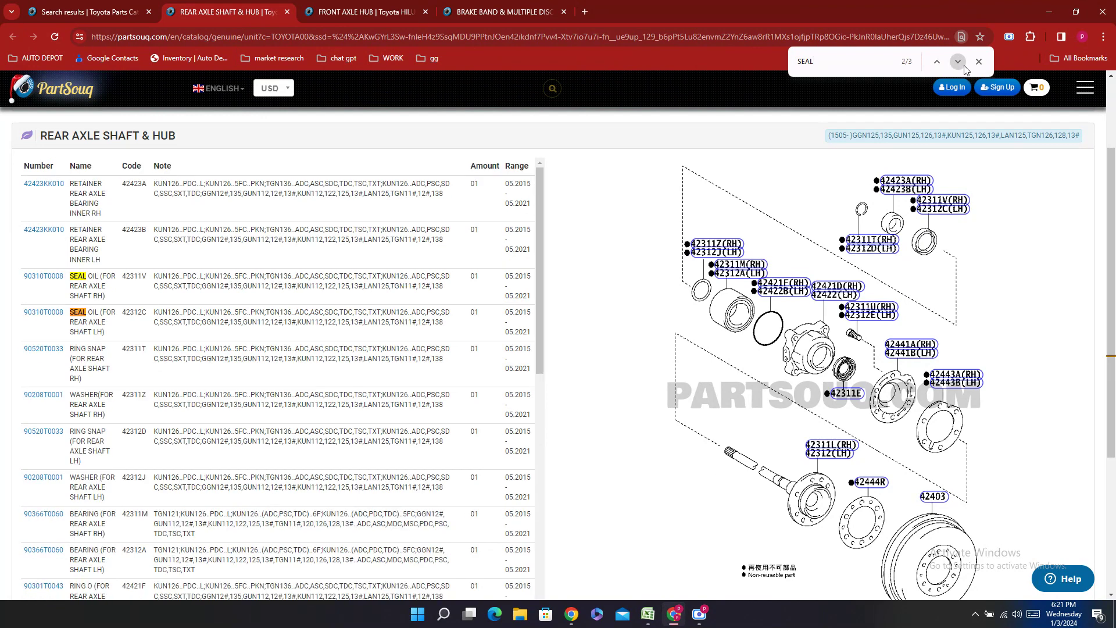
pyautogui.click(963, 65)
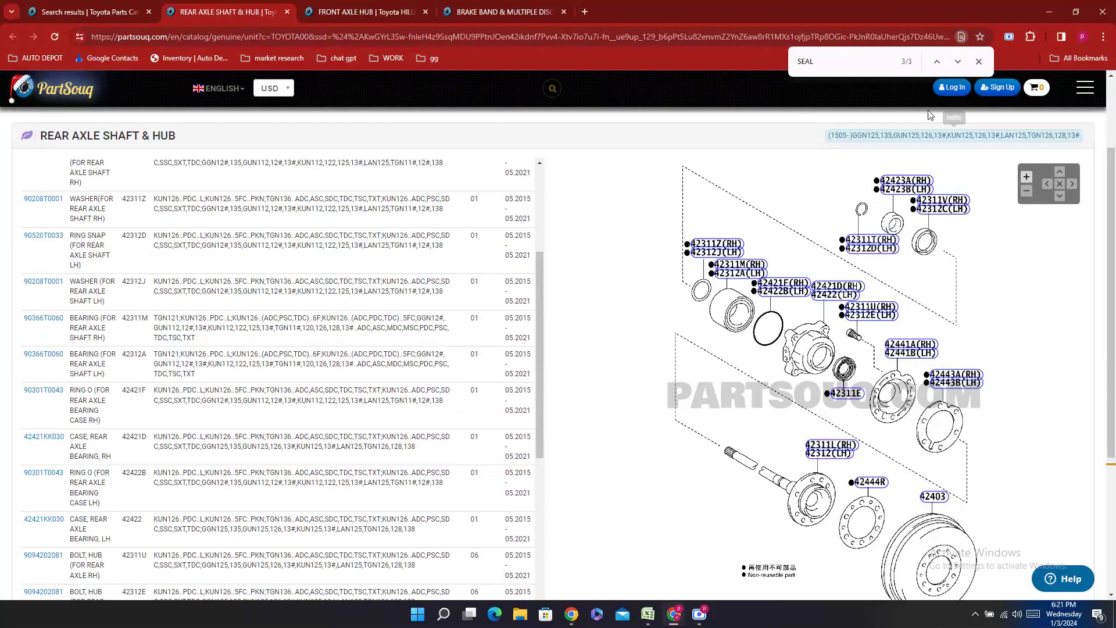
pyautogui.click(957, 61)
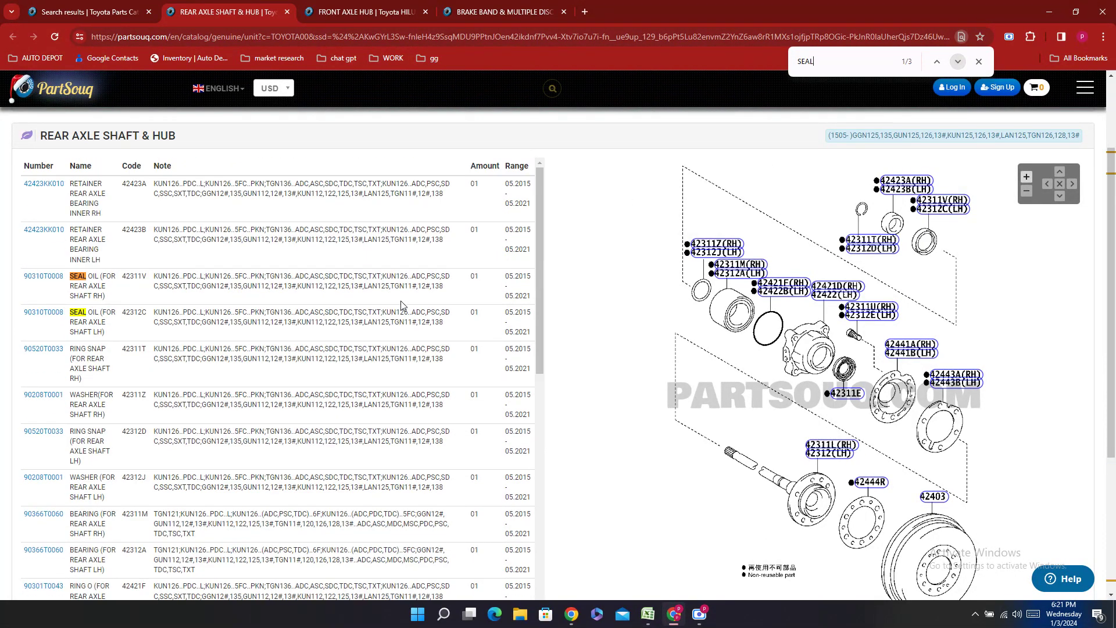
pyautogui.doubleClick(38, 298)
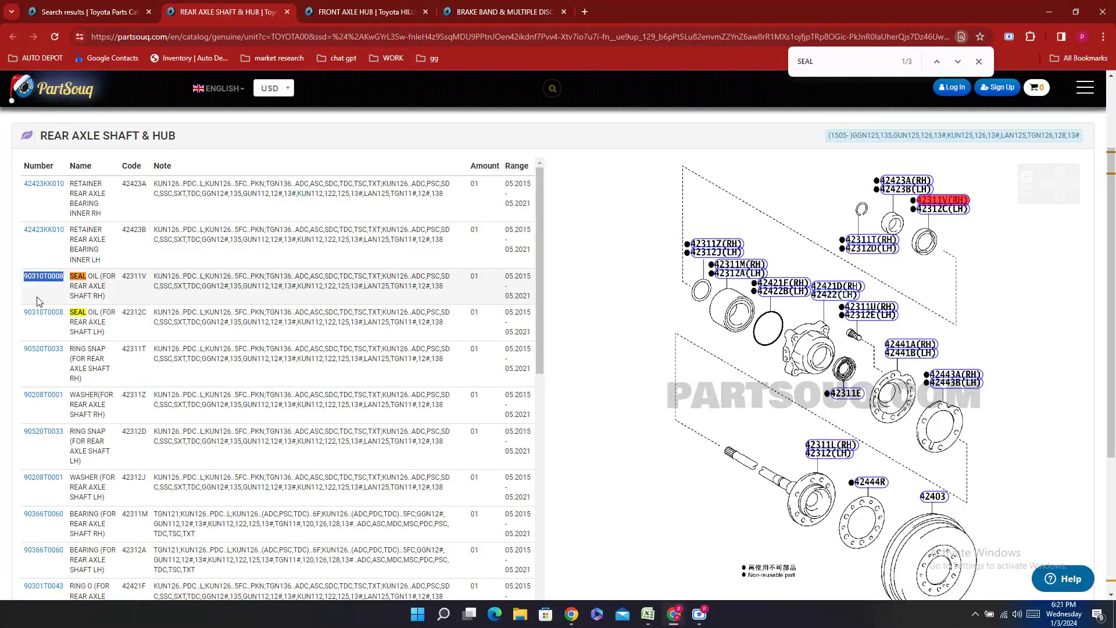
pyautogui.rightClick(37, 298)
pyautogui.click(66, 314)
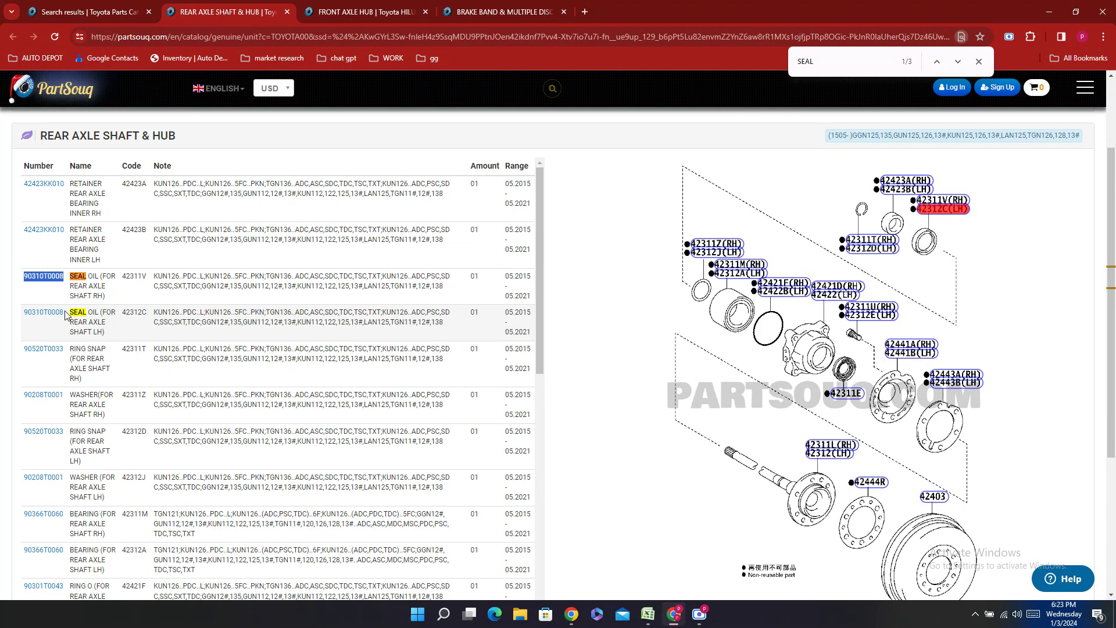
# - Switch to Excel and enter 90310-T0008 in E272 as the part number for SEAL - OIL INNER
pyautogui.click(648, 614)
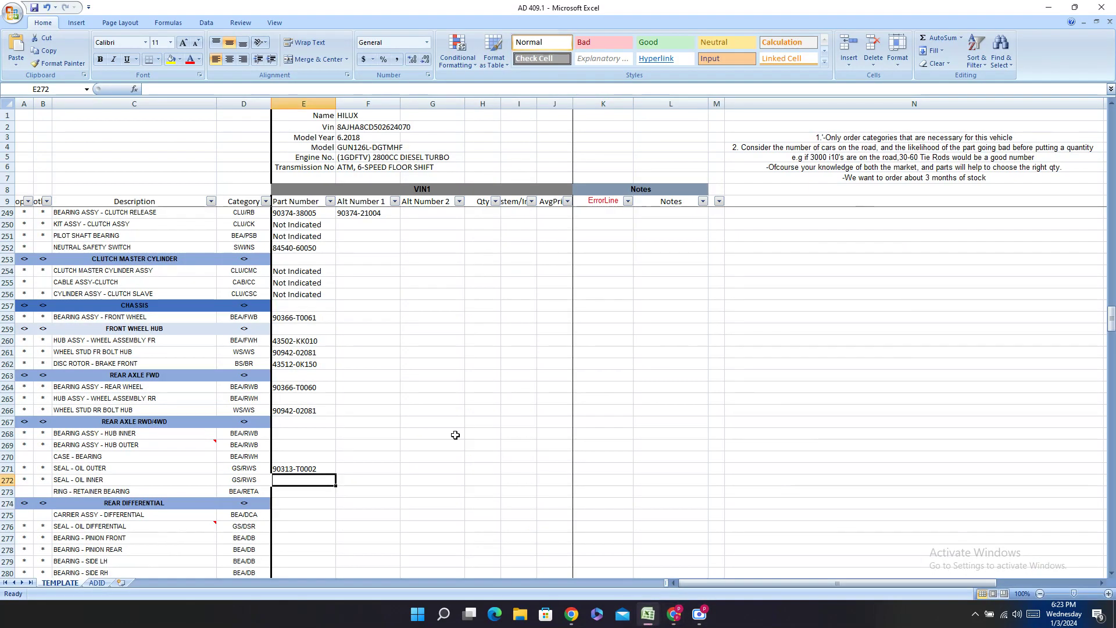
pyautogui.doubleClick(285, 478)
pyautogui.rightClick(286, 478)
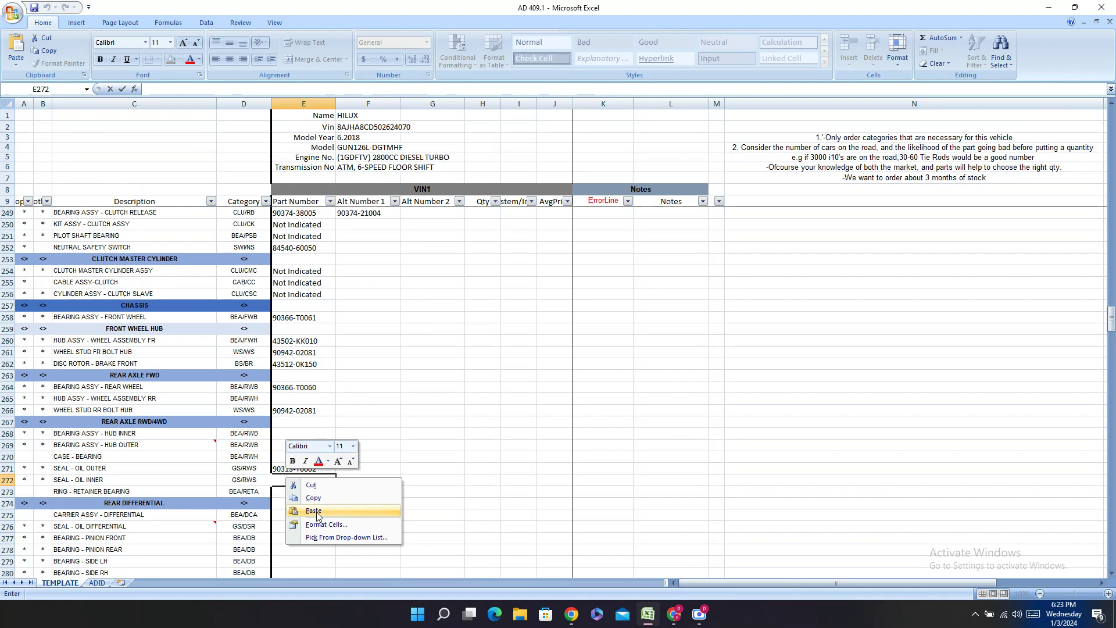
pyautogui.click(314, 511)
pyautogui.click(294, 478)
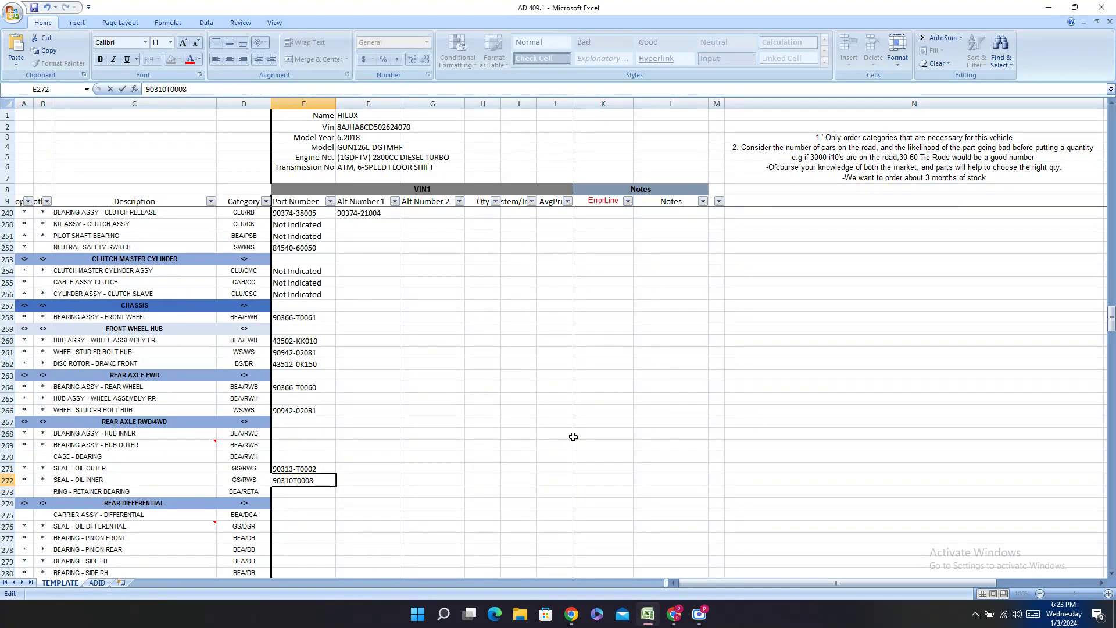
pyautogui.write('-')
pyautogui.press('Return')
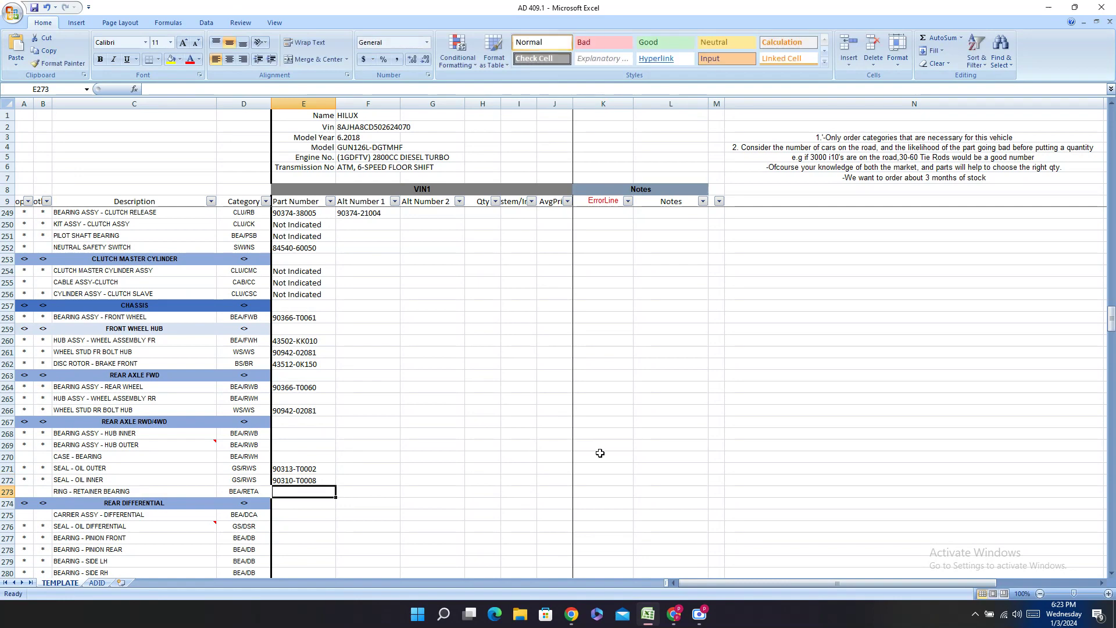
# - Return to Chrome, search the REAR AXLE SHAFT & HUB page for RING, review the matches for a retainer bearing ring and switch back to Excel
pyautogui.moveTo(652, 617)
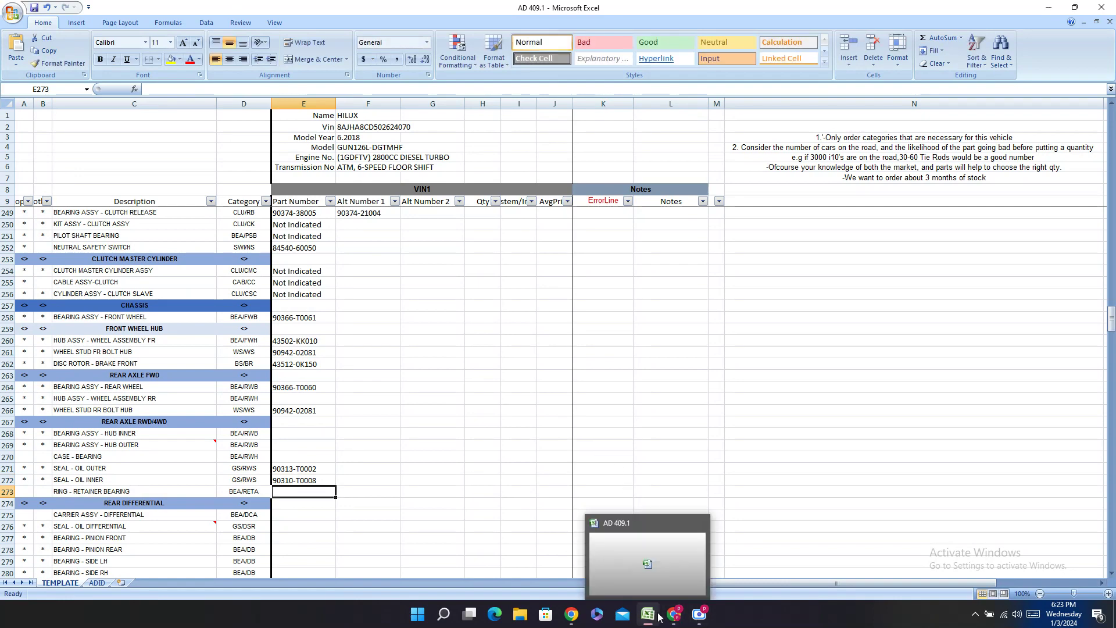
pyautogui.click(674, 615)
pyautogui.hotkey('ctrl', 'f')
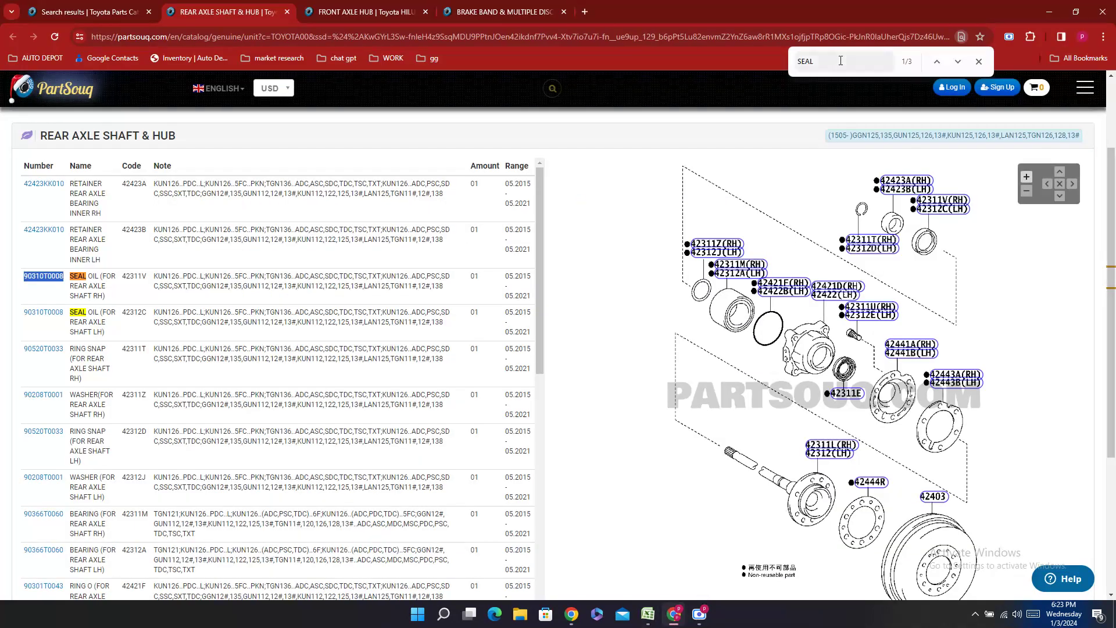
pyautogui.write('RING')
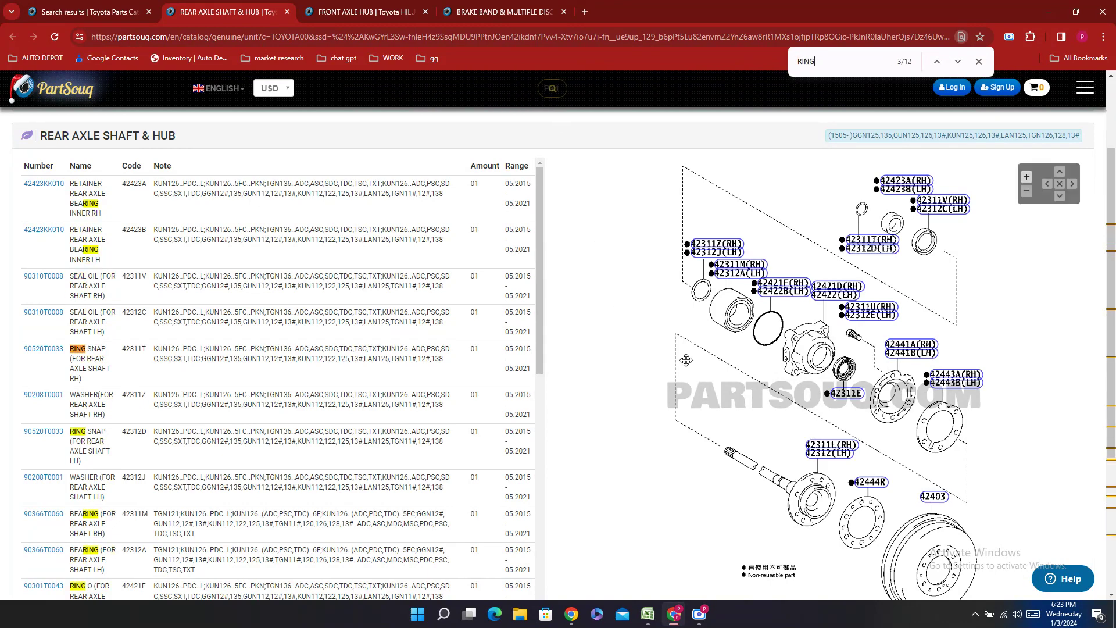
pyautogui.scroll(-2, 512, 291)
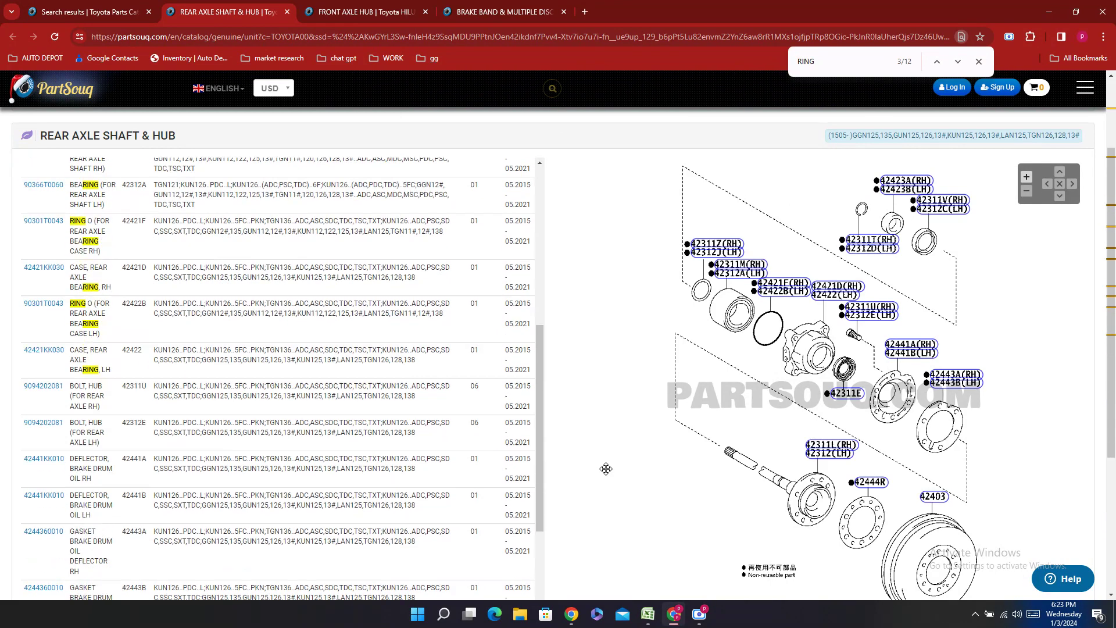
pyautogui.click(653, 614)
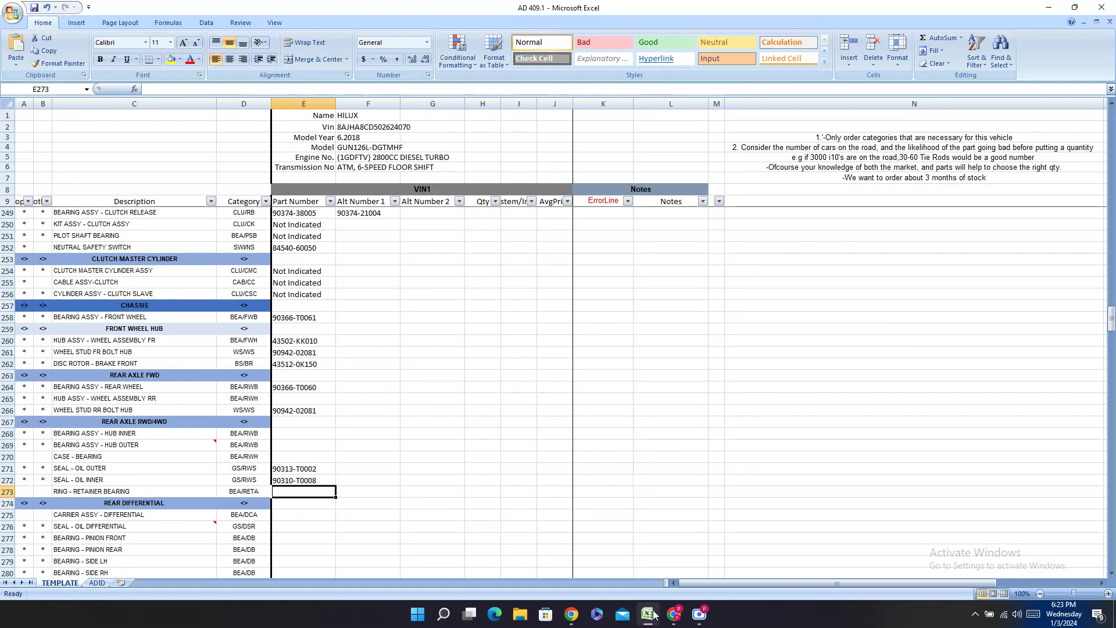
# - Switch to the PartSouq catalog in the browser and search the Rear Axle Shaft & Hub page for RETAINER
pyautogui.click(653, 614)
pyautogui.scroll(-2, 707, 537)
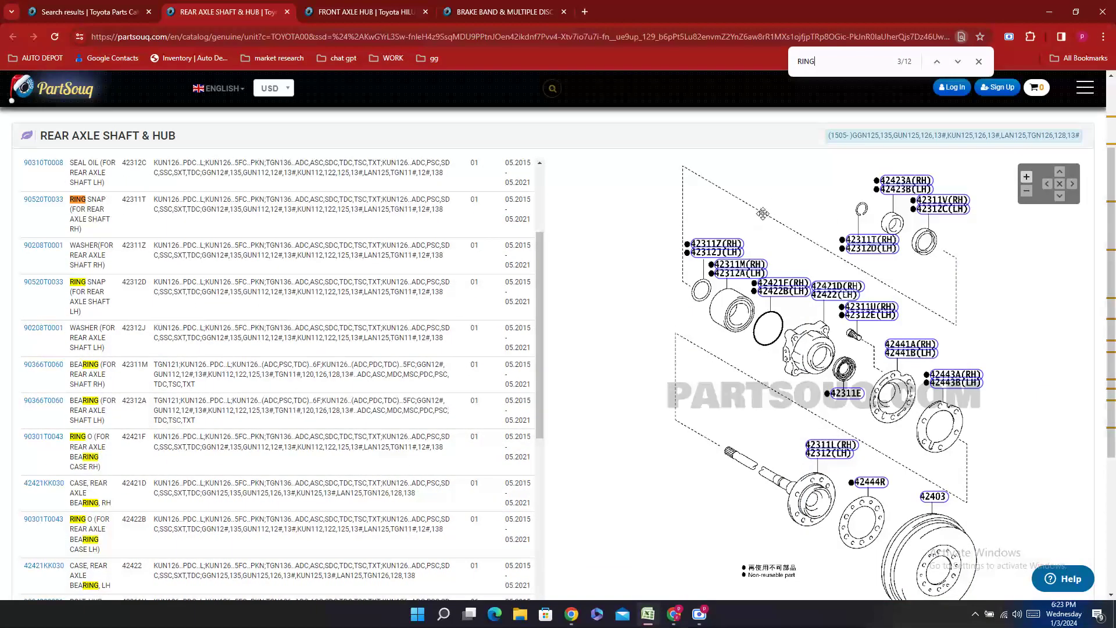
pyautogui.click(821, 54)
pyautogui.press('BackSpace')
pyautogui.press('BackSpace')
pyautogui.press('BackSpace')
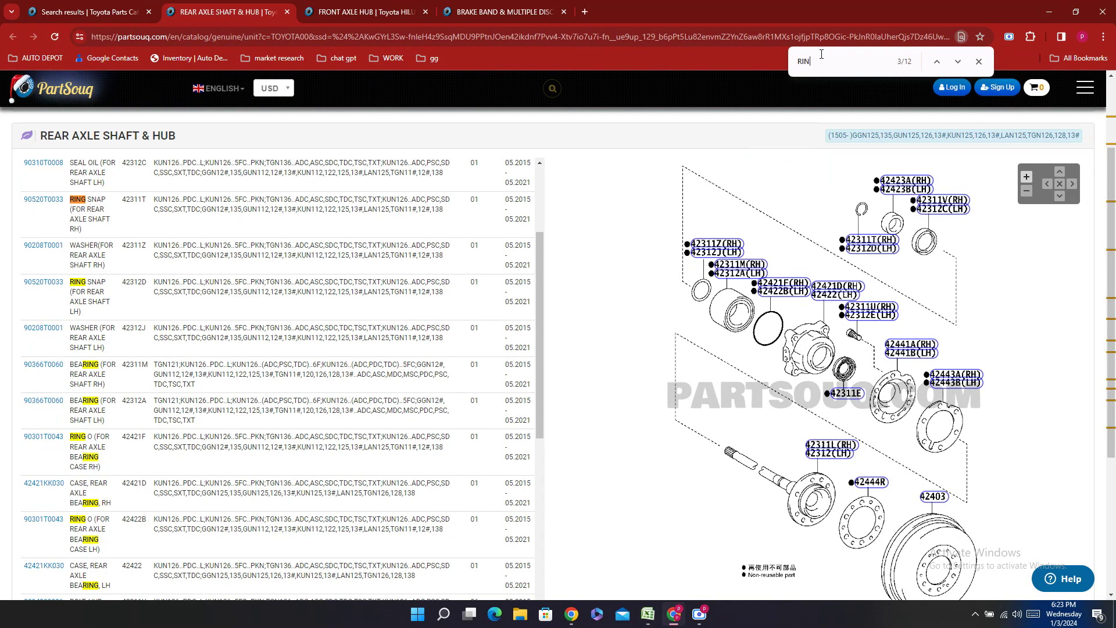
pyautogui.write('E')
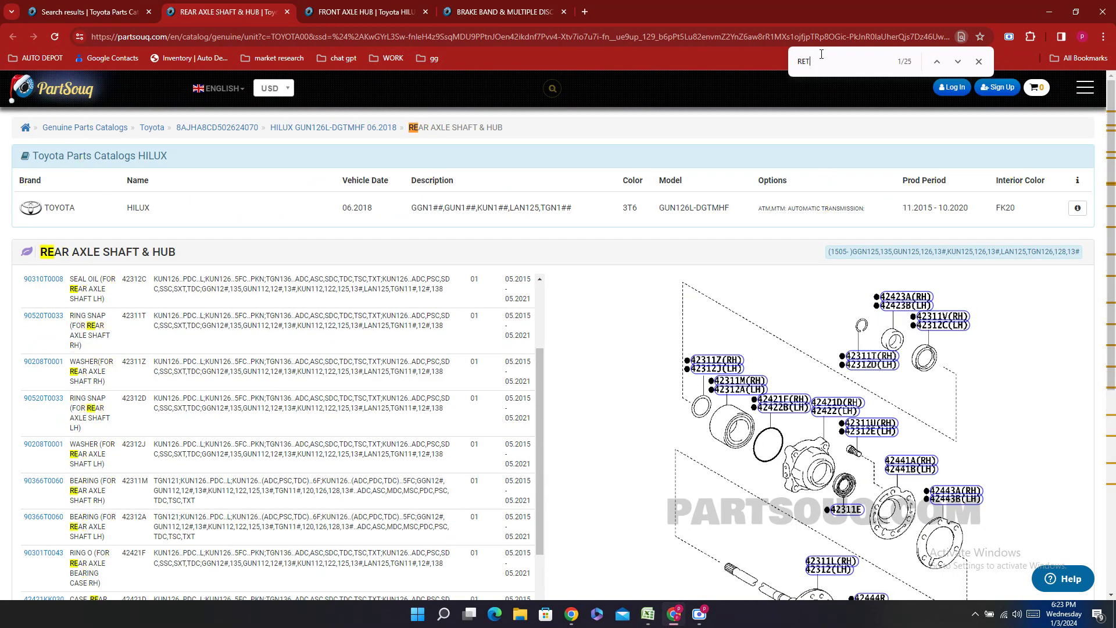
pyautogui.write('T')
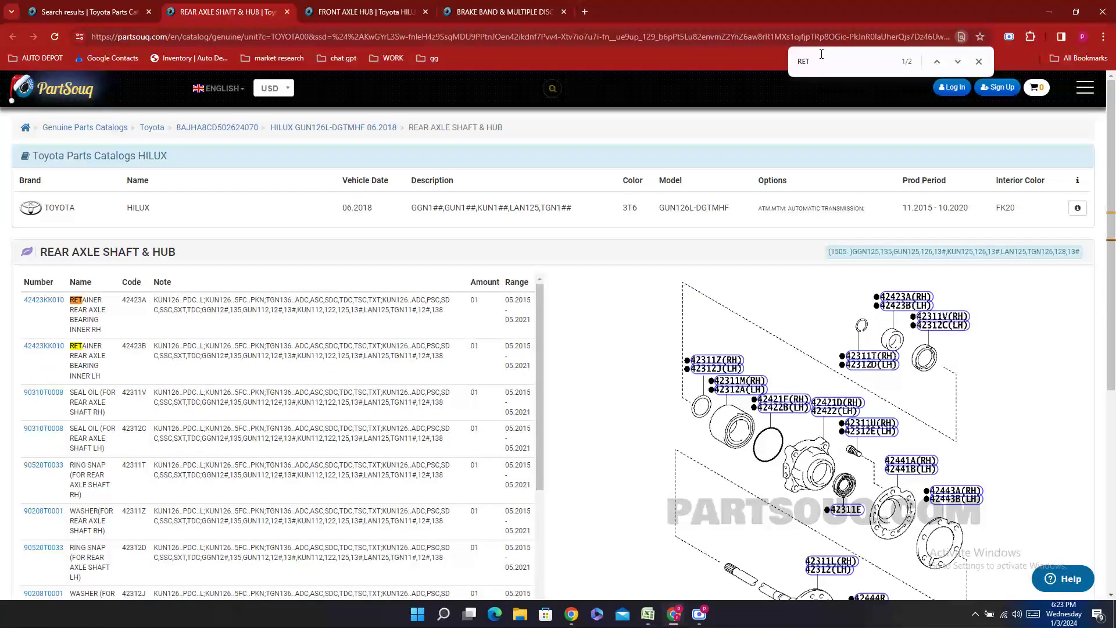
pyautogui.scroll(-5, 810, 424)
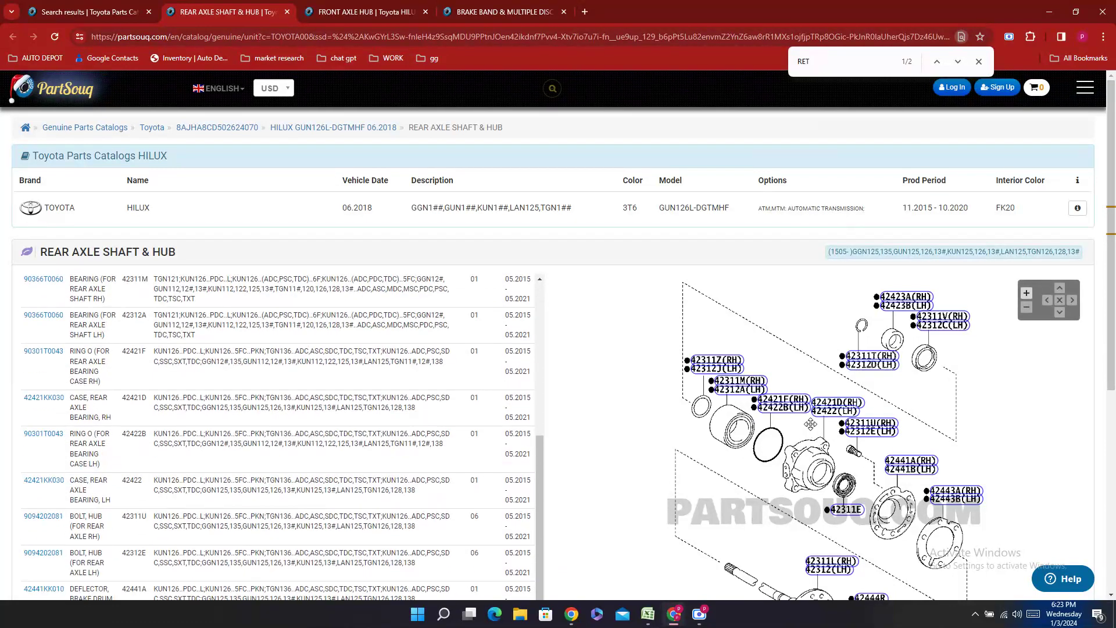
pyautogui.write('AIN')
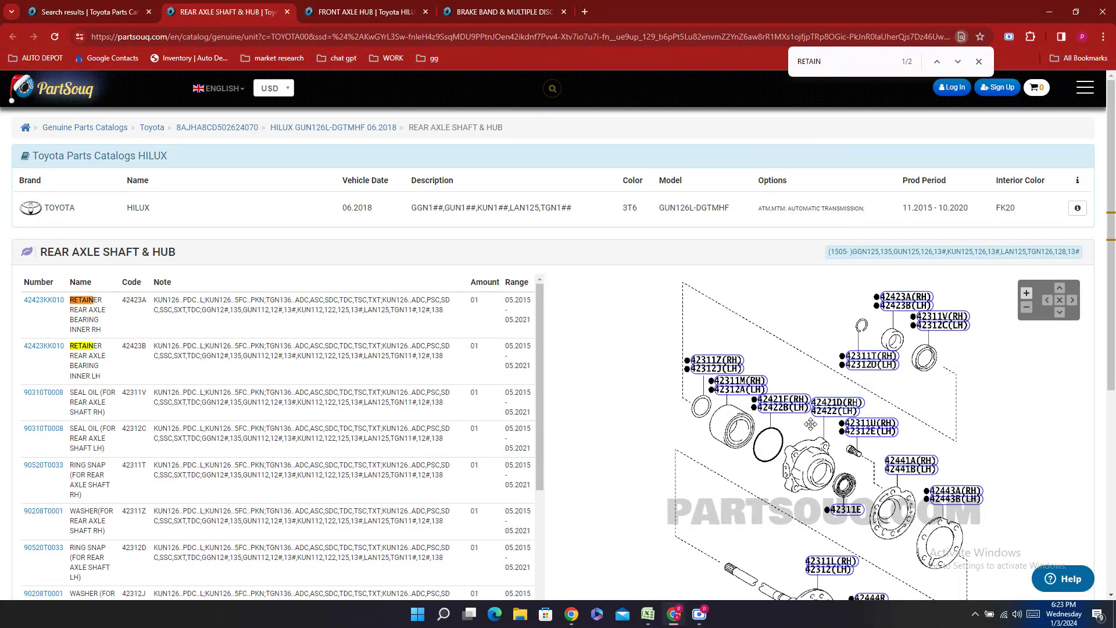
pyautogui.write('ER')
pyautogui.scroll(-3, 810, 424)
pyautogui.scroll(3, 349, 378)
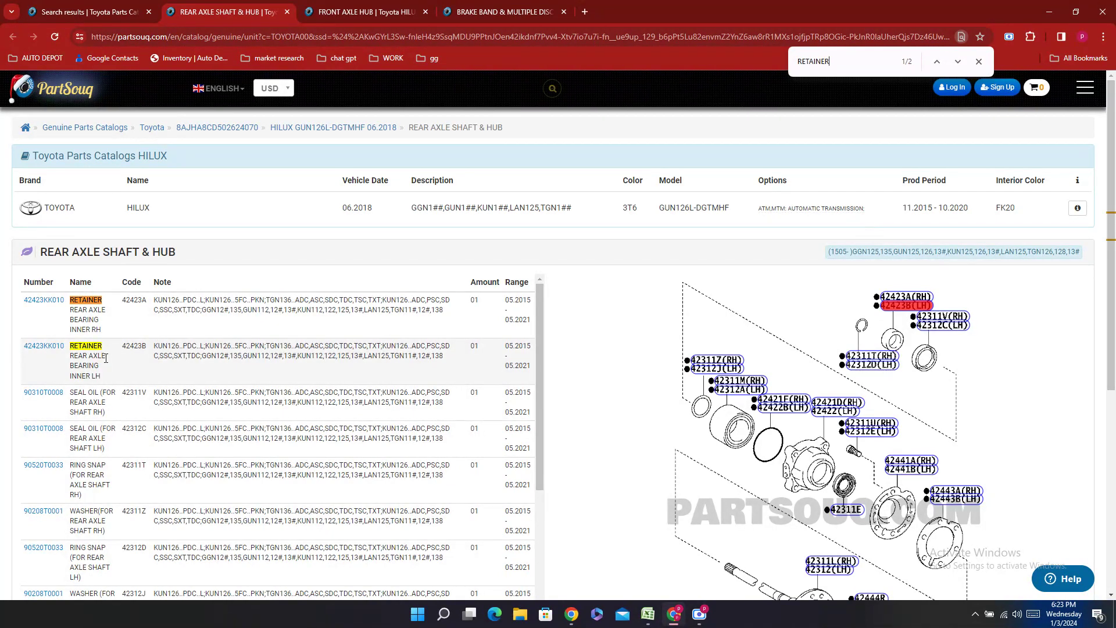
# - Copy the LH rear axle bearing retainer's part number into Excel cell E268 for the inner hub bearing, hyphenated as 42423-KK010
pyautogui.doubleClick(29, 362)
pyautogui.rightClick(31, 363)
pyautogui.click(47, 371)
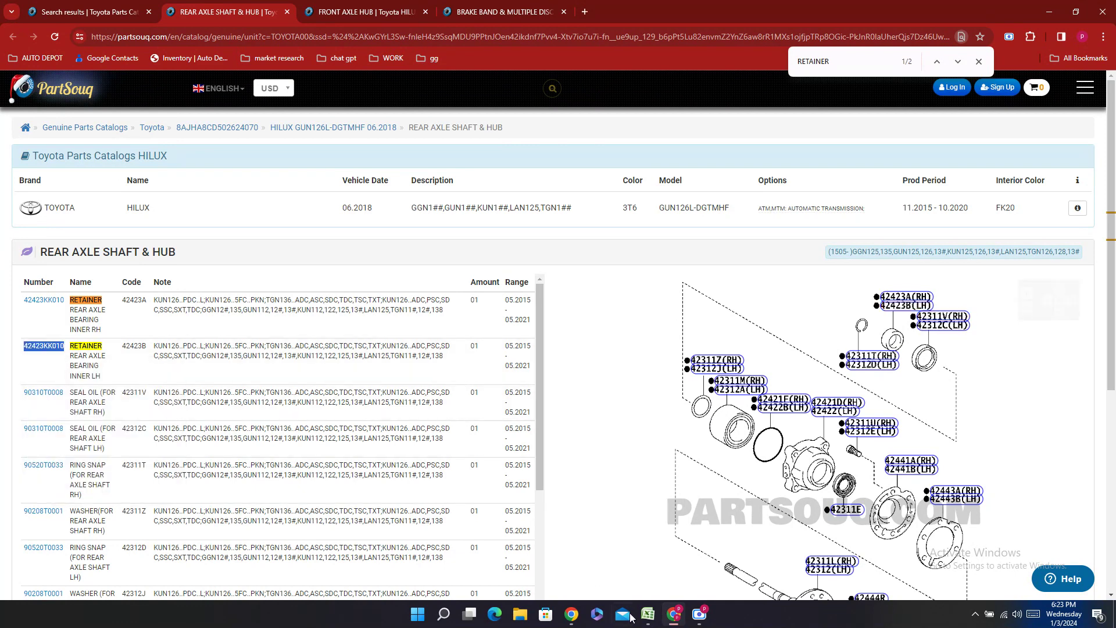
pyautogui.click(659, 620)
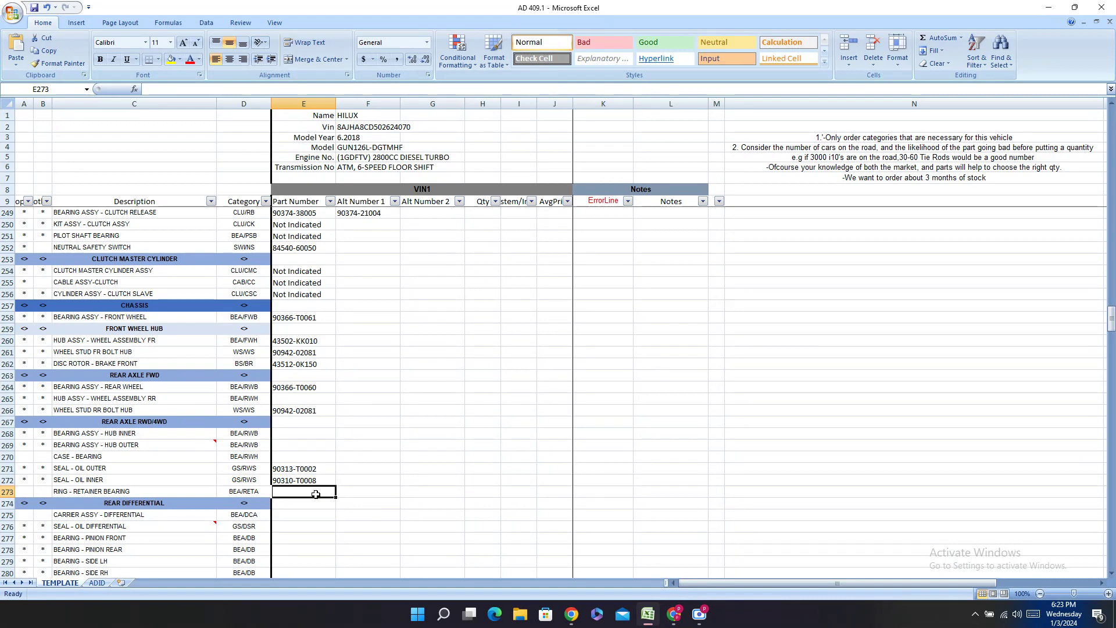
pyautogui.click(285, 434)
pyautogui.rightClick(285, 434)
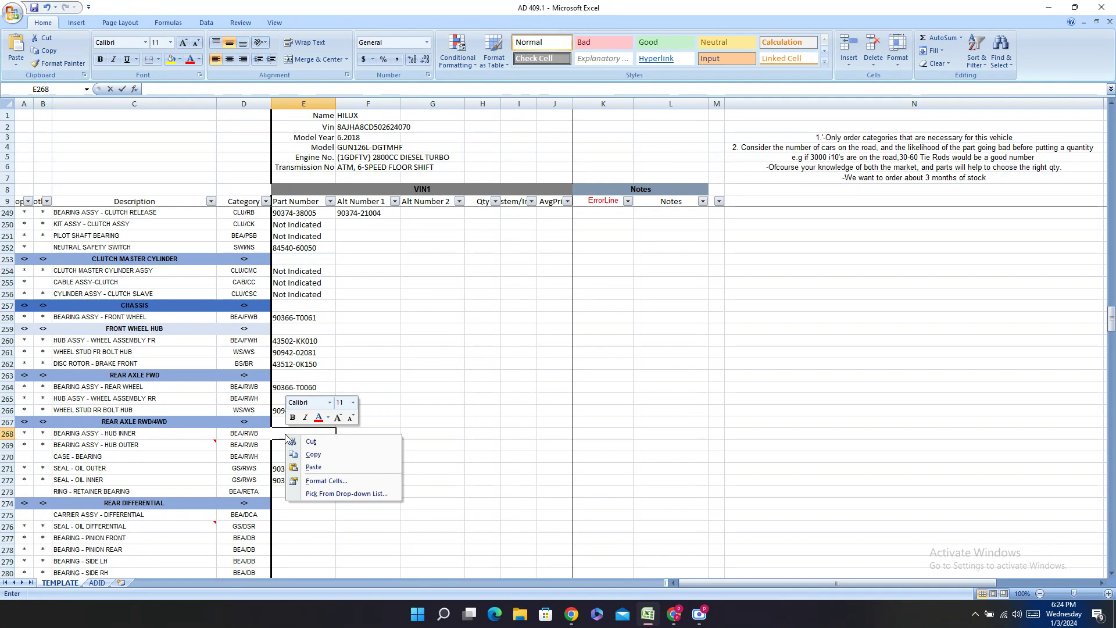
pyautogui.click(319, 473)
pyautogui.click(295, 433)
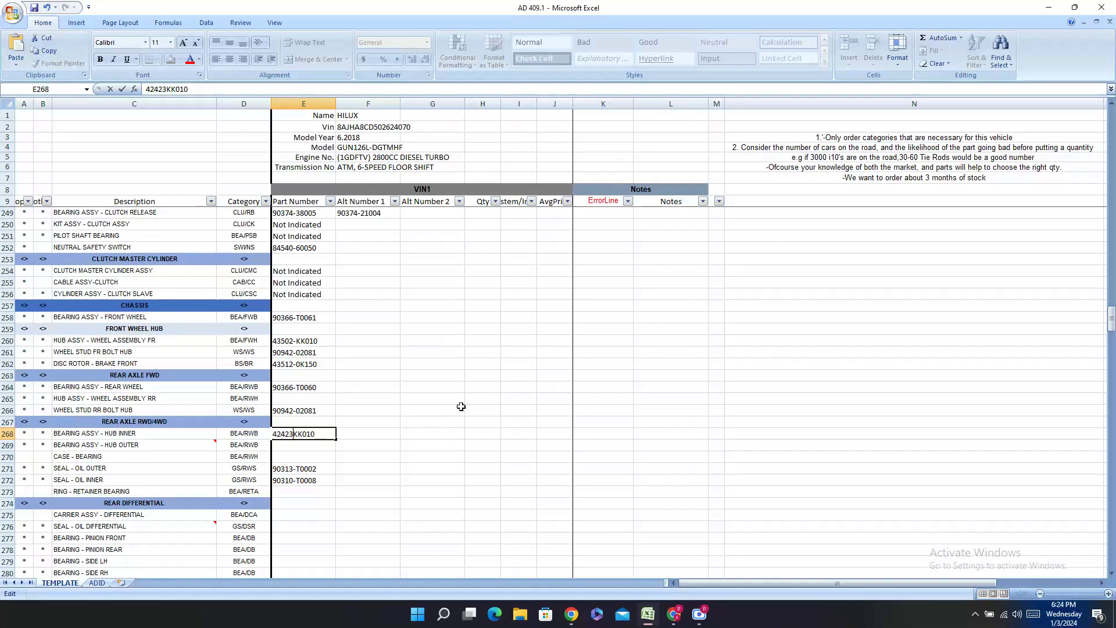
pyautogui.write('-')
pyautogui.press('Return')
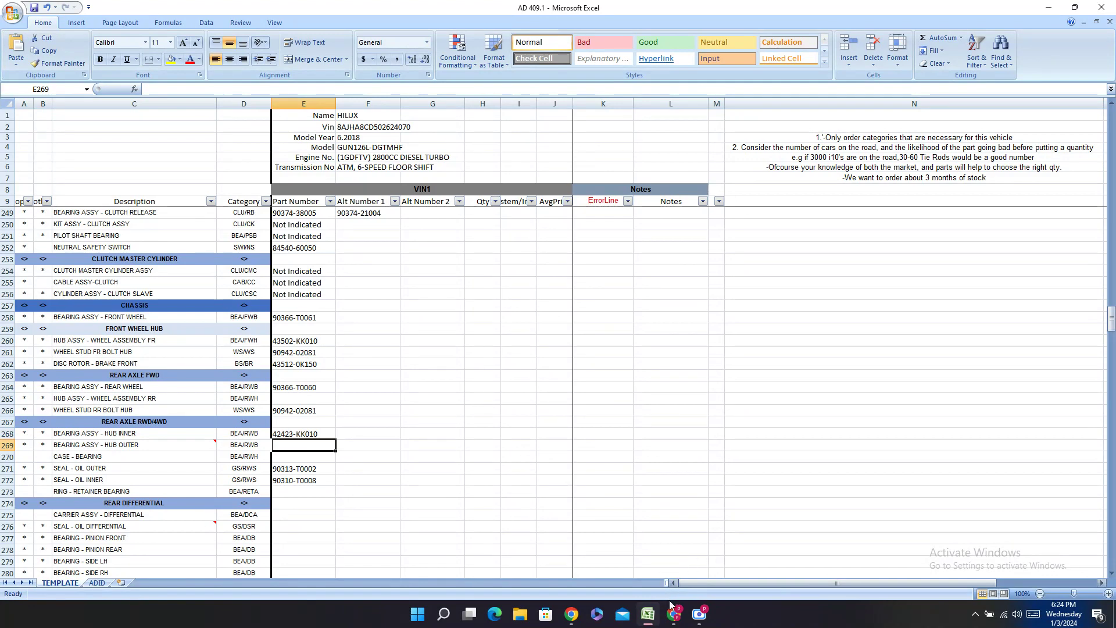
# - Return to PartSouq, search the page for CASE and copy the RH rear axle bearing case's part number, 42421KK030
pyautogui.click(670, 619)
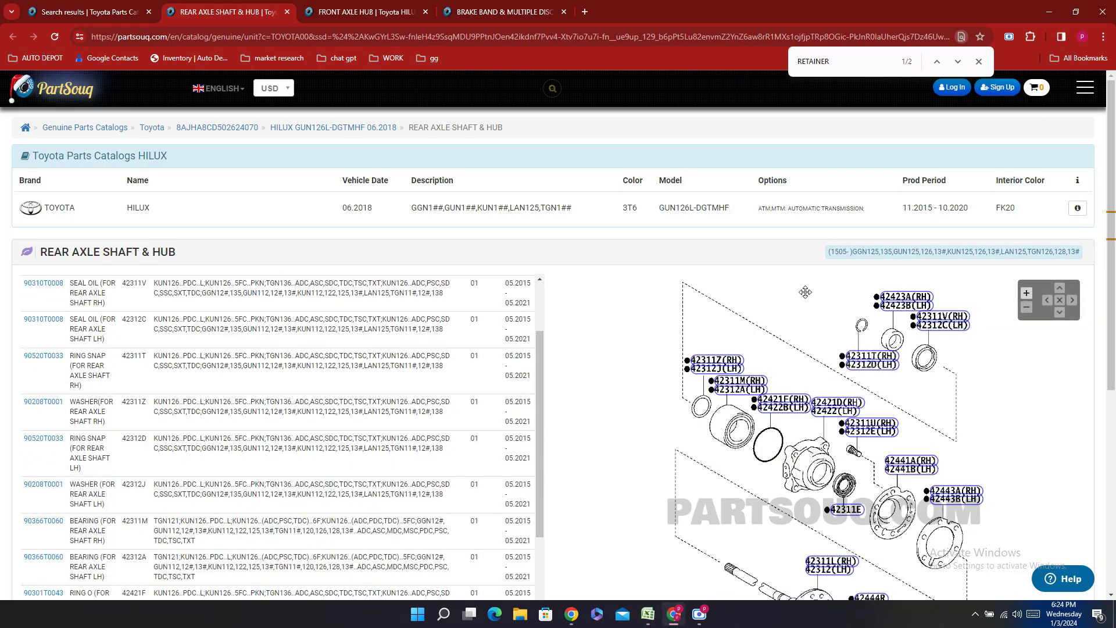
pyautogui.hotkey('ctrl', 'a')
pyautogui.press('BackSpace')
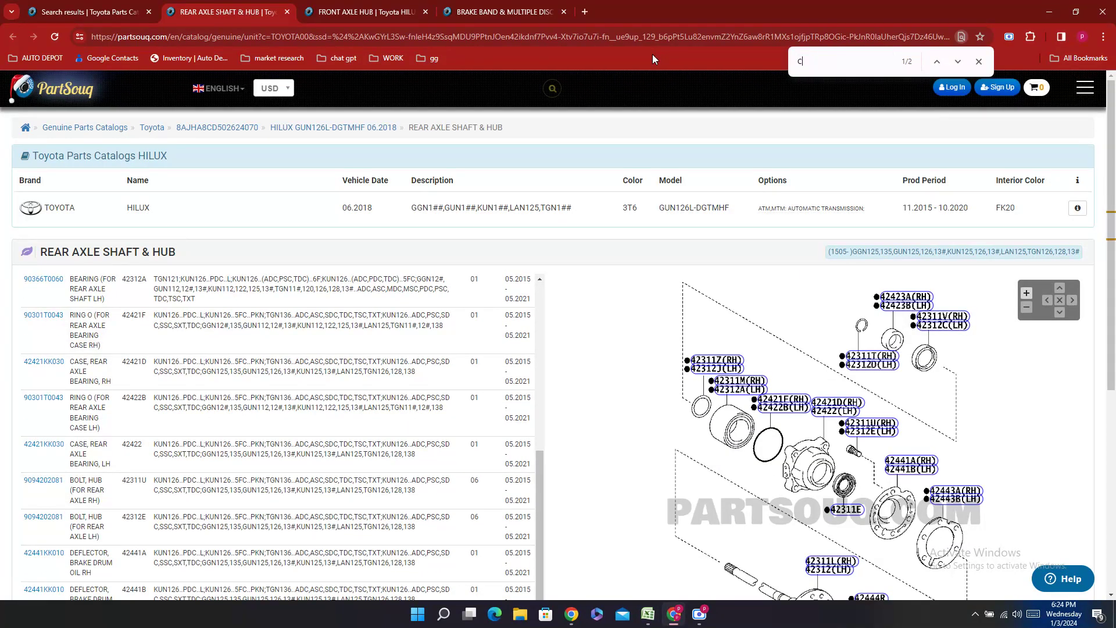
pyautogui.write('CASE')
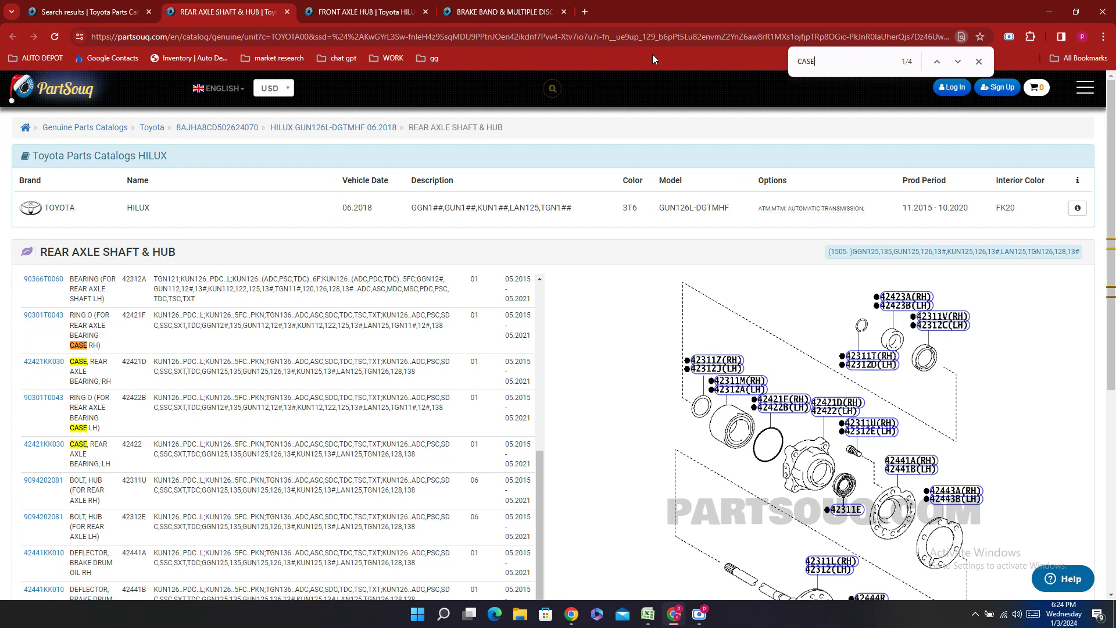
pyautogui.doubleClick(42, 362)
pyautogui.rightClick(40, 377)
pyautogui.click(64, 391)
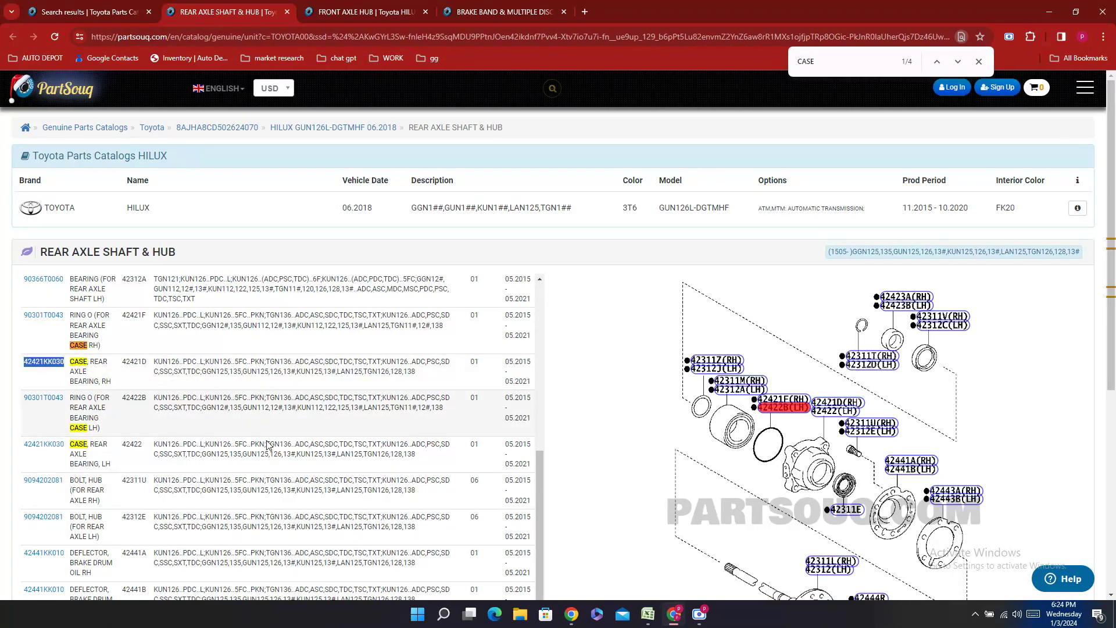
# - Switch to Excel and paste the part number into E270 for CASE - BEARING, hyphenated as 42421-KK030
pyautogui.click(647, 614)
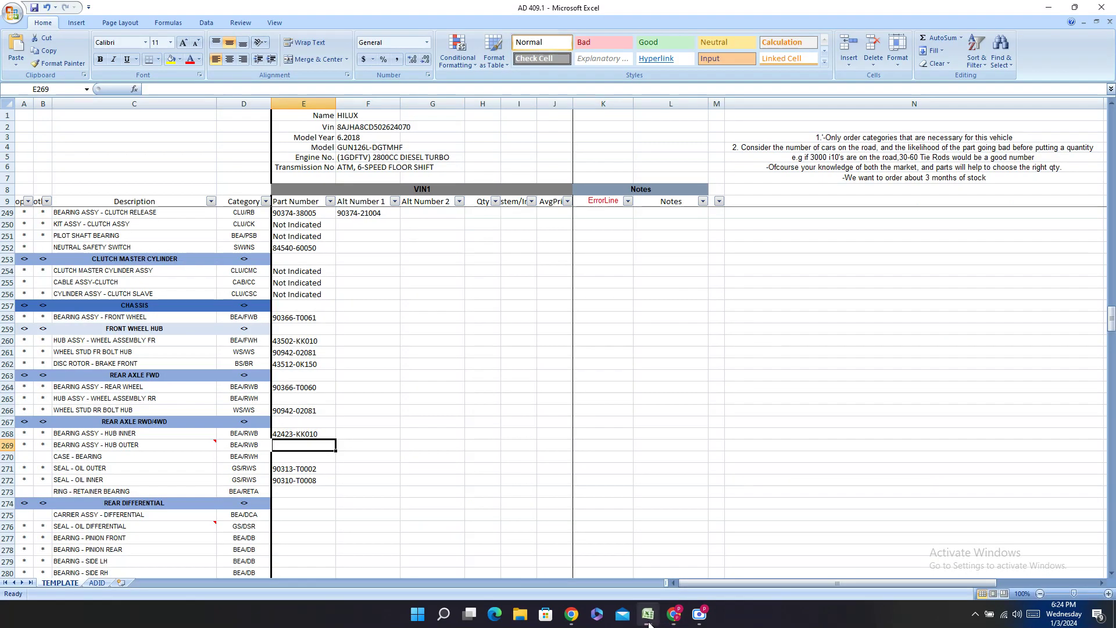
pyautogui.click(283, 465)
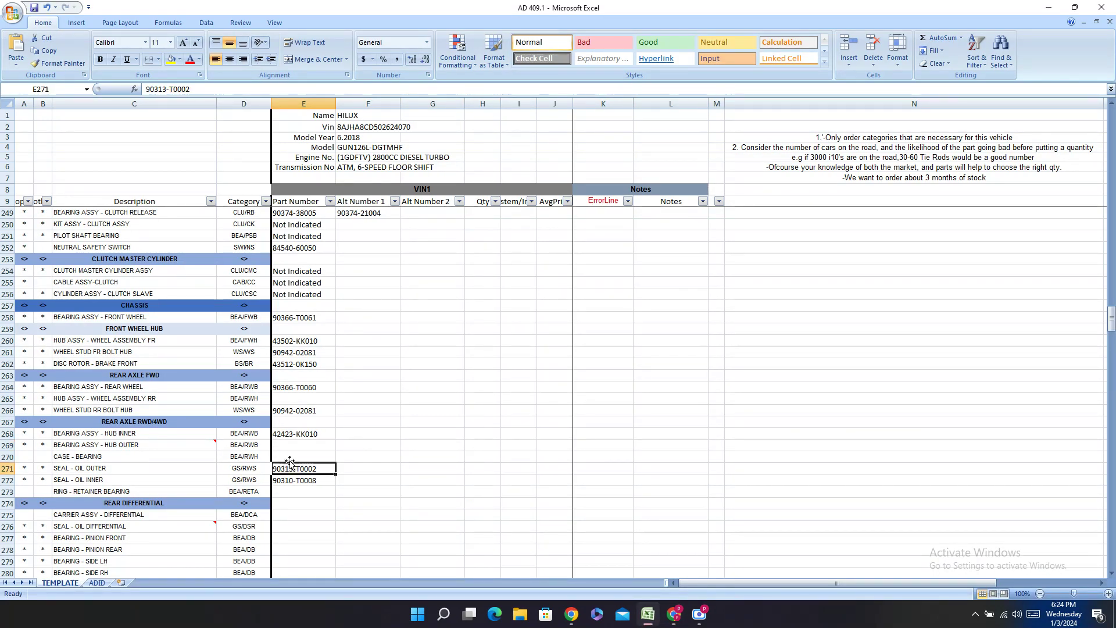
pyautogui.click(281, 457)
pyautogui.doubleClick(281, 458)
pyautogui.rightClick(282, 458)
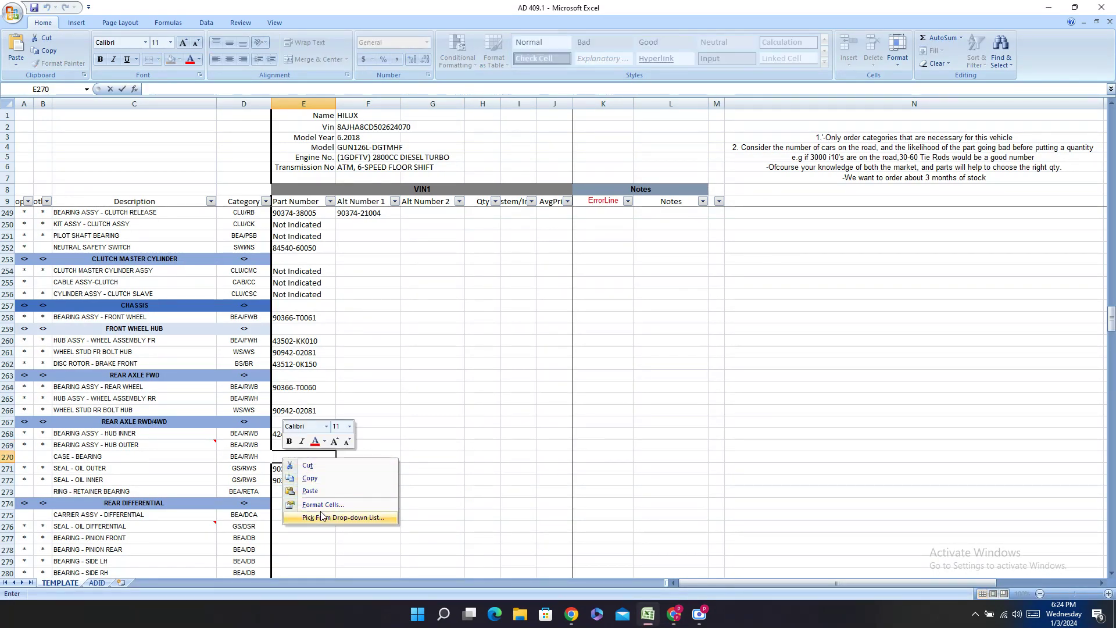
pyautogui.click(310, 491)
pyautogui.press('Left')
pyautogui.press('Left')
pyautogui.press('Left')
pyautogui.press('Left')
pyautogui.press('Left')
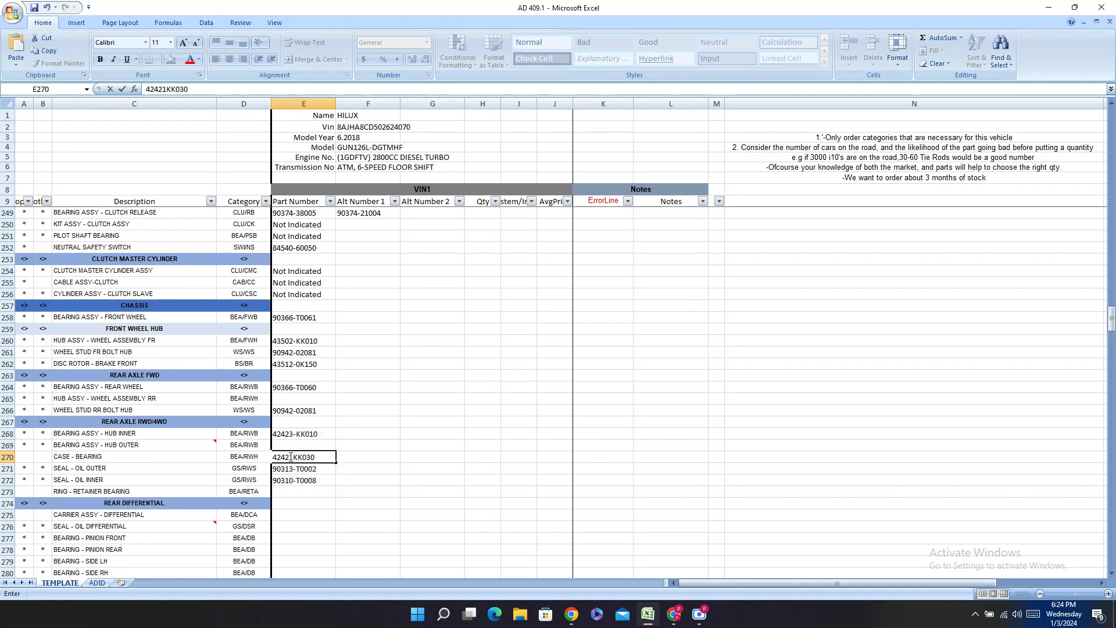
pyautogui.write('-')
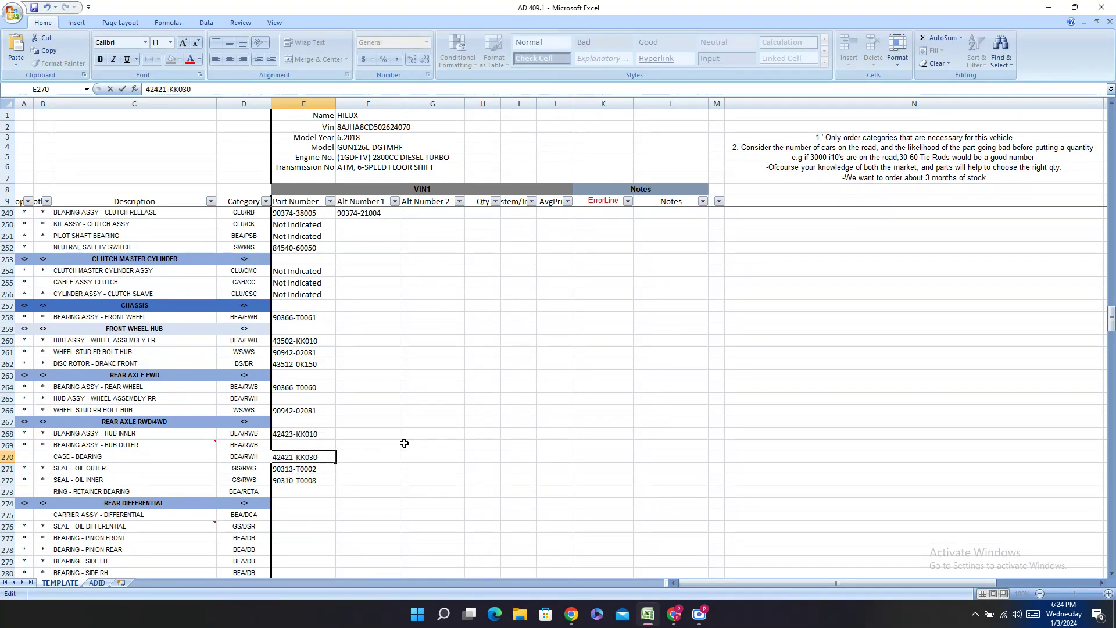
pyautogui.click(288, 435)
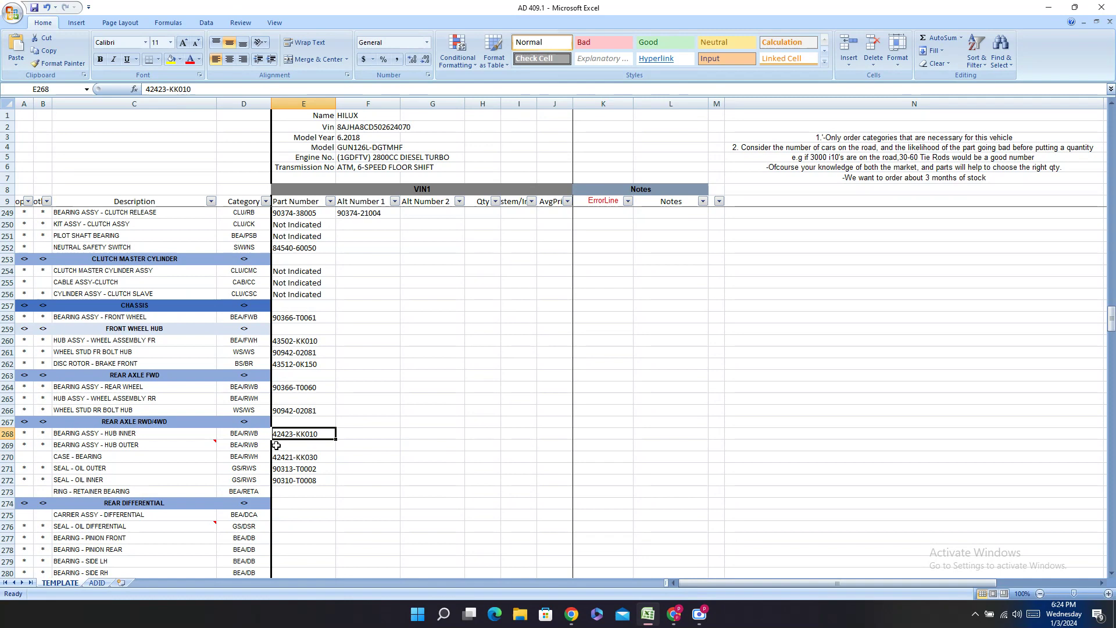
# - Check the PartSouq rear axle diagram and parts list for a part matching the outer hub bearing in row 269
pyautogui.click(277, 447)
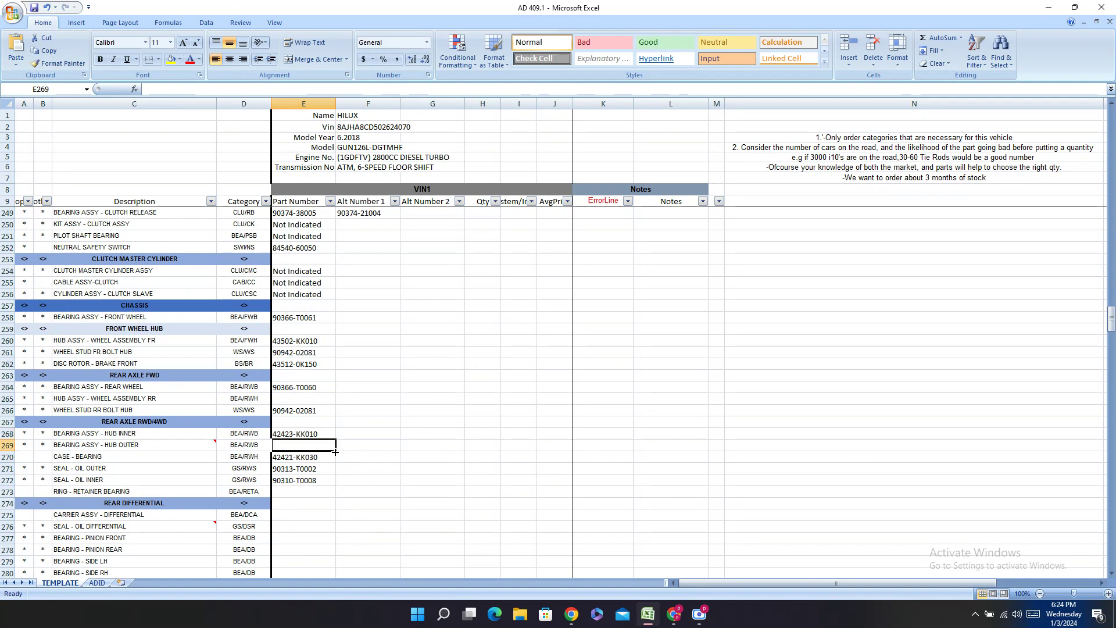
pyautogui.click(674, 613)
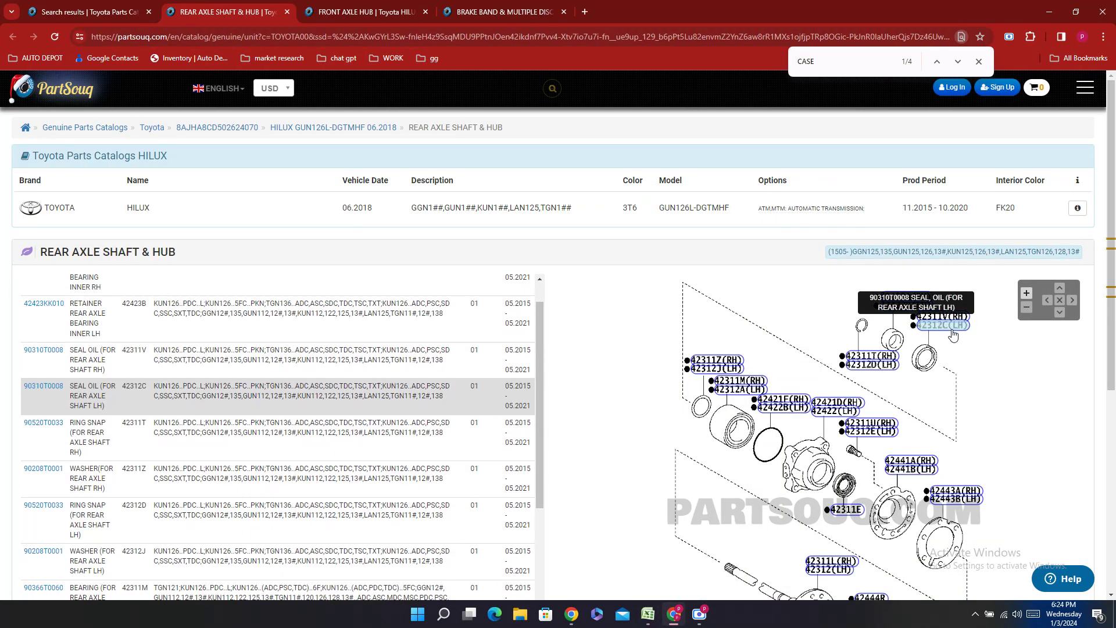
pyautogui.moveTo(895, 305)
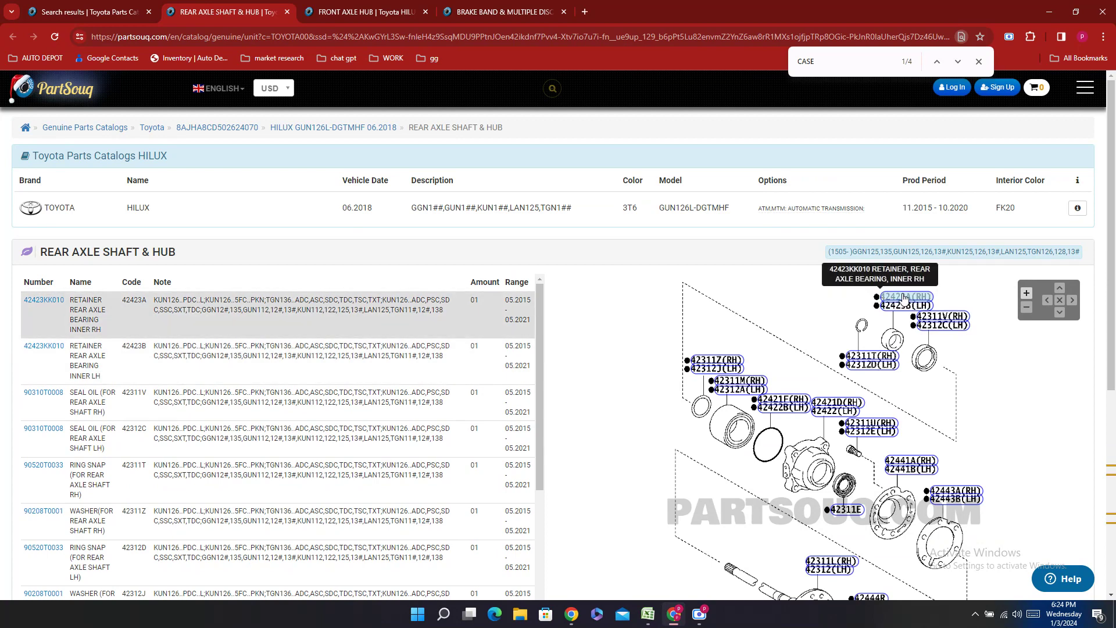
pyautogui.moveTo(947, 332)
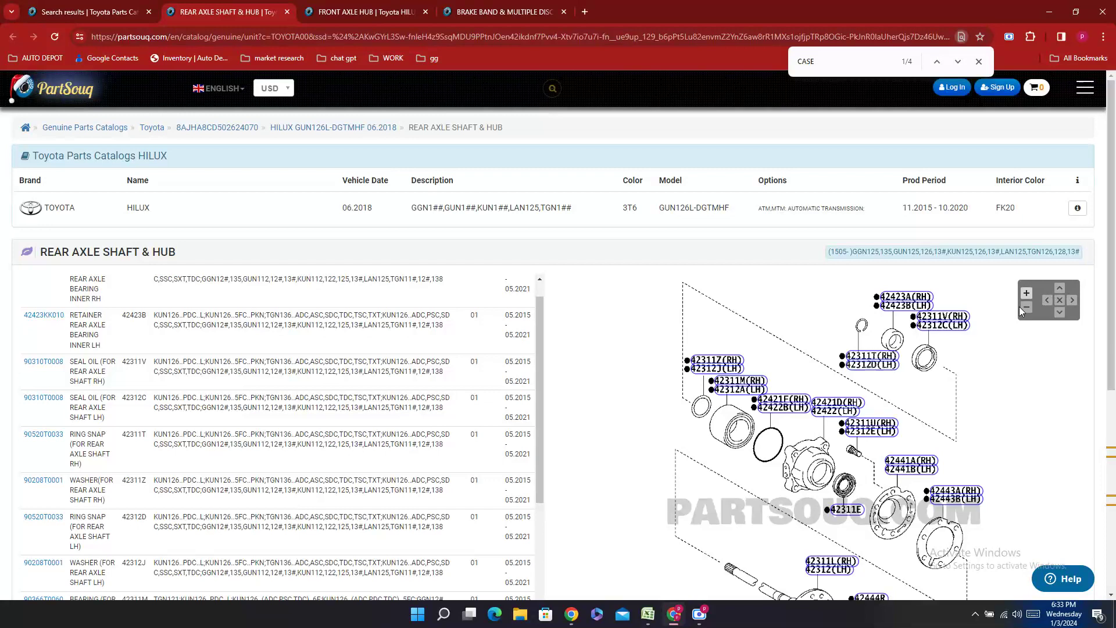
pyautogui.click(708, 372)
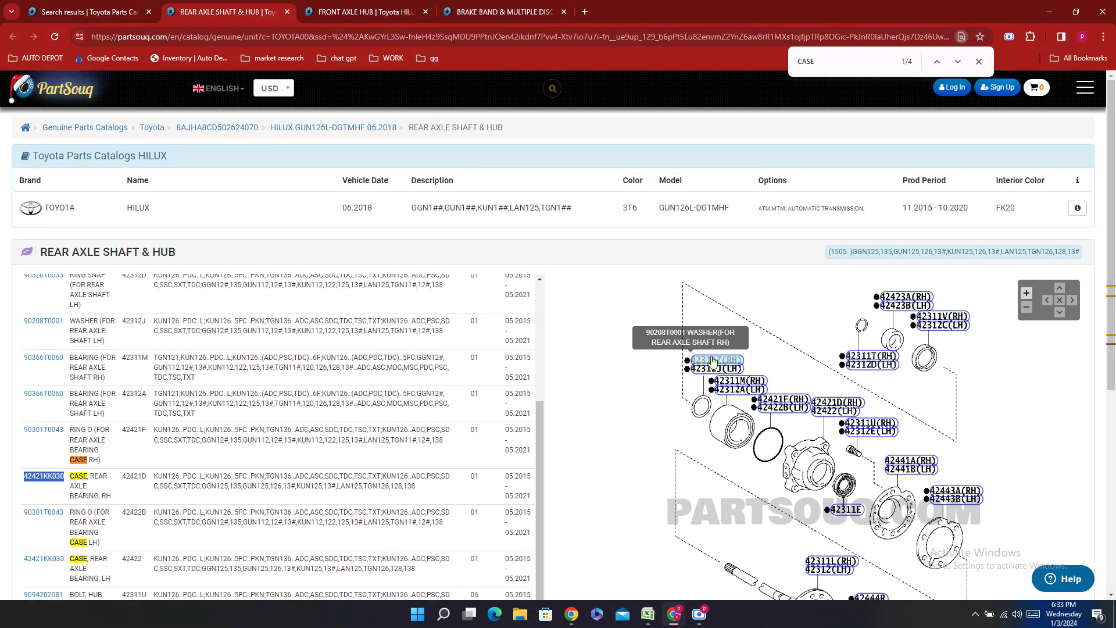
pyautogui.click(785, 407)
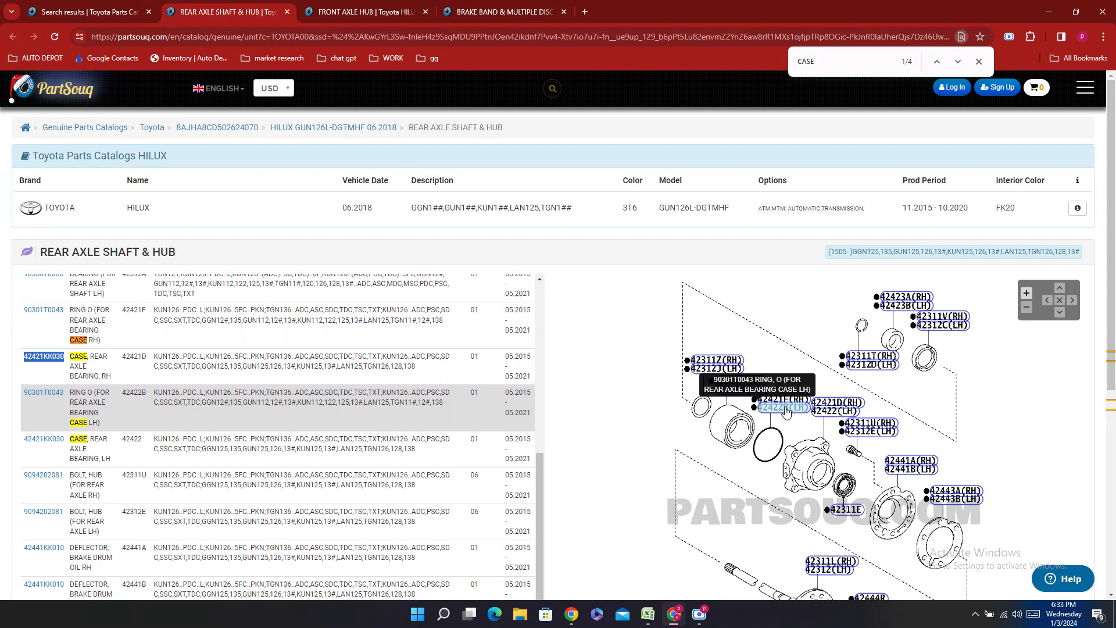
pyautogui.click(785, 409)
pyautogui.click(29, 422)
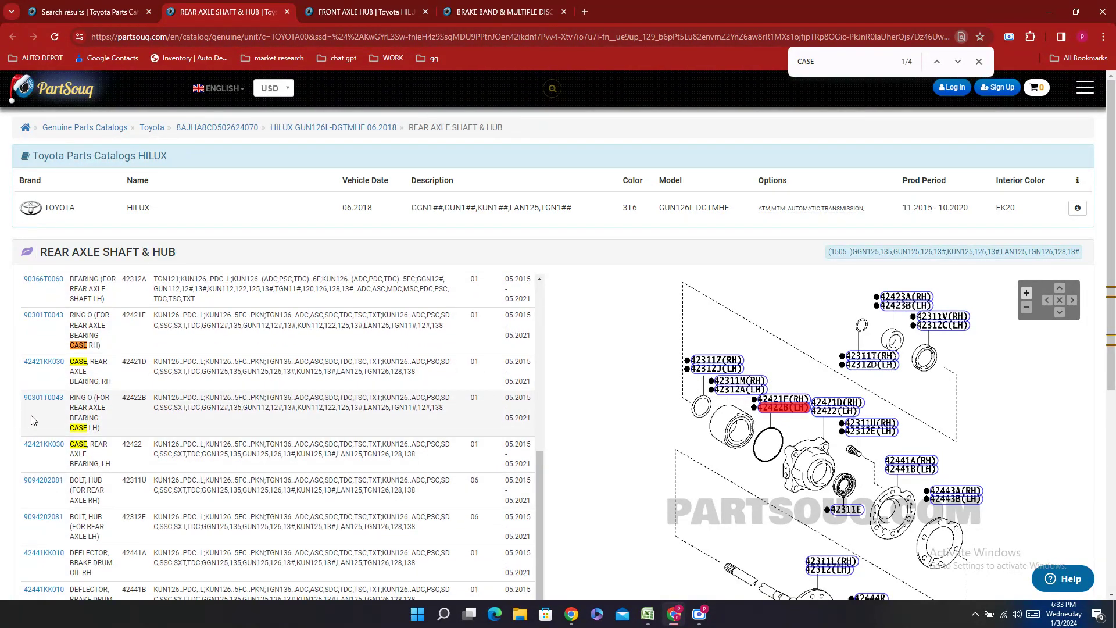
pyautogui.scroll(-3, 211, 476)
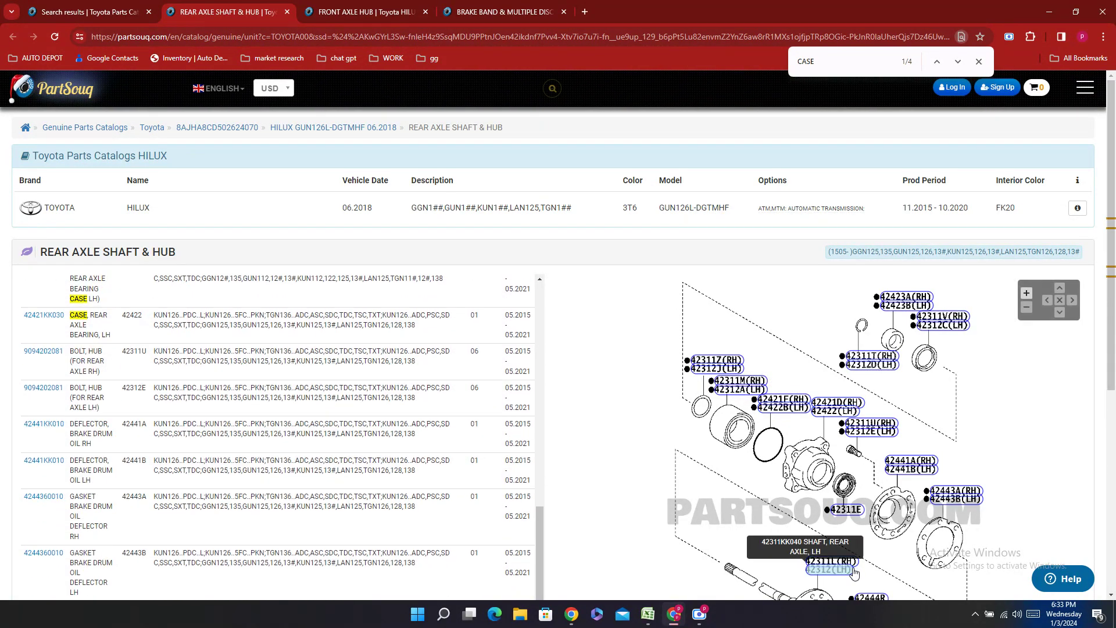
pyautogui.scroll(5, 278, 436)
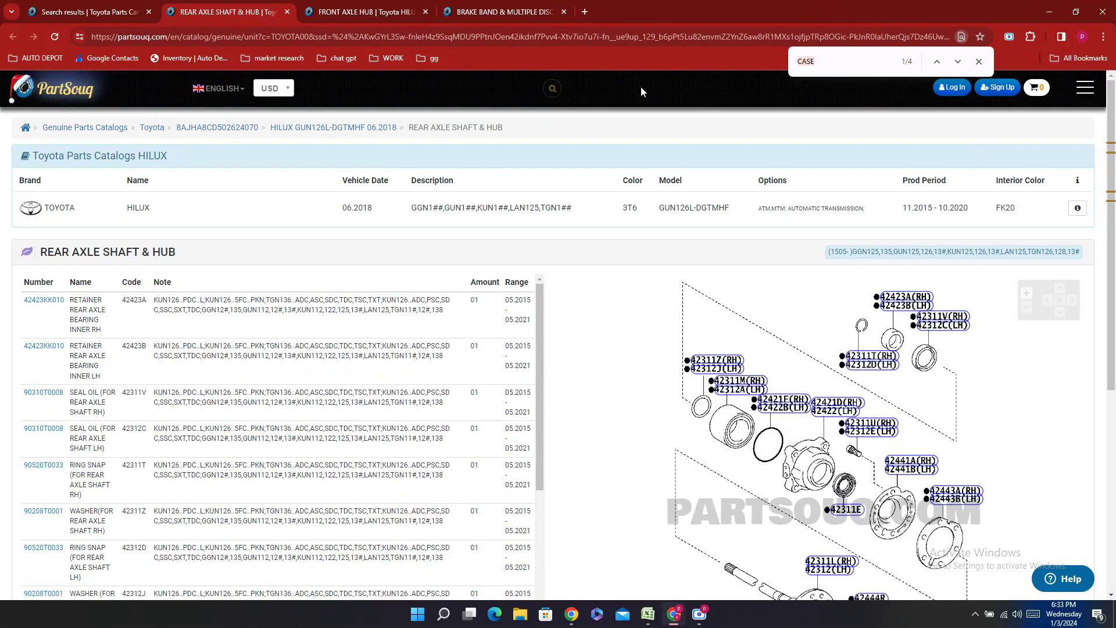
# - Search the catalog page for RING and enter the bearing case O-ring's number as 90301-T0043 in Excel cell E273, RING - RETAINER BEARING
pyautogui.hotkey('ctrl', 'f')
pyautogui.write('RING')
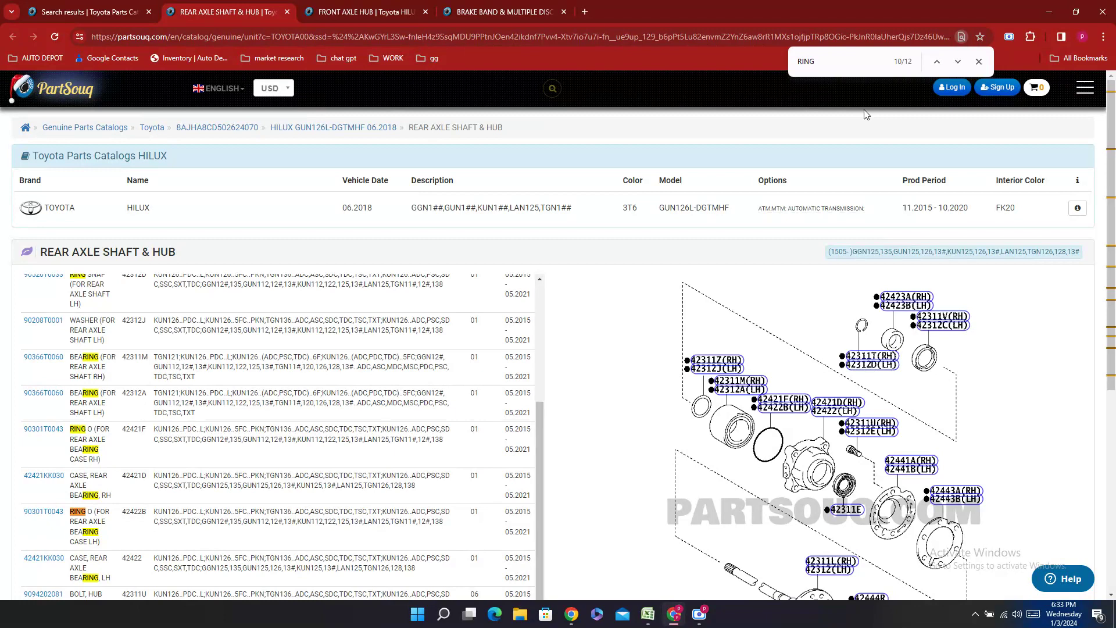
pyautogui.click(647, 614)
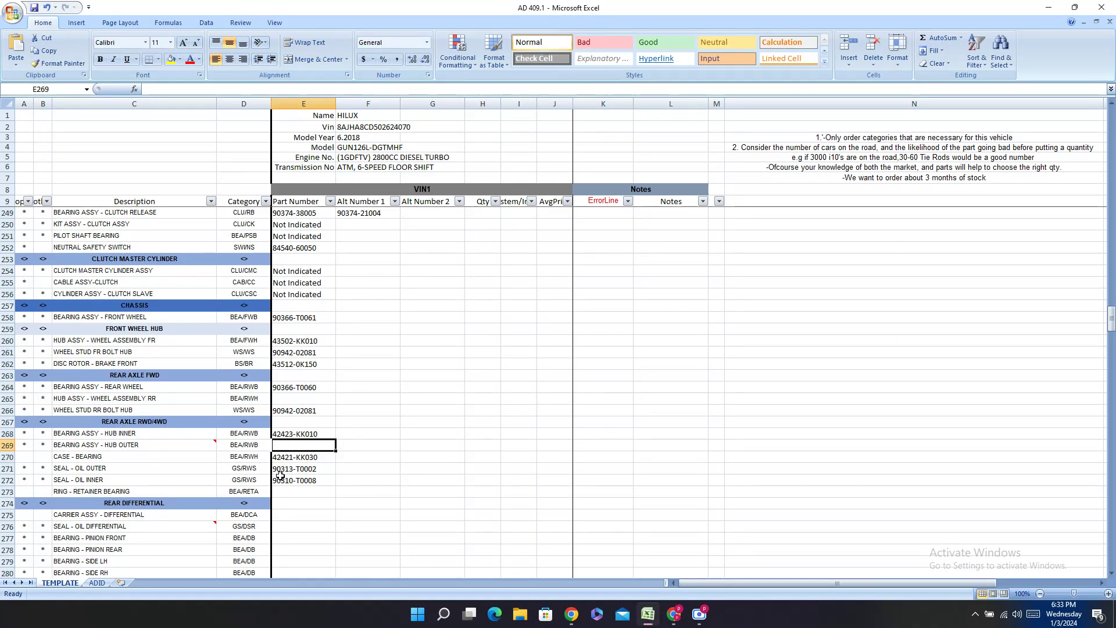
pyautogui.click(293, 492)
pyautogui.write('90301T0043')
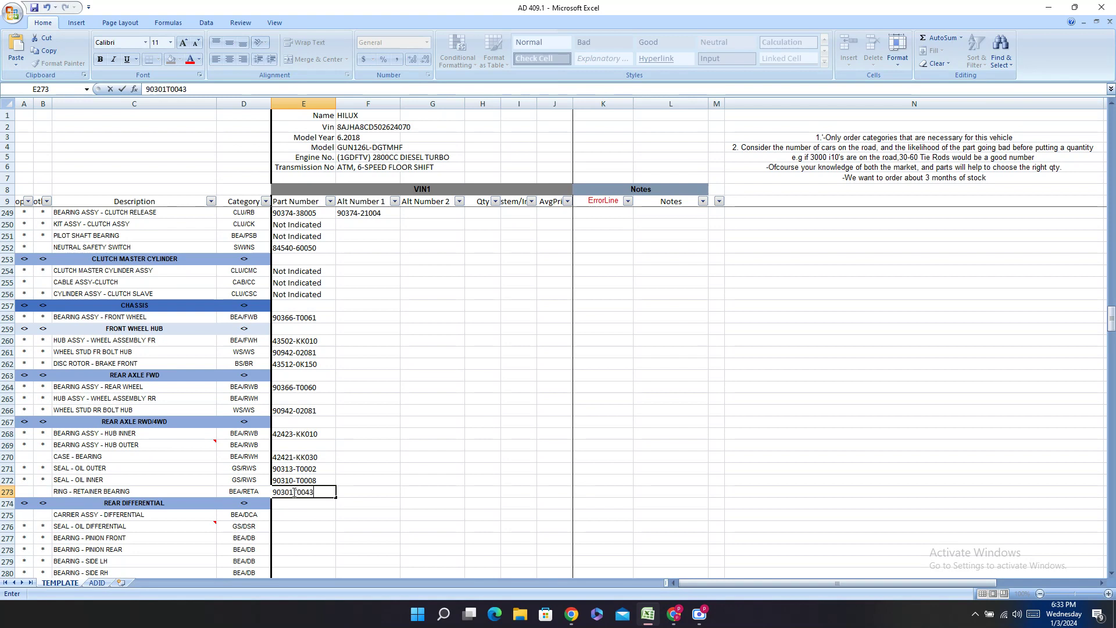
pyautogui.click(294, 492)
pyautogui.write('-')
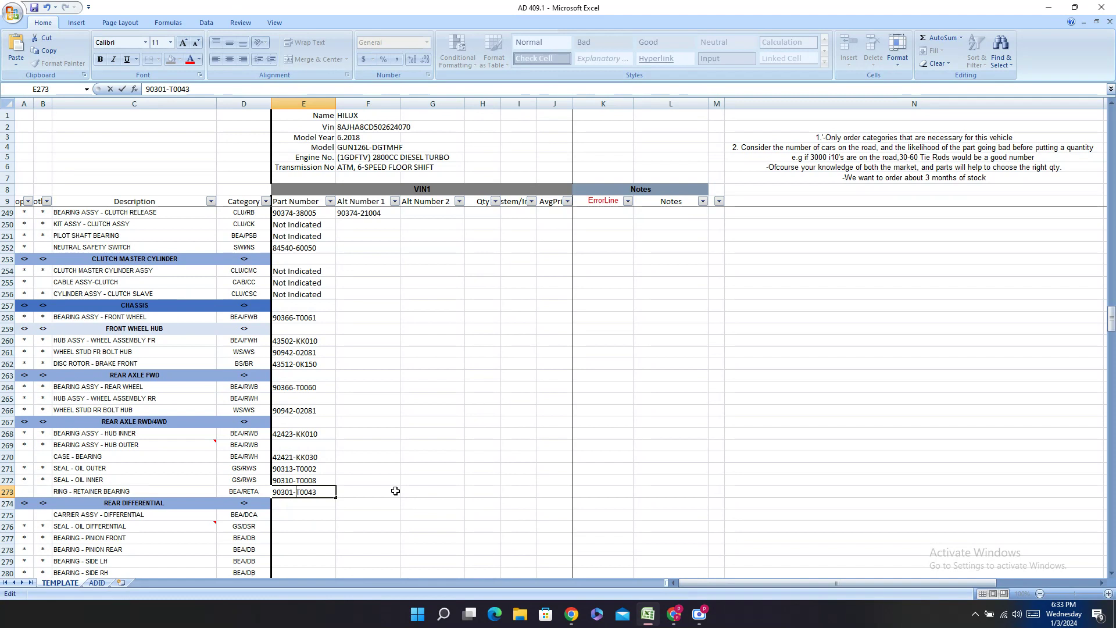
# - Commit the RING - RETAINER BEARING entry and copy the inner hub bearing's part number from Excel cell E268
pyautogui.click(319, 504)
pyautogui.click(305, 513)
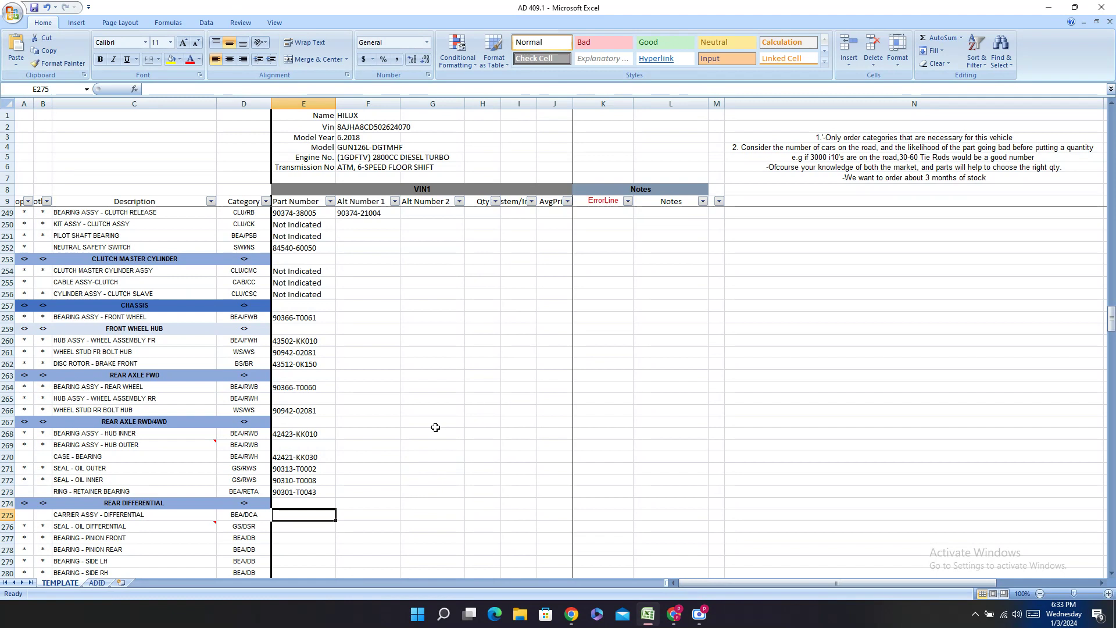
pyautogui.moveTo(674, 614)
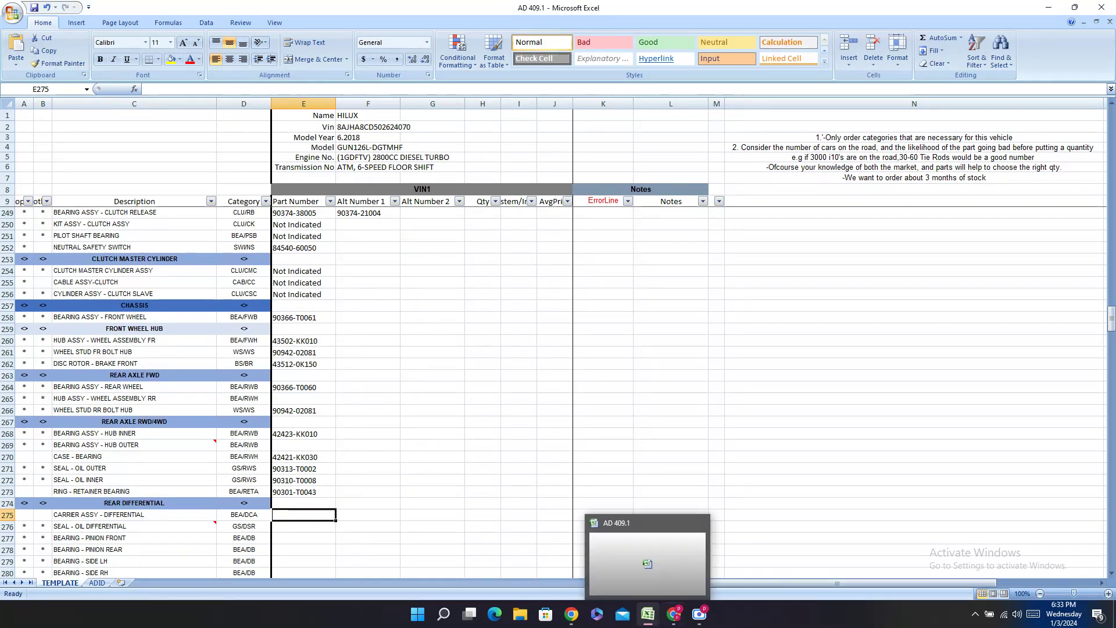
pyautogui.click(673, 625)
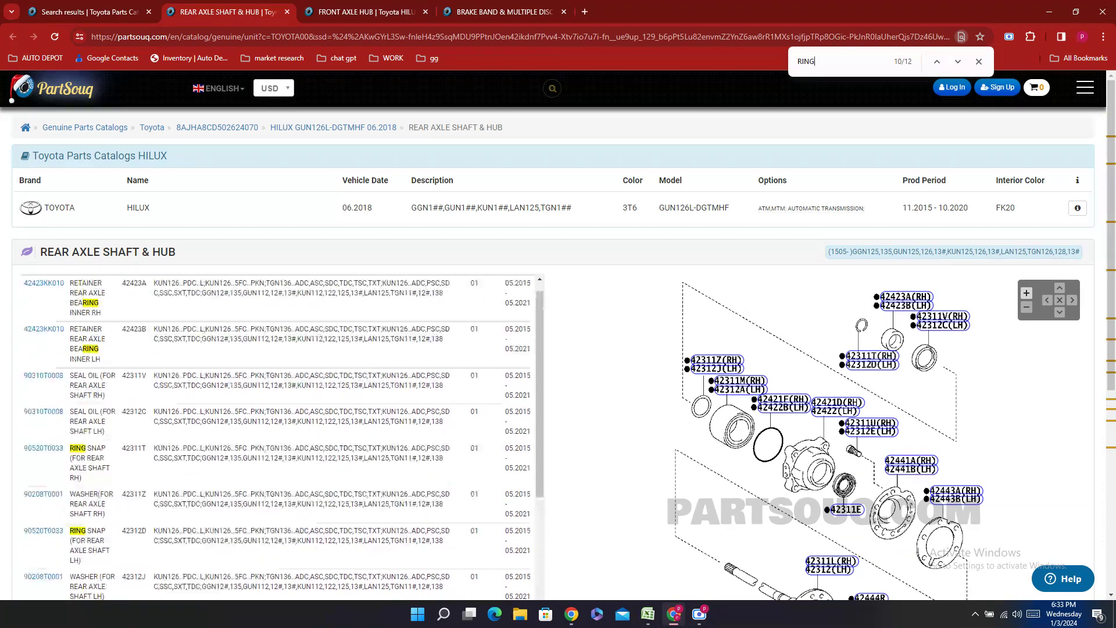
pyautogui.click(647, 614)
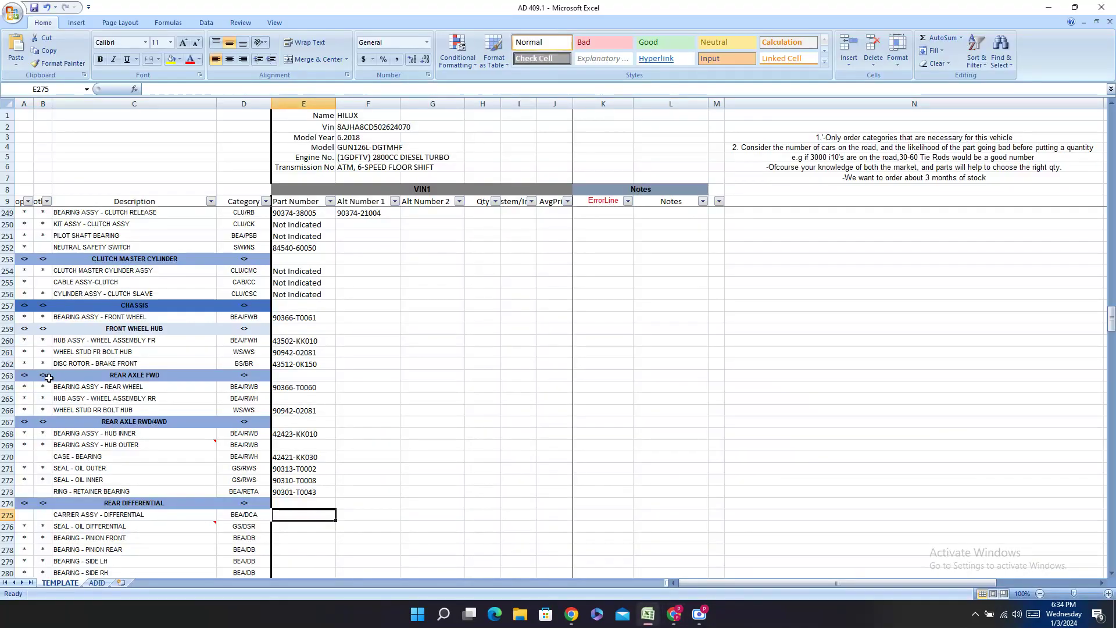
pyautogui.click(293, 433)
pyautogui.hotkey('ctrl', 'c')
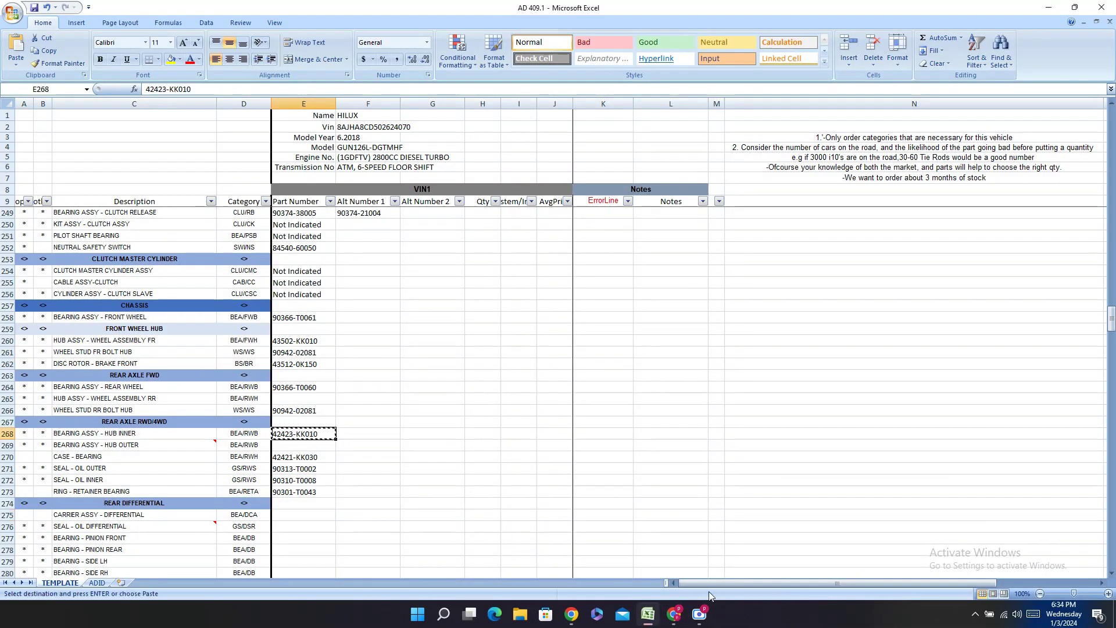
# - Switch to PartSouq and search the rear axle page for the copied number without its hyphen, 42423KK010
pyautogui.click(672, 621)
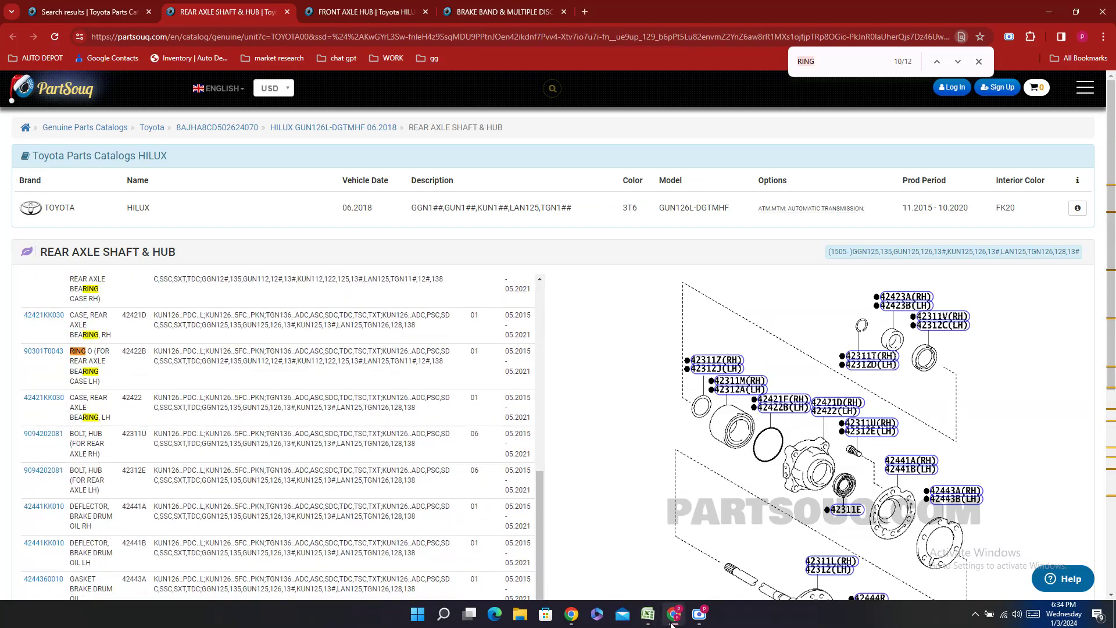
pyautogui.hotkey('ctrl', 'f')
pyautogui.hotkey('ctrl', 'v')
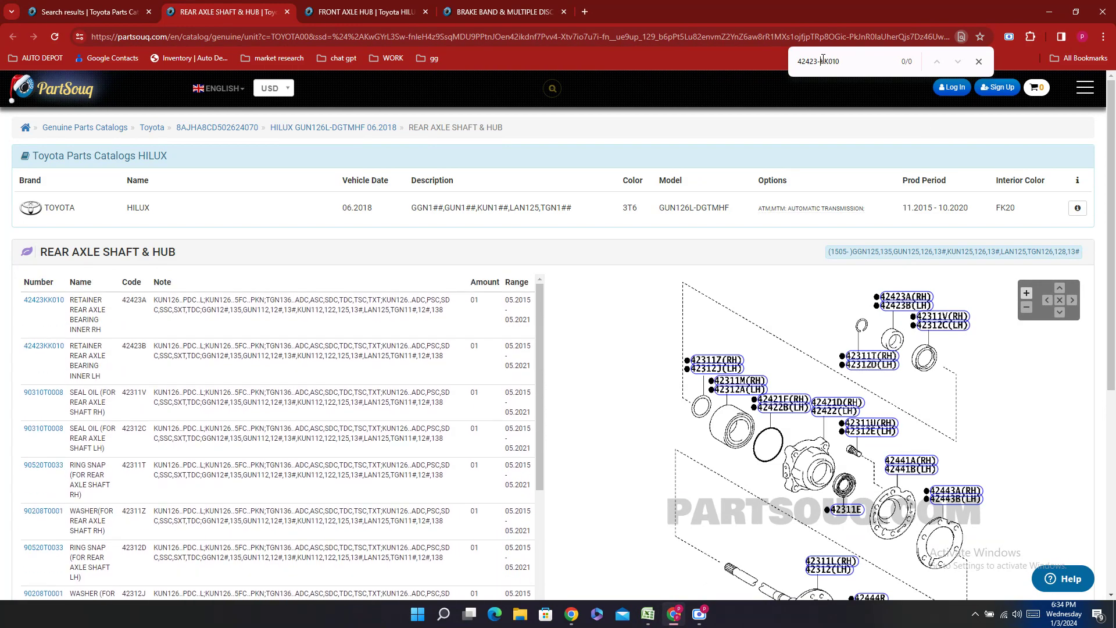
pyautogui.press('Left')
pyautogui.press('Left')
pyautogui.press('Left')
pyautogui.press('Left')
pyautogui.press('Left')
pyautogui.press('BackSpace')
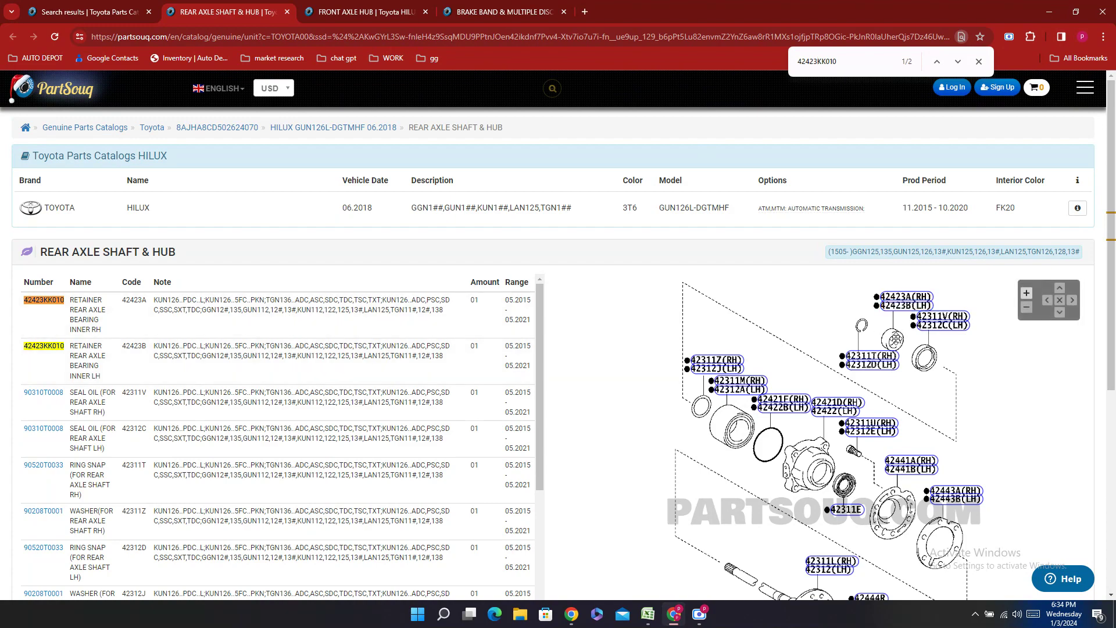
# - Compare the bearing and inner retainer callouts in the rear axle diagram with their names in the parts list
pyautogui.scroll(-3, 894, 342)
pyautogui.scroll(-2, 894, 342)
pyautogui.scroll(5, 894, 341)
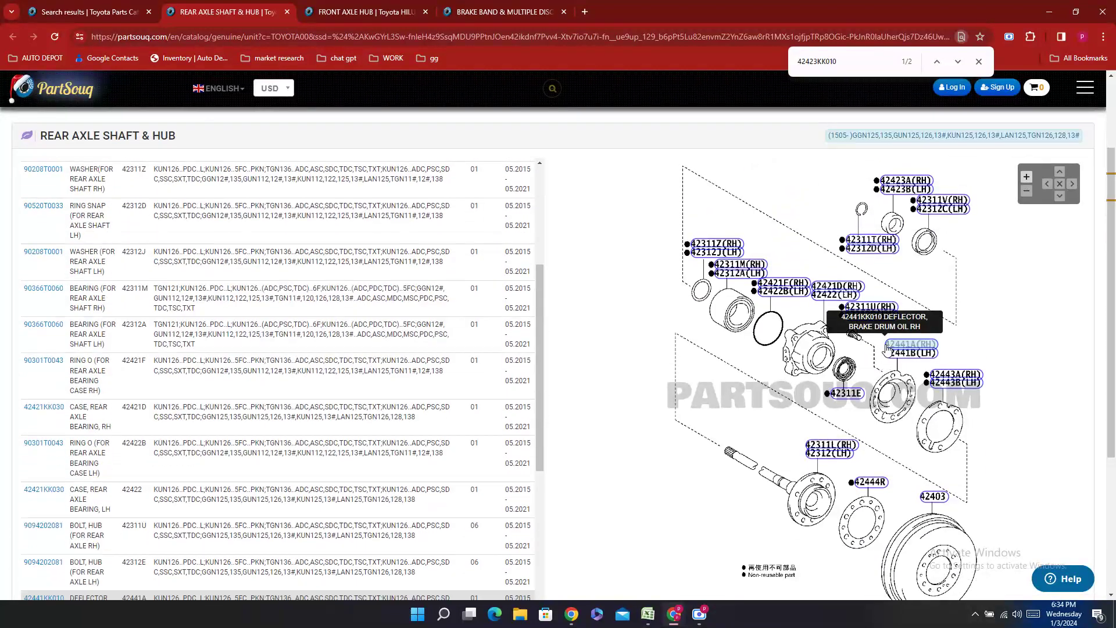
pyautogui.moveTo(746, 274)
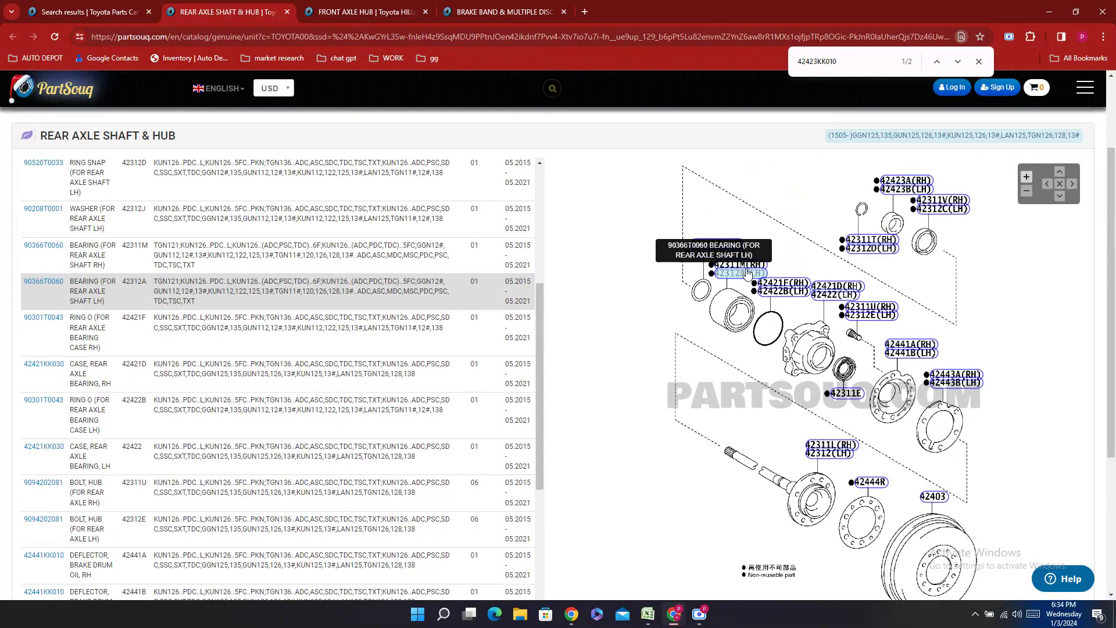
pyautogui.moveTo(903, 189)
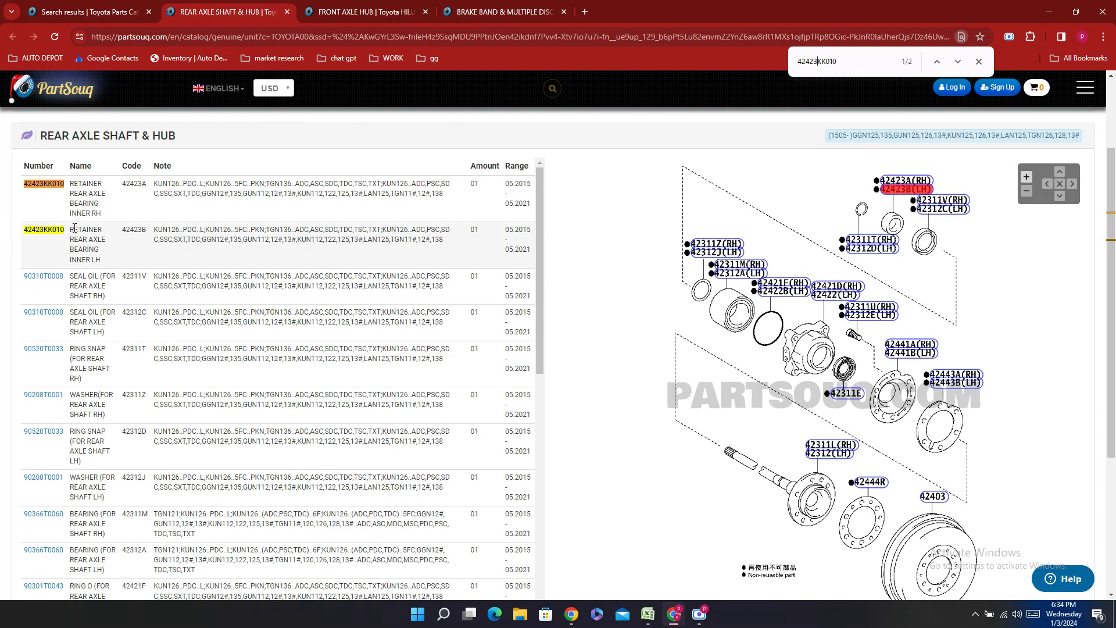
pyautogui.moveTo(70, 229)
pyautogui.mouseDown()
pyautogui.moveTo(123, 243)
pyautogui.moveTo(90, 232)
pyautogui.mouseUp()
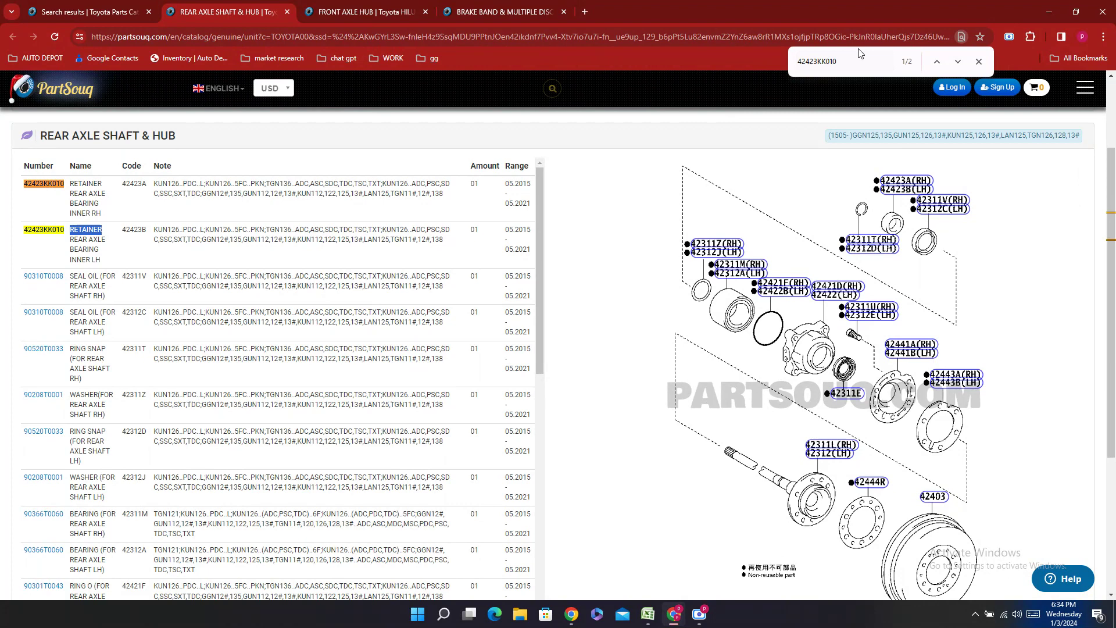
# - Search the catalog page for OUTER and review the parts list for an outer hub bearing
pyautogui.hotkey('ctrl', 'f')
pyautogui.write('0U')
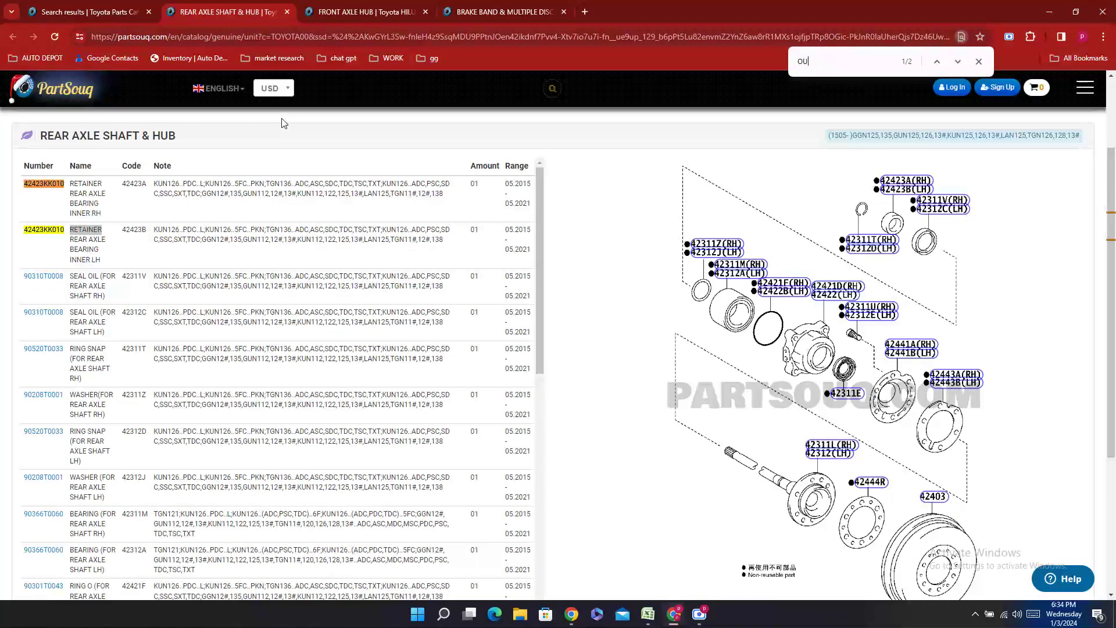
pyautogui.write('TER')
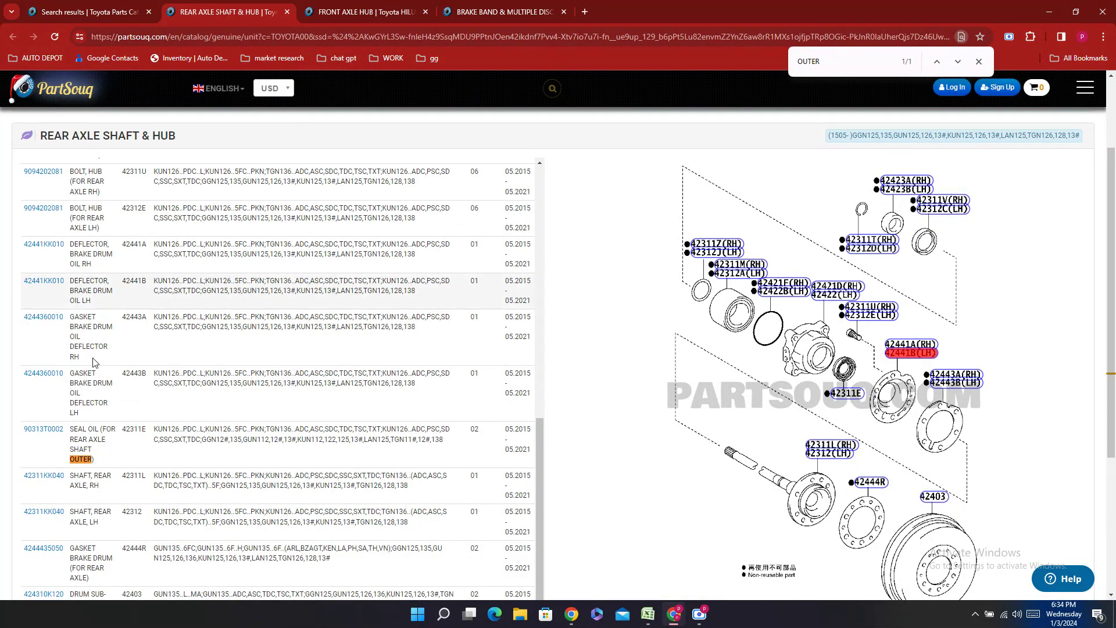
pyautogui.scroll(8, 310, 374)
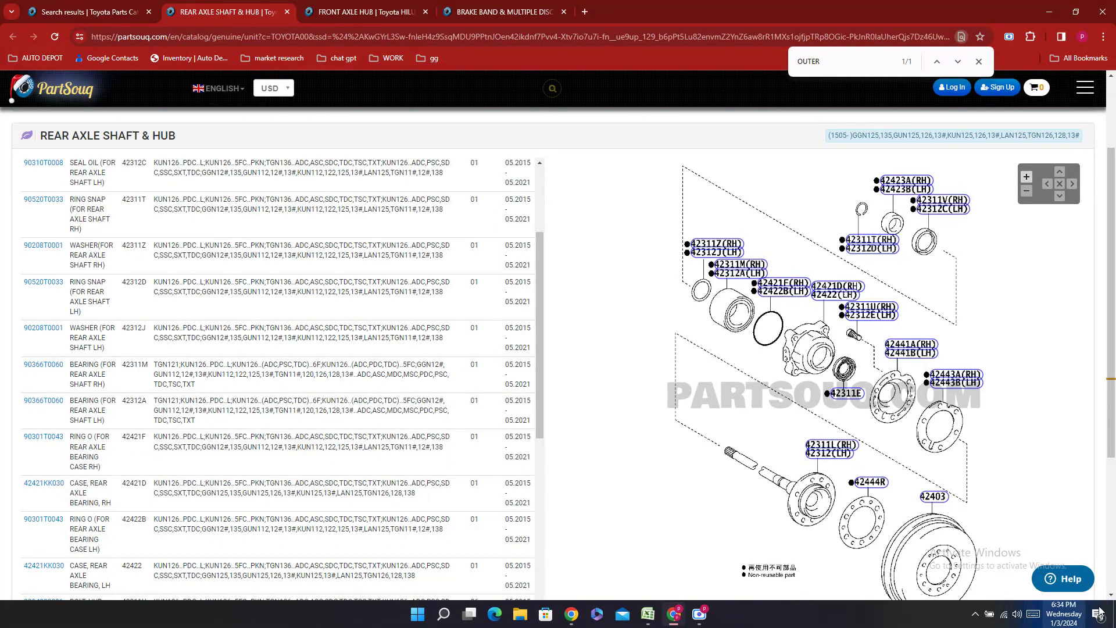
# - Return to Excel and enter Not Indicated in E269 for BEARING ASSY - HUB OUTER
pyautogui.click(648, 614)
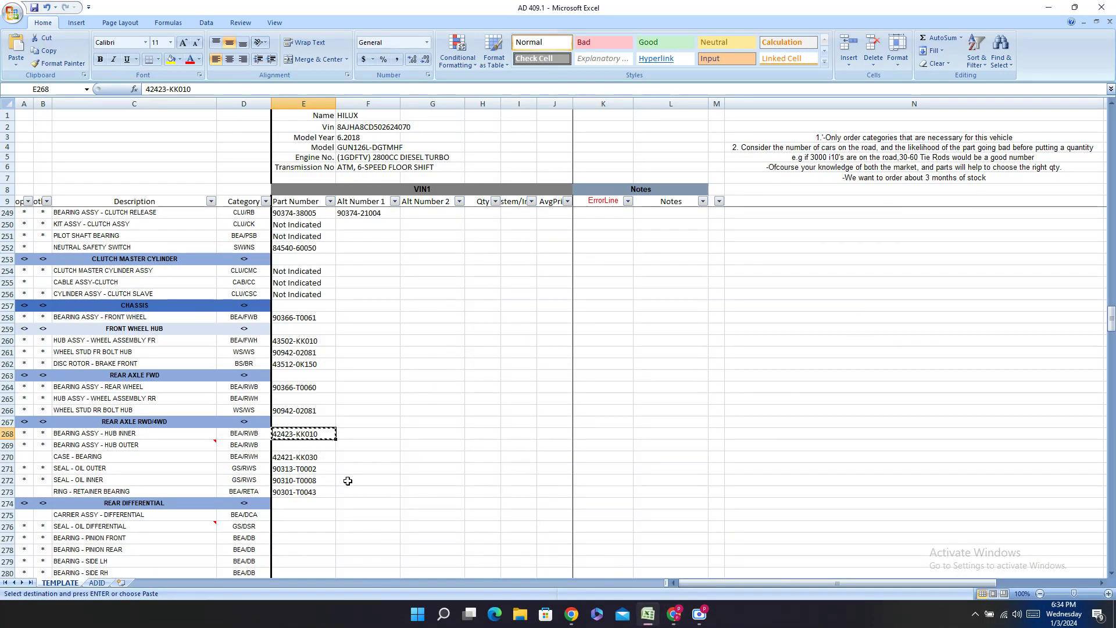
pyautogui.press('Escape')
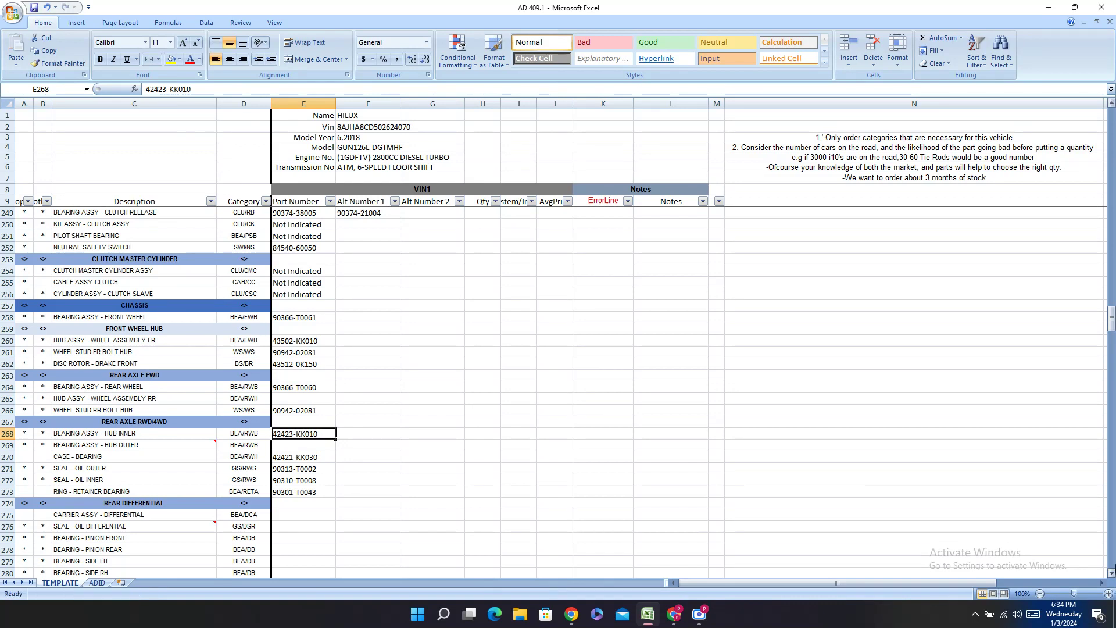
pyautogui.click(303, 444)
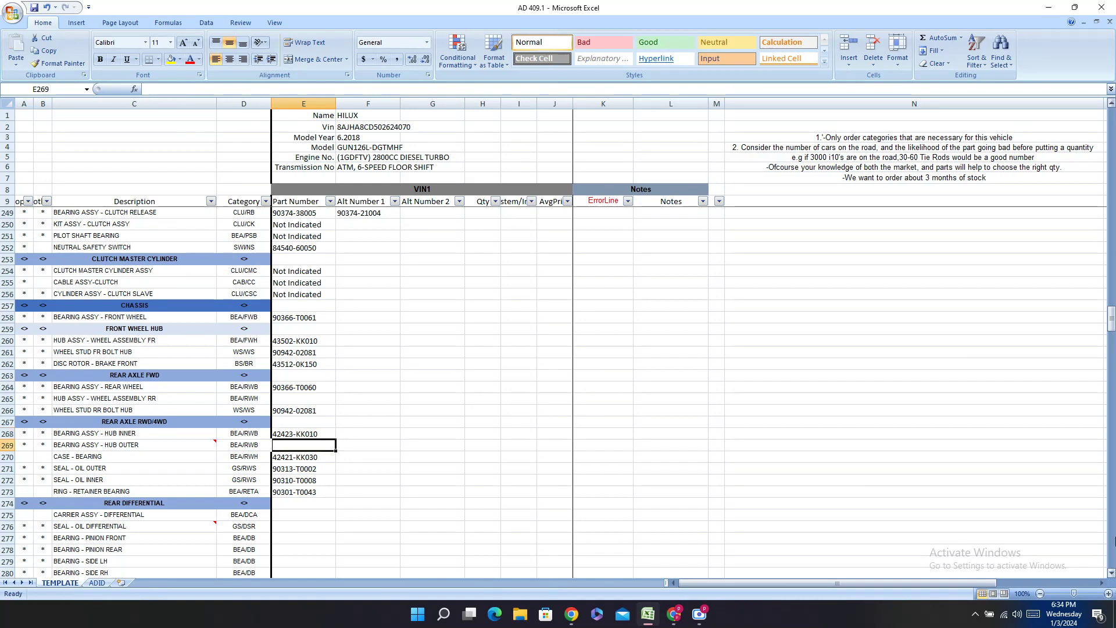
pyautogui.write('Not Indicated')
pyautogui.press('Return')
pyautogui.press('Down')
pyautogui.press('Down')
pyautogui.press('Down')
pyautogui.press('Down')
pyautogui.press('Down')
pyautogui.press('Down')
pyautogui.press('Down')
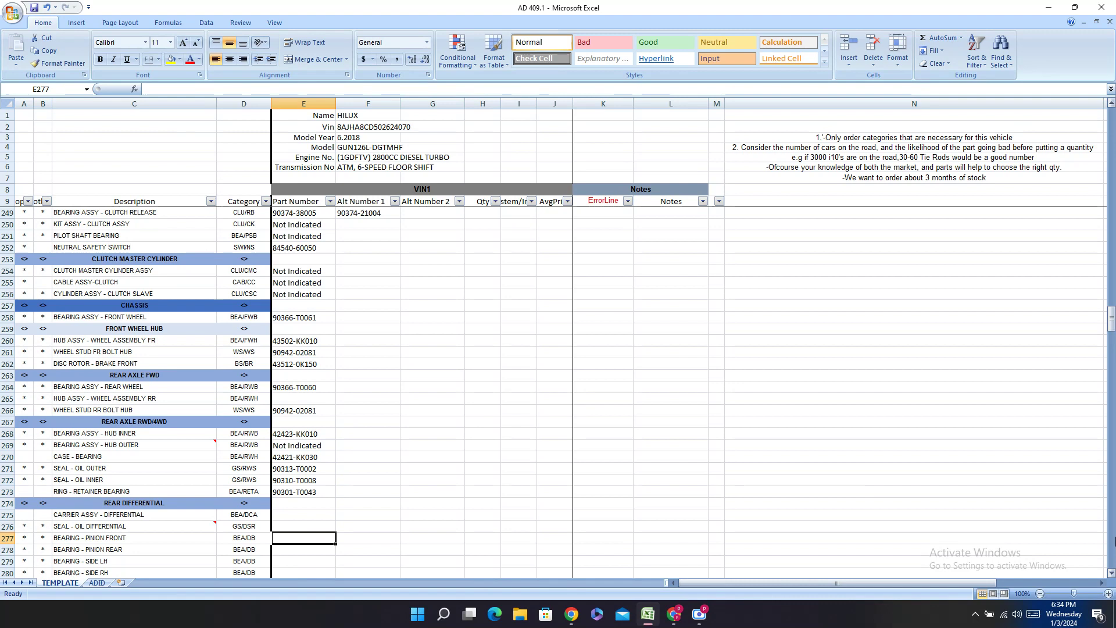
# - Select E265 and check the PartSouq rear axle diagram for a part matching HUB ASSY - WHEEL ASSEMBLY RR
pyautogui.click(305, 406)
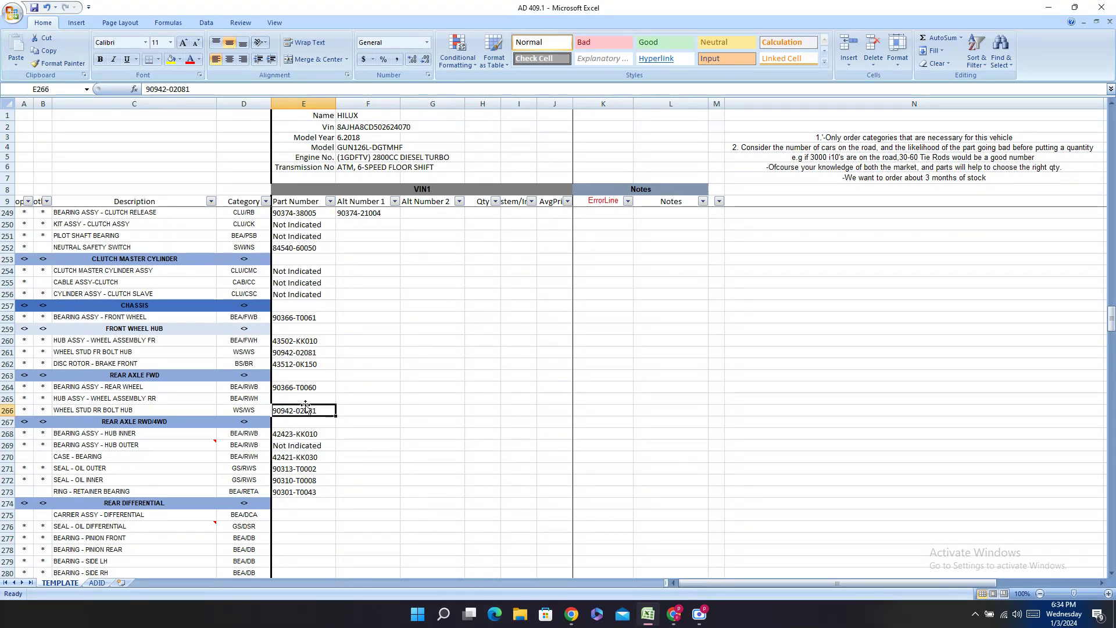
pyautogui.click(316, 398)
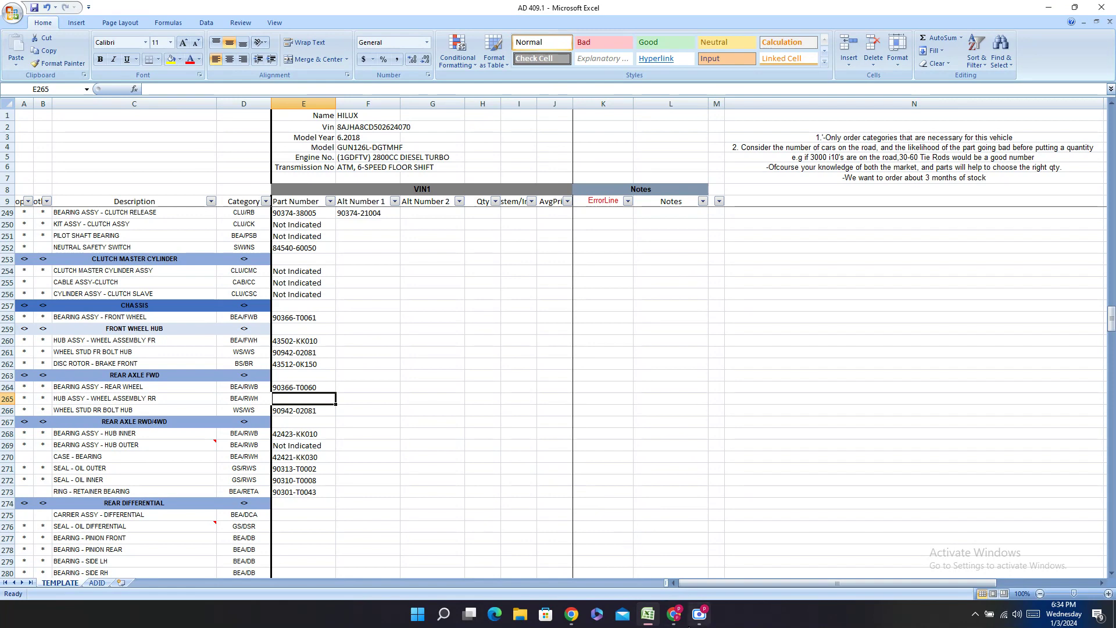
pyautogui.click(674, 614)
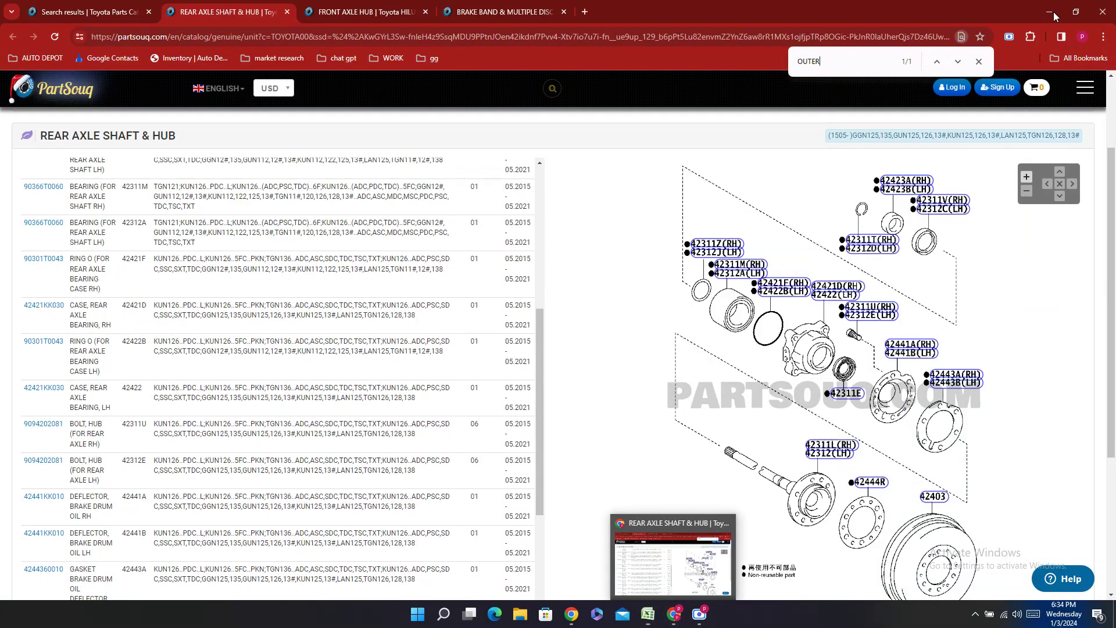
pyautogui.click(915, 355)
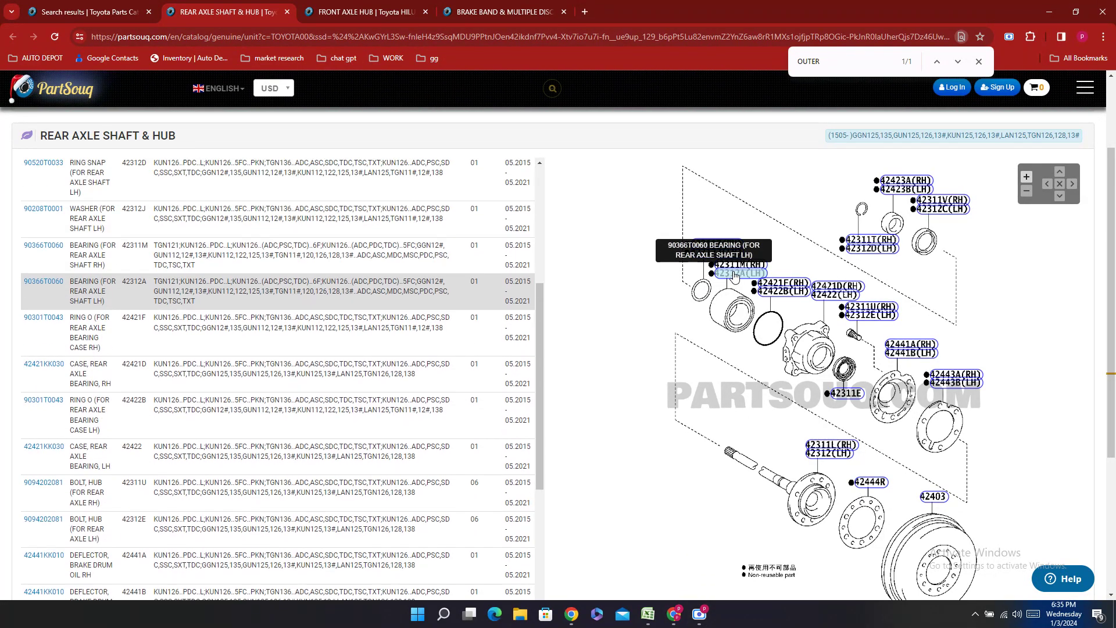
# - Return to Excel and copy the SEAL - OIL DIFFERENTIAL description from cell C276 in the rear differential section
pyautogui.click(648, 614)
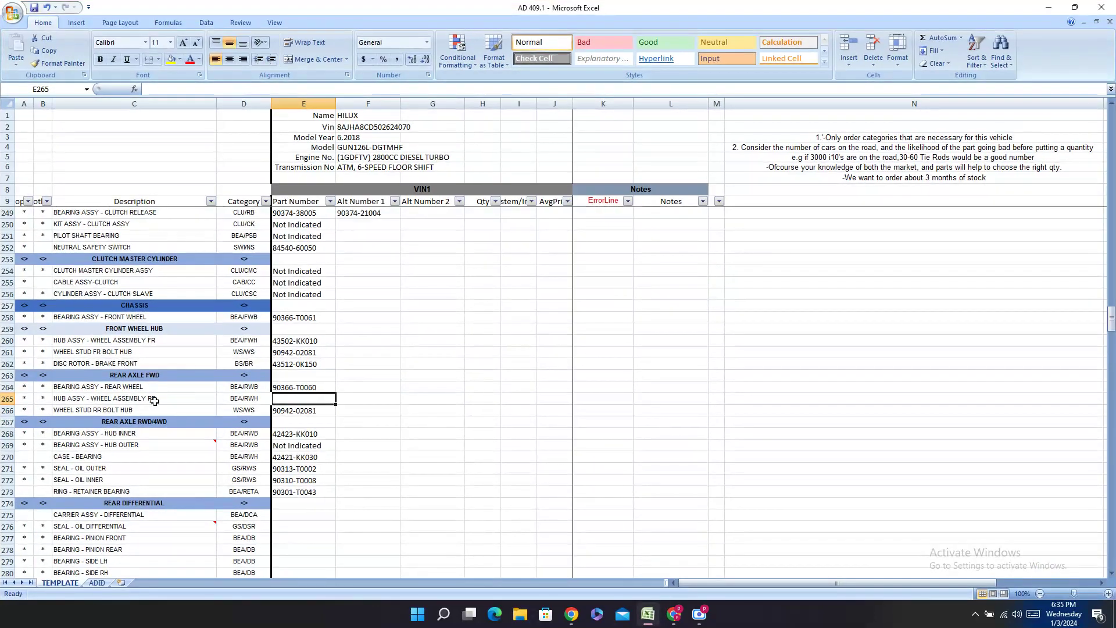
pyautogui.scroll(-2, 169, 398)
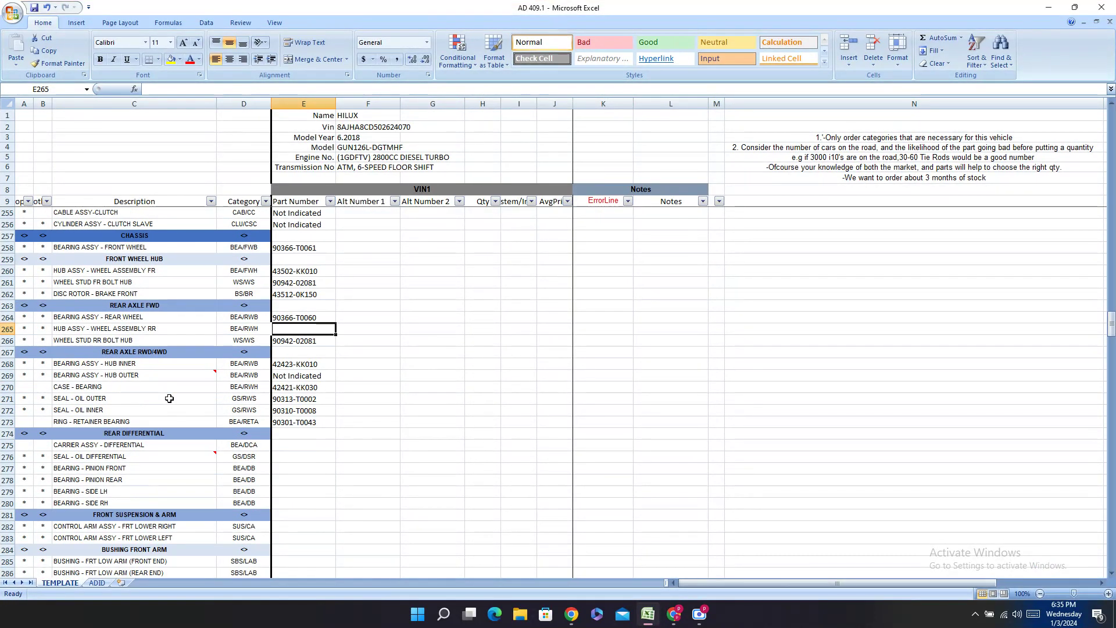
pyautogui.click(117, 478)
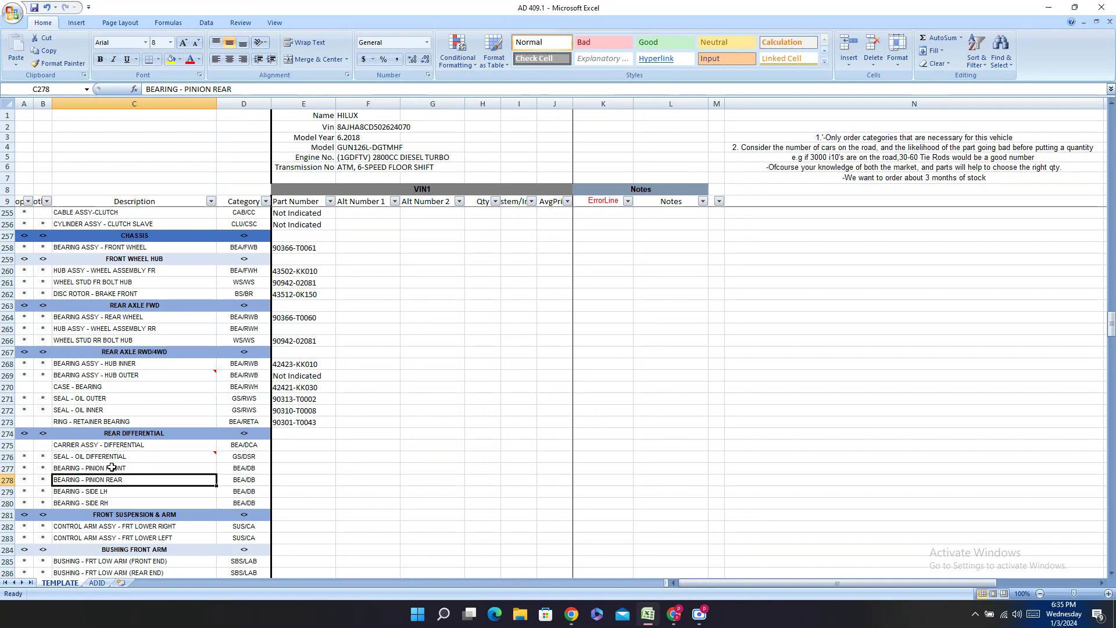
pyautogui.rightClick(120, 458)
pyautogui.press('Escape')
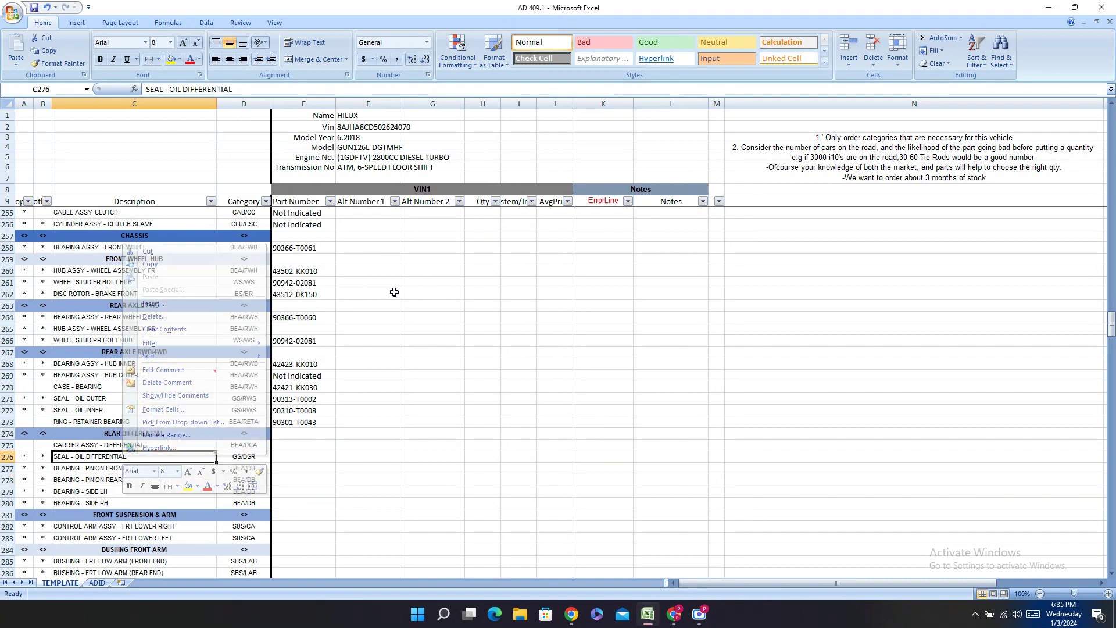
pyautogui.rightClick(136, 457)
pyautogui.click(165, 265)
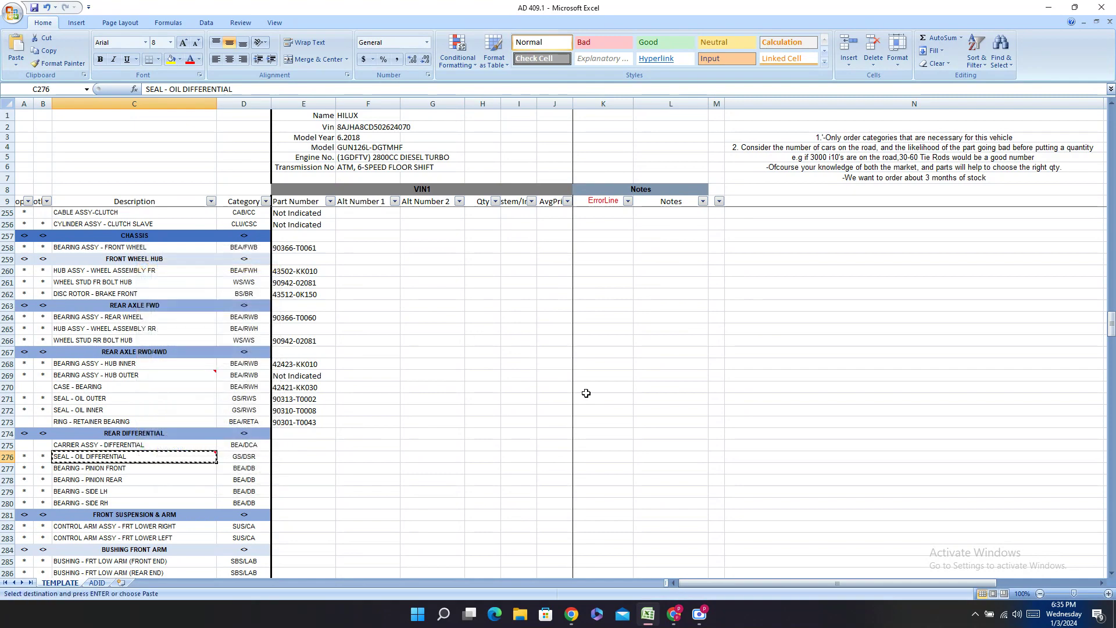
# - Switch to the PartSouq search results and search the Hilux's parts for SEAL - OIL DIFFERENTIAL, replacing the WHEEL HUB query
pyautogui.click(647, 617)
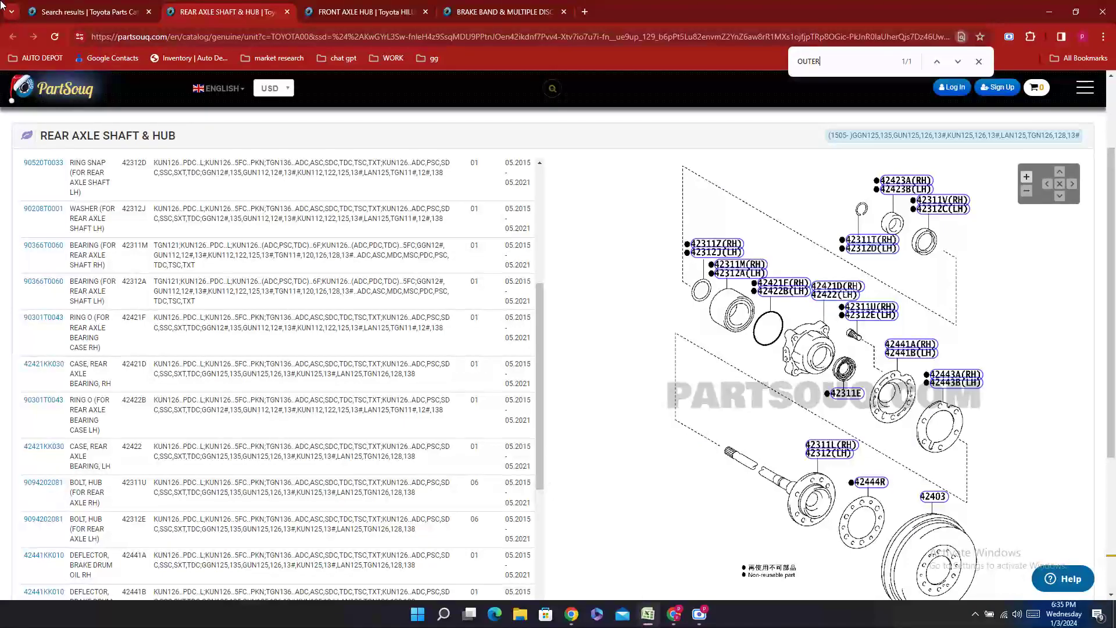
pyautogui.click(85, 8)
pyautogui.scroll(20, 411, 221)
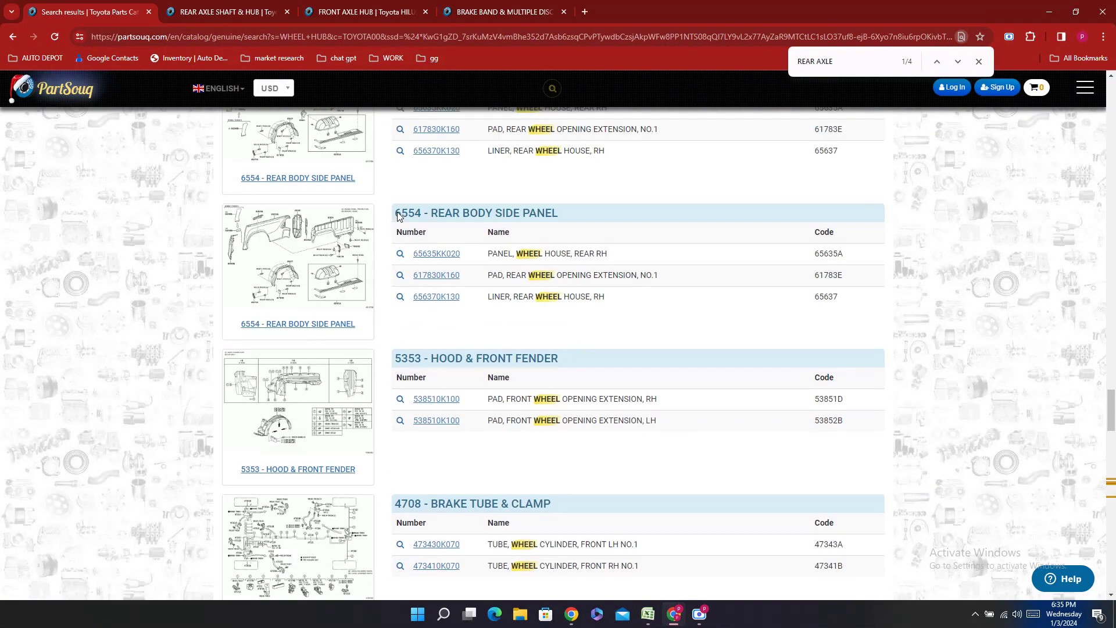
pyautogui.scroll(20, 377, 221)
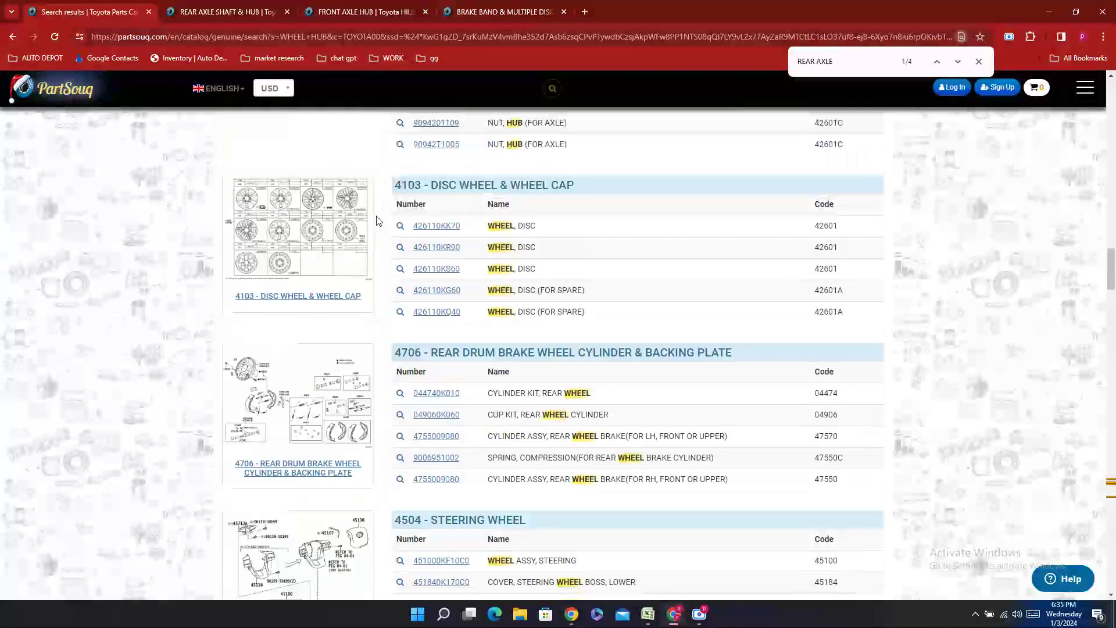
pyautogui.scroll(10, 377, 221)
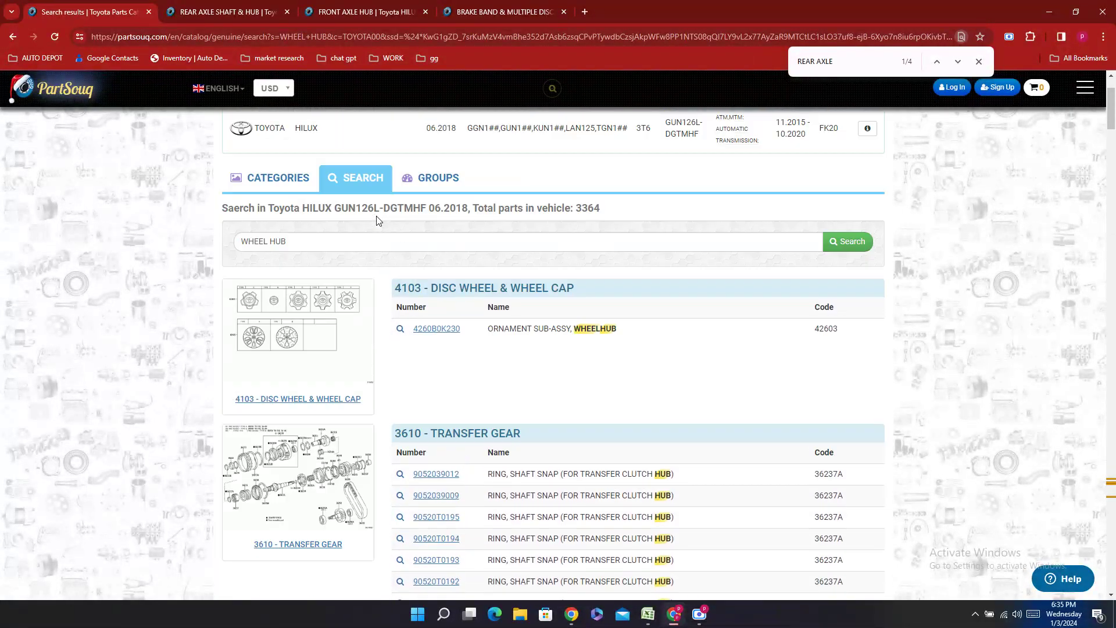
pyautogui.click(305, 340)
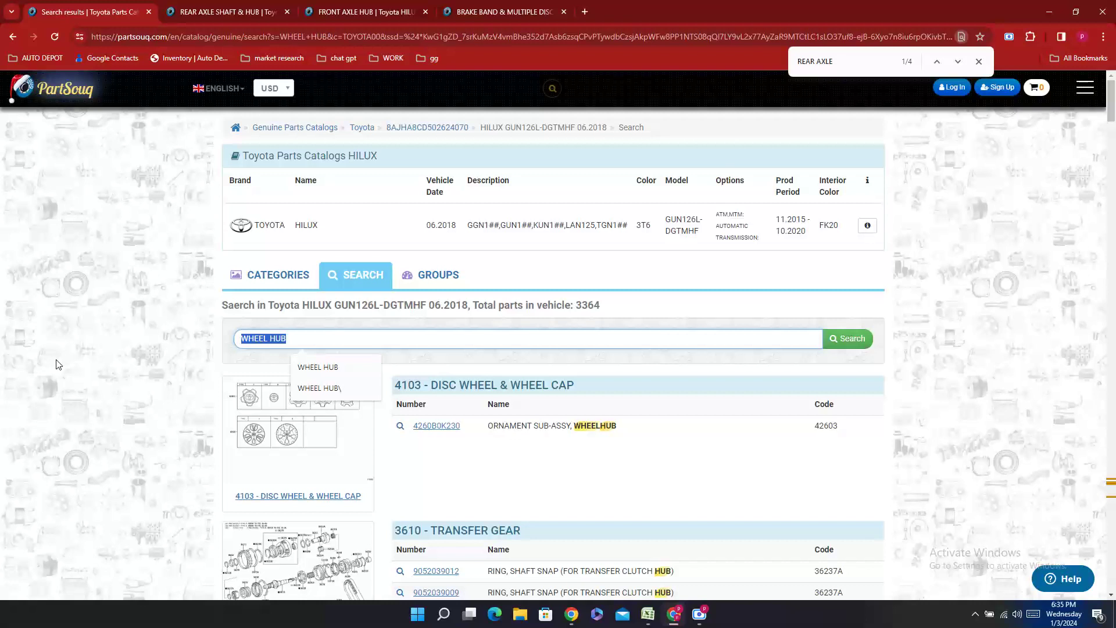
pyautogui.write('SEAL - OIL DIFFERENTIAL')
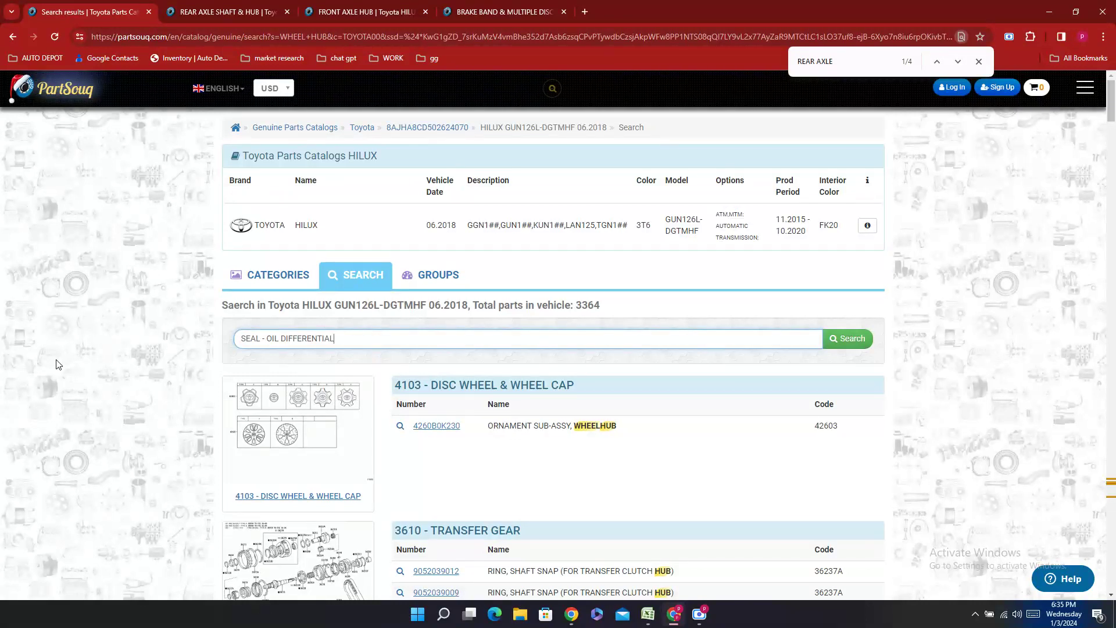
pyautogui.press('Return')
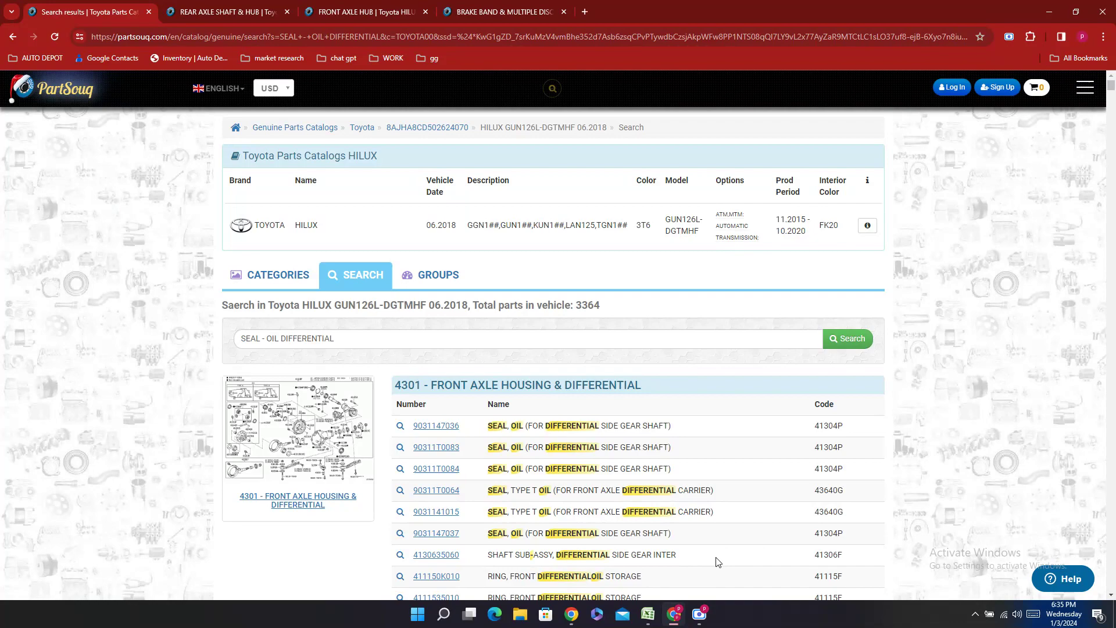
# - Look through the SEAL - OIL DIFFERENTIAL results, checking the template's rear differential rows, and open the 4301 - FRONT AXLE HOUSING & DIFFERENTIAL diagram in a separate tab
pyautogui.click(647, 613)
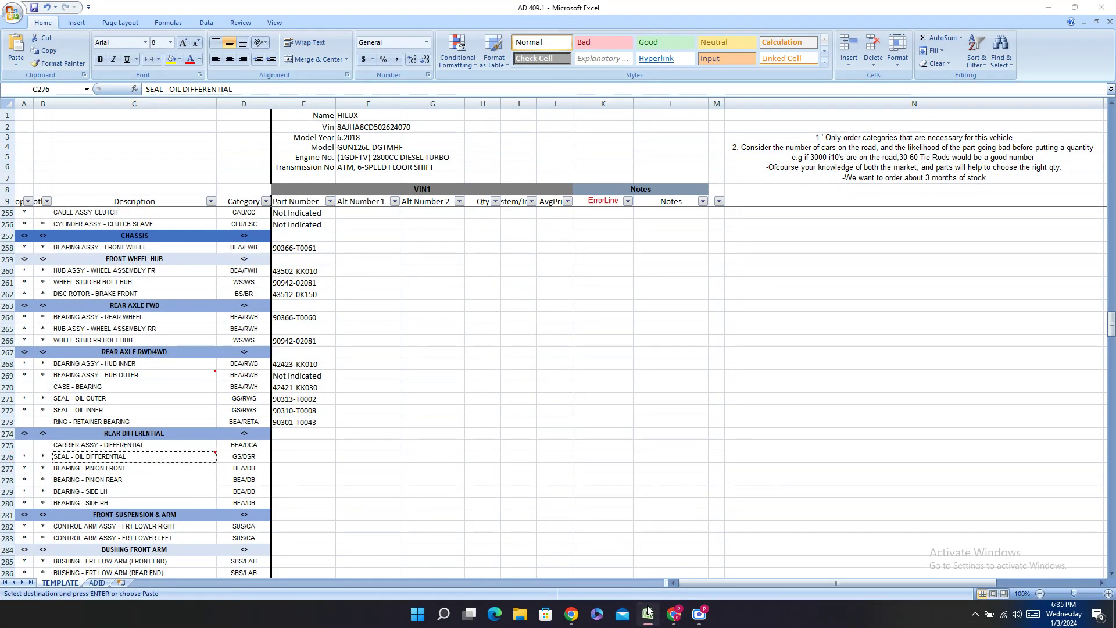
pyautogui.click(648, 613)
pyautogui.scroll(-20, 672, 404)
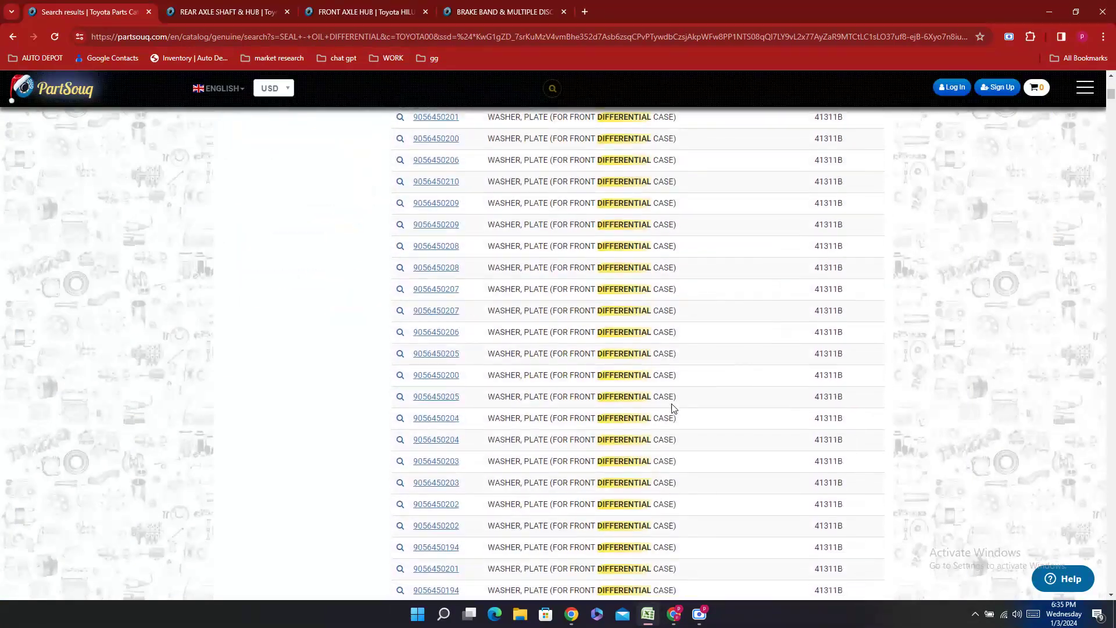
pyautogui.scroll(-10, 672, 404)
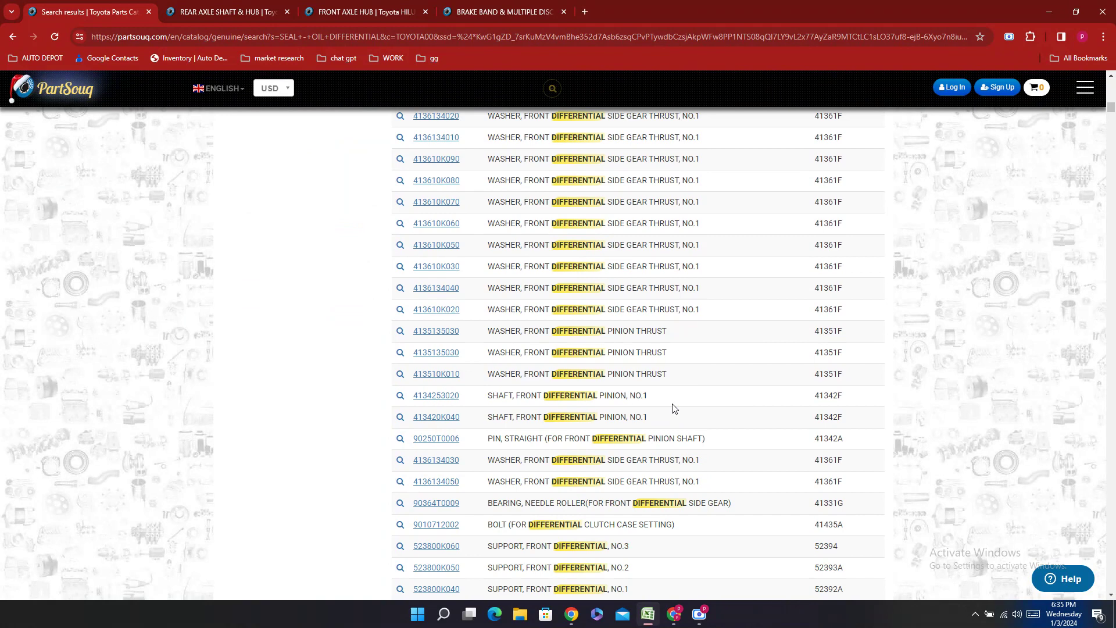
pyautogui.scroll(-15, 672, 408)
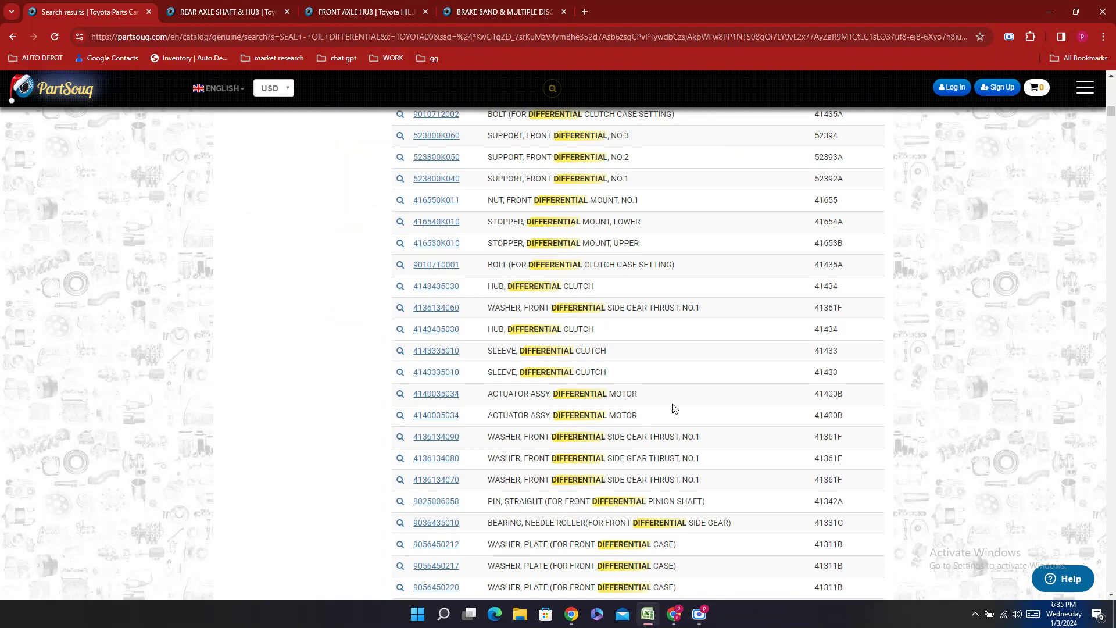
pyautogui.scroll(-15, 697, 401)
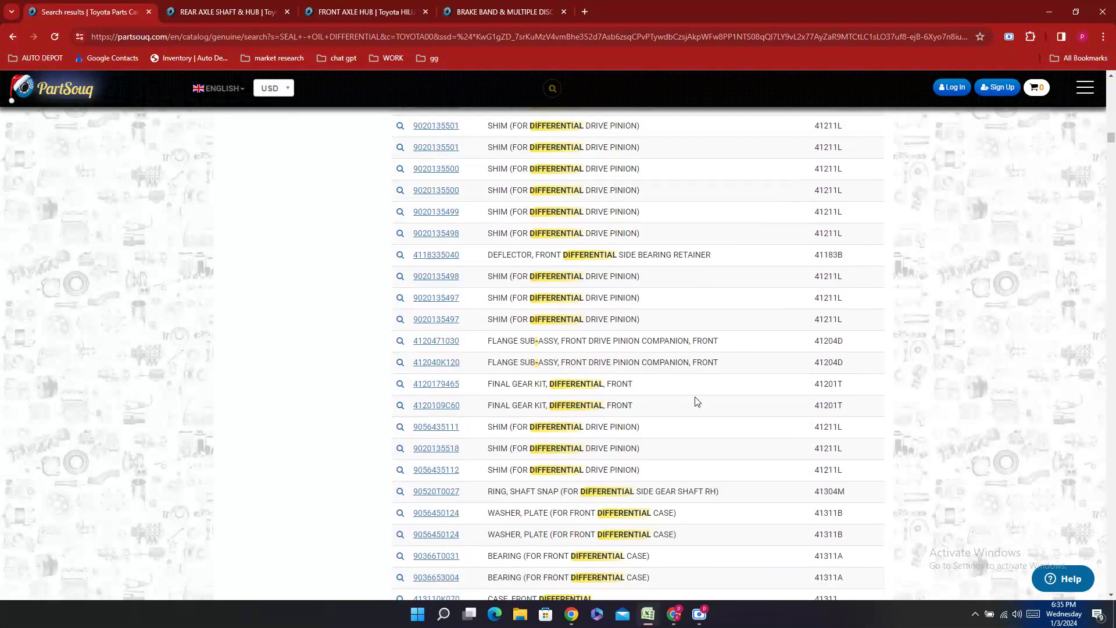
pyautogui.scroll(-8, 697, 398)
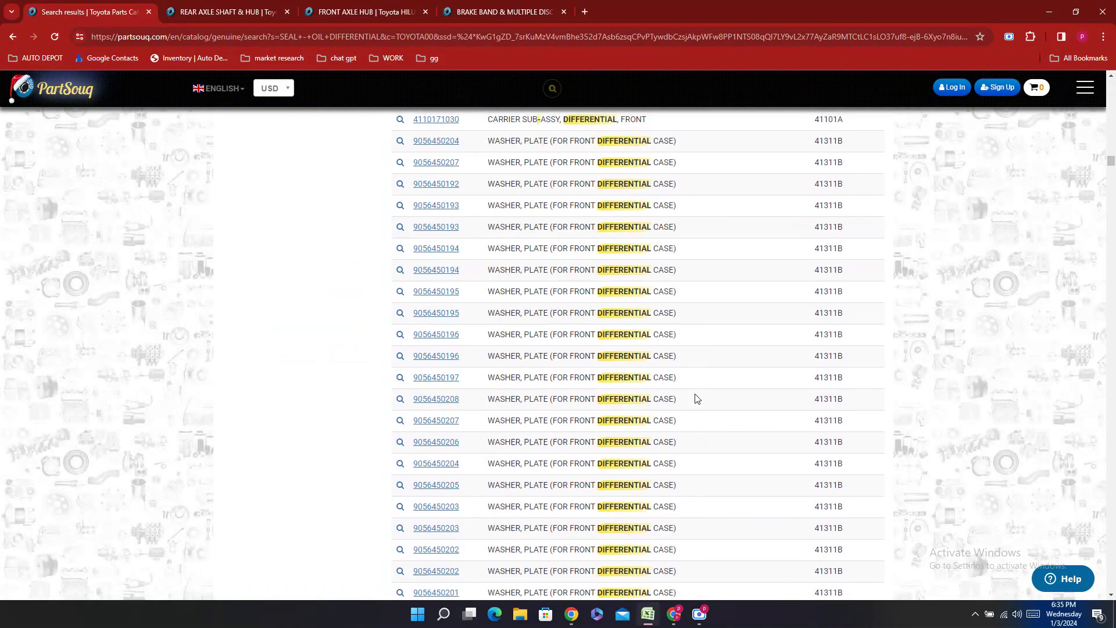
pyautogui.scroll(10, 697, 399)
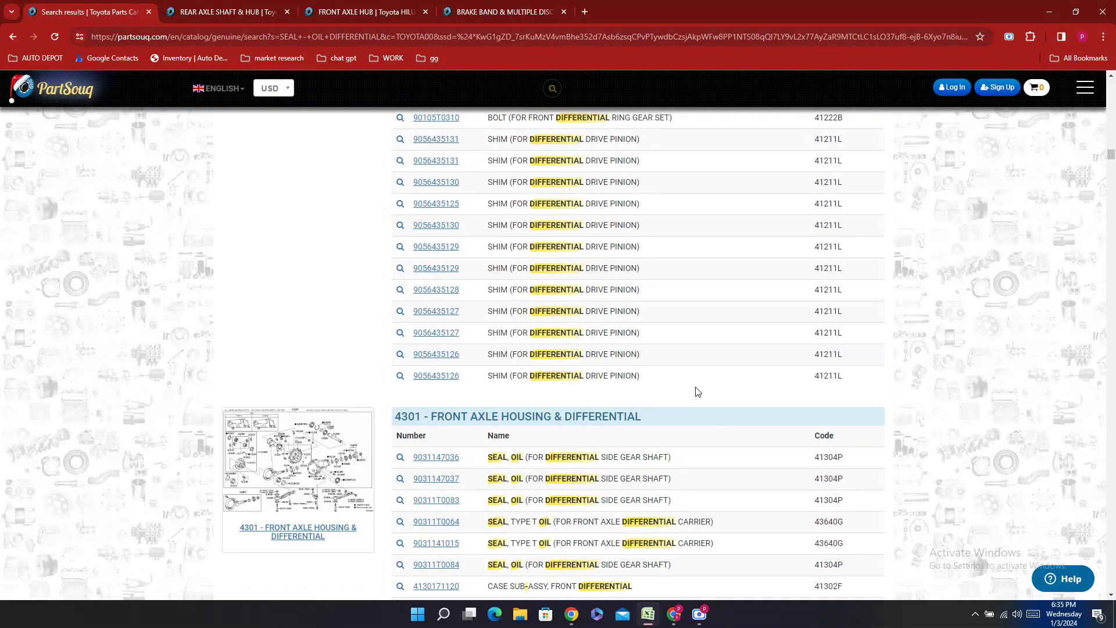
pyautogui.scroll(-15, 697, 392)
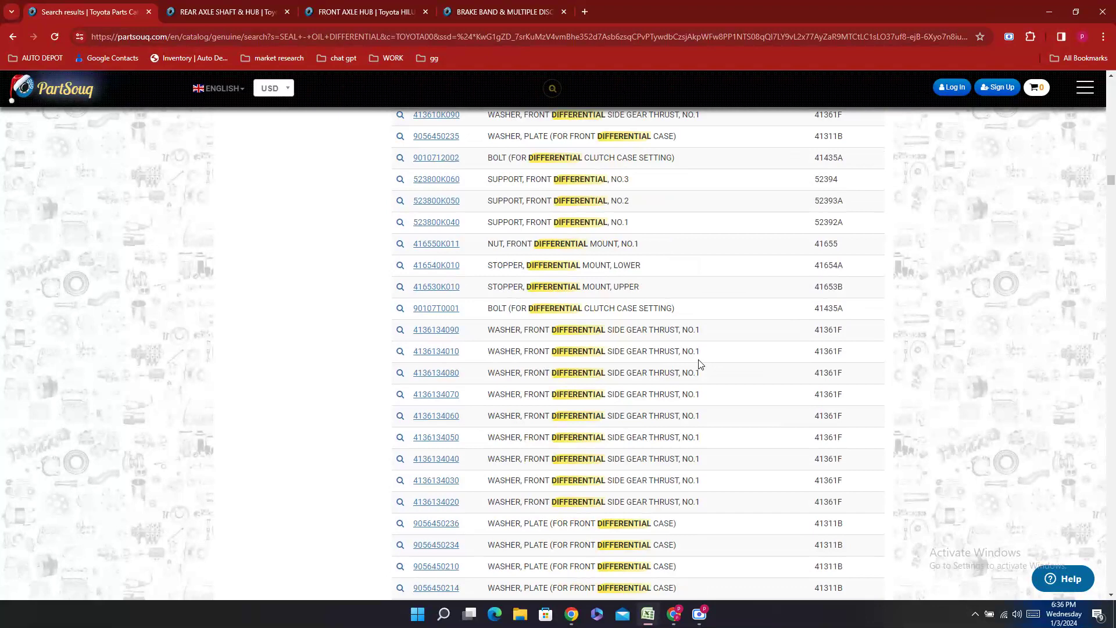
pyautogui.scroll(-5, 700, 363)
pyautogui.scroll(5, 700, 364)
pyautogui.scroll(-8, 701, 364)
pyautogui.scroll(3, 702, 363)
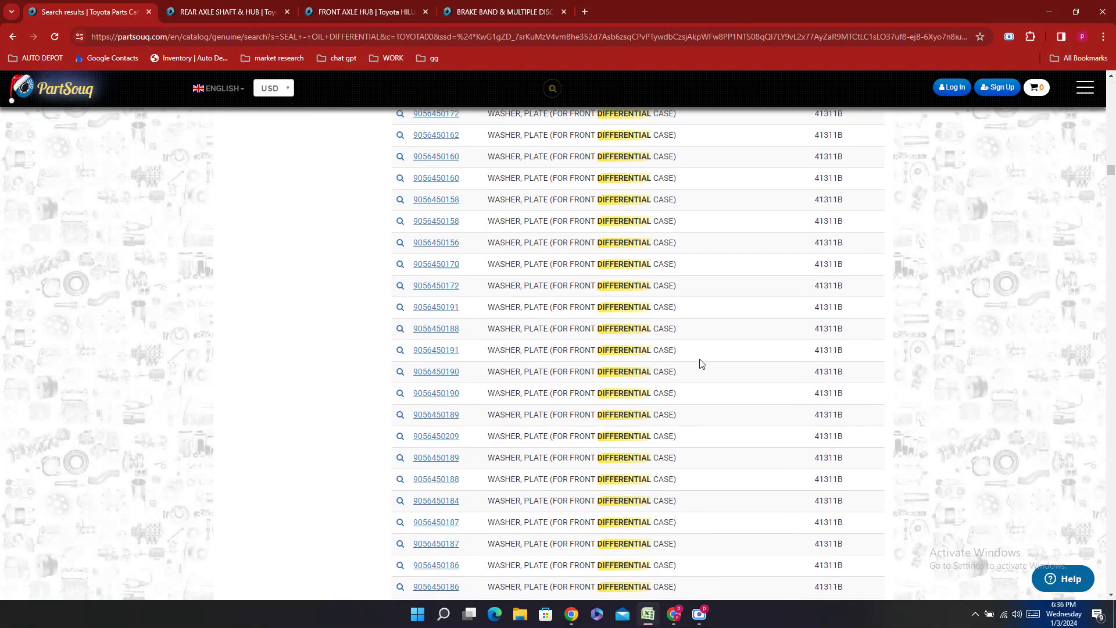
pyautogui.scroll(-1, 702, 364)
pyautogui.scroll(9, 704, 364)
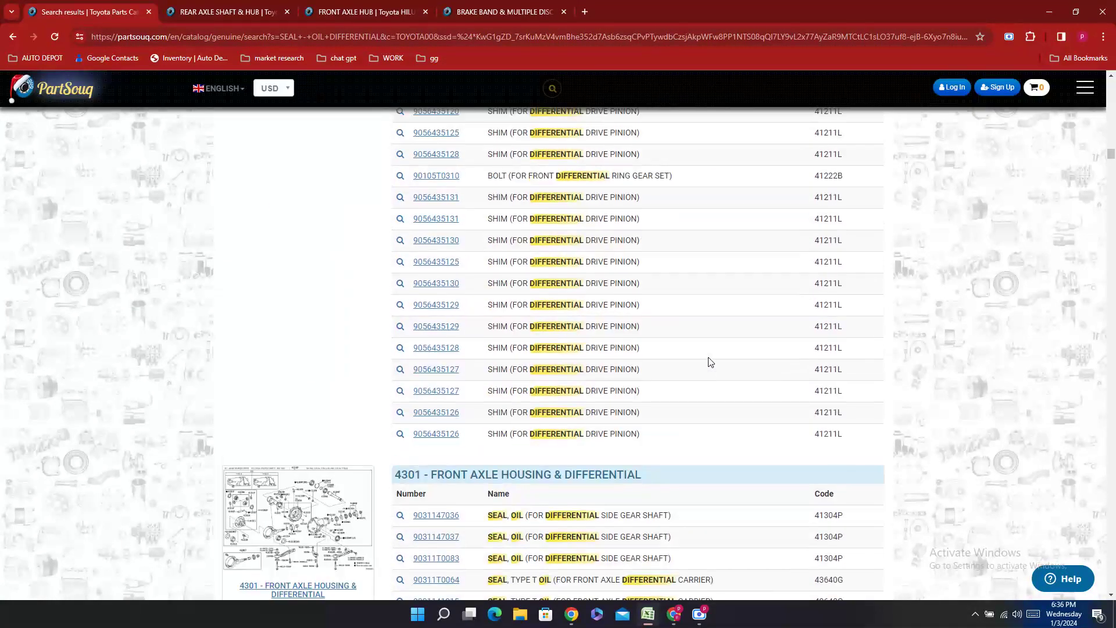
pyautogui.scroll(-14, 711, 362)
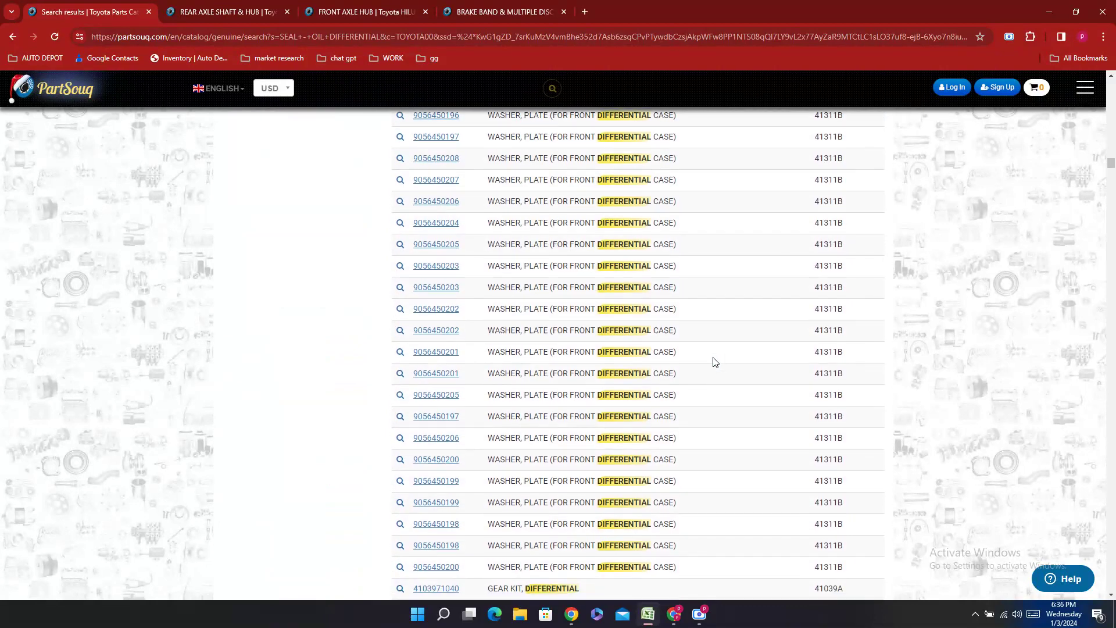
pyautogui.scroll(12, 712, 362)
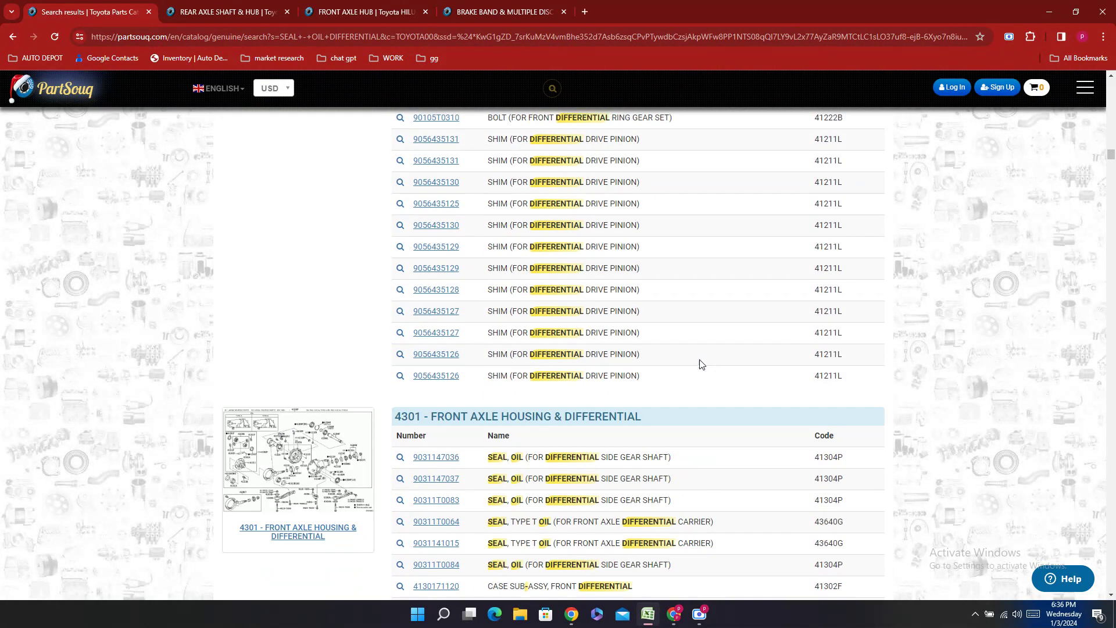
pyautogui.click(264, 474)
pyautogui.click(87, 12)
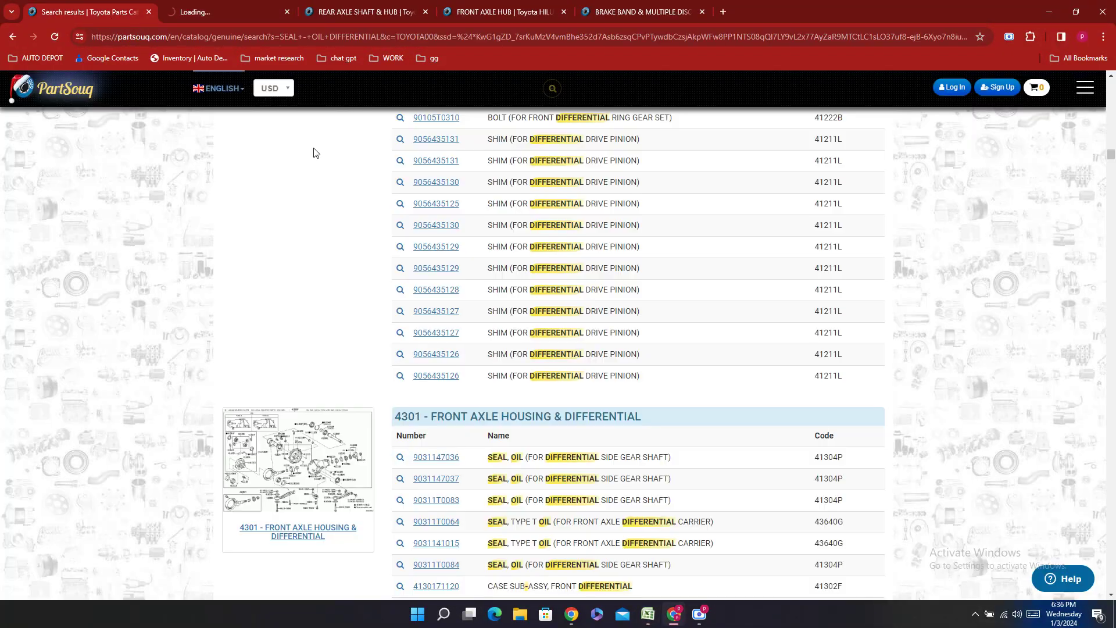
# - Find the 4101 - REAR AXLE HOUSING & DIFFERENTIAL group in the search results and open its diagram in a new tab
pyautogui.scroll(-10, 571, 213)
pyautogui.scroll(-10, 572, 217)
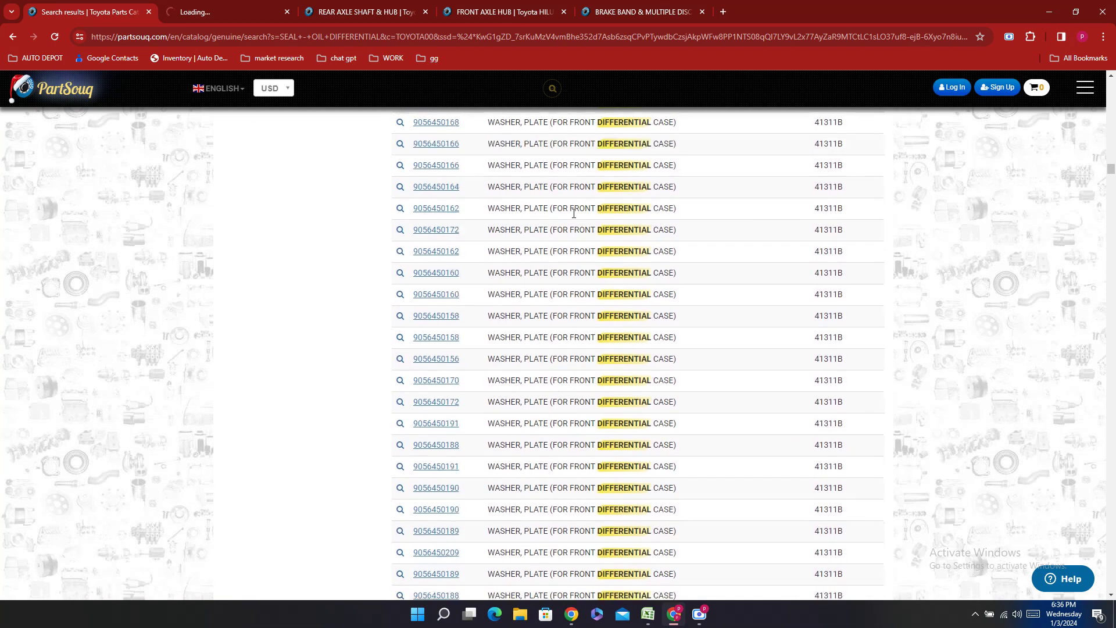
pyautogui.scroll(-10, 596, 224)
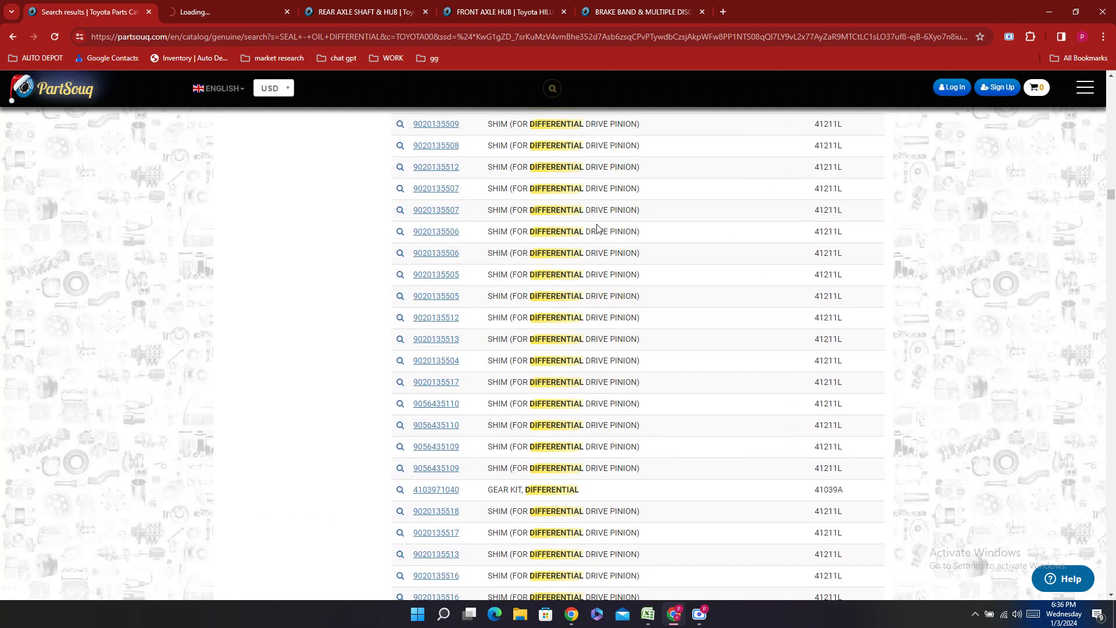
pyautogui.scroll(-12, 641, 262)
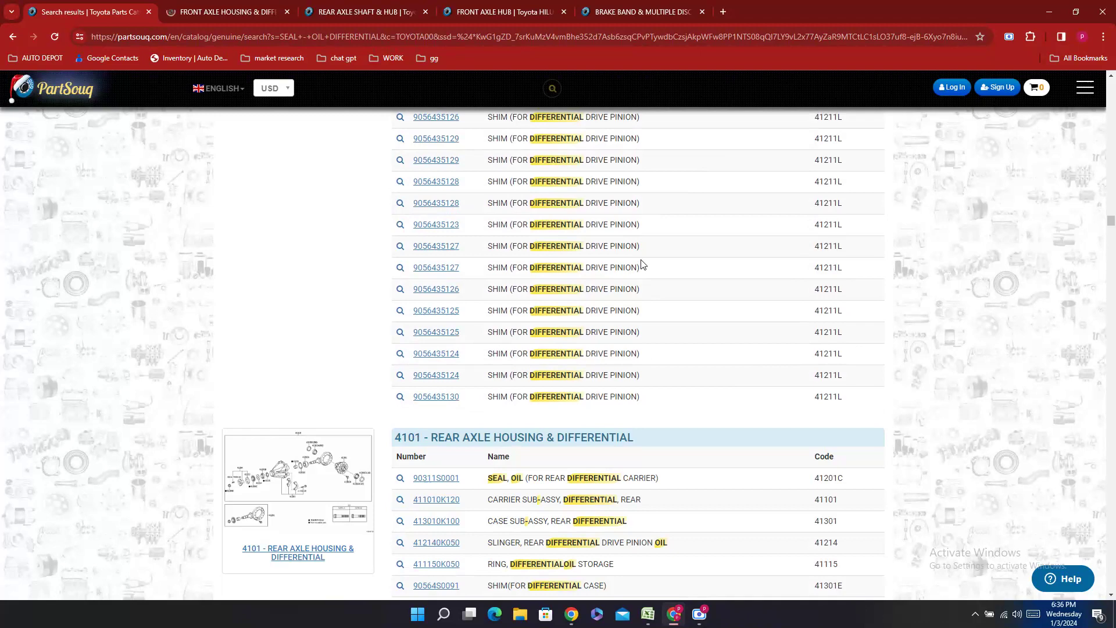
pyautogui.scroll(6, 644, 266)
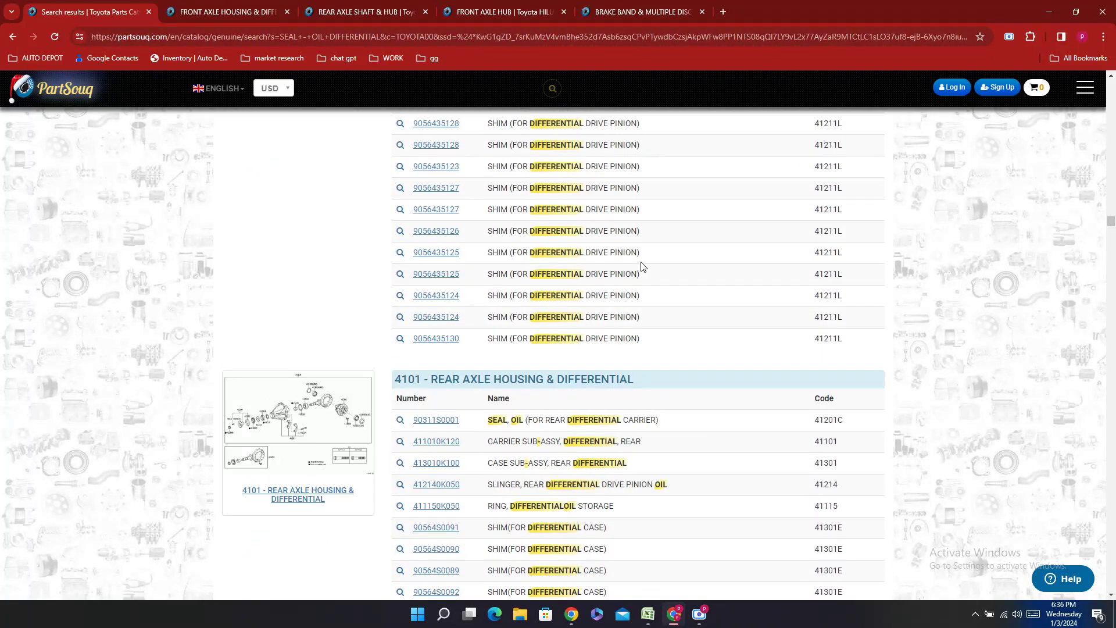
pyautogui.click(250, 459)
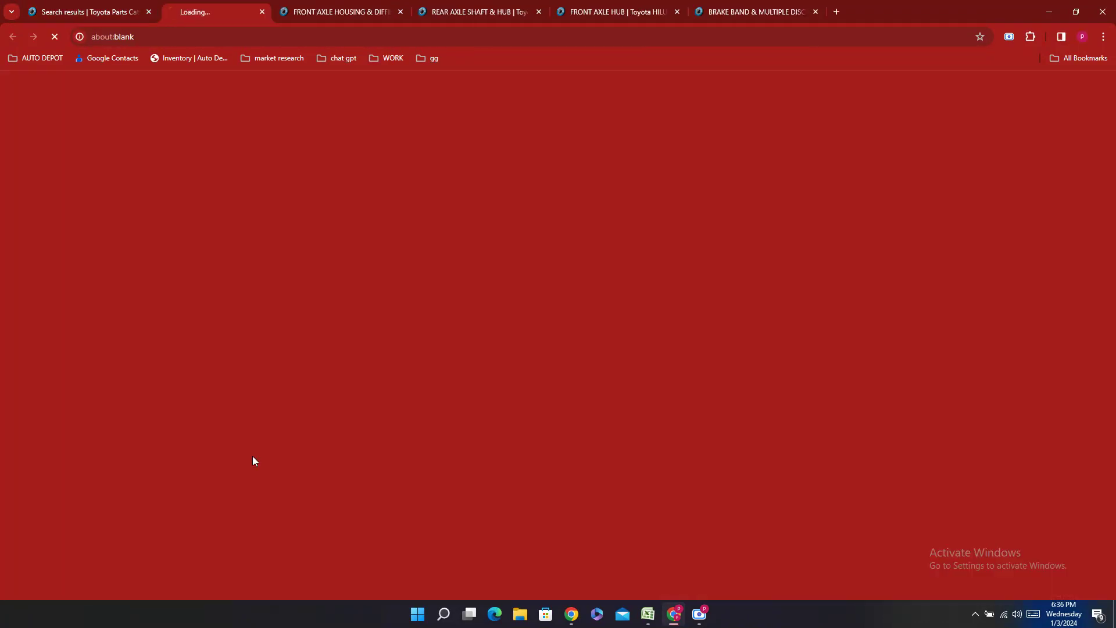
# - Close the front axle housing, rear axle shaft, front axle hub and brake band diagram tabs
pyautogui.click(424, 13)
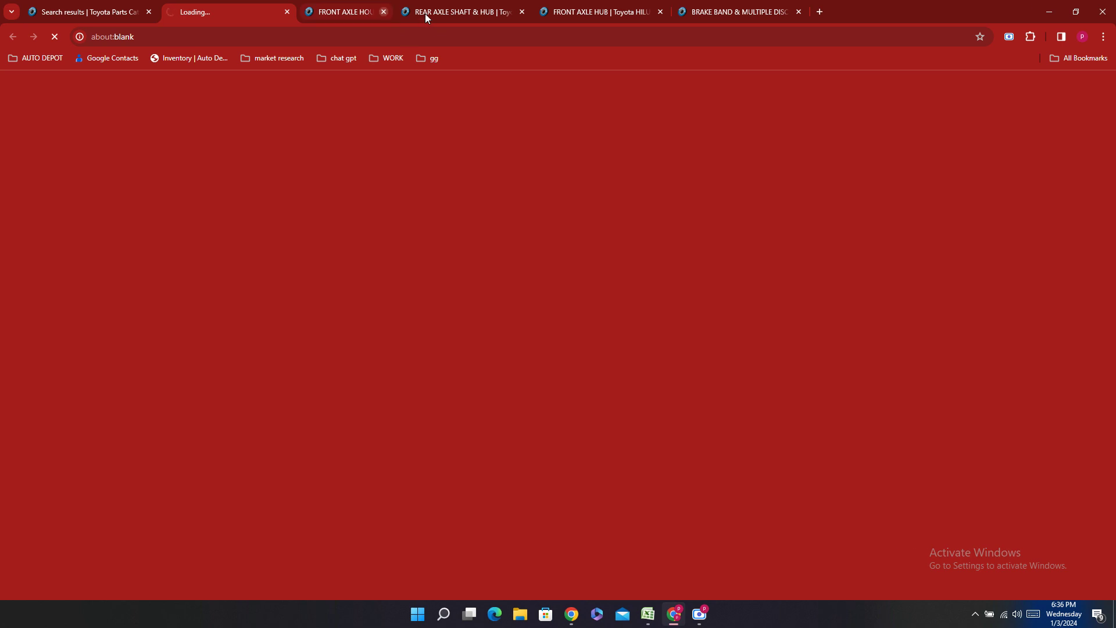
pyautogui.click(424, 12)
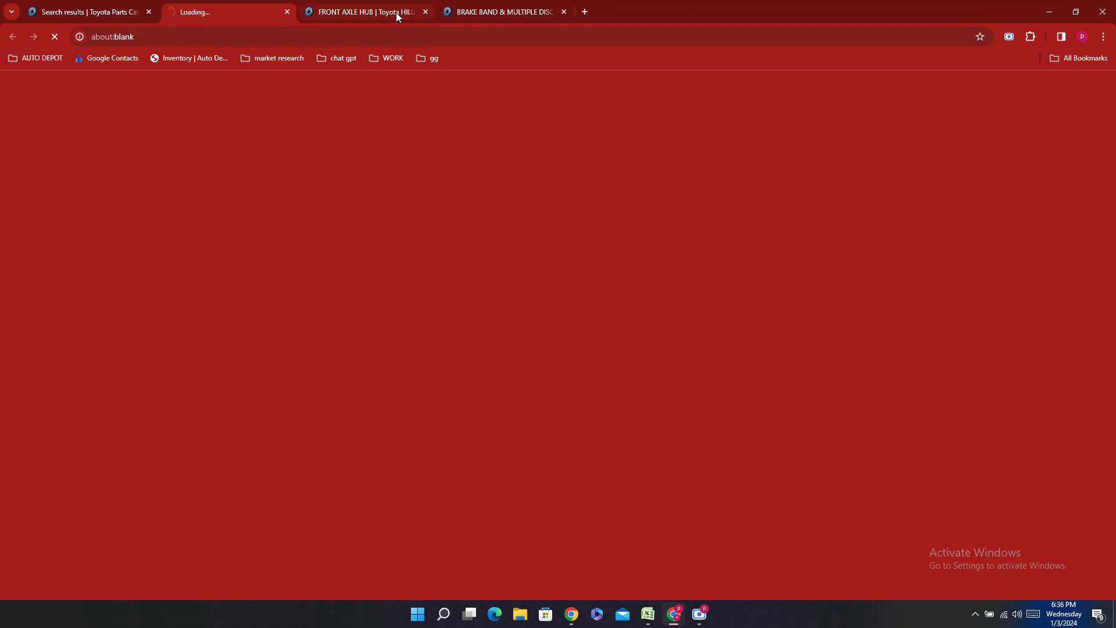
pyautogui.click(426, 12)
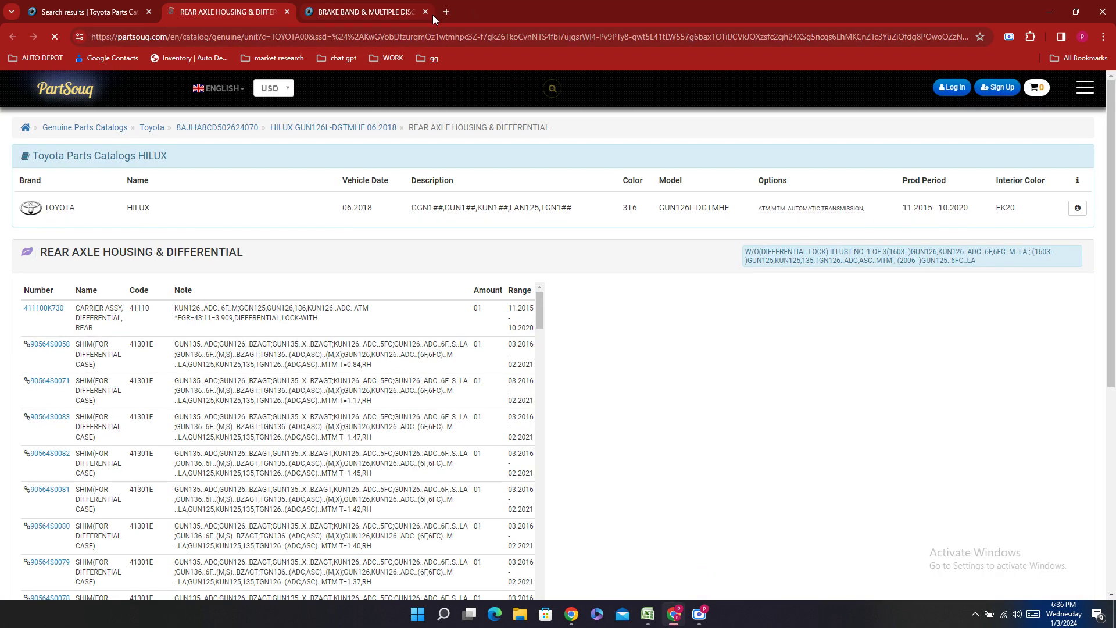
pyautogui.click(421, 18)
pyautogui.click(425, 12)
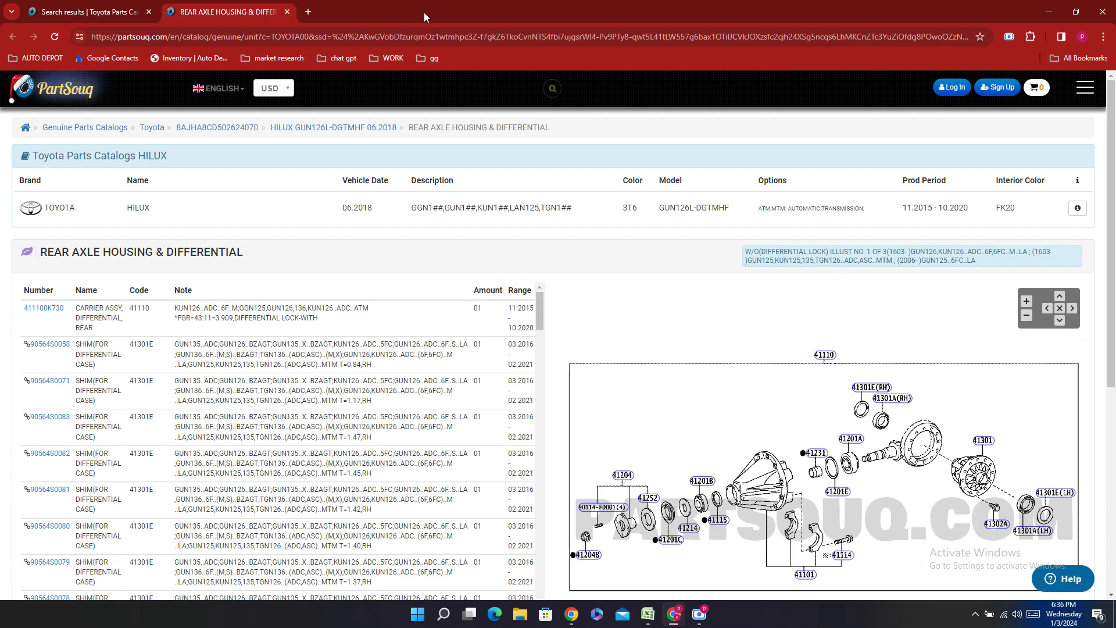
# - Copy part number 411100K730 for the rear differential carrier assembly from the parts list
pyautogui.doubleClick(43, 308)
pyautogui.rightClick(43, 323)
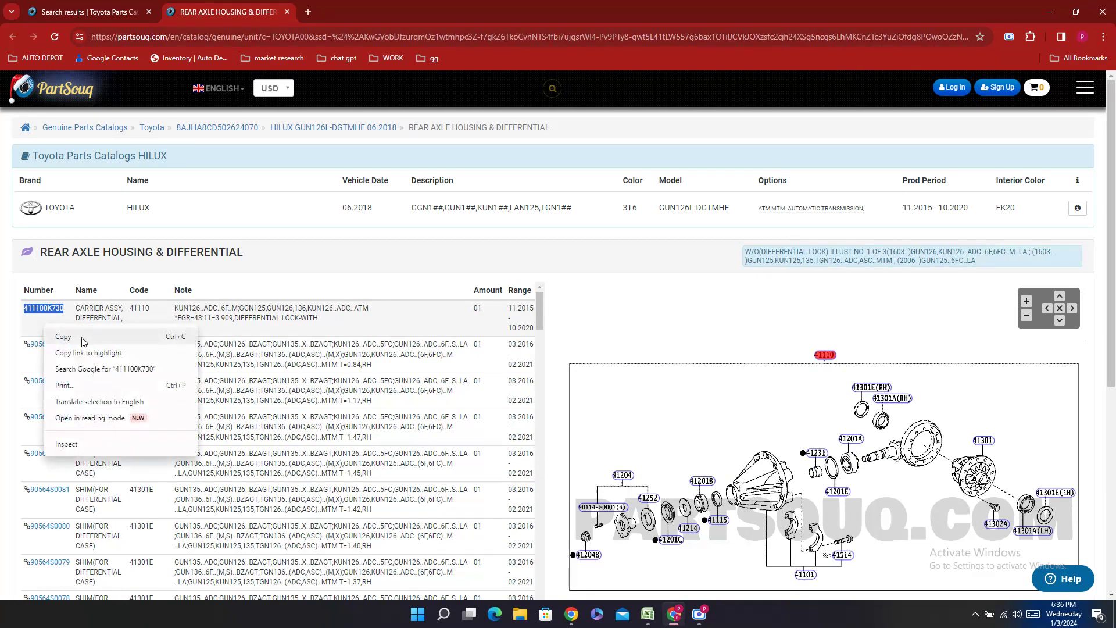
pyautogui.click(57, 336)
pyautogui.scroll(-10, 233, 453)
# - Switch to Excel and enter 41110-0K730 in E275 as the part number for CARRIER ASSY - DIFFERENTIAL
pyautogui.click(648, 614)
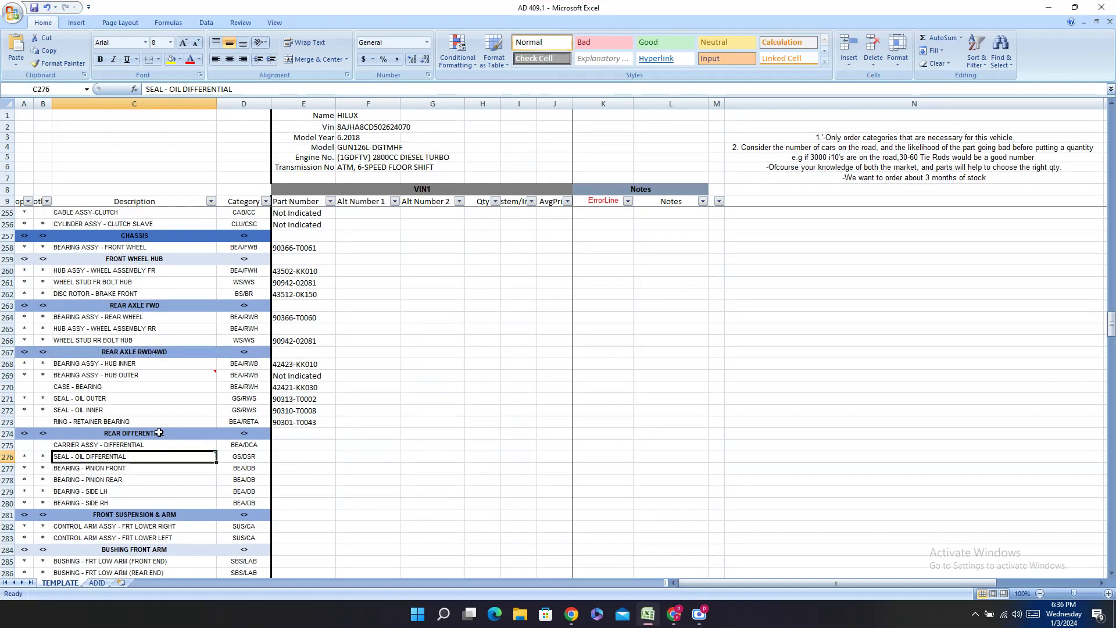
pyautogui.doubleClick(290, 447)
pyautogui.rightClick(291, 446)
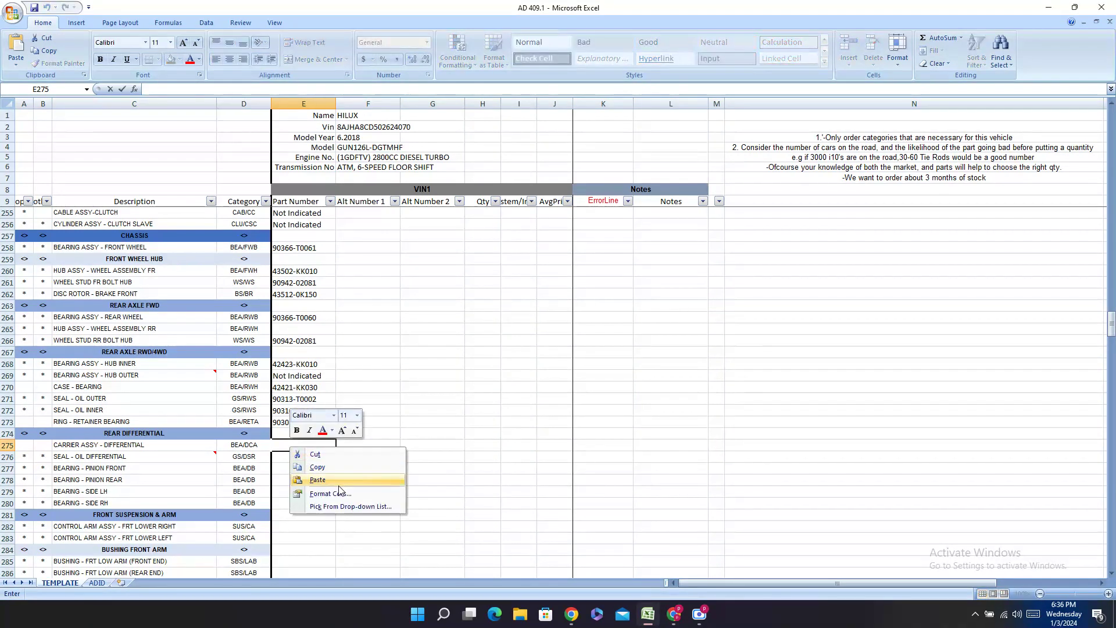
pyautogui.click(314, 480)
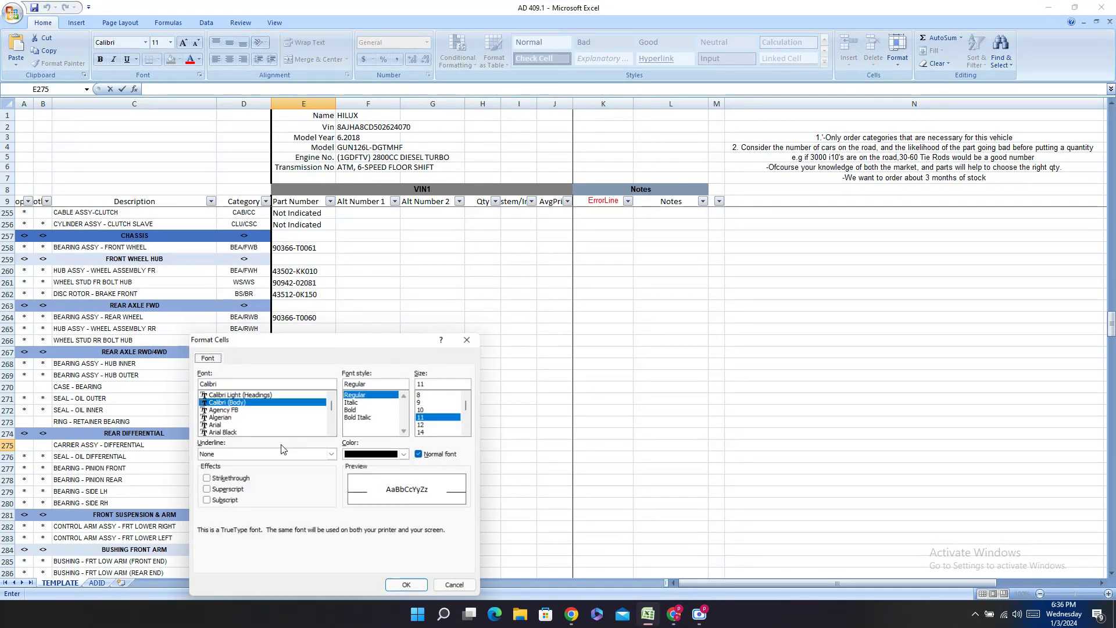
pyautogui.click(470, 337)
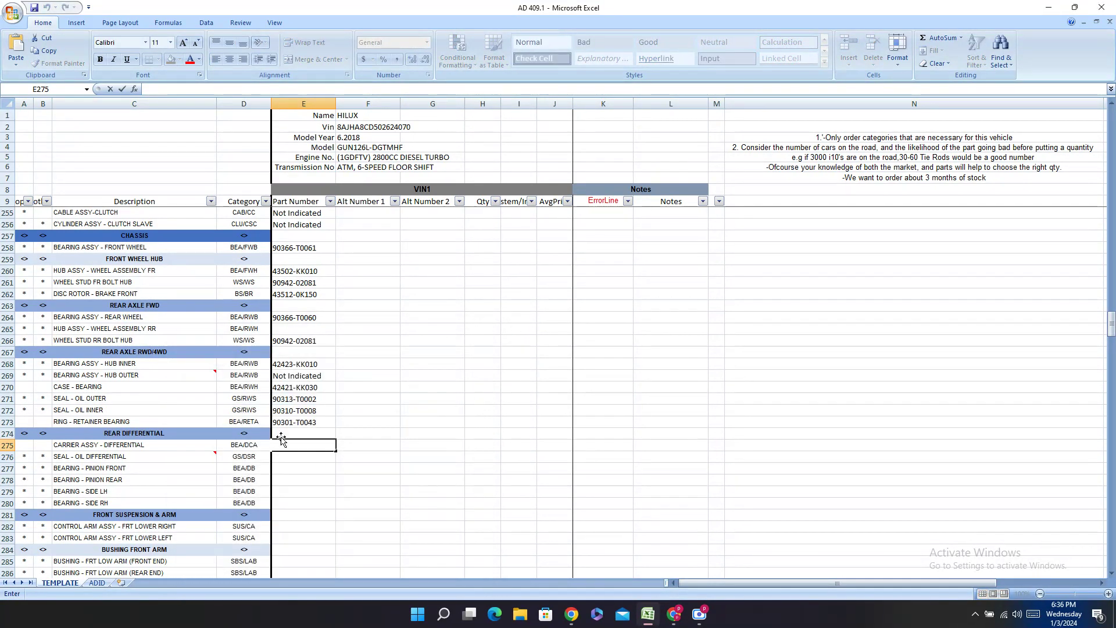
pyautogui.hotkey('ctrl', 'v')
pyautogui.press('Left')
pyautogui.press('Left')
pyautogui.press('Left')
pyautogui.press('Left')
pyautogui.press('Left')
pyautogui.write('-')
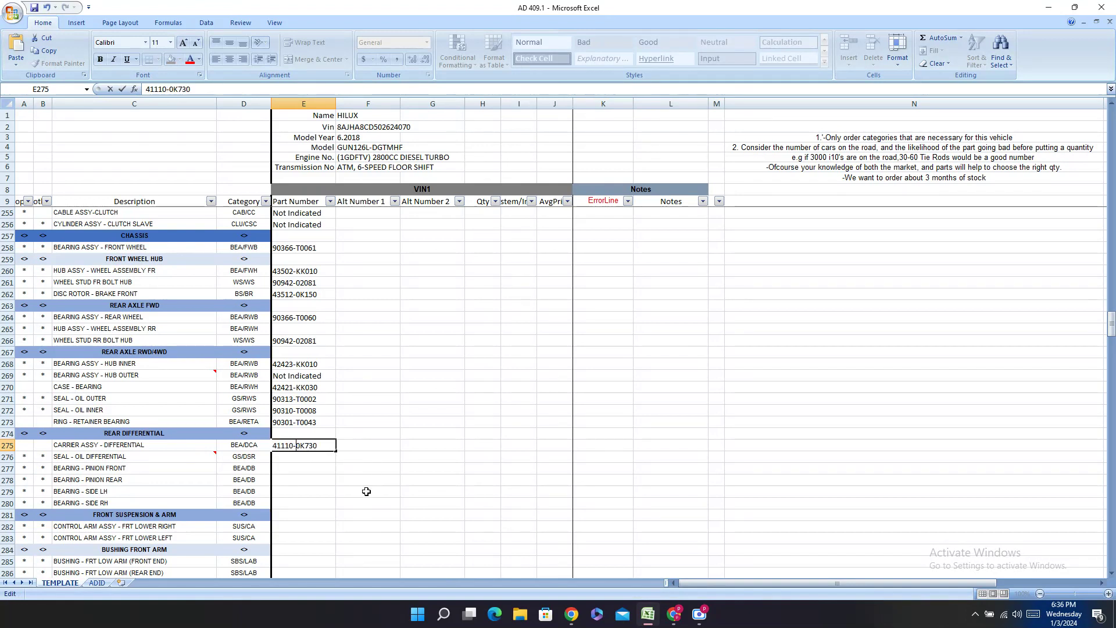
pyautogui.press('Return')
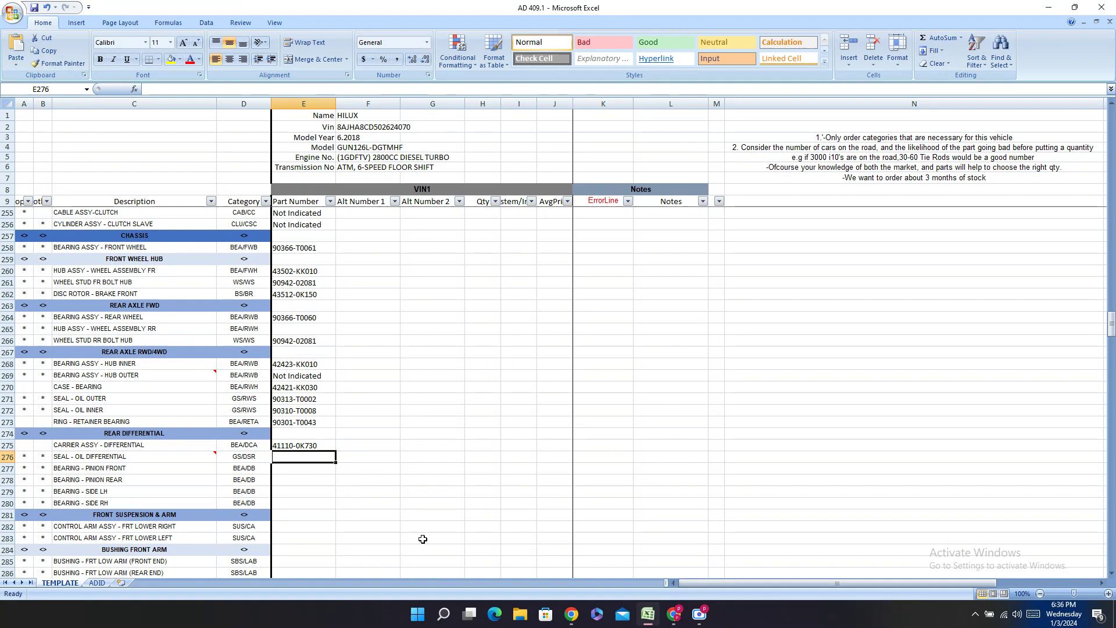
# - Return to PartSouq and look up the rear differential diagram's callouts, including 41301E, 41301A, 41201A, 41101 and 41204, in the parts list
pyautogui.hotkey('alt', 'Tab')
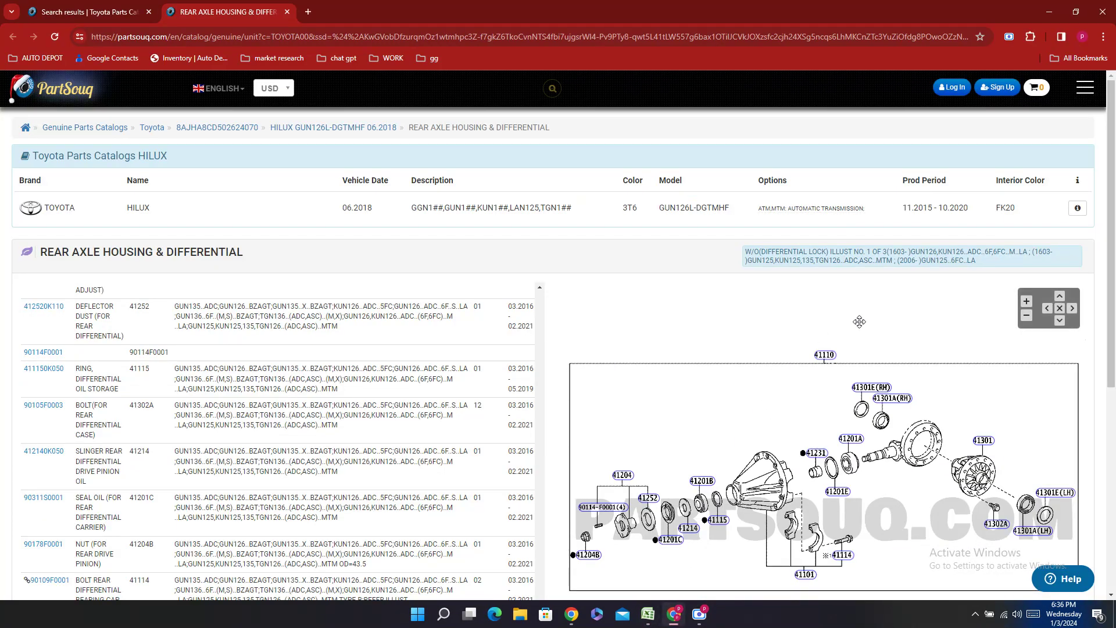
pyautogui.click(872, 387)
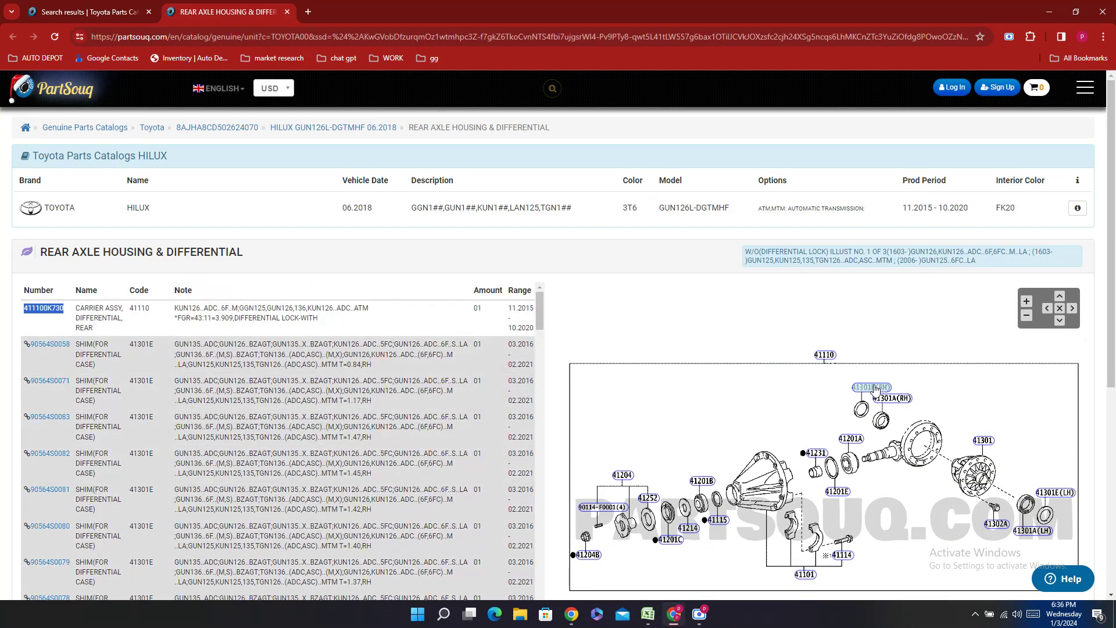
pyautogui.click(888, 399)
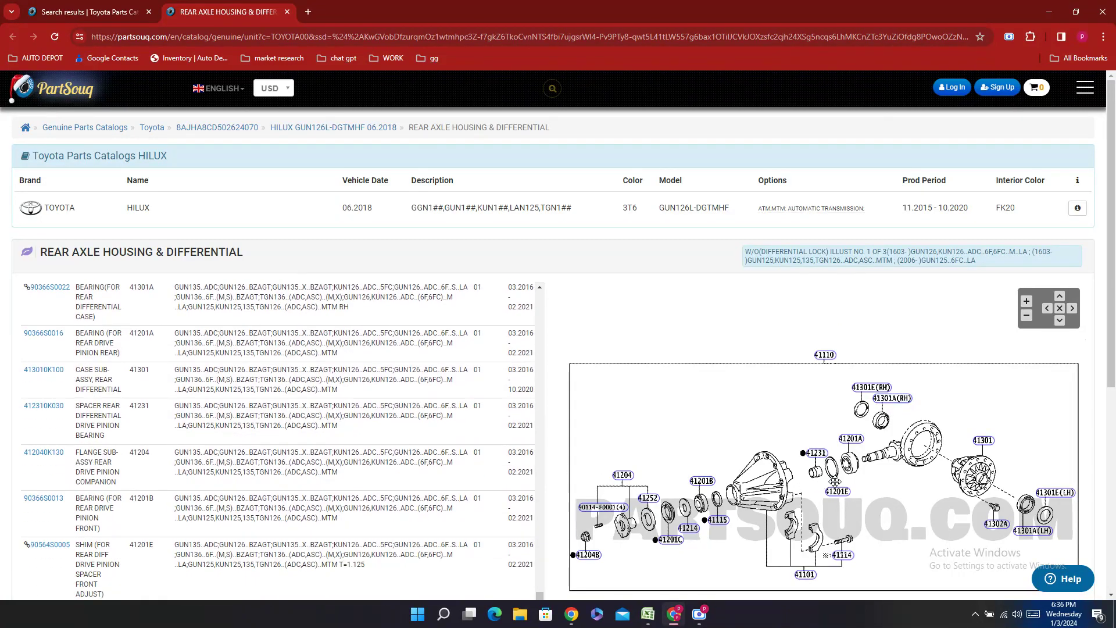
pyautogui.click(854, 440)
pyautogui.click(806, 575)
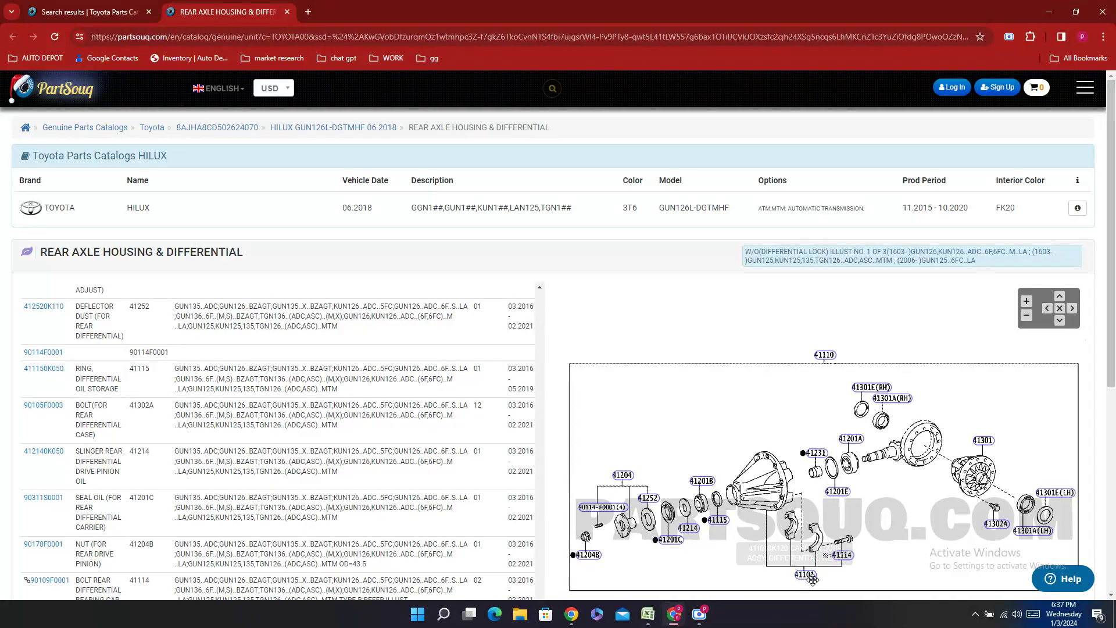
pyautogui.click(622, 476)
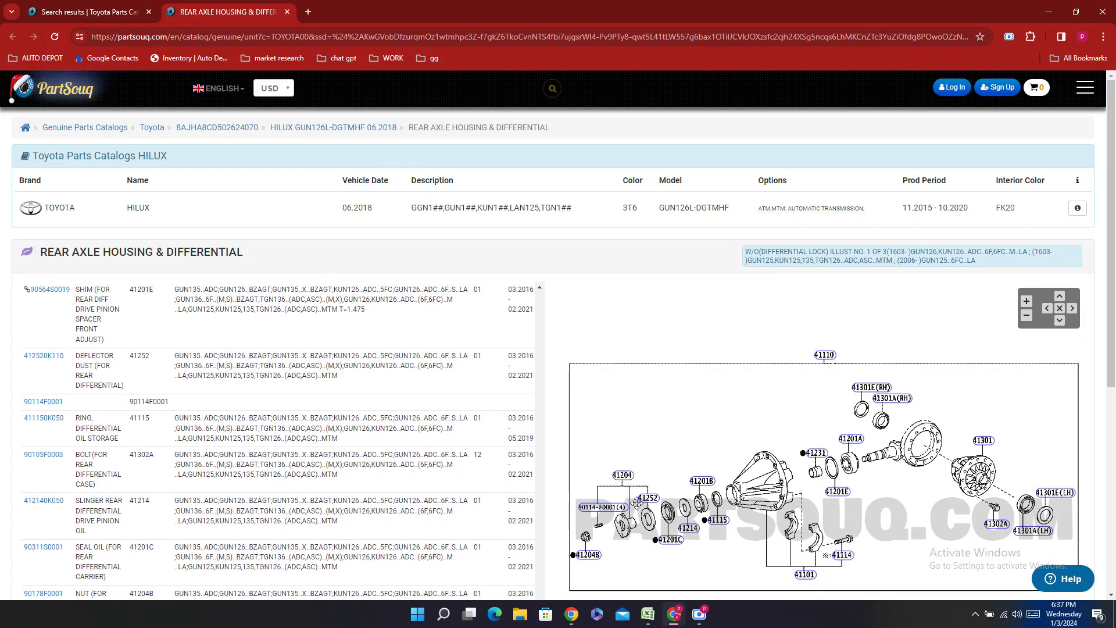
pyautogui.click(1033, 531)
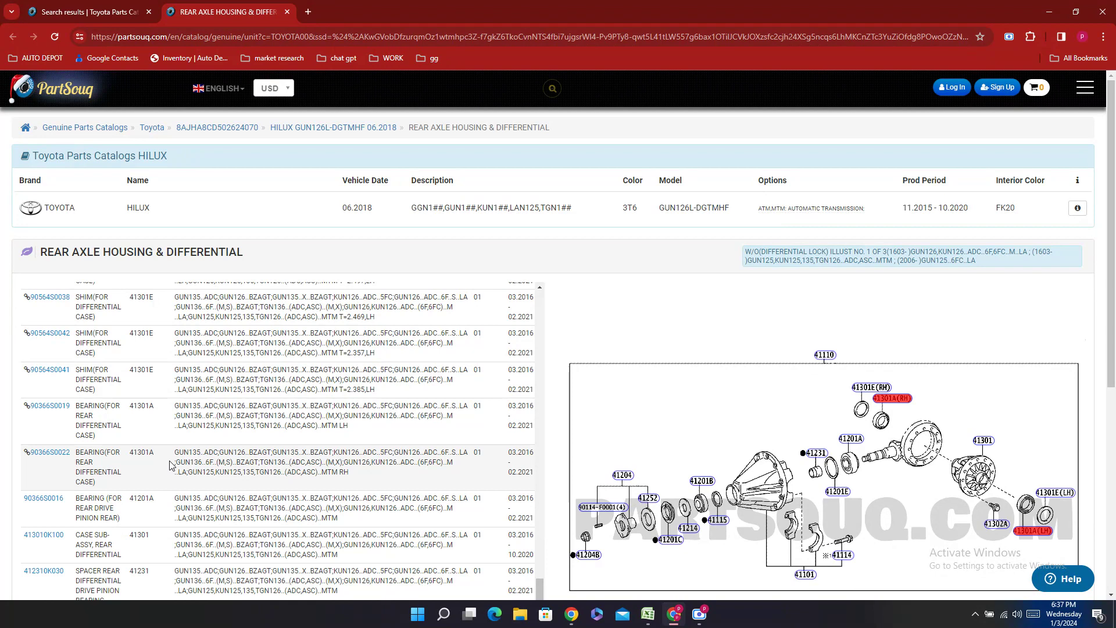
# - Copy part number 90366S0022 for the right-hand rear differential case bearing and switch to cell E279 in Excel
pyautogui.doubleClick(49, 471)
pyautogui.rightClick(47, 466)
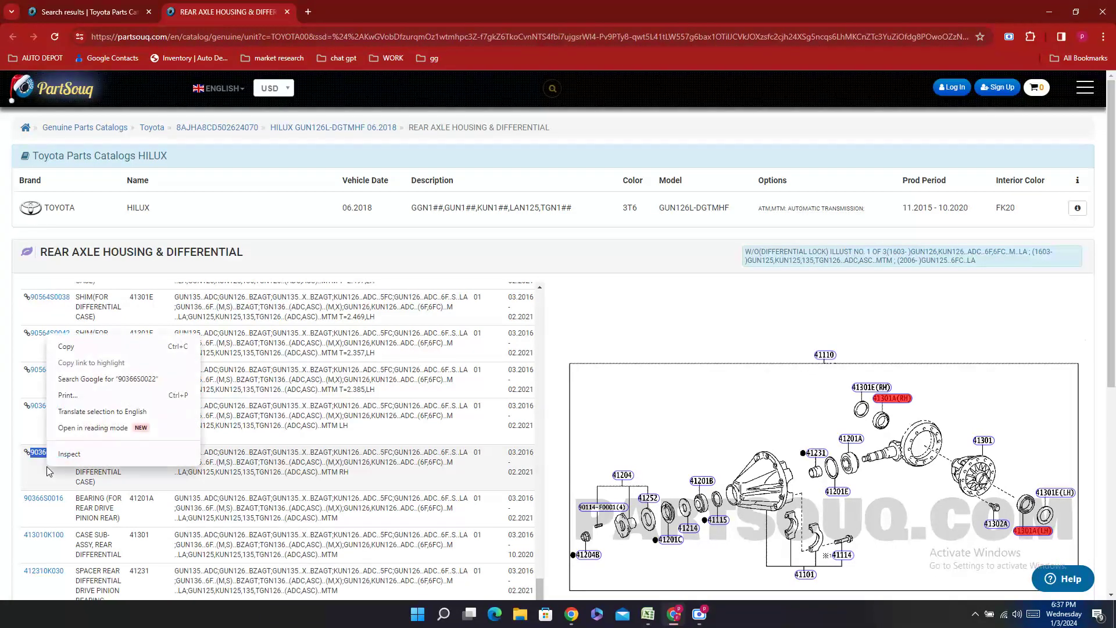
pyautogui.click(85, 347)
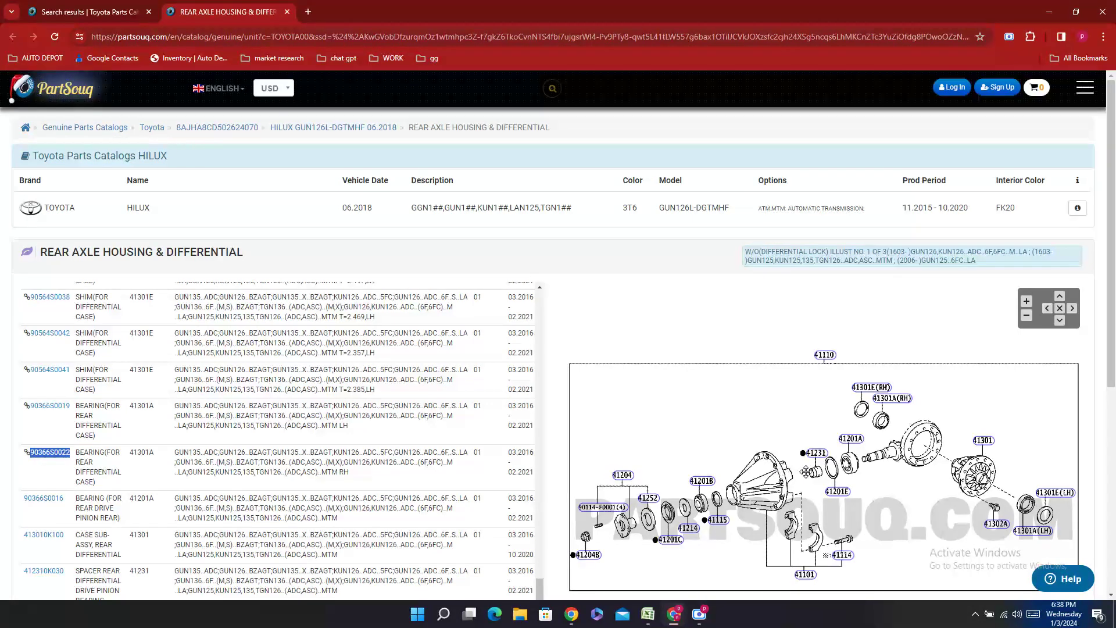
pyautogui.scroll(-3, 188, 396)
pyautogui.hotkey('alt', 'Tab')
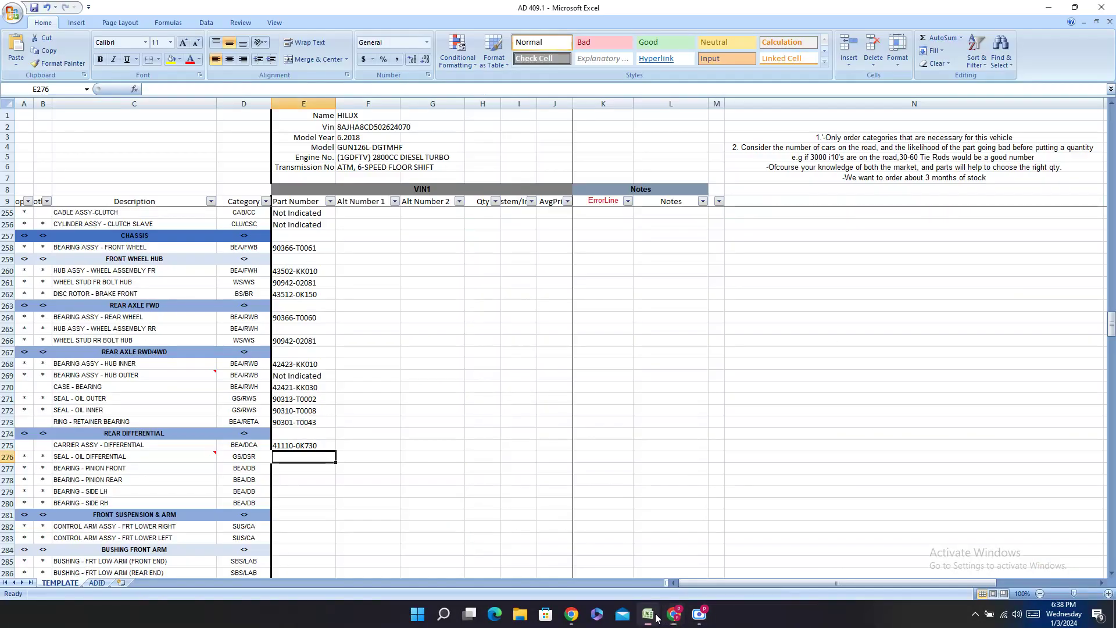
pyautogui.click(277, 491)
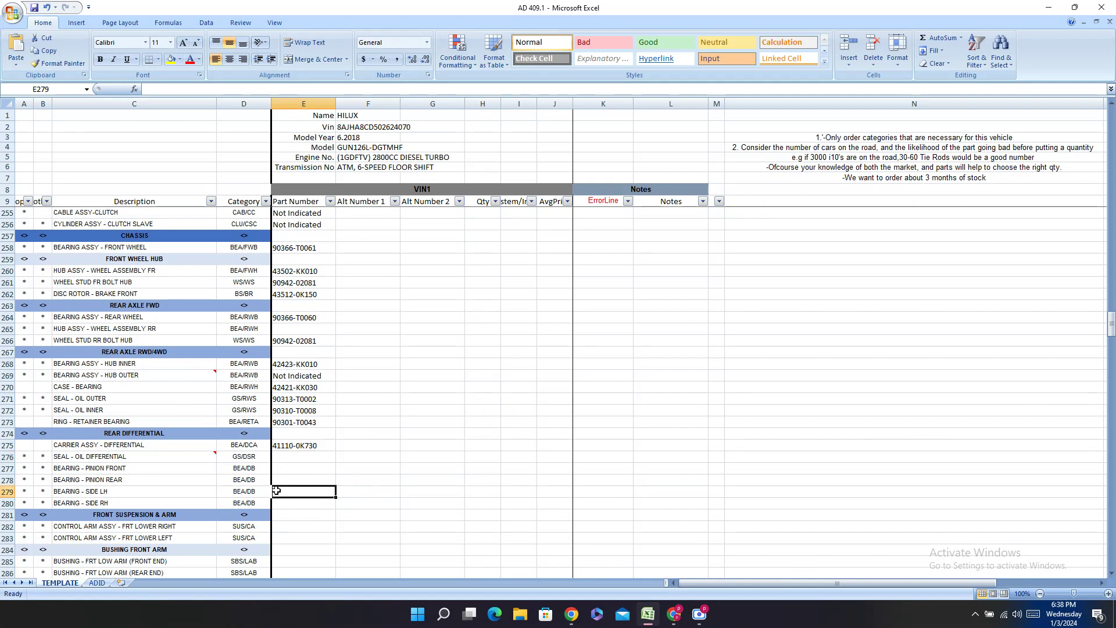
# - Return to PartSouq and copy part number 90366S0013 for the front rear-drive-pinion bearing, callout 41201B, from the parts list
pyautogui.click(674, 614)
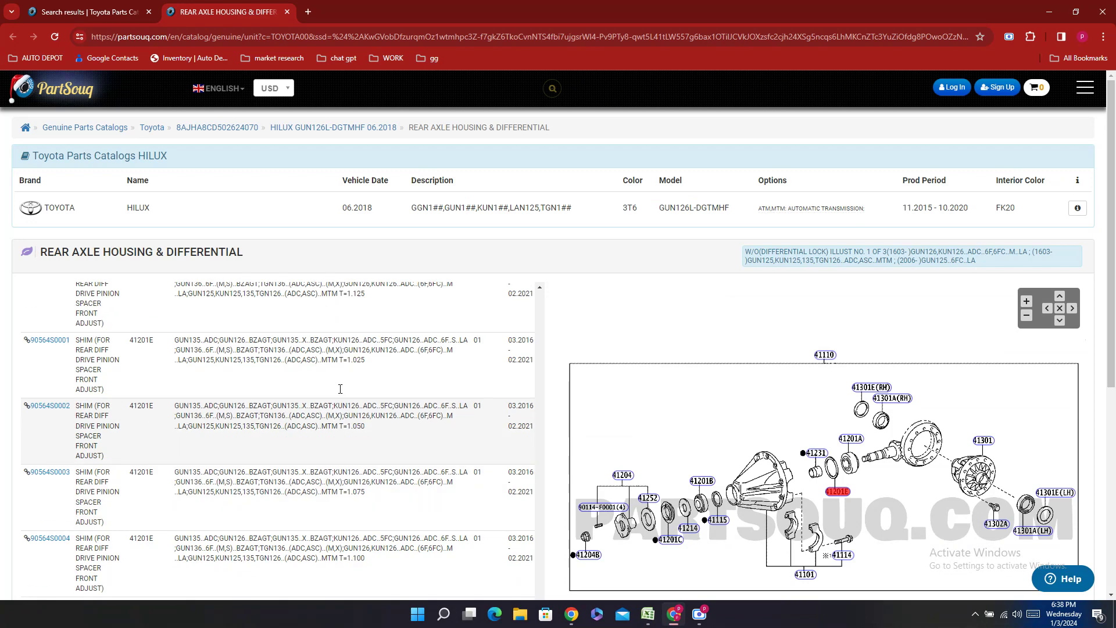
pyautogui.scroll(-6, 342, 381)
pyautogui.scroll(-4, 342, 381)
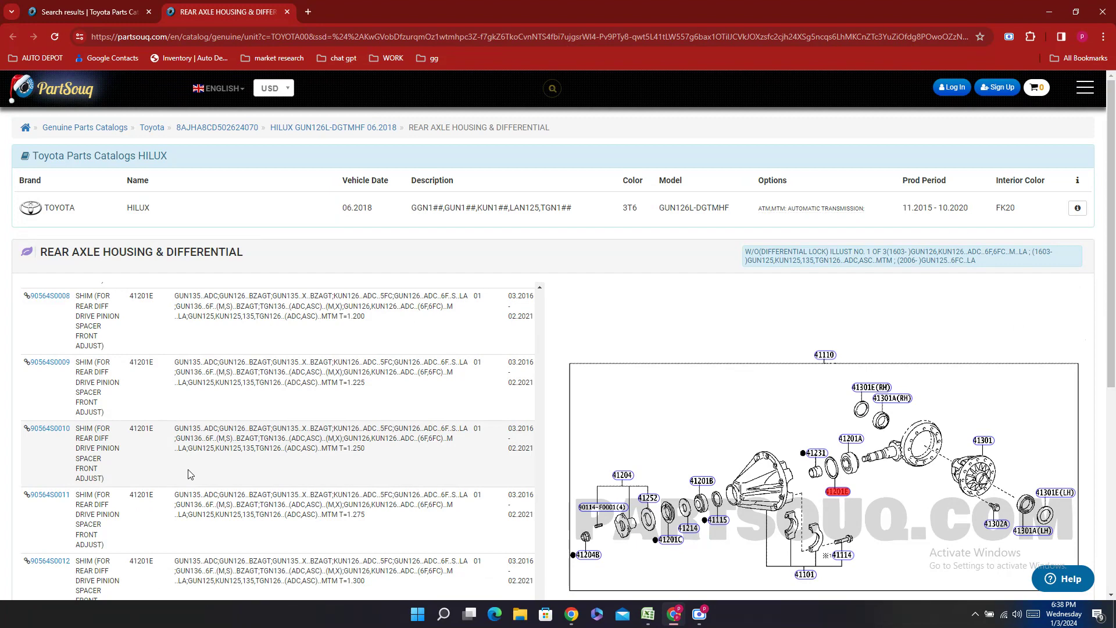
pyautogui.click(840, 493)
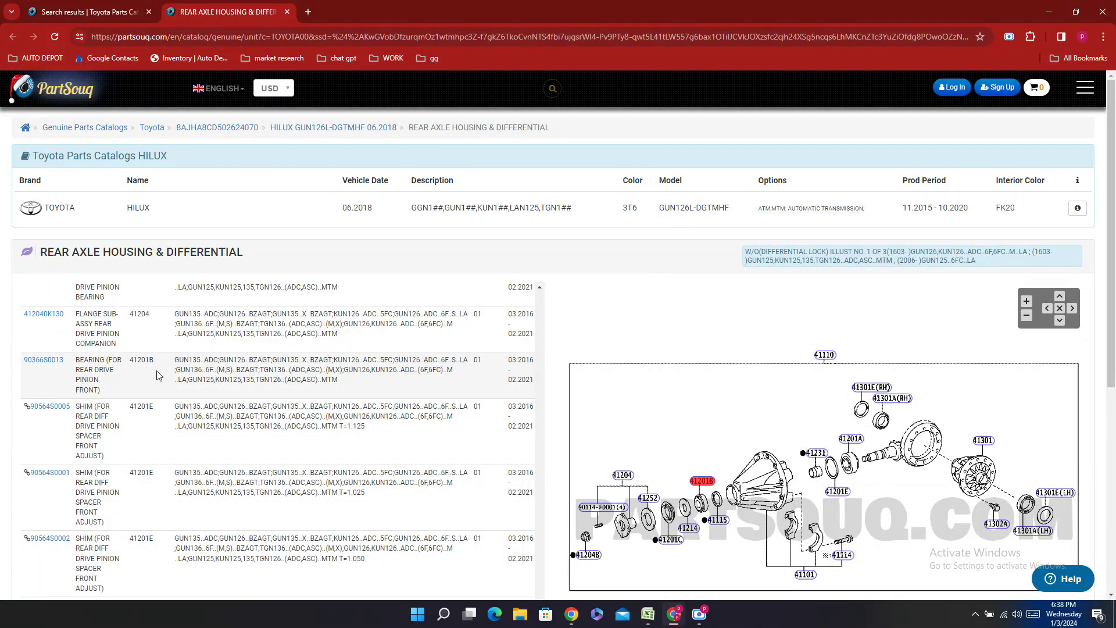
pyautogui.scroll(1, 29, 395)
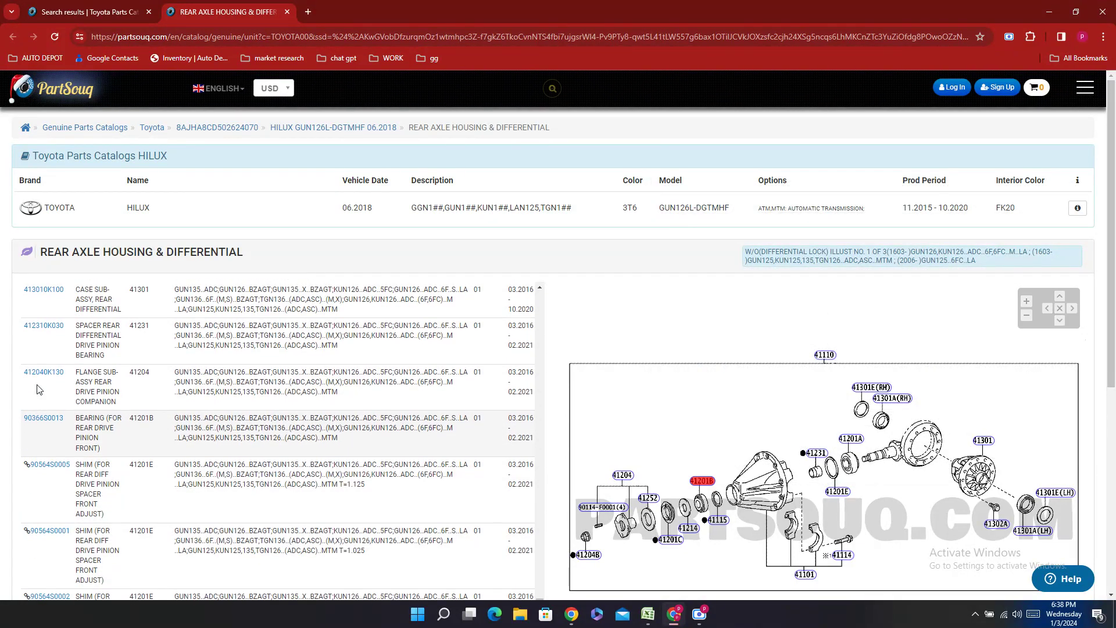
pyautogui.doubleClick(41, 447)
pyautogui.rightClick(41, 448)
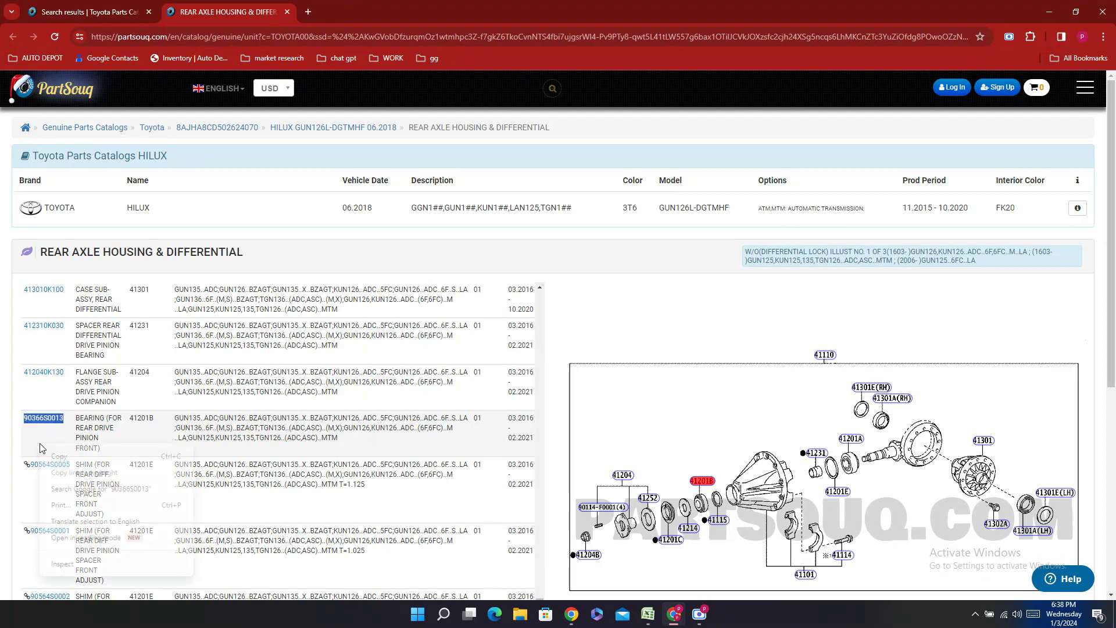
pyautogui.click(76, 460)
# - Switch to Excel and enter 90366-S0013 in E277 as the part number for BEARING - PINION FRONT
pyautogui.click(652, 623)
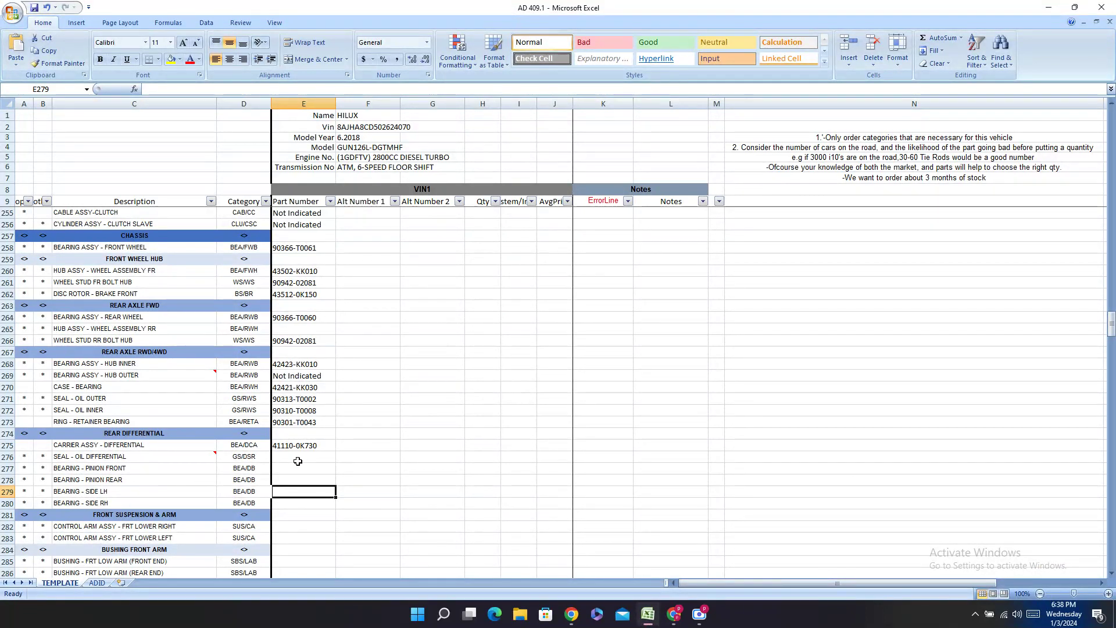
pyautogui.click(281, 470)
pyautogui.doubleClick(281, 469)
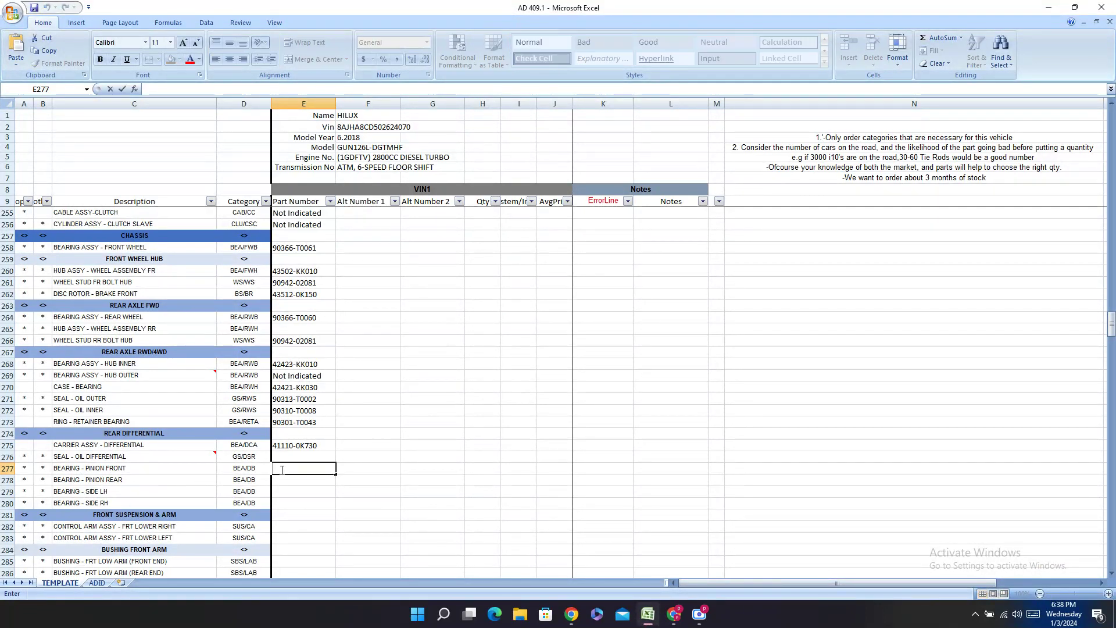
pyautogui.rightClick(281, 470)
pyautogui.click(300, 503)
pyautogui.click(291, 469)
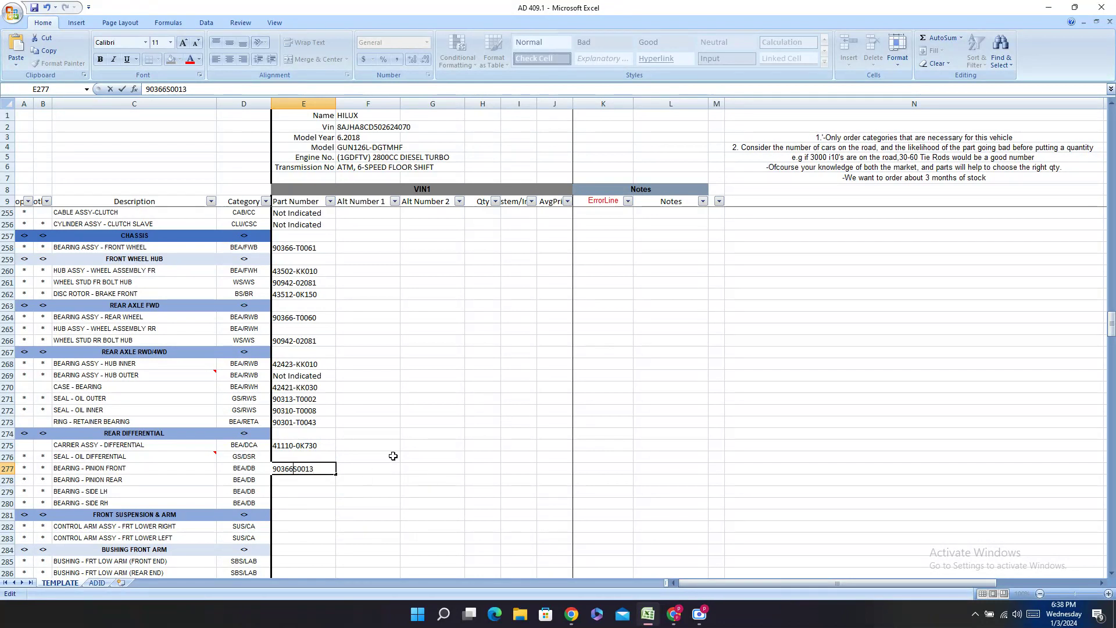
pyautogui.write('-')
pyautogui.press('Return')
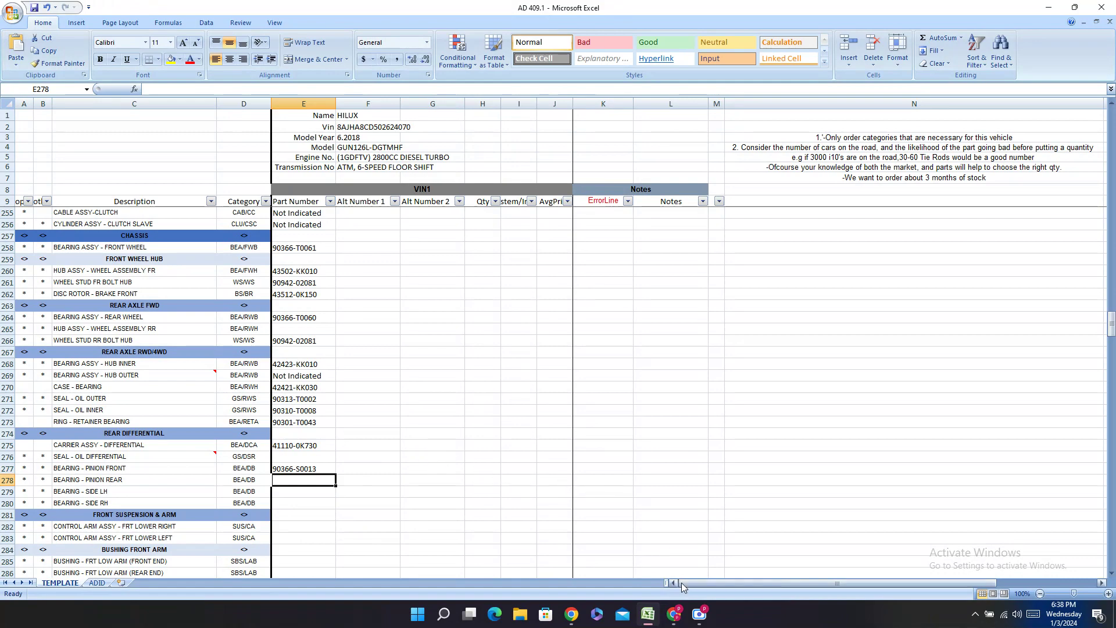
# - Return to PartSouq, search the page for BEARING and copy part number 90366S0016 for the rear-drive-pinion rear bearing, callout 41201A
pyautogui.click(673, 612)
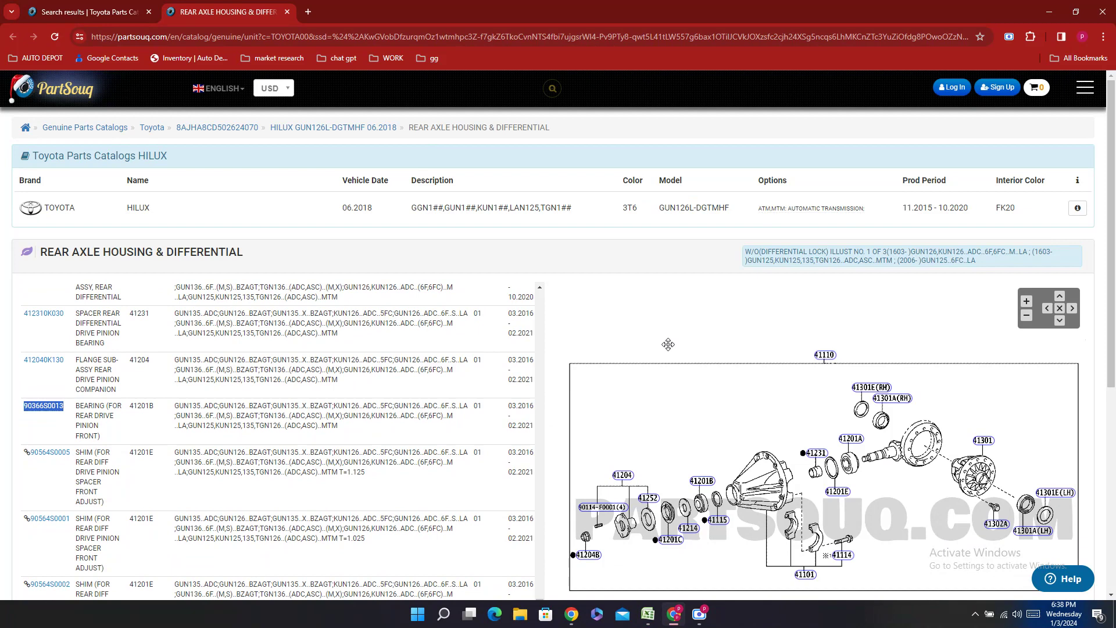
pyautogui.hotkey('ctrl', 'f')
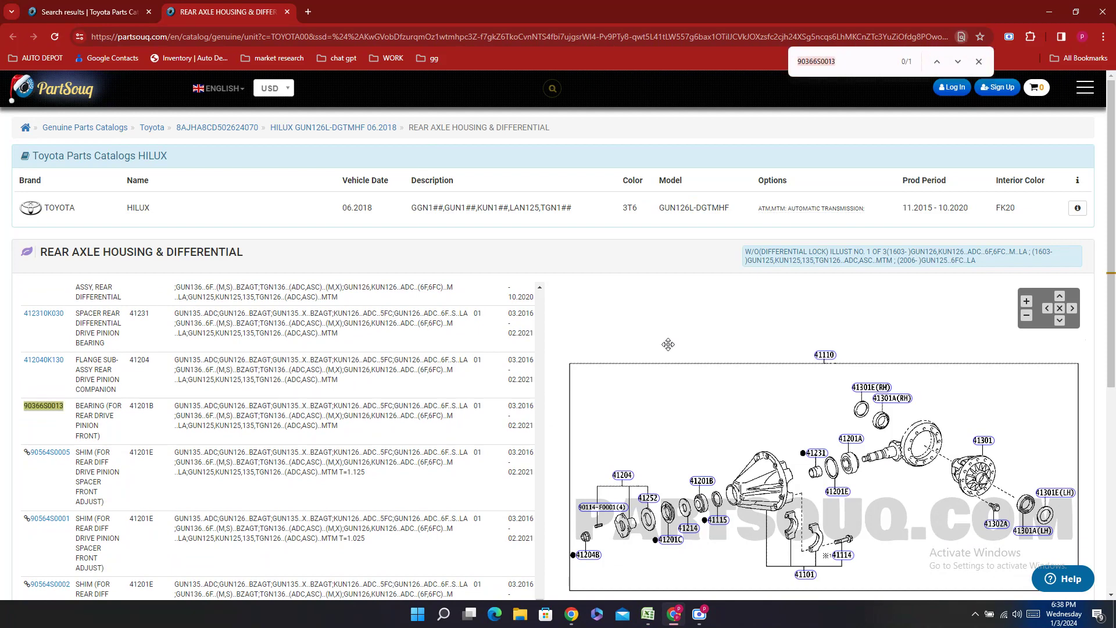
pyautogui.write('BEA')
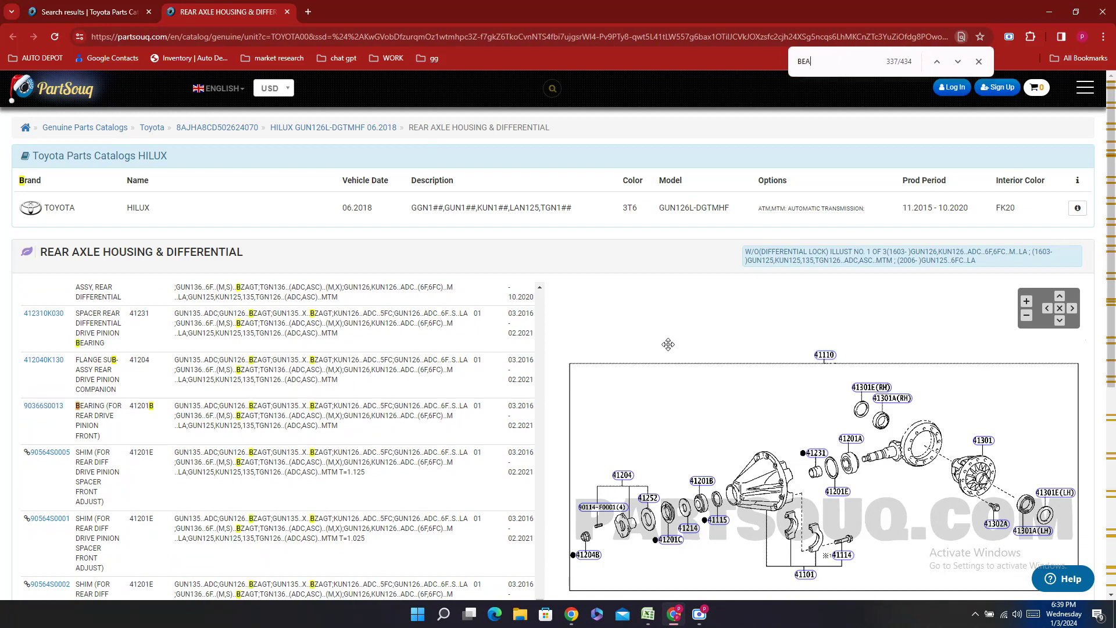
pyautogui.write('RING')
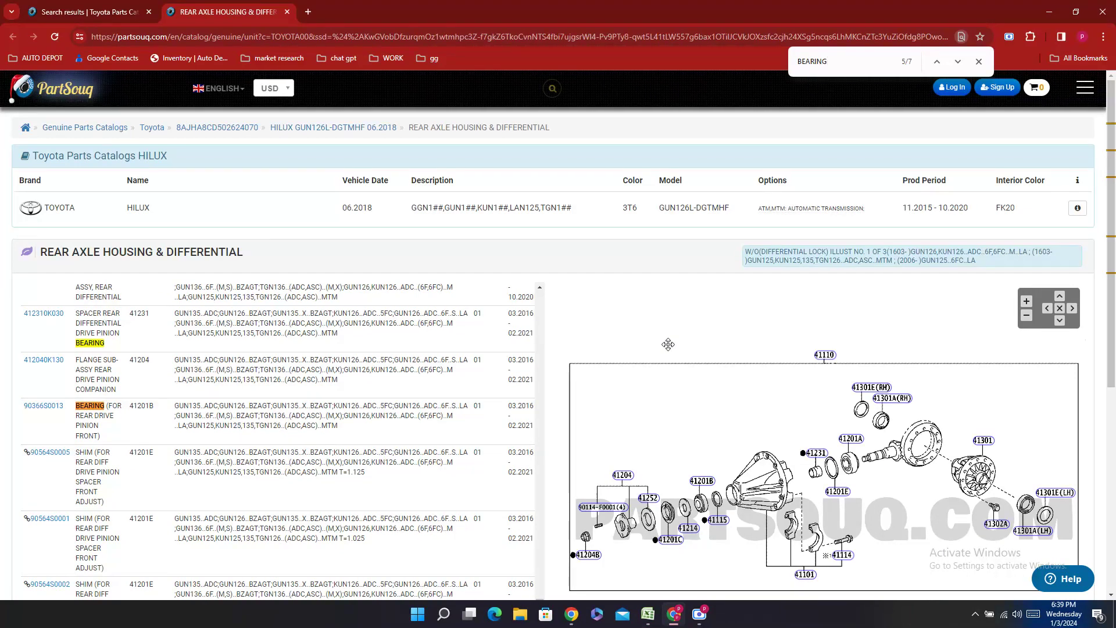
pyautogui.click(937, 63)
pyautogui.click(937, 64)
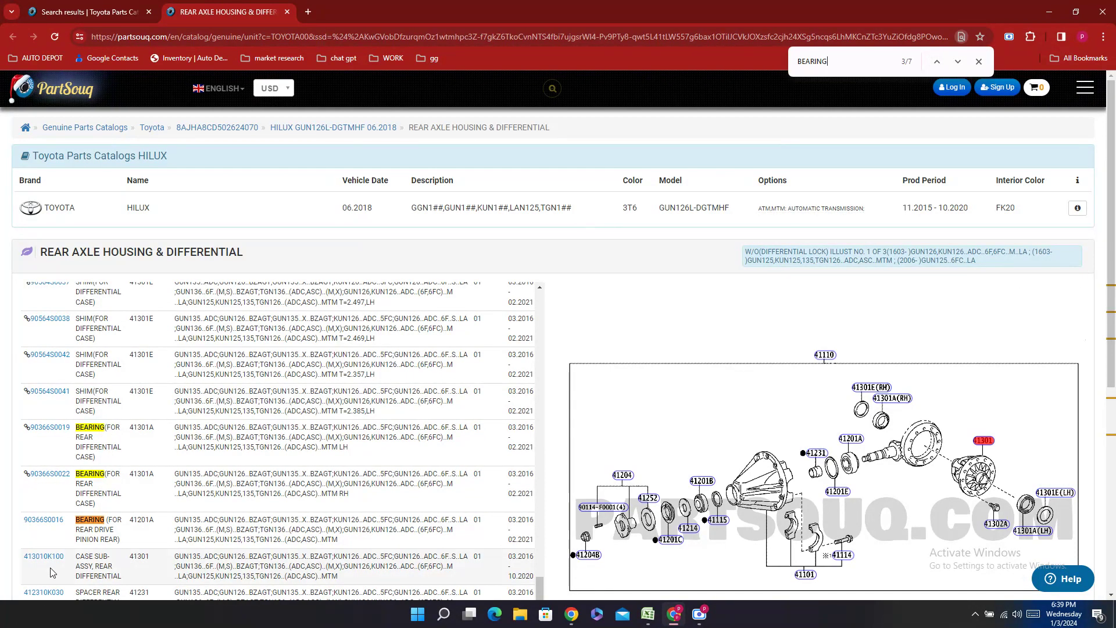
pyautogui.doubleClick(40, 536)
pyautogui.rightClick(40, 536)
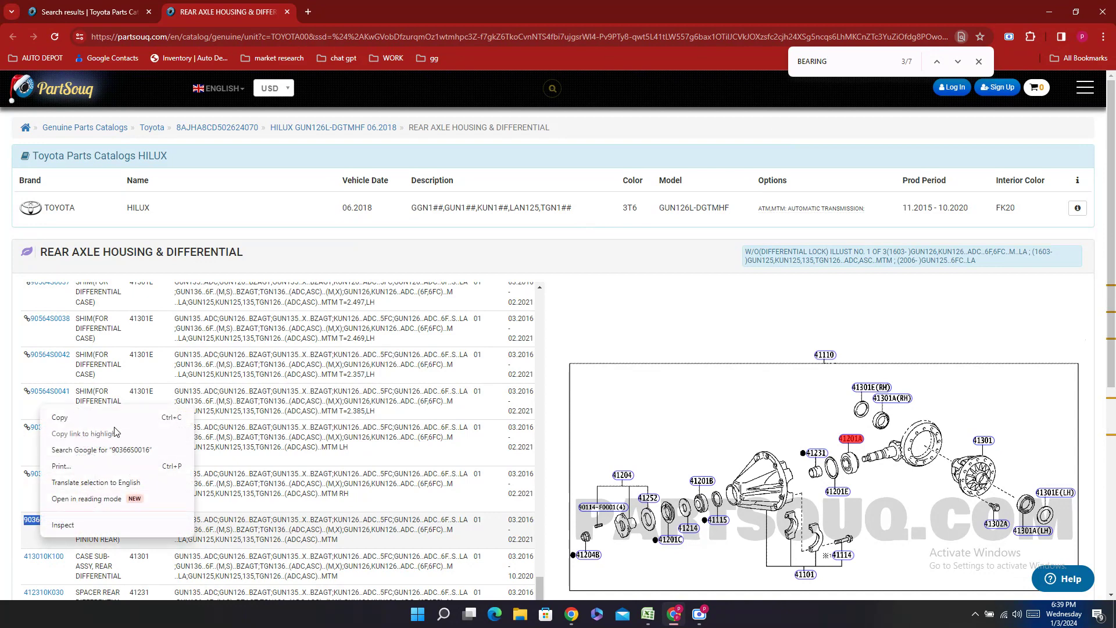
pyautogui.click(60, 417)
# - Switch to Excel and enter 90366-S0016 in E278 as the part number for BEARING - PINION REAR
pyautogui.click(647, 614)
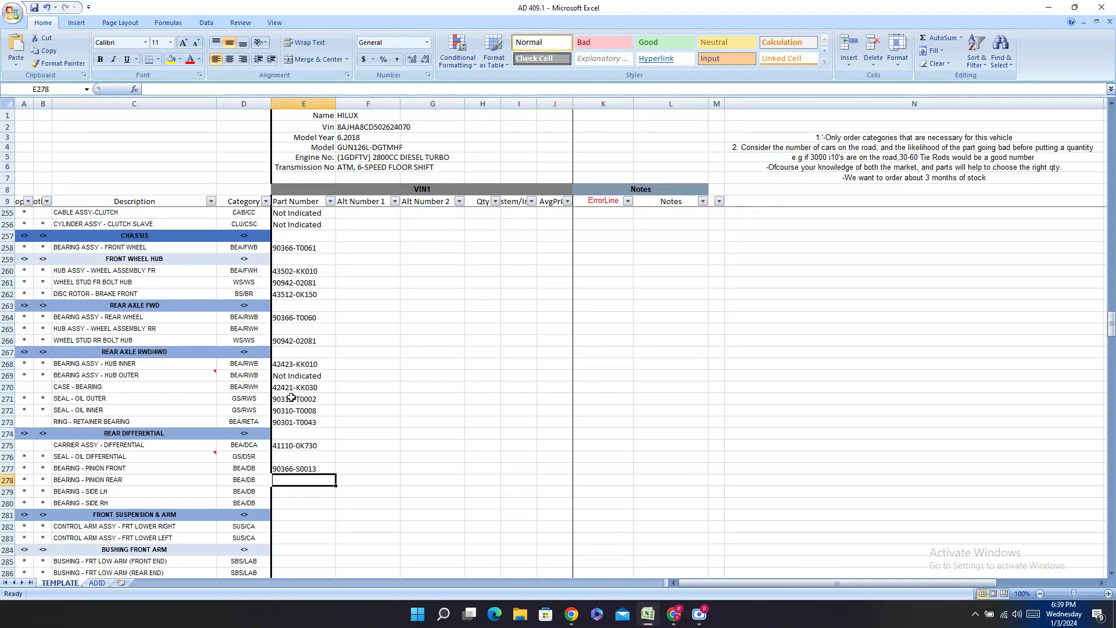
pyautogui.doubleClick(279, 481)
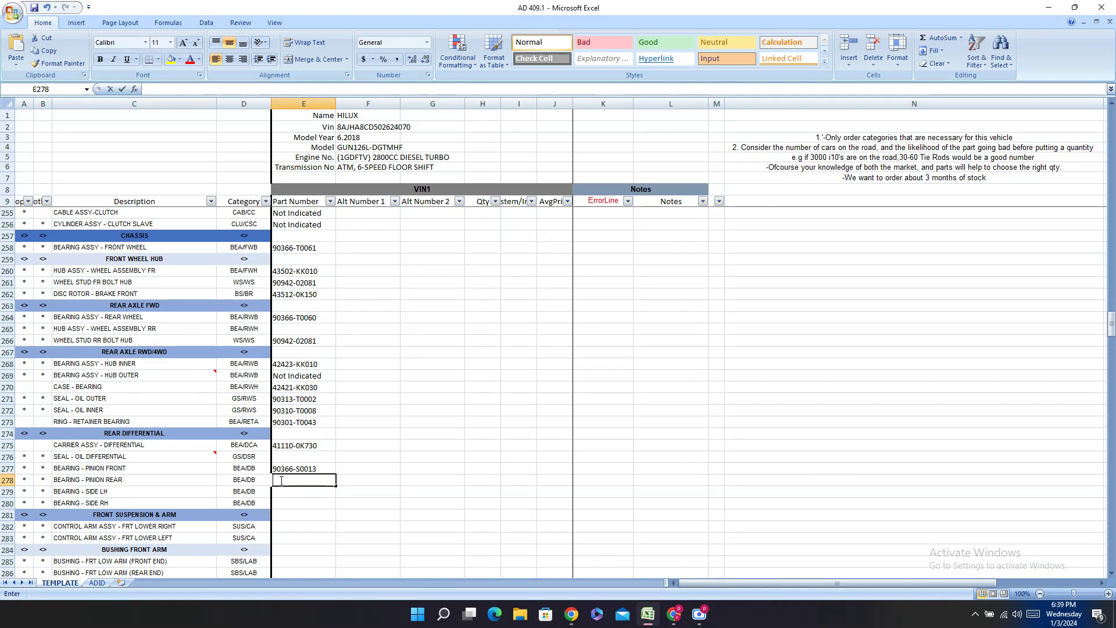
pyautogui.rightClick(279, 480)
pyautogui.click(329, 517)
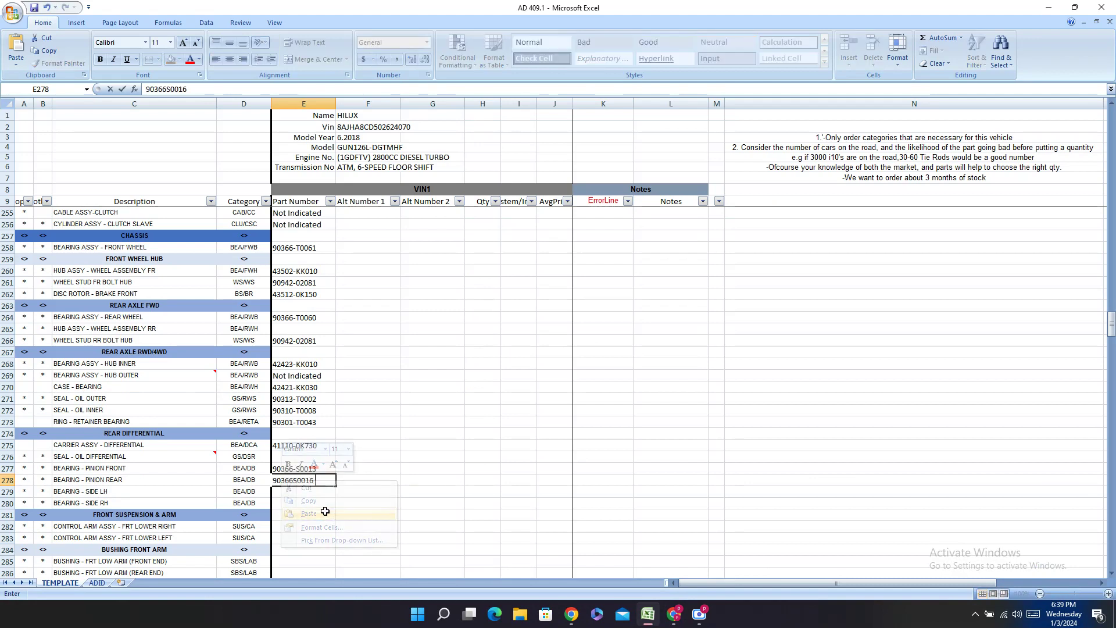
pyautogui.click(295, 480)
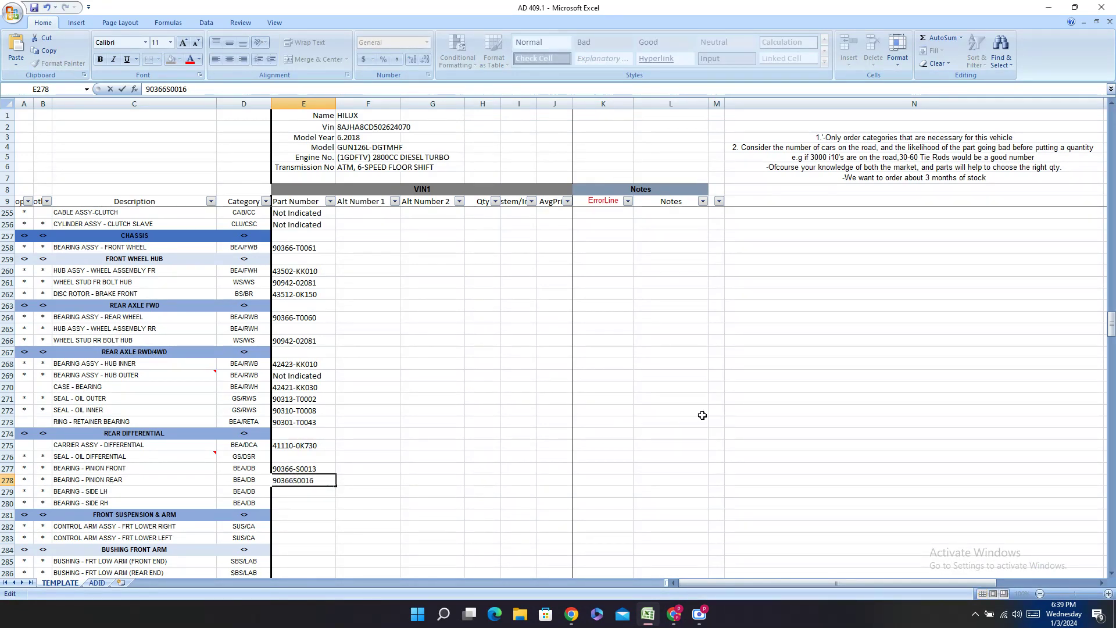
pyautogui.write('-')
pyautogui.press('Return')
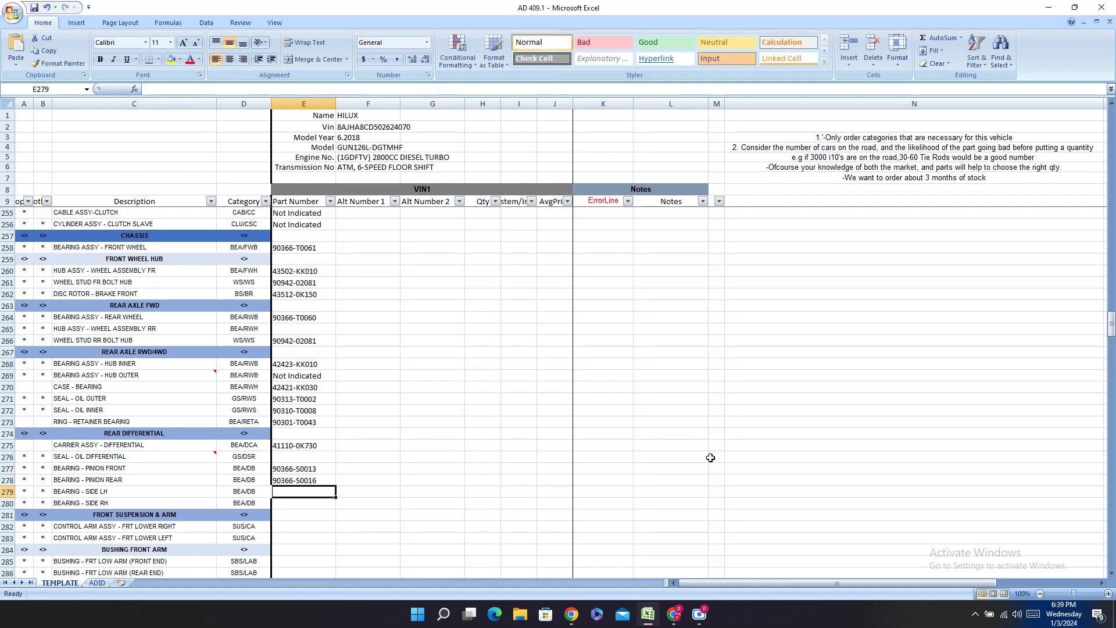
# - Copy part number 90366S0022 for the right-hand differential case bearing, callout 41301A, from PartSouq and switch back to Excel
pyautogui.click(674, 614)
pyautogui.scroll(-2, 425, 315)
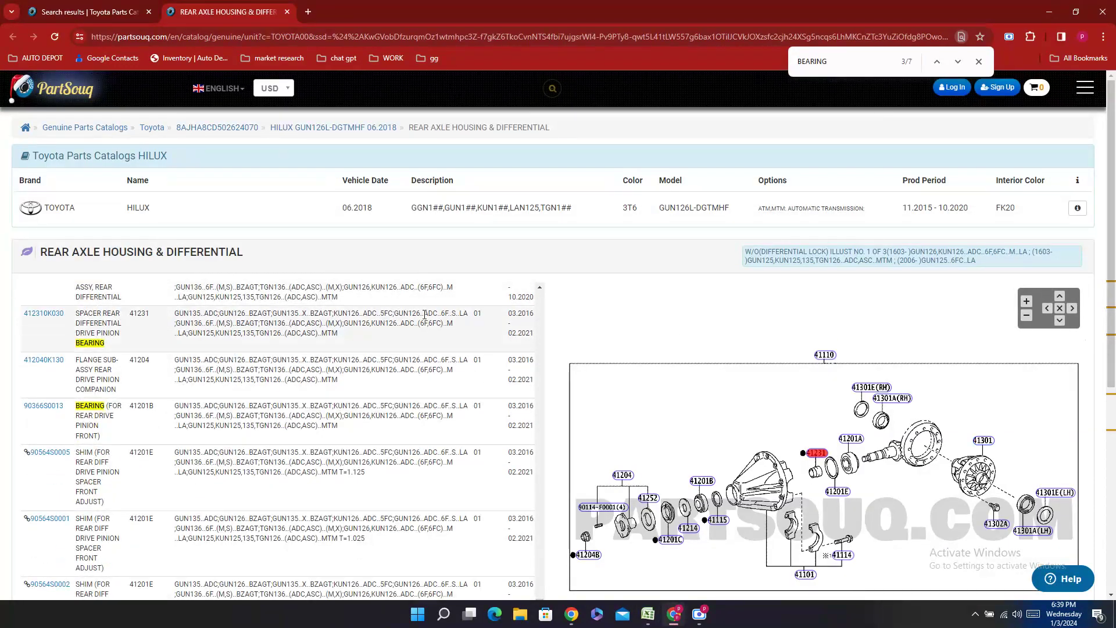
pyautogui.click(942, 64)
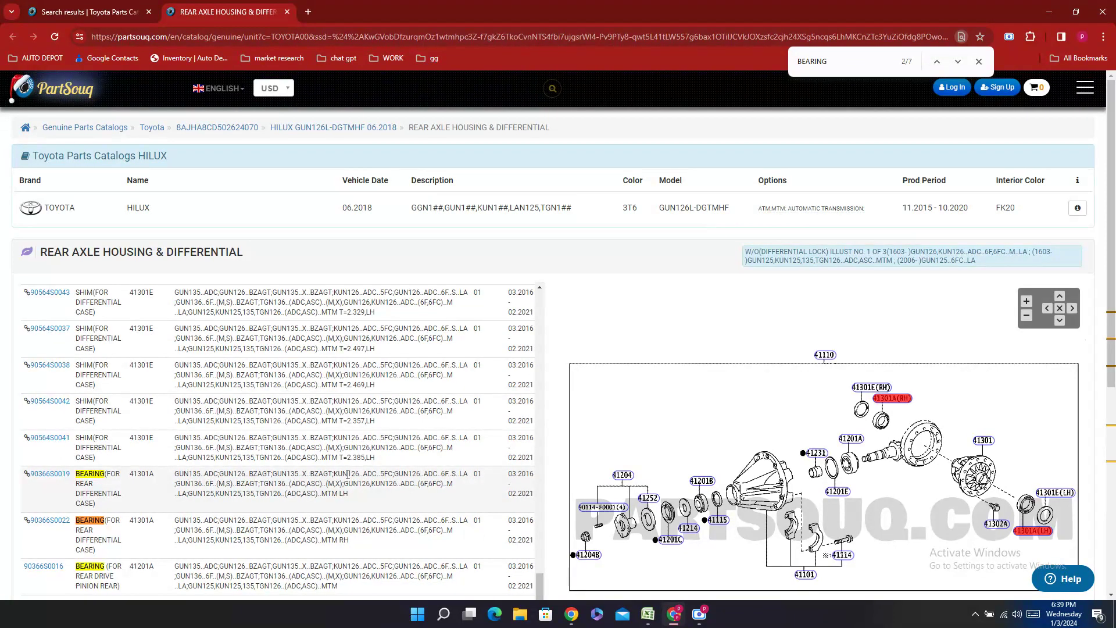
pyautogui.rightClick(31, 540)
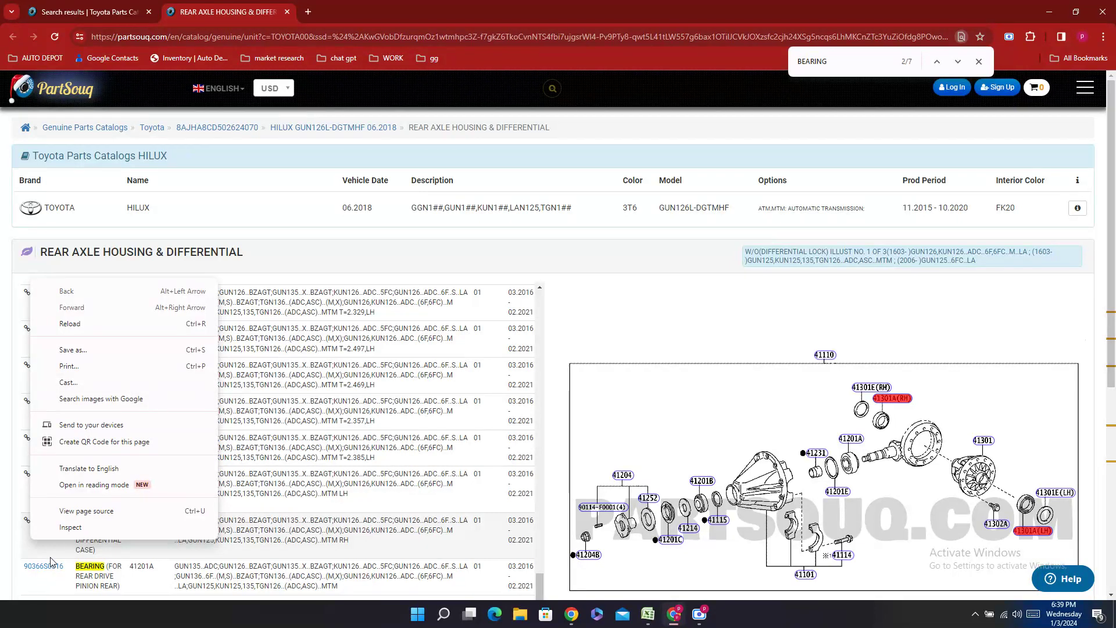
pyautogui.click(51, 562)
pyautogui.click(45, 519)
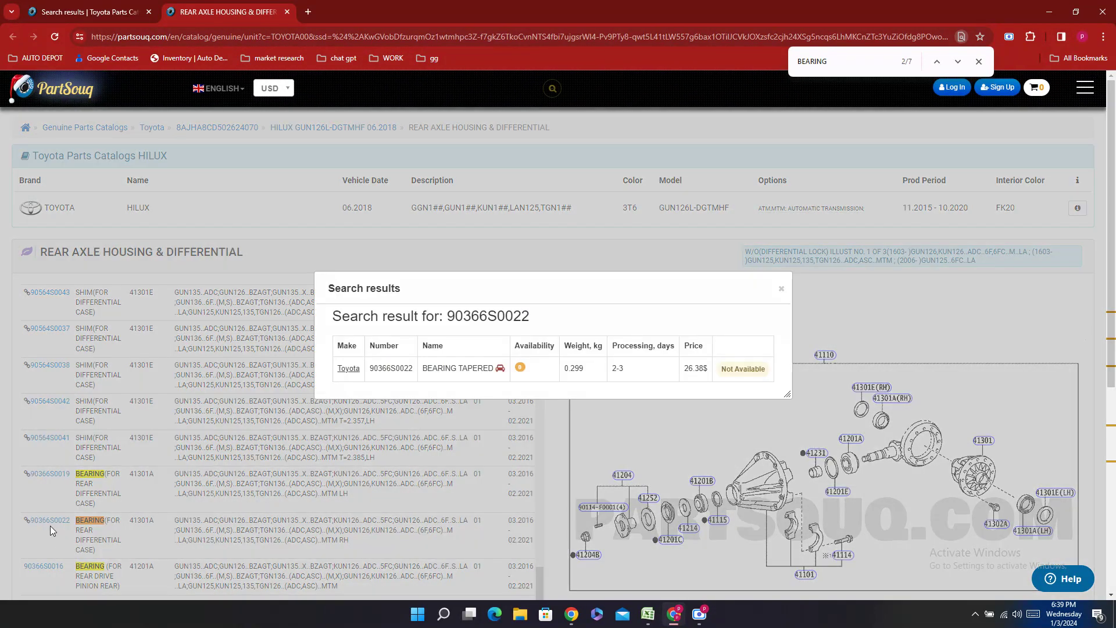
pyautogui.click(33, 538)
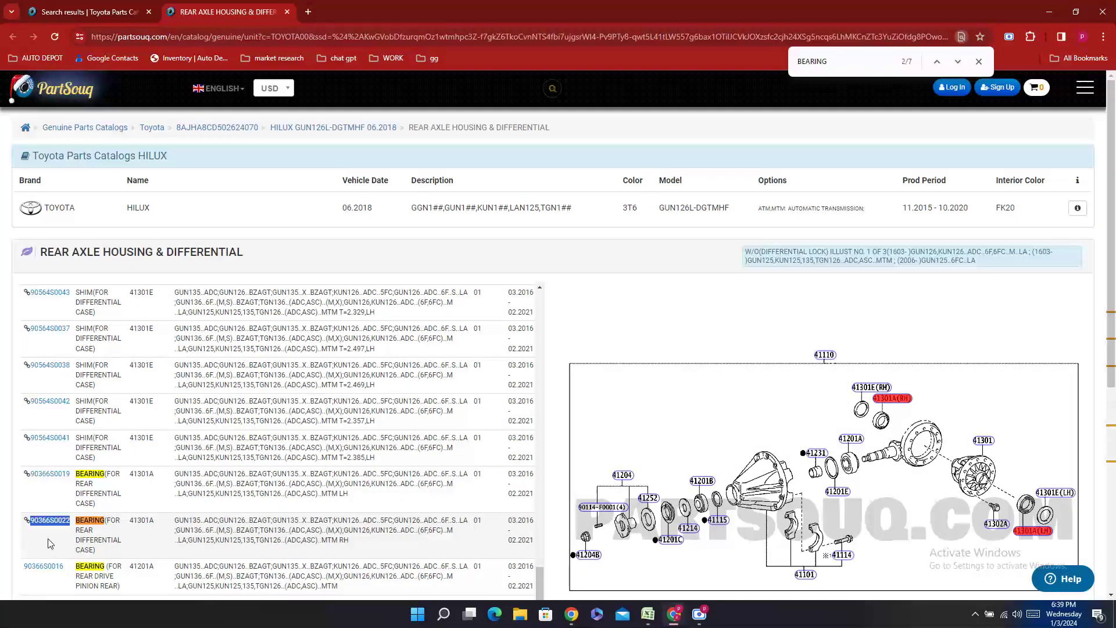
pyautogui.rightClick(50, 544)
pyautogui.click(122, 419)
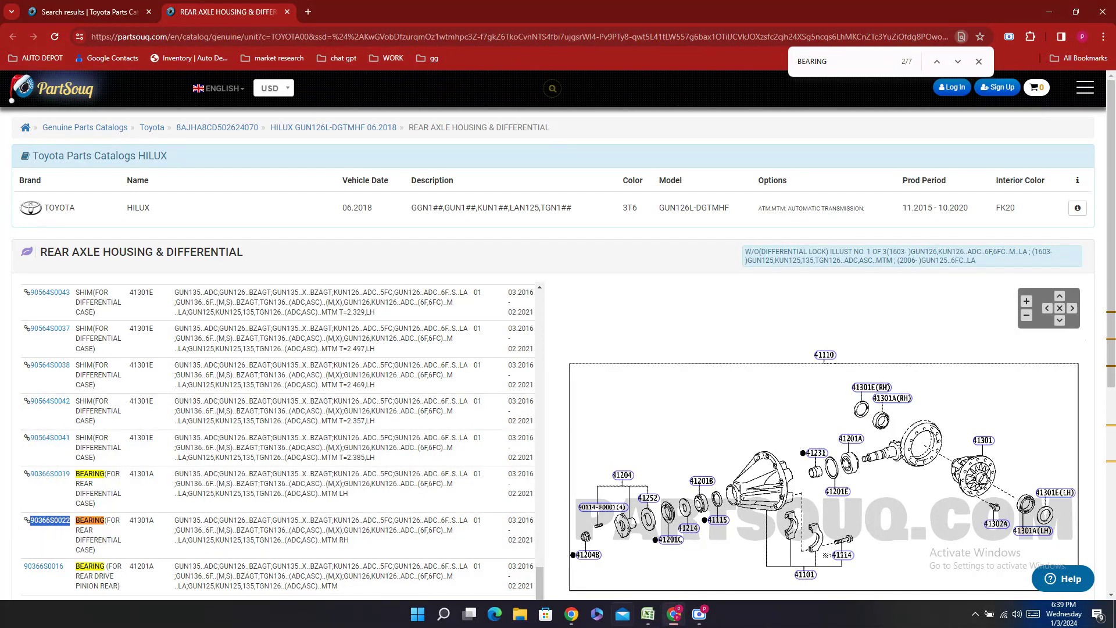
pyautogui.click(648, 614)
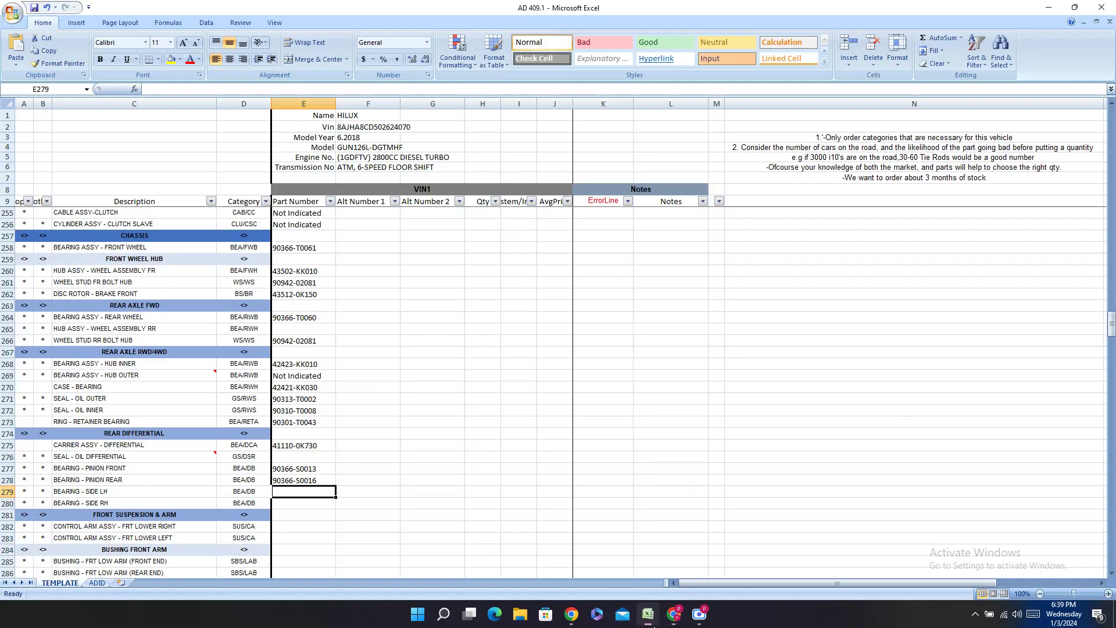
pyautogui.rightClick(300, 492)
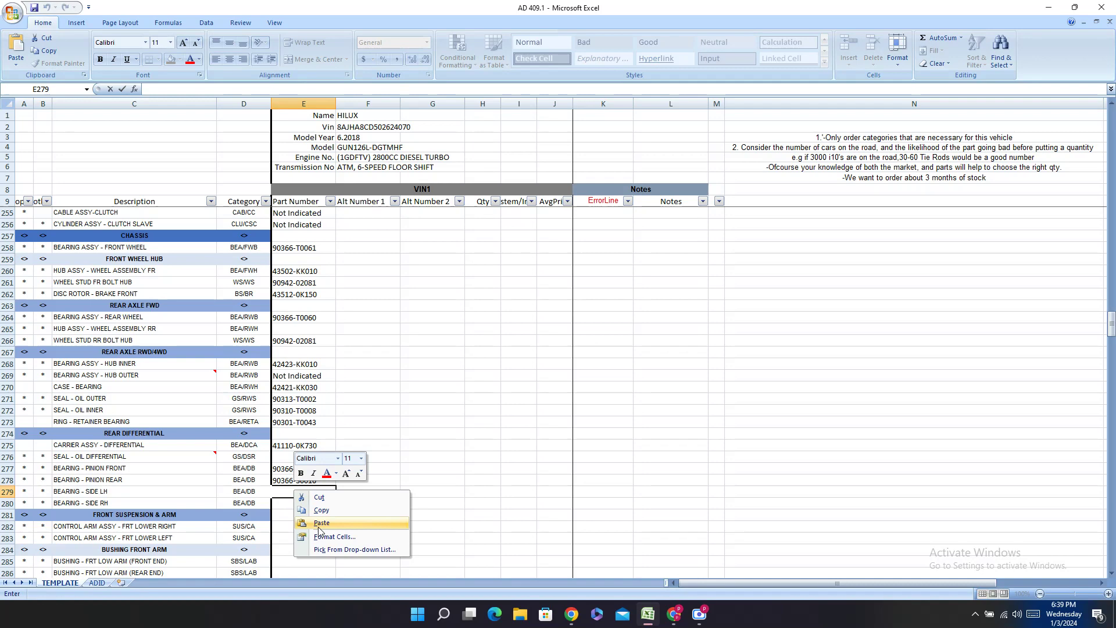
pyautogui.click(372, 524)
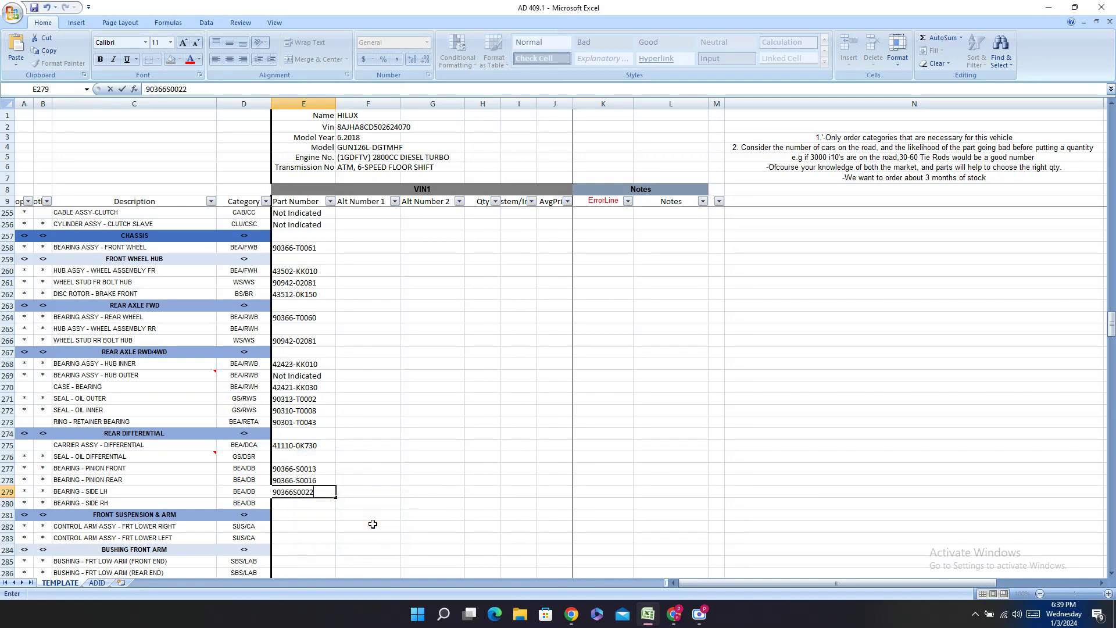
pyautogui.press('Escape')
# - Enter 90366-S0022 in F279 as Alt Number 1 for BEARING - SIDE LH, leaving E279 empty
pyautogui.click(361, 493)
pyautogui.rightClick(360, 493)
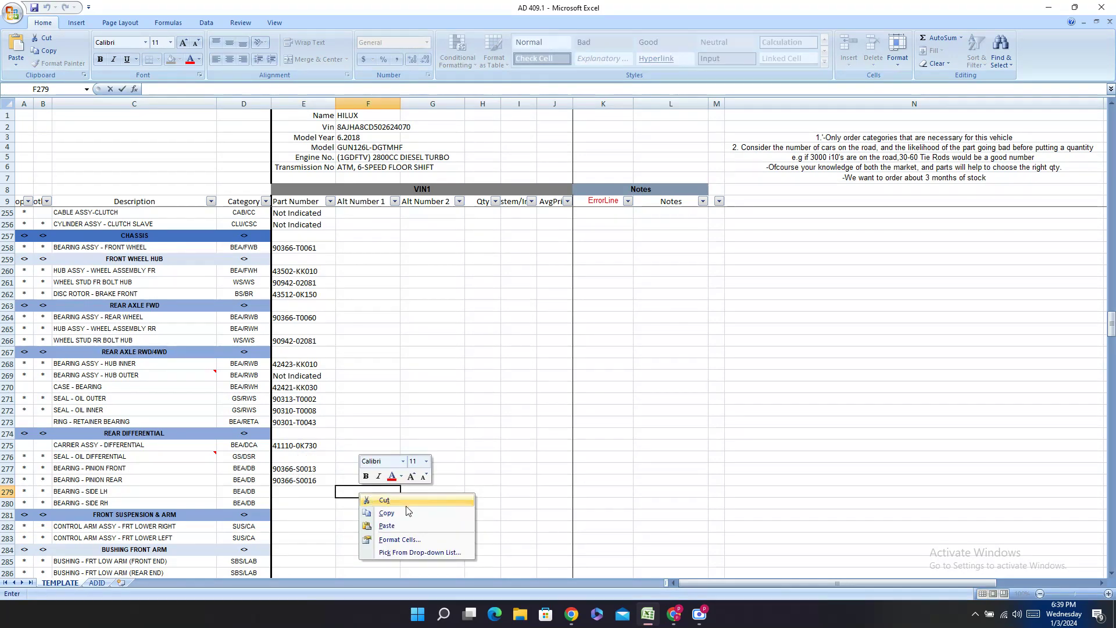
pyautogui.click(387, 526)
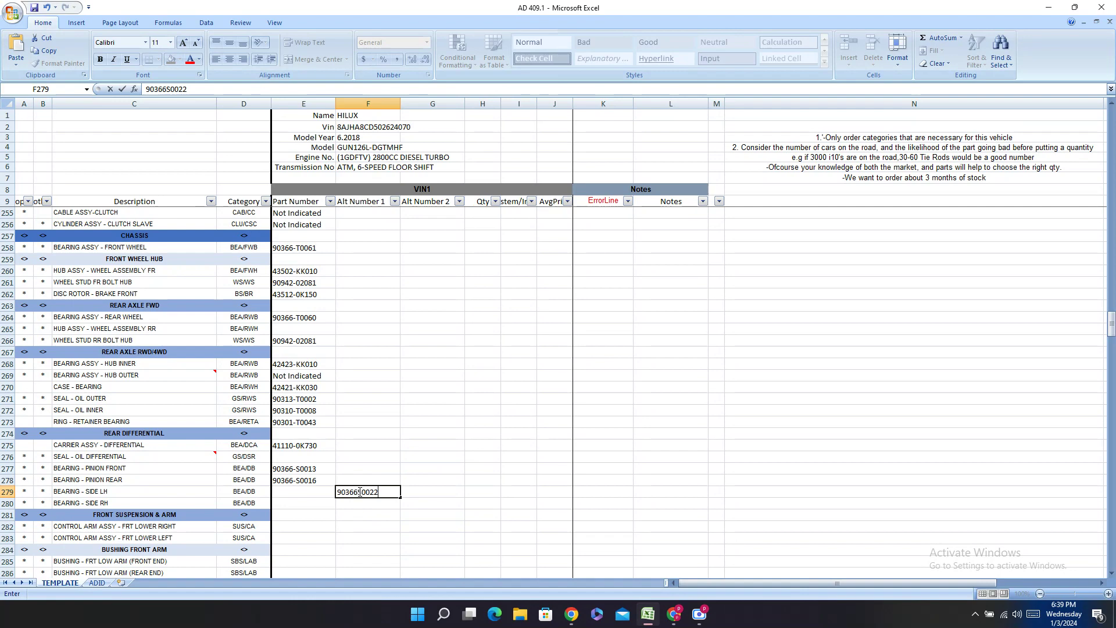
pyautogui.click(360, 493)
pyautogui.write('-')
# - Switch to PartSouq and copy part number 90366S0019 for the left-hand rear differential case bearing, callout 41301A
pyautogui.click(673, 614)
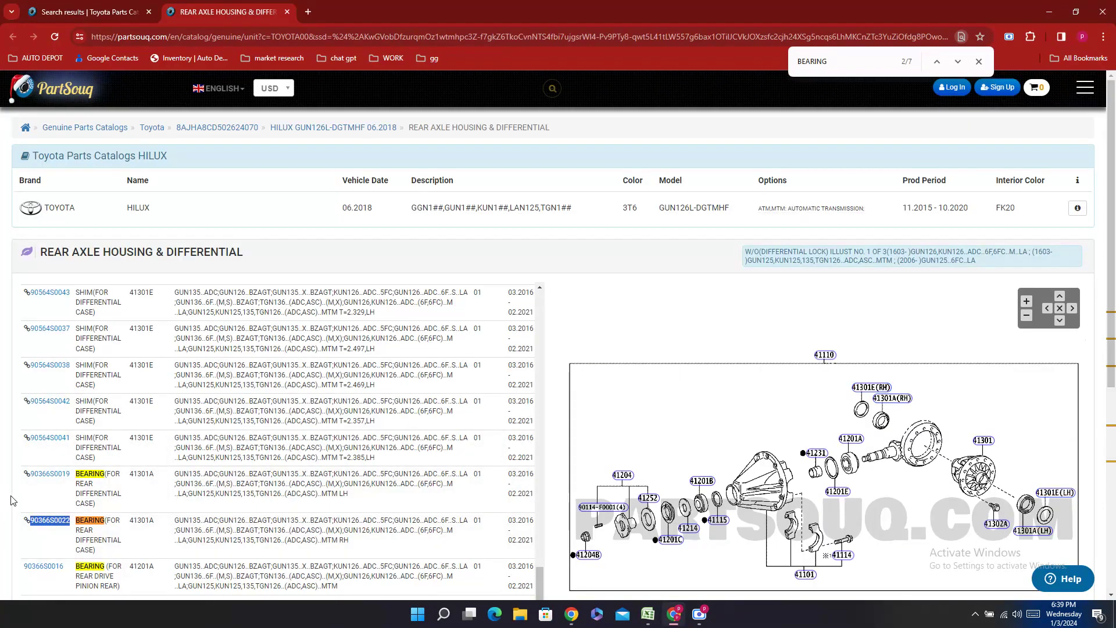
pyautogui.doubleClick(50, 473)
pyautogui.rightClick(47, 504)
pyautogui.click(186, 372)
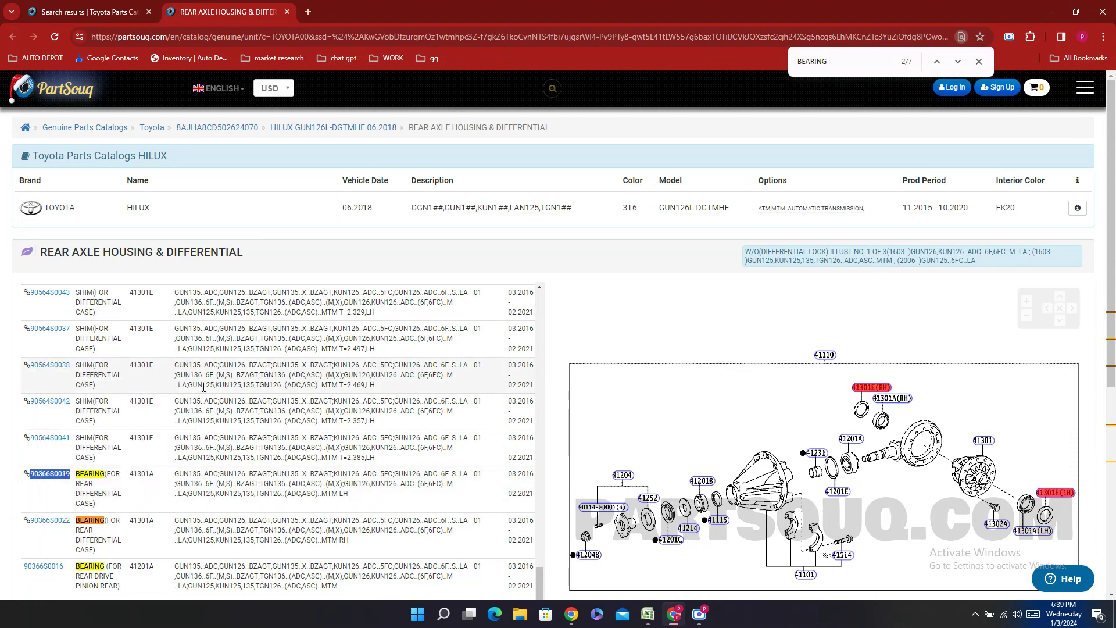
# - Switch to Excel and enter 90366-S0019 in E279 as the part number for BEARING - SIDE LH
pyautogui.click(648, 614)
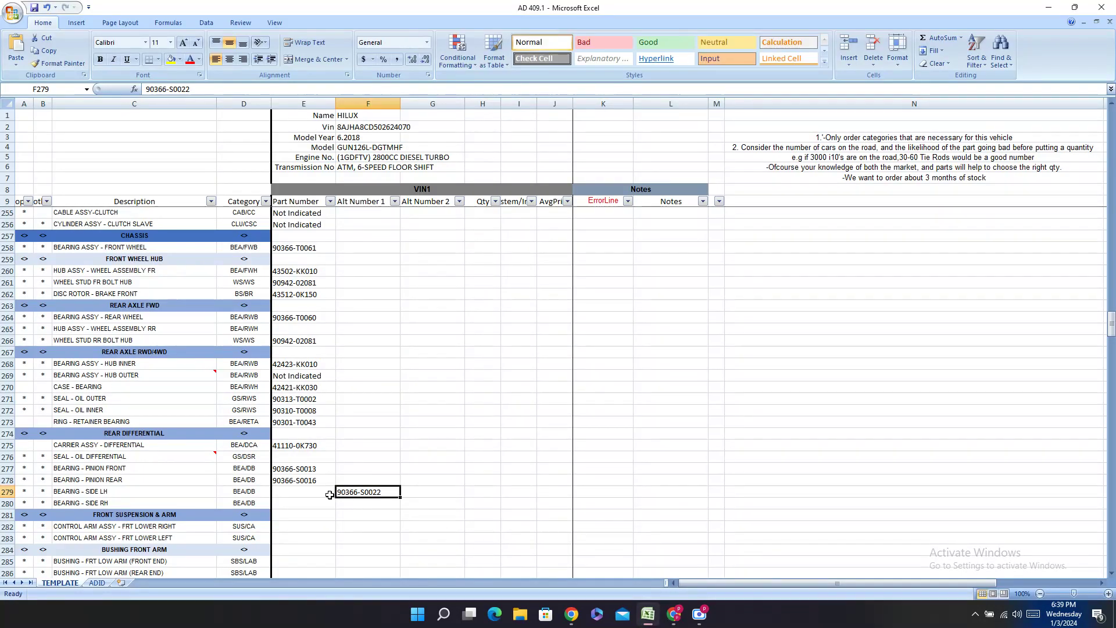
pyautogui.doubleClick(302, 492)
pyautogui.rightClick(293, 492)
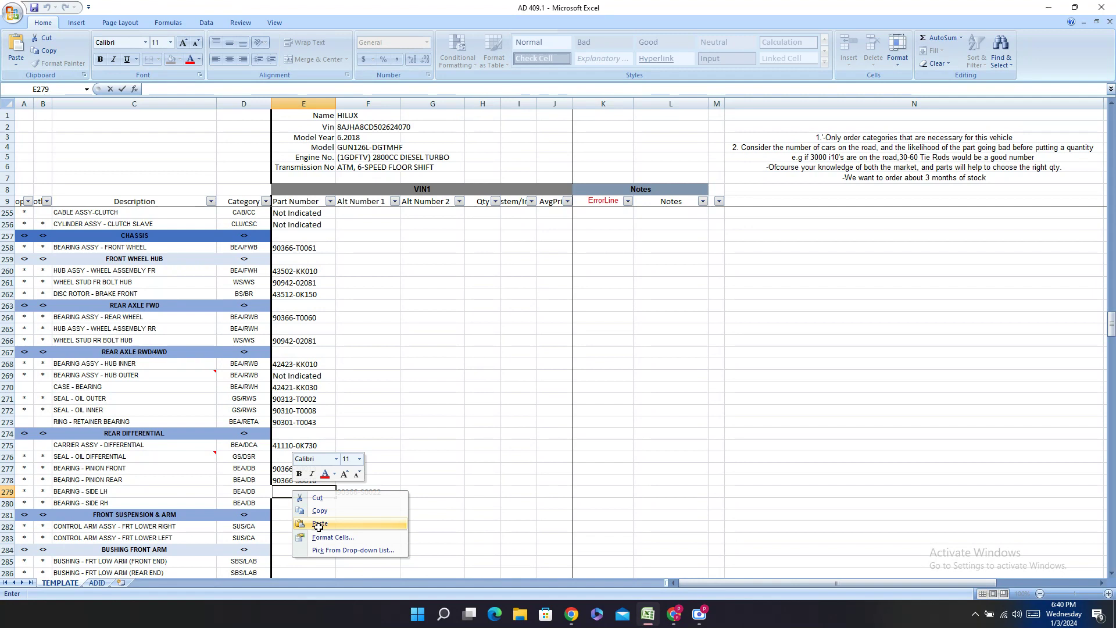
pyautogui.click(319, 525)
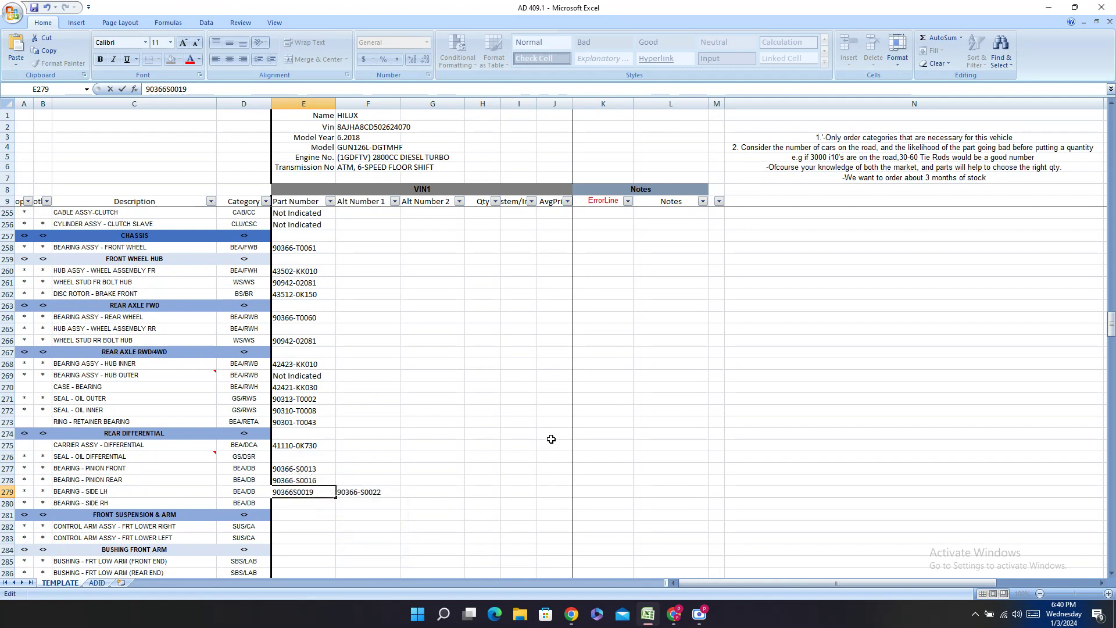
pyautogui.press('Left')
pyautogui.press('Left')
pyautogui.press('Left')
pyautogui.press('Left')
pyautogui.press('Left')
pyautogui.write('-')
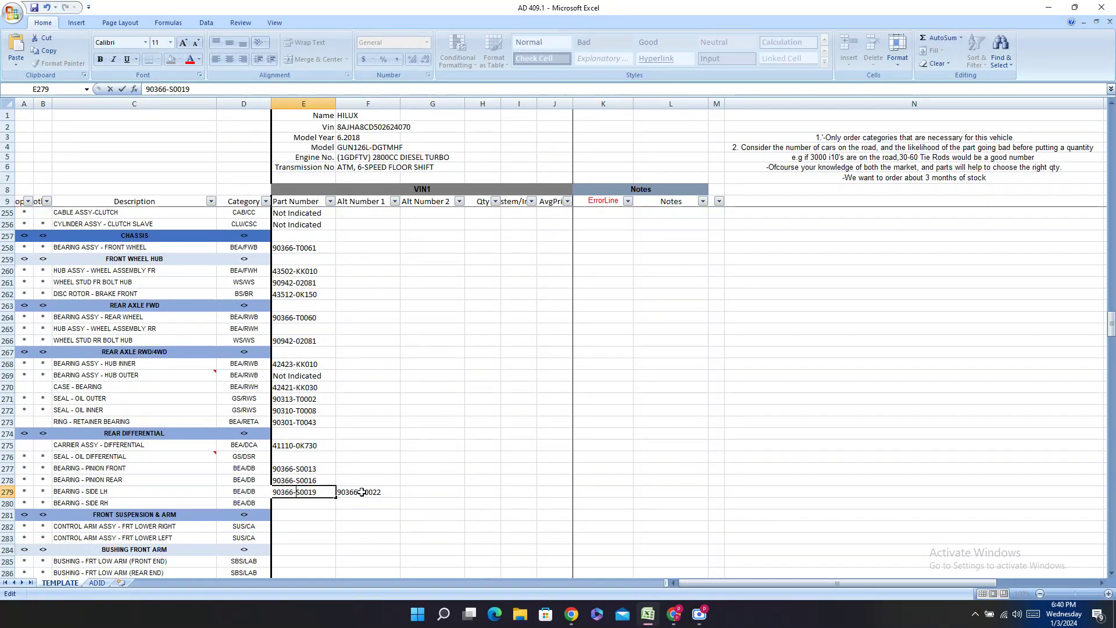
# - Copy both BEARING - SIDE LH numbers from E279:F279 into E280:F280 for BEARING - SIDE RH
pyautogui.moveTo(361, 492); pyautogui.dragTo(319, 494)
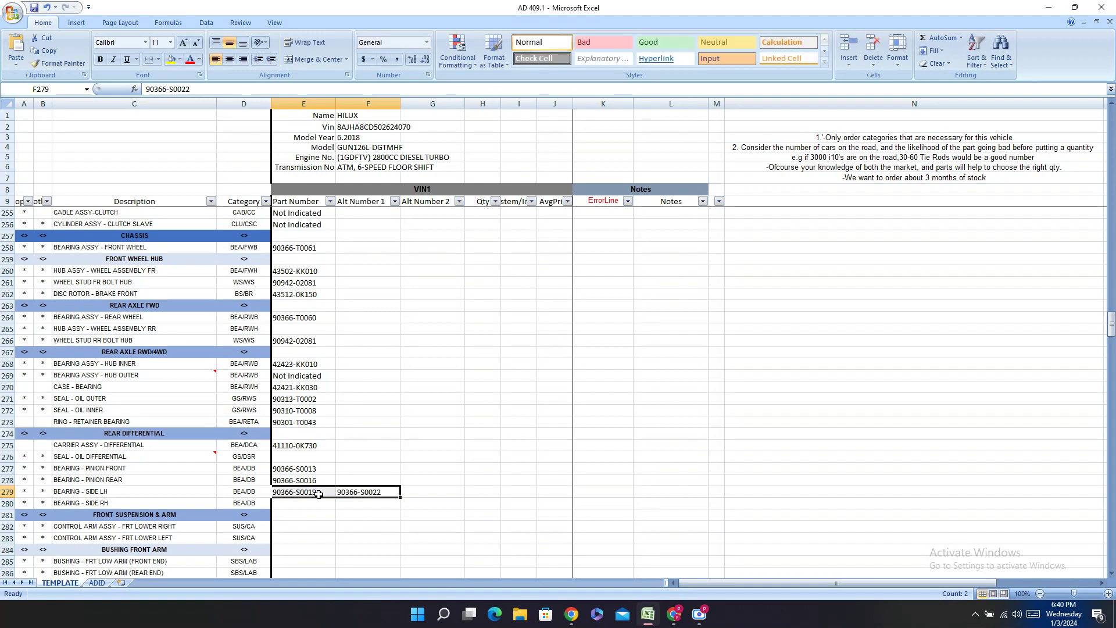
pyautogui.hotkey('ctrl', 'c')
pyautogui.press('Down')
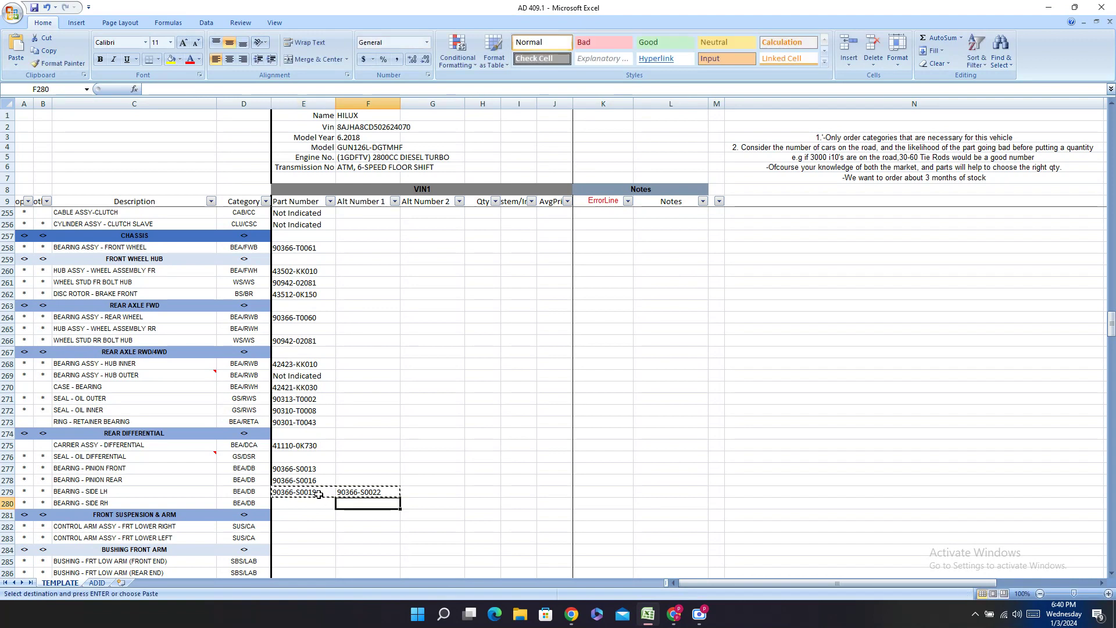
pyautogui.press('Left')
pyautogui.hotkey('ctrl', 'v')
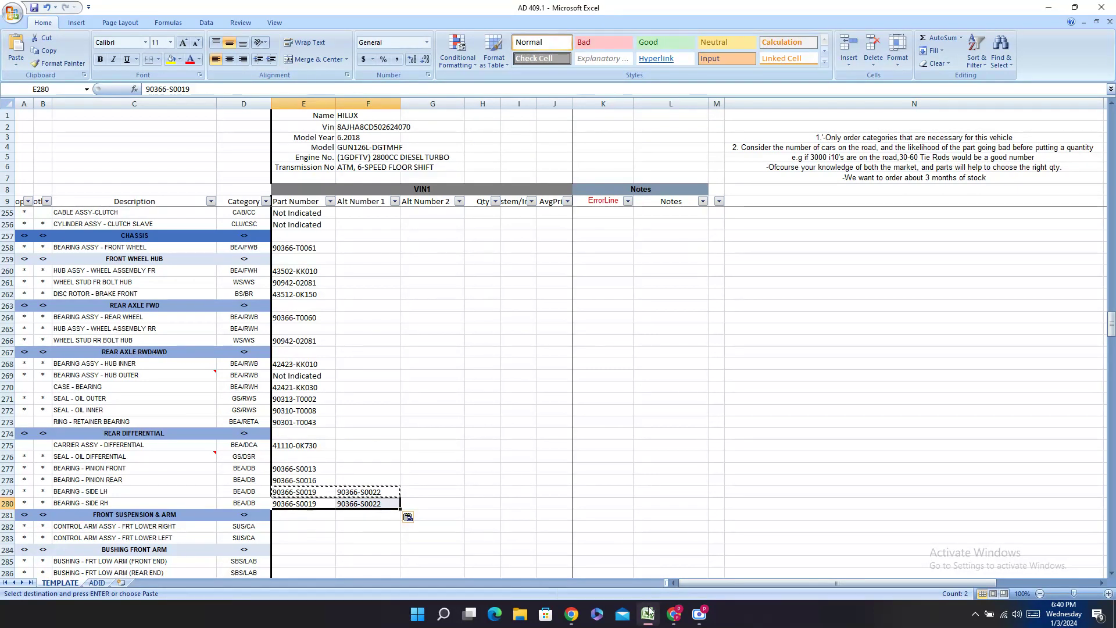
# - Return to PartSouq, search the page for SEAL and copy part number 90311S0001 for the rear differential carrier oil seal, callout 41201C
pyautogui.click(674, 615)
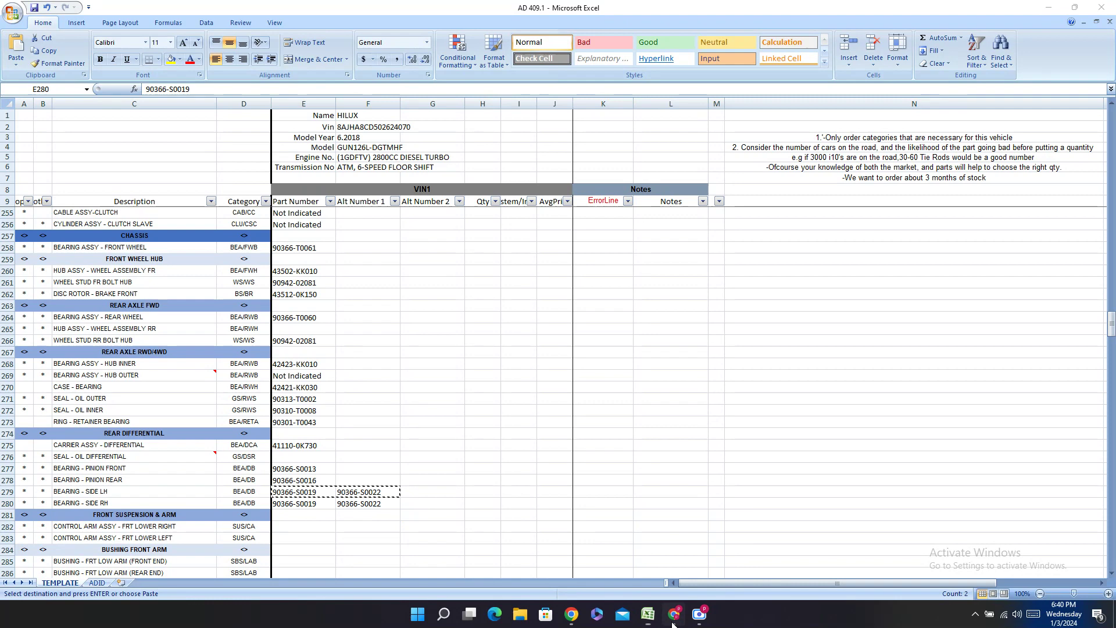
pyautogui.hotkey('ctrl', 'f')
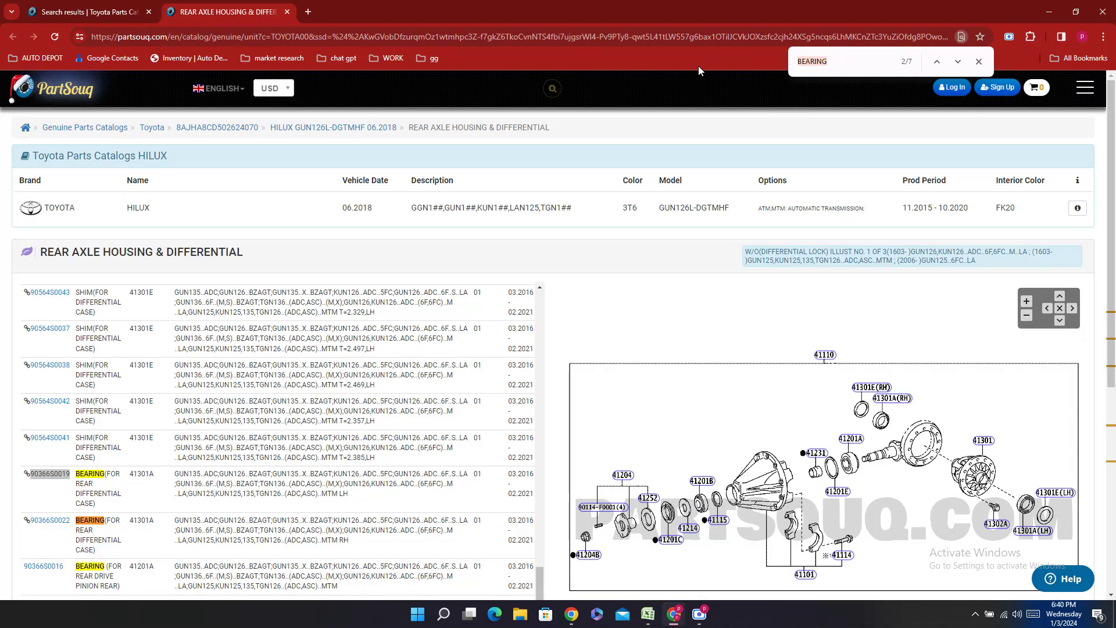
pyautogui.write('SEAL')
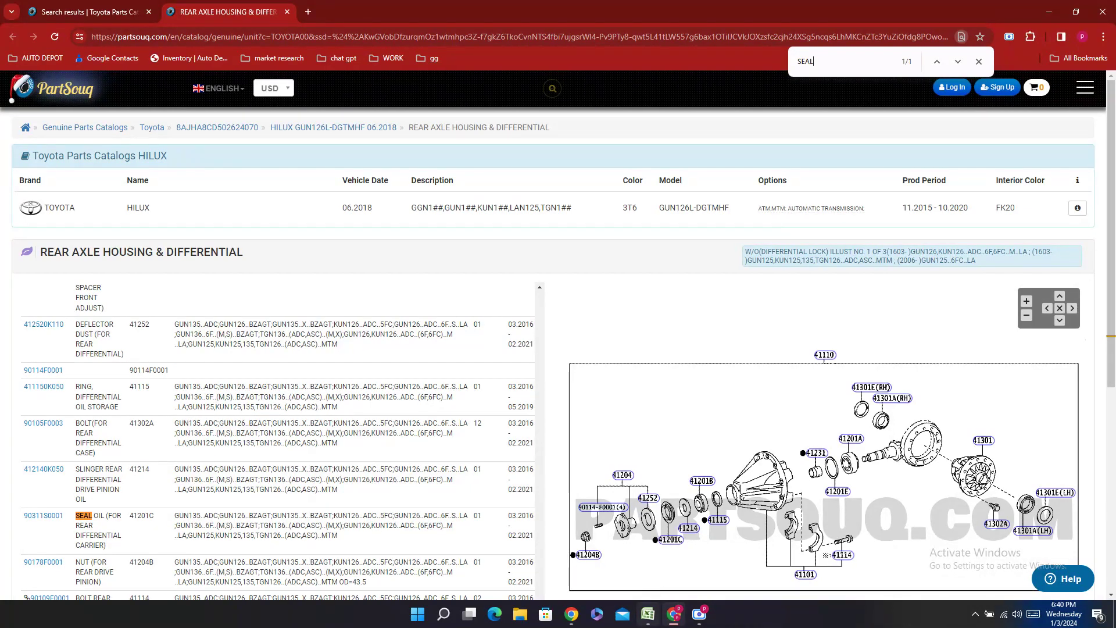
pyautogui.click(648, 614)
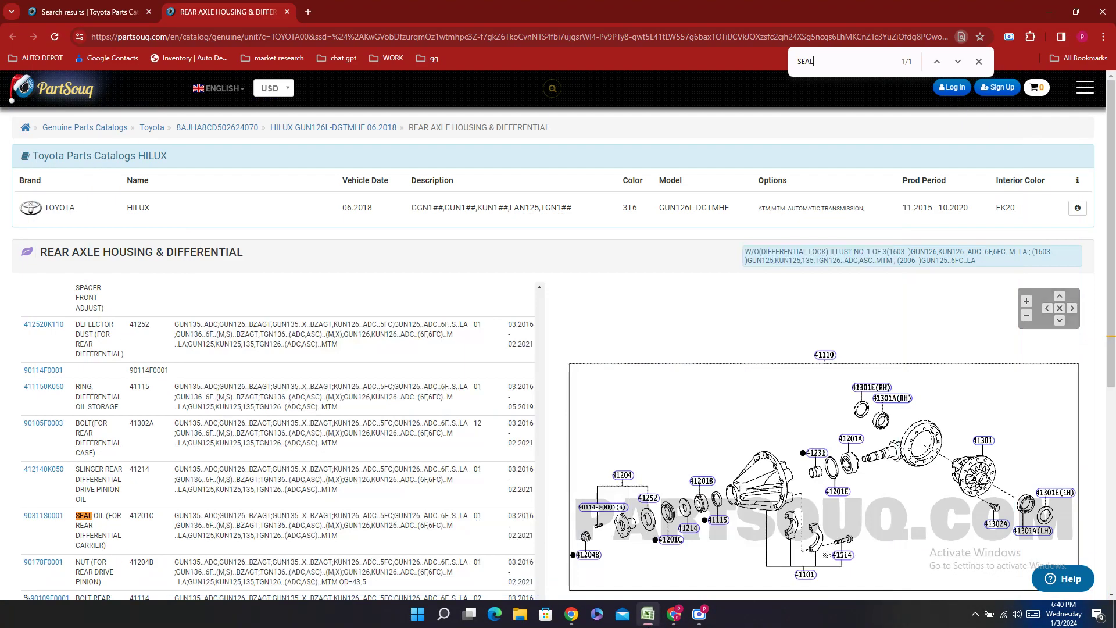
pyautogui.hotkey('alt', 'Tab')
pyautogui.doubleClick(44, 516)
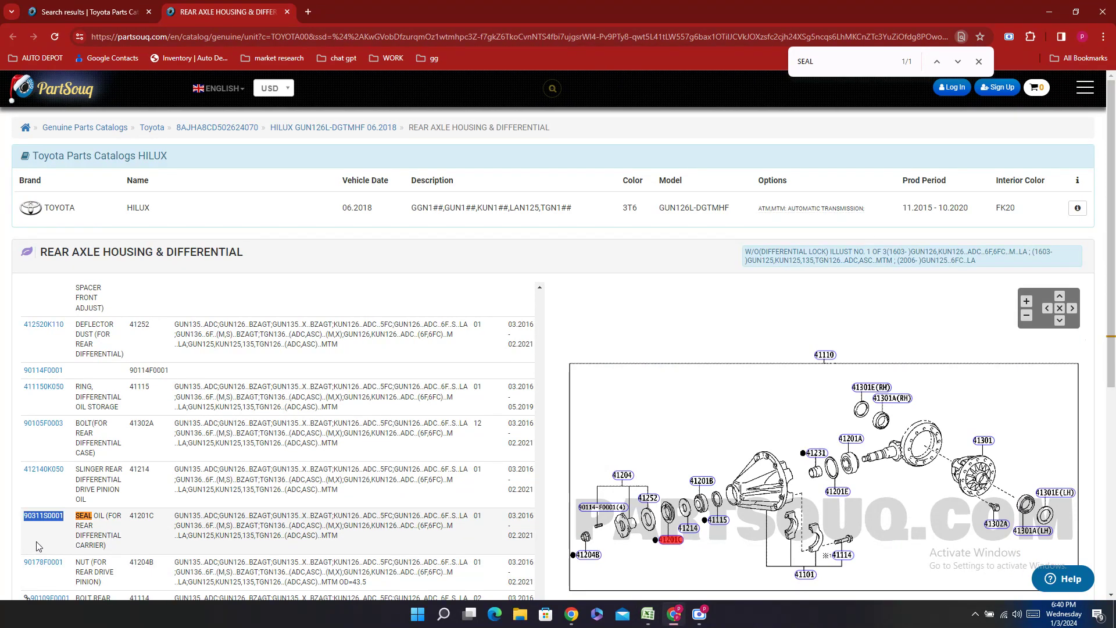
pyautogui.rightClick(36, 546)
pyautogui.click(105, 421)
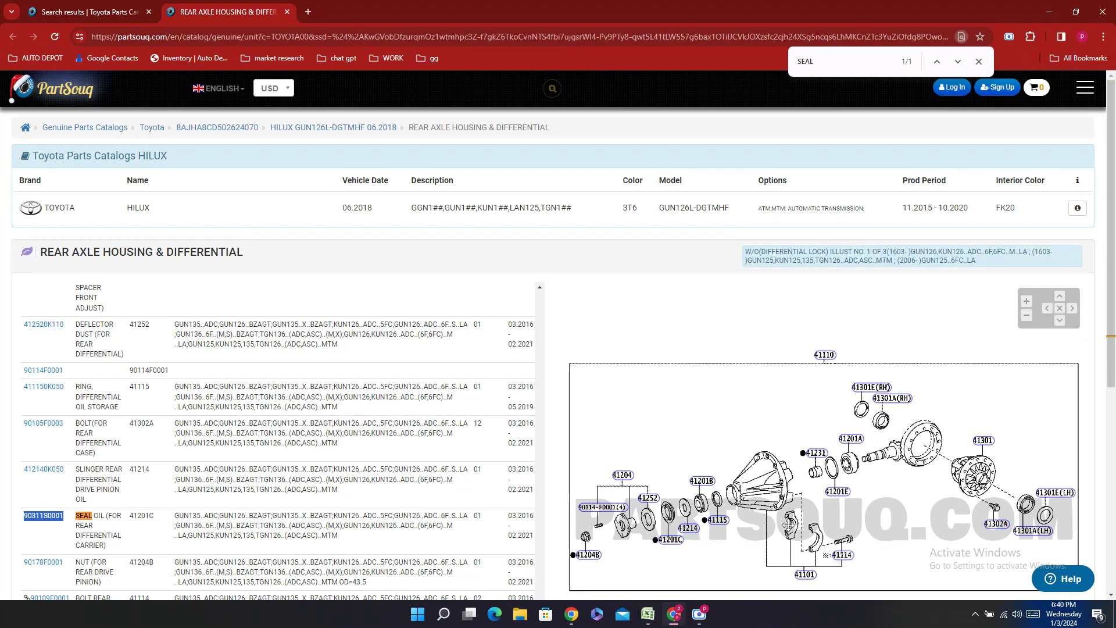
# - Switch to Excel and enter 90311-S0001 in E276 as the part number for SEAL - OIL DIFFERENTIAL
pyautogui.click(647, 614)
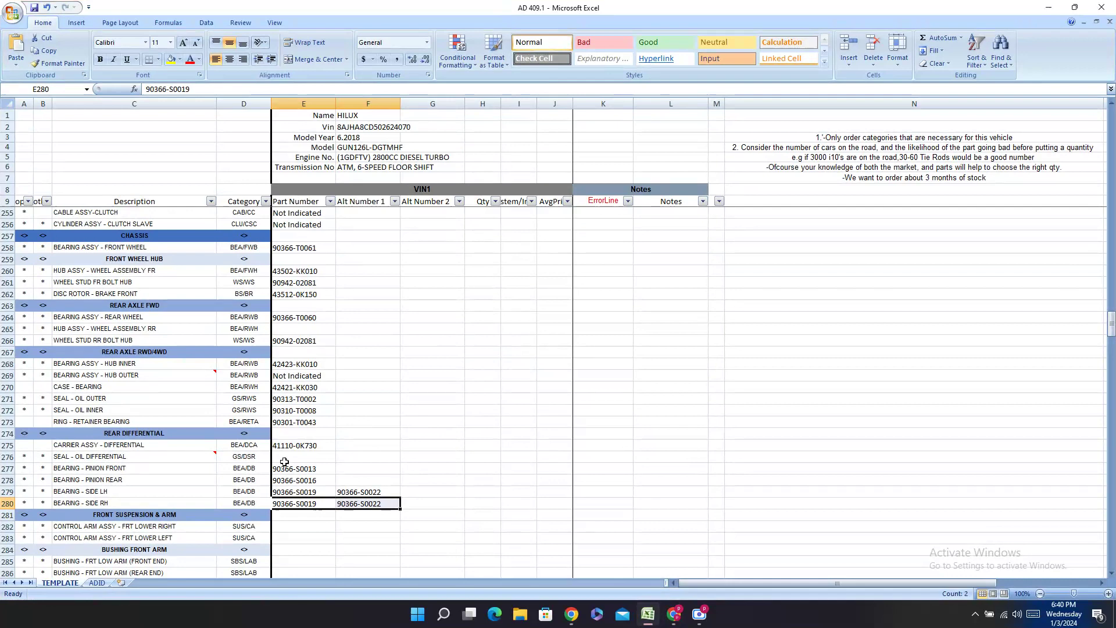
pyautogui.click(286, 453)
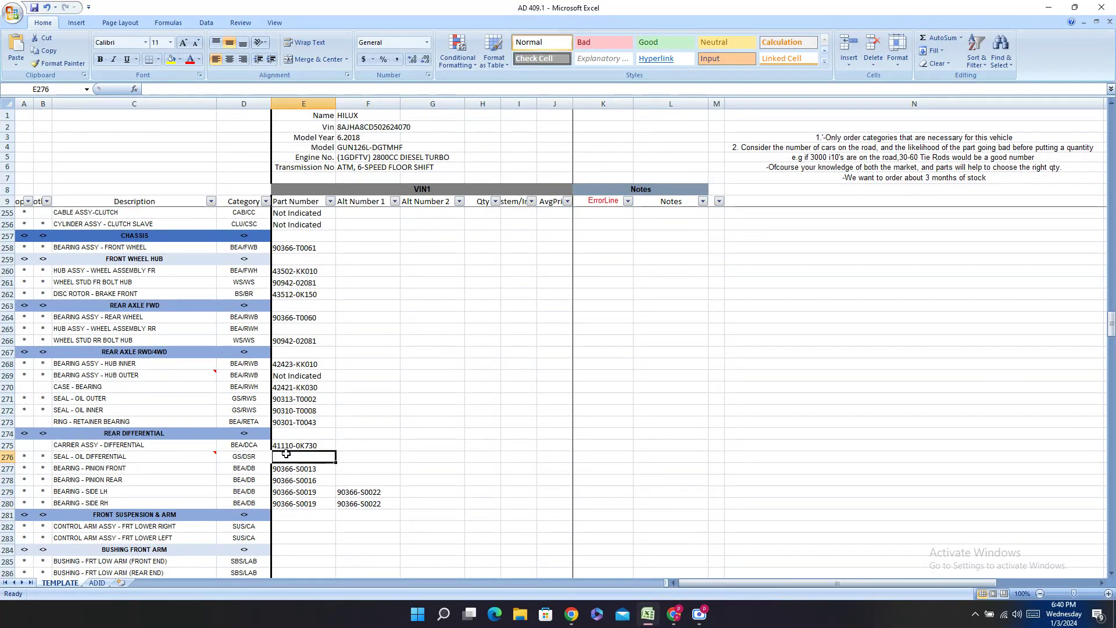
pyautogui.doubleClick(286, 453)
pyautogui.rightClick(280, 458)
pyautogui.click(308, 489)
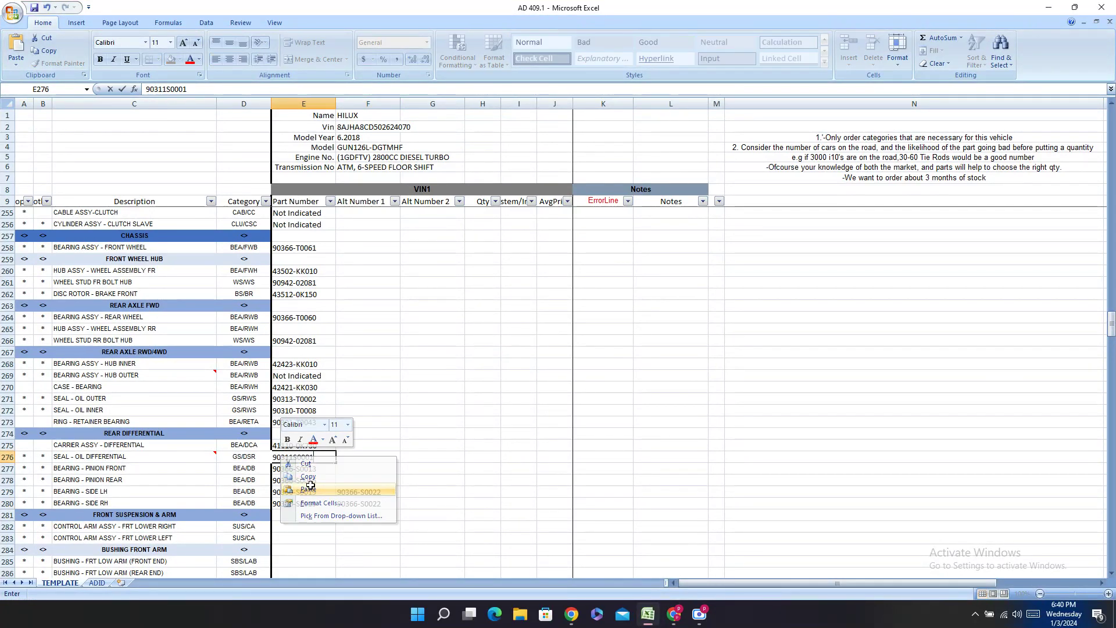
pyautogui.click(294, 455)
pyautogui.write('-')
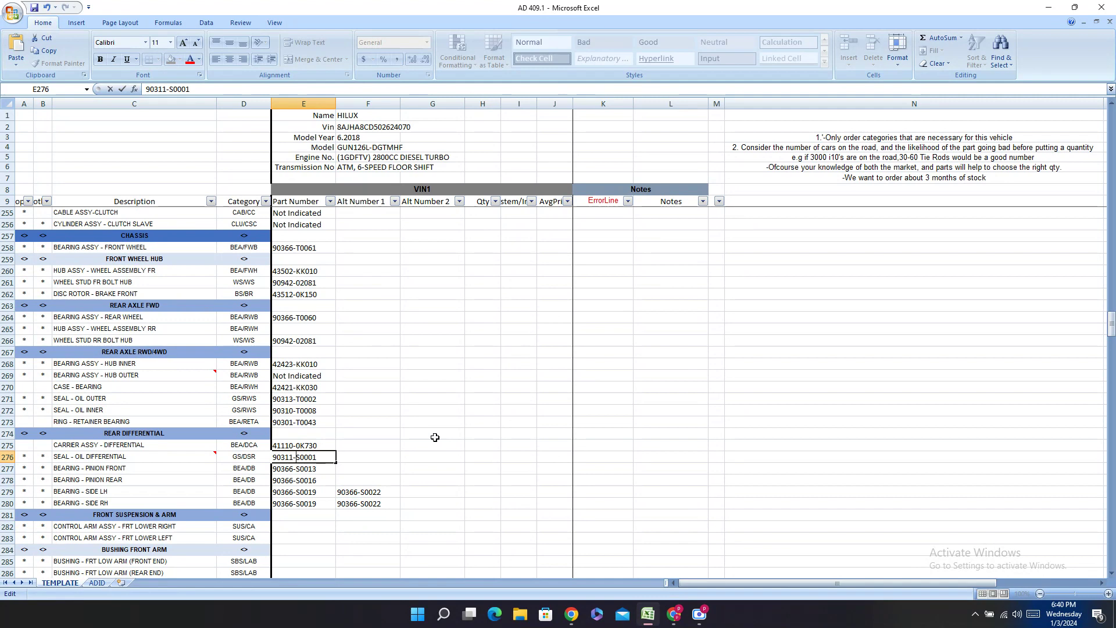
pyautogui.click(294, 318)
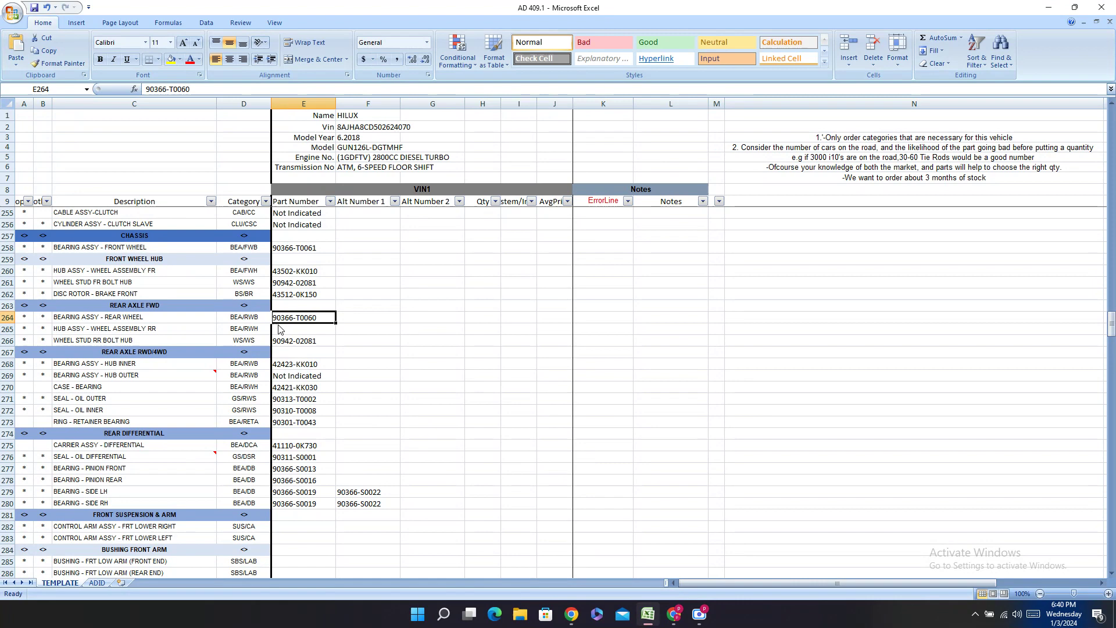
# - Select E265 for HUB ASSY - WHEEL ASSEMBLY RR in Excel and go back to the vehicle parts search in PartSouq
pyautogui.click(318, 331)
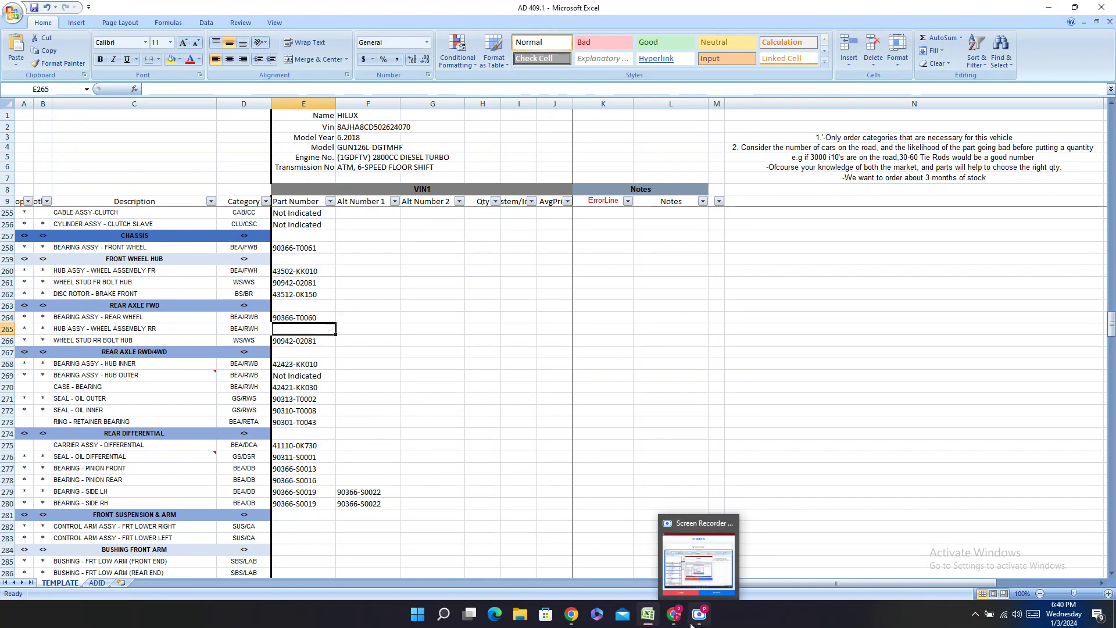
pyautogui.click(673, 614)
pyautogui.hotkey('ctrl', 'Tab')
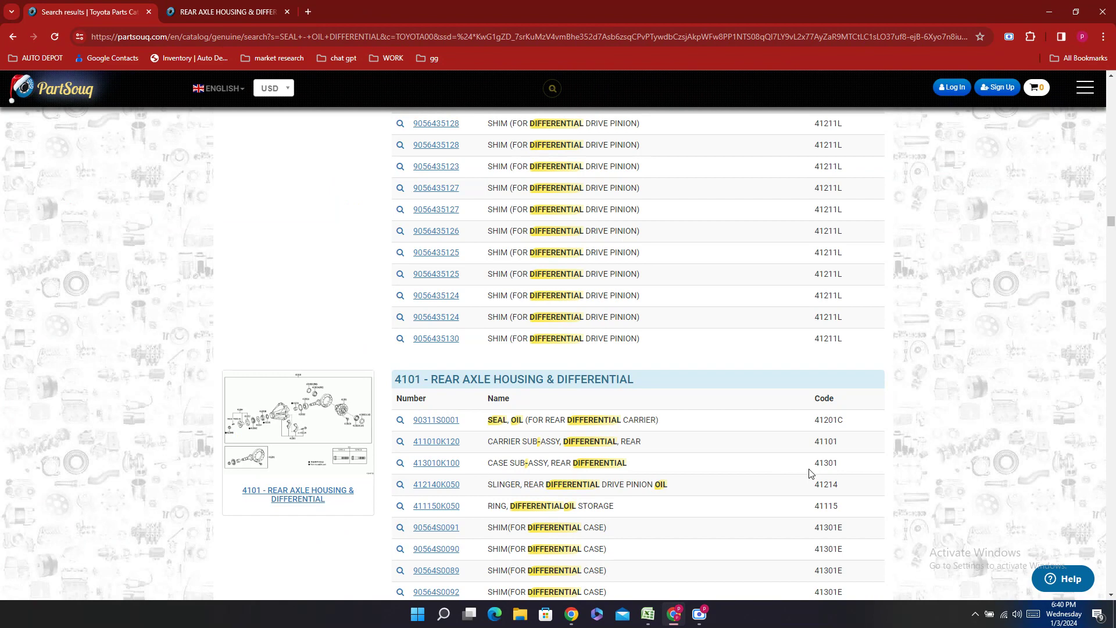
pyautogui.scroll(15, 811, 473)
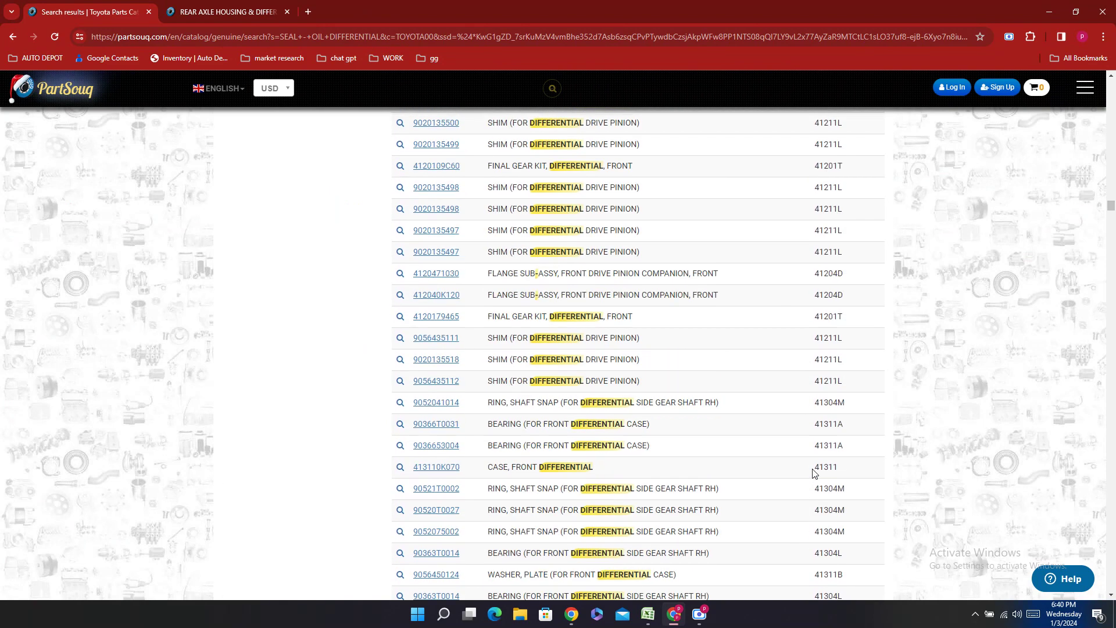
pyautogui.scroll(15, 813, 473)
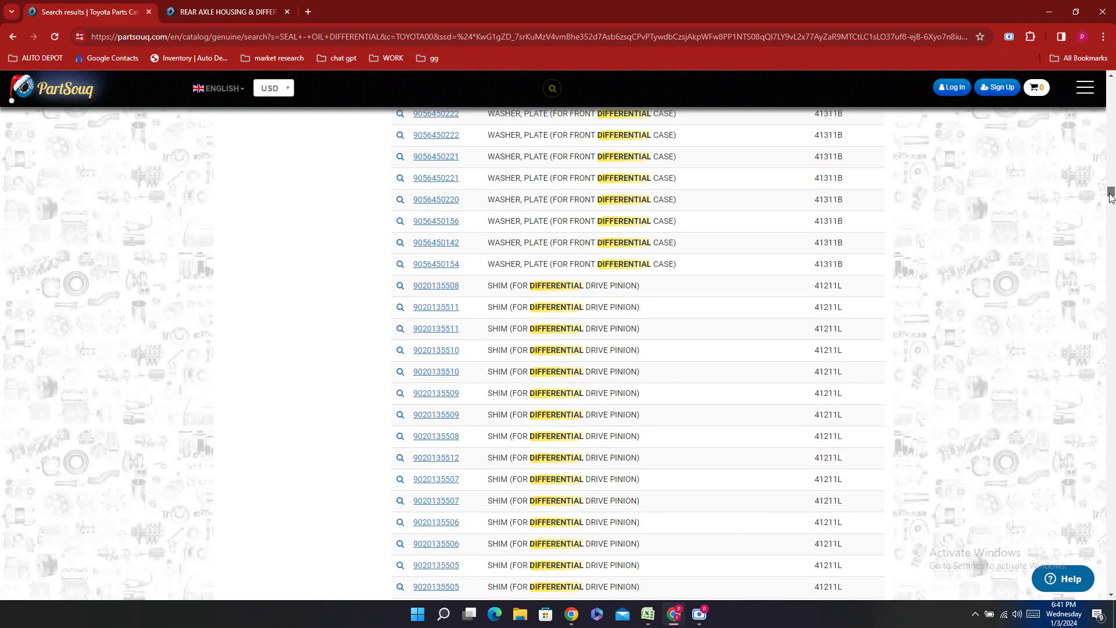
pyautogui.moveTo(1111, 195); pyautogui.dragTo(1110, 84)
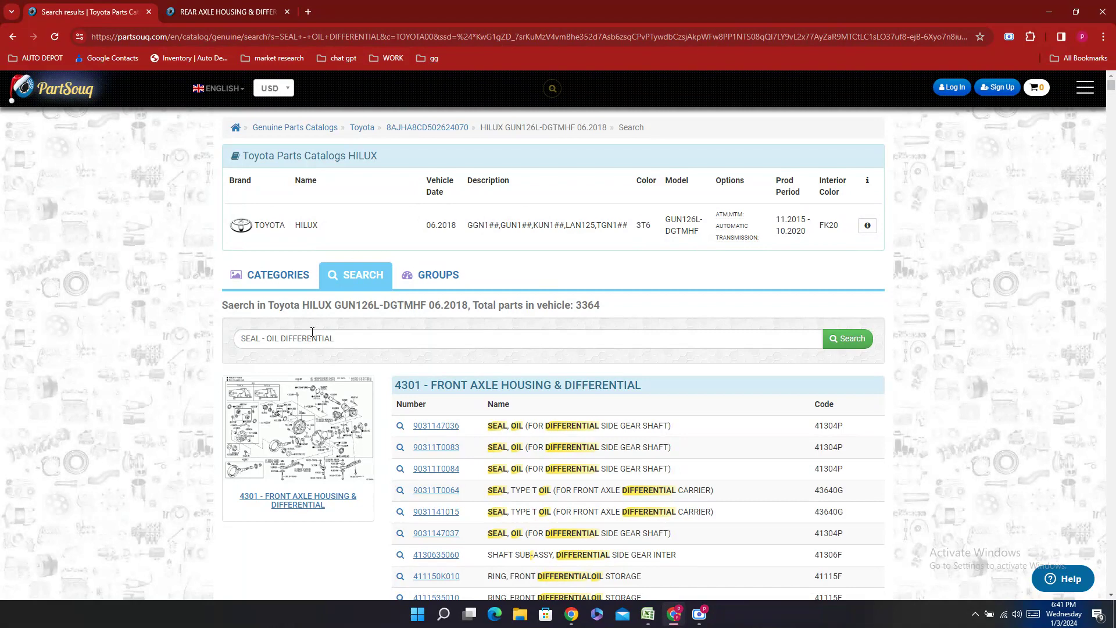
pyautogui.moveTo(673, 605)
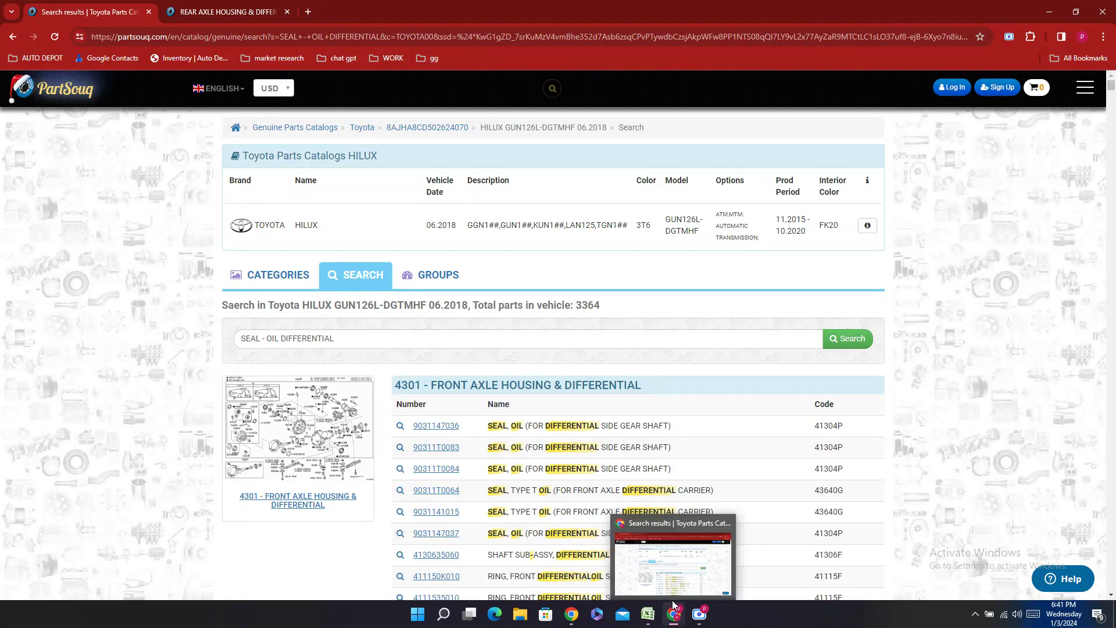
pyautogui.click(651, 619)
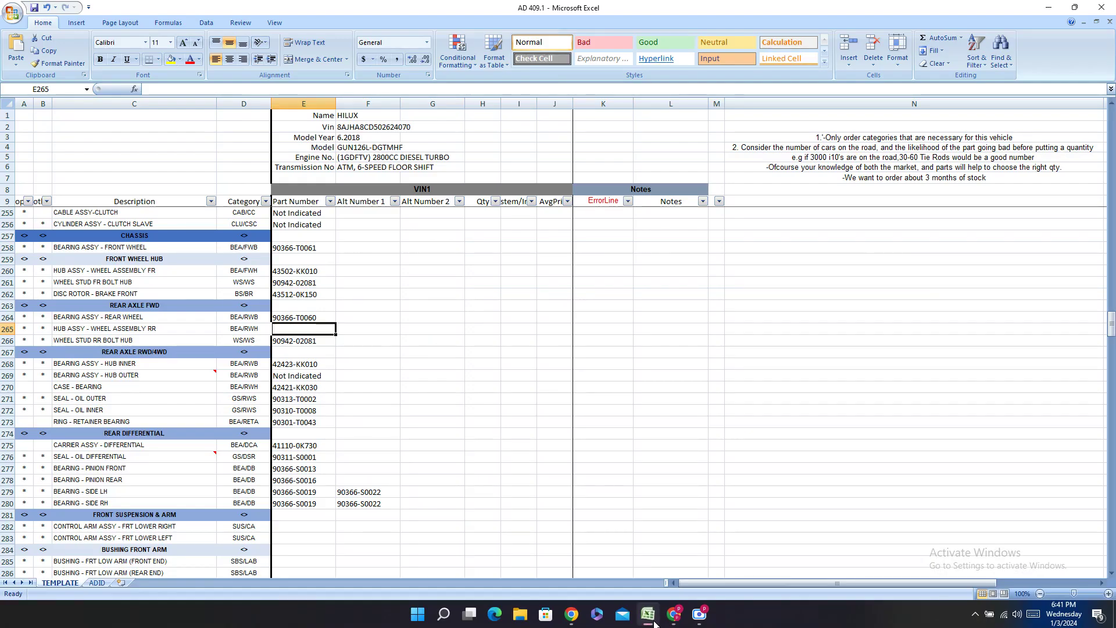
pyautogui.hotkey('alt', 'Tab')
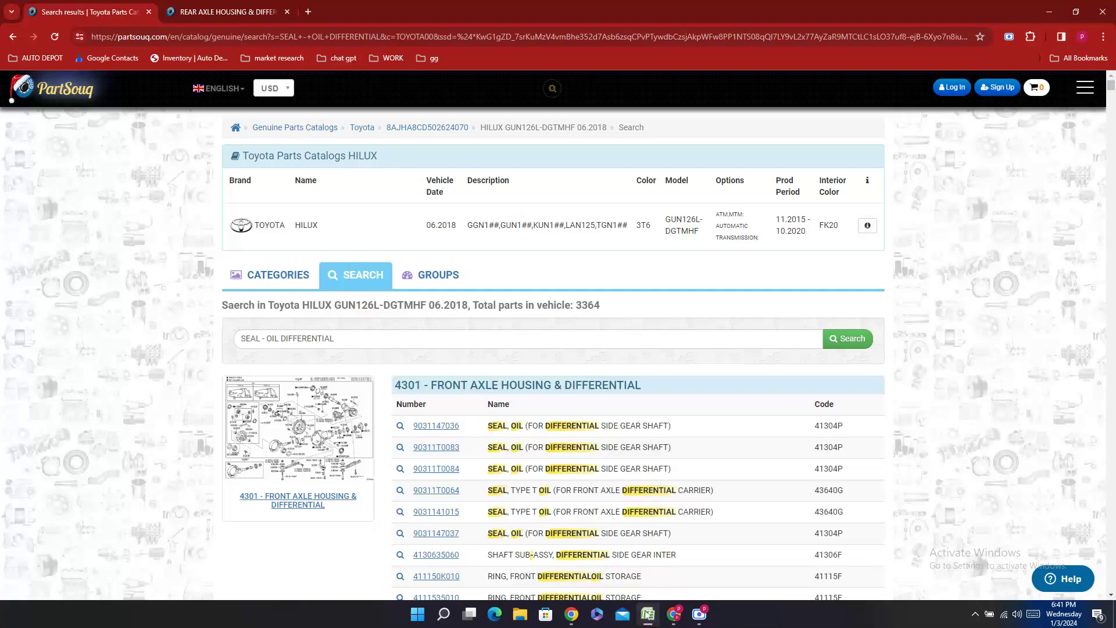
# - Search the Hilux's parts catalog for WHEEL HUB and look through the matching part groups
pyautogui.click(354, 343)
pyautogui.hotkey('ctrl', 'shift', 'Left')
pyautogui.hotkey('ctrl', 'shift', 'Left')
pyautogui.hotkey('ctrl', 'shift', 'Left')
pyautogui.hotkey('ctrl', 'shift', 'Left')
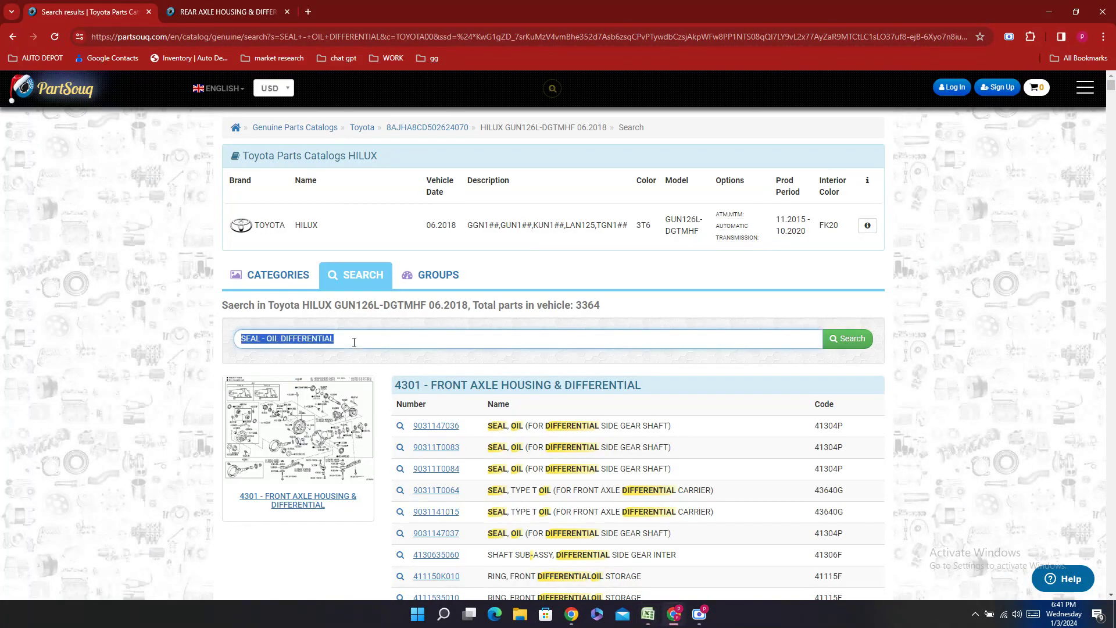
pyautogui.write('WHEEL GUARD')
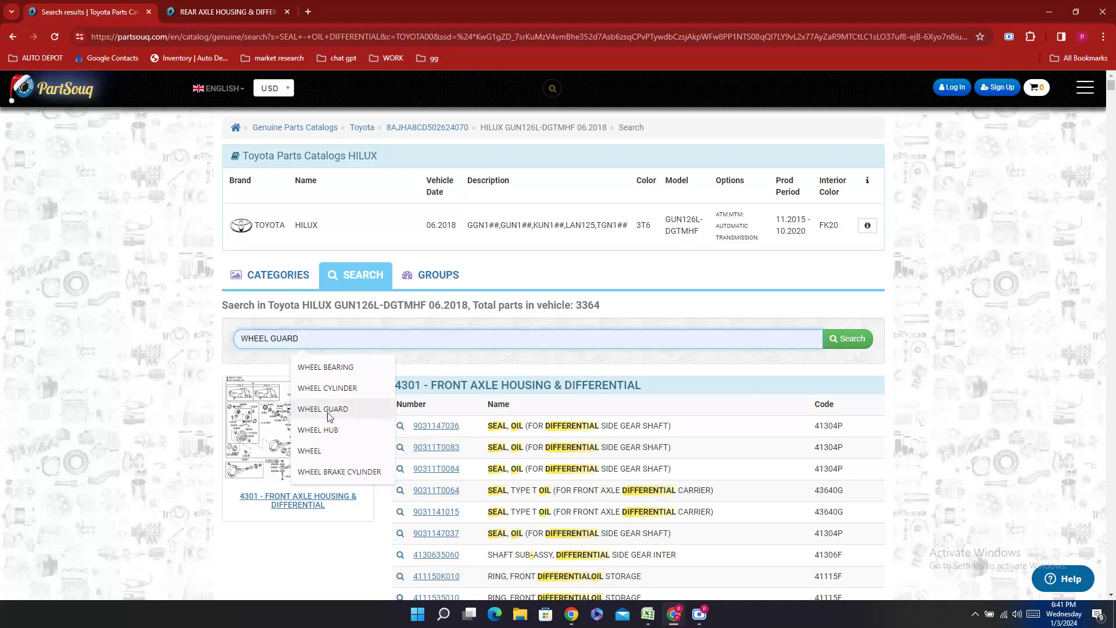
pyautogui.click(349, 430)
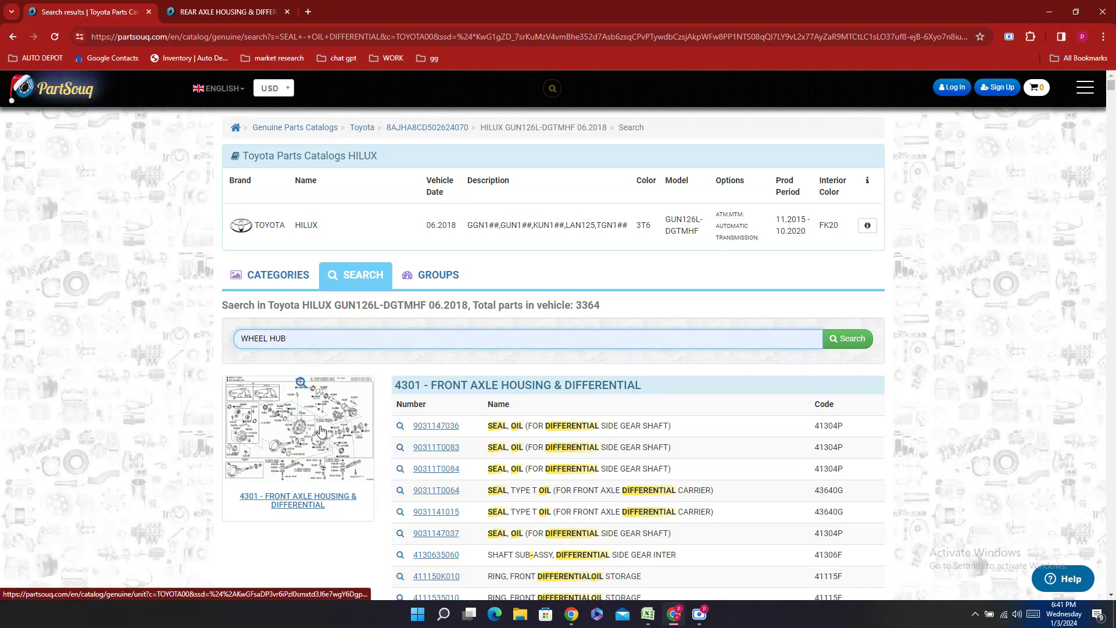
pyautogui.press('Return')
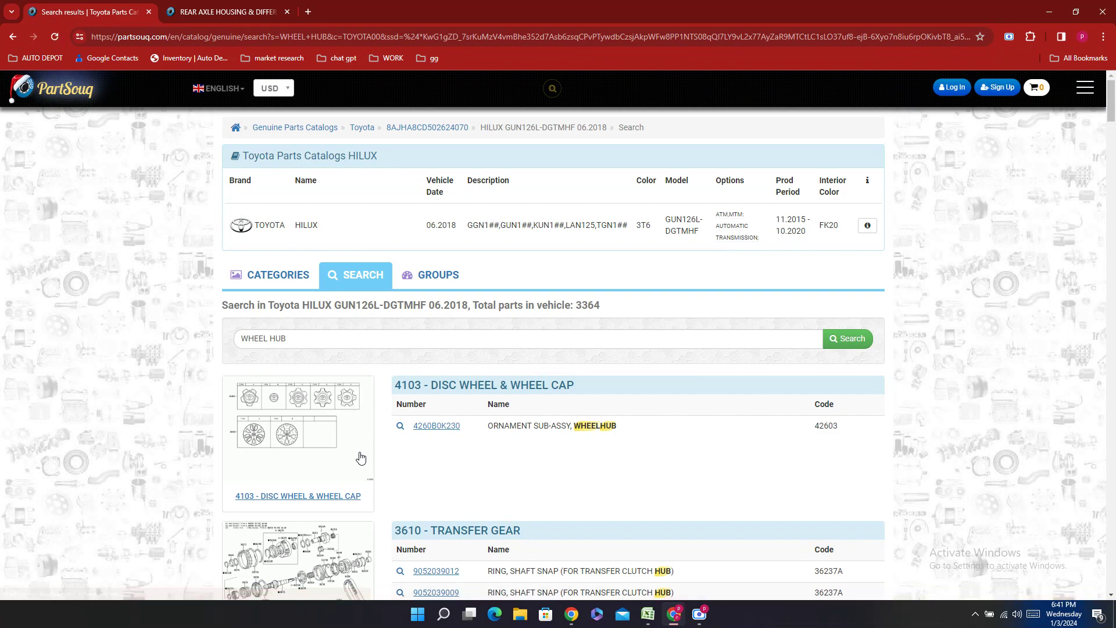
pyautogui.scroll(-7, 598, 336)
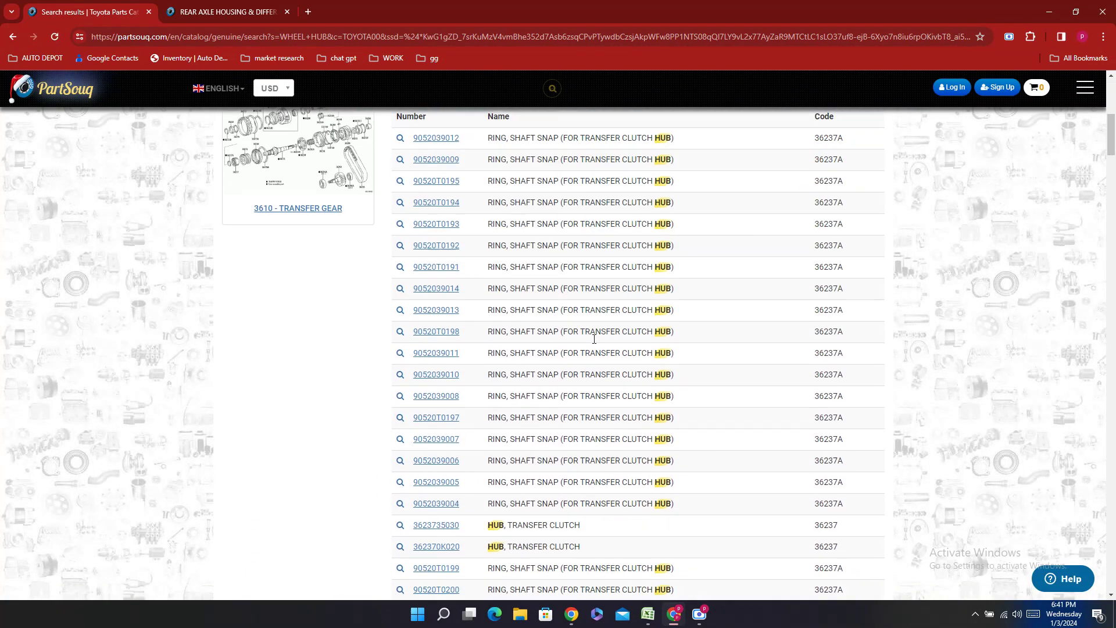
# - Find the 4303 Front Axle Hub group in the WHEEL HUB results and copy part number 43502KK010 of the LH hub sub-assembly
pyautogui.scroll(3, 593, 343)
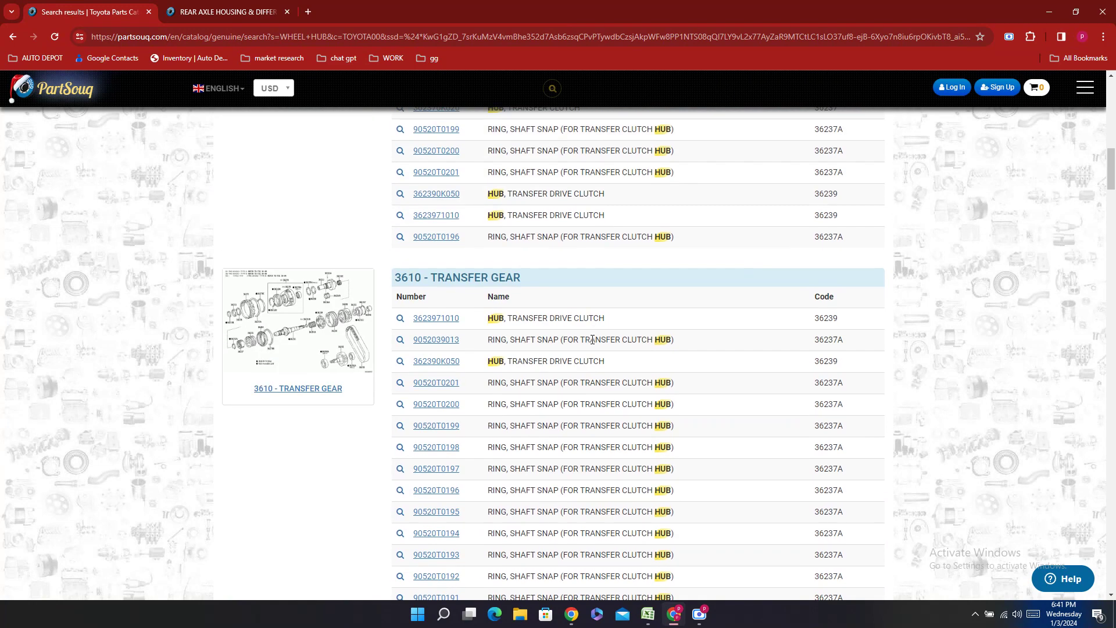
pyautogui.scroll(-10, 596, 341)
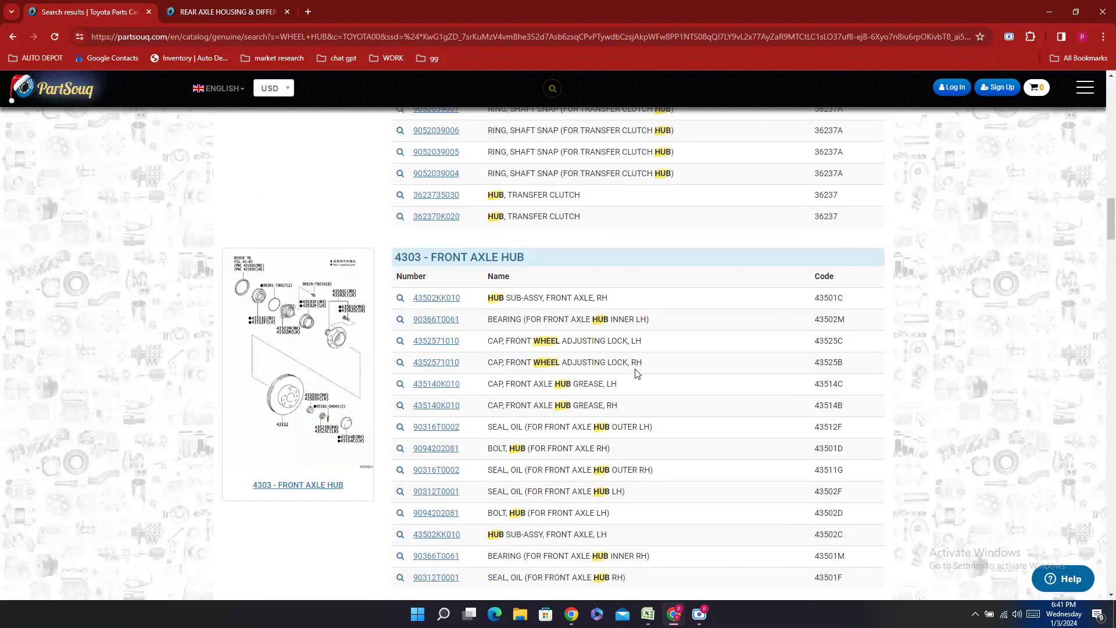
pyautogui.scroll(-1, 637, 373)
pyautogui.scroll(-3, 636, 369)
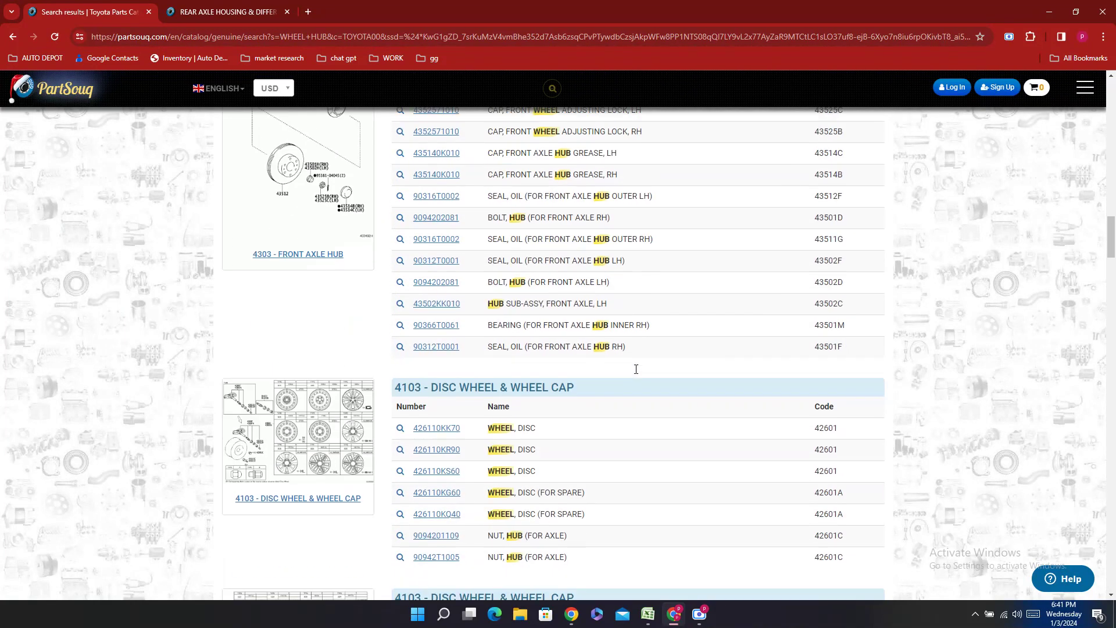
pyautogui.scroll(3, 636, 369)
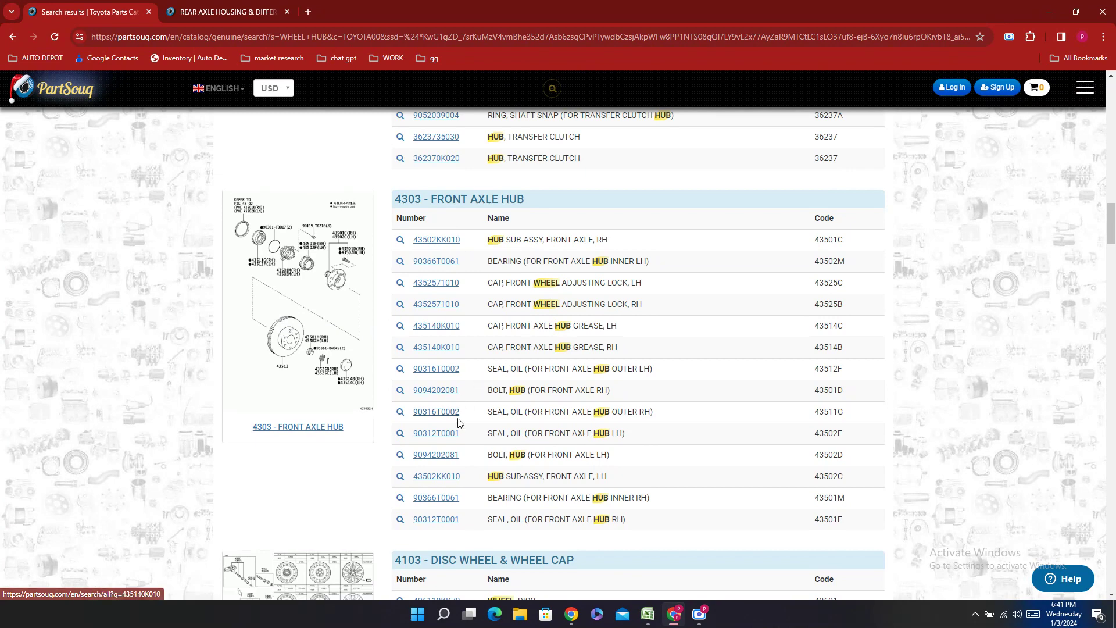
pyautogui.doubleClick(463, 483)
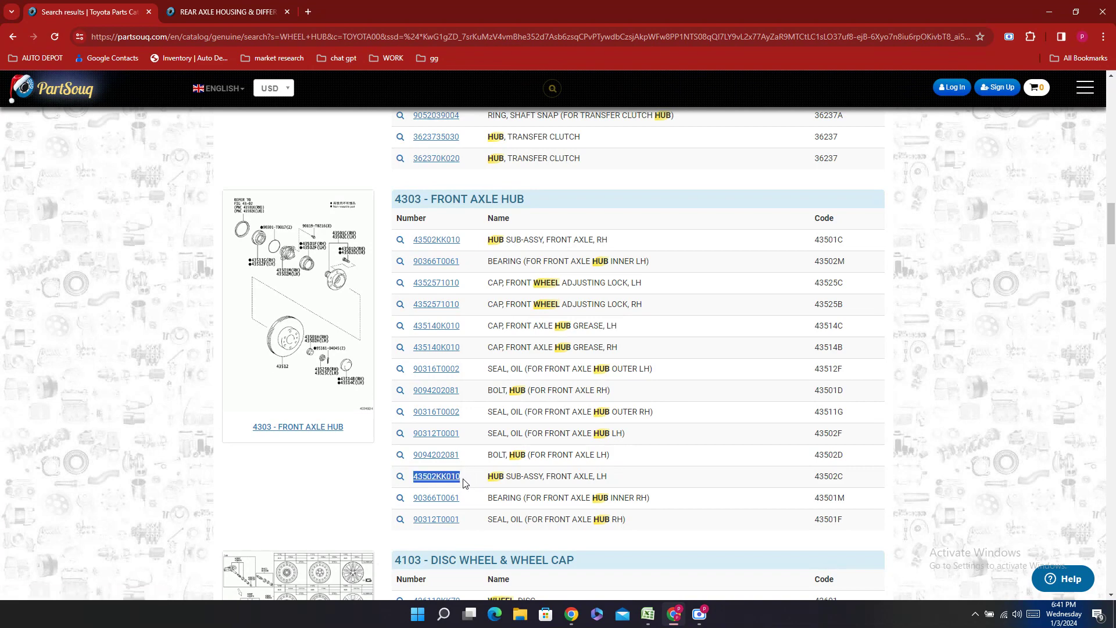
pyautogui.rightClick(463, 484)
pyautogui.click(504, 362)
# - Open the 4303 Front Axle Hub diagram page and search it for part number 43502KK010
pyautogui.click(292, 331)
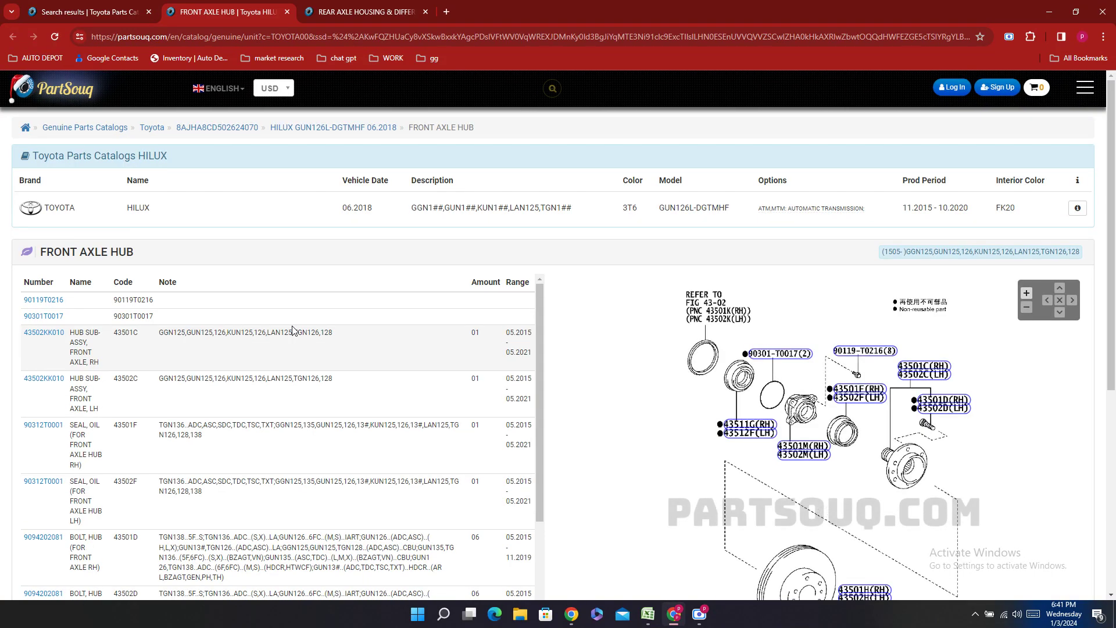
pyautogui.hotkey('ctrl', 'f')
pyautogui.hotkey('ctrl', 'v')
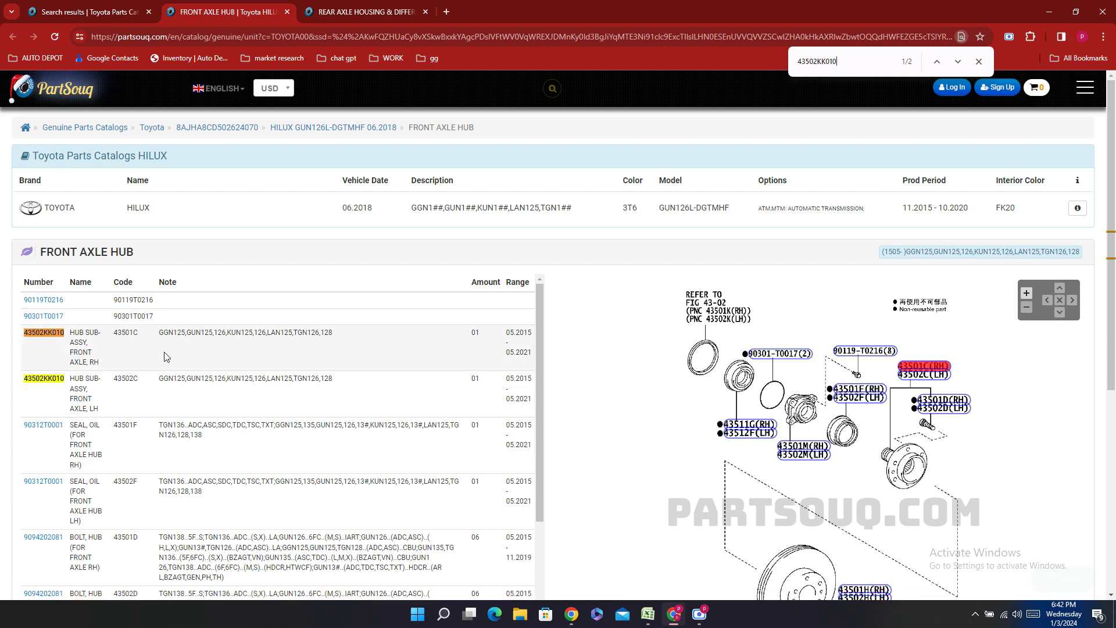
# - Return to the WHEEL HUB search results and look through the remaining part groups for a rear wheel hub assembly
pyautogui.click(108, 4)
pyautogui.scroll(-7, 872, 431)
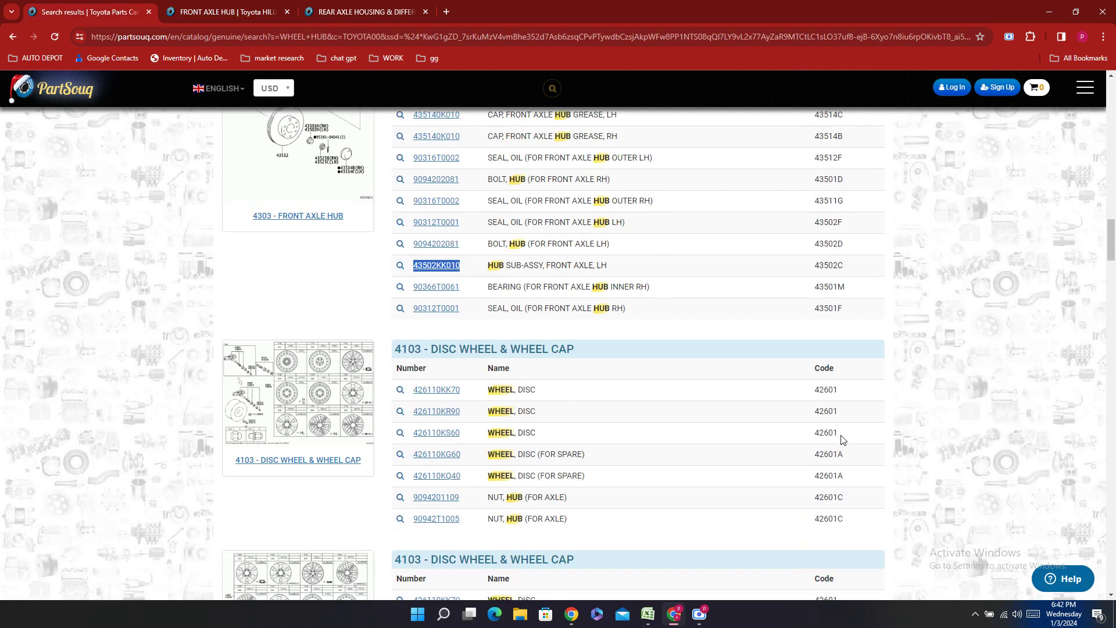
pyautogui.scroll(-7, 541, 364)
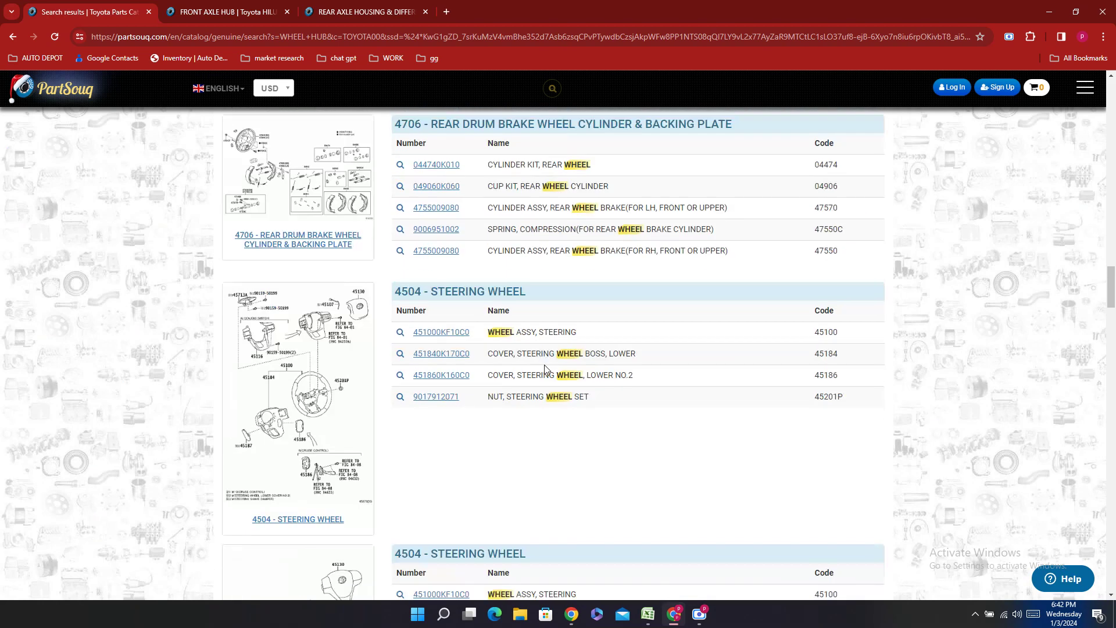
pyautogui.scroll(-10, 545, 369)
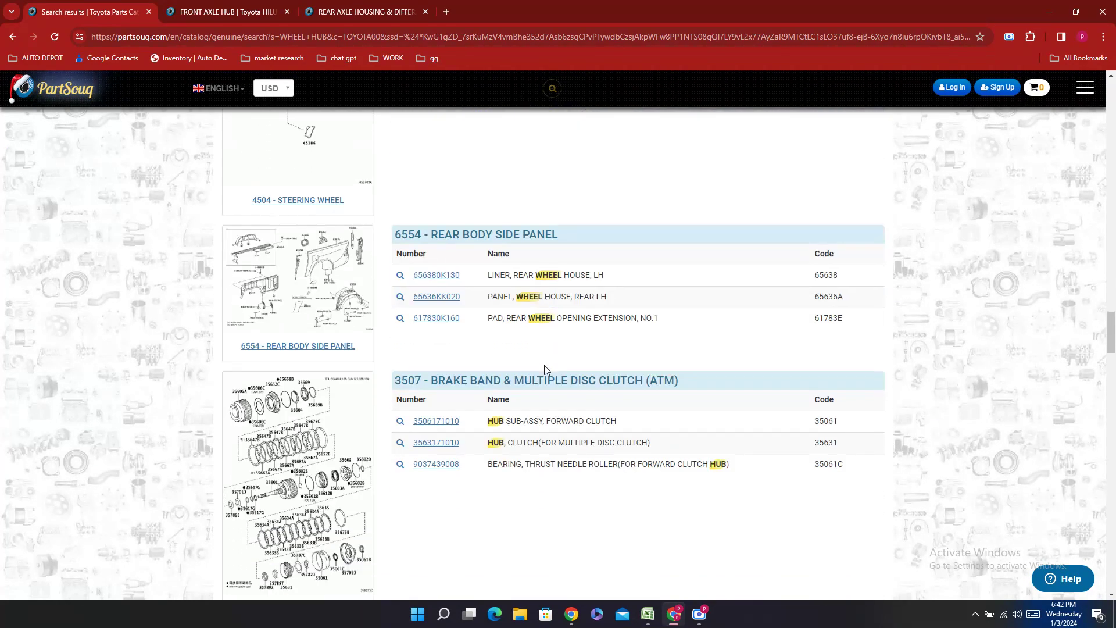
pyautogui.scroll(-14, 545, 365)
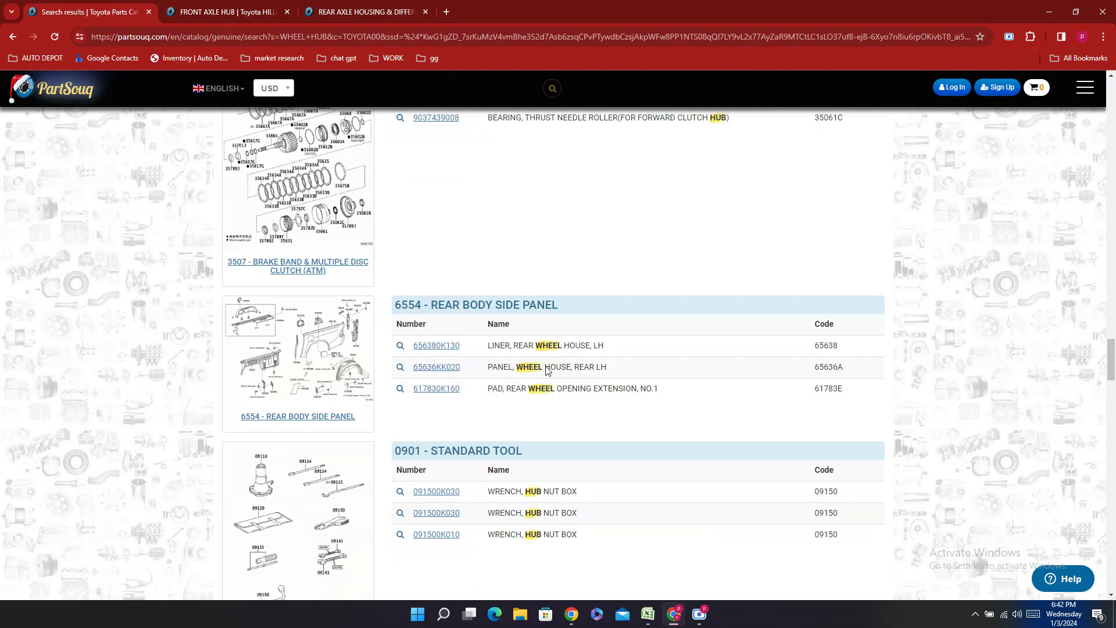
pyautogui.scroll(-14, 547, 371)
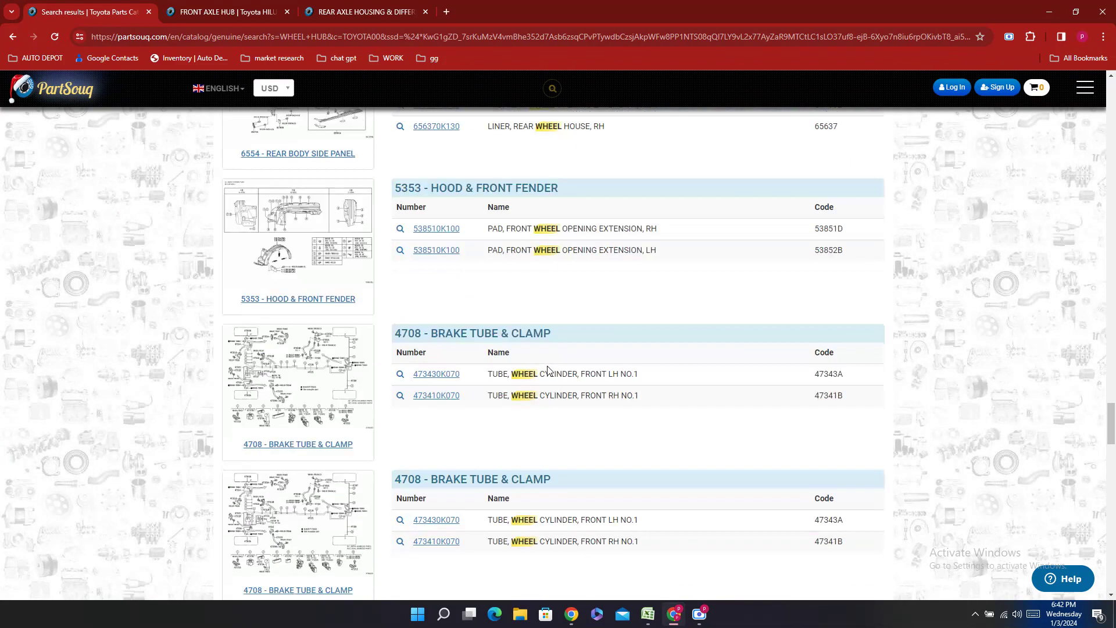
pyautogui.scroll(-4, 550, 370)
pyautogui.scroll(2, 550, 370)
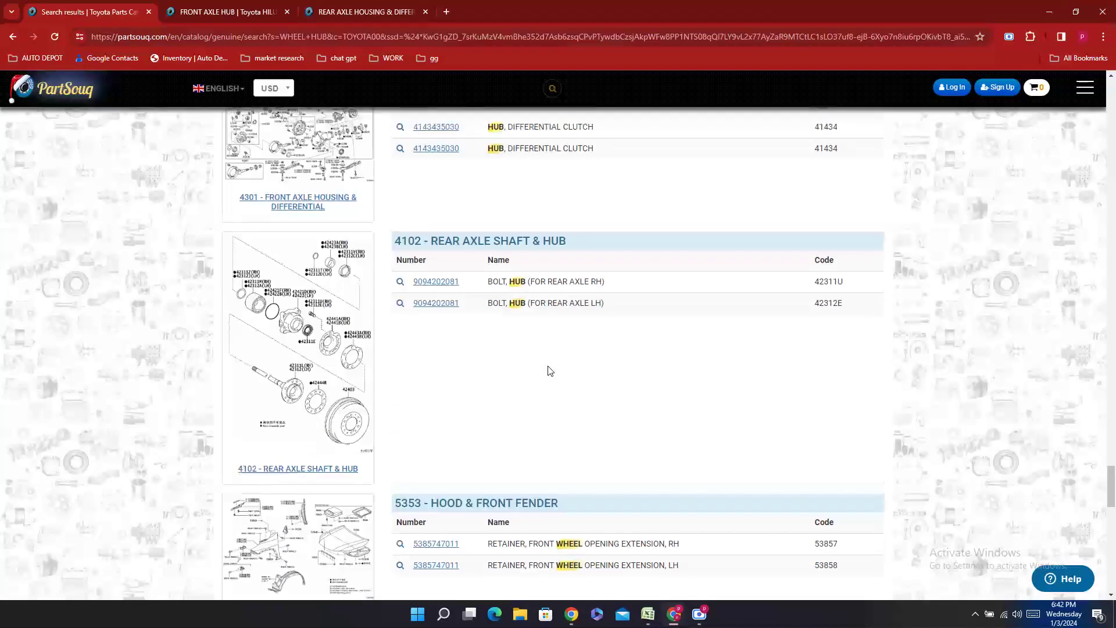
pyautogui.scroll(-20, 550, 371)
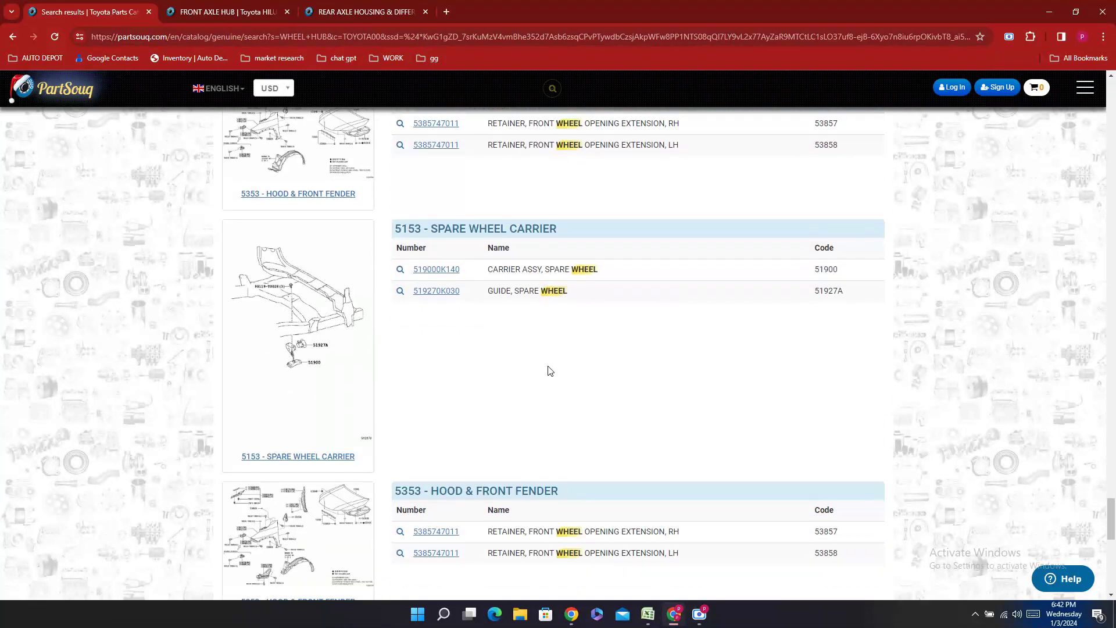
pyautogui.scroll(6, 549, 370)
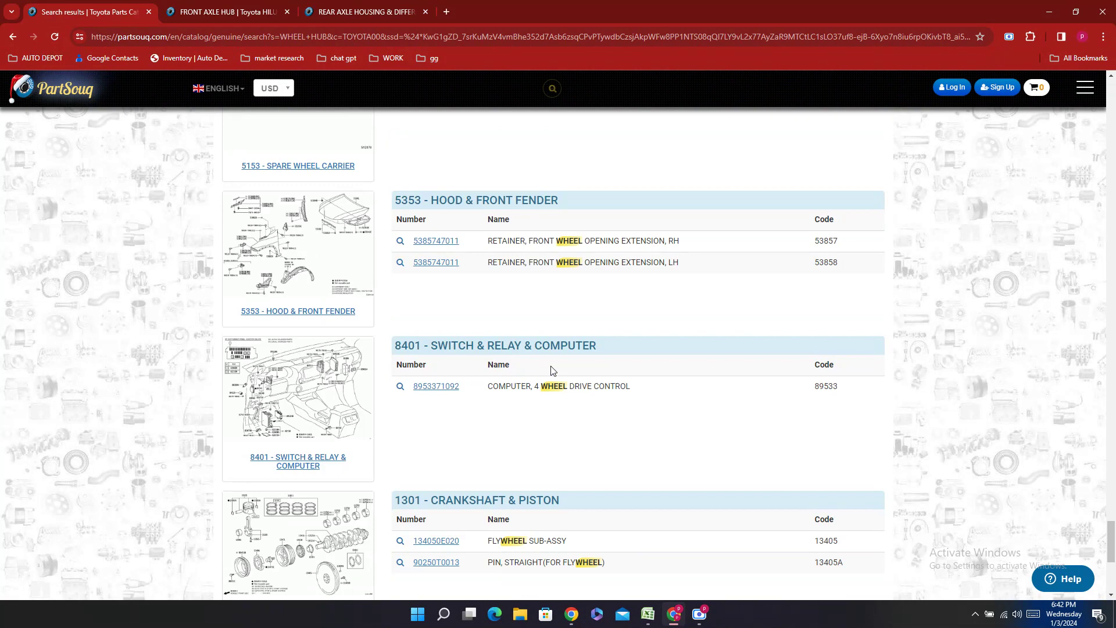
pyautogui.scroll(-6, 553, 370)
pyautogui.scroll(6, 553, 370)
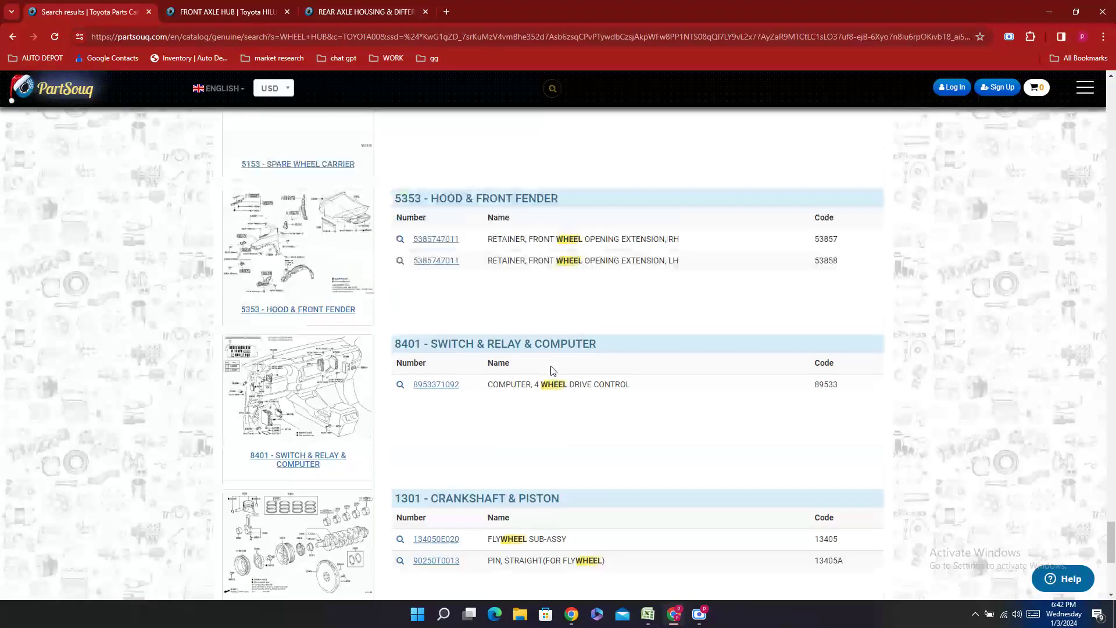
pyautogui.scroll(18, 553, 370)
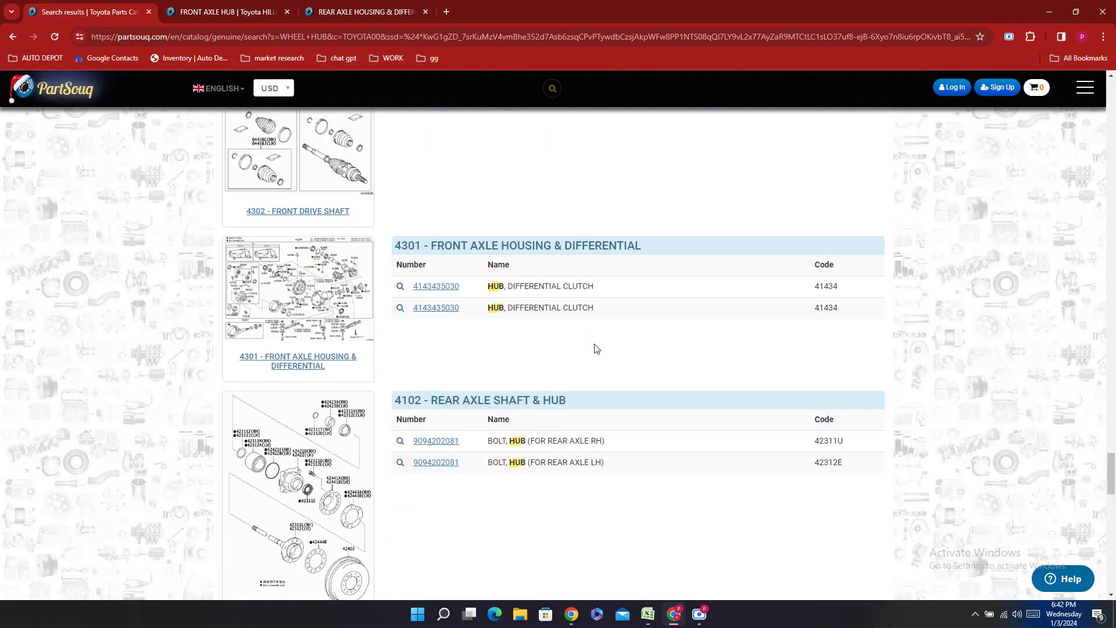
pyautogui.scroll(20, 597, 349)
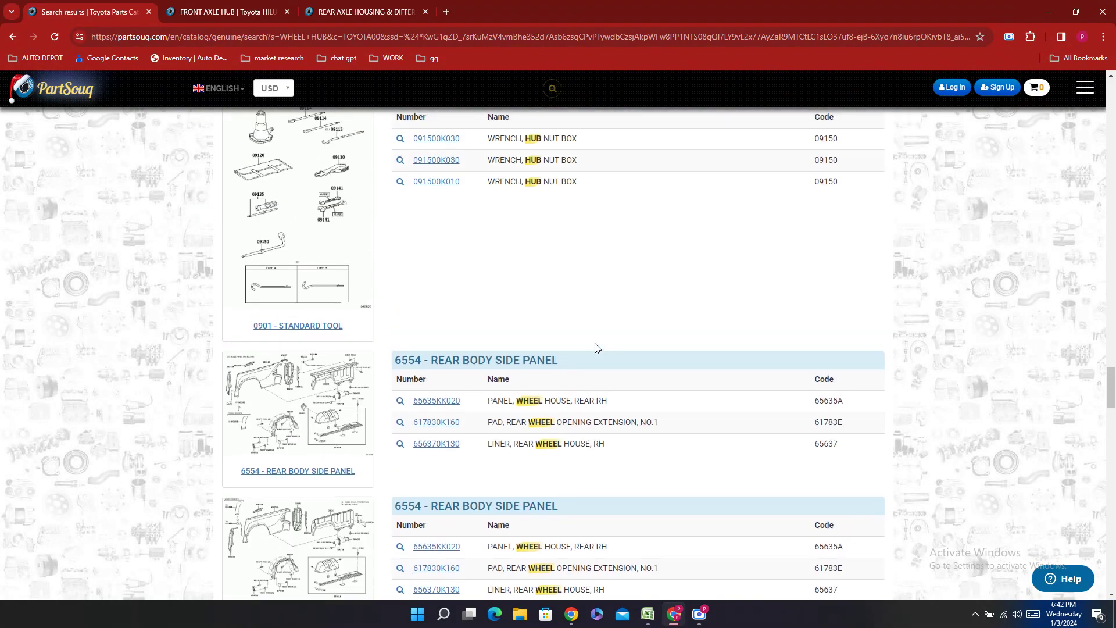
pyautogui.scroll(12, 597, 349)
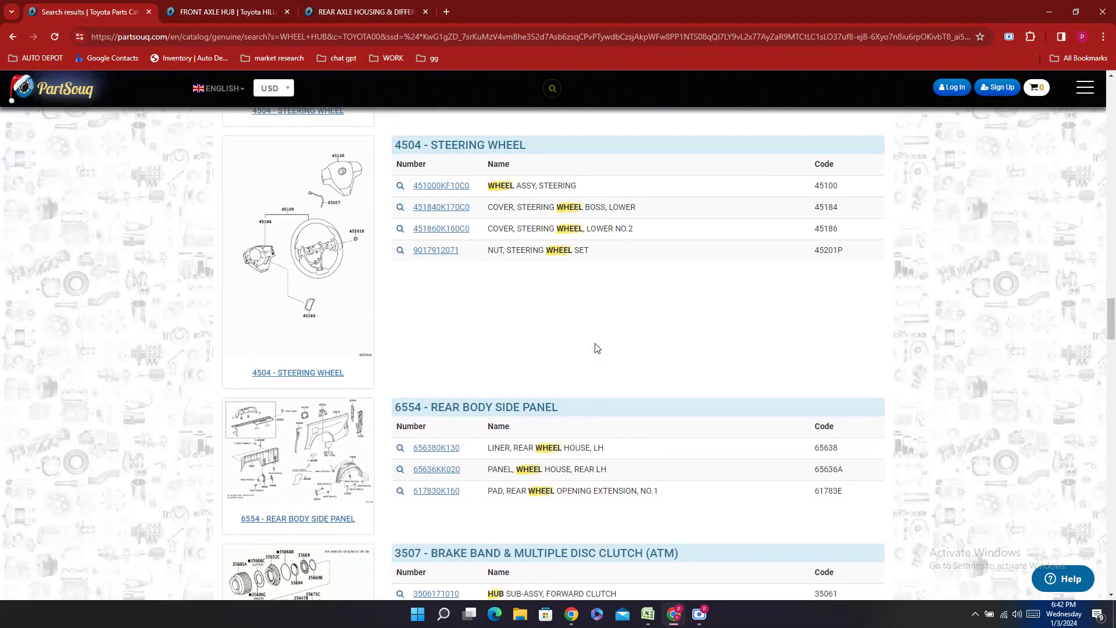
pyautogui.scroll(7, 595, 347)
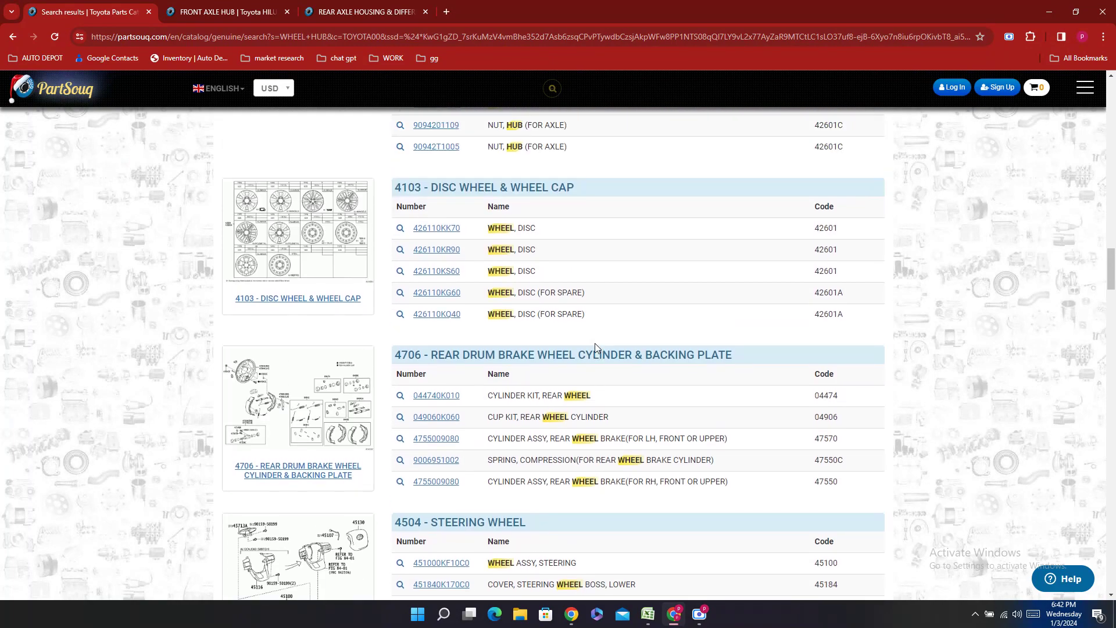
pyautogui.scroll(15, 595, 348)
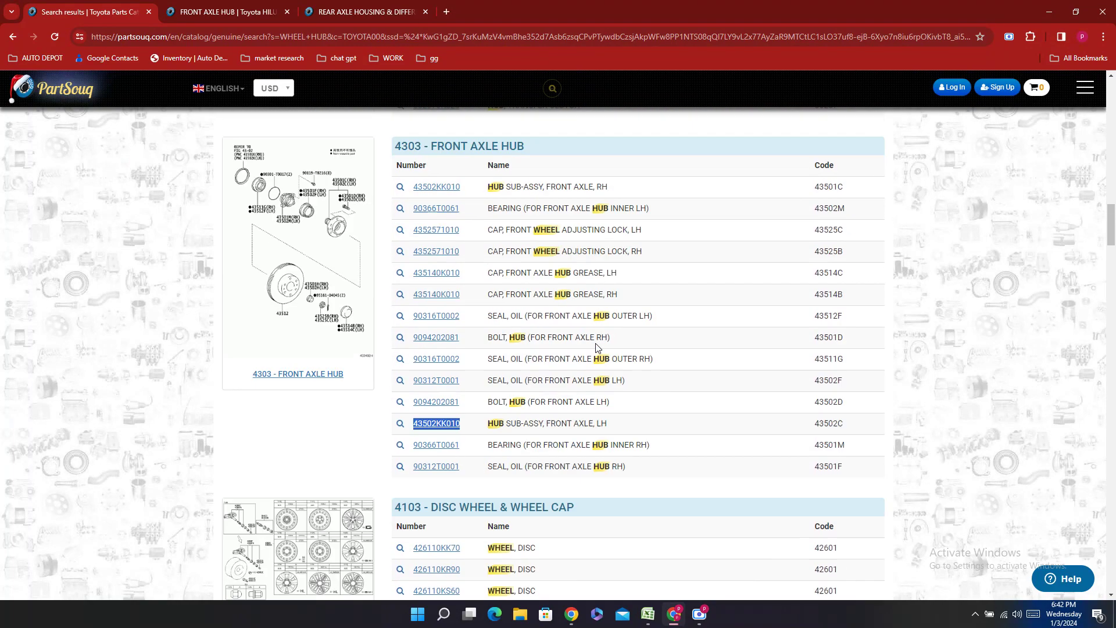
pyautogui.scroll(15, 597, 349)
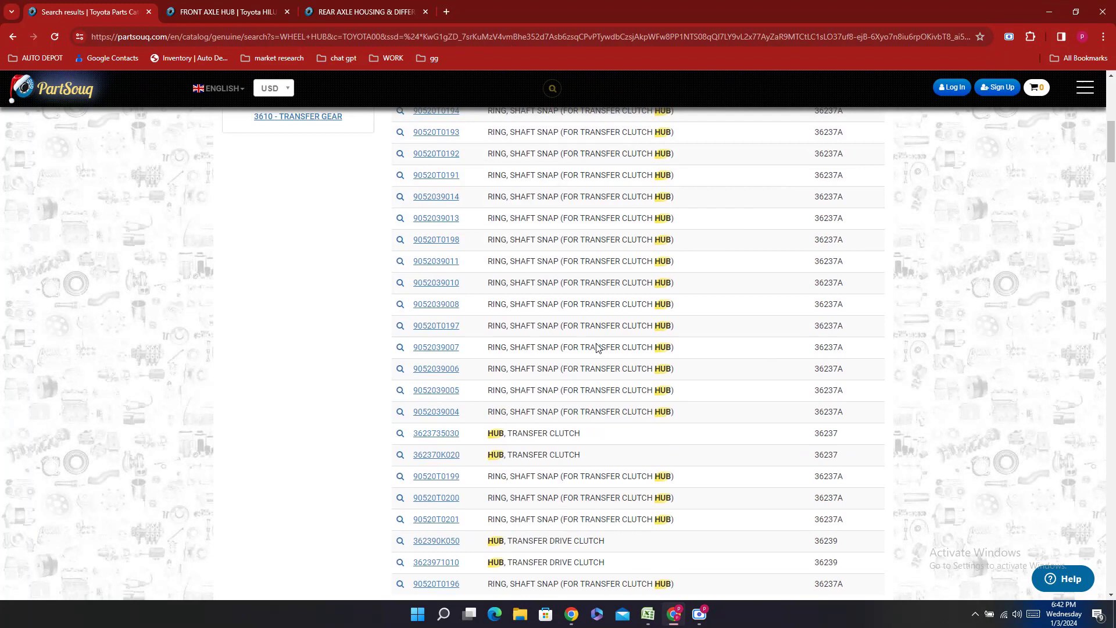
pyautogui.scroll(4, 597, 347)
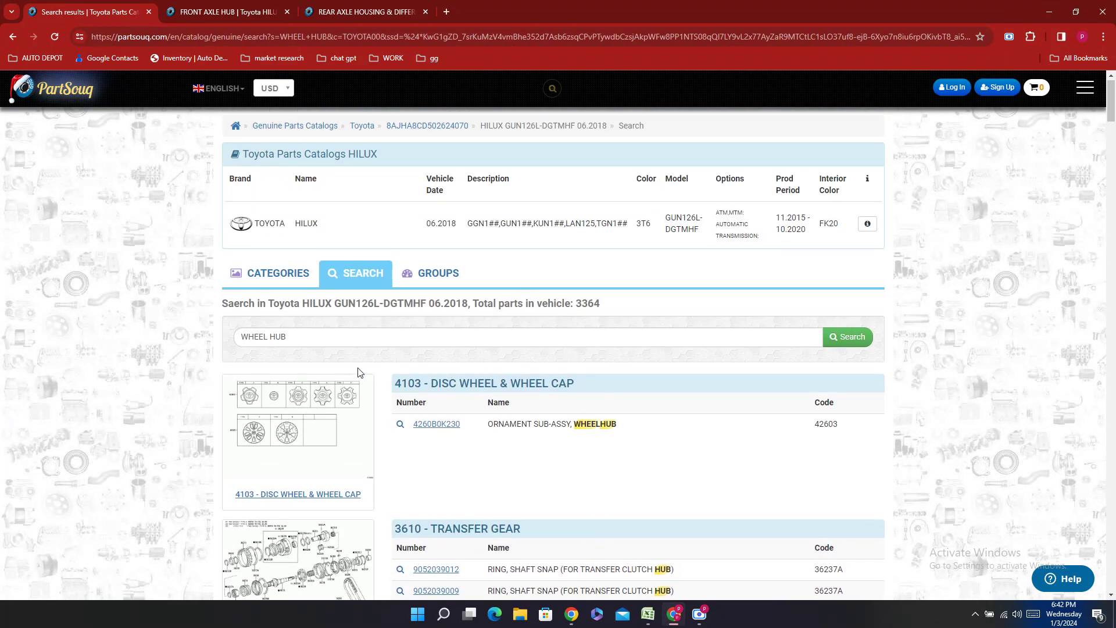
# - Replace the catalog search term with REAR AXLE and run the search for the Hilux
pyautogui.click(250, 337)
pyautogui.hotkey('ctrl', 'a')
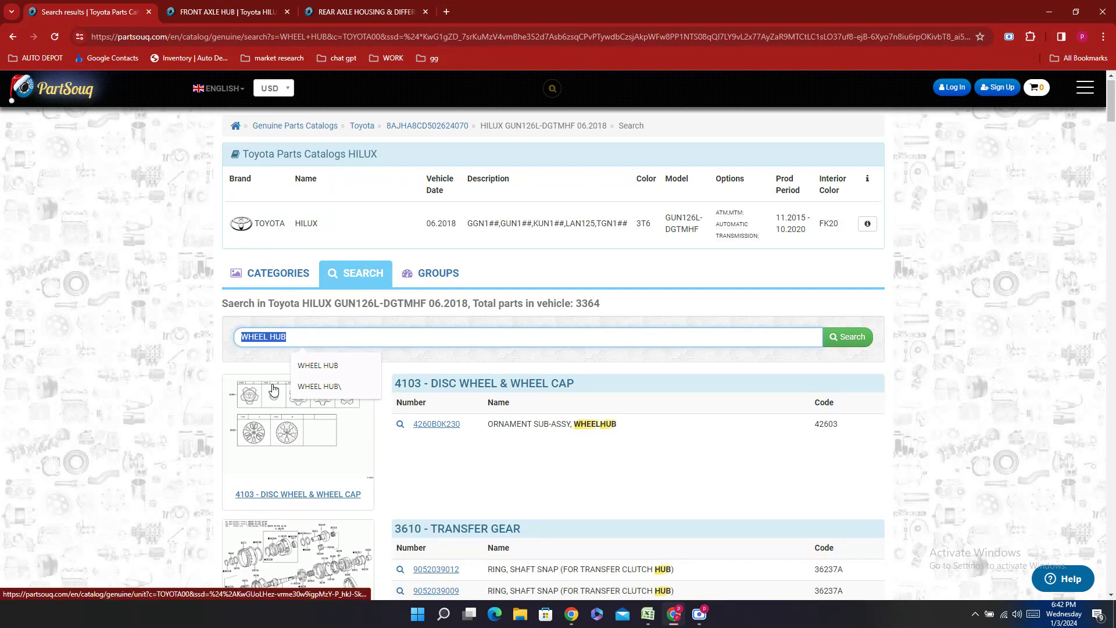
pyautogui.write('REAR')
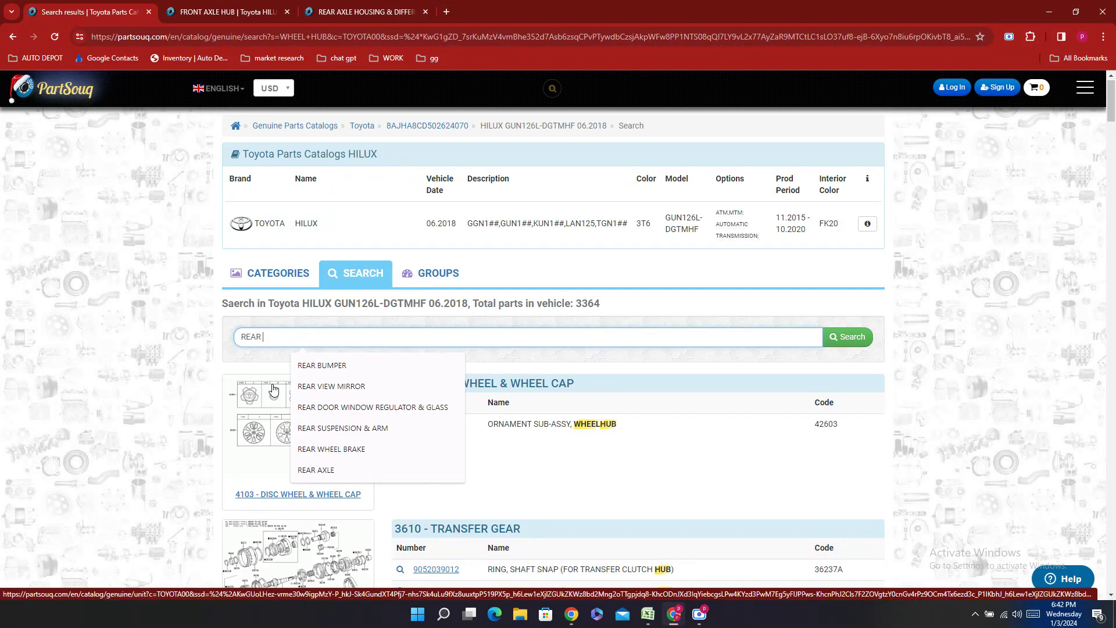
pyautogui.click(393, 472)
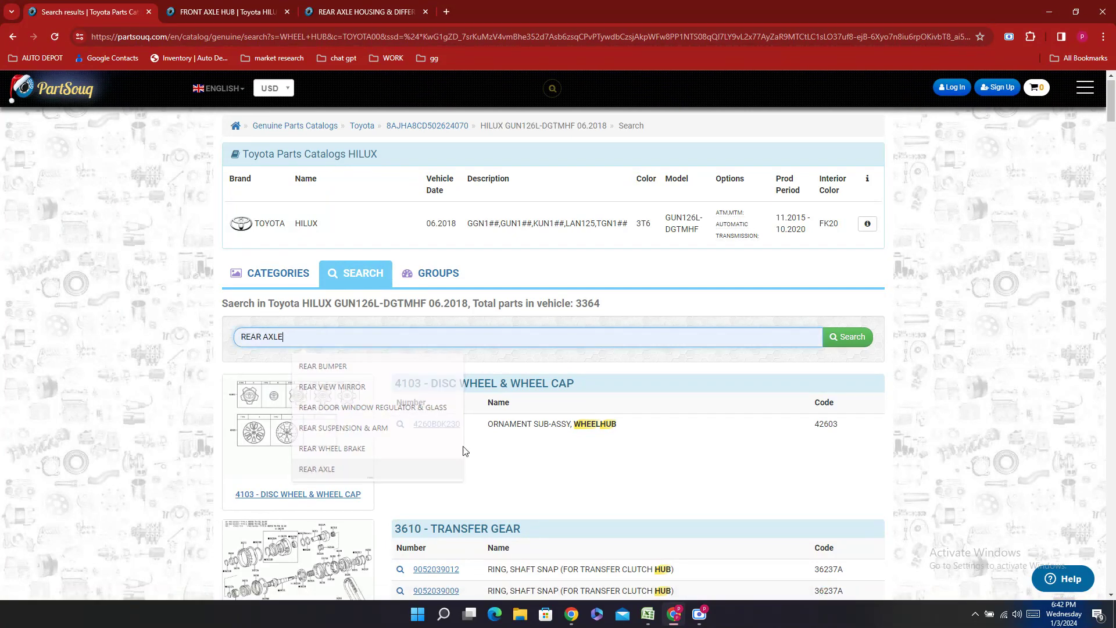
pyautogui.click(854, 348)
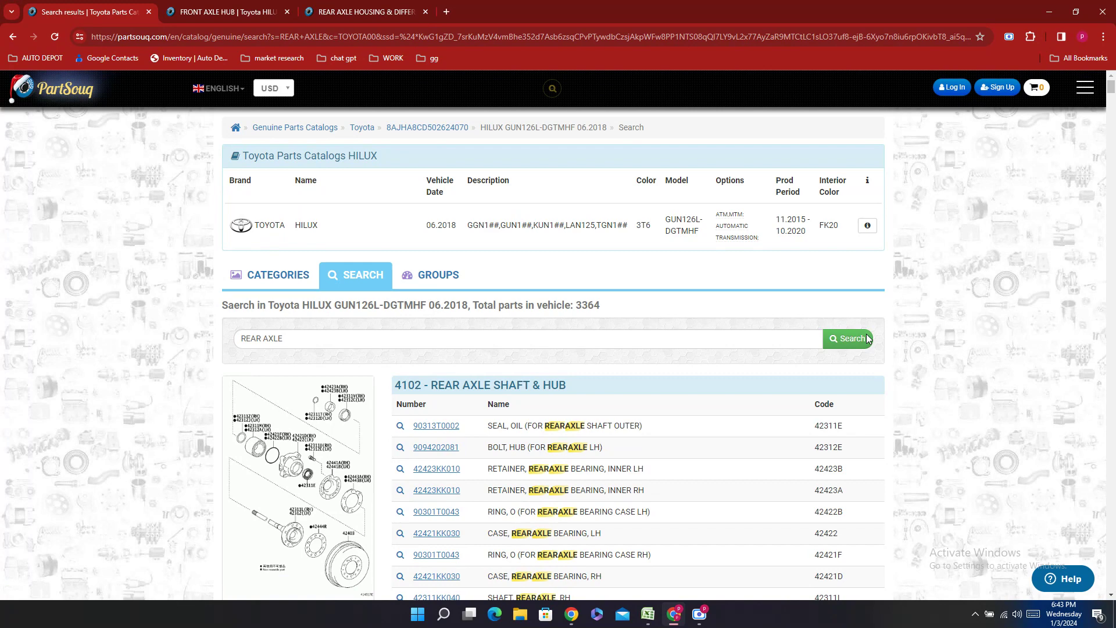
# - Open the 4102 Rear Axle Shaft & Hub diagram page and search it for part number 43502KK010
pyautogui.scroll(-13, 453, 336)
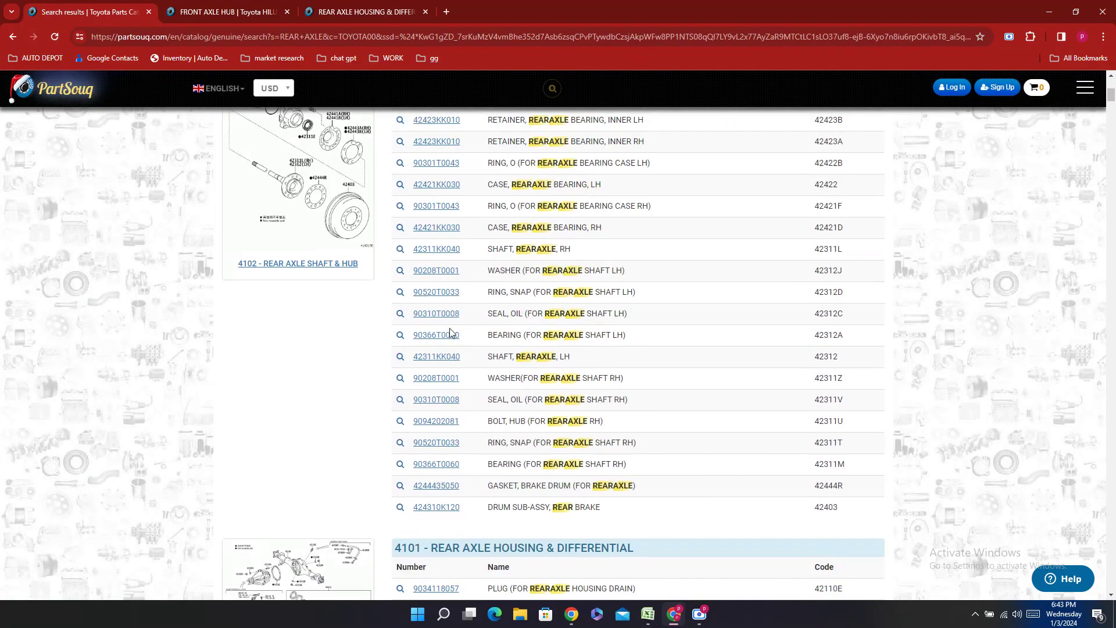
pyautogui.scroll(13, 453, 336)
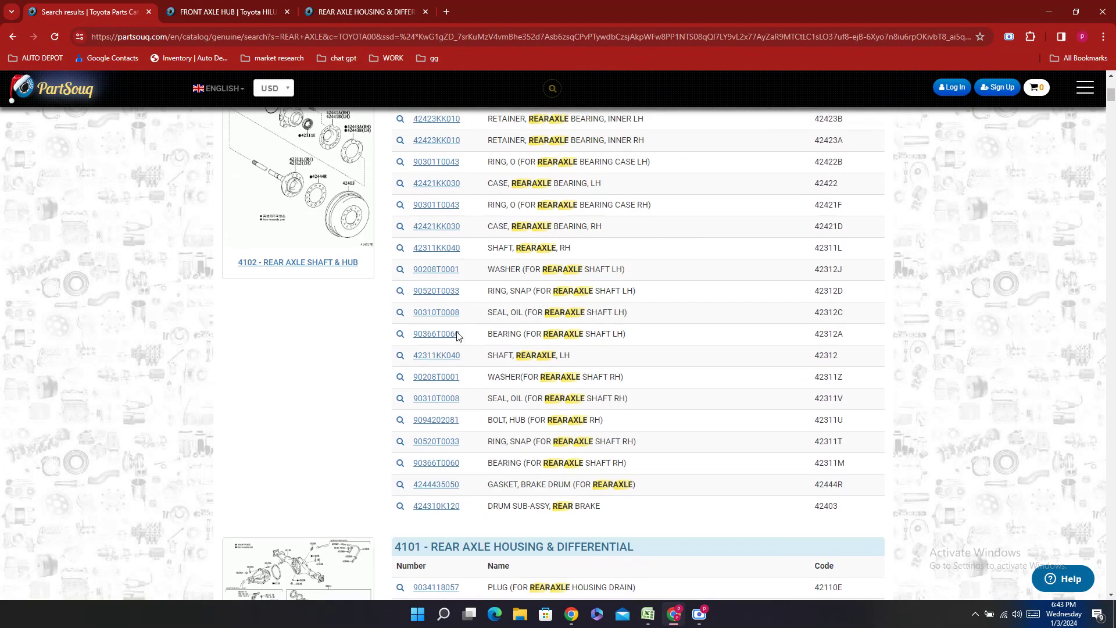
pyautogui.click(417, 351)
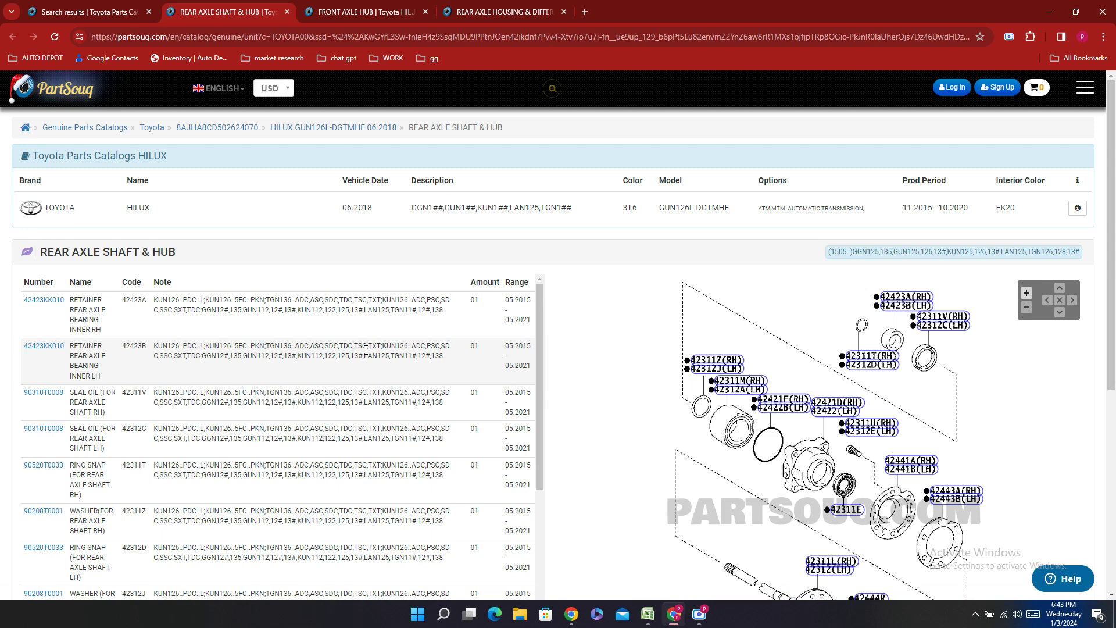
pyautogui.scroll(-3, 642, 307)
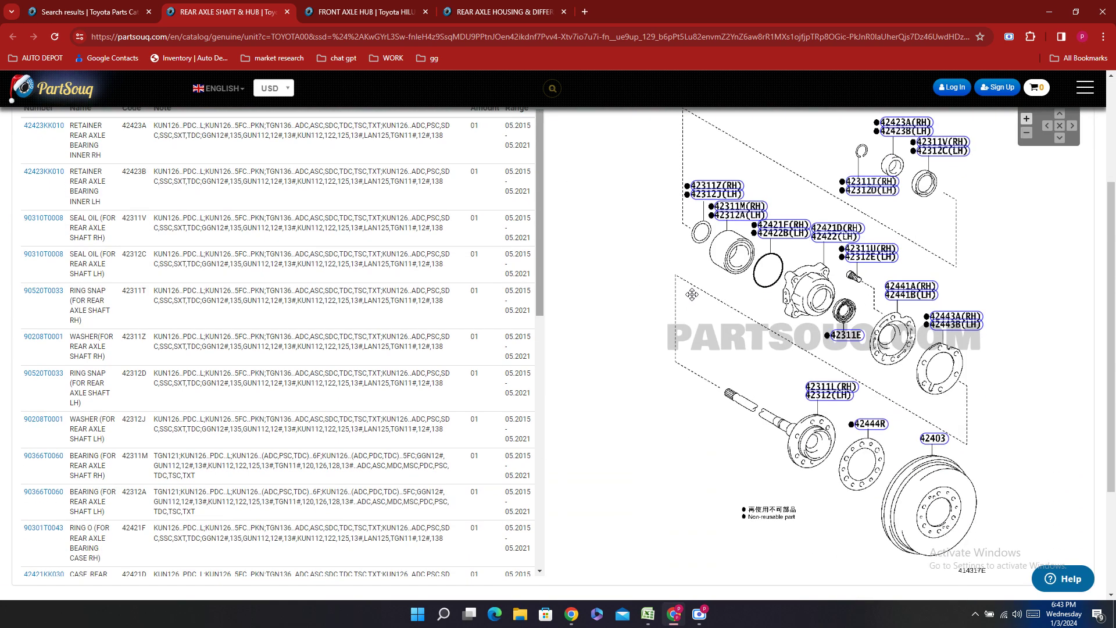
pyautogui.hotkey('ctrl', 'f')
pyautogui.write('43502KK010')
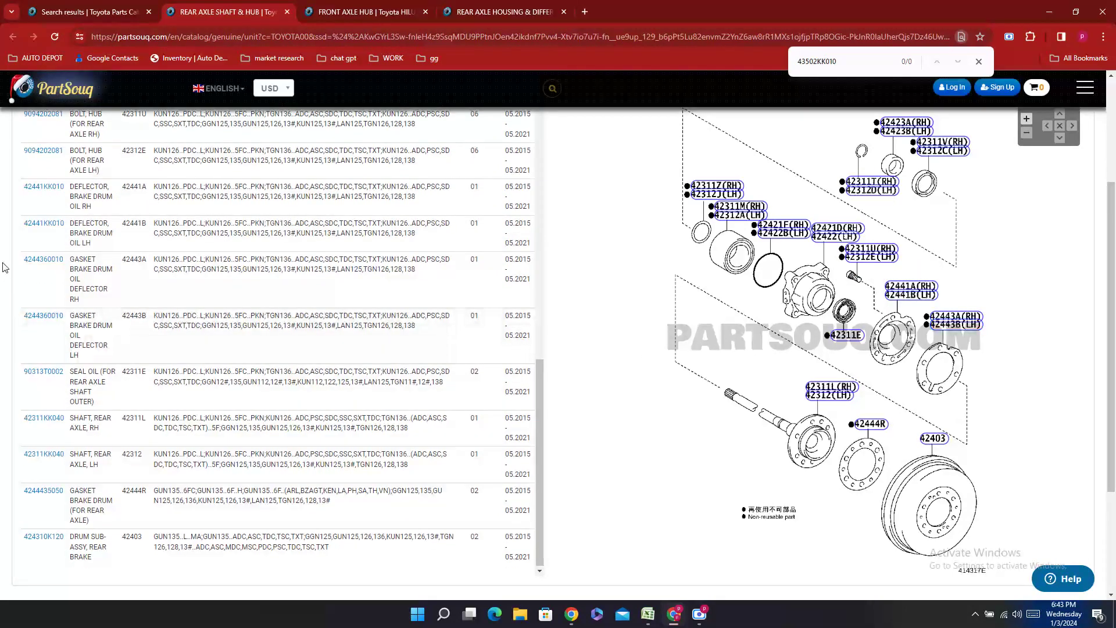
# - Copy part number 42441KK010 of the LH brake drum oil deflector, callout 42441B, and switch to the Excel parts template
pyautogui.moveTo(66, 223); pyautogui.dragTo(22, 225)
pyautogui.rightClick(51, 243)
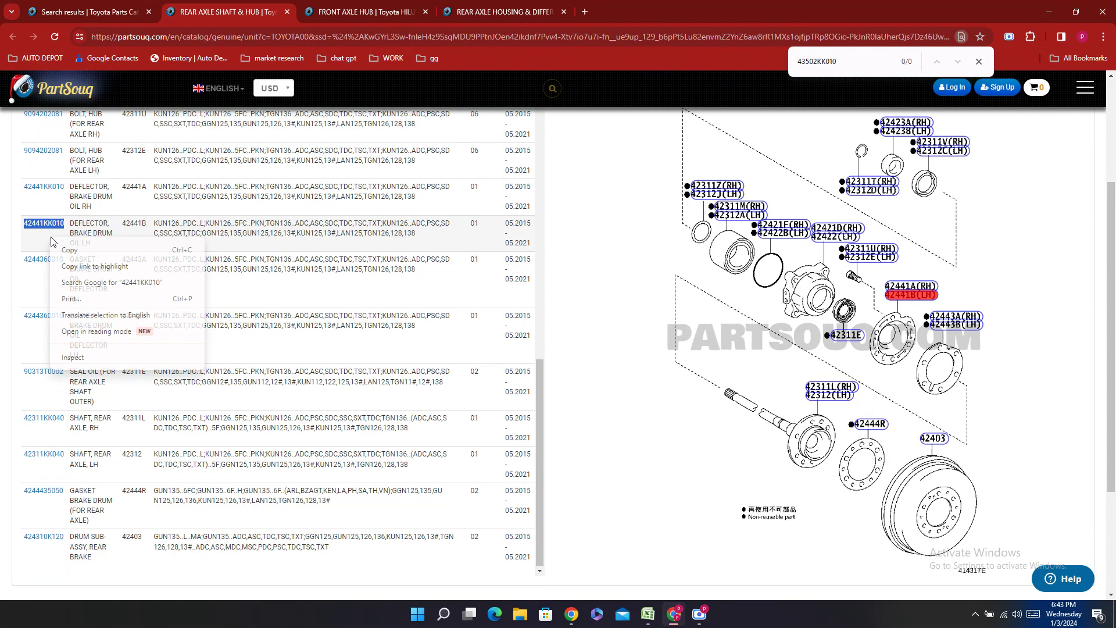
pyautogui.click(81, 258)
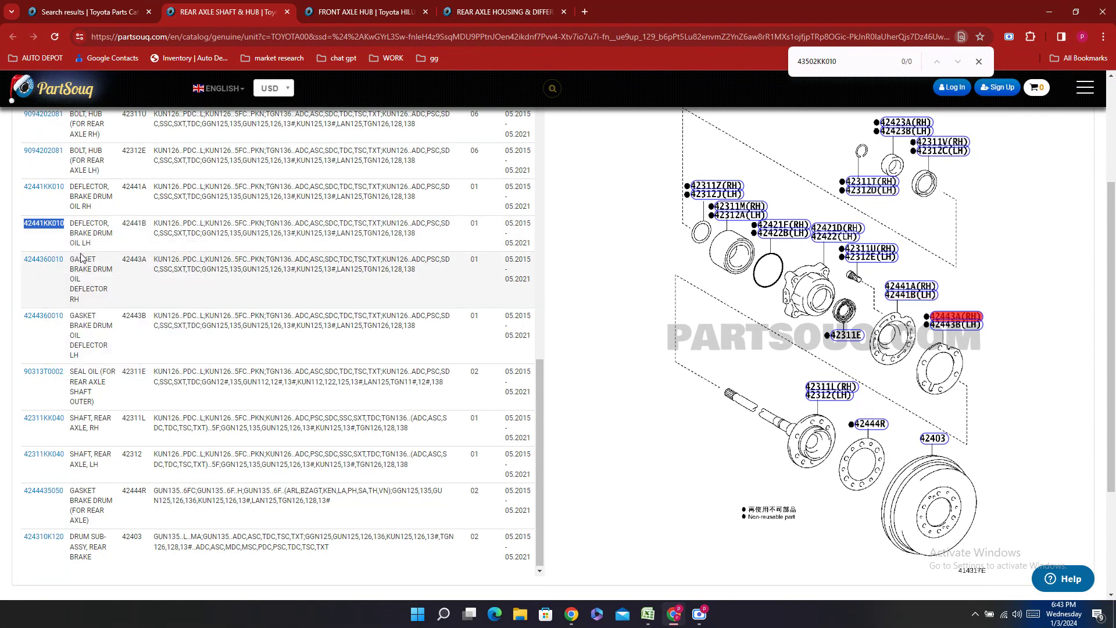
pyautogui.click(648, 614)
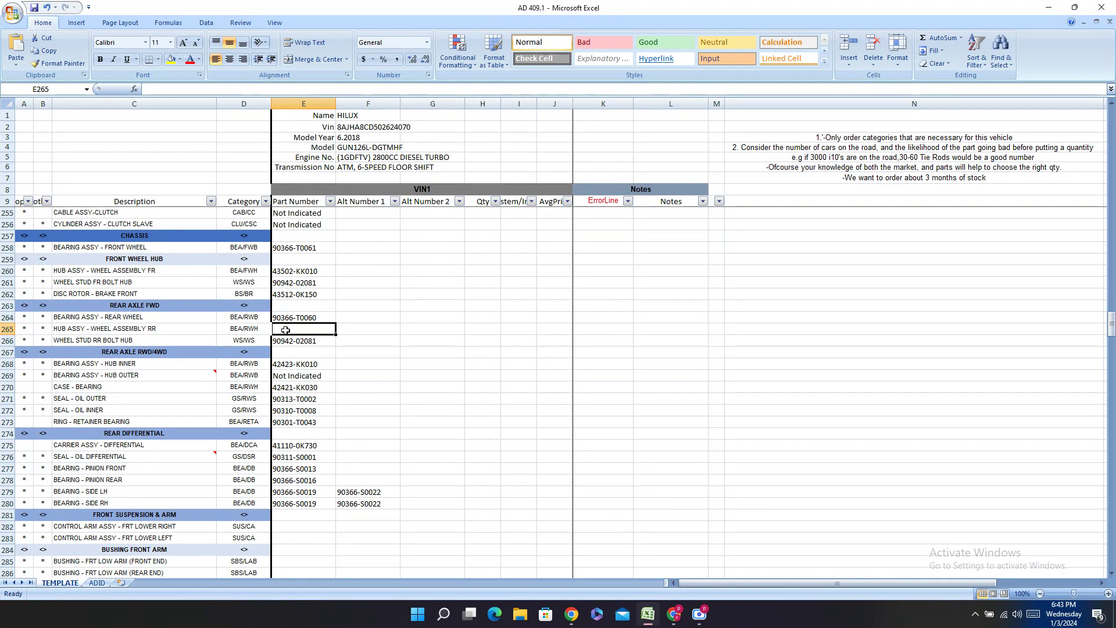
# - Enter 42441-KK010 as the part number of HUB ASSY - WHEEL ASSEMBLY RR in cell E265
pyautogui.doubleClick(285, 330)
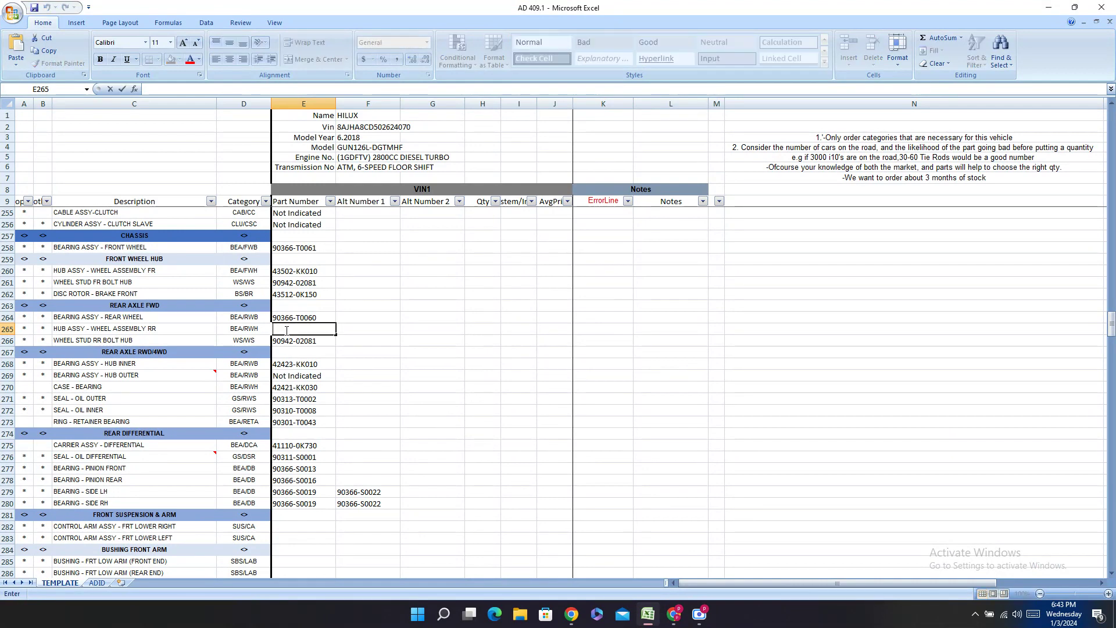
pyautogui.rightClick(286, 330)
pyautogui.press('Down')
pyautogui.press('Down')
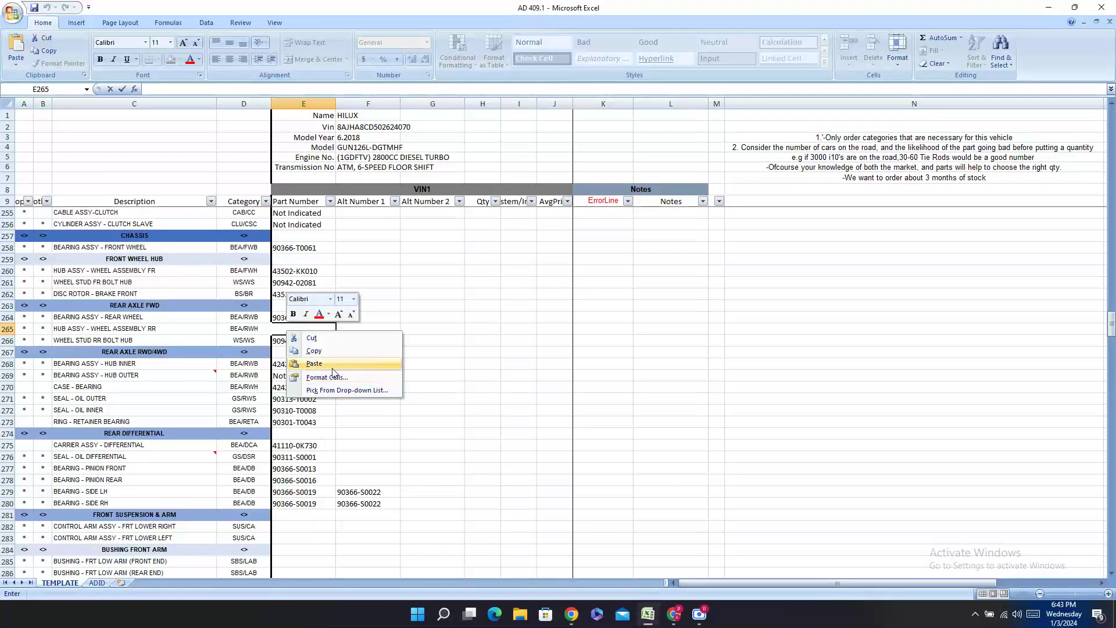
pyautogui.press('Return')
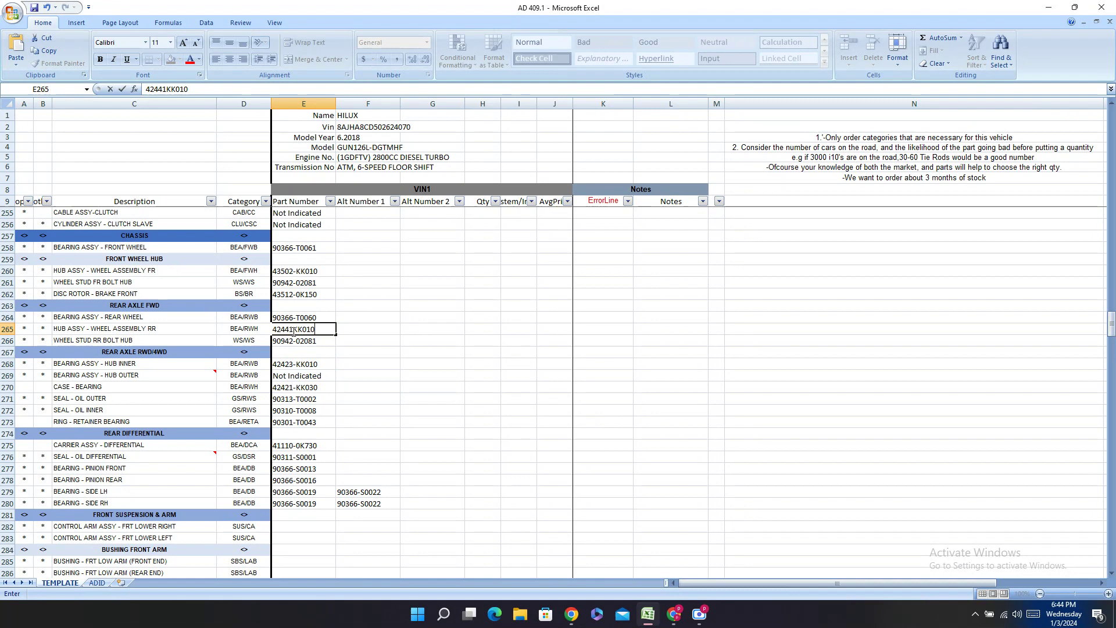
pyautogui.write('-')
pyautogui.press('Return')
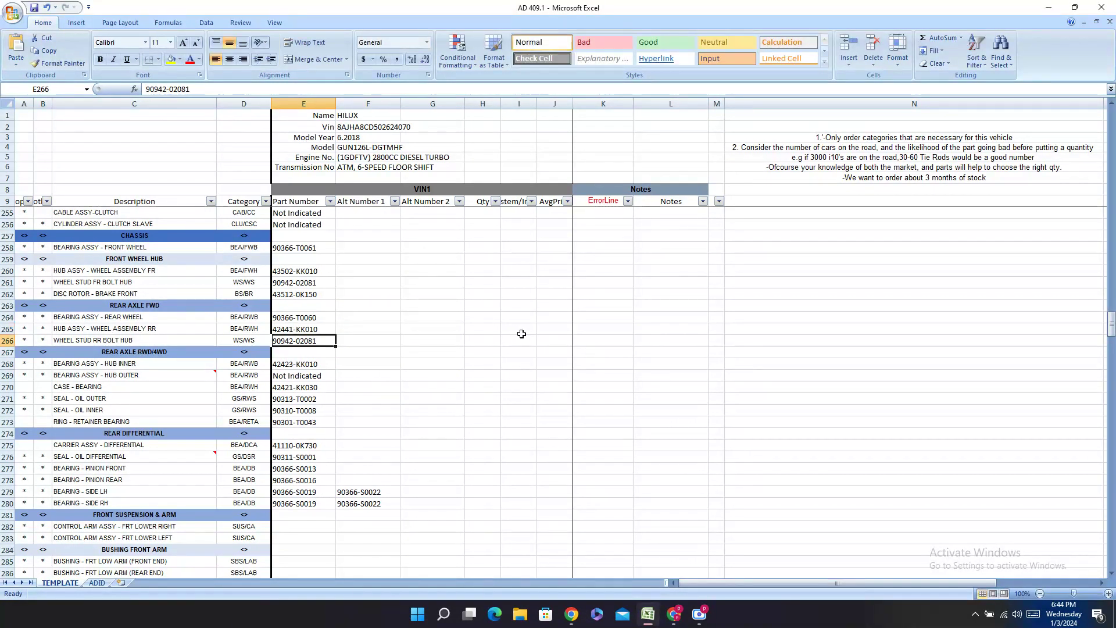
# - Go to the FRONT SUSPENSION & ARM section of the template and copy the description CONTROL ARM ASSY - FRT LOWER RIGHT
pyautogui.press('Down')
pyautogui.press('Down')
pyautogui.press('Down')
pyautogui.press('Down')
pyautogui.press('Down')
pyautogui.press('Down')
pyautogui.press('Down')
pyautogui.press('Down')
pyautogui.press('Down')
pyautogui.press('Down')
pyautogui.press('Down')
pyautogui.press('Down')
pyautogui.press('Down')
pyautogui.press('Down')
pyautogui.press('Down')
pyautogui.press('Down')
pyautogui.press('Down')
pyautogui.press('Down')
pyautogui.press('Down')
pyautogui.press('Down')
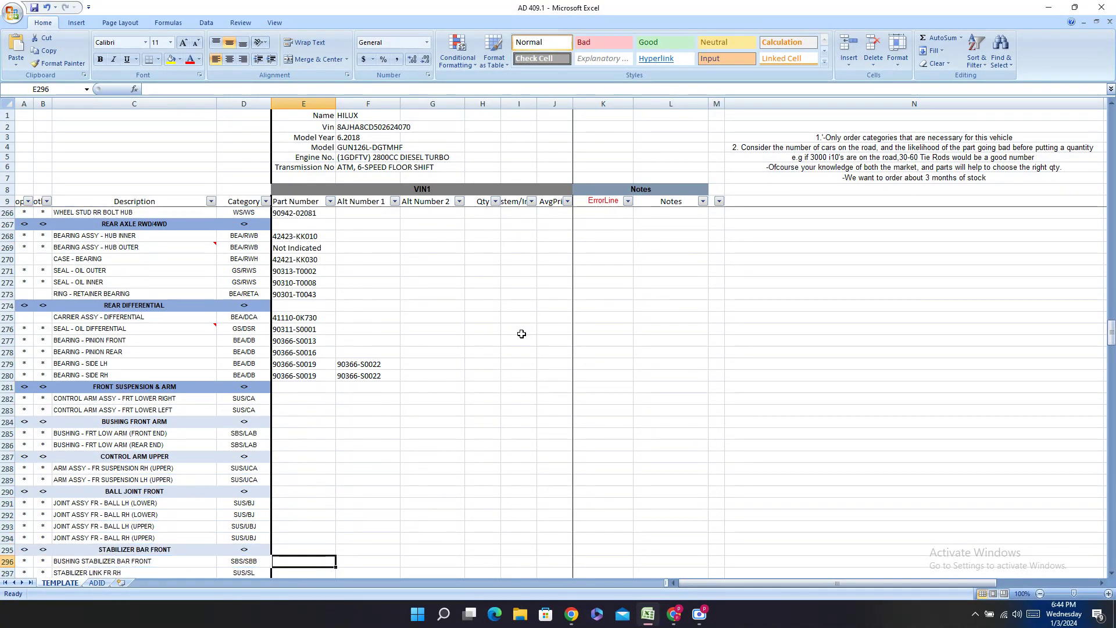
pyautogui.press('Down')
pyautogui.press('Down')
pyautogui.press('Down')
pyautogui.press('Down')
pyautogui.press('Down')
pyautogui.press('Down')
pyautogui.press('Down')
pyautogui.press('Down')
pyautogui.press('Down')
pyautogui.press('Down')
pyautogui.press('Down')
pyautogui.press('Down')
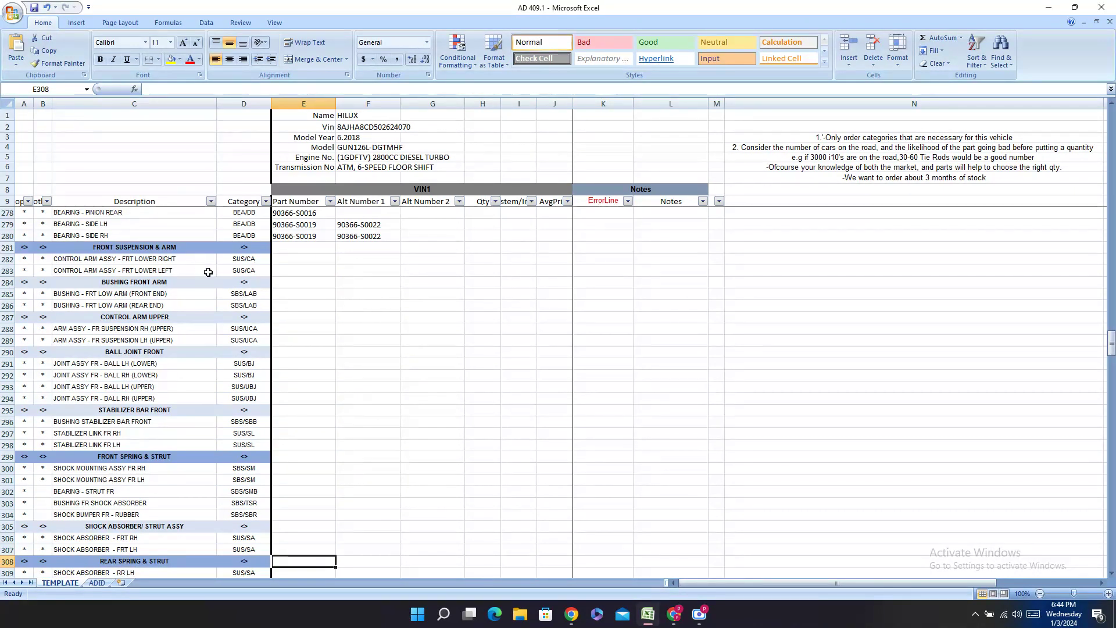
pyautogui.scroll(-1, 221, 279)
pyautogui.rightClick(86, 223)
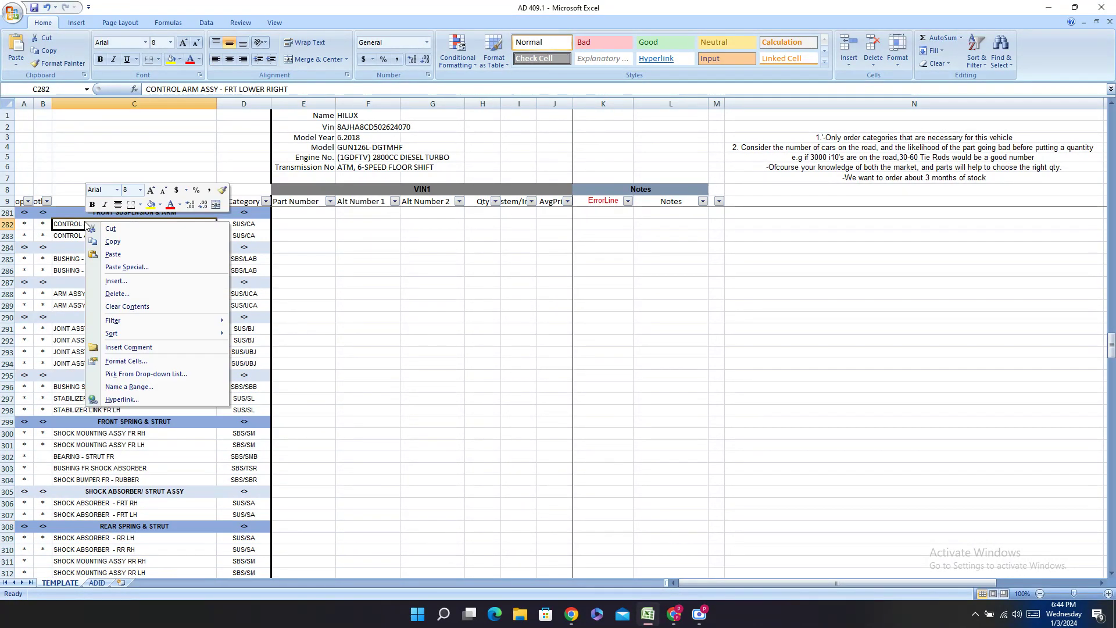
pyautogui.click(137, 243)
# - Switch to the PartSouq search results in Chrome and search the Hilux catalog for CONTROL ARM ASSY - FRT LOWER RIGHT
pyautogui.click(674, 614)
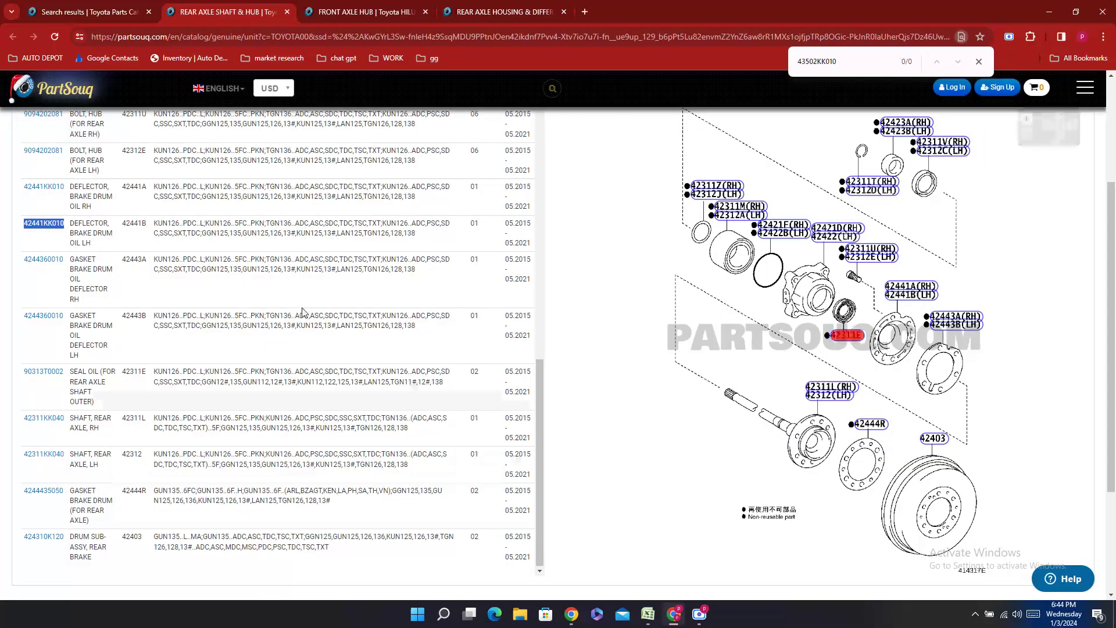
pyautogui.hotkey('ctrl', 'shift', 'Tab')
pyautogui.tripleClick(302, 231)
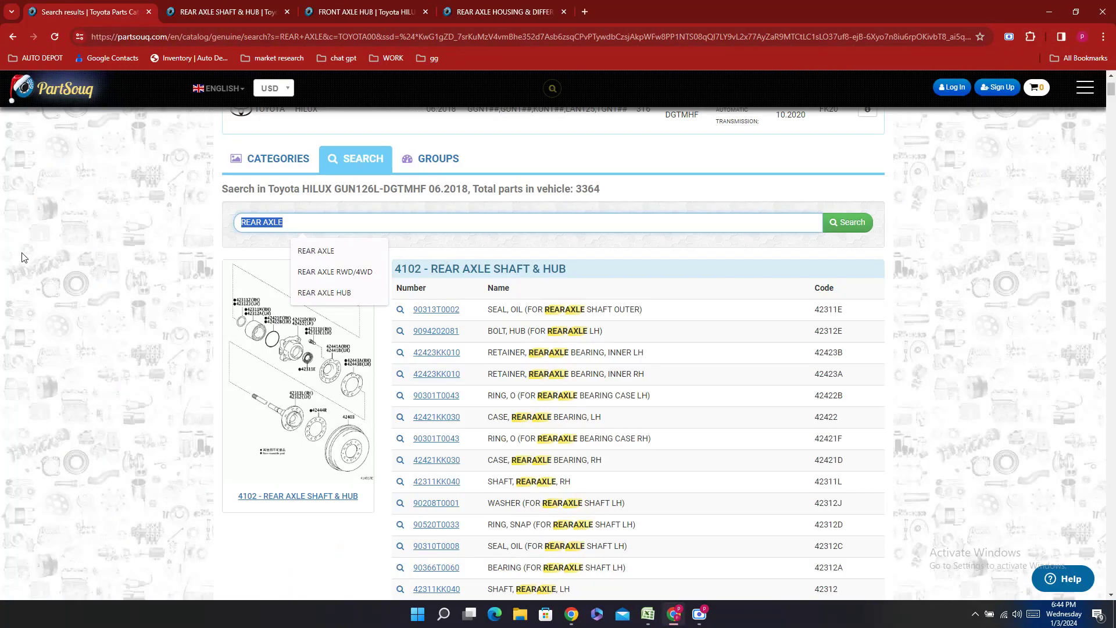
pyautogui.write('CONTROL ARM ASSY - FRT LOWER RIGHT')
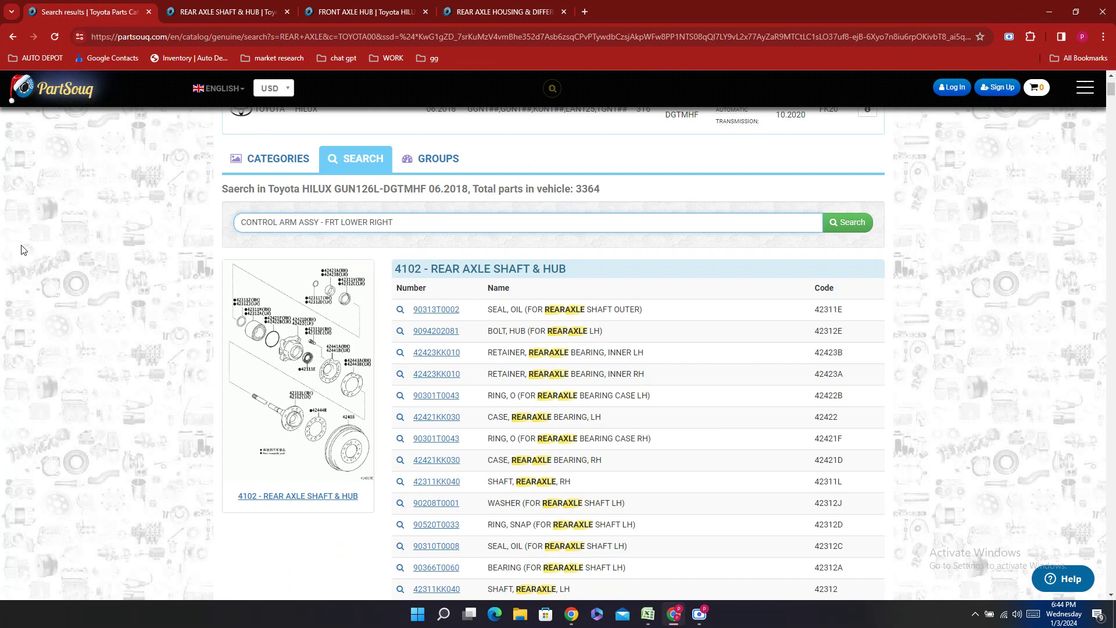
pyautogui.press('Return')
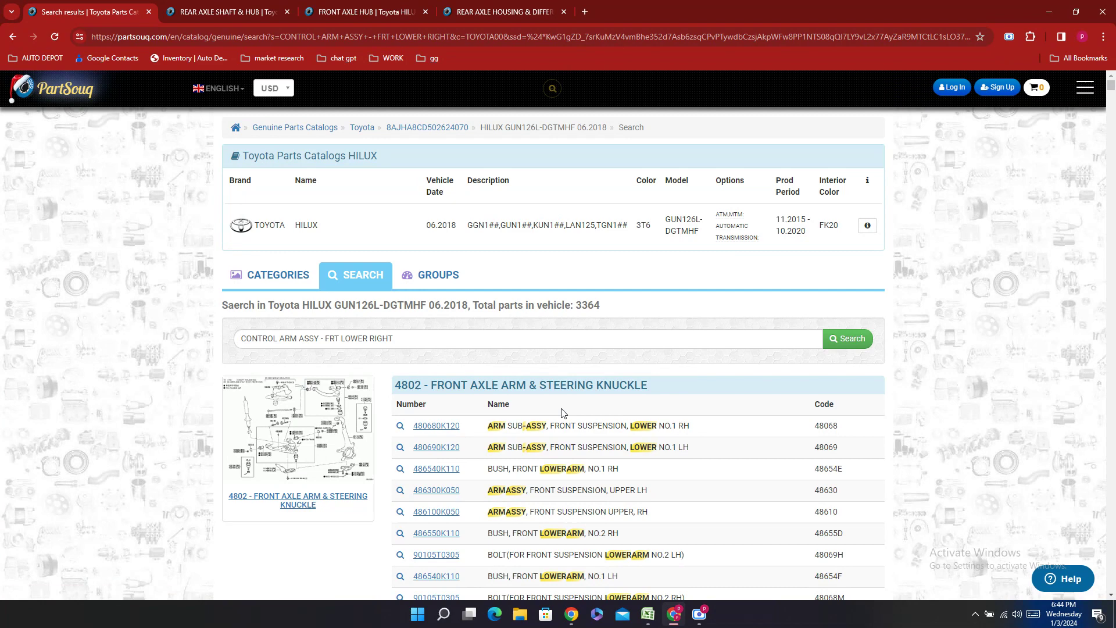
# - Copy part number 480680K120 of the front suspension lower No.1 RH arm and switch to the Excel parts template
pyautogui.doubleClick(473, 428)
pyautogui.rightClick(473, 428)
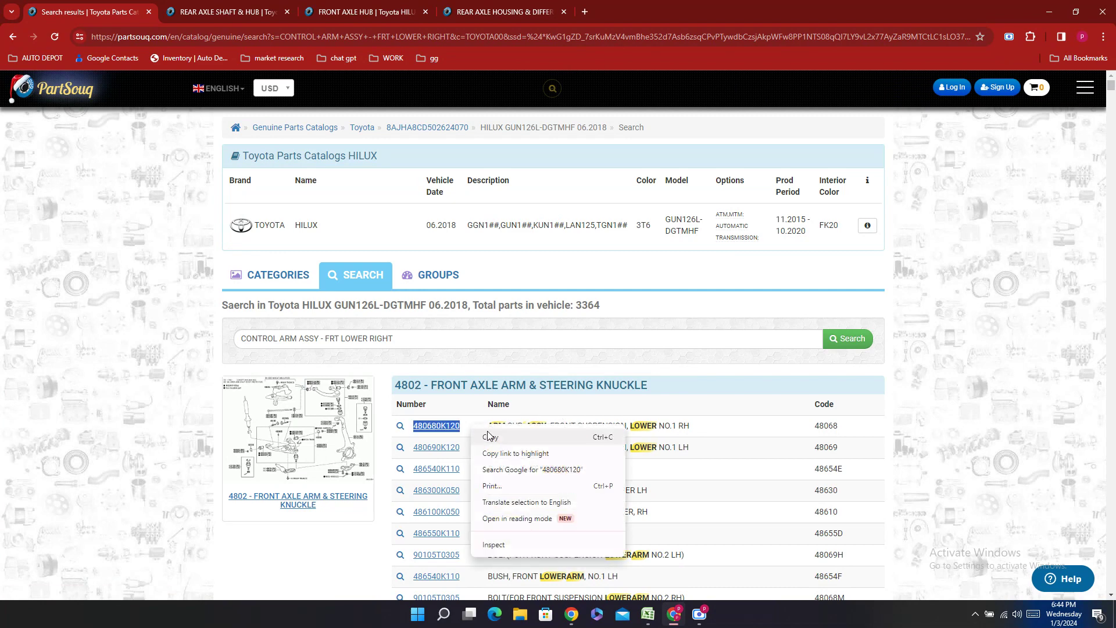
pyautogui.click(491, 437)
pyautogui.click(647, 614)
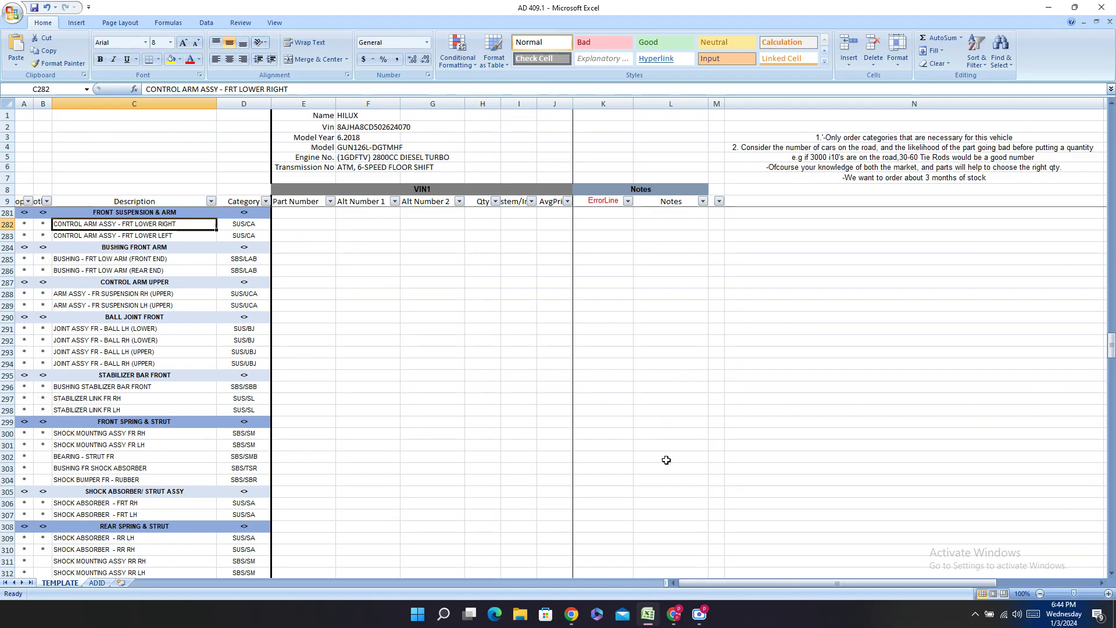
pyautogui.click(659, 617)
pyautogui.hotkey('alt', 'Tab')
# - Enter 48068-0K120 as the part number of the front lower right control arm in cell E282
pyautogui.doubleClick(285, 225)
pyautogui.rightClick(285, 225)
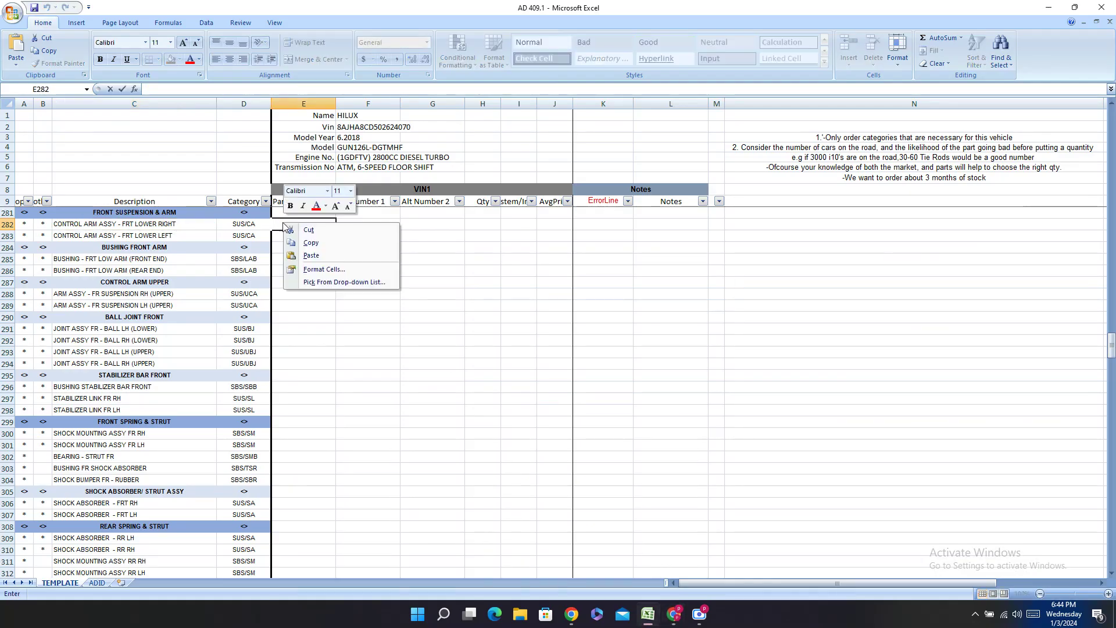
pyautogui.click(311, 255)
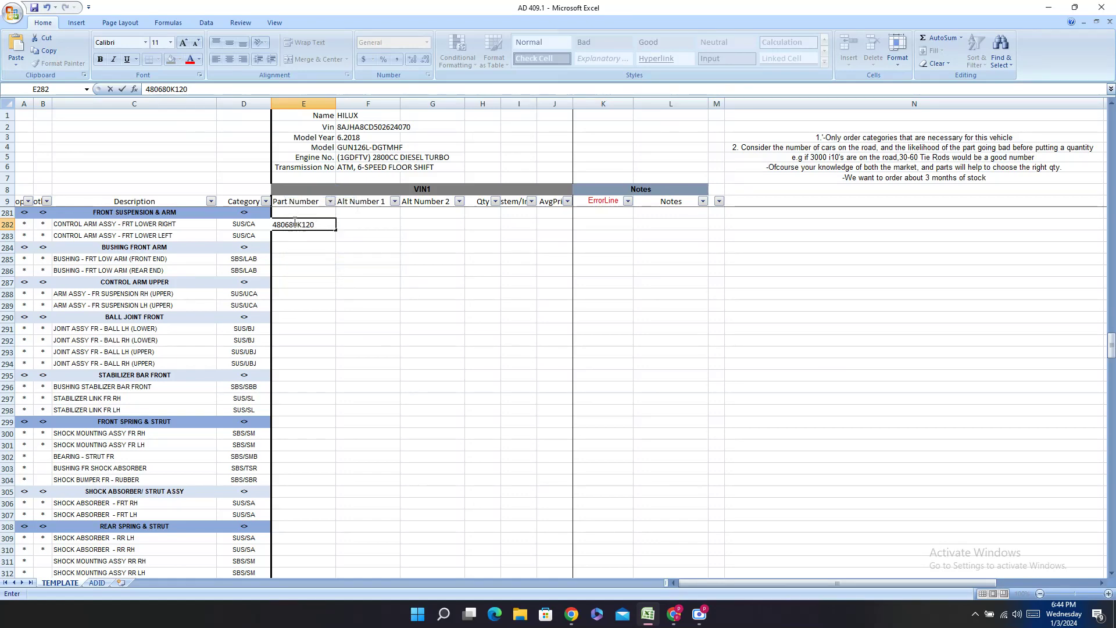
pyautogui.click(294, 224)
pyautogui.write('-')
pyautogui.press('Return')
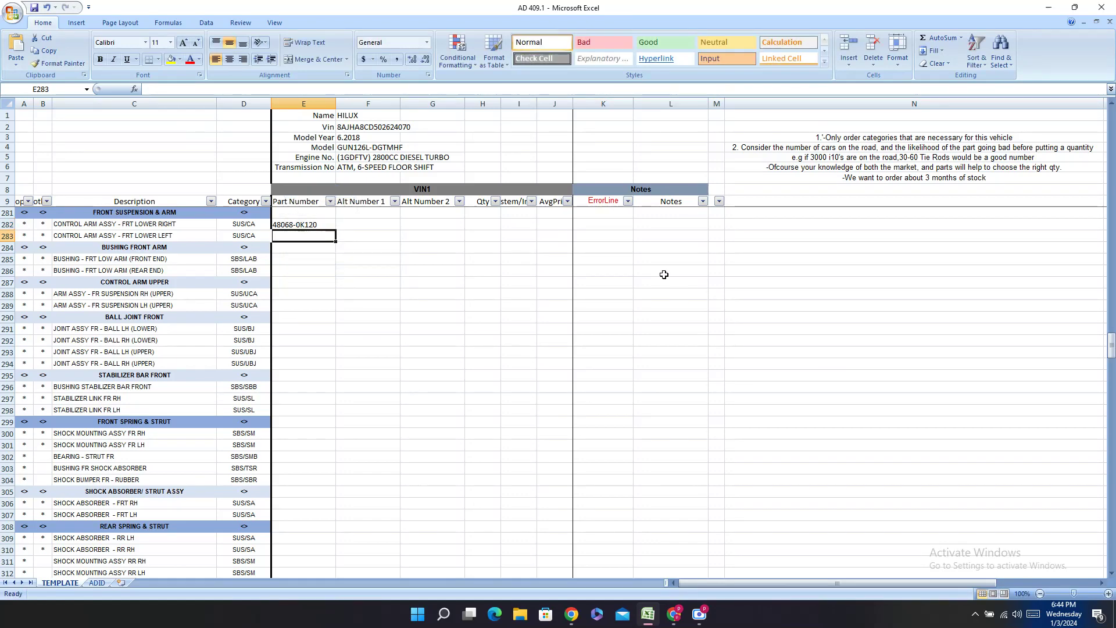
# - Copy part number 480690K120 of the front suspension lower No.1 LH arm from PartSouq and return to Excel
pyautogui.click(674, 613)
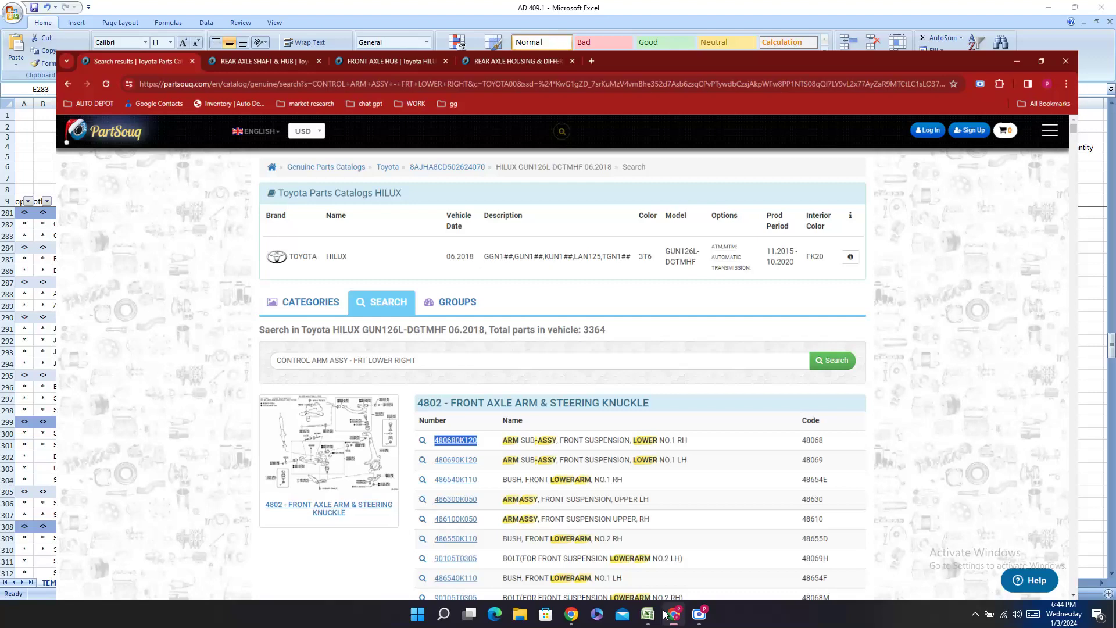
pyautogui.moveTo(470, 452); pyautogui.dragTo(412, 447)
pyautogui.rightClick(467, 451)
pyautogui.click(542, 327)
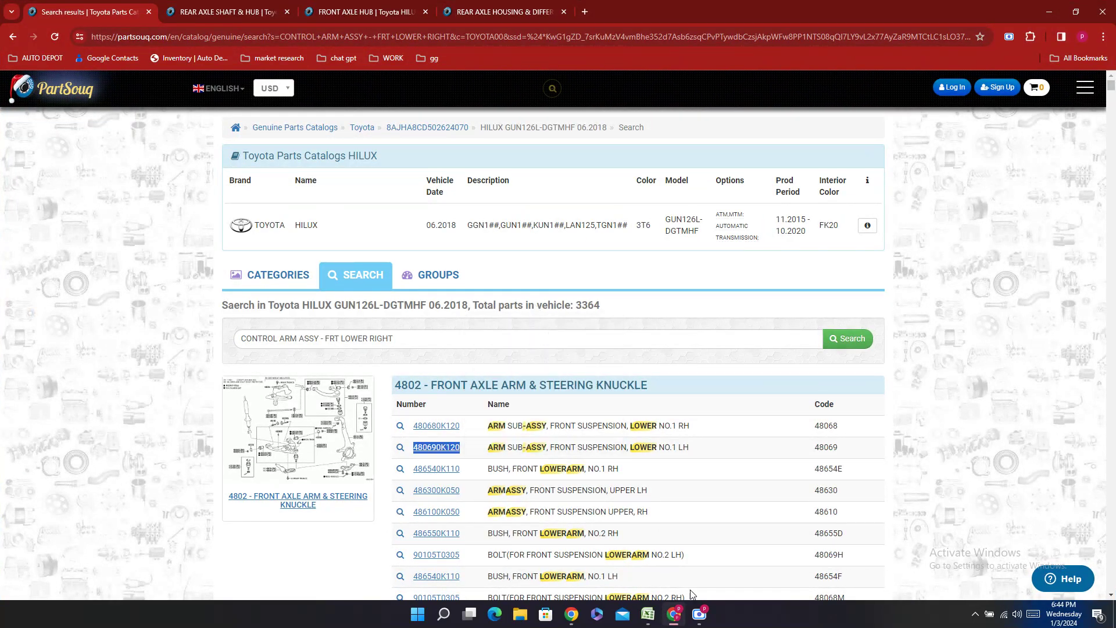
pyautogui.click(648, 614)
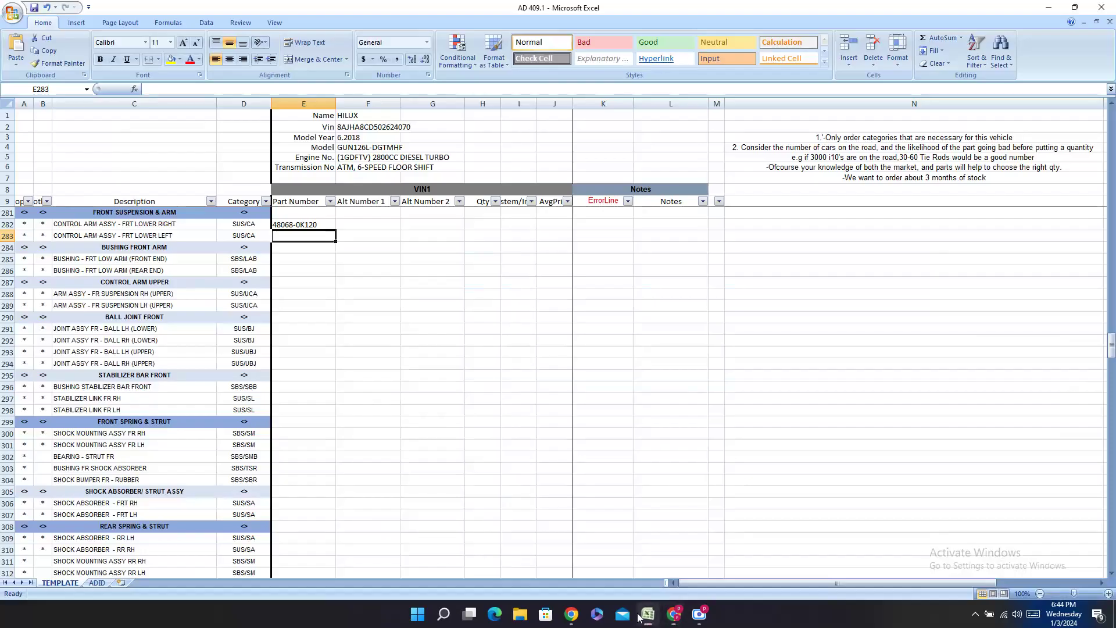
# - Enter 48069-0K120 as the part number of the front lower left control arm in cell E283
pyautogui.doubleClick(280, 235)
pyautogui.rightClick(280, 236)
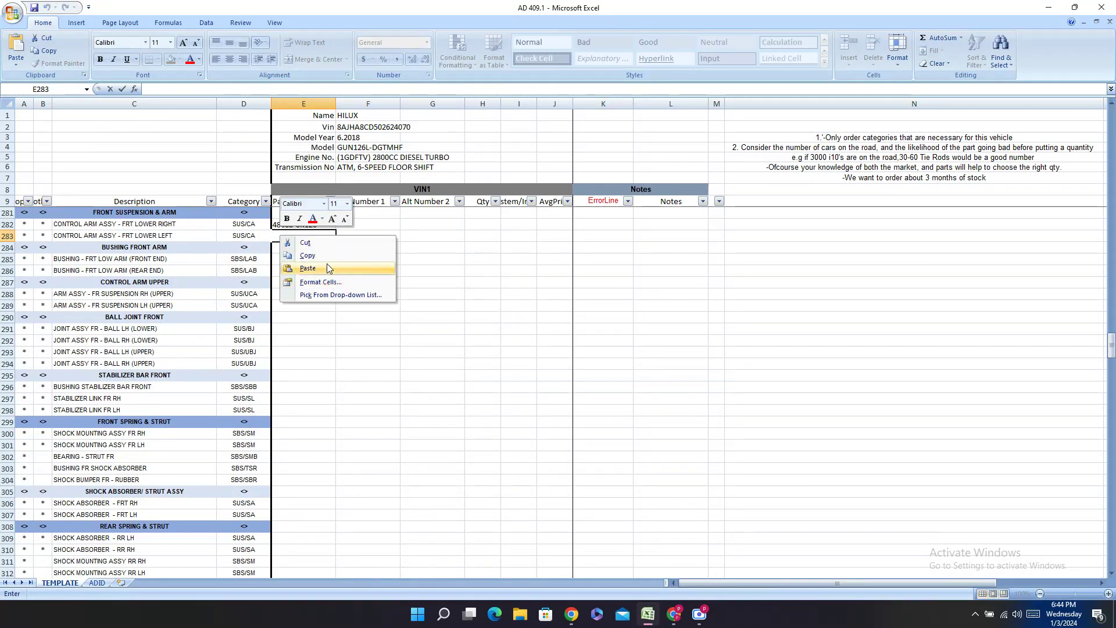
pyautogui.click(327, 265)
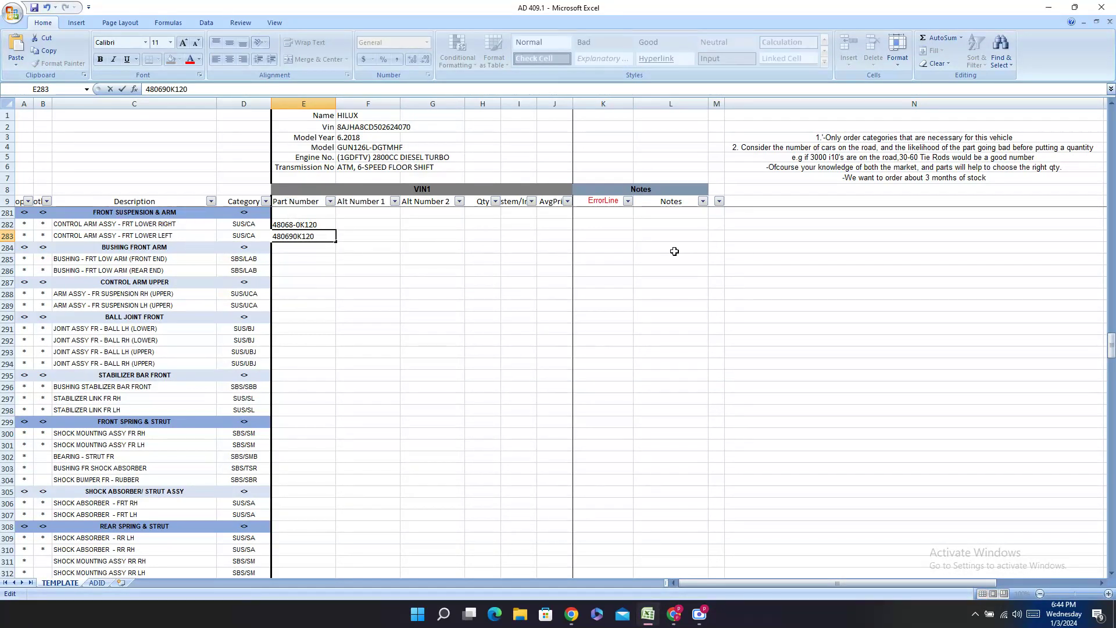
pyautogui.press('Left')
pyautogui.write('-')
pyautogui.press('Return')
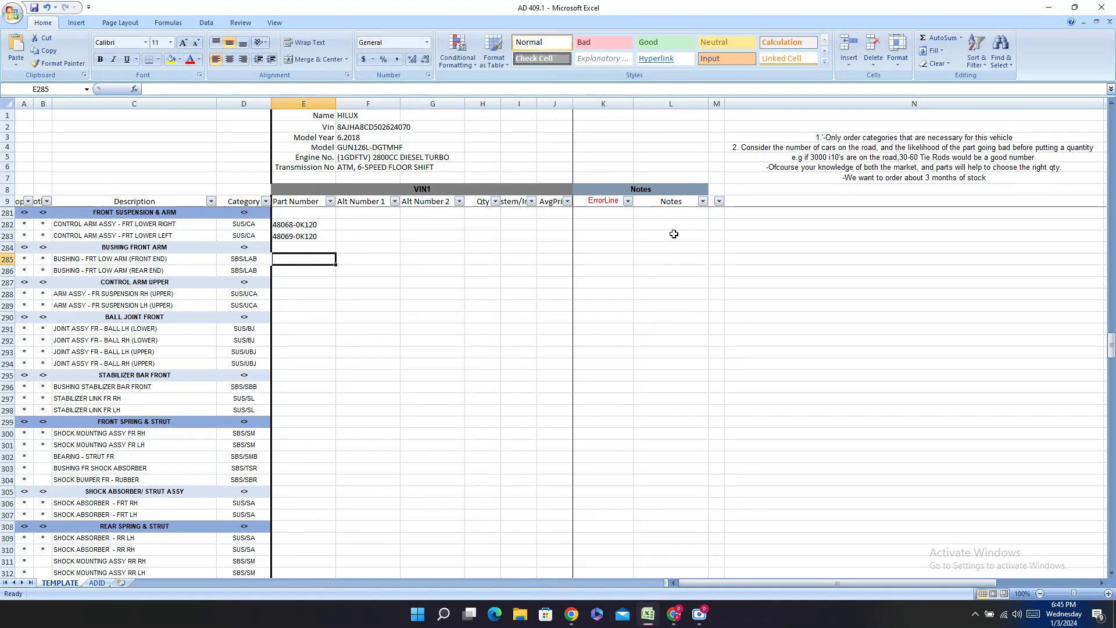
# - Copy part number 486300K050 of the front suspension upper LH arm from PartSouq and return to the Excel template
pyautogui.press('Down')
pyautogui.press('Down')
pyautogui.press('Down')
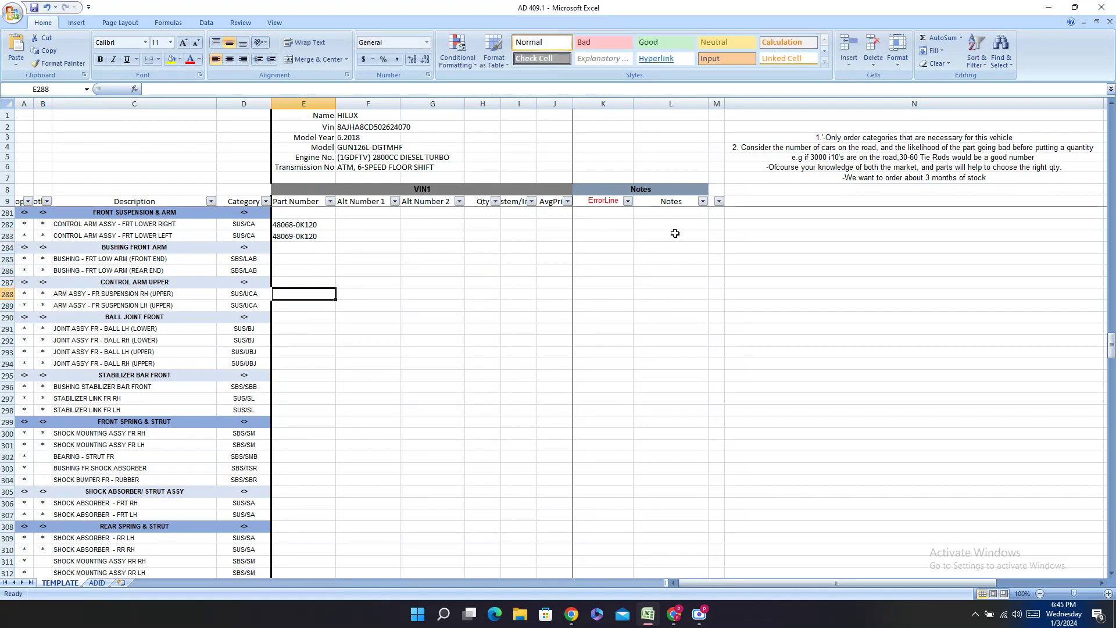
pyautogui.moveTo(675, 614)
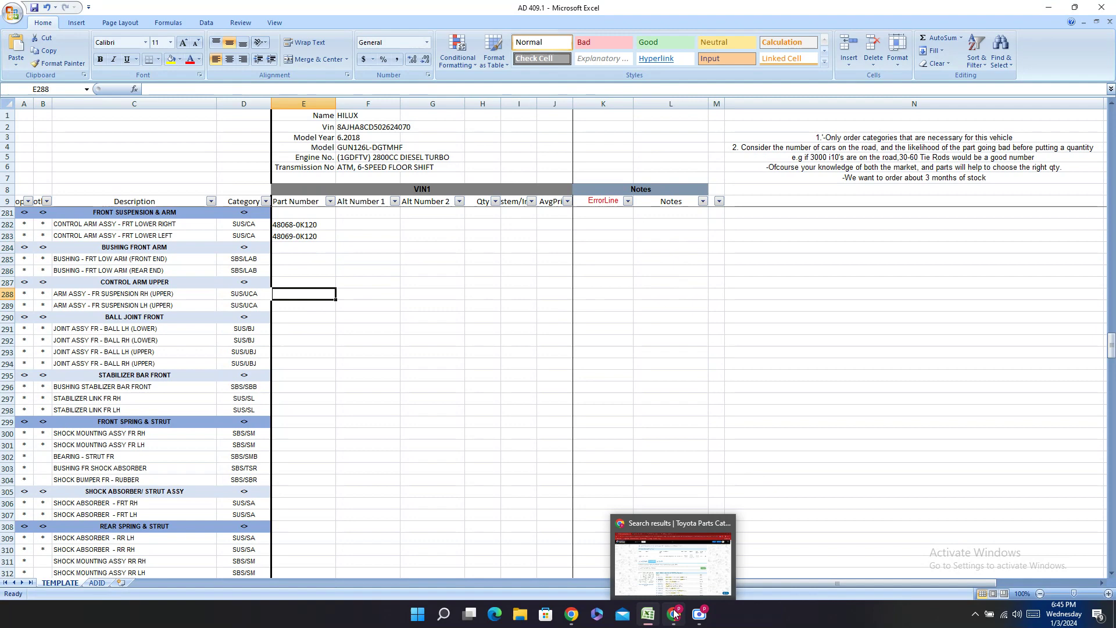
pyautogui.click(665, 551)
pyautogui.scroll(-2, 591, 381)
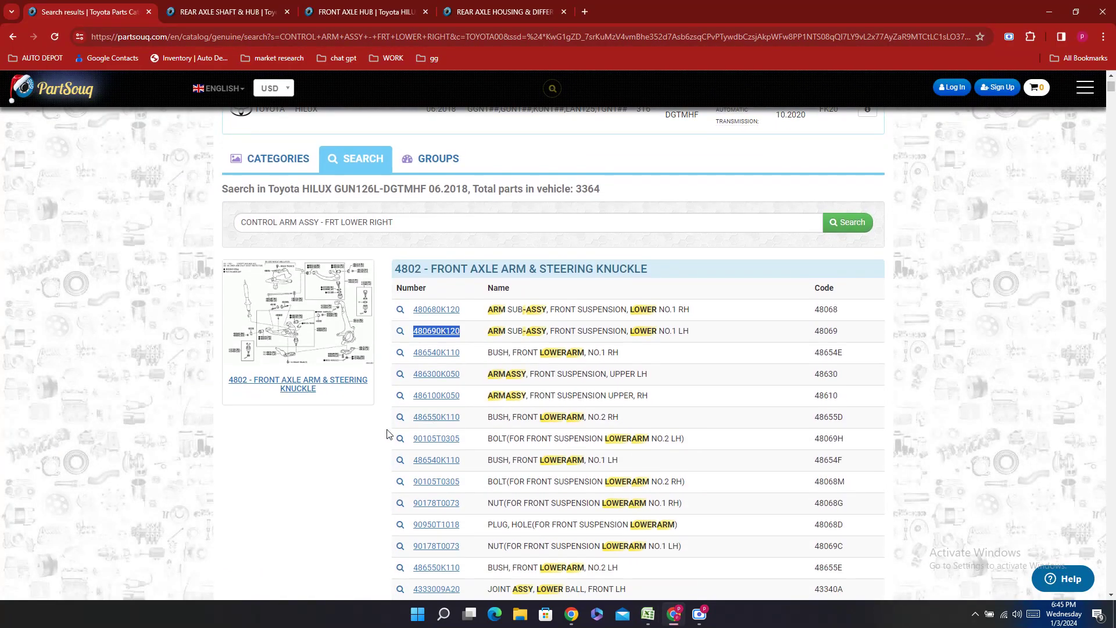
pyautogui.click(471, 378)
pyautogui.doubleClick(471, 378)
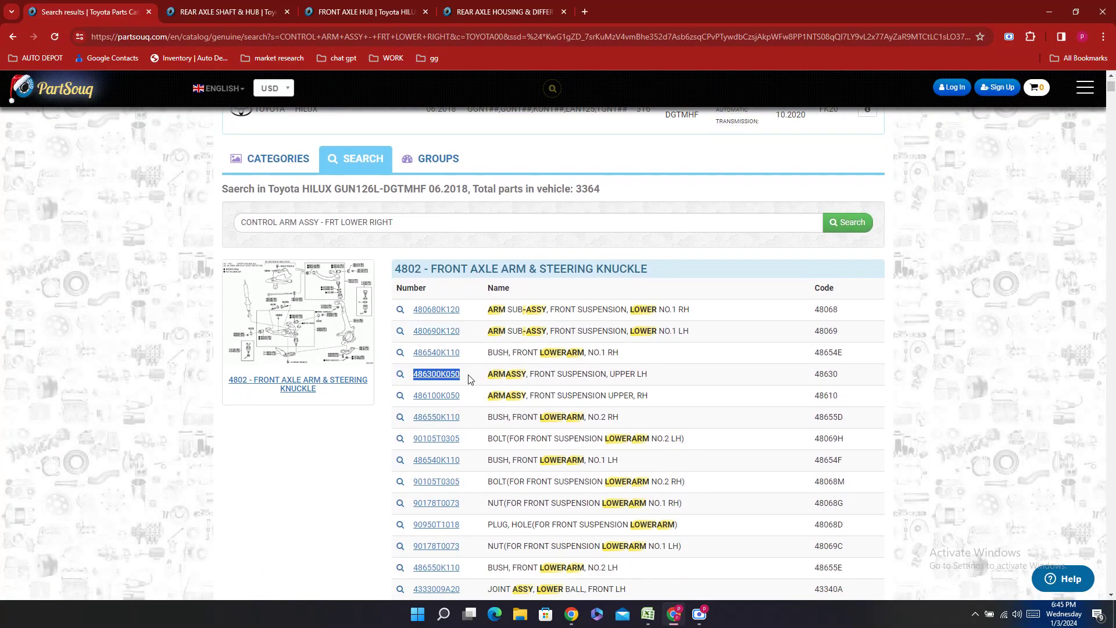
pyautogui.rightClick(470, 378)
pyautogui.click(492, 388)
pyautogui.click(647, 614)
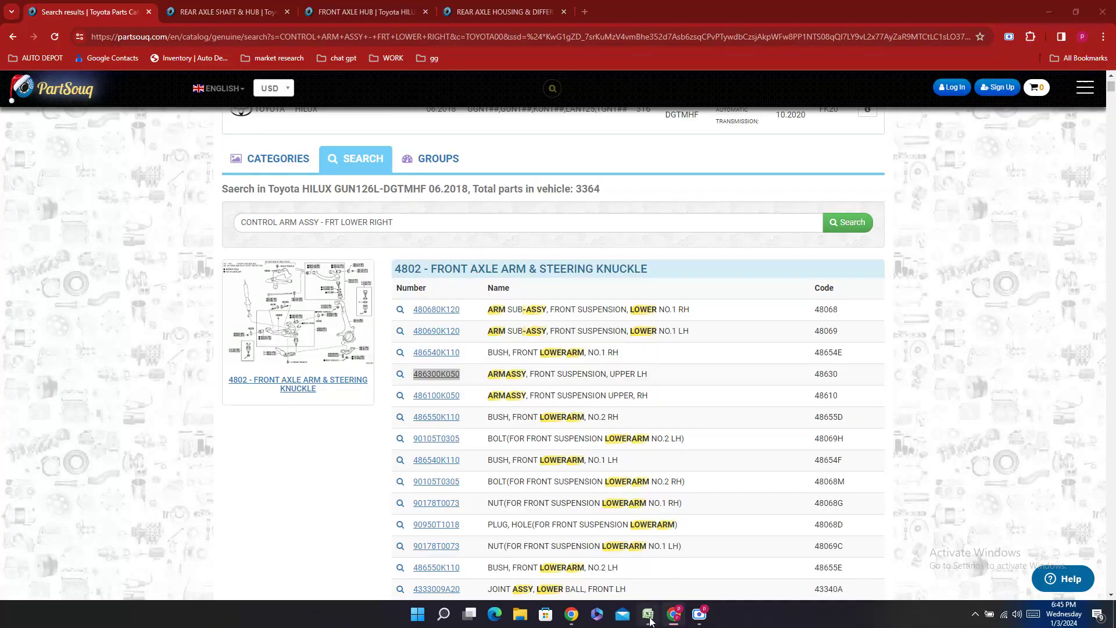
# - Enter 48630-0K050 as the part number of ARM ASSY - FR SUSPENSION LH (UPPER) in cell E289
pyautogui.click(292, 307)
pyautogui.rightClick(291, 307)
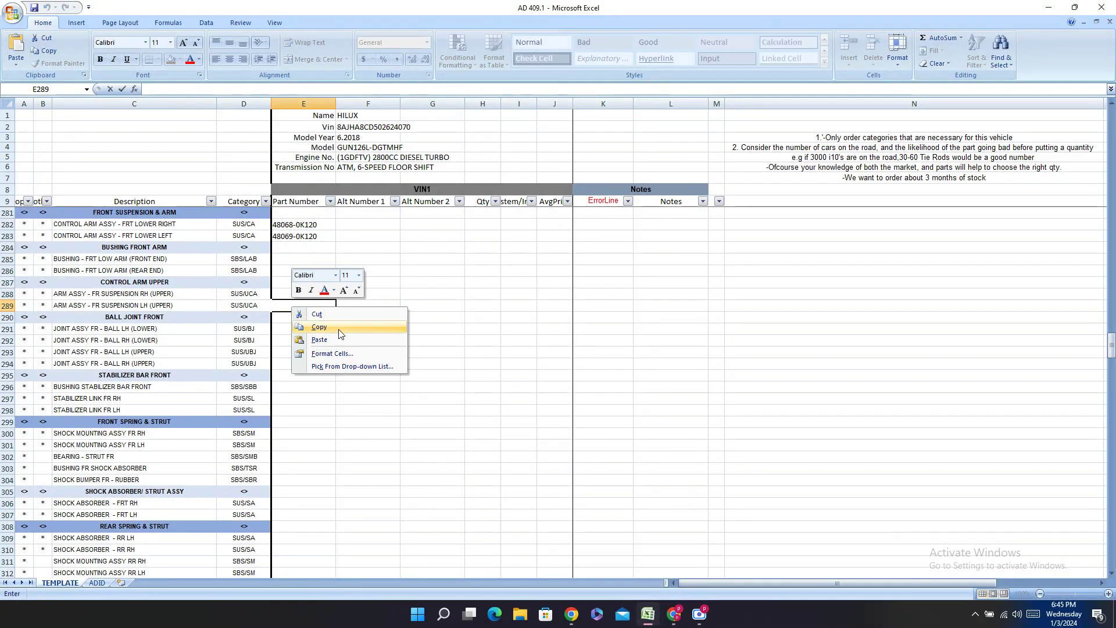
pyautogui.click(311, 334)
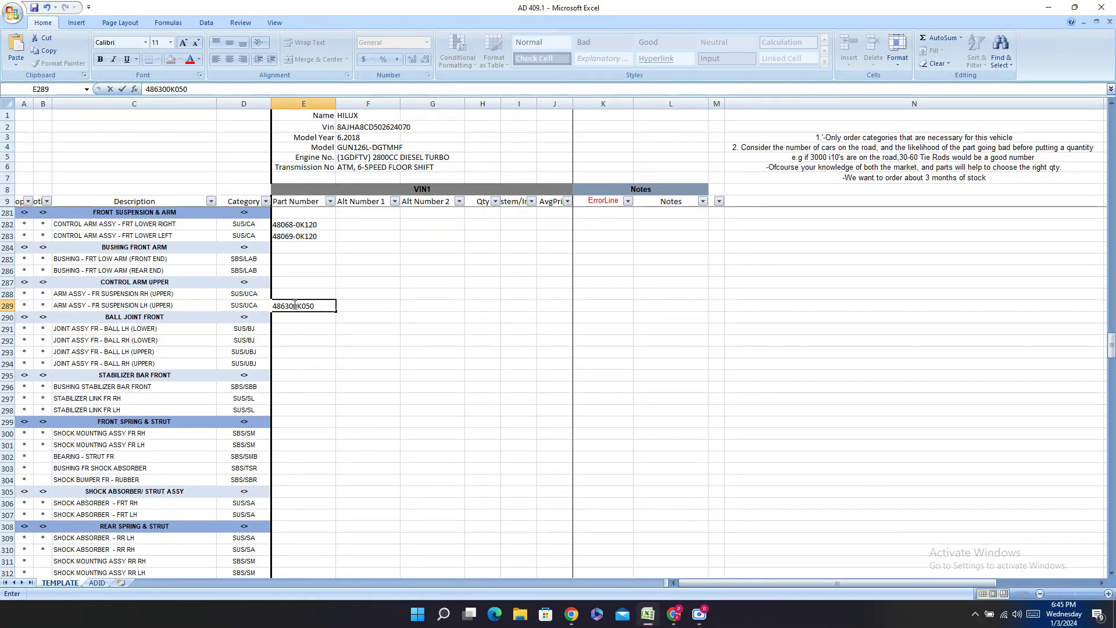
pyautogui.click(295, 306)
# - Copy part number 486100K050 of the front suspension upper RH arm from PartSouq and return to Excel
pyautogui.hotkey('alt', 'Tab')
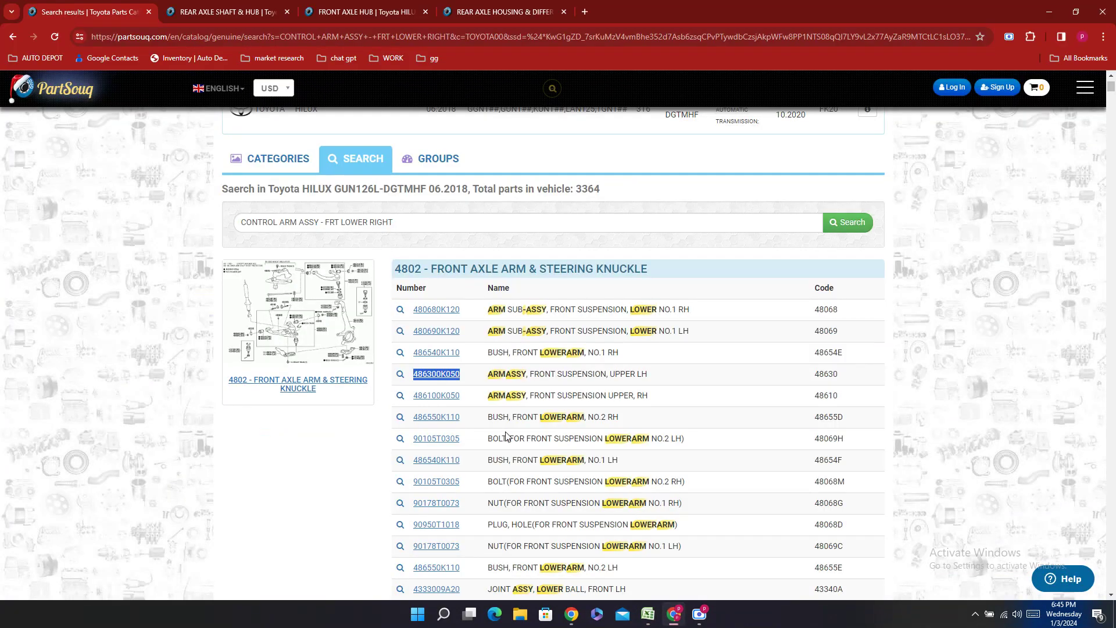
pyautogui.click(470, 395)
pyautogui.doubleClick(468, 395)
pyautogui.rightClick(467, 397)
pyautogui.click(487, 406)
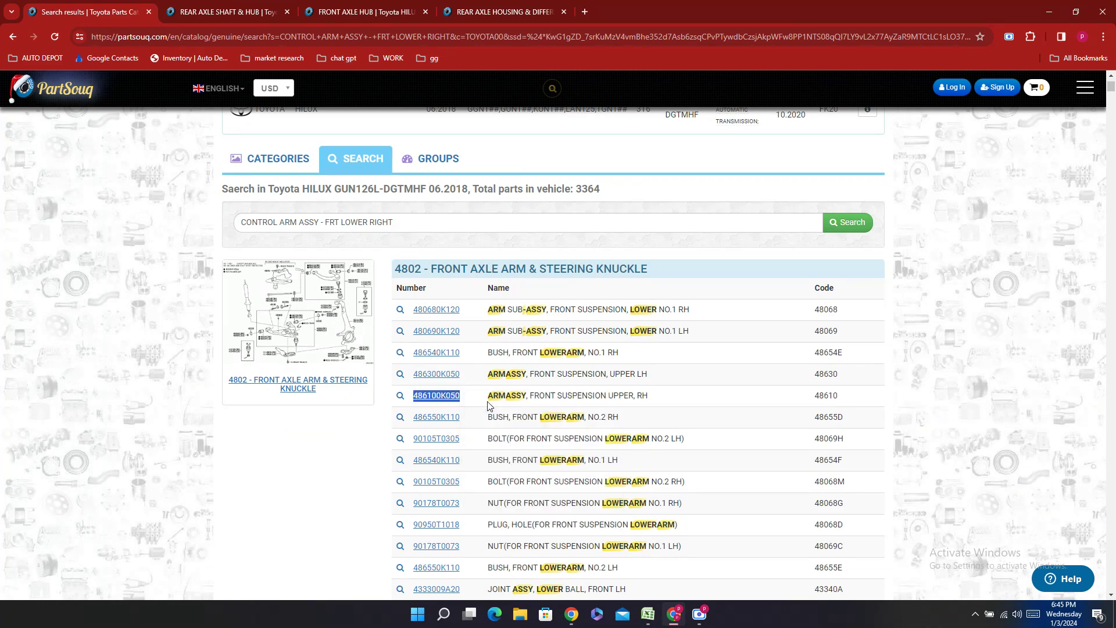
pyautogui.click(651, 616)
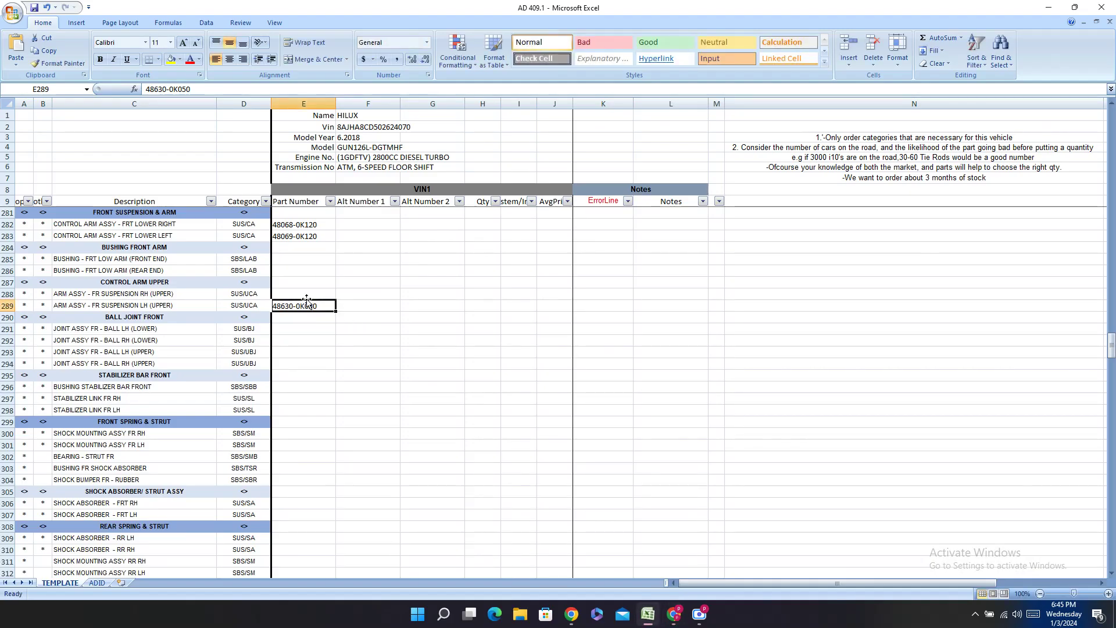
# - Enter 48610-0K050 as the part number of ARM ASSY - FR SUSPENSION RH (UPPER) in cell E288
pyautogui.click(281, 292)
pyautogui.doubleClick(281, 292)
pyautogui.rightClick(282, 293)
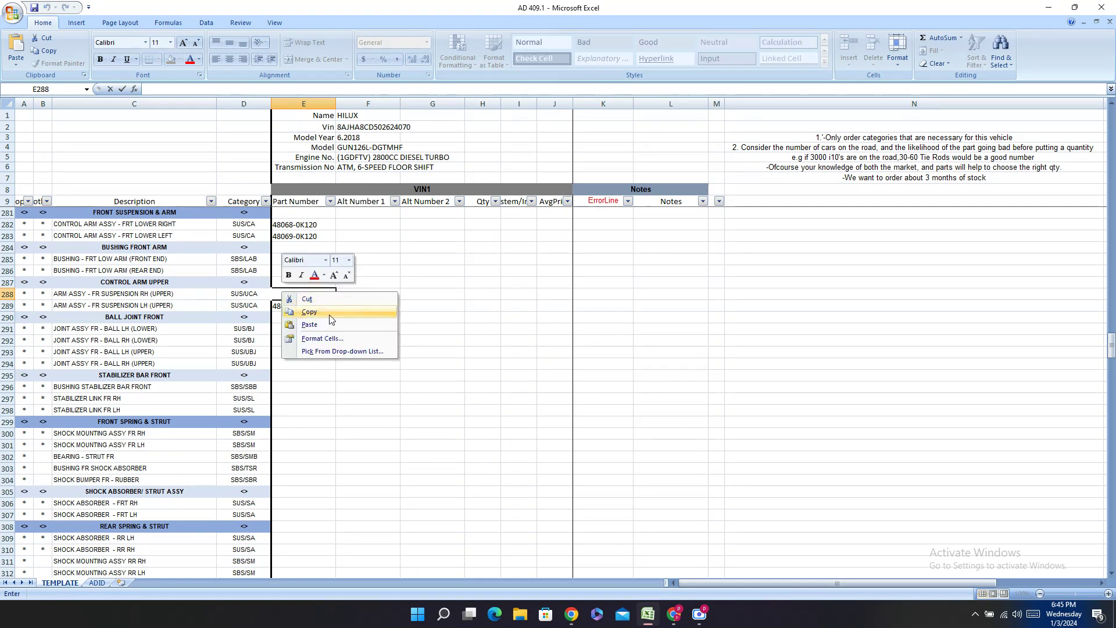
pyautogui.click(314, 324)
pyautogui.click(303, 295)
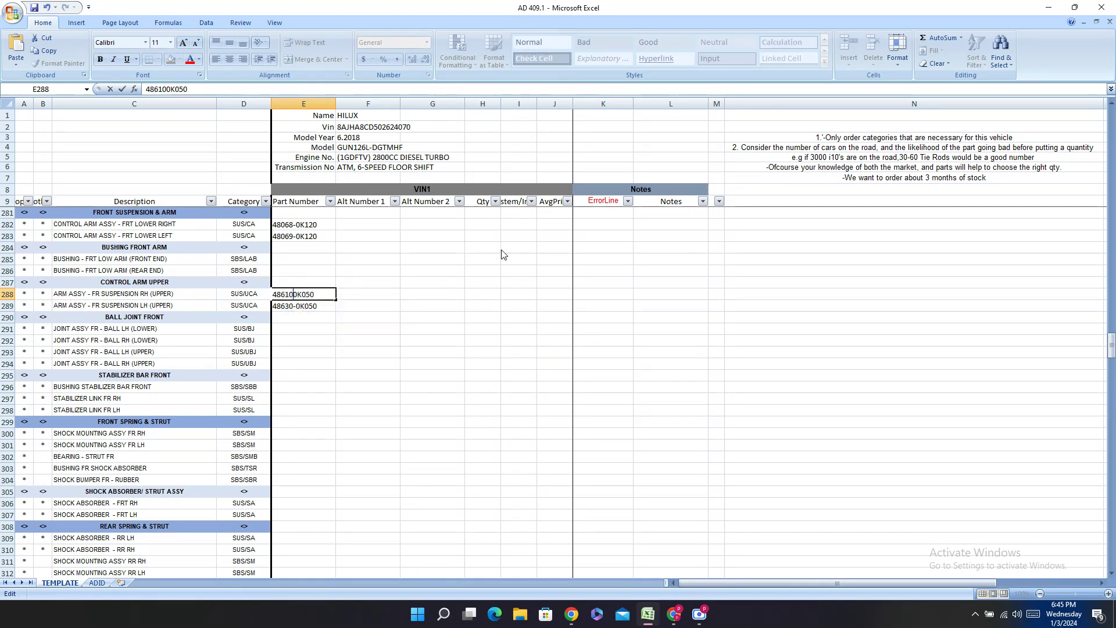
pyautogui.write('-')
pyautogui.press('Return')
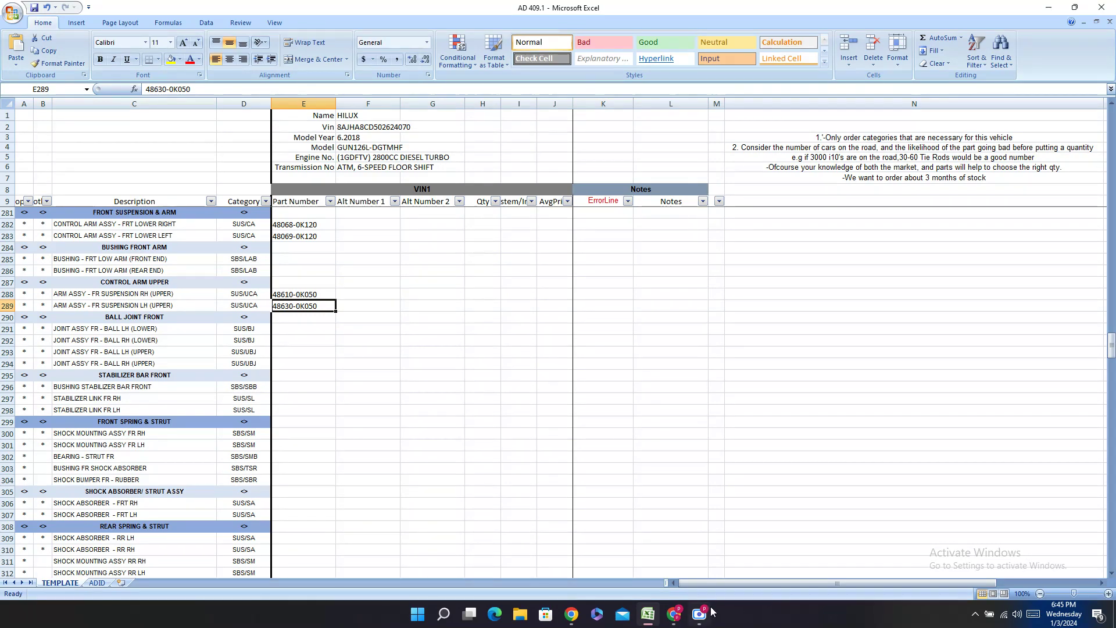
# - Copy part number 486540K110 of the front lower arm bush No.1 RH from PartSouq and return to the Excel template
pyautogui.click(675, 614)
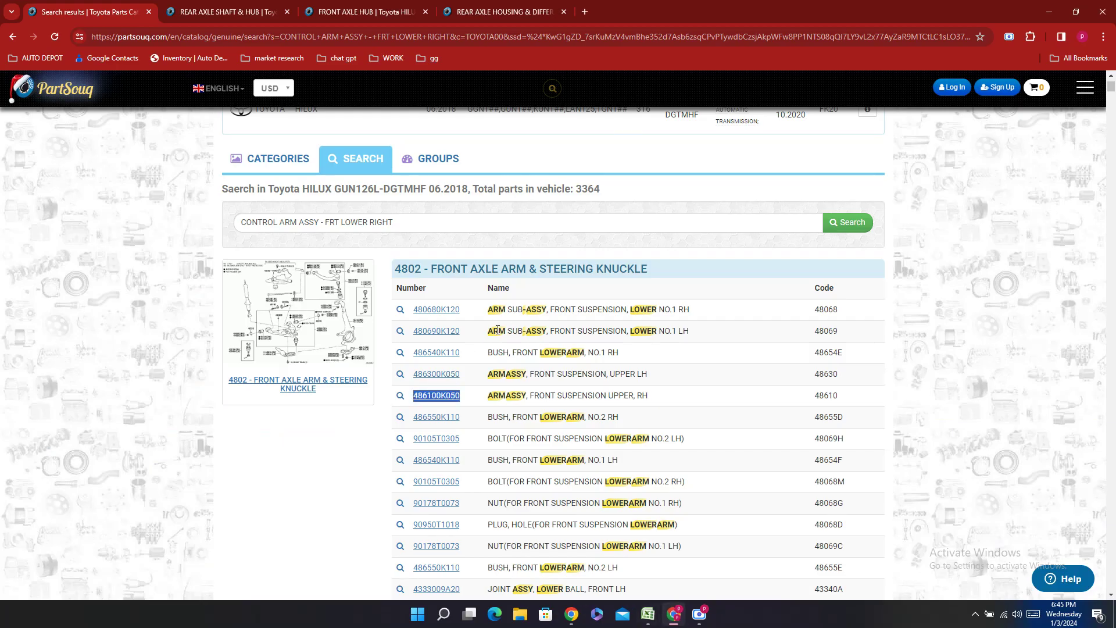
pyautogui.moveTo(412, 352); pyautogui.dragTo(462, 354)
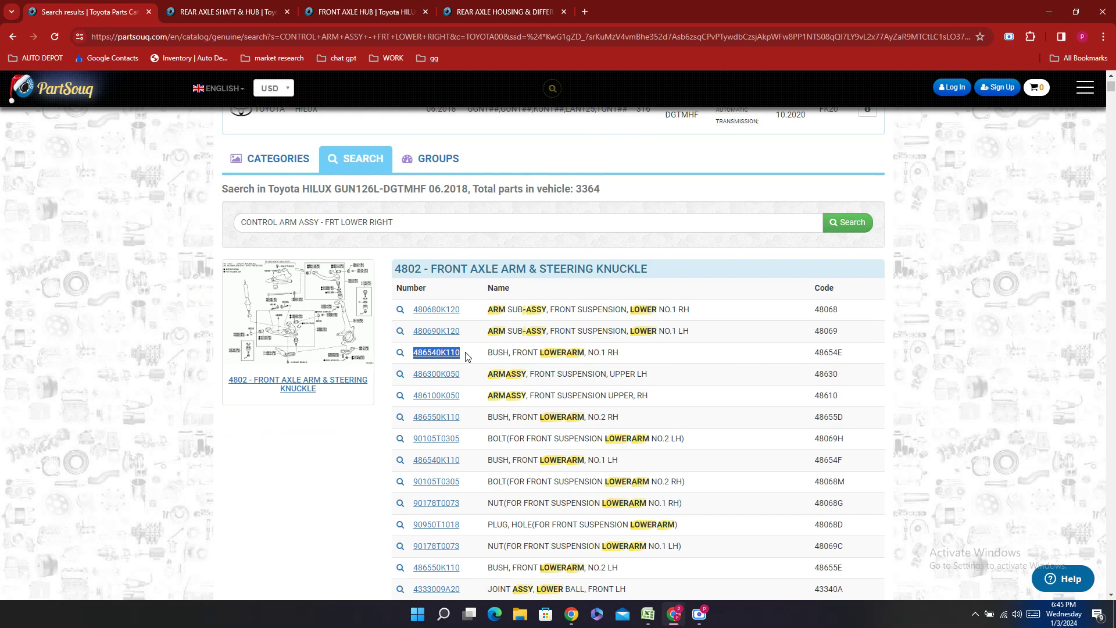
pyautogui.rightClick(467, 356)
pyautogui.click(485, 365)
pyautogui.click(647, 614)
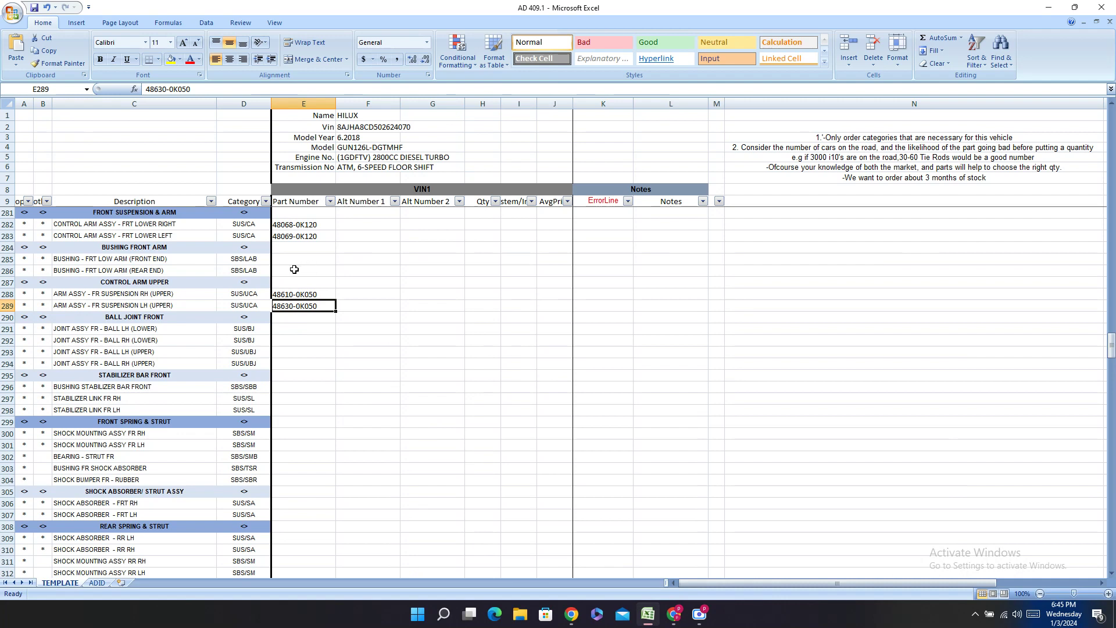
# - Enter 48654-0K110 as the part number of BUSHING - FRT LOW ARM (FRONT END) in cell E285
pyautogui.click(282, 257)
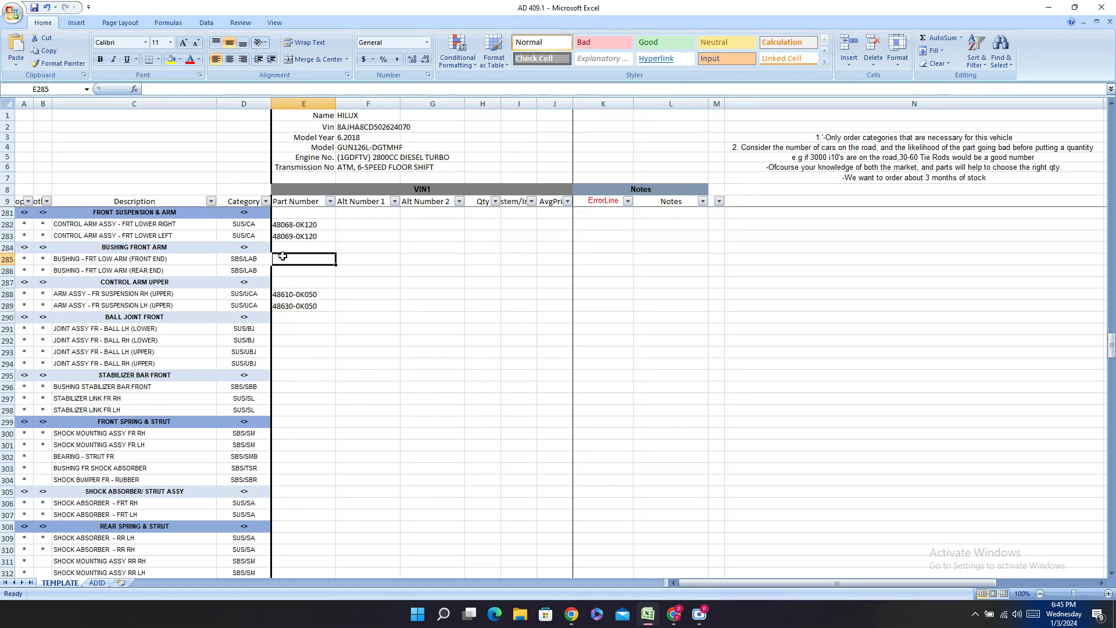
pyautogui.doubleClick(281, 256)
pyautogui.rightClick(292, 258)
pyautogui.click(320, 290)
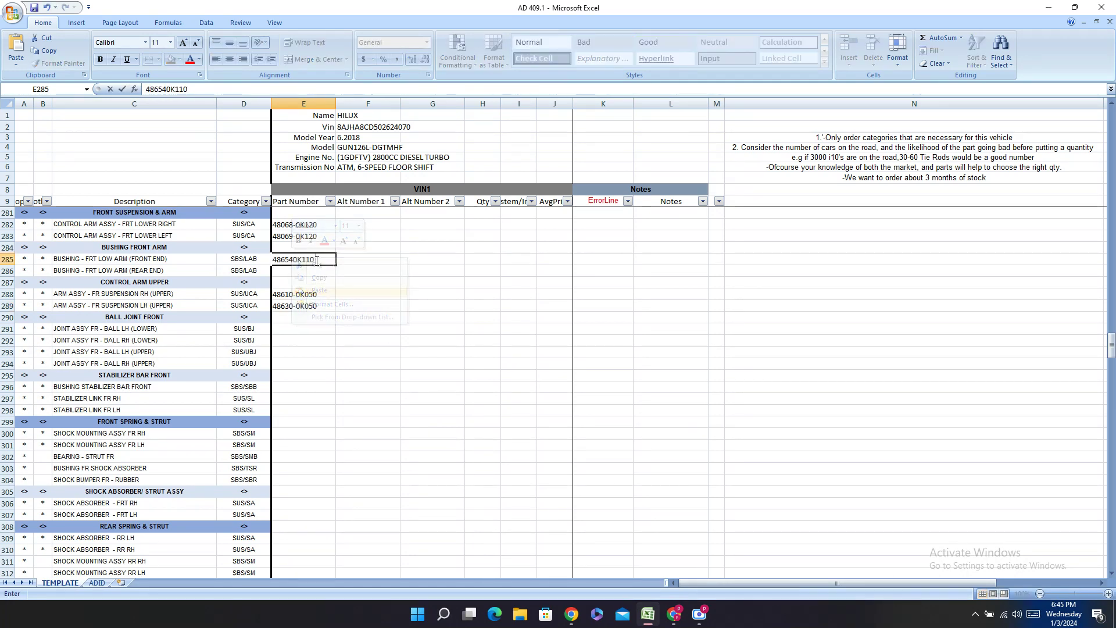
pyautogui.write('-')
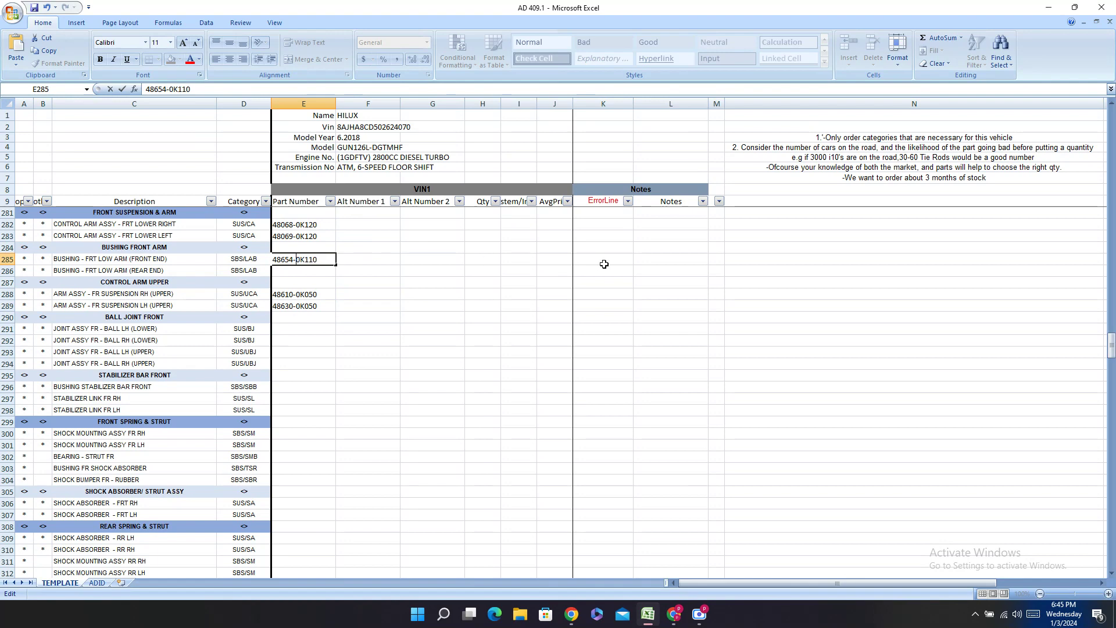
# - Copy part number 486550K110 of the front lower arm bush No.2 RH from PartSouq and return to Excel
pyautogui.hotkey('alt', 'Tab')
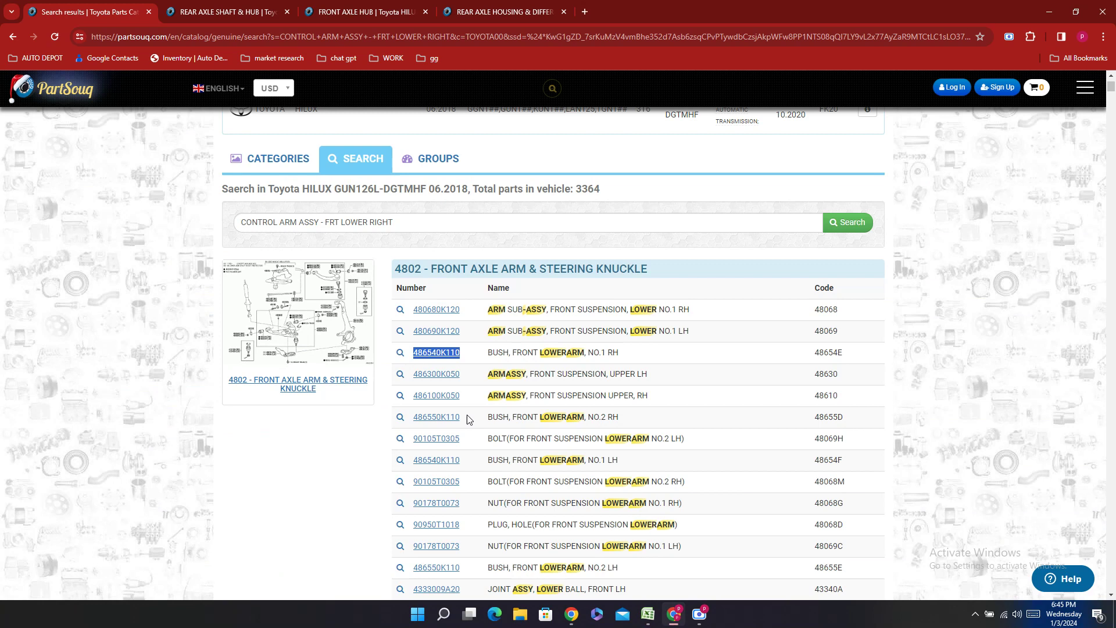
pyautogui.doubleClick(468, 419)
pyautogui.rightClick(480, 423)
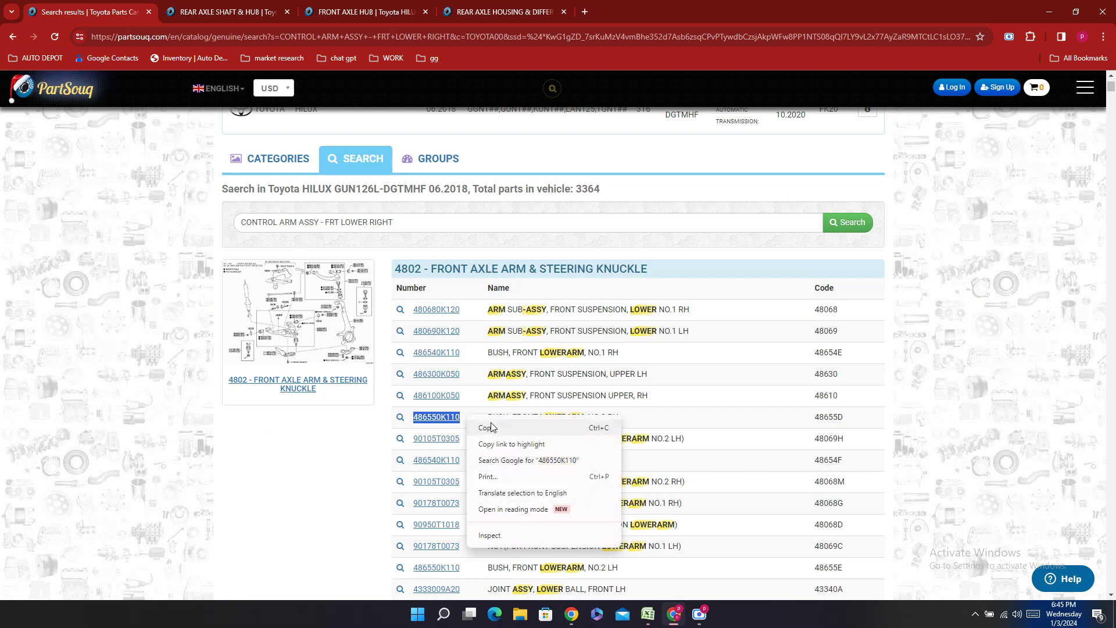
pyautogui.click(495, 431)
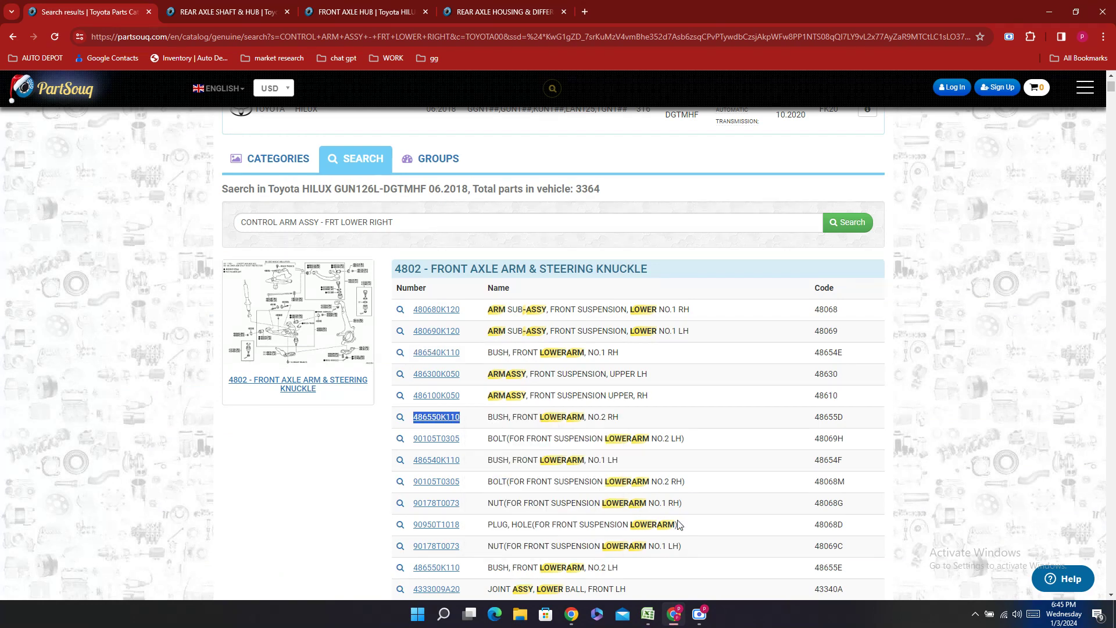
pyautogui.click(656, 620)
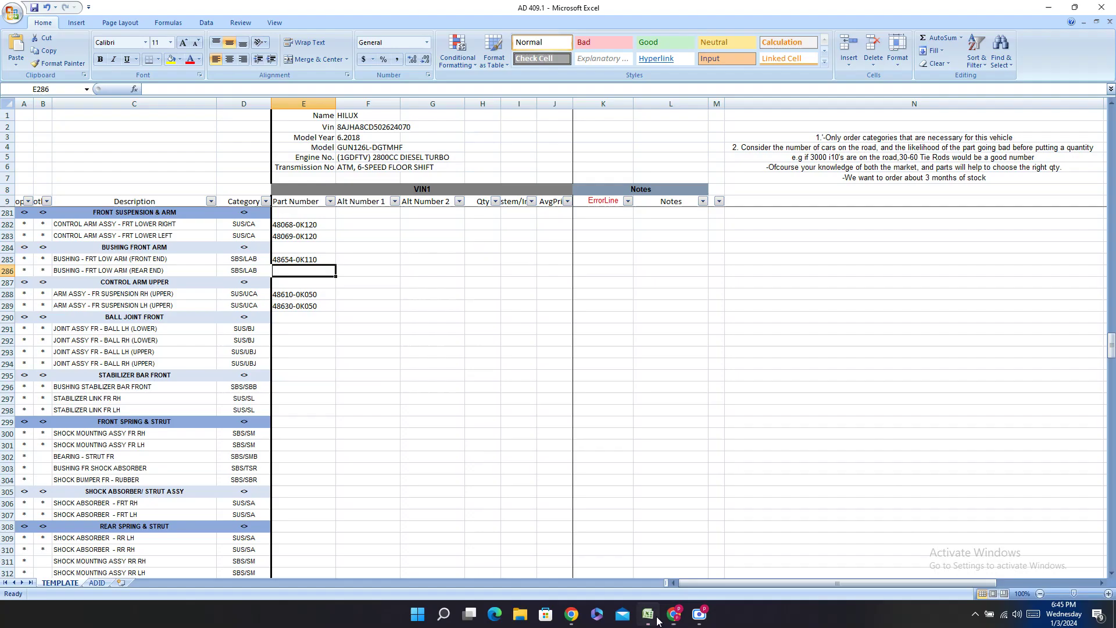
# - Enter 48655-0K110 as Alt Number 1 of BUSHING - FRT LOW ARM (FRONT END) in cell F285
pyautogui.doubleClick(366, 259)
pyautogui.rightClick(363, 259)
pyautogui.click(383, 293)
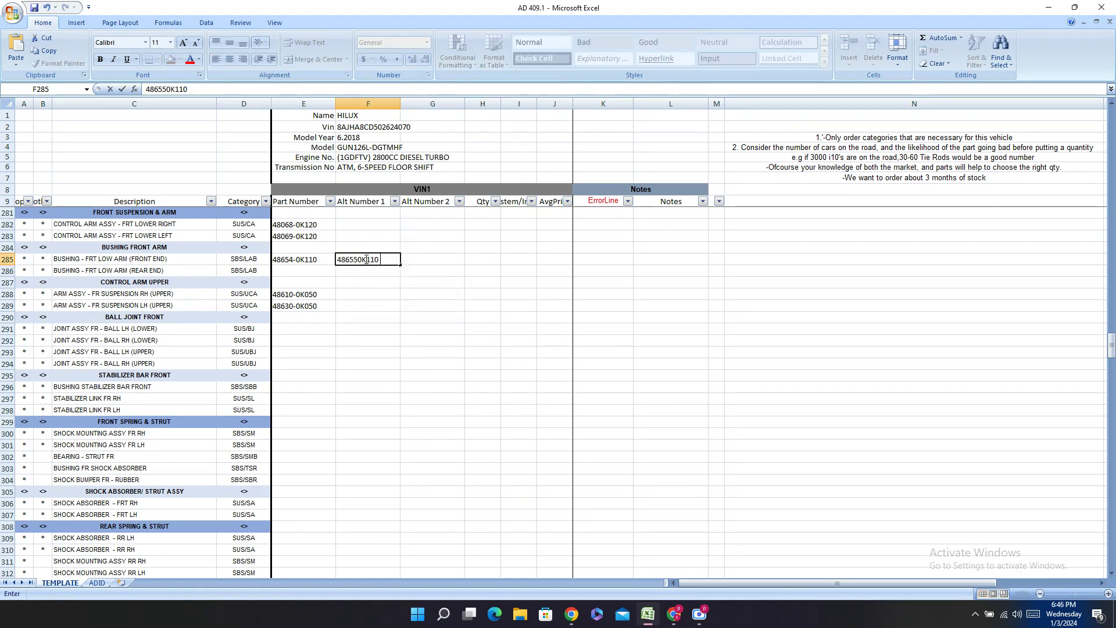
pyautogui.write('-')
pyautogui.press('Return')
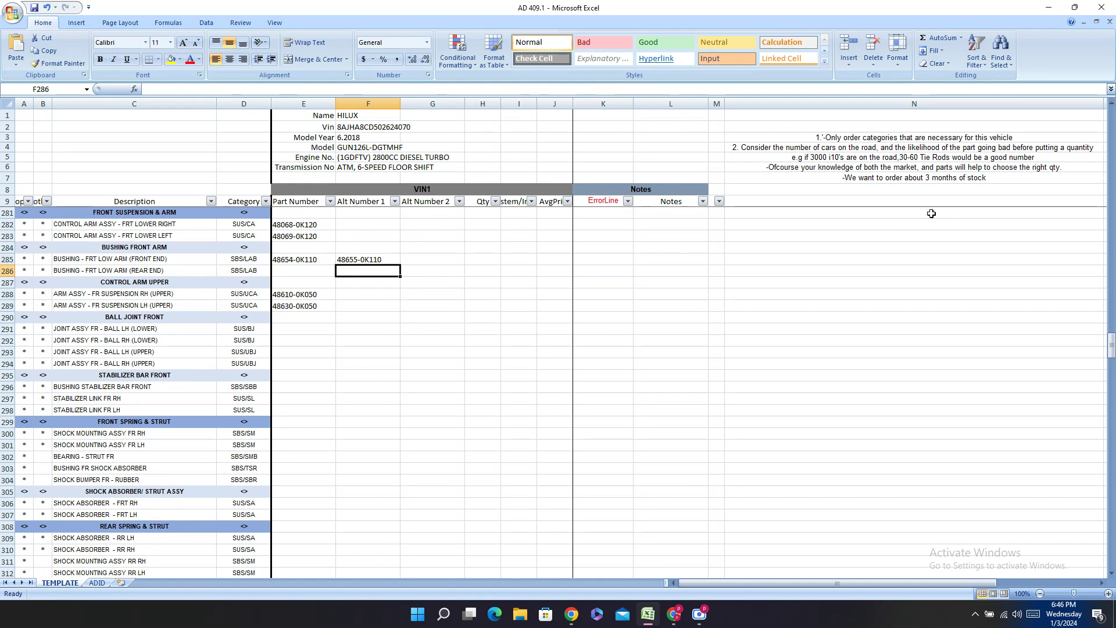
# - Copy part number 486540K110 of the front lower arm bush No.1 LH from PartSouq and return to the Excel template
pyautogui.hotkey('alt', 'Tab')
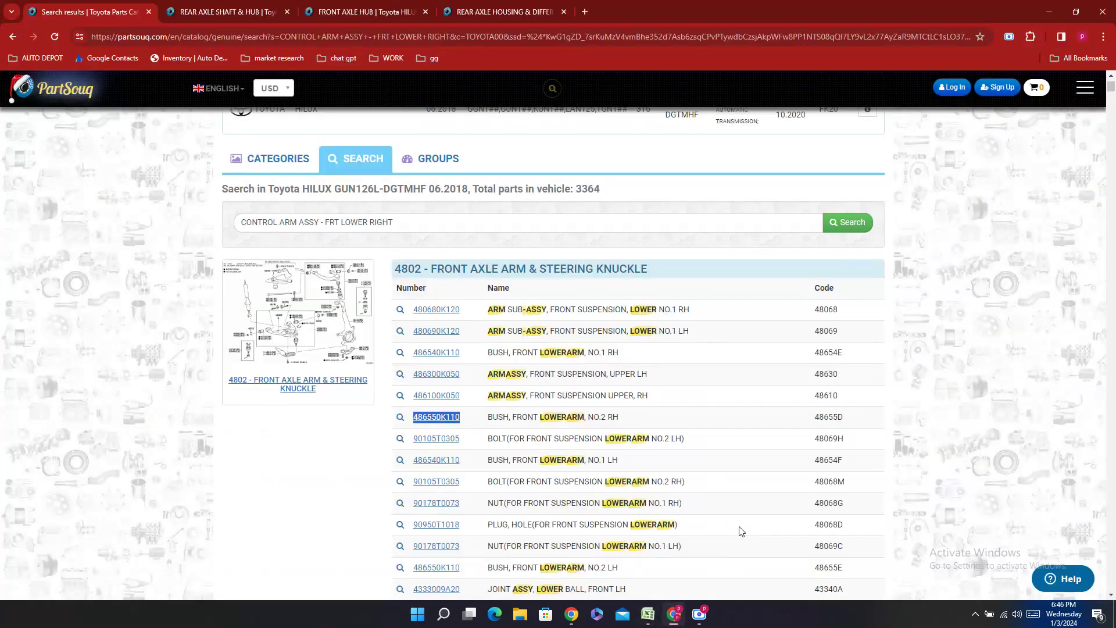
pyautogui.scroll(-1, 775, 446)
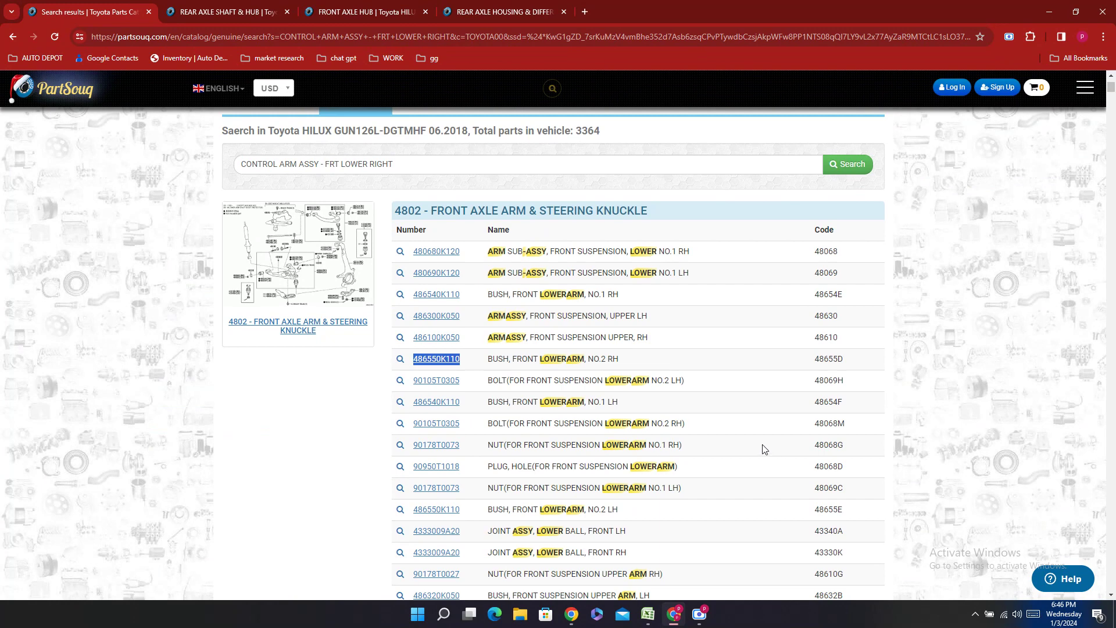
pyautogui.click(476, 403)
pyautogui.doubleClick(476, 405)
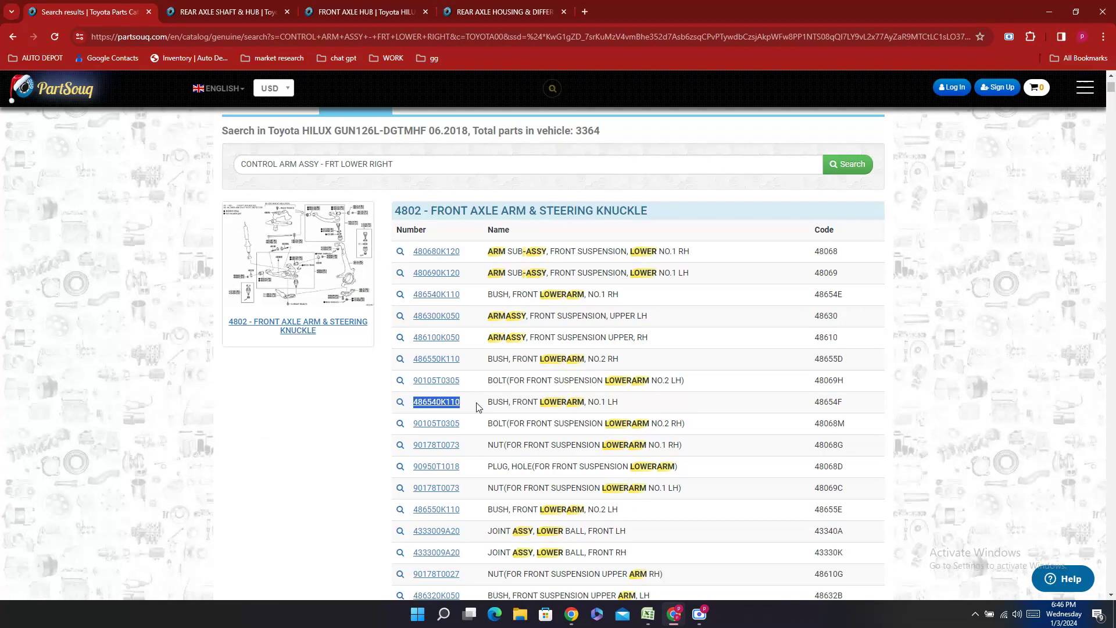
pyautogui.rightClick(476, 405)
pyautogui.click(500, 414)
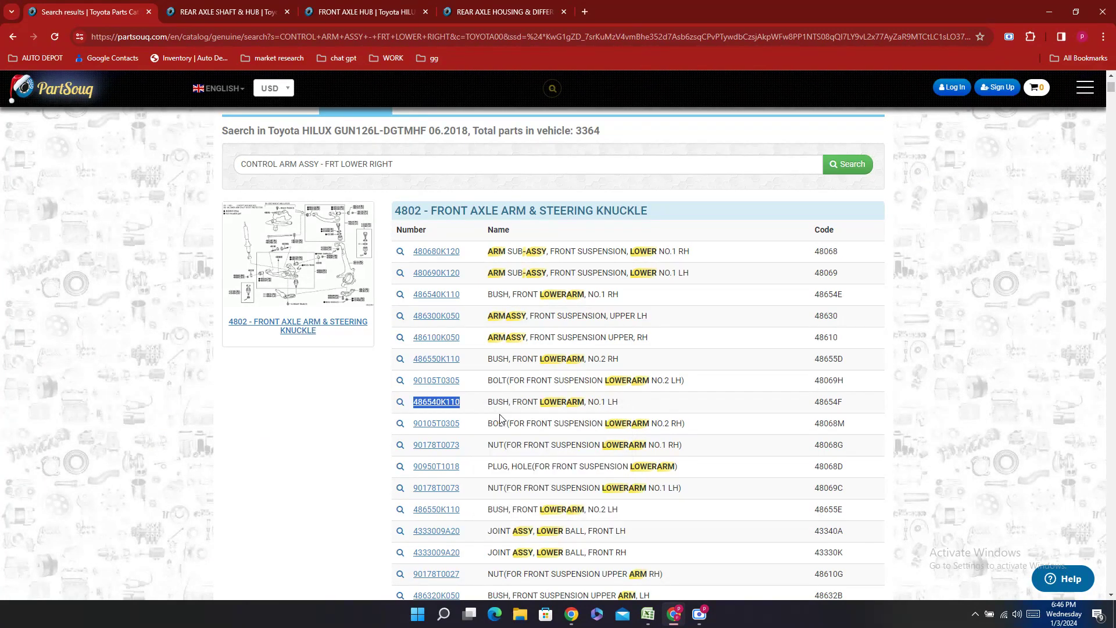
pyautogui.click(648, 614)
# - Enter 48654-0K110 as the part number of BUSHING - FRT LOW ARM (REAR END) in cell E286
pyautogui.doubleClick(303, 270)
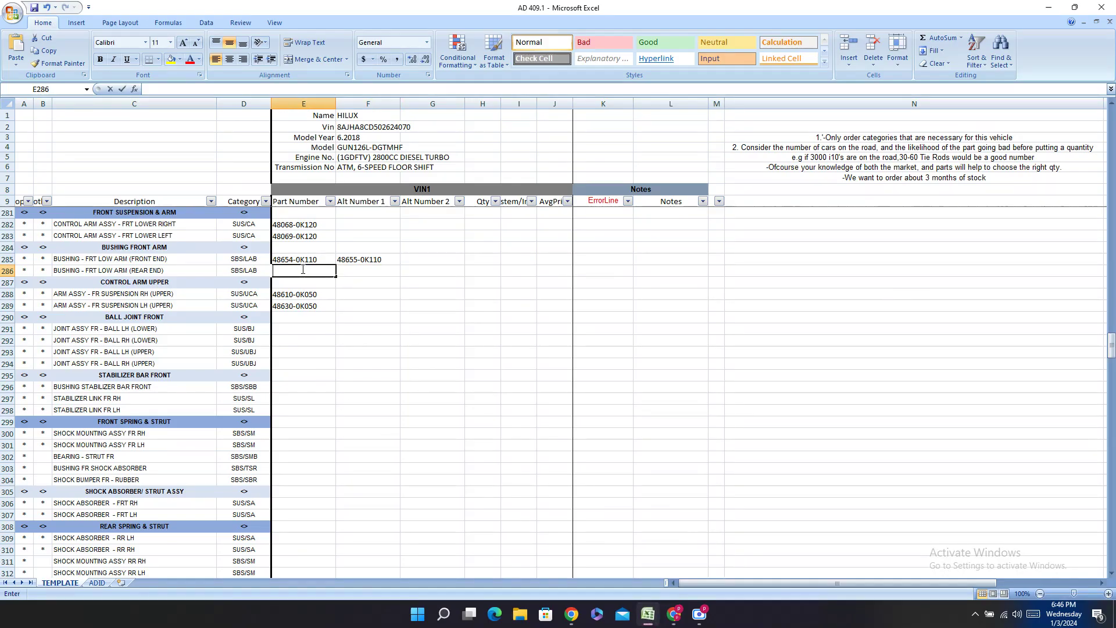
pyautogui.rightClick(303, 270)
pyautogui.click(325, 299)
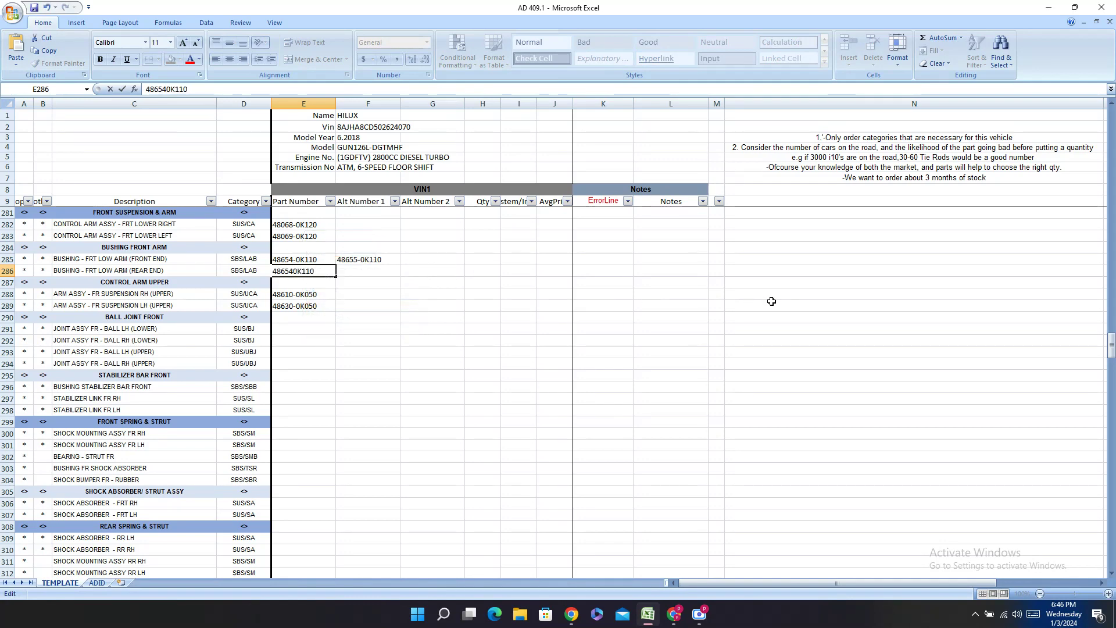
pyautogui.press('Left')
pyautogui.press('Left')
pyautogui.press('Left')
pyautogui.press('Left')
pyautogui.press('Left')
pyautogui.write('-')
# - Copy part number 486550K110 of the front lower arm bush No.2 LH from PartSouq and return to Excel
pyautogui.click(676, 614)
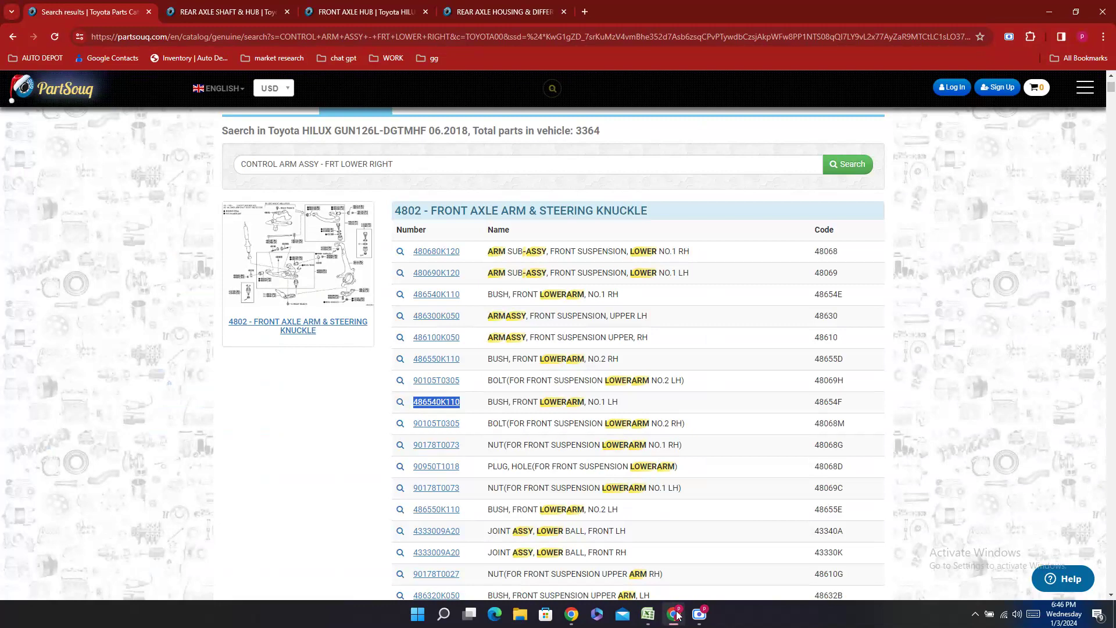
pyautogui.click(464, 511)
pyautogui.doubleClick(460, 511)
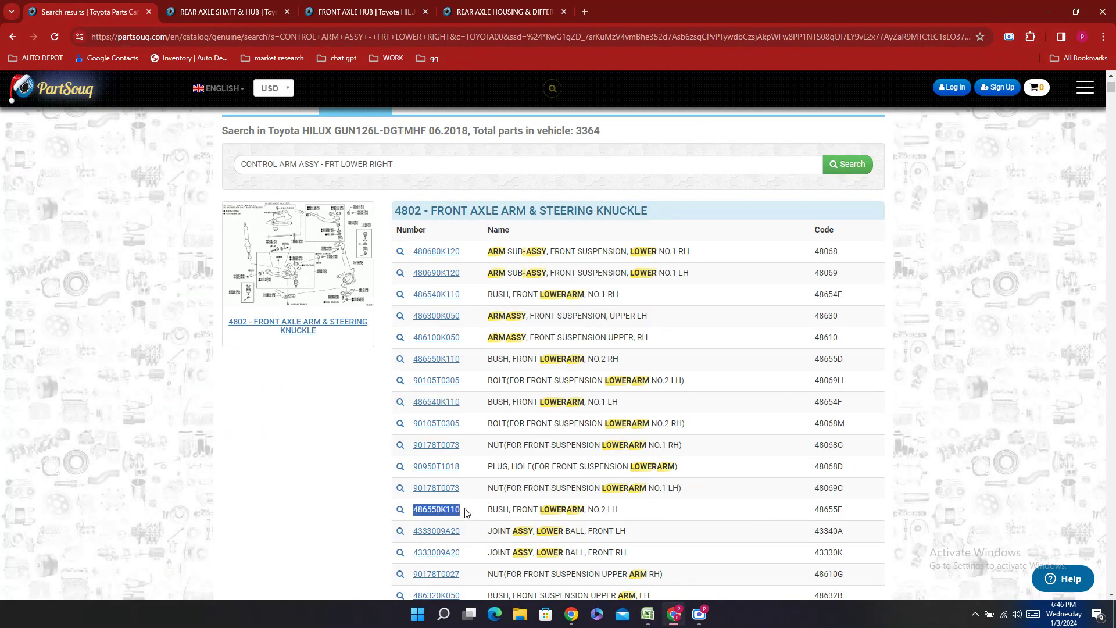
pyautogui.rightClick(464, 512)
pyautogui.click(524, 390)
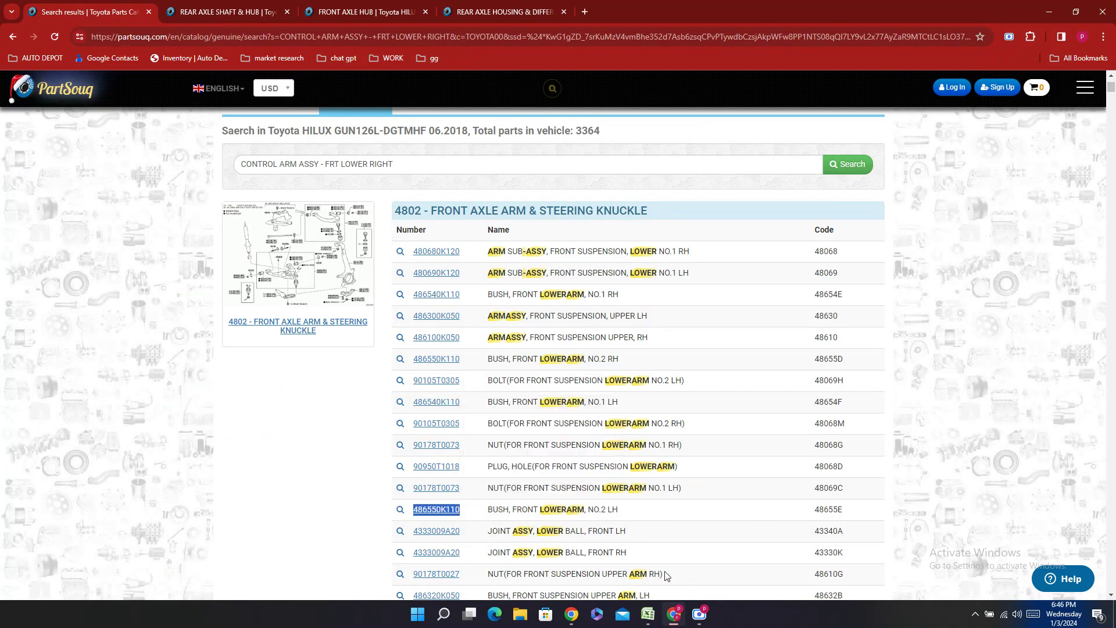
pyautogui.click(647, 614)
# - Enter 48655-0K110 as Alt Number 1 of BUSHING - FRT LOW ARM (REAR END) in cell F286
pyautogui.click(349, 272)
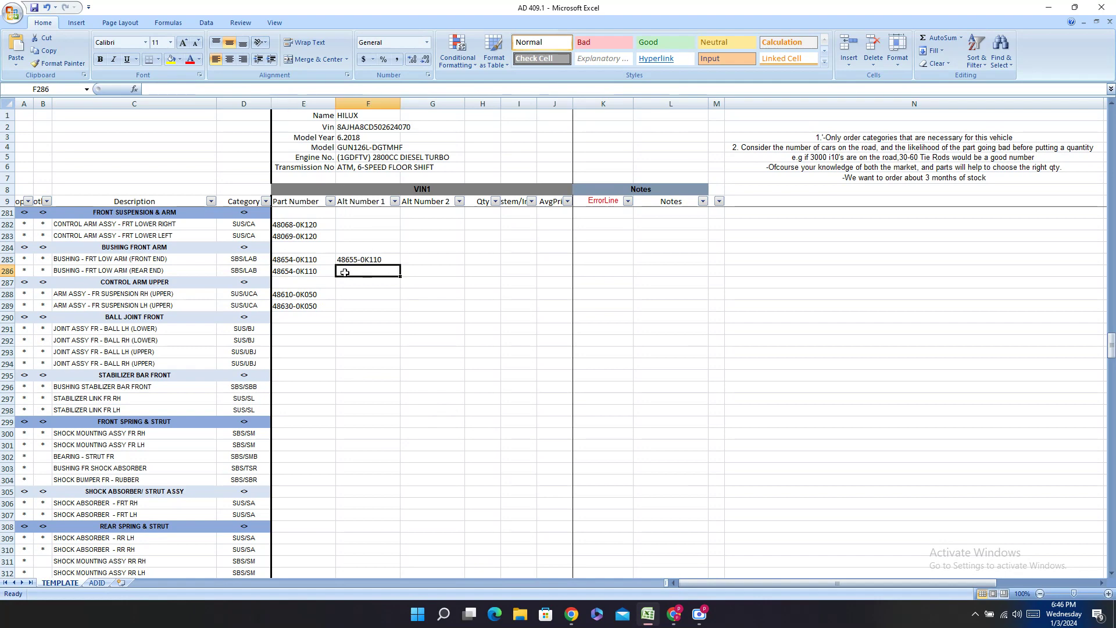
pyautogui.doubleClick(349, 272)
pyautogui.rightClick(347, 273)
pyautogui.click(373, 306)
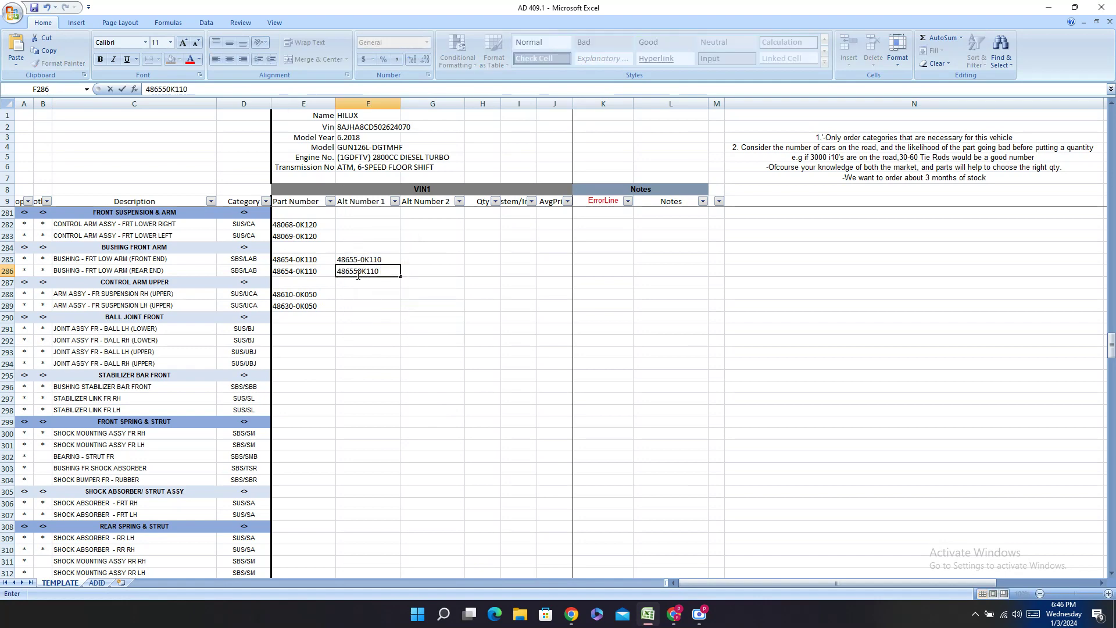
pyautogui.write('-')
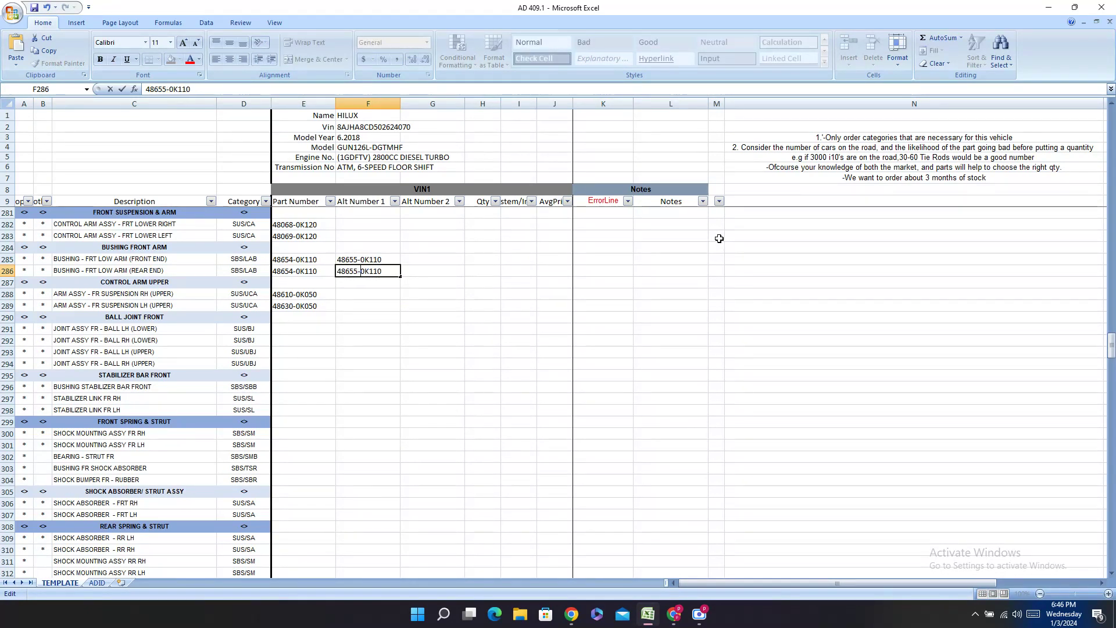
pyautogui.press('Return')
pyautogui.press('Return')
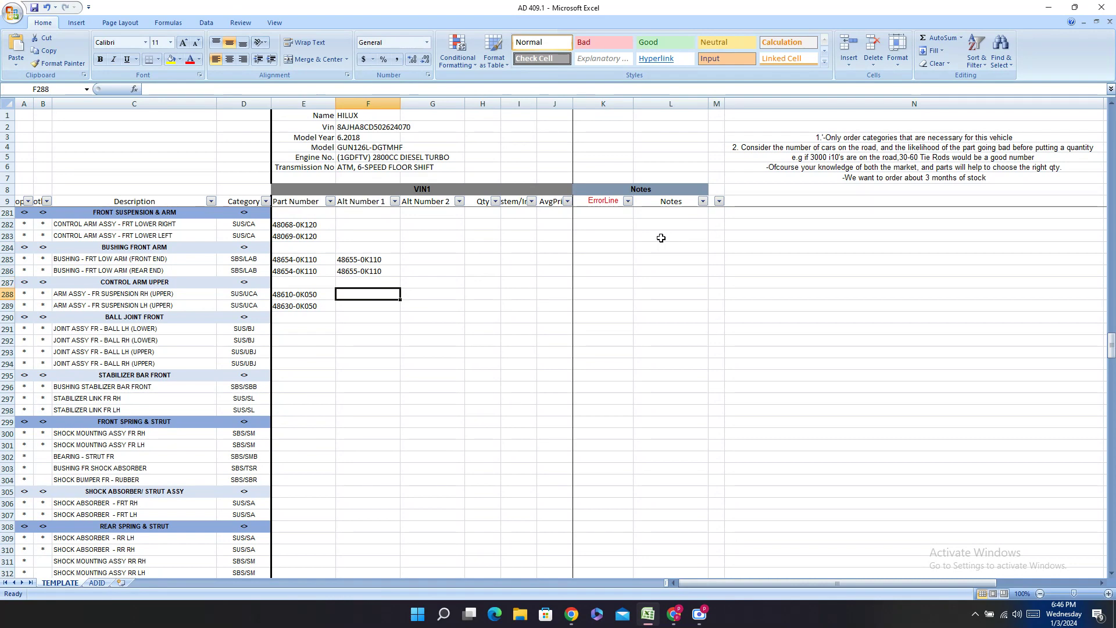
# - Copy part number 4333009A20 of the front LH lower ball joint assembly from PartSouq and return to Excel
pyautogui.click(675, 615)
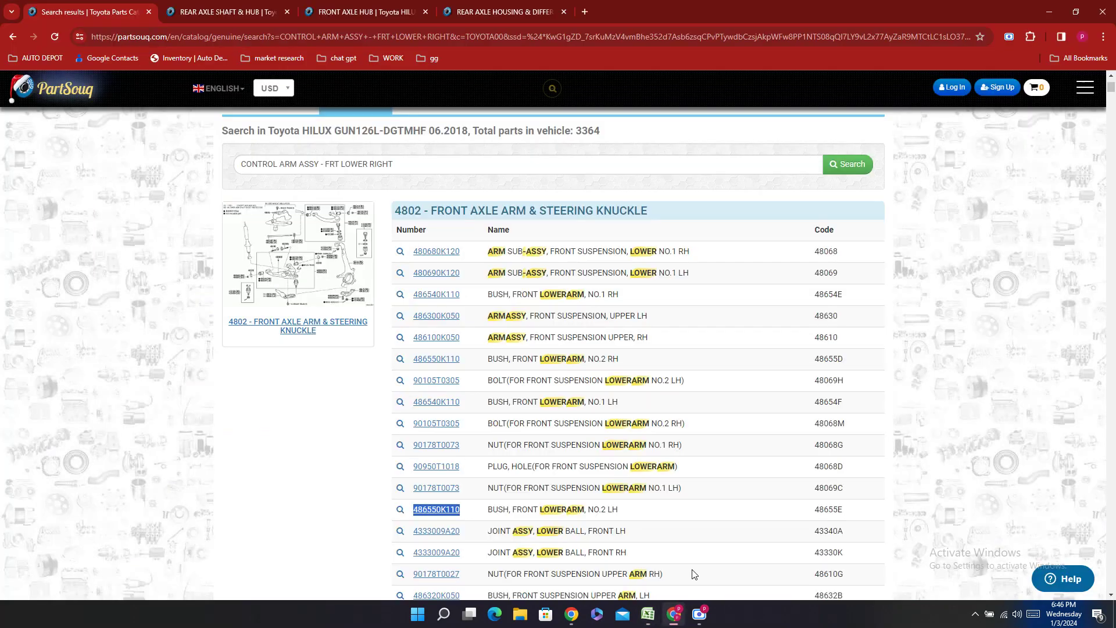
pyautogui.scroll(-1, 704, 462)
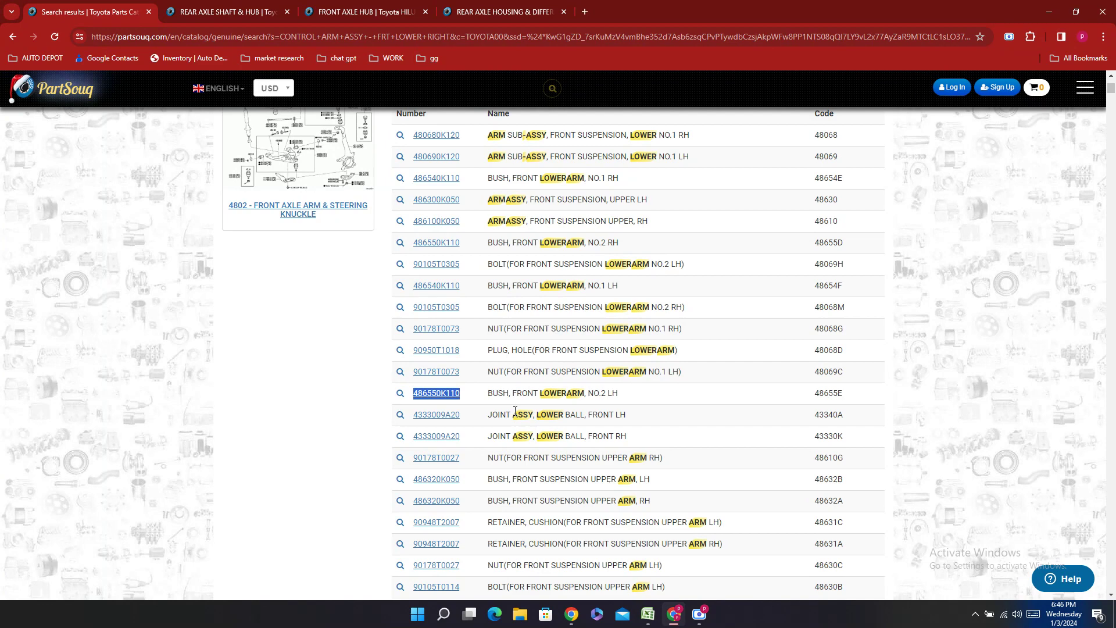
pyautogui.scroll(-4, 551, 414)
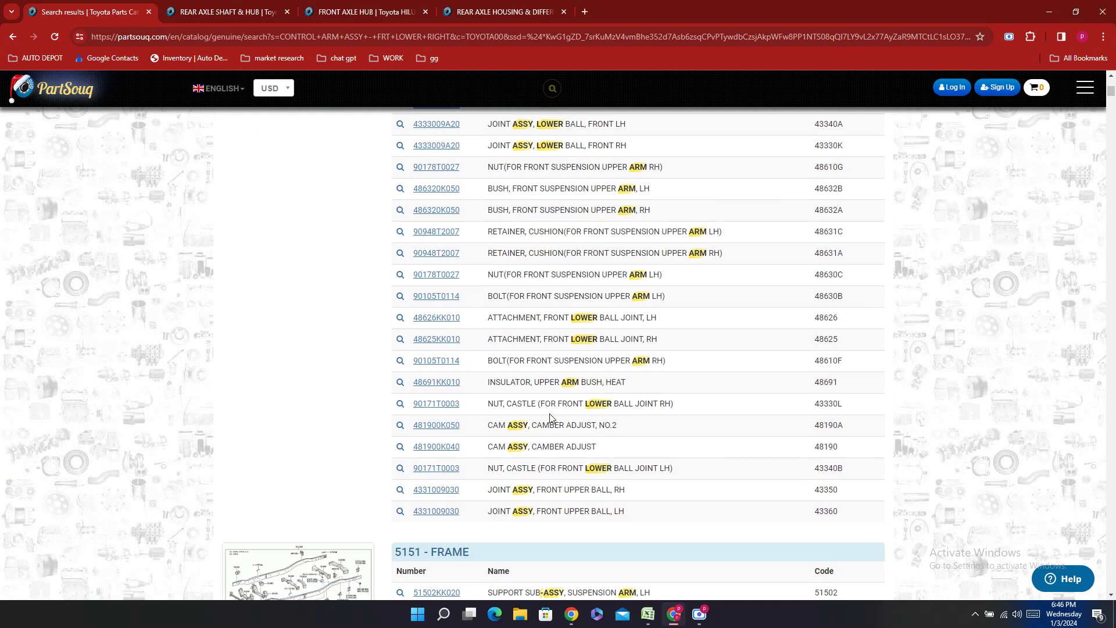
pyautogui.scroll(2, 544, 413)
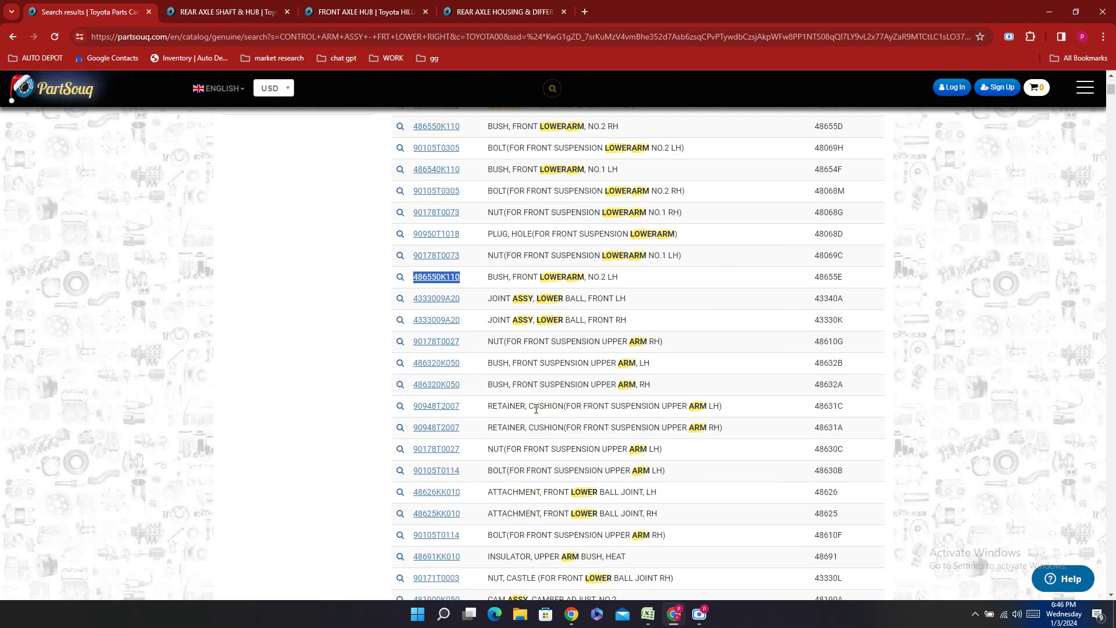
pyautogui.doubleClick(468, 301)
pyautogui.rightClick(469, 302)
pyautogui.click(489, 313)
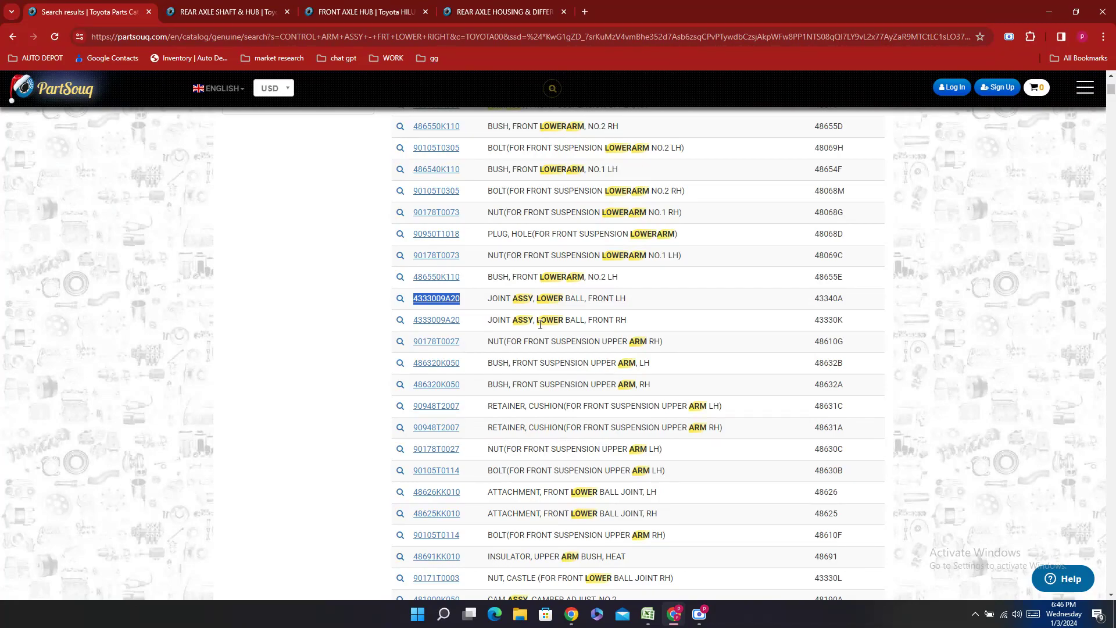
pyautogui.click(648, 614)
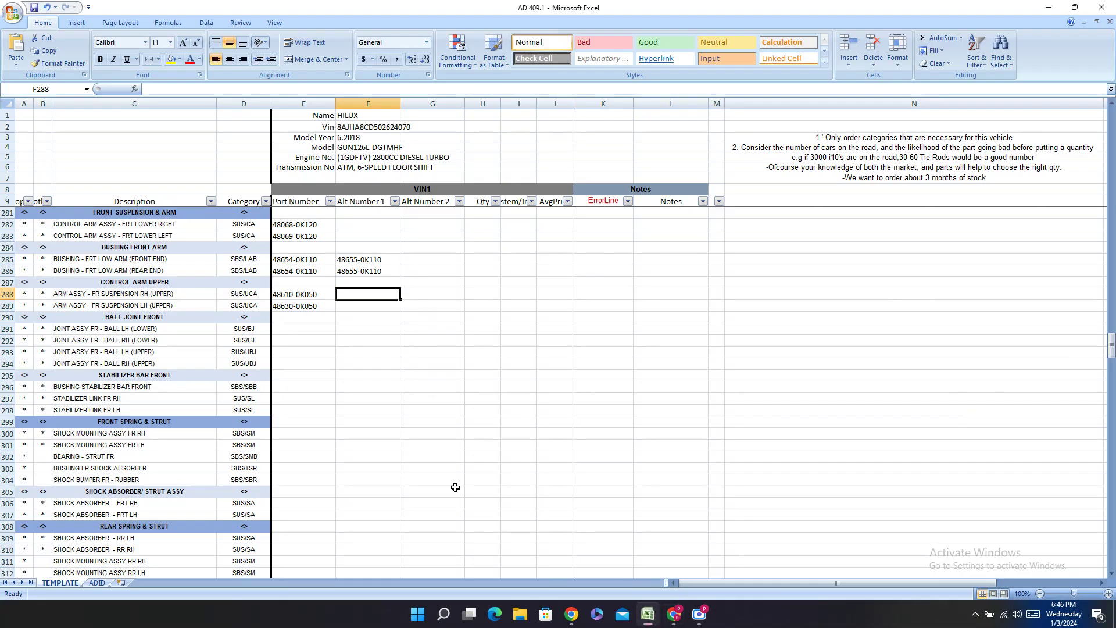
# - Enter 43330-09A20 as the part number of JOINT ASSY FR - BALL LH (LOWER) in cell E291
pyautogui.click(277, 330)
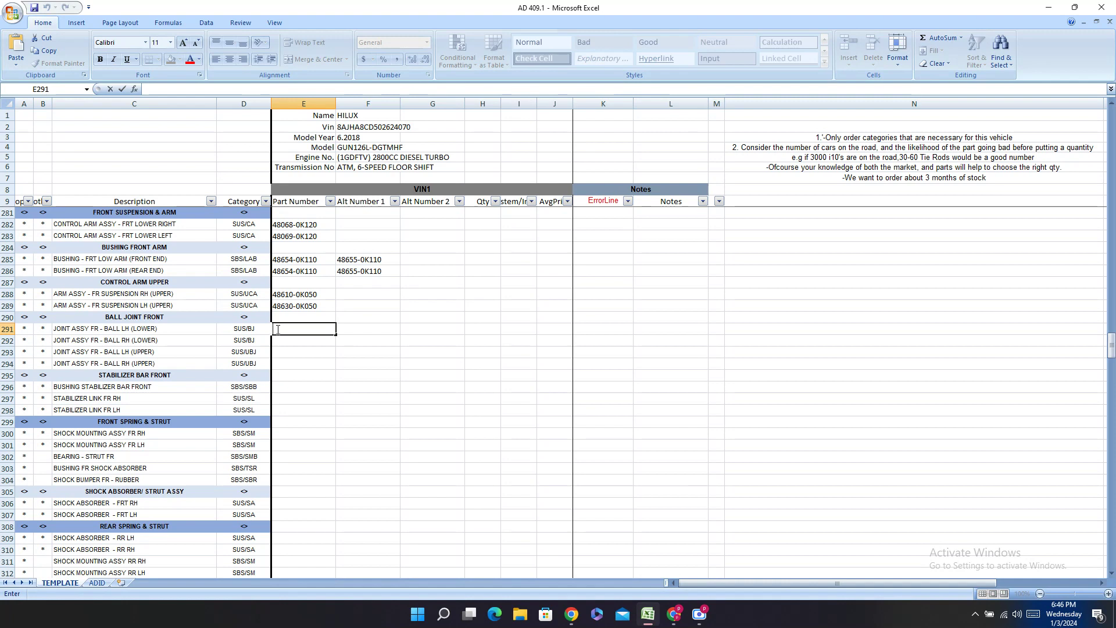
pyautogui.rightClick(278, 330)
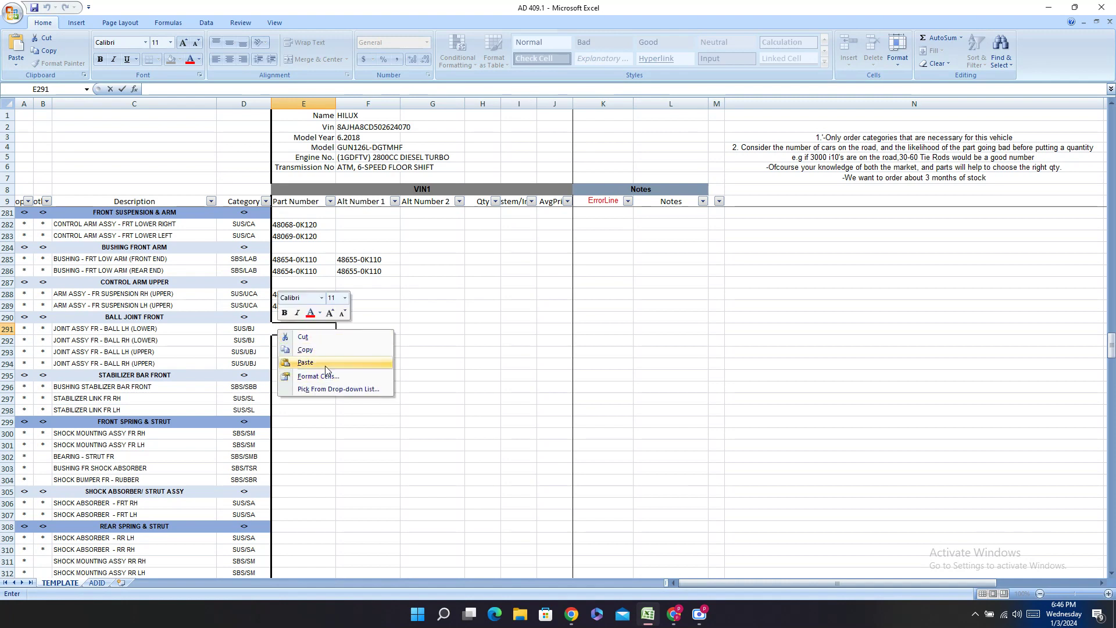
pyautogui.click(325, 366)
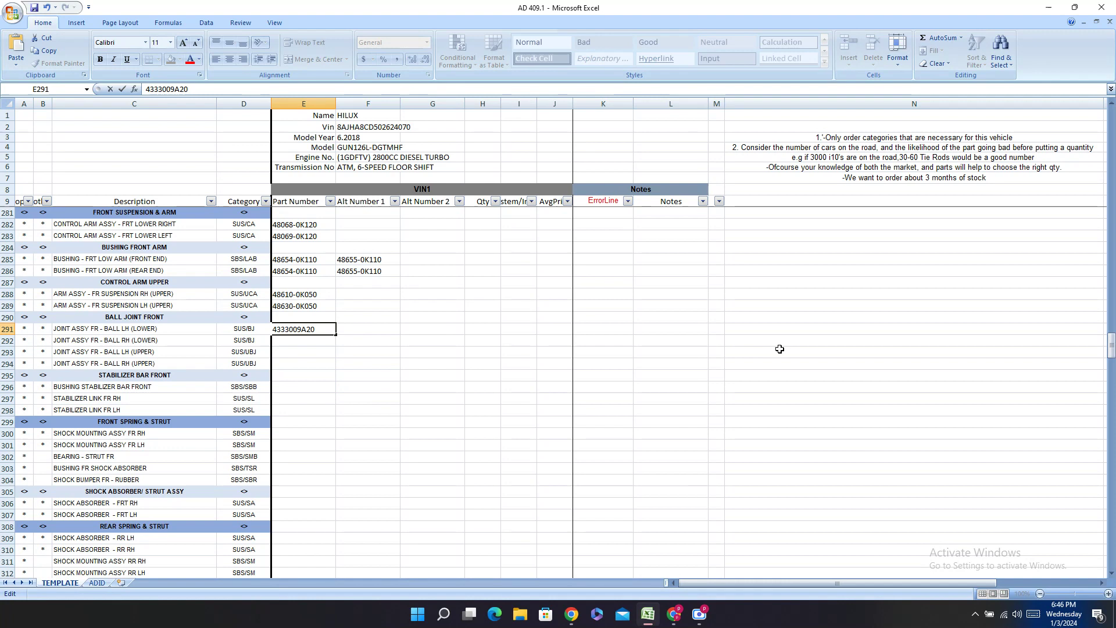
pyautogui.write('-')
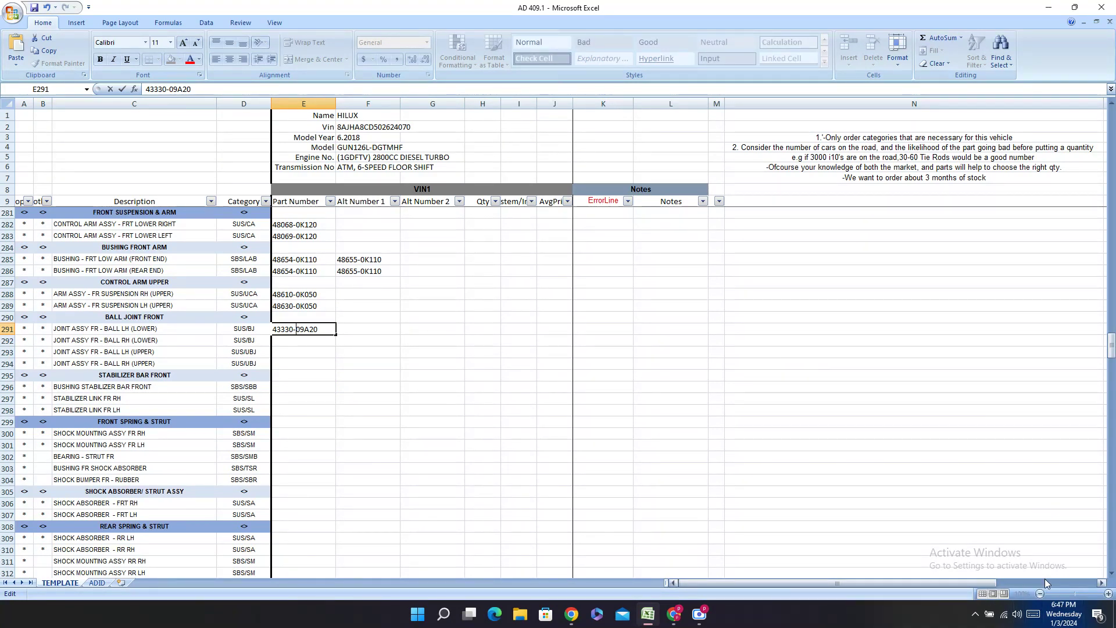
# - Copy part number 4333009A20 of the front RH lower ball joint assembly from PartSouq and return to Excel
pyautogui.click(673, 610)
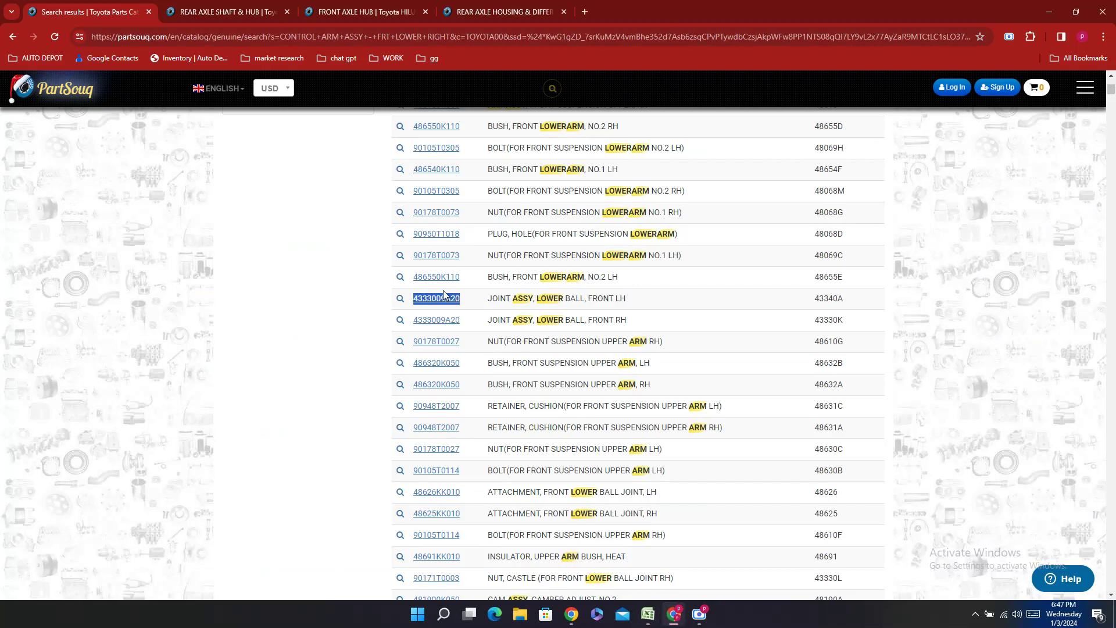
pyautogui.click(470, 326)
pyautogui.doubleClick(468, 324)
pyautogui.rightClick(466, 324)
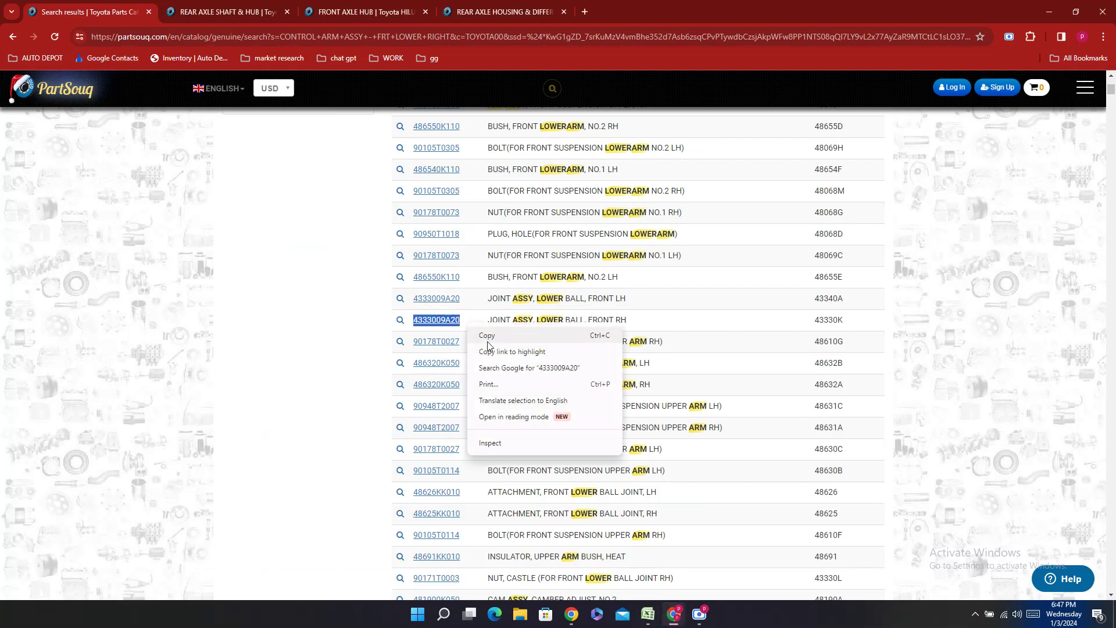
pyautogui.click(486, 337)
pyautogui.click(647, 614)
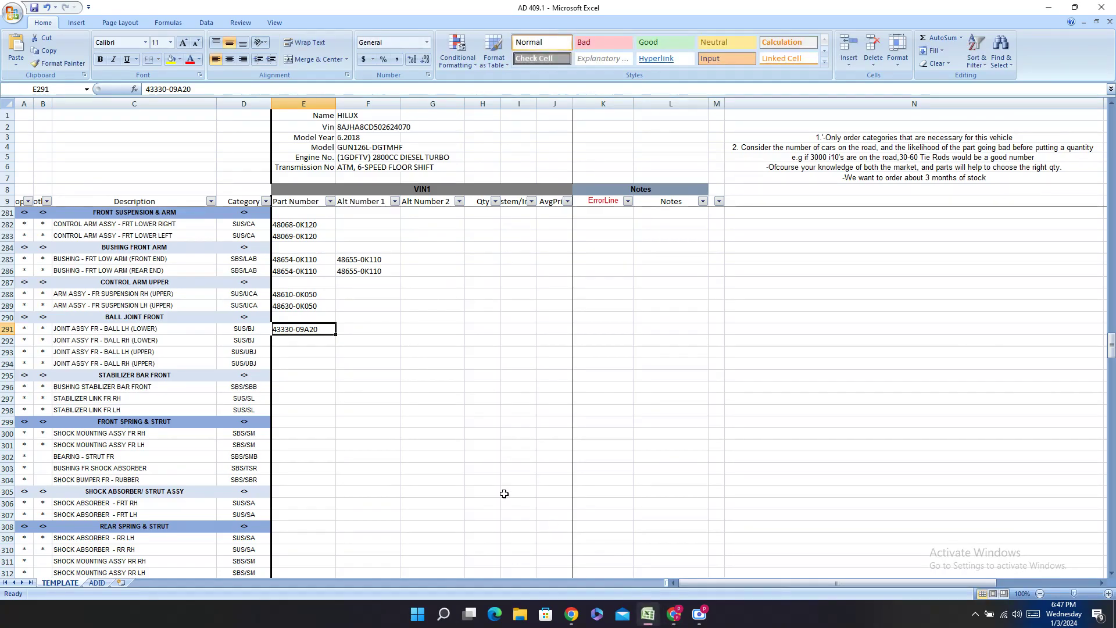
# - Enter 43330-09A20 as the part number of JOINT ASSY FR - BALL RH (LOWER) in cell E292
pyautogui.doubleClick(281, 339)
pyautogui.rightClick(282, 340)
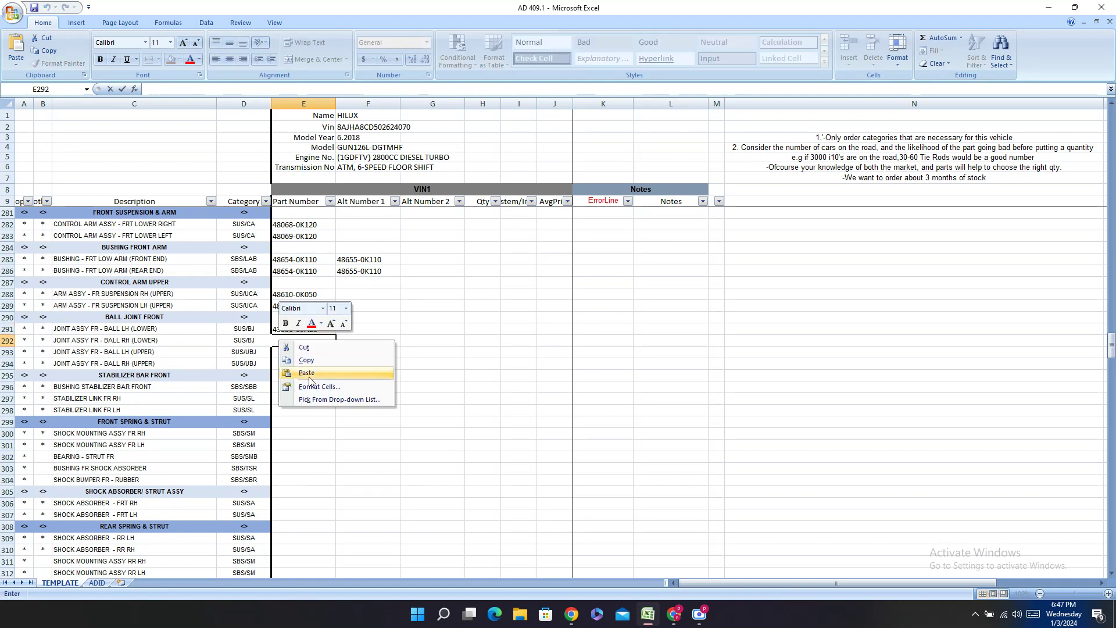
pyautogui.click(316, 374)
pyautogui.click(291, 341)
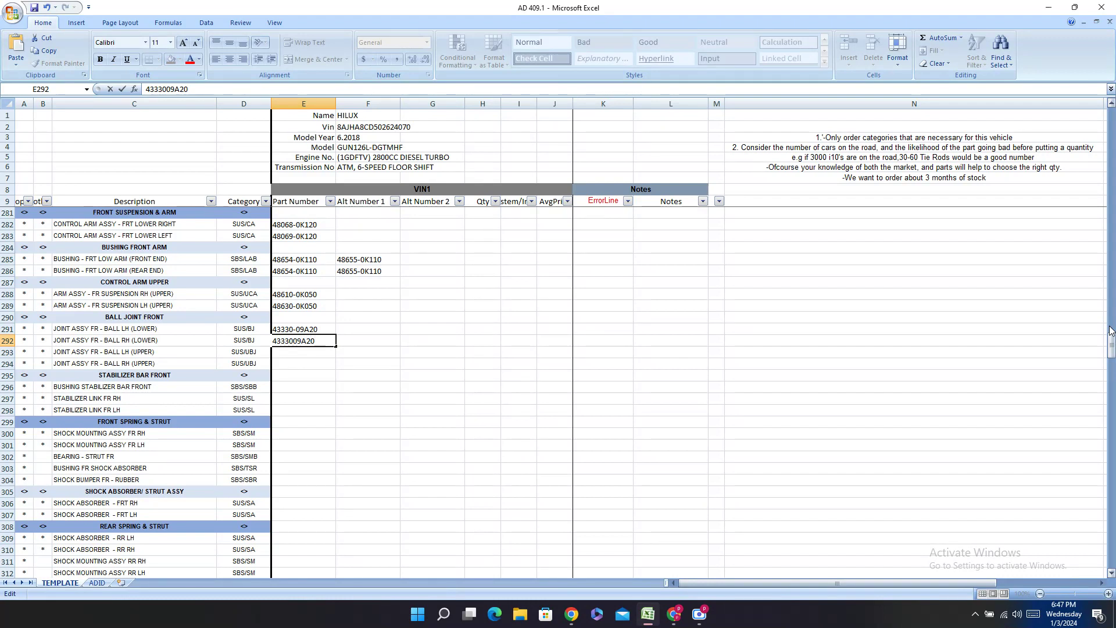
pyautogui.write('-')
pyautogui.press('Return')
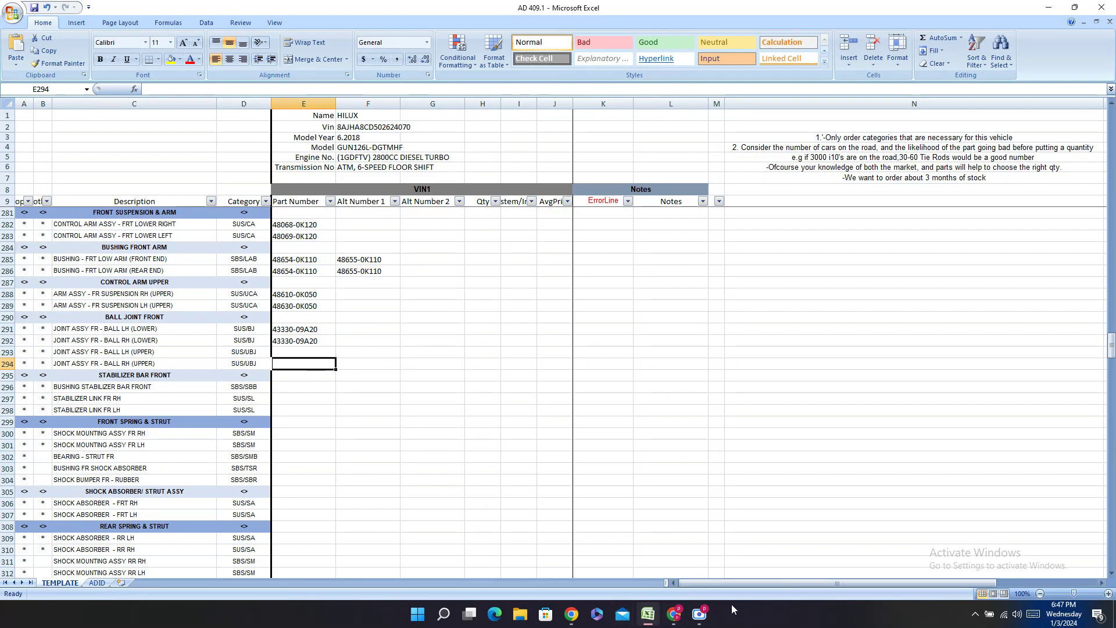
pyautogui.click(667, 619)
pyautogui.scroll(-5, 476, 465)
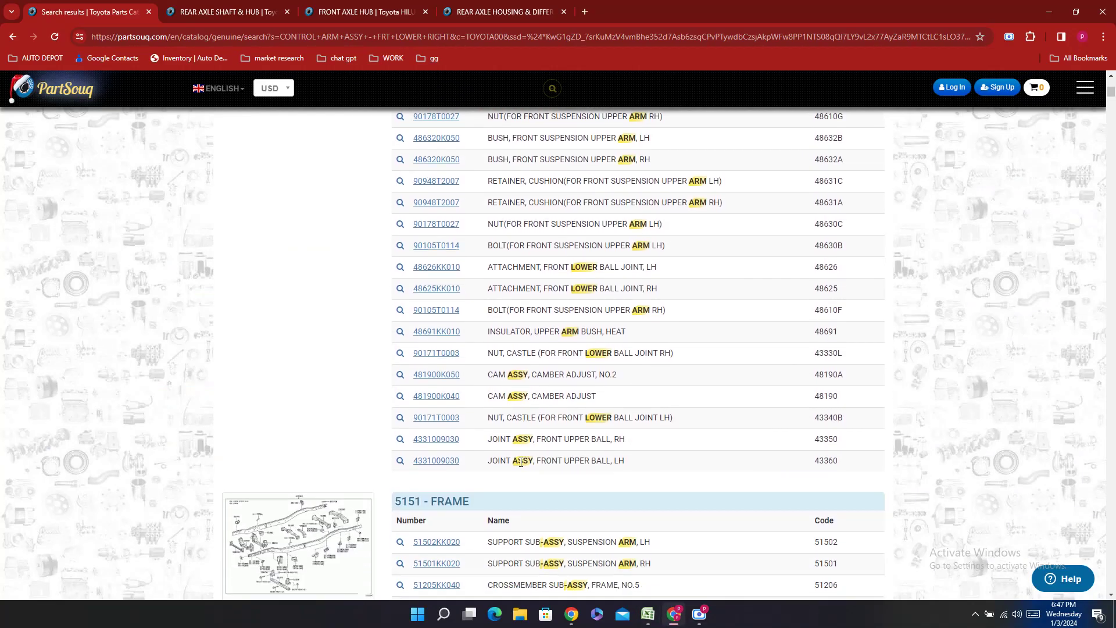
pyautogui.doubleClick(470, 437)
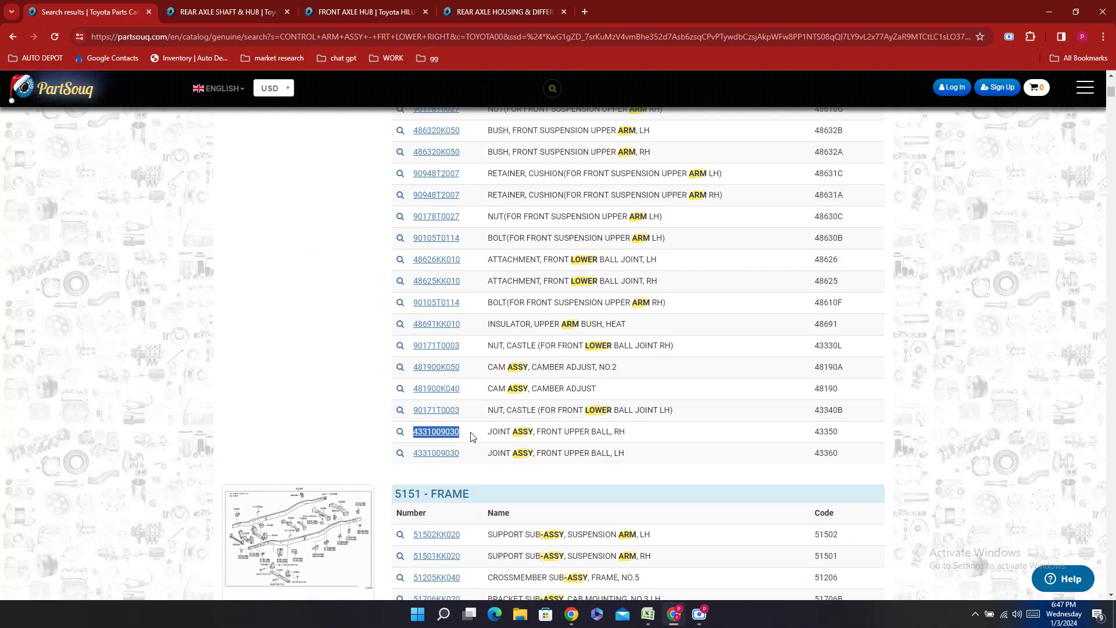
pyautogui.rightClick(469, 436)
pyautogui.click(500, 445)
pyautogui.click(647, 614)
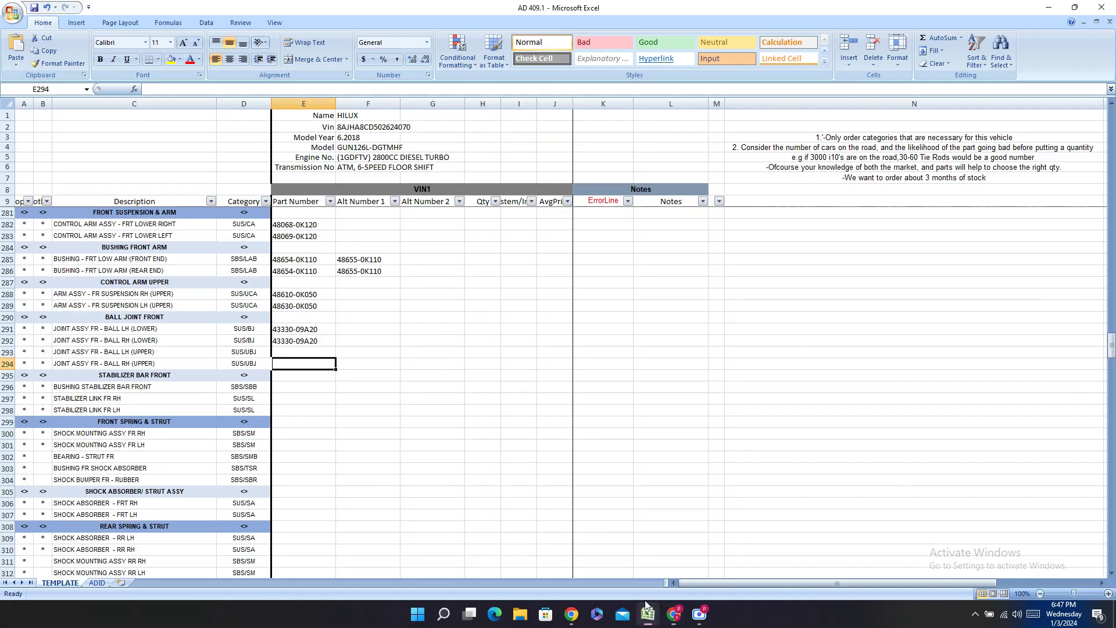
pyautogui.click(296, 353)
pyautogui.doubleClick(296, 353)
pyautogui.rightClick(296, 353)
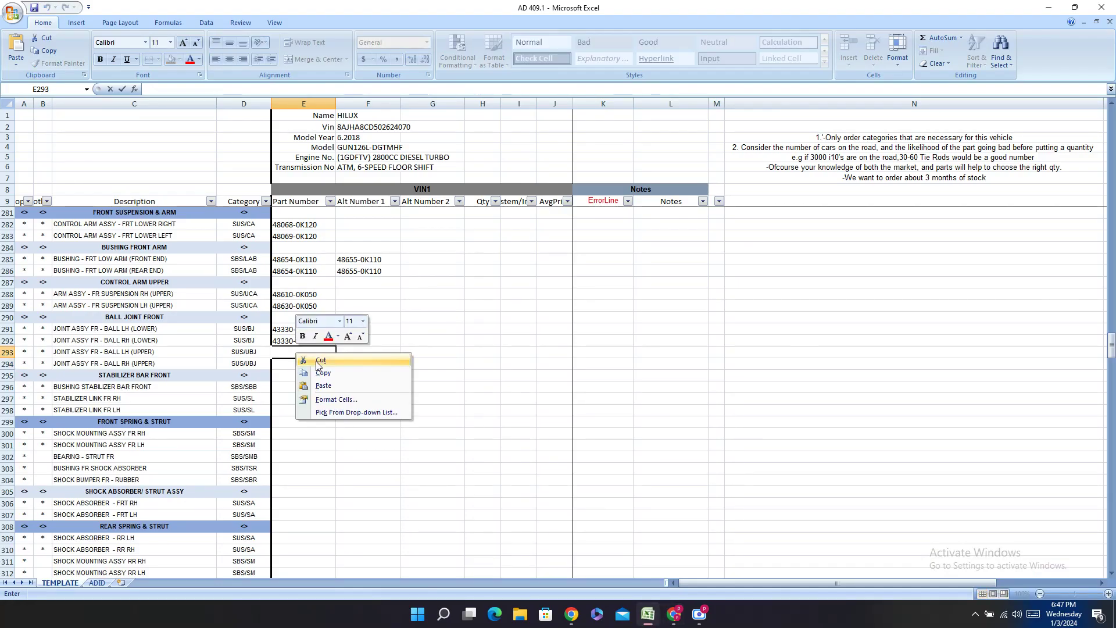
pyautogui.click(317, 383)
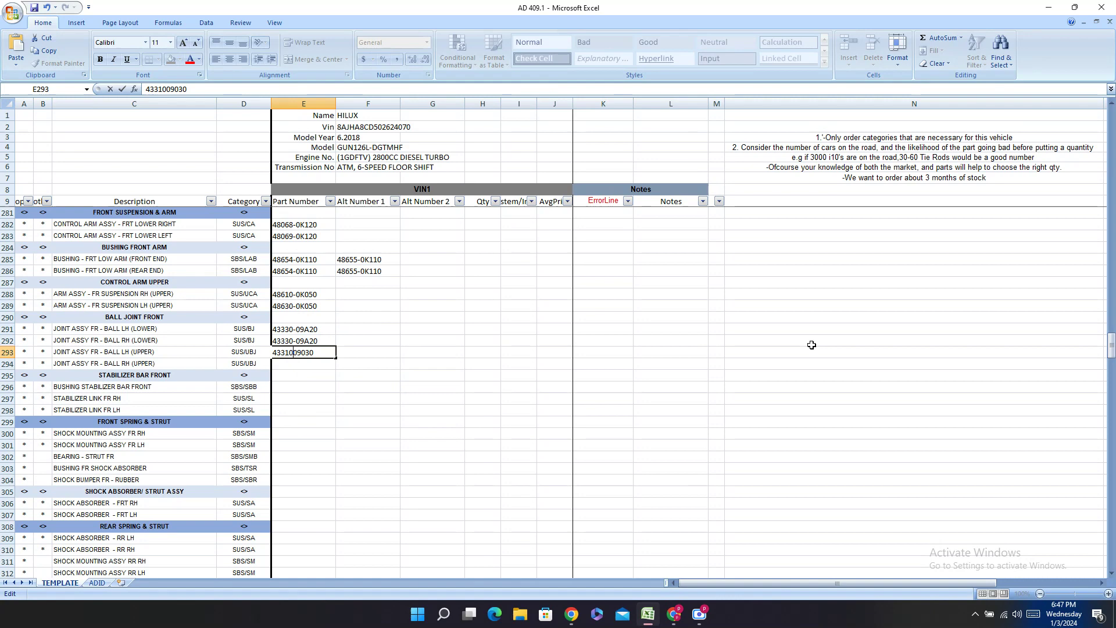
pyautogui.write('-')
pyautogui.click(386, 356)
# - Copy the upper LH ball joint part number from E293 to JOINT ASSY FR - BALL RH (UPPER) in cell E294
pyautogui.rightClick(326, 354)
pyautogui.click(356, 374)
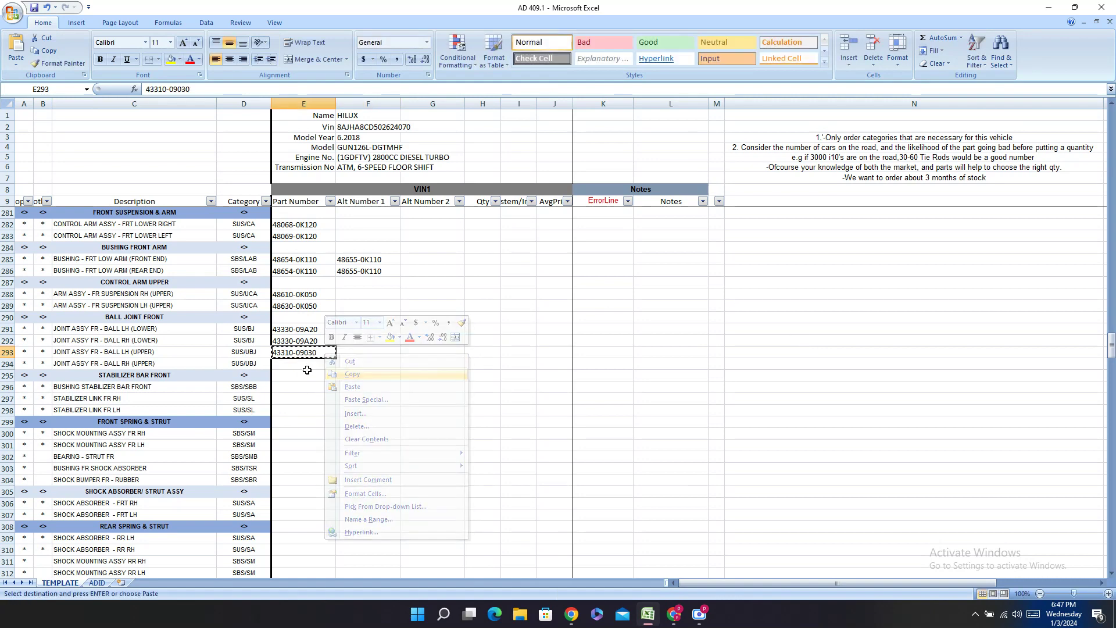
pyautogui.rightClick(318, 367)
pyautogui.click(341, 400)
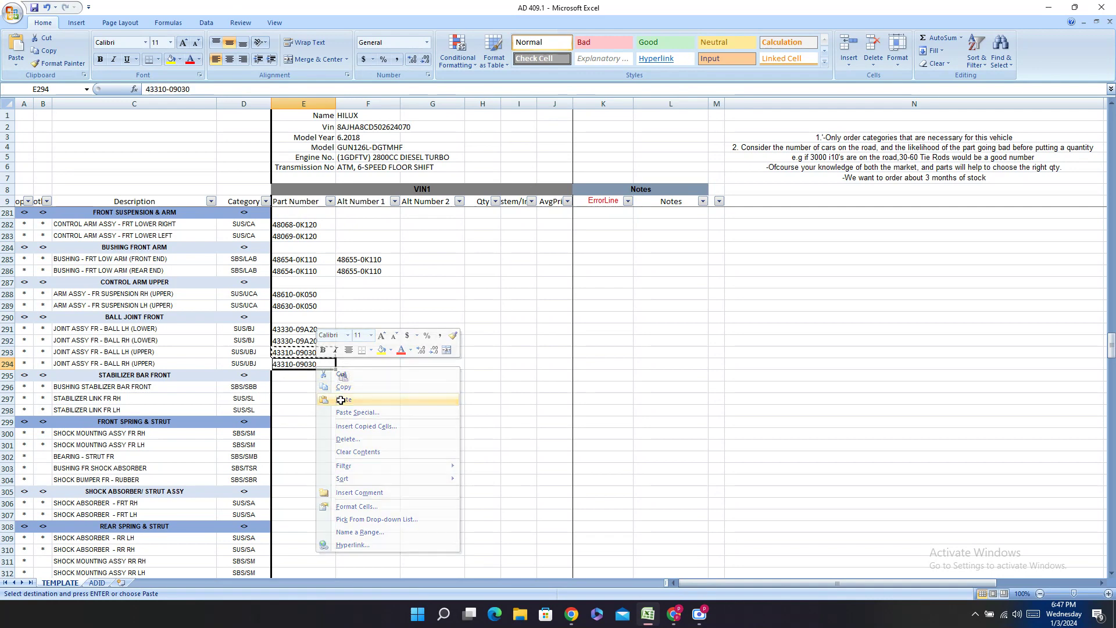
pyautogui.click(313, 397)
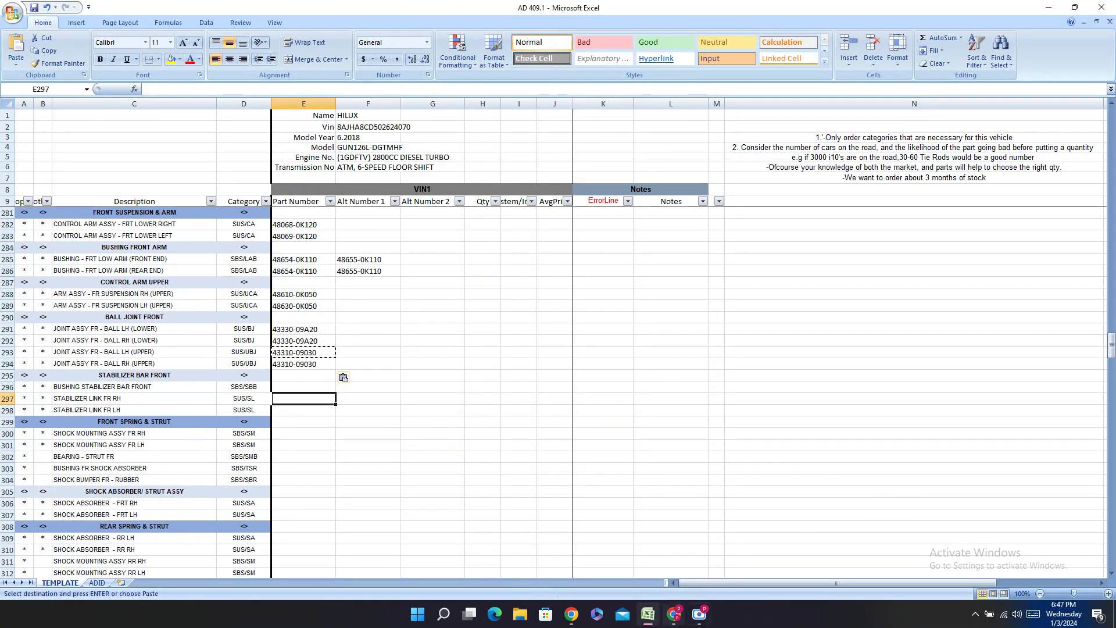
pyautogui.click(699, 614)
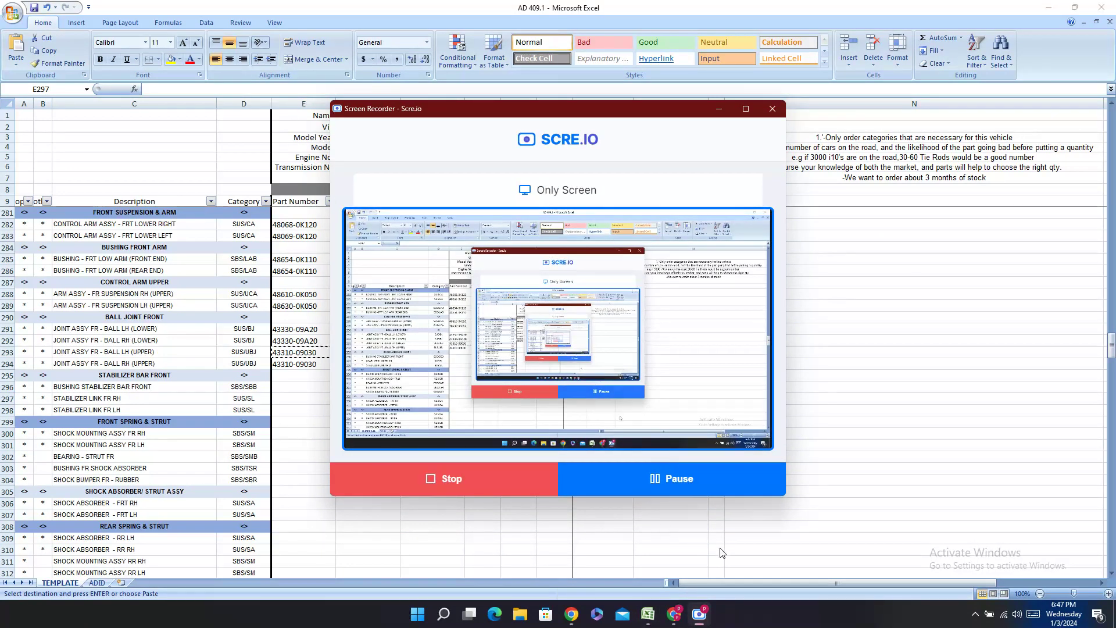
pyautogui.click(699, 613)
# - Switch to PartSouq and open the 4802 - FRONT AXLE ARM & STEERING KNUCKLE diagram from the search results
pyautogui.moveTo(674, 610)
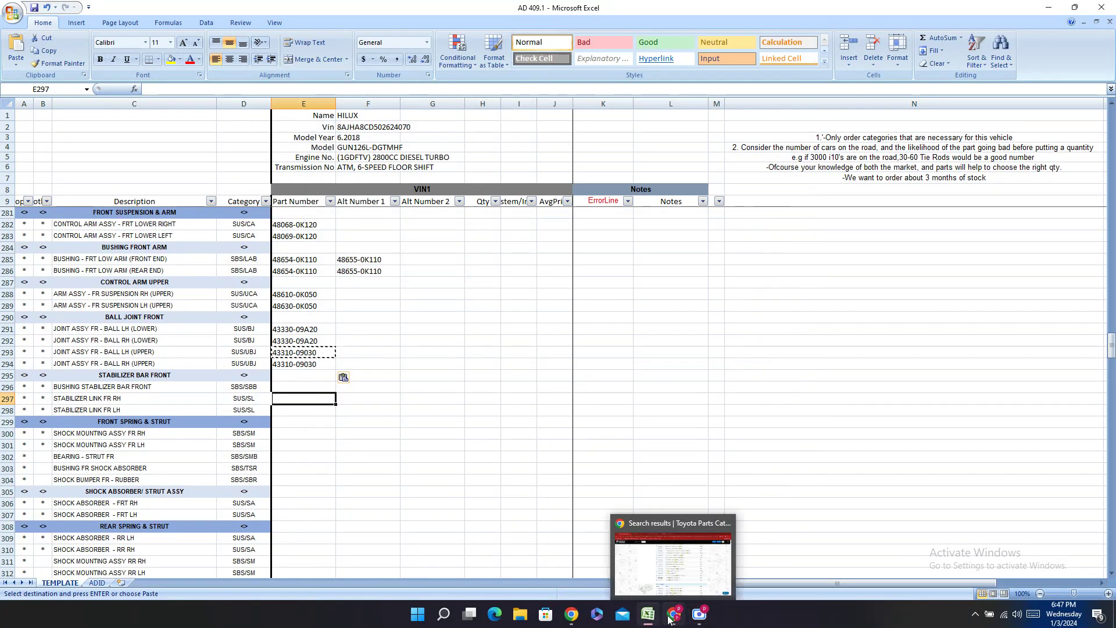
pyautogui.click(668, 587)
pyautogui.scroll(-4, 523, 257)
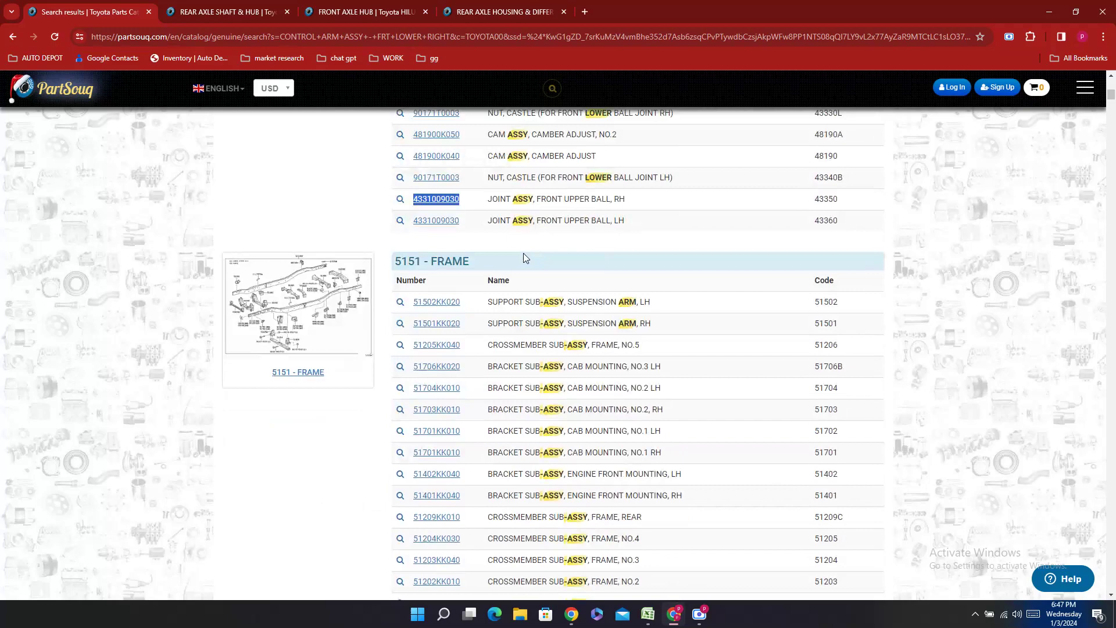
pyautogui.scroll(15, 524, 250)
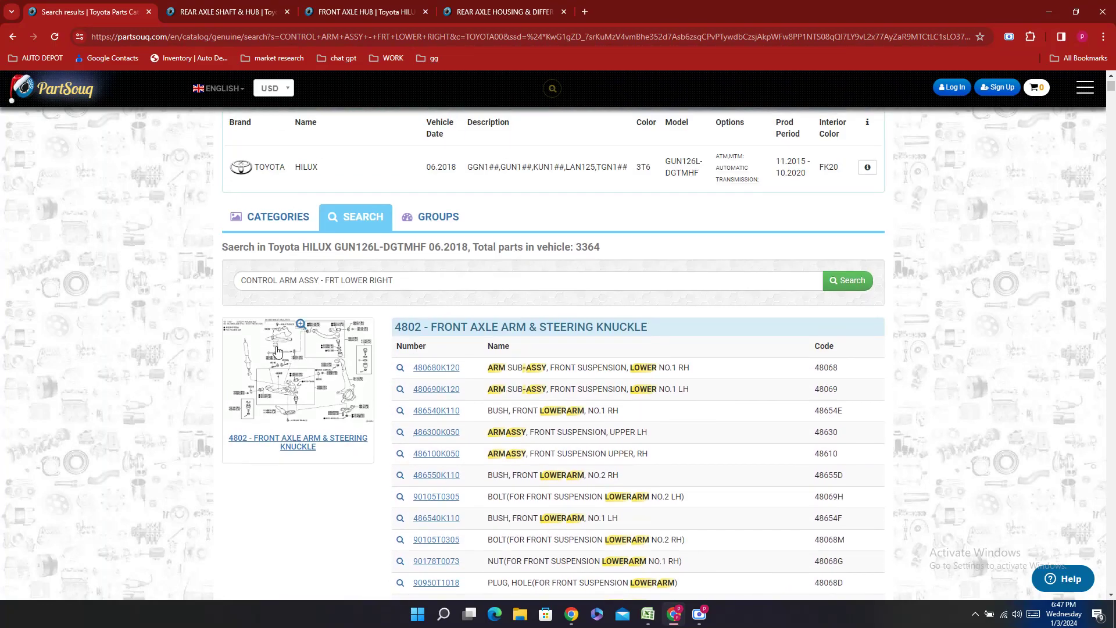
pyautogui.click(278, 352)
pyautogui.click(96, 6)
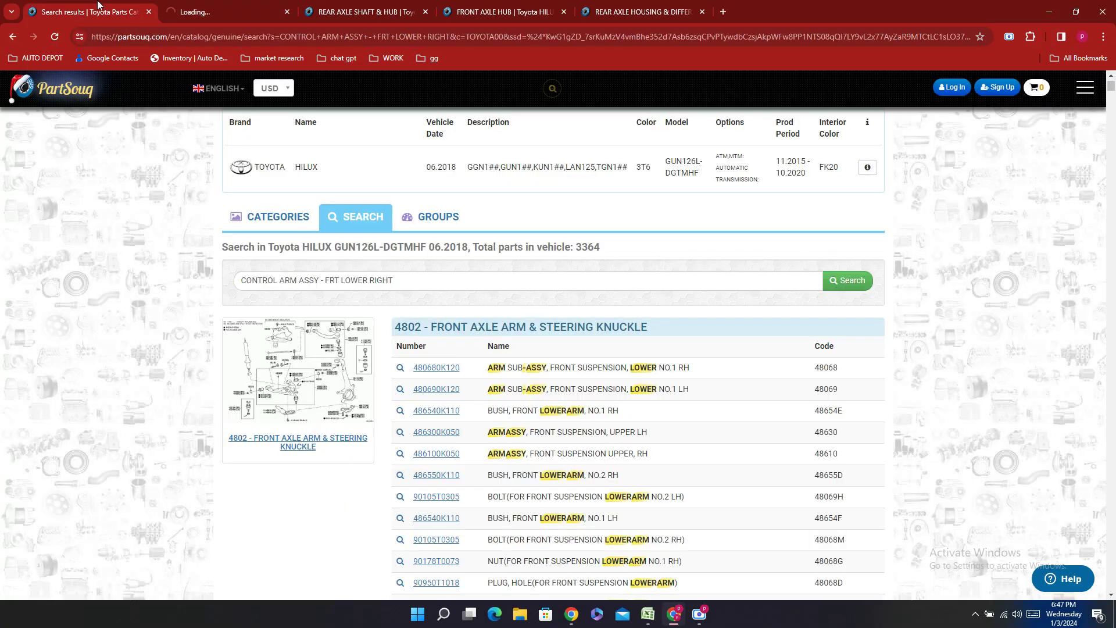
pyautogui.click(227, 4)
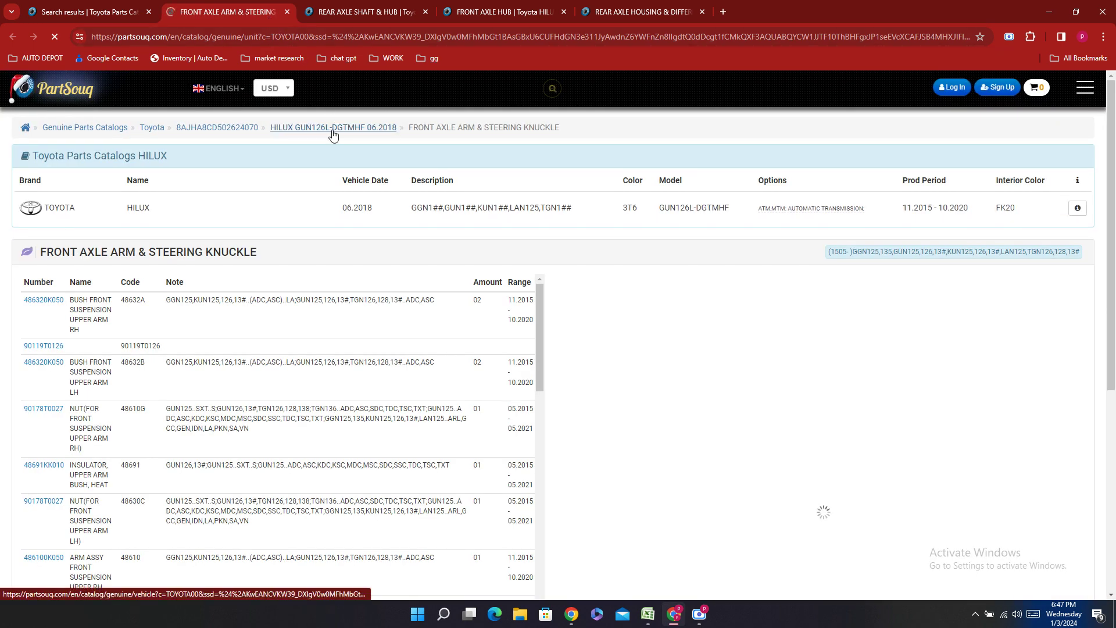
# - Examine the suspension arm, bush and ball joint callouts in the front axle arm and steering knuckle diagram
pyautogui.scroll(-3, 398, 234)
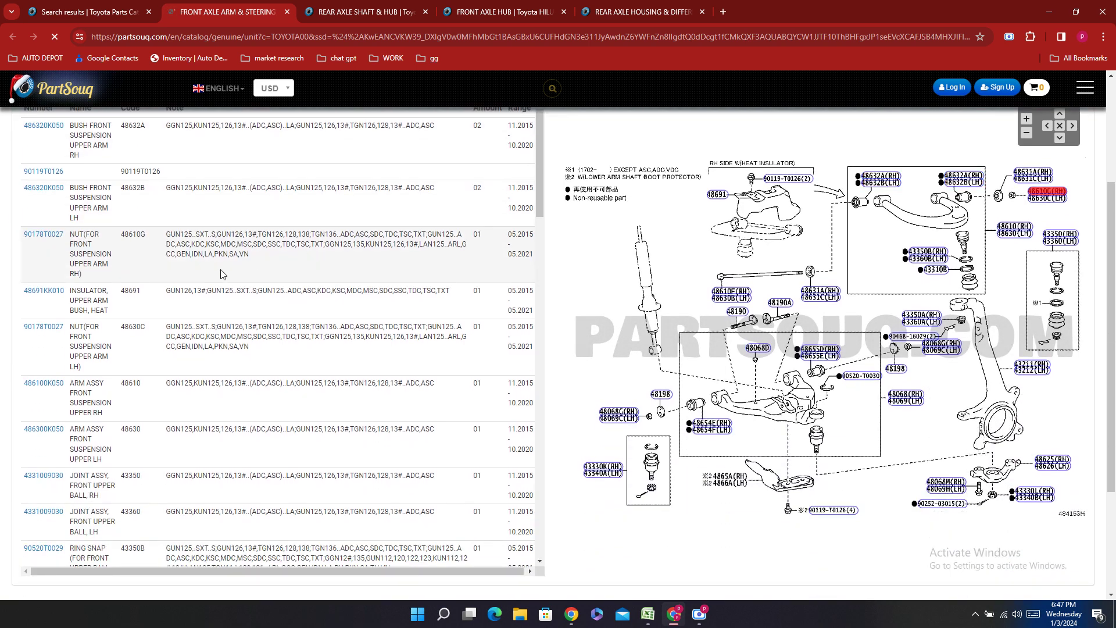
pyautogui.moveTo(721, 279)
pyautogui.moveTo(734, 300)
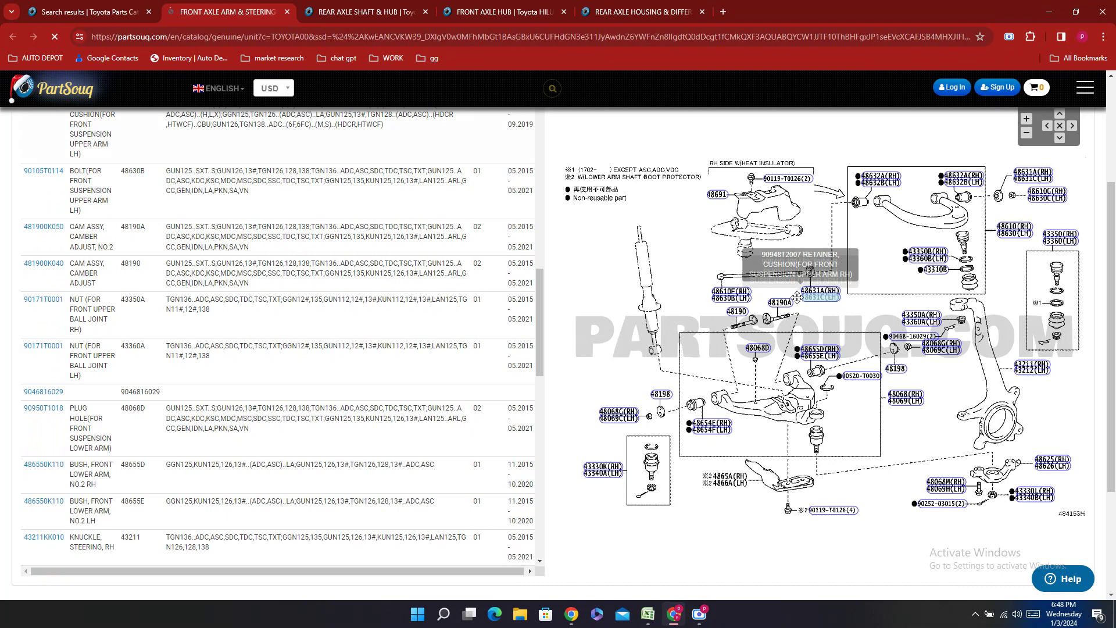
pyautogui.moveTo(777, 307)
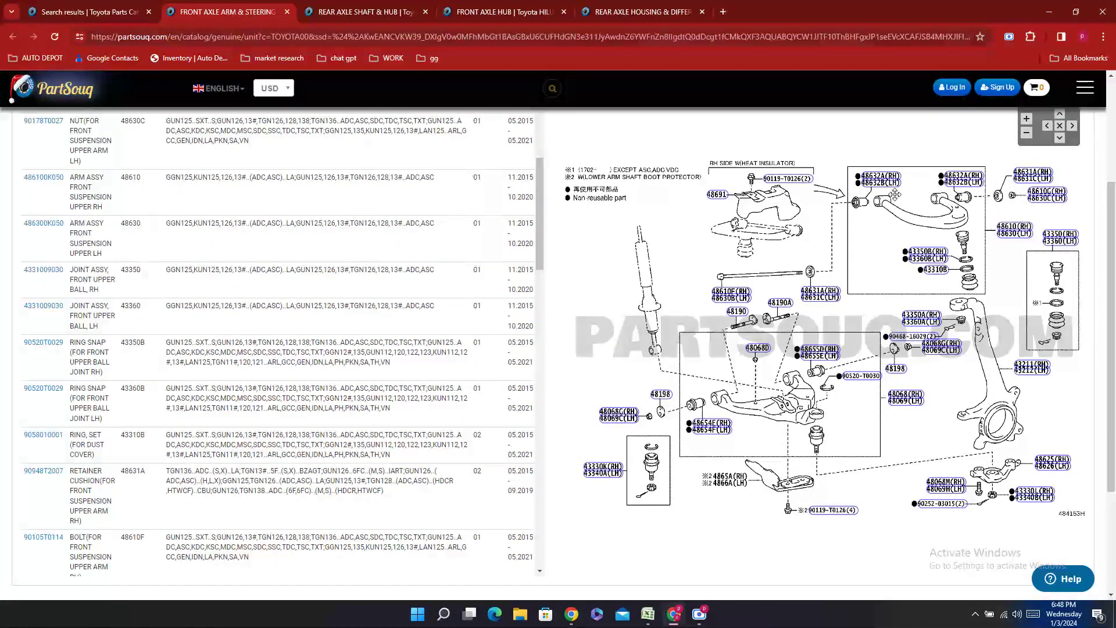
pyautogui.moveTo(1016, 234)
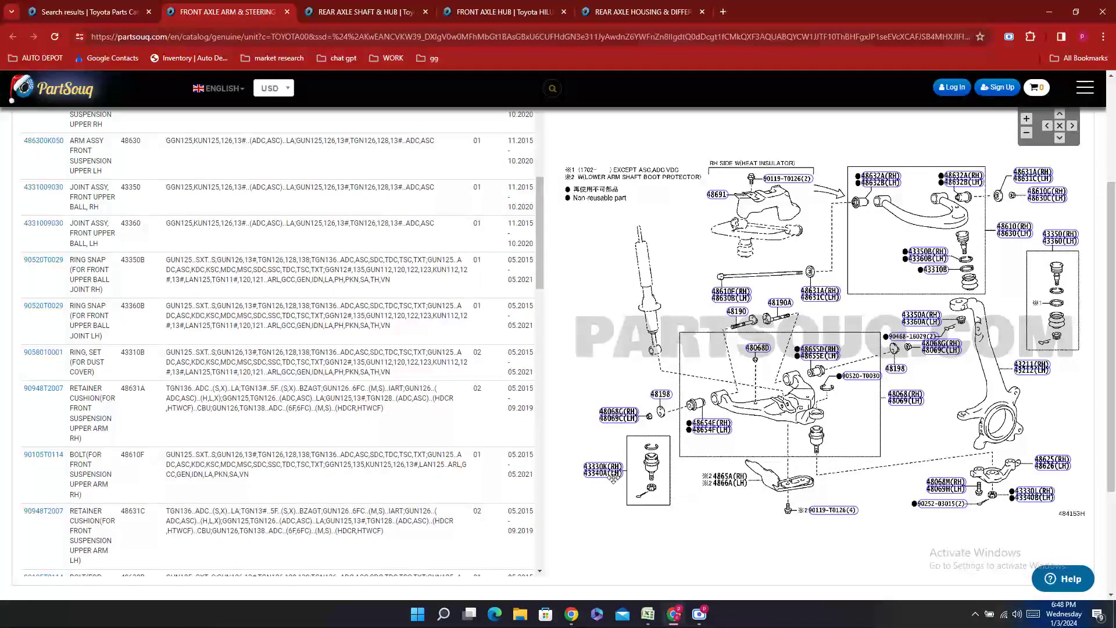
pyautogui.moveTo(600, 471)
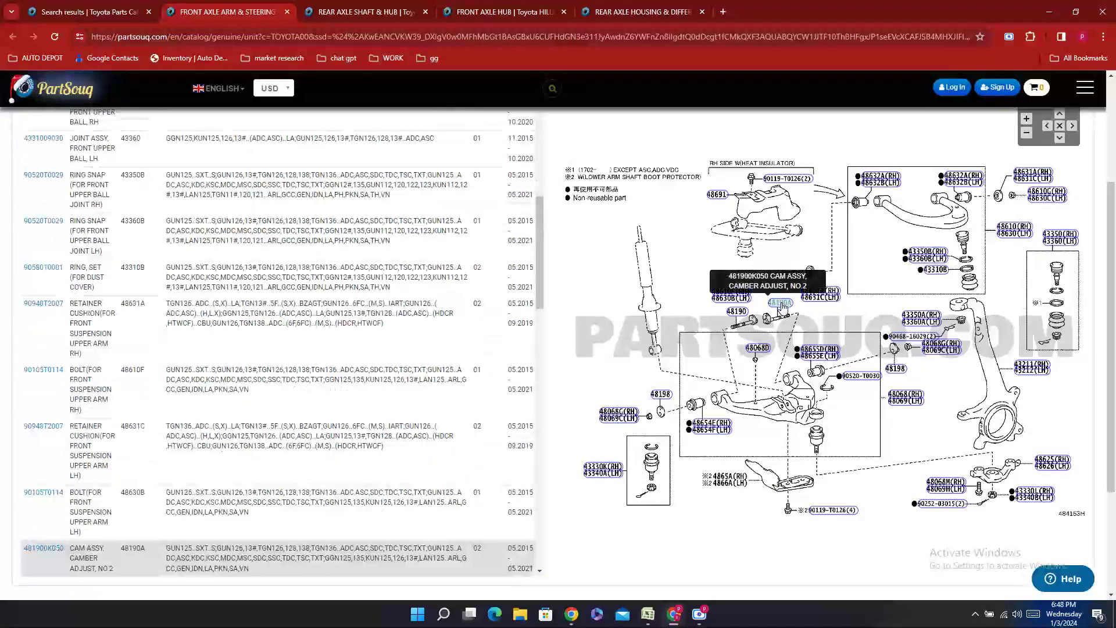
# - Return to the PartSouq search results and search the Hilux catalog for STABILIZER LINK FR RH
pyautogui.hotkey('ctrl', 'shift', 'Tab')
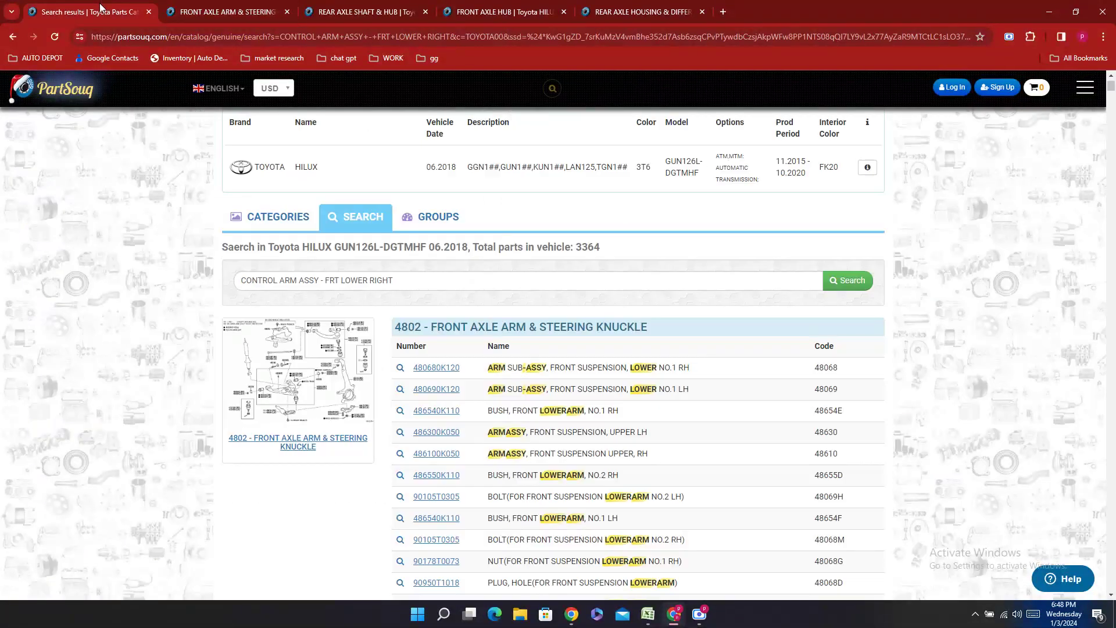
pyautogui.scroll(-10, 653, 305)
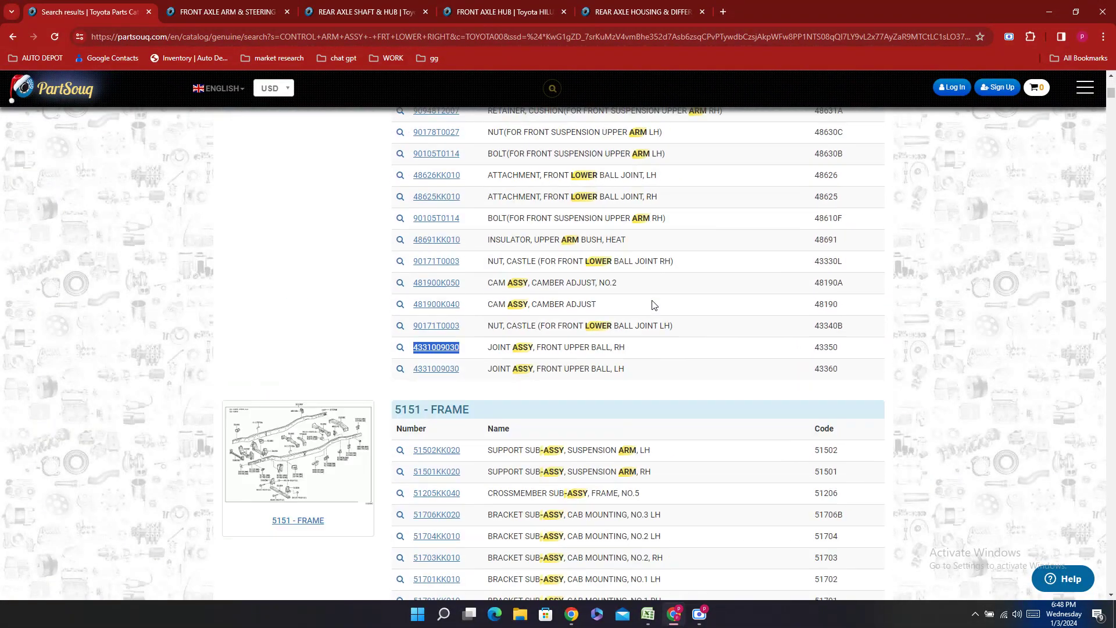
pyautogui.scroll(8, 653, 305)
pyautogui.scroll(3, 653, 304)
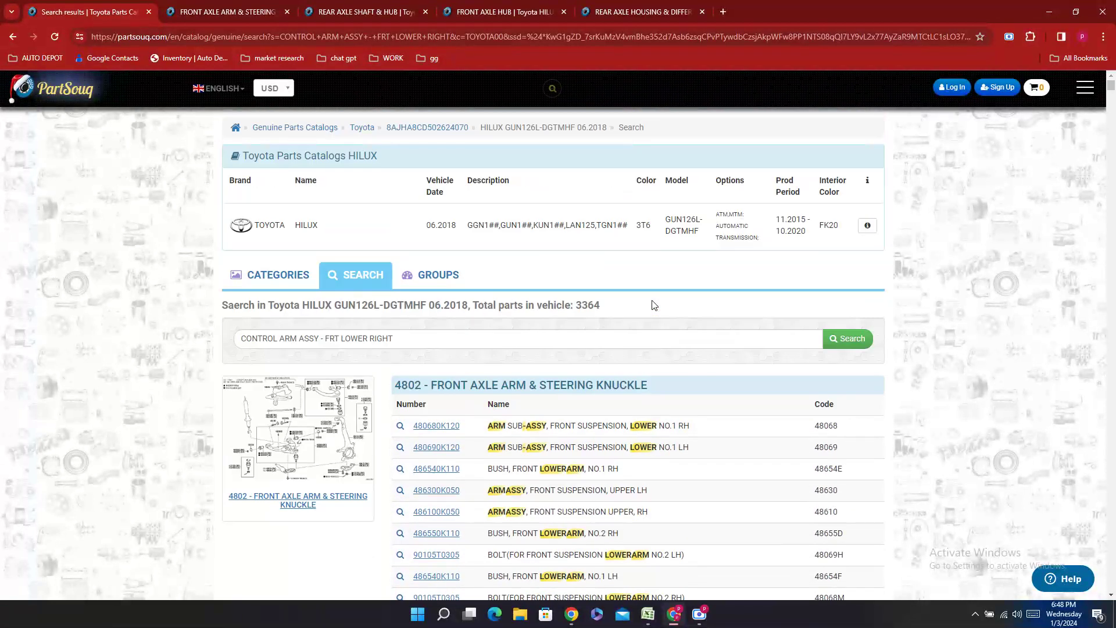
pyautogui.moveTo(445, 341); pyautogui.dragTo(61, 426)
pyautogui.write('S')
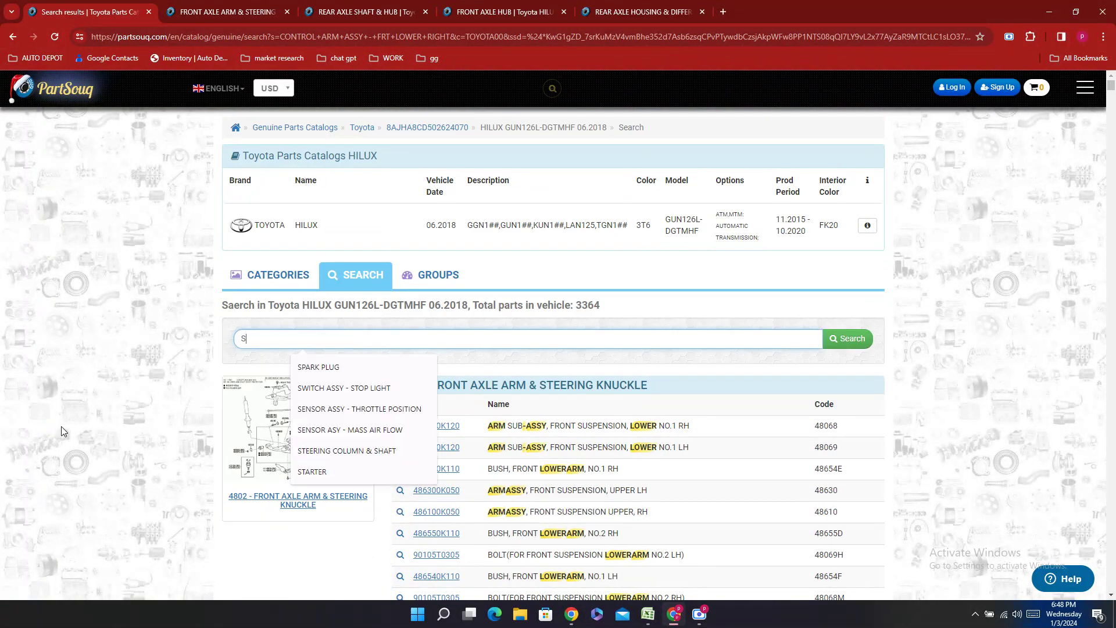
pyautogui.write('TABI')
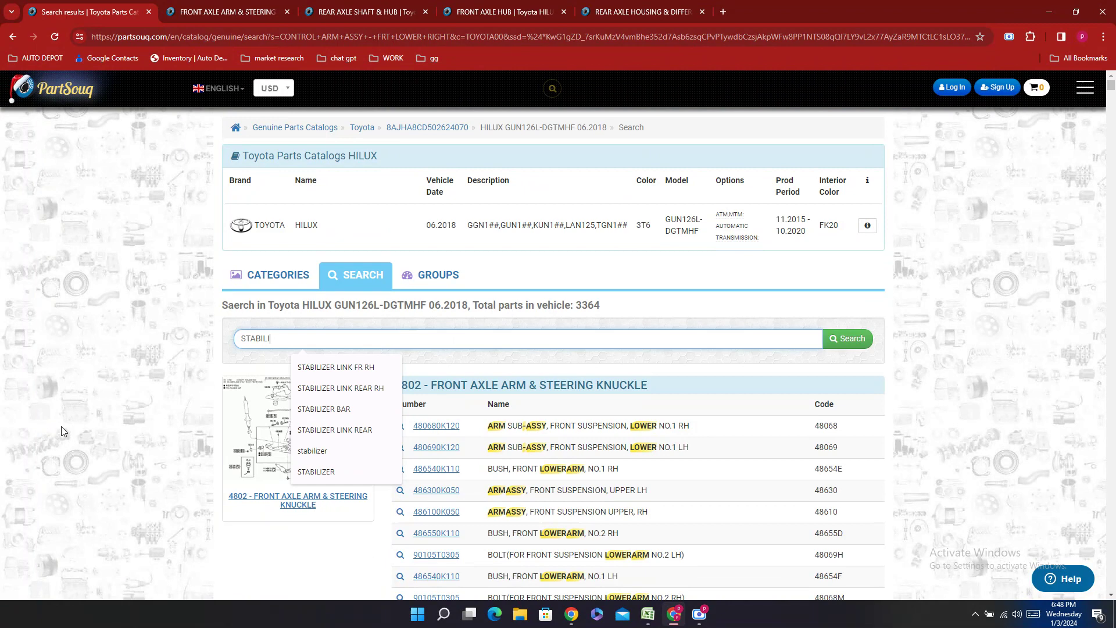
pyautogui.write('LINK FR RH')
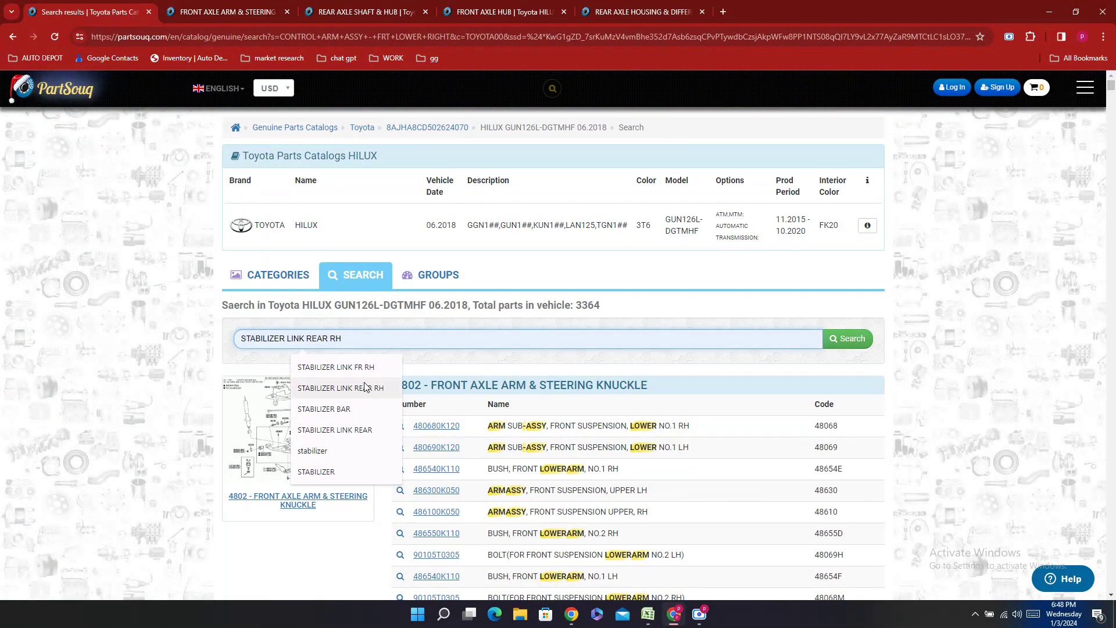
pyautogui.click(349, 367)
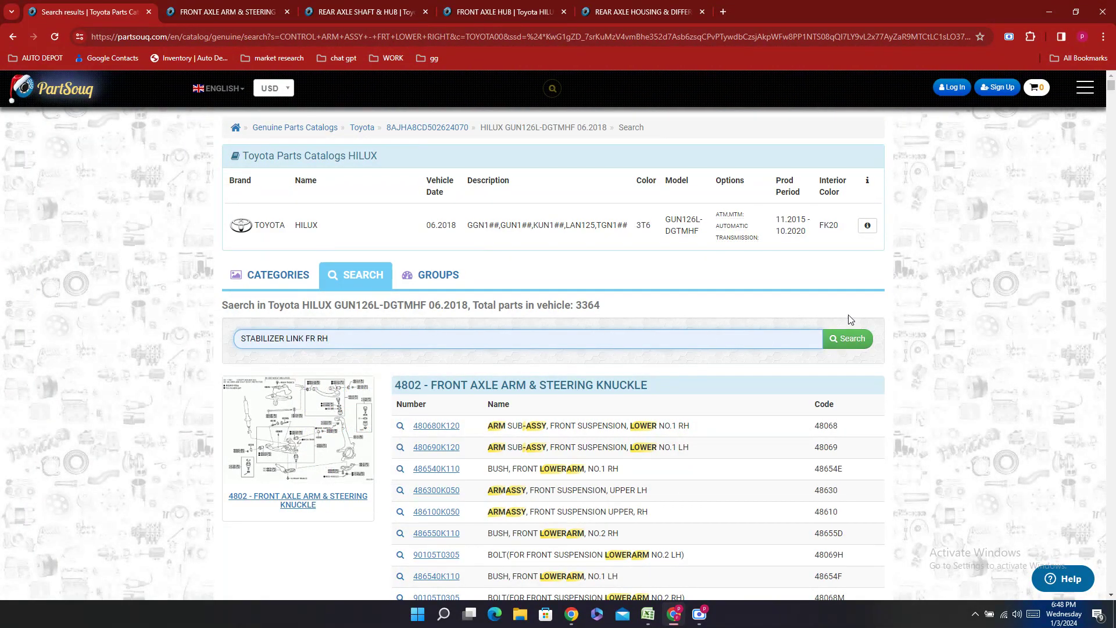
pyautogui.click(857, 343)
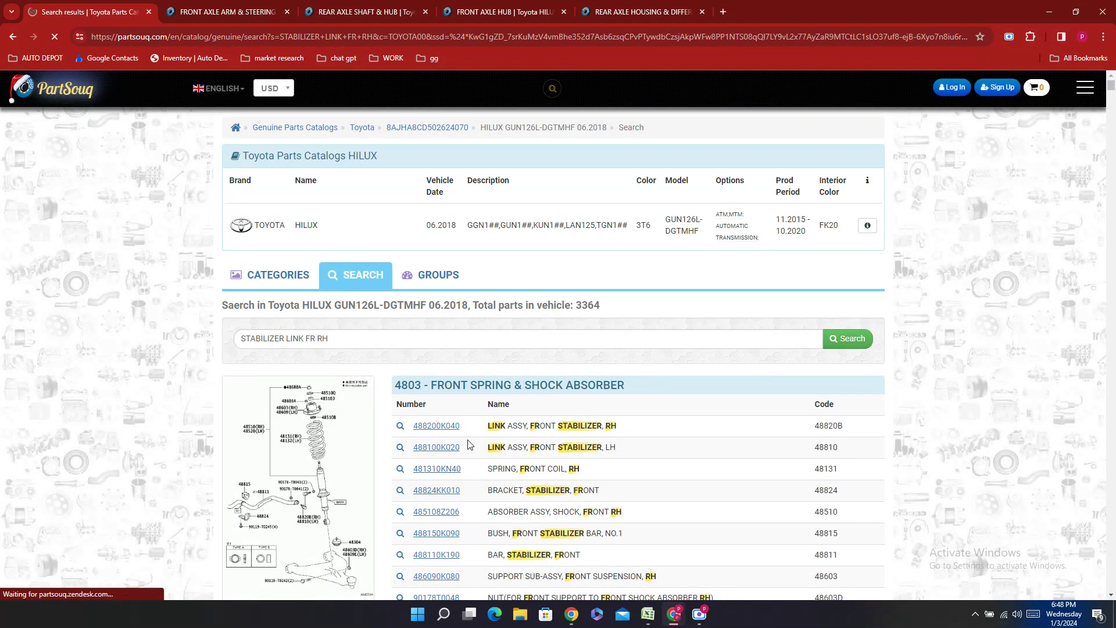
# - Open the 4803 - FRONT SPRING & SHOCK ABSORBER diagram from the search results in a separate tab
pyautogui.scroll(-2, 496, 428)
pyautogui.scroll(-3, 496, 429)
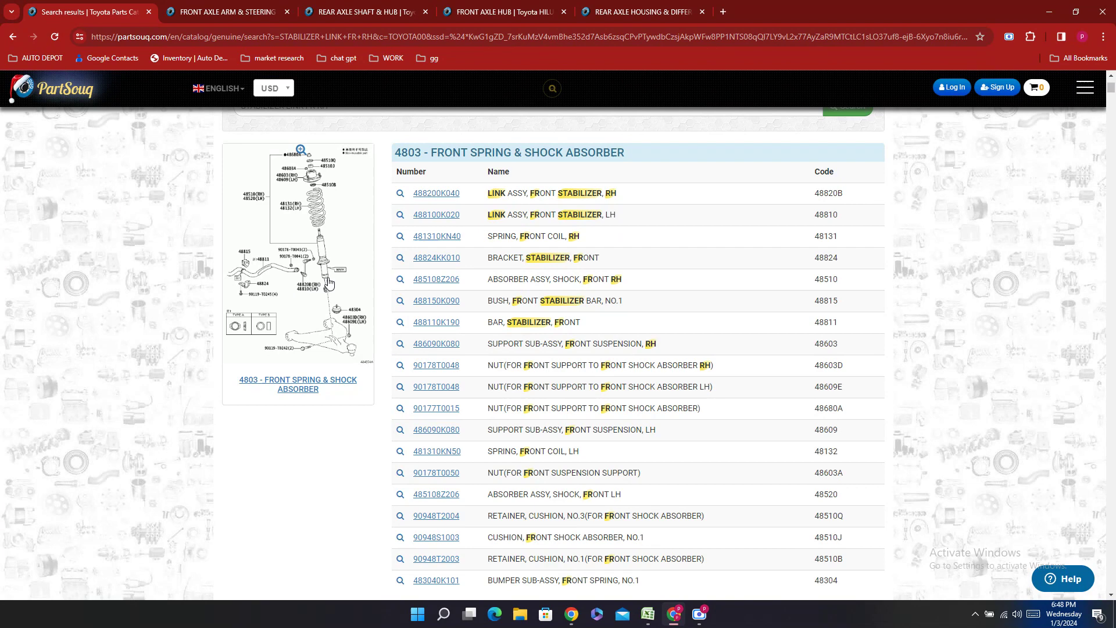
pyautogui.click(303, 337)
pyautogui.click(80, 6)
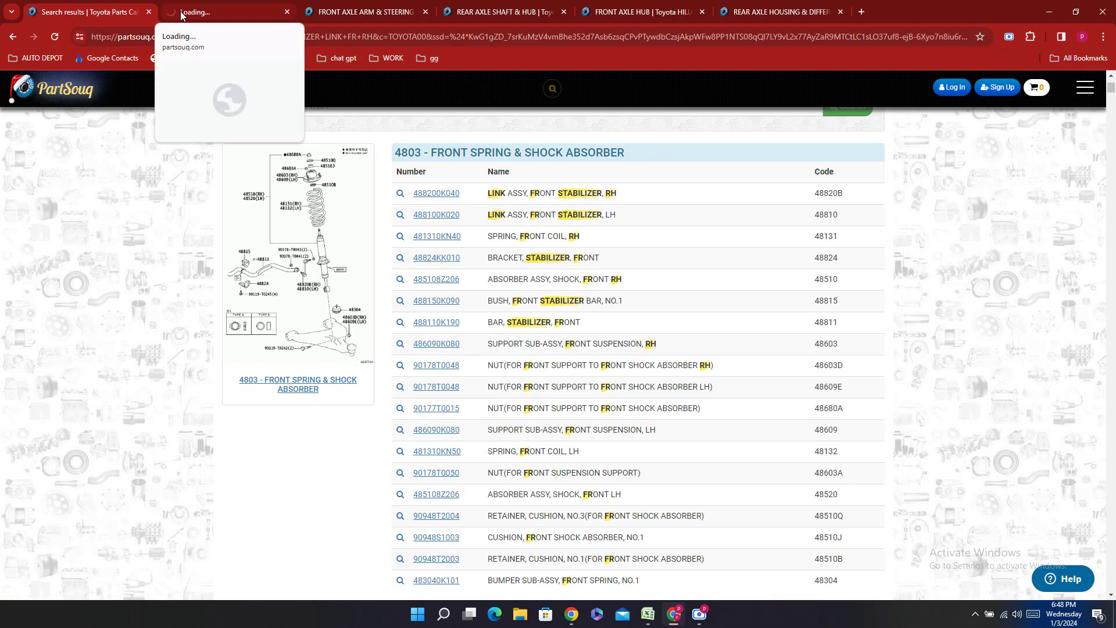
pyautogui.click(225, 18)
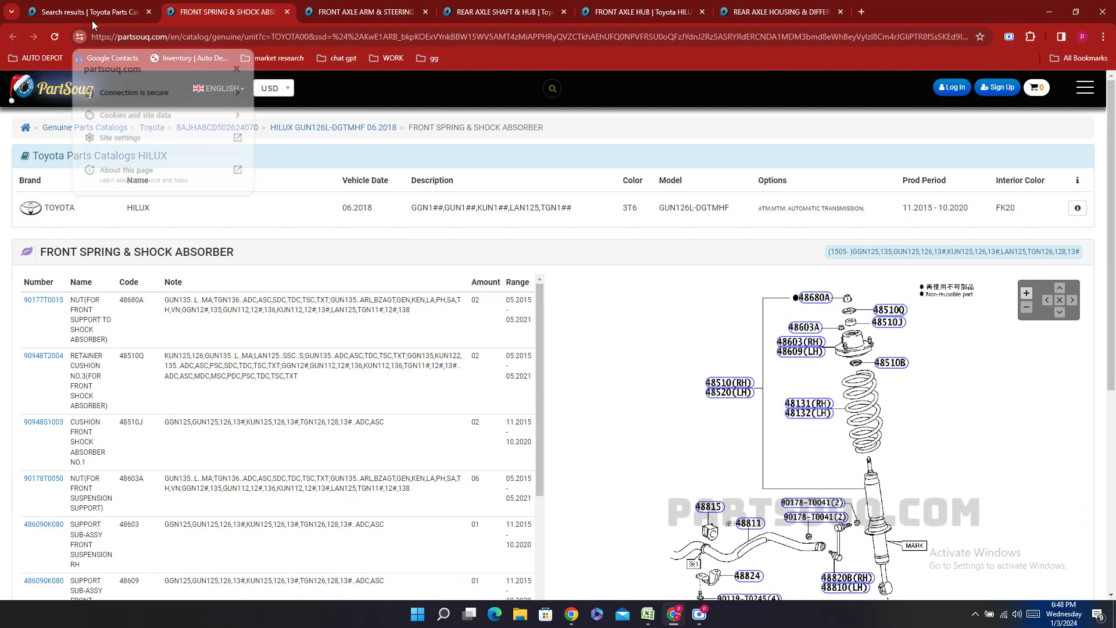
# - Copy the RH front stabilizer link number 488200K040 from the search results and find it in the front spring and shock absorber parts list
pyautogui.click(92, 16)
pyautogui.doubleClick(465, 198)
pyautogui.hotkey('ctrl', 'c')
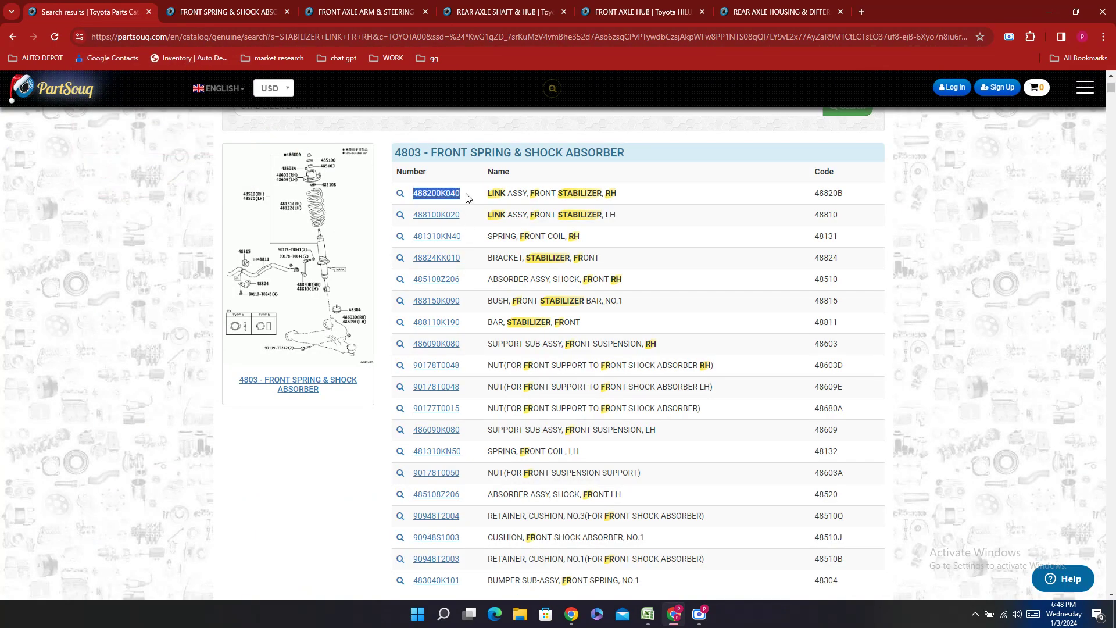
pyautogui.click(256, 6)
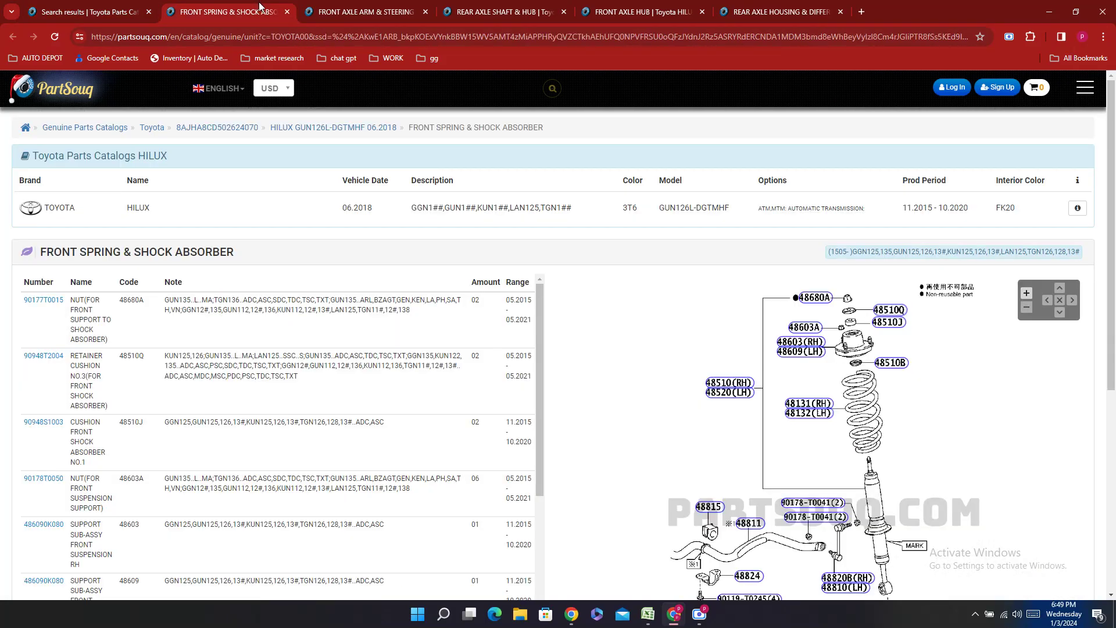
pyautogui.hotkey('ctrl', 'f')
pyautogui.hotkey('ctrl', 'v')
pyautogui.scroll(-3, 1071, 110)
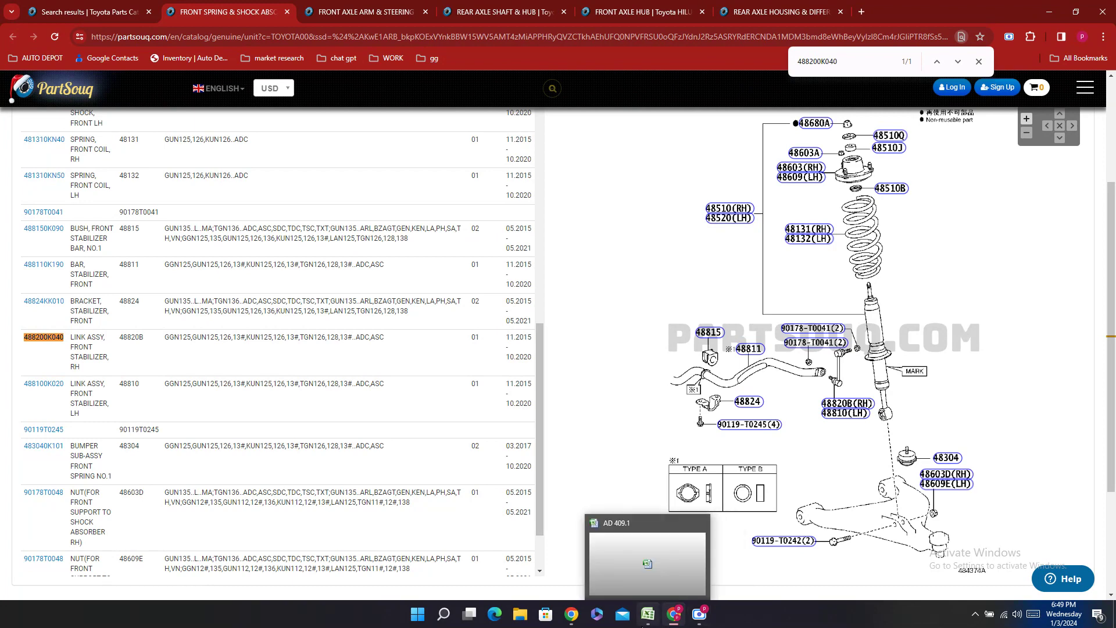
# - Switch to Excel and enter 48820-0K040 as the STABILIZER LINK FR RH part number in cell E297
pyautogui.click(647, 615)
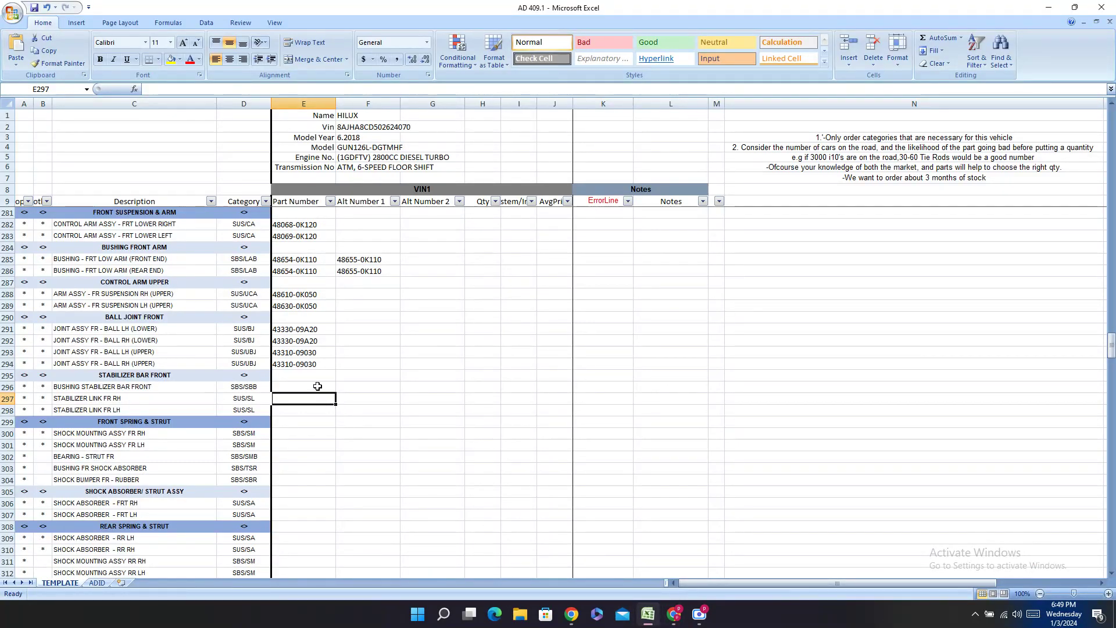
pyautogui.doubleClick(291, 401)
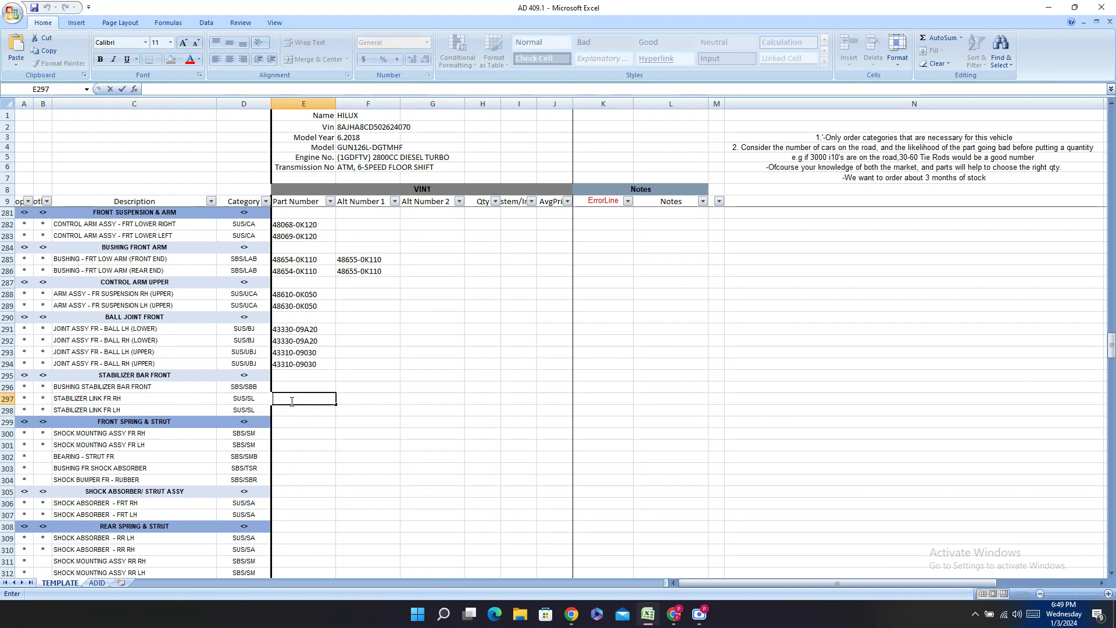
pyautogui.hotkey('ctrl', 'v')
pyautogui.click(291, 399)
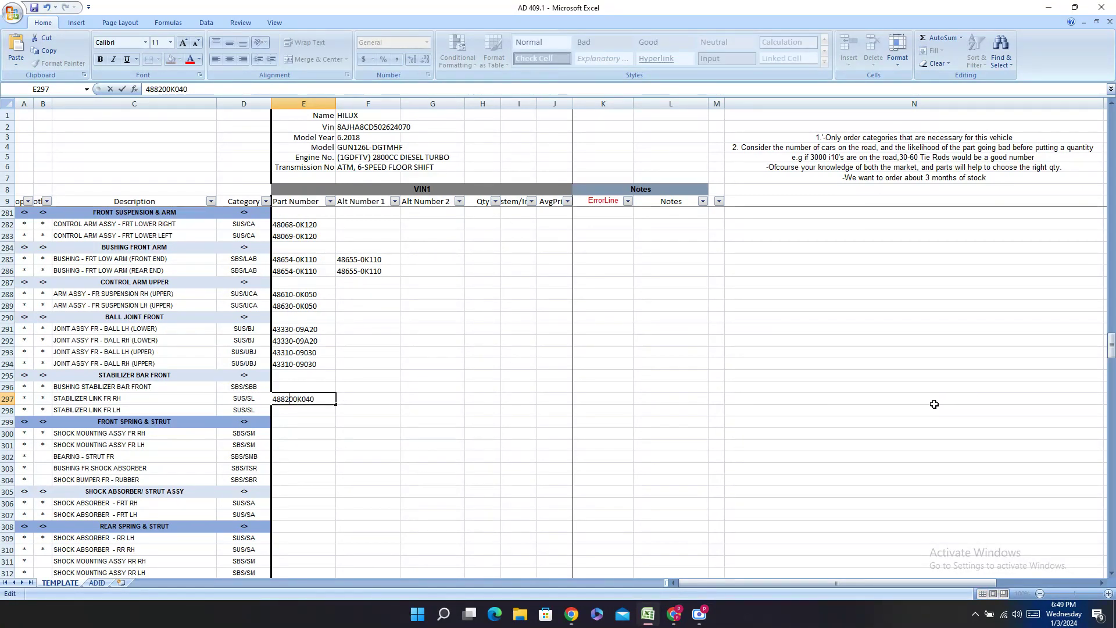
pyautogui.write('-')
# - Switch to PartSouq and copy the LH front stabilizer link number 488100K020 from the parts list
pyautogui.click(674, 614)
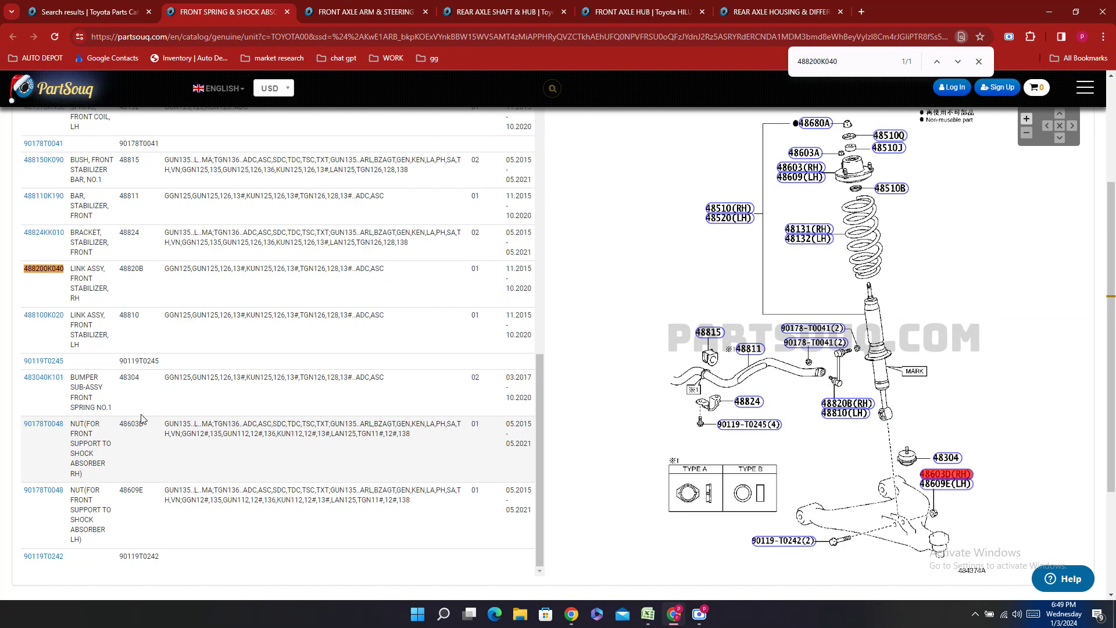
pyautogui.doubleClick(28, 342)
pyautogui.rightClick(32, 343)
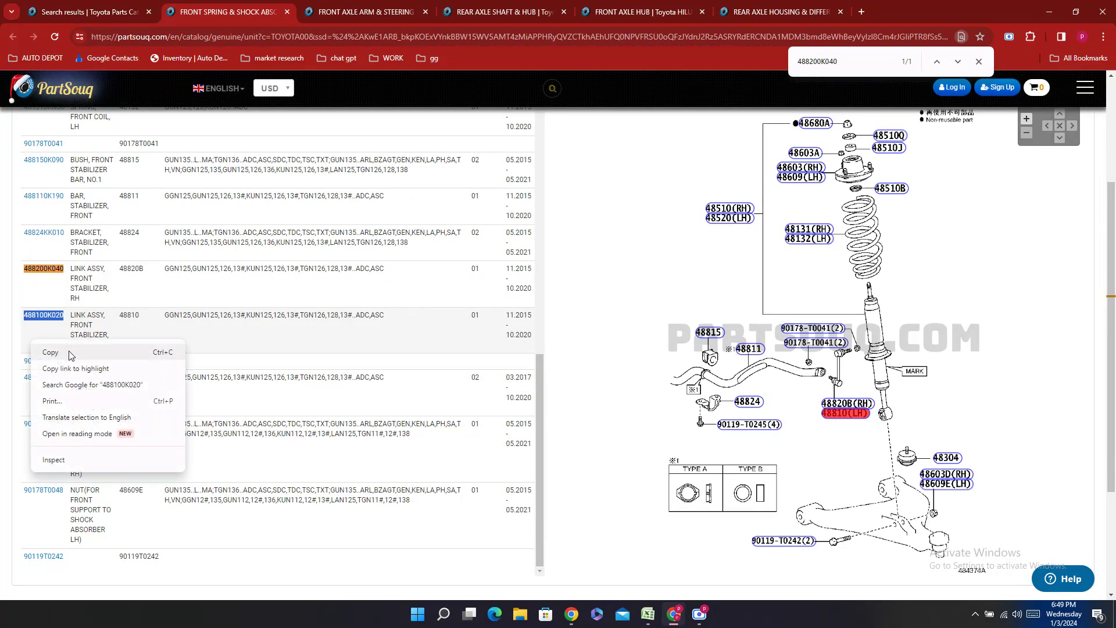
pyautogui.click(70, 353)
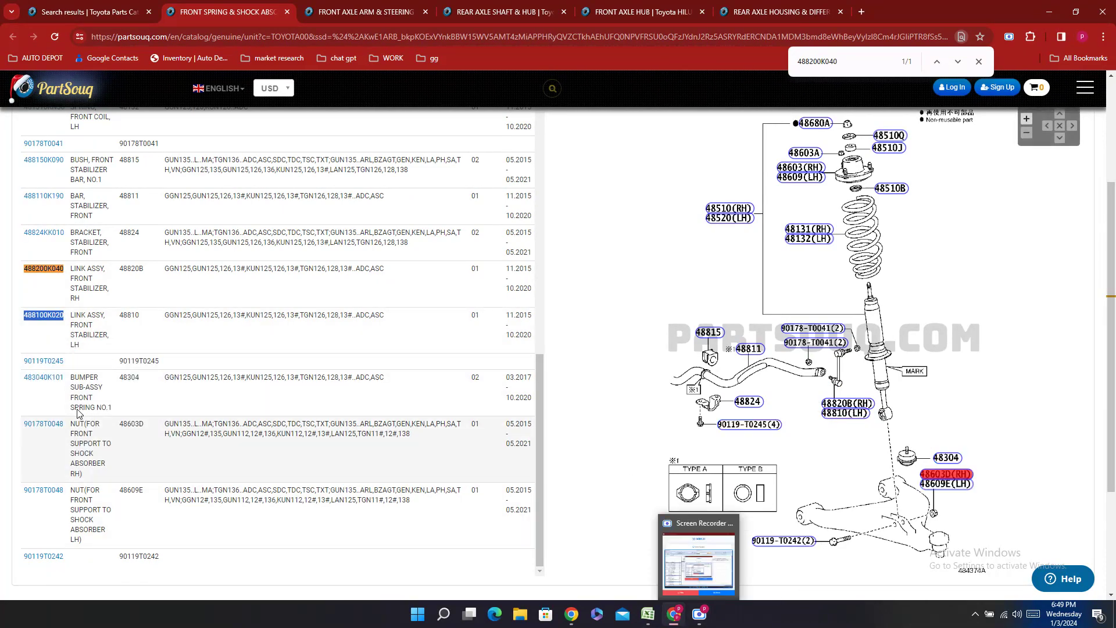
pyautogui.rightClick(36, 343)
pyautogui.click(64, 352)
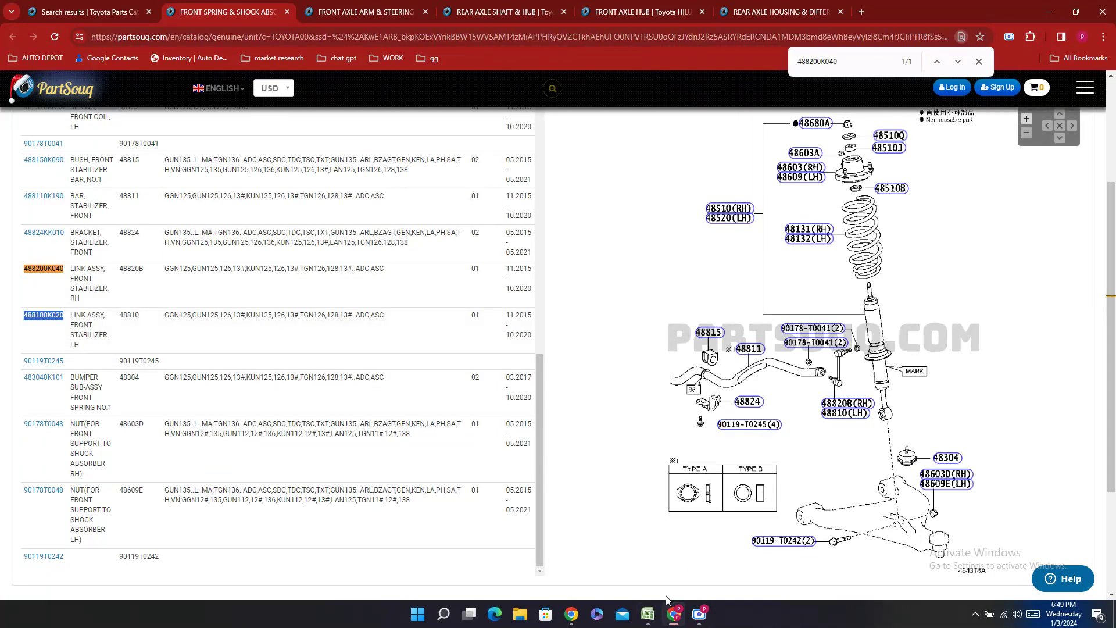
# - Switch to Excel and enter 48810-0K020 as the STABILIZER LINK FR LH part number in cell E298
pyautogui.click(647, 614)
pyautogui.click(288, 411)
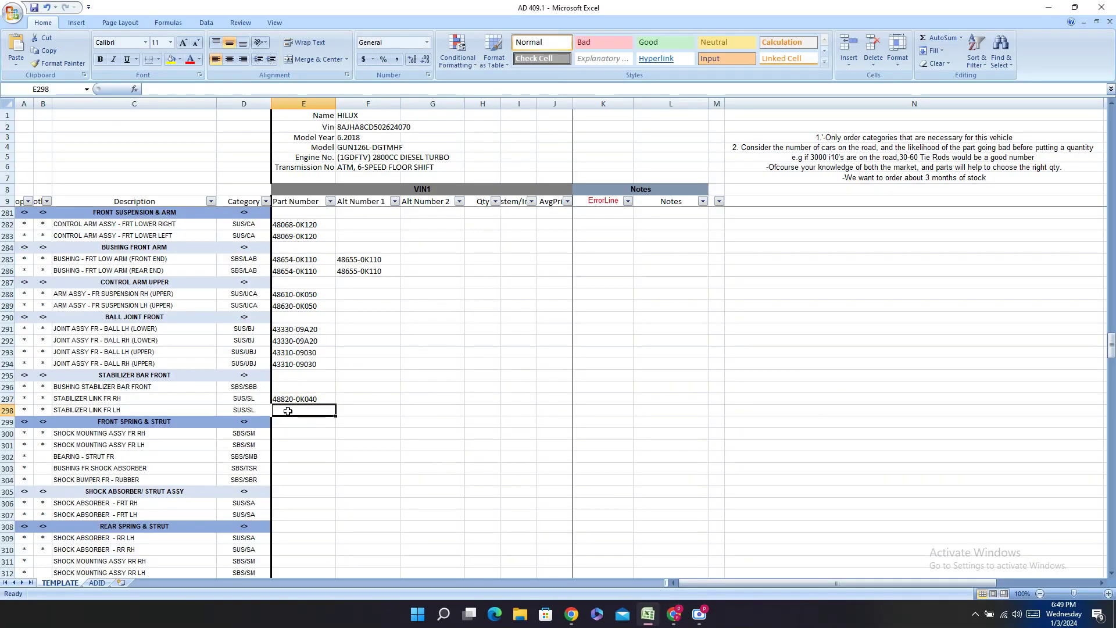
pyautogui.doubleClick(288, 411)
pyautogui.hotkey('ctrl', 'v')
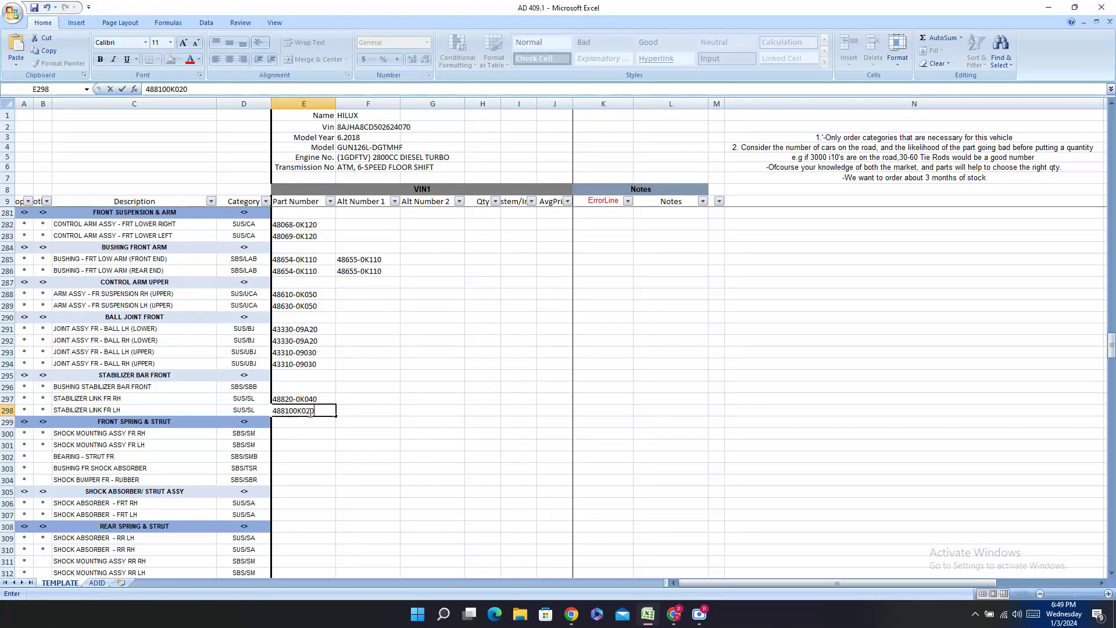
pyautogui.click(295, 412)
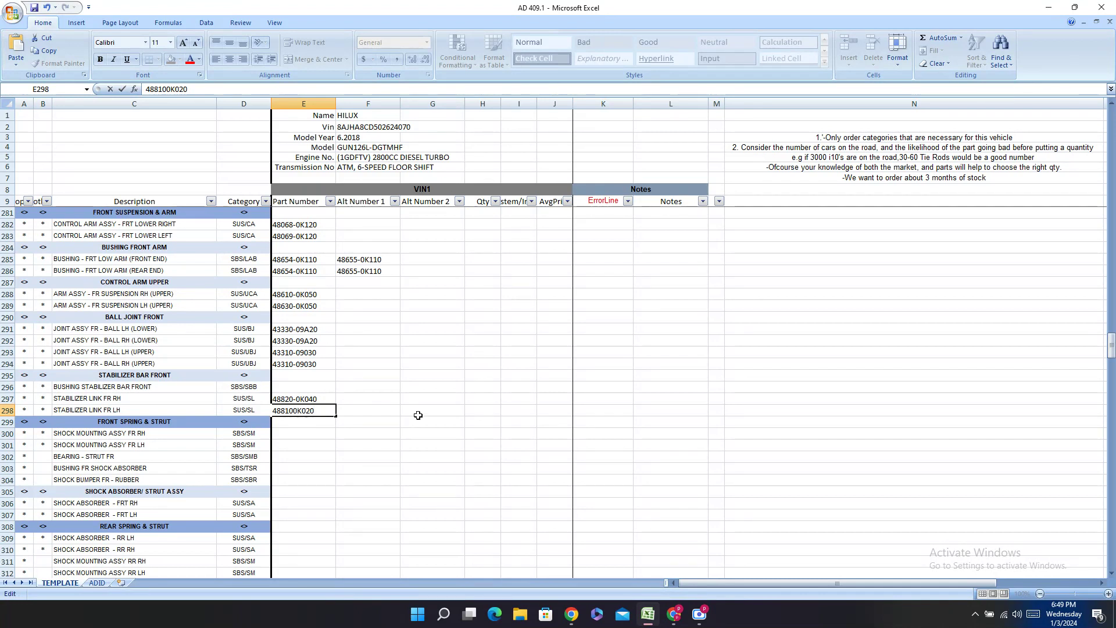
pyautogui.write('-')
pyautogui.click(294, 381)
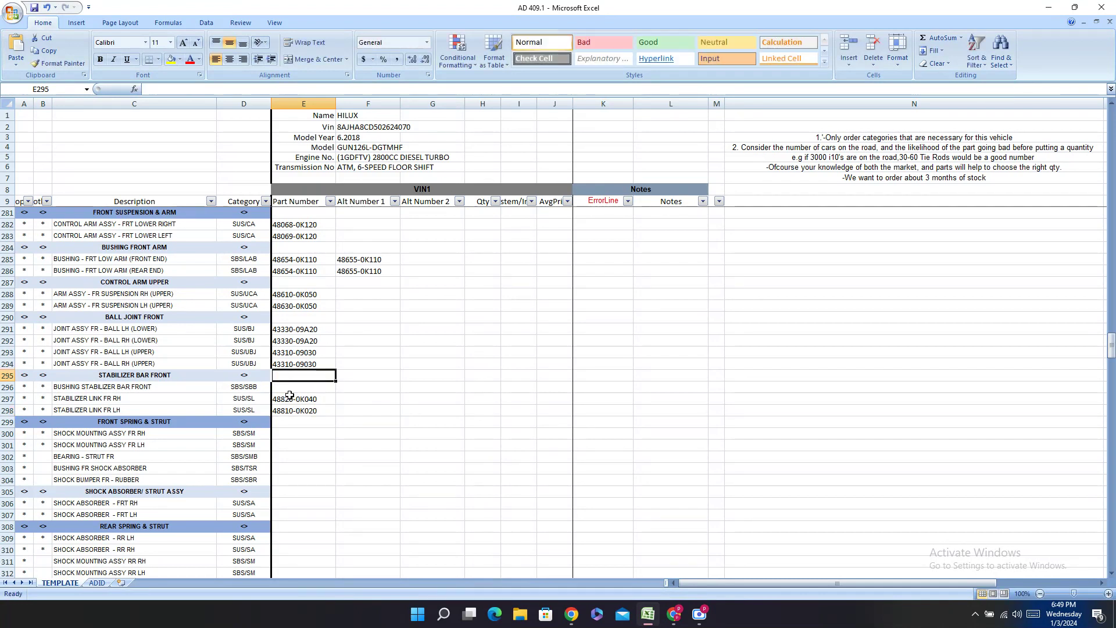
# - Switch to PartSouq, locate callout 48815 in the diagram and copy the front stabilizer bar bush number 488150K090
pyautogui.click(311, 388)
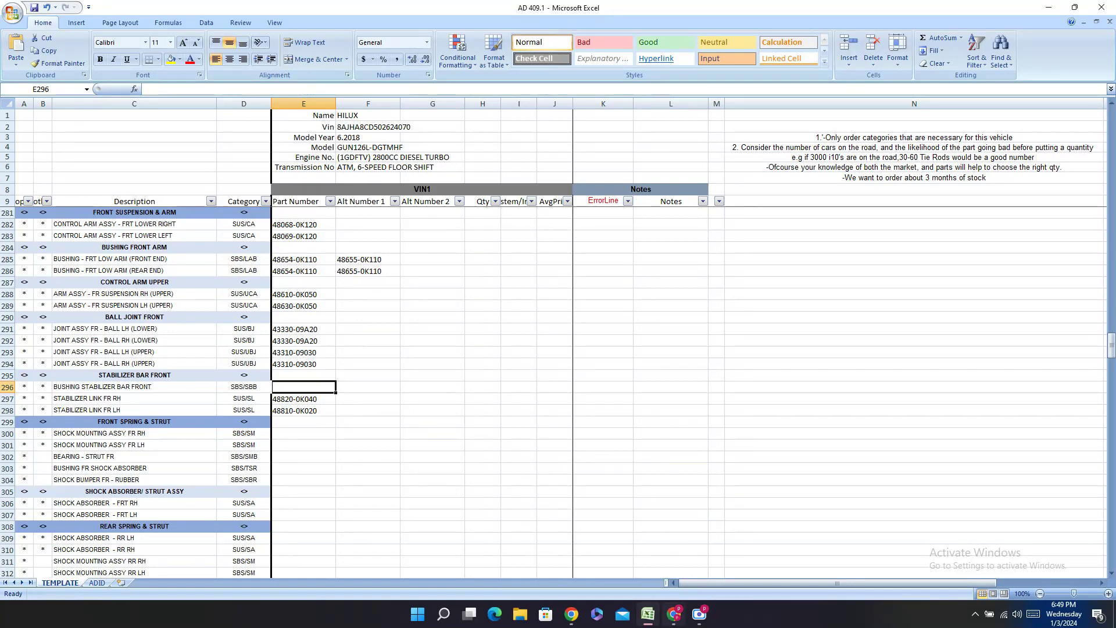
pyautogui.click(674, 614)
pyautogui.moveTo(748, 356)
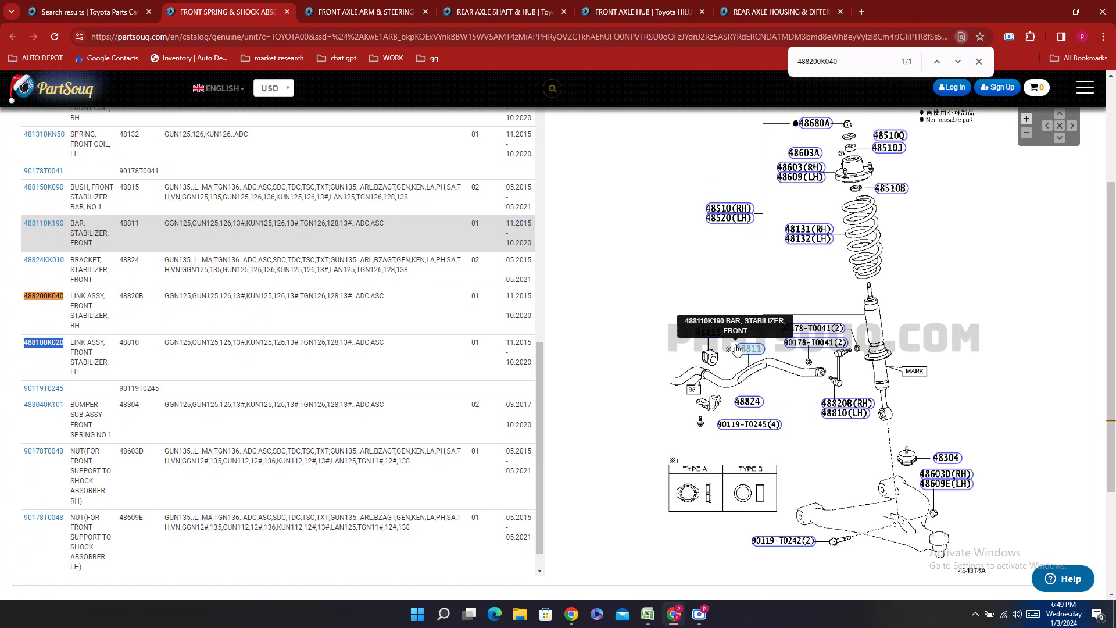
pyautogui.moveTo(714, 336)
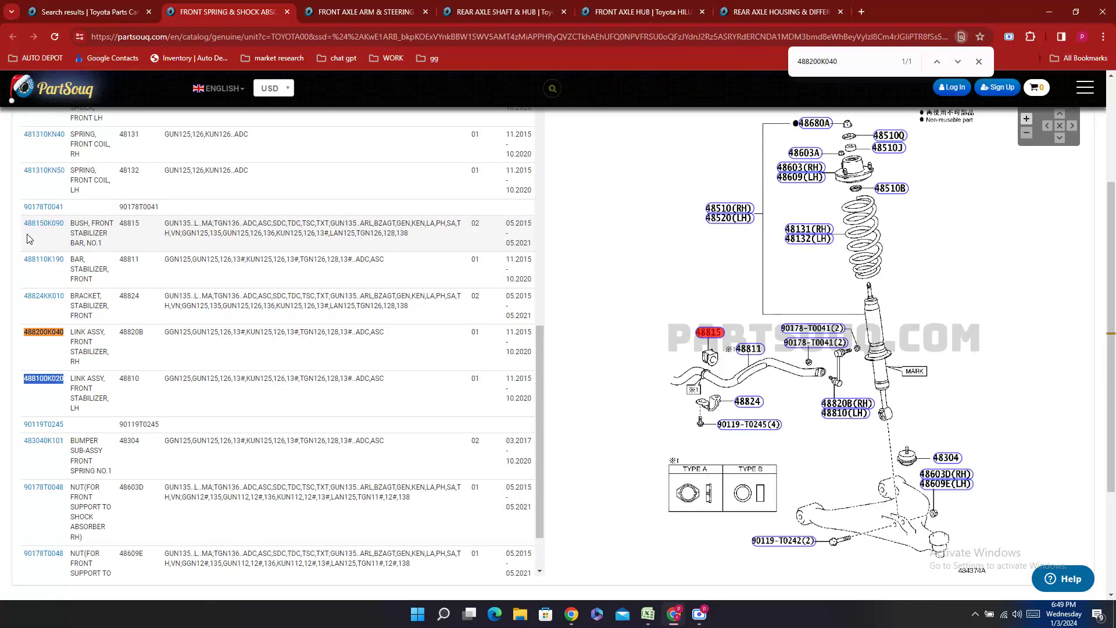
pyautogui.doubleClick(29, 238)
pyautogui.rightClick(27, 238)
pyautogui.click(76, 254)
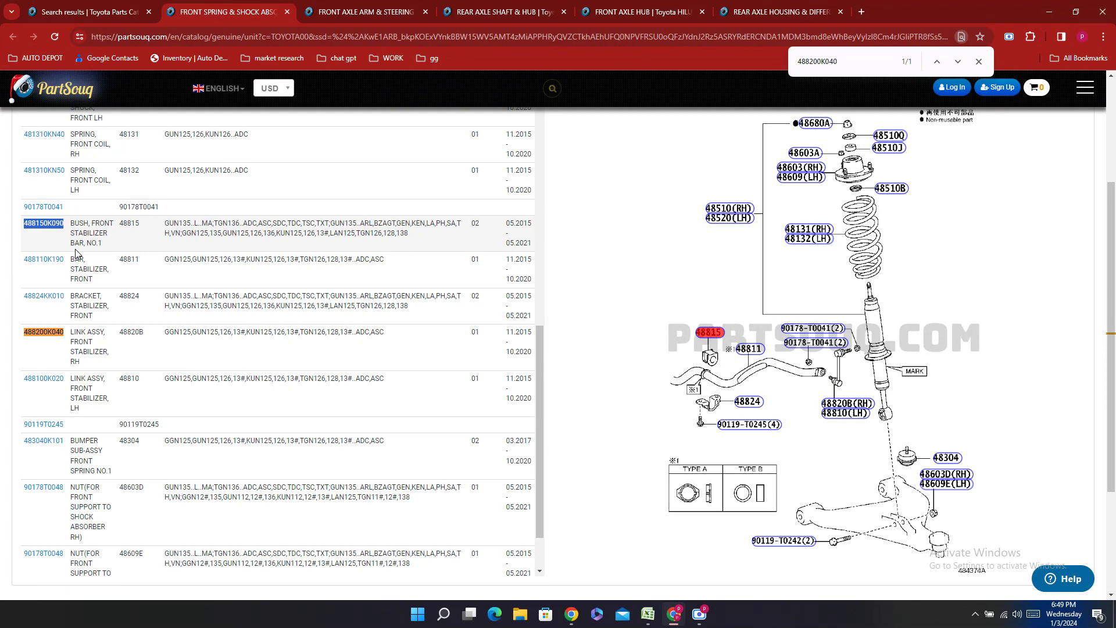
pyautogui.rightClick(35, 244)
pyautogui.click(55, 252)
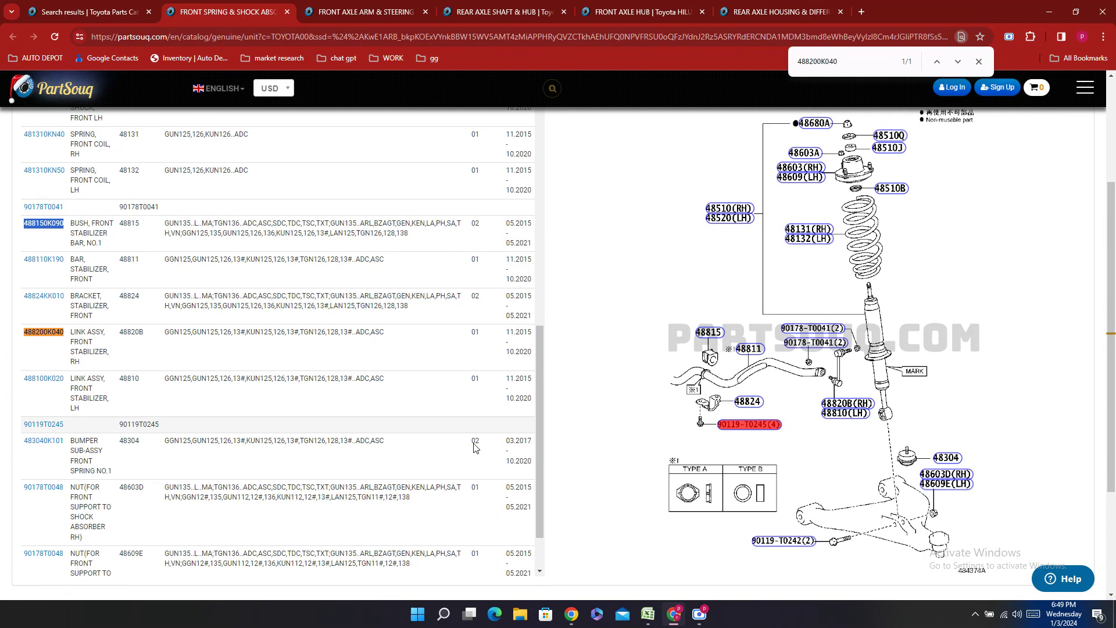
# - Switch to Excel and enter 48815-0K090 as the BUSHING STABILIZER BAR FRONT part number in cell E296
pyautogui.click(648, 614)
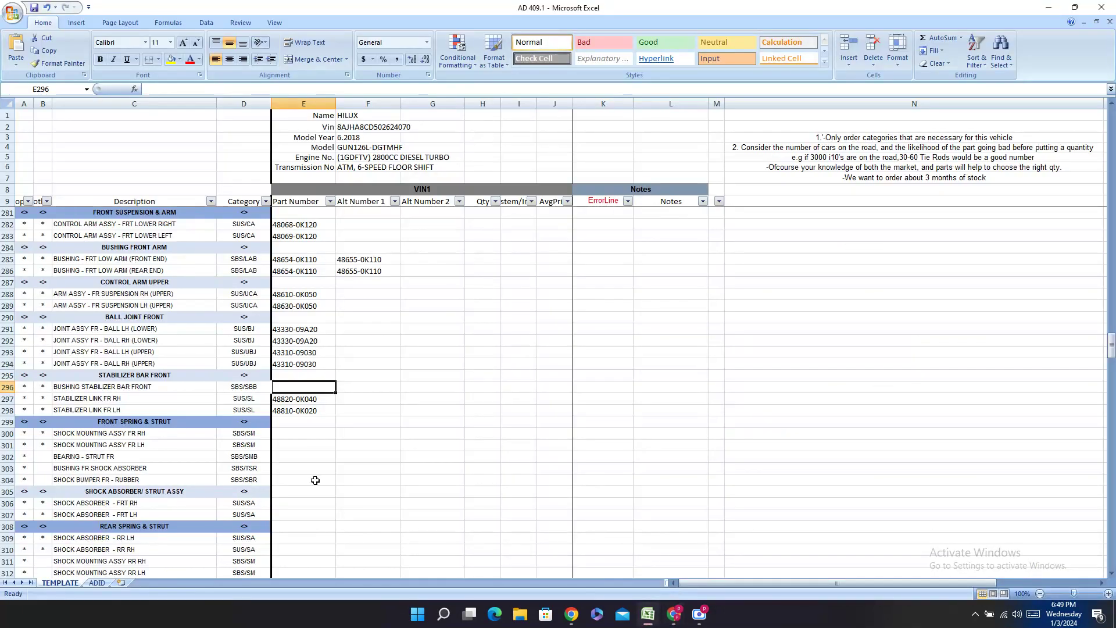
pyautogui.doubleClick(281, 386)
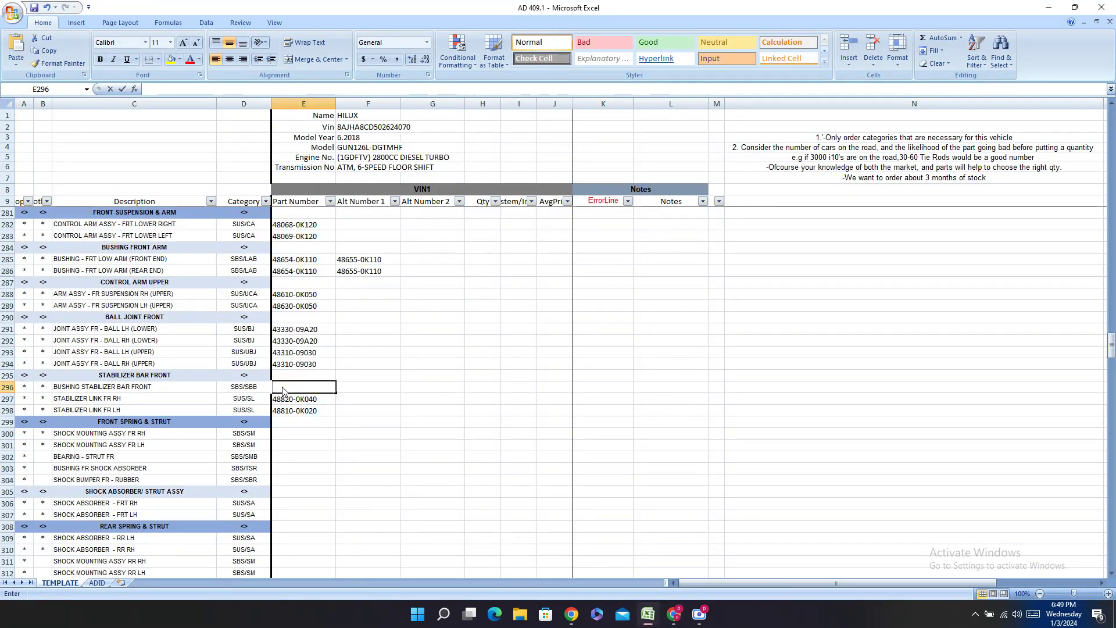
pyautogui.rightClick(280, 387)
pyautogui.click(330, 421)
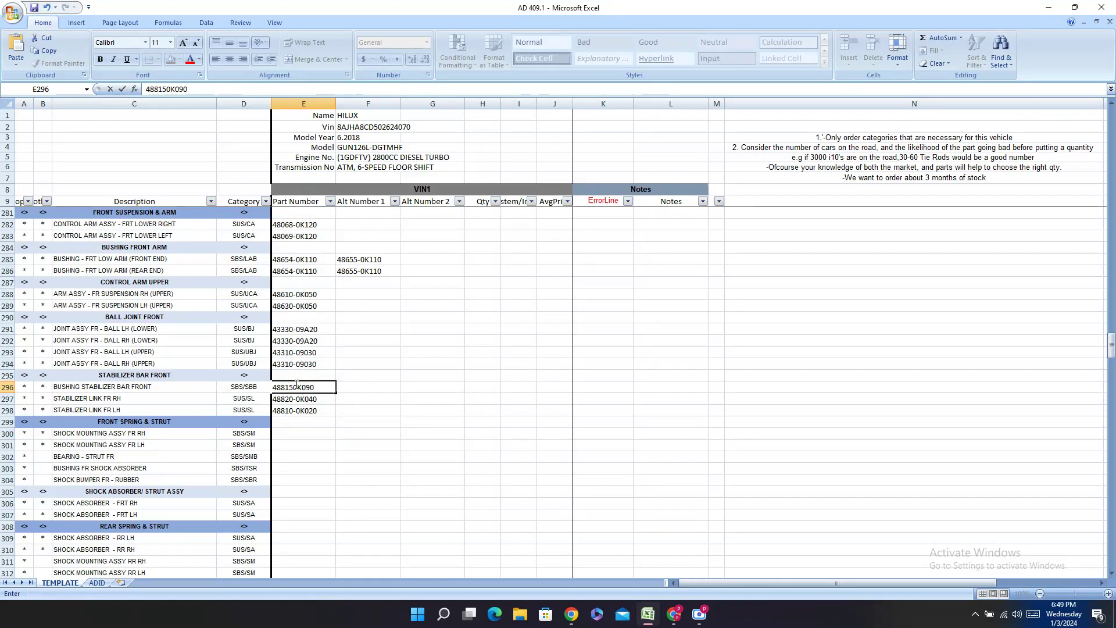
pyautogui.write('-')
pyautogui.click(329, 482)
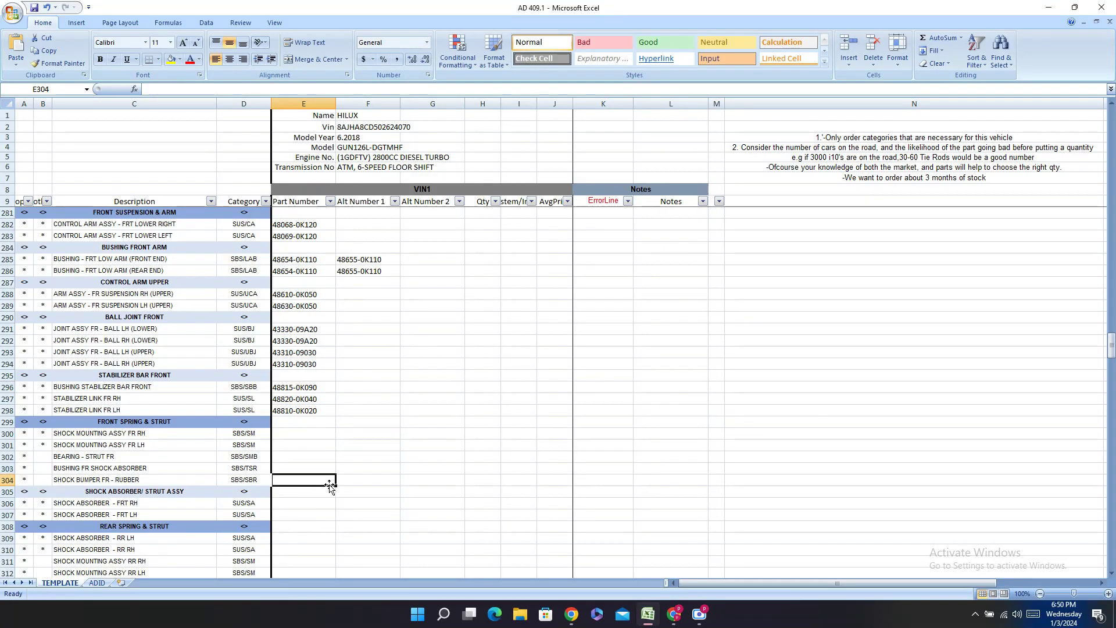
# - Review the remaining part descriptions in the template, from FRONT SPRING & STRUT down to the A/C SYSTEM-COOLER LINE section
pyautogui.scroll(-7, 437, 466)
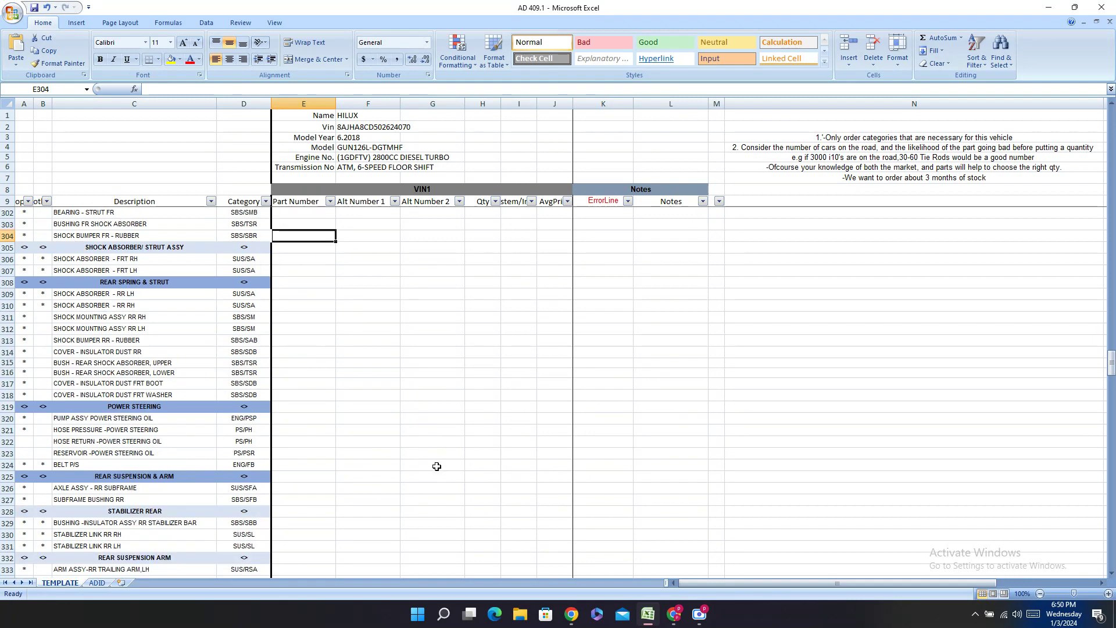
pyautogui.scroll(-12, 437, 467)
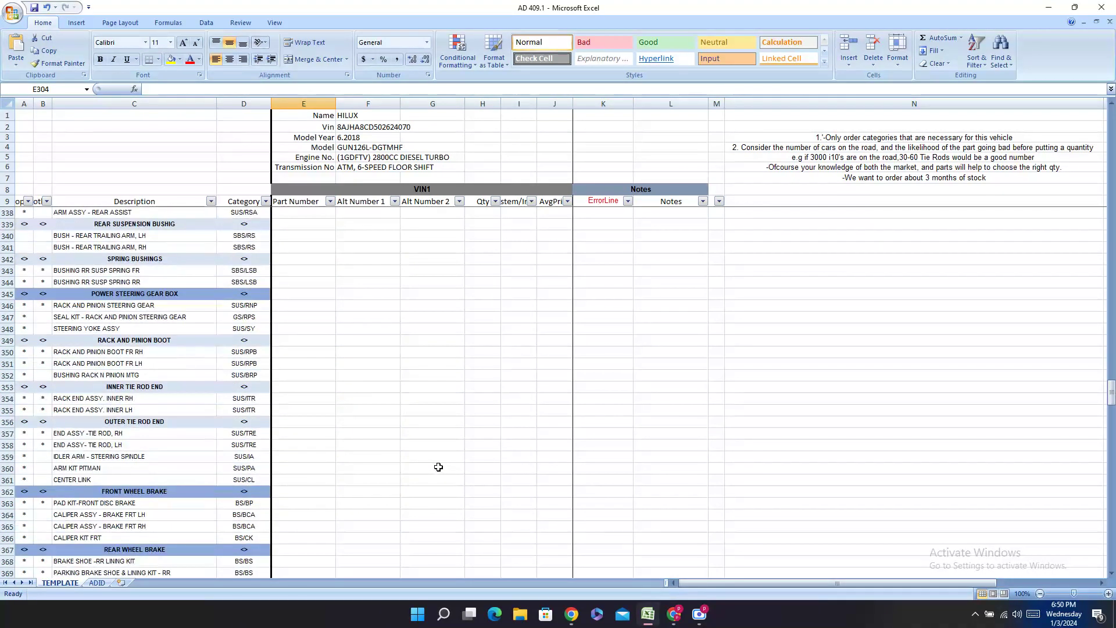
pyautogui.scroll(-8, 439, 467)
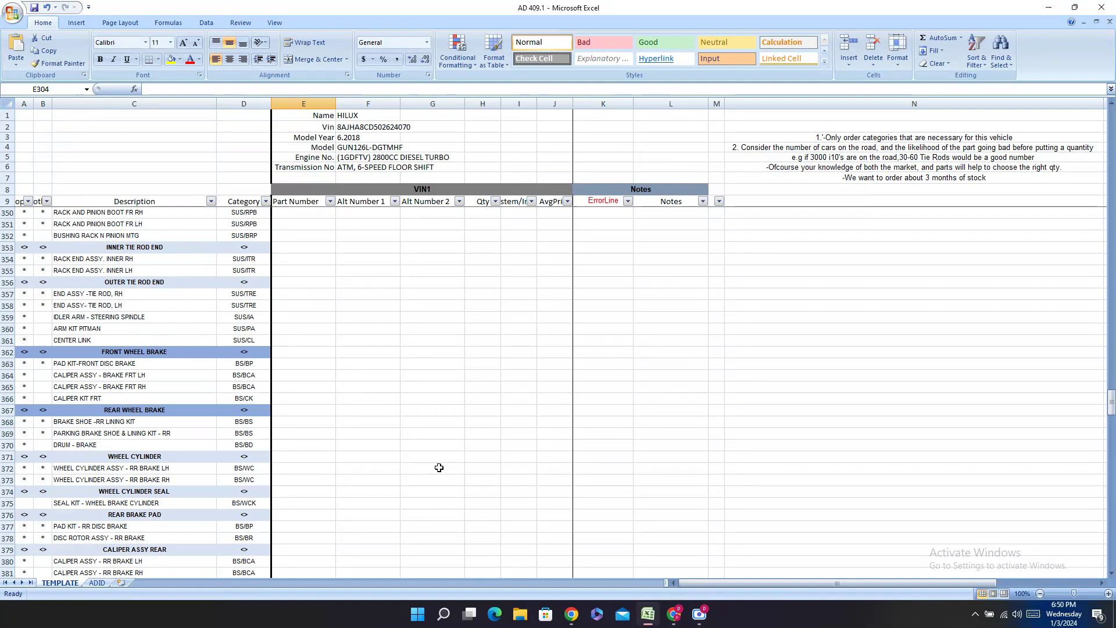
pyautogui.scroll(-7, 439, 468)
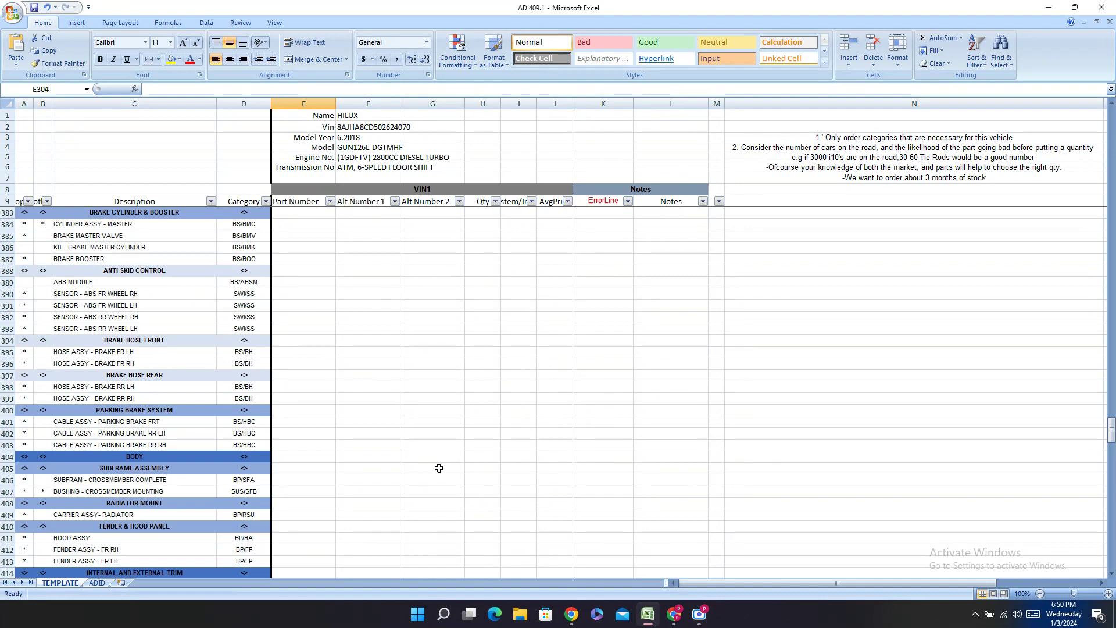
pyautogui.scroll(-3, 439, 468)
pyautogui.scroll(-15, 439, 468)
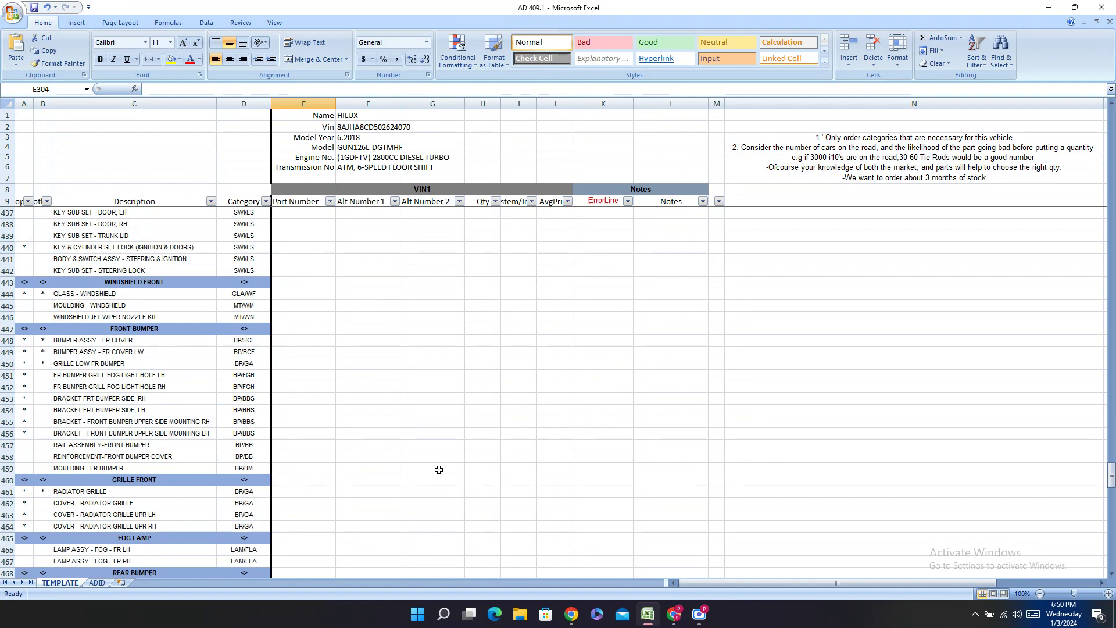
pyautogui.scroll(-5, 438, 470)
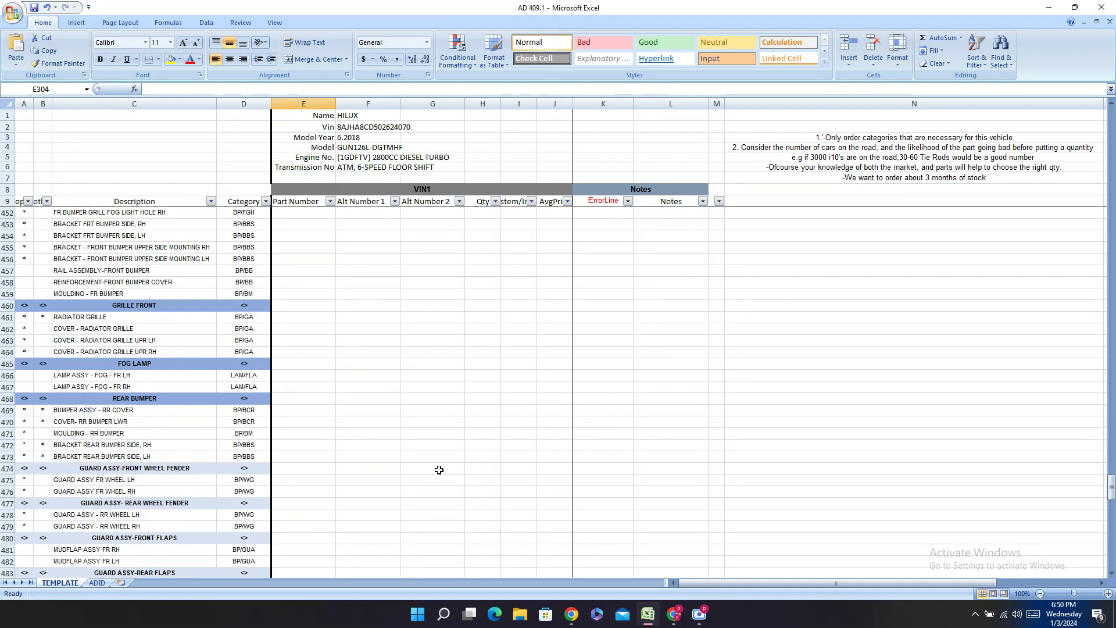
pyautogui.scroll(-6, 439, 470)
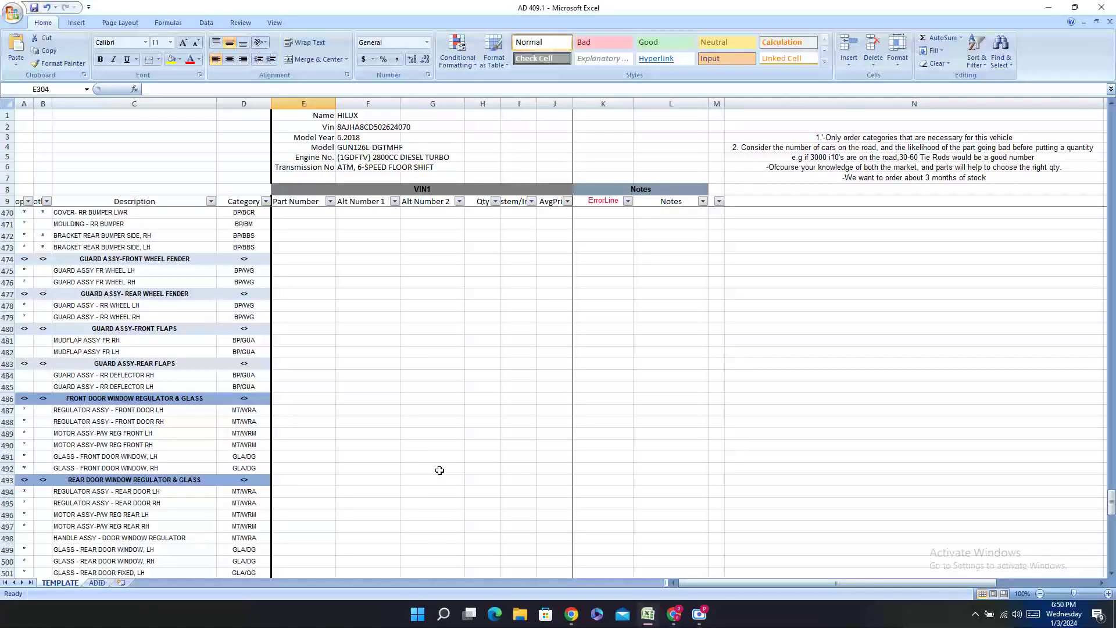
pyautogui.scroll(-18, 440, 470)
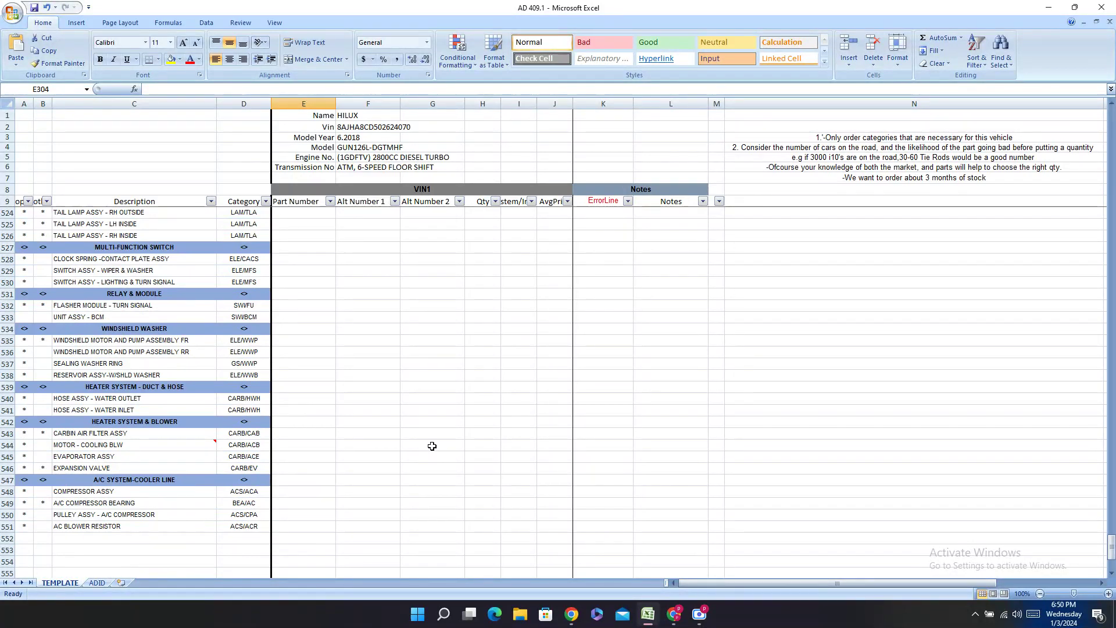
# - Copy the COMPRESSOR ASSY description from cell C548, switch to PartSouq and search the Hilux catalog for it
pyautogui.rightClick(179, 501)
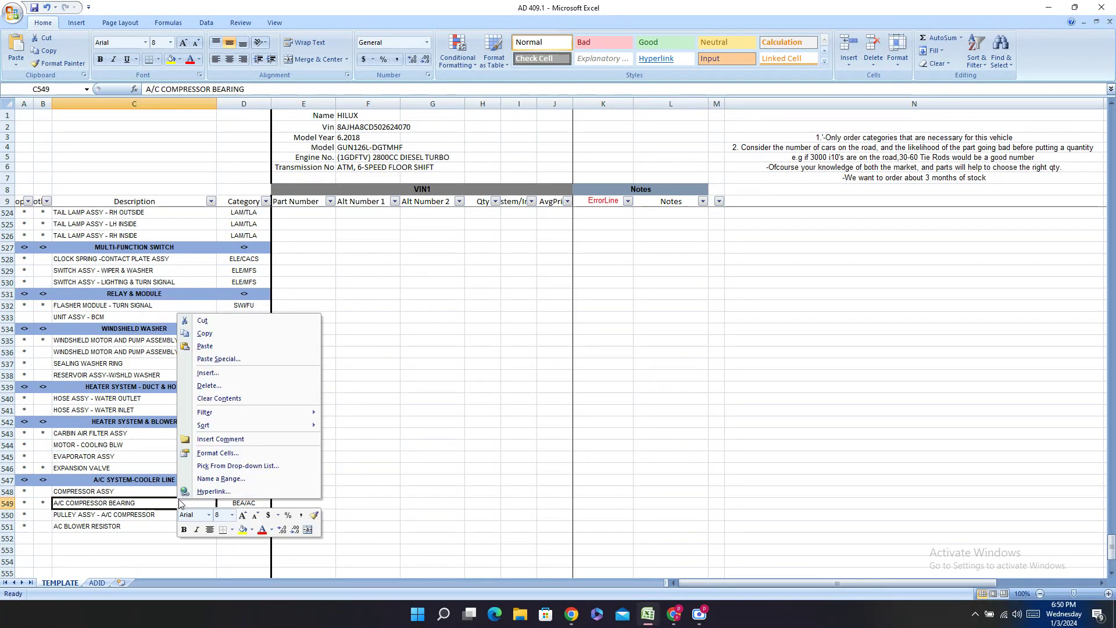
pyautogui.click(108, 493)
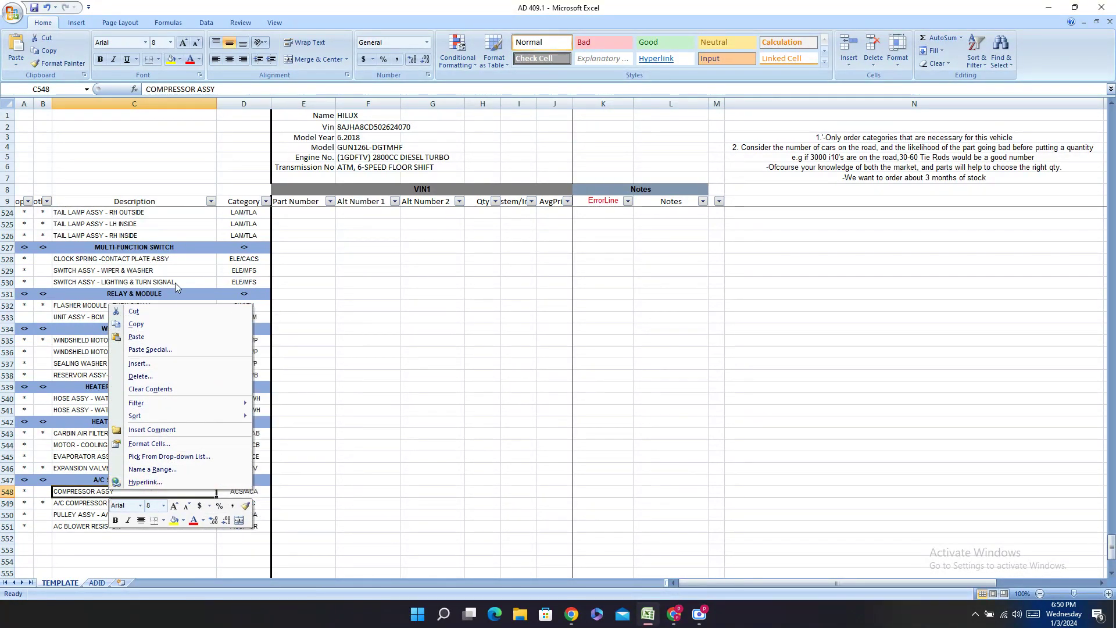
pyautogui.click(154, 325)
pyautogui.click(674, 617)
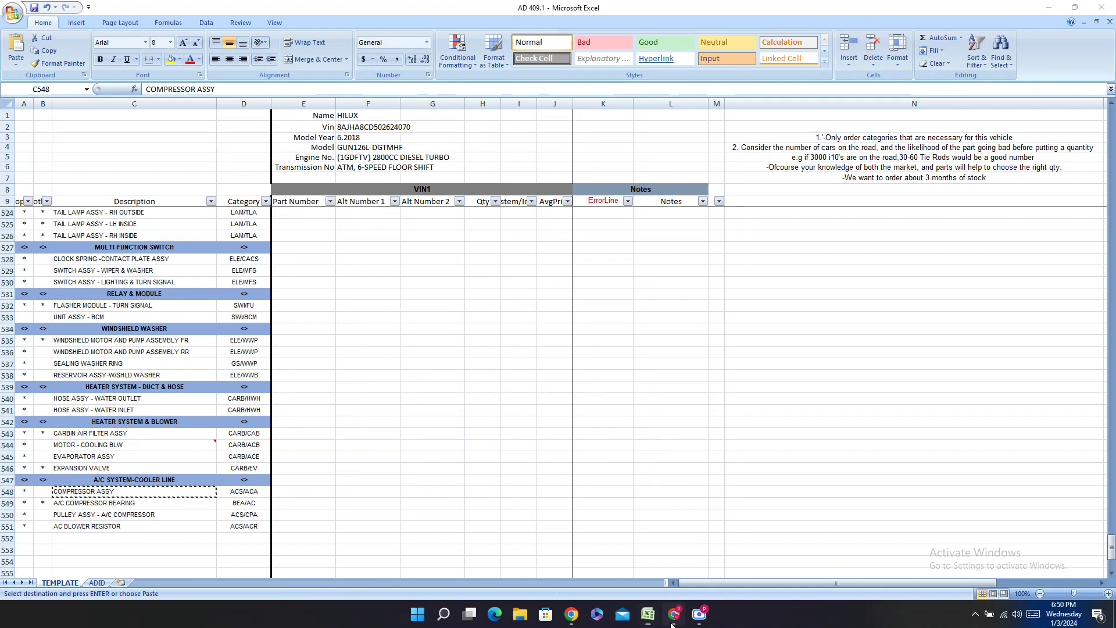
pyautogui.scroll(4, 320, 196)
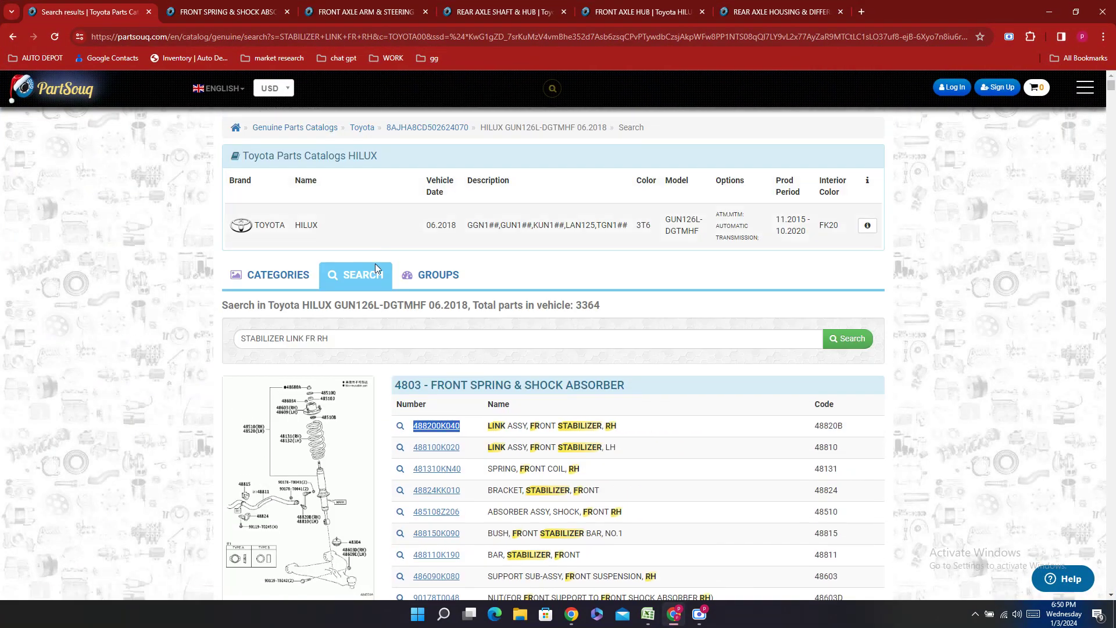
pyautogui.tripleClick(424, 339)
pyautogui.press('BackSpace')
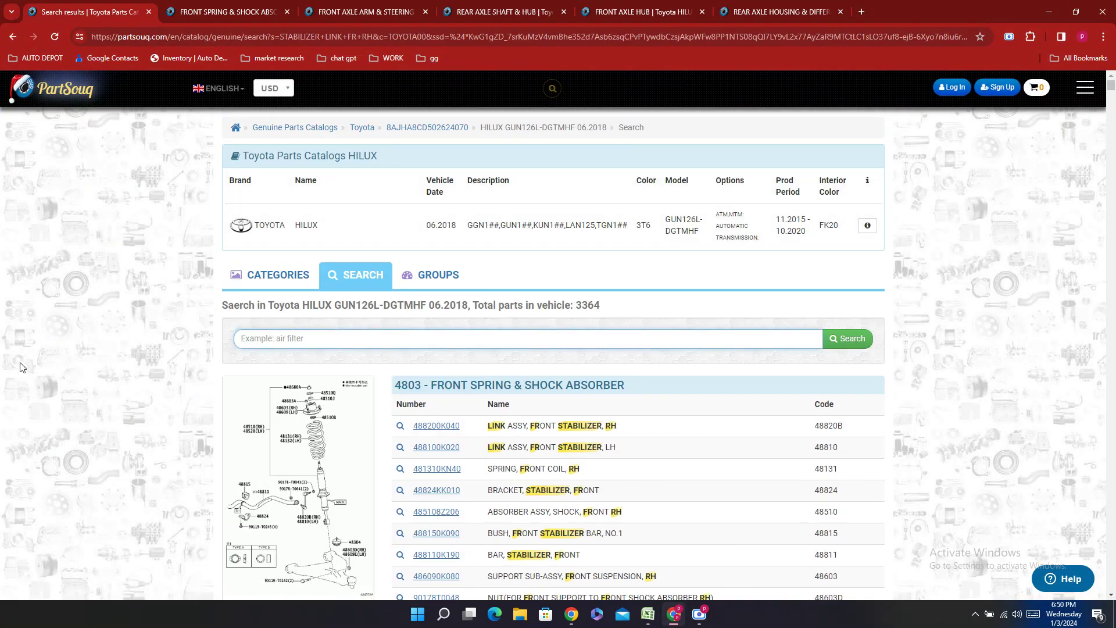
pyautogui.hotkey('ctrl', 'v')
pyautogui.press('Return')
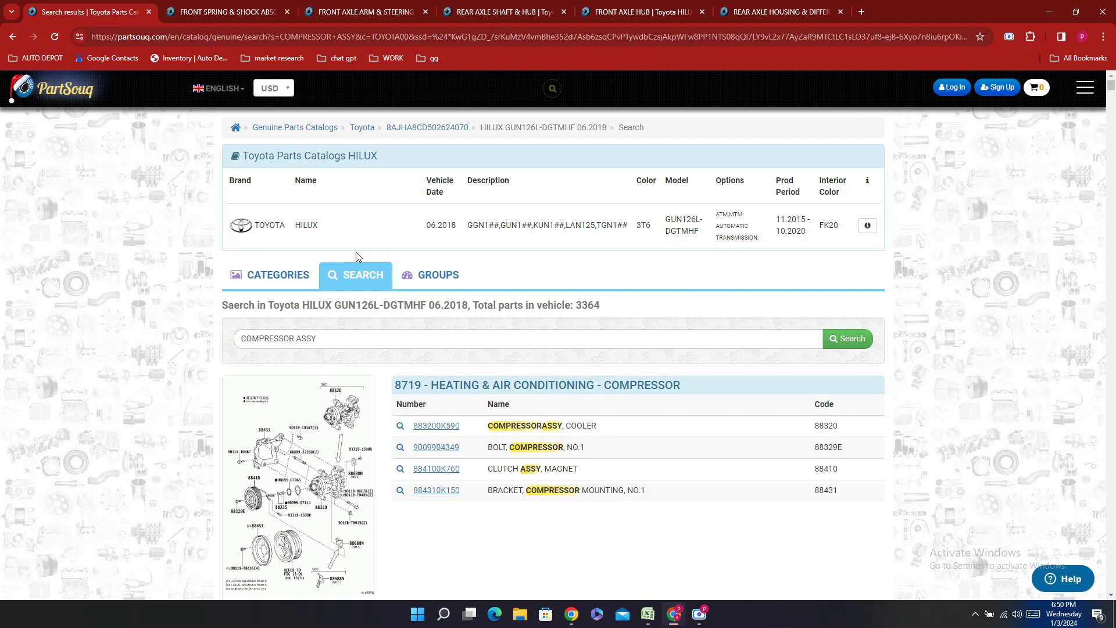
# - Copy the cooler compressor number 883200K590, switch to Excel and enter 88320-0K590 as the COMPRESSOR ASSY part number in cell E548
pyautogui.moveTo(462, 426); pyautogui.dragTo(412, 426)
pyautogui.rightClick(469, 432)
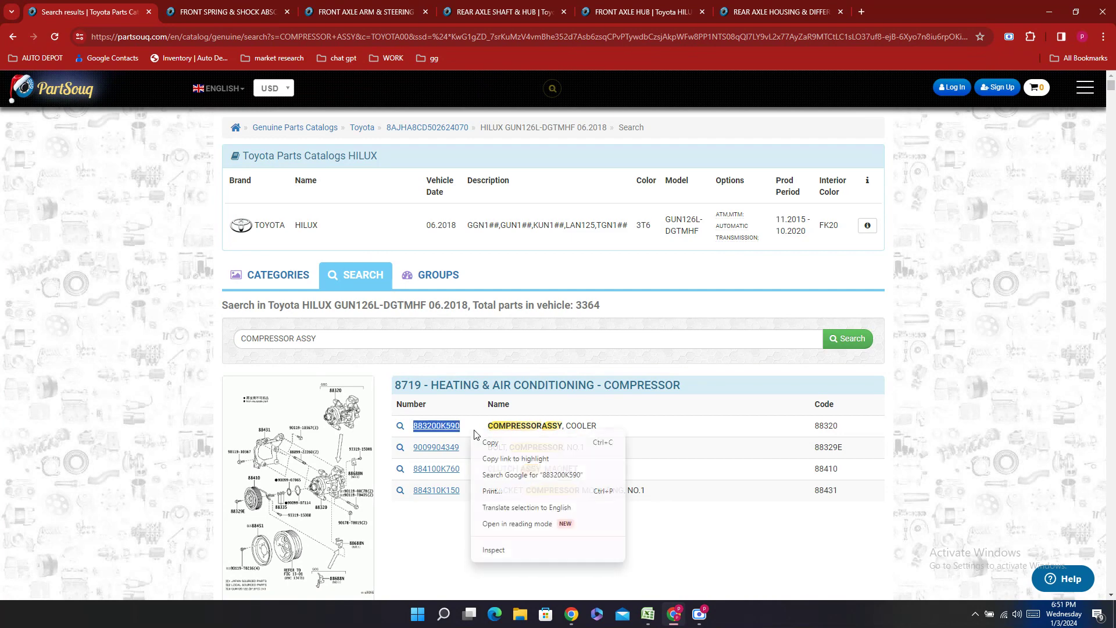
pyautogui.click(488, 439)
pyautogui.click(649, 614)
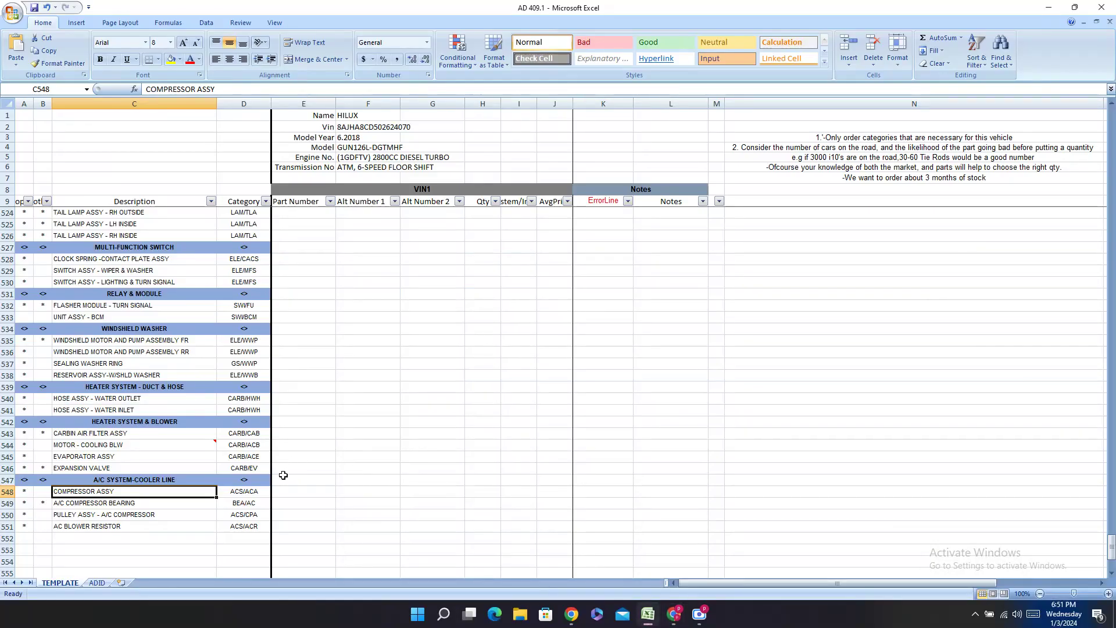
pyautogui.click(277, 491)
pyautogui.doubleClick(276, 492)
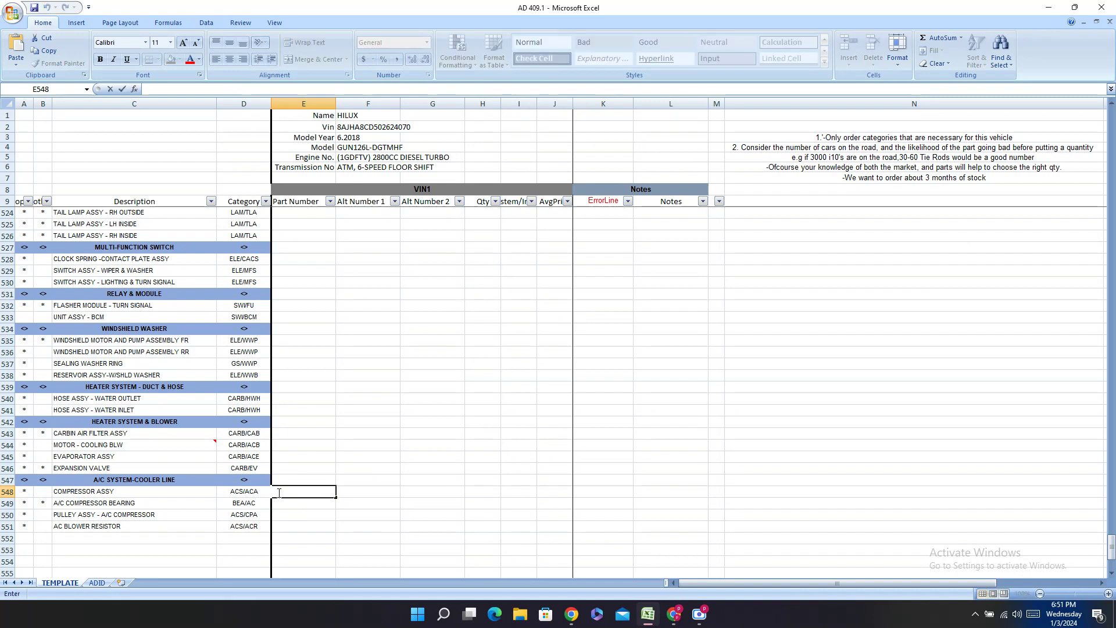
pyautogui.rightClick(279, 492)
pyautogui.click(307, 526)
pyautogui.click(293, 492)
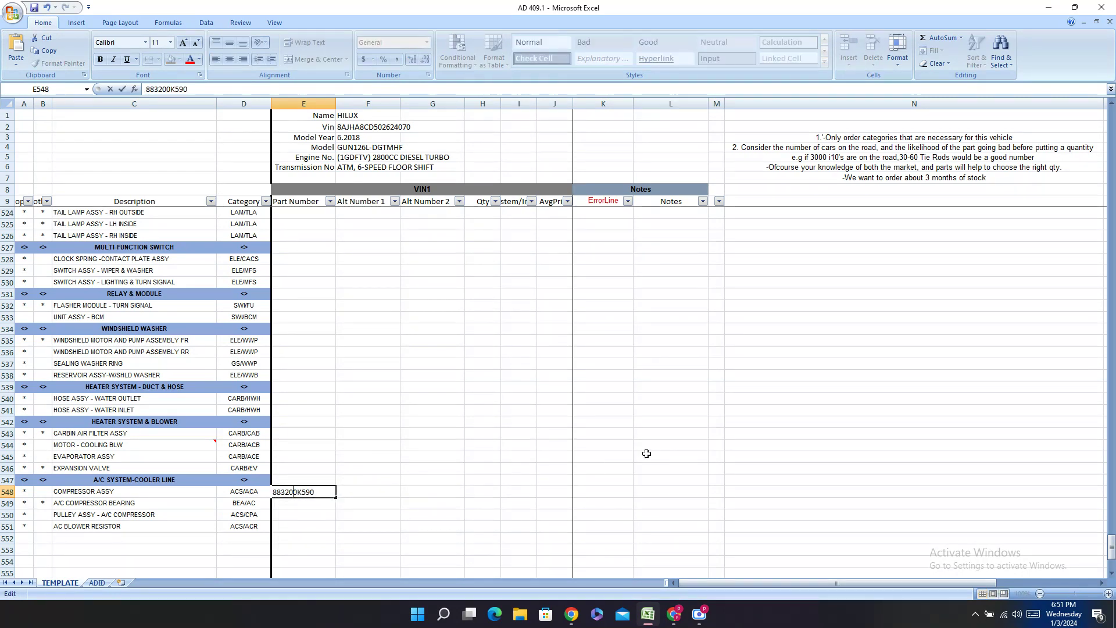
pyautogui.write('-')
pyautogui.press('Return')
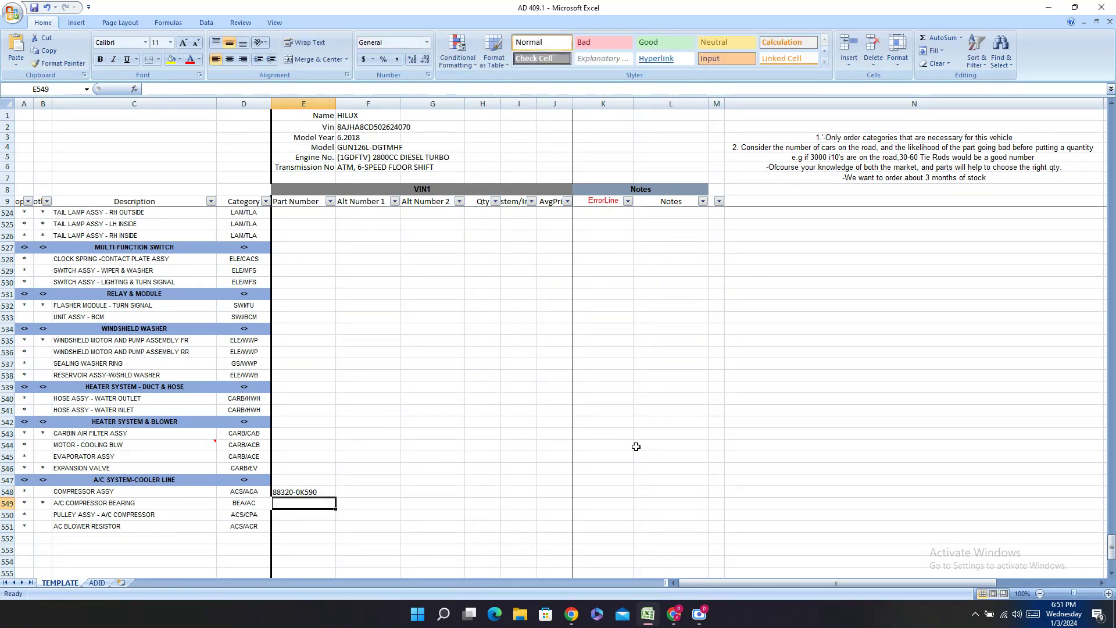
# - Enter Not Indicated as the A/C COMPRESSOR BEARING part number in cell E549
pyautogui.write('NO')
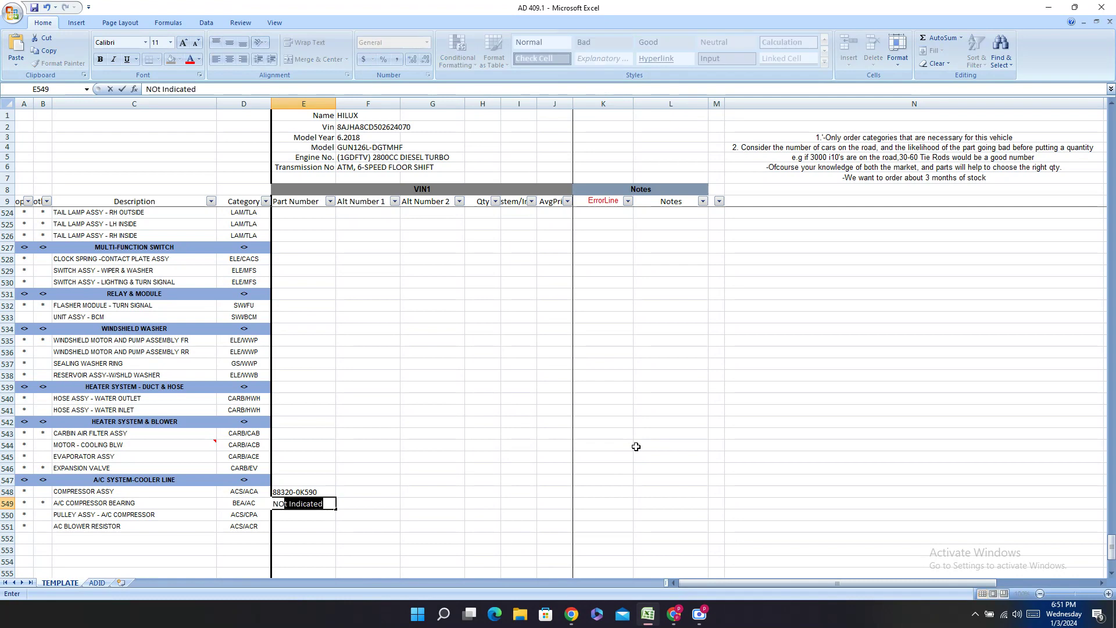
pyautogui.press('Return')
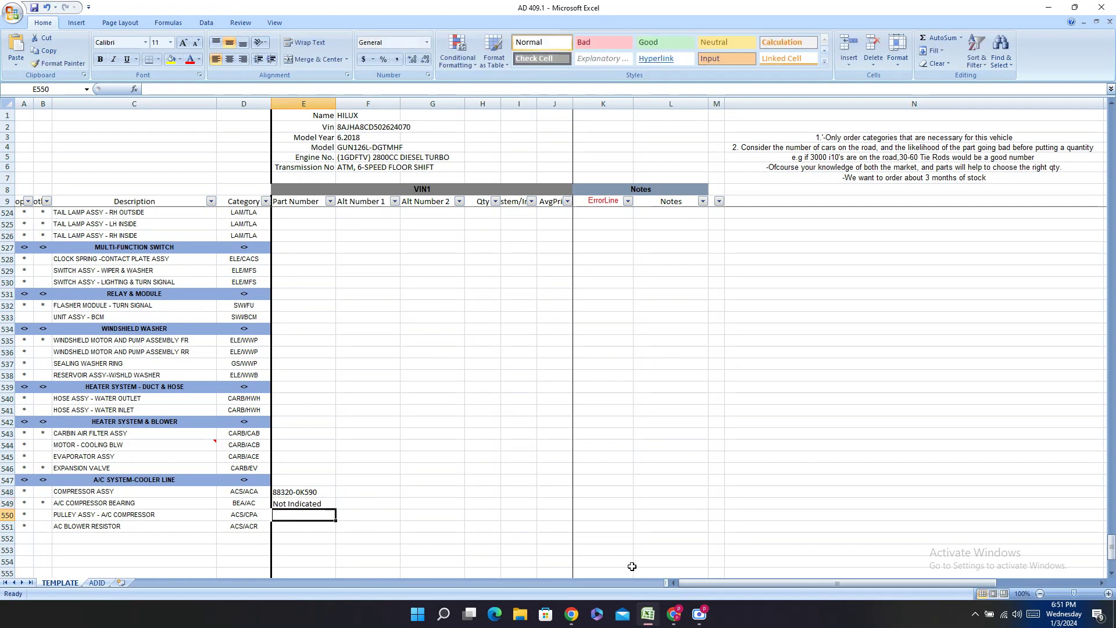
# - Switch to PartSouq, open the HEATING & AIR CONDITIONING - COMPRESSOR diagram and search its parts list for BEAR and 883200K590
pyautogui.click(674, 614)
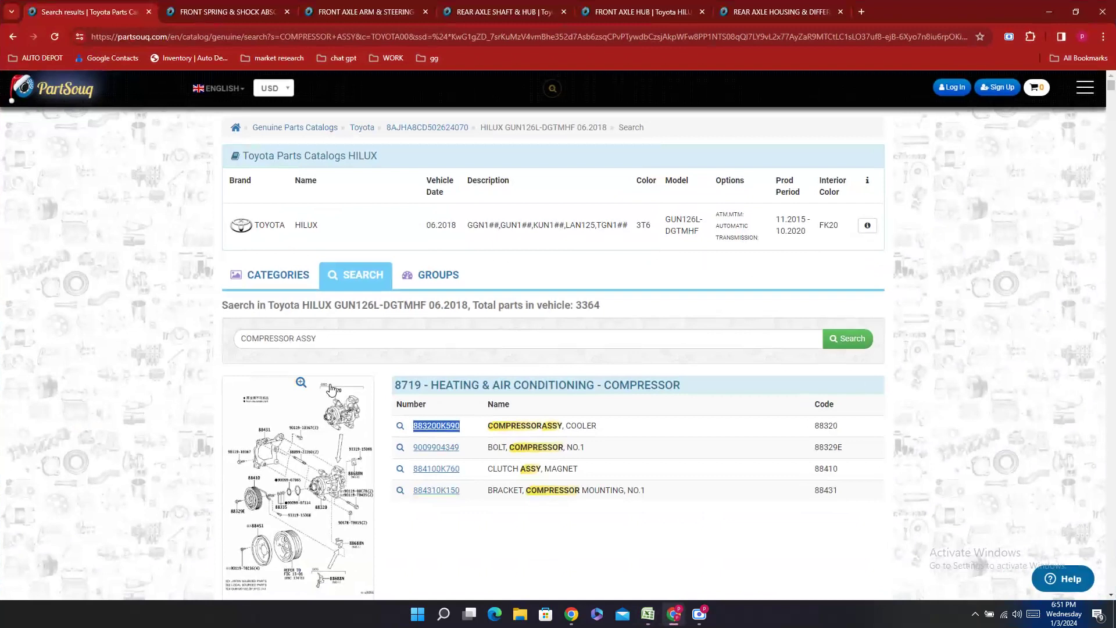
pyautogui.click(323, 407)
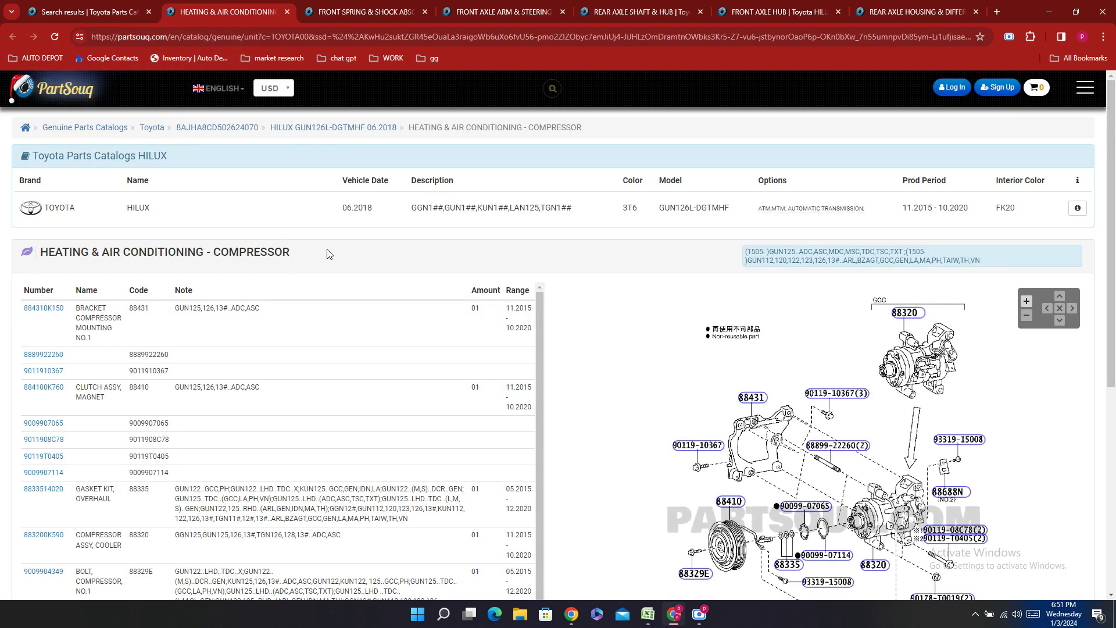
pyautogui.hotkey('ctrl', 'f')
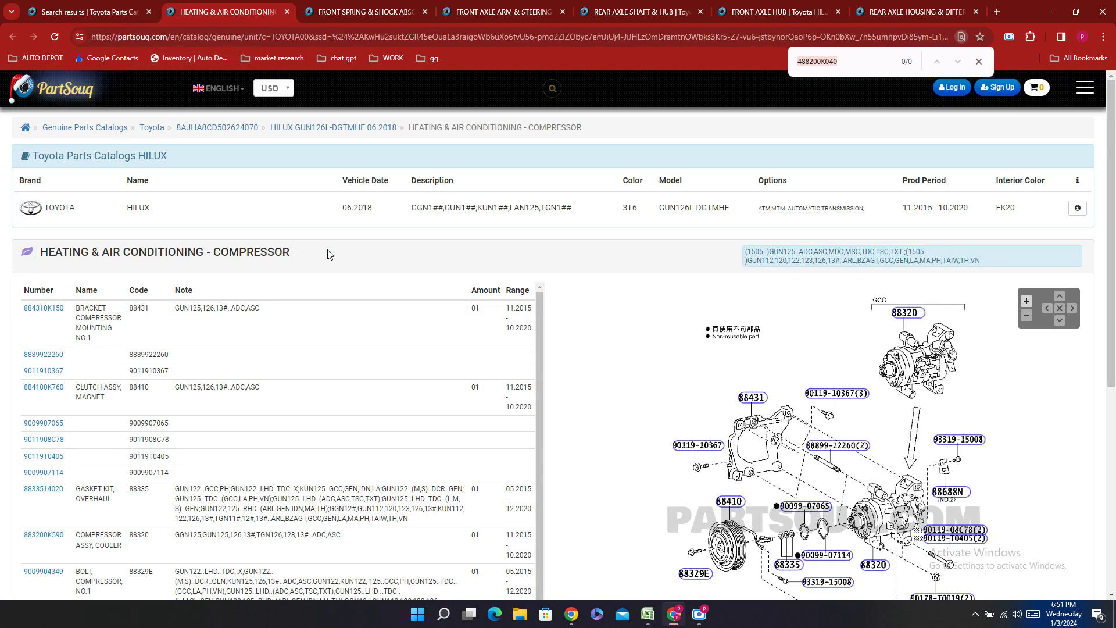
pyautogui.write('BEAR')
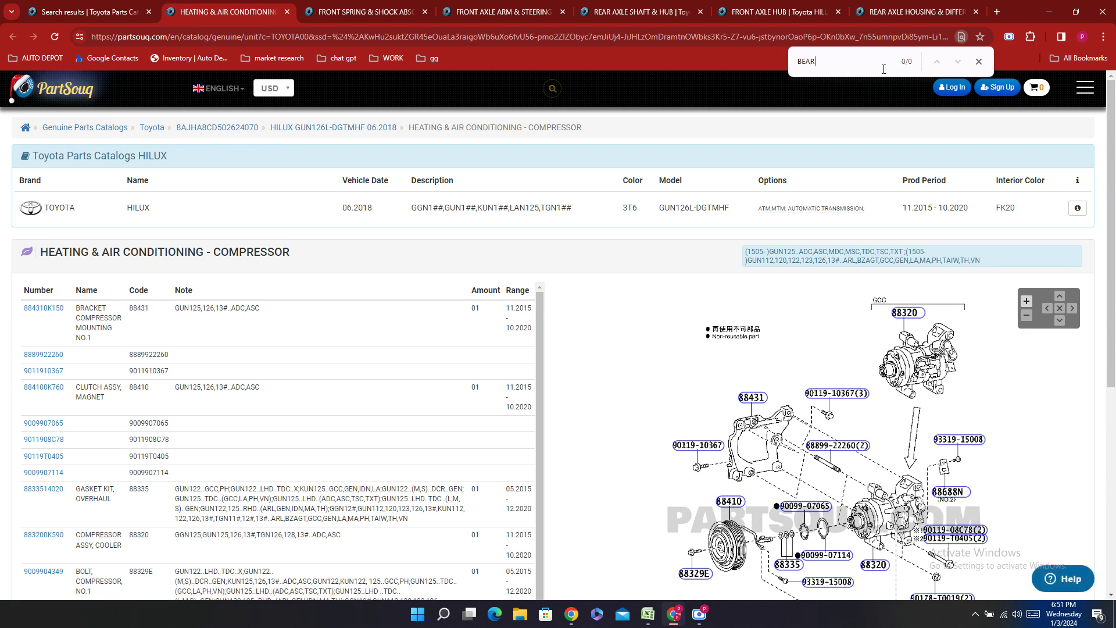
pyautogui.hotkey('ctrl', 'f')
pyautogui.write('883200K590')
pyautogui.scroll(-2, 311, 440)
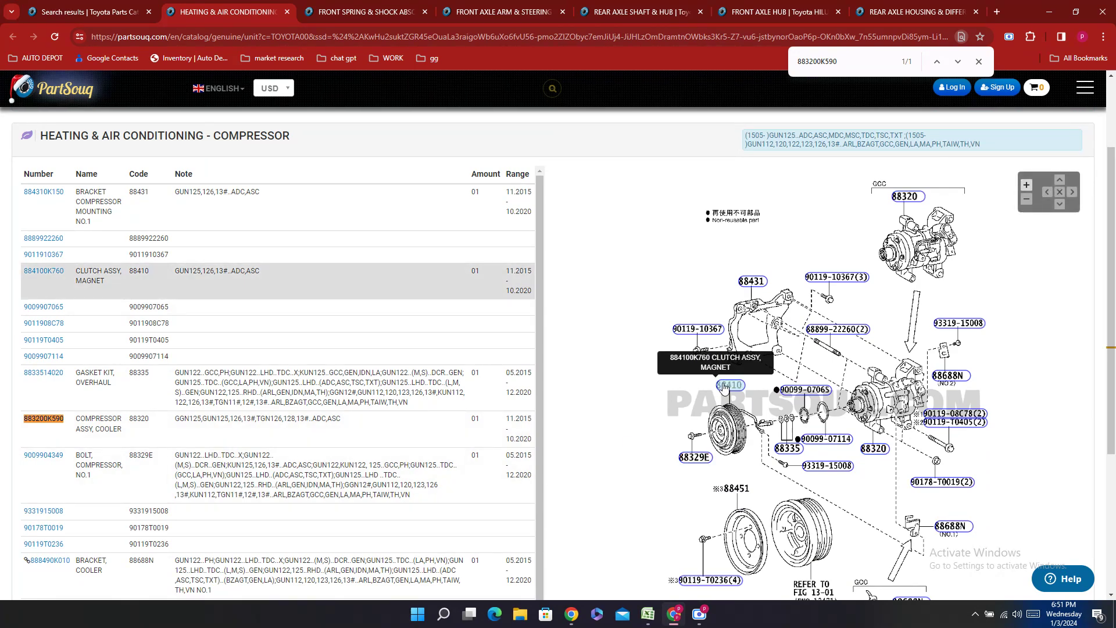
pyautogui.scroll(-2, 724, 389)
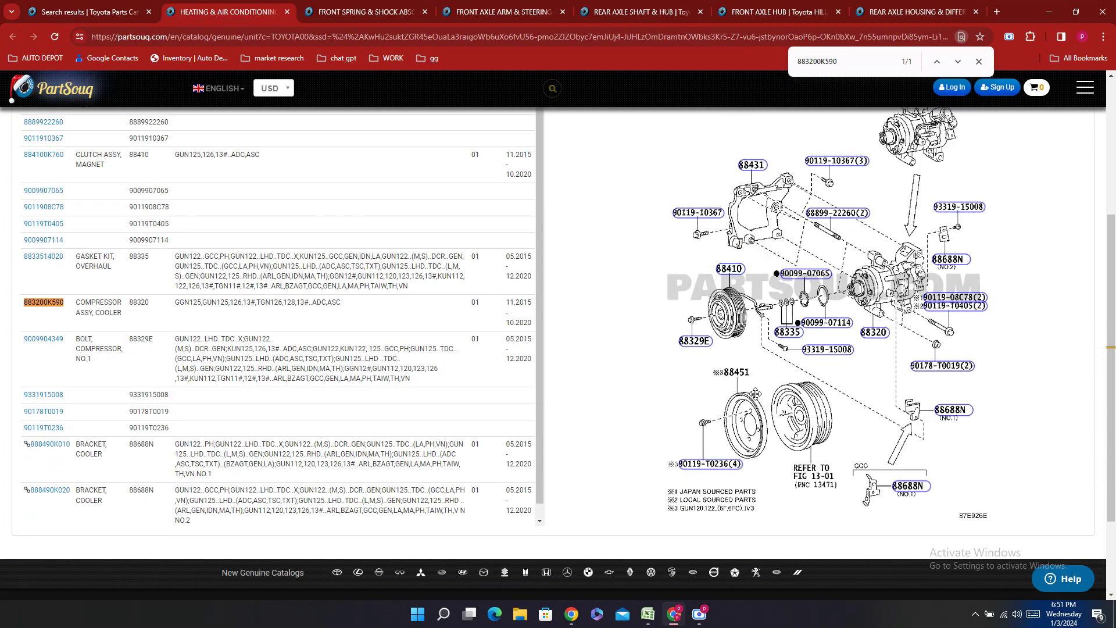
# - Copy the magnet clutch assembly number 884100K760 from the compressor parts list
pyautogui.doubleClick(44, 155)
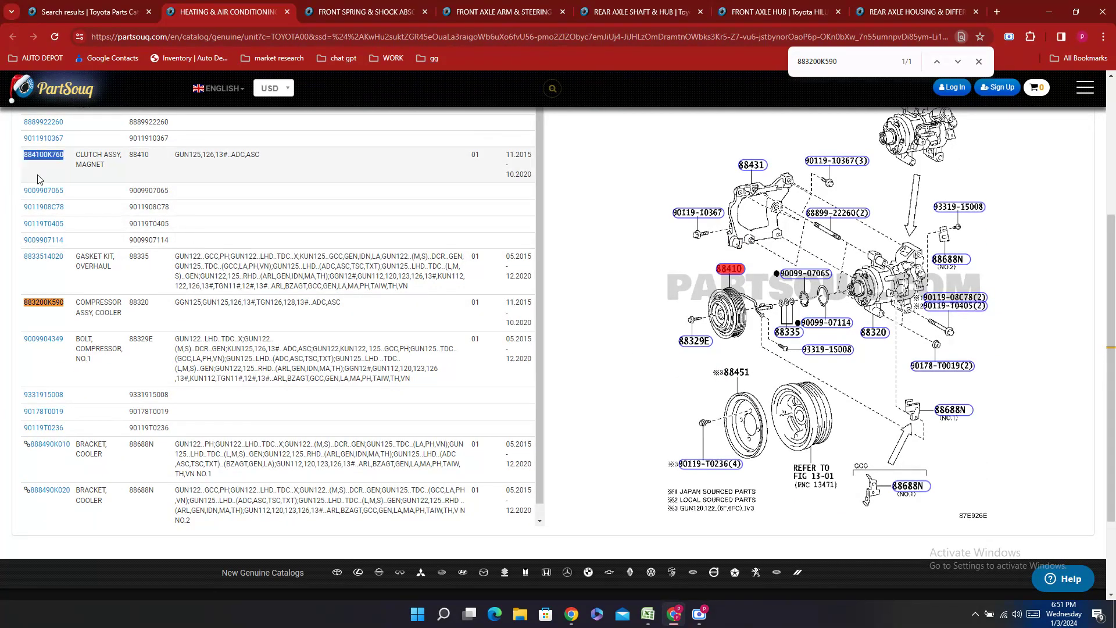
pyautogui.rightClick(35, 180)
pyautogui.click(73, 201)
pyautogui.rightClick(42, 175)
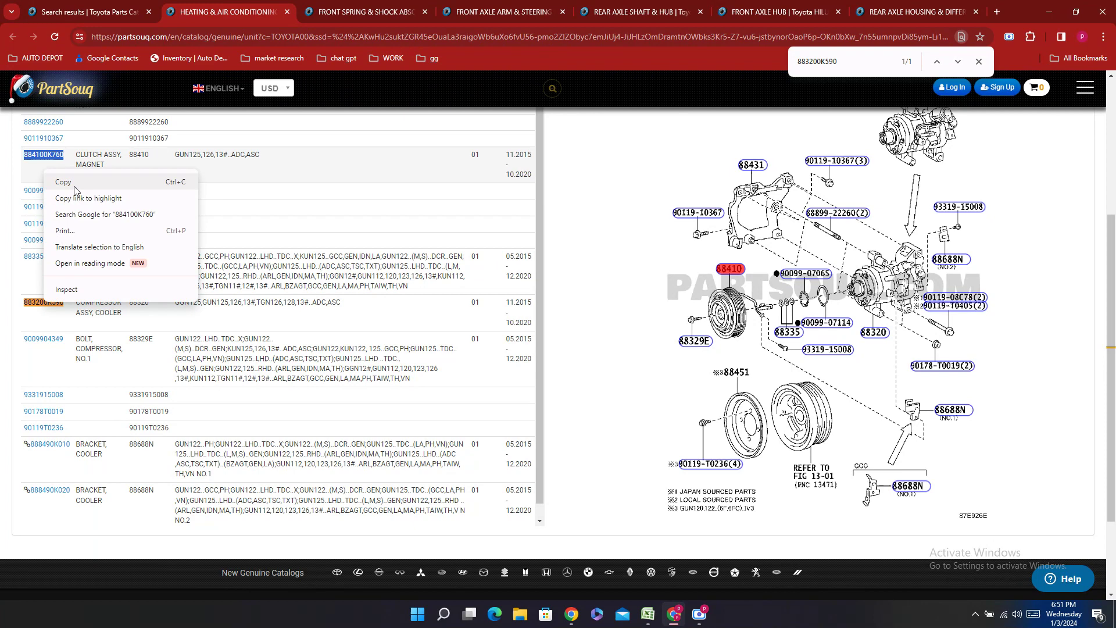
pyautogui.click(74, 186)
# - Switch to Excel, clear cell E549 and enter 88410-0K760 as the PULLEY ASSY - A/C COMPRESSOR part number in cell E550
pyautogui.click(646, 618)
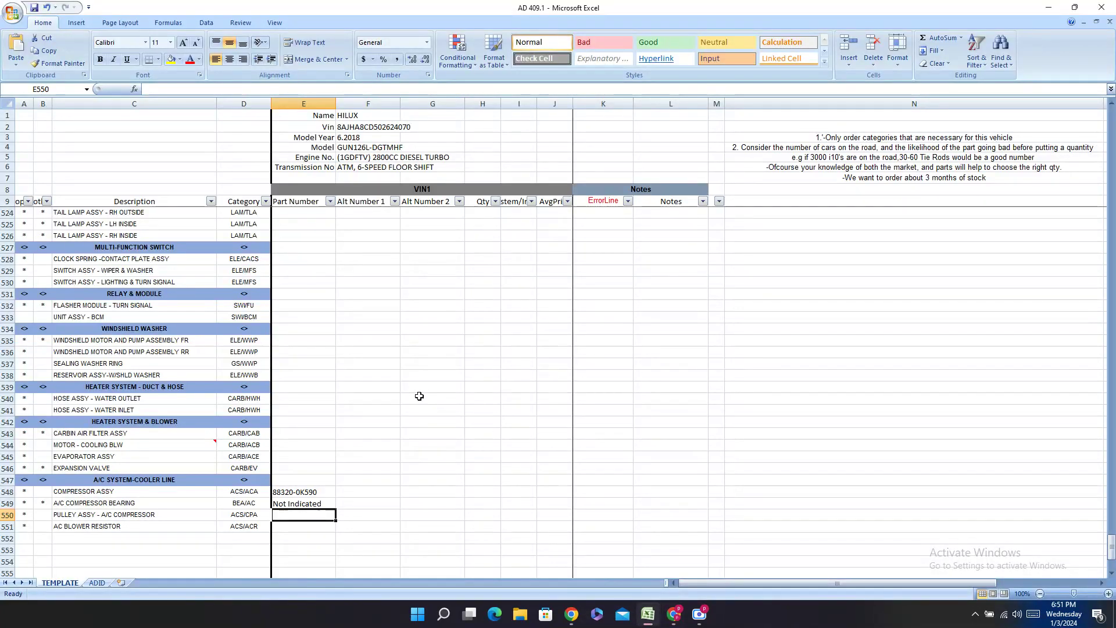
pyautogui.click(294, 505)
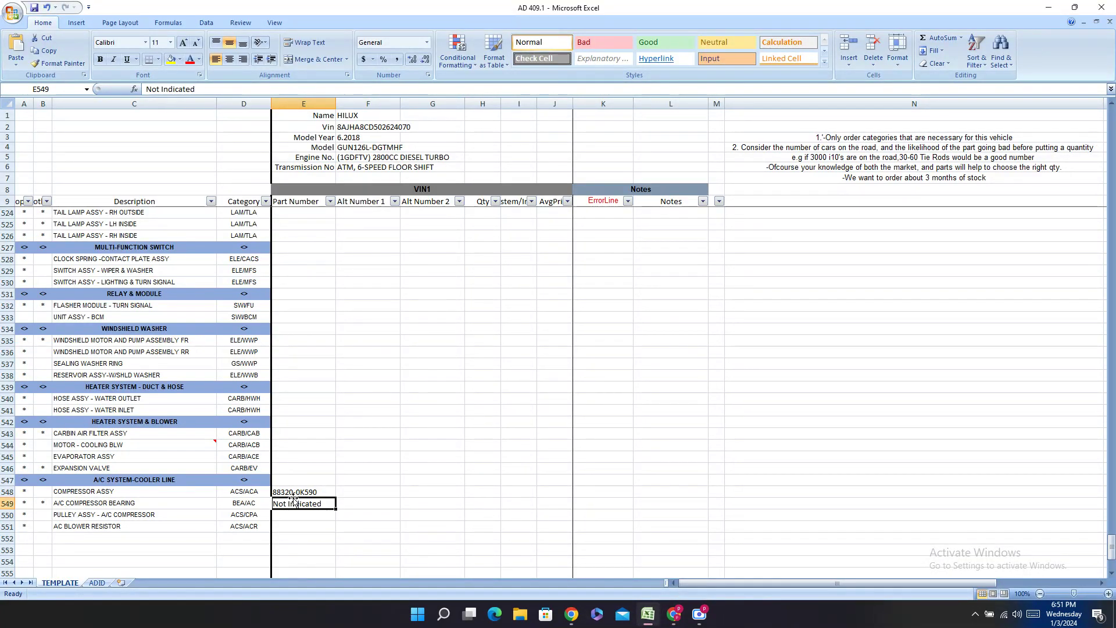
pyautogui.press('BackSpace')
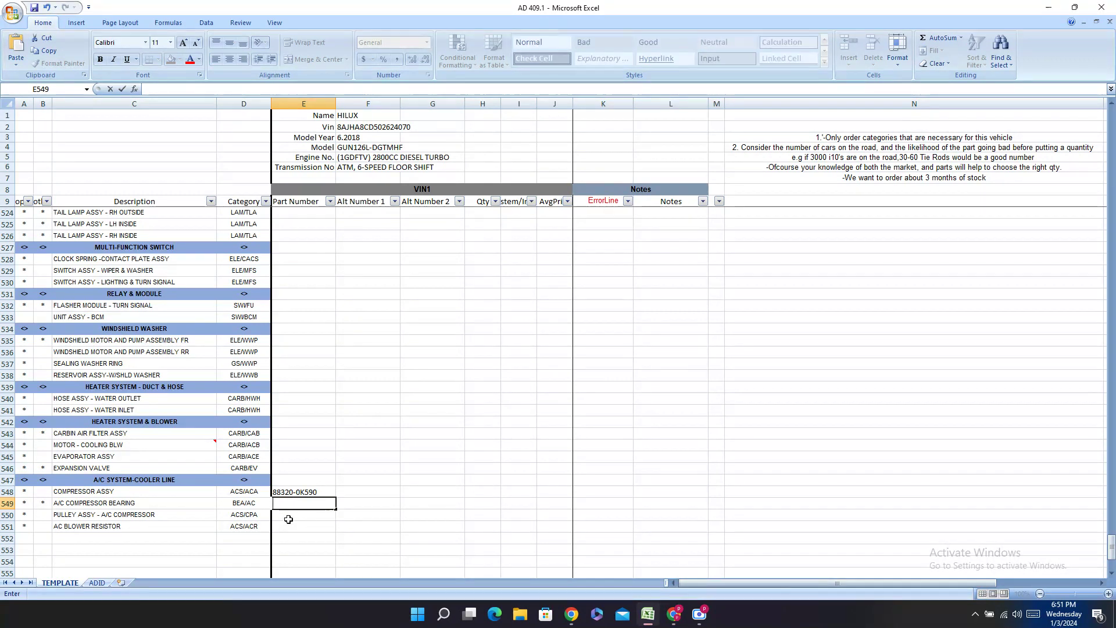
pyautogui.click(290, 516)
pyautogui.press('BackSpace')
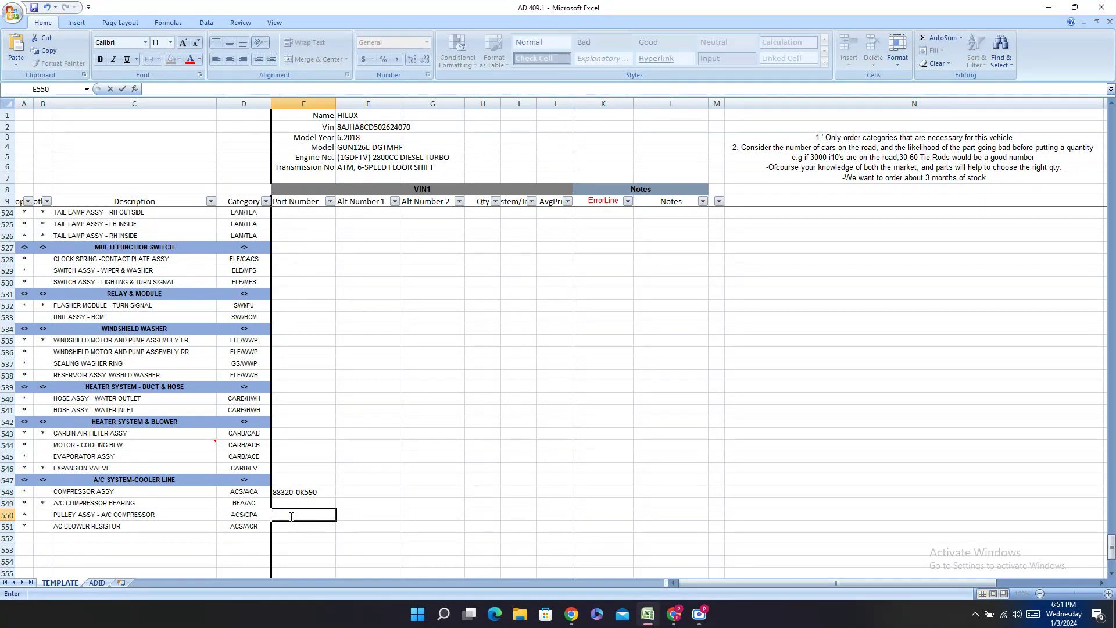
pyautogui.hotkey('ctrl', 'v')
pyautogui.press('F2')
pyautogui.write('-')
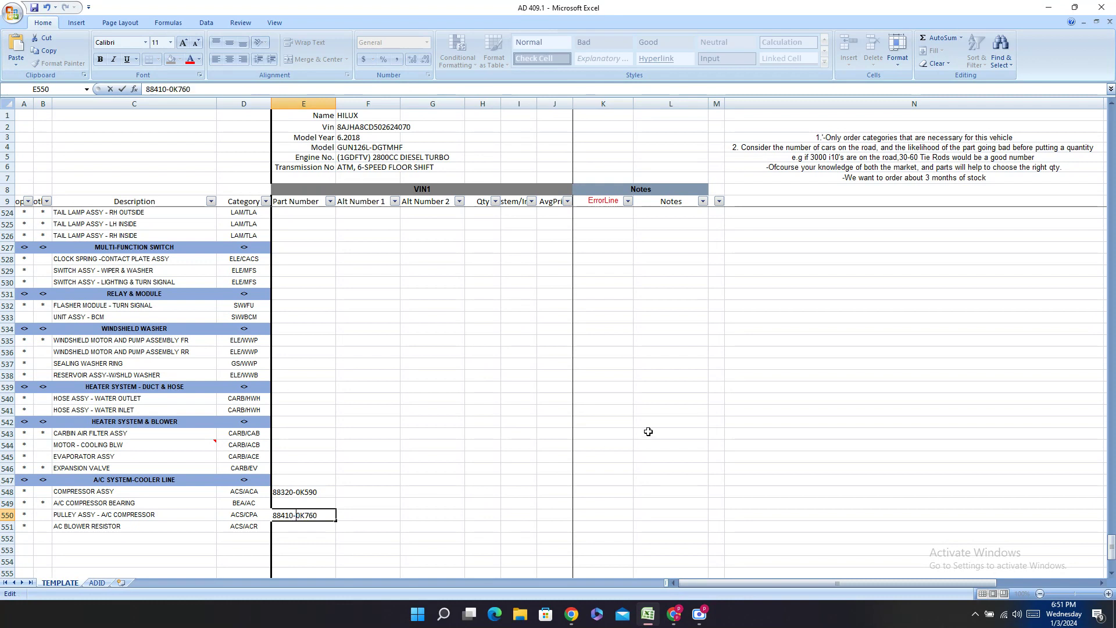
pyautogui.press('Return')
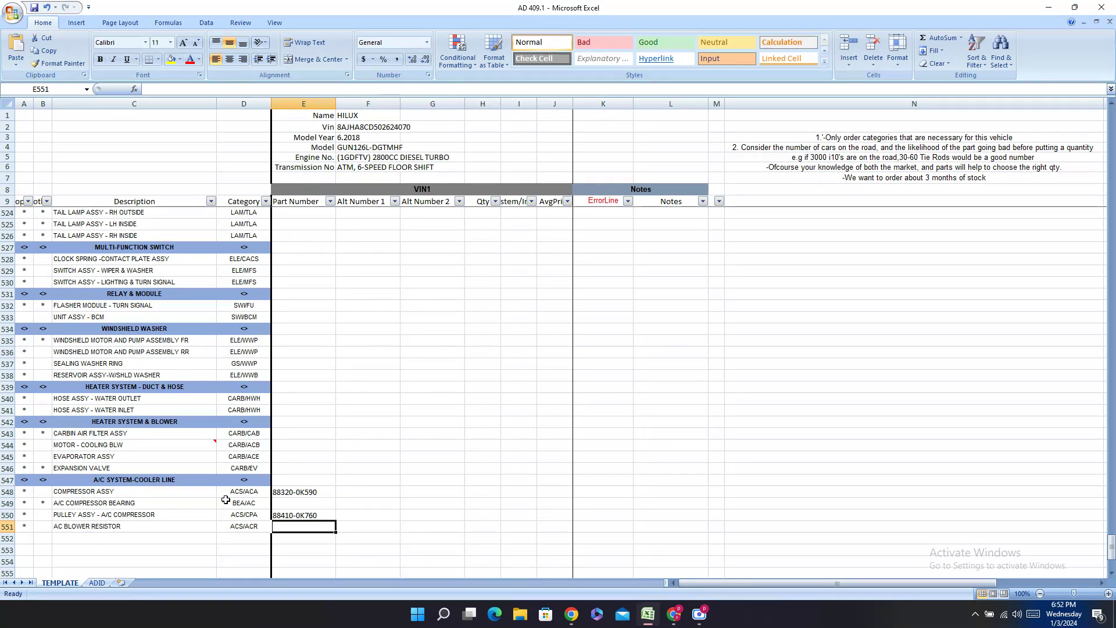
# - Copy the AC BLOWER RESISTOR description from cell C551, switch to PartSouq's search results page and search the Hilux catalog for it
pyautogui.rightClick(118, 530)
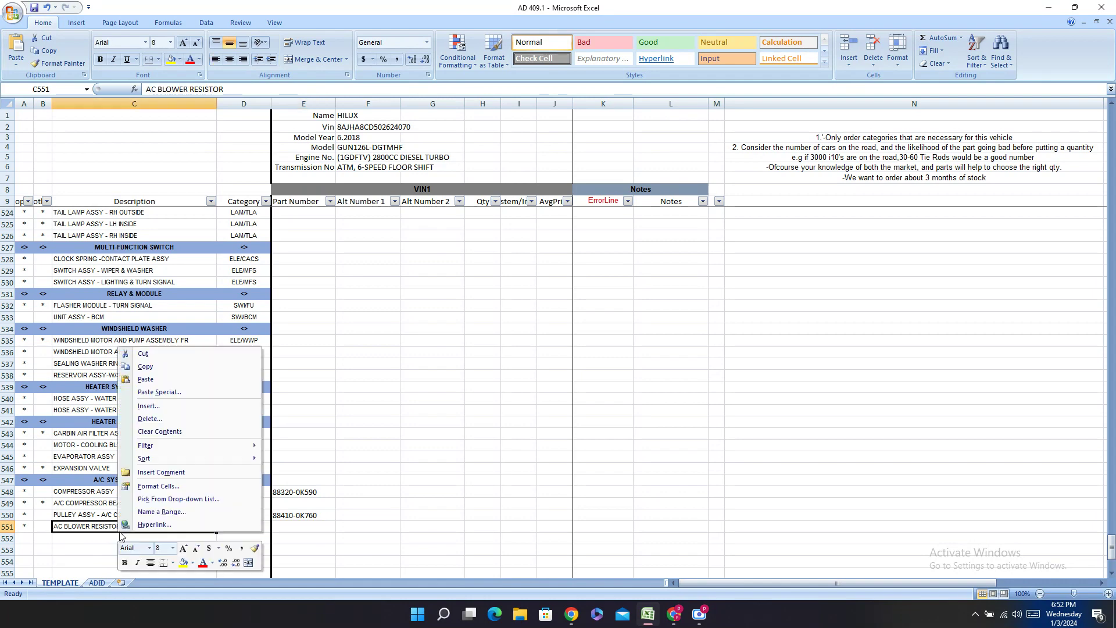
pyautogui.click(184, 368)
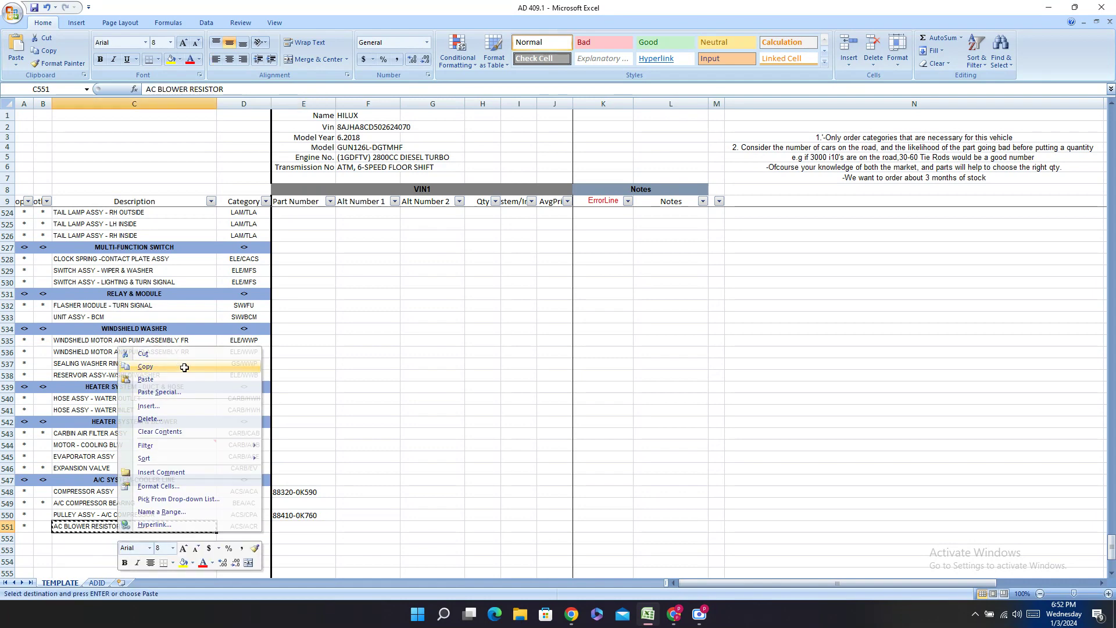
pyautogui.click(674, 614)
pyautogui.click(32, 9)
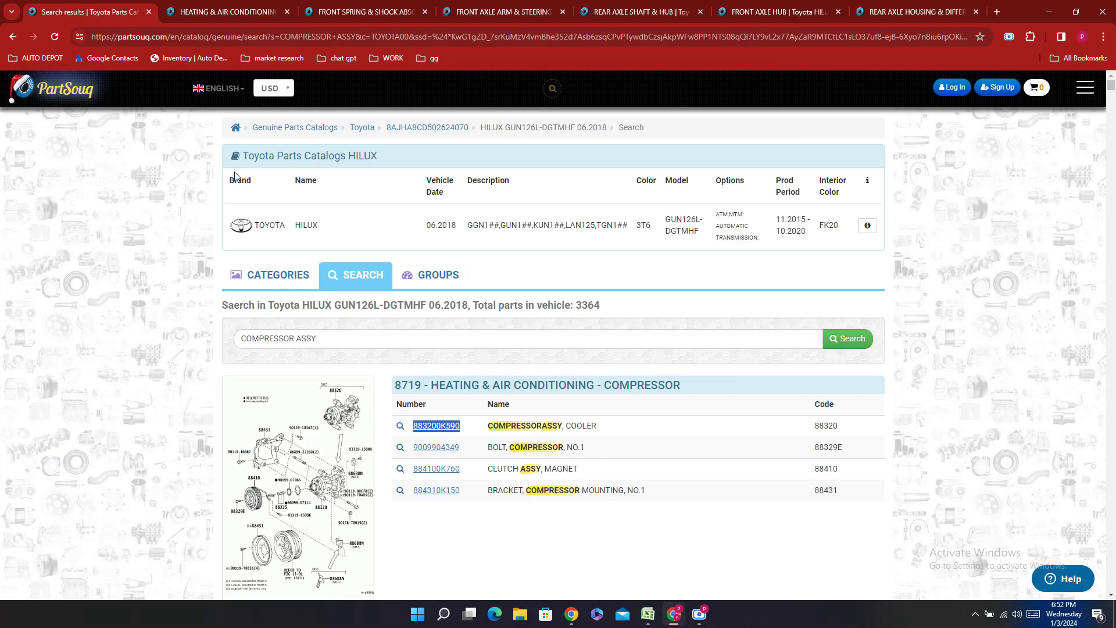
pyautogui.click(244, 338)
pyautogui.hotkey('ctrl', 'a')
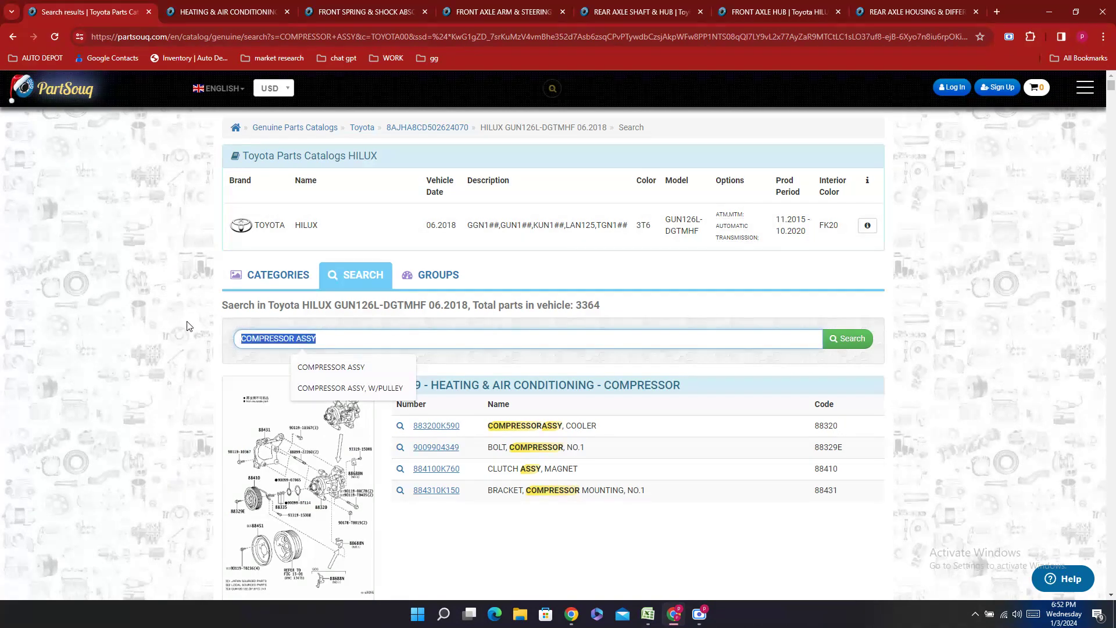
pyautogui.press('BackSpace')
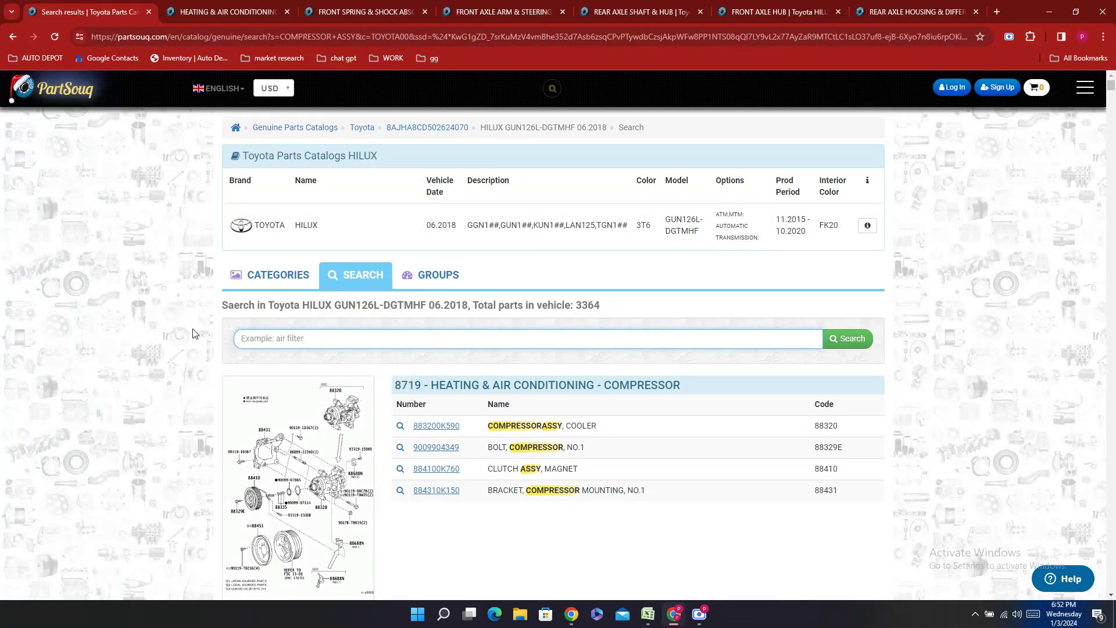
pyautogui.hotkey('ctrl', 'v')
pyautogui.press('Return')
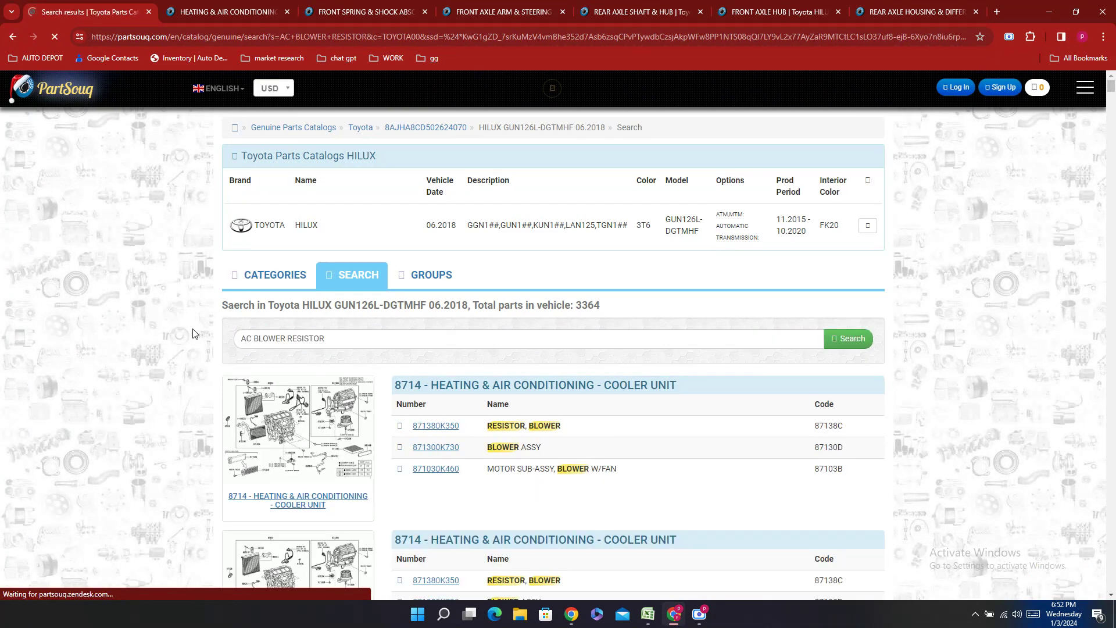
# - Copy the blower resistor number 871380K350 from the COOLER UNIT search results
pyautogui.doubleClick(467, 428)
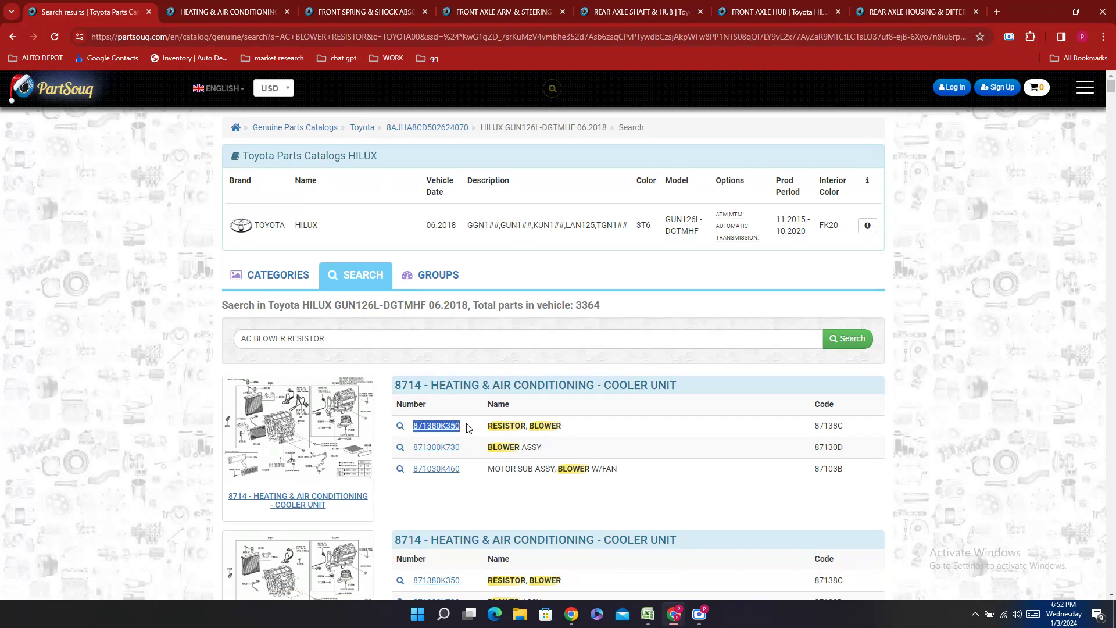
pyautogui.rightClick(467, 428)
pyautogui.click(491, 442)
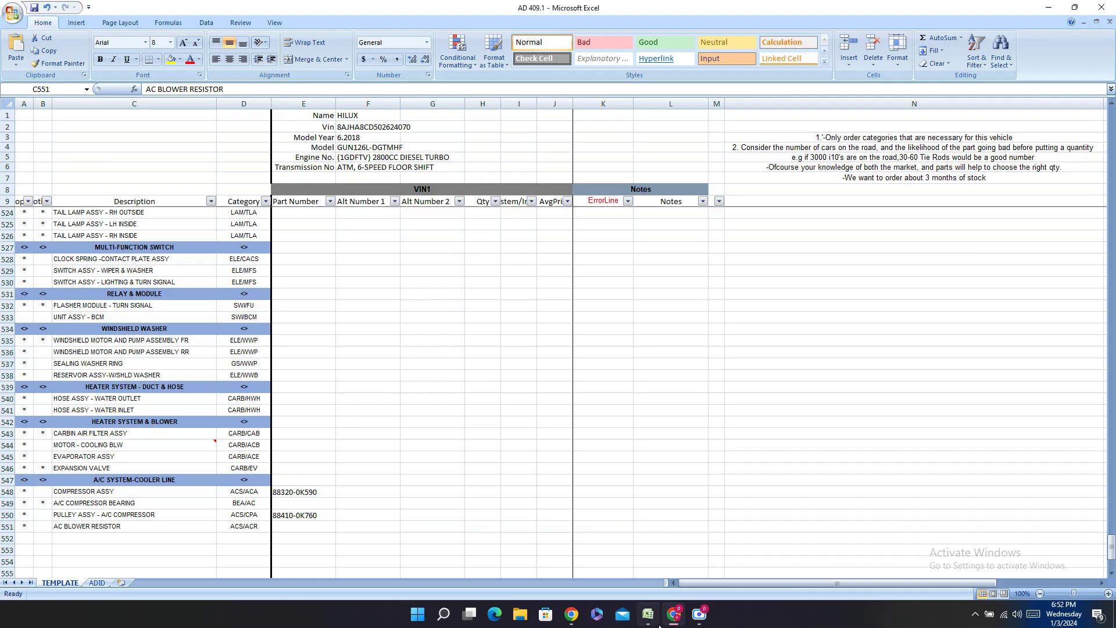
# - In the Excel parts template, enter 87138-0K350 as the part number for the AC Blower Resistor
pyautogui.click(648, 614)
pyautogui.doubleClick(287, 526)
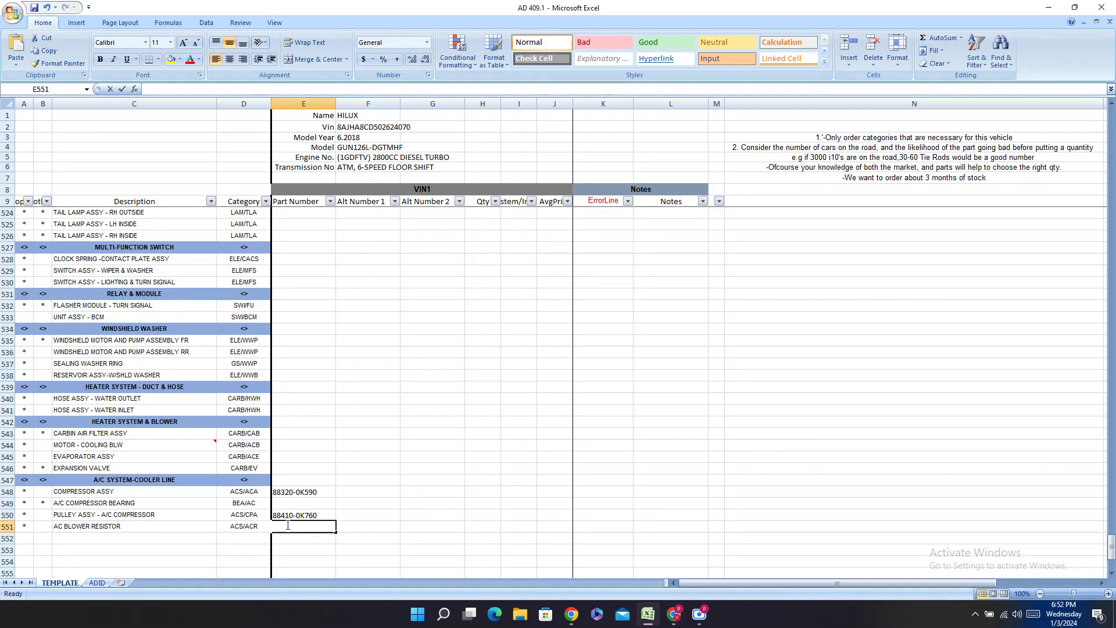
pyautogui.rightClick(287, 525)
pyautogui.click(314, 558)
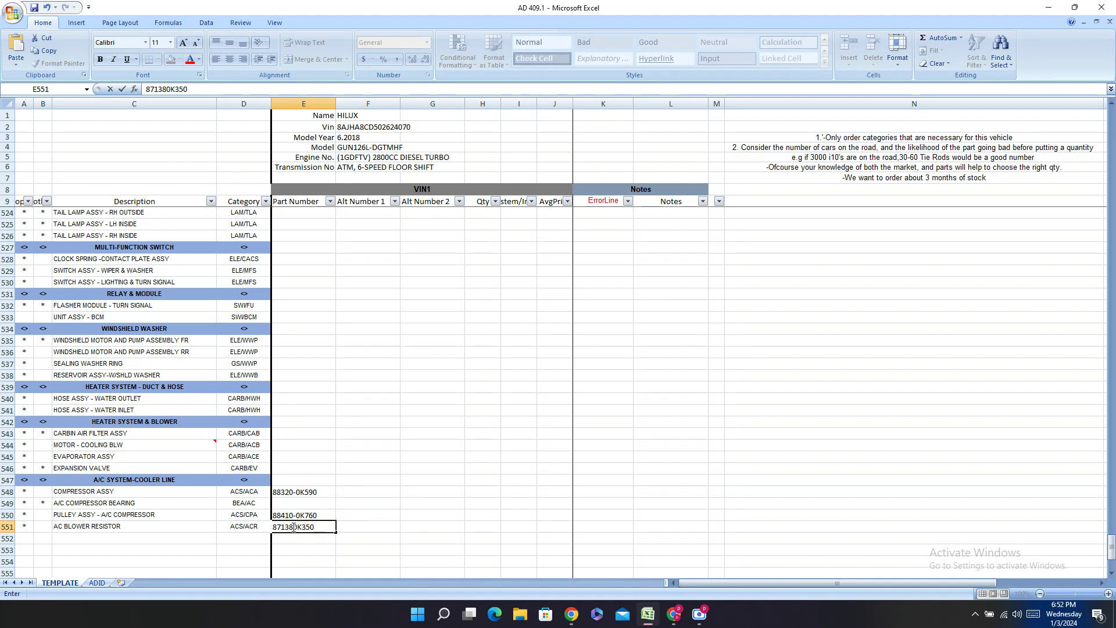
pyautogui.click(293, 527)
pyautogui.write('-')
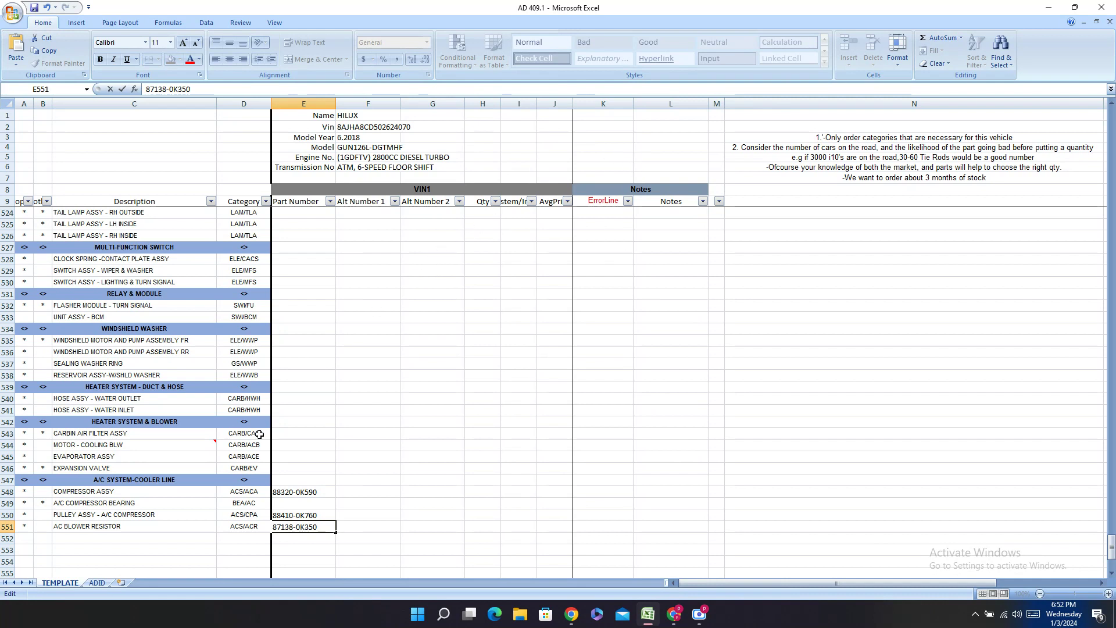
pyautogui.click(302, 437)
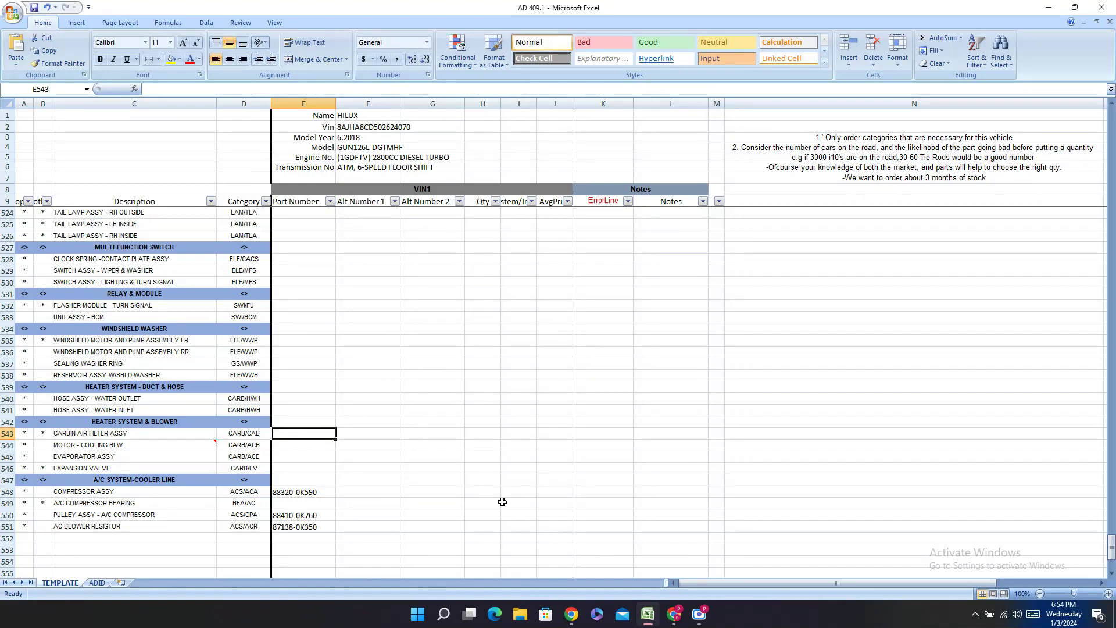
# - Check the PartSouq heating and air conditioning diagram for the A/C compressor bearing, and record its part number in Excel as Not Indicated
pyautogui.click(673, 614)
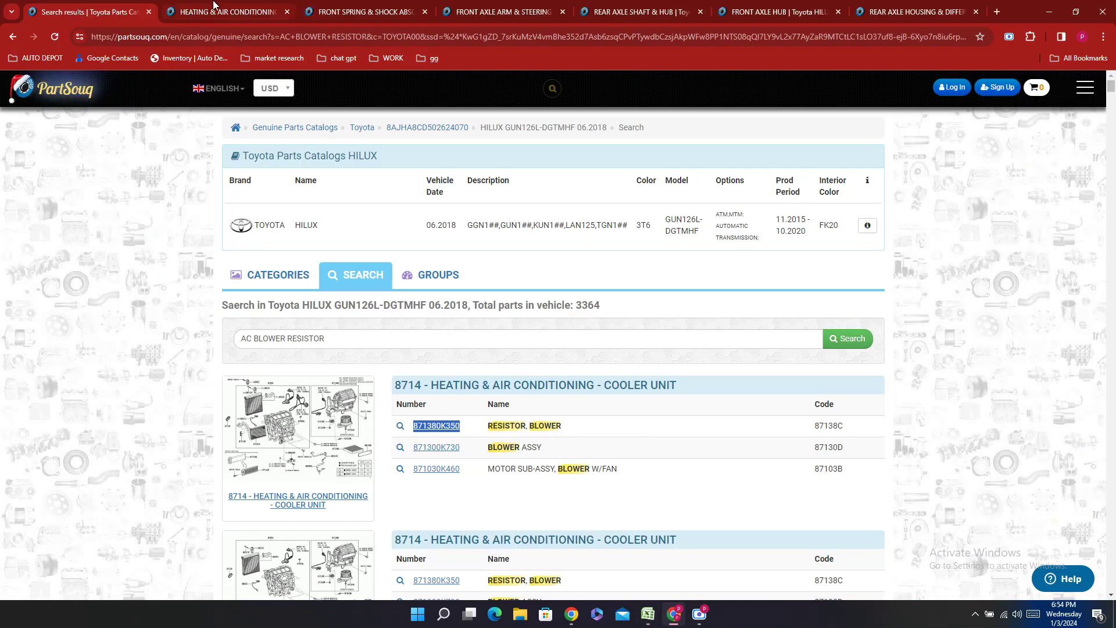
pyautogui.click(228, 11)
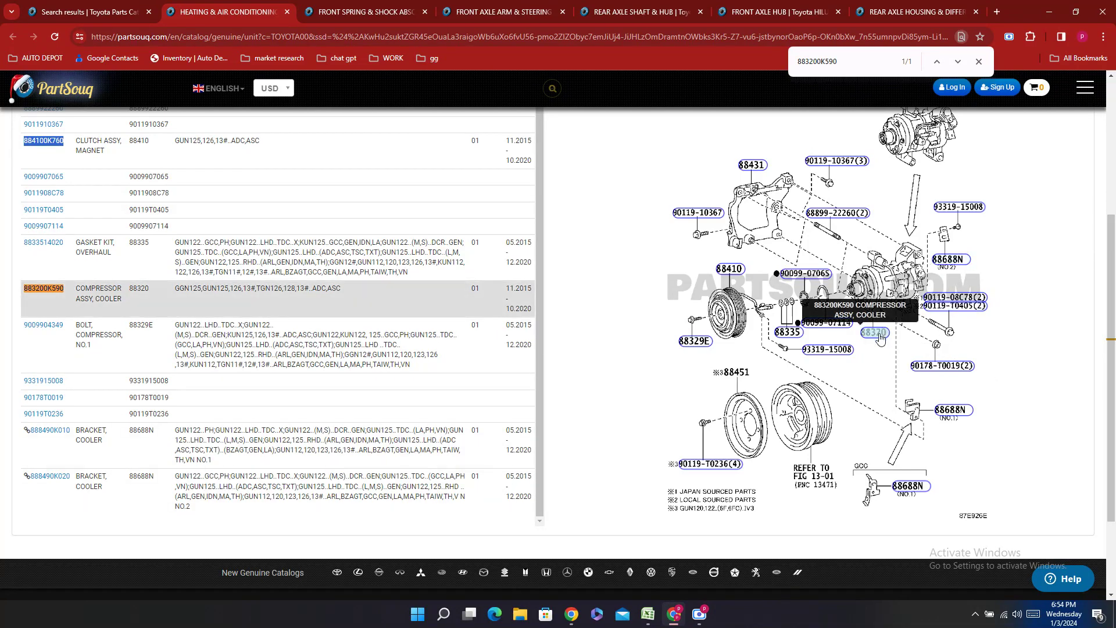
pyautogui.click(93, 6)
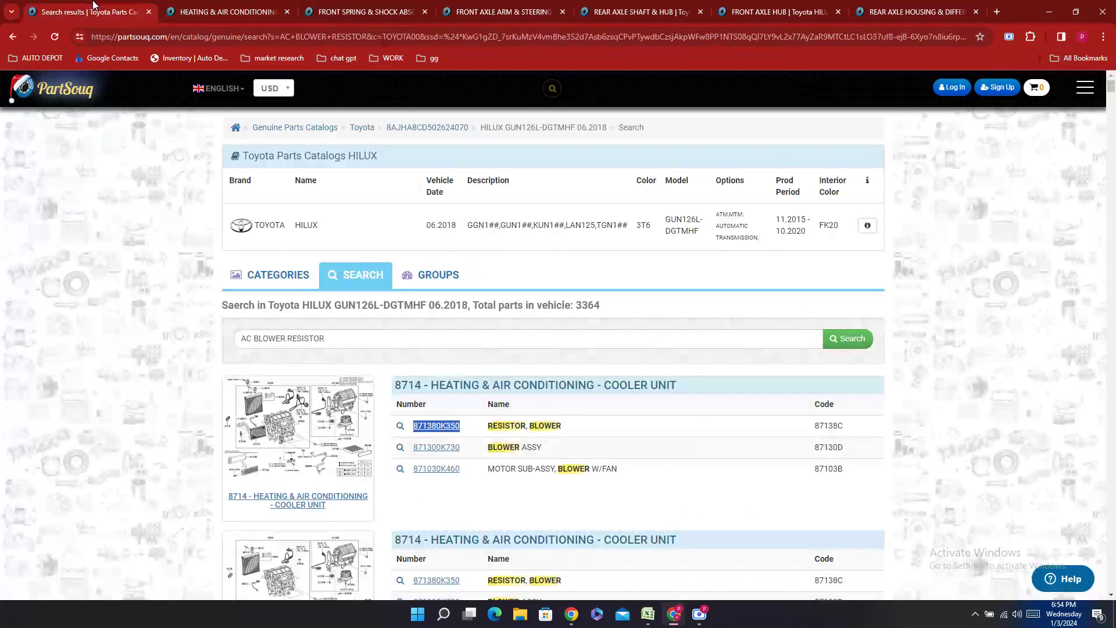
pyautogui.click(178, 12)
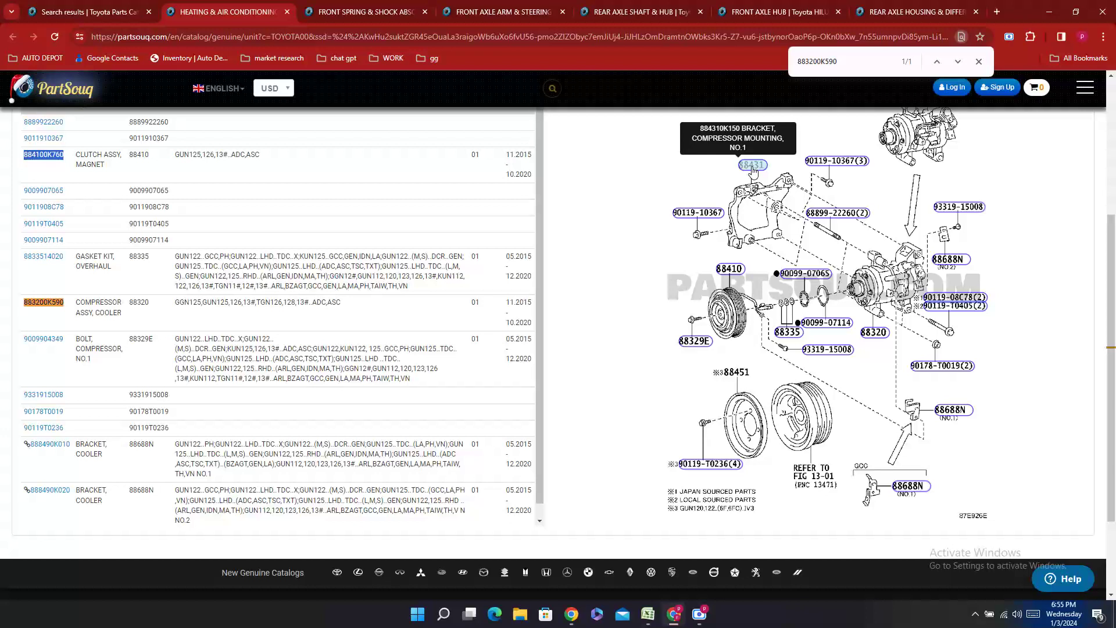
pyautogui.click(648, 614)
pyautogui.click(284, 513)
pyautogui.click(301, 504)
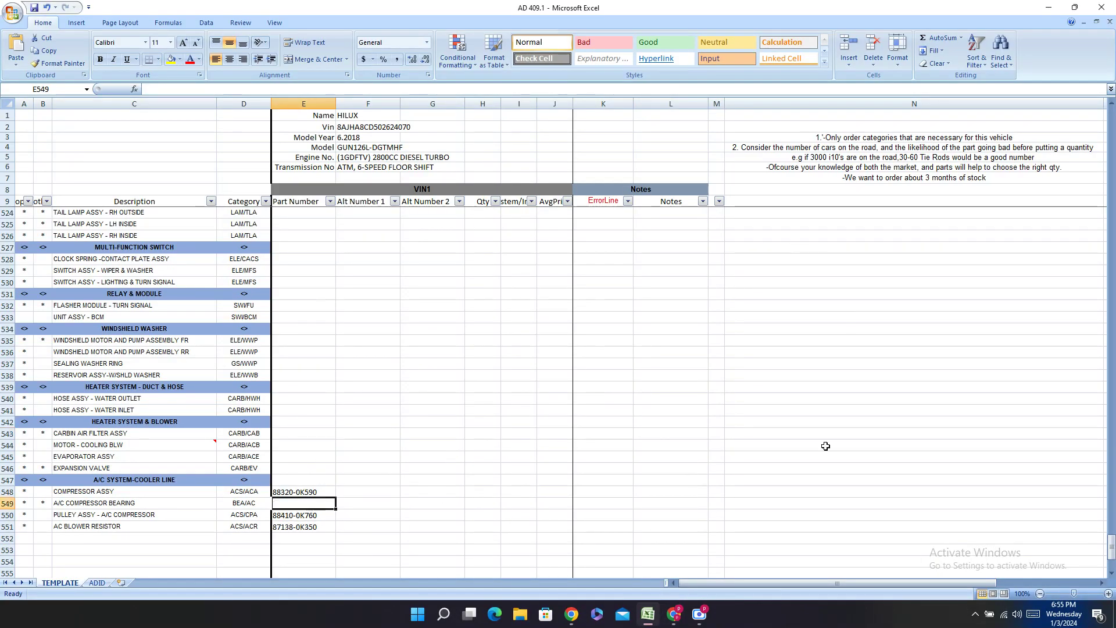
pyautogui.write('NO')
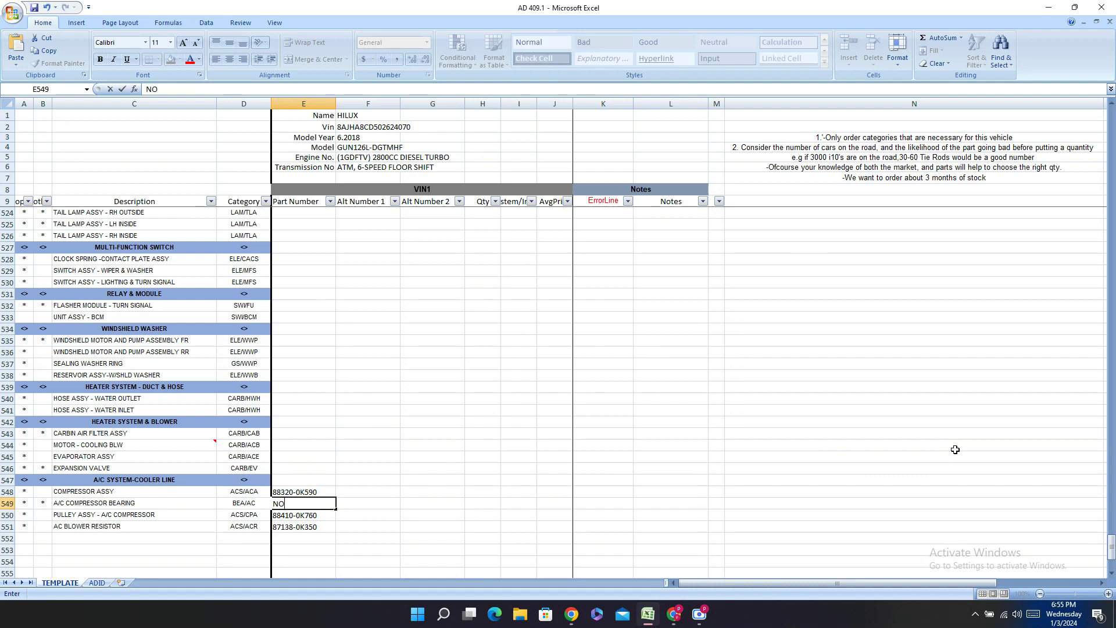
pyautogui.write('T')
pyautogui.press('Up')
pyautogui.press('Up')
pyautogui.press('Up')
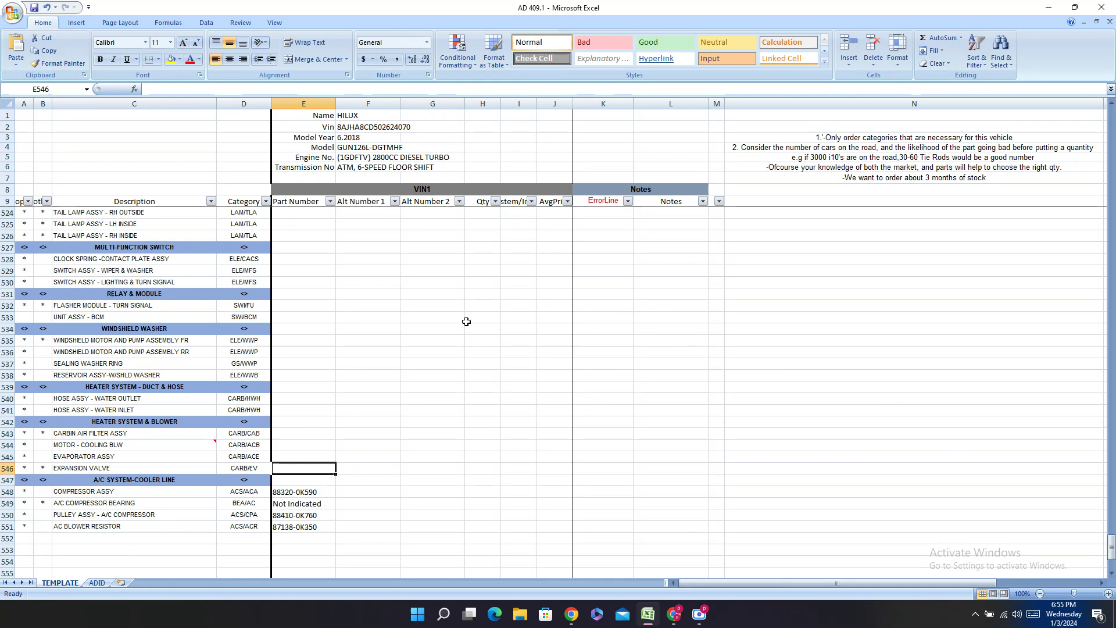
# - Copy the EXPANSION VALVE description and search for it in the Hilux parts catalog on PartSouq
pyautogui.rightClick(122, 468)
pyautogui.click(174, 301)
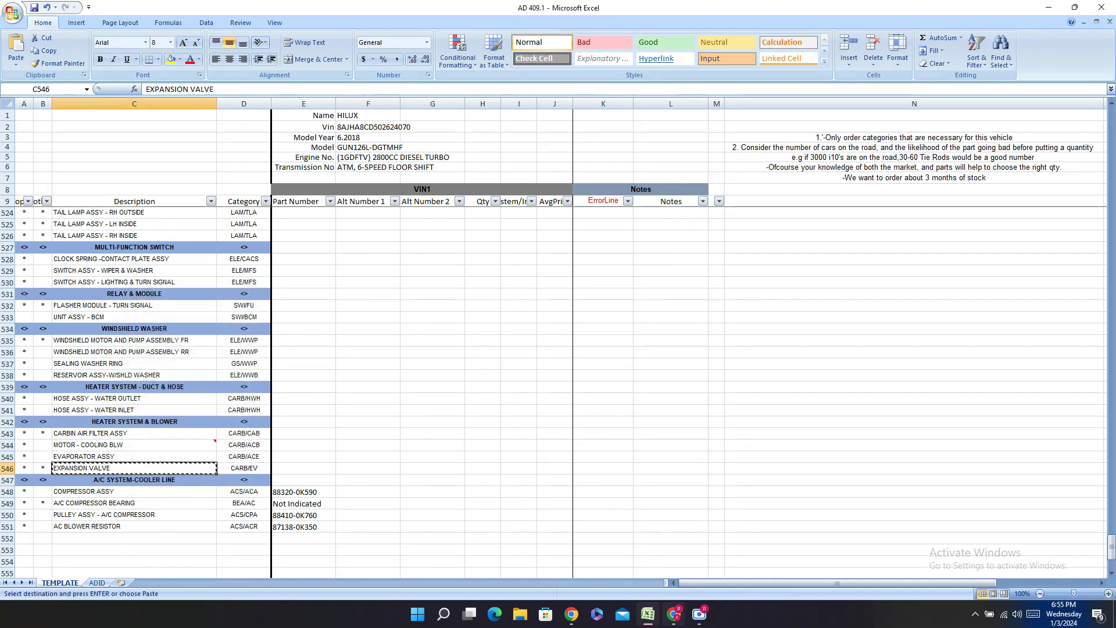
pyautogui.hotkey('alt', 'Tab')
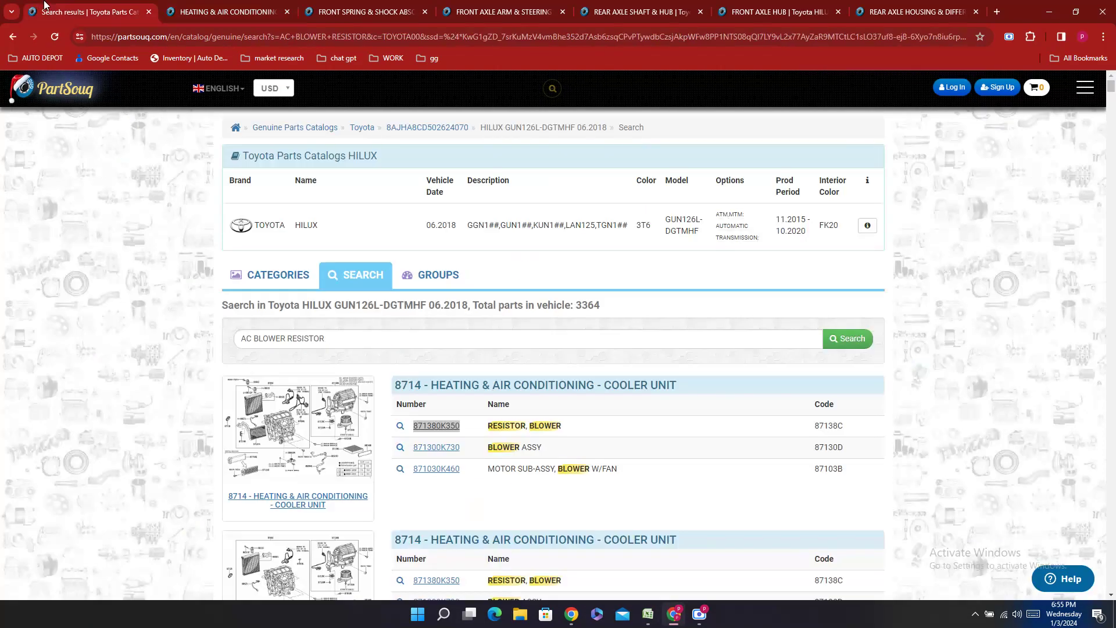
pyautogui.click(41, 6)
pyautogui.click(342, 342)
pyautogui.hotkey('ctrl', 'a')
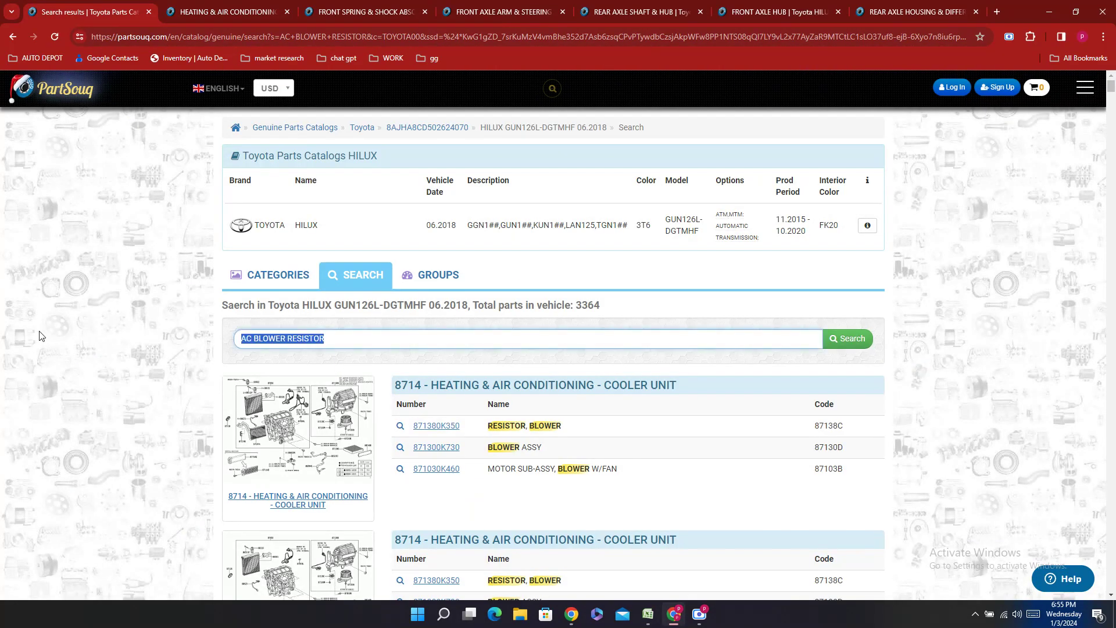
pyautogui.hotkey('ctrl', 'v')
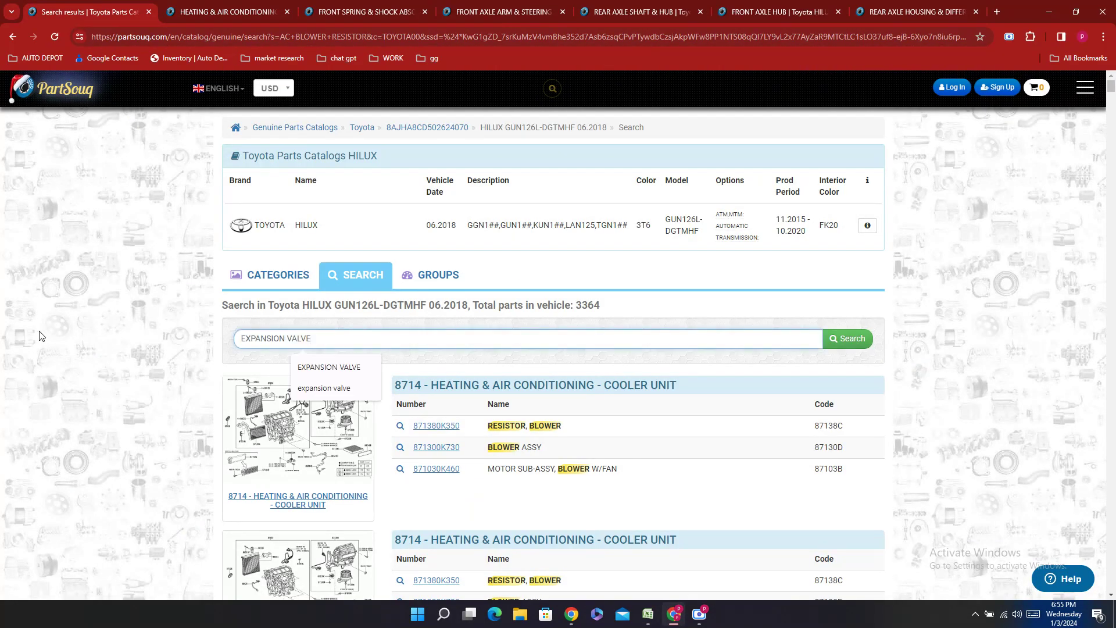
pyautogui.press('Return')
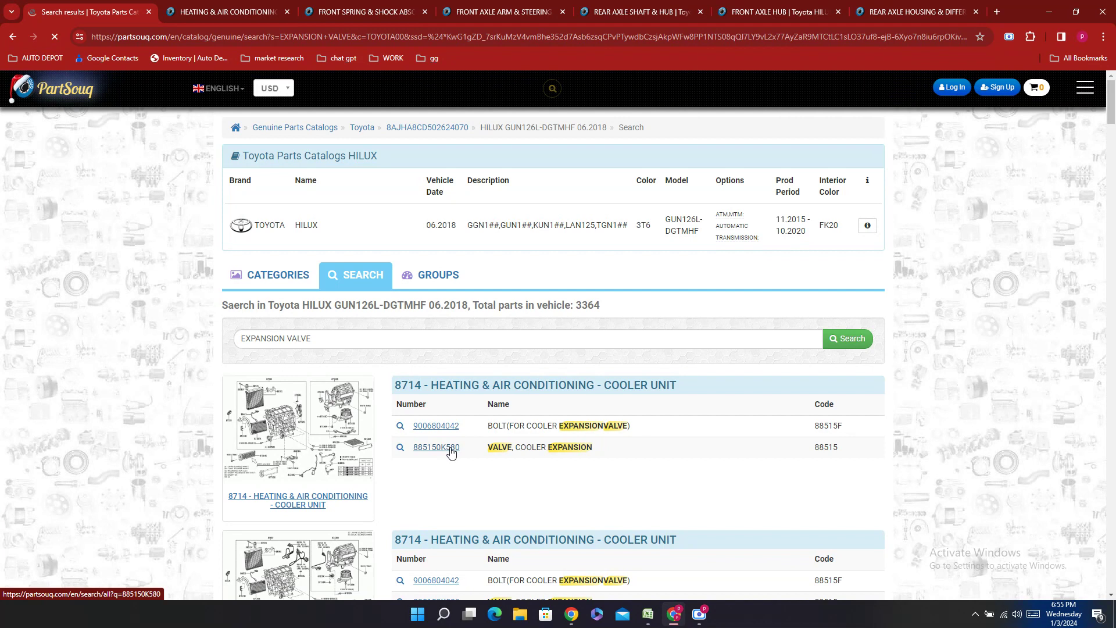
# - Copy the cooler expansion valve number 885150K580 from the catalog into the Expansion Valve part number cell in Excel
pyautogui.doubleClick(458, 452)
pyautogui.rightClick(466, 451)
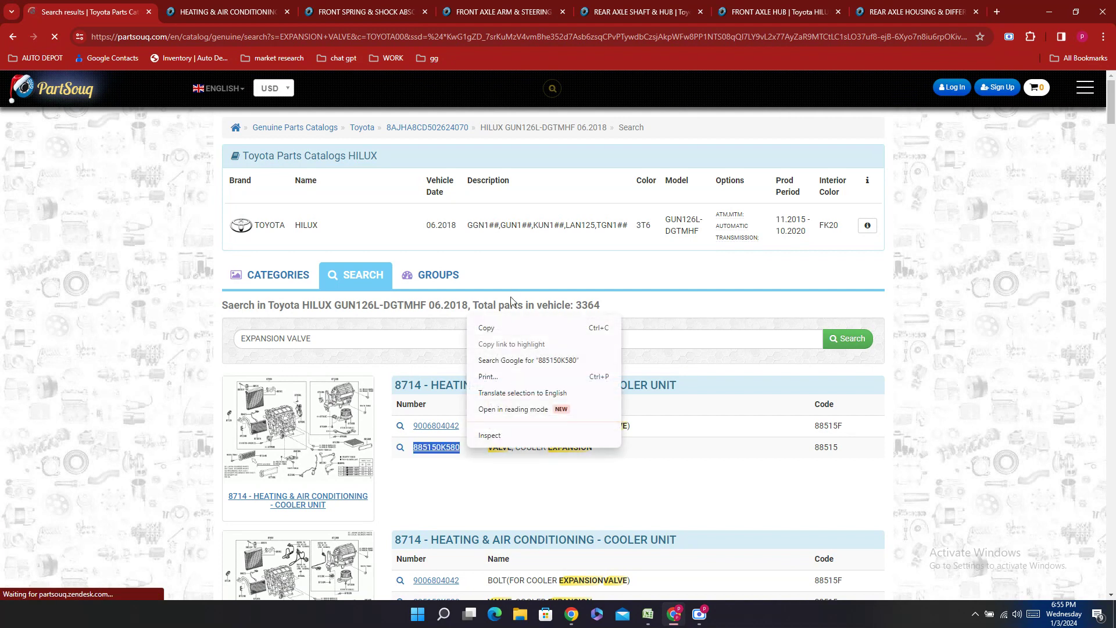
pyautogui.click(511, 328)
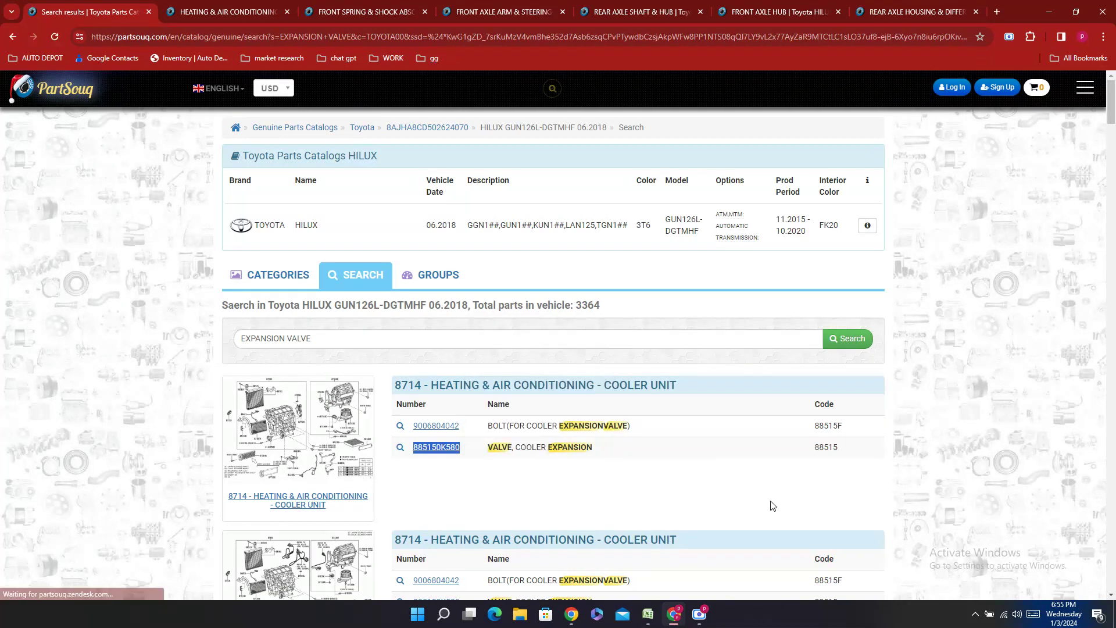
pyautogui.click(648, 615)
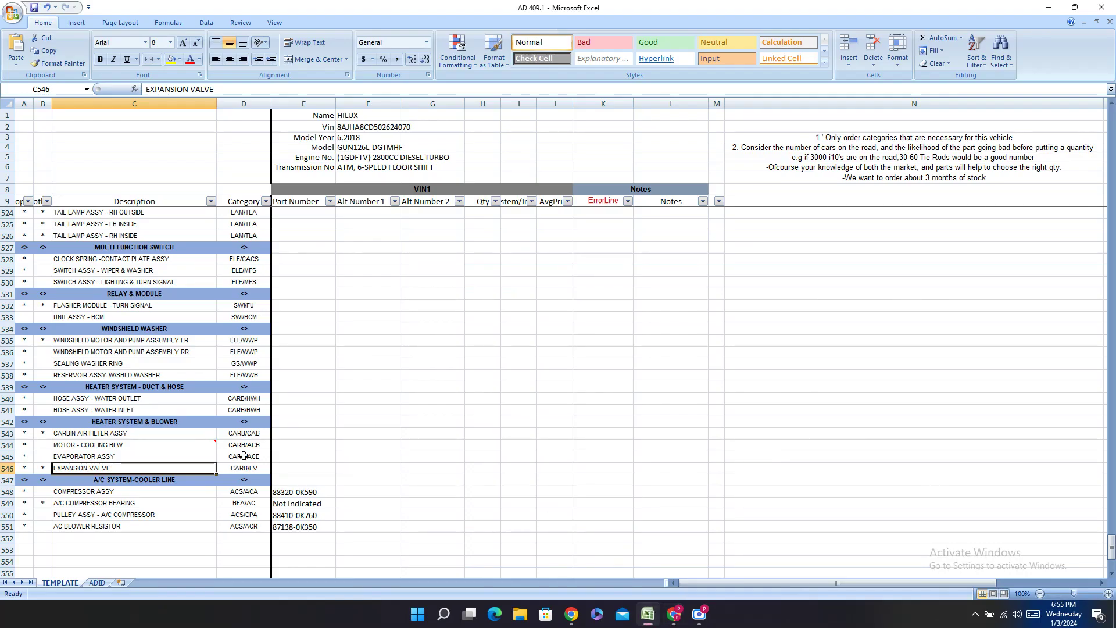
pyautogui.click(281, 470)
pyautogui.doubleClick(280, 469)
pyautogui.rightClick(282, 469)
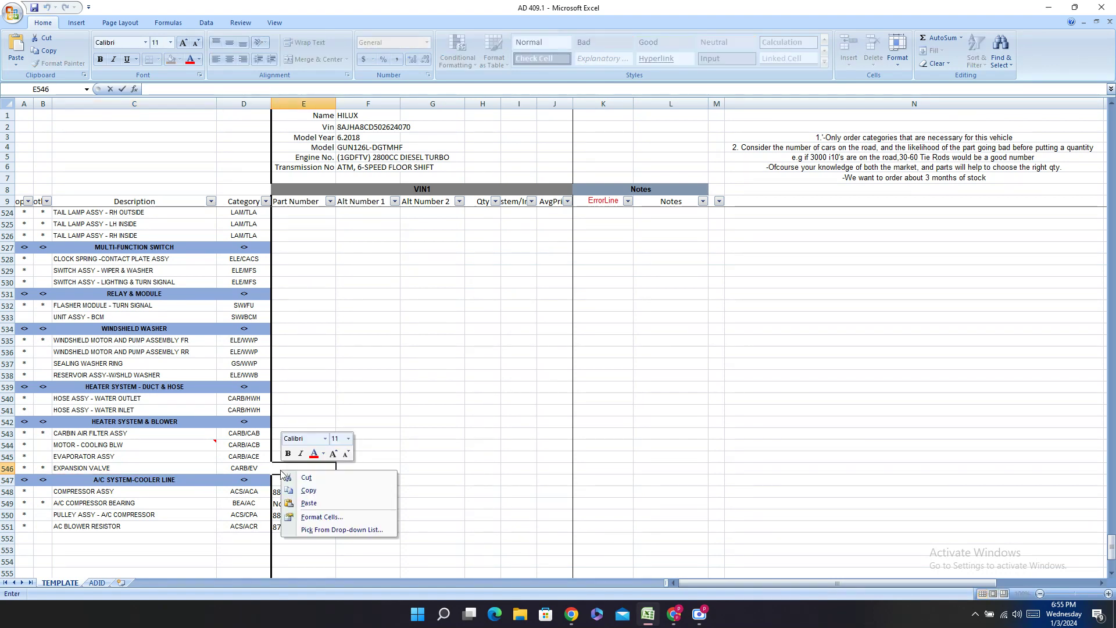
pyautogui.click(307, 502)
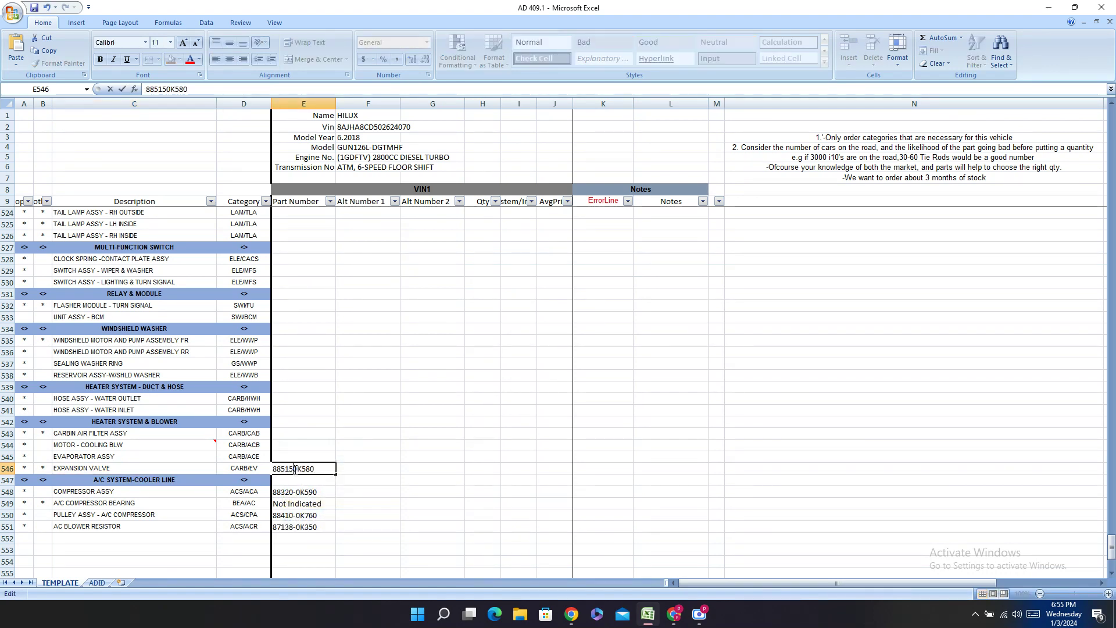
# - Hyphenate the Expansion Valve part number so that it reads 88515-0K580
pyautogui.press('Left')
pyautogui.press('Left')
pyautogui.press('Left')
pyautogui.press('Left')
pyautogui.press('Left')
pyautogui.write('-')
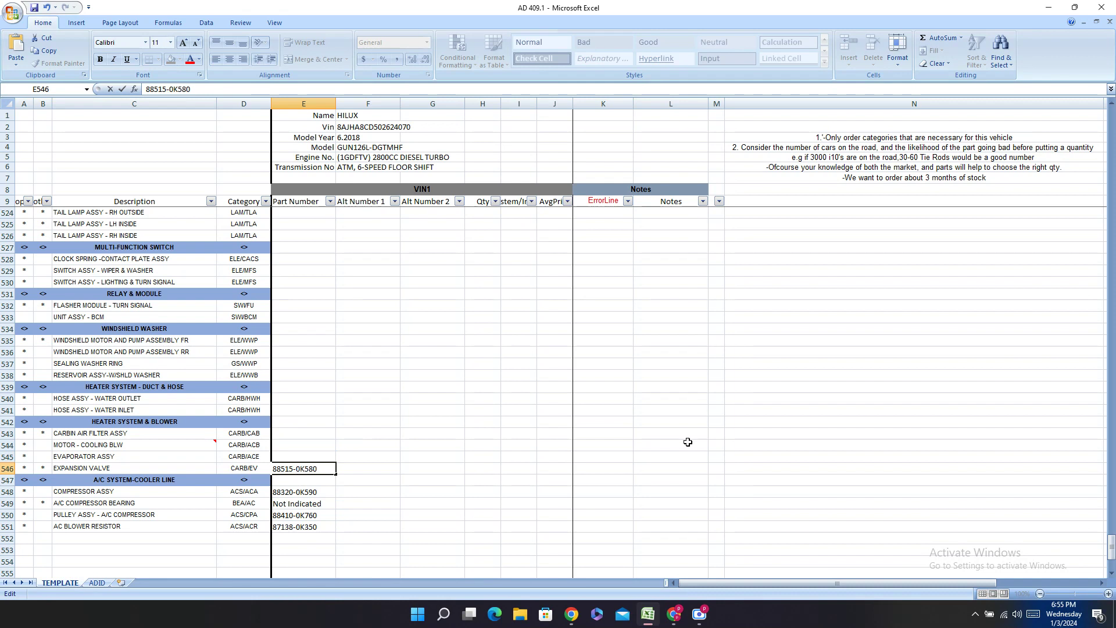
pyautogui.press('Return')
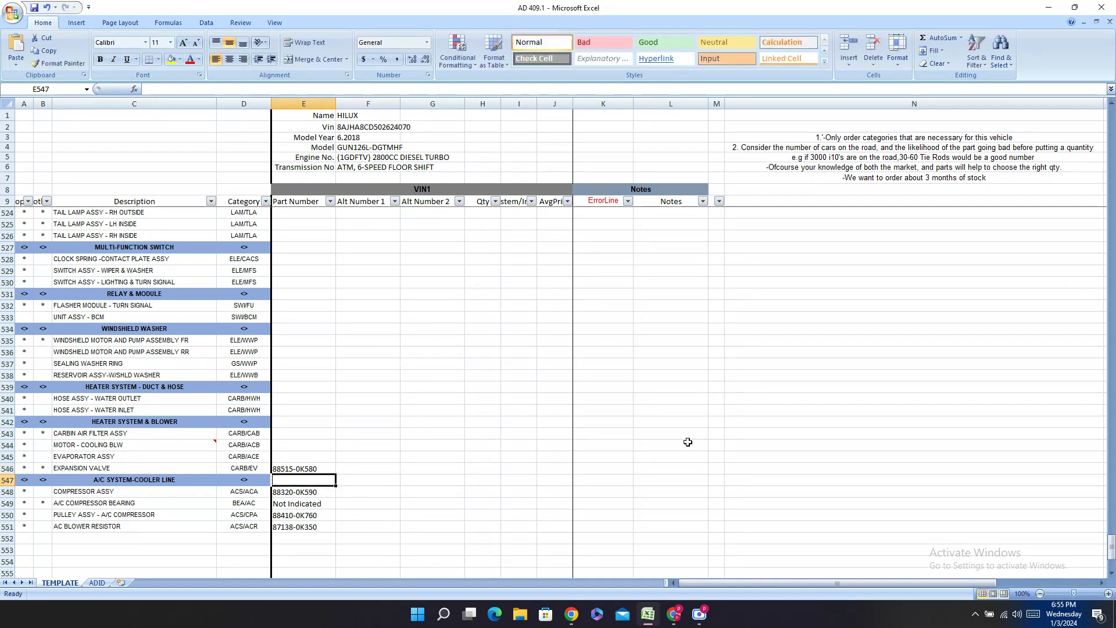
# - Copy the EVAPORATOR ASSY description and search for it in the Hilux parts catalog on PartSouq
pyautogui.rightClick(57, 457)
pyautogui.press('Escape')
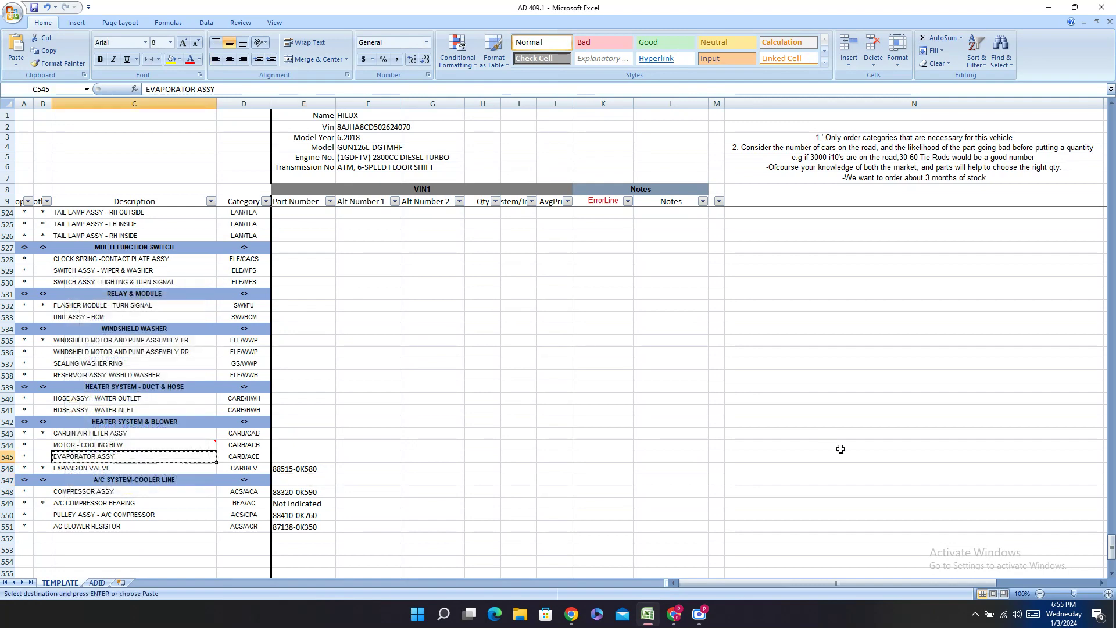
pyautogui.click(676, 617)
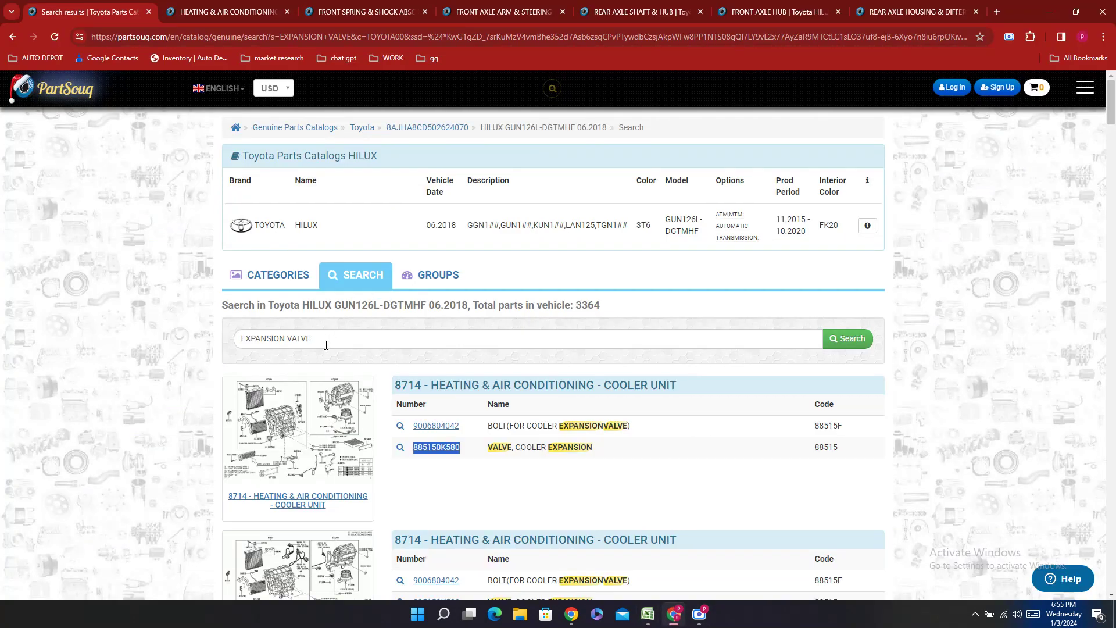
pyautogui.click(250, 338)
pyautogui.write('EVAPORATOR ASSY')
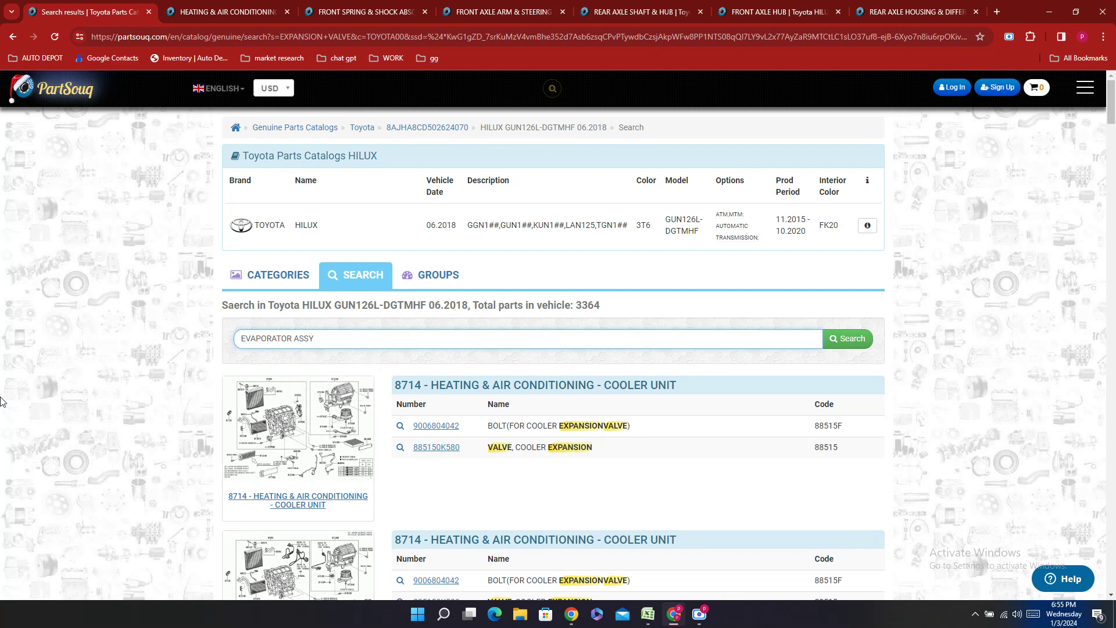
pyautogui.press('Return')
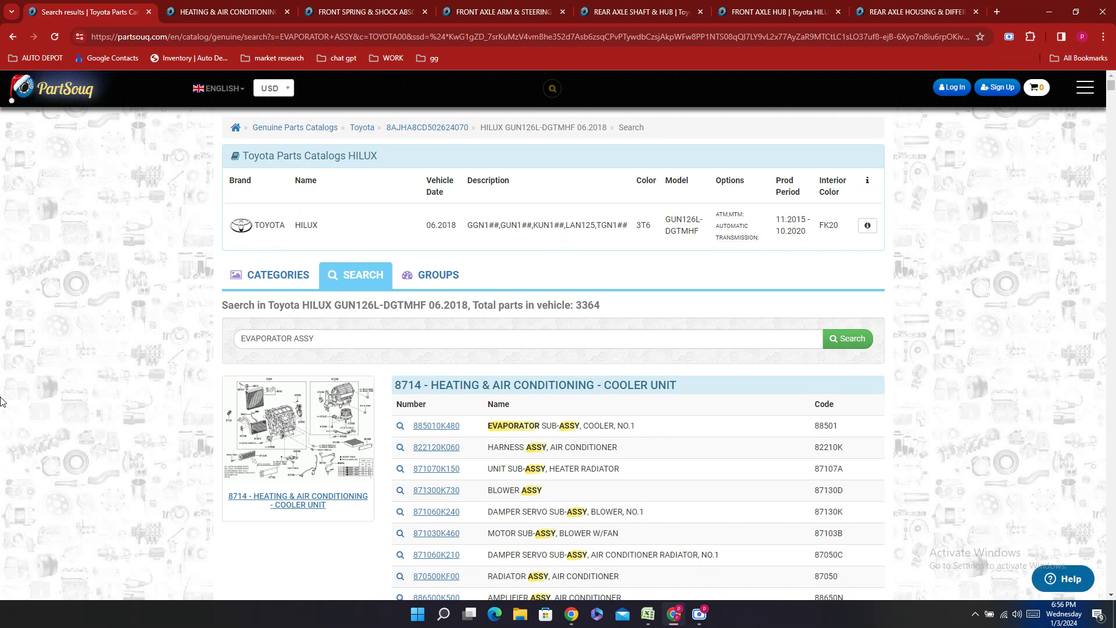
# - Copy the cooler evaporator sub-assembly number from the catalog and enter it in Excel as 88501-0K480 for the Evaporator Assy
pyautogui.click(458, 428)
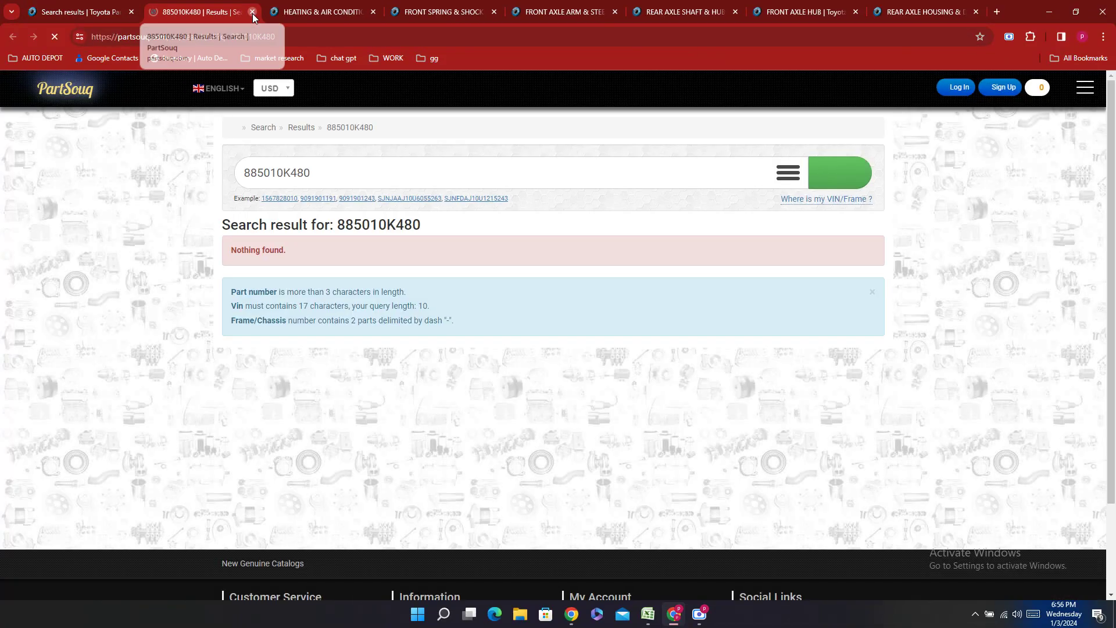
pyautogui.click(251, 12)
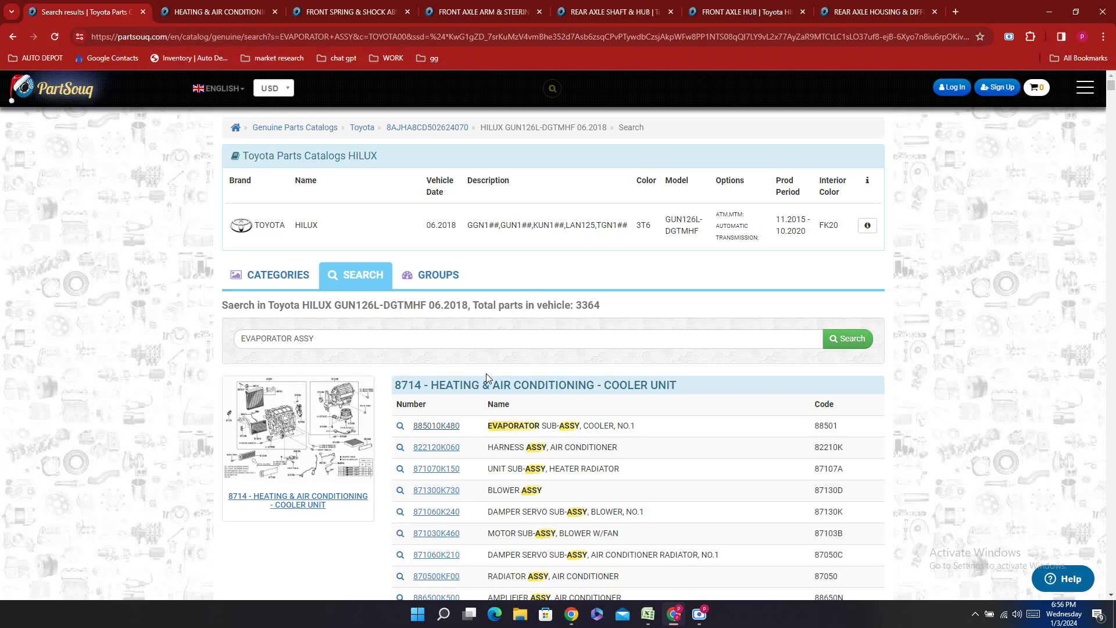
pyautogui.moveTo(472, 426); pyautogui.dragTo(410, 426)
pyautogui.rightClick(472, 424)
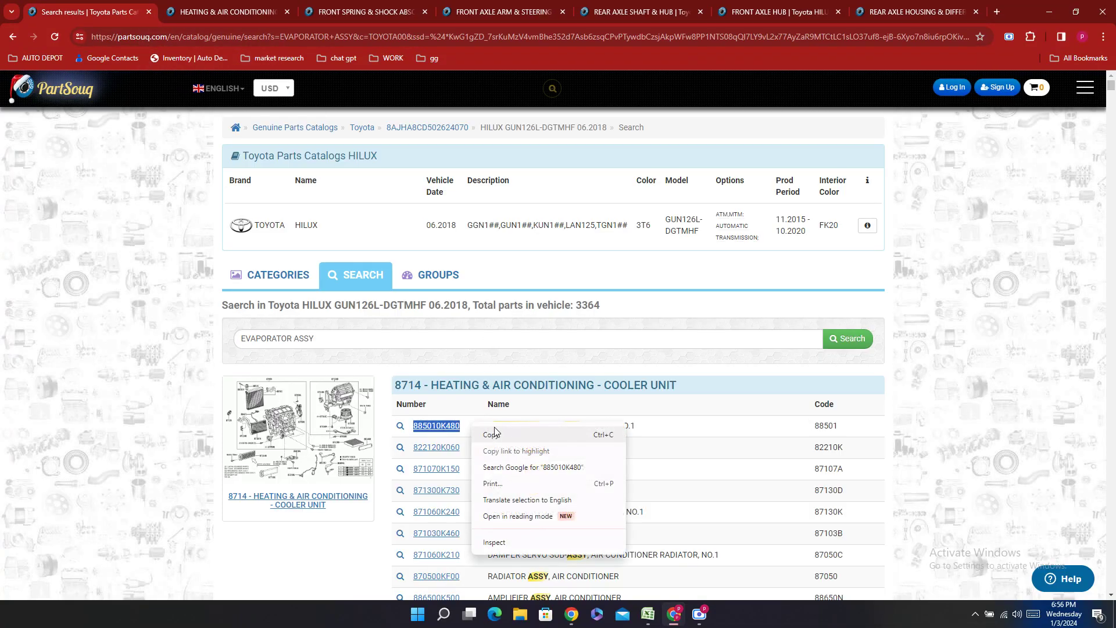
pyautogui.click(493, 434)
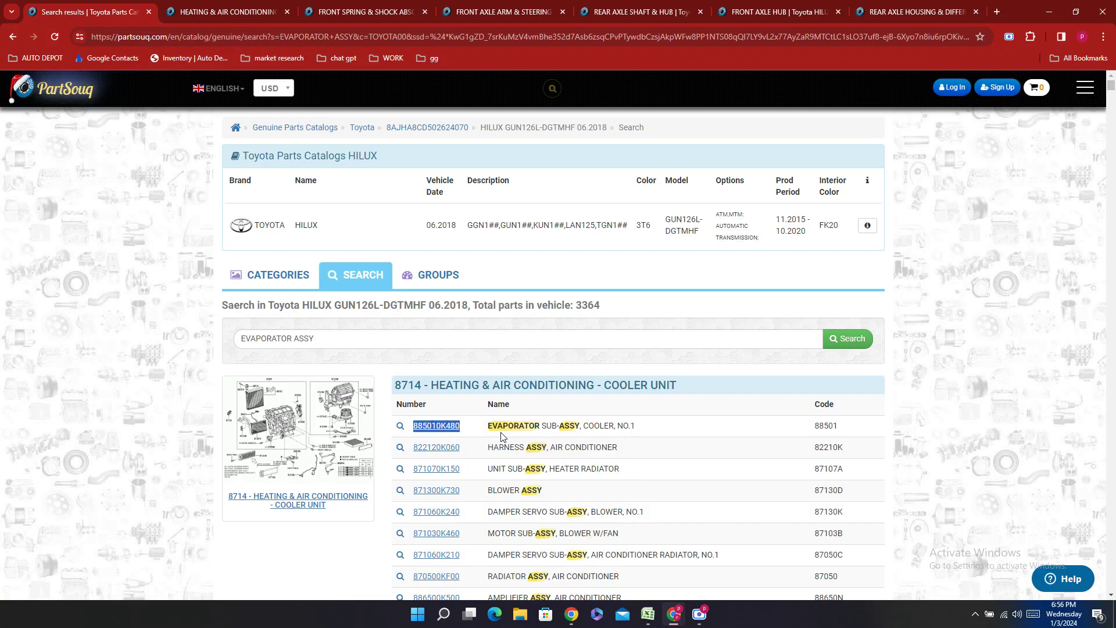
pyautogui.click(648, 613)
pyautogui.click(291, 454)
pyautogui.doubleClick(291, 455)
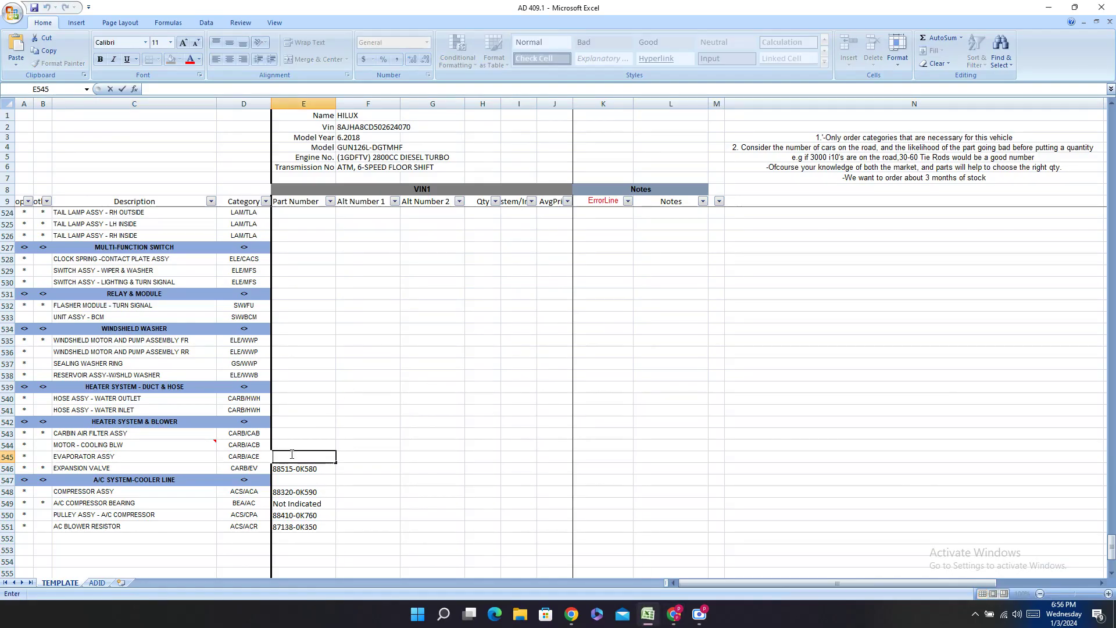
pyautogui.rightClick(291, 454)
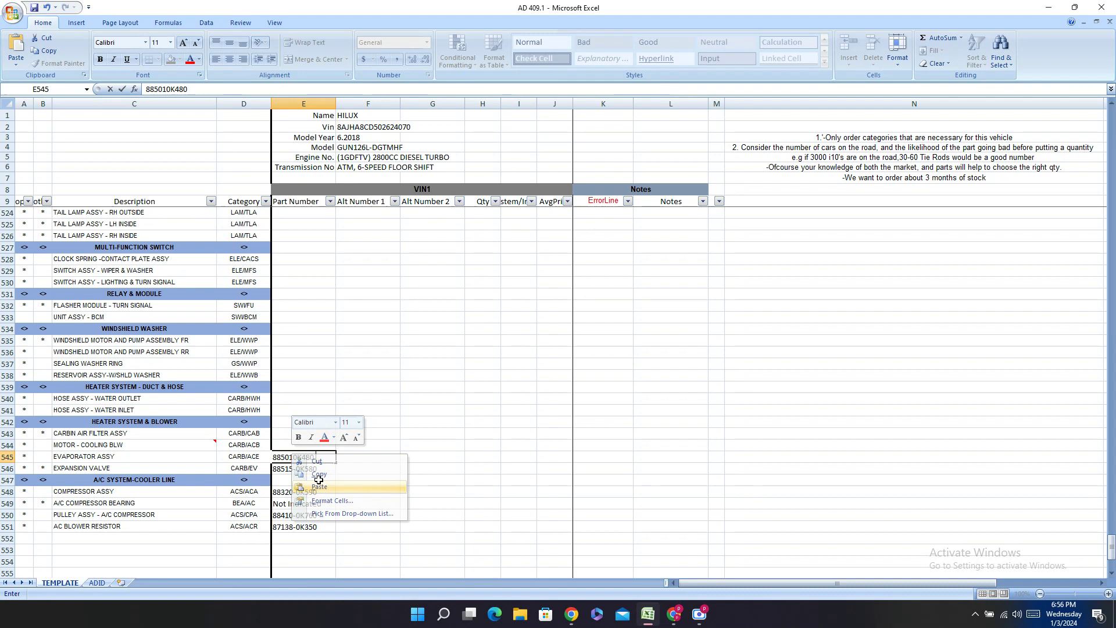
pyautogui.click(320, 487)
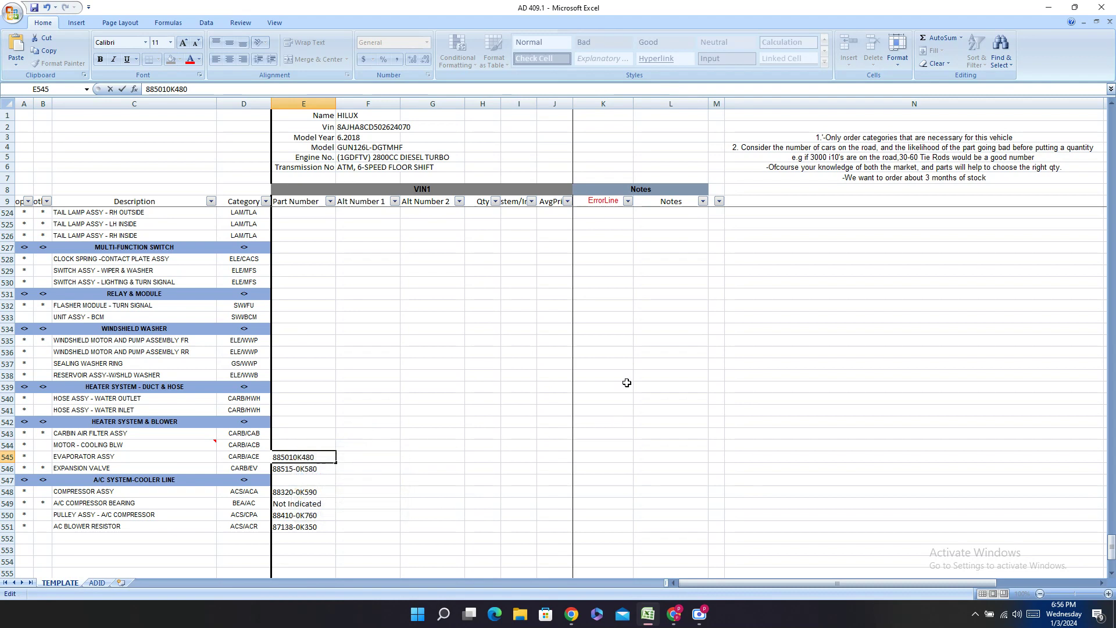
pyautogui.write('-')
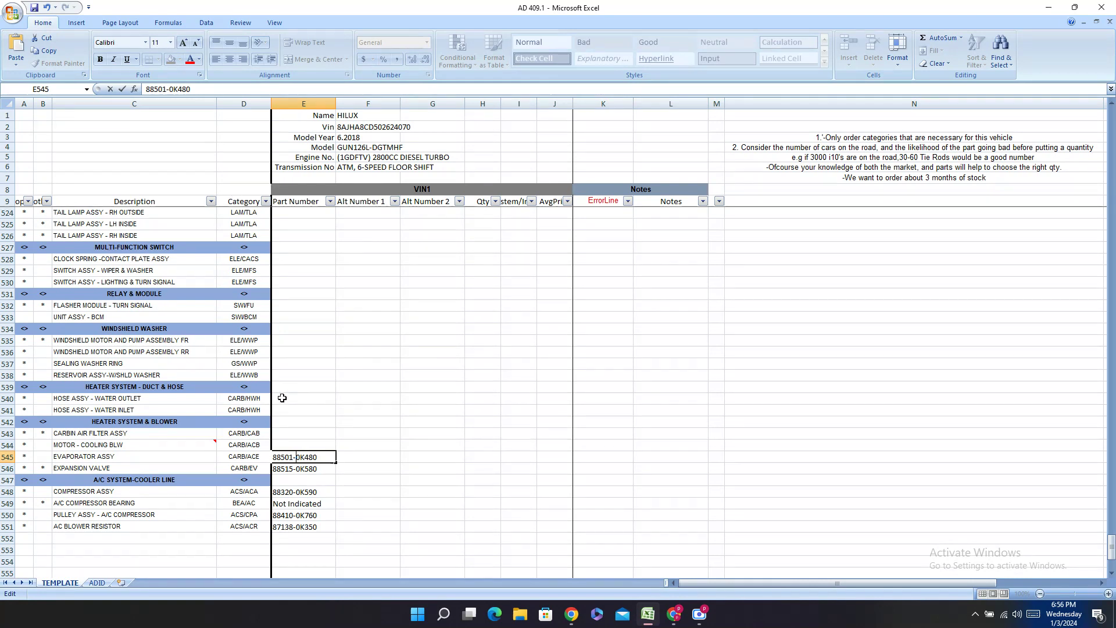
# - Copy the CARBIN AIR FILTER ASSY description from Excel and search for it in the Hilux parts catalog on PartSouq
pyautogui.click(292, 445)
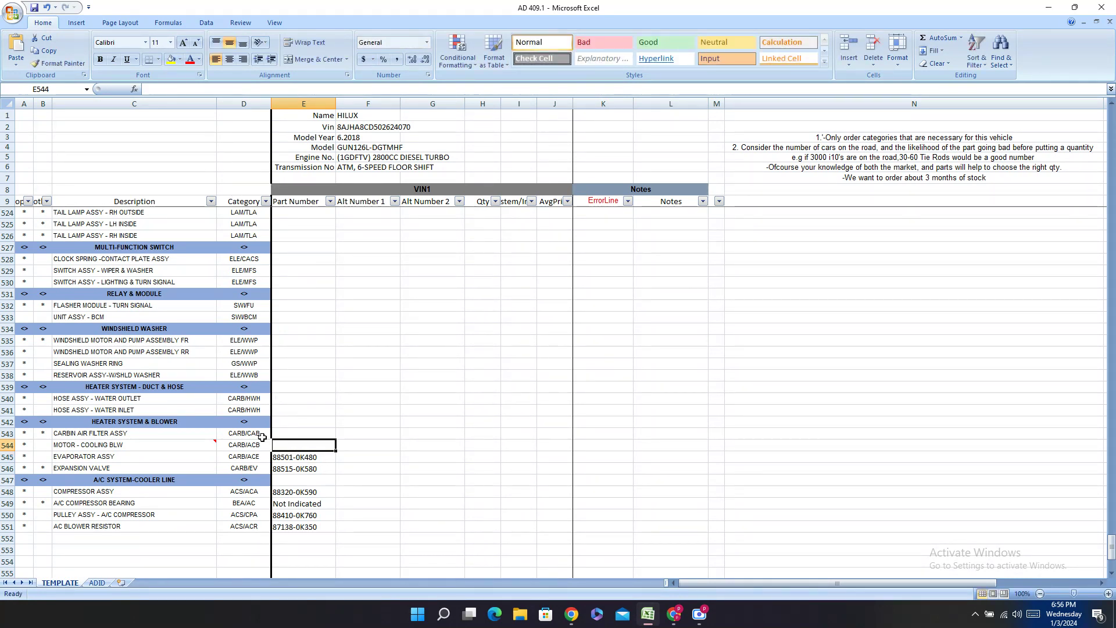
pyautogui.rightClick(164, 433)
pyautogui.click(229, 270)
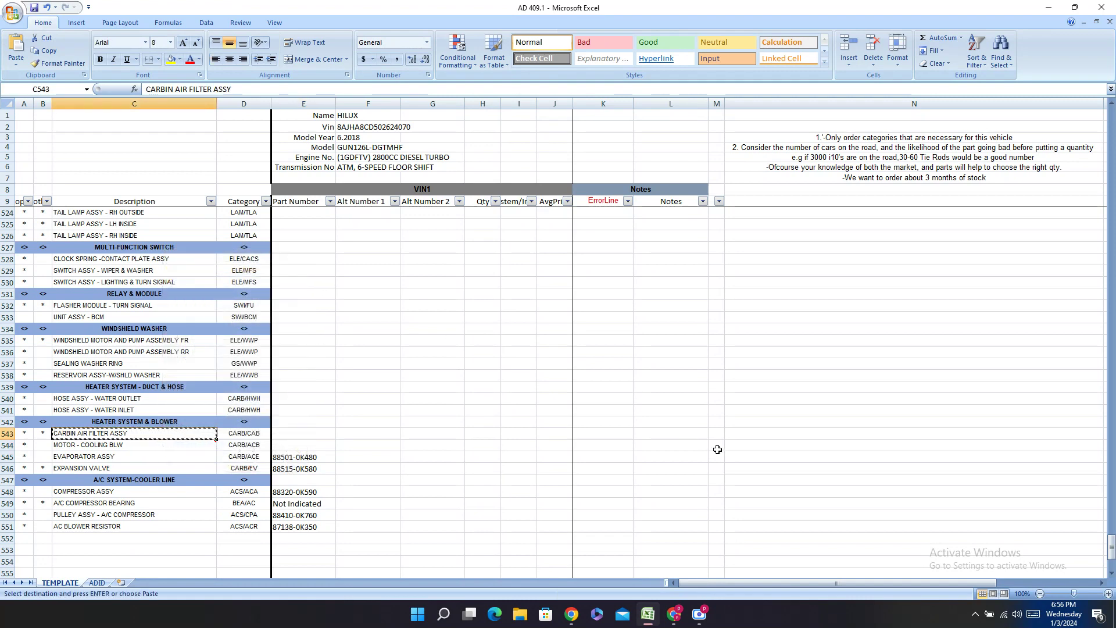
pyautogui.click(672, 620)
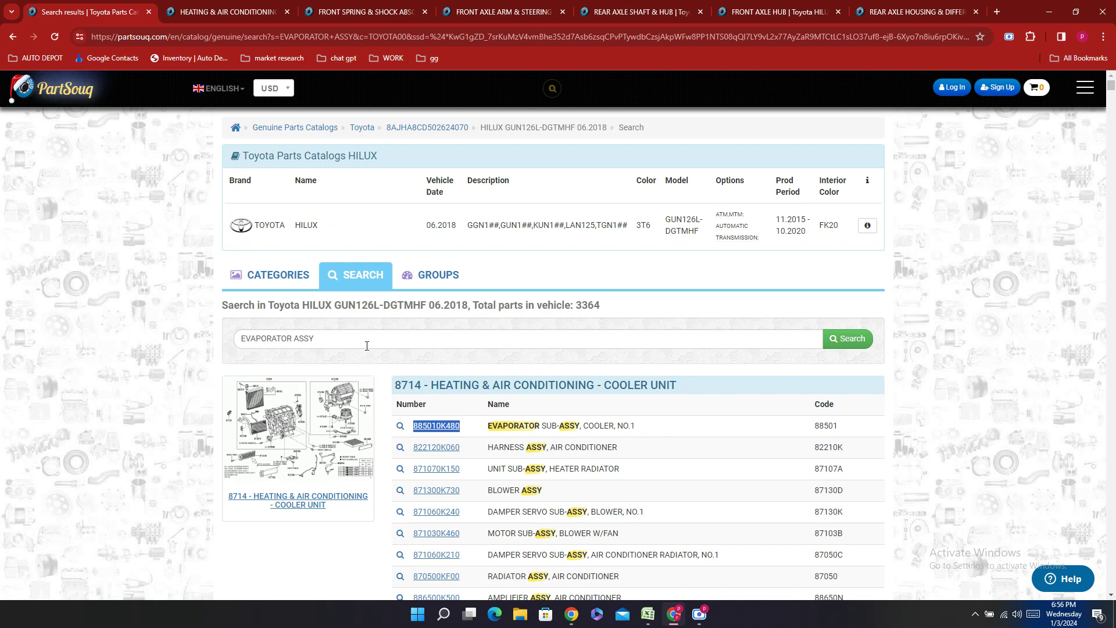
pyautogui.moveTo(367, 340); pyautogui.dragTo(56, 335)
pyautogui.hotkey('ctrl', 'v')
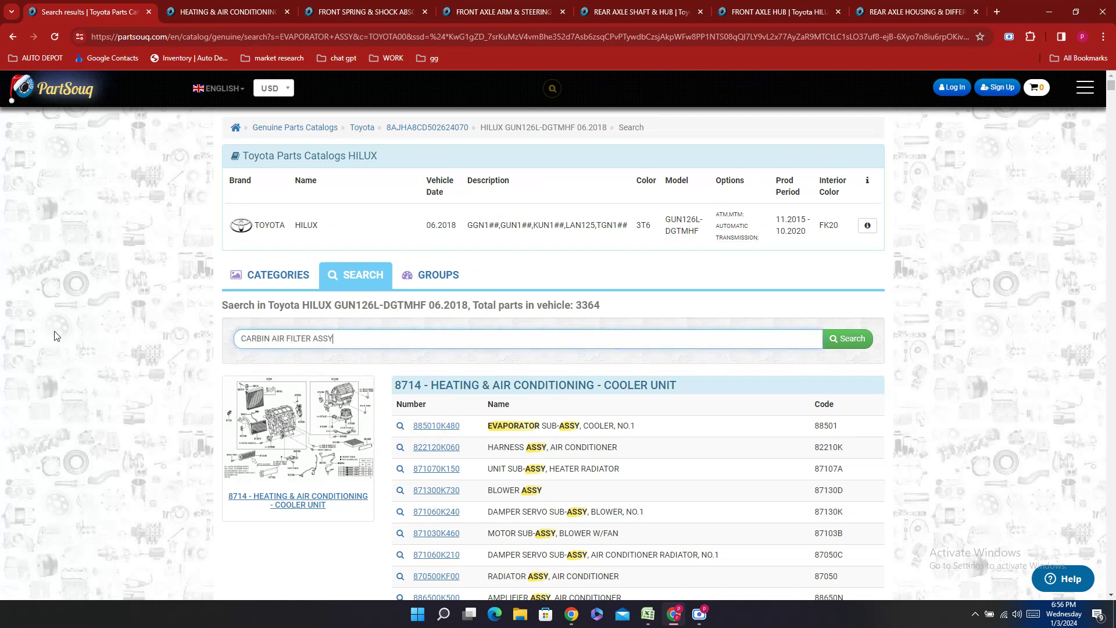
pyautogui.press('Return')
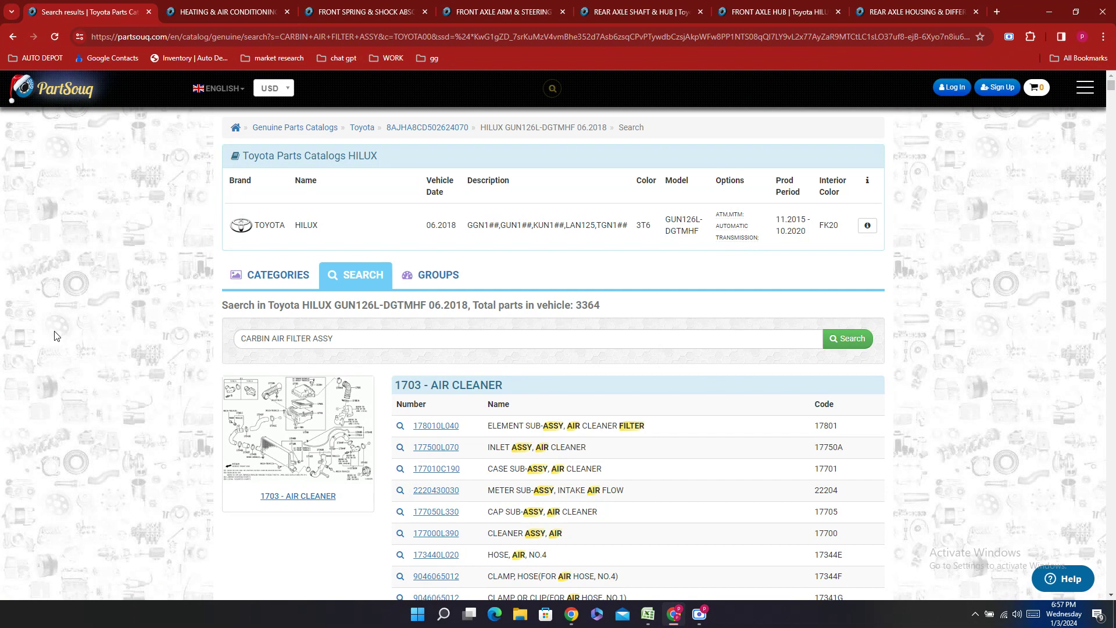
# - Examine the search results for a cabin air filter, searching the page for CARBIN AIR FILTER ASSY and CARBIN
pyautogui.scroll(-10, 872, 316)
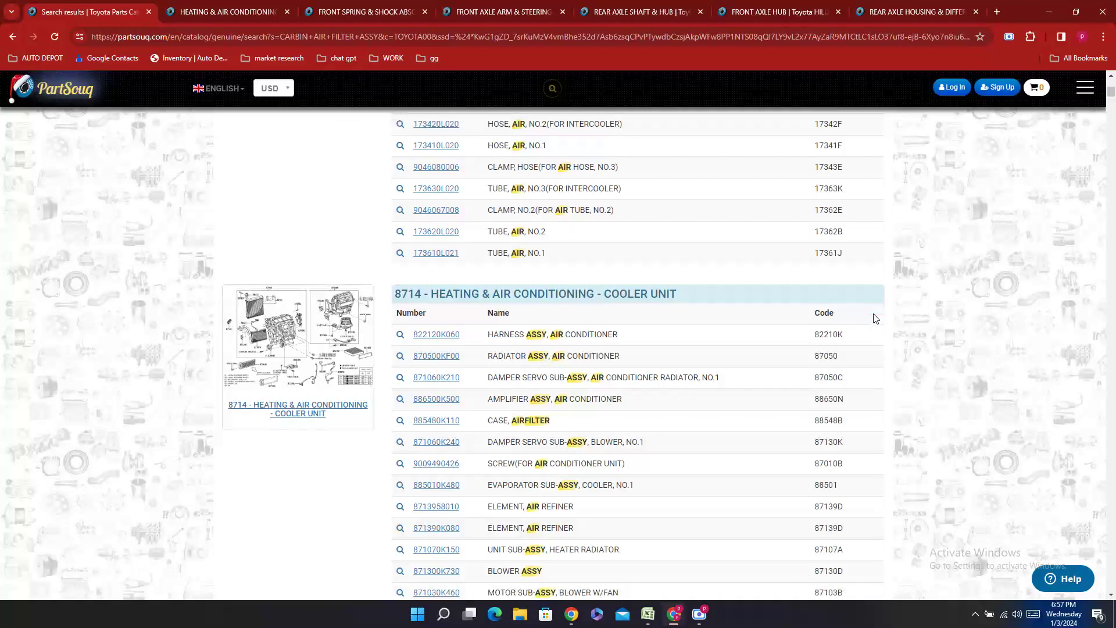
pyautogui.scroll(-6, 875, 318)
pyautogui.scroll(-10, 875, 318)
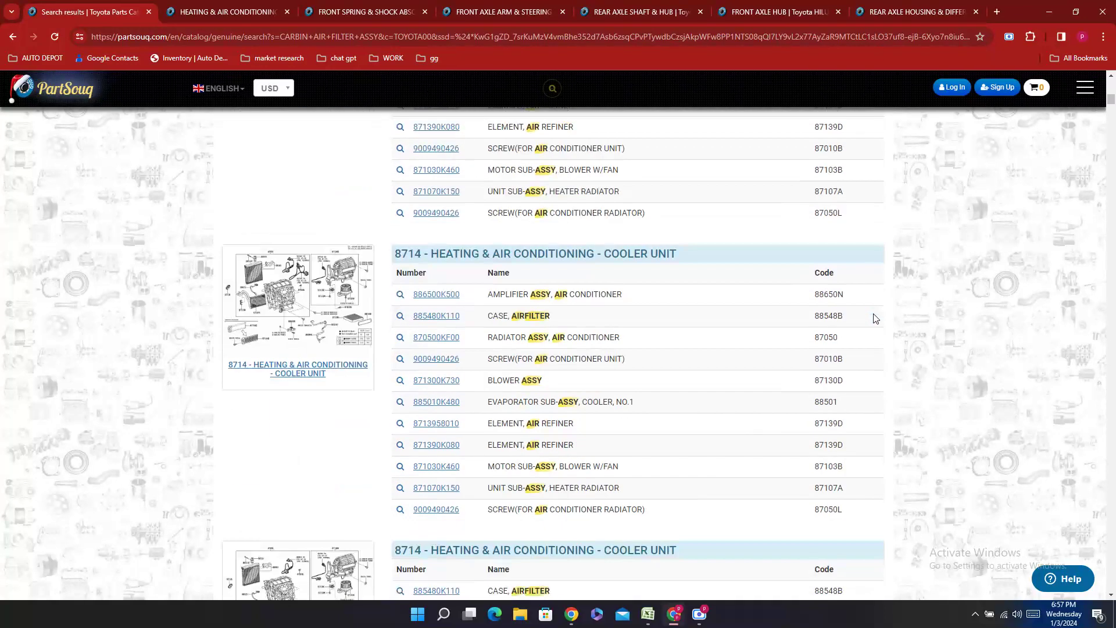
pyautogui.scroll(-4, 875, 318)
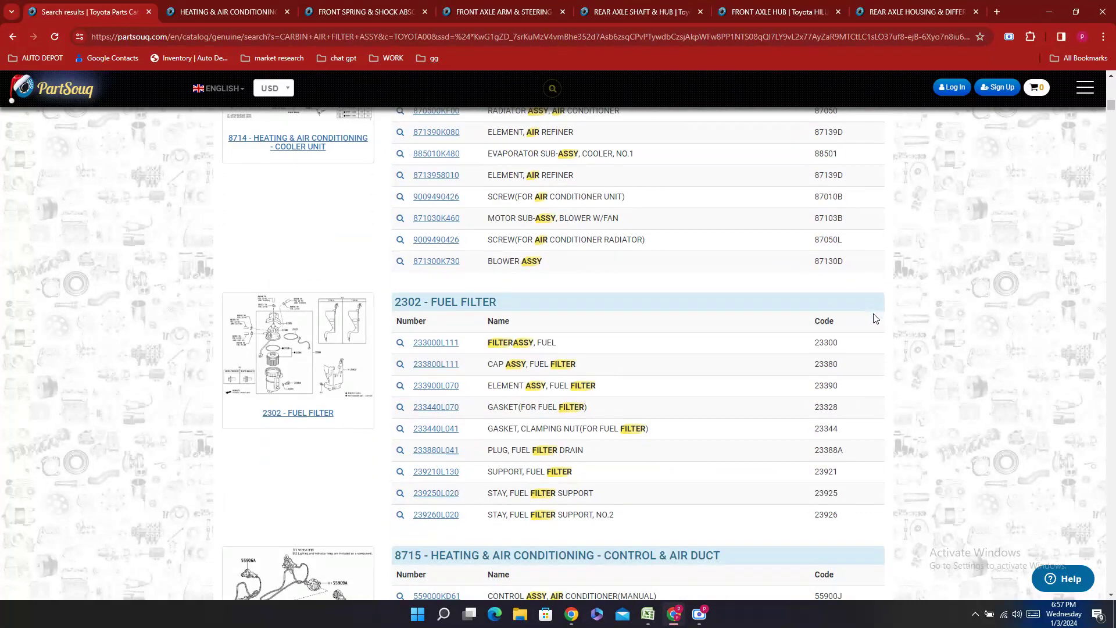
pyautogui.hotkey('ctrl', 'f')
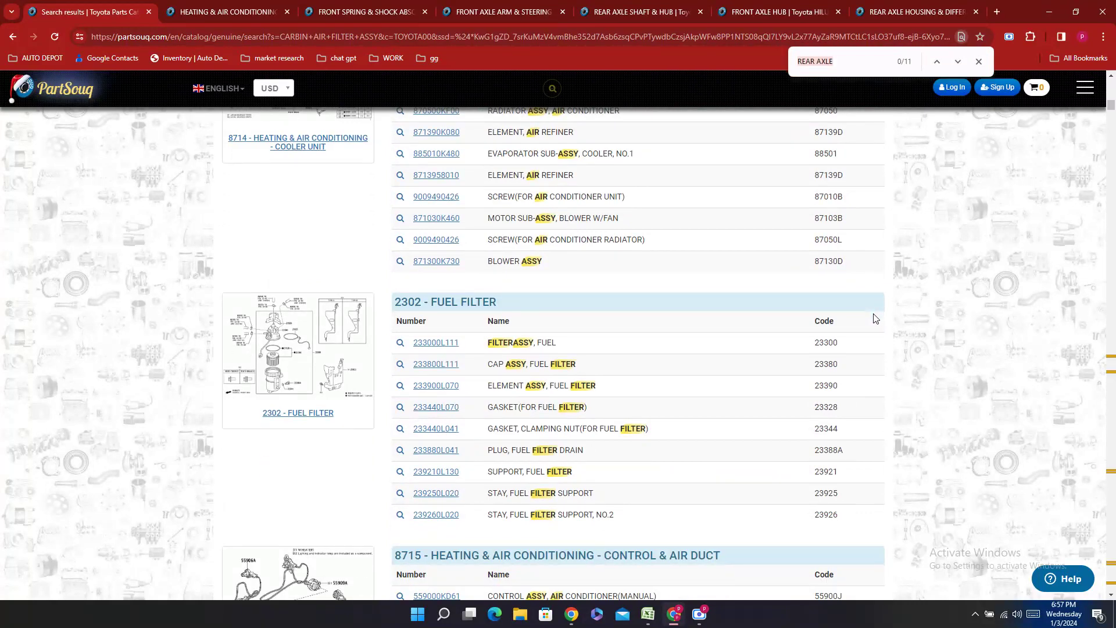
pyautogui.write('CARBIN AIR FILTER ASSY')
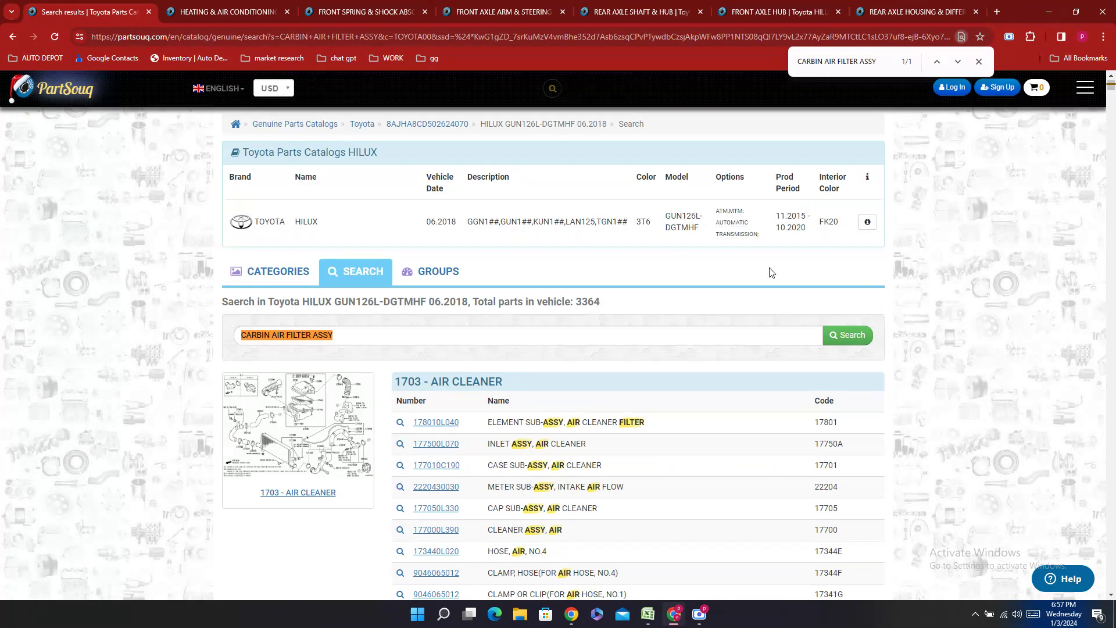
pyautogui.moveTo(824, 63); pyautogui.dragTo(946, 67)
pyautogui.press('BackSpace')
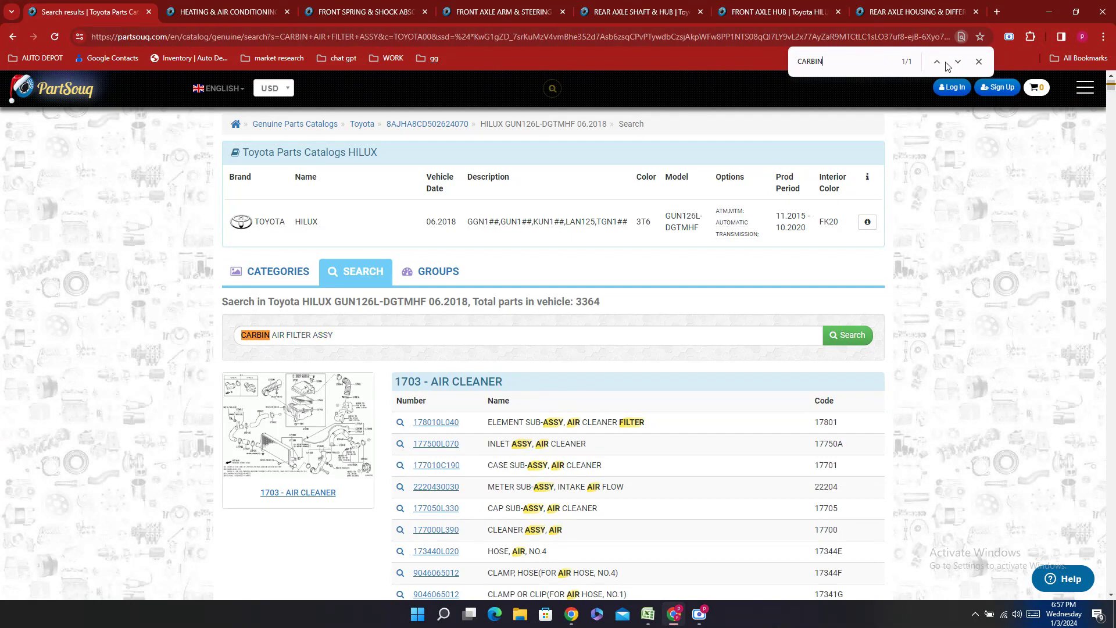
pyautogui.click(979, 61)
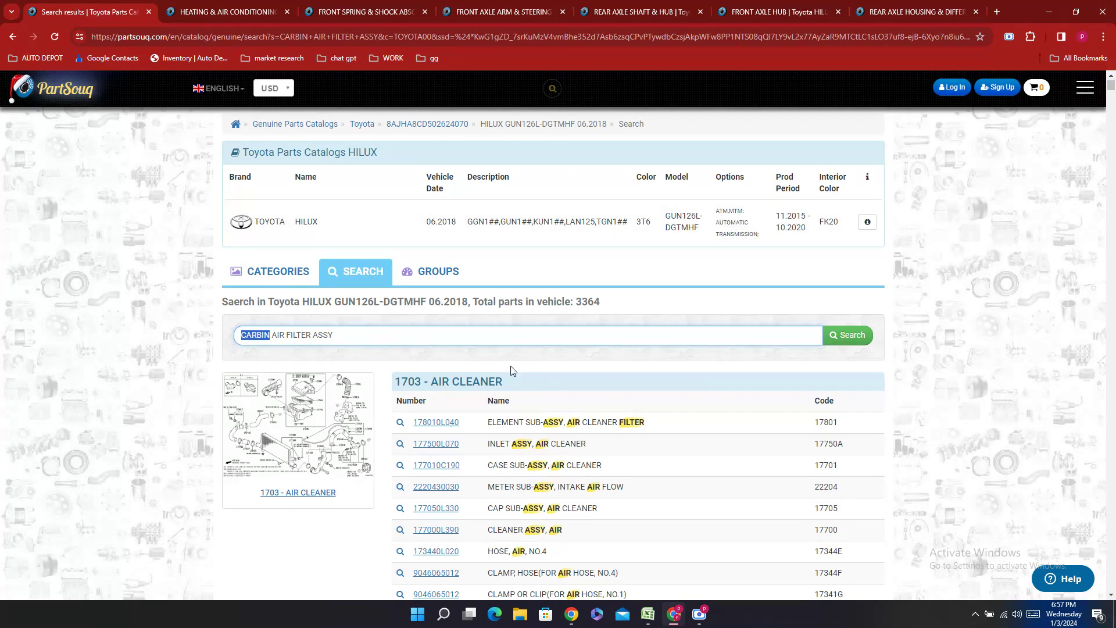
# - Check the parts template in Excel and search the PartSouq Hilux catalog for BLOWER
pyautogui.click(649, 623)
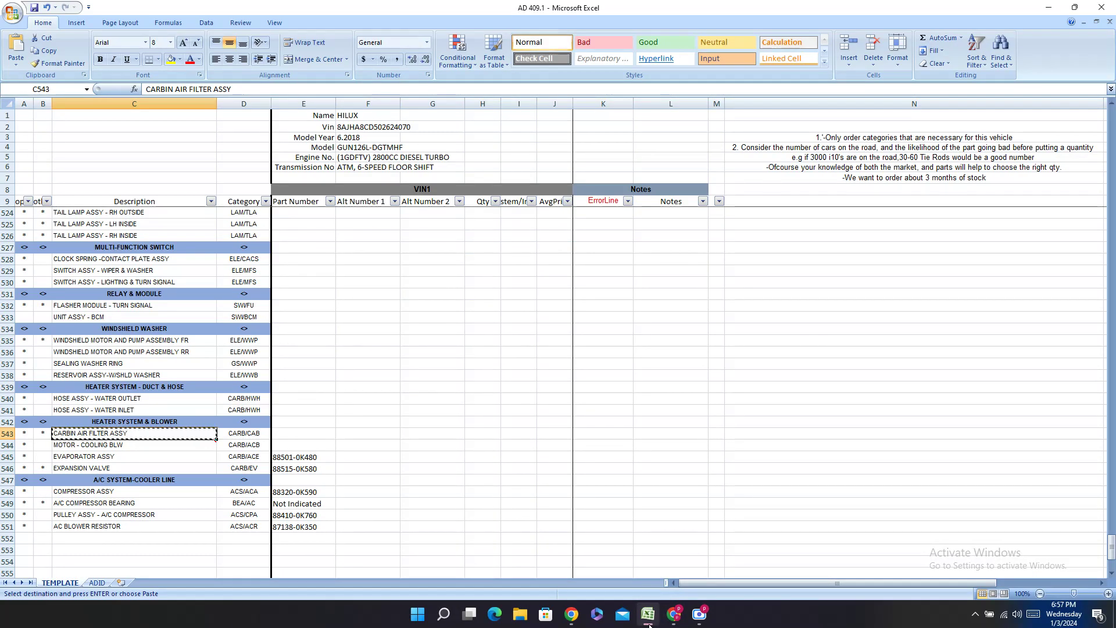
pyautogui.click(648, 623)
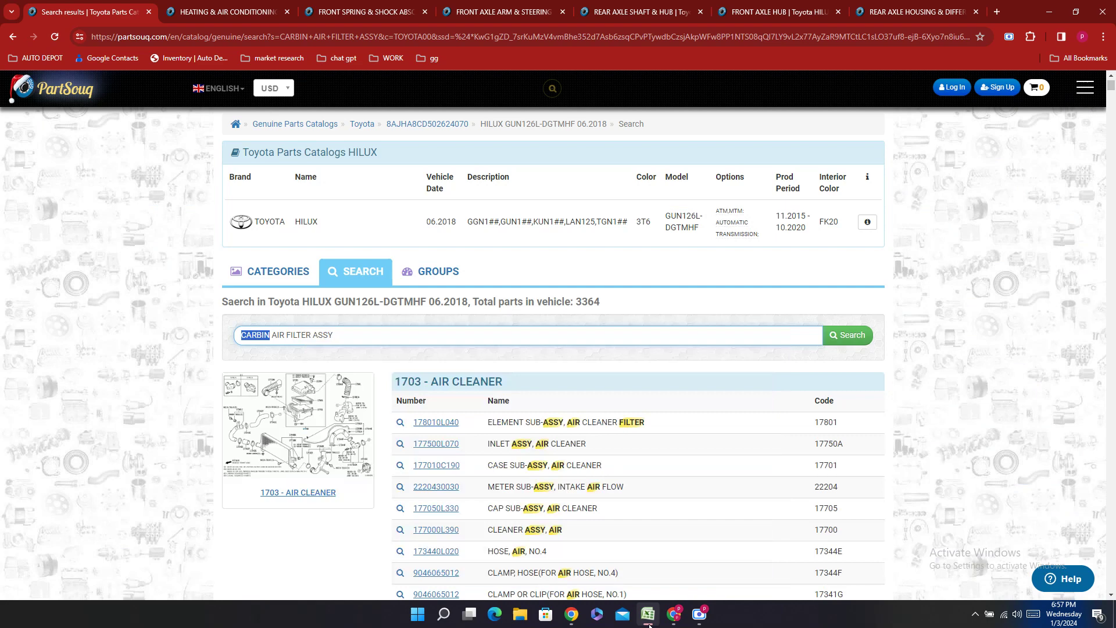
pyautogui.tripleClick(356, 336)
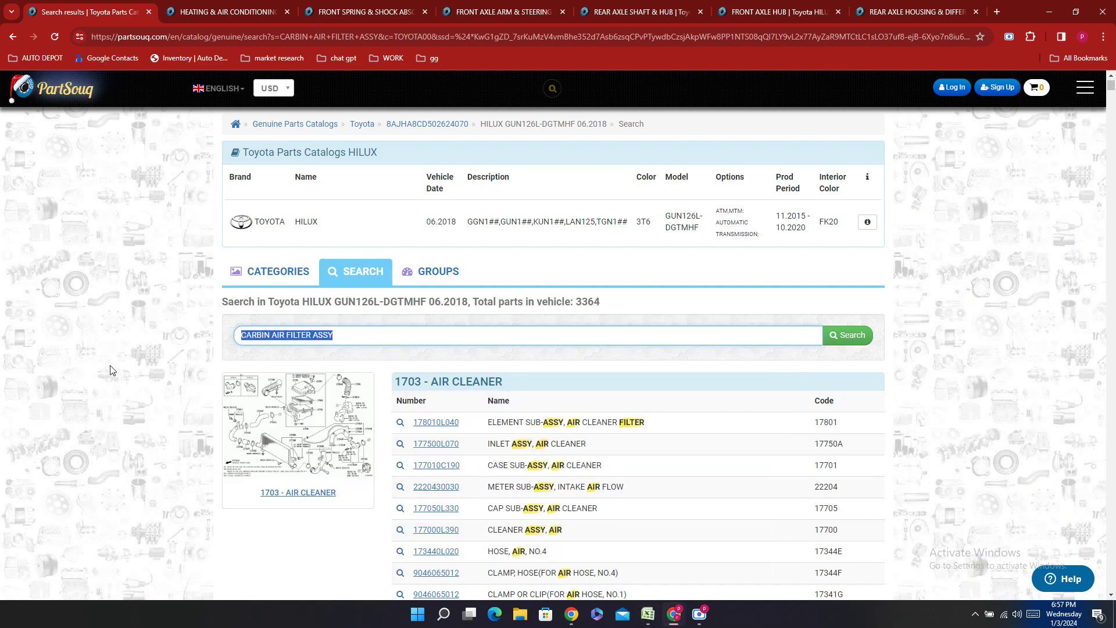
pyautogui.write('BLOWER')
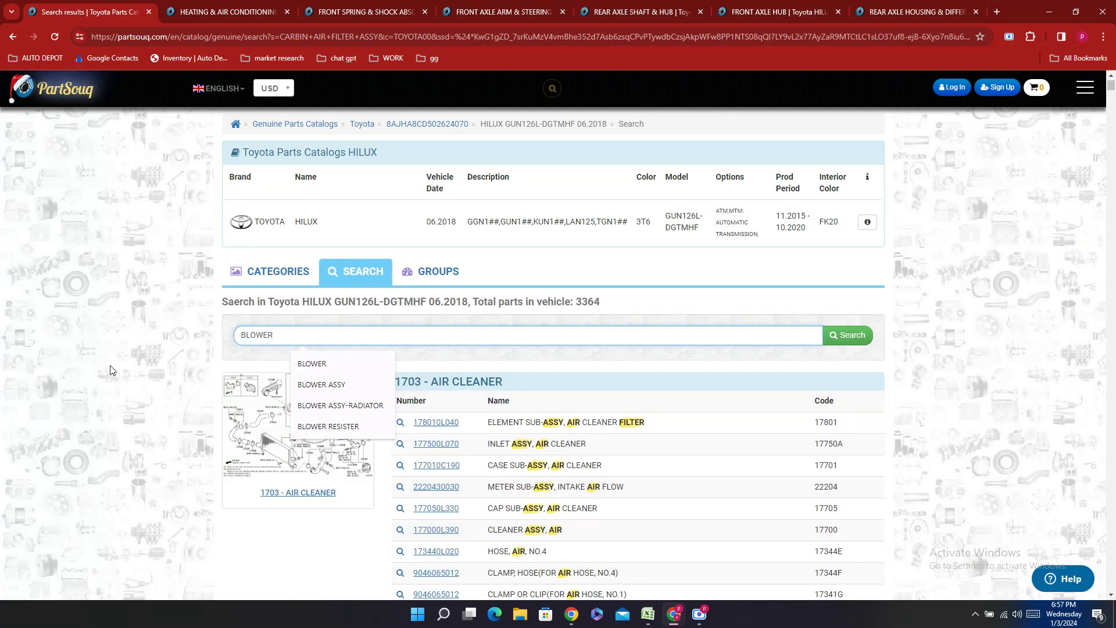
pyautogui.press('Return')
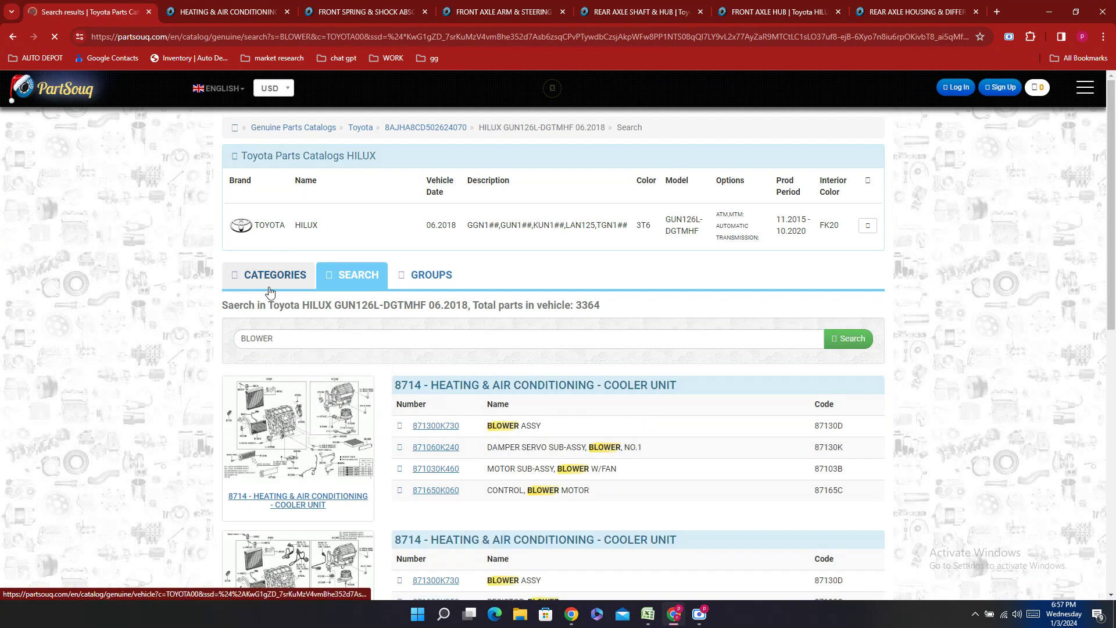
# - Copy the blower assembly number 871300K730, open the 8714 Cooler Unit diagram from the results and find that number on its page
pyautogui.moveTo(463, 426); pyautogui.dragTo(412, 426)
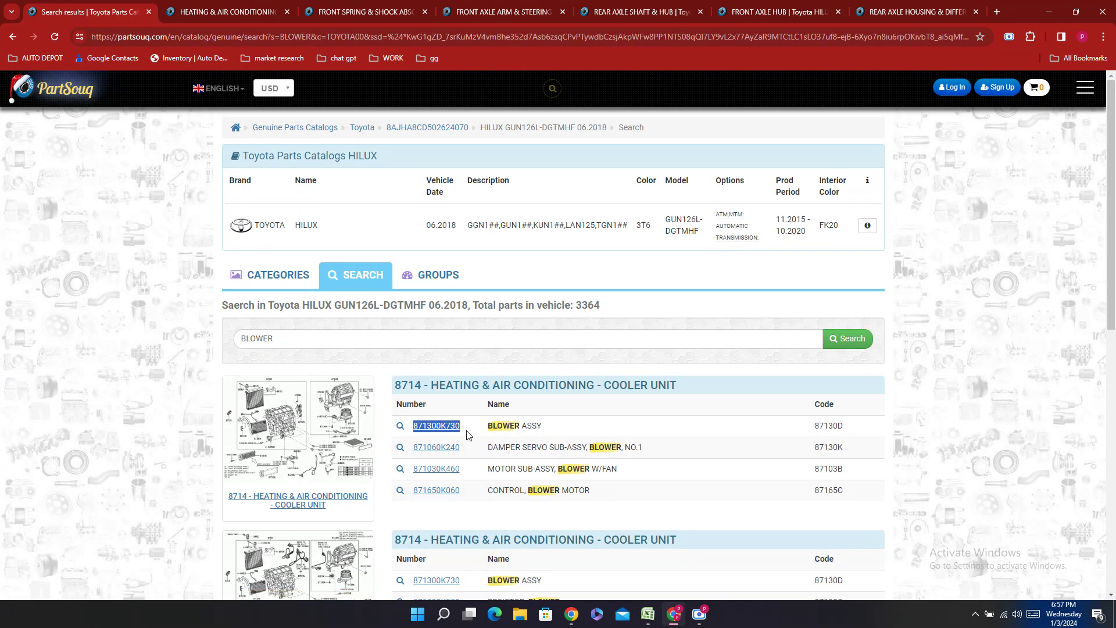
pyautogui.rightClick(464, 430)
pyautogui.click(484, 443)
pyautogui.click(648, 613)
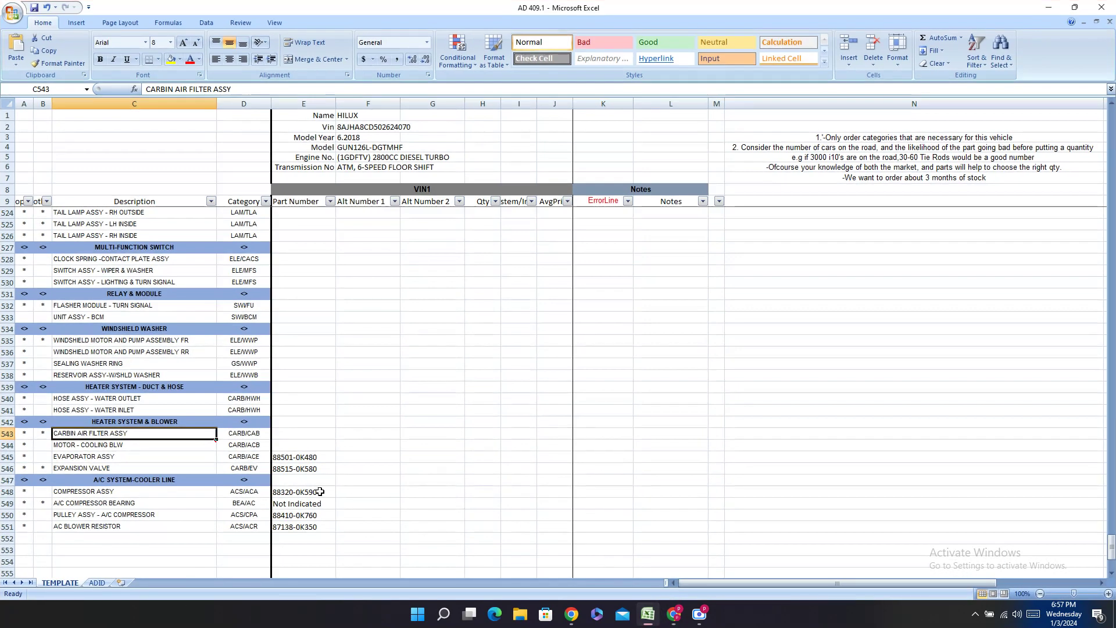
pyautogui.click(674, 614)
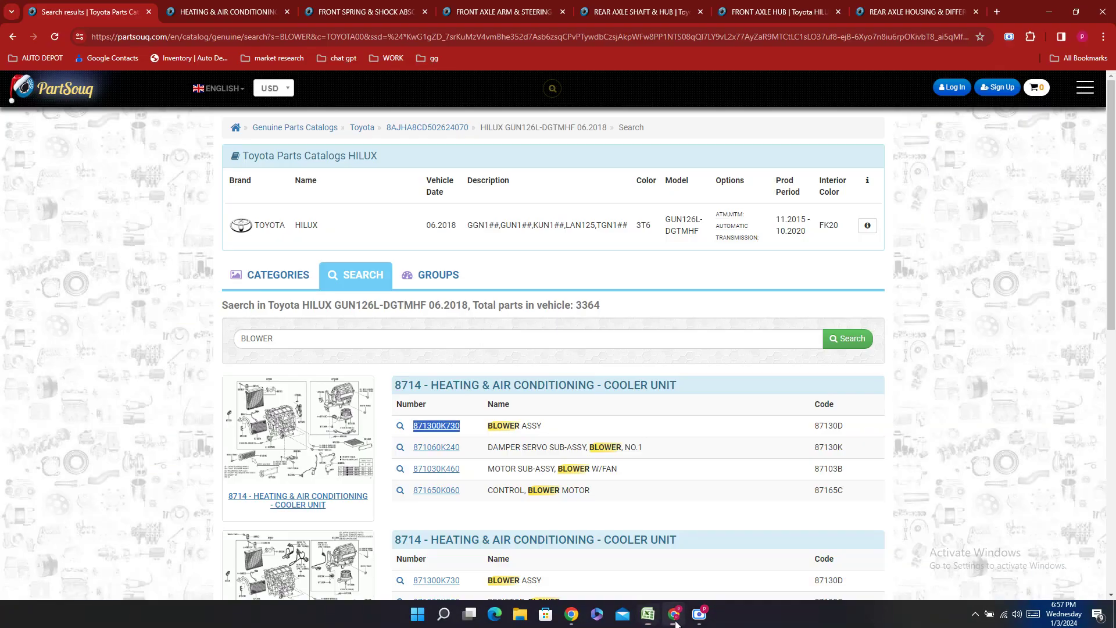
pyautogui.click(307, 445)
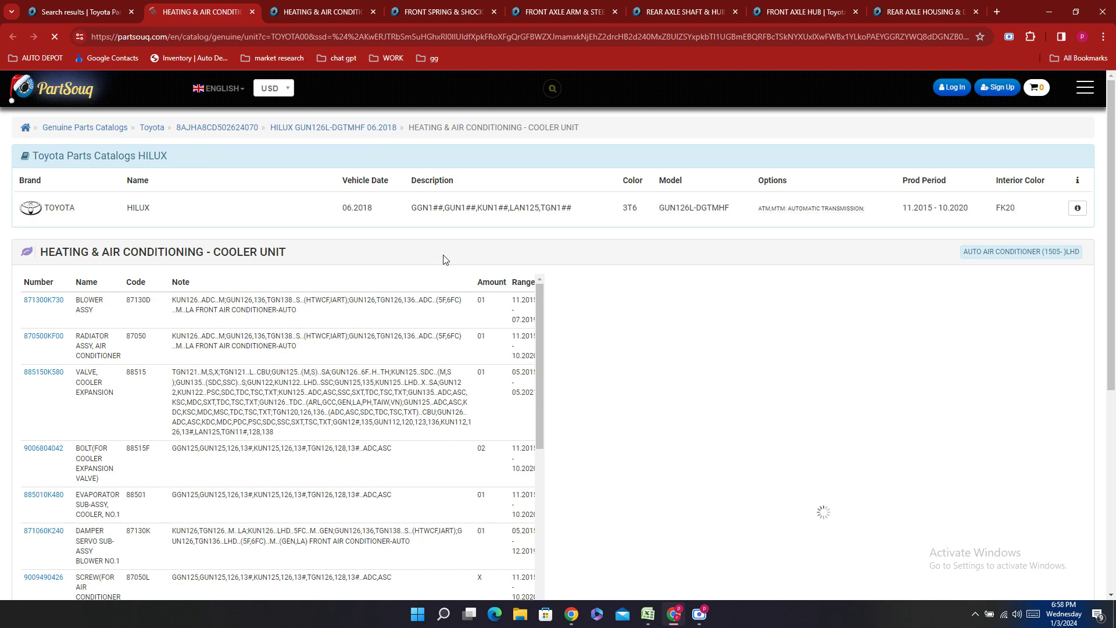
pyautogui.hotkey('ctrl', 'f')
pyautogui.hotkey('ctrl', 'v')
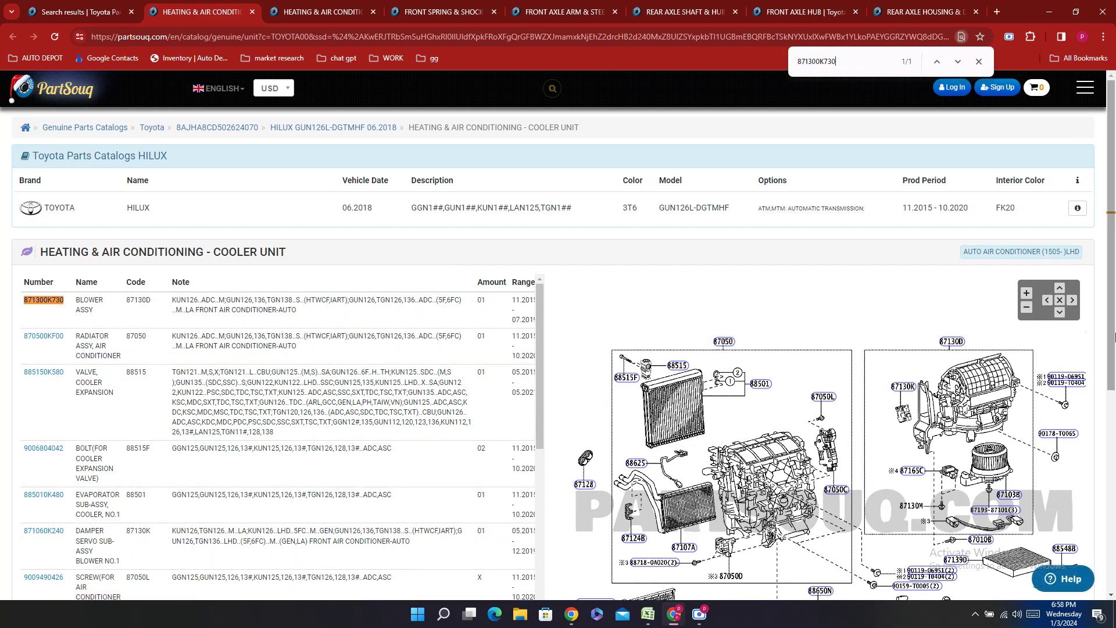
# - Select blower motor 87103B in the Cooler Unit diagram and copy its part number 871030K460 from the parts list
pyautogui.click(1010, 495)
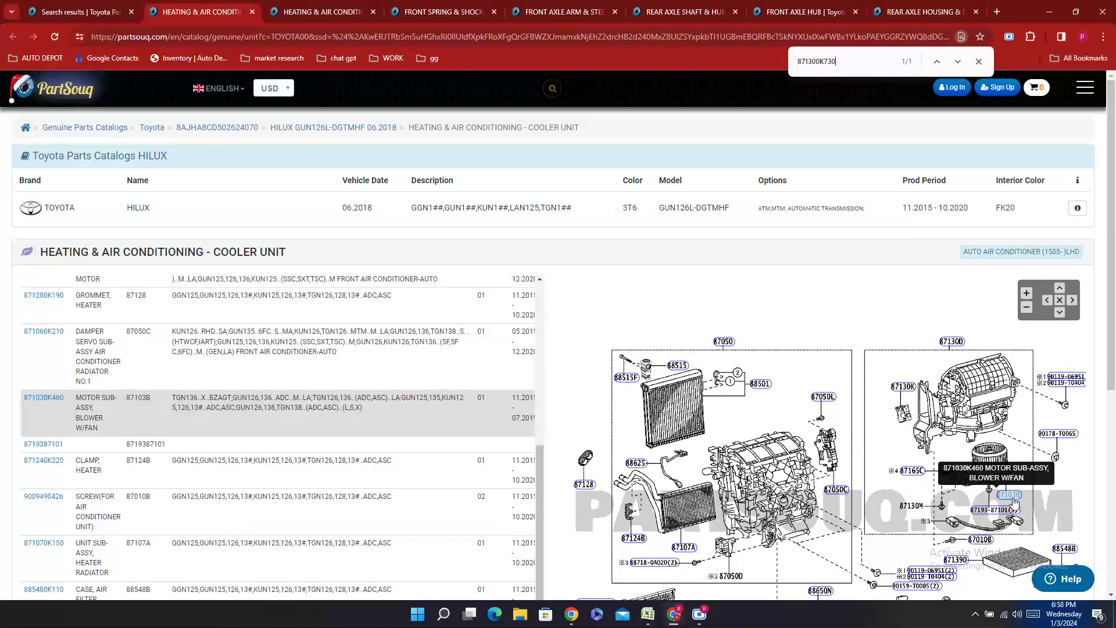
pyautogui.doubleClick(44, 397)
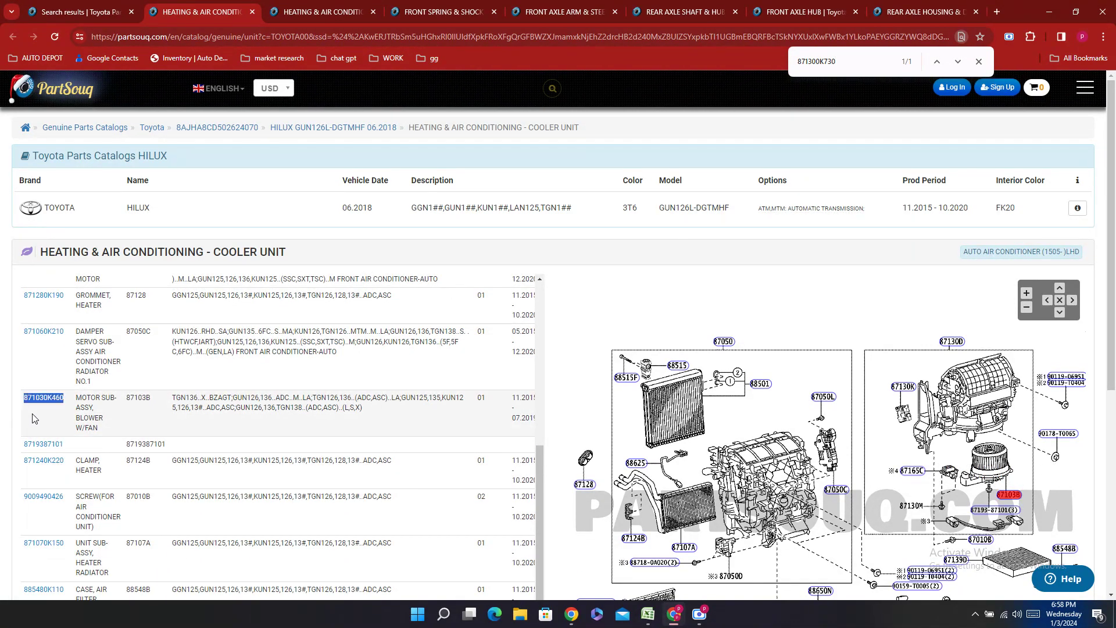
pyautogui.rightClick(36, 417)
pyautogui.click(124, 430)
pyautogui.scroll(-2, 124, 430)
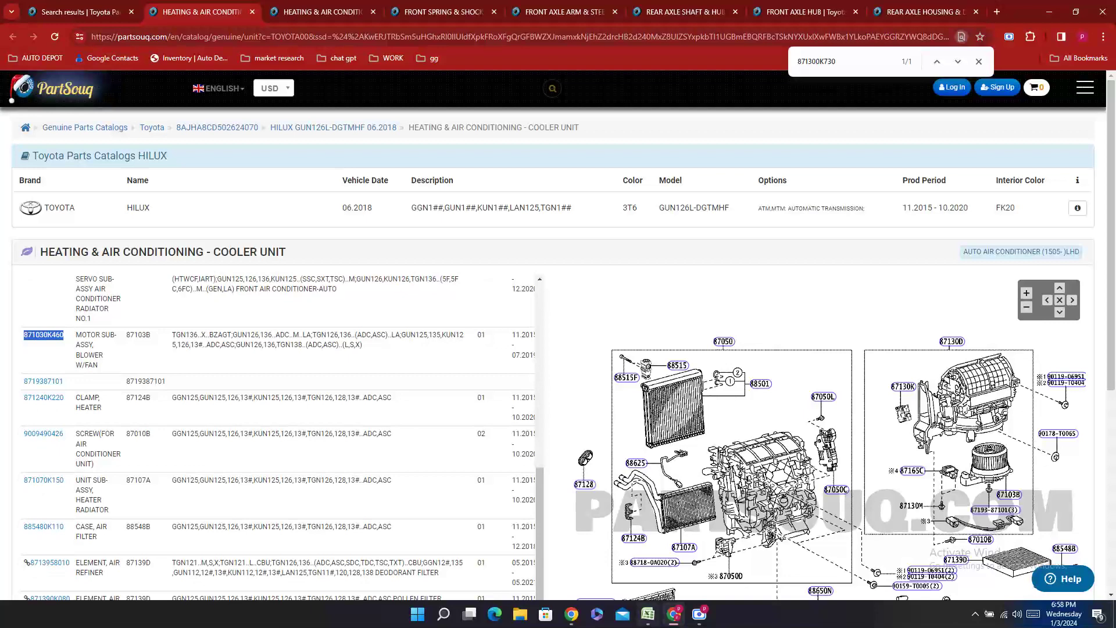
# - Enter the copied blower motor number in Excel as 87103-0K460 in the part number cell for MOTOR - COOLING BLW
pyautogui.hotkey('alt', 'Tab')
pyautogui.doubleClick(287, 427)
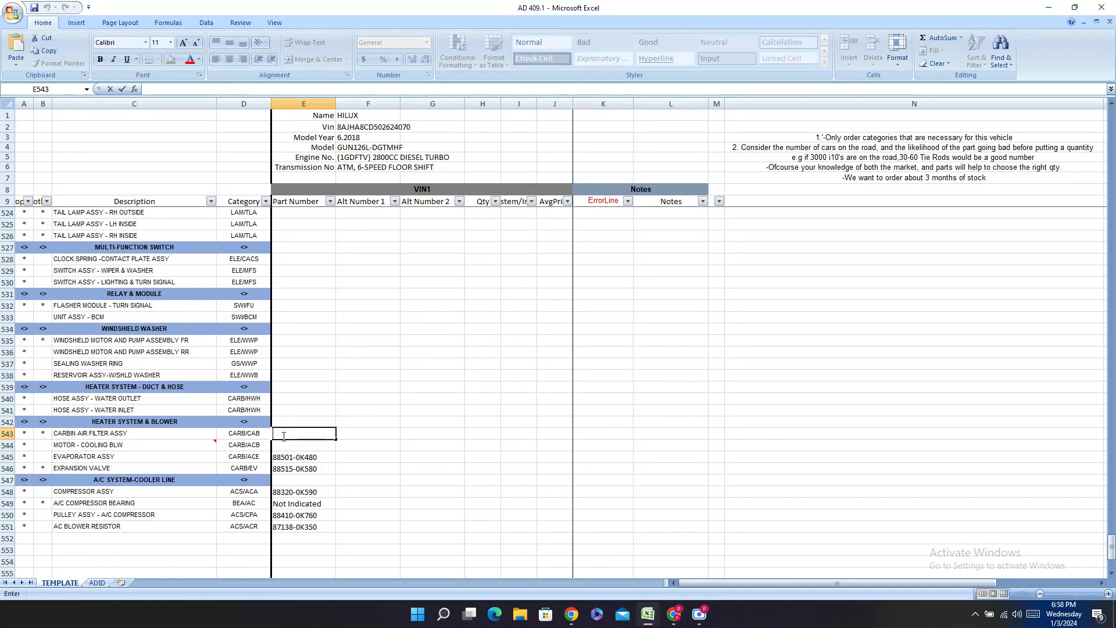
pyautogui.doubleClick(281, 446)
pyautogui.rightClick(281, 446)
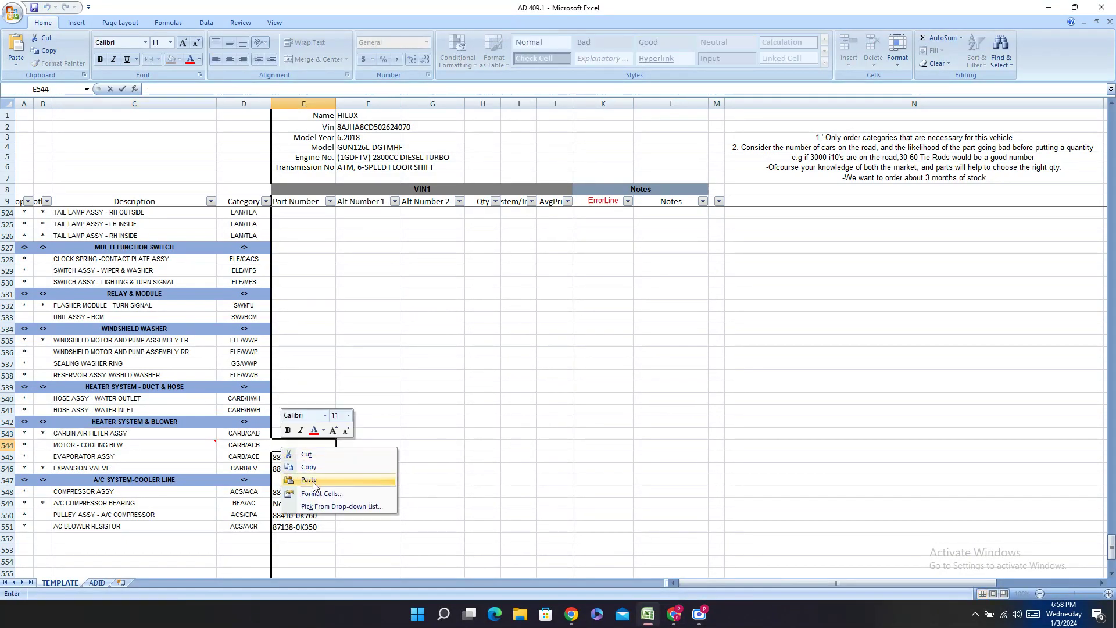
pyautogui.click(308, 482)
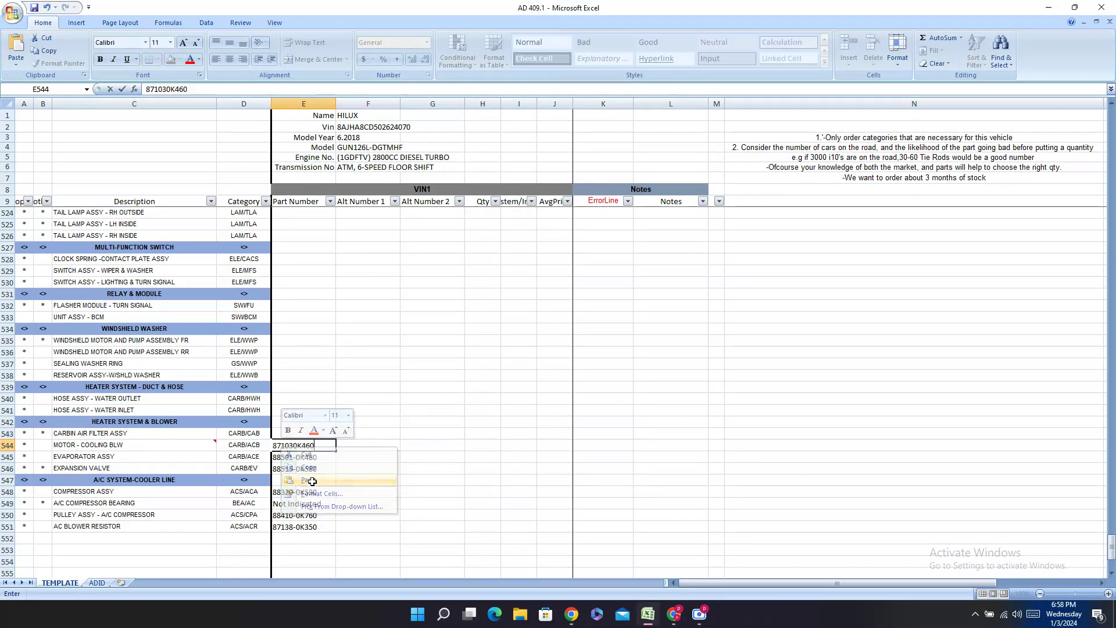
pyautogui.click(294, 446)
pyautogui.write('-')
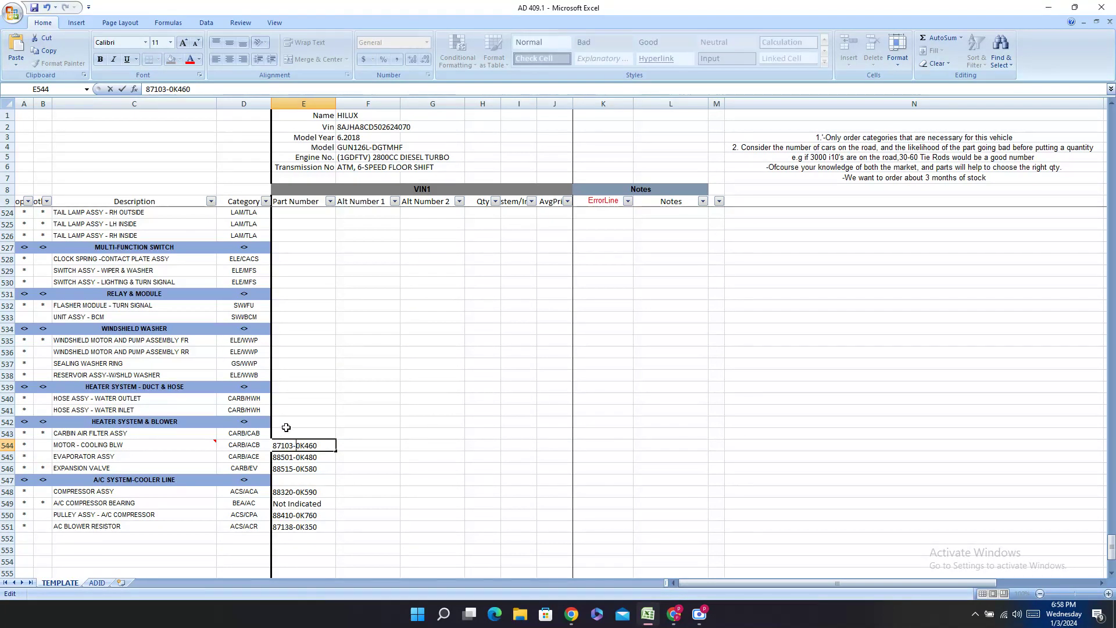
pyautogui.click(278, 434)
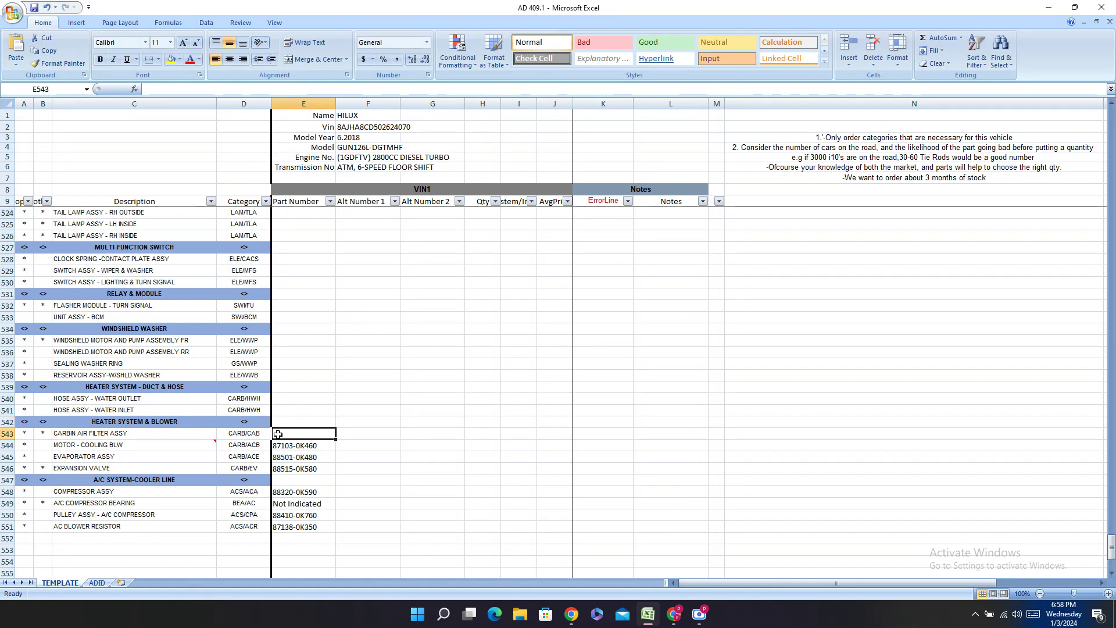
# - Return to the PartSouq Cooler Unit page and search its parts list for FILTER to locate the air refiner elements
pyautogui.click(674, 614)
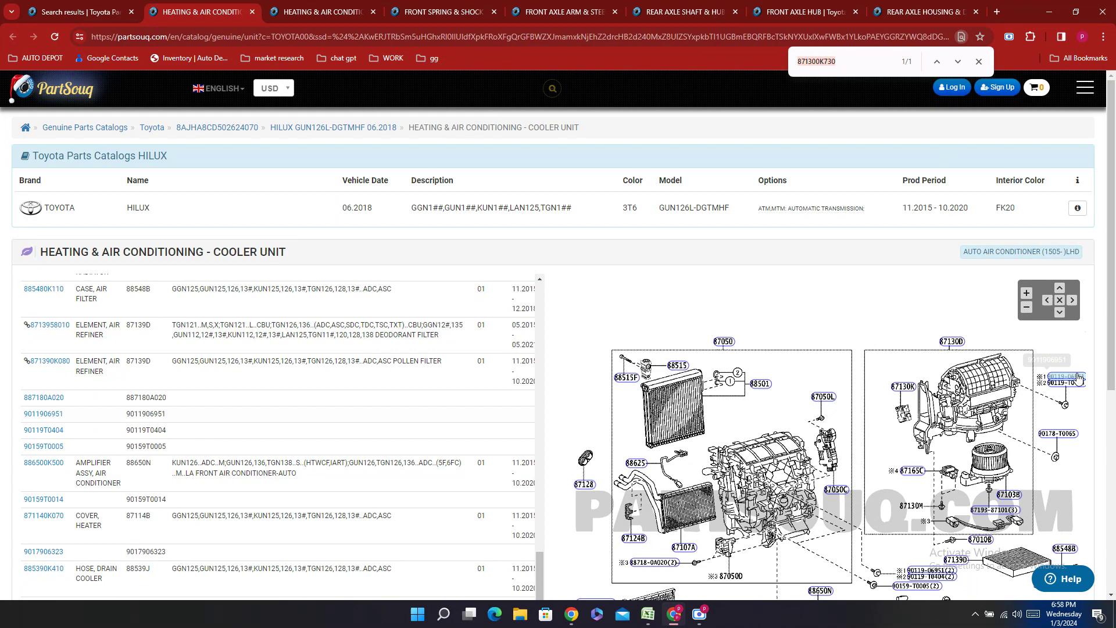
pyautogui.scroll(-2, 1075, 414)
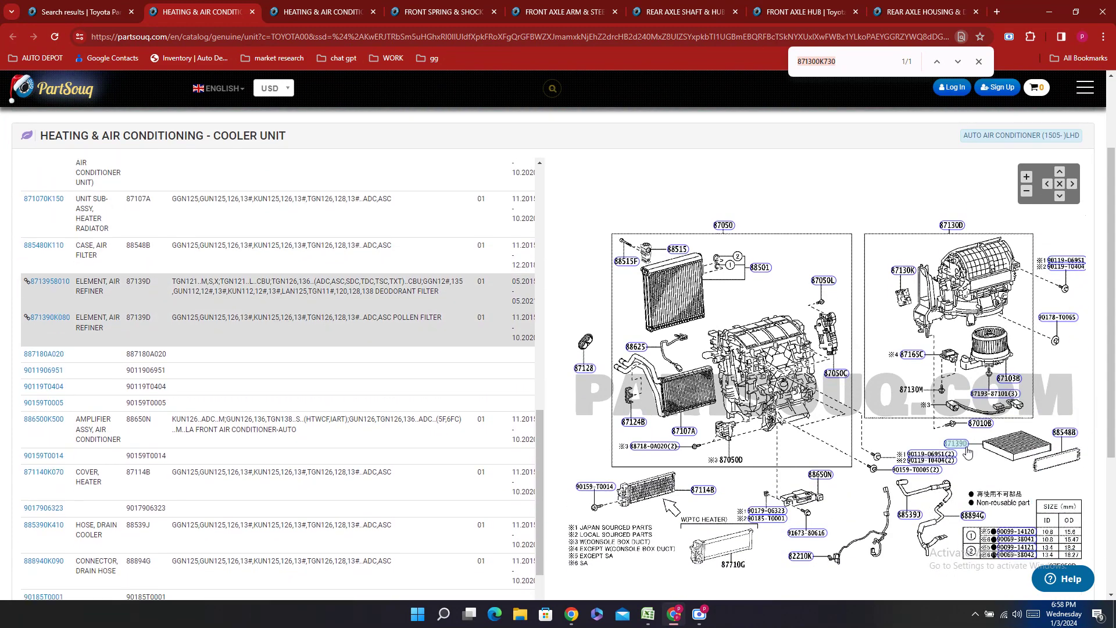
pyautogui.write('FILT')
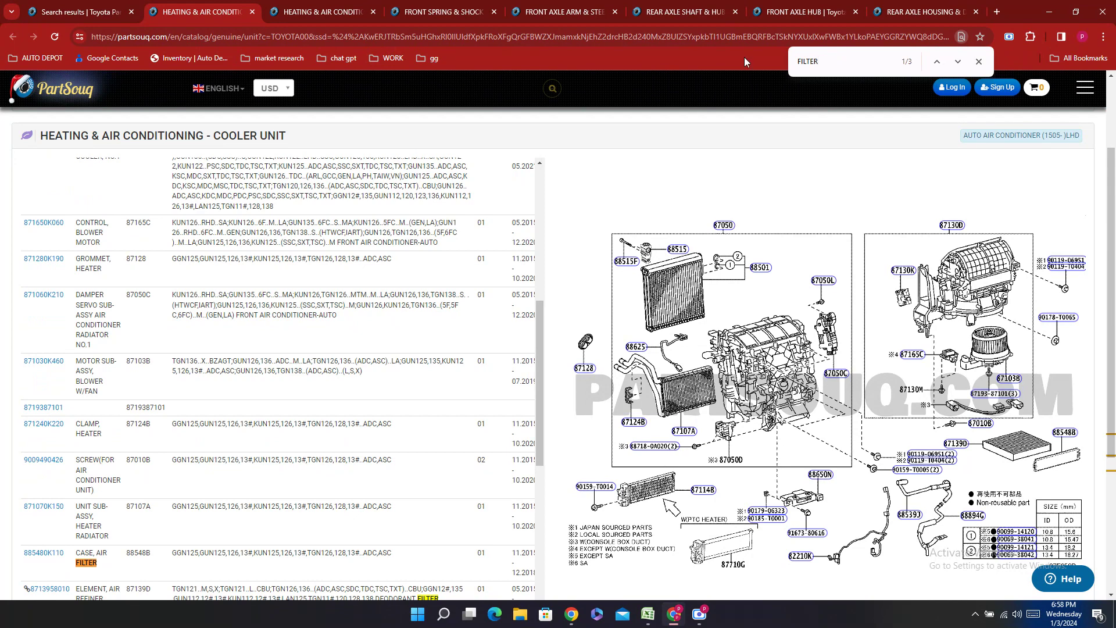
pyautogui.write('ER')
pyautogui.scroll(-2, 39, 449)
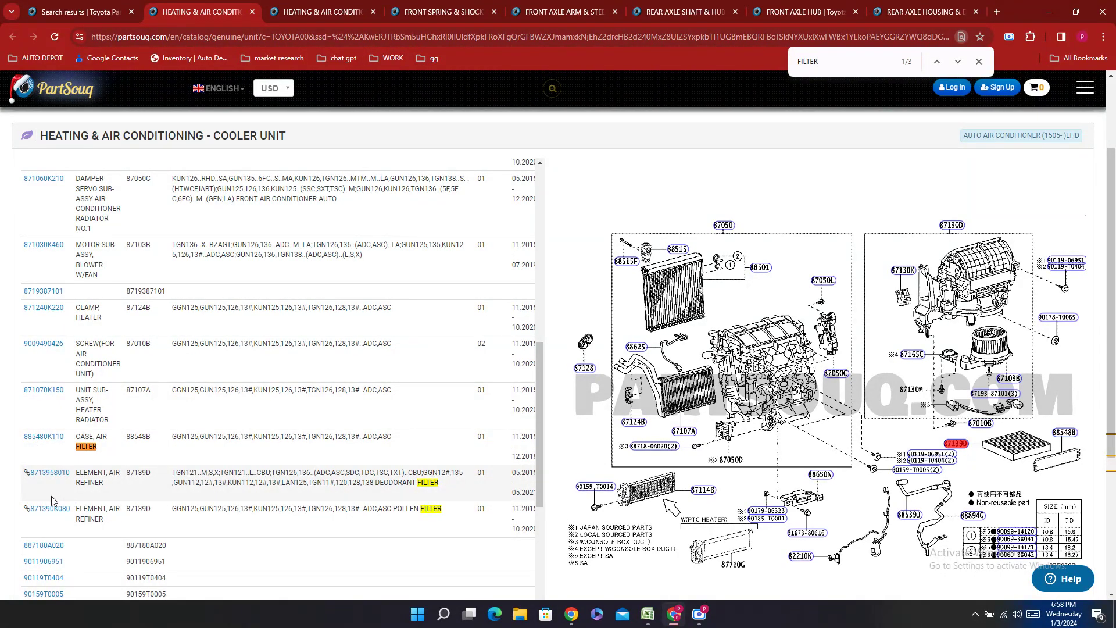
pyautogui.moveTo(39, 487); pyautogui.dragTo(35, 486)
pyautogui.doubleClick(40, 484)
pyautogui.rightClick(41, 484)
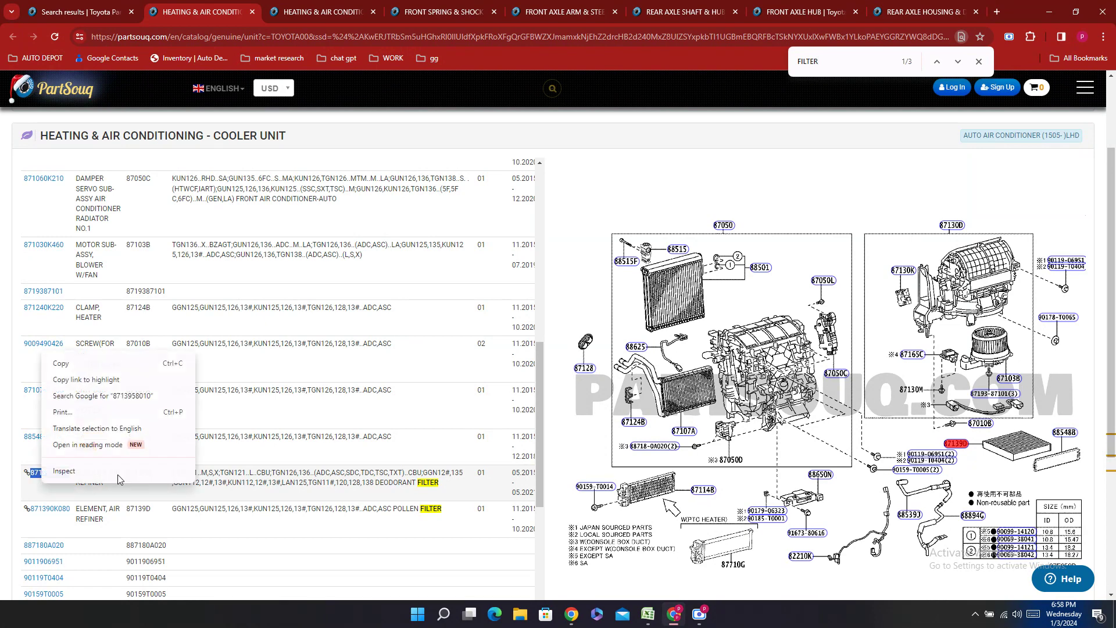
pyautogui.click(81, 363)
pyautogui.click(648, 614)
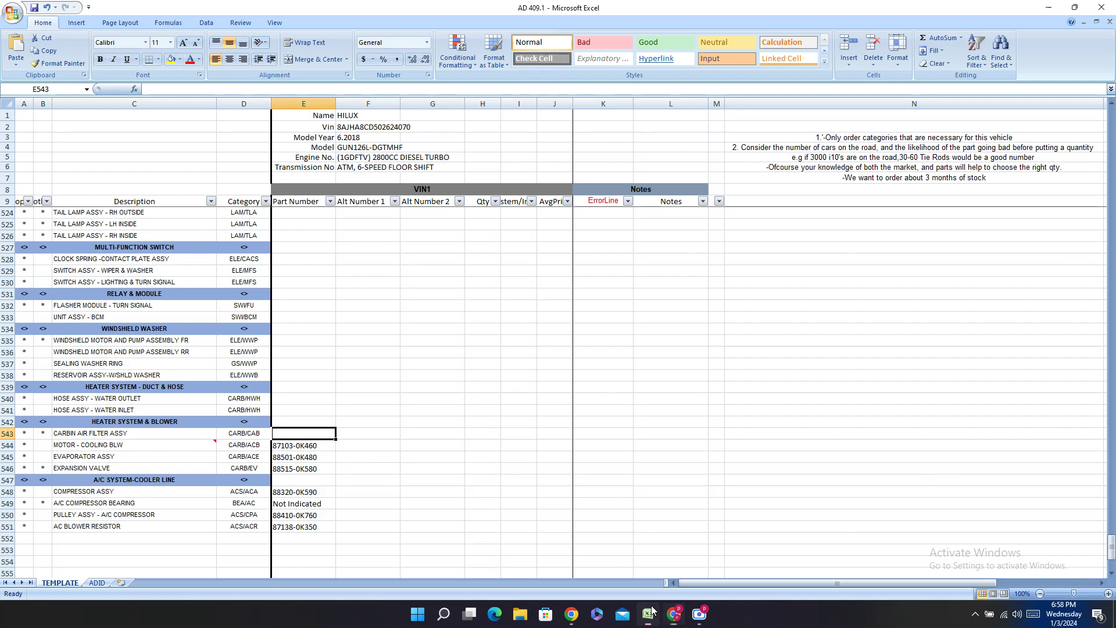
pyautogui.doubleClick(286, 435)
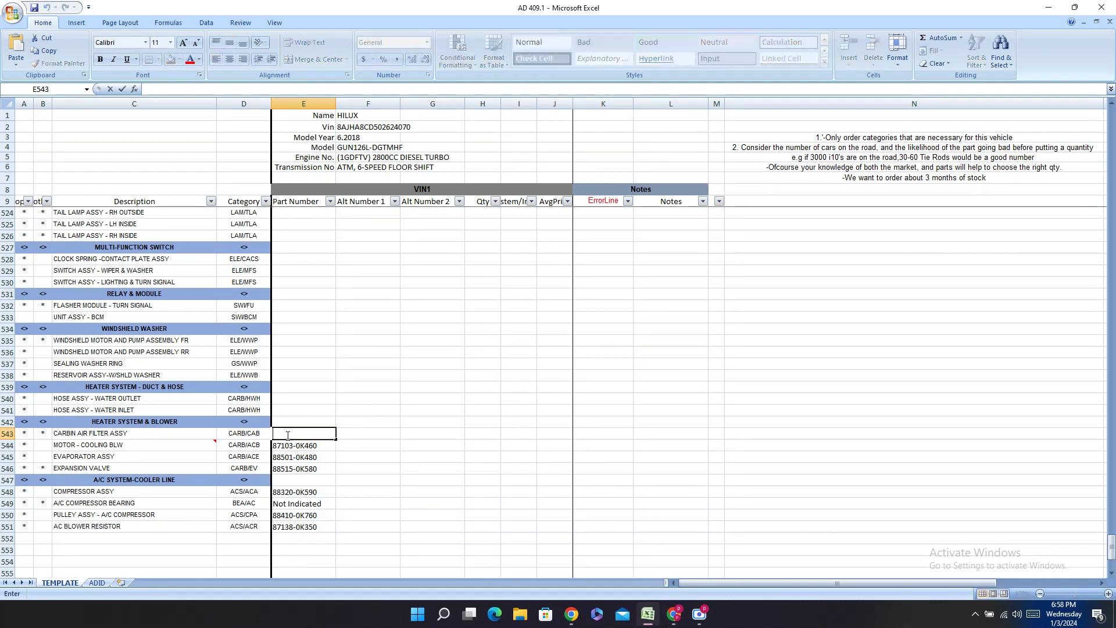
pyautogui.rightClick(286, 435)
pyautogui.click(313, 460)
pyautogui.click(294, 434)
pyautogui.write('-58010')
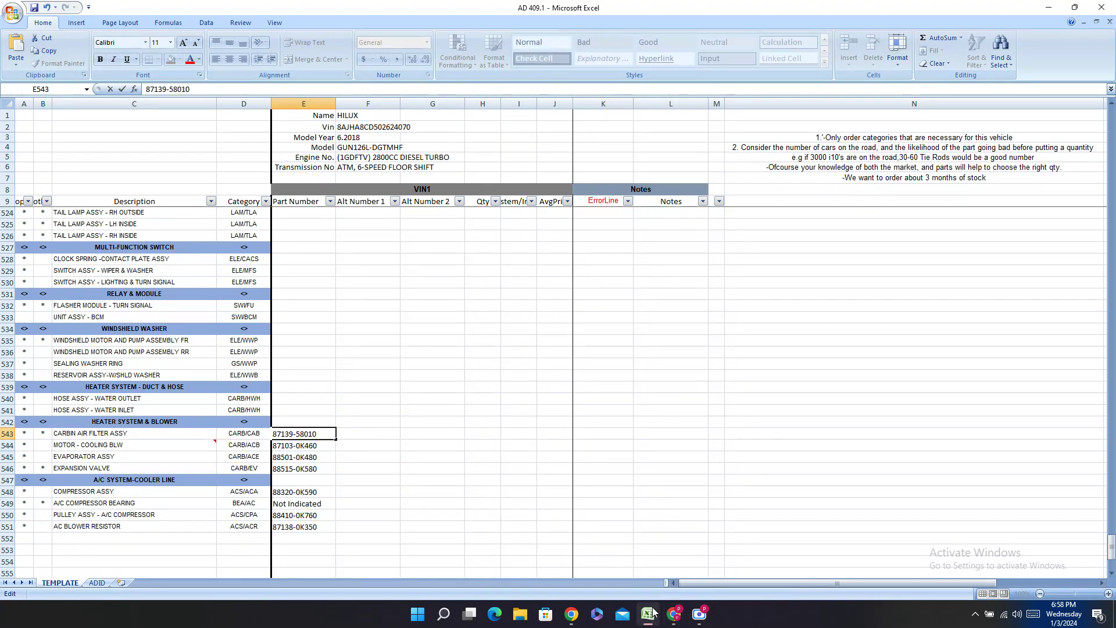
pyautogui.hotkey('ctrl', 'Return')
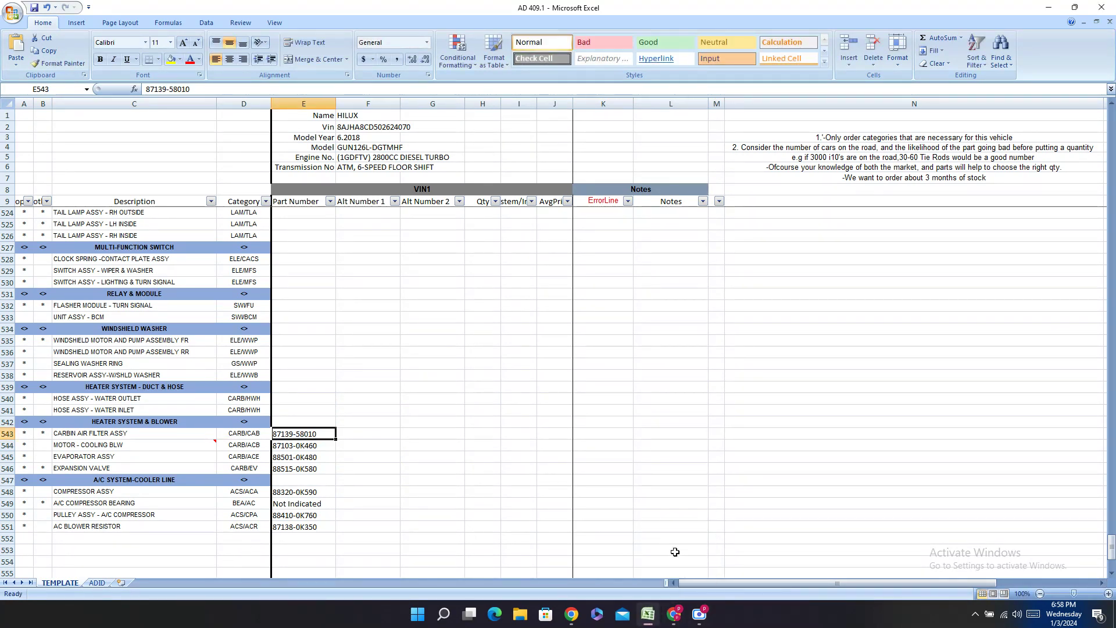
# - Return to the PartSouq Cooler Unit page and copy the pollen filter element's part number 871390K080
pyautogui.click(673, 614)
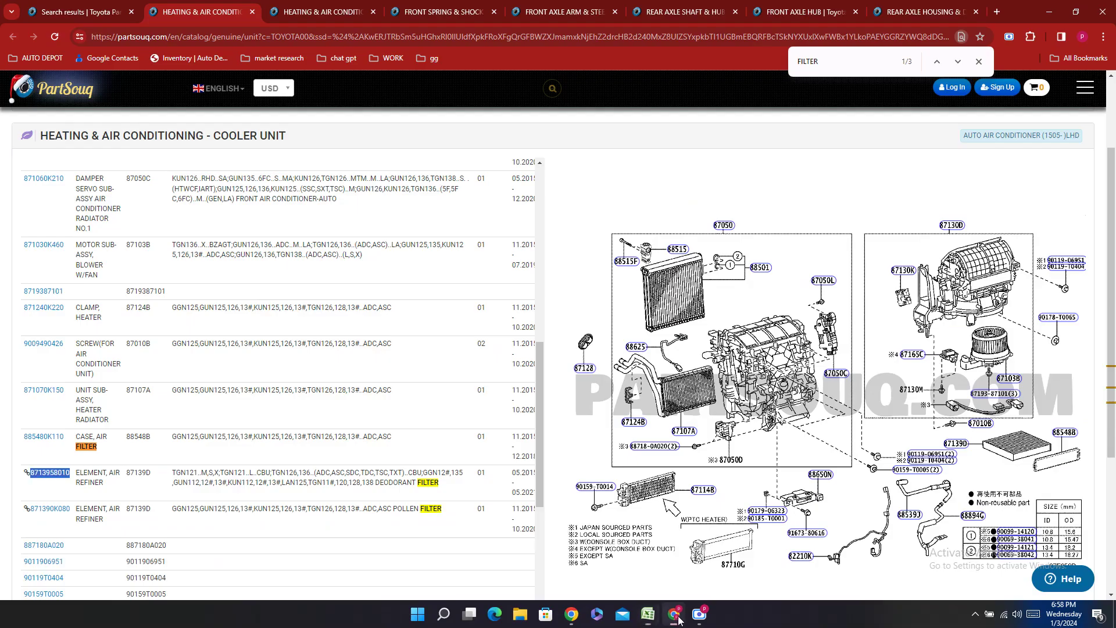
pyautogui.doubleClick(50, 511)
pyautogui.hotkey('ctrl', 'c')
pyautogui.rightClick(51, 511)
pyautogui.click(90, 400)
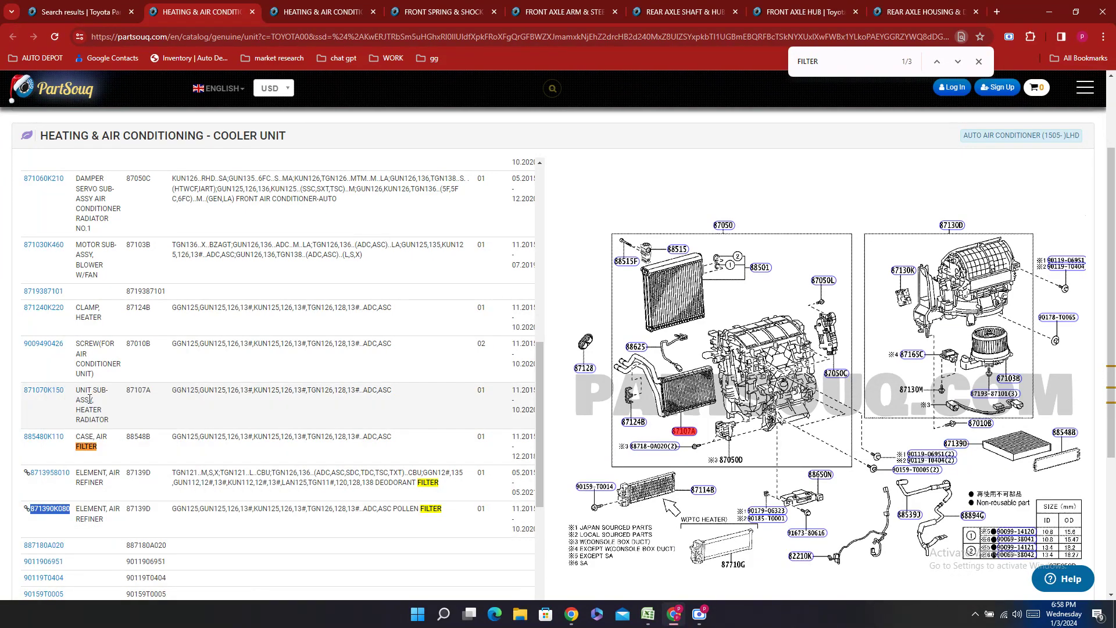
pyautogui.scroll(-5, 347, 392)
# - Enter the copied pollen filter number in Excel as 87139-0K080 under Alt Number 1 for CARBIN AIR FILTER ASSY
pyautogui.click(648, 614)
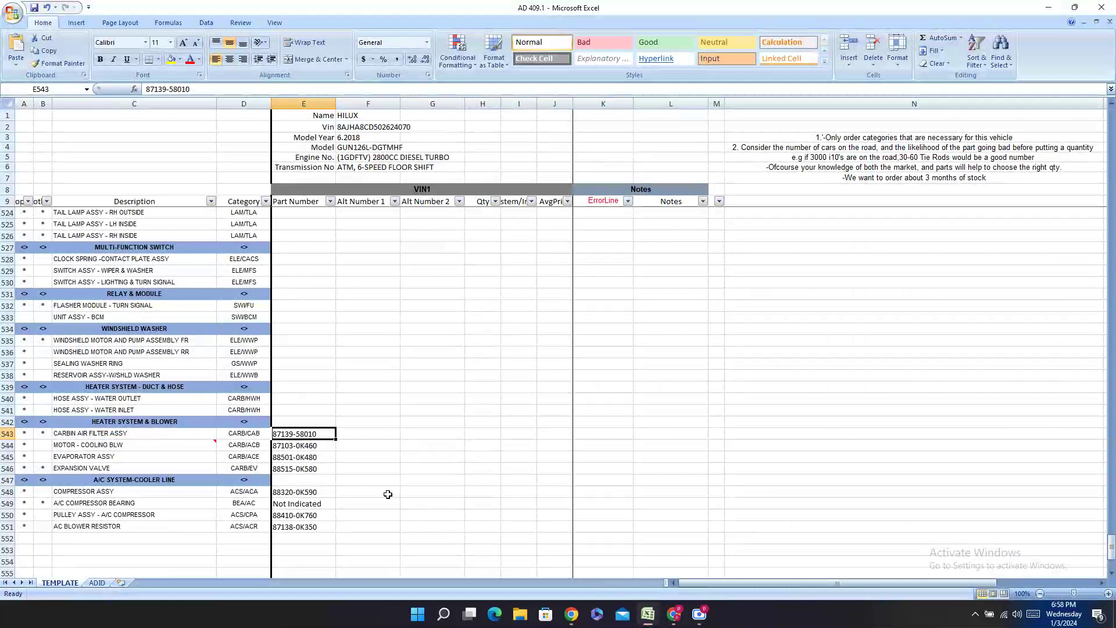
pyautogui.doubleClick(351, 434)
pyautogui.rightClick(352, 433)
pyautogui.click(378, 459)
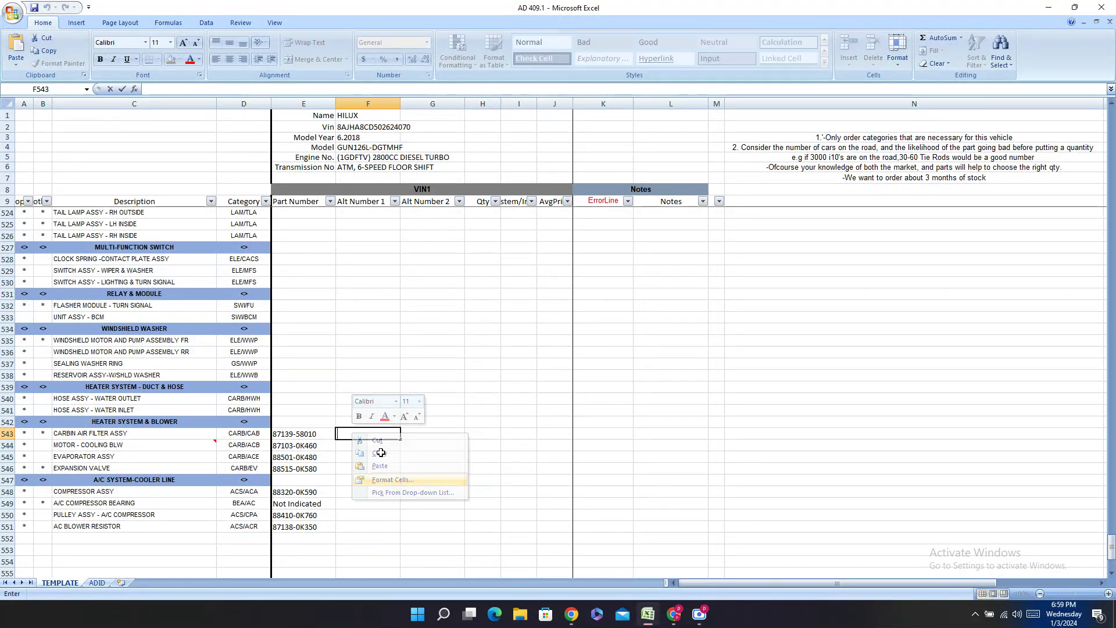
pyautogui.click(504, 338)
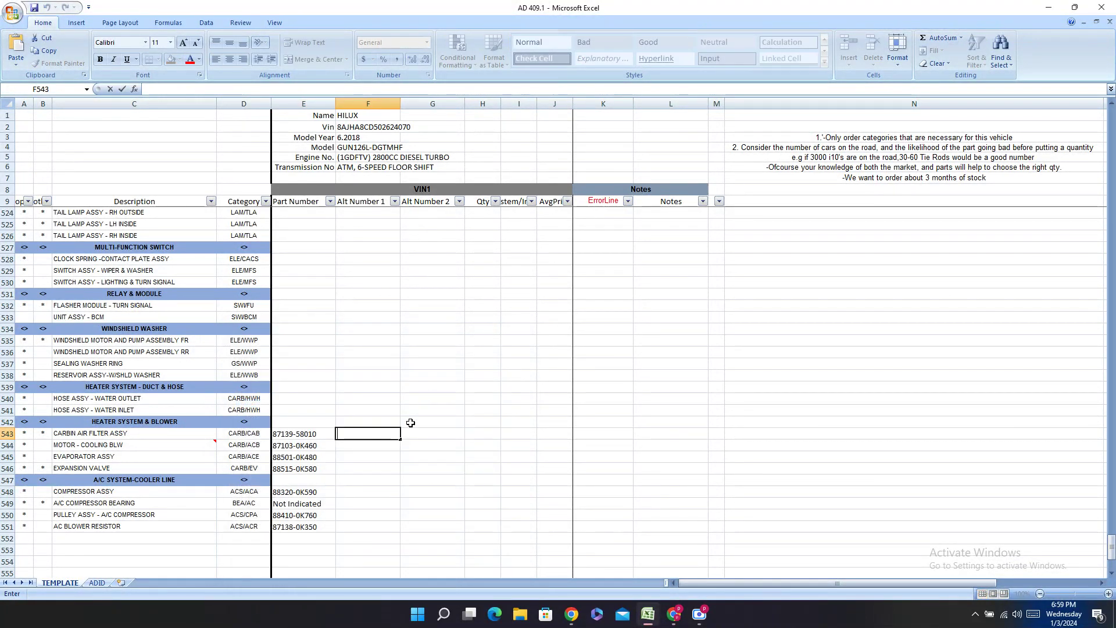
pyautogui.rightClick(362, 435)
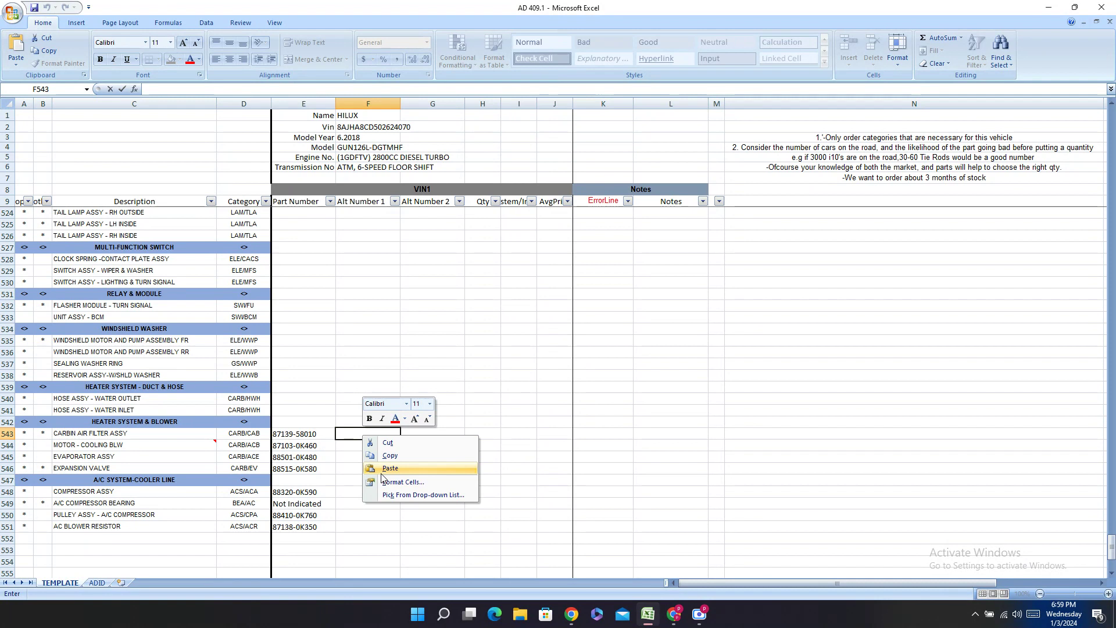
pyautogui.click(384, 470)
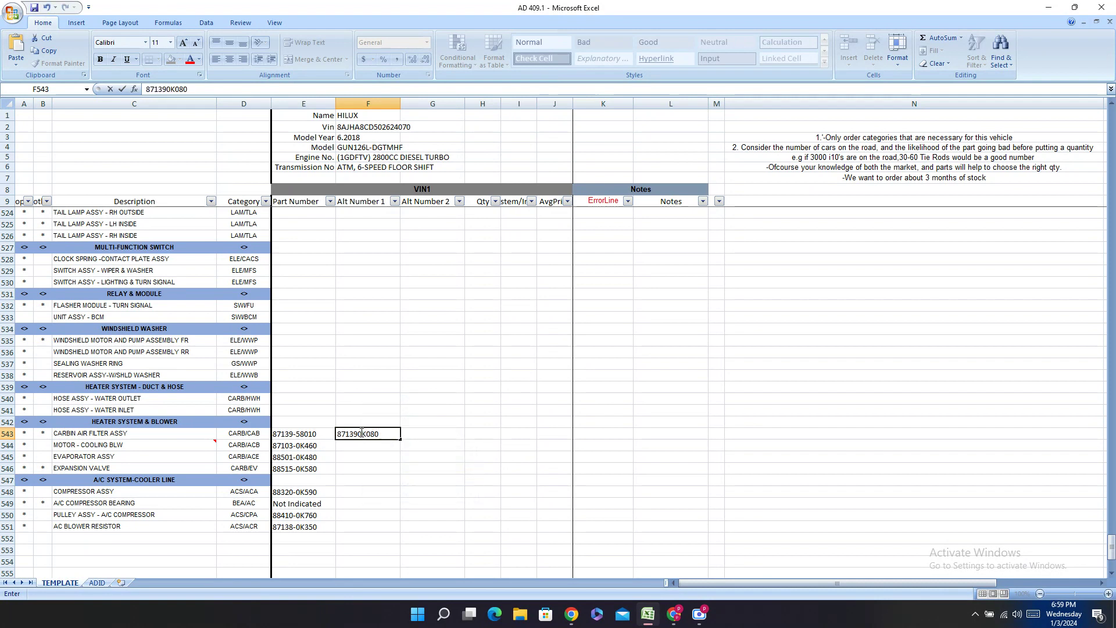
pyautogui.write('-')
pyautogui.rightClick(98, 393)
pyautogui.rightClick(81, 400)
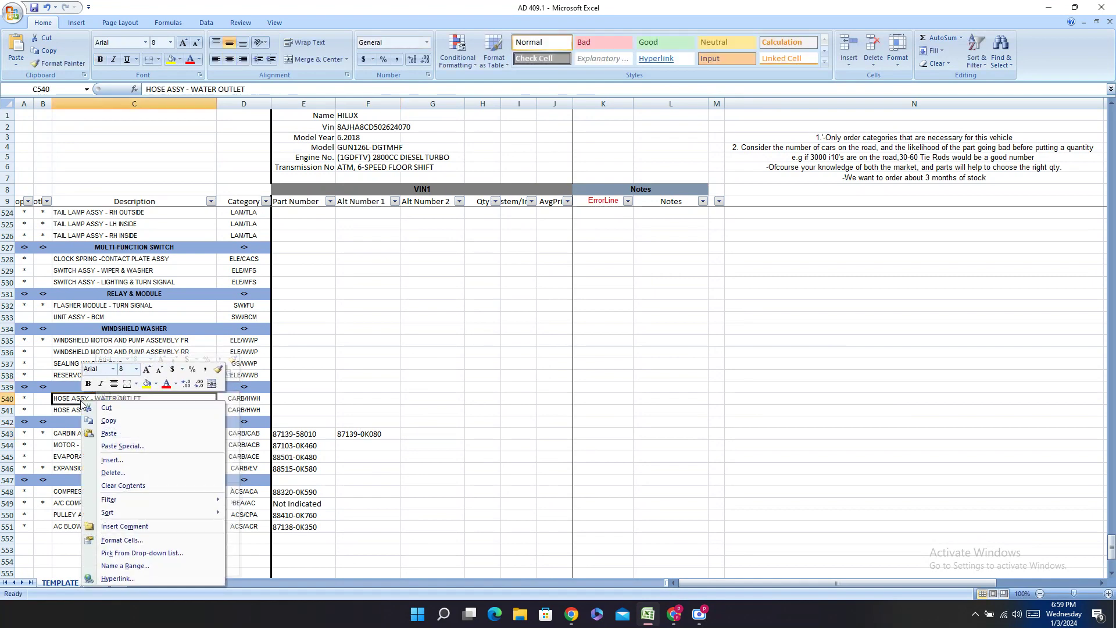
pyautogui.click(125, 434)
pyautogui.hotkey('ctrl', 'z')
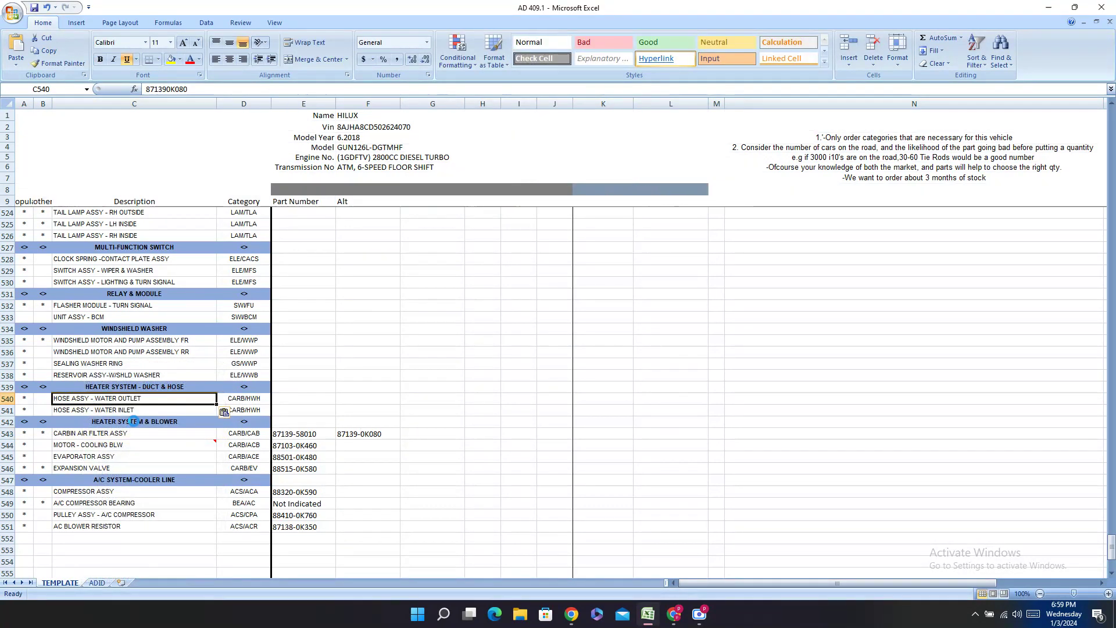
# - Copy the description HOSE ASSY - WATER OUTLET from the template and search the PartSouq Hilux catalog for it
pyautogui.hotkey('ctrl', 'c')
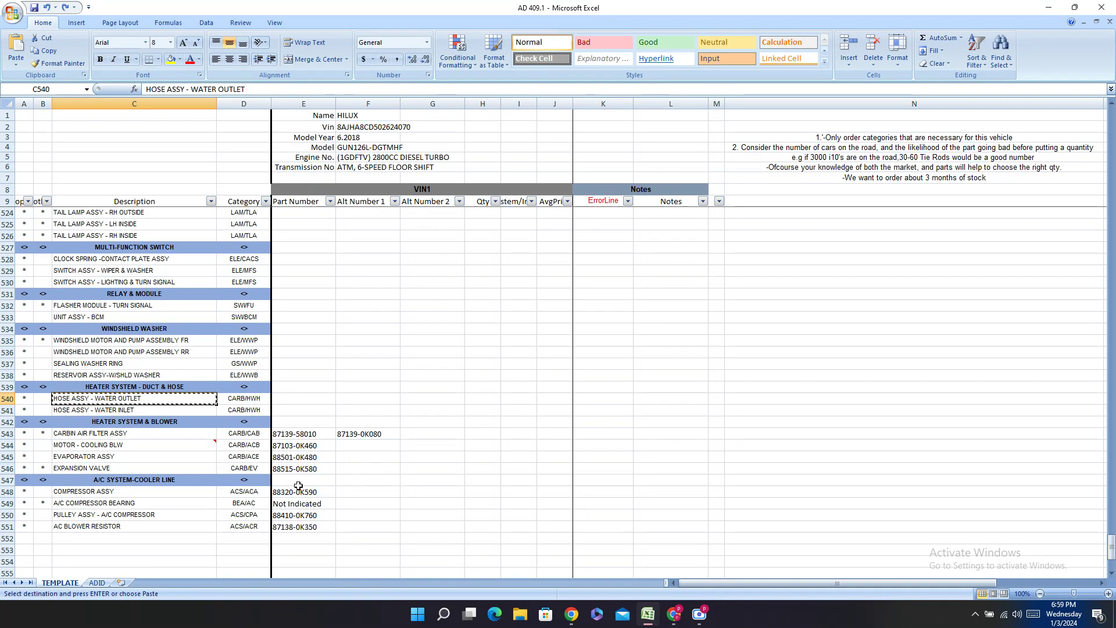
pyautogui.click(675, 614)
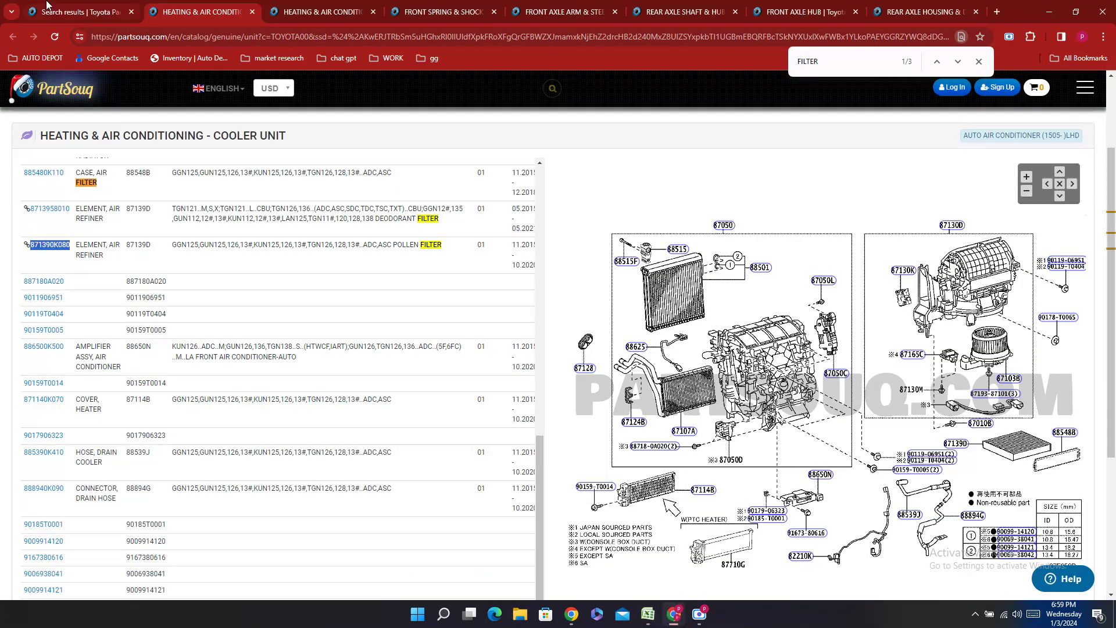
pyautogui.click(88, 12)
pyautogui.click(258, 339)
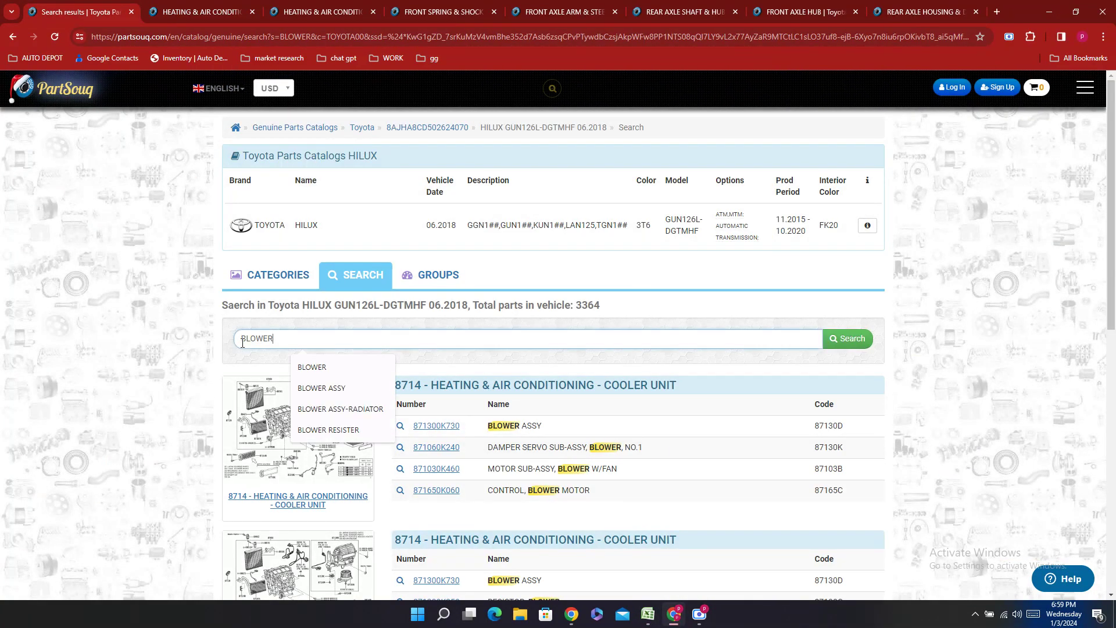
pyautogui.hotkey('ctrl', 'a')
pyautogui.hotkey('ctrl', 'v')
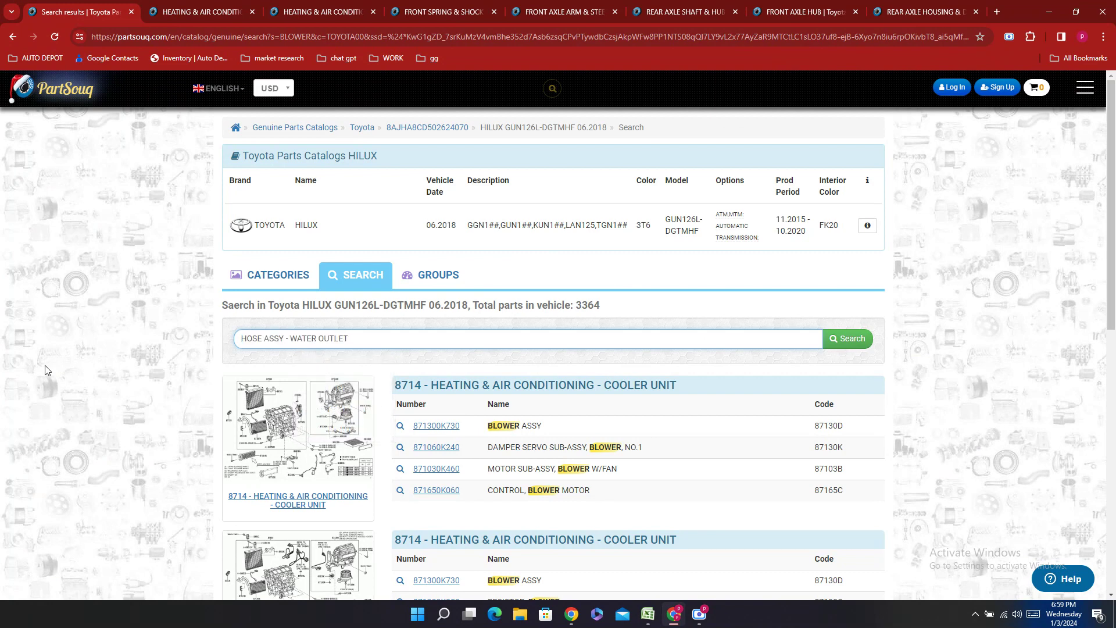
pyautogui.press('Return')
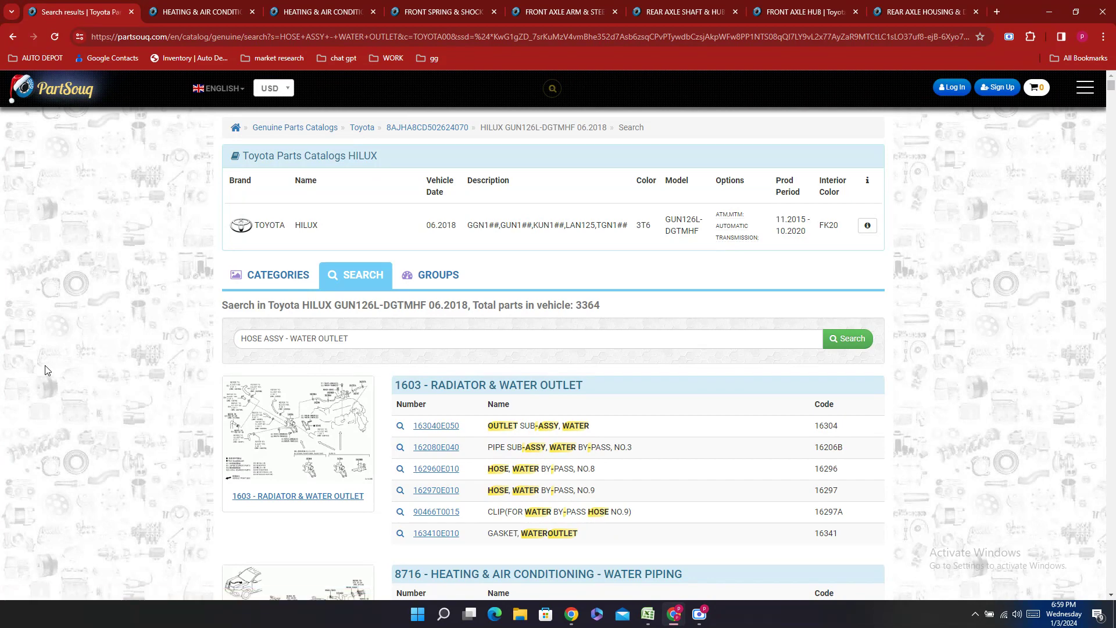
# - Open the first 1603 Radiator & Water Outlet diagram in a separate tab and copy the water outlet sub-assembly number 163040E050
pyautogui.click(294, 450)
pyautogui.click(74, 7)
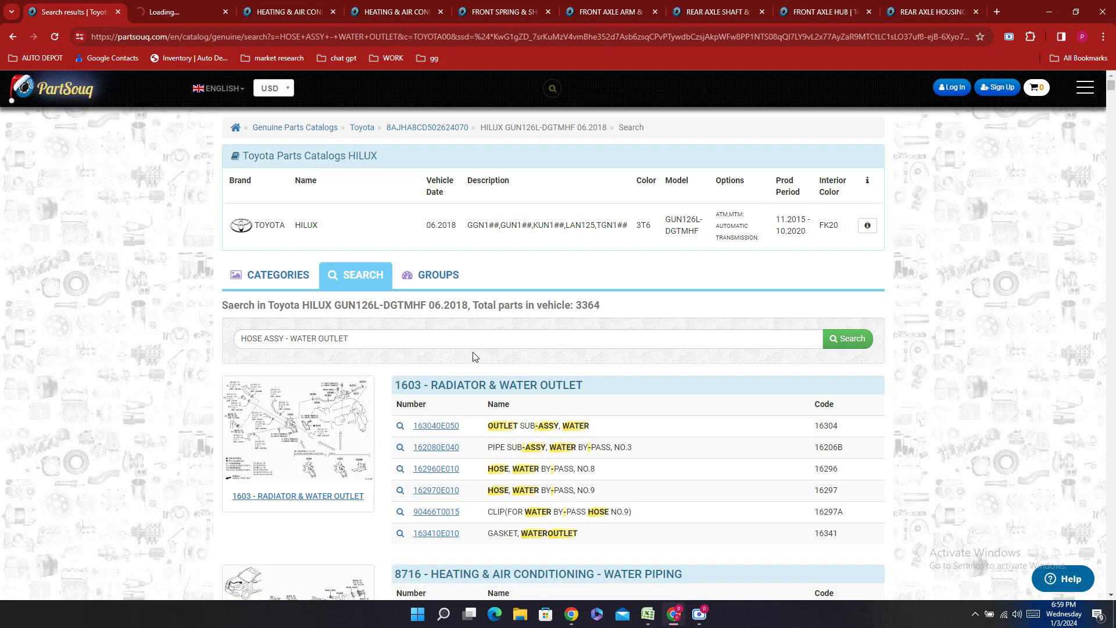
pyautogui.doubleClick(461, 432)
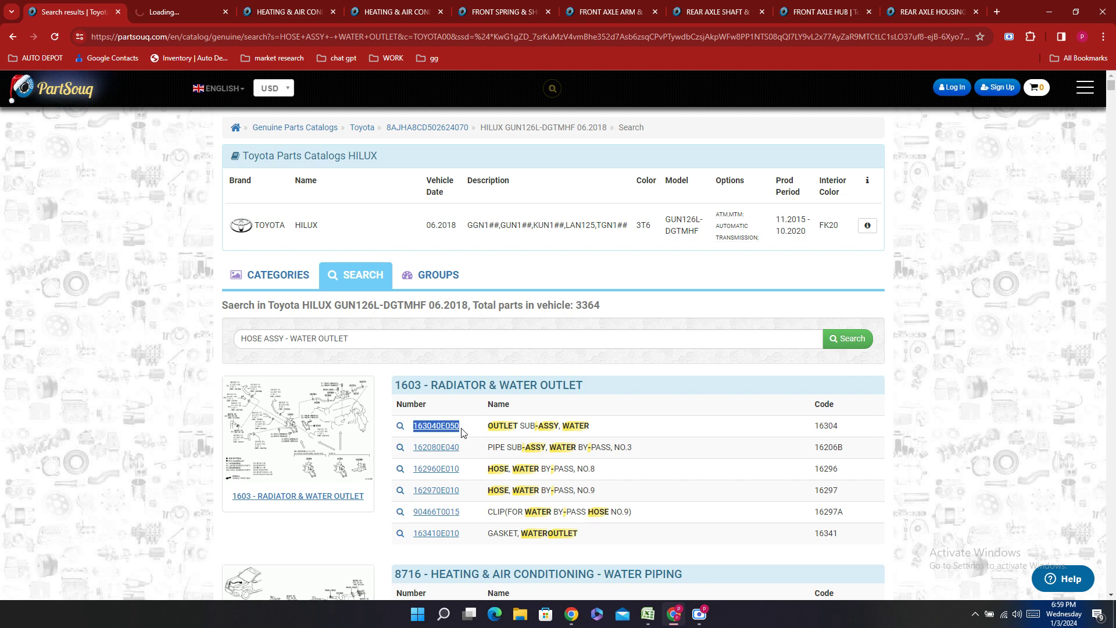
pyautogui.rightClick(462, 432)
pyautogui.click(497, 444)
pyautogui.click(651, 619)
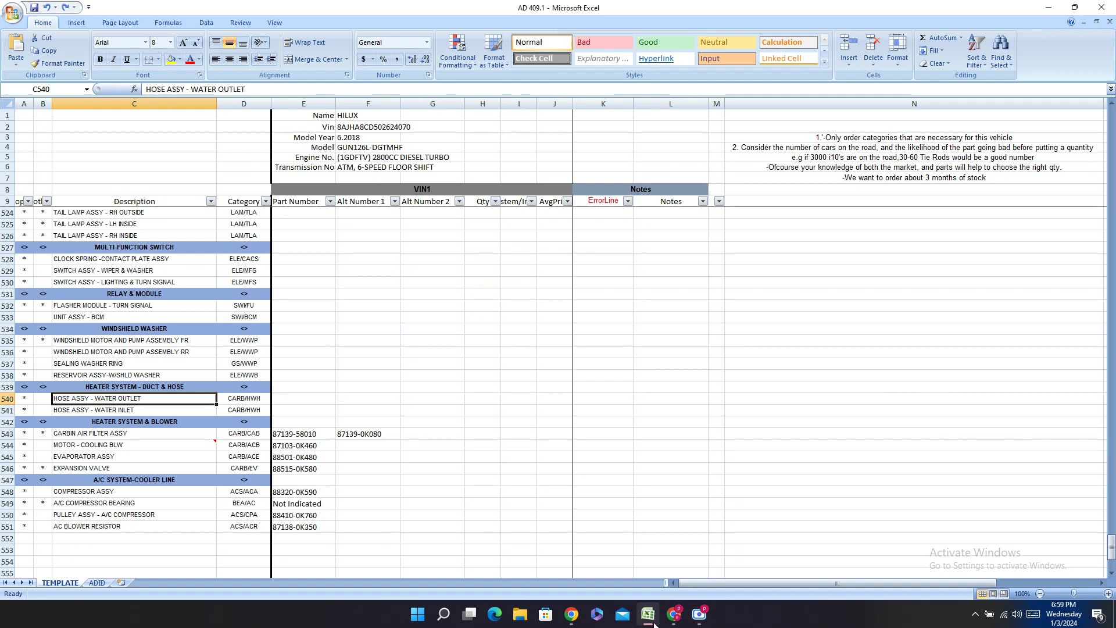
pyautogui.click(654, 624)
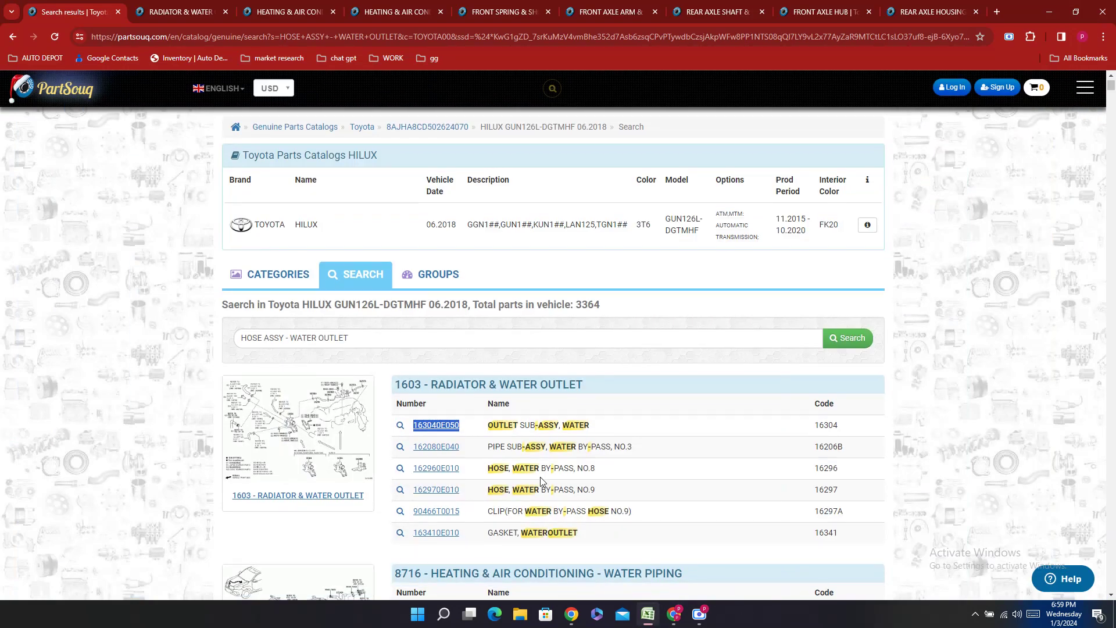
# - Review the Radiator & Water Outlet and Water Piping groups in the search results for a matching water outlet hose
pyautogui.scroll(-4, 539, 477)
pyautogui.scroll(-4, 541, 481)
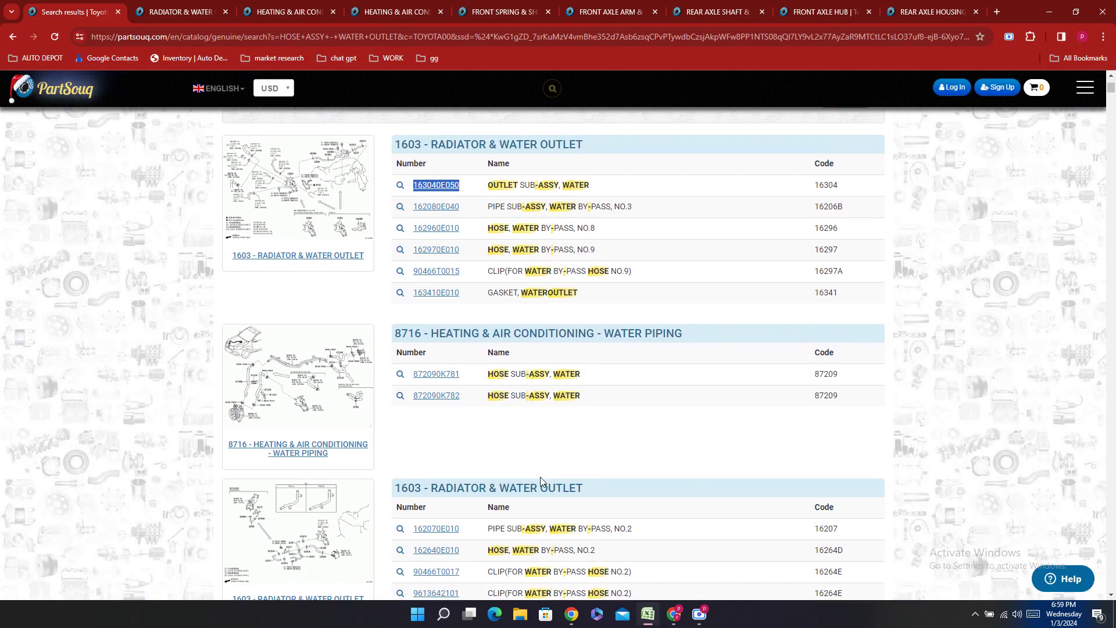
pyautogui.scroll(-5, 540, 478)
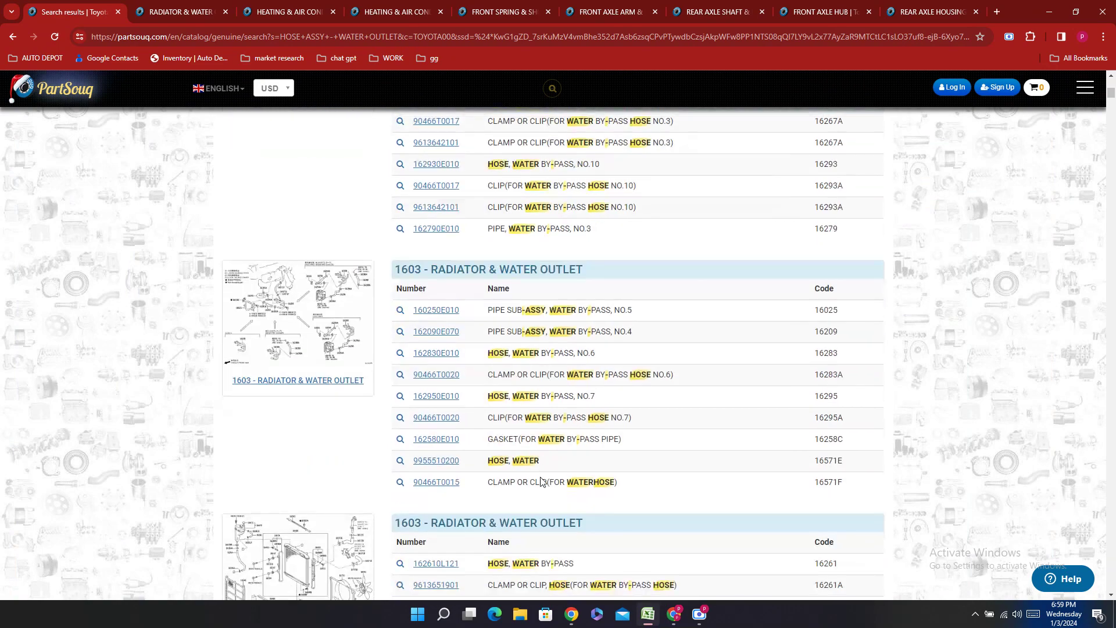
pyautogui.scroll(-7, 540, 481)
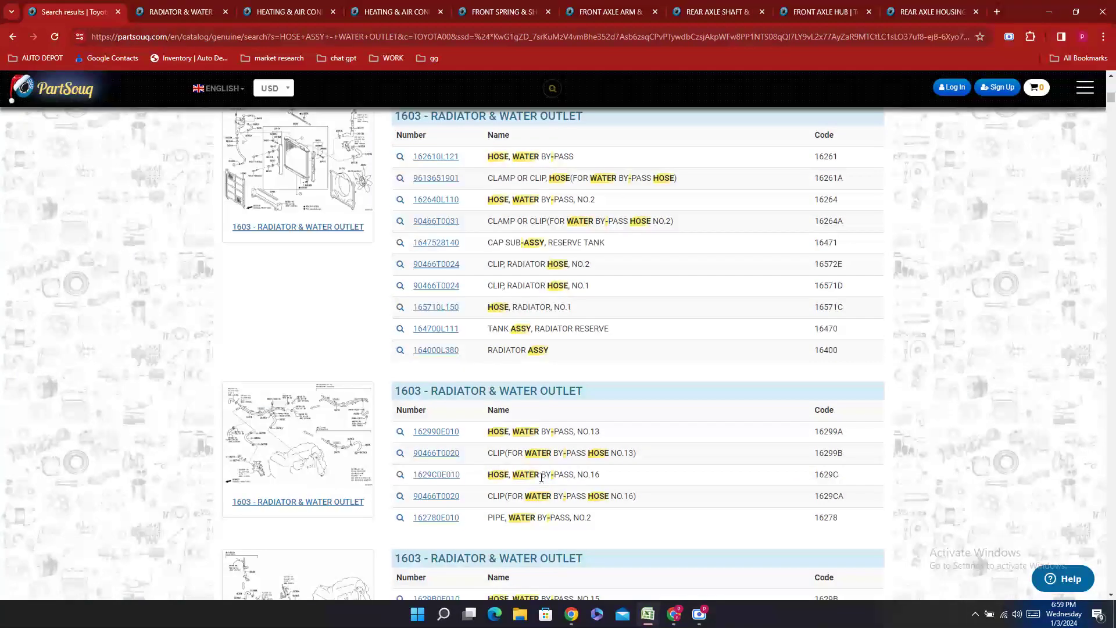
pyautogui.scroll(-4, 541, 477)
pyautogui.scroll(10, 540, 476)
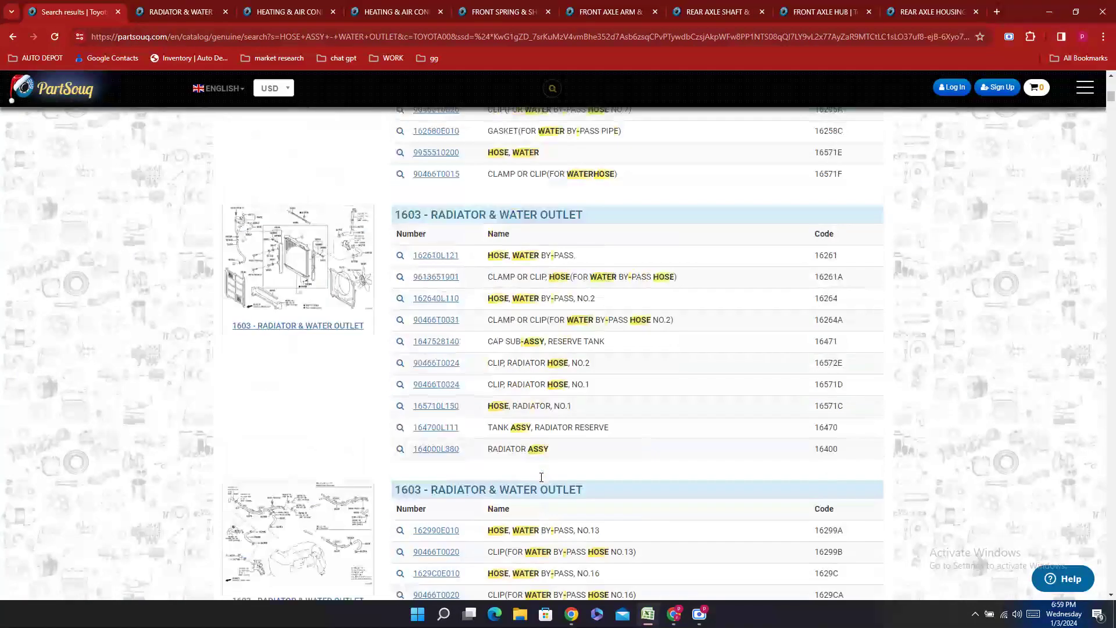
# - Find 163040E050 on the opened Radiator & Water Outlet page and examine its entry alongside the diagram
pyautogui.click(166, 7)
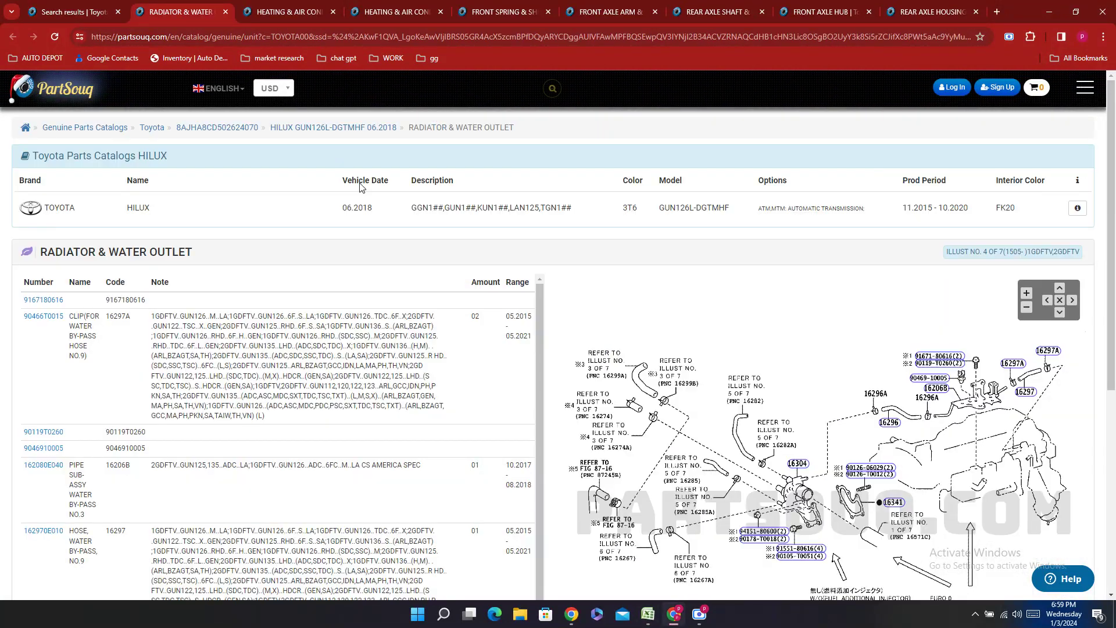
pyautogui.hotkey('ctrl', 'f')
pyautogui.write('163040E050')
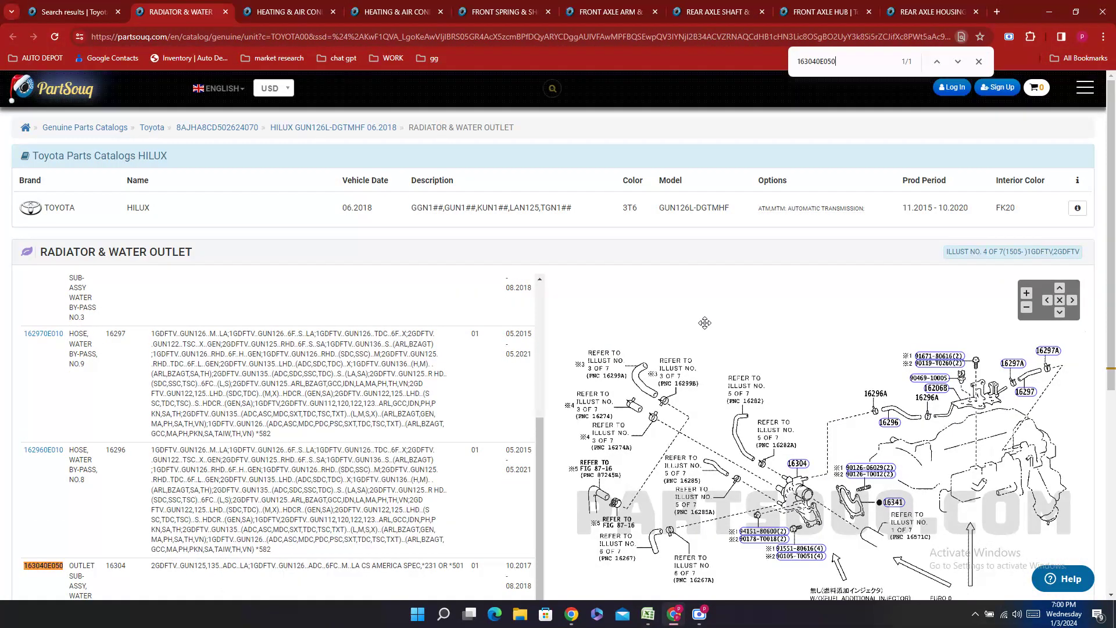
pyautogui.scroll(-3, 269, 393)
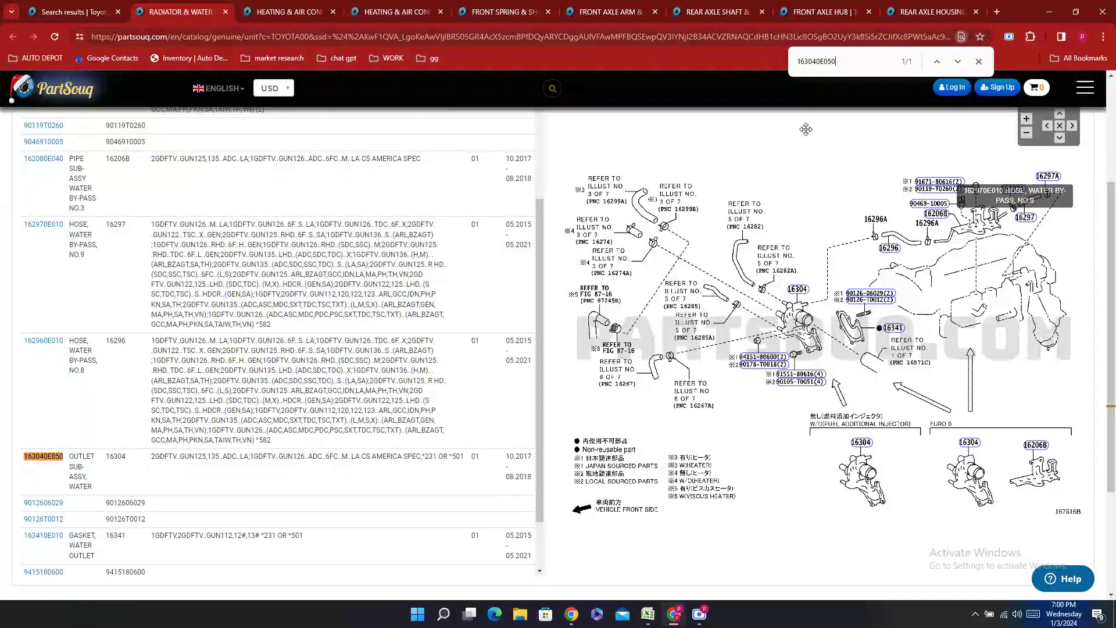
# - Return to the search results and look through the remaining groups for a heater water outlet hose
pyautogui.click(78, 10)
pyautogui.scroll(-5, 653, 336)
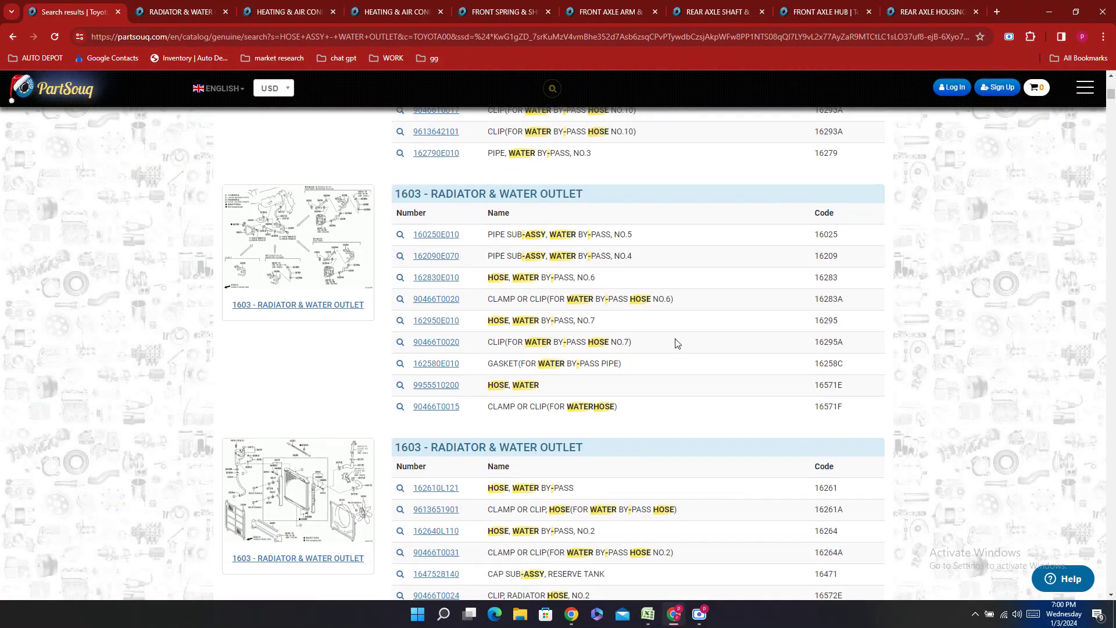
pyautogui.scroll(-6, 671, 285)
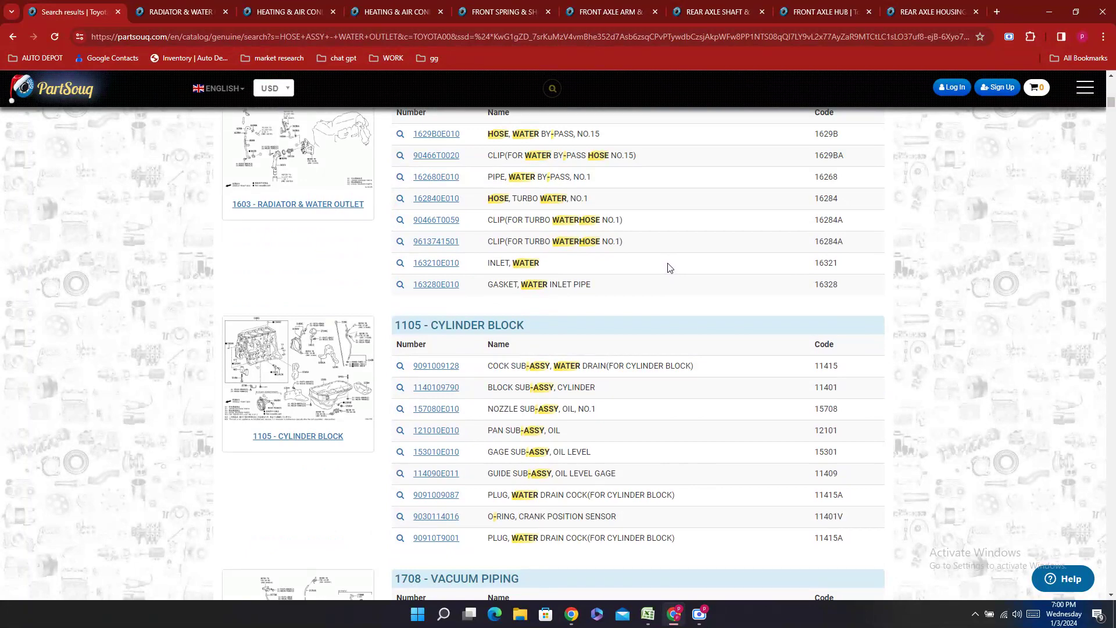
pyautogui.scroll(-6, 671, 269)
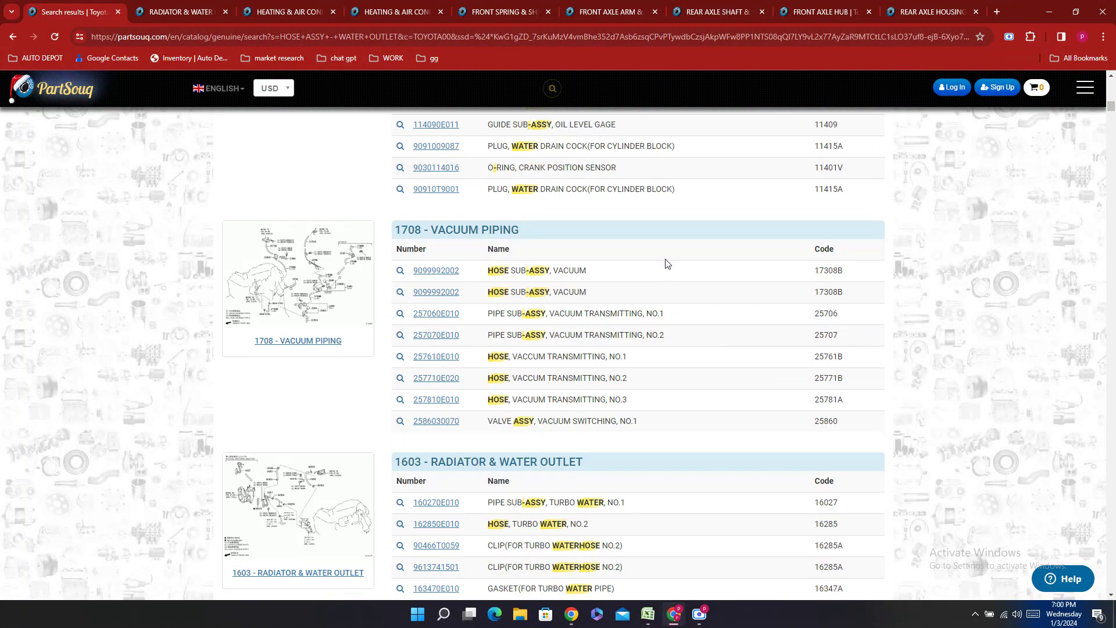
pyautogui.scroll(-4, 667, 264)
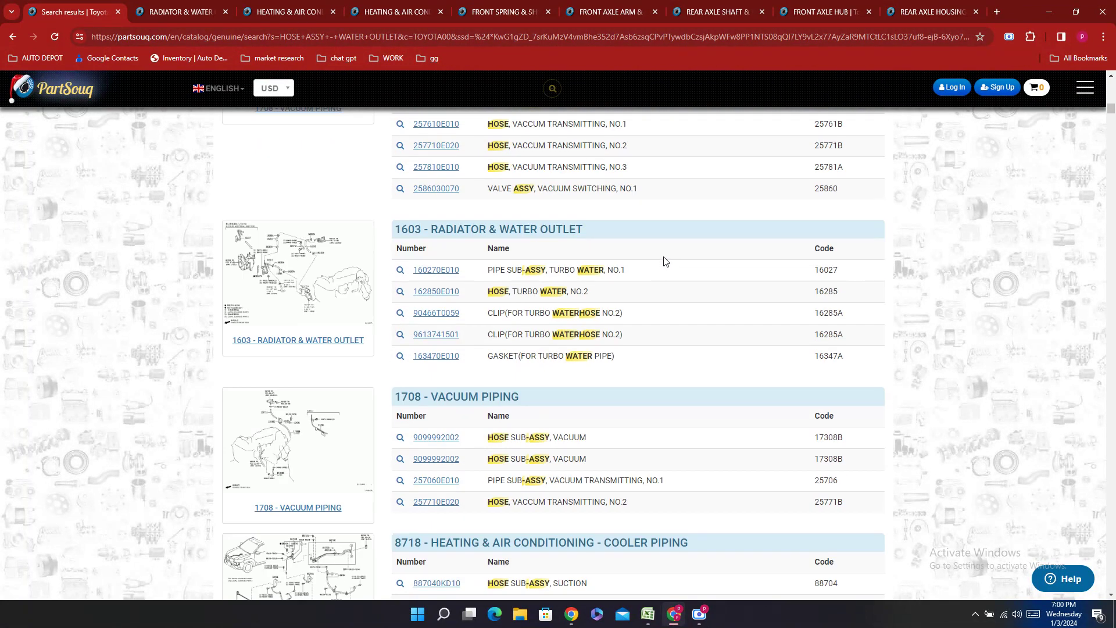
pyautogui.scroll(-12, 666, 261)
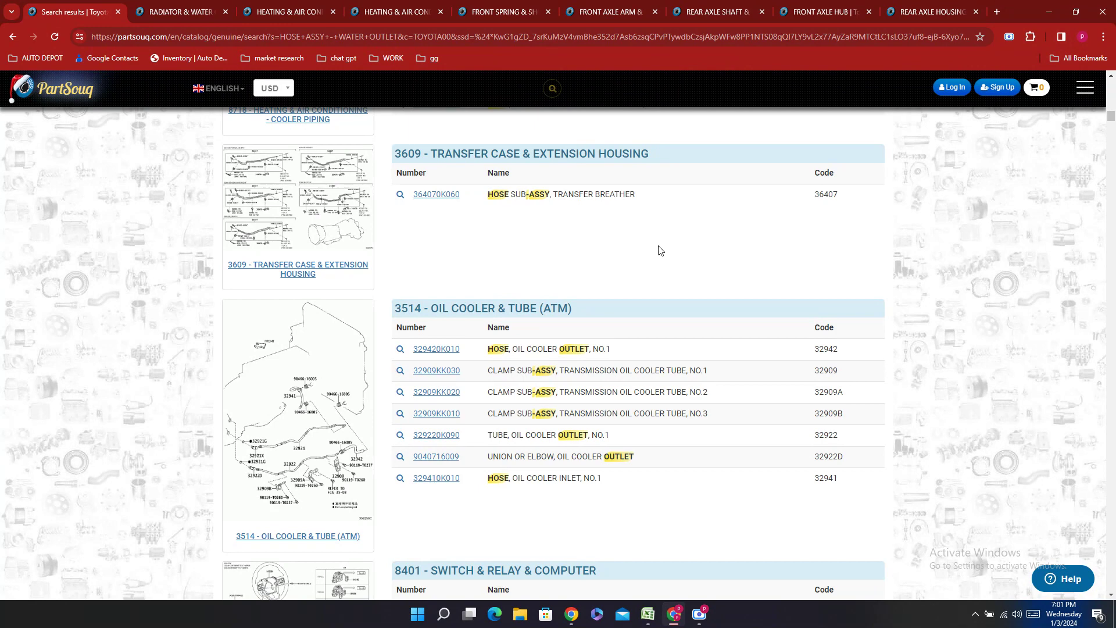
# - Return to the top of the search results and copy the heading "HEATER SYSTEM - DUCT & HOSE" from cell C539 in the Excel template
pyautogui.scroll(10, 652, 244)
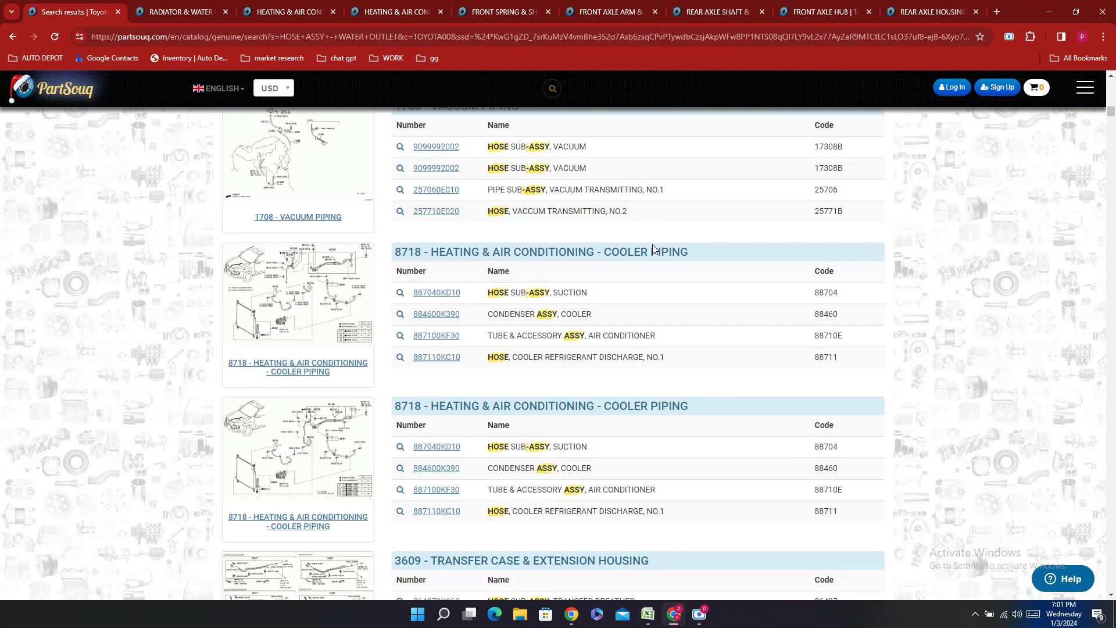
pyautogui.scroll(15, 634, 211)
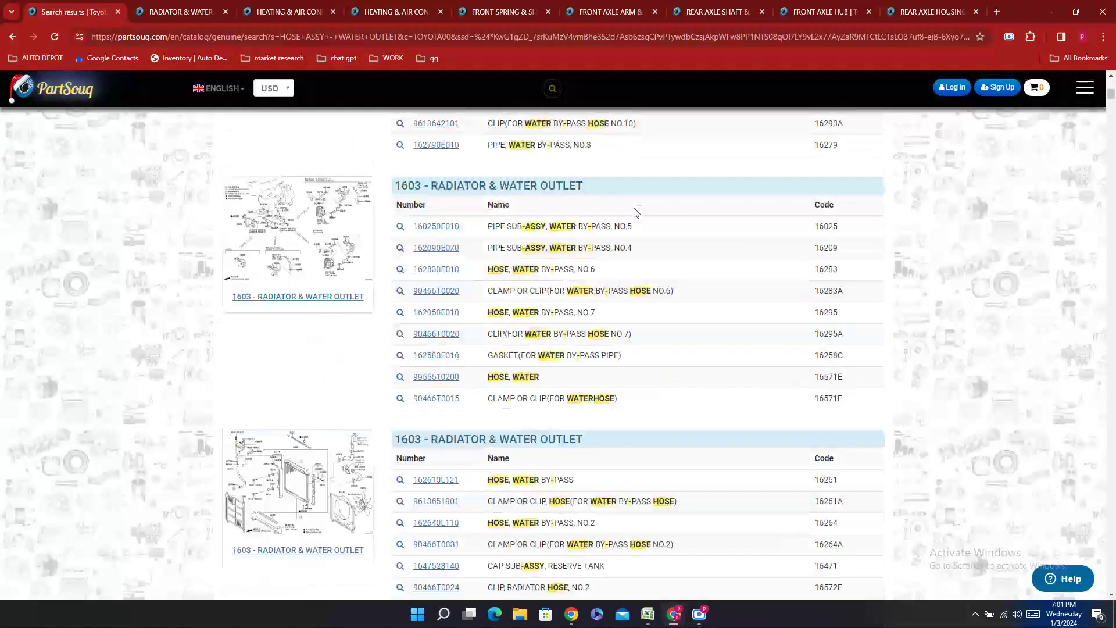
pyautogui.scroll(1, 636, 213)
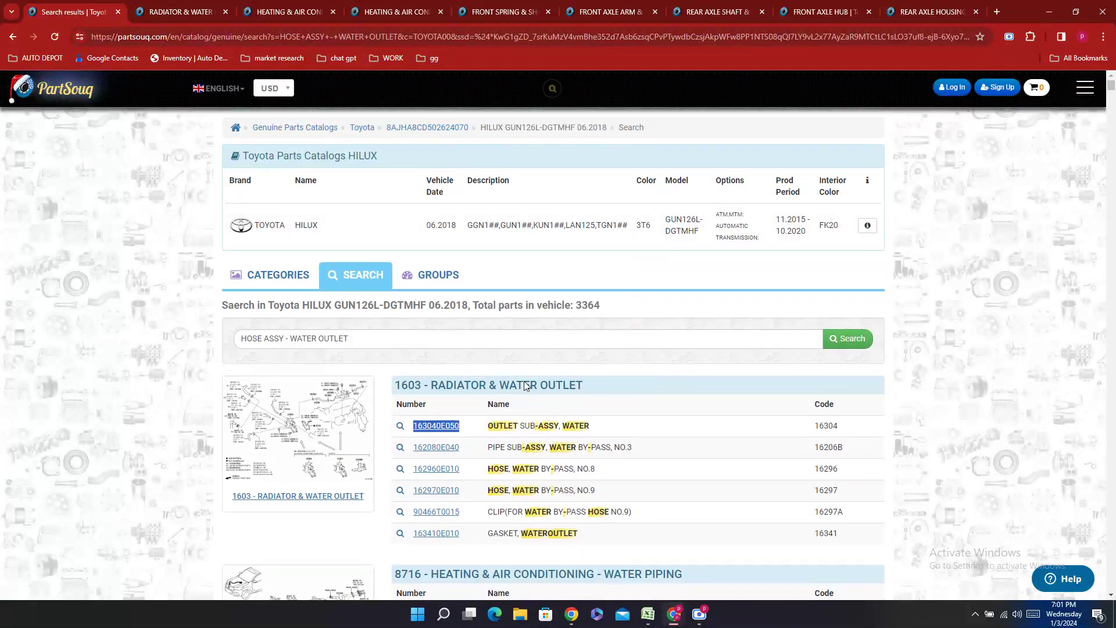
pyautogui.click(649, 615)
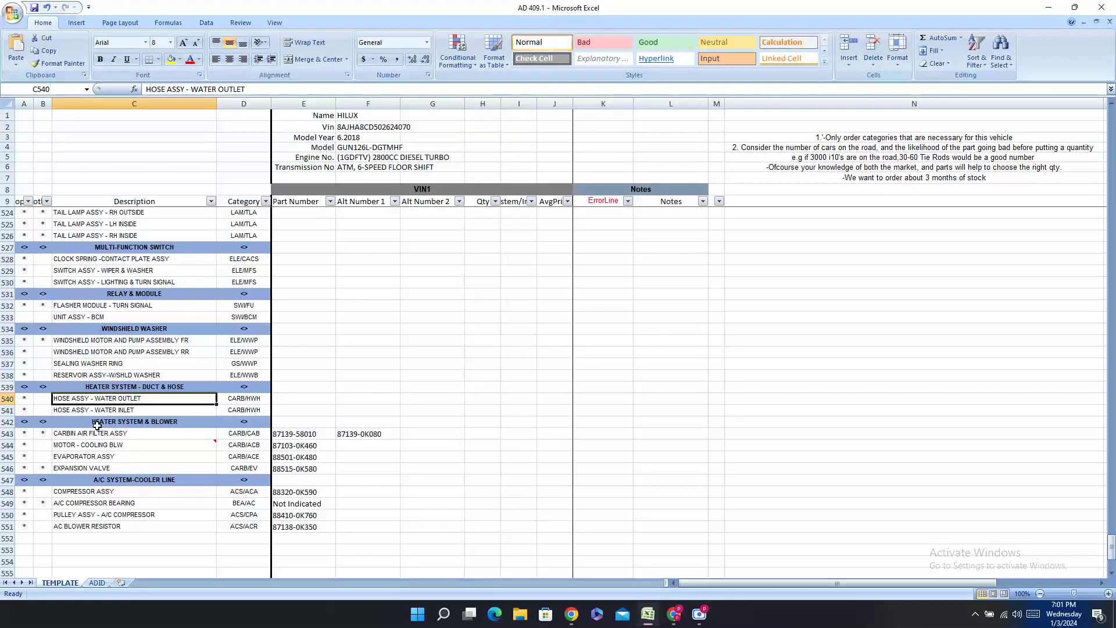
pyautogui.rightClick(154, 388)
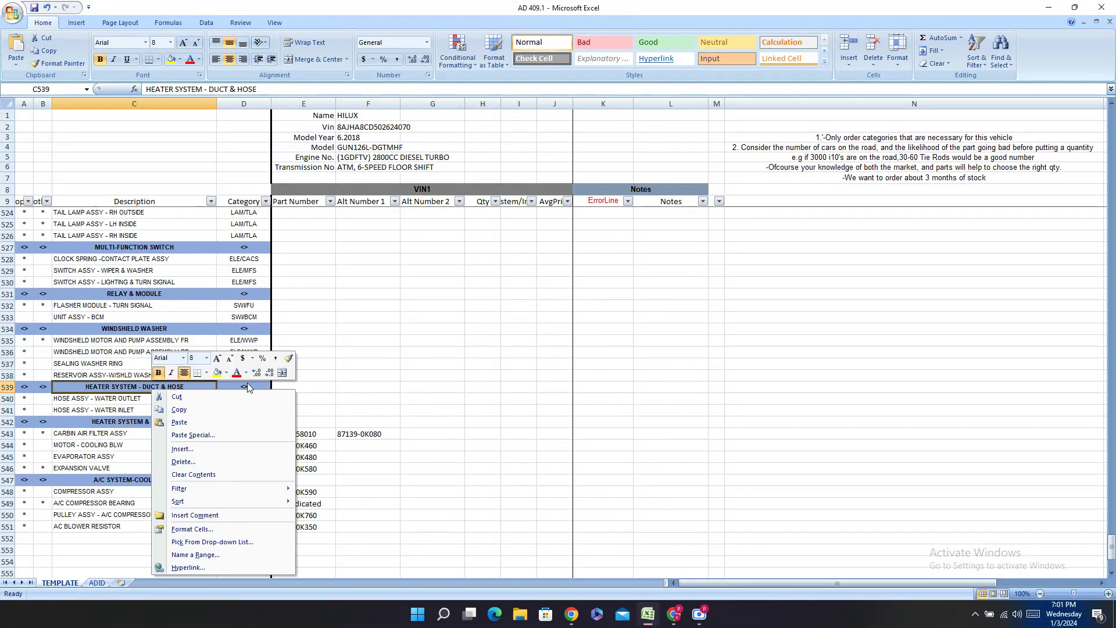
pyautogui.click(179, 409)
# - Switch to PartSouq and search the Hilux parts catalog for "HEATER SYSTEM - DUCT & HOSE"
pyautogui.click(674, 614)
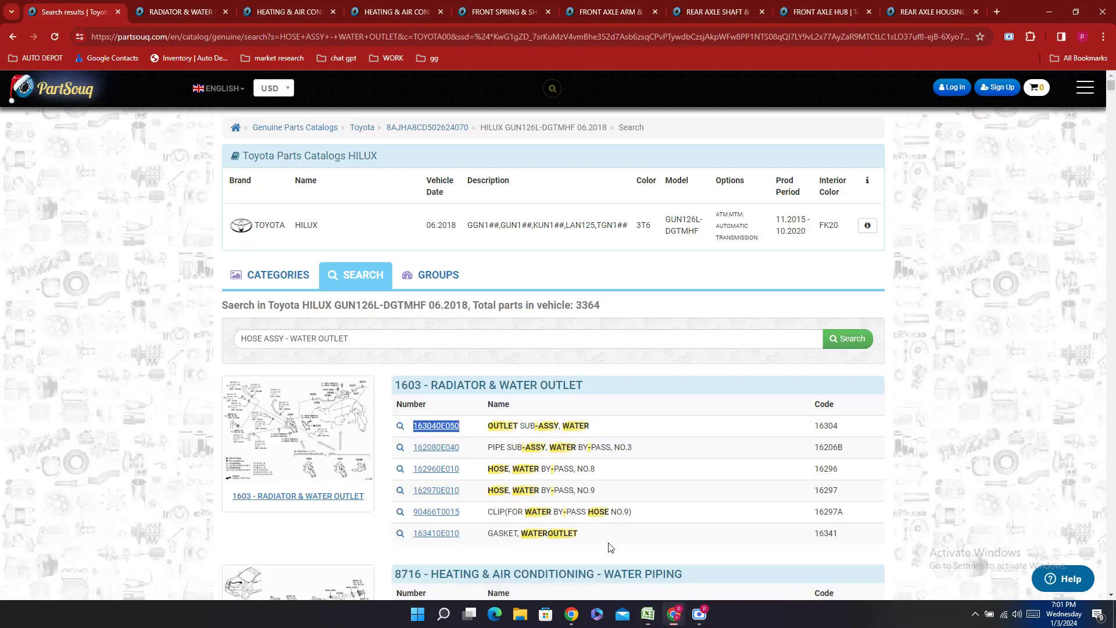
pyautogui.tripleClick(373, 335)
pyautogui.press('BackSpace')
pyautogui.hotkey('ctrl', 'v')
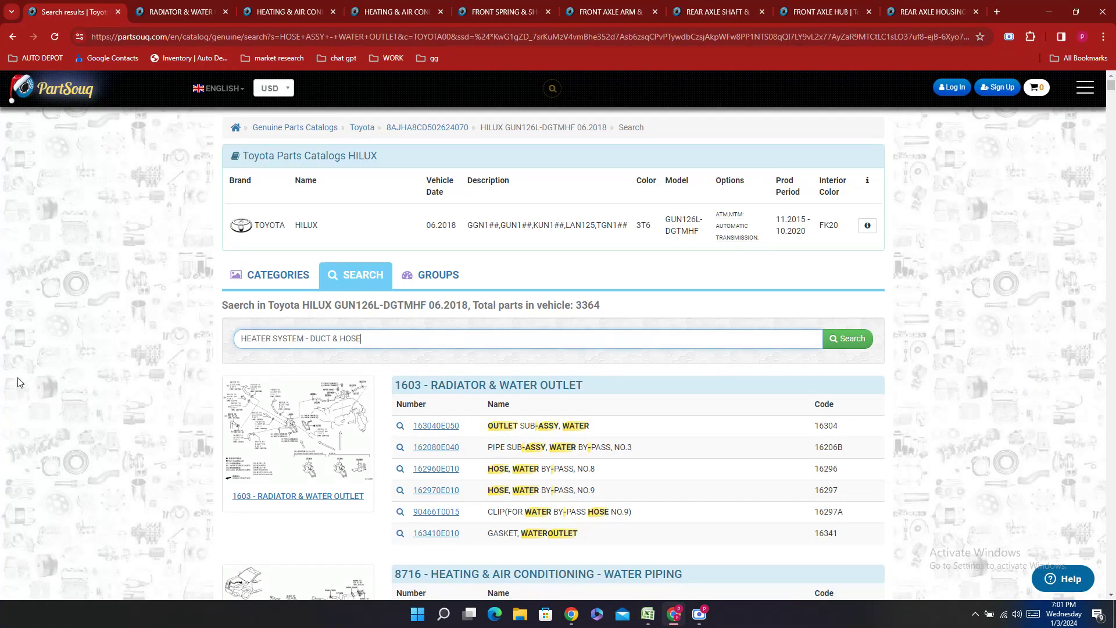
pyautogui.press('Return')
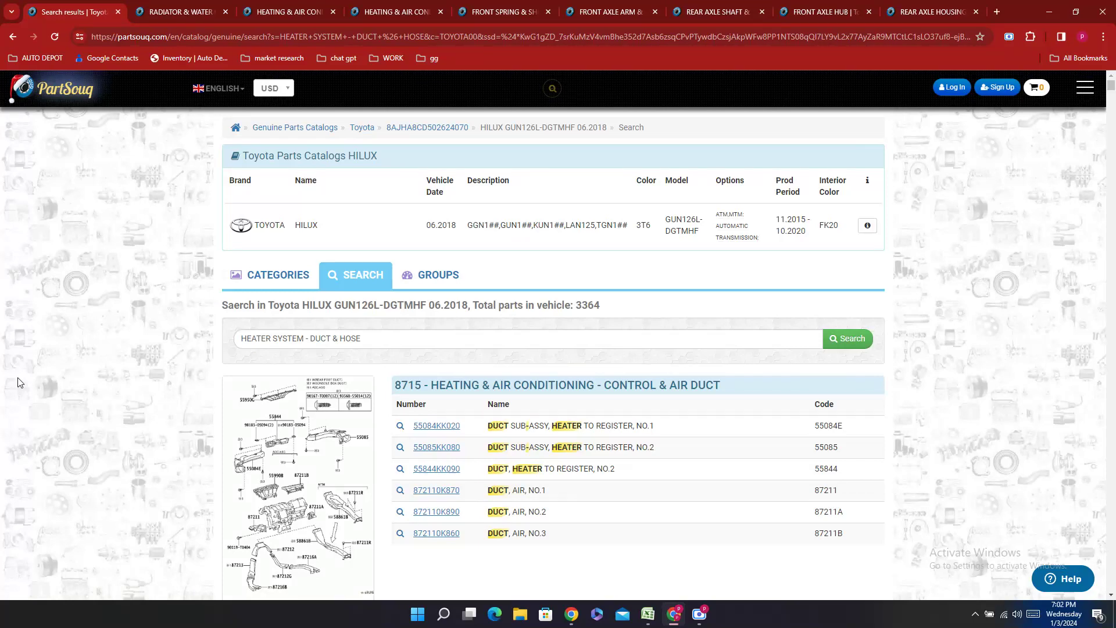
# - Review the first result groups and open the 8715 Heating & Air Conditioning - Control & Air Duct diagram in a separate tab
pyautogui.scroll(-7, 389, 235)
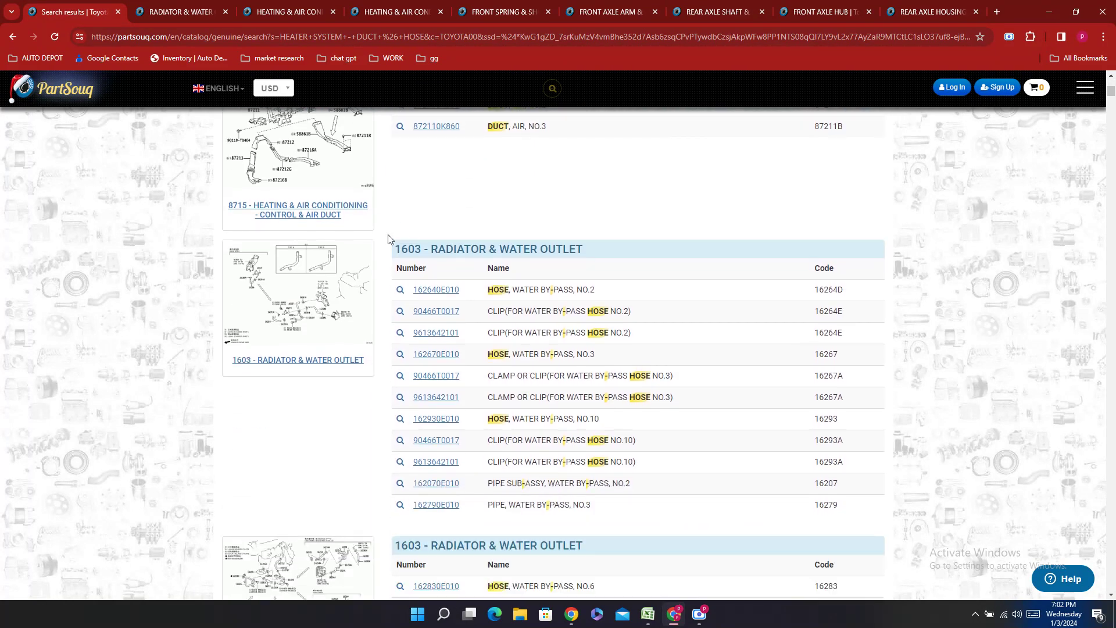
pyautogui.scroll(3, 294, 250)
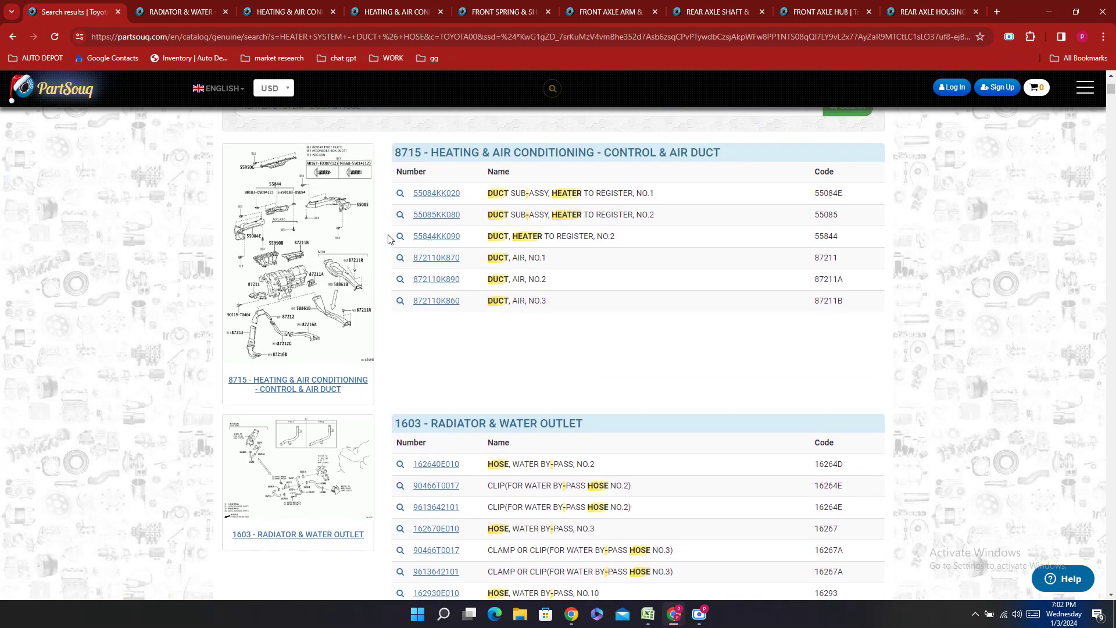
pyautogui.click(294, 250)
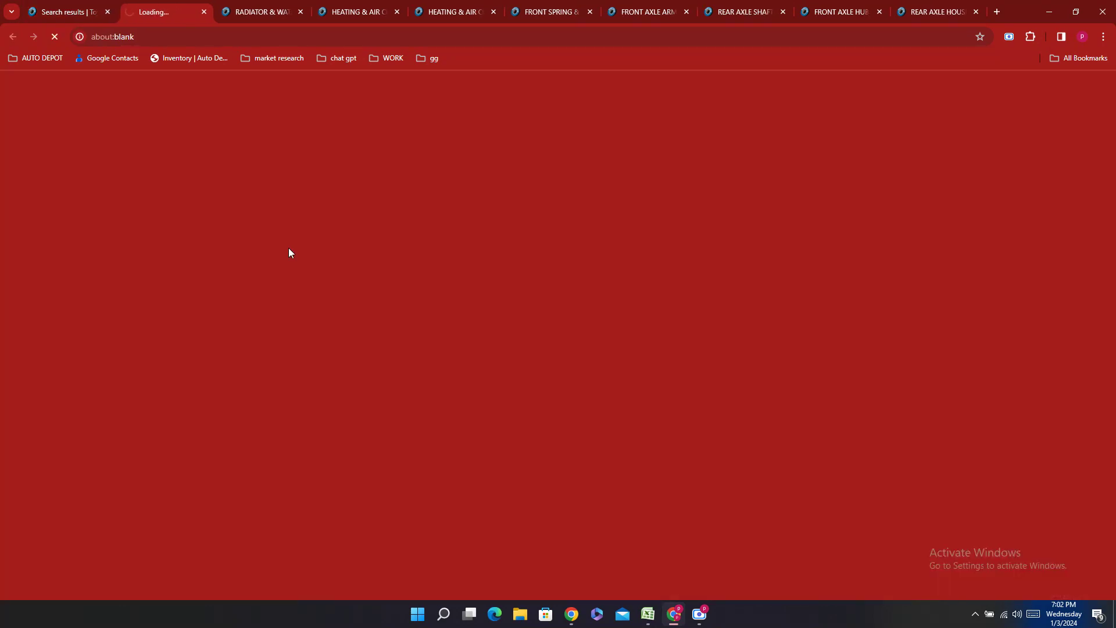
# - Close the old diagram tabs, keeping only the search results and the Control & Air Duct page open
pyautogui.click(590, 12)
pyautogui.click(591, 12)
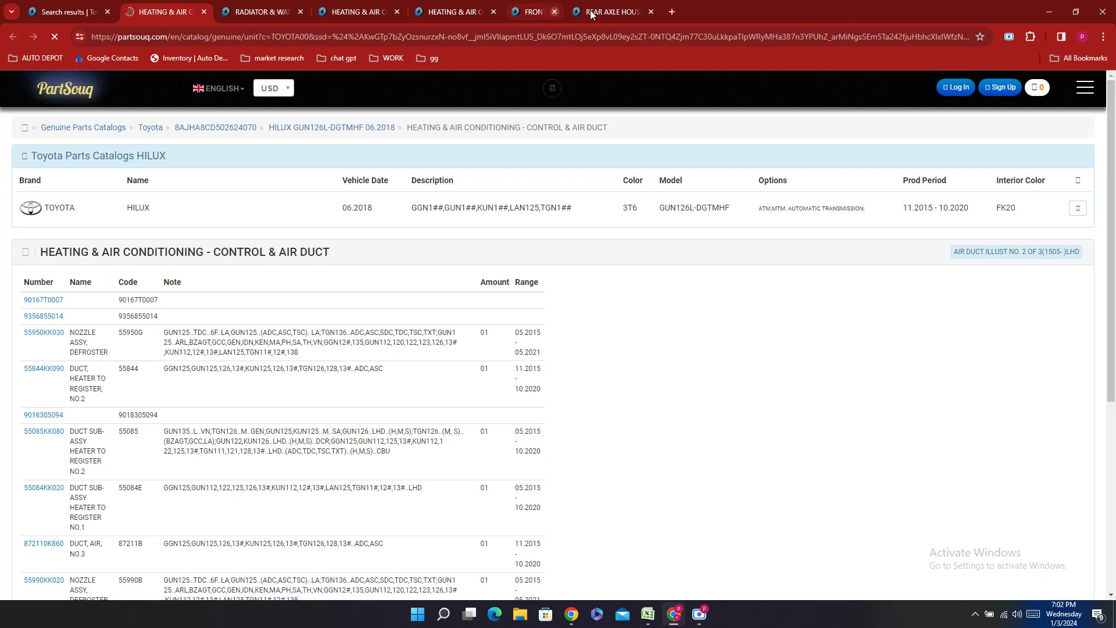
pyautogui.click(590, 11)
pyautogui.click(590, 11)
pyautogui.click(590, 11)
pyautogui.click(564, 12)
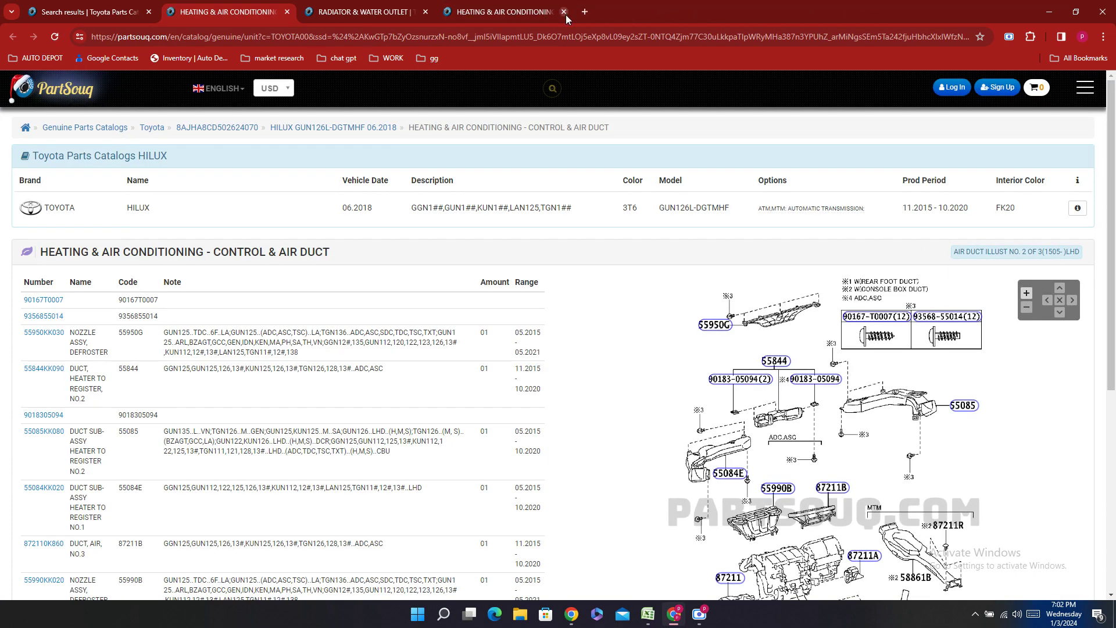
pyautogui.click(564, 12)
pyautogui.click(426, 13)
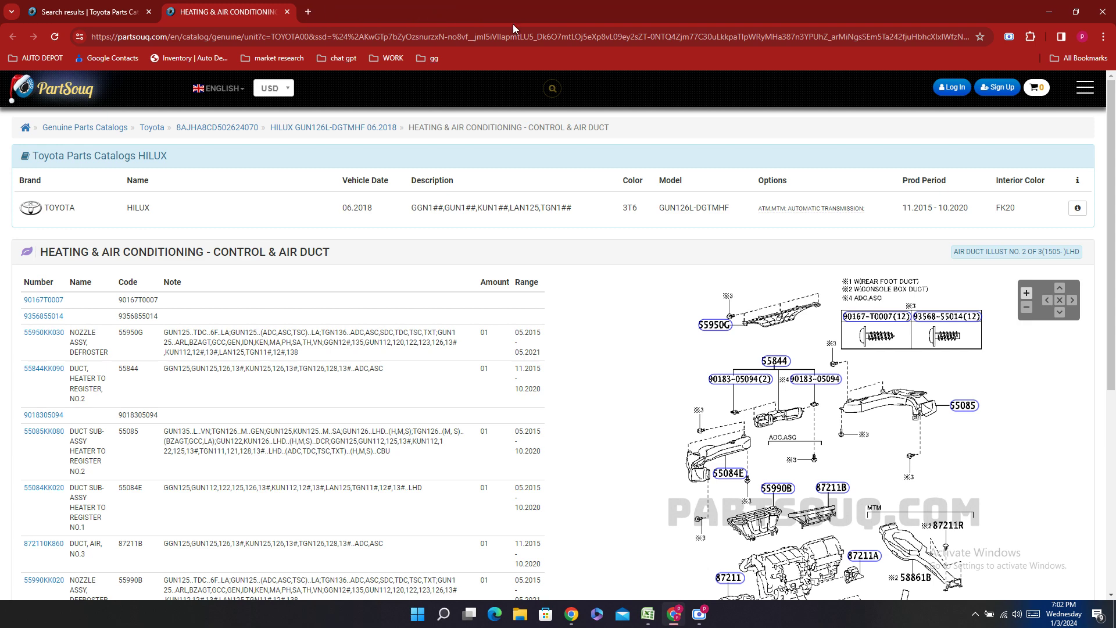
# - Check the Control & Air Duct page for heater hoses, and enter "Not Indicated" for the water outlet and inlet hoses in Excel cells E540 and E541
pyautogui.scroll(-3, 1033, 419)
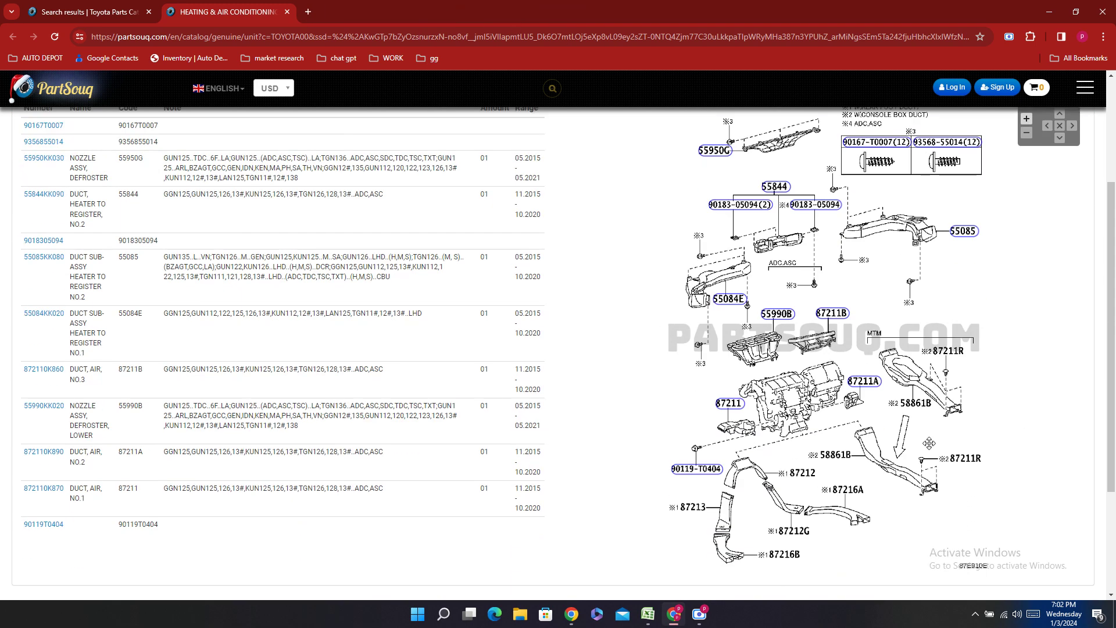
pyautogui.scroll(2, 907, 436)
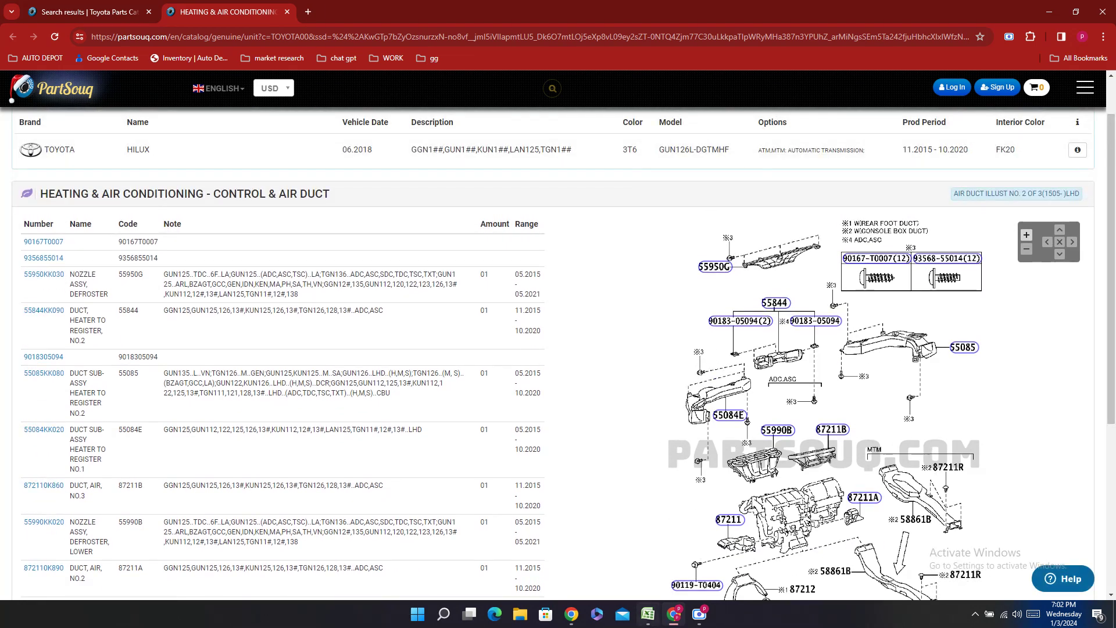
pyautogui.click(648, 614)
pyautogui.click(298, 398)
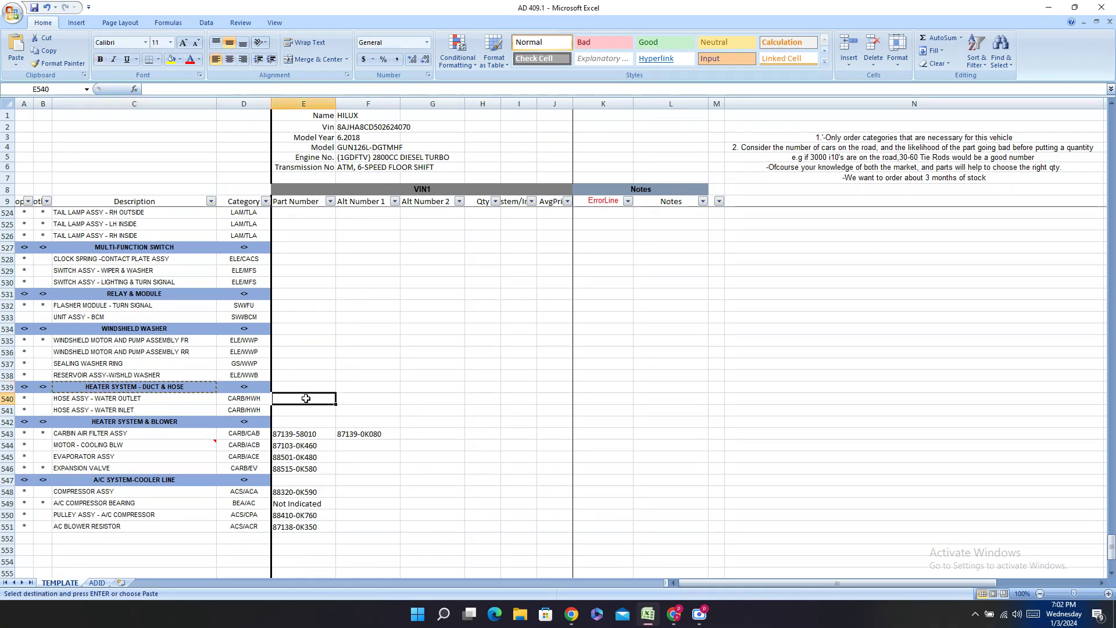
pyautogui.write('Not Indicated')
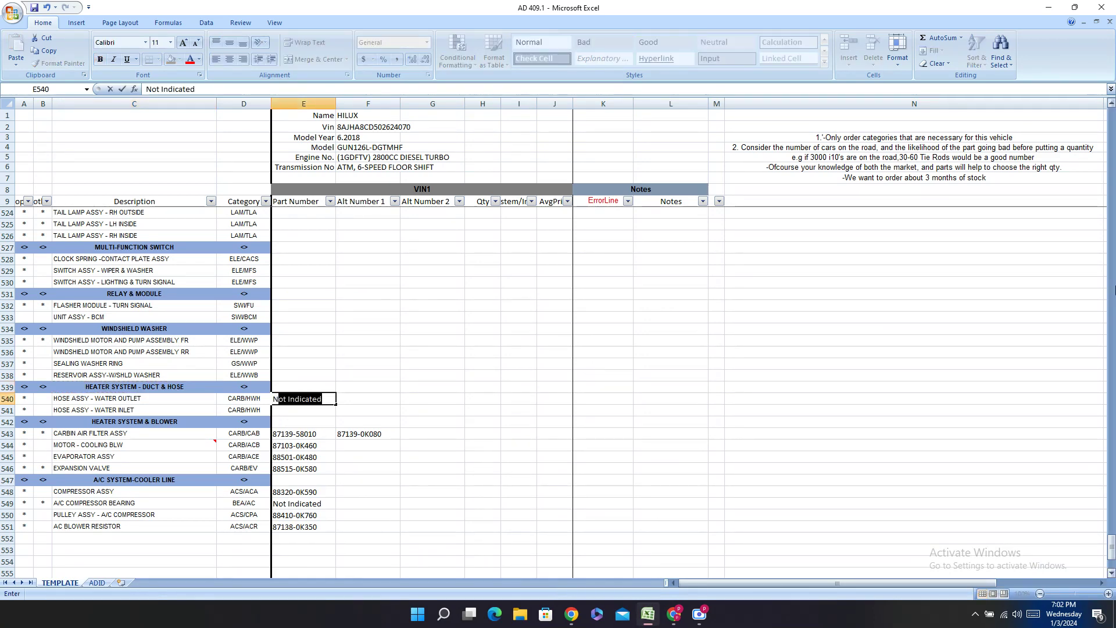
pyautogui.press('Return')
pyautogui.write('Not Indicated')
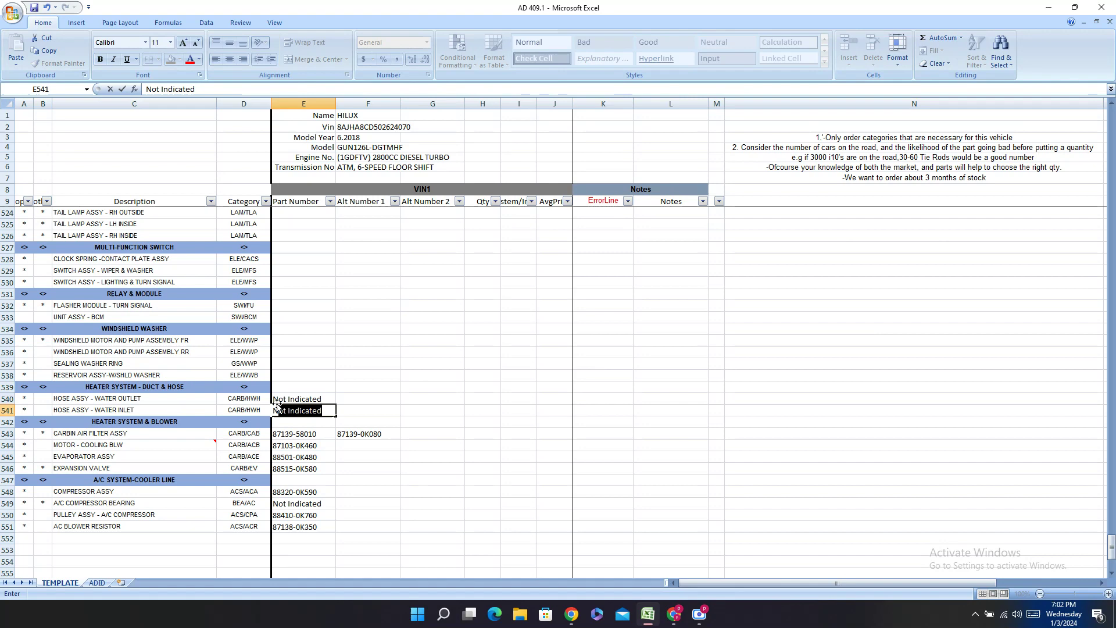
pyautogui.press('Return')
# - Copy the description "WINDSHIELD MOTOR AND PUMP ASSEMBLY FR" from Excel cell C535 and search the PartSouq Hilux catalog for it
pyautogui.rightClick(130, 341)
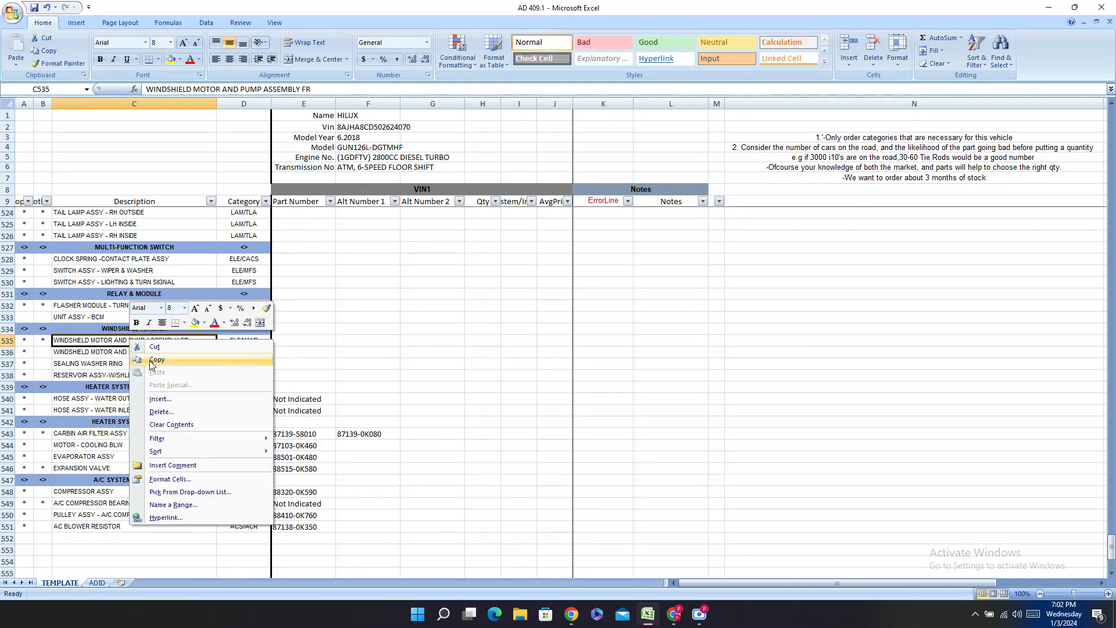
pyautogui.click(157, 360)
pyautogui.click(676, 614)
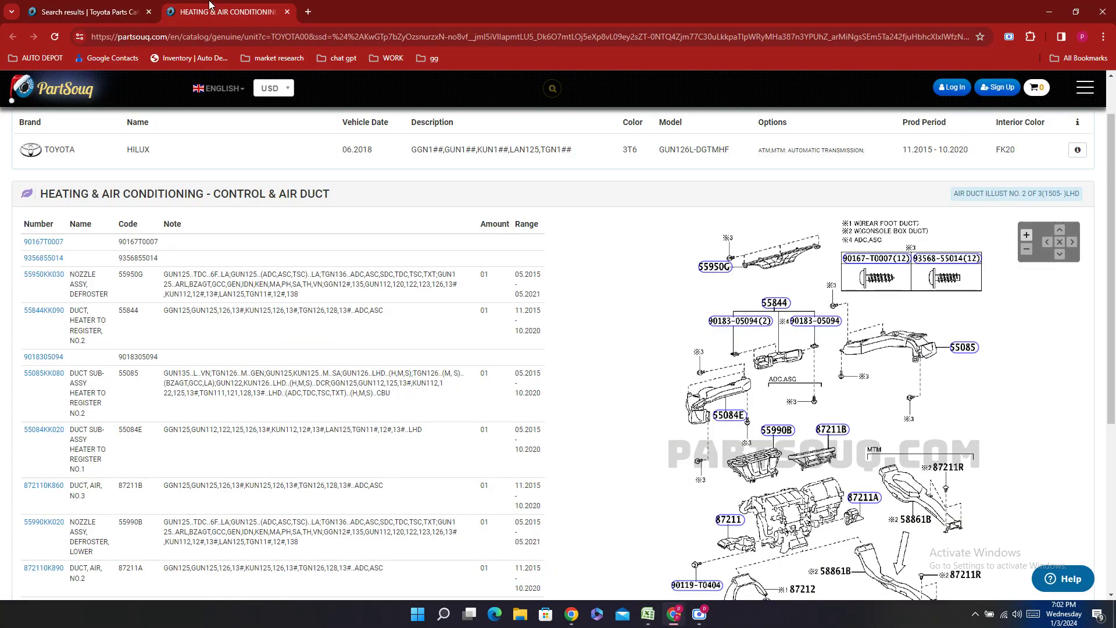
pyautogui.click(87, 12)
pyautogui.scroll(5, 348, 321)
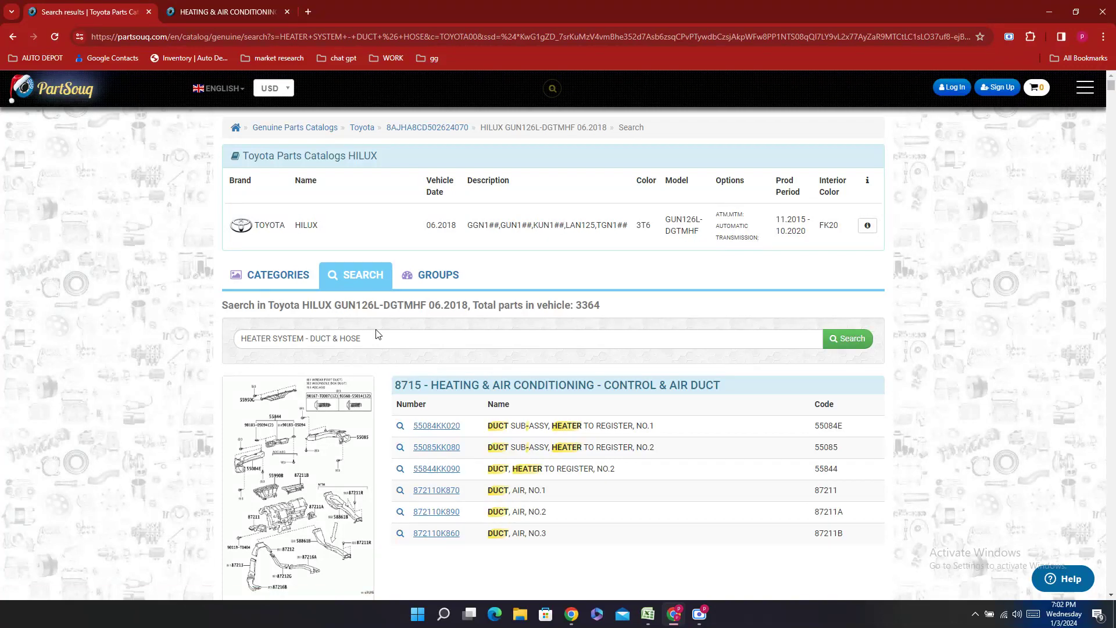
pyautogui.moveTo(378, 337); pyautogui.dragTo(66, 357)
pyautogui.hotkey('ctrl', 'v')
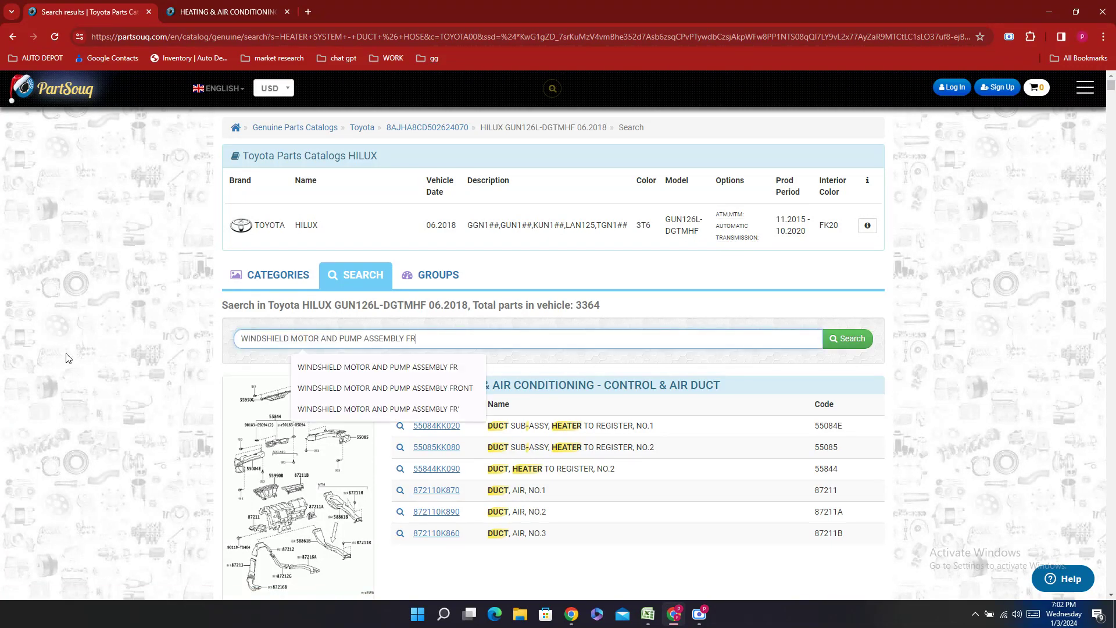
pyautogui.press('Return')
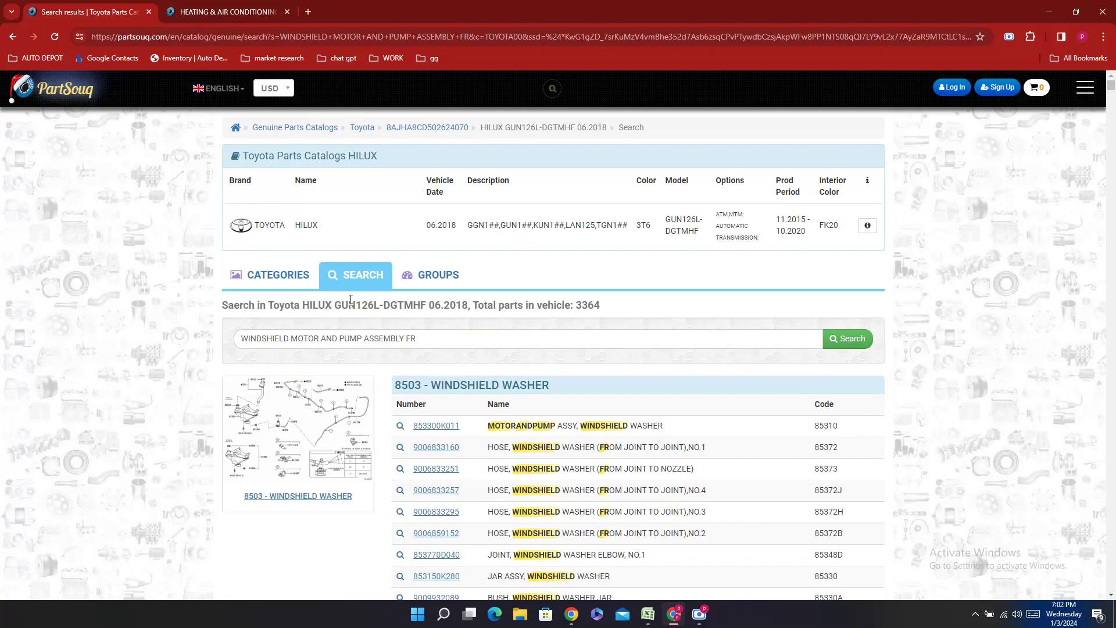
# - Copy the windshield washer motor and pump number 853300K011 and review the other result groups for washer pumps
pyautogui.doubleClick(469, 429)
pyautogui.rightClick(470, 430)
pyautogui.click(501, 442)
pyautogui.scroll(-8, 532, 337)
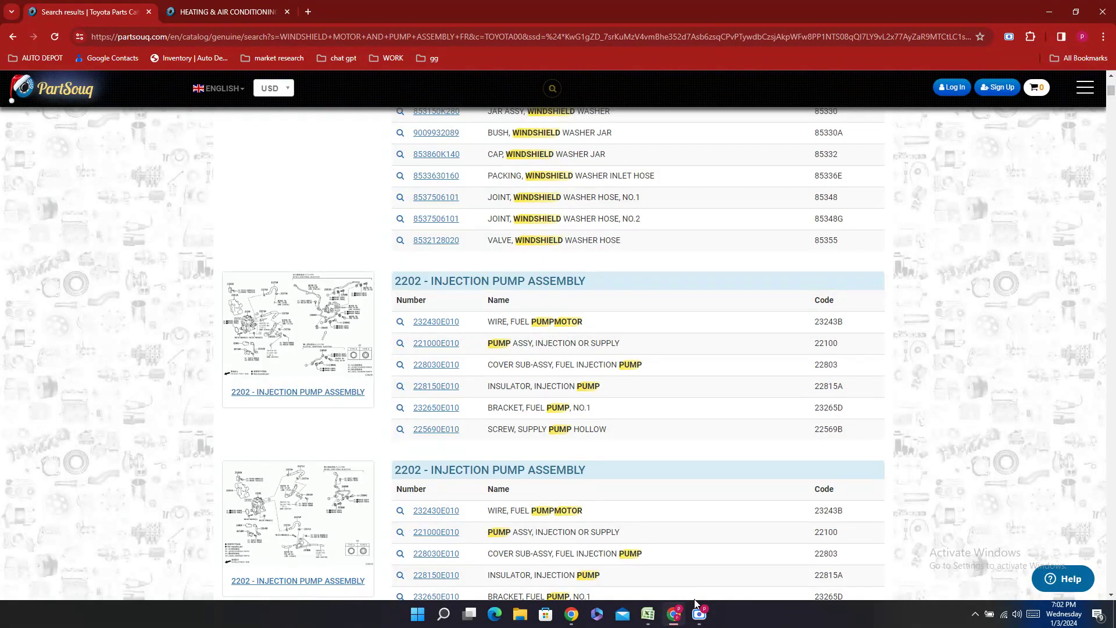
pyautogui.scroll(-10, 638, 444)
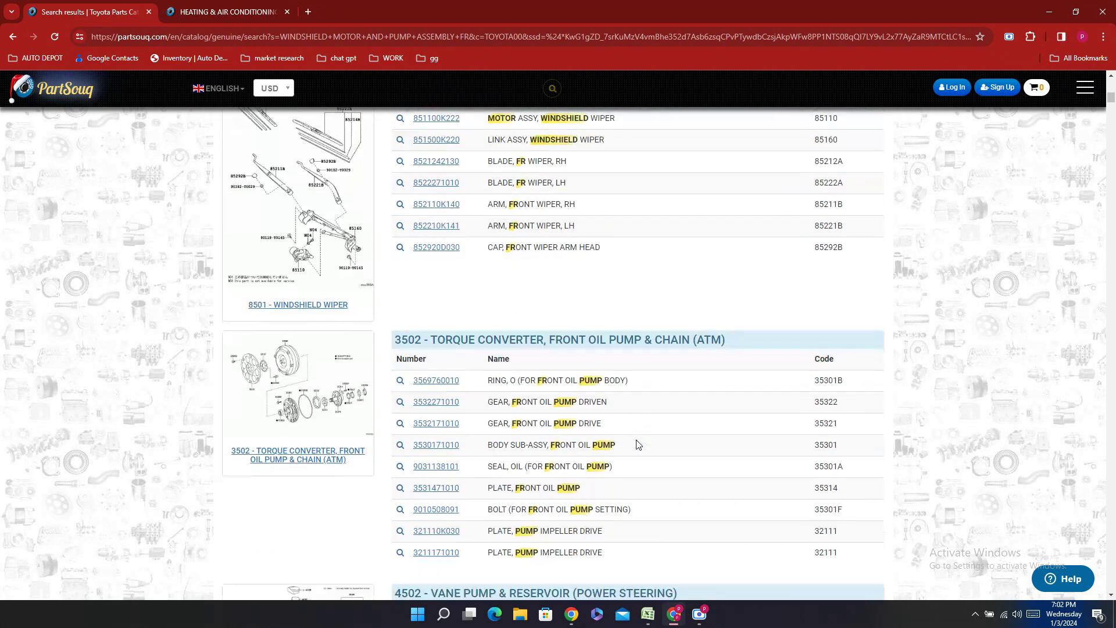
pyautogui.scroll(2, 637, 445)
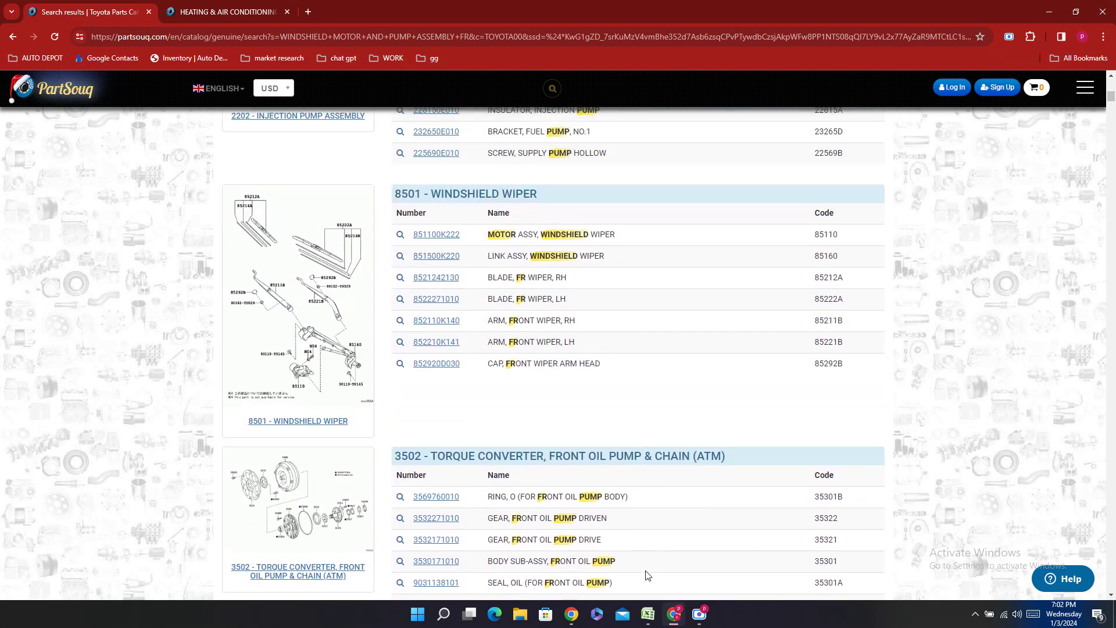
# - Enter 85330-0K011 in Excel cell E535 as the front windshield motor and pump part number, adding the hyphen to the pasted number
pyautogui.click(673, 613)
pyautogui.click(648, 614)
pyautogui.doubleClick(289, 340)
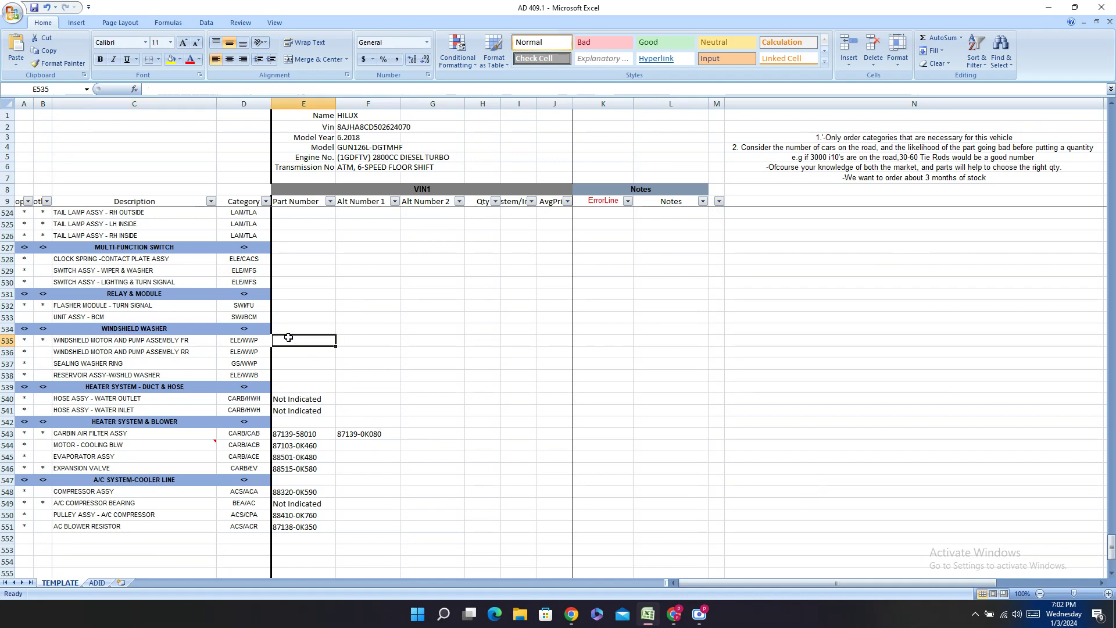
pyautogui.rightClick(289, 339)
pyautogui.click(310, 372)
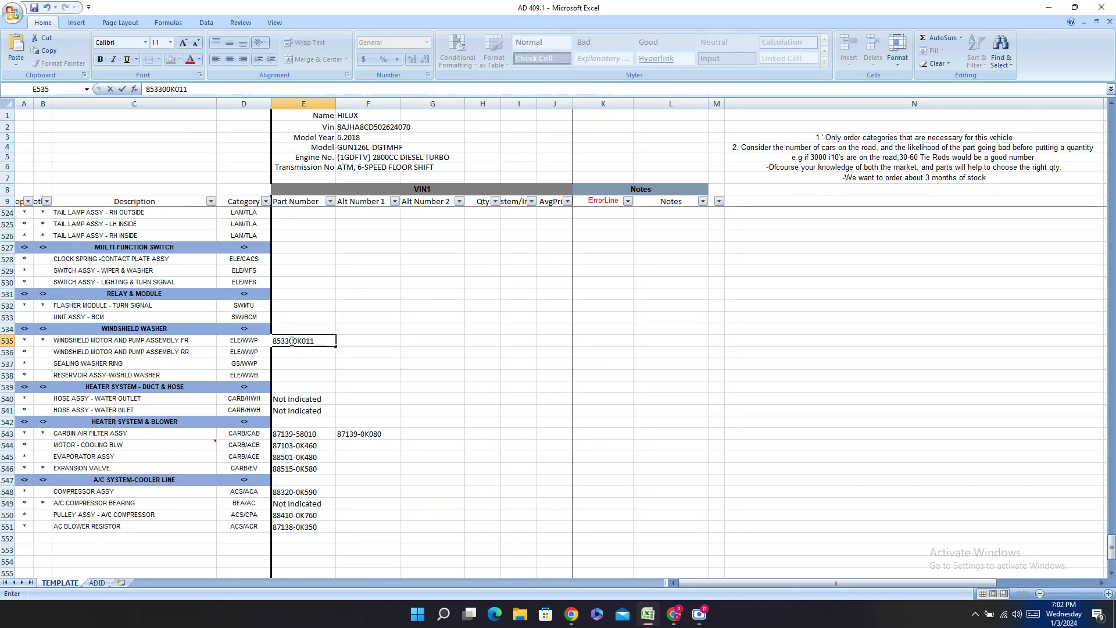
pyautogui.click(294, 340)
pyautogui.write('-')
pyautogui.press('Return')
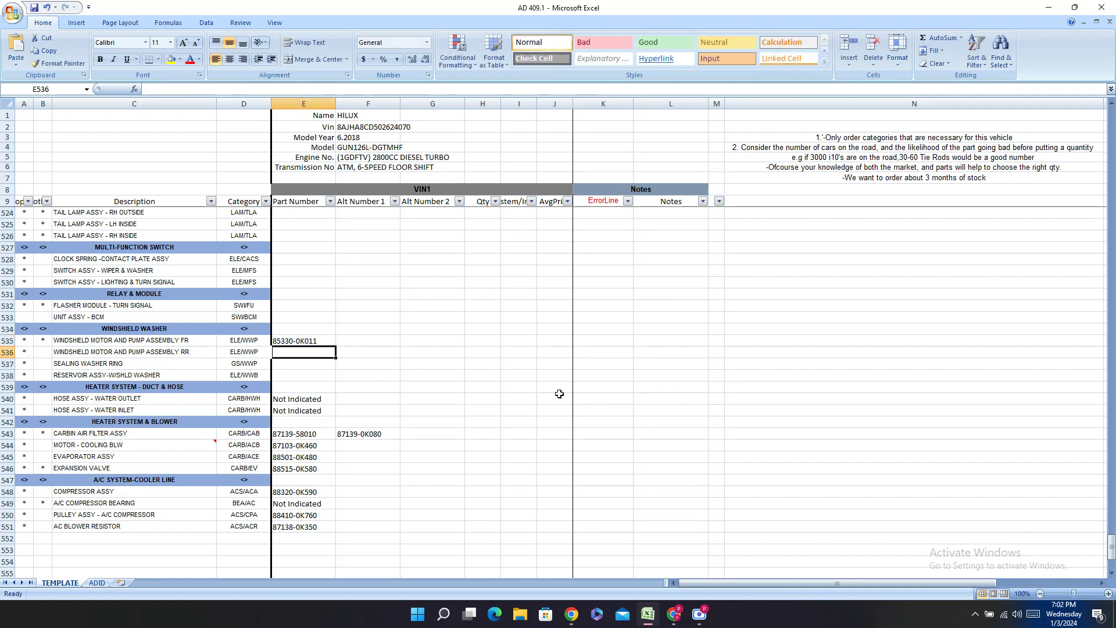
# - Copy the front windshield pump's part number 85330-0K011 into cell E536 for the rear windshield motor and pump assembly
pyautogui.rightClick(314, 341)
pyautogui.click(343, 360)
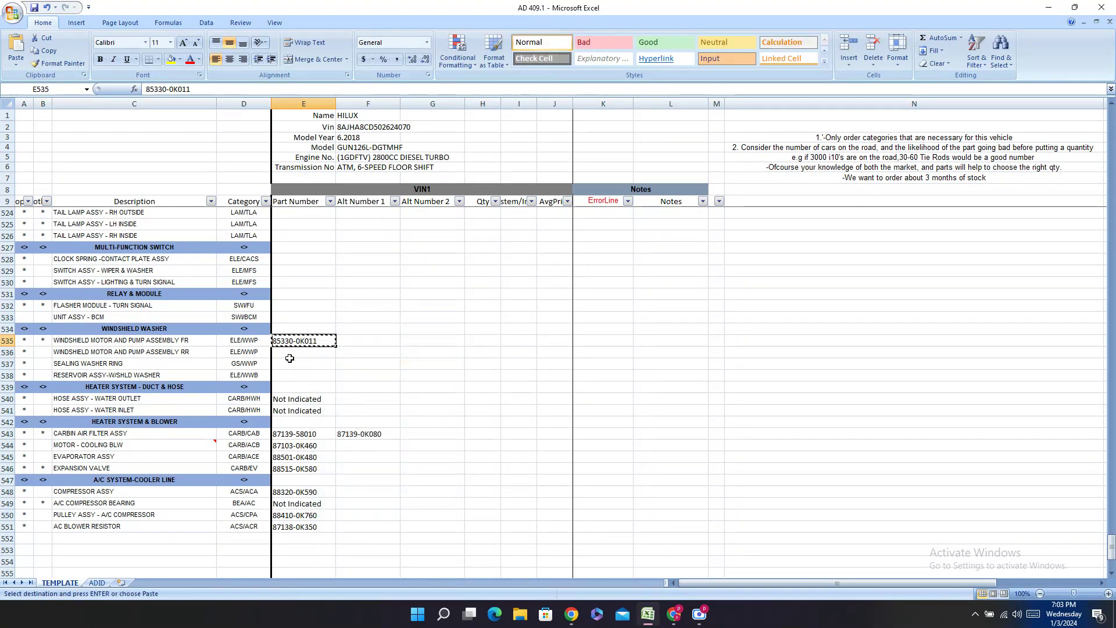
pyautogui.rightClick(293, 353)
pyautogui.click(320, 385)
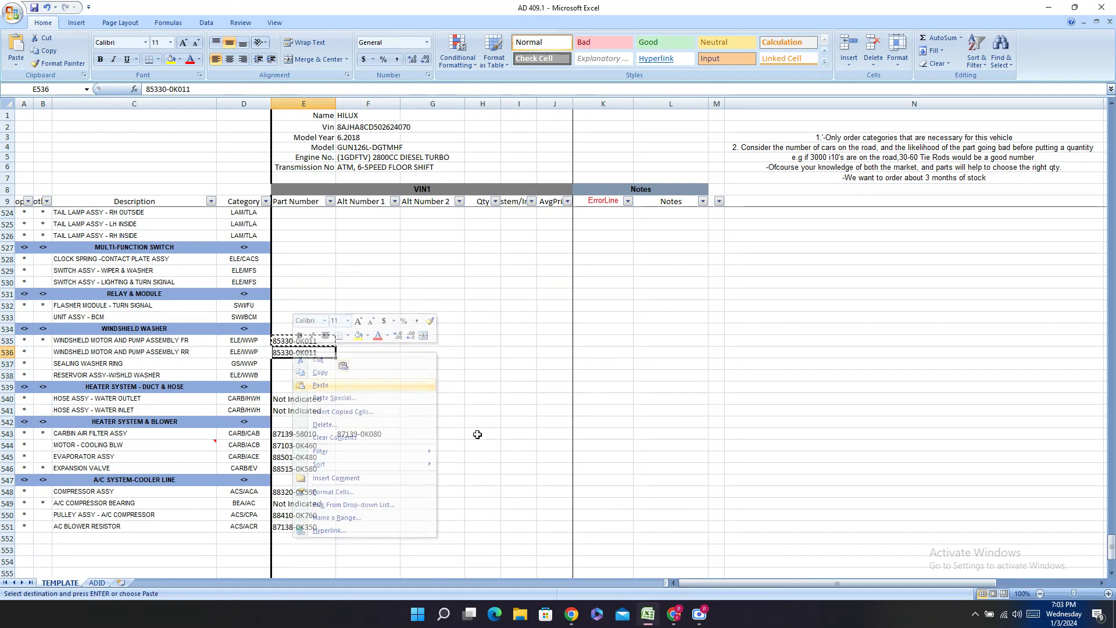
# - Switch to PartSouq and copy the windshield washer jar assembly number 853150K280 from the 8503 - WINDSHIELD WASHER group
pyautogui.hotkey('alt', 'Tab')
pyautogui.scroll(-1, 477, 266)
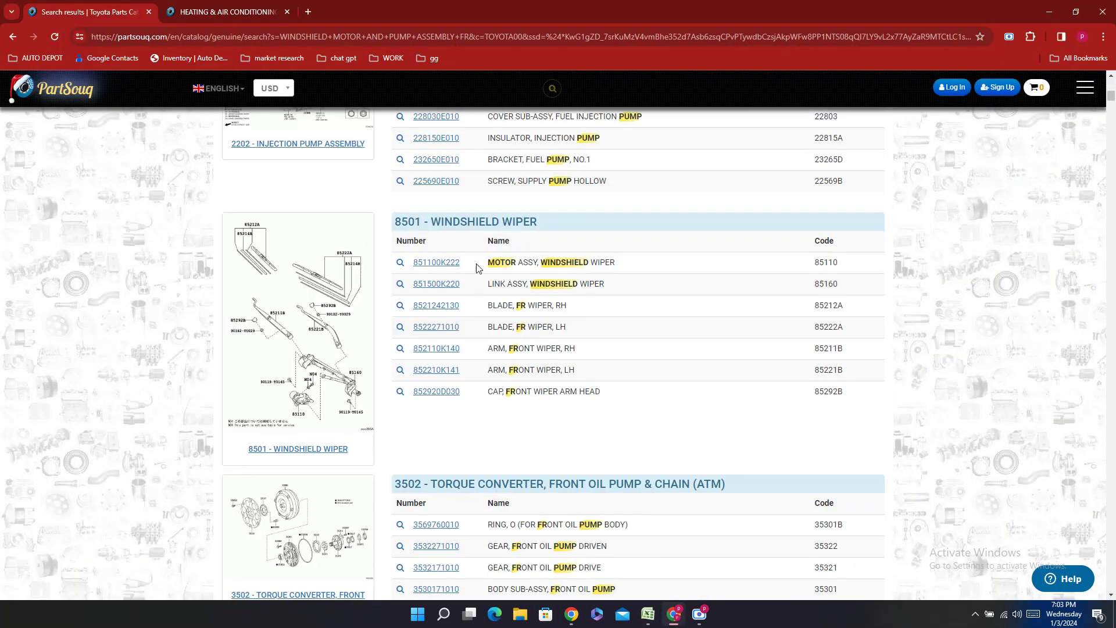
pyautogui.scroll(12, 477, 266)
pyautogui.scroll(-4, 494, 259)
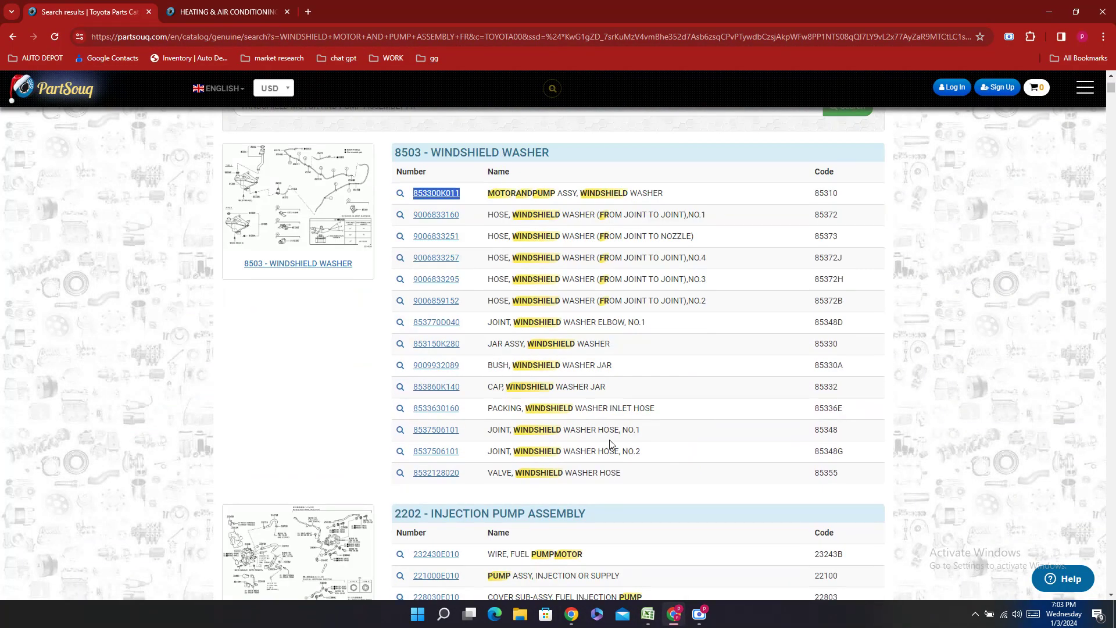
pyautogui.doubleClick(464, 351)
pyautogui.rightClick(464, 351)
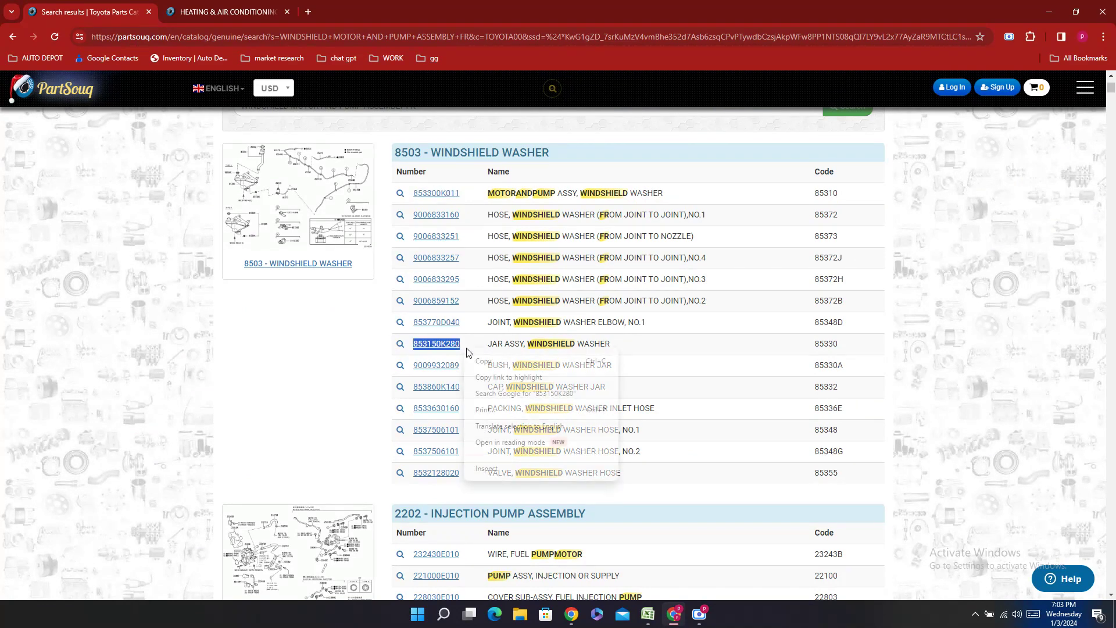
pyautogui.click(492, 366)
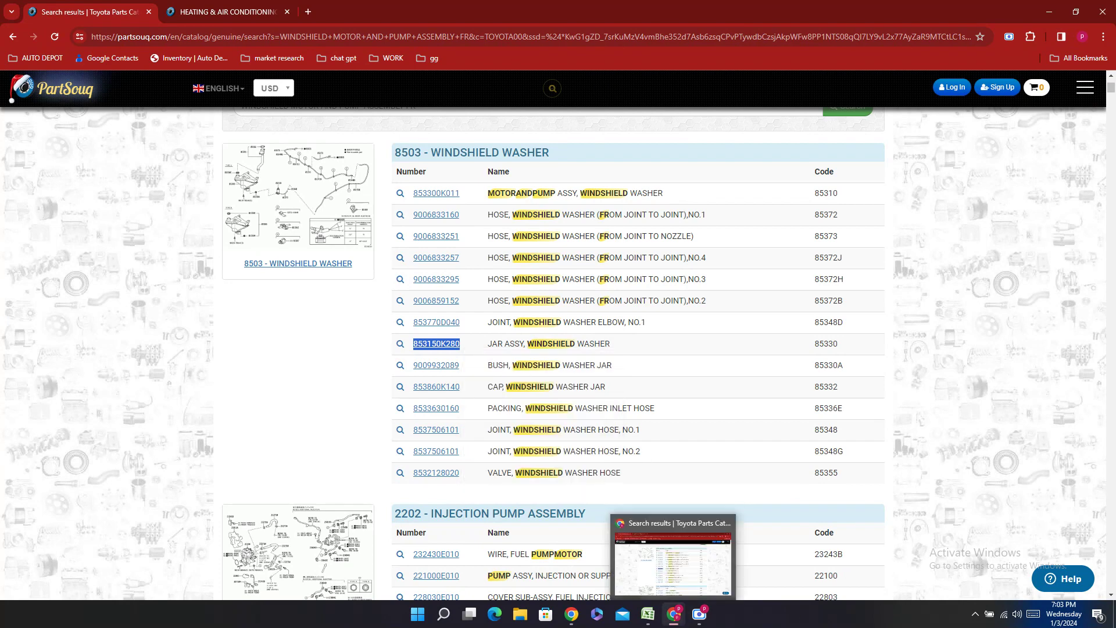
# - Enter 85315-0K280 in Excel cell E538 as the washer reservoir part number, adding the hyphen to the pasted number
pyautogui.click(648, 614)
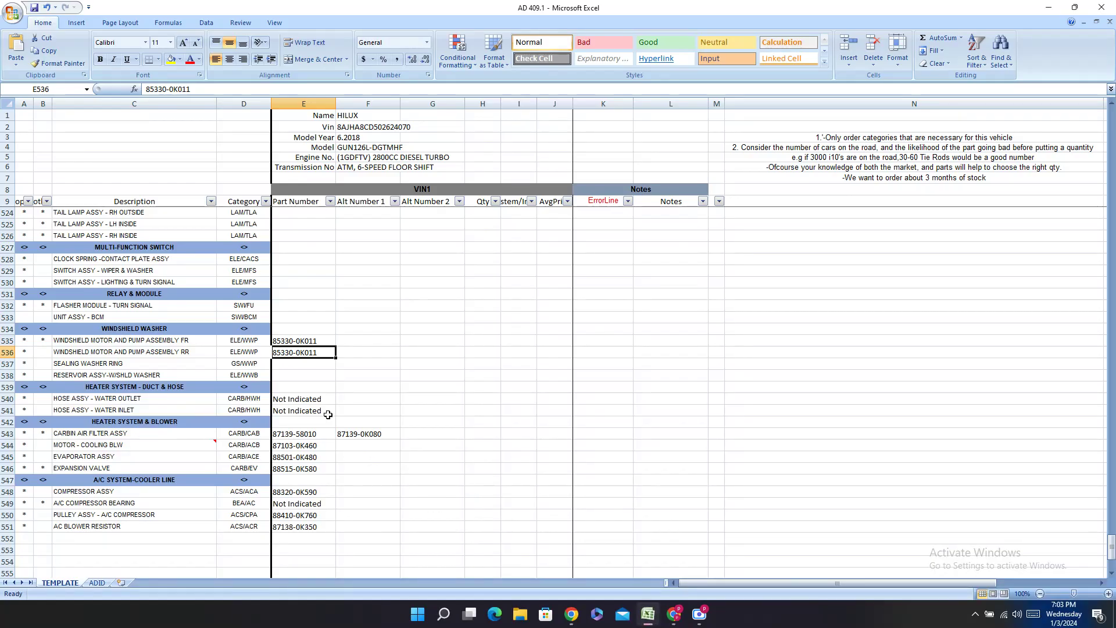
pyautogui.doubleClick(292, 377)
pyautogui.rightClick(294, 376)
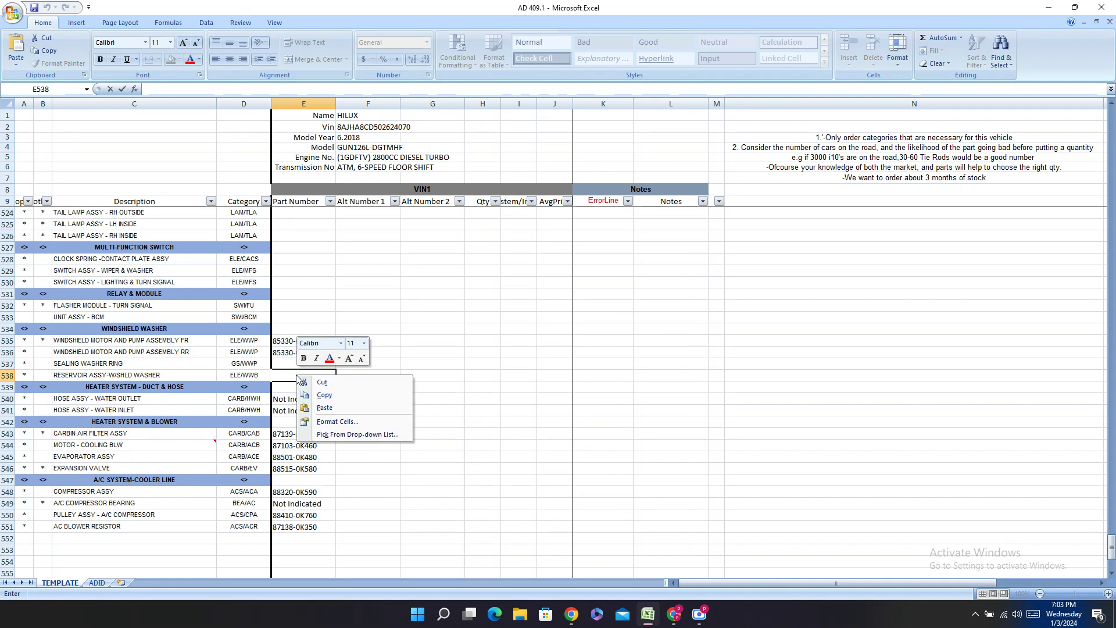
pyautogui.click(324, 407)
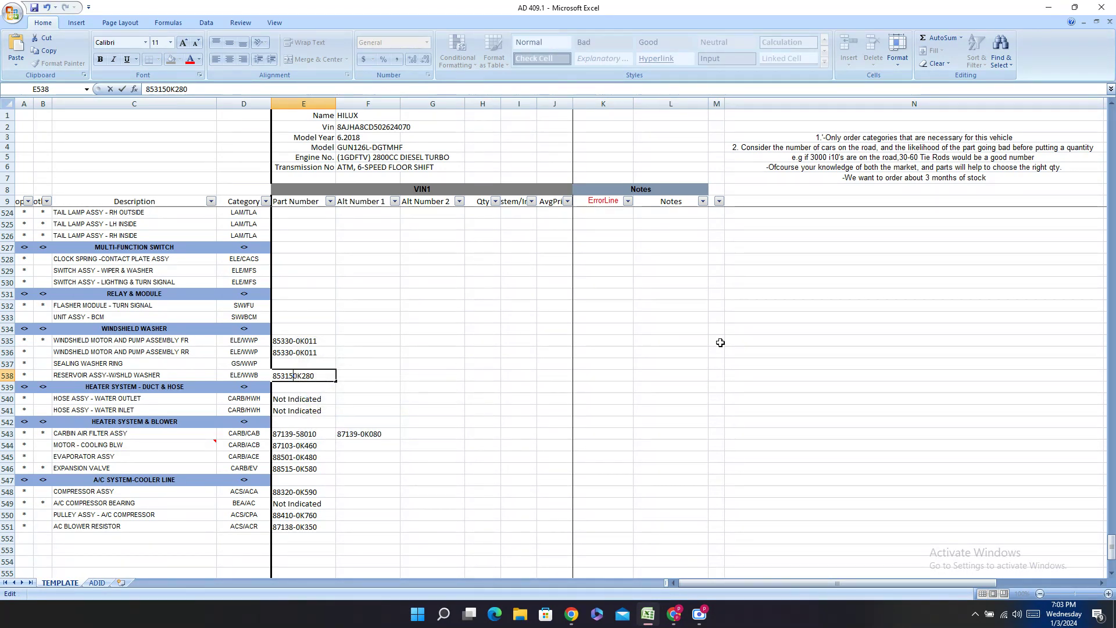
pyautogui.write('-')
# - Mark the sealing washer ring's part number in cell E537 as "Not Indicated"
pyautogui.click(317, 364)
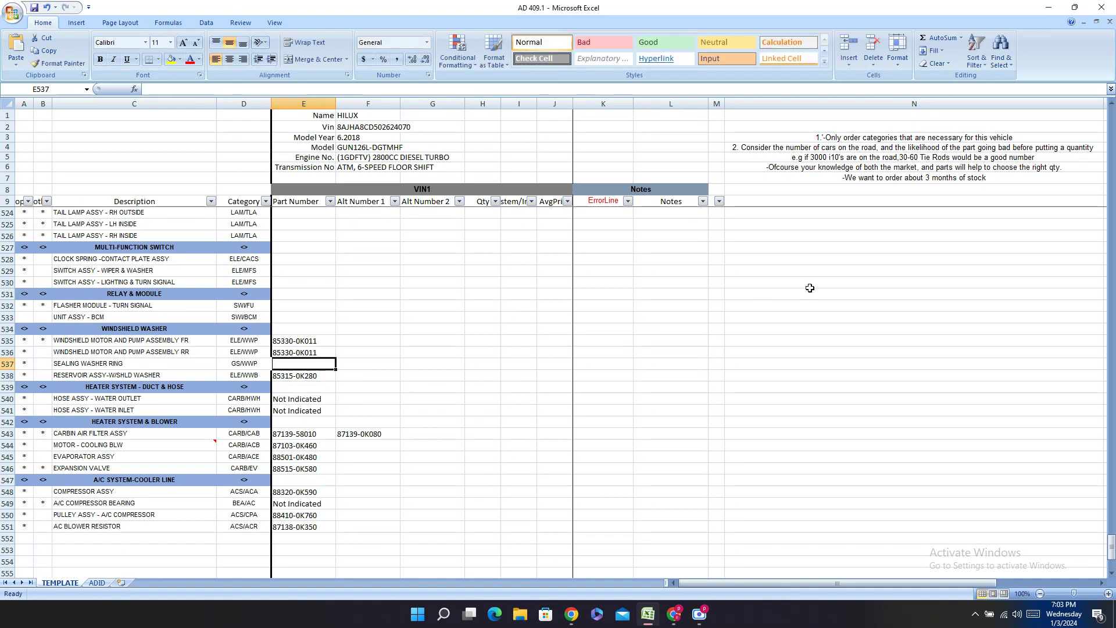
pyautogui.write('Not Indicated')
pyautogui.press('Up')
# - Copy the description "FLASHER MODULE - TURN SIGNAL" from cell C532 in the relay and module section
pyautogui.press('Up')
pyautogui.press('Up')
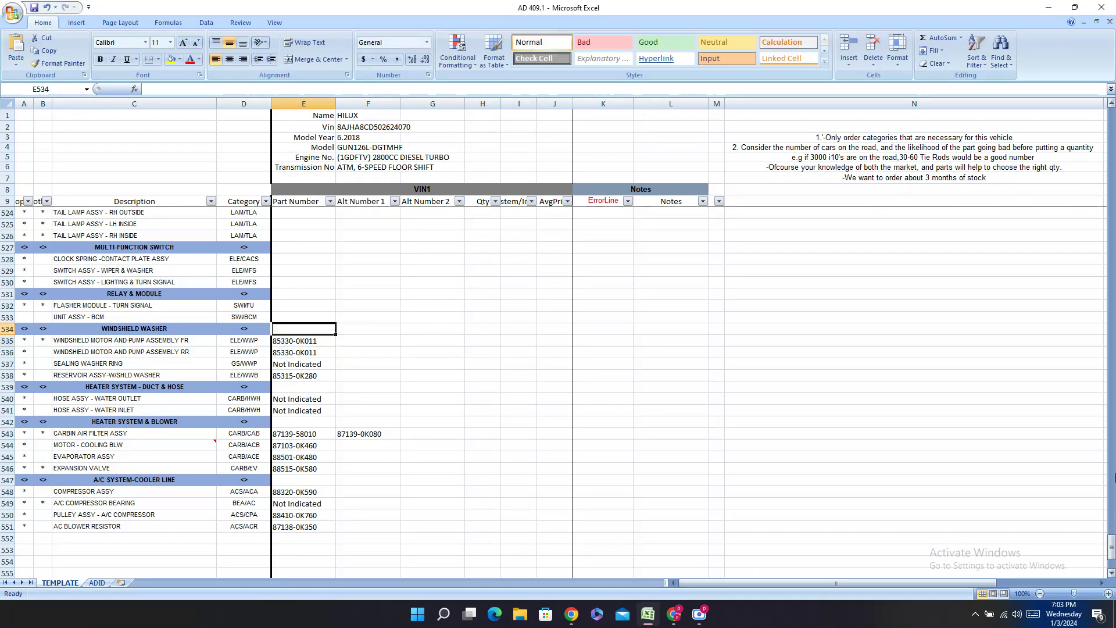
pyautogui.press('Up')
pyautogui.press('Up')
pyautogui.press('Up')
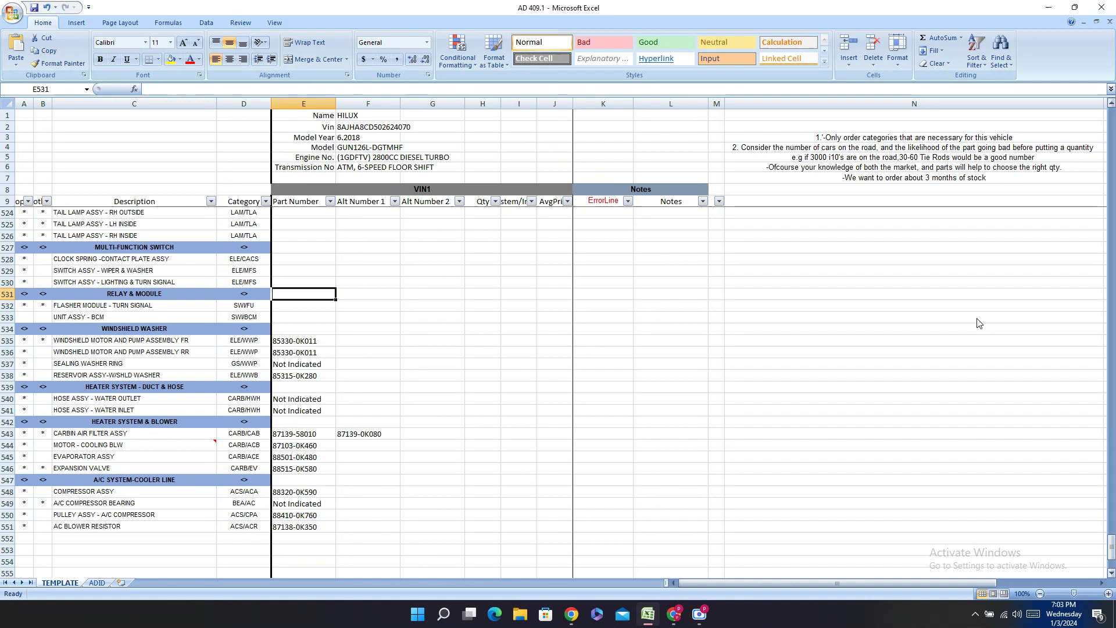
pyautogui.rightClick(147, 306)
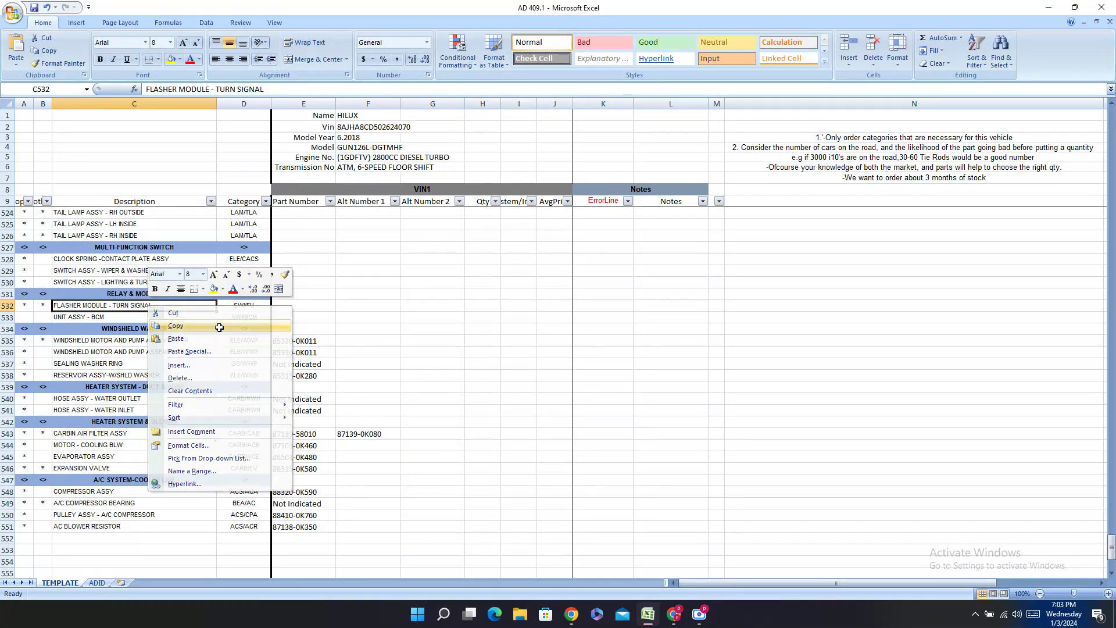
pyautogui.click(197, 326)
# - Switch to PartSouq and replace the Hilux catalog search with the copied text FLASHER MODULE - TURN SIGNAL
pyautogui.hotkey('alt', 'Tab')
pyautogui.scroll(4, 542, 318)
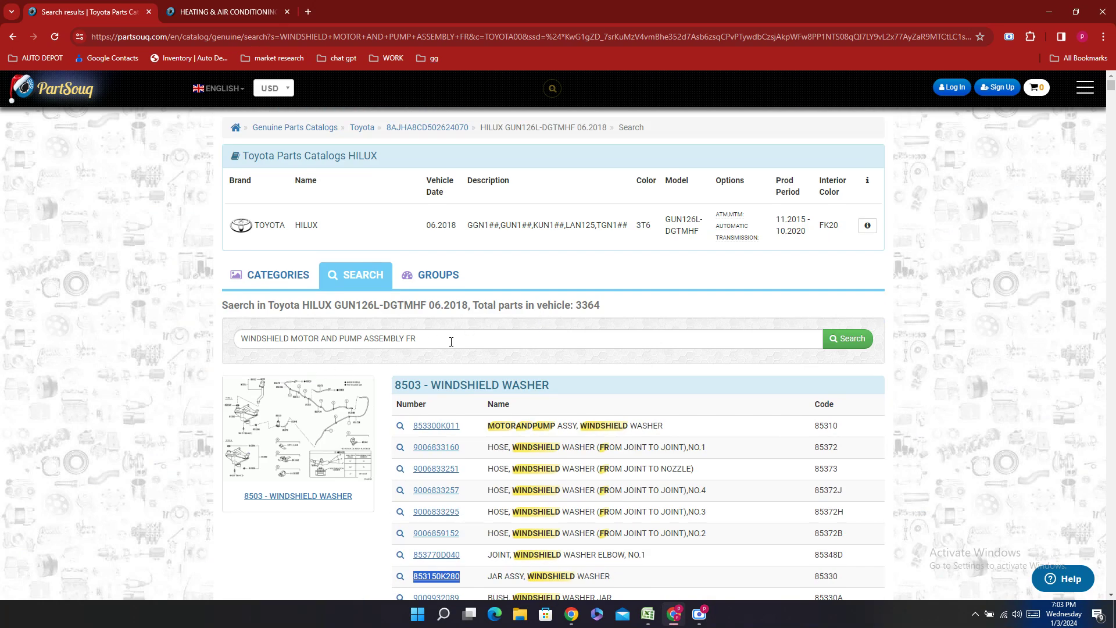
pyautogui.tripleClick(451, 339)
pyautogui.press('BackSpace')
pyautogui.hotkey('ctrl', 'v')
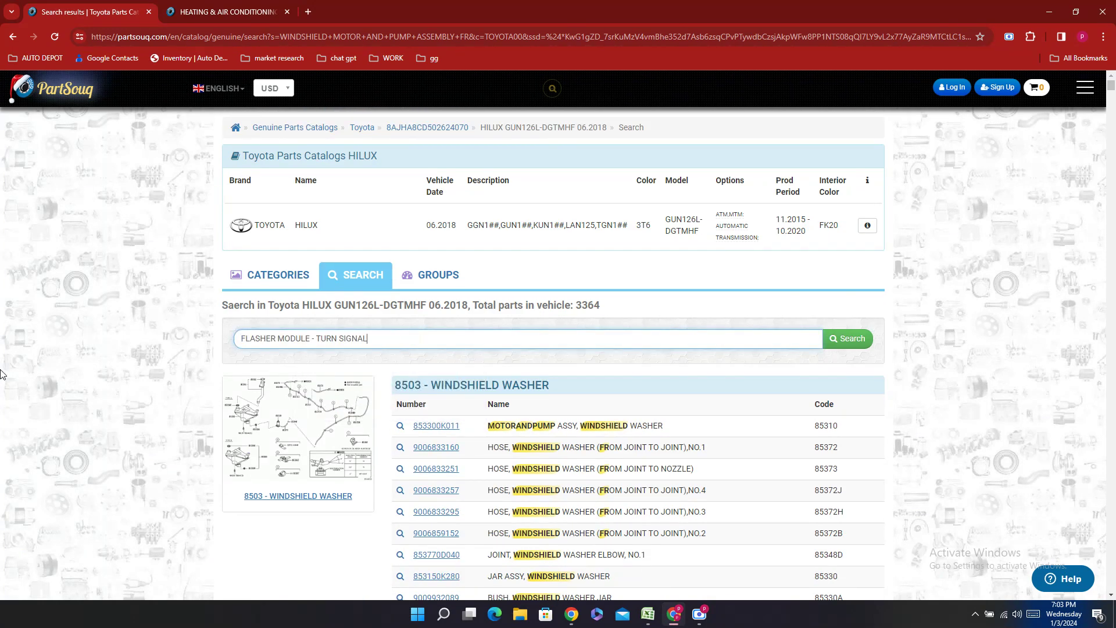
pyautogui.press('Return')
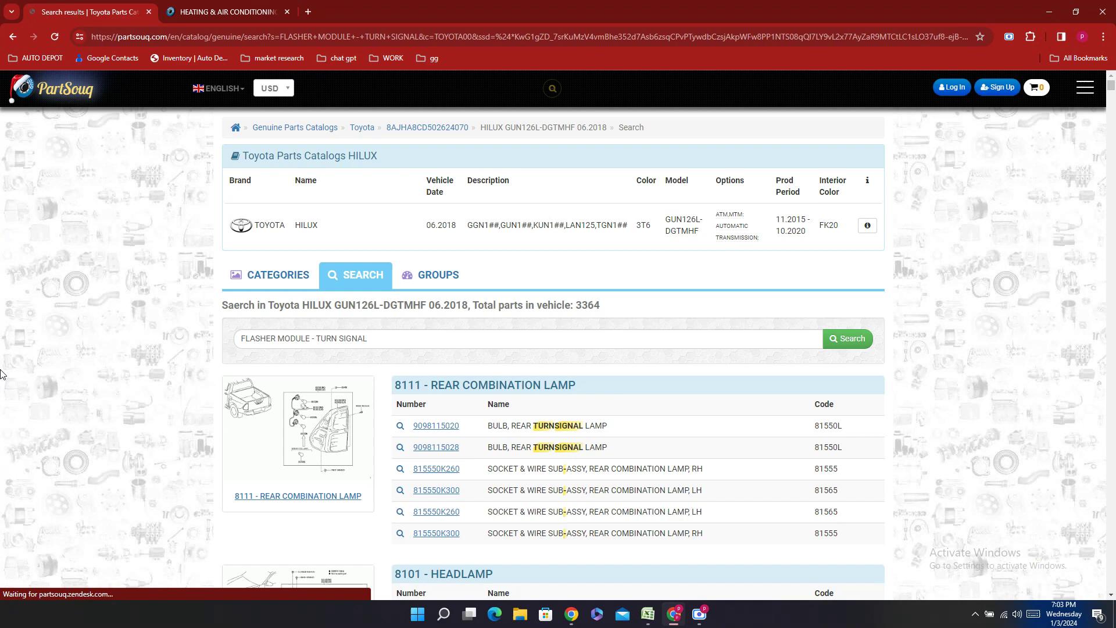
# - Review the search result groups for a turn signal flasher module, checking the description against the Excel template
pyautogui.scroll(-3, 631, 390)
pyautogui.scroll(-3, 628, 382)
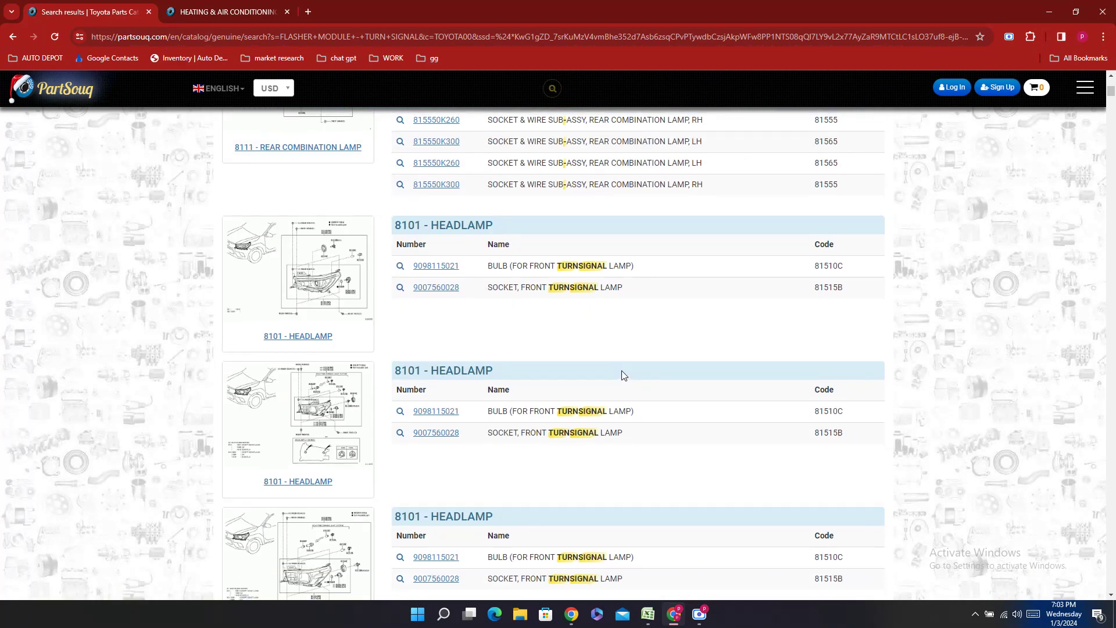
pyautogui.click(645, 616)
pyautogui.click(674, 614)
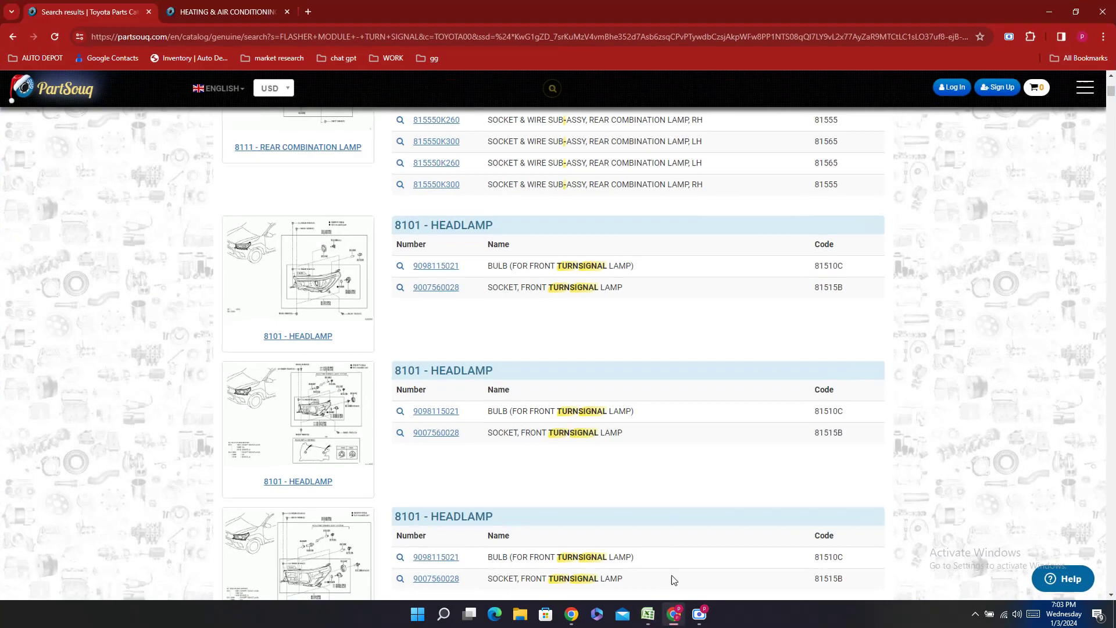
pyautogui.scroll(-9, 561, 330)
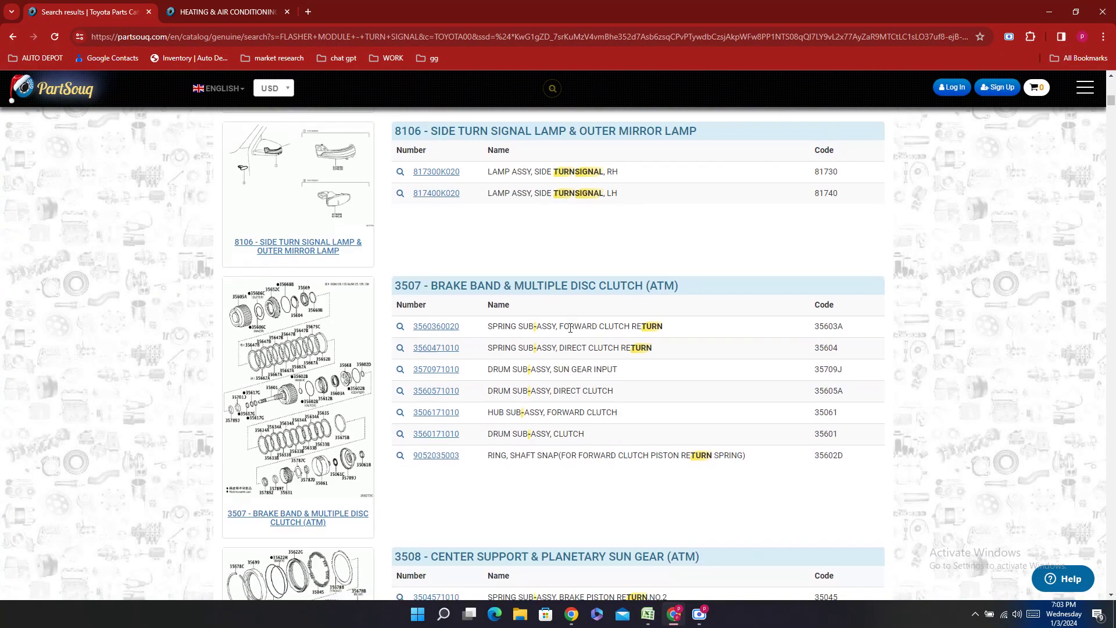
pyautogui.scroll(-11, 571, 328)
pyautogui.scroll(-6, 580, 334)
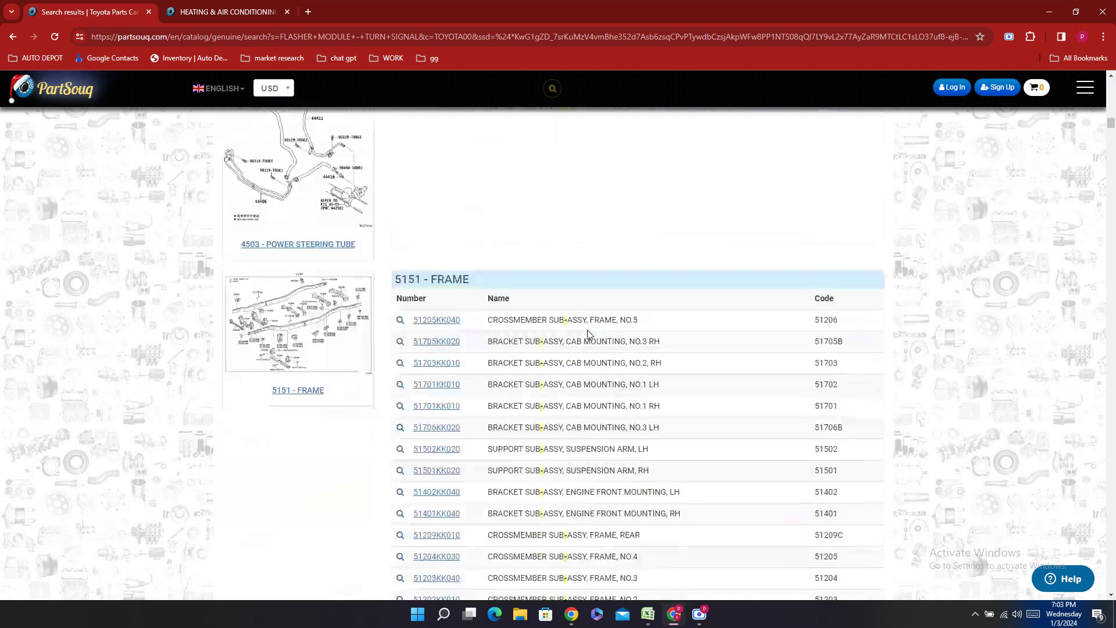
pyautogui.scroll(6, 587, 335)
pyautogui.scroll(-15, 587, 334)
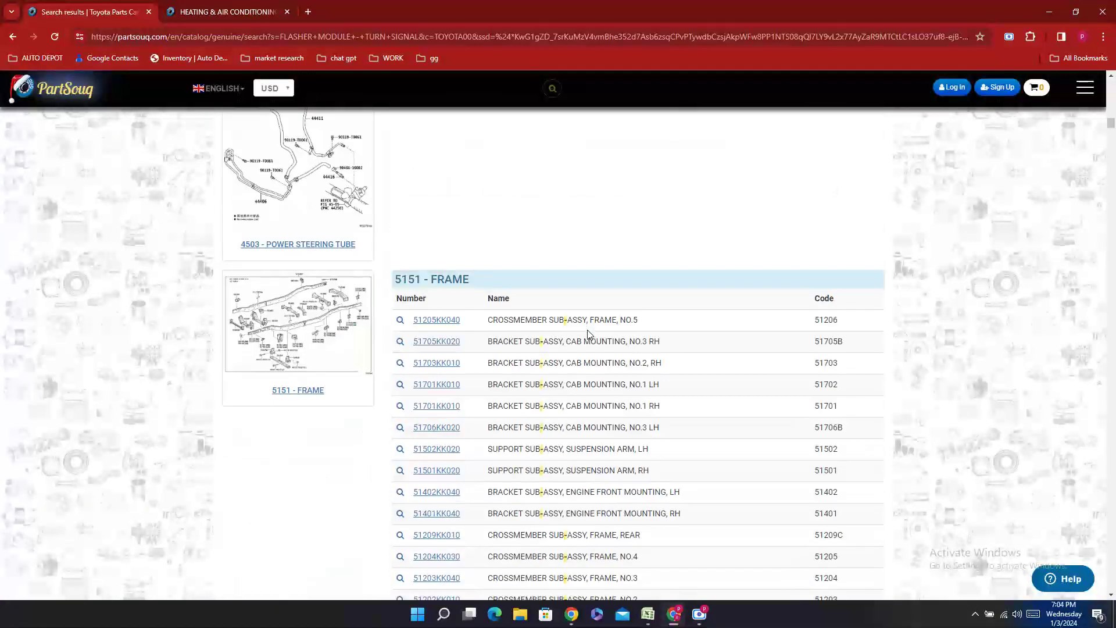
pyautogui.scroll(-2, 590, 330)
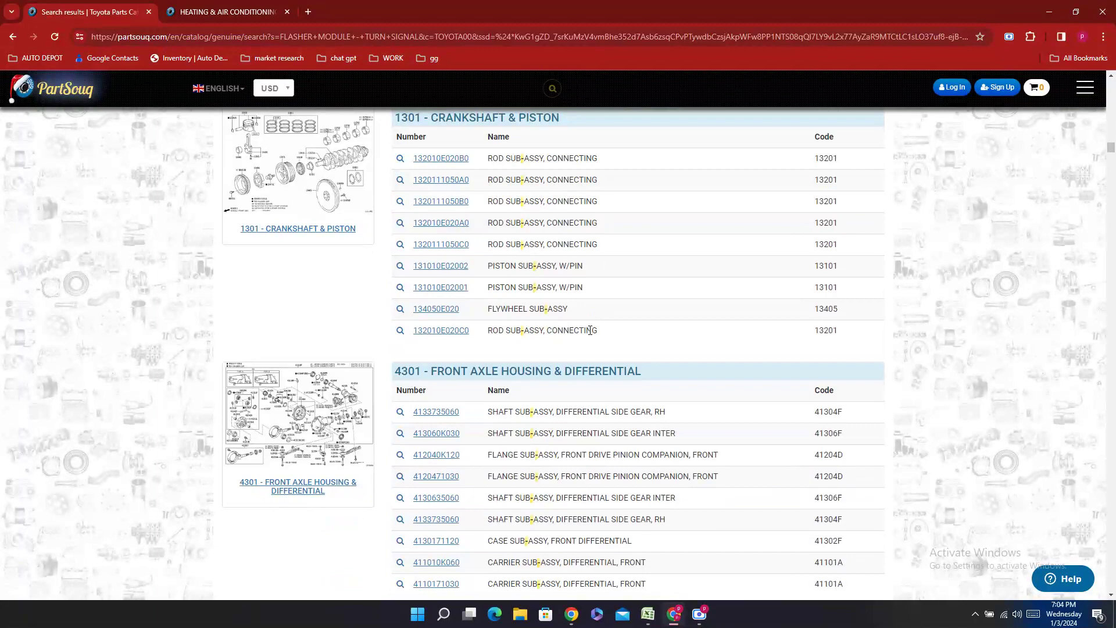
pyautogui.scroll(-10, 590, 330)
pyautogui.scroll(9, 599, 332)
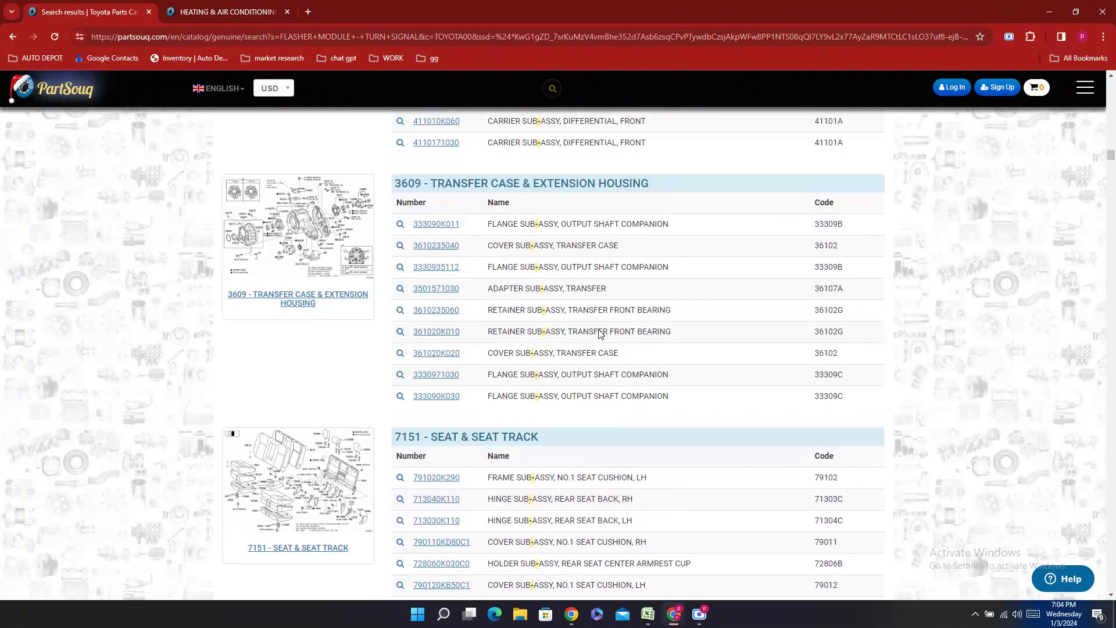
pyautogui.scroll(15, 599, 332)
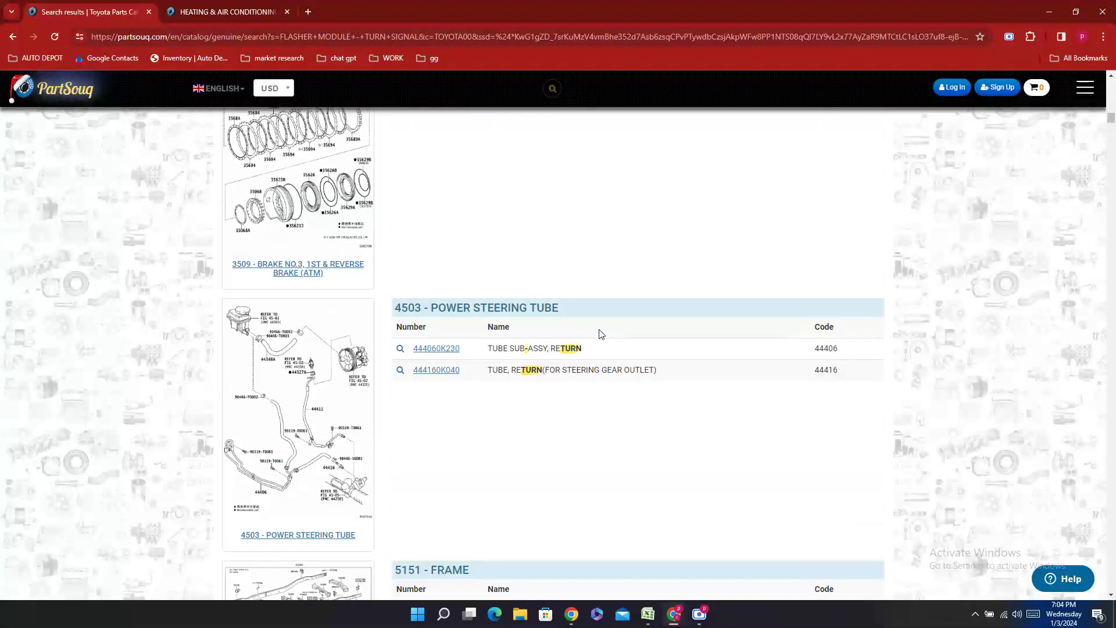
pyautogui.scroll(11, 600, 332)
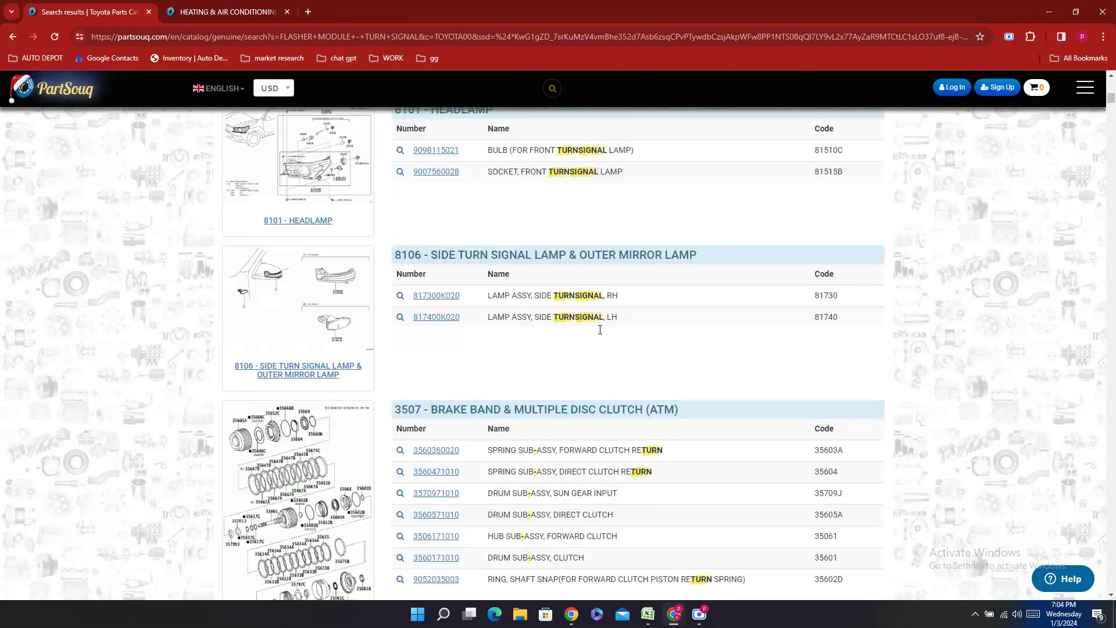
pyautogui.scroll(1, 601, 334)
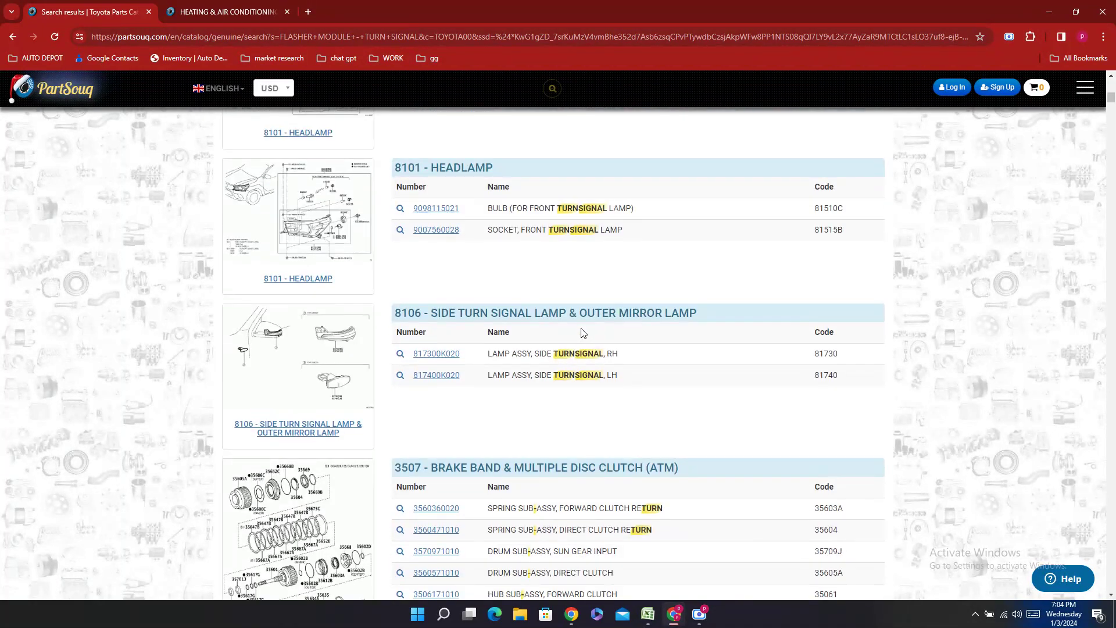
pyautogui.scroll(6, 579, 332)
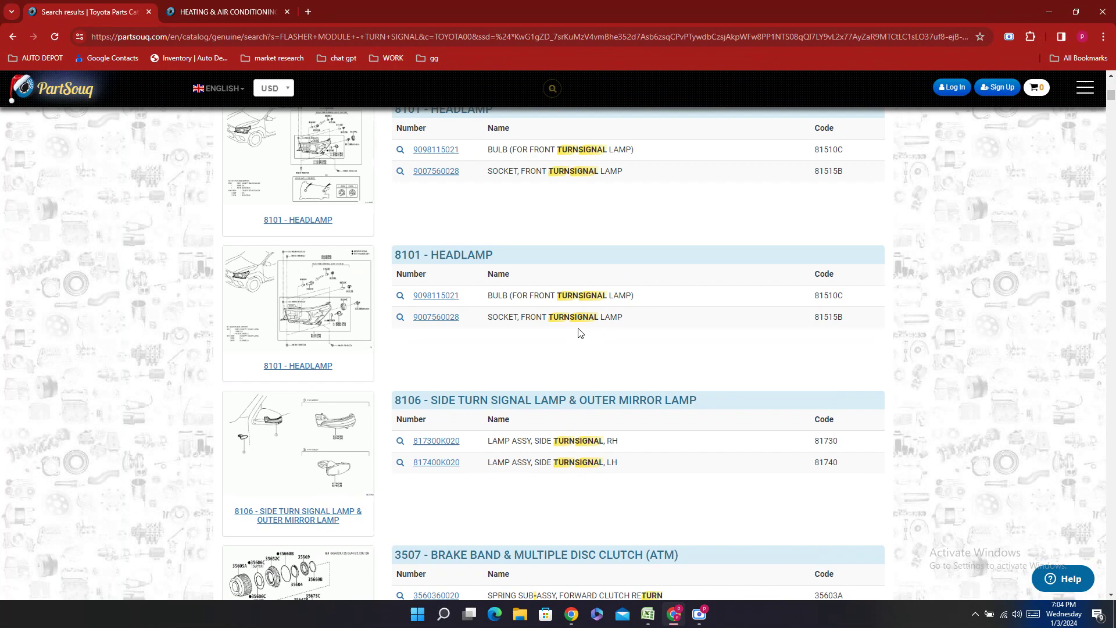
pyautogui.scroll(6, 582, 333)
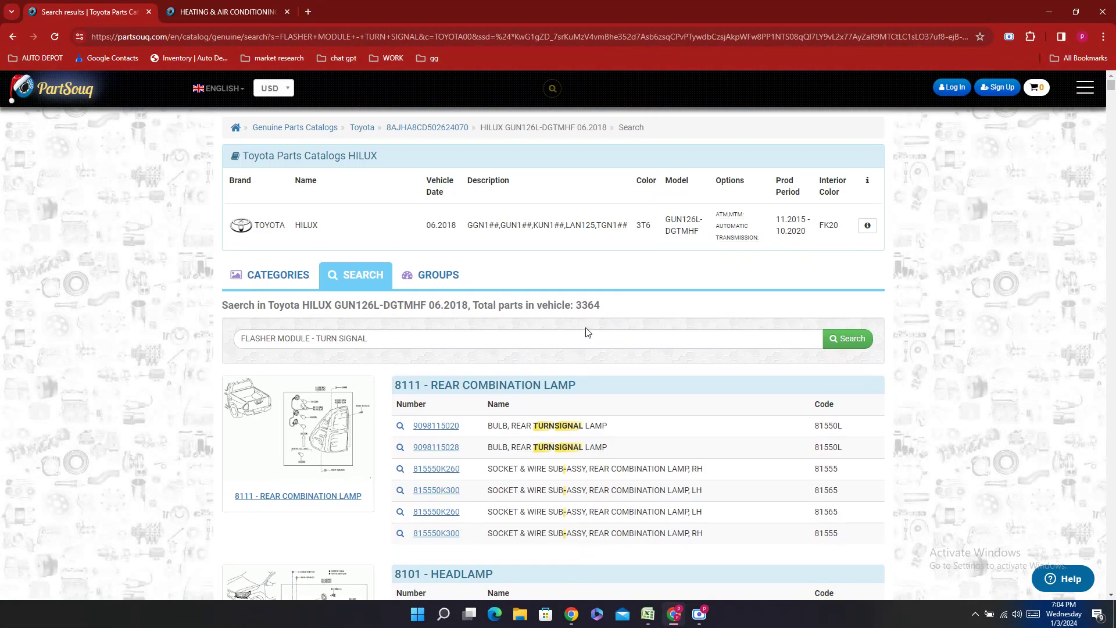
# - Search the PartSouq Hilux catalog for BCM to look up the BCM unit assembly
pyautogui.click(389, 339)
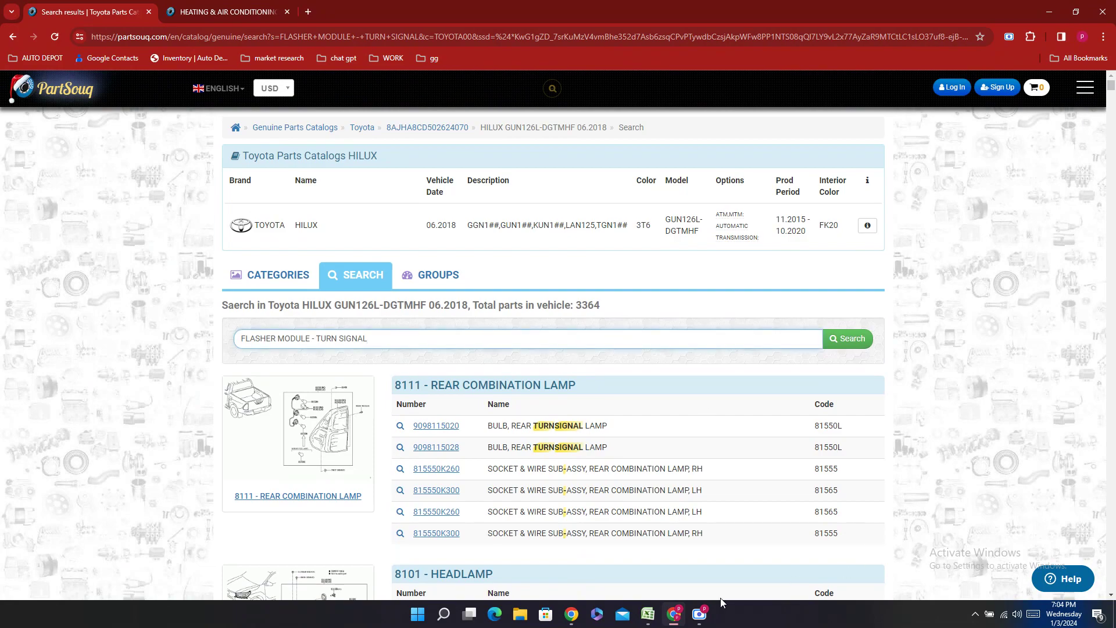
pyautogui.click(647, 614)
pyautogui.click(640, 612)
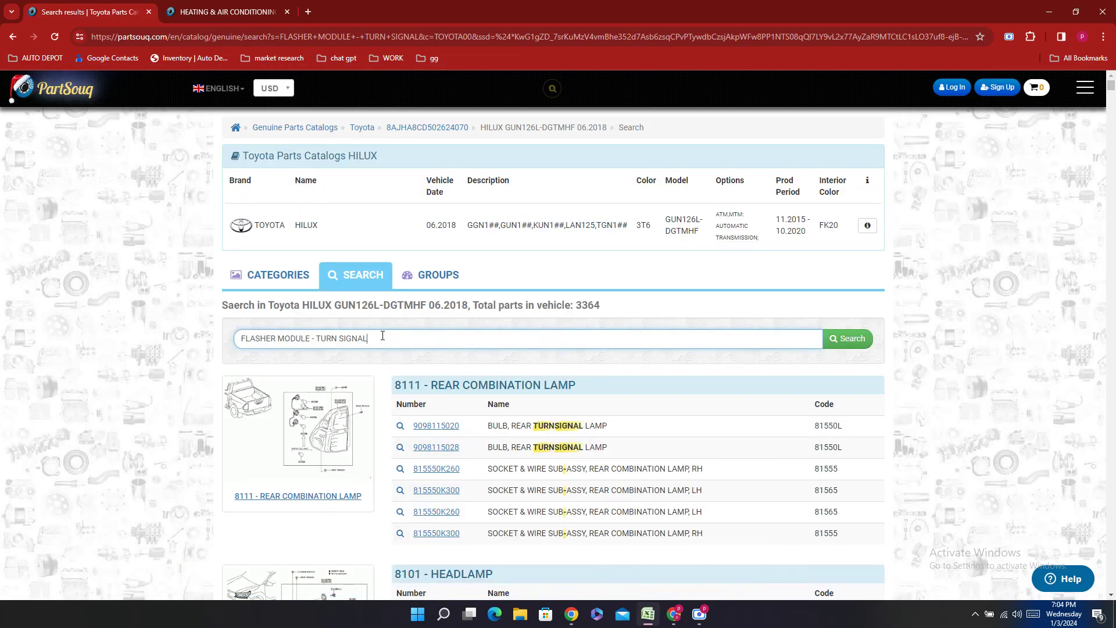
pyautogui.moveTo(383, 336); pyautogui.dragTo(32, 368)
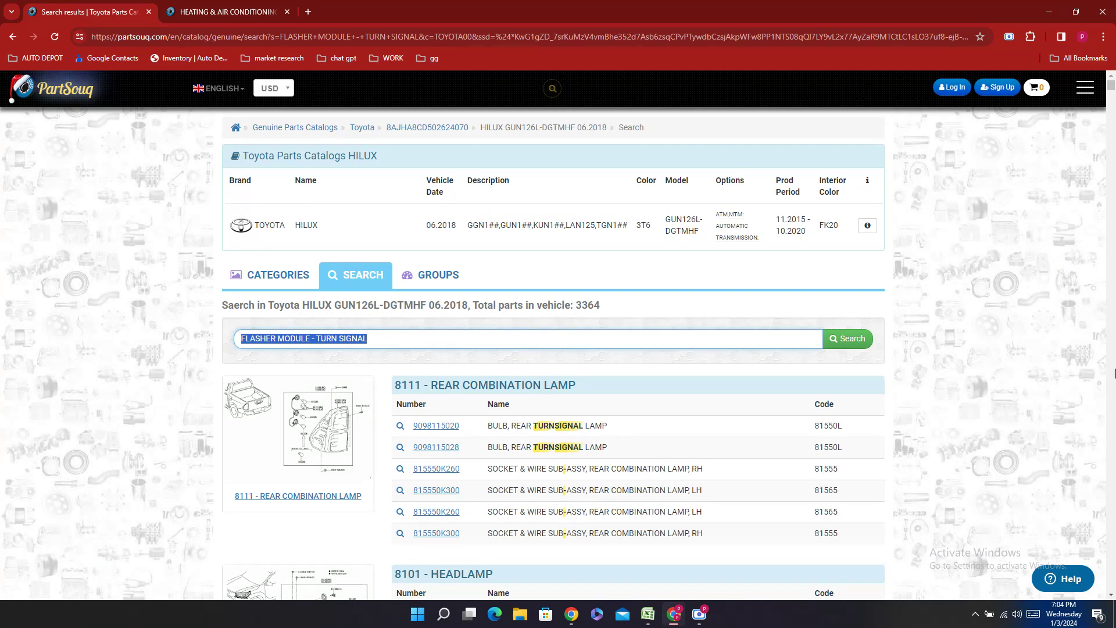
pyautogui.write('BCM')
pyautogui.press('Return')
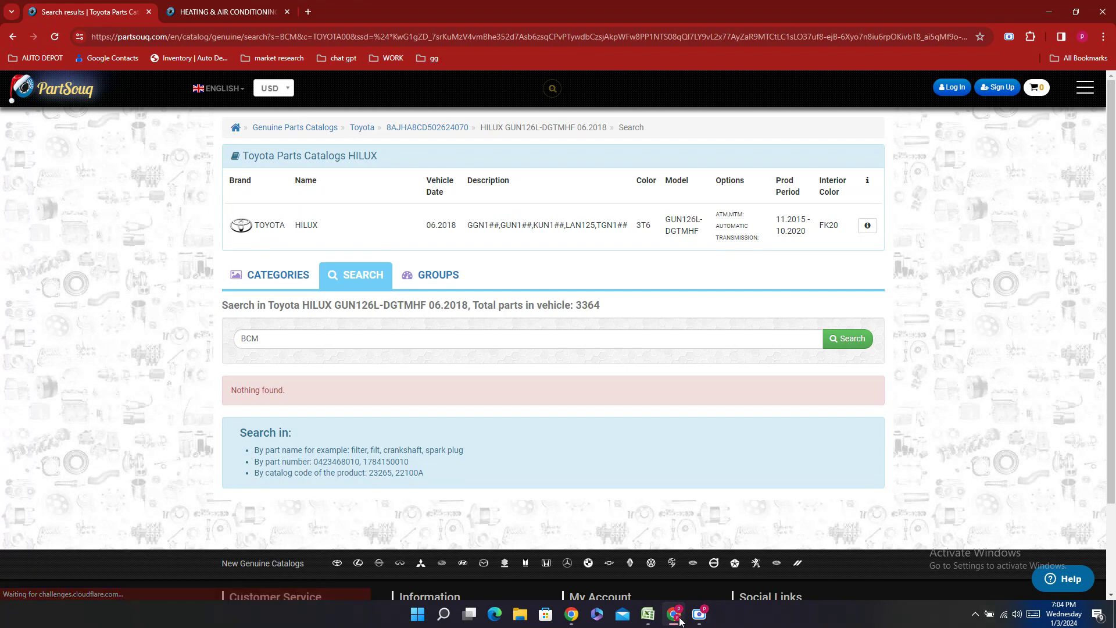
# - Enter "Not Indicated" in Excel cells E532 and E533 for the turn signal flasher module and the BCM unit assembly
pyautogui.click(647, 614)
pyautogui.click(298, 308)
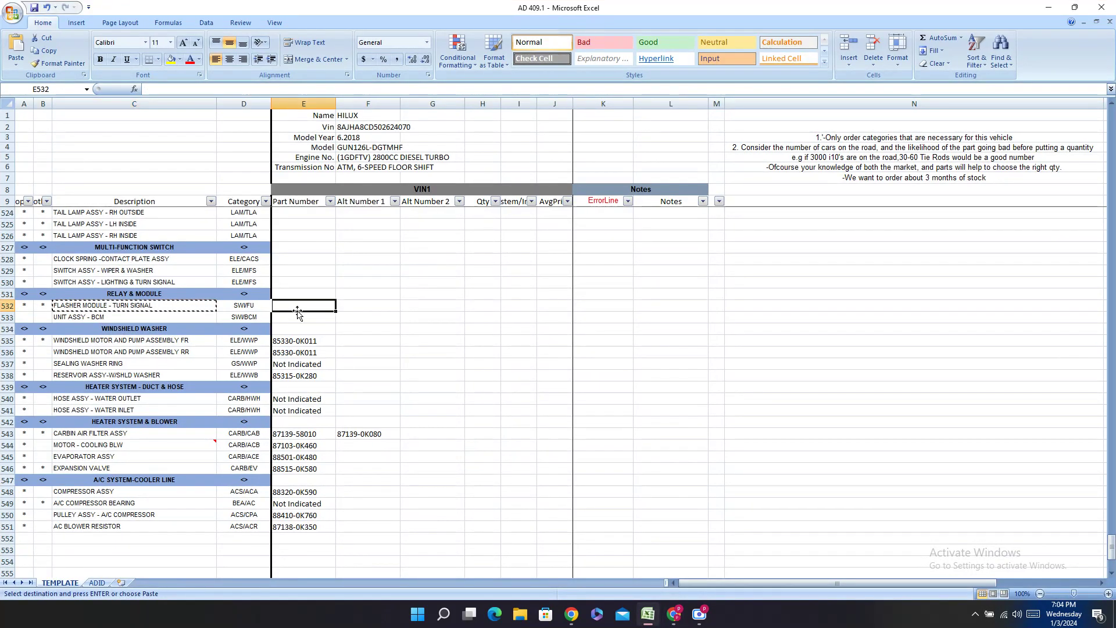
pyautogui.write('Not Indicated')
pyautogui.press('Return')
pyautogui.write('N')
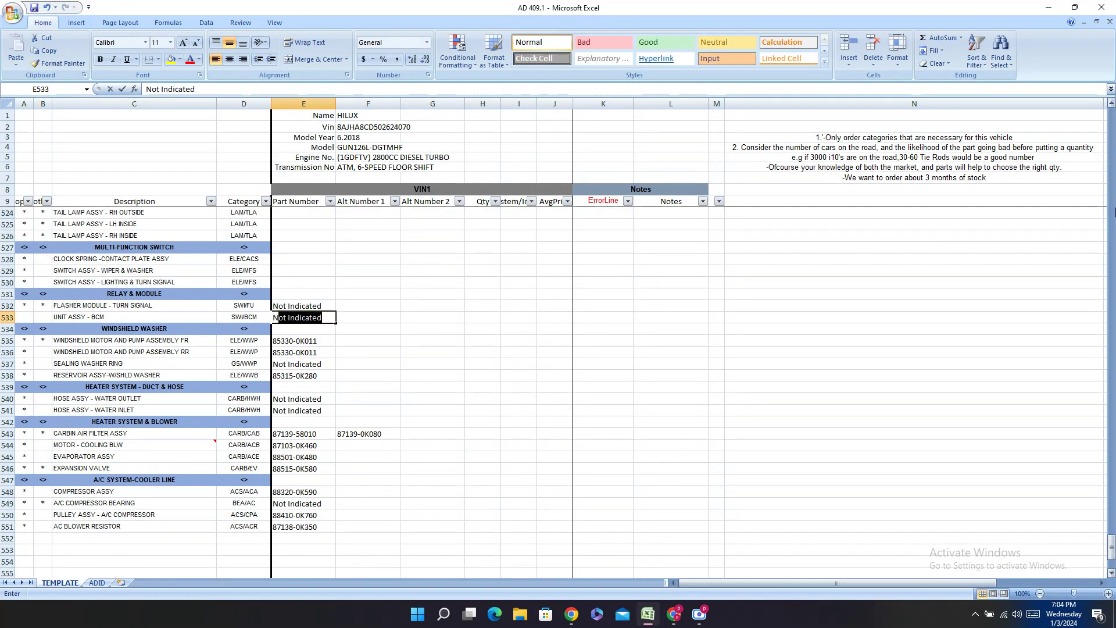
pyautogui.press('Up')
# - Copy the SWITCH ASSY - LIGHTING & TURN SIGNAL description from cell C530
pyautogui.press('Up')
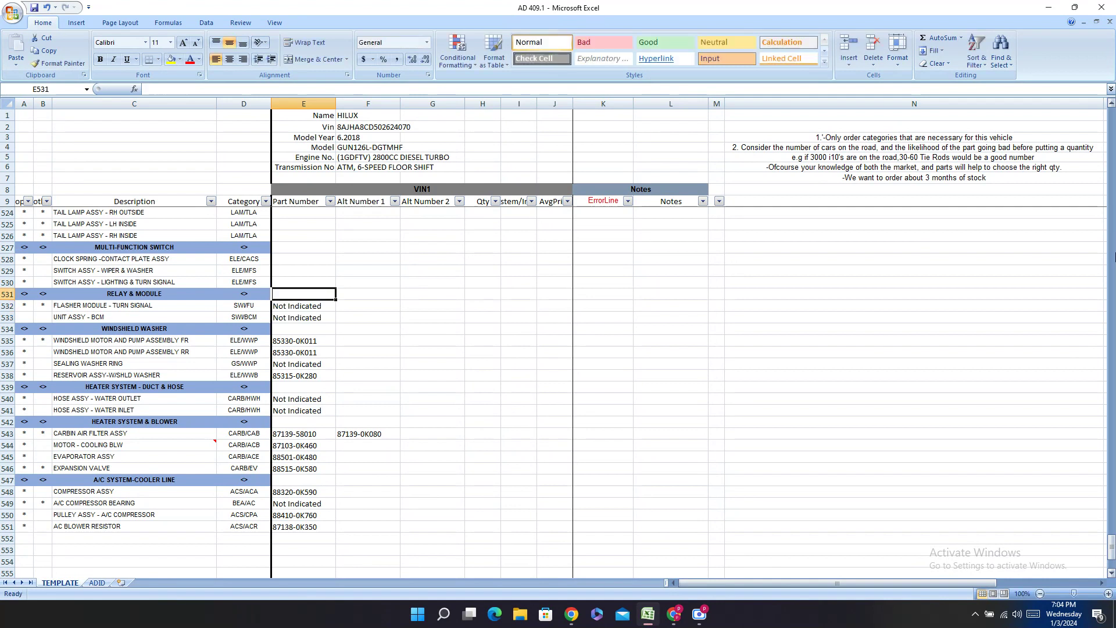
pyautogui.press('Up')
pyautogui.press('Up')
pyautogui.press('Up')
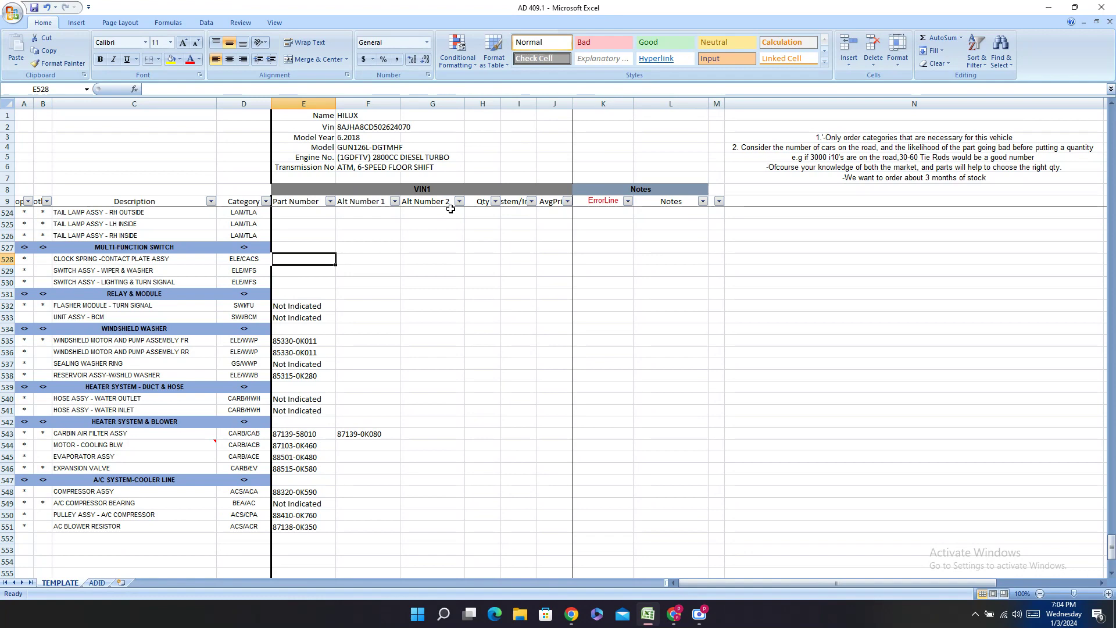
pyautogui.rightClick(105, 280)
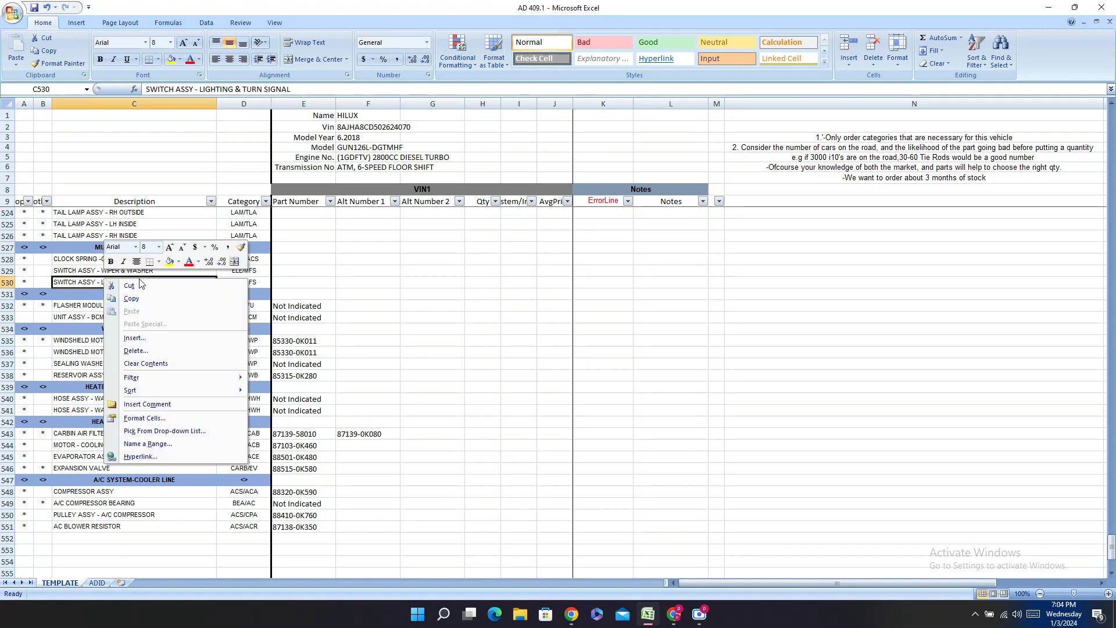
pyautogui.click(132, 299)
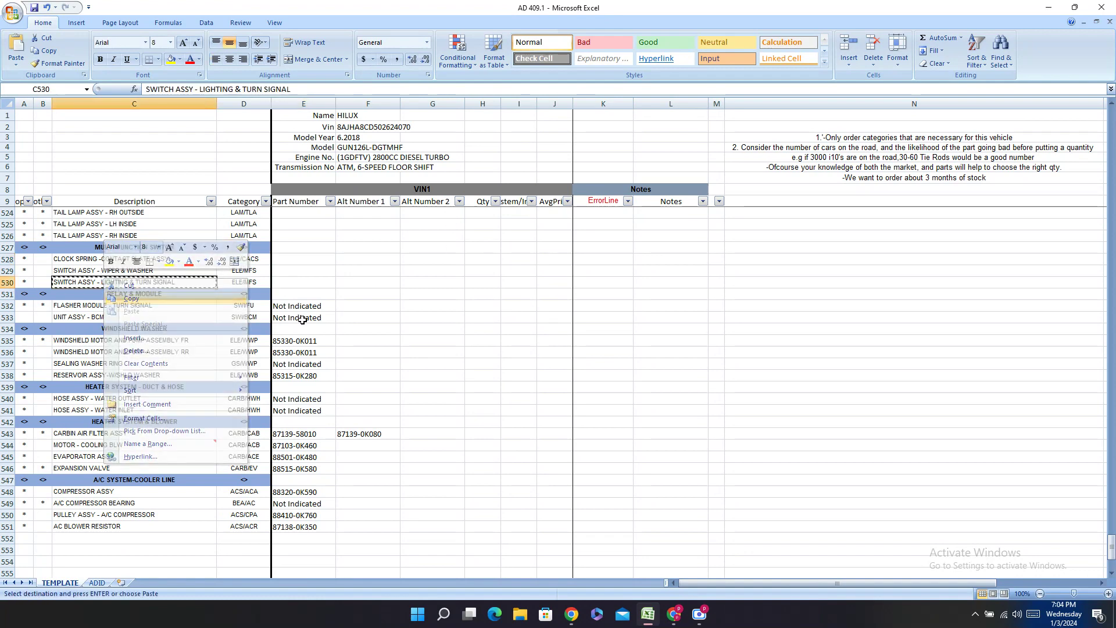
# - Switch to PartSouq and search the Hilux catalog for the copied text SWITCH ASSY - LIGHTING & TURN SIGNAL in place of BCM
pyautogui.click(674, 614)
pyautogui.doubleClick(293, 330)
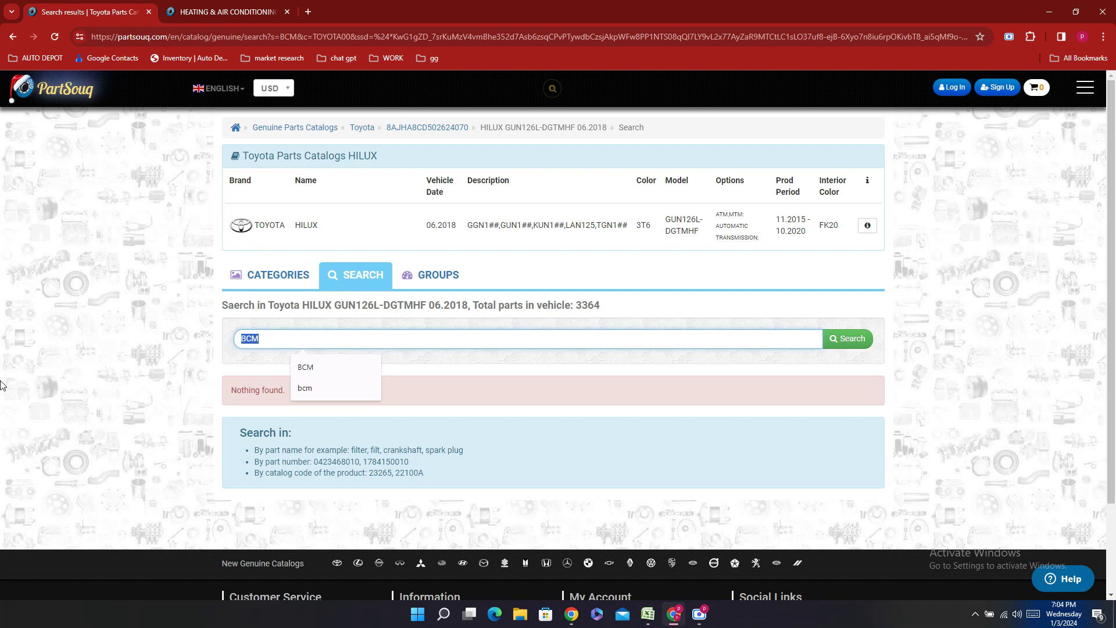
pyautogui.press('BackSpace')
pyautogui.hotkey('ctrl', 'v')
pyautogui.press('Return')
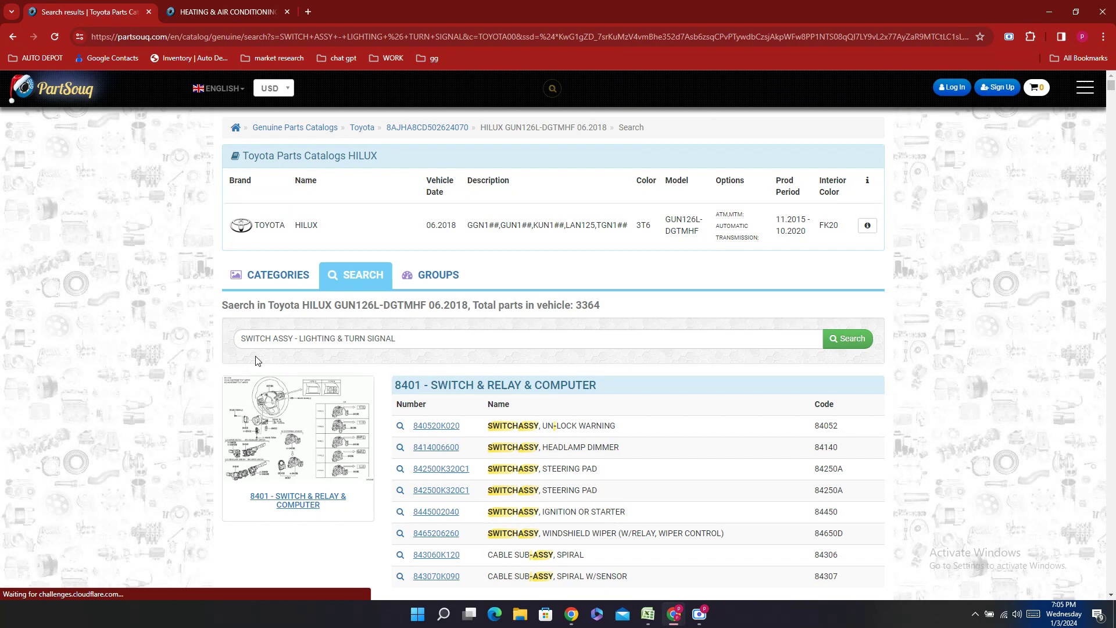
# - Find the headlamp dimmer switch in the search results and open its 8401 - SWITCH & RELAY & COMPUTER diagram in a new tab
pyautogui.scroll(-4, 568, 465)
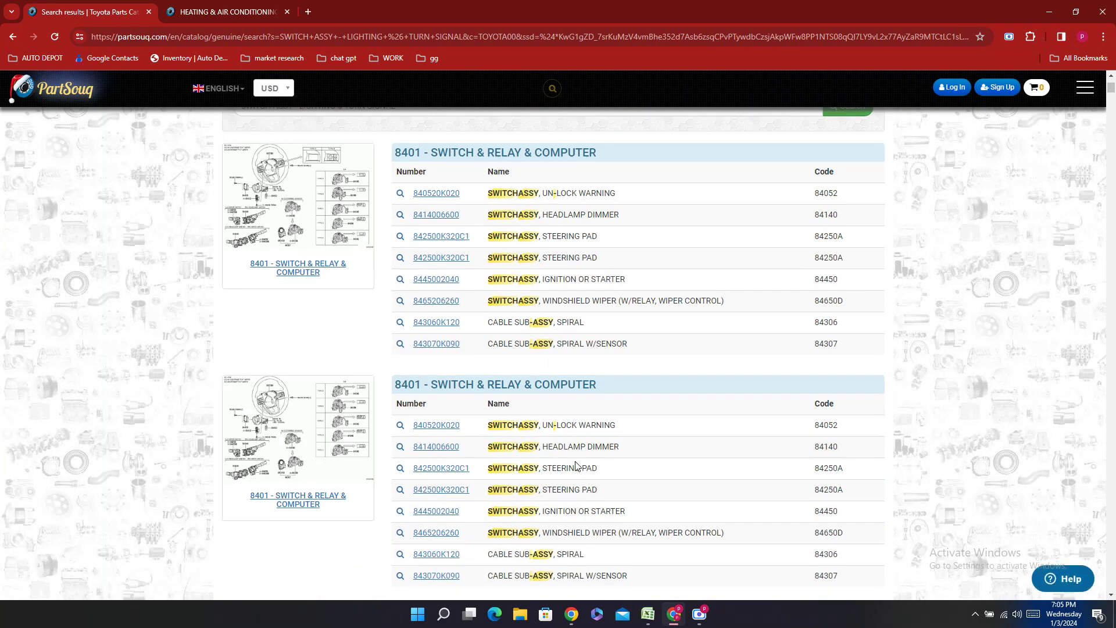
pyautogui.scroll(-5, 576, 464)
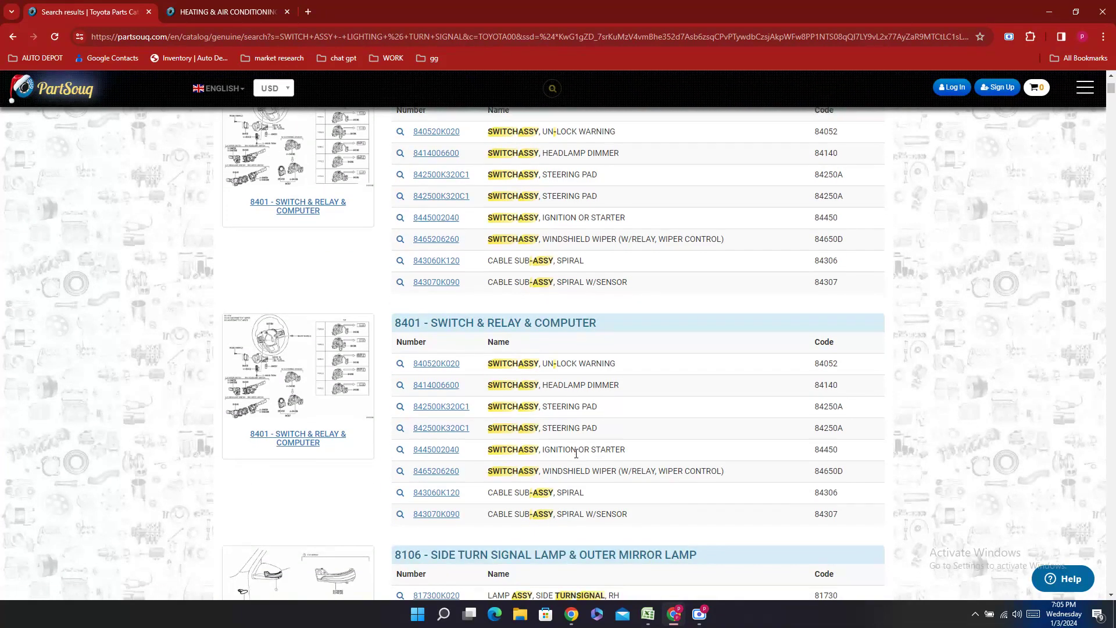
pyautogui.scroll(5, 576, 452)
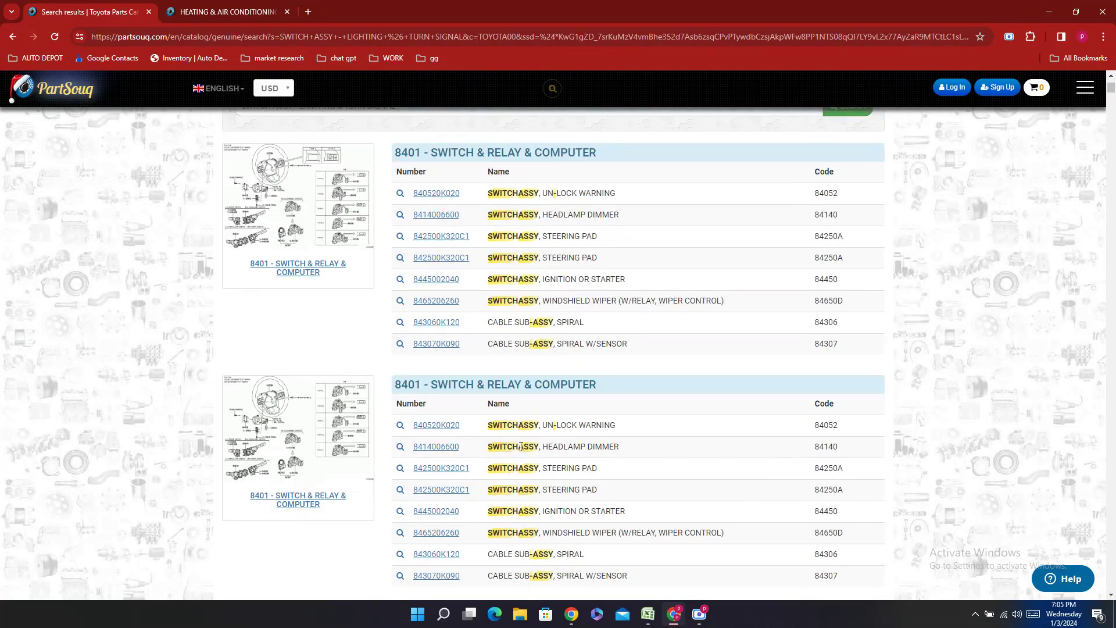
pyautogui.doubleClick(467, 454)
pyautogui.hotkey('ctrl', 'c')
pyautogui.rightClick(483, 450)
pyautogui.click(511, 331)
pyautogui.click(343, 166)
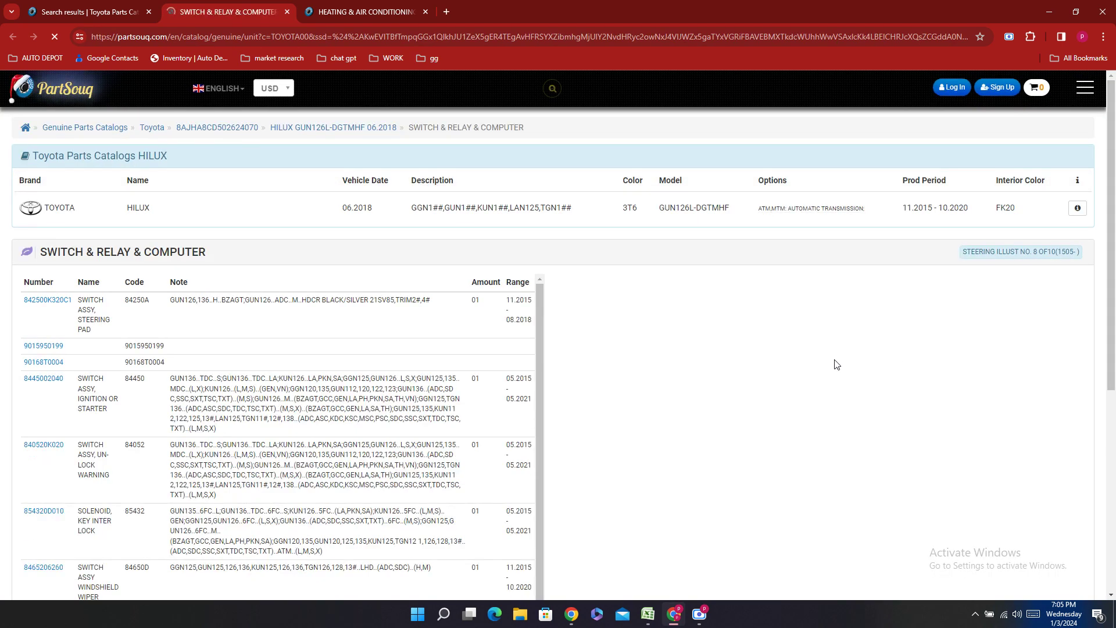
pyautogui.scroll(-3, 844, 354)
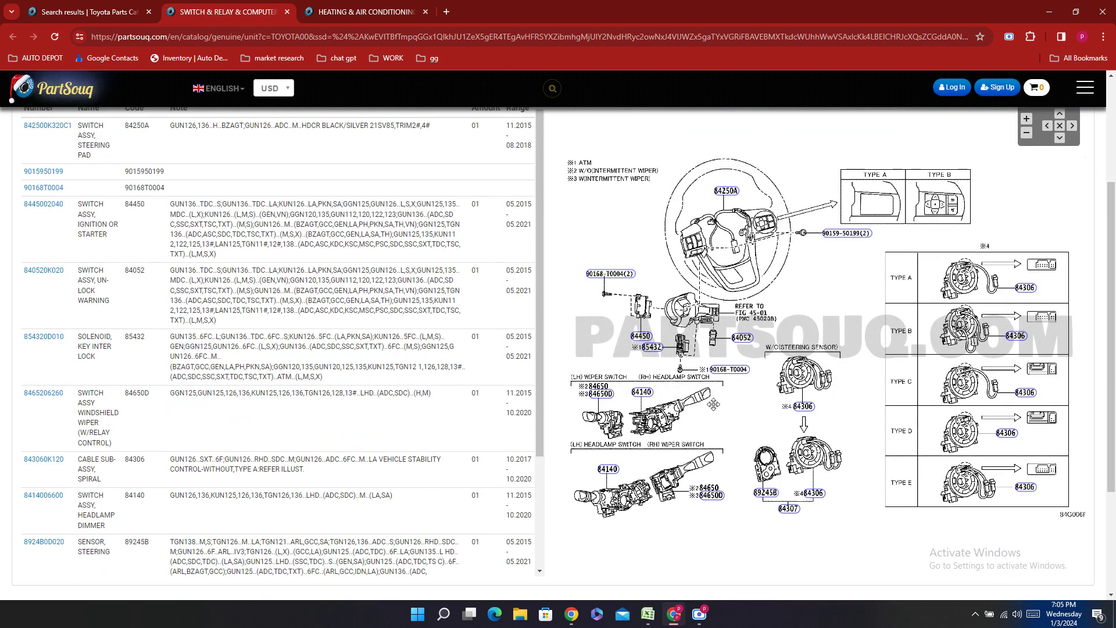
pyautogui.click(644, 393)
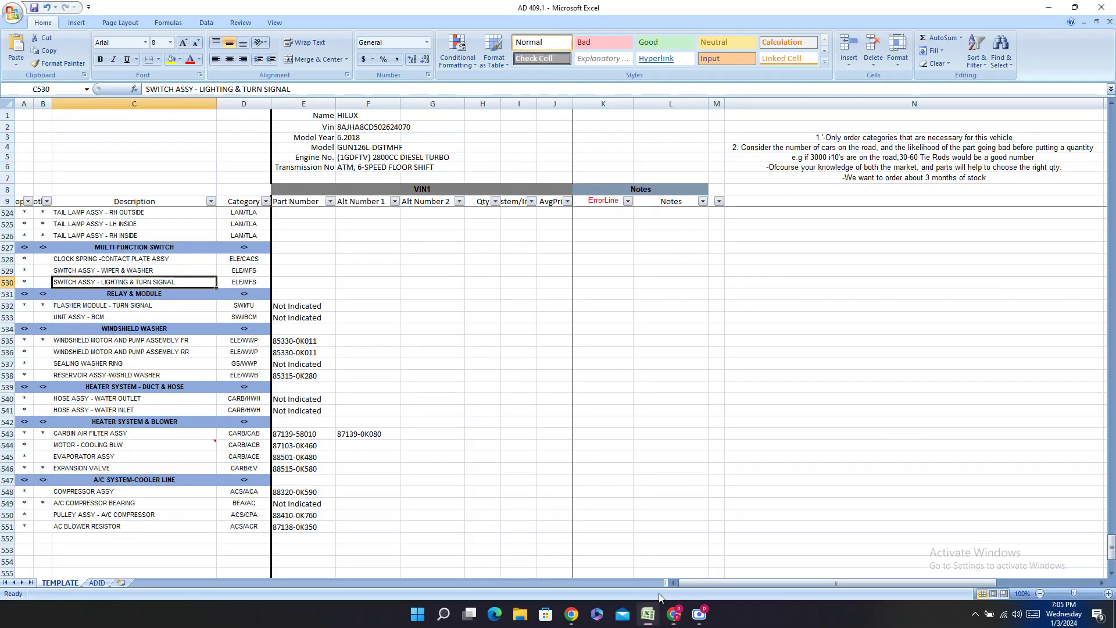
pyautogui.click(648, 614)
pyautogui.click(278, 283)
pyautogui.press('BackSpace')
pyautogui.rightClick(279, 283)
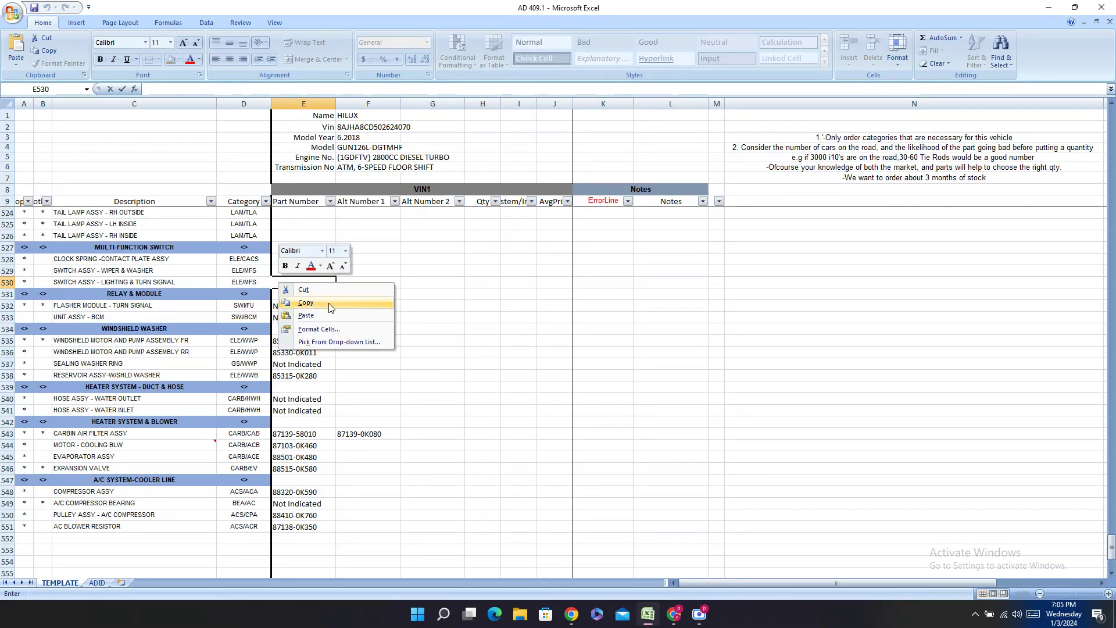
pyautogui.click(323, 314)
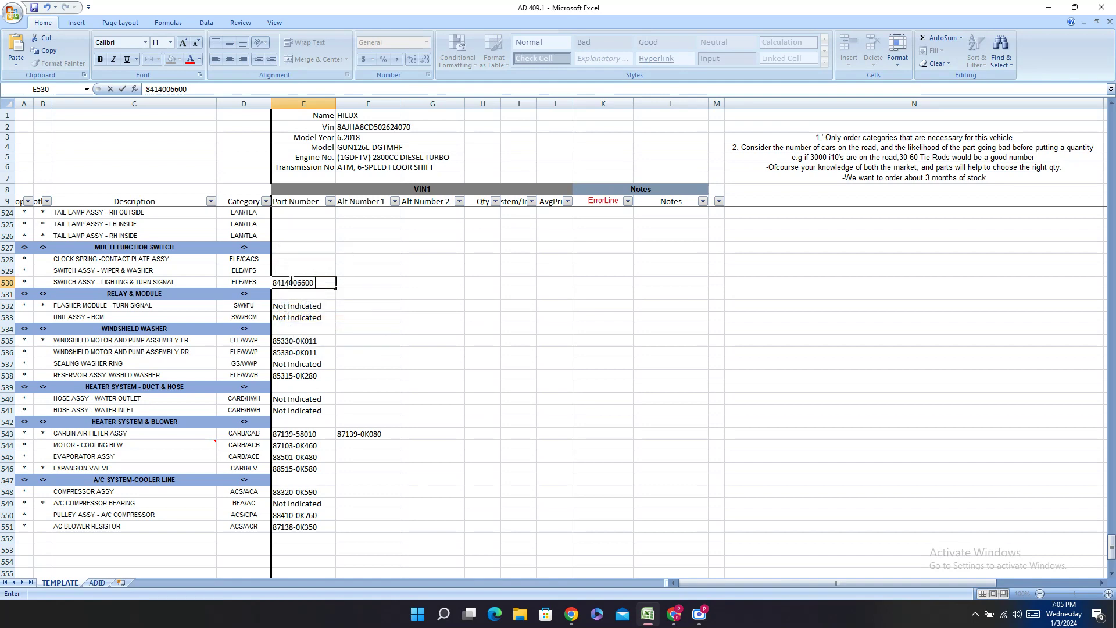
pyautogui.write('-')
pyautogui.press('Return')
pyautogui.press('Return')
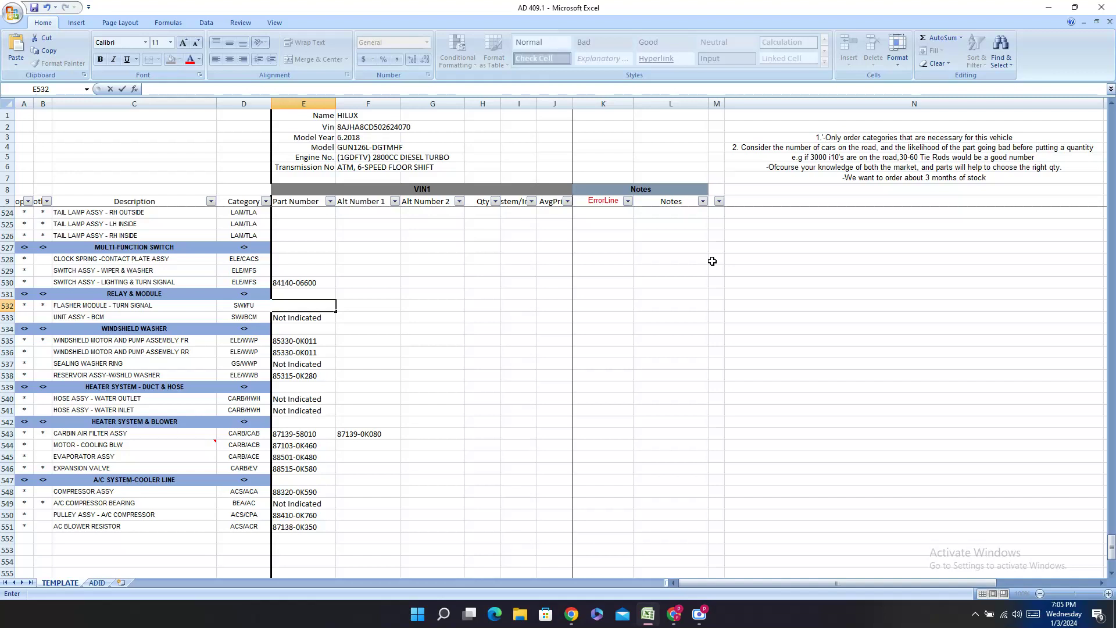
pyautogui.hotkey('ctrl', 'v')
pyautogui.click(292, 306)
pyautogui.doubleClick(293, 307)
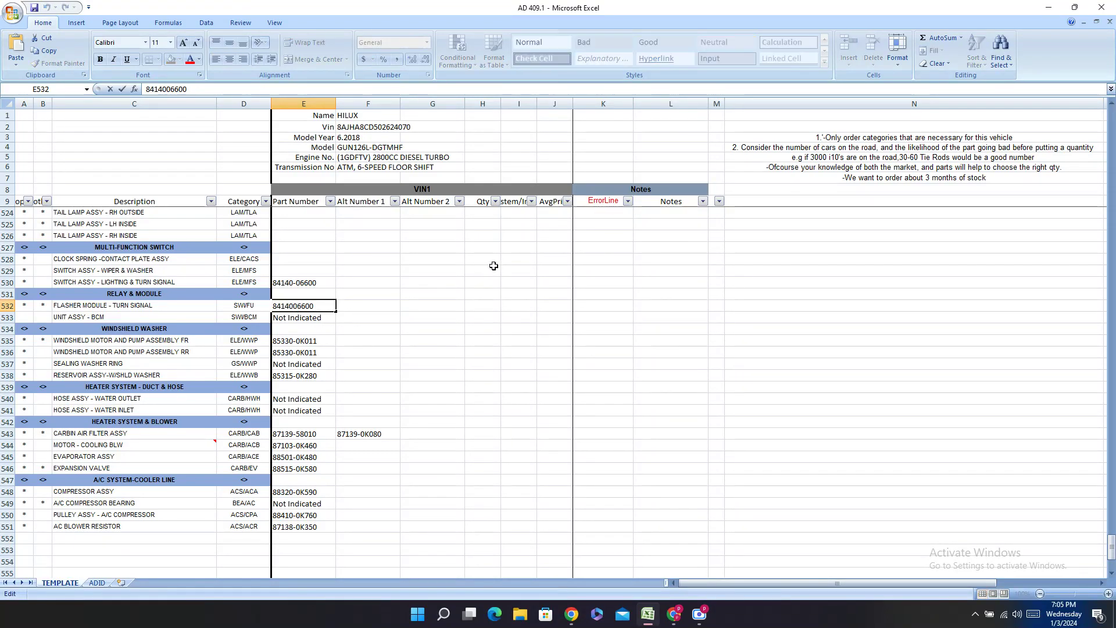
pyautogui.write('-')
pyautogui.click(299, 274)
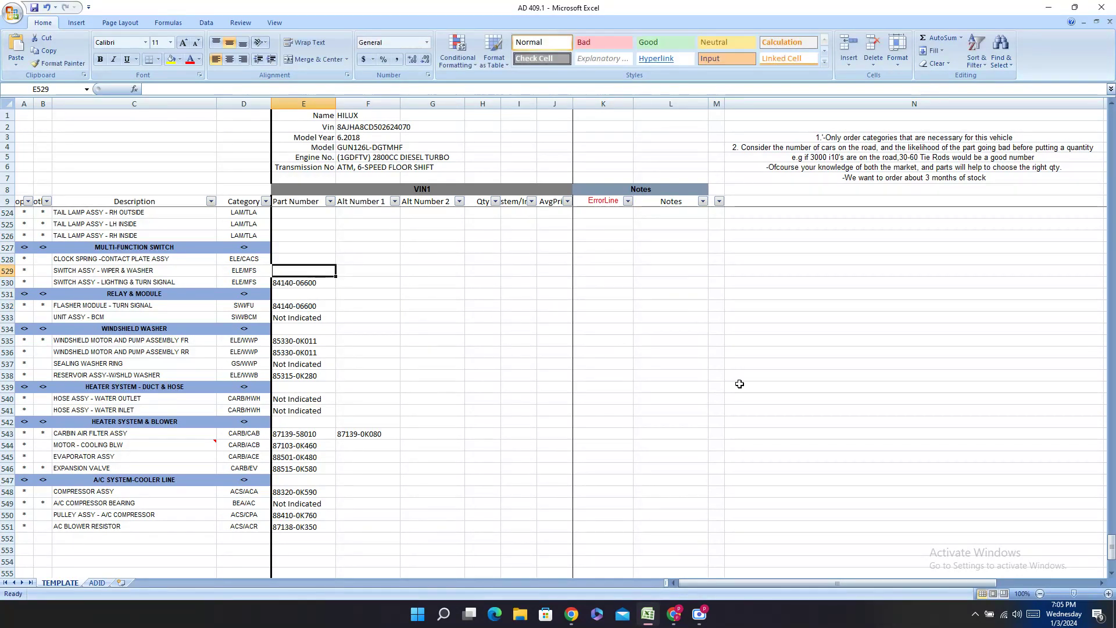
pyautogui.click(657, 615)
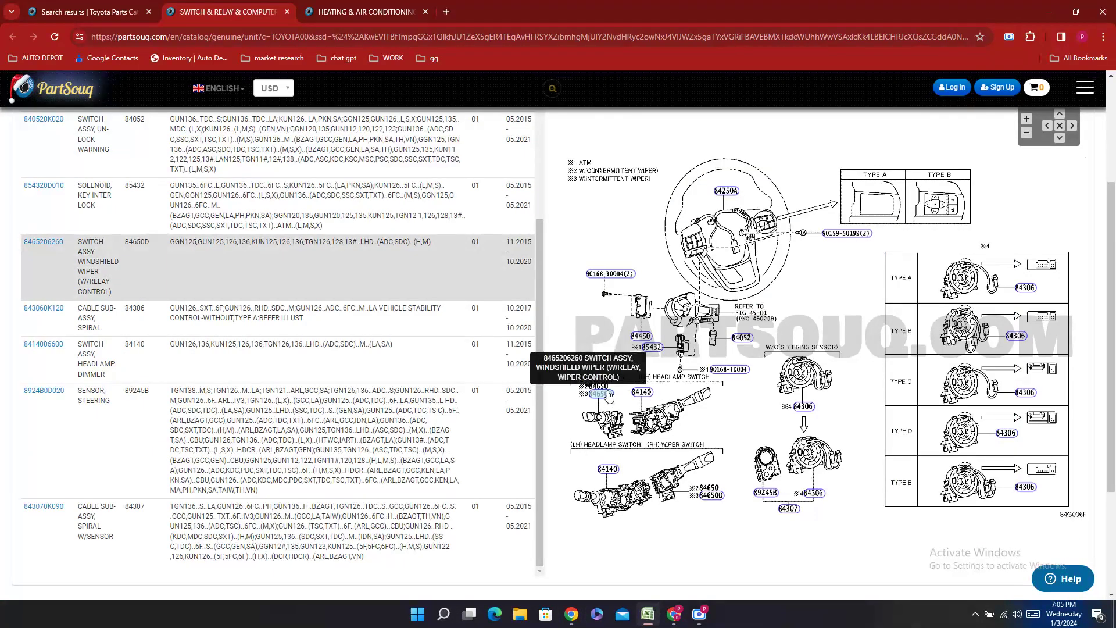
pyautogui.doubleClick(36, 258)
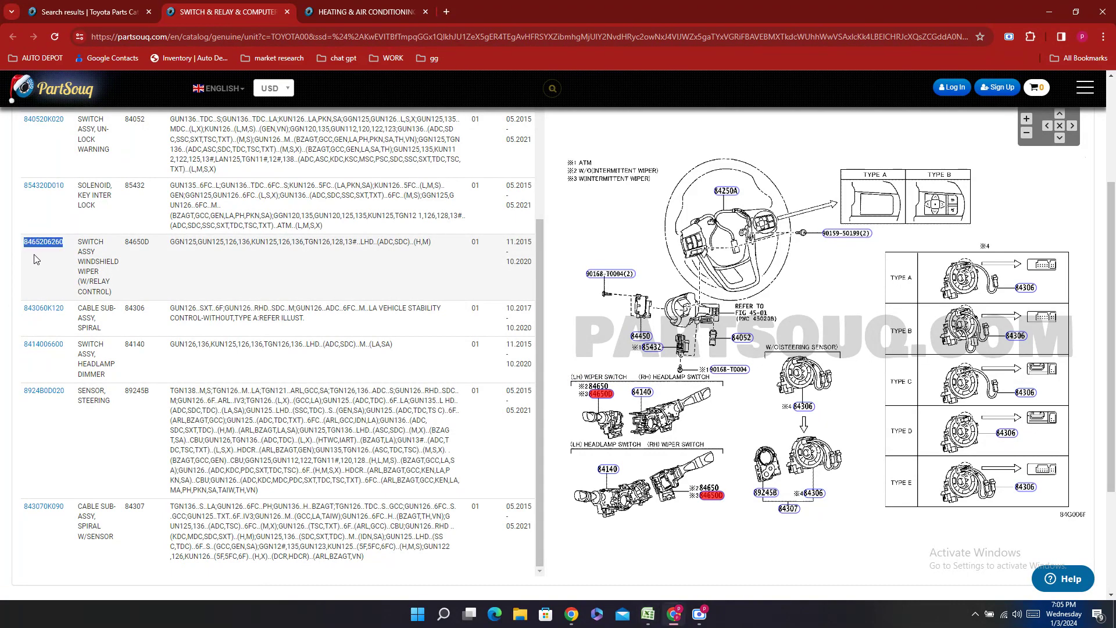
pyautogui.rightClick(36, 259)
pyautogui.click(67, 266)
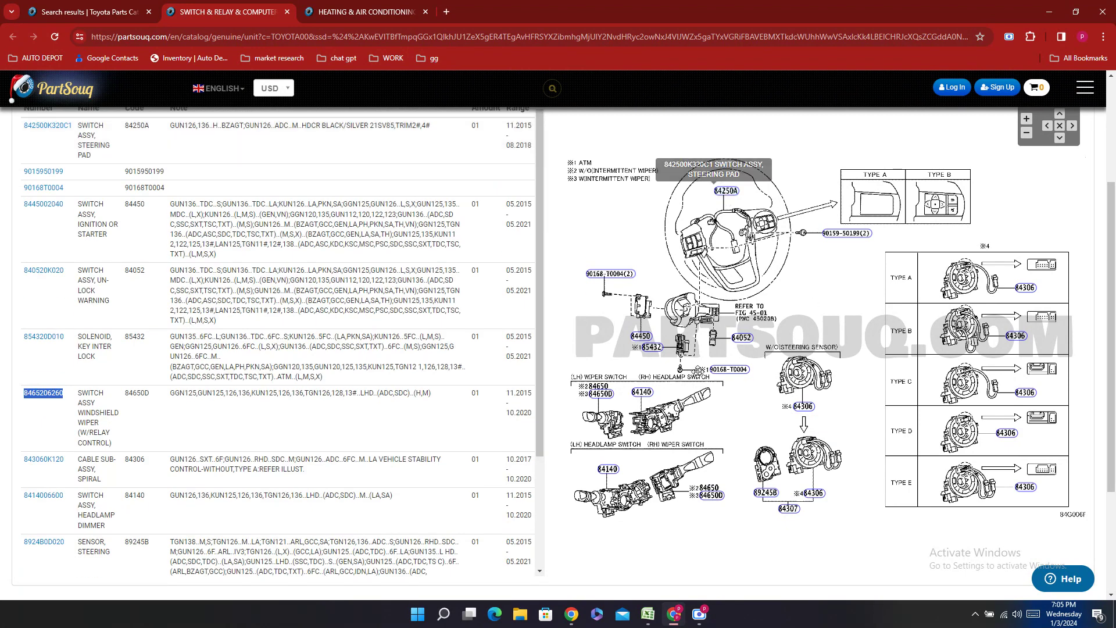
pyautogui.click(648, 623)
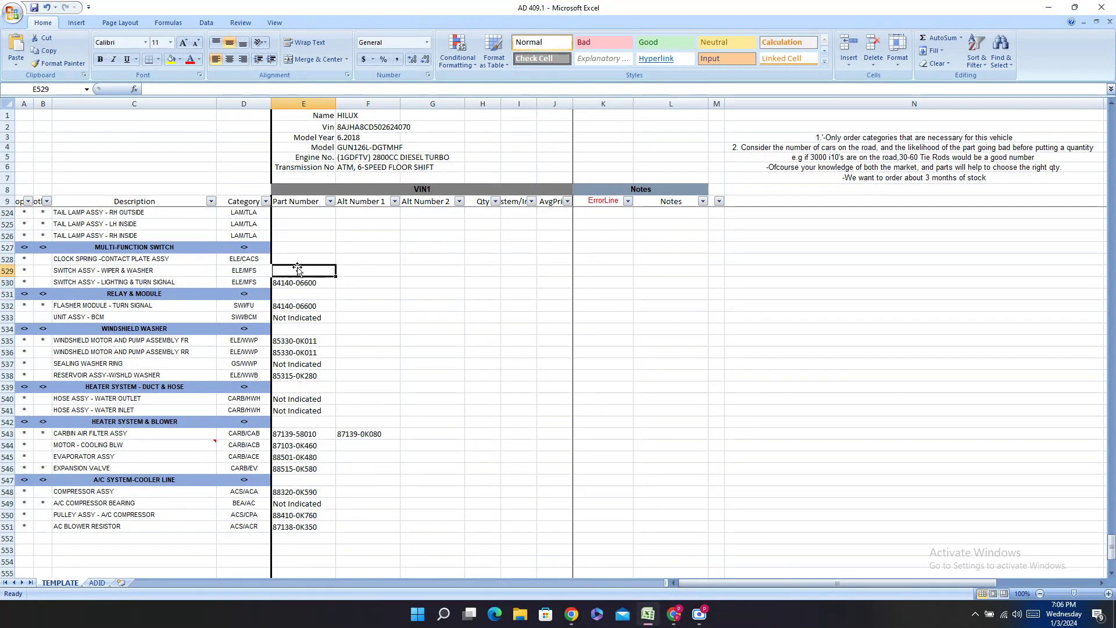
pyautogui.rightClick(277, 272)
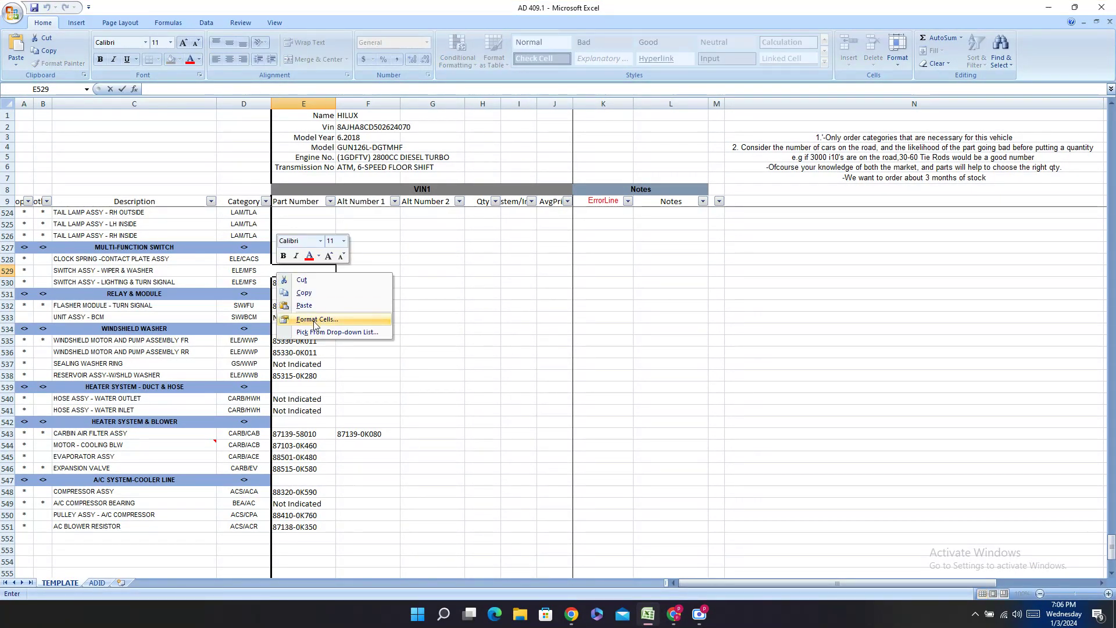
pyautogui.click(312, 305)
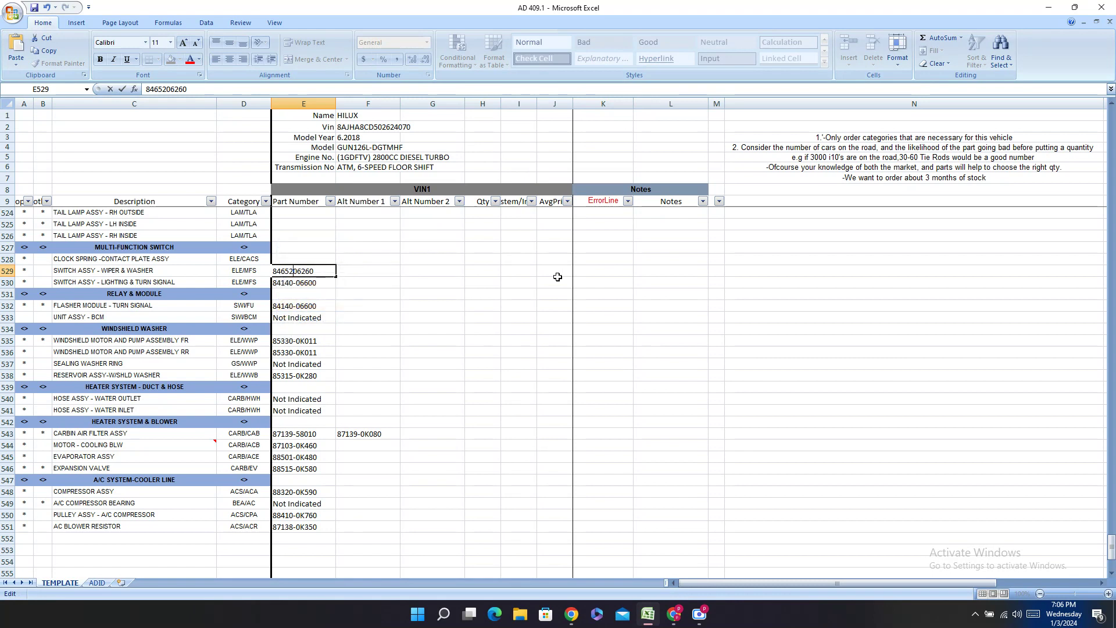
pyautogui.write('-')
# - Check the PartSouq steering switch diagram and return to Excel cell E528 for the clock spring contact plate assembly
pyautogui.click(671, 614)
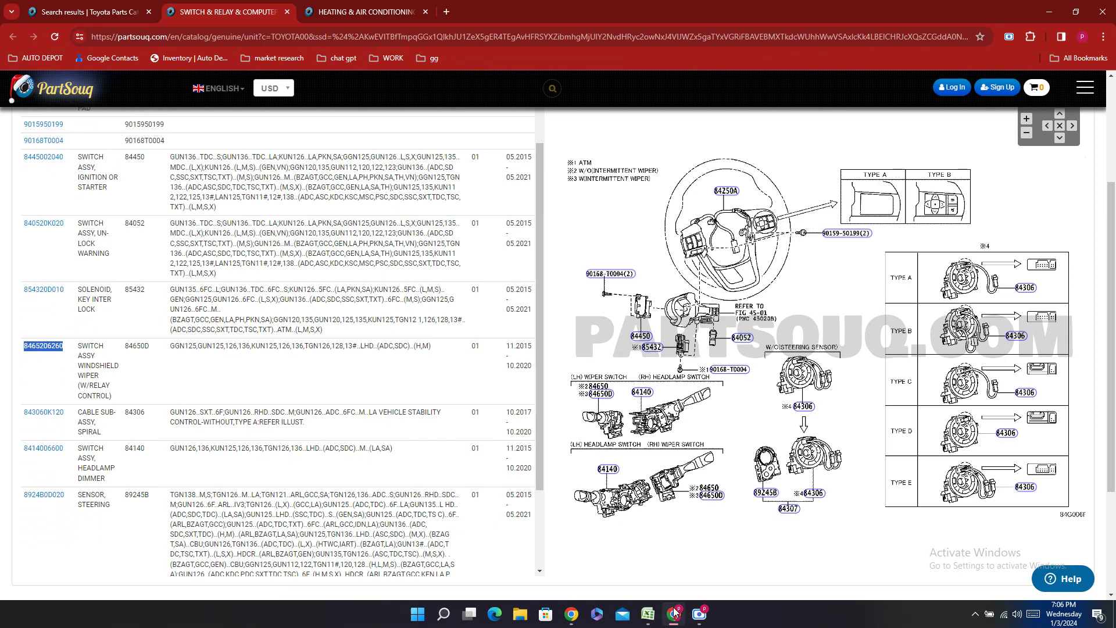
pyautogui.click(648, 614)
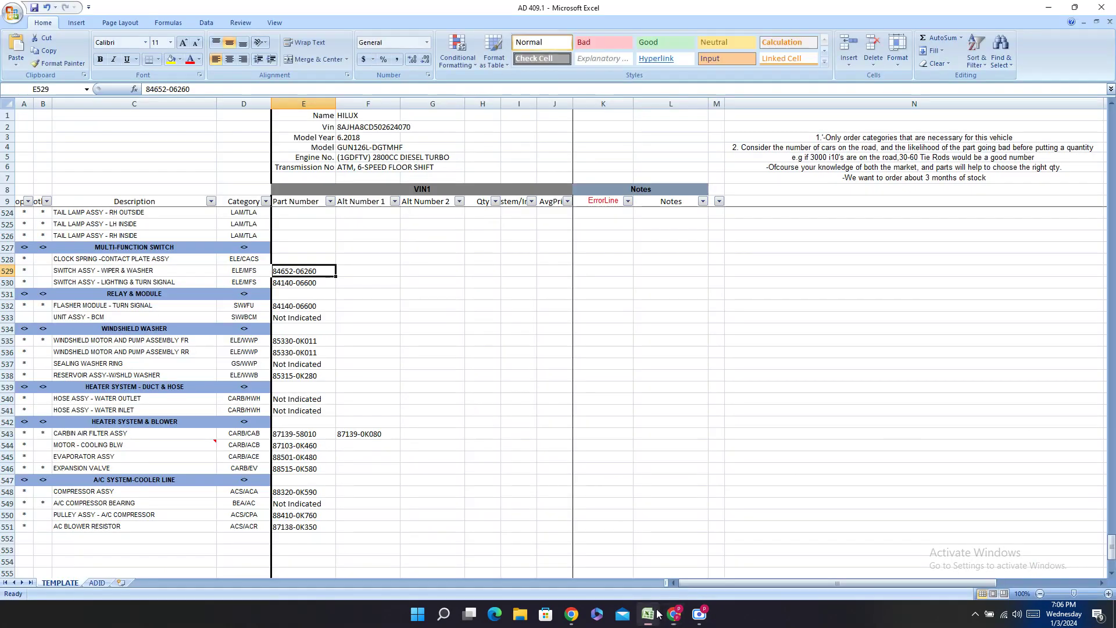
pyautogui.click(294, 256)
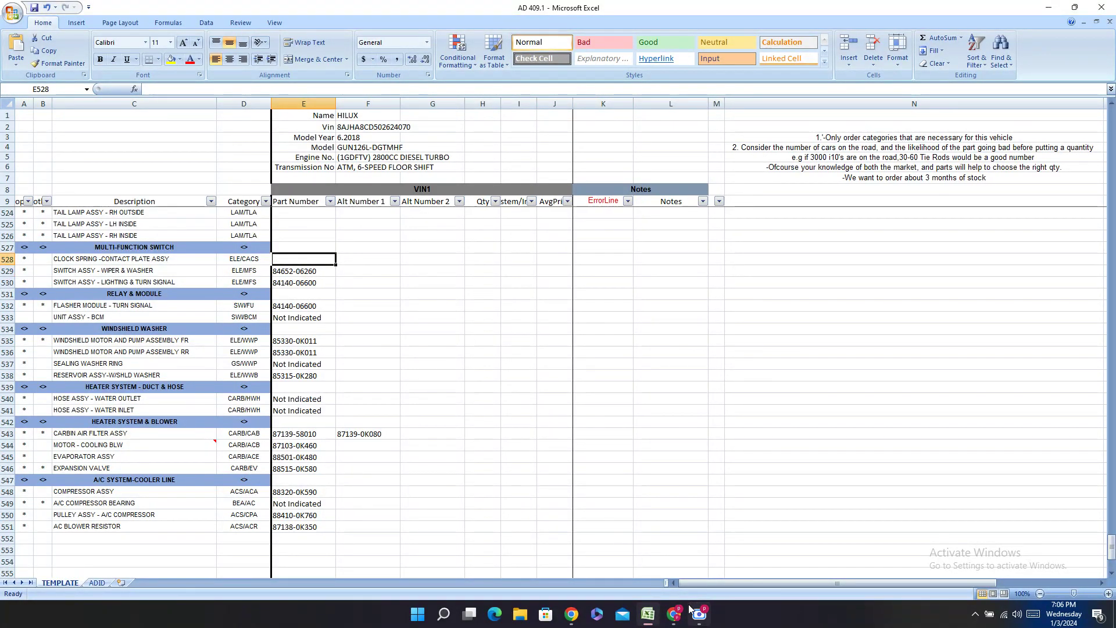
# - Switch to Chrome and search Google in a new tab for "WHAT IS A CLOCK SPRING CONTACT PLATE"
pyautogui.click(674, 614)
pyautogui.click(446, 11)
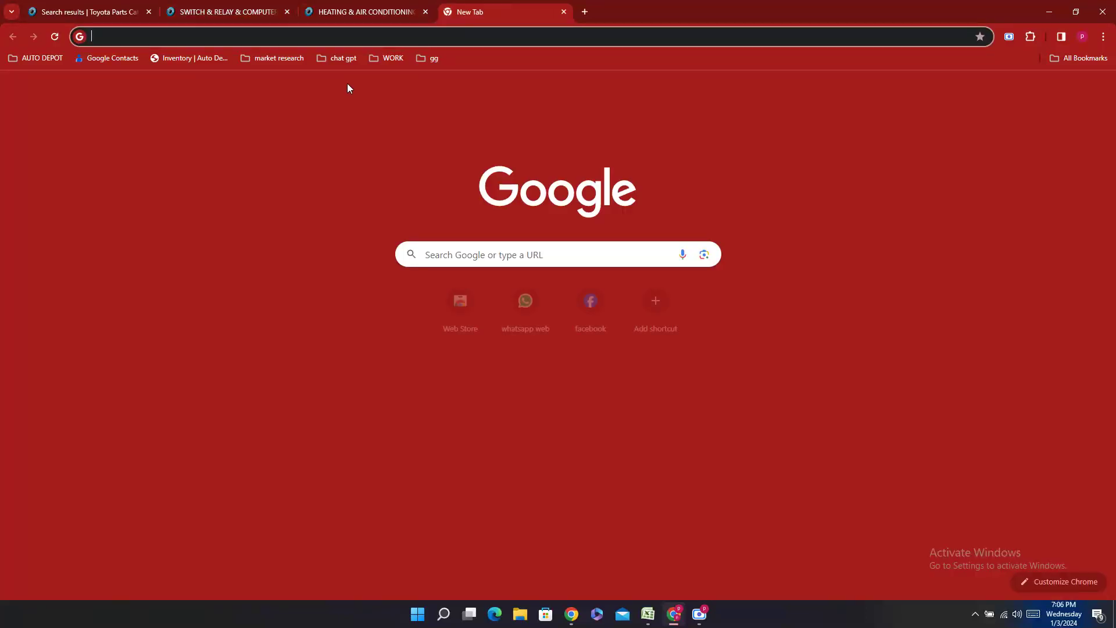
pyautogui.click(304, 36)
pyautogui.write('WHAT')
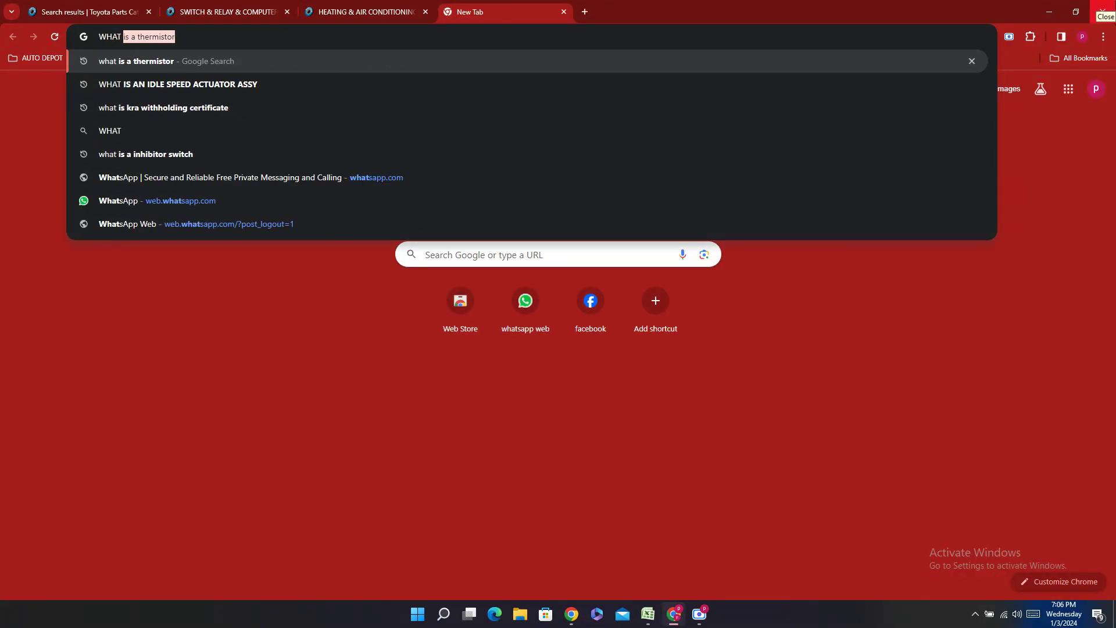
pyautogui.write(' IS')
pyautogui.press('BackSpace')
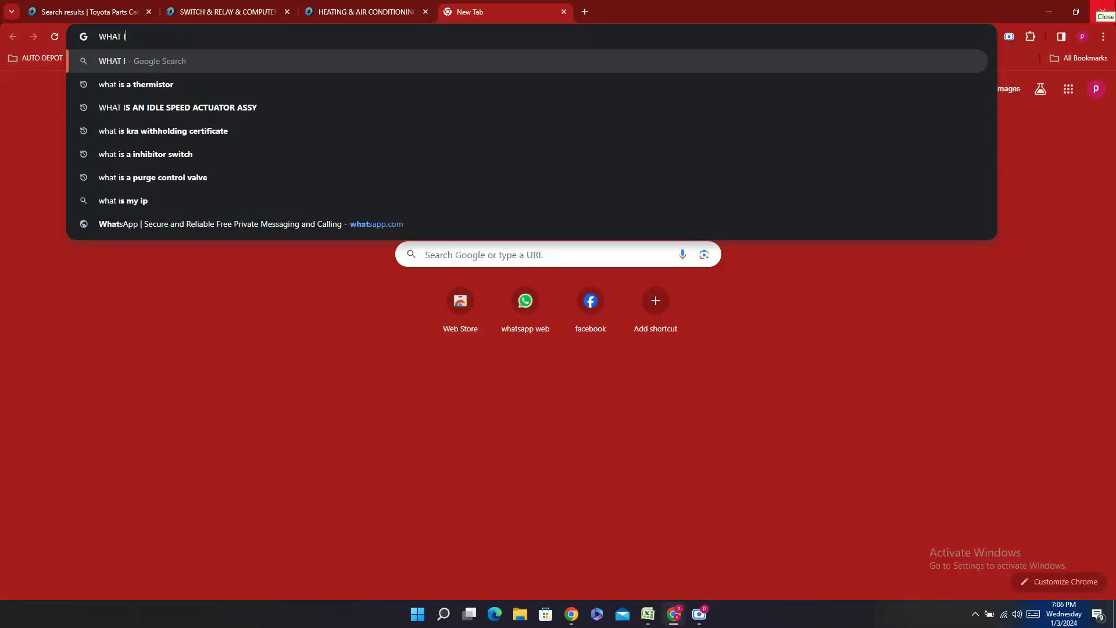
pyautogui.write('S')
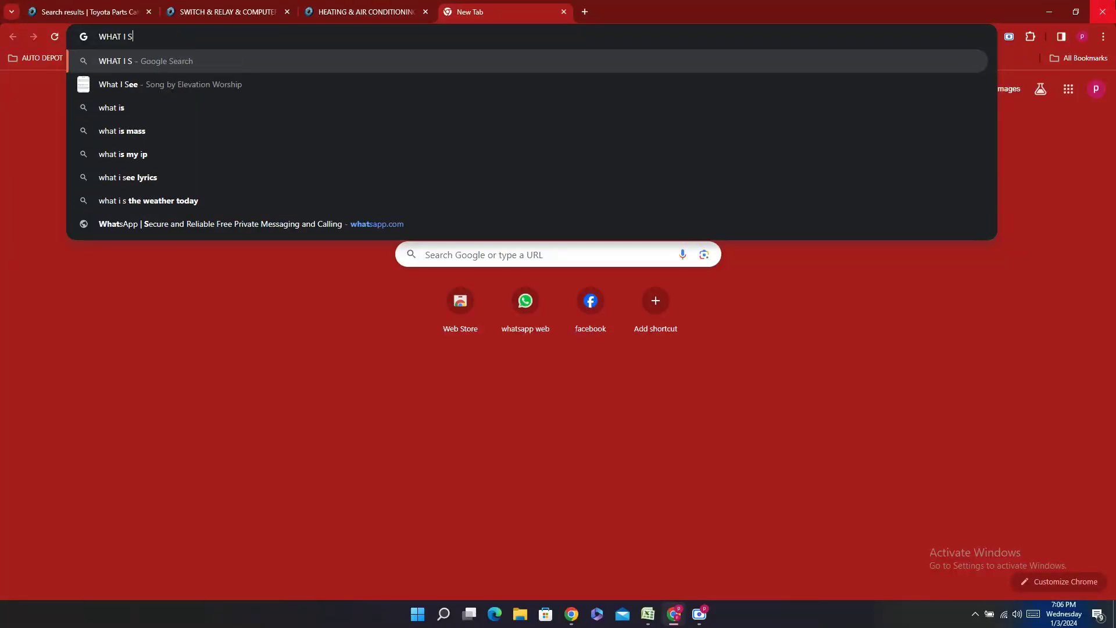
pyautogui.press('BackSpace')
pyautogui.press('BackSpace')
pyautogui.write('S')
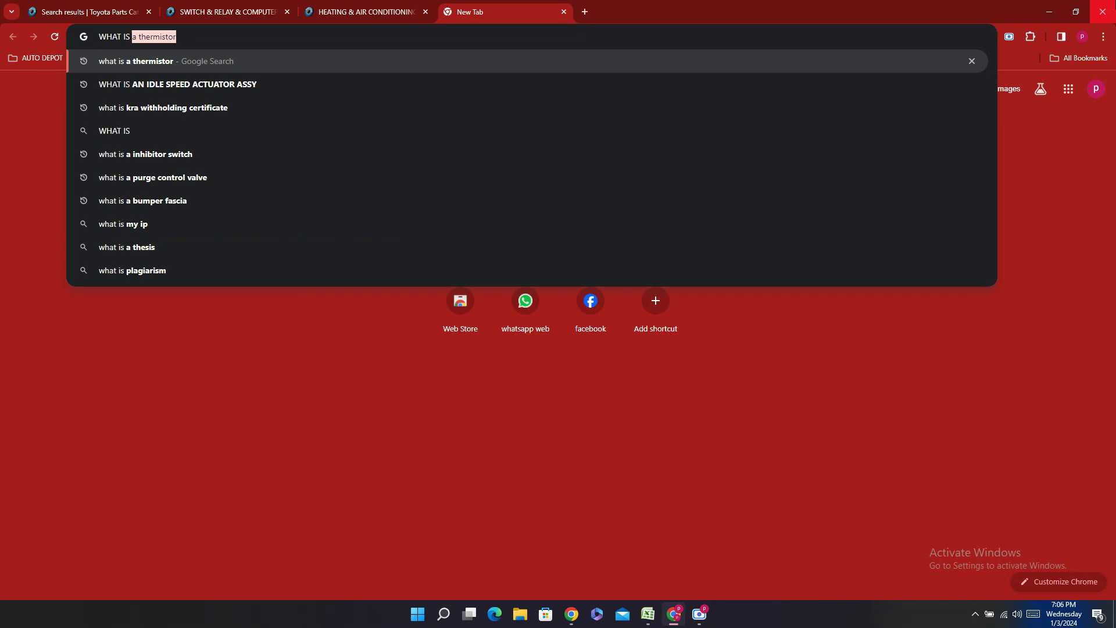
pyautogui.write(' A CLO')
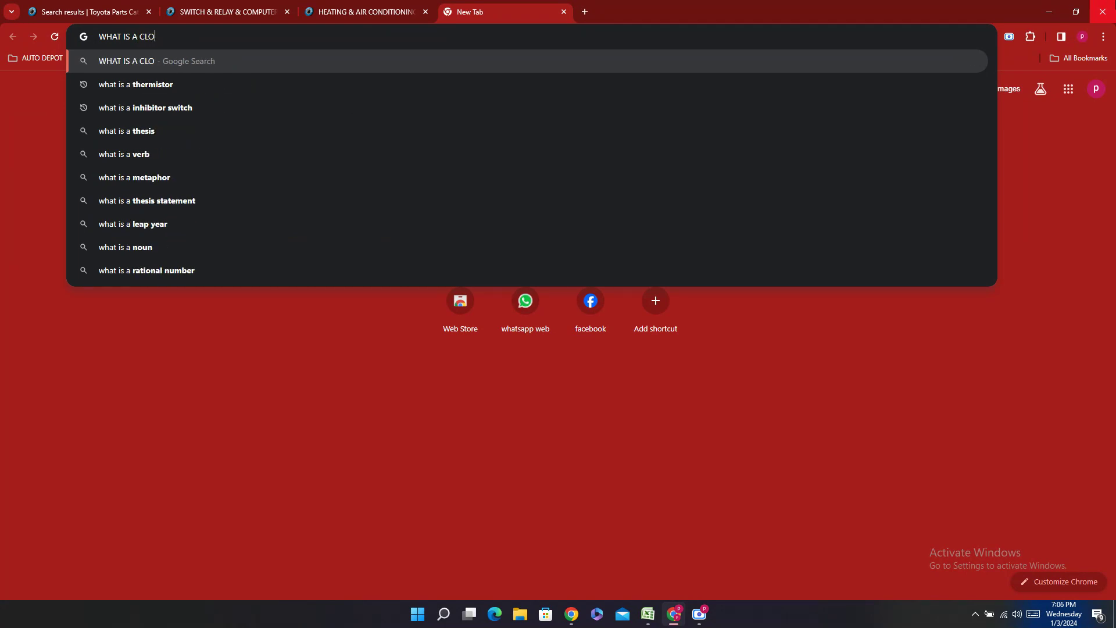
pyautogui.write('CK S')
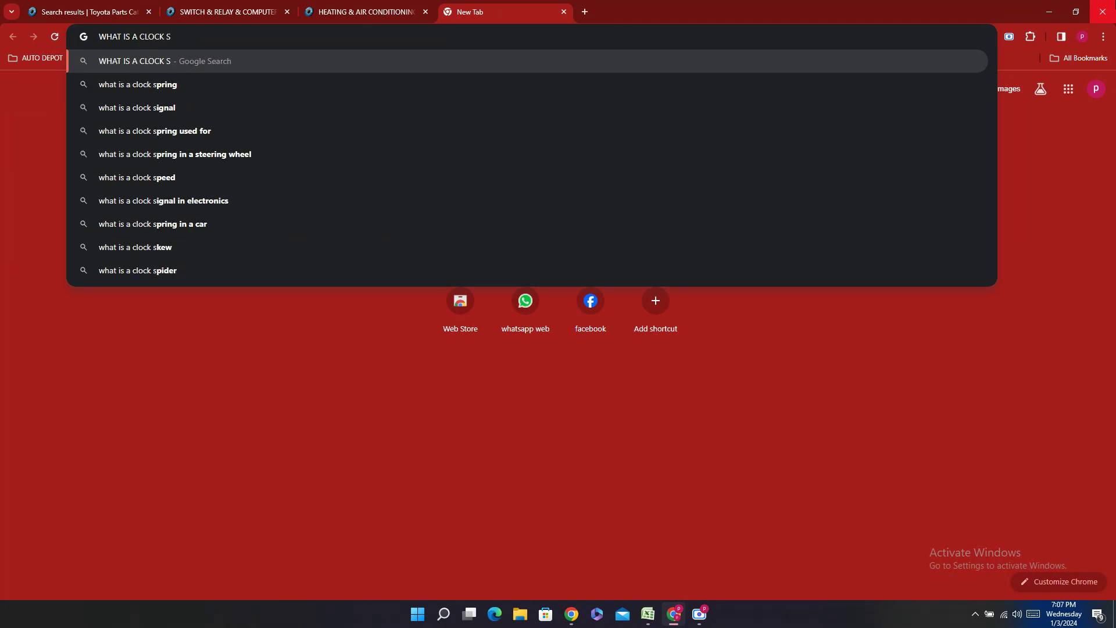
pyautogui.write('PRING ')
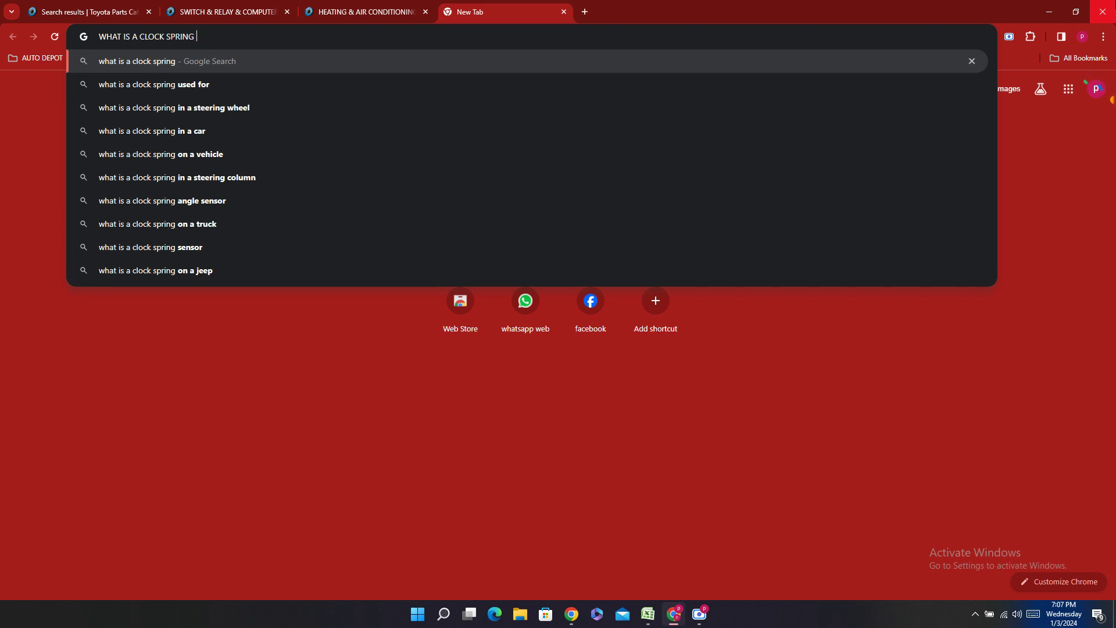
pyautogui.write('CONT')
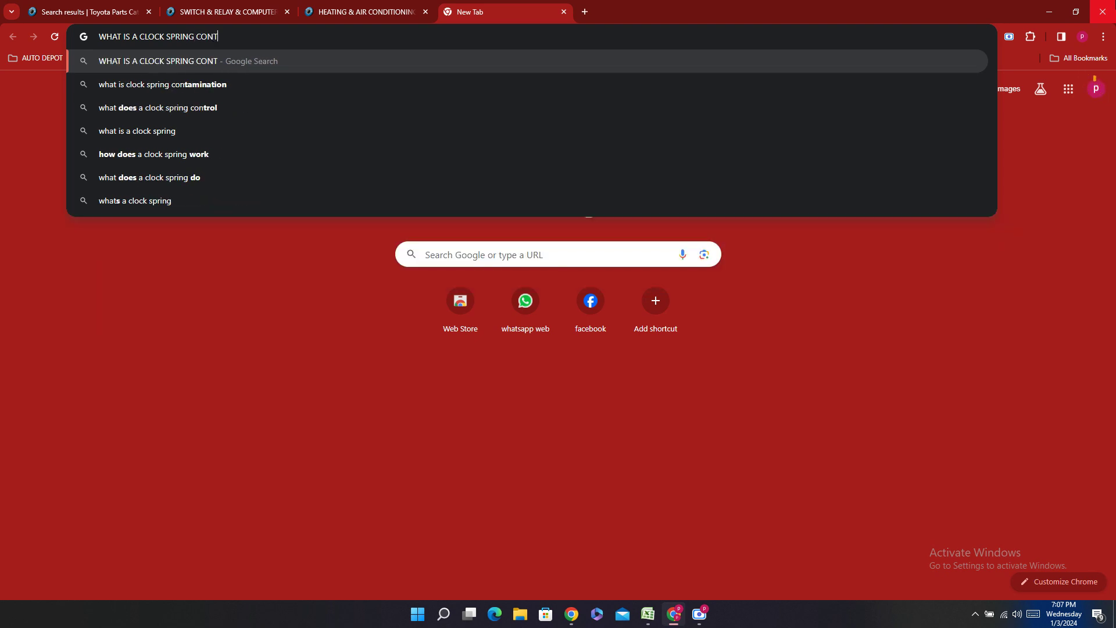
pyautogui.write('ACT PLATE')
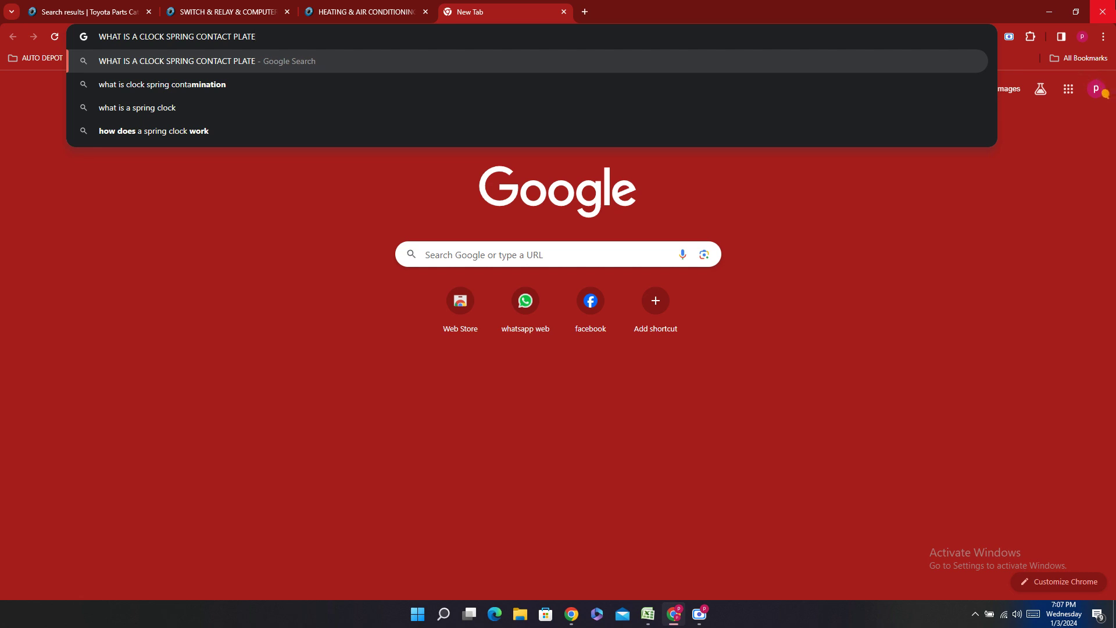
pyautogui.press('Return')
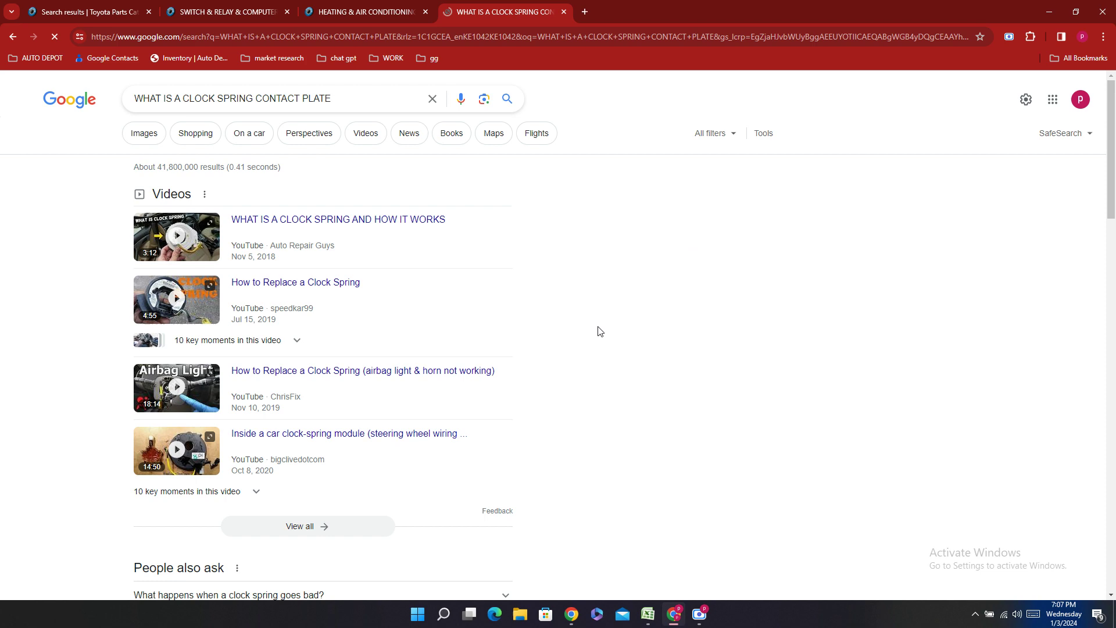
# - Skim the web results for the clock spring contact plate and view the matching image results
pyautogui.scroll(-7, 599, 326)
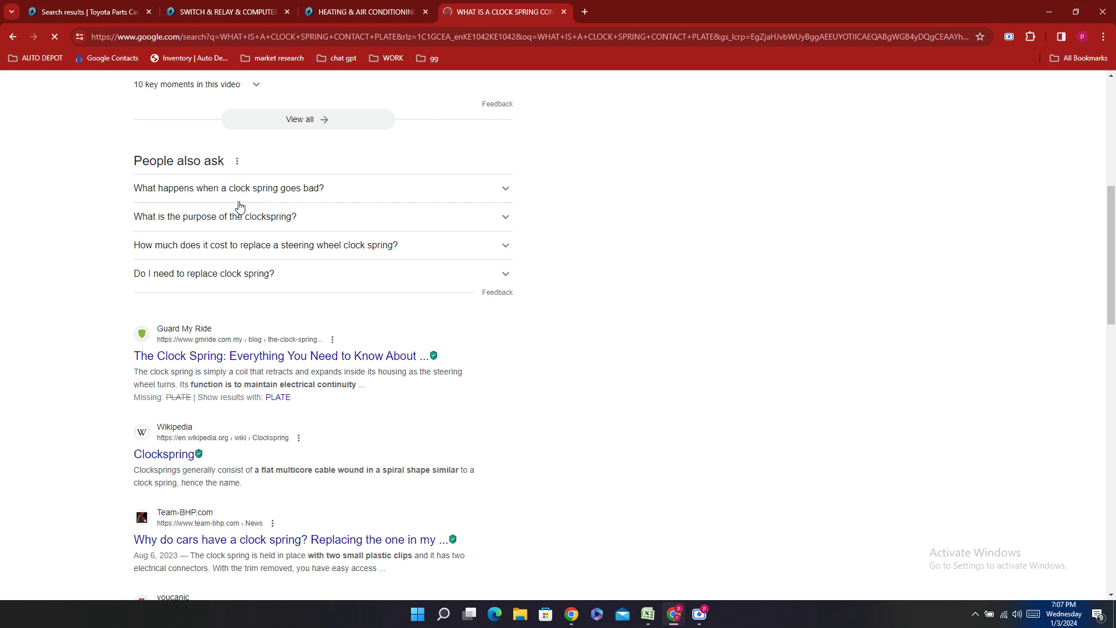
pyautogui.scroll(7, 640, 252)
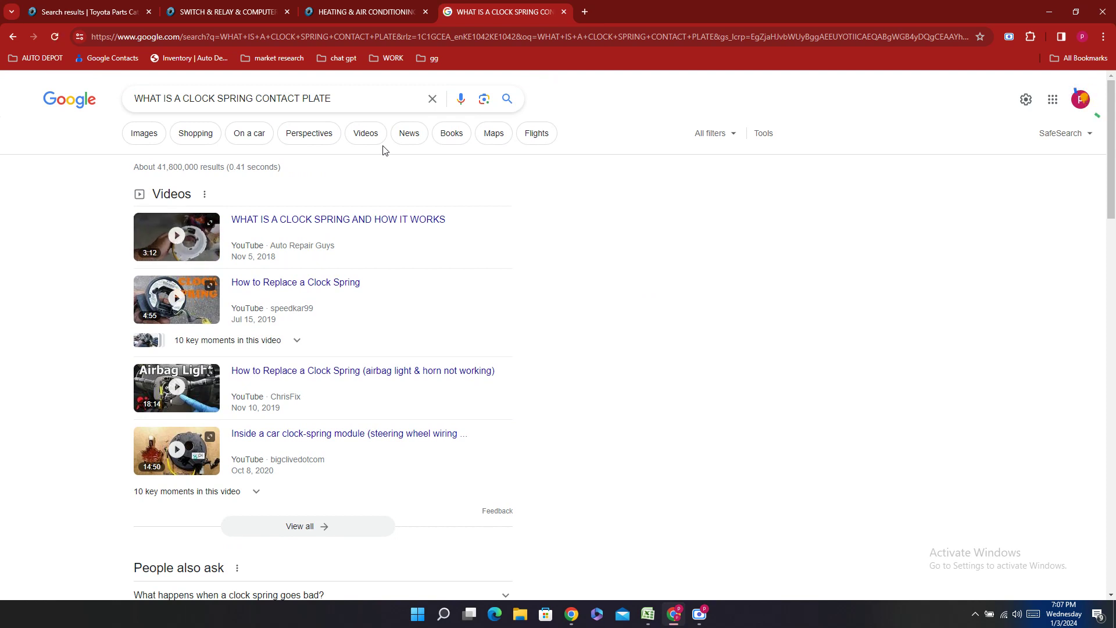
pyautogui.click(196, 142)
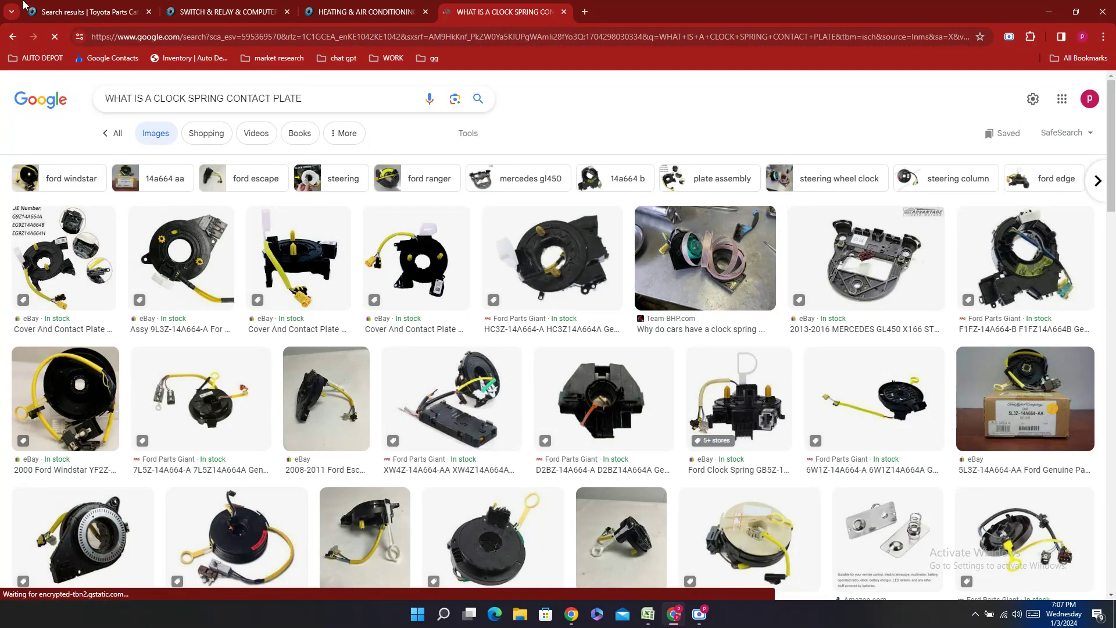
# - Return to the PartSouq Switch & Relay & Computer diagram and copy the spiral cable with sensor number 843070K090
pyautogui.click(55, 4)
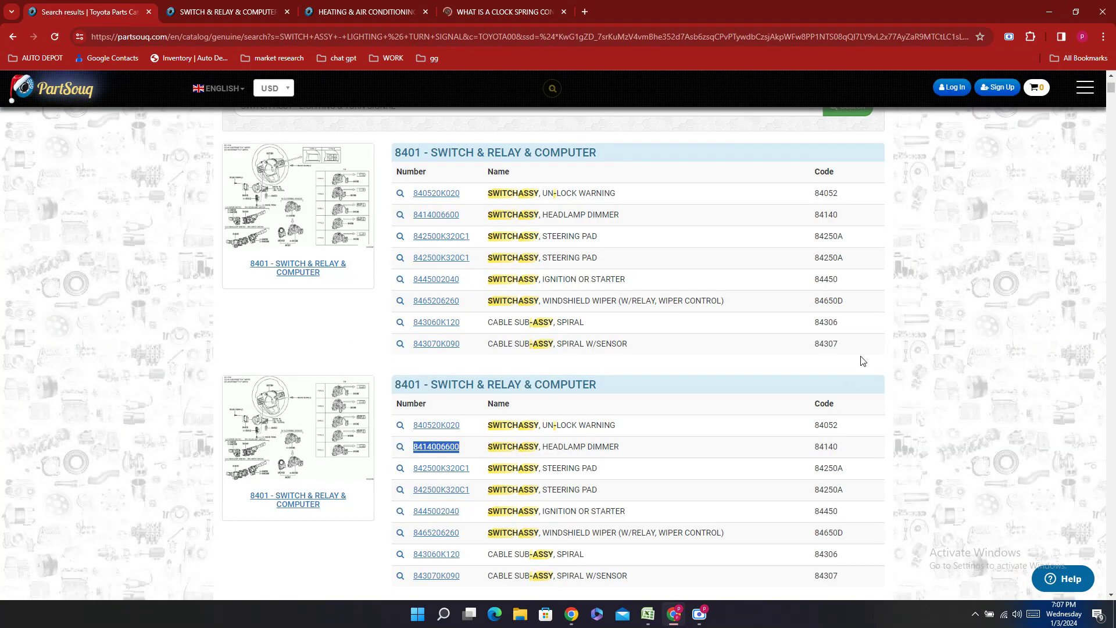
pyautogui.scroll(3, 718, 467)
pyautogui.click(172, 6)
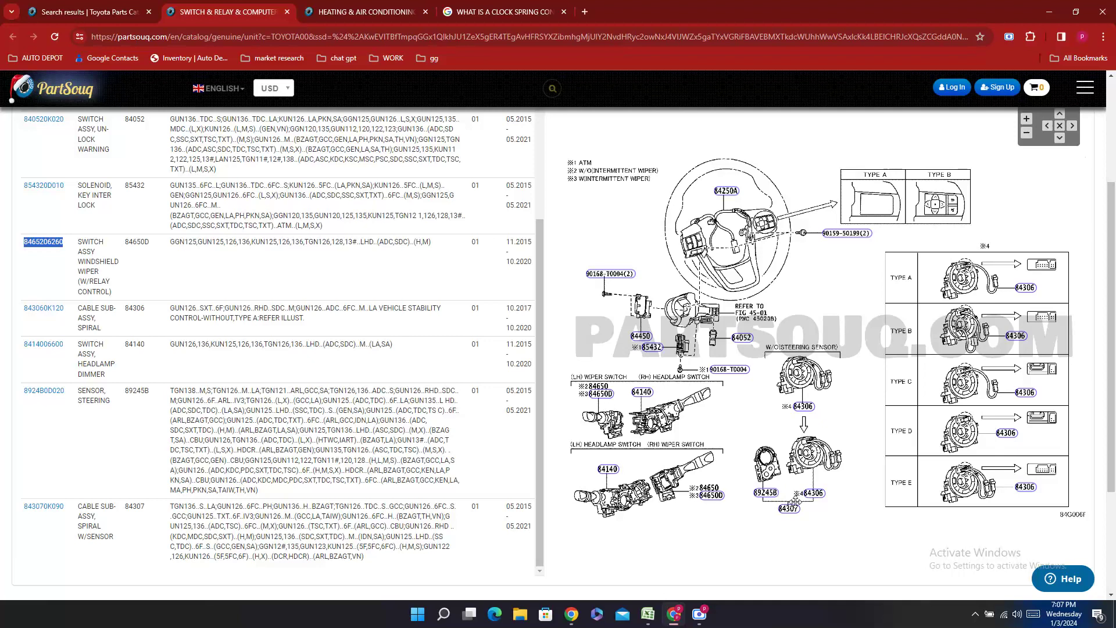
pyautogui.doubleClick(43, 506)
pyautogui.rightClick(52, 523)
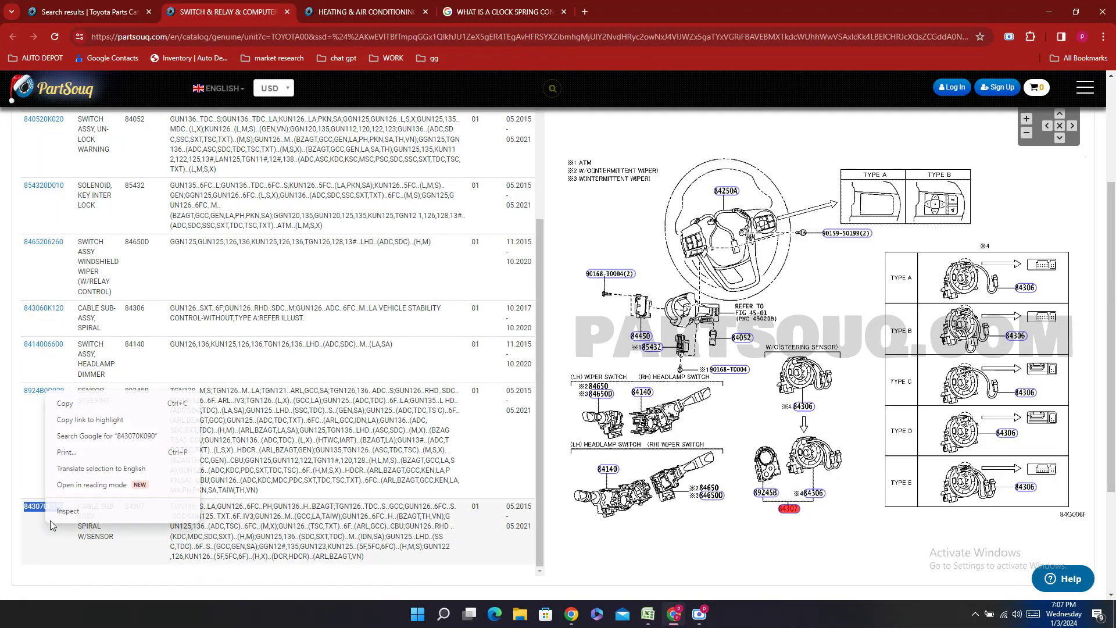
pyautogui.click(87, 403)
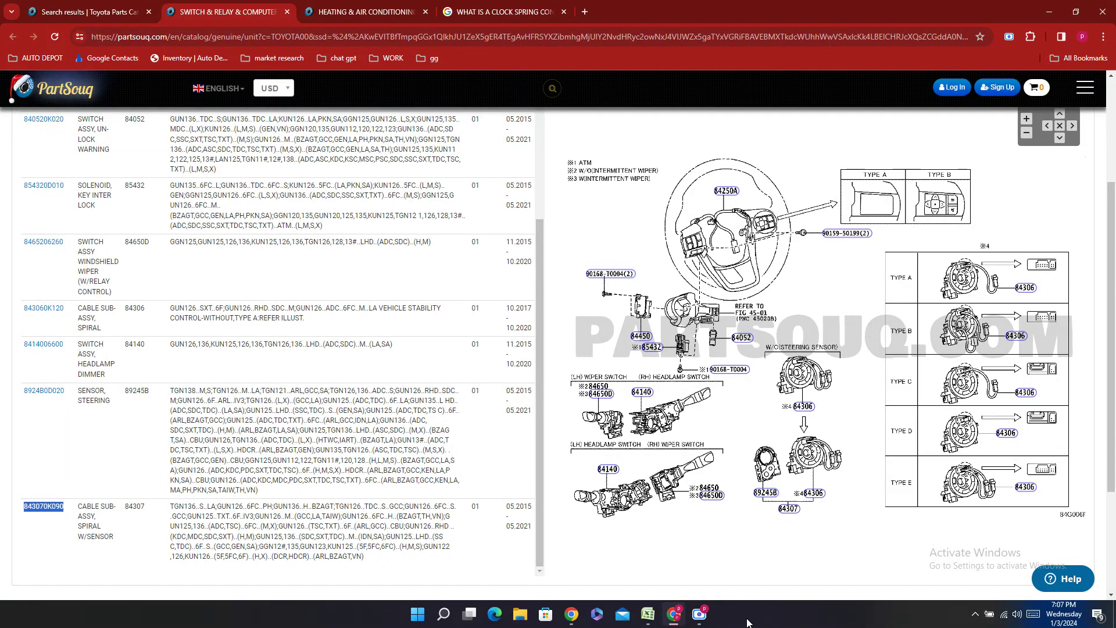
# - Switch to Excel and enter the copied number as 84307-0K090 in cell E528 for the clock spring contact plate assembly
pyautogui.click(647, 613)
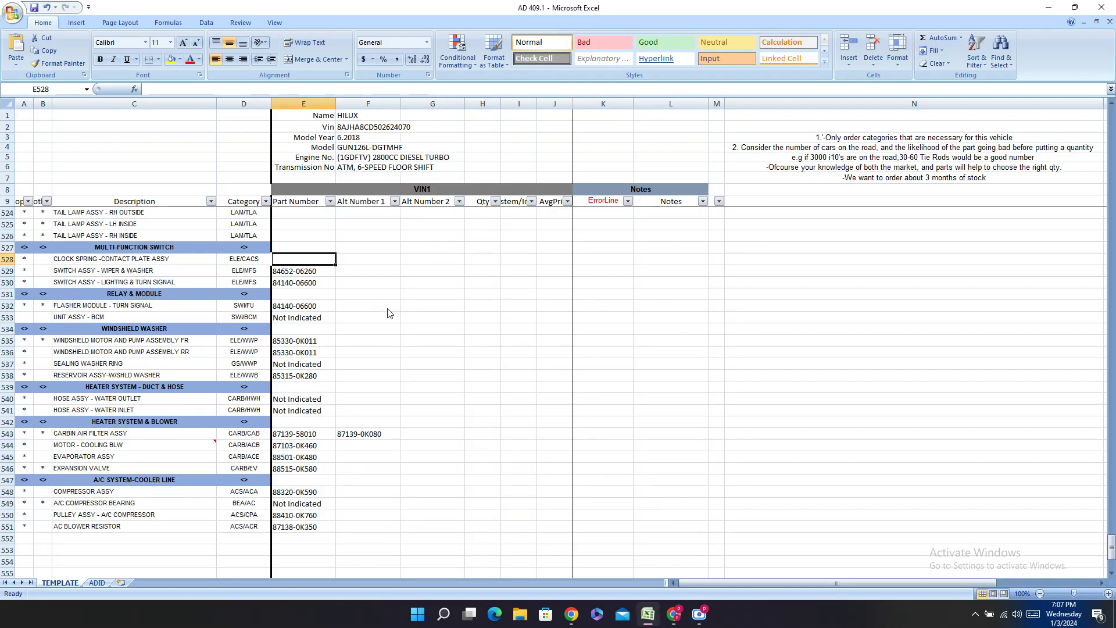
pyautogui.doubleClick(284, 258)
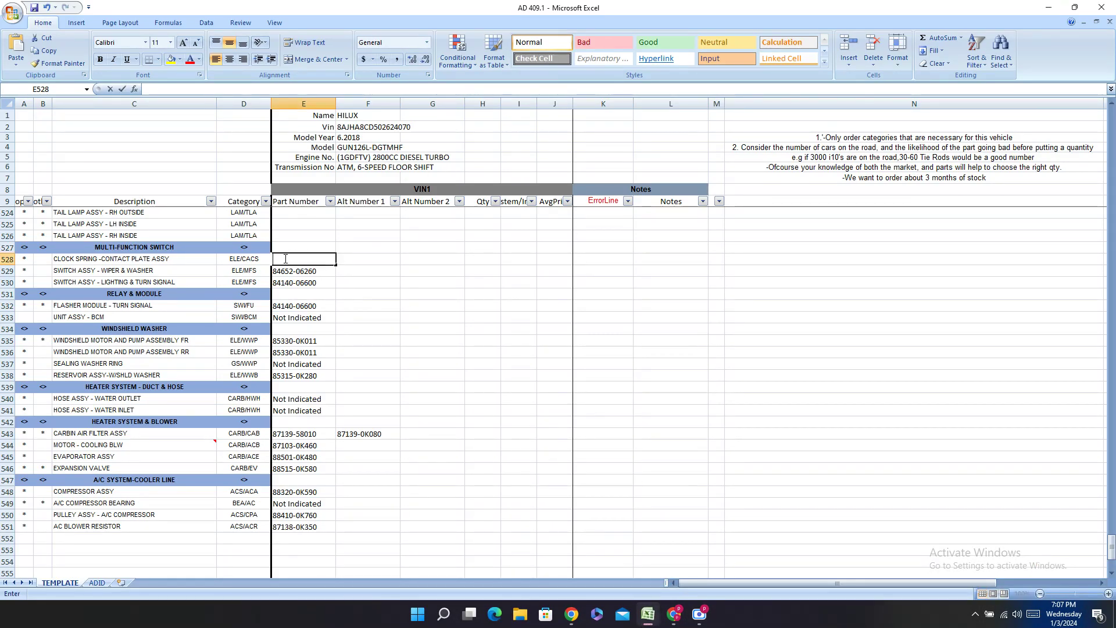
pyautogui.rightClick(284, 258)
pyautogui.click(336, 292)
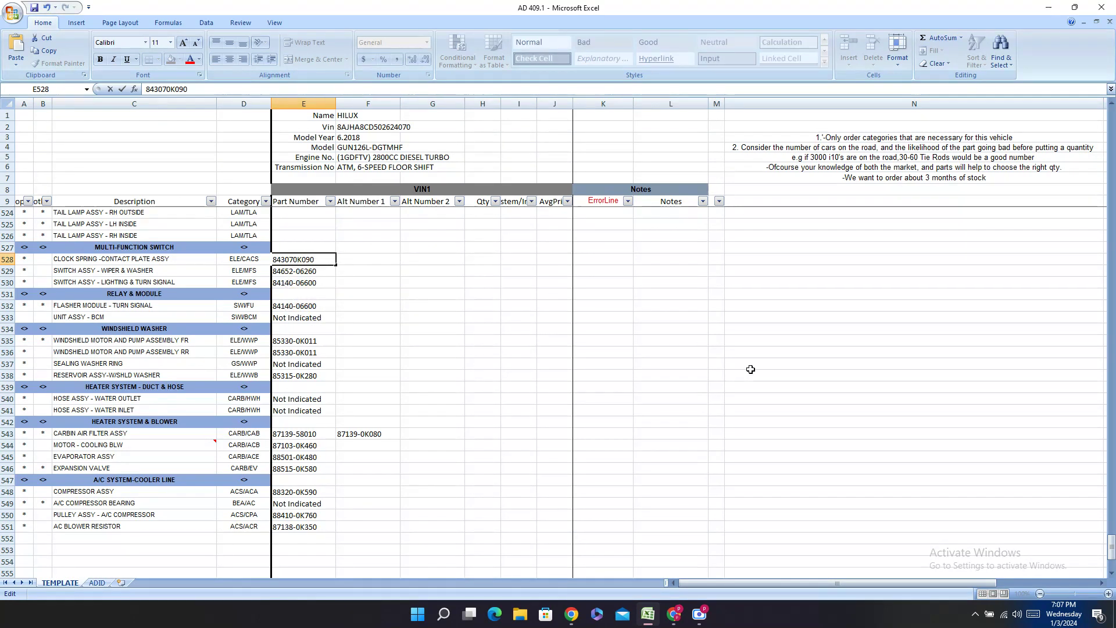
pyautogui.write('-')
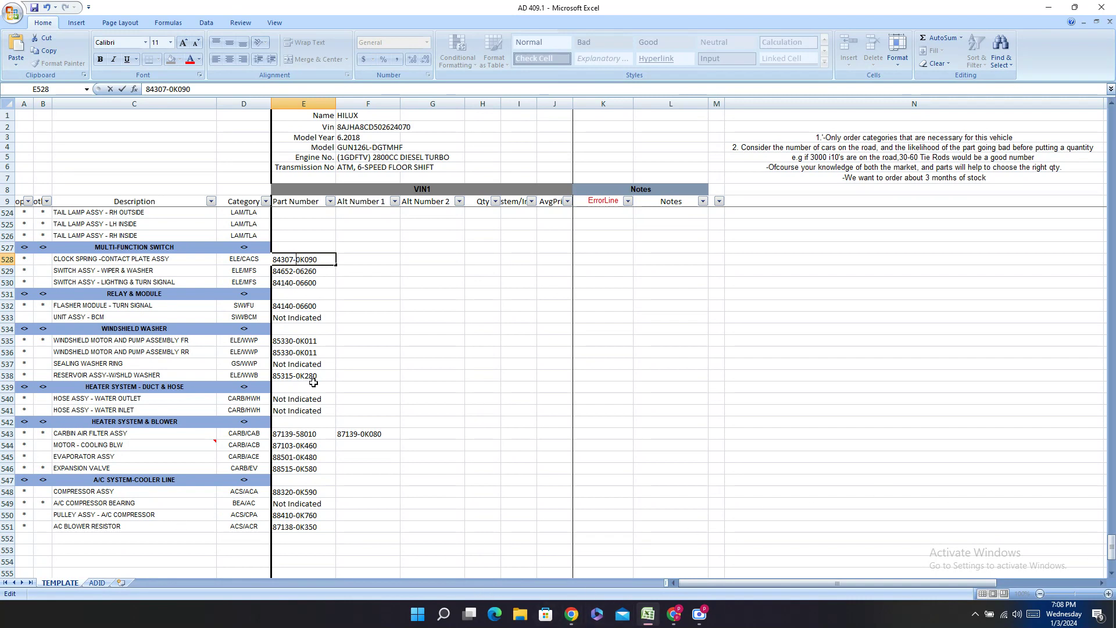
pyautogui.click(305, 225)
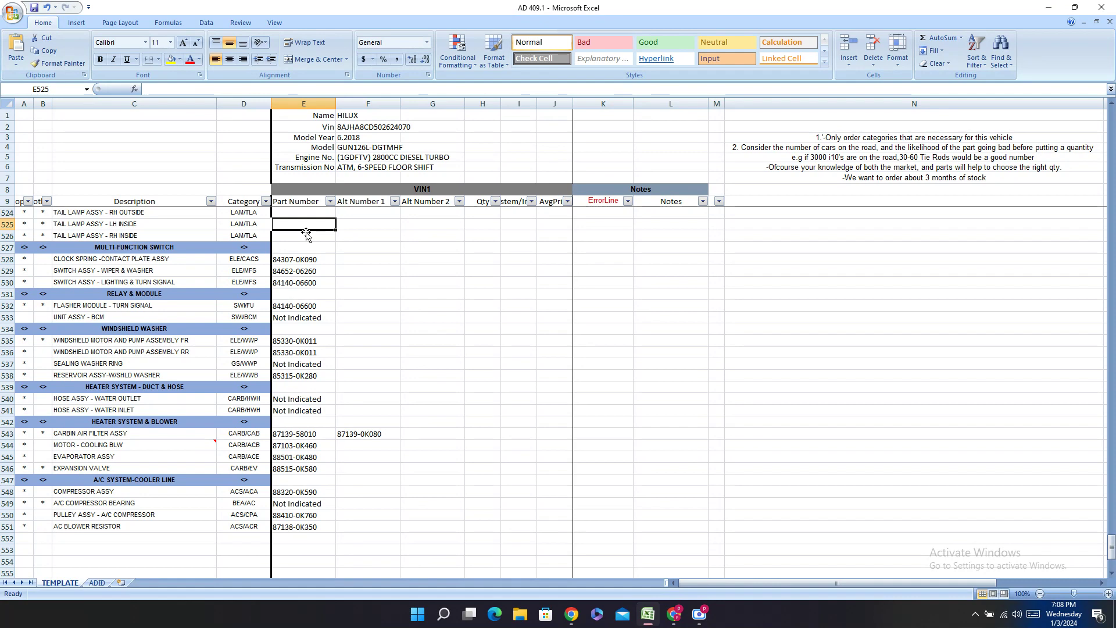
# - Copy the heading in cell C522 and search the PartSouq Hilux catalog for LENS & HOUSING-REAR COMBINATION LAMP
pyautogui.scroll(4, 303, 231)
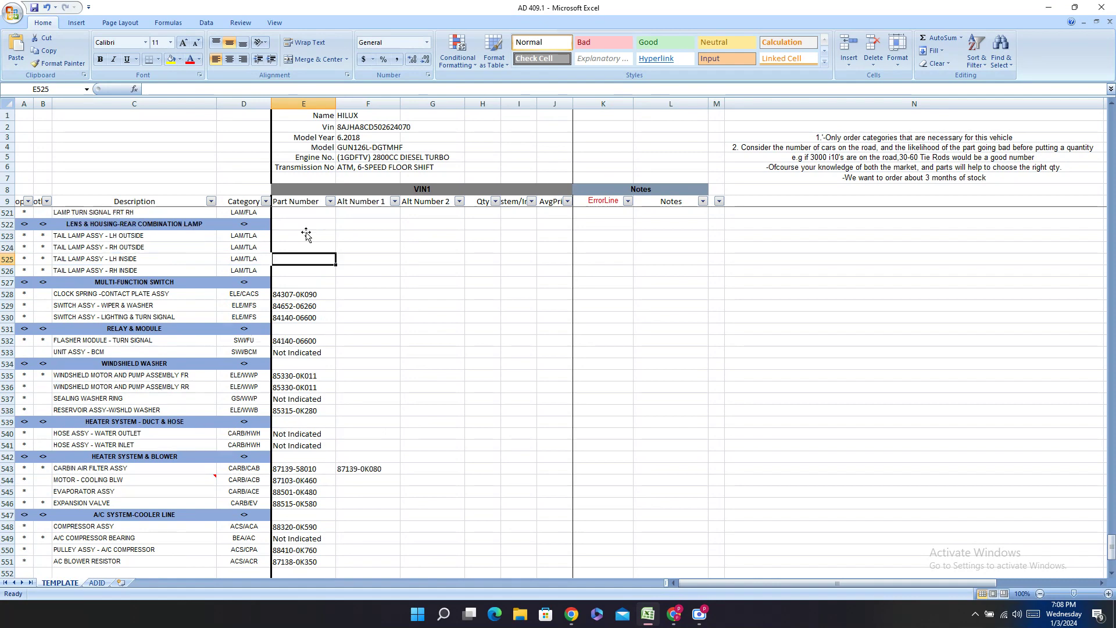
pyautogui.rightClick(145, 329)
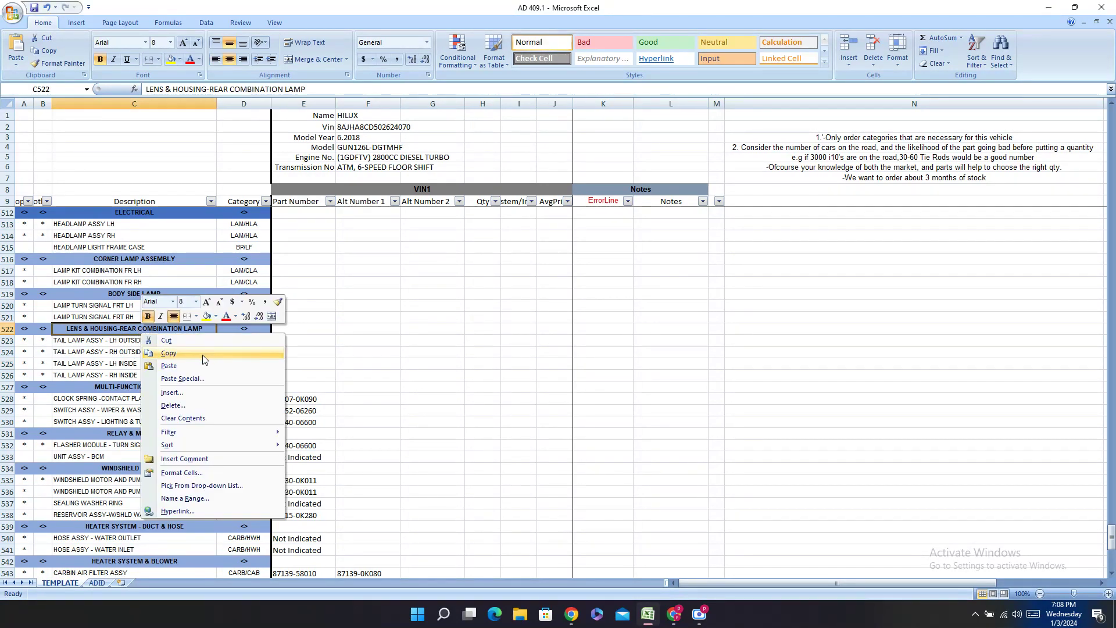
pyautogui.click(169, 353)
pyautogui.click(674, 614)
pyautogui.click(122, 5)
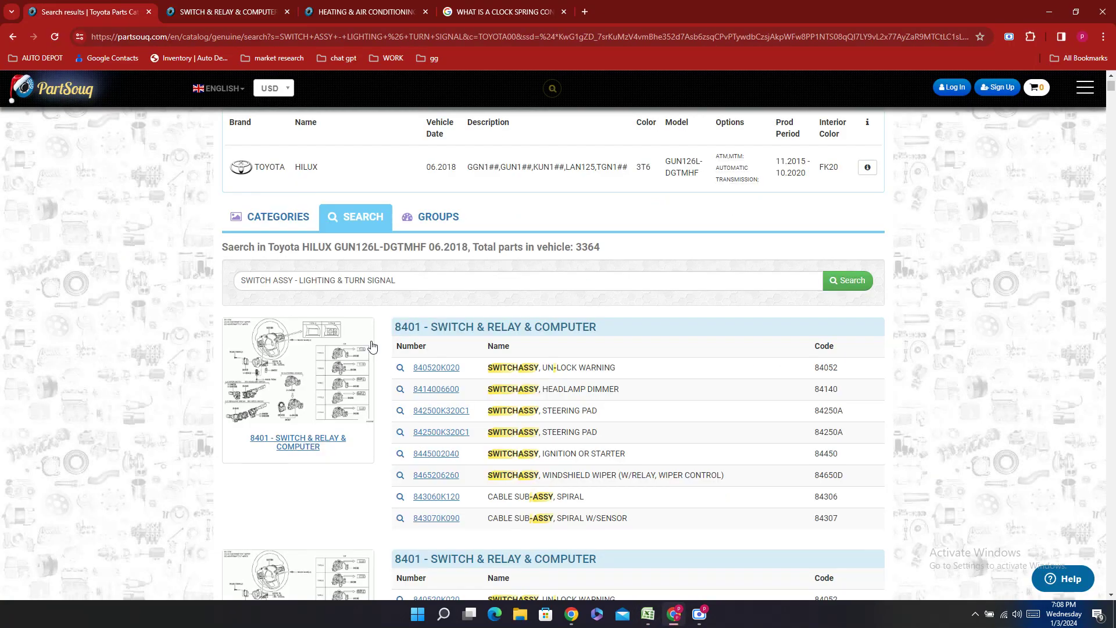
pyautogui.hotkey('ctrl', 'a')
pyautogui.hotkey('ctrl', 'v')
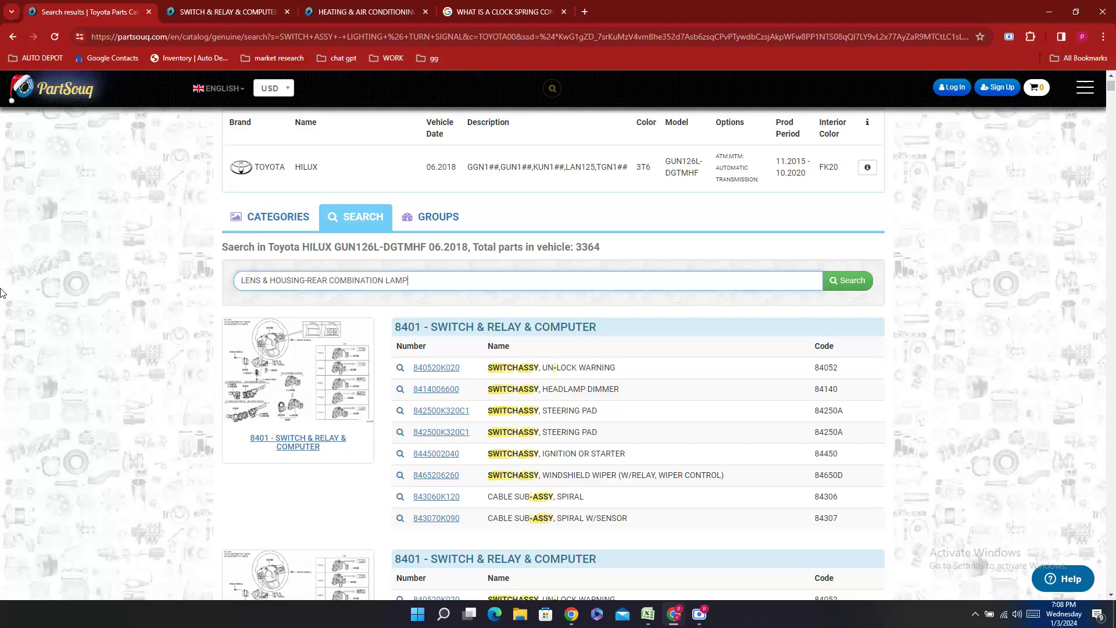
pyautogui.press('Return')
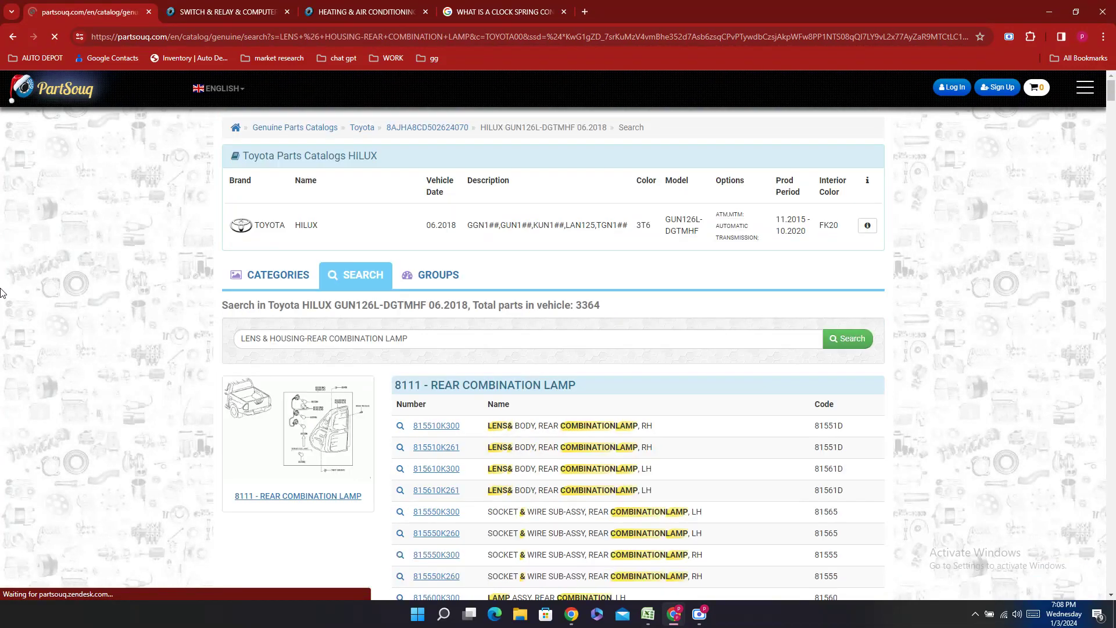
# - Open the 8111 Rear Combination Lamp diagram in its own tab and copy the RH Koito lamp assembly number 815500K261
pyautogui.click(345, 440)
pyautogui.click(87, 12)
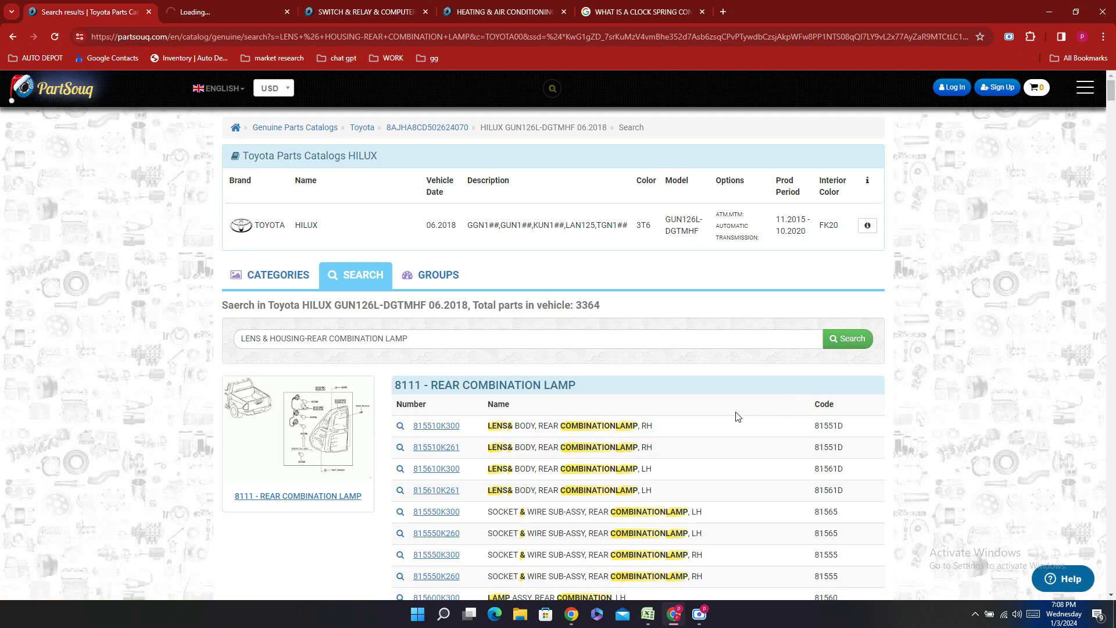
pyautogui.click(223, 8)
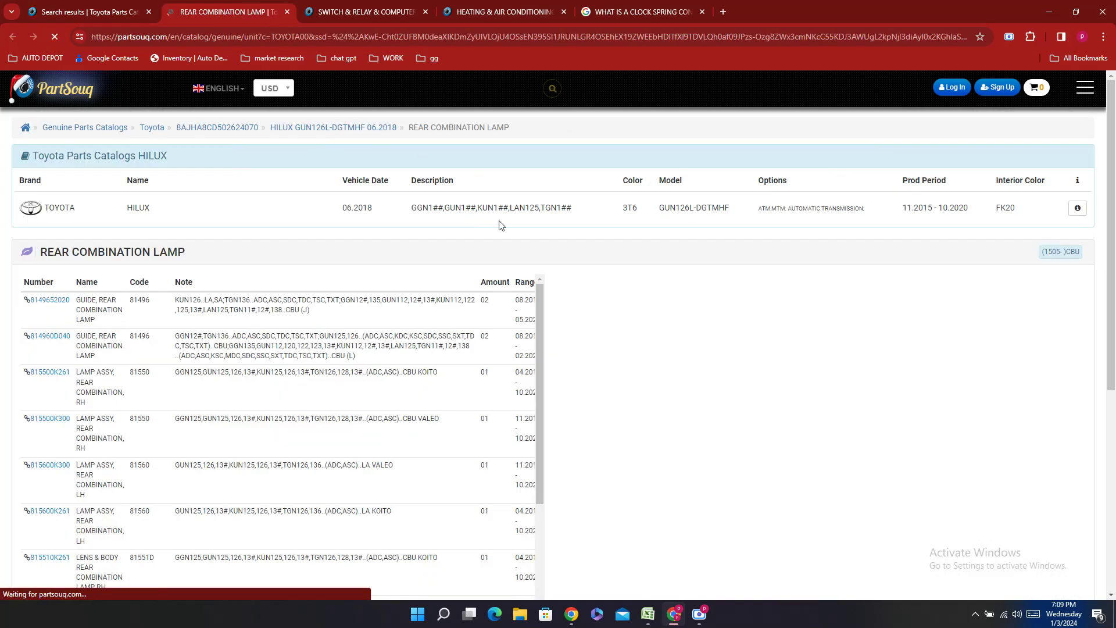
pyautogui.scroll(-3, 791, 372)
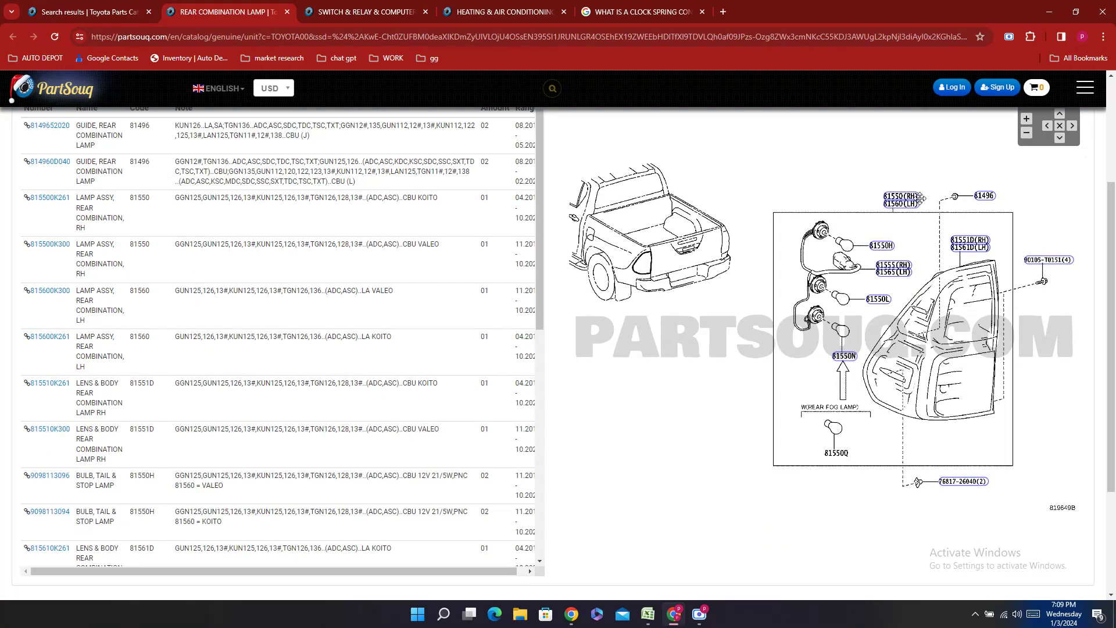
pyautogui.doubleClick(49, 198)
pyautogui.hotkey('ctrl', 'c')
pyautogui.rightClick(46, 209)
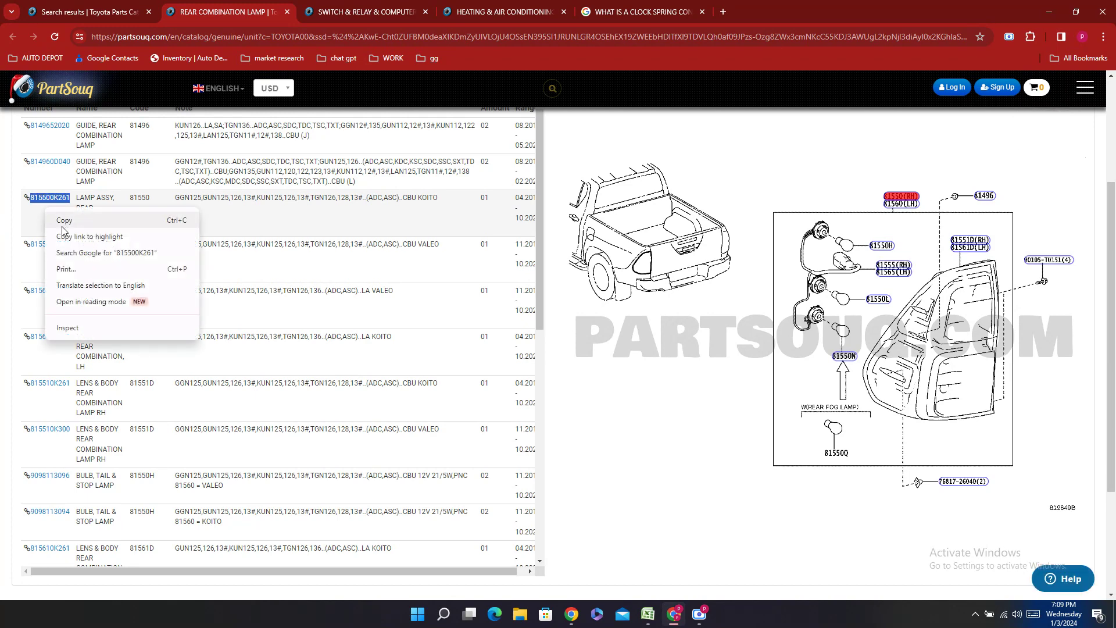
pyautogui.click(62, 224)
# - Switch to Excel and enter the copied number as 81550-0K261 in cell F524, the alternative for the RH outside tail lamp
pyautogui.click(648, 614)
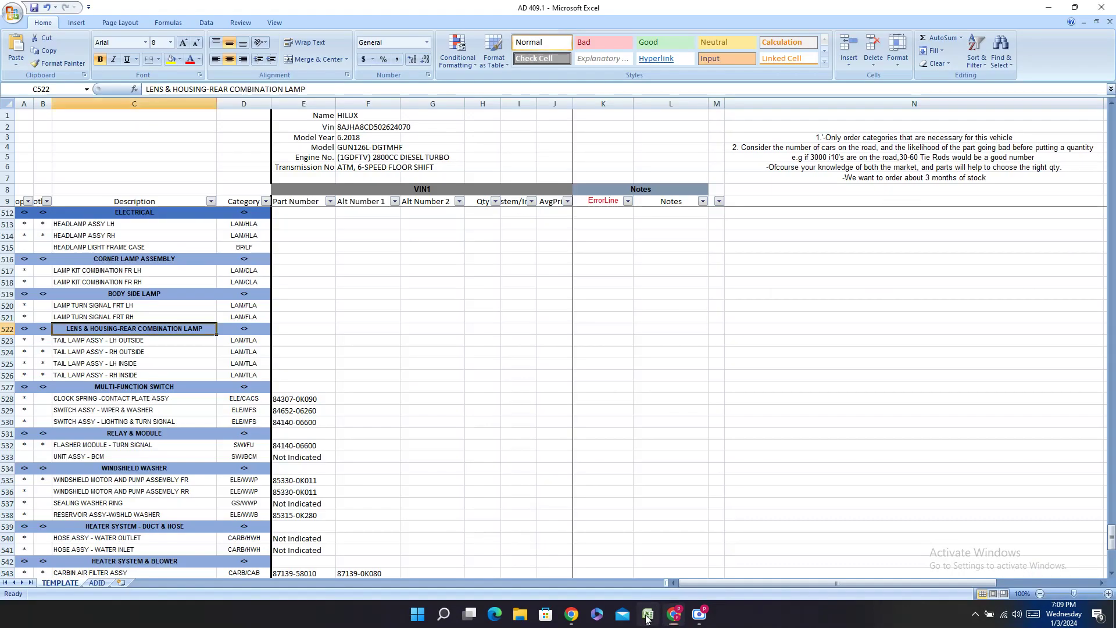
pyautogui.click(349, 351)
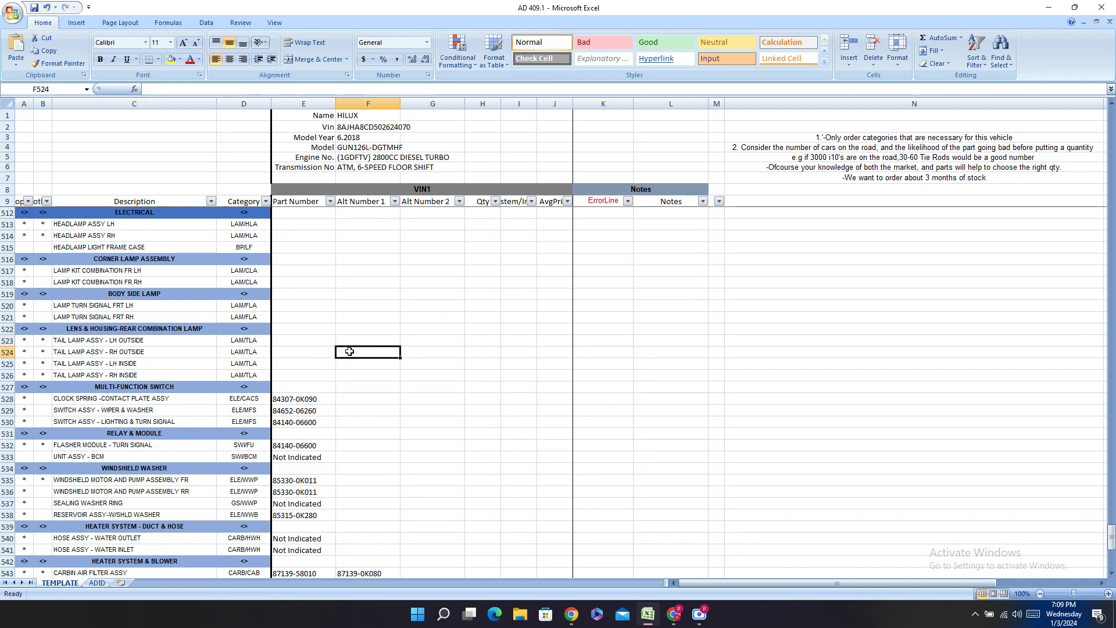
pyautogui.doubleClick(350, 352)
pyautogui.rightClick(351, 353)
pyautogui.click(369, 385)
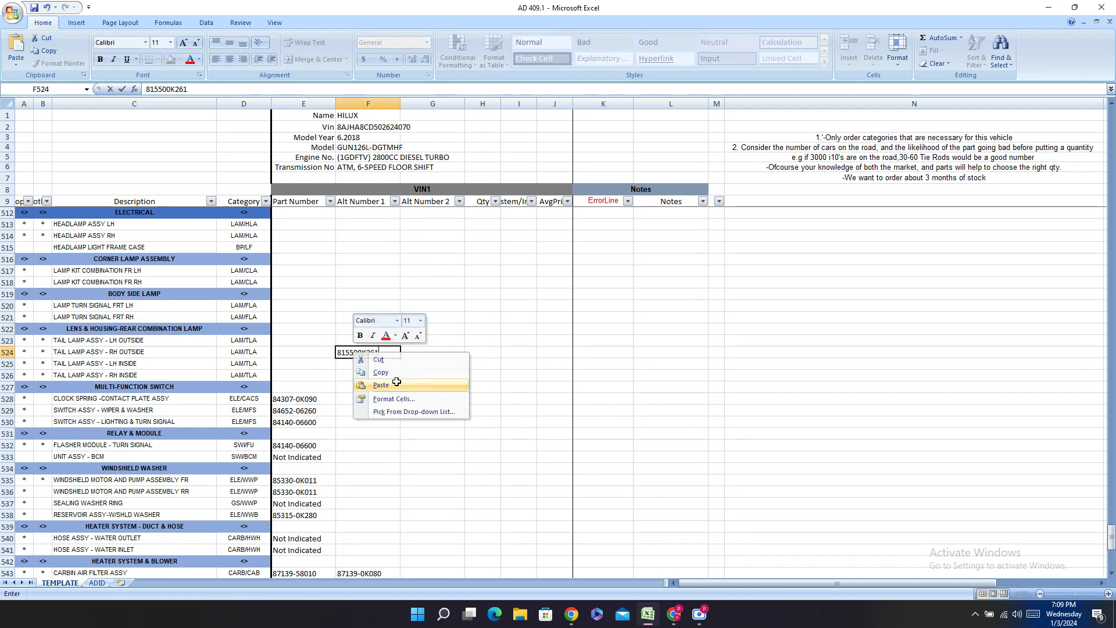
pyautogui.click(357, 352)
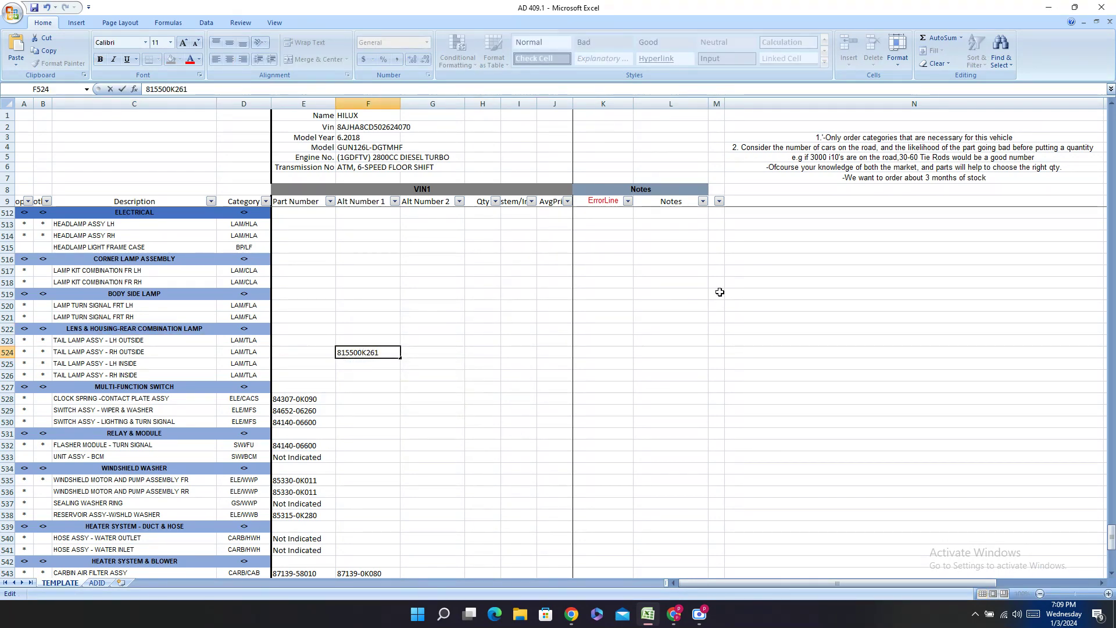
pyautogui.write('-')
# - Return to the PartSouq Rear Combination Lamp diagram and copy the RH Valeo lamp assembly number 815500K300
pyautogui.click(673, 616)
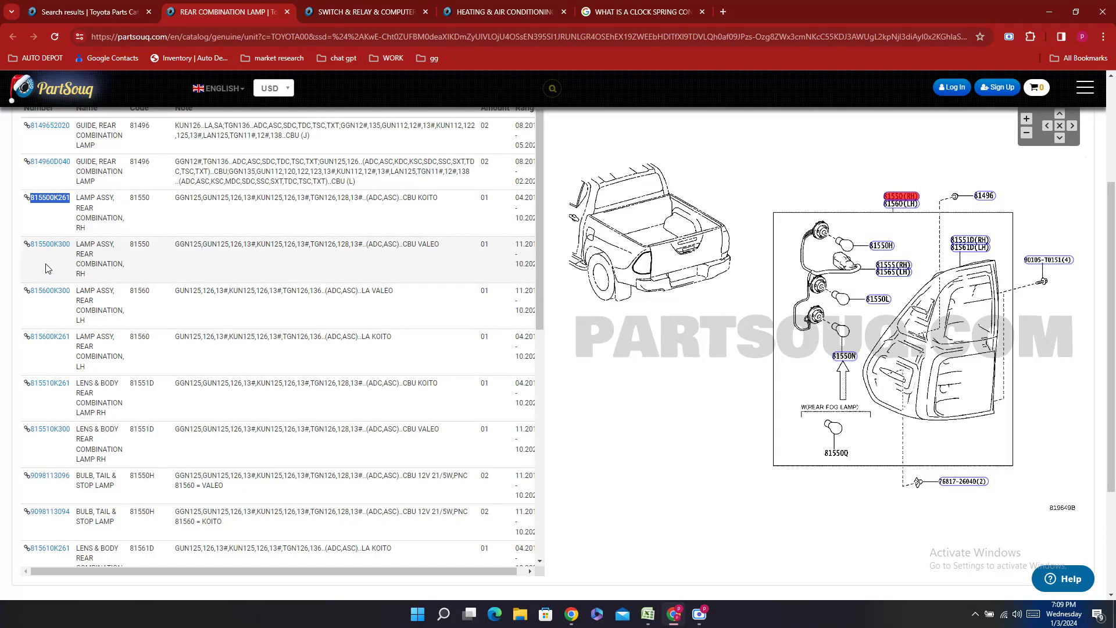
pyautogui.click(48, 268)
pyautogui.hotkey('ctrl', 'c')
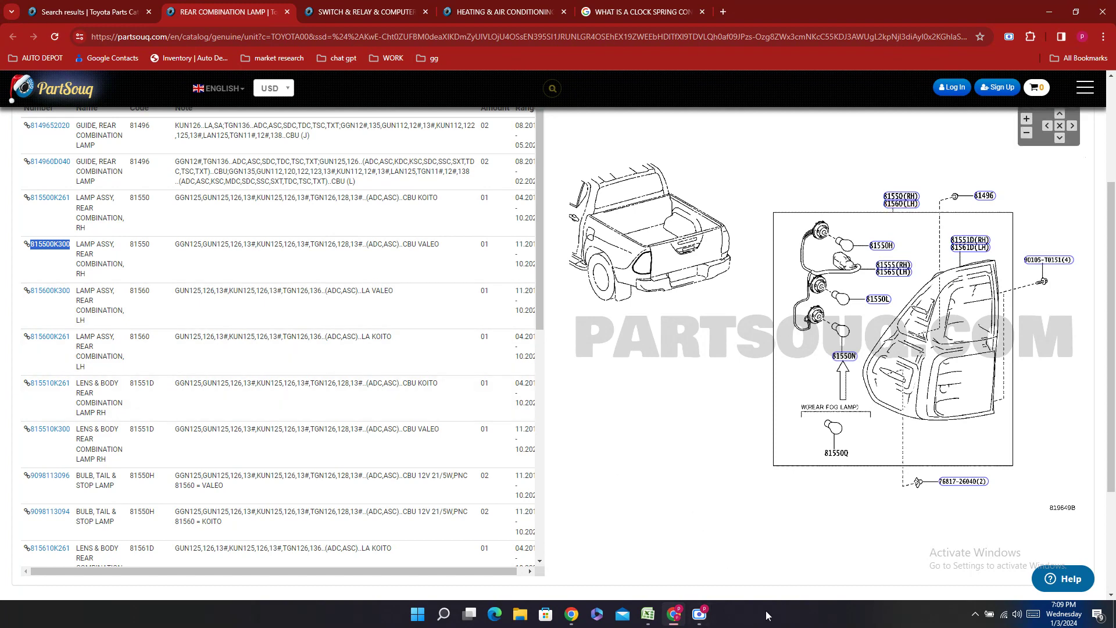
# - Switch to Excel and enter the copied number as 81550-0K300 in cell E524 for the RH outside tail lamp
pyautogui.click(648, 614)
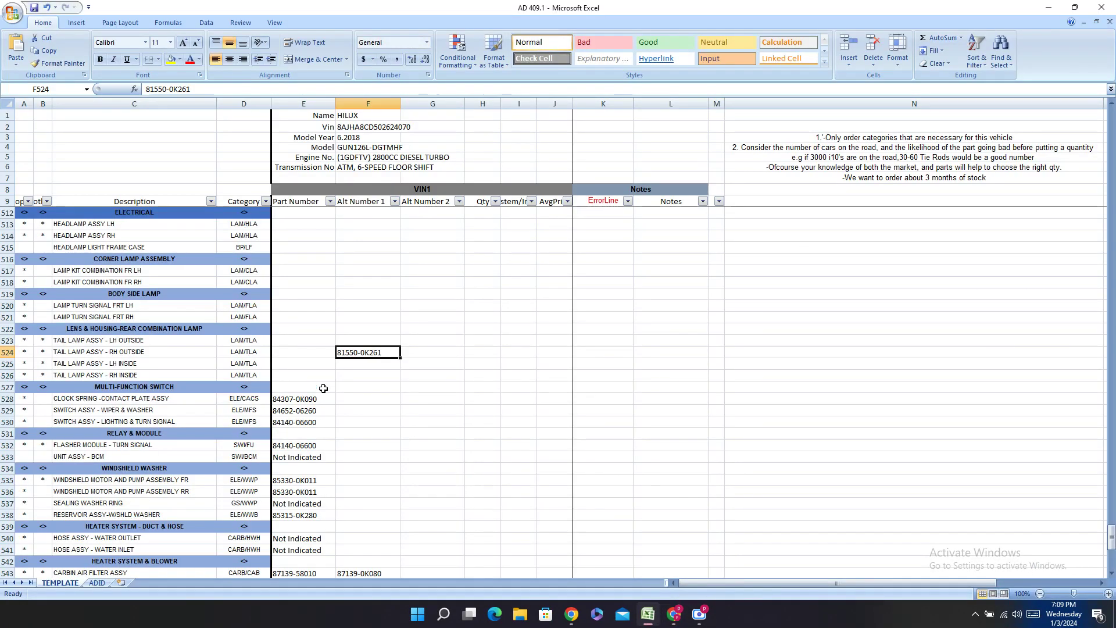
pyautogui.doubleClick(293, 352)
pyautogui.rightClick(293, 352)
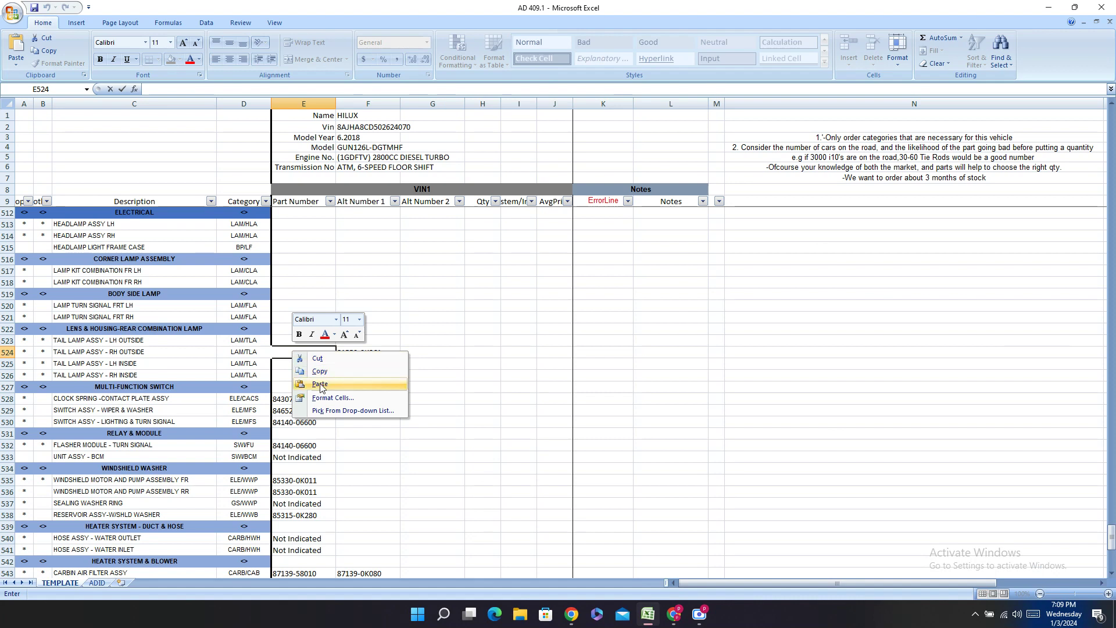
pyautogui.click(319, 384)
pyautogui.click(293, 353)
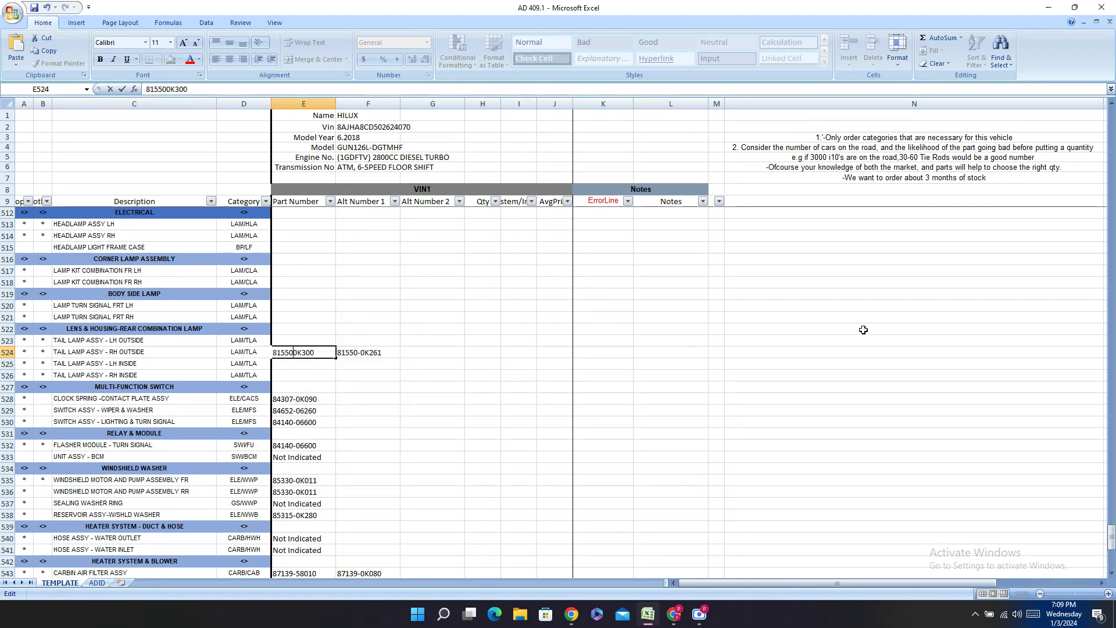
pyautogui.write('-')
pyautogui.press('Return')
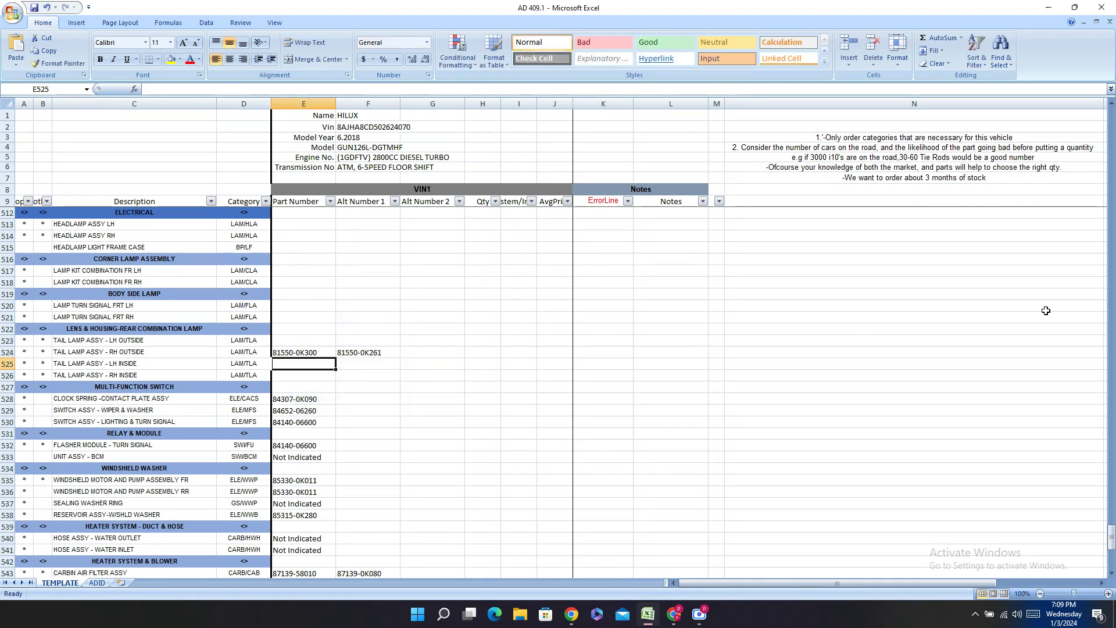
# - Mark the LH and RH inside tail lamp assemblies in cells E525 and E526 as Not Indicated
pyautogui.write('Not Indicated')
pyautogui.press('Return')
pyautogui.write('N')
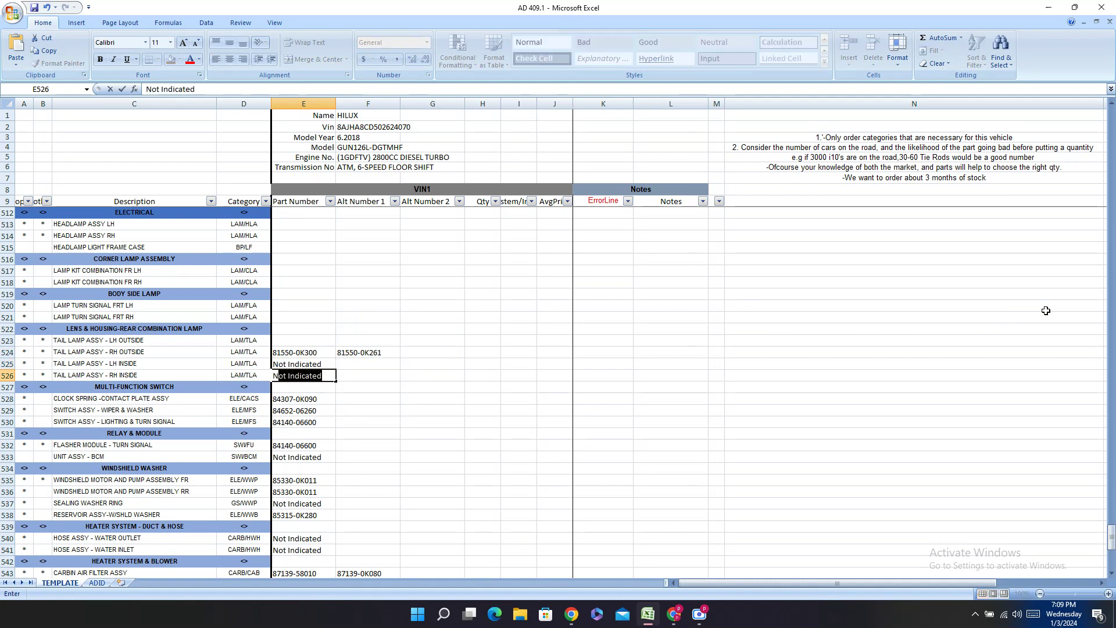
pyautogui.press('Up')
pyautogui.press('Up')
pyautogui.press('Up')
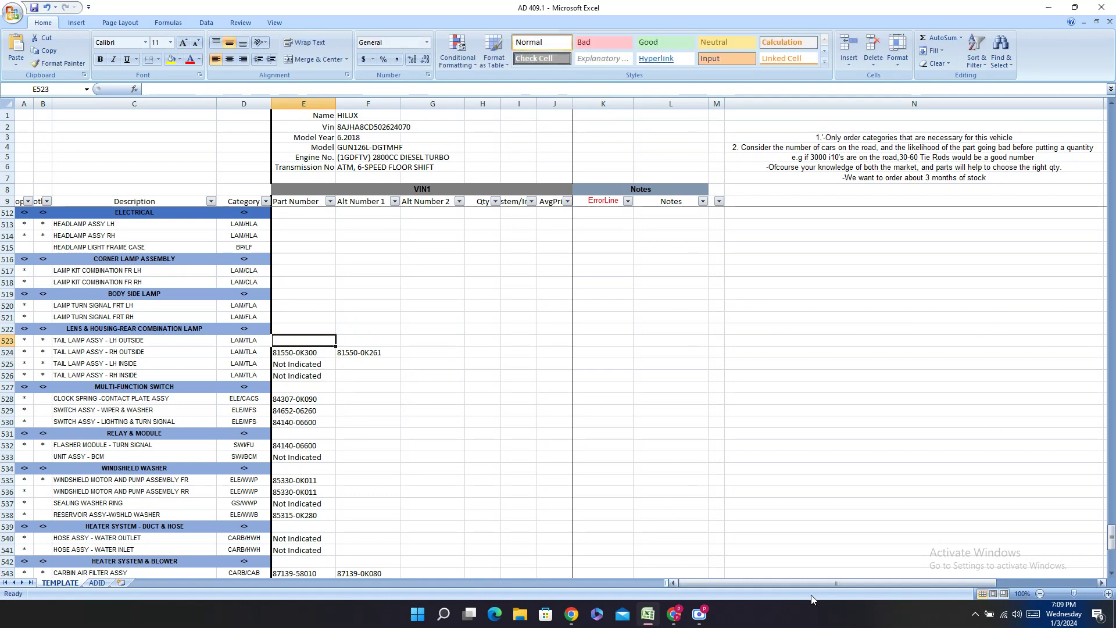
# - Return to the PartSouq Rear Combination Lamp diagram and copy the LH Valeo lamp assembly number 815600K300
pyautogui.click(674, 614)
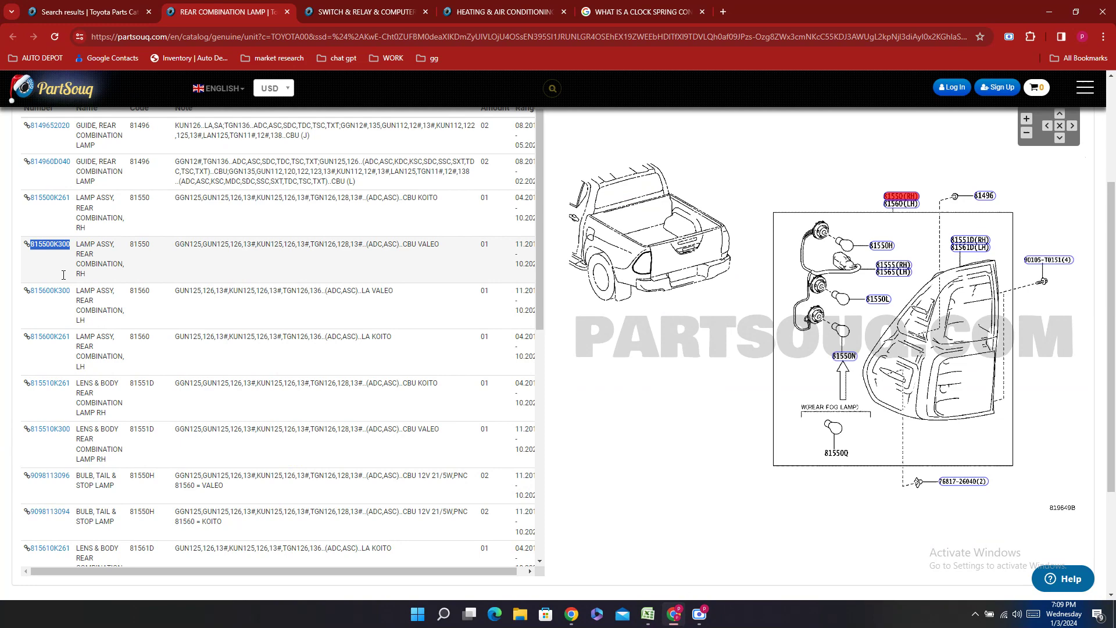
pyautogui.doubleClick(50, 309)
pyautogui.rightClick(50, 307)
pyautogui.click(100, 326)
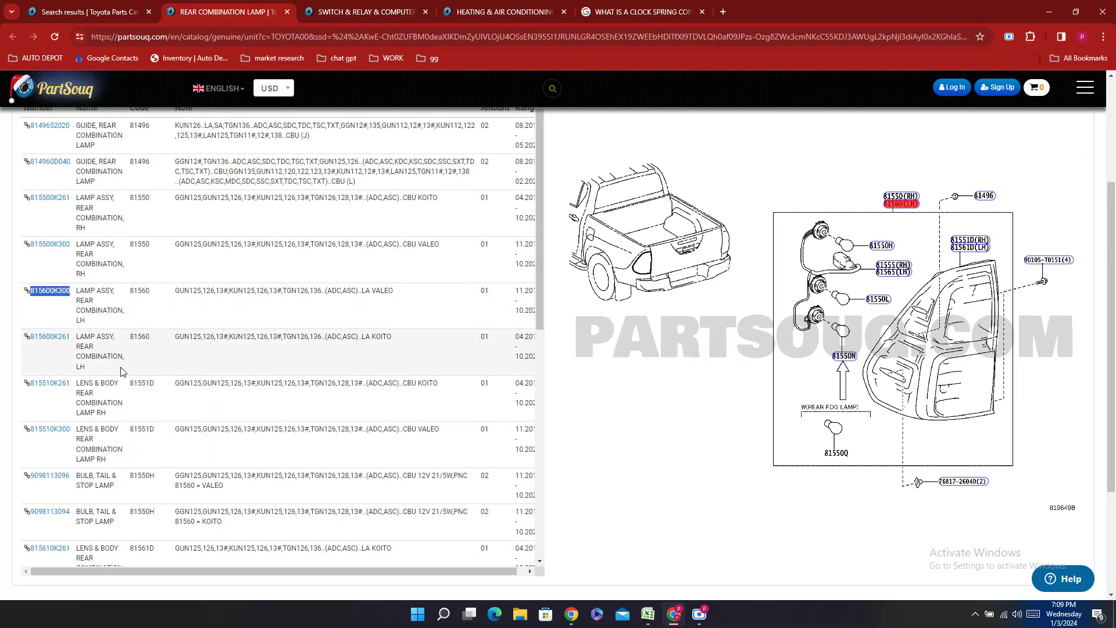
# - Switch to Excel and enter the copied number as 81560-0K300 in cell E523 for the LH outside tail lamp
pyautogui.click(650, 616)
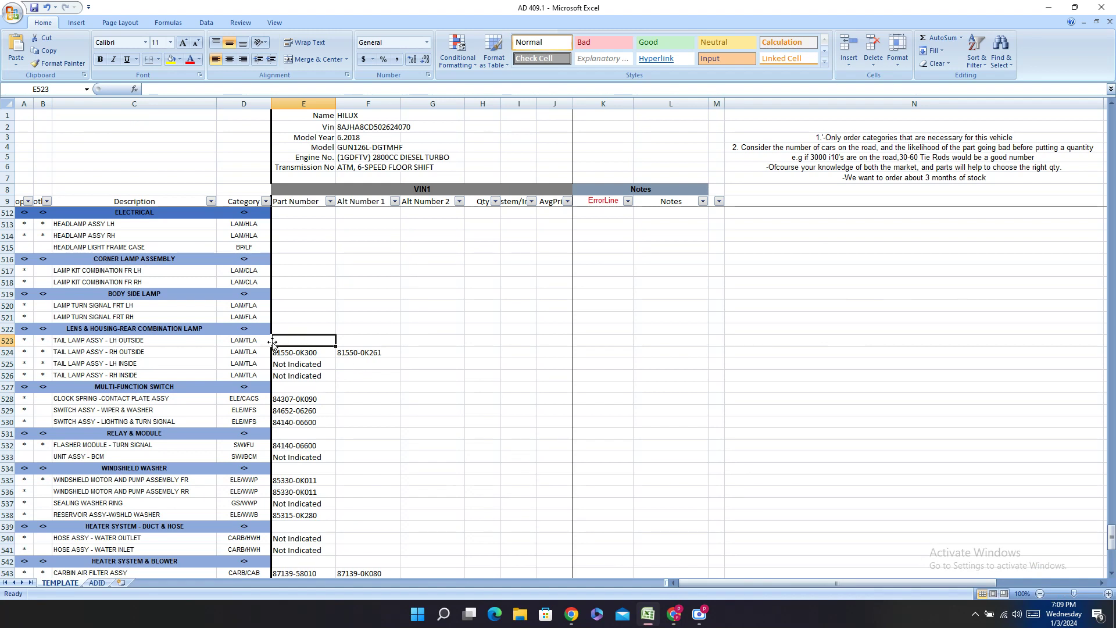
pyautogui.doubleClick(288, 341)
pyautogui.rightClick(288, 341)
pyautogui.click(320, 369)
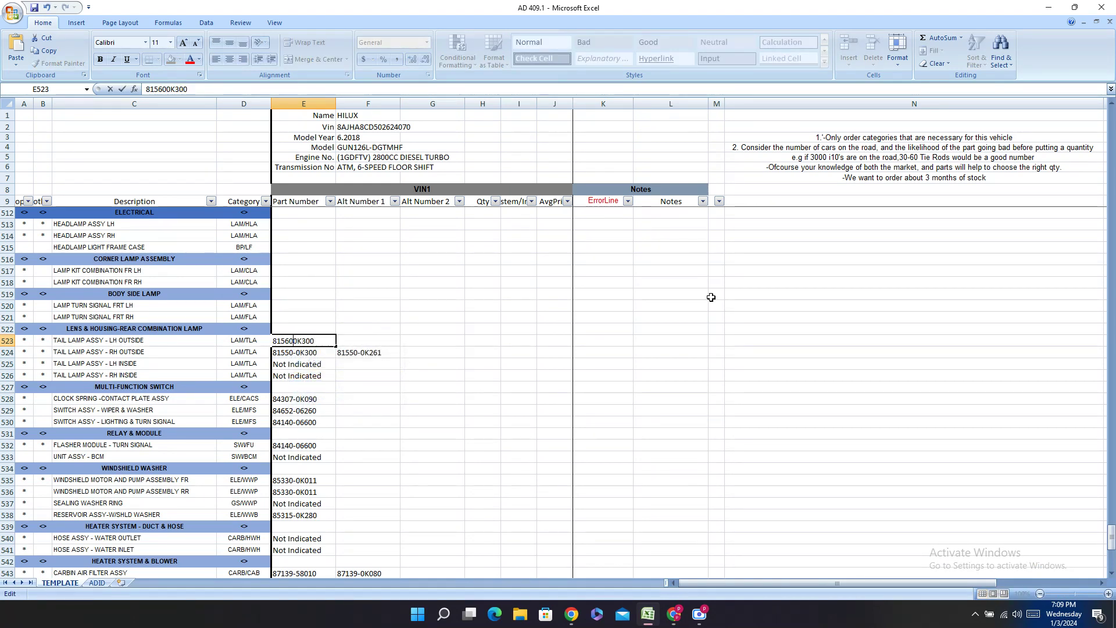
pyautogui.write('-')
# - Return to the PartSouq Rear Combination Lamp diagram and copy the LH Koito lamp assembly number 815600K261
pyautogui.click(674, 614)
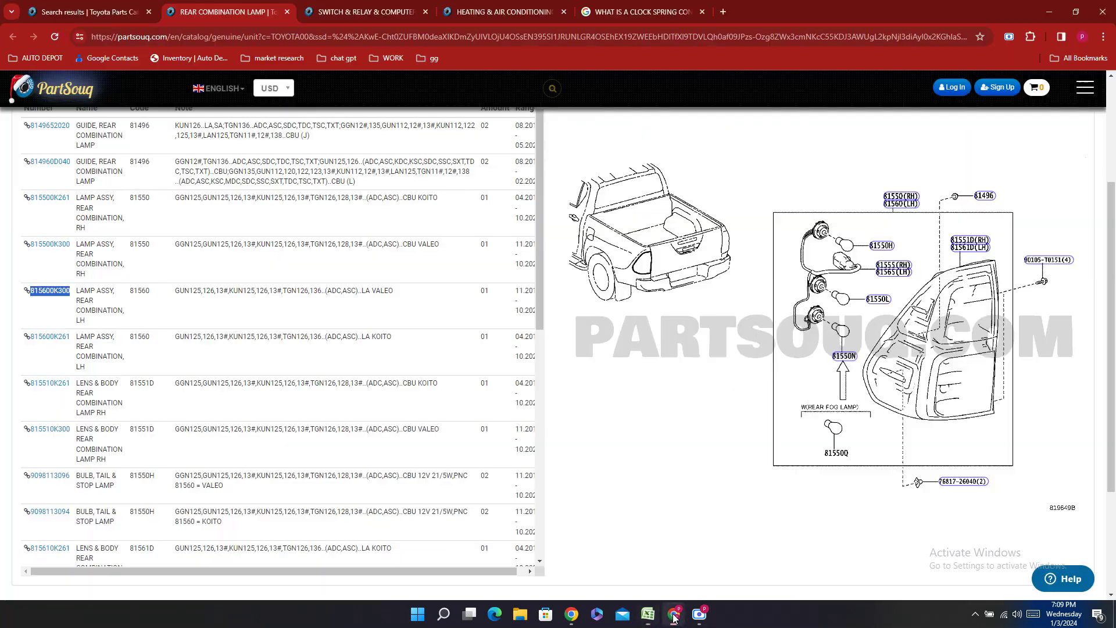
pyautogui.doubleClick(49, 336)
pyautogui.rightClick(30, 351)
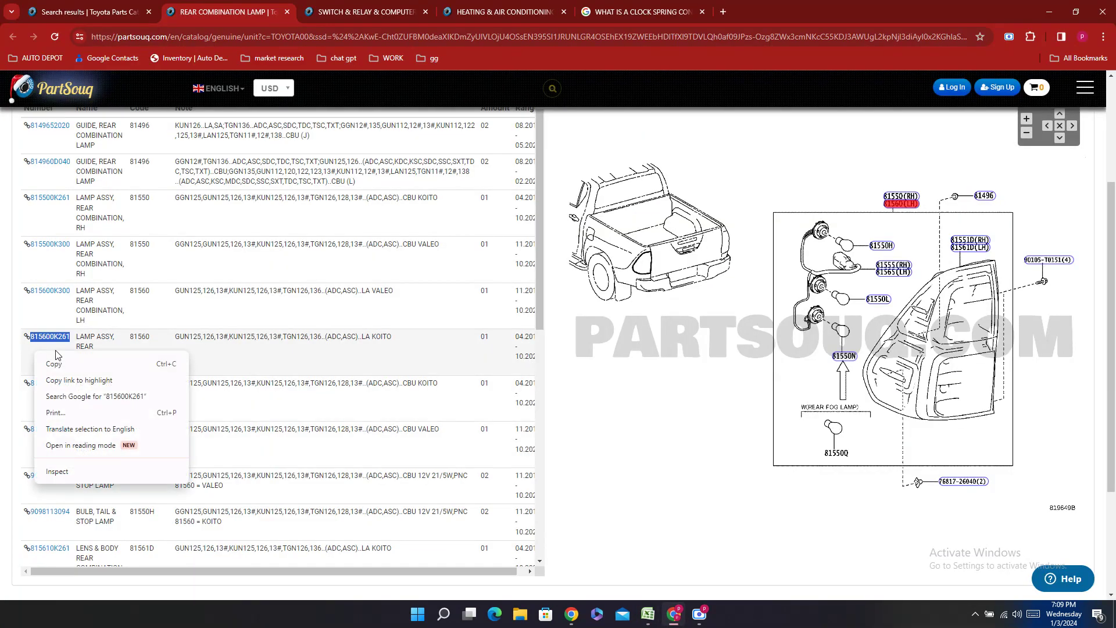
pyautogui.click(51, 364)
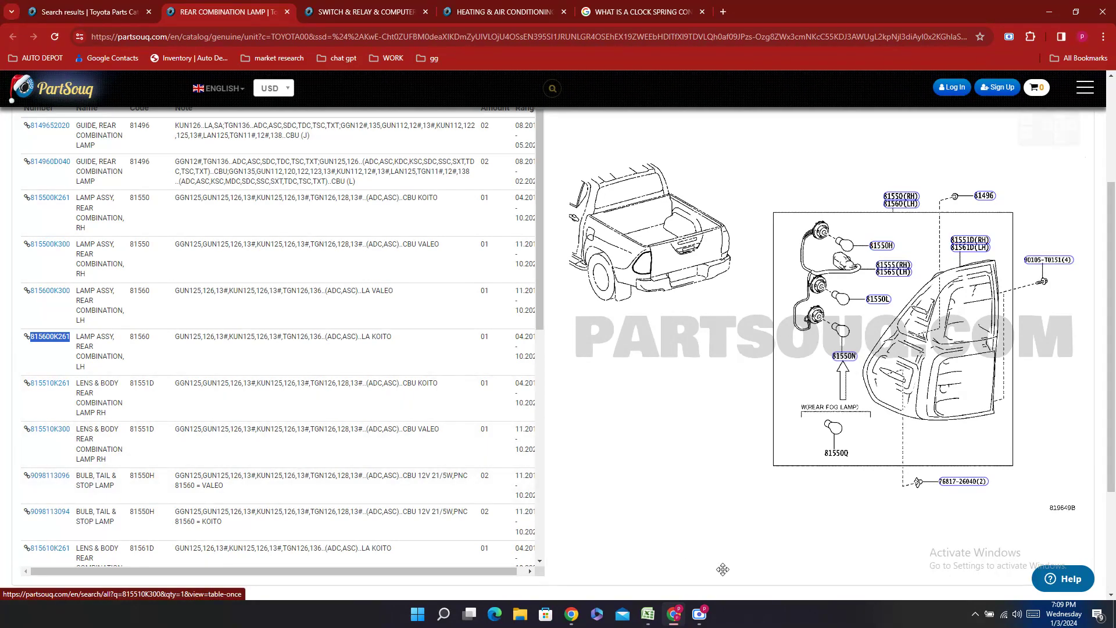
# - Switch to Excel and enter the copied number as 81560-0K261 in cell F523, the alternative for the LH outside tail lamp
pyautogui.click(647, 614)
pyautogui.click(358, 342)
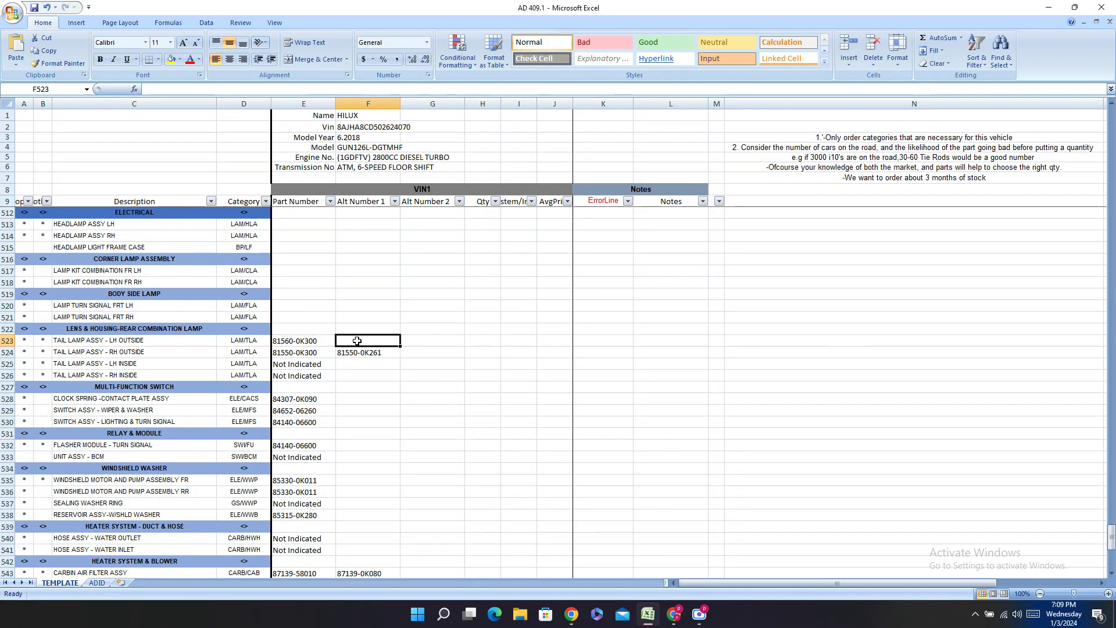
pyautogui.rightClick(358, 341)
pyautogui.click(382, 375)
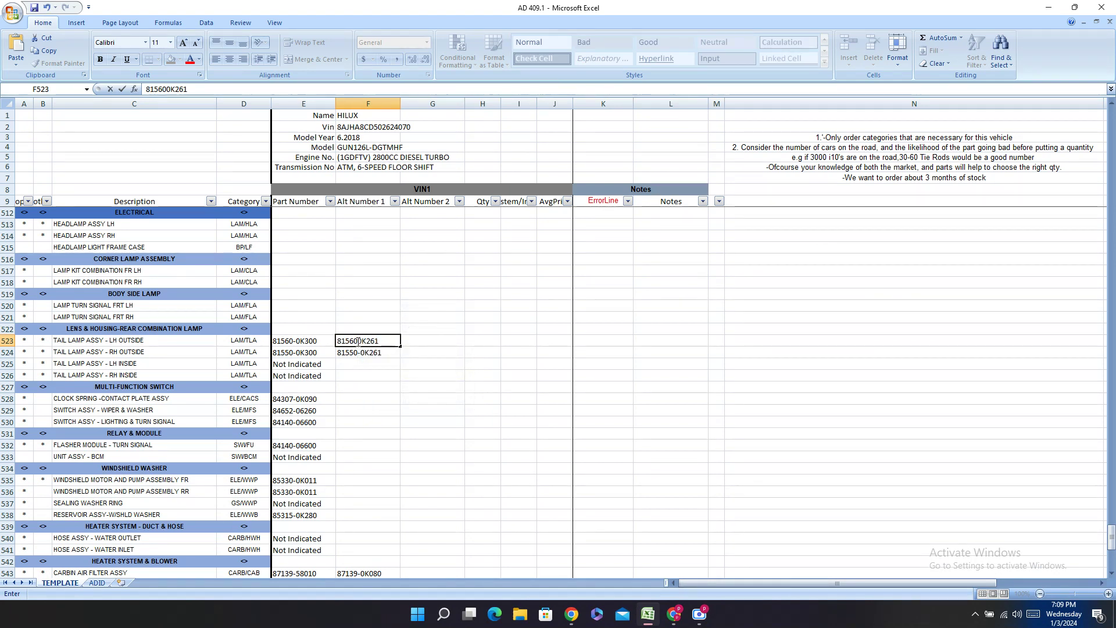
pyautogui.press('Left')
pyautogui.press('Left')
pyautogui.press('Left')
pyautogui.press('Left')
pyautogui.press('Left')
pyautogui.write('-')
pyautogui.click(301, 305)
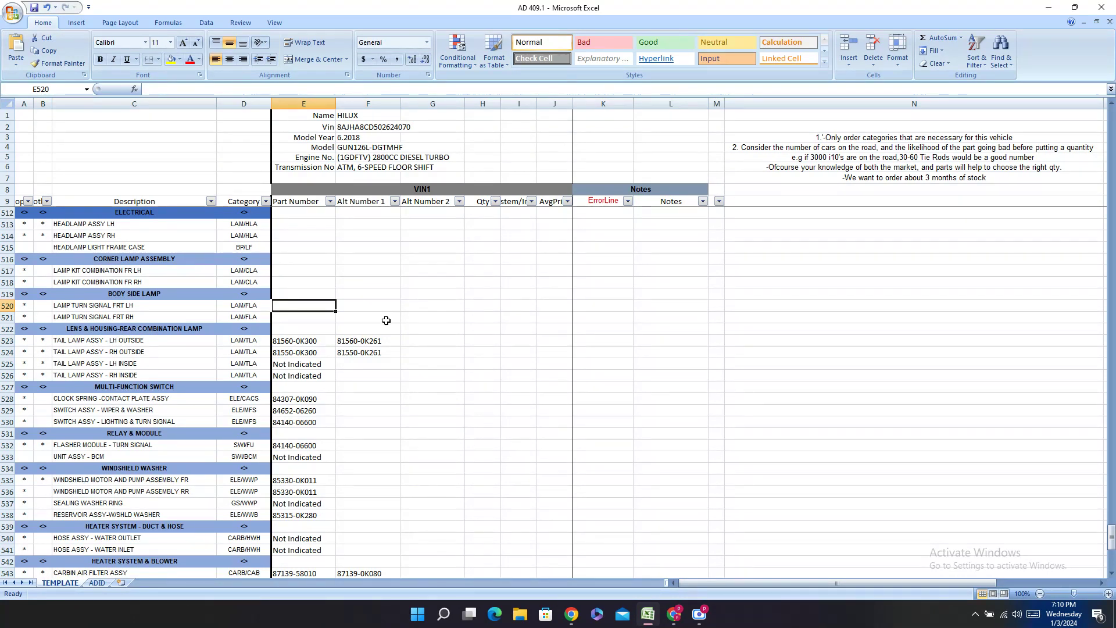
# - Copy the description in cell C521 and search the PartSouq Hilux catalog for LAMP TURN SIGNAL FRT RH
pyautogui.scroll(2, 389, 327)
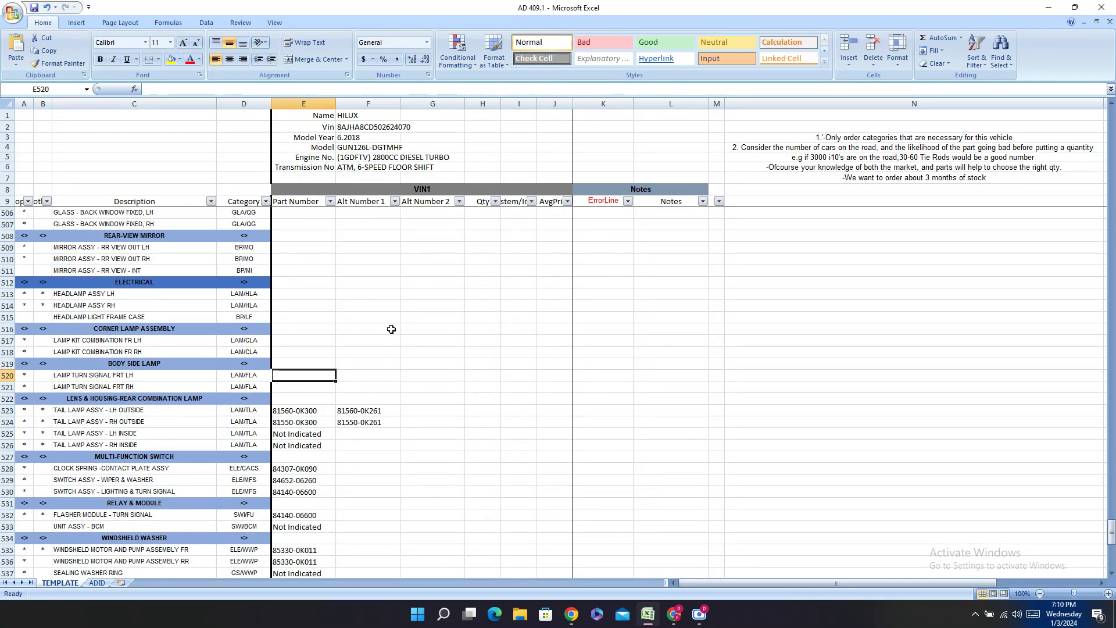
pyautogui.click(169, 383)
pyautogui.rightClick(171, 384)
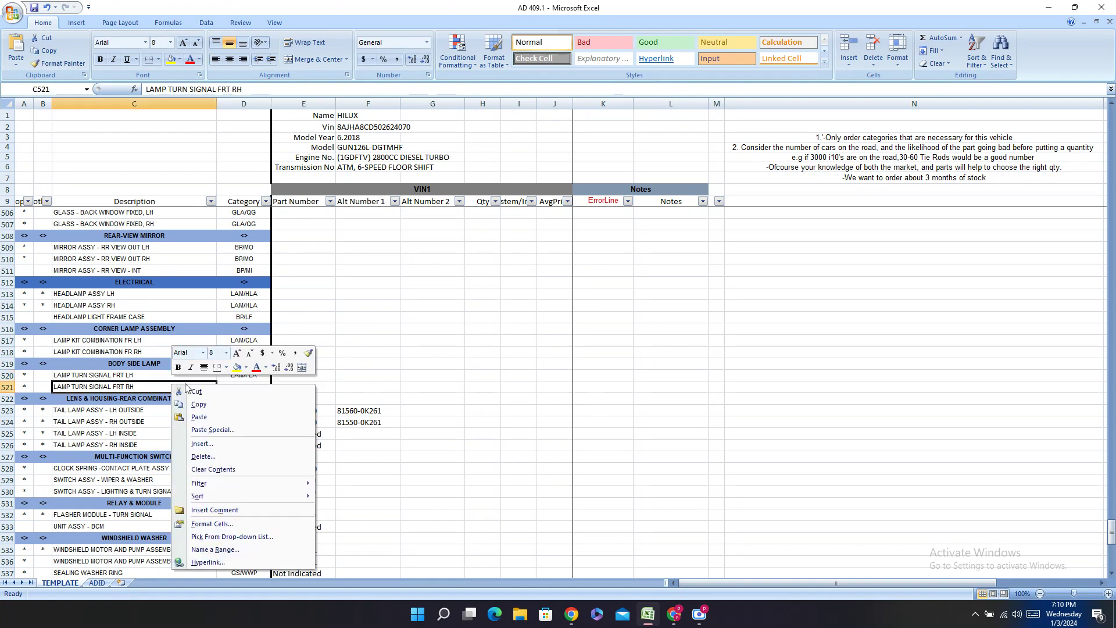
pyautogui.click(213, 404)
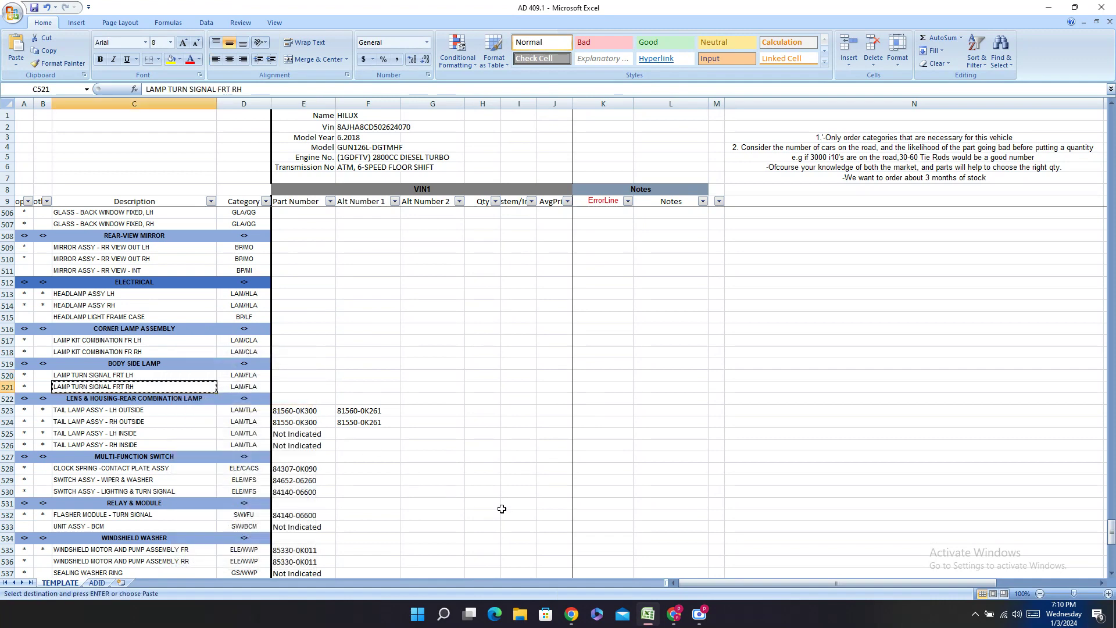
pyautogui.click(672, 614)
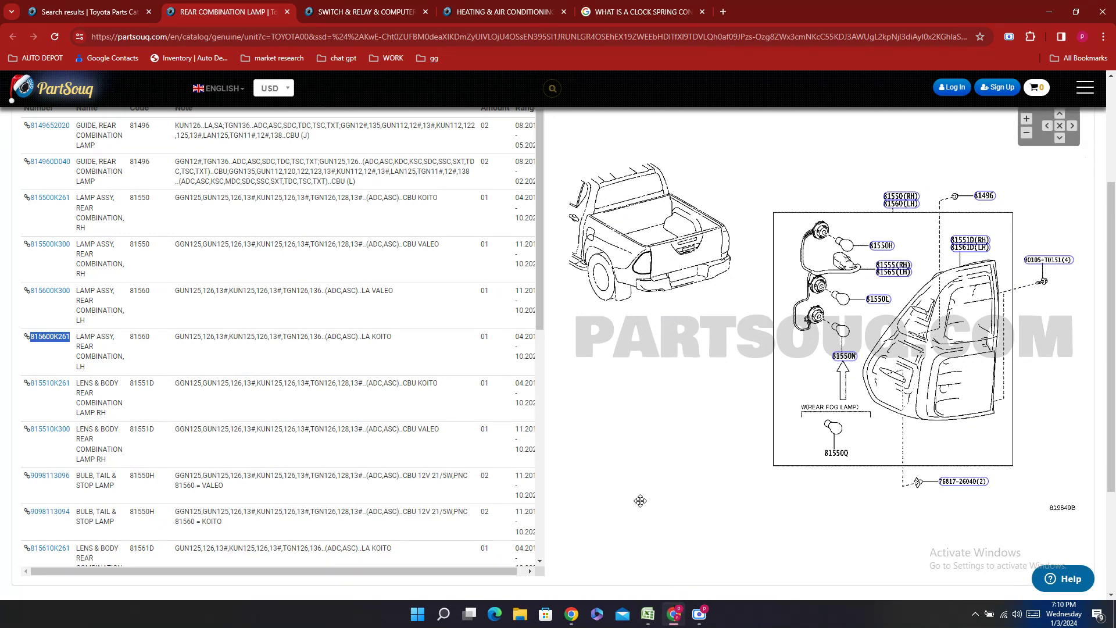
pyautogui.click(32, 7)
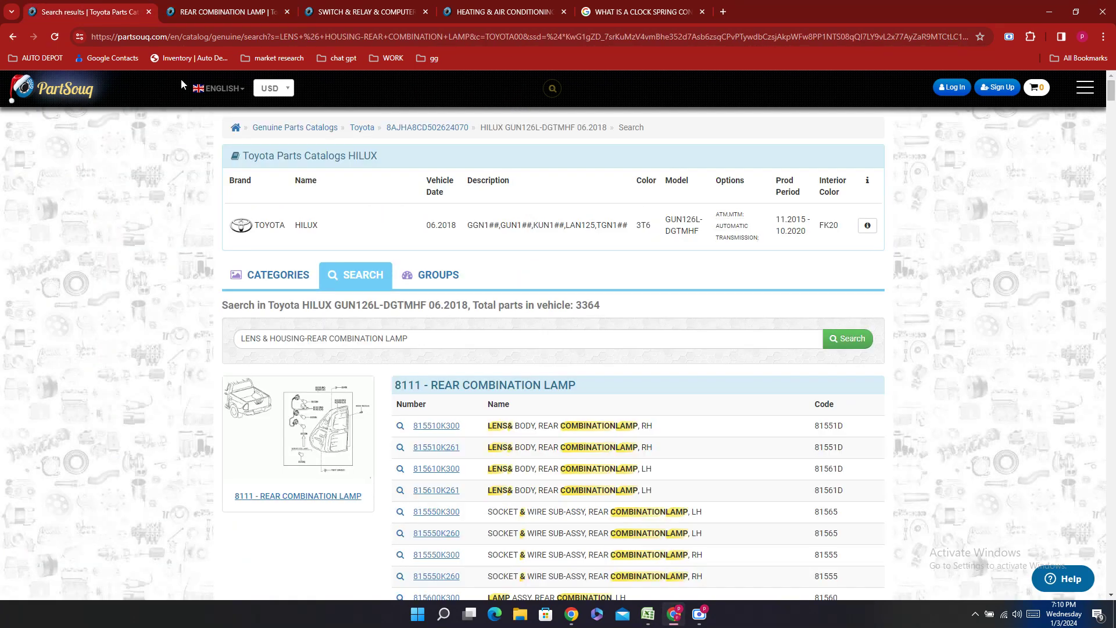
pyautogui.tripleClick(446, 343)
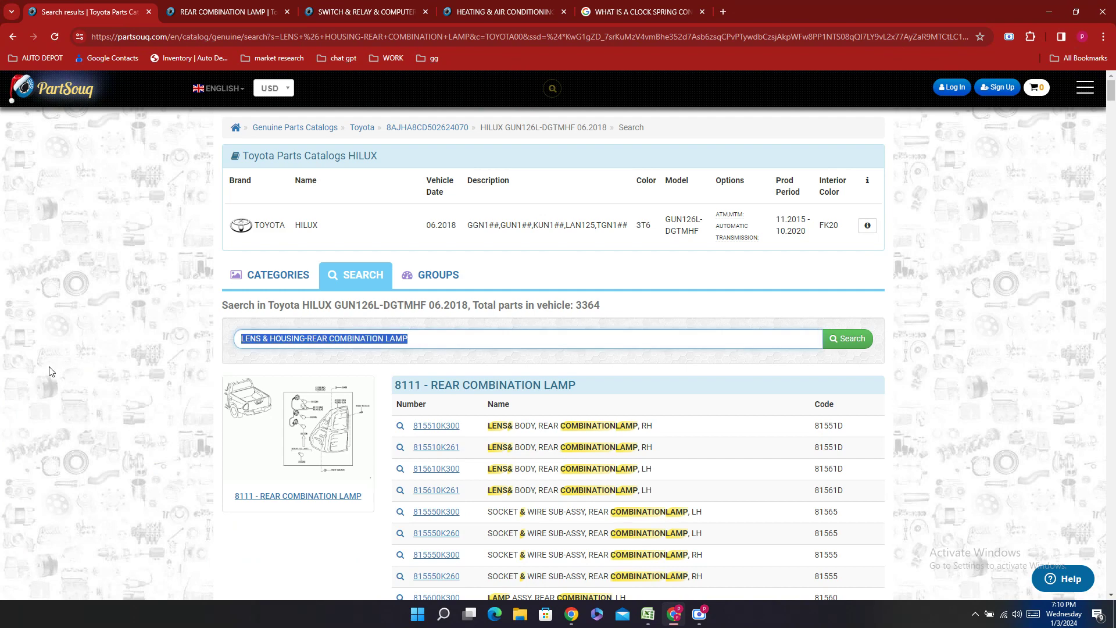
pyautogui.write('LAMP TURN SIGNAL FRT RH')
pyautogui.press('Return')
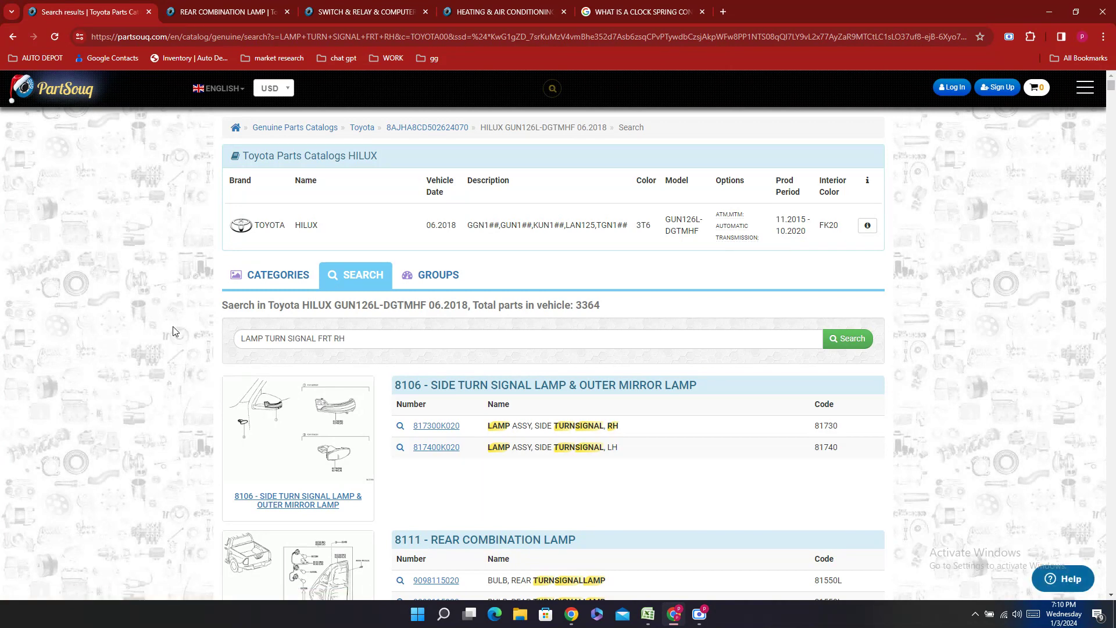
# - Look through the search results and copy the RH side turn signal lamp assembly number 817300K020
pyautogui.scroll(-10, 487, 377)
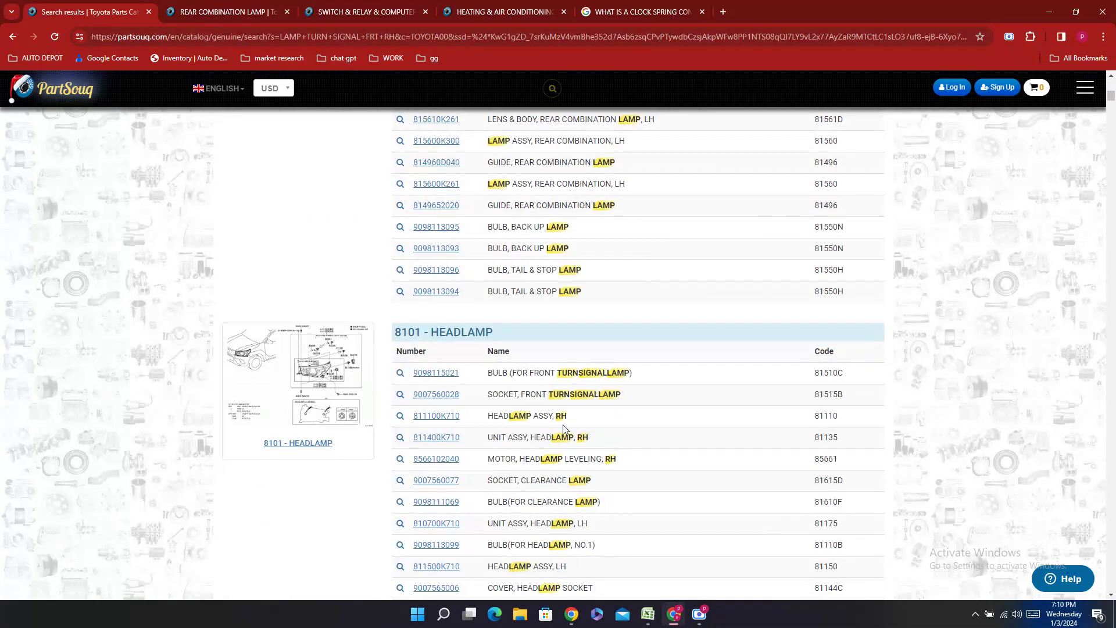
pyautogui.scroll(12, 564, 429)
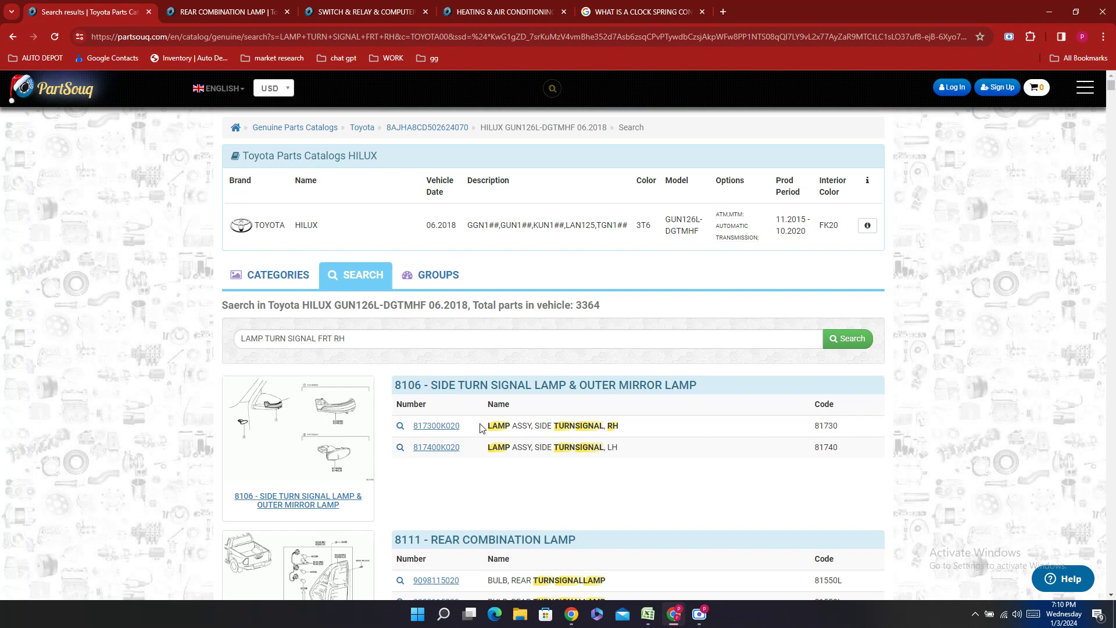
pyautogui.doubleClick(459, 428)
pyautogui.rightClick(462, 428)
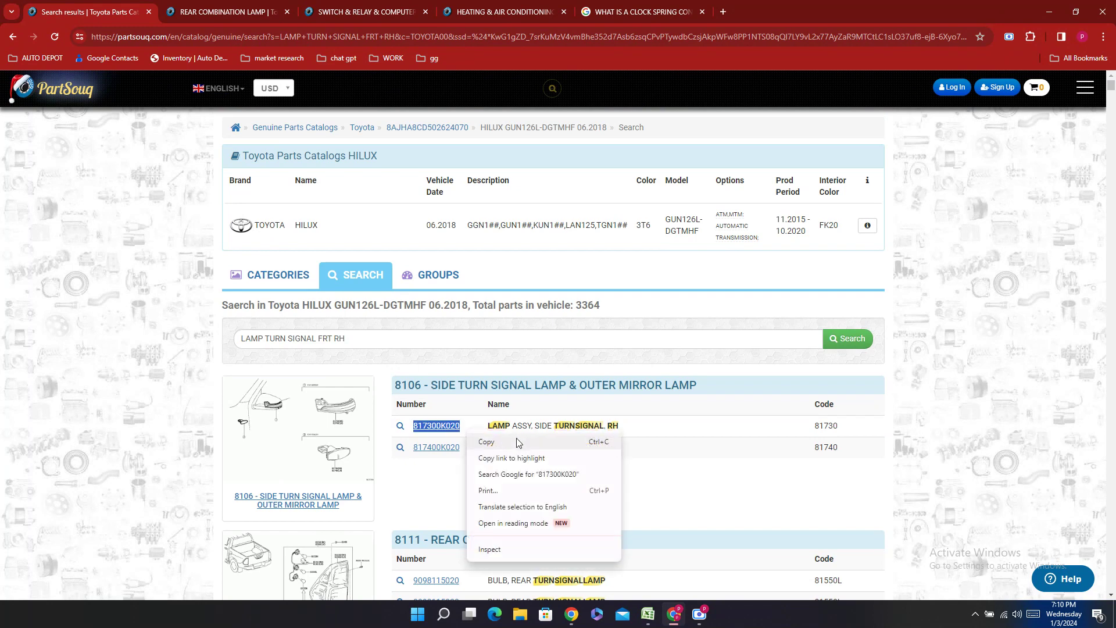
pyautogui.click(515, 445)
# - Switch to Excel and enter the copied number as 81730-0K020 in cell E521 for the front RH turn signal lamp
pyautogui.click(647, 616)
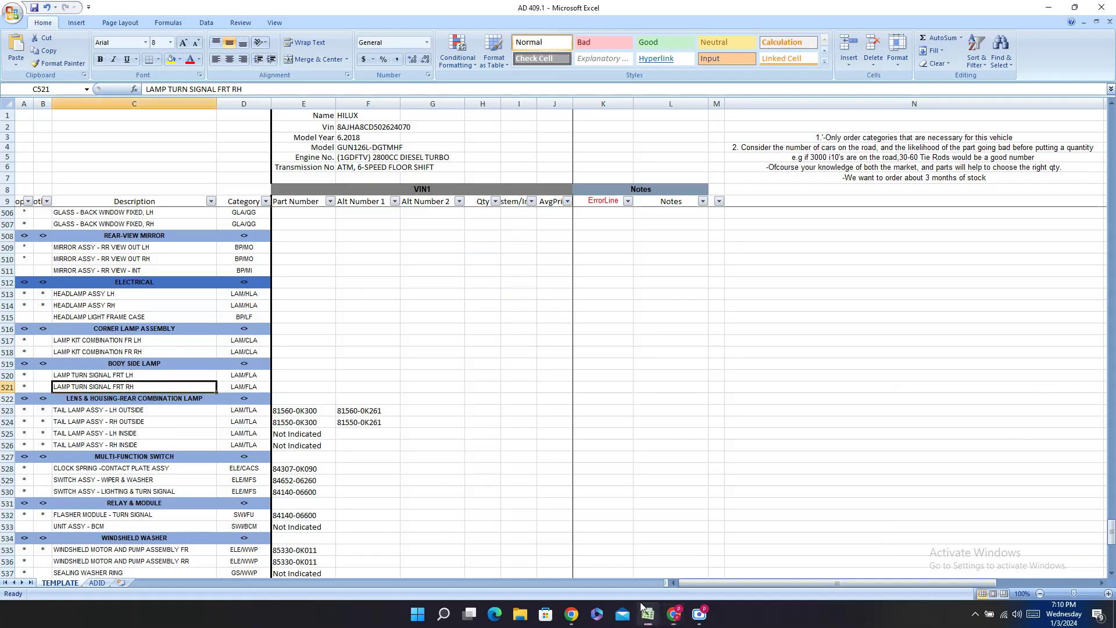
pyautogui.click(288, 386)
pyautogui.rightClick(288, 386)
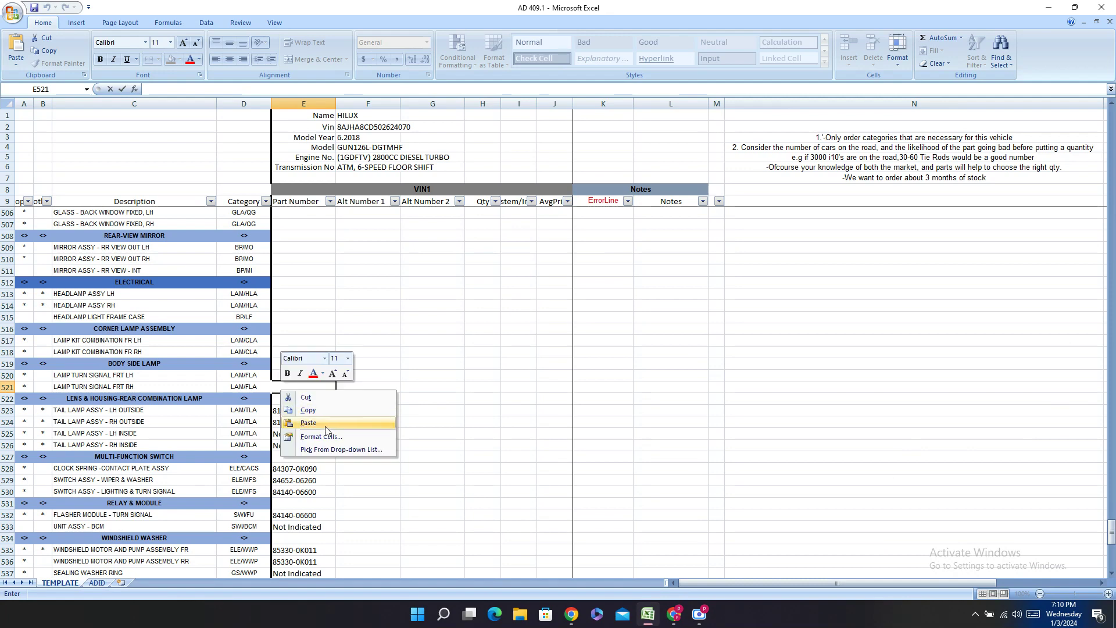
pyautogui.click(308, 423)
pyautogui.click(295, 388)
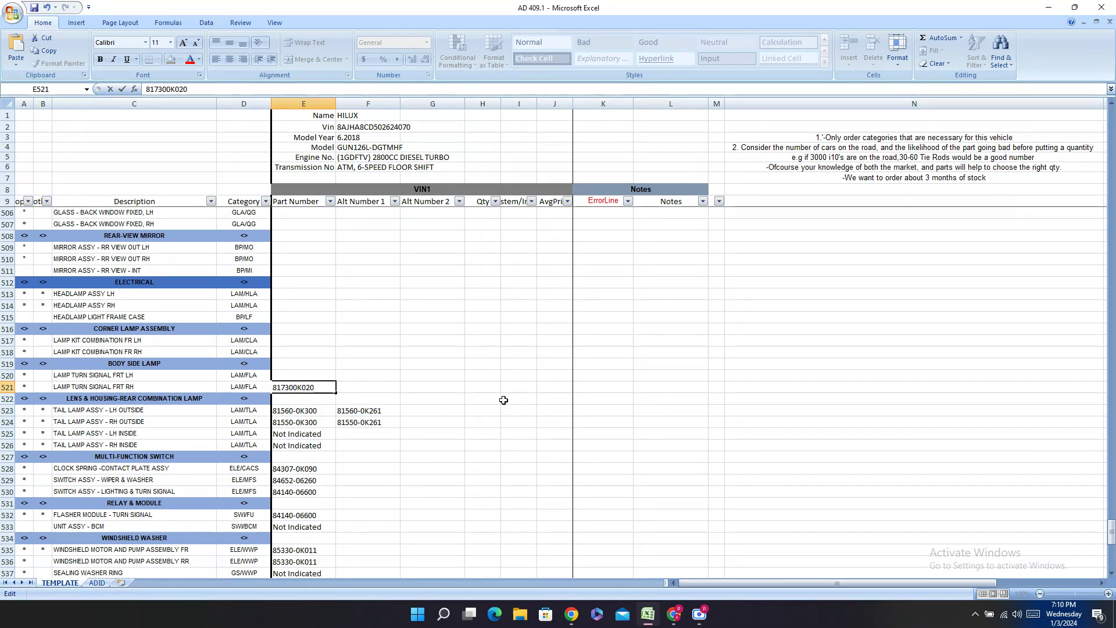
pyautogui.write('-')
# - Return to the PartSouq search results and copy the LH side turn signal lamp assembly number 817400K020
pyautogui.click(672, 615)
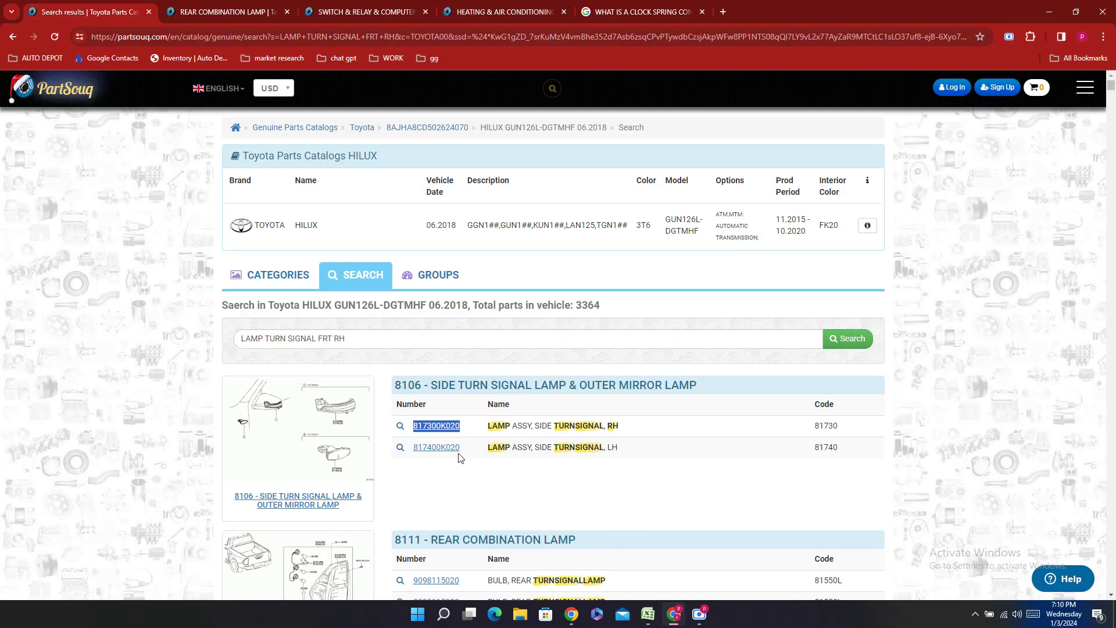
pyautogui.doubleClick(441, 448)
pyautogui.rightClick(439, 459)
pyautogui.click(471, 339)
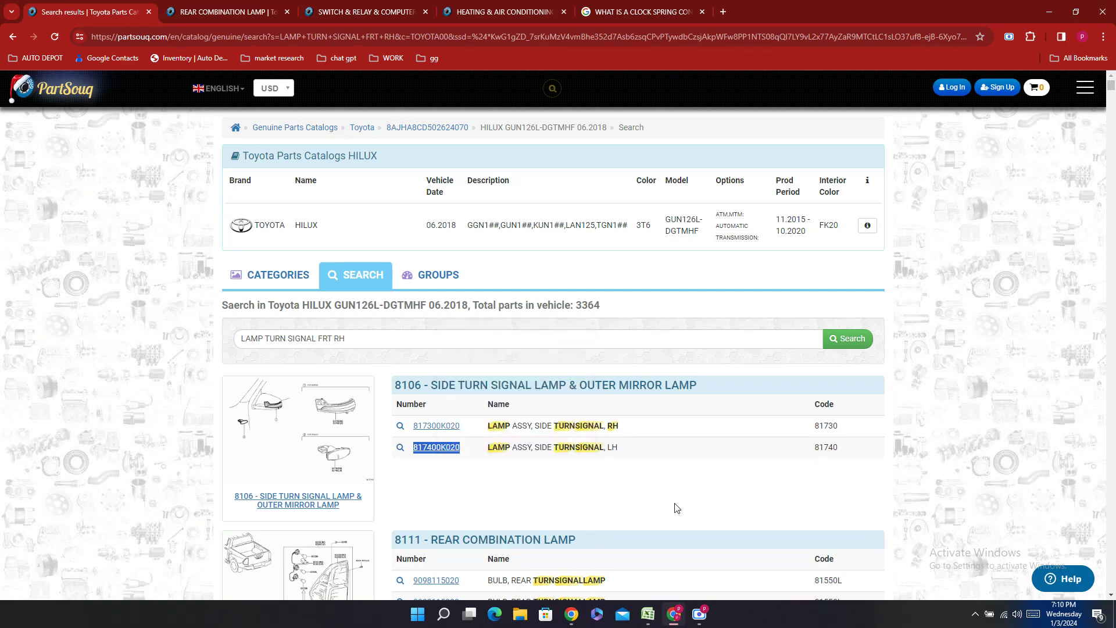
# - Switch to Excel and enter the copied number as 81740-0K020 in cell E520 for the front LH turn signal lamp
pyautogui.click(648, 614)
pyautogui.click(276, 376)
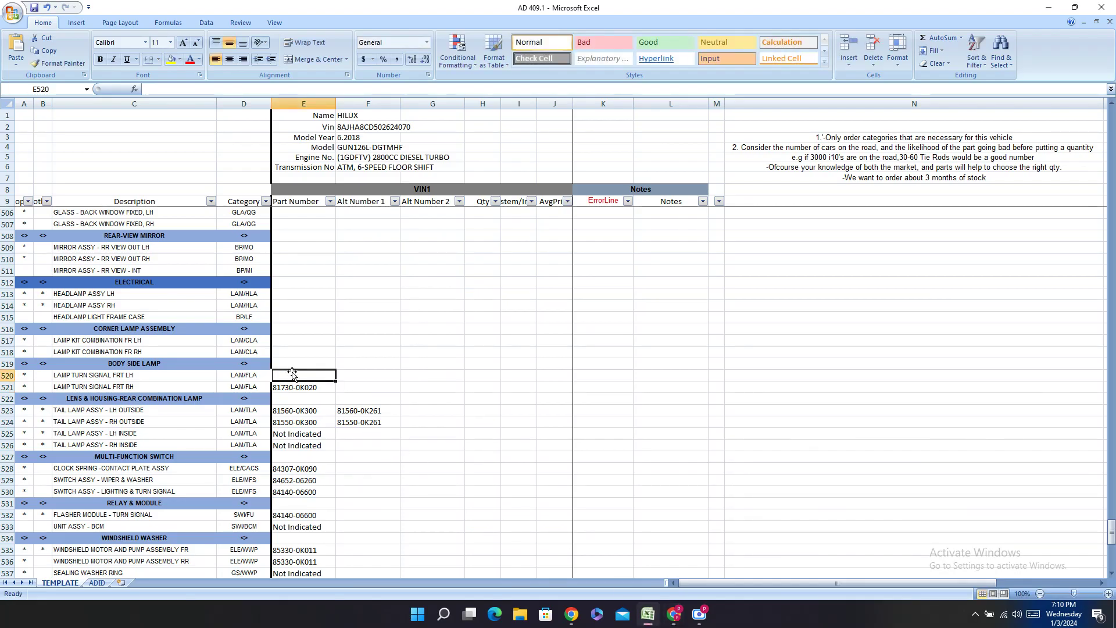
pyautogui.doubleClick(276, 376)
pyautogui.rightClick(275, 375)
pyautogui.click(314, 411)
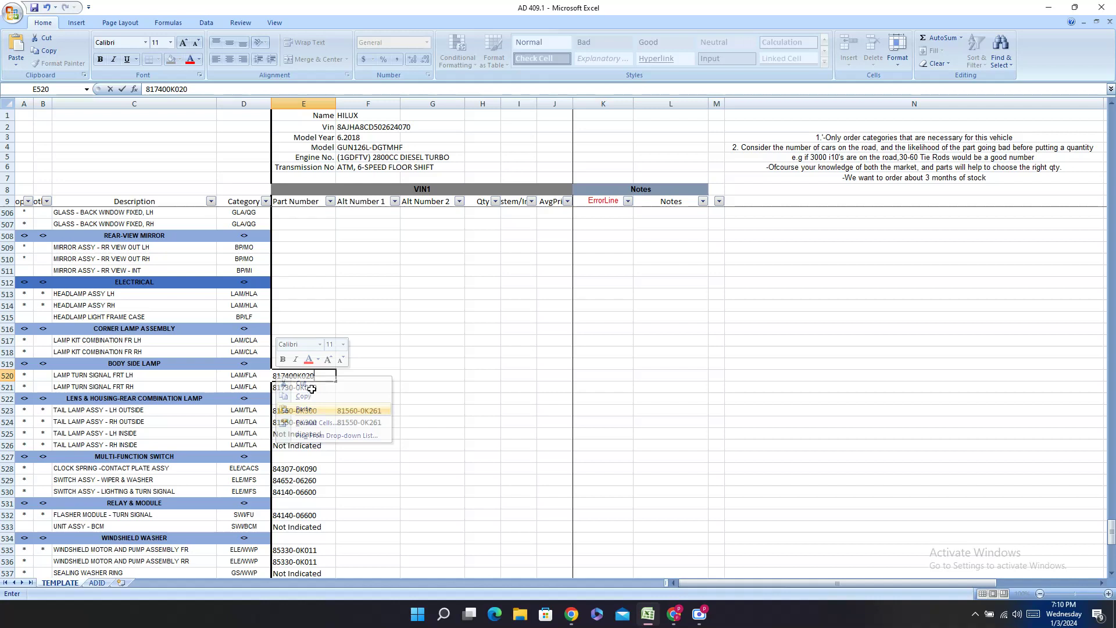
pyautogui.press('F2')
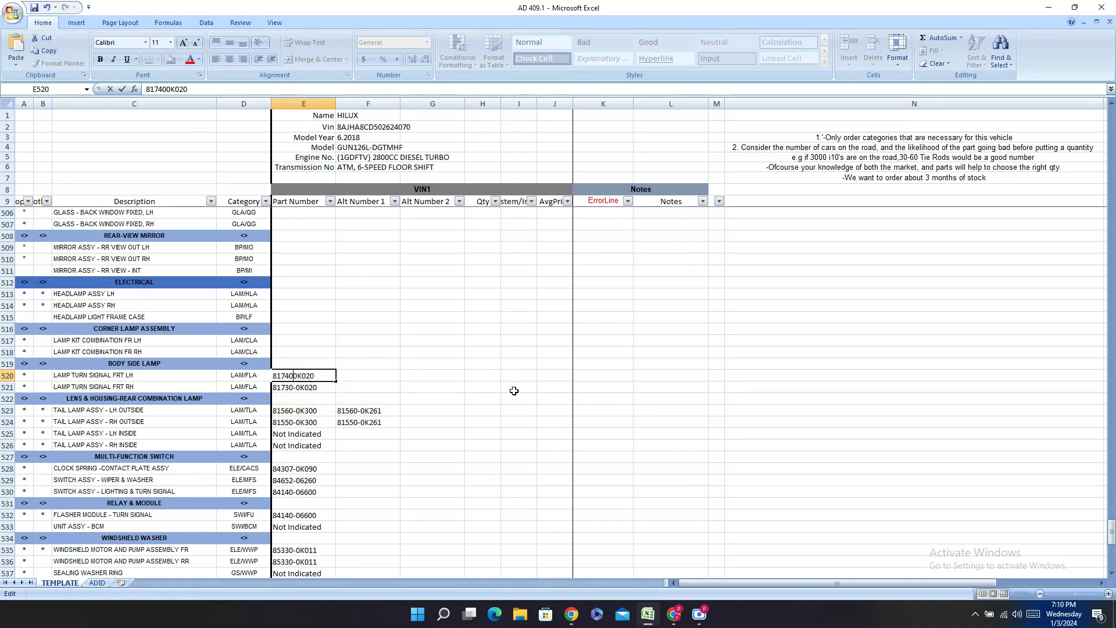
pyautogui.write('-')
pyautogui.click(339, 318)
pyautogui.click(295, 339)
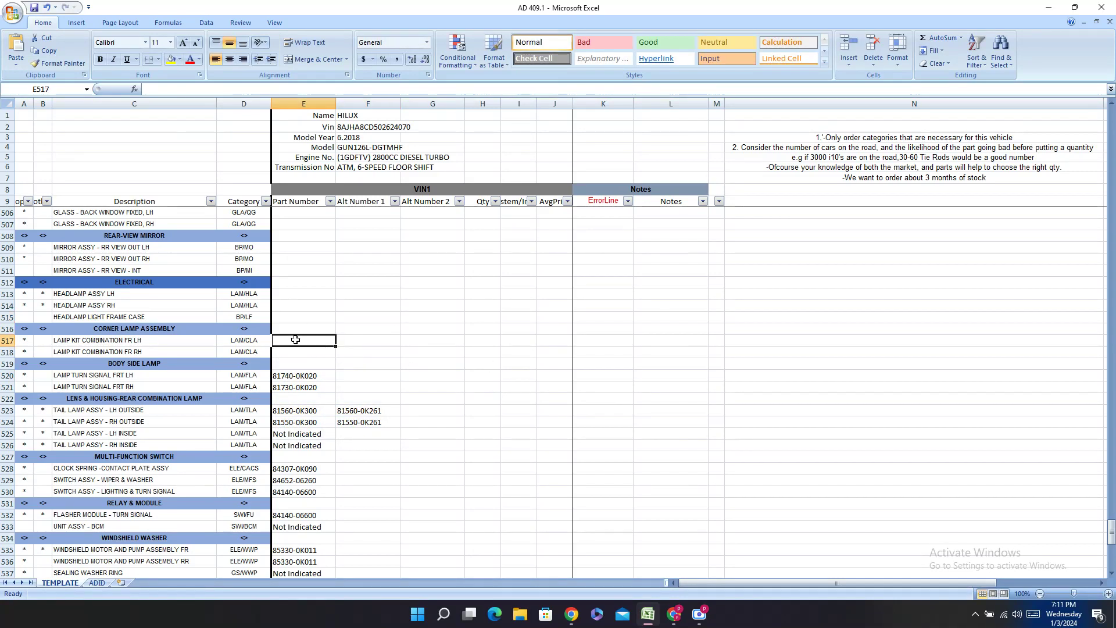
# - Open PartSouq's Side Turn Signal Lamp & Outer Mirror Lamp diagram in a new tab and examine the mirror and fender lamps
pyautogui.click(673, 614)
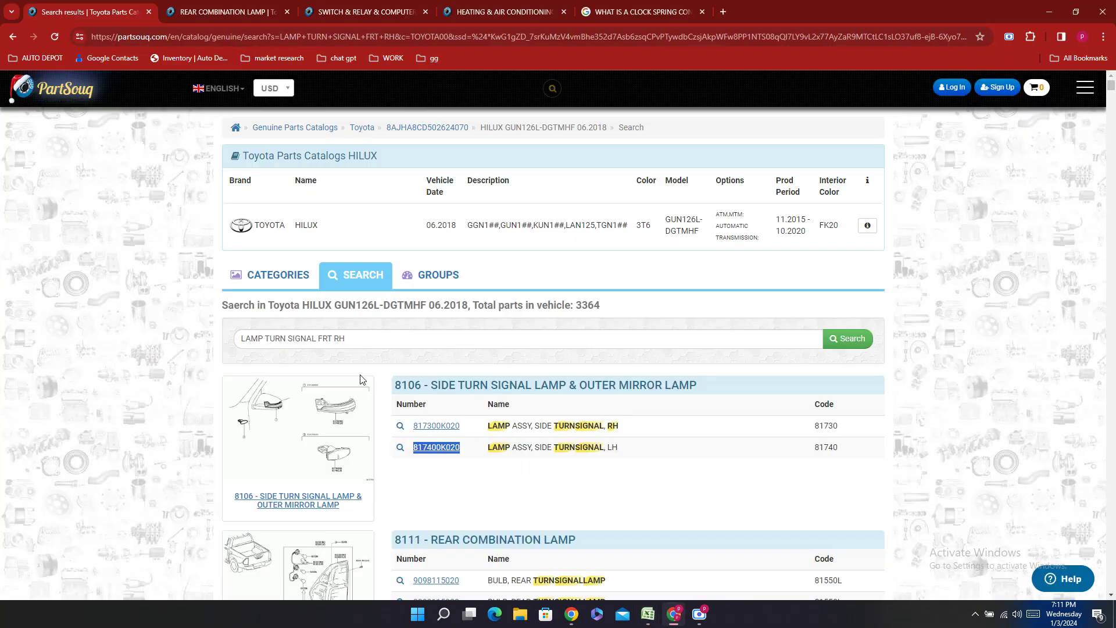
pyautogui.click(317, 445)
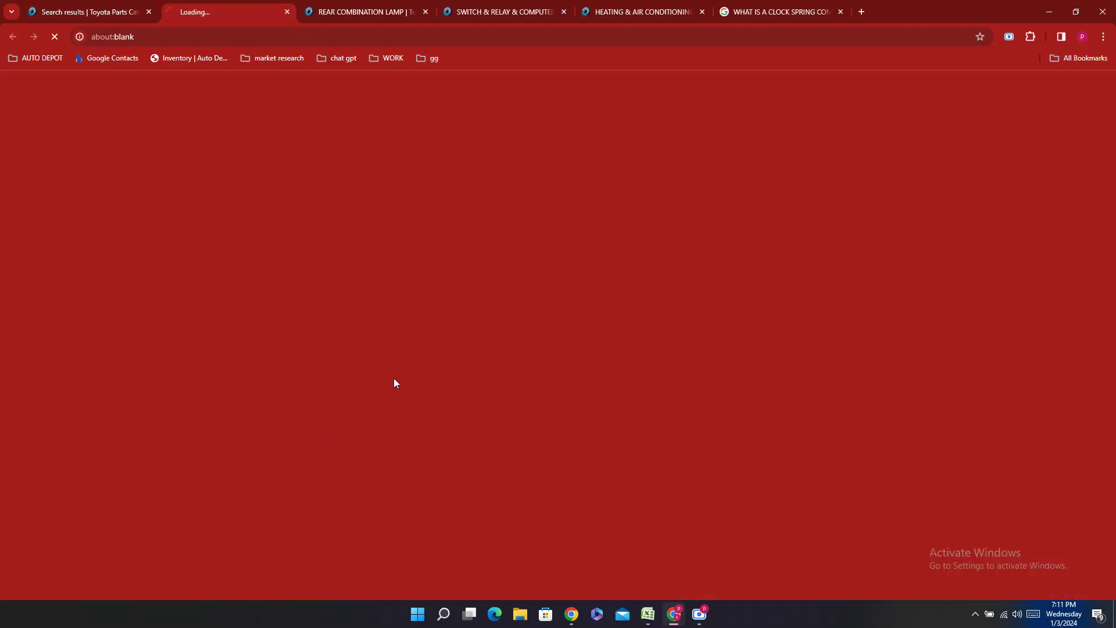
pyautogui.click(90, 7)
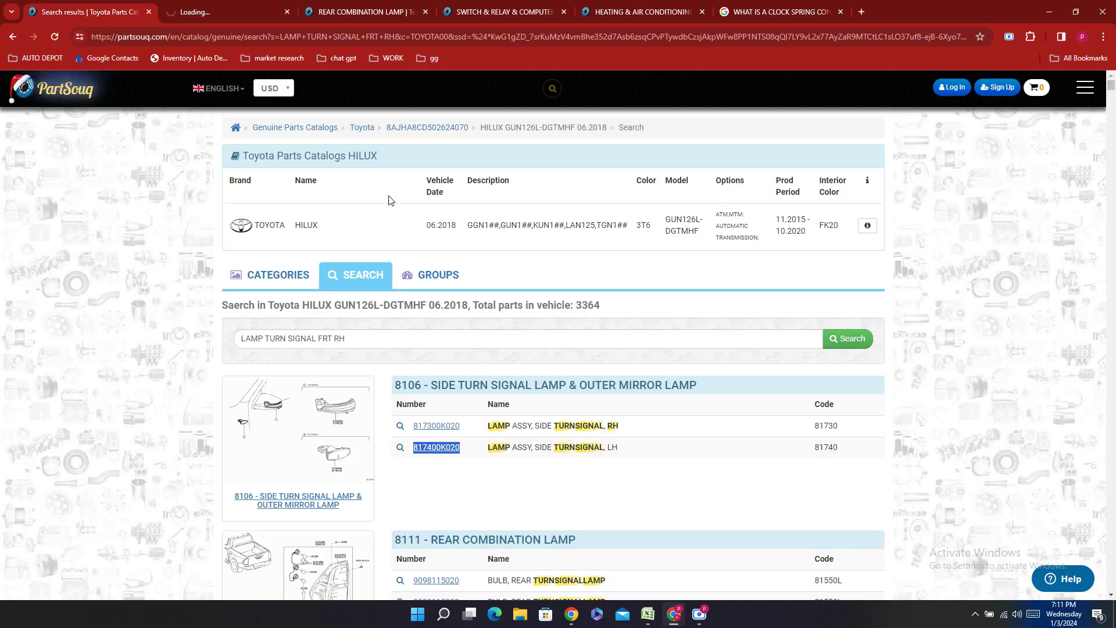
pyautogui.click(195, 5)
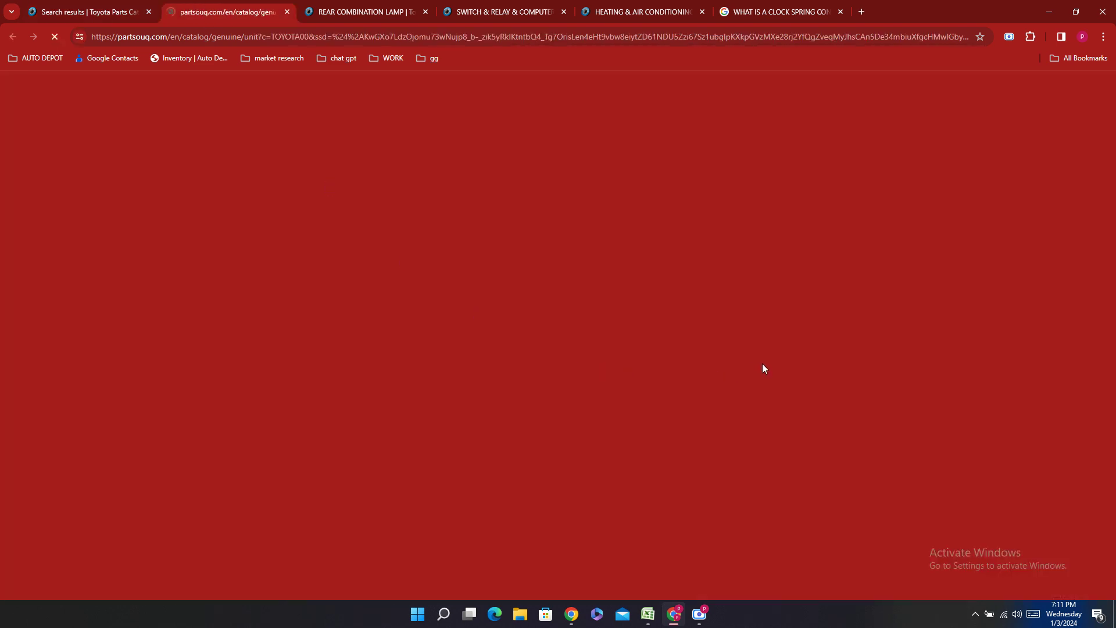
pyautogui.scroll(-1, 473, 476)
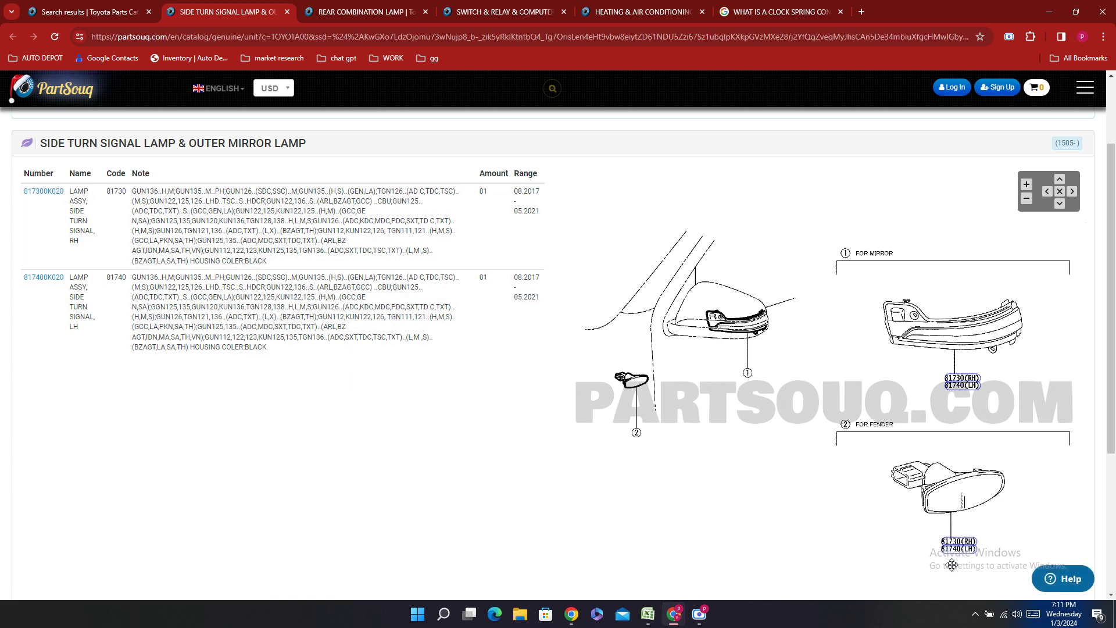
# - In Excel, copy the turn signal part numbers in E520:E521 to the combination lamp kit cells E517:E518
pyautogui.moveTo(652, 615)
pyautogui.click(648, 615)
pyautogui.click(283, 380)
pyautogui.moveTo(284, 379); pyautogui.dragTo(285, 387)
pyautogui.rightClick(285, 387)
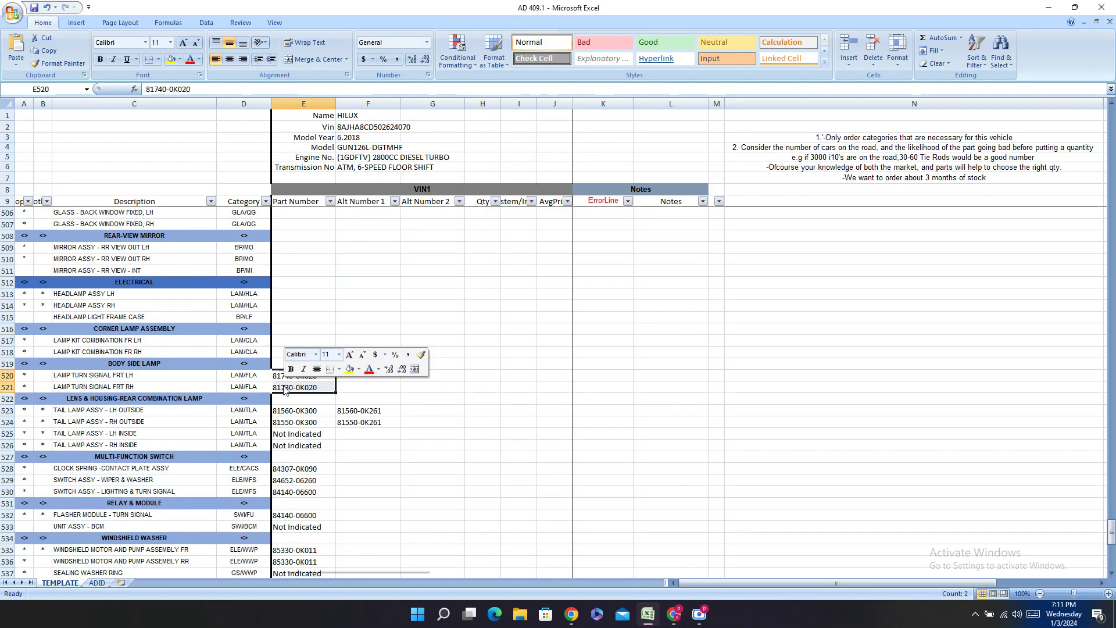
pyautogui.click(314, 404)
pyautogui.rightClick(286, 346)
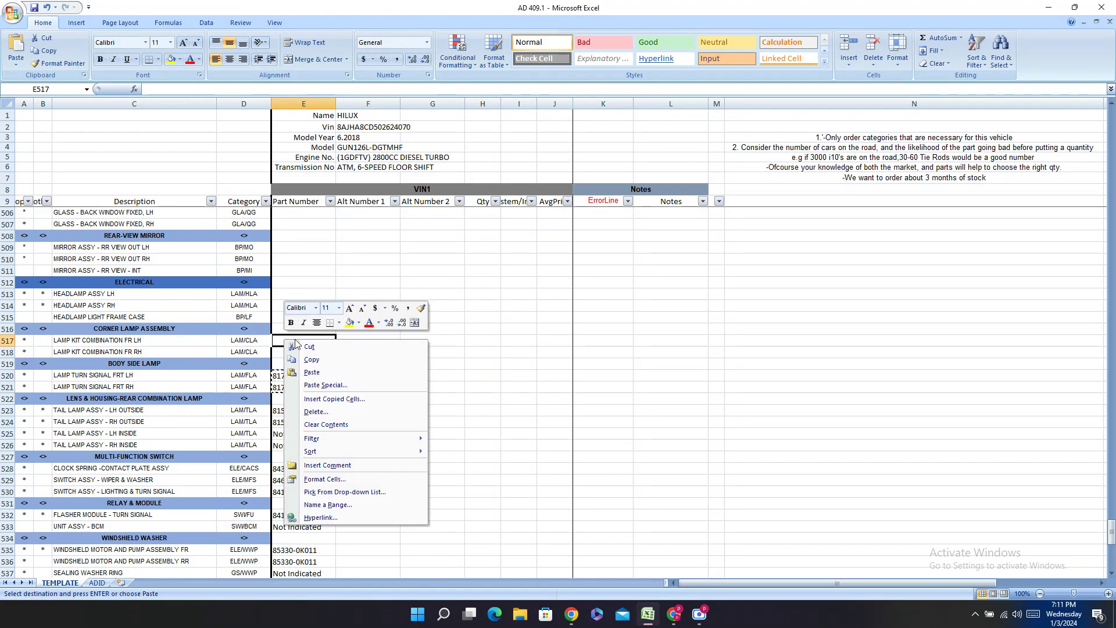
pyautogui.click(299, 377)
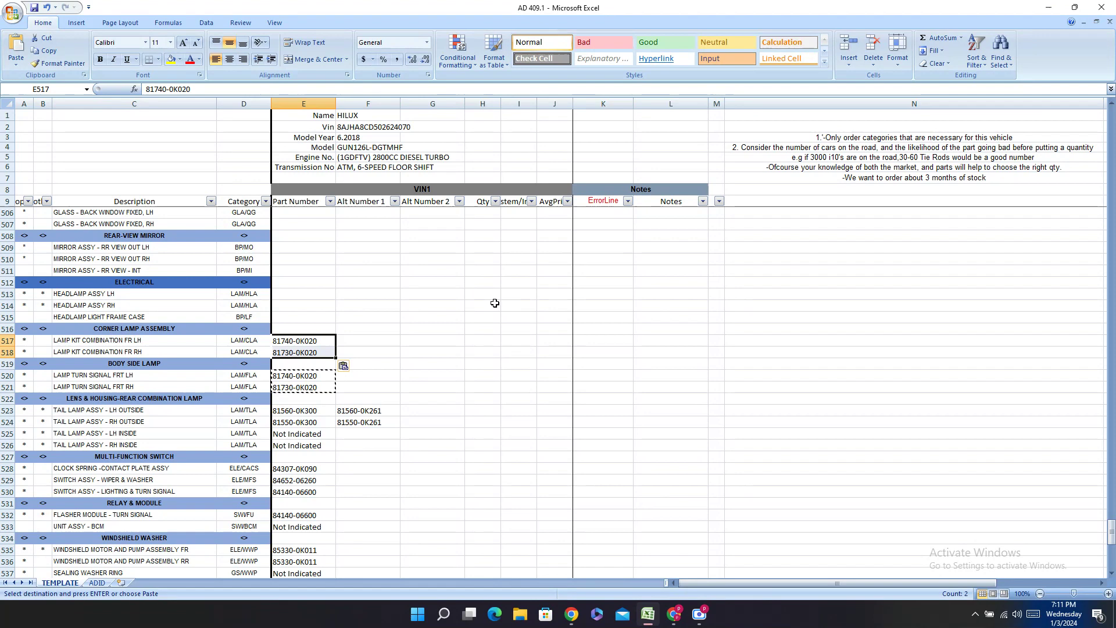
# - Copy the description in cell C513 and search the PartSouq Hilux catalog for HEADLAMP ASSY LH
pyautogui.click(275, 283)
pyautogui.rightClick(153, 294)
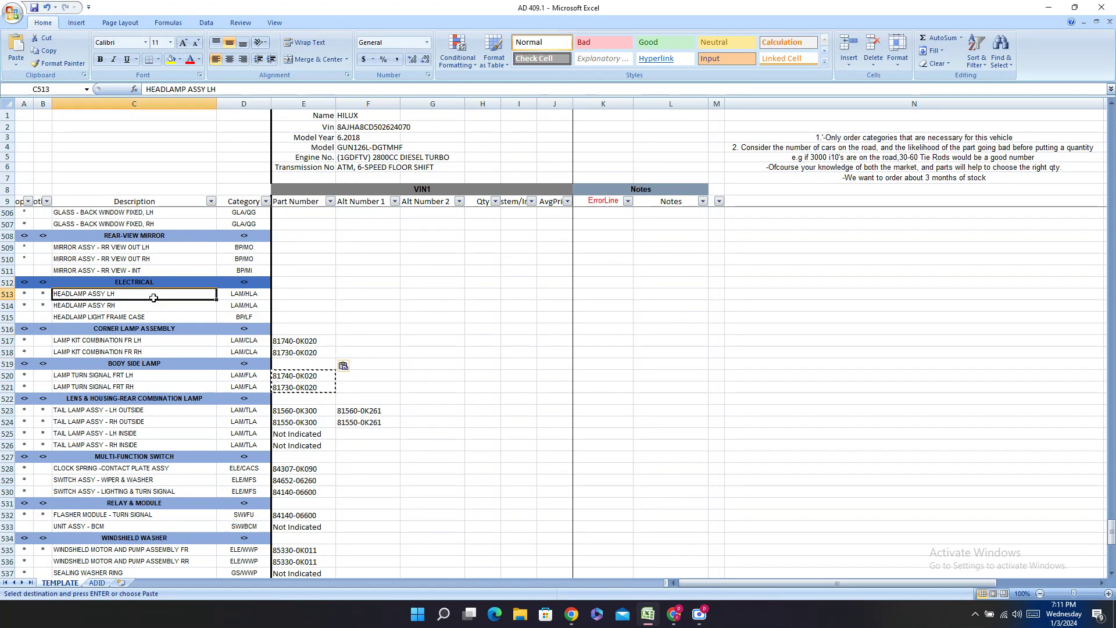
pyautogui.click(174, 319)
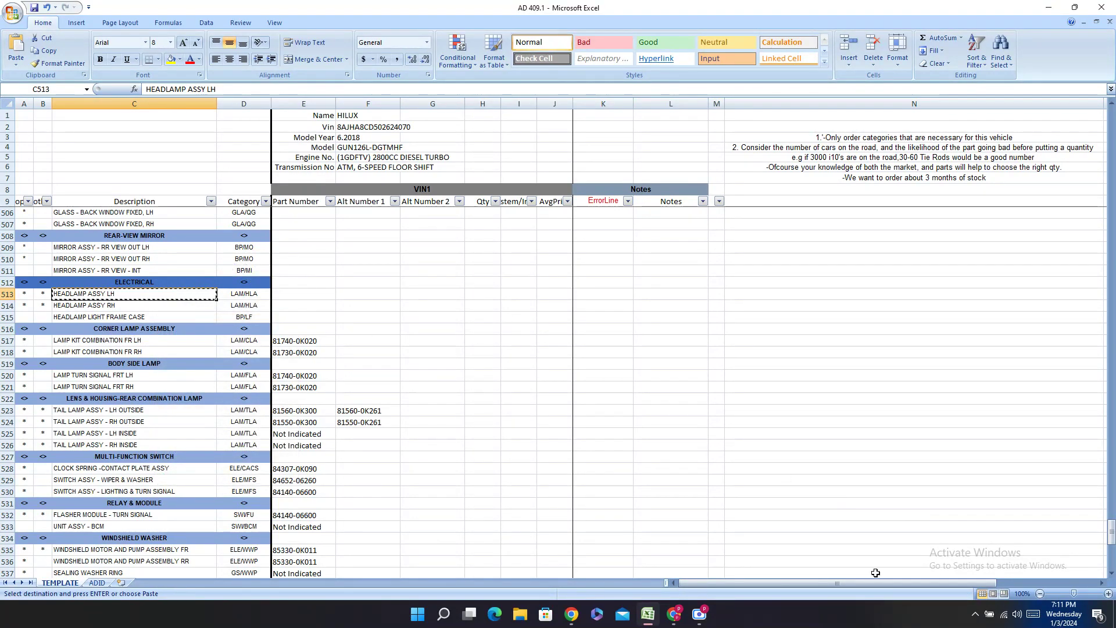
pyautogui.click(678, 615)
pyautogui.click(93, 12)
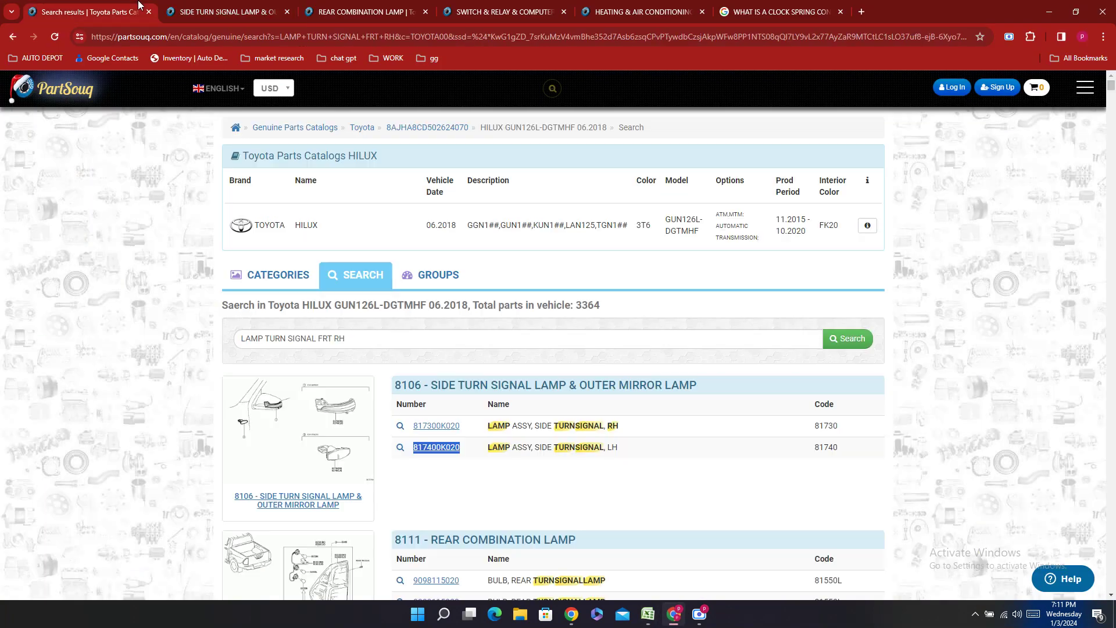
pyautogui.tripleClick(326, 339)
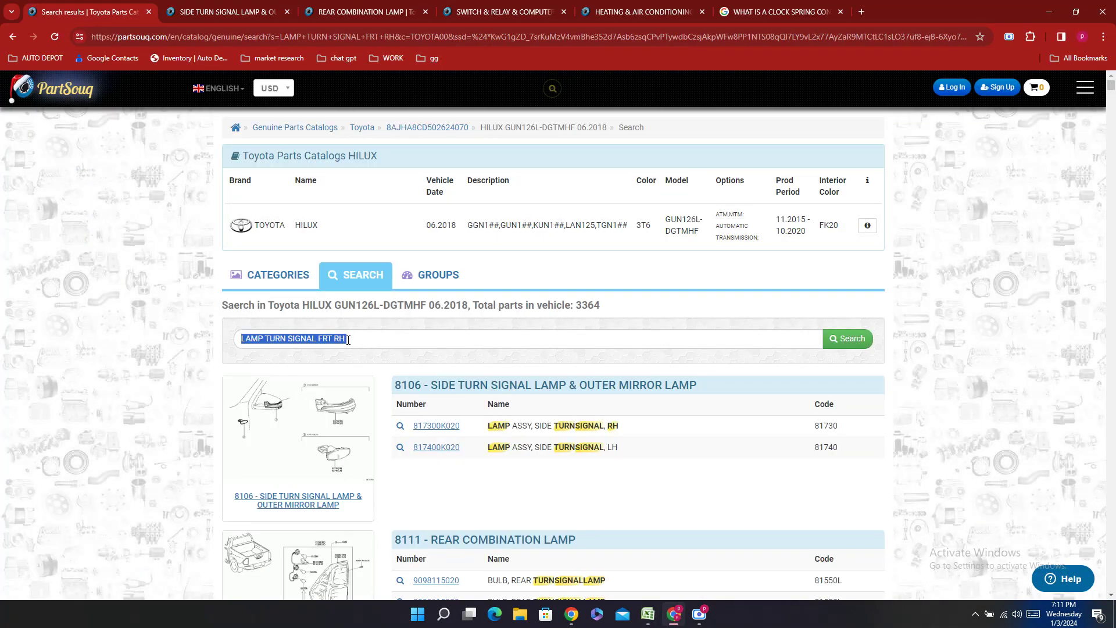
pyautogui.tripleClick(378, 340)
pyautogui.press('BackSpace')
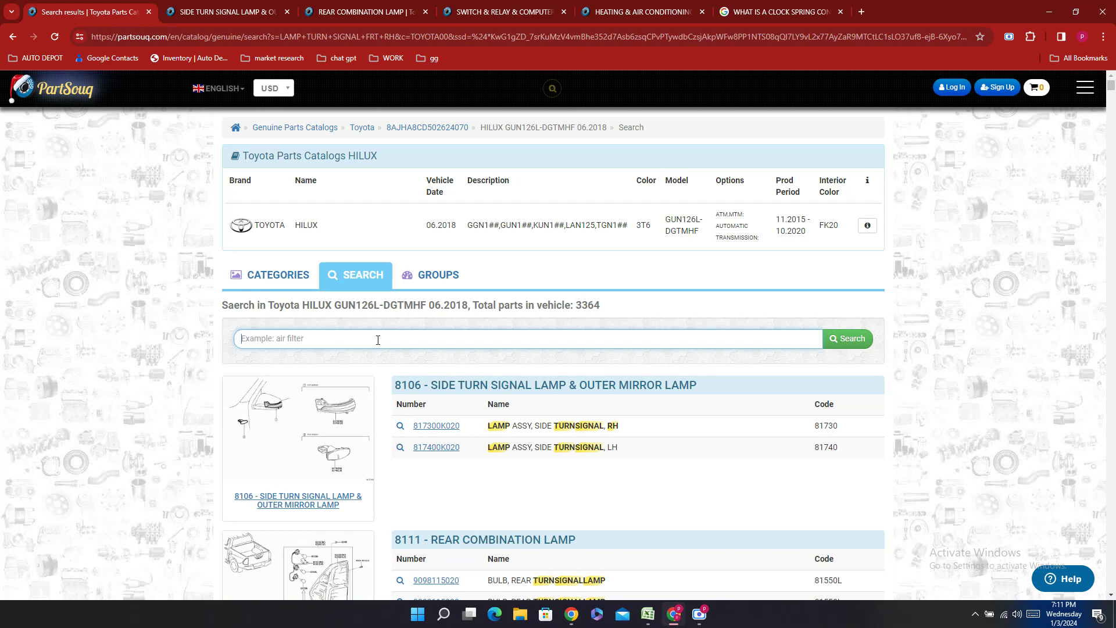
pyautogui.hotkey('ctrl', 'v')
pyautogui.press('Return')
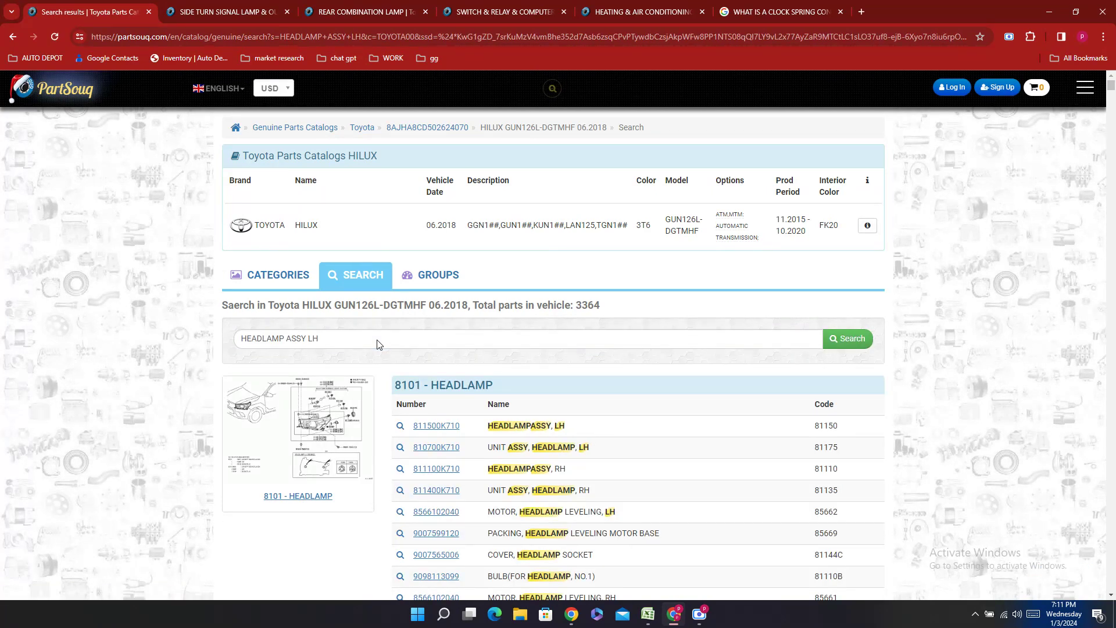
# - Open the 8101 Headlamp diagram and copy the RH headlamp assembly number 811100K710
pyautogui.click(273, 448)
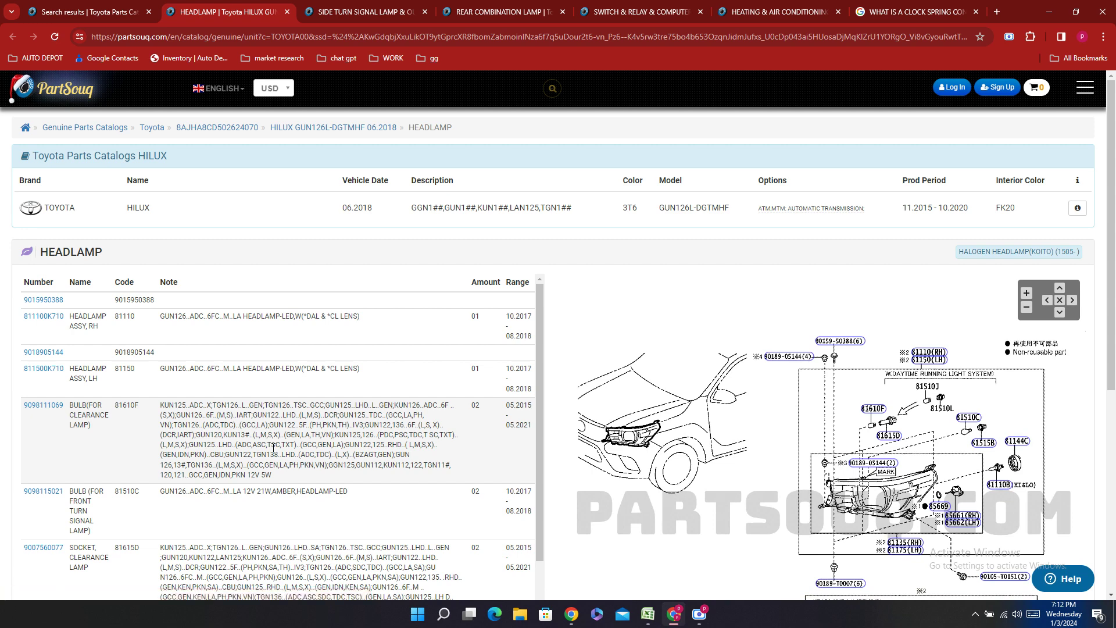
pyautogui.click(932, 356)
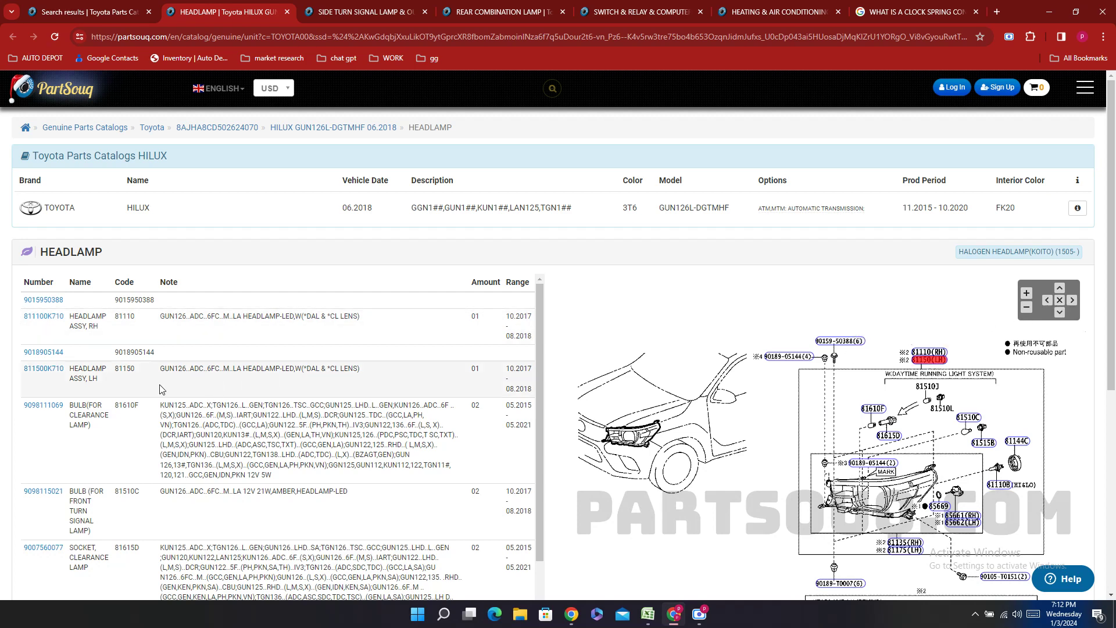
pyautogui.doubleClick(53, 338)
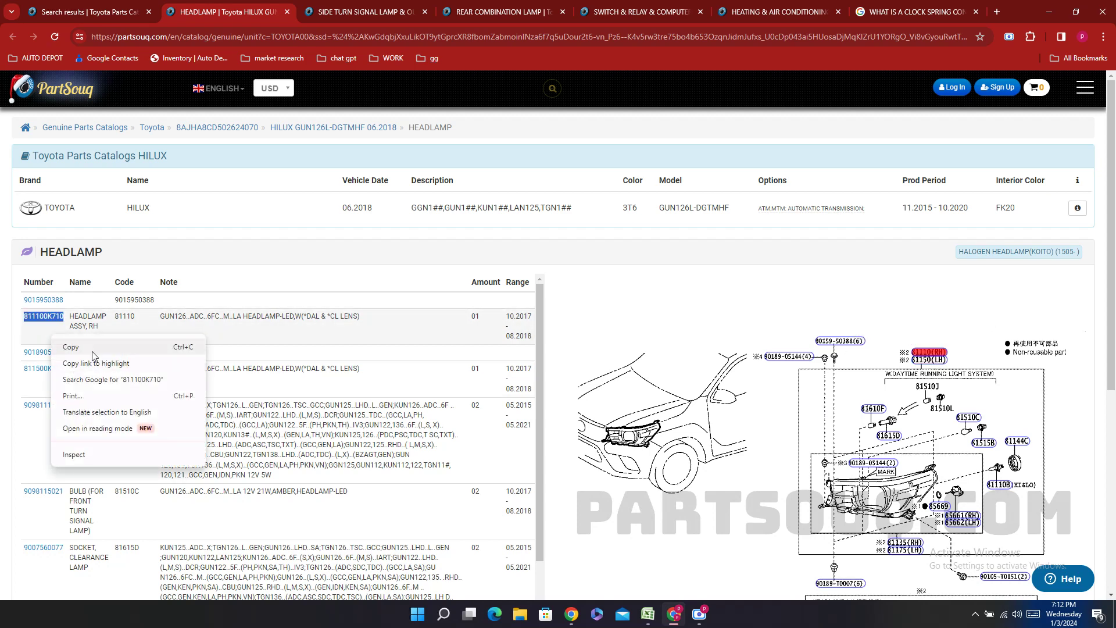
pyautogui.click(68, 348)
# - Switch to Excel and enter the copied number as 81110-0K710 in cell E514 for the RH headlamp assembly
pyautogui.click(654, 622)
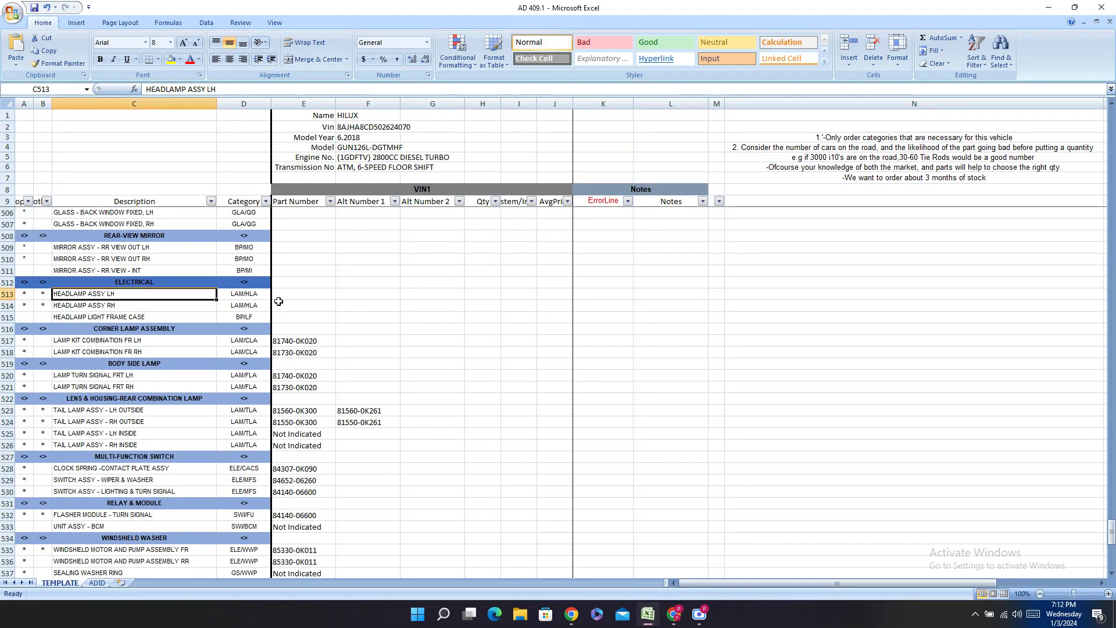
pyautogui.click(273, 306)
pyautogui.press('Home')
pyautogui.click(273, 306)
pyautogui.press('BackSpace')
pyautogui.rightClick(279, 305)
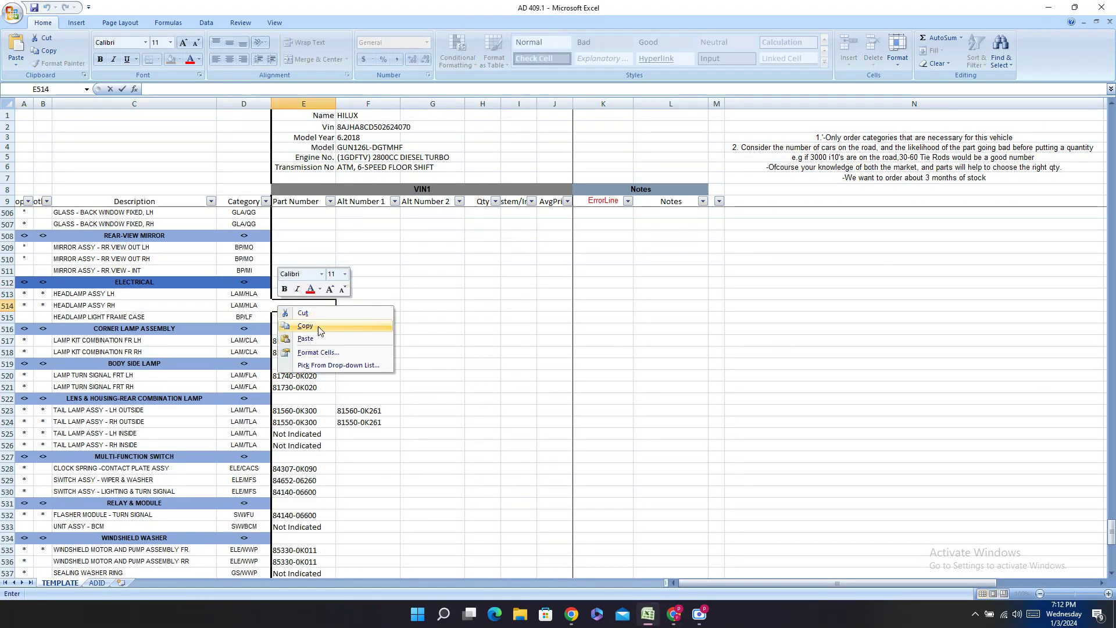
pyautogui.click(318, 318)
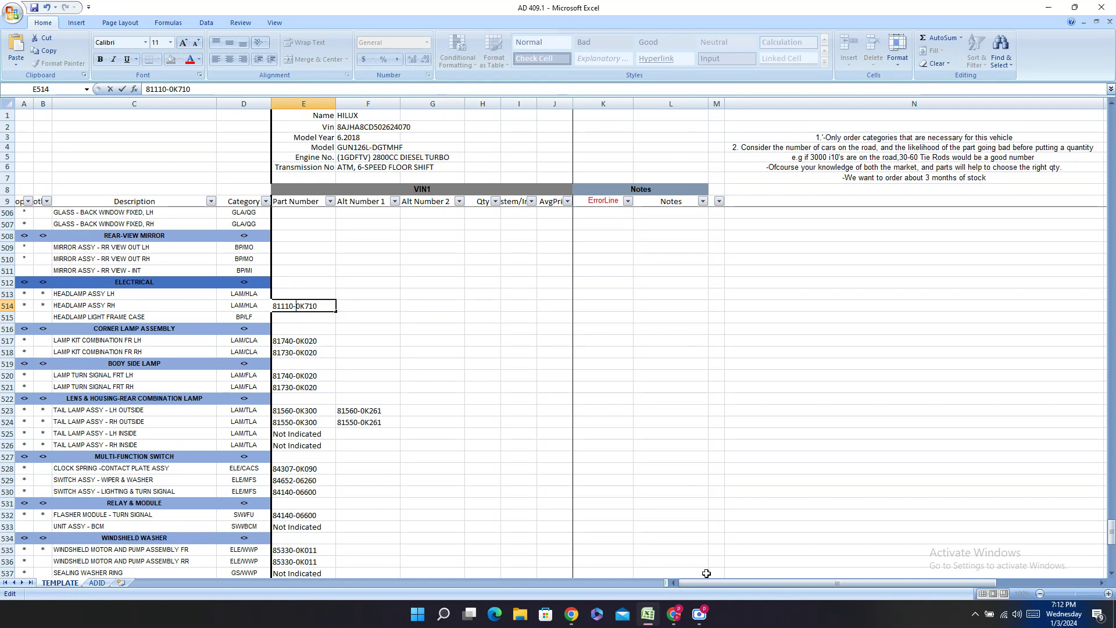
# - Return to the PartSouq Headlamp diagram and copy the LH headlamp assembly number 811500K710
pyautogui.click(674, 614)
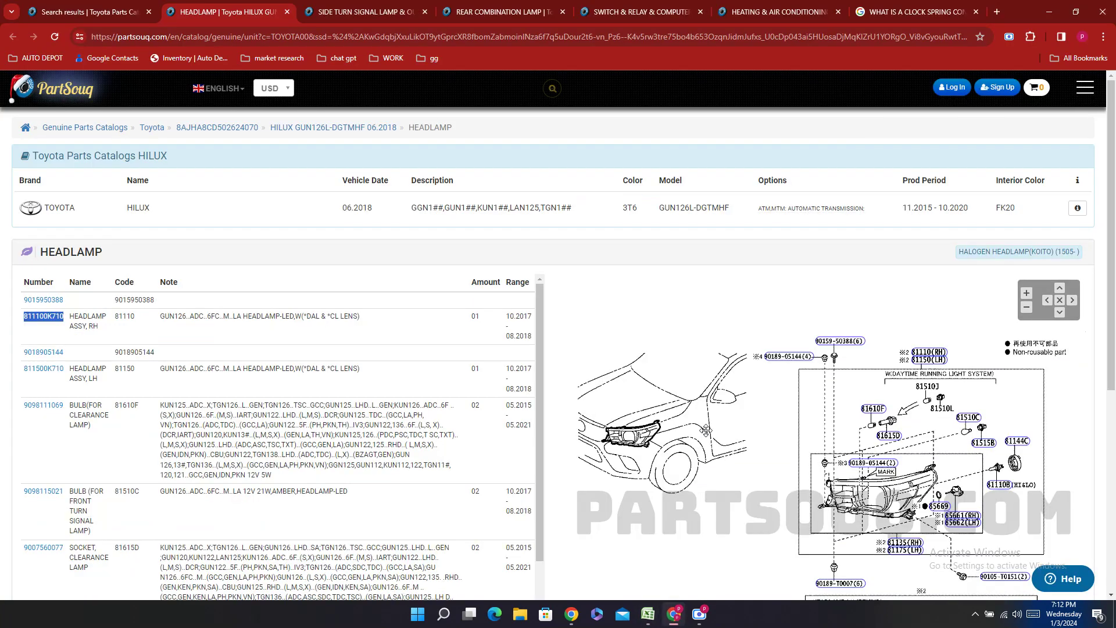
pyautogui.doubleClick(43, 369)
pyautogui.rightClick(40, 383)
pyautogui.click(64, 395)
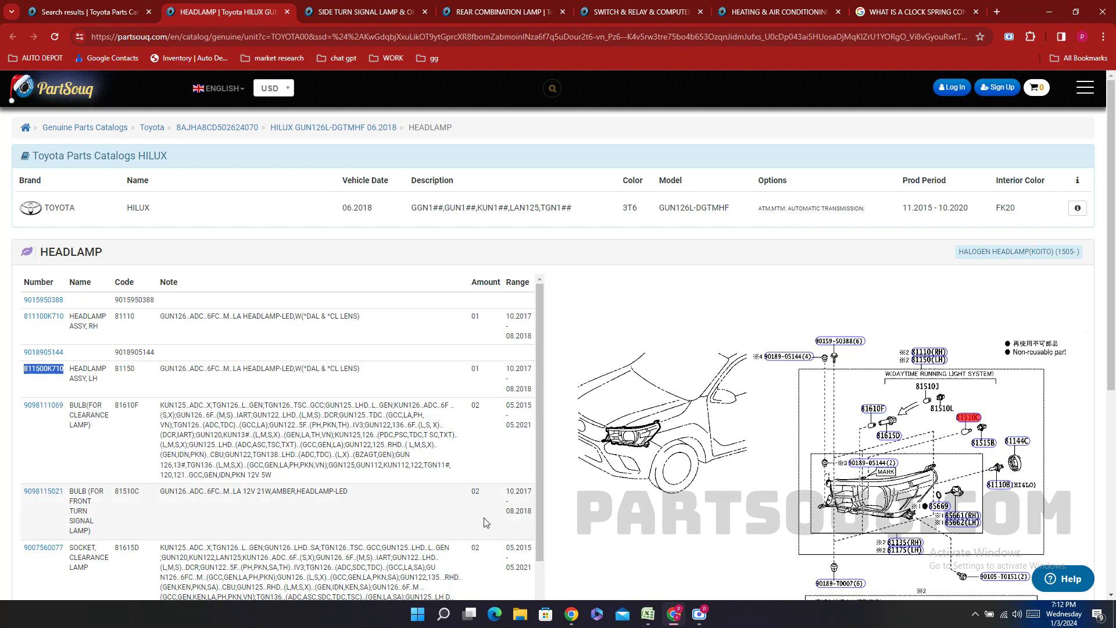
# - Switch to Excel and enter the copied number as 81150-0K710 in cell E513 for the LH headlamp assembly
pyautogui.click(648, 614)
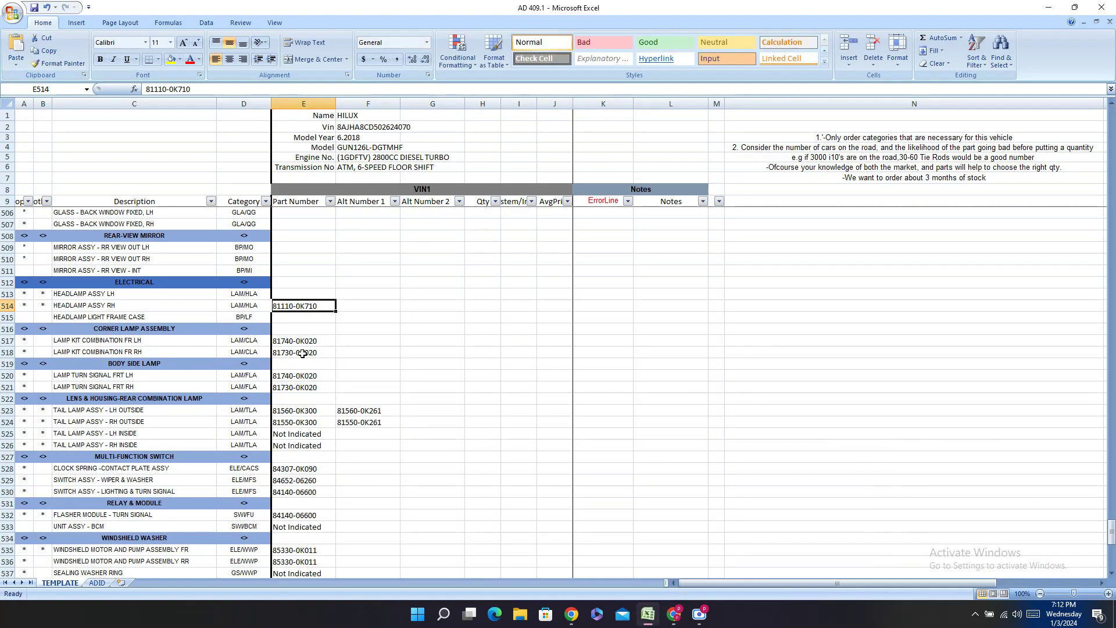
pyautogui.click(282, 289)
pyautogui.doubleClick(283, 293)
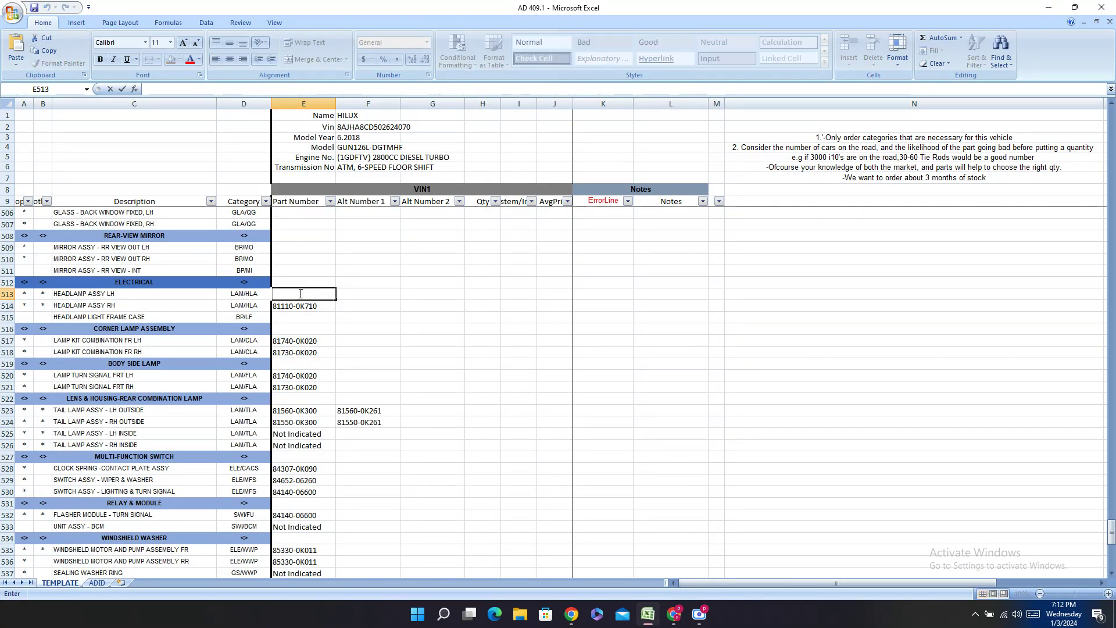
pyautogui.hotkey('ctrl', 'v')
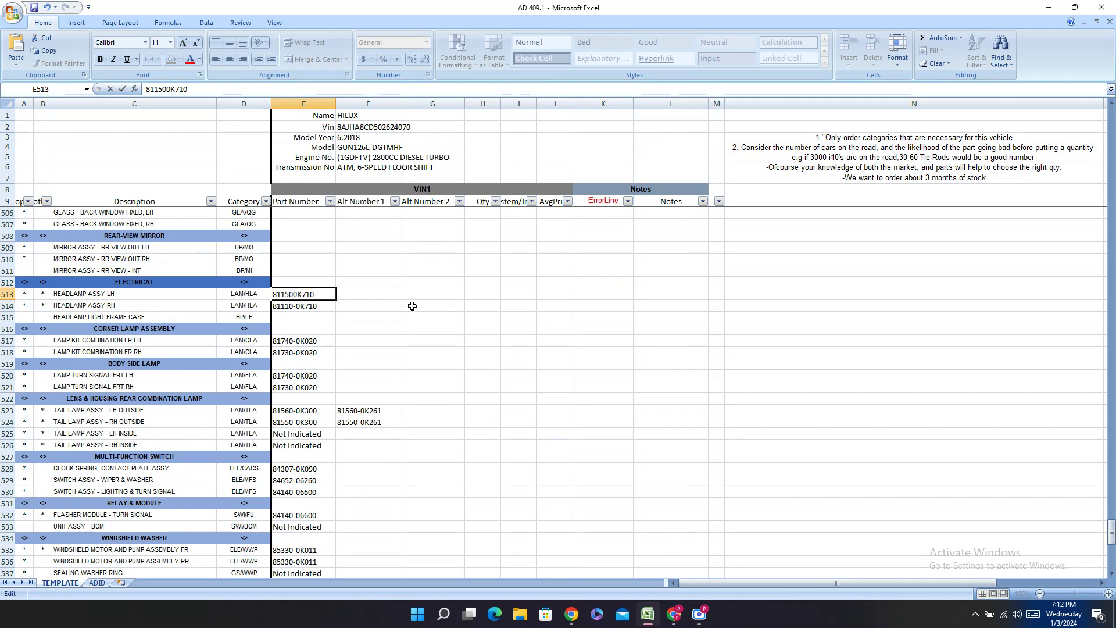
pyautogui.write('-')
pyautogui.click(294, 317)
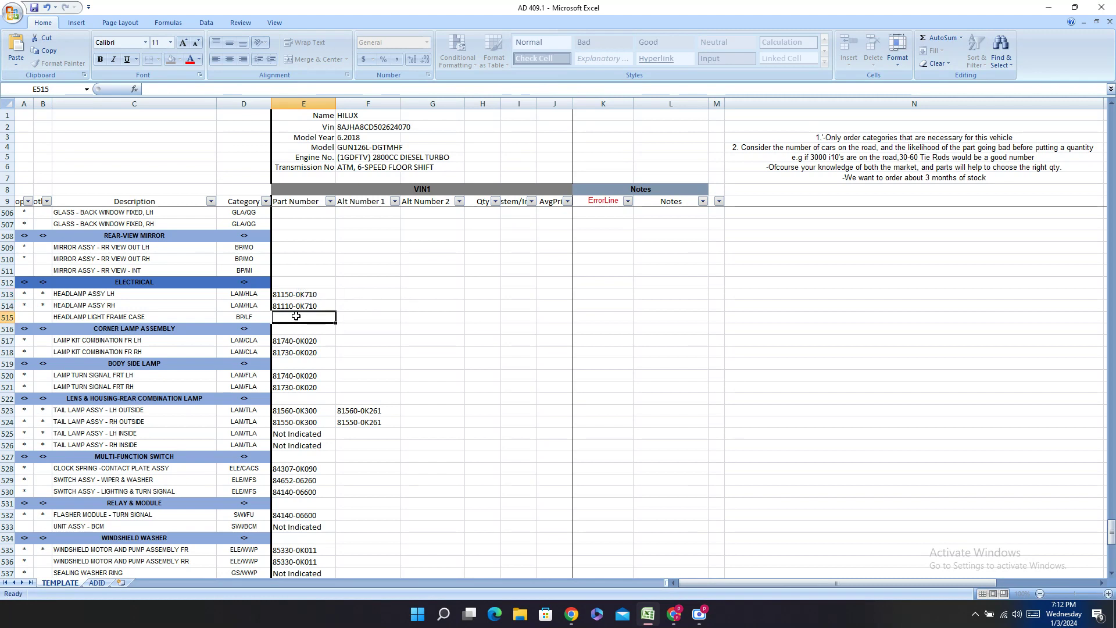
# - Check the PartSouq Headlamp parts list for the headlight frame case and enter Not Indicated in cell E515 in Excel
pyautogui.click(678, 623)
pyautogui.scroll(-3, 991, 370)
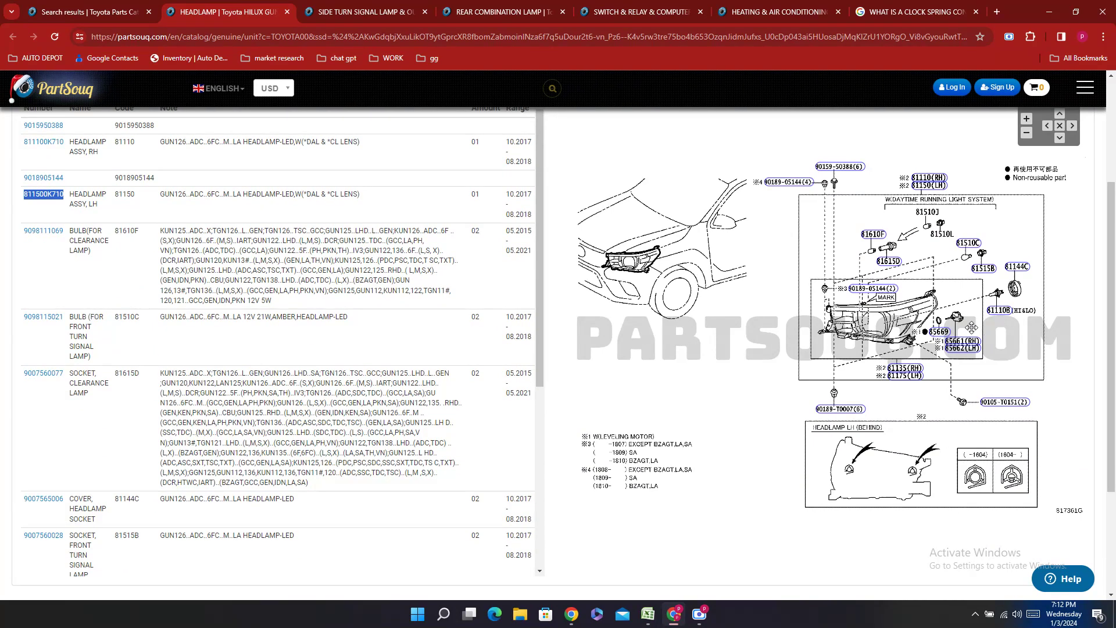
pyautogui.scroll(-5, 974, 326)
pyautogui.click(648, 615)
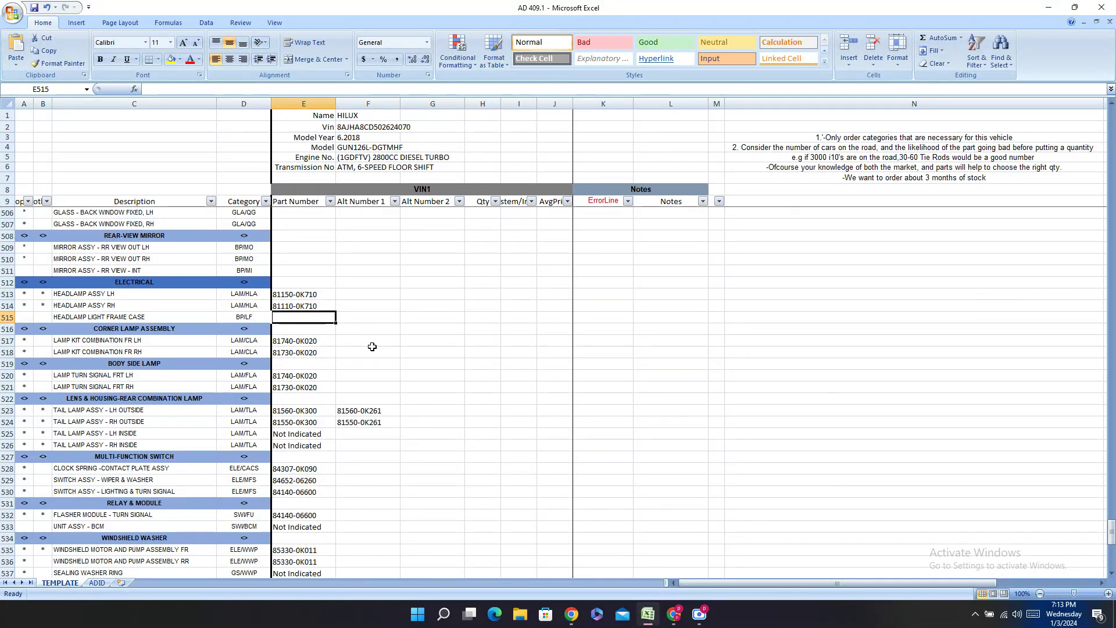
pyautogui.write('Not Indicated')
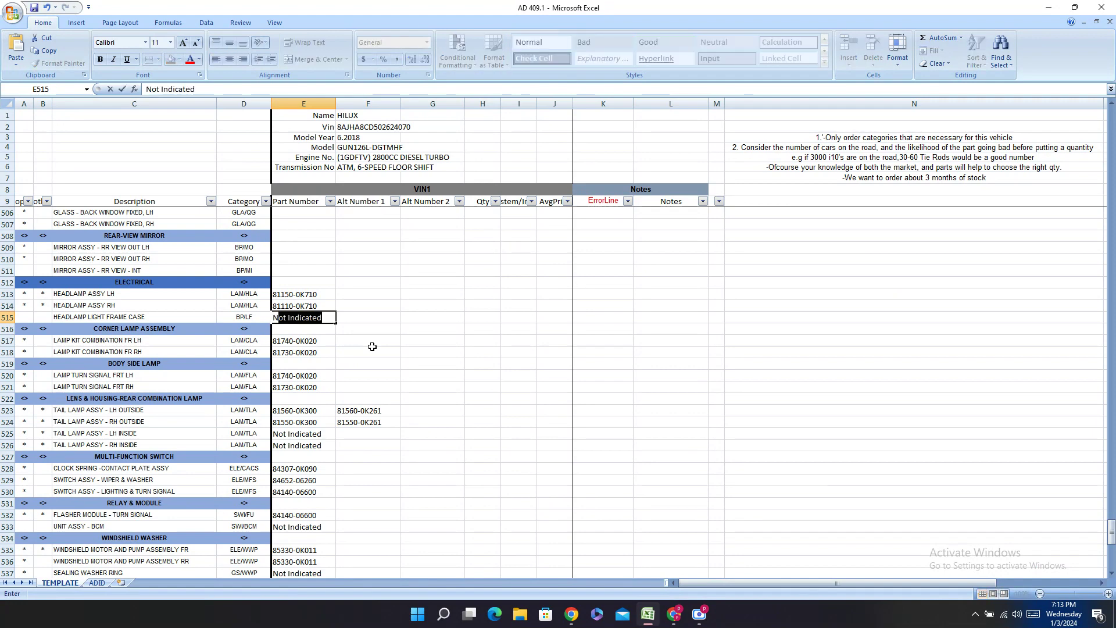
pyautogui.press('Up')
pyautogui.press('Up')
pyautogui.press('Up')
pyautogui.press('Up')
pyautogui.press('Up')
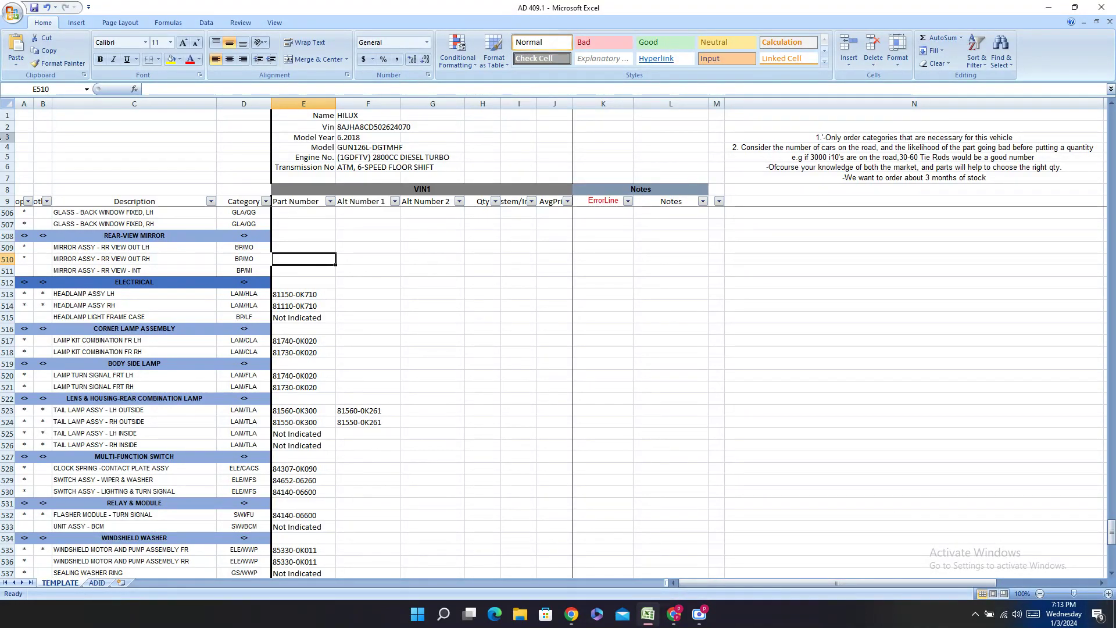
# - Copy the description of the LH outer mirror from cell C509 and search PartSouq for MIRROR ASSY - REAR VIEW OUT LH
pyautogui.rightClick(199, 246)
pyautogui.click(243, 266)
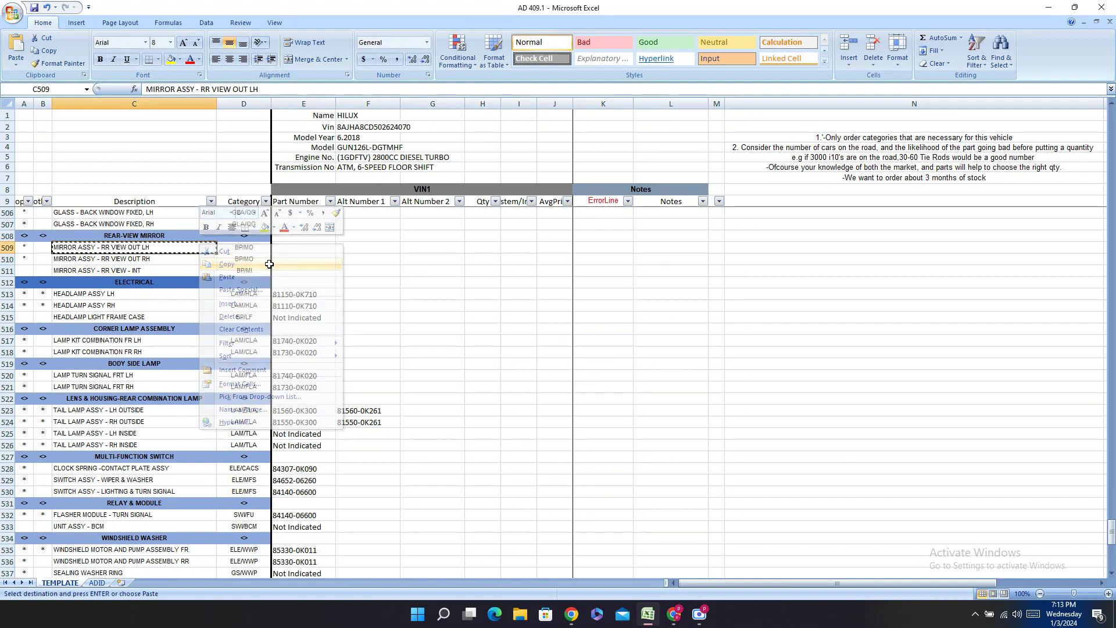
pyautogui.click(672, 614)
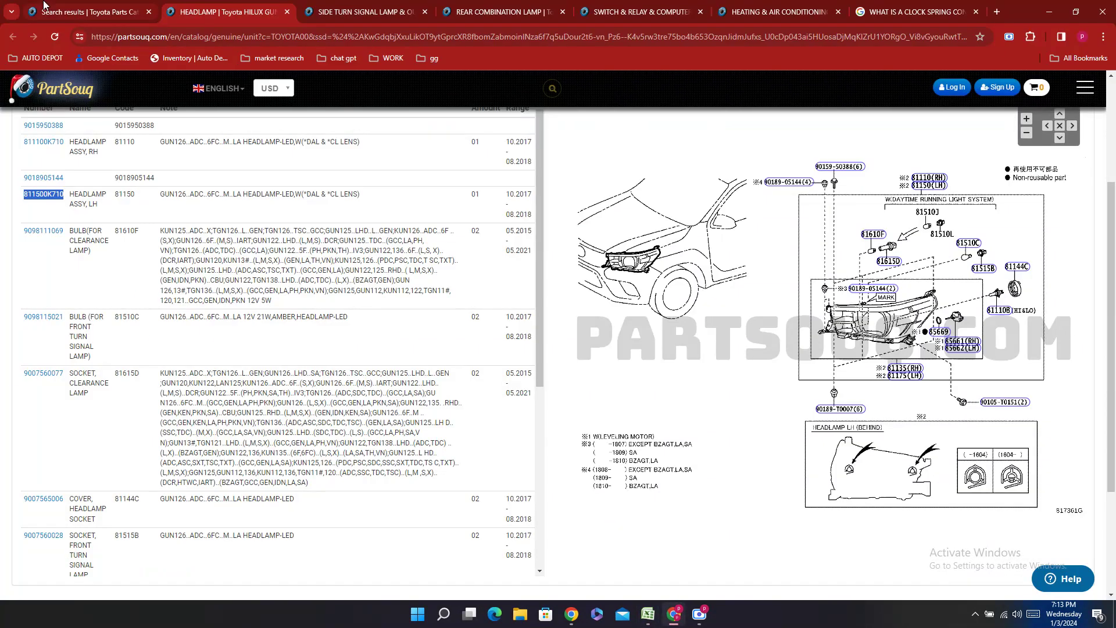
pyautogui.click(660, 583)
pyautogui.moveTo(352, 347); pyautogui.dragTo(34, 374)
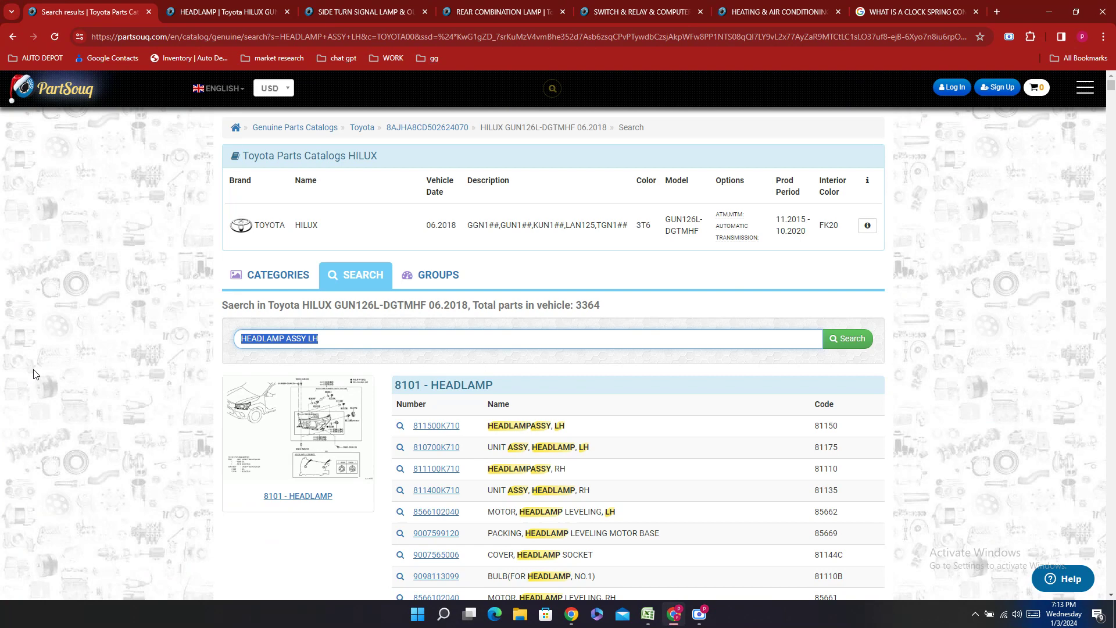
pyautogui.write('MIRROR ASSY - RR VIEW OUT LH')
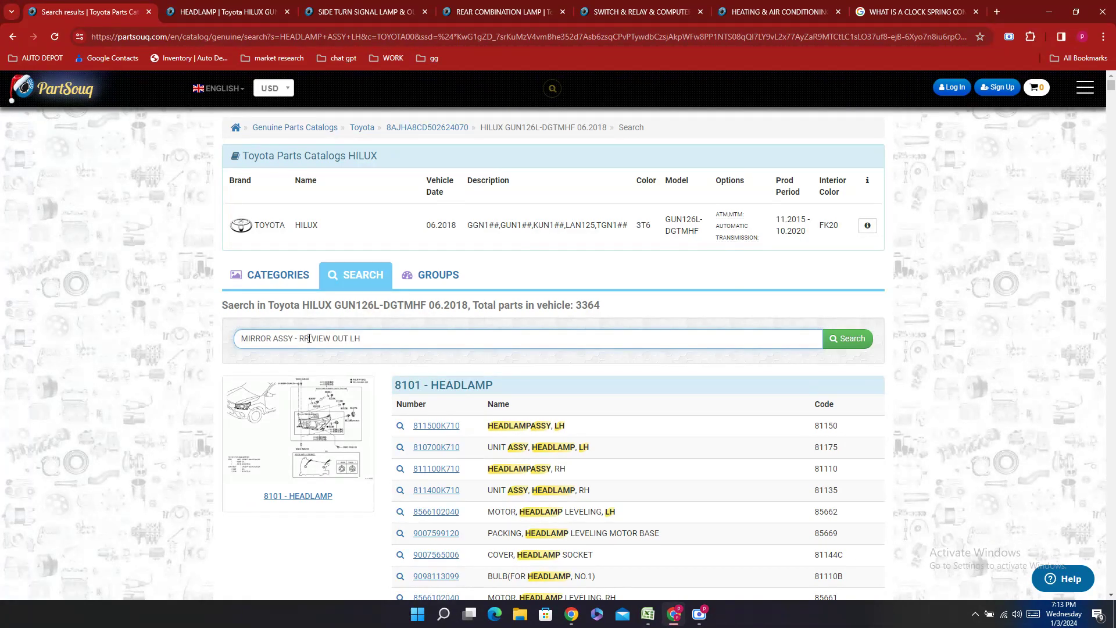
pyautogui.write('EA')
pyautogui.press('Return')
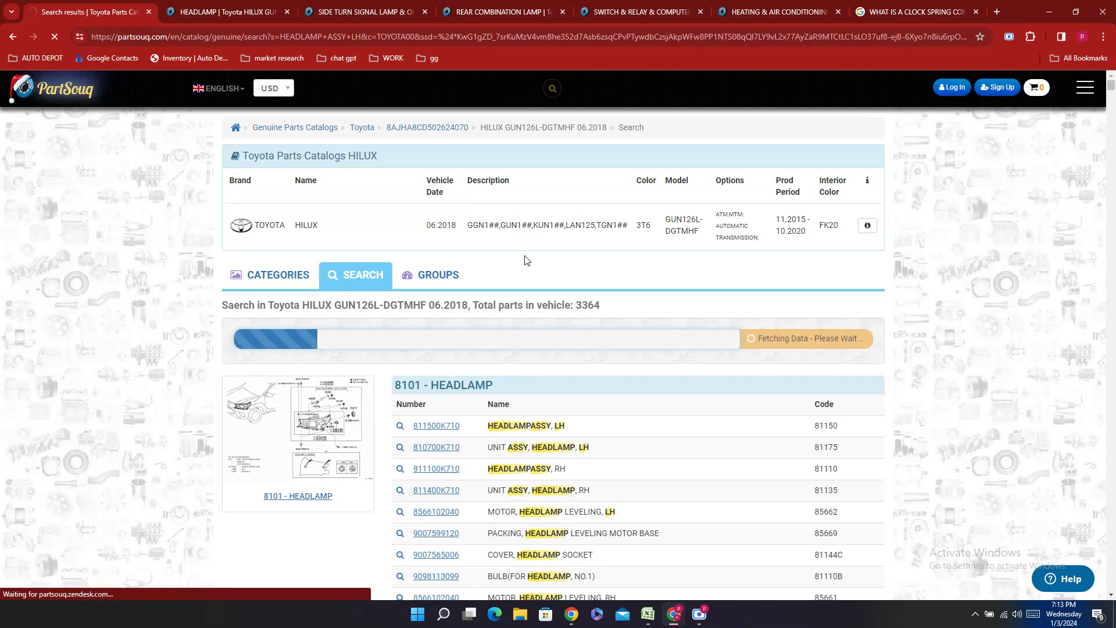
# - Close all other browser pages, keeping only the PartSouq search results open
pyautogui.click(286, 12)
pyautogui.click(286, 12)
pyautogui.click(287, 12)
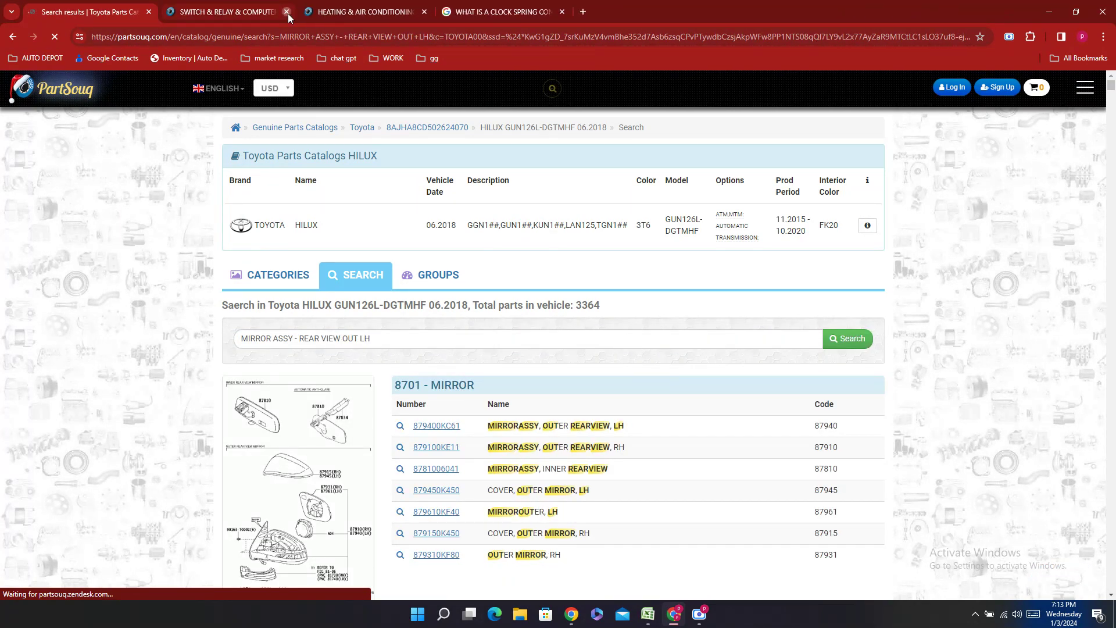
pyautogui.click(287, 12)
pyautogui.click(287, 12)
pyautogui.click(288, 13)
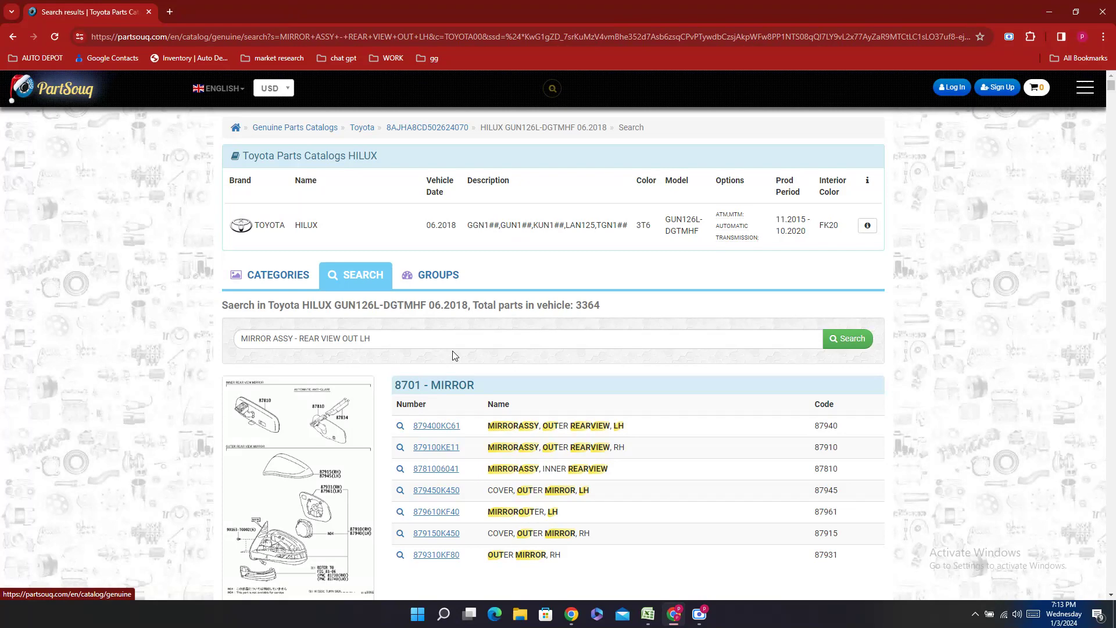
# - Open the 8701 Mirror diagram and copy the LH outer rear view mirror assembly number 879400KC61
pyautogui.click(326, 421)
pyautogui.click(76, 12)
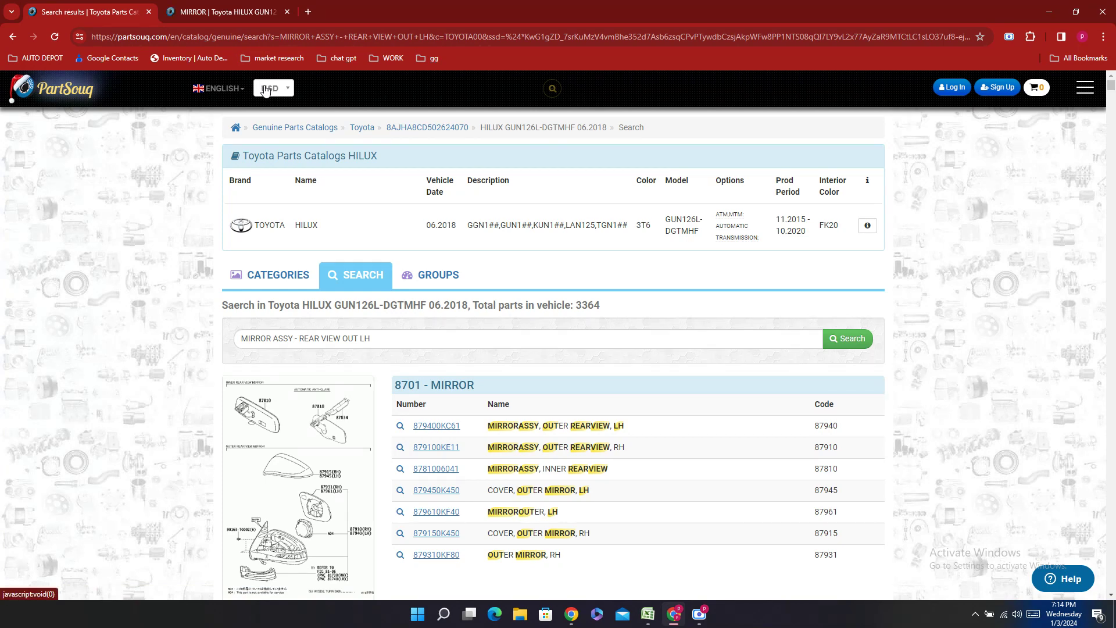
pyautogui.click(229, 9)
pyautogui.scroll(-2, 727, 357)
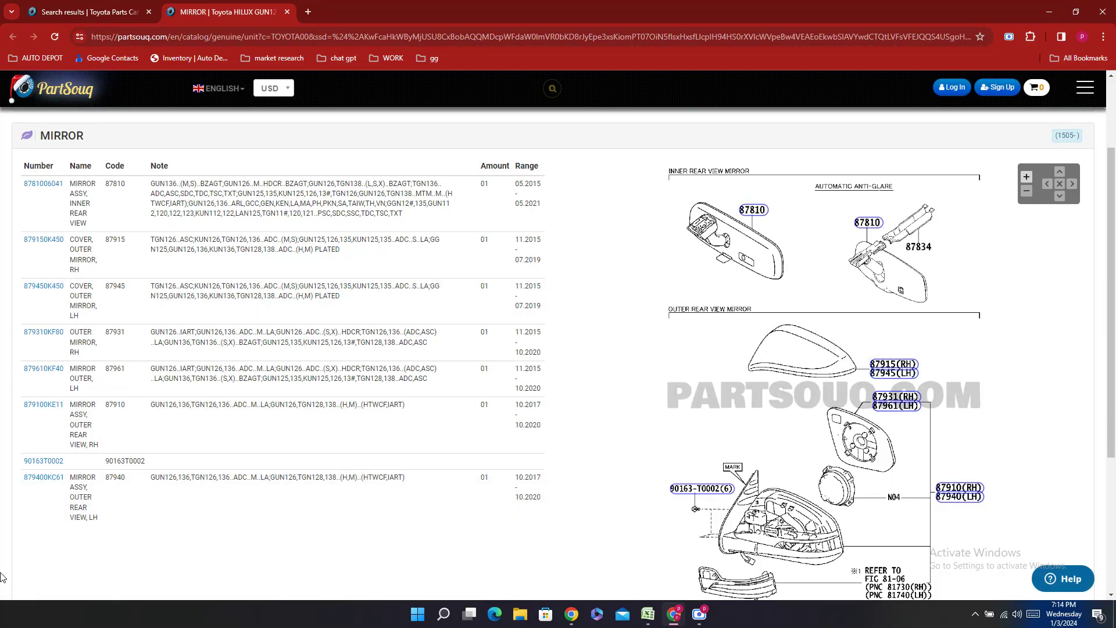
pyautogui.moveTo(33, 500); pyautogui.dragTo(64, 479)
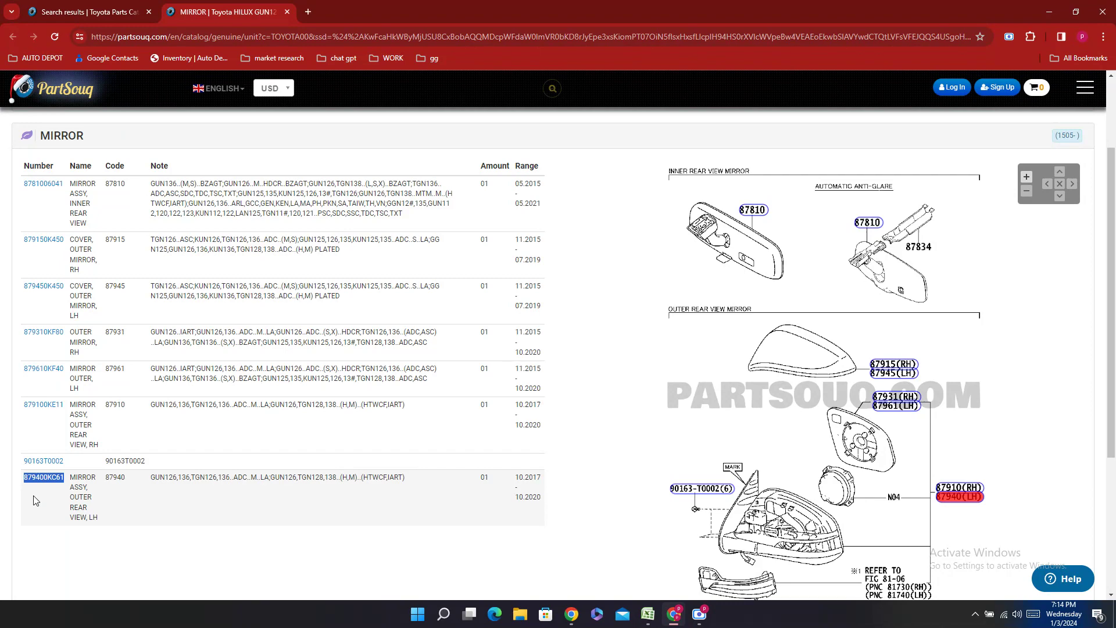
pyautogui.rightClick(41, 490)
pyautogui.click(87, 375)
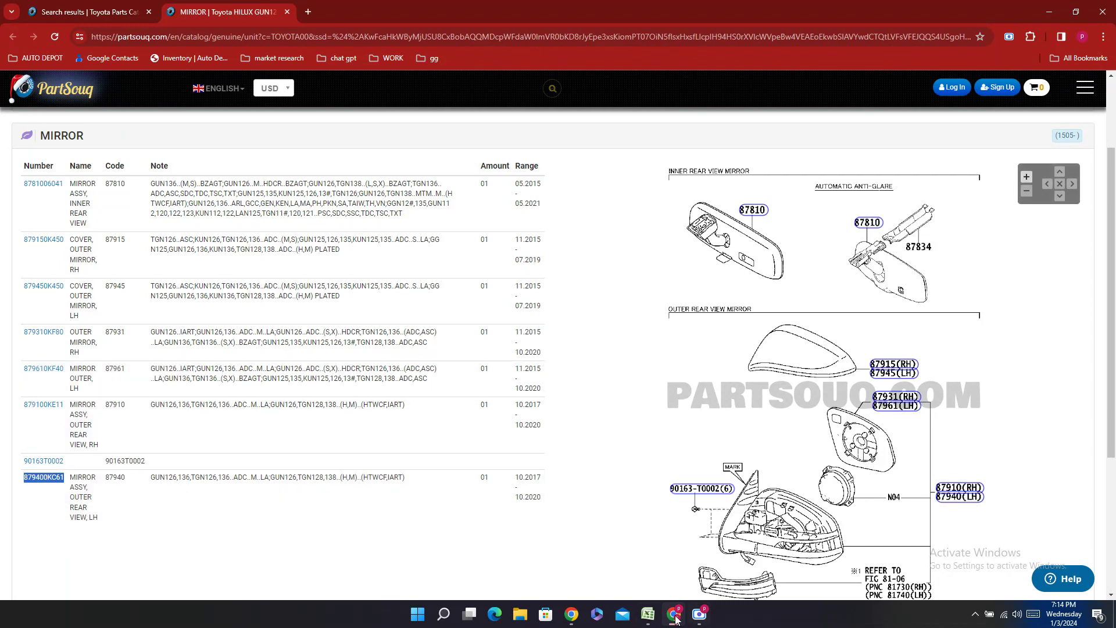
# - Switch to Excel and enter the copied number as 87940-0KC61 in cell E509 for the LH outer mirror
pyautogui.click(647, 614)
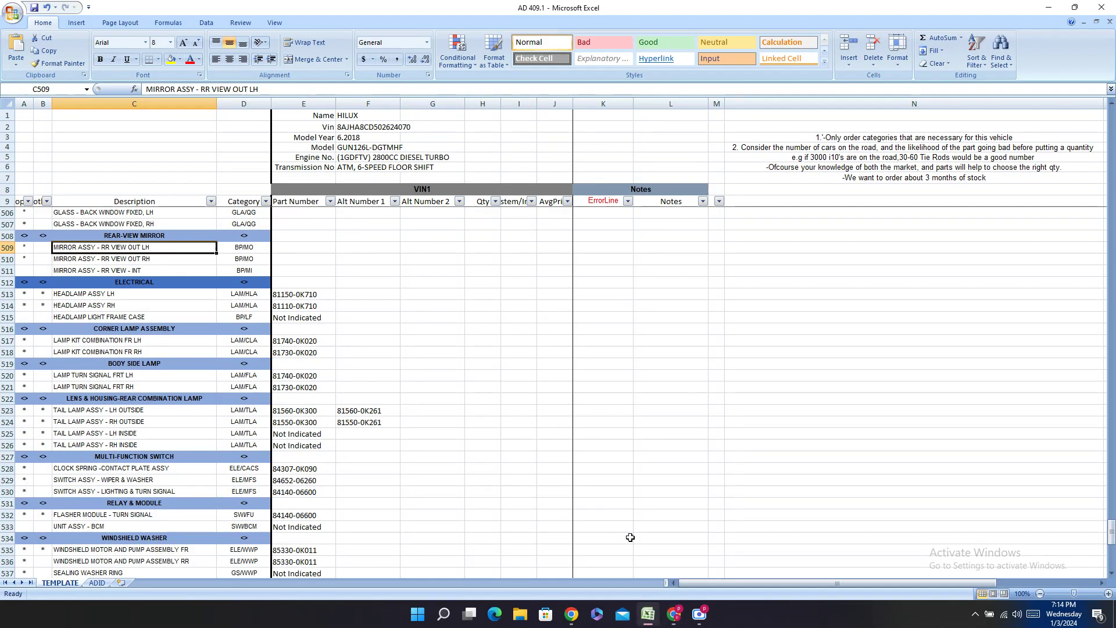
pyautogui.doubleClick(286, 251)
pyautogui.rightClick(286, 253)
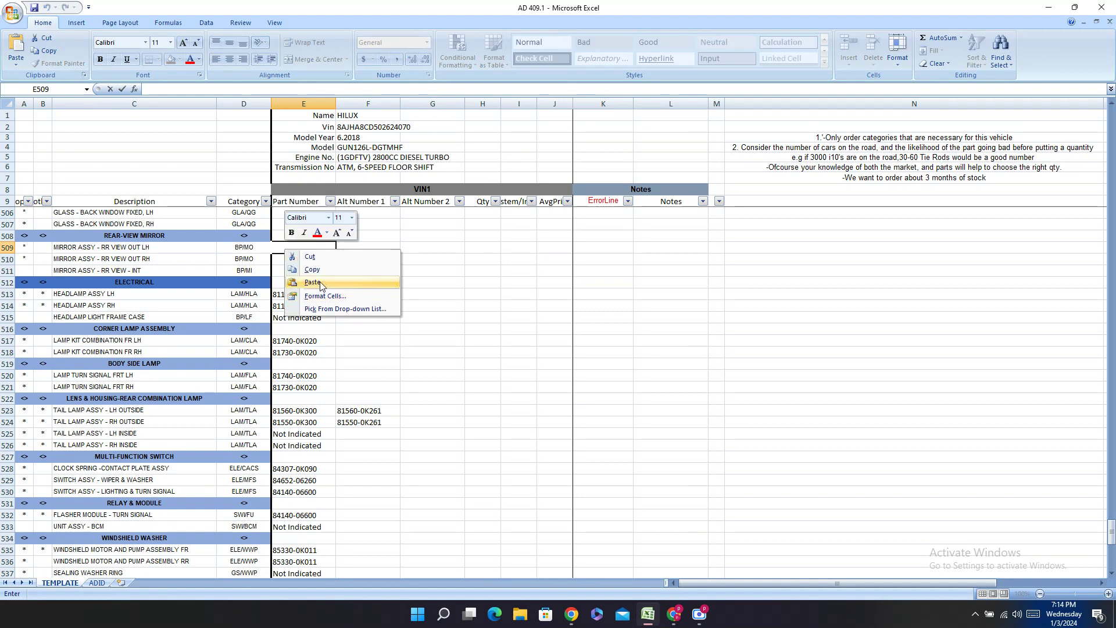
pyautogui.click(312, 282)
pyautogui.click(298, 248)
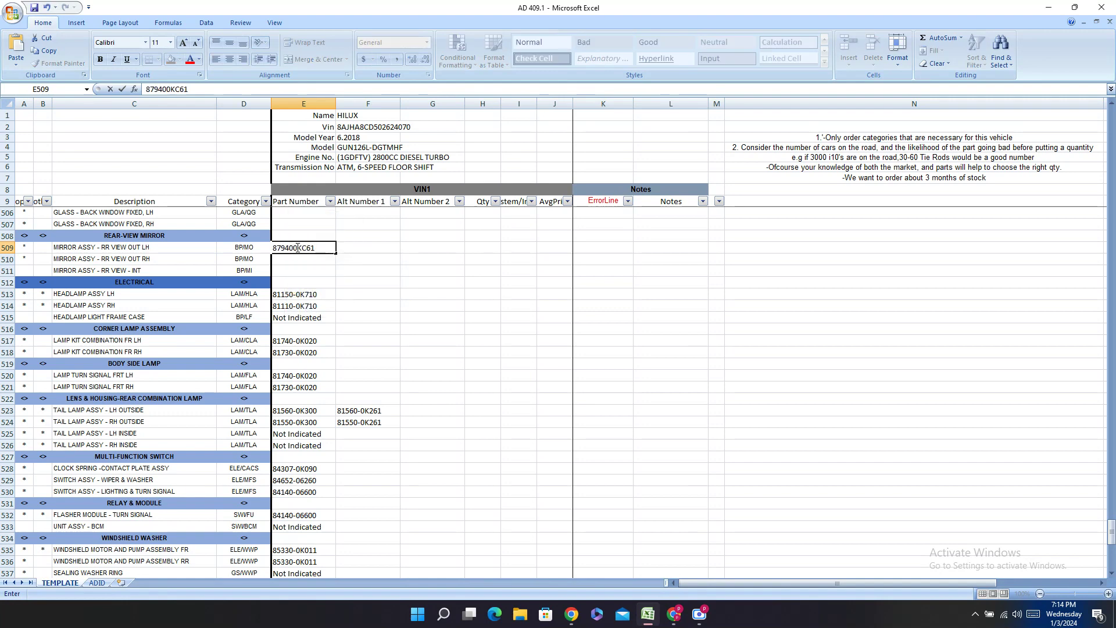
pyautogui.write('-')
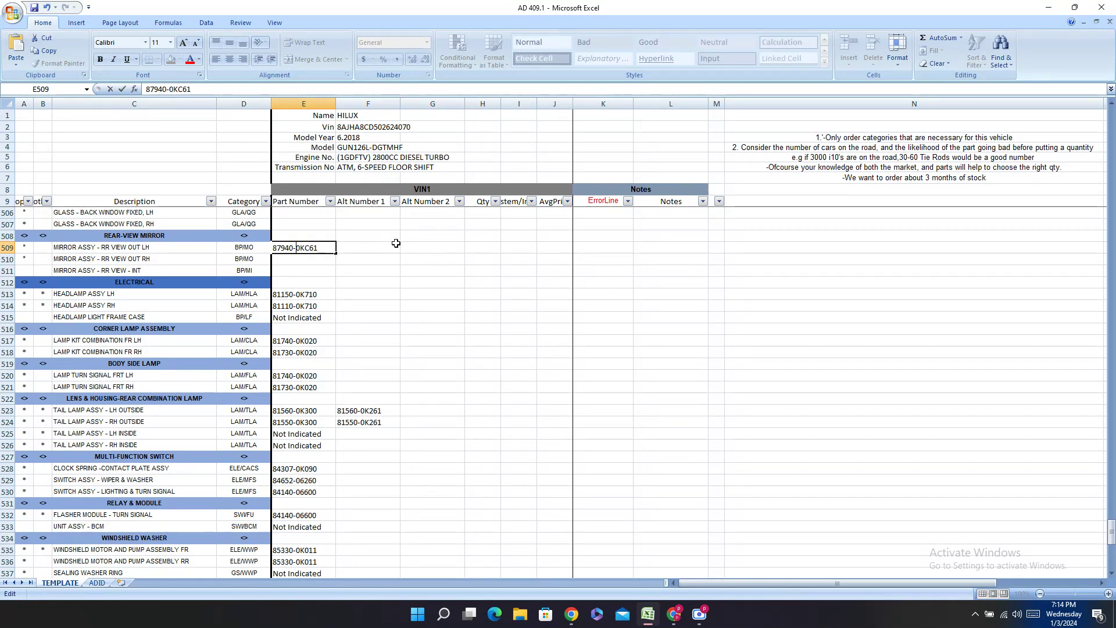
pyautogui.press('Return')
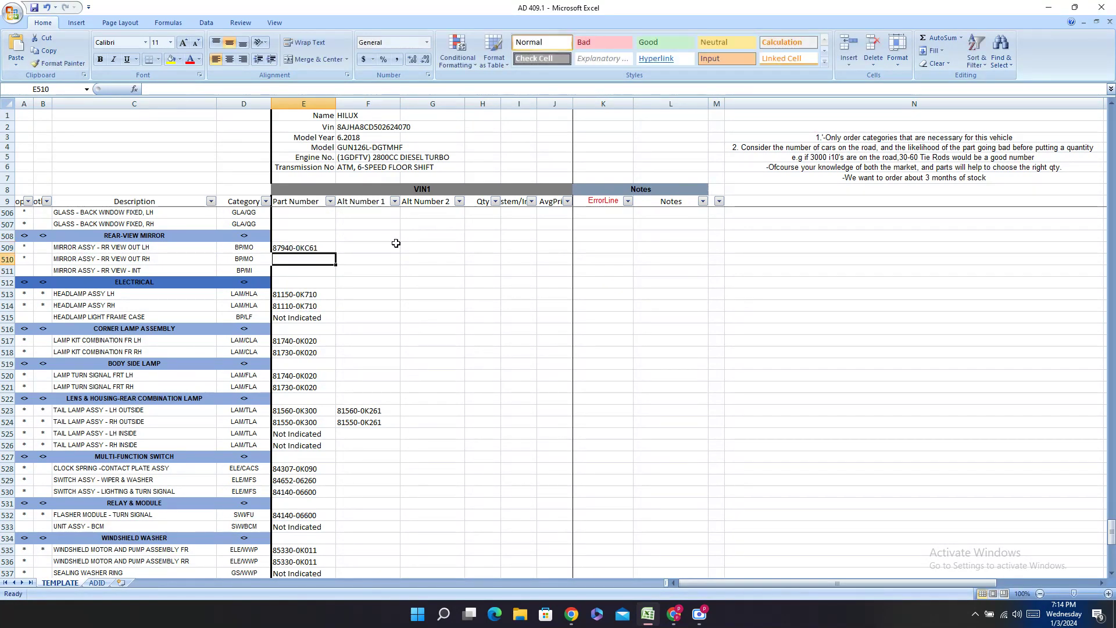
# - Return to the PartSouq Mirror diagram and copy the RH outer rear view mirror assembly number 879100KE11
pyautogui.click(674, 614)
pyautogui.doubleClick(30, 422)
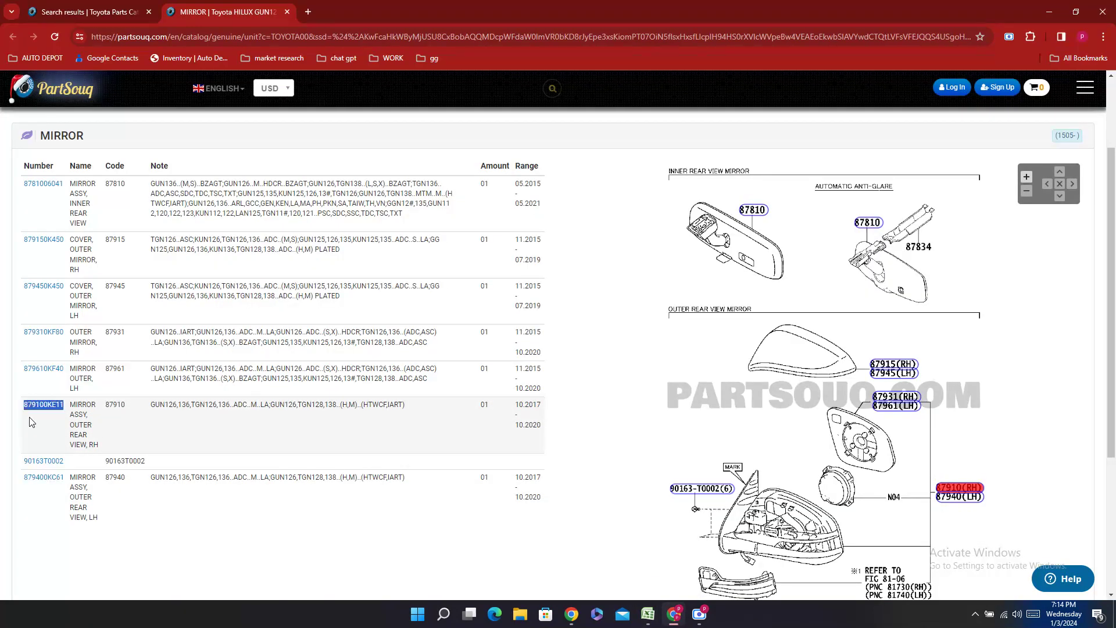
pyautogui.rightClick(29, 418)
pyautogui.click(50, 420)
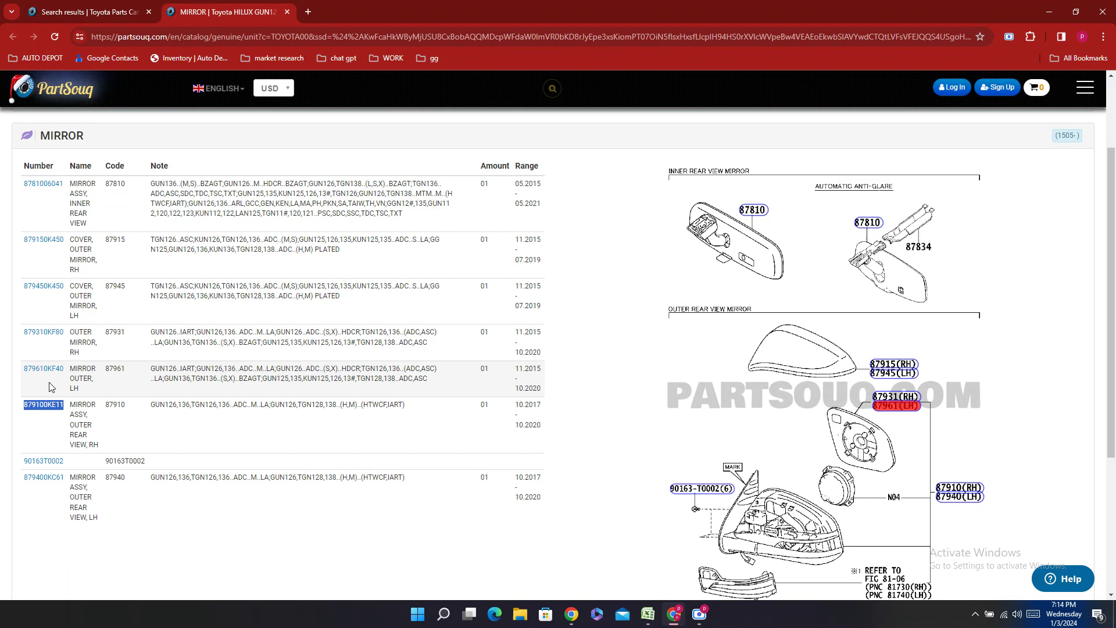
# - Switch to Excel and enter the copied number as 87910-0KE11 in cell E510 for the RH outer mirror
pyautogui.click(648, 617)
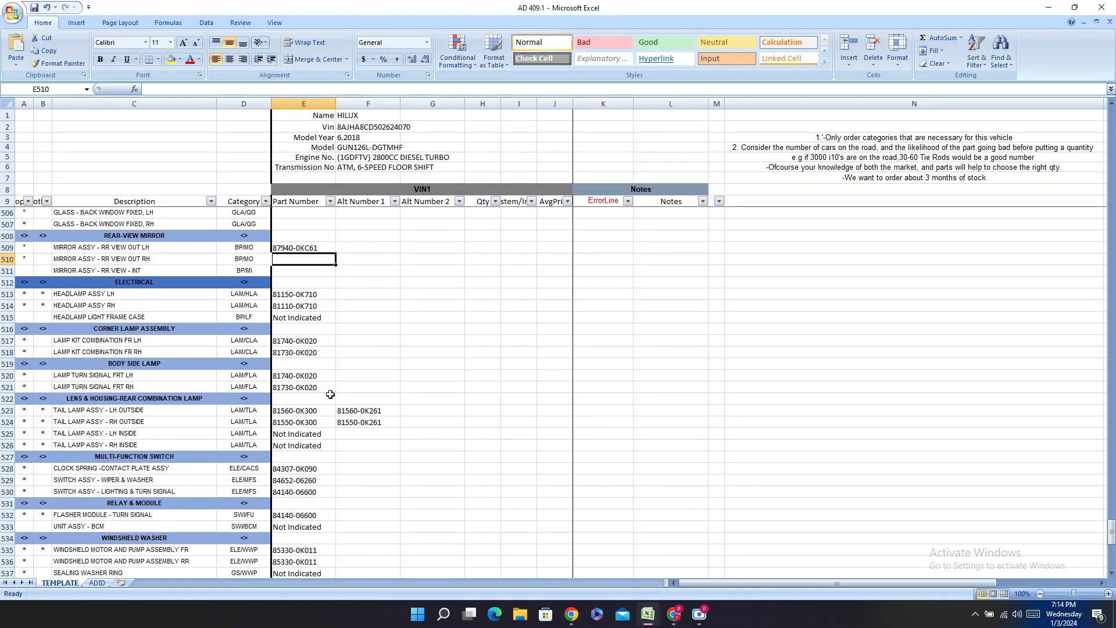
pyautogui.rightClick(286, 260)
pyautogui.click(317, 289)
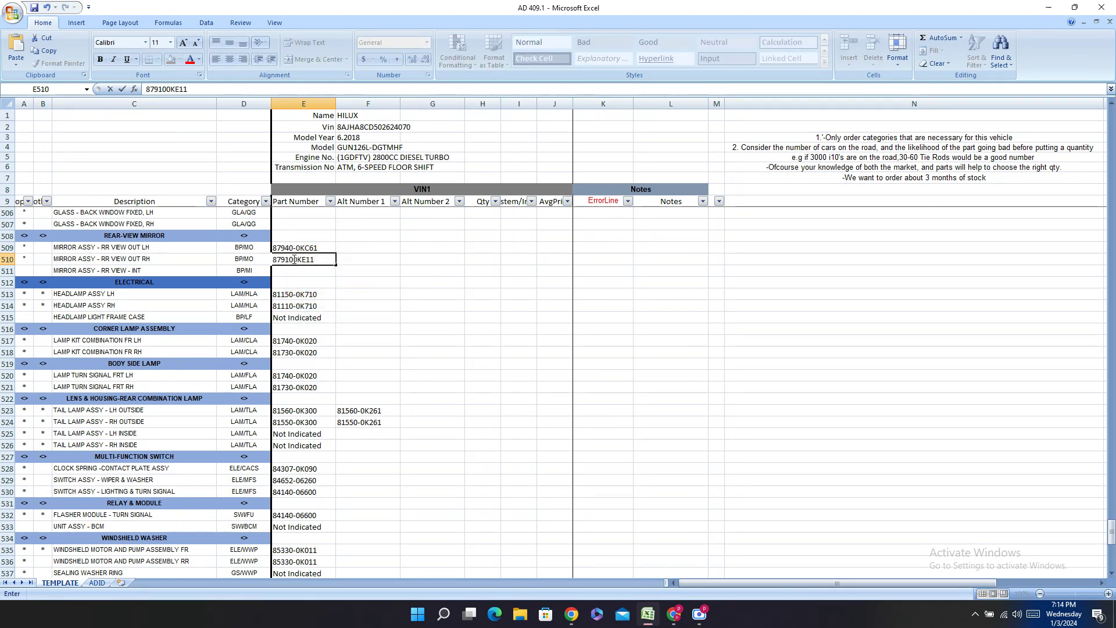
pyautogui.click(294, 259)
pyautogui.click(674, 614)
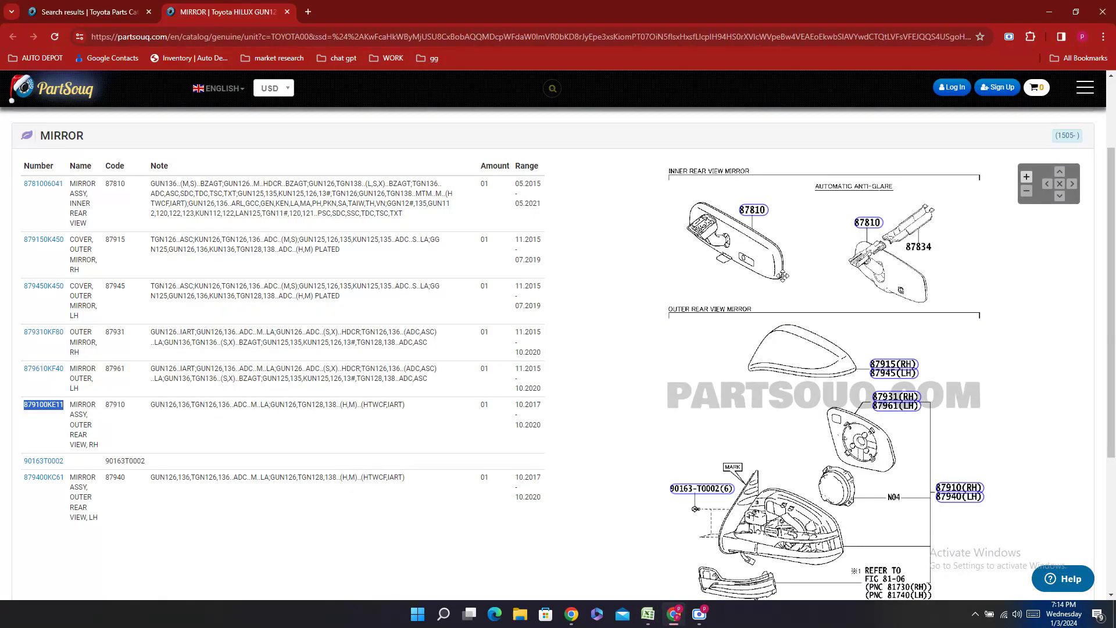
pyautogui.doubleClick(41, 184)
pyautogui.rightClick(28, 201)
pyautogui.click(46, 210)
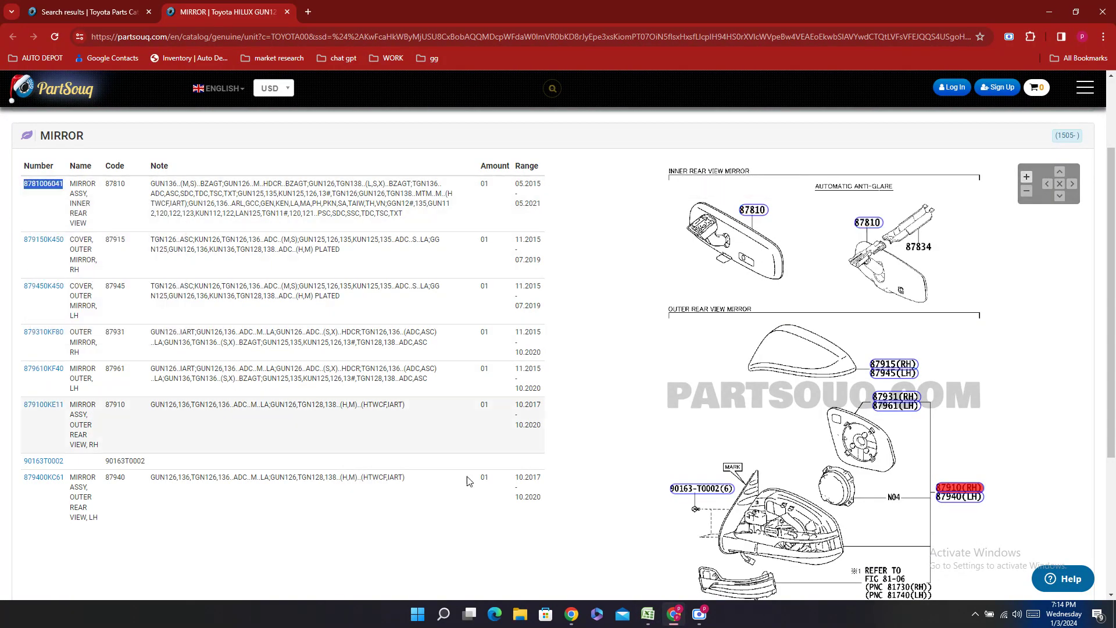
pyautogui.click(648, 614)
pyautogui.doubleClick(284, 269)
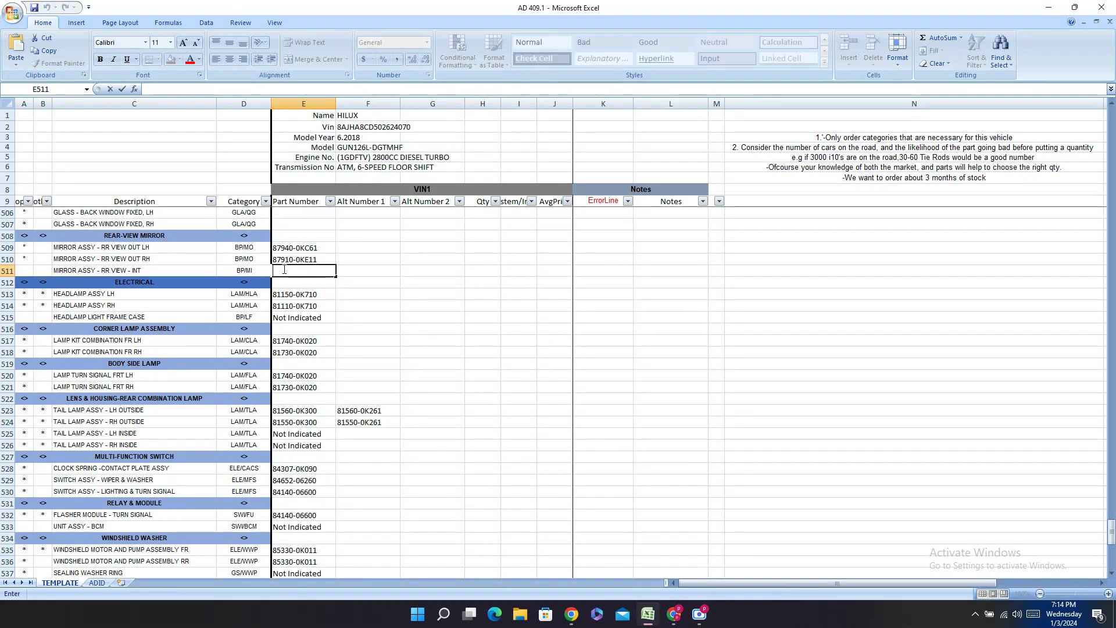
pyautogui.rightClick(284, 269)
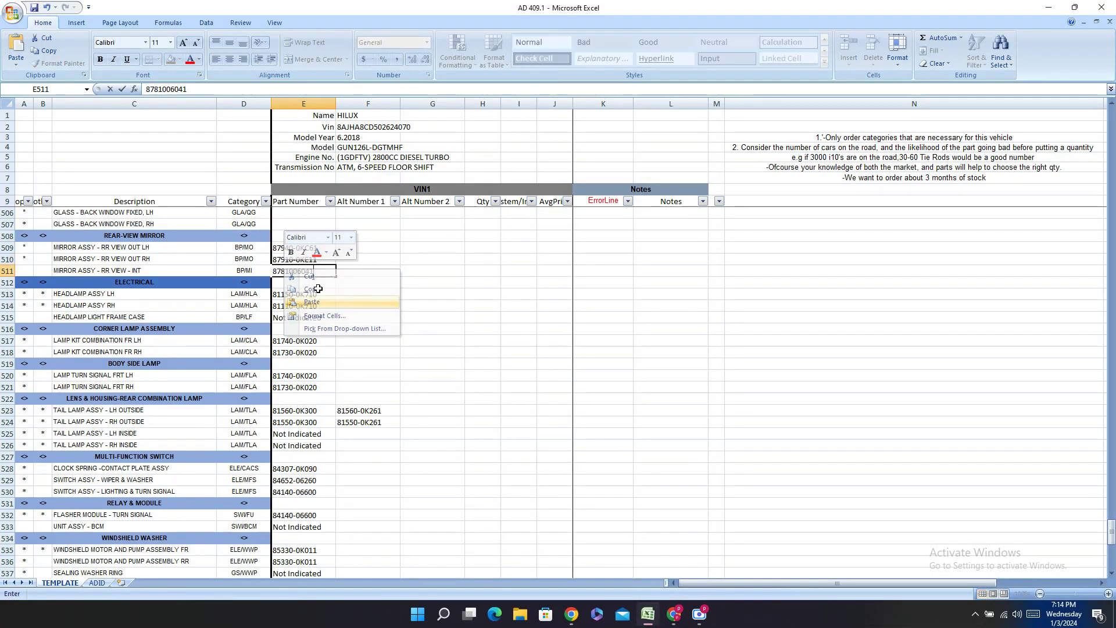
pyautogui.click(315, 290)
pyautogui.write('-')
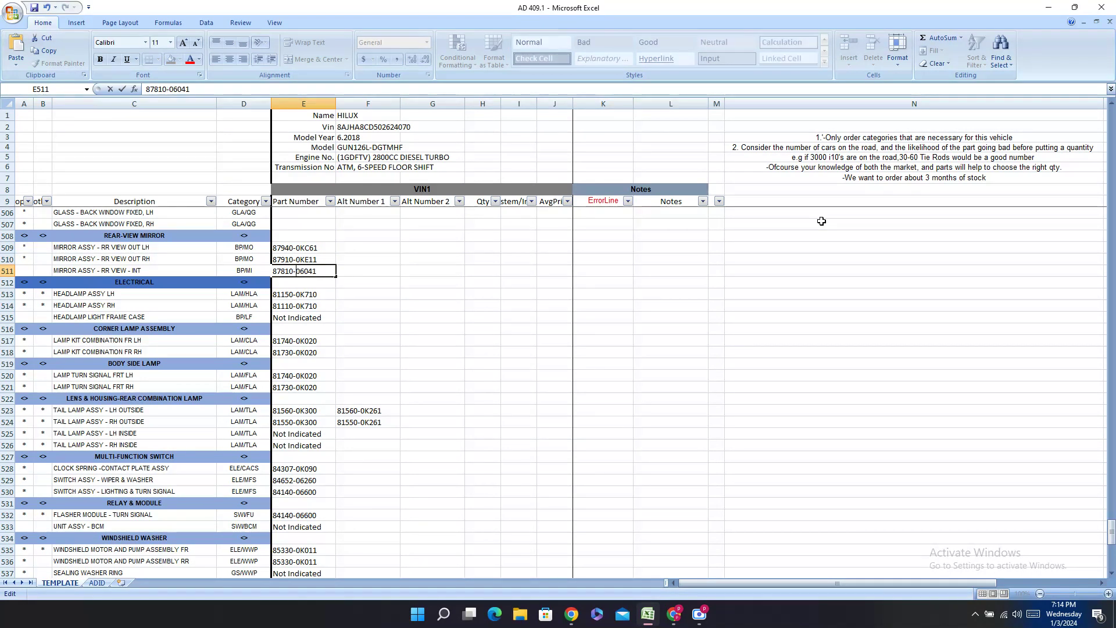
pyautogui.click(453, 328)
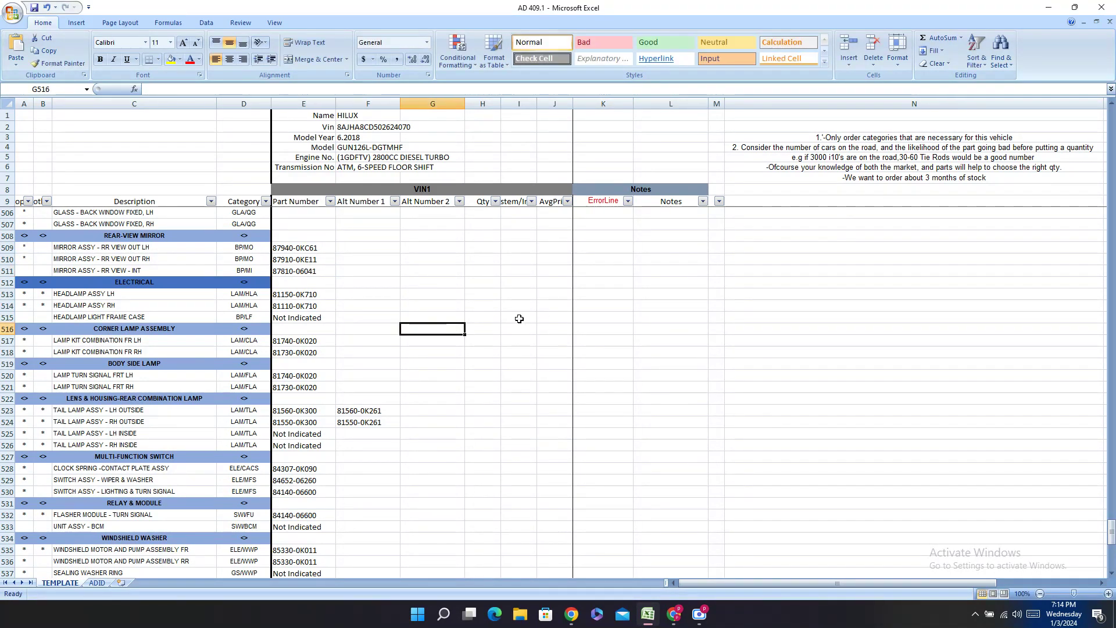
# - Copy the GLASS - BACK WINDOW description from cell C504 and search the PartSouq Hilux catalog for it
pyautogui.scroll(5, 465, 328)
pyautogui.rightClick(170, 363)
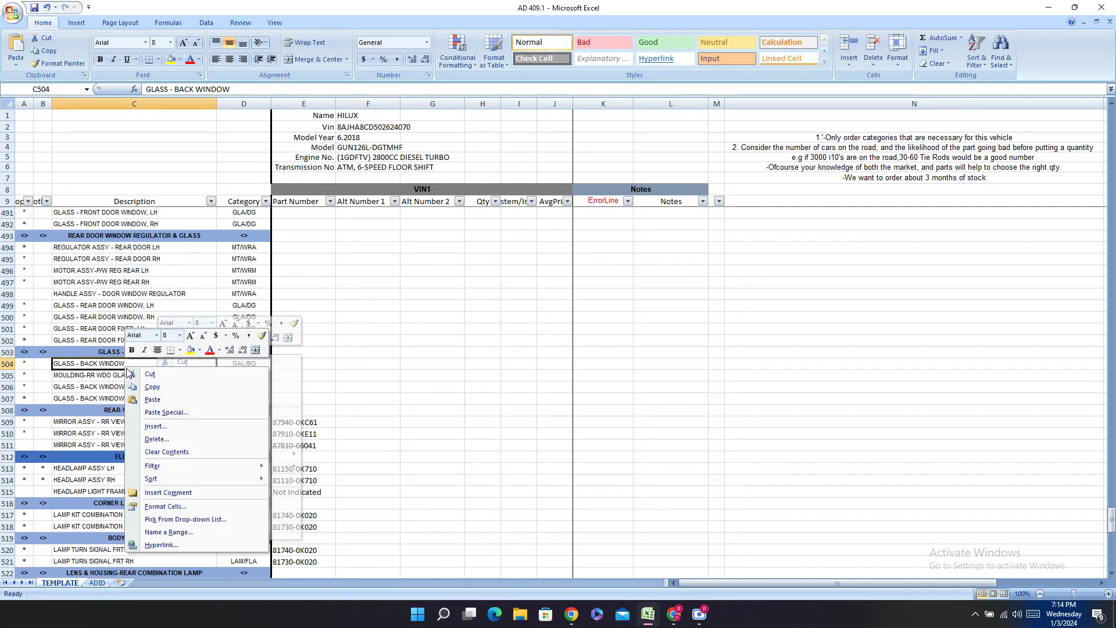
pyautogui.click(182, 386)
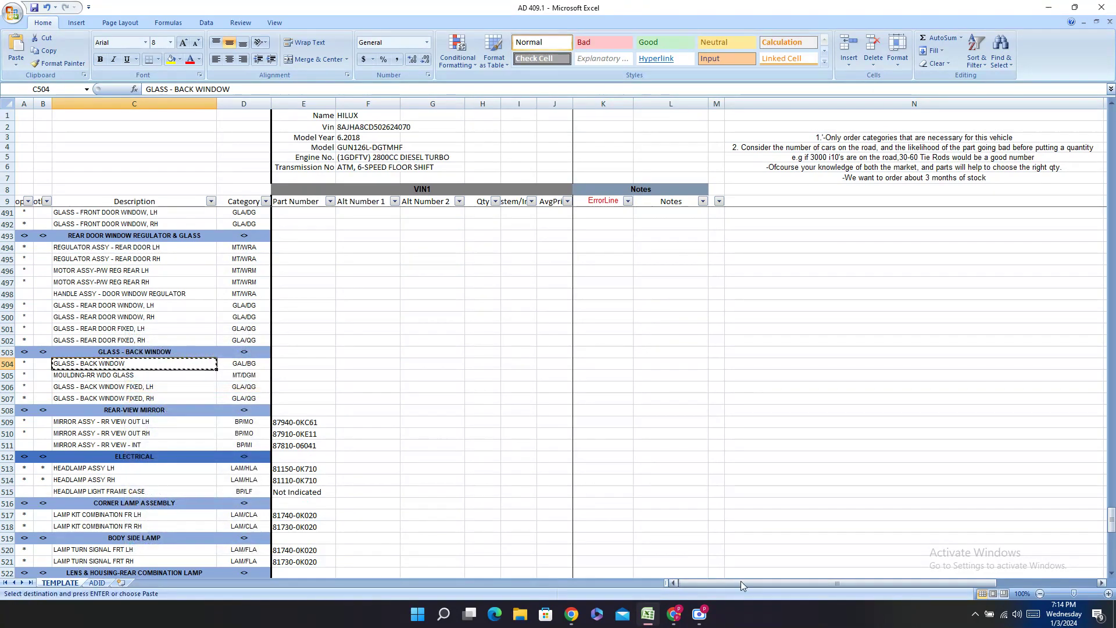
pyautogui.click(673, 614)
pyautogui.click(70, 5)
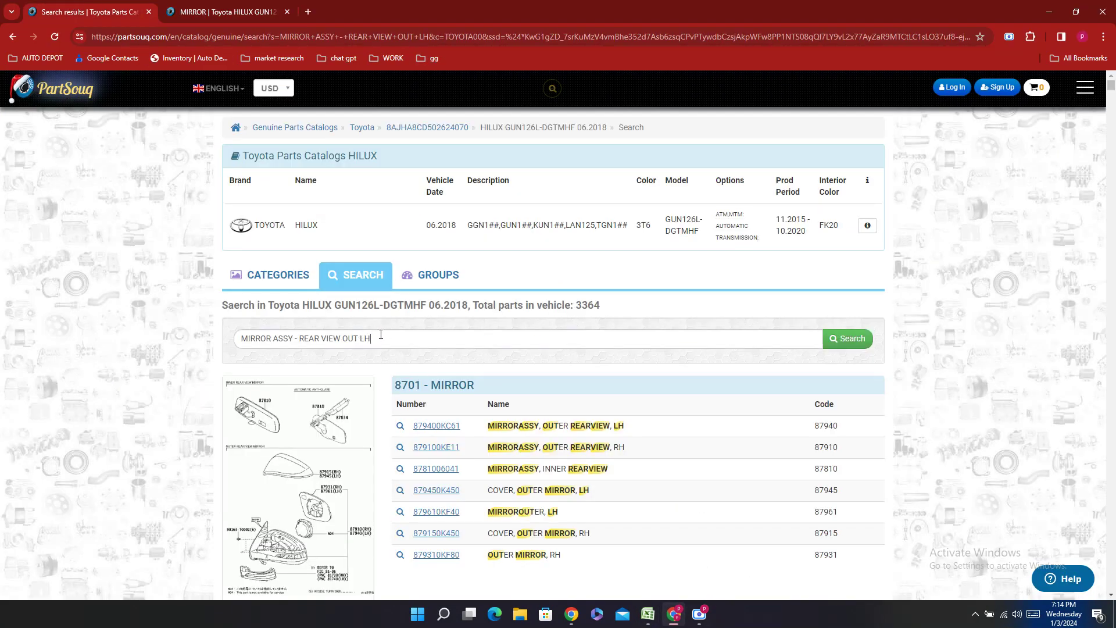
pyautogui.hotkey('ctrl', 'a')
pyautogui.write('GLASS - BACK WINDOW')
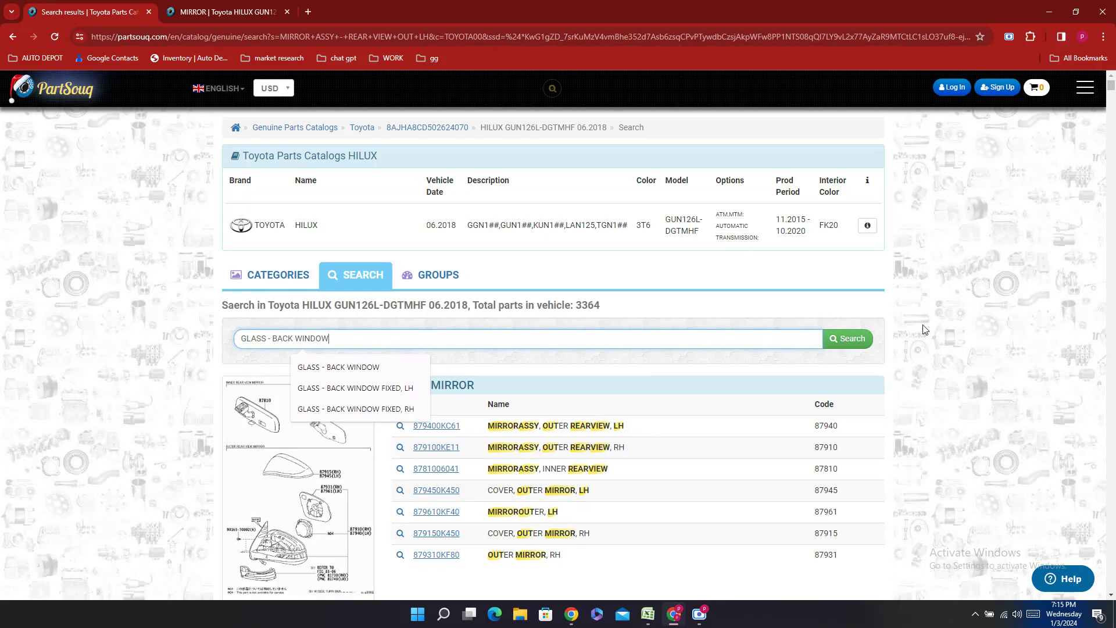
pyautogui.click(833, 344)
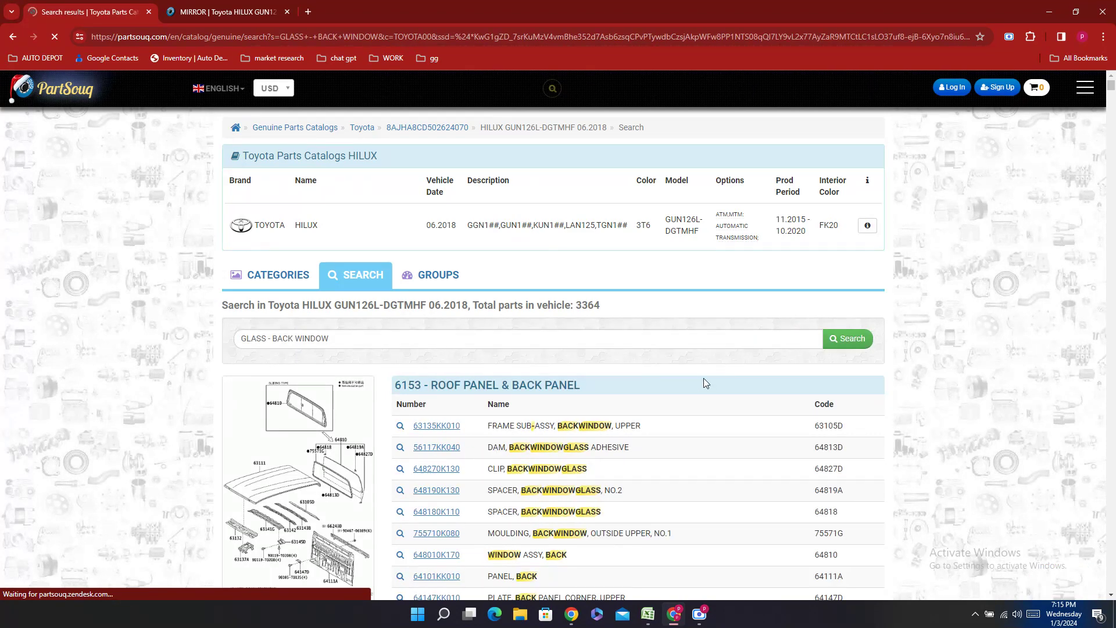
# - Open the 5553 Cowl Panel & Windshield Glass diagram from the back window search results in a new tab
pyautogui.scroll(-4, 494, 306)
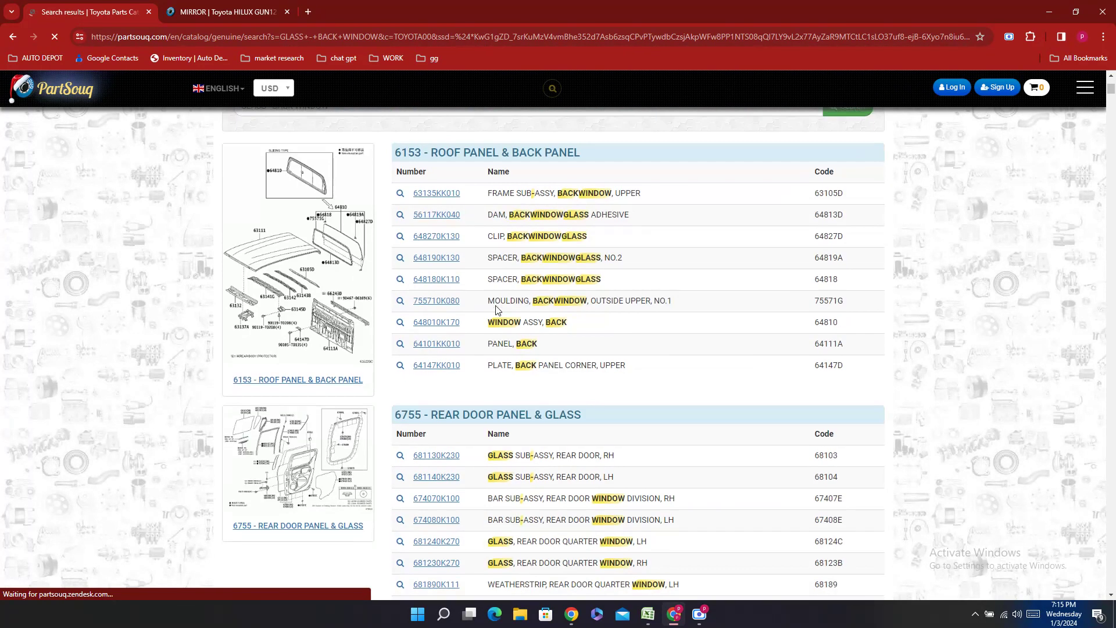
pyautogui.scroll(-9, 497, 311)
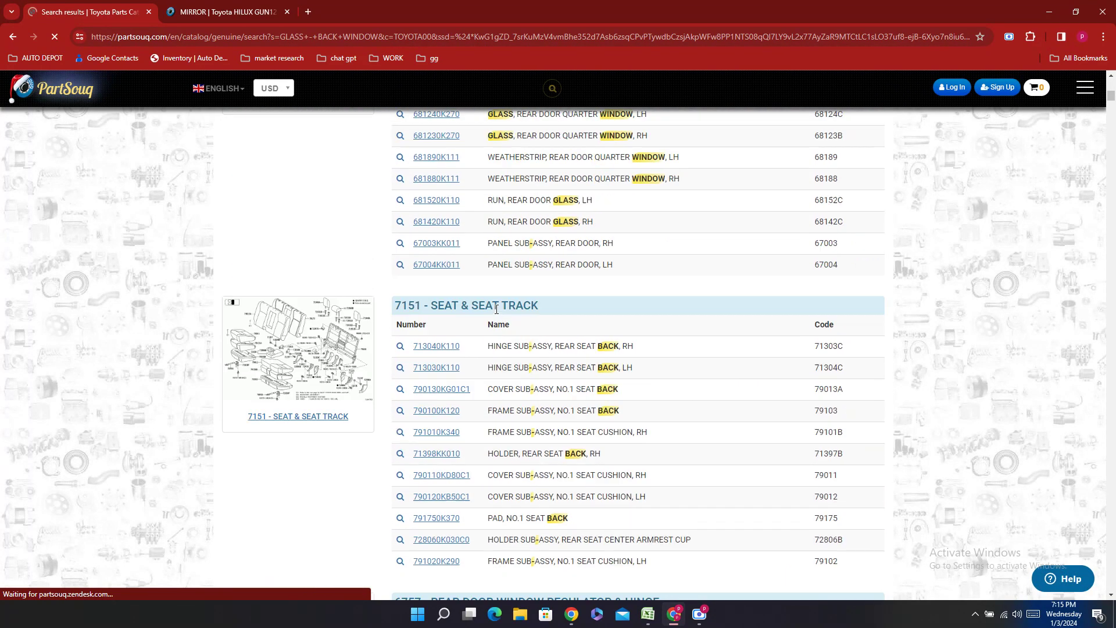
pyautogui.scroll(-8, 497, 311)
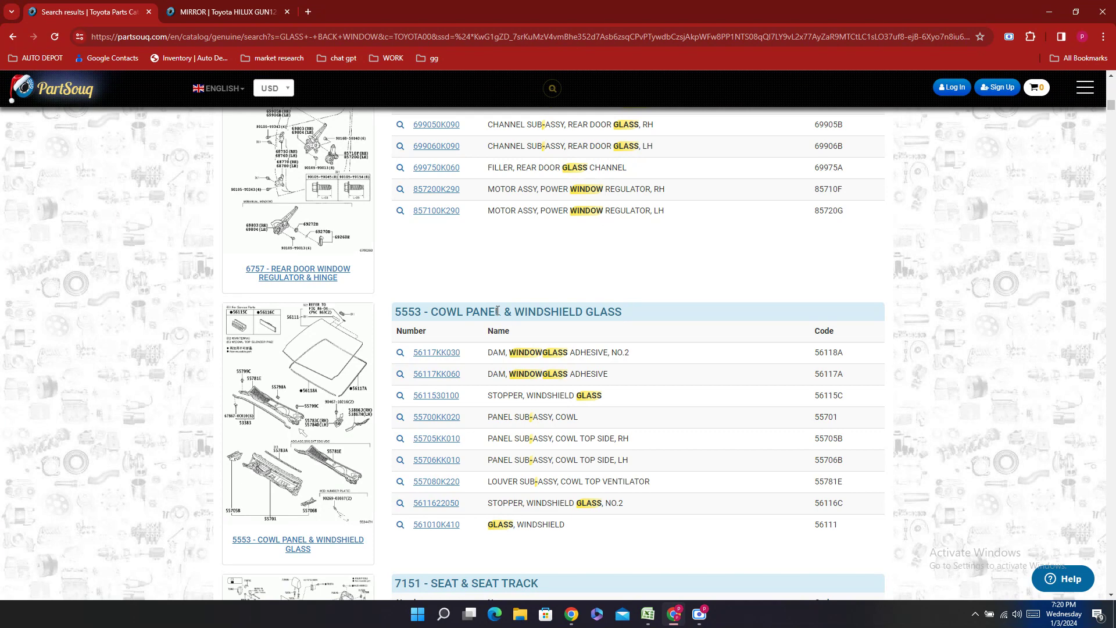
pyautogui.click(301, 464)
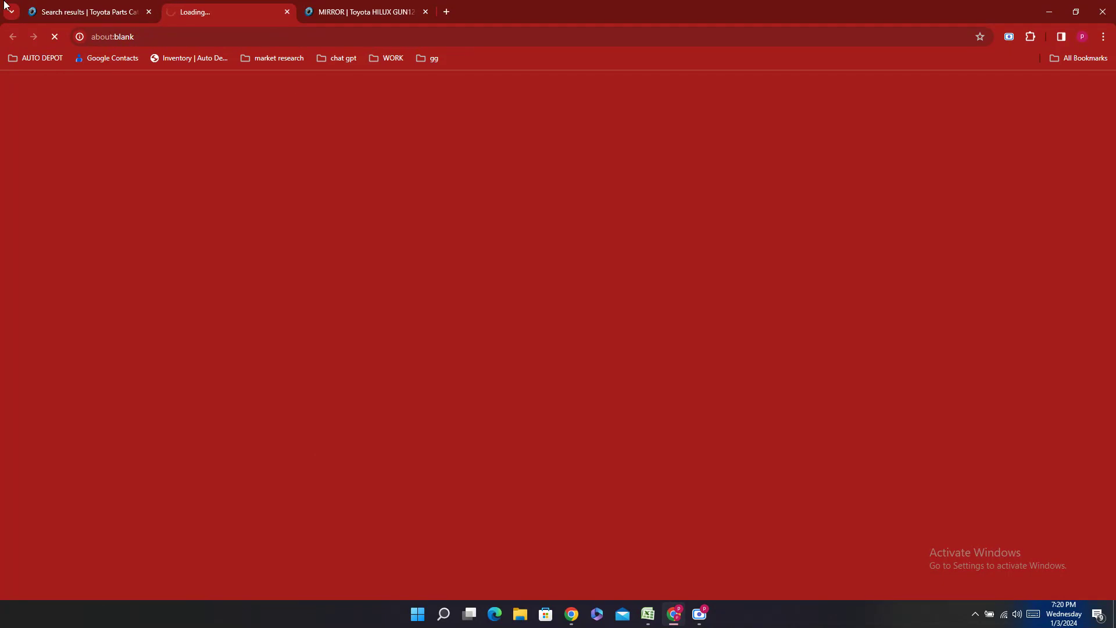
# - Return to the GLASS - BACK WINDOW search results and look through the listed diagrams for the back window glass
pyautogui.click(87, 12)
pyautogui.scroll(-5, 622, 295)
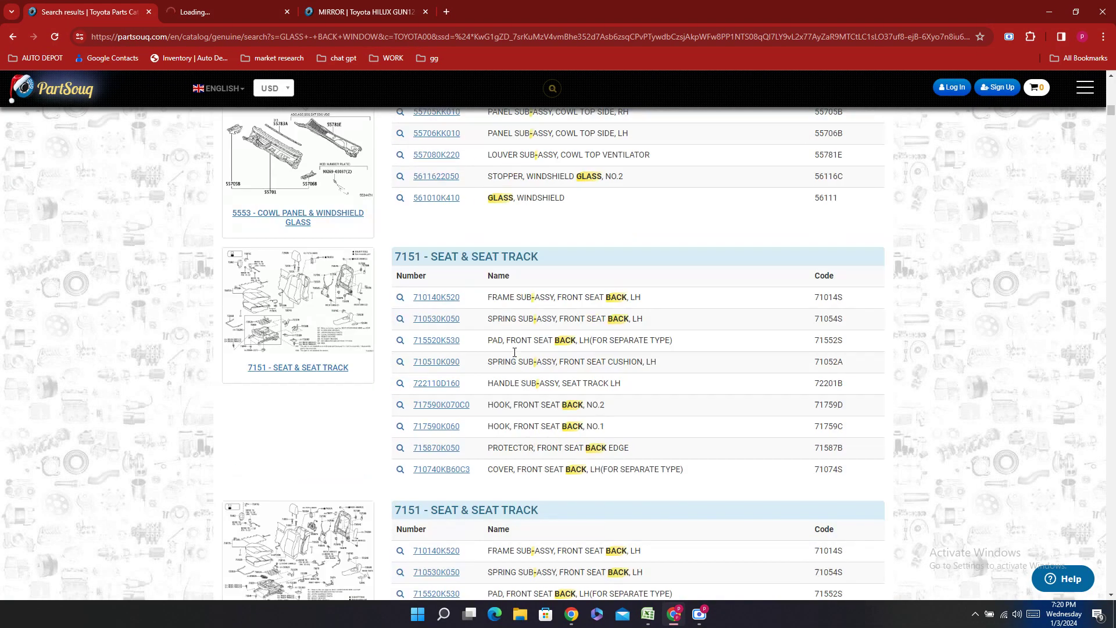
pyautogui.scroll(-10, 514, 351)
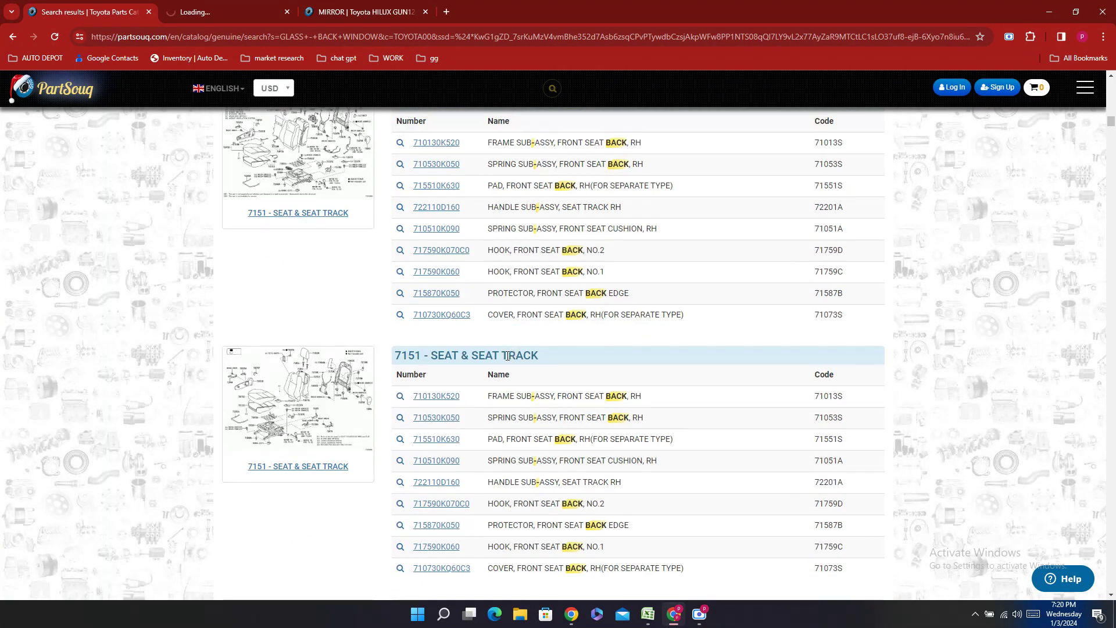
pyautogui.scroll(-5, 507, 361)
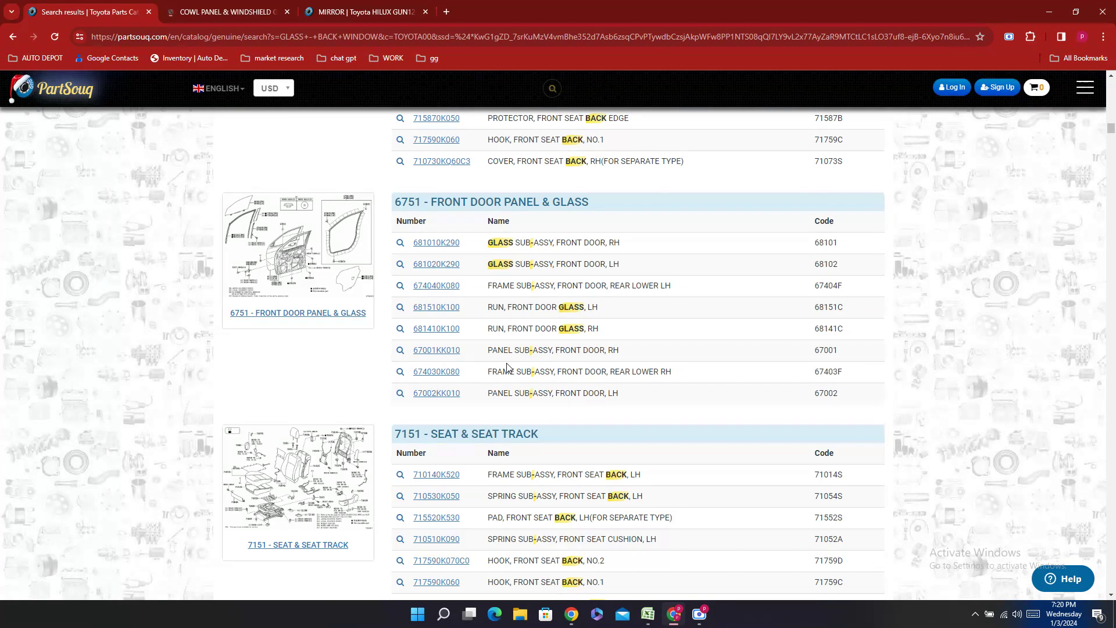
pyautogui.scroll(-5, 507, 366)
pyautogui.scroll(-8, 507, 364)
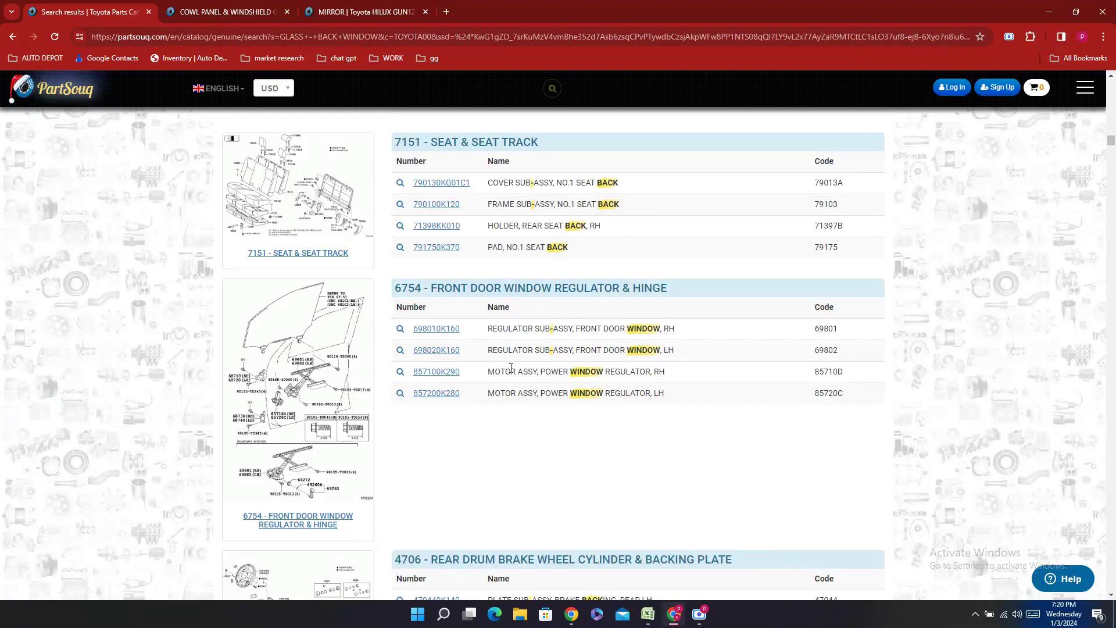
pyautogui.scroll(-9, 511, 368)
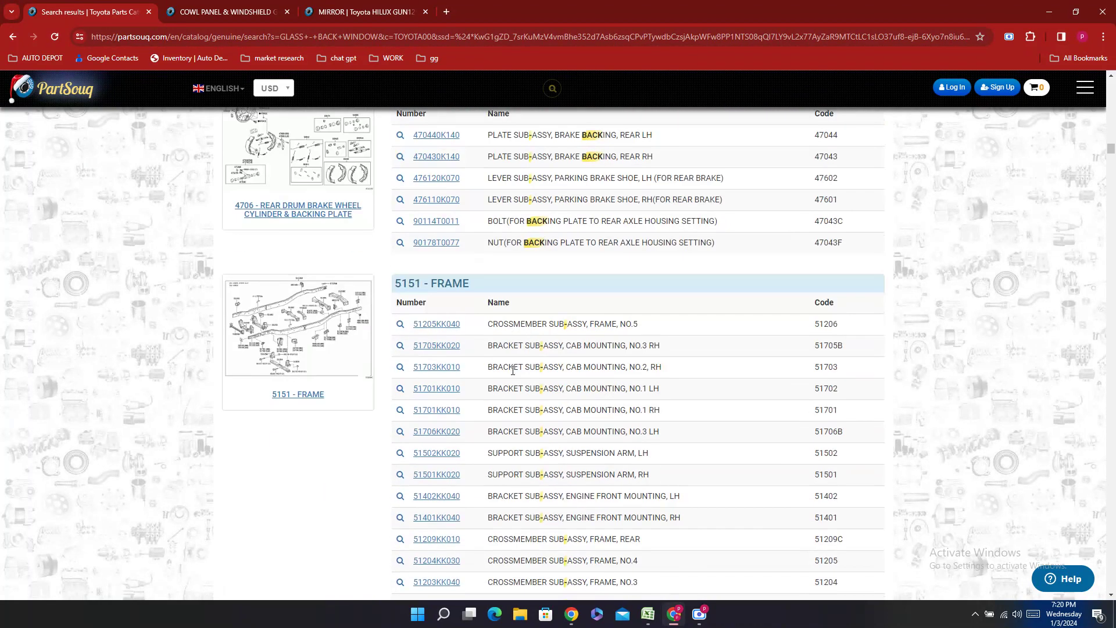
pyautogui.scroll(-3, 515, 372)
pyautogui.scroll(-20, 514, 372)
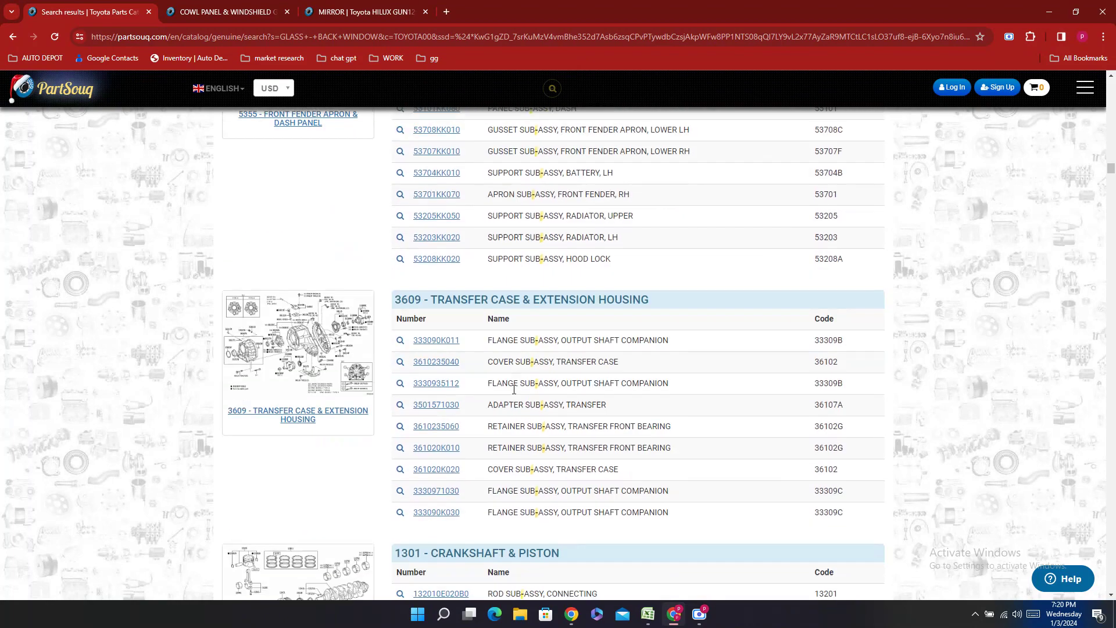
pyautogui.scroll(-12, 518, 399)
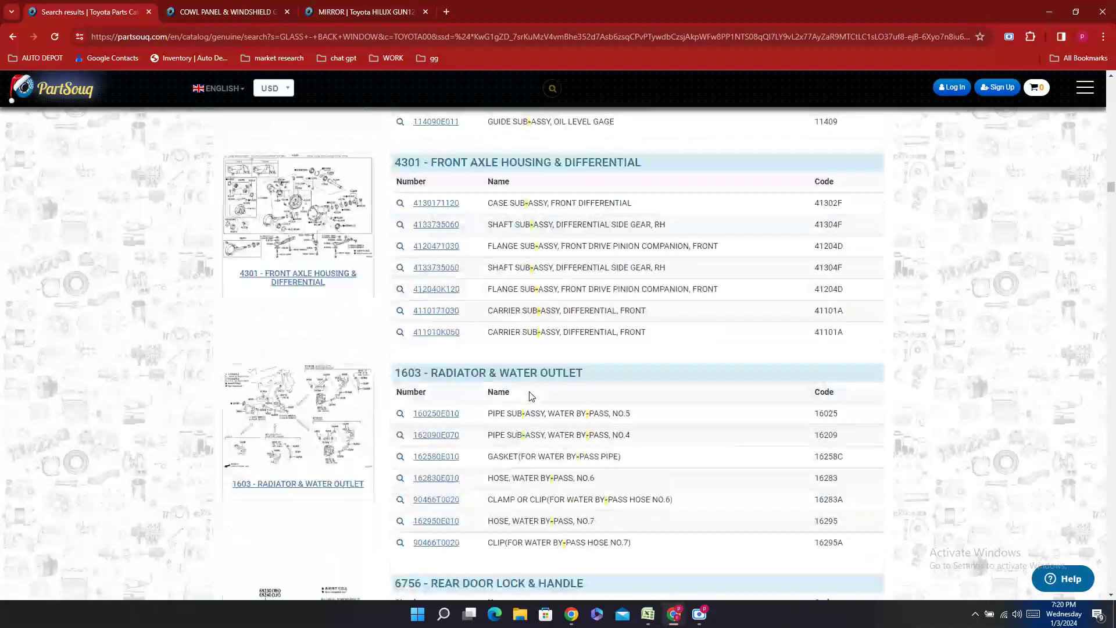
pyautogui.scroll(-11, 531, 393)
pyautogui.scroll(12, 532, 393)
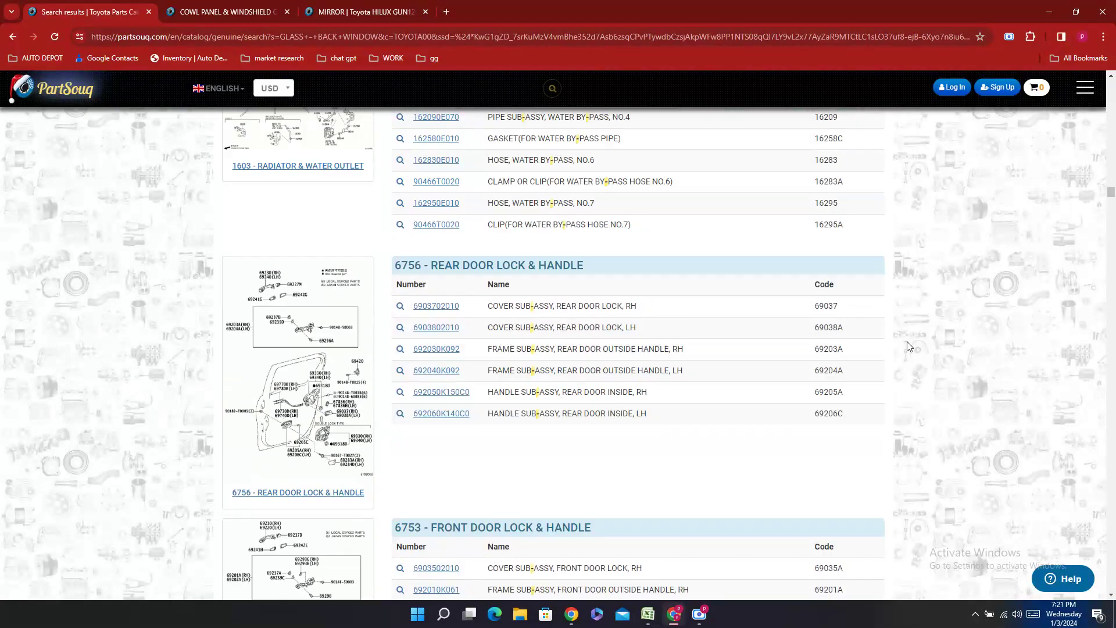
pyautogui.scroll(20, 741, 237)
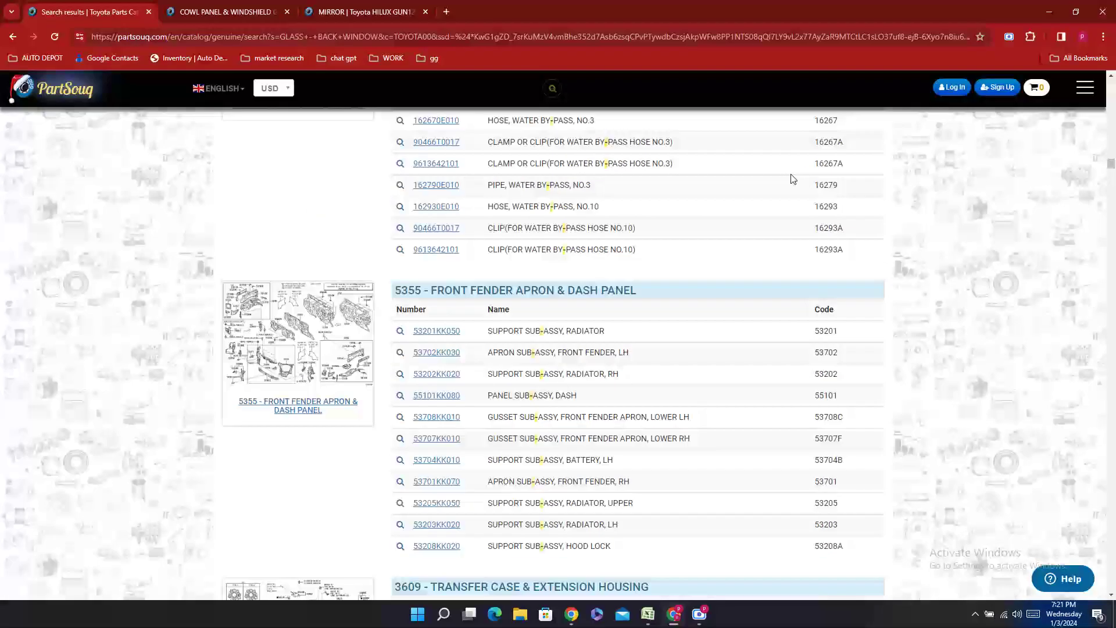
pyautogui.scroll(15, 872, 215)
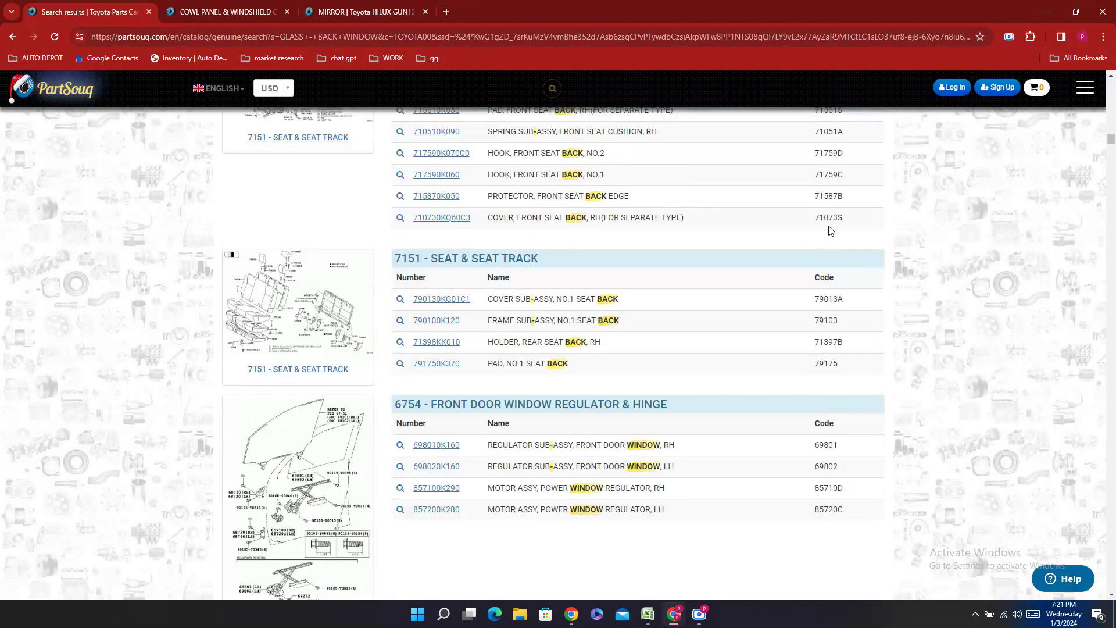
pyautogui.scroll(12, 831, 231)
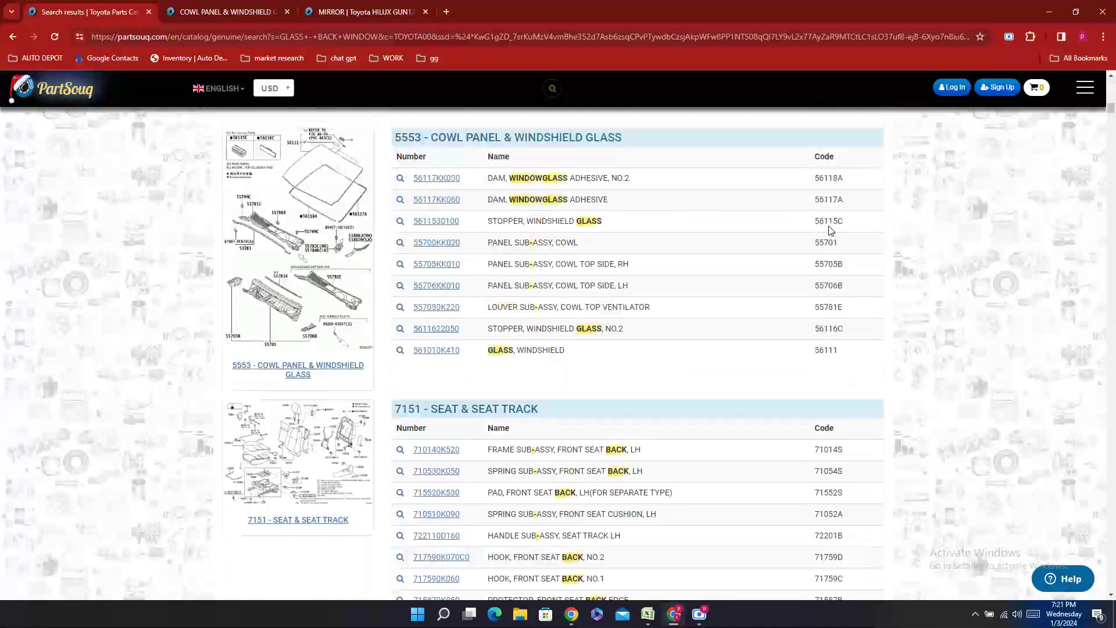
pyautogui.scroll(6, 832, 230)
pyautogui.scroll(-3, 838, 286)
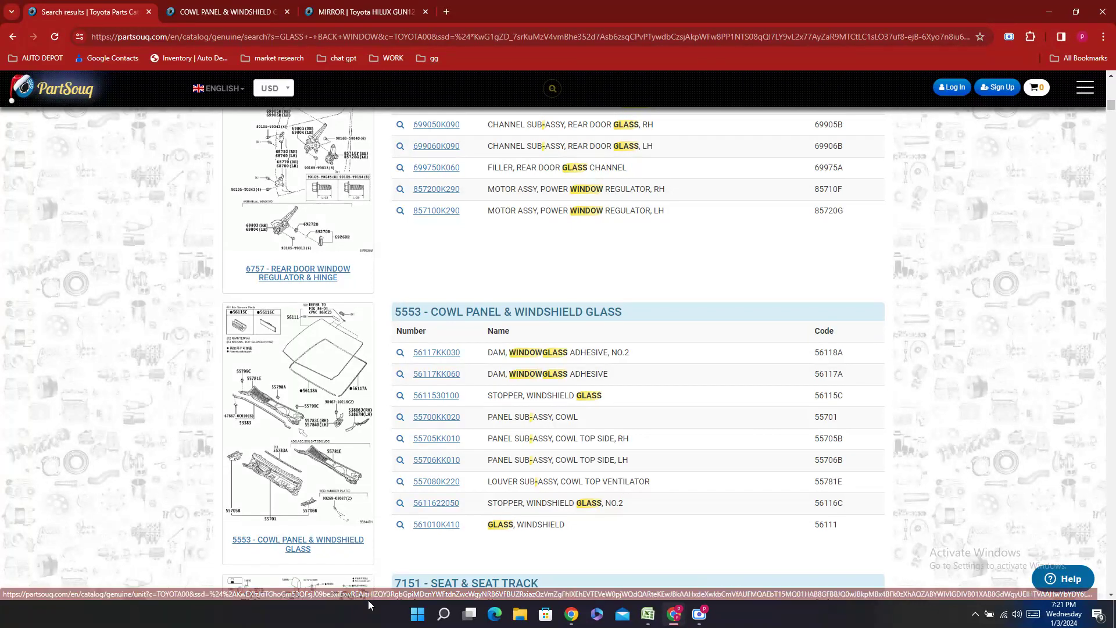
pyautogui.scroll(6, 631, 326)
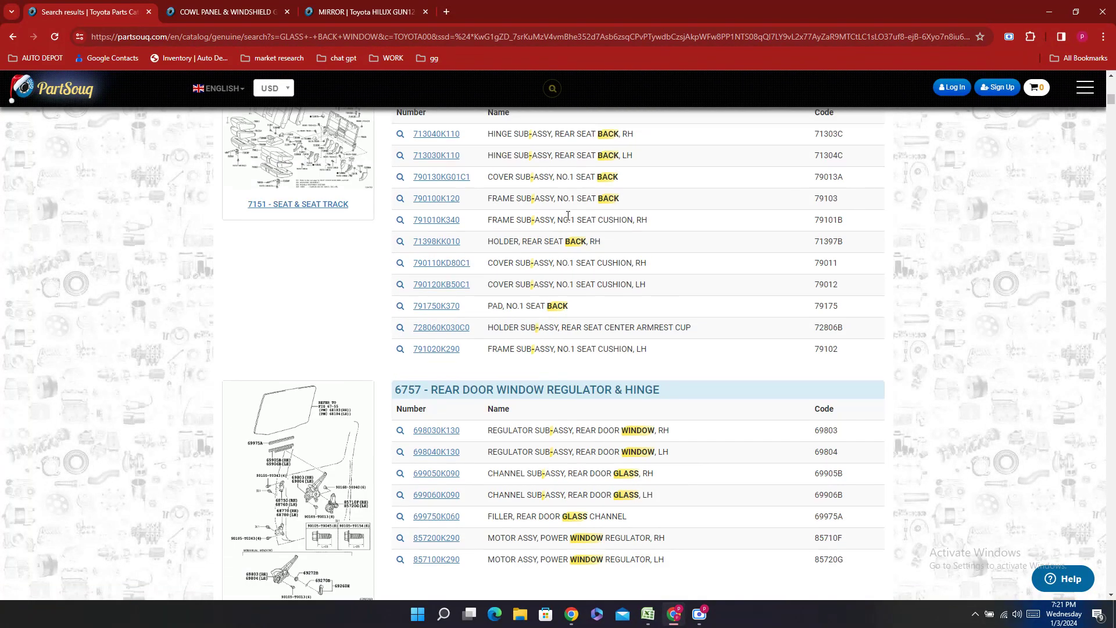
pyautogui.scroll(15, 568, 215)
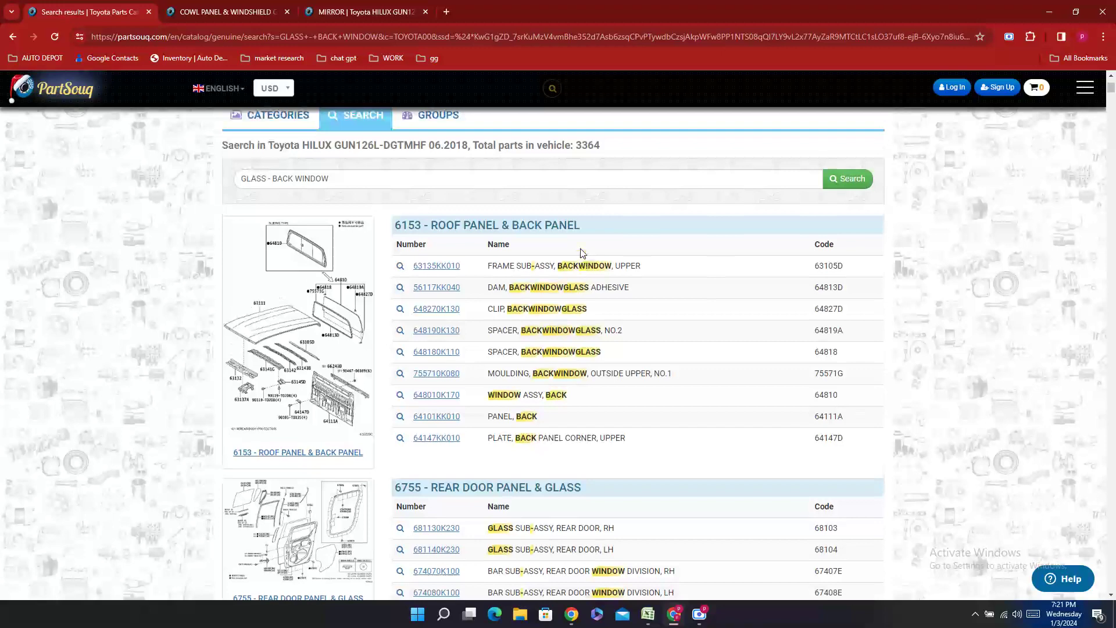
pyautogui.scroll(-1, 582, 253)
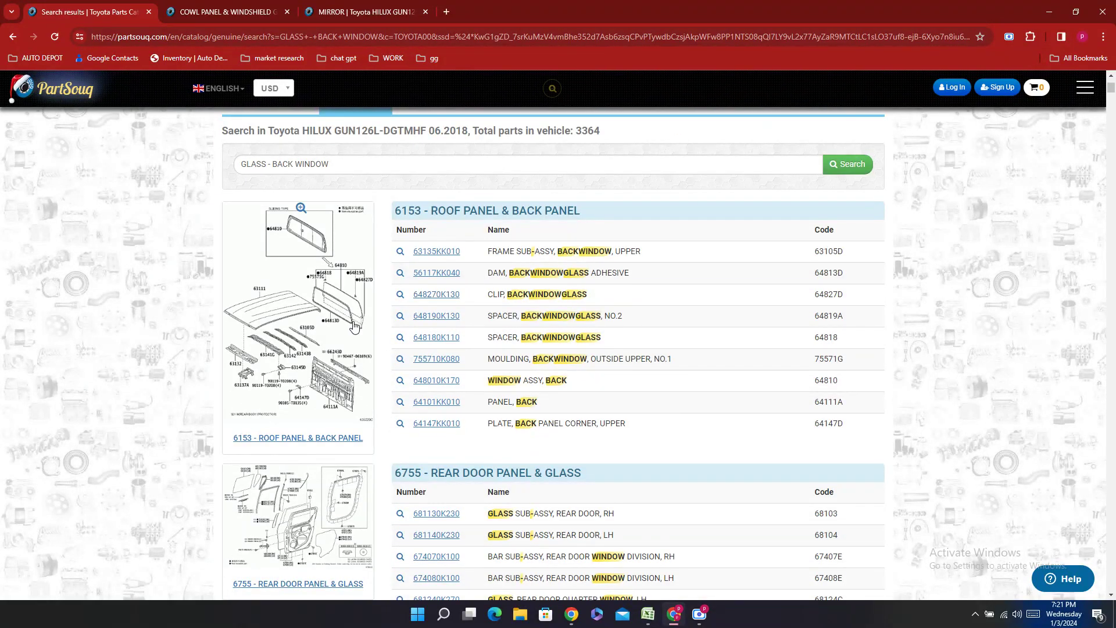
# - Search the Hilux catalog for WINDSHIELD and look through the matching diagrams and part names
pyautogui.click(291, 166)
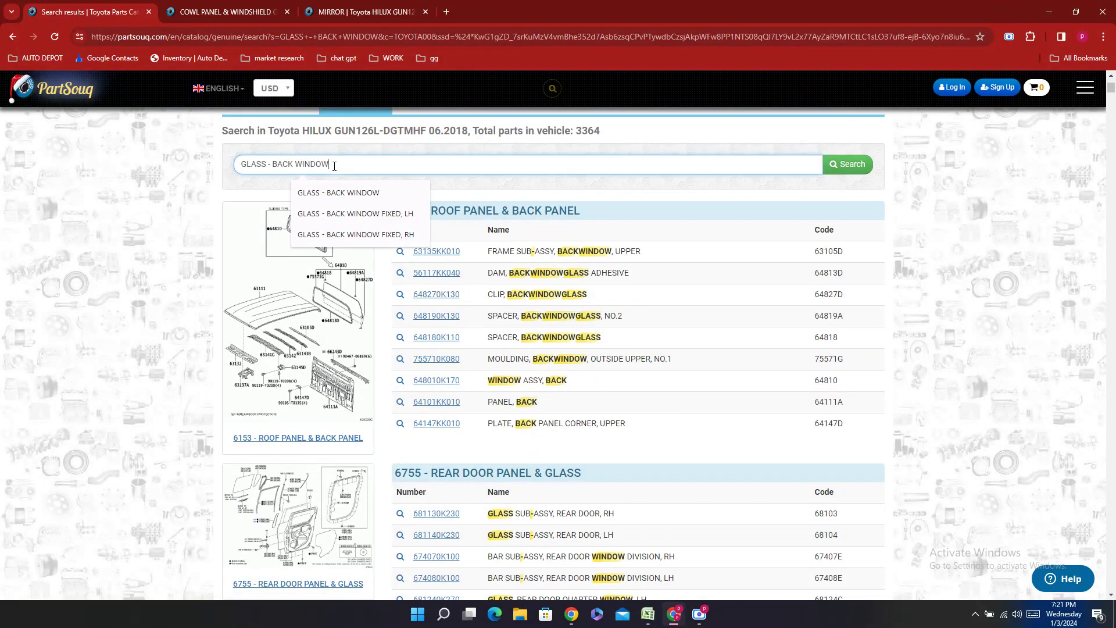
pyautogui.moveTo(329, 164); pyautogui.dragTo(154, 185)
pyautogui.write('WINDS')
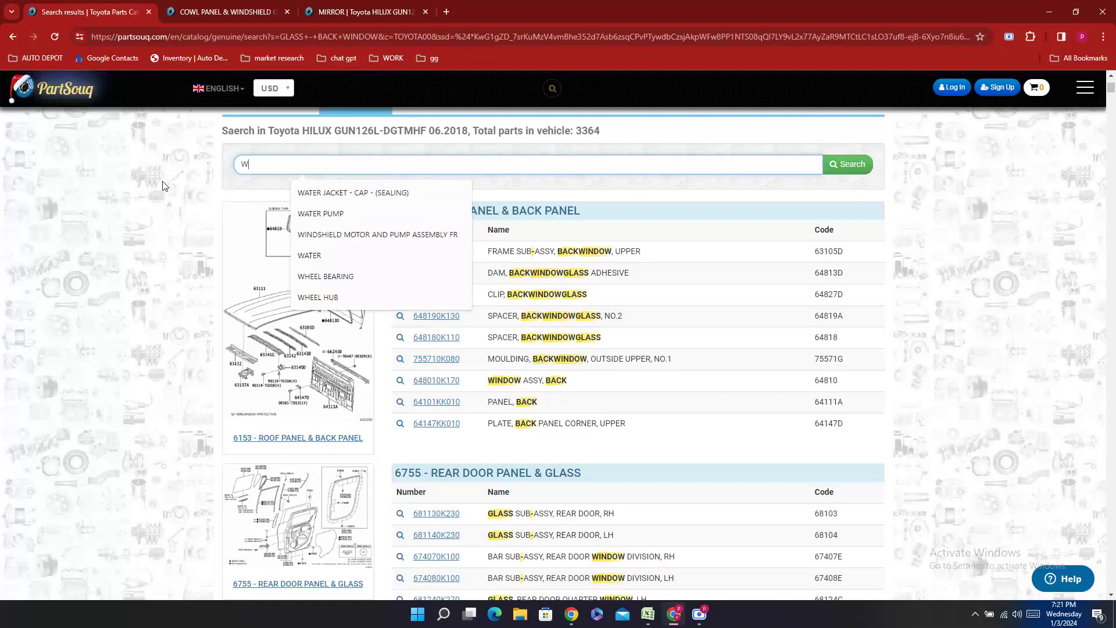
pyautogui.write('H')
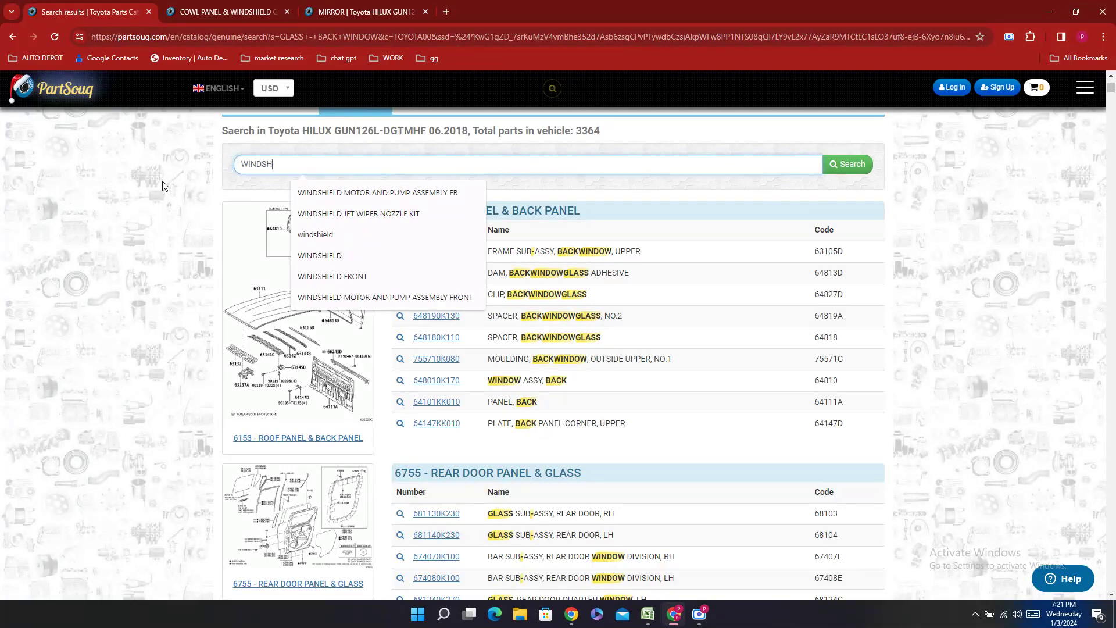
pyautogui.write('IELD')
pyautogui.press('Return')
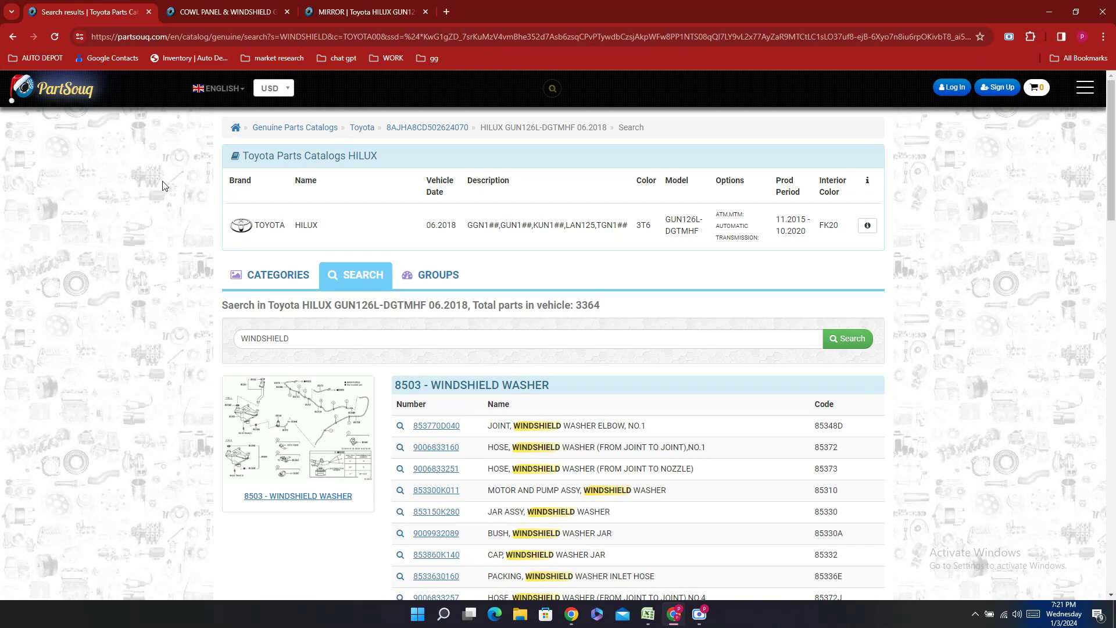
pyautogui.scroll(-8, 424, 190)
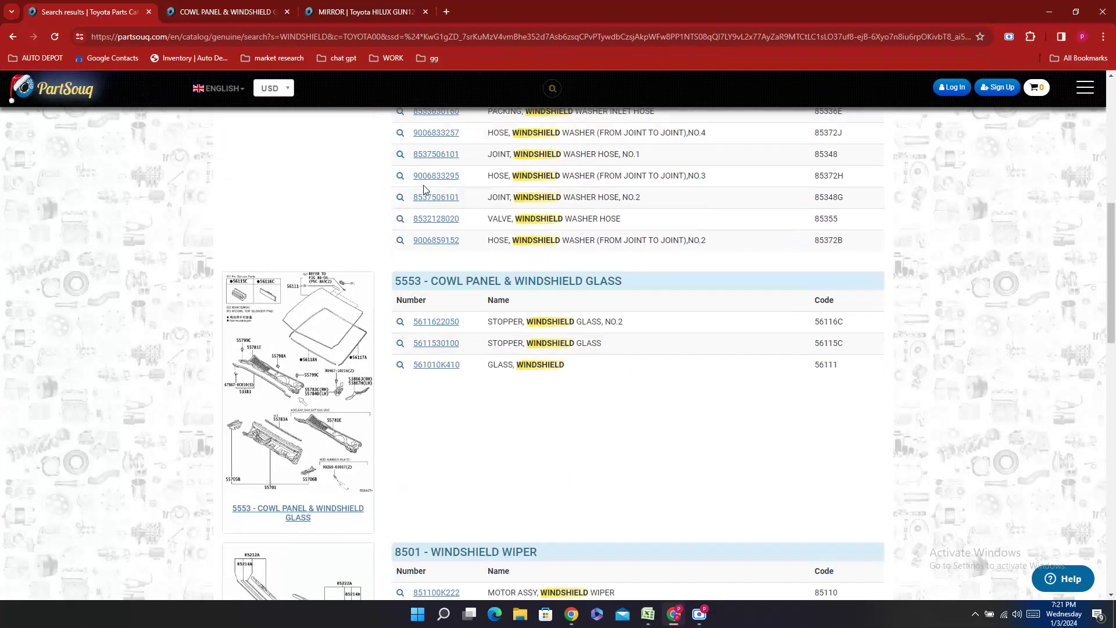
pyautogui.scroll(-10, 416, 302)
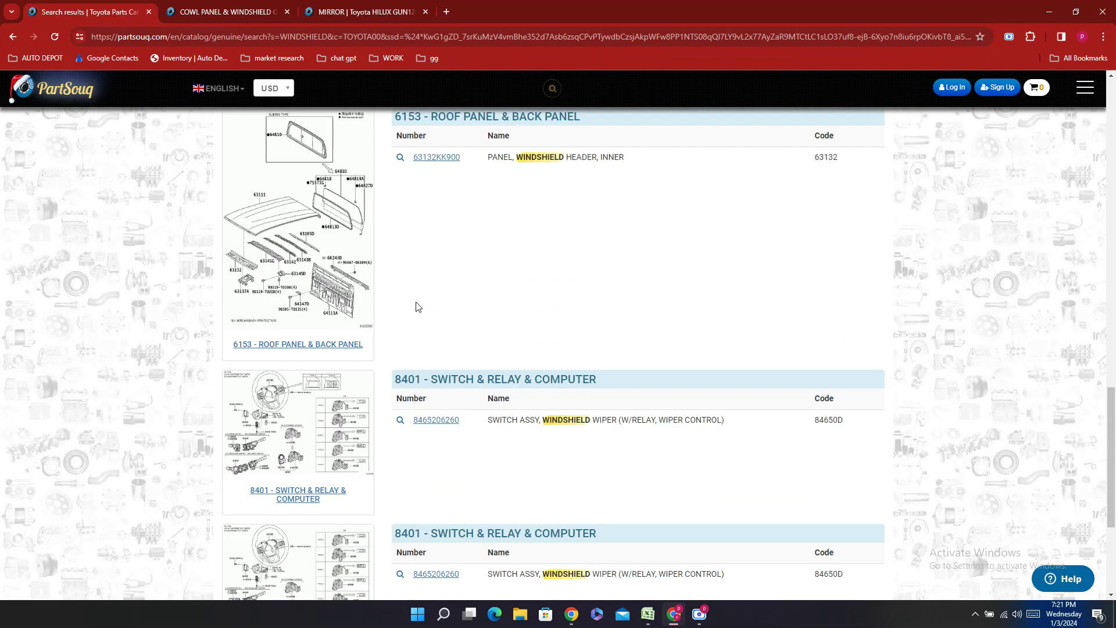
pyautogui.scroll(-5, 417, 303)
pyautogui.scroll(6, 490, 331)
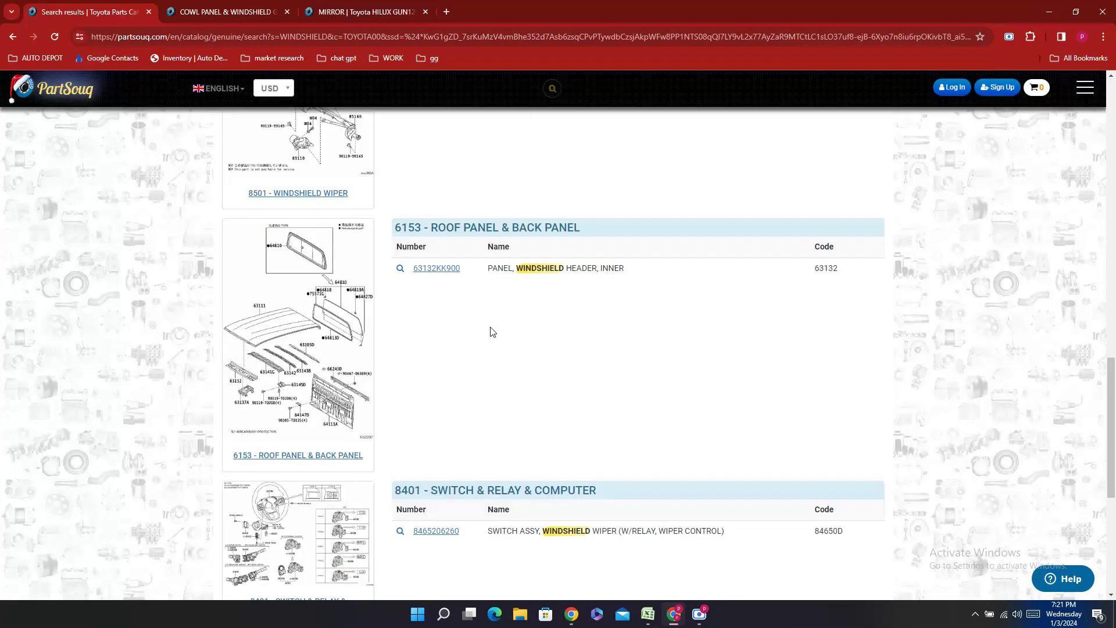
pyautogui.scroll(20, 491, 331)
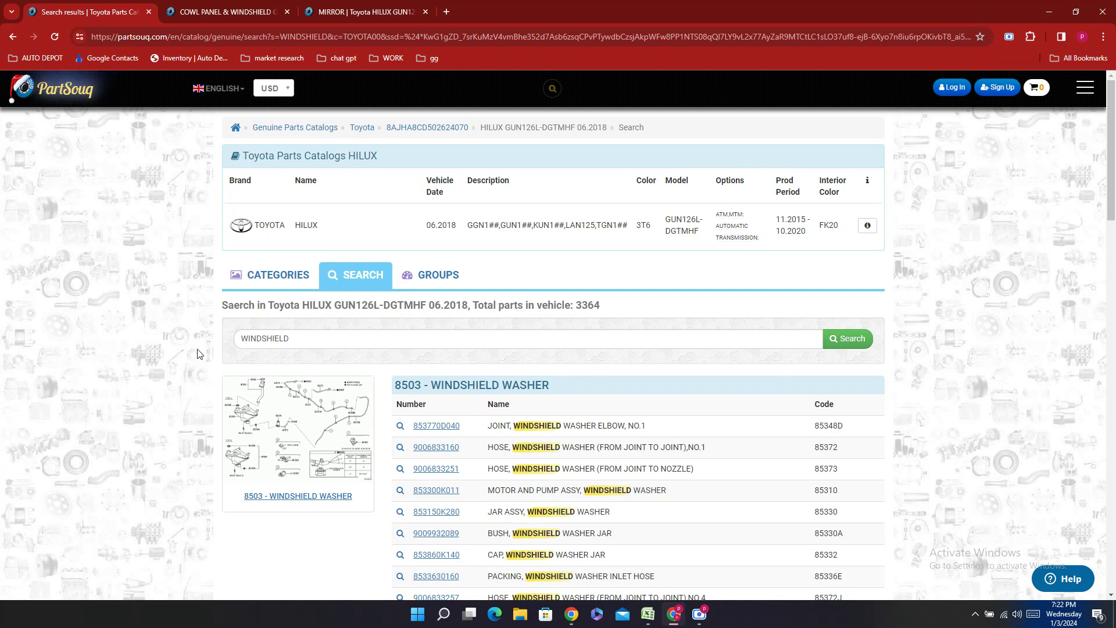
# - Switch to Excel and select part number cell E504 for the back window glass
pyautogui.moveTo(1076, 7)
pyautogui.click(647, 614)
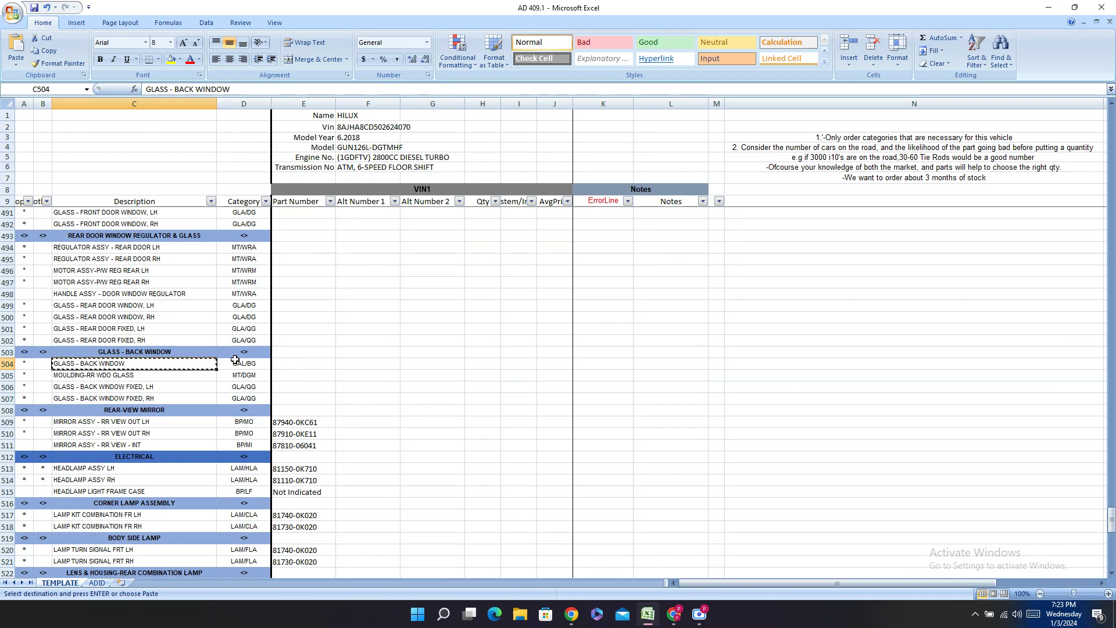
pyautogui.click(297, 366)
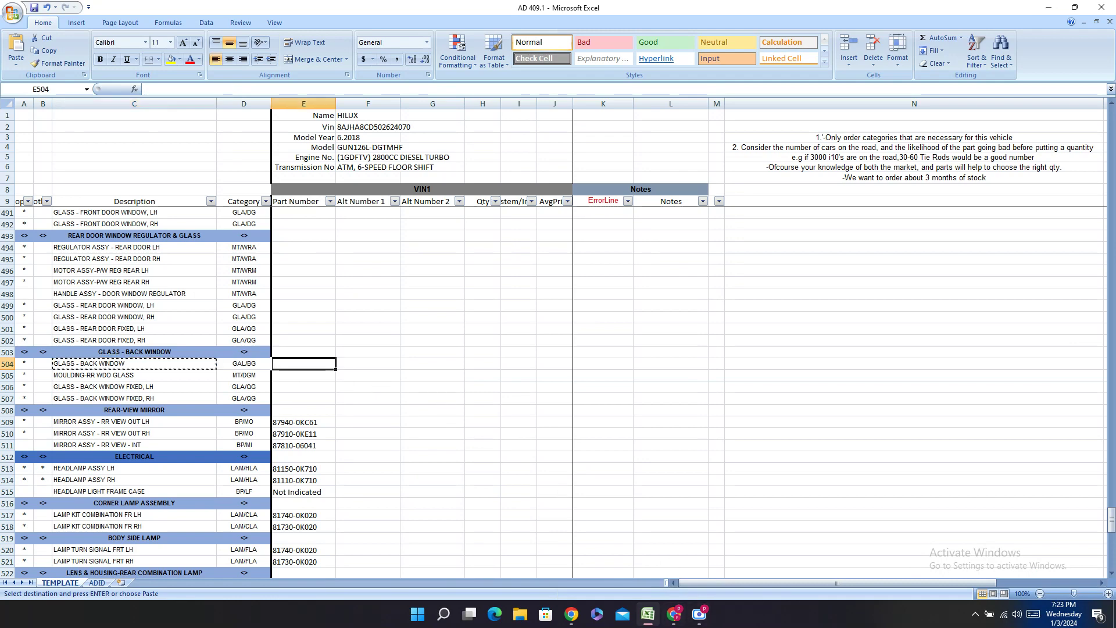
# - Return to the PartSouq Cowl Panel & Windshield Glass diagram and copy the windshield glass number 561010K410 for code 56111
pyautogui.click(676, 619)
pyautogui.click(215, 11)
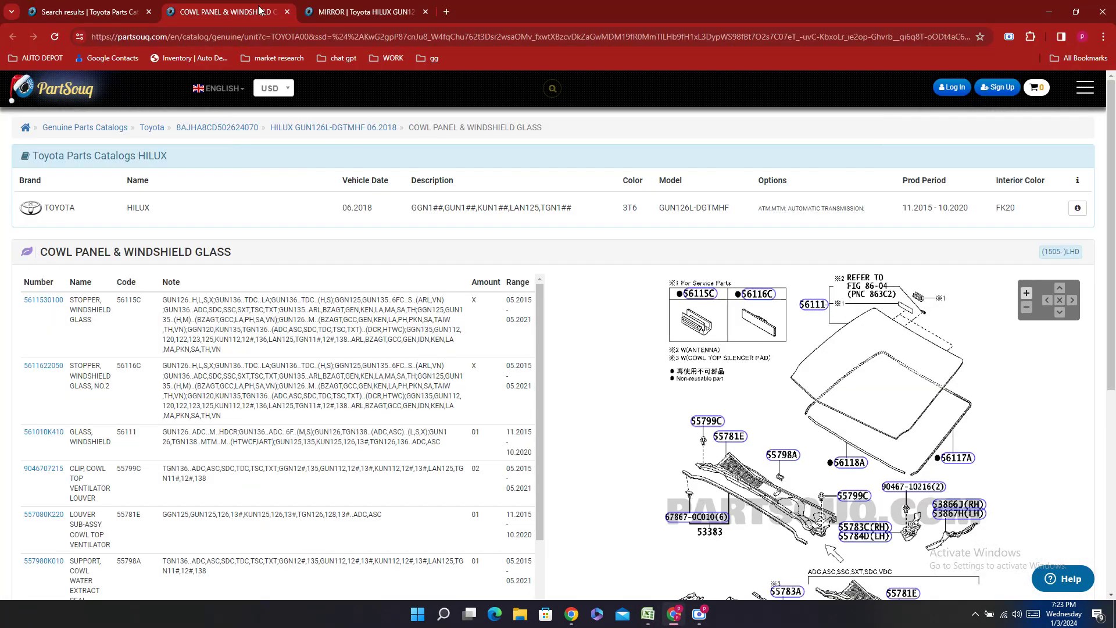
pyautogui.scroll(-3, 1099, 289)
pyautogui.scroll(2, 814, 291)
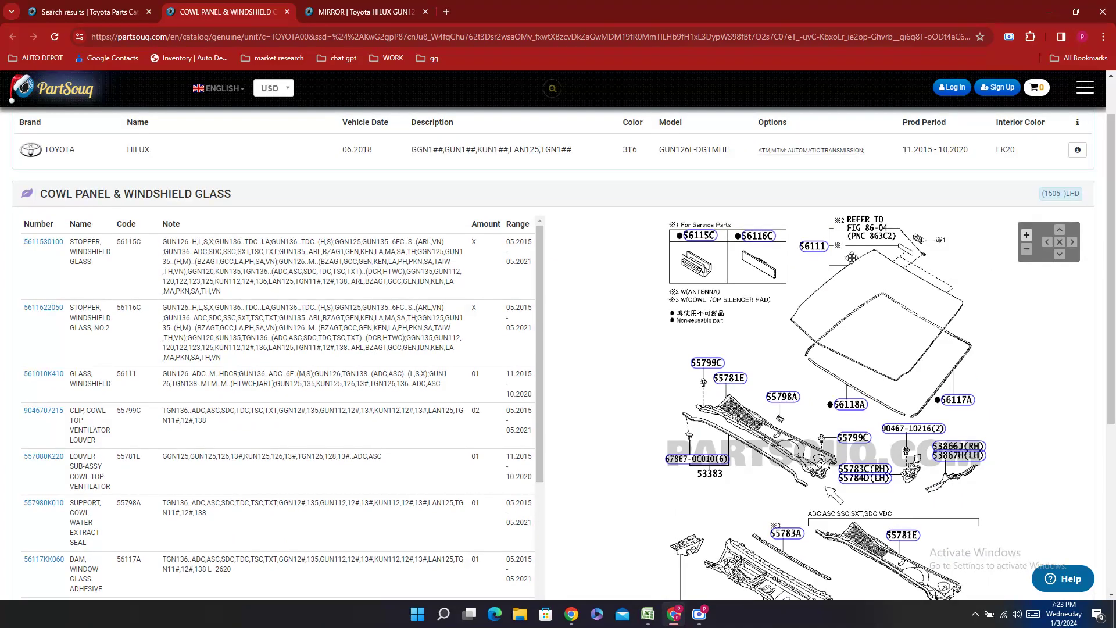
pyautogui.click(814, 247)
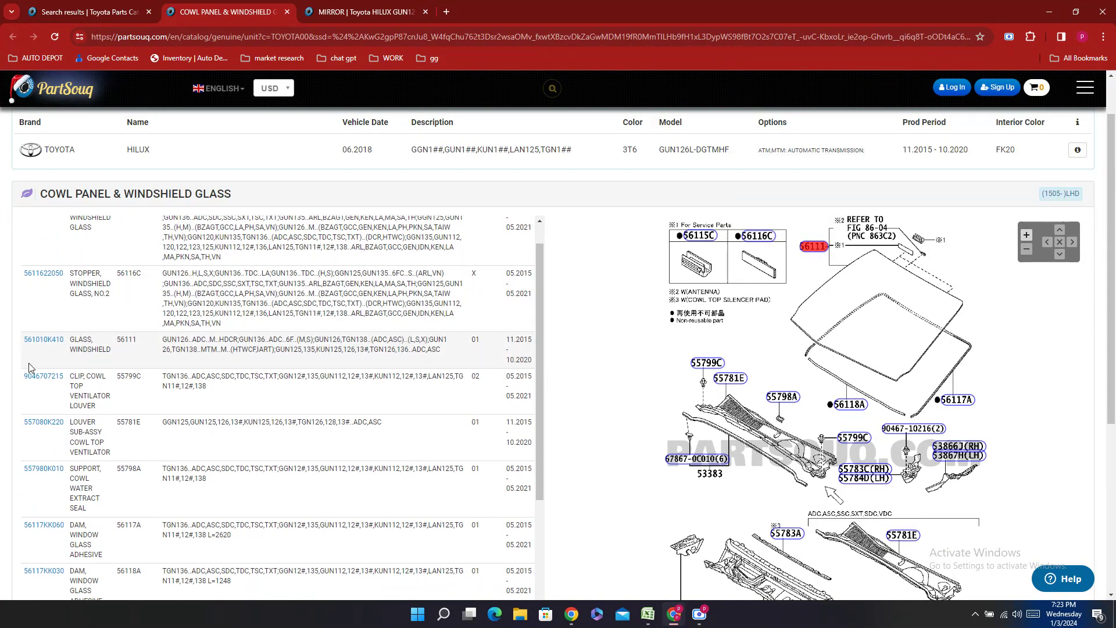
pyautogui.doubleClick(31, 363)
pyautogui.rightClick(31, 364)
pyautogui.click(58, 374)
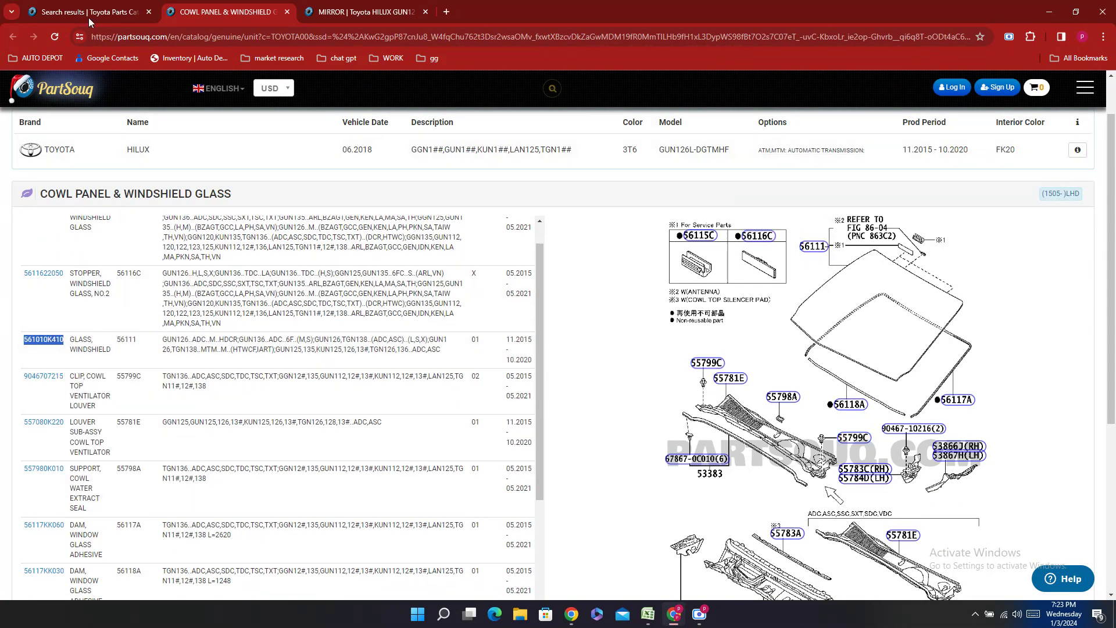
# - Return to the first PartSouq tab and open the Body/Interior diagrams in the Hilux catalog categories
pyautogui.click(88, 11)
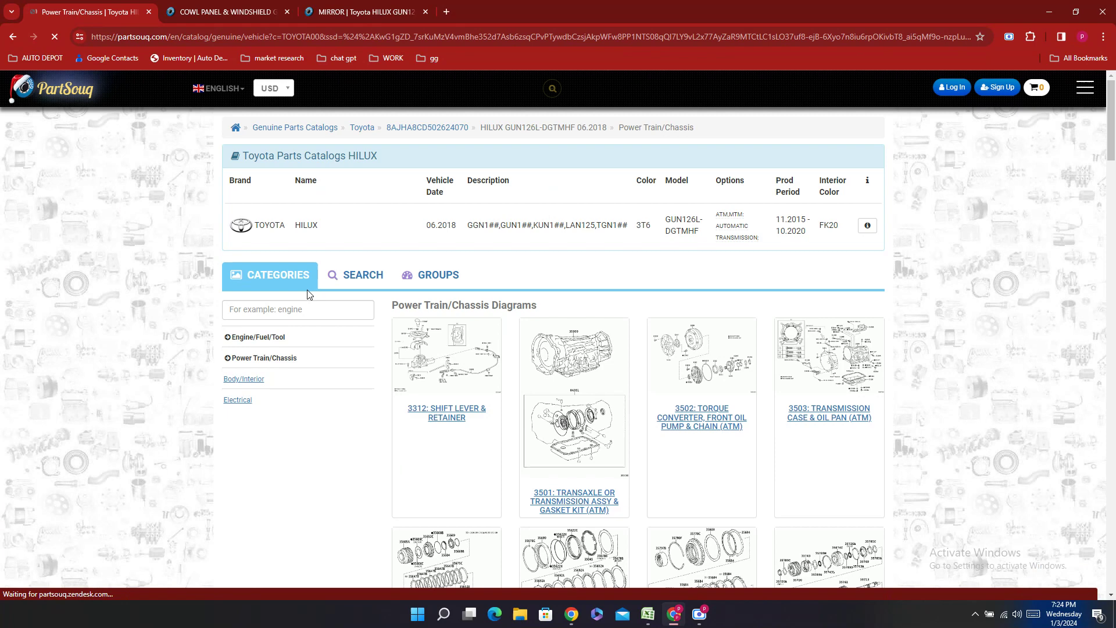
pyautogui.click(260, 384)
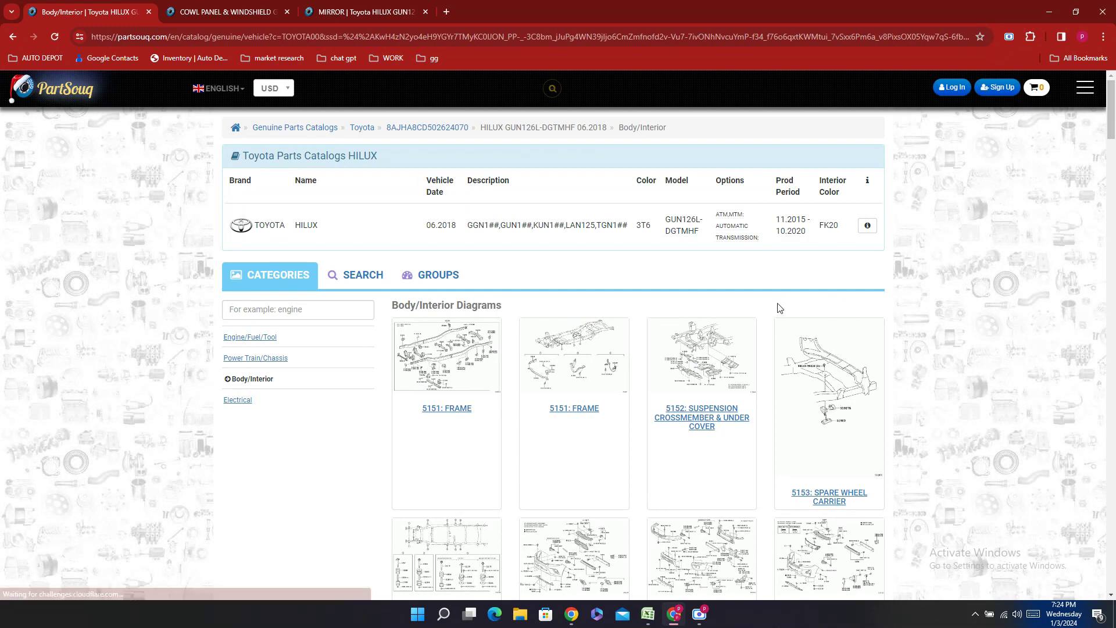
# - Look through the Hilux Body/Interior diagrams for one that covers the back window glass
pyautogui.scroll(-3, 802, 308)
pyautogui.scroll(-15, 814, 311)
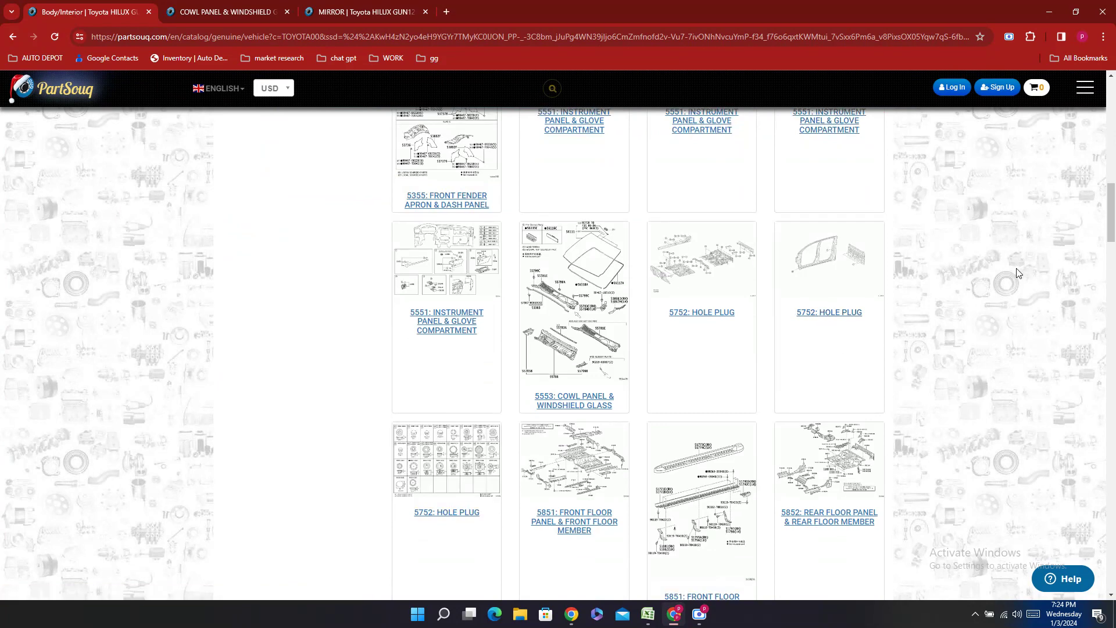
pyautogui.scroll(-4, 1023, 278)
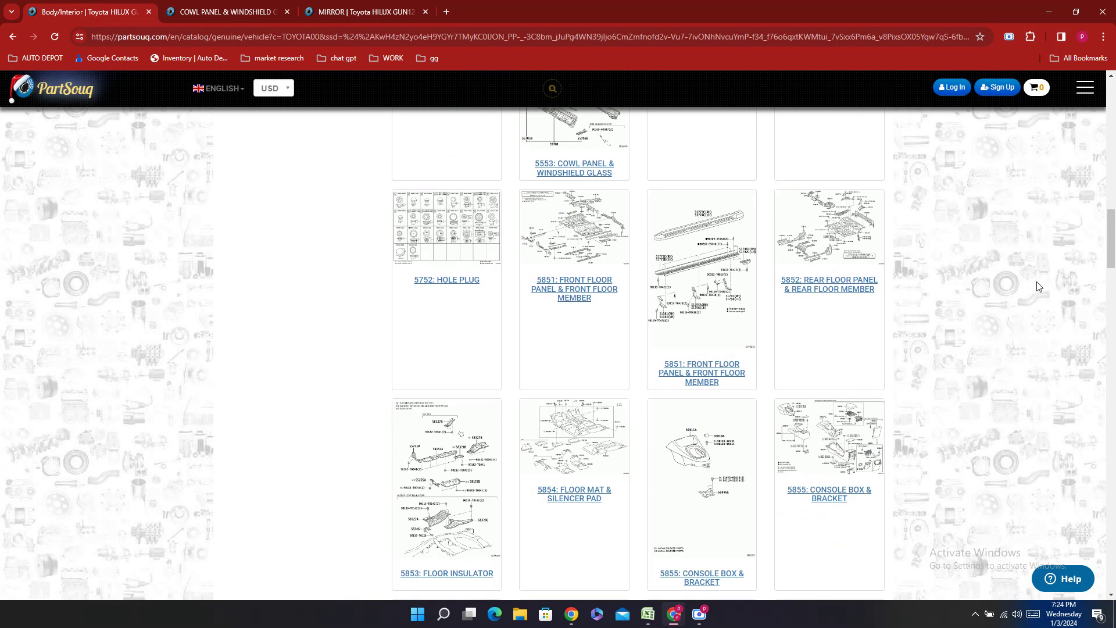
pyautogui.scroll(-5, 1041, 286)
pyautogui.scroll(-5, 1040, 286)
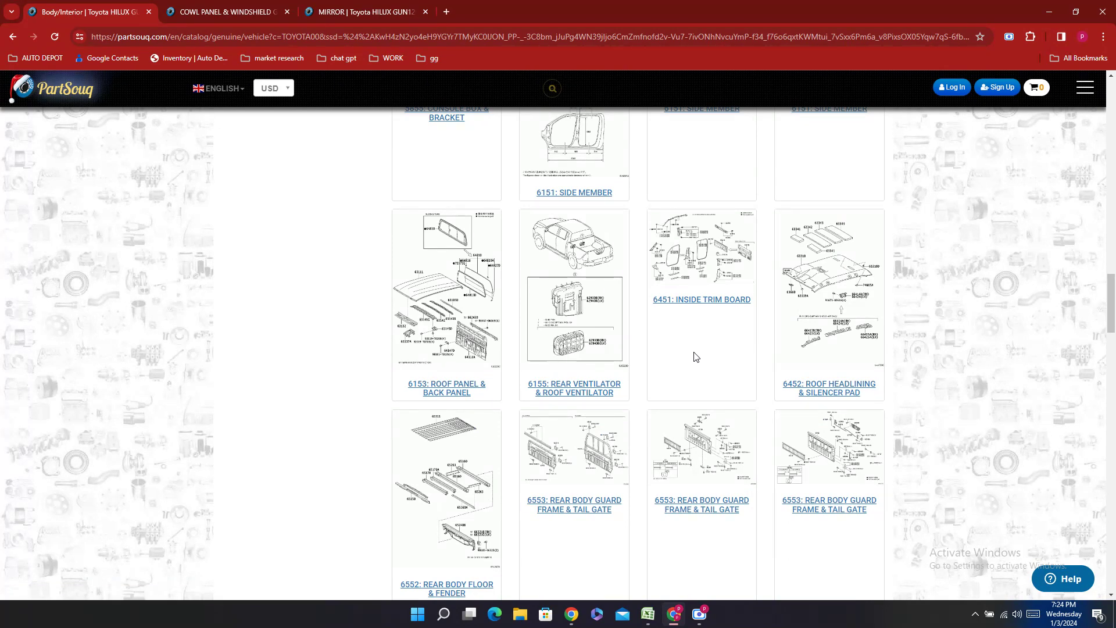
pyautogui.scroll(-3, 697, 356)
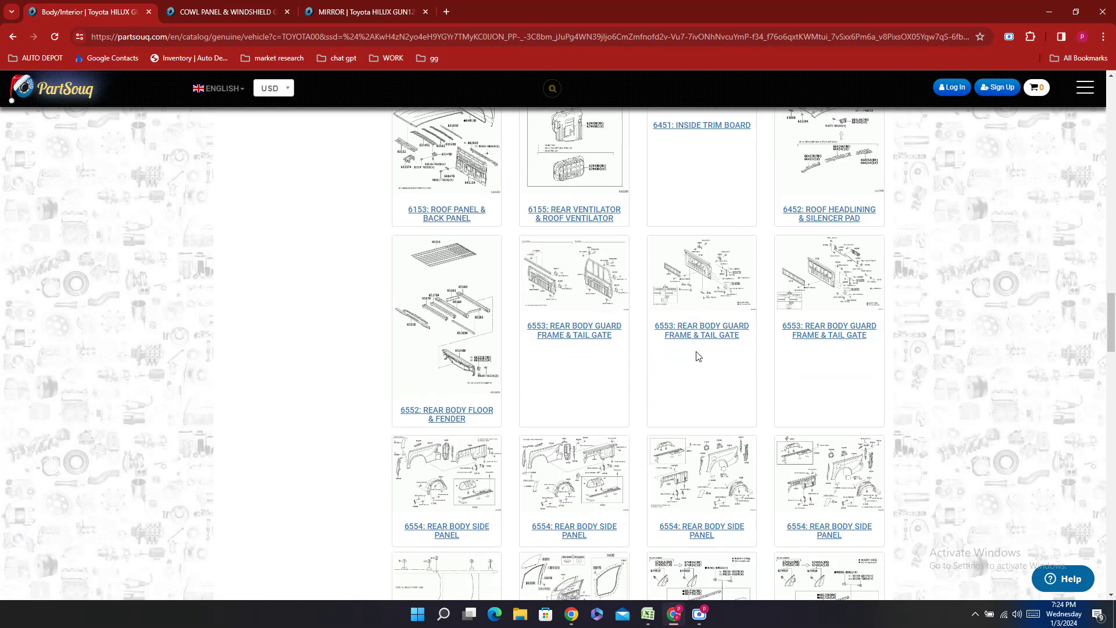
pyautogui.scroll(-10, 698, 356)
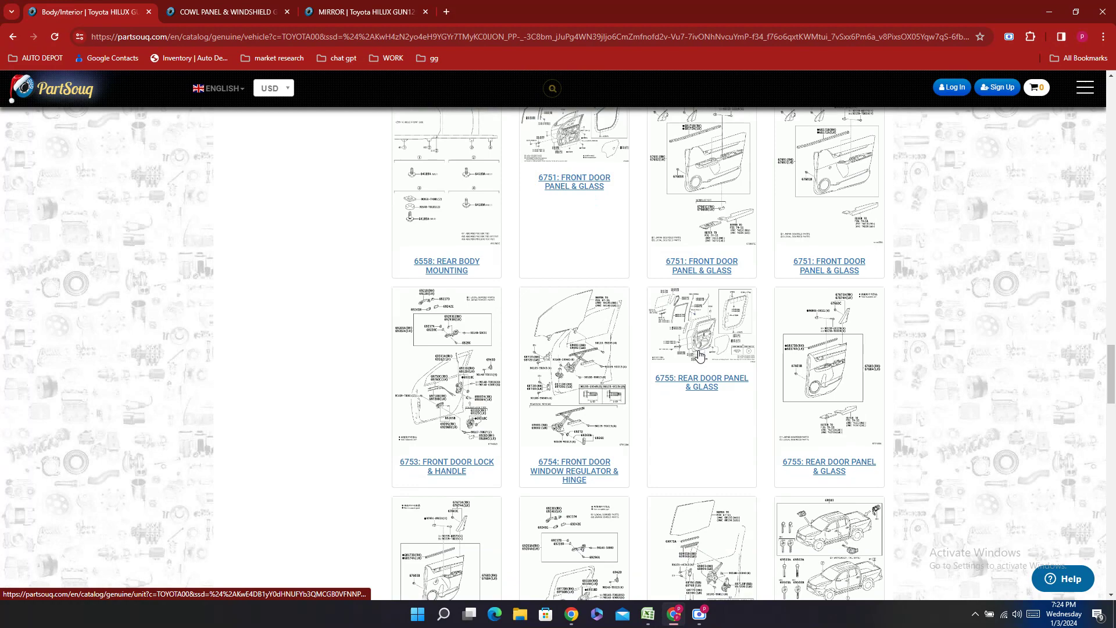
pyautogui.scroll(-1, 700, 355)
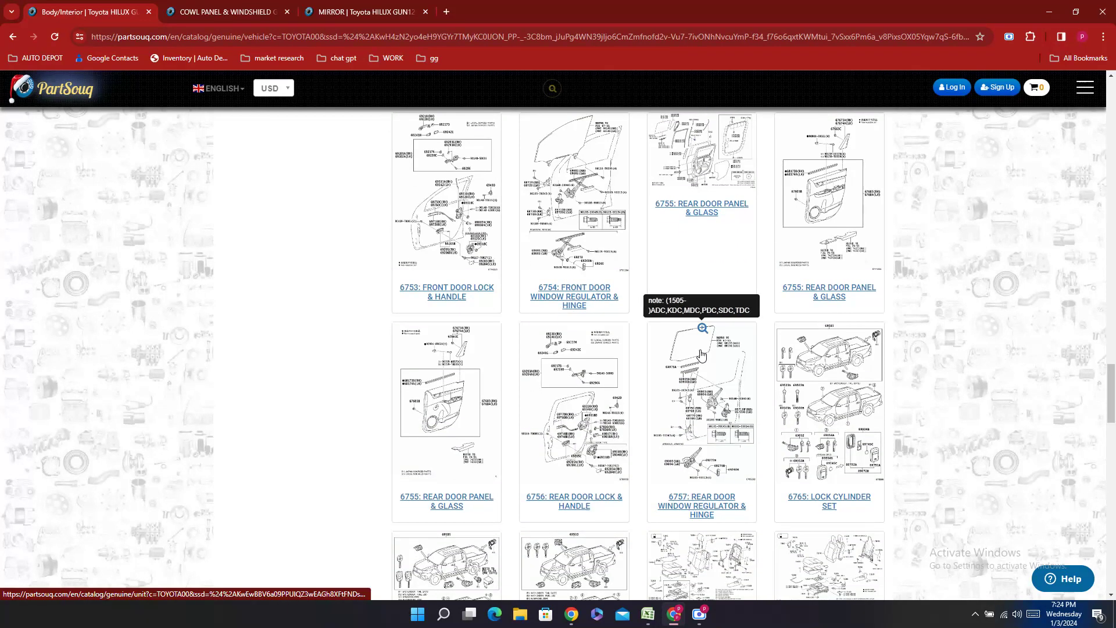
pyautogui.scroll(-14, 702, 354)
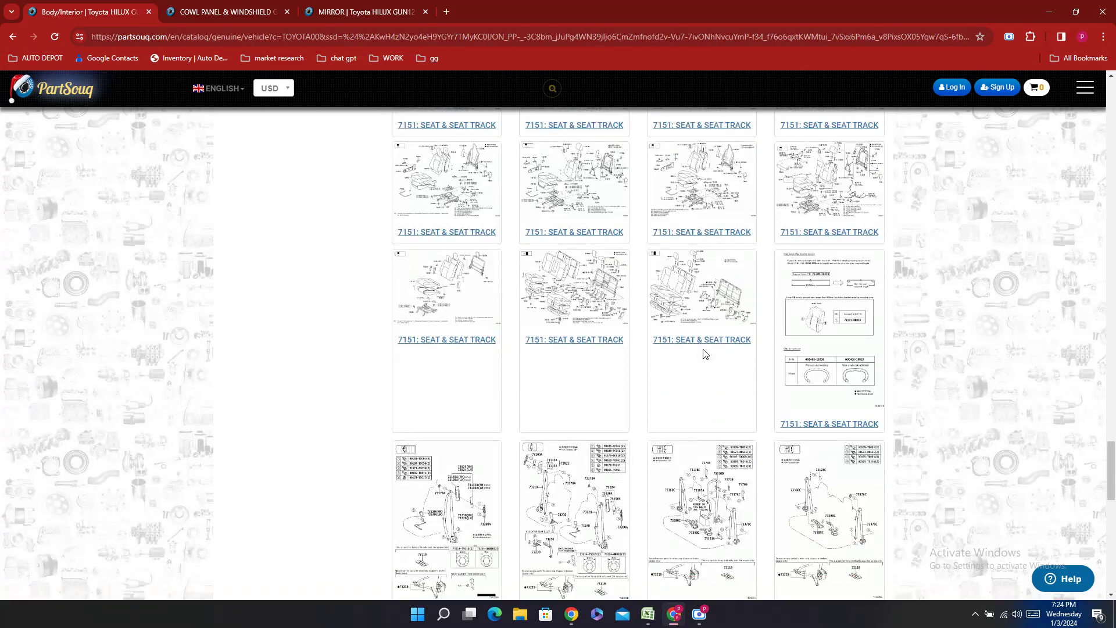
pyautogui.scroll(-5, 704, 353)
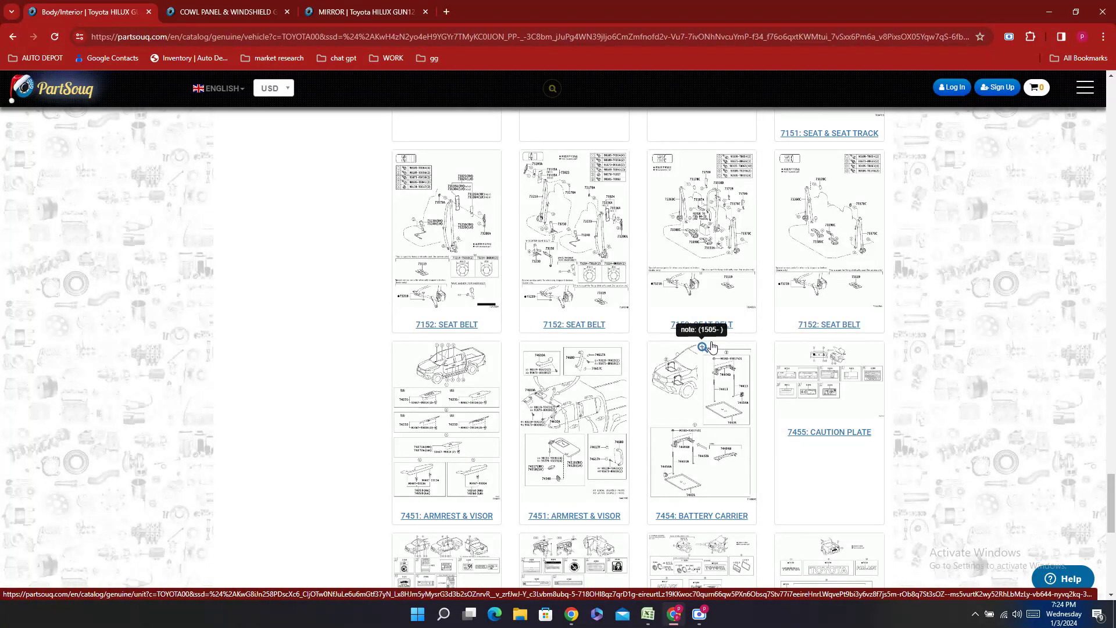
pyautogui.scroll(-6, 712, 347)
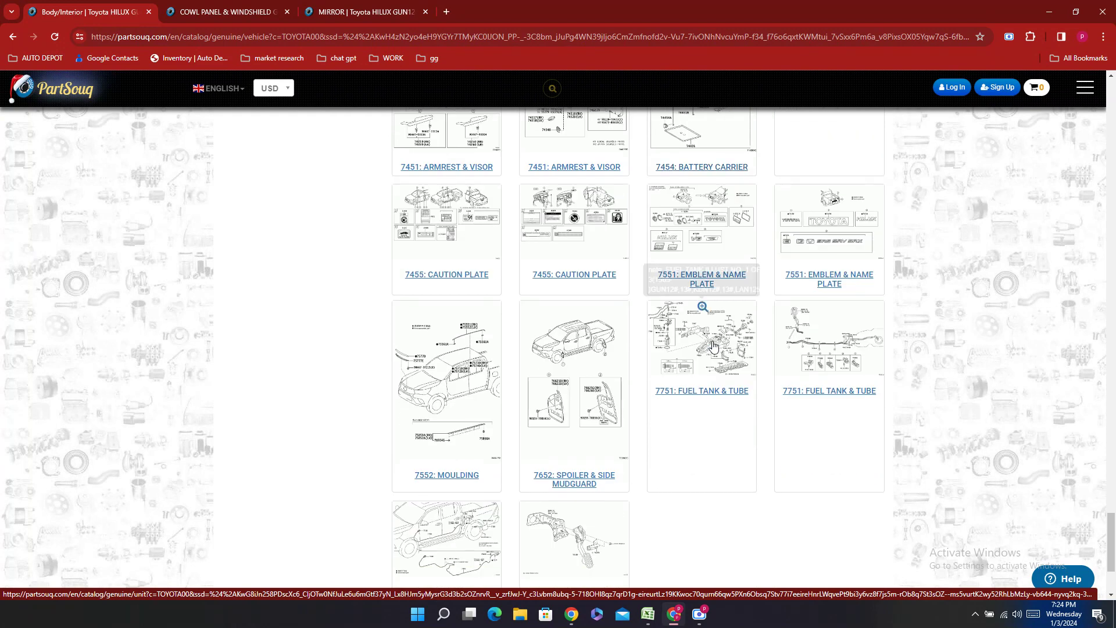
pyautogui.scroll(-3, 712, 346)
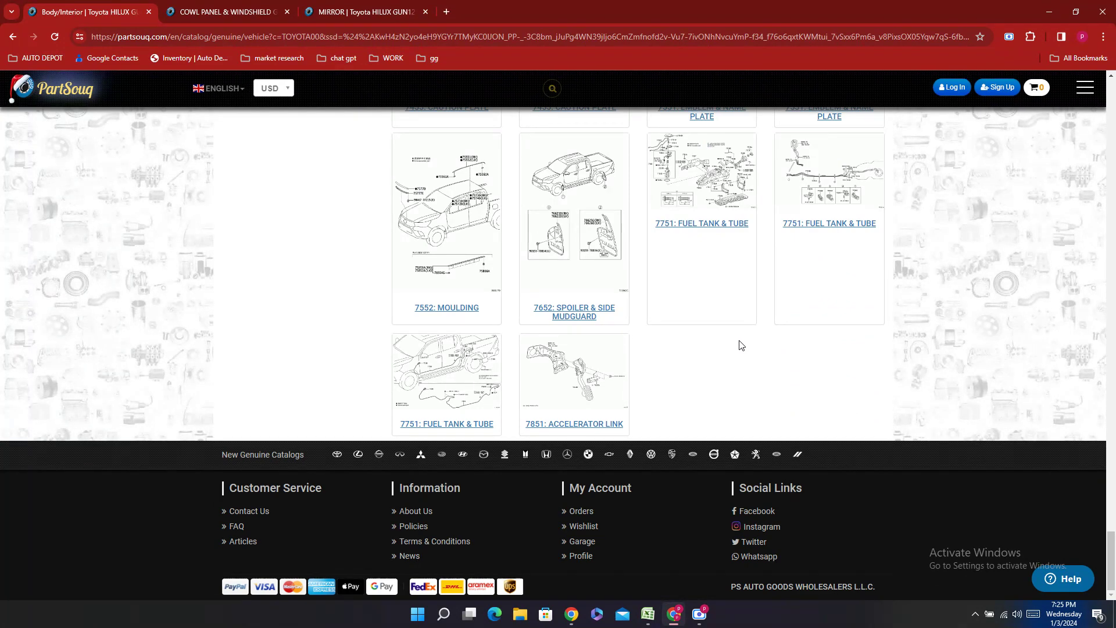
# - Open the 7552 Moulding diagram, examine its parts list and drawing, and return to the Body/Interior diagrams
pyautogui.scroll(3, 745, 346)
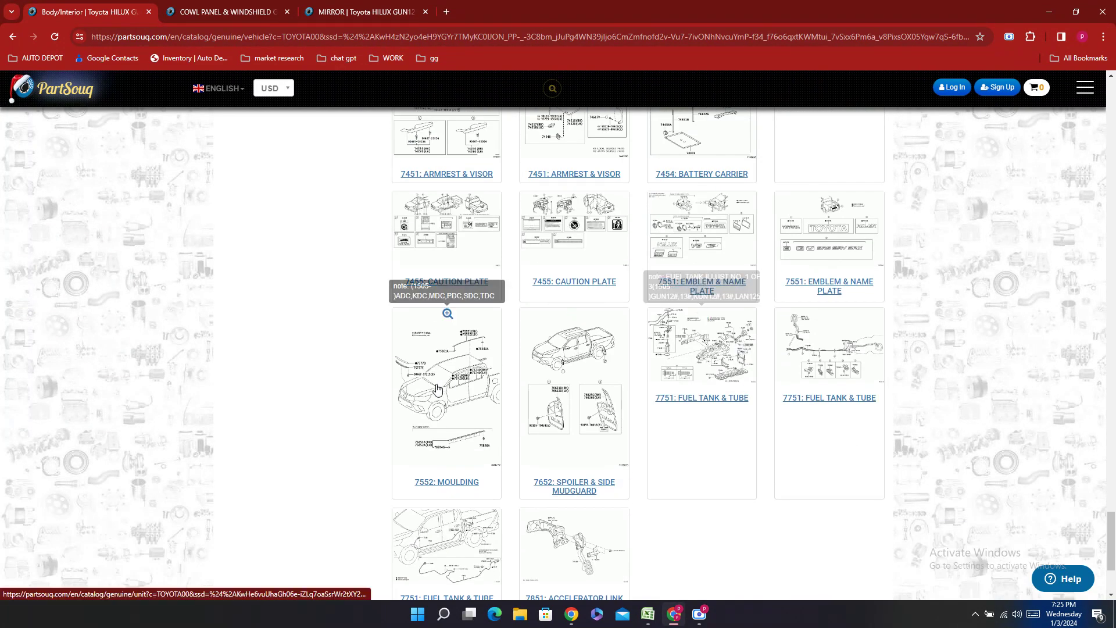
pyautogui.click(443, 391)
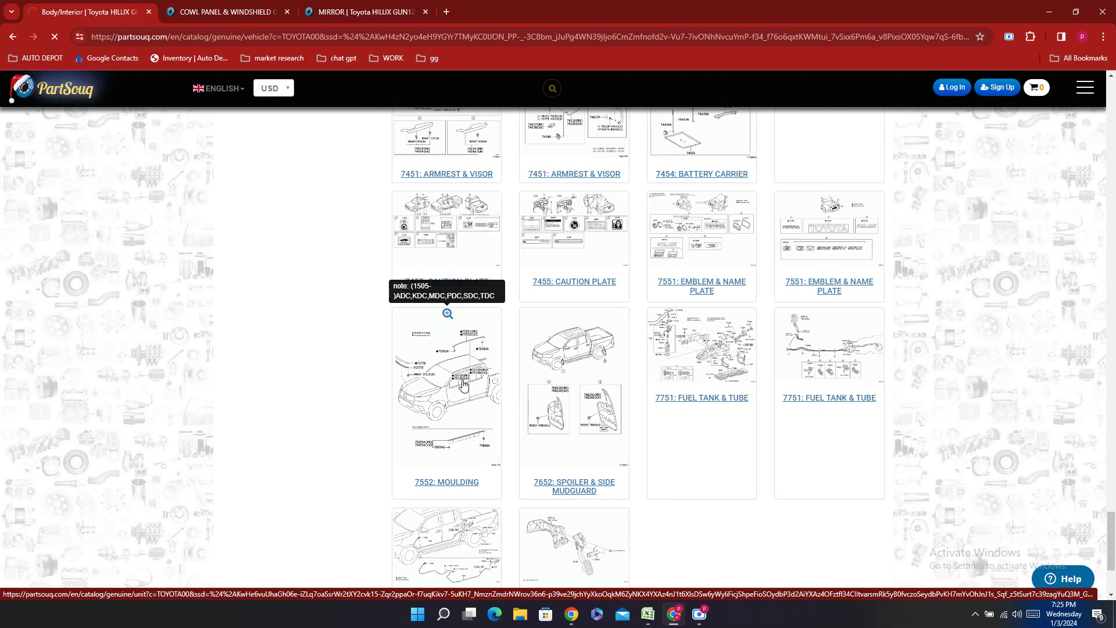
pyautogui.click(463, 384)
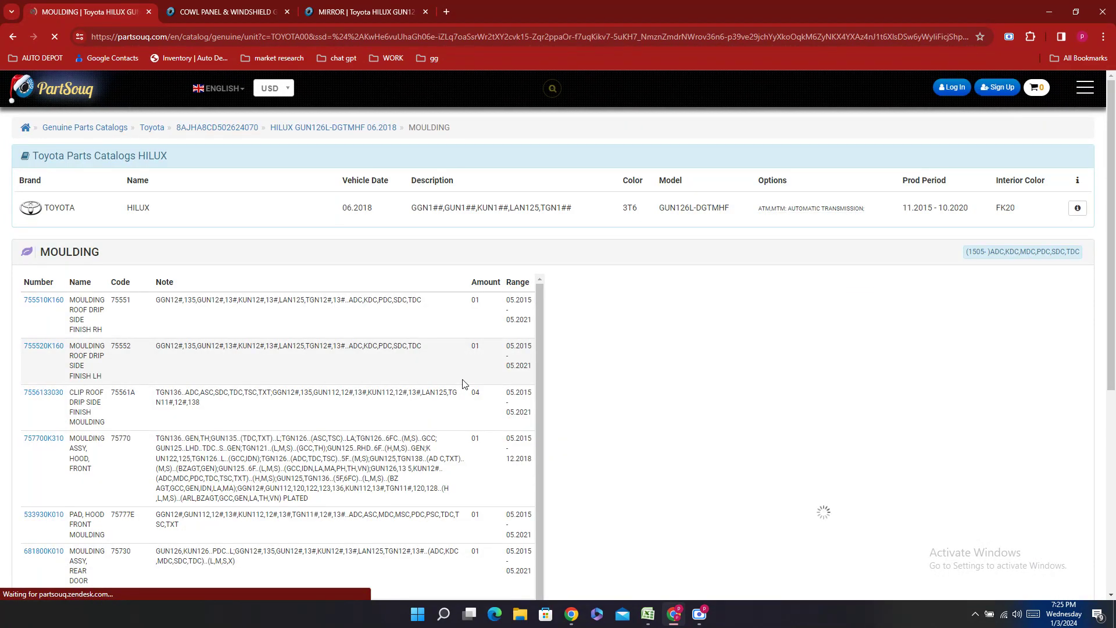
pyautogui.scroll(-2, 1041, 273)
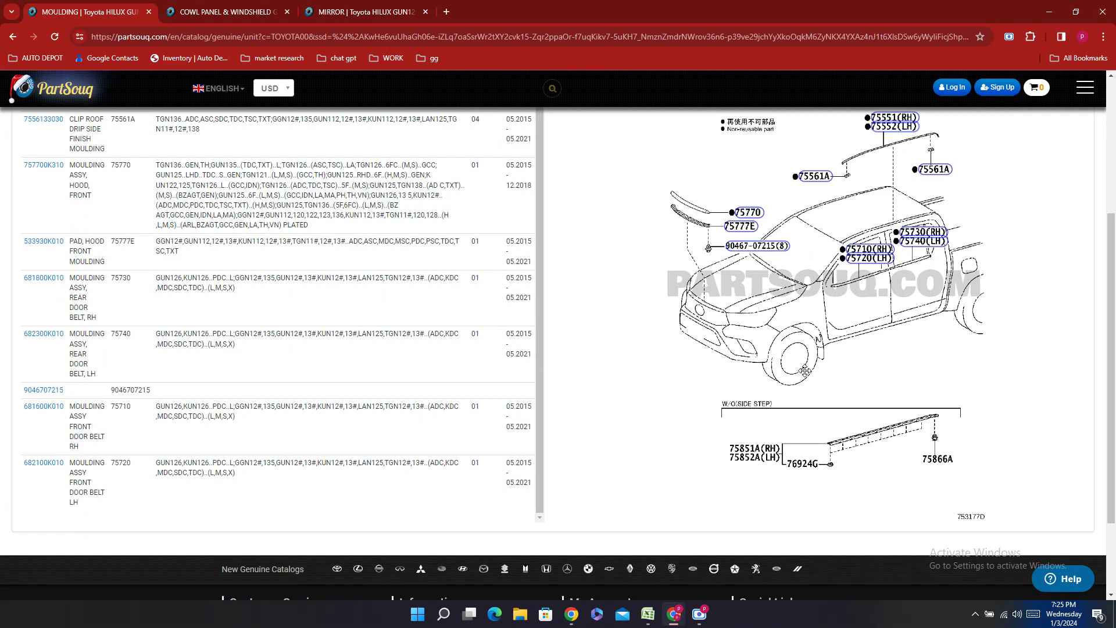
pyautogui.scroll(-2, 810, 335)
pyautogui.hotkey('alt', 'Left')
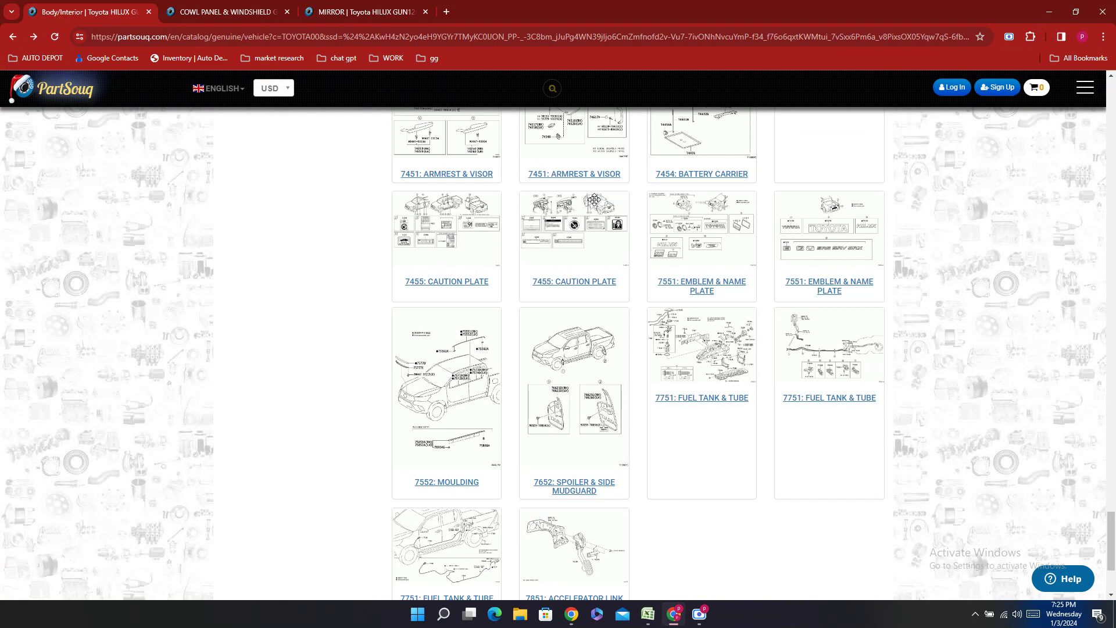
# - Recheck the Body/Interior diagrams from the moulding entries back toward the seat and seat belt entries for the back window glass
pyautogui.scroll(2, 578, 326)
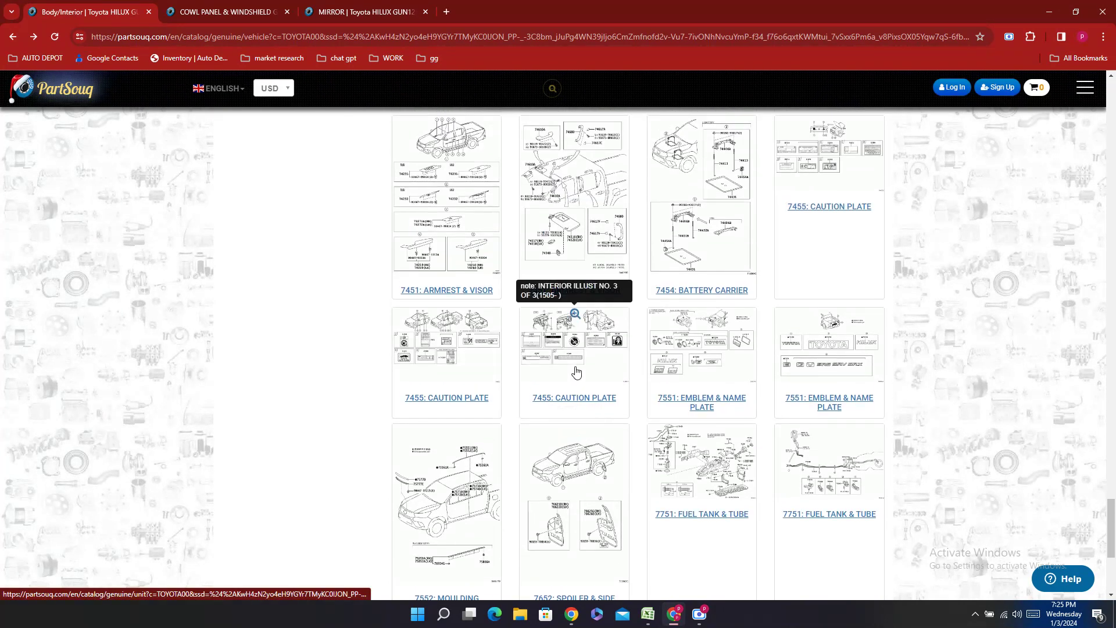
pyautogui.scroll(2, 606, 361)
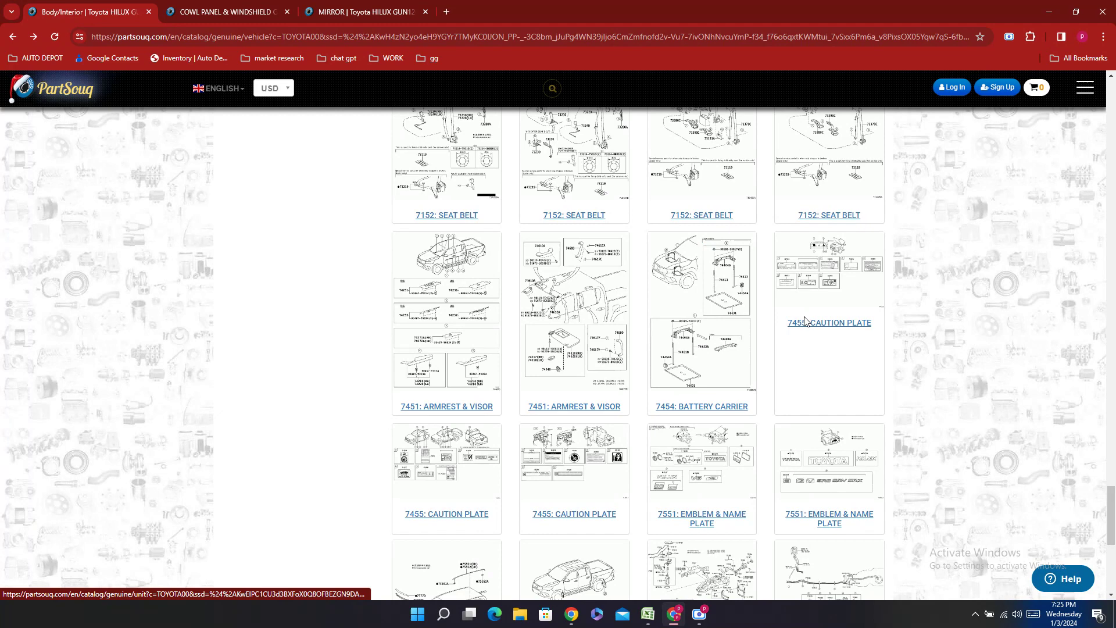
pyautogui.scroll(2, 830, 317)
pyautogui.scroll(2, 872, 317)
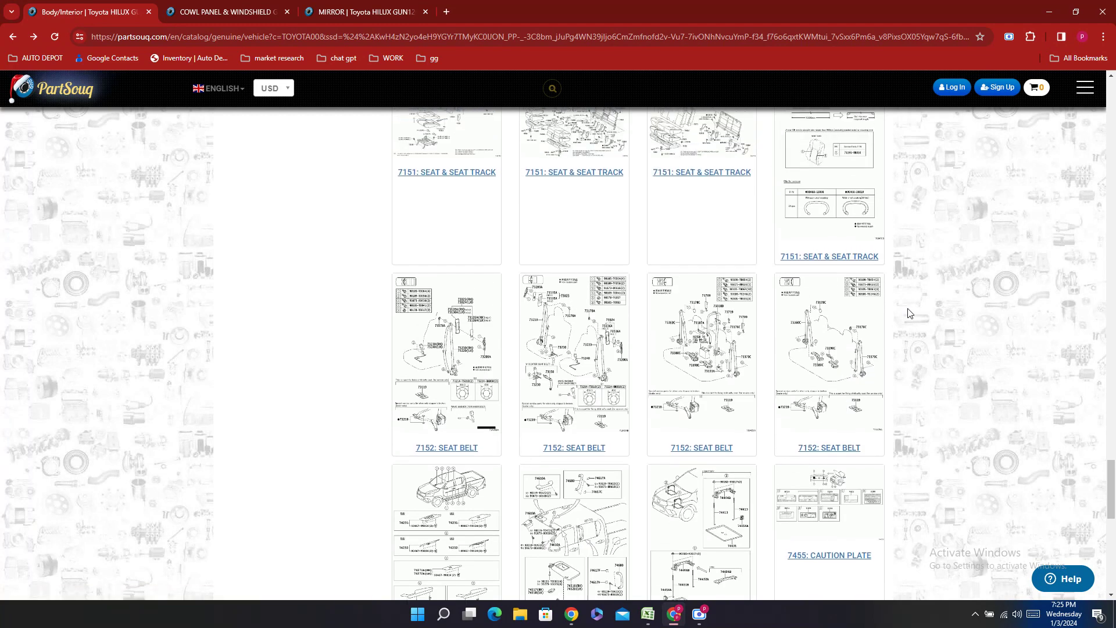
# - Look back through the Hilux Body/Interior diagrams from the seat belt group to the rear body guard frame and tail gate group
pyautogui.scroll(4, 907, 314)
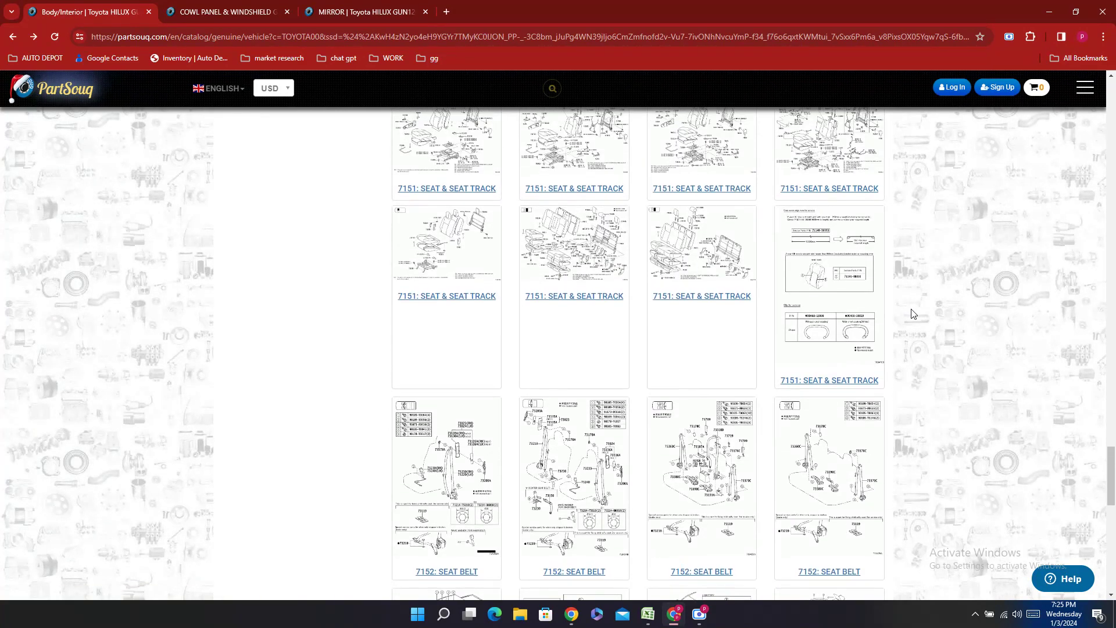
pyautogui.scroll(2, 915, 314)
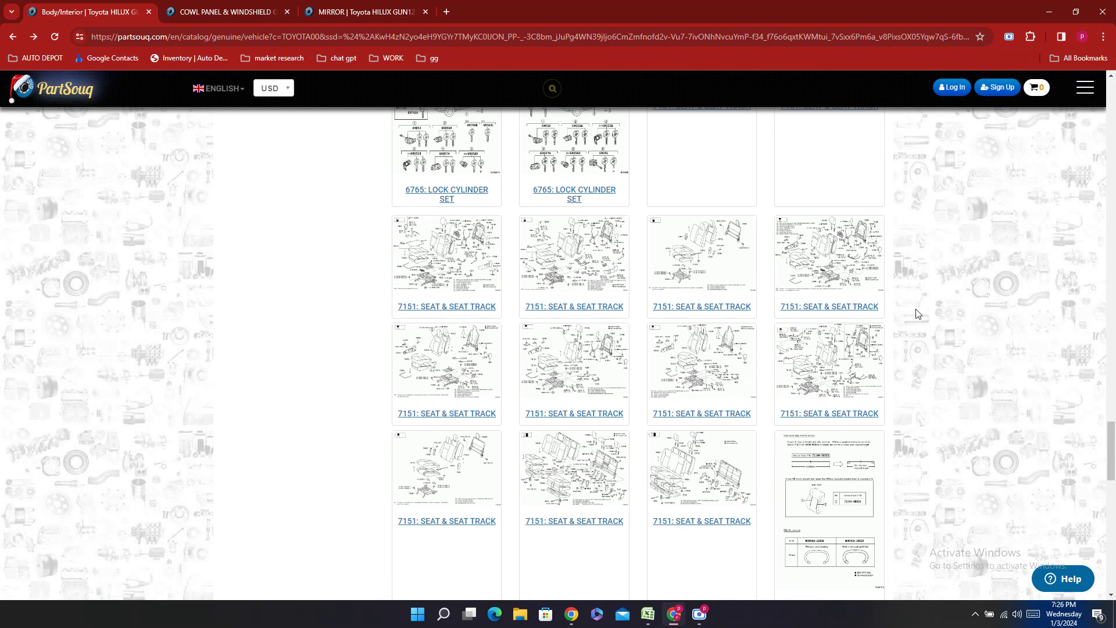
pyautogui.scroll(2, 917, 314)
pyautogui.scroll(5, 916, 314)
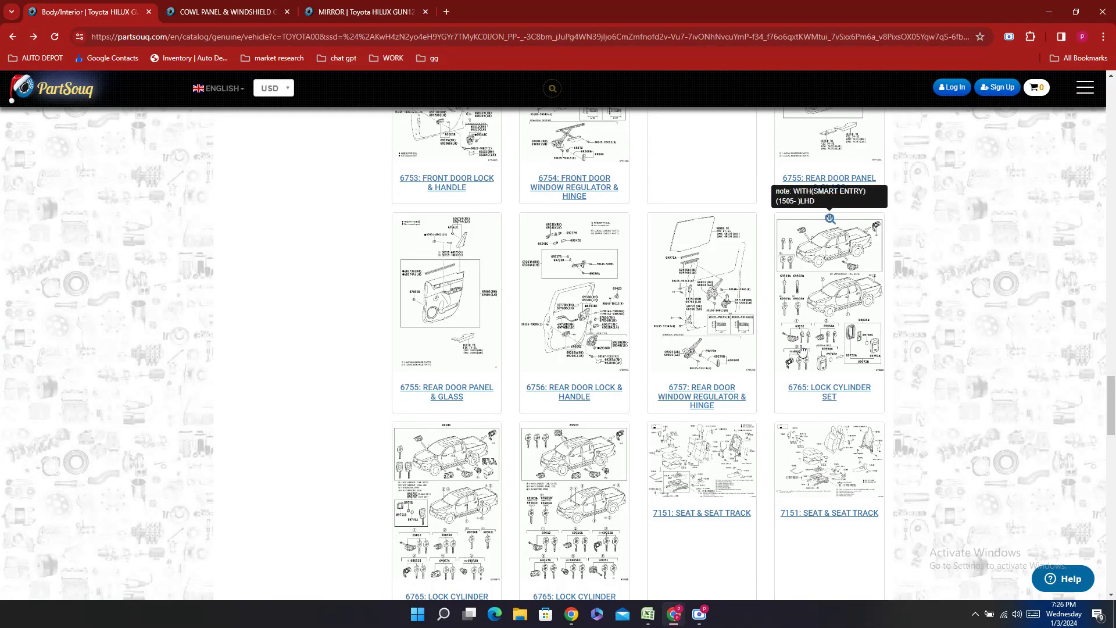
pyautogui.scroll(1, 764, 358)
pyautogui.scroll(3, 764, 359)
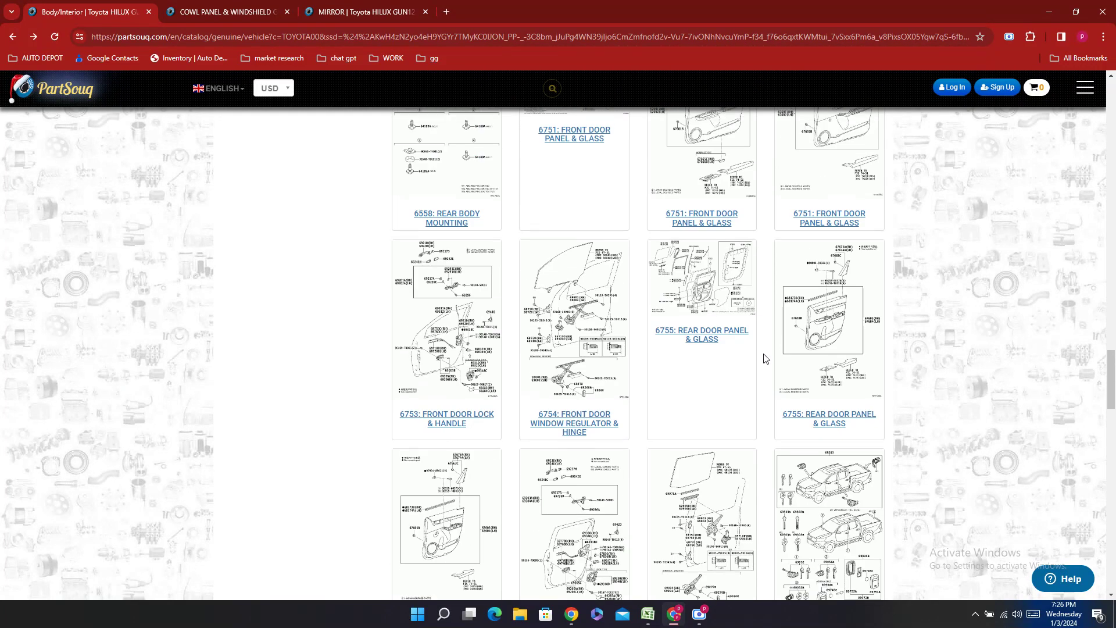
pyautogui.scroll(3, 765, 358)
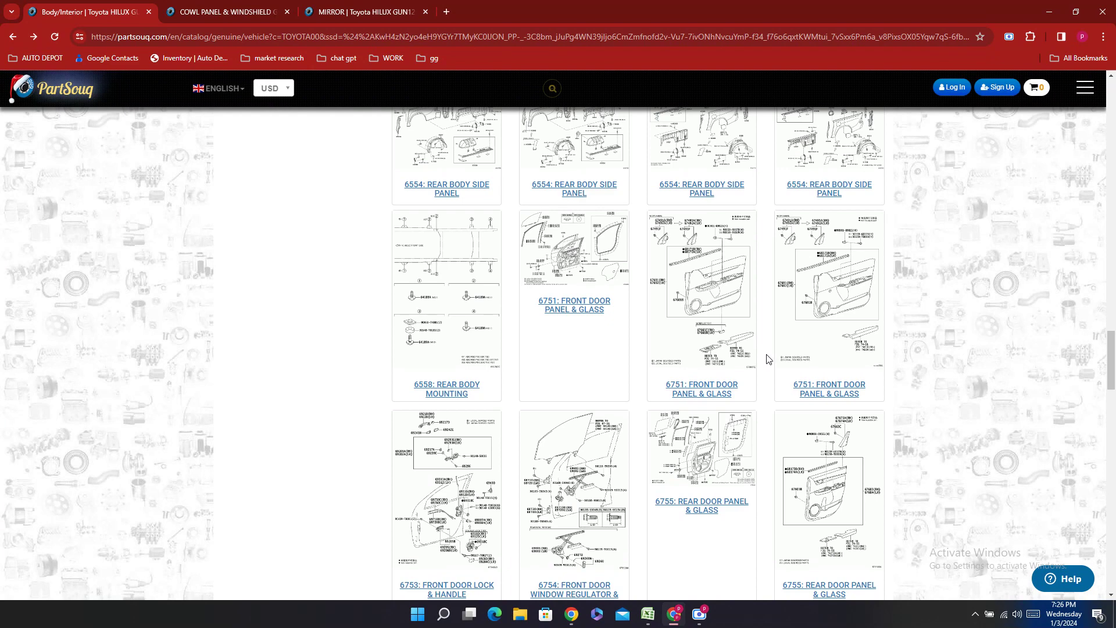
pyautogui.moveTo(780, 309)
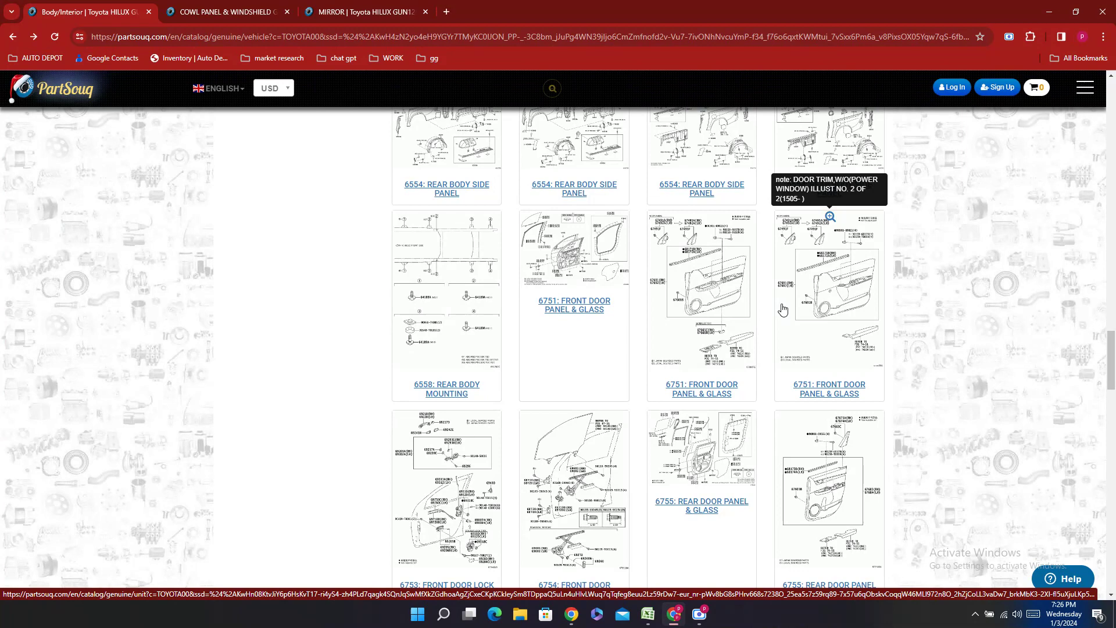
pyautogui.scroll(5, 783, 309)
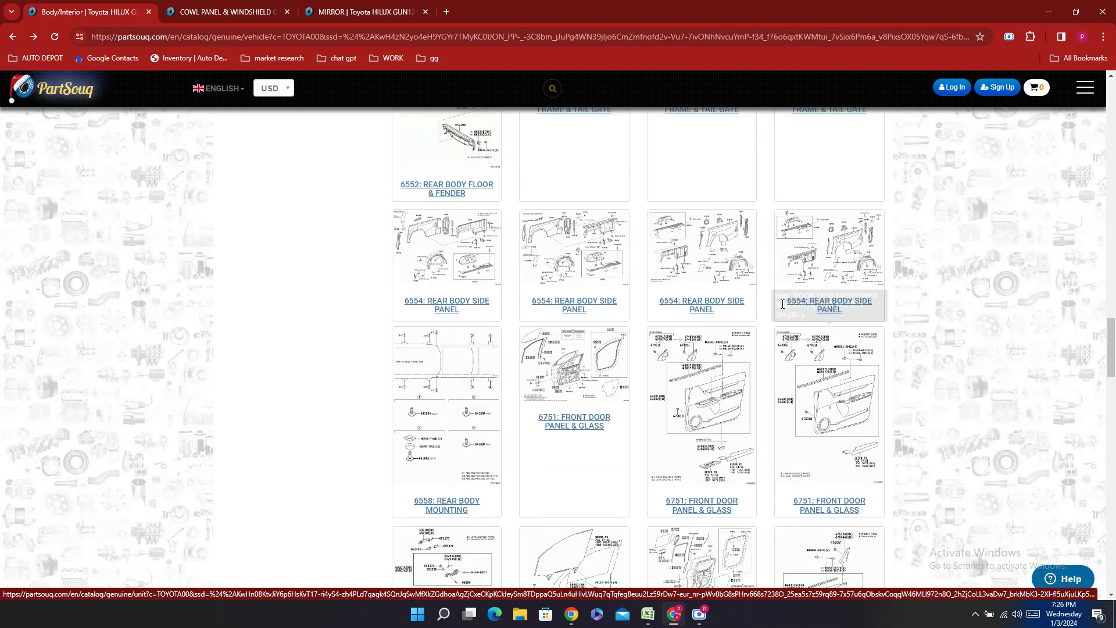
pyautogui.scroll(2, 783, 309)
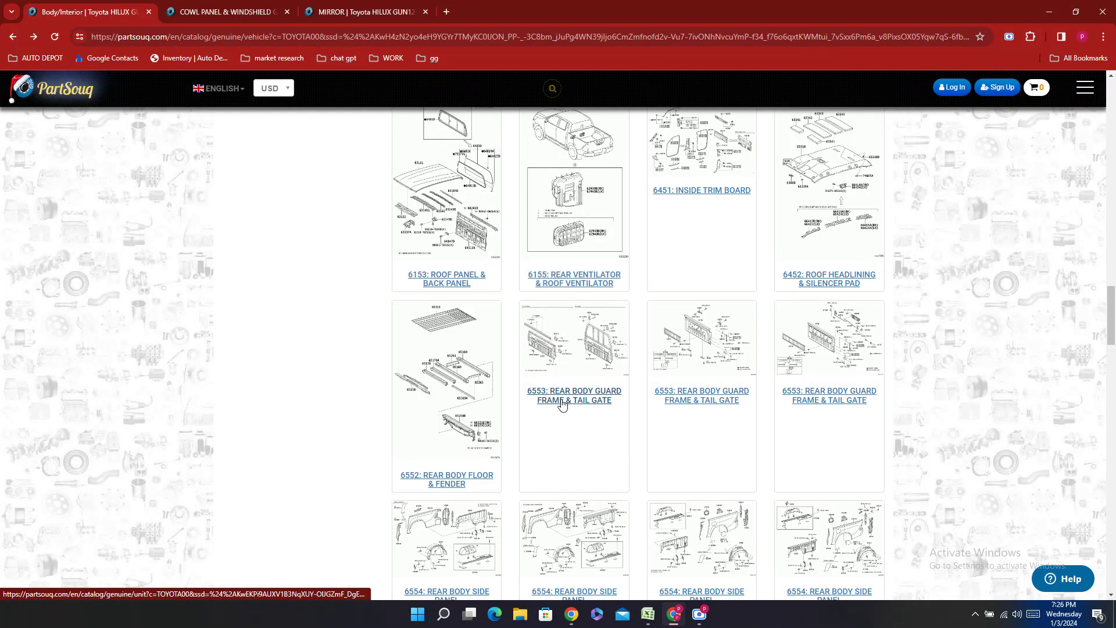
# - Open the first 6553 Rear Body Guard Frame & Tail Gate diagram and examine its parts list and drawing
pyautogui.click(594, 357)
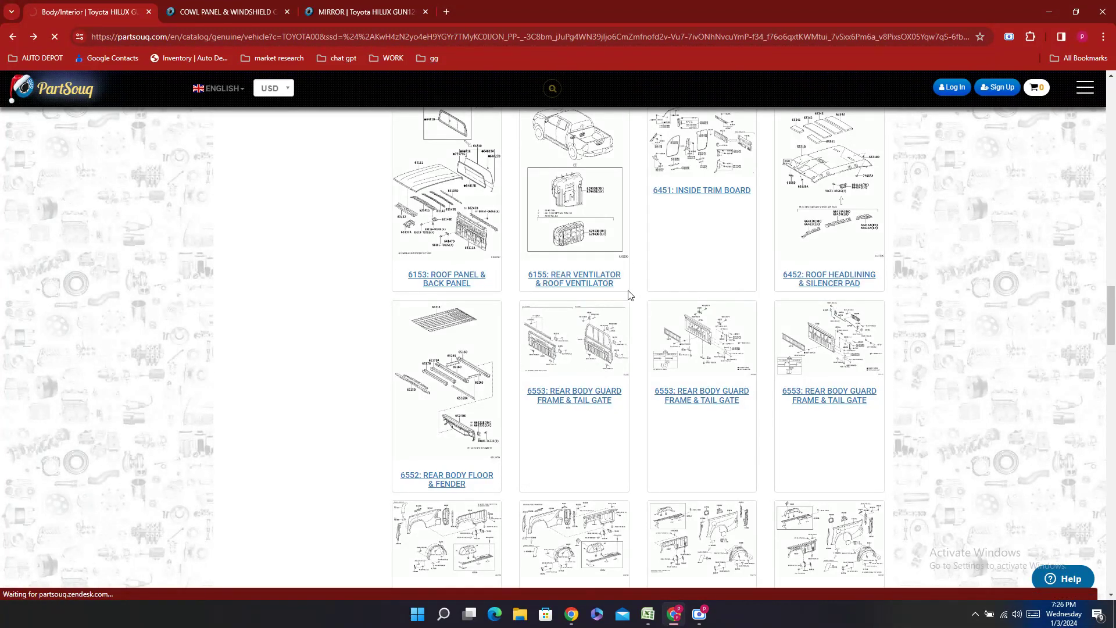
pyautogui.scroll(7, 628, 295)
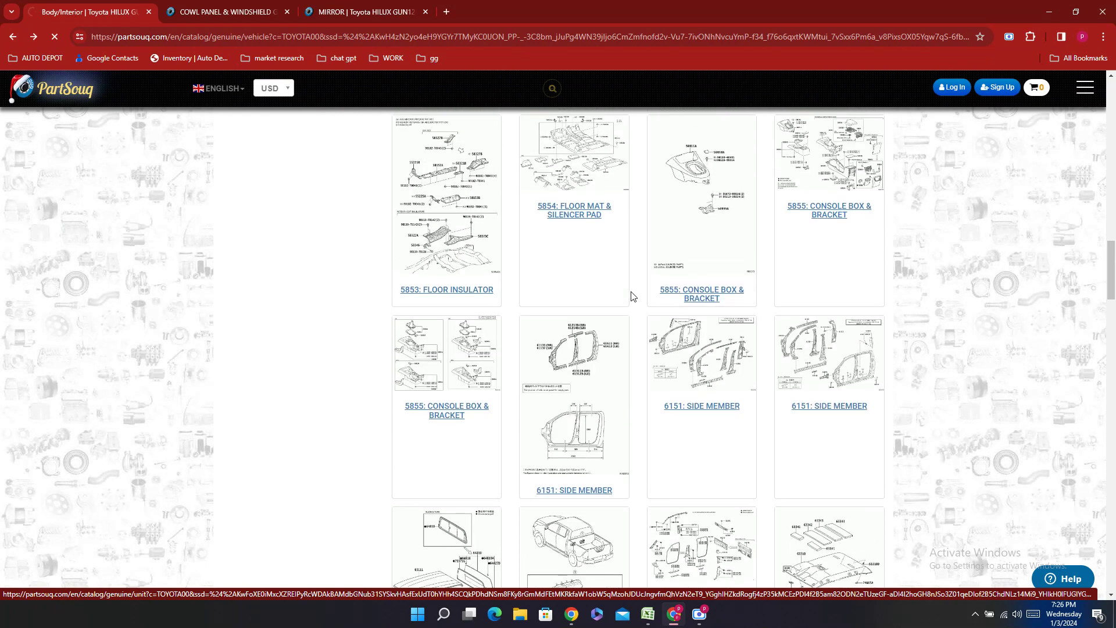
pyautogui.scroll(1, 632, 297)
pyautogui.scroll(-3, 634, 297)
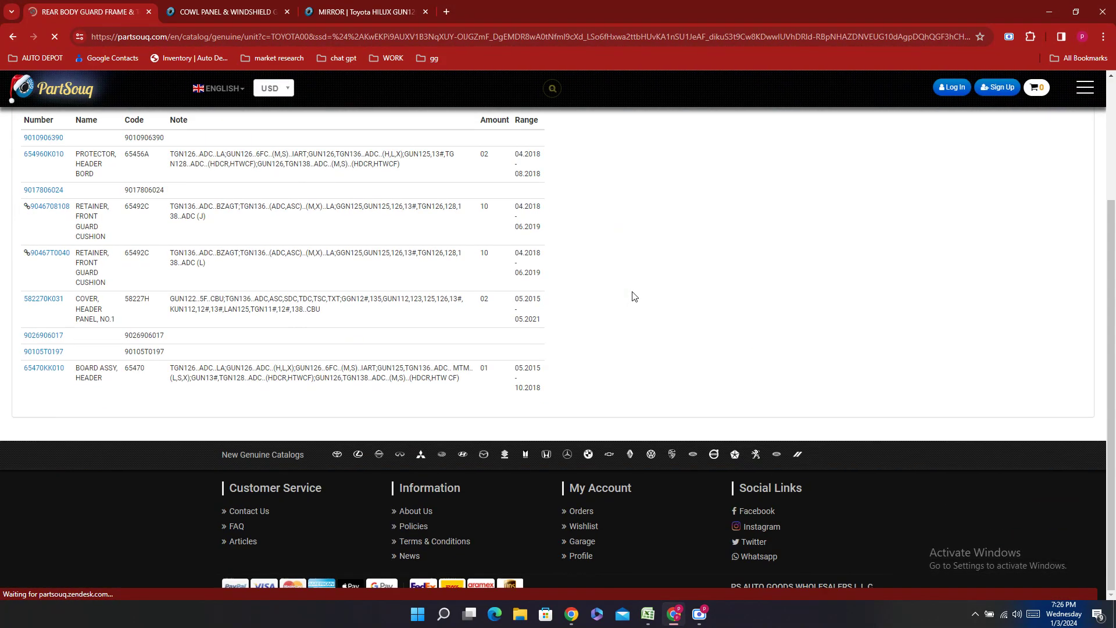
pyautogui.scroll(-3, 637, 298)
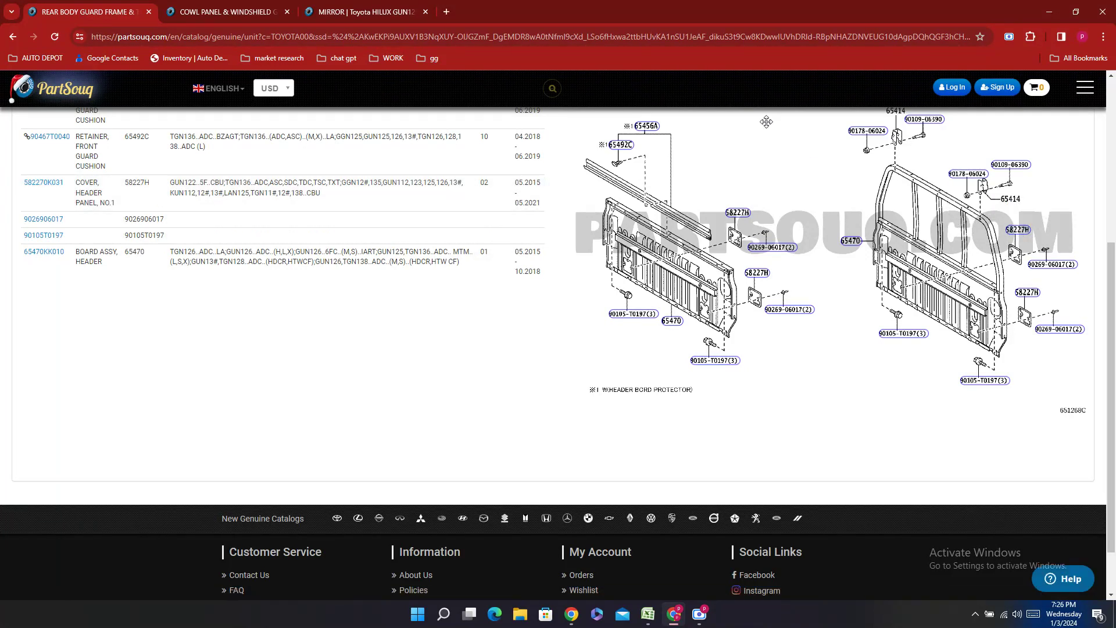
# - Search the web for "toyota hilux wikipedia" in a new browser tab
pyautogui.click(434, 12)
pyautogui.click(447, 12)
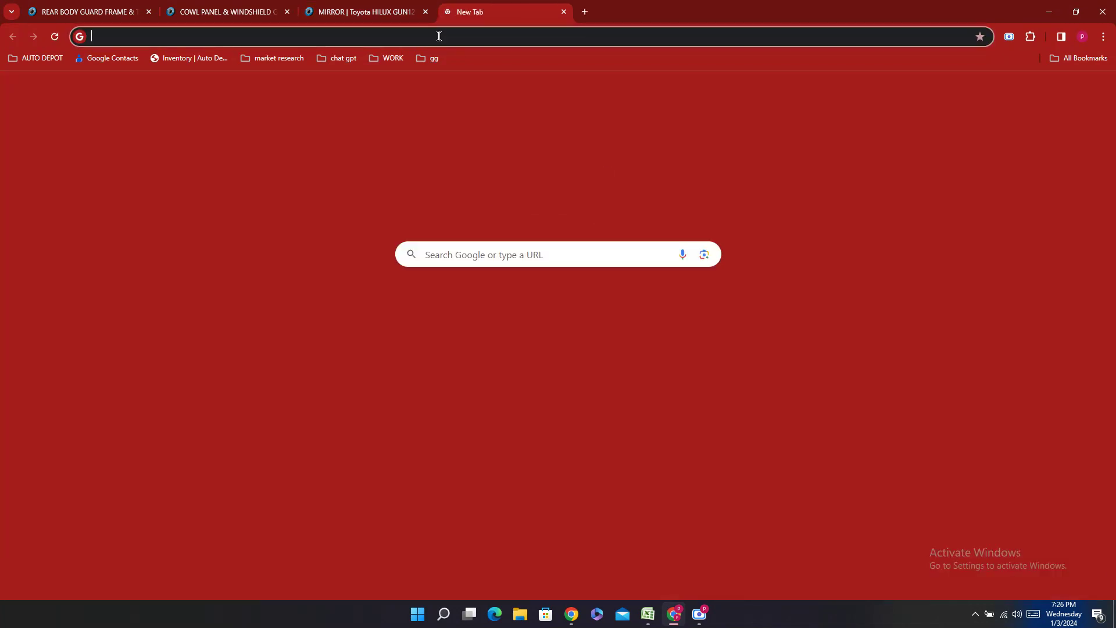
pyautogui.click(436, 37)
pyautogui.write('to')
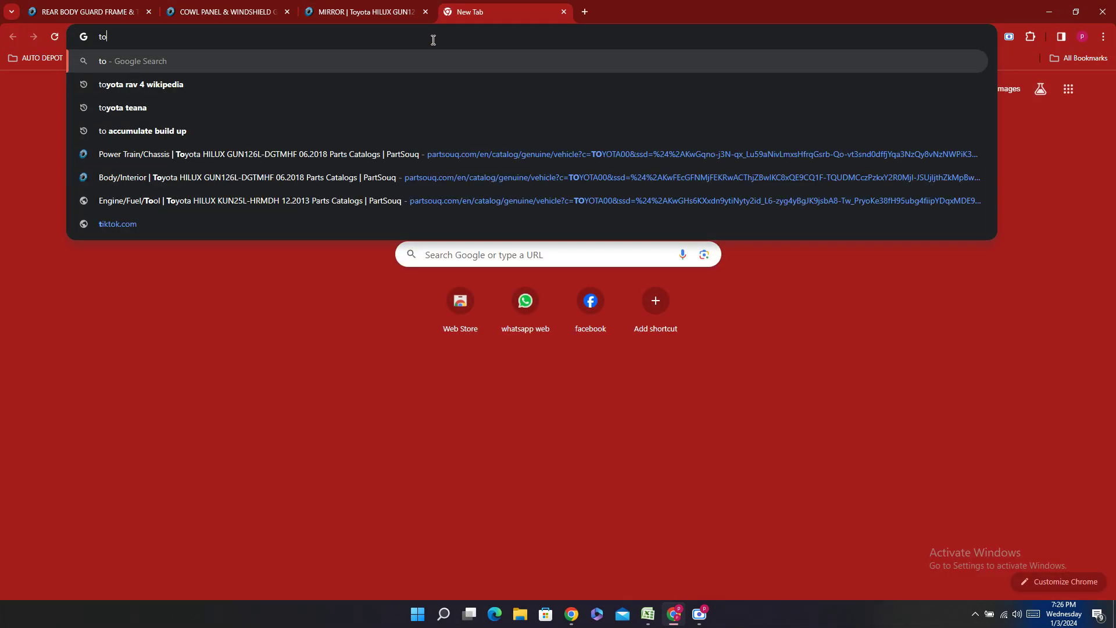
pyautogui.write('yots')
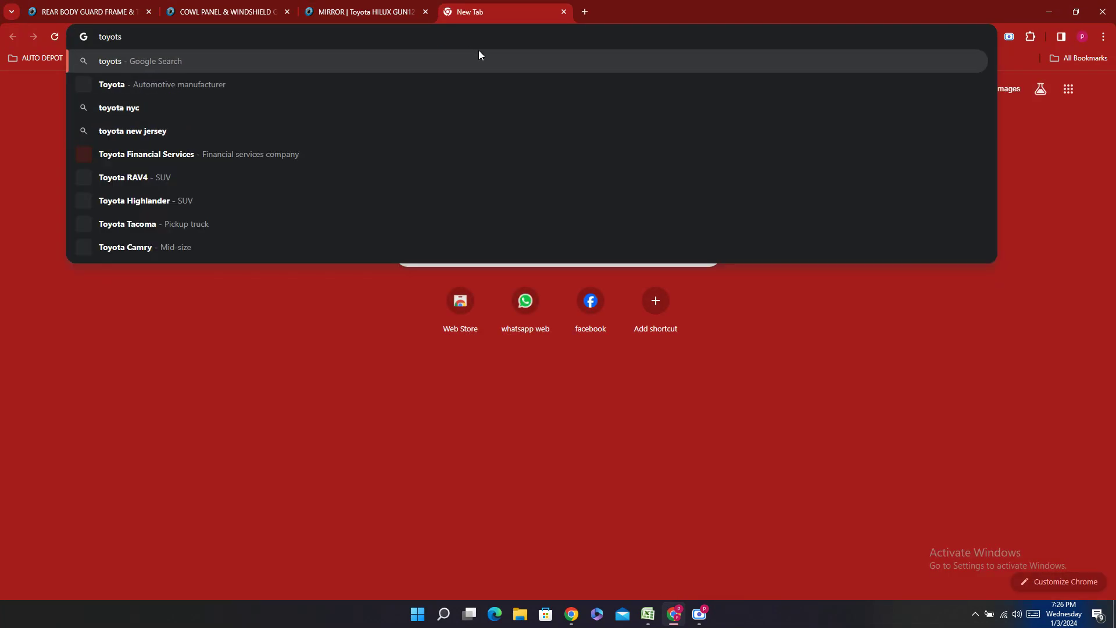
pyautogui.press('BackSpace')
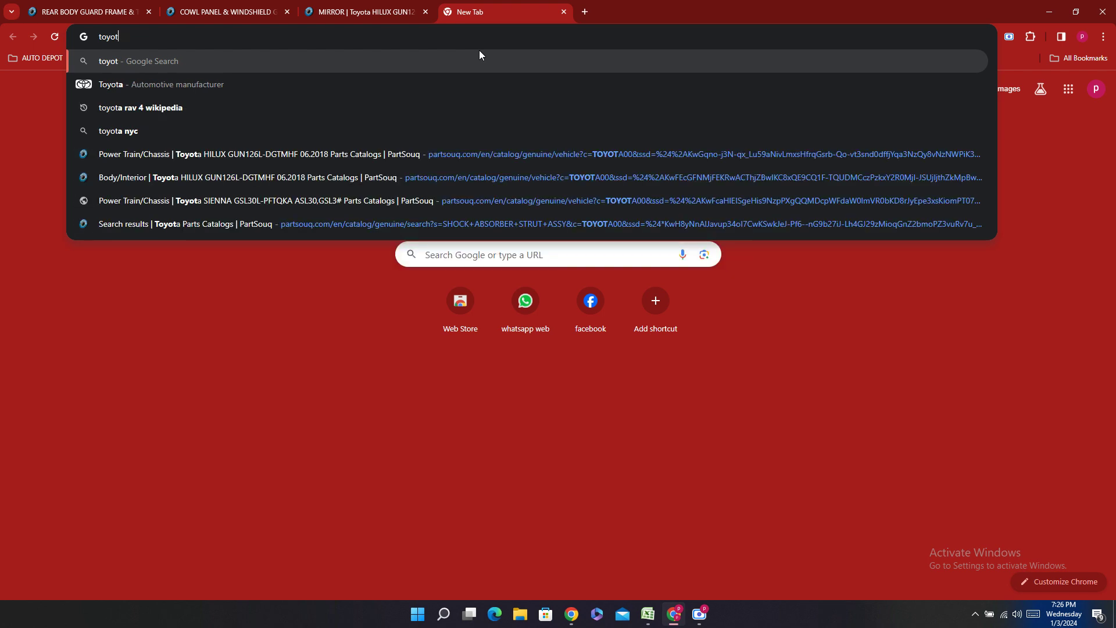
pyautogui.write('a hilux')
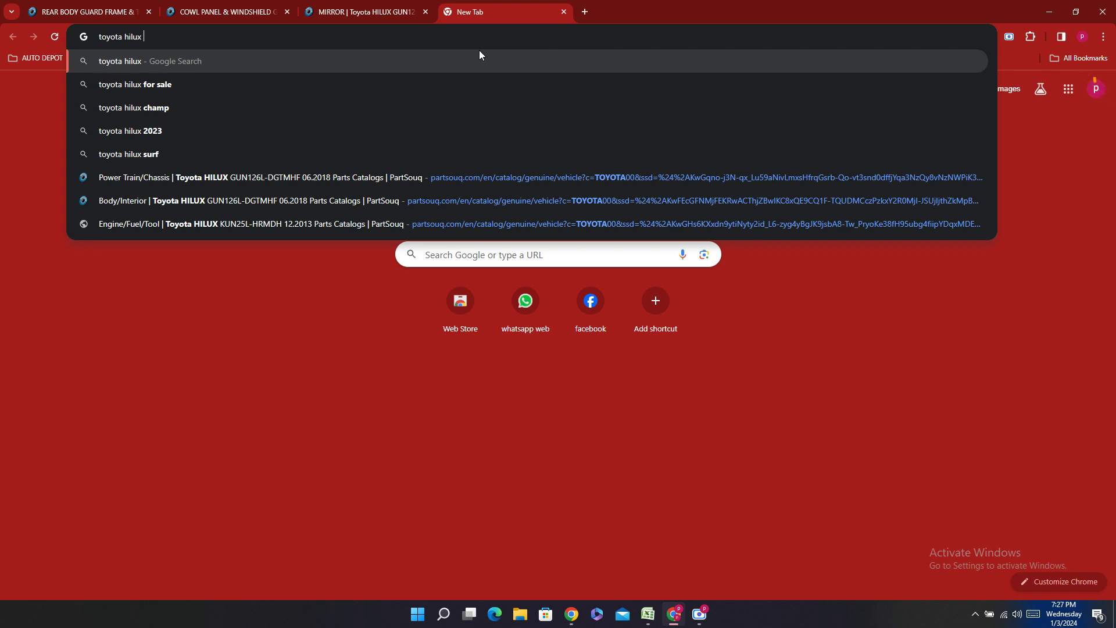
pyautogui.write(' wiki')
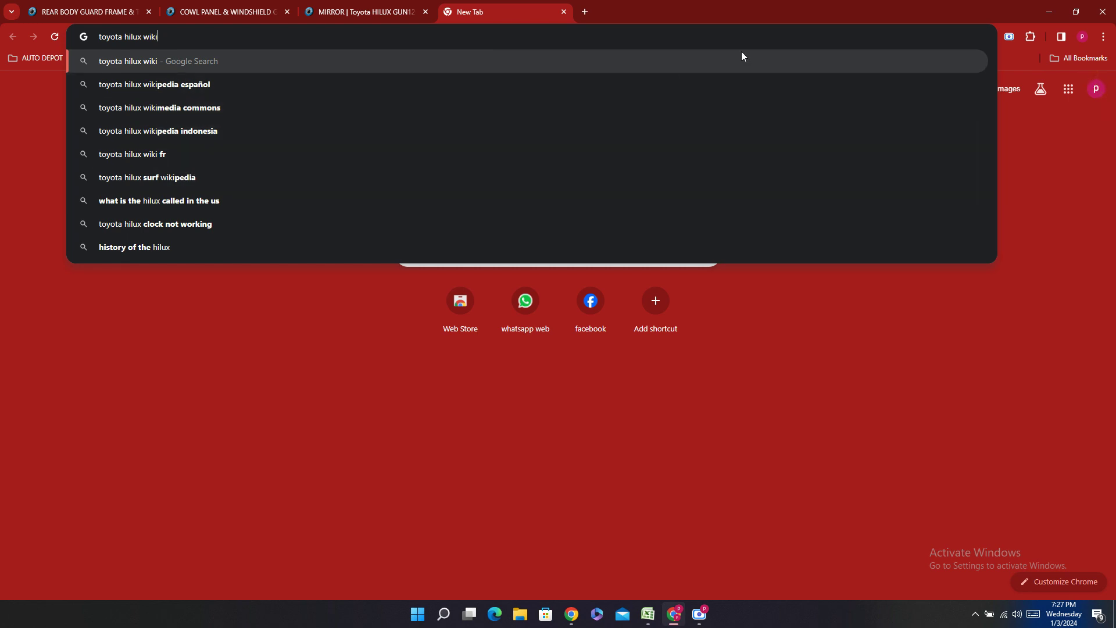
pyautogui.write('pe')
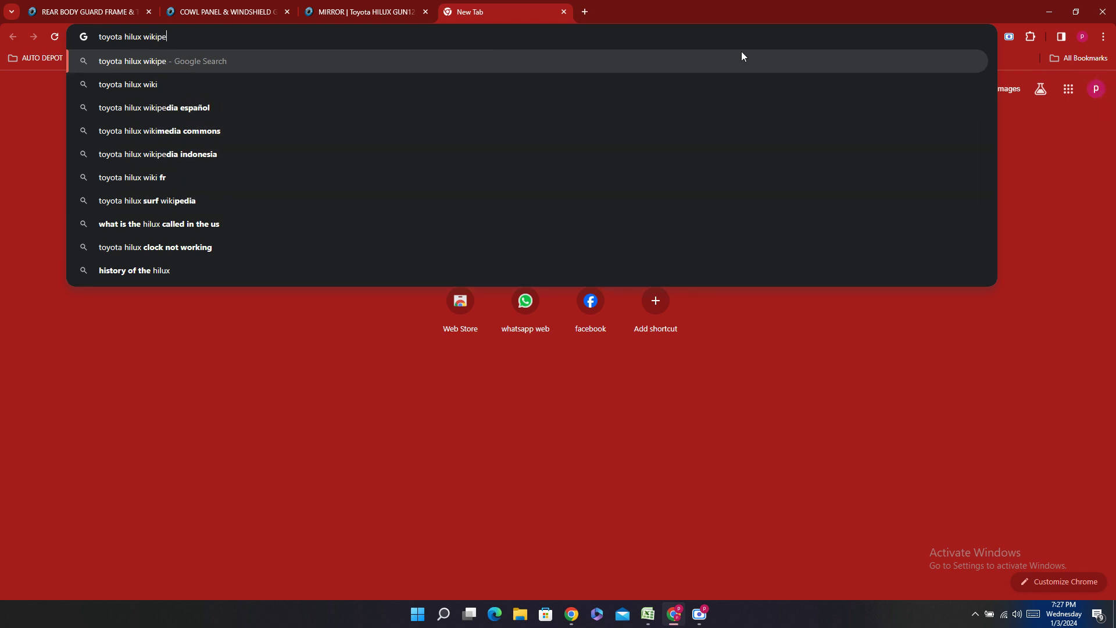
pyautogui.write('dia')
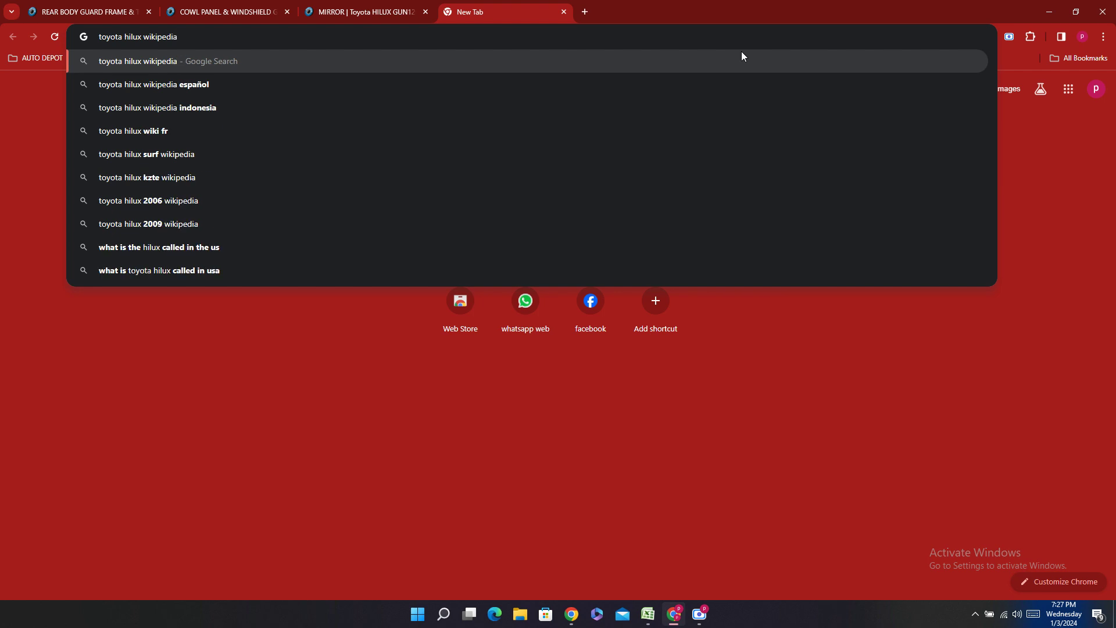
pyautogui.press('Return')
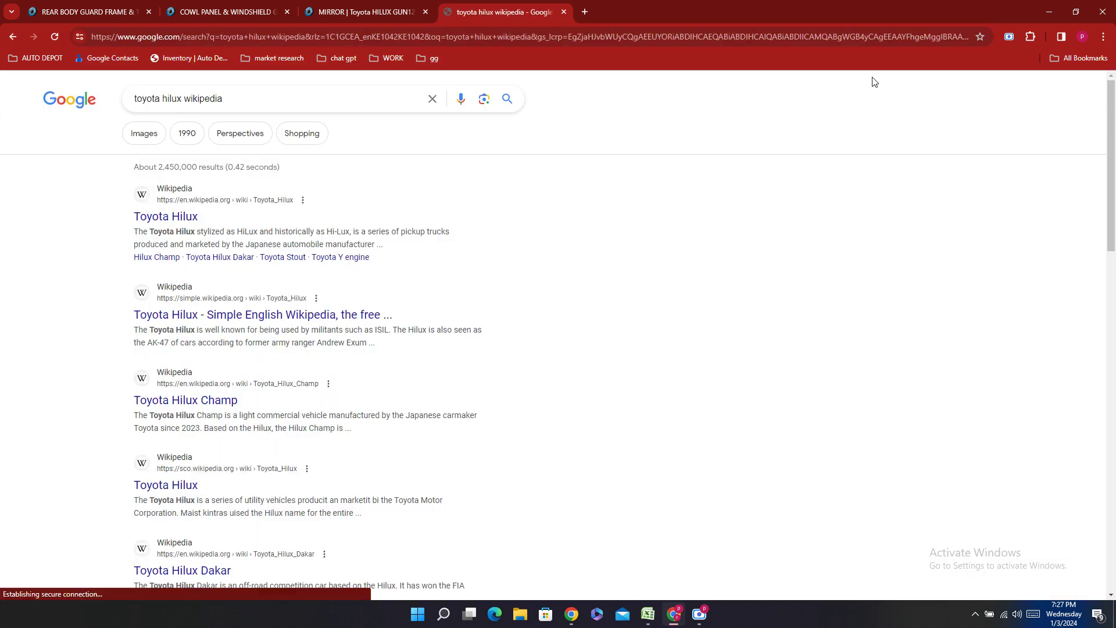
# - Open the English Wikipedia article on the Toyota Hilux and go to its eighth generation (AN110, AN120, AN130; 2015) section
pyautogui.click(167, 219)
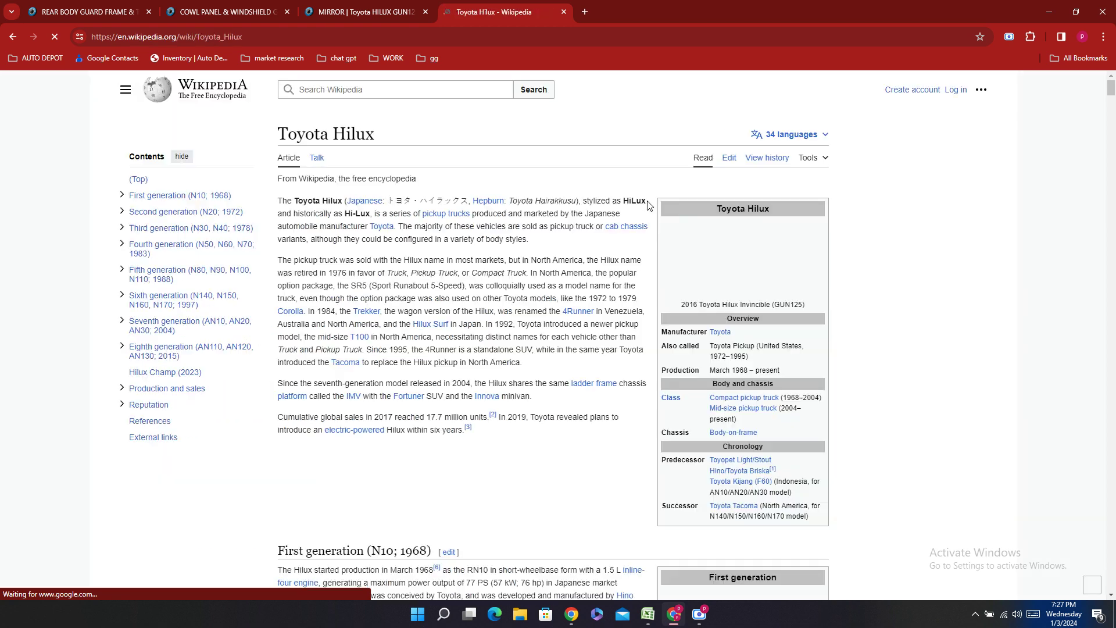
pyautogui.click(191, 300)
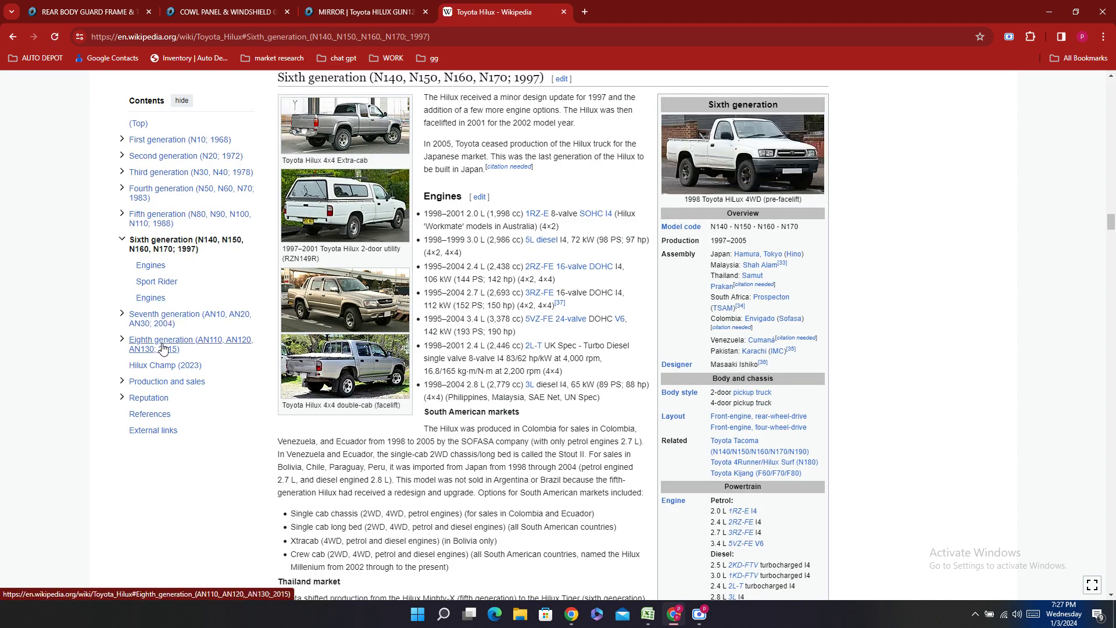
pyautogui.click(163, 345)
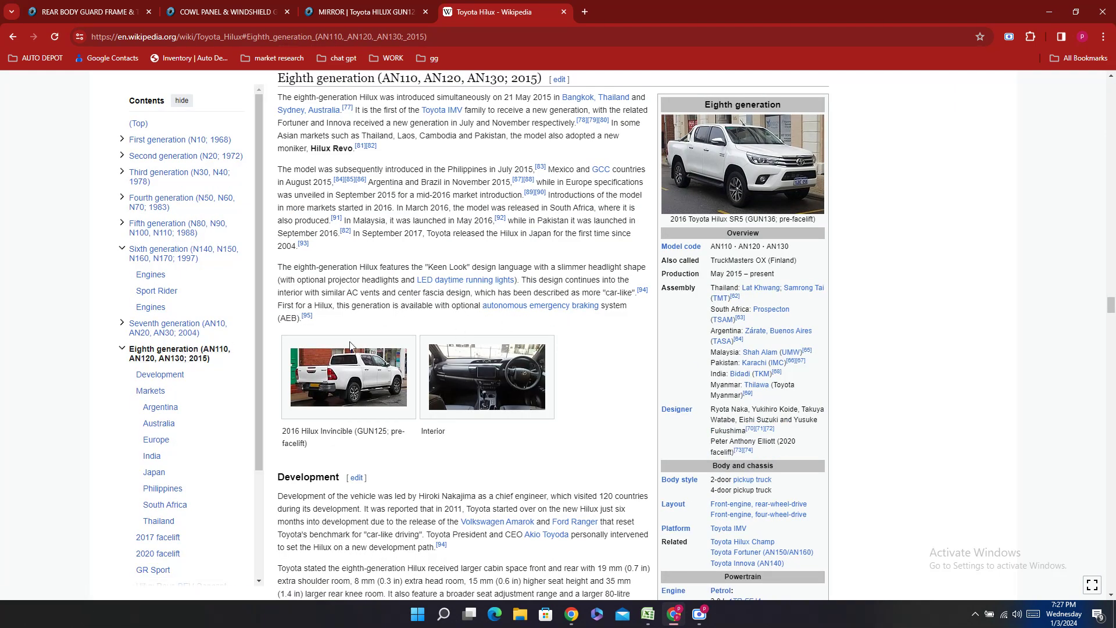
# - Enlarge the 2016 Hilux Invincible photo and browse the neighbouring photos back to the rear view of the first-facelift Hilux
pyautogui.click(298, 367)
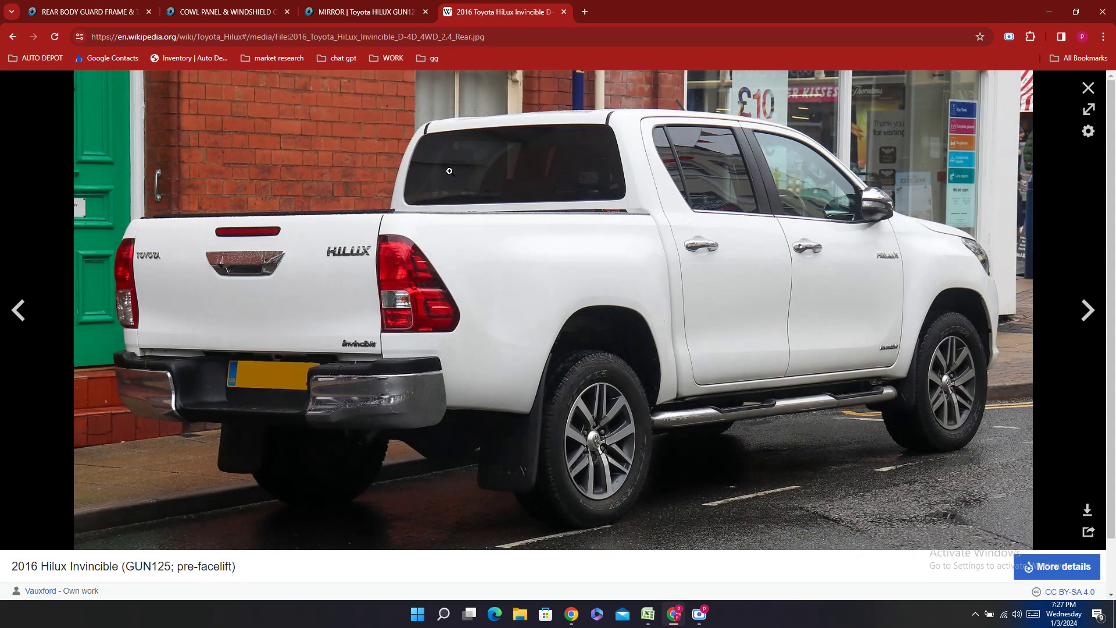
pyautogui.click(1086, 310)
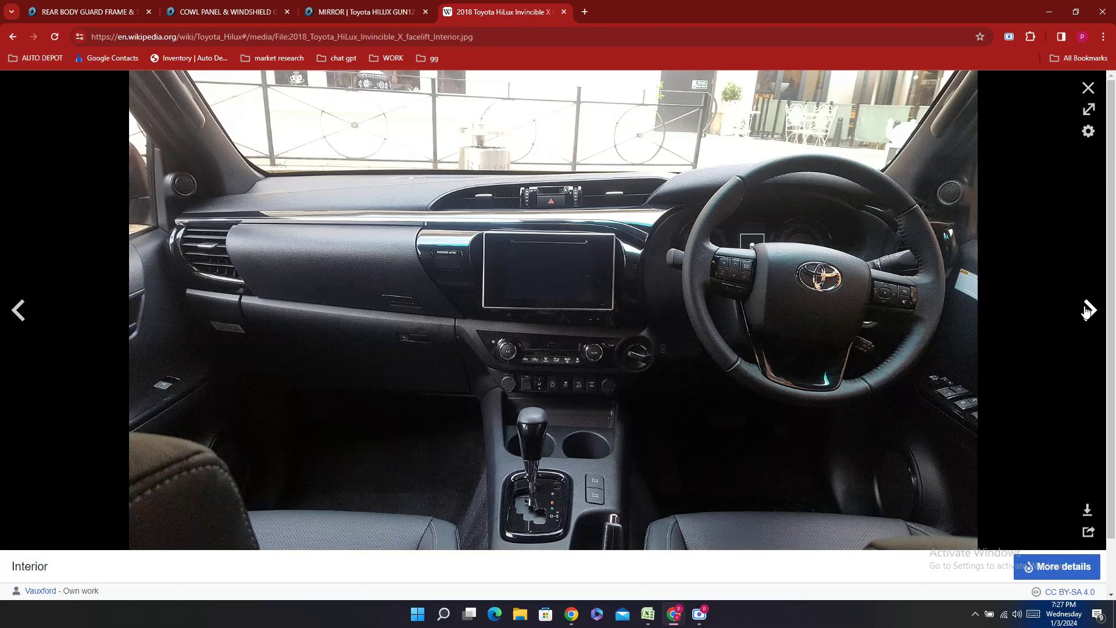
pyautogui.click(14, 309)
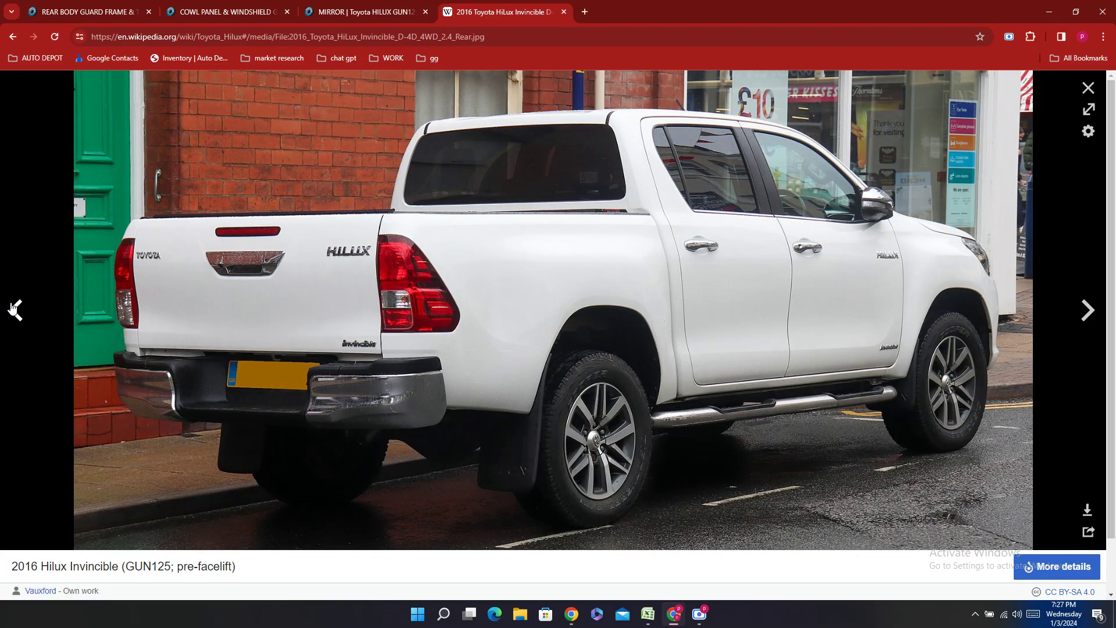
pyautogui.click(13, 308)
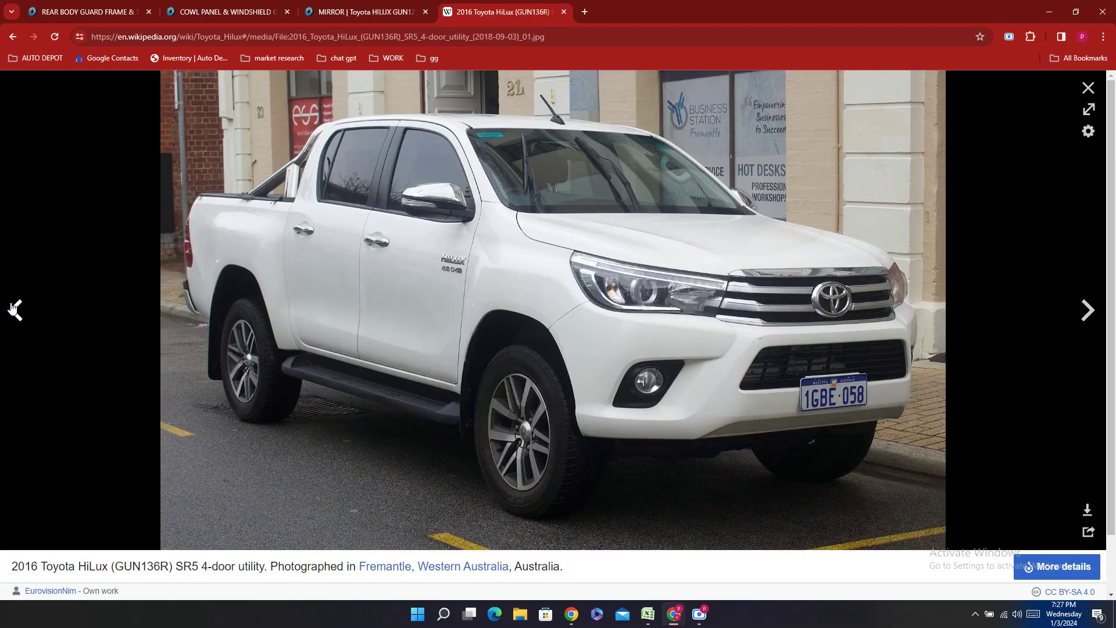
pyautogui.click(13, 308)
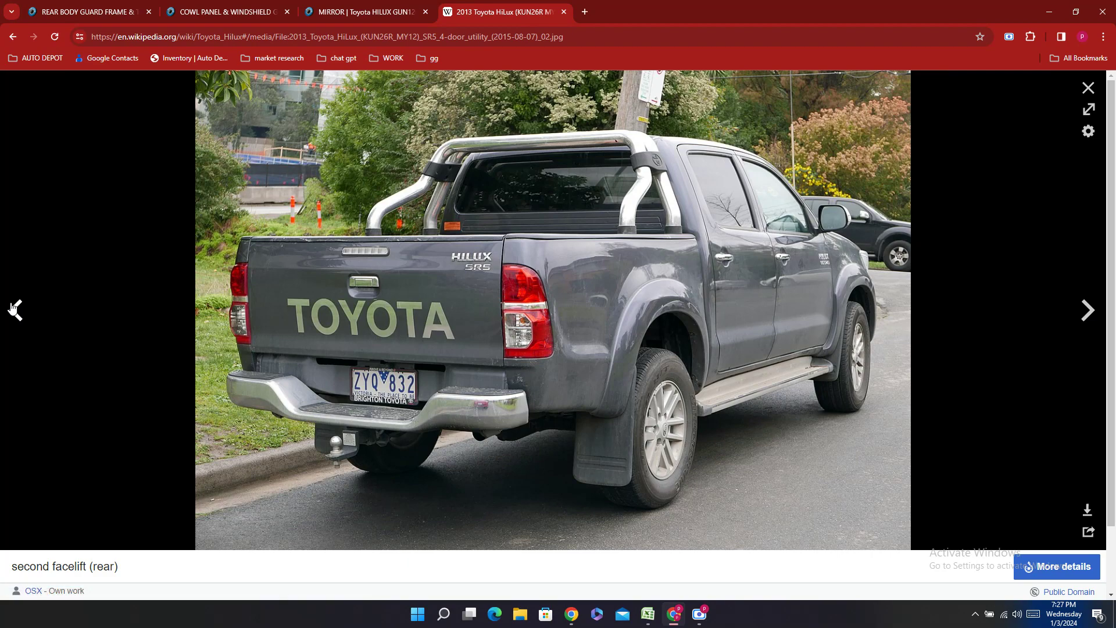
pyautogui.click(13, 308)
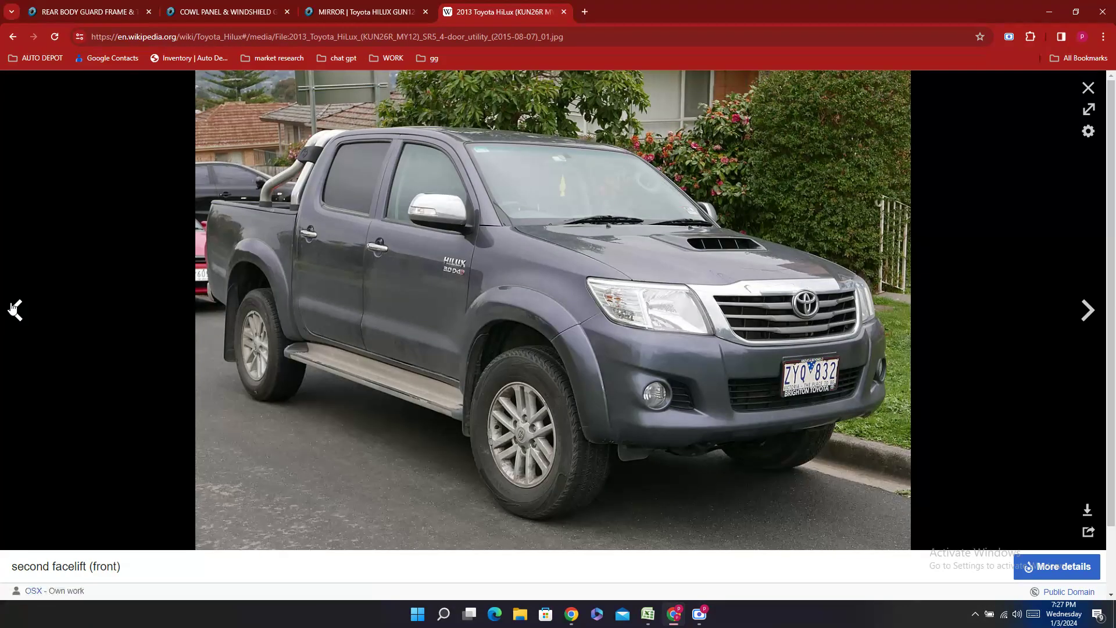
pyautogui.click(13, 308)
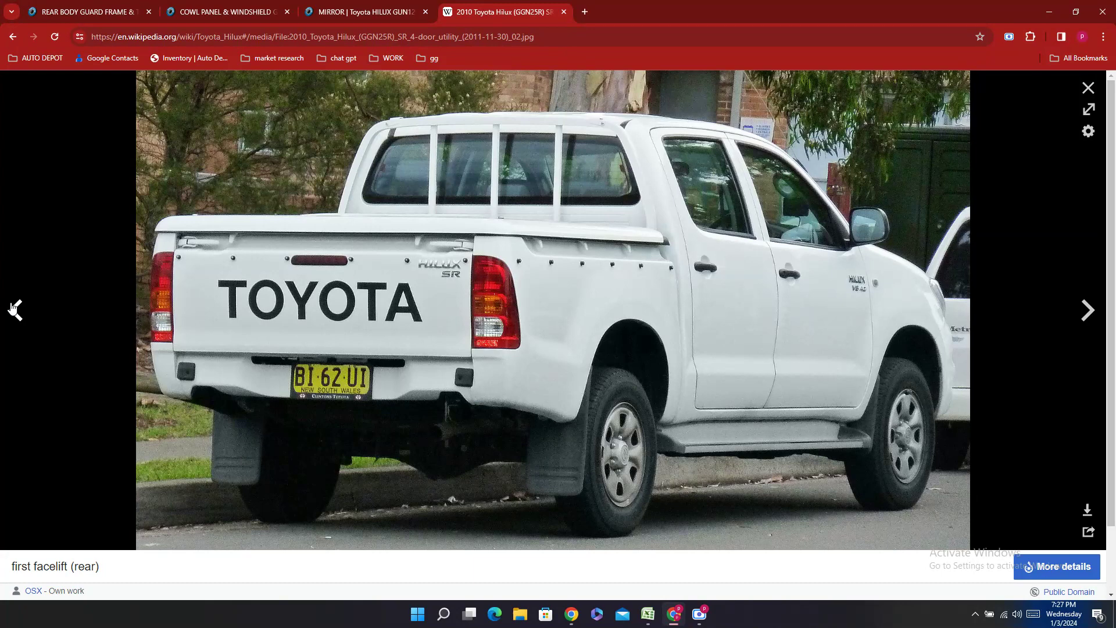
# - Switch back to the PartSouq rear body guard frame page, return to the Body/Interior list and look at the floor and console diagrams
pyautogui.click(112, 5)
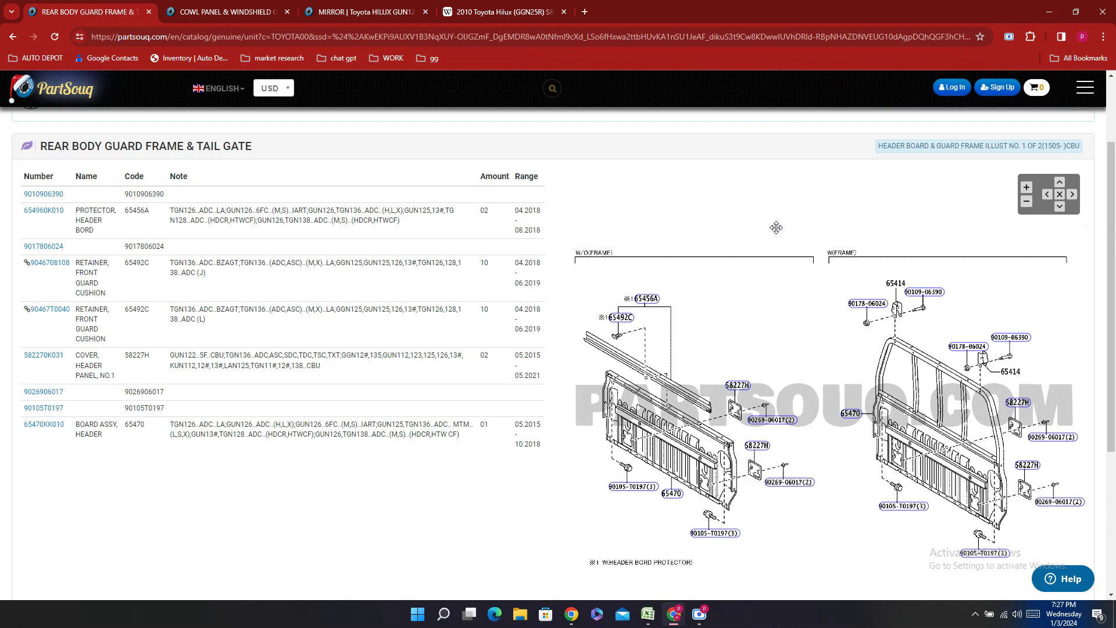
pyautogui.scroll(2, 540, 169)
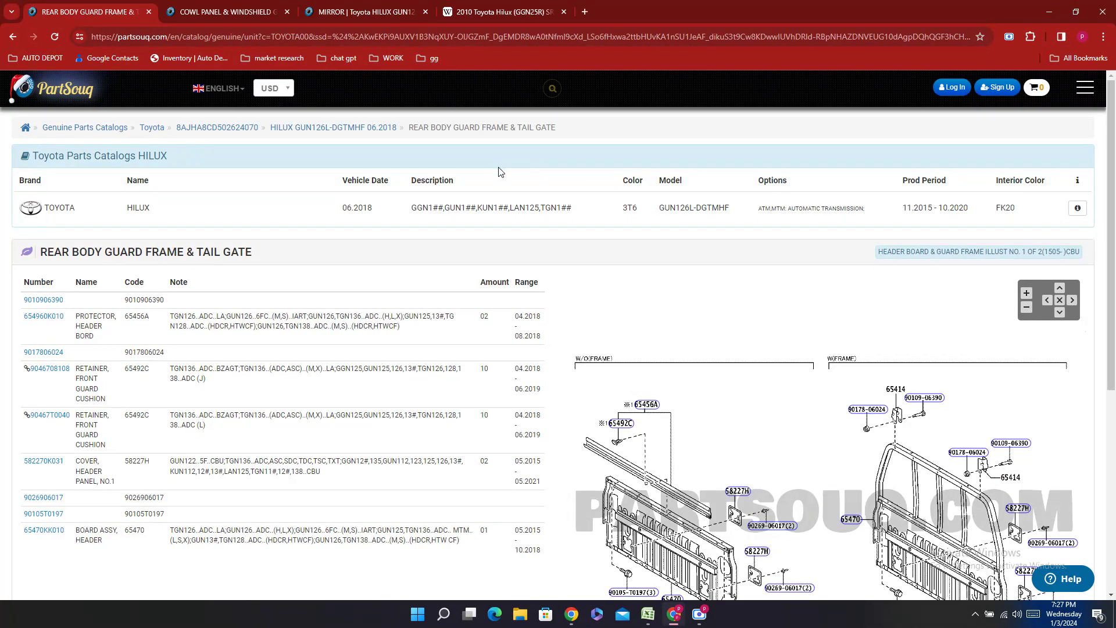
pyautogui.hotkey('alt', 'Left')
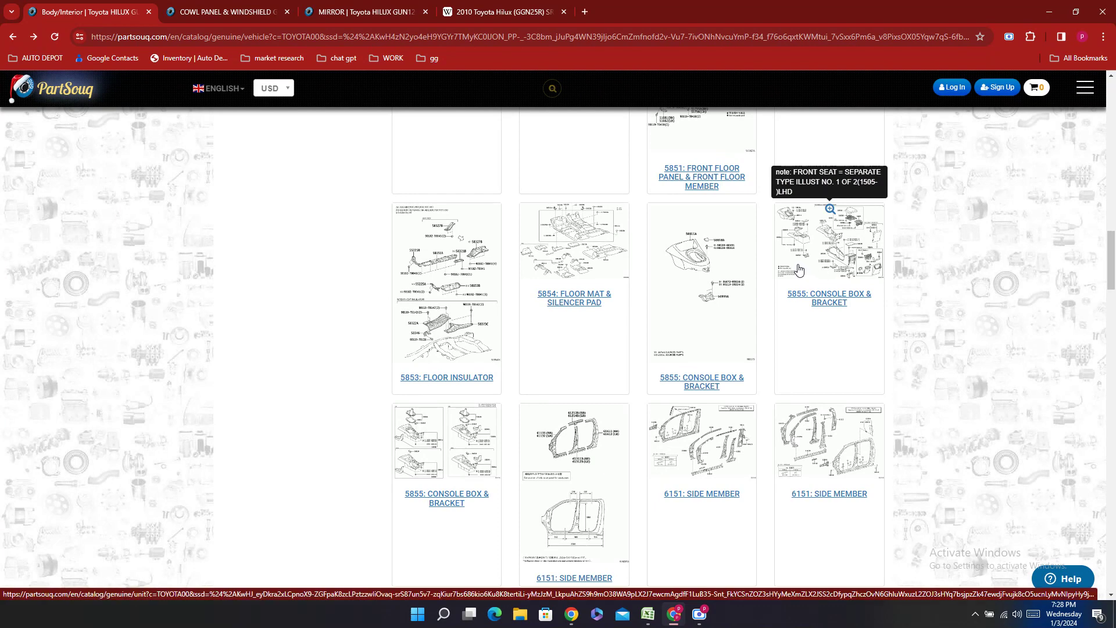
pyautogui.scroll(4, 798, 269)
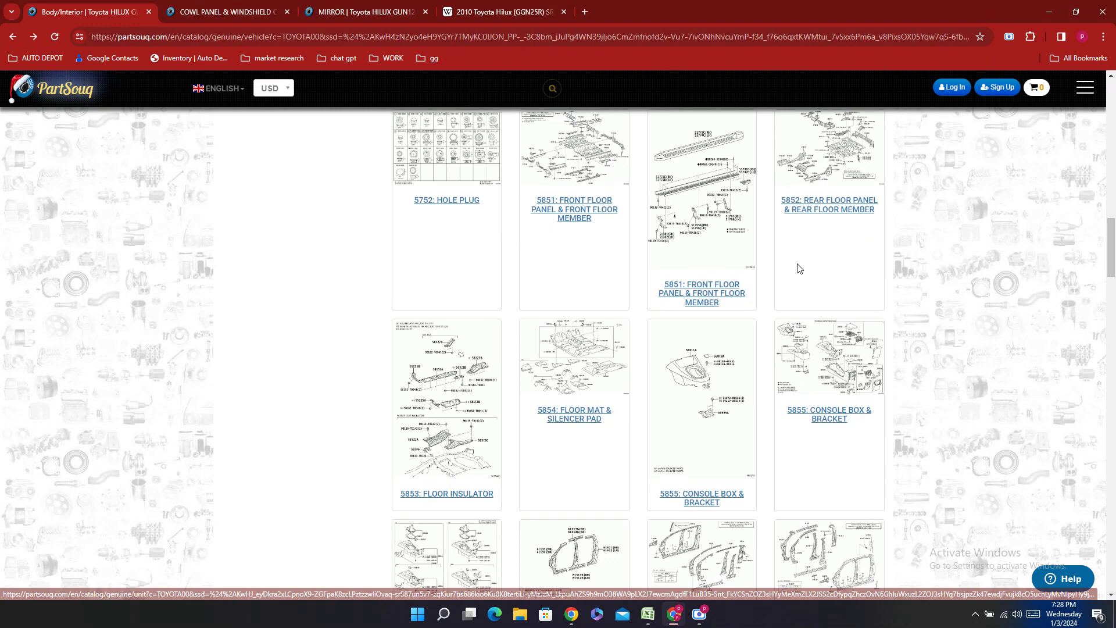
# - Look back through the Body/Interior diagrams up to the frame illustrations, and check the AD 409.1 parts template in Excel
pyautogui.scroll(3, 799, 268)
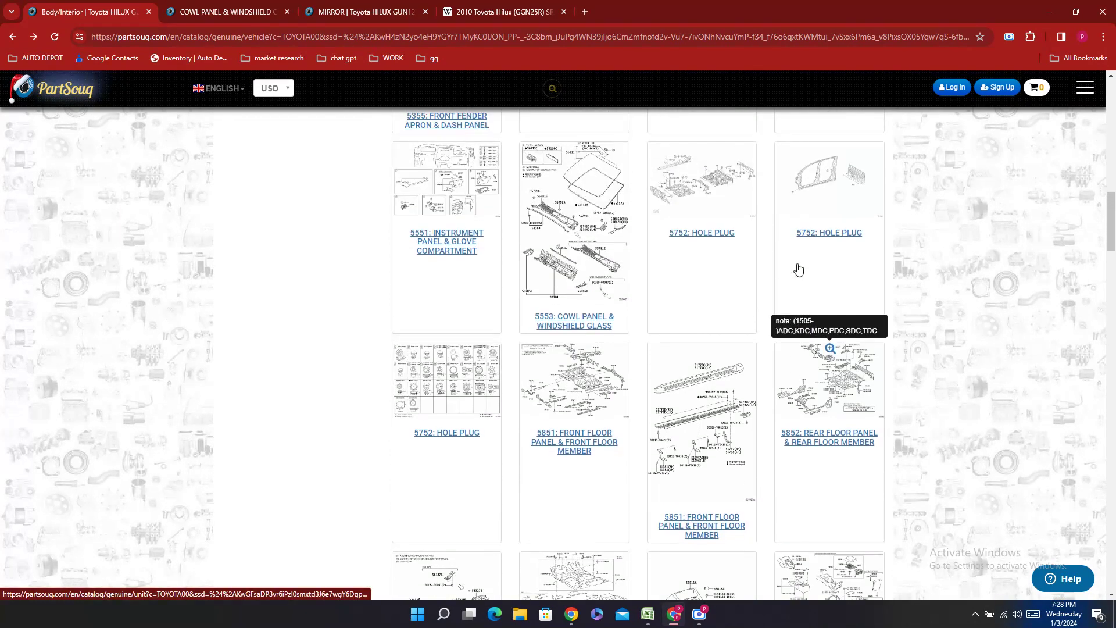
pyautogui.scroll(2, 798, 268)
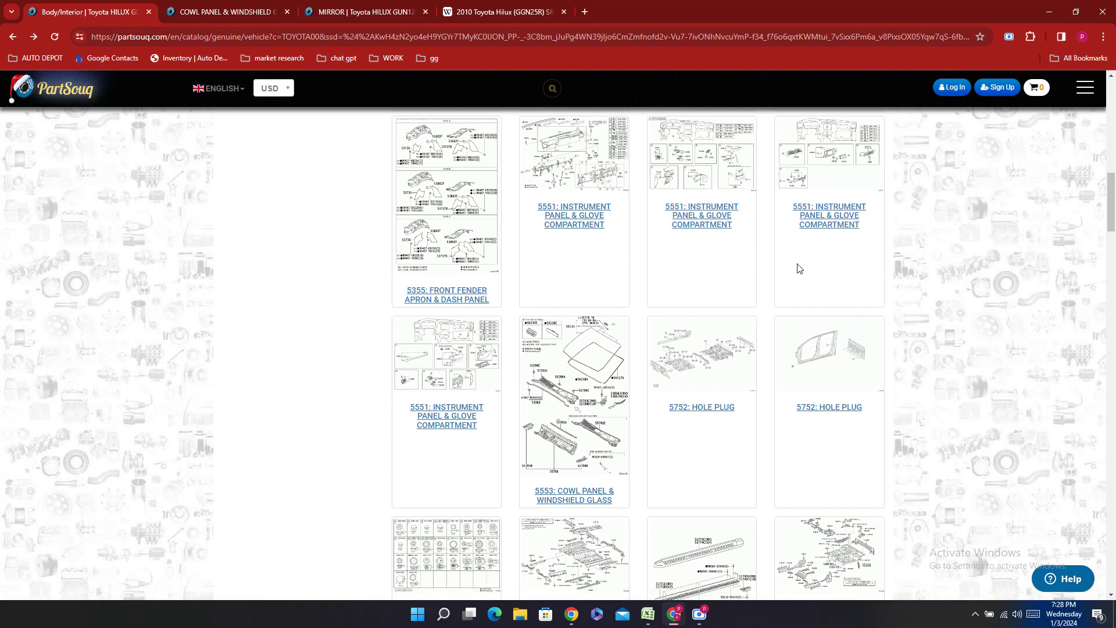
pyautogui.scroll(3, 798, 268)
pyautogui.scroll(1, 798, 268)
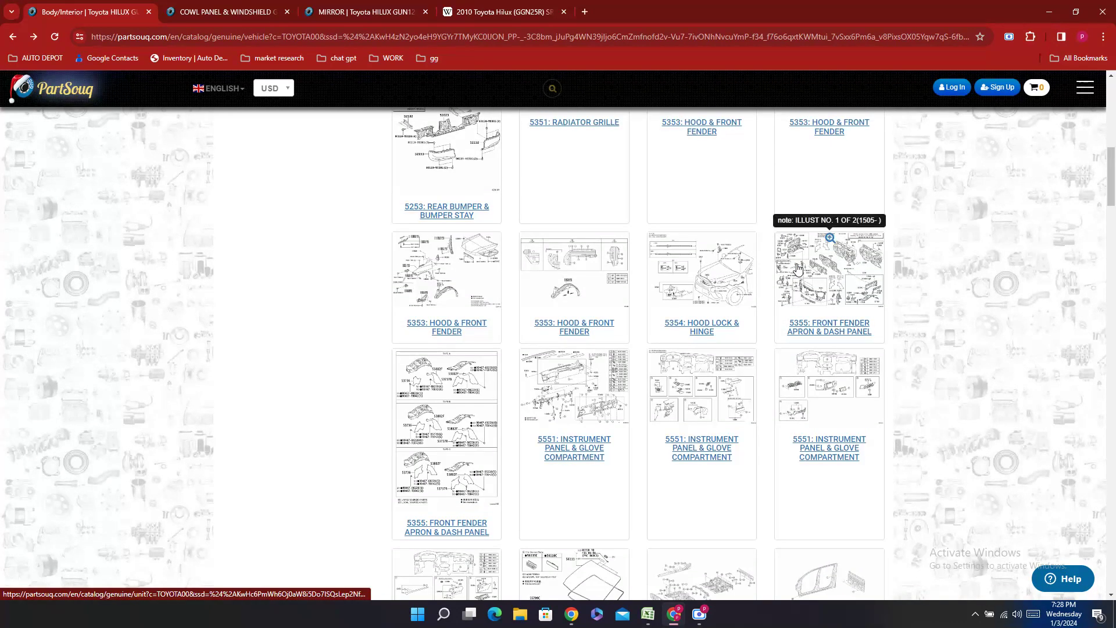
pyautogui.scroll(2, 798, 268)
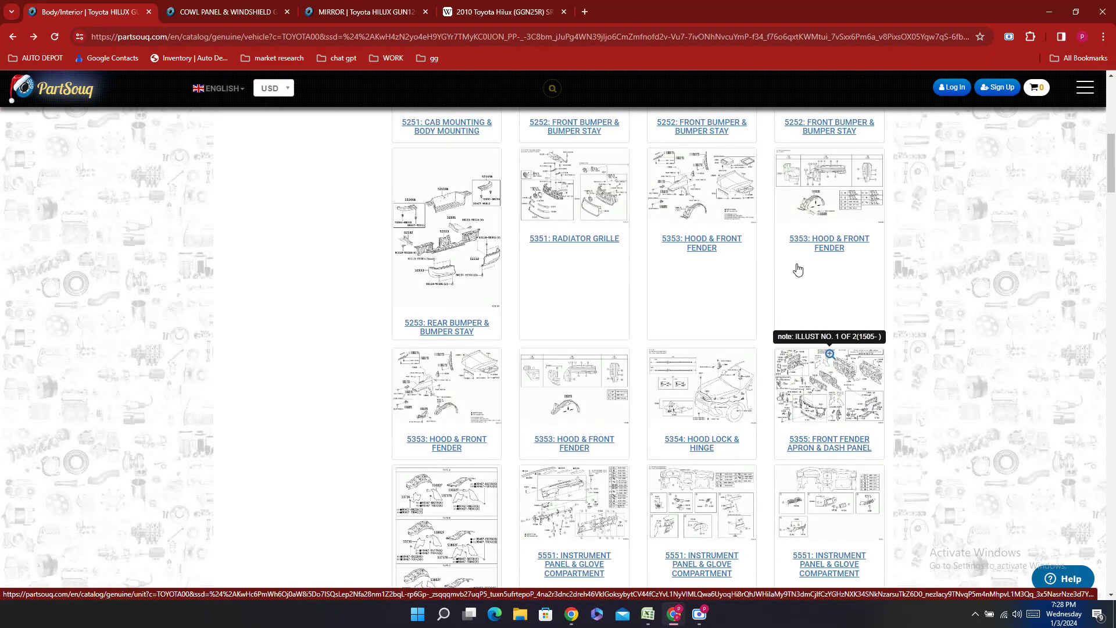
pyautogui.scroll(8, 799, 269)
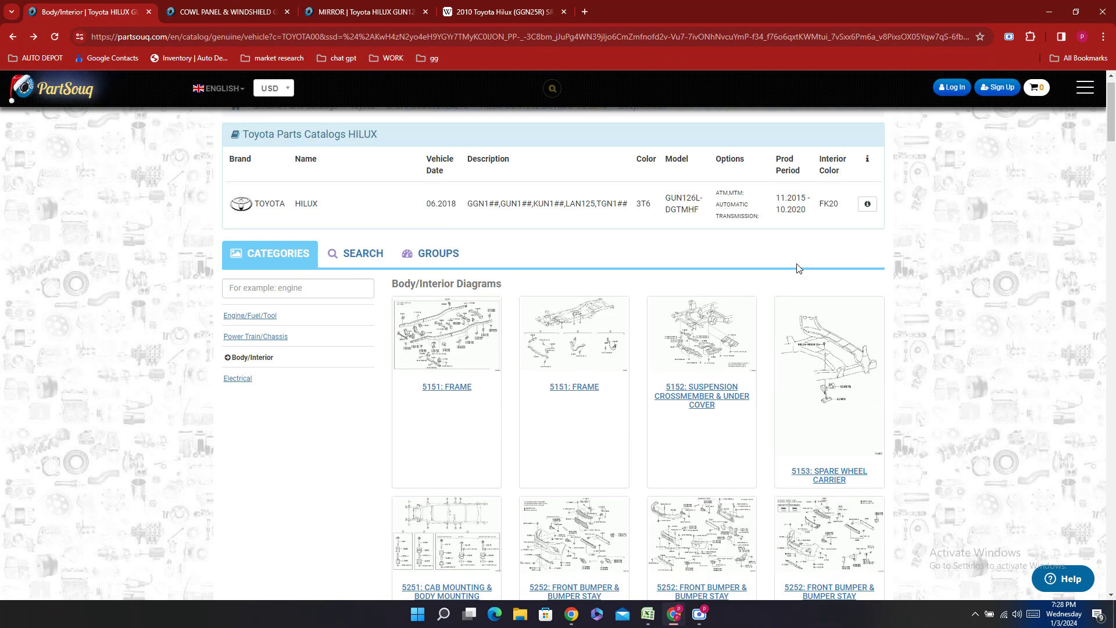
pyautogui.scroll(-4, 798, 268)
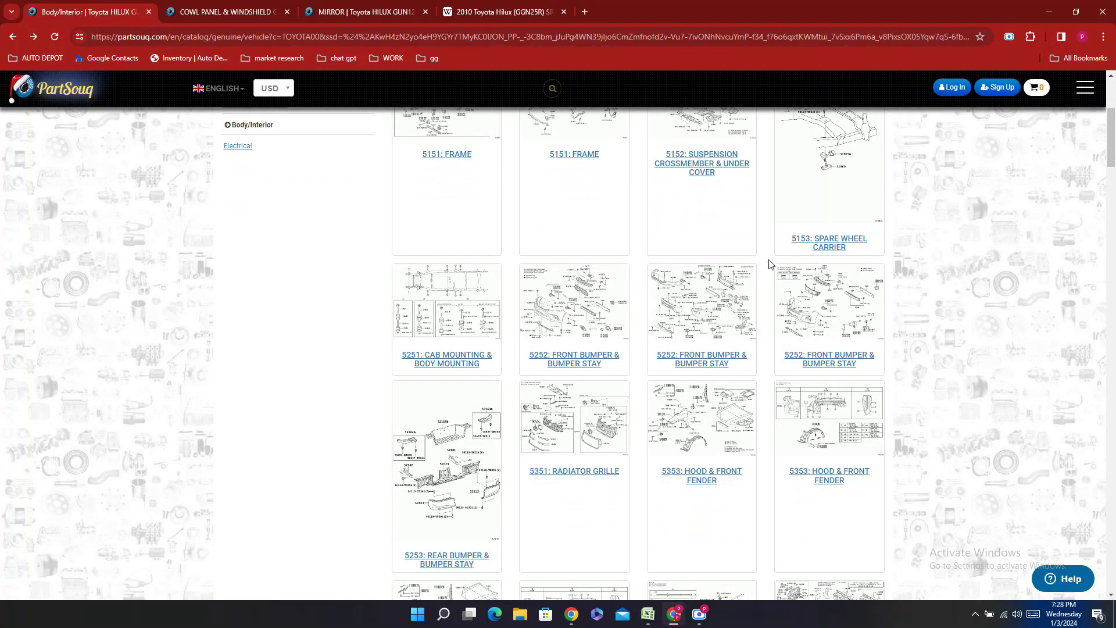
pyautogui.scroll(1, 256, 216)
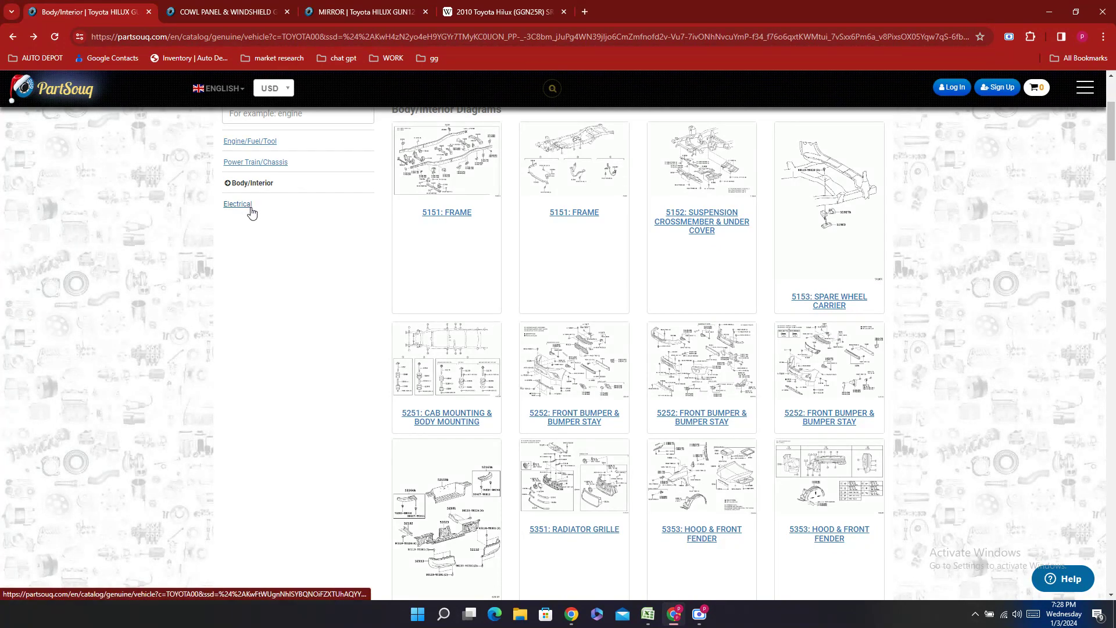
pyautogui.click(648, 613)
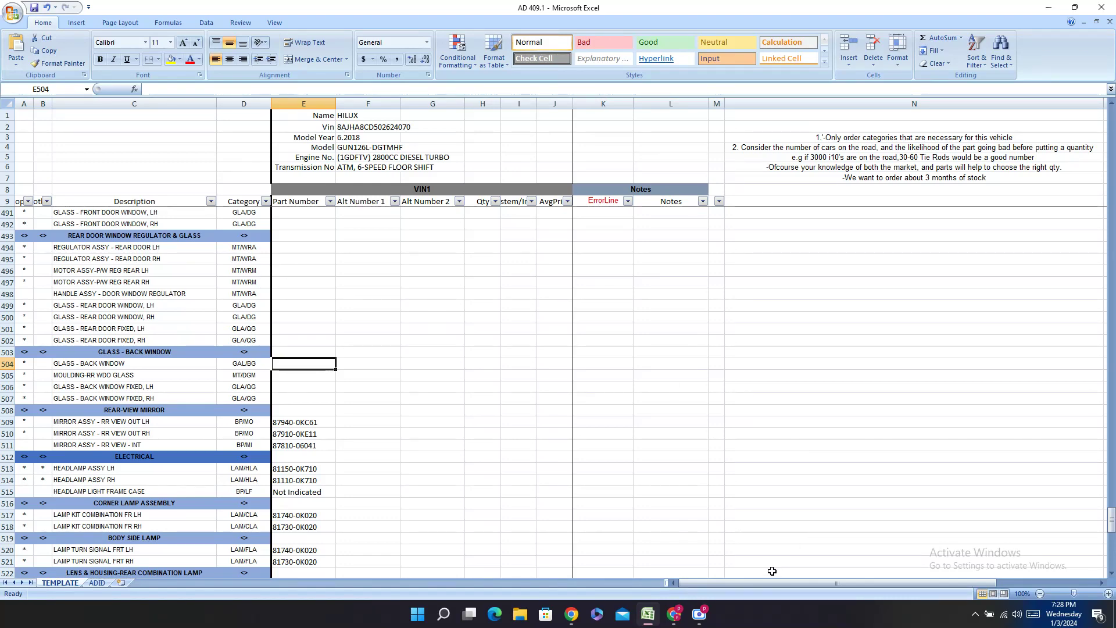
pyautogui.click(675, 617)
# - Duplicate the Body/Interior catalog tab and open the Power Train/Chassis diagrams in the copy
pyautogui.rightClick(116, 12)
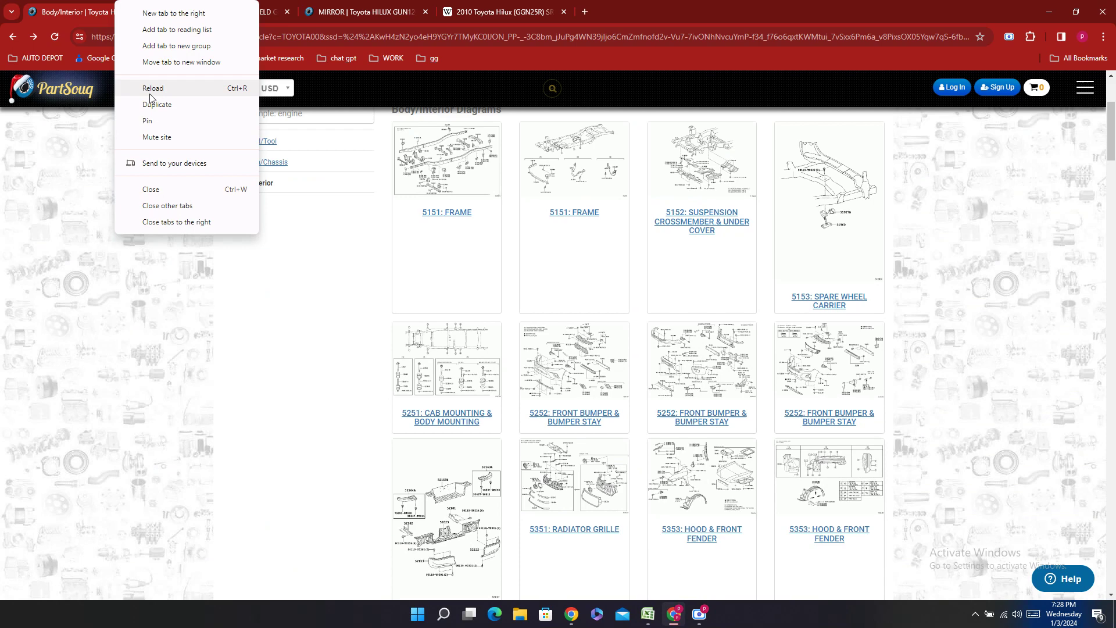
pyautogui.press('Escape')
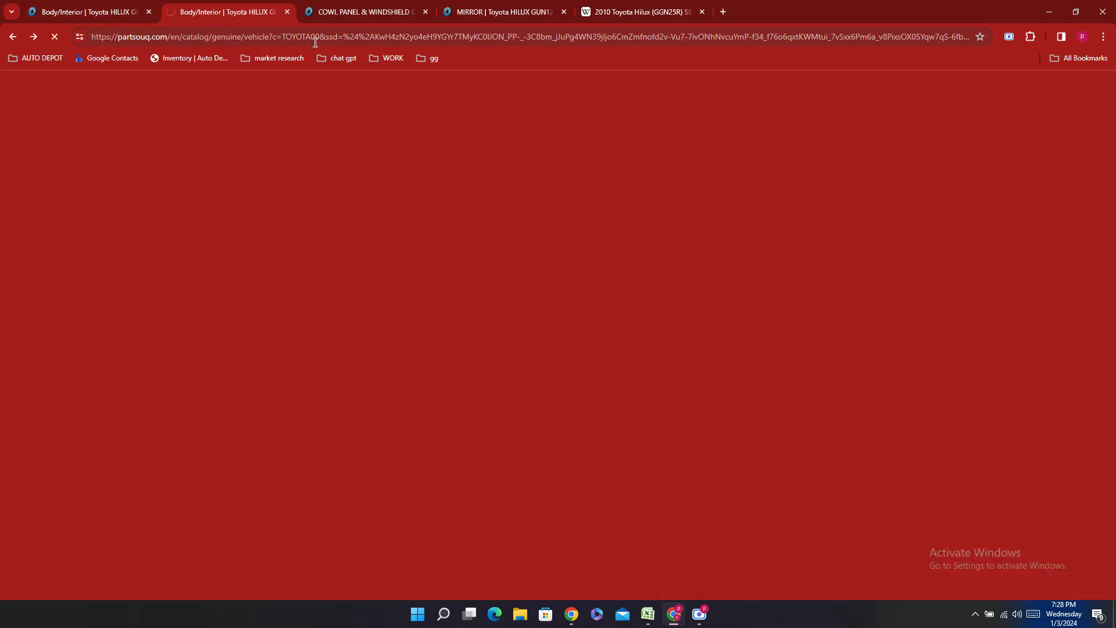
pyautogui.click(122, 12)
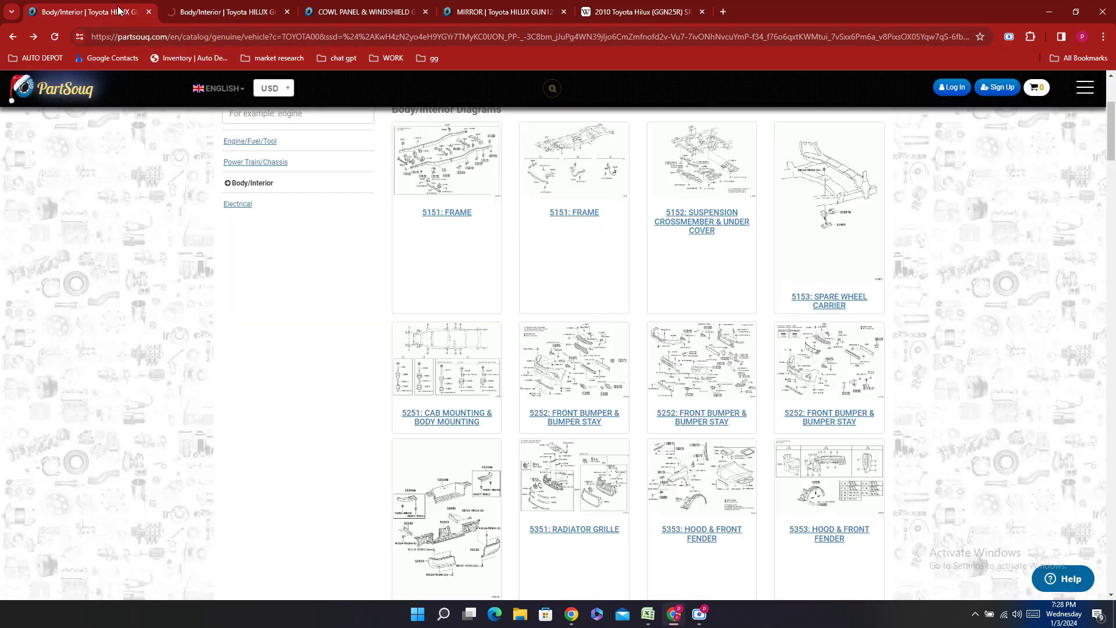
pyautogui.click(214, 11)
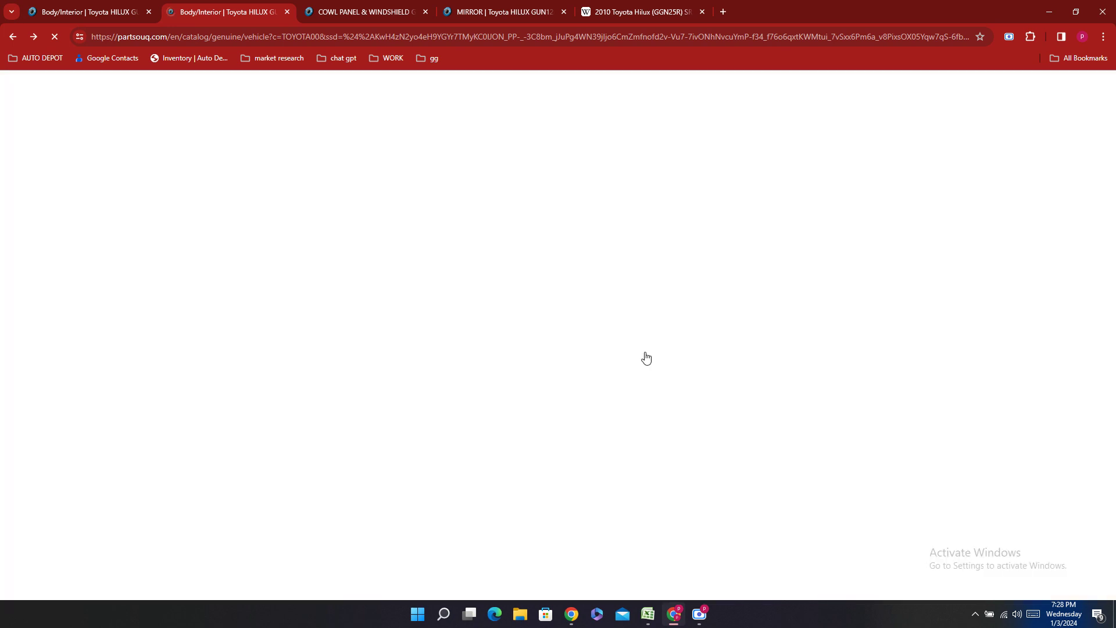
pyautogui.scroll(3, 520, 334)
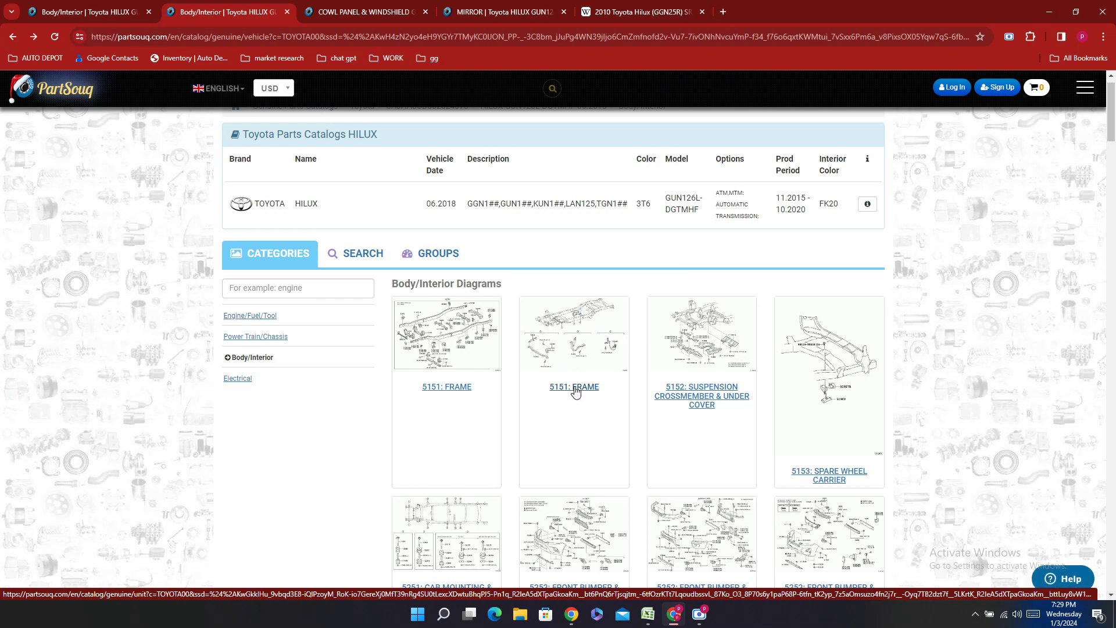
pyautogui.click(245, 339)
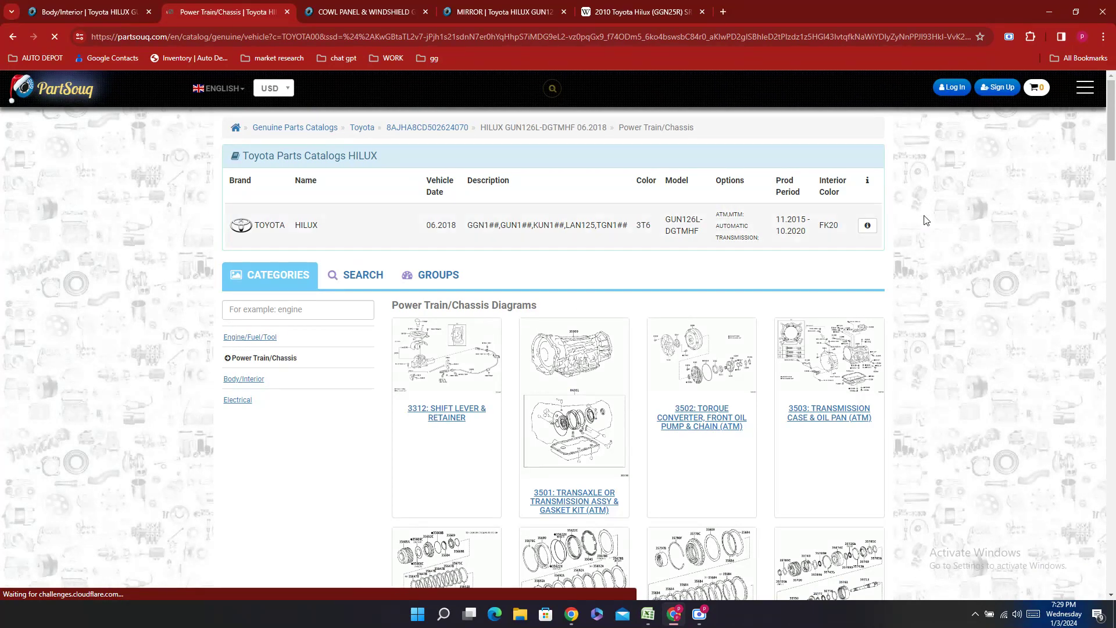
# - Look through the Power Train/Chassis diagrams, from the transmission down to the rear spring and shock absorber illustrations
pyautogui.scroll(-3, 929, 201)
pyautogui.scroll(-1, 928, 202)
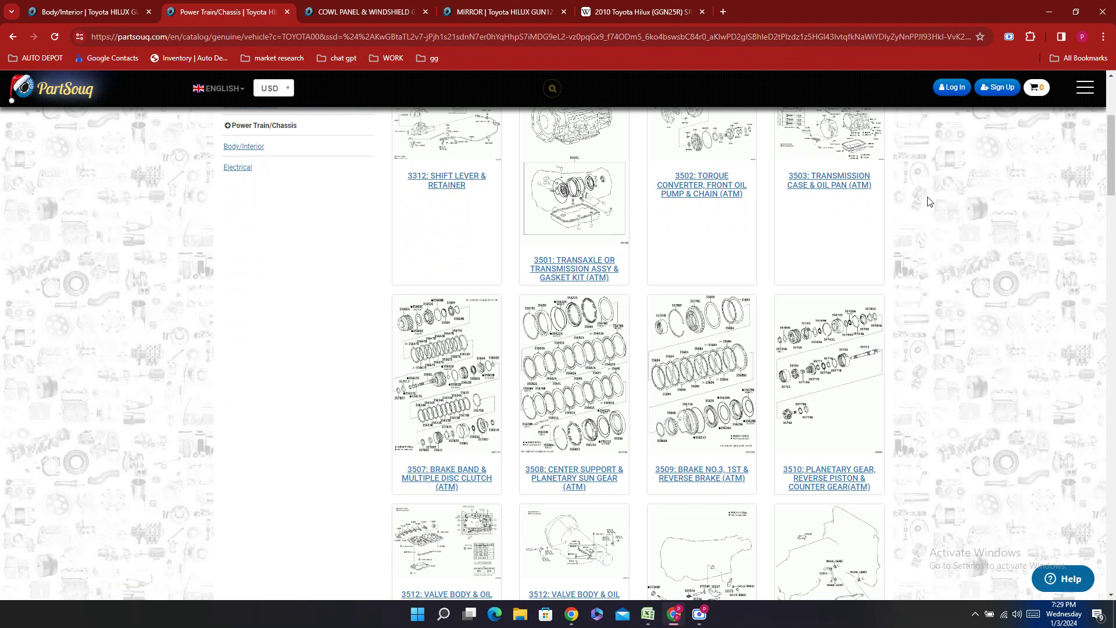
pyautogui.scroll(-8, 928, 202)
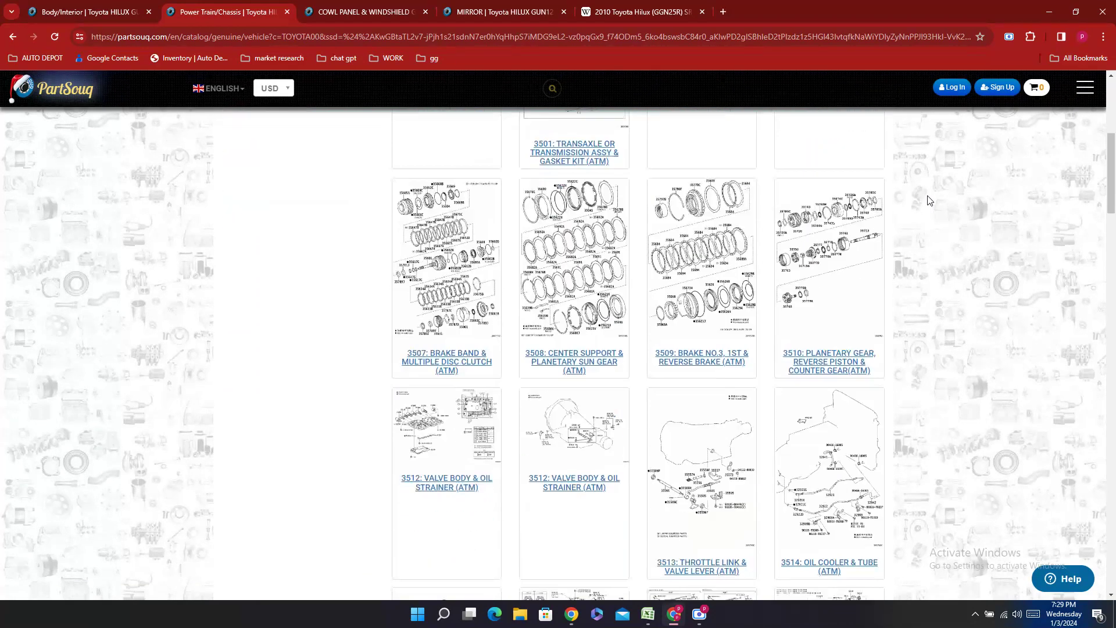
pyautogui.scroll(-5, 926, 191)
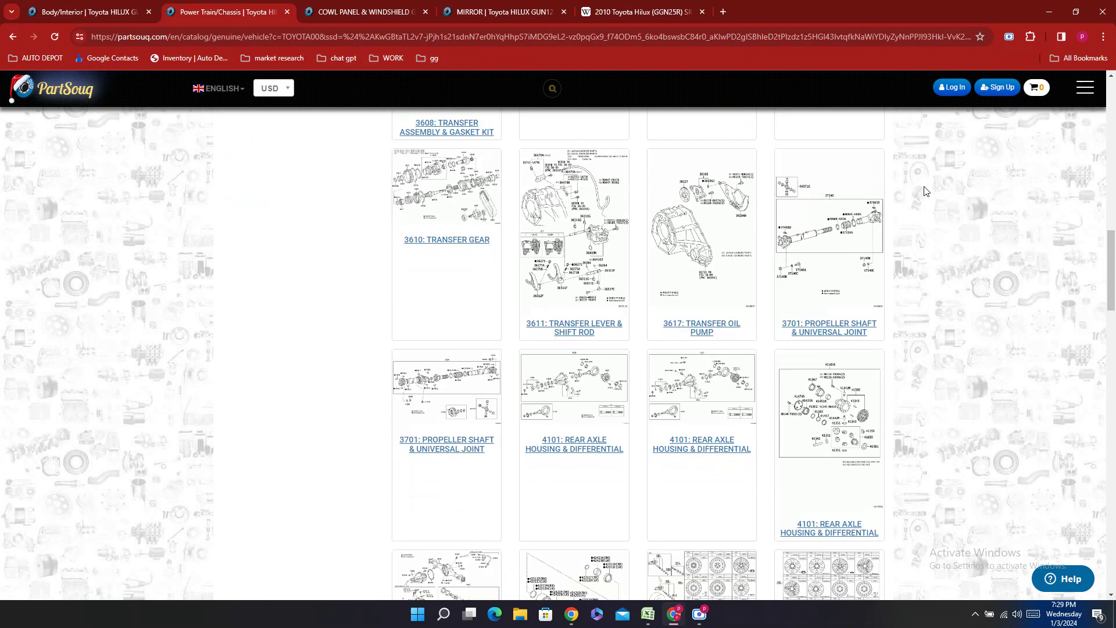
pyautogui.scroll(-11, 926, 191)
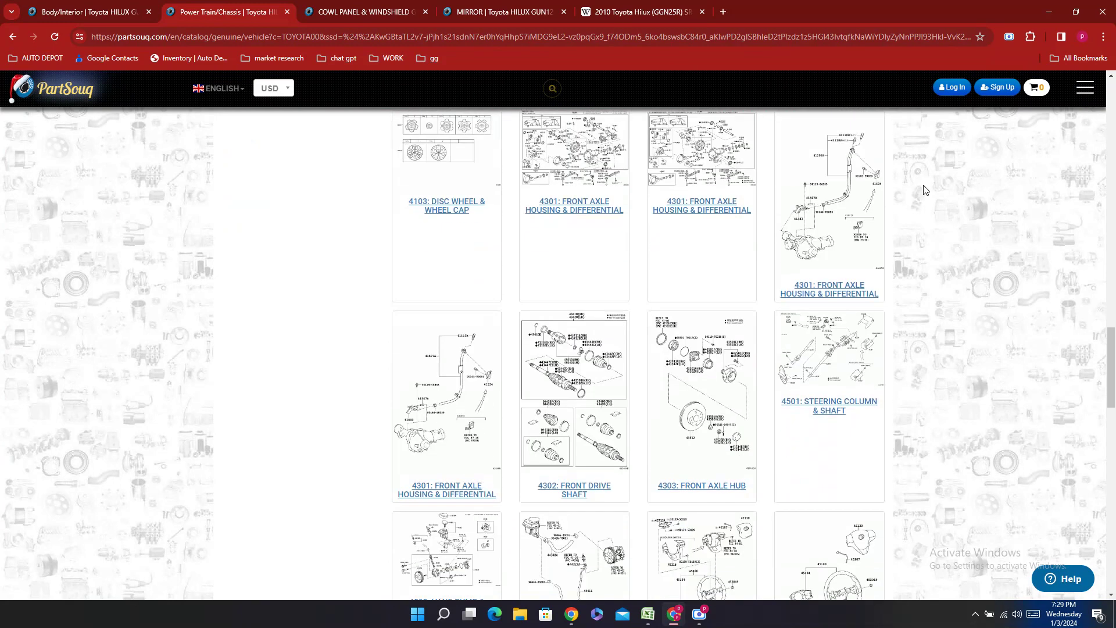
pyautogui.scroll(-8, 927, 189)
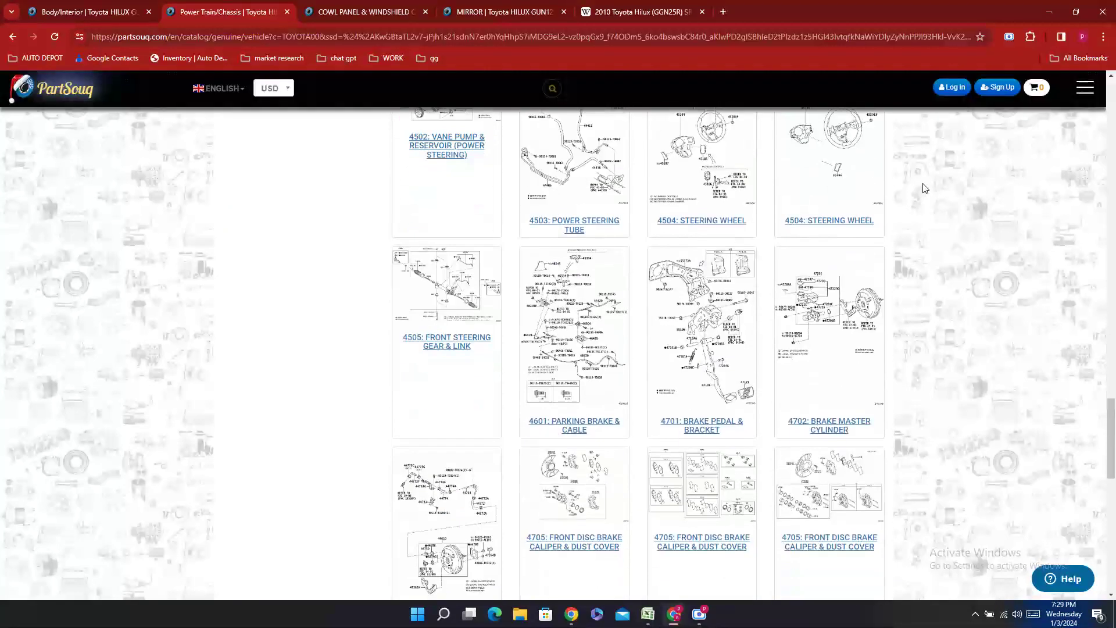
pyautogui.scroll(-2, 924, 188)
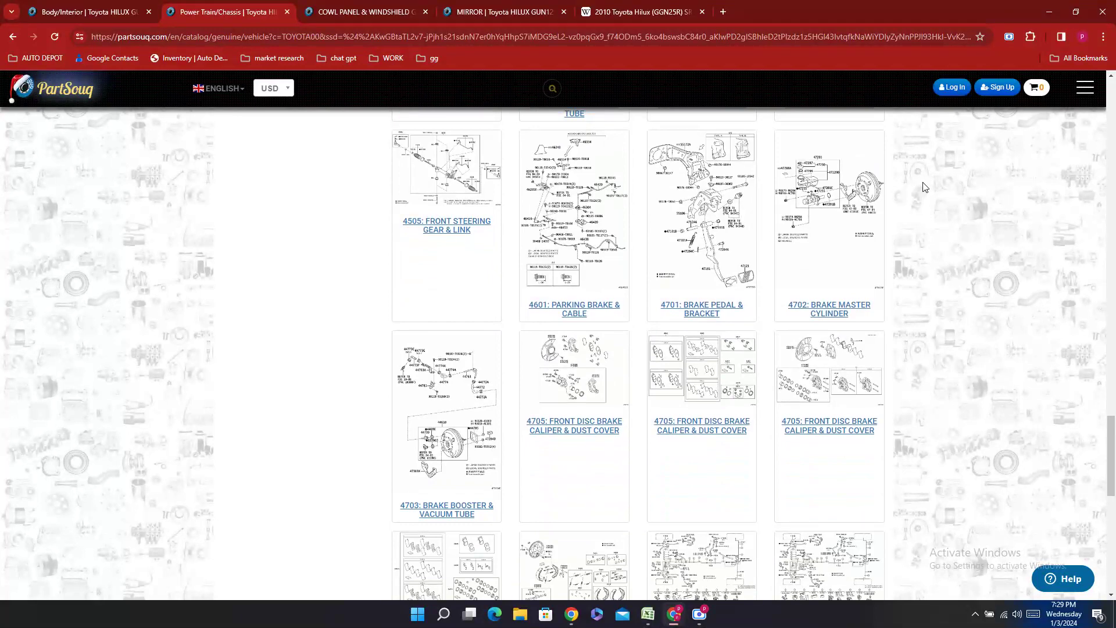
pyautogui.scroll(-6, 925, 187)
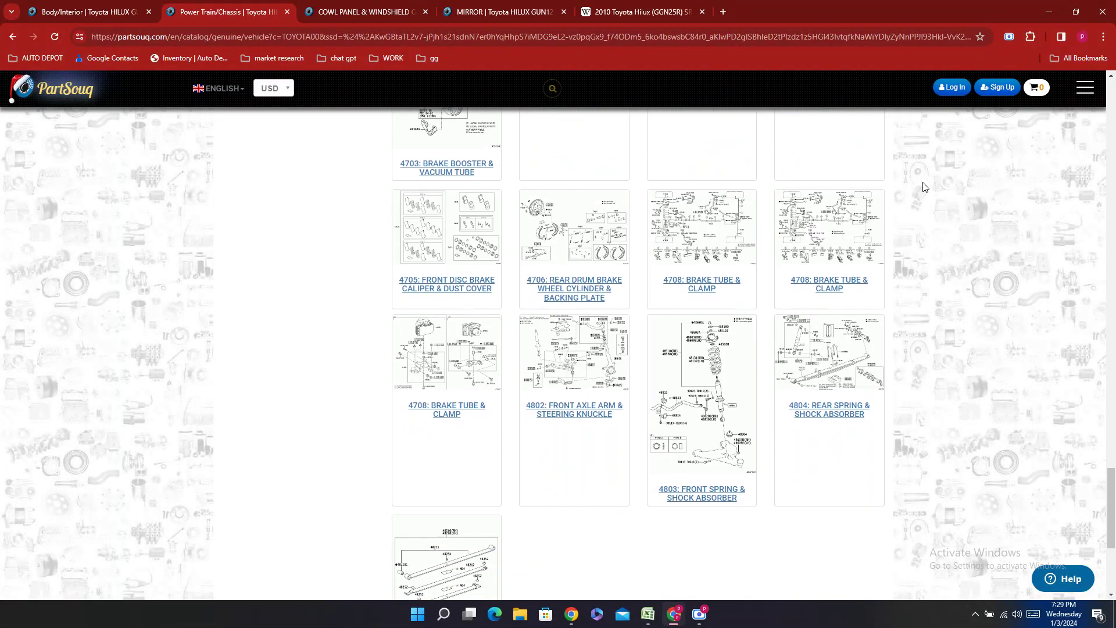
pyautogui.scroll(-1, 924, 187)
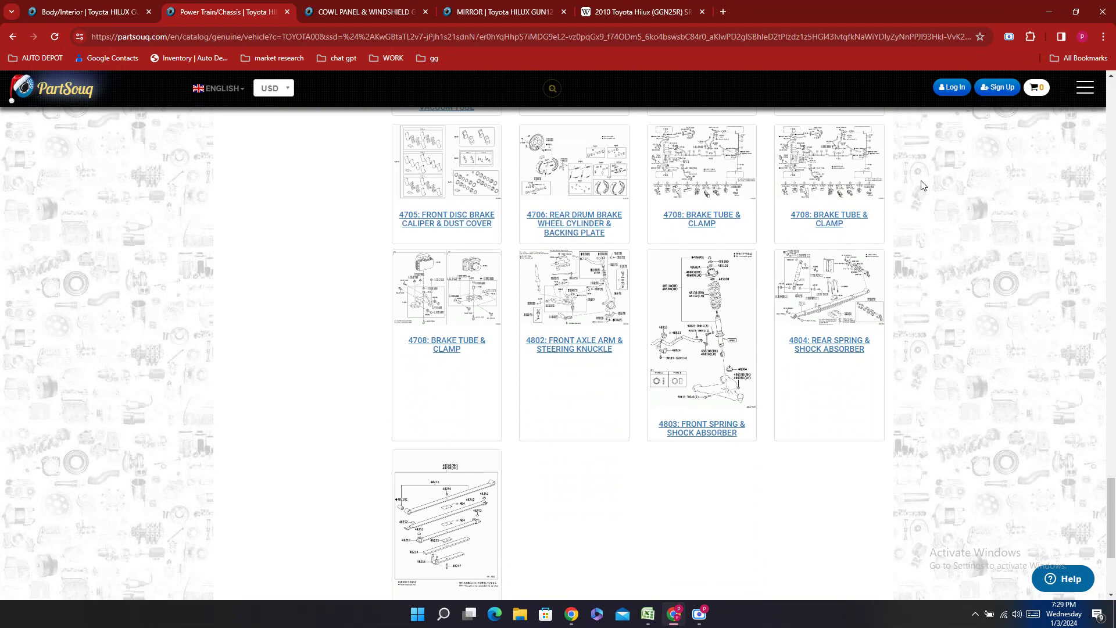
pyautogui.scroll(-3, 921, 182)
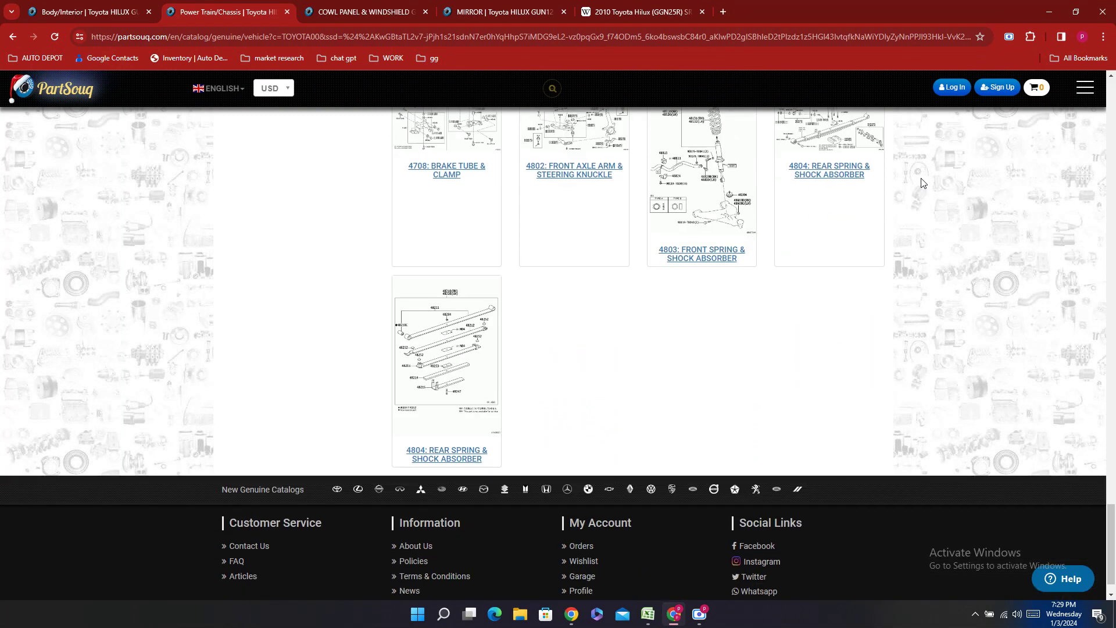
pyautogui.scroll(2, 923, 182)
pyautogui.scroll(-2, 924, 181)
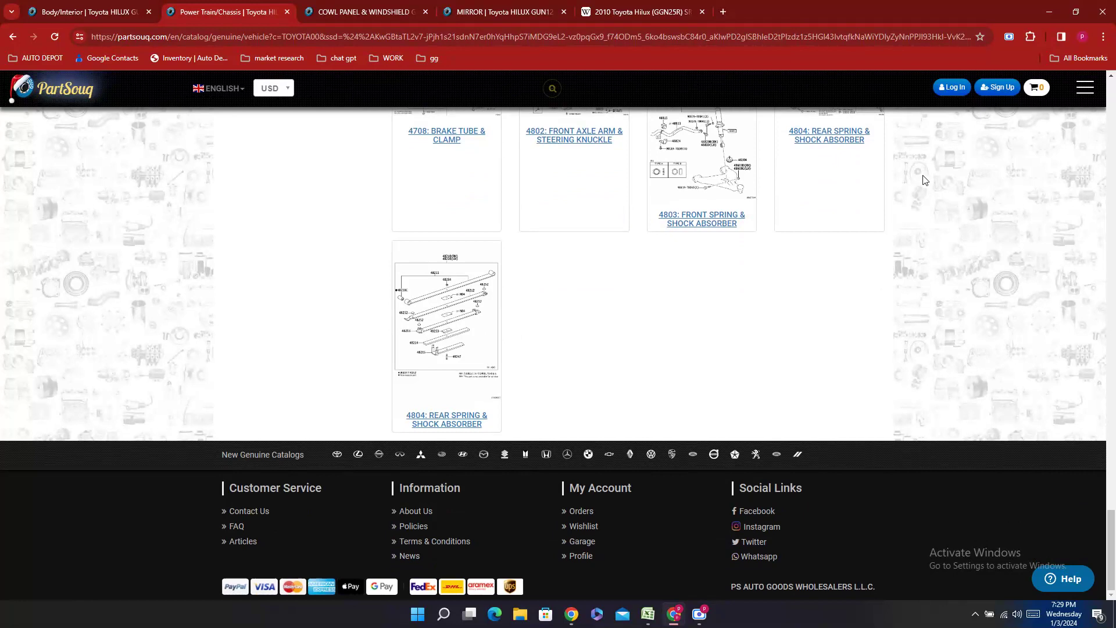
pyautogui.scroll(1, 925, 179)
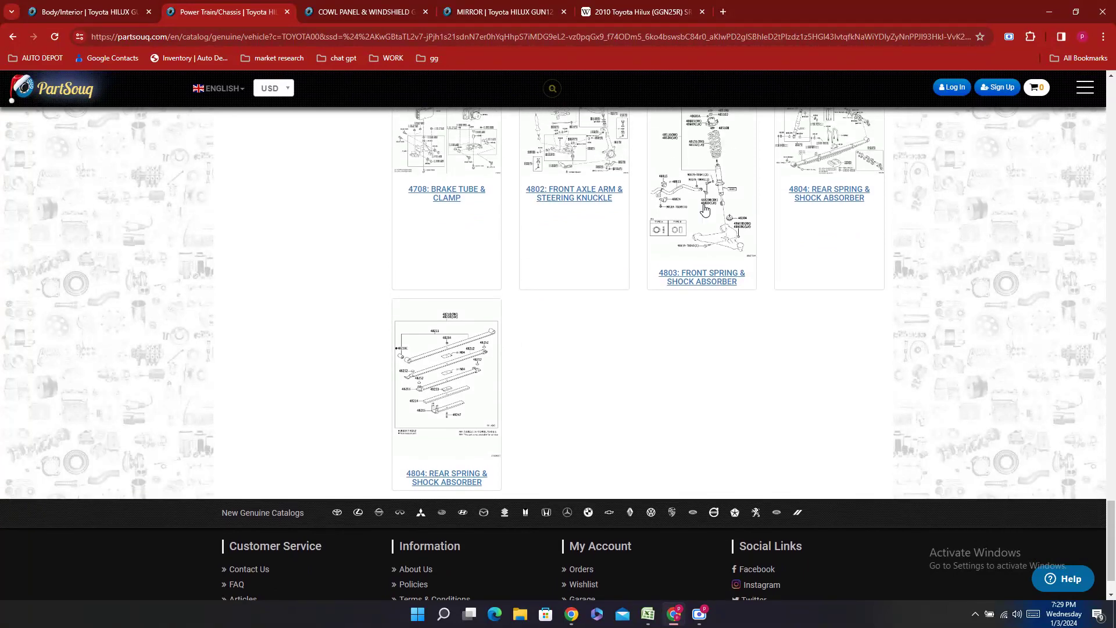
# - Open the last 4804 Rear Spring & Shock Absorber diagram and copy part number 482100K720 of the right-hand rear spring assembly
pyautogui.click(455, 331)
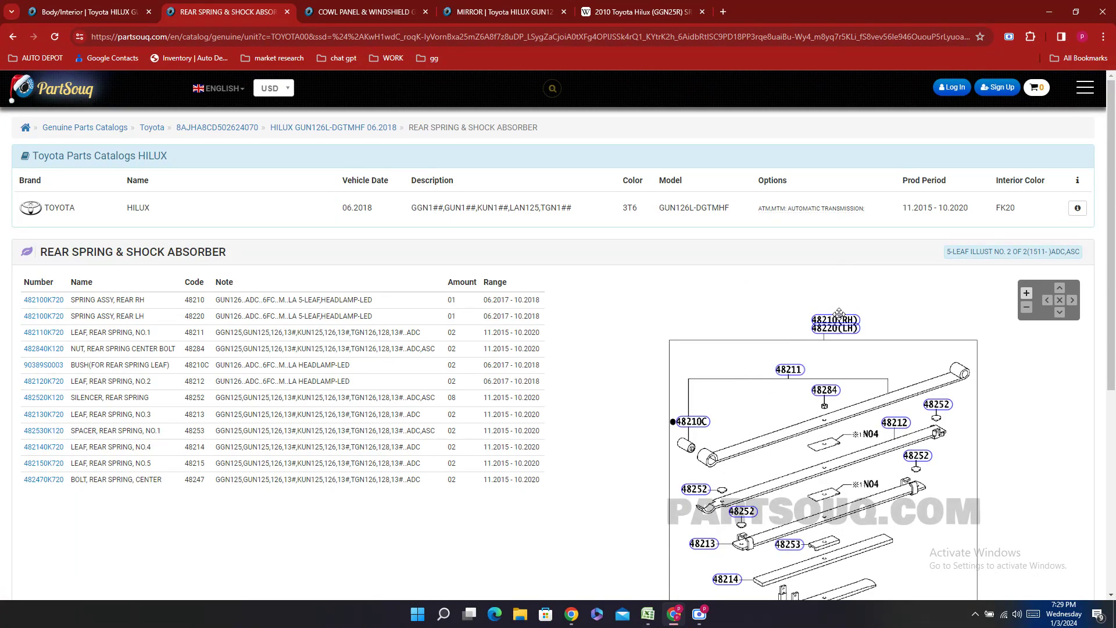
pyautogui.moveTo(836, 314)
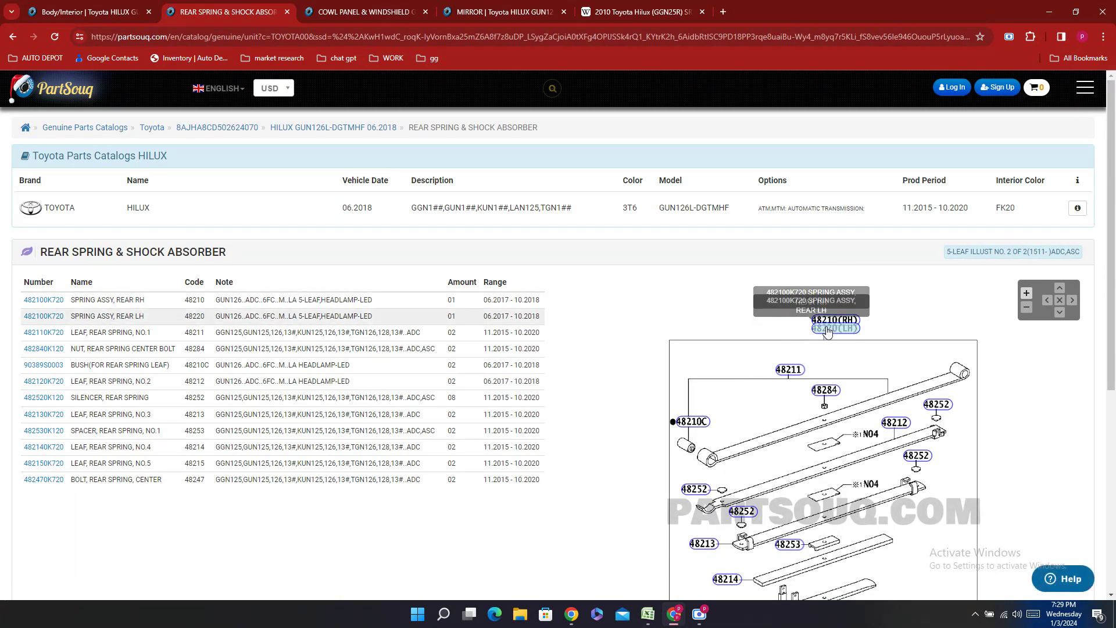
pyautogui.doubleClick(42, 301)
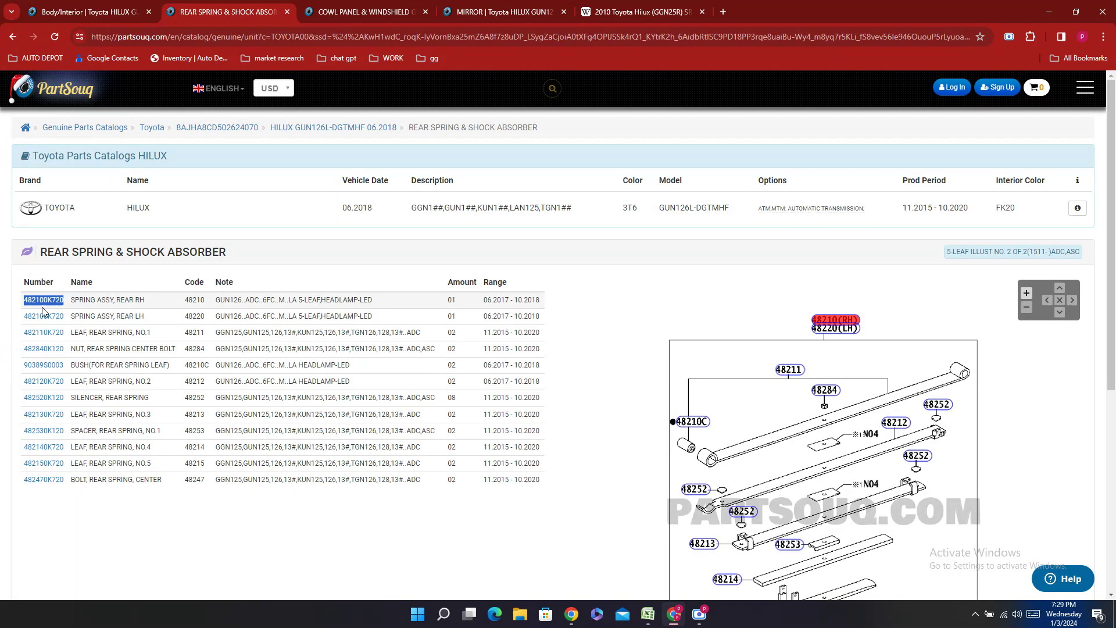
pyautogui.rightClick(40, 307)
pyautogui.click(68, 318)
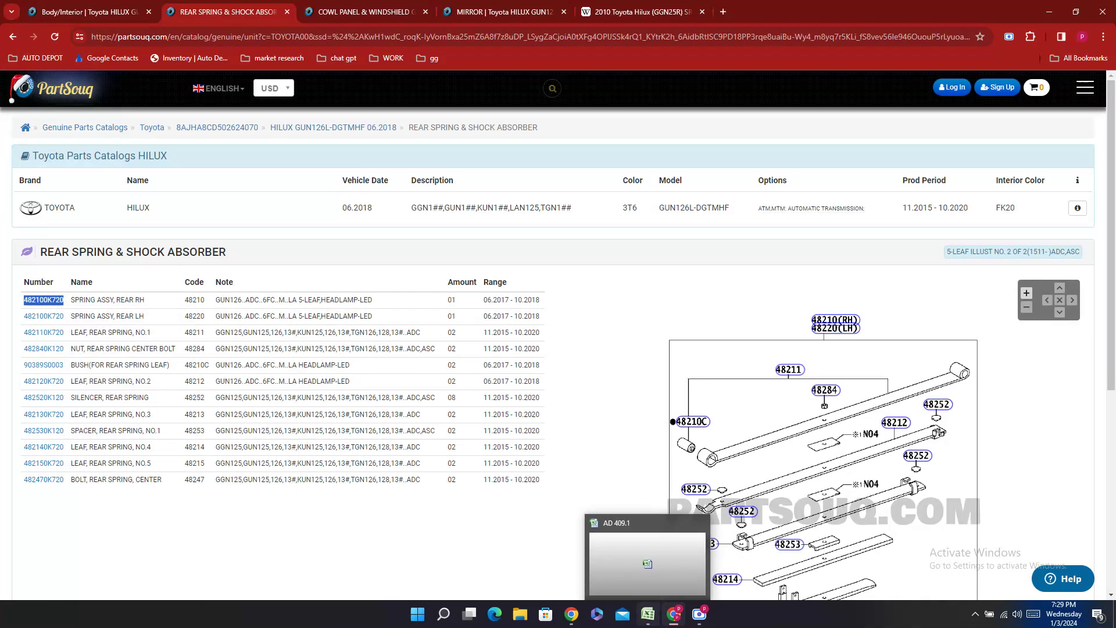
# - Switch to the AD 409.1 workbook in Excel and enter "Not Indicated" as part number for the back window moulding and both fixed back window glasses
pyautogui.click(648, 614)
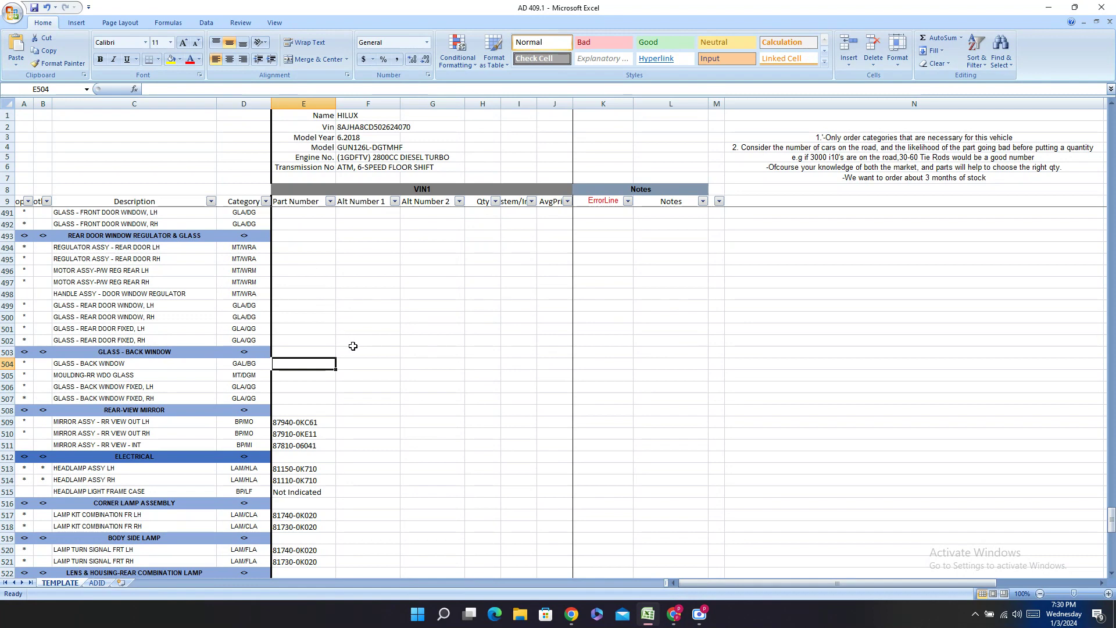
pyautogui.scroll(5, 357, 346)
pyautogui.scroll(-7, 358, 346)
pyautogui.click(293, 329)
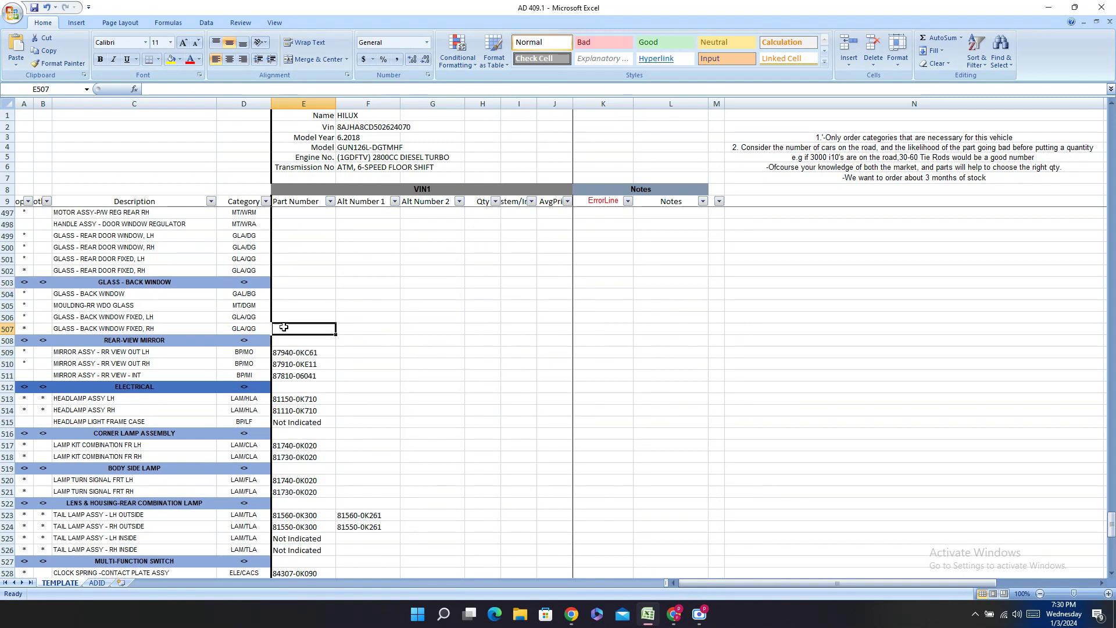
pyautogui.write('Not Indicated')
pyautogui.press('Up')
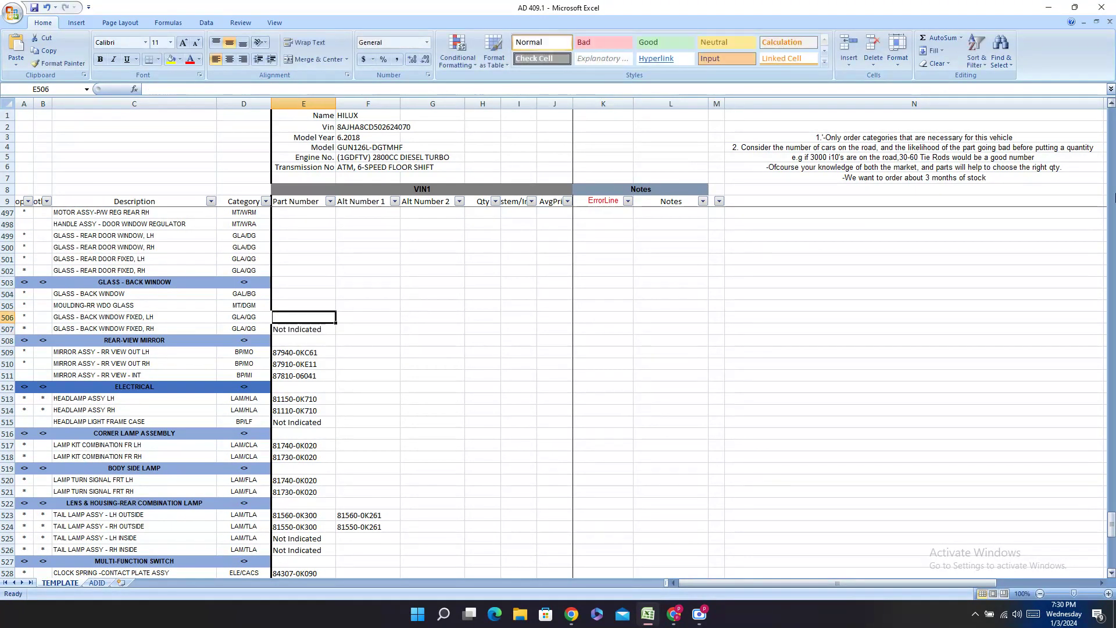
pyautogui.write('n')
pyautogui.press('Up')
pyautogui.write('n')
# - Look back up through the template's part number rows, from the back window glass section through body and brakes to the front brake calipers
pyautogui.press('Up')
pyautogui.press('Up')
pyautogui.press('Up')
pyautogui.press('Up')
pyautogui.press('Up')
pyautogui.press('Up')
pyautogui.press('Up')
pyautogui.press('Up')
pyautogui.press('Up')
pyautogui.press('Up')
pyautogui.press('Up')
pyautogui.press('Up')
pyautogui.press('Up')
pyautogui.press('Up')
pyautogui.press('Up')
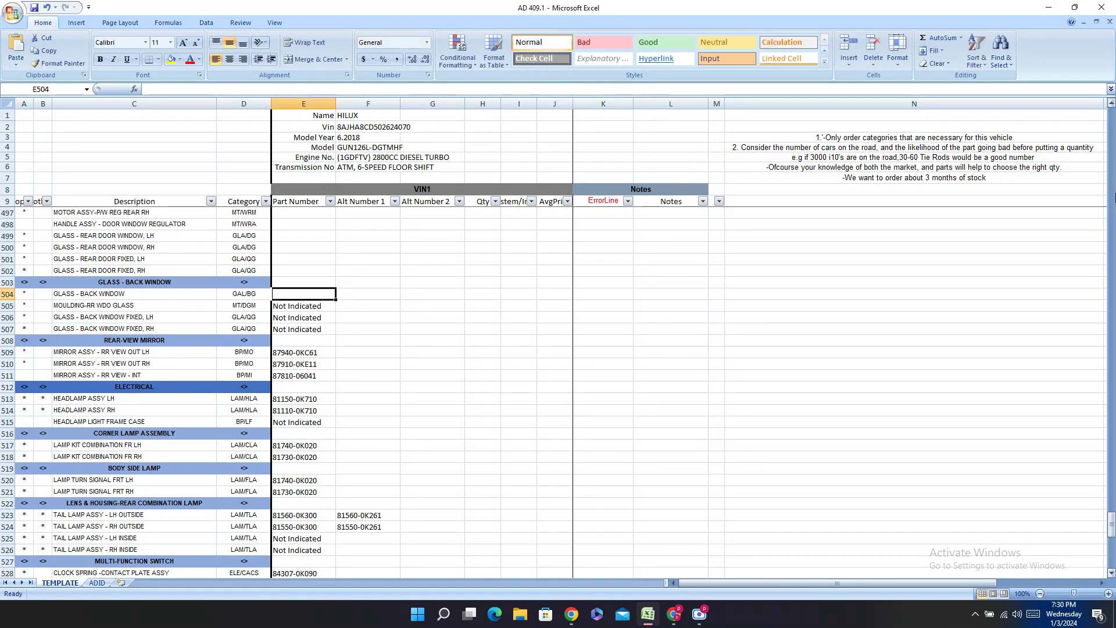
pyautogui.press('Up')
pyautogui.press('Up')
pyautogui.press('Up')
pyautogui.press('Up')
pyautogui.press('Up')
pyautogui.press('Up')
pyautogui.press('Up')
pyautogui.press('Up')
pyautogui.press('Up')
pyautogui.press('Up')
pyautogui.press('Up')
pyautogui.press('Up')
pyautogui.press('Up')
pyautogui.press('Up')
pyautogui.press('Up')
pyautogui.press('Up')
pyautogui.press('Up')
pyautogui.press('Up')
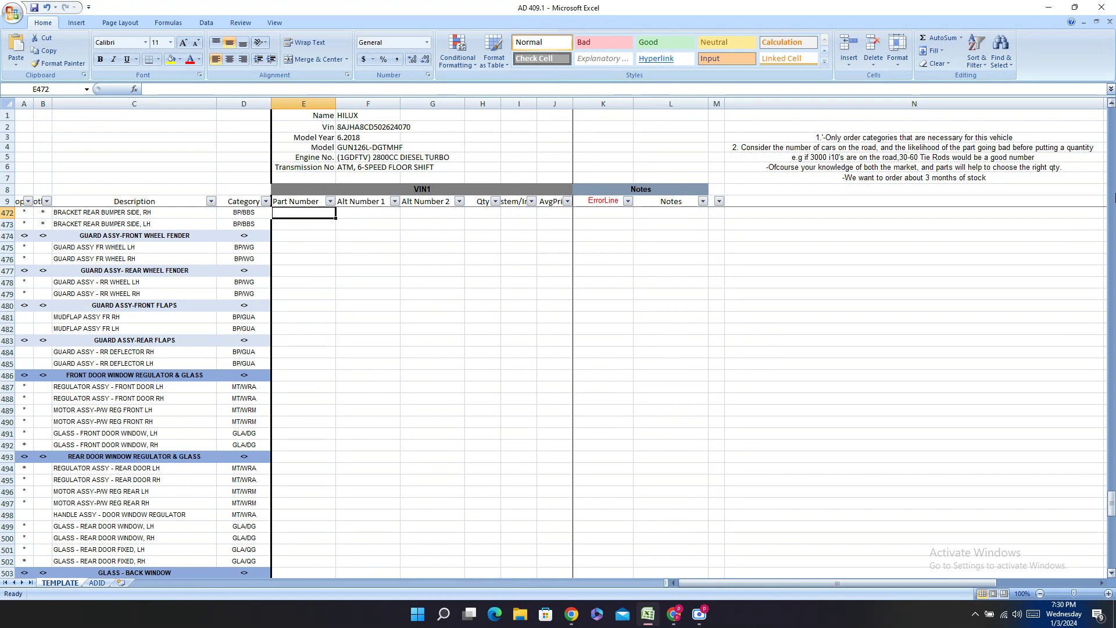
pyautogui.press('Up')
pyautogui.press('Up')
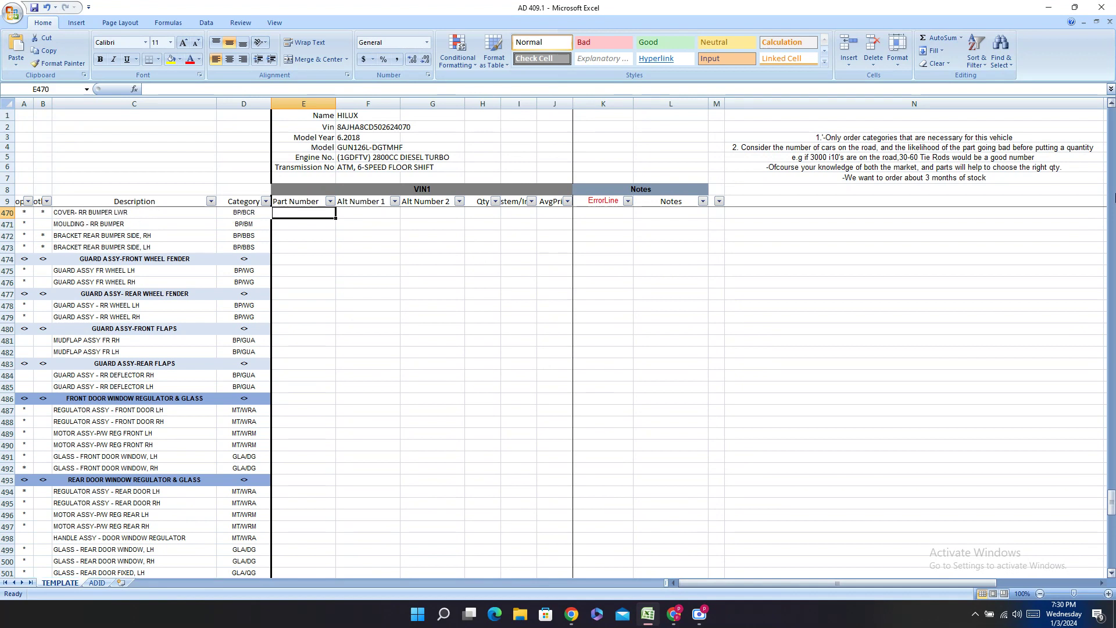
pyautogui.press('Up')
pyautogui.press('Up')
pyautogui.press('Up')
pyautogui.press('Up')
pyautogui.press('Up')
pyautogui.press('Up')
pyautogui.press('Up')
pyautogui.press('Up')
pyautogui.press('Up')
pyautogui.press('Up')
pyautogui.press('Up')
pyautogui.press('Up')
pyautogui.press('Up')
pyautogui.press('Up')
pyautogui.press('Up')
pyautogui.press('Up')
pyautogui.press('Up')
pyautogui.press('Up')
pyautogui.press('Up')
pyautogui.press('Up')
pyautogui.press('Up')
pyautogui.press('Up')
pyautogui.press('Up')
pyautogui.press('Up')
pyautogui.press('Up')
pyautogui.press('Up')
pyautogui.press('Up')
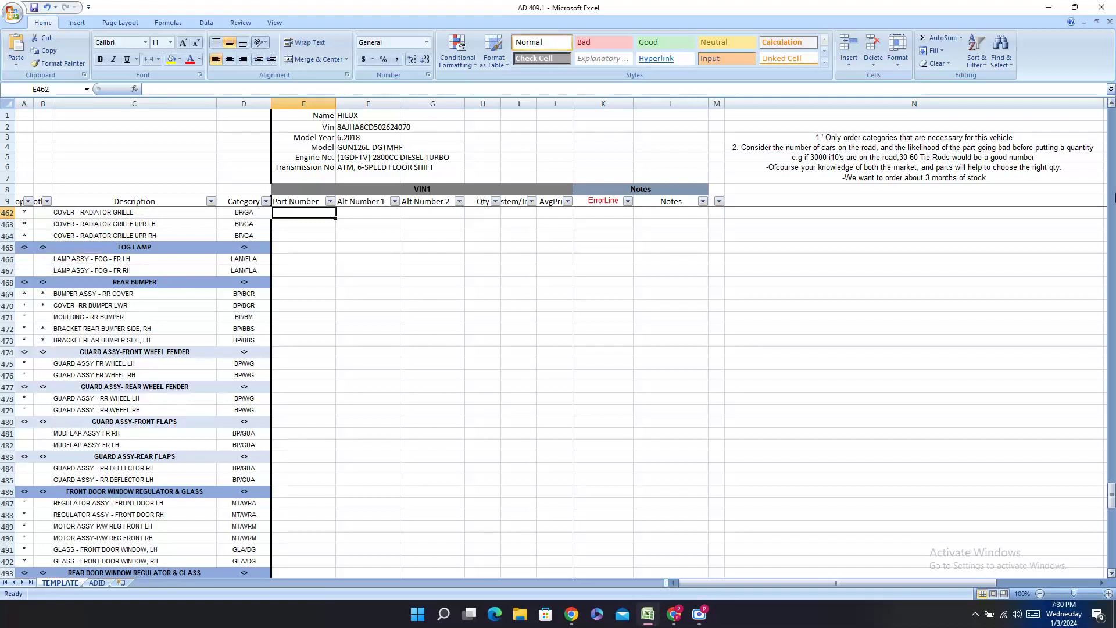
pyautogui.press('Up')
pyautogui.press('Up')
pyautogui.press('Up')
pyautogui.press('Up')
pyautogui.press('Up')
pyautogui.press('Up')
pyautogui.press('Up')
pyautogui.press('Up')
pyautogui.press('Up')
pyautogui.press('Up')
pyautogui.press('Up')
pyautogui.press('Up')
pyautogui.press('Up')
pyautogui.press('Up')
pyautogui.press('Up')
pyautogui.press('Up')
pyautogui.press('Up')
pyautogui.press('Up')
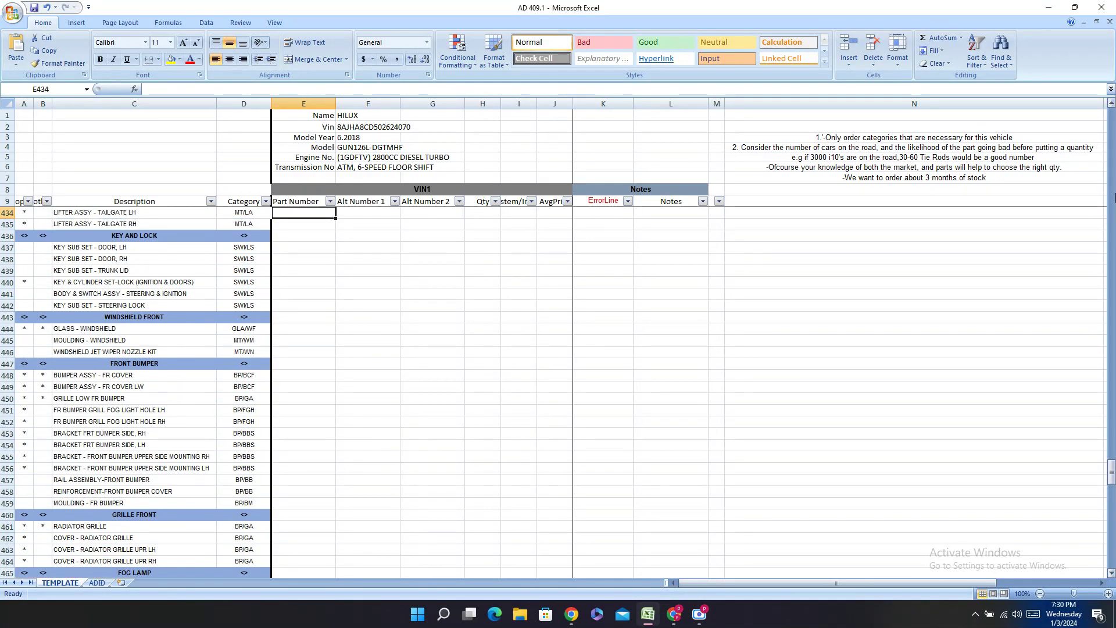
pyautogui.press('Up')
pyautogui.press('Up')
pyautogui.press('Up')
pyautogui.press('Up')
pyautogui.press('Up')
pyautogui.press('Up')
pyautogui.press('Up')
pyautogui.press('Up')
pyautogui.press('Up')
pyautogui.press('Up')
pyautogui.press('Up')
pyautogui.press('Up')
pyautogui.press('Up')
pyautogui.press('Up')
pyautogui.press('Up')
pyautogui.press('Up')
pyautogui.press('Up')
pyautogui.press('Up')
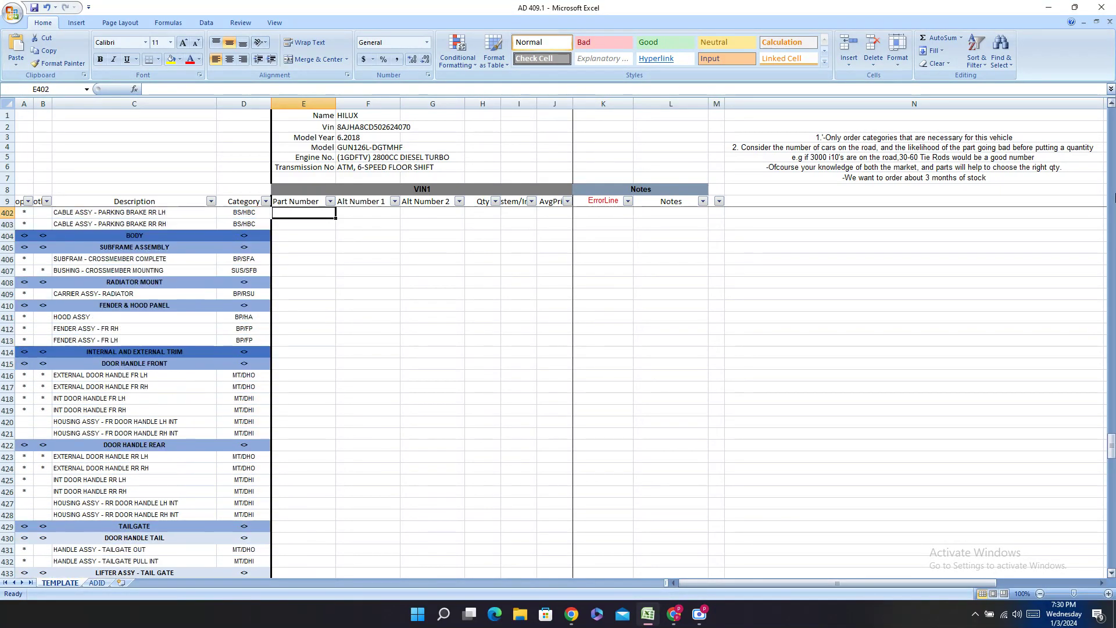
pyautogui.press('Up')
pyautogui.press('Up')
pyautogui.press('Up')
pyautogui.press('Up')
pyautogui.press('Up')
pyautogui.press('Up')
pyautogui.press('Up')
pyautogui.press('Up')
pyautogui.press('Up')
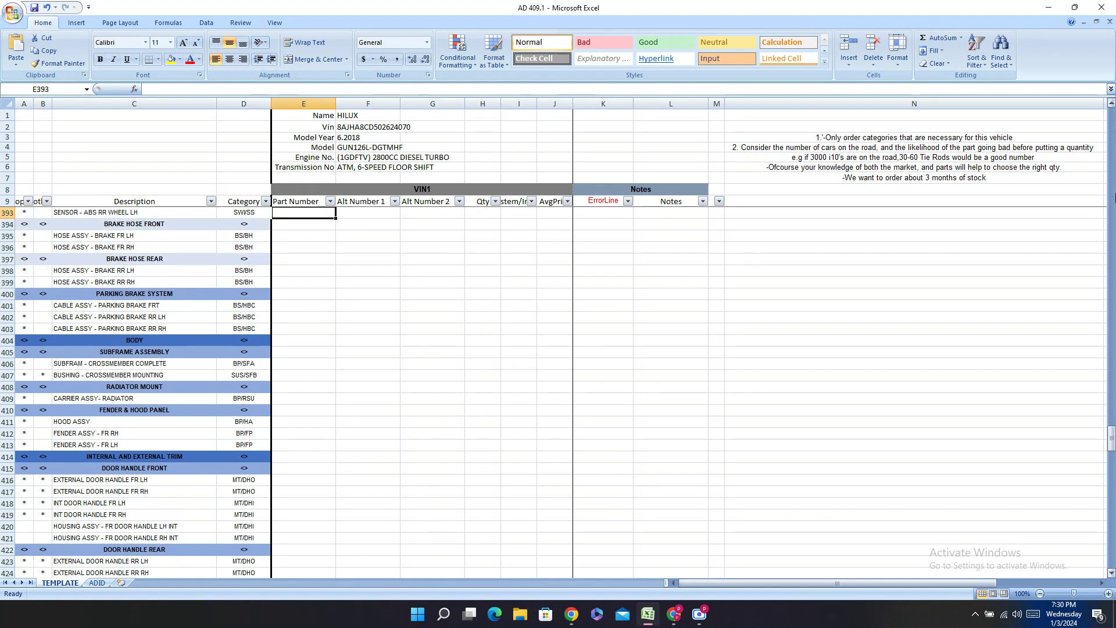
pyautogui.press('Up')
pyautogui.press('Up')
pyautogui.press('Up')
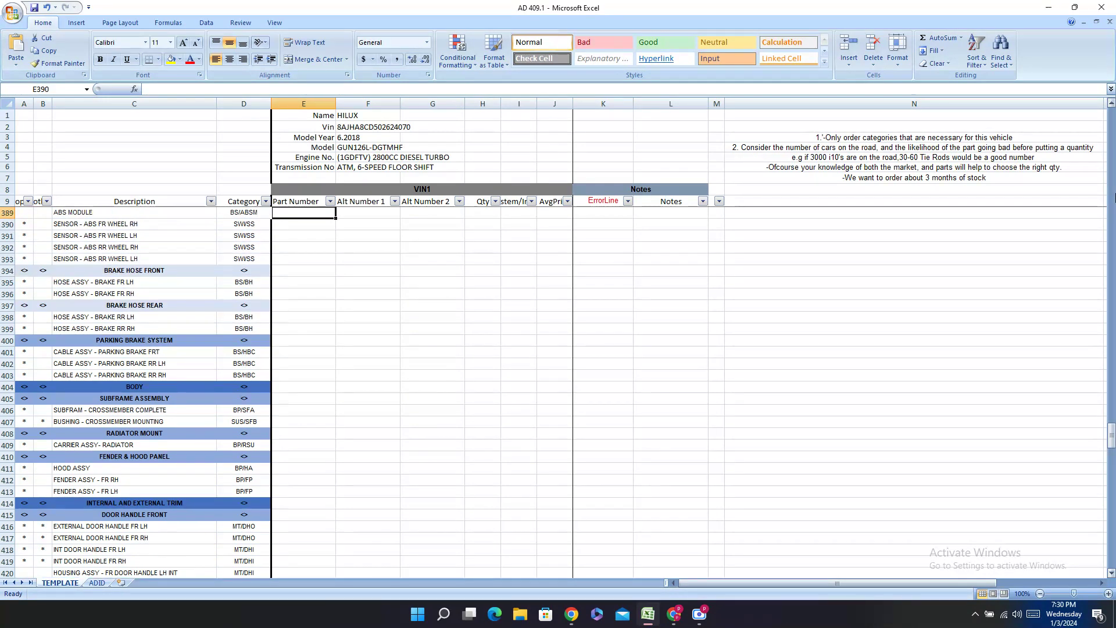
pyautogui.press('Up')
pyautogui.press('Up')
pyautogui.press('Up')
pyautogui.press('Up')
pyautogui.press('Up')
pyautogui.press('Up')
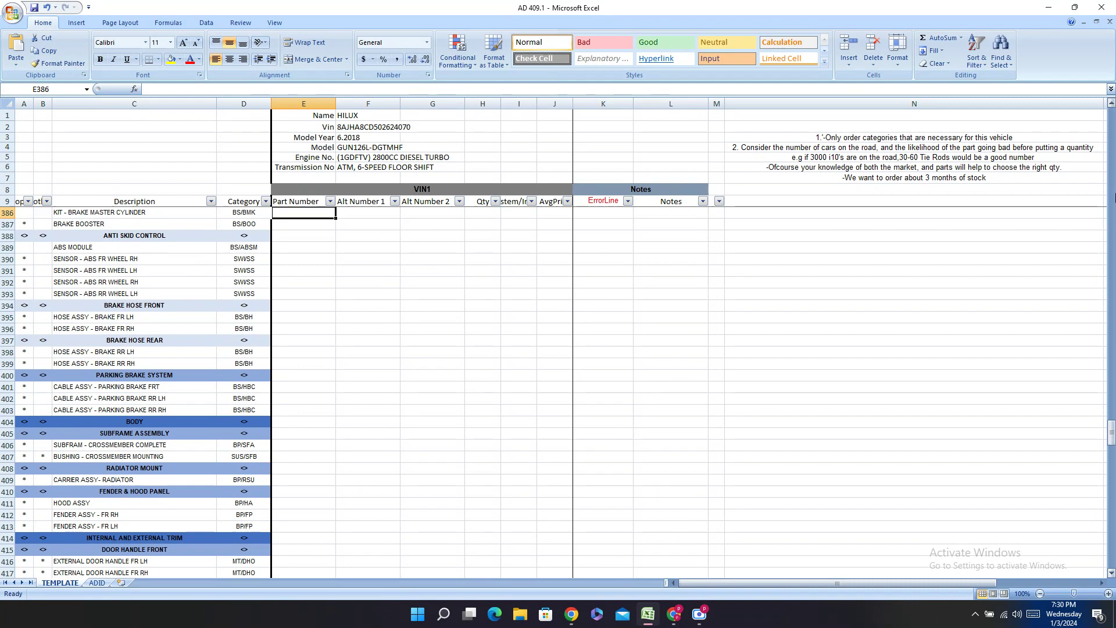
pyautogui.press('Up')
pyautogui.press('Up')
pyautogui.press('Up')
pyautogui.press('Up')
pyautogui.press('Up')
pyautogui.press('Up')
pyautogui.press('Up')
pyautogui.press('Up')
pyautogui.press('Up')
pyautogui.press('Up')
pyautogui.press('Up')
pyautogui.press('Up')
pyautogui.press('Up')
pyautogui.press('Up')
pyautogui.press('Up')
pyautogui.press('Up')
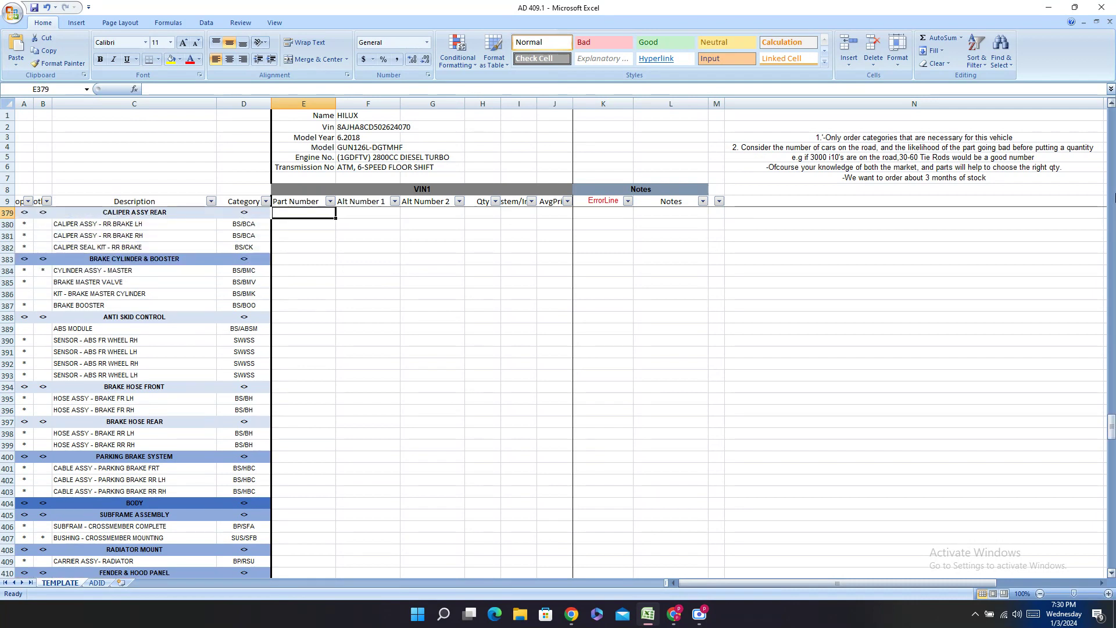
pyautogui.press('Up')
pyautogui.press('Up')
pyautogui.press('Up')
pyautogui.press('Up')
pyautogui.press('Up')
pyautogui.press('Up')
pyautogui.press('Up')
pyautogui.press('Up')
pyautogui.press('Up')
pyautogui.press('Up')
pyautogui.press('Up')
pyautogui.press('Up')
pyautogui.press('Up')
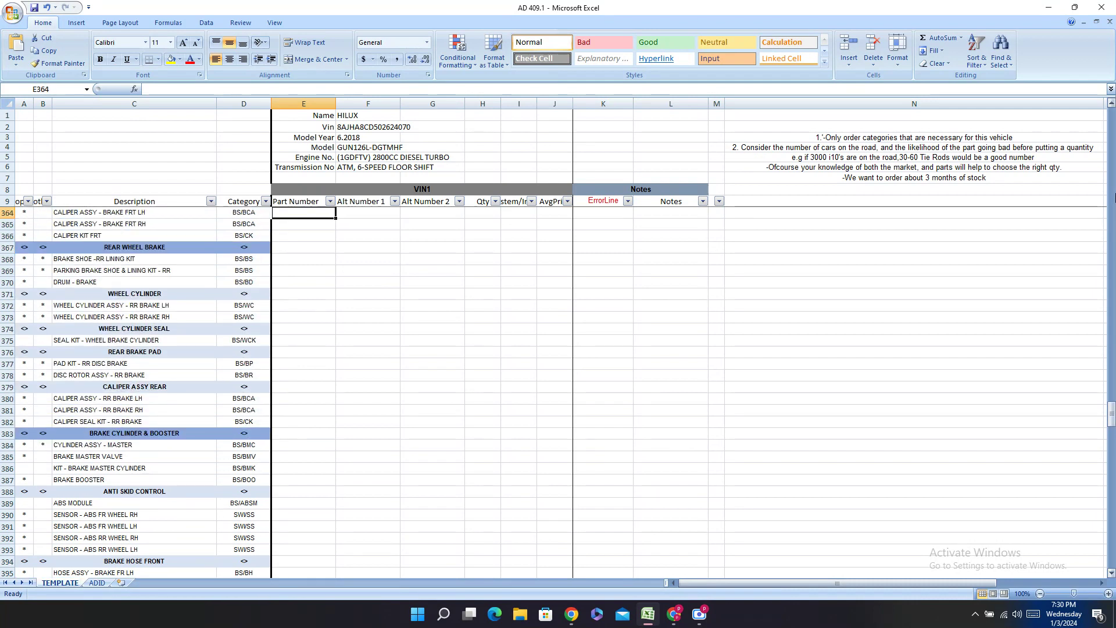
# - Look back up through the template's part number rows, from the front brake section through steering and suspension to the front upper suspension arm
pyautogui.press('Up')
pyautogui.press('Up')
pyautogui.press('Up')
pyautogui.press('Up')
pyautogui.press('Up')
pyautogui.press('Up')
pyautogui.press('Up')
pyautogui.press('Up')
pyautogui.press('Up')
pyautogui.press('Up')
pyautogui.press('Up')
pyautogui.press('Up')
pyautogui.press('Up')
pyautogui.press('Up')
pyautogui.press('Up')
pyautogui.press('Up')
pyautogui.press('Up')
pyautogui.press('Up')
pyautogui.press('Up')
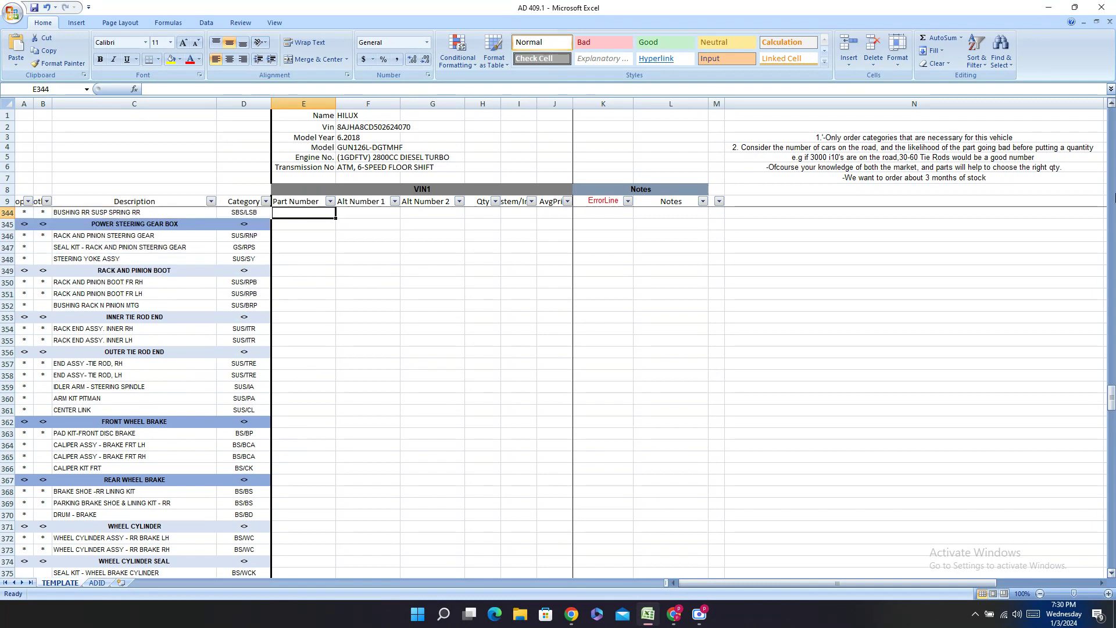
pyautogui.press('Up')
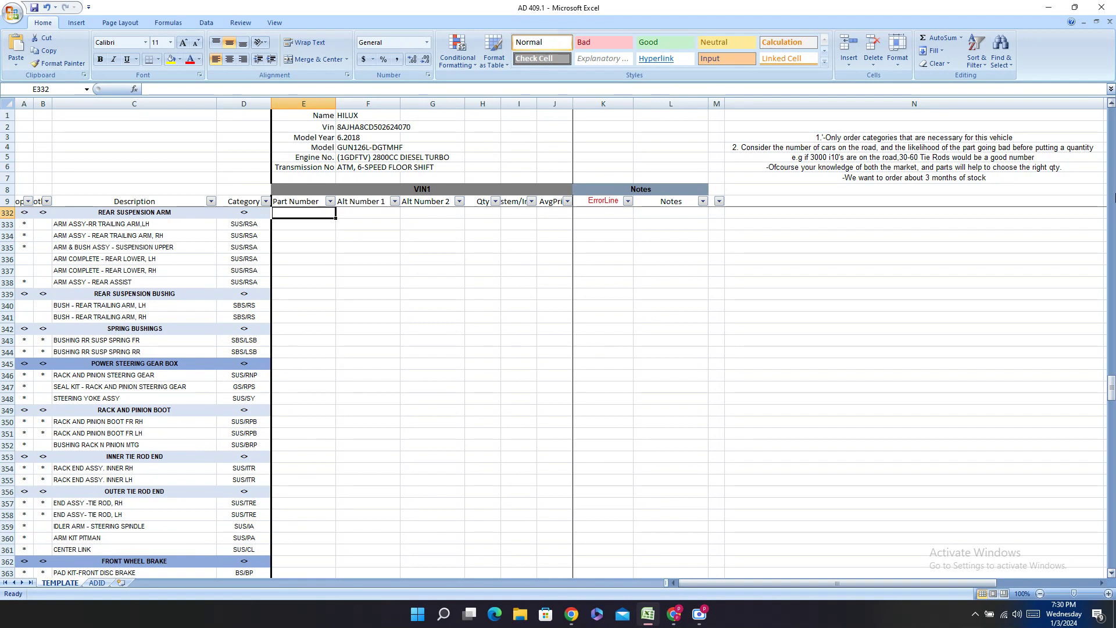
pyautogui.press('Up')
pyautogui.press('Up')
pyautogui.press('Up')
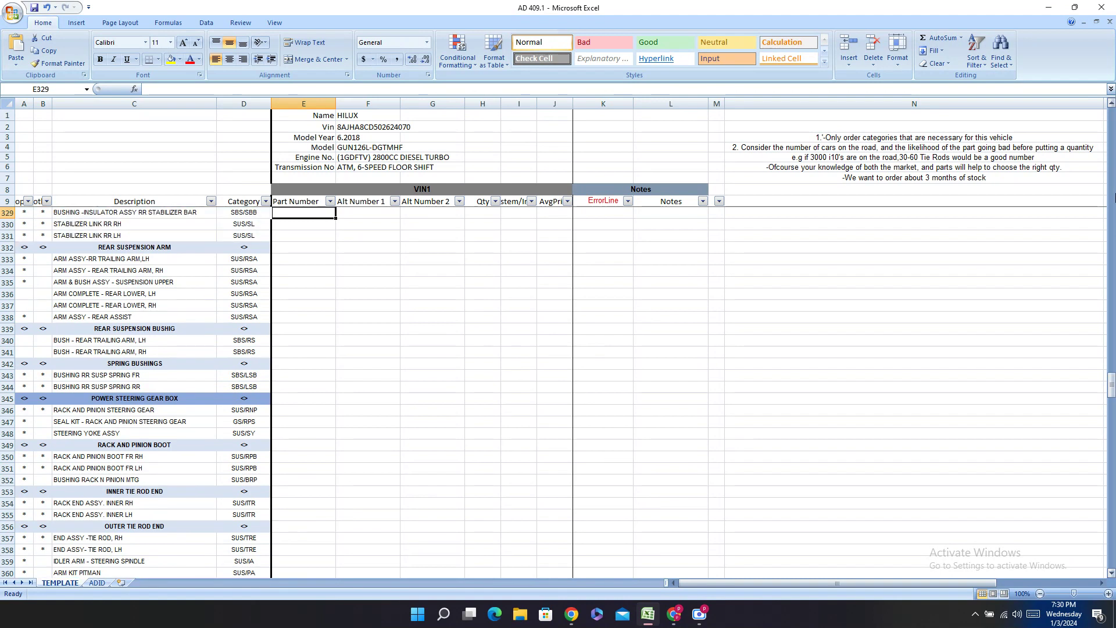
pyautogui.press('Up')
pyautogui.press('Up')
pyautogui.press('Up')
pyautogui.press('Up')
pyautogui.press('Up')
pyautogui.press('Up')
pyautogui.press('Up')
pyautogui.press('Up')
pyautogui.press('Up')
pyautogui.press('Up')
pyautogui.press('Up')
pyautogui.press('Up')
pyautogui.press('Up')
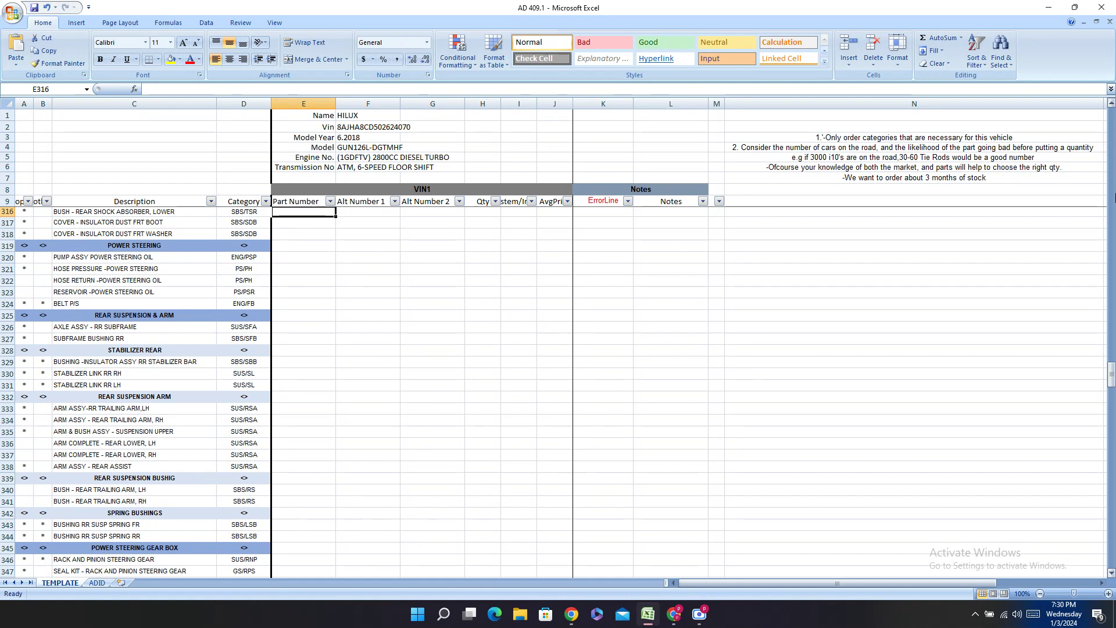
pyautogui.press('Up')
pyautogui.press('Up')
pyautogui.press('Up')
pyautogui.press('Up')
pyautogui.press('Up')
pyautogui.press('Up')
pyautogui.press('Up')
pyautogui.press('Up')
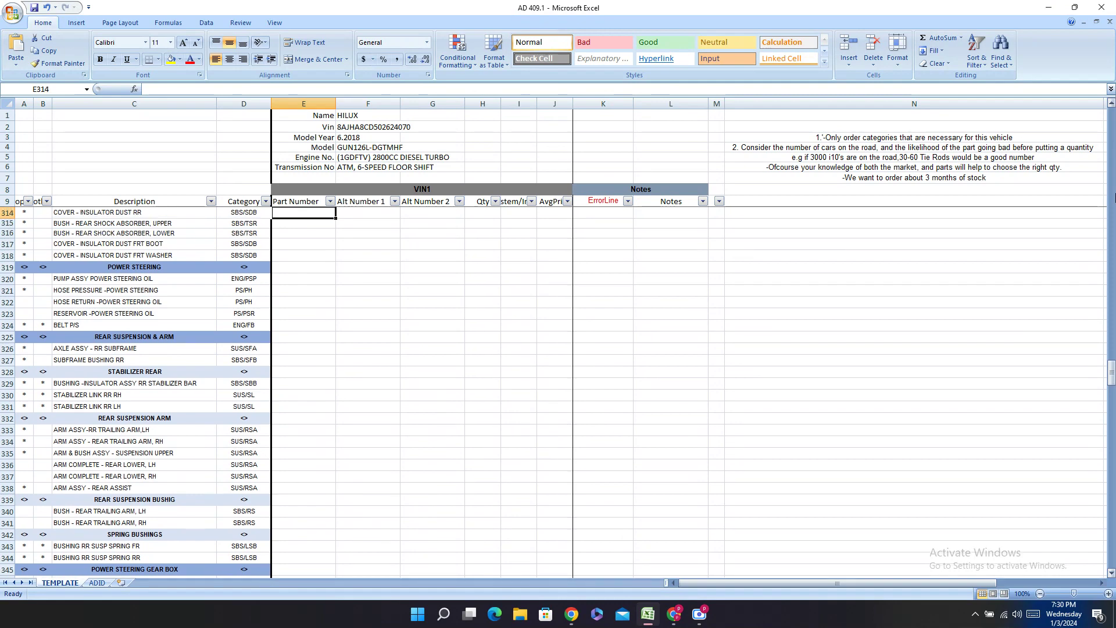
pyautogui.press('Up')
pyautogui.press('Up')
pyautogui.press('Up')
pyautogui.press('Up')
pyautogui.press('Up')
pyautogui.press('Up')
pyautogui.press('Up')
pyautogui.press('Up')
pyautogui.press('Up')
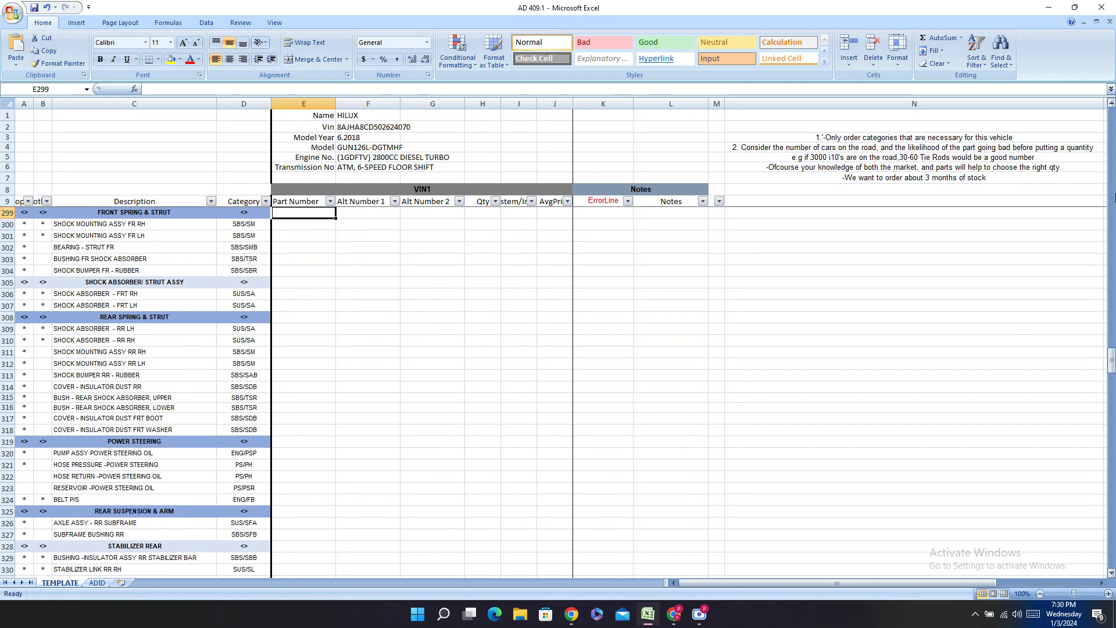
pyautogui.press('Up')
pyautogui.press('Up')
pyautogui.press('Up')
pyautogui.press('Up')
pyautogui.press('Up')
pyautogui.press('Up')
pyautogui.press('Up')
pyautogui.press('Up')
pyautogui.press('Up')
pyautogui.press('Up')
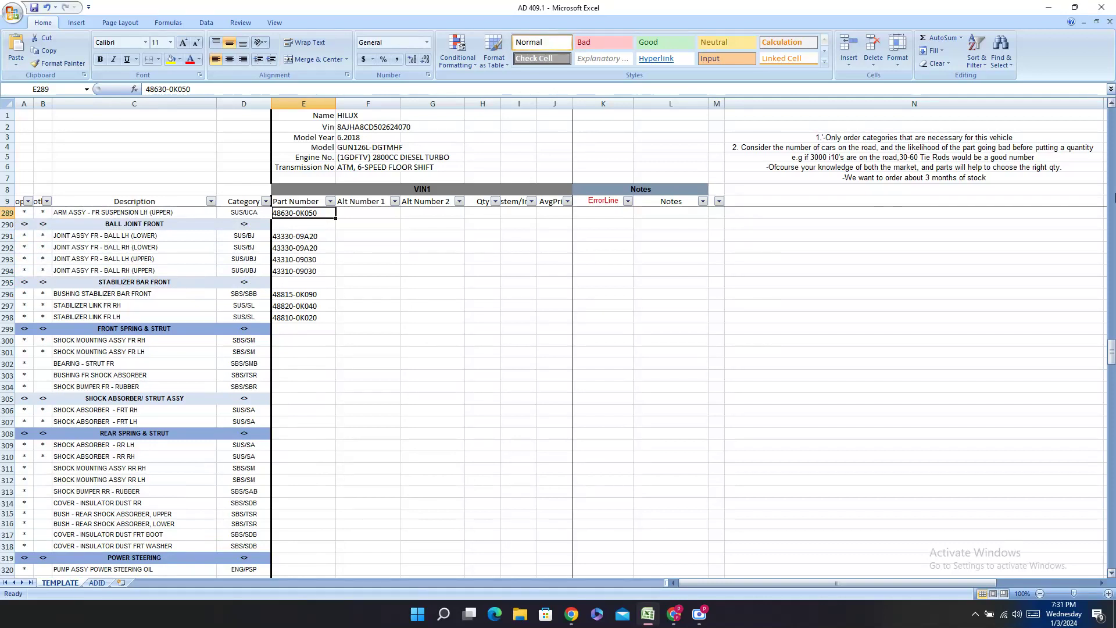
# - Copy the section heading FRONT SPRING & STRUT from the template's Description column
pyautogui.press('Down')
pyautogui.press('Down')
pyautogui.press('Down')
pyautogui.press('Down')
pyautogui.press('Down')
pyautogui.press('Down')
pyautogui.press('Down')
pyautogui.press('Down')
pyautogui.press('Down')
pyautogui.press('Down')
pyautogui.press('Down')
pyautogui.press('Down')
pyautogui.press('Up')
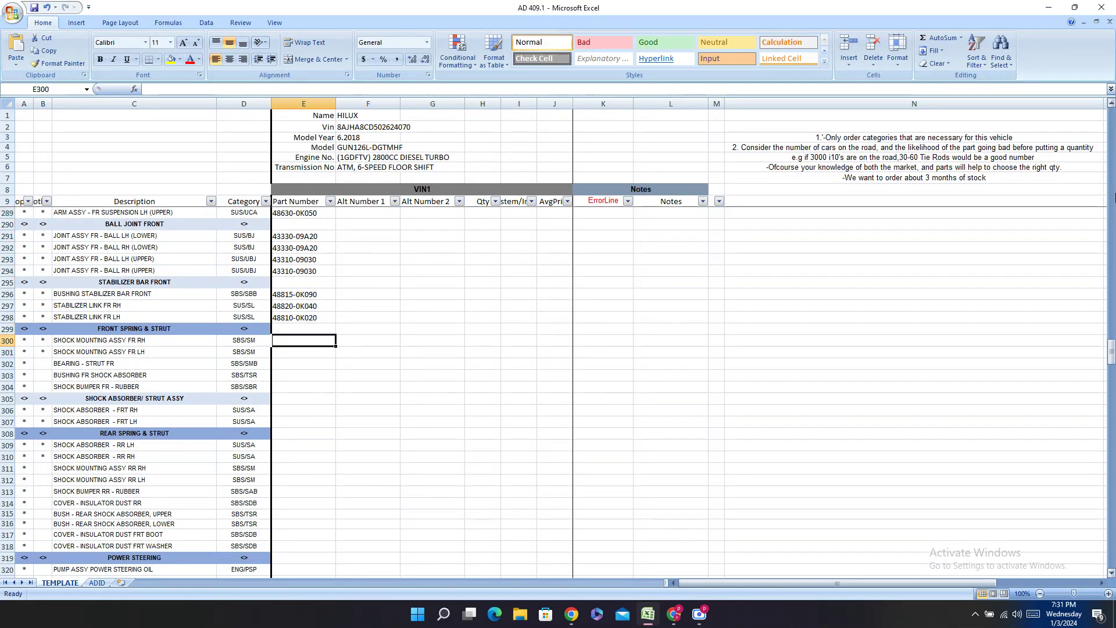
pyautogui.rightClick(160, 330)
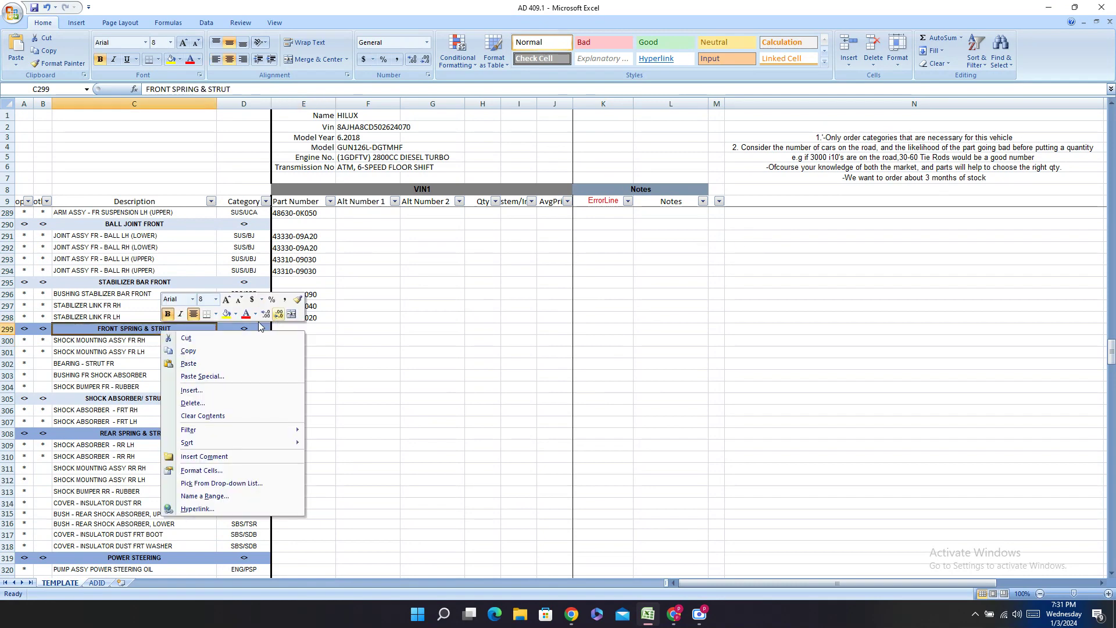
pyautogui.click(177, 351)
# - Switch to PartSouq in Chrome and search the Hilux catalog for "FRONT SPRING & STRUT"
pyautogui.click(674, 614)
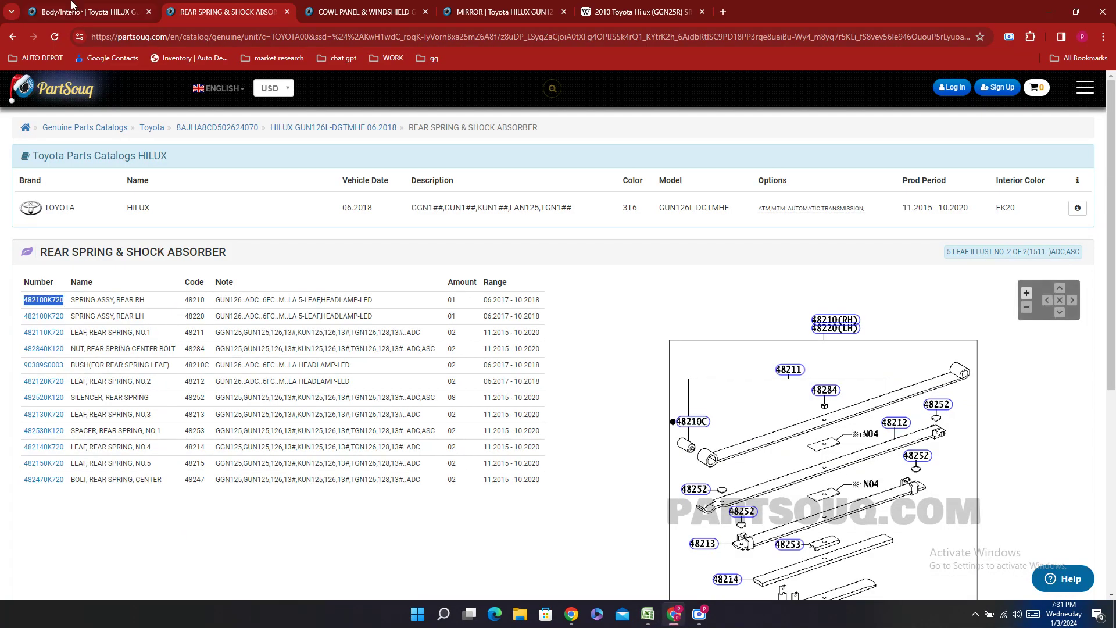
pyautogui.click(45, 100)
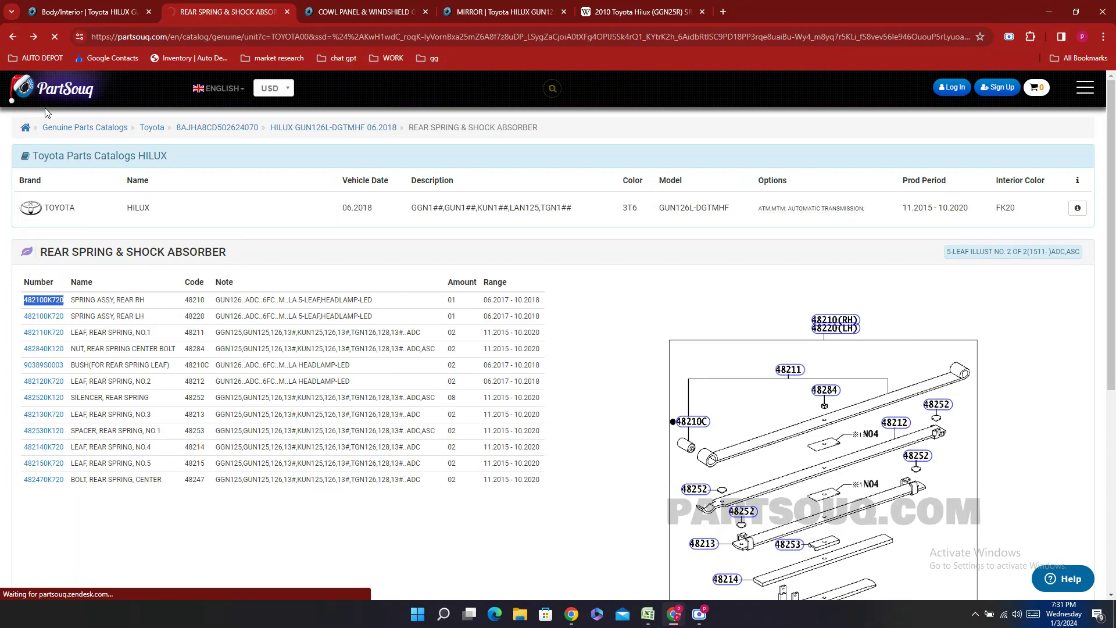
pyautogui.scroll(10, 244, 203)
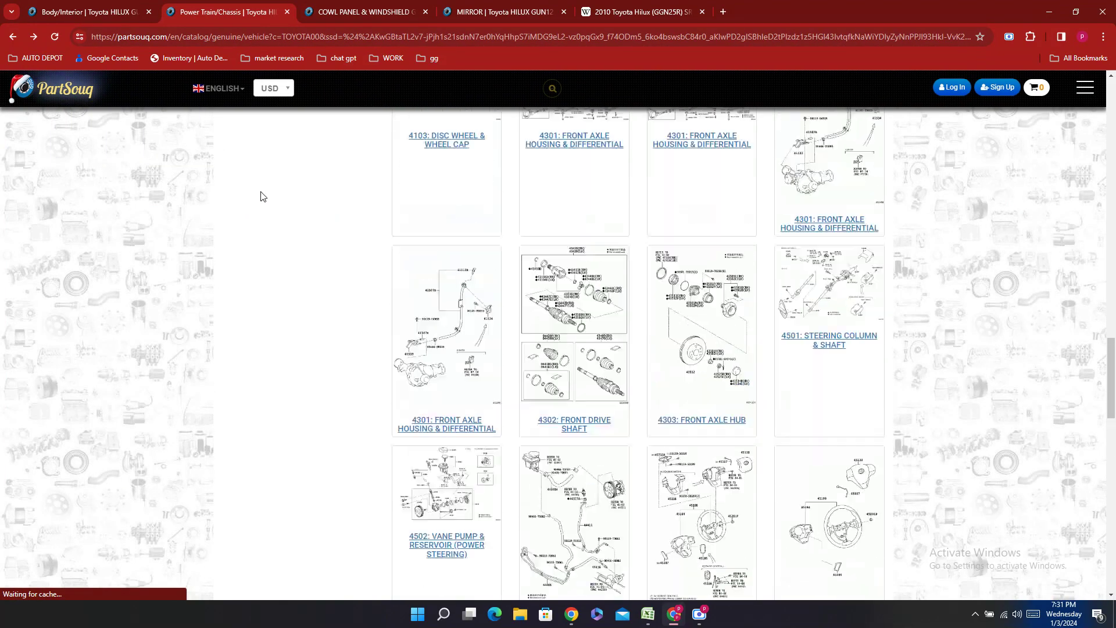
pyautogui.scroll(15, 261, 196)
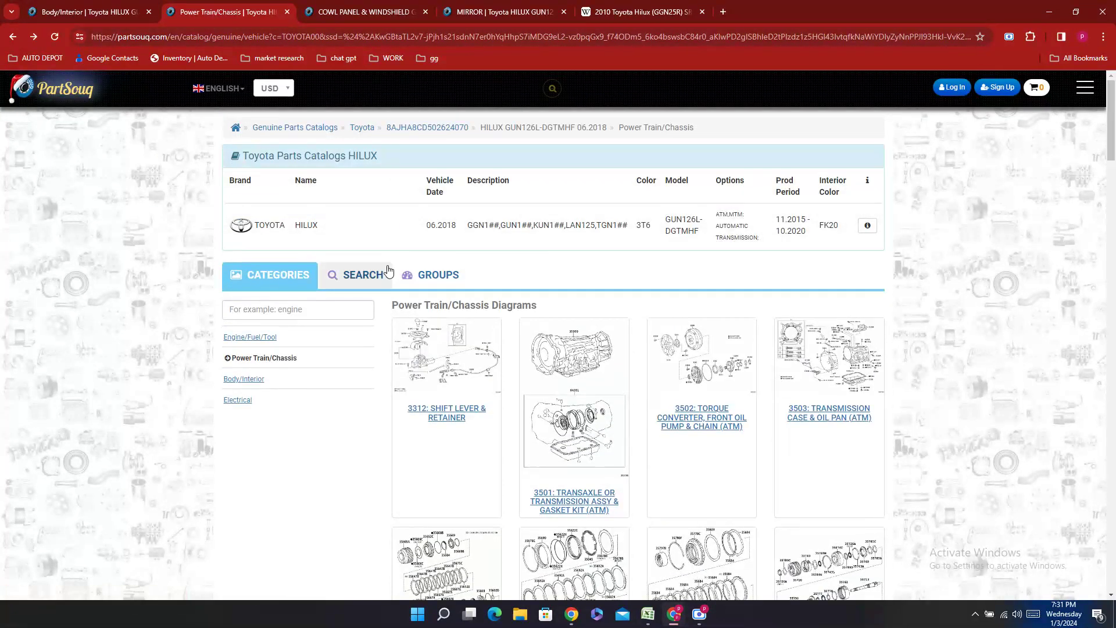
pyautogui.click(383, 271)
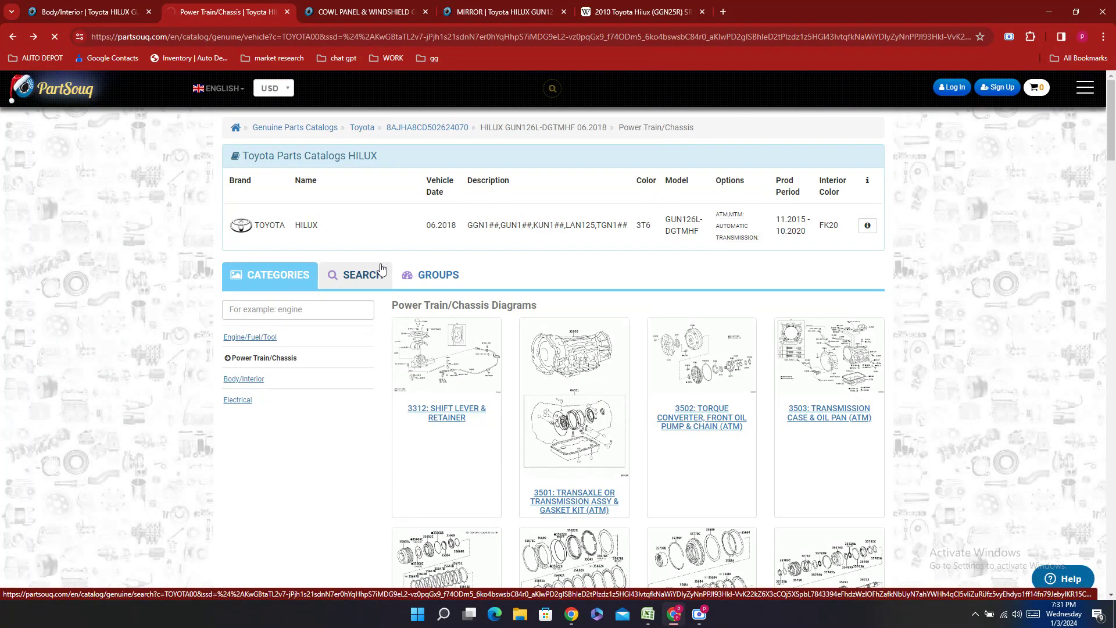
pyautogui.click(340, 279)
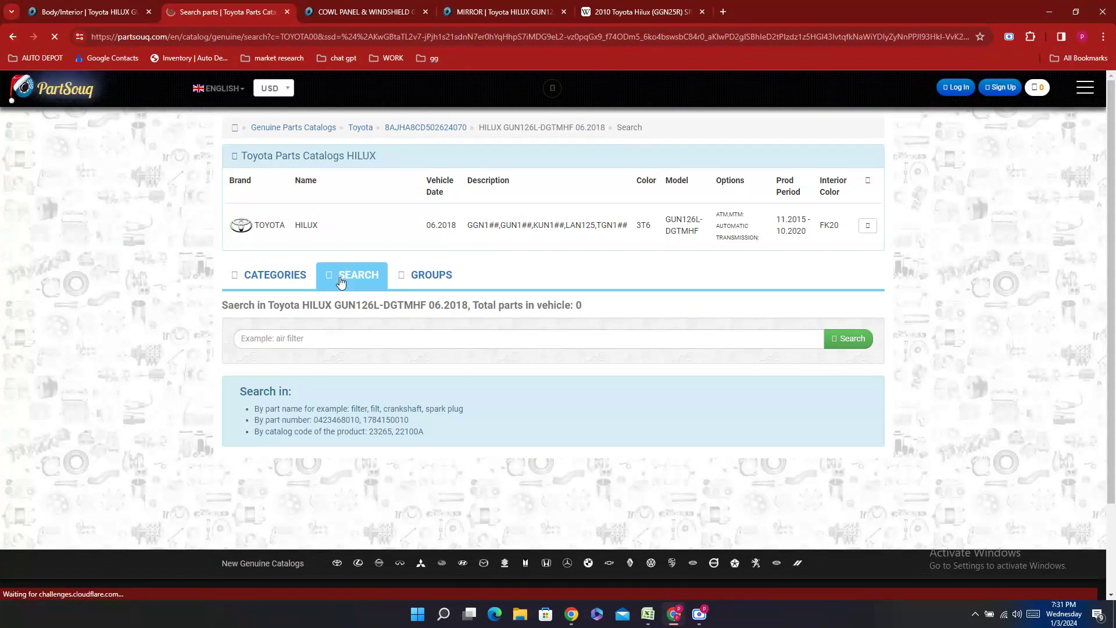
pyautogui.rightClick(263, 337)
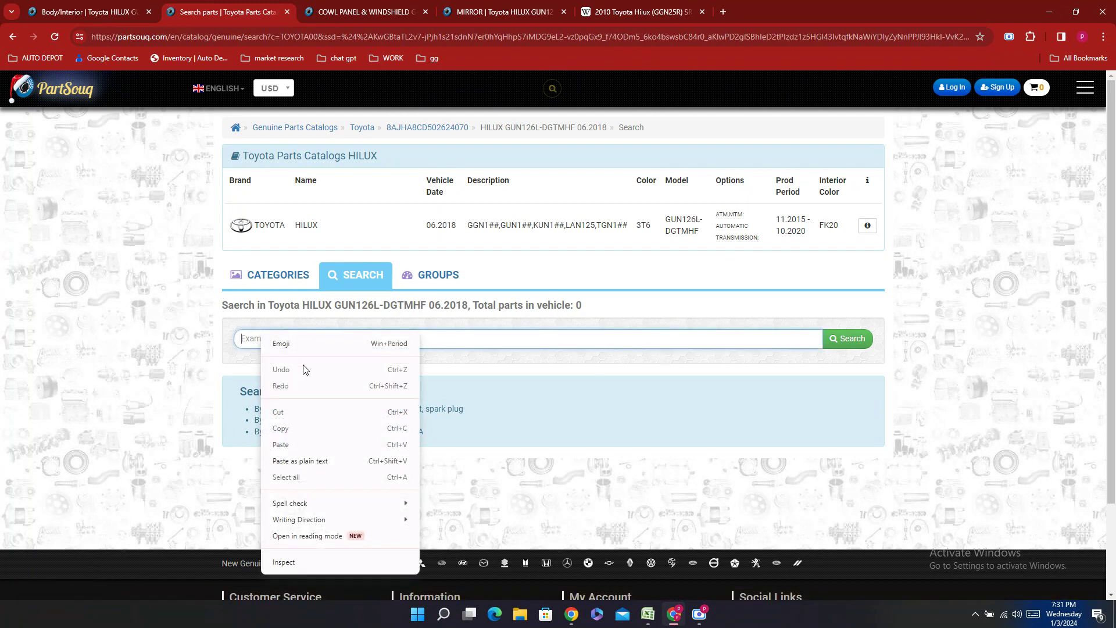
pyautogui.click(281, 445)
pyautogui.click(842, 339)
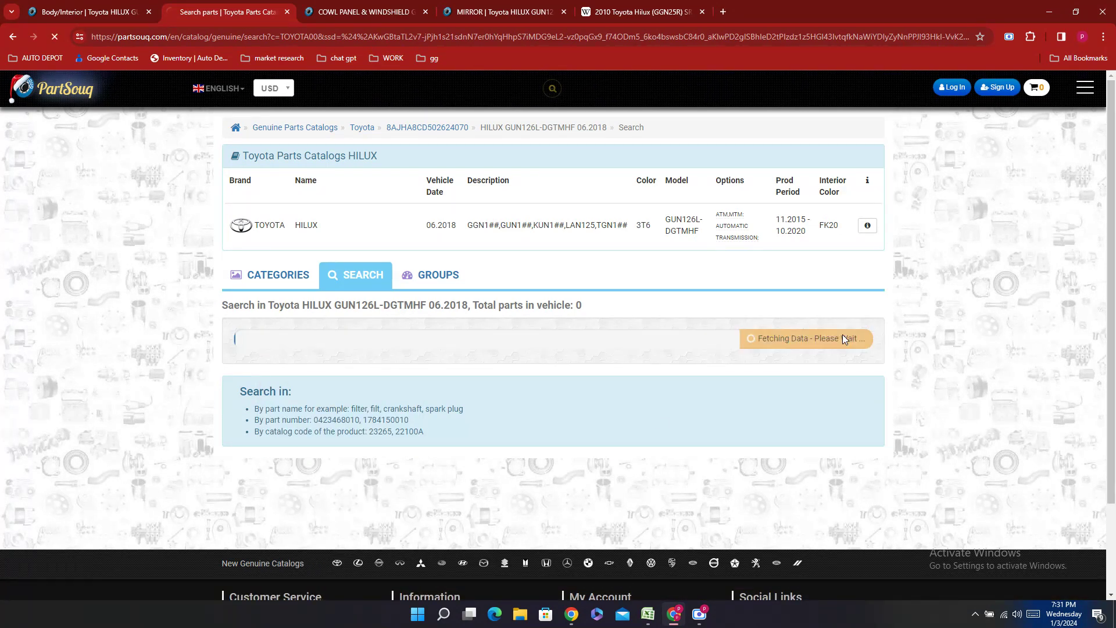
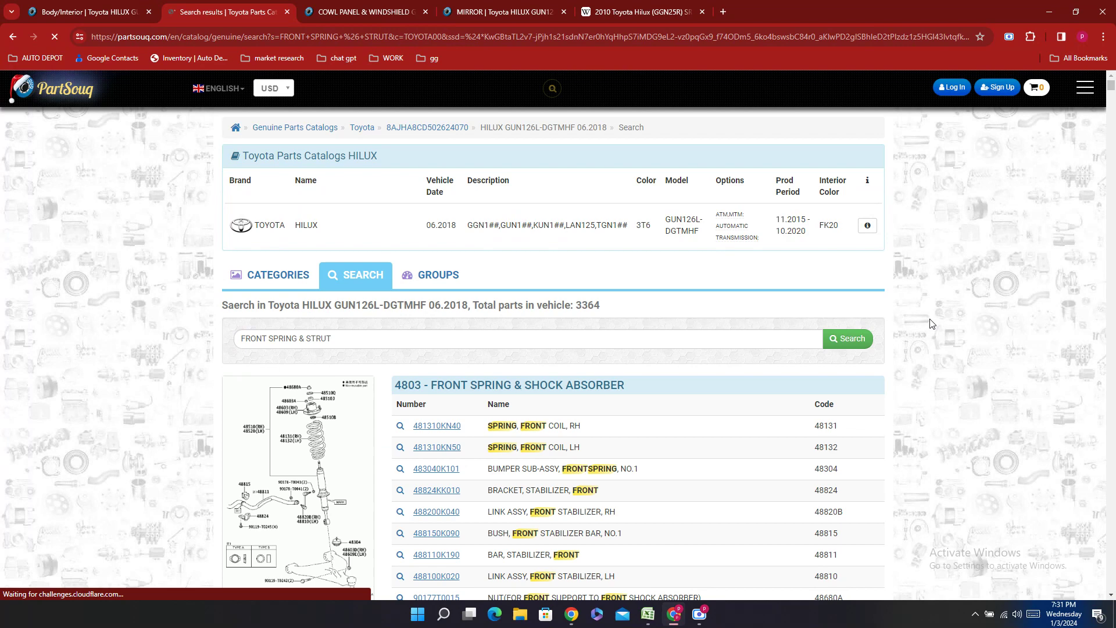
# - Open the 4803 Front Spring & Shock Absorber diagram from the search results in a new tab
pyautogui.scroll(-3, 877, 314)
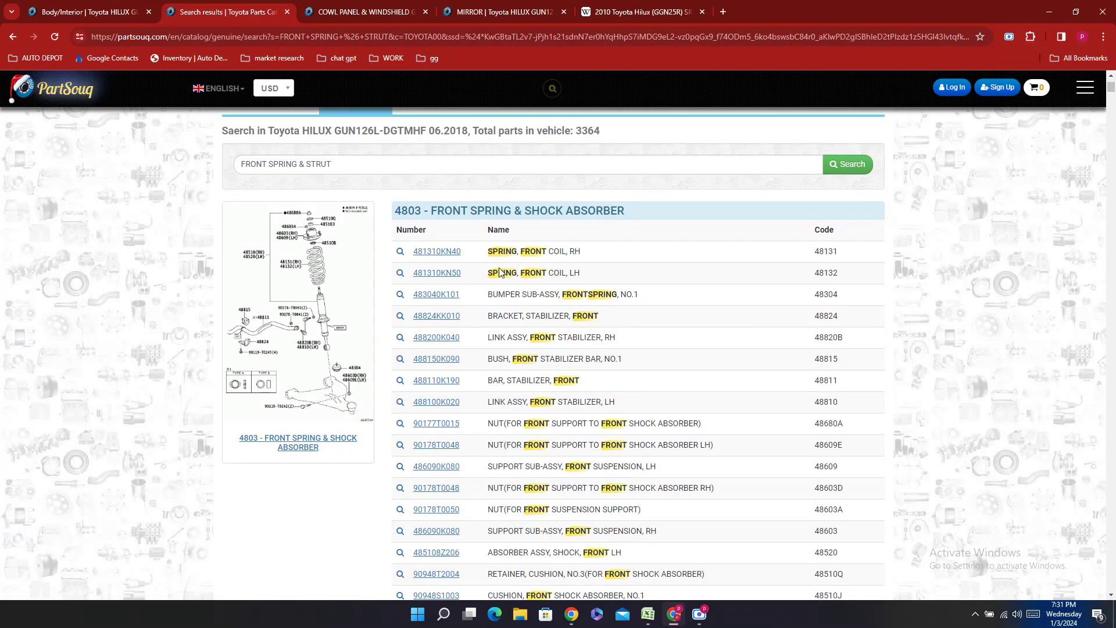
pyautogui.scroll(-6, 500, 273)
pyautogui.scroll(3, 549, 273)
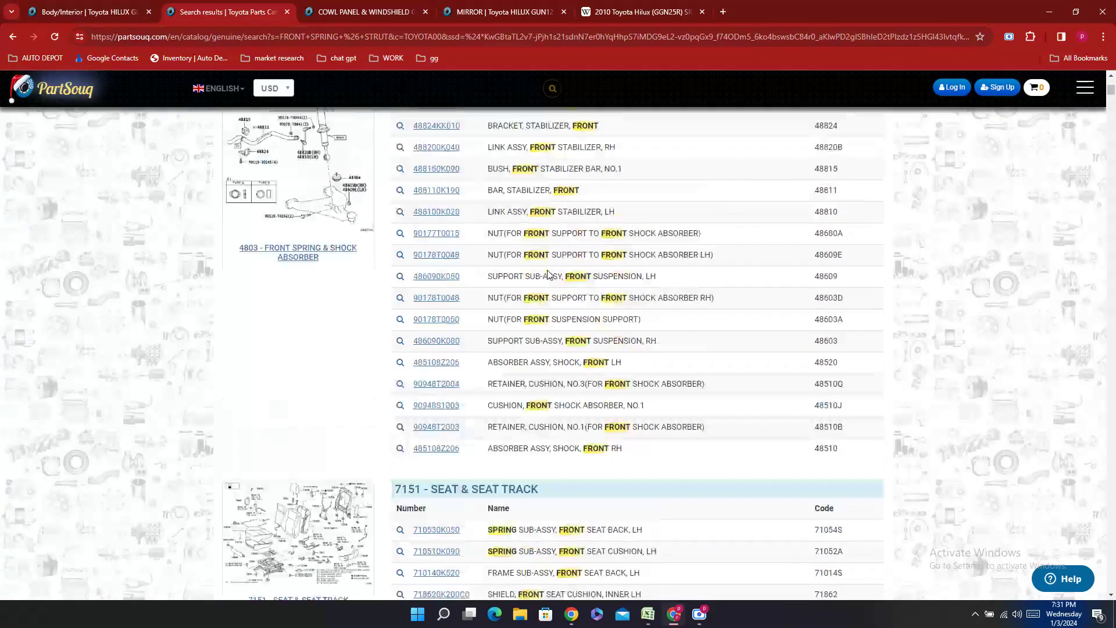
pyautogui.scroll(2, 548, 273)
pyautogui.click(333, 289)
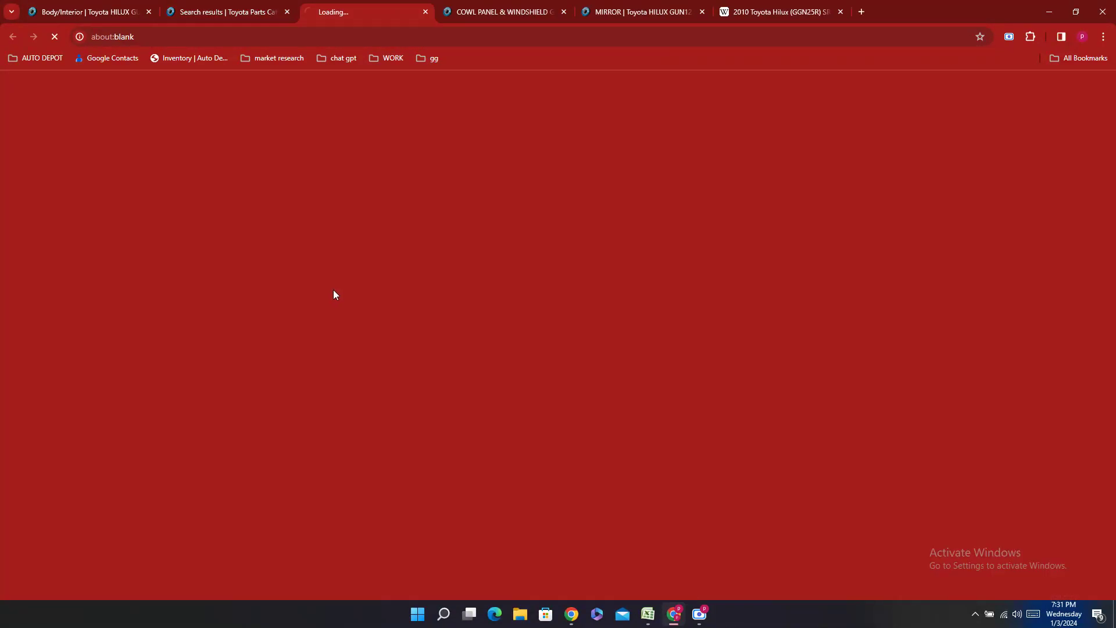
# - Return to the search results and look through the remaining groups, from seats to front brake caliper, drive shaft and reverse brake
pyautogui.click(221, 12)
pyautogui.scroll(-5, 762, 186)
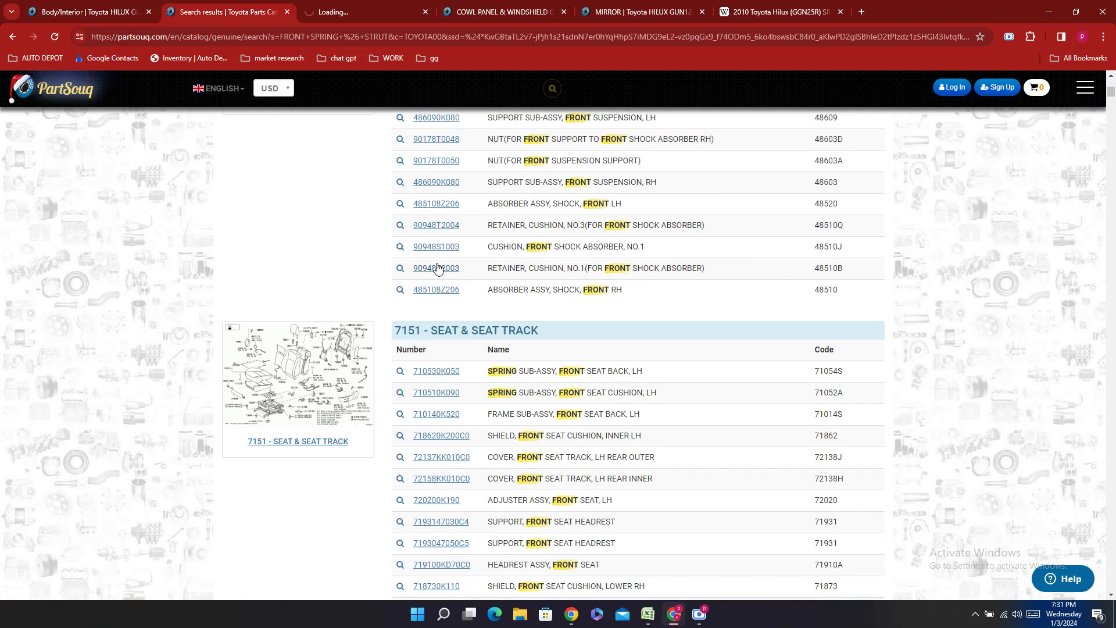
pyautogui.scroll(-8, 437, 268)
pyautogui.scroll(2, 540, 253)
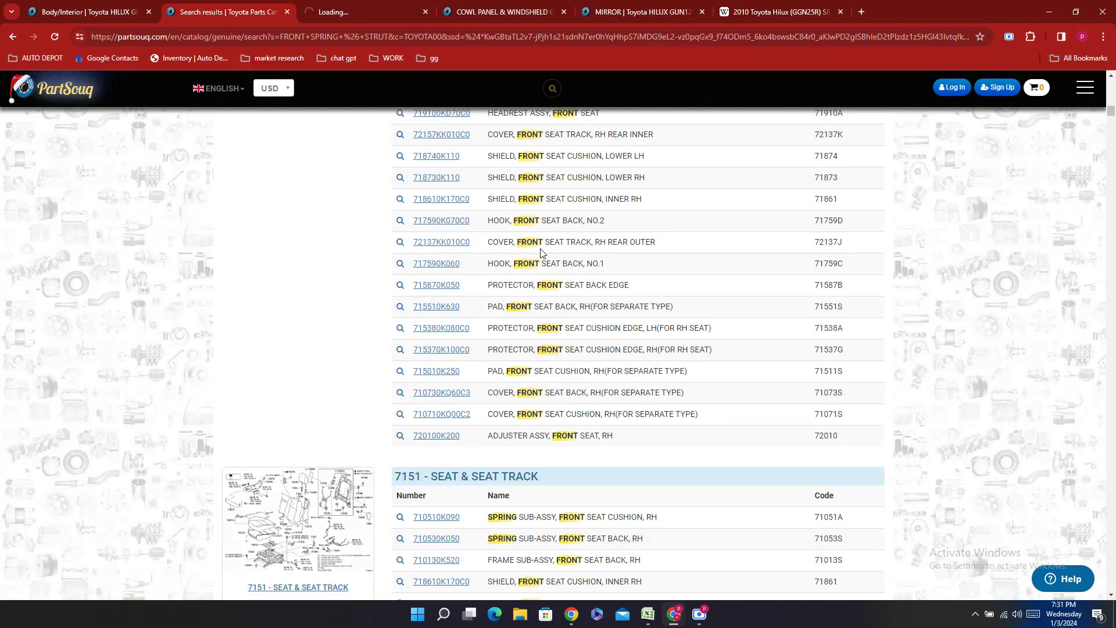
pyautogui.scroll(-20, 543, 248)
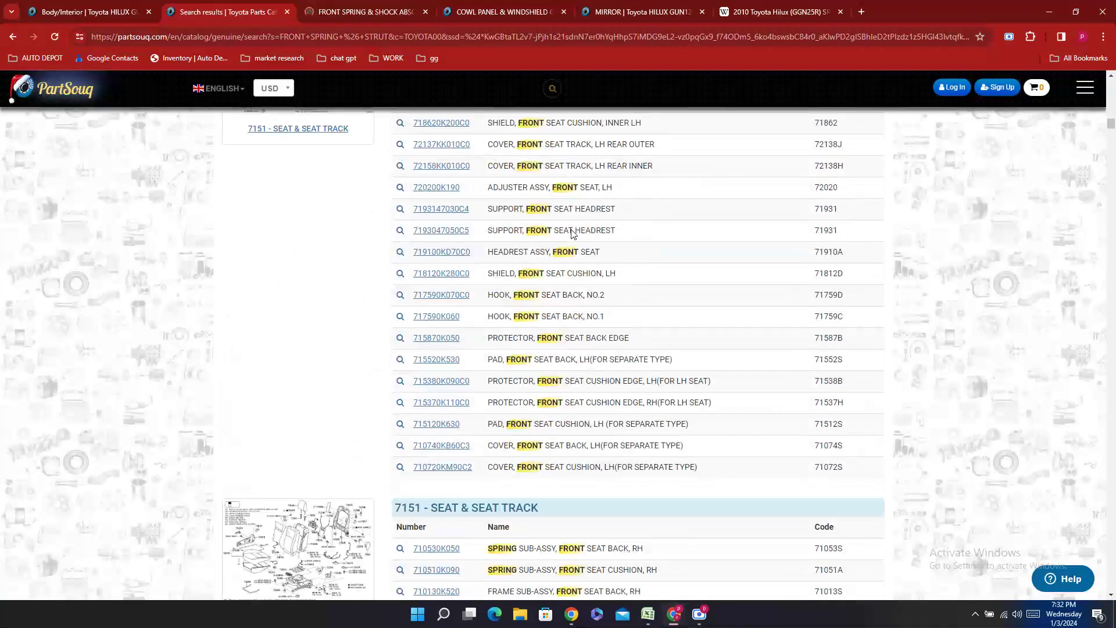
pyautogui.scroll(-15, 573, 233)
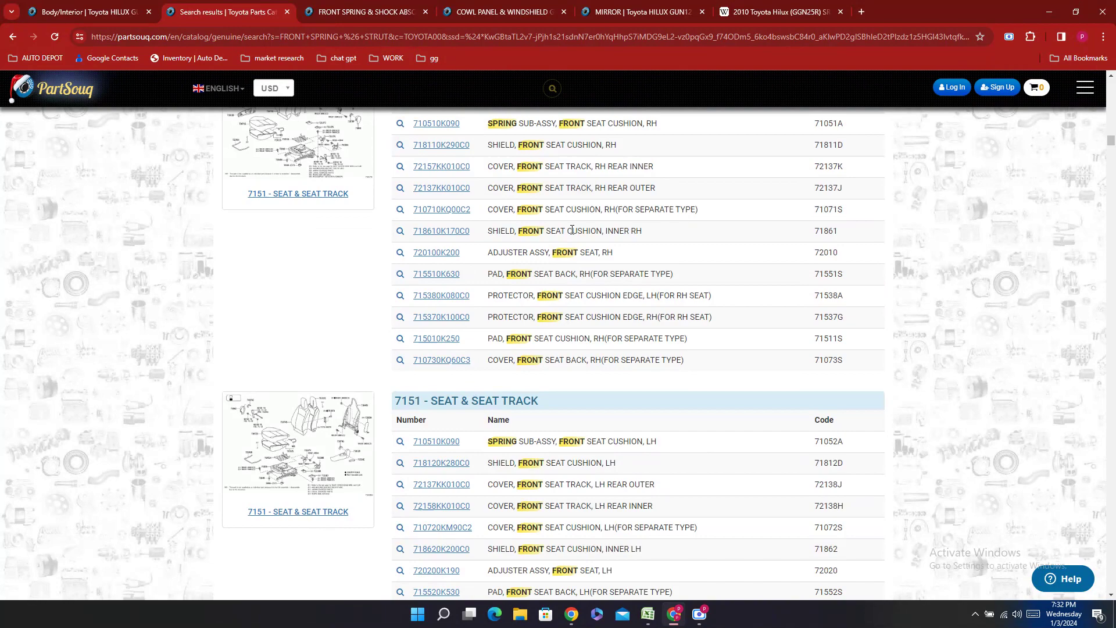
pyautogui.scroll(-13, 572, 230)
pyautogui.scroll(4, 574, 232)
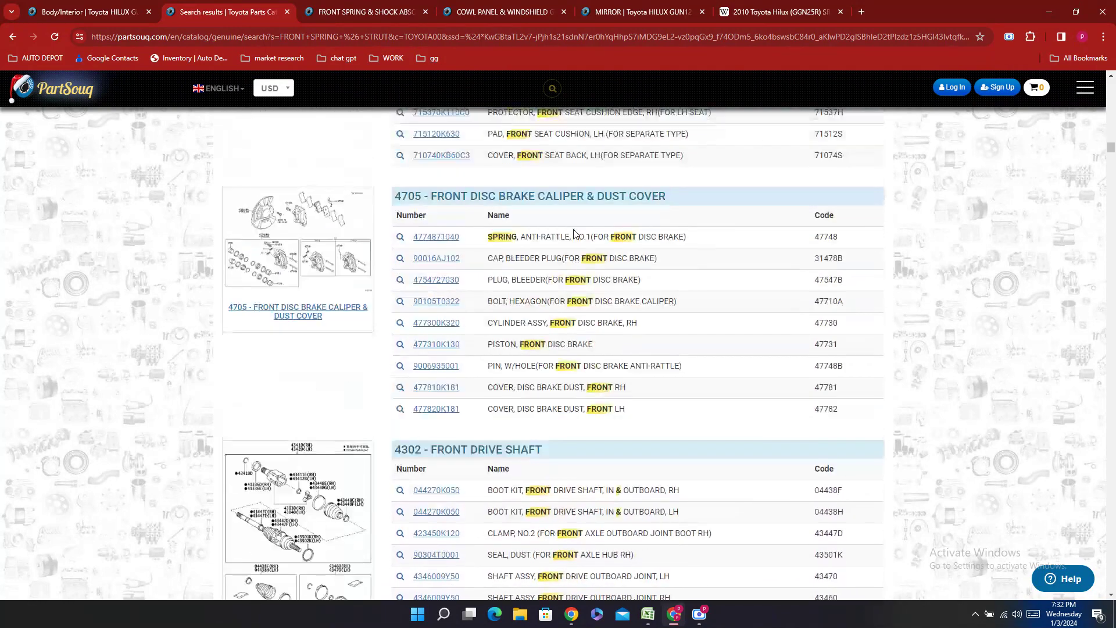
pyautogui.scroll(-12, 573, 233)
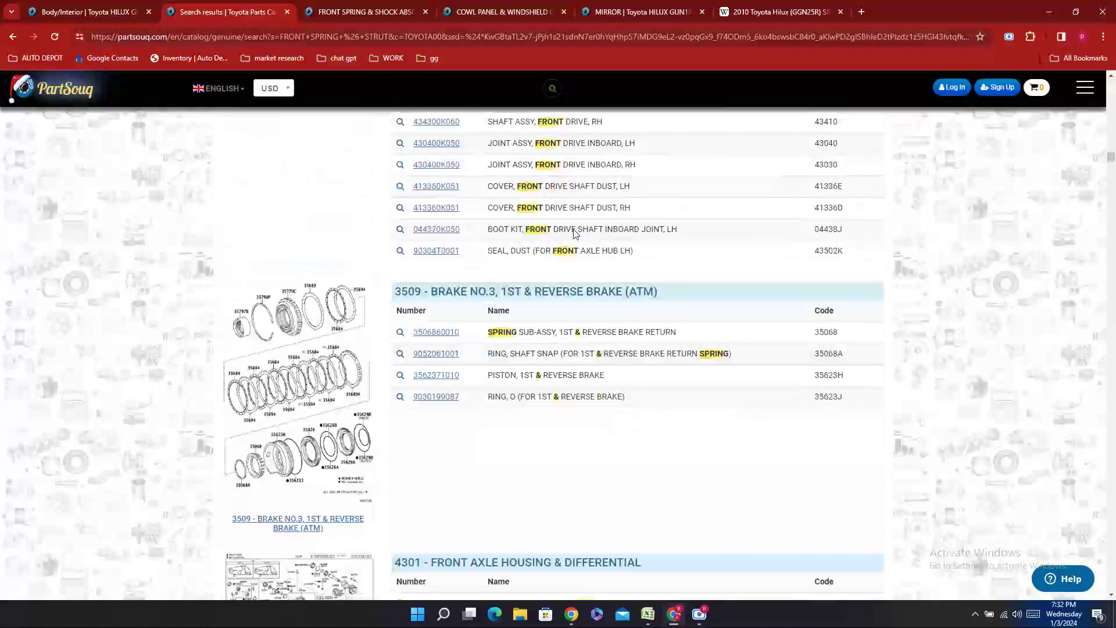
pyautogui.scroll(7, 574, 226)
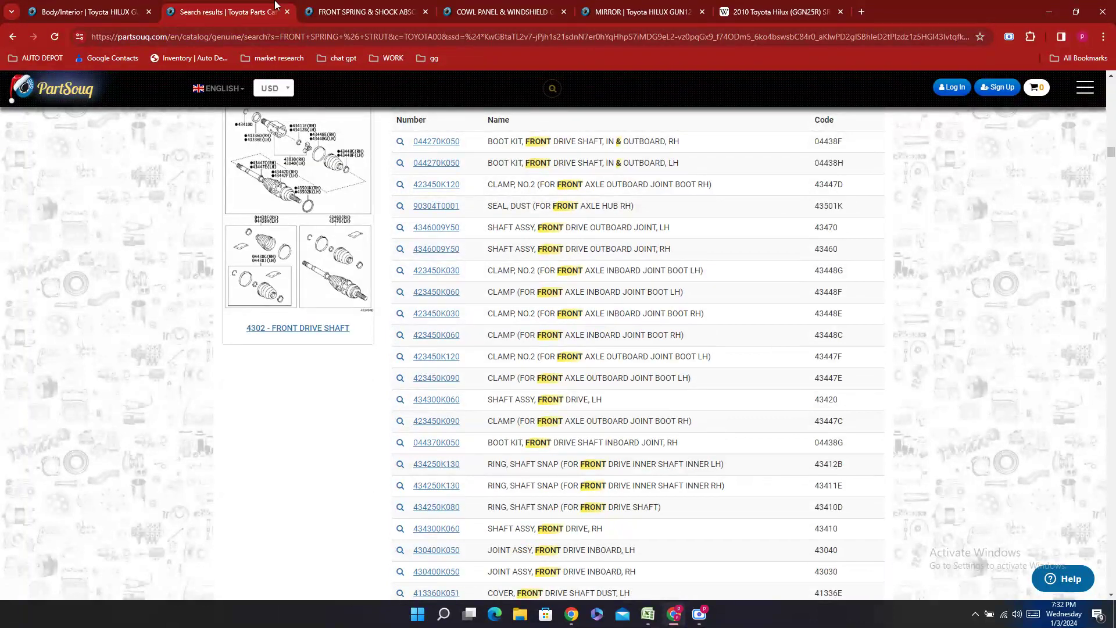
# - In the Front Spring & Shock Absorber diagram, locate item 48510 and copy part number 485108Z206 of the right-hand front shock absorber
pyautogui.click(337, 8)
pyautogui.scroll(-10, 808, 375)
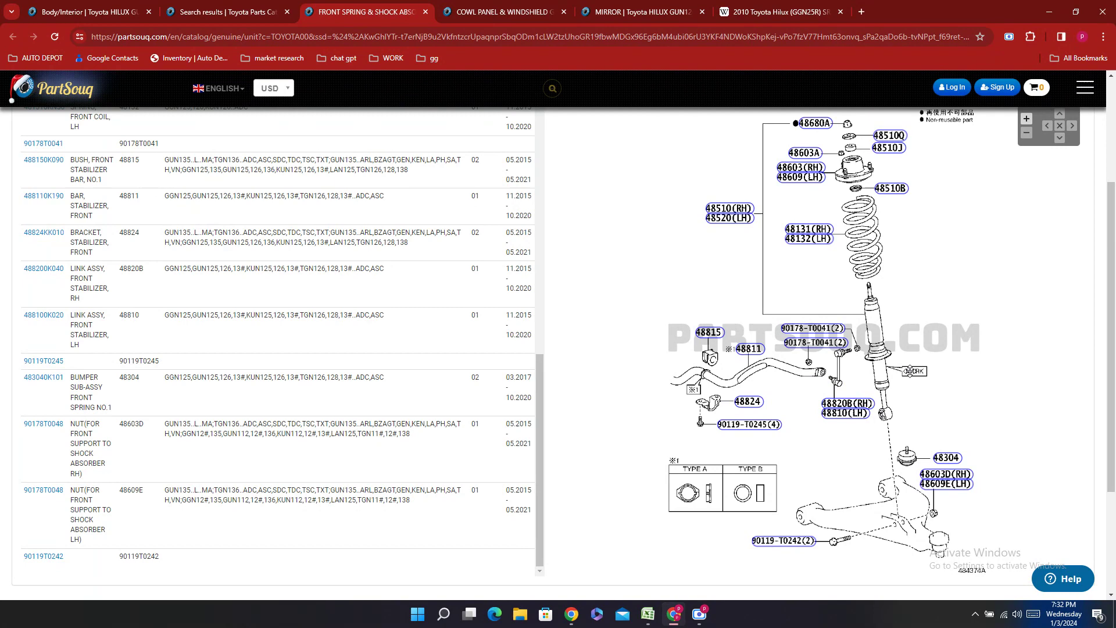
pyautogui.scroll(2, 915, 304)
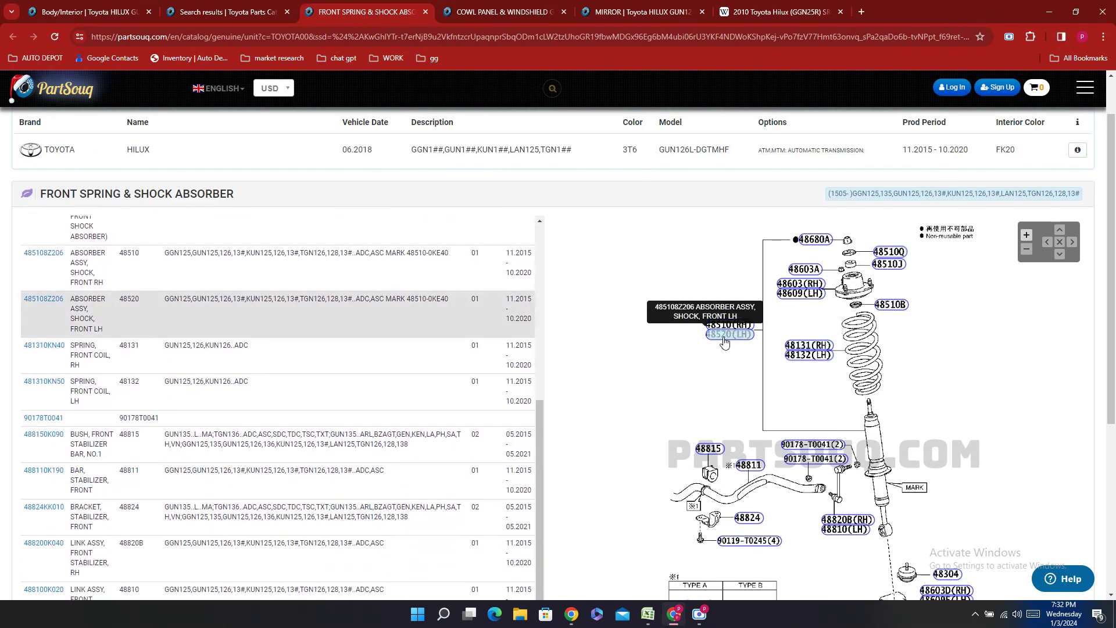
pyautogui.click(729, 331)
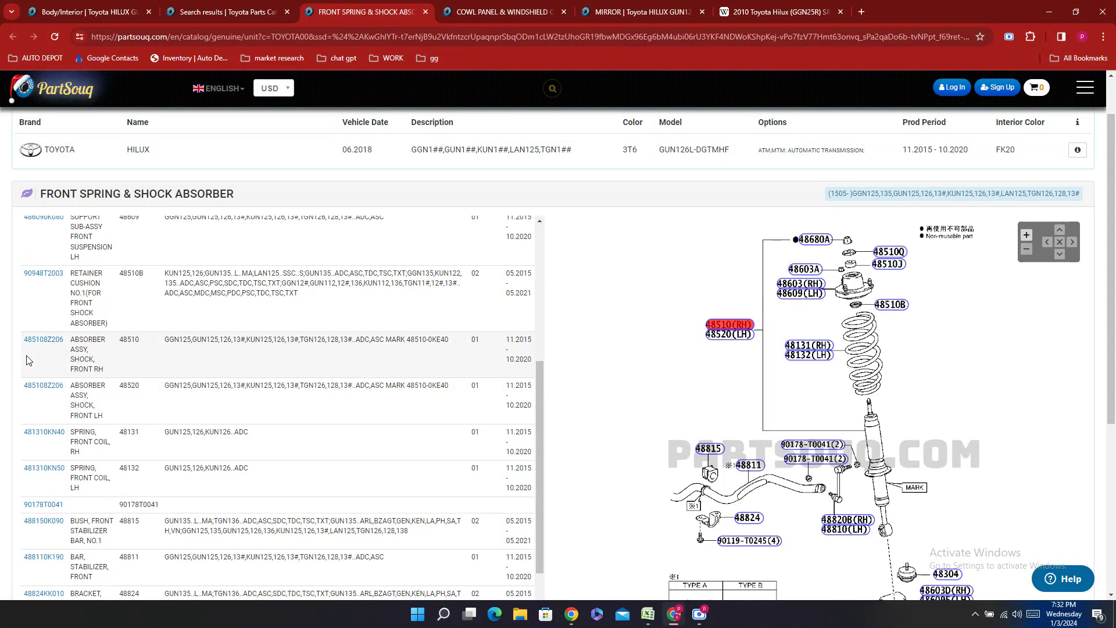
pyautogui.doubleClick(32, 361)
pyautogui.rightClick(32, 361)
pyautogui.click(58, 370)
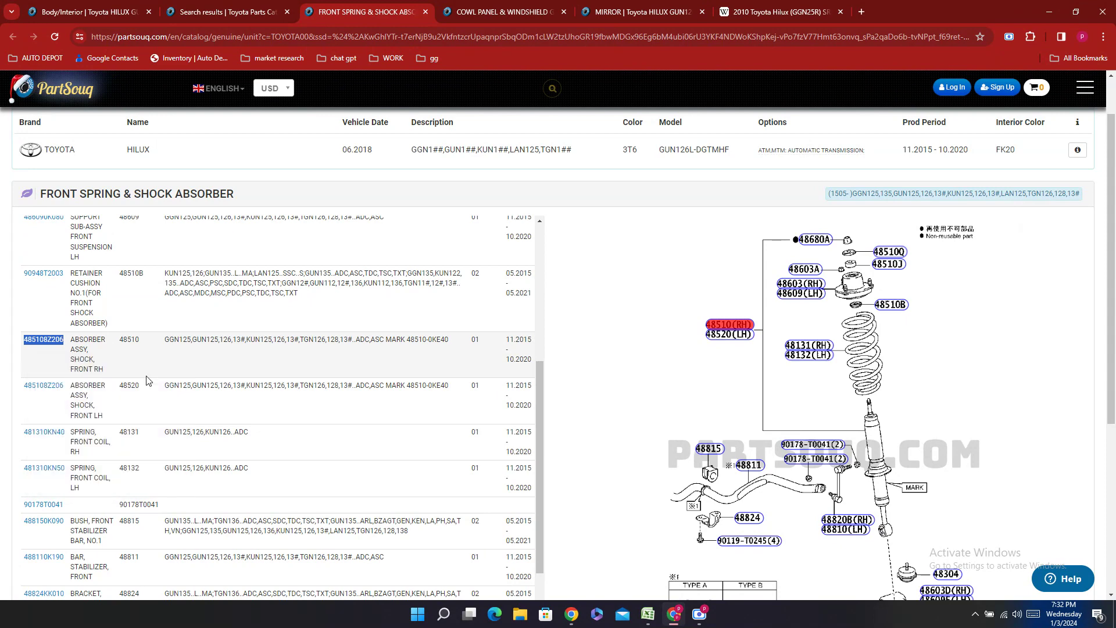
# - Switch to the AD 409.1 workbook in Excel and enter 48510-8Z206 as part number for SHOCK ABSORBER - FRT RH
pyautogui.click(650, 618)
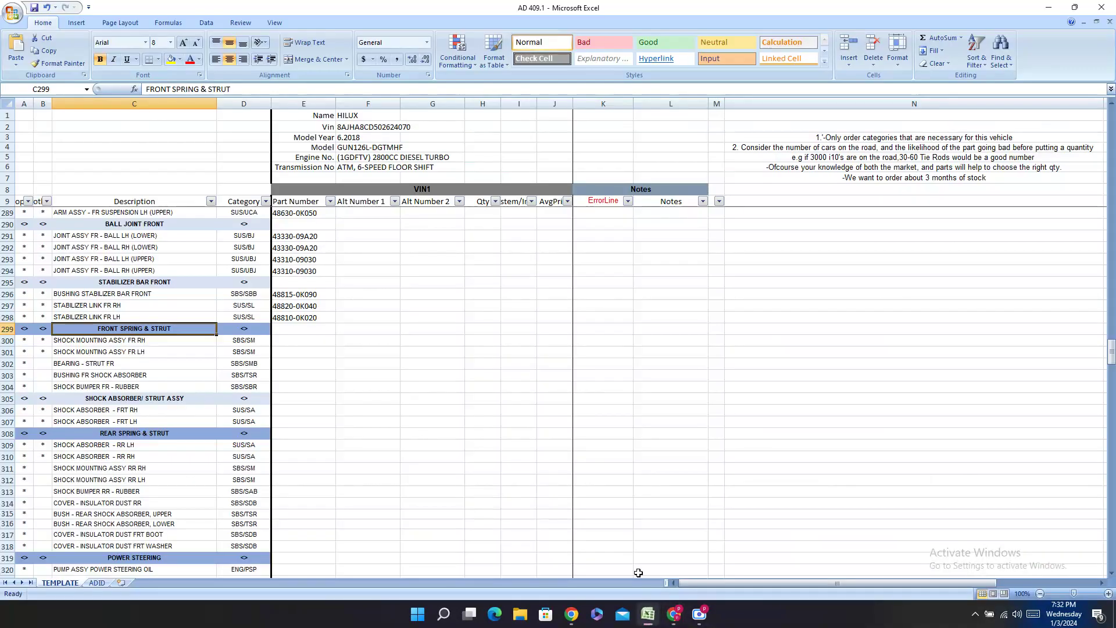
pyautogui.doubleClick(291, 415)
pyautogui.rightClick(285, 412)
pyautogui.click(308, 443)
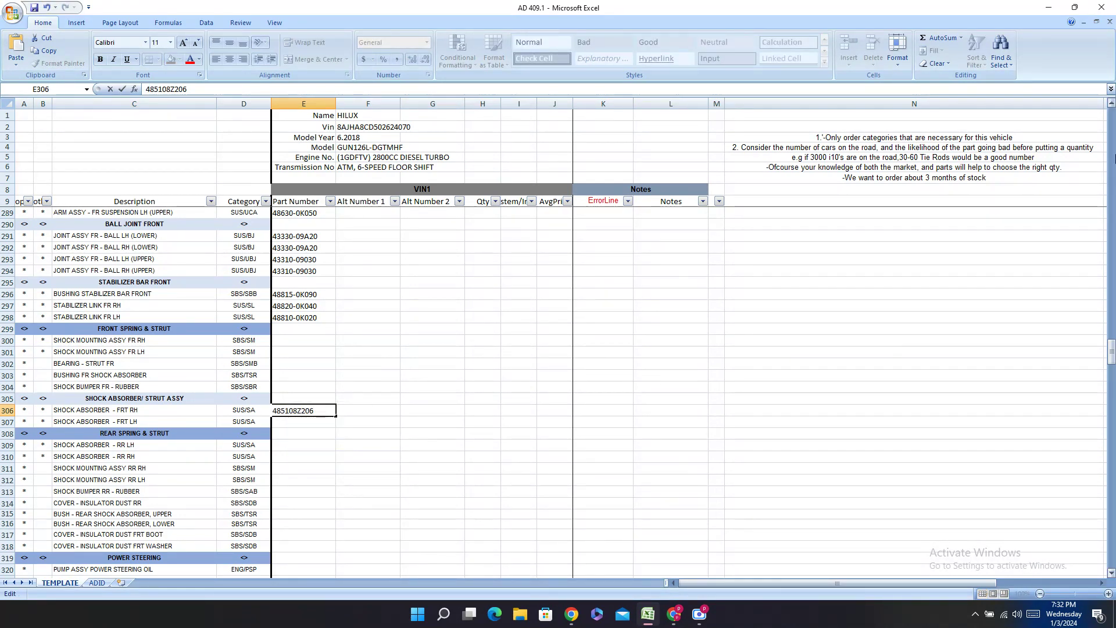
pyautogui.write('-')
pyautogui.press('Return')
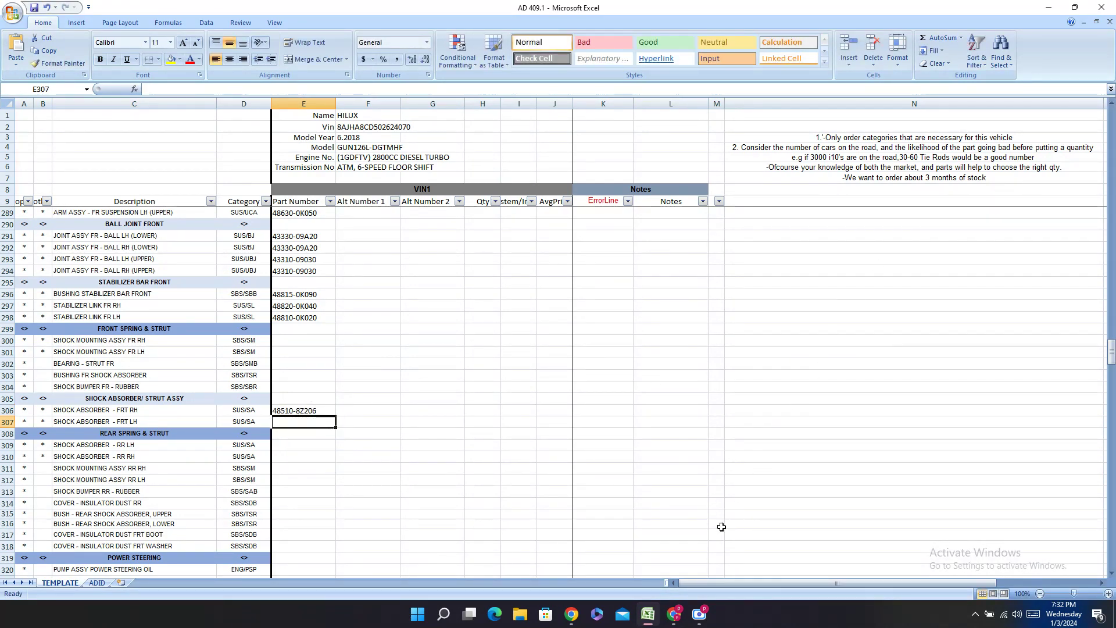
# - Switch to the PartSouq Front Spring & Shock Absorber page and copy part number 485108Z206 of item 48520, the left-hand front shock absorber
pyautogui.click(674, 614)
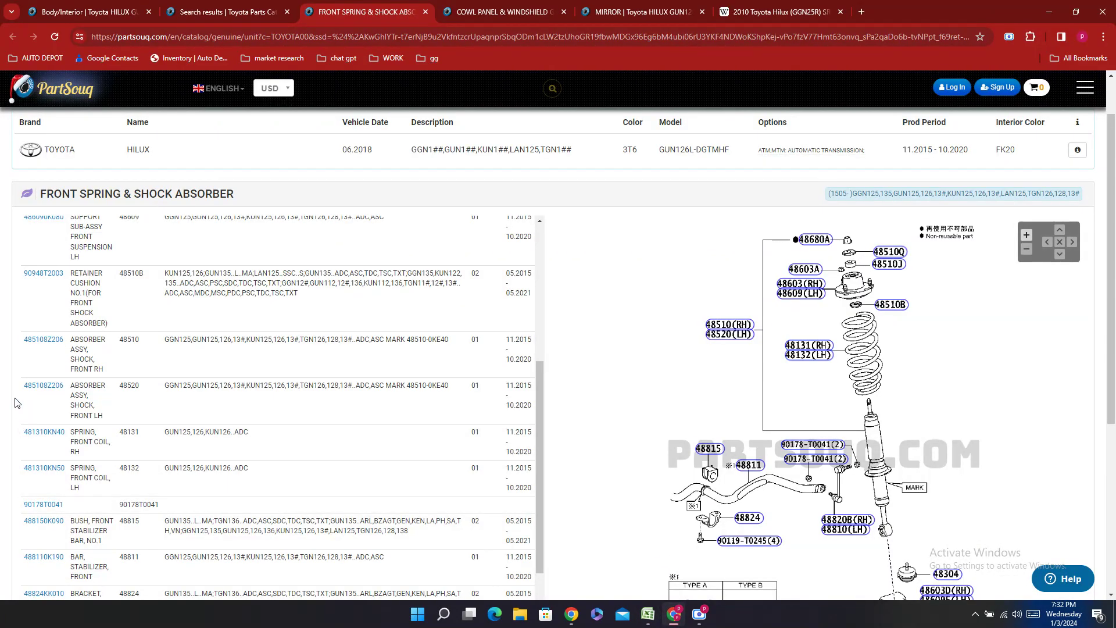
pyautogui.doubleClick(44, 385)
pyautogui.rightClick(86, 406)
pyautogui.click(86, 405)
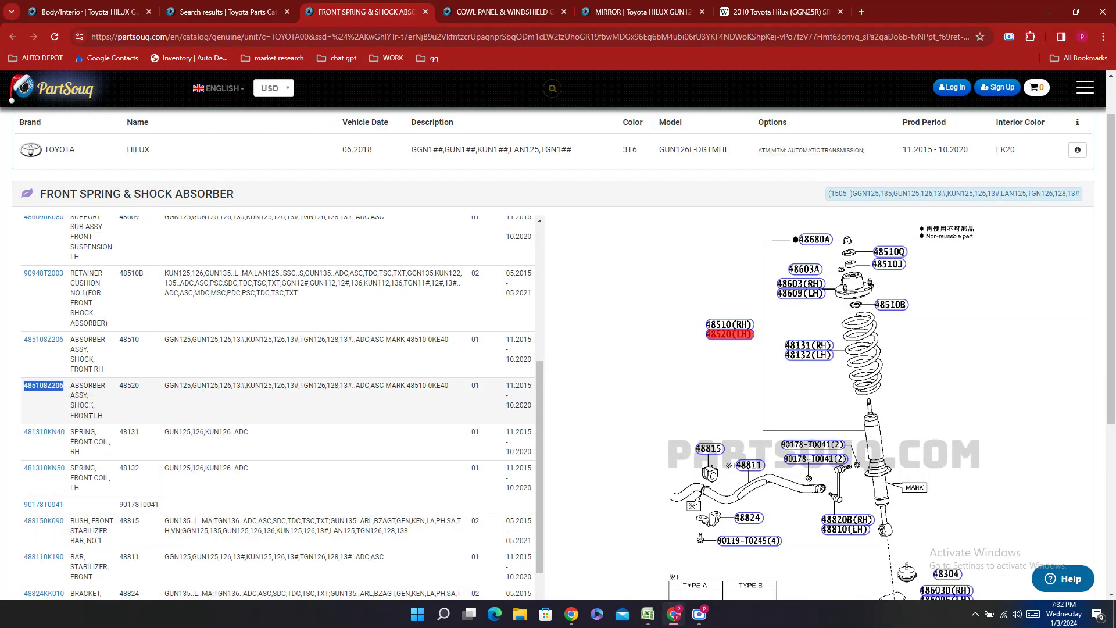
# - Switch to the AD 409.1 workbook in Excel and enter 48510-8Z206 as part number for SHOCK ABSORBER - FRT LH
pyautogui.click(628, 573)
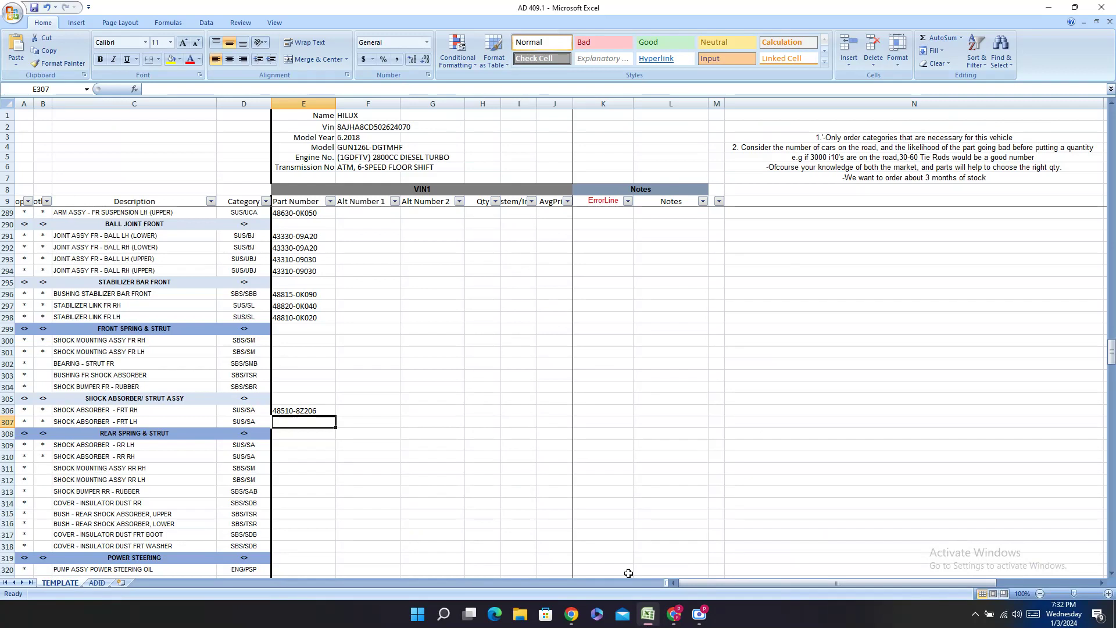
pyautogui.rightClick(289, 420)
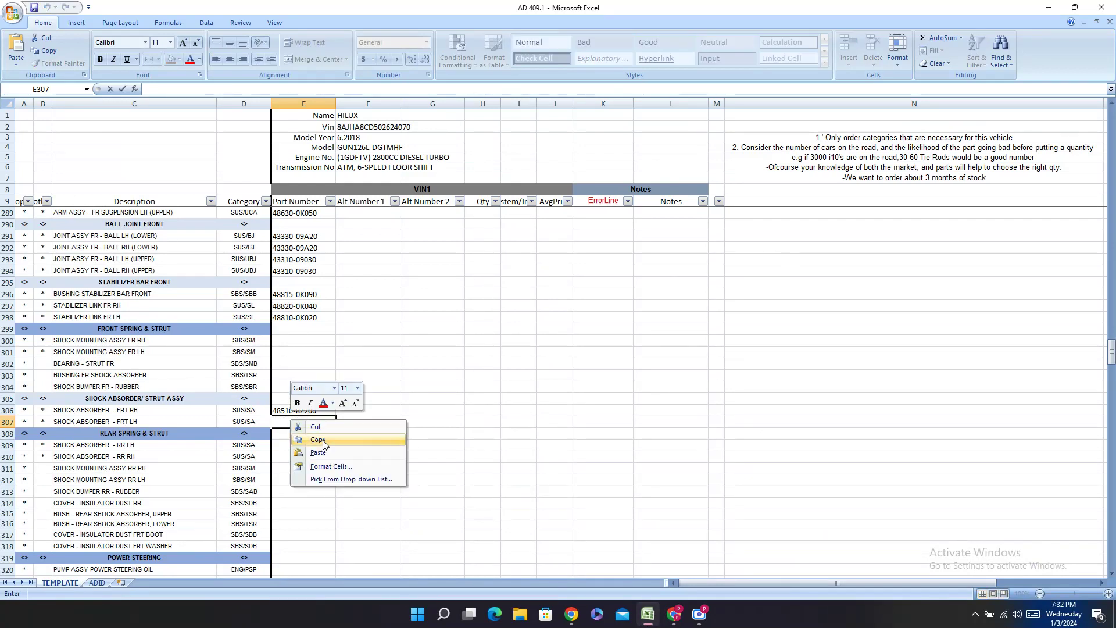
pyautogui.click(317, 449)
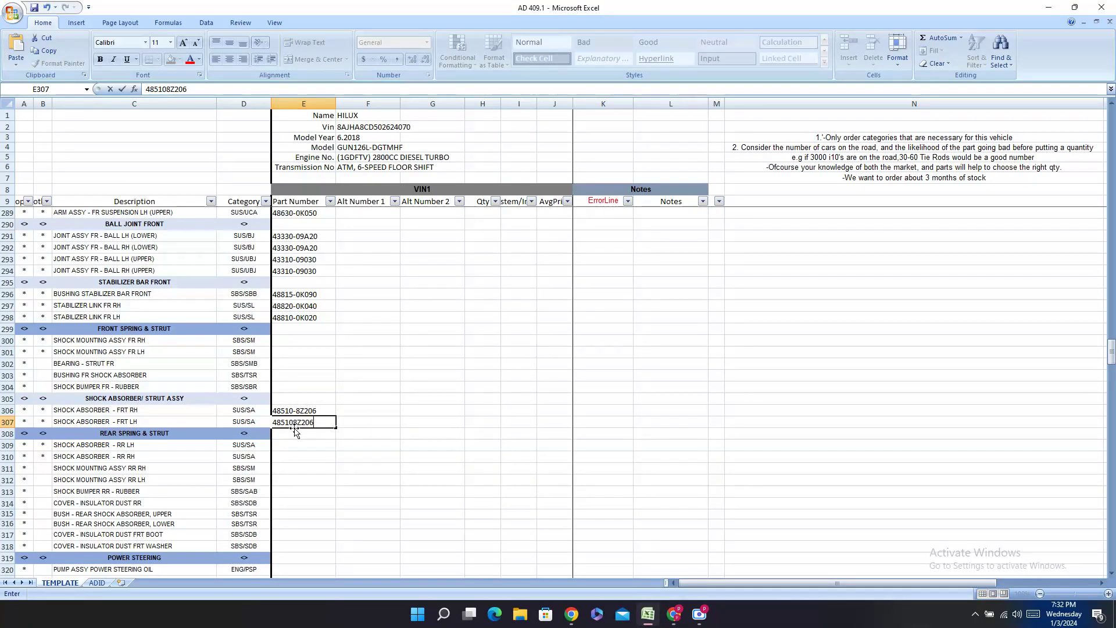
pyautogui.hotkey('ctrl', 'Return')
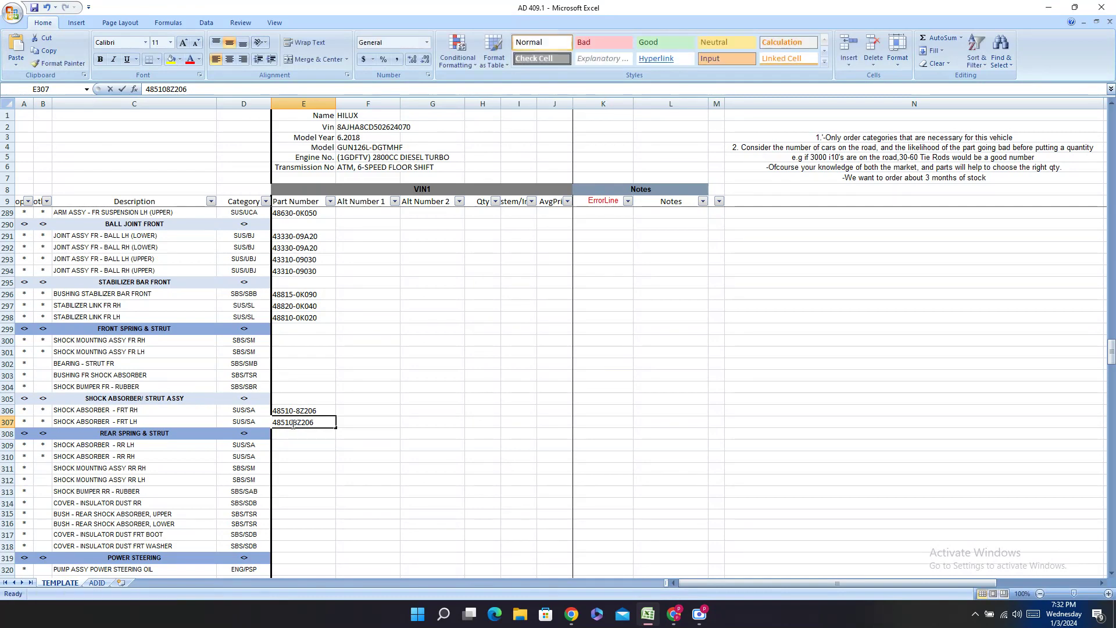
pyautogui.doubleClick(292, 424)
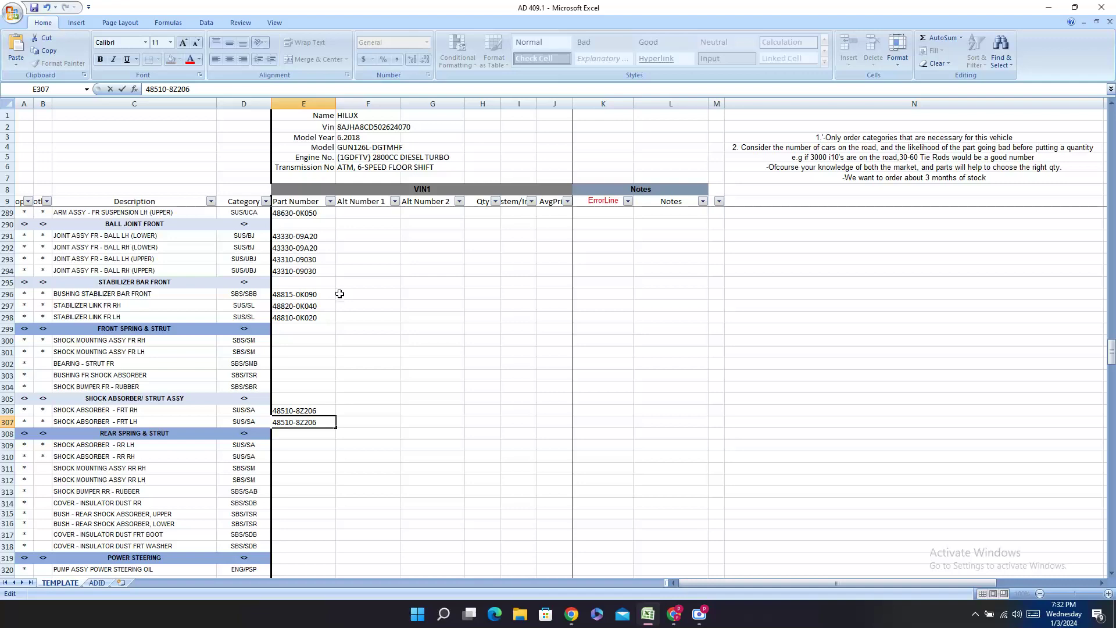
pyautogui.write('-')
pyautogui.click(294, 340)
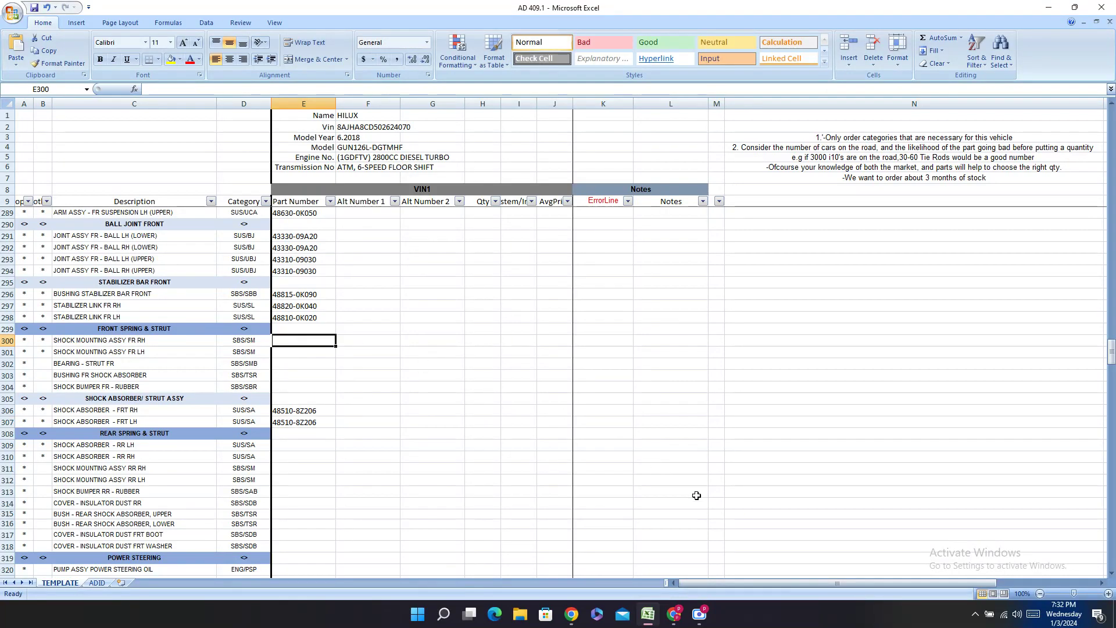
# - Switch to PartSouq, locate item 48603 in the diagram and copy part number 486090K080 of the right-hand front suspension support
pyautogui.click(674, 613)
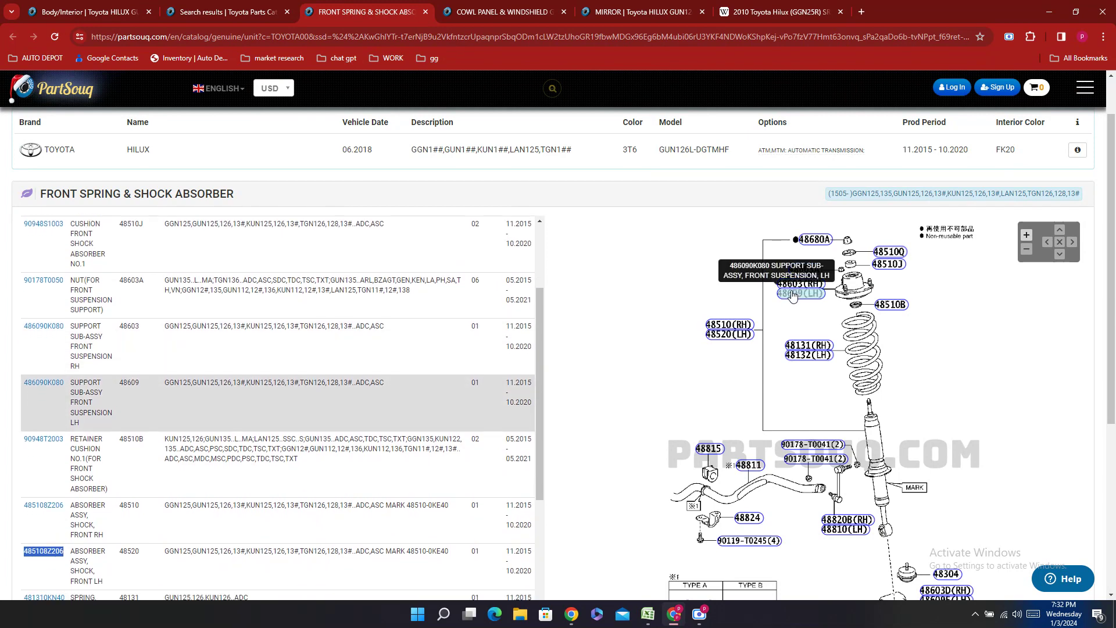
pyautogui.moveTo(793, 296)
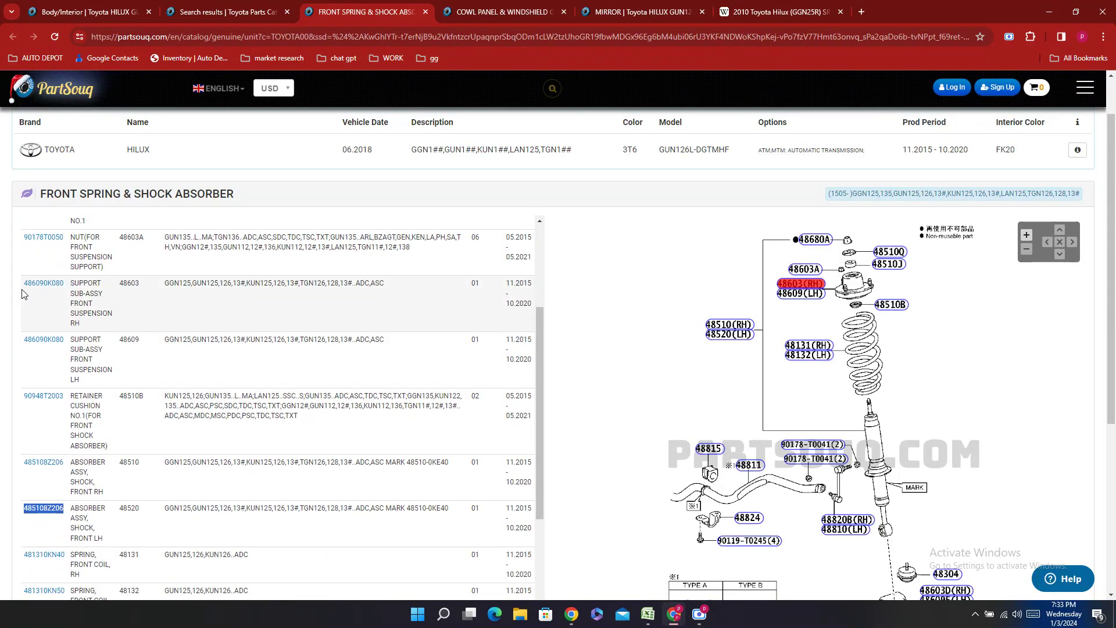
pyautogui.doubleClick(26, 285)
pyautogui.rightClick(25, 289)
pyautogui.click(41, 301)
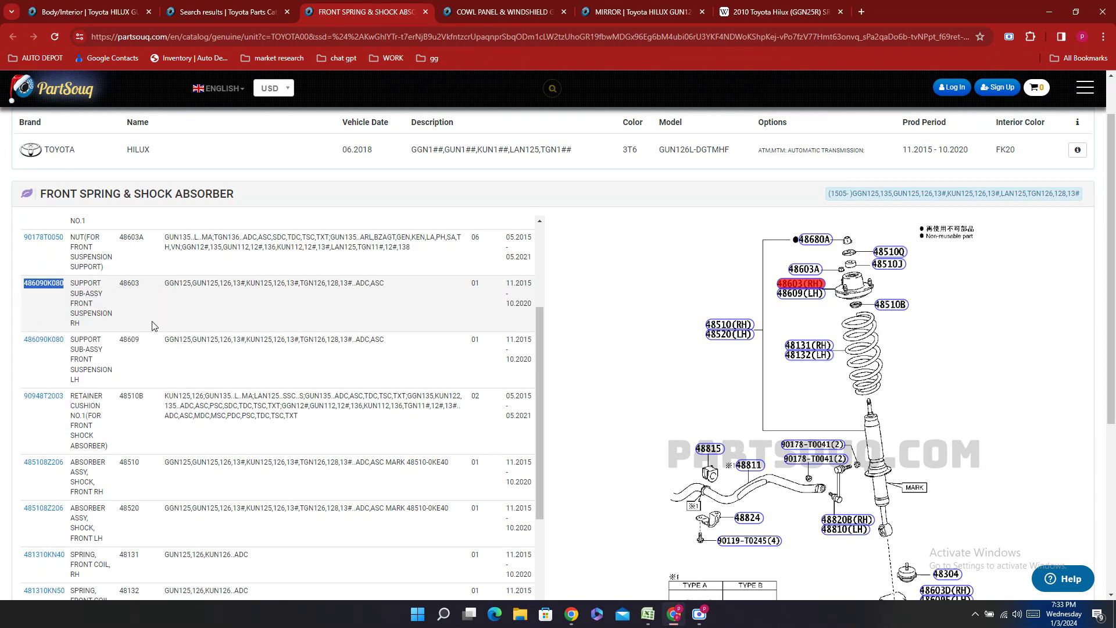
pyautogui.scroll(-5, 155, 325)
# - Switch to the Excel workbook and enter 48609-0K080 as part number for SHOCK MOUNTING ASSY FR RH
pyautogui.hotkey('alt', 'Tab')
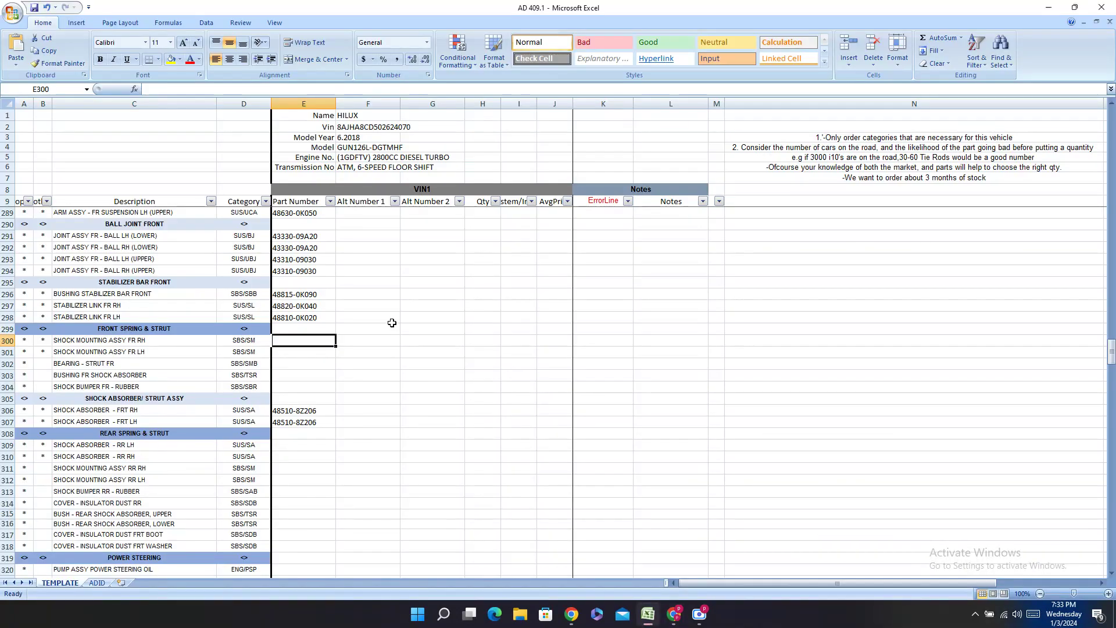
pyautogui.doubleClick(283, 341)
pyautogui.rightClick(284, 342)
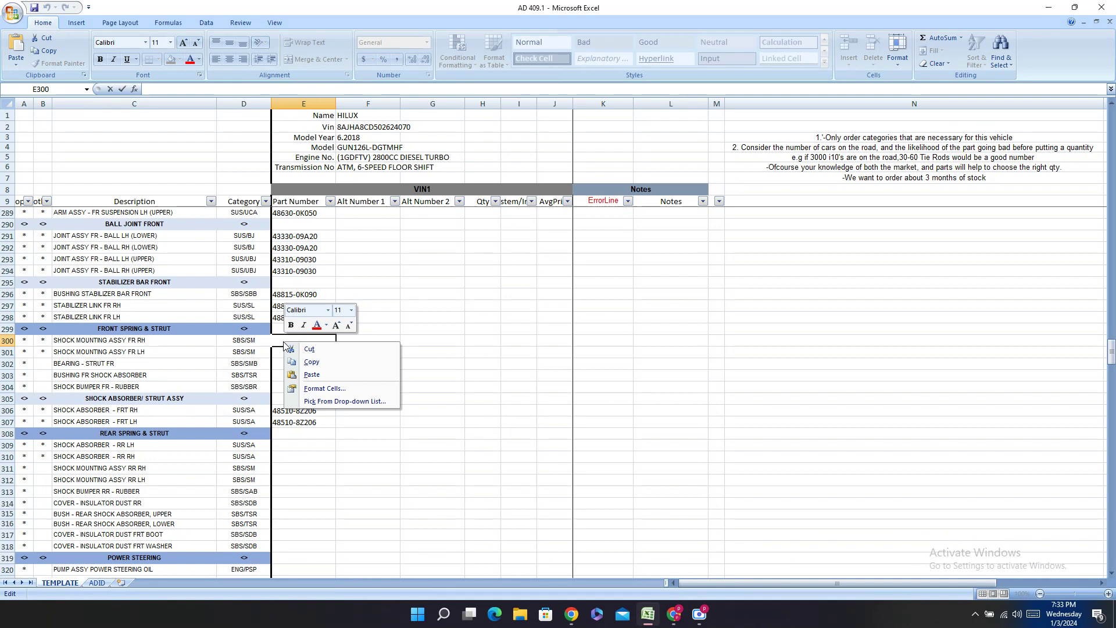
pyautogui.click(318, 375)
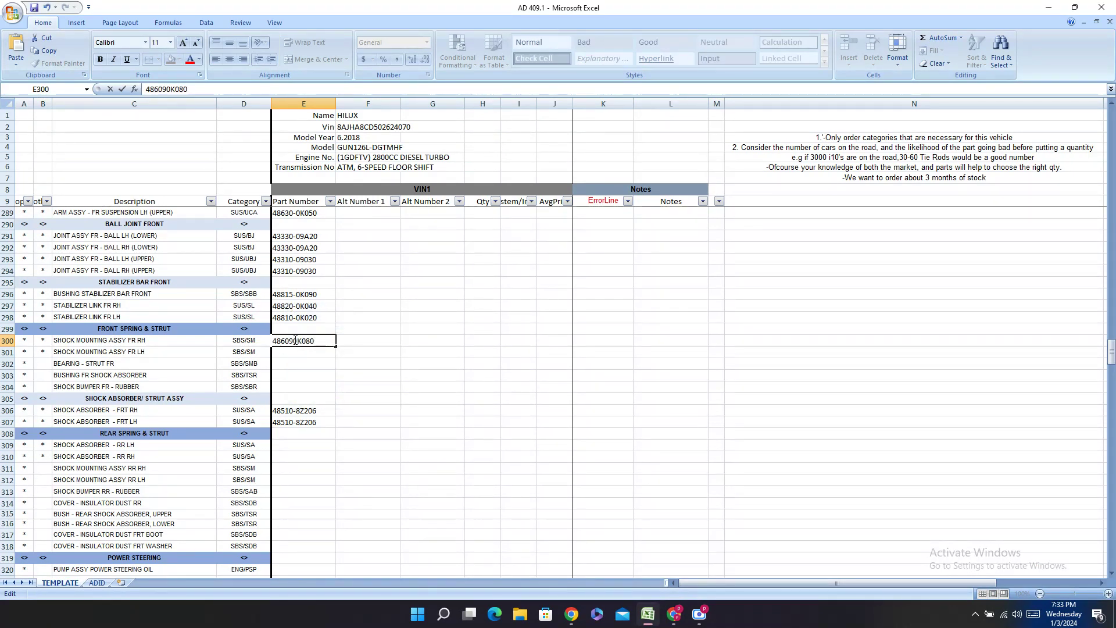
pyautogui.press('Return')
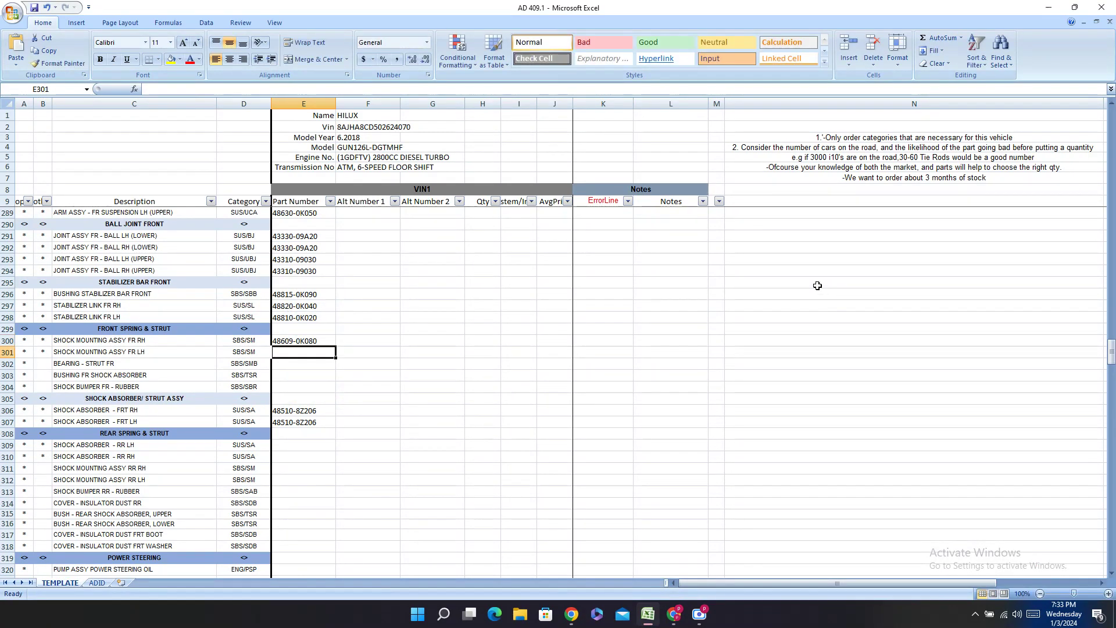
# - Copy the part number of SHOCK MOUNTING ASSY FR RH into the SHOCK MOUNTING ASSY FR LH row
pyautogui.rightClick(308, 337)
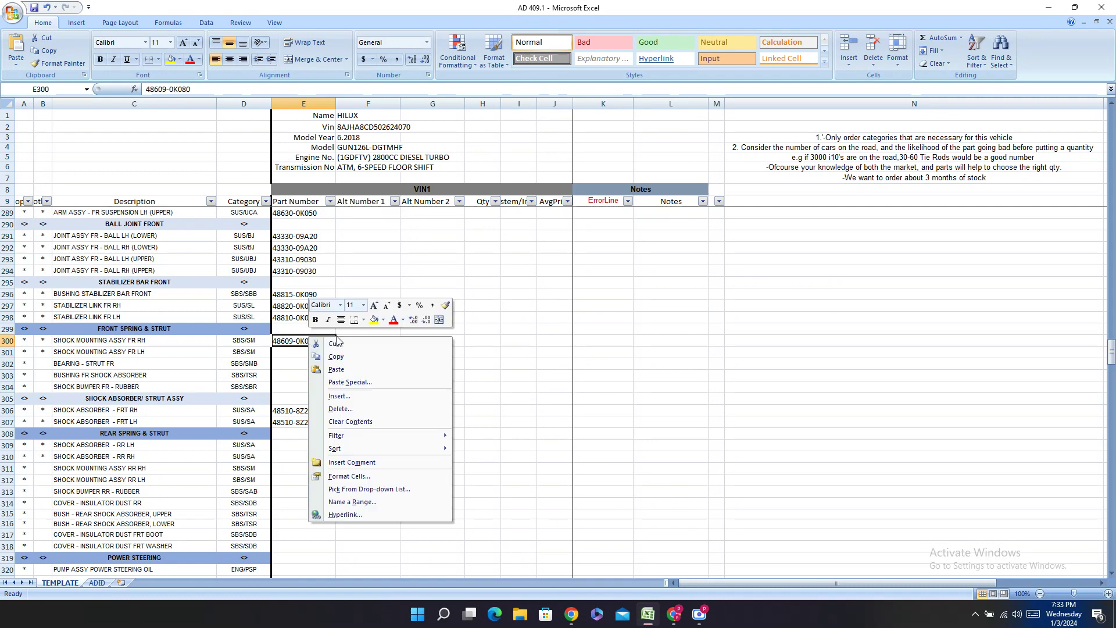
pyautogui.click(325, 355)
pyautogui.rightClick(299, 355)
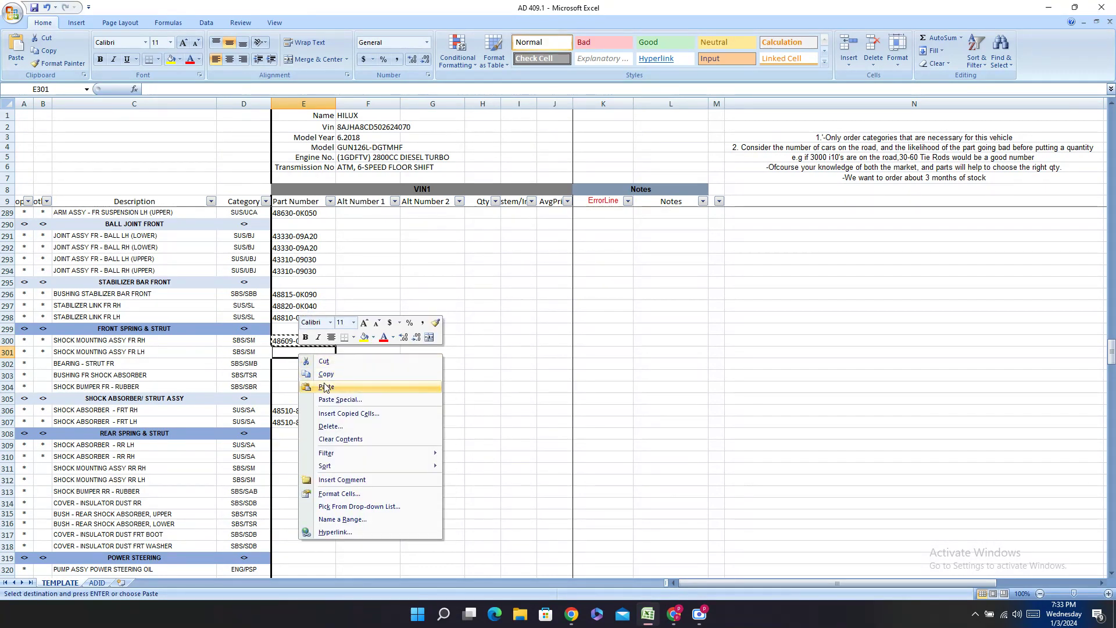
pyautogui.click(327, 387)
pyautogui.click(290, 364)
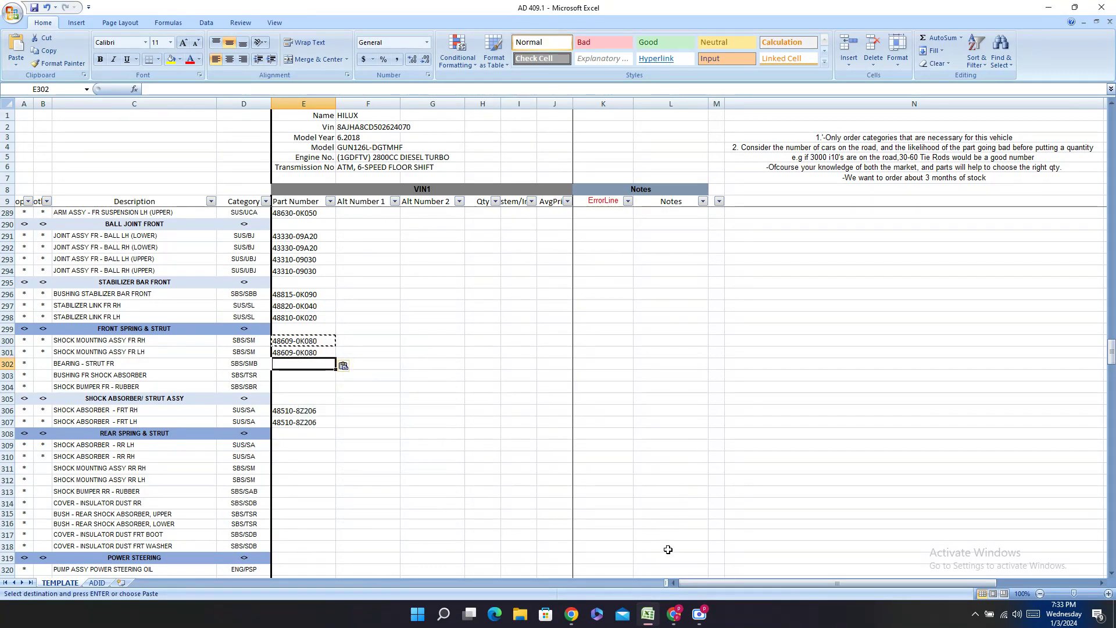
# - Switch to PartSouq, search the diagram page for "bear" and check upper strut items 48510J and 48510Q for the strut bearing
pyautogui.click(674, 614)
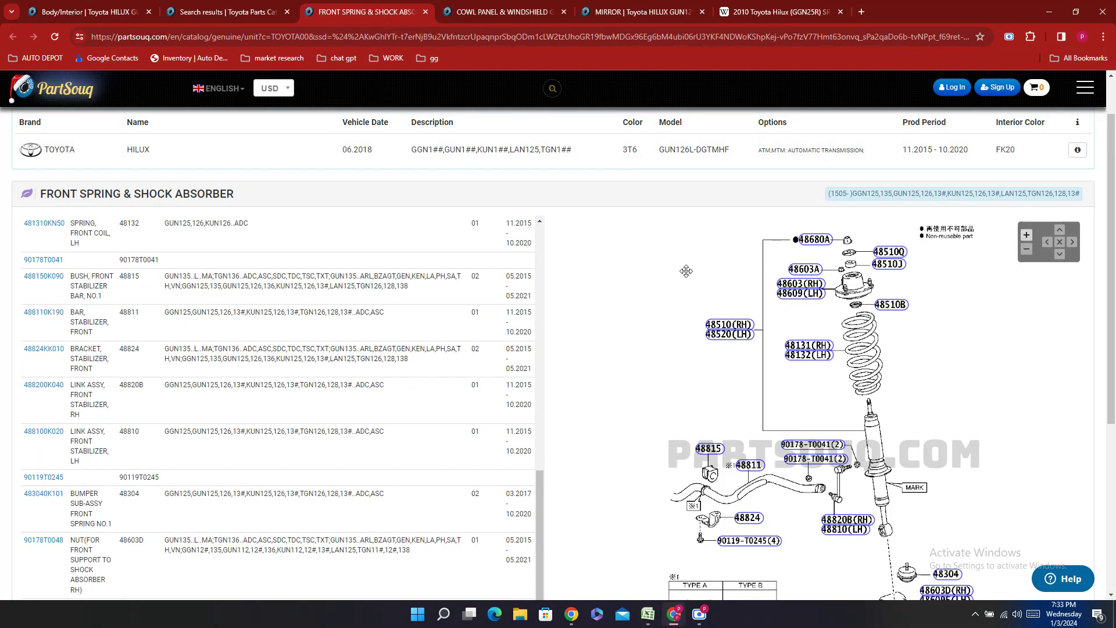
pyautogui.hotkey('ctrl', 'f')
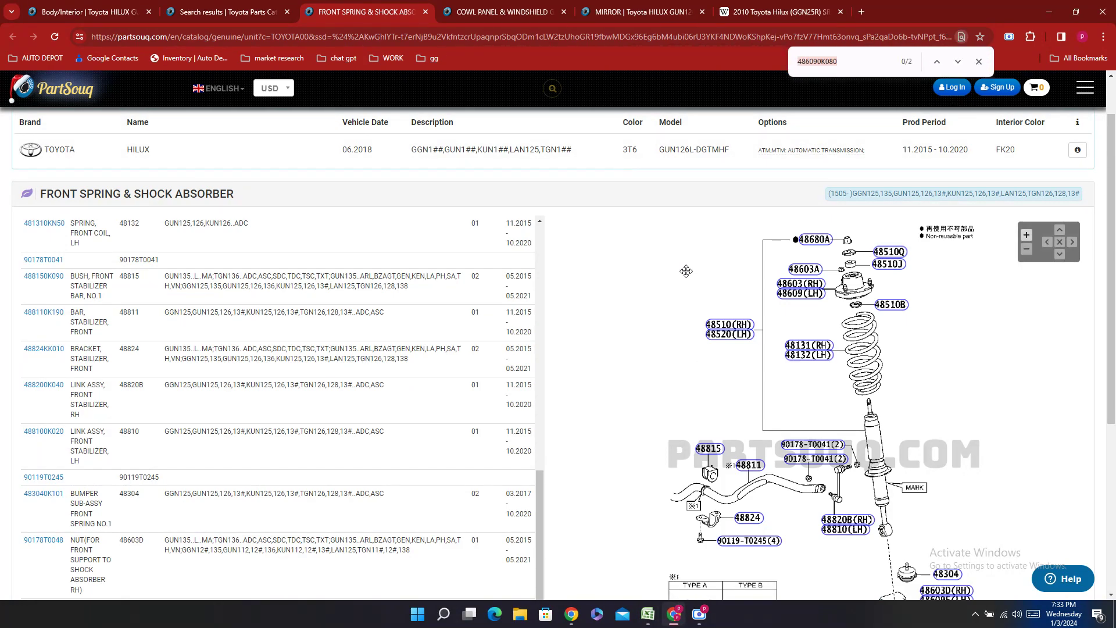
pyautogui.write('bear')
pyautogui.click(814, 269)
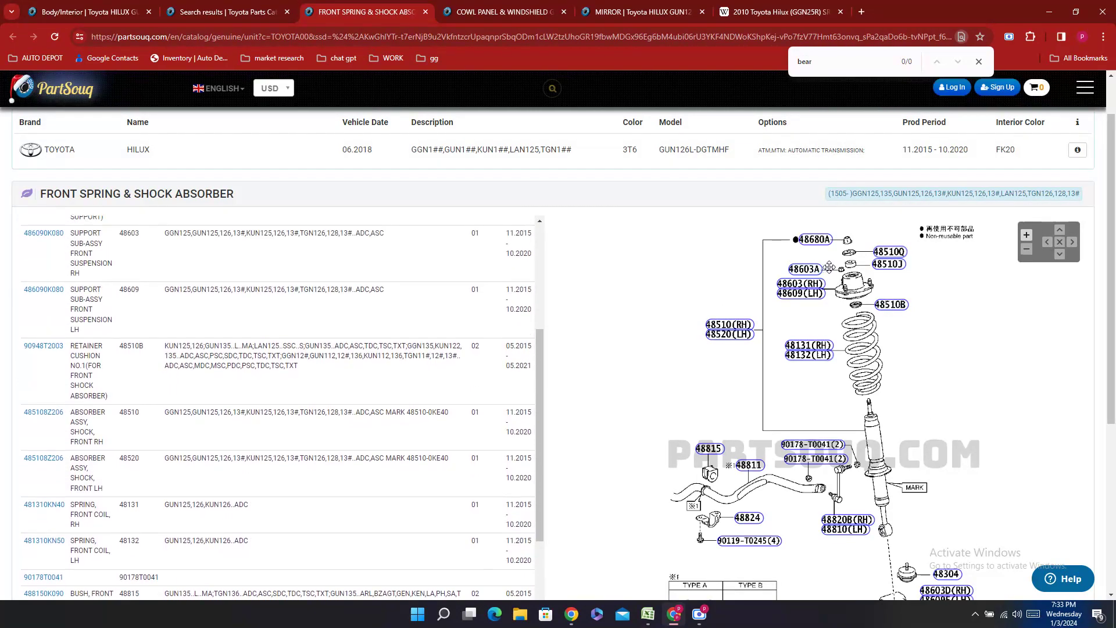
pyautogui.click(895, 263)
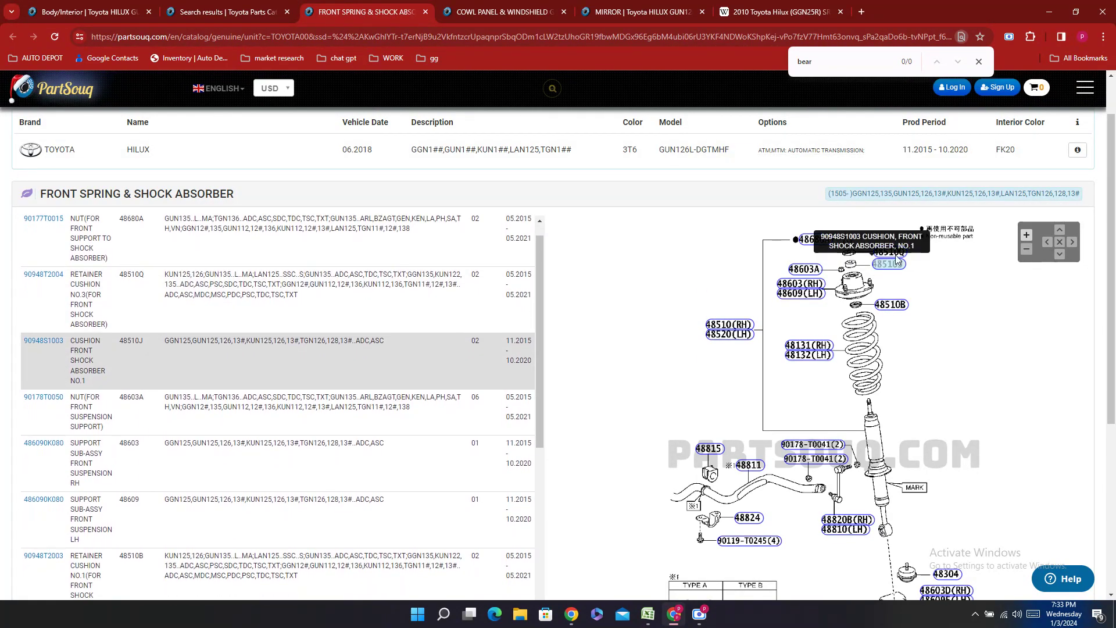
pyautogui.click(892, 253)
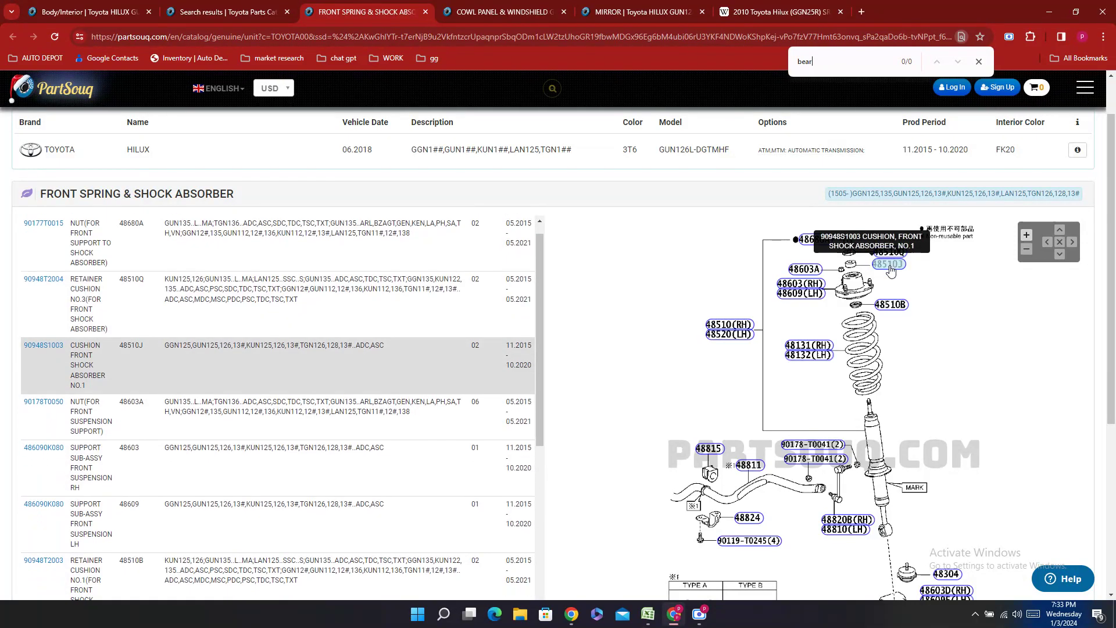
# - Locate item 48304 in the diagram and copy part number 483040K101 of the front spring bumper sub-assembly
pyautogui.scroll(-2, 988, 341)
pyautogui.click(956, 458)
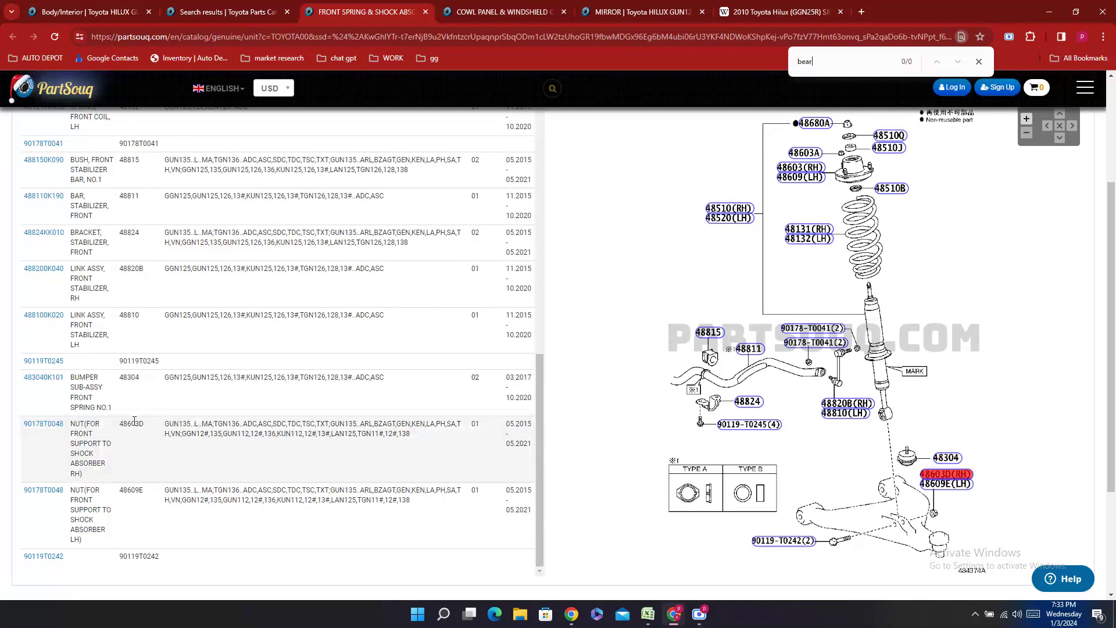
pyautogui.doubleClick(36, 397)
pyautogui.rightClick(34, 393)
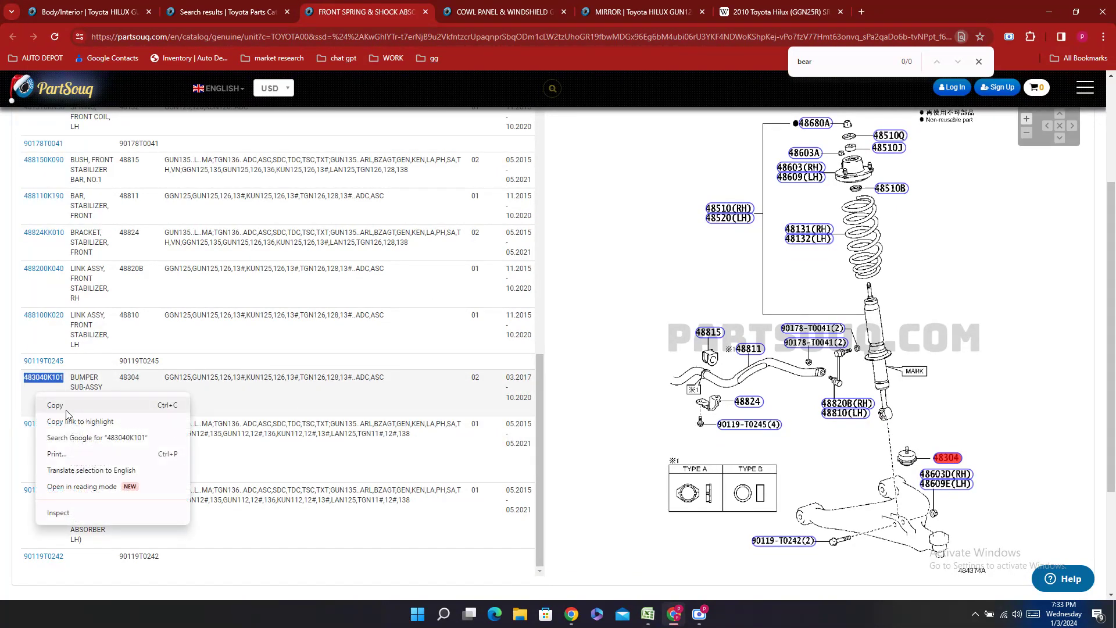
pyautogui.click(50, 404)
# - Switch to the Excel workbook and enter 48304-0K101 as part number for SHOCK BUMPER FR - RUBBER
pyautogui.click(644, 622)
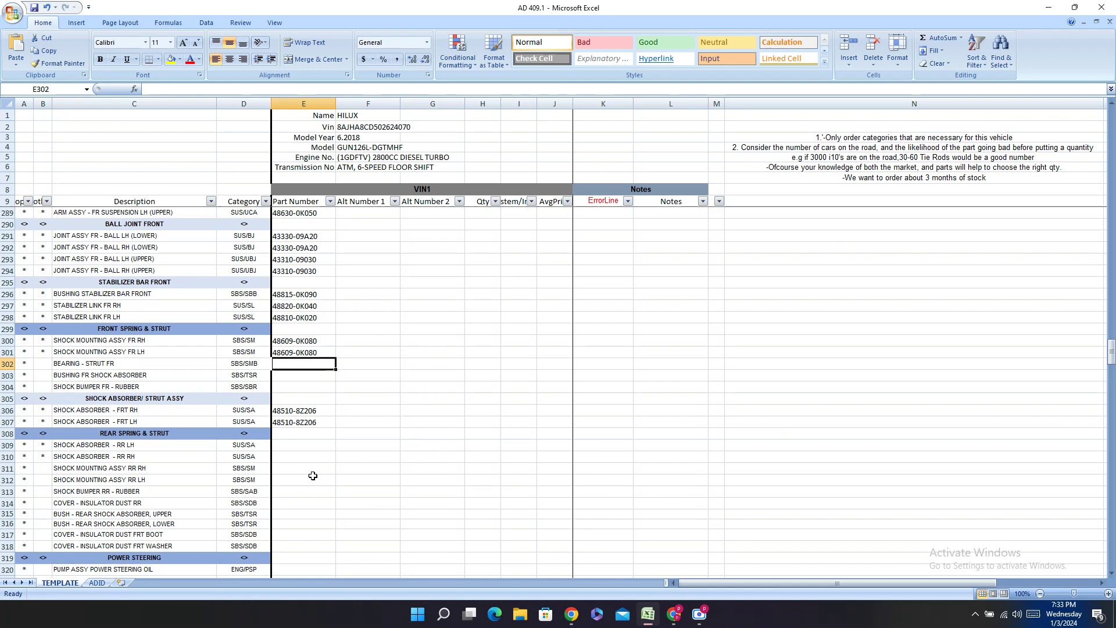
pyautogui.doubleClick(296, 387)
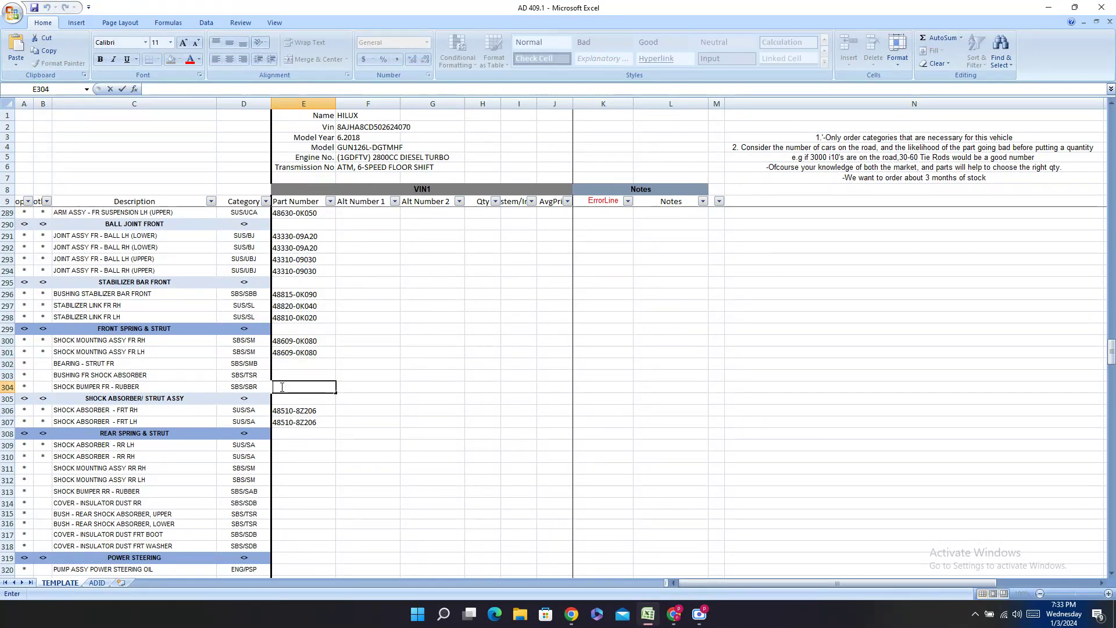
pyautogui.rightClick(284, 389)
pyautogui.click(309, 419)
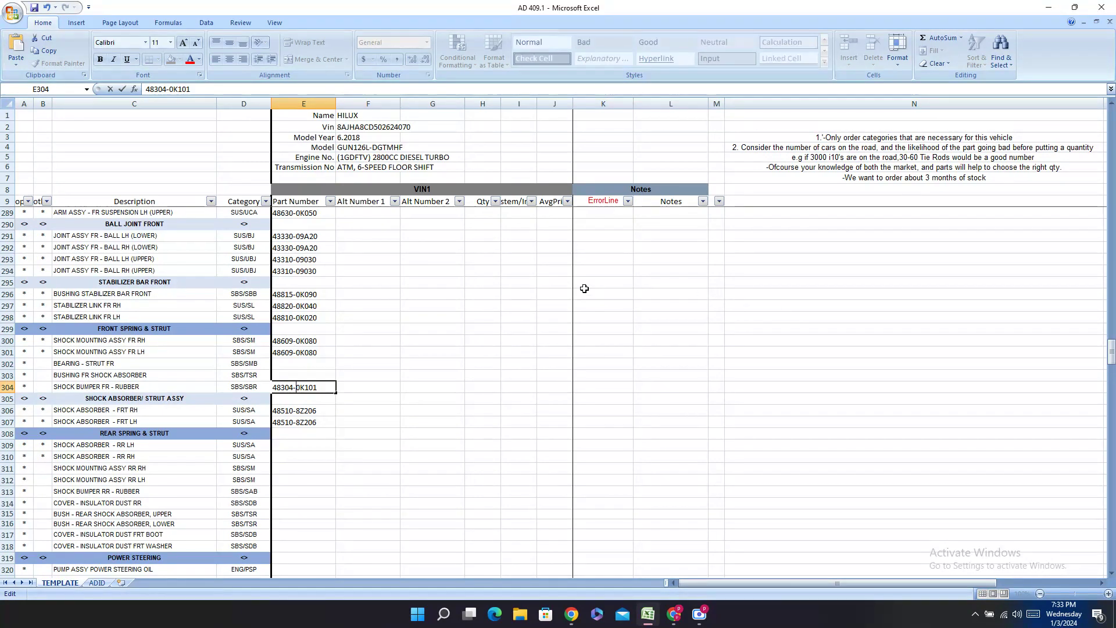
pyautogui.click(287, 378)
# - Switch to PartSouq, examine the diagram's cushion, retainer and spring items for a front shock absorber bushing, and return to the Excel workbook
pyautogui.click(675, 614)
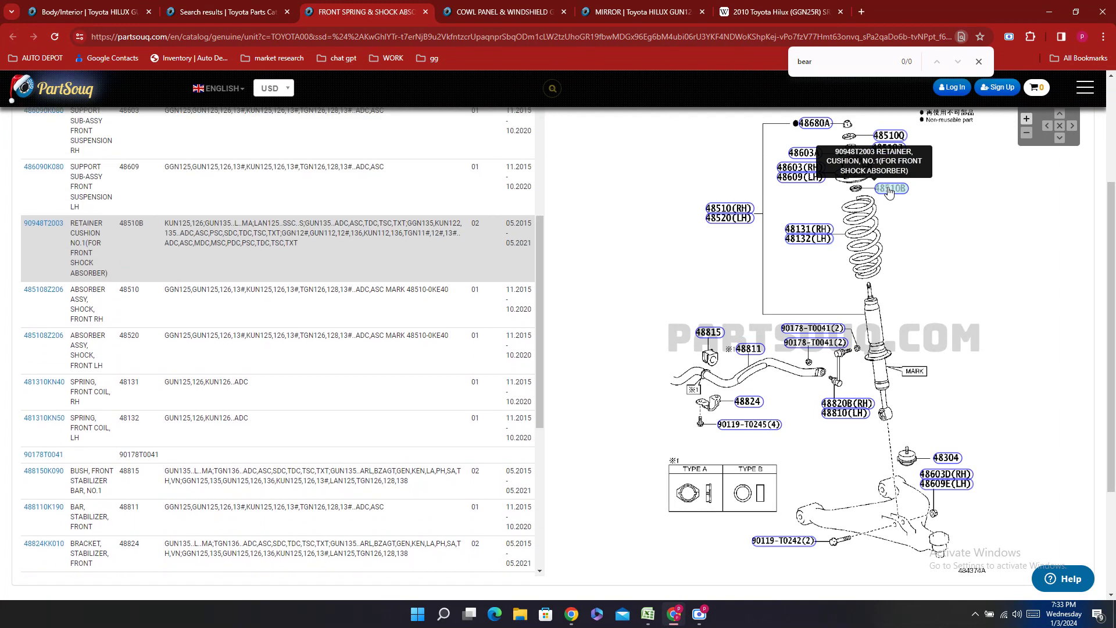
pyautogui.click(890, 139)
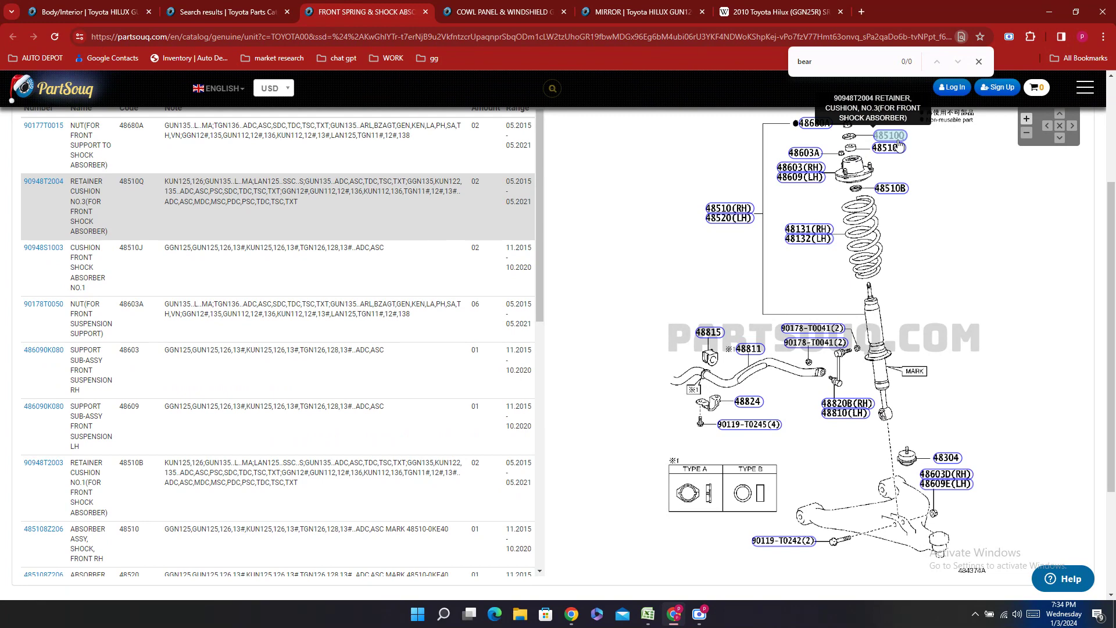
pyautogui.scroll(2, 911, 304)
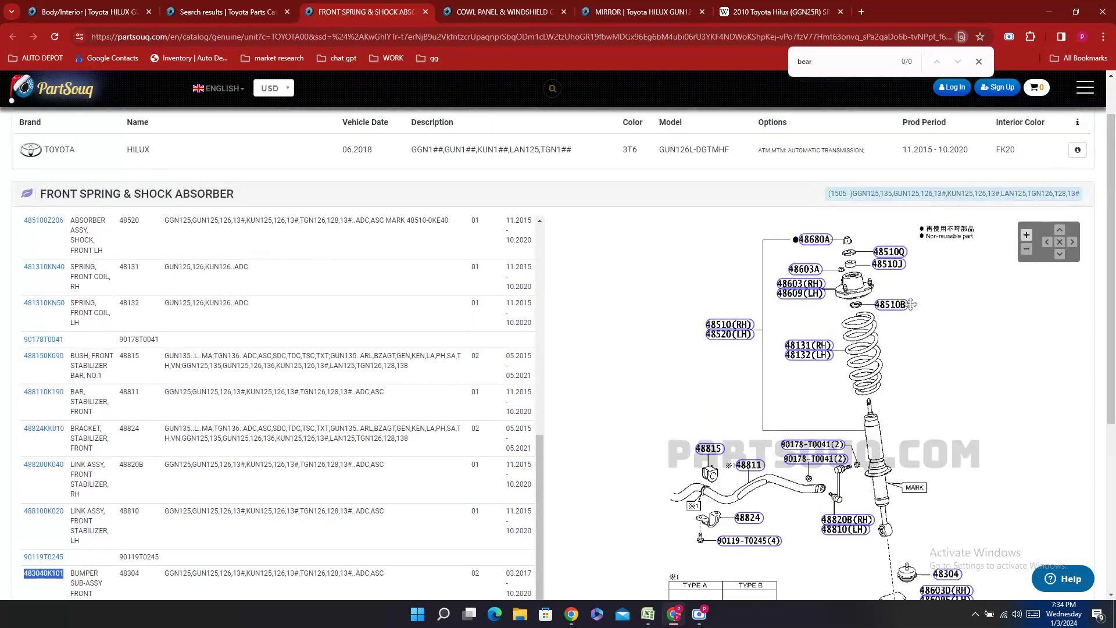
pyautogui.click(890, 254)
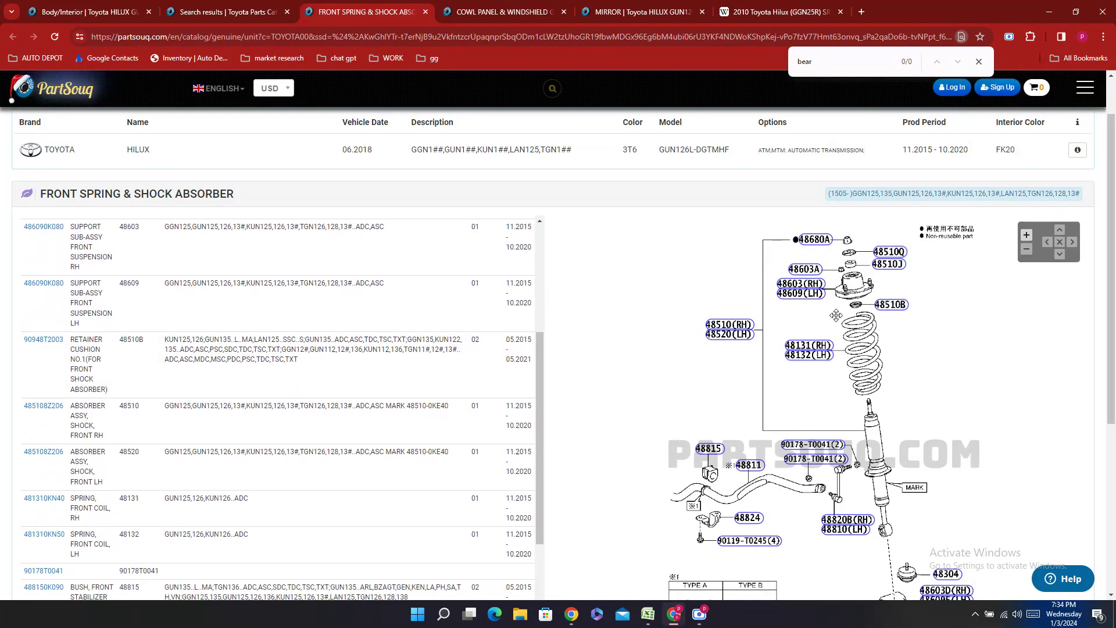
pyautogui.scroll(-1, 826, 297)
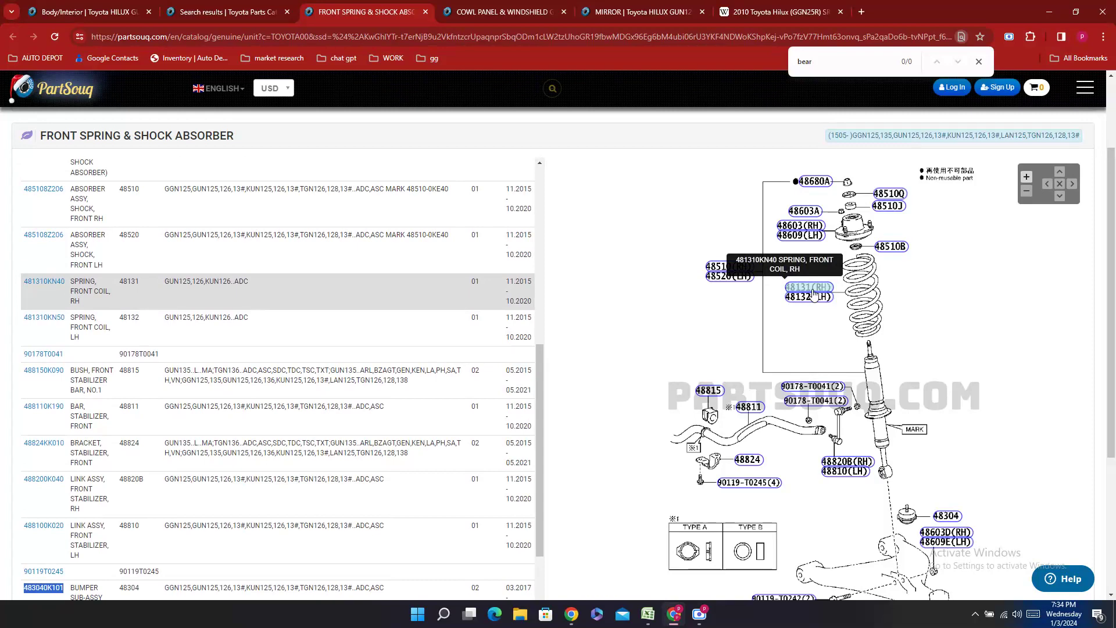
pyautogui.scroll(-3, 814, 294)
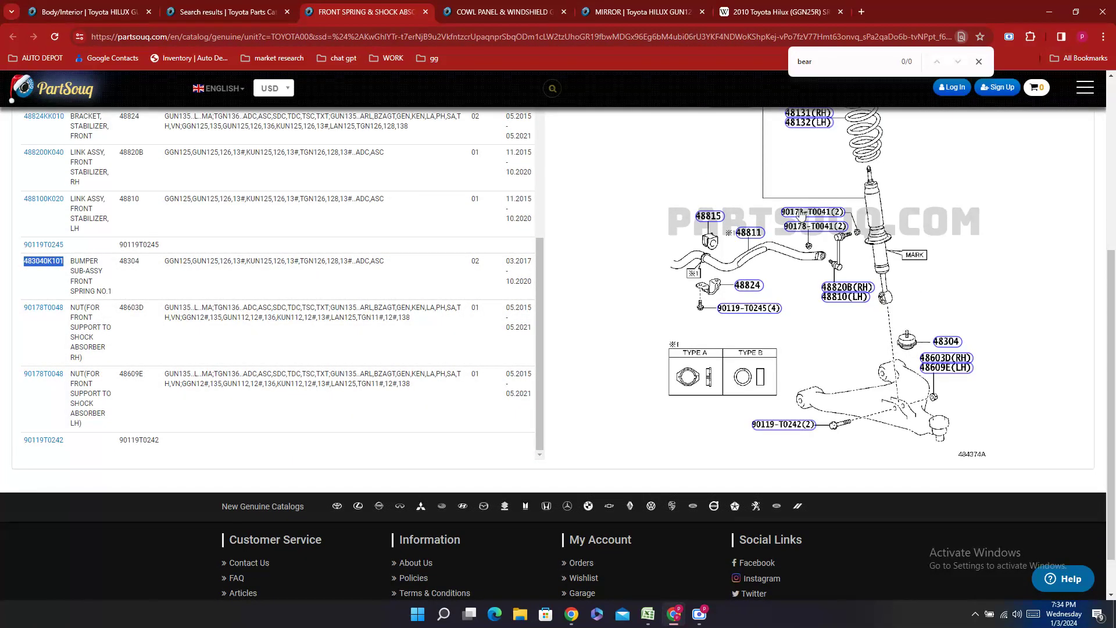
pyautogui.click(639, 623)
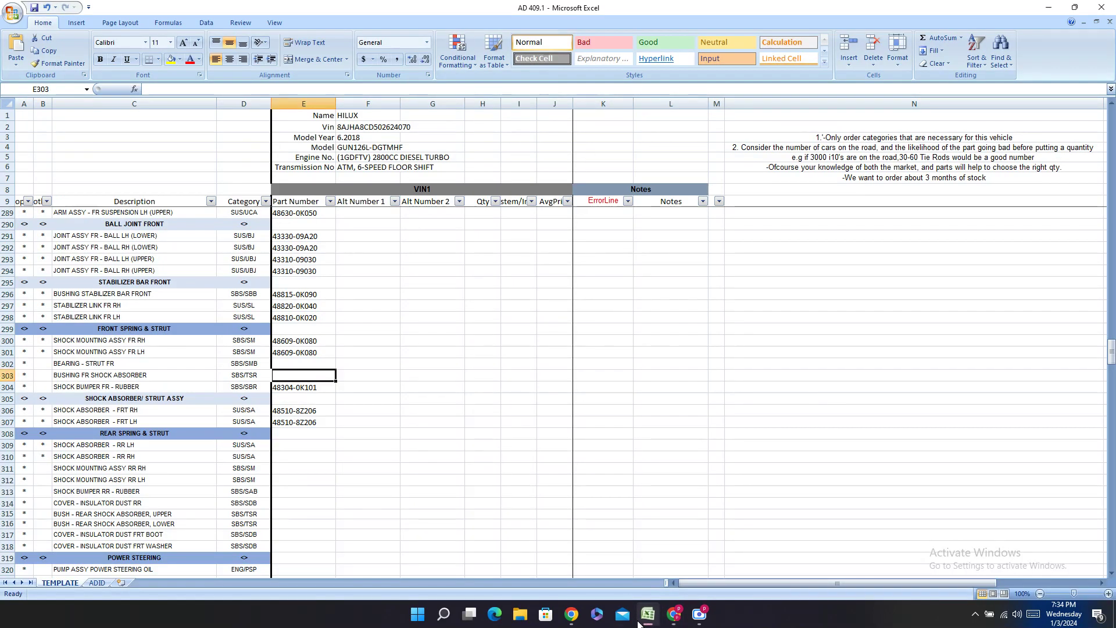
# - Switch to PartSouq and look through the FRONT SPRING & STRUT search results for suspension parts
pyautogui.click(287, 363)
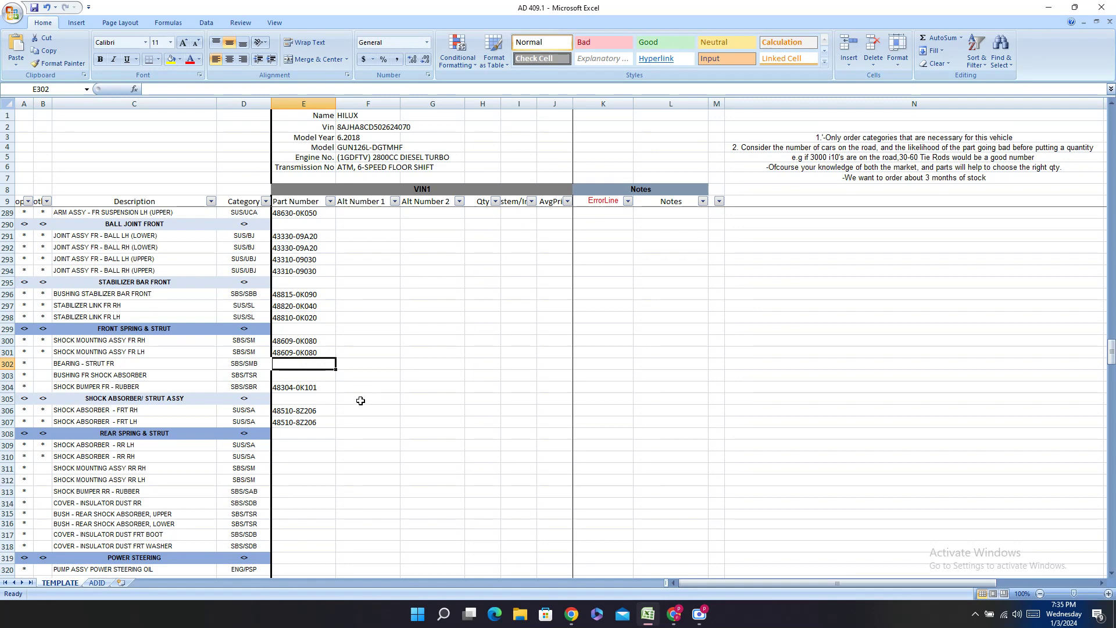
pyautogui.click(674, 614)
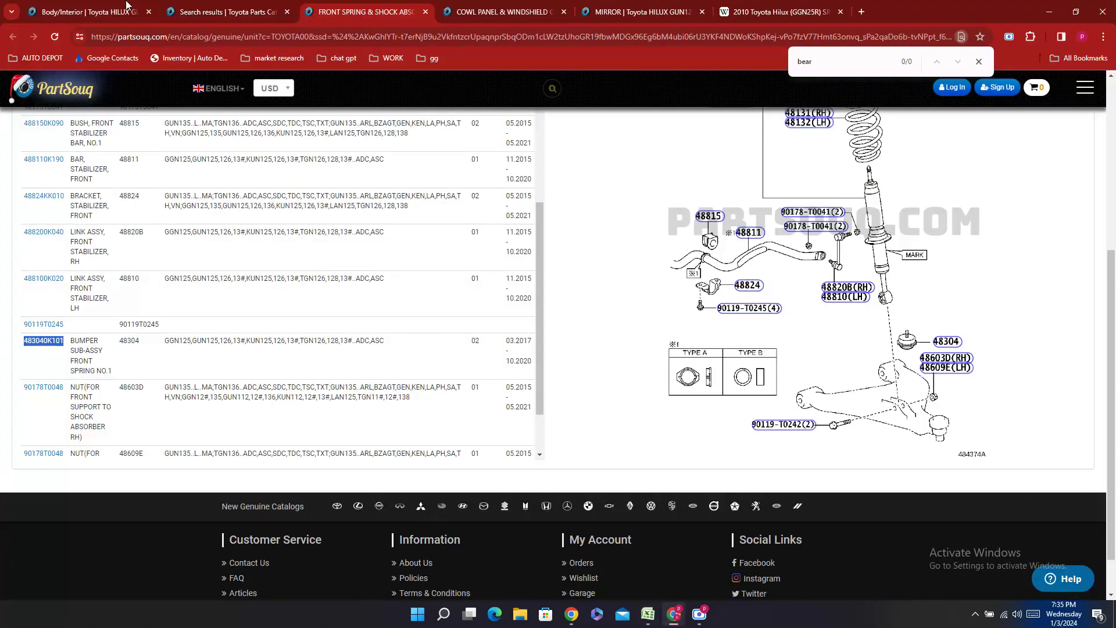
pyautogui.click(87, 11)
pyautogui.click(214, 9)
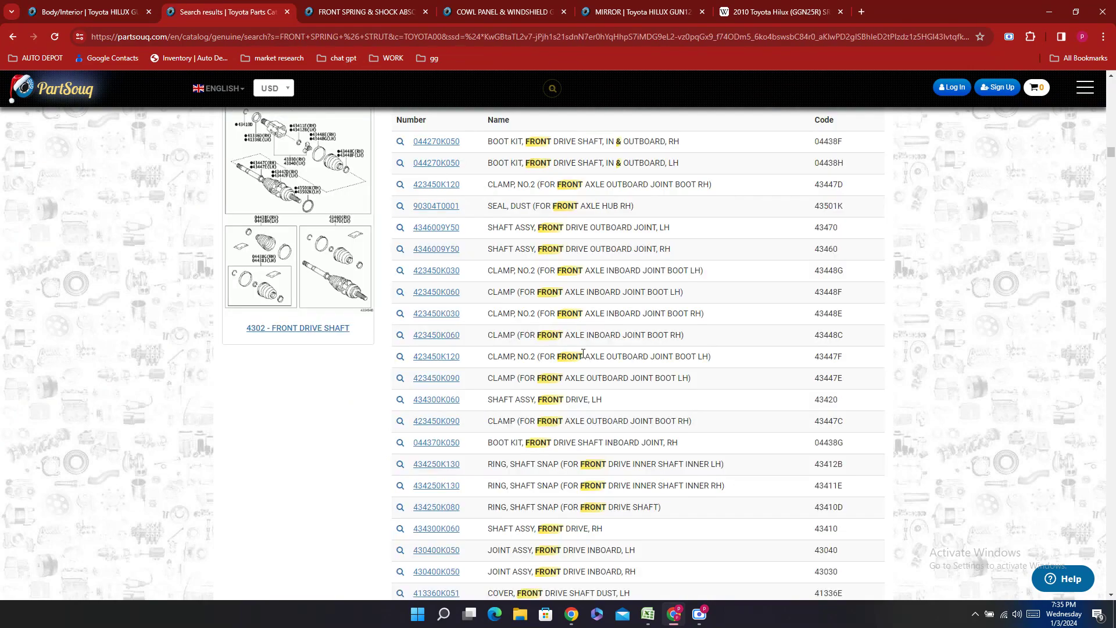
pyautogui.scroll(-5, 584, 353)
pyautogui.scroll(-10, 583, 353)
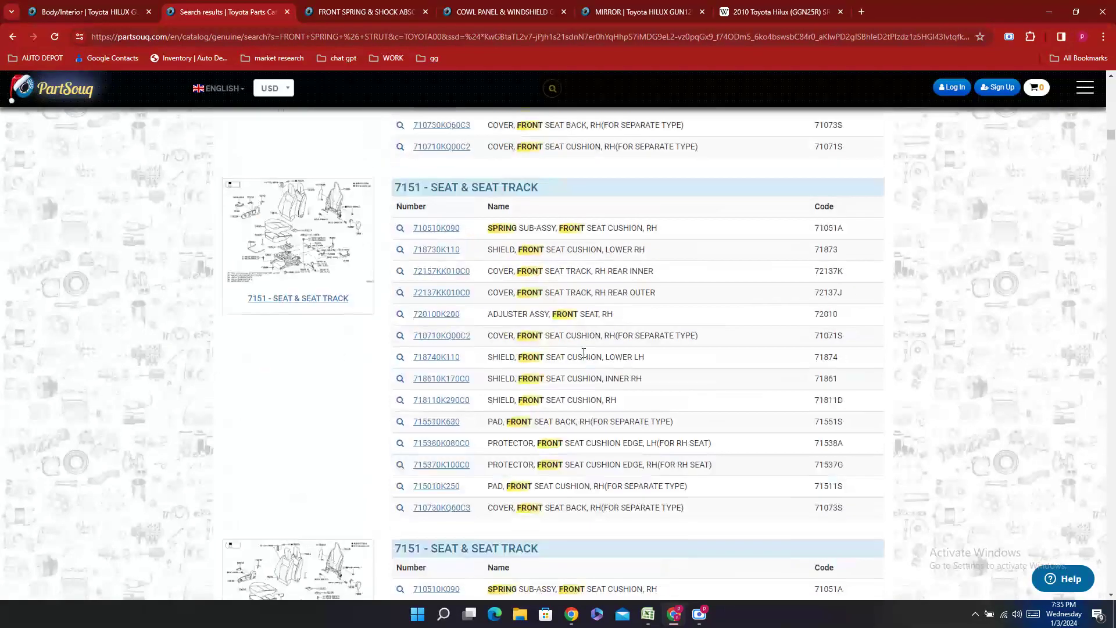
pyautogui.scroll(-10, 584, 353)
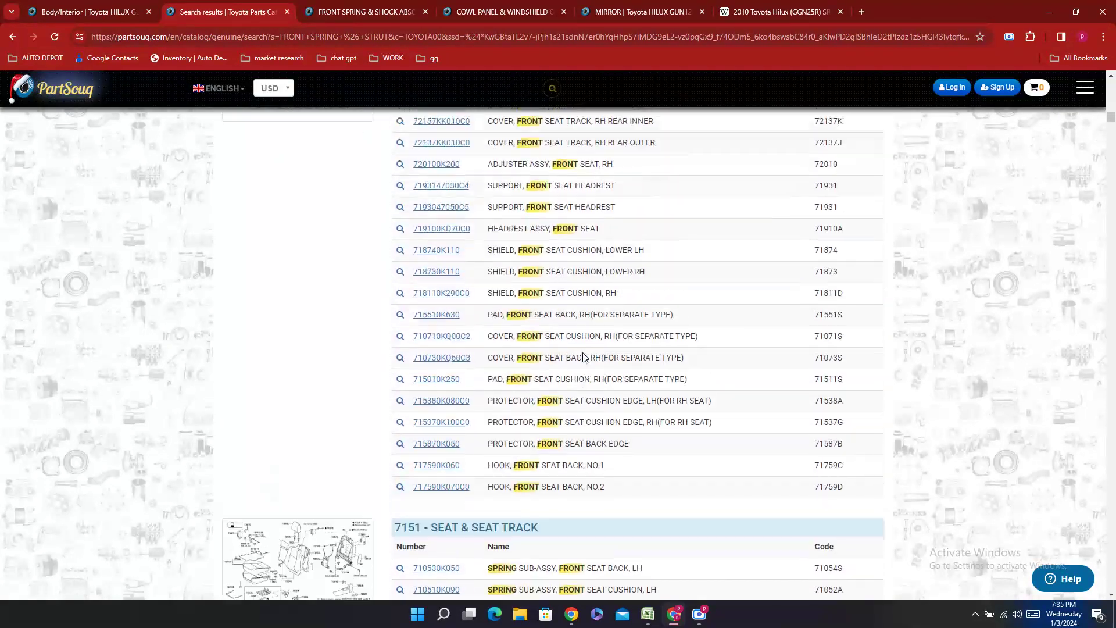
pyautogui.scroll(-10, 583, 352)
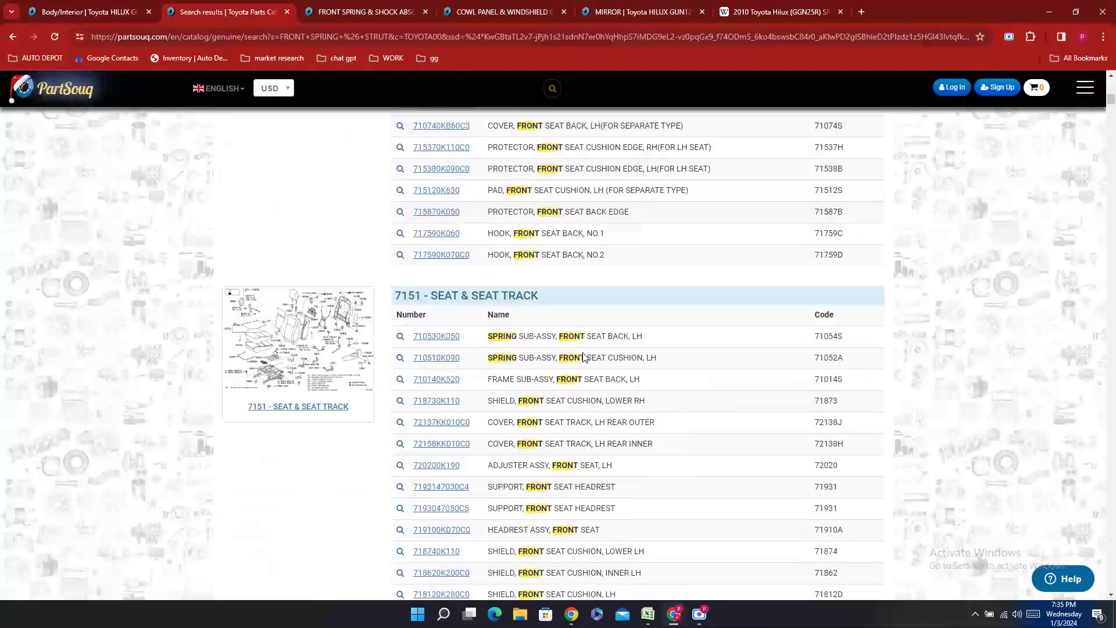
pyautogui.scroll(5, 585, 355)
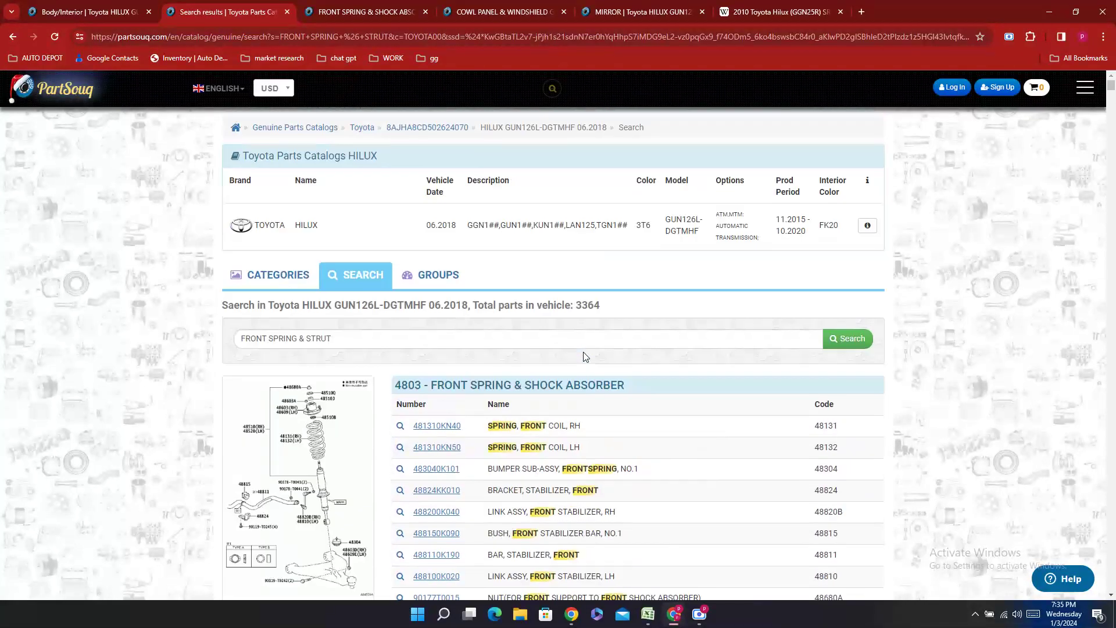
# - Search the results page for "rear" and go through the matches for rear spring and shock absorber parts
pyautogui.hotkey('ctrl', 'f')
pyautogui.write('rear')
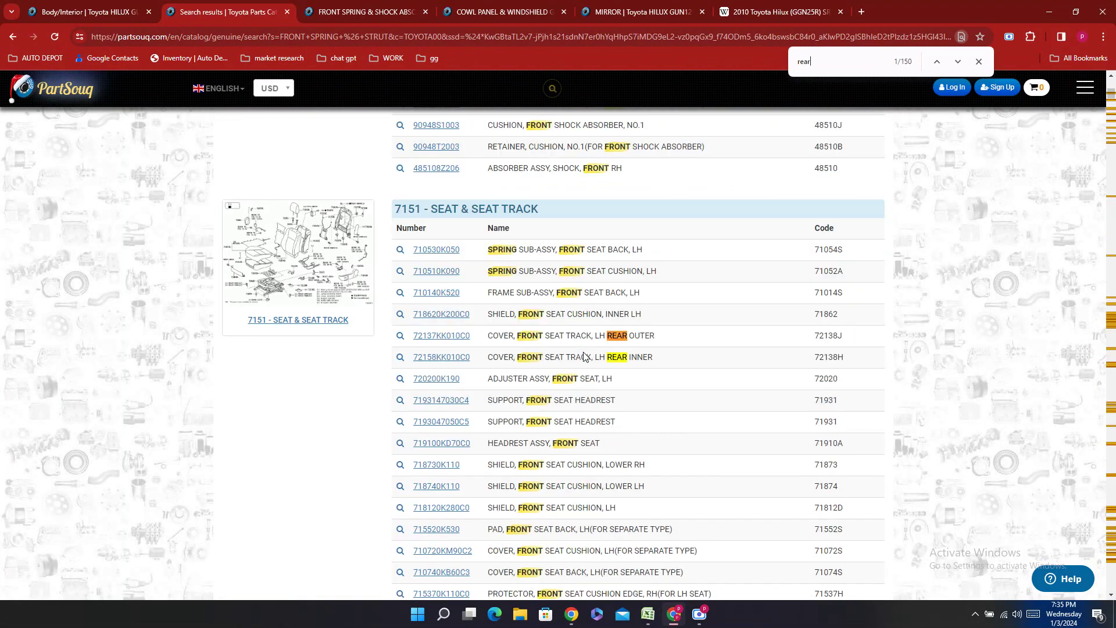
pyautogui.click(958, 61)
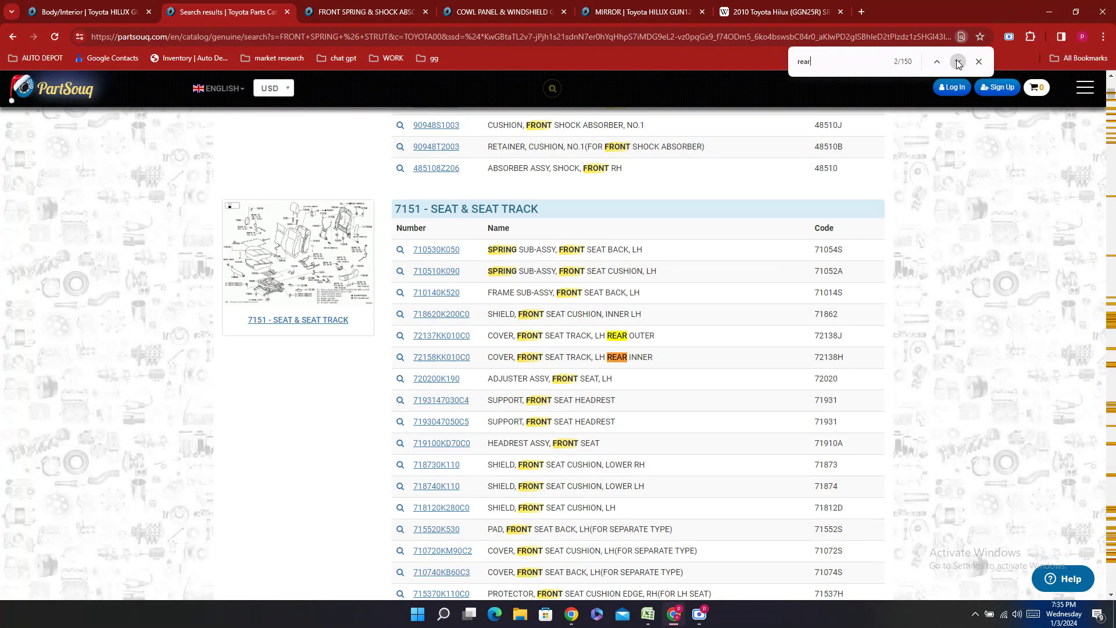
pyautogui.click(958, 61)
pyautogui.click(959, 62)
pyautogui.click(958, 61)
pyautogui.click(959, 62)
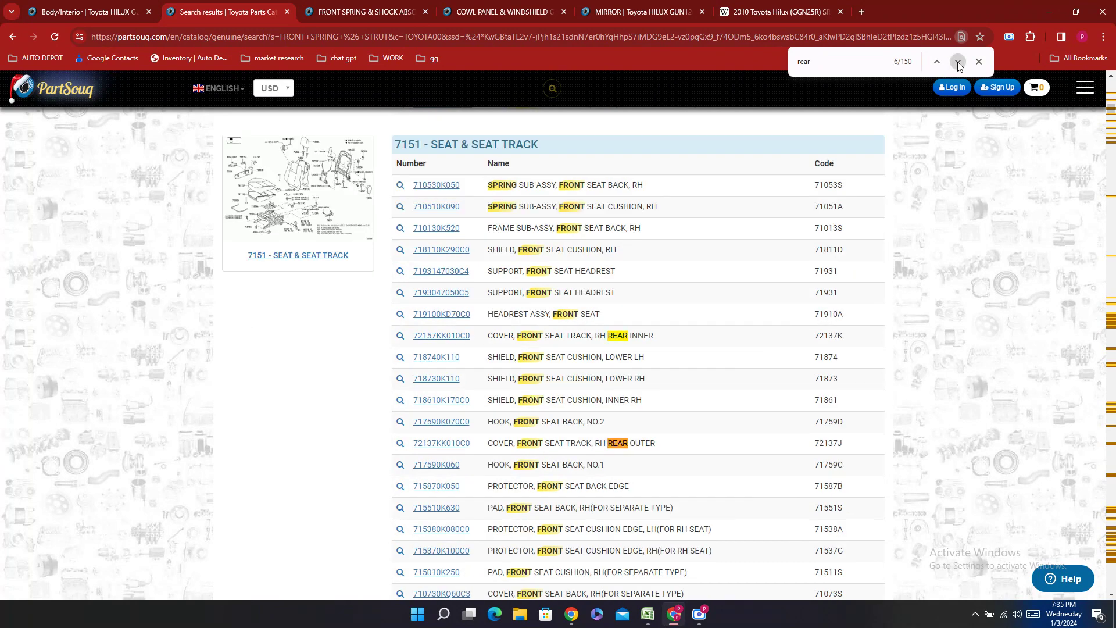
pyautogui.click(958, 61)
pyautogui.click(958, 62)
pyautogui.click(958, 62)
pyautogui.click(958, 62)
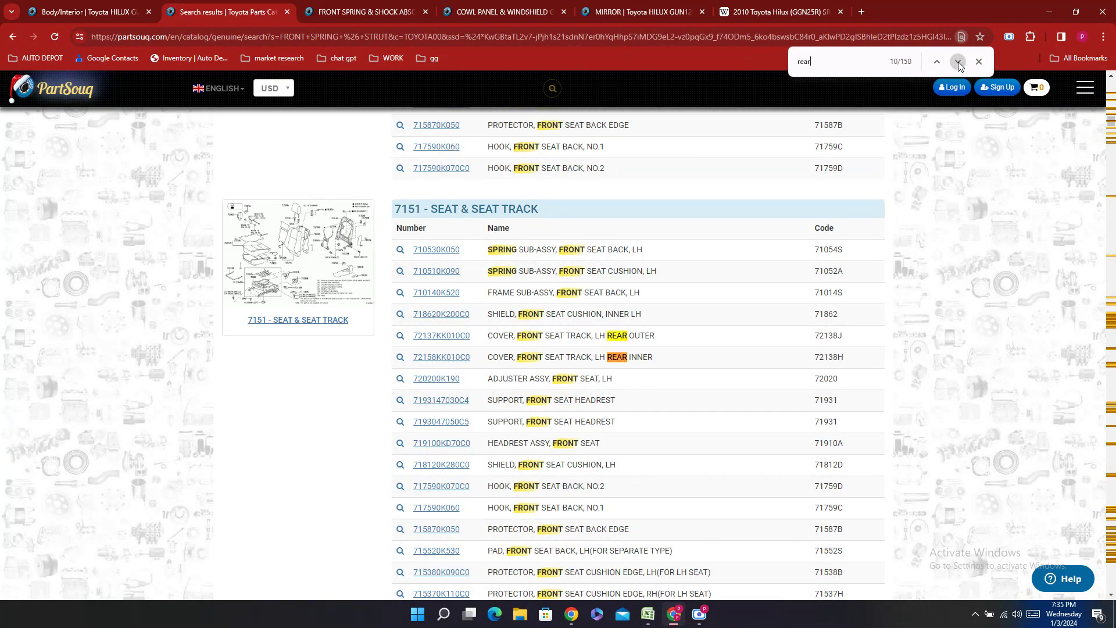
pyautogui.click(958, 62)
pyautogui.click(959, 62)
pyautogui.click(958, 62)
pyautogui.click(958, 61)
pyautogui.click(958, 61)
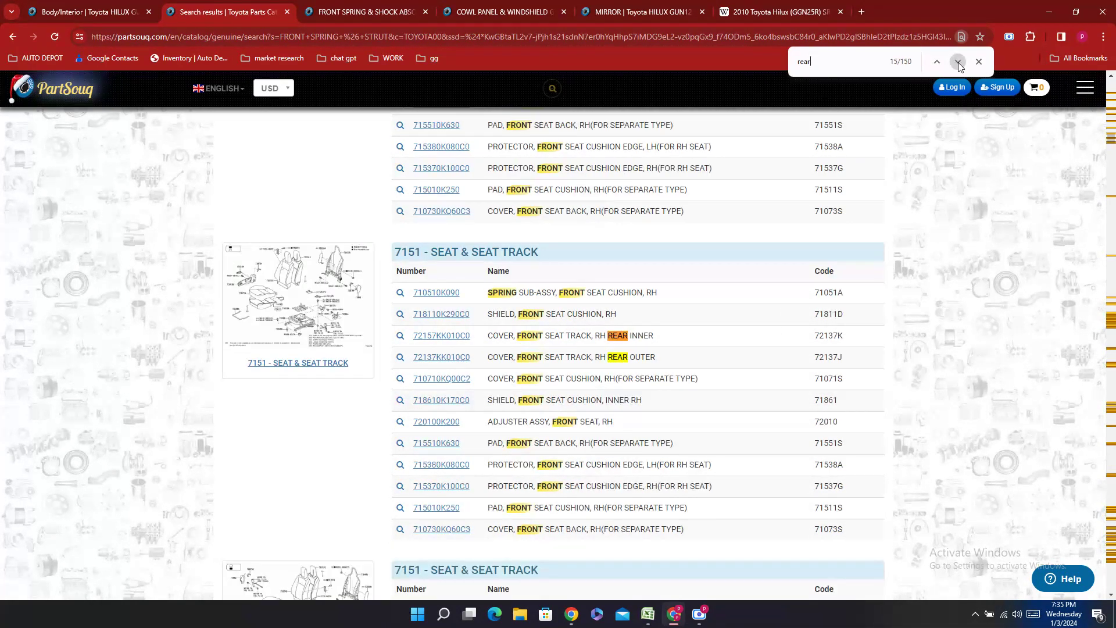
pyautogui.click(958, 62)
pyautogui.click(958, 62)
pyautogui.click(958, 61)
pyautogui.click(958, 62)
pyautogui.click(958, 62)
pyautogui.click(958, 62)
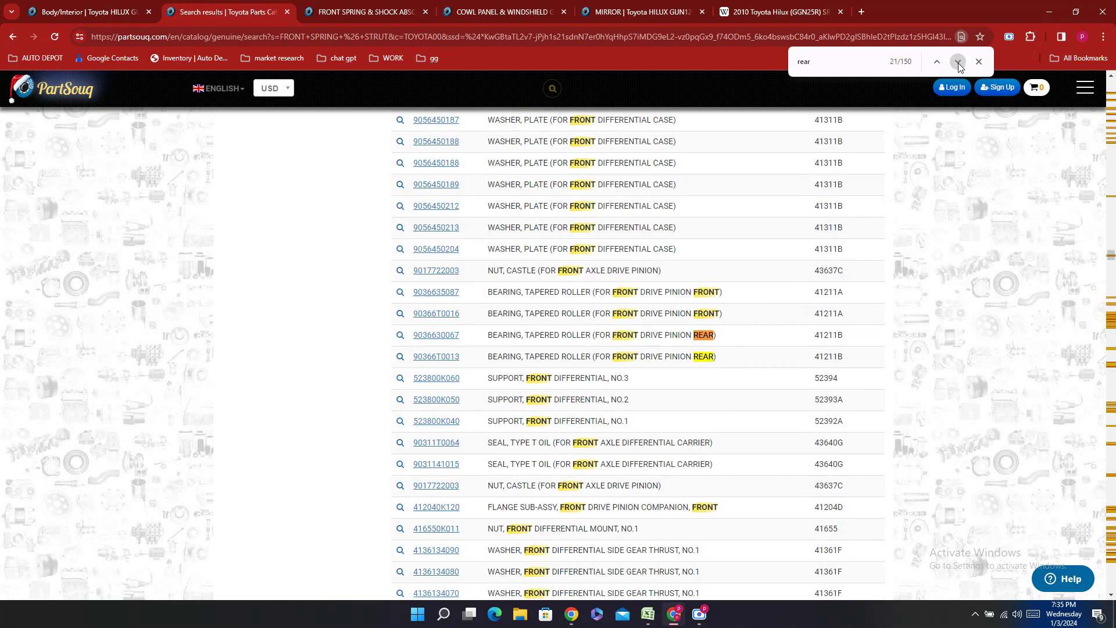
pyautogui.click(958, 62)
pyautogui.click(958, 61)
pyautogui.scroll(5, 450, 256)
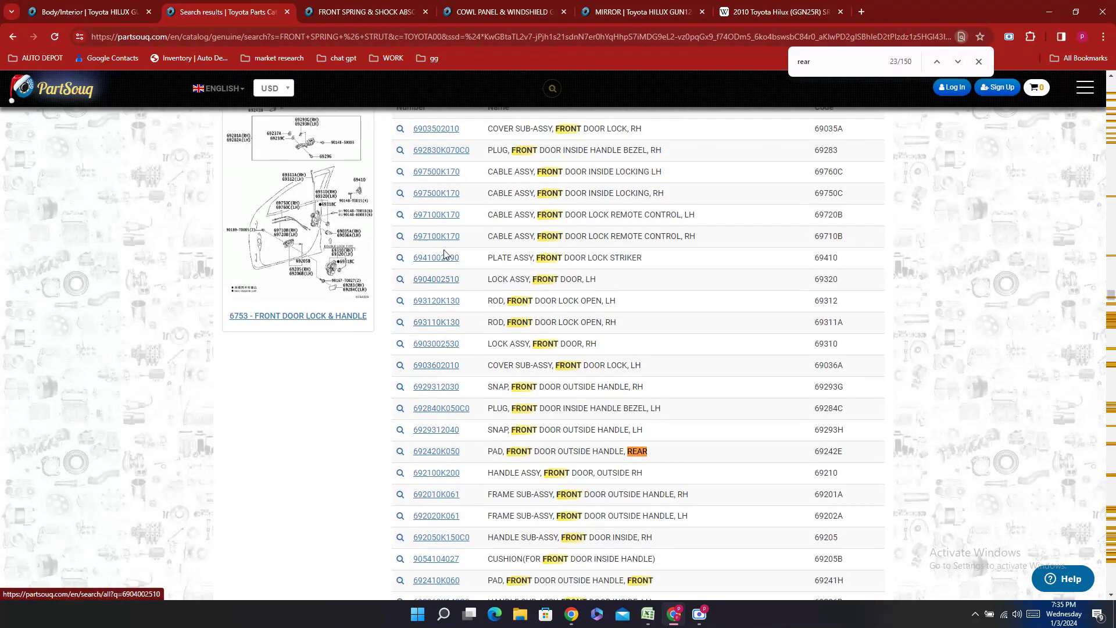
pyautogui.scroll(10, 456, 256)
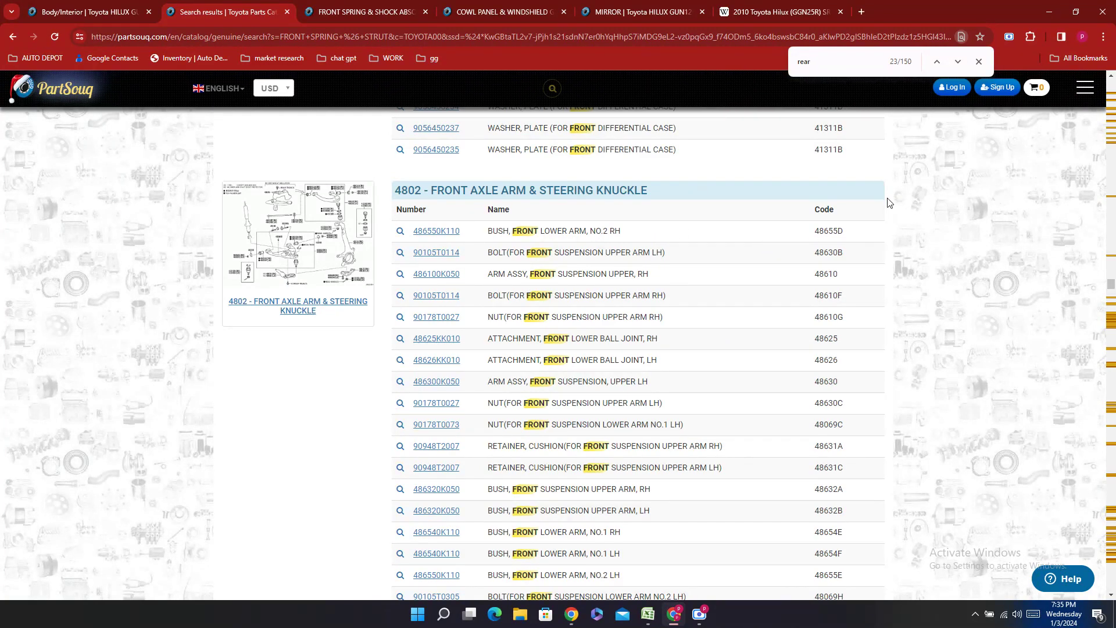
pyautogui.click(958, 62)
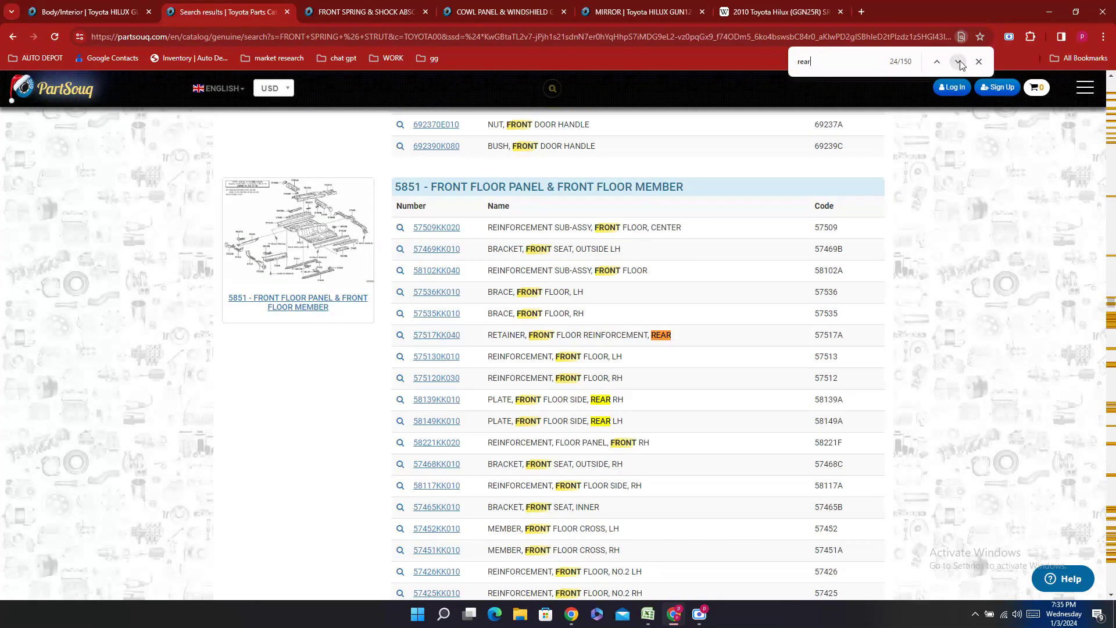
pyautogui.click(958, 62)
pyautogui.click(958, 62)
pyautogui.click(959, 62)
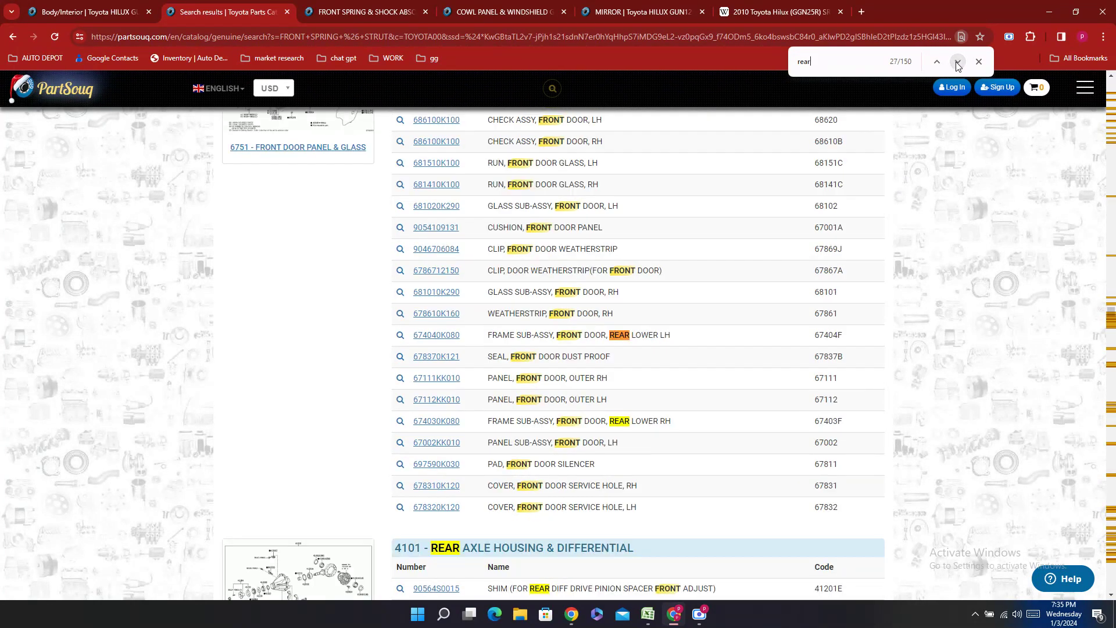
pyautogui.click(958, 61)
pyautogui.click(958, 61)
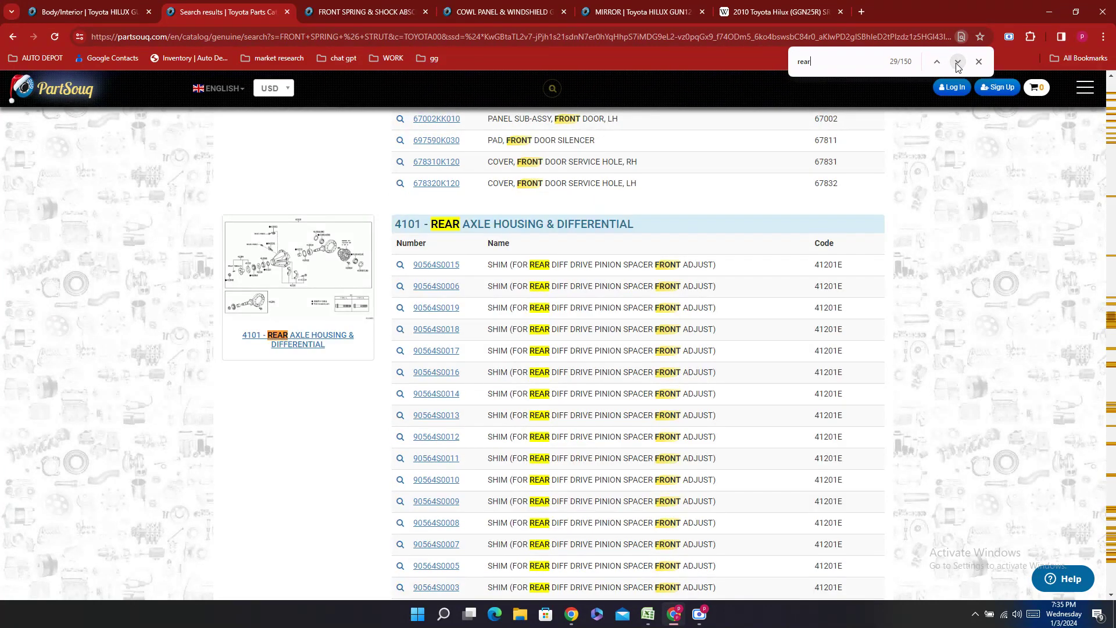
pyautogui.click(958, 61)
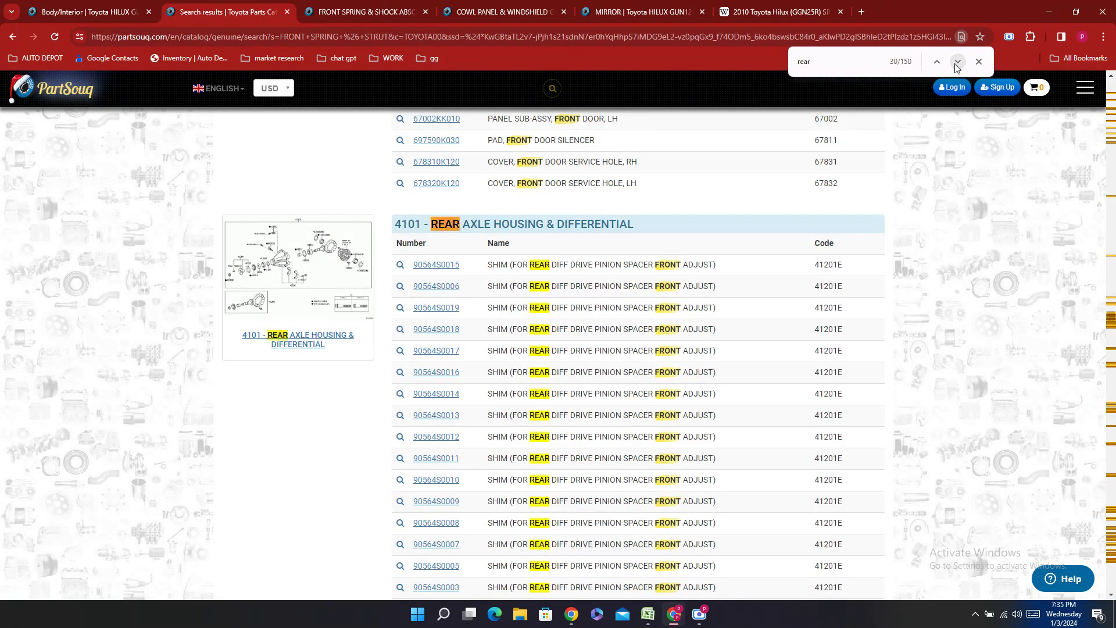
pyautogui.click(959, 61)
pyautogui.scroll(-15, 611, 276)
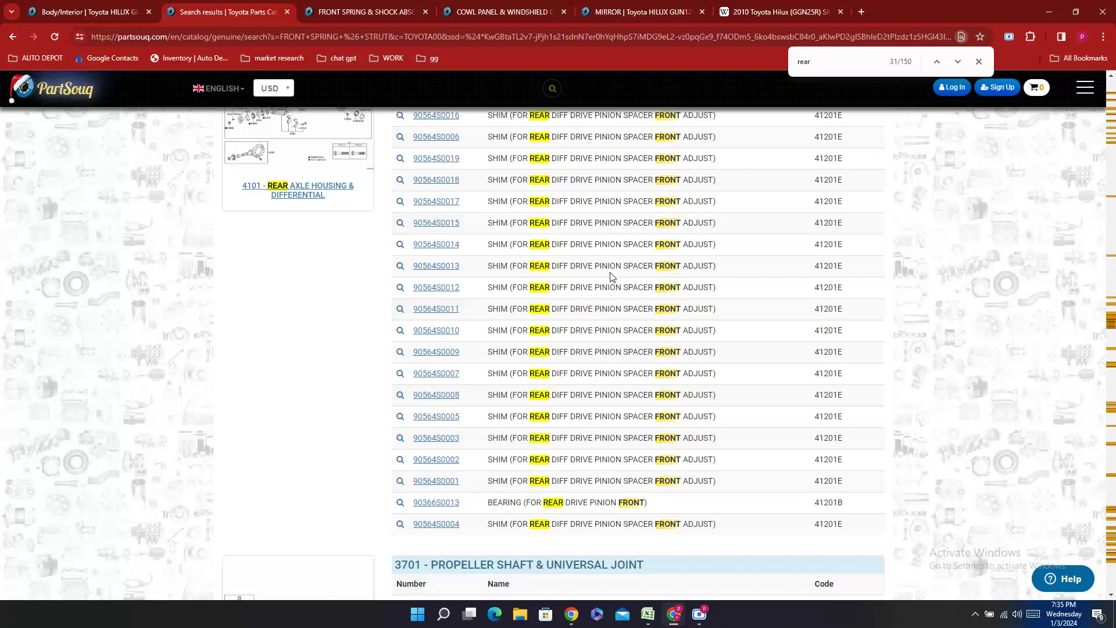
pyautogui.scroll(-6, 610, 276)
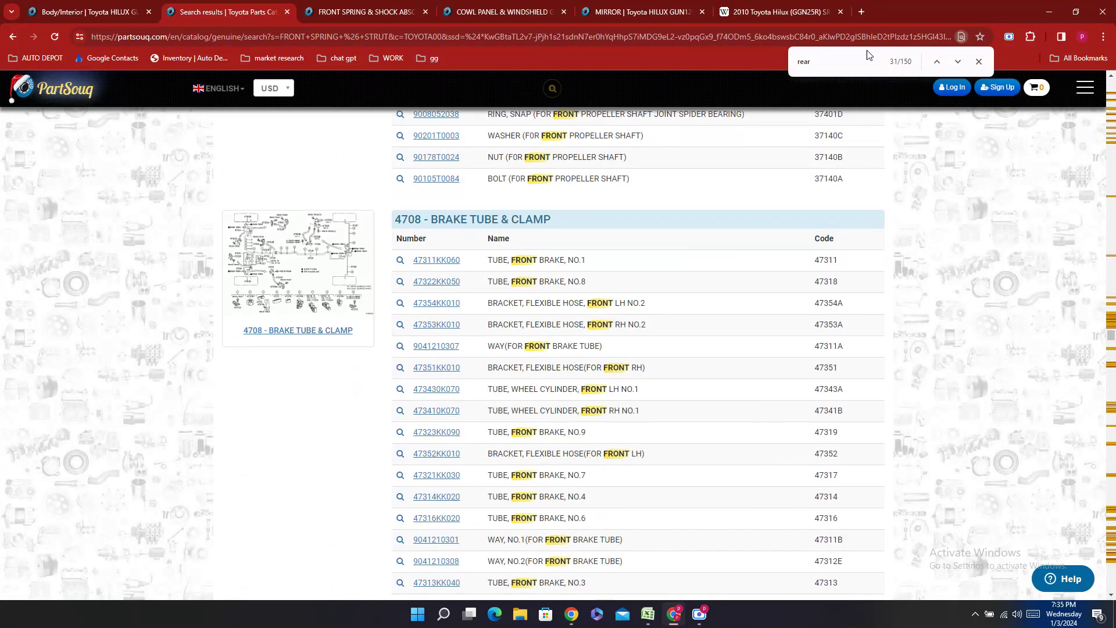
# - Search the results page for "abs", open diagram 4804 - REAR SPRING & SHOCK ABSORBER and examine its items for rear shock absorbers
pyautogui.hotkey('ctrl', 'f')
pyautogui.write('abs')
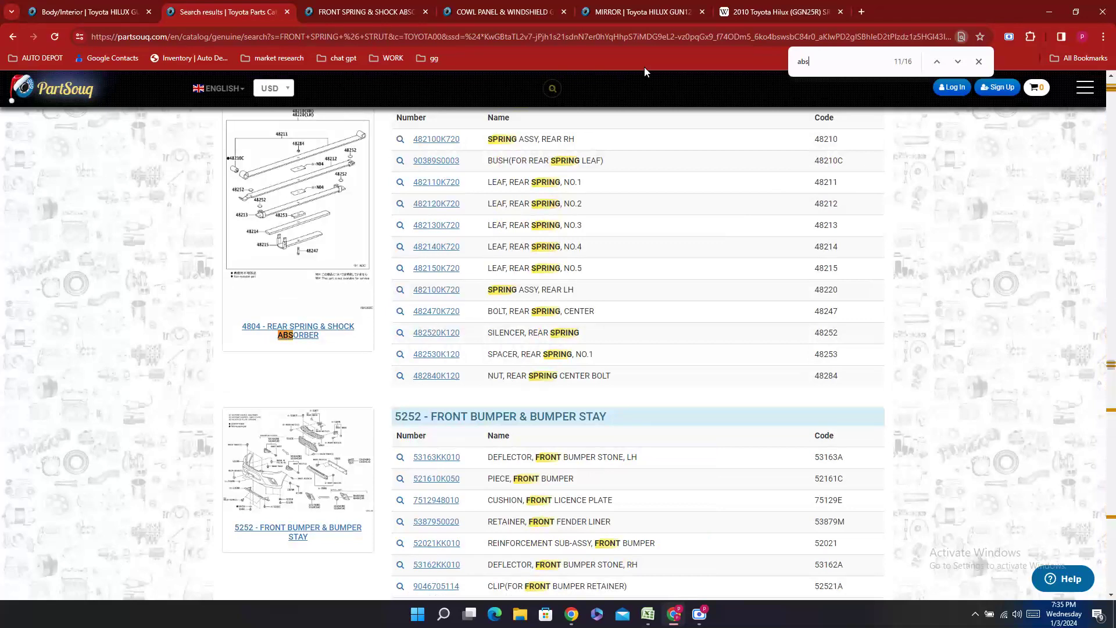
pyautogui.click(287, 291)
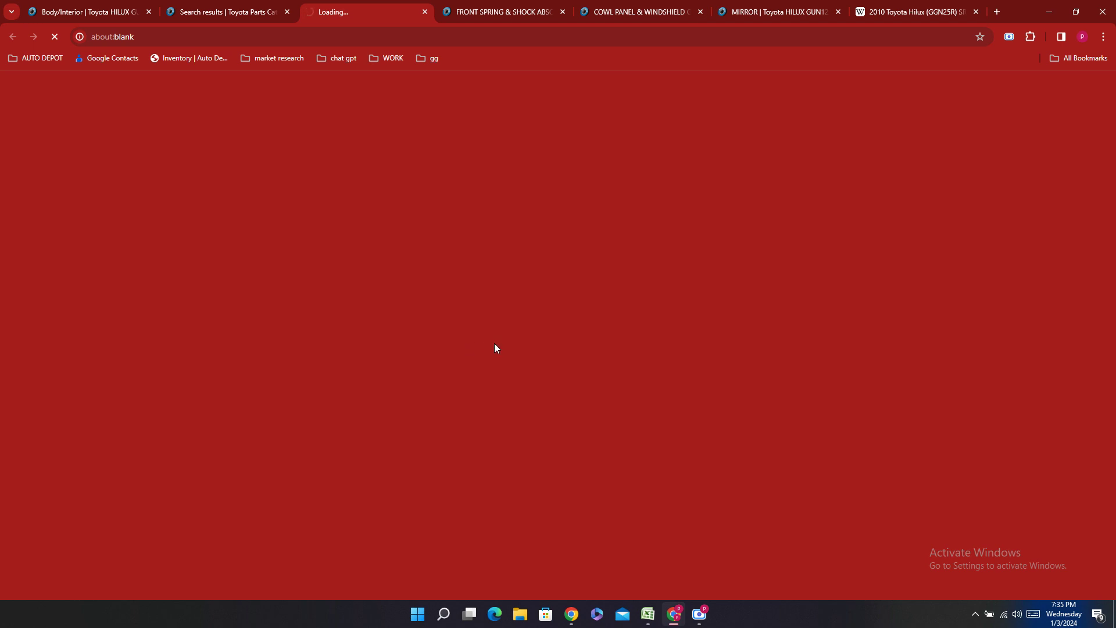
pyautogui.scroll(-3, 665, 294)
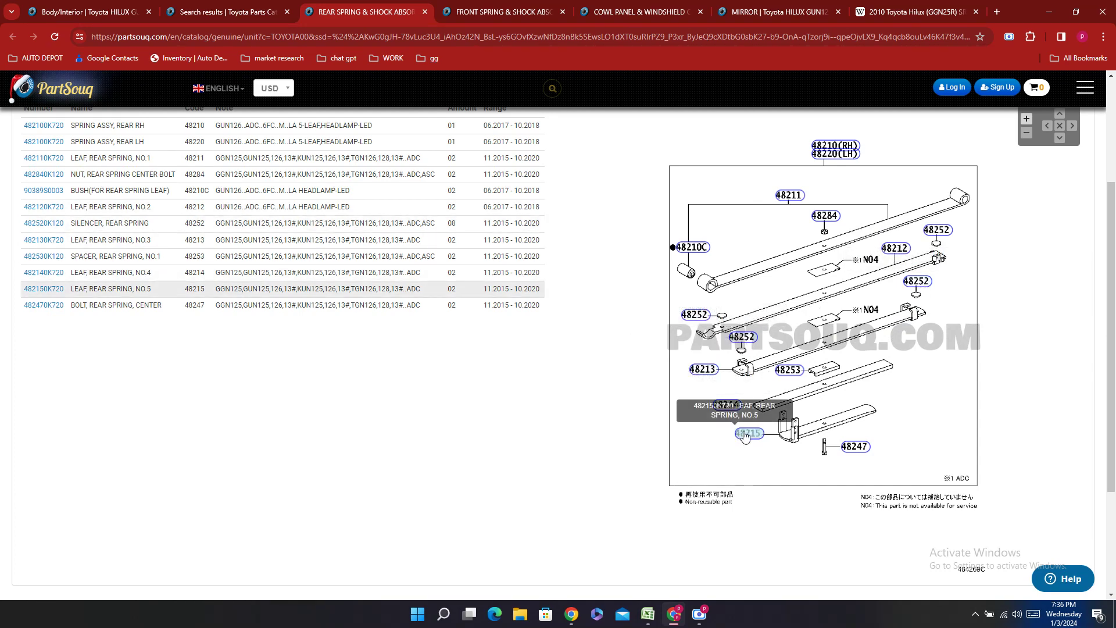
# - Switch to the Excel workbook and enter "Not Indicated" as part number for all REAR SPRING & STRUT rows, E309 to E318
pyautogui.click(647, 614)
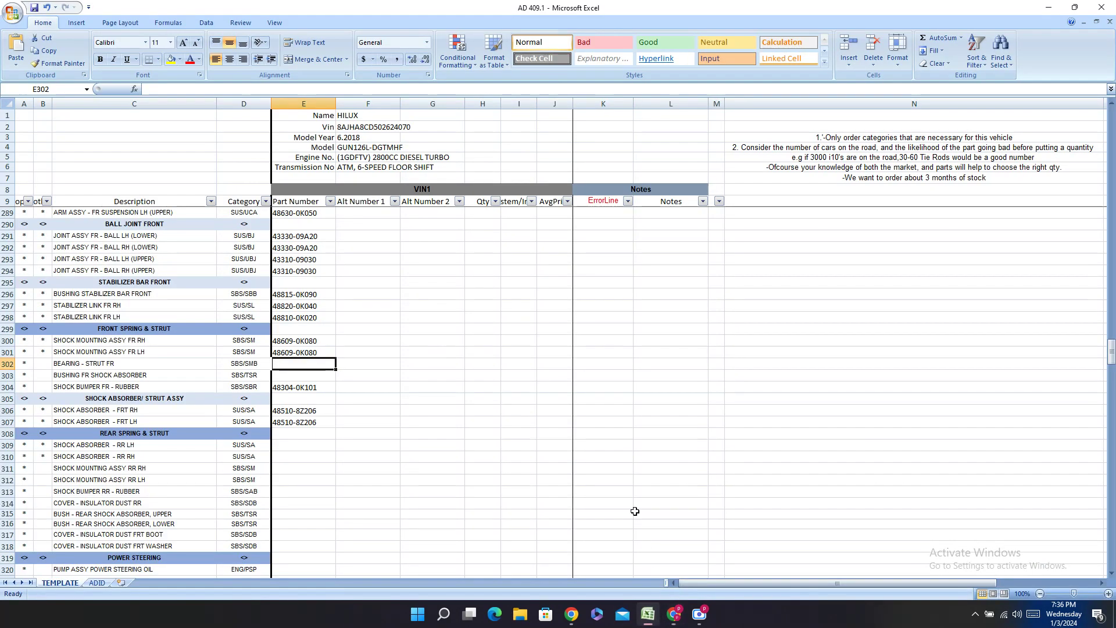
pyautogui.click(301, 448)
pyautogui.write('Not Indicated')
pyautogui.press('Return')
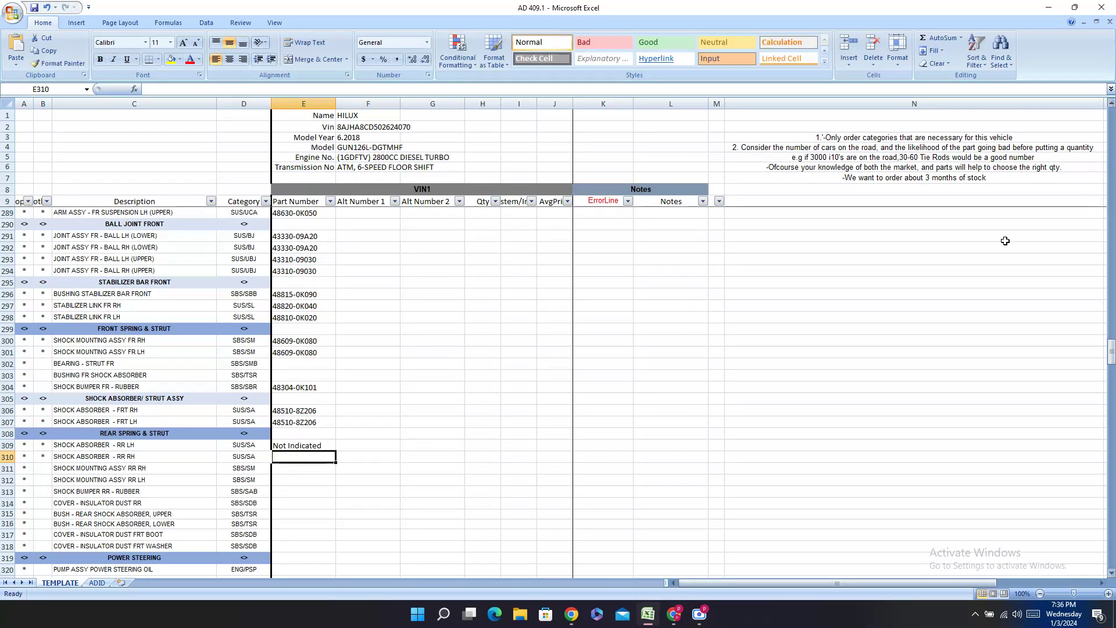
pyautogui.click(326, 446)
pyautogui.moveTo(336, 451); pyautogui.dragTo(340, 547)
pyautogui.click(430, 476)
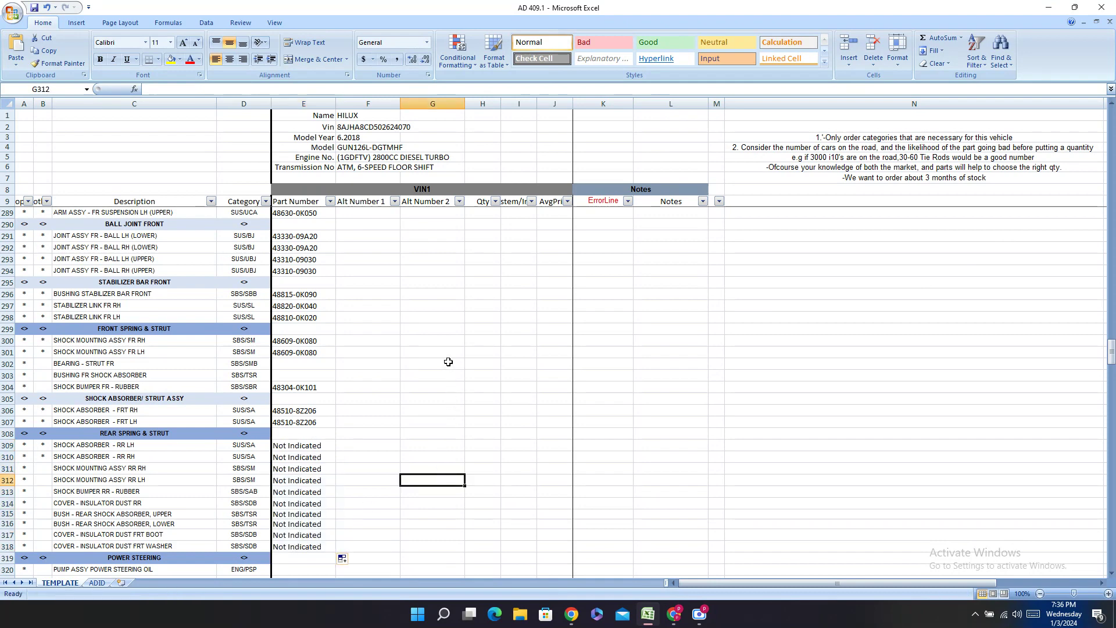
# - Copy the description PUMP ASSY POWER STEERING OIL from the POWER STEERING section
pyautogui.scroll(-6, 449, 362)
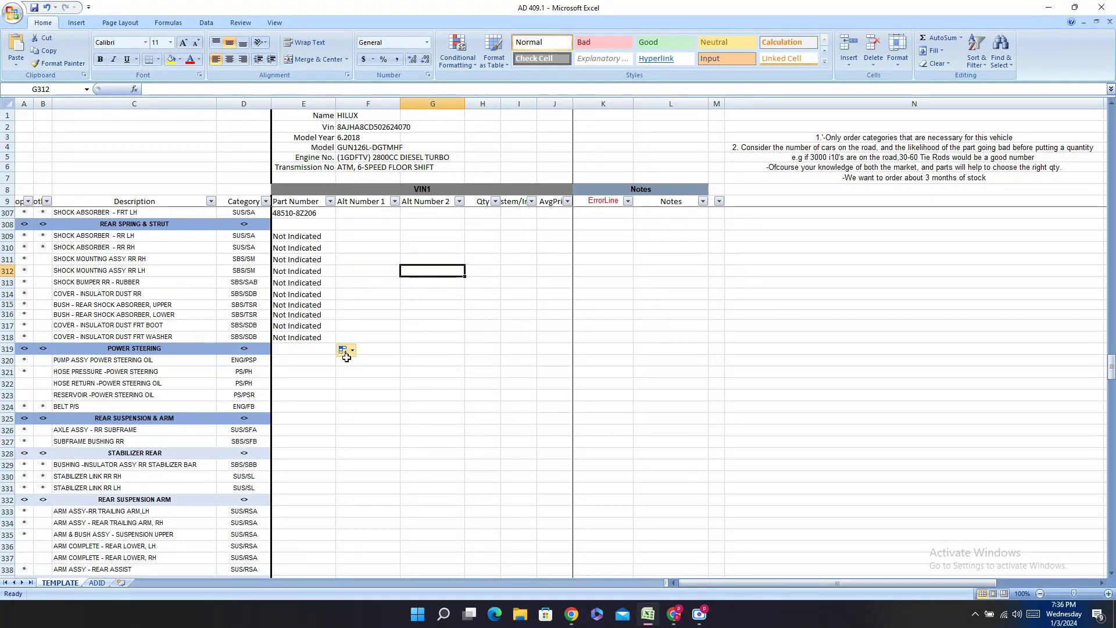
pyautogui.click(290, 428)
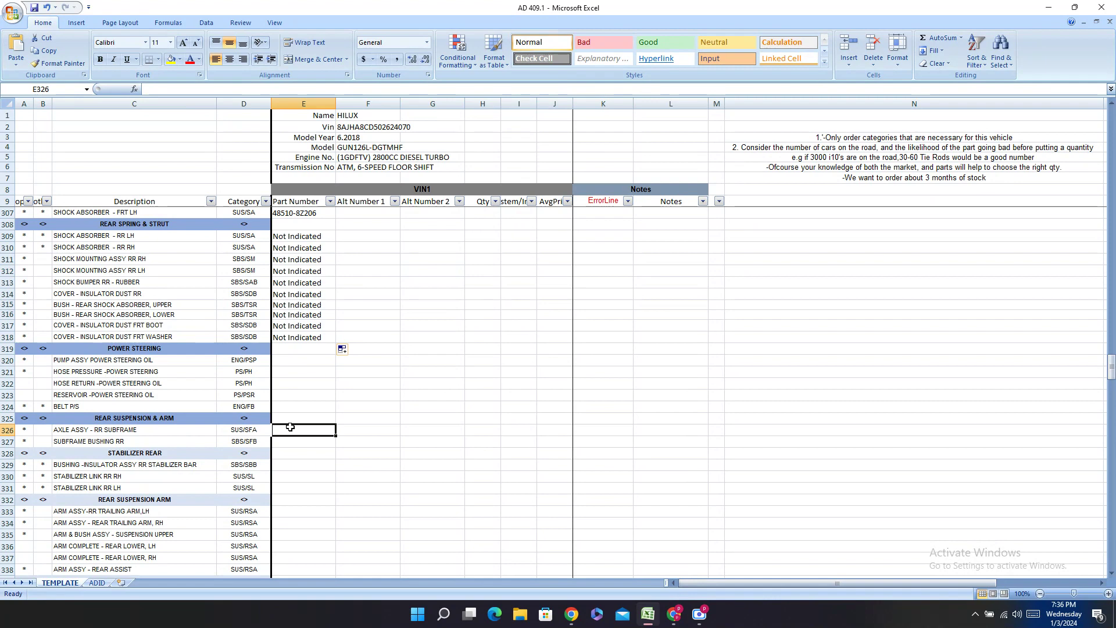
pyautogui.rightClick(140, 357)
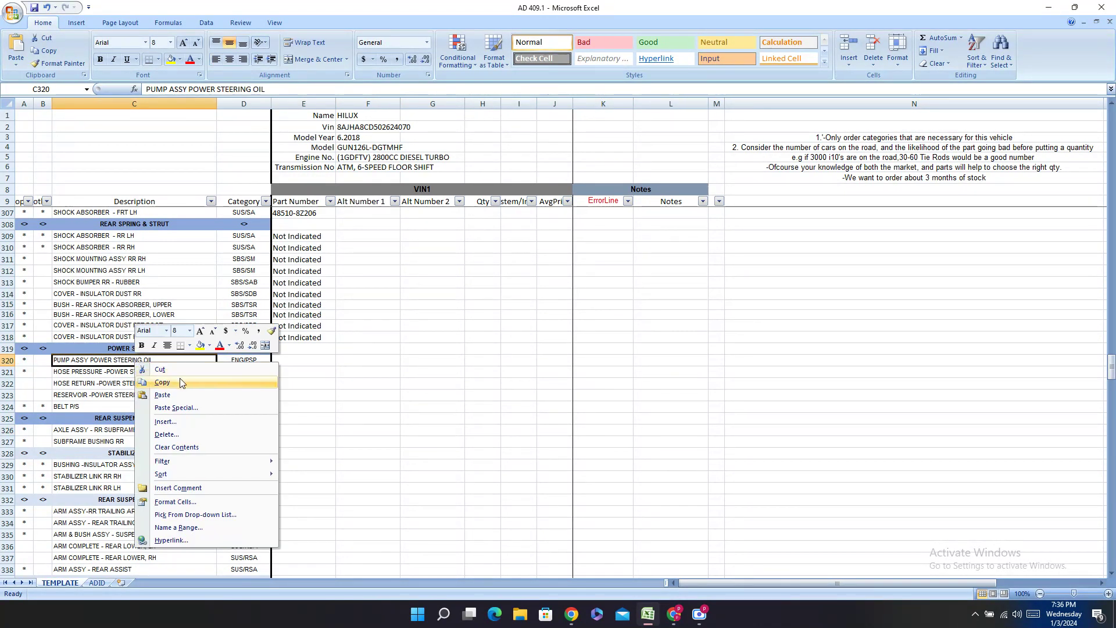
pyautogui.click(163, 383)
# - Switch to PartSouq and search the Hilux parts catalog for PUMP ASSY POWER STEERING OIL
pyautogui.click(674, 614)
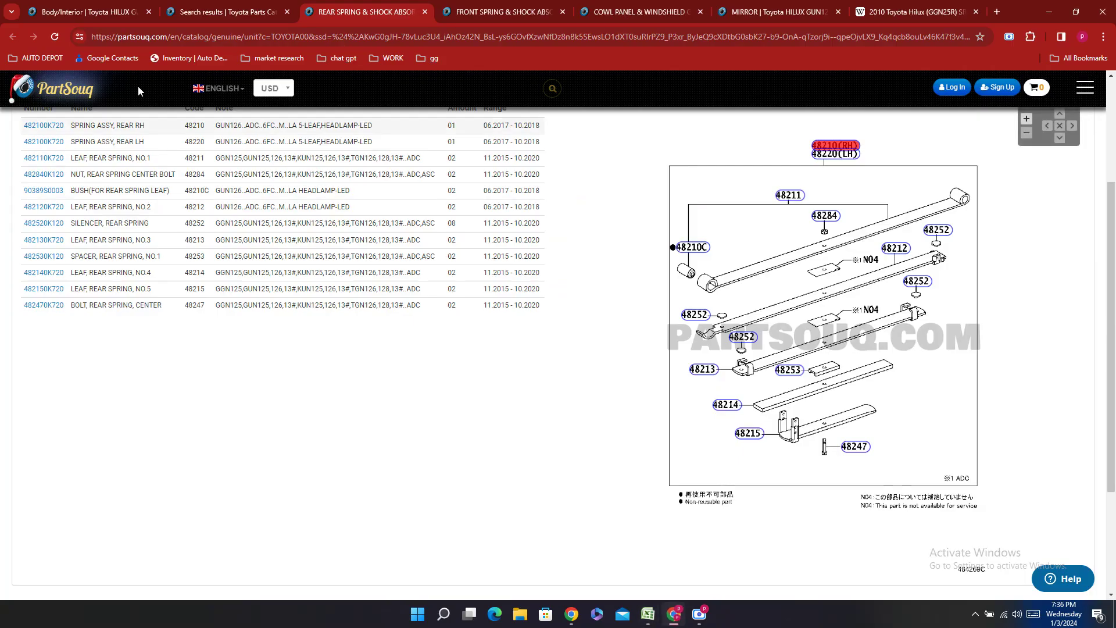
pyautogui.click(199, 5)
pyautogui.scroll(-15, 448, 287)
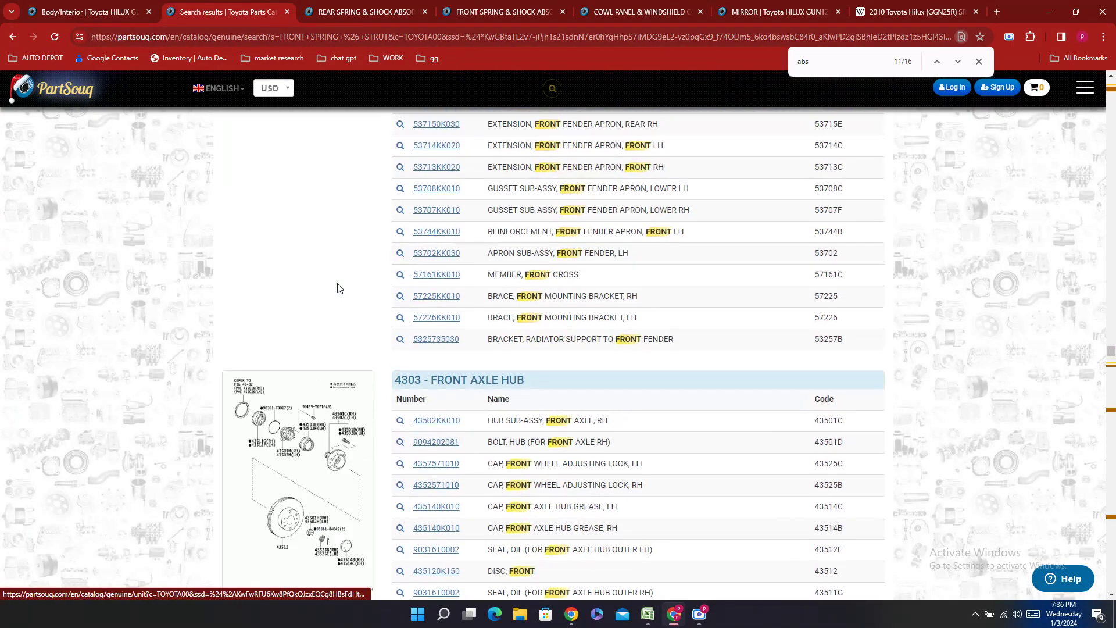
pyautogui.scroll(1, 1114, 284)
pyautogui.scroll(15, 1114, 327)
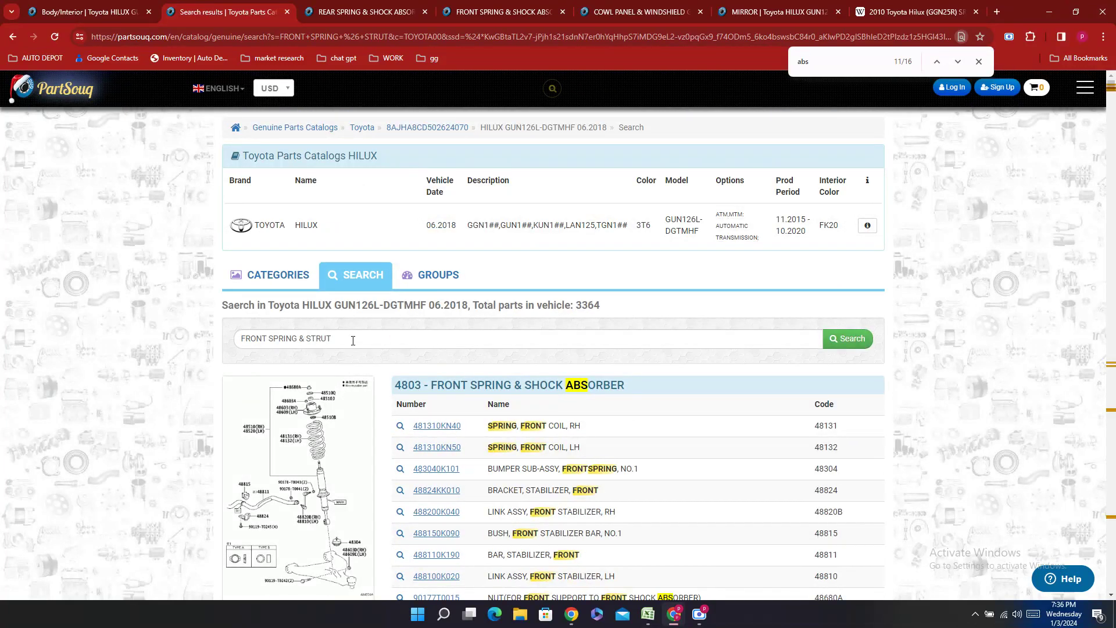
pyautogui.moveTo(353, 341); pyautogui.dragTo(2, 339)
pyautogui.hotkey('ctrl', 'v')
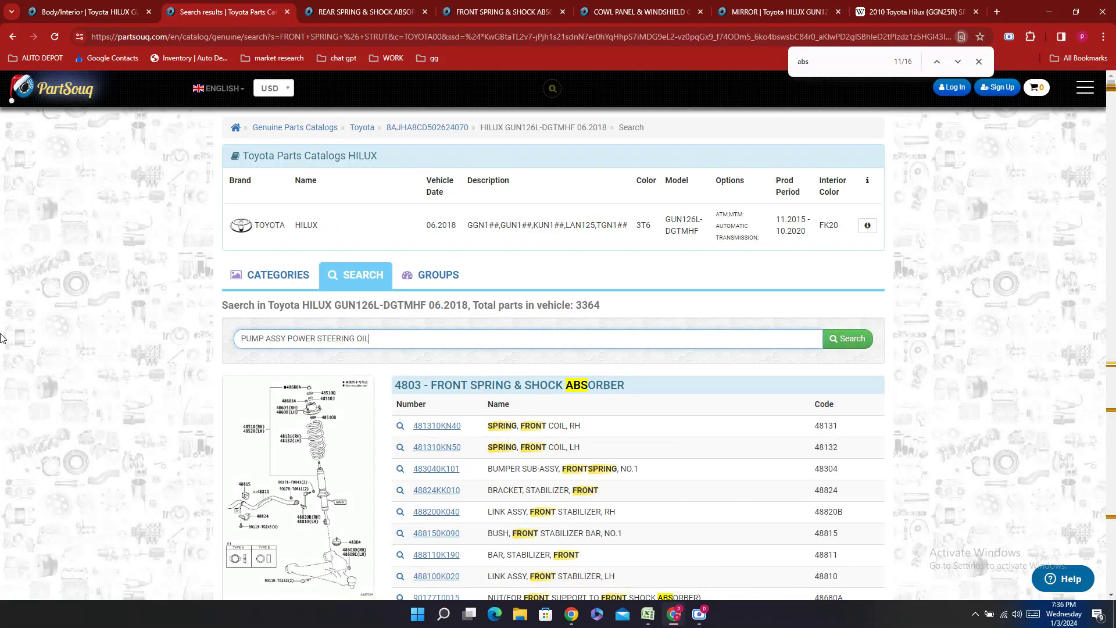
pyautogui.press('Return')
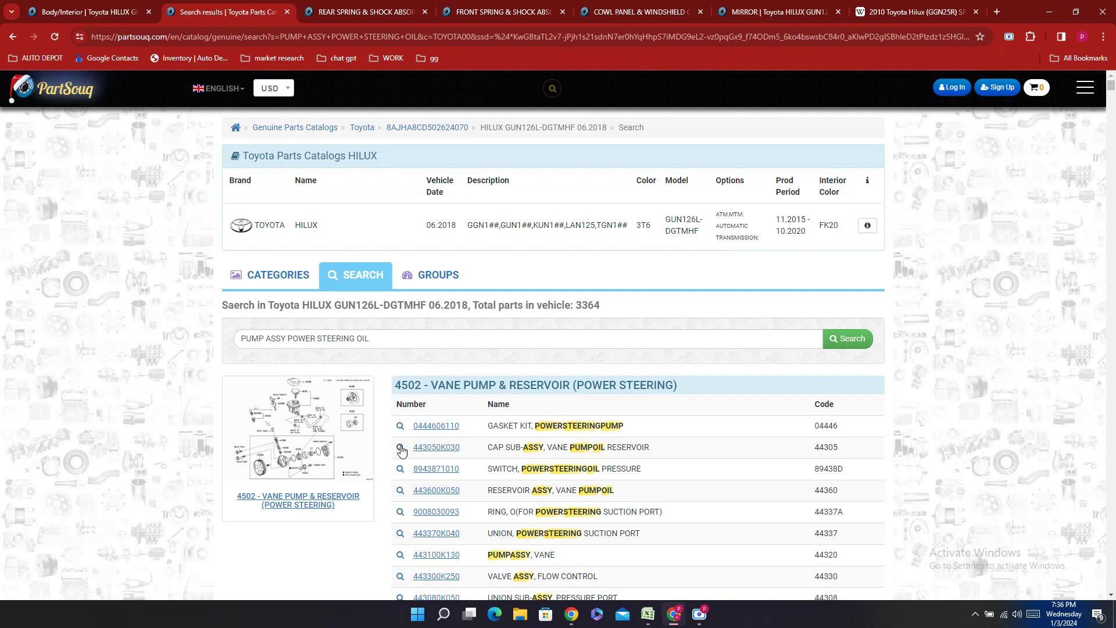
# - Look through the search results and open diagram 4502 - VANE PUMP & RESERVOIR (POWER STEERING) in a separate tab
pyautogui.scroll(-14, 480, 434)
pyautogui.scroll(-10, 519, 478)
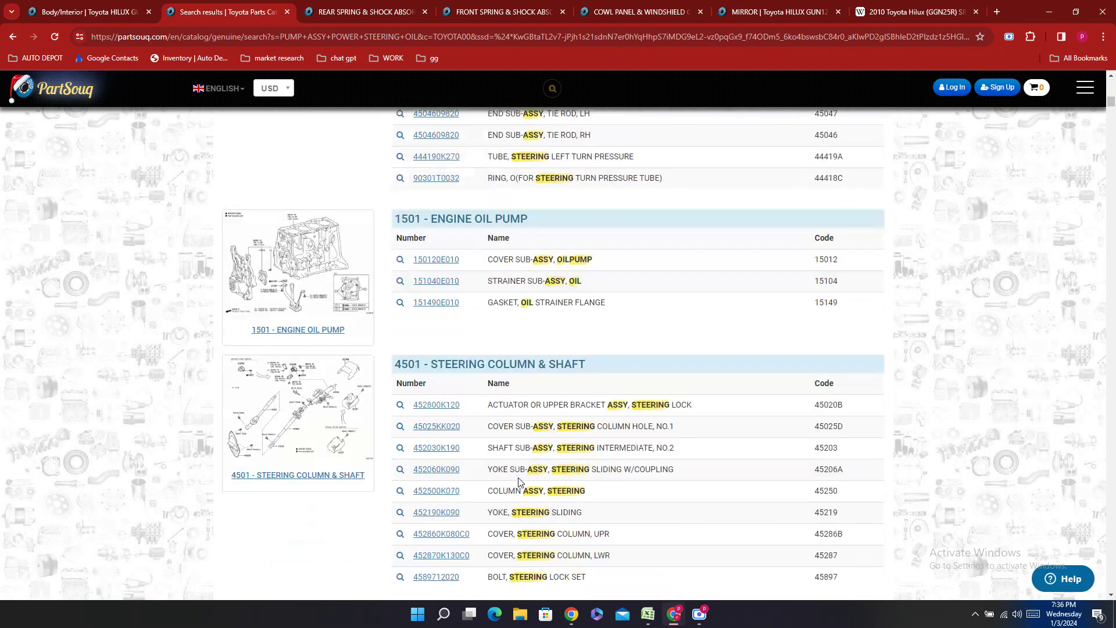
pyautogui.scroll(-14, 520, 480)
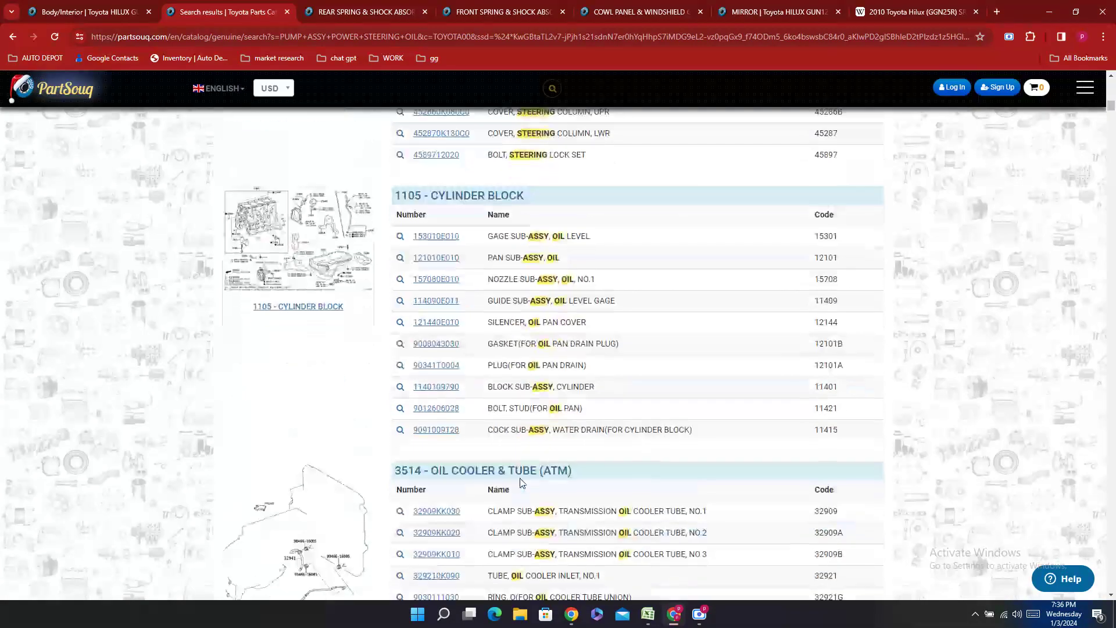
pyautogui.scroll(7, 521, 478)
pyautogui.scroll(20, 520, 478)
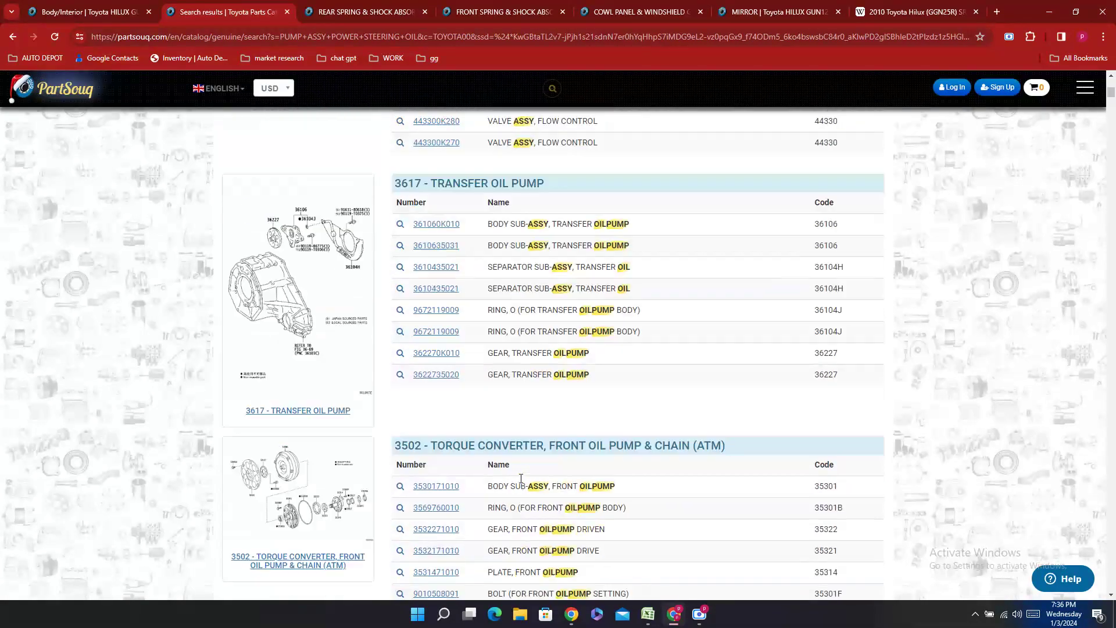
pyautogui.click(335, 467)
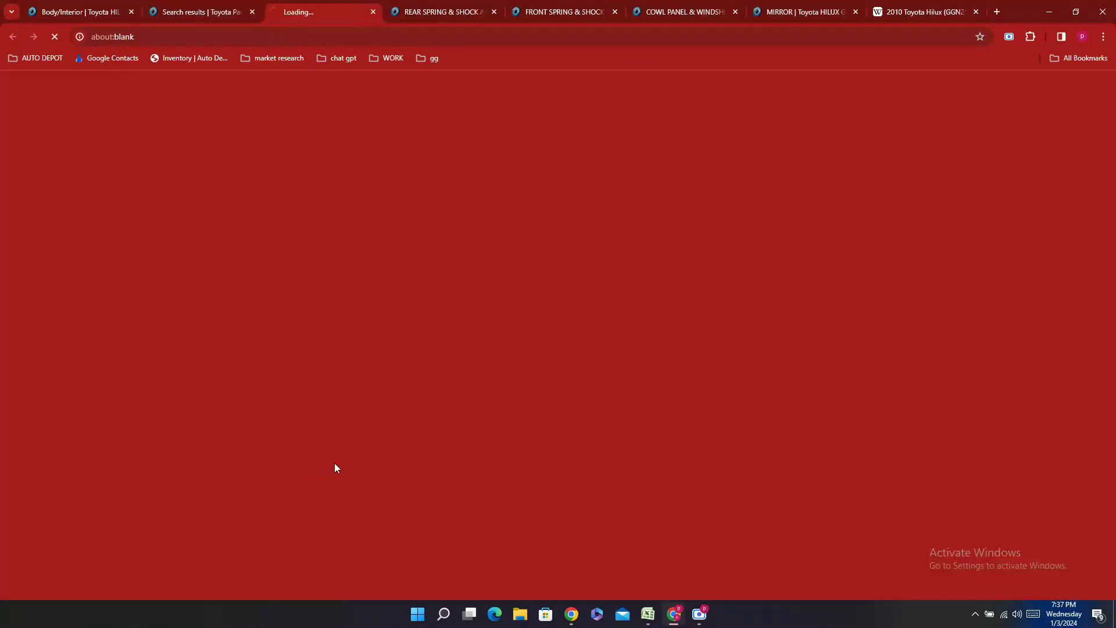
# - Return to the search results and examine the remaining groups for other power steering diagrams and parts
pyautogui.hotkey('ctrl', 'shift', 'Tab')
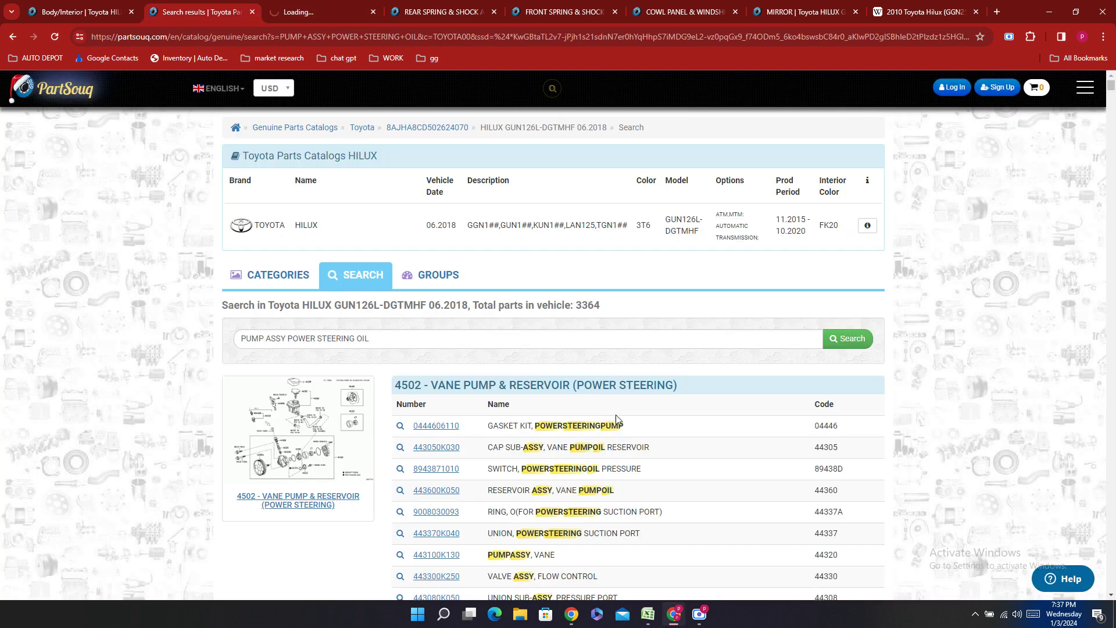
pyautogui.scroll(-20, 1013, 273)
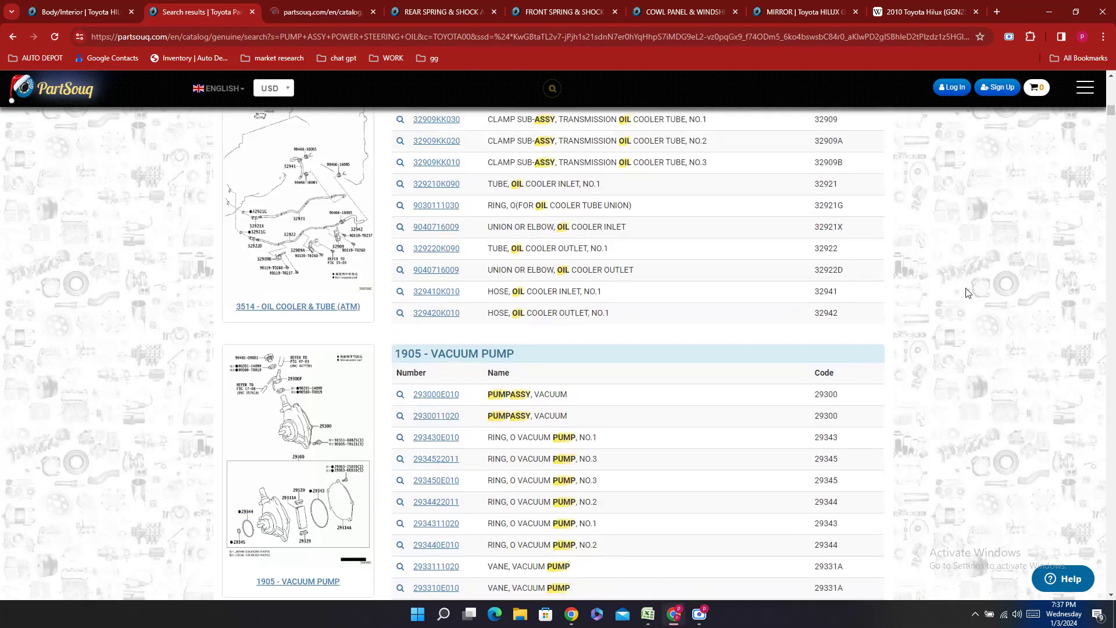
pyautogui.scroll(-20, 968, 293)
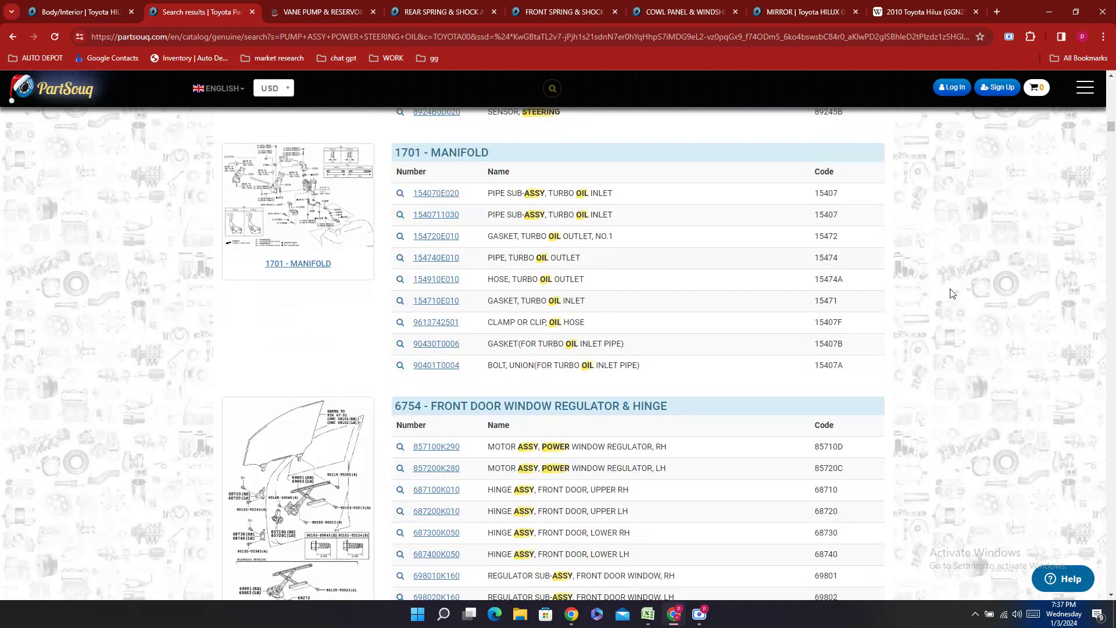
pyautogui.scroll(5, 952, 293)
pyautogui.scroll(-15, 947, 279)
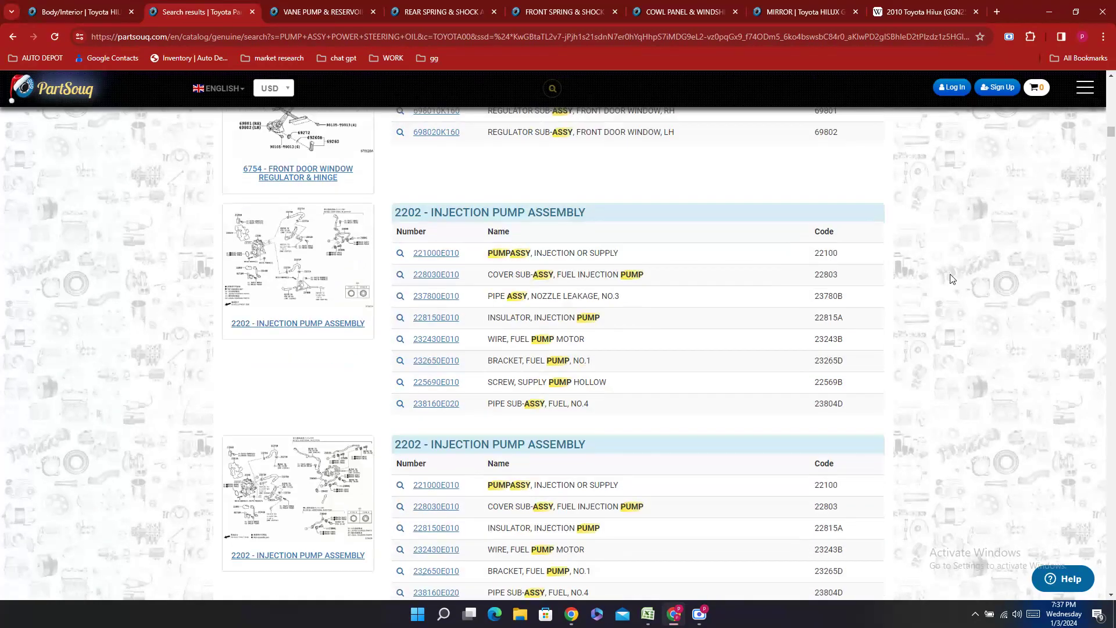
pyautogui.scroll(-20, 951, 279)
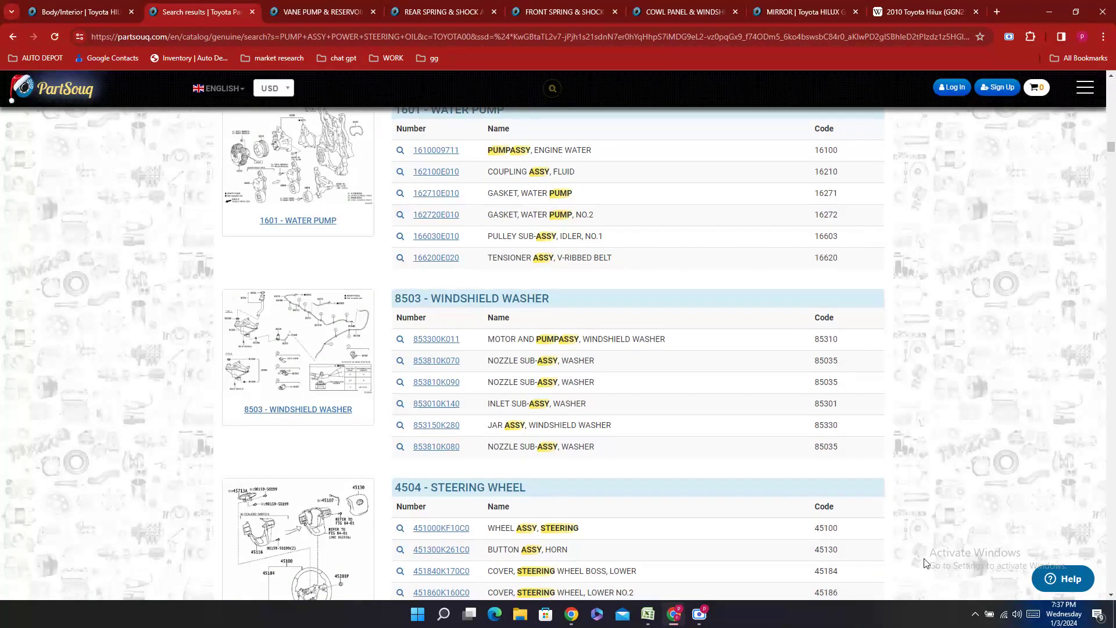
pyautogui.scroll(-4, 1113, 506)
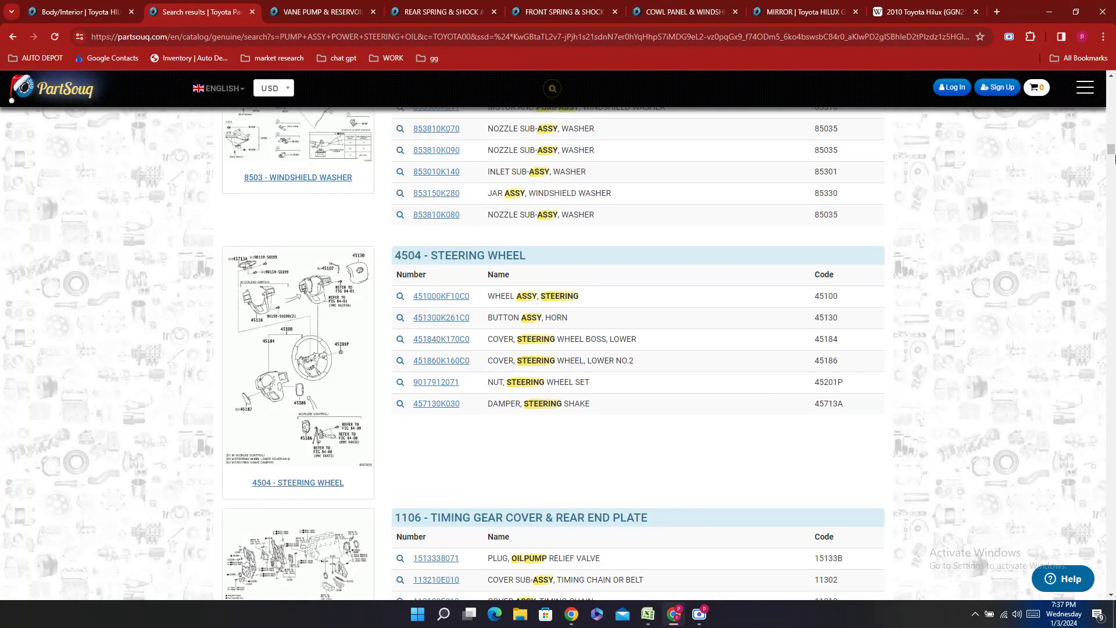
pyautogui.moveTo(1112, 150); pyautogui.dragTo(1061, 28)
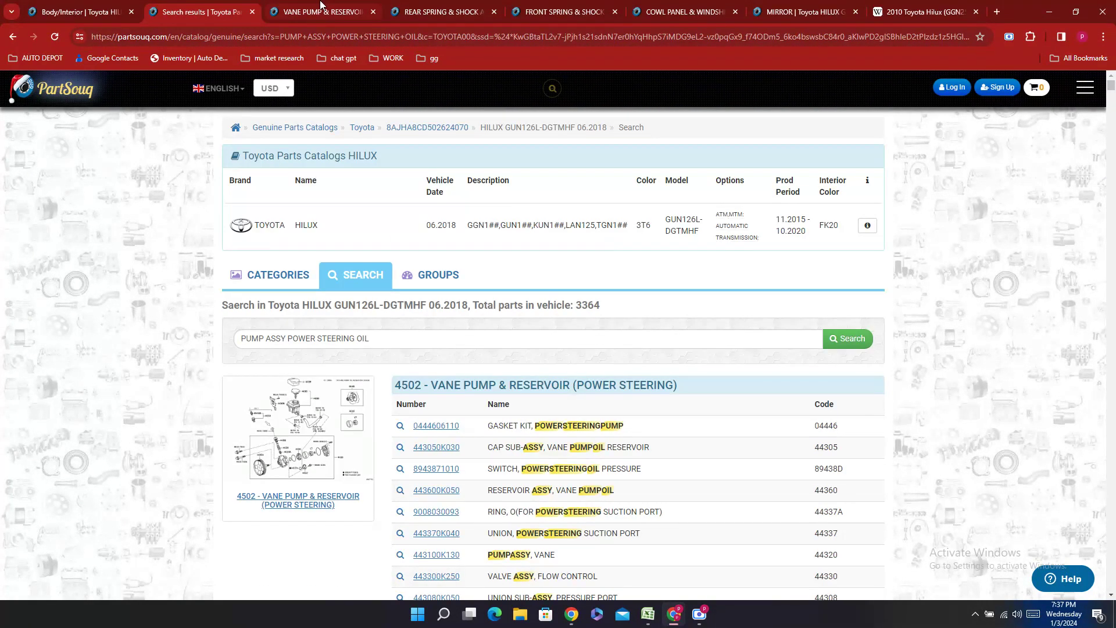
# - Review the parts list of the vane pump diagram, and select cell E320 for PUMP ASSY POWER STEERING OIL in the Excel workbook
pyautogui.click(321, 6)
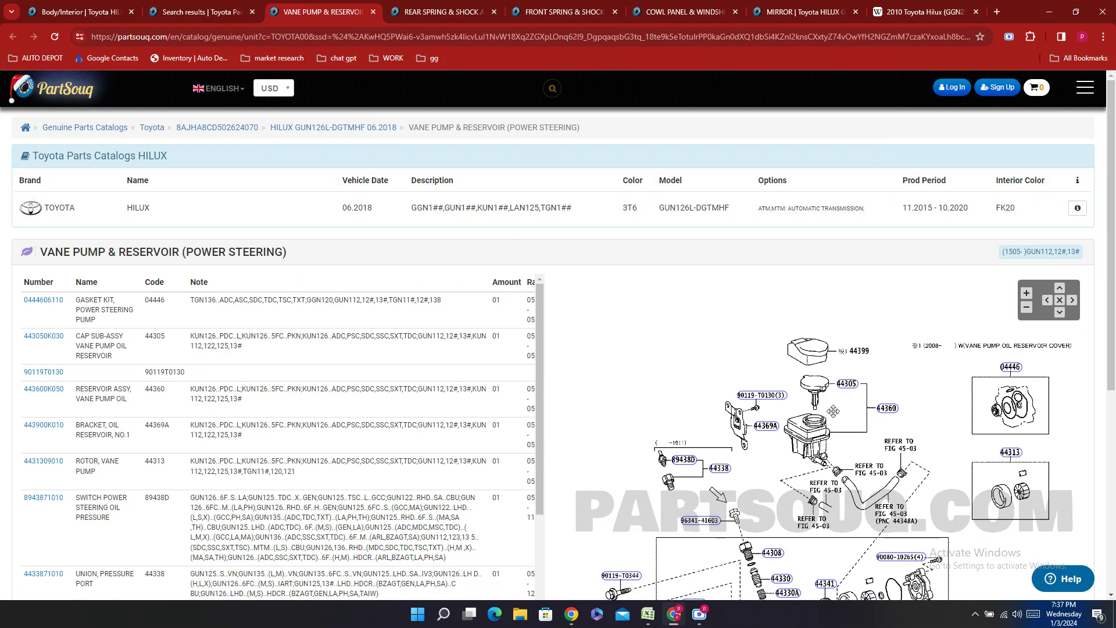
pyautogui.scroll(-3, 674, 559)
pyautogui.scroll(-3, 674, 559)
pyautogui.click(648, 613)
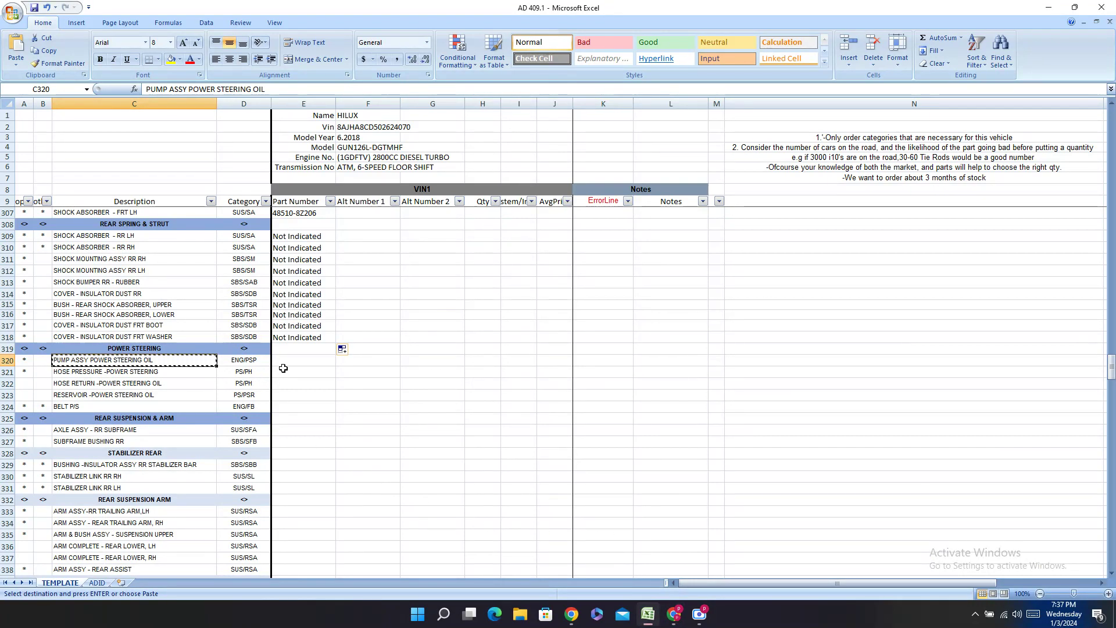
pyautogui.click(282, 349)
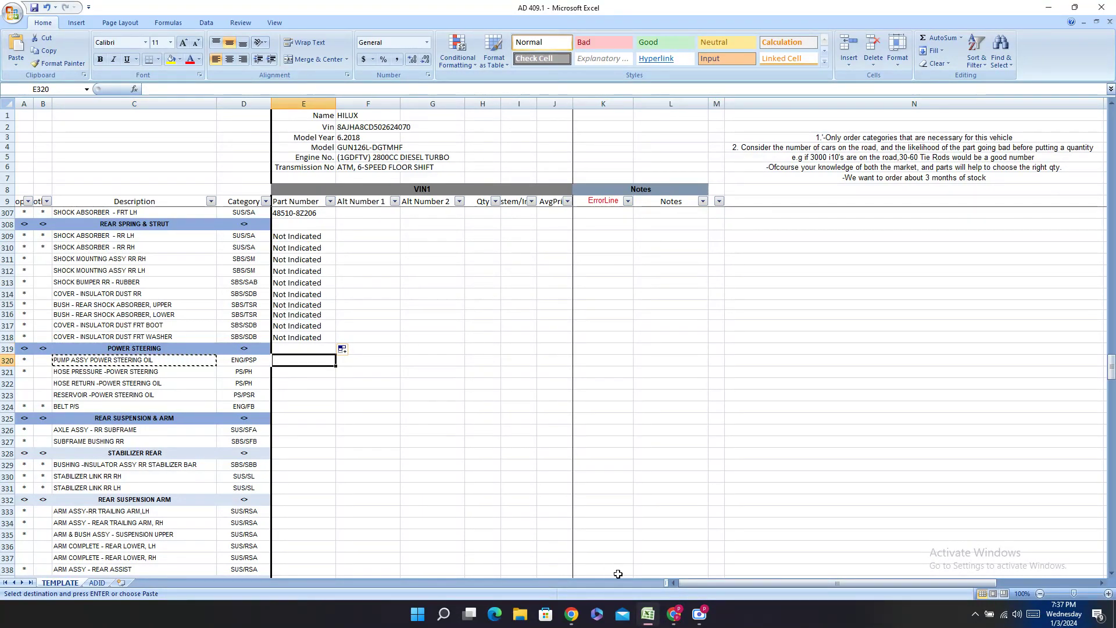
# - Switch back to PartSouq, locate PUMP ASSY, VANE in the vane pump diagram and copy its part number 443100K130
pyautogui.click(675, 614)
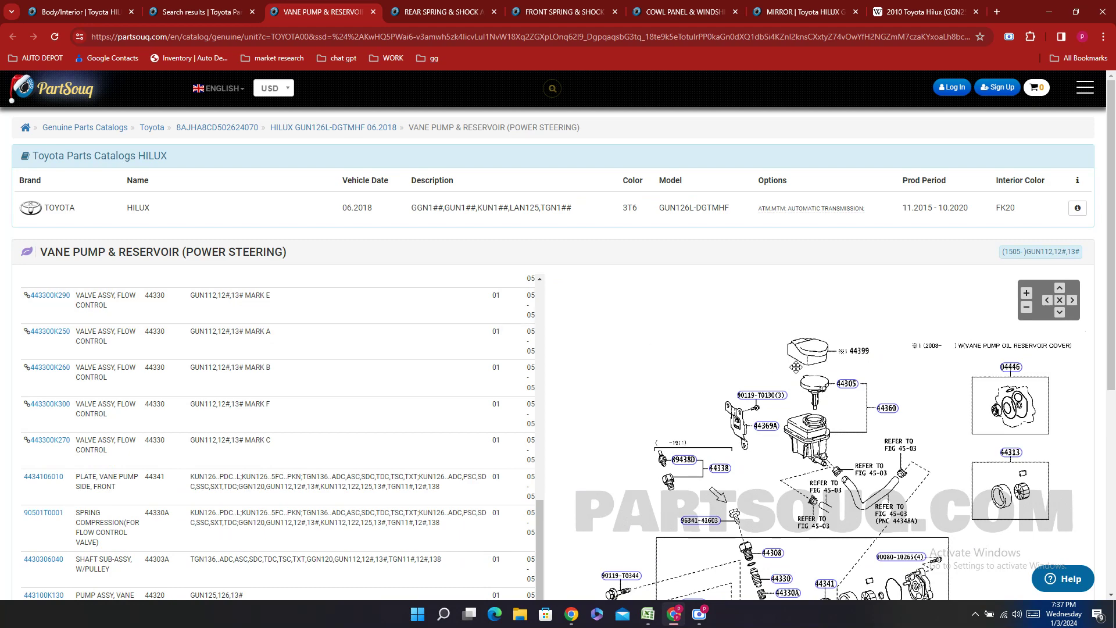
pyautogui.scroll(-2, 814, 354)
pyautogui.click(888, 293)
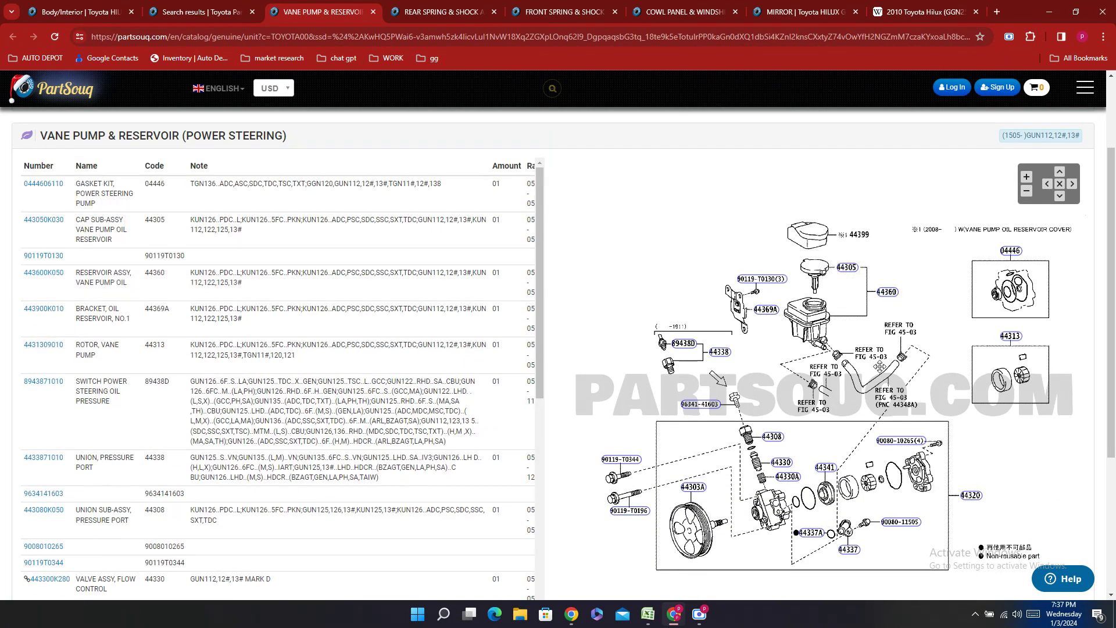
pyautogui.click(719, 353)
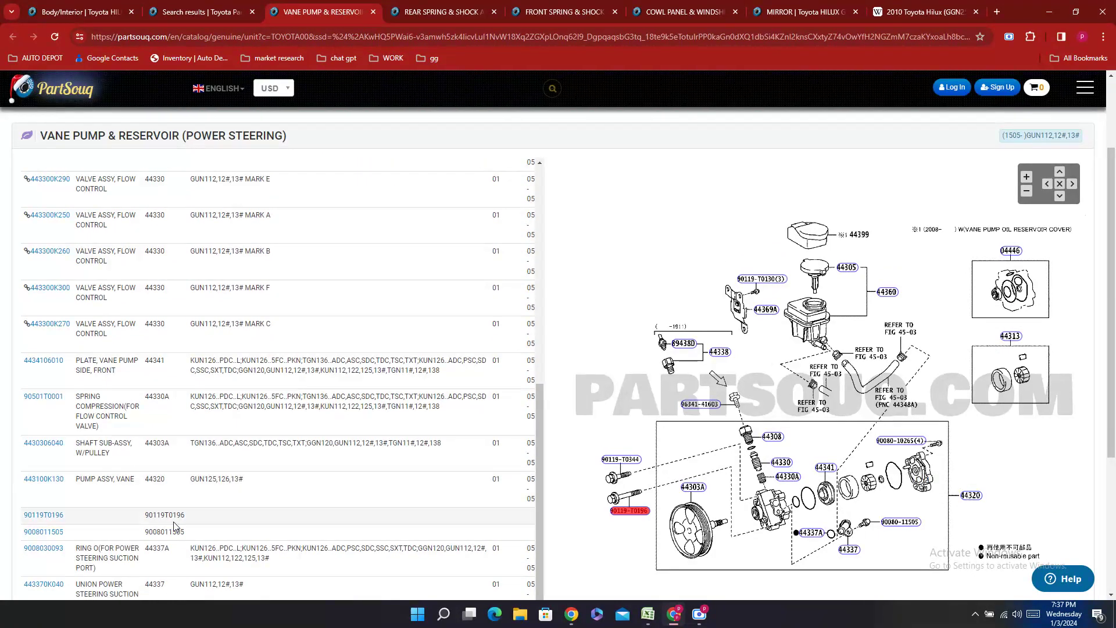
pyautogui.doubleClick(40, 491)
pyautogui.rightClick(40, 492)
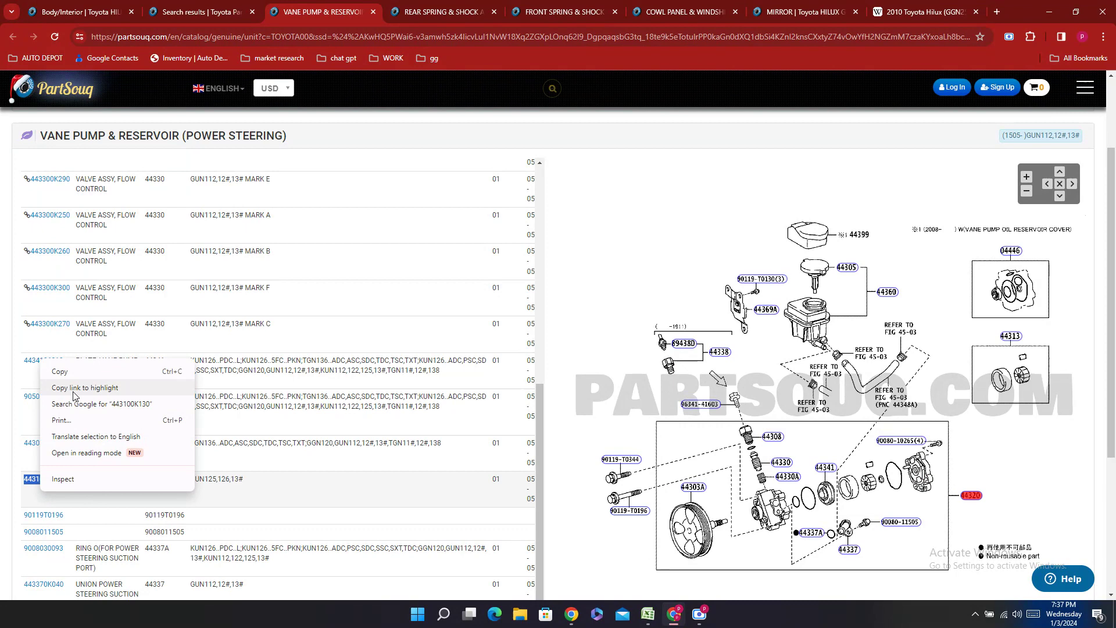
pyautogui.click(81, 373)
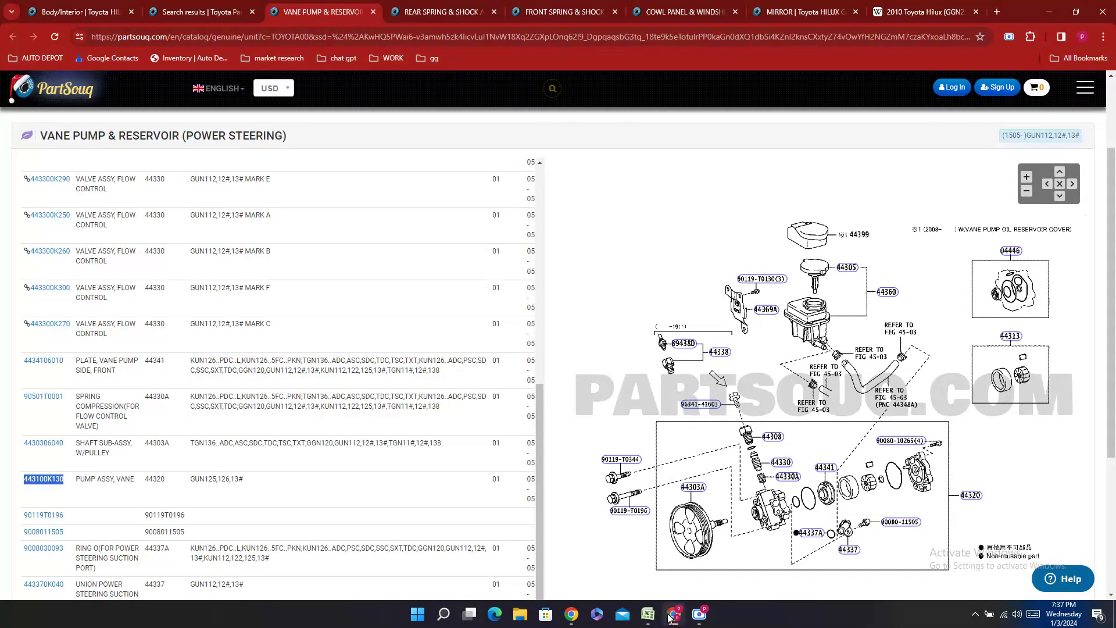
# - Switch to Excel and enter 44310-0K130 in E320 as the part number for PUMP ASSY POWER STEERING OIL
pyautogui.click(649, 623)
pyautogui.click(287, 362)
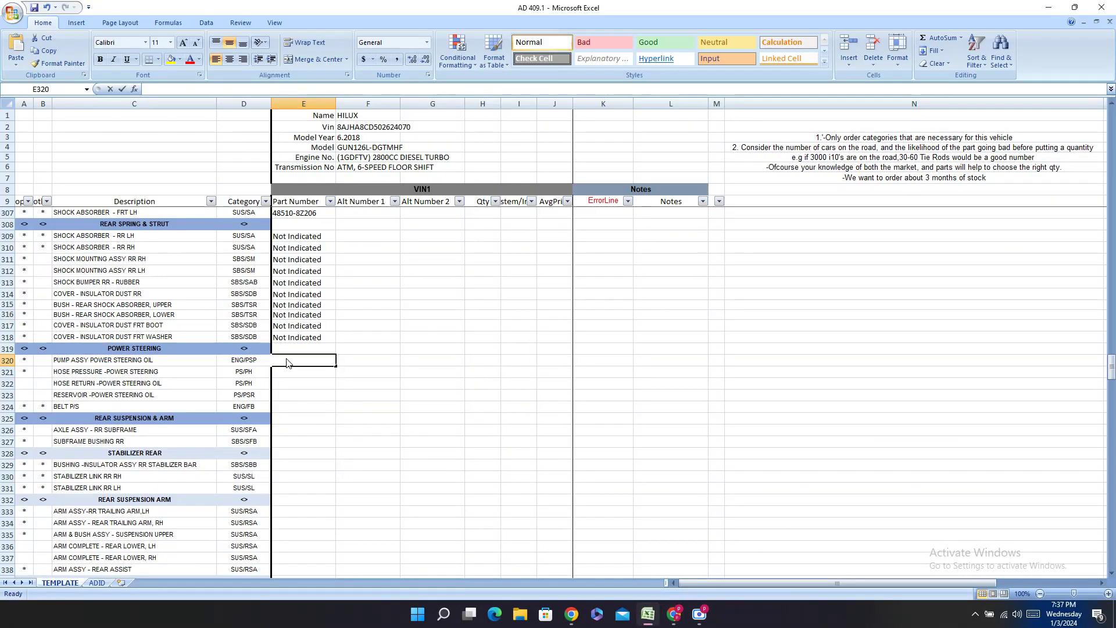
pyautogui.rightClick(287, 364)
pyautogui.click(319, 391)
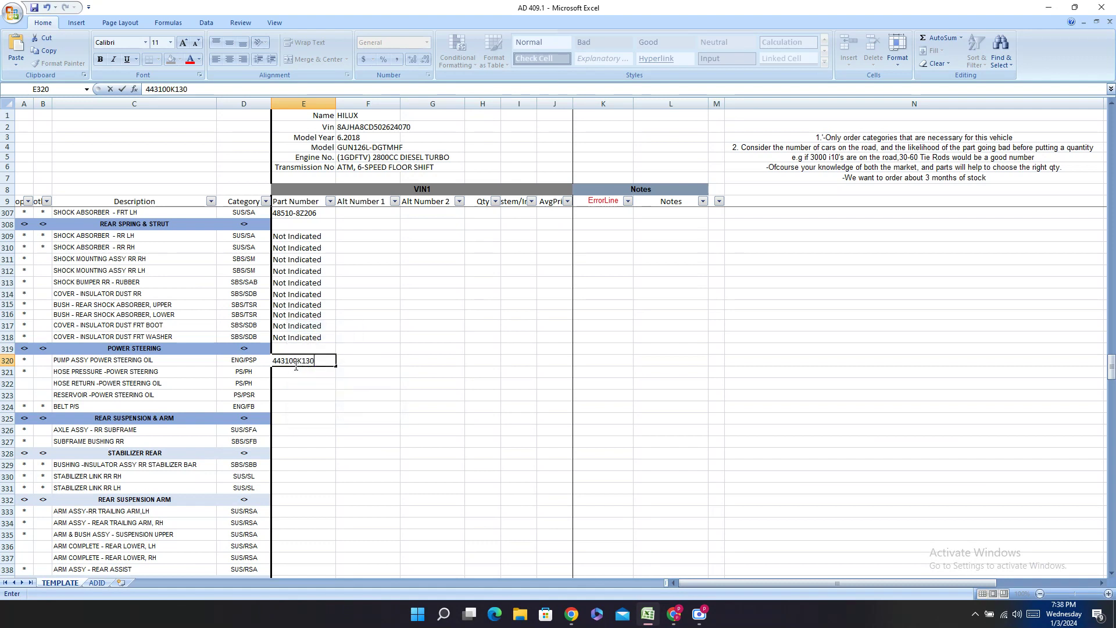
pyautogui.click(295, 362)
pyautogui.write('-')
pyautogui.press('Return')
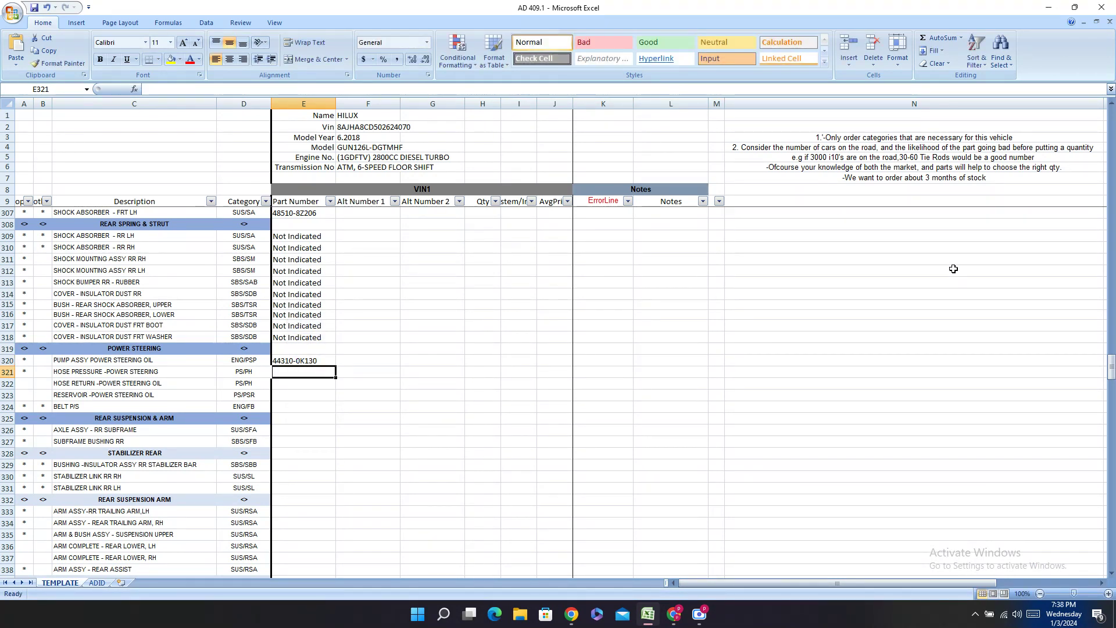
# - Search the PartSouq vane pump diagram page for "pressure" and compare the matches with the power steering hose rows in Excel
pyautogui.click(669, 617)
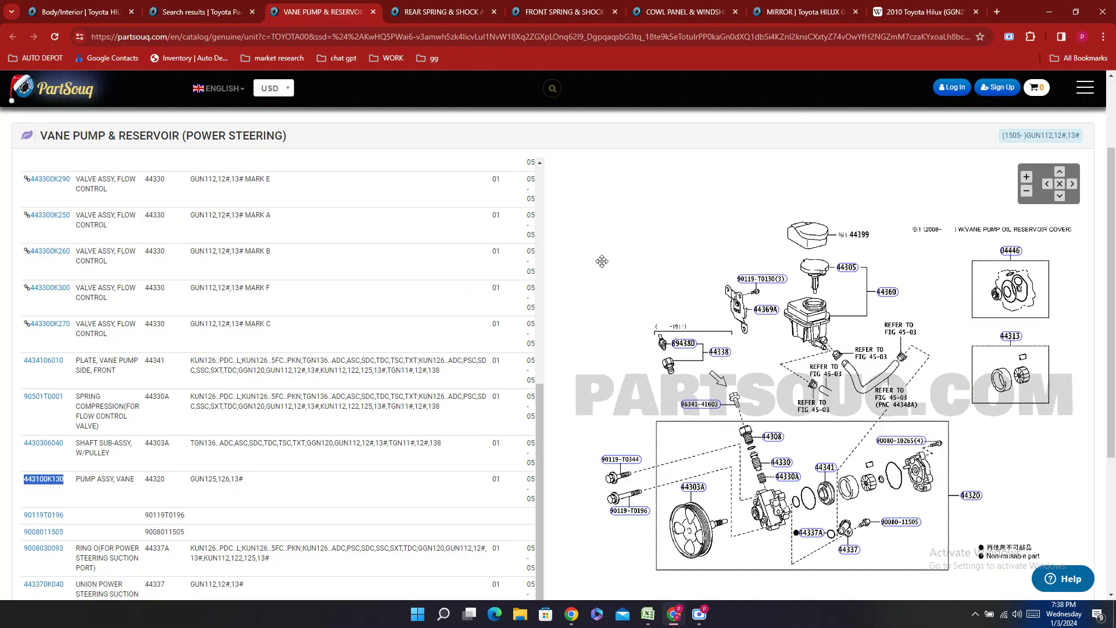
pyautogui.hotkey('ctrl', 'f')
pyautogui.write('press')
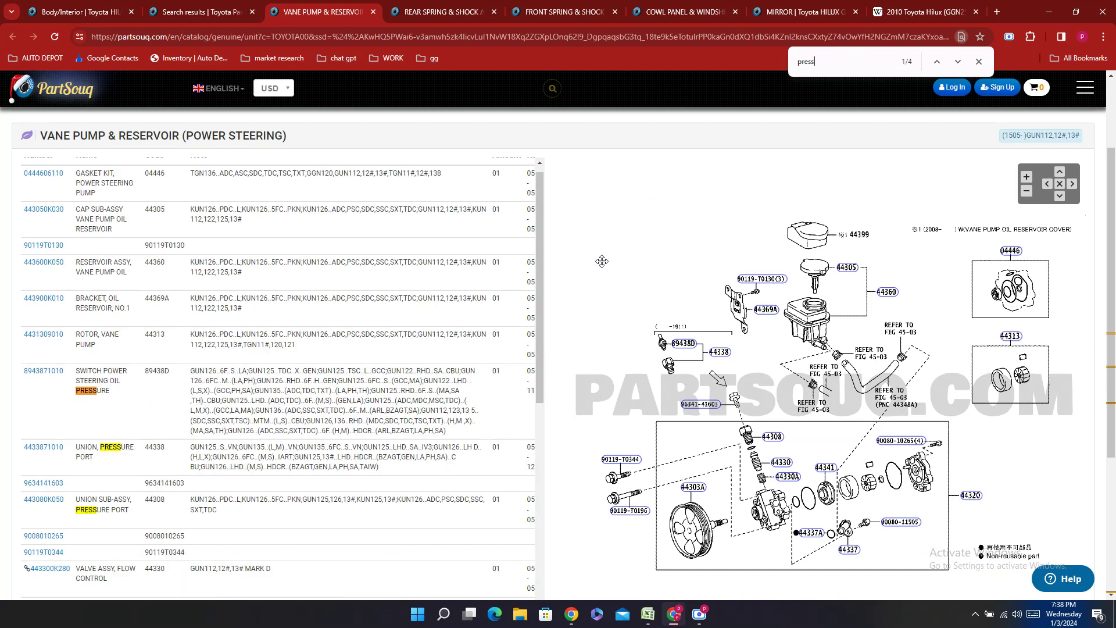
pyautogui.write('ure')
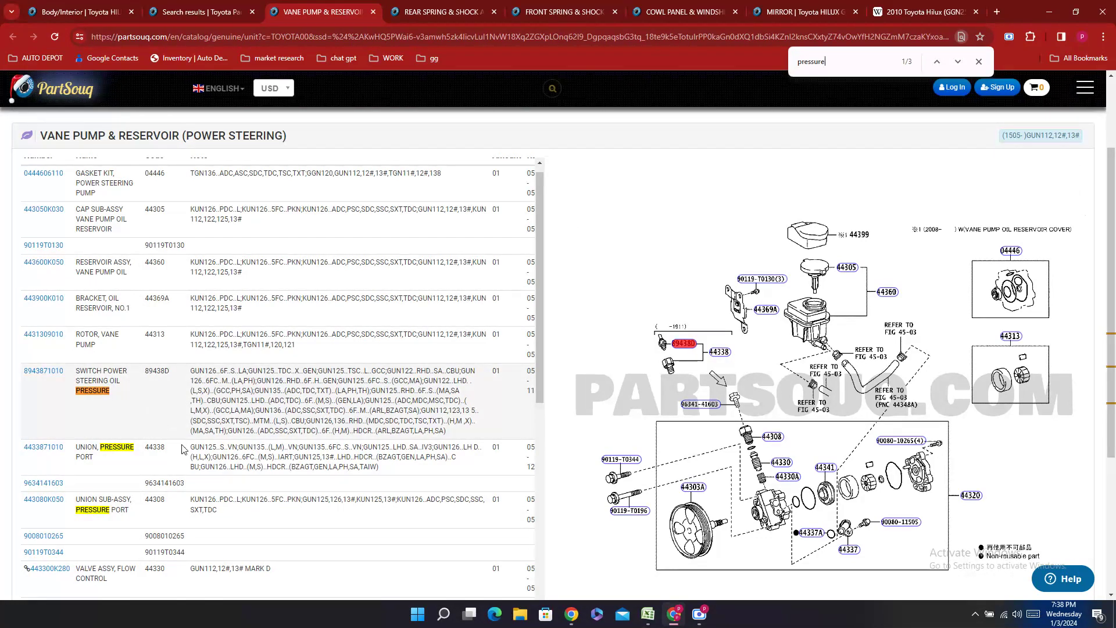
pyautogui.click(646, 617)
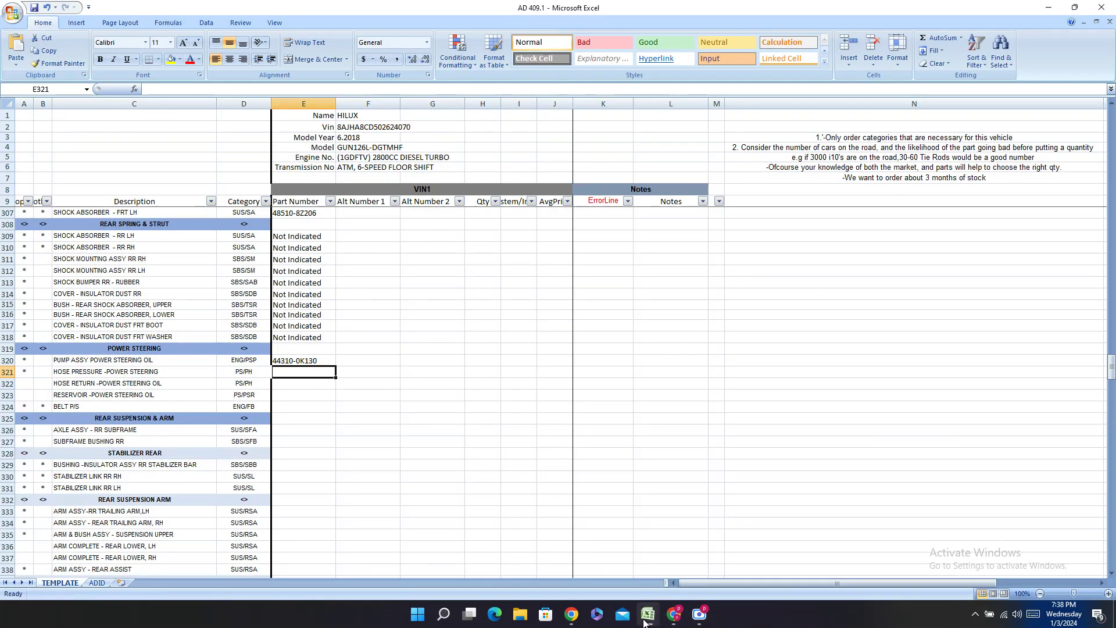
pyautogui.click(645, 617)
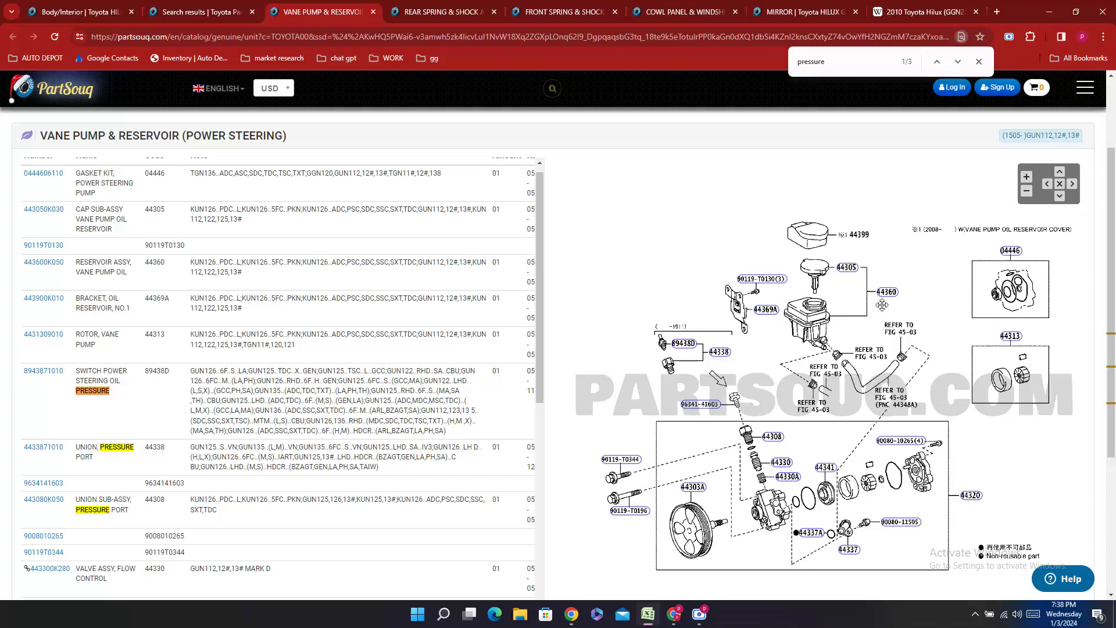
# - Copy part number 443600K050 of RESERVOIR ASSY, VANE PUMP OIL from the diagram's parts list
pyautogui.doubleClick(44, 273)
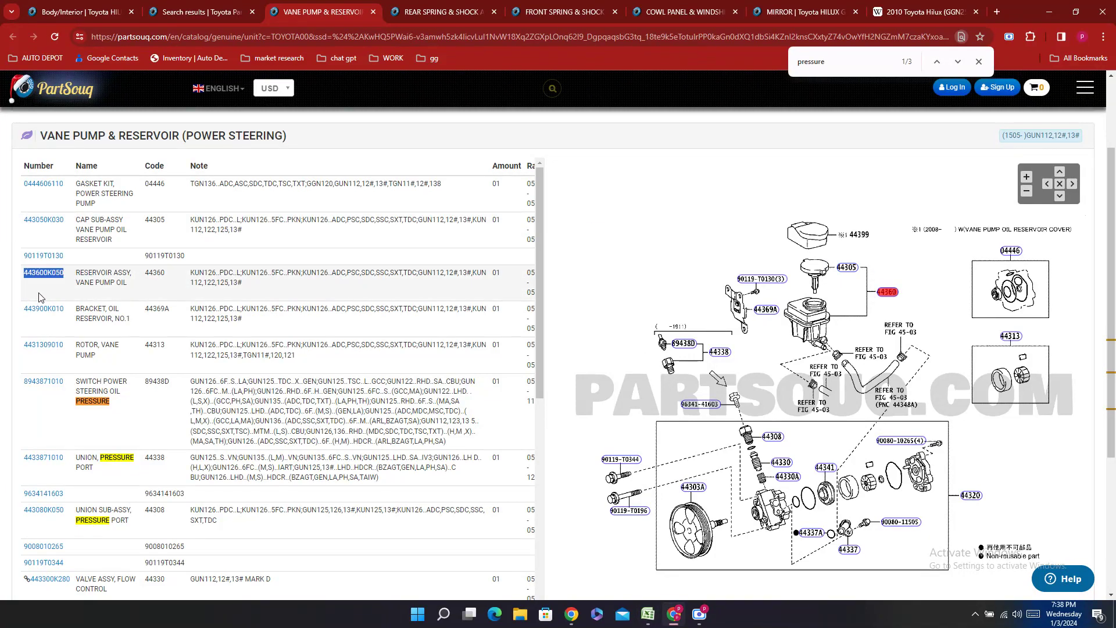
pyautogui.rightClick(39, 294)
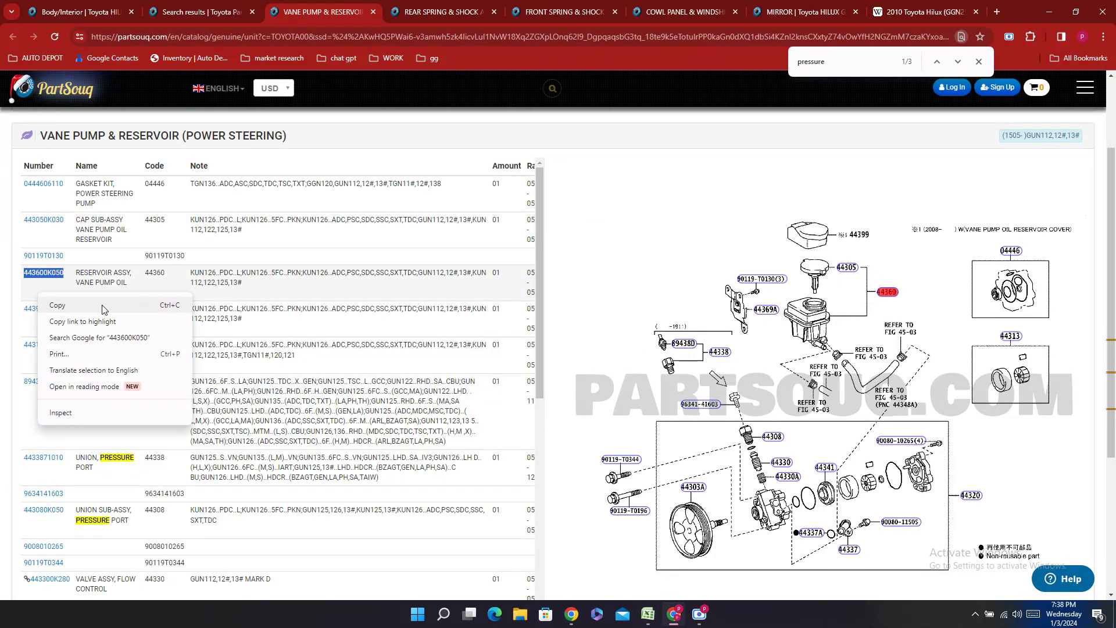
pyautogui.click(93, 306)
# - Switch to Excel and enter 44360-0K050 in E323 as the part number for RESERVOIR -POWER STEERING OIL
pyautogui.click(647, 615)
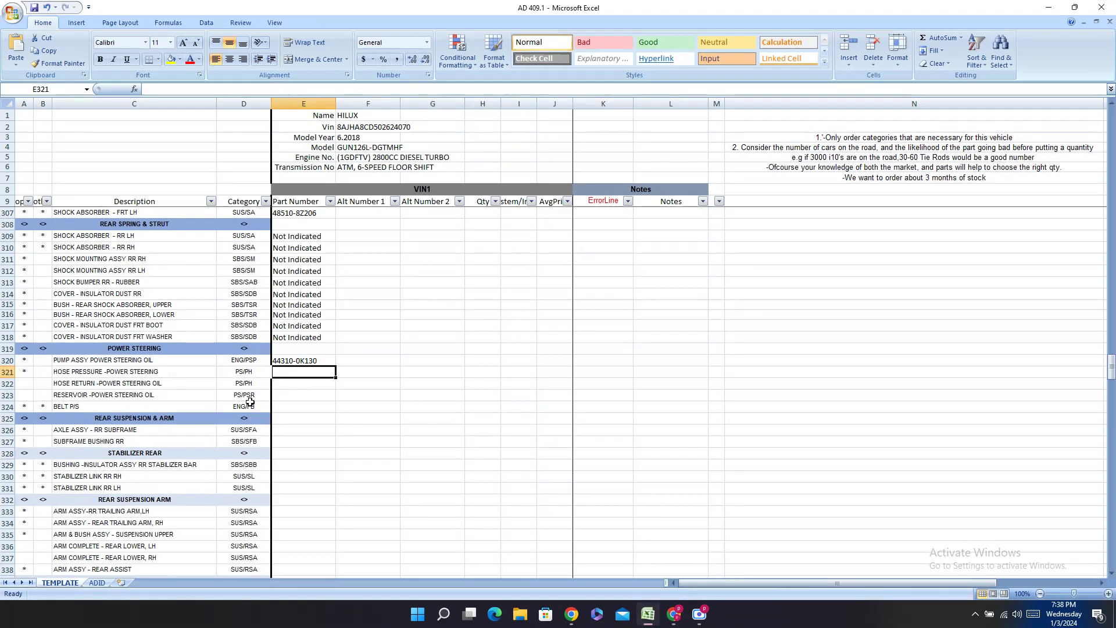
pyautogui.doubleClick(287, 398)
pyautogui.rightClick(287, 398)
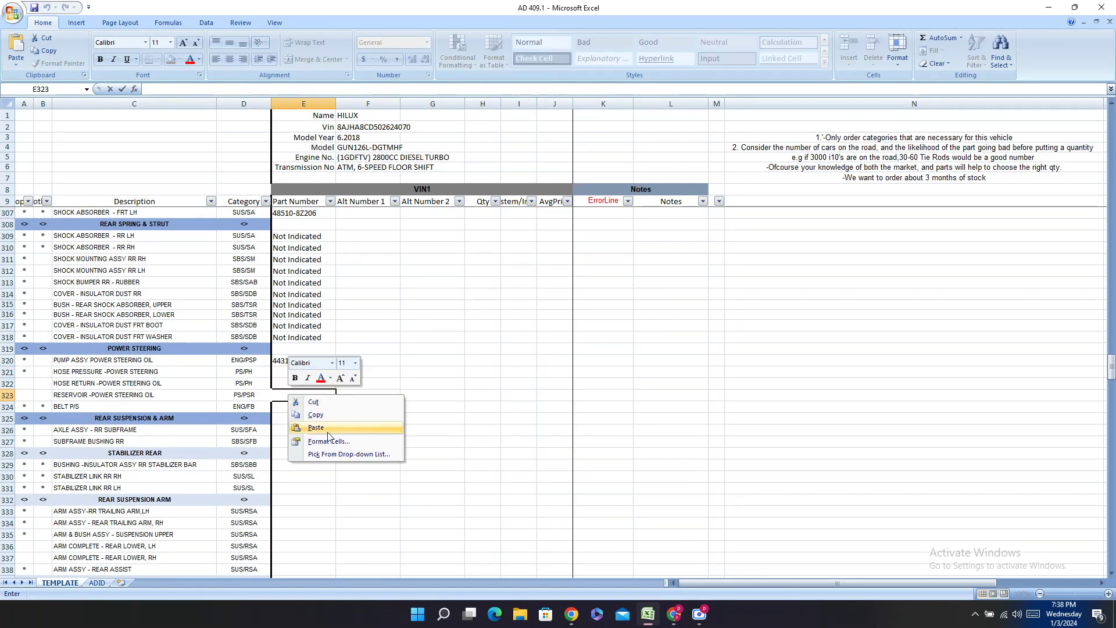
pyautogui.click(332, 433)
pyautogui.click(294, 397)
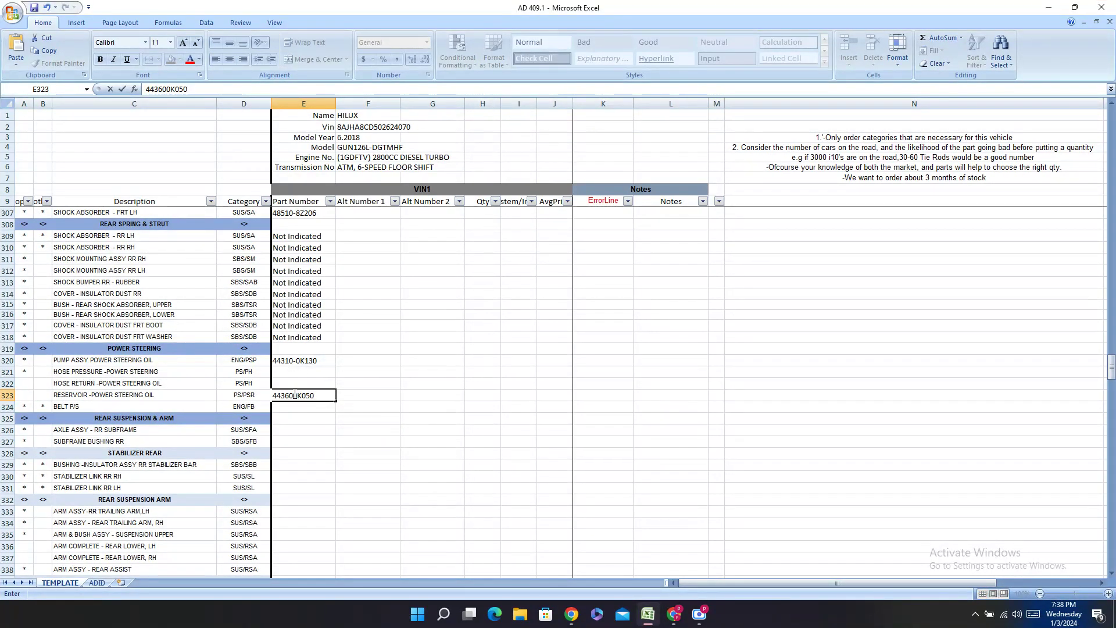
pyautogui.write('-')
pyautogui.press('Return')
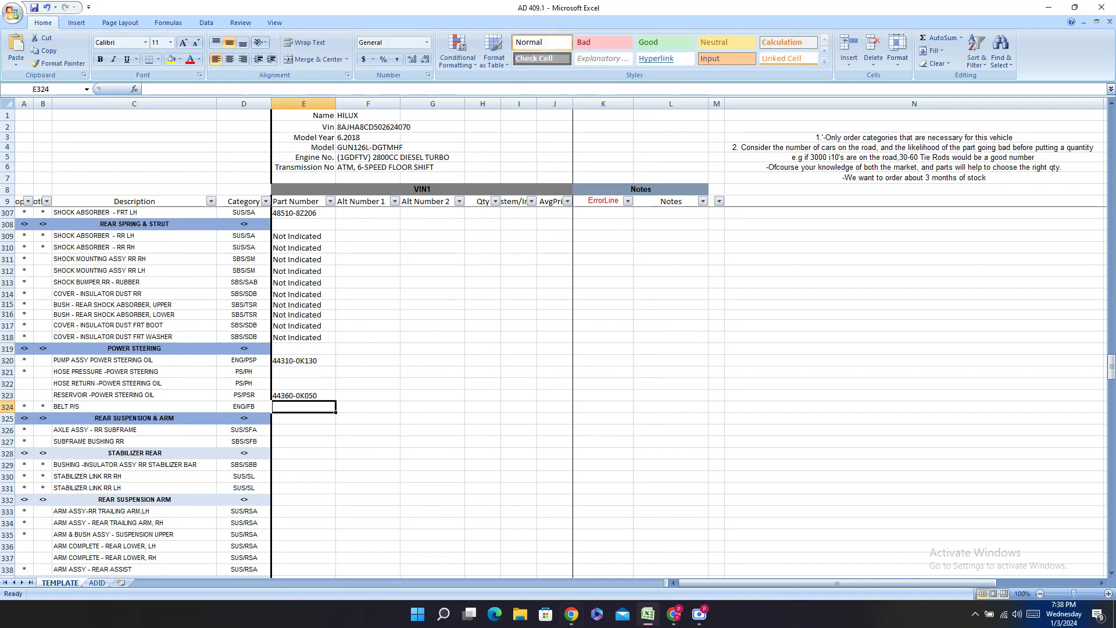
# - Switch to the browser and go through the matches for "belt" in the PartSouq power steering pump search results
pyautogui.click(673, 615)
pyautogui.hotkey('ctrl', 'shift', 'Tab')
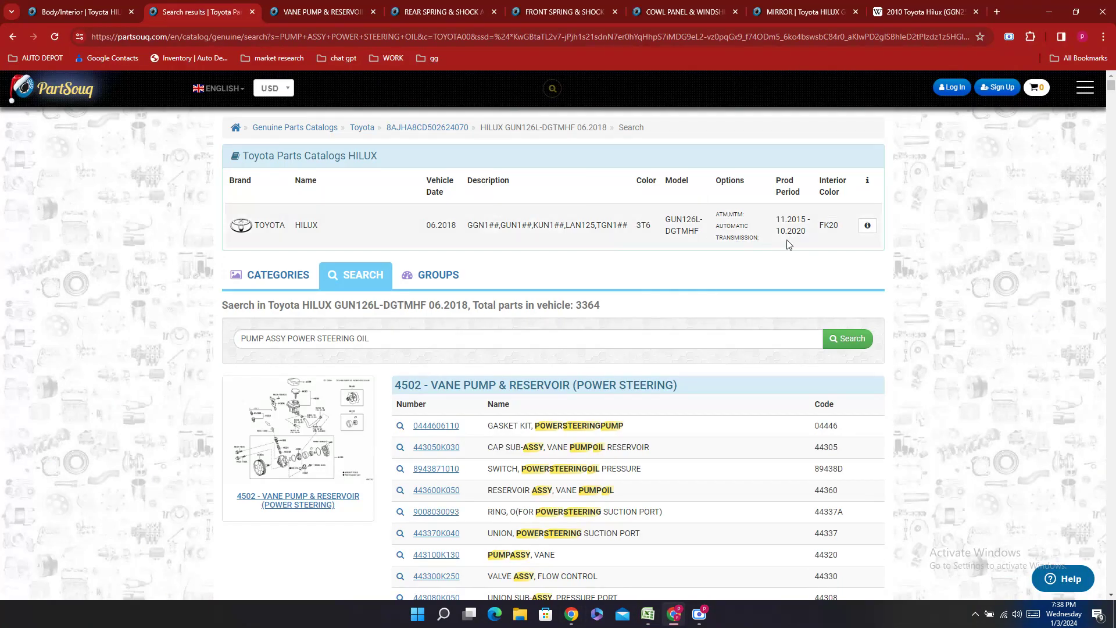
pyautogui.hotkey('ctrl', 'f')
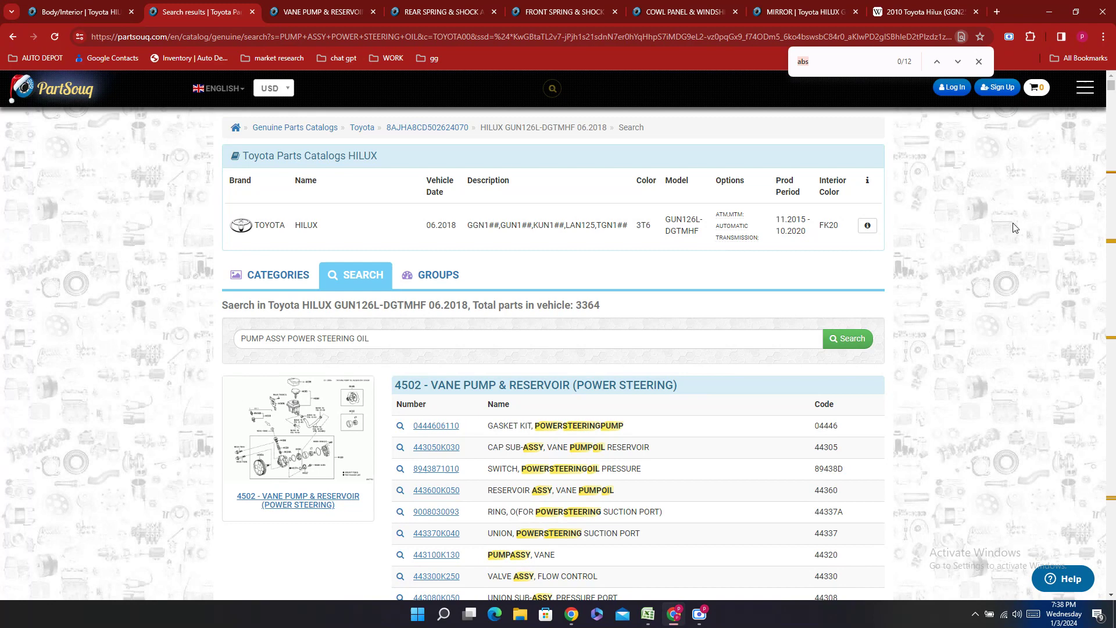
pyautogui.write('elt')
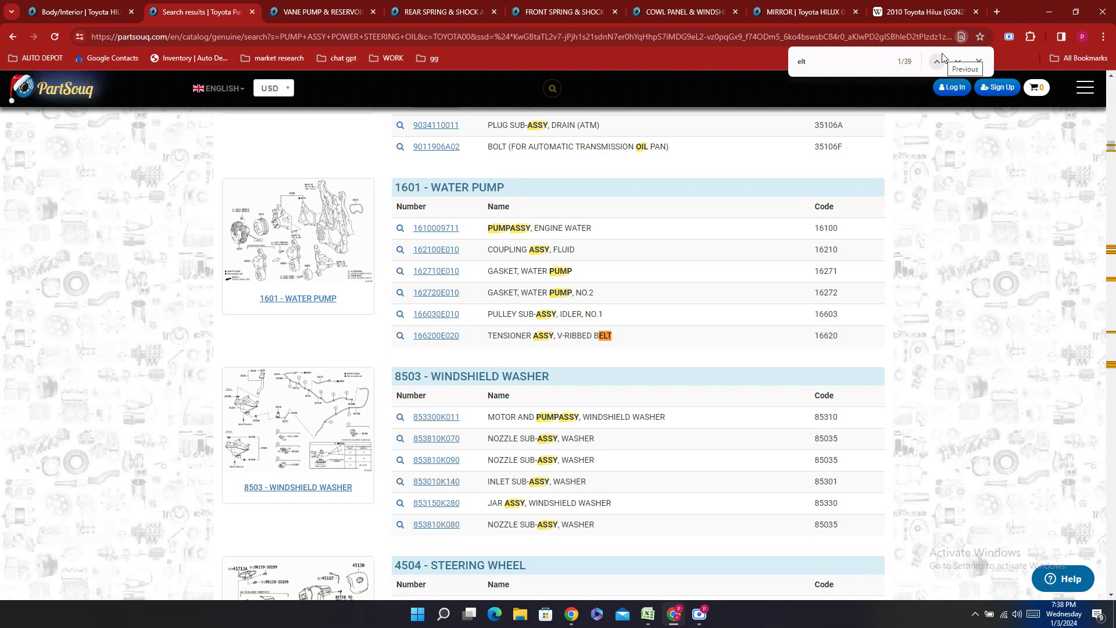
pyautogui.write('b')
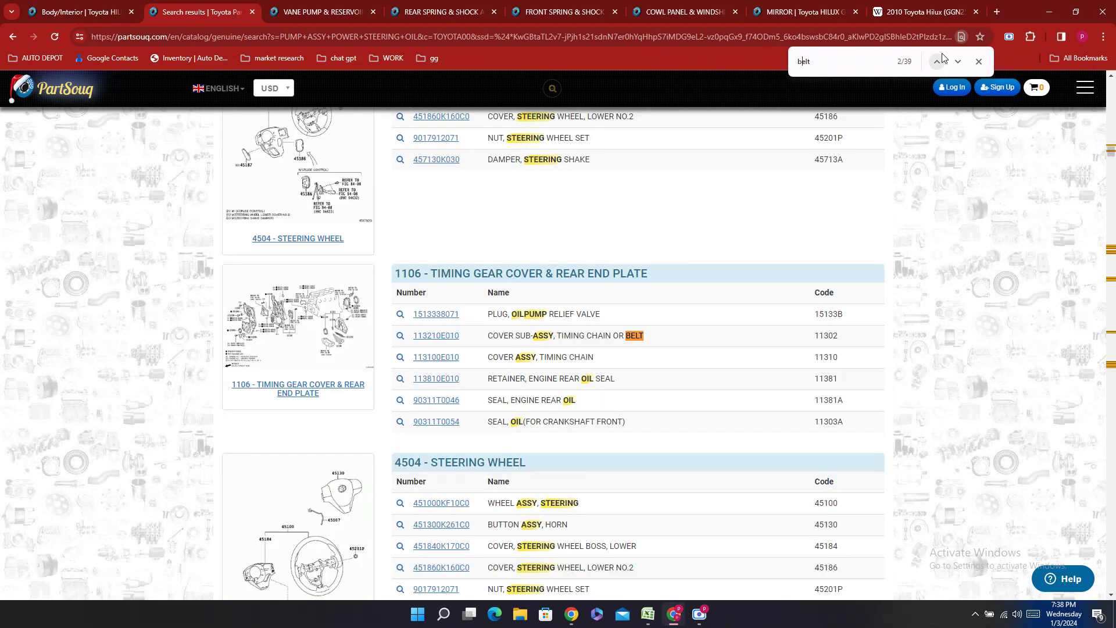
pyautogui.press('Return')
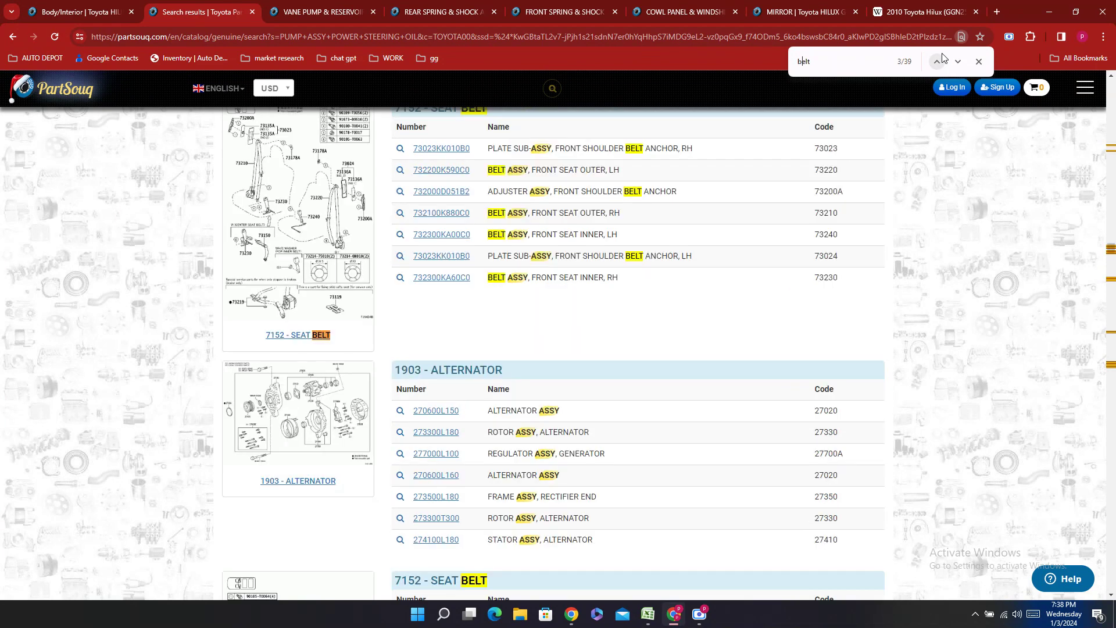
pyautogui.press('Return')
pyautogui.press('Return')
pyautogui.press('Return')
pyautogui.press('Return')
pyautogui.press('Return')
pyautogui.press('Return')
pyautogui.press('Return')
pyautogui.press('Return')
pyautogui.press('Return')
pyautogui.press('Return')
pyautogui.press('Return')
pyautogui.press('Return')
pyautogui.press('Return')
pyautogui.press('Return')
pyautogui.press('Return')
pyautogui.press('Return')
pyautogui.press('Return')
pyautogui.press('Return')
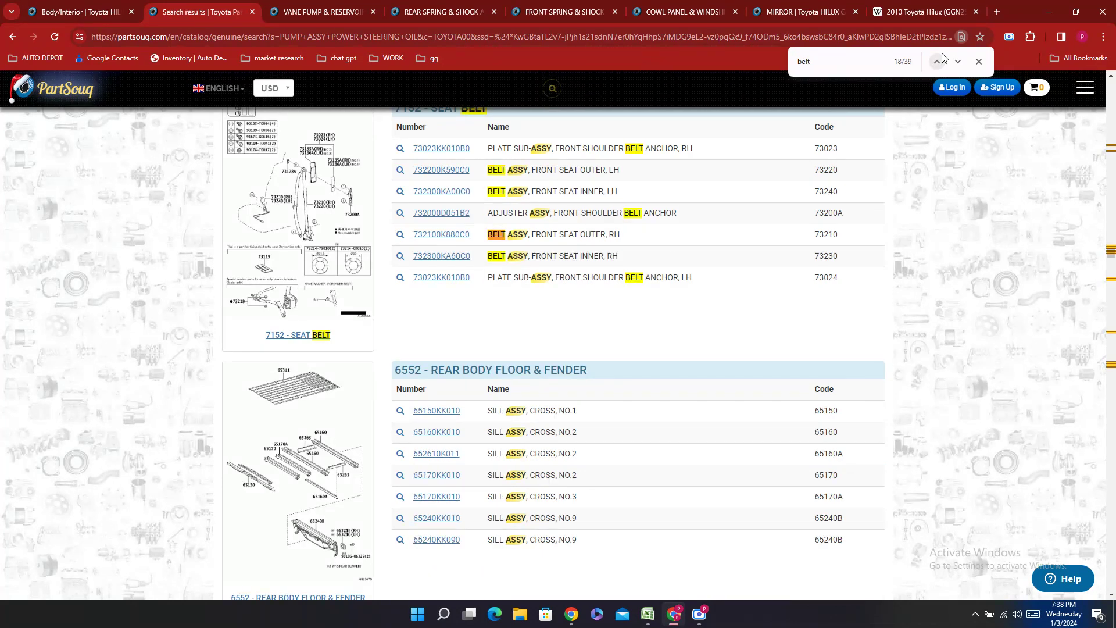
pyautogui.press('Return')
pyautogui.press('Return')
pyautogui.press('Return')
pyautogui.press('Return')
pyautogui.press('Return')
pyautogui.press('Return')
pyautogui.press('Return')
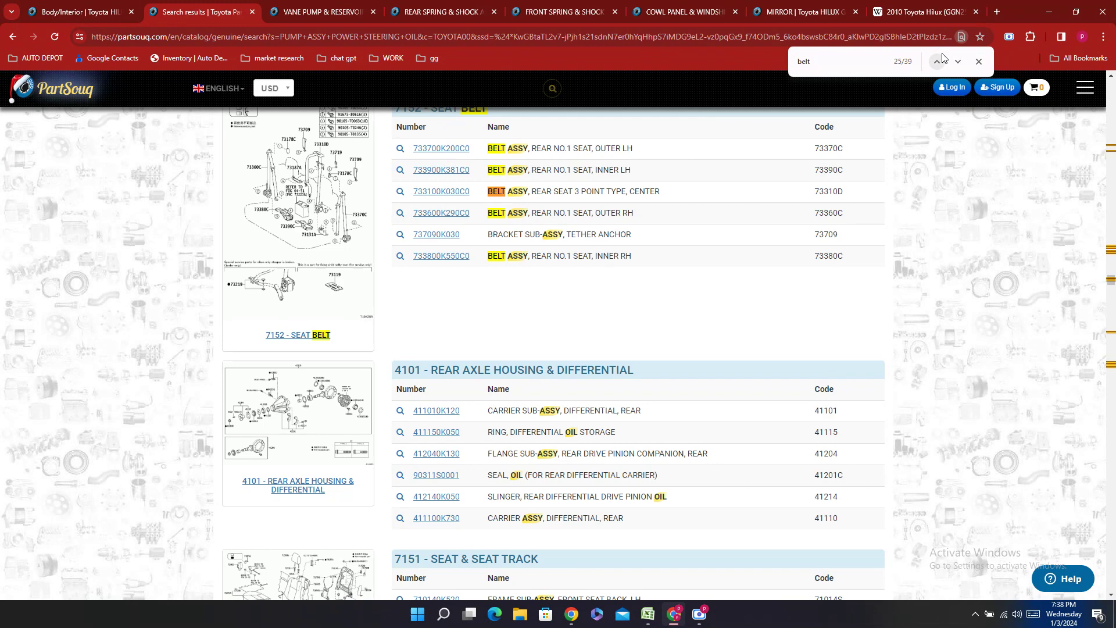
pyautogui.press('Return')
pyautogui.press('Return')
pyautogui.press('Return')
pyautogui.press('Return')
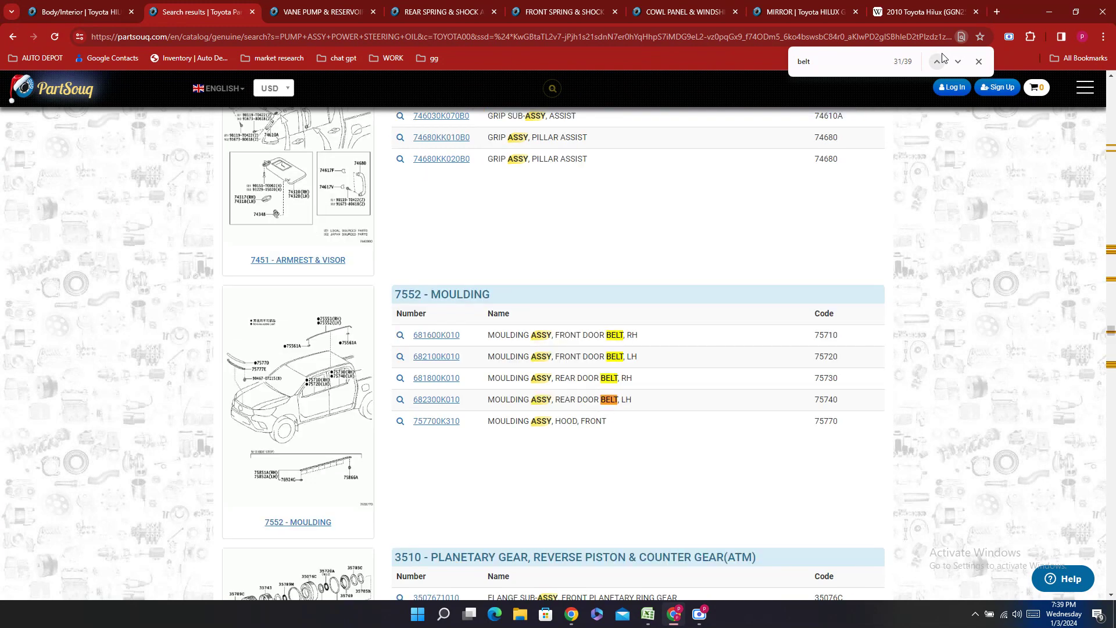
pyautogui.press('Return')
pyautogui.press('Return')
pyautogui.press('Return')
pyautogui.press('Return')
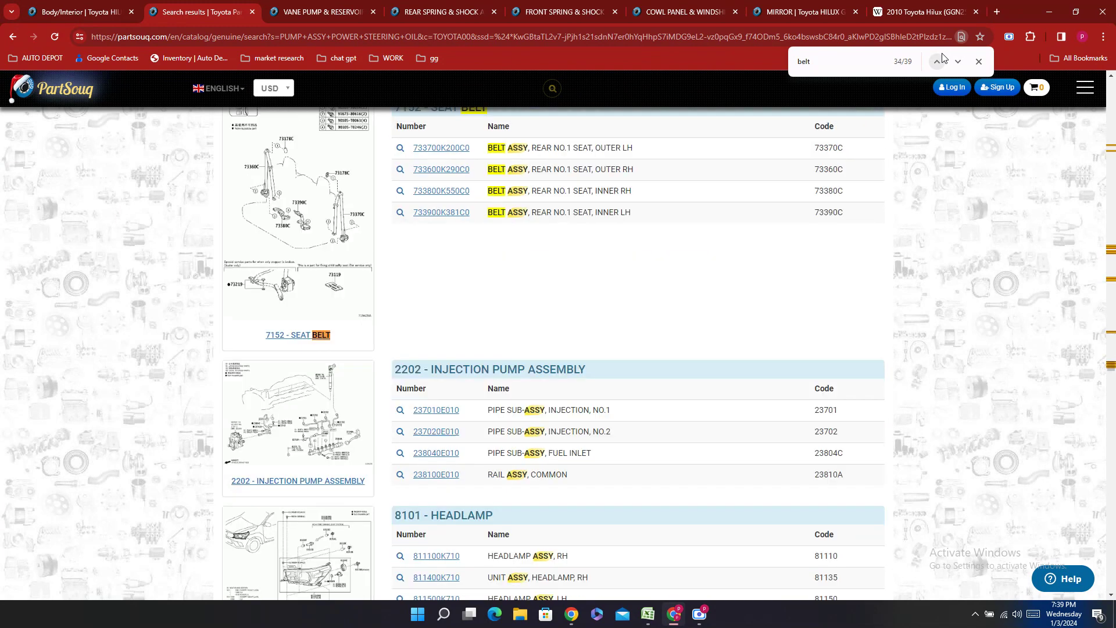
pyautogui.press('Return')
pyautogui.press('Return')
pyautogui.press('Return')
pyautogui.press('Return')
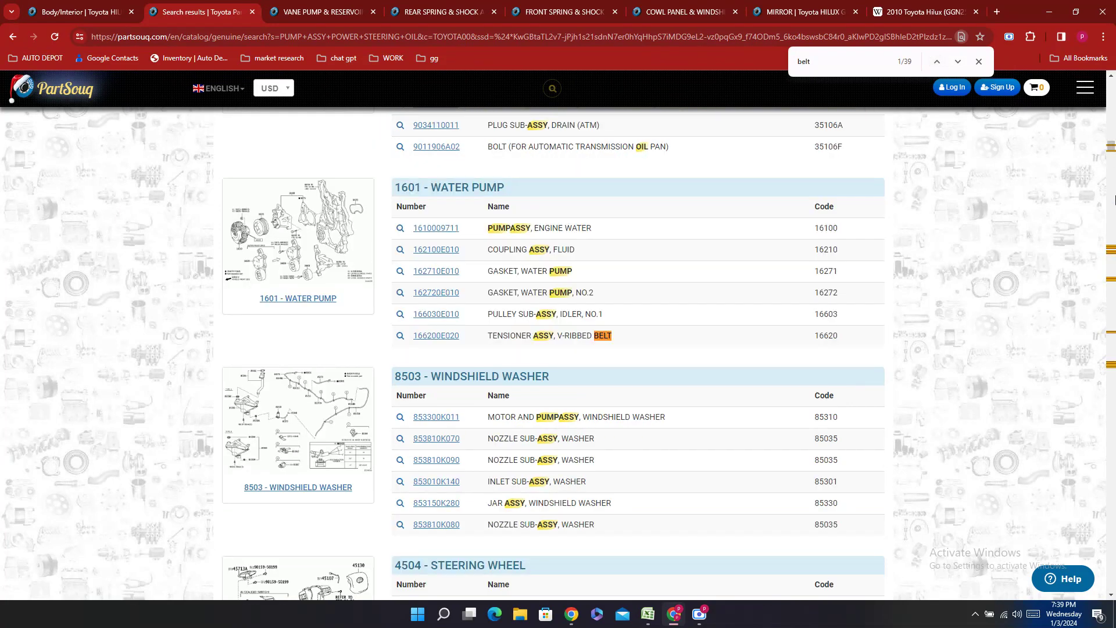
pyautogui.scroll(10, 1036, 88)
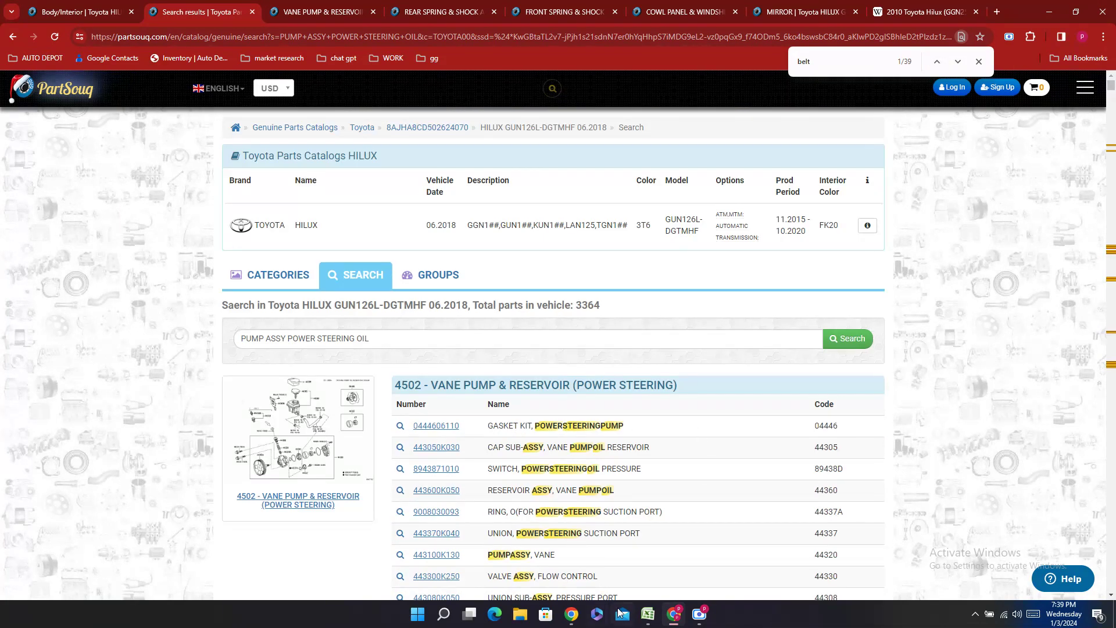
pyautogui.click(324, 12)
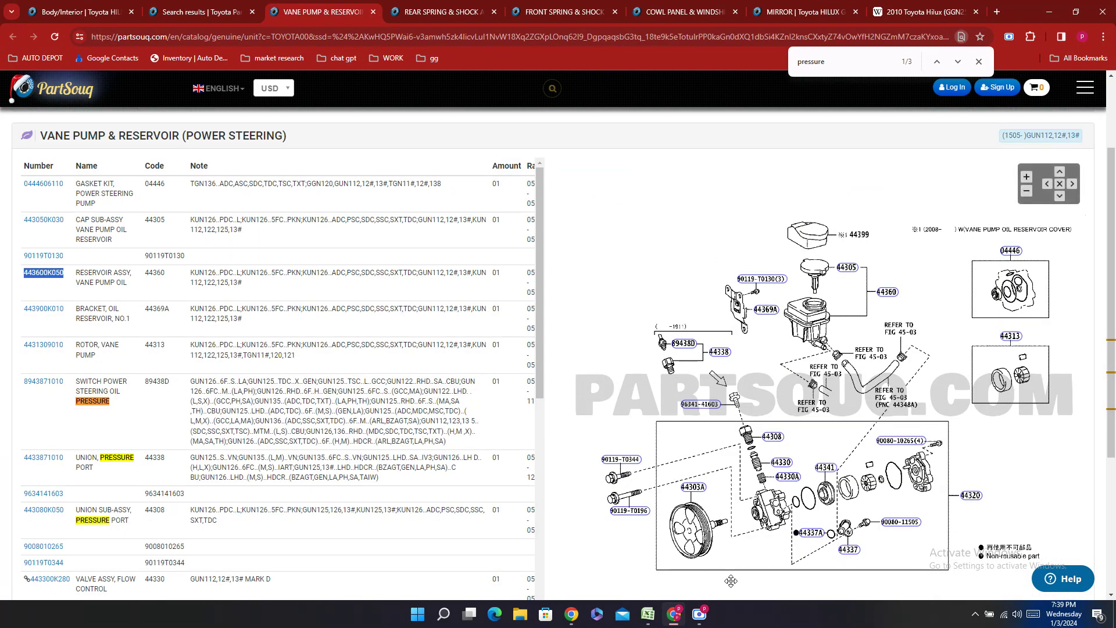
# - Switch to Excel and enter Not Indicated in E324 as the part number for BELT P/S
pyautogui.click(648, 614)
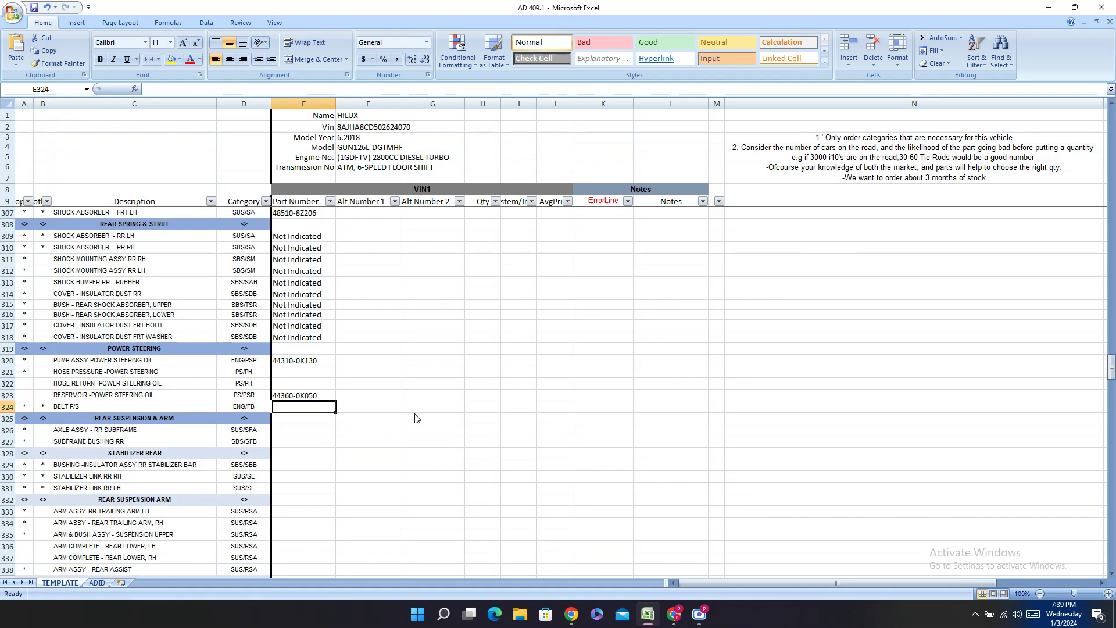
pyautogui.write('n')
pyautogui.press('Up')
pyautogui.press('Up')
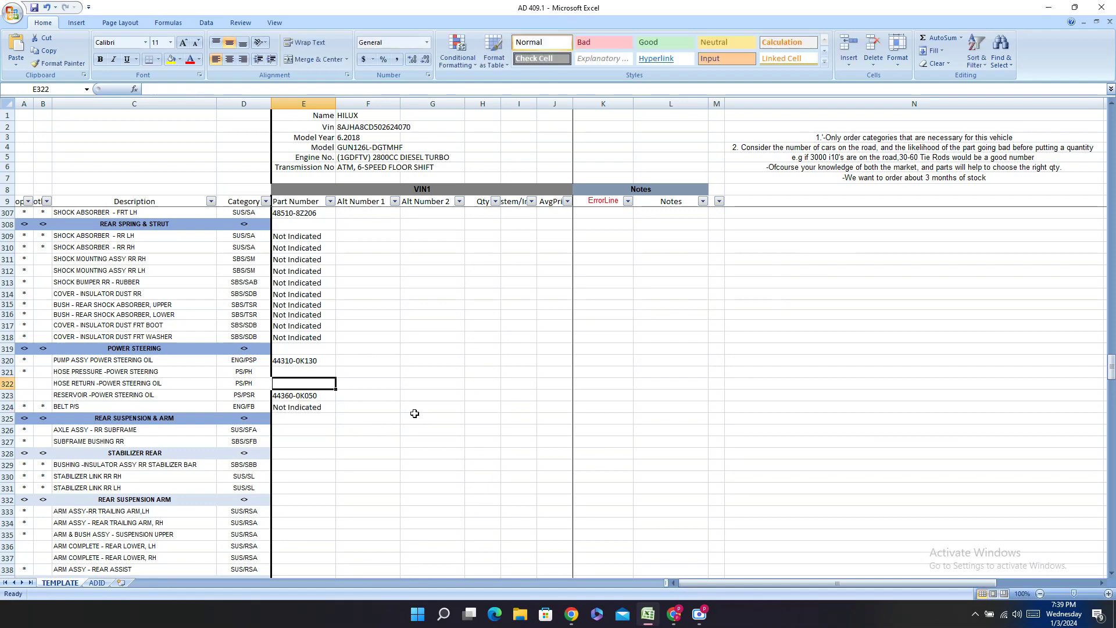
pyautogui.press('Up')
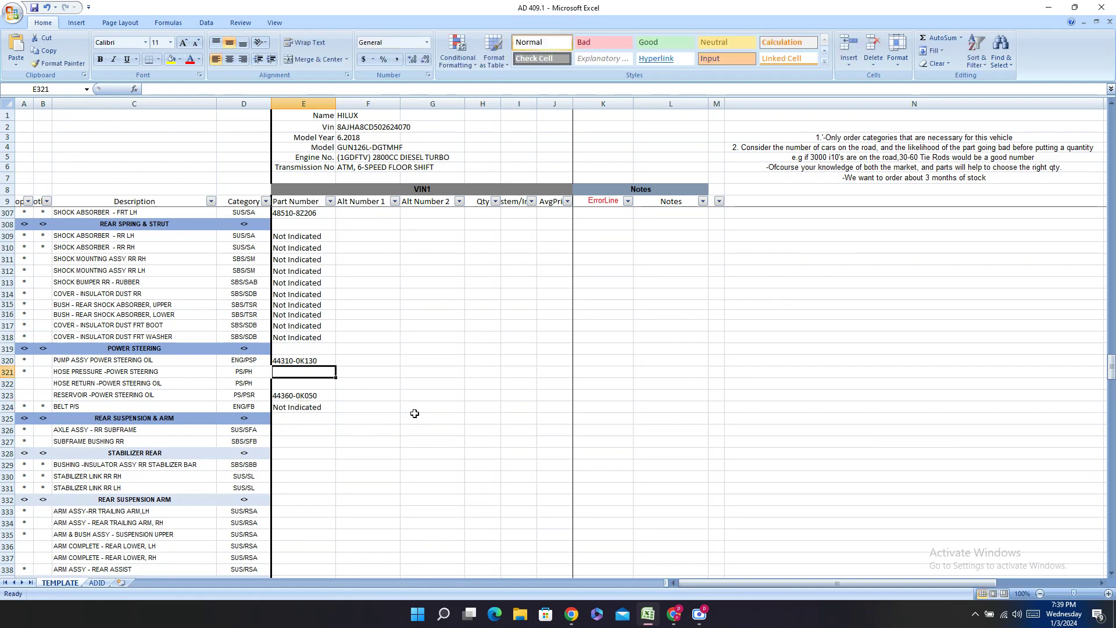
# - Copy the description HOSE PRESSURE -POWER STEERING from C321 and search the PartSouq Hilux catalog for it
pyautogui.click(103, 375)
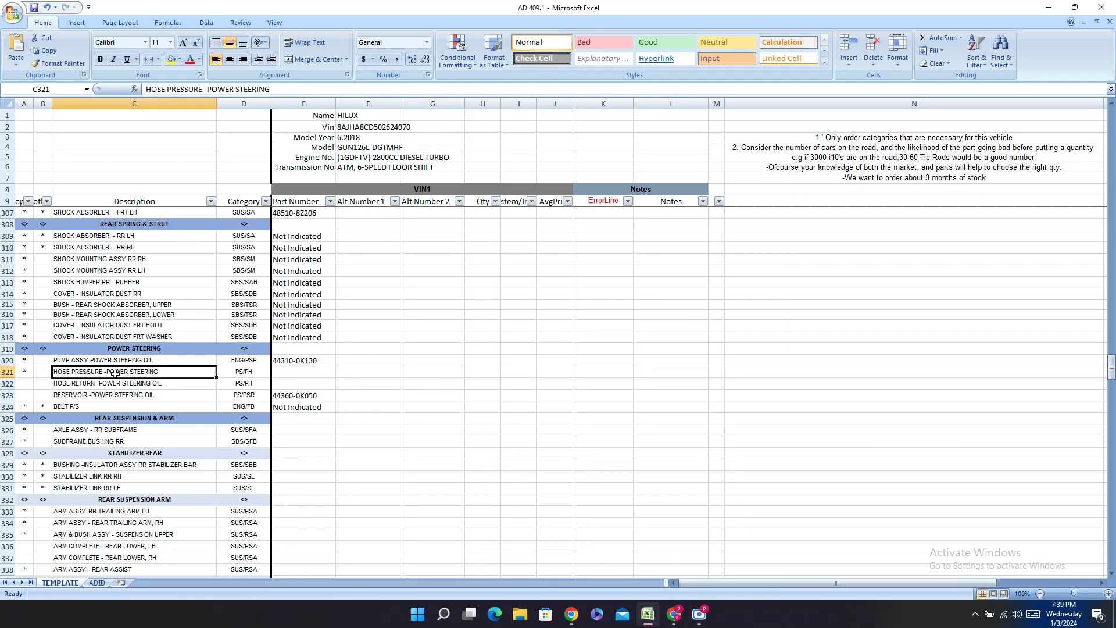
pyautogui.rightClick(116, 375)
pyautogui.click(187, 396)
pyautogui.click(674, 614)
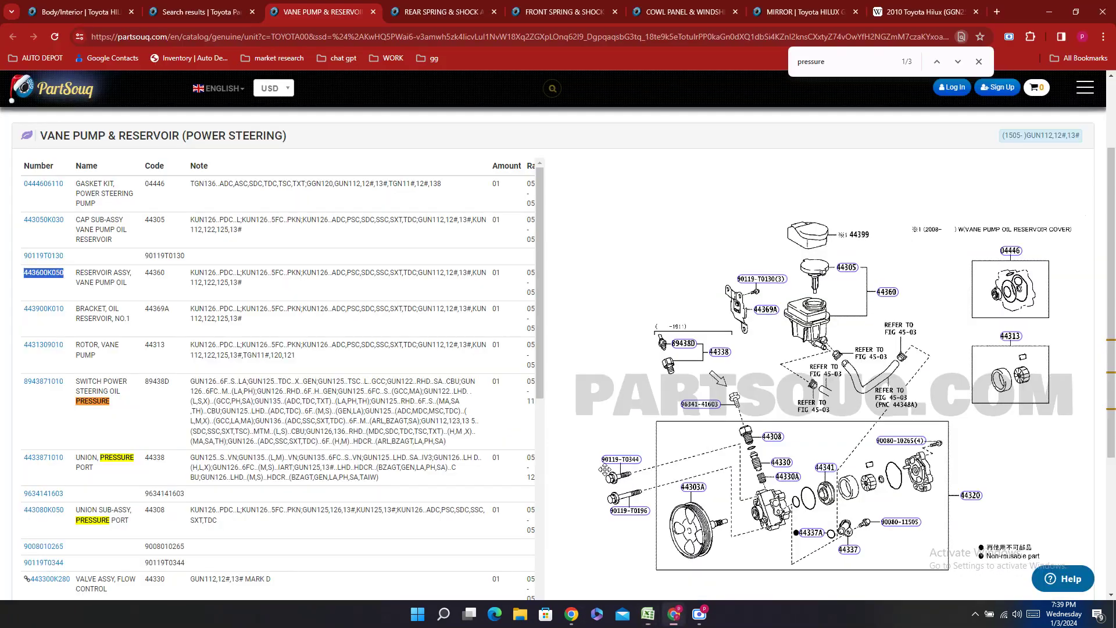
pyautogui.click(180, 13)
pyautogui.hotkey('ctrl', 'a')
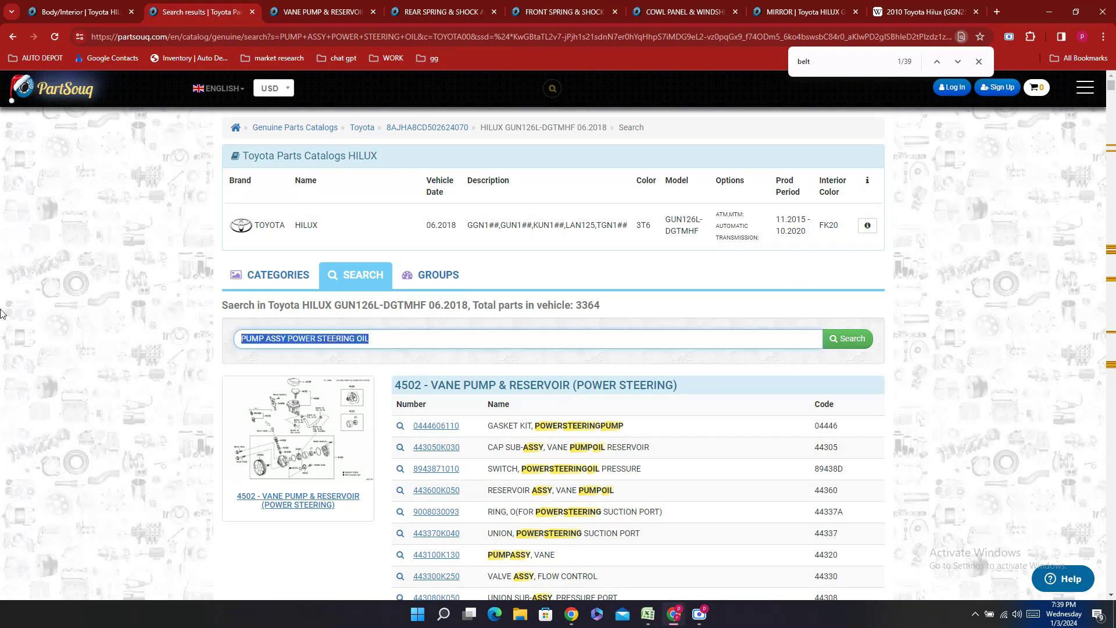
pyautogui.hotkey('ctrl', 'v')
pyautogui.press('Return')
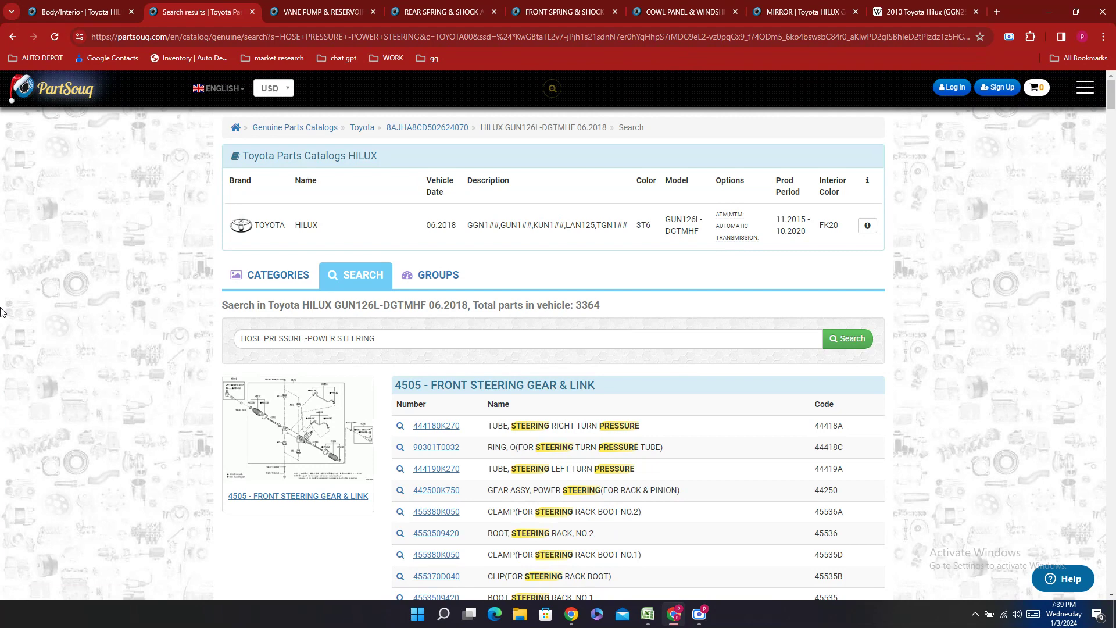
# - Look through the search results for the pressure hose and open the 4503 - POWER STEERING TUBE diagram in a new tab
pyautogui.scroll(-5, 468, 314)
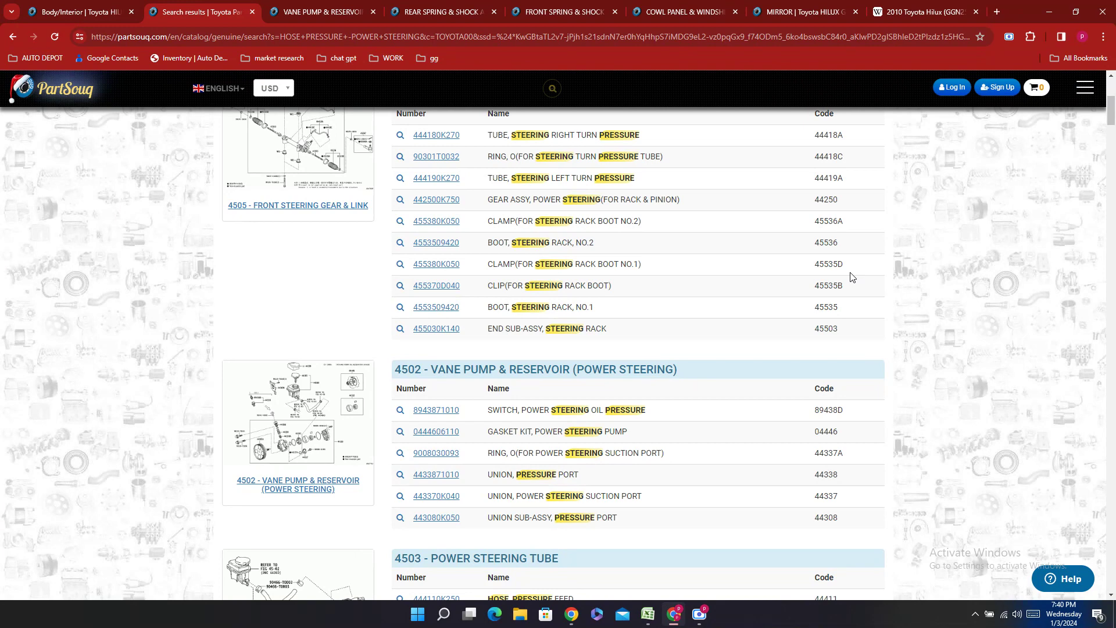
pyautogui.scroll(4, 851, 277)
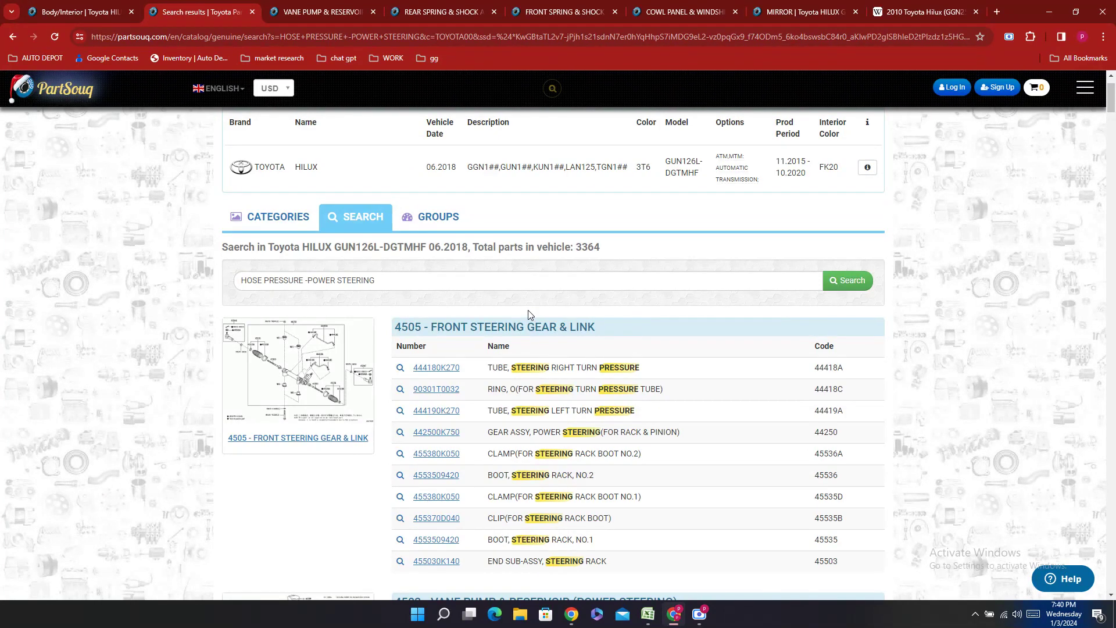
pyautogui.scroll(-4, 530, 315)
pyautogui.scroll(-3, 532, 316)
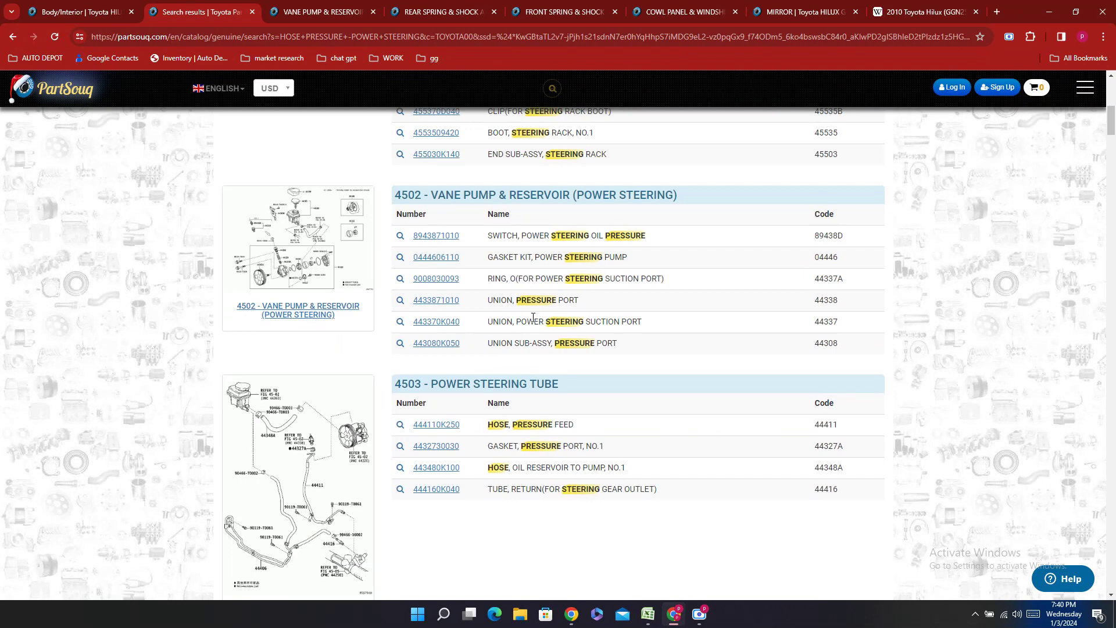
pyautogui.scroll(-2, 534, 317)
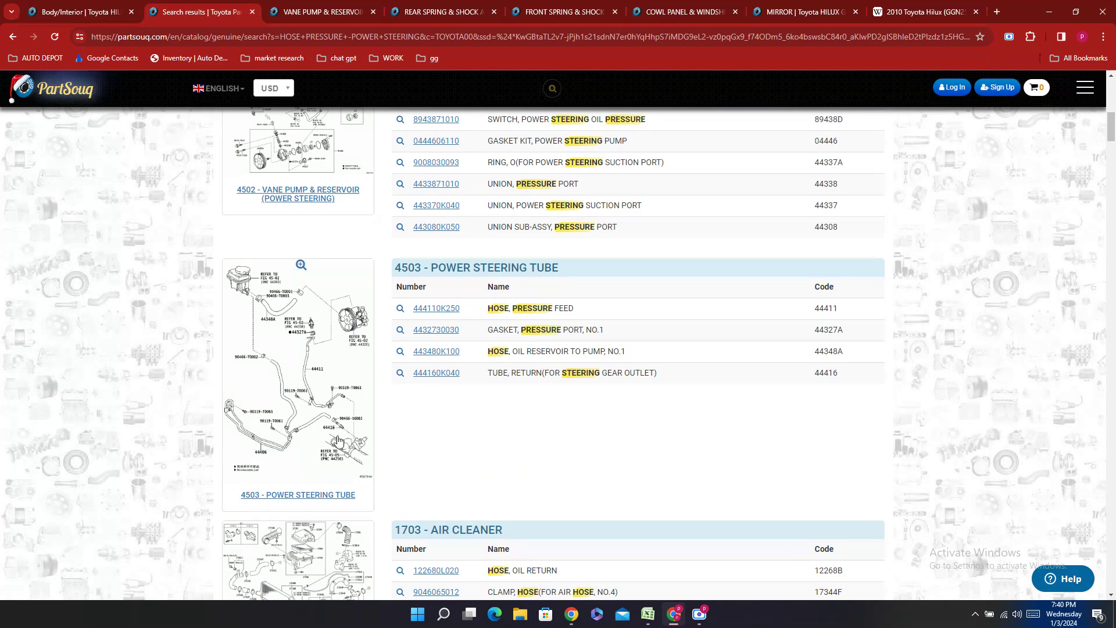
pyautogui.scroll(-4, 495, 385)
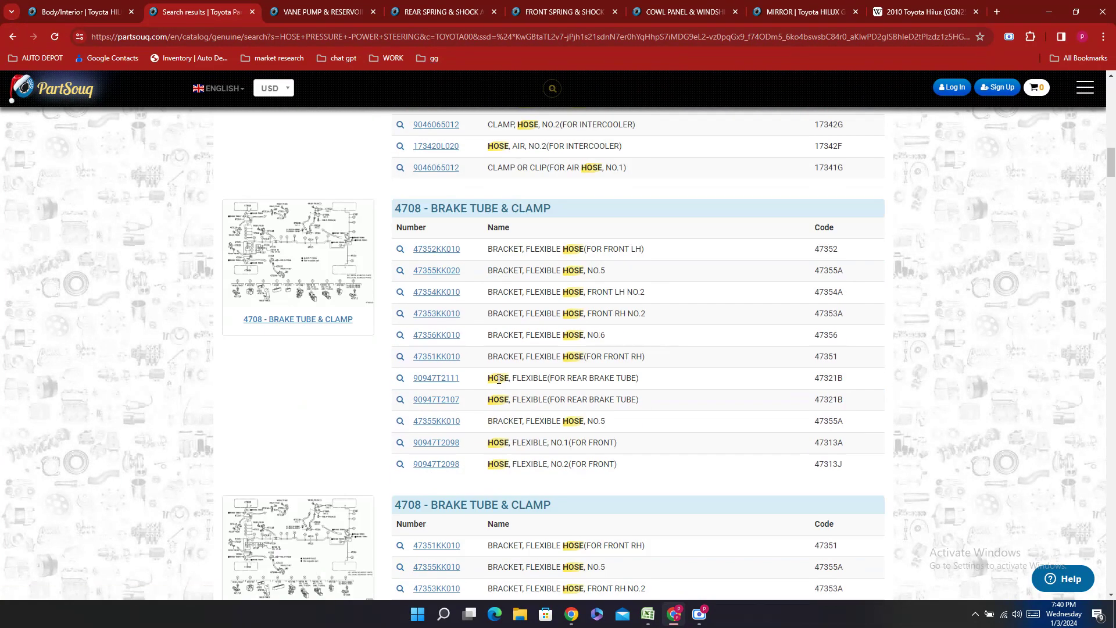
pyautogui.scroll(13, 498, 379)
pyautogui.scroll(-5, 265, 329)
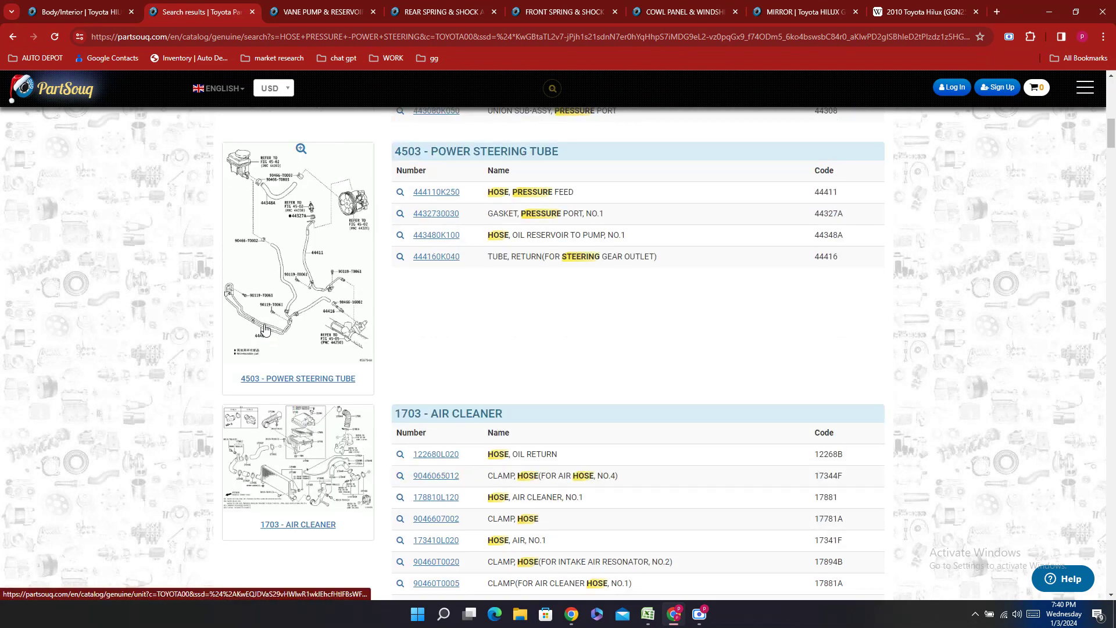
pyautogui.click(271, 269)
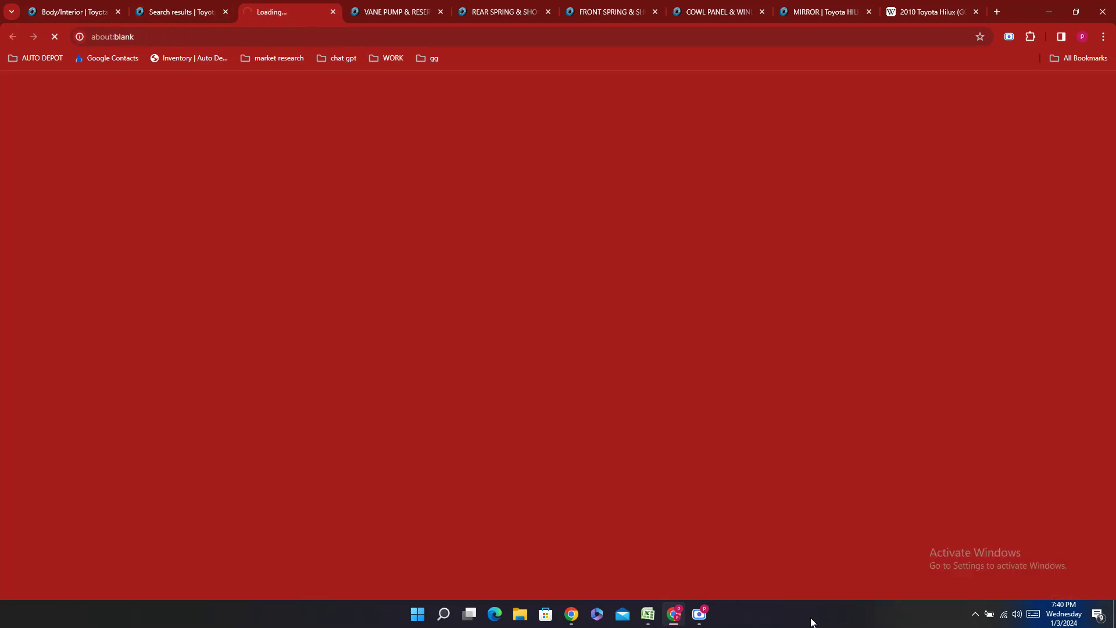
# - Check the hose description in Excel, return to the search results and copy part number 444110K250 of HOSE, PRESSURE FEED
pyautogui.click(649, 615)
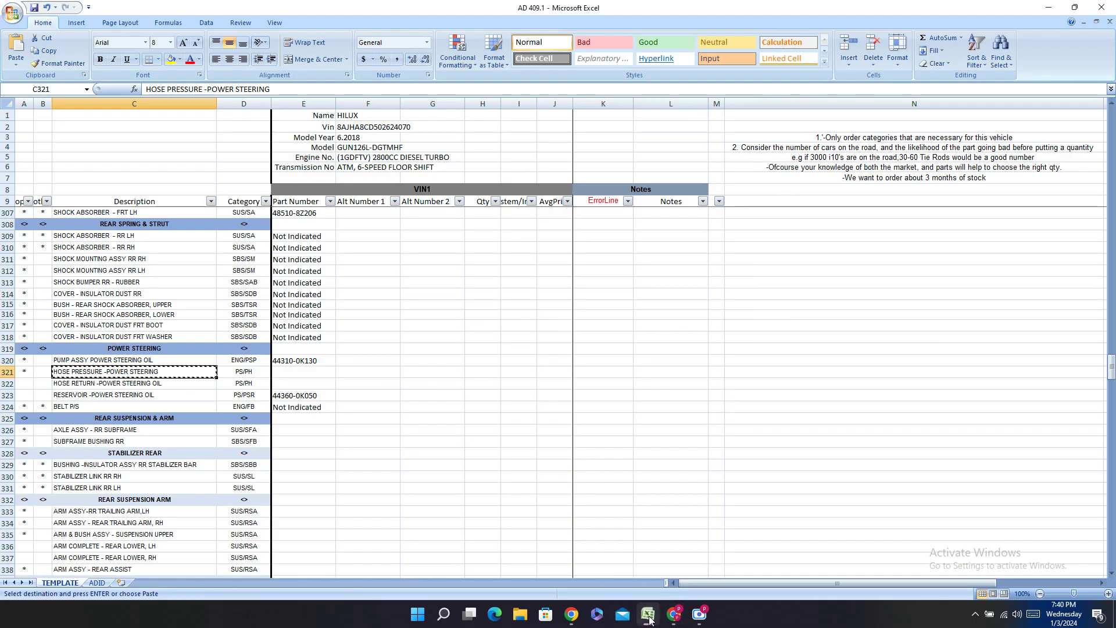
pyautogui.click(649, 618)
pyautogui.click(201, 5)
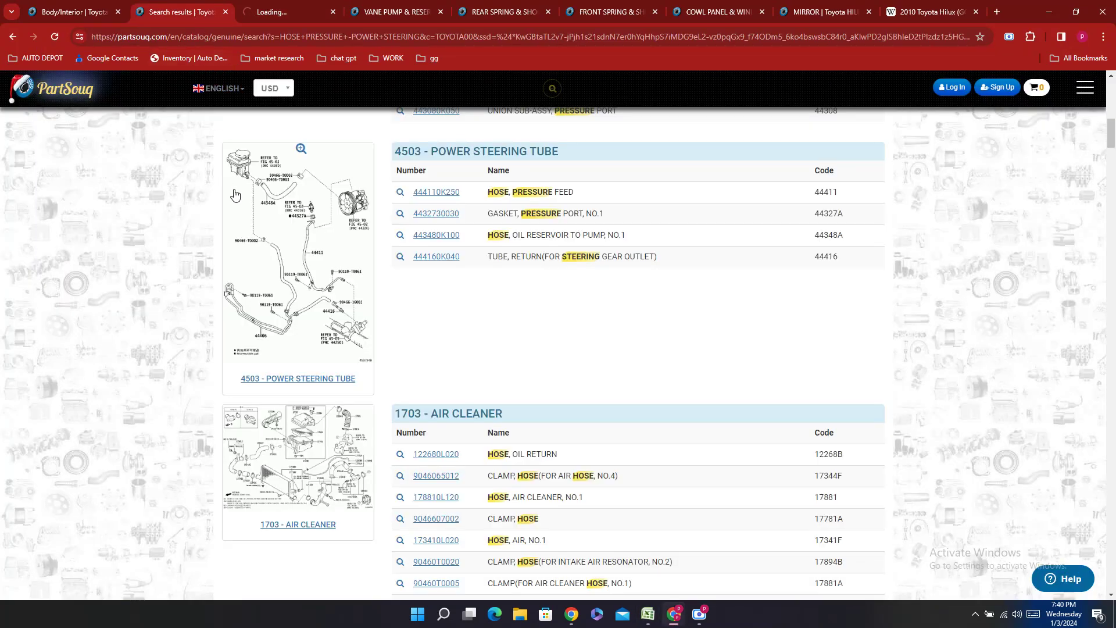
pyautogui.rightClick(465, 199)
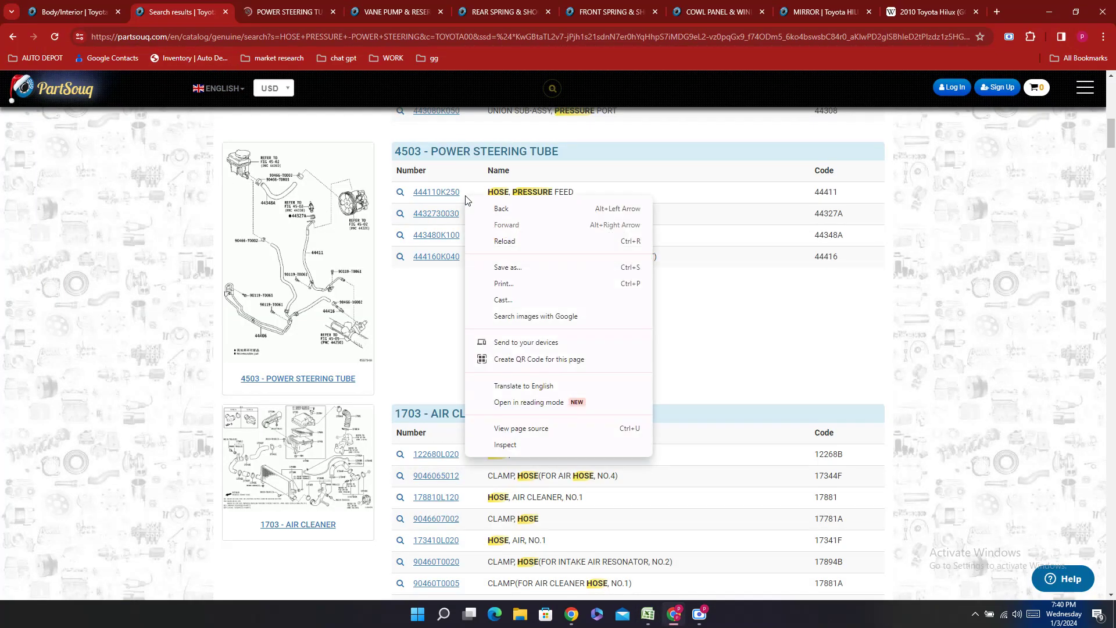
pyautogui.click(465, 200)
pyautogui.doubleClick(465, 199)
pyautogui.rightClick(465, 200)
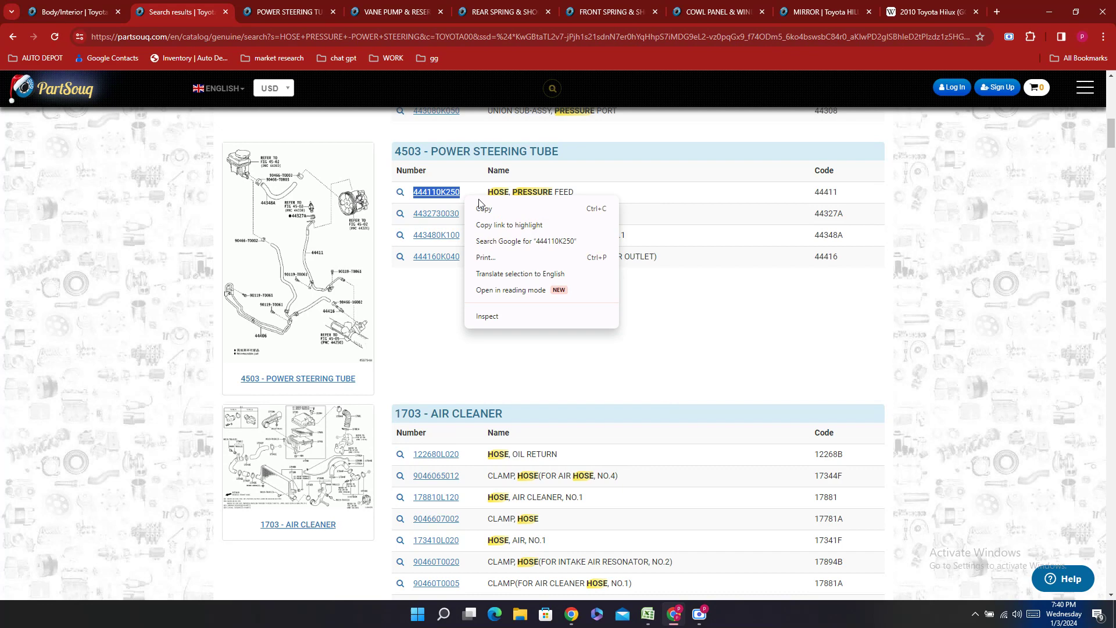
pyautogui.click(485, 209)
# - Switch to Excel and enter 44411-0K250 in E321 as the part number for HOSE PRESSURE -POWER STEERING
pyautogui.click(648, 614)
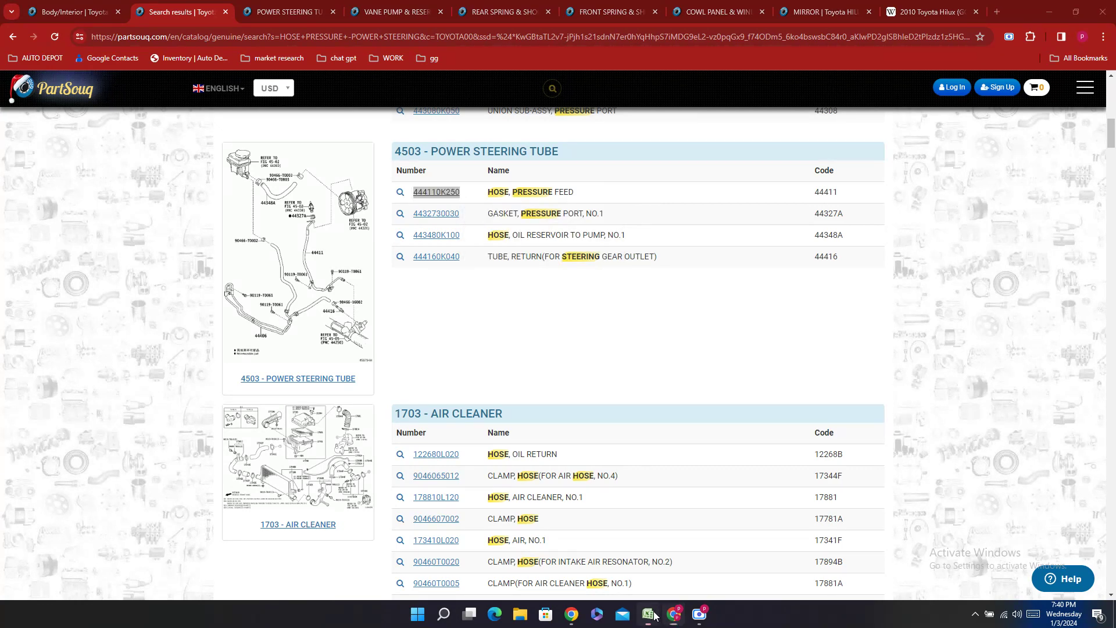
pyautogui.click(287, 373)
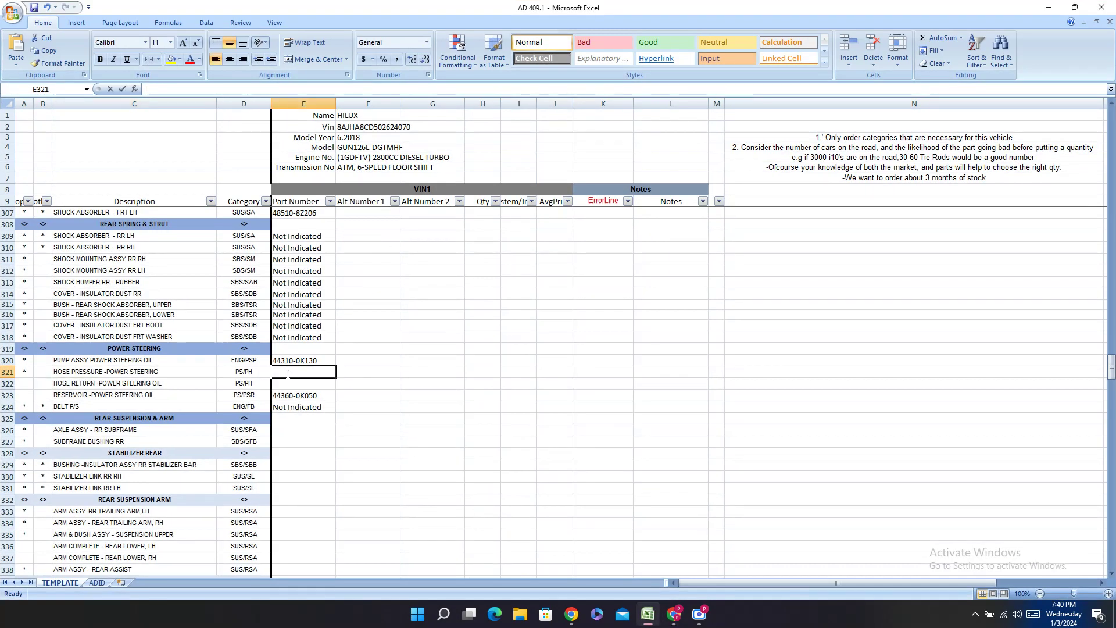
pyautogui.doubleClick(286, 374)
pyautogui.rightClick(286, 374)
pyautogui.click(345, 409)
pyautogui.click(293, 374)
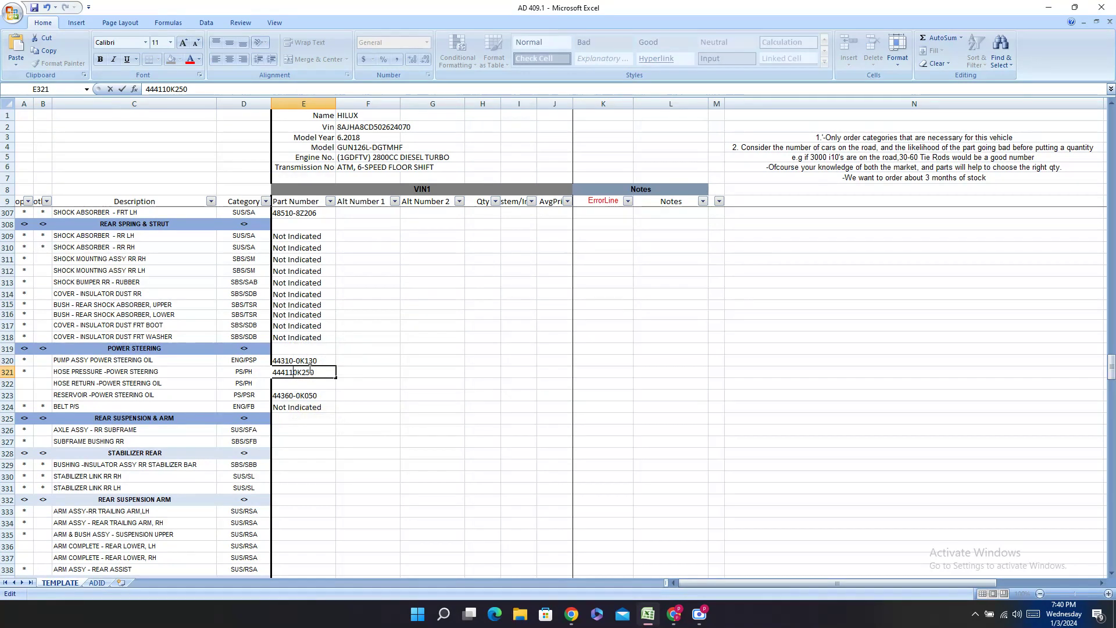
pyautogui.write('-')
pyautogui.press('Return')
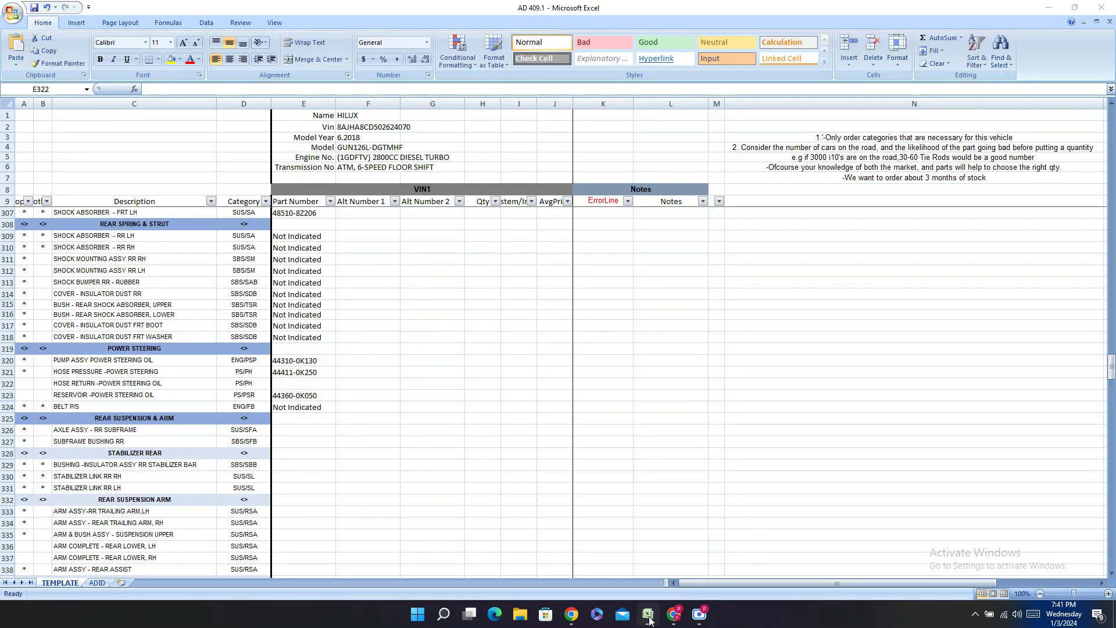
# - Switch to the browser, check the hose callouts in the POWER STEERING TUBE diagram and copy part number 443480K100 of HOSE, OIL RESERVOIR TO PUMP, NO.1
pyautogui.click(674, 615)
pyautogui.click(282, 5)
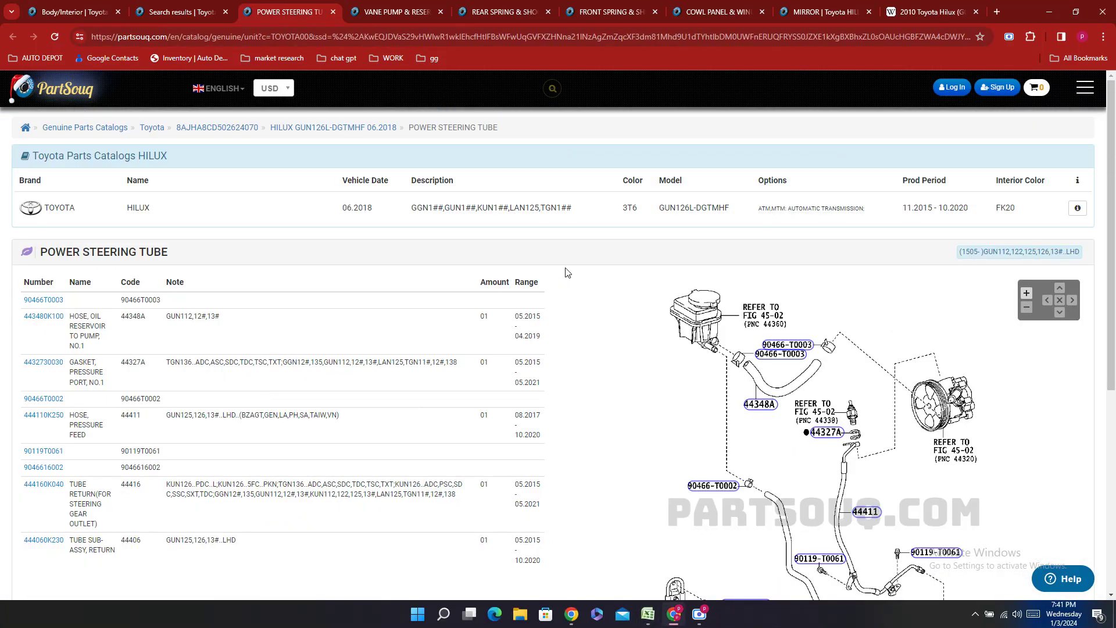
pyautogui.scroll(-2, 616, 288)
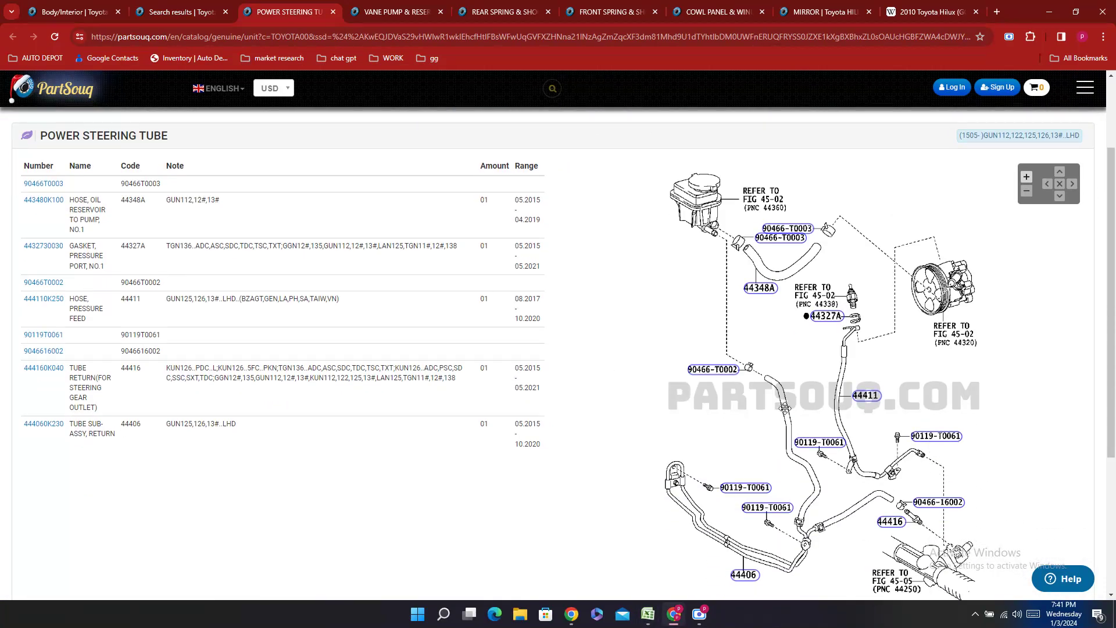
pyautogui.scroll(-1, 785, 408)
pyautogui.click(861, 345)
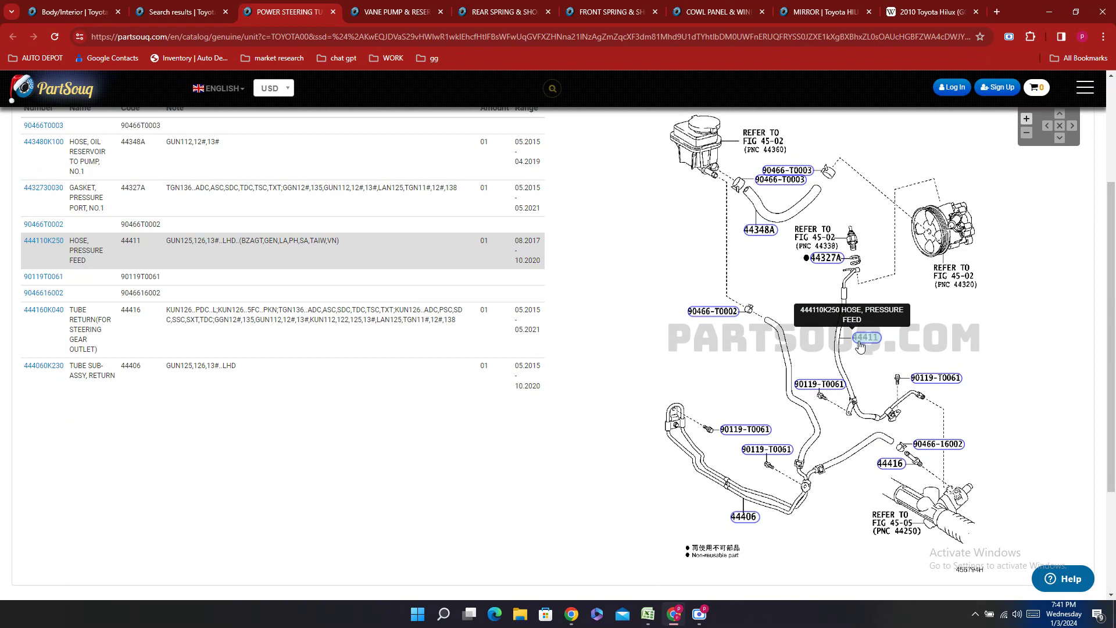
pyautogui.moveTo(903, 465)
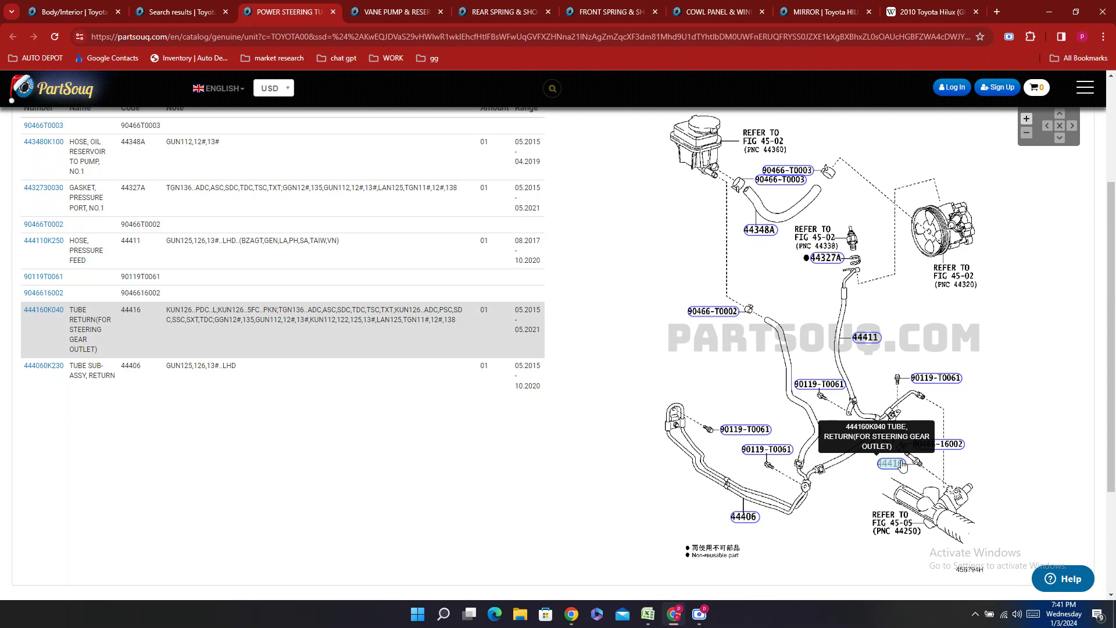
pyautogui.moveTo(756, 232)
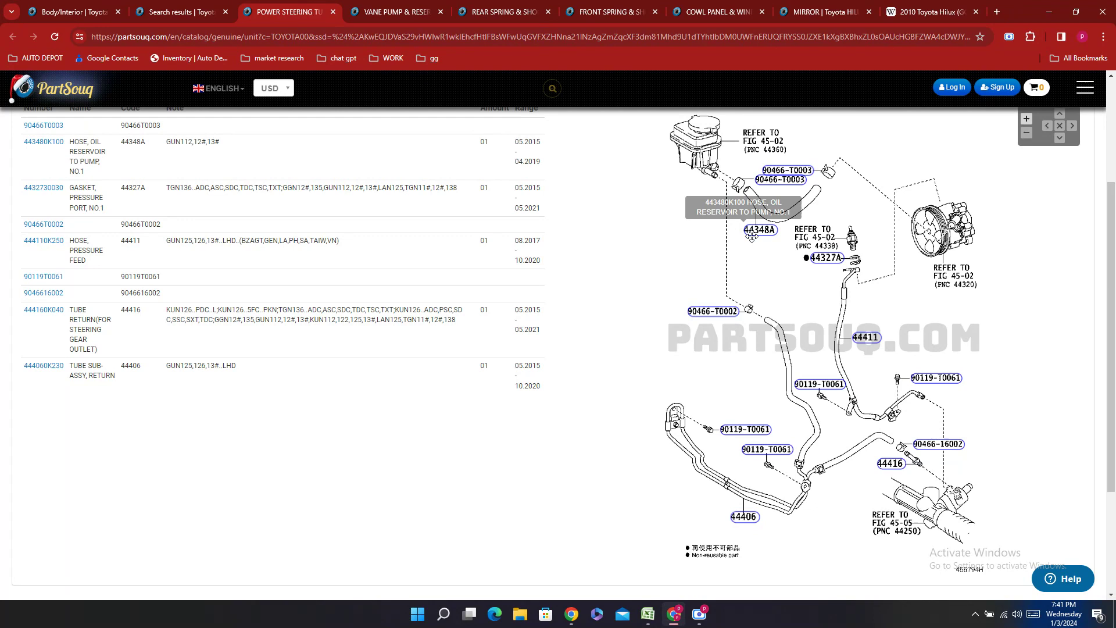
pyautogui.moveTo(875, 339)
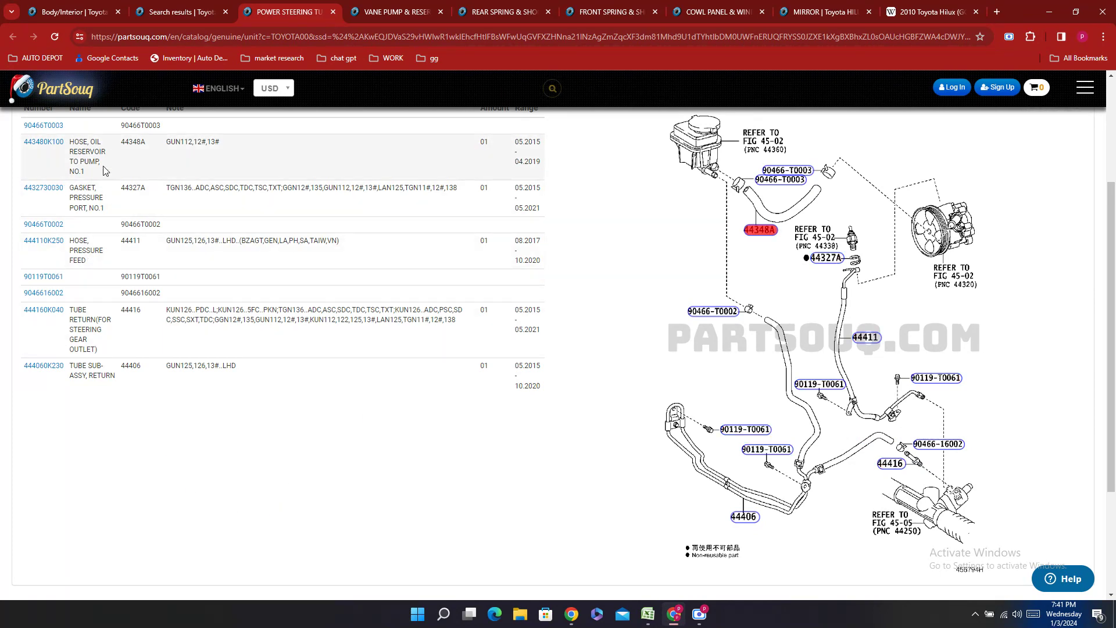
pyautogui.doubleClick(44, 142)
pyautogui.rightClick(42, 154)
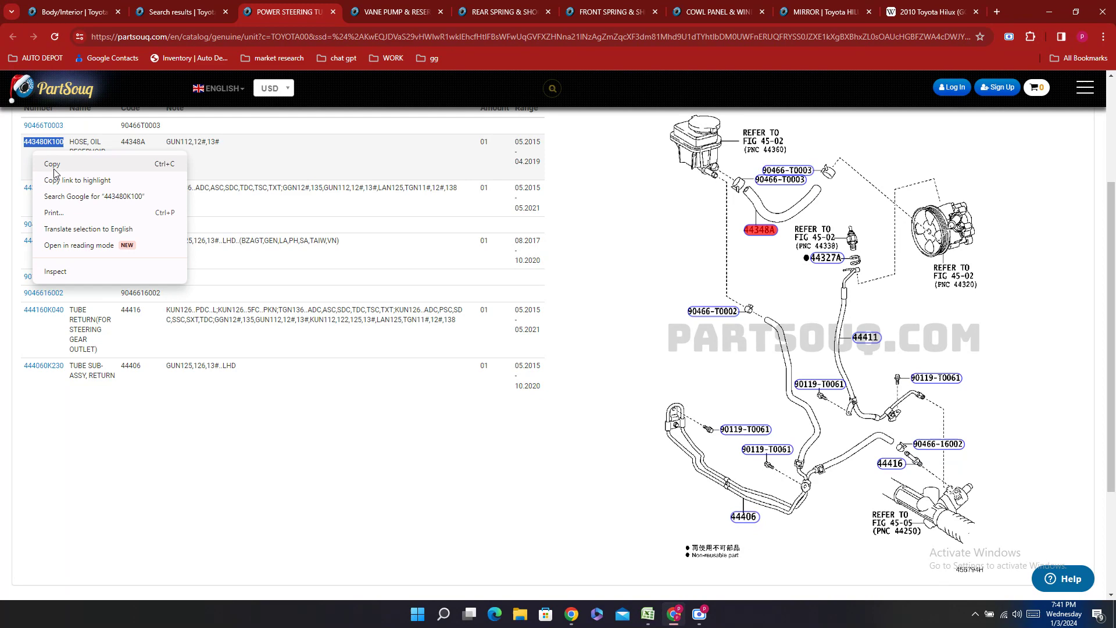
pyautogui.click(50, 166)
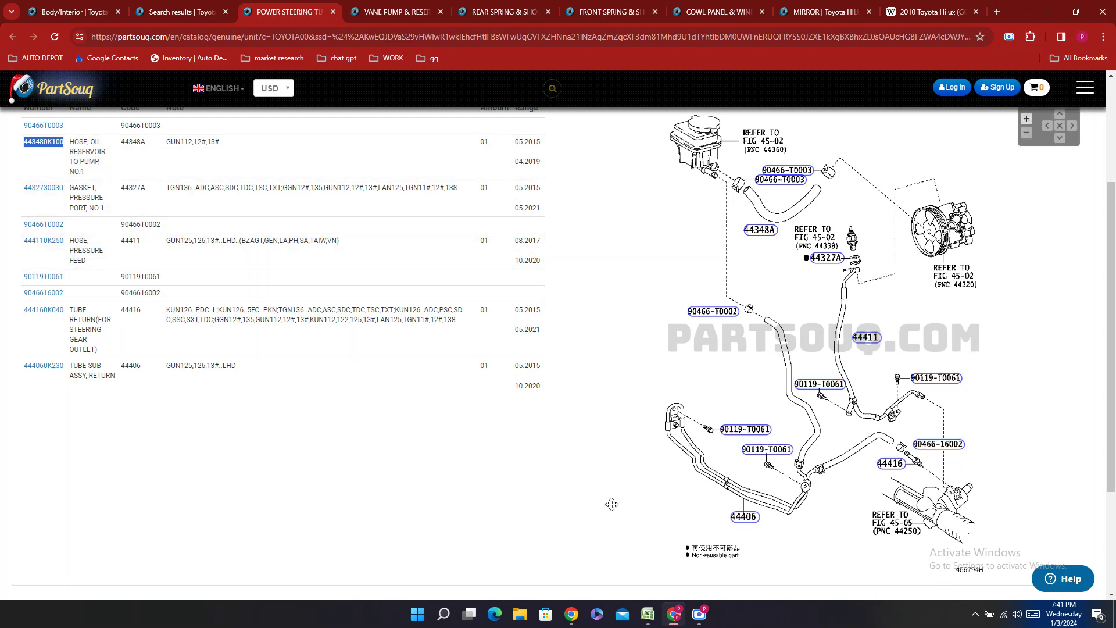
# - Switch to Excel and enter 44348-0K100 in E322 as the part number for HOSE RETURN -POWER STEERING OIL
pyautogui.click(647, 612)
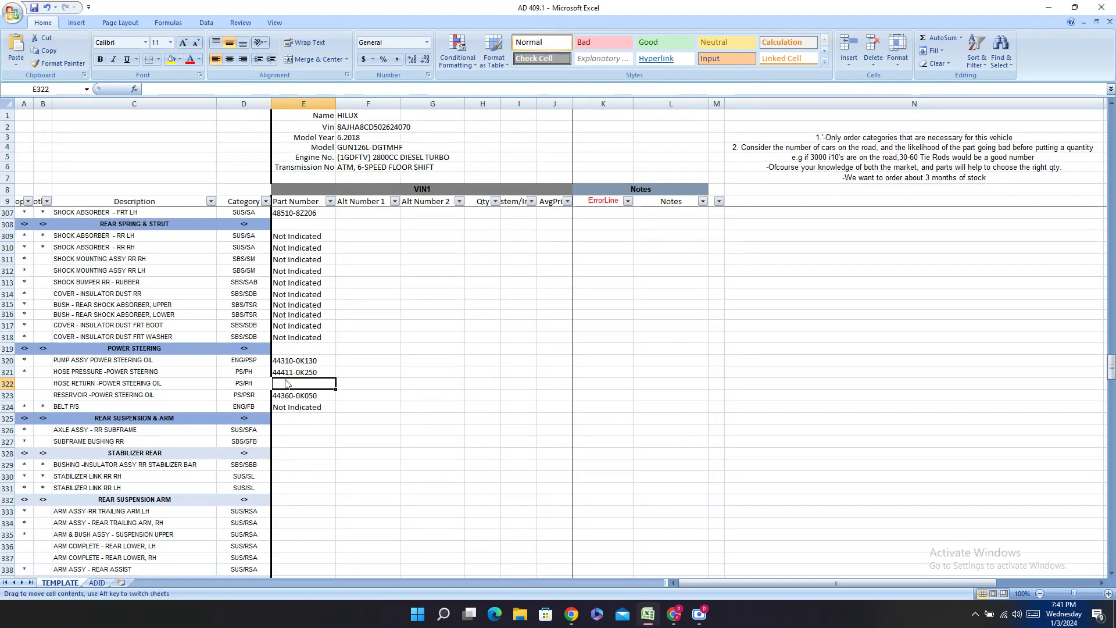
pyautogui.doubleClick(277, 384)
pyautogui.rightClick(277, 384)
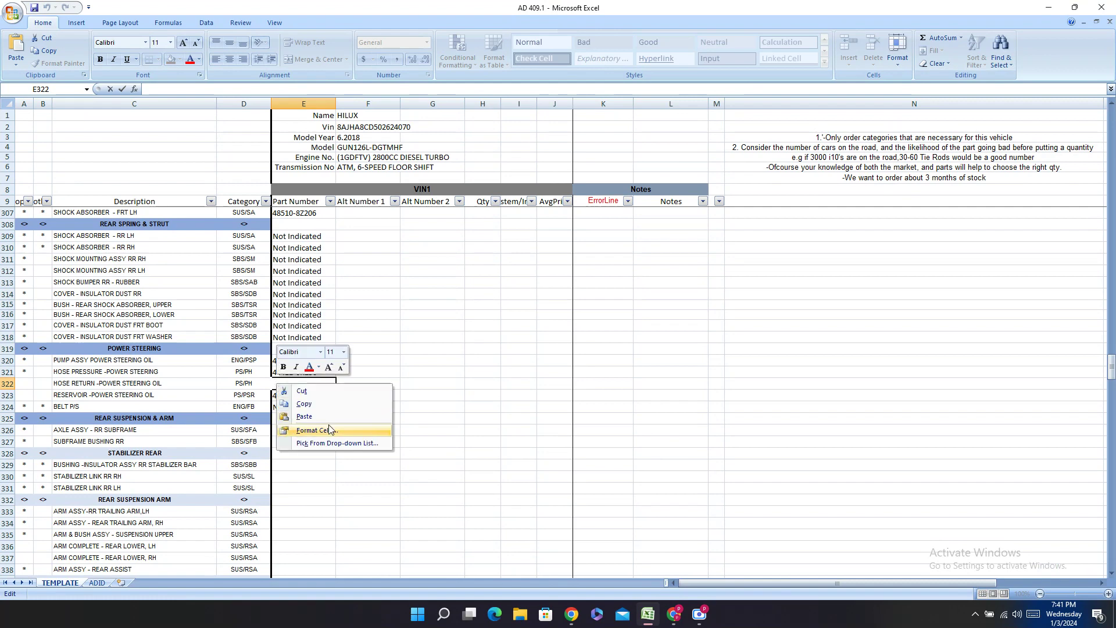
pyautogui.click(305, 417)
pyautogui.click(295, 384)
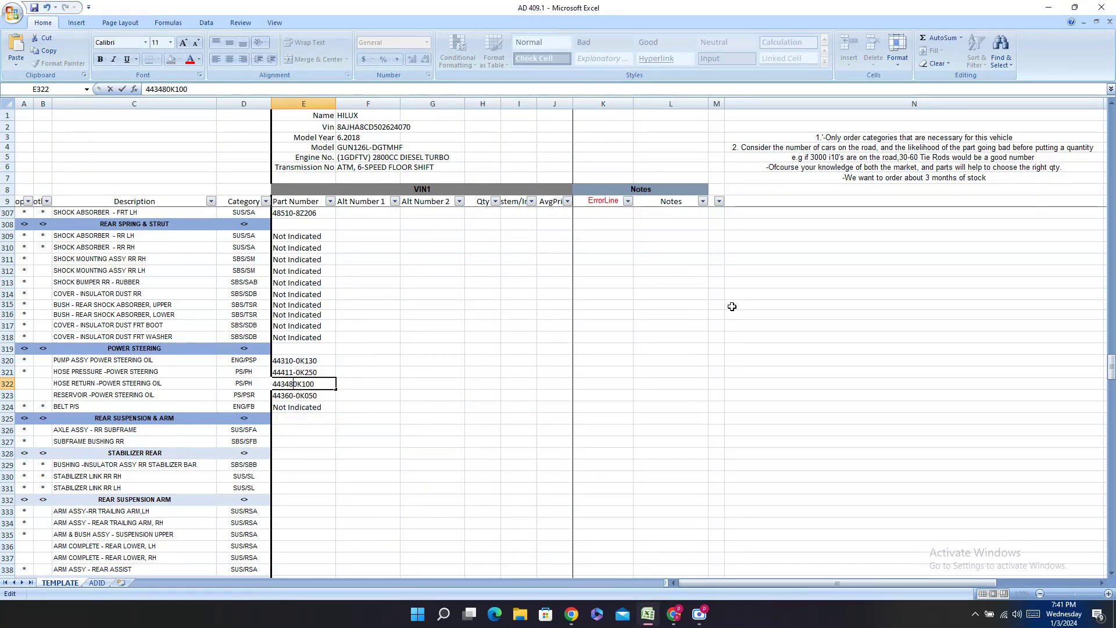
pyautogui.write('-')
pyautogui.press('Return')
pyautogui.press('Down')
pyautogui.press('Down')
pyautogui.press('Down')
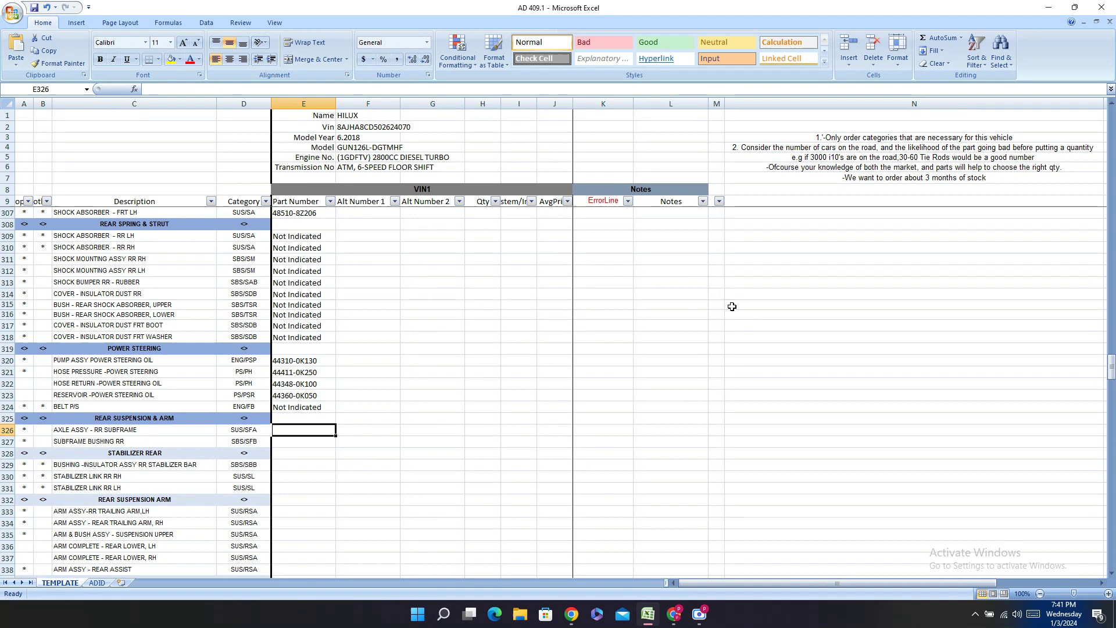
# - Go to the REAR SPRING & SHOCK ABSORBER diagram in the browser and copy part number 482100K720 of SPRING ASSY, REAR RH
pyautogui.click(674, 614)
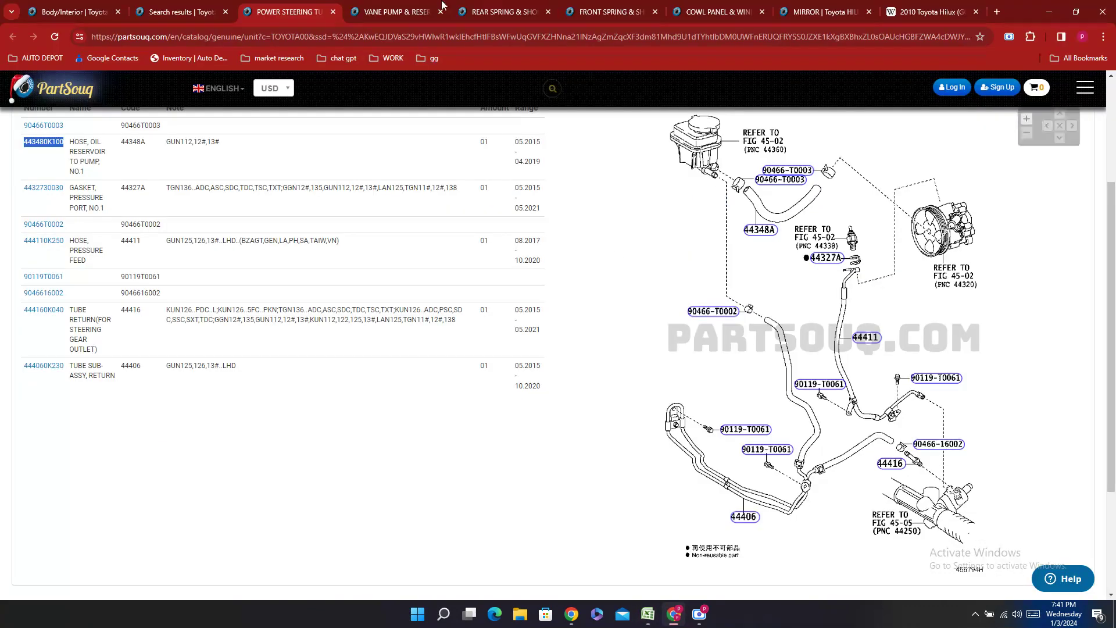
pyautogui.click(485, 7)
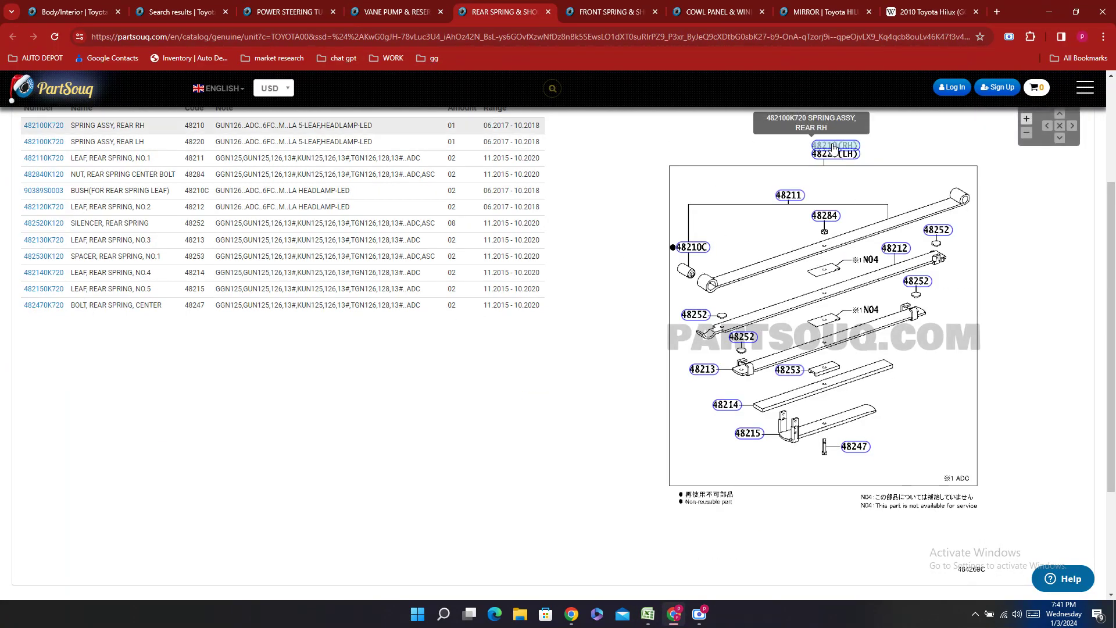
pyautogui.scroll(2, 834, 163)
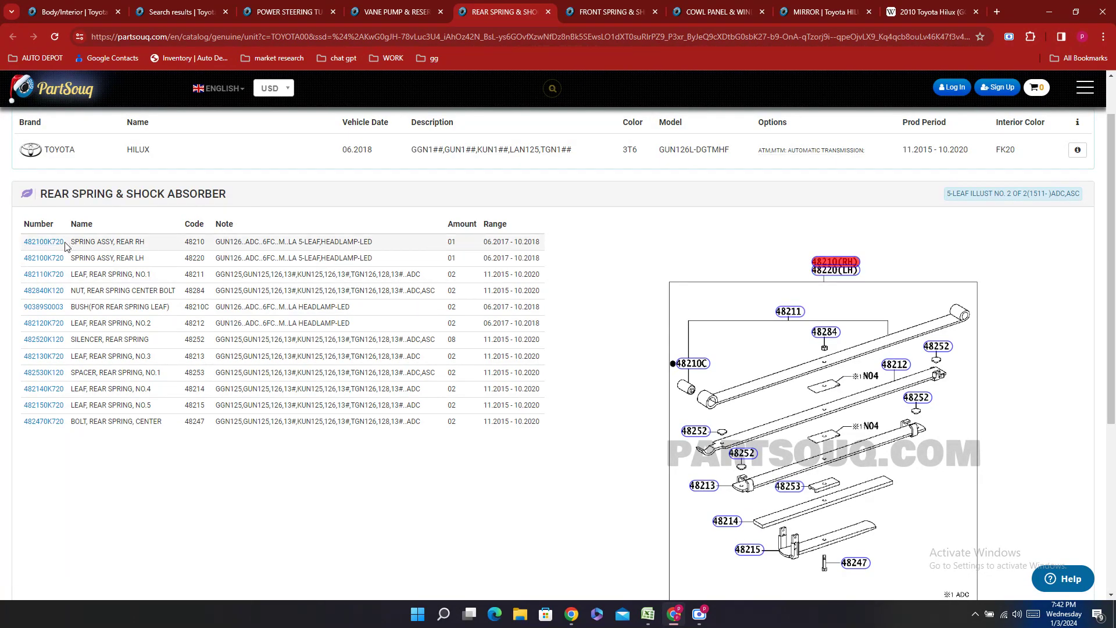
pyautogui.moveTo(66, 247); pyautogui.dragTo(25, 250)
pyautogui.rightClick(22, 253)
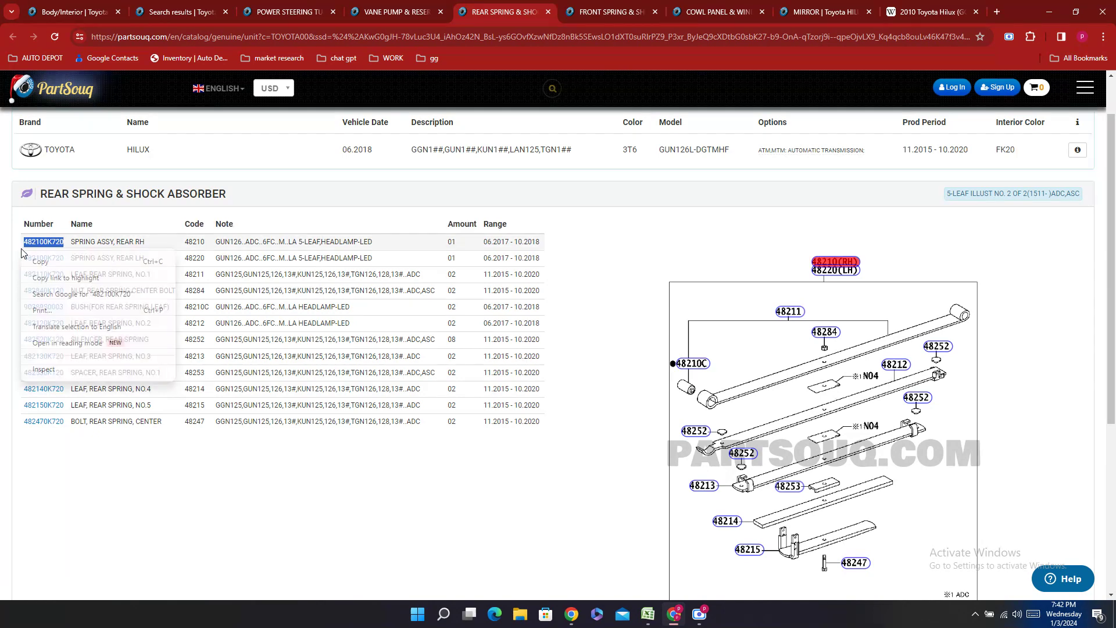
pyautogui.click(49, 262)
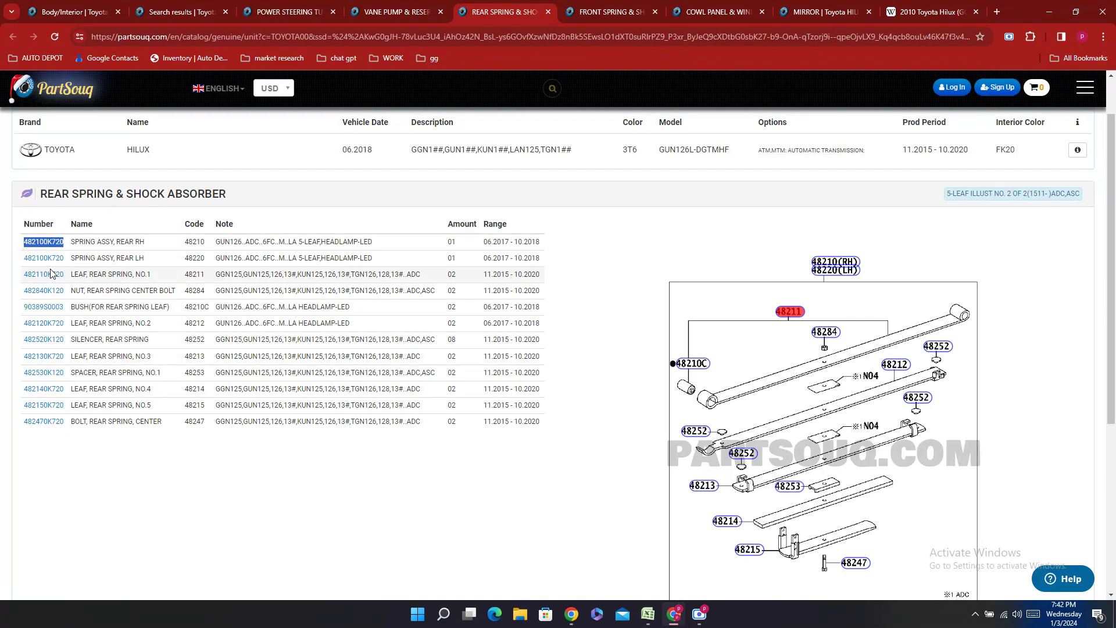
# - Switch to Excel and enter Not Indicated for AXLE ASSY - RR SUBFRAME in E326 and SUBFRAME BUSHING RR in E327
pyautogui.click(649, 615)
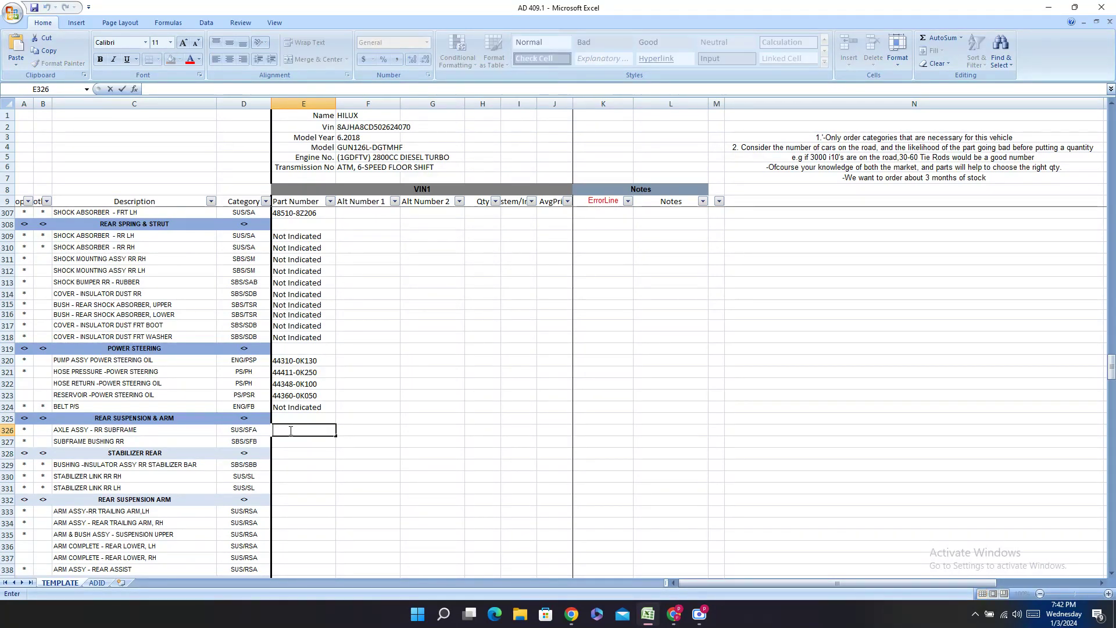
pyautogui.write('not Indicated')
pyautogui.press('Return')
pyautogui.write('n')
pyautogui.press('Return')
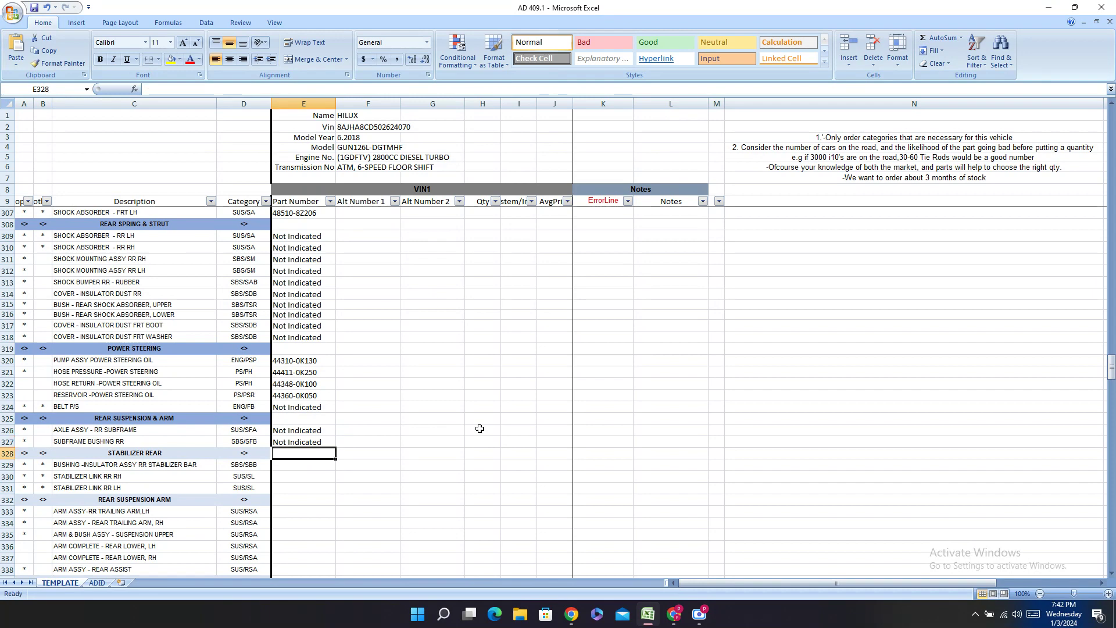
# - Copy the description ARM ASSY-RR TRAILING ARM,LH from C333
pyautogui.press('Down')
pyautogui.press('Down')
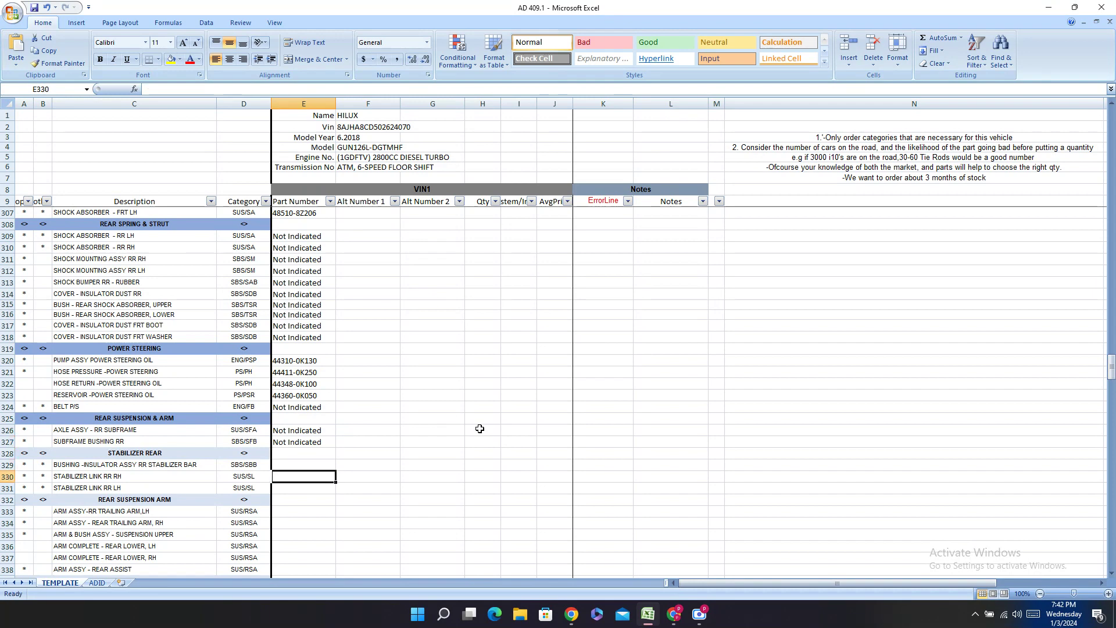
pyautogui.scroll(-2, 442, 407)
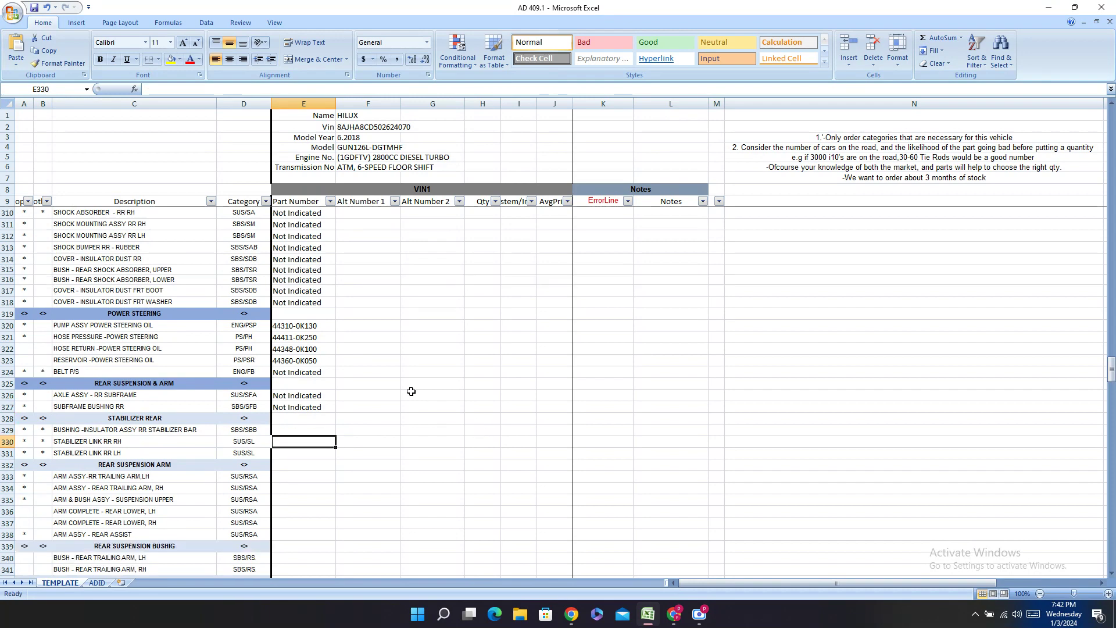
pyautogui.click(306, 394)
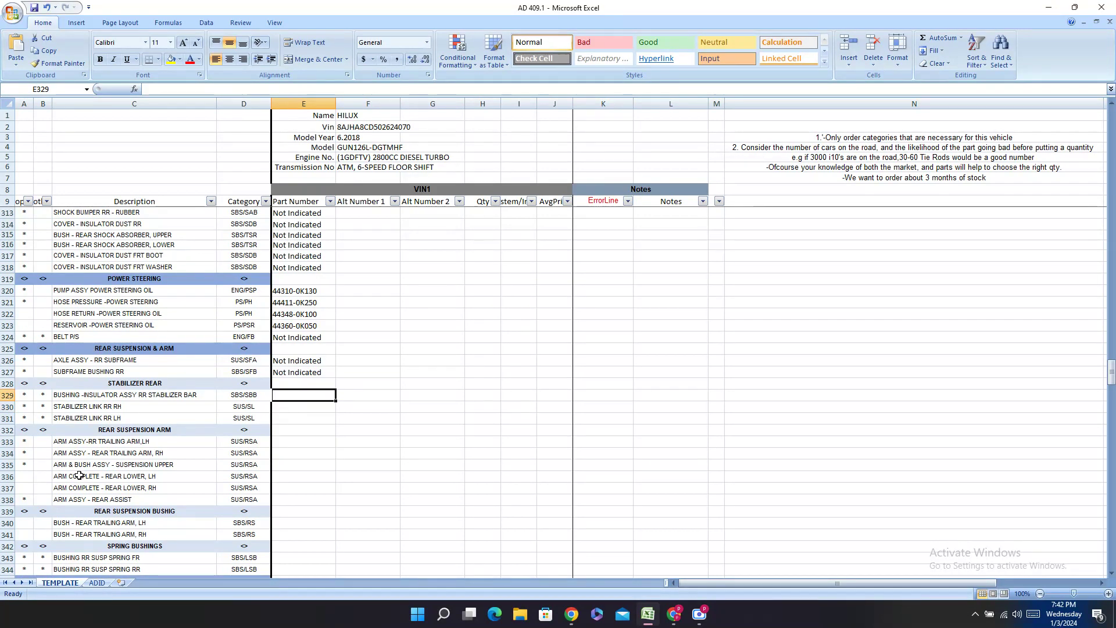
pyautogui.rightClick(138, 444)
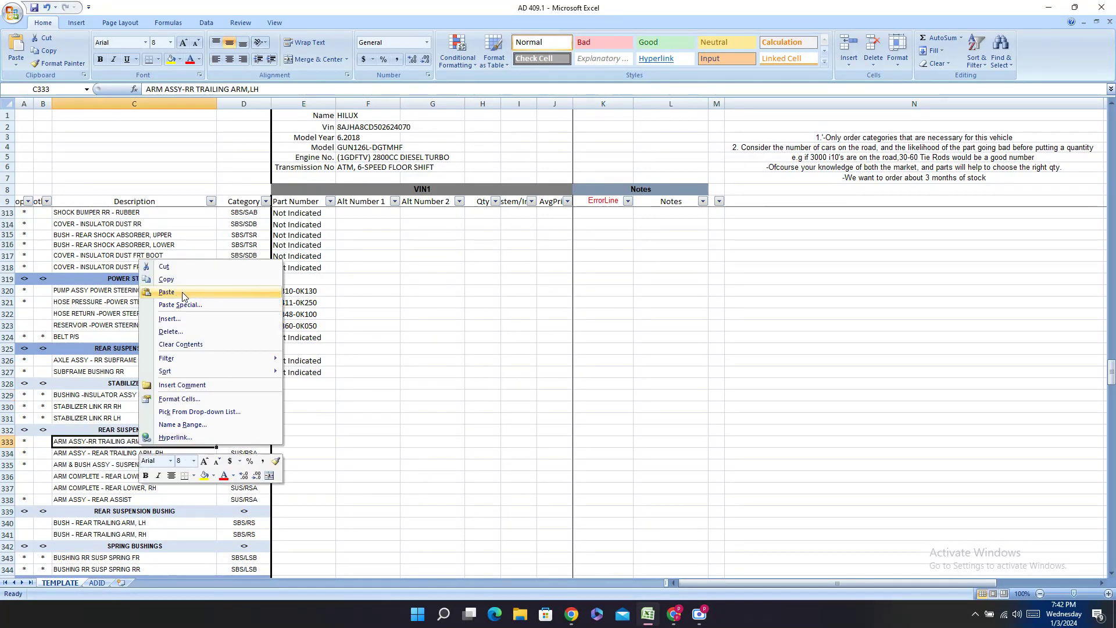
pyautogui.click(168, 278)
# - Switch to the browser and search the PartSouq Hilux catalog for ARM ASSY REAR TRAILING ARM,LH, based on the copied description
pyautogui.click(674, 614)
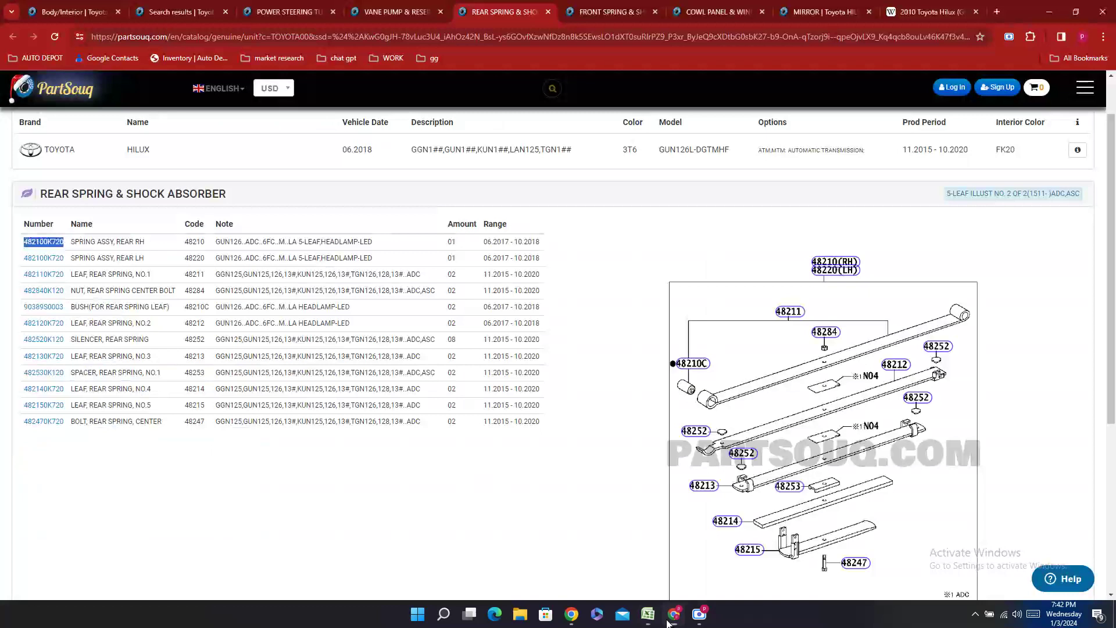
pyautogui.click(174, 7)
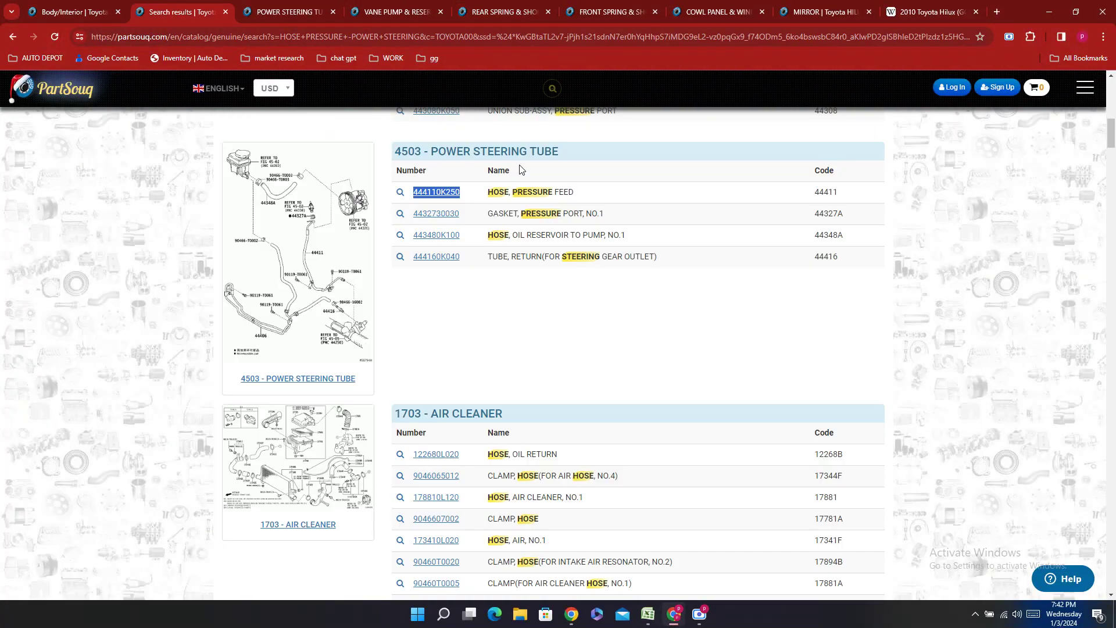
pyautogui.scroll(15, 521, 169)
pyautogui.moveTo(407, 348); pyautogui.dragTo(2, 400)
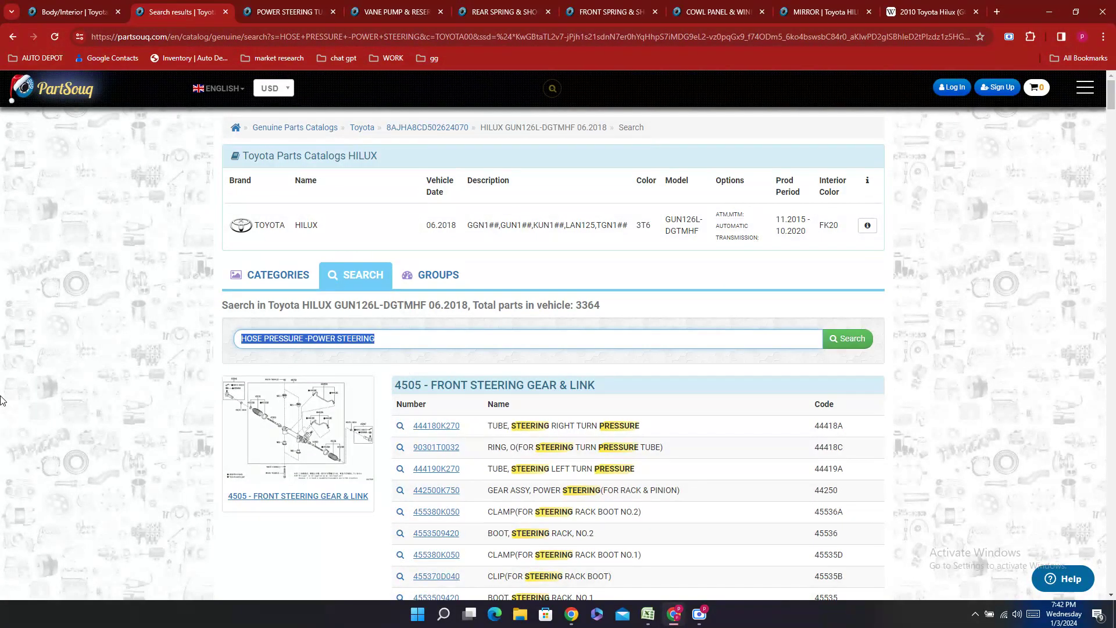
pyautogui.hotkey('ctrl', 'v')
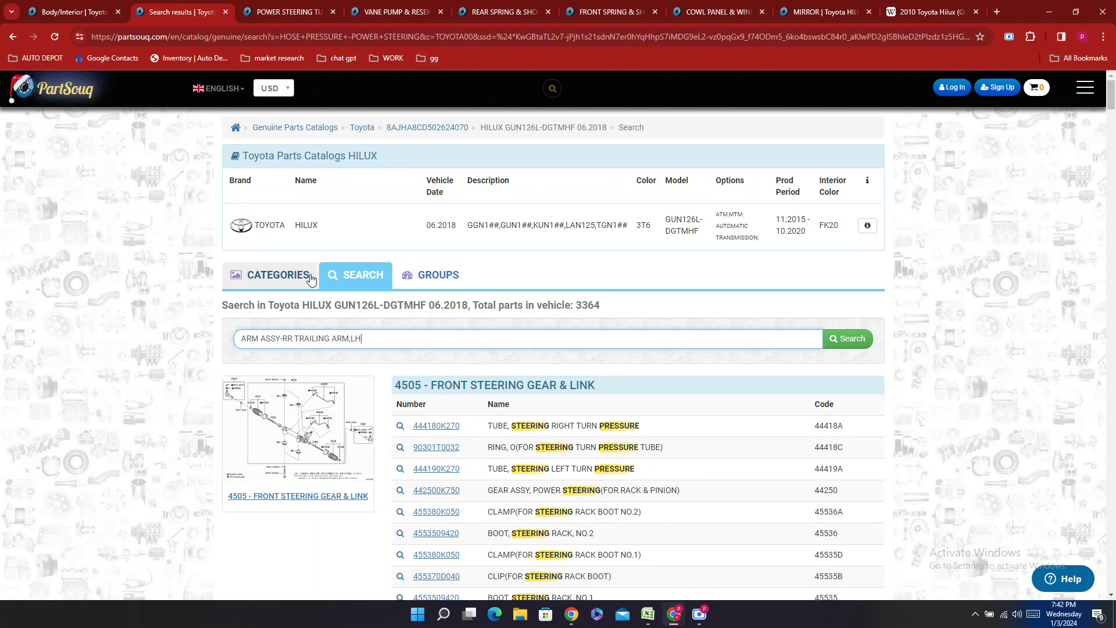
pyautogui.click(287, 338)
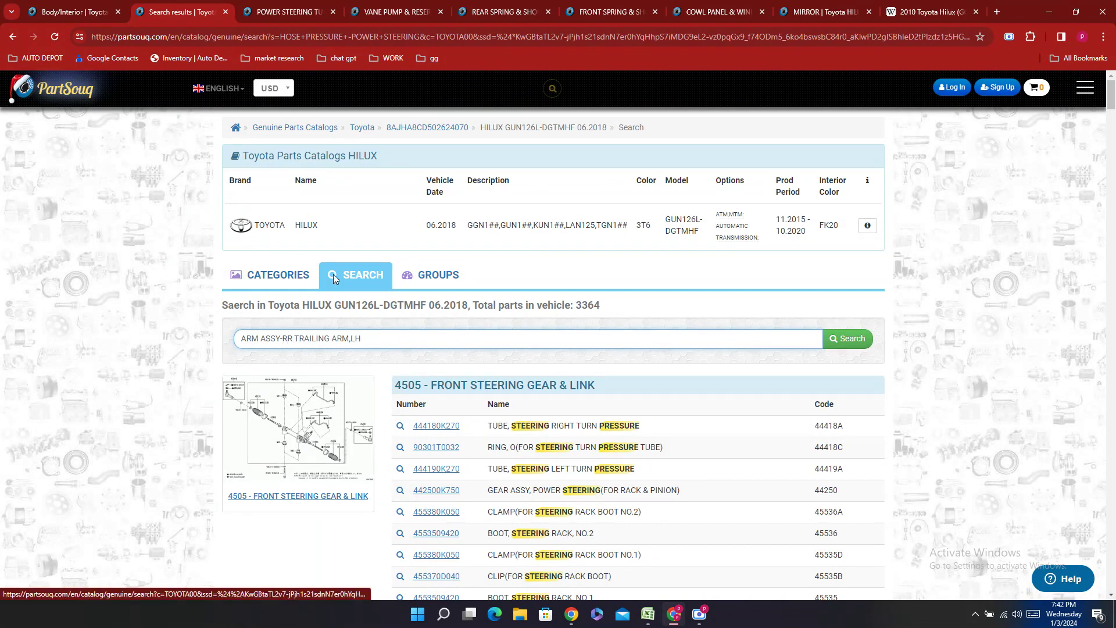
pyautogui.write('ear')
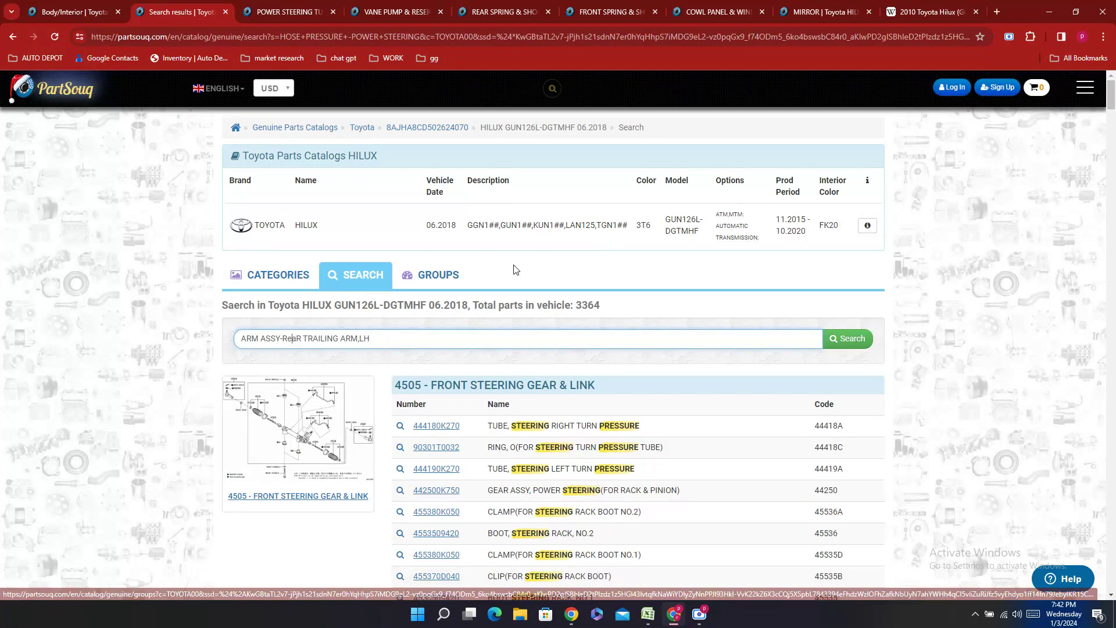
pyautogui.press('BackSpace')
pyautogui.press('BackSpace')
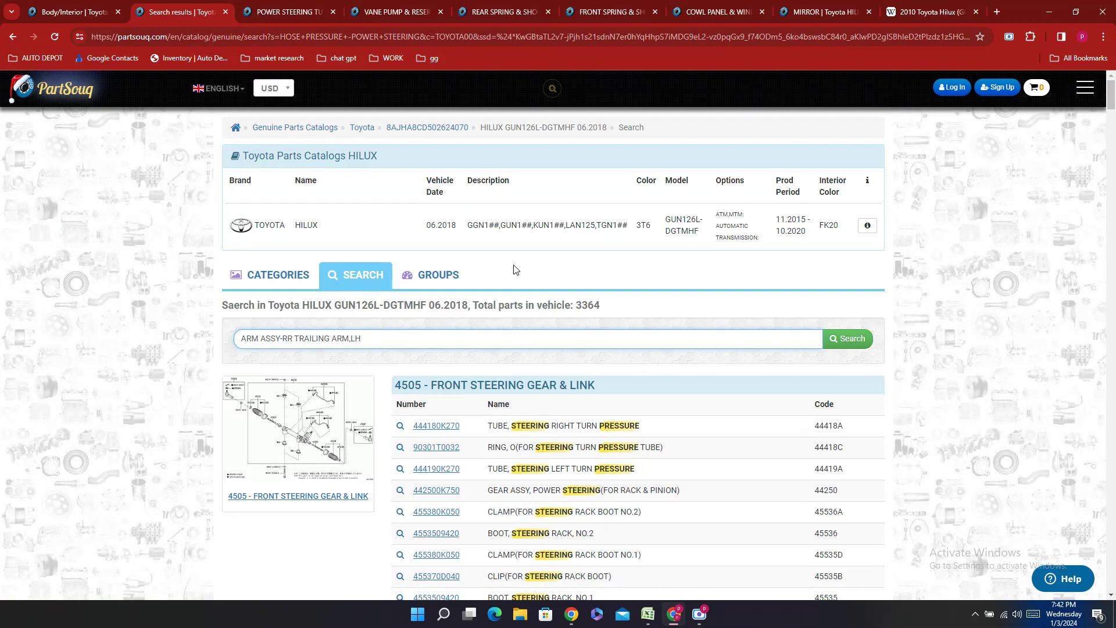
pyautogui.write('EA')
pyautogui.press('BackSpace')
pyautogui.press('Return')
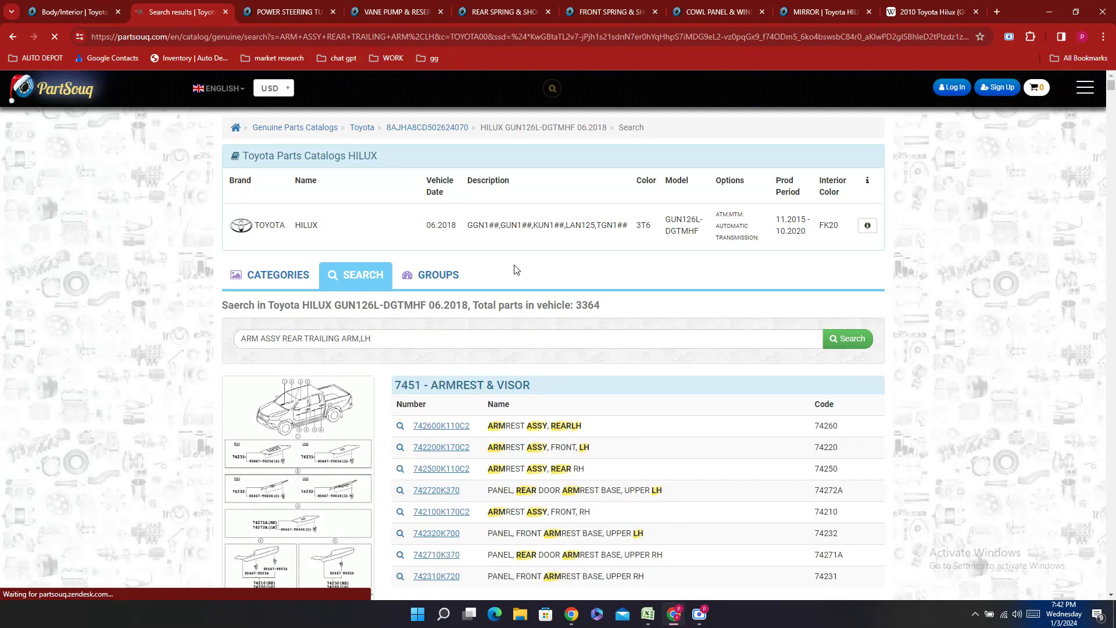
# - Look through the search results for the rear trailing arm and find the word TRAILING on the page
pyautogui.scroll(-8, 541, 290)
pyautogui.scroll(7, 555, 307)
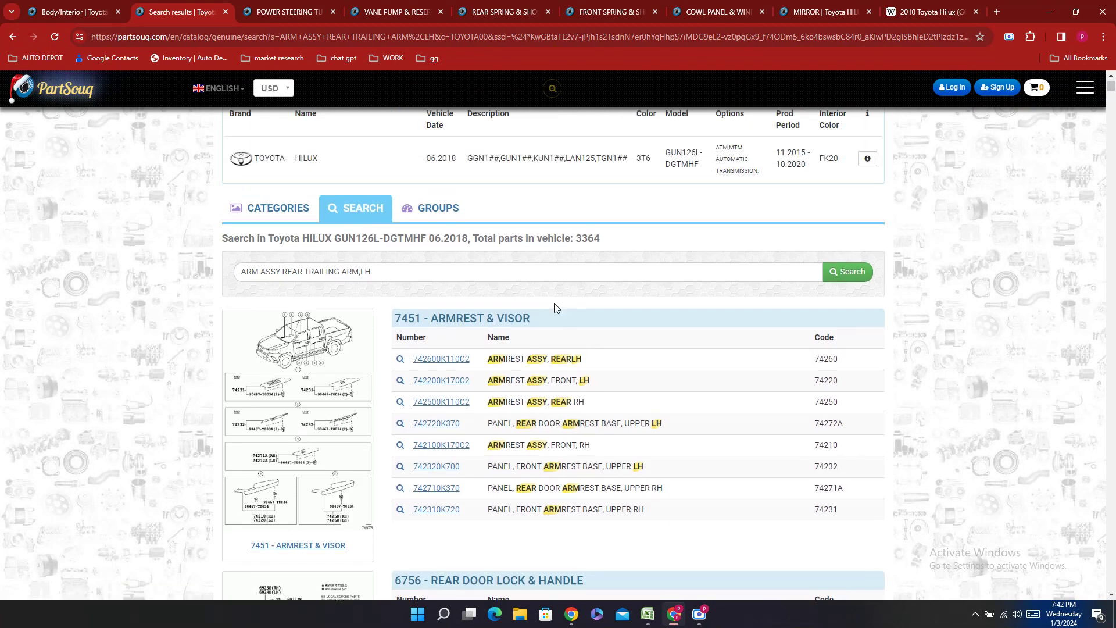
pyautogui.scroll(1, 555, 307)
pyautogui.doubleClick(314, 337)
pyautogui.hotkey('ctrl', 'c')
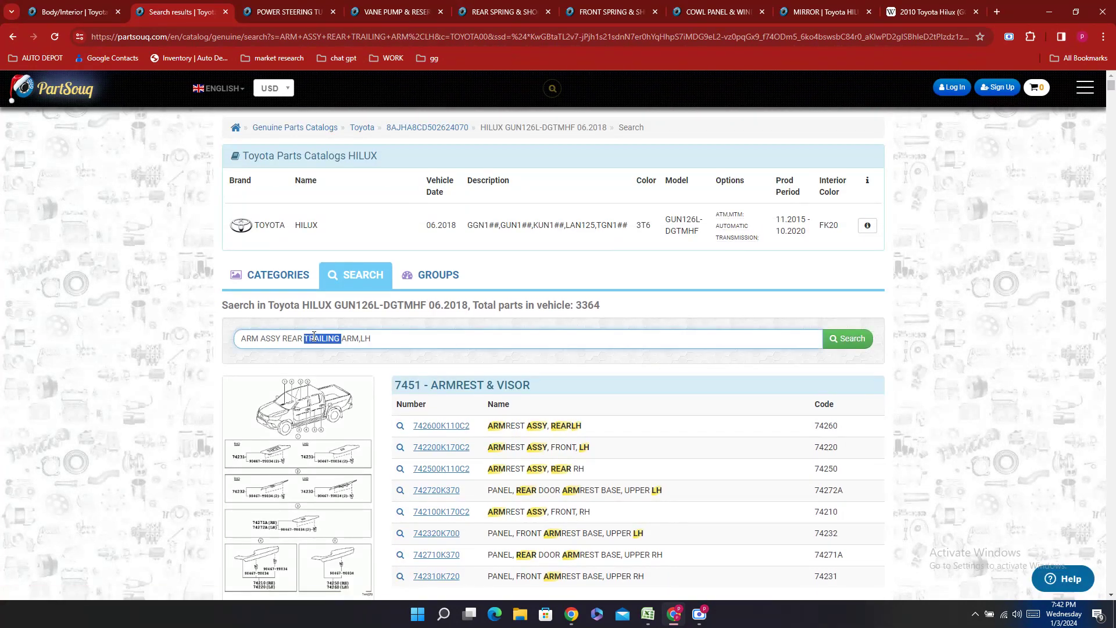
pyautogui.hotkey('ctrl', 'f')
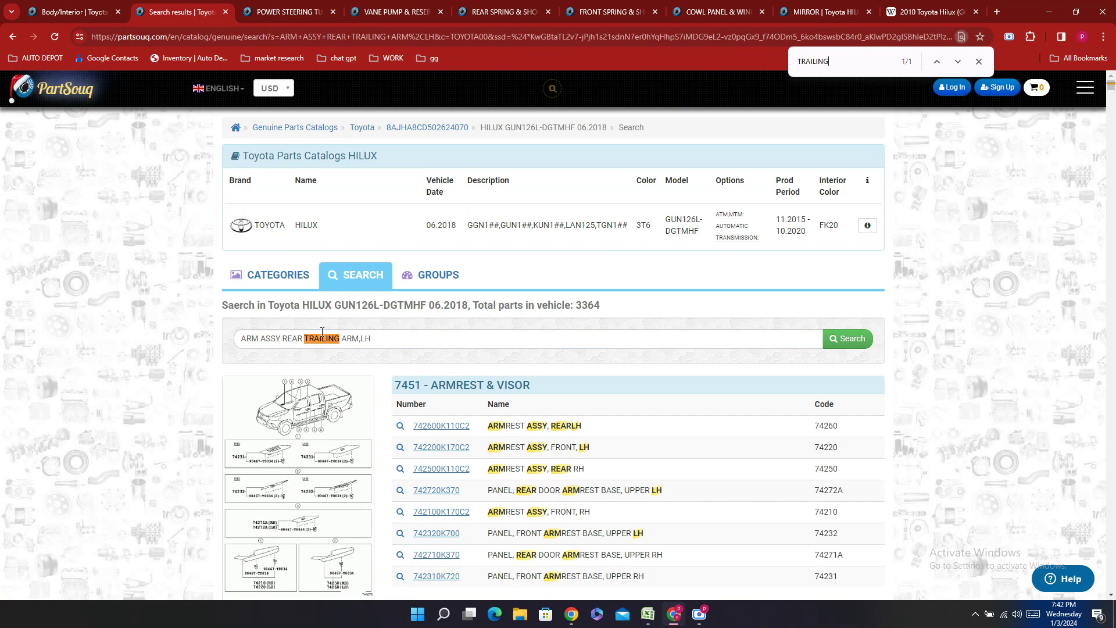
# - Search the PartSouq Hilux catalog for TRAILING
pyautogui.tripleClick(416, 338)
pyautogui.hotkey('ctrl', 'v')
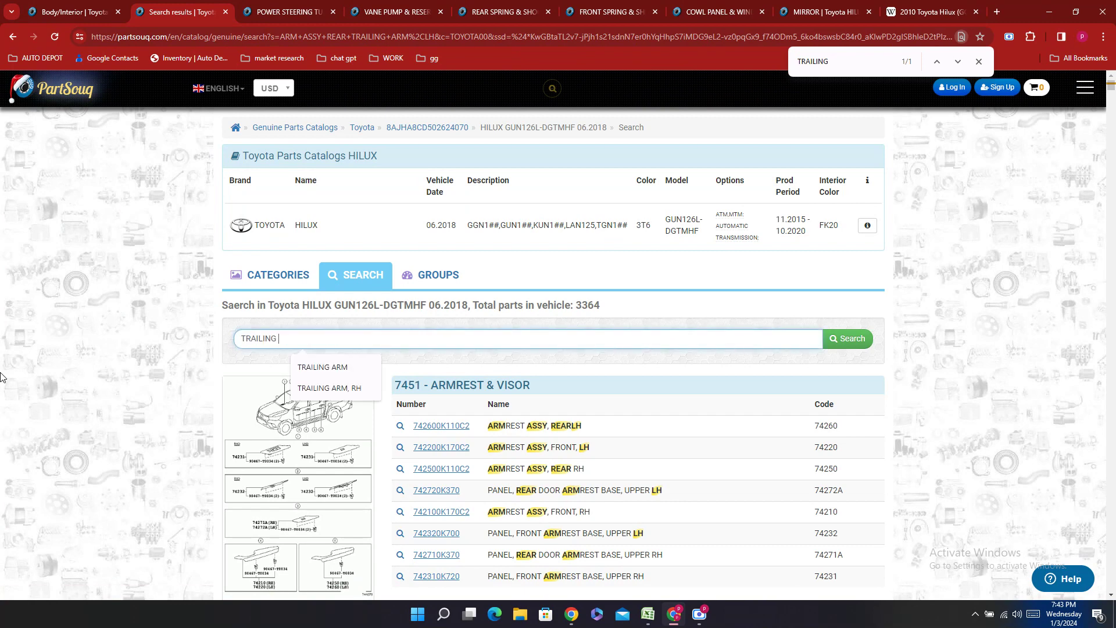
pyautogui.press('Return')
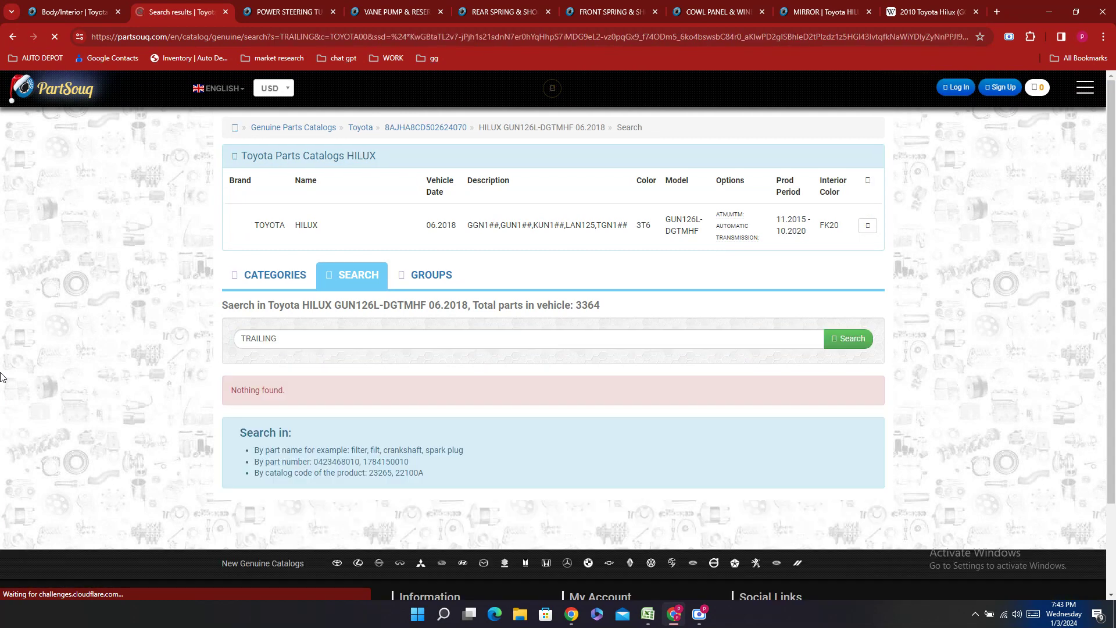
# - Switch to Excel and enter Not Indicated for the three STABILIZER REAR parts in E329 through E331
pyautogui.click(647, 611)
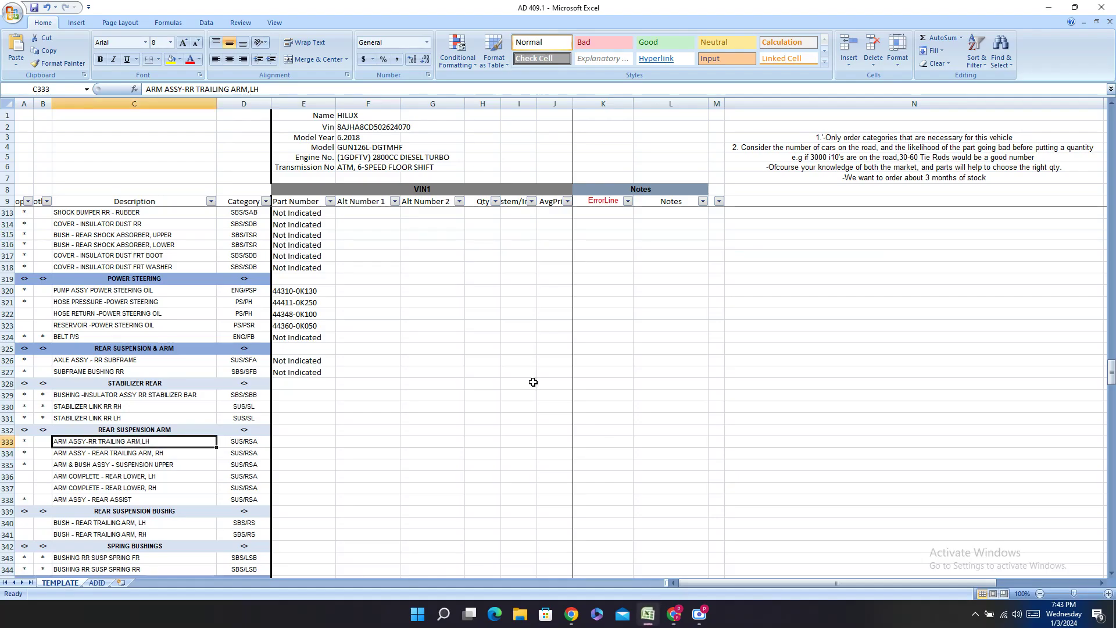
pyautogui.click(308, 395)
pyautogui.write('Not Indicated')
pyautogui.press('Return')
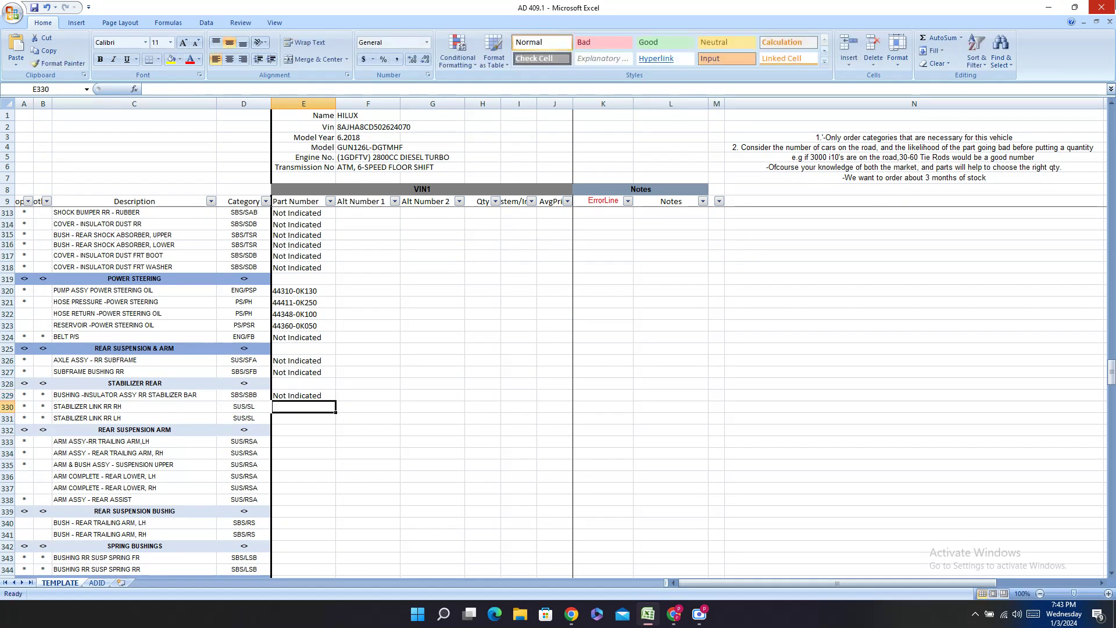
pyautogui.write('Not Indicated')
pyautogui.press('Return')
pyautogui.write('Not Indicated')
pyautogui.press('Return')
pyautogui.press('Return')
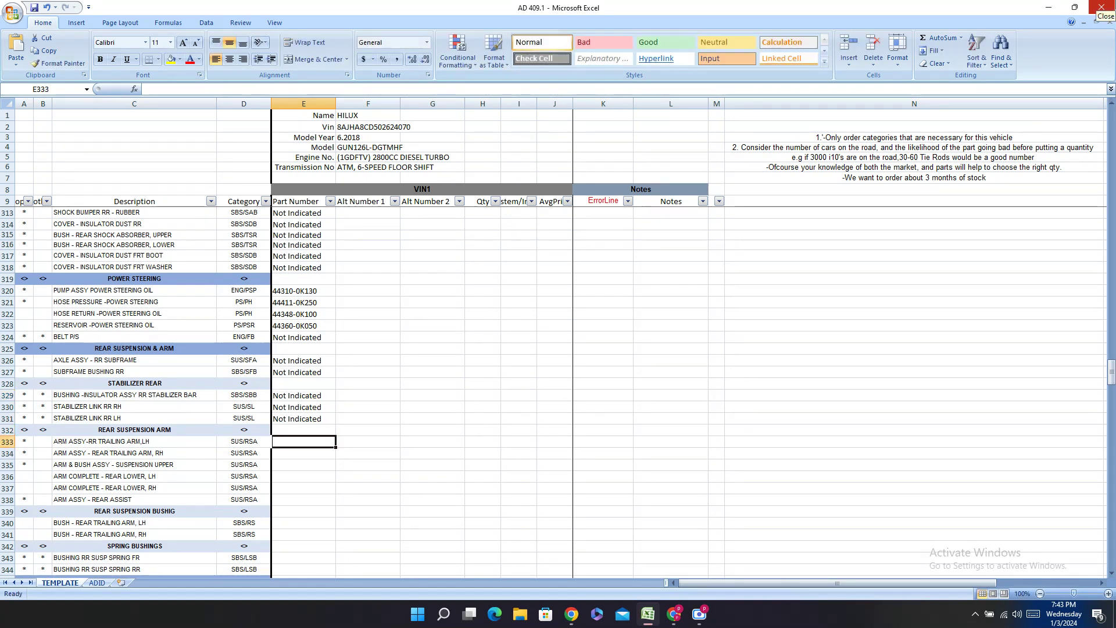
# - Enter Not Indicated for all six REAR SUSPENSION ARM parts in E333 through E338
pyautogui.write('N')
pyautogui.press('Return')
pyautogui.write('N')
pyautogui.press('Return')
pyautogui.write('N')
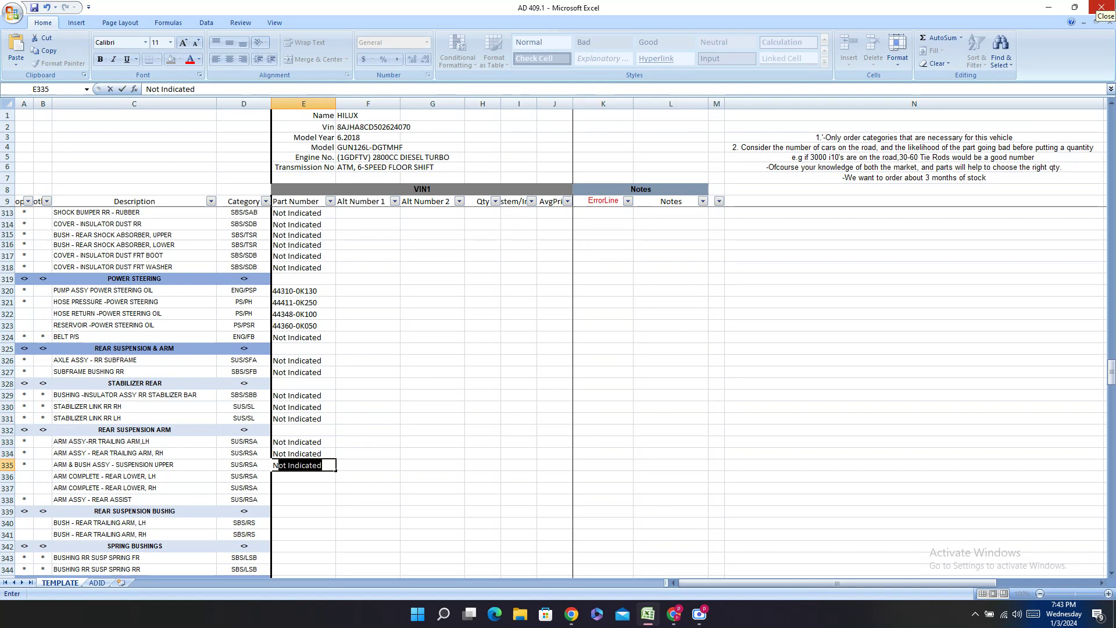
pyautogui.press('Return')
pyautogui.write('N')
pyautogui.press('Return')
pyautogui.write('N')
pyautogui.press('Return')
pyautogui.write('N')
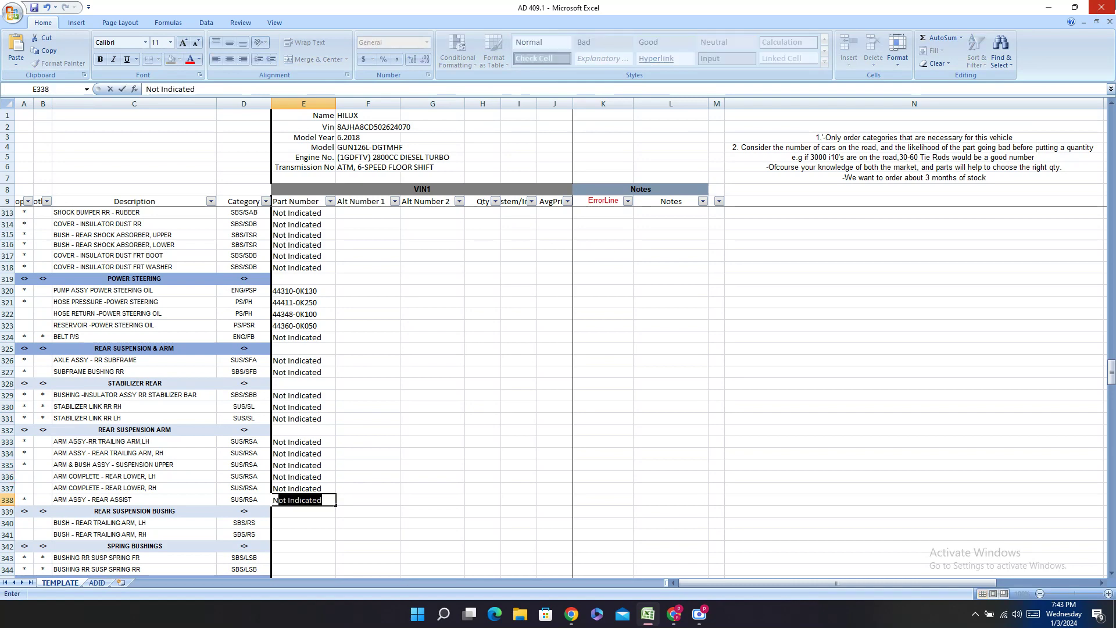
pyautogui.press('Return')
pyautogui.press('Return')
pyautogui.press('Return')
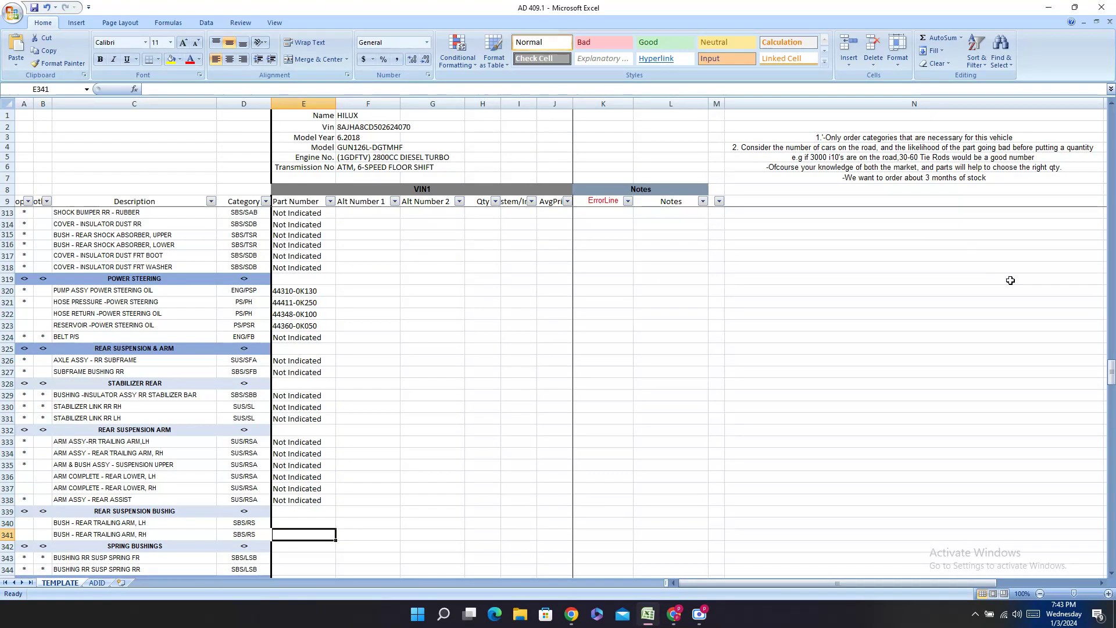
# - Switch to the browser, examine the 5152 SUSPENSION CROSSMEMBER & UNDER COVER diagram, and return to the Body/Interior diagrams
pyautogui.click(674, 614)
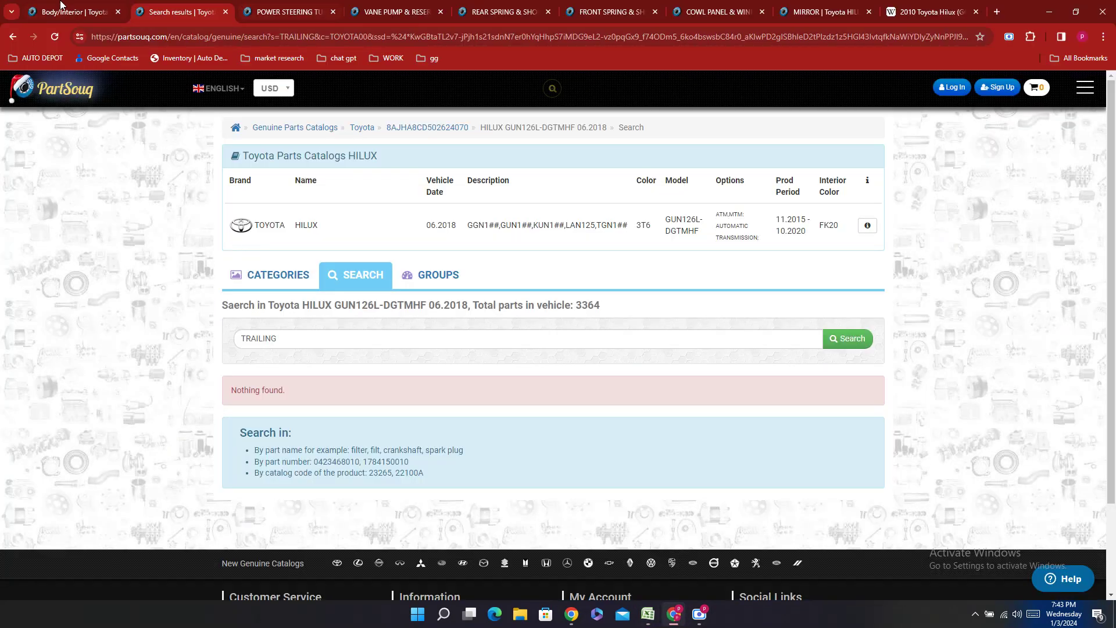
pyautogui.click(76, 12)
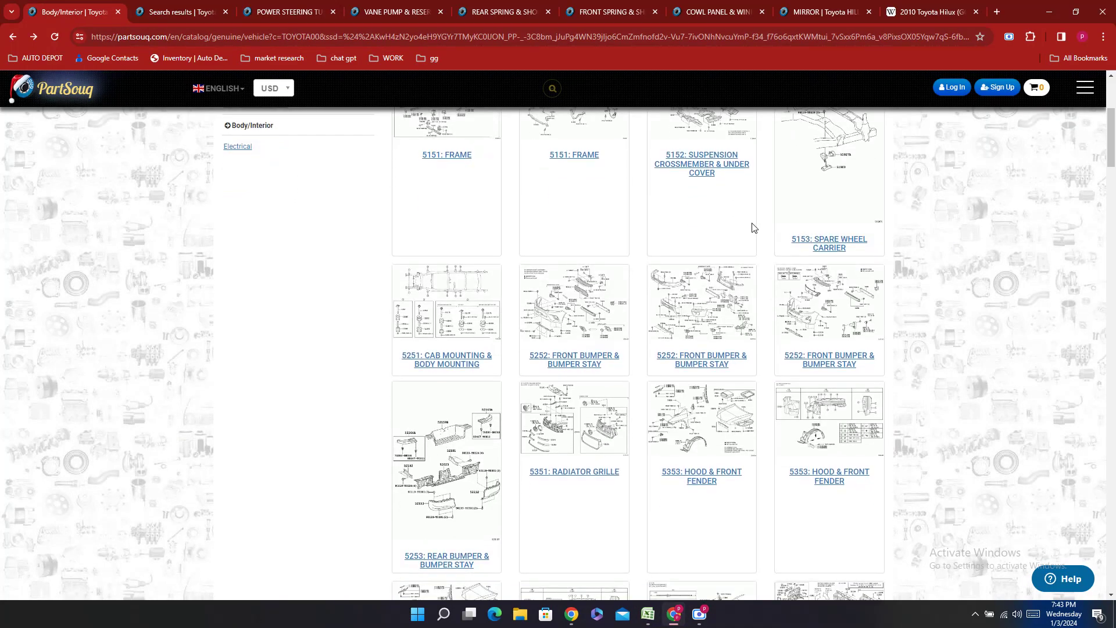
pyautogui.scroll(2, 753, 227)
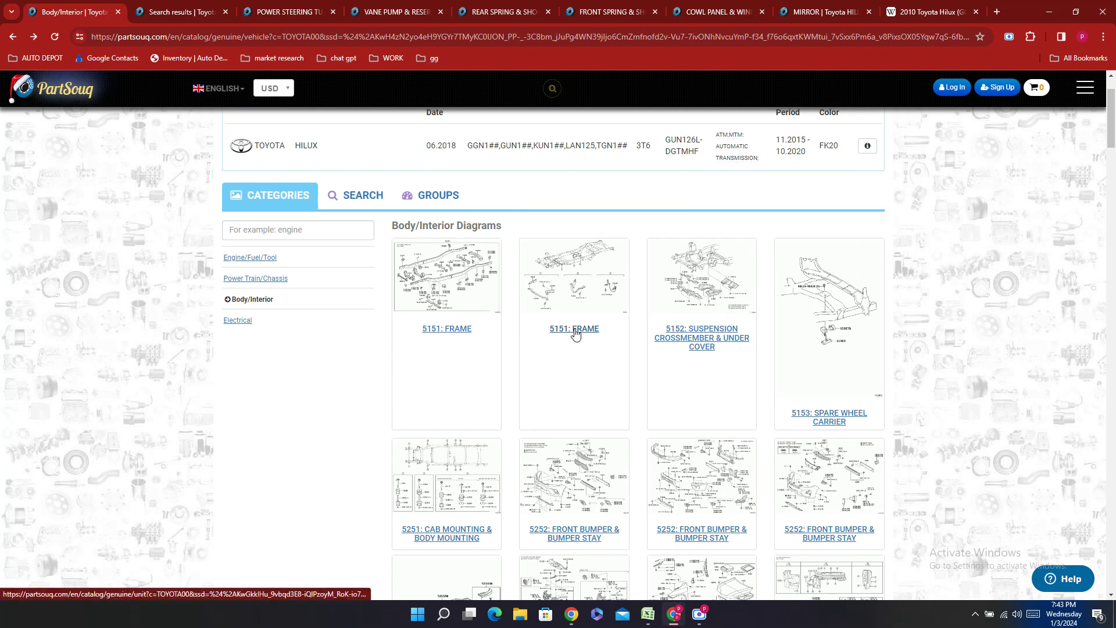
pyautogui.click(691, 336)
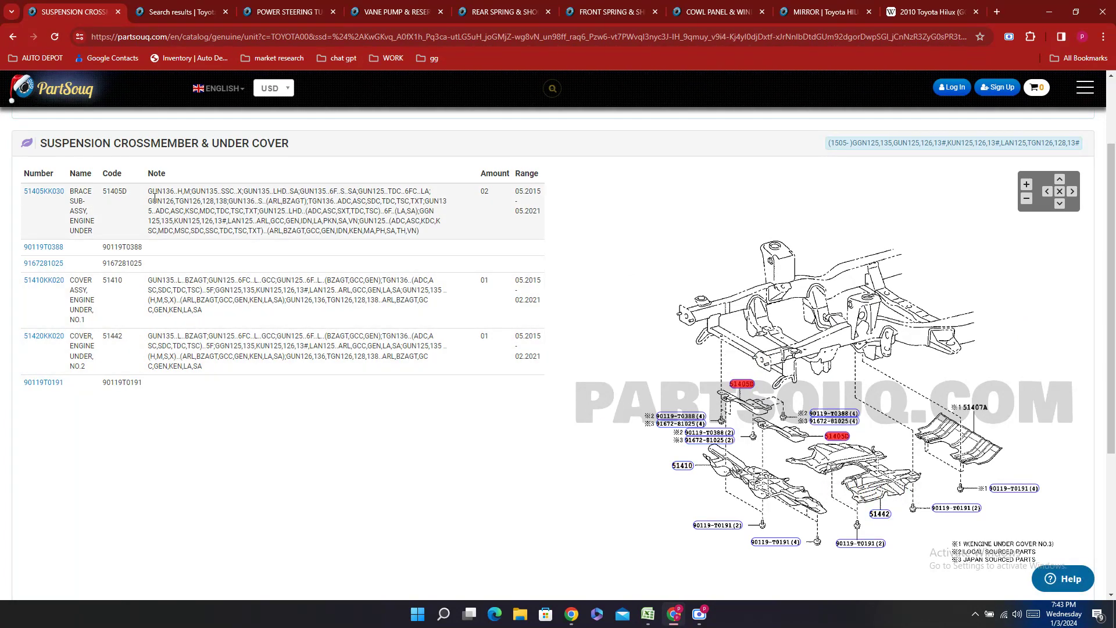
pyautogui.click(12, 36)
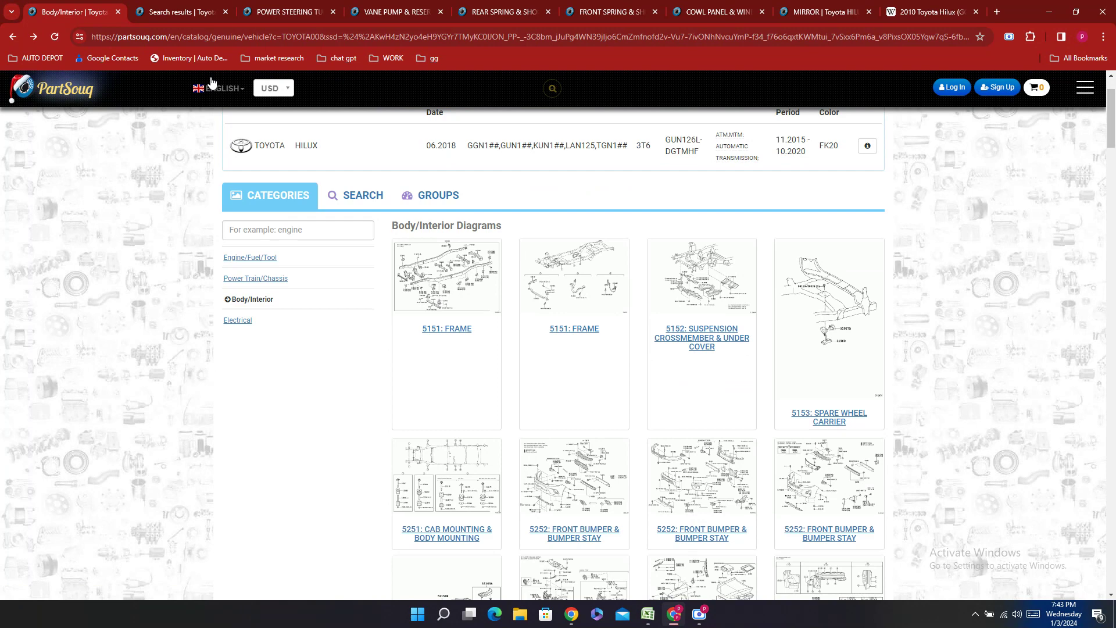
# - Open the first 5151 FRAME diagram and copy the FRAME SUB-ASSY part number 51001KKA40
pyautogui.click(471, 297)
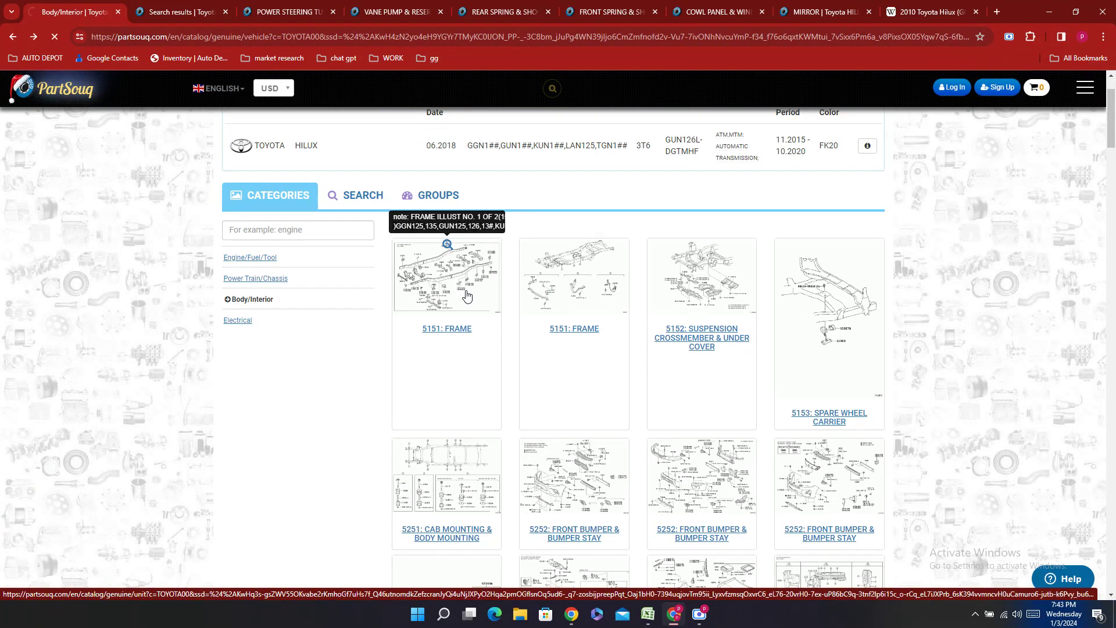
pyautogui.click(446, 269)
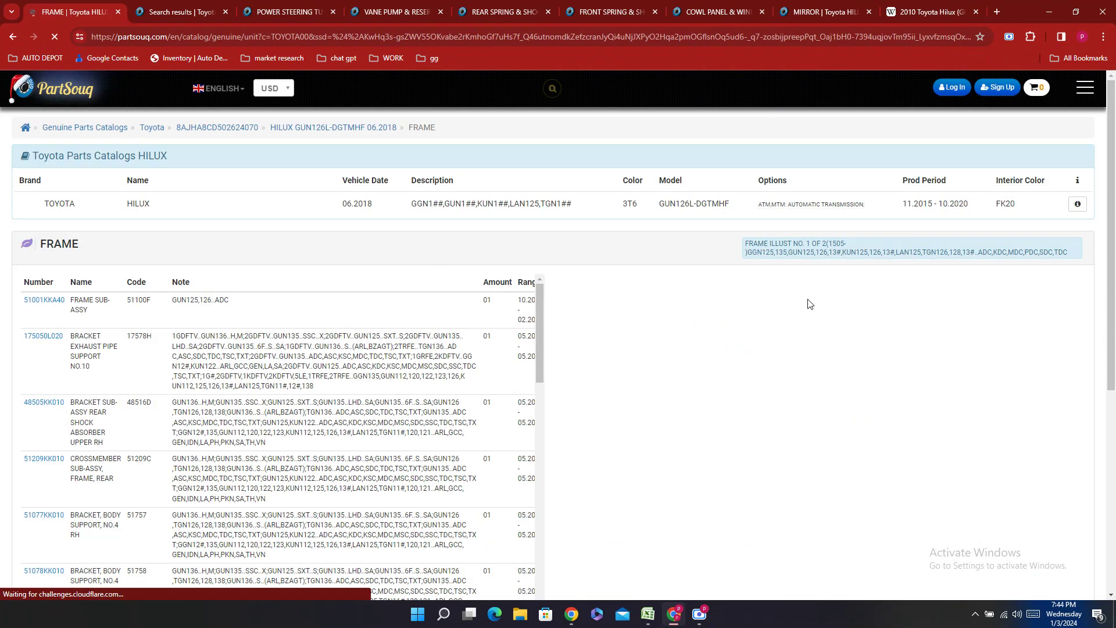
pyautogui.scroll(-2, 807, 304)
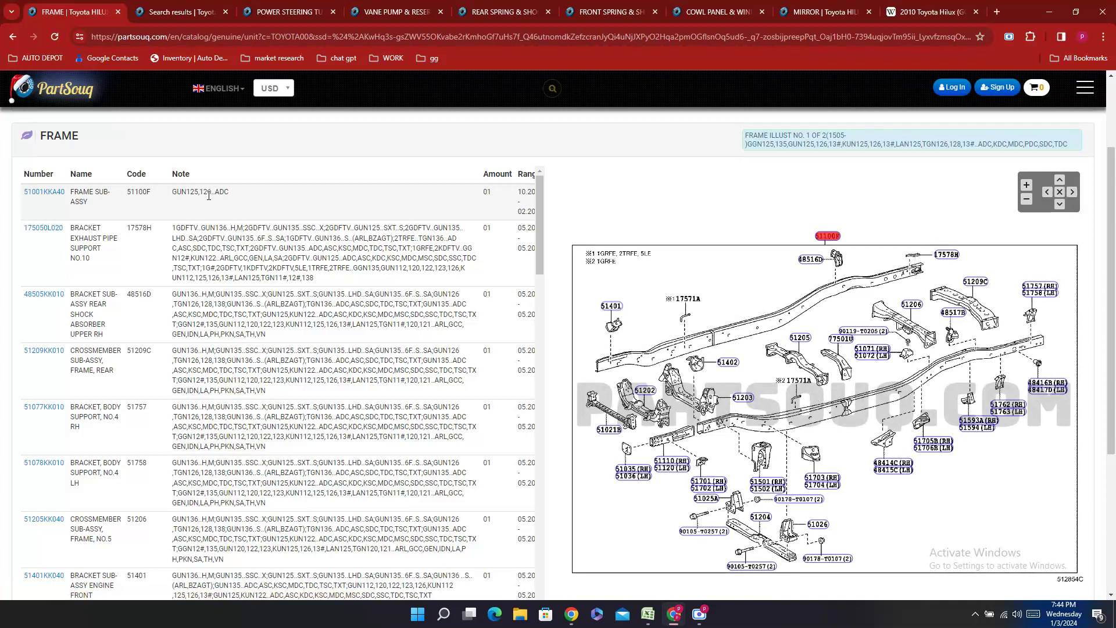
pyautogui.doubleClick(29, 210)
pyautogui.rightClick(28, 208)
pyautogui.click(72, 224)
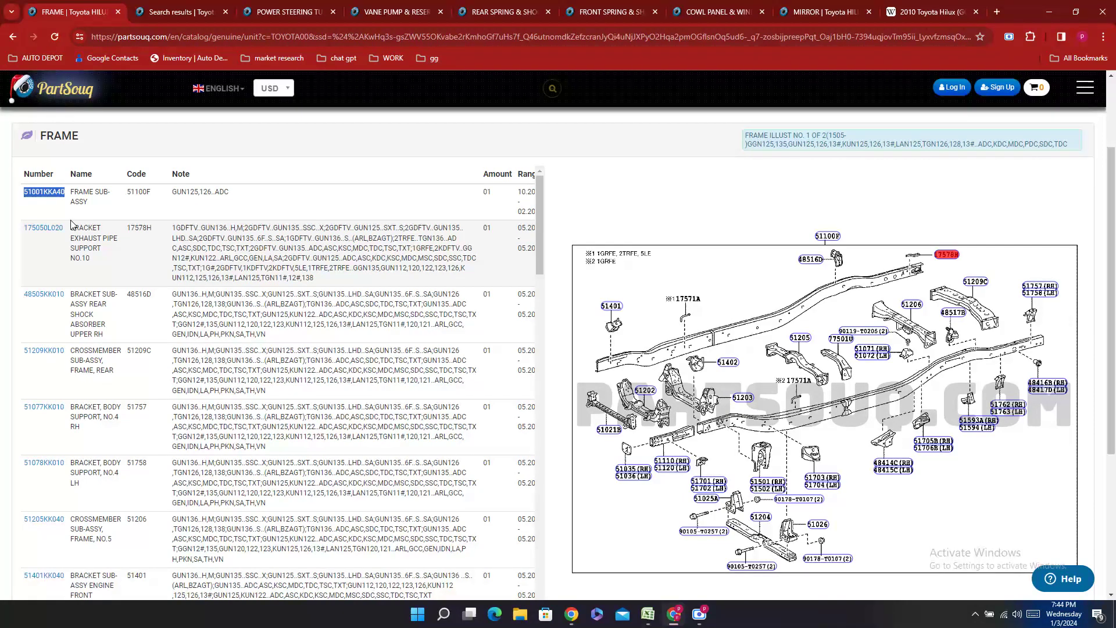
# - Switch to Excel and enter 51001-KKA40 as the part number for SUBFRAM - CROSSMEMBER COMPLETE in E406
pyautogui.scroll(-3, 72, 227)
pyautogui.click(647, 614)
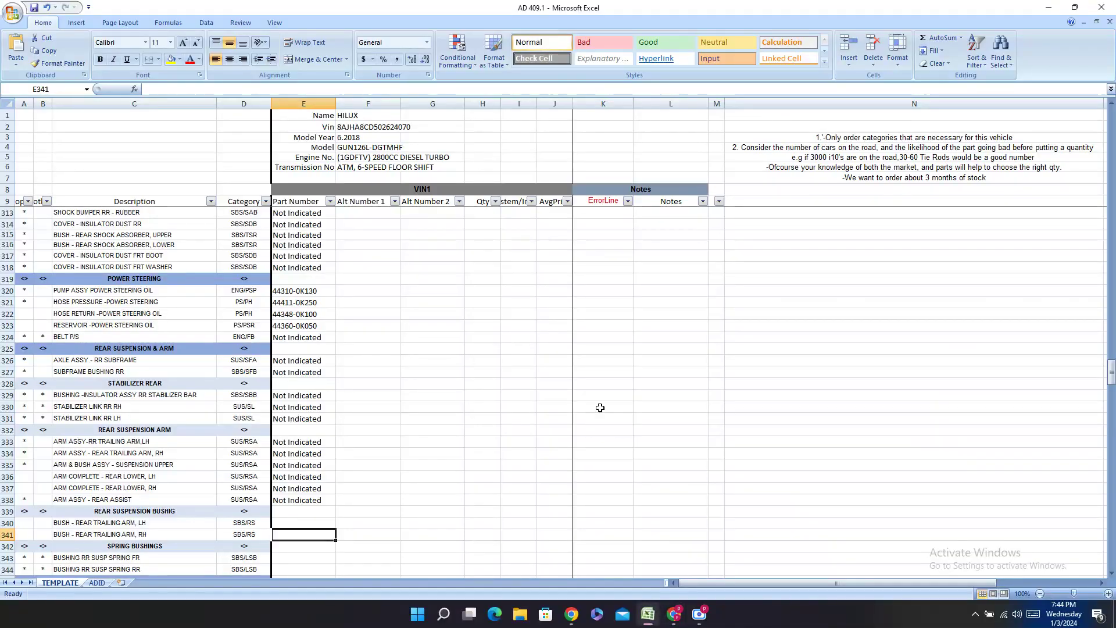
pyautogui.scroll(-10, 415, 405)
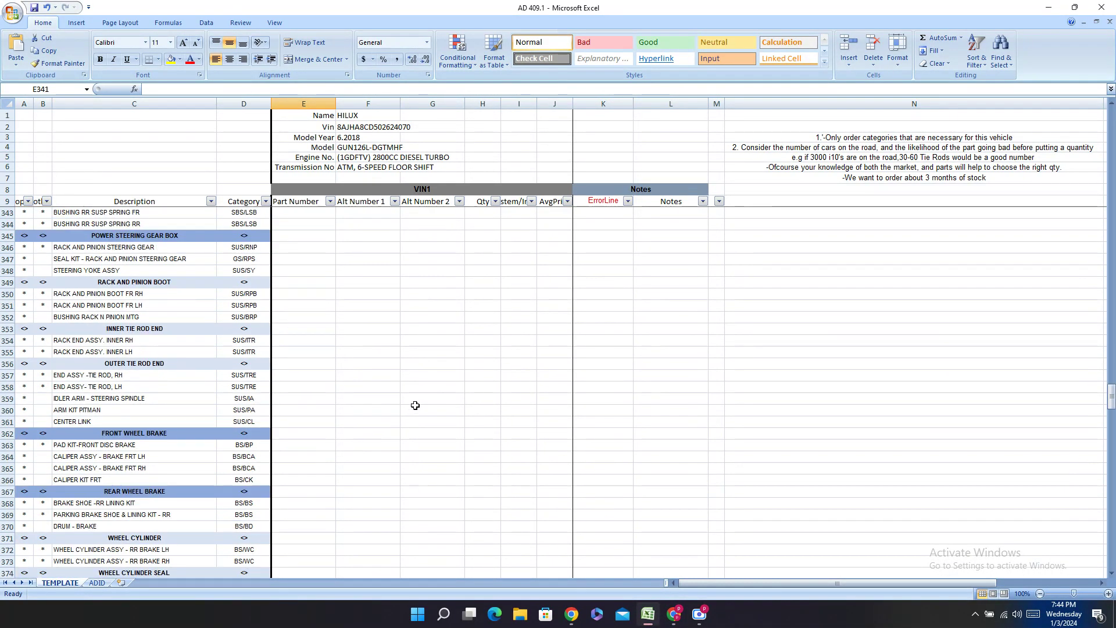
pyautogui.scroll(-13, 415, 405)
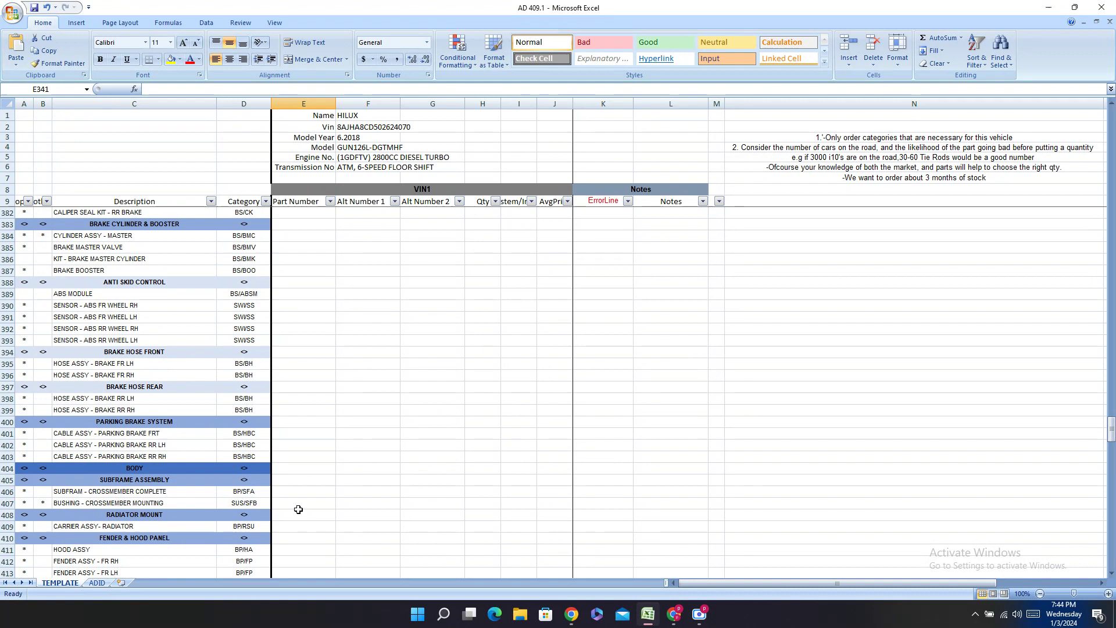
pyautogui.click(285, 496)
pyautogui.write('51001KKA40')
pyautogui.rightClick(285, 494)
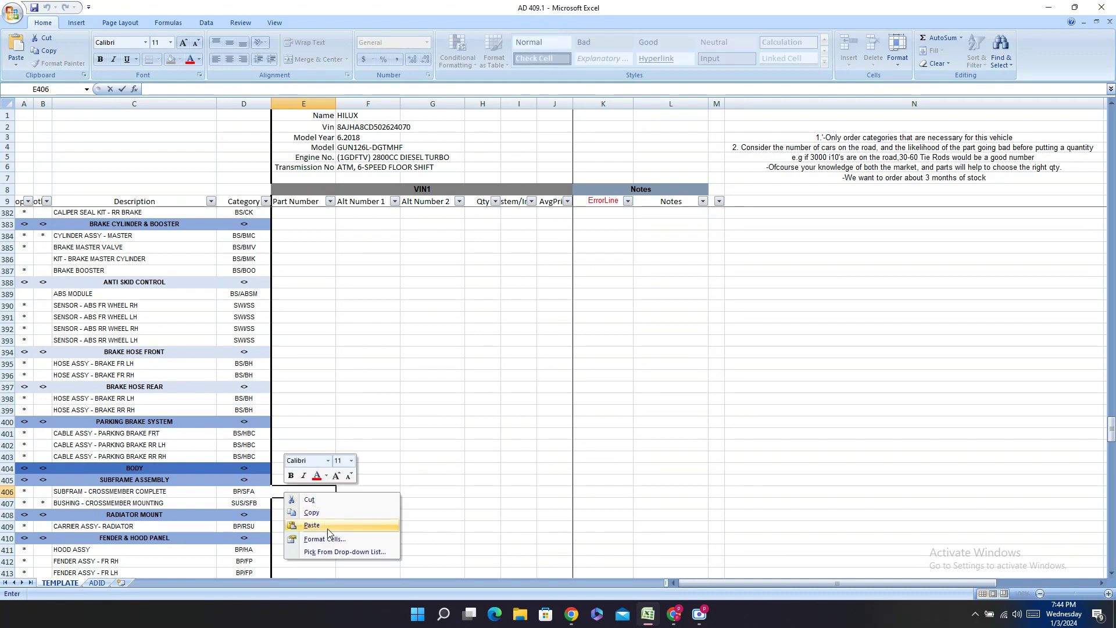
pyautogui.press('Escape')
pyautogui.click(294, 492)
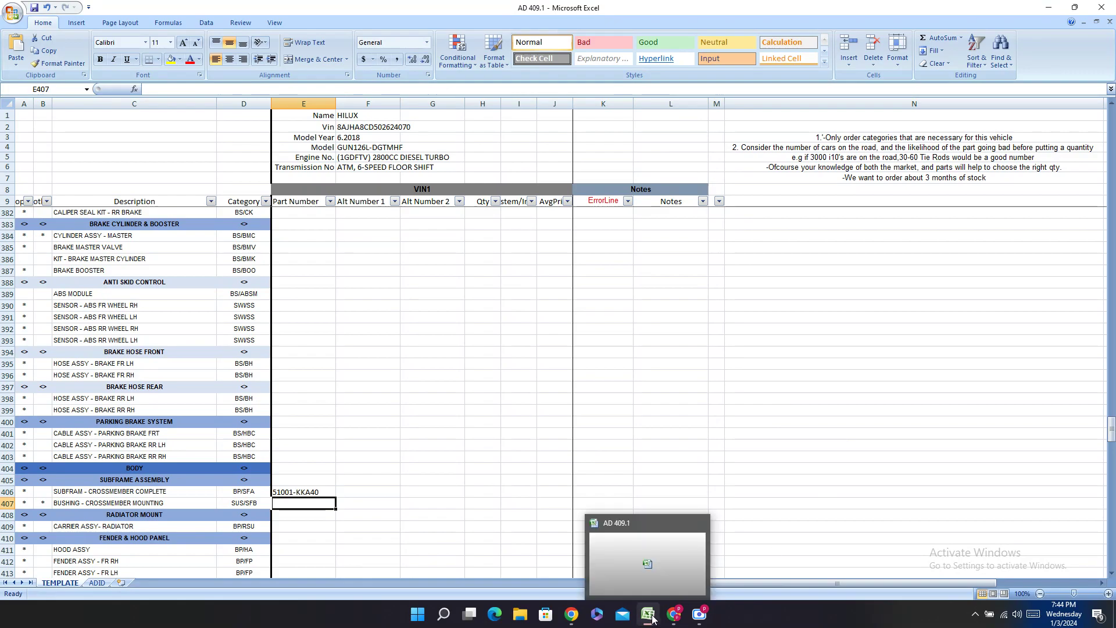
# - Switch to the browser and find BUSH in the FRAME parts list, then check the catalog search page
pyautogui.click(674, 616)
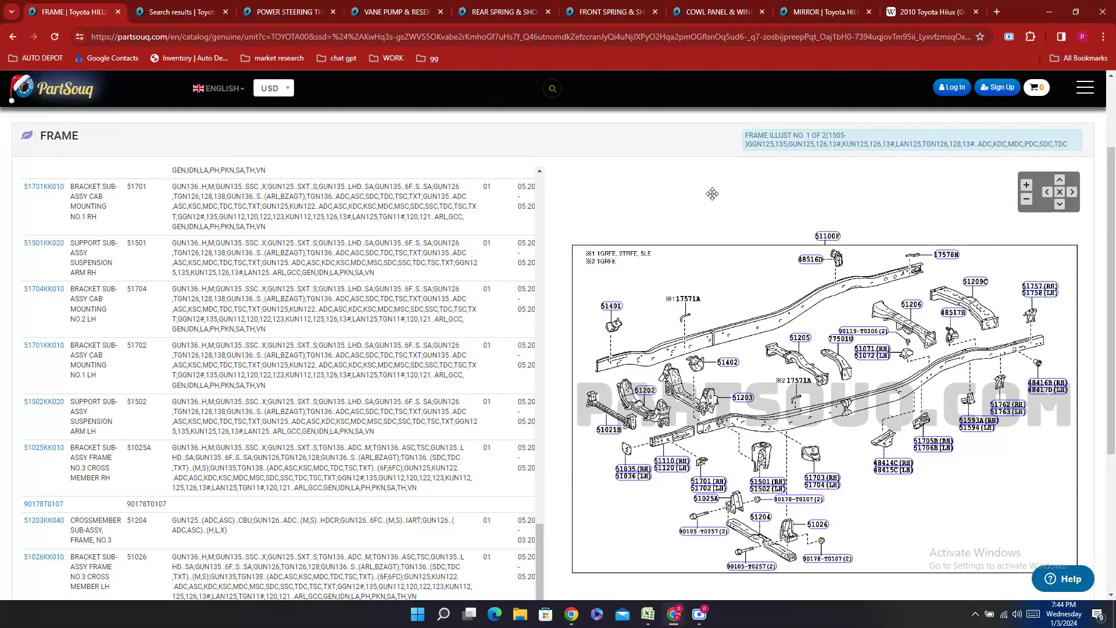
pyautogui.hotkey('ctrl', 'f')
pyautogui.write('BUSH')
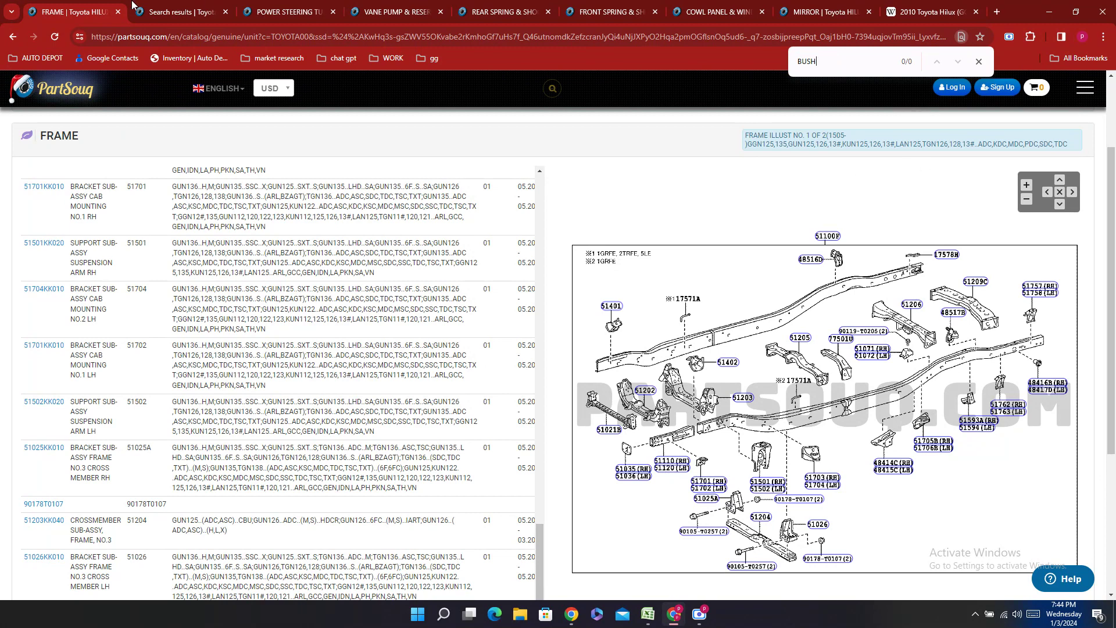
pyautogui.click(155, 8)
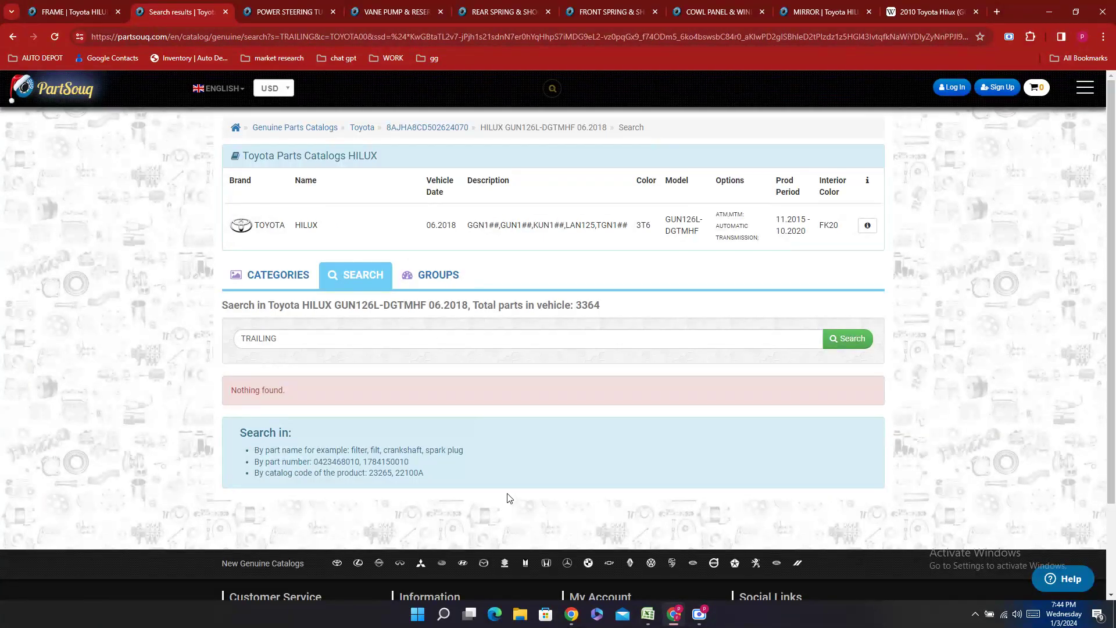
# - Switch to Excel and enter Not Indicated for BUSHING - CROSSMEMBER MOUNTING in E407
pyautogui.click(648, 614)
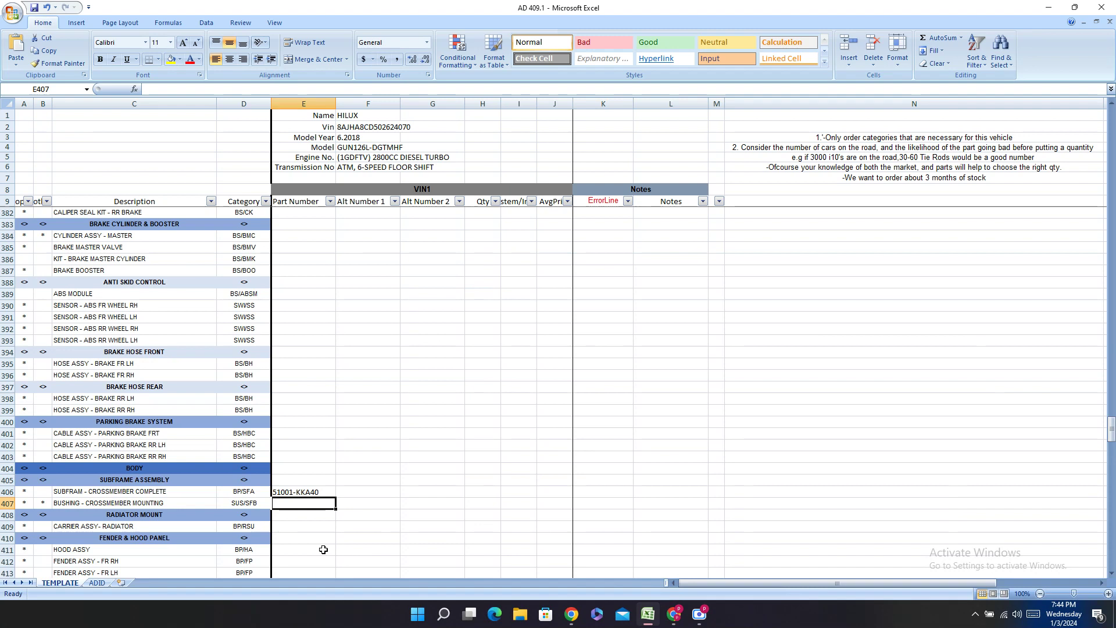
pyautogui.write('NOt Indicated')
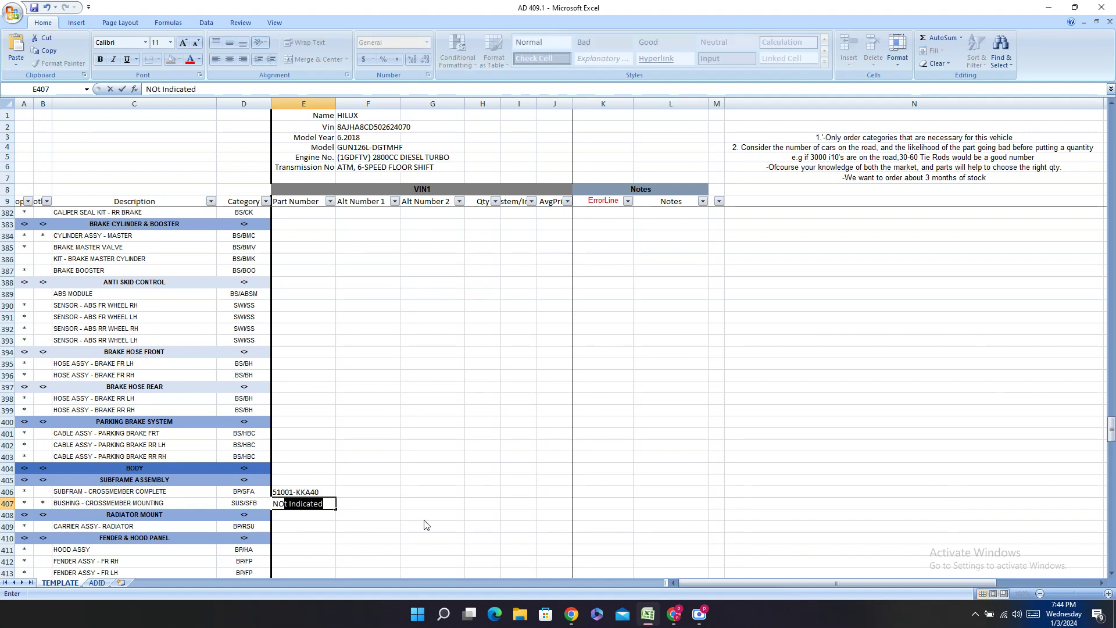
pyautogui.press('Return')
pyautogui.press('Return')
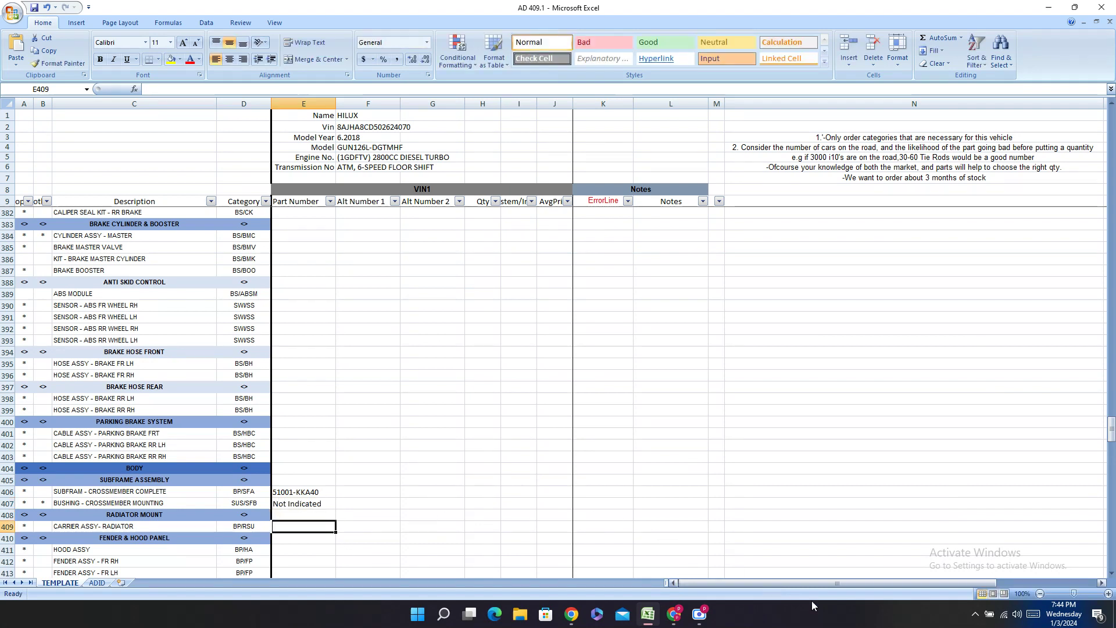
# - Switch to the browser and return from the FRAME parts page to the Body/Interior diagrams
pyautogui.click(674, 614)
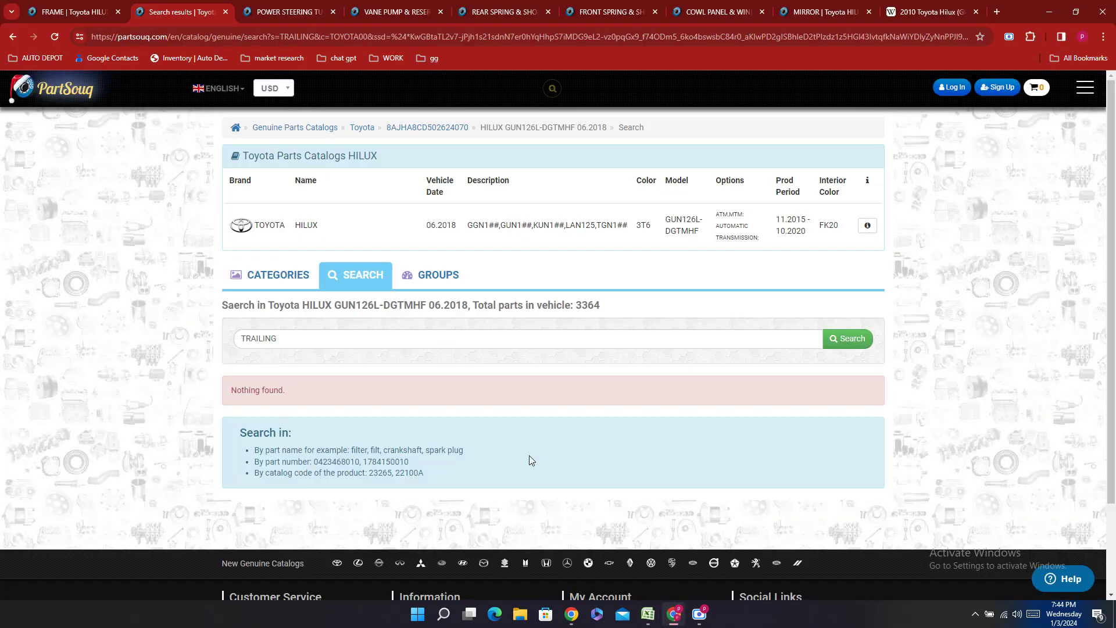
pyautogui.click(62, 7)
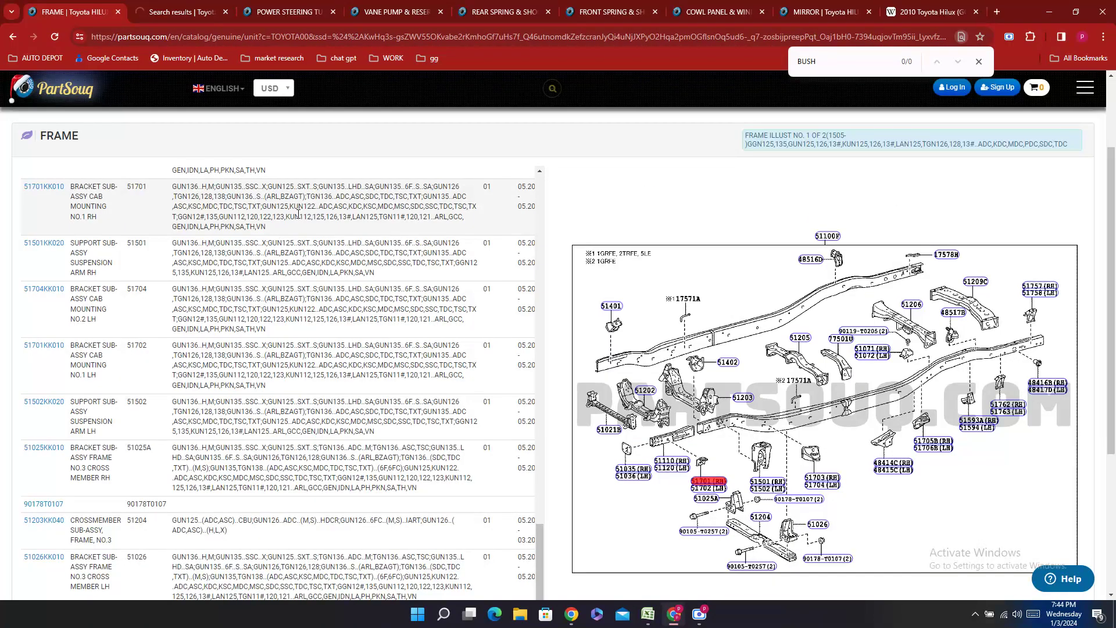
pyautogui.hotkey('ctrl', 'Tab')
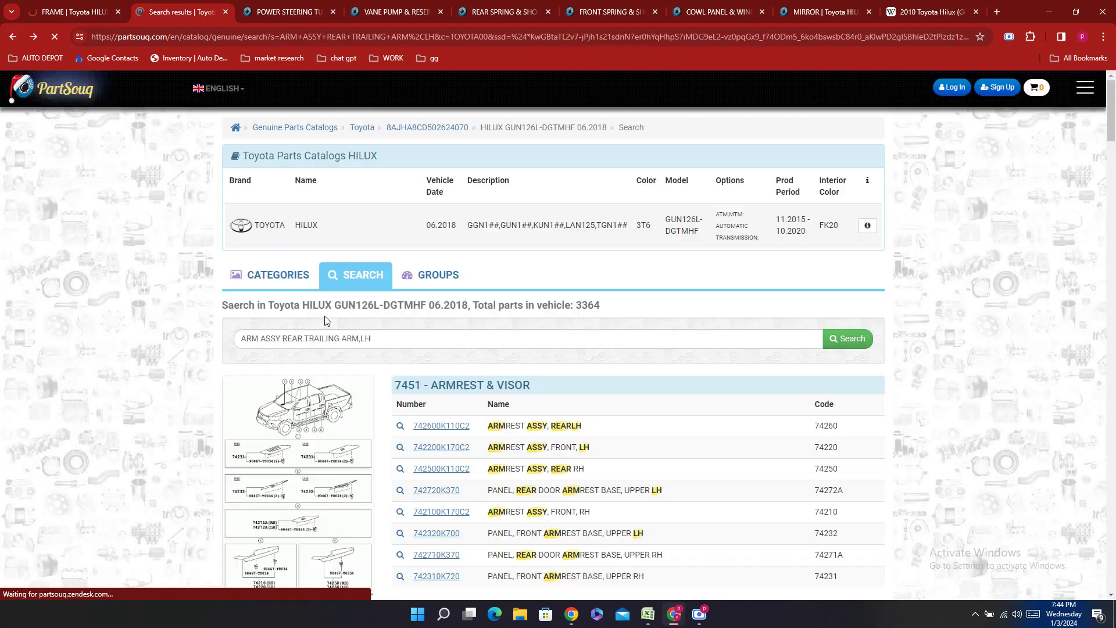
pyautogui.click(374, 346)
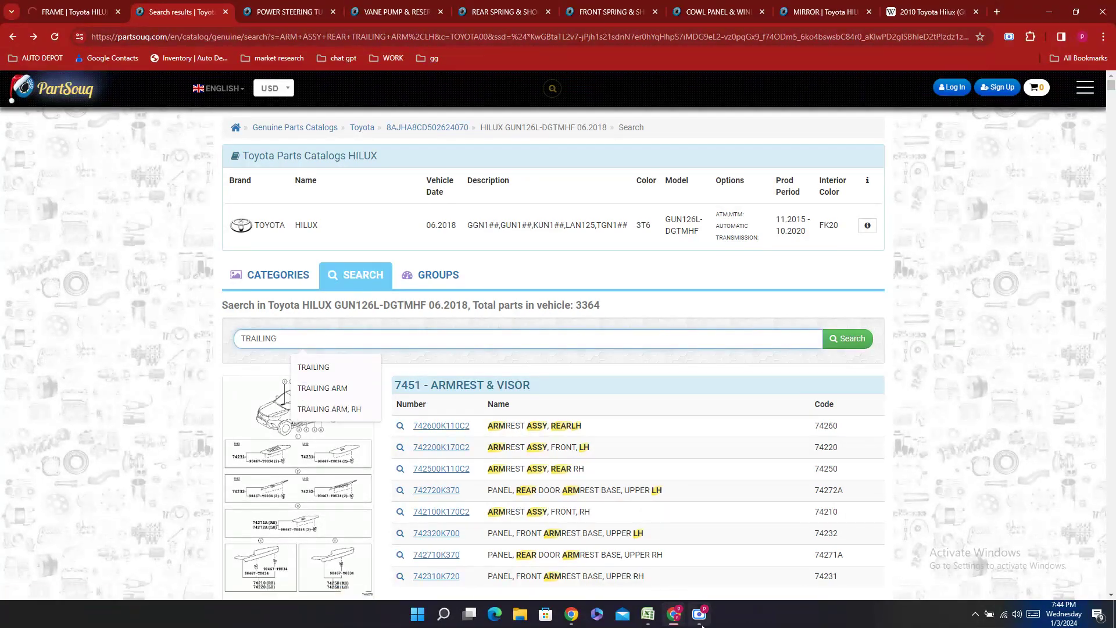
pyautogui.click(675, 623)
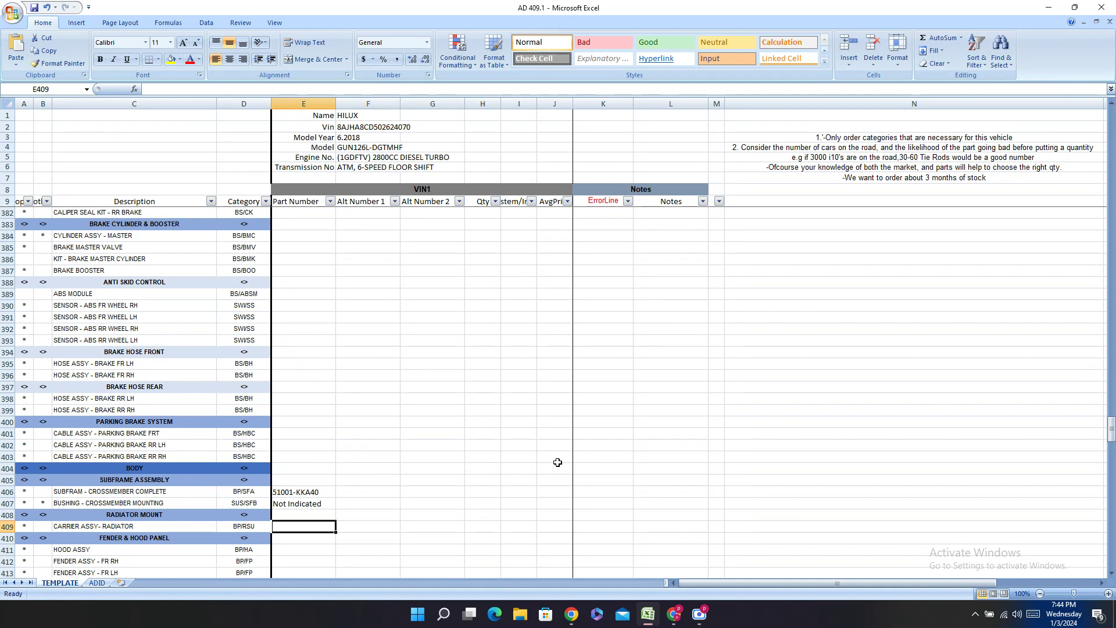
pyautogui.click(673, 613)
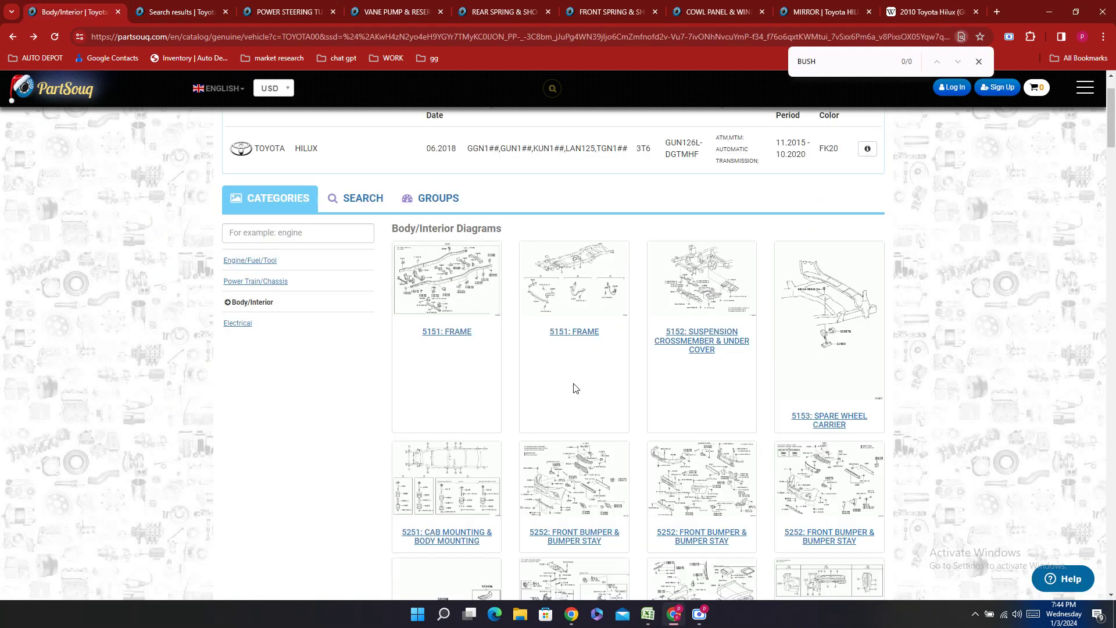
# - Open the first 5355 FRONT FENDER APRON & DASH PANEL diagram, ILLUST NO. 1 OF 2, from the Body/Interior diagrams
pyautogui.scroll(-3, 574, 387)
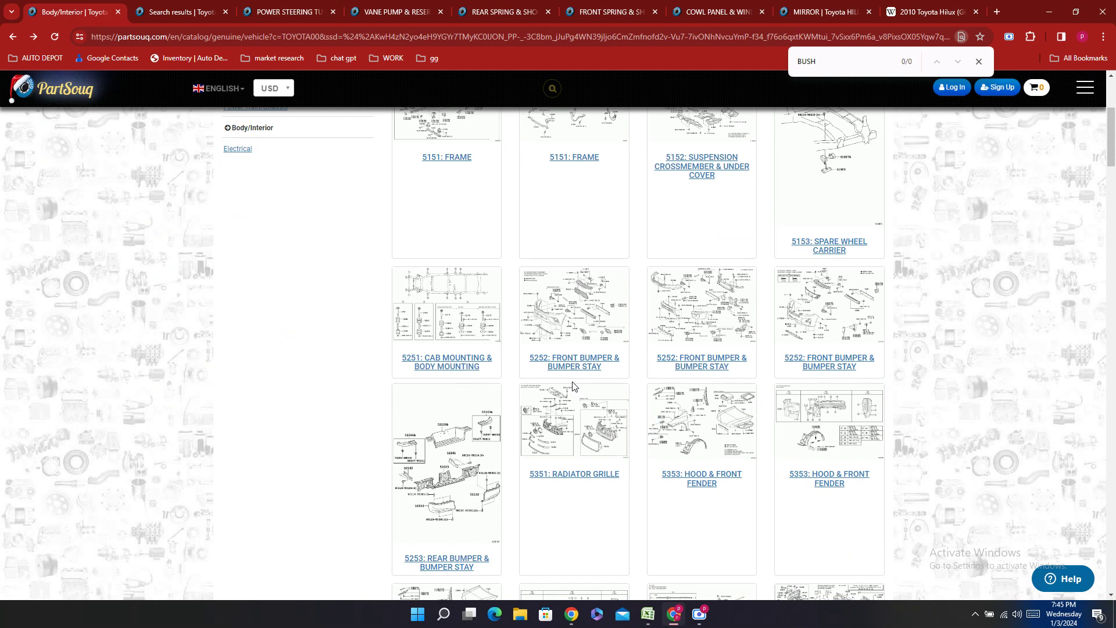
pyautogui.scroll(-1, 573, 387)
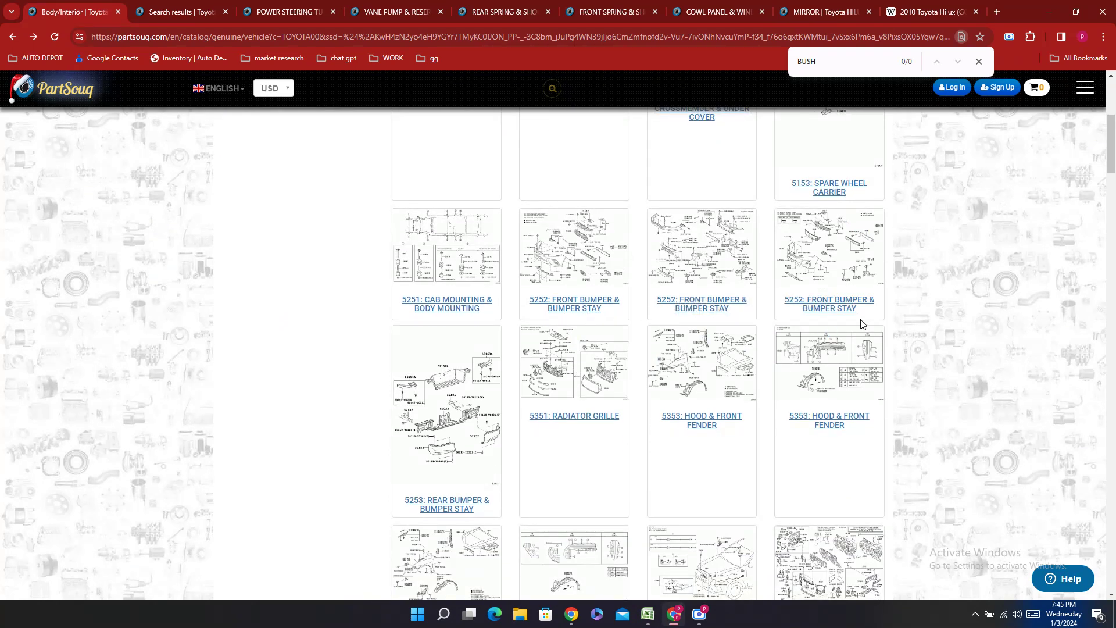
pyautogui.scroll(-2, 862, 325)
pyautogui.scroll(-2, 860, 323)
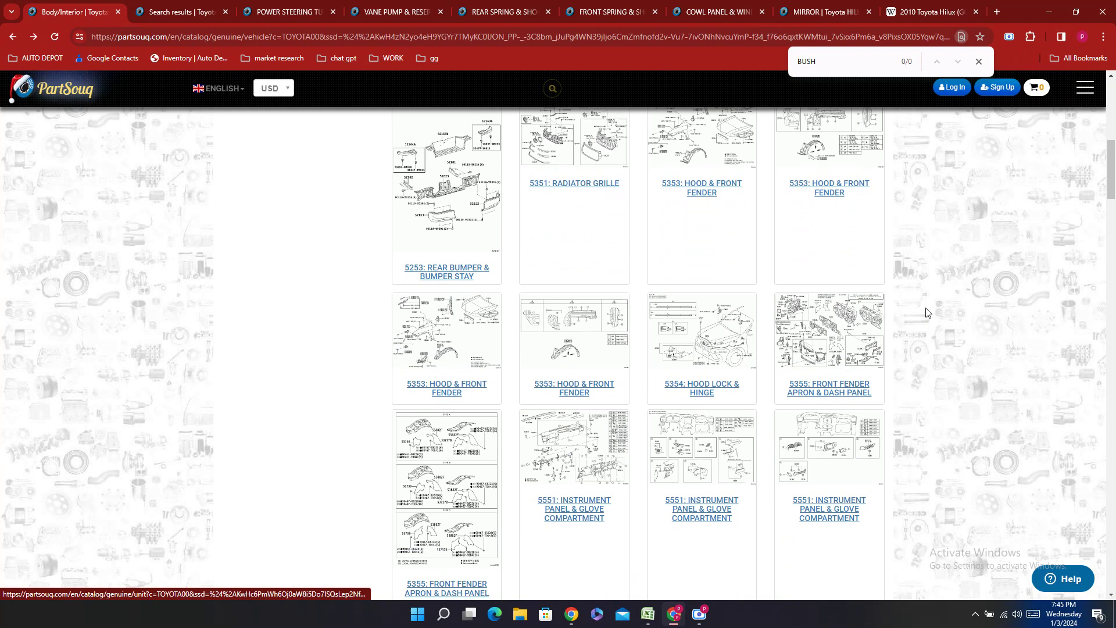
pyautogui.click(823, 347)
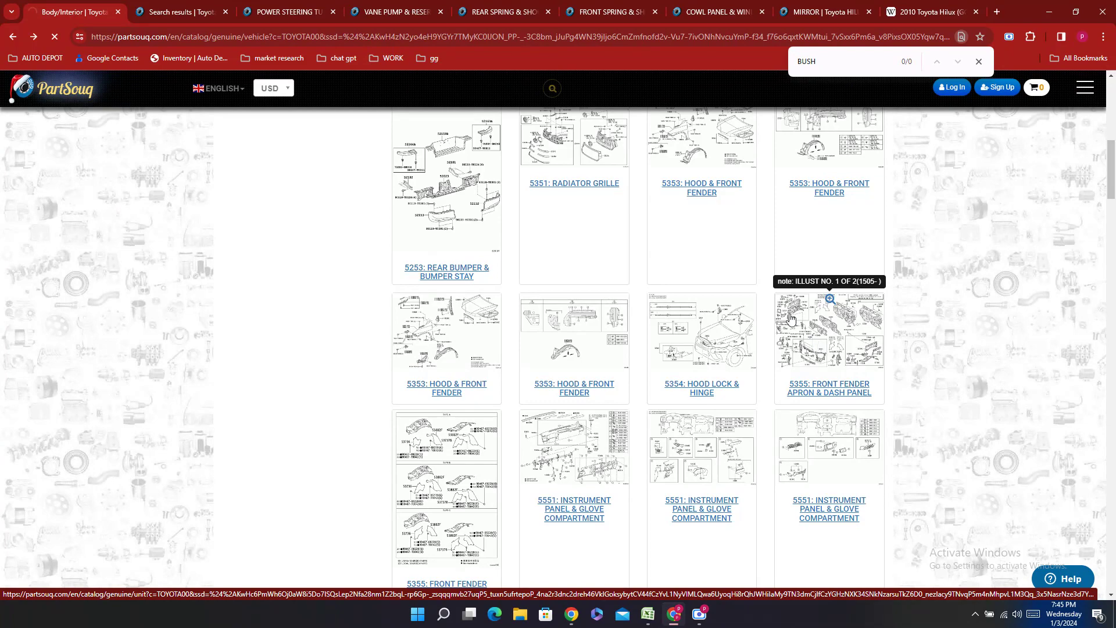
# - Copy the SUPPORT SUB-ASSY, RADIATOR part number 53201KK050 from the parts list
pyautogui.scroll(-5, 791, 320)
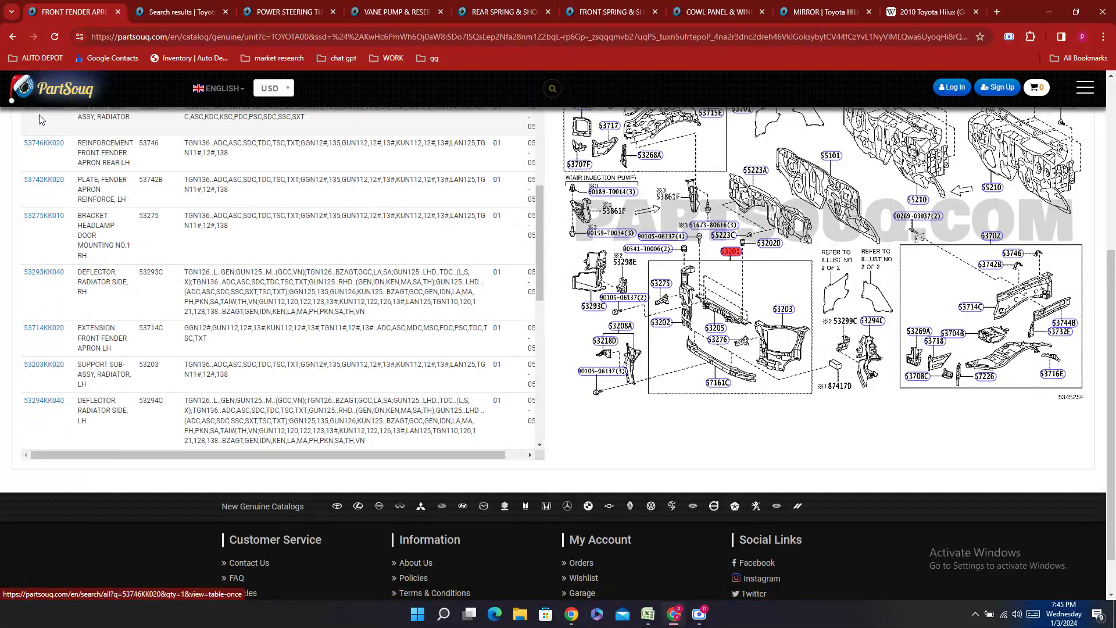
pyautogui.scroll(1, 52, 151)
pyautogui.doubleClick(51, 184)
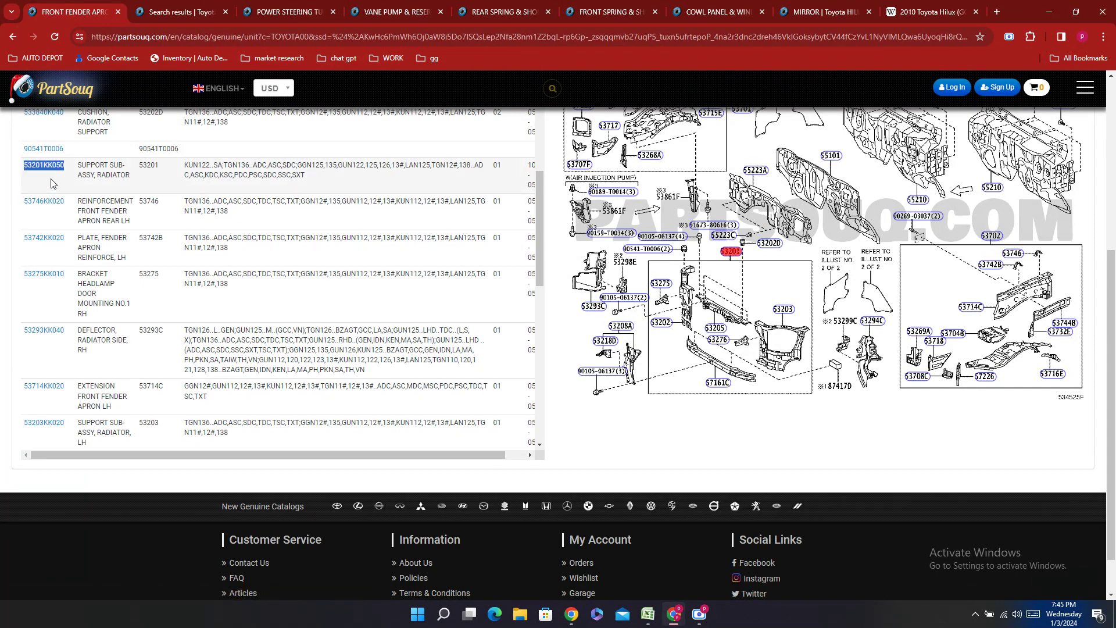
pyautogui.rightClick(51, 184)
pyautogui.press('Escape')
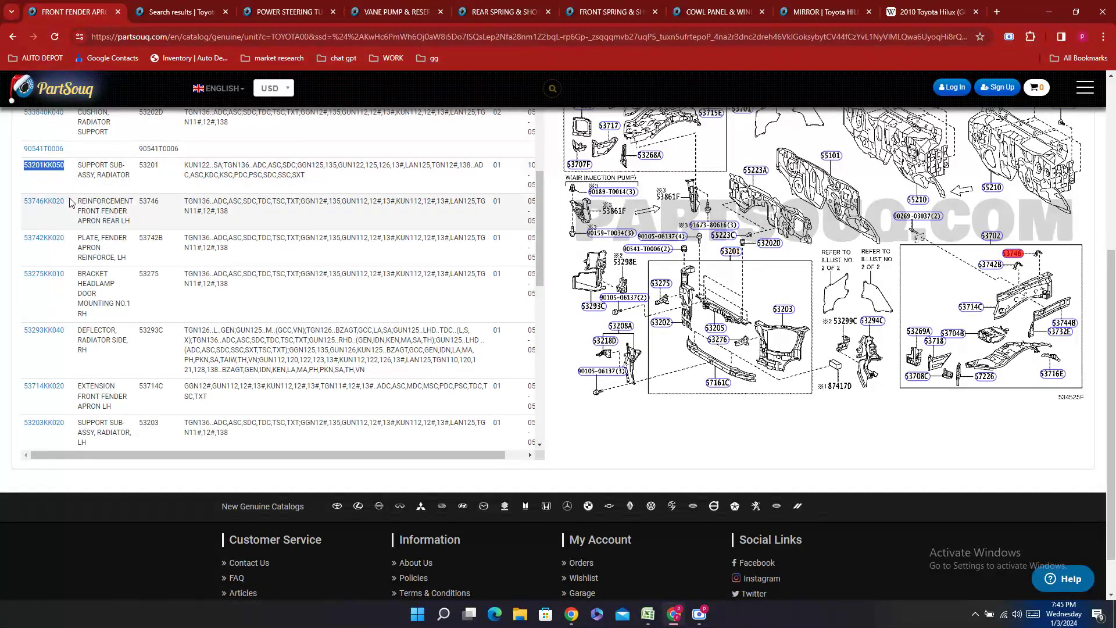
pyautogui.rightClick(39, 188)
pyautogui.click(55, 196)
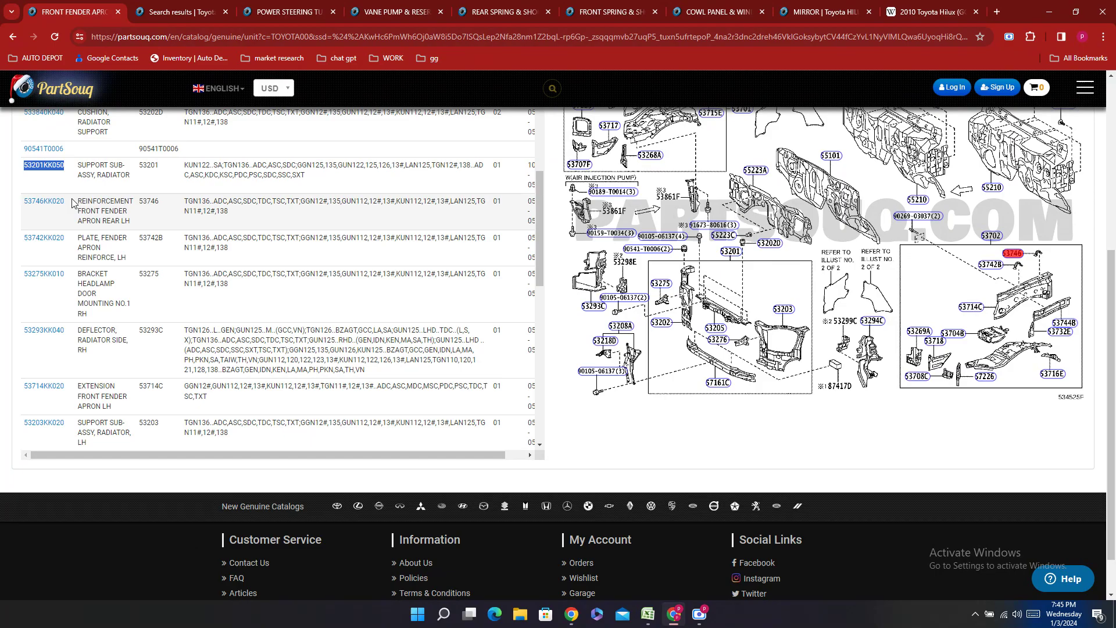
pyautogui.scroll(-3, 174, 290)
# - Switch to Excel and enter 53201-KK050 as the part number for CARRIER ASSY- RADIATOR in E409
pyautogui.click(648, 614)
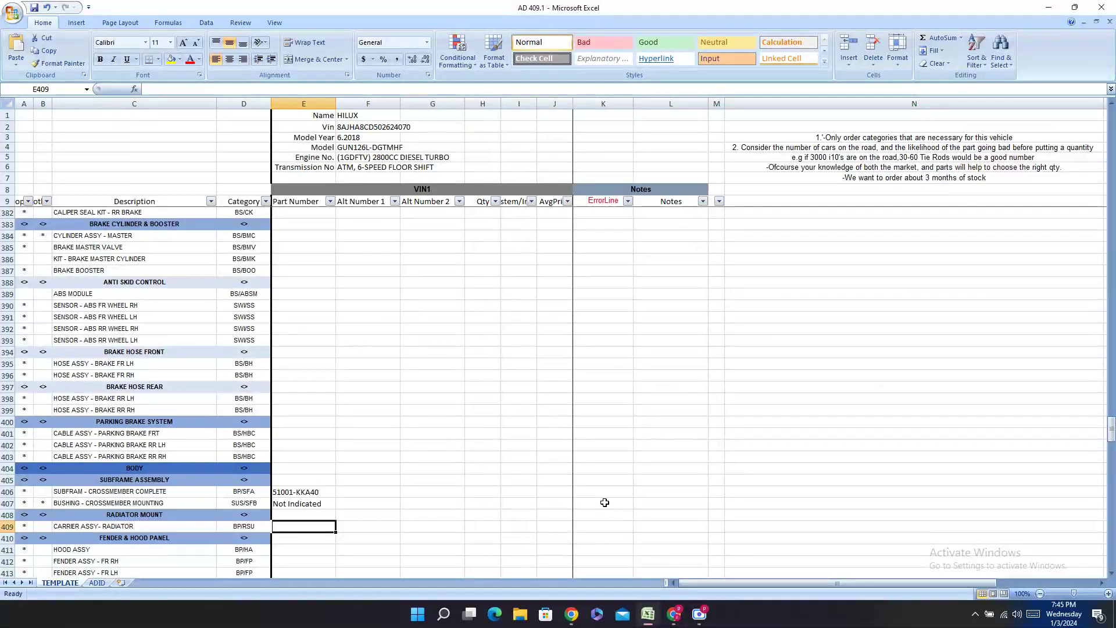
pyautogui.doubleClick(282, 527)
pyautogui.rightClick(282, 527)
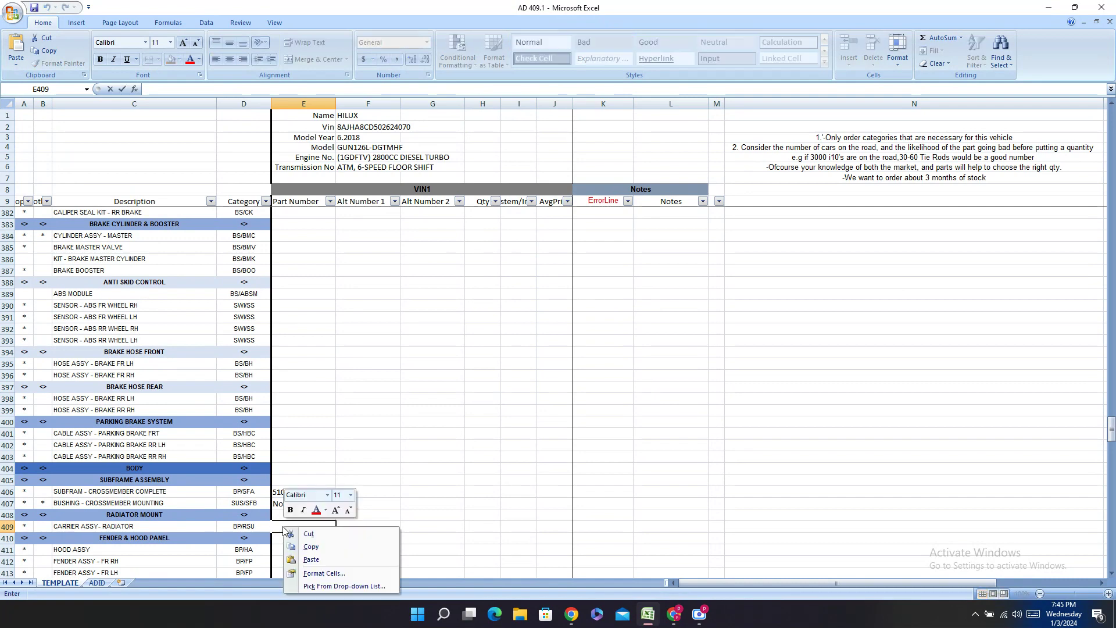
pyautogui.click(308, 560)
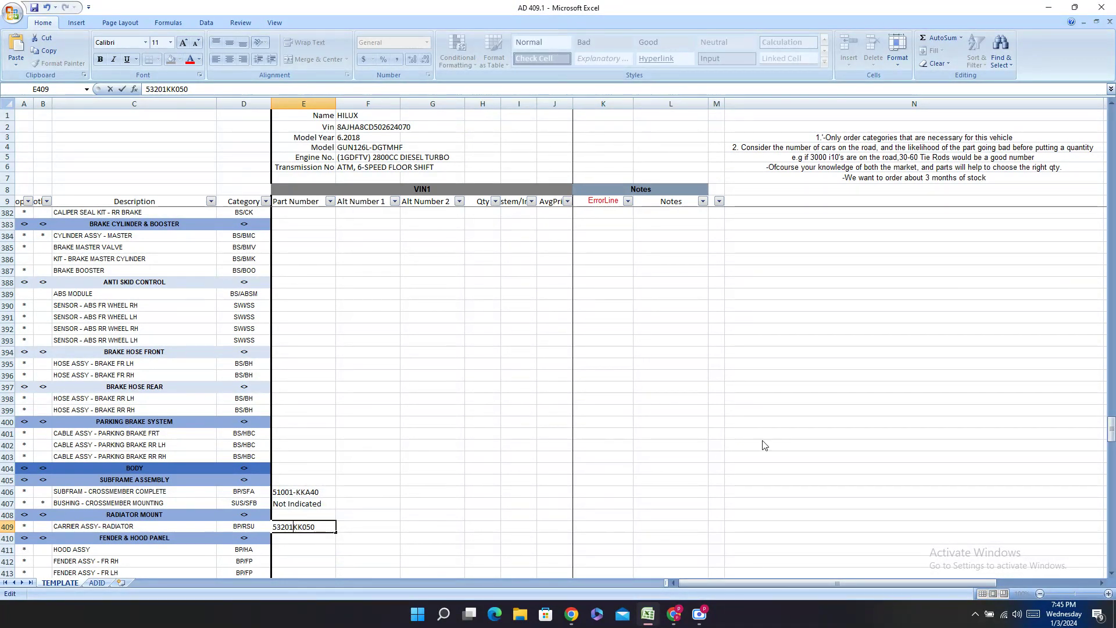
pyautogui.write('-')
pyautogui.press('Return')
pyautogui.press('Return')
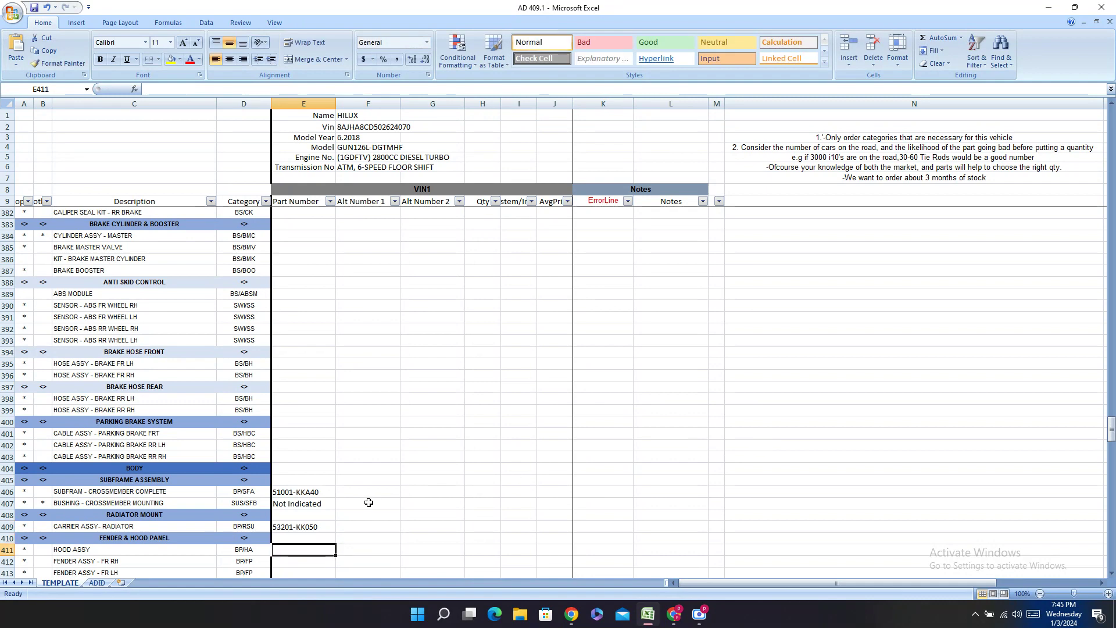
# - Enter Not Indicated for the LH and RH BUSH - REAR TRAILING ARM rows in E340 and E341
pyautogui.scroll(-4, 375, 512)
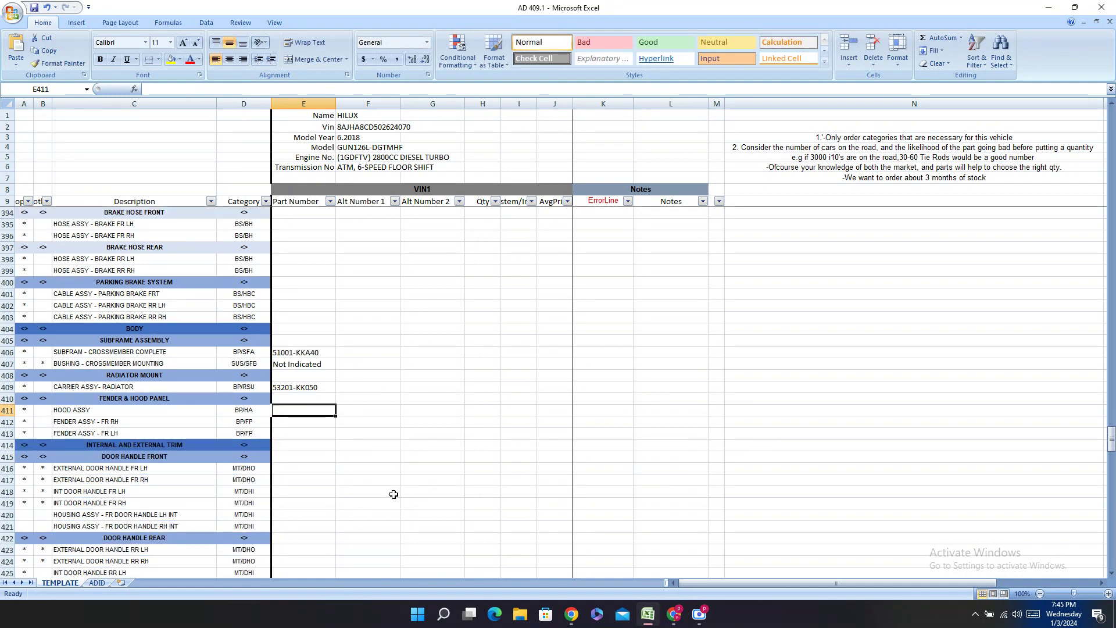
pyautogui.scroll(12, 395, 494)
pyautogui.scroll(11, 395, 425)
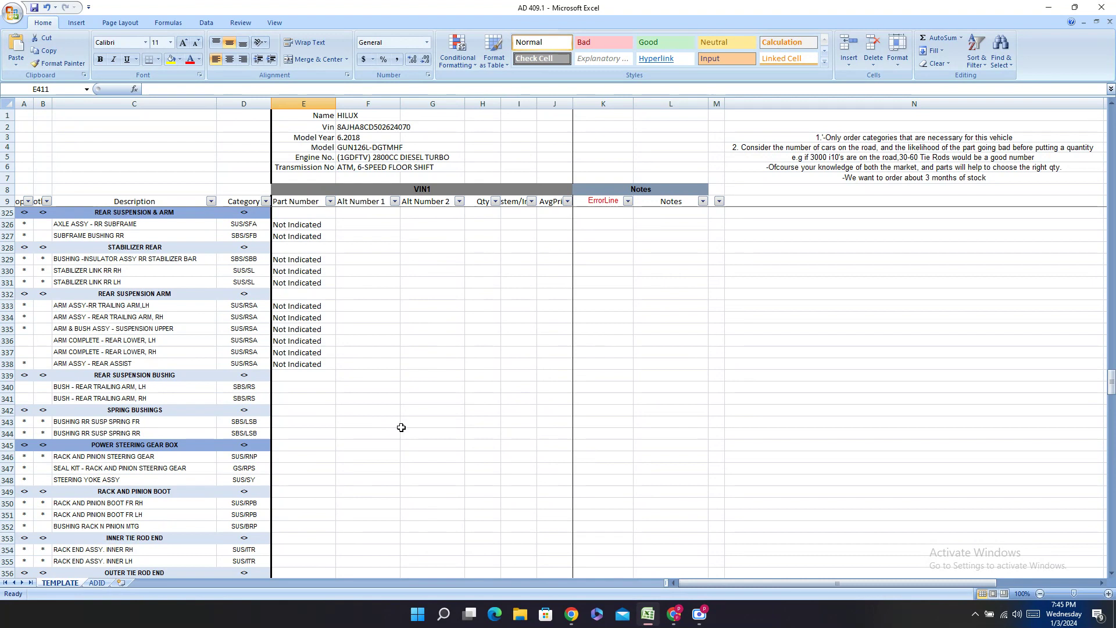
pyautogui.click(293, 365)
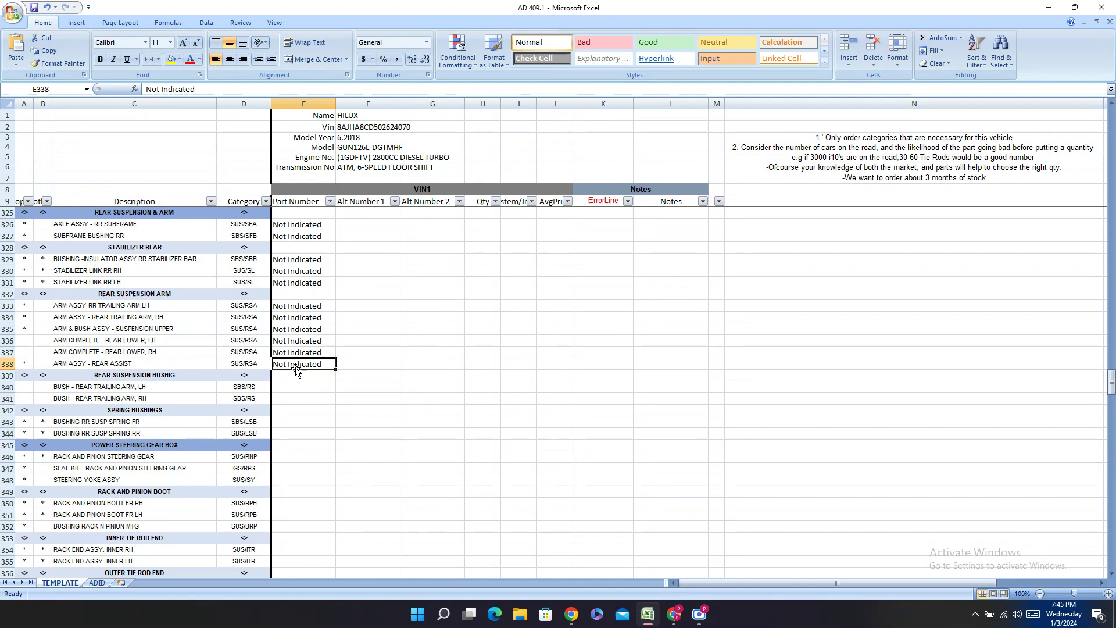
pyautogui.click(291, 386)
pyautogui.write('N')
pyautogui.press('Return')
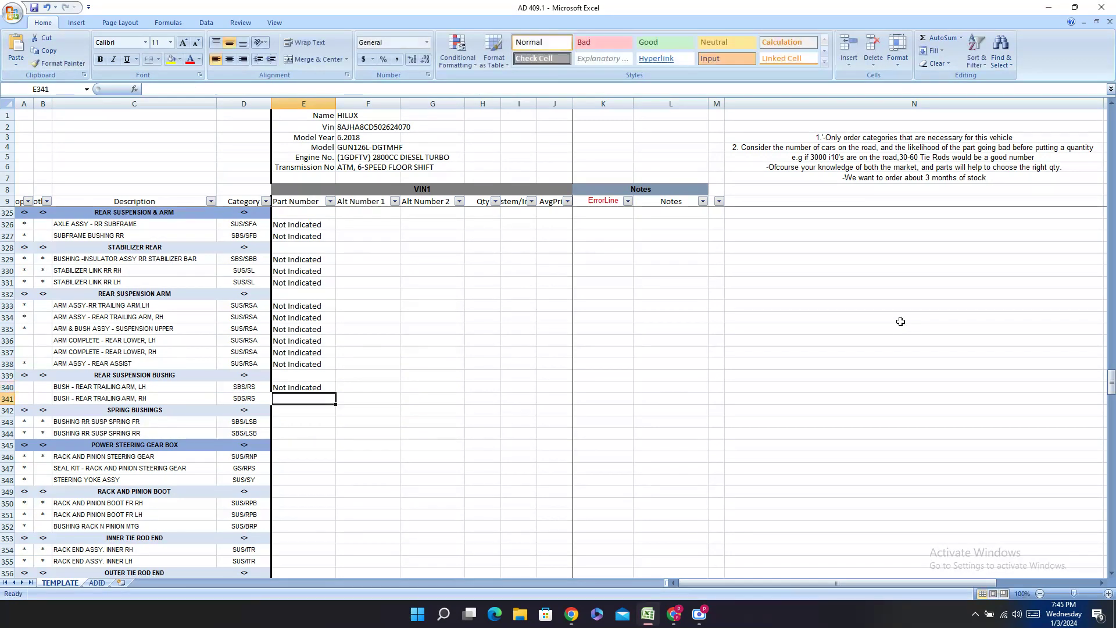
pyautogui.write('Not Indicated')
pyautogui.press('Return')
pyautogui.press('Return')
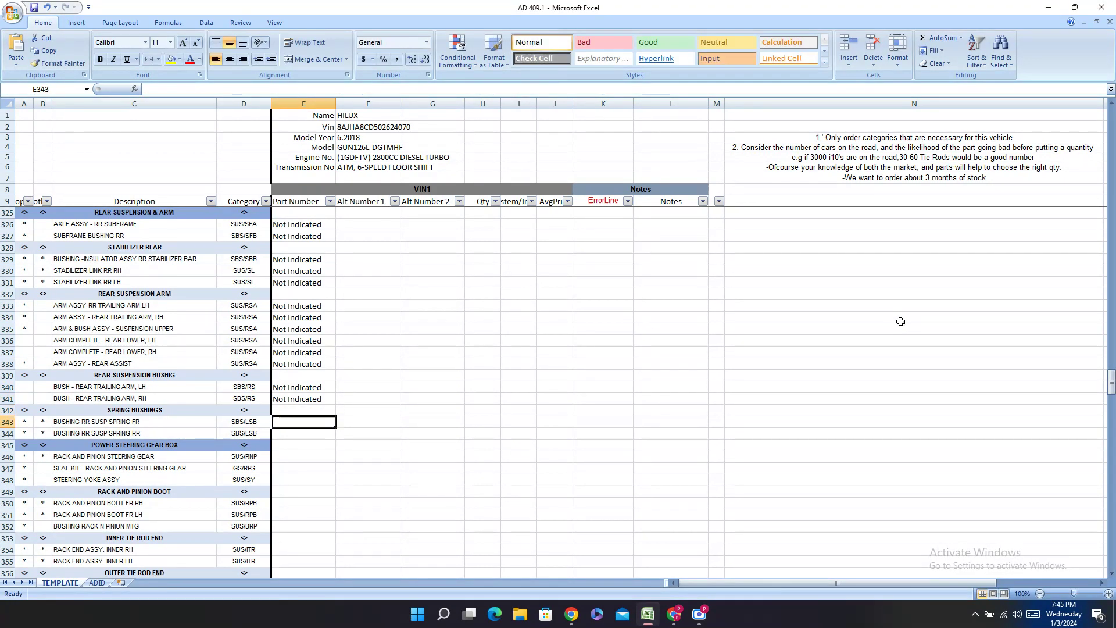
# - Enter Not Indicated for the FR and RR BUSHING RR SUSP SPRING rows in E343 and E344
pyautogui.press('Return')
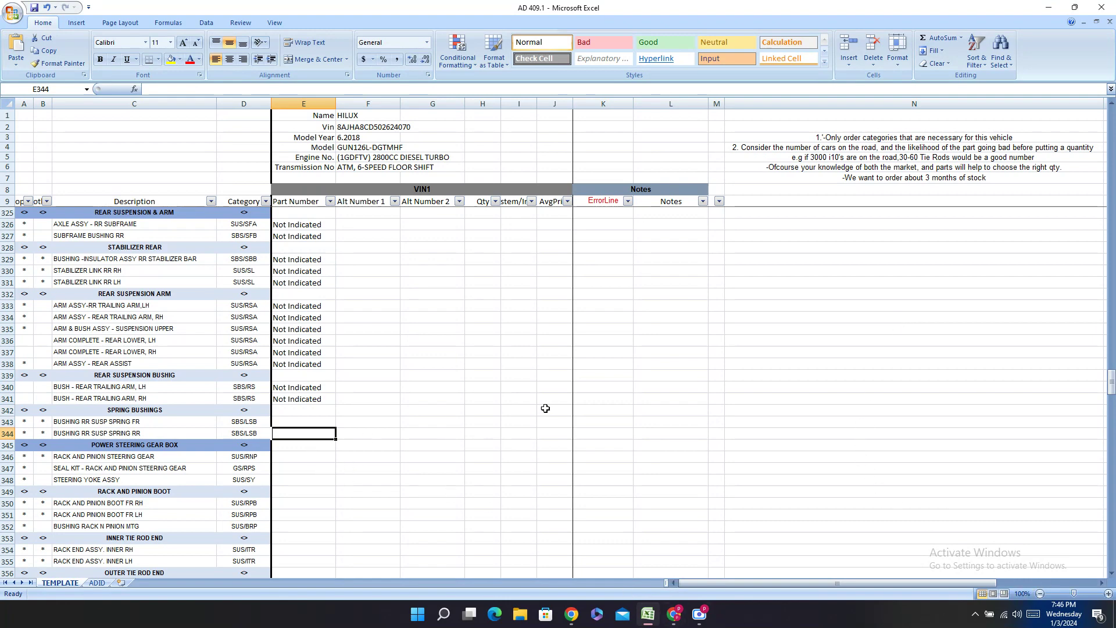
pyautogui.write('Not Indicated')
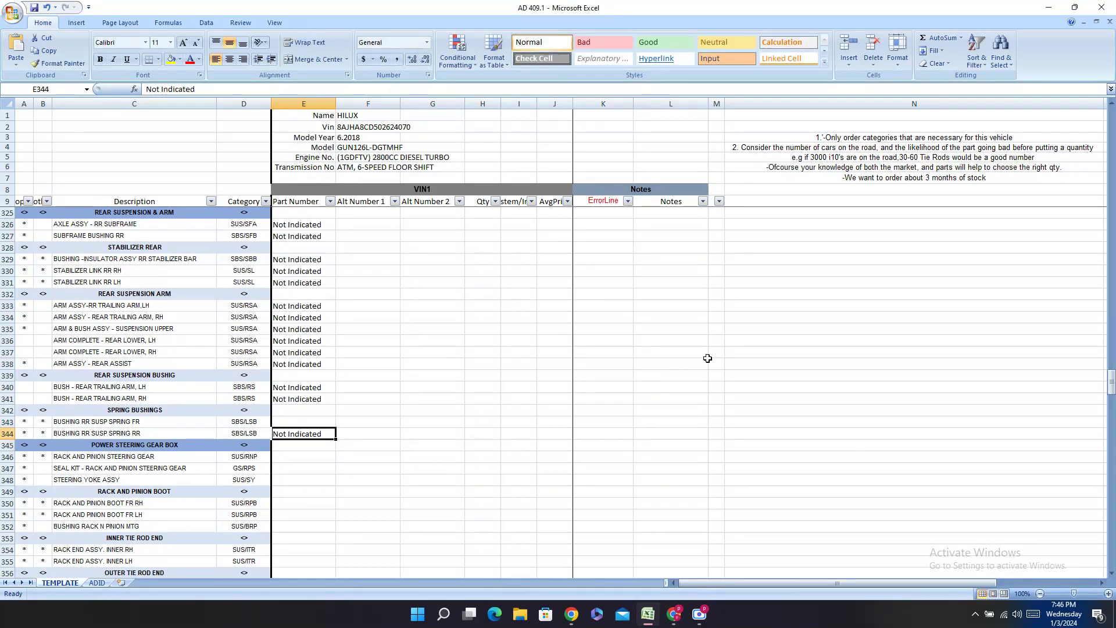
pyautogui.press('Up')
pyautogui.write('N')
pyautogui.press('Down')
pyautogui.press('Down')
pyautogui.press('Down')
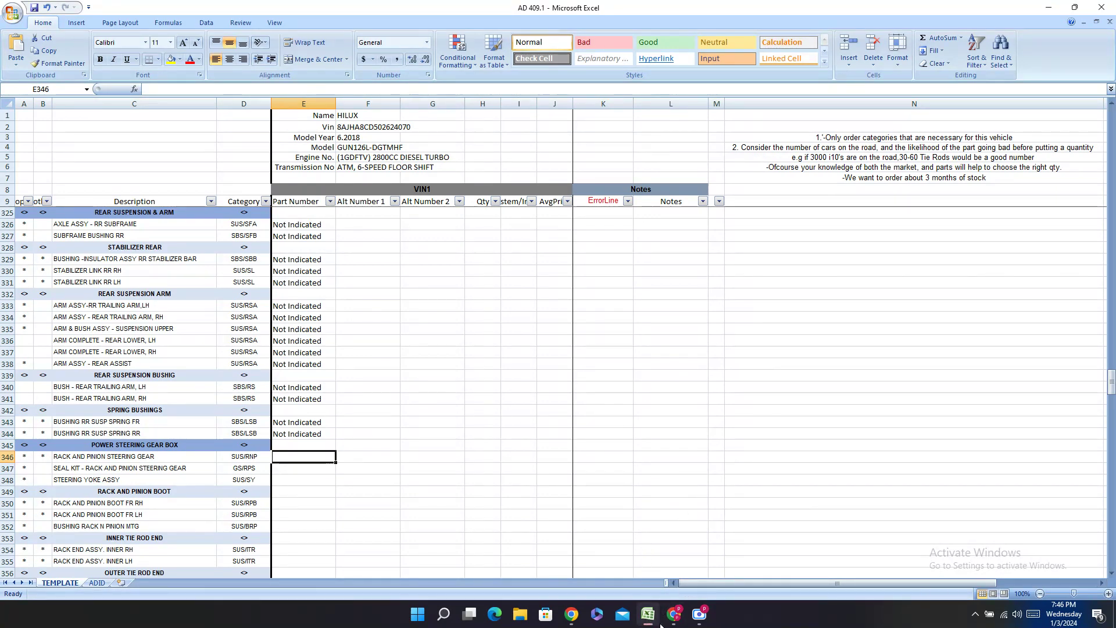
# - Switch to the browser, search the Hilux catalog for REAR STABILIZER BAR and examine the results for rear stabilizer parts
pyautogui.moveTo(674, 623)
pyautogui.click(672, 562)
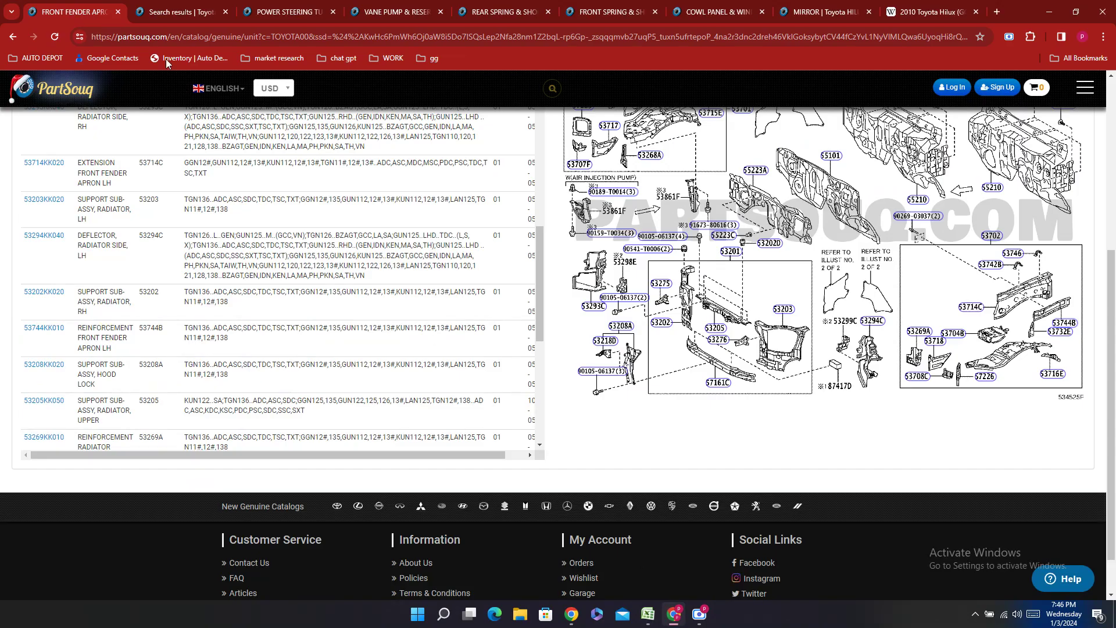
pyautogui.click(180, 11)
pyautogui.hotkey('ctrl', 'a')
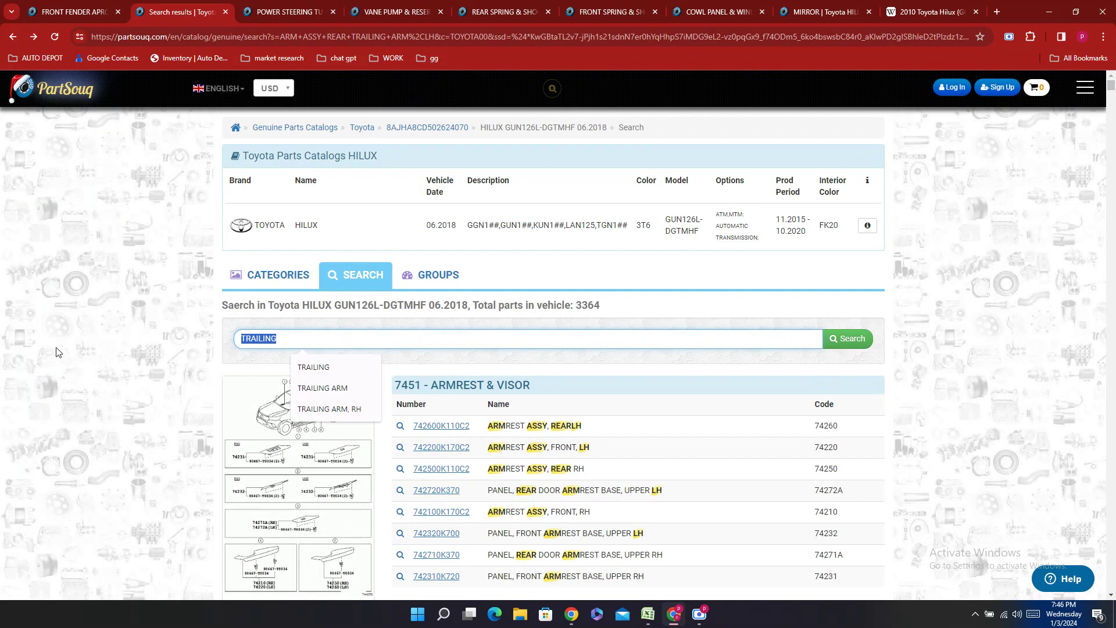
pyautogui.write('REAR')
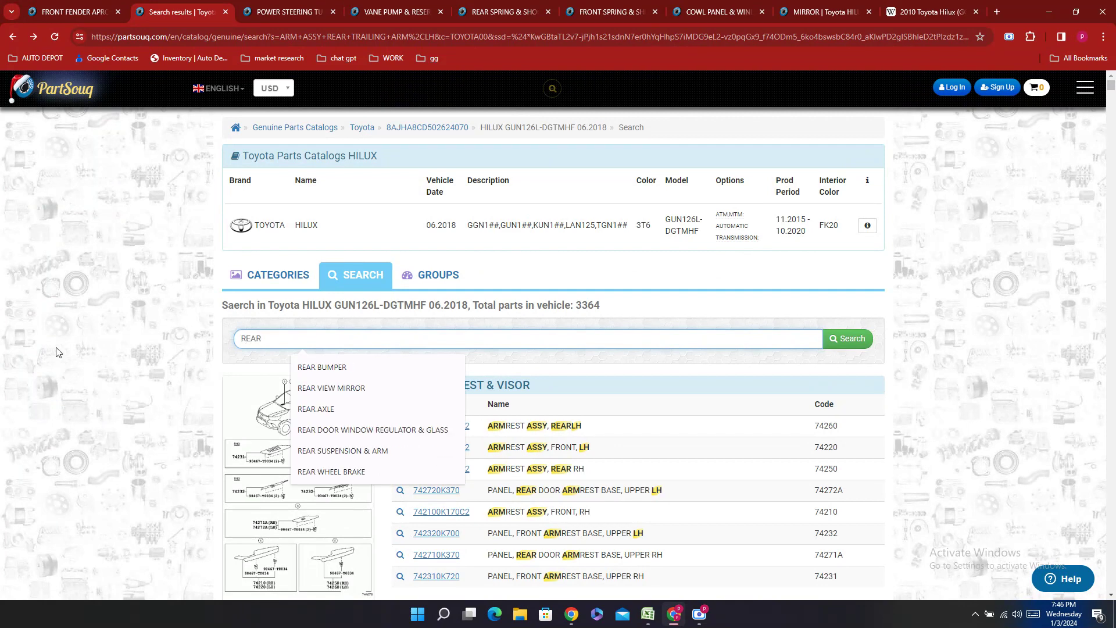
pyautogui.write(' STAB')
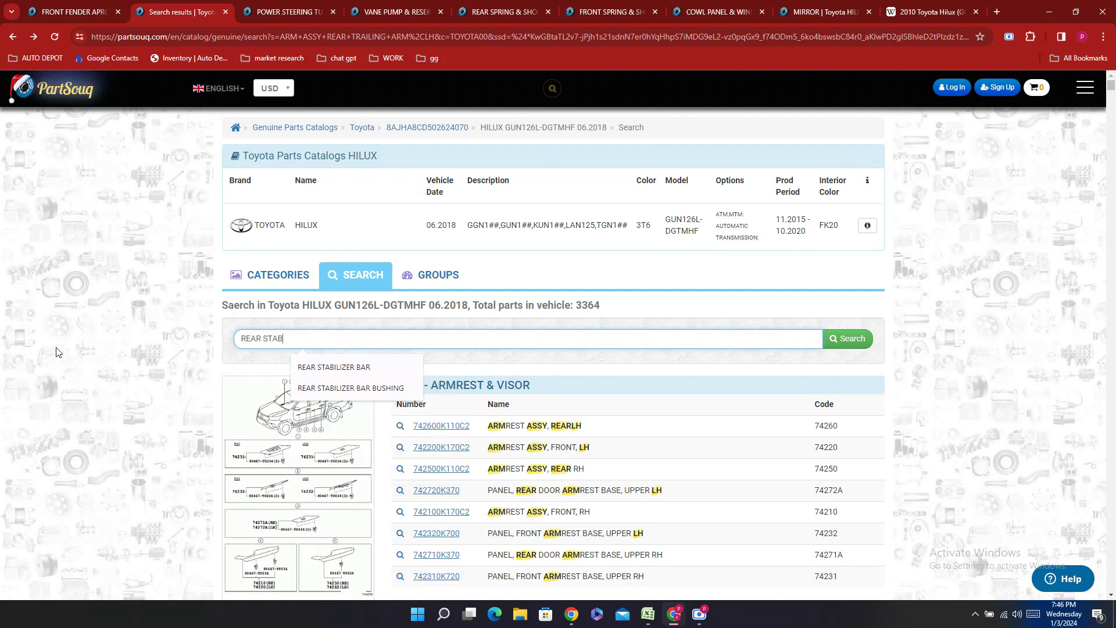
pyautogui.write('ILI')
pyautogui.click(324, 367)
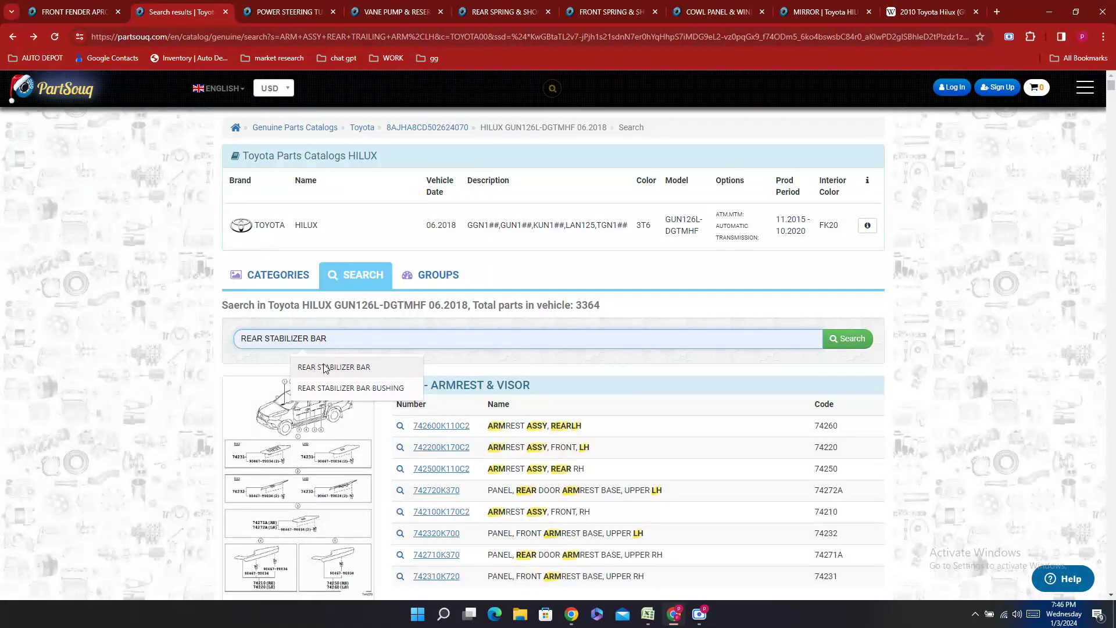
pyautogui.click(860, 339)
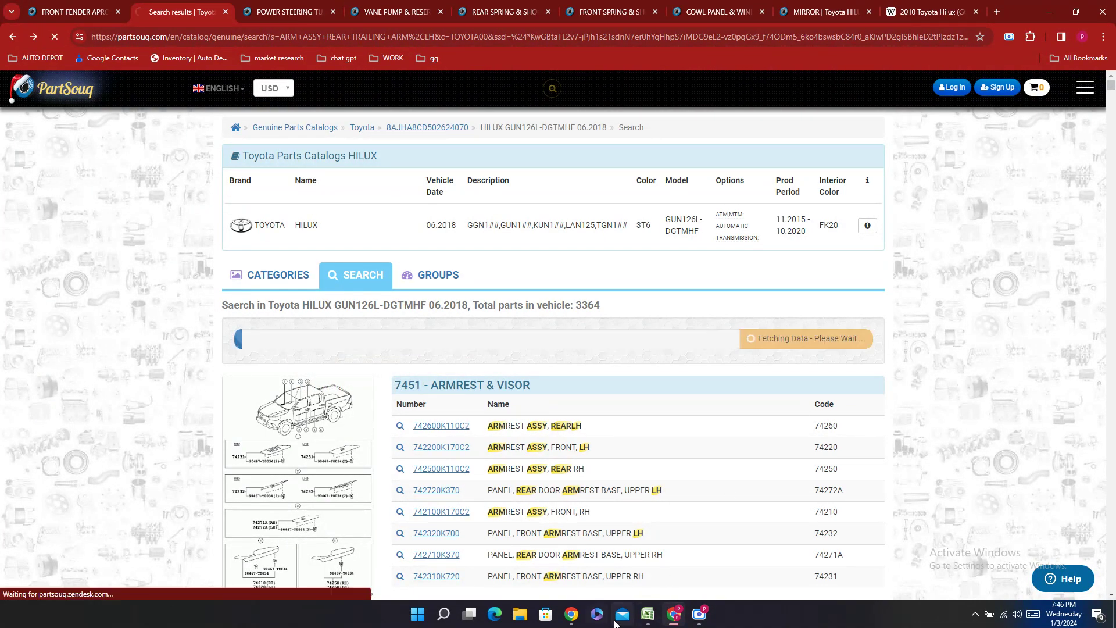
pyautogui.click(649, 619)
pyautogui.click(649, 619)
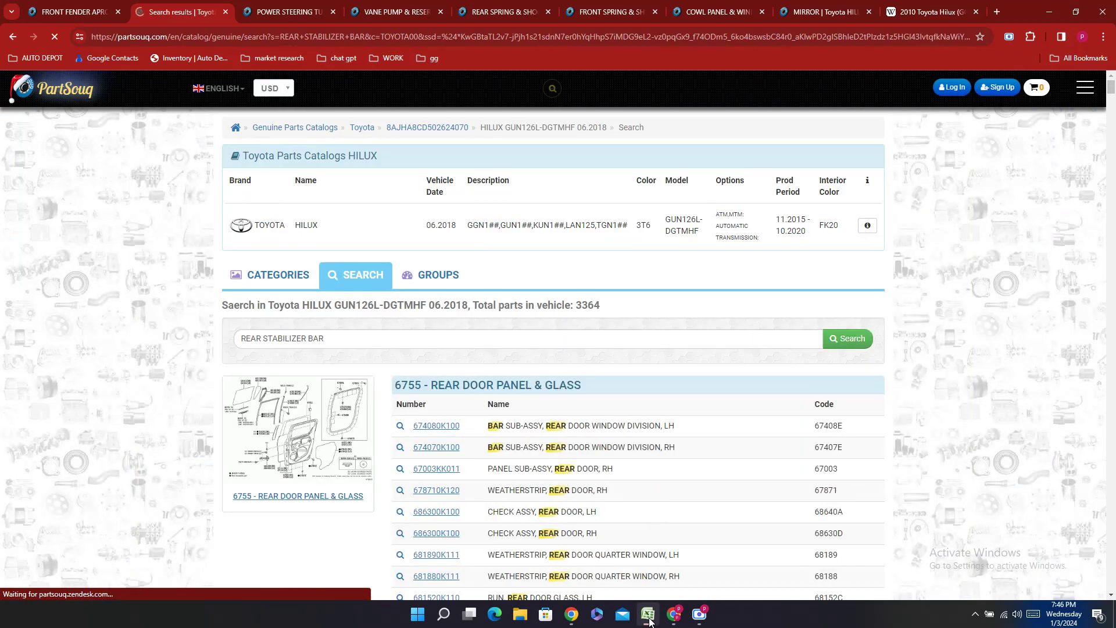
pyautogui.scroll(-20, 534, 373)
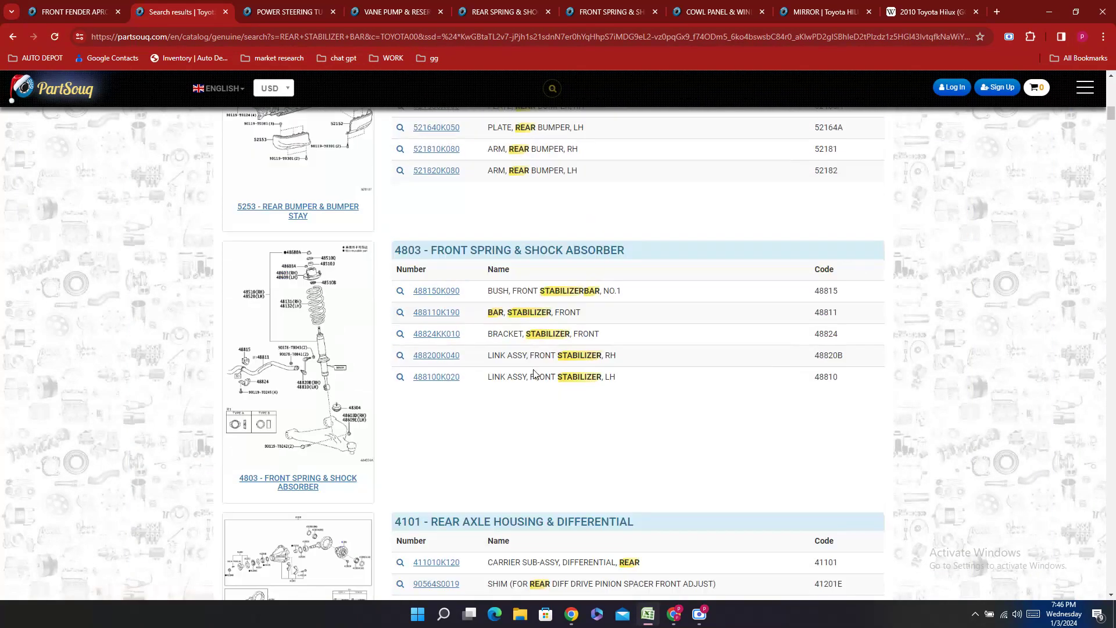
pyautogui.scroll(4, 536, 373)
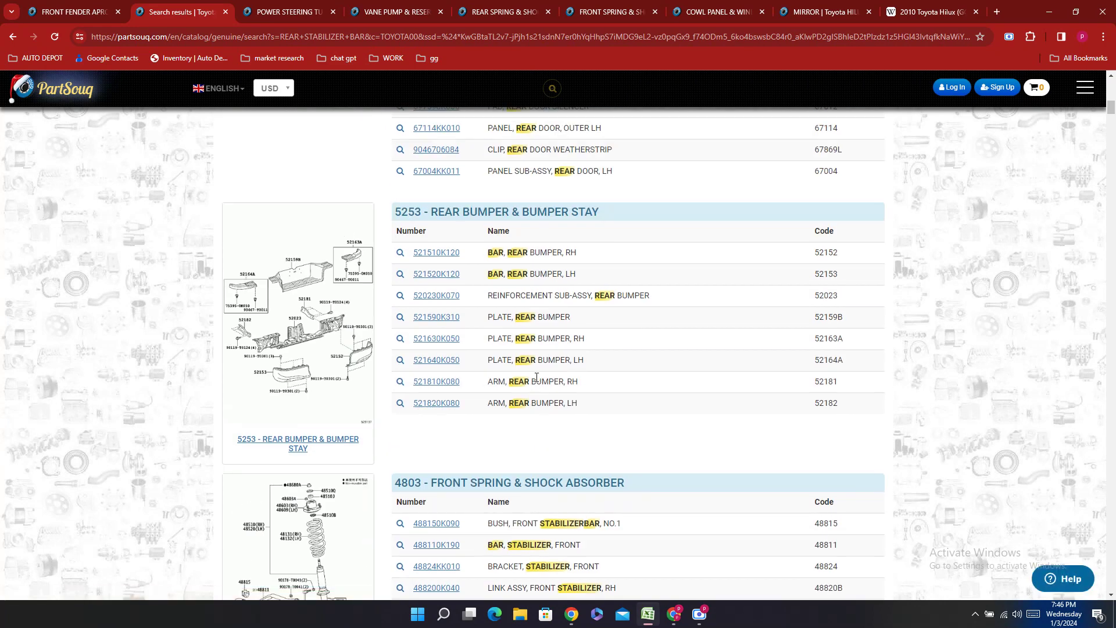
# - Examine the remaining REAR STABILIZER BAR search results for rear stabilizer bar, link and bushing parts
pyautogui.scroll(-9, 537, 381)
pyautogui.scroll(-18, 536, 378)
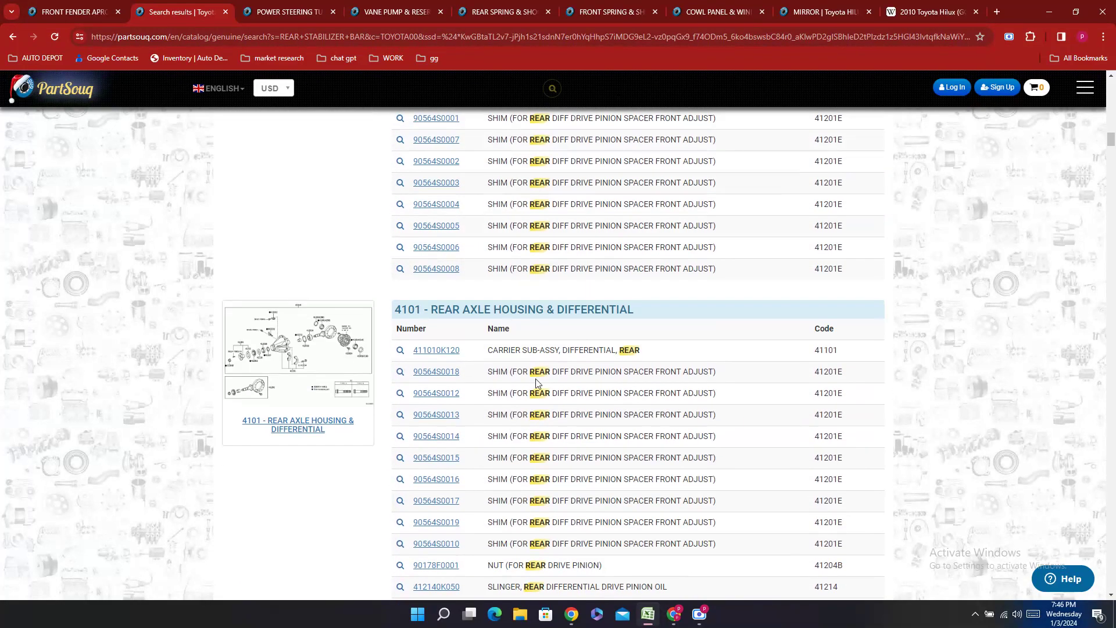
pyautogui.scroll(-12, 536, 381)
pyautogui.scroll(-13, 536, 382)
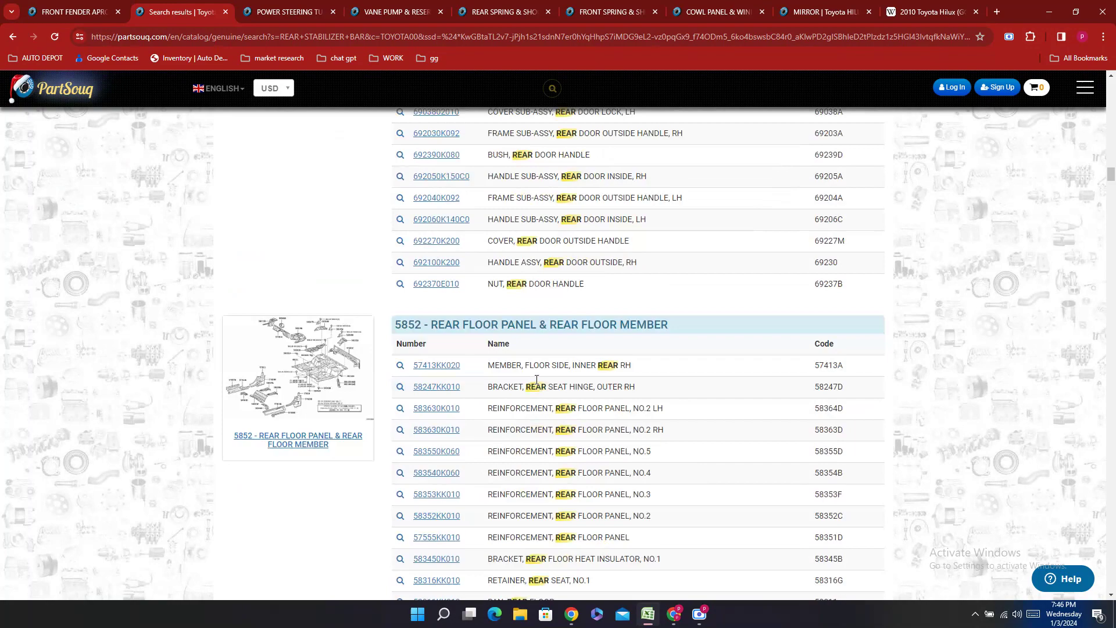
pyautogui.scroll(-10, 536, 384)
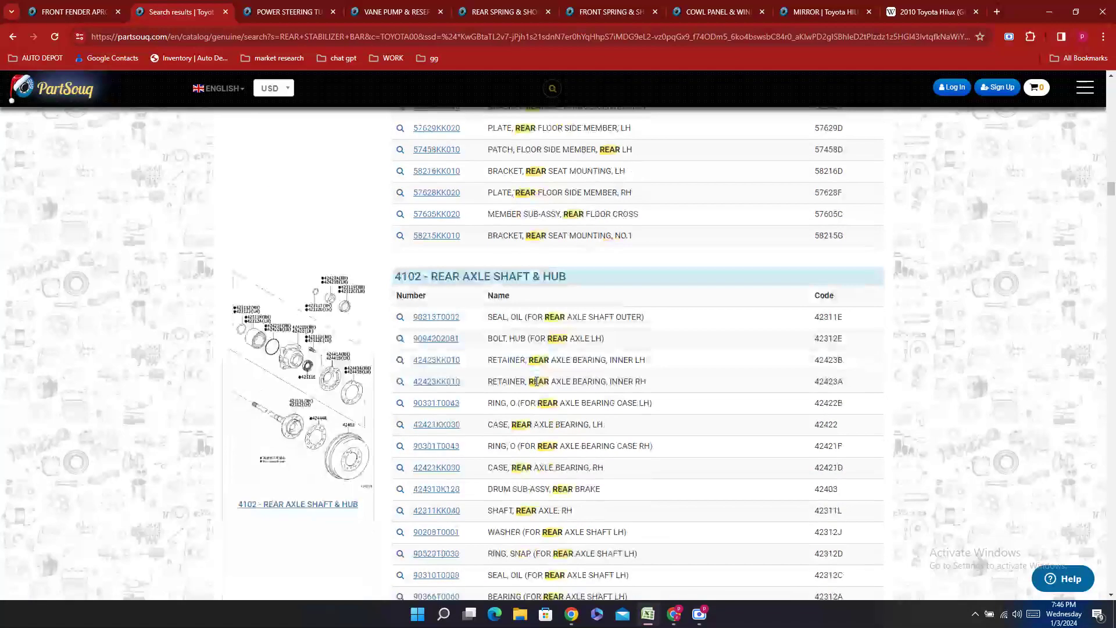
pyautogui.scroll(-20, 536, 381)
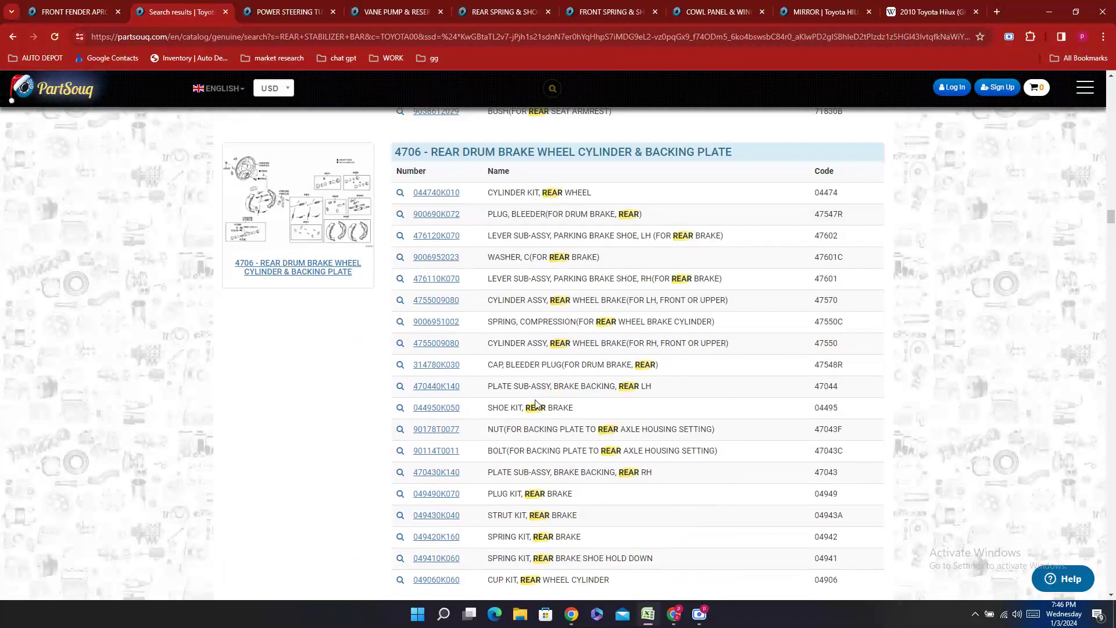
pyautogui.scroll(-6, 538, 411)
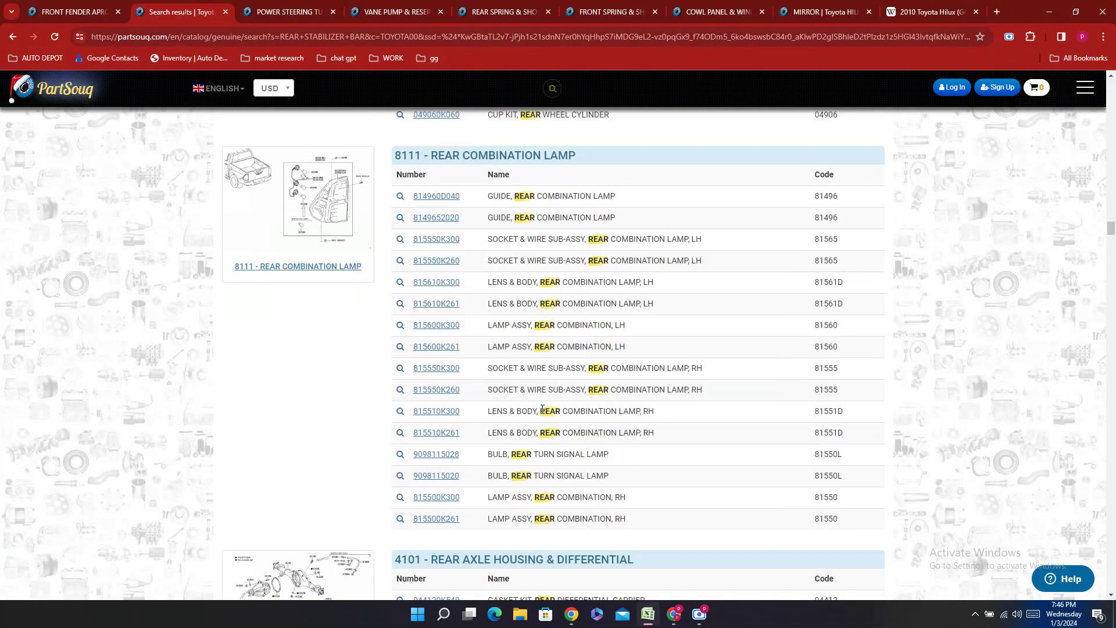
pyautogui.scroll(-20, 541, 410)
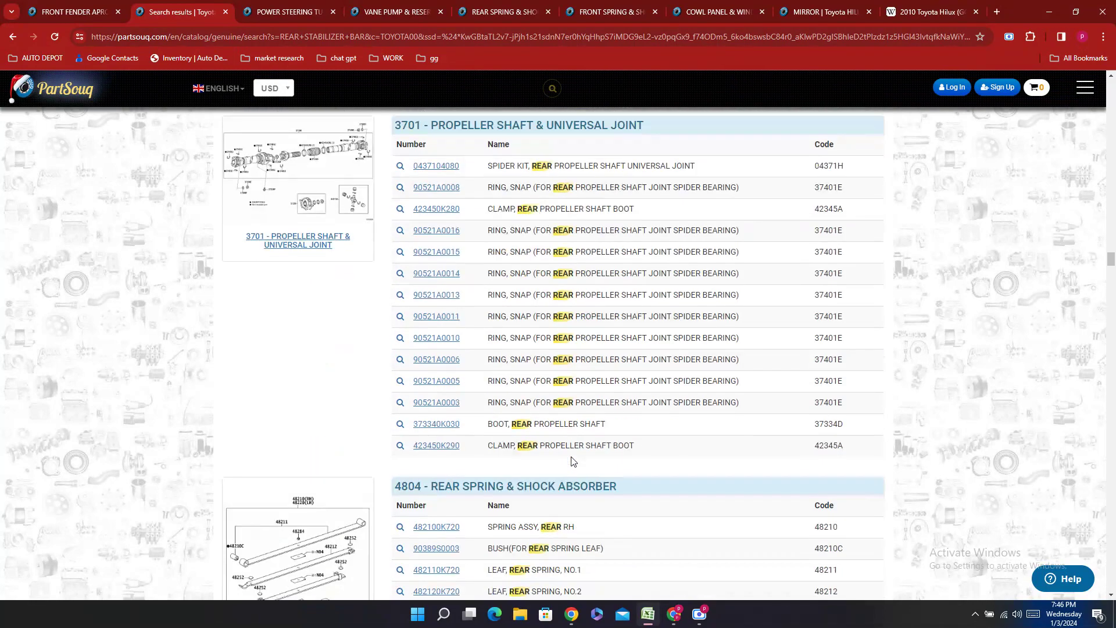
pyautogui.scroll(20, 574, 461)
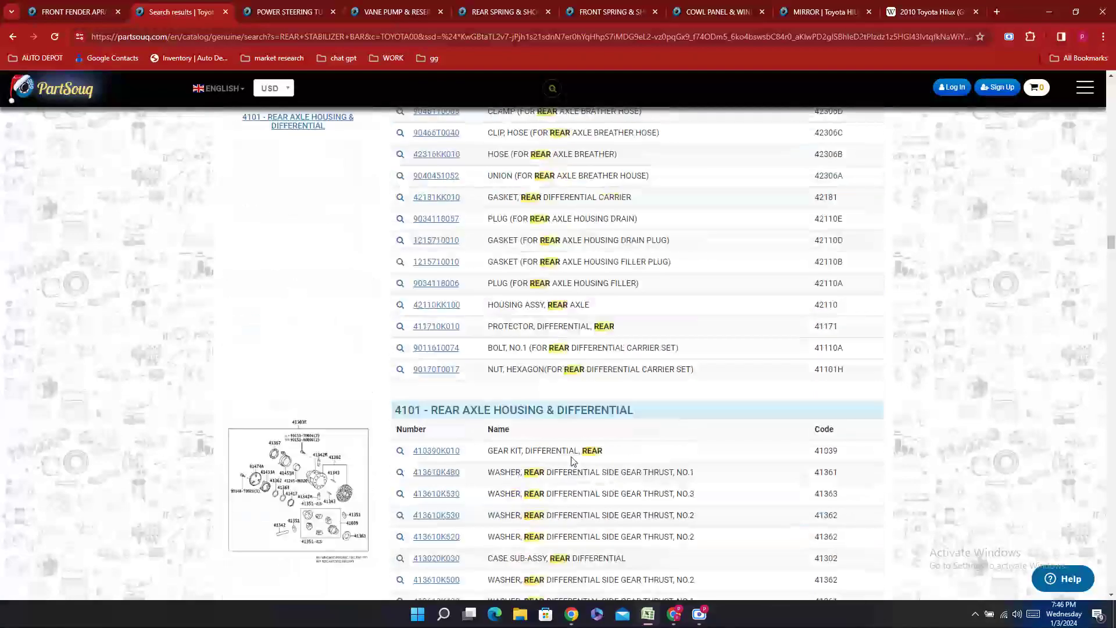
pyautogui.scroll(2, 571, 456)
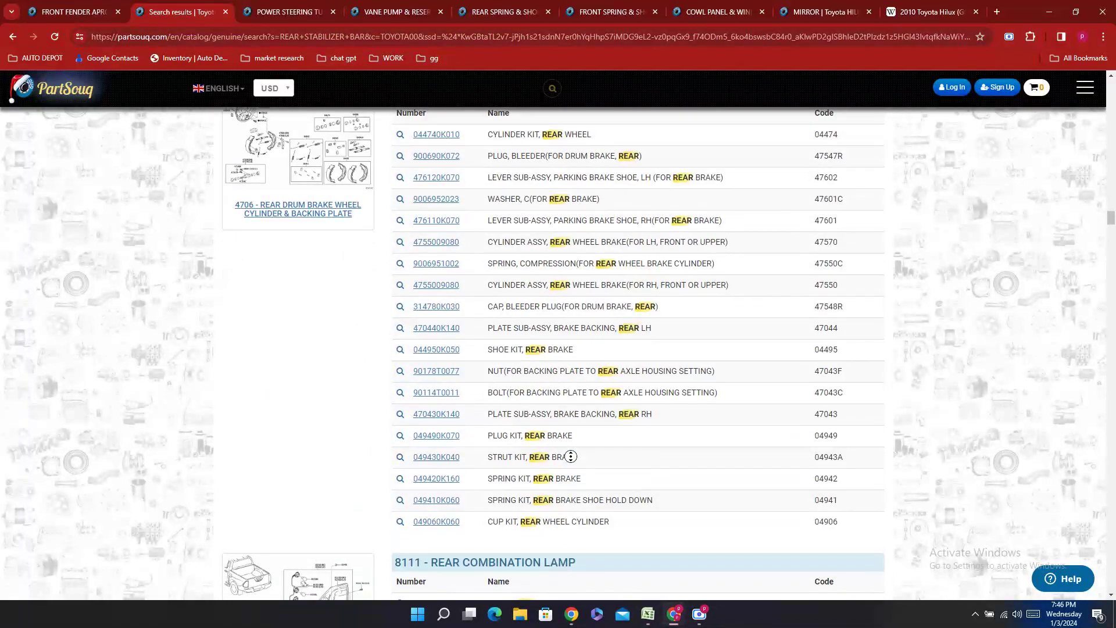
pyautogui.scroll(20, 1023, 326)
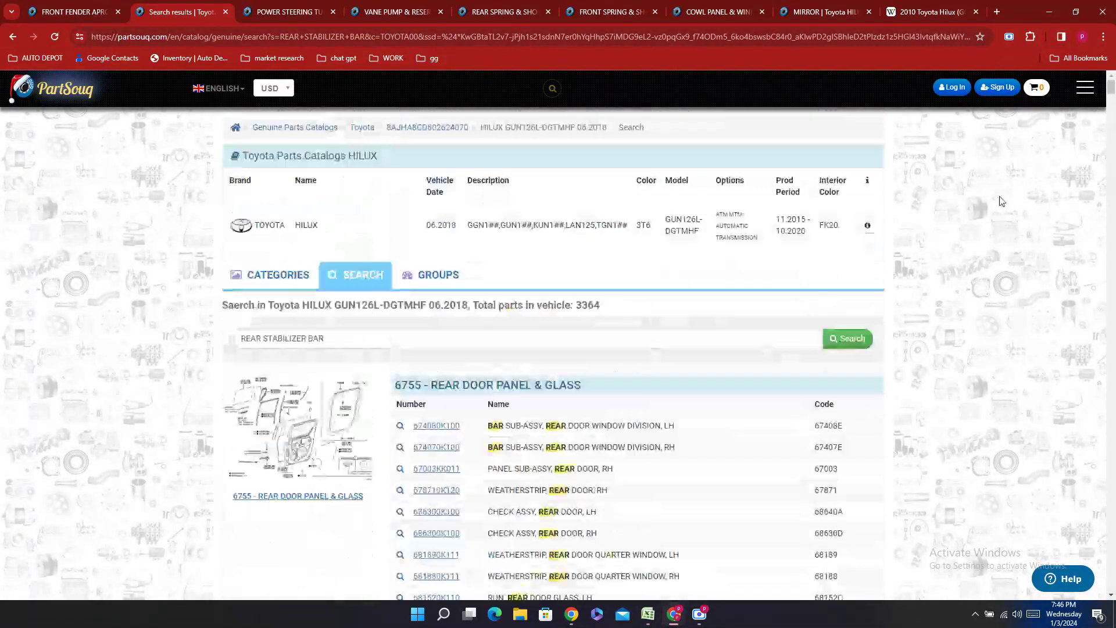
# - Copy the POWER STEERING GEAR BOX heading from C345 in Excel and search the Hilux catalog in the browser for it
pyautogui.click(647, 614)
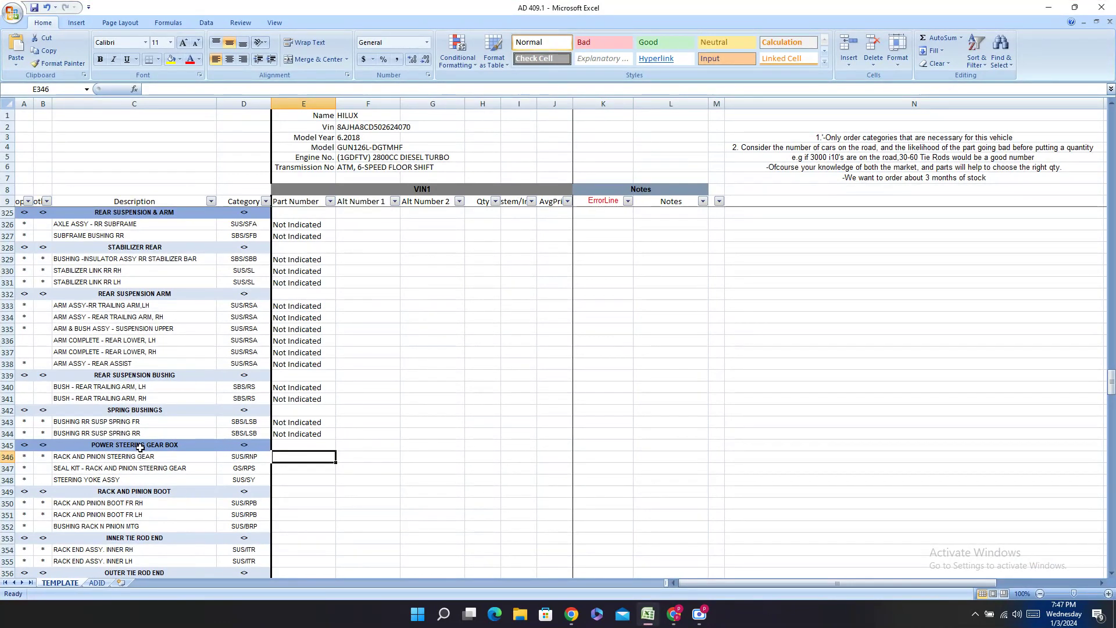
pyautogui.rightClick(116, 459)
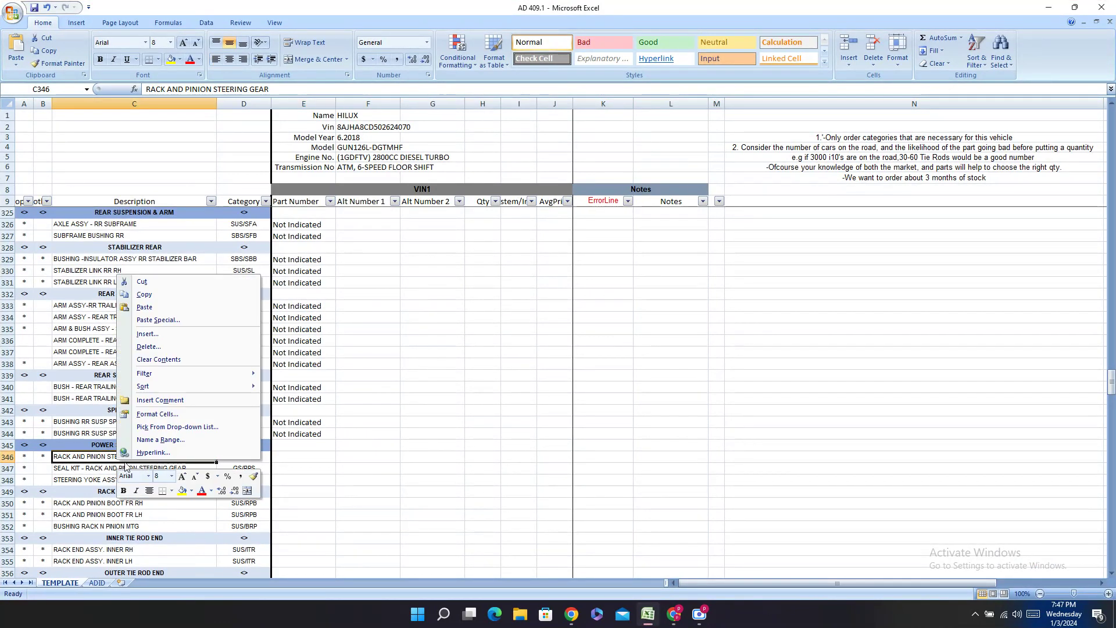
pyautogui.rightClick(87, 445)
pyautogui.click(115, 277)
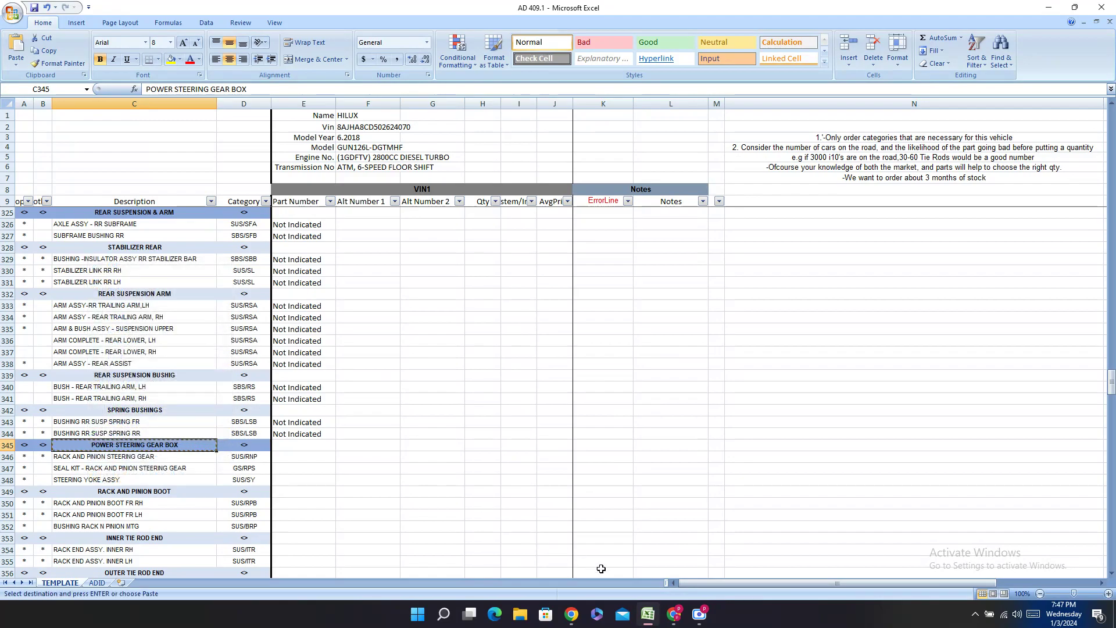
pyautogui.click(674, 614)
pyautogui.hotkey('ctrl', 'a')
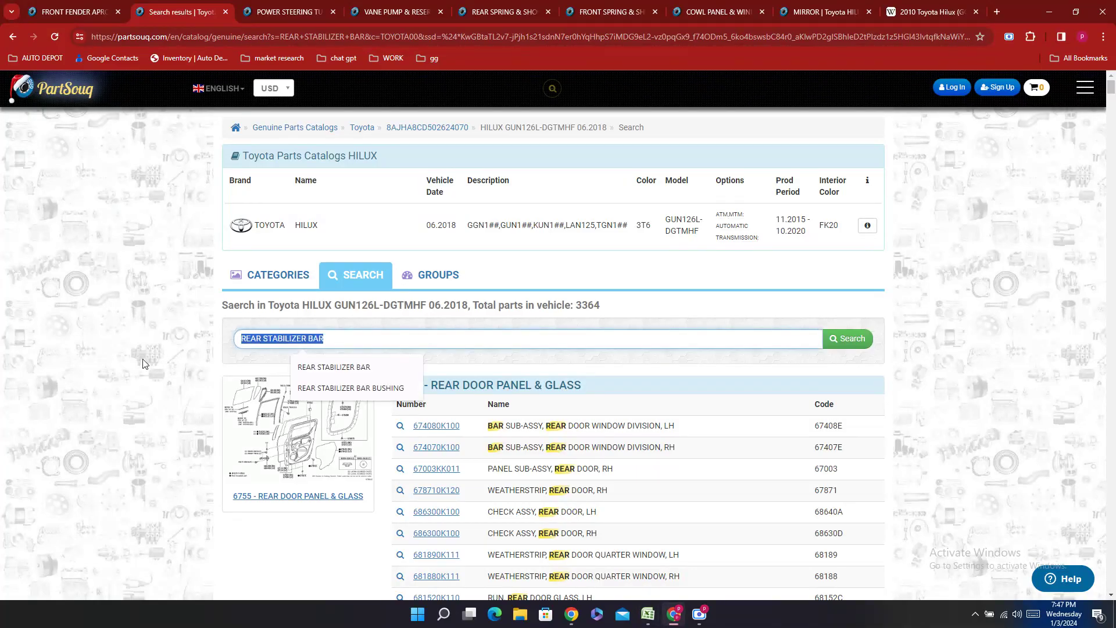
pyautogui.hotkey('ctrl', 'v')
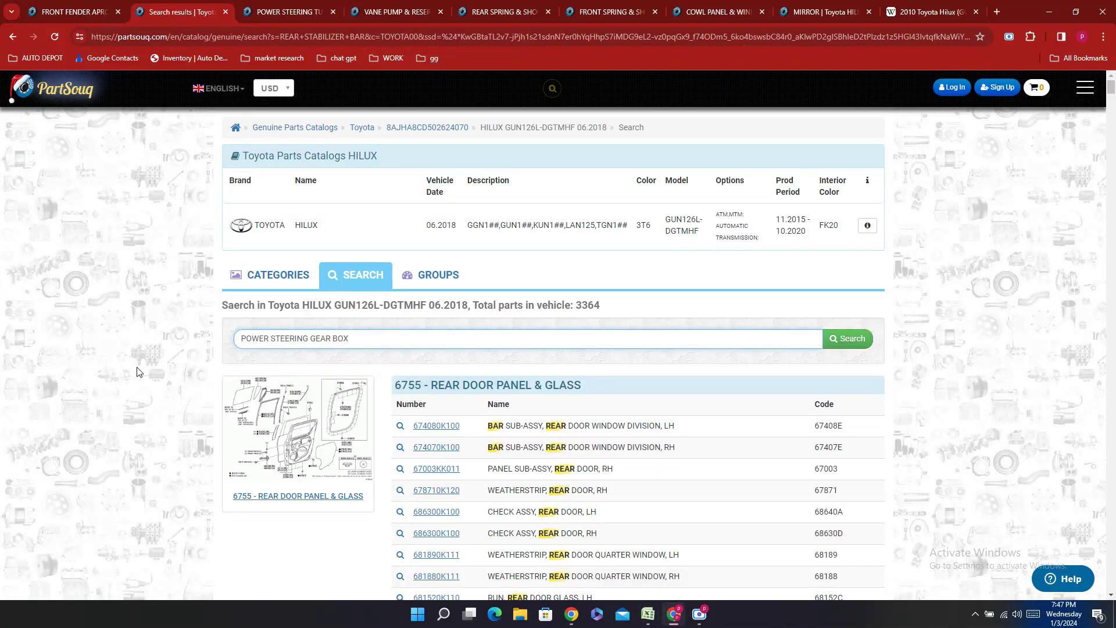
pyautogui.press('Return')
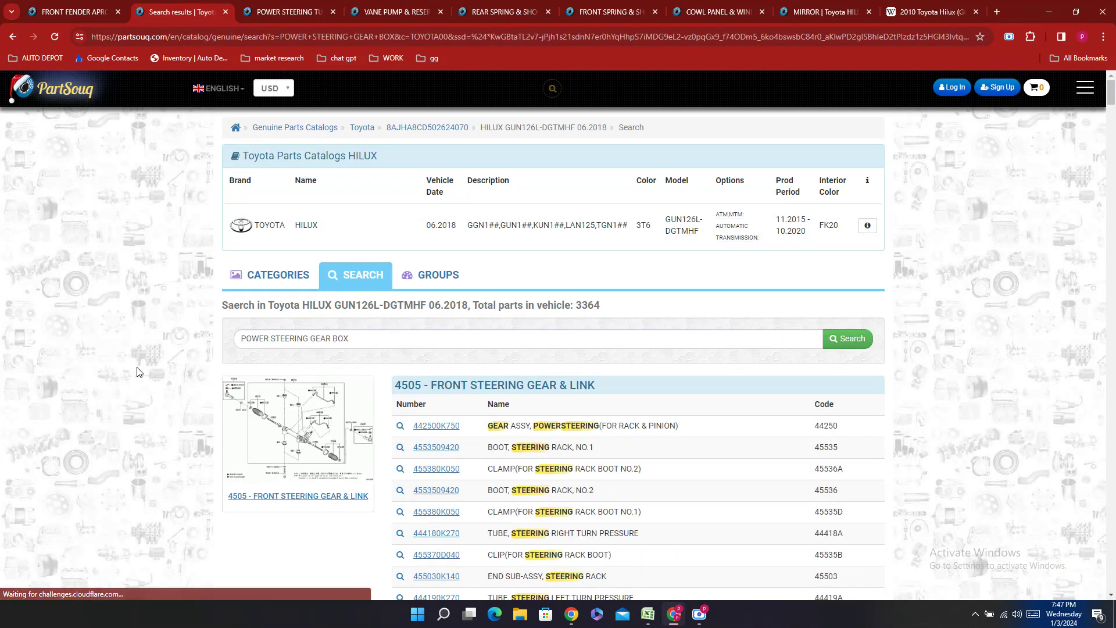
# - Open the 4505 - FRONT STEERING GEAR & LINK diagram in a new tab and close the older part, mirror and Wikipedia tabs after it
pyautogui.click(306, 431)
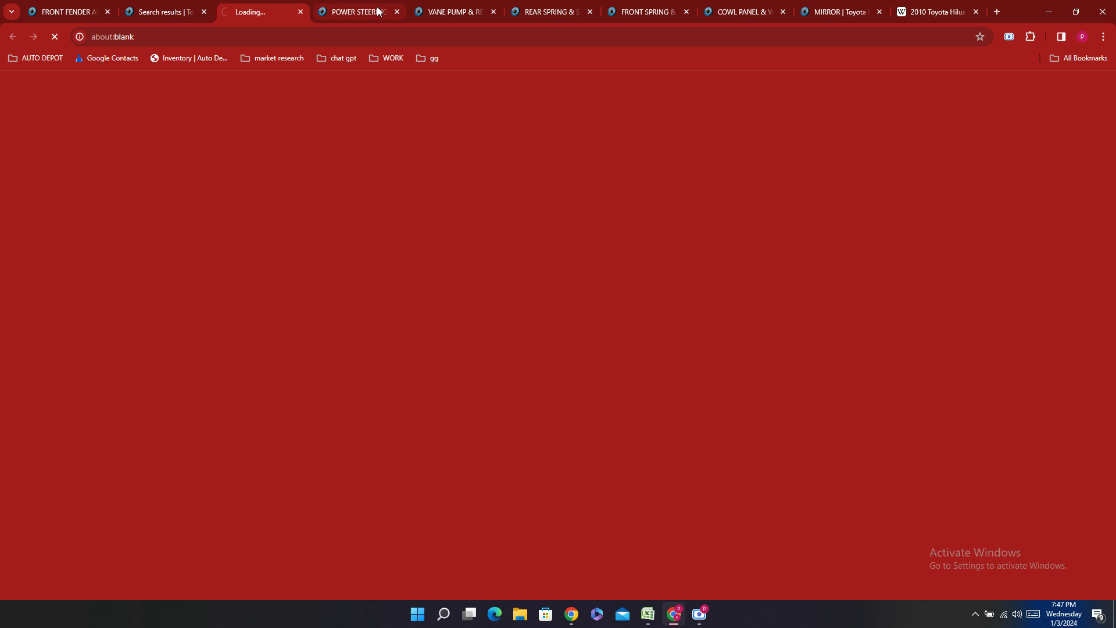
pyautogui.click(397, 11)
pyautogui.click(398, 12)
pyautogui.click(398, 12)
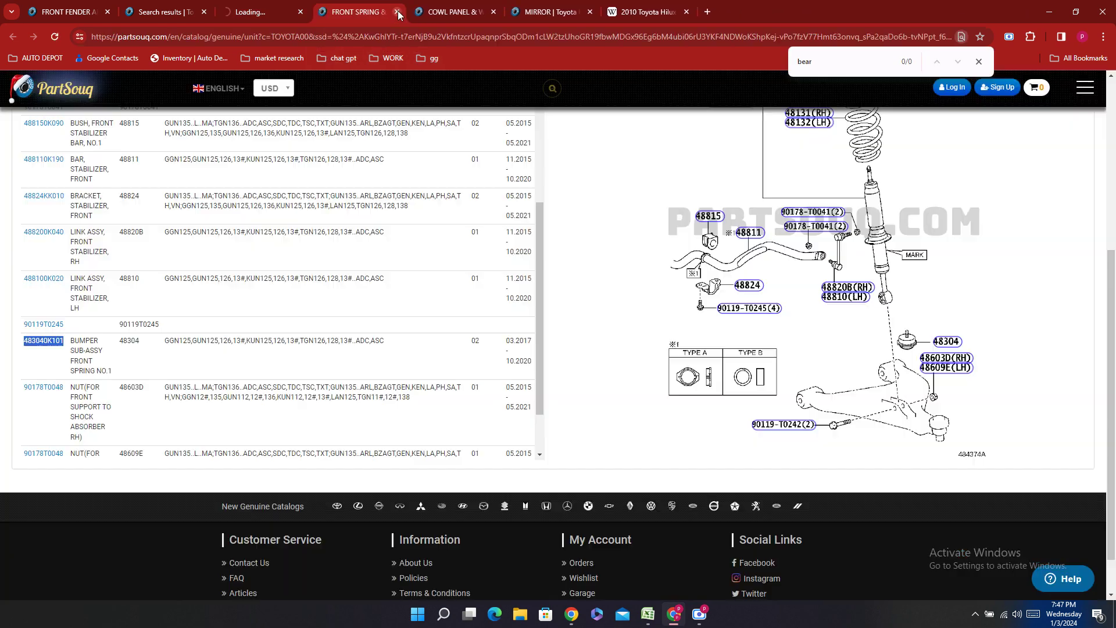
pyautogui.click(398, 11)
pyautogui.click(398, 11)
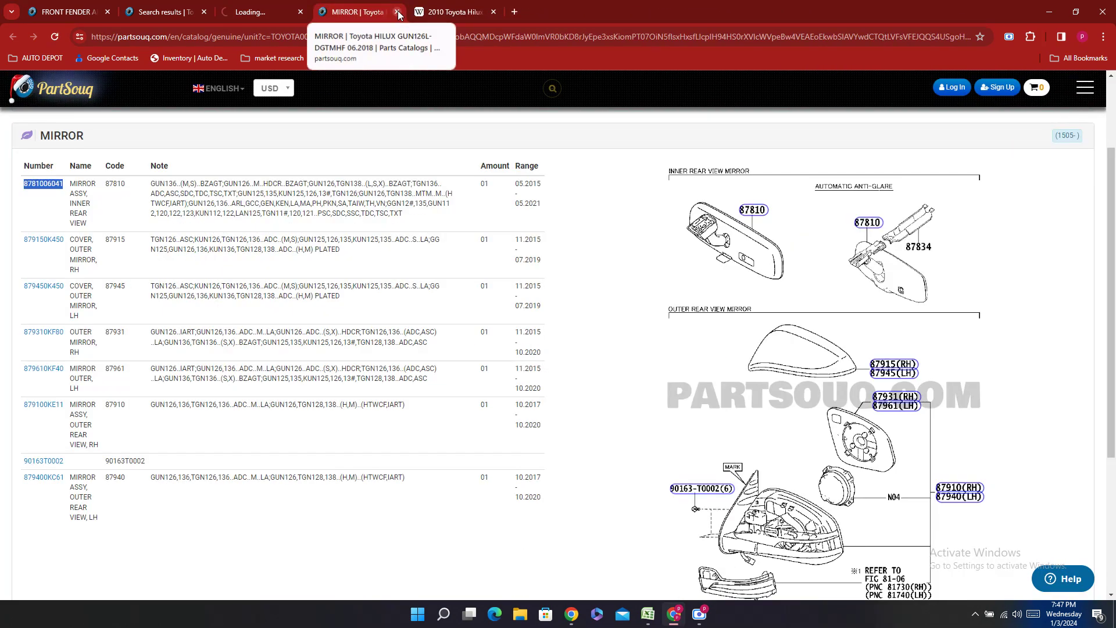
pyautogui.click(397, 11)
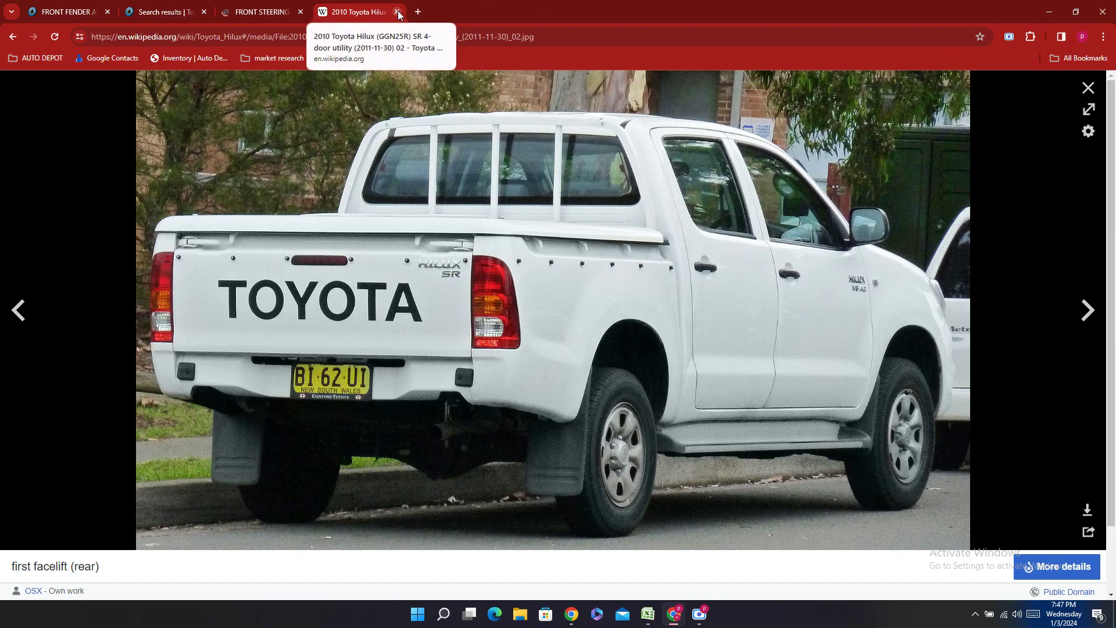
pyautogui.click(398, 11)
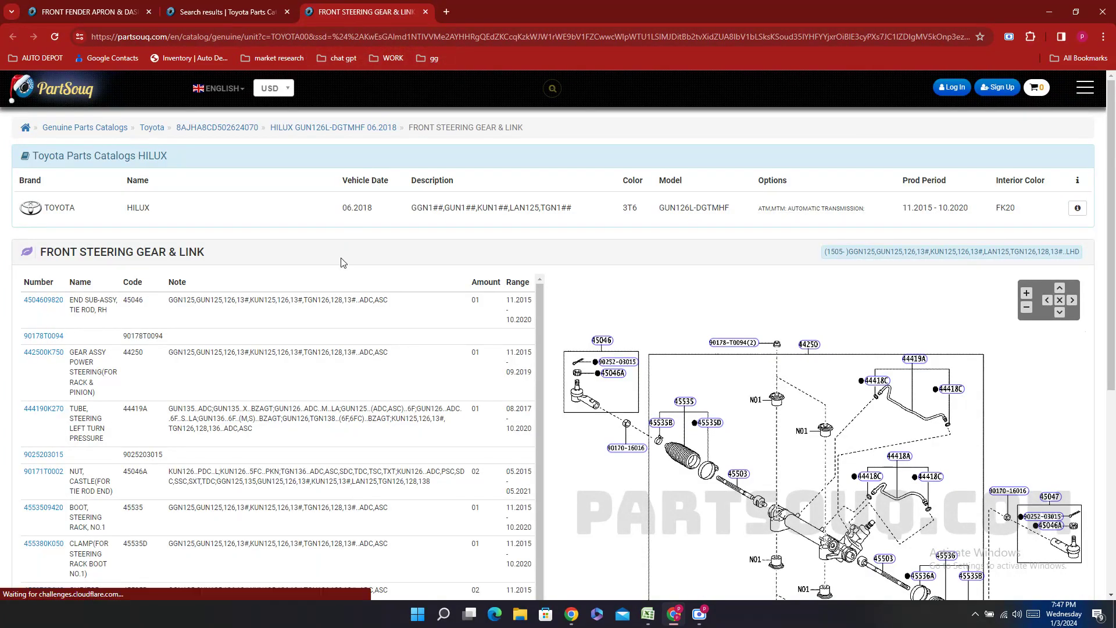
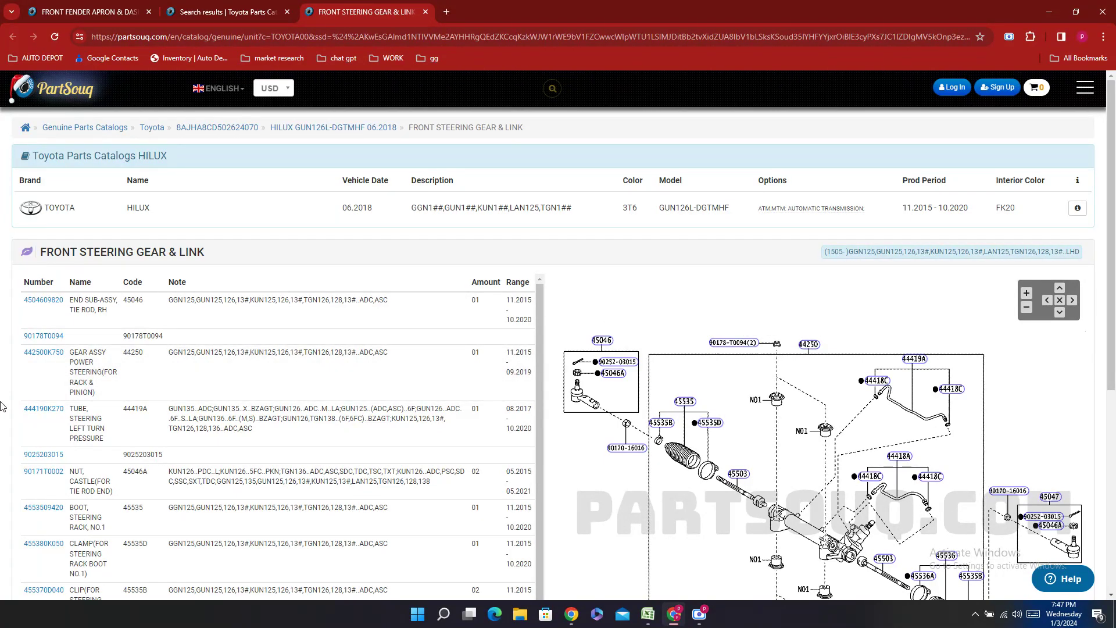
# - Copy the part number 442500K750 of the power steering gear assembly for rack and pinion
pyautogui.doubleClick(44, 353)
pyautogui.hotkey('ctrl', 'c')
pyautogui.rightClick(41, 371)
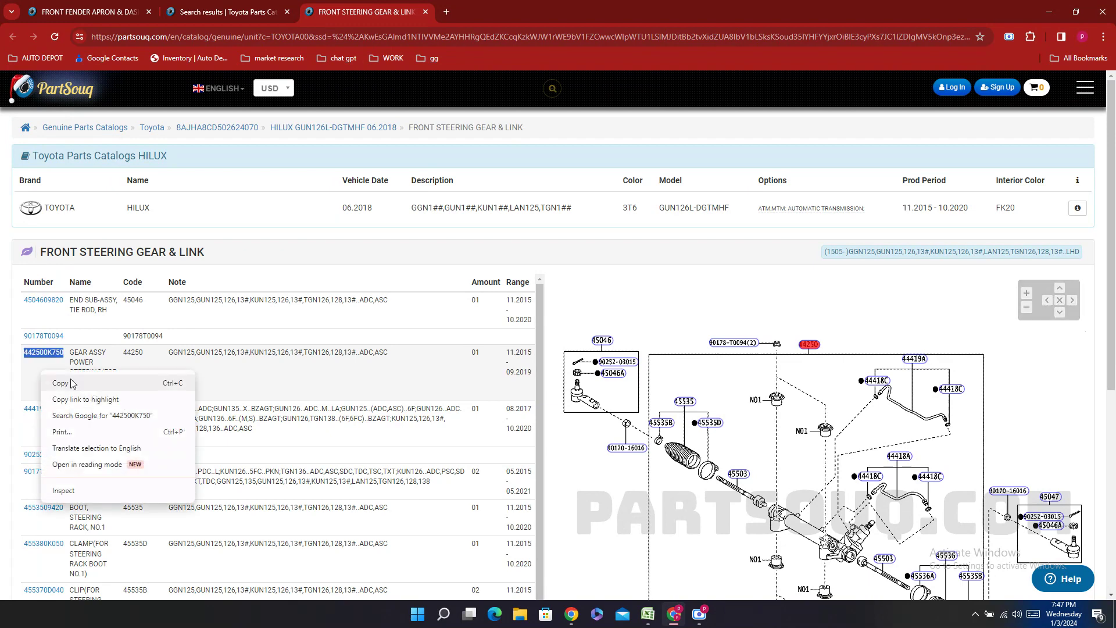
pyautogui.click(72, 383)
# - Switch to Excel and enter 44250-0K750 as the part number for RACK AND PINION STEERING GEAR in E346
pyautogui.click(648, 614)
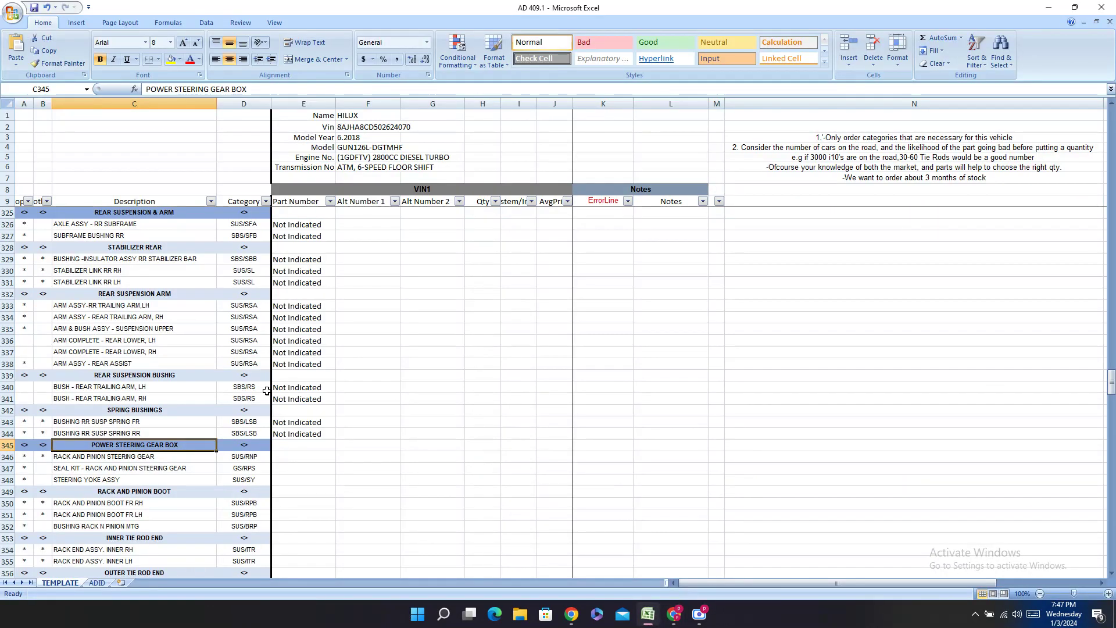
pyautogui.doubleClick(302, 458)
pyautogui.rightClick(296, 459)
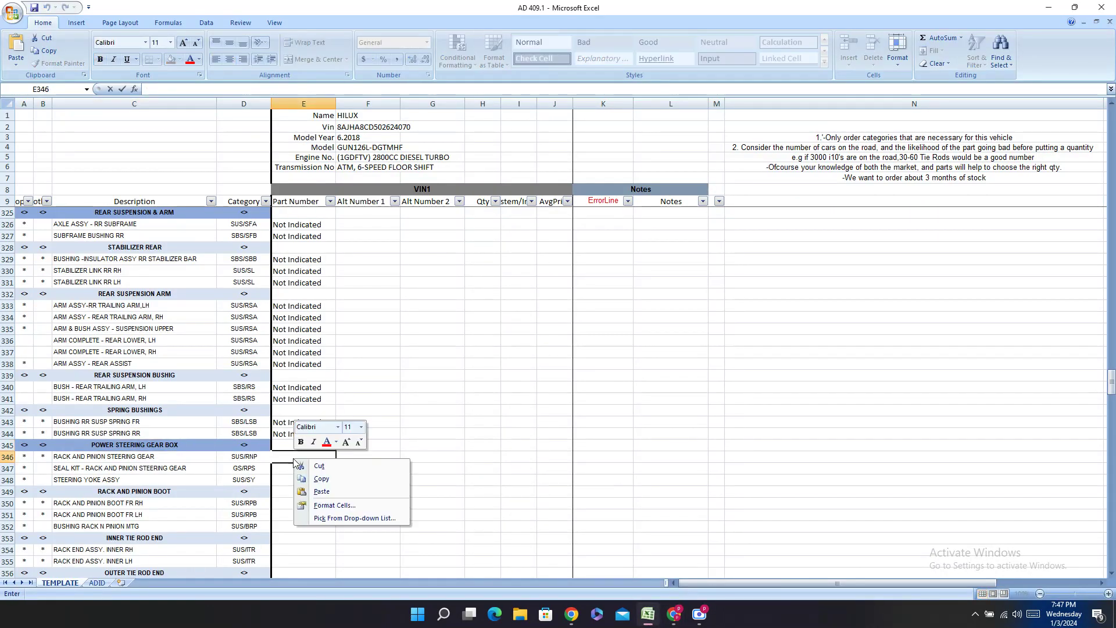
pyautogui.click(332, 492)
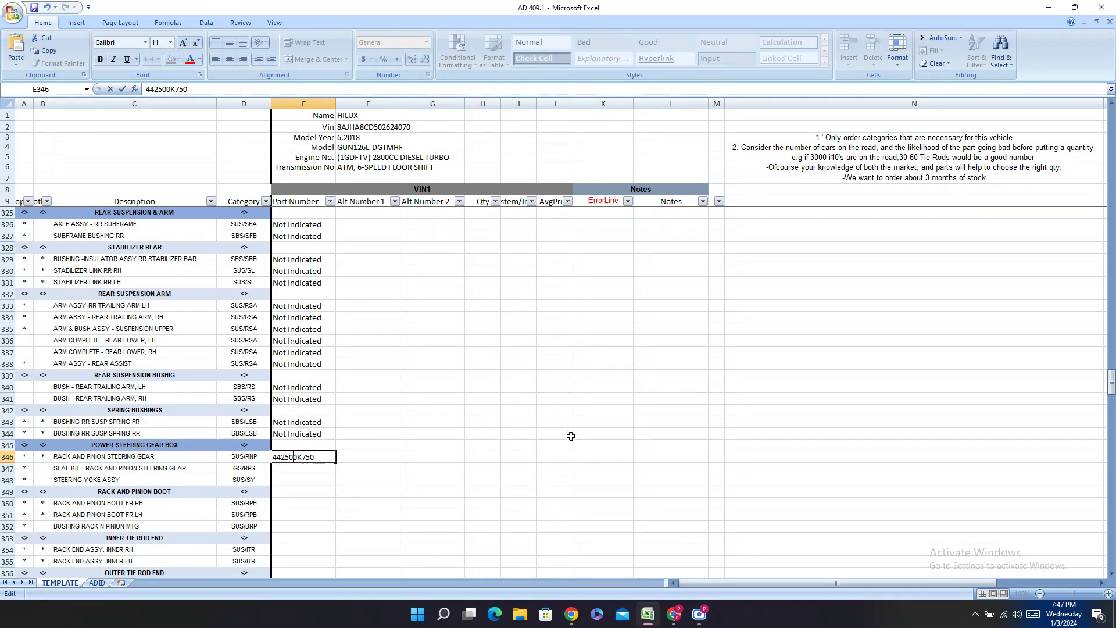
pyautogui.press('Left')
pyautogui.press('Left')
pyautogui.press('Left')
pyautogui.press('Left')
pyautogui.press('Left')
pyautogui.write('-')
pyautogui.press('Return')
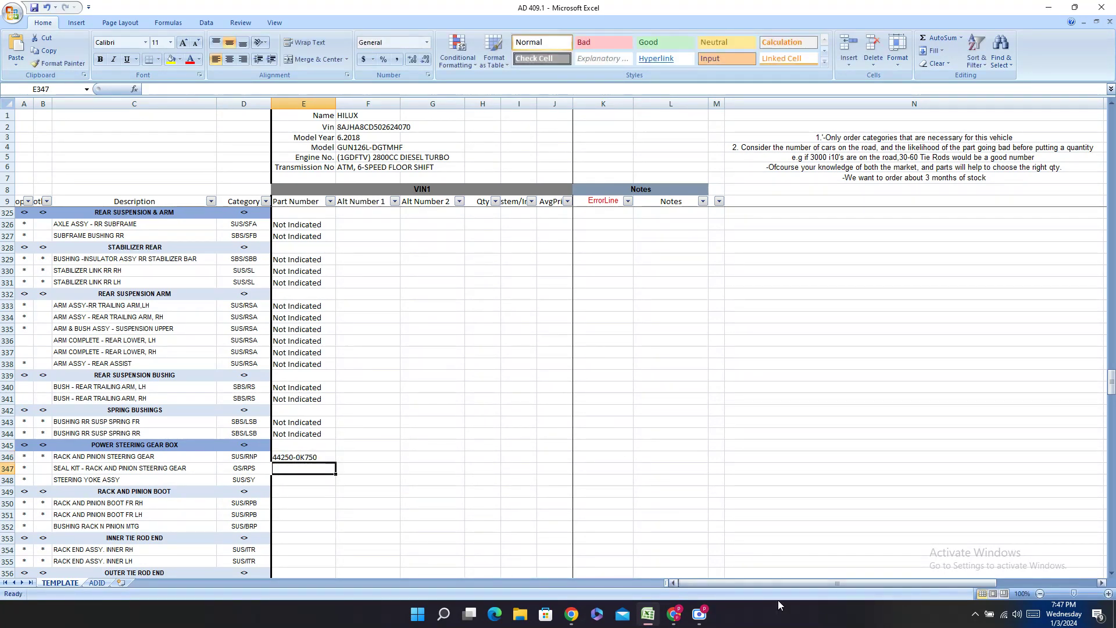
pyautogui.click(674, 614)
pyautogui.scroll(-3, 839, 246)
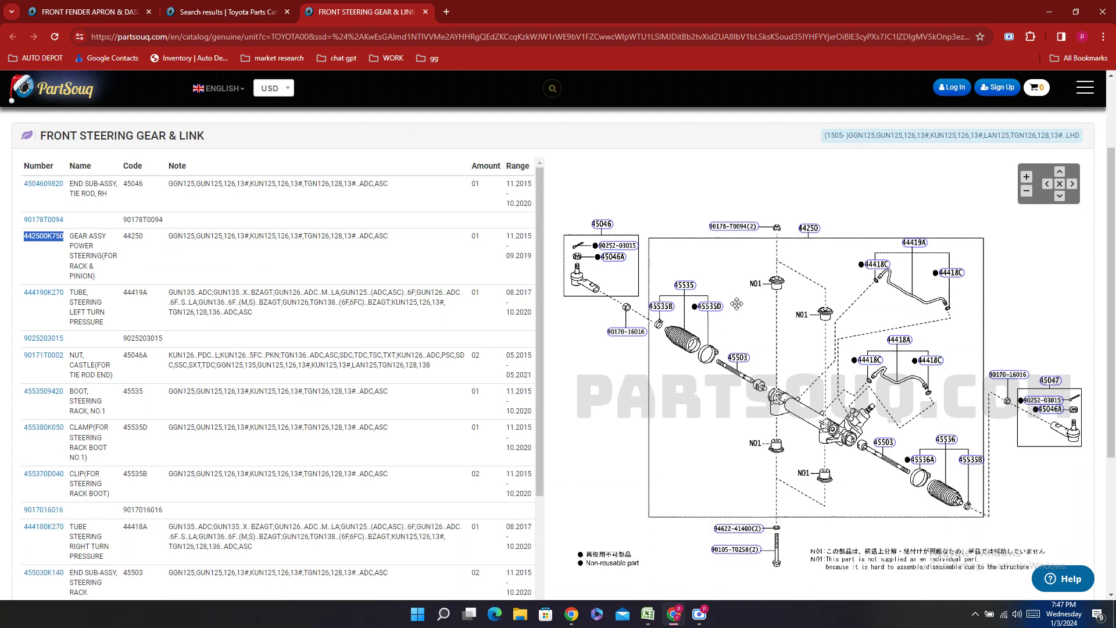
pyautogui.click(602, 225)
pyautogui.doubleClick(43, 183)
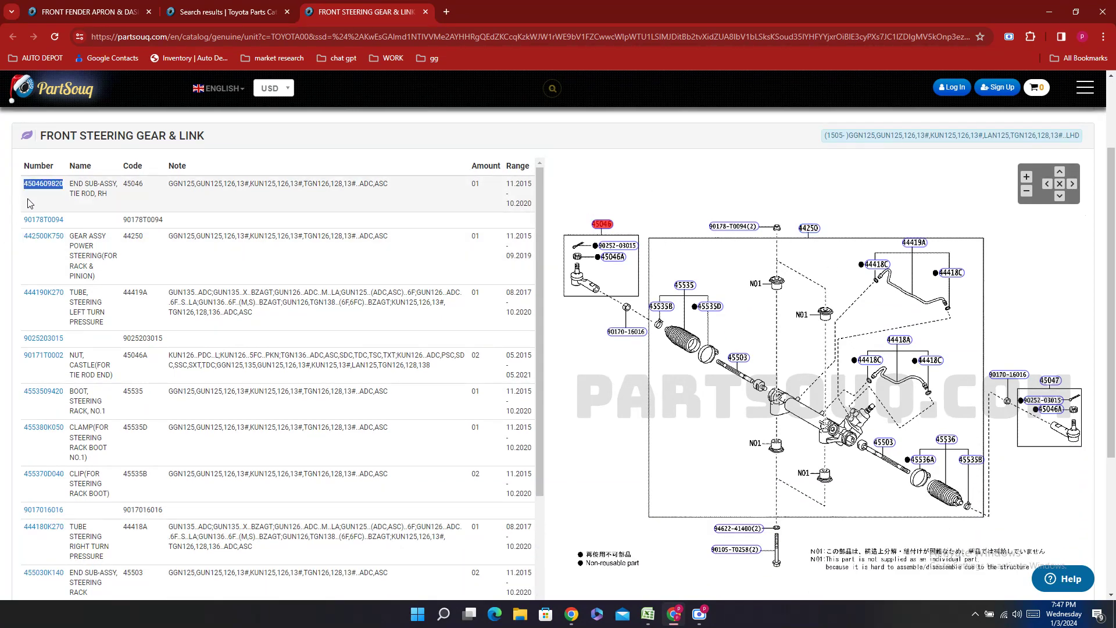
pyautogui.rightClick(29, 202)
pyautogui.click(49, 210)
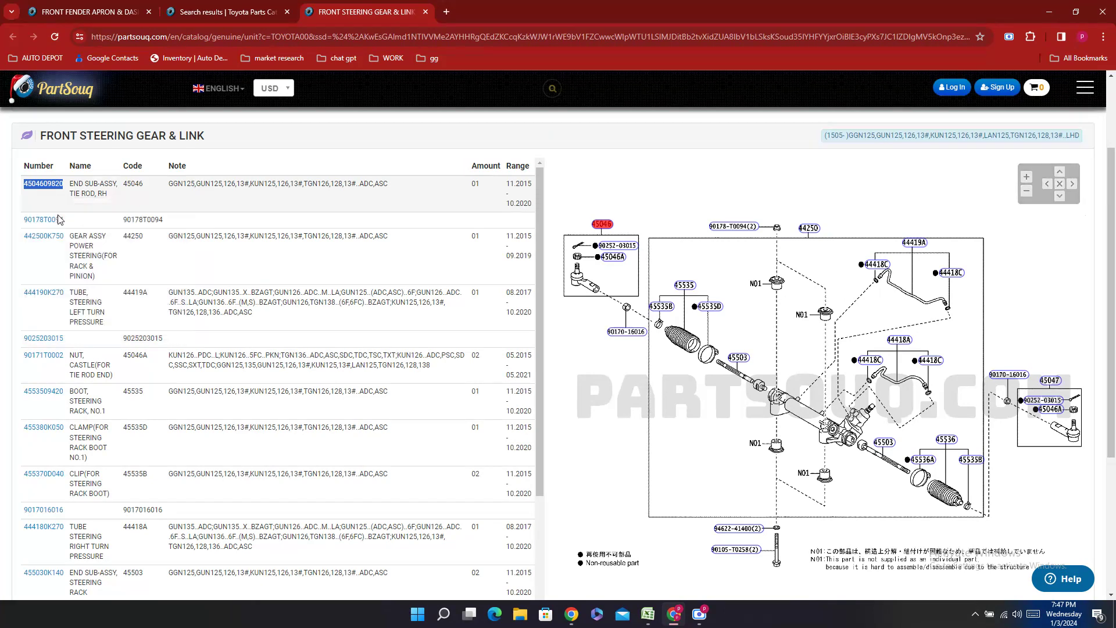
pyautogui.click(647, 613)
pyautogui.scroll(-3, 355, 401)
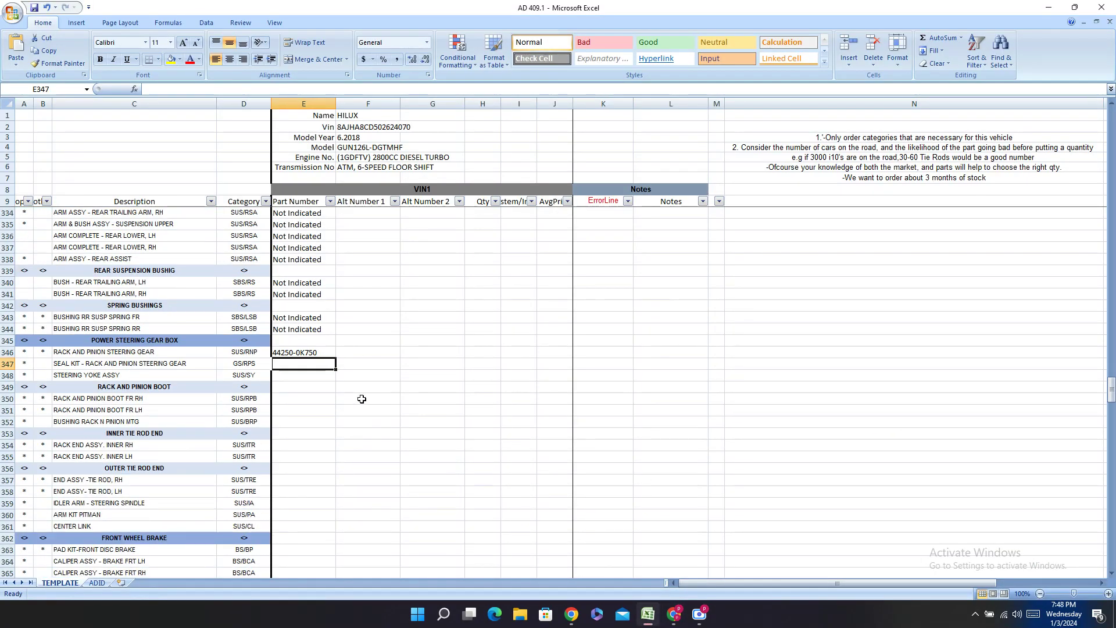
pyautogui.doubleClick(279, 479)
pyautogui.rightClick(278, 480)
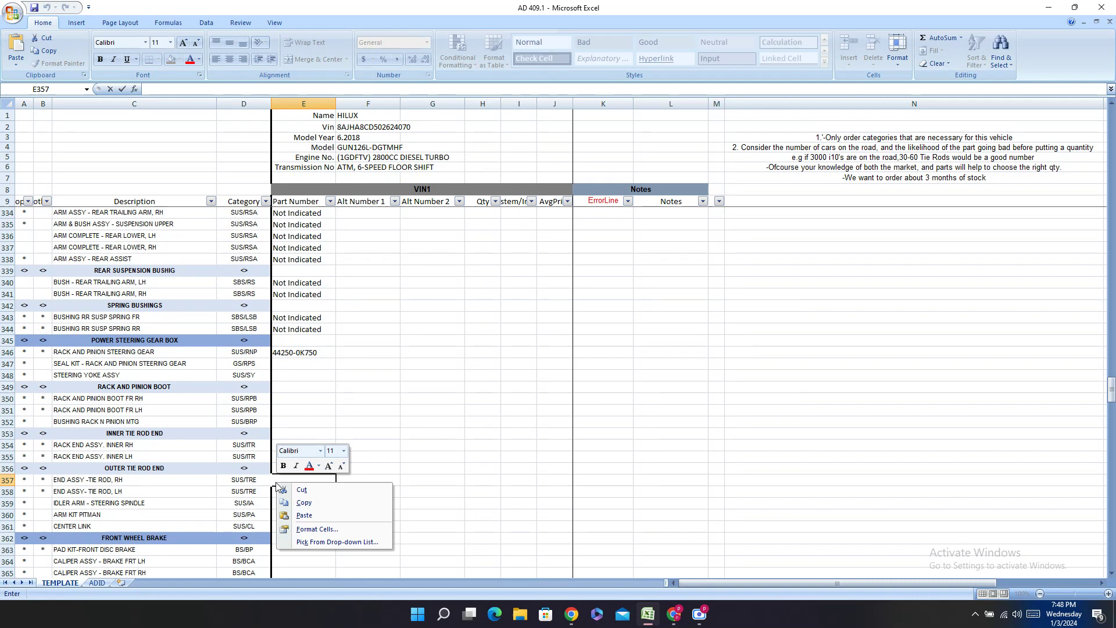
pyautogui.click(304, 515)
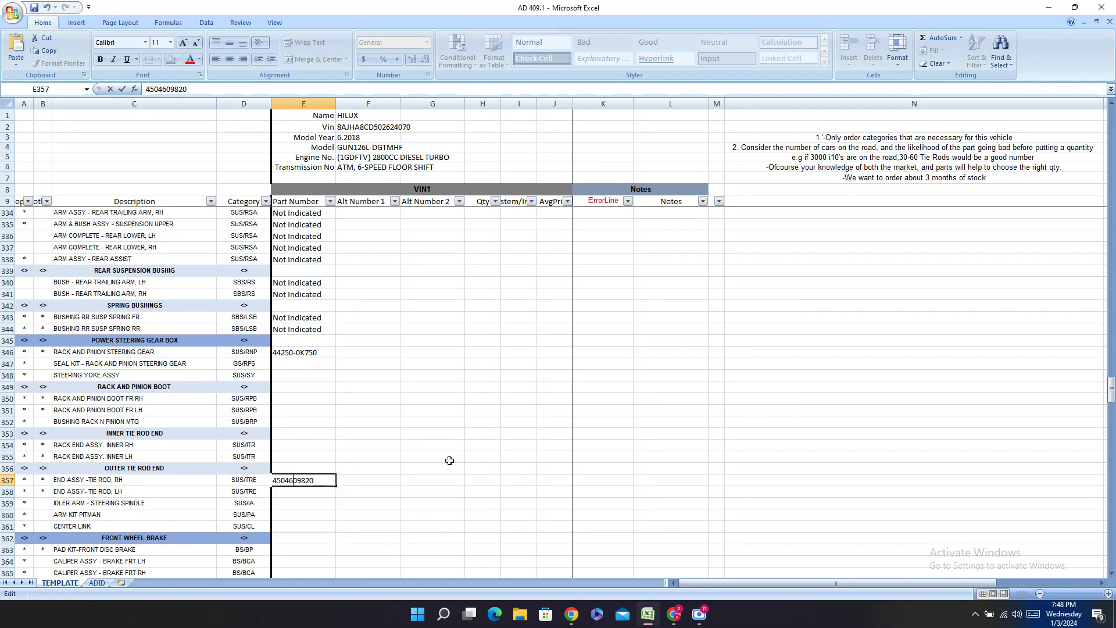
pyautogui.write('-')
pyautogui.press('Return')
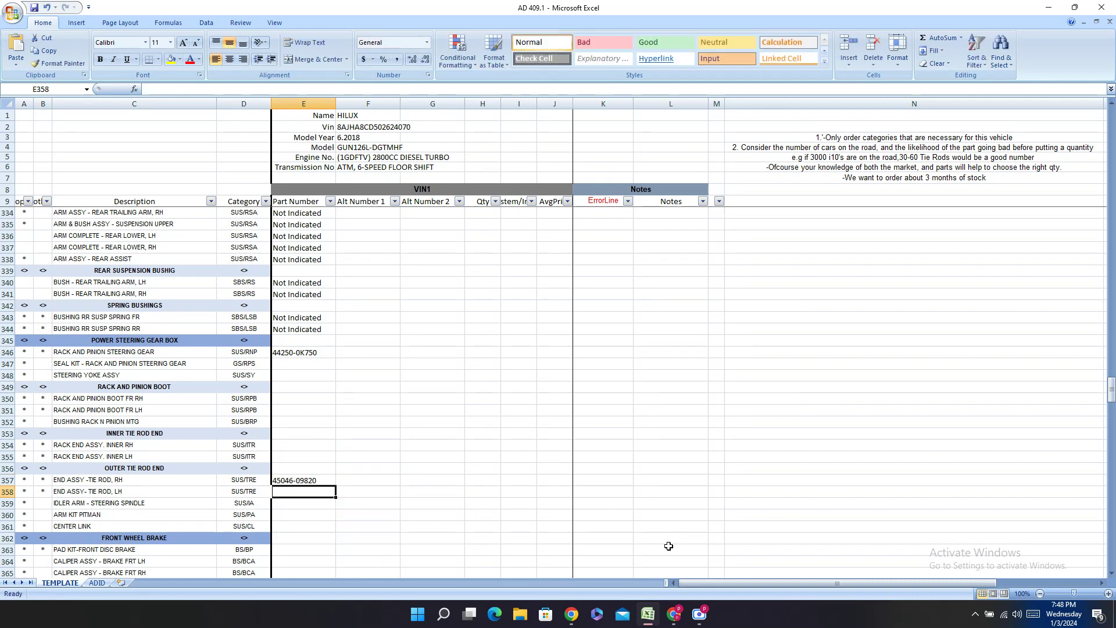
pyautogui.click(700, 614)
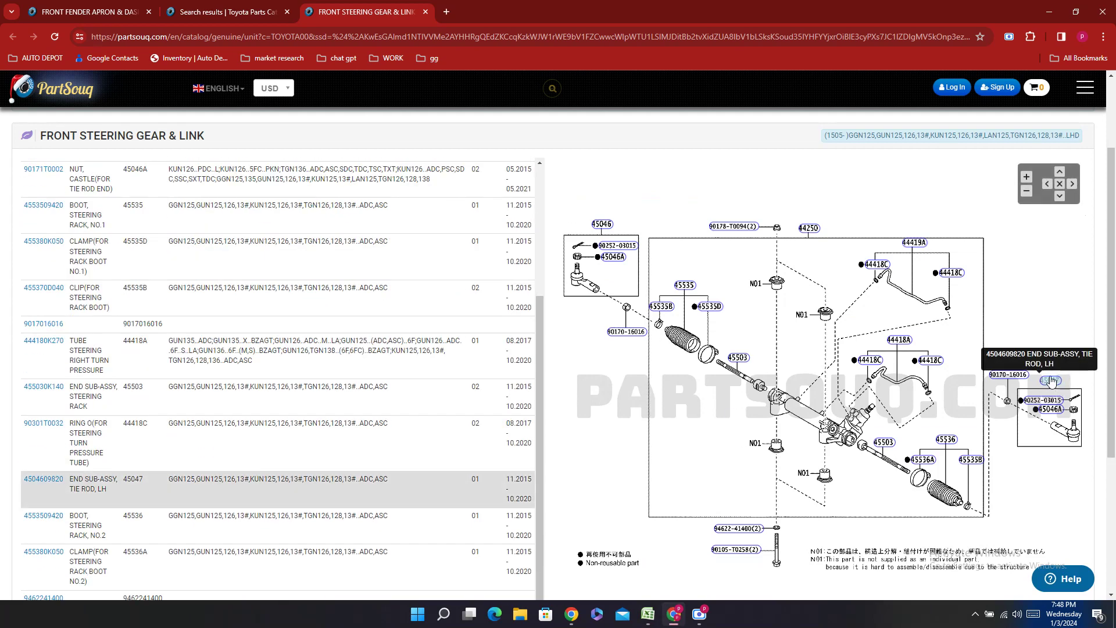
pyautogui.doubleClick(36, 480)
pyautogui.hotkey('ctrl', 'c')
pyautogui.rightClick(38, 487)
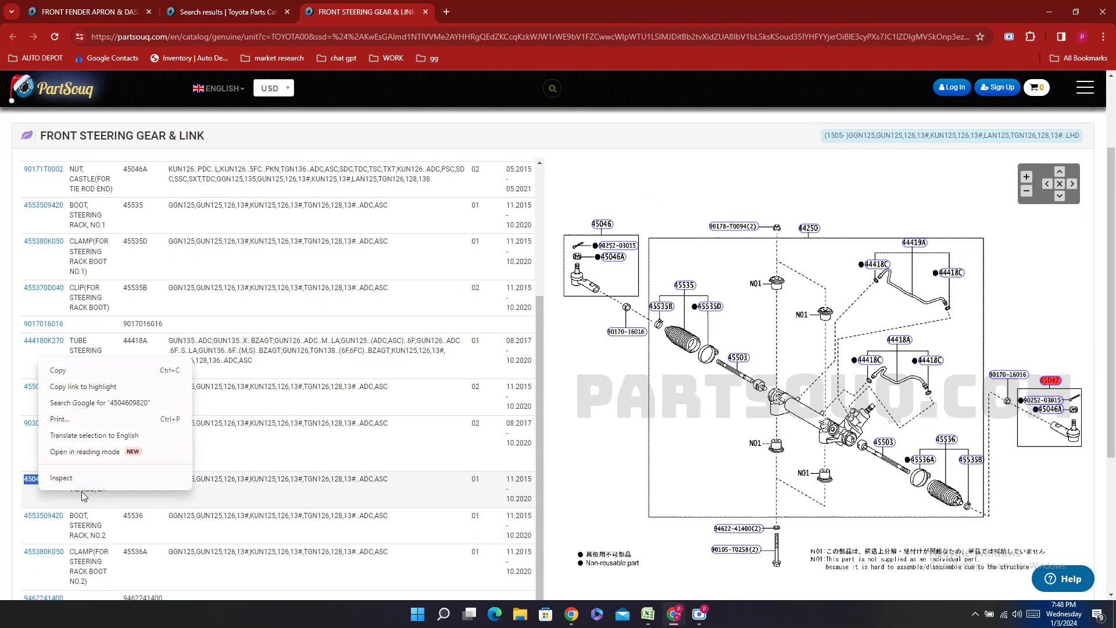
pyautogui.click(58, 370)
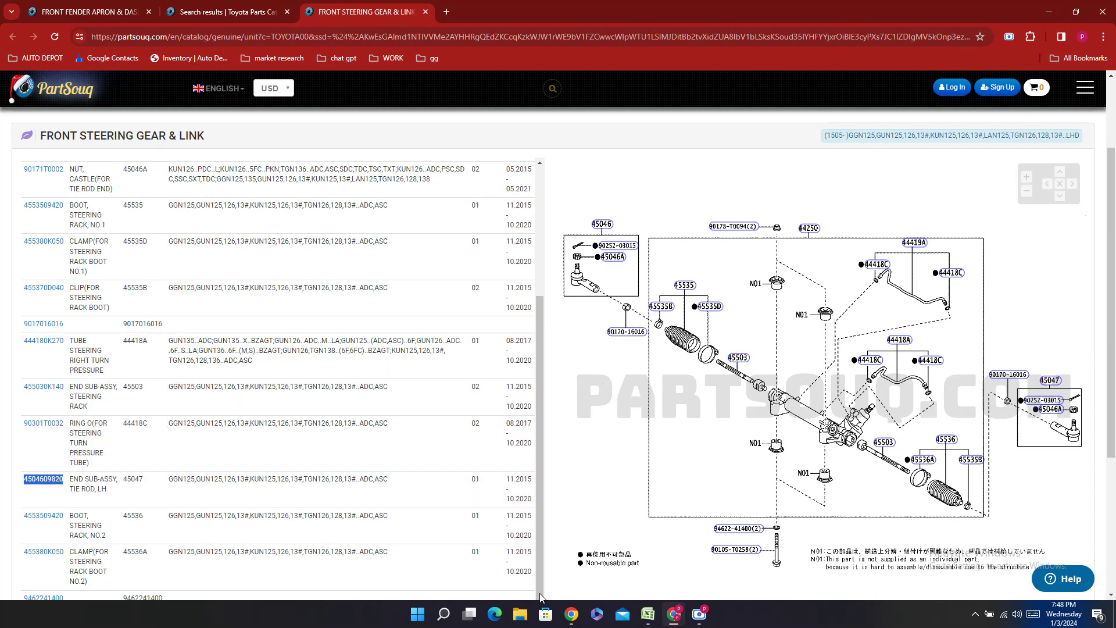
pyautogui.click(649, 616)
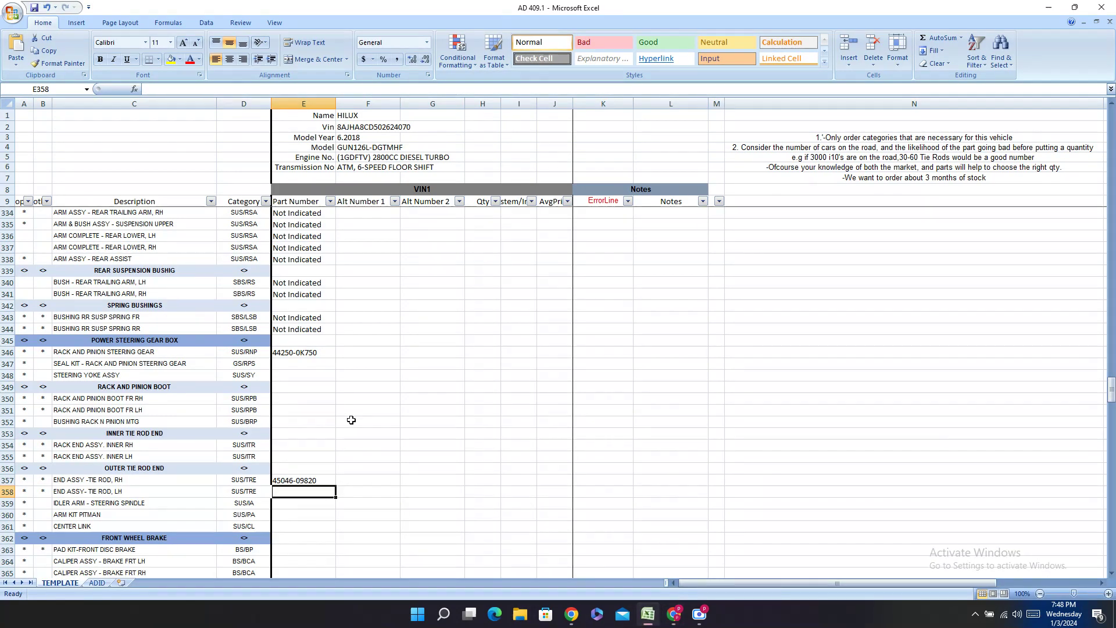
pyautogui.doubleClick(281, 492)
pyautogui.rightClick(282, 491)
pyautogui.click(318, 526)
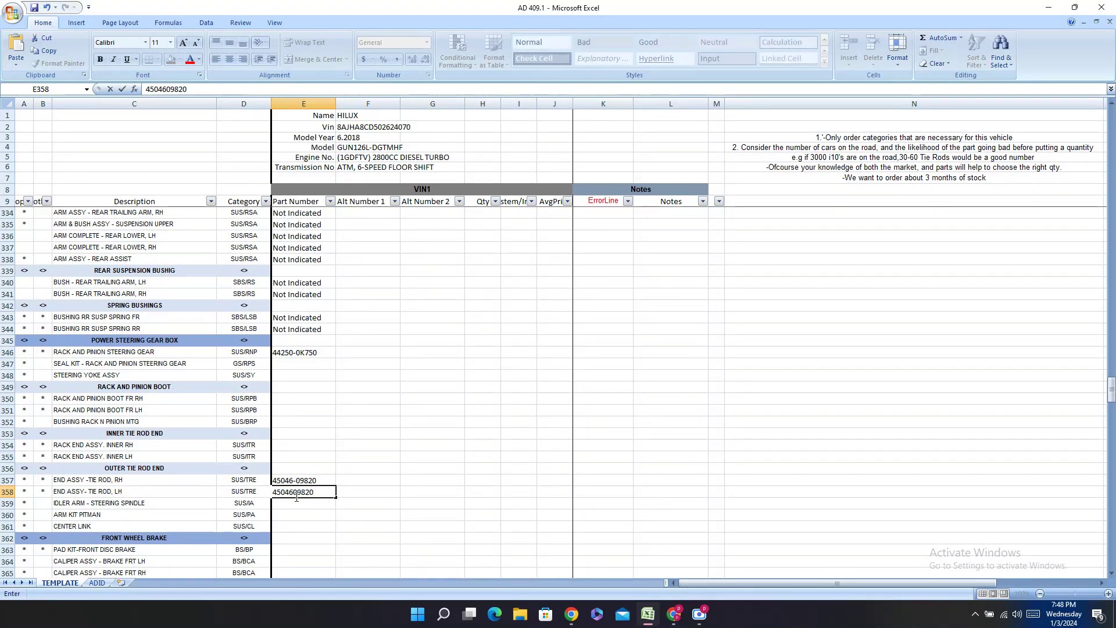
pyautogui.write('-')
pyautogui.press('Return')
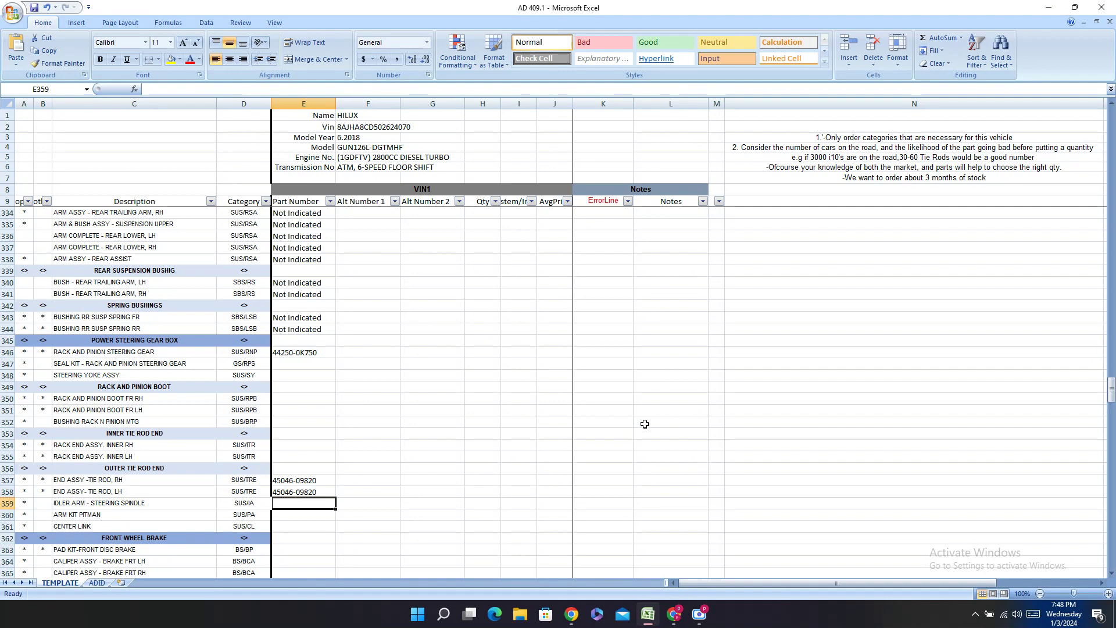
# - Enter Not Indicated as the part number for the idler arm, arm kit pitman and center link in rows 359 to 361
pyautogui.write('N')
pyautogui.press('Return')
pyautogui.write('N')
pyautogui.press('Return')
pyautogui.write('N')
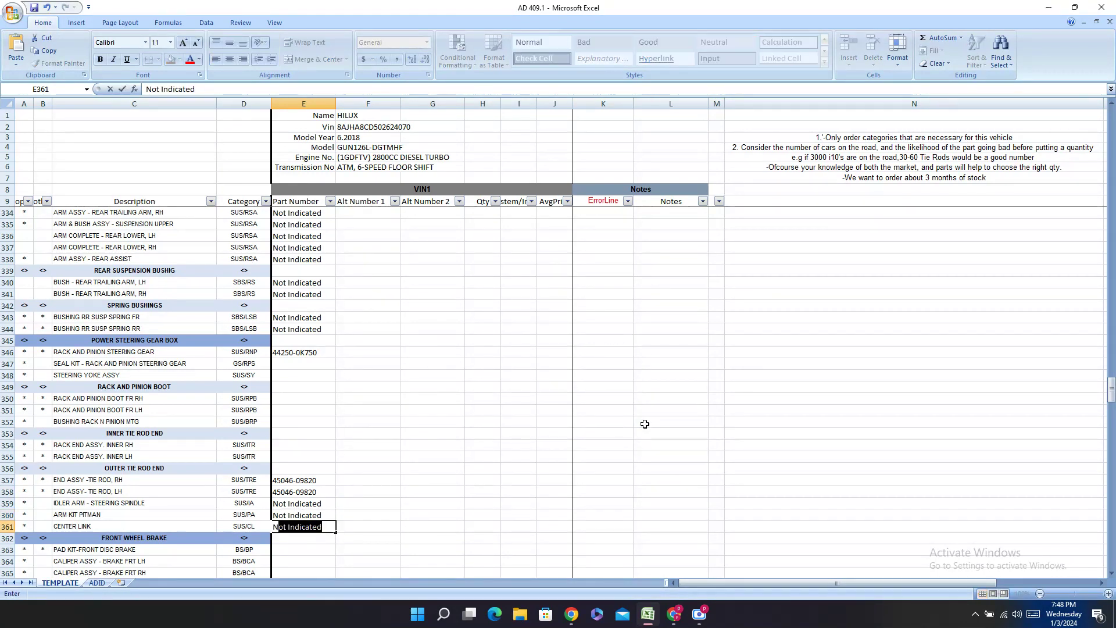
pyautogui.press('Up')
# - Enter Not Indicated as the part number for the rack and pinion seal kit and steering yoke assembly in rows 347 and 348
pyautogui.press('Up')
pyautogui.press('Up')
pyautogui.press('Up')
pyautogui.press('Up')
pyautogui.press('Up')
pyautogui.press('Up')
pyautogui.press('Up')
pyautogui.press('Up')
pyautogui.press('Up')
pyautogui.press('Up')
pyautogui.press('Up')
pyautogui.press('Up')
pyautogui.press('Up')
pyautogui.press('Up')
pyautogui.press('Up')
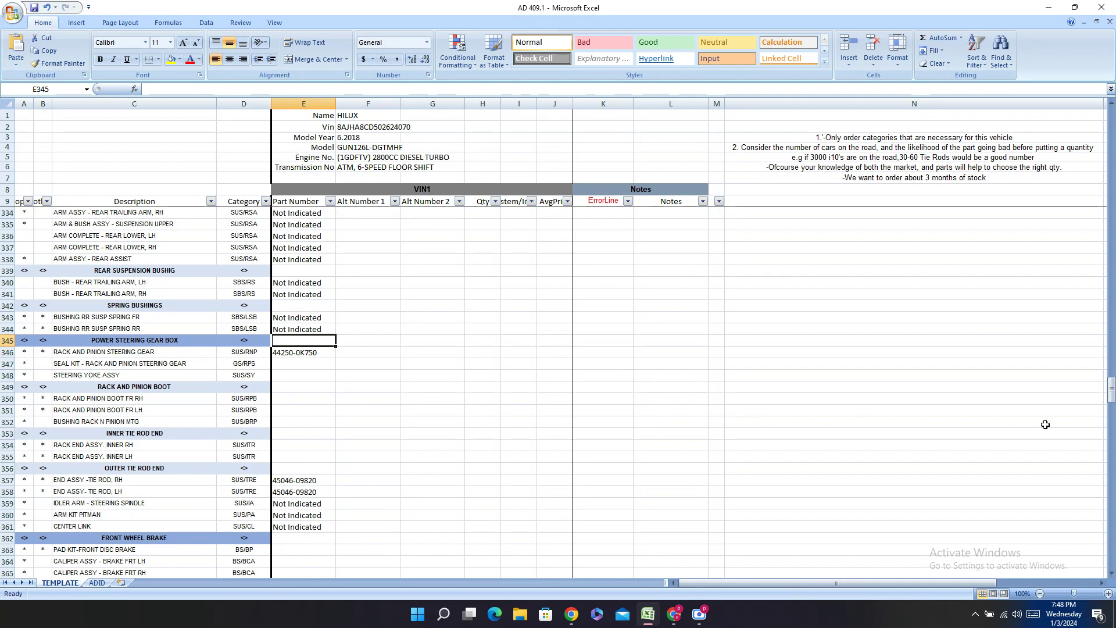
pyautogui.click(290, 363)
pyautogui.write('Not Indicated')
pyautogui.press('Return')
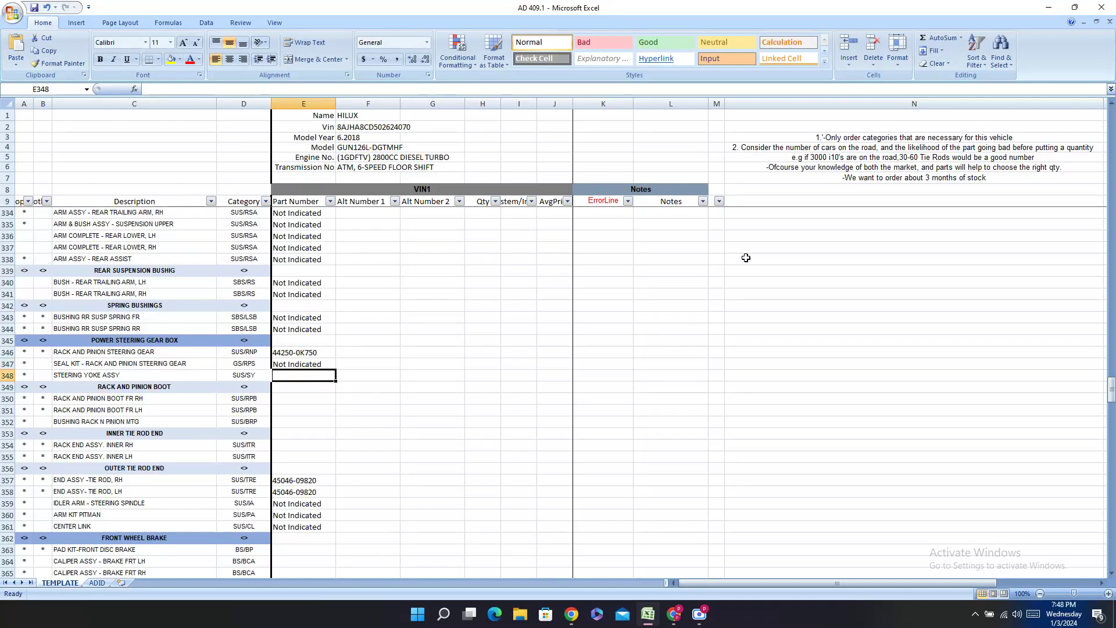
pyautogui.write('N')
pyautogui.press('Return')
pyautogui.press('Return')
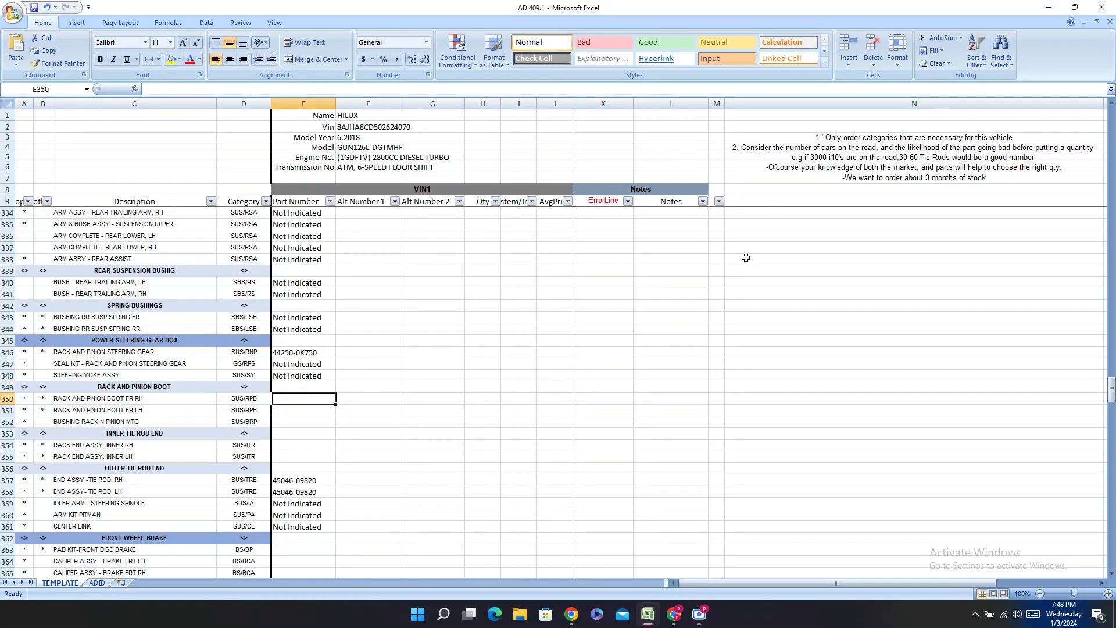
pyautogui.click(674, 614)
pyautogui.click(602, 223)
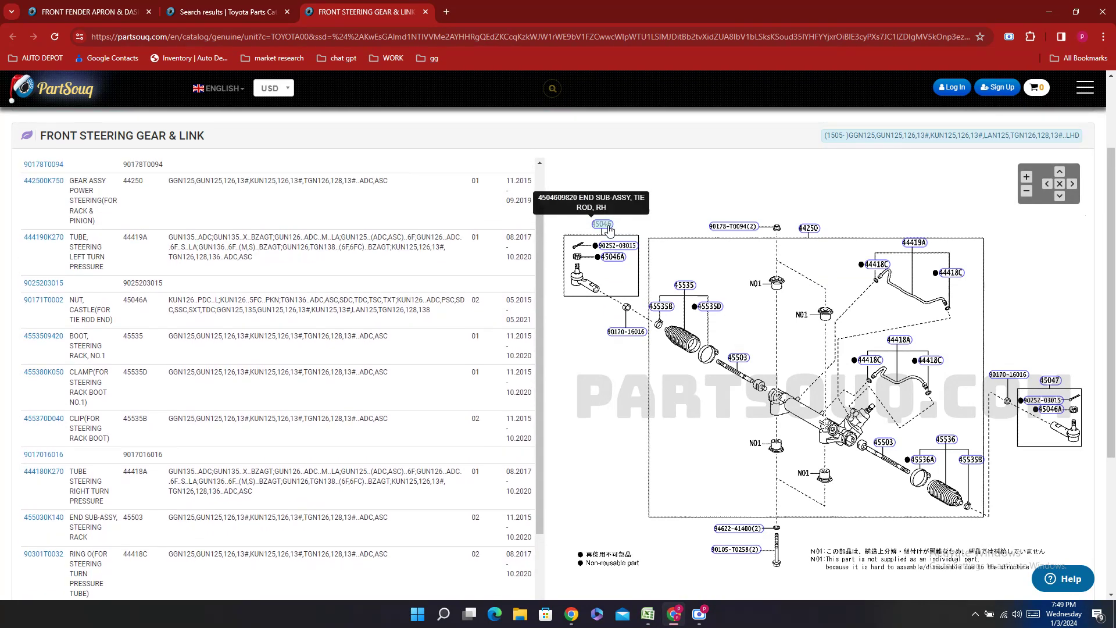
pyautogui.click(684, 283)
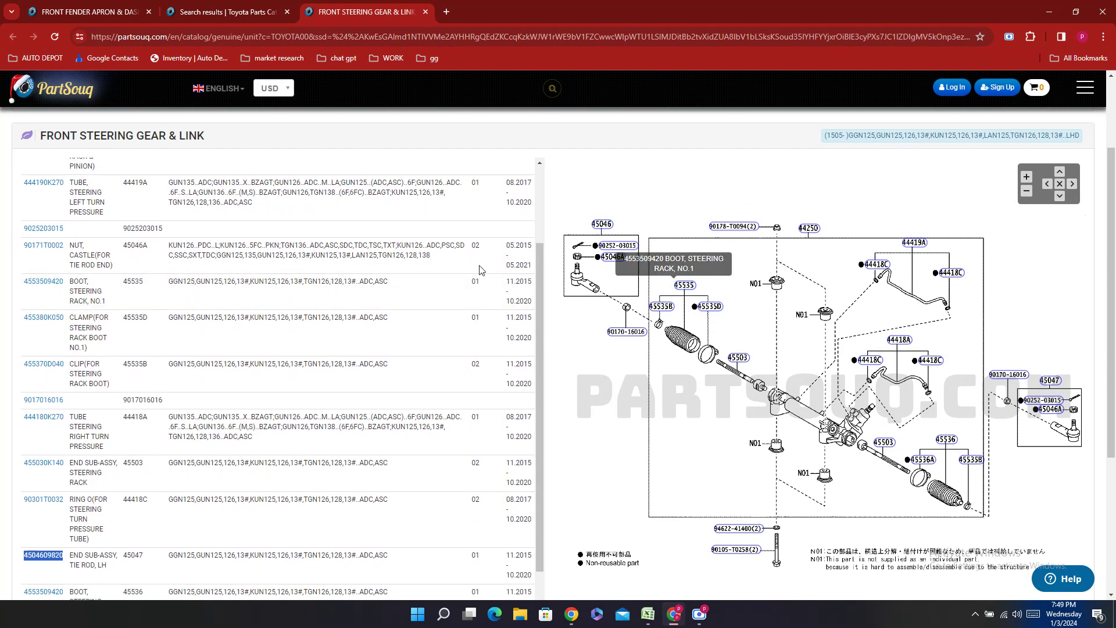
pyautogui.rightClick(39, 296)
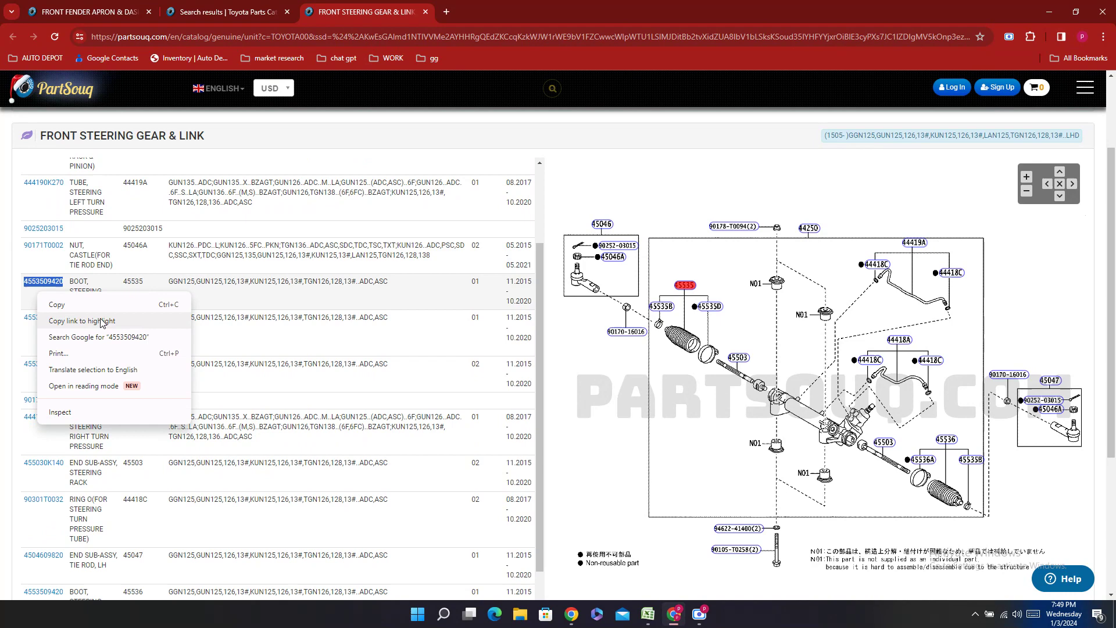
pyautogui.click(64, 318)
pyautogui.click(647, 614)
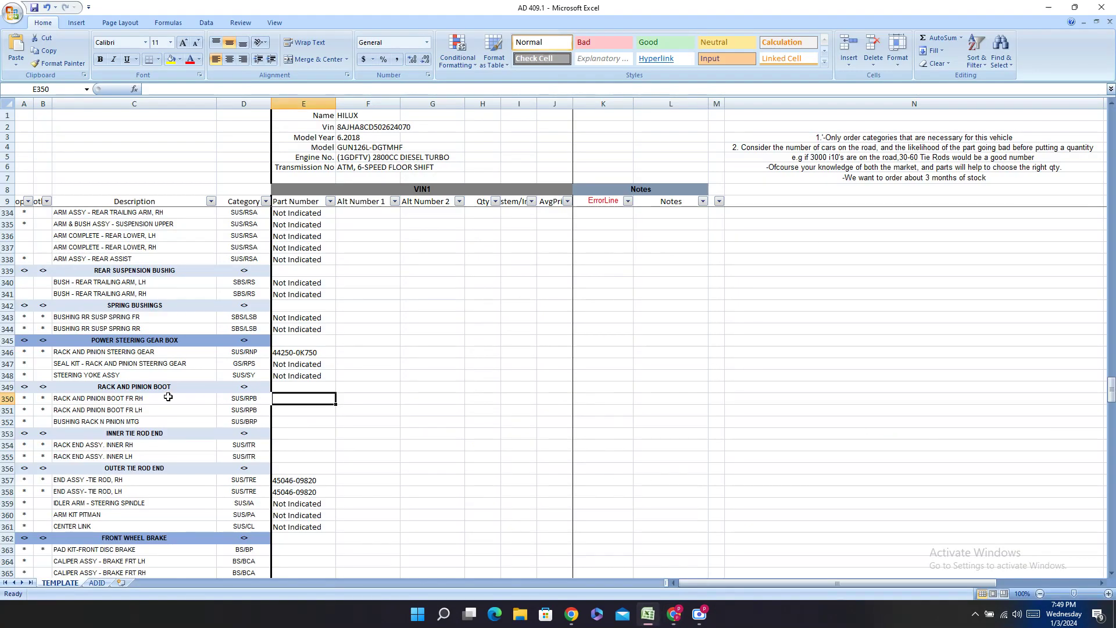
pyautogui.doubleClick(293, 399)
pyautogui.rightClick(280, 400)
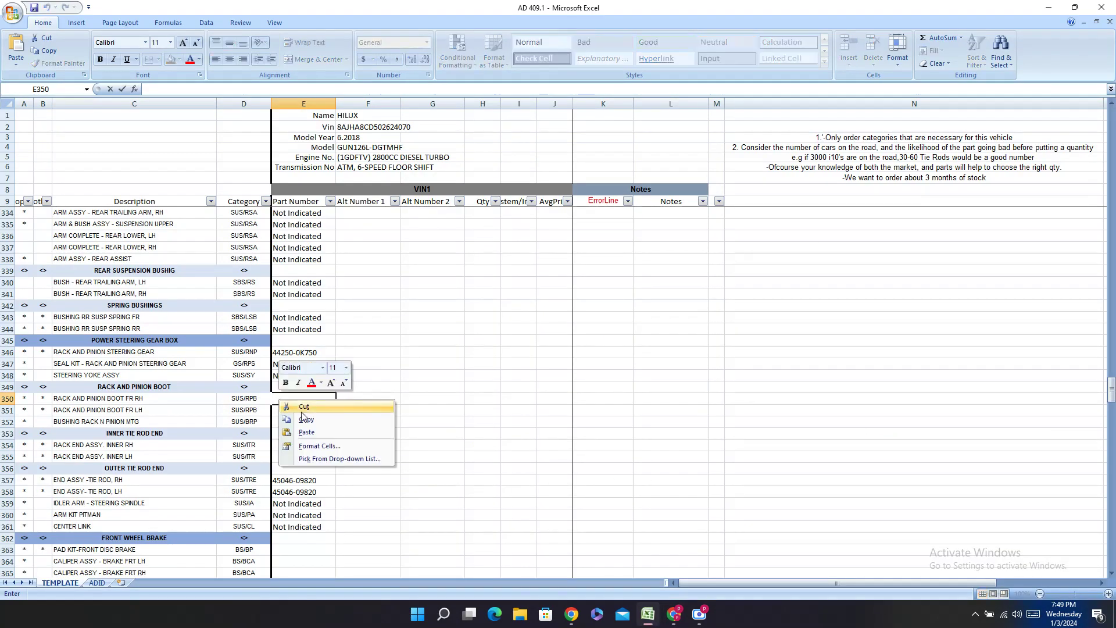
pyautogui.click(307, 432)
pyautogui.click(291, 397)
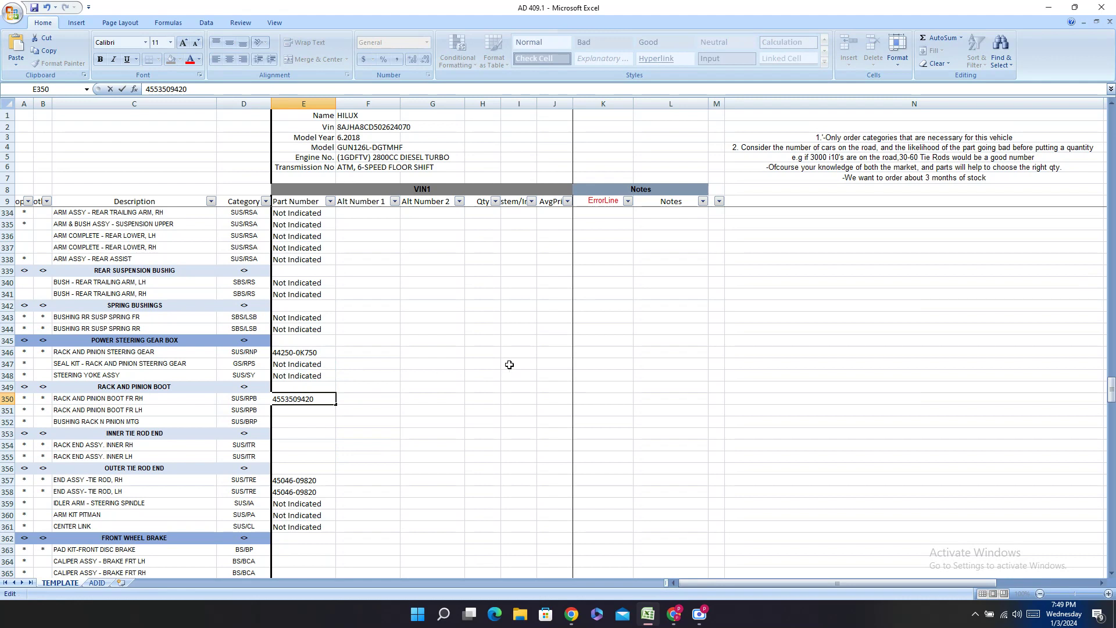
pyautogui.write('-')
pyautogui.press('Return')
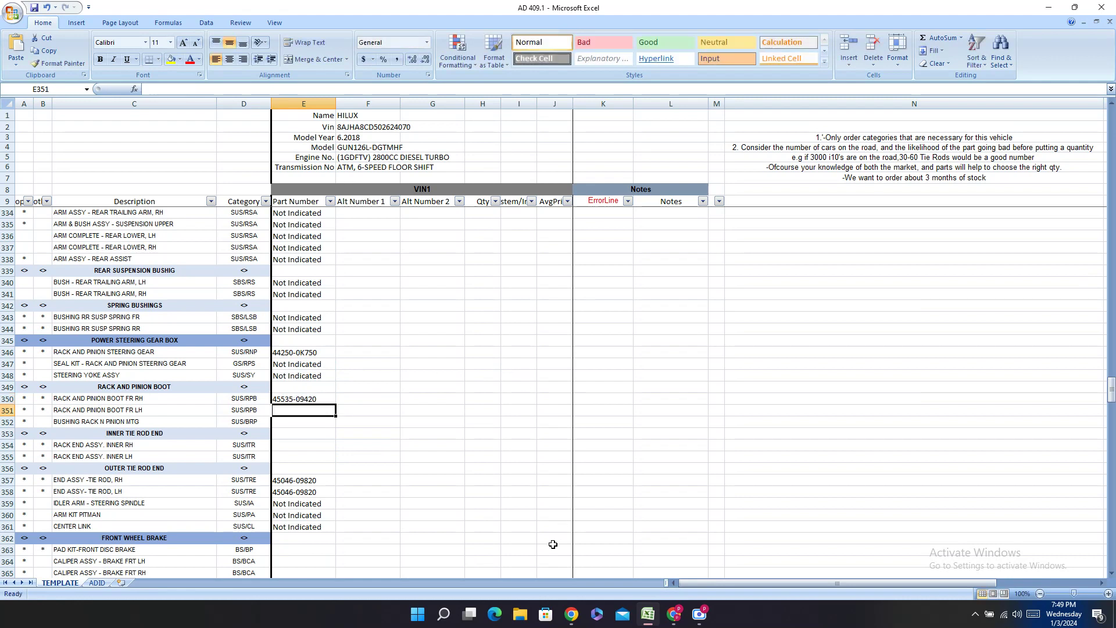
pyautogui.click(673, 613)
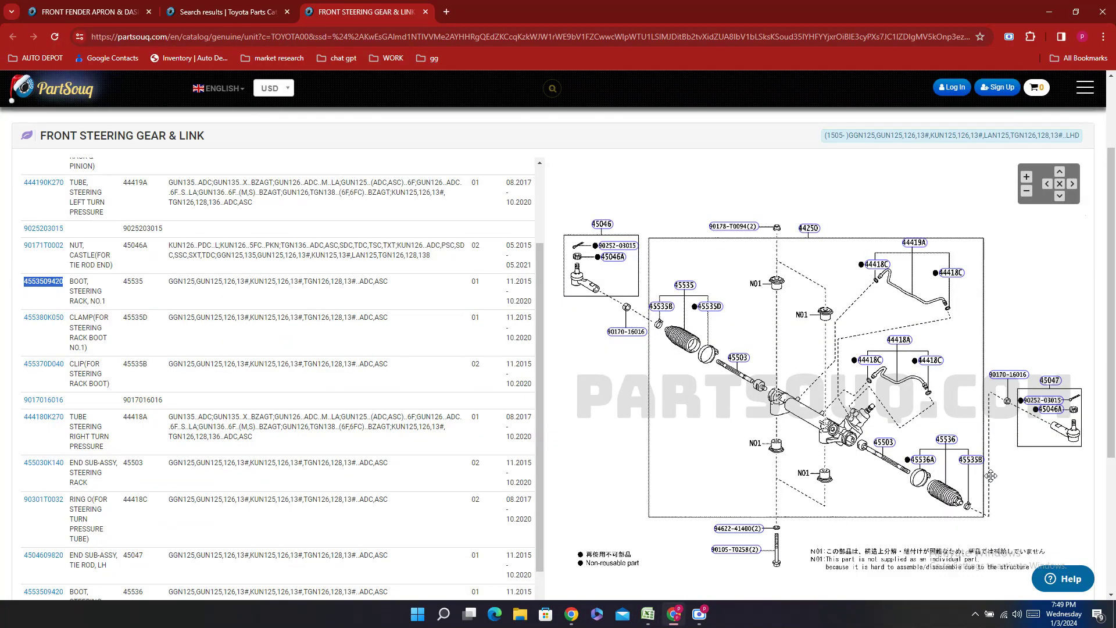
pyautogui.click(954, 444)
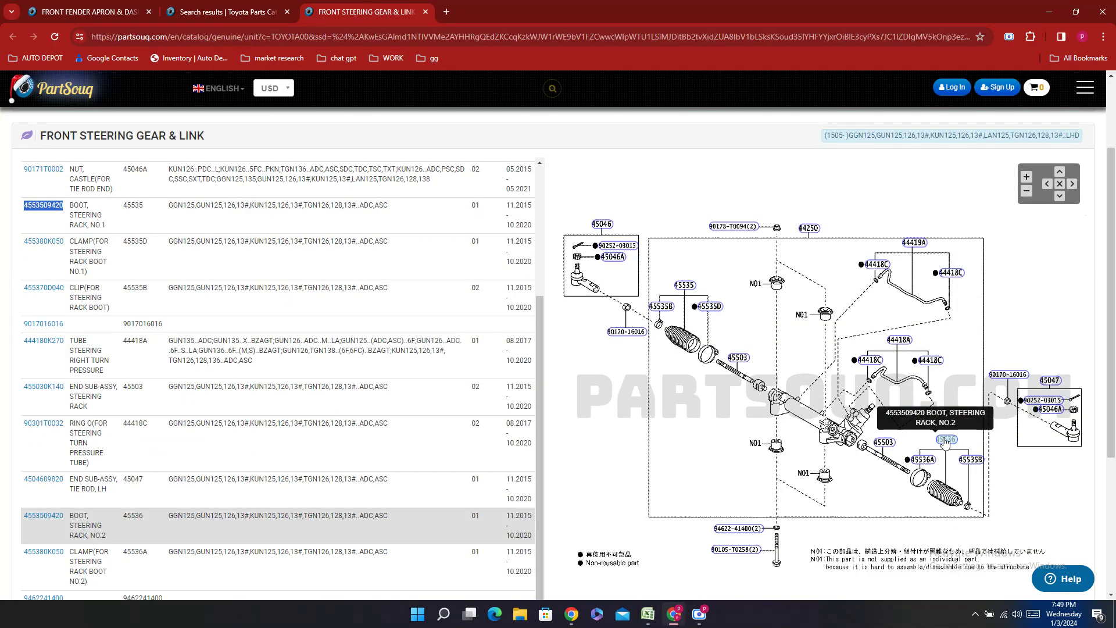
pyautogui.doubleClick(38, 520)
pyautogui.rightClick(38, 534)
pyautogui.click(47, 424)
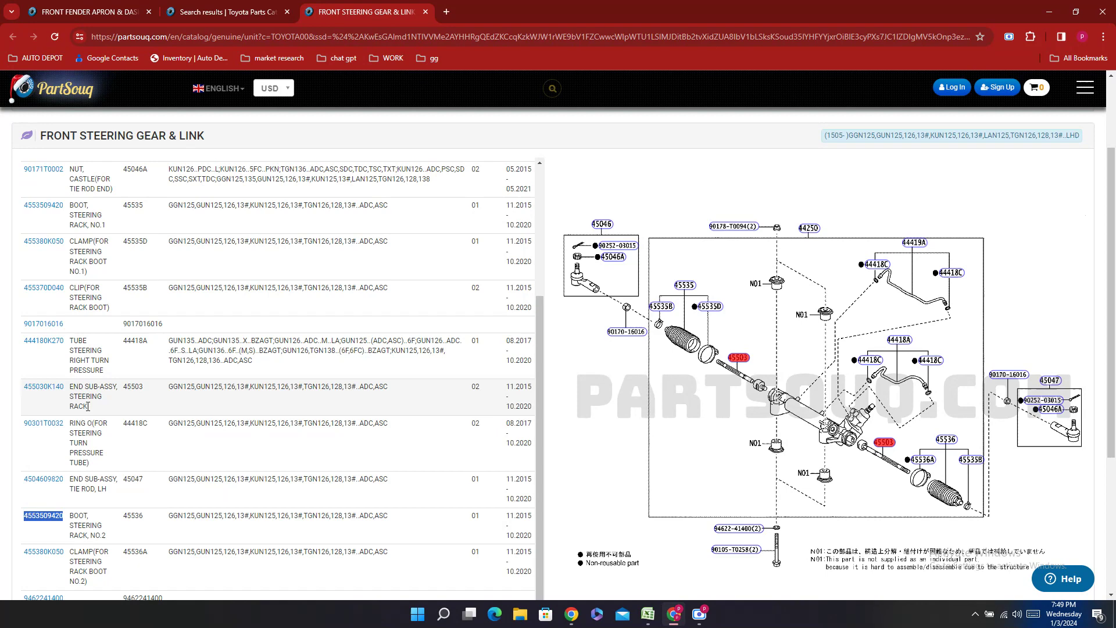
pyautogui.click(648, 614)
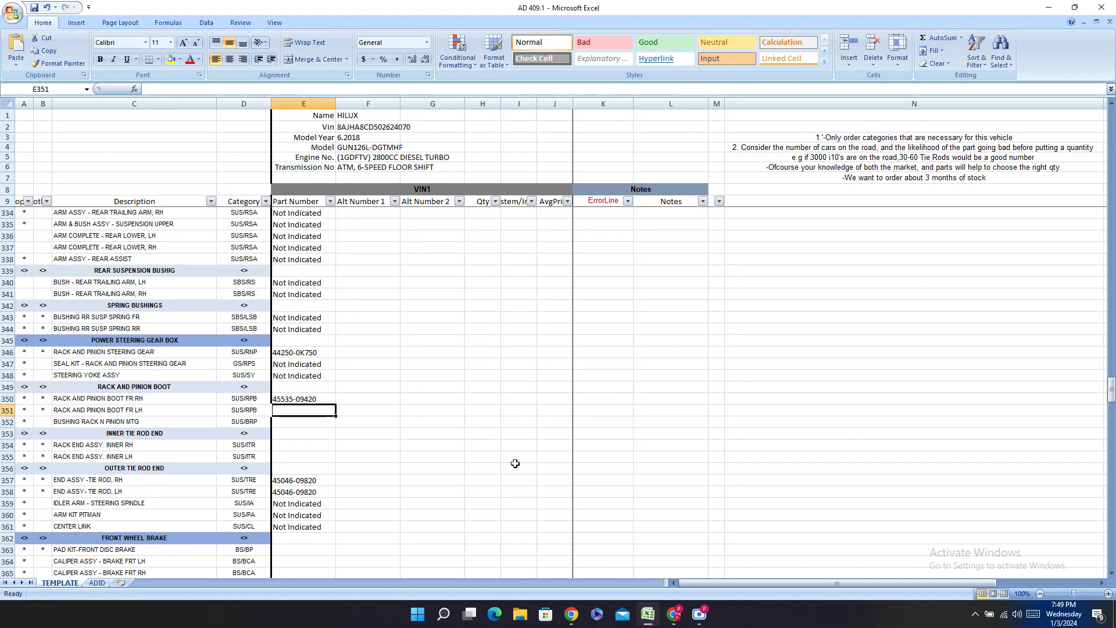
pyautogui.doubleClick(278, 410)
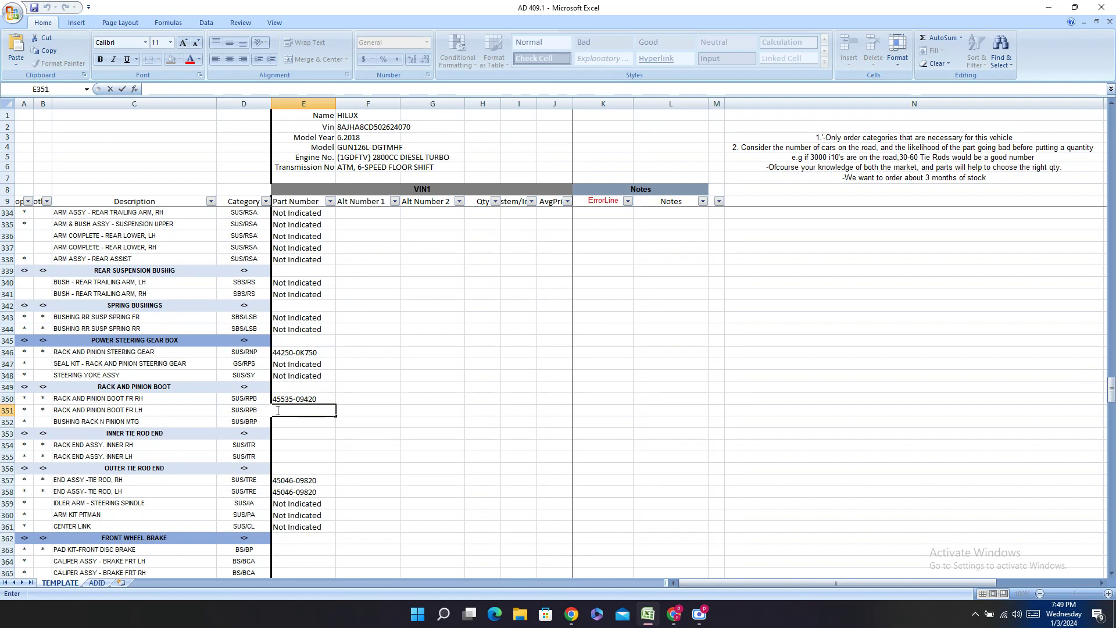
pyautogui.rightClick(278, 411)
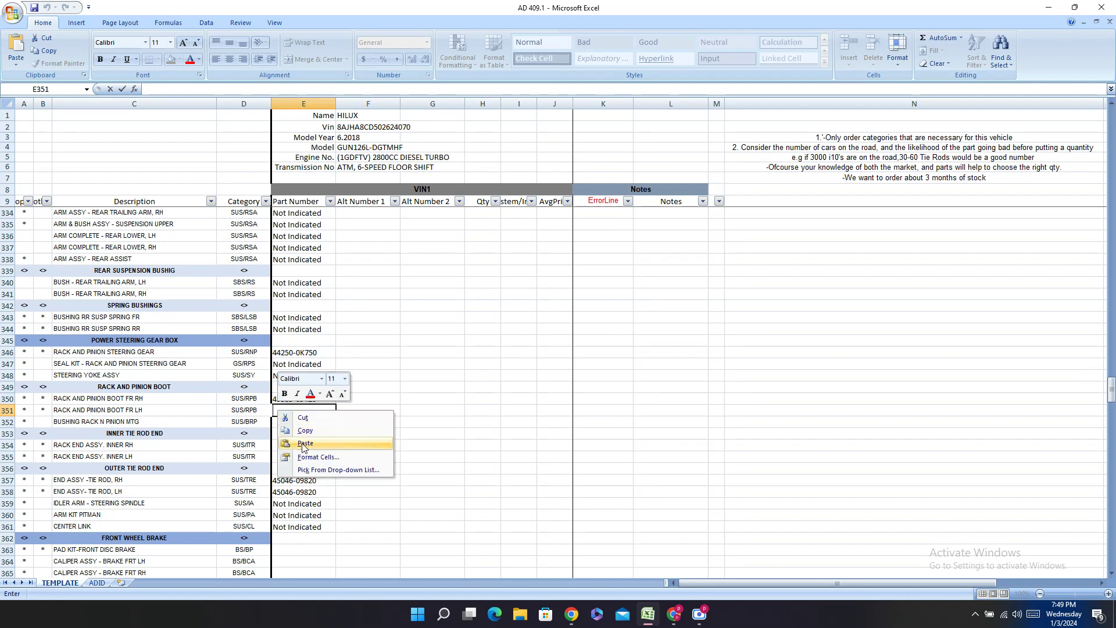
pyautogui.click(308, 439)
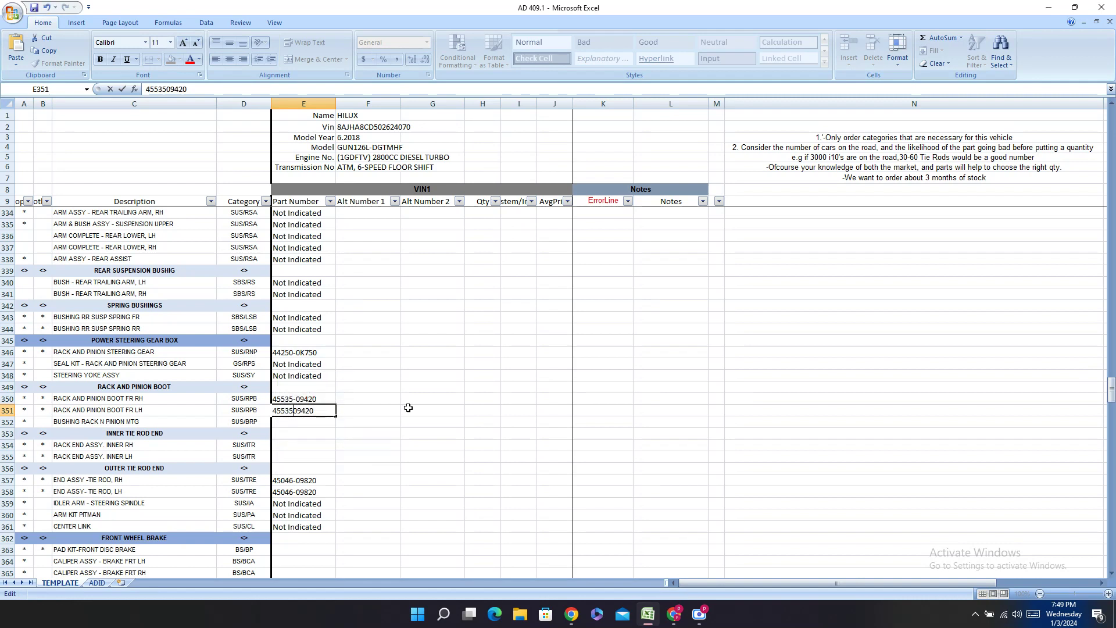
pyautogui.write('-')
pyautogui.press('Return')
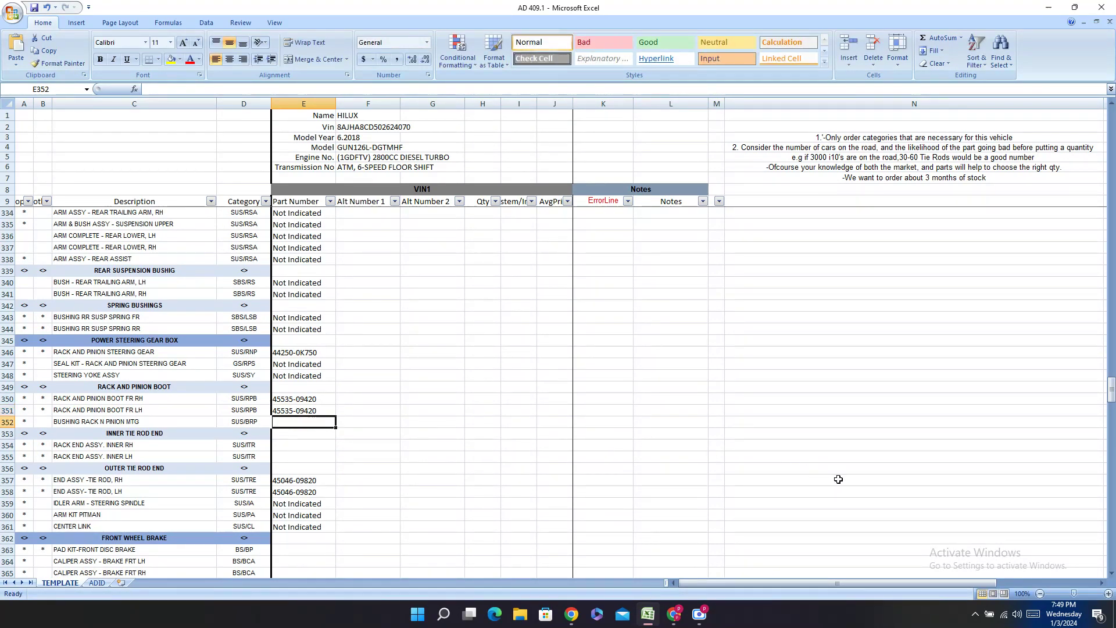
# - Check the clamps and clips in the PartSouq steering diagram, copy the rack boot clip's part number 455370D040, and return to Excel
pyautogui.click(673, 614)
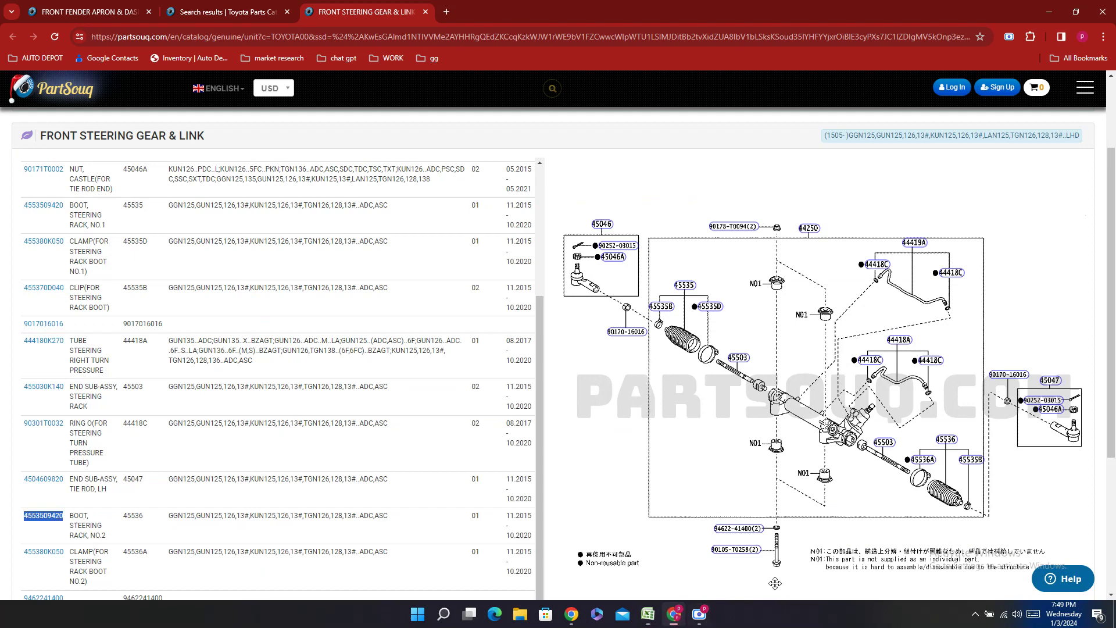
pyautogui.moveTo(922, 461)
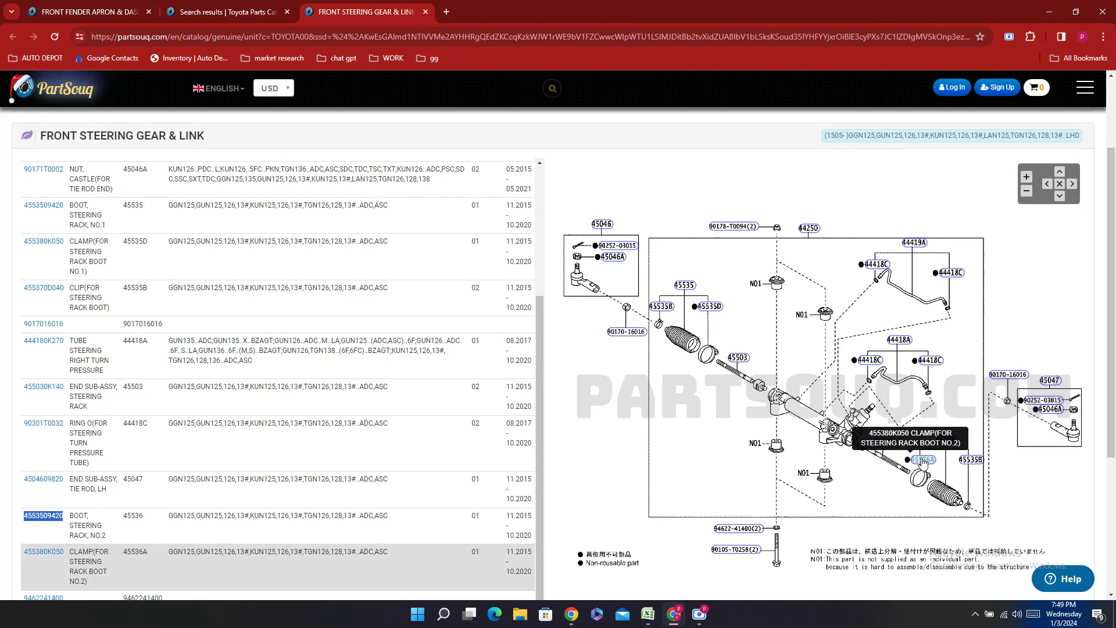
pyautogui.scroll(-1, 784, 349)
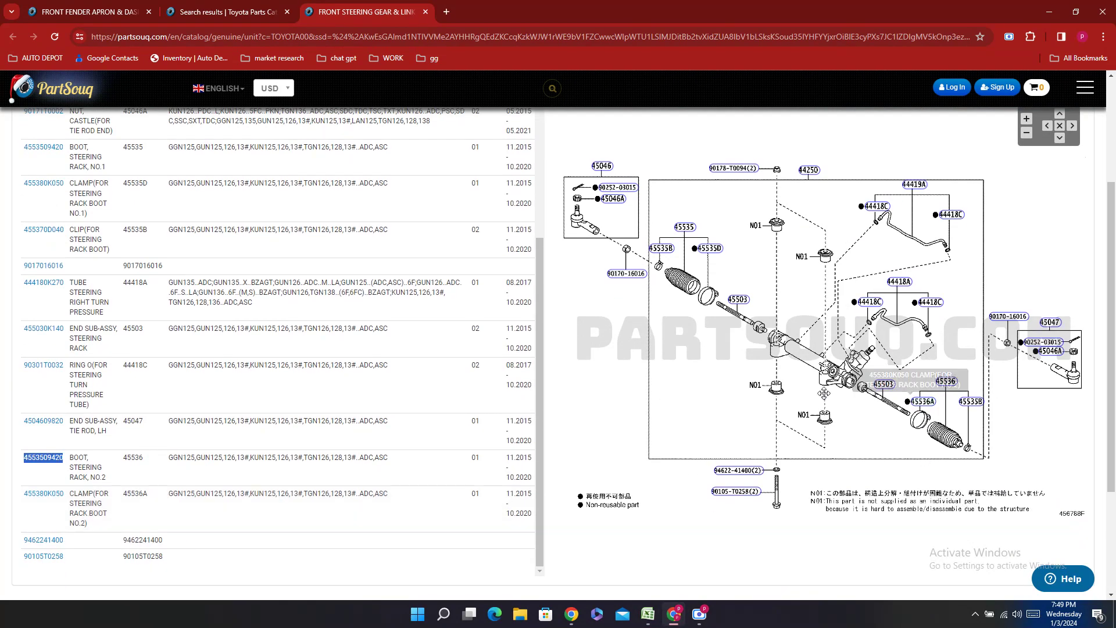
pyautogui.moveTo(654, 254)
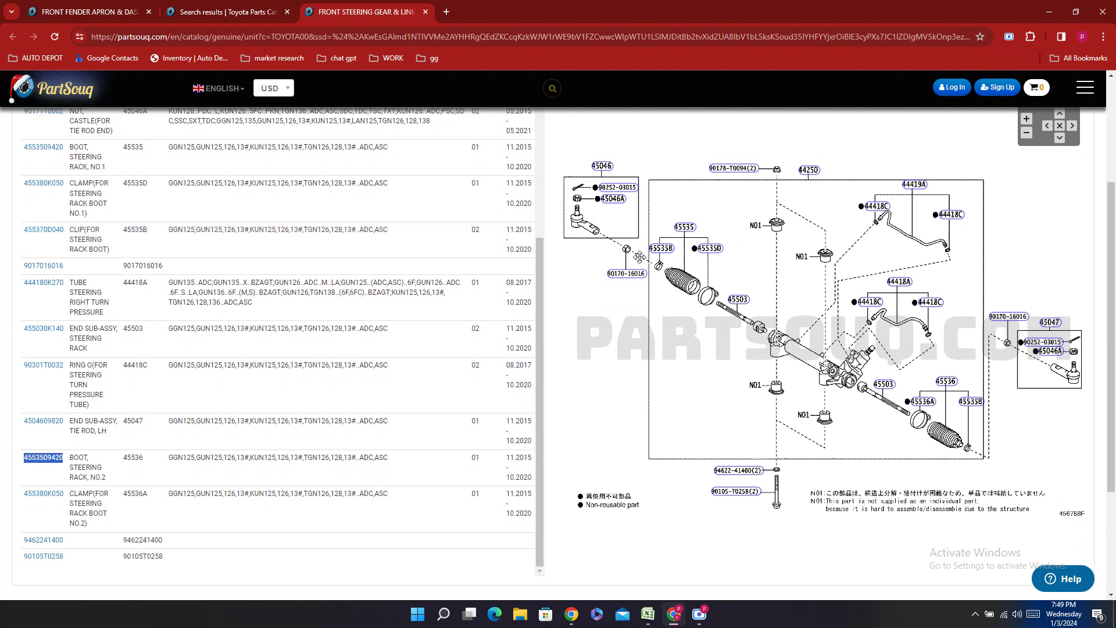
pyautogui.moveTo(705, 251)
pyautogui.moveTo(925, 409)
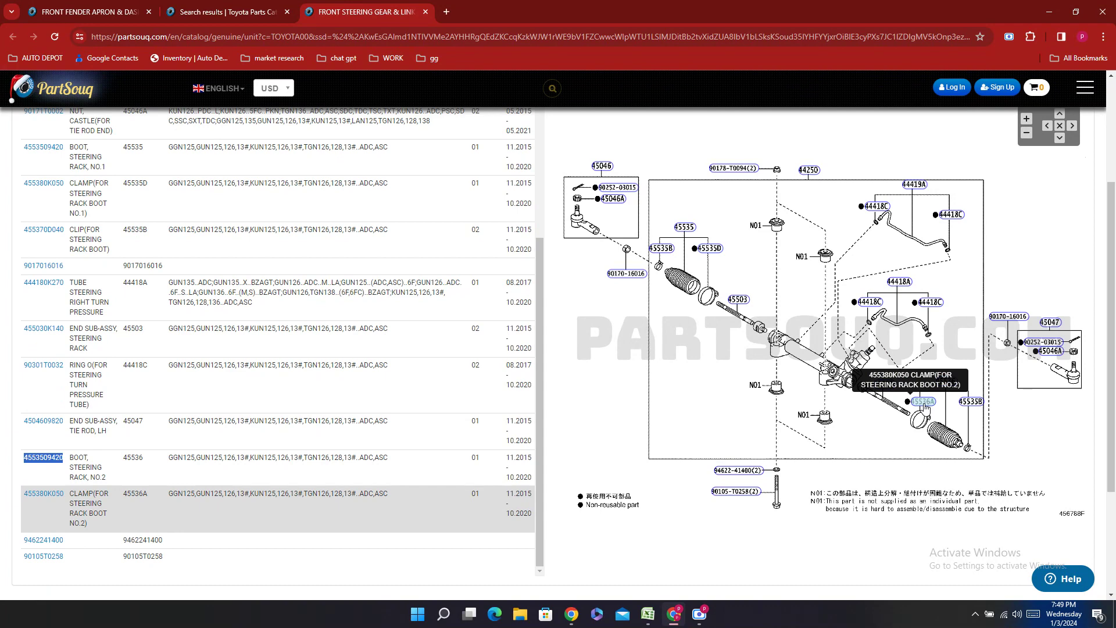
pyautogui.moveTo(973, 405)
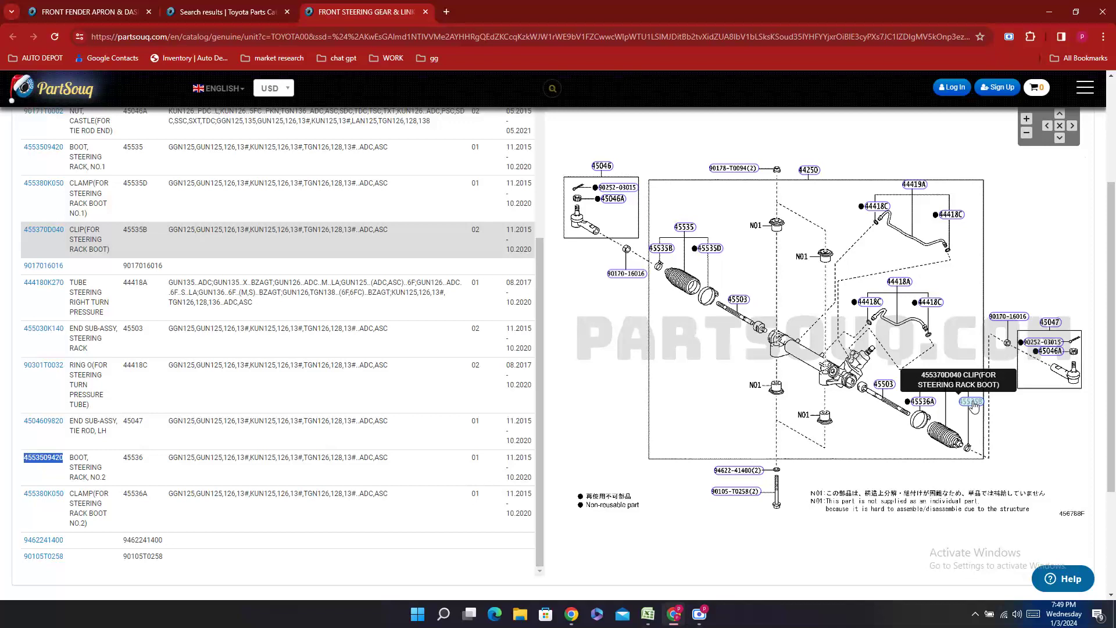
pyautogui.moveTo(1021, 320)
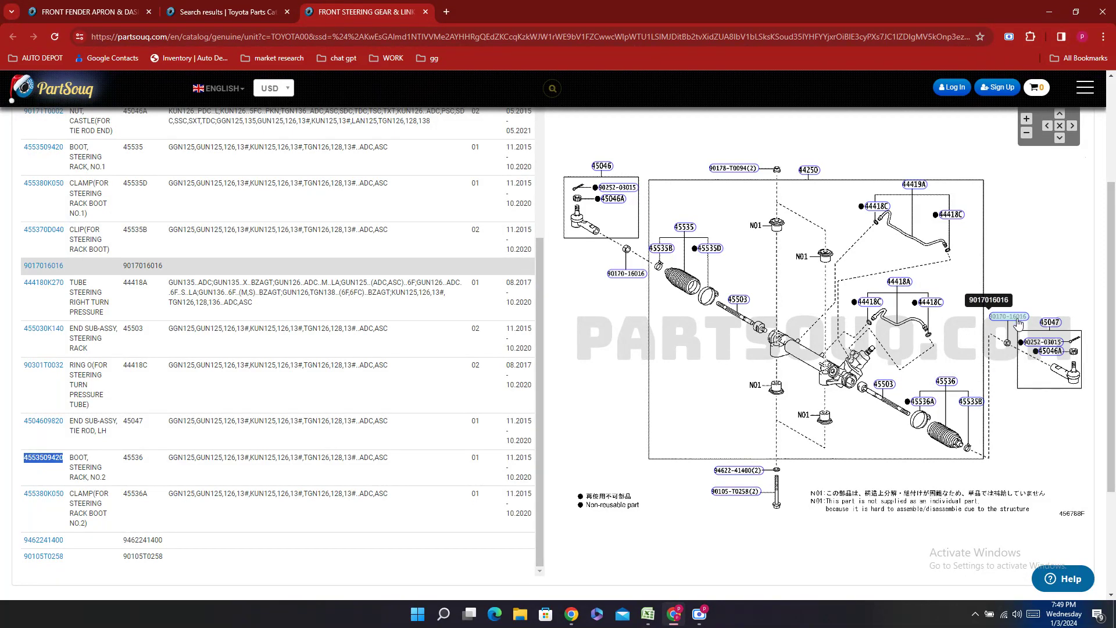
pyautogui.doubleClick(43, 229)
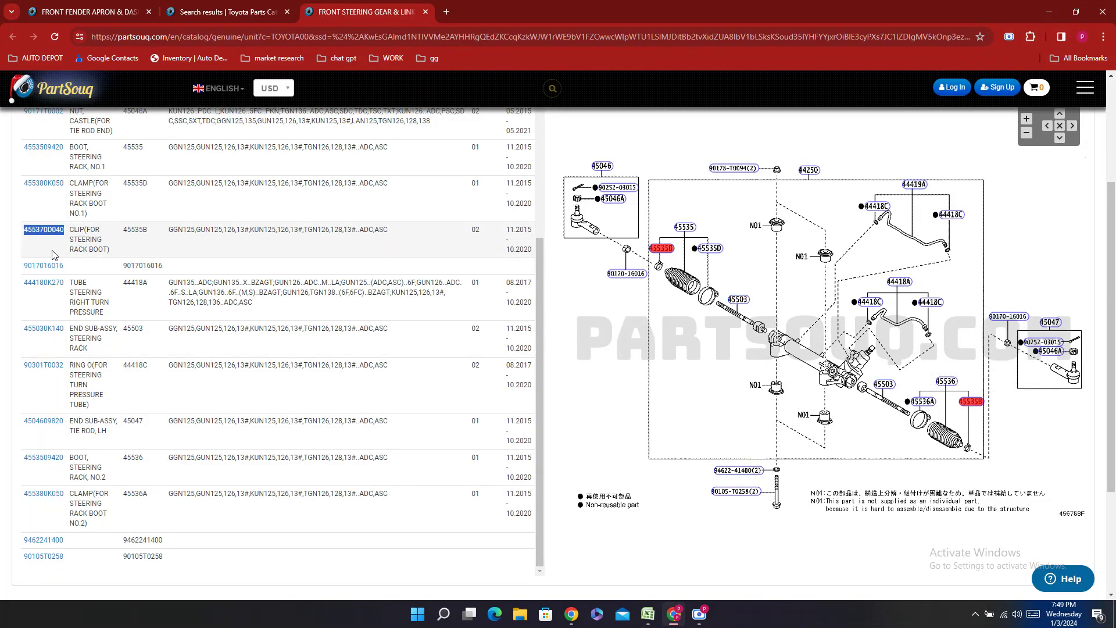
pyautogui.rightClick(53, 250)
pyautogui.click(104, 266)
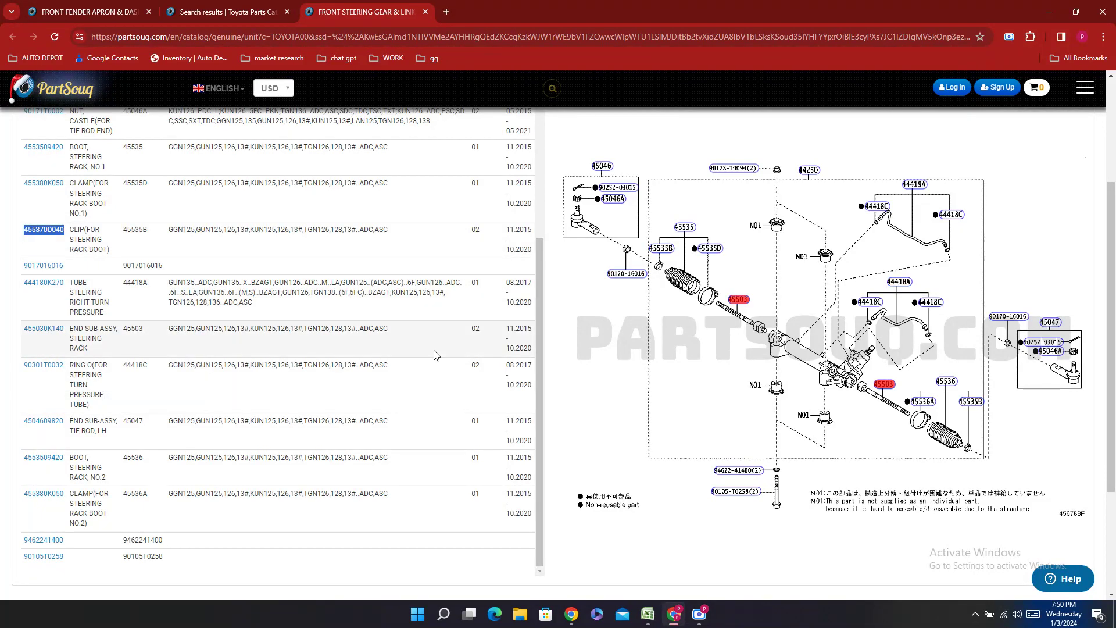
pyautogui.click(648, 613)
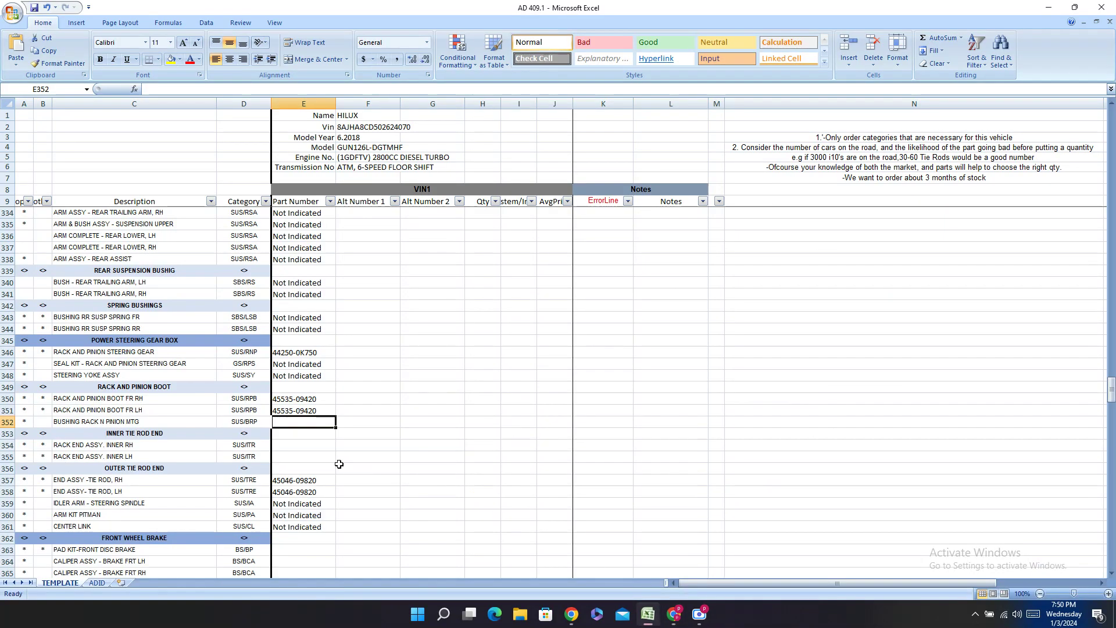
# - Paste the copied part number into cell E352 for BUSHING RACK N PINION MTG and format it as 45537-0D040
pyautogui.doubleClick(285, 423)
pyautogui.rightClick(285, 426)
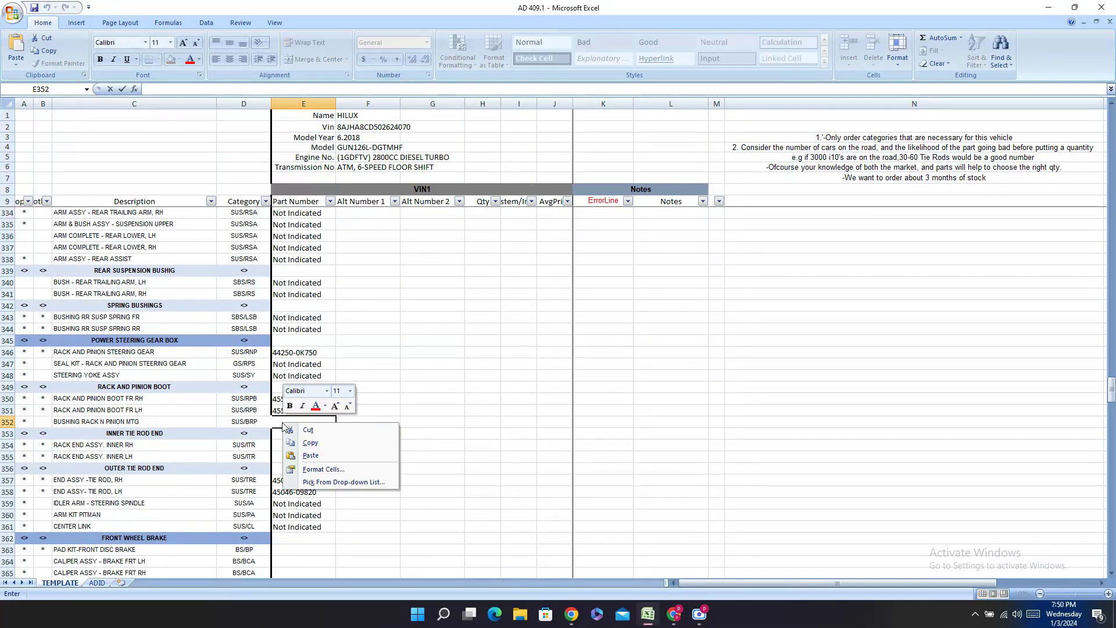
pyautogui.click(311, 456)
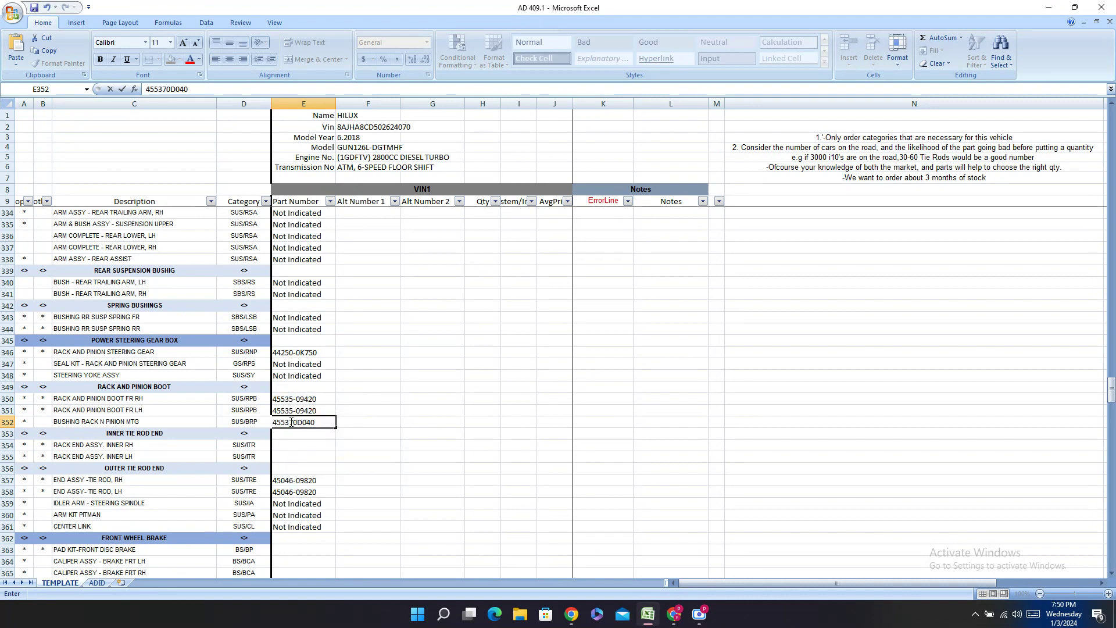
pyautogui.write('-')
pyautogui.press('Return')
pyautogui.press('Return')
pyautogui.press('Return')
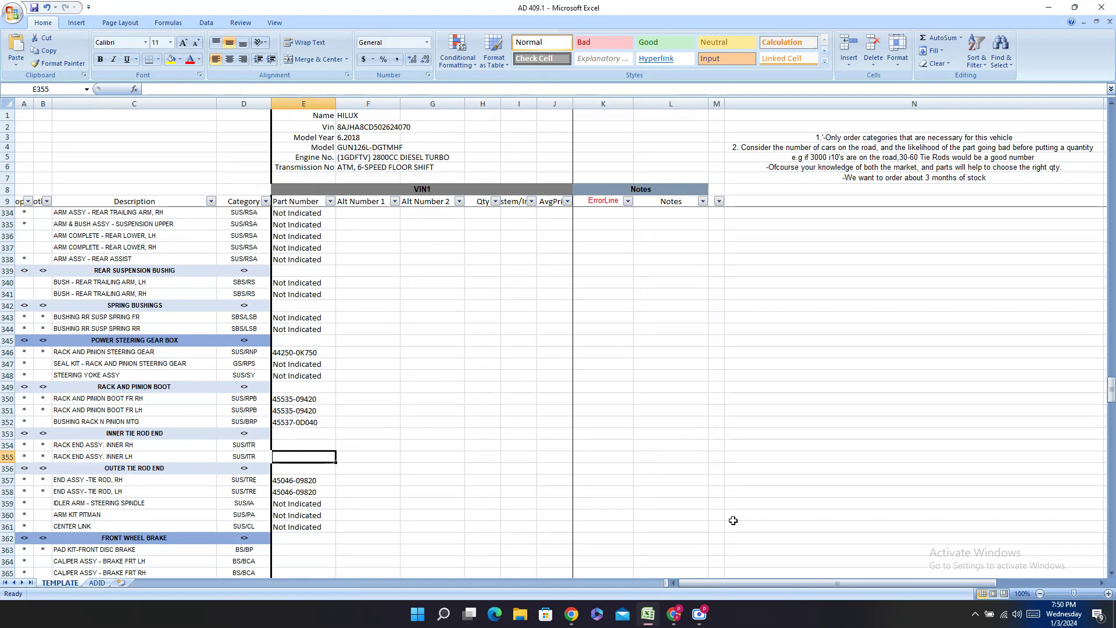
# - Copy the part number 455030K140 of the steering rack end sub-assembly (45503) from the PartSouq page and return to Excel
pyautogui.click(674, 614)
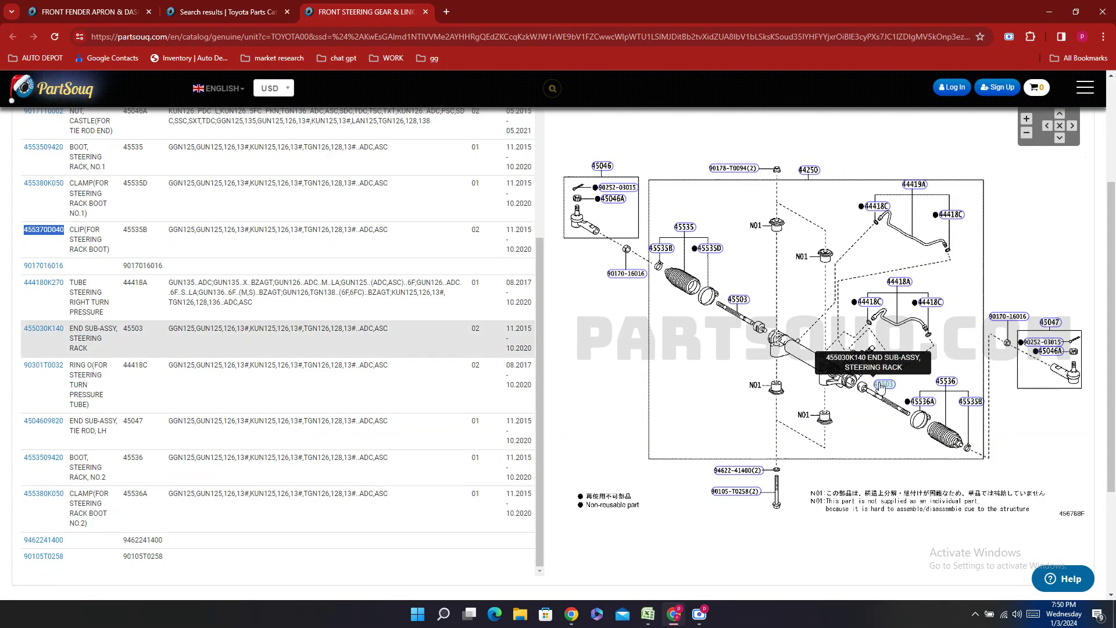
pyautogui.click(21, 352)
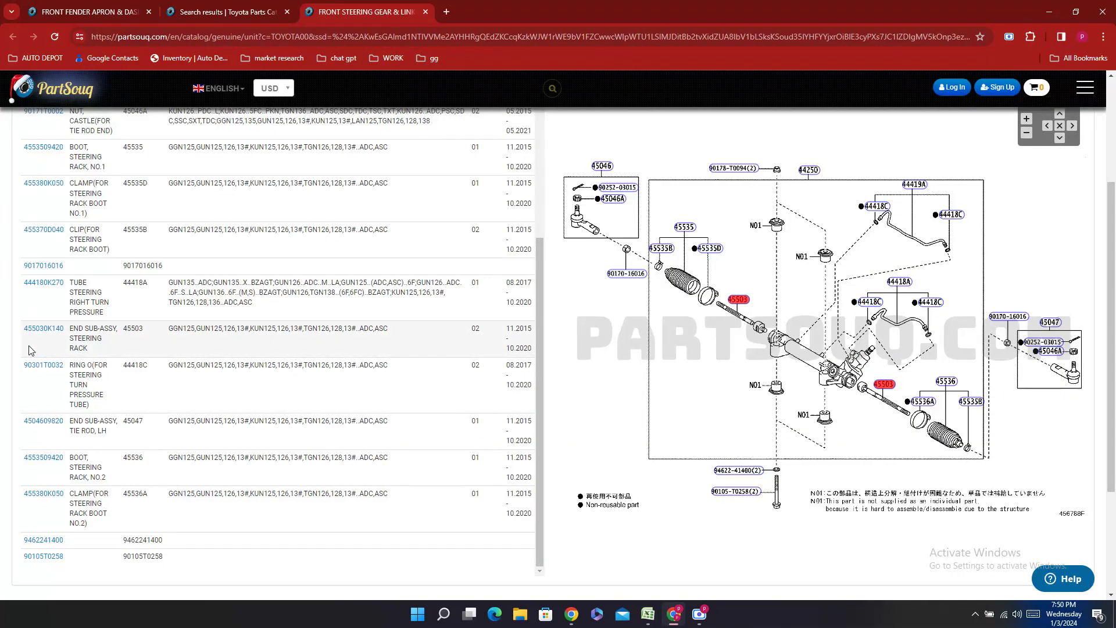
pyautogui.doubleClick(30, 349)
pyautogui.rightClick(31, 348)
pyautogui.click(57, 356)
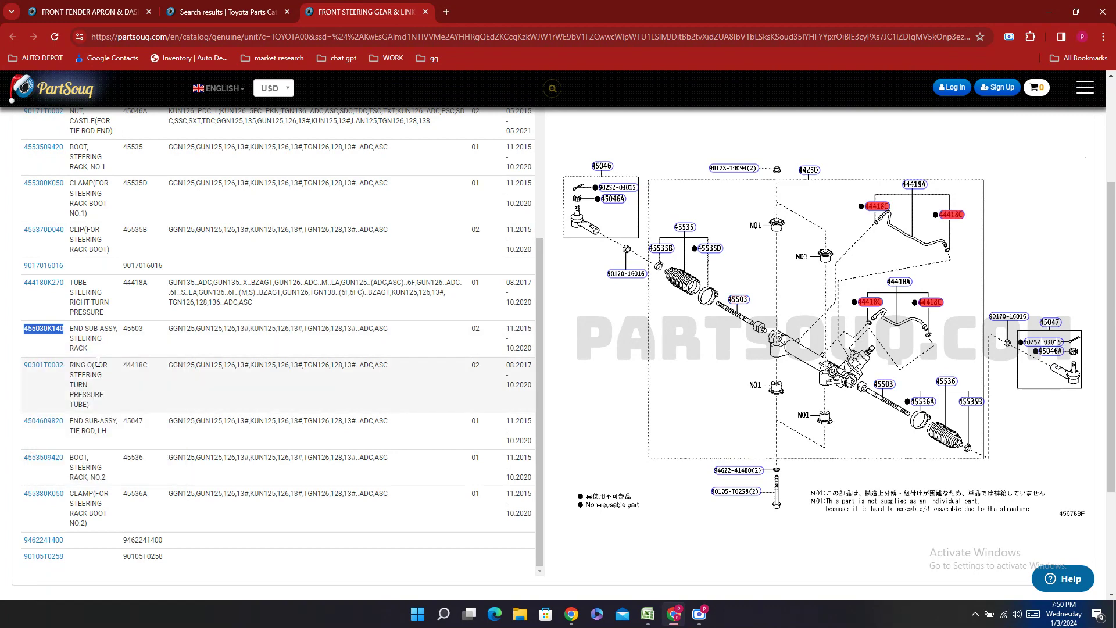
pyautogui.click(678, 622)
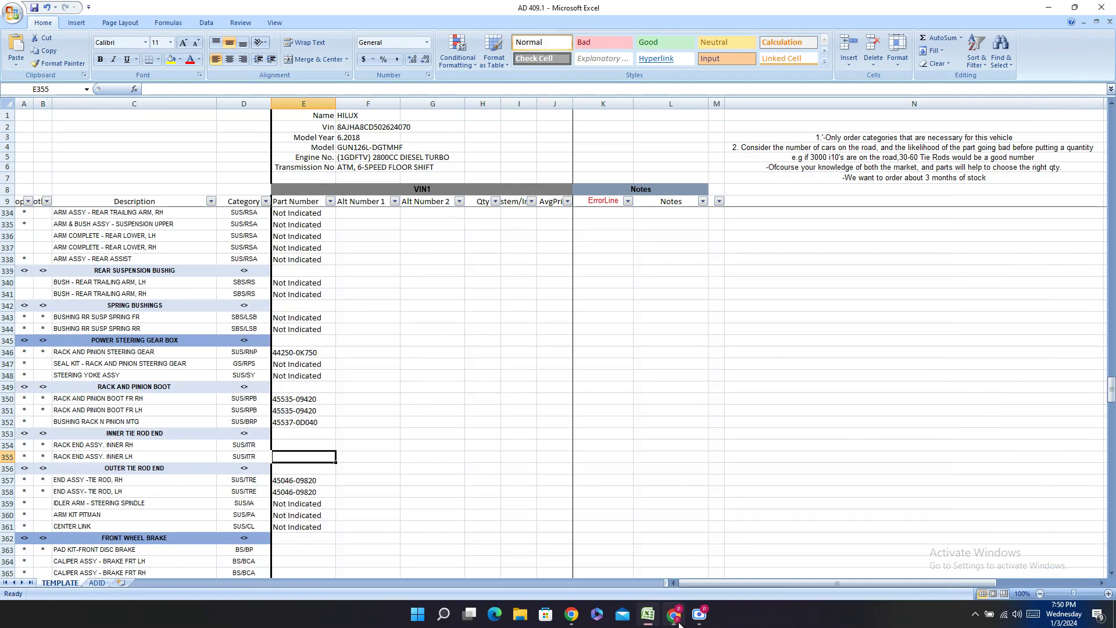
# - Paste the copied part number into cell E354 for RACK END ASSY. INNER RH and format it as 45503-0K140
pyautogui.doubleClick(280, 443)
pyautogui.rightClick(280, 443)
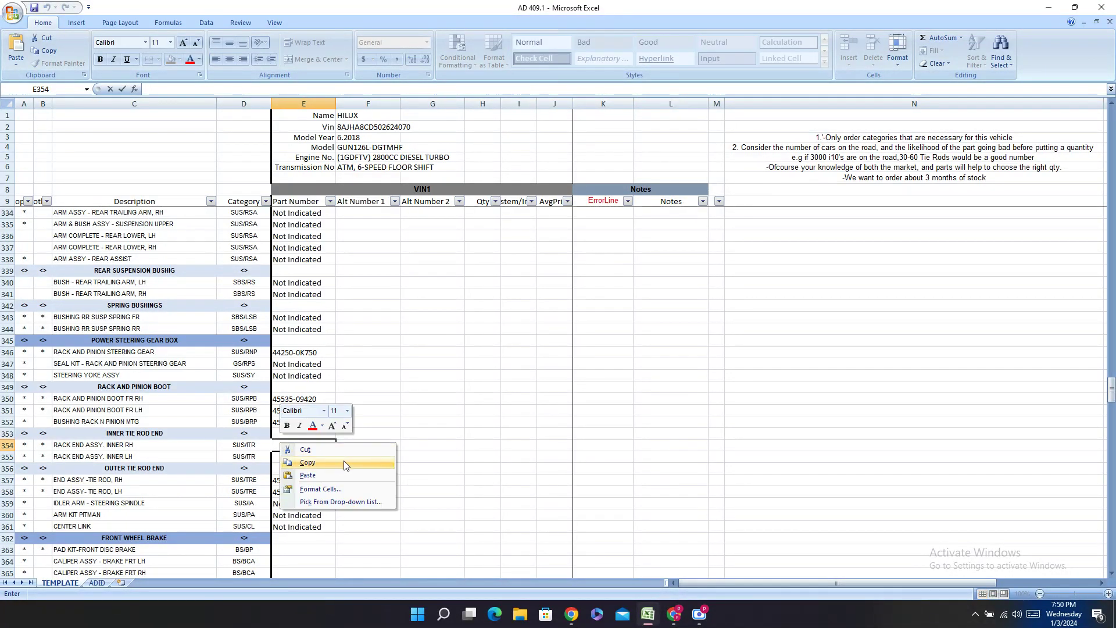
pyautogui.click(303, 486)
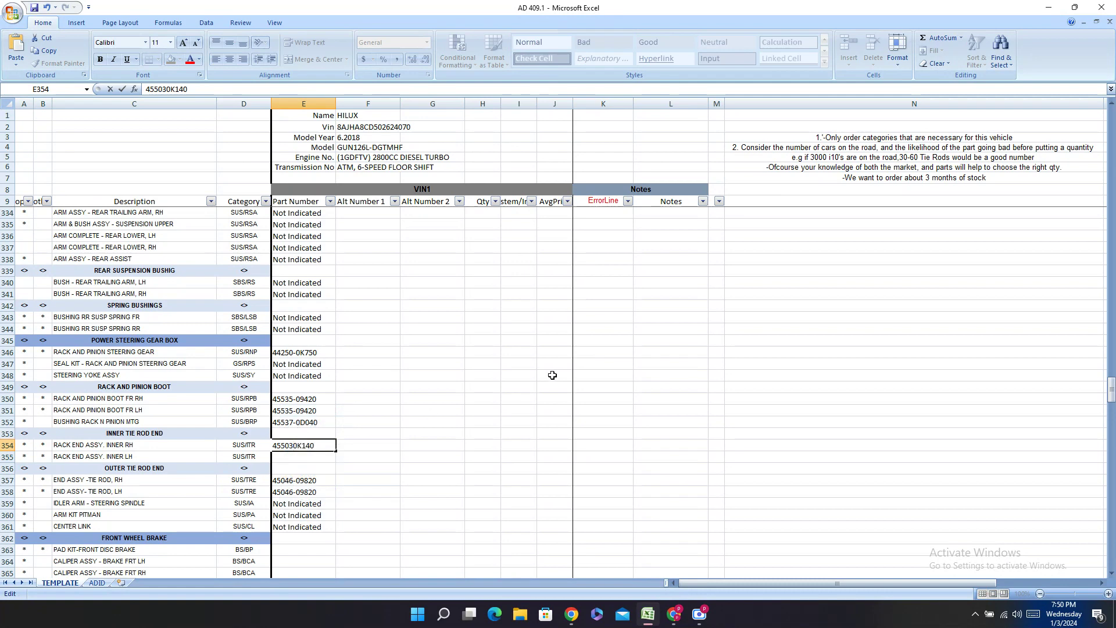
pyautogui.press('Return')
pyautogui.press('pagedown')
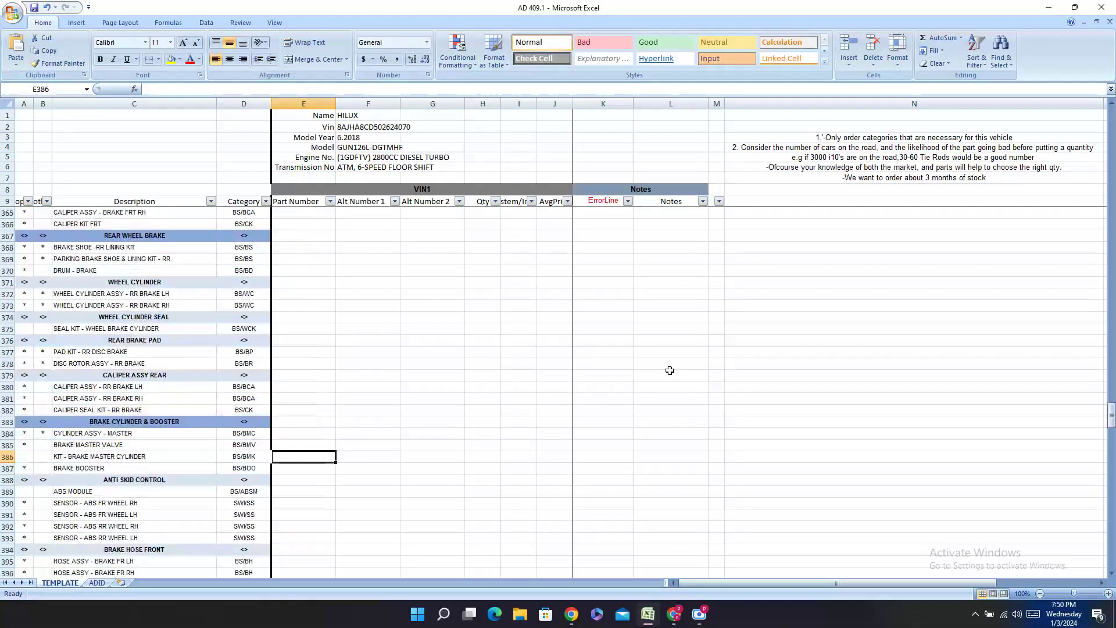
# - Copy the inner RH rack end part number from E354 into cell E355 for RACK END ASSY. INNER LH
pyautogui.scroll(5, 571, 326)
pyautogui.click(299, 260)
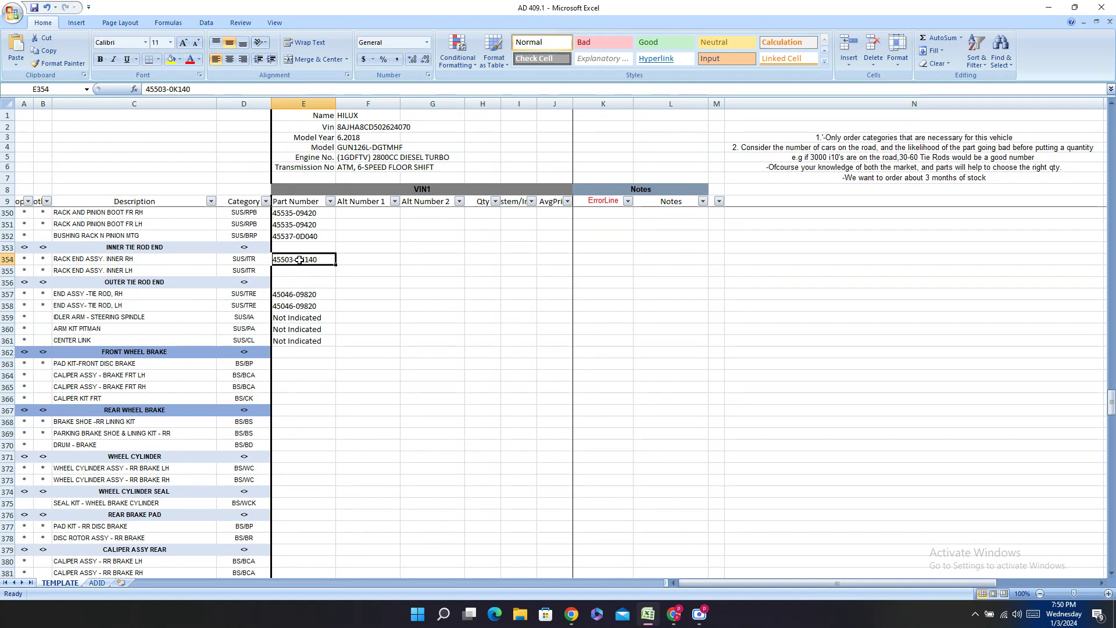
pyautogui.hotkey('ctrl', 'c')
pyautogui.press('Down')
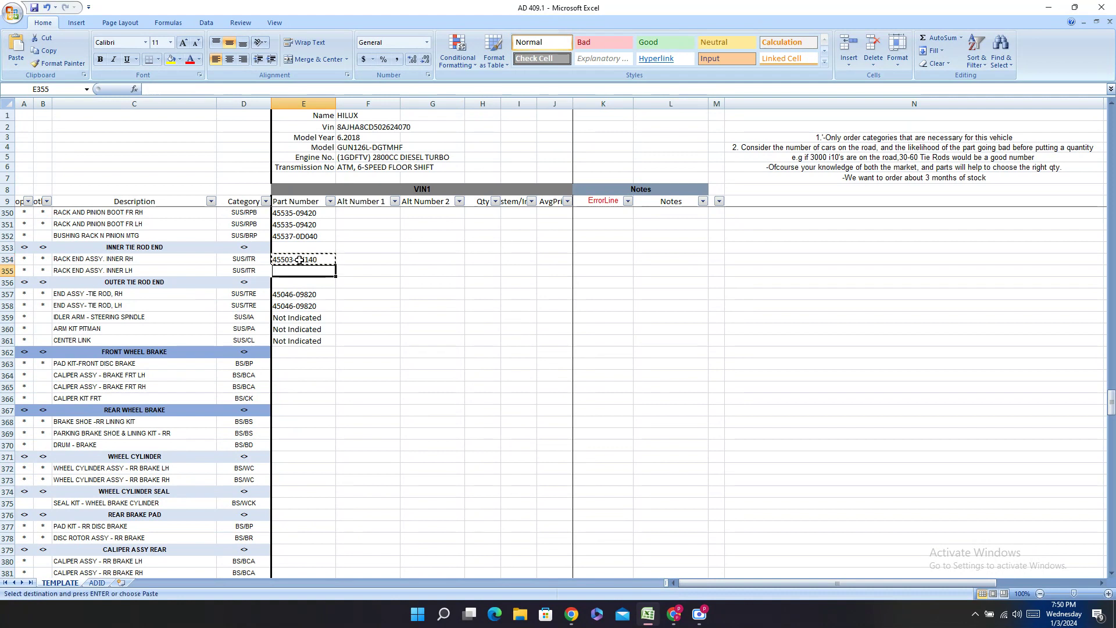
pyautogui.hotkey('ctrl', 'v')
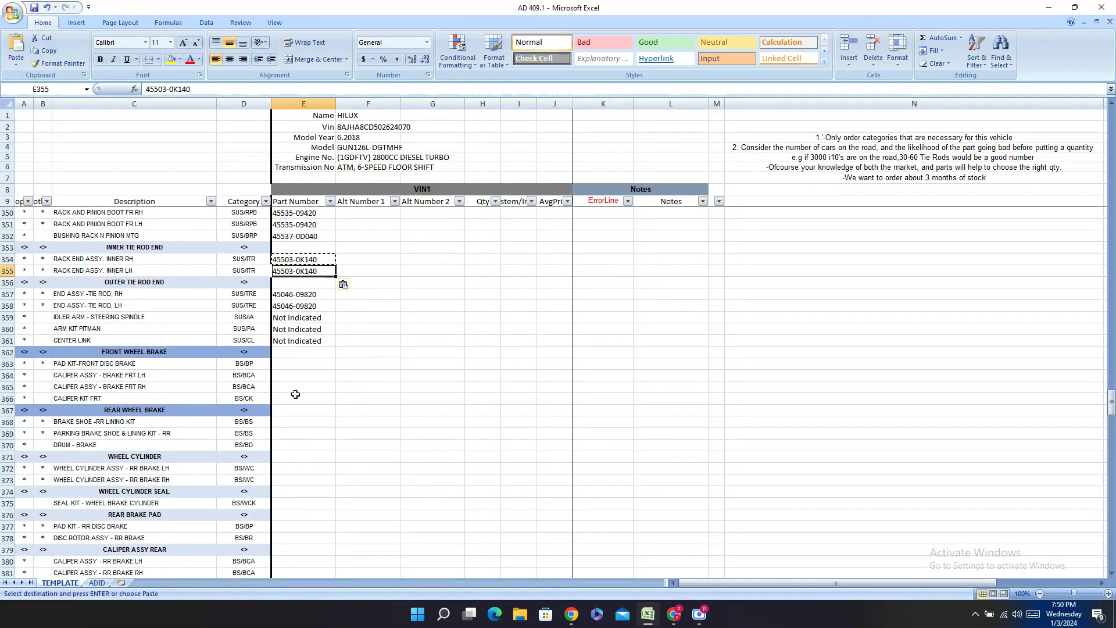
# - Select cell E363, switch to the PartSouq search results in Chrome, and search the Hilux catalog for PAD KIT-FRONT DISC BRAKE
pyautogui.click(280, 365)
pyautogui.moveTo(674, 612)
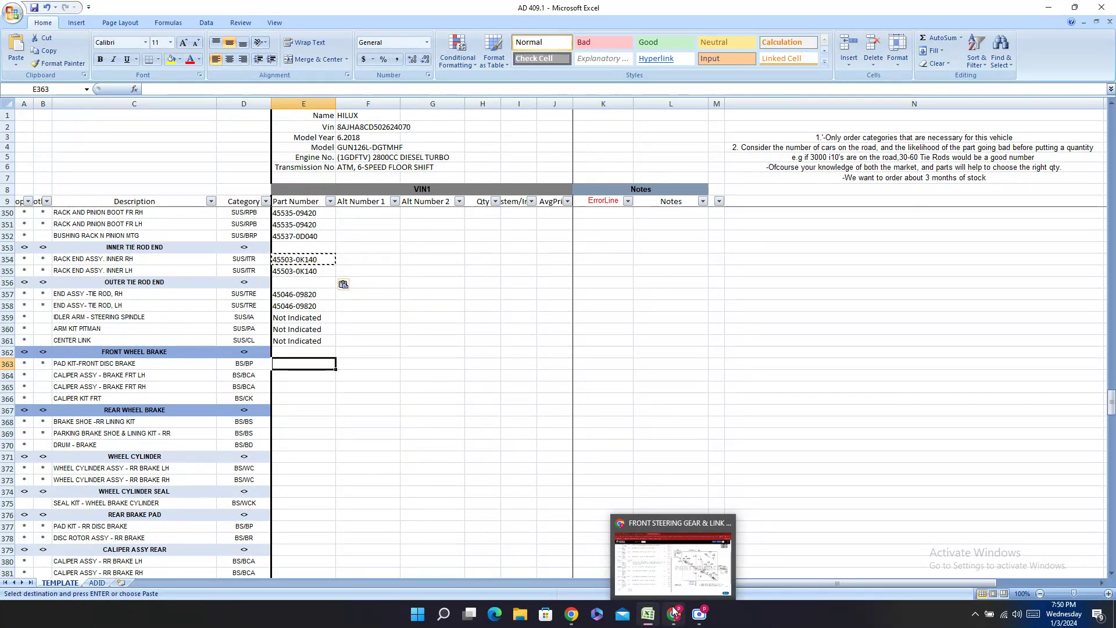
pyautogui.click(673, 612)
pyautogui.click(255, 11)
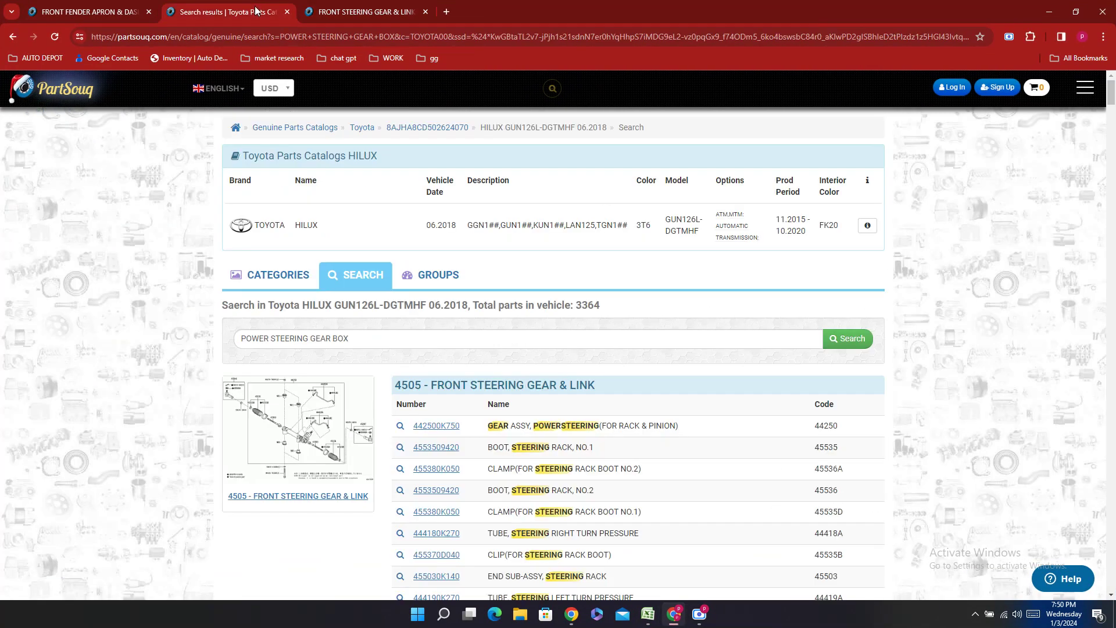
pyautogui.moveTo(378, 338); pyautogui.dragTo(16, 338)
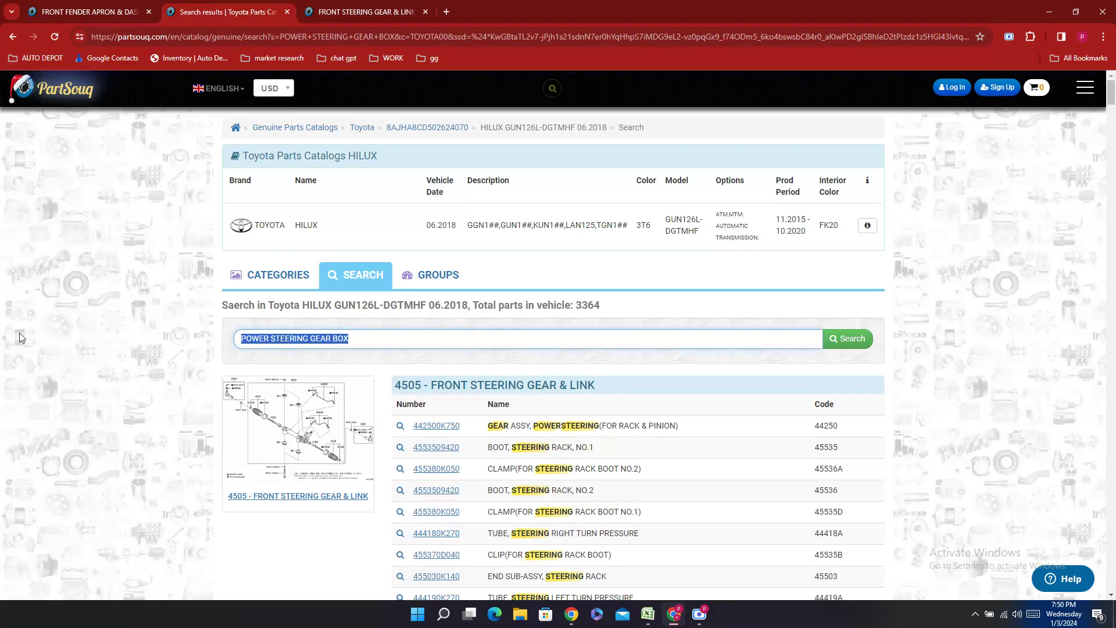
pyautogui.write('PAD KIT-FRONT DISC BRAKE')
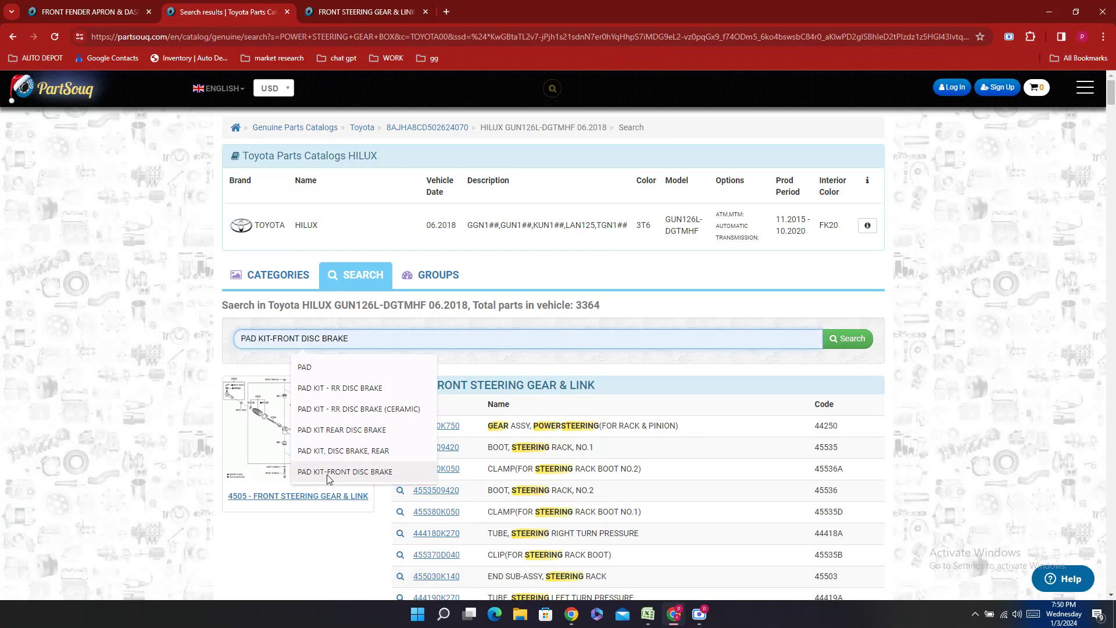
pyautogui.click(329, 473)
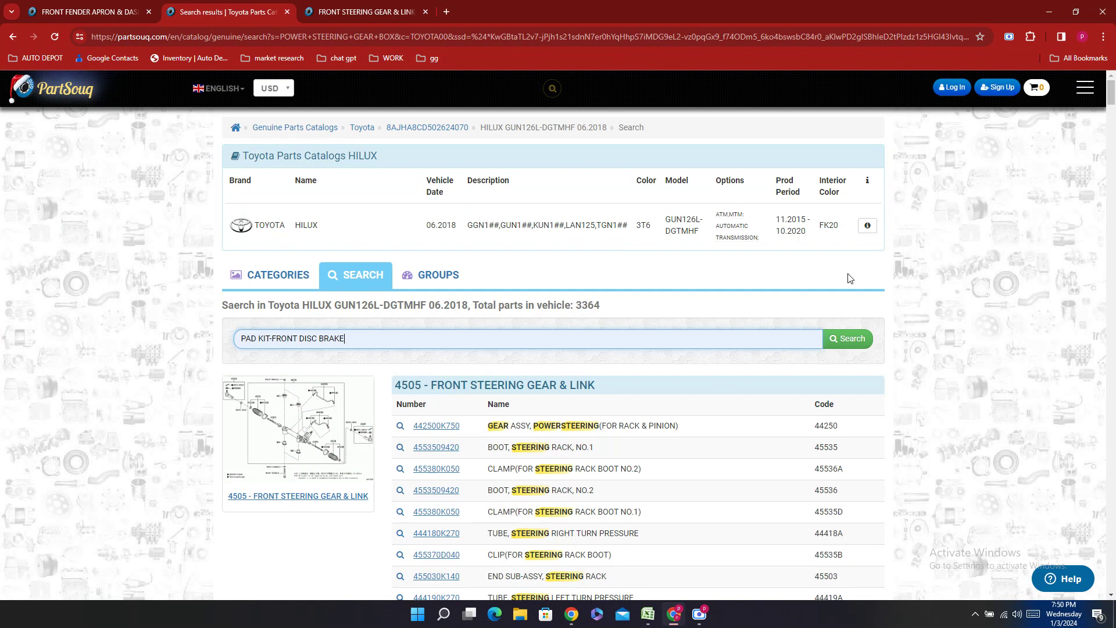
pyautogui.click(836, 338)
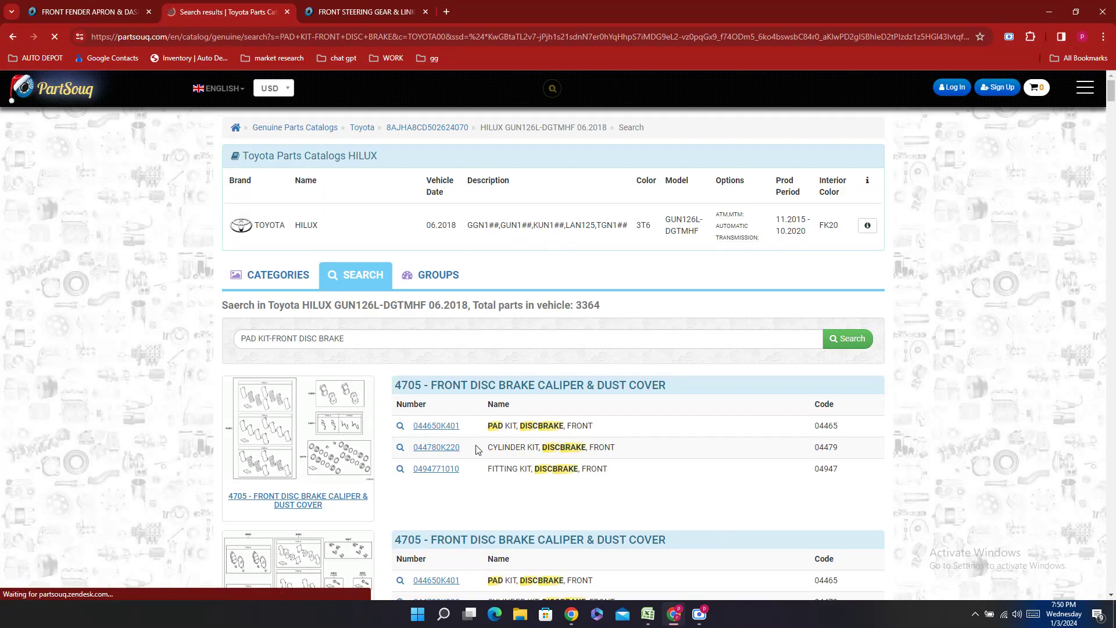
# - Copy the front disc brake pad kit's part number 044650K401 from the search results and return to Excel
pyautogui.doubleClick(468, 426)
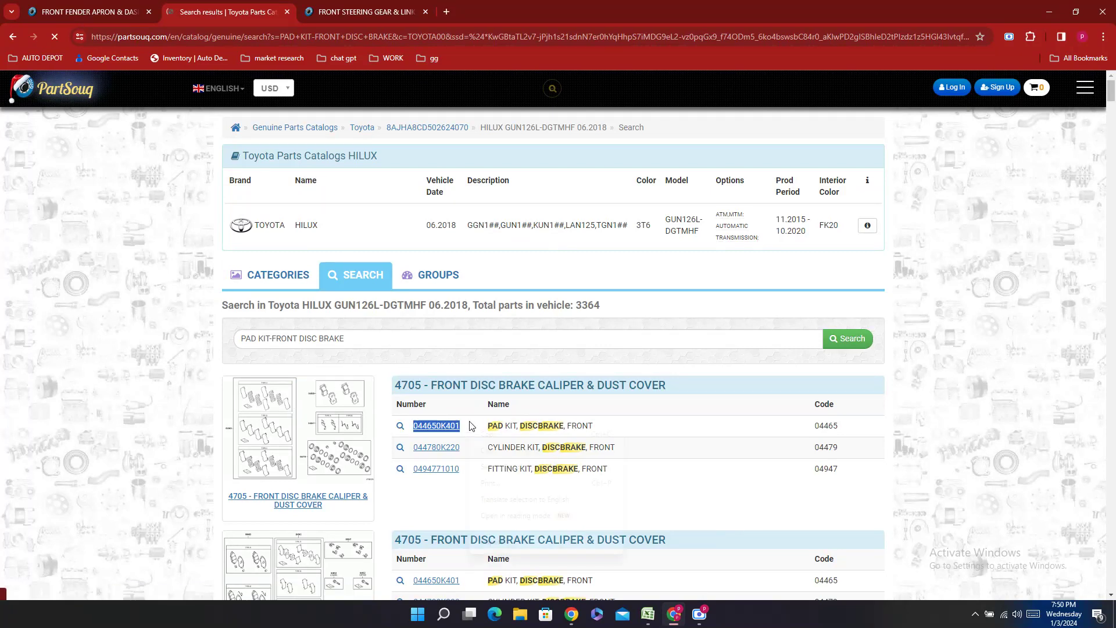
pyautogui.rightClick(473, 429)
pyautogui.click(513, 443)
pyautogui.click(647, 614)
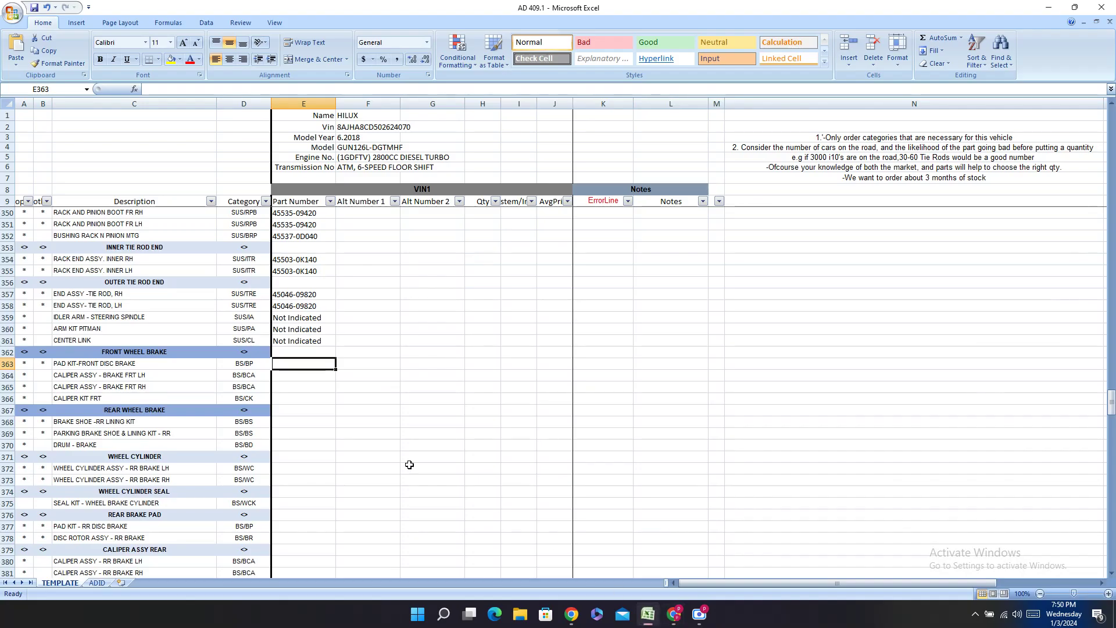
# - Paste the copied part number into cell E363 for PAD KIT-FRONT DISC BRAKE and format it as 04465-0K401
pyautogui.doubleClick(282, 363)
pyautogui.rightClick(283, 362)
pyautogui.click(318, 397)
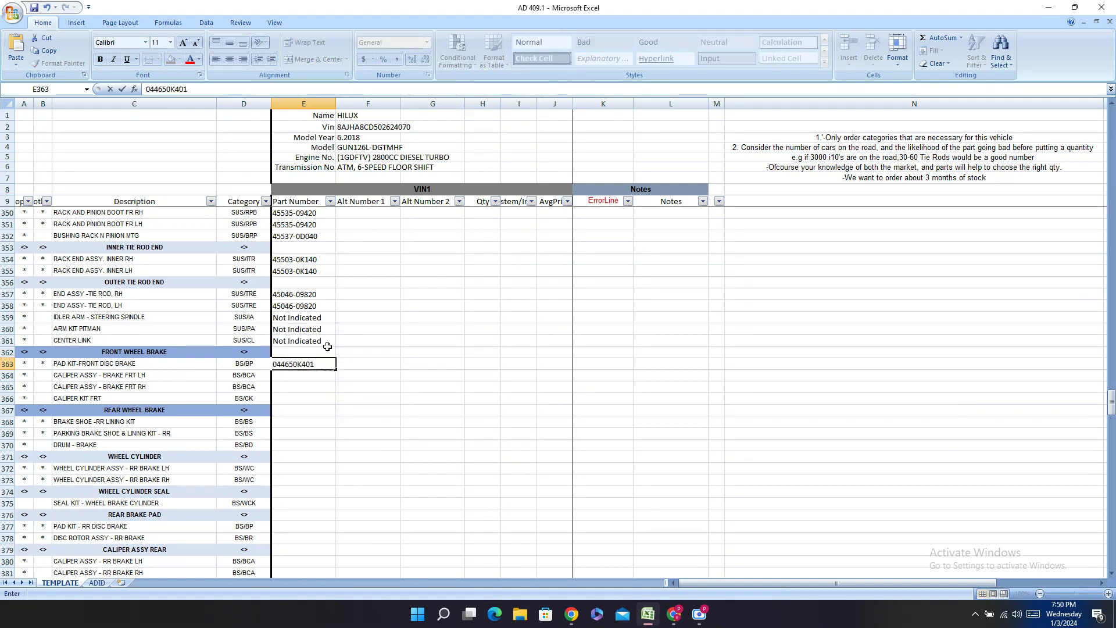
pyautogui.click(295, 363)
pyautogui.write('-')
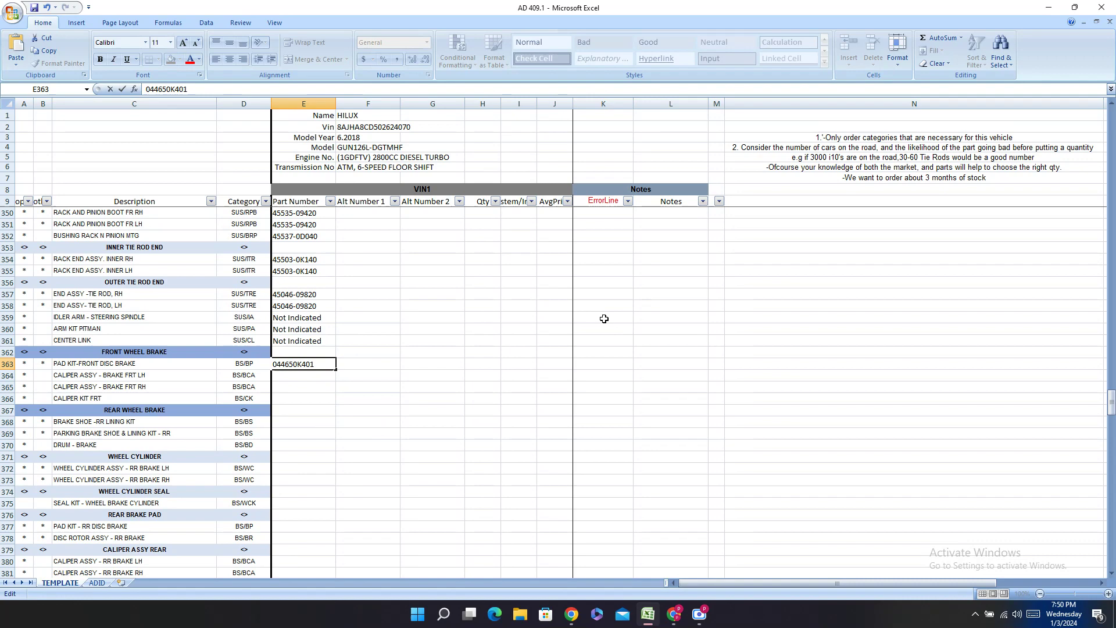
pyautogui.press('Return')
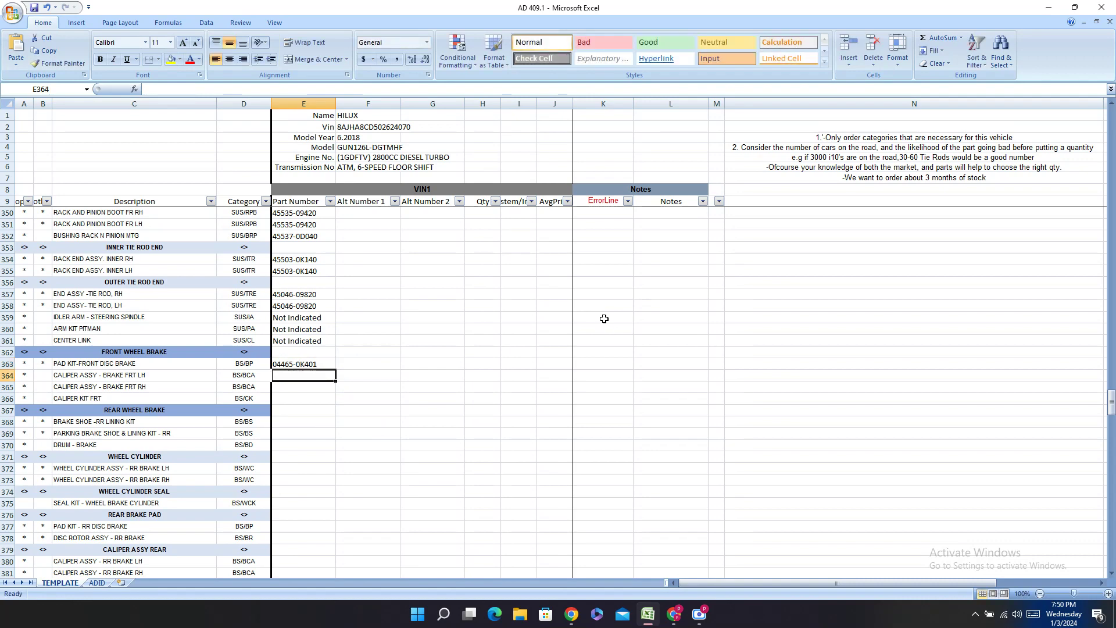
# - Return to the PartSouq results and open the three FRONT DISC BRAKE CALIPER & DUST COVER diagrams in separate tabs
pyautogui.click(674, 614)
pyautogui.click(269, 486)
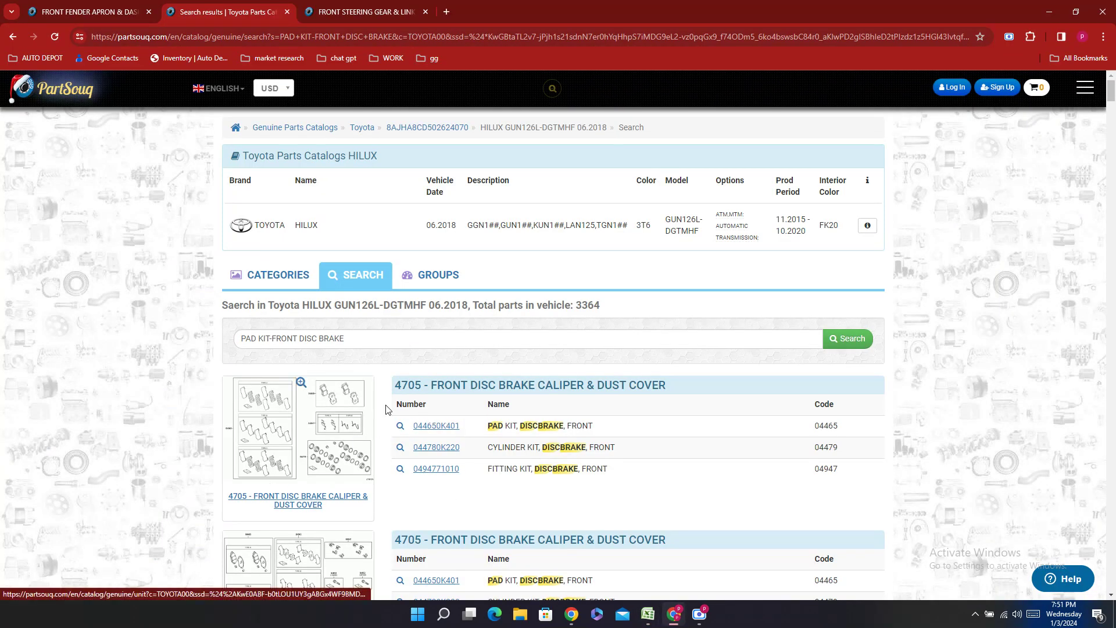
pyautogui.scroll(-3, 299, 379)
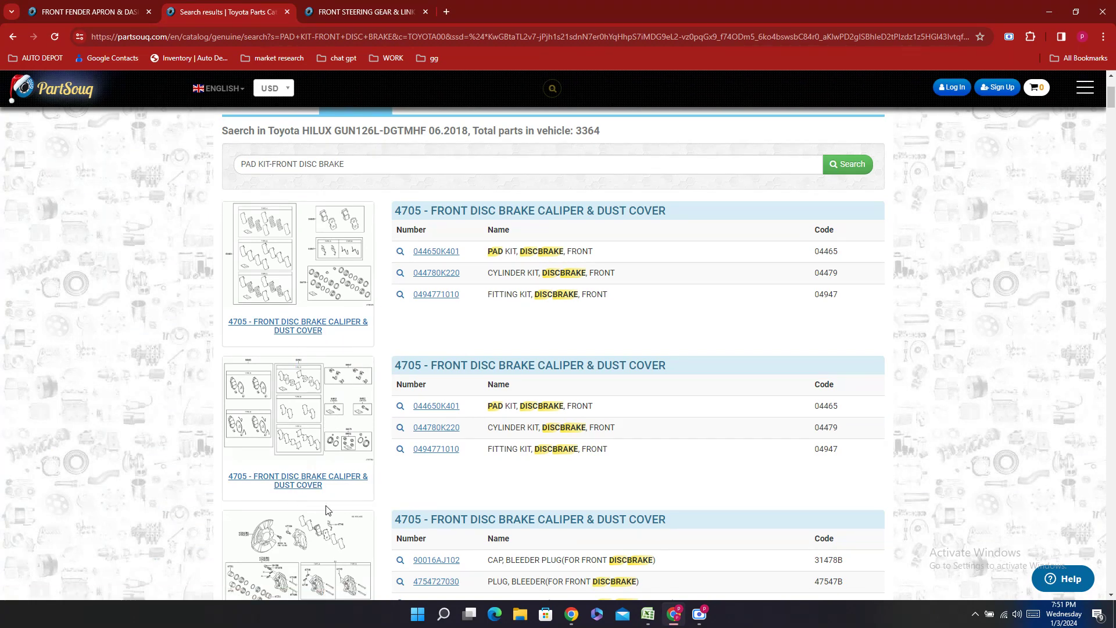
pyautogui.click(297, 485)
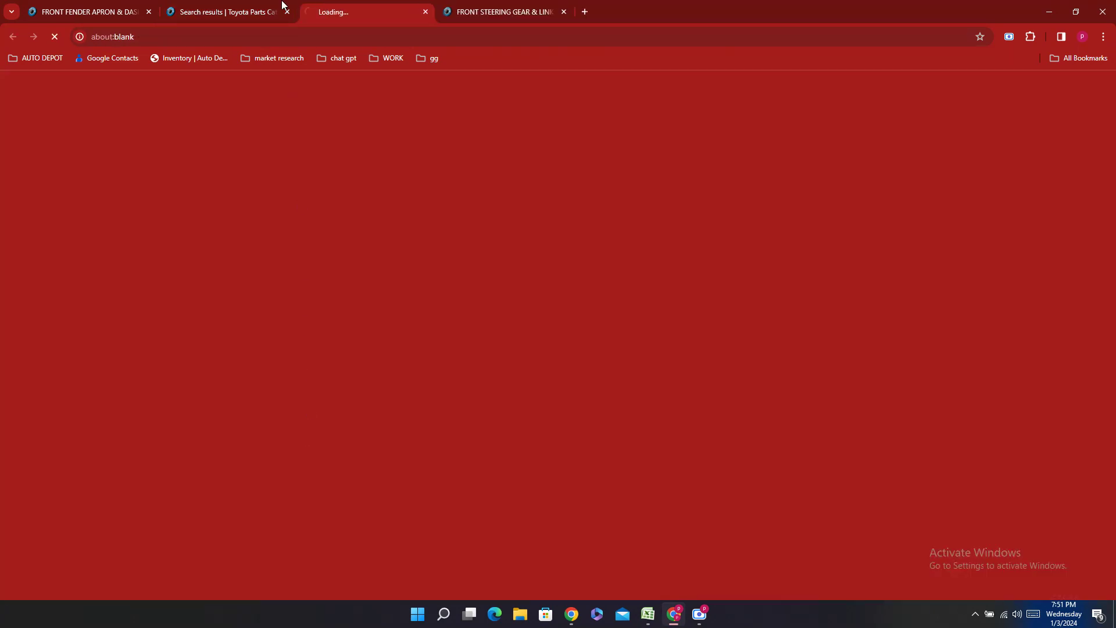
pyautogui.click(253, 9)
pyautogui.click(305, 328)
pyautogui.click(224, 10)
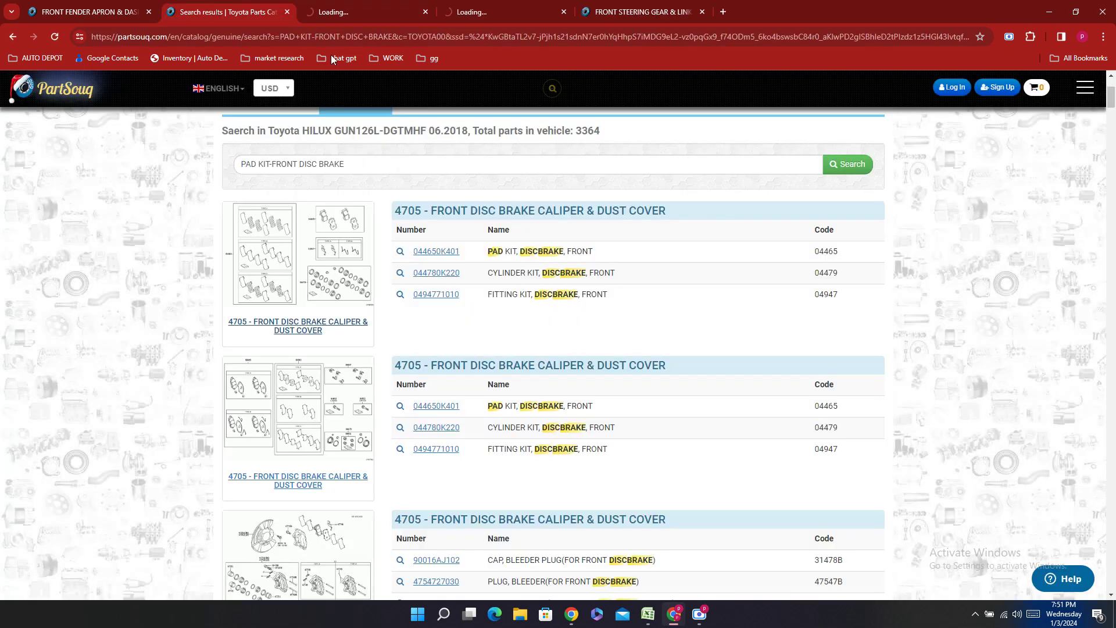
pyautogui.scroll(-5, 279, 286)
pyautogui.click(280, 286)
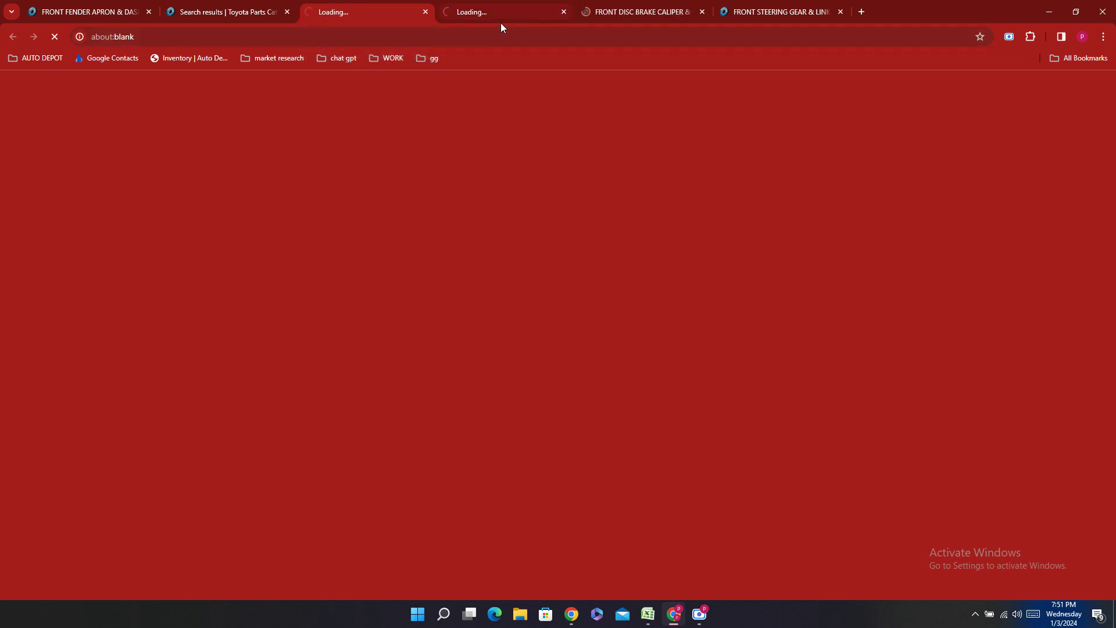
# - Examine the three front disc brake caliper diagrams and the remaining search results for caliper assembly and caliper kit part numbers
pyautogui.click(646, 11)
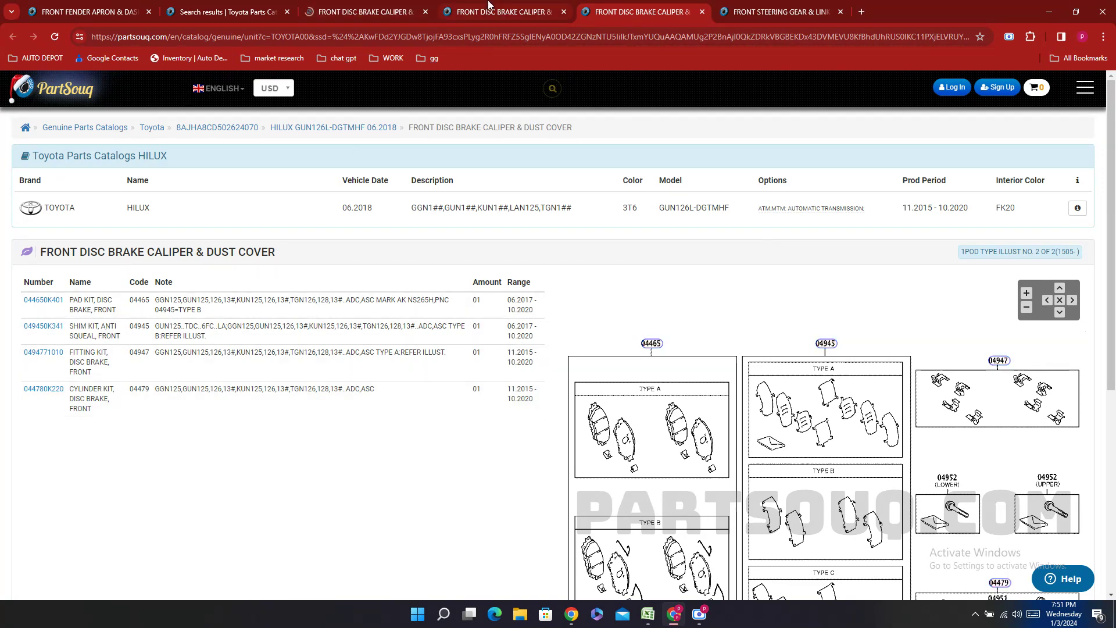
pyautogui.hotkey('ctrl', 'shift', 'Tab')
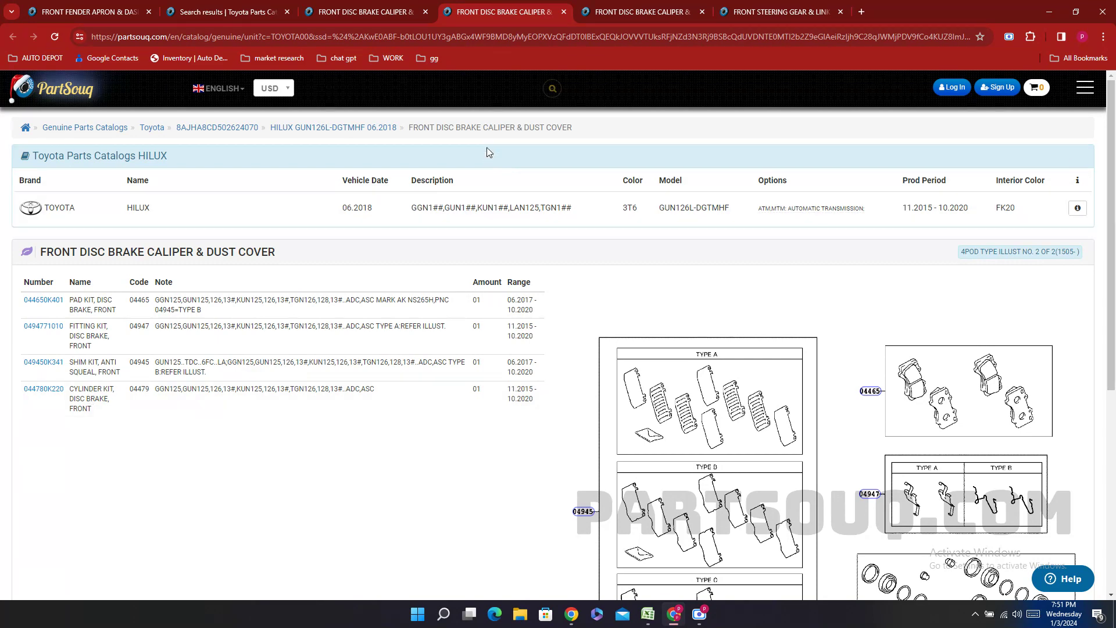
pyautogui.click(362, 11)
pyautogui.scroll(-5, 566, 232)
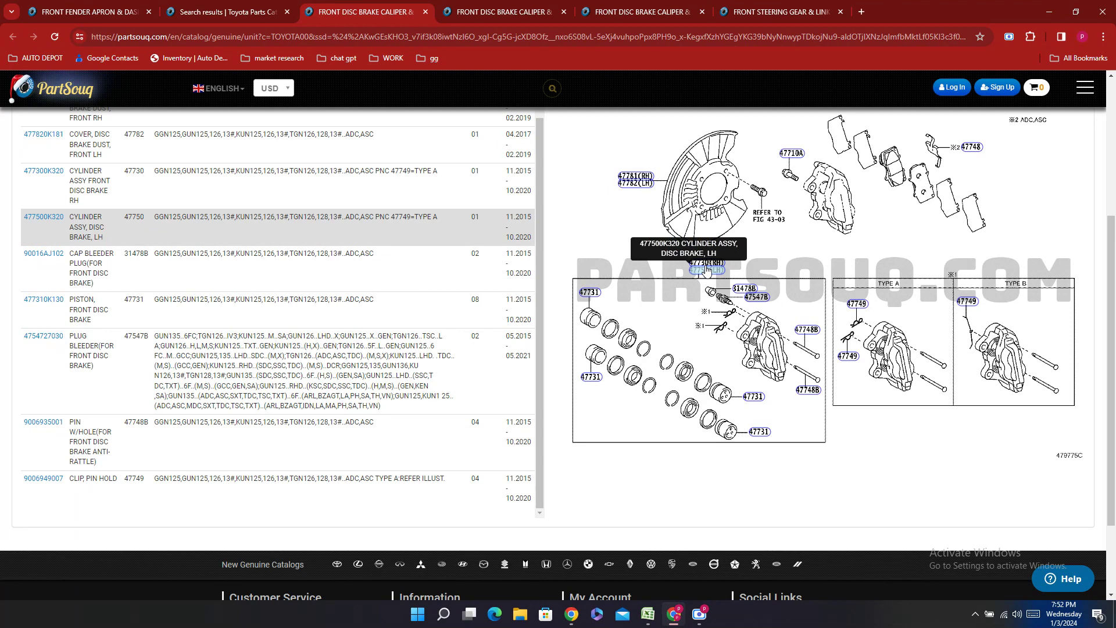
pyautogui.click(261, 9)
pyautogui.scroll(-15, 698, 340)
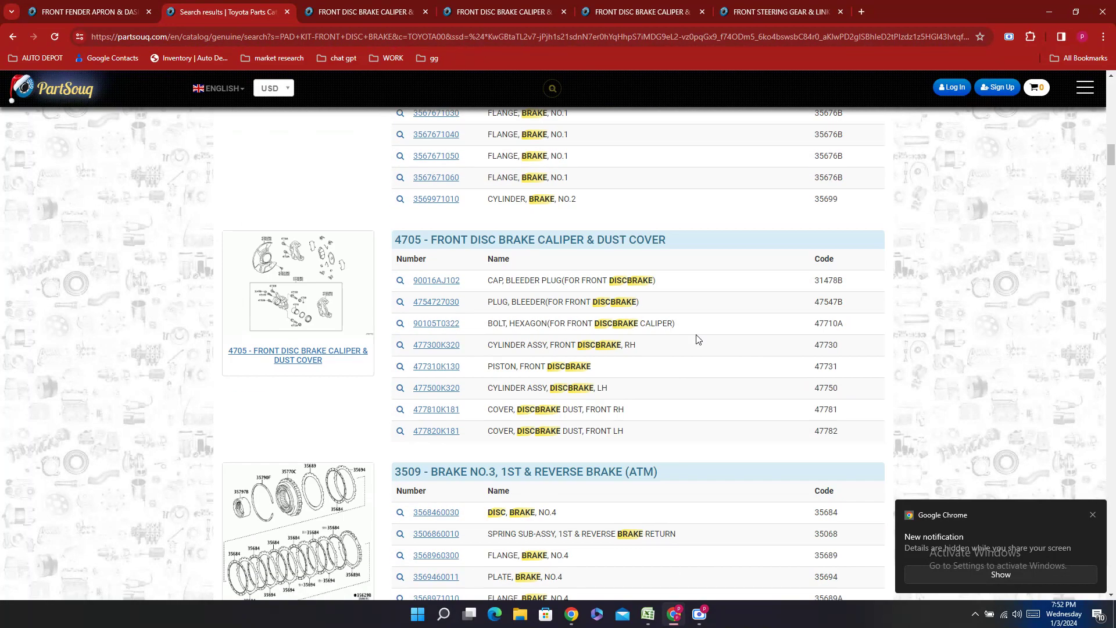
pyautogui.scroll(-8, 698, 340)
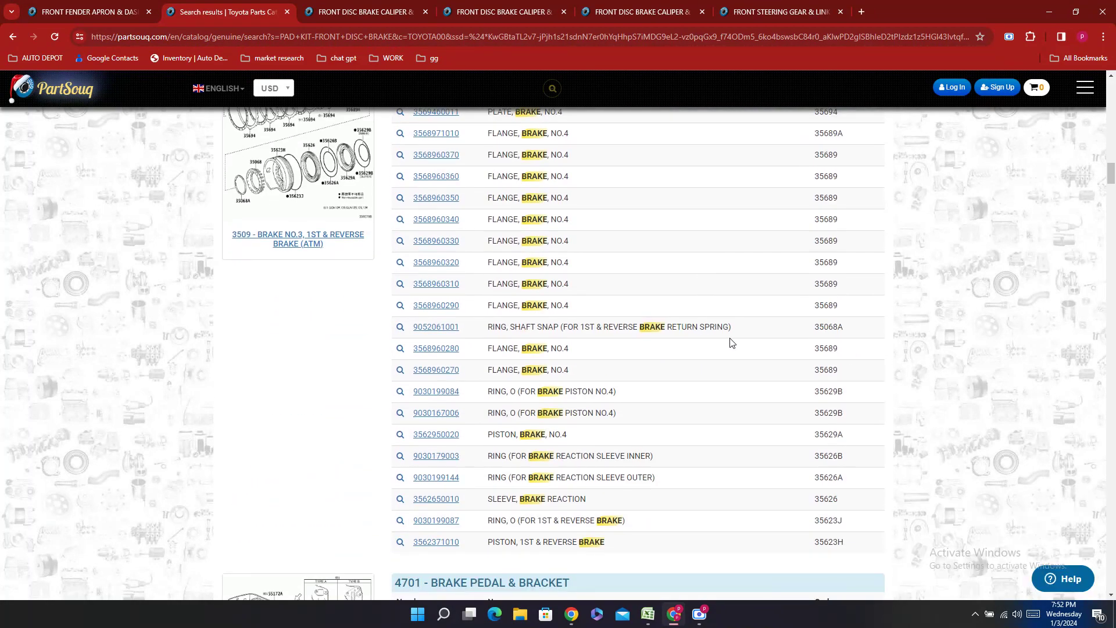
pyautogui.scroll(20, 731, 343)
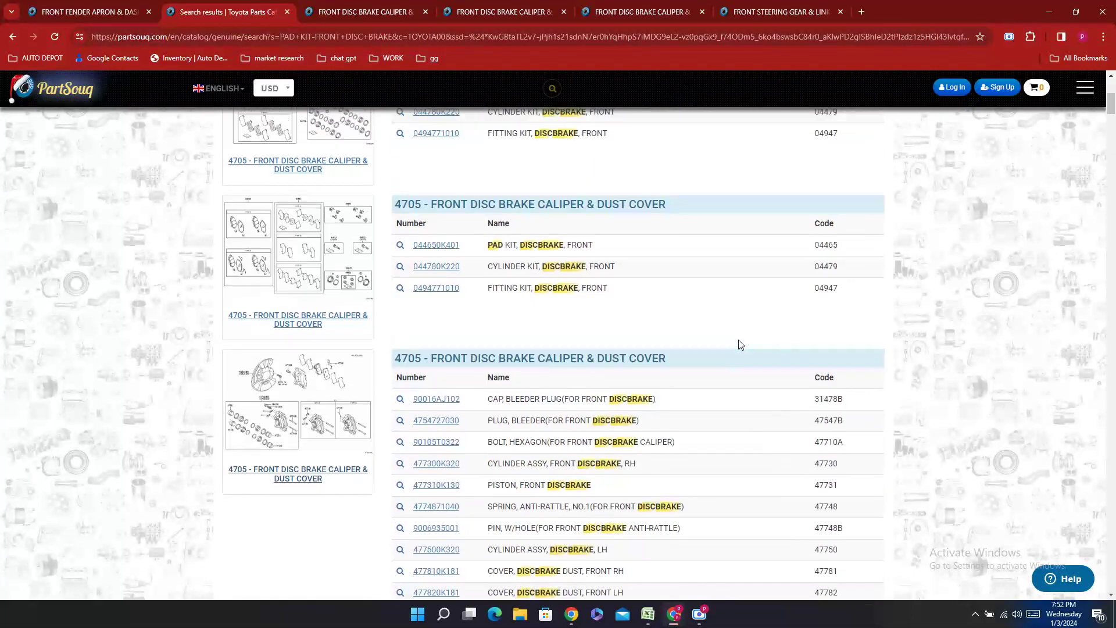
# - Search the Hilux catalog for CALIPER and look through the matching diagrams
pyautogui.scroll(3, 740, 345)
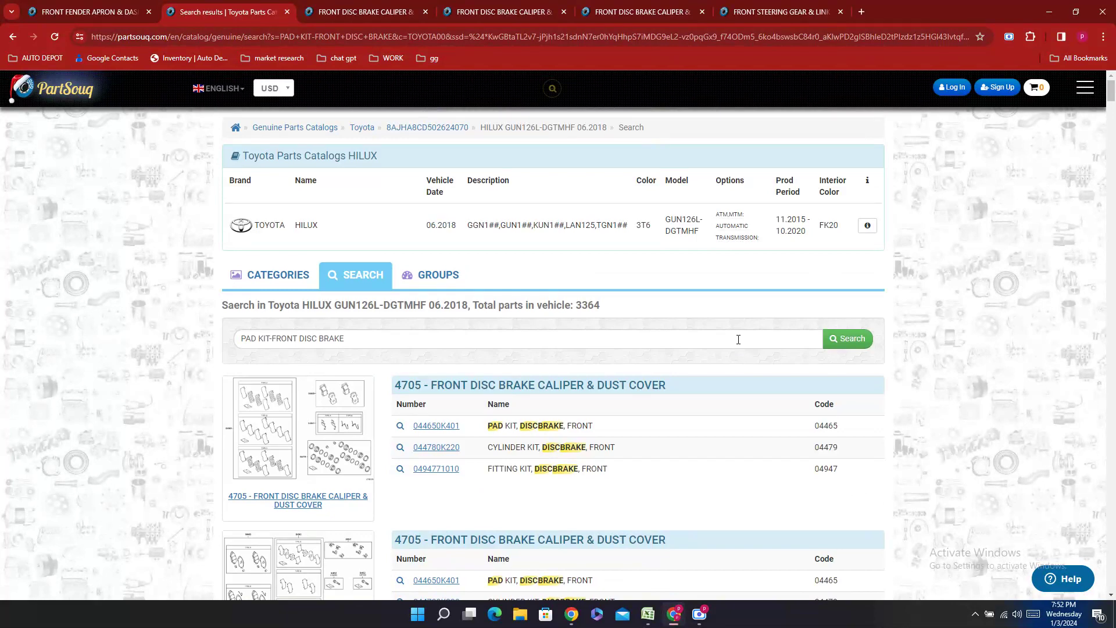
pyautogui.click(376, 343)
pyautogui.hotkey('ctrl', 'a')
pyautogui.write('C')
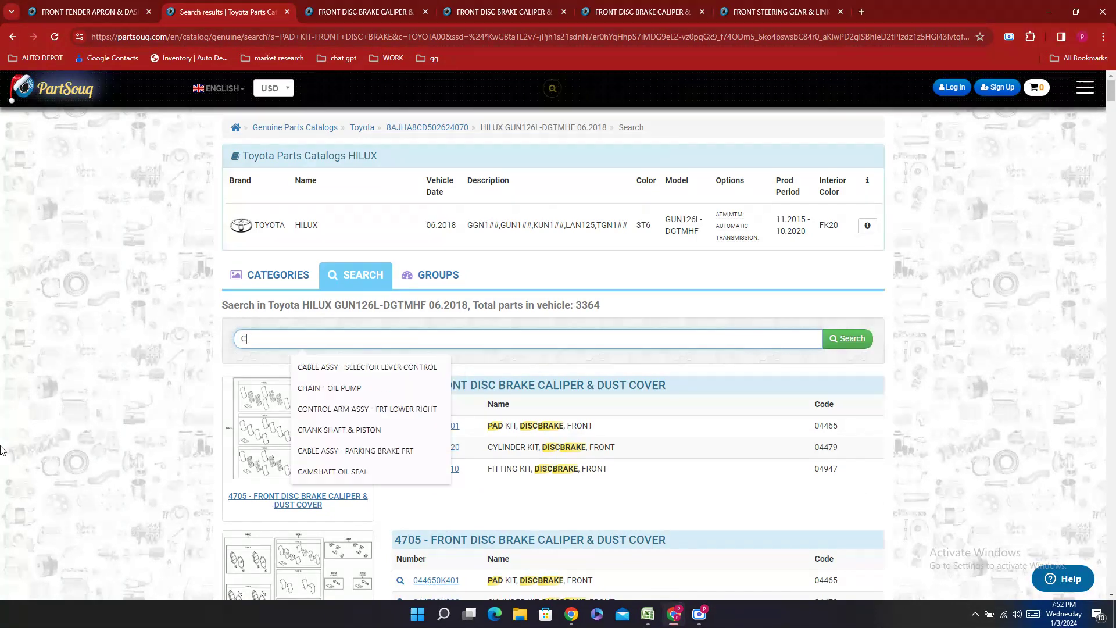
pyautogui.write('ALIP')
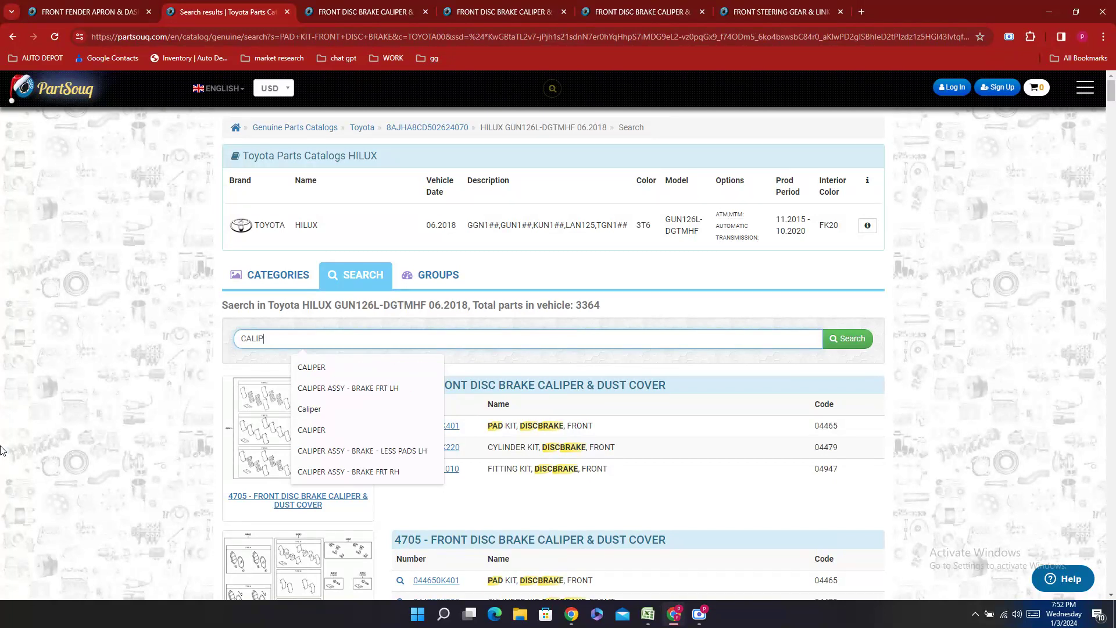
pyautogui.write('ER')
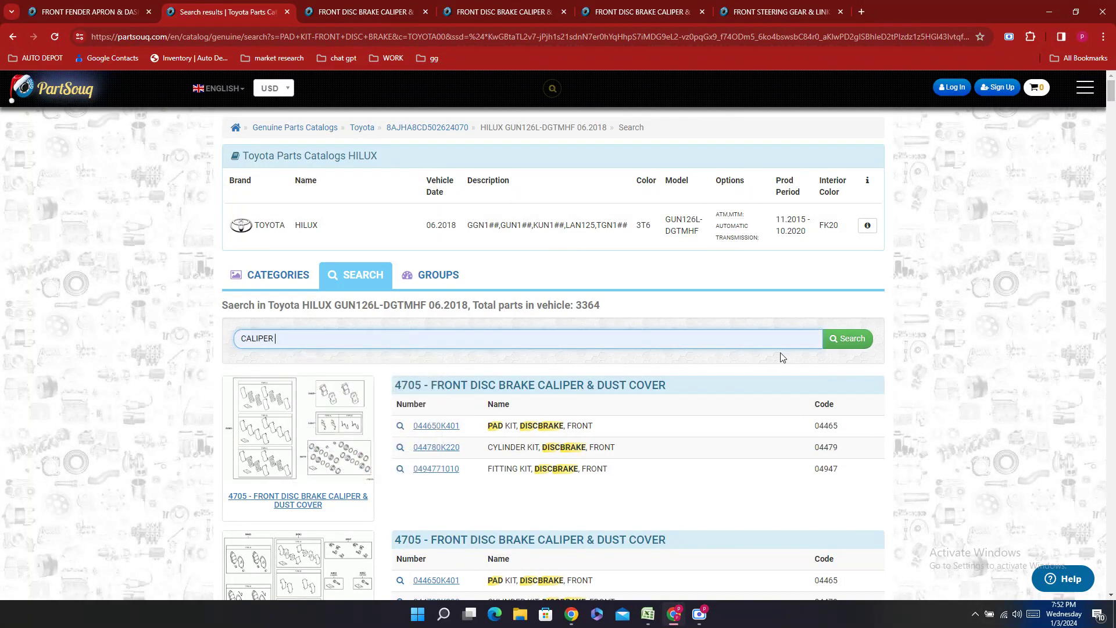
pyautogui.click(851, 340)
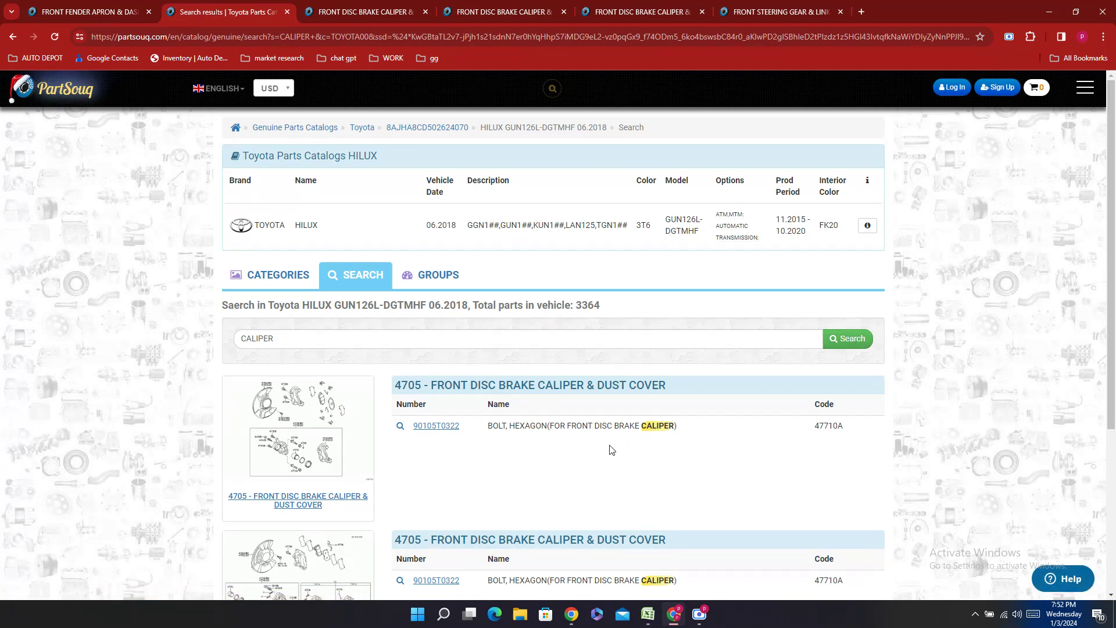
pyautogui.scroll(-4, 581, 442)
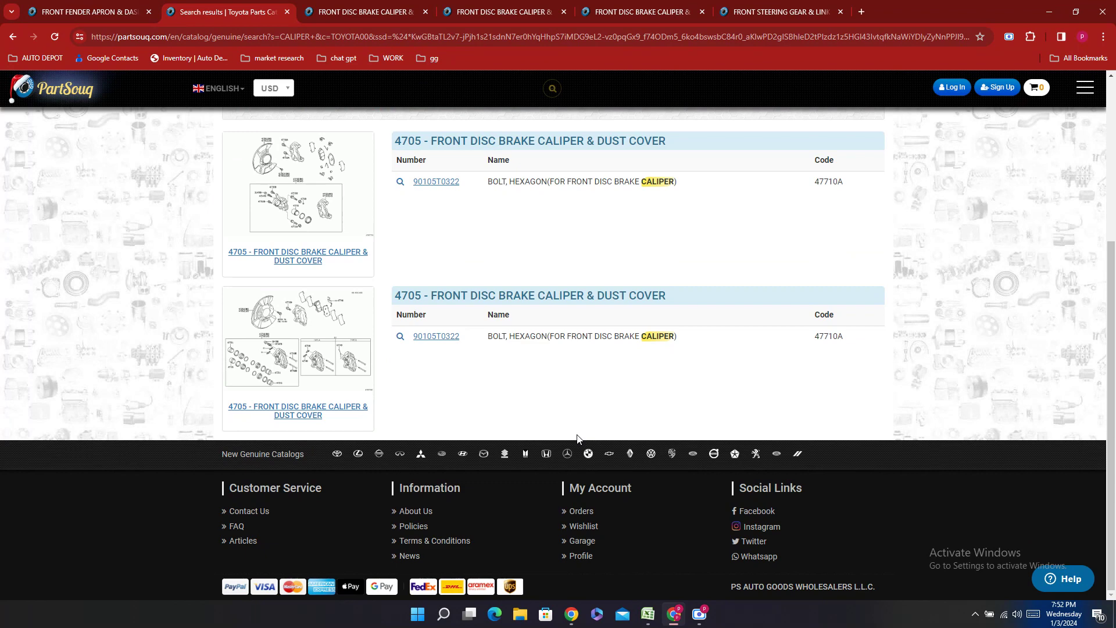
# - Copy the left-hand front disc brake cylinder assembly's part number 477500K320 from the first caliper diagram and return to Excel
pyautogui.click(334, 6)
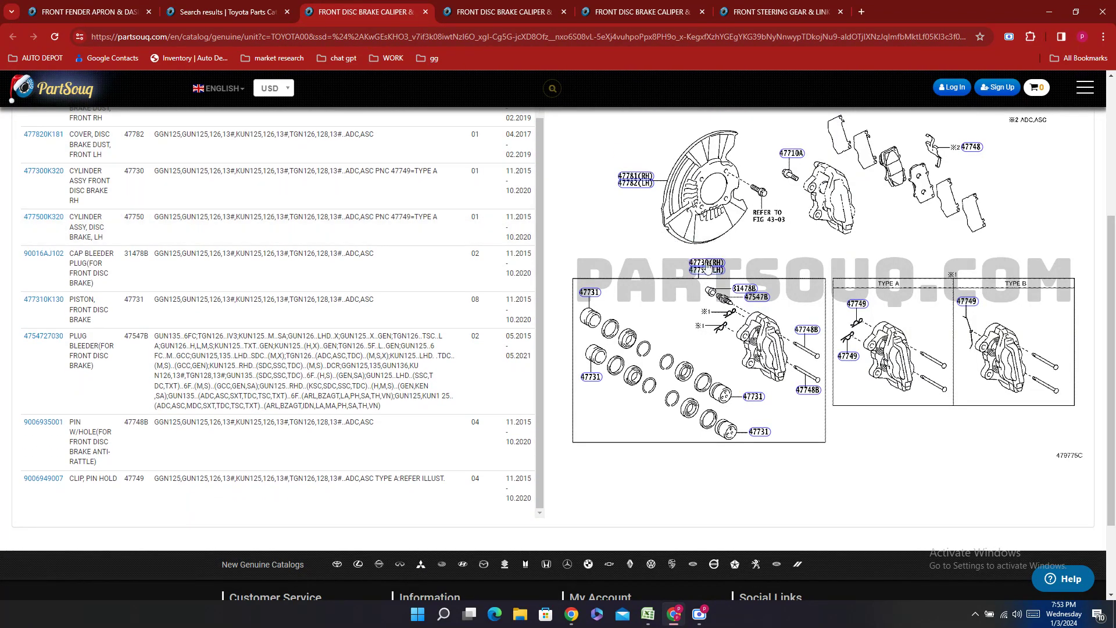
pyautogui.scroll(4, 724, 275)
pyautogui.scroll(-5, 684, 250)
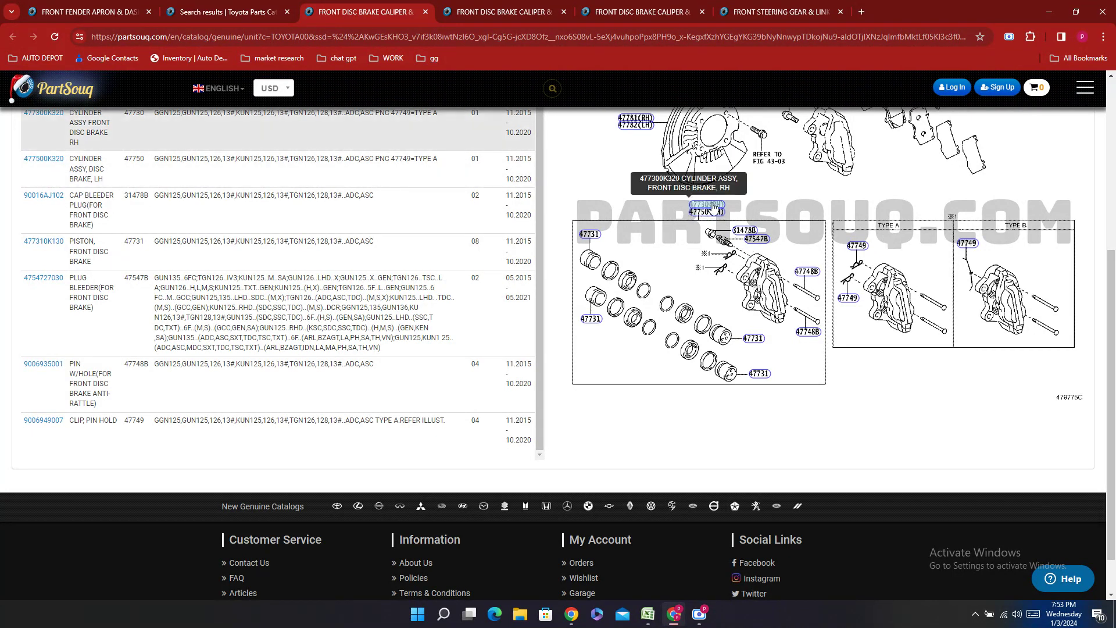
pyautogui.doubleClick(43, 159)
pyautogui.rightClick(43, 174)
pyautogui.click(101, 190)
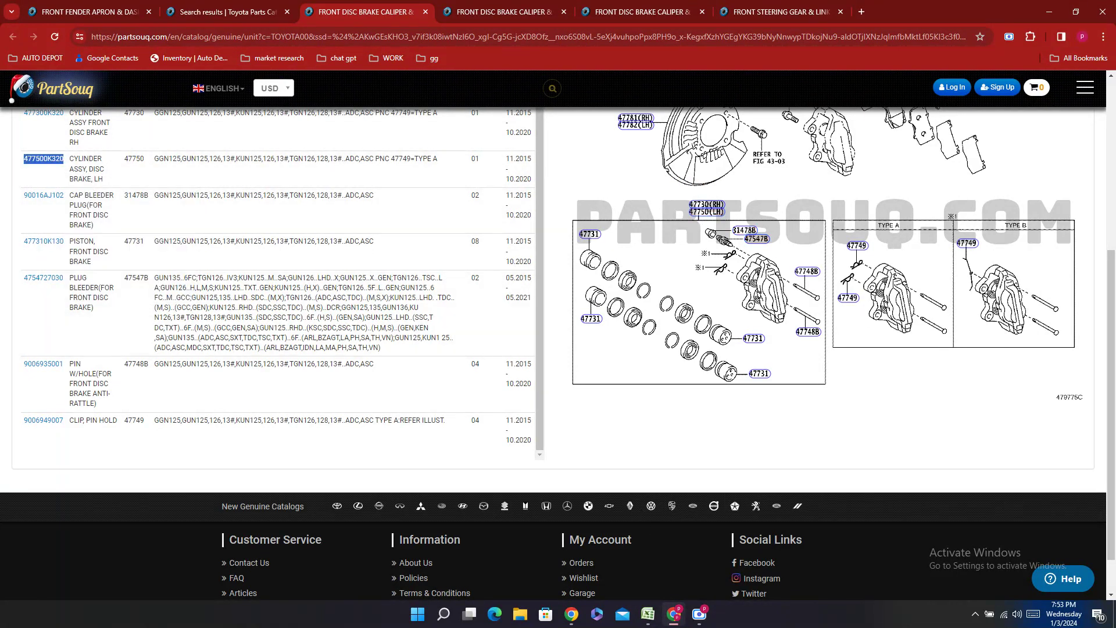
pyautogui.click(648, 614)
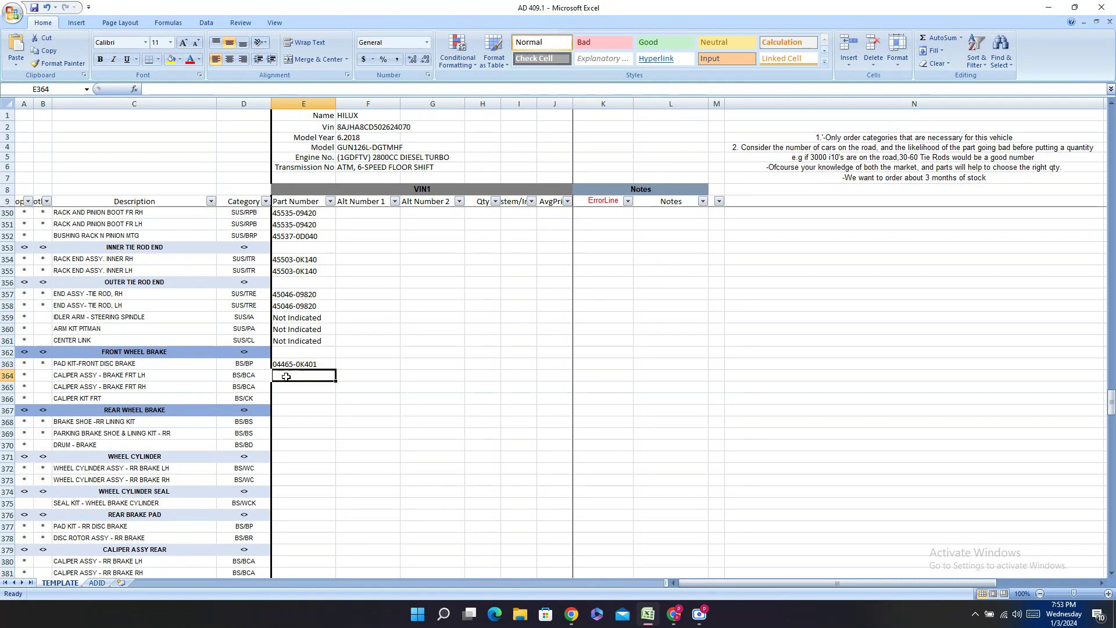
# - Paste the copied part number into cell E364 for CALIPER ASSY - BRAKE FRT LH and format it as 47750-0K320
pyautogui.doubleClick(286, 375)
pyautogui.rightClick(287, 378)
pyautogui.click(314, 410)
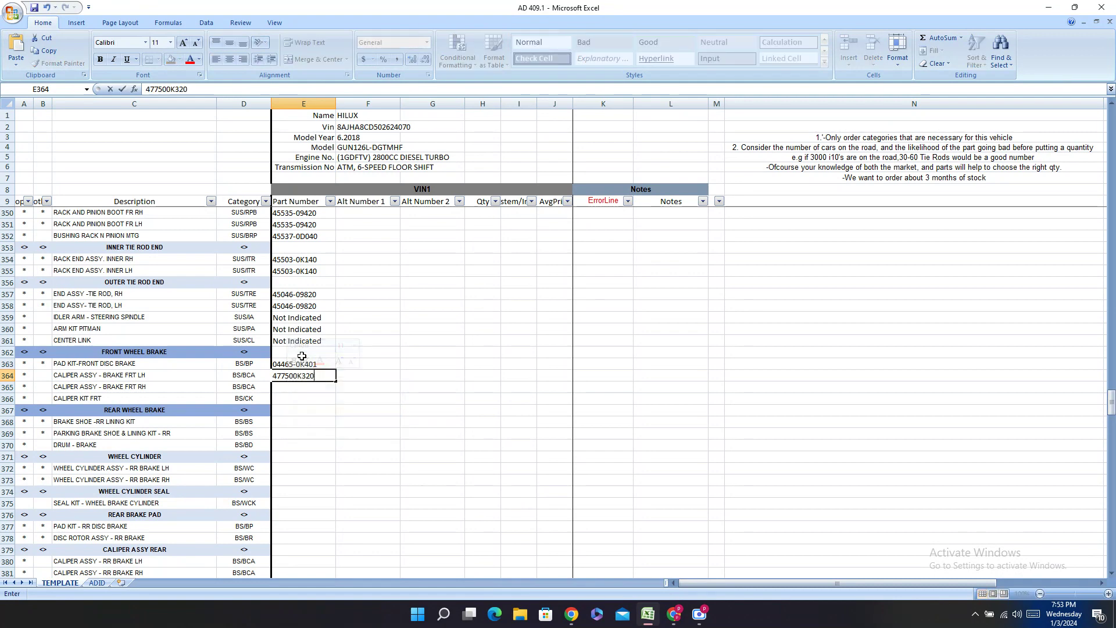
pyautogui.click(293, 375)
pyautogui.write('-')
pyautogui.press('Return')
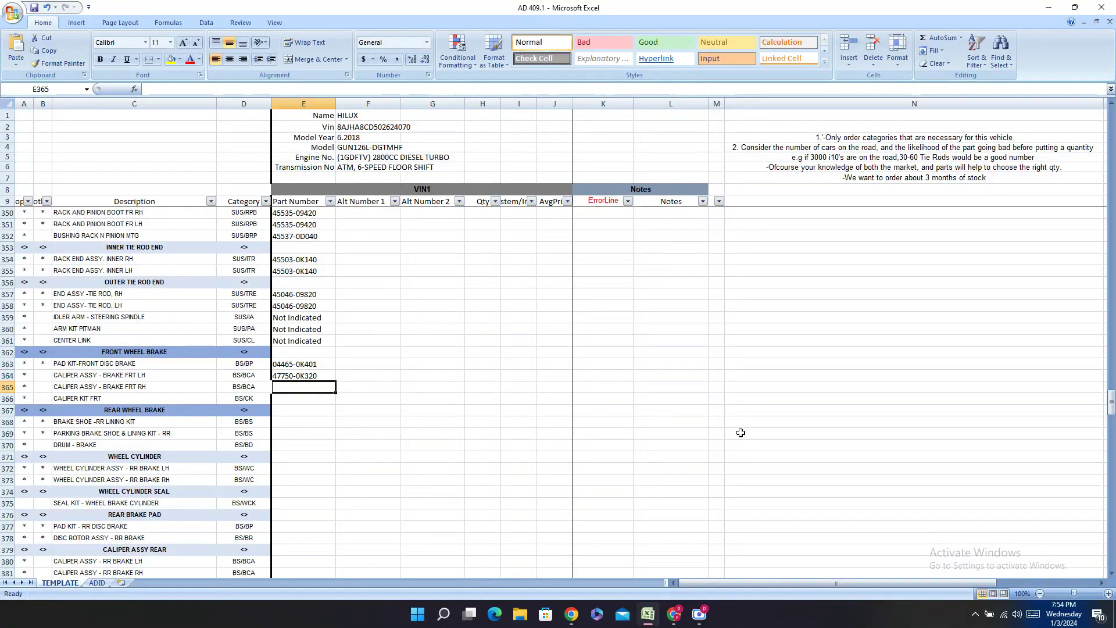
# - Copy the right-hand front disc brake cylinder assembly's part number 477300K320 from the PartSouq caliper diagram and return to Excel
pyautogui.click(674, 614)
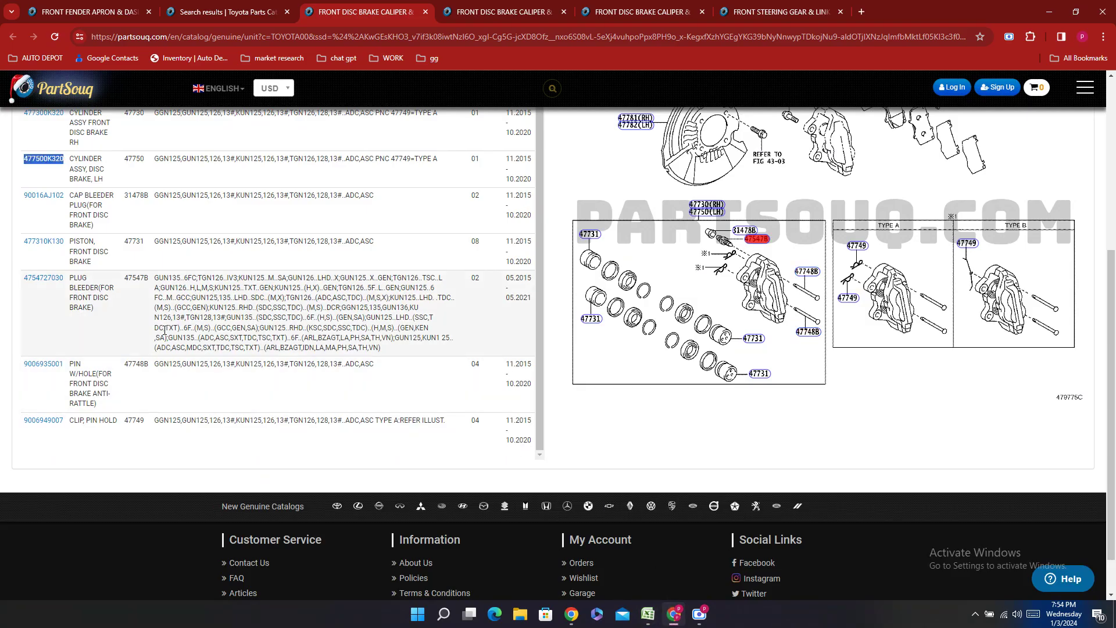
pyautogui.scroll(1, 46, 182)
pyautogui.doubleClick(44, 170)
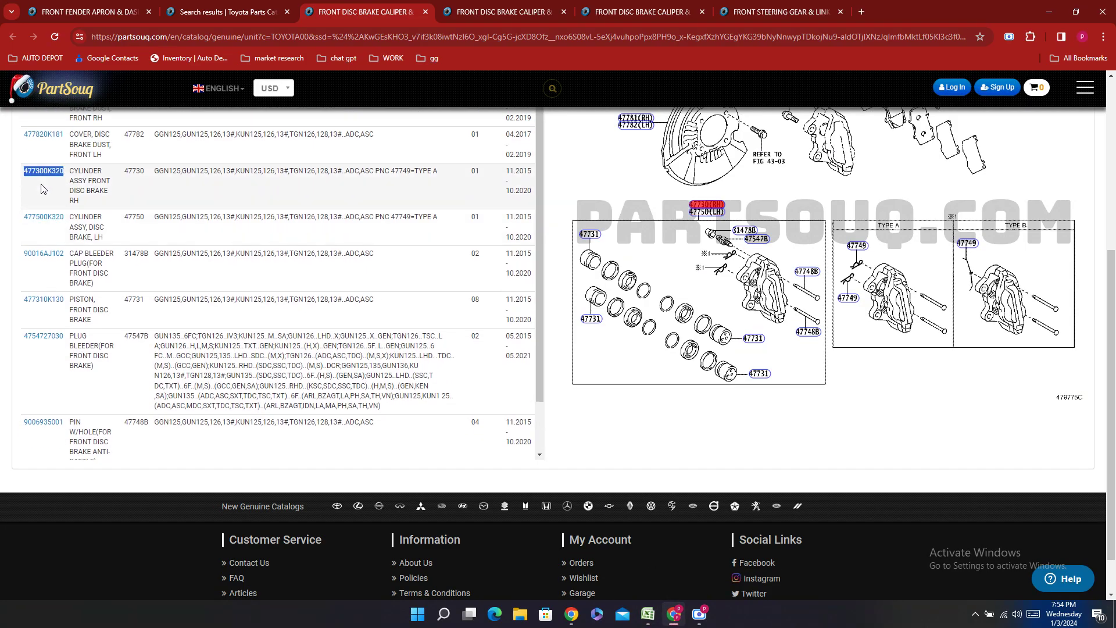
pyautogui.rightClick(46, 187)
pyautogui.click(58, 196)
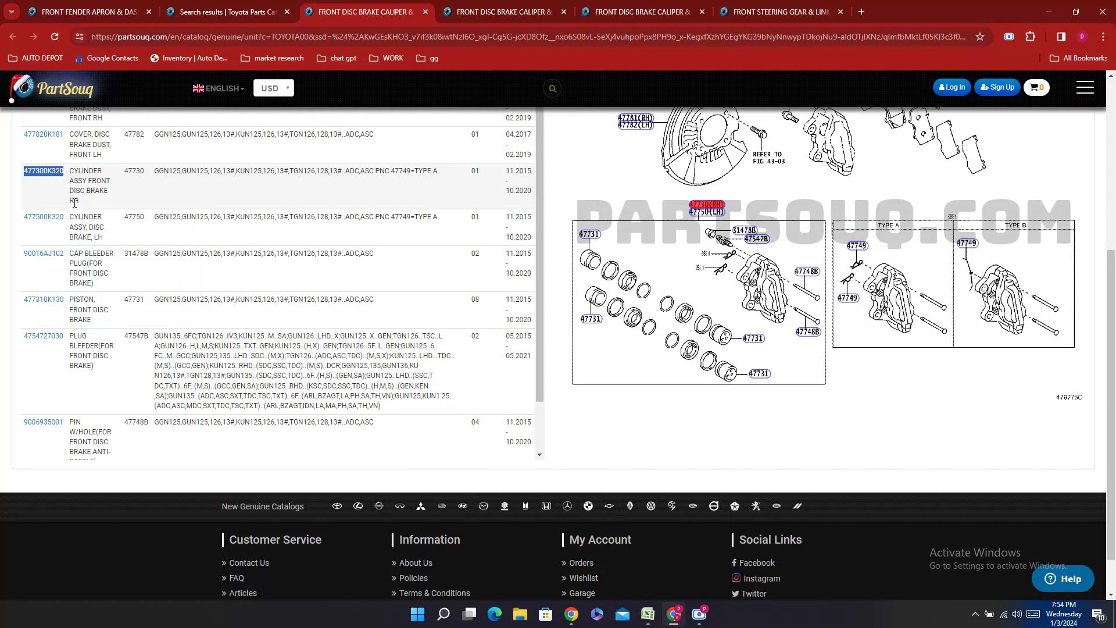
pyautogui.click(649, 614)
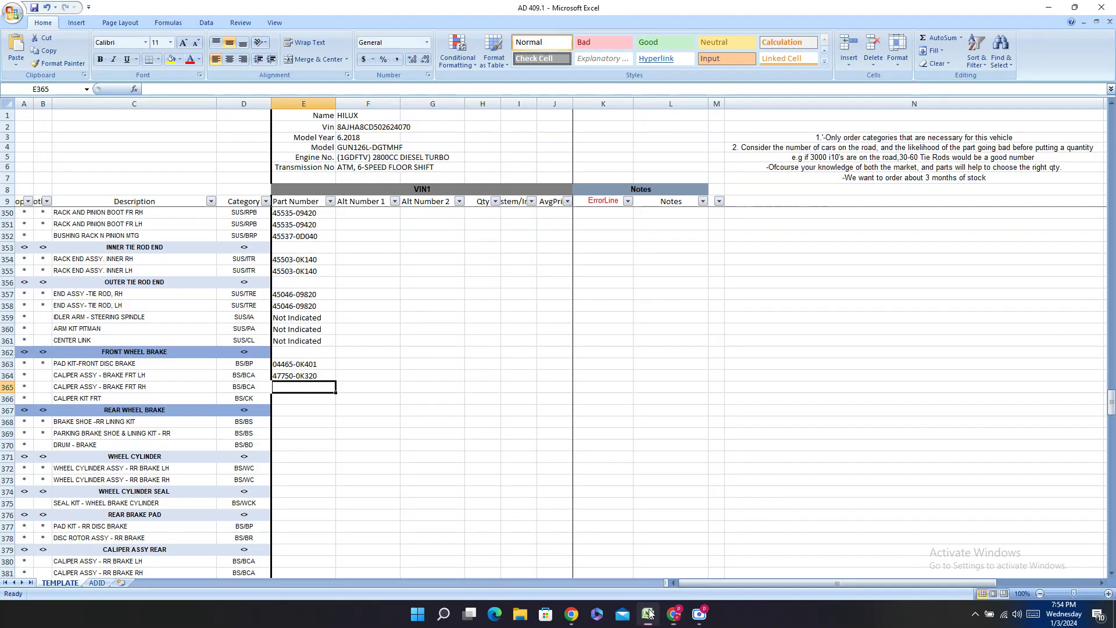
# - Paste the copied part number into cell E365 for CALIPER ASSY - BRAKE FRT RH and format it as 47730-0K320
pyautogui.doubleClick(278, 387)
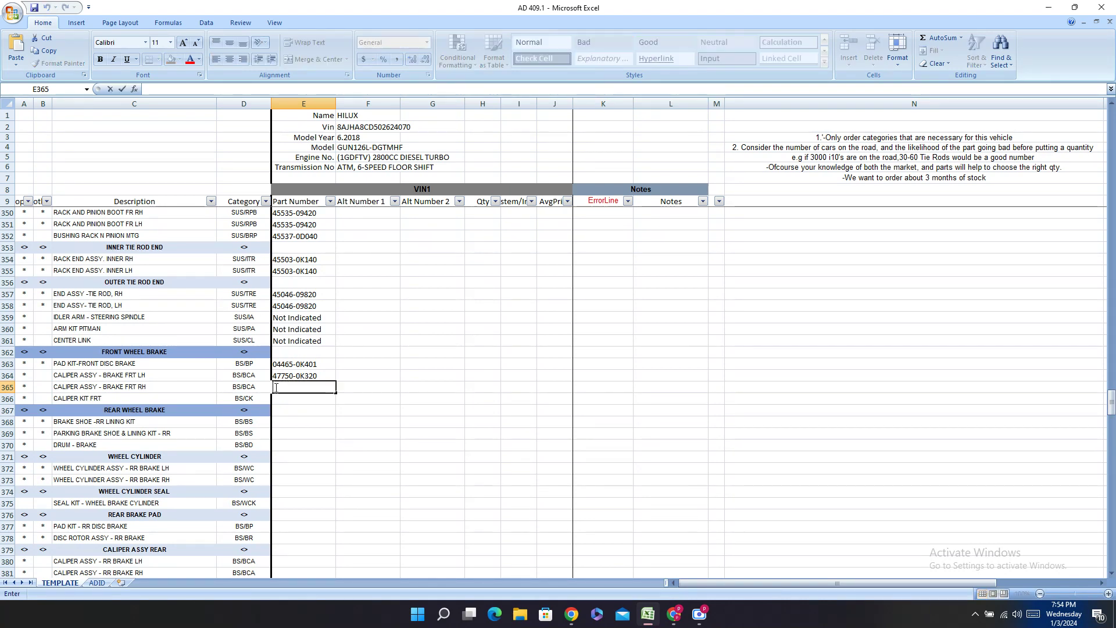
pyautogui.rightClick(278, 389)
pyautogui.click(303, 421)
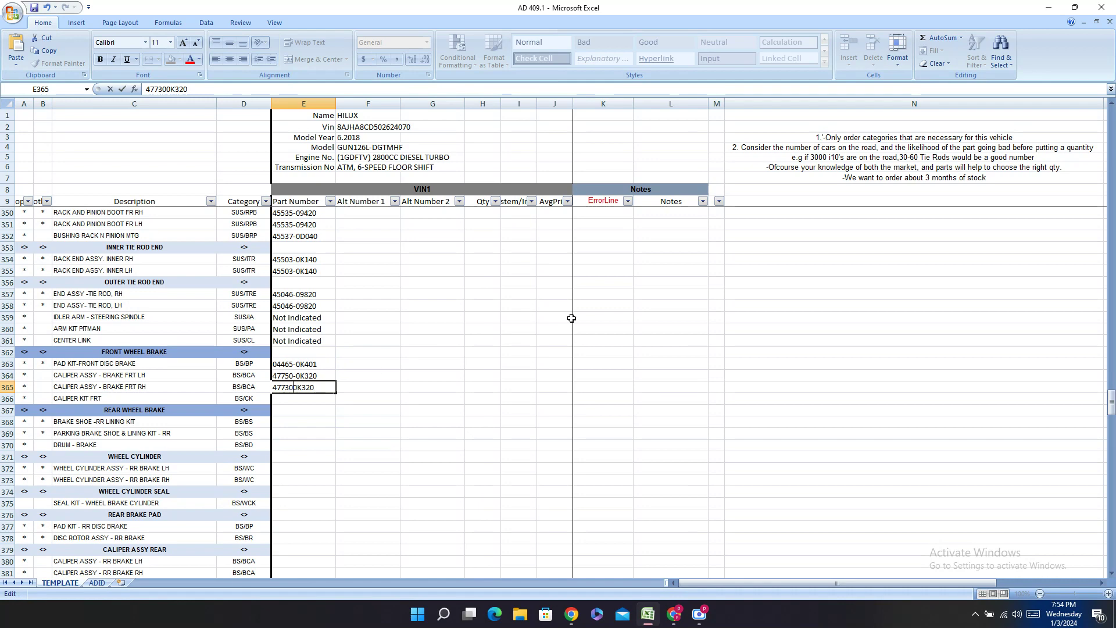
pyautogui.write('-')
pyautogui.press('Return')
# - Enter Not Indicated in cell E366 for CALIPER KIT FRT
pyautogui.write('M')
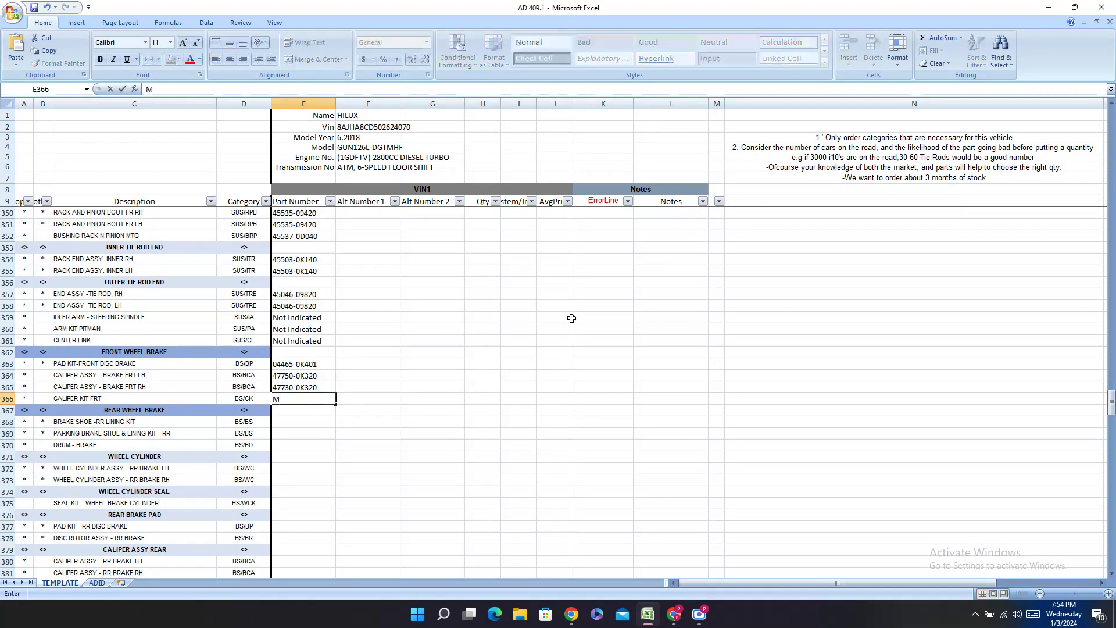
pyautogui.press('BackSpace')
pyautogui.write('Not Indicated')
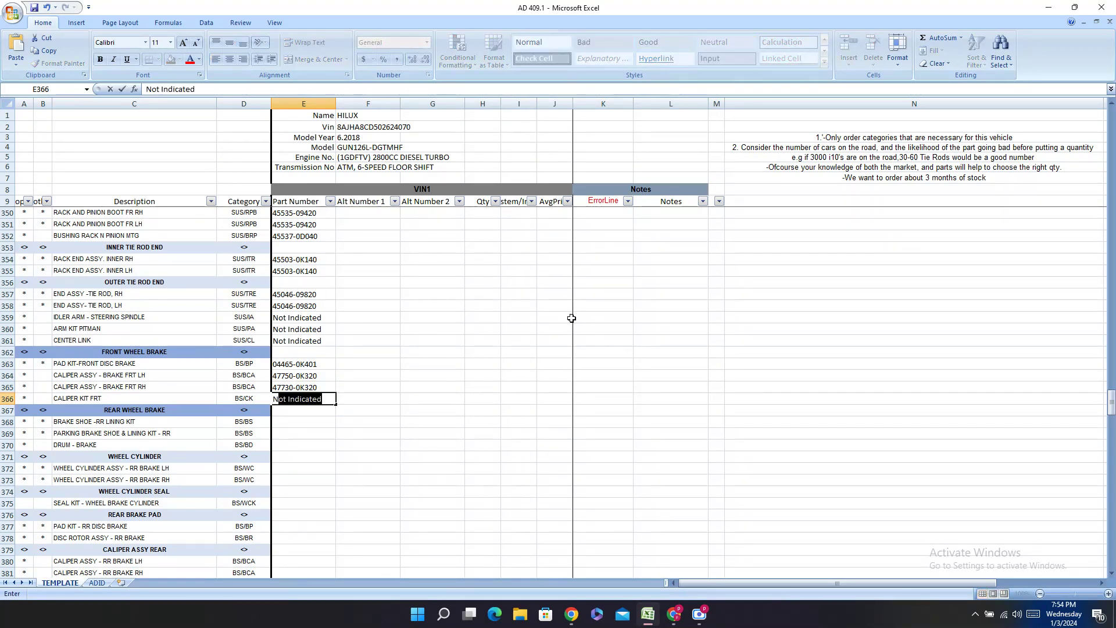
pyautogui.press('Return')
pyautogui.press('Return')
pyautogui.press('Up')
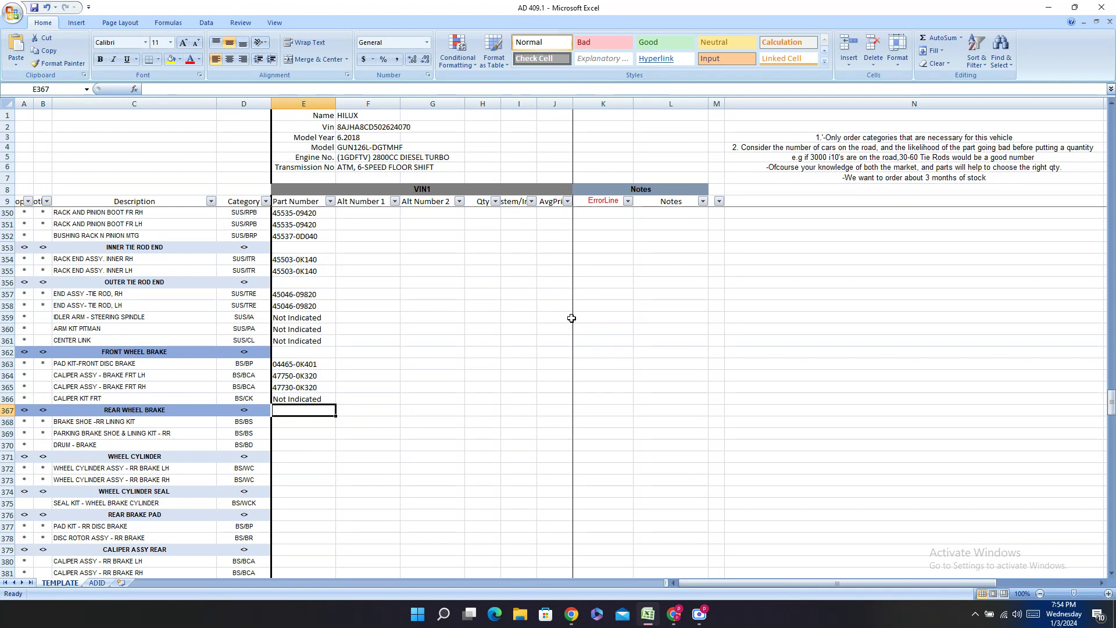
# - Copy the REAR WHEEL BRAKE heading from cell C367 and search the PartSouq Hilux catalog for it
pyautogui.click(275, 422)
pyautogui.scroll(-3, 261, 407)
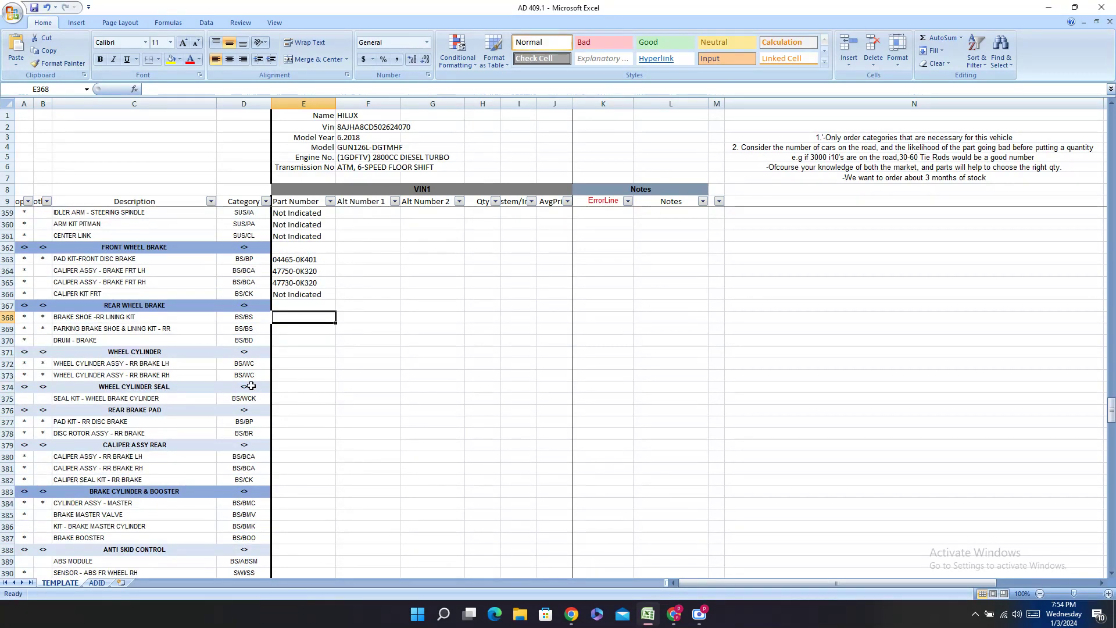
pyautogui.rightClick(160, 305)
pyautogui.click(202, 324)
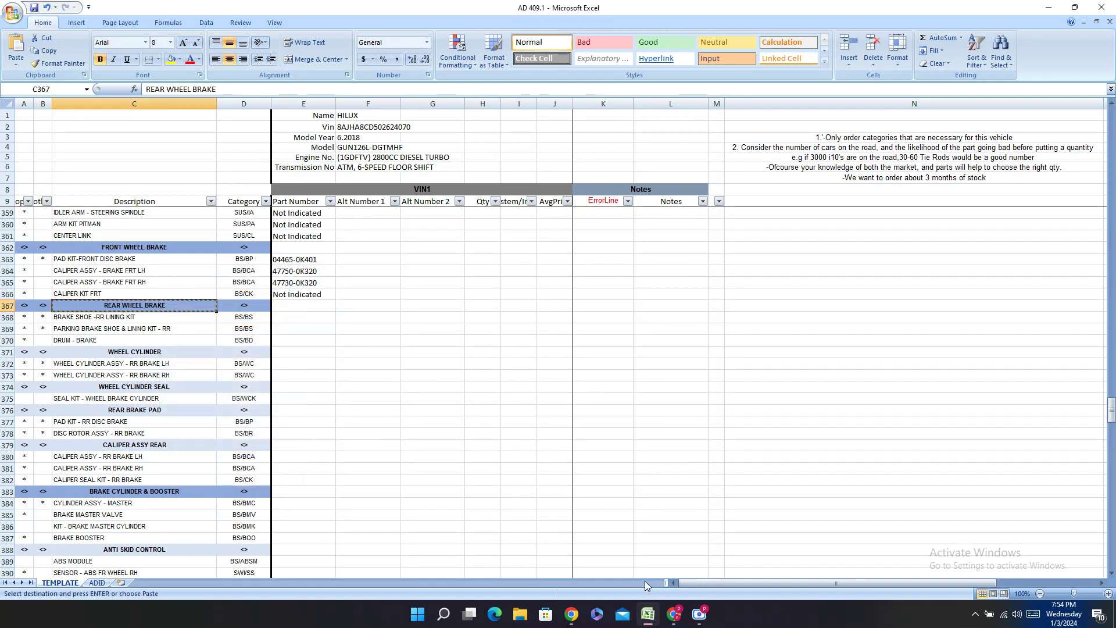
pyautogui.click(669, 612)
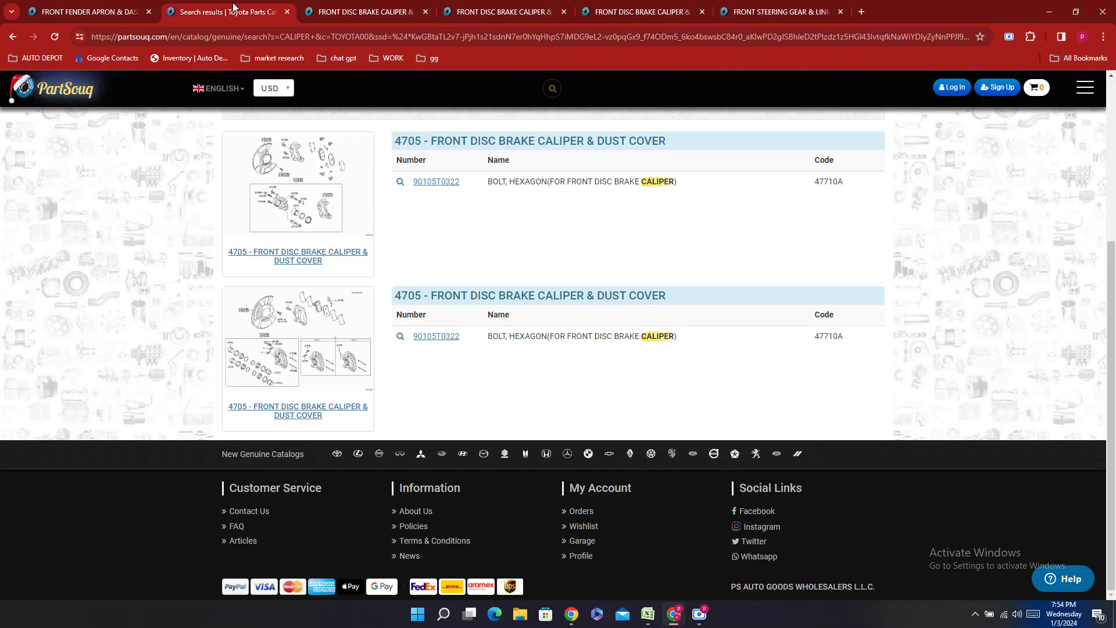
pyautogui.click(229, 11)
pyautogui.scroll(5, 400, 198)
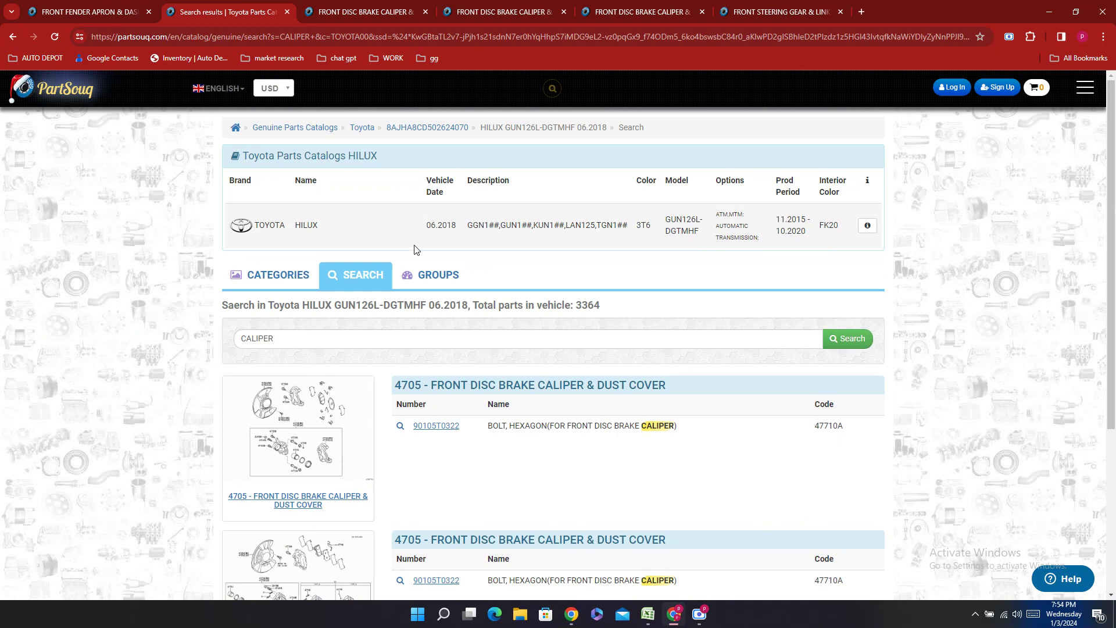
pyautogui.doubleClick(314, 340)
pyautogui.hotkey('ctrl', 'v')
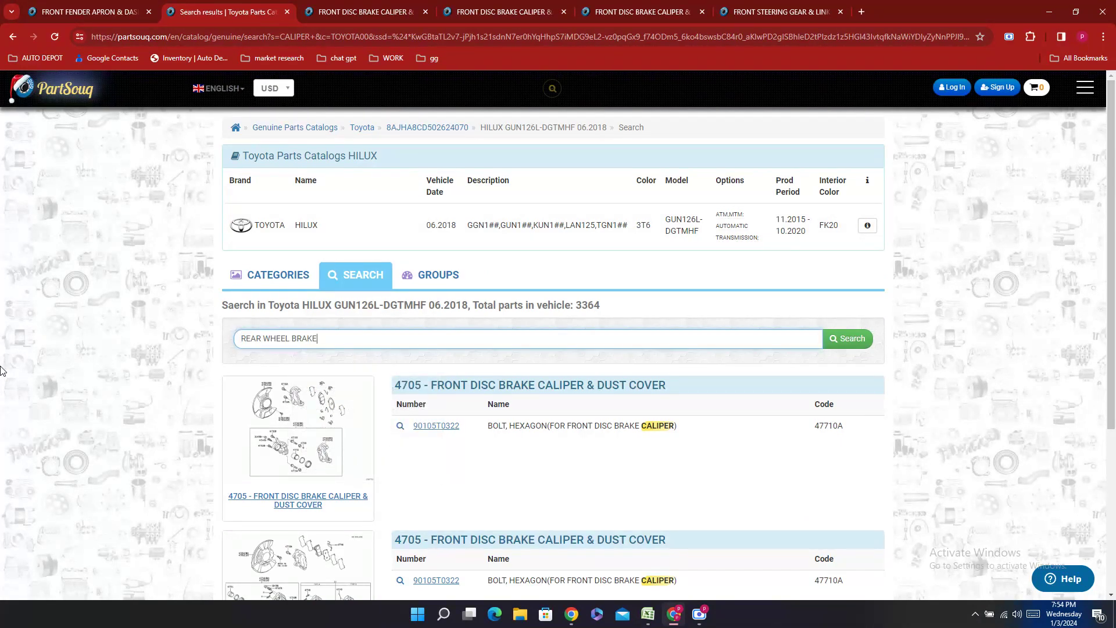
pyautogui.press('Return')
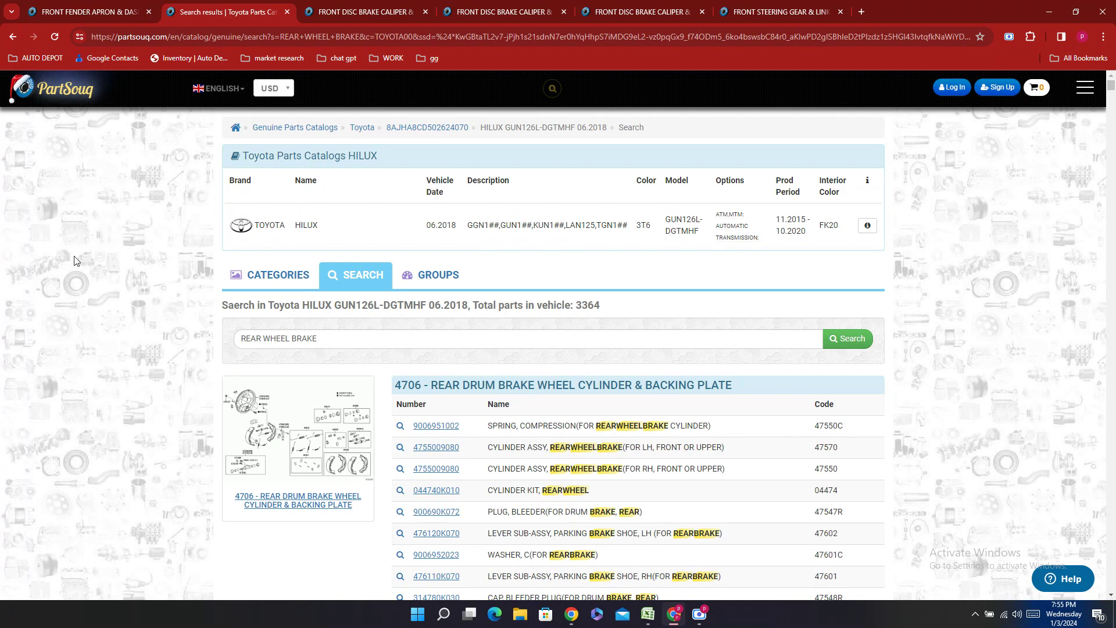
# - Open the 4706 - REAR DRUM BRAKE WHEEL CYLINDER & BACKING PLATE diagram in a separate tab and stay on the search results
pyautogui.scroll(-1, 146, 291)
pyautogui.click(330, 384)
pyautogui.click(231, 4)
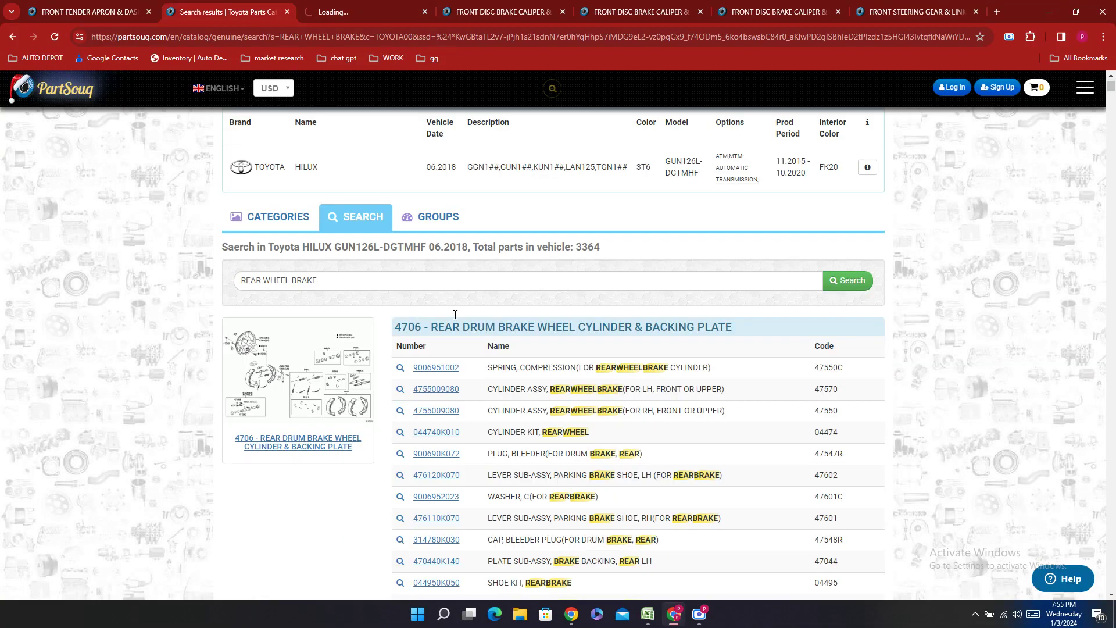
# - Examine the rest of the REAR WHEEL BRAKE search results for other rear brake diagrams and parts
pyautogui.scroll(-10, 480, 347)
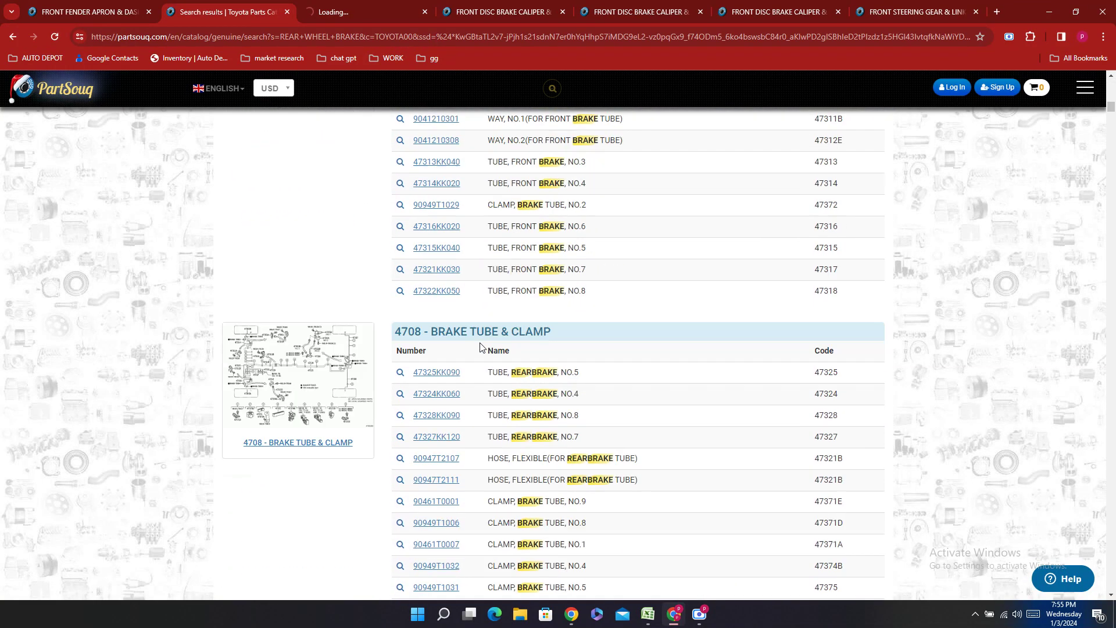
pyautogui.scroll(-10, 481, 347)
pyautogui.scroll(-2, 480, 347)
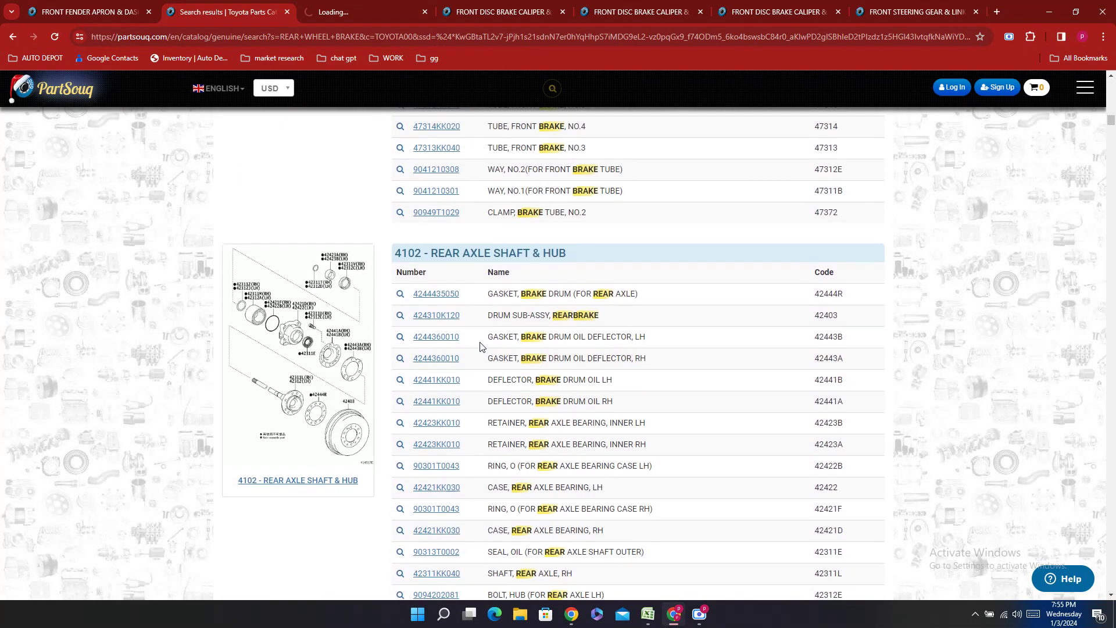
pyautogui.scroll(-6, 480, 347)
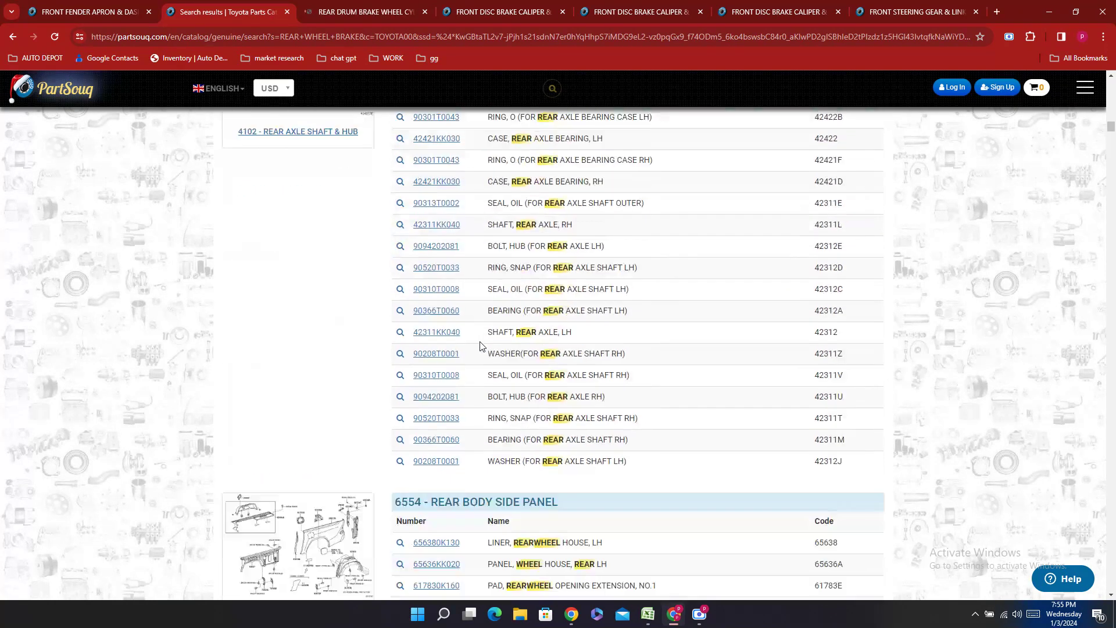
pyautogui.scroll(-4, 480, 347)
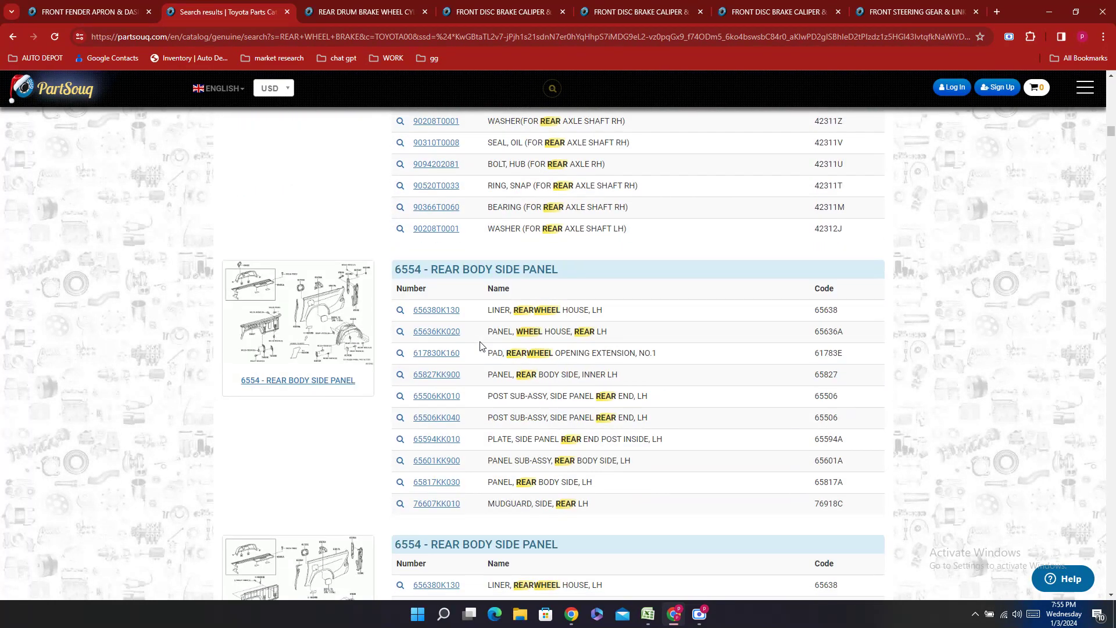
pyautogui.scroll(-5, 481, 347)
pyautogui.scroll(20, 480, 347)
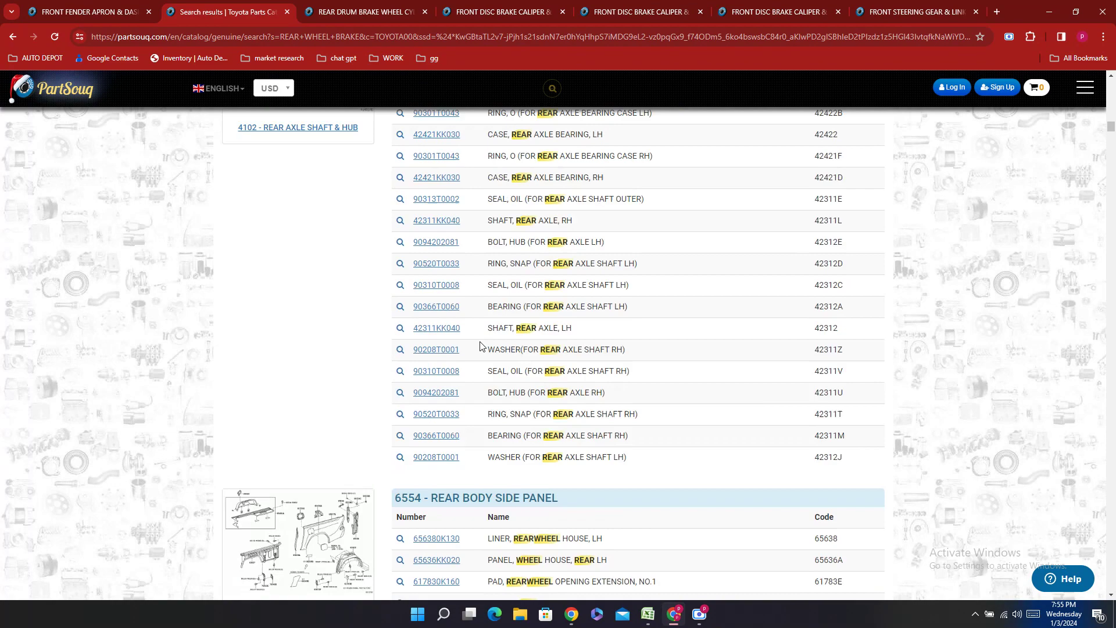
pyautogui.scroll(8, 480, 347)
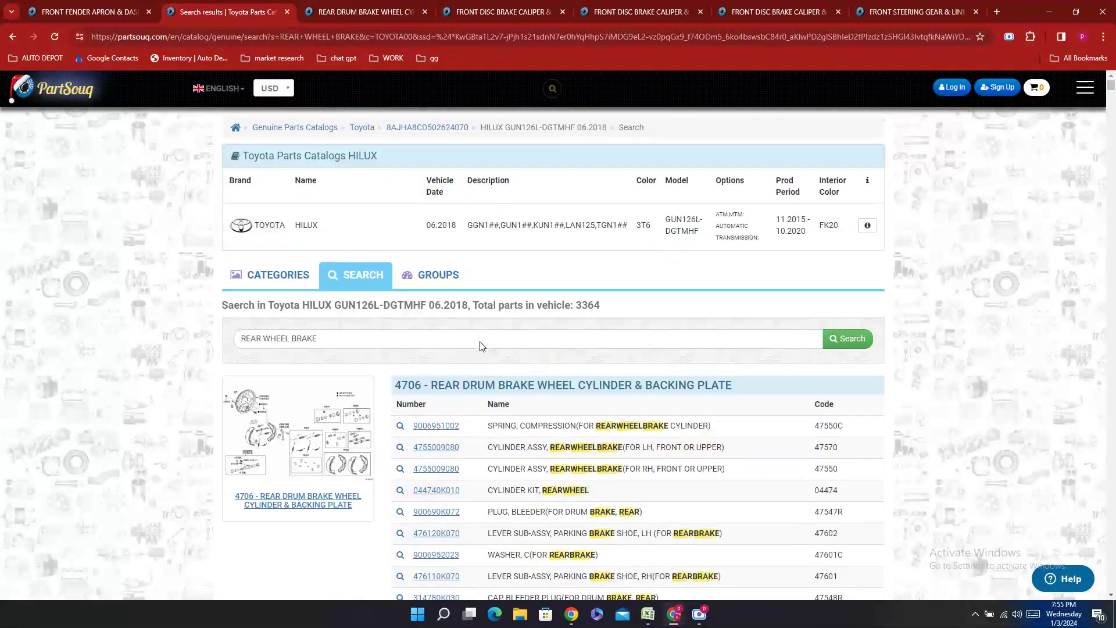
# - Copy part number 044950K050 for SHOE KIT, REAR BRAKE from the rear drum brake wheel cylinder diagram's parts list
pyautogui.click(365, 11)
pyautogui.scroll(-3, 769, 349)
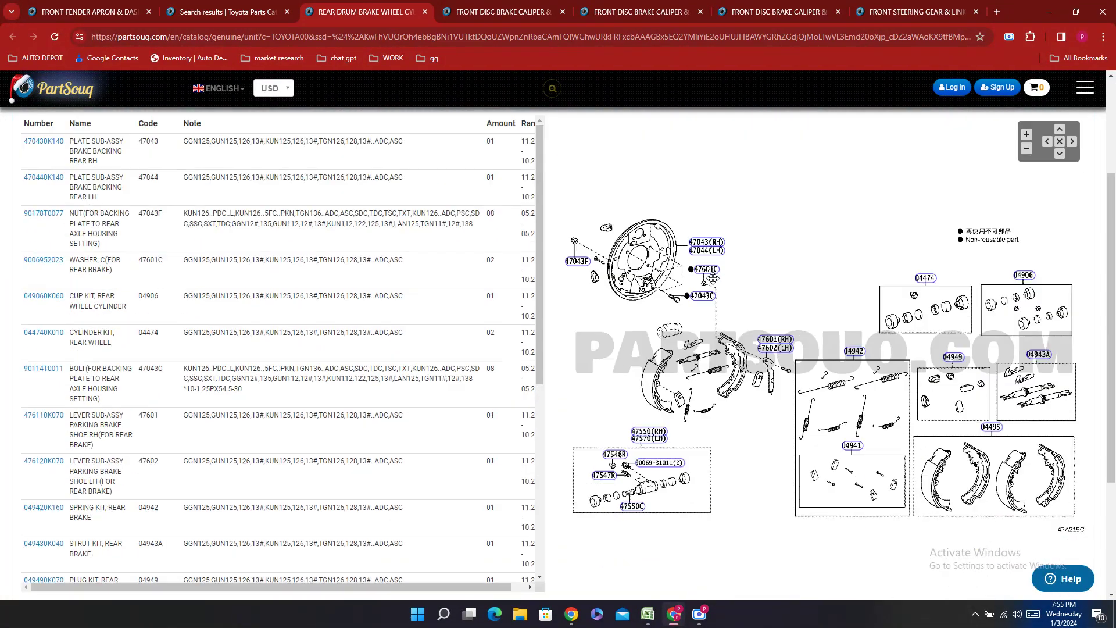
pyautogui.click(768, 329)
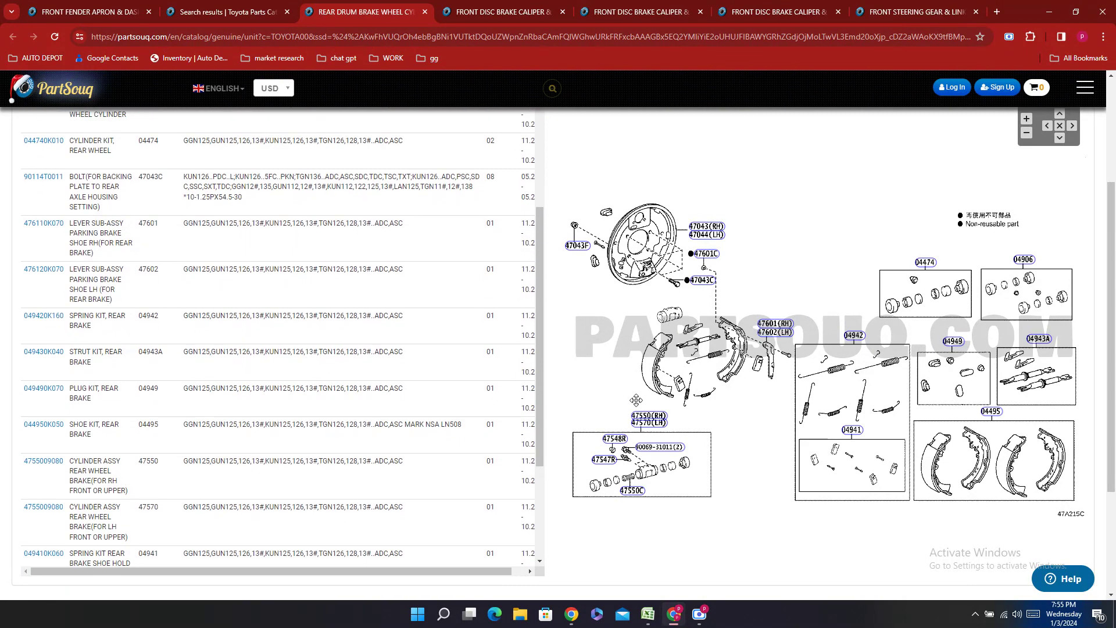
pyautogui.click(650, 423)
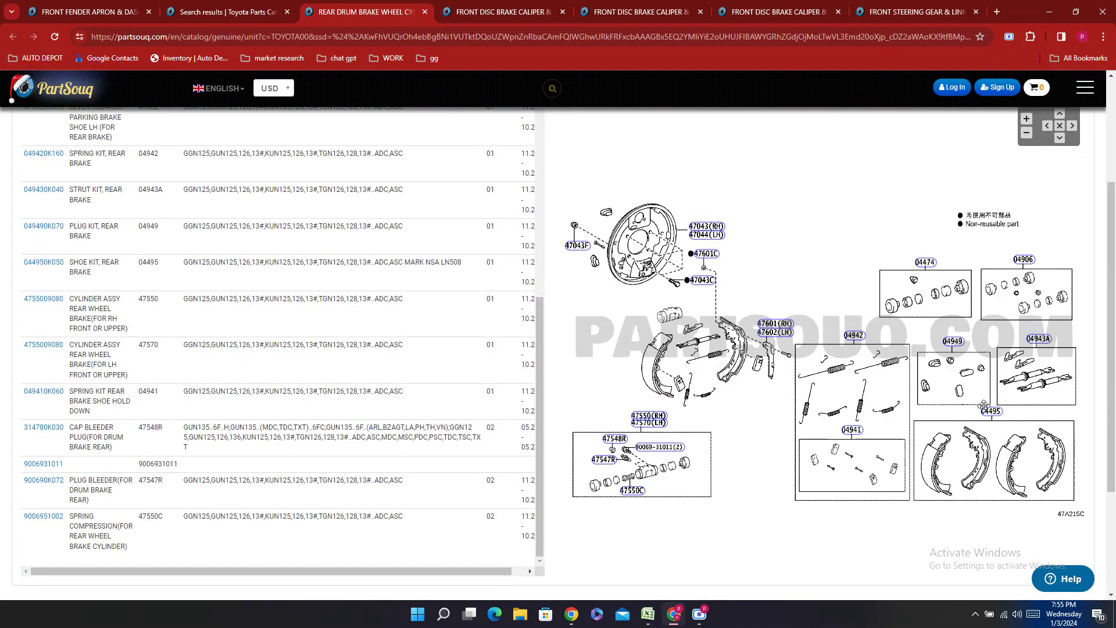
pyautogui.doubleClick(37, 286)
pyautogui.rightClick(38, 286)
pyautogui.click(59, 294)
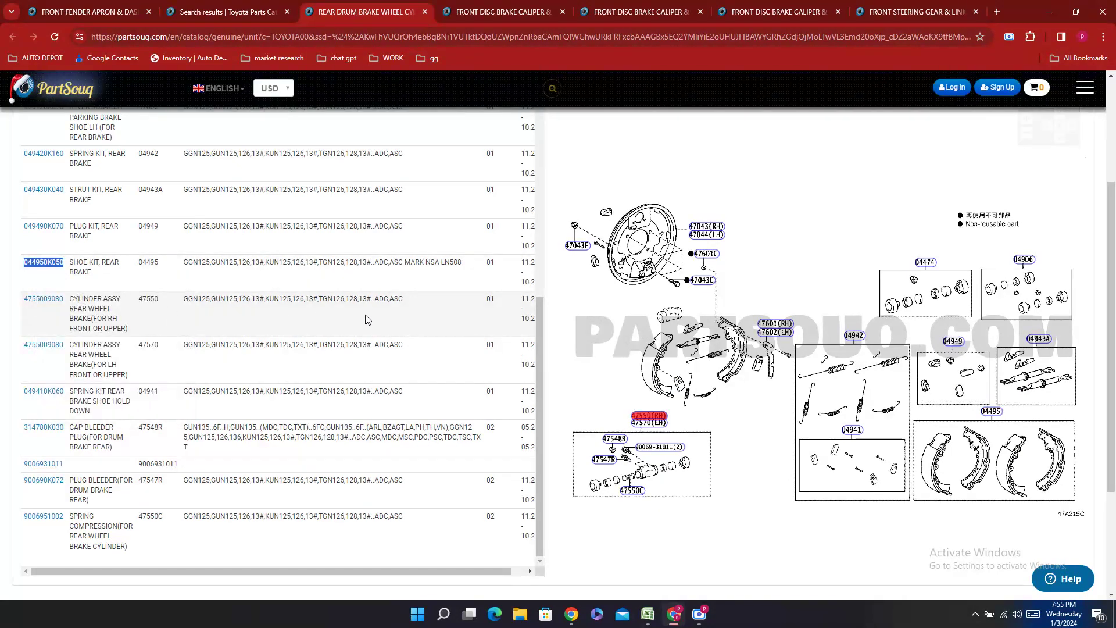
# - Switch to Excel and enter the copied number as 04495-0K050 in cell E368 for BRAKE SHOE -RR LINING KIT
pyautogui.click(646, 615)
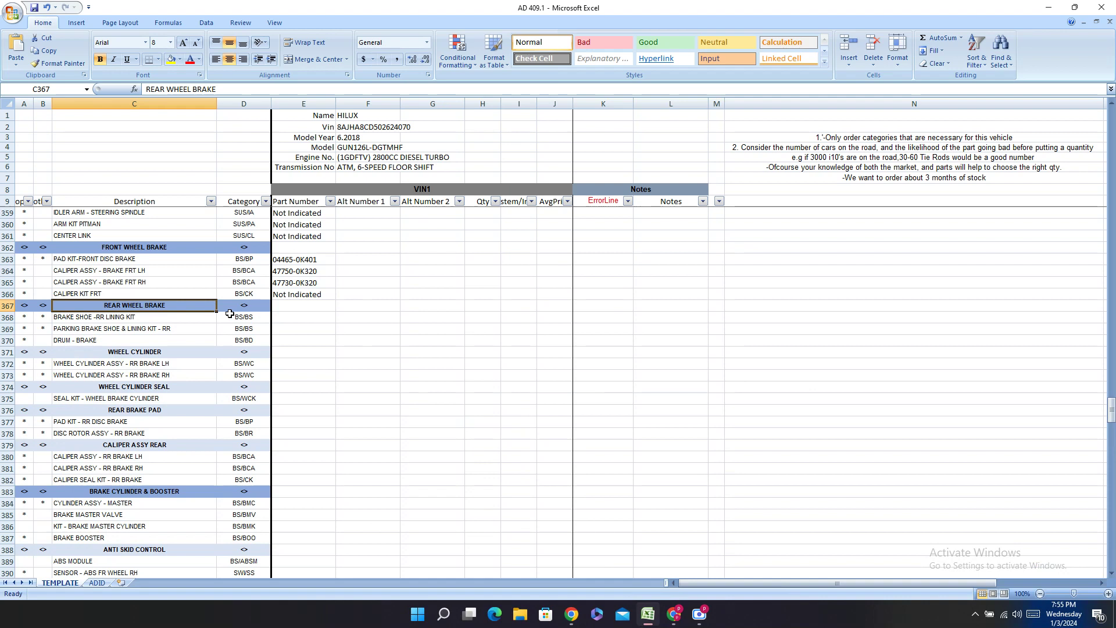
pyautogui.doubleClick(278, 317)
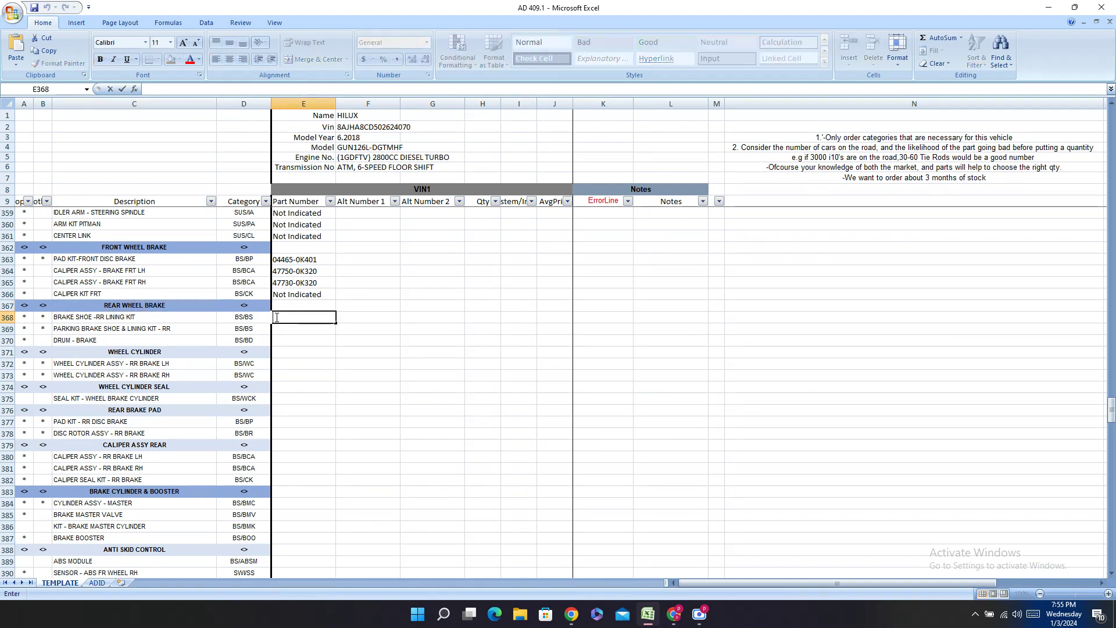
pyautogui.rightClick(277, 318)
pyautogui.click(304, 351)
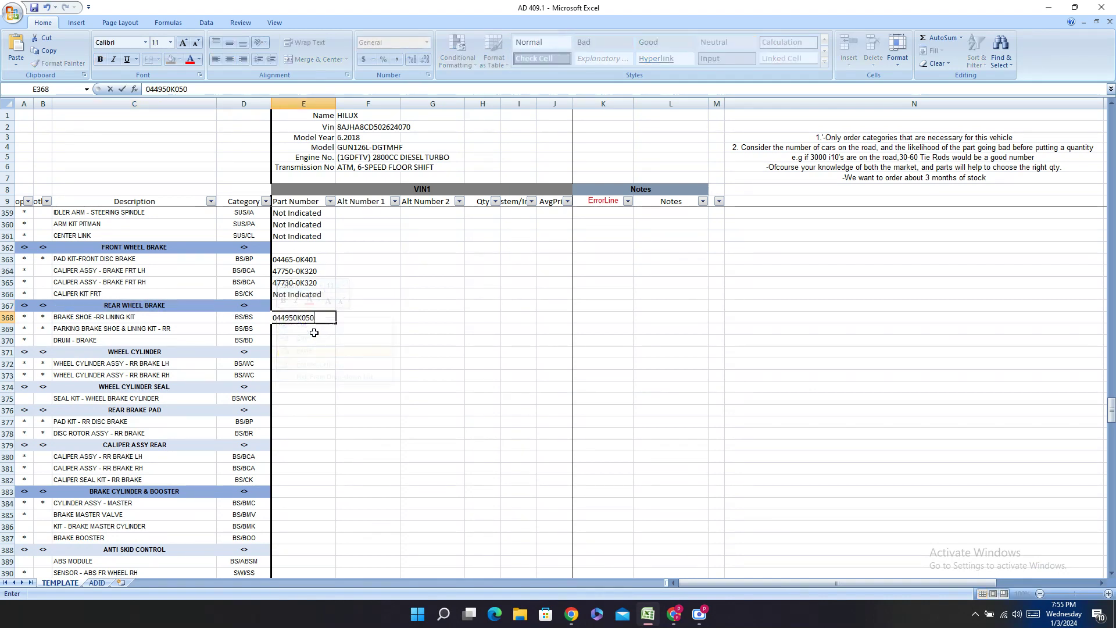
pyautogui.click(294, 317)
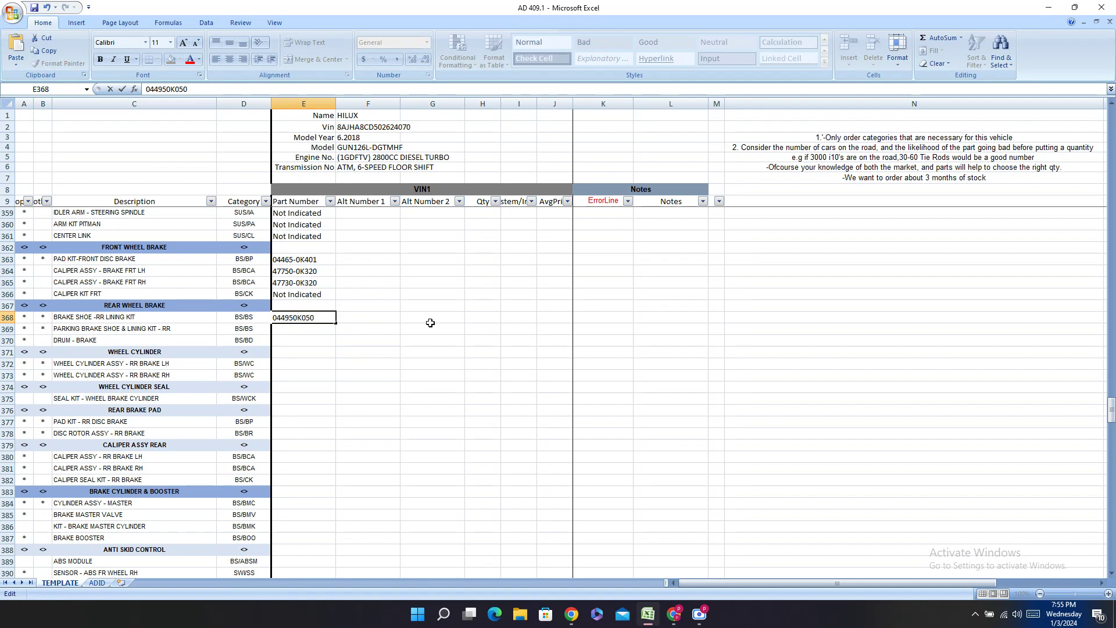
pyautogui.write('-')
pyautogui.press('Return')
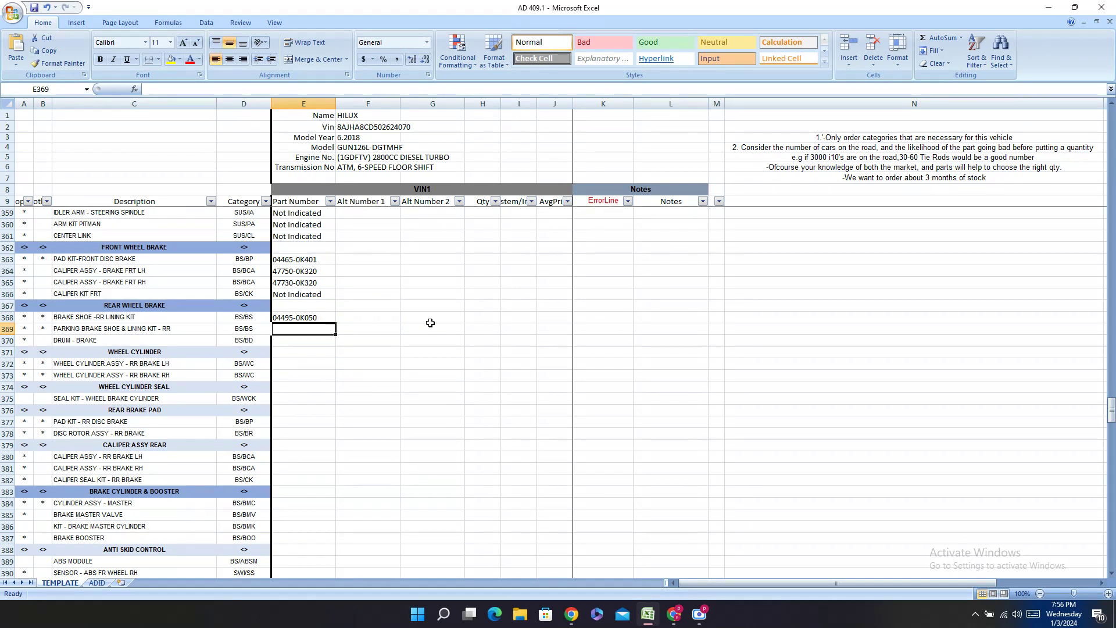
# - Check the PartSouq rear drum brake diagram for parking brake shoes and copy 04495-0K050 from E368 into E369 in Excel
pyautogui.click(674, 614)
pyautogui.click(721, 257)
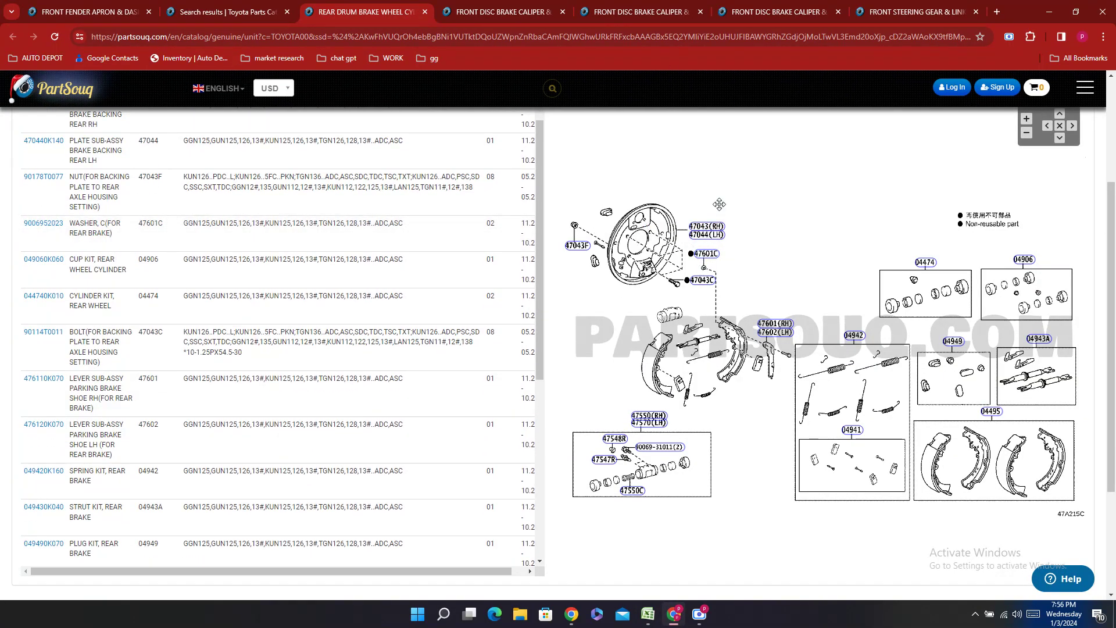
pyautogui.click(711, 227)
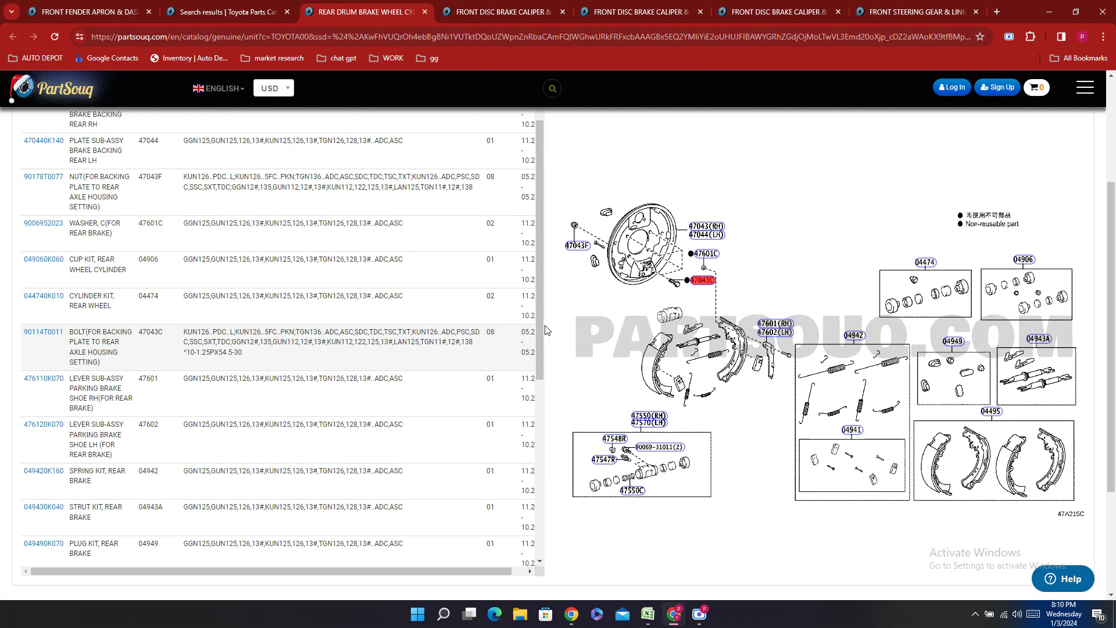
pyautogui.click(184, 7)
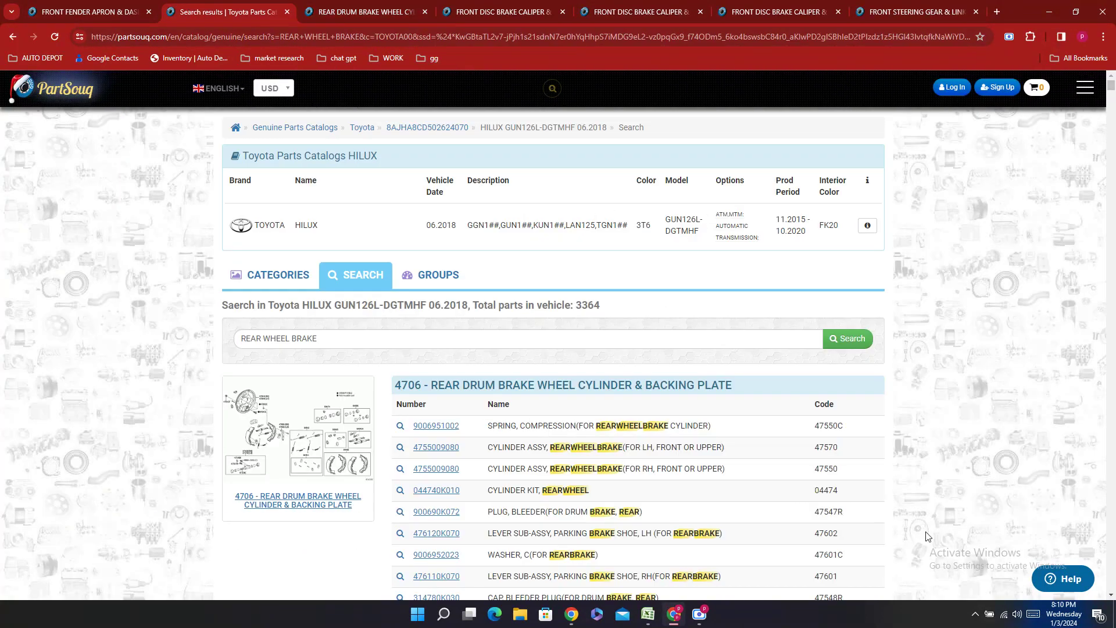
pyautogui.click(649, 619)
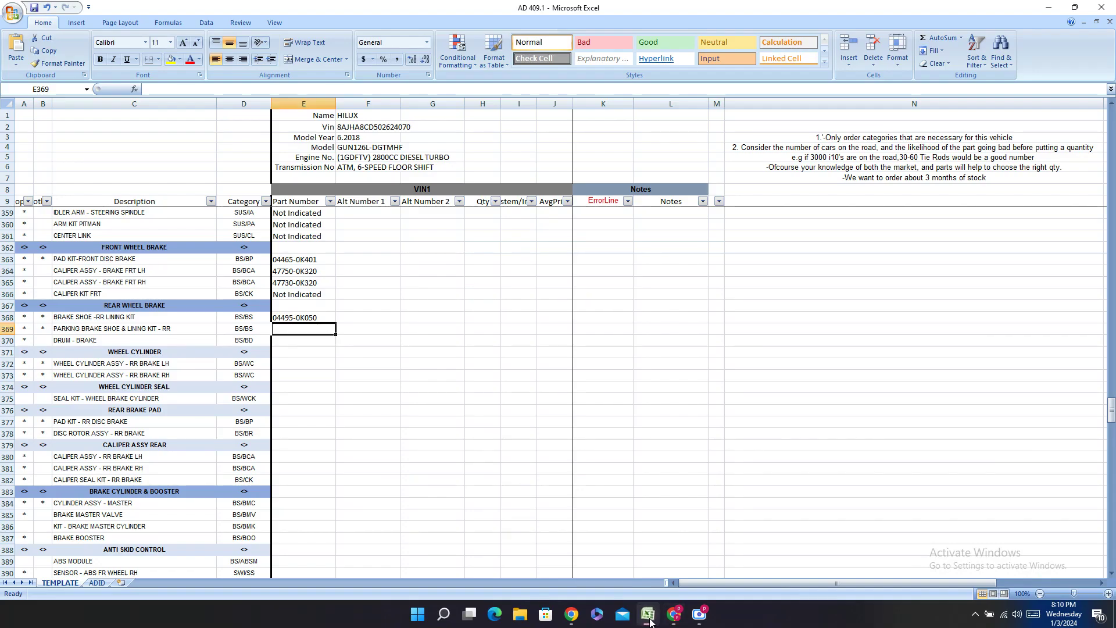
pyautogui.moveTo(648, 617)
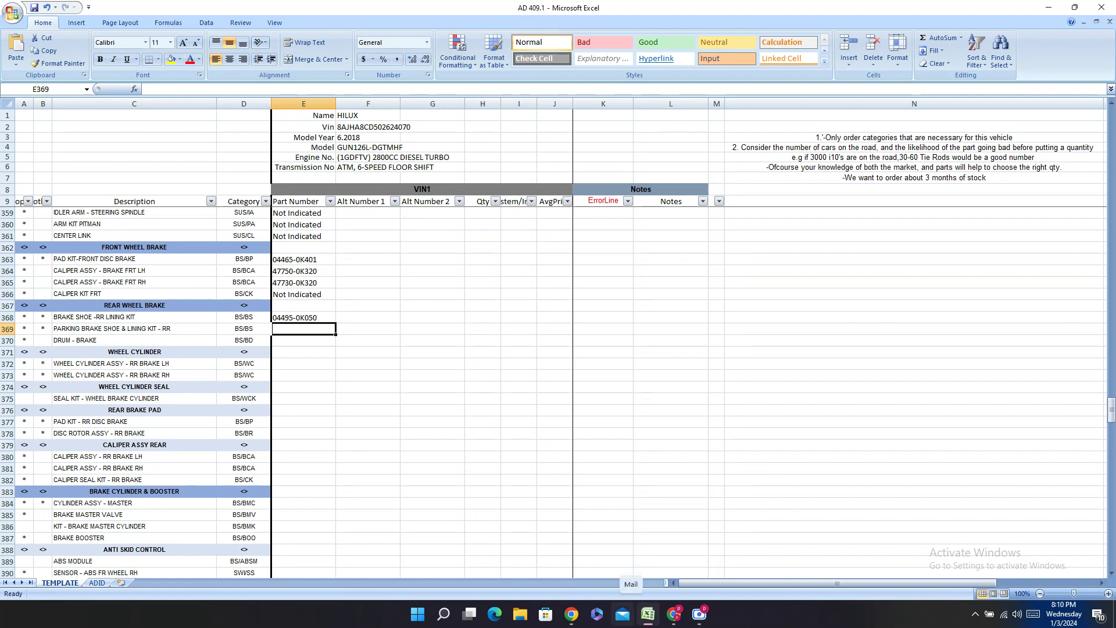
pyautogui.click(316, 317)
pyautogui.hotkey('ctrl', 'c')
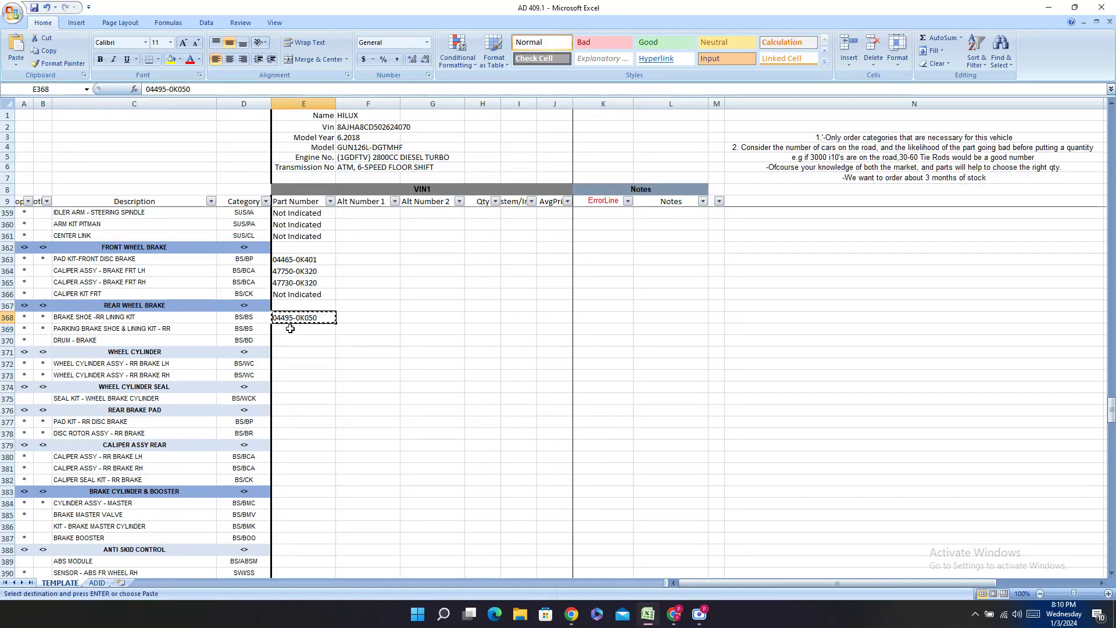
pyautogui.click(290, 329)
pyautogui.hotkey('ctrl', 'v')
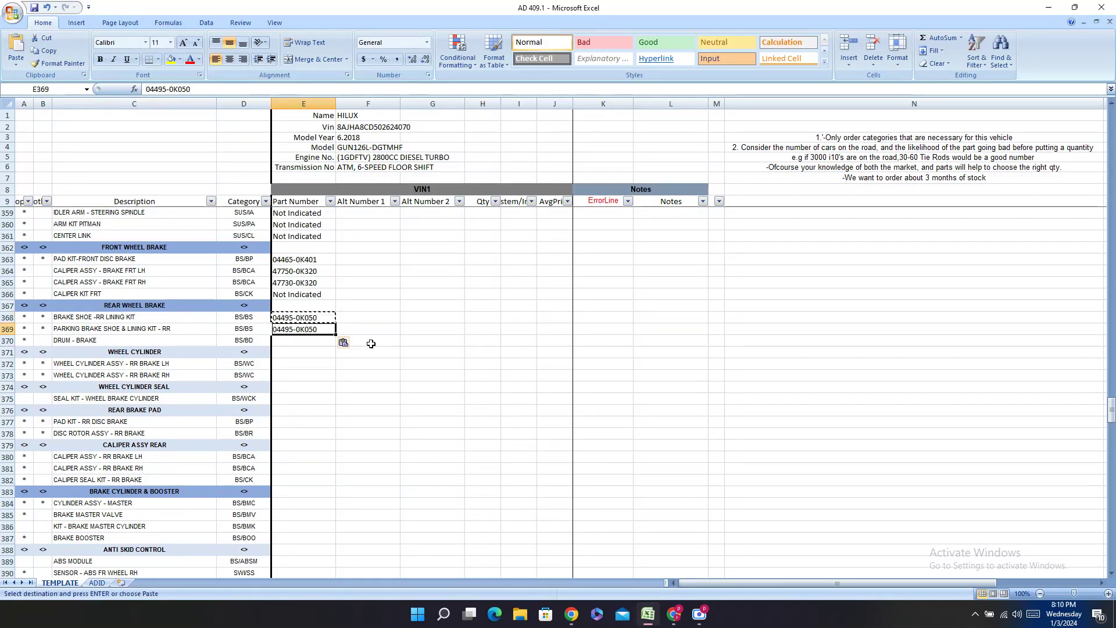
# - Copy DRUM - BRAKE from cell C370 and search the PartSouq Hilux catalog for it
pyautogui.click(147, 347)
pyautogui.press('Up')
pyautogui.hotkey('ctrl', 'c')
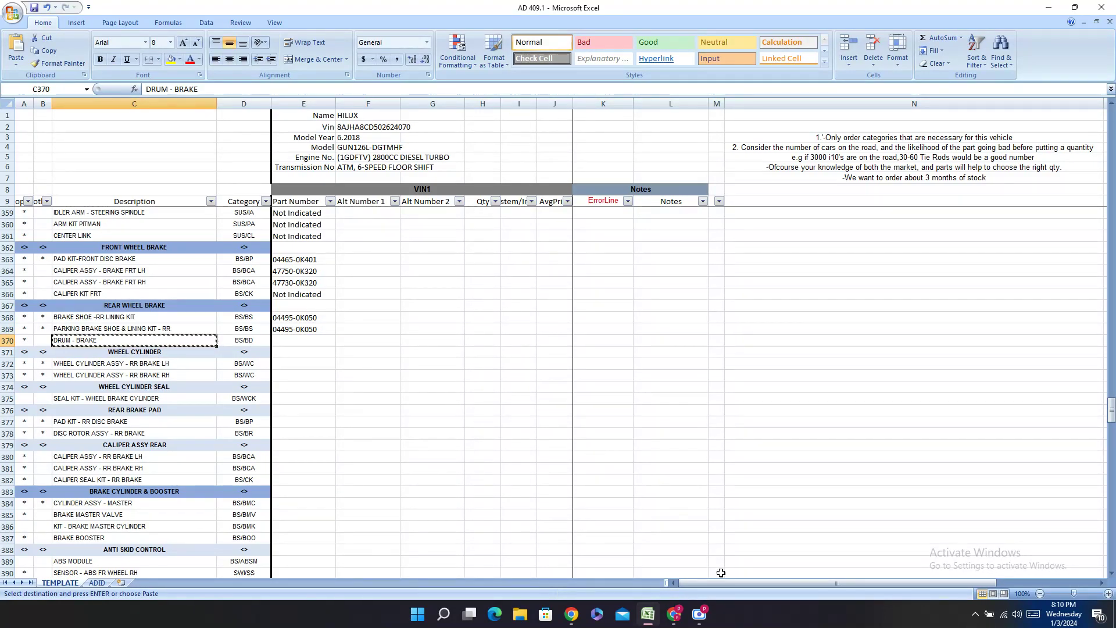
pyautogui.click(693, 616)
pyautogui.click(87, 12)
pyautogui.click(205, 22)
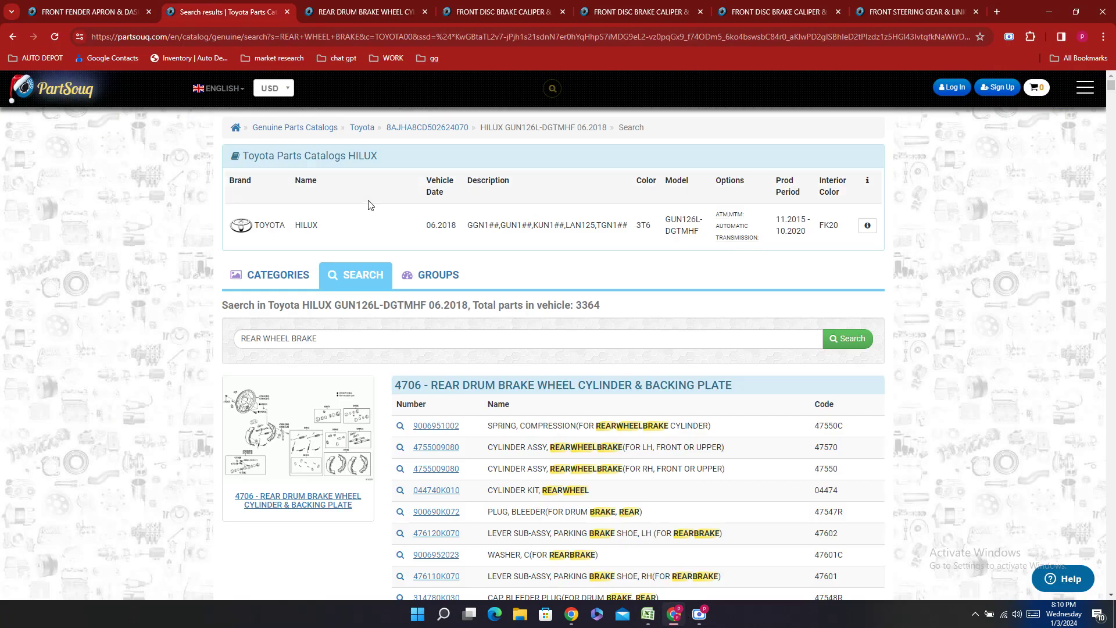
pyautogui.tripleClick(343, 342)
pyautogui.hotkey('ctrl', 'v')
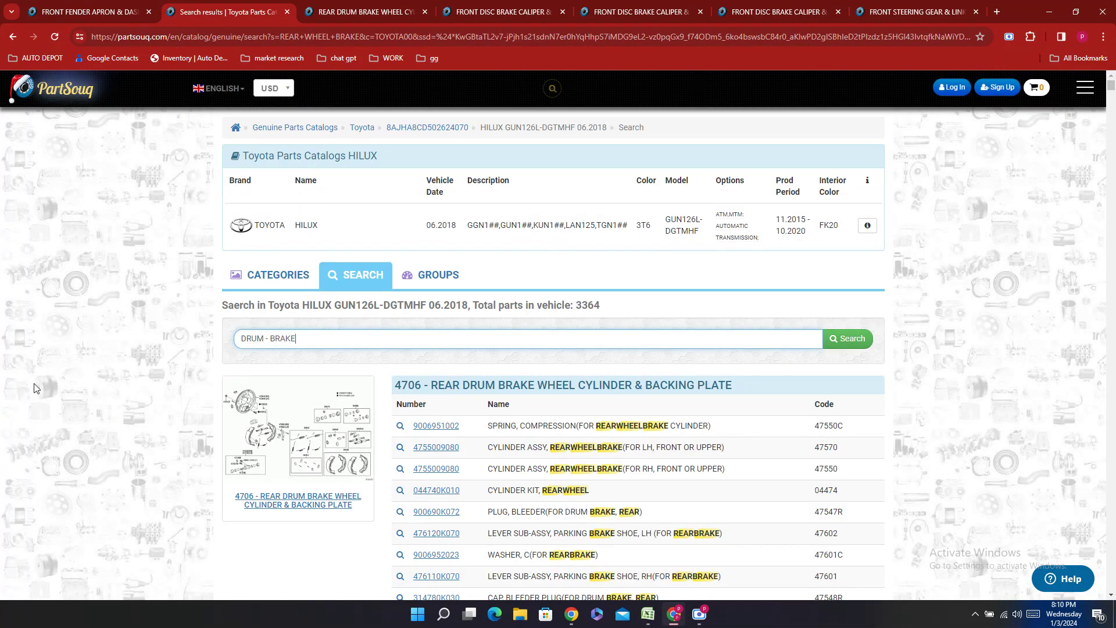
pyautogui.press('Return')
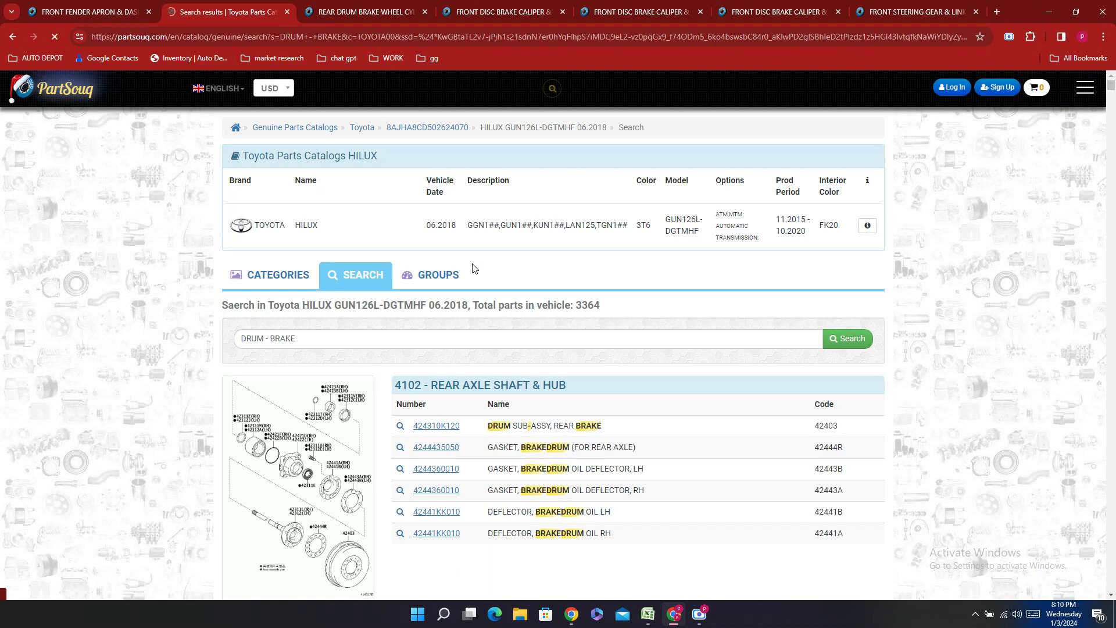
# - Copy the rear brake drum sub-assembly's part number from the catalog and enter it as 42431-0K120 in cell E370 in Excel
pyautogui.doubleClick(467, 430)
pyautogui.hotkey('ctrl', 'c')
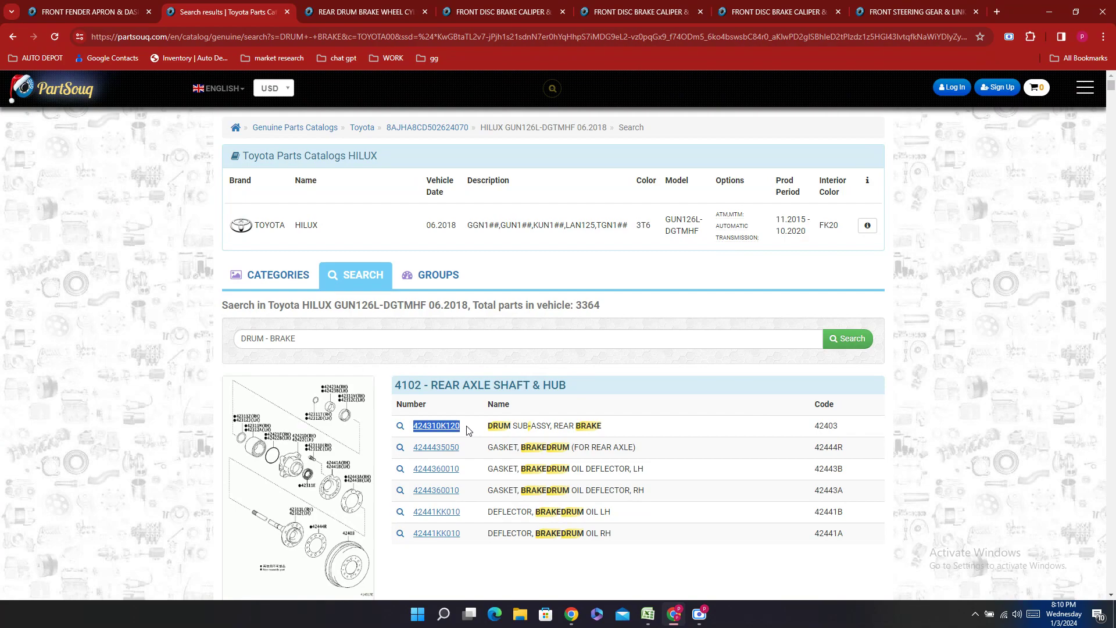
pyautogui.click(648, 614)
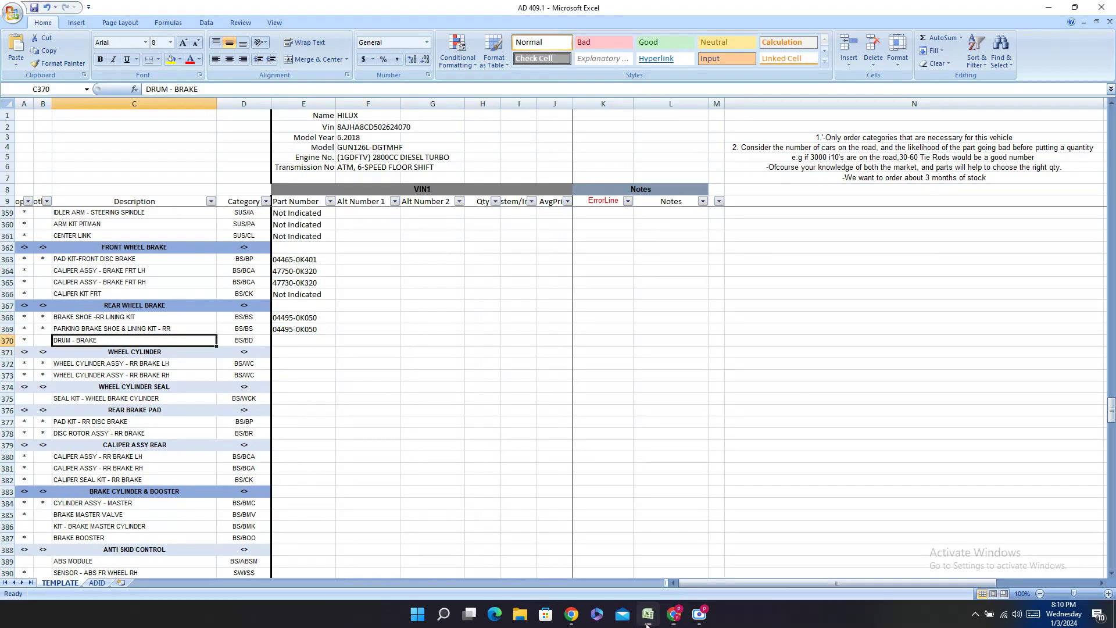
pyautogui.doubleClick(285, 343)
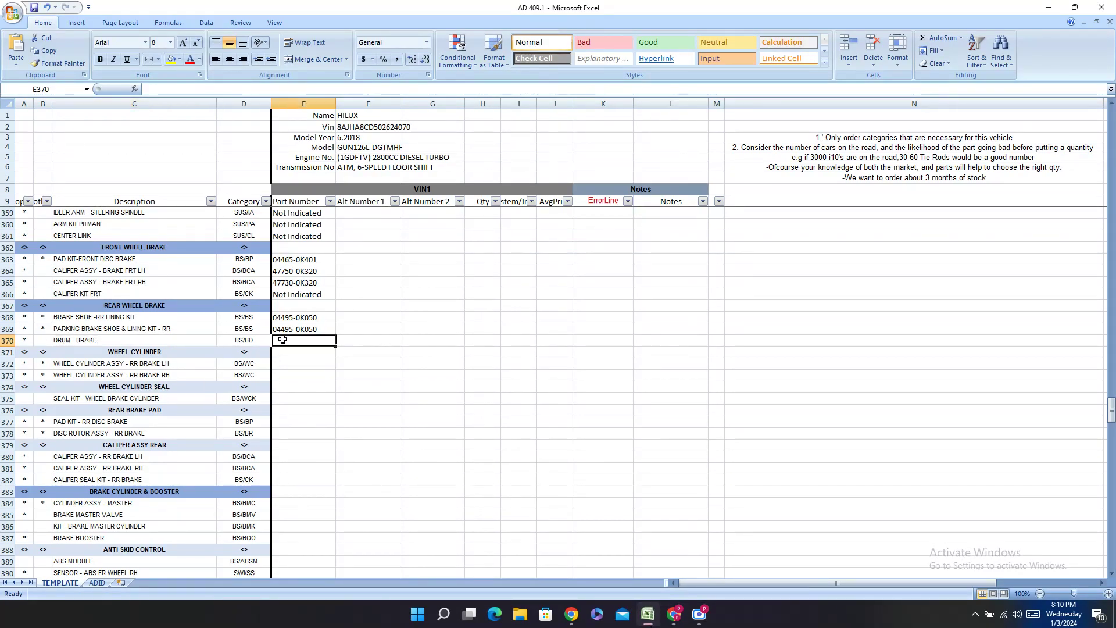
pyautogui.hotkey('ctrl', 'v')
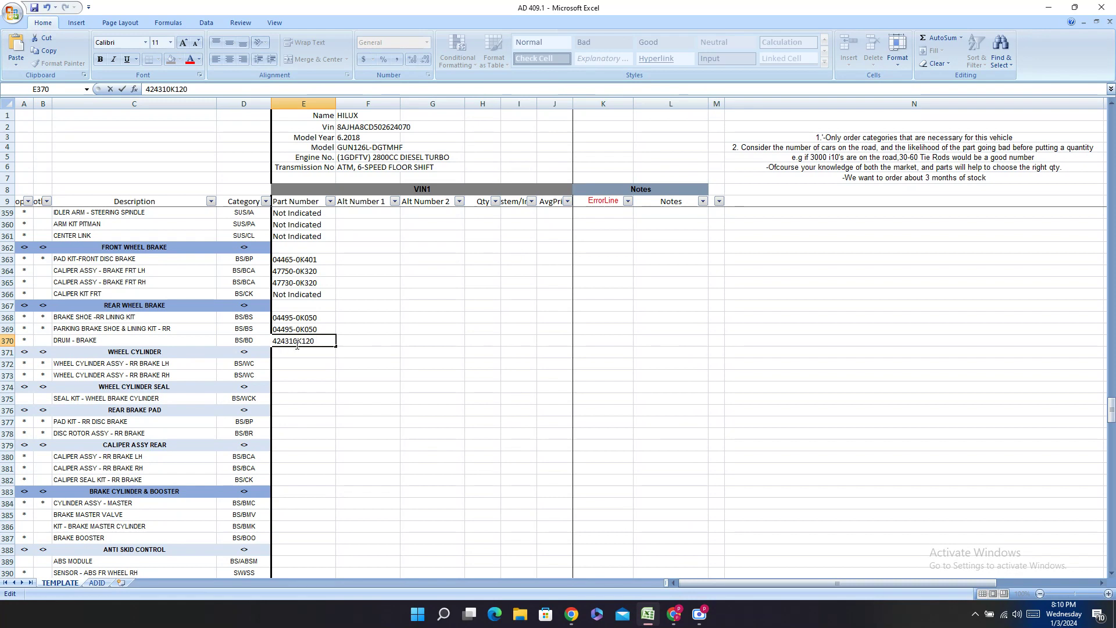
pyautogui.click(293, 342)
pyautogui.write('-')
pyautogui.press('Return')
# - Copy the WHEEL CYLINDER heading from cell C371 and search the PartSouq Hilux catalog for it
pyautogui.click(182, 353)
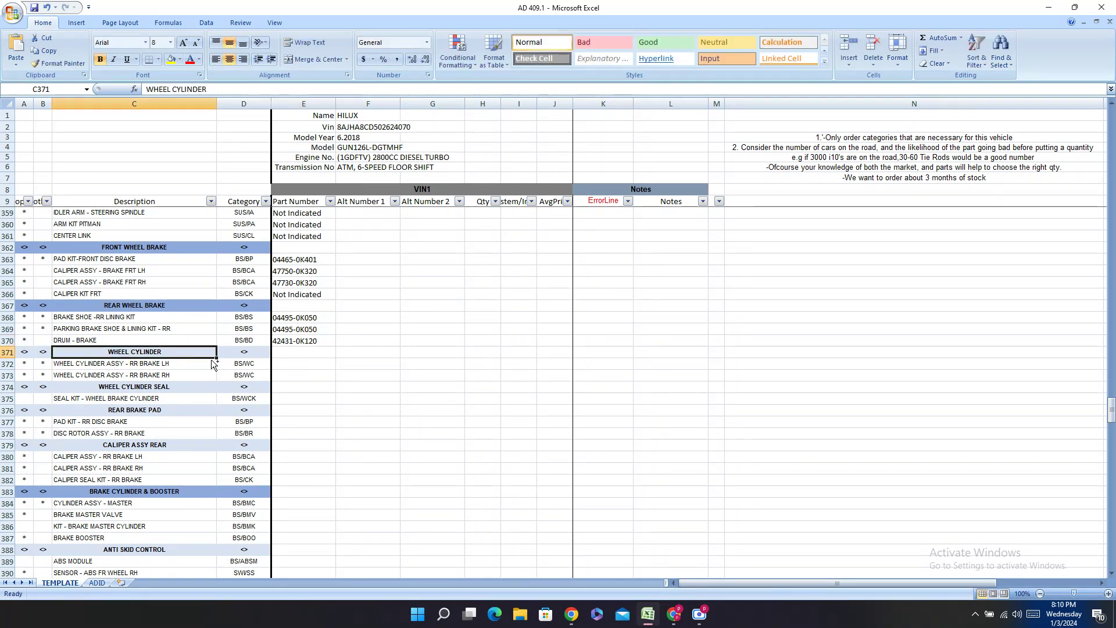
pyautogui.hotkey('ctrl', 'c')
pyautogui.click(674, 614)
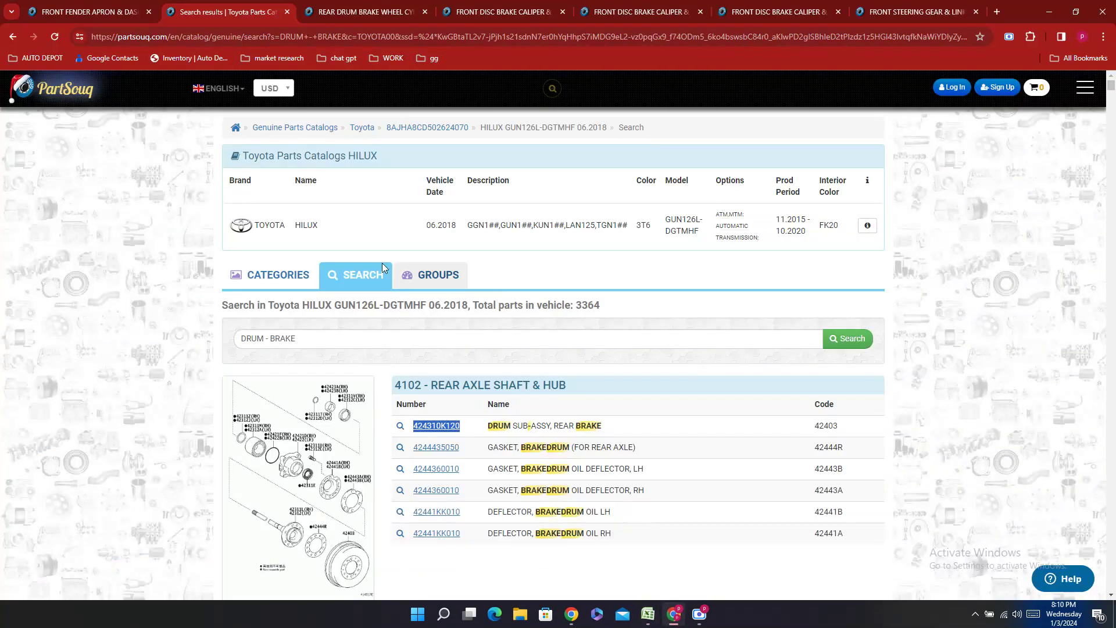
pyautogui.tripleClick(325, 332)
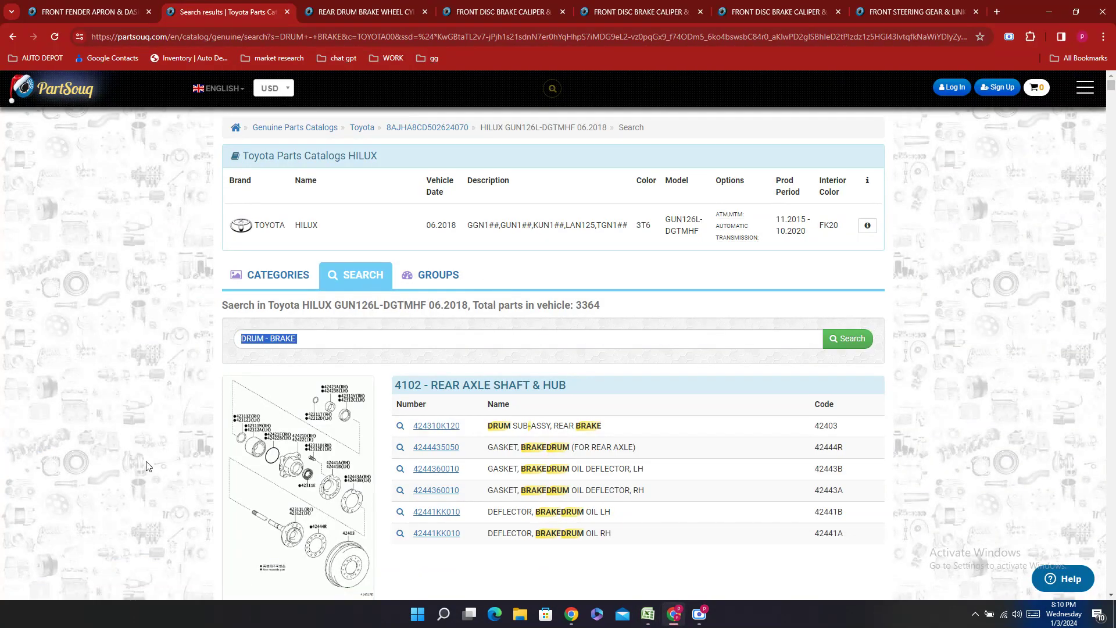
pyautogui.doubleClick(308, 340)
pyautogui.press('BackSpace')
pyautogui.tripleClick(288, 338)
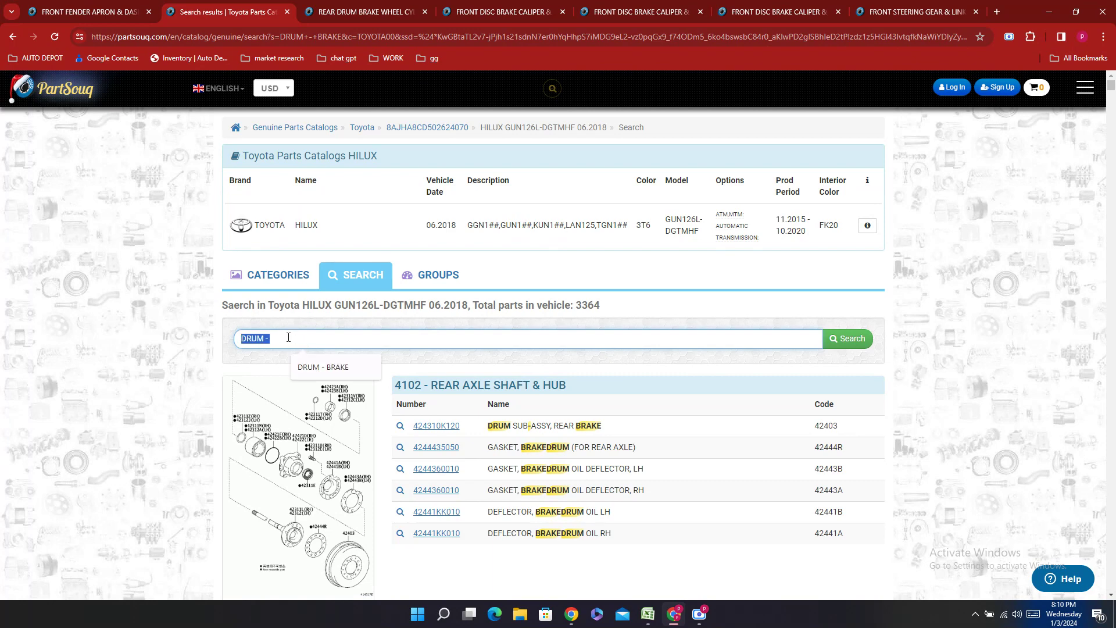
pyautogui.press('BackSpace')
pyautogui.hotkey('ctrl', 'v')
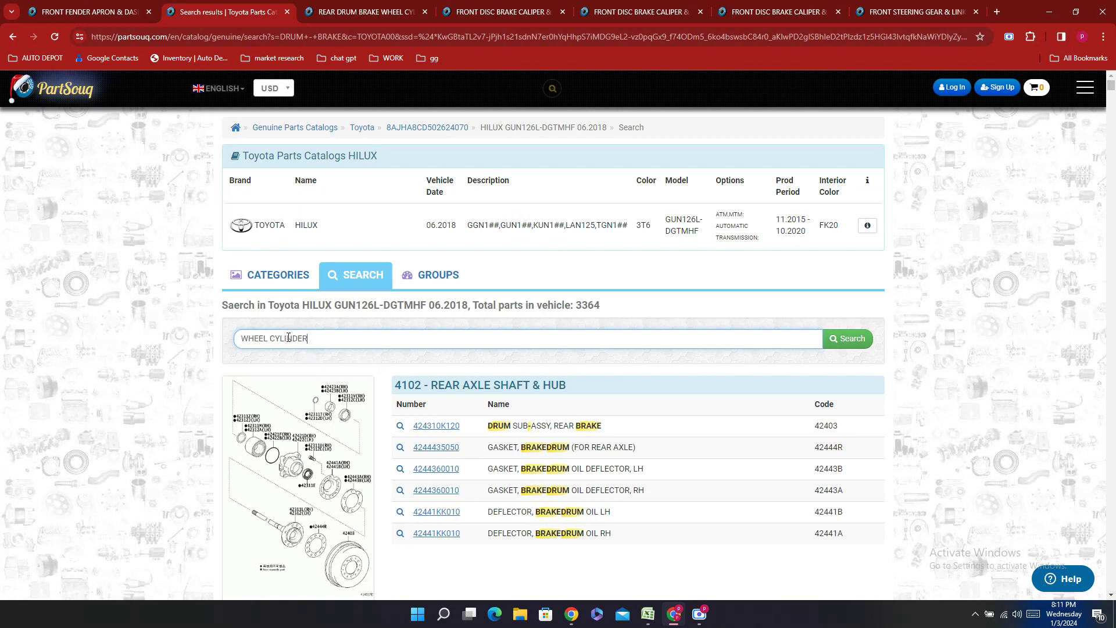
pyautogui.press('Return')
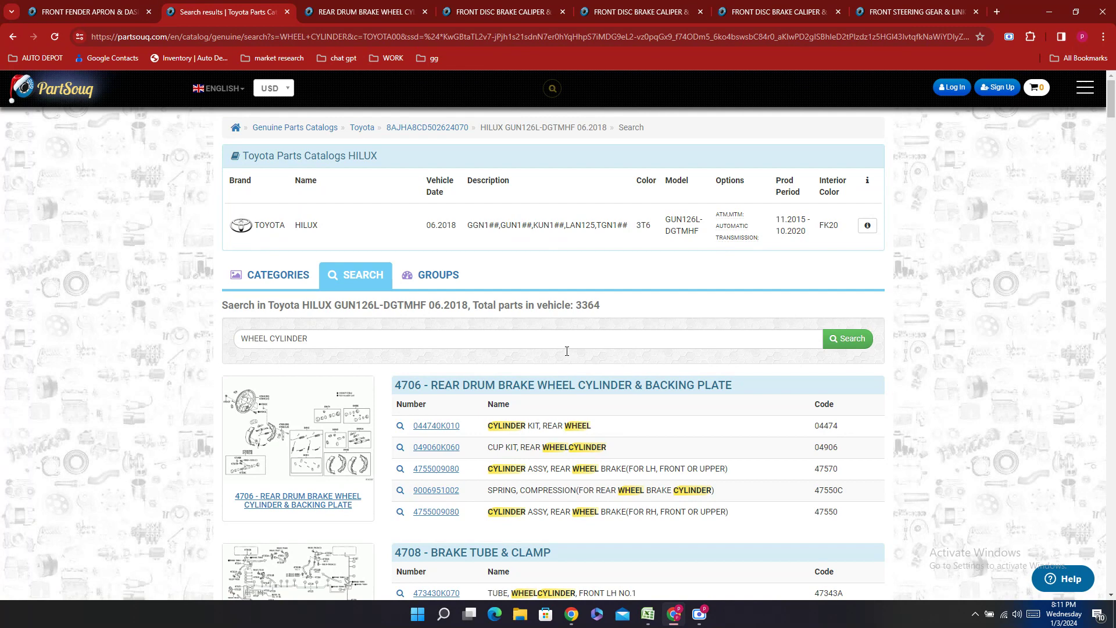
# - Open the 4706 - REAR DRUM BRAKE WHEEL CYLINDER & BACKING PLATE diagram in another tab and return to the WHEEL CYLINDER results
pyautogui.scroll(-2, 550, 376)
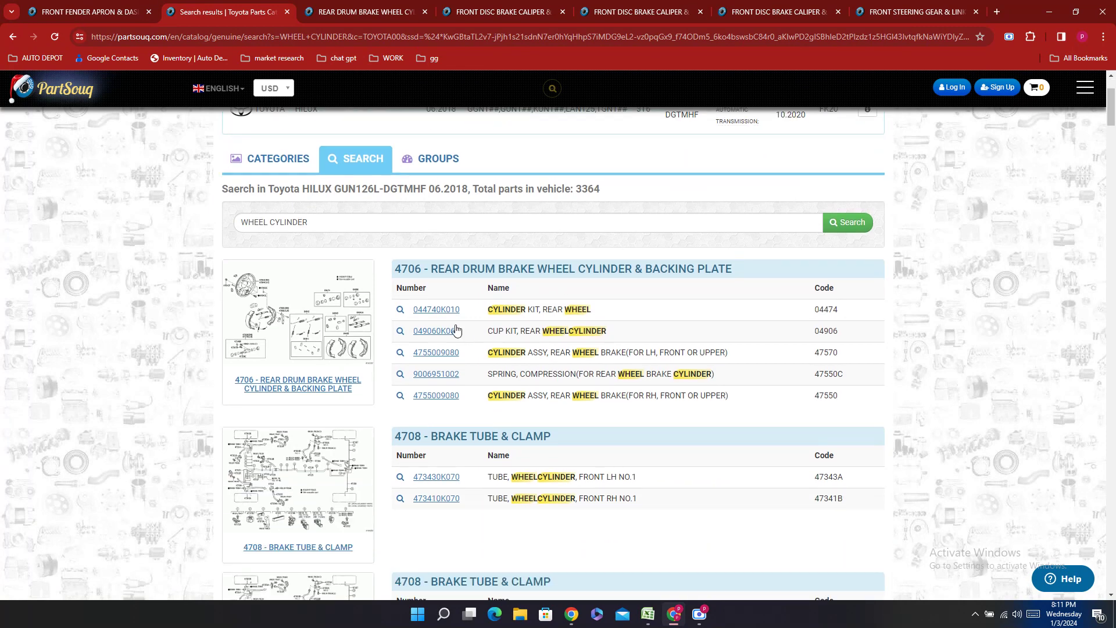
pyautogui.click(340, 305)
pyautogui.click(202, 11)
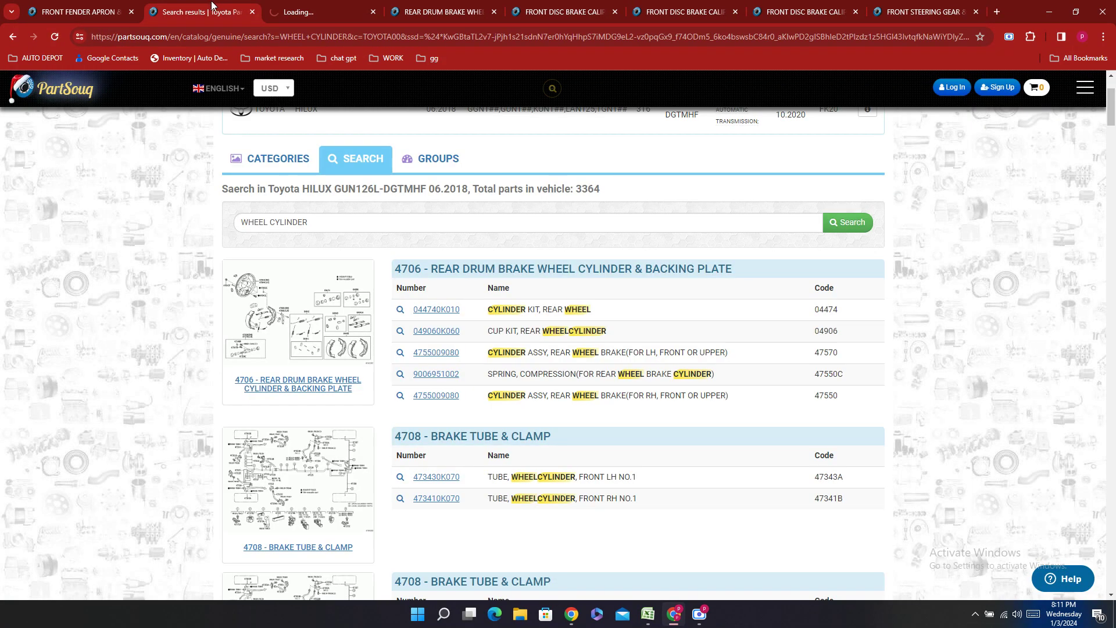
# - Copy the rear wheel cylinder kit's part number 044740K010 and try to enter it in cell E375 in Excel
pyautogui.doubleClick(474, 314)
pyautogui.hotkey('ctrl', 'c')
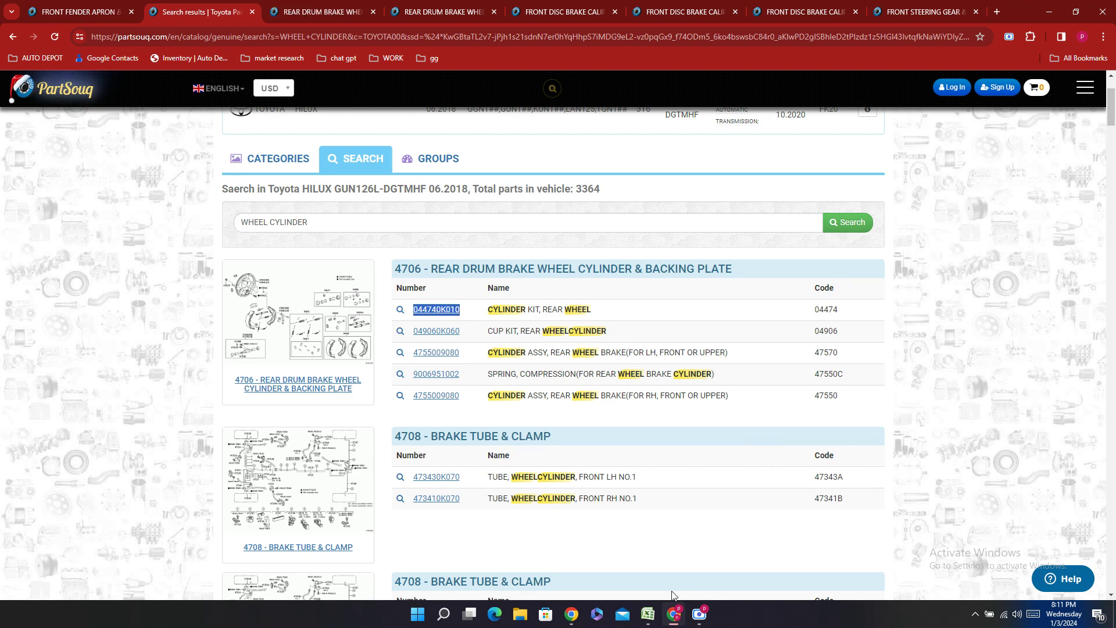
pyautogui.click(649, 616)
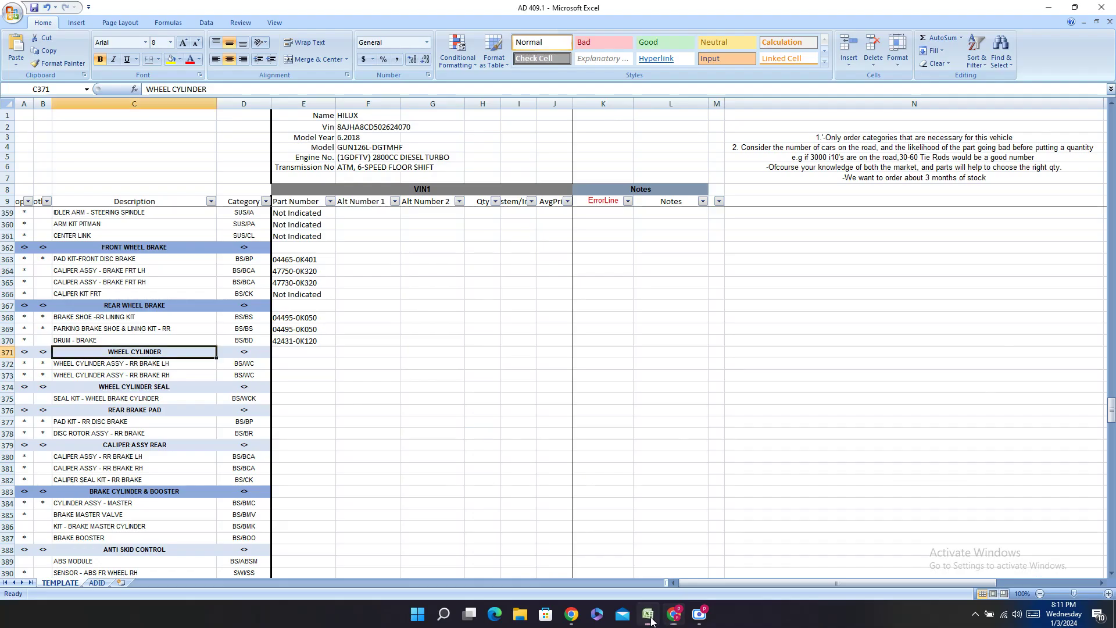
pyautogui.click(285, 399)
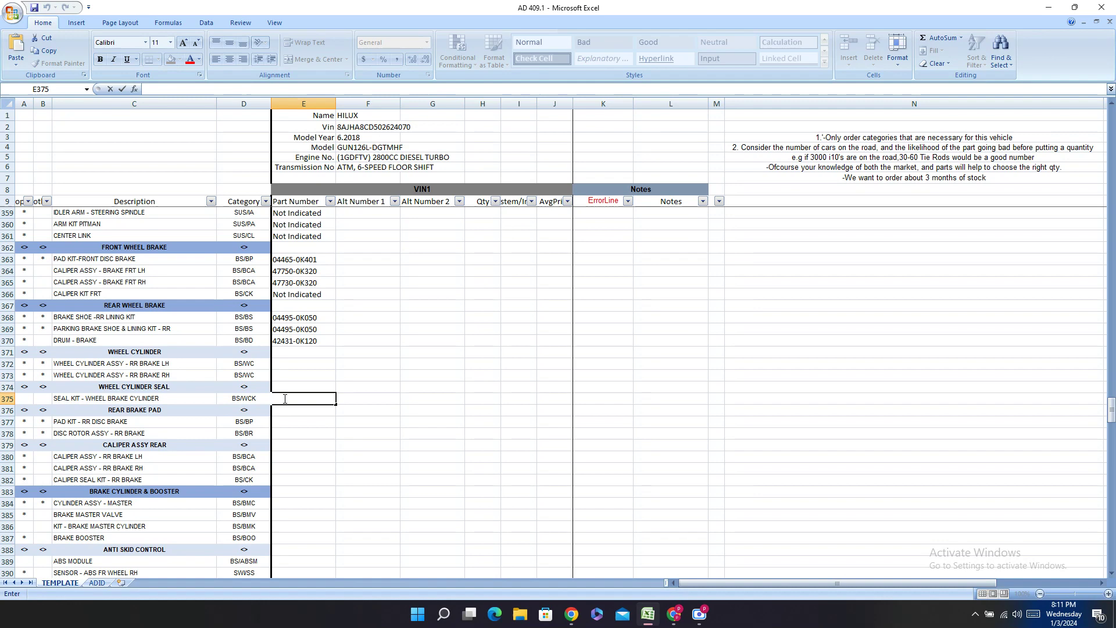
pyautogui.hotkey('ctrl', 'v')
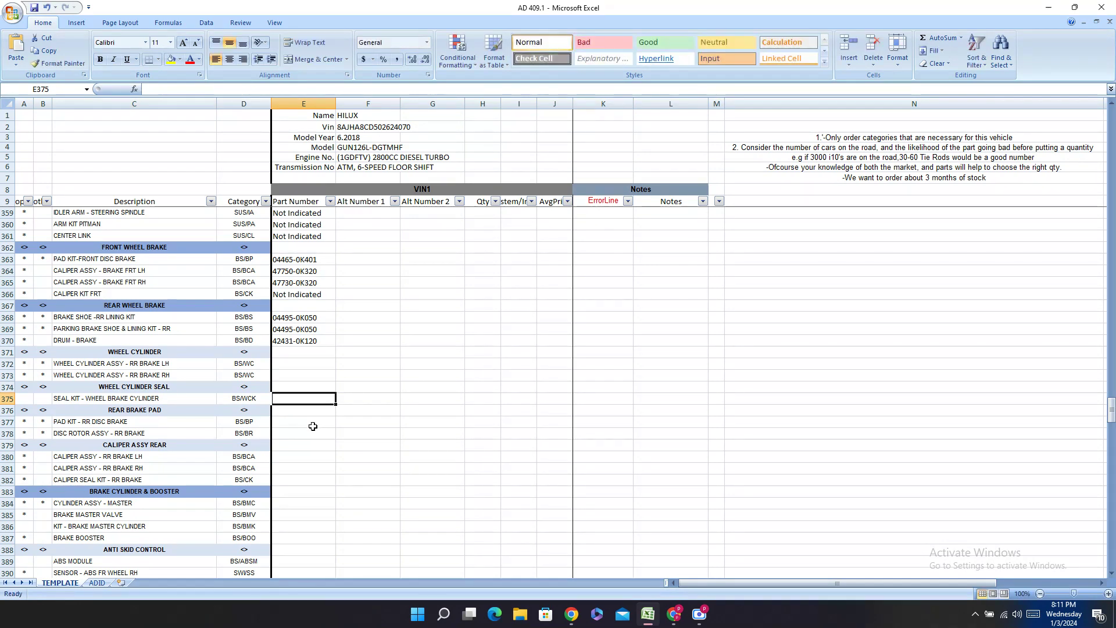
# - Find part number 044740K010 on the rear drum brake wheel cylinder and backing plate diagram page in PartSouq
pyautogui.click(673, 615)
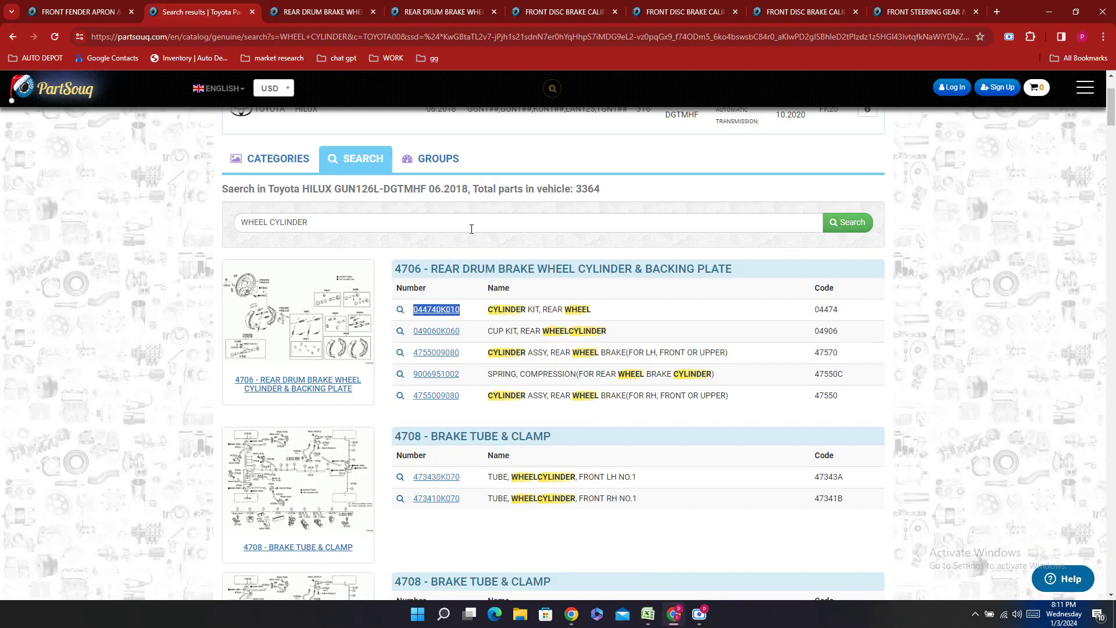
pyautogui.click(285, 8)
pyautogui.scroll(-6, 721, 254)
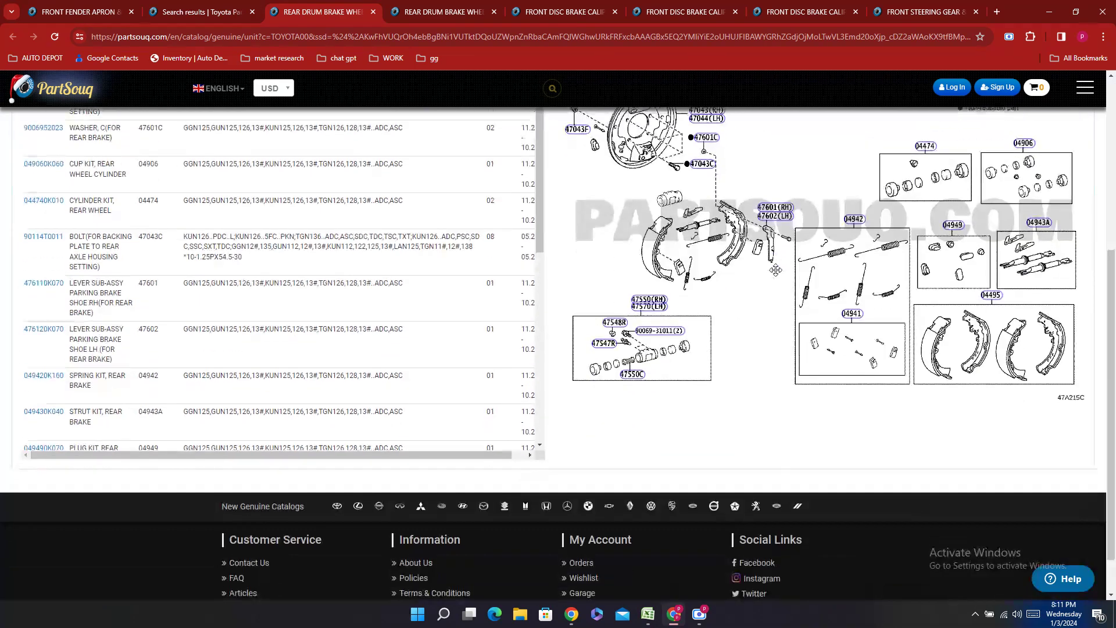
pyautogui.scroll(4, 771, 267)
pyautogui.scroll(-3, 291, 349)
pyautogui.click(171, 7)
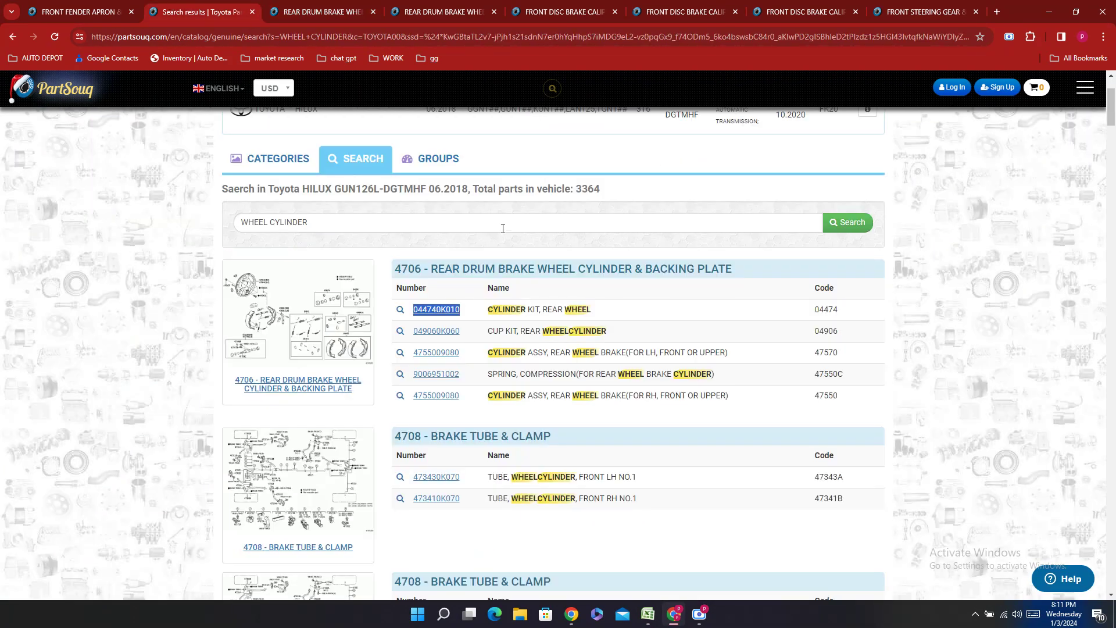
pyautogui.click(323, 13)
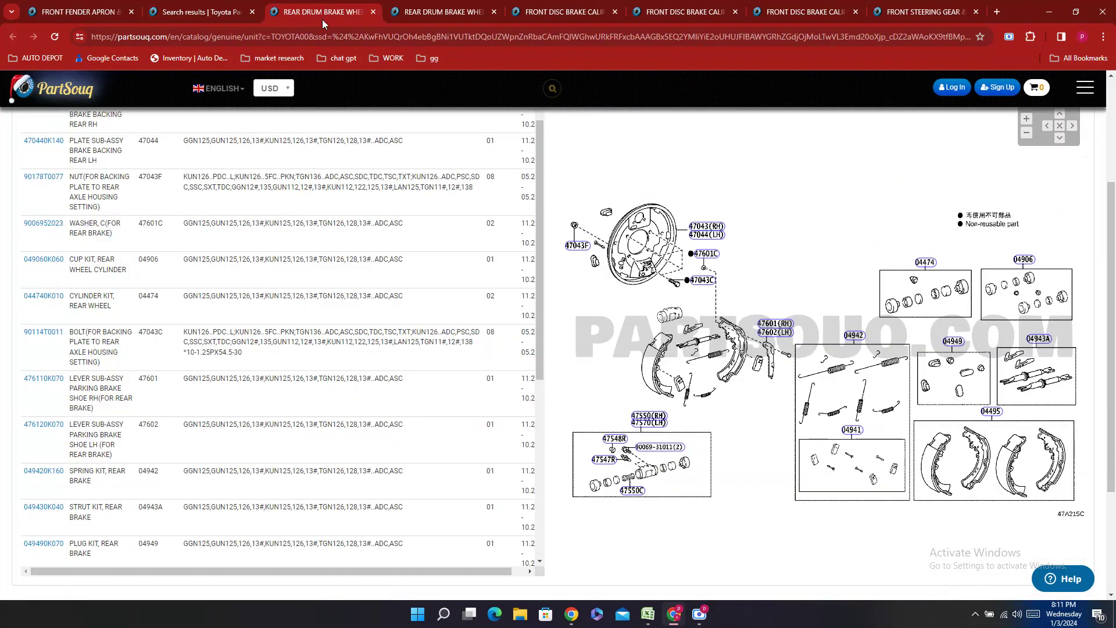
pyautogui.hotkey('ctrl', 'f')
pyautogui.write('044740K010')
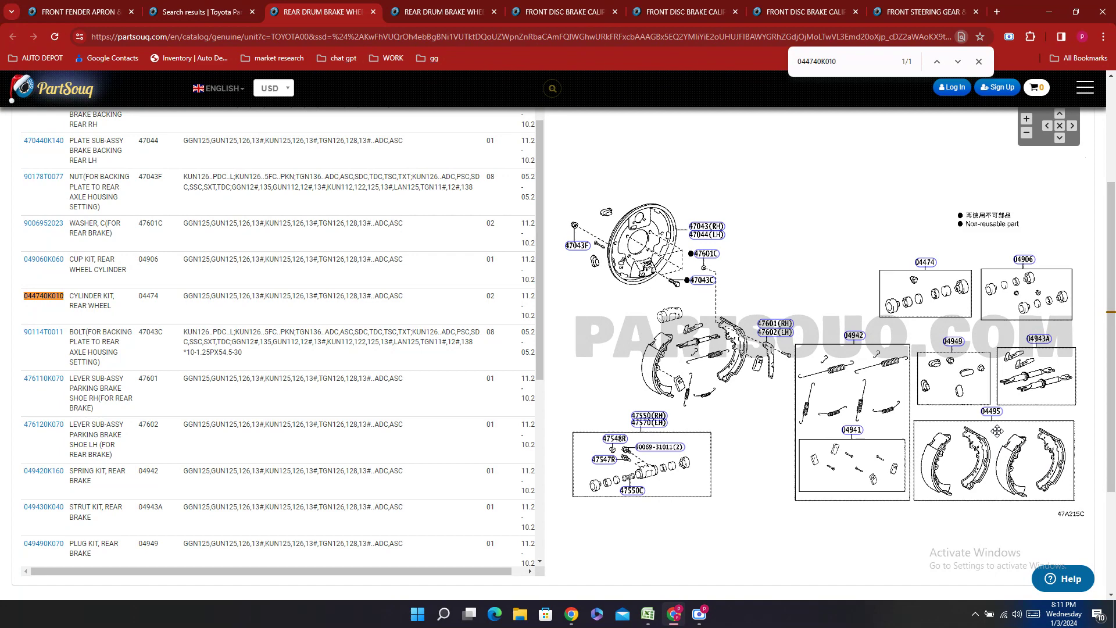
pyautogui.click(991, 412)
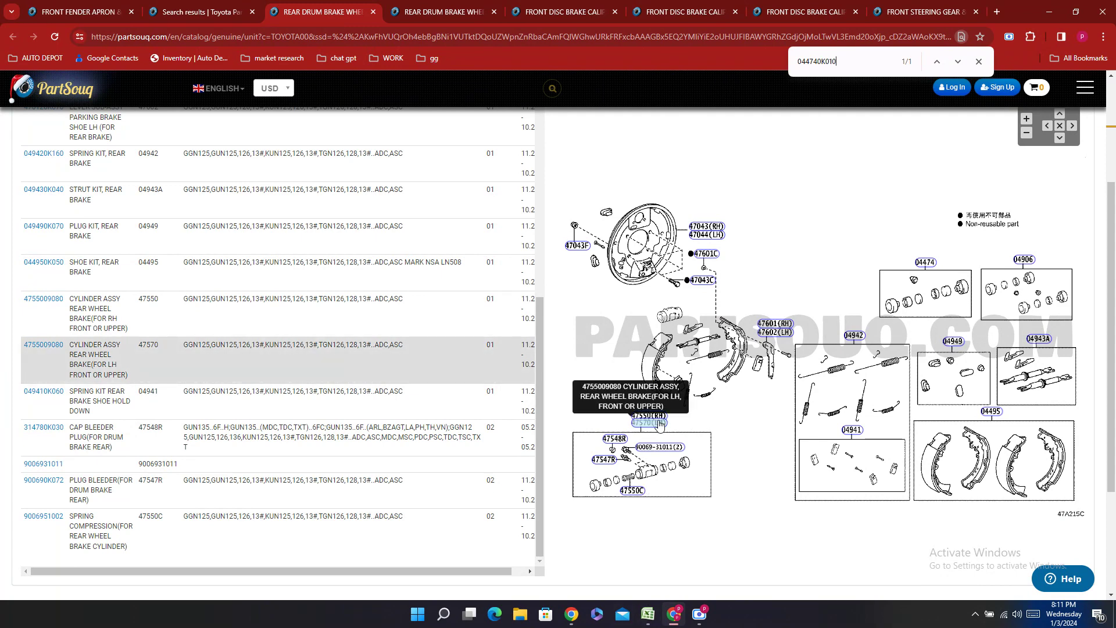
pyautogui.doubleClick(43, 345)
pyautogui.rightClick(34, 356)
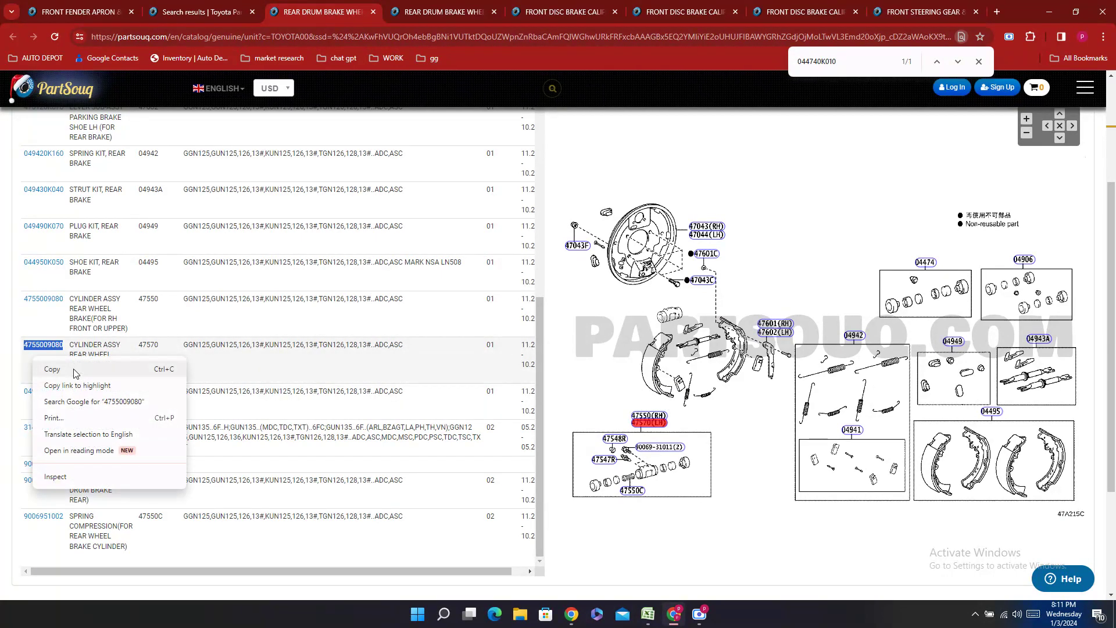
pyautogui.click(53, 369)
pyautogui.click(648, 614)
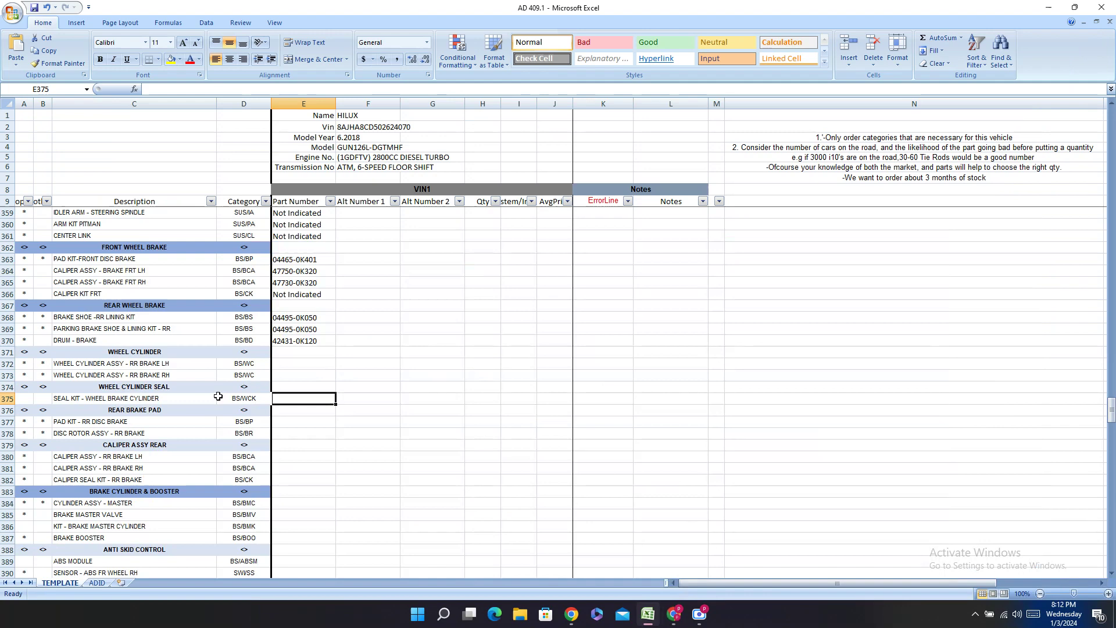
pyautogui.doubleClick(288, 366)
pyautogui.rightClick(289, 367)
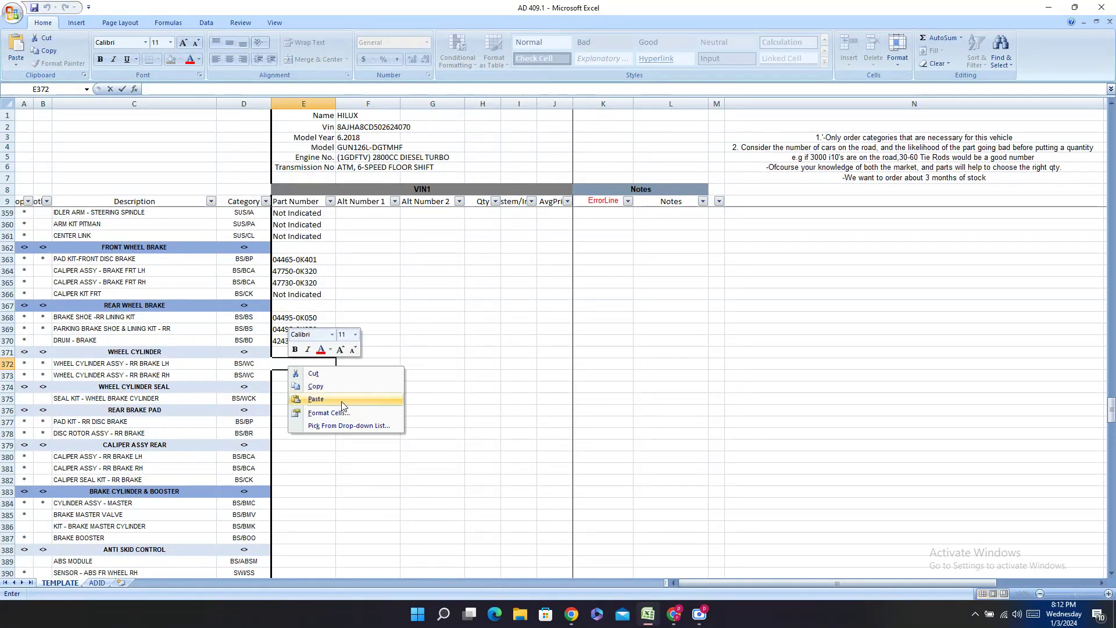
pyautogui.click(316, 399)
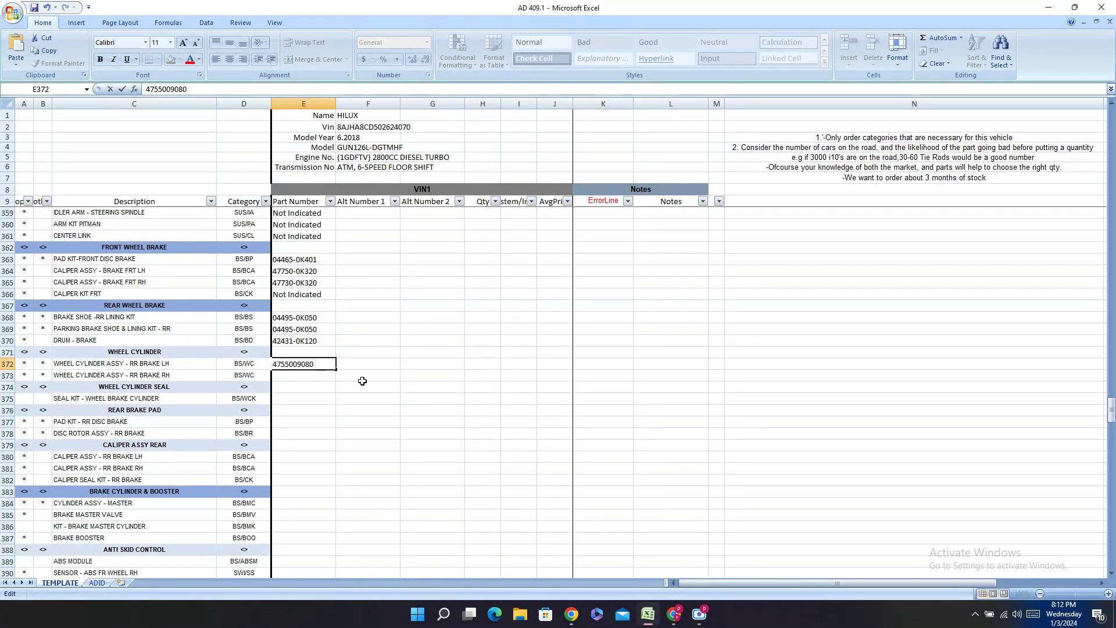
pyautogui.write('-')
pyautogui.press('Return')
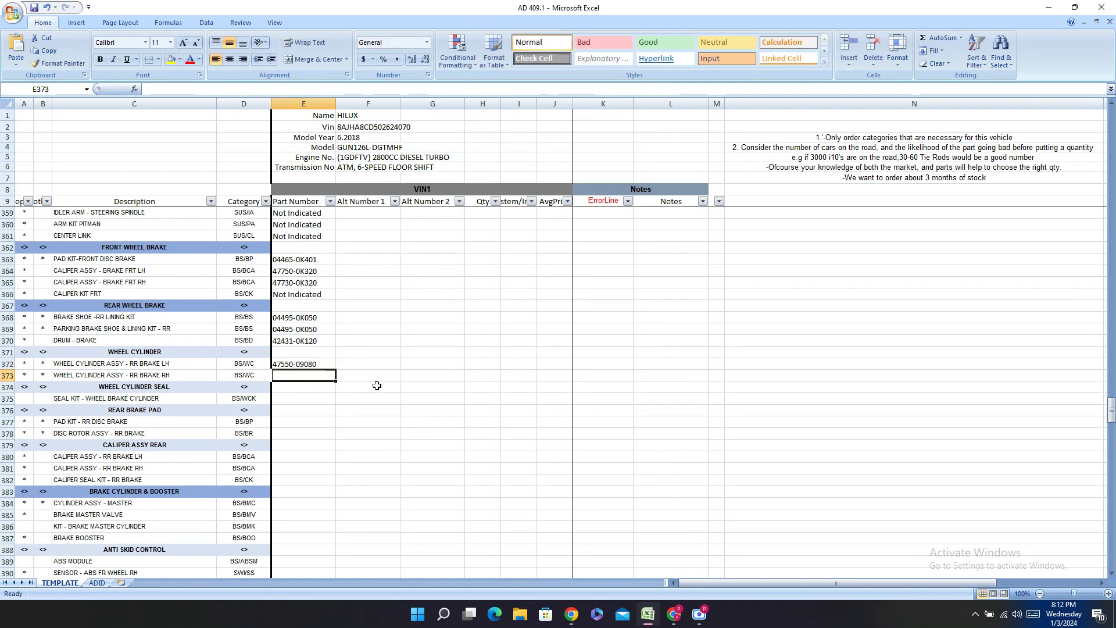
pyautogui.click(673, 614)
pyautogui.doubleClick(55, 312)
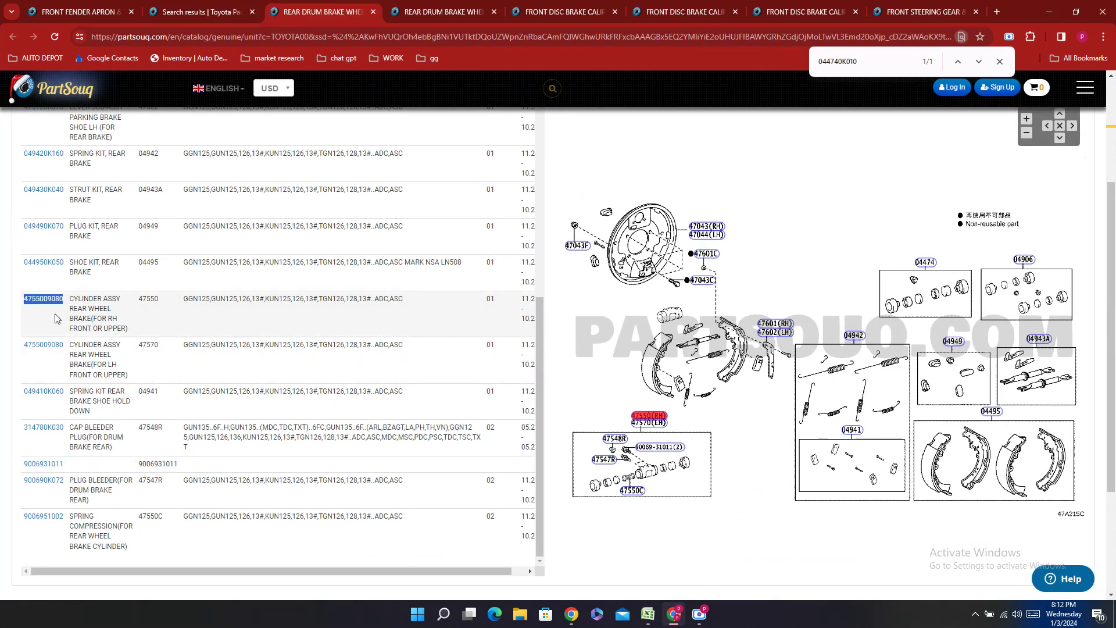
pyautogui.rightClick(55, 313)
pyautogui.click(73, 324)
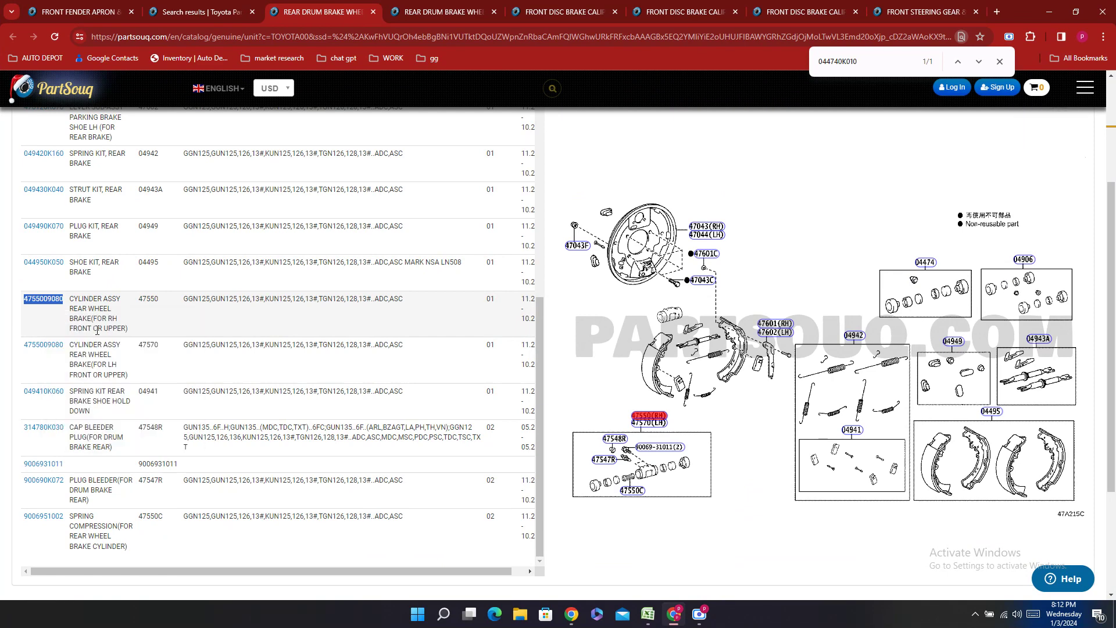
pyautogui.click(648, 614)
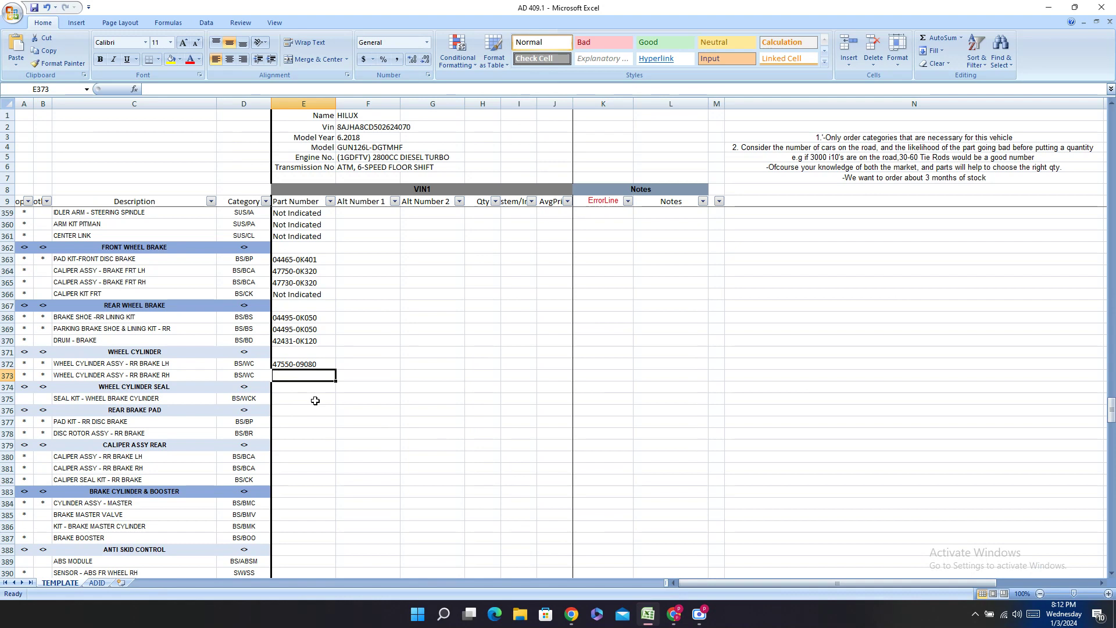
pyautogui.doubleClick(294, 376)
pyautogui.rightClick(292, 377)
pyautogui.click(348, 408)
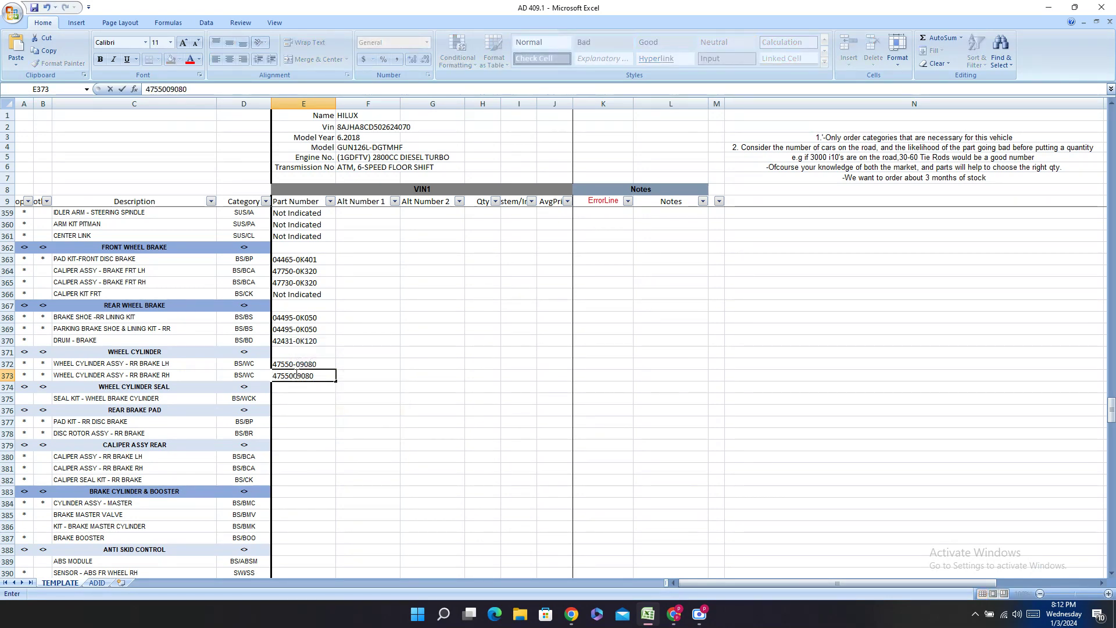
pyautogui.write('-')
pyautogui.press('Return')
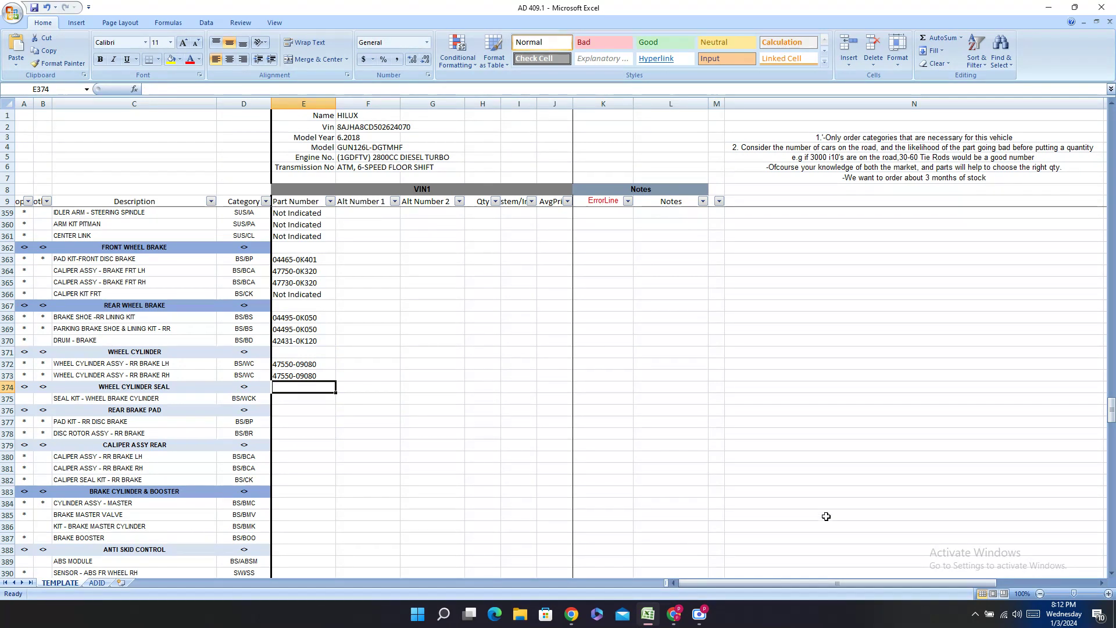
# - Search the rear drum brake diagram page for SEAL, scan the WHEEL CYLINDER results for a seal kit, and return to Excel
pyautogui.click(673, 614)
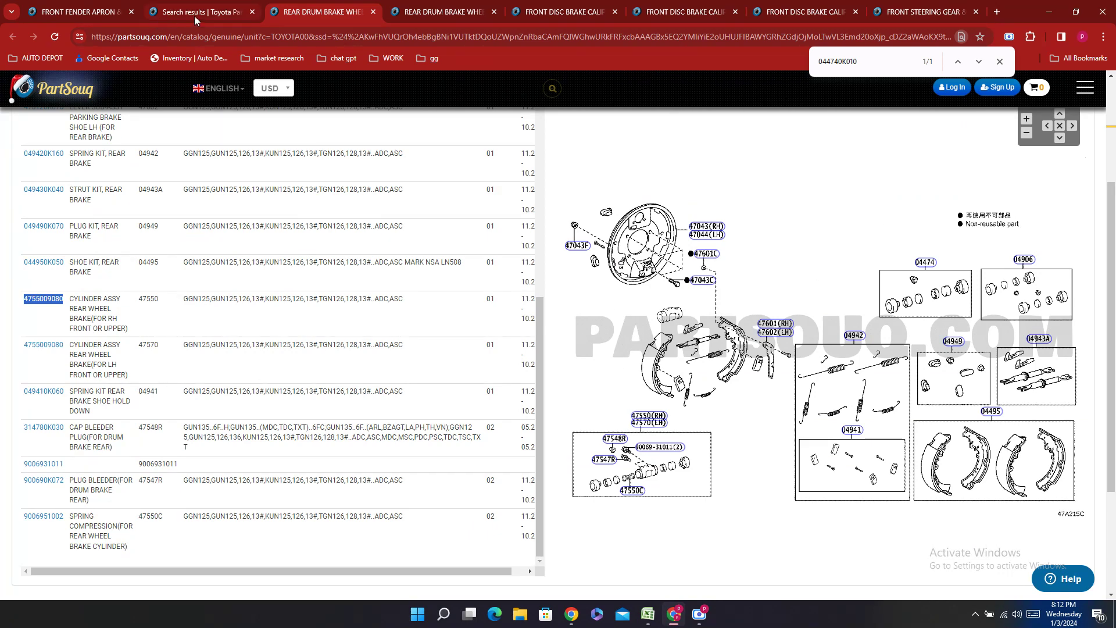
pyautogui.doubleClick(860, 54)
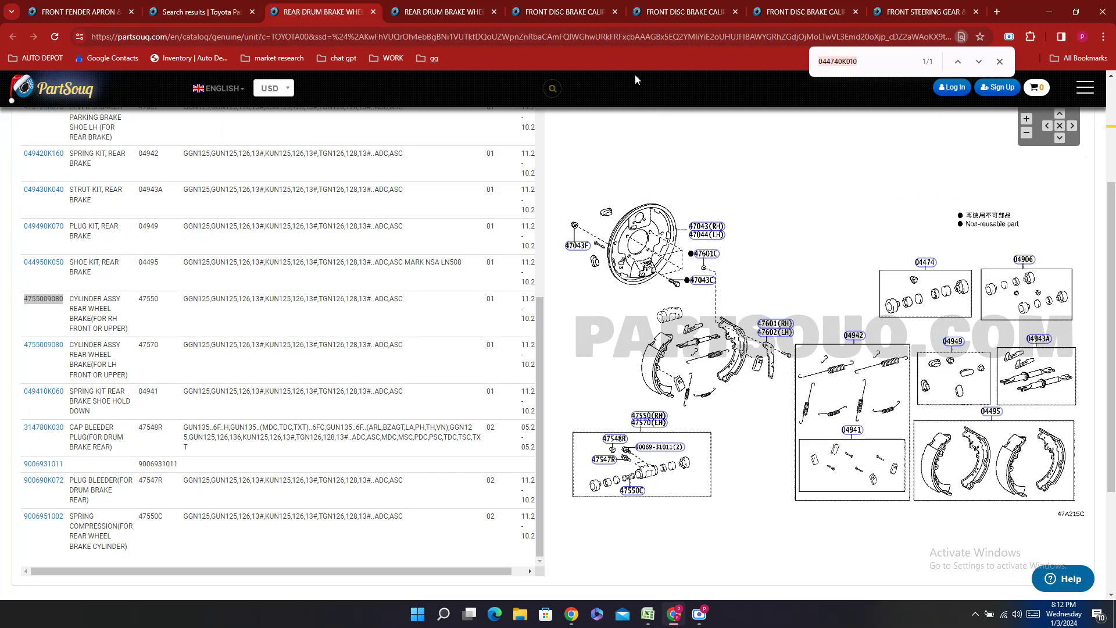
pyautogui.write('sE')
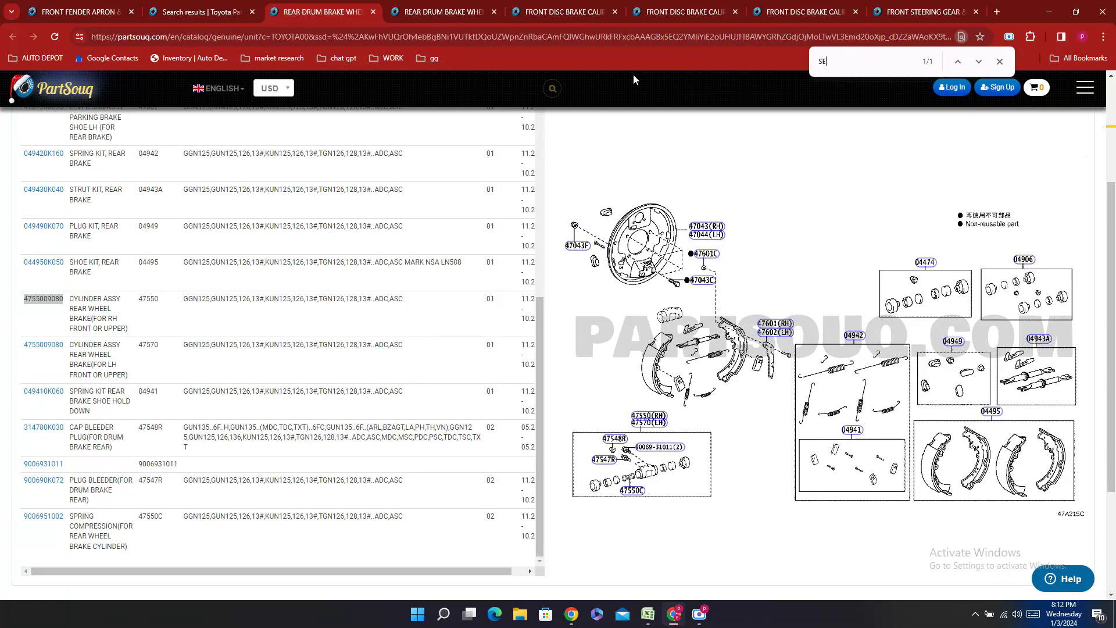
pyautogui.write('A')
pyautogui.scroll(-3, 634, 80)
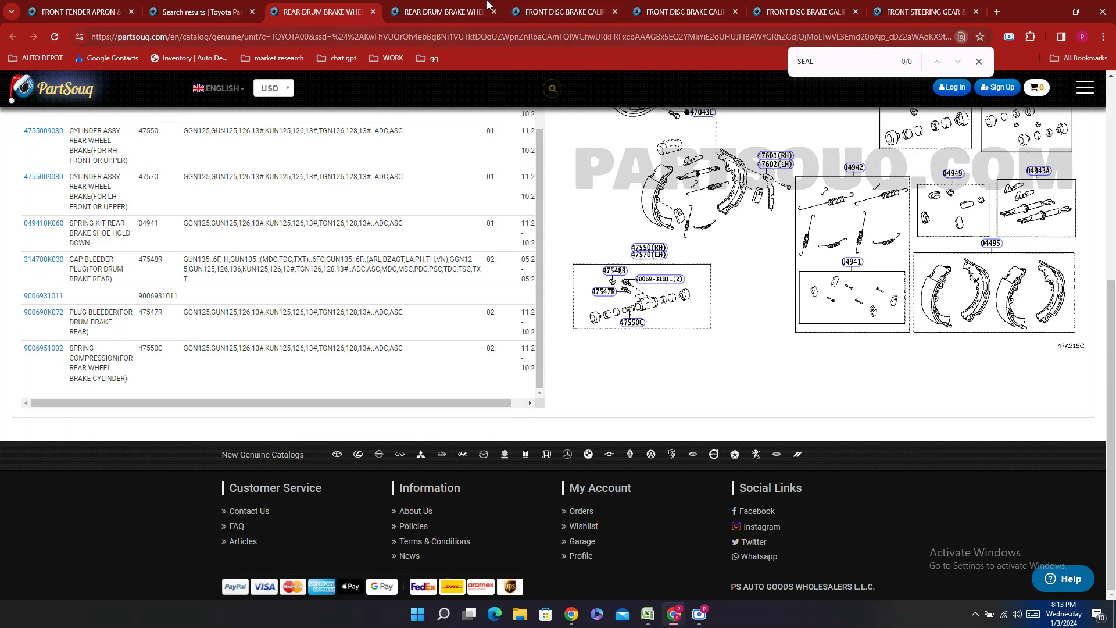
pyautogui.click(243, 5)
pyautogui.scroll(-5, 554, 124)
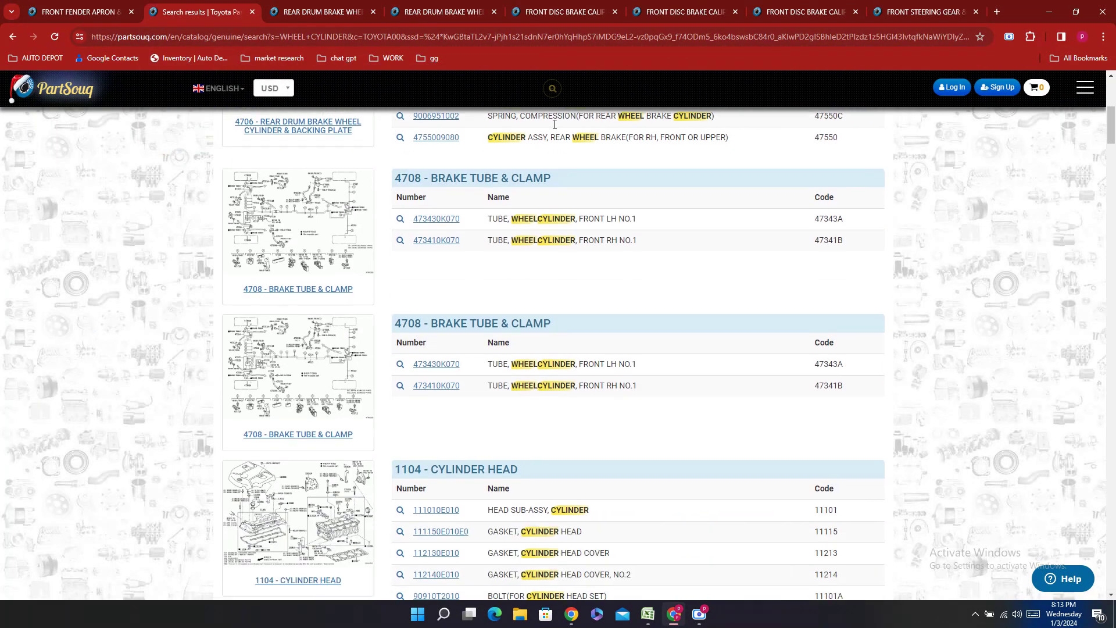
pyautogui.scroll(-2, 570, 117)
pyautogui.scroll(-15, 583, 108)
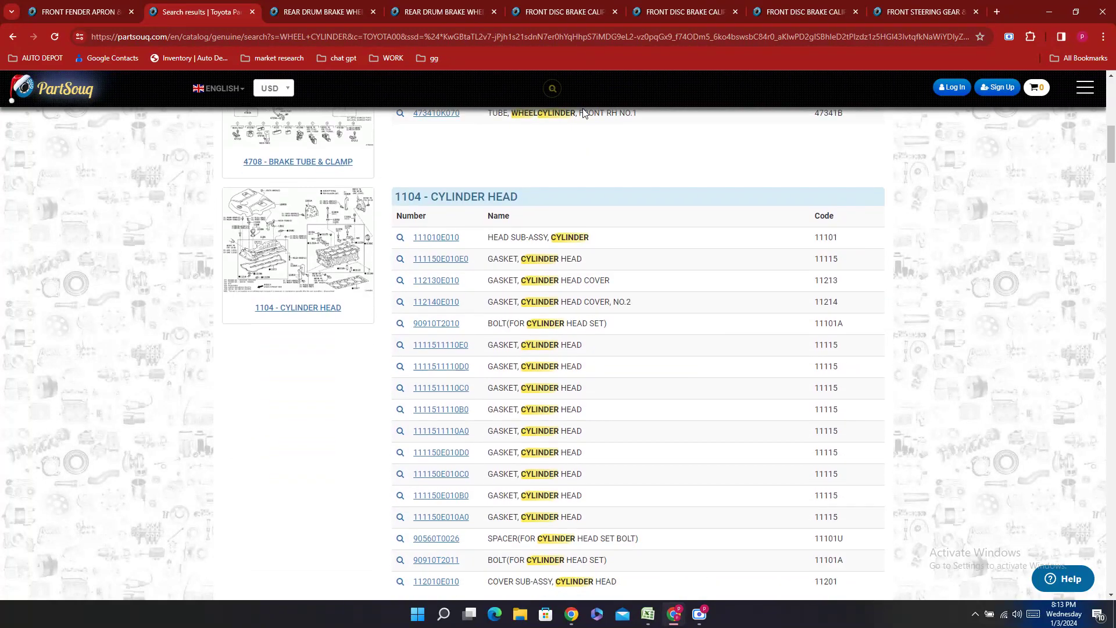
pyautogui.scroll(-5, 582, 108)
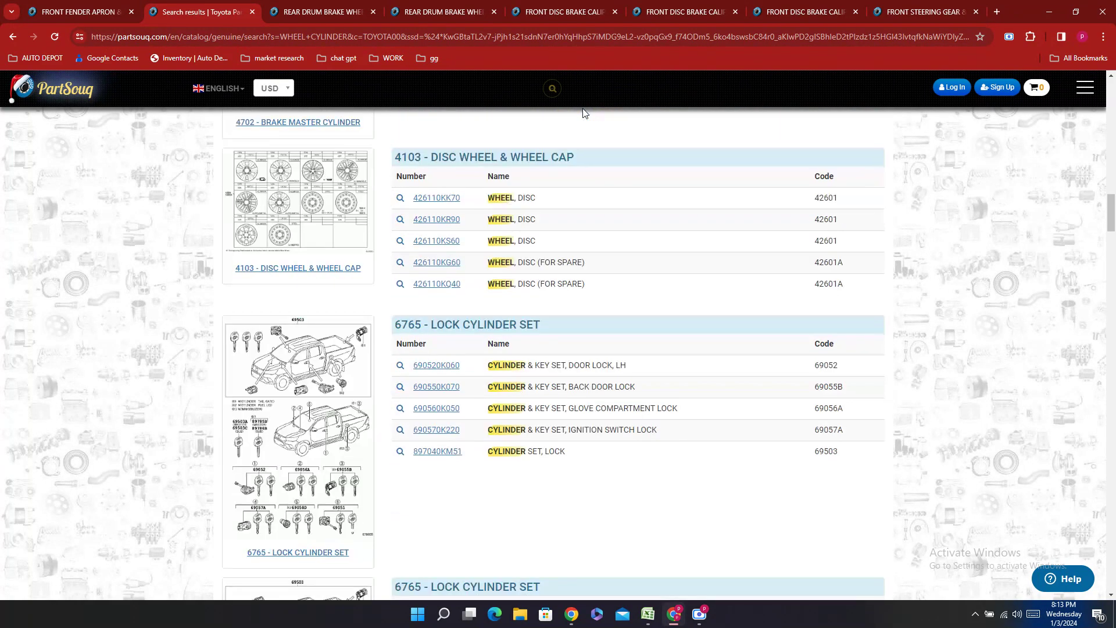
pyautogui.scroll(4, 582, 108)
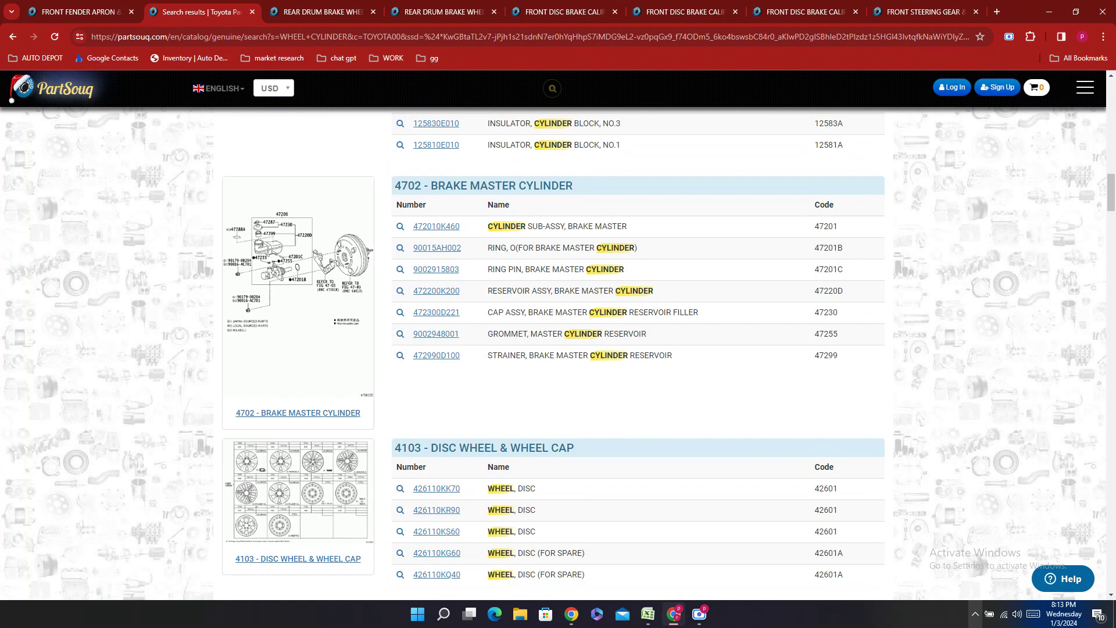
pyautogui.click(674, 618)
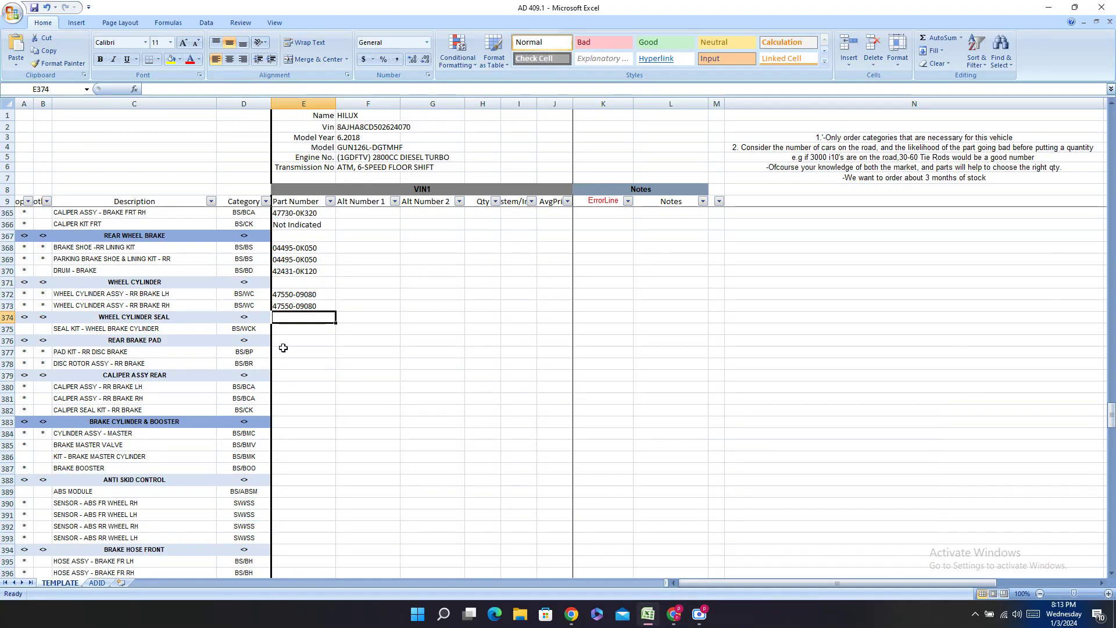
# - Search the rear drum brake diagram page for PAD, look through the WHEEL CYLINDER results again, and return to Excel
pyautogui.click(673, 615)
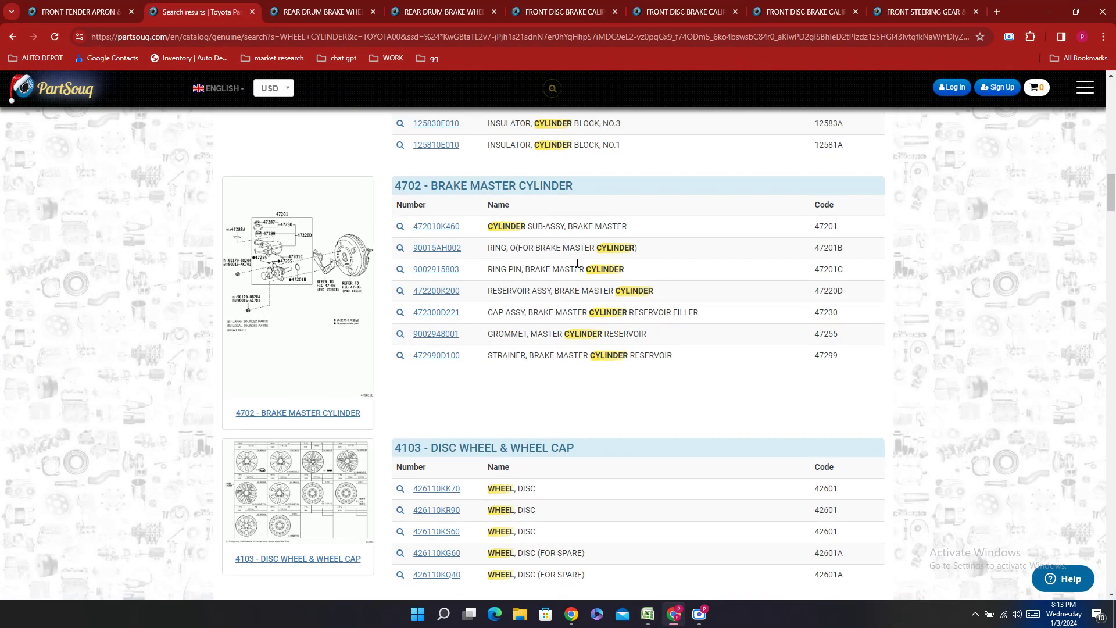
pyautogui.click(268, 5)
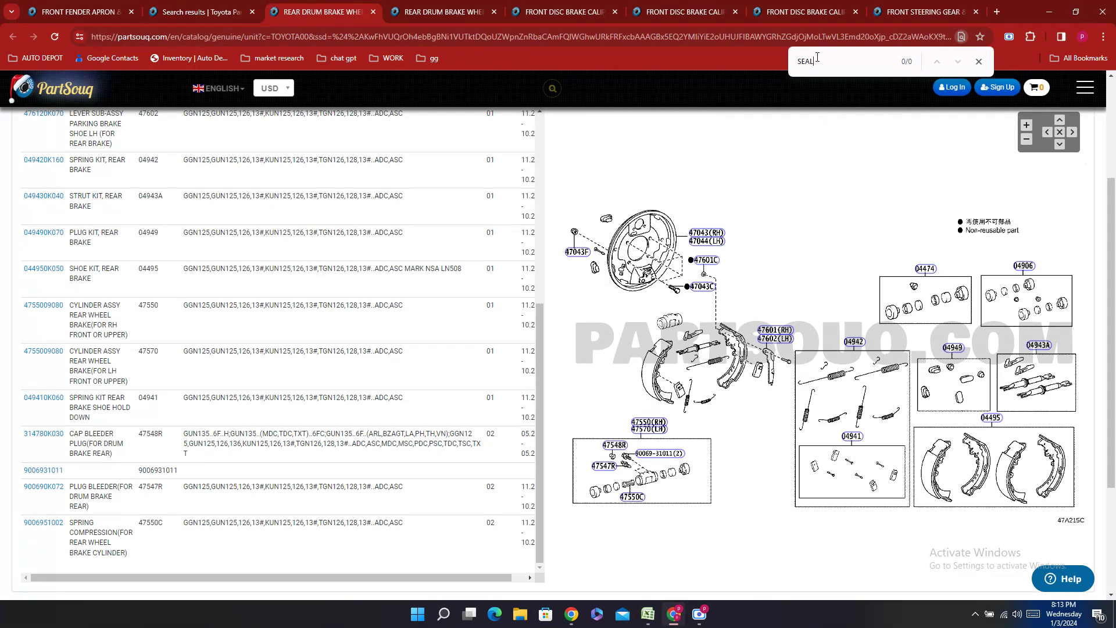
pyautogui.hotkey('ctrl', 'a')
pyautogui.write('PAD')
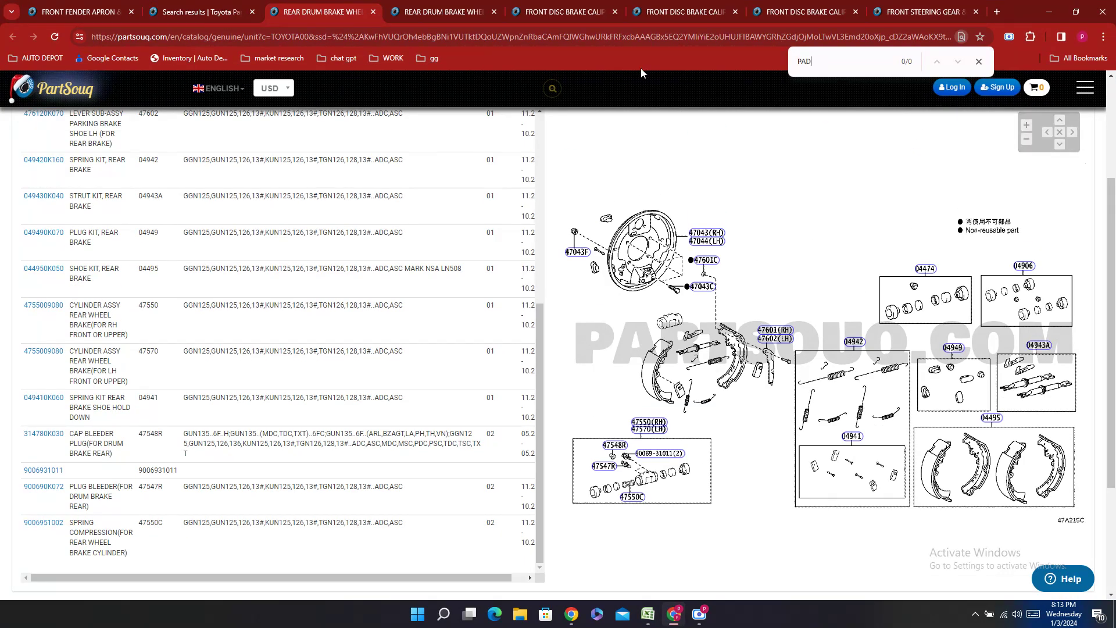
pyautogui.hotkey('ctrl', 'shift', 'Tab')
pyautogui.scroll(2, 535, 470)
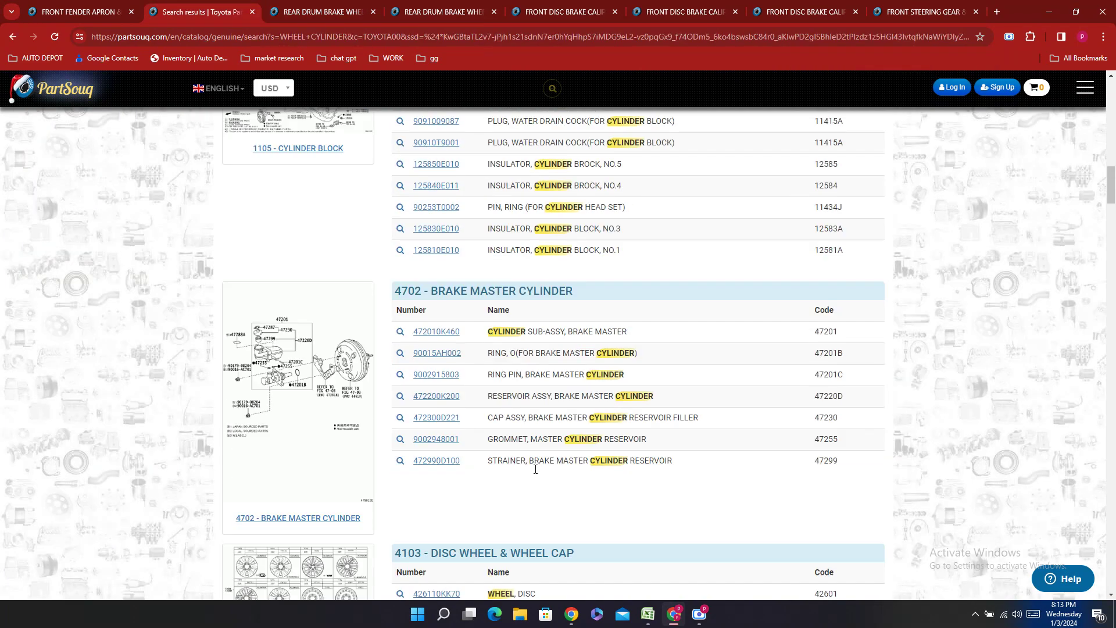
pyautogui.scroll(4, 536, 470)
pyautogui.scroll(-4, 567, 446)
pyautogui.scroll(15, 567, 441)
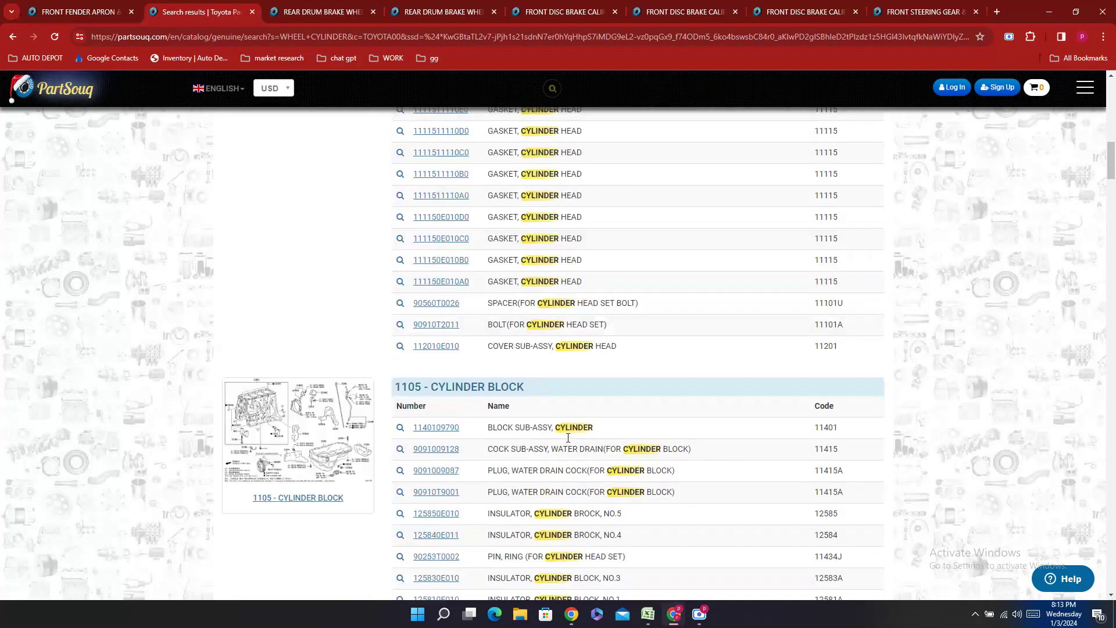
pyautogui.click(672, 619)
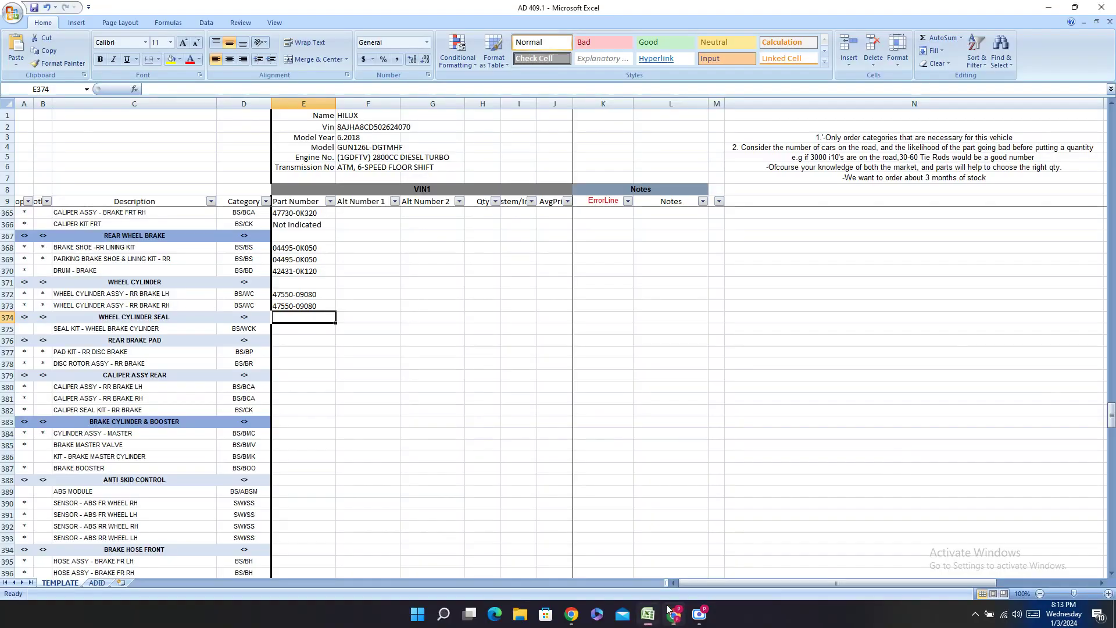
# - Copy the description PAD KIT - RR DISC BRAKE from cell C377 and search the PartSouq vehicle catalog for it
pyautogui.rightClick(138, 351)
pyautogui.click(179, 370)
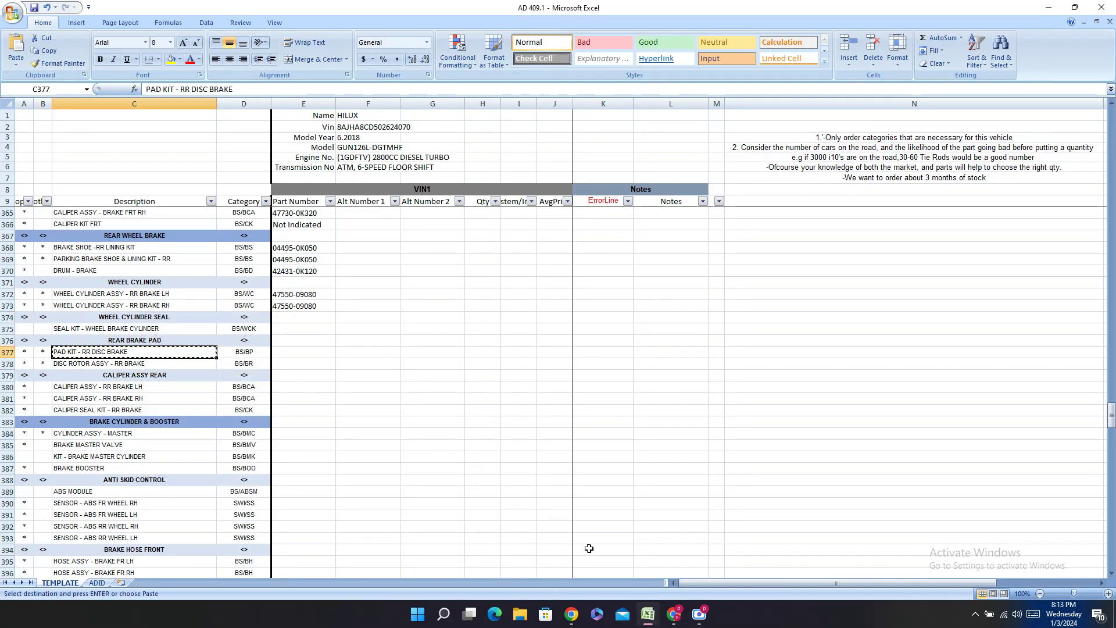
pyautogui.click(674, 614)
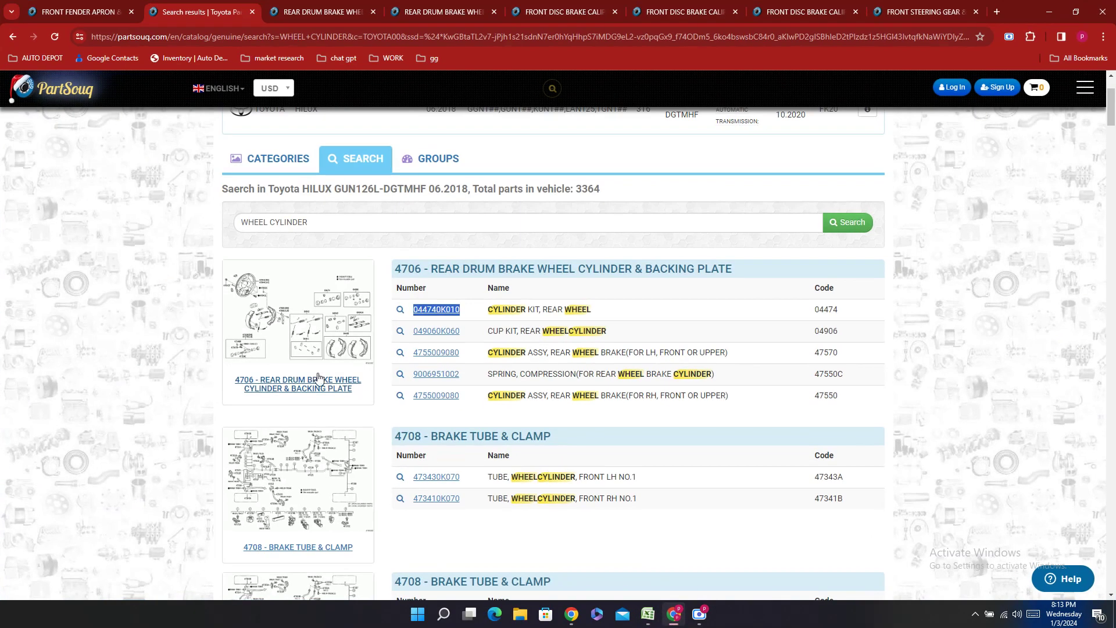
pyautogui.tripleClick(326, 228)
pyautogui.hotkey('ctrl', 'v')
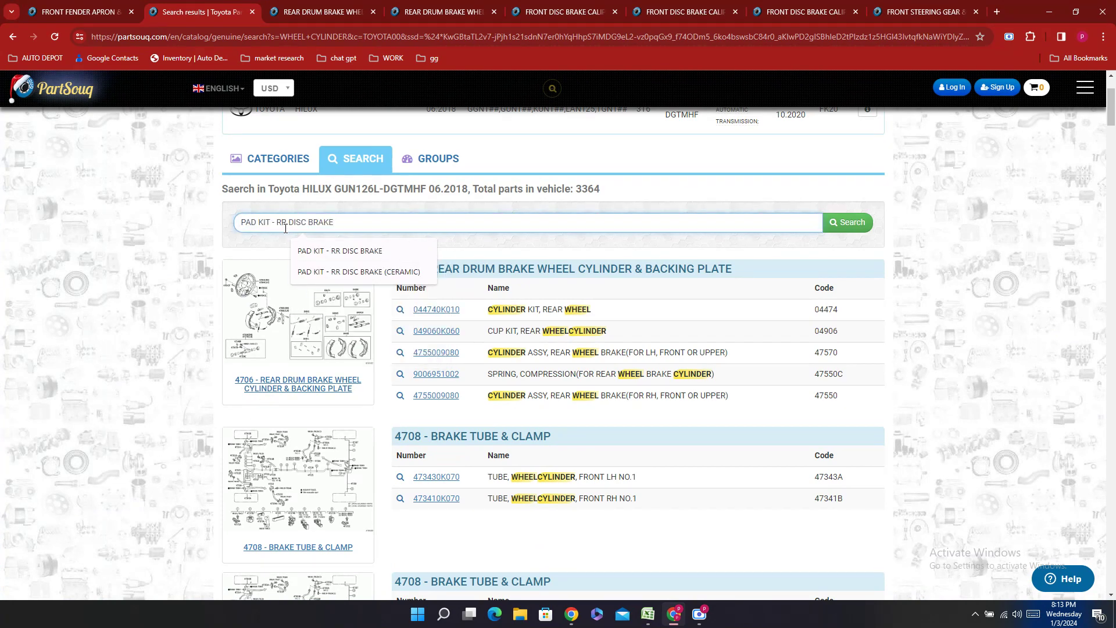
pyautogui.click(367, 259)
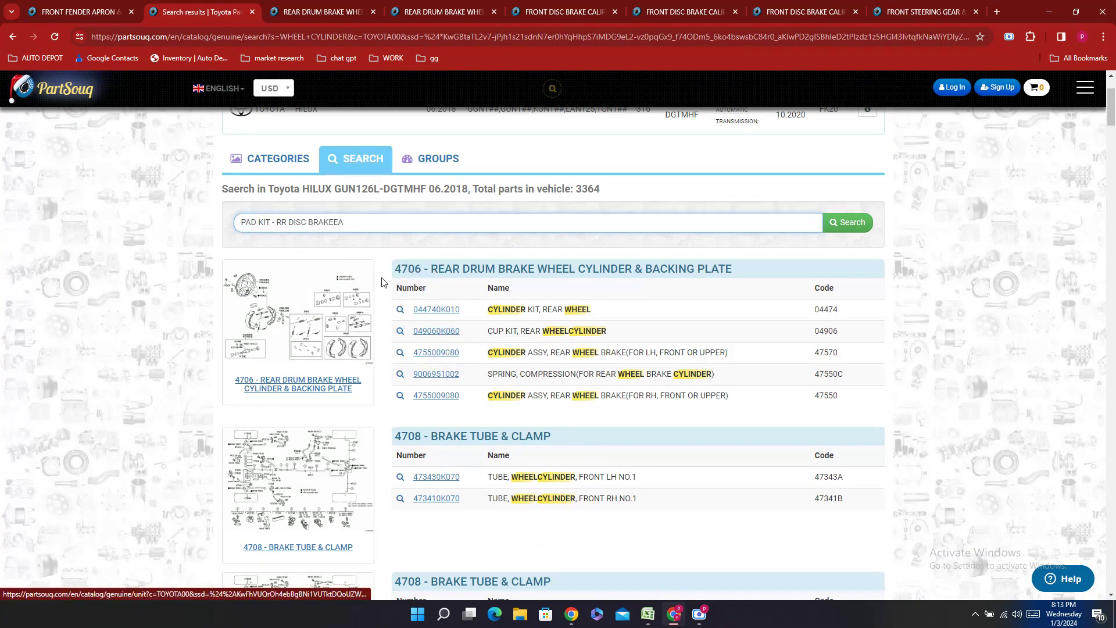
pyautogui.press('Return')
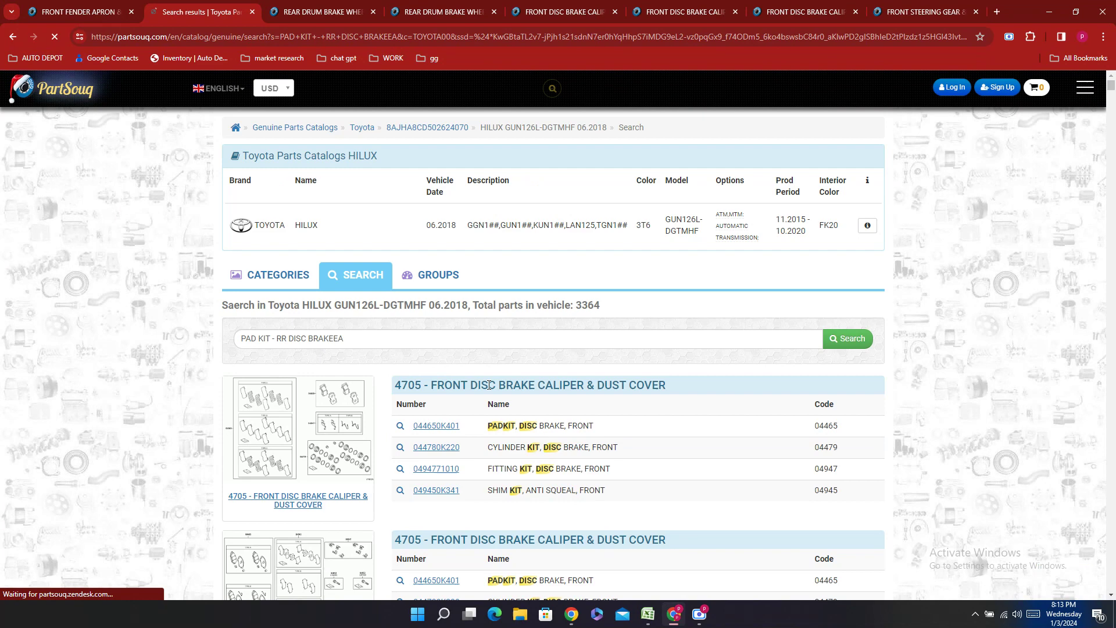
# - Scan the pad kit search results on PartSouq for a rear disc brake pad kit
pyautogui.scroll(-4, 562, 324)
pyautogui.scroll(-3, 586, 338)
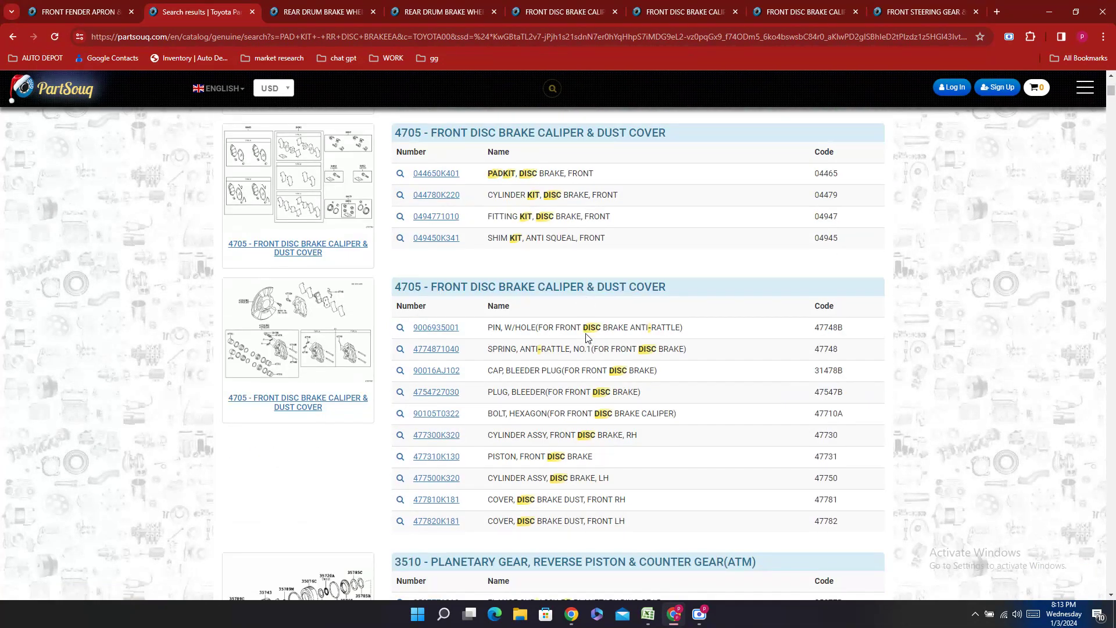
pyautogui.scroll(-1, 588, 337)
pyautogui.scroll(-3, 589, 334)
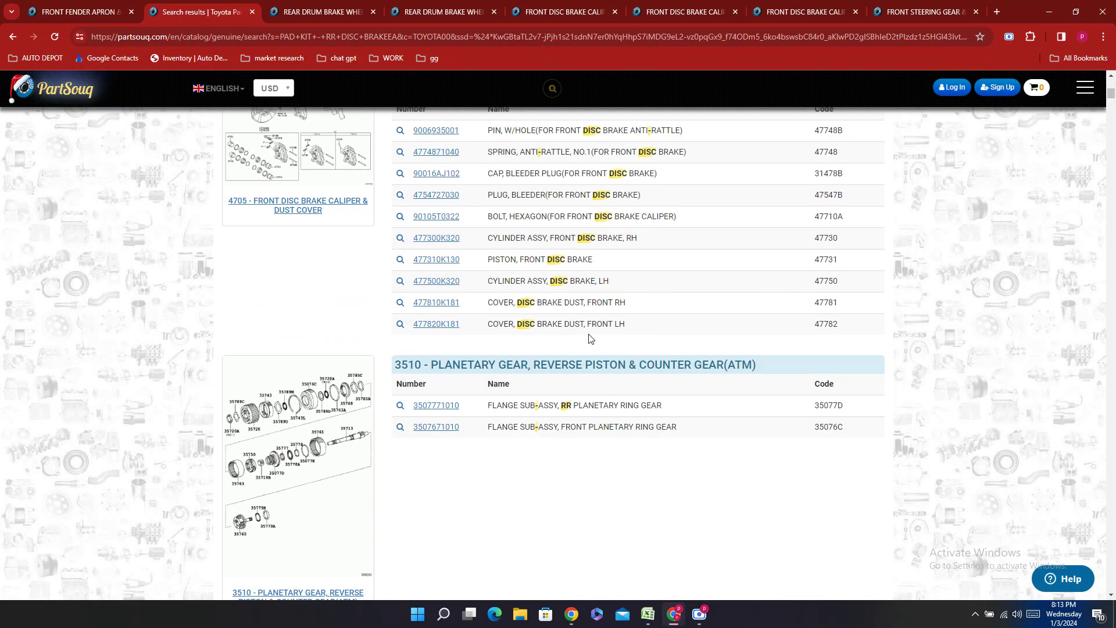
pyautogui.scroll(4, 590, 336)
pyautogui.scroll(3, 591, 336)
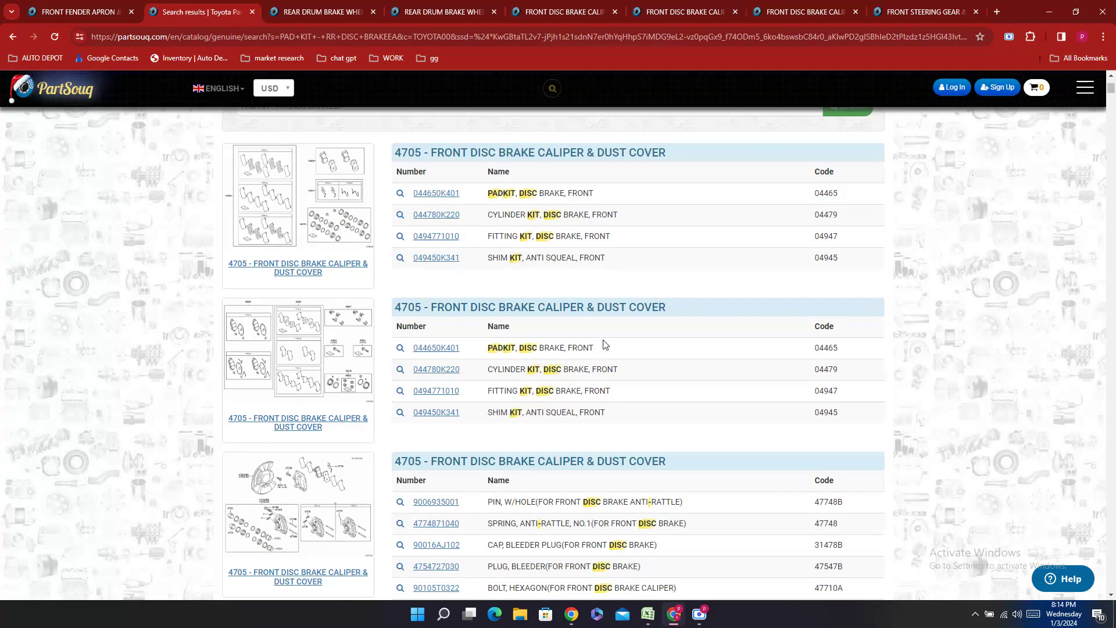
pyautogui.scroll(-3, 605, 345)
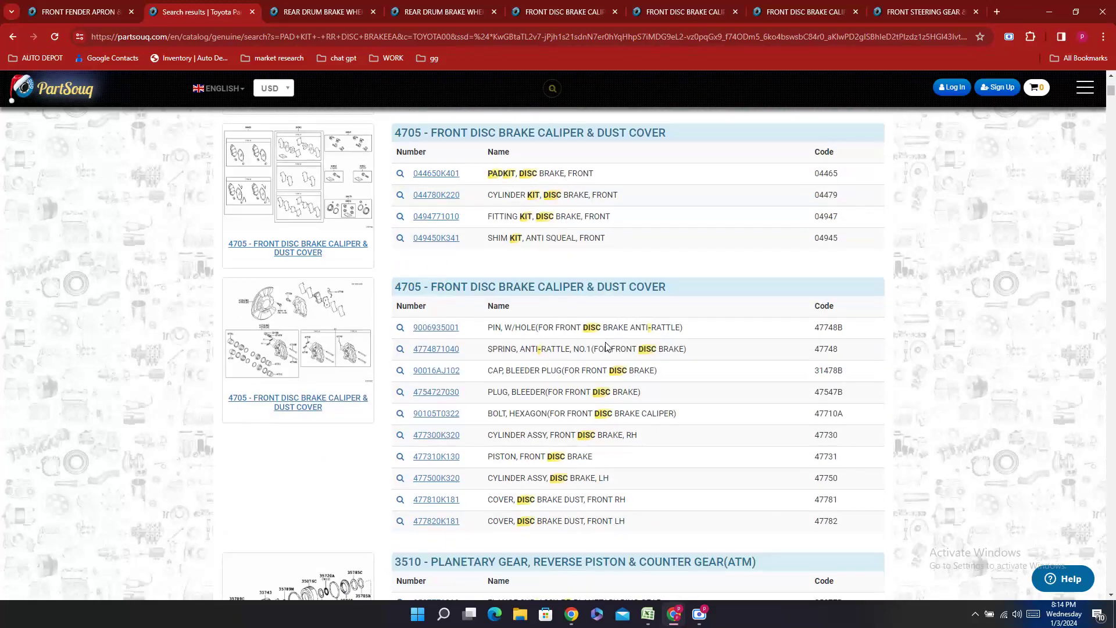
pyautogui.scroll(-4, 606, 346)
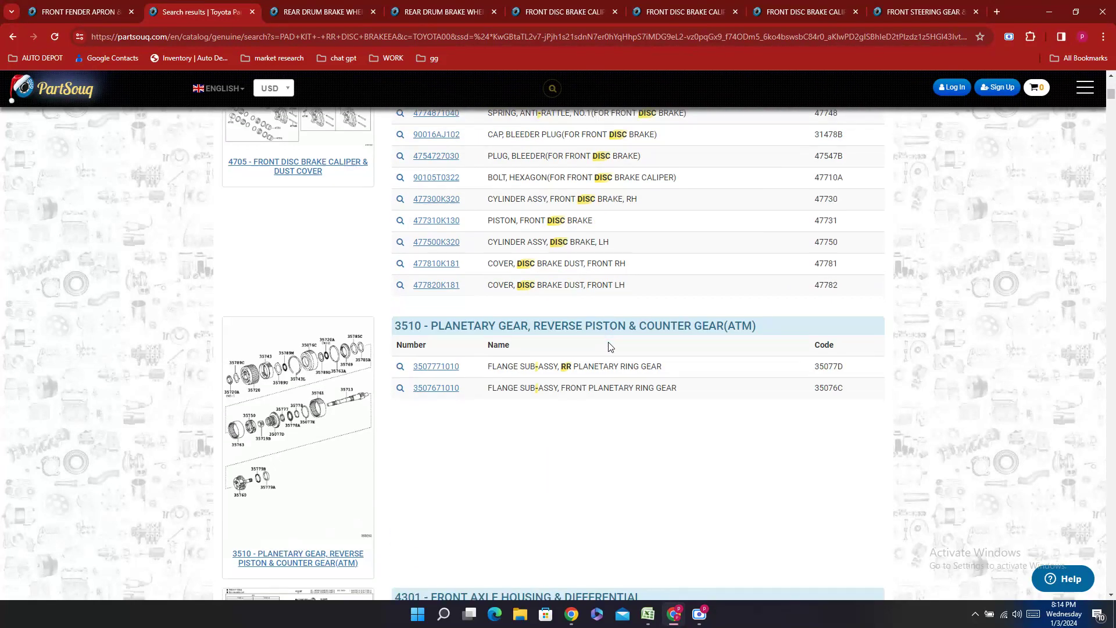
pyautogui.scroll(-1, 610, 347)
pyautogui.scroll(-6, 611, 347)
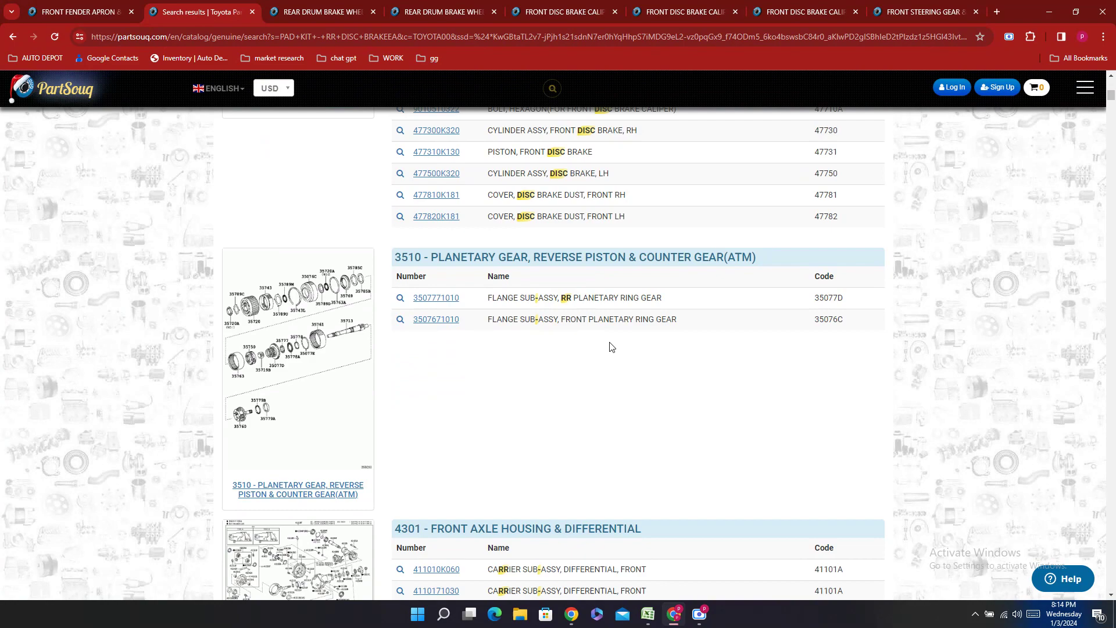
pyautogui.scroll(10, 611, 347)
pyautogui.scroll(8, 660, 346)
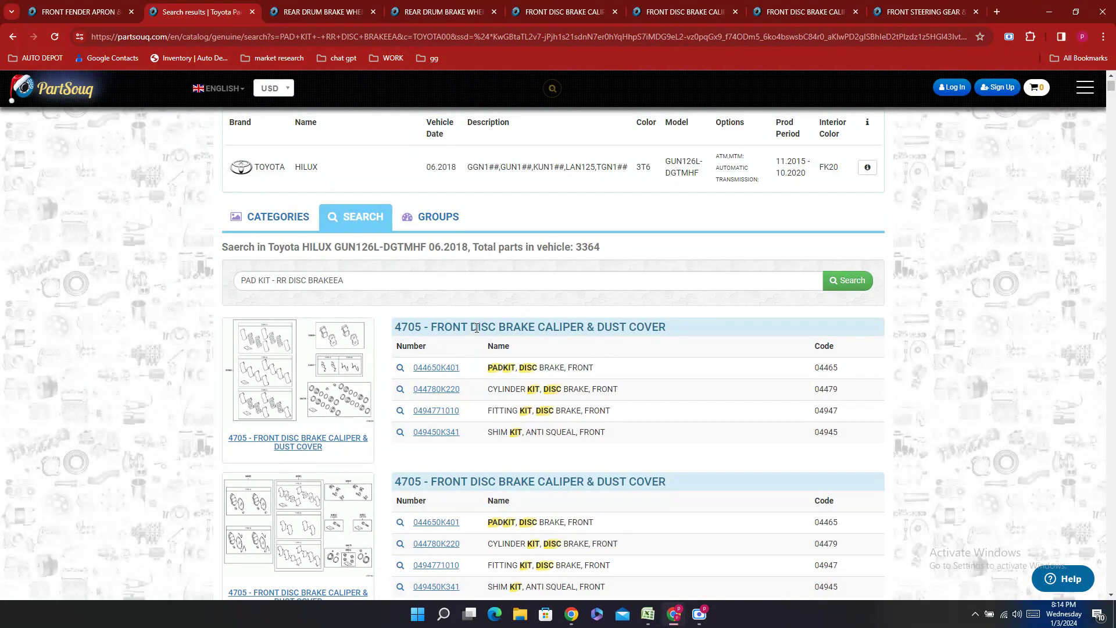
# - Find DISC BRAKE CALIPER on the results page and step through all its matches to look for a rear caliper group
pyautogui.moveTo(471, 327); pyautogui.dragTo(563, 326)
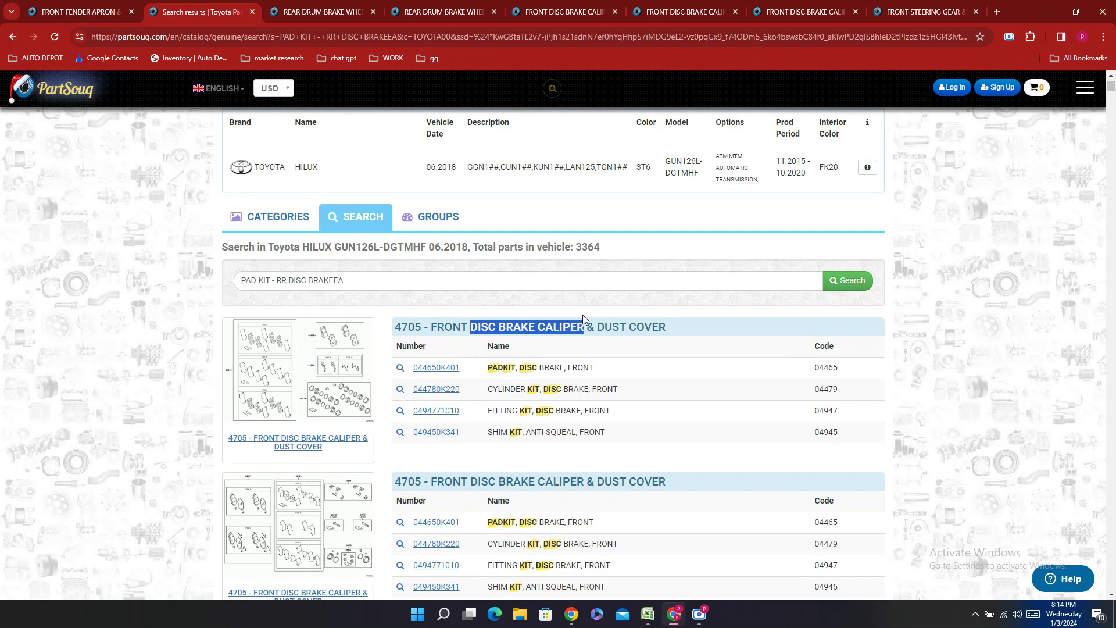
pyautogui.hotkey('ctrl', 'f')
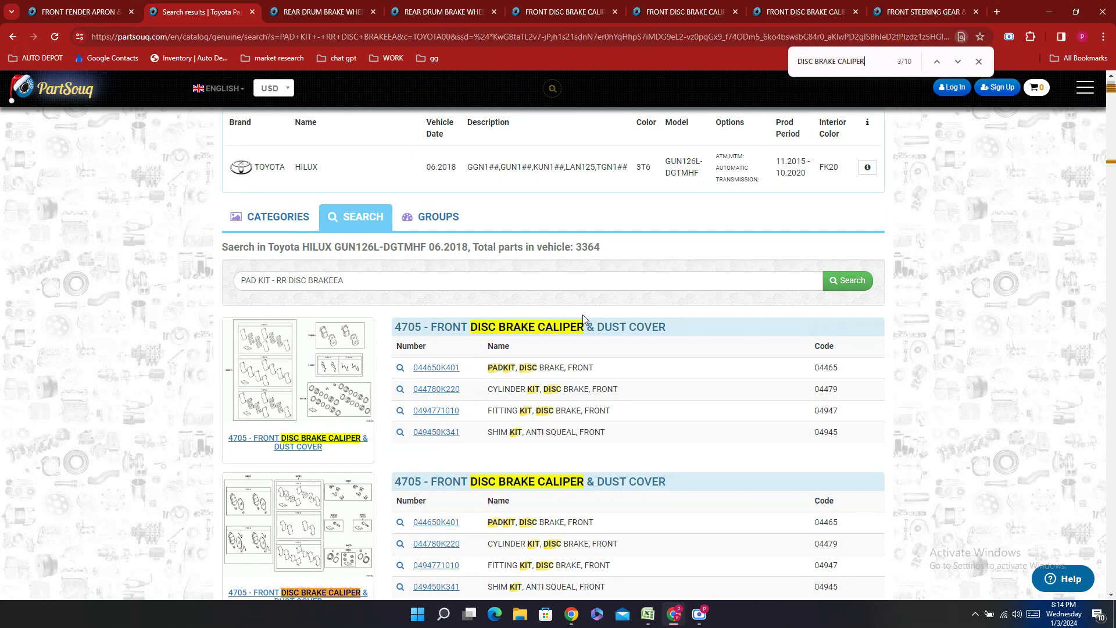
pyautogui.click(958, 62)
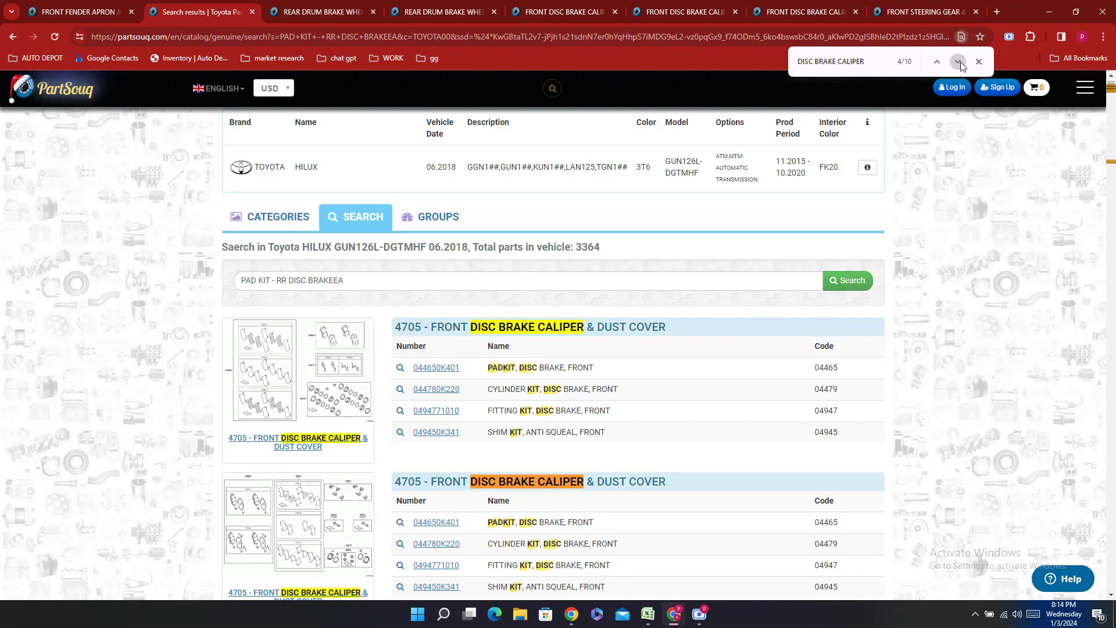
pyautogui.click(958, 63)
pyautogui.click(959, 62)
pyautogui.click(959, 62)
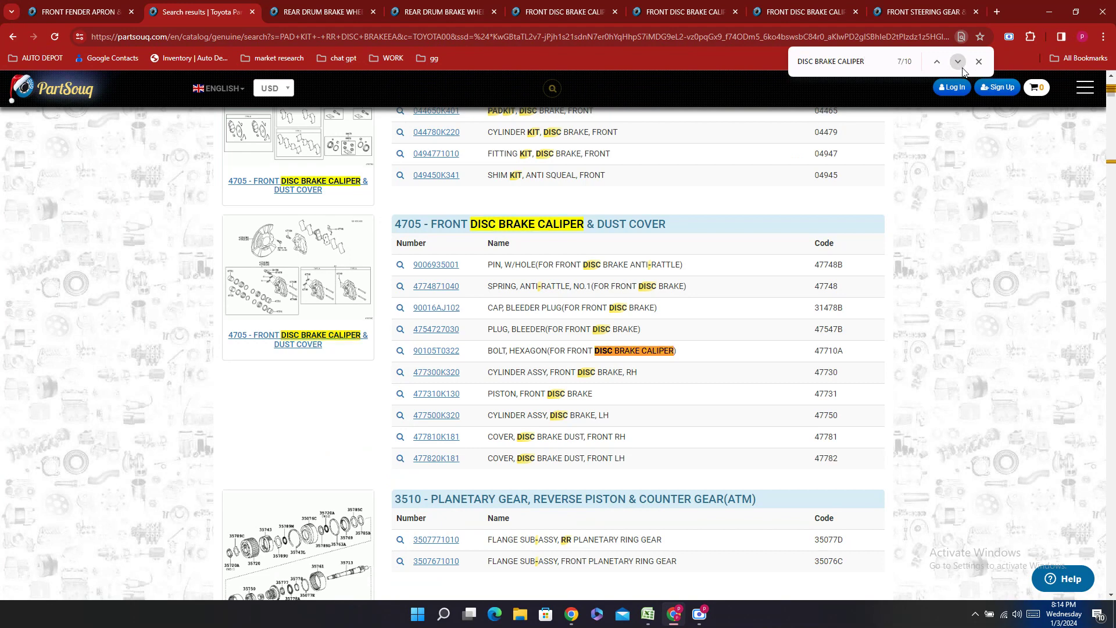
pyautogui.click(958, 62)
pyautogui.click(959, 62)
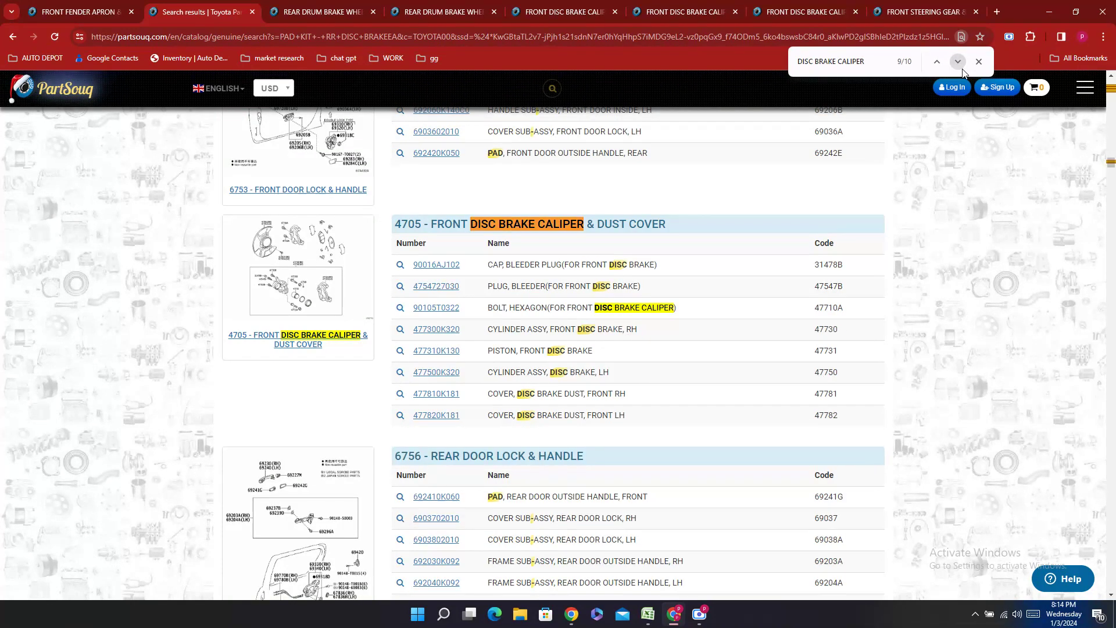
pyautogui.click(959, 62)
pyautogui.click(958, 63)
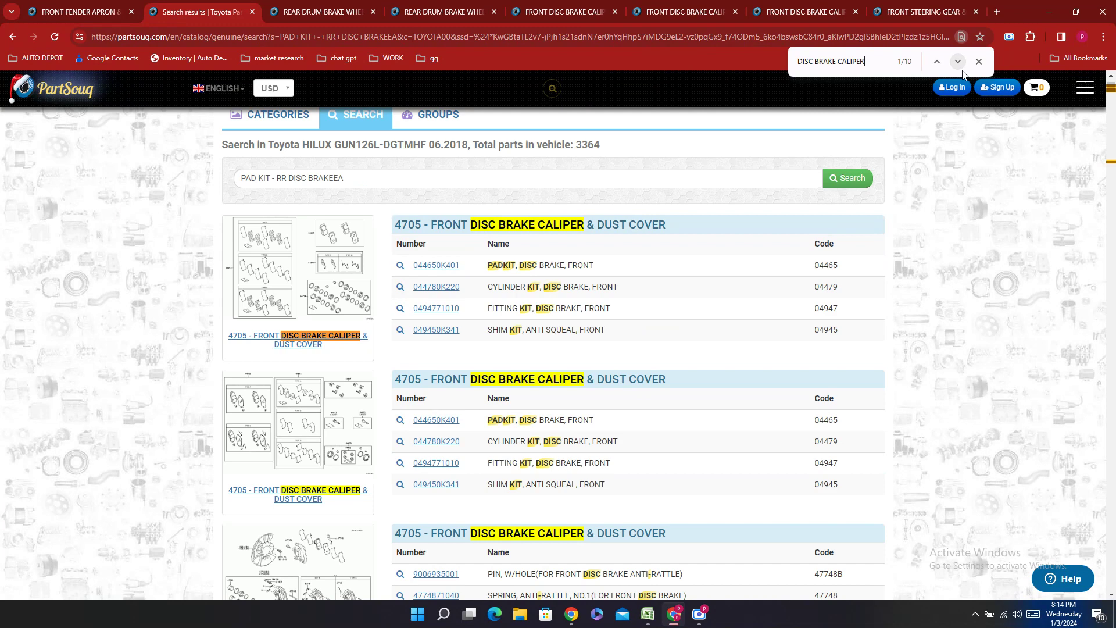
# - Change the page search text to REAR BRA to locate rear brake parts in the results
pyautogui.moveTo(867, 63); pyautogui.dragTo(812, 73)
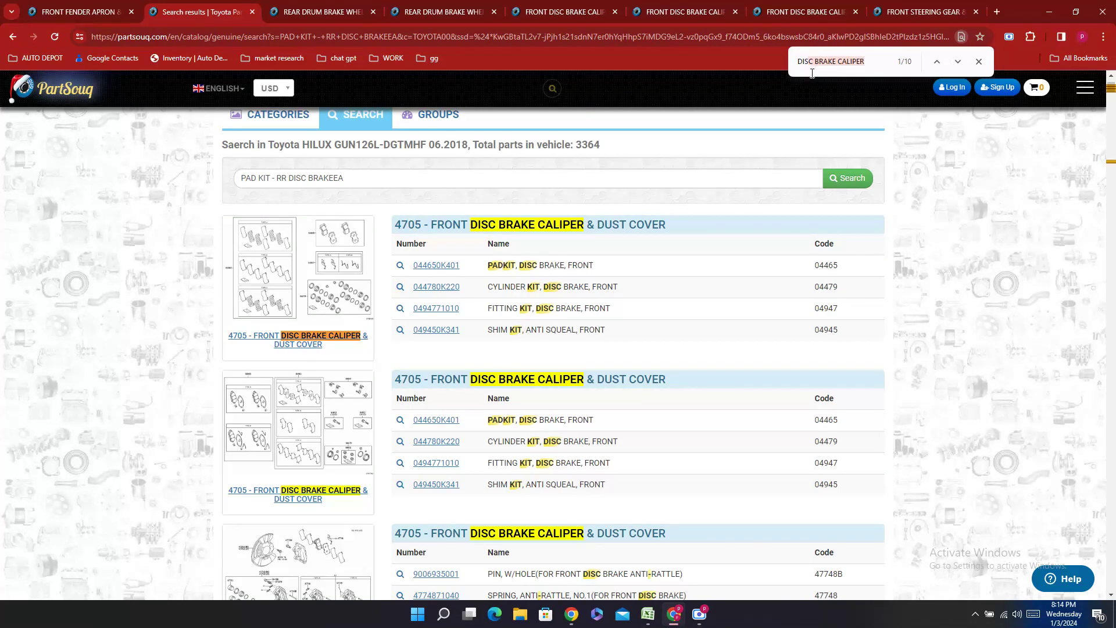
pyautogui.press('BackSpace')
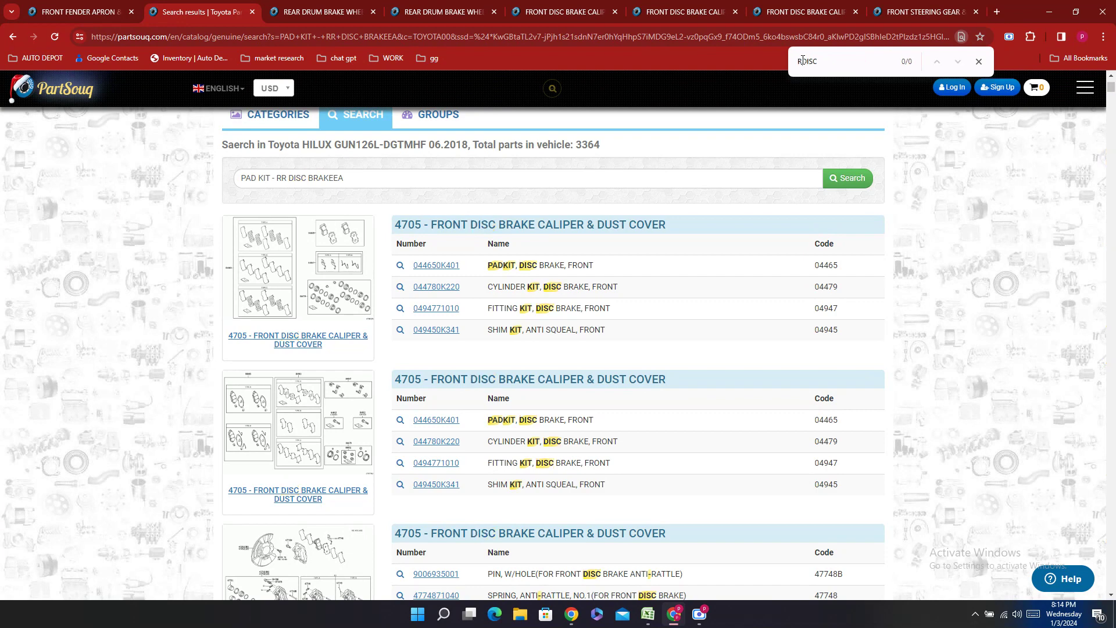
pyautogui.write('REAR')
pyautogui.press('Delete')
pyautogui.press('Delete')
pyautogui.press('Delete')
pyautogui.press('Delete')
pyautogui.write('BRA')
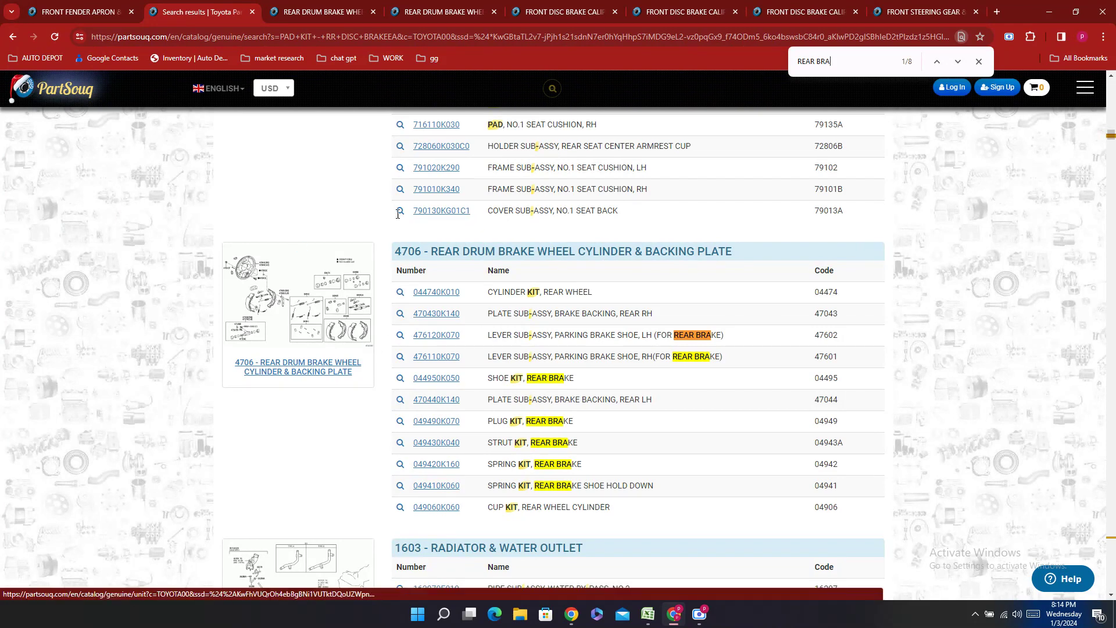
# - Examine the rear drum brake group and the result groups below it for a rear disc brake pad kit
pyautogui.click(299, 8)
pyautogui.click(225, 13)
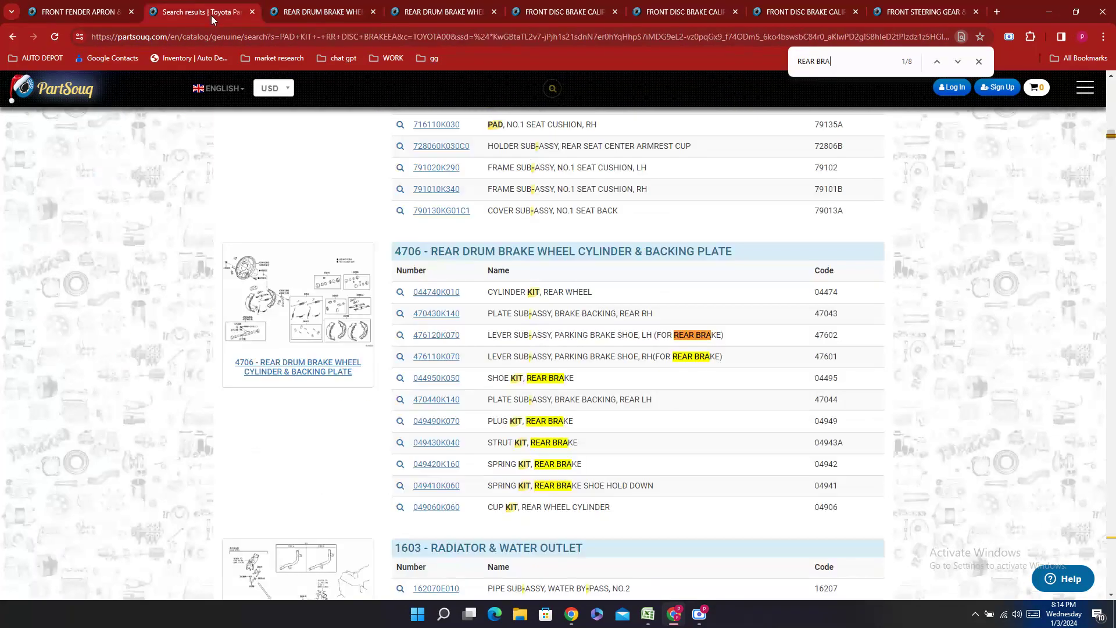
pyautogui.scroll(-1, 582, 285)
pyautogui.scroll(-1, 687, 292)
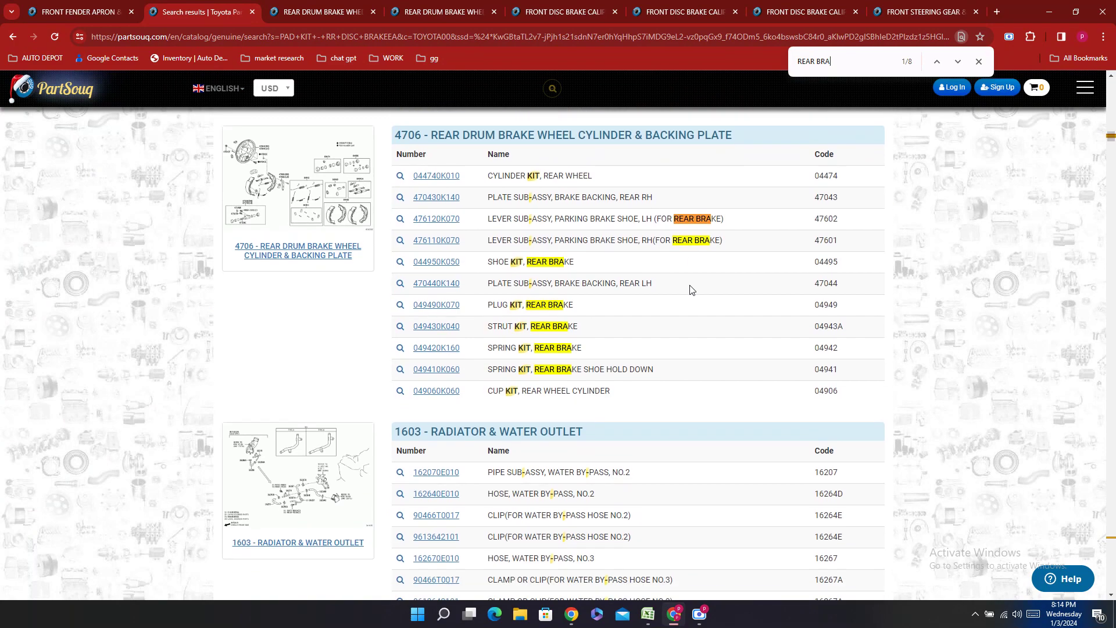
pyautogui.scroll(-5, 362, 331)
pyautogui.scroll(-20, 362, 330)
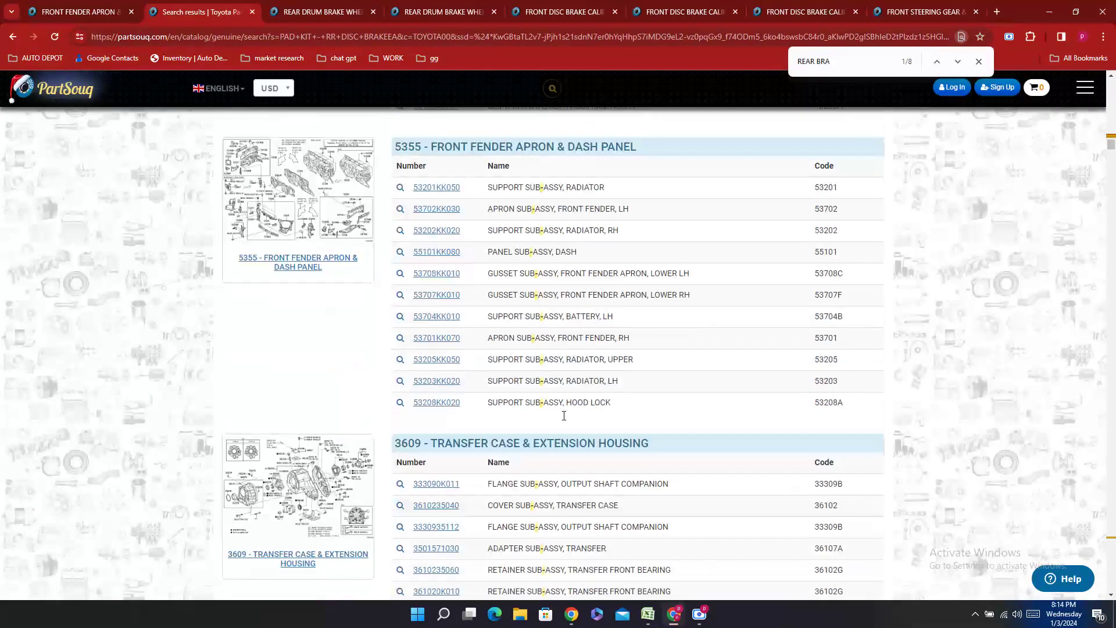
# - Switch to Excel and enter Not Indicated for the wheel cylinder seal kit, rear pad kit and rear disc rotor in cells E375, E377 and E378
pyautogui.click(647, 614)
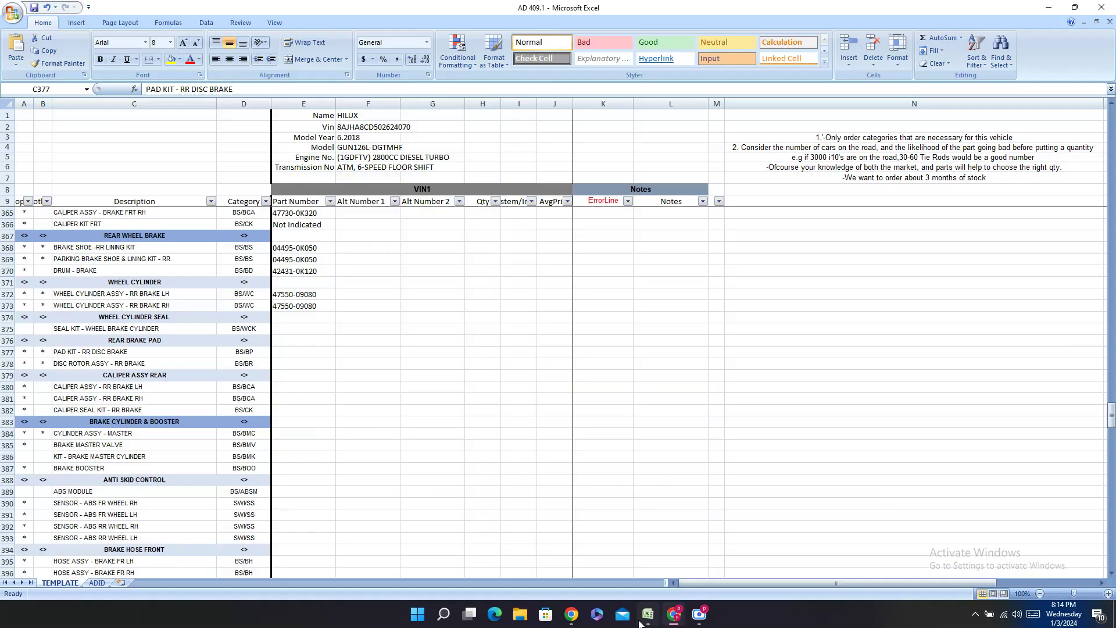
pyautogui.click(280, 332)
pyautogui.write('Not Indicated')
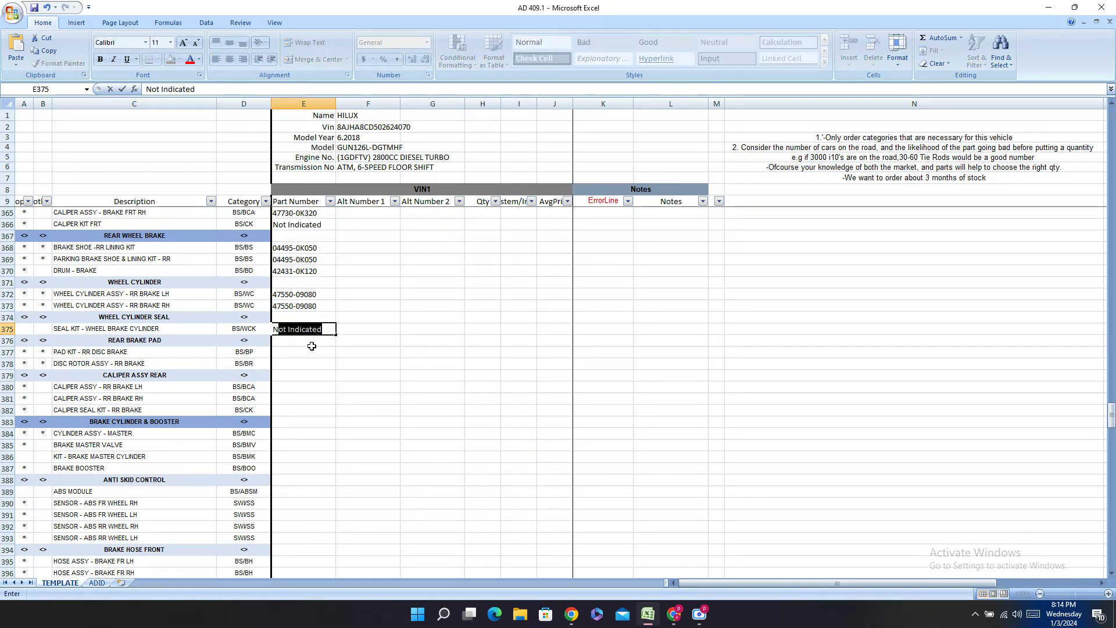
pyautogui.click(294, 354)
pyautogui.write('Not Indicated')
pyautogui.click(285, 365)
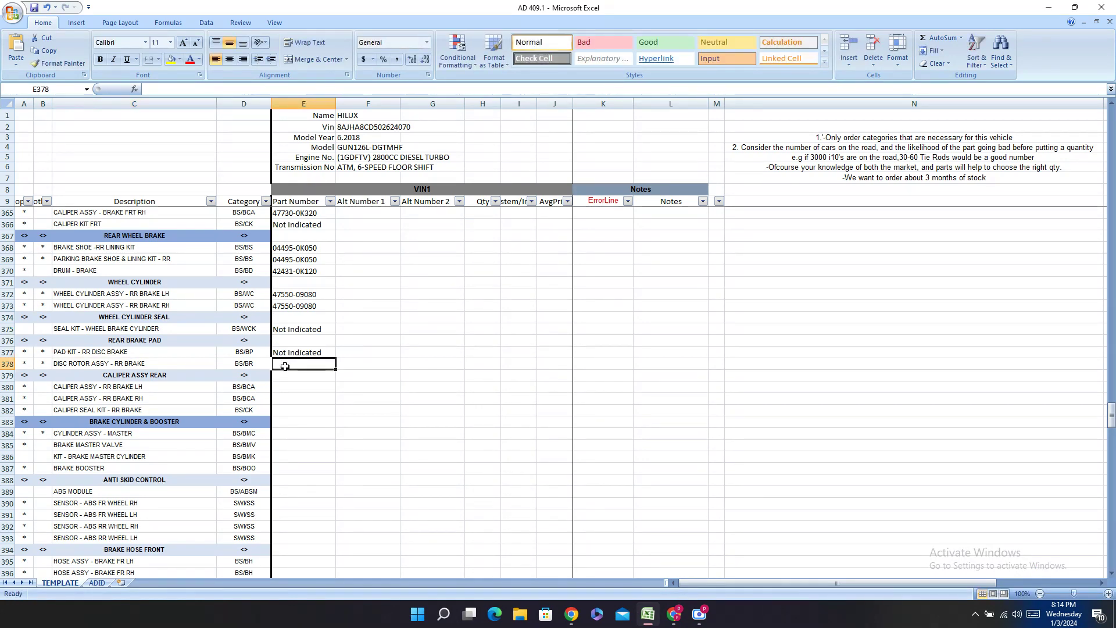
pyautogui.write('Not Indicated')
pyautogui.press('Return')
# - Switch to PartSouq and check the rear drum brake diagram and remaining search results for rear disc brake parts
pyautogui.click(674, 614)
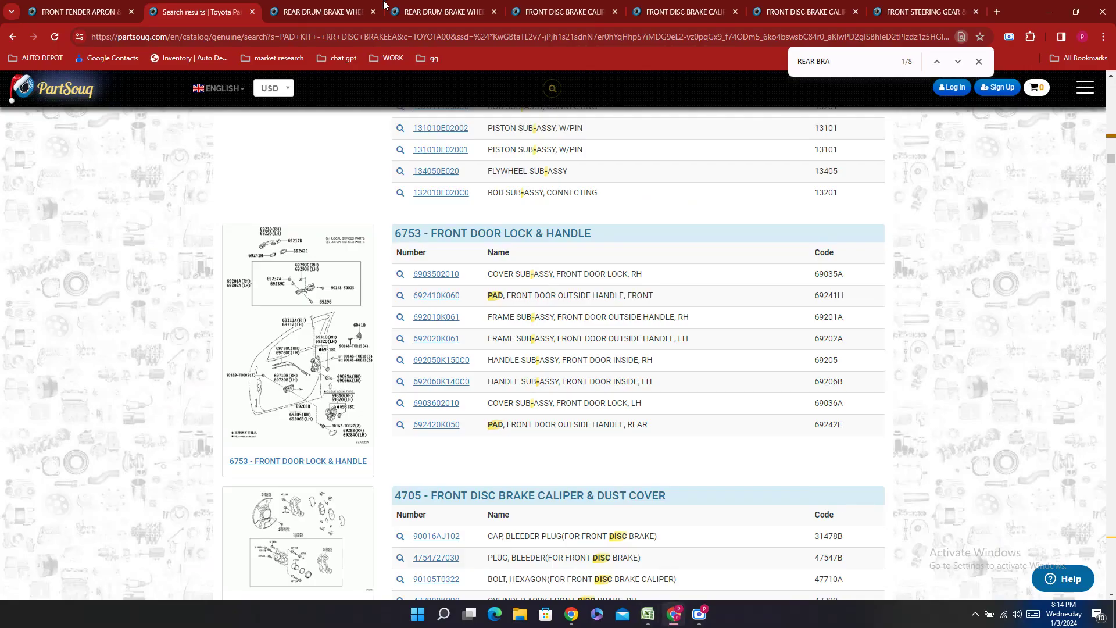
pyautogui.click(324, 8)
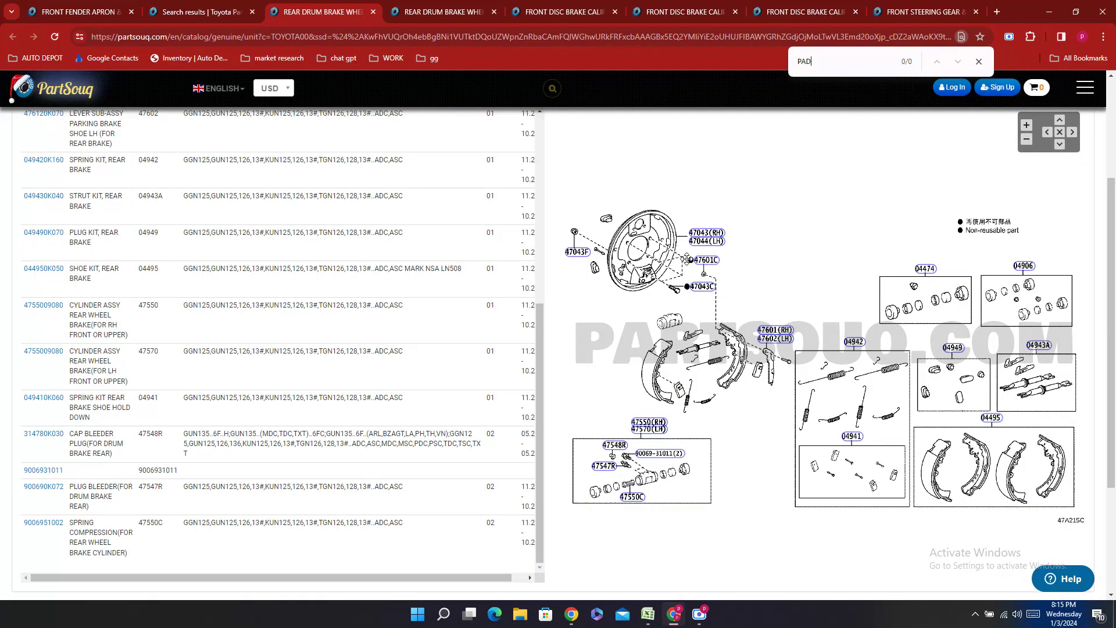
pyautogui.click(232, 12)
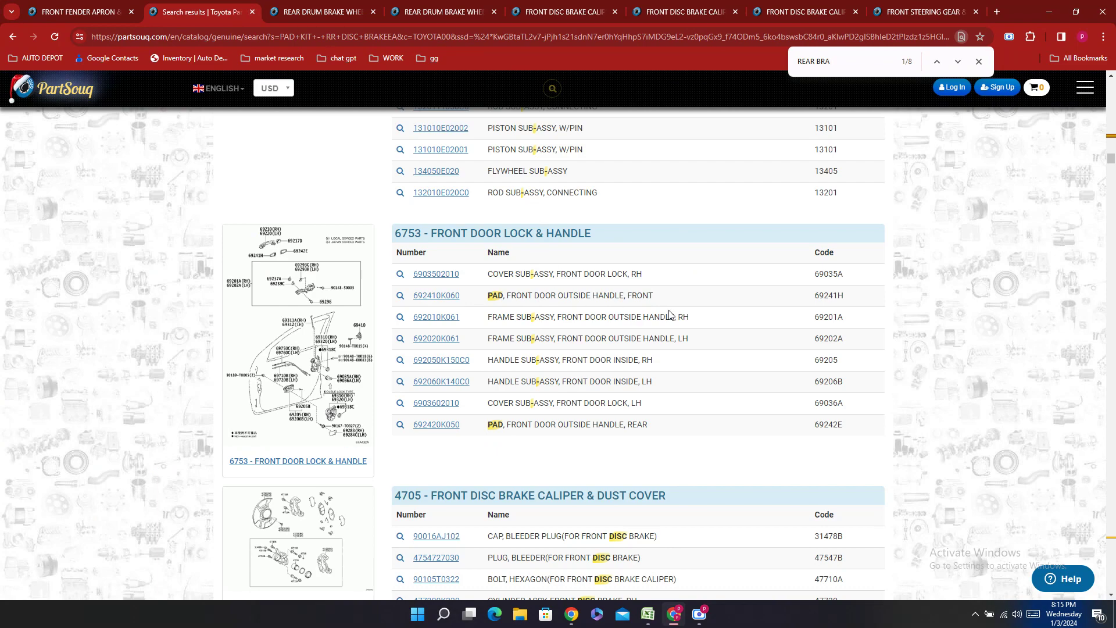
pyautogui.scroll(-4, 491, 473)
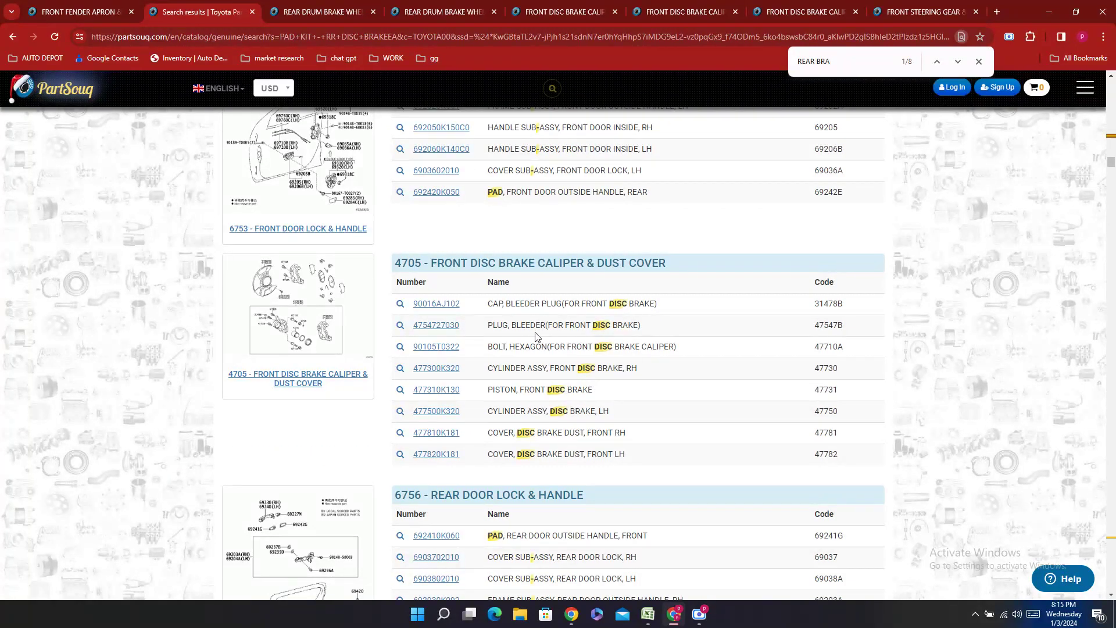
pyautogui.scroll(-4, 503, 317)
pyautogui.scroll(-13, 504, 317)
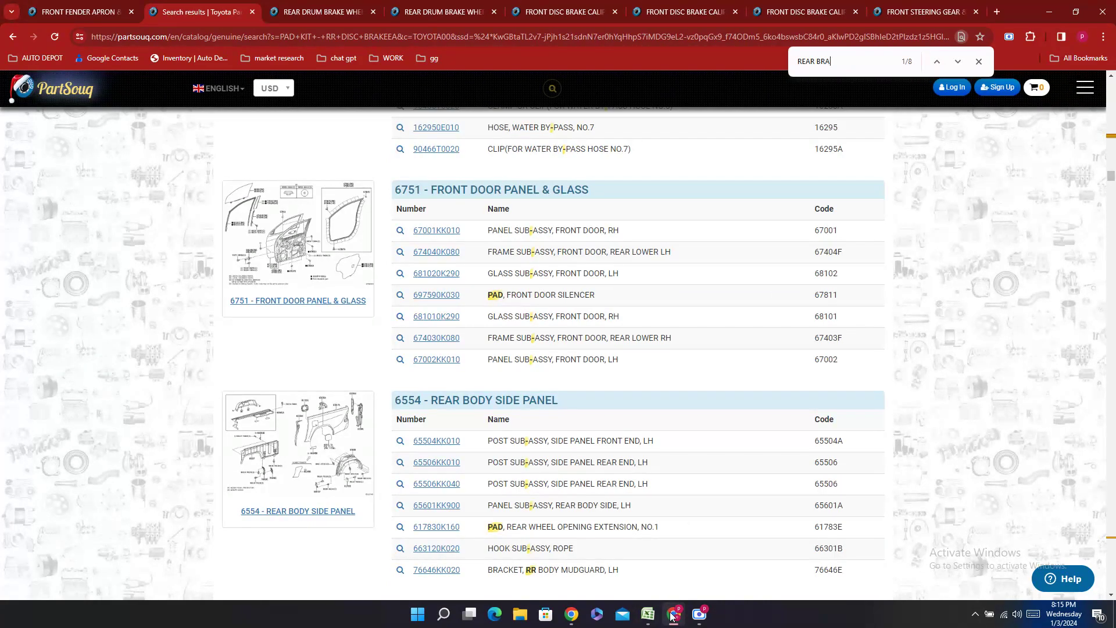
# - Switch to Excel and enter Not Indicated for the left and right rear brake calipers and rear caliper seal kit in cells E380 to E382
pyautogui.click(647, 615)
pyautogui.write('Not Indicated')
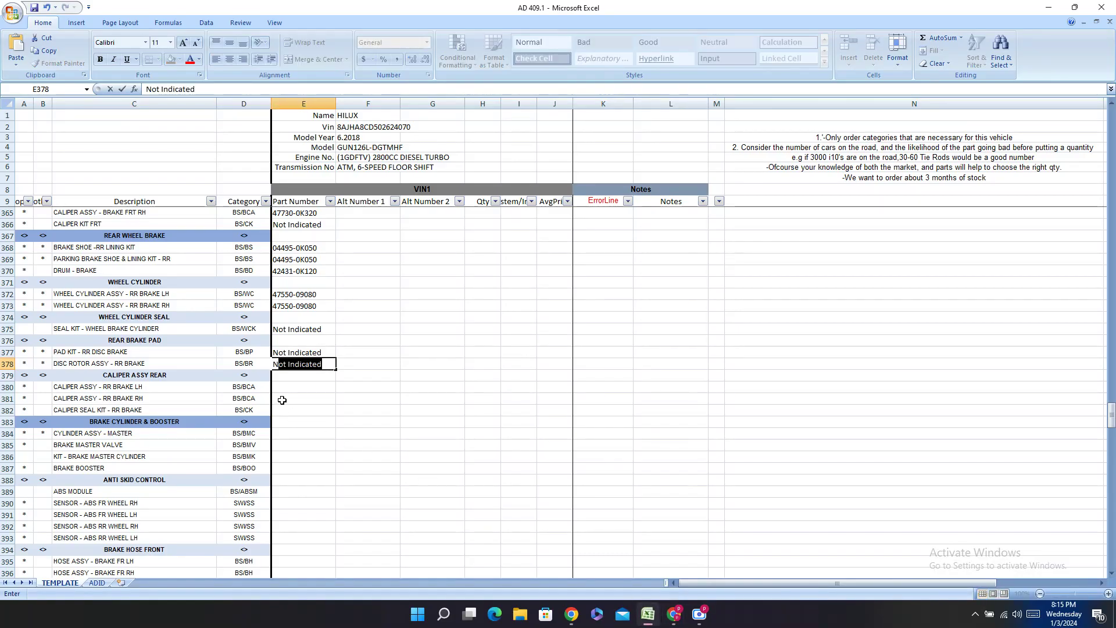
pyautogui.click(283, 400)
pyautogui.write('Not Indicated')
pyautogui.click(289, 378)
pyautogui.write('N')
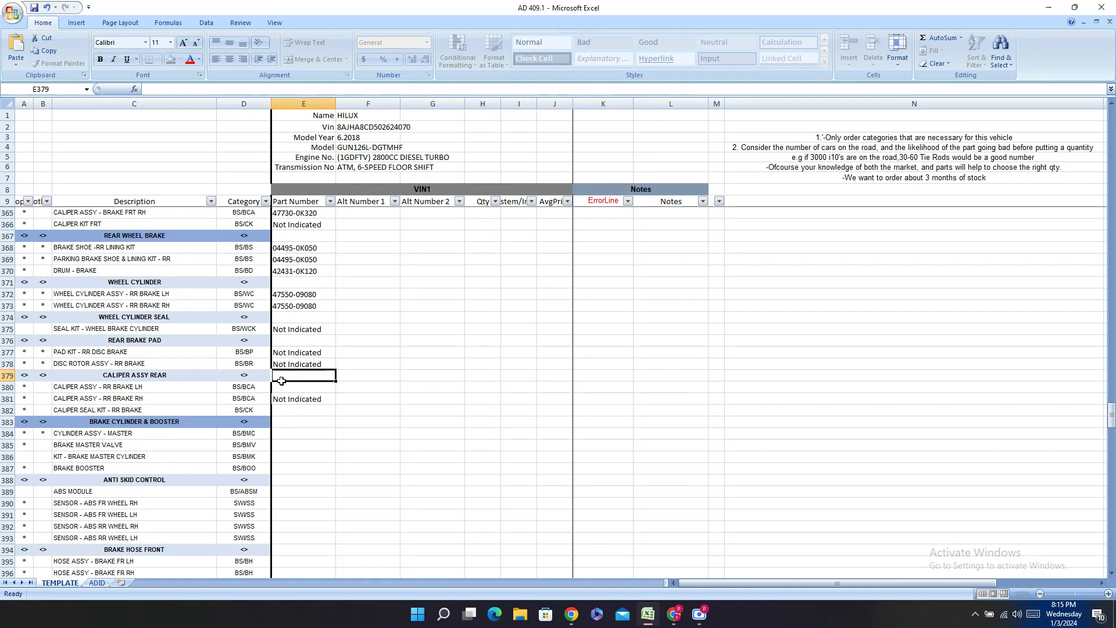
pyautogui.click(289, 398)
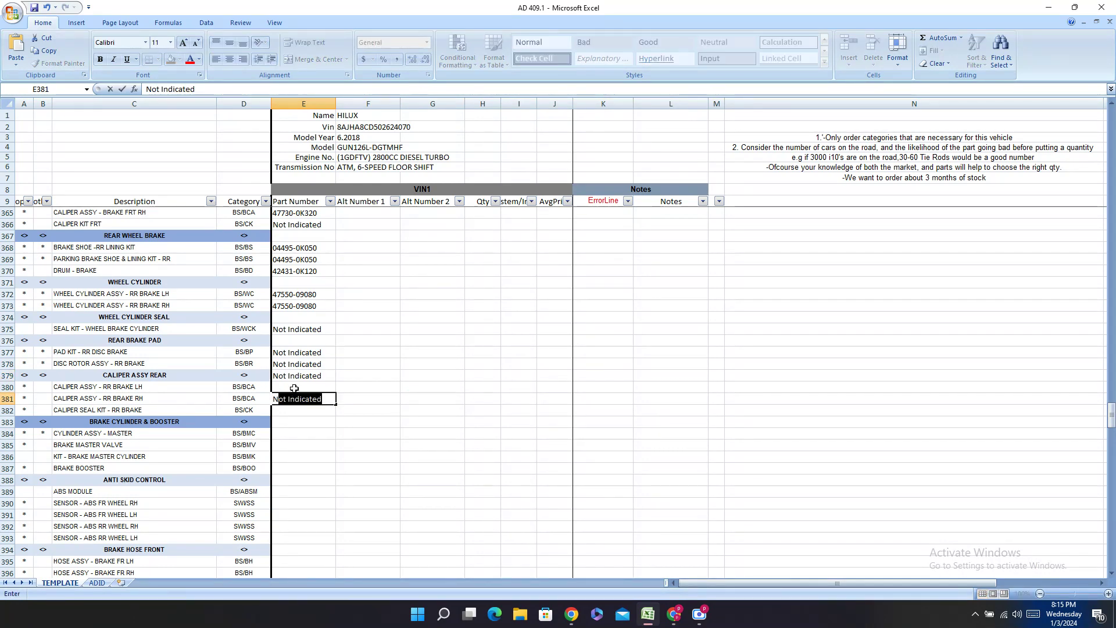
pyautogui.click(294, 388)
pyautogui.write('Not Indicated')
pyautogui.click(303, 376)
pyautogui.press('Delete')
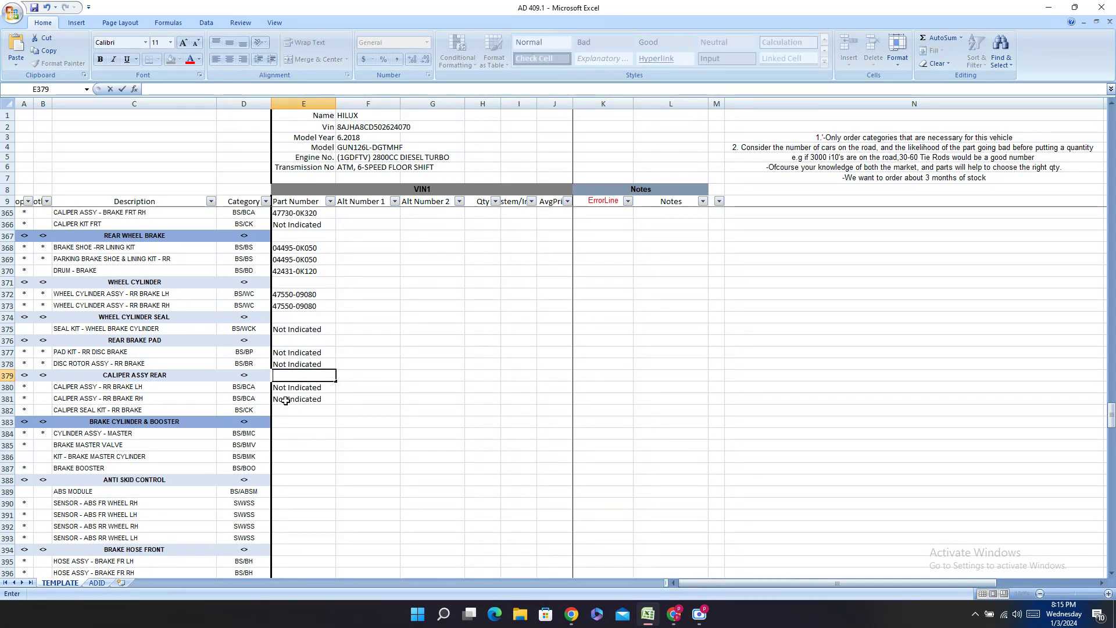
pyautogui.click(283, 409)
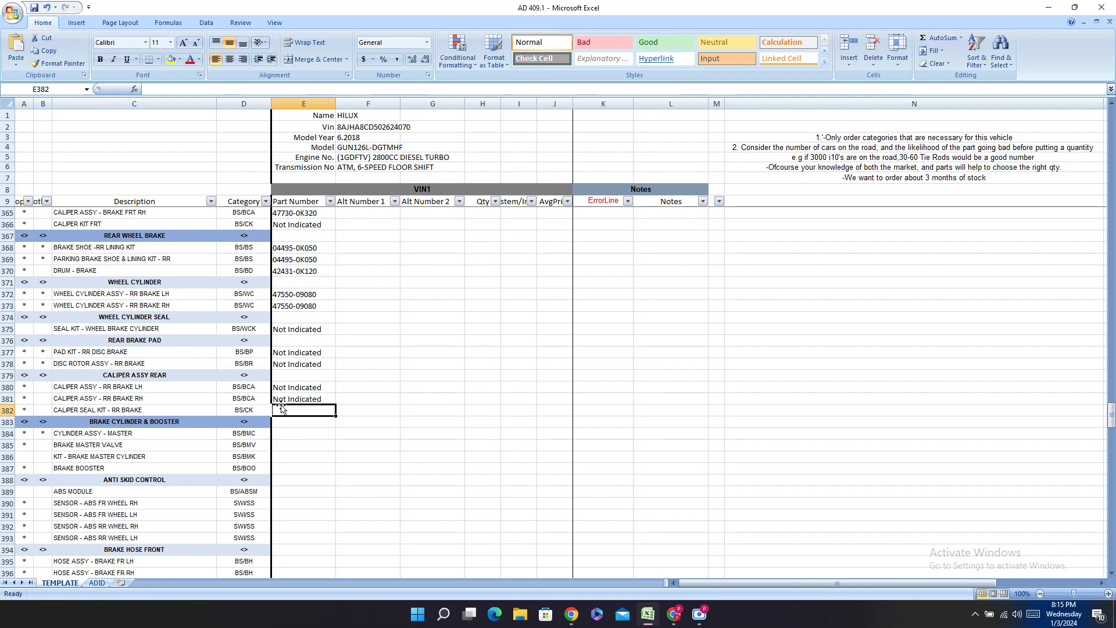
pyautogui.write('N')
# - Copy the left rear caliper description from C380 and search the PartSouq Hilux catalog for CALIPER ASSY - REAR BRAKE LH
pyautogui.click(110, 385)
pyautogui.hotkey('ctrl', 'c')
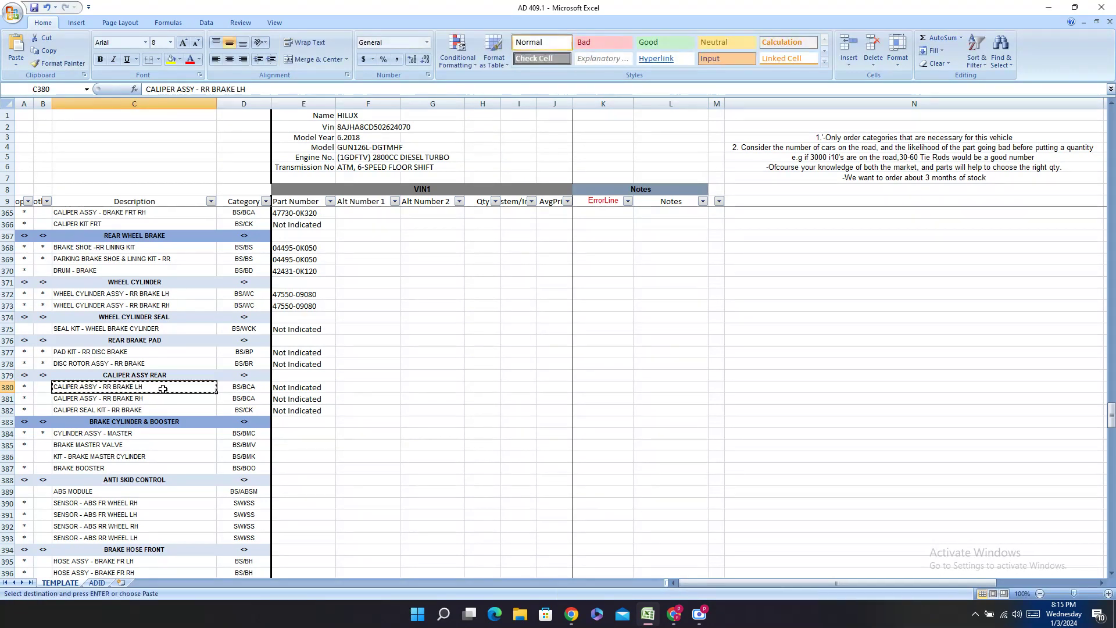
pyautogui.click(673, 614)
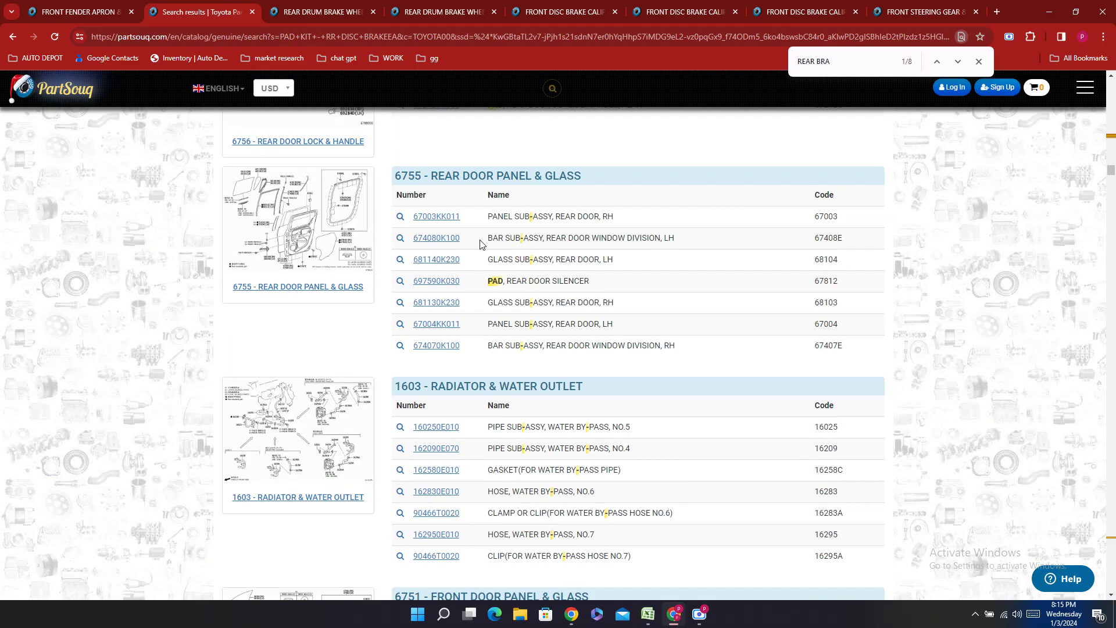
pyautogui.scroll(20, 480, 244)
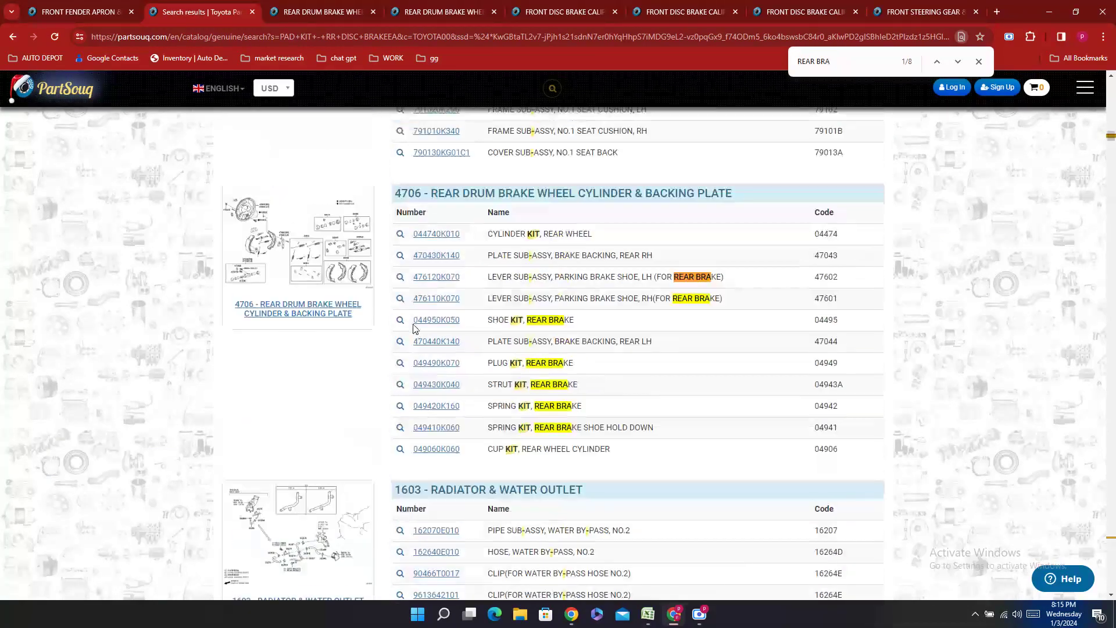
pyautogui.scroll(20, 415, 329)
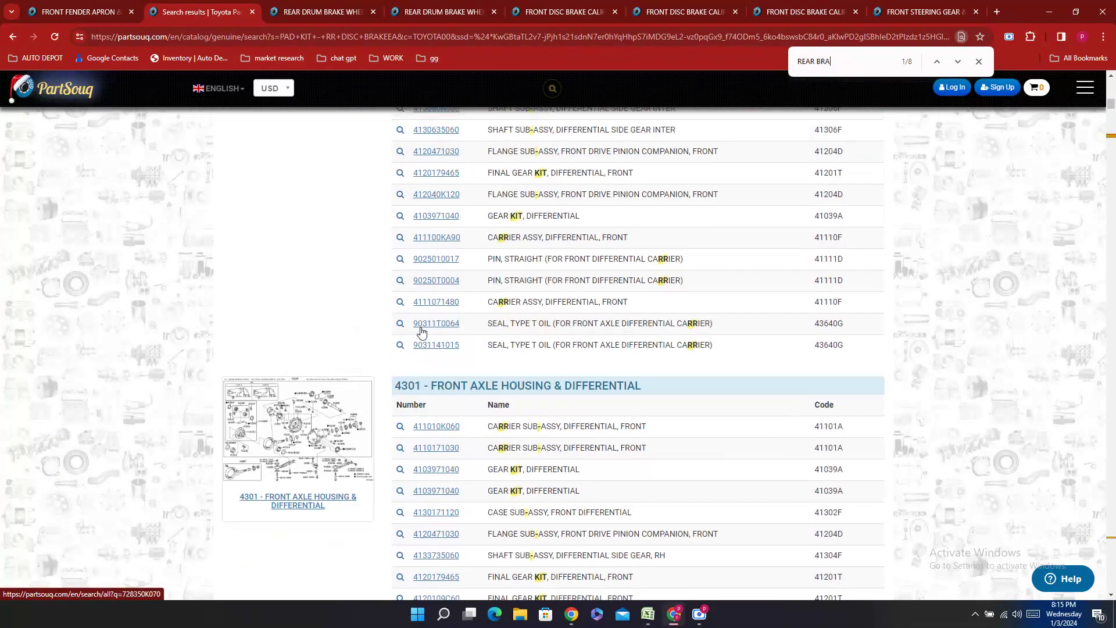
pyautogui.scroll(20, 422, 332)
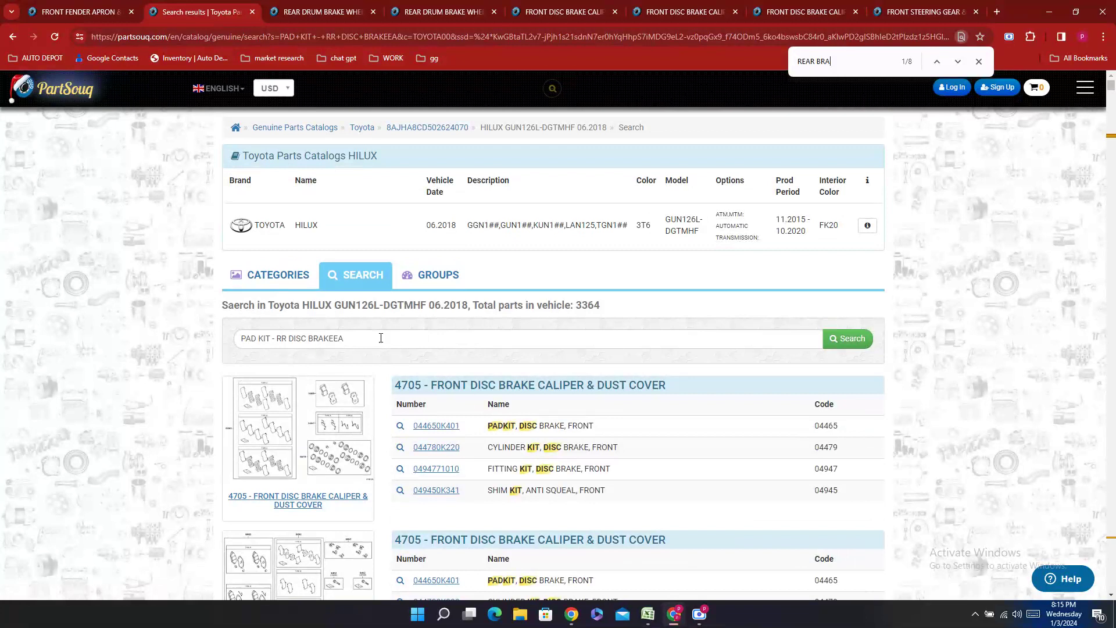
pyautogui.moveTo(381, 337); pyautogui.dragTo(2, 403)
pyautogui.hotkey('ctrl', 'v')
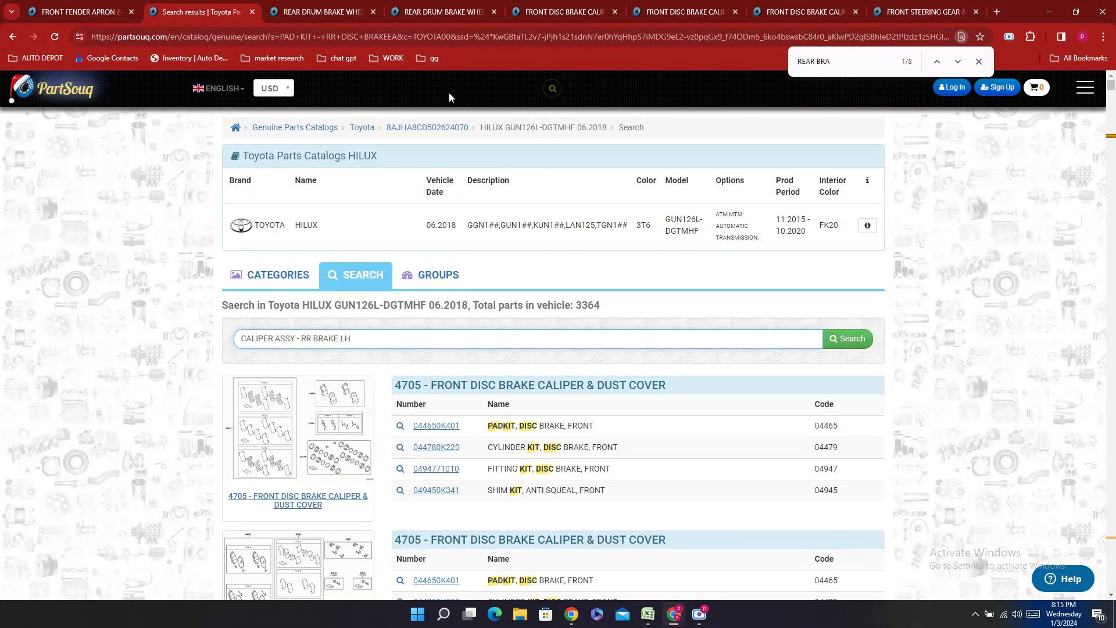
pyautogui.write('EA')
pyautogui.press('Return')
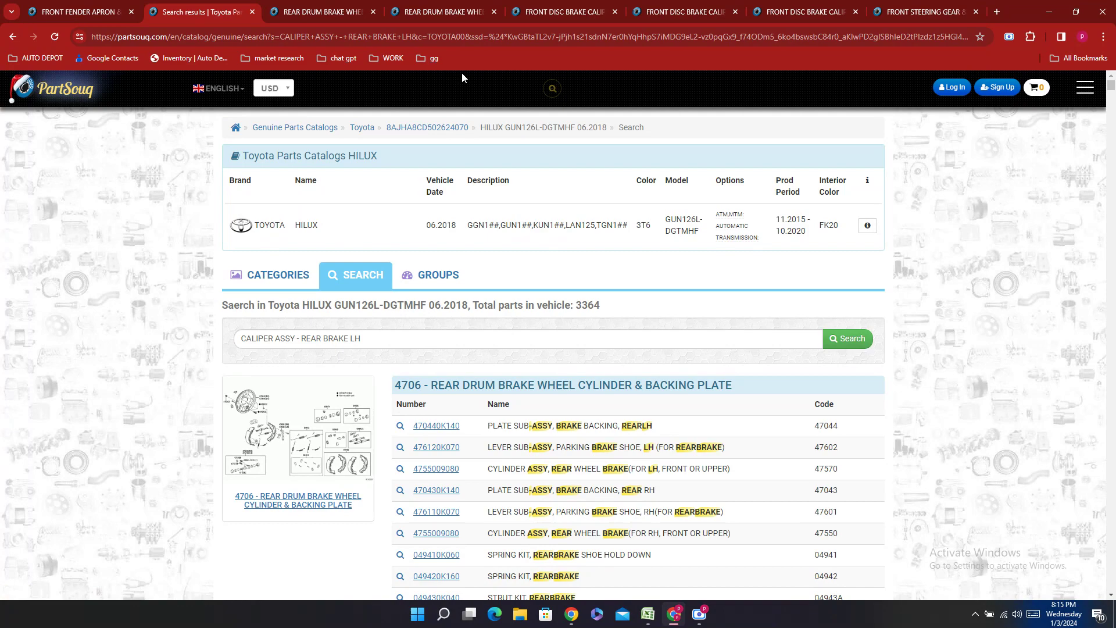
# - Examine the catalog search results for a rear brake caliper assembly
pyautogui.scroll(-3, 295, 291)
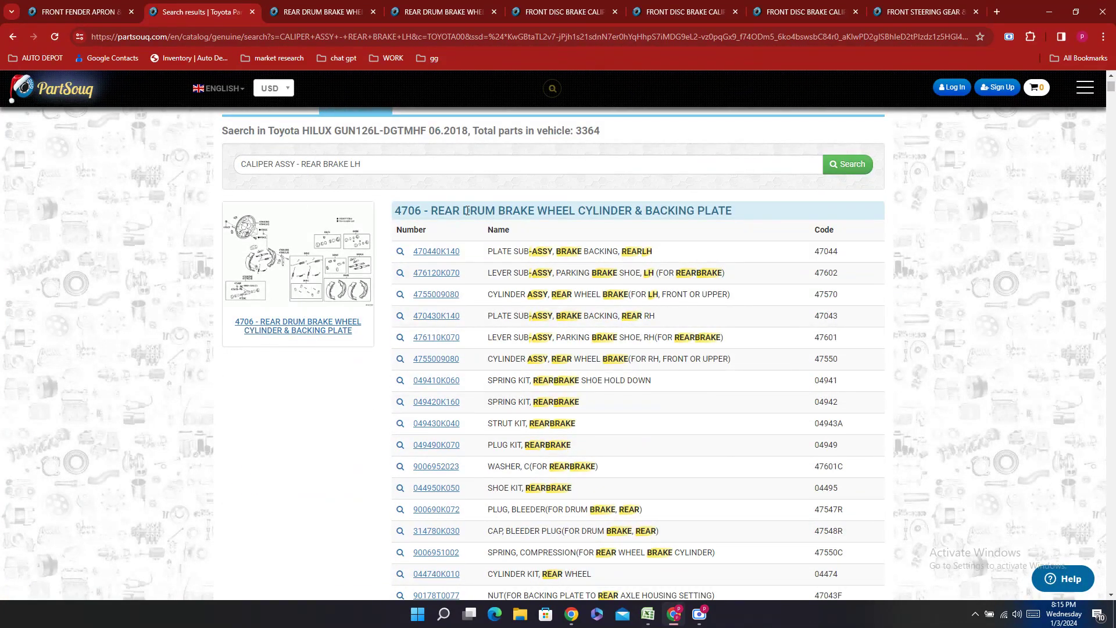
pyautogui.scroll(-15, 436, 198)
pyautogui.scroll(-20, 436, 196)
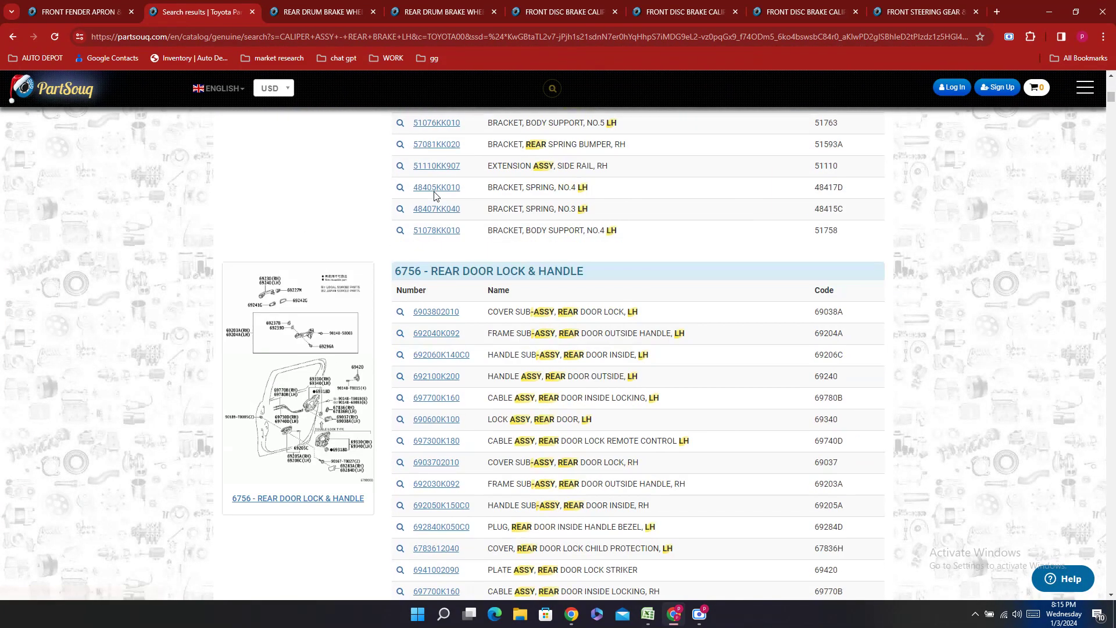
pyautogui.scroll(-20, 436, 196)
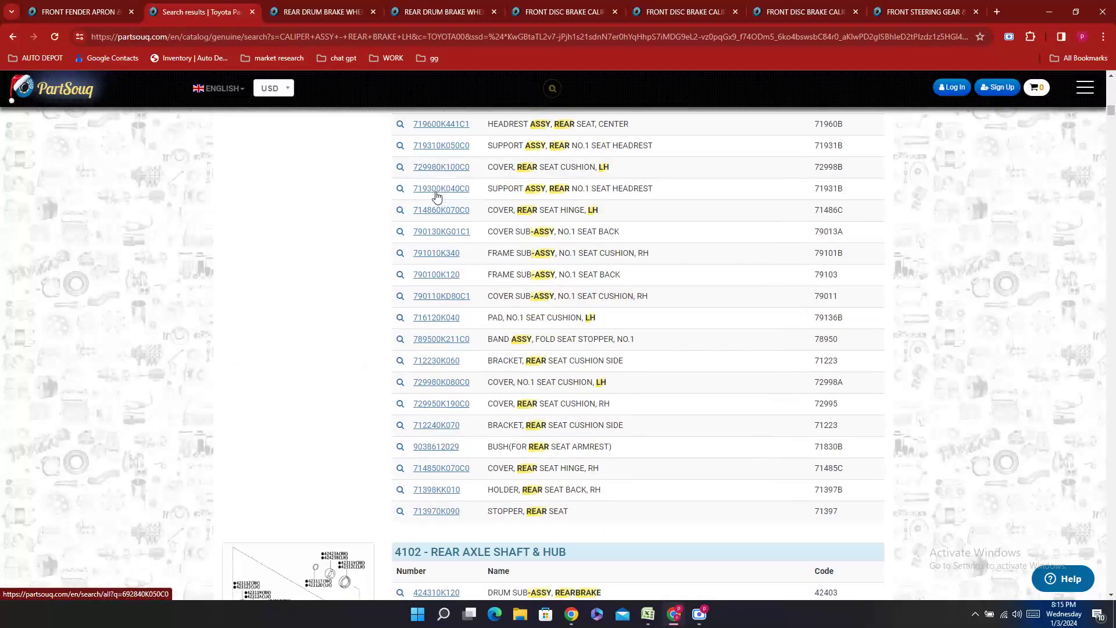
pyautogui.scroll(-20, 437, 197)
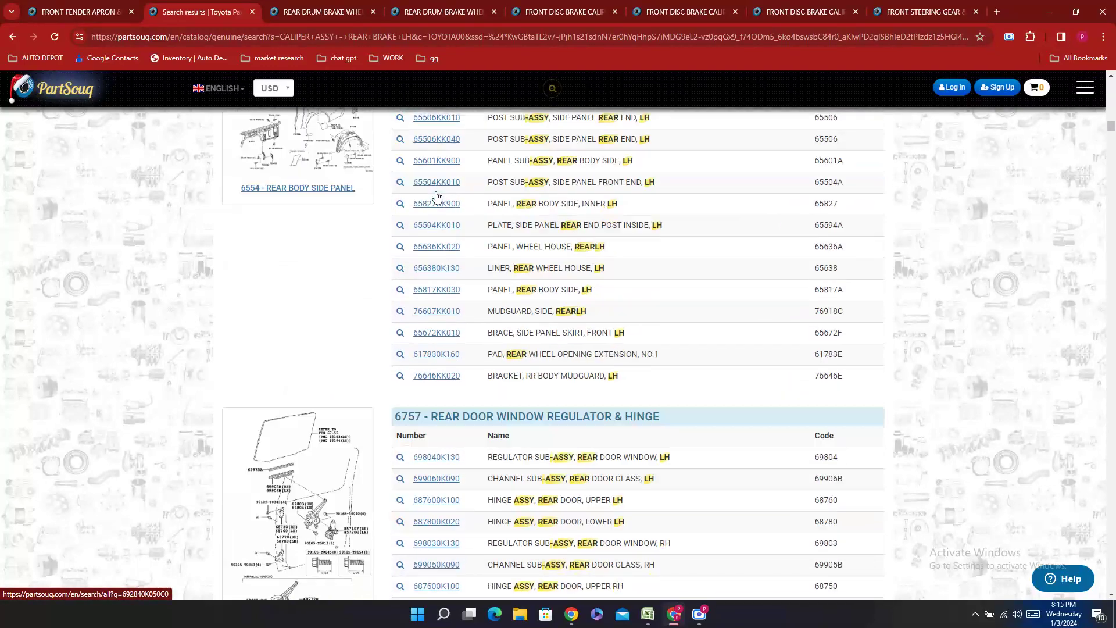
pyautogui.scroll(2, 437, 197)
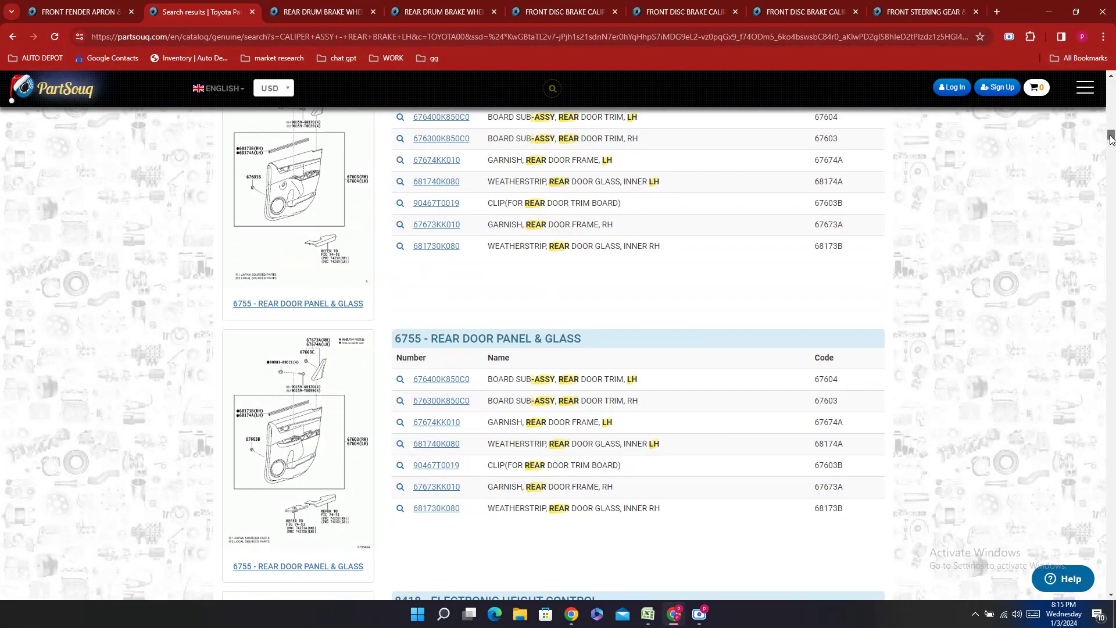
pyautogui.moveTo(1111, 135); pyautogui.dragTo(1111, 84)
# - Copy the BRAKE CYLINDER & BOOSTER heading from Excel cell C383 and search the PartSouq Hilux catalog for it
pyautogui.click(647, 613)
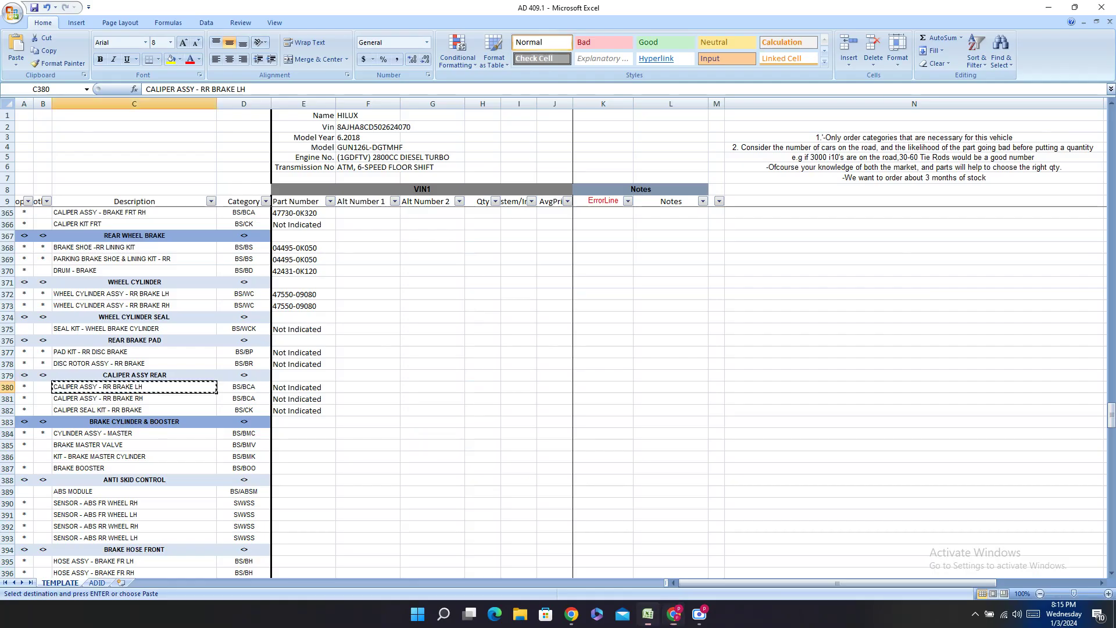
pyautogui.click(314, 447)
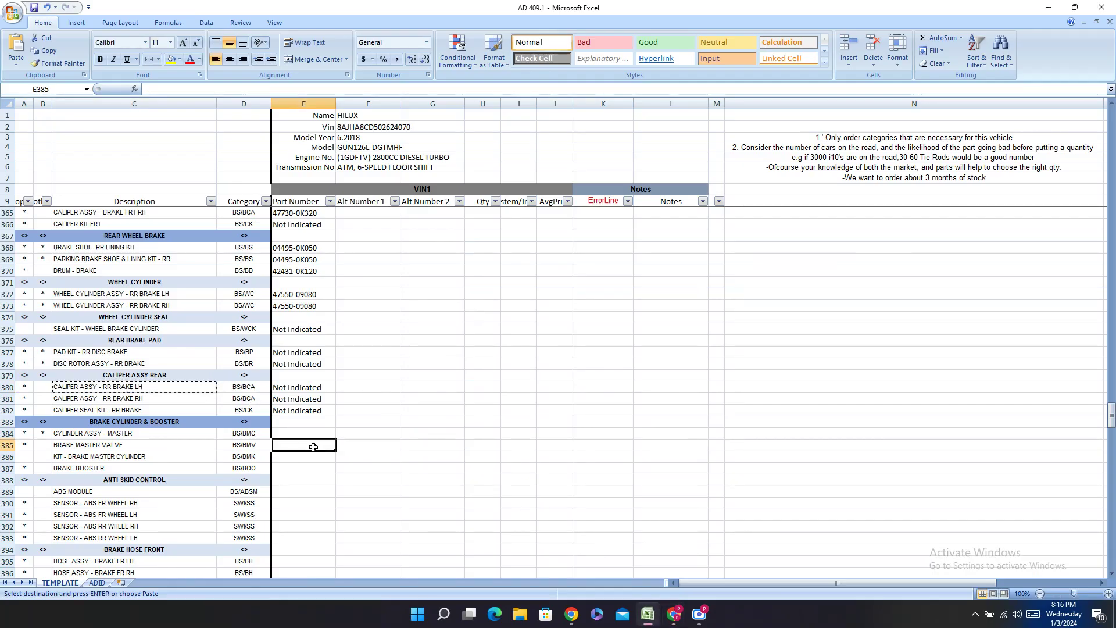
pyautogui.rightClick(160, 425)
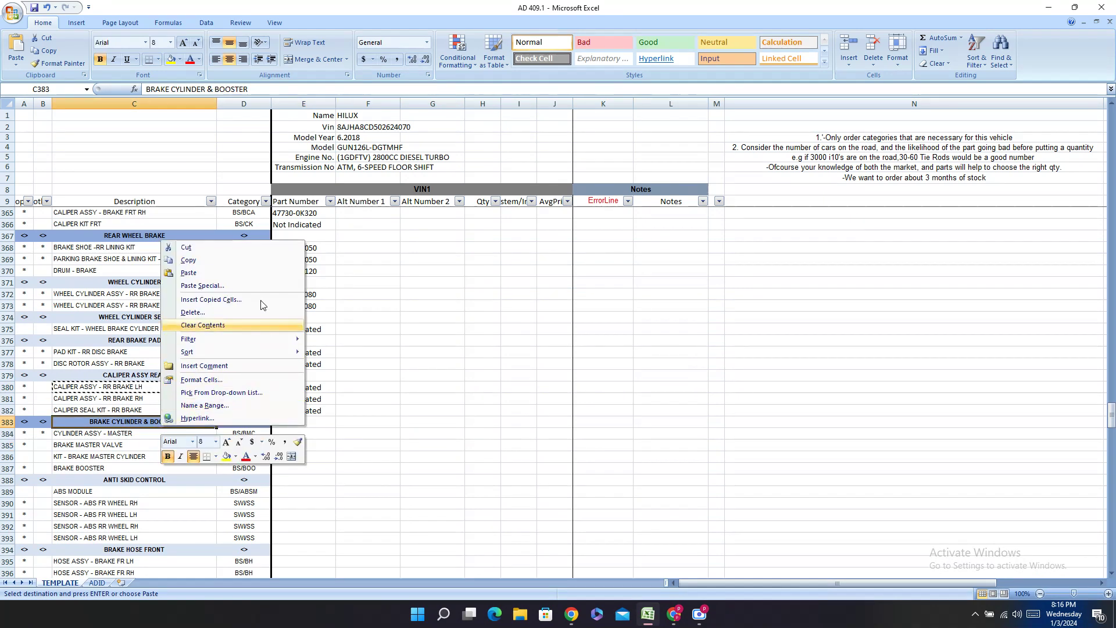
pyautogui.click(209, 260)
pyautogui.click(672, 615)
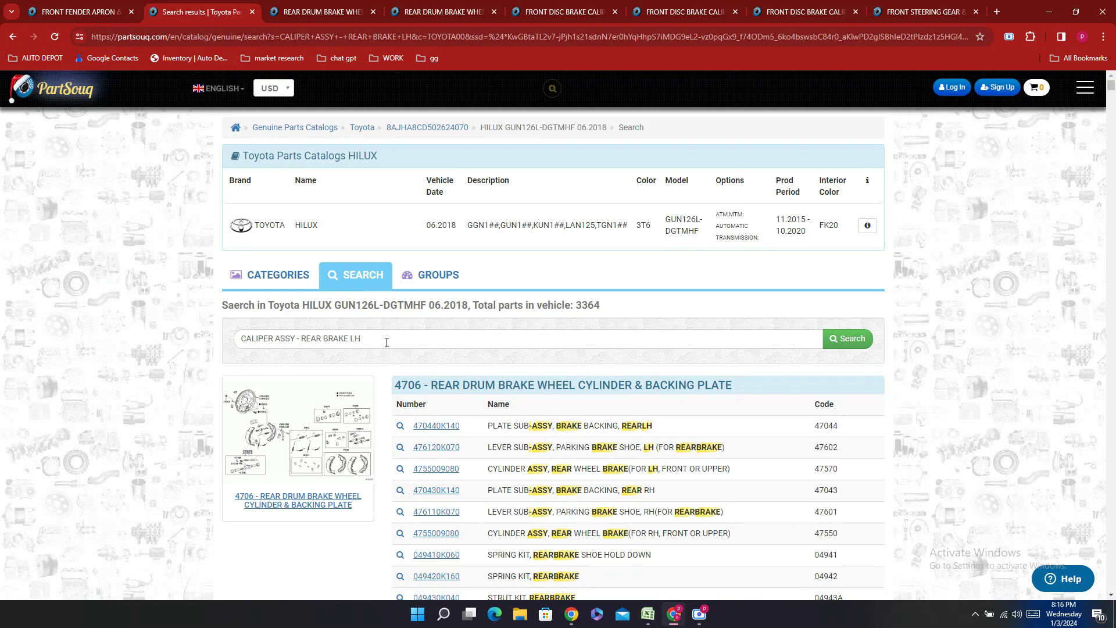
pyautogui.moveTo(387, 341); pyautogui.dragTo(54, 340)
pyautogui.press('BackSpace')
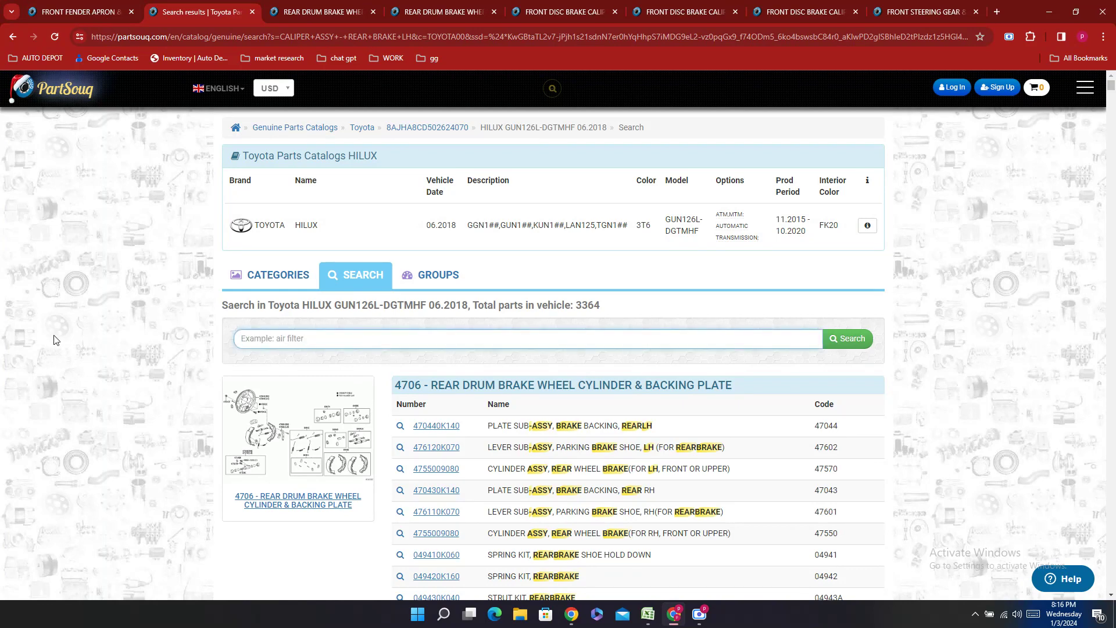
pyautogui.hotkey('ctrl', 'v')
pyautogui.press('Return')
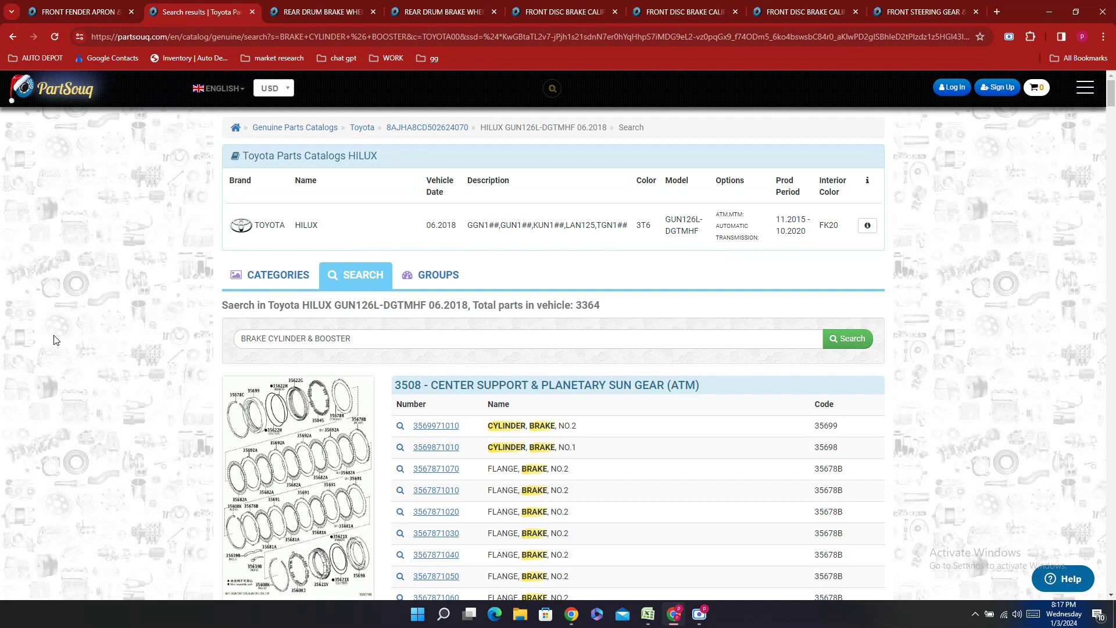
# - Copy the brake master cylinder sub-assembly number 472010K460 from the 4702 Brake Master Cylinder group
pyautogui.scroll(-15, 328, 290)
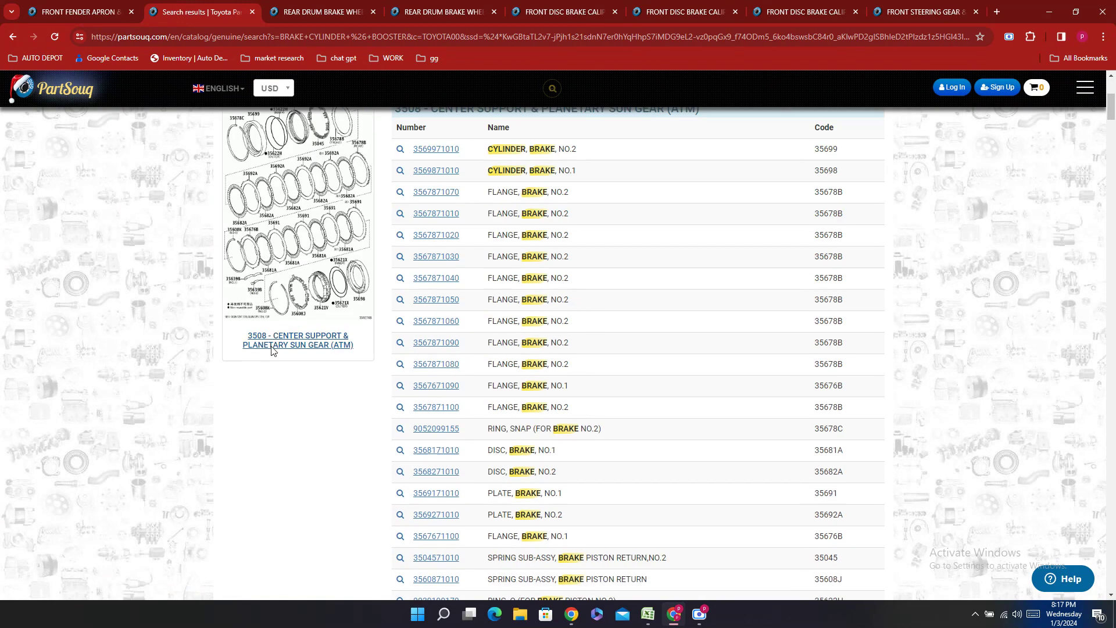
pyautogui.scroll(2, 481, 446)
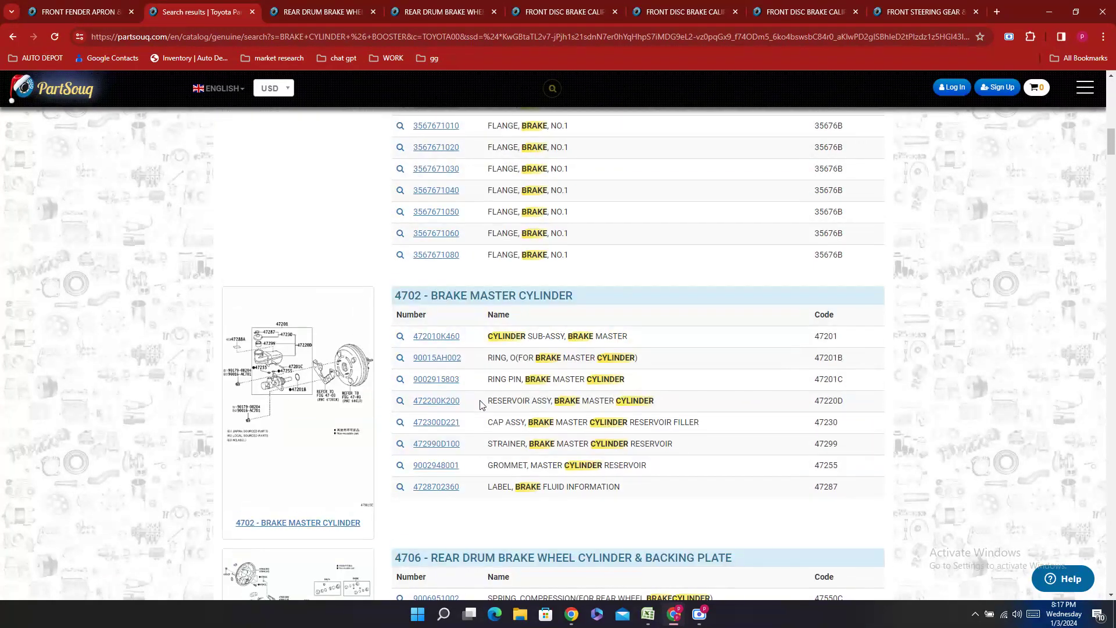
pyautogui.doubleClick(468, 344)
pyautogui.hotkey('ctrl', 'c')
pyautogui.rightClick(468, 345)
# - Switch to Excel and enter 47201-0K460 as the master cylinder assembly part number in cell E384
pyautogui.click(648, 614)
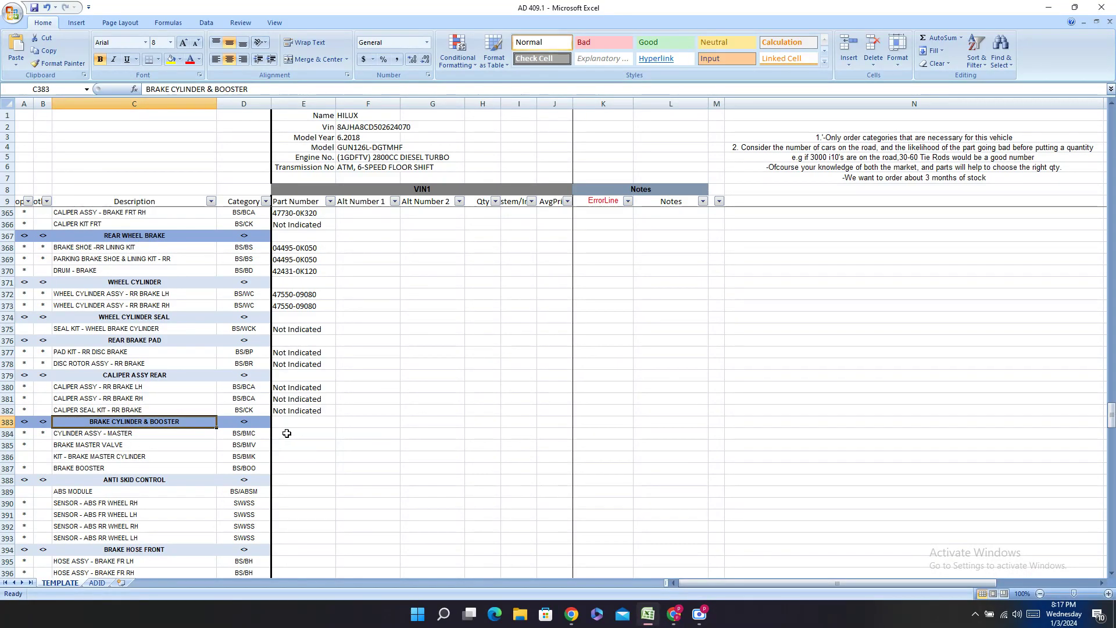
pyautogui.doubleClick(286, 433)
pyautogui.rightClick(287, 434)
pyautogui.click(314, 467)
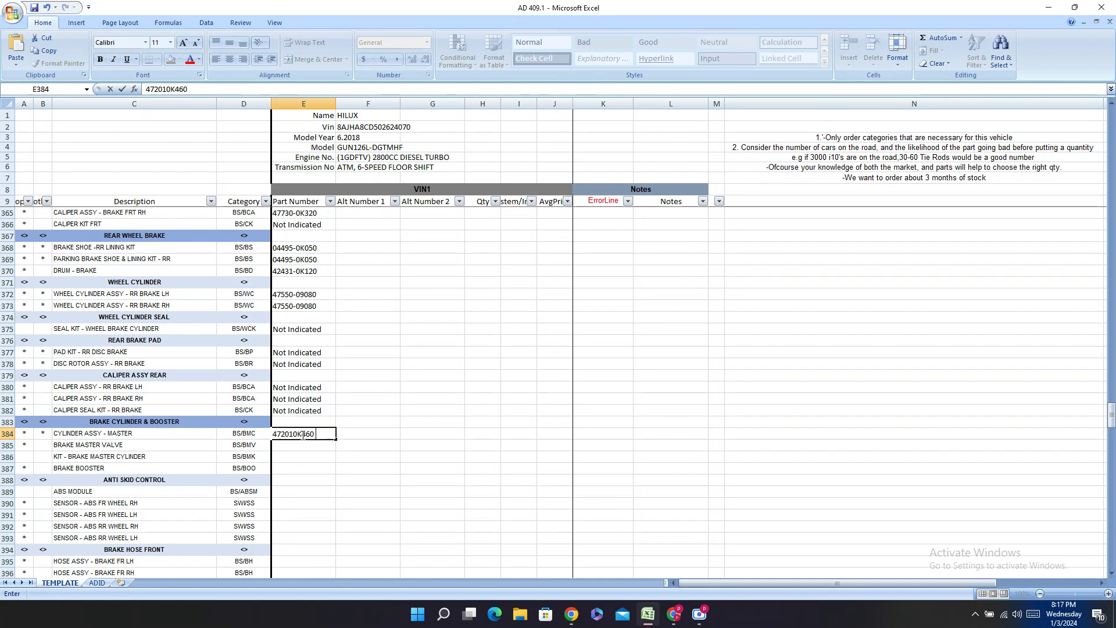
pyautogui.press('Return')
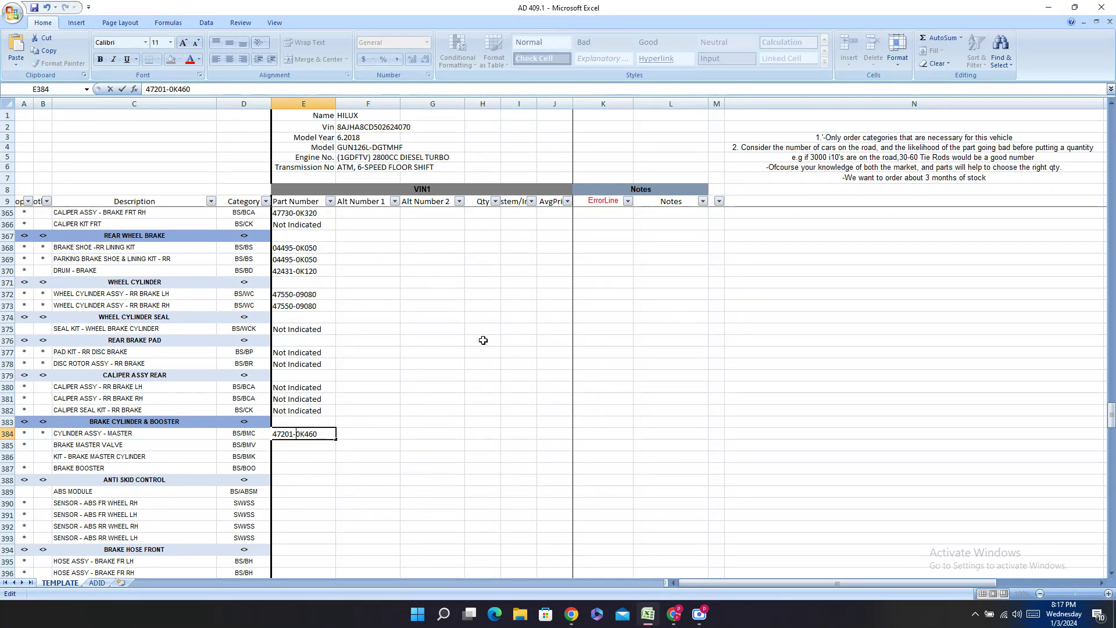
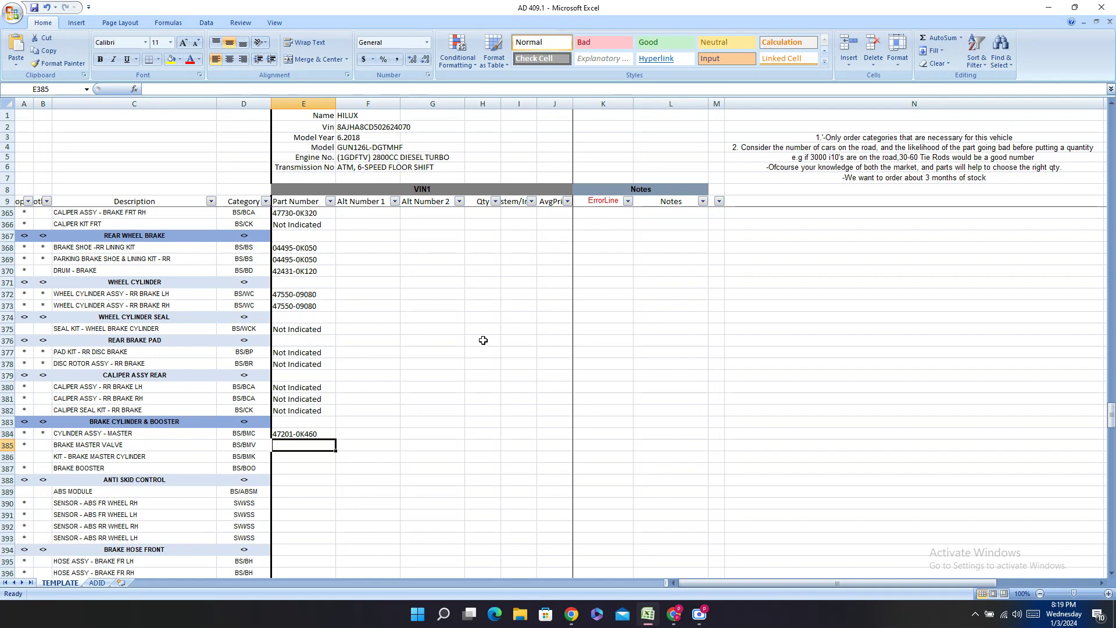
# - Switch to PartSouq, open the 4702 Brake Master Cylinder diagram in a new tab, and return to the search results
pyautogui.click(674, 614)
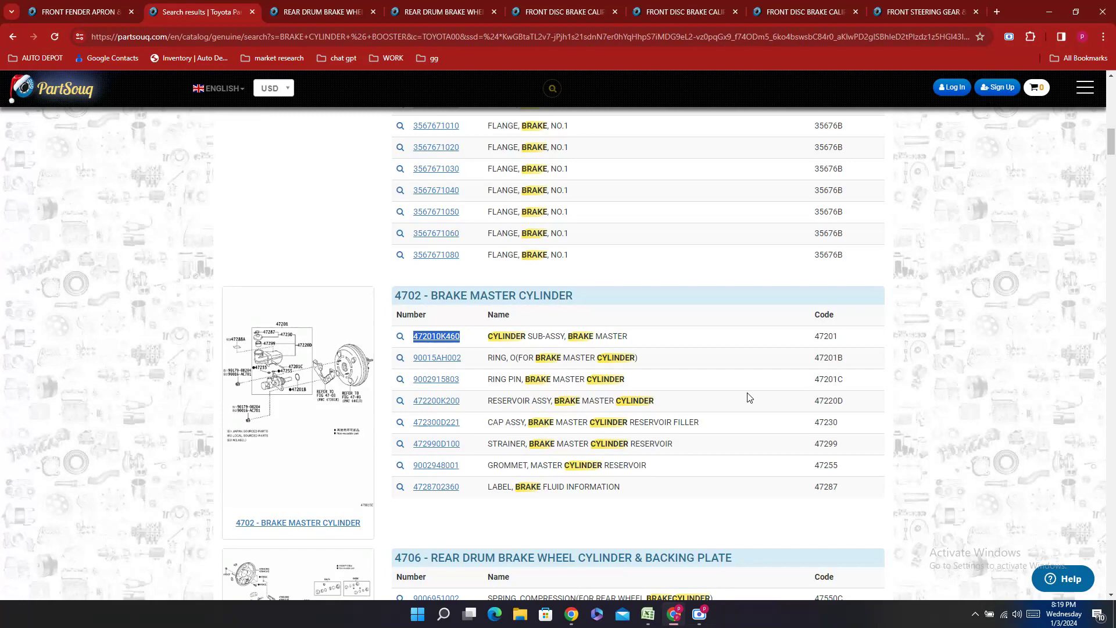
pyautogui.click(352, 303)
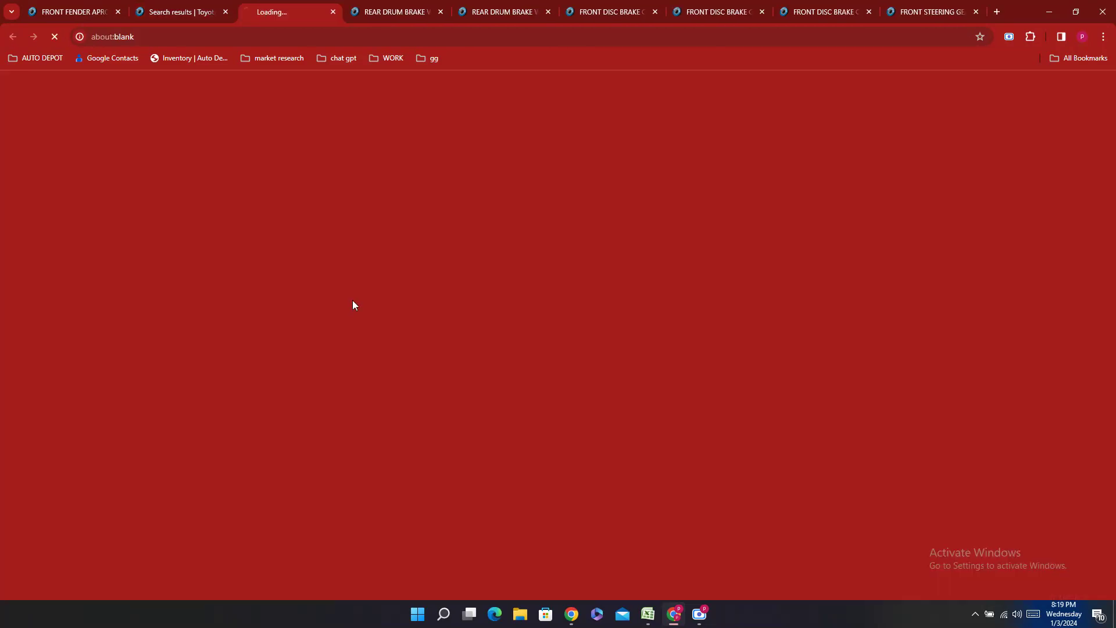
pyautogui.click(133, 6)
pyautogui.click(293, 6)
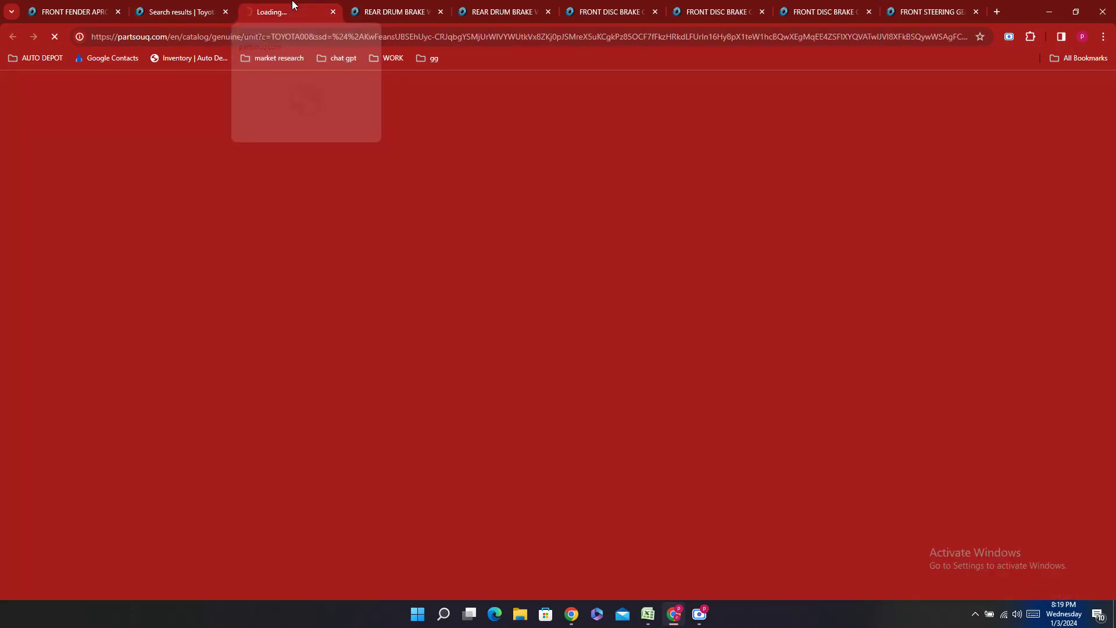
pyautogui.click(191, 12)
pyautogui.scroll(-10, 675, 392)
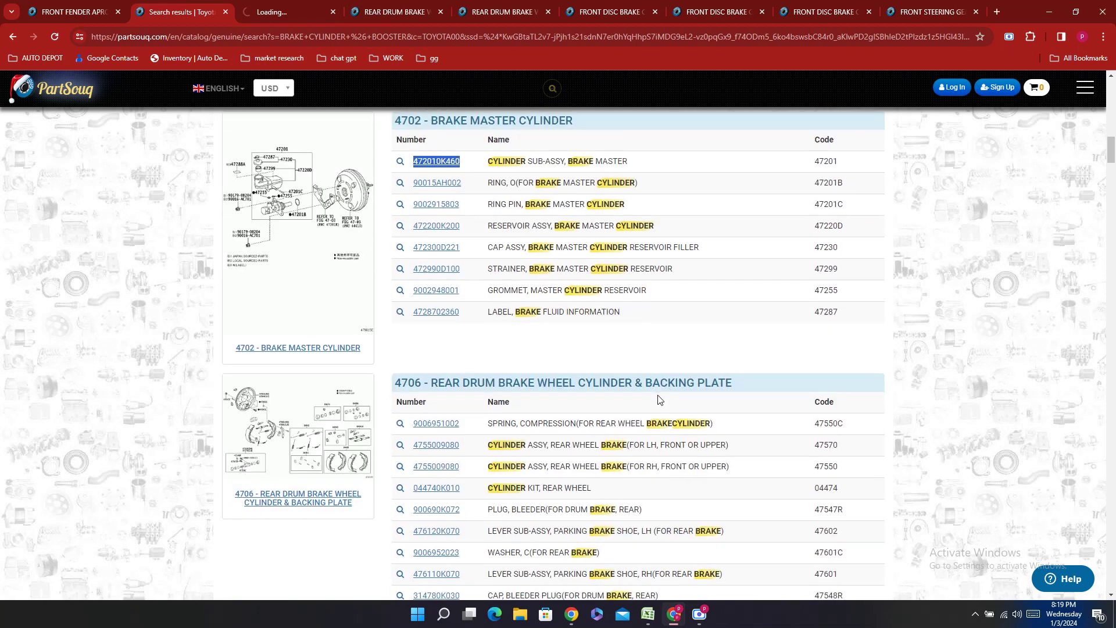
pyautogui.scroll(-2, 657, 389)
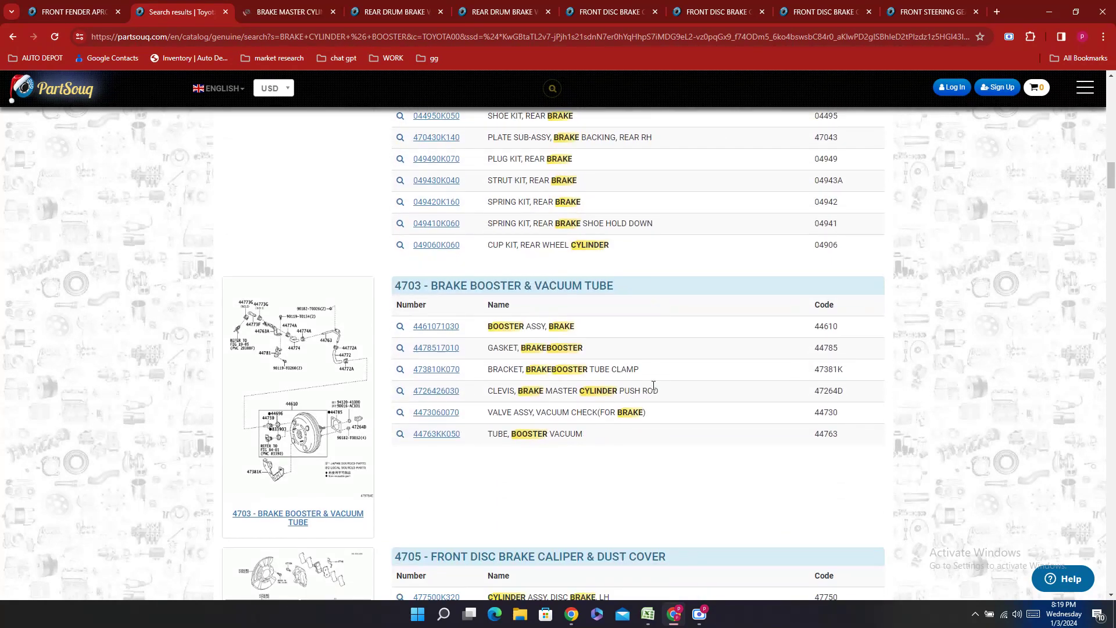
pyautogui.doubleClick(490, 327)
pyautogui.click(478, 333)
pyautogui.tripleClick(479, 333)
pyautogui.rightClick(478, 333)
pyautogui.click(500, 341)
pyautogui.click(649, 617)
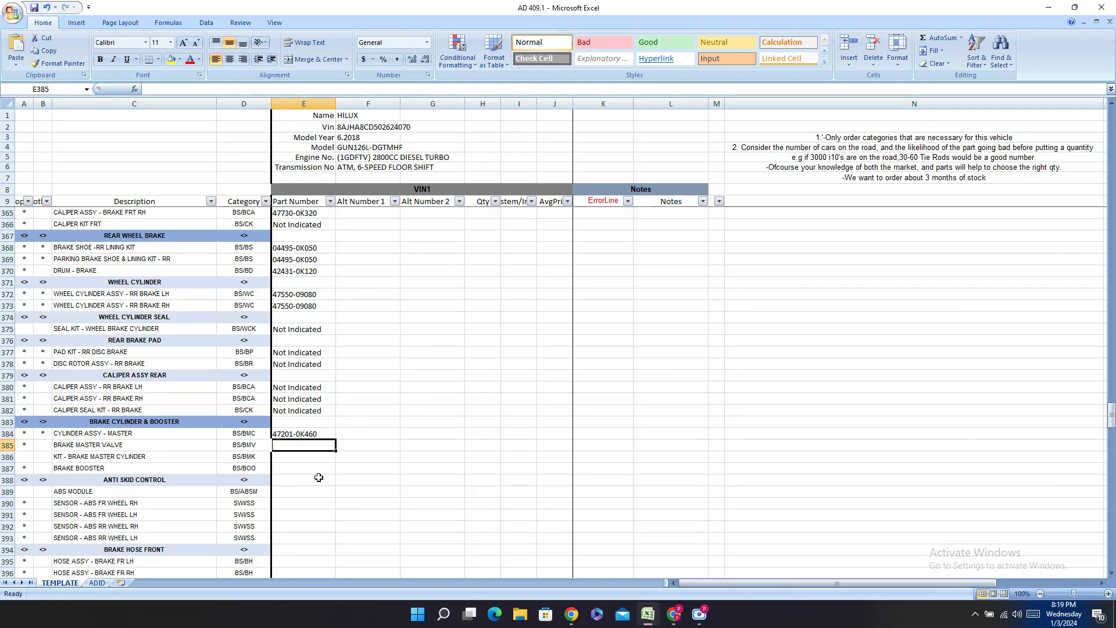
pyautogui.click(298, 464)
pyautogui.doubleClick(299, 465)
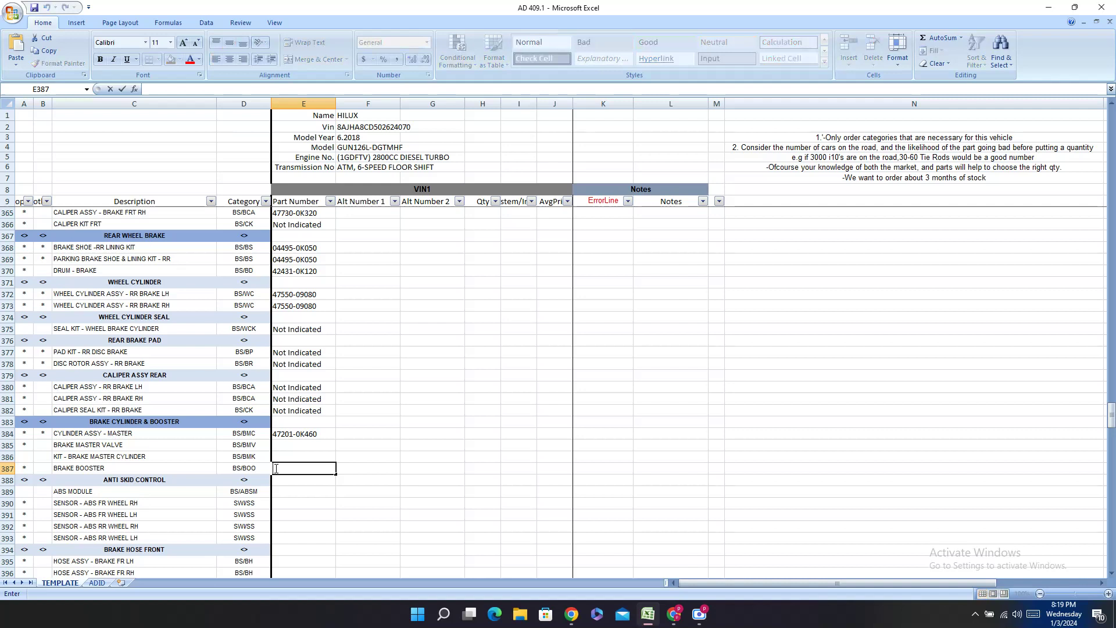
pyautogui.rightClick(299, 468)
pyautogui.click(302, 502)
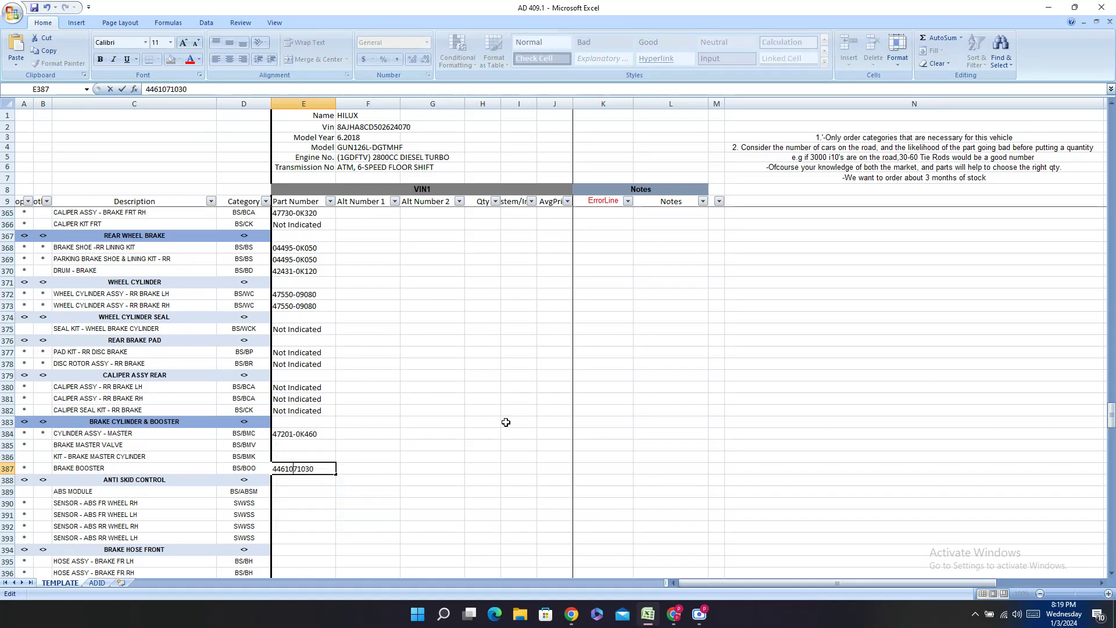
pyautogui.press('Left')
pyautogui.press('Left')
pyautogui.press('Left')
pyautogui.press('Left')
pyautogui.press('Left')
pyautogui.write('-')
pyautogui.click(313, 444)
pyautogui.click(674, 614)
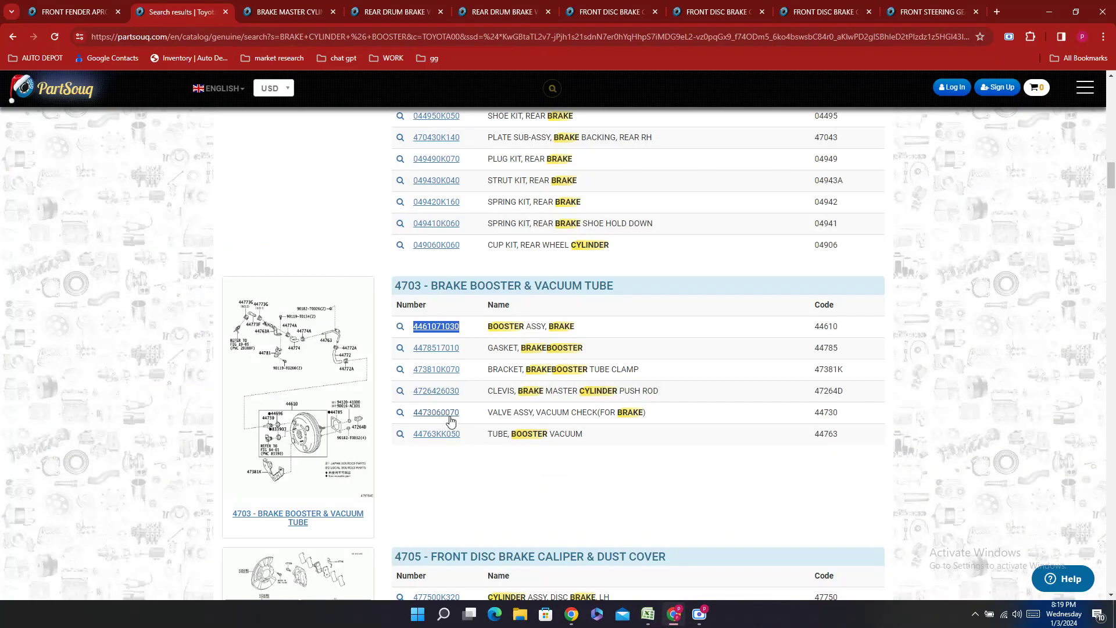
pyautogui.doubleClick(476, 414)
pyautogui.rightClick(478, 419)
pyautogui.click(500, 433)
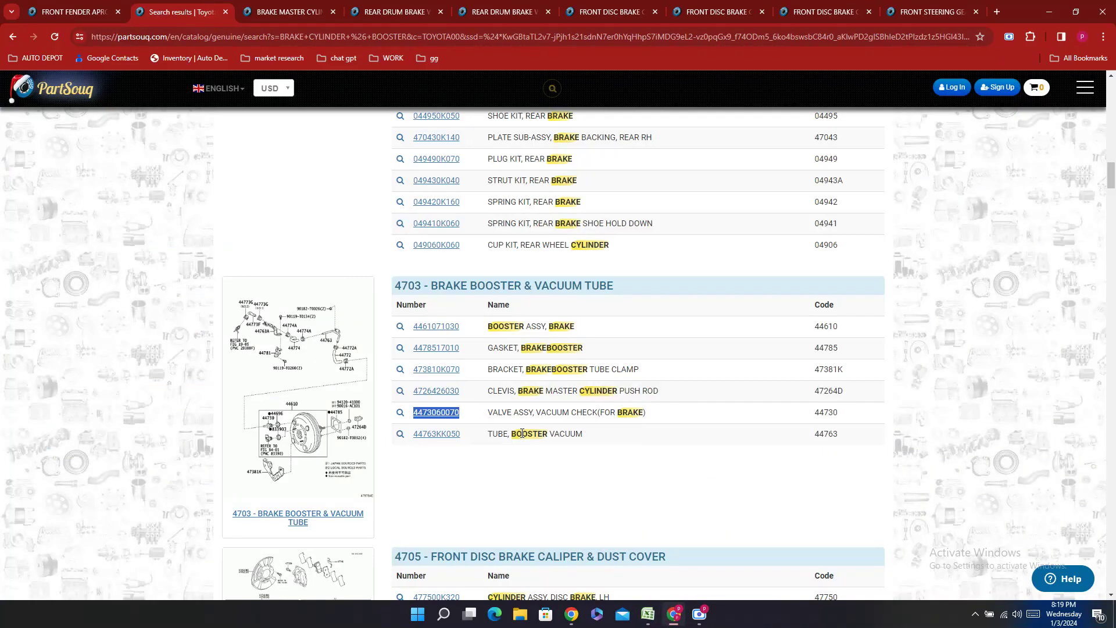
pyautogui.click(648, 614)
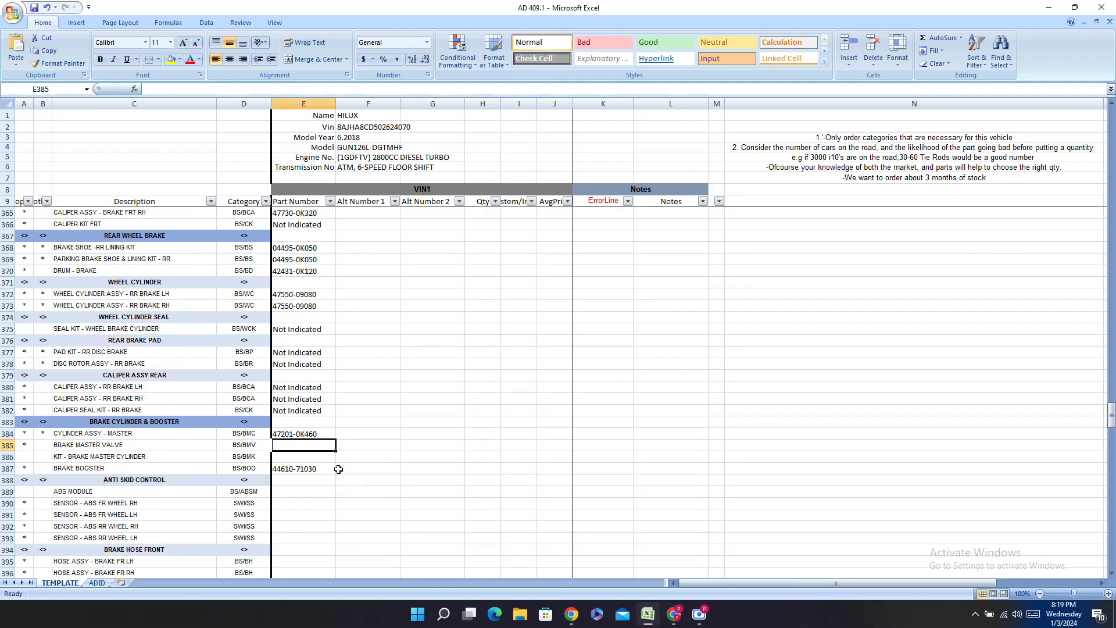
pyautogui.rightClick(289, 445)
pyautogui.hotkey('ctrl', 'v')
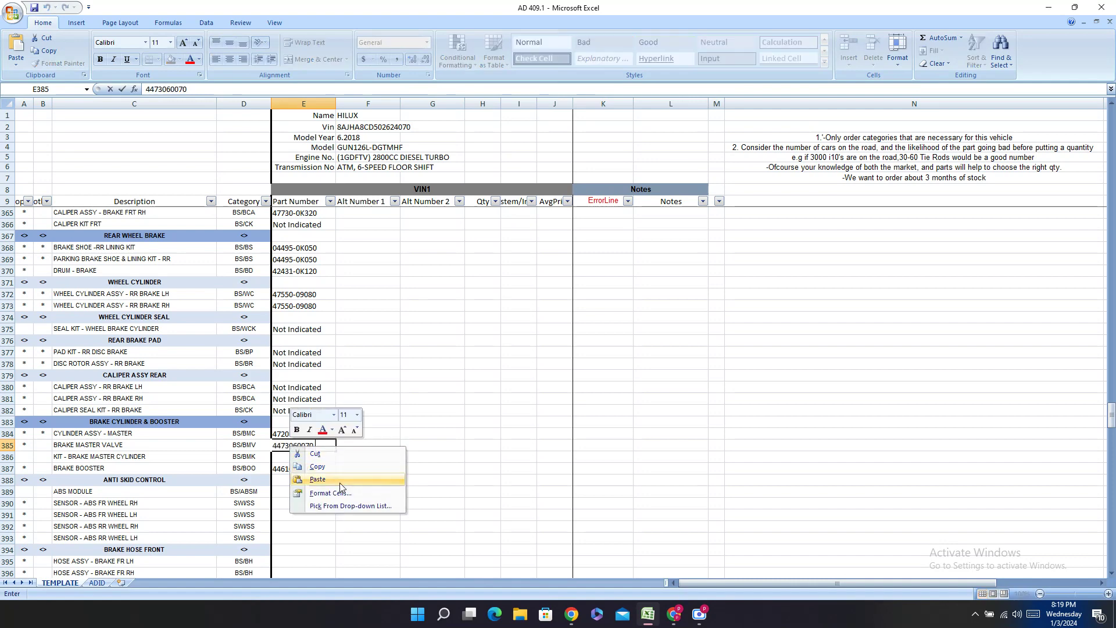
pyautogui.click(294, 446)
pyautogui.write('-')
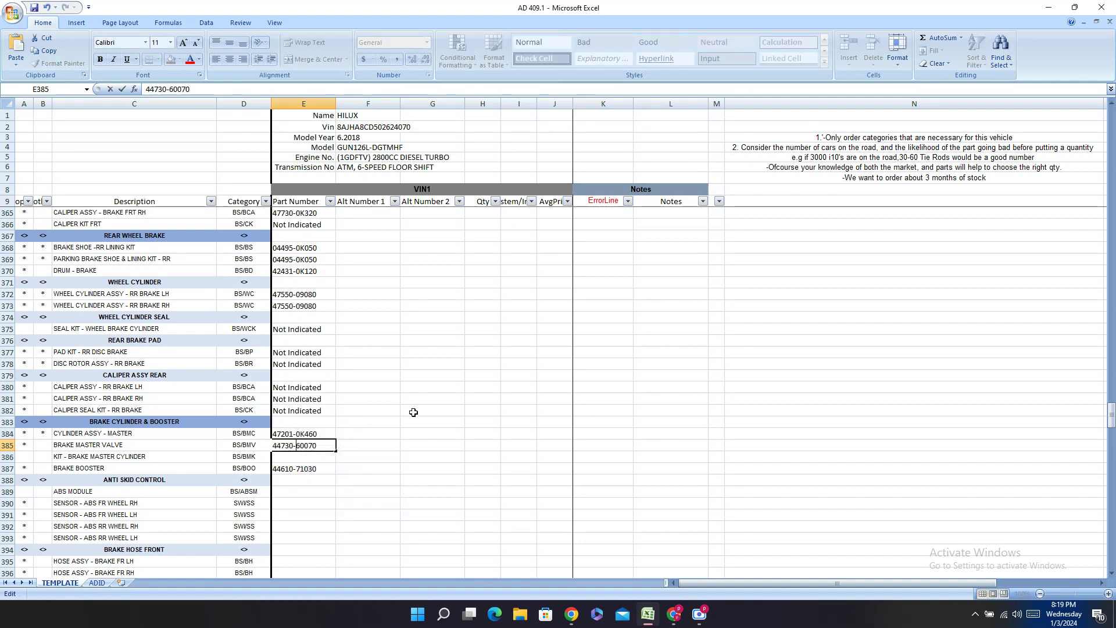
pyautogui.press('Return')
# - Switch to PartSouq, open the 4702 Brake Master Cylinder diagram in a new tab, and check its parts list for a master cylinder kit
pyautogui.hotkey('alt', 'Tab')
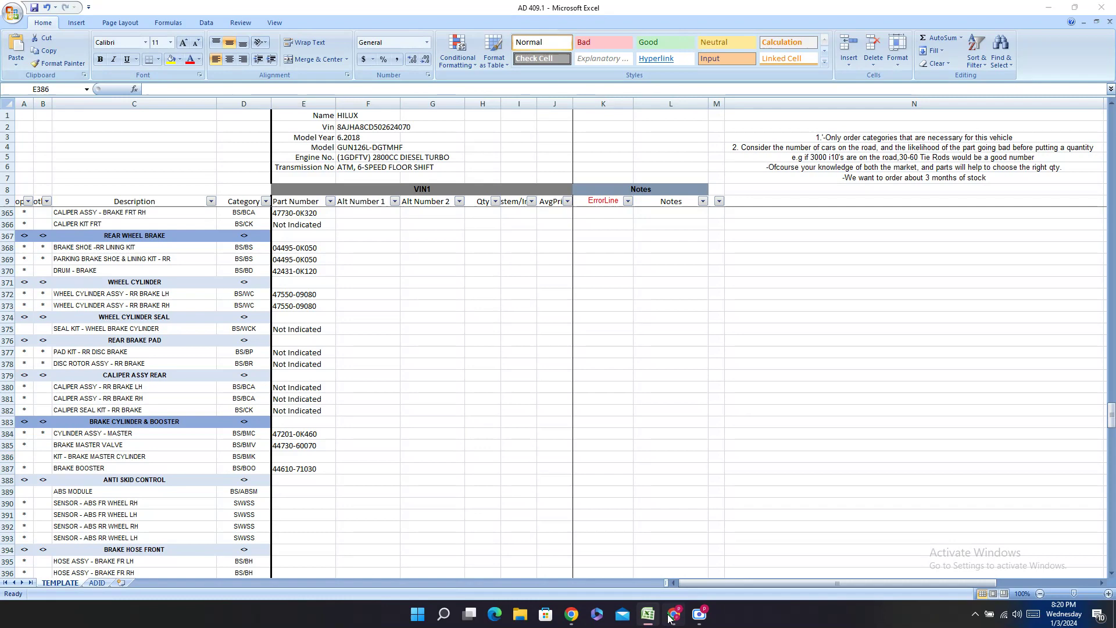
pyautogui.scroll(-3, 798, 496)
pyautogui.scroll(15, 748, 496)
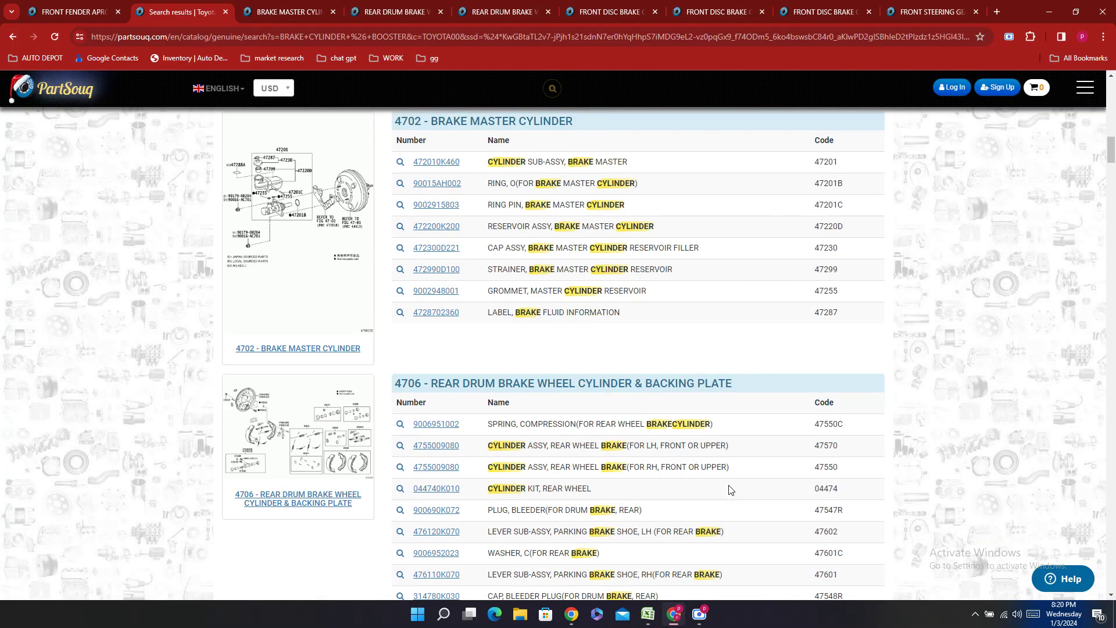
pyautogui.scroll(4, 593, 491)
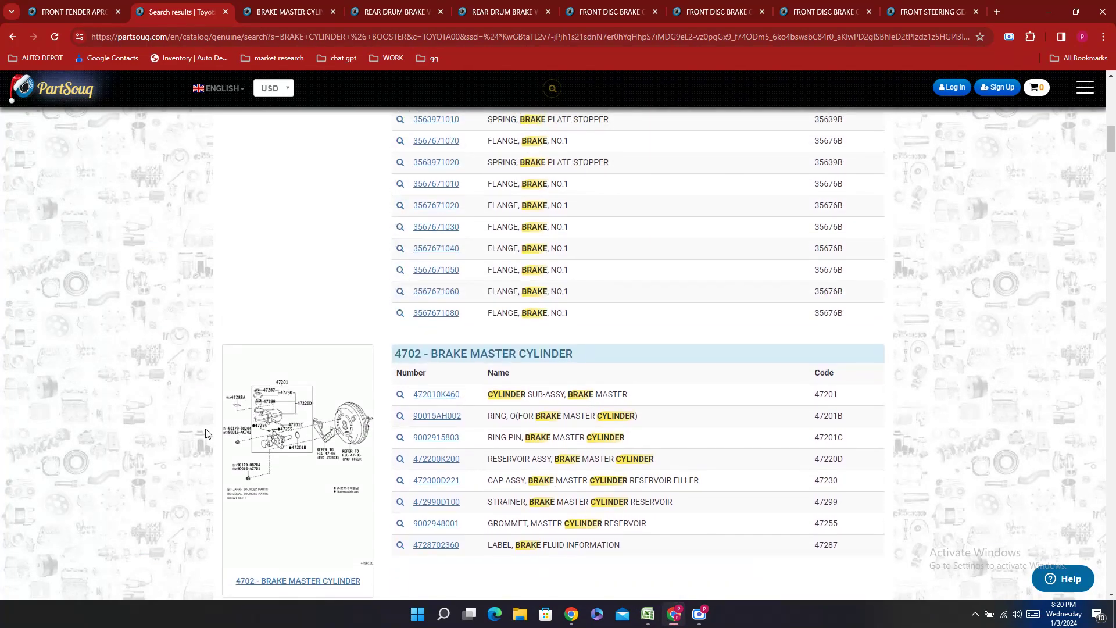
pyautogui.click(282, 441)
pyautogui.hotkey('ctrl', 'shift', 'Tab')
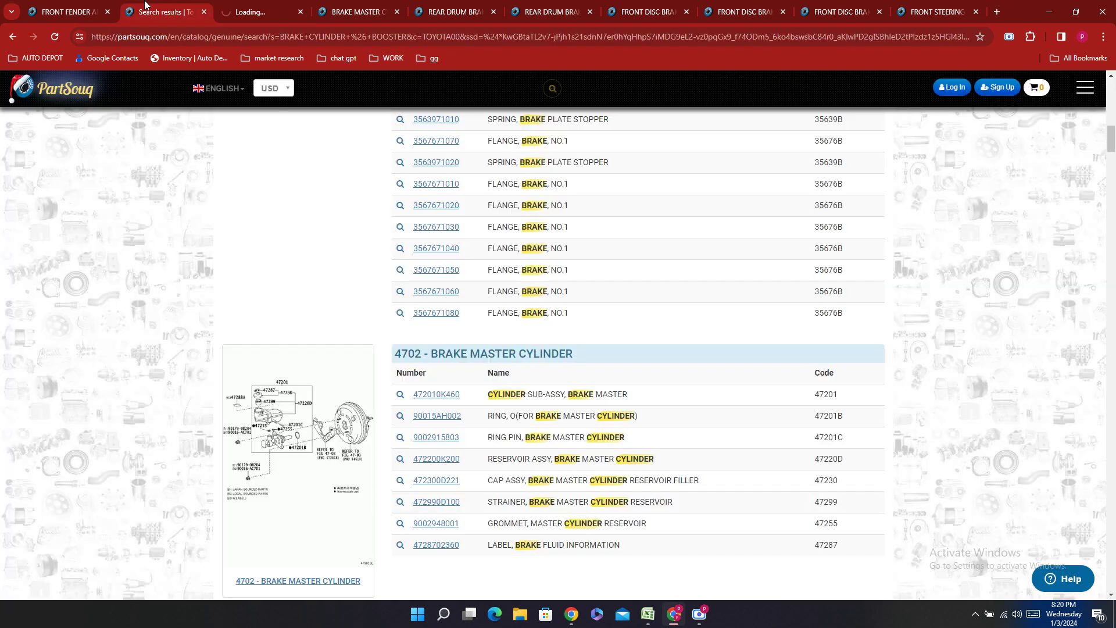
pyautogui.click(257, 7)
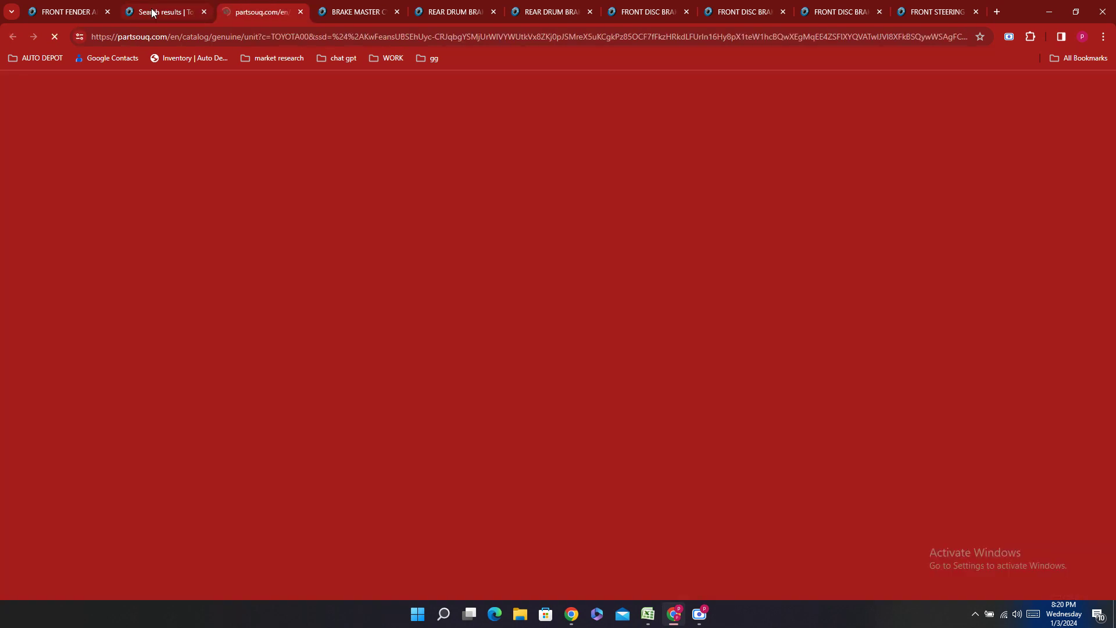
pyautogui.scroll(-3, 784, 185)
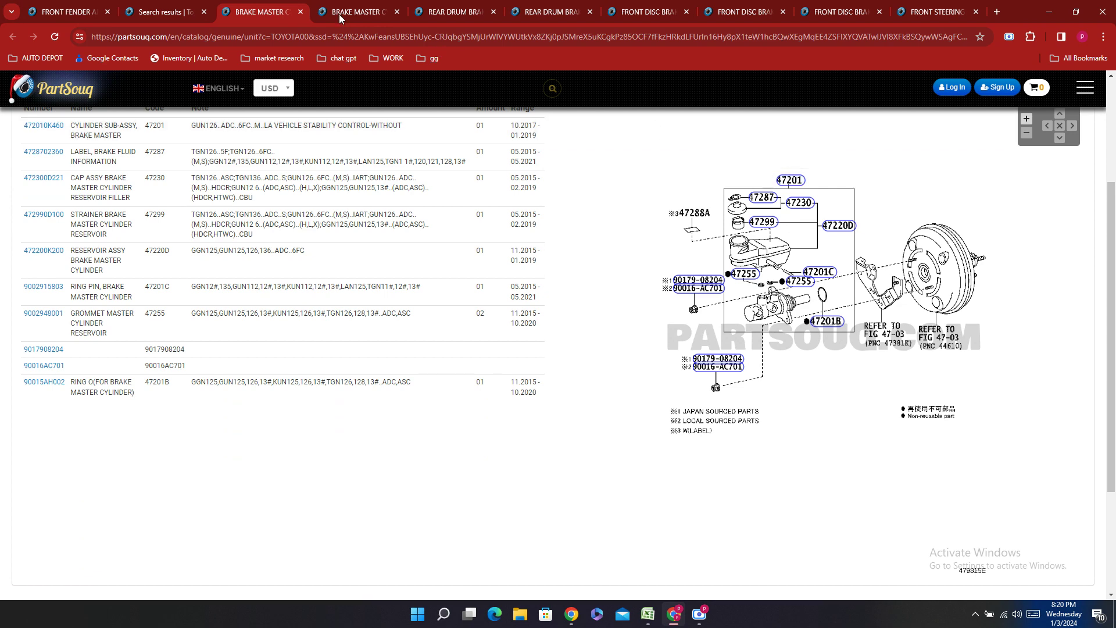
# - Return to the search results and look through the brake booster and front caliper groups for a brake master cylinder kit
pyautogui.click(131, 6)
pyautogui.scroll(-10, 714, 525)
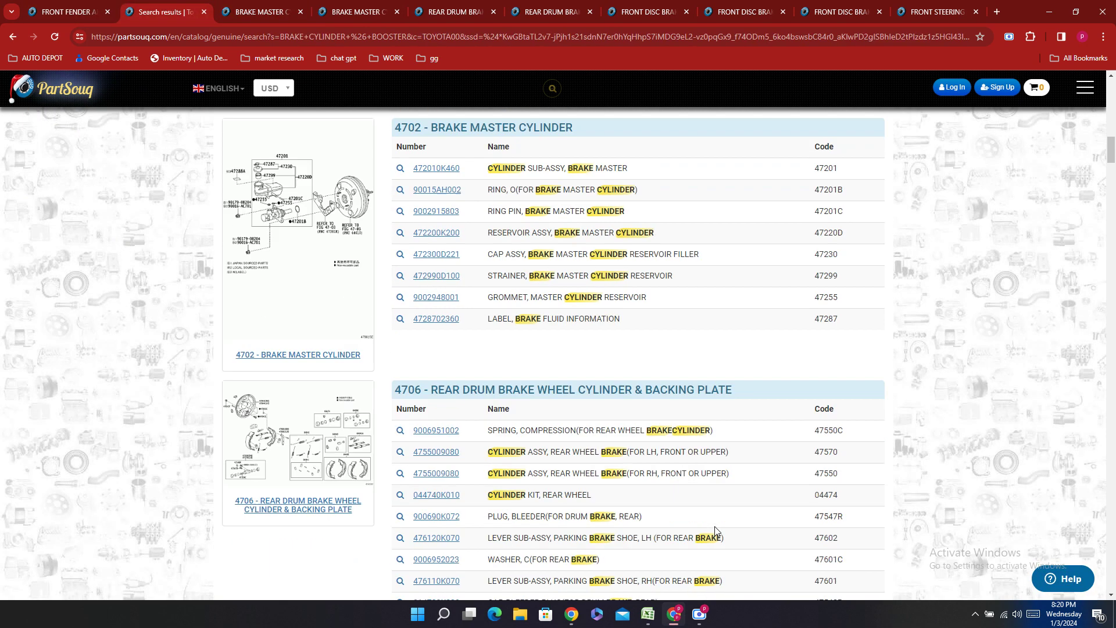
pyautogui.scroll(-1, 652, 482)
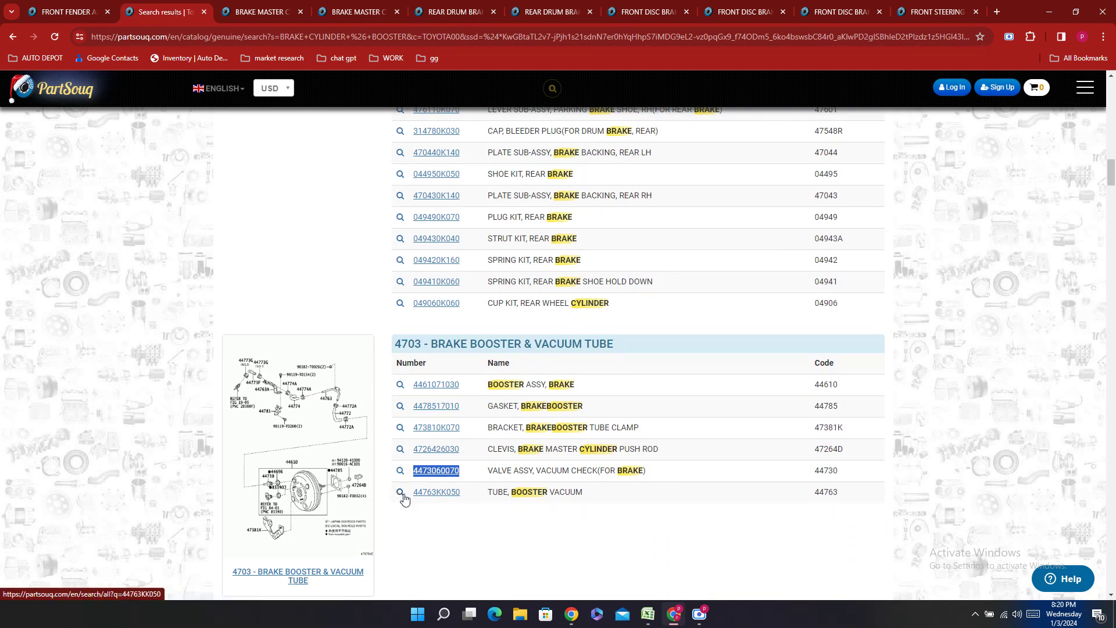
pyautogui.scroll(-3, 407, 498)
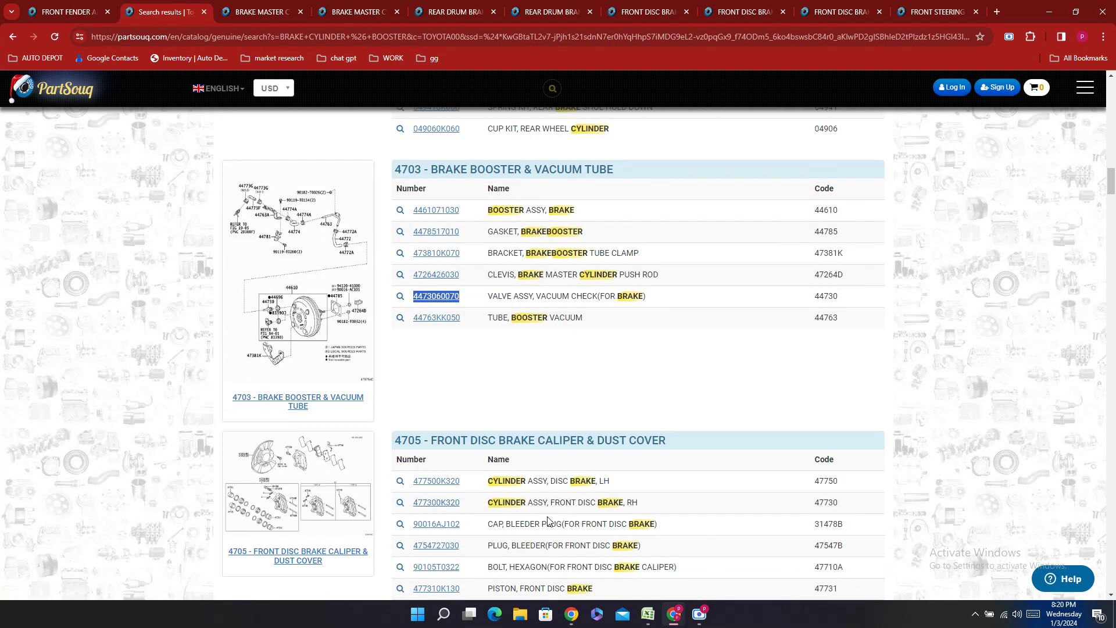
pyautogui.scroll(-3, 548, 521)
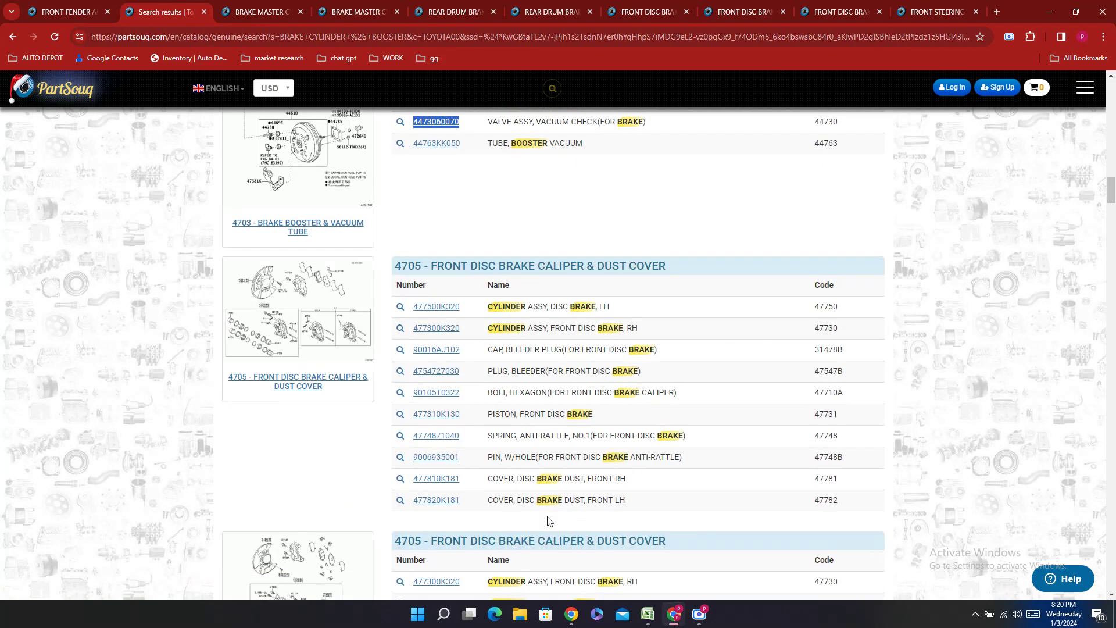
pyautogui.scroll(20, 552, 524)
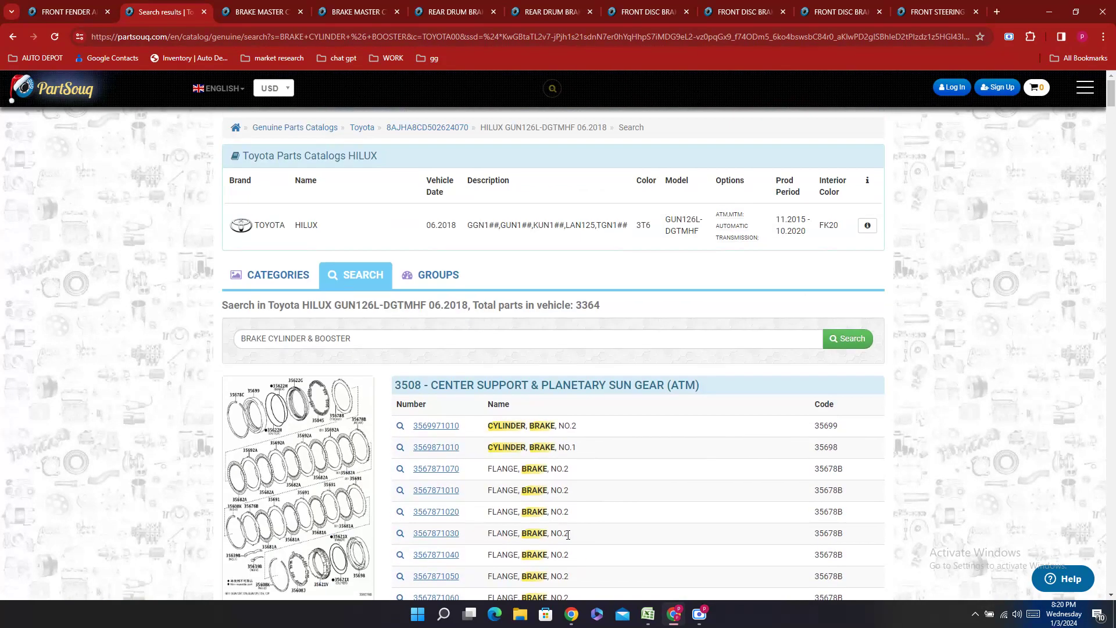
# - Switch to Excel and enter Not Indicated for the brake master cylinder kit in cell E386
pyautogui.moveTo(667, 620)
pyautogui.click(648, 614)
pyautogui.write('Not Indicated')
pyautogui.press('Return')
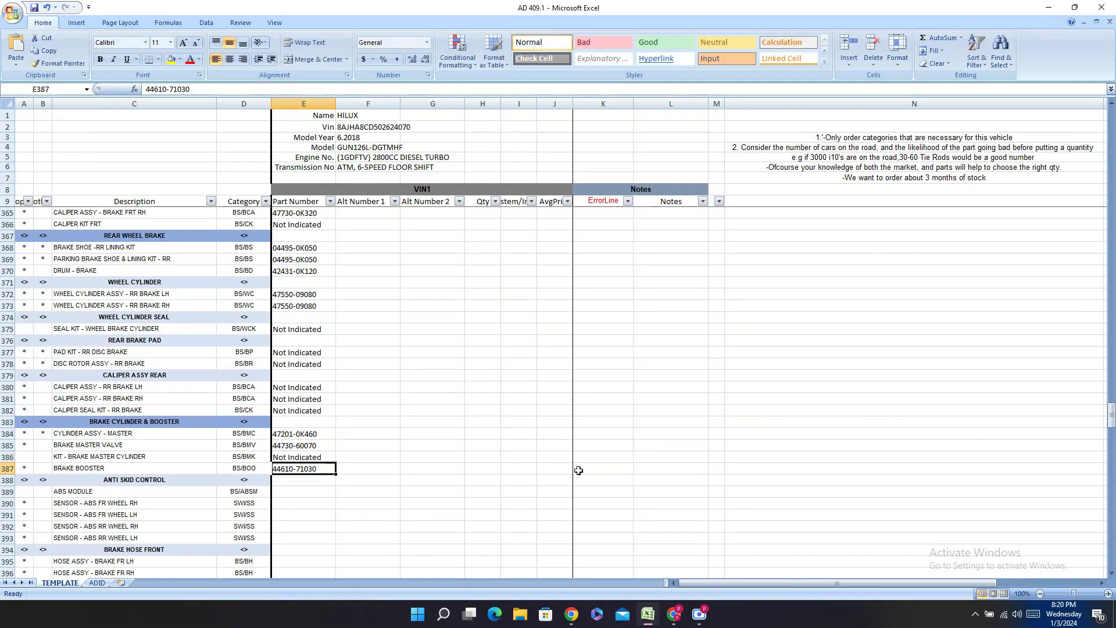
# - Copy the description SENSOR - ABS FR WHEEL RH from cell C390 under the ANTI SKID CONTROL heading
pyautogui.press('Down')
pyautogui.press('Down')
pyautogui.scroll(-2, 515, 513)
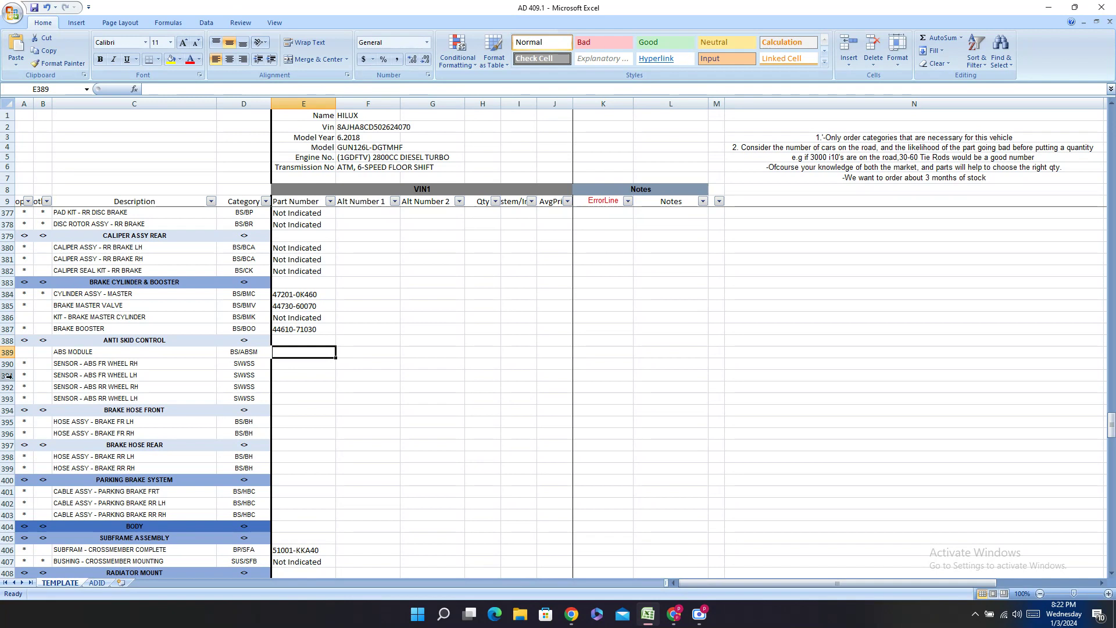
pyautogui.rightClick(165, 344)
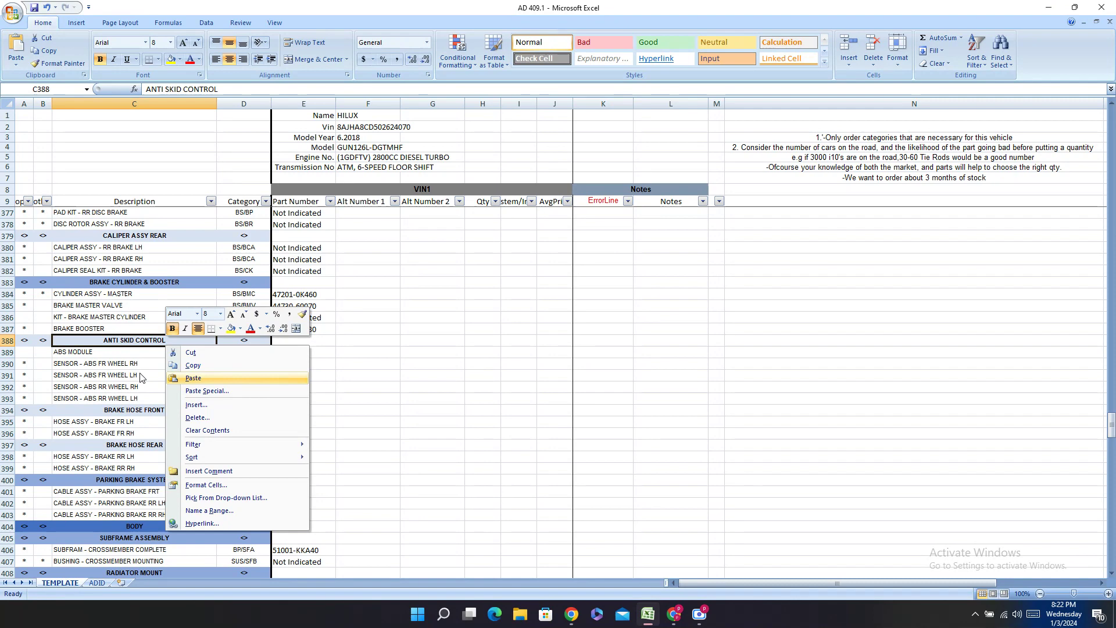
pyautogui.rightClick(78, 354)
pyautogui.rightClick(57, 367)
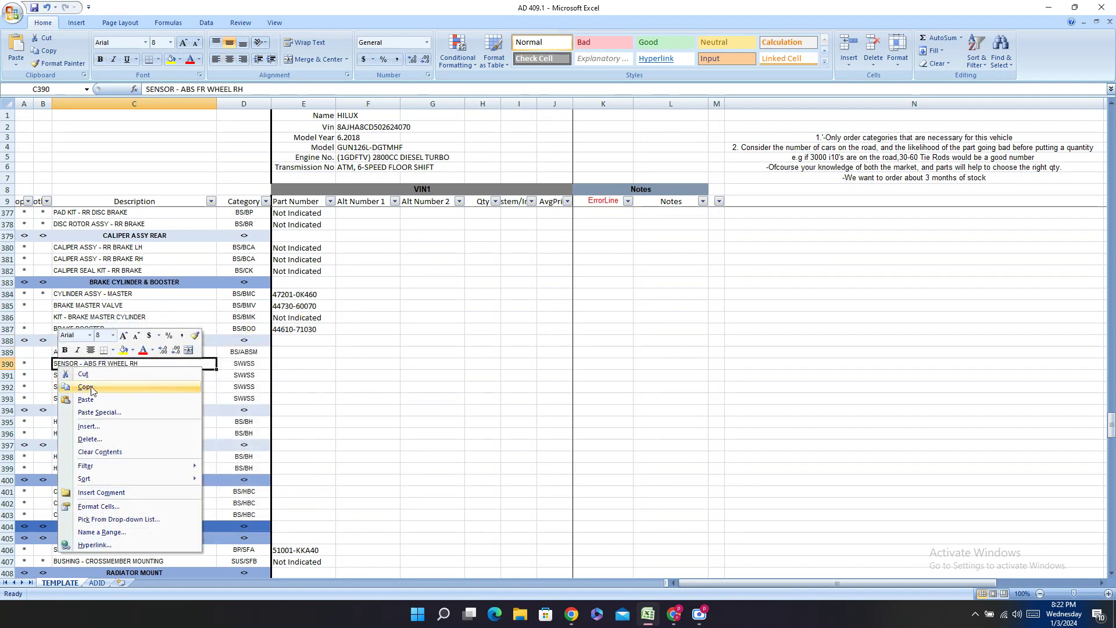
pyautogui.click(104, 386)
# - Switch to PartSouq and search the Hilux catalog for SENSOR - ABS FR WHEEL RH, replacing the existing search text
pyautogui.click(674, 614)
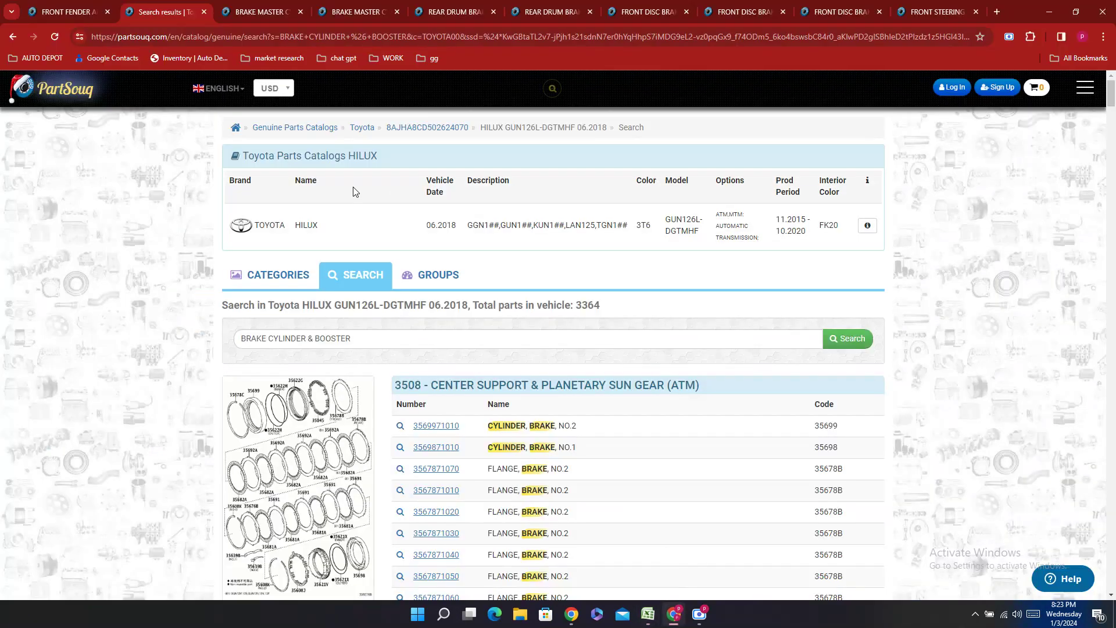
pyautogui.hotkey('ctrl', 'a')
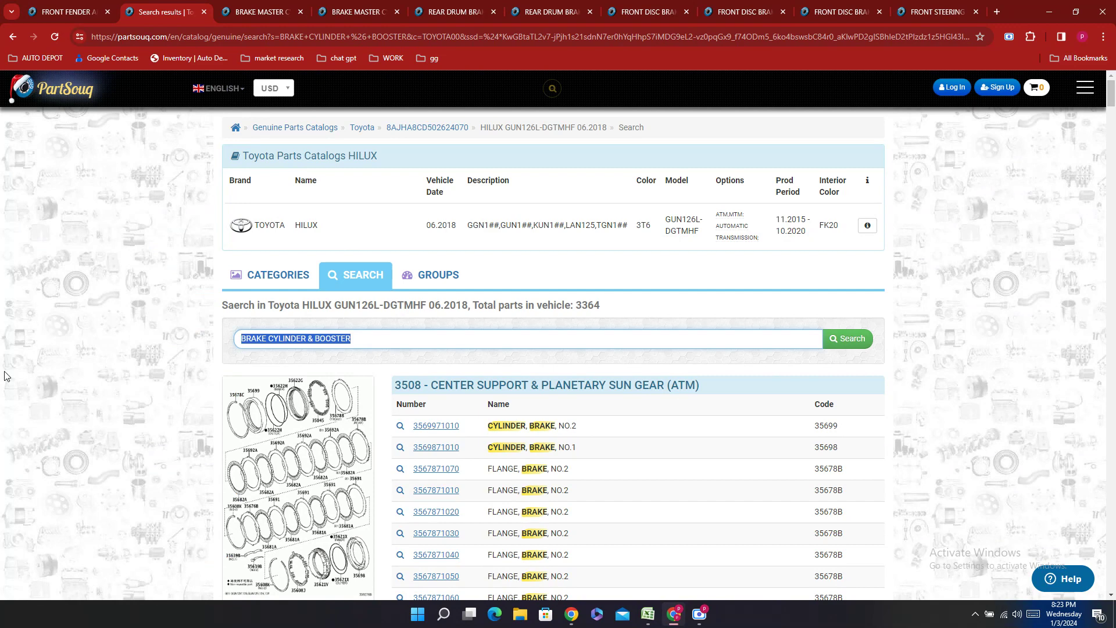
pyautogui.hotkey('ctrl', 'v')
pyautogui.press('Return')
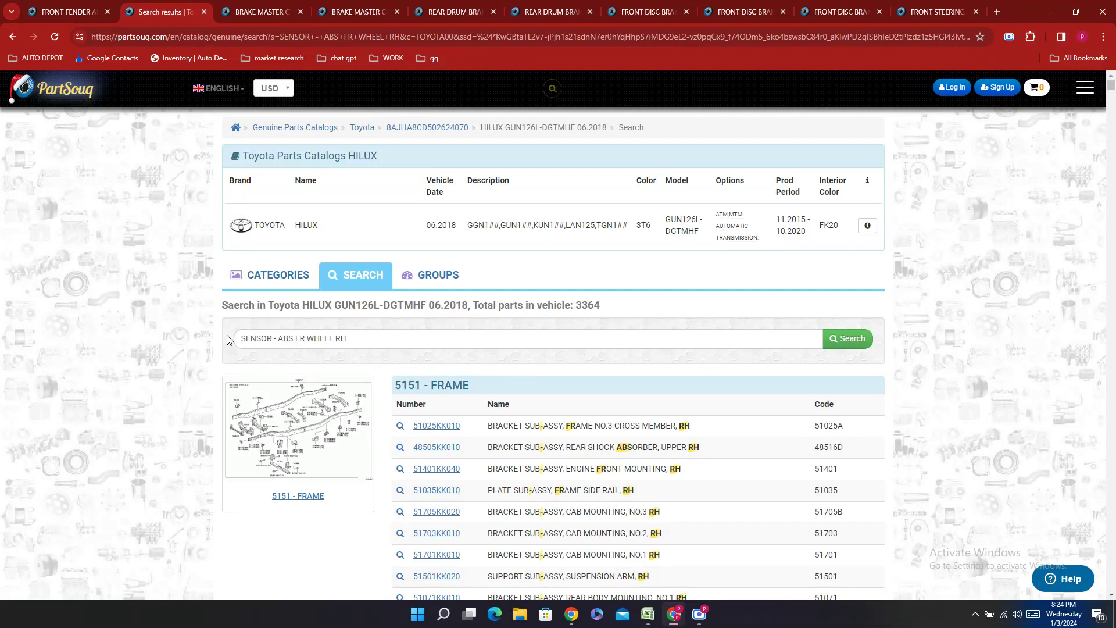
# - Find the text ABS within the search results page and go through the matches to the 8414 - ABS & VSC group
pyautogui.doubleClick(285, 337)
pyautogui.rightClick(286, 336)
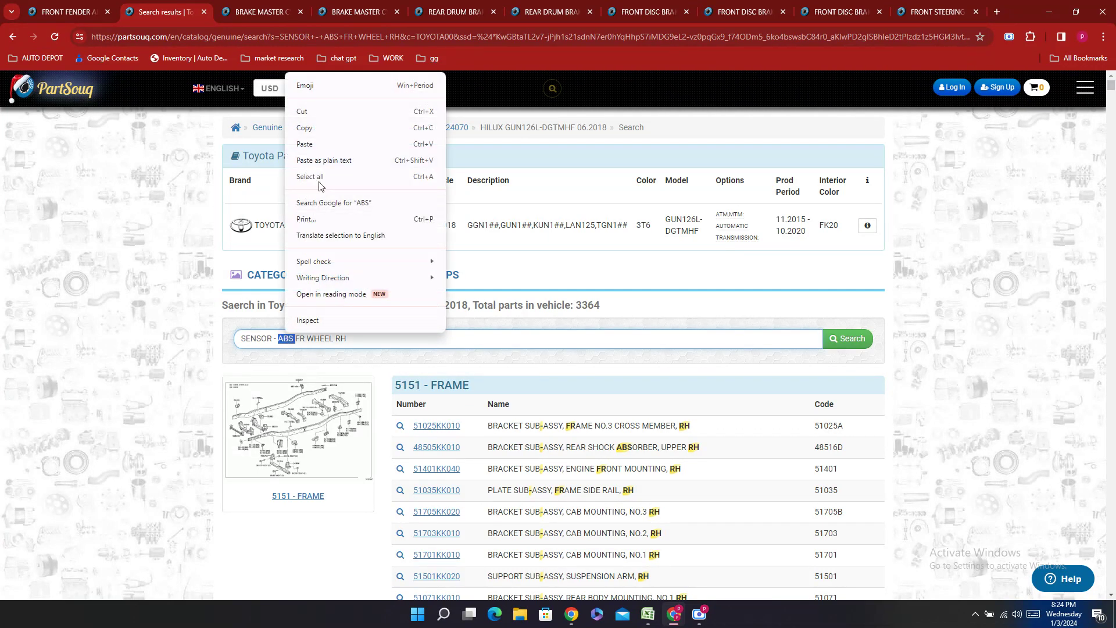
pyautogui.click(328, 144)
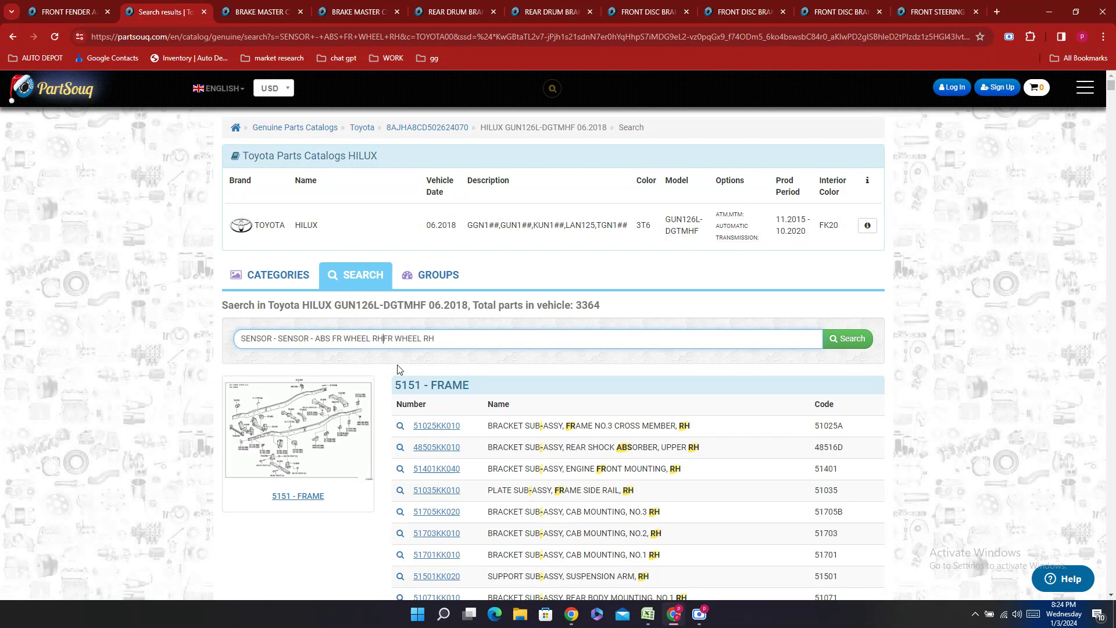
pyautogui.hotkey('ctrl', 'z')
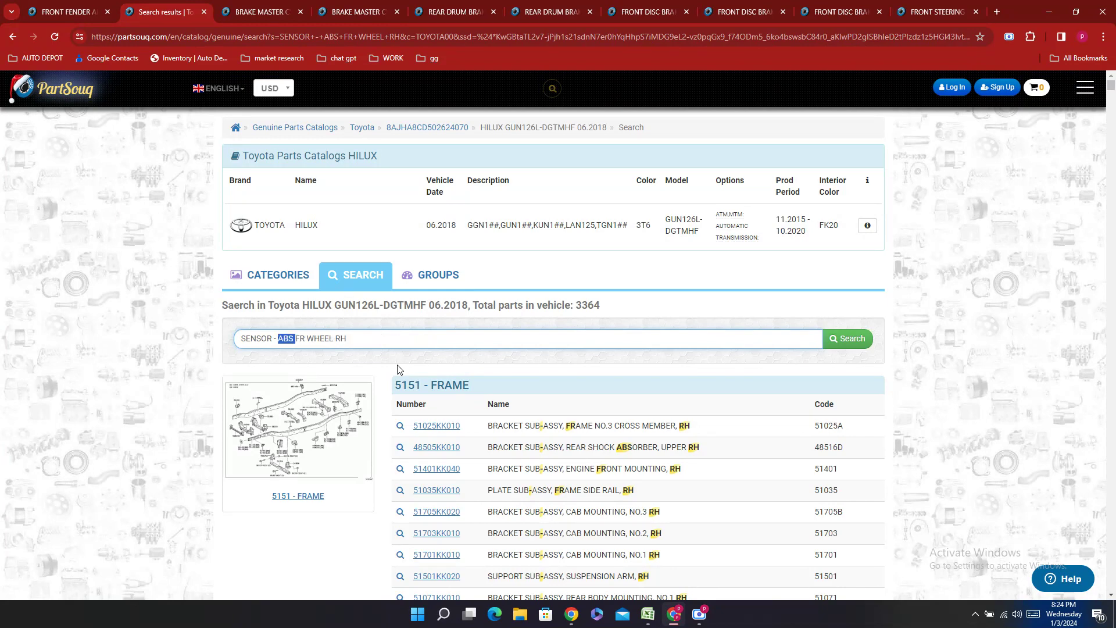
pyautogui.hotkey('ctrl', 'f')
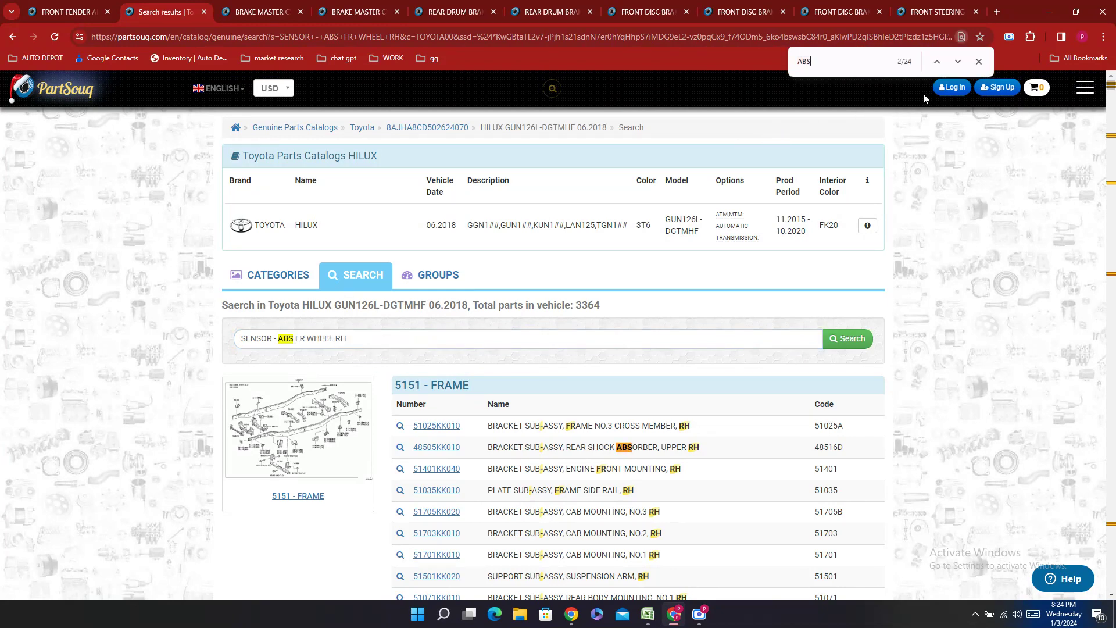
pyautogui.click(957, 62)
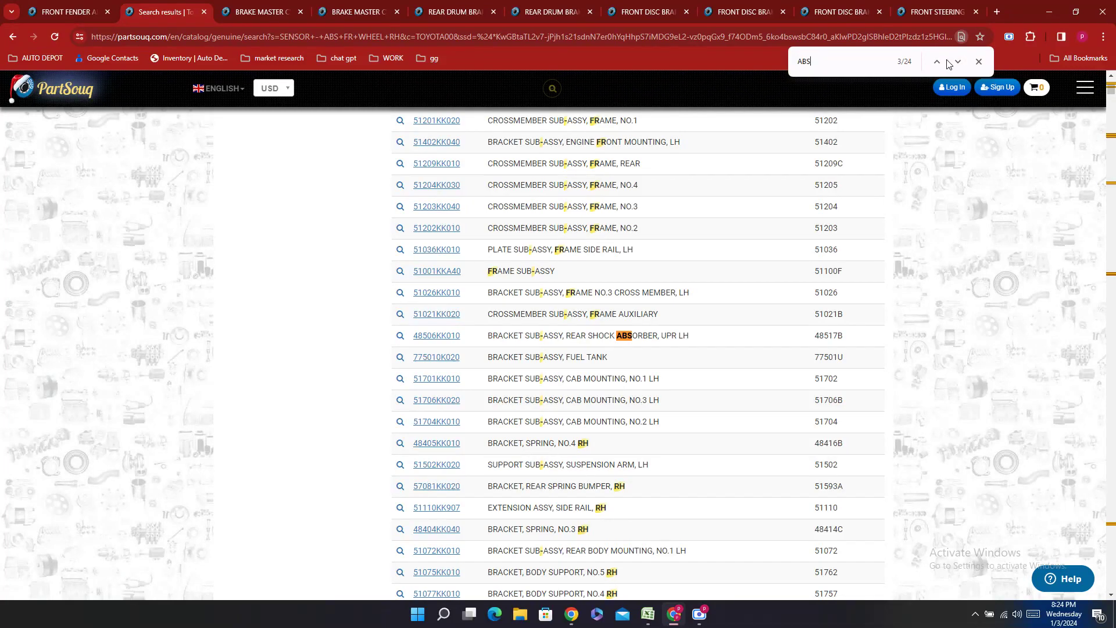
pyautogui.click(956, 62)
pyautogui.click(956, 62)
pyautogui.click(957, 62)
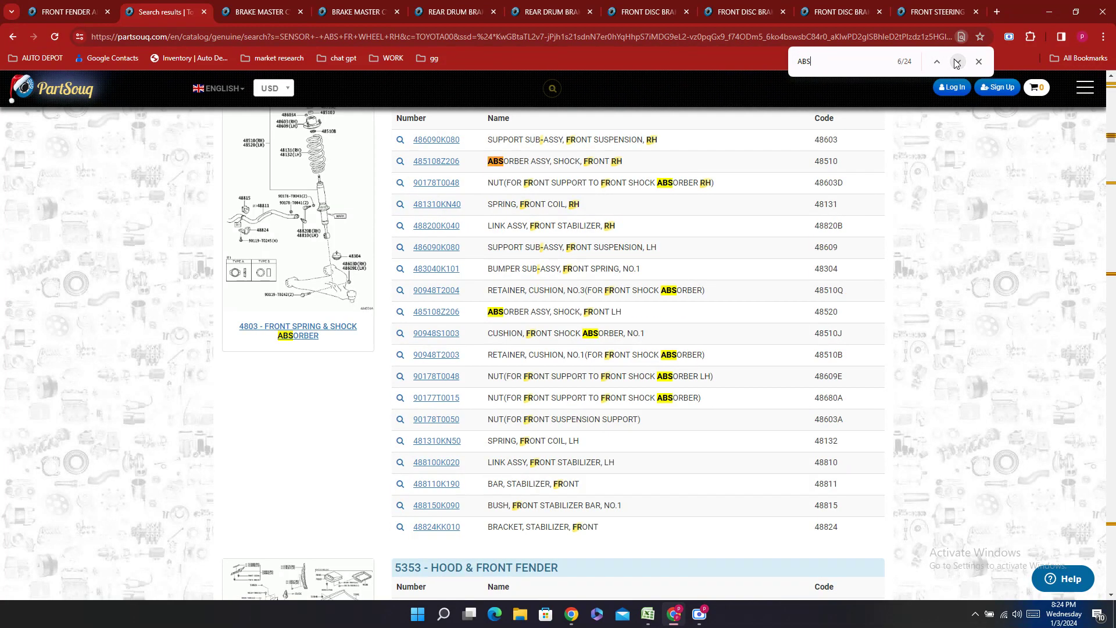
pyautogui.click(957, 62)
pyautogui.click(957, 62)
pyautogui.click(956, 62)
pyautogui.click(957, 62)
pyautogui.click(957, 63)
pyautogui.click(956, 63)
pyautogui.click(956, 62)
pyautogui.click(957, 63)
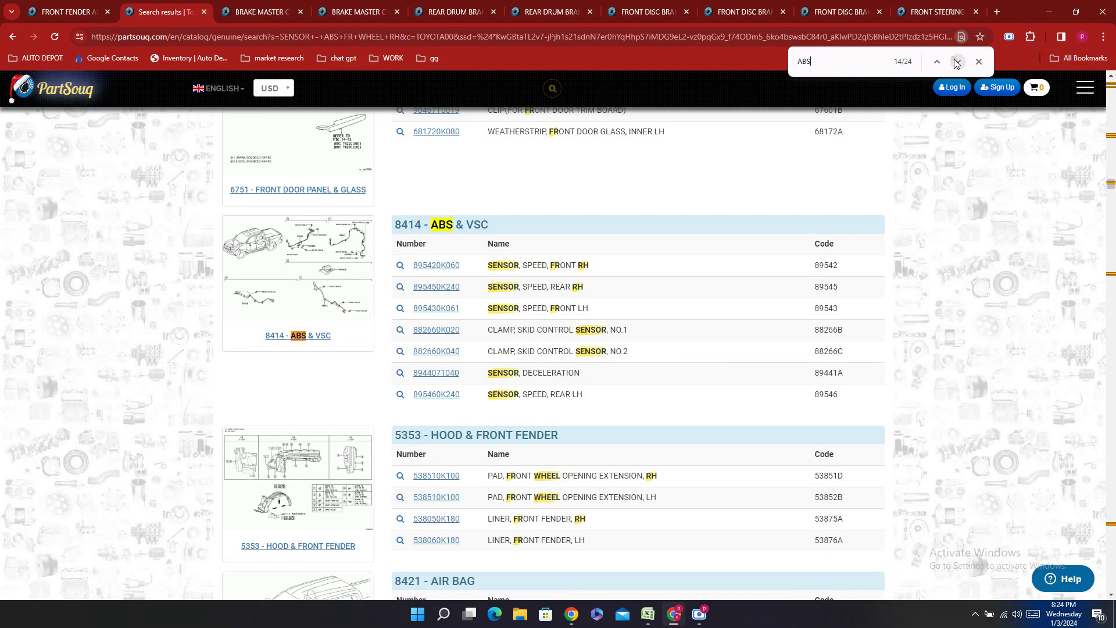
# - Open the 8414 - ABS & VSC diagram page and copy the rear RH speed sensor number 895450K240
pyautogui.click(329, 288)
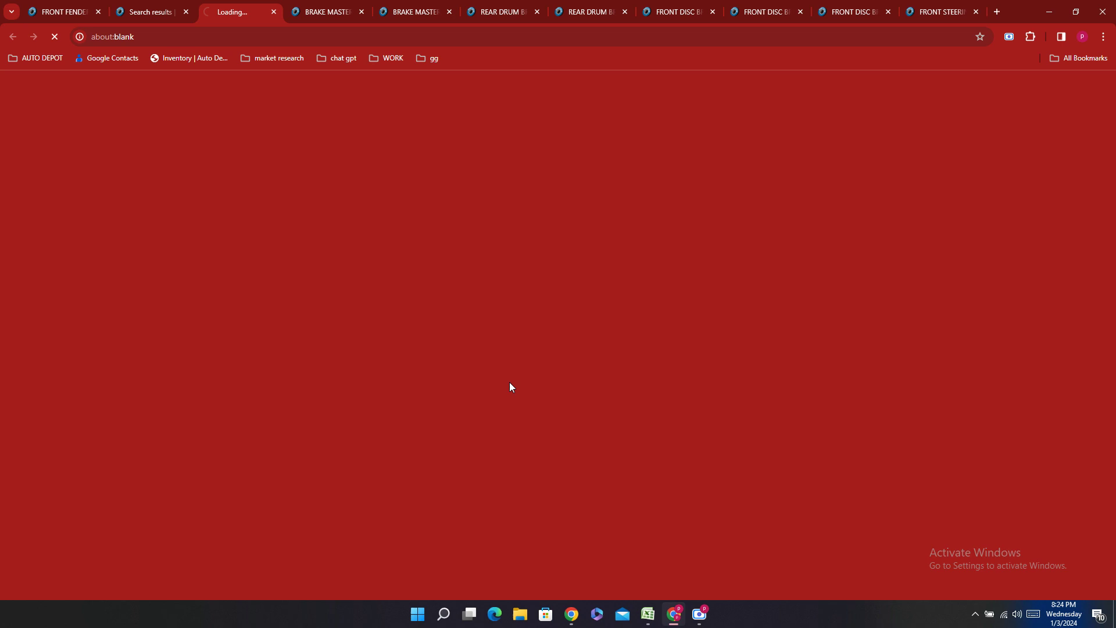
pyautogui.hotkey('ctrl', 'shift', 'Tab')
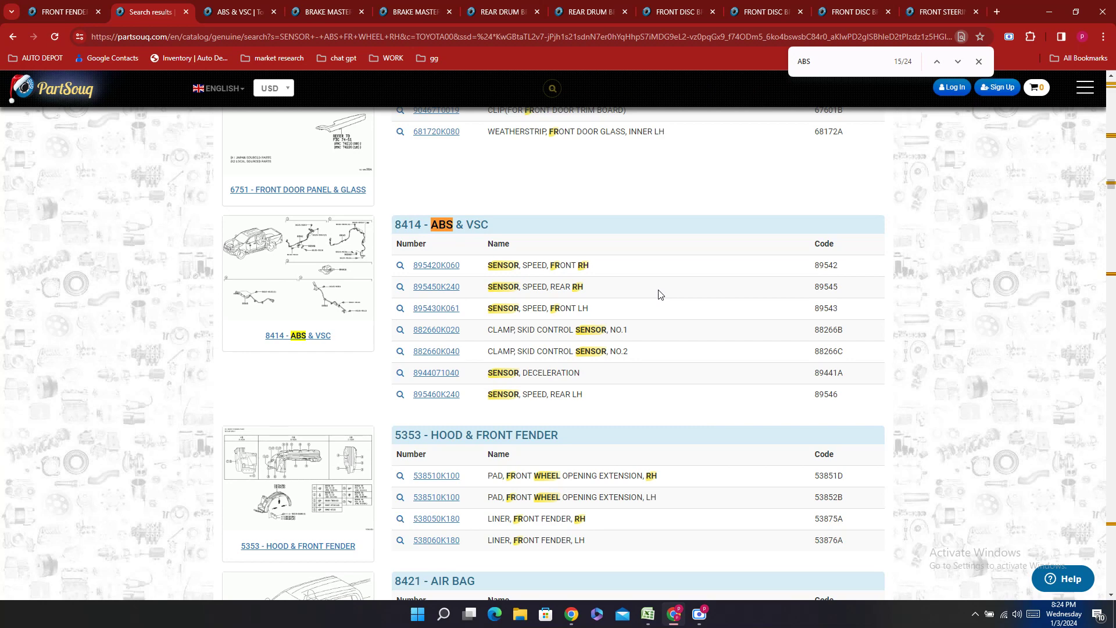
pyautogui.hotkey('ctrl', 'Tab')
pyautogui.scroll(-4, 738, 375)
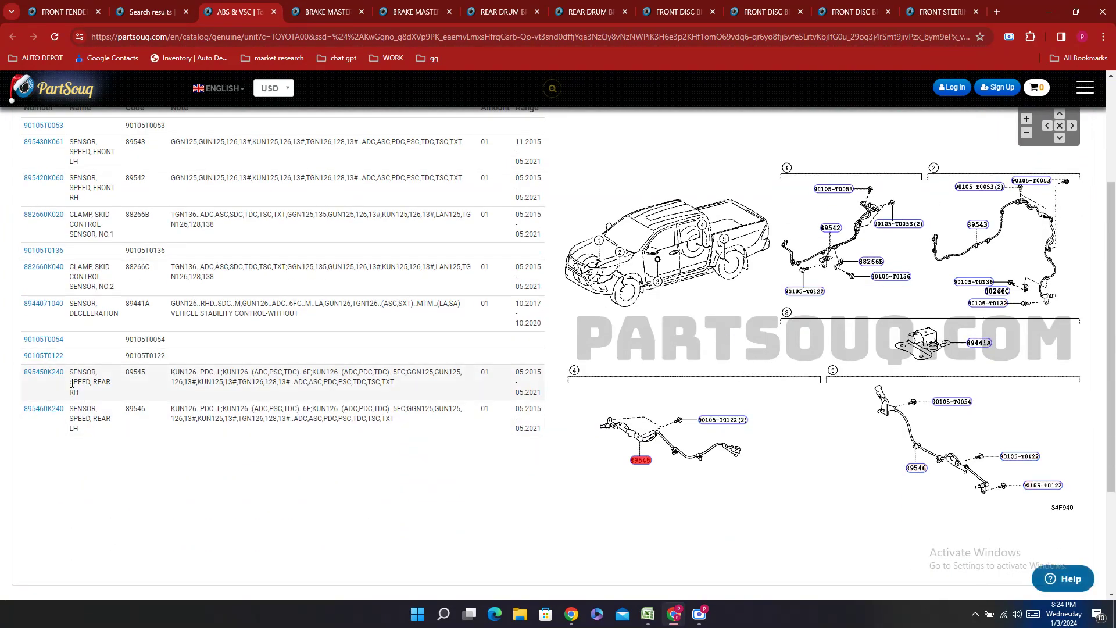
pyautogui.doubleClick(38, 384)
pyautogui.rightClick(39, 387)
pyautogui.click(58, 394)
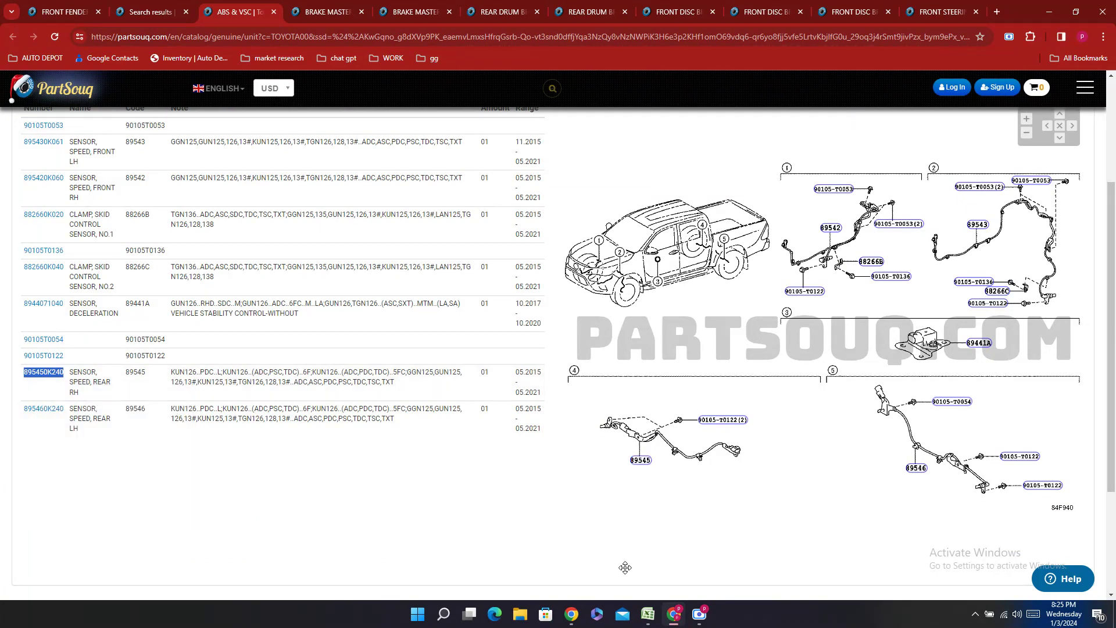
# - Switch to Excel and enter 89545-0K240 in cell E392 for the rear RH wheel ABS sensor
pyautogui.click(639, 618)
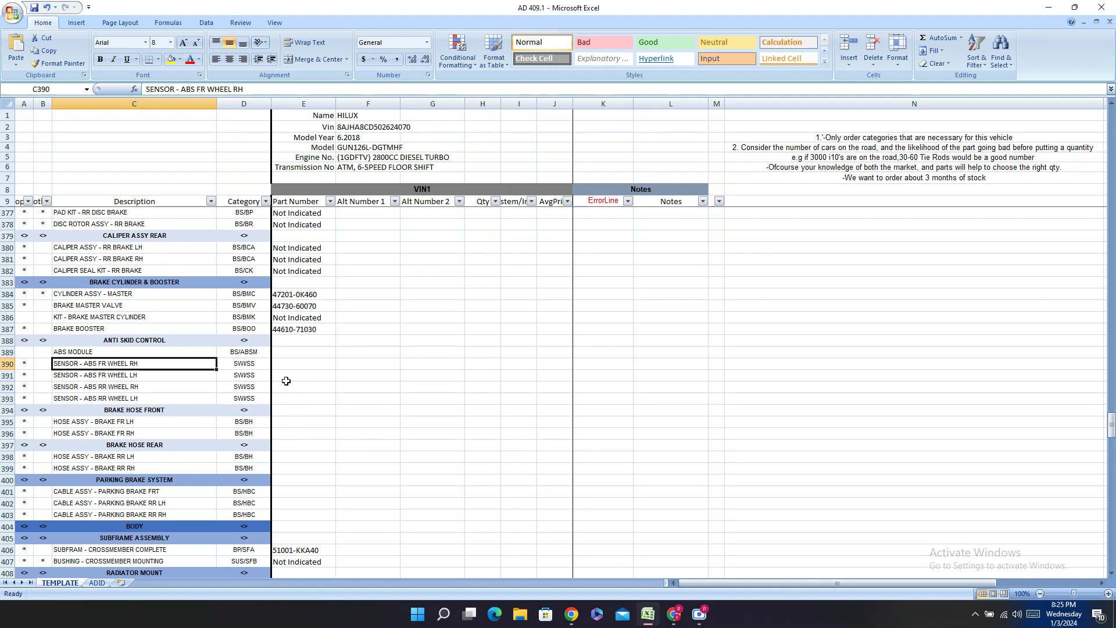
pyautogui.click(286, 381)
pyautogui.doubleClick(289, 388)
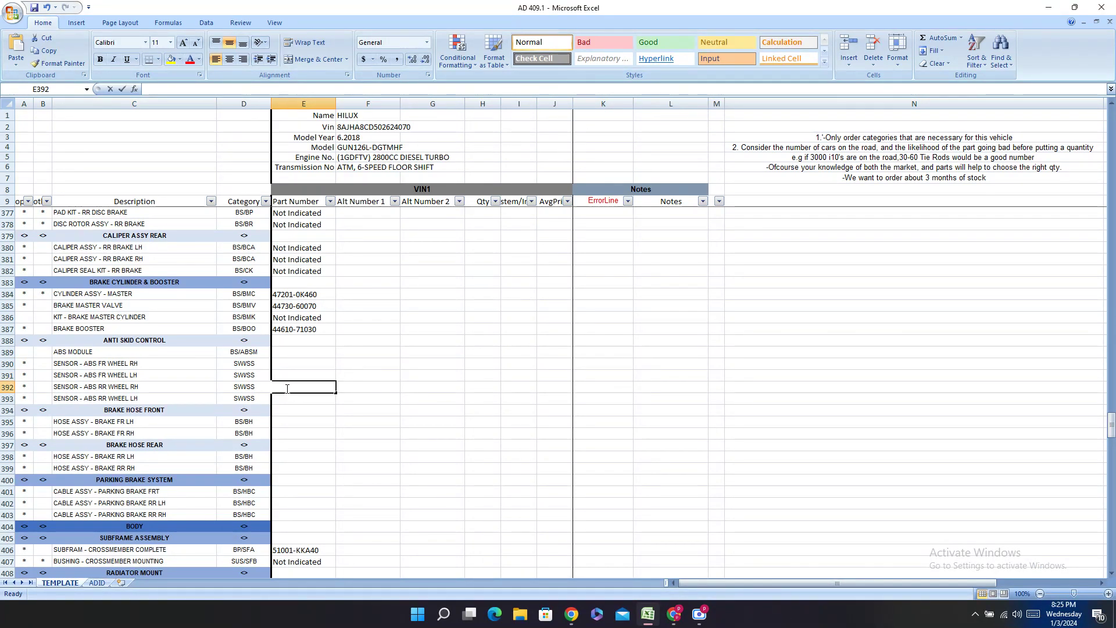
pyautogui.rightClick(290, 394)
pyautogui.click(314, 421)
pyautogui.click(295, 387)
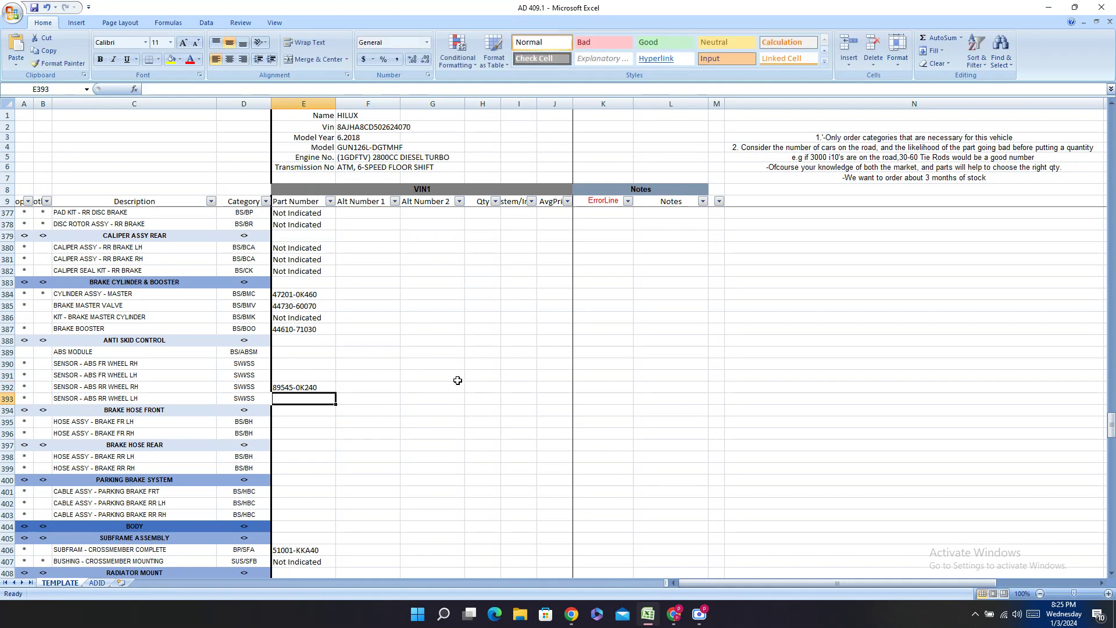
# - Switch to PartSouq and copy the rear LH speed sensor number 895460K240 from the ABS & VSC parts list
pyautogui.hotkey('alt', 'Tab')
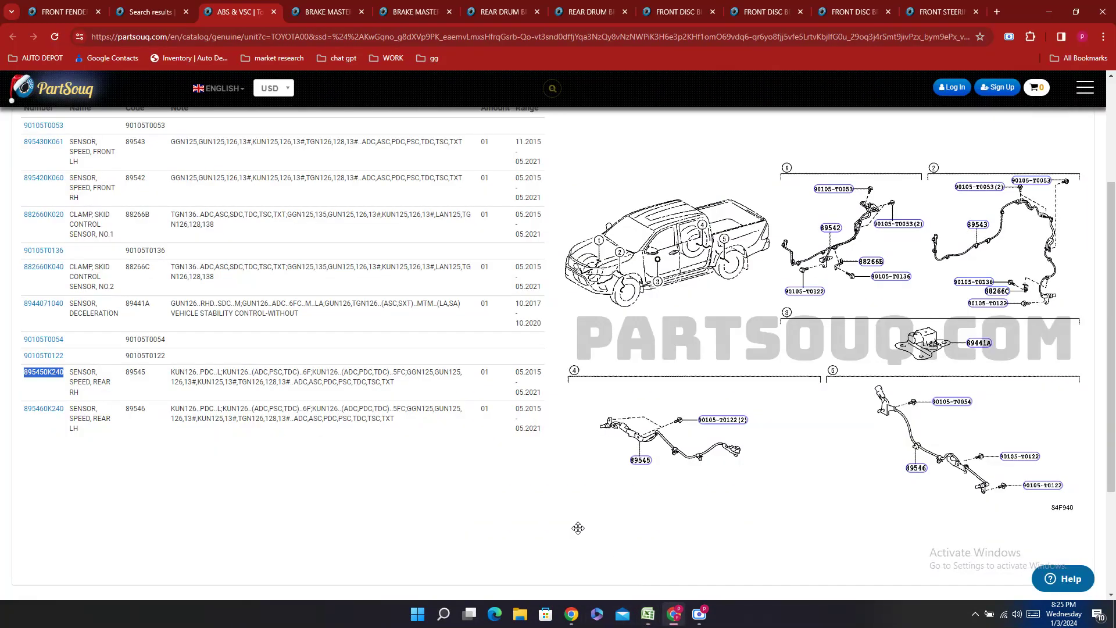
pyautogui.doubleClick(25, 431)
pyautogui.rightClick(26, 432)
pyautogui.click(43, 440)
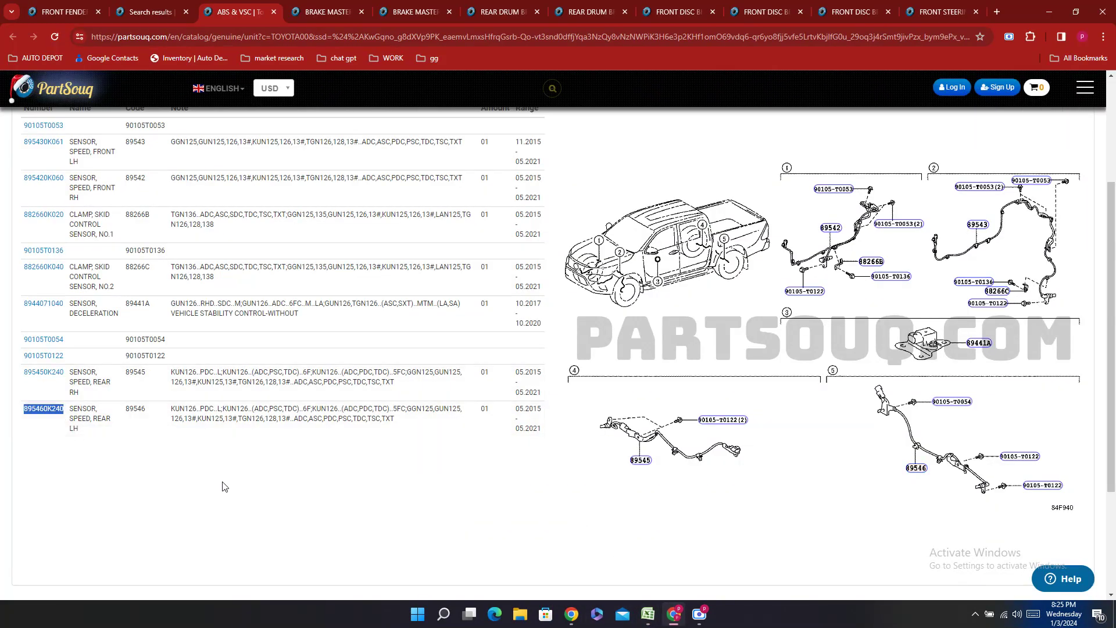
# - Switch to Excel and enter 89546-0K240 in cell E393 for the rear LH wheel ABS sensor
pyautogui.click(648, 615)
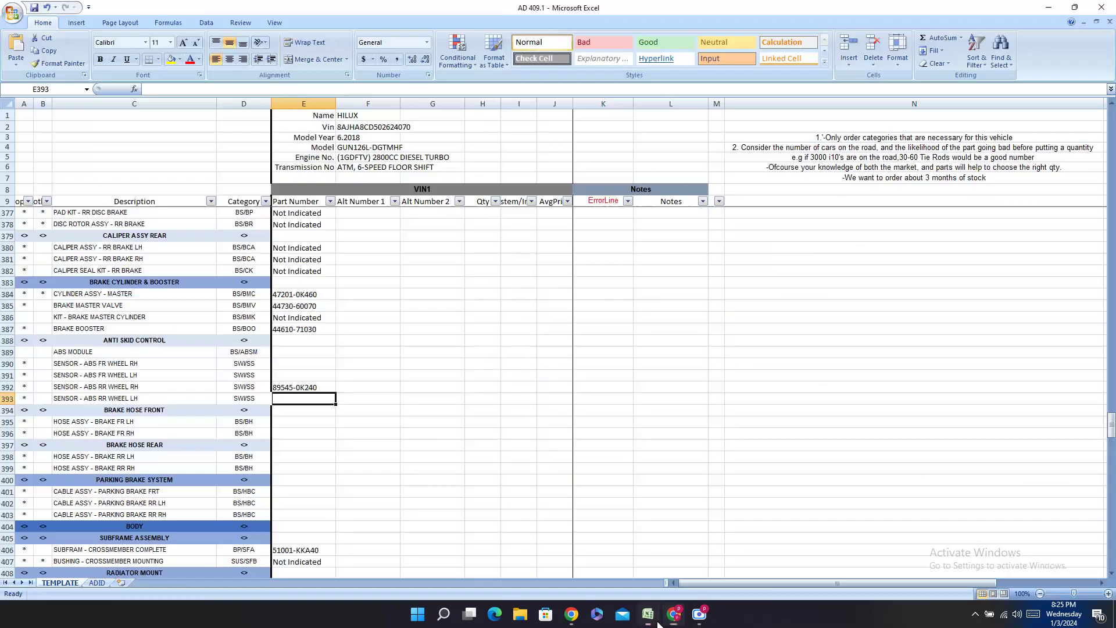
pyautogui.doubleClick(285, 399)
pyautogui.rightClick(287, 398)
pyautogui.click(314, 431)
pyautogui.press('Left')
pyautogui.press('Left')
pyautogui.press('Left')
pyautogui.press('Left')
pyautogui.press('Left')
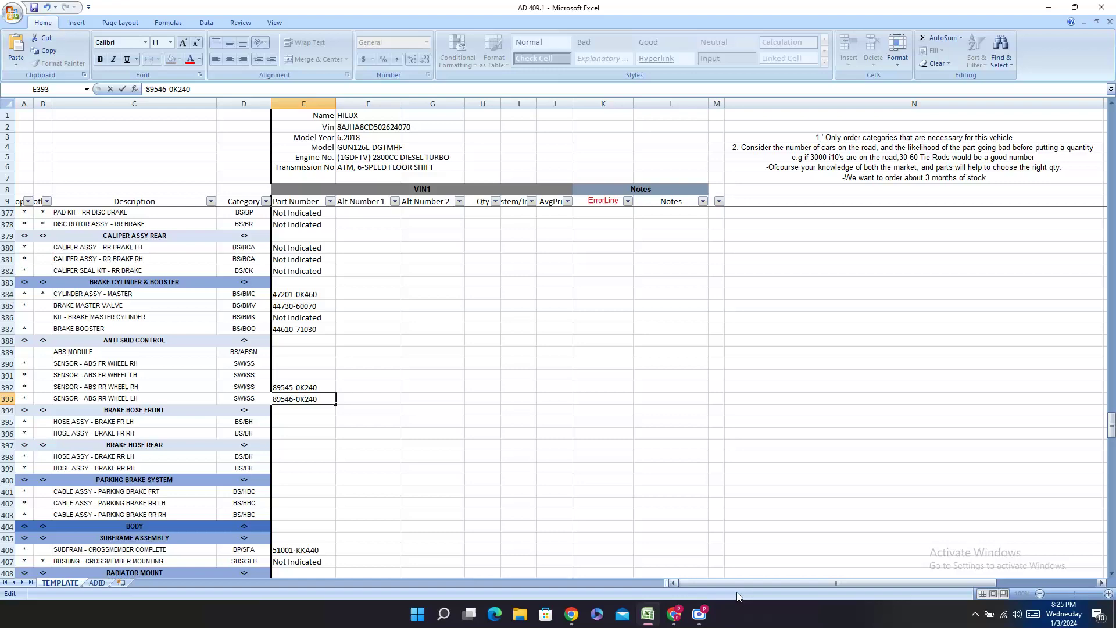
# - Switch to PartSouq and copy the front LH speed sensor number 895430K061 from the ABS & VSC parts list
pyautogui.click(674, 615)
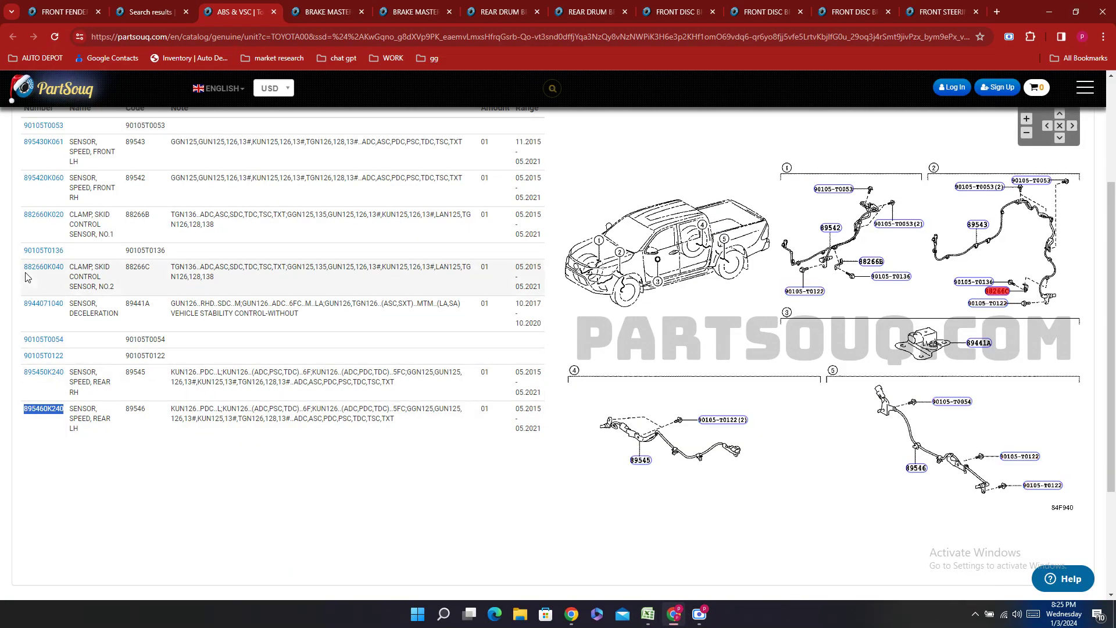
pyautogui.scroll(2, 51, 268)
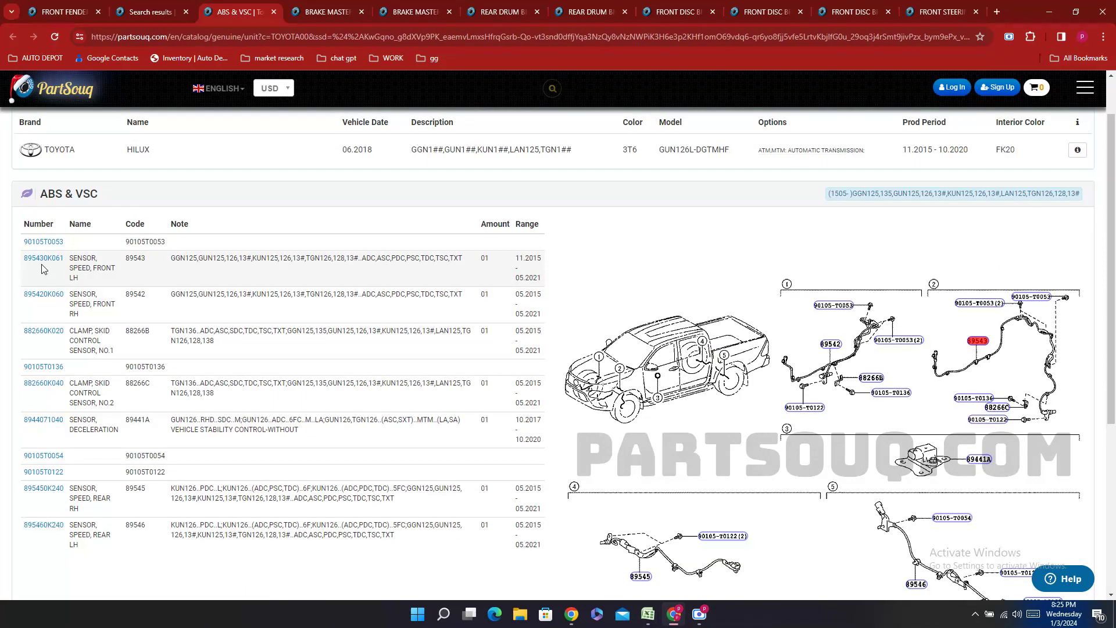
pyautogui.doubleClick(44, 262)
pyautogui.rightClick(41, 266)
pyautogui.click(60, 277)
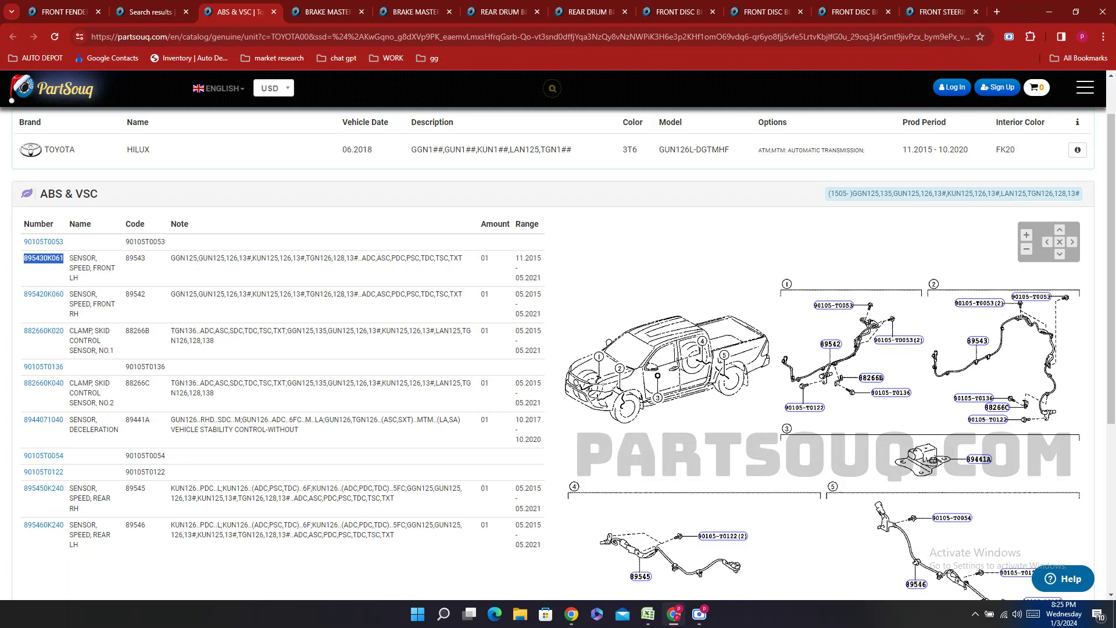
# - Switch to Excel and enter 89543-0K061 in cell E391 for the front LH wheel ABS sensor
pyautogui.click(648, 614)
pyautogui.doubleClick(294, 378)
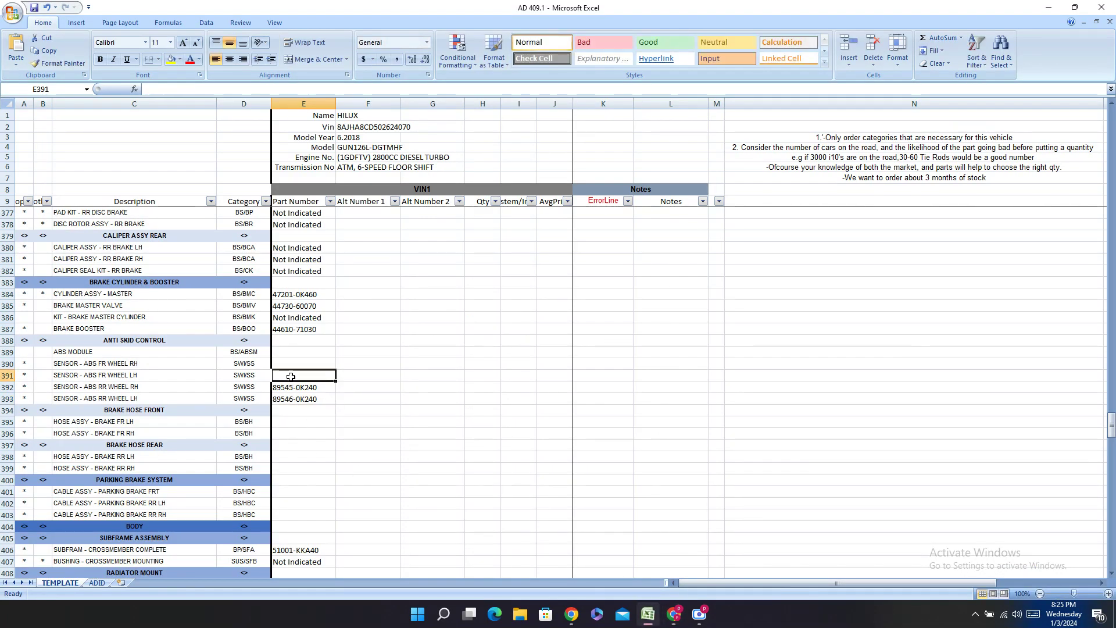
pyautogui.rightClick(293, 378)
pyautogui.click(318, 410)
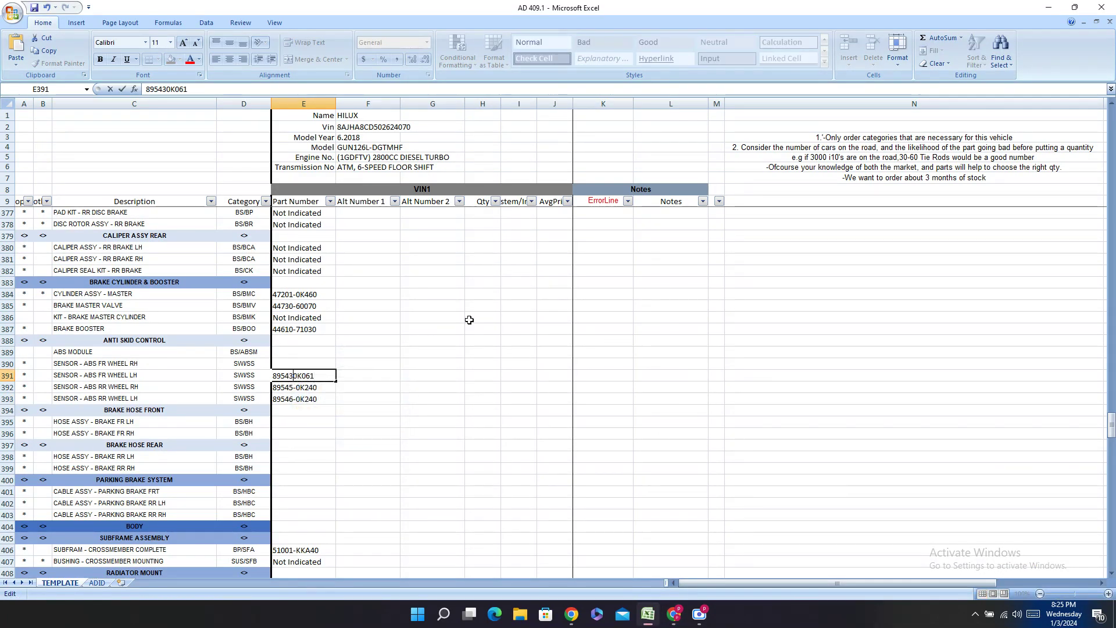
# - Switch to PartSouq and copy the front RH speed sensor number 895420K060 from the ABS & VSC parts list
pyautogui.click(674, 614)
pyautogui.click(43, 309)
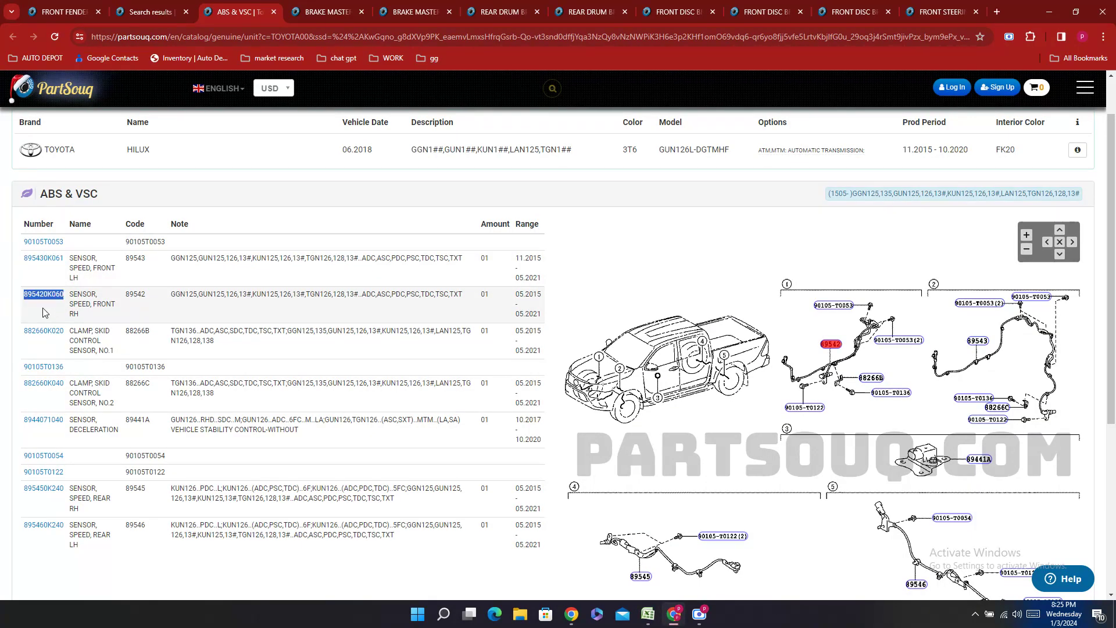
pyautogui.rightClick(43, 309)
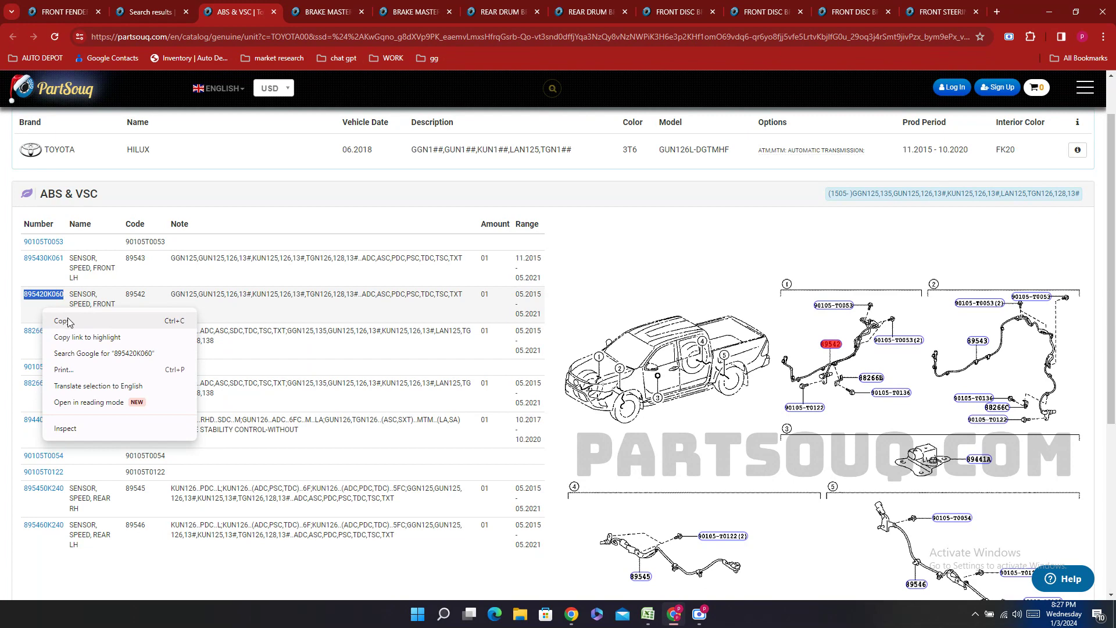
pyautogui.click(65, 320)
# - Switch to Excel and enter 89542-0K060 in cell E390 for the front RH wheel ABS sensor
pyautogui.click(648, 614)
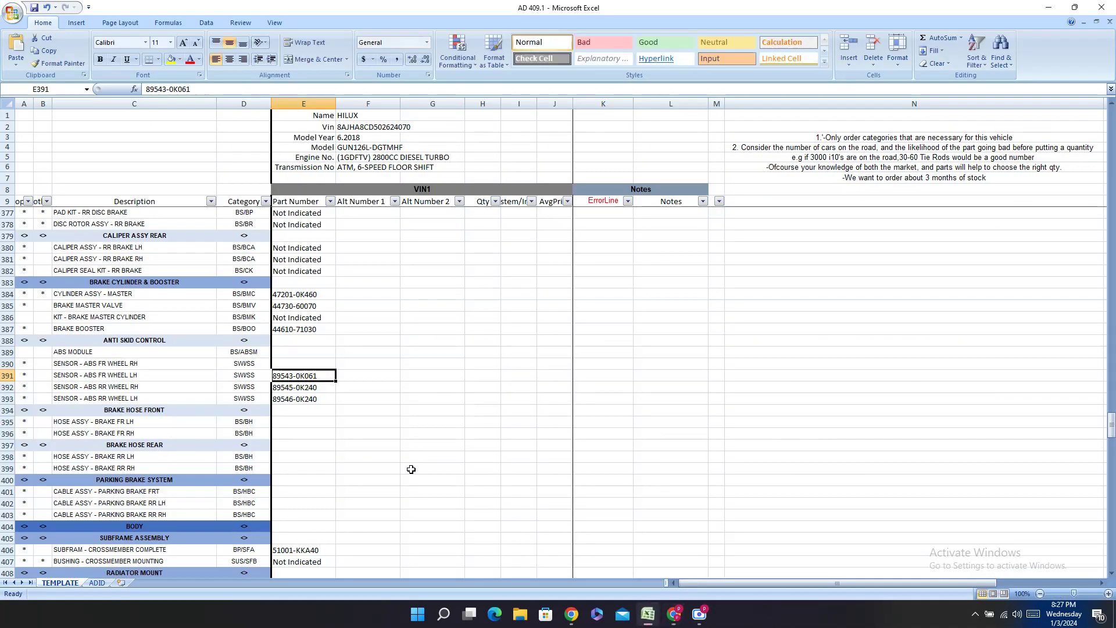
pyautogui.doubleClick(300, 363)
pyautogui.rightClick(303, 364)
pyautogui.click(346, 398)
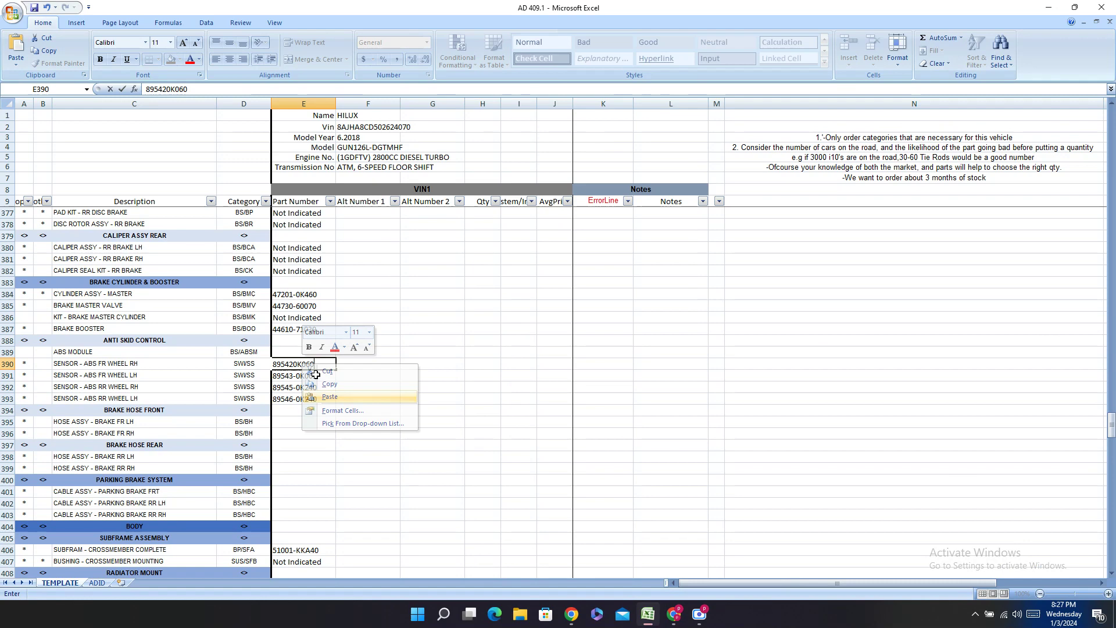
pyautogui.press('Left')
pyautogui.press('Left')
pyautogui.press('Left')
pyautogui.press('Left')
pyautogui.press('Left')
pyautogui.write('-')
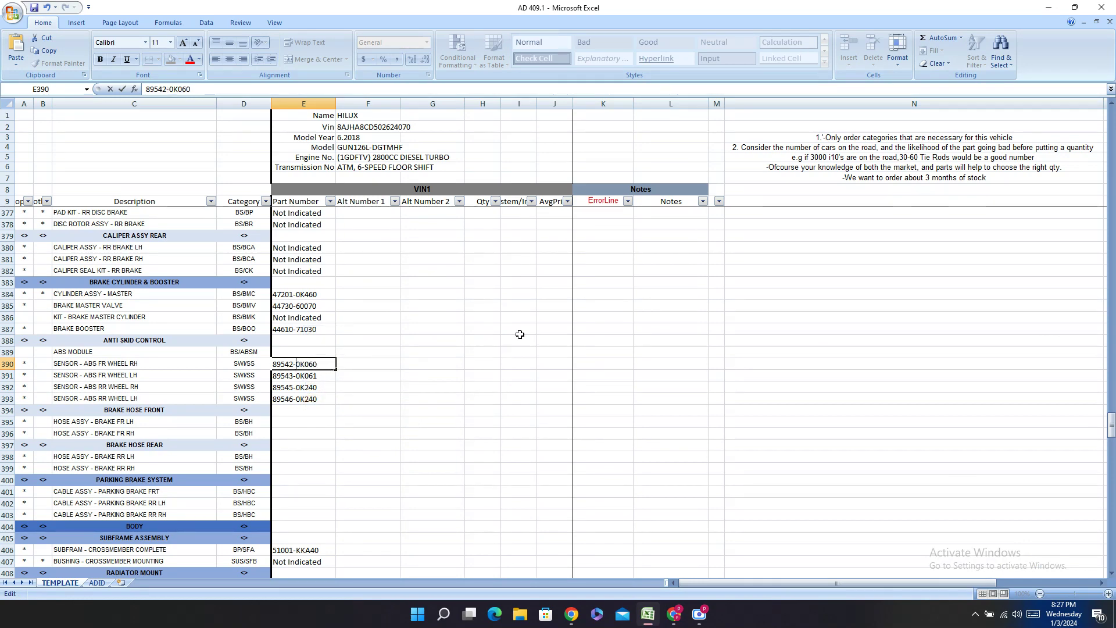
pyautogui.click(674, 614)
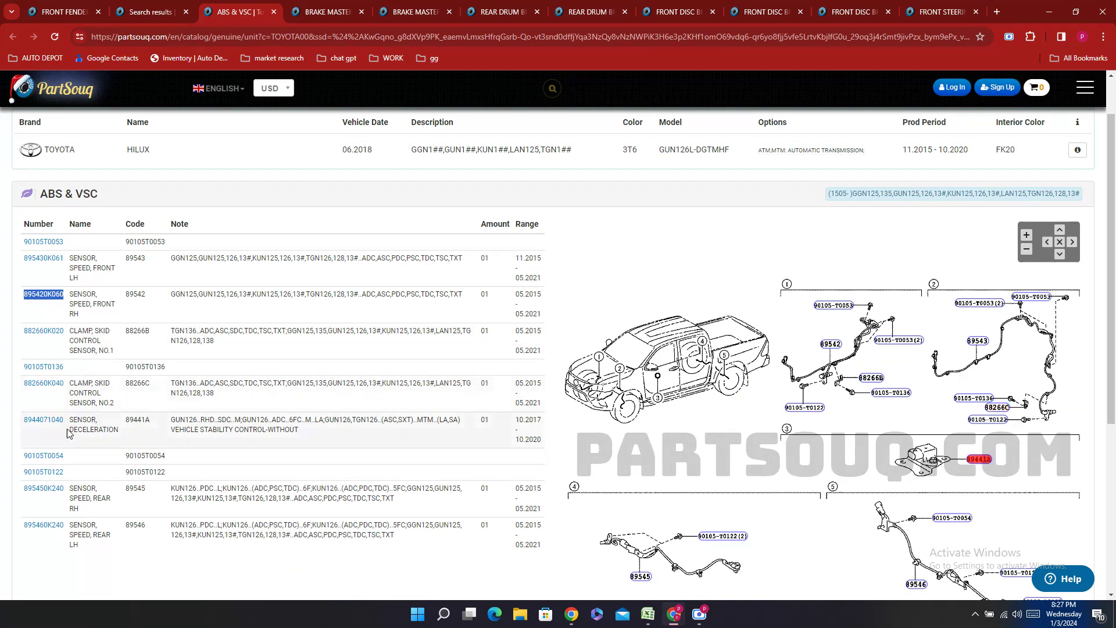
pyautogui.click(38, 438)
pyautogui.doubleClick(41, 419)
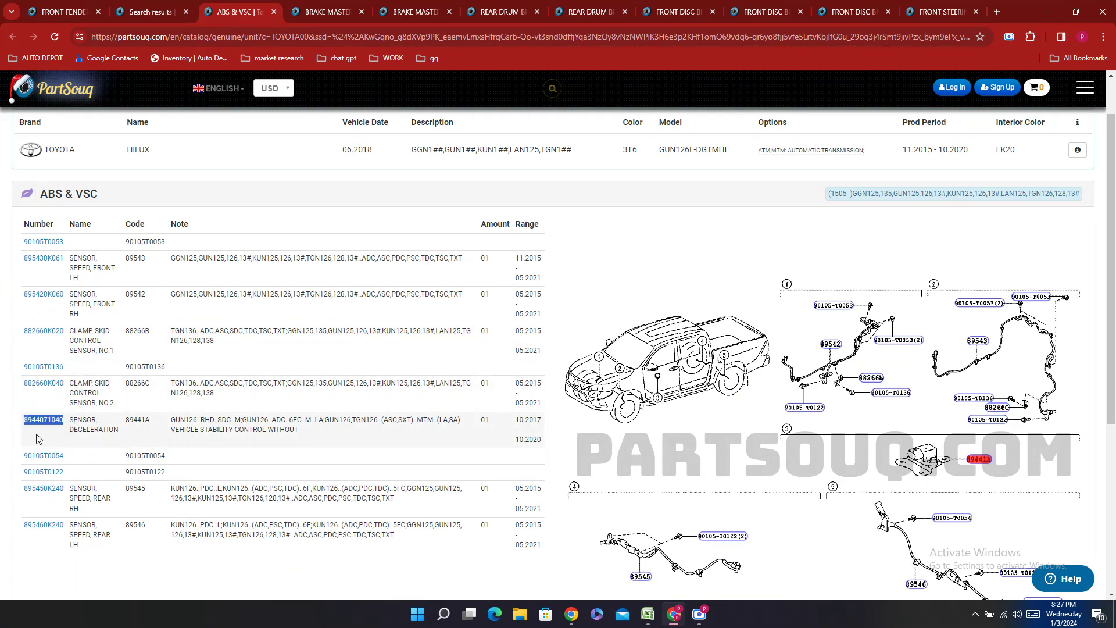
pyautogui.rightClick(33, 433)
pyautogui.click(52, 447)
pyautogui.click(649, 613)
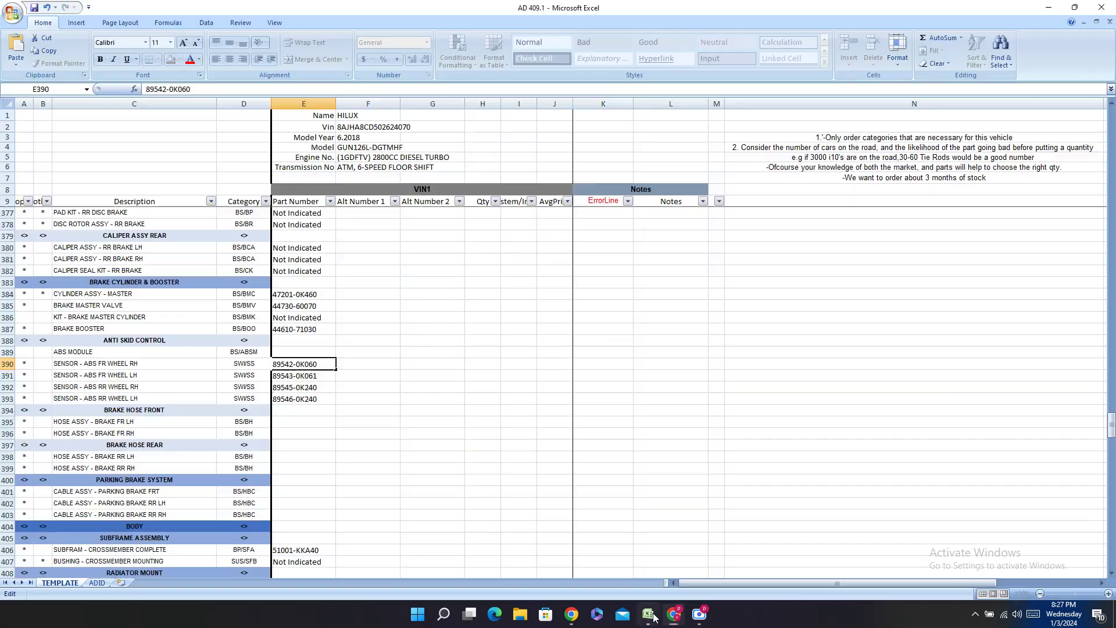
pyautogui.click(288, 350)
pyautogui.doubleClick(288, 350)
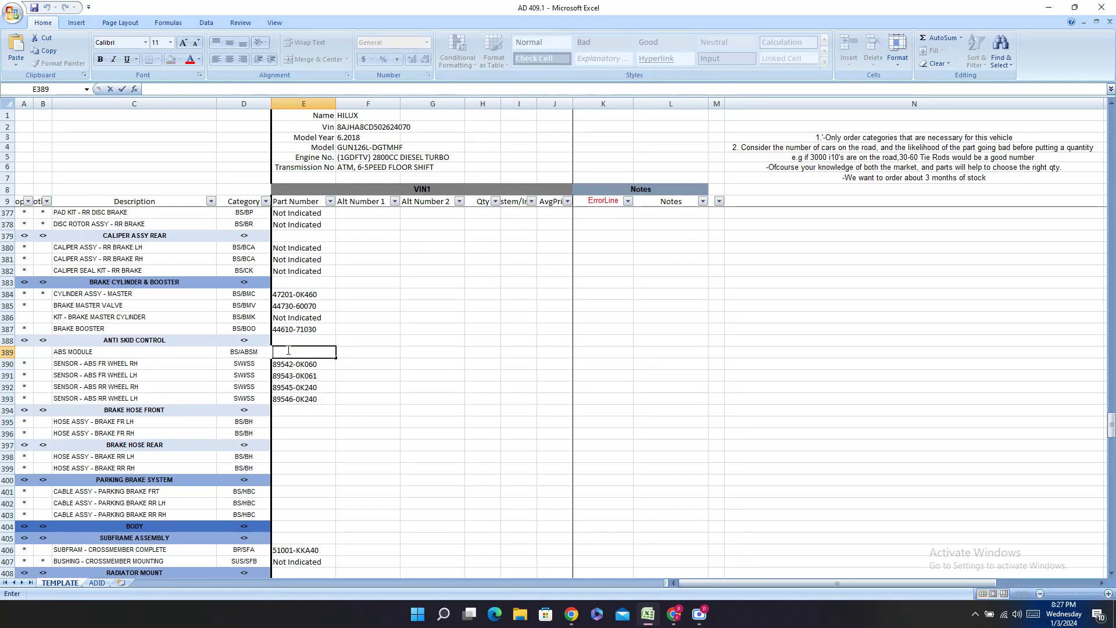
pyautogui.rightClick(288, 350)
pyautogui.click(332, 385)
pyautogui.click(294, 353)
pyautogui.write('-71040')
pyautogui.press('Return')
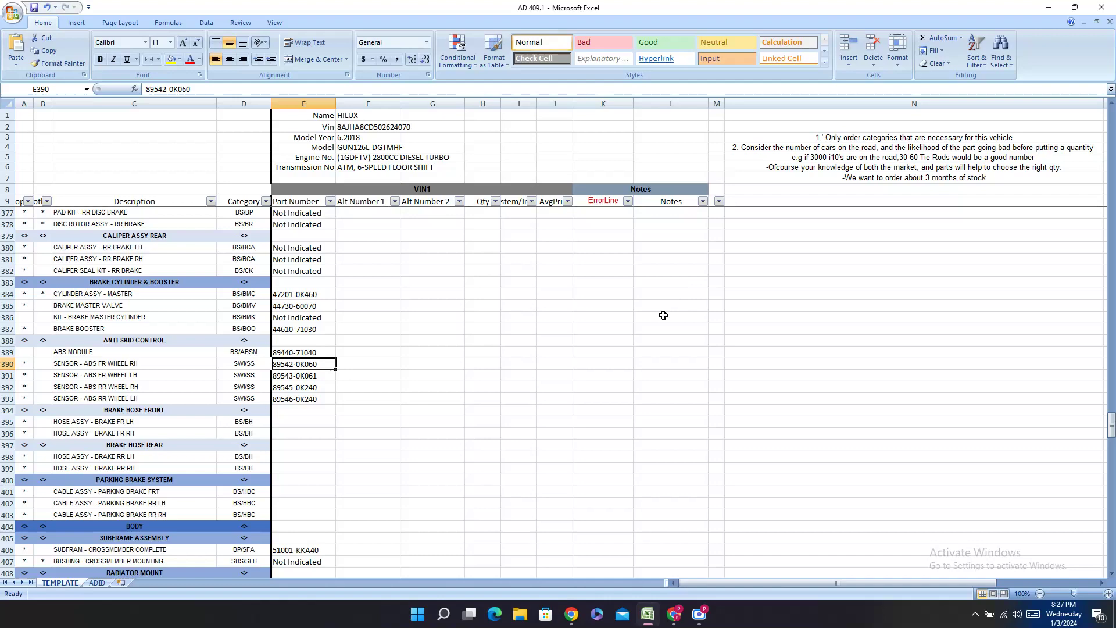
# - Copy the heading BRAKE HOSE FRONT from cell C394 and return to the catalog search field on the PartSouq search results page
pyautogui.rightClick(215, 410)
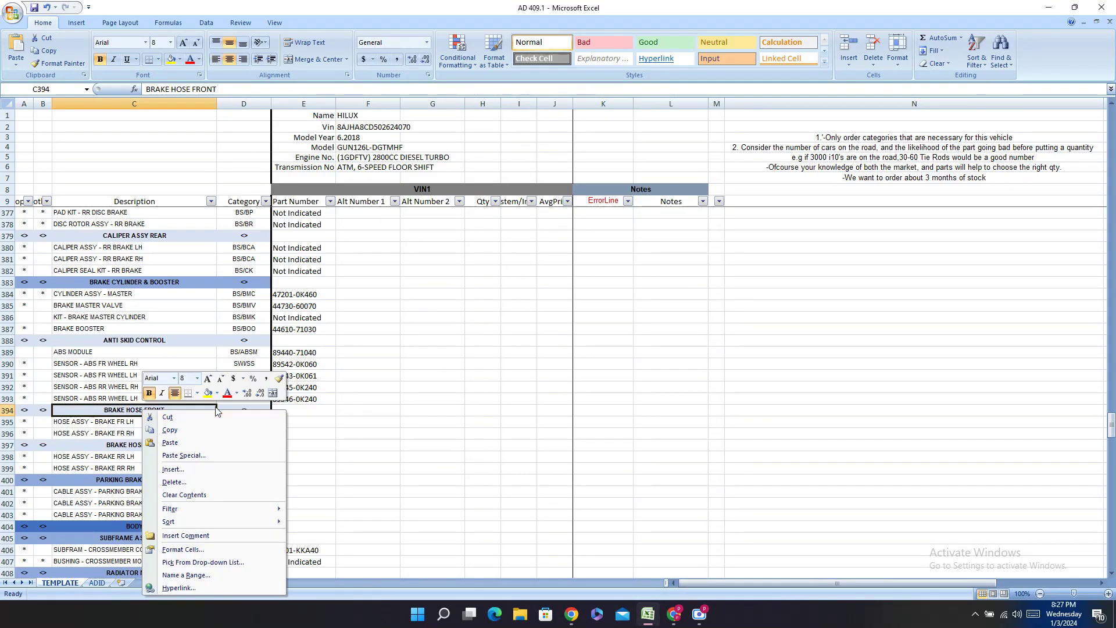
pyautogui.click(171, 430)
pyautogui.click(674, 614)
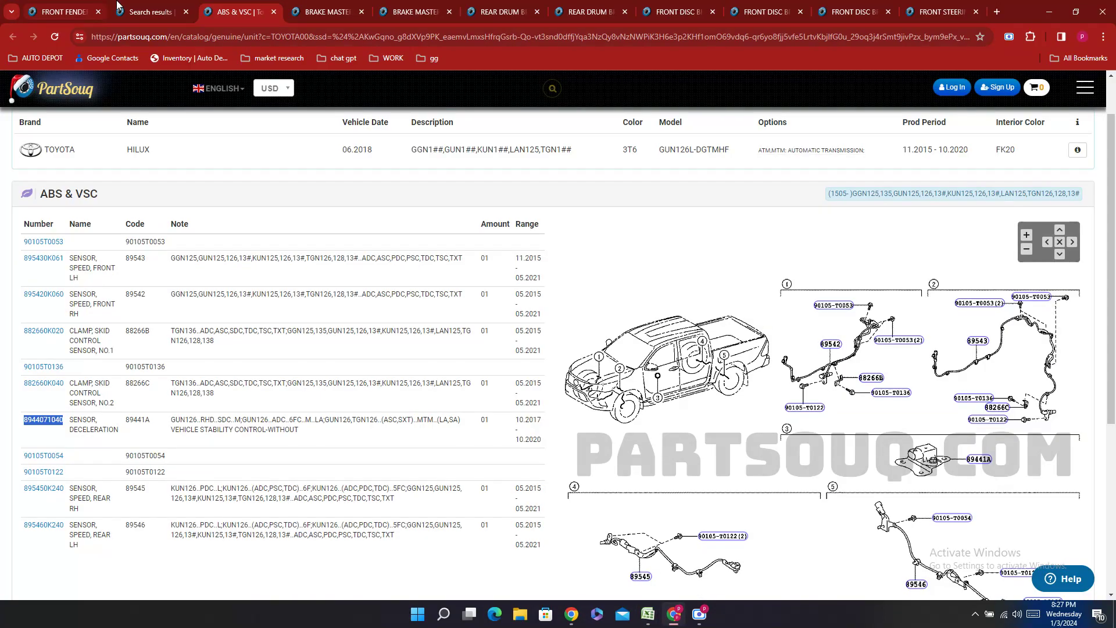
pyautogui.click(150, 11)
pyautogui.scroll(8, 407, 250)
pyautogui.scroll(20, 358, 243)
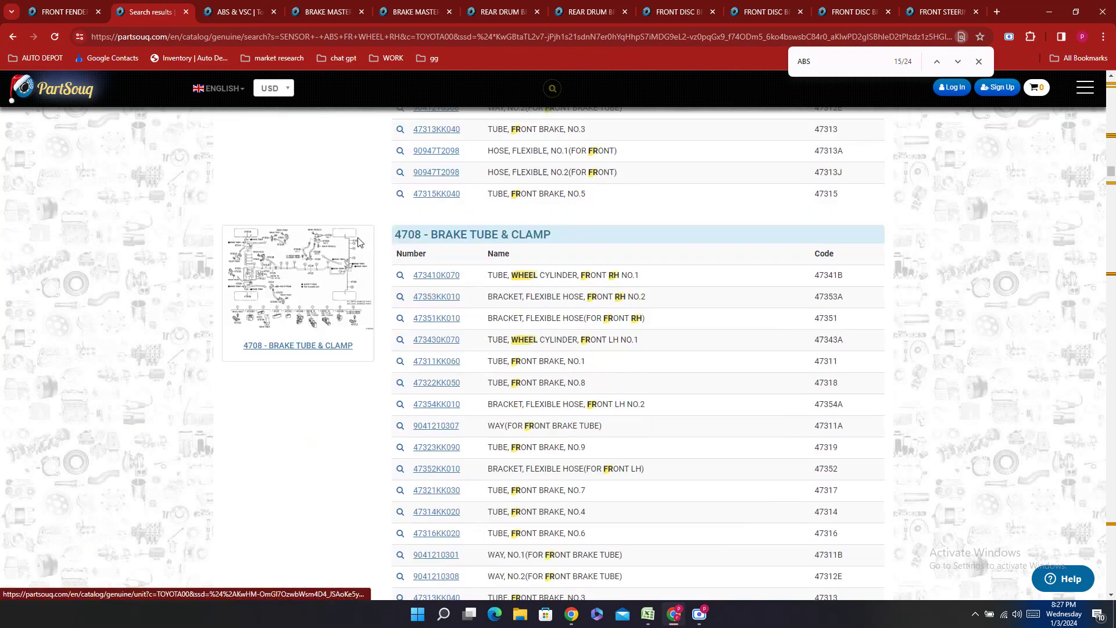
pyautogui.scroll(20, 334, 224)
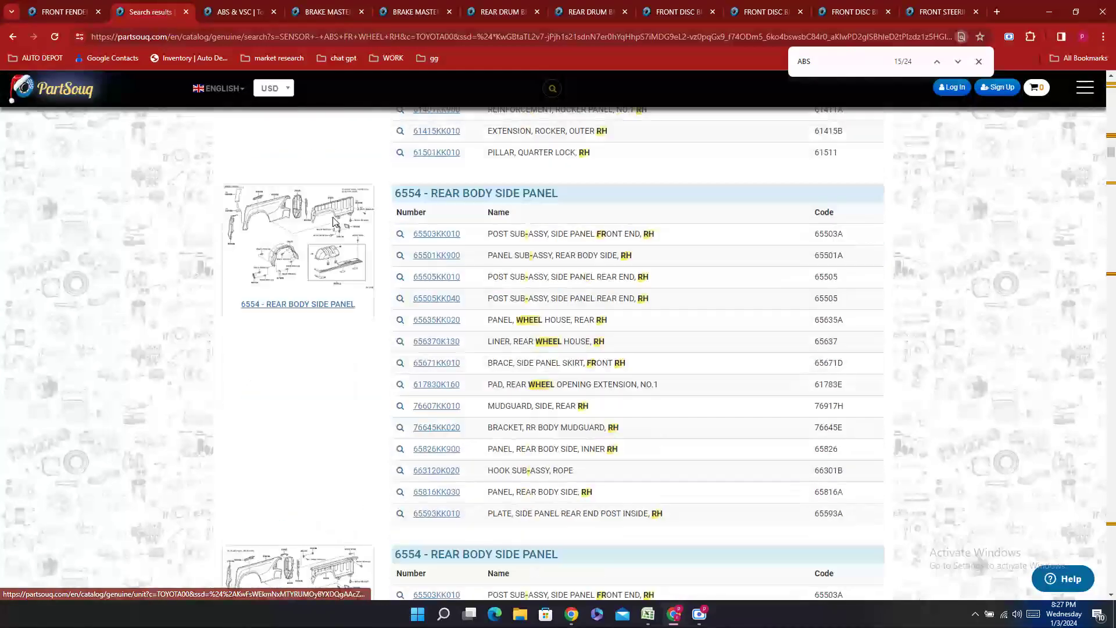
pyautogui.scroll(15, 361, 213)
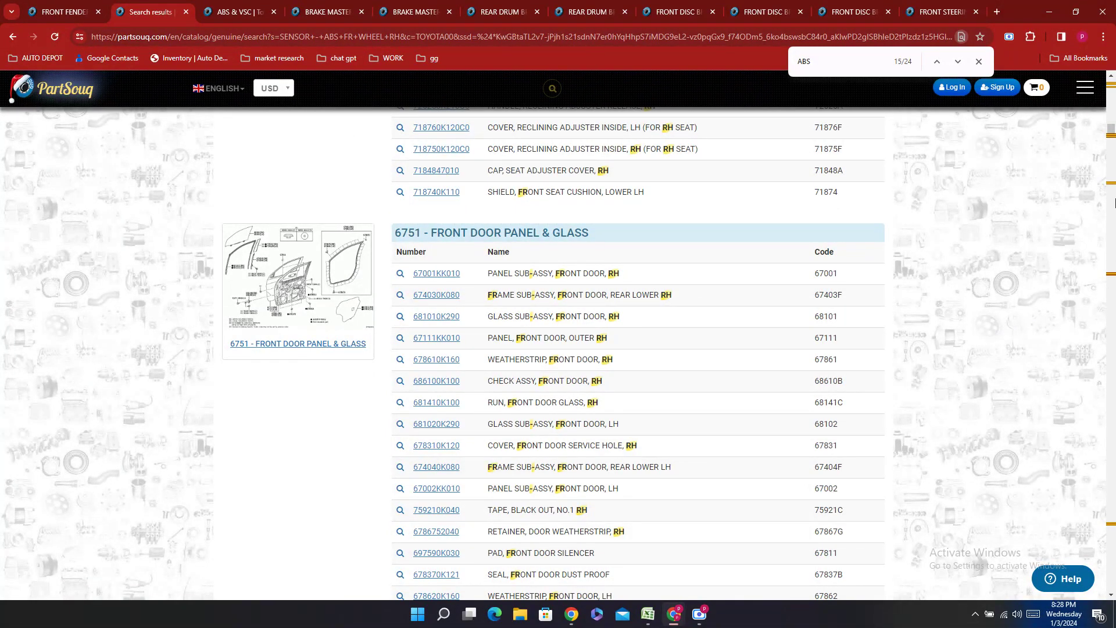
pyautogui.moveTo(1112, 131); pyautogui.dragTo(1111, 85)
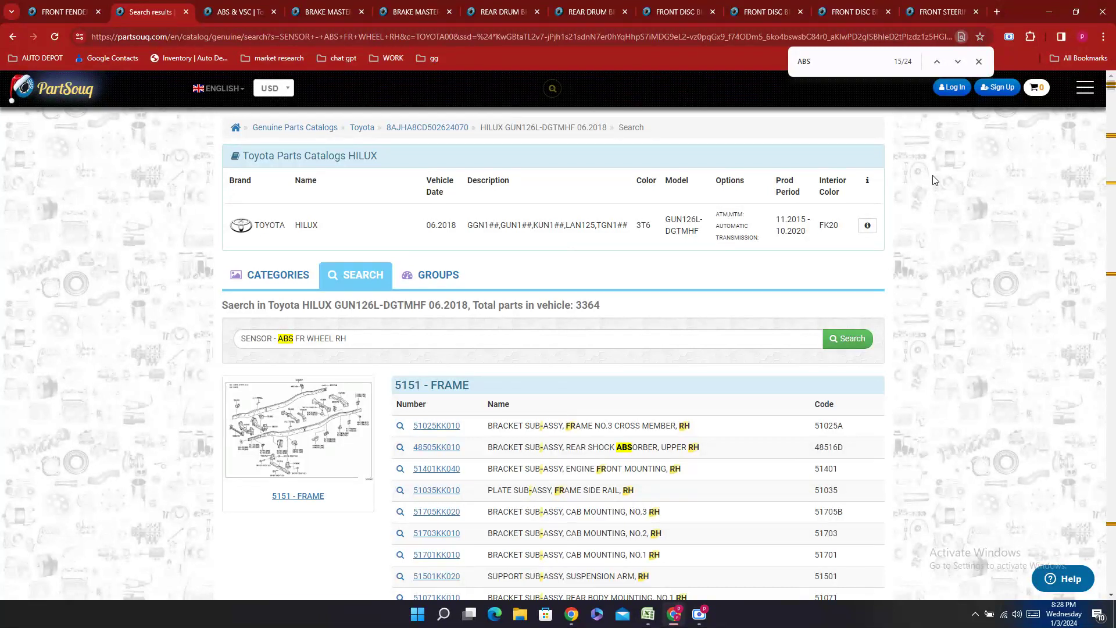
# - Search the Hilux catalog for BRAKE HOSE FRONT, replacing the existing search text
pyautogui.moveTo(372, 340); pyautogui.dragTo(3, 389)
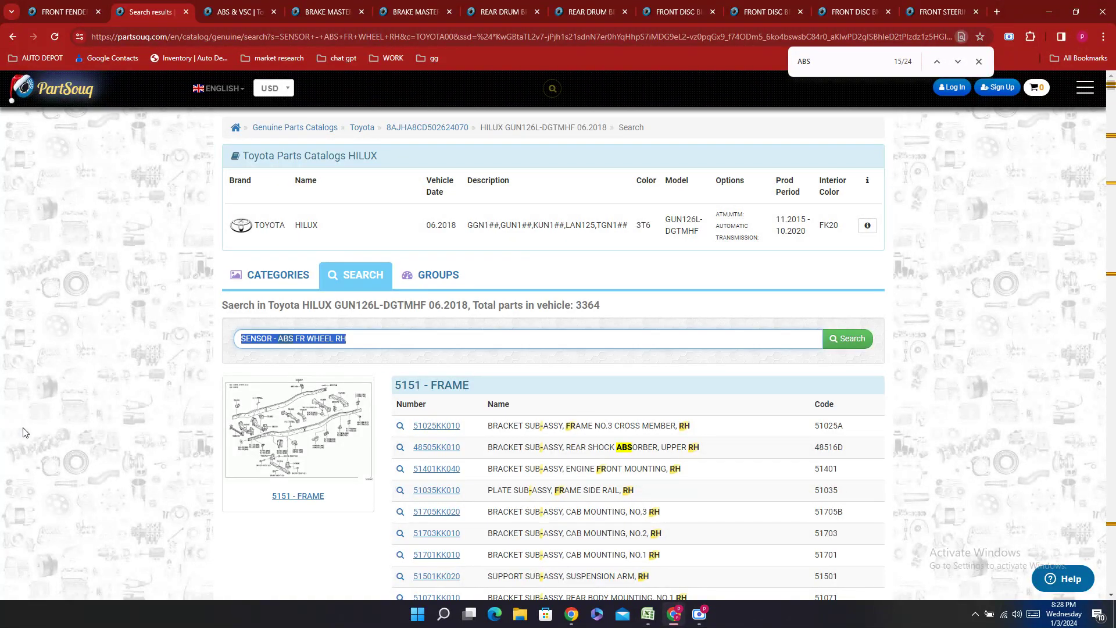
pyautogui.press('BackSpace')
pyautogui.hotkey('ctrl', 'v')
pyautogui.press('Return')
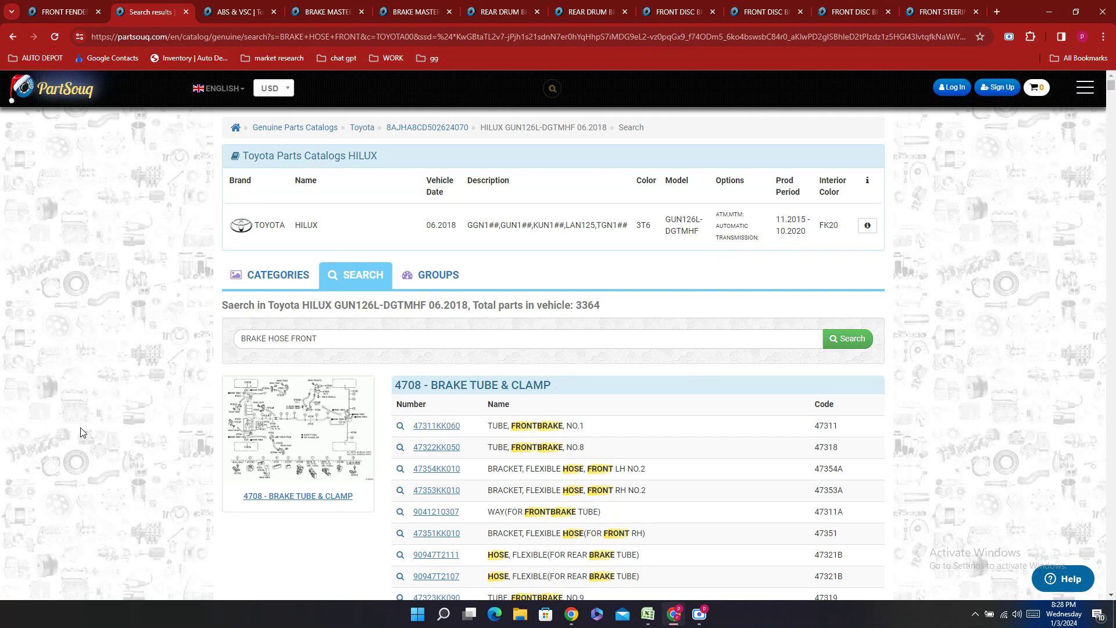
pyautogui.scroll(-3, 369, 366)
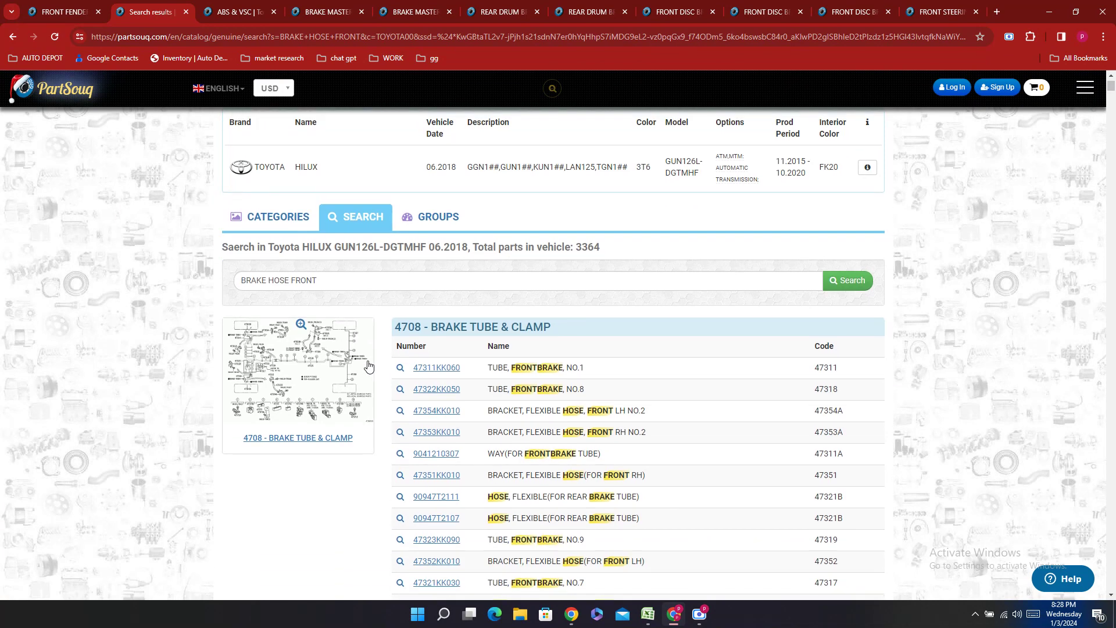
# - Review the BRAKE HOSE FRONT search results and open the 4708 - BRAKE TUBE & CLAMP diagram page
pyautogui.scroll(-12, 368, 366)
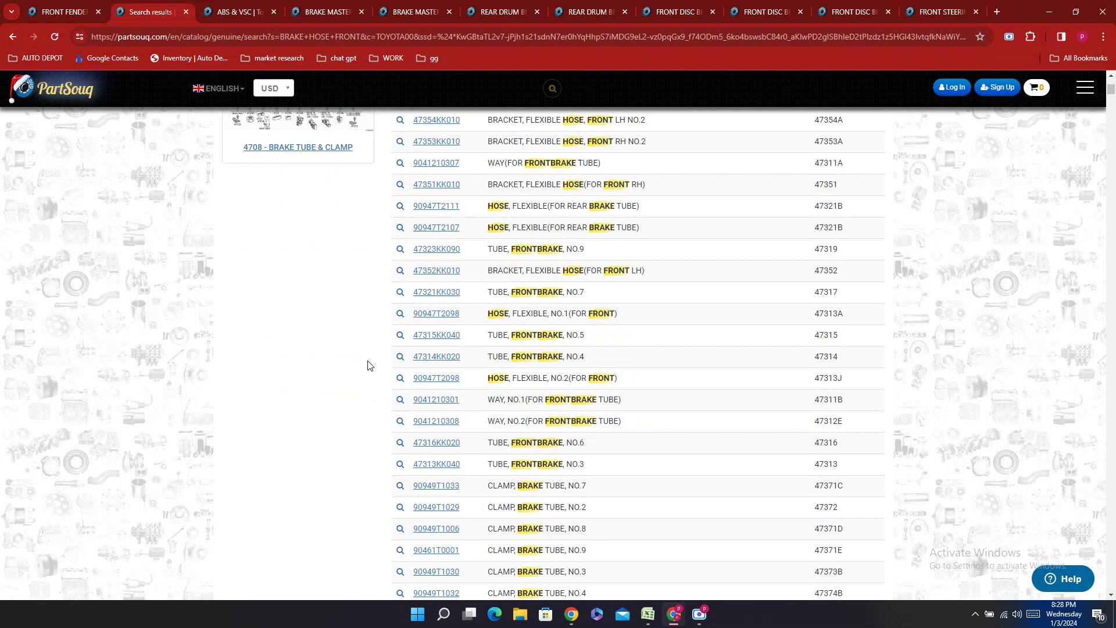
pyautogui.scroll(-4, 367, 365)
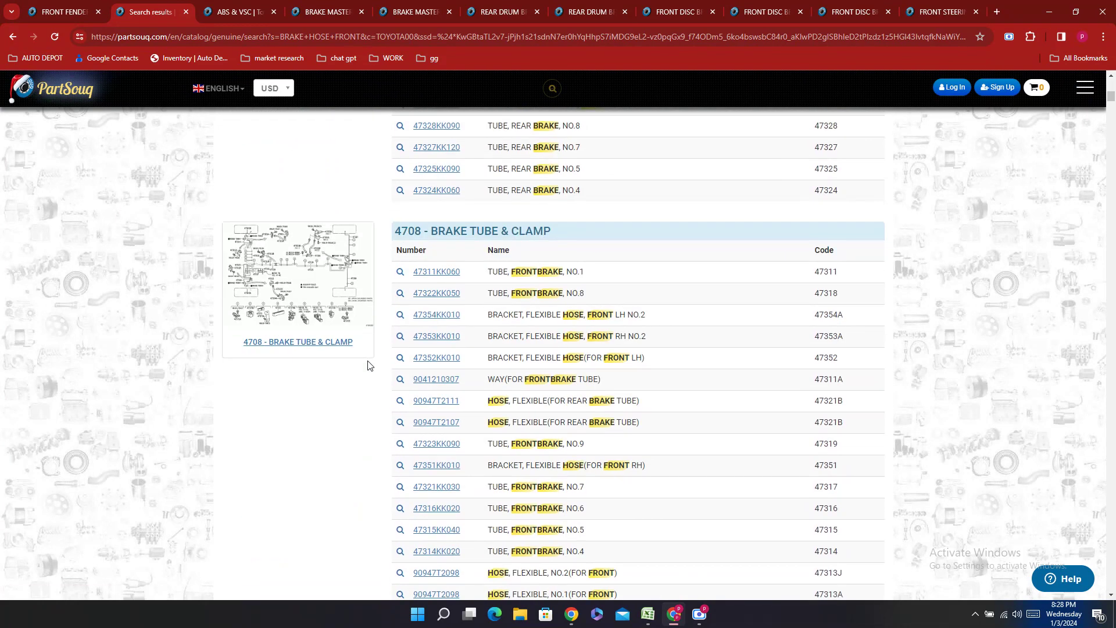
pyautogui.scroll(15, 366, 364)
pyautogui.click(328, 389)
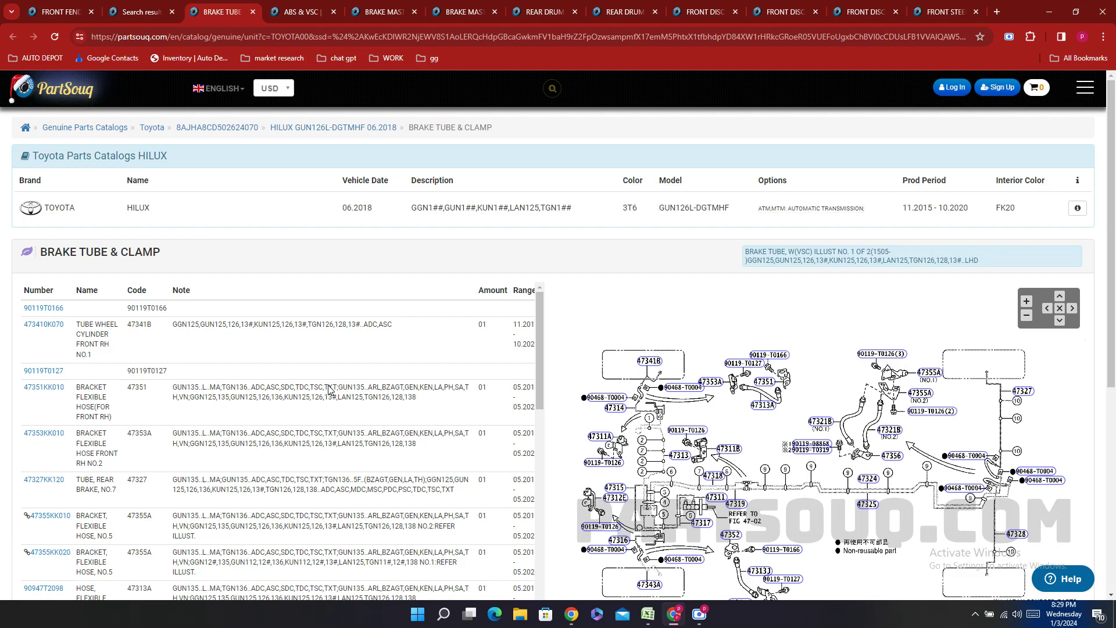
# - Find the word HOSE on the BRAKE TUBE & CLAMP page and go through the highlighted parts list entries
pyautogui.scroll(-10, 330, 389)
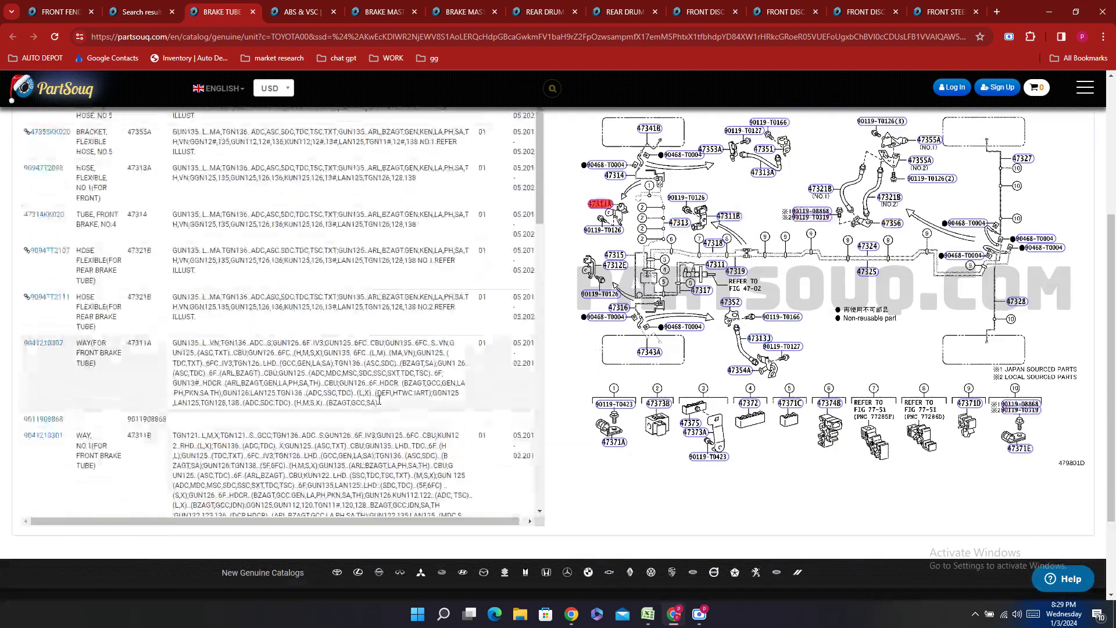
pyautogui.hotkey('ctrl', 'f')
pyautogui.write('HOSE')
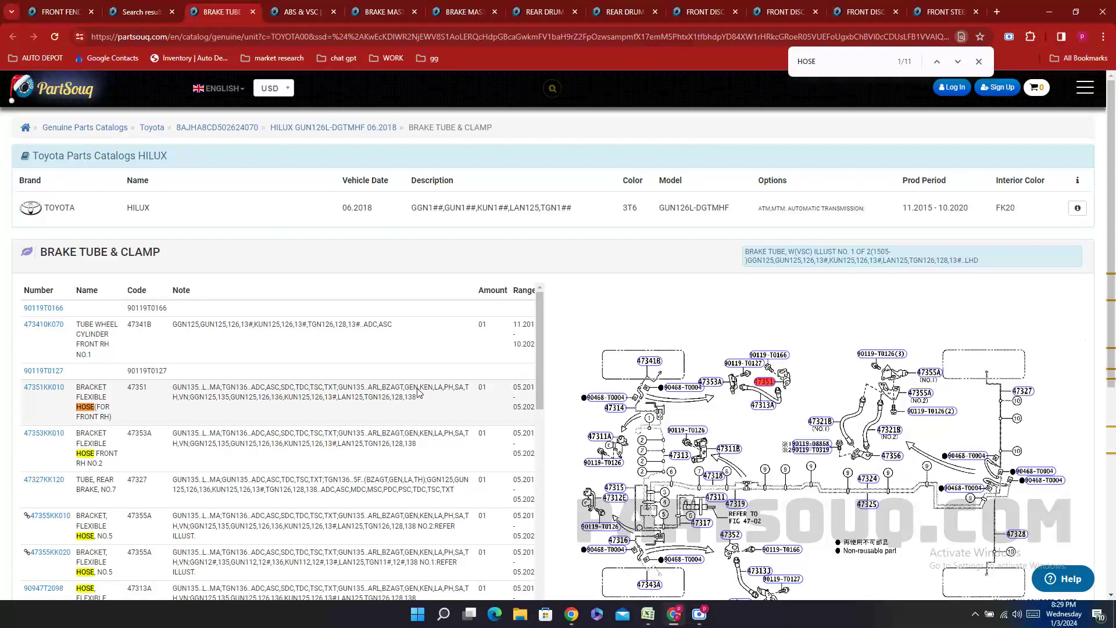
pyautogui.scroll(-5, 384, 401)
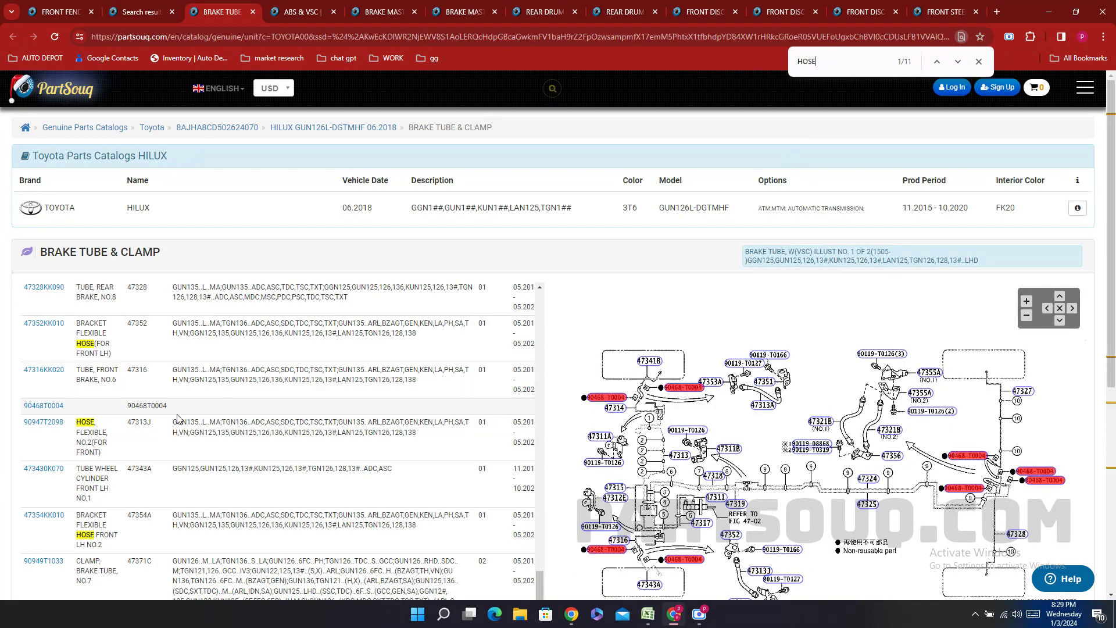
pyautogui.scroll(5, 175, 448)
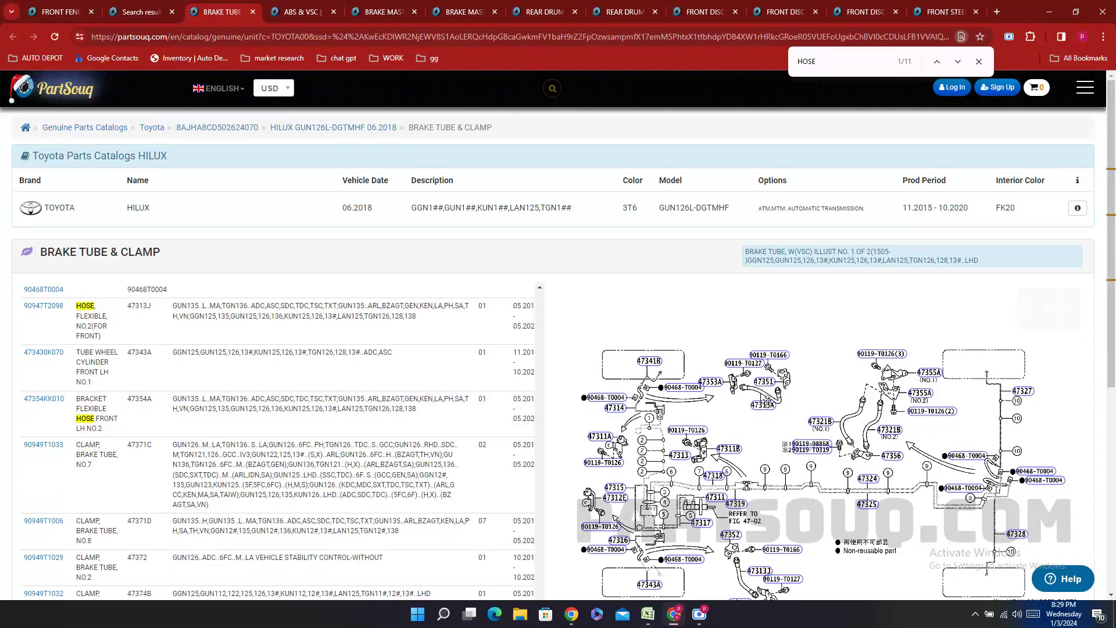
pyautogui.scroll(-2, 755, 468)
# - Copy the part number 90947T2098 of the front flexible hose No. 2, code 47313J
pyautogui.click(758, 455)
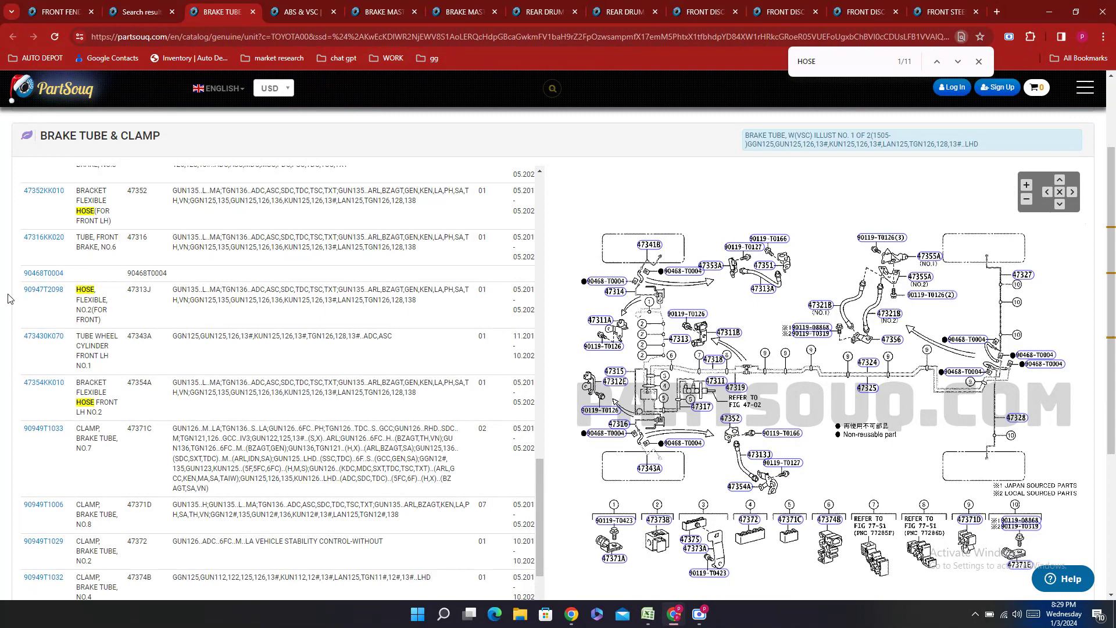
pyautogui.doubleClick(43, 289)
pyautogui.rightClick(32, 308)
pyautogui.click(58, 317)
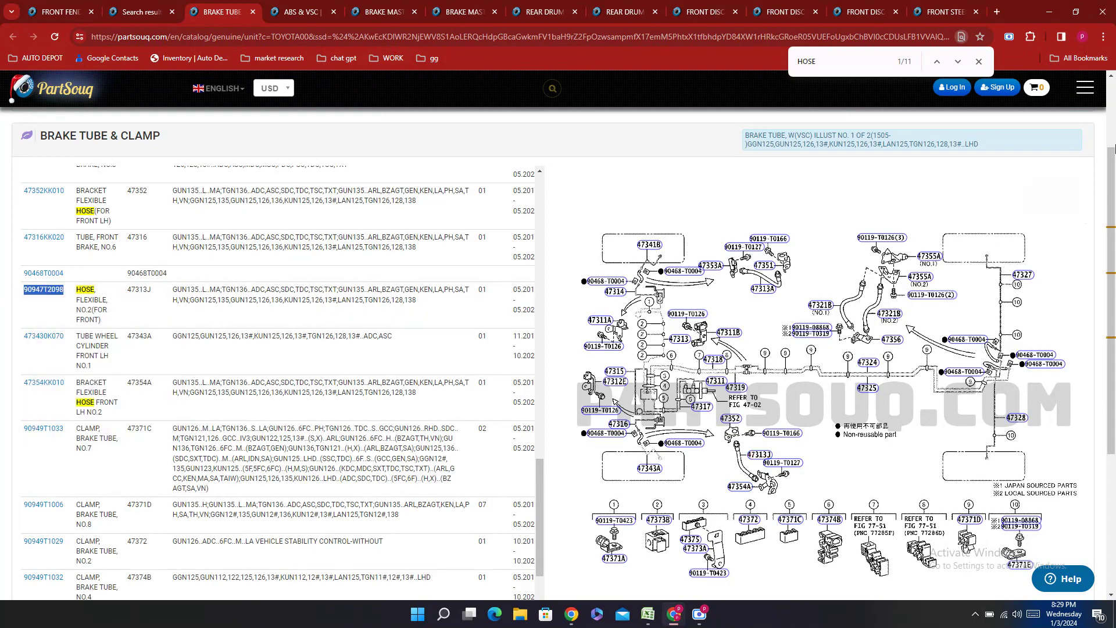
# - Examine the other hose entries in the BRAKE TUBE & CLAMP list to compare the front and rear flexible hoses
pyautogui.scroll(5, 181, 352)
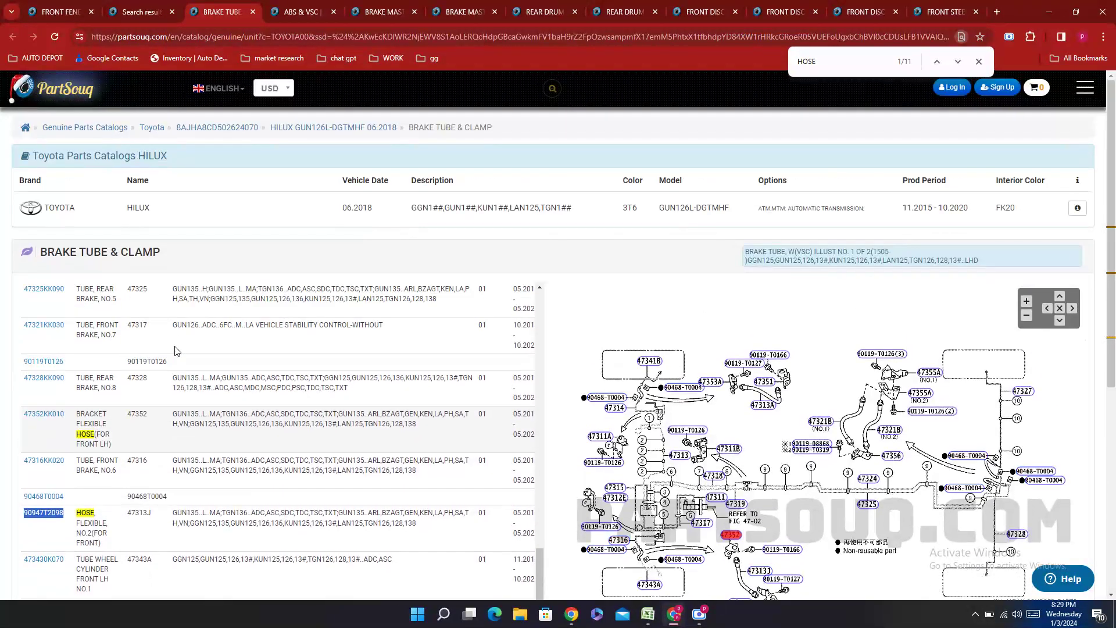
pyautogui.scroll(5, 180, 351)
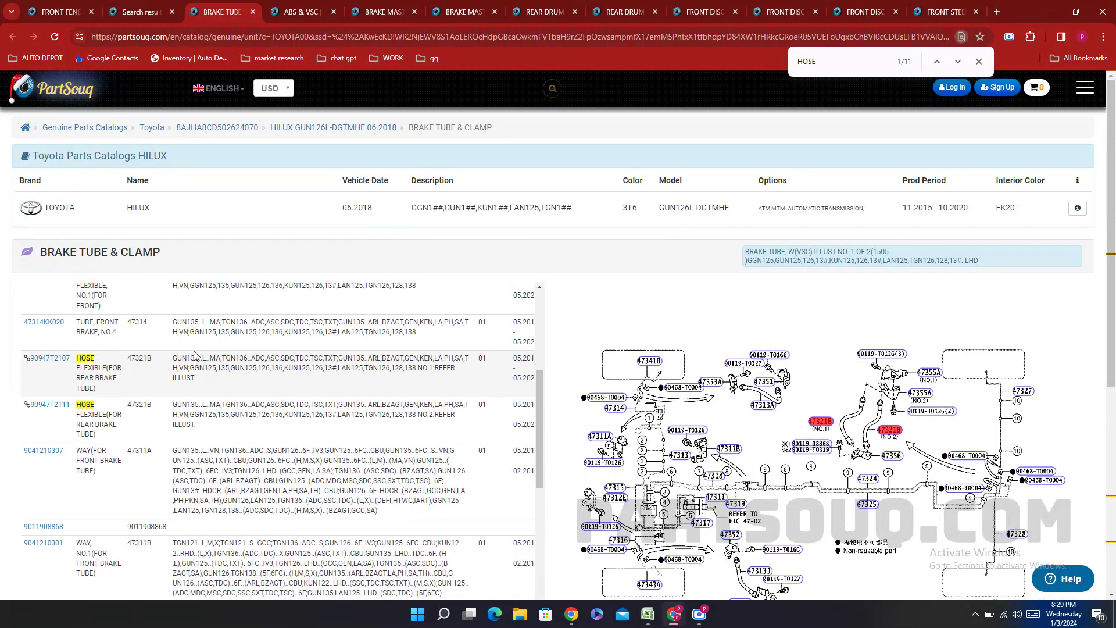
pyautogui.scroll(1, 84, 387)
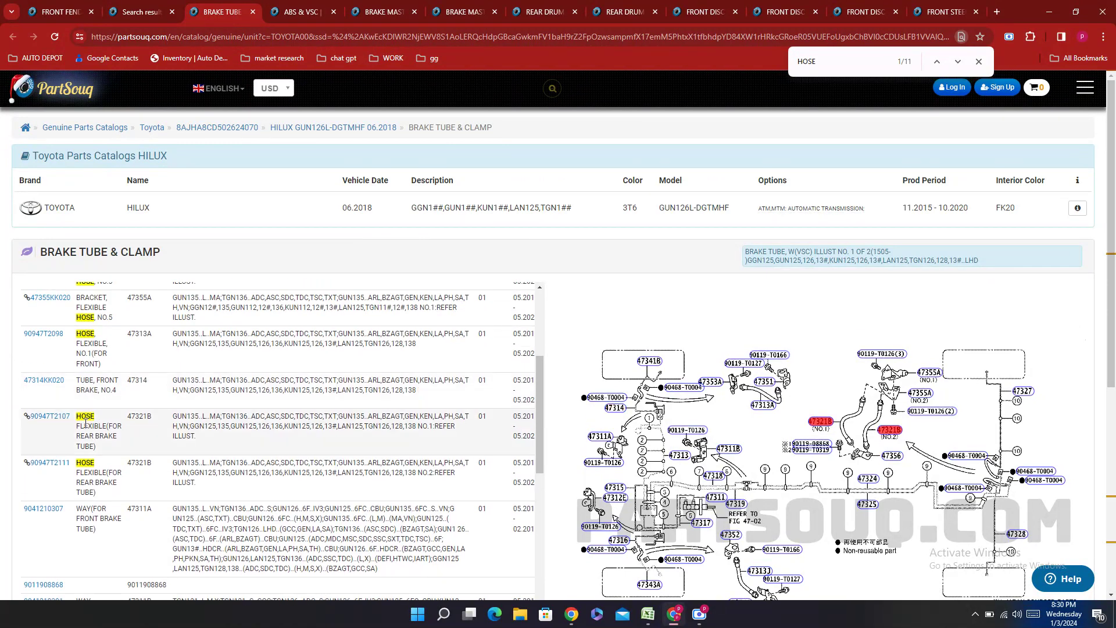
pyautogui.scroll(2, 91, 436)
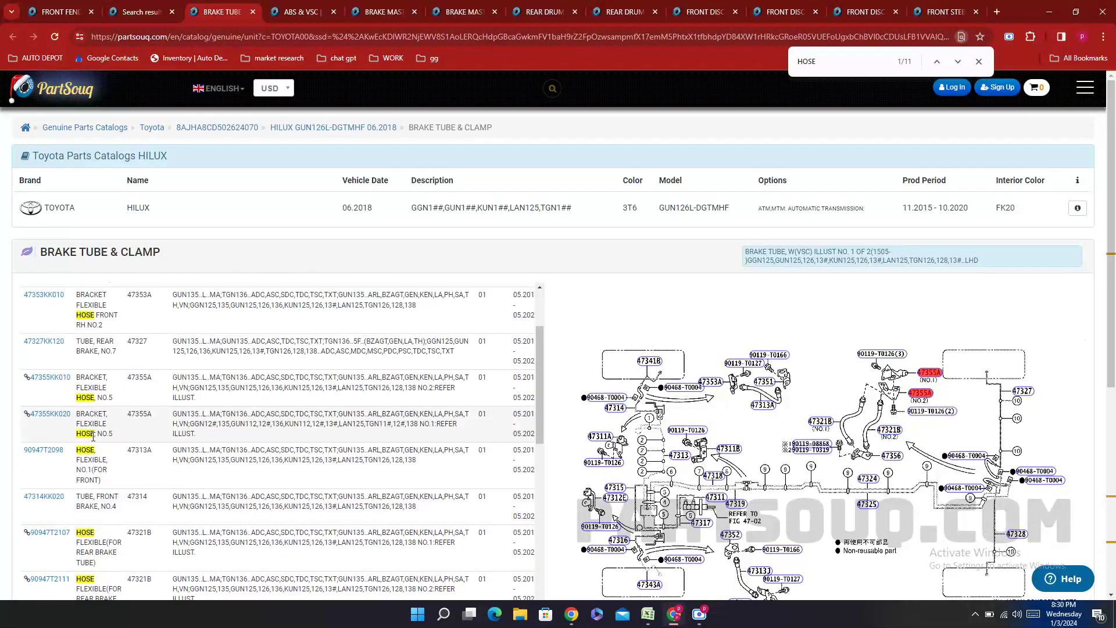
pyautogui.click(937, 61)
pyautogui.click(937, 61)
pyautogui.click(937, 61)
pyautogui.scroll(-3, 227, 454)
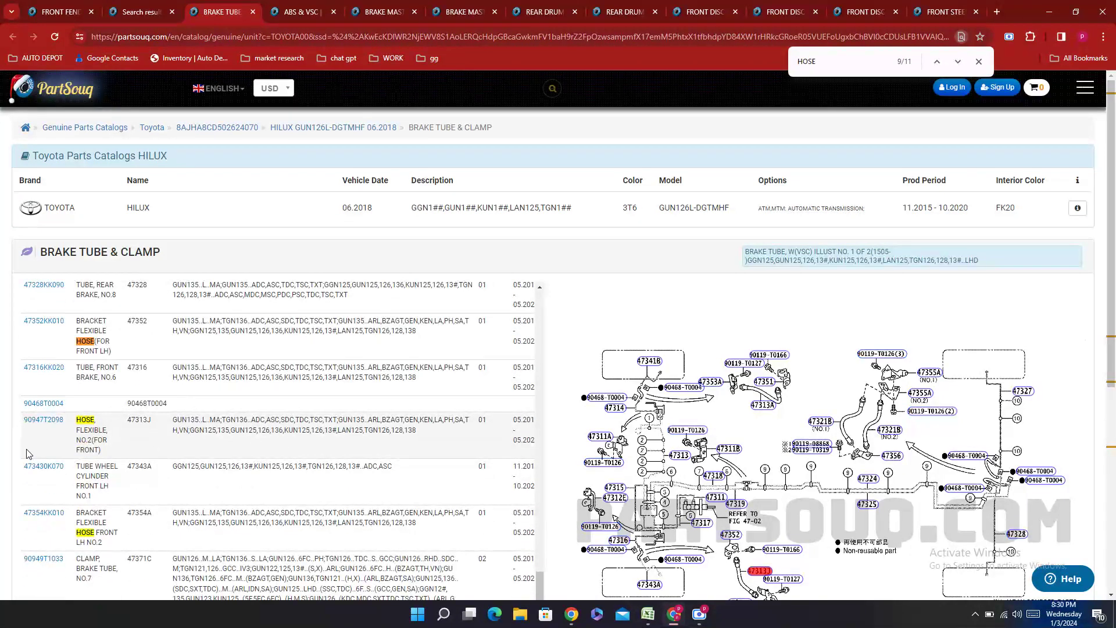
# - Copy the number 90947T2098 from the FLEXIBLE, NO.2 (FOR FRONT) hose row again
pyautogui.doubleClick(43, 419)
pyautogui.rightClick(36, 435)
pyautogui.click(64, 448)
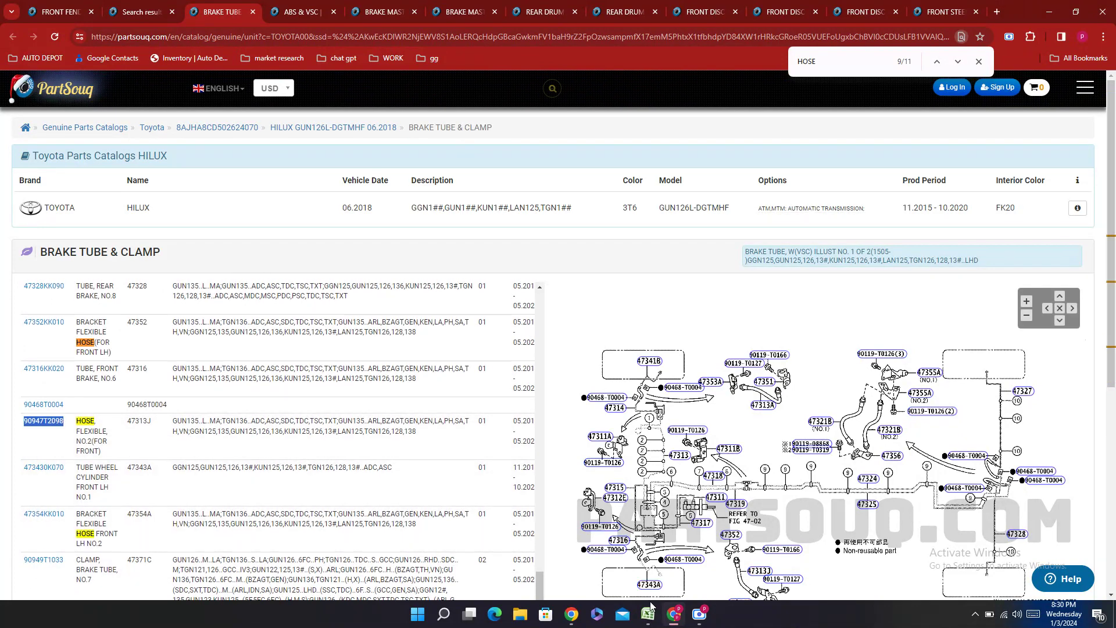
# - Switch to Excel and enter 90947-T2098 in cell E395 for the front LH brake hose
pyautogui.hotkey('alt', 'Tab')
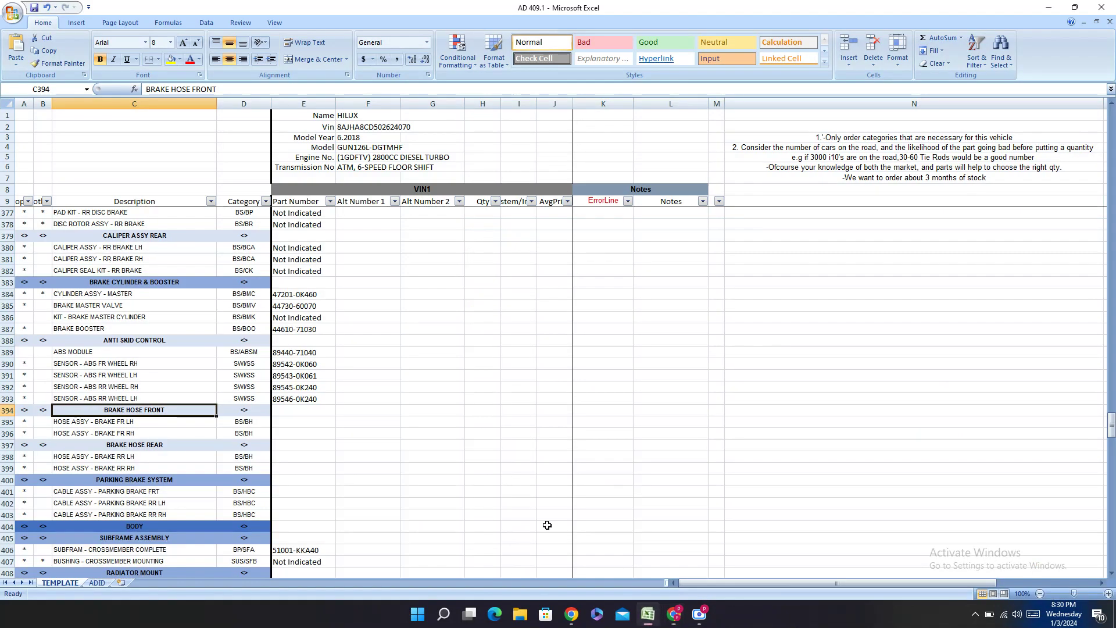
pyautogui.doubleClick(294, 422)
pyautogui.rightClick(295, 424)
pyautogui.click(309, 453)
pyautogui.press('Left')
pyautogui.press('Left')
pyautogui.press('Left')
pyautogui.press('Left')
pyautogui.press('Left')
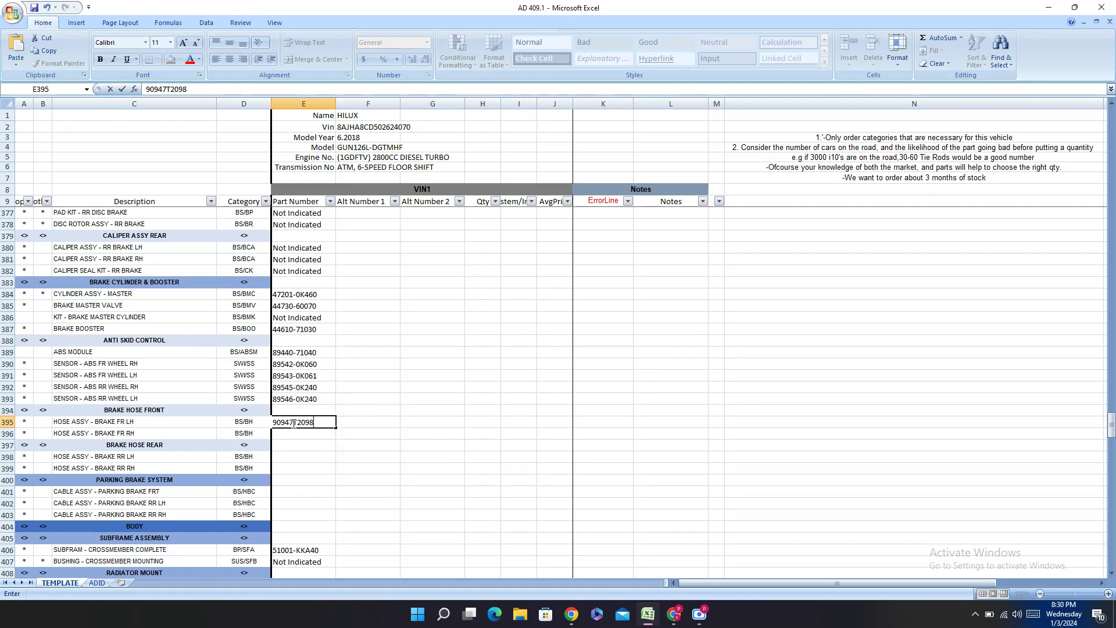
pyautogui.write('-')
pyautogui.press('Return')
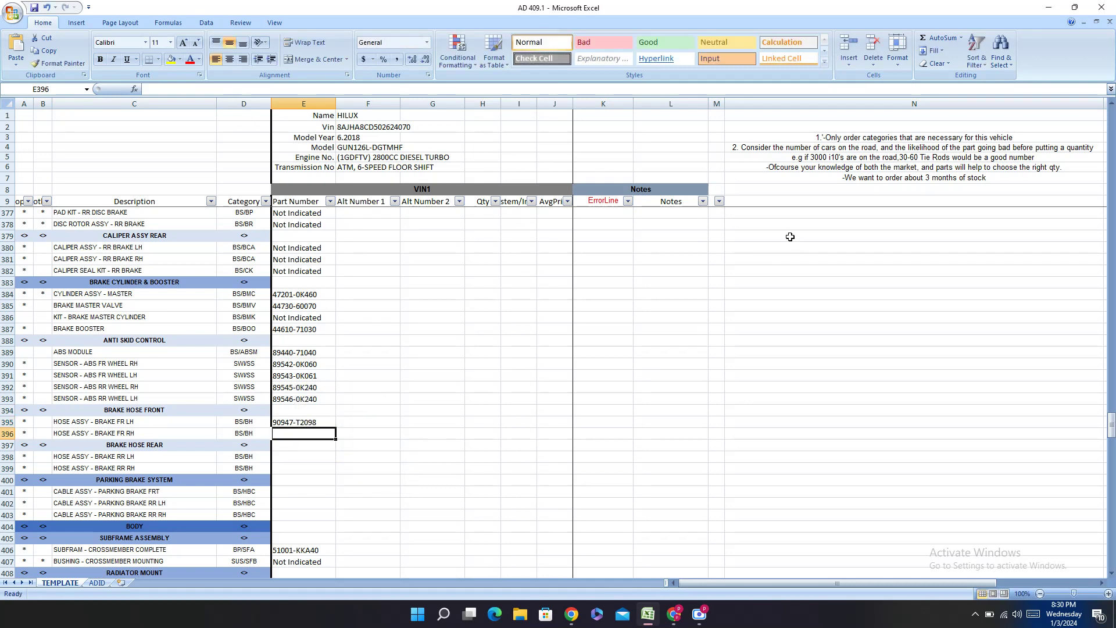
# - Return to PartSouq and step through the HOSE matches to the rear brake tube flexible hose No. 2 entry
pyautogui.click(674, 614)
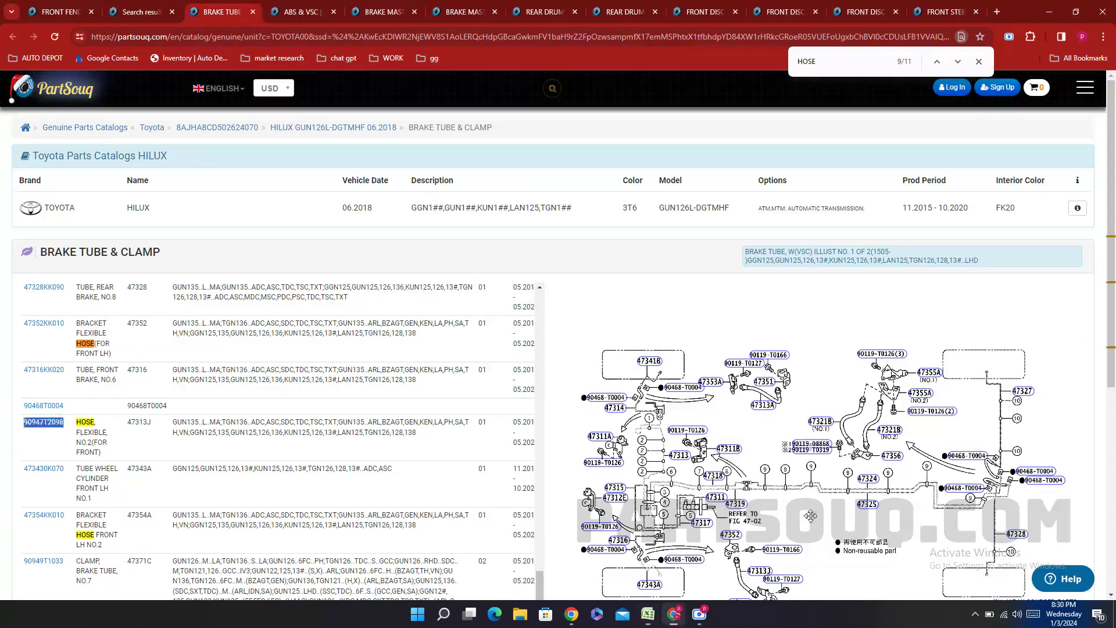
pyautogui.click(958, 61)
pyautogui.click(958, 62)
pyautogui.click(958, 62)
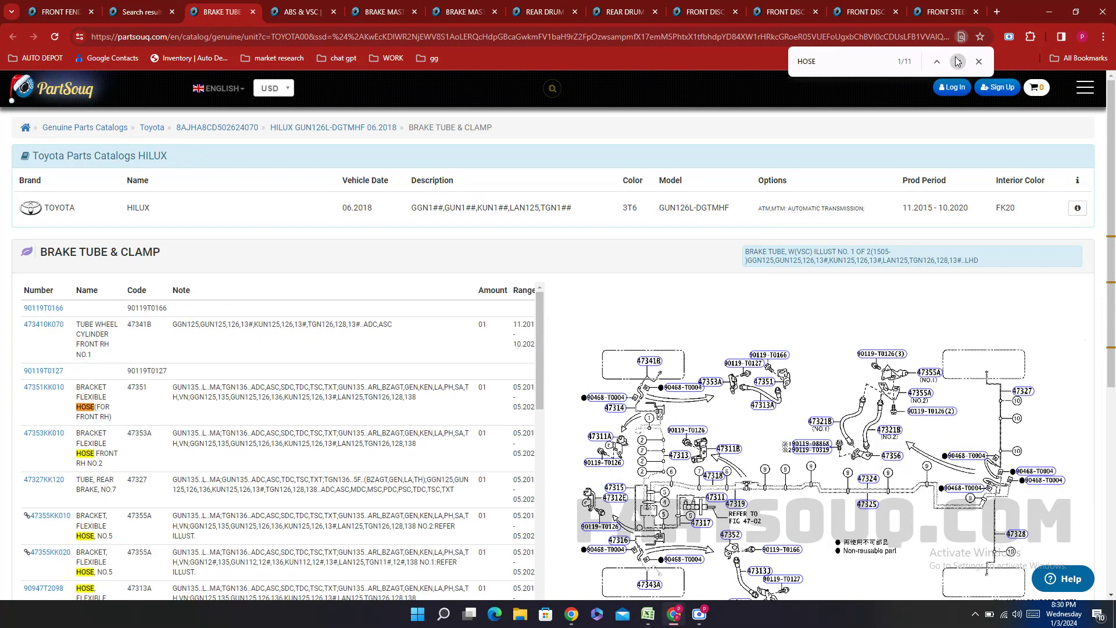
pyautogui.click(937, 61)
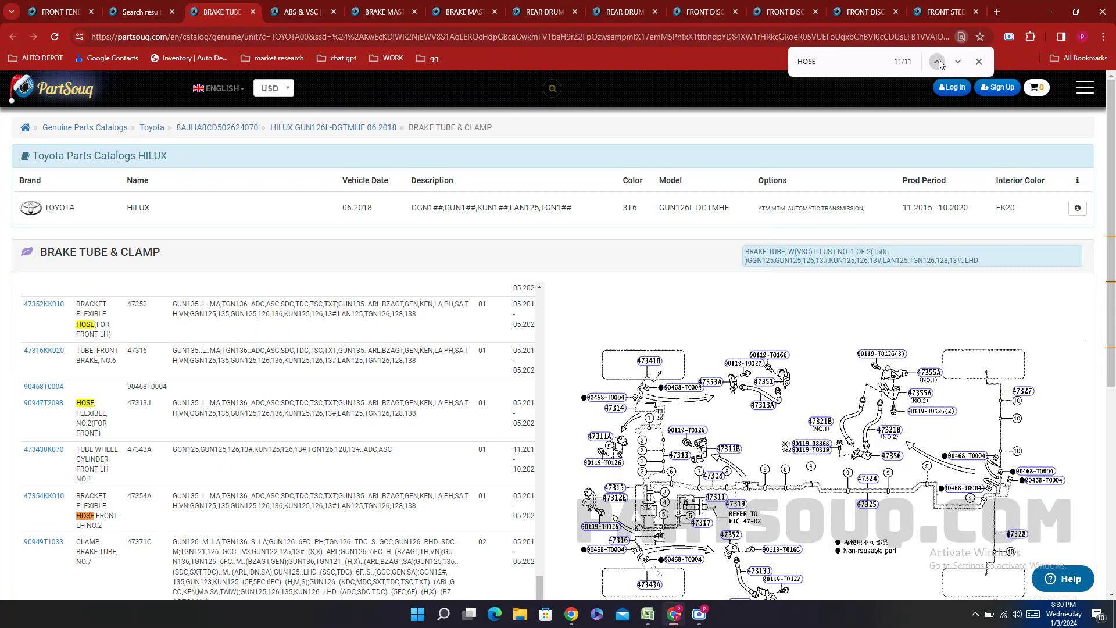
pyautogui.click(937, 61)
pyautogui.click(937, 61)
pyautogui.click(937, 62)
pyautogui.click(937, 62)
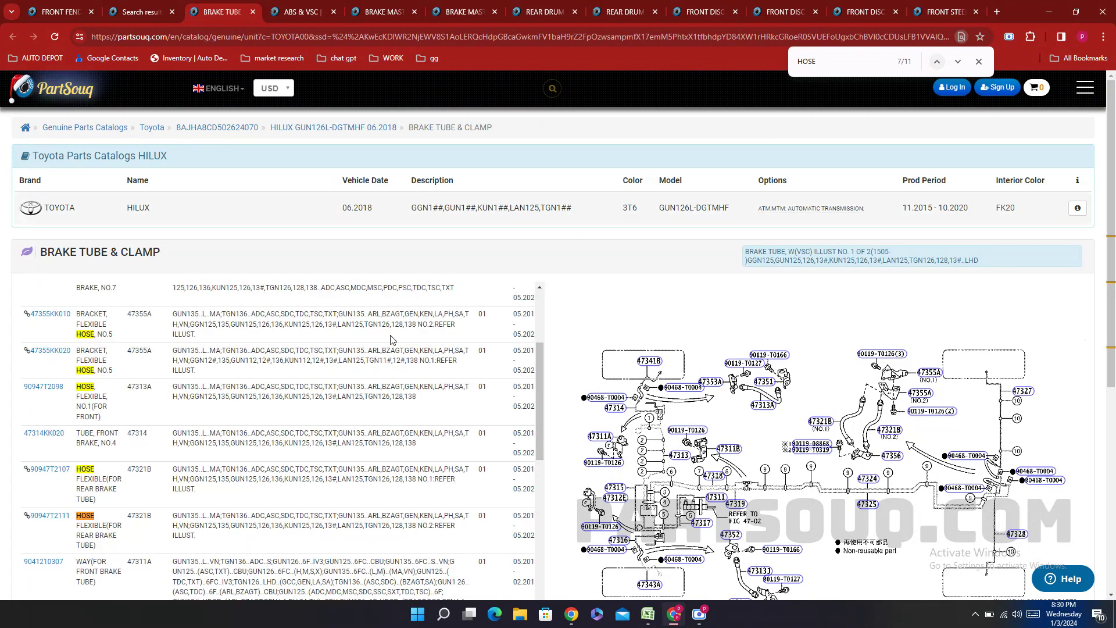
# - Copy the part number 90947T2111 of the rear brake tube flexible hose No. 2
pyautogui.moveTo(27, 516); pyautogui.dragTo(70, 516)
pyautogui.hotkey('ctrl', 'c')
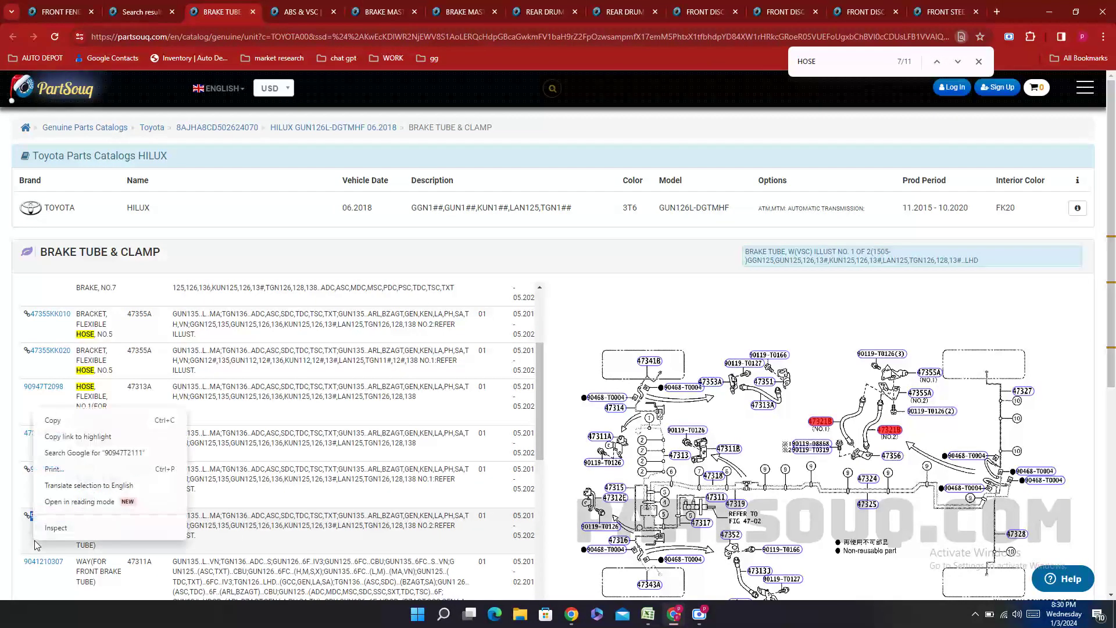
pyautogui.rightClick(35, 541)
pyautogui.click(69, 420)
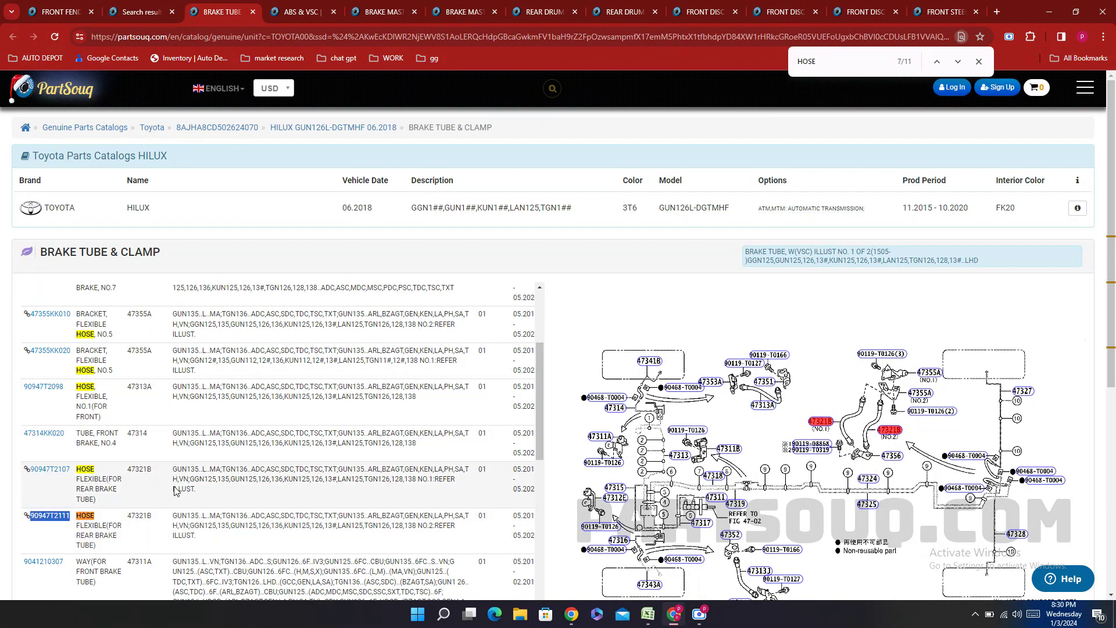
pyautogui.scroll(-8, 524, 585)
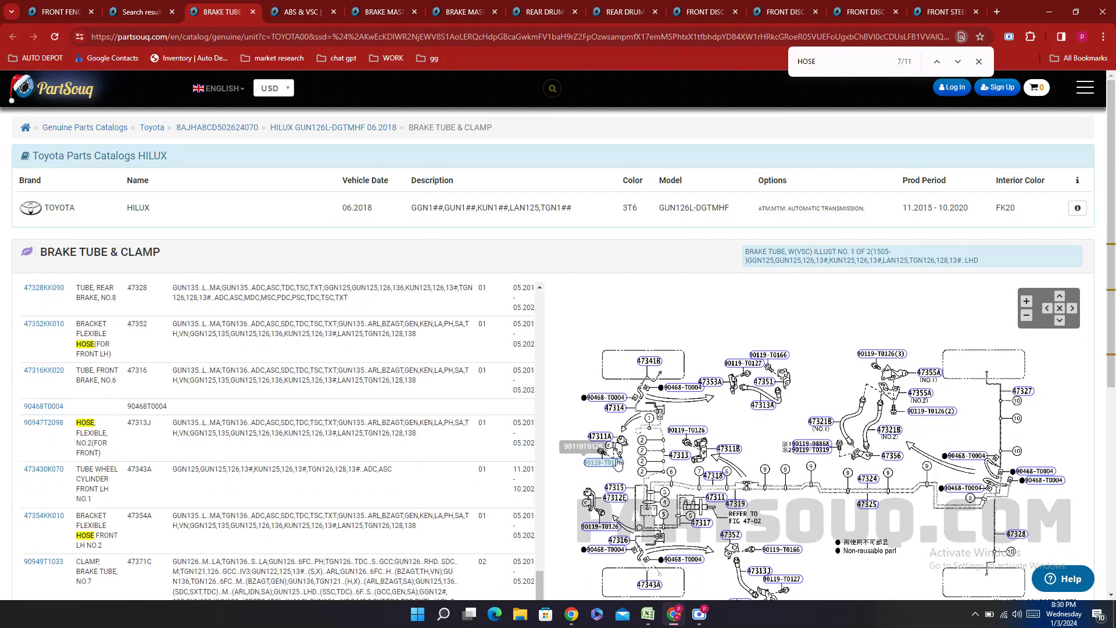
# - Switch to Excel and enter 90947-T2111 in cell E398 for the rear LH brake hose
pyautogui.click(673, 615)
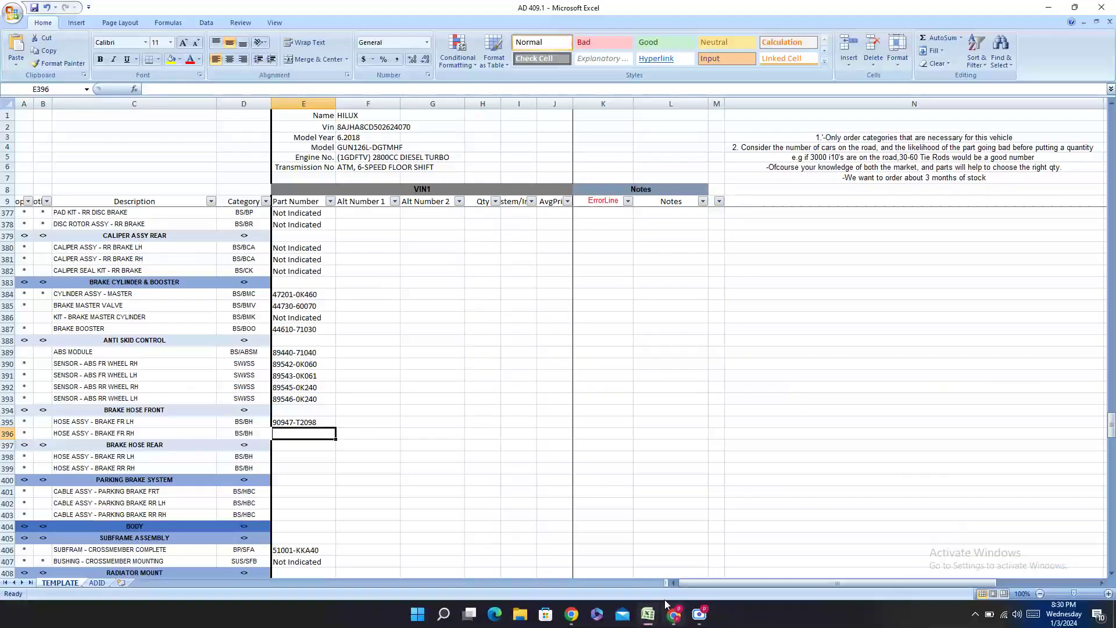
pyautogui.doubleClick(287, 459)
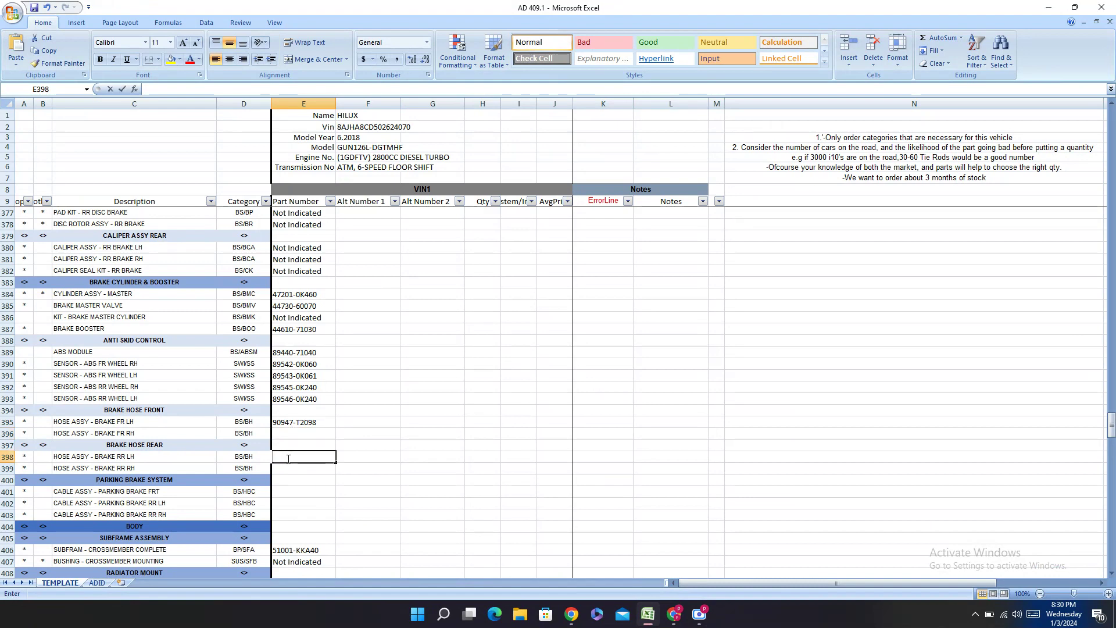
pyautogui.rightClick(288, 458)
pyautogui.click(308, 489)
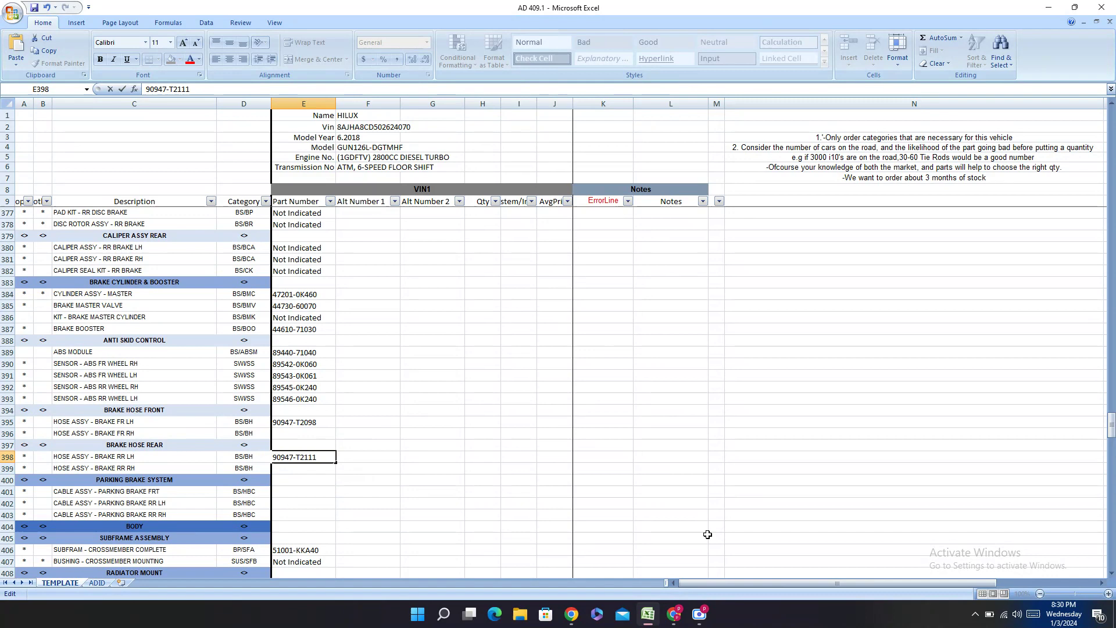
# - Return to PartSouq and copy the part number 90947T2107 of the rear brake tube flexible hose No. 1
pyautogui.click(674, 614)
pyautogui.scroll(-1, 232, 418)
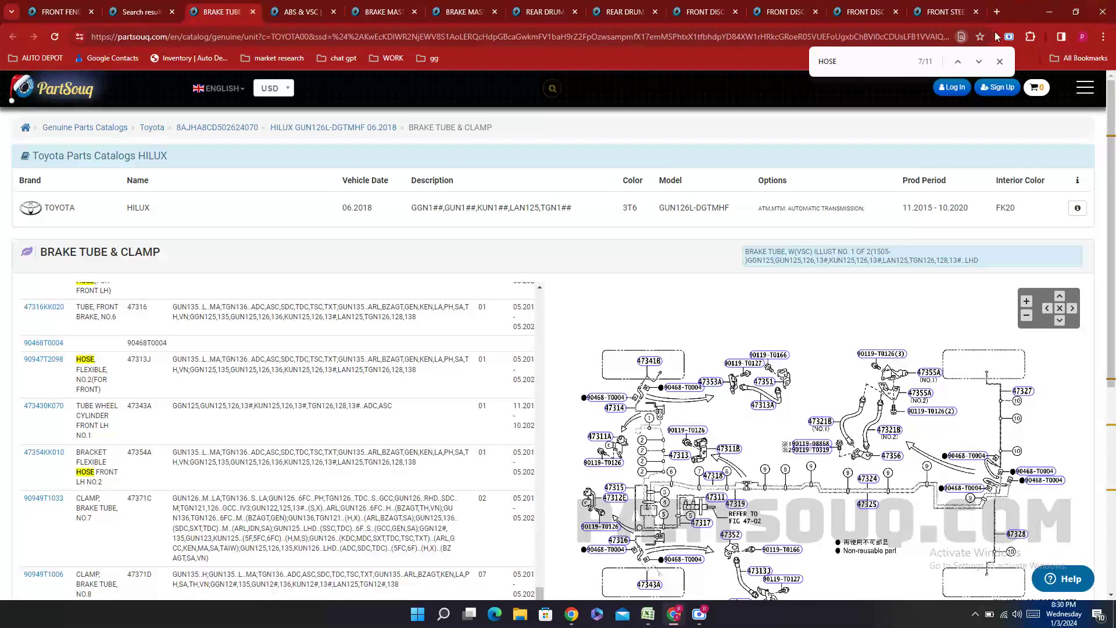
pyautogui.click(977, 62)
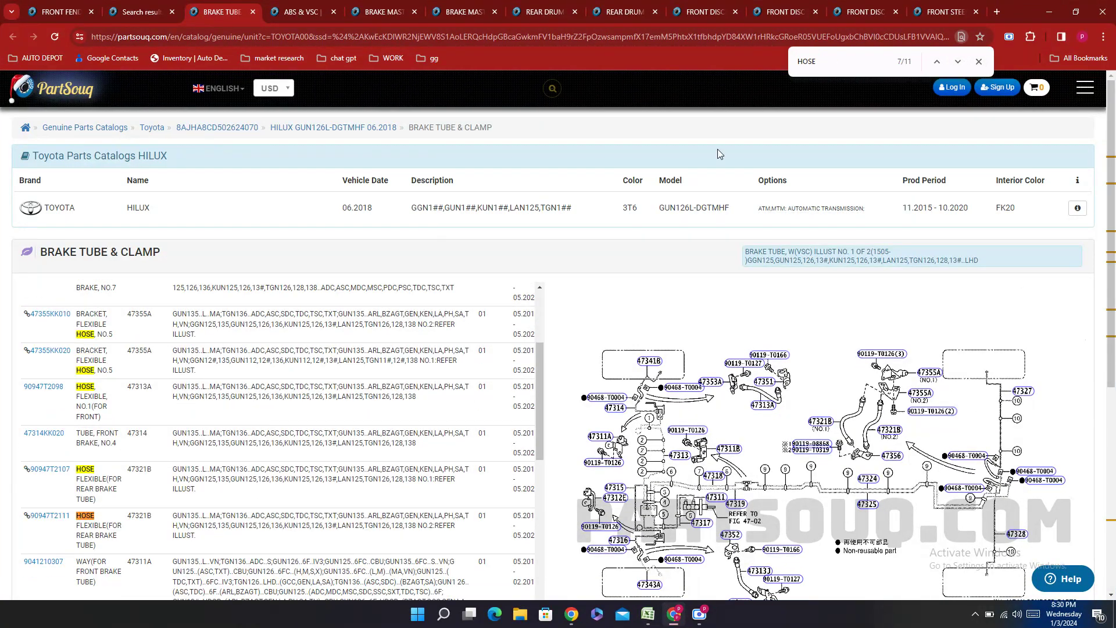
pyautogui.doubleClick(50, 470)
pyautogui.rightClick(58, 490)
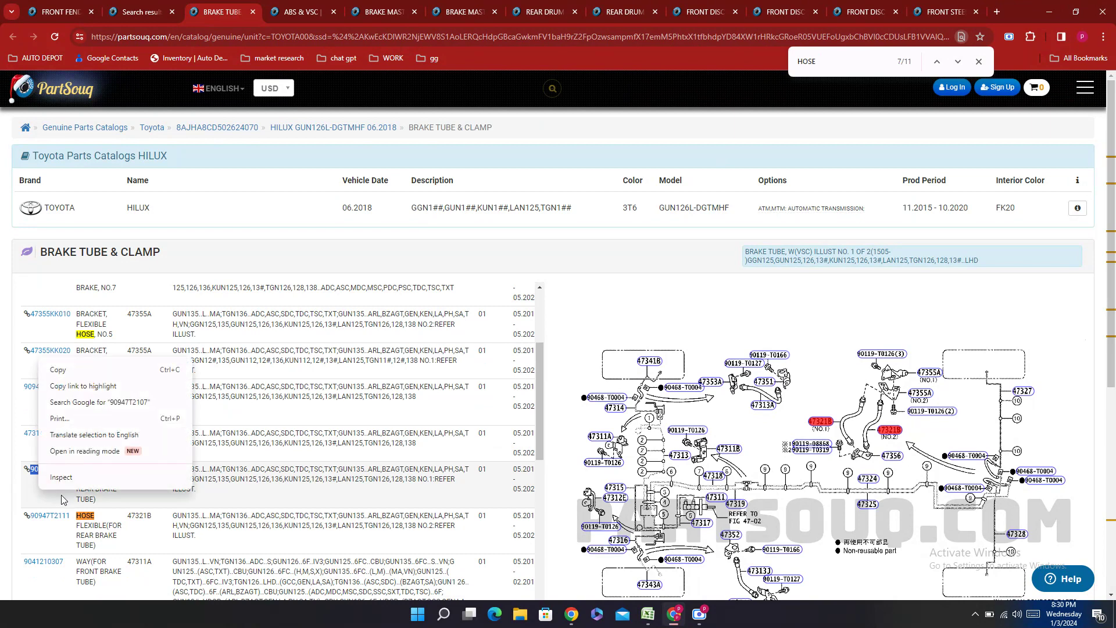
pyautogui.click(52, 374)
pyautogui.scroll(-5, 262, 453)
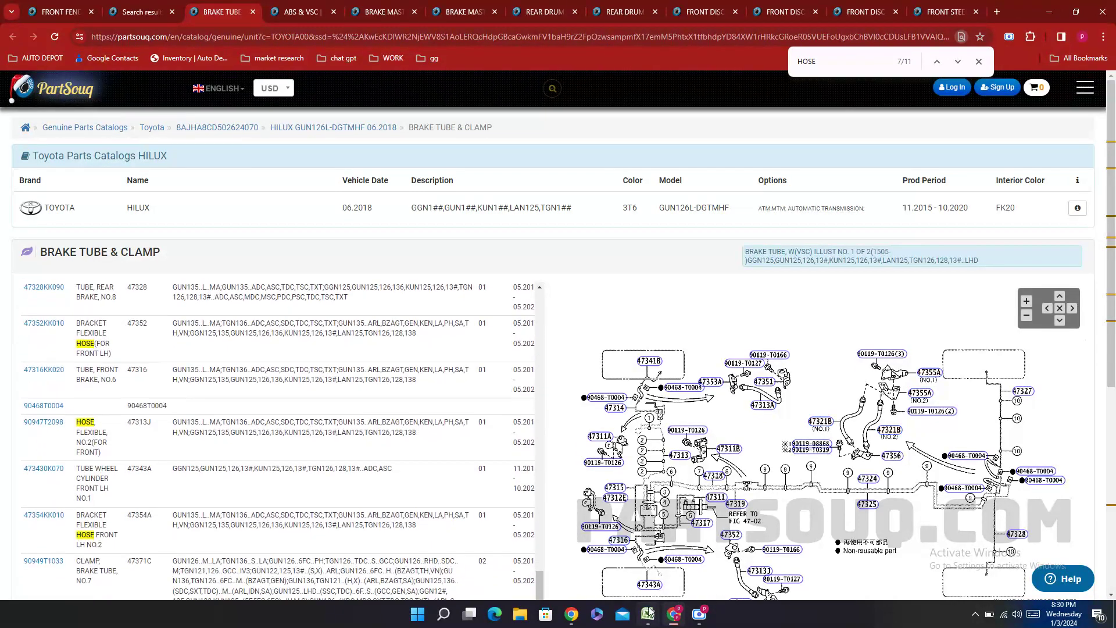
# - Switch to Excel and enter 90947-T2107 in cell F398 as the rear LH brake hose's first alternative number
pyautogui.click(648, 614)
pyautogui.click(356, 457)
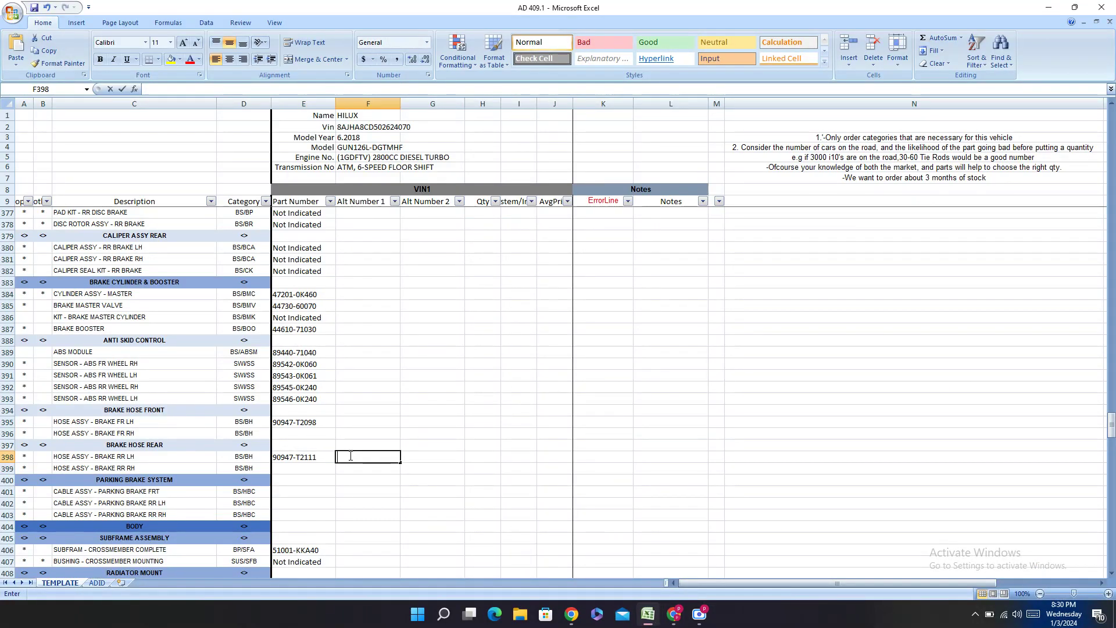
pyautogui.rightClick(351, 457)
pyautogui.click(377, 488)
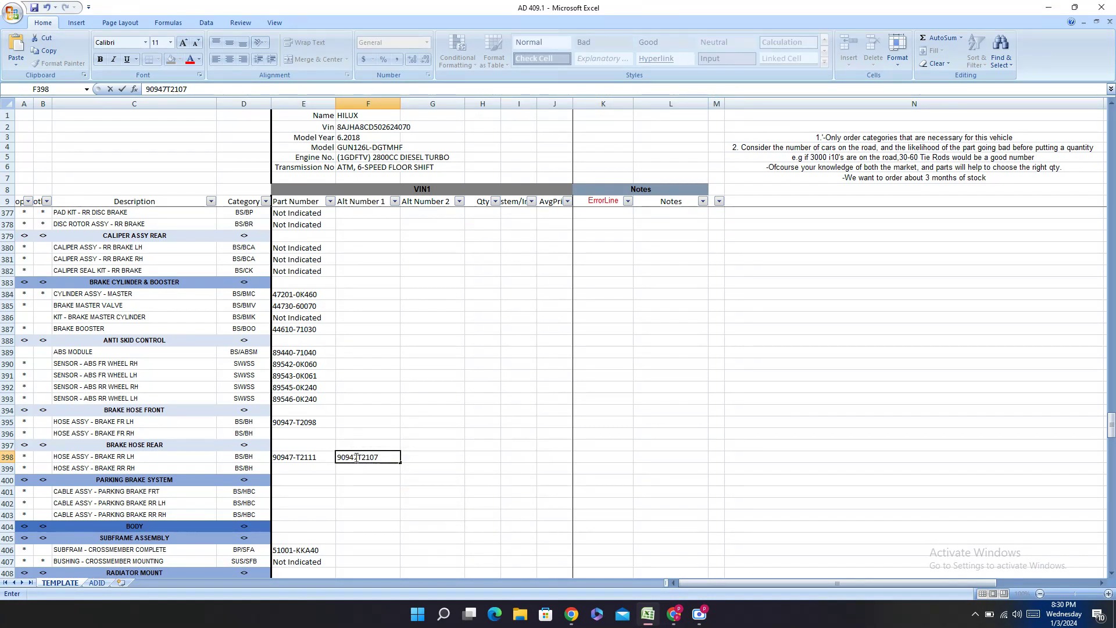
pyautogui.write('-')
pyautogui.press('Return')
# - Copy the rear LH brake hose numbers in E398:F398 to row 399 for the rear RH brake hose
pyautogui.moveTo(308, 458); pyautogui.dragTo(355, 458)
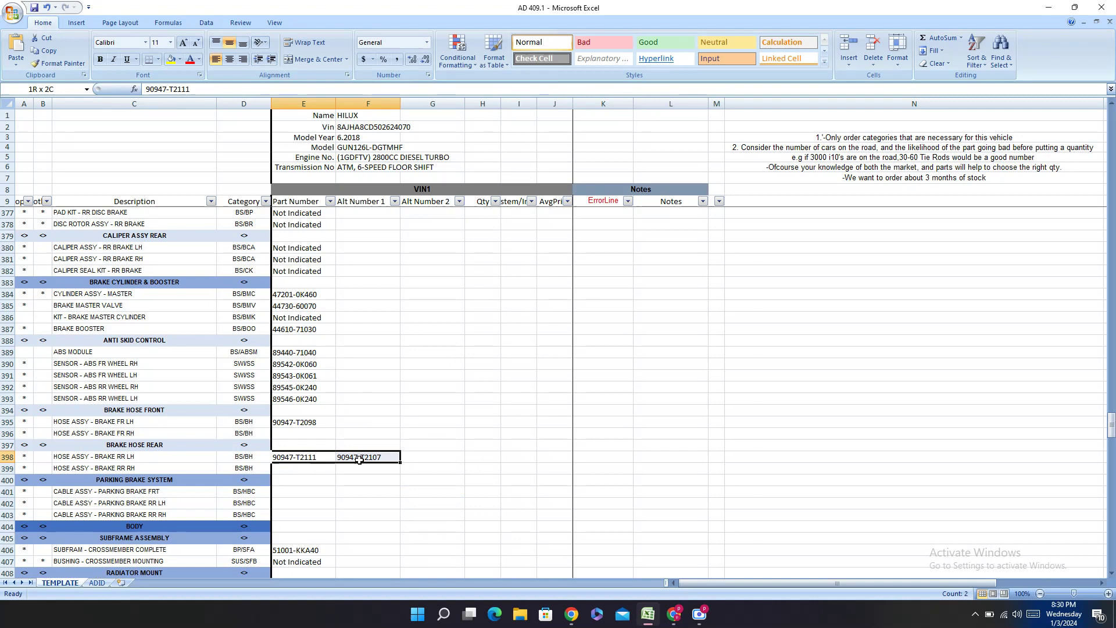
pyautogui.rightClick(348, 455)
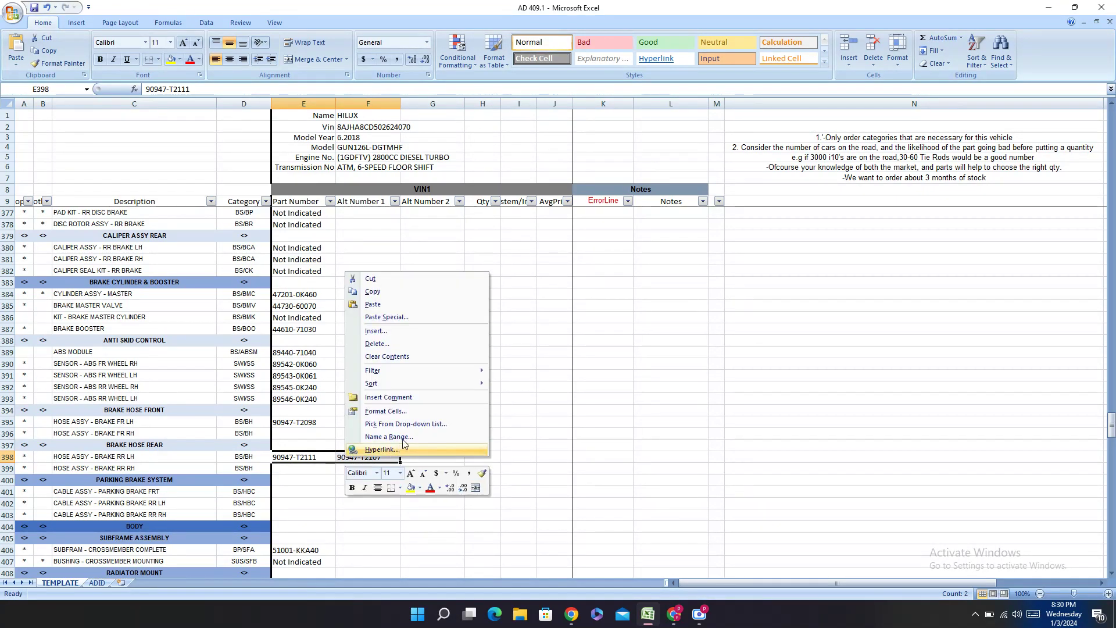
pyautogui.click(382, 291)
pyautogui.rightClick(291, 470)
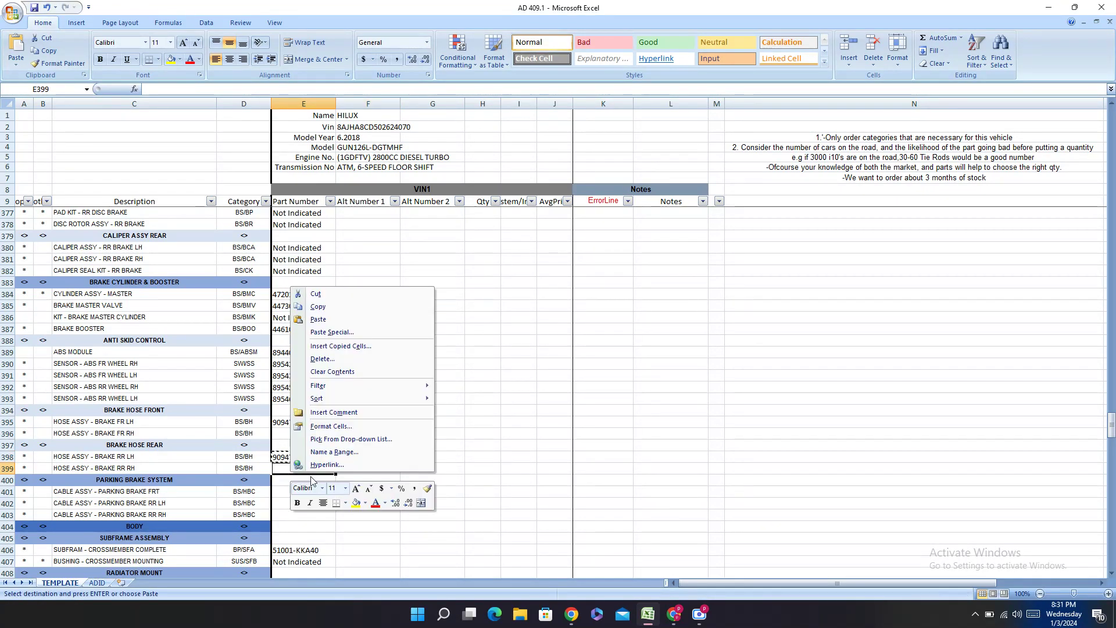
pyautogui.click(318, 320)
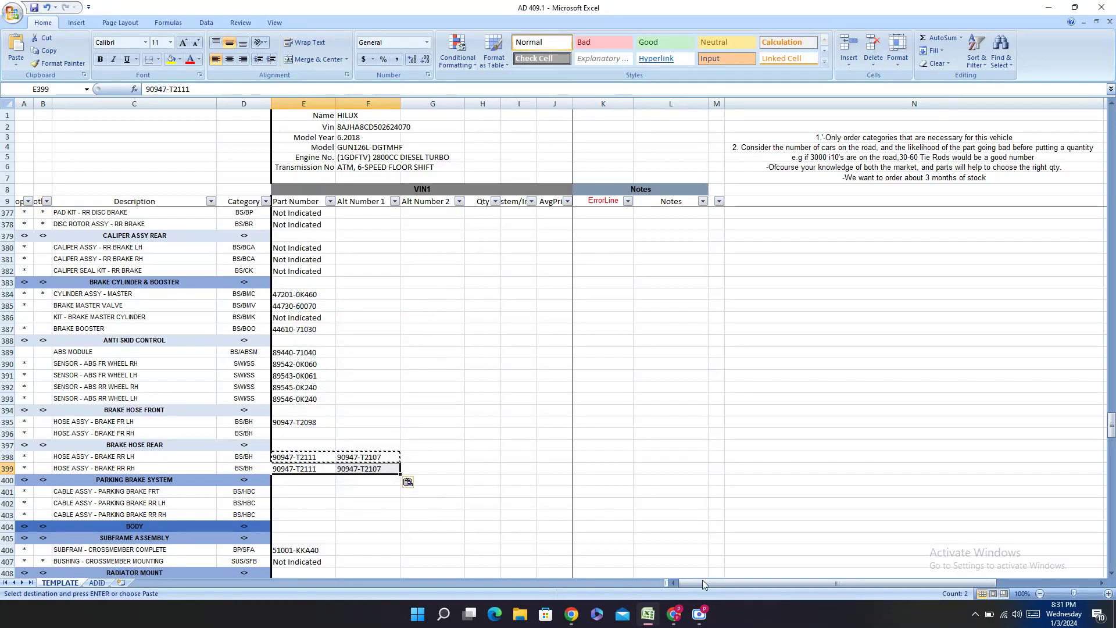
# - Switch to PartSouq and copy the part number 90947T2098 of the front flexible hose No. 1
pyautogui.hotkey('alt', 'Tab')
pyautogui.click(937, 62)
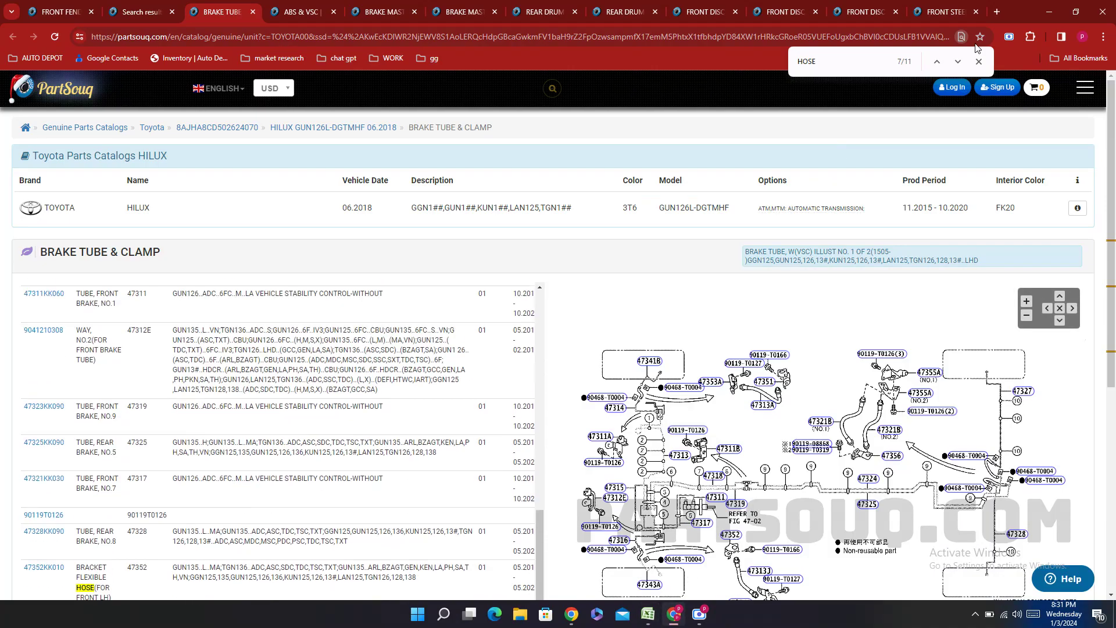
pyautogui.click(935, 61)
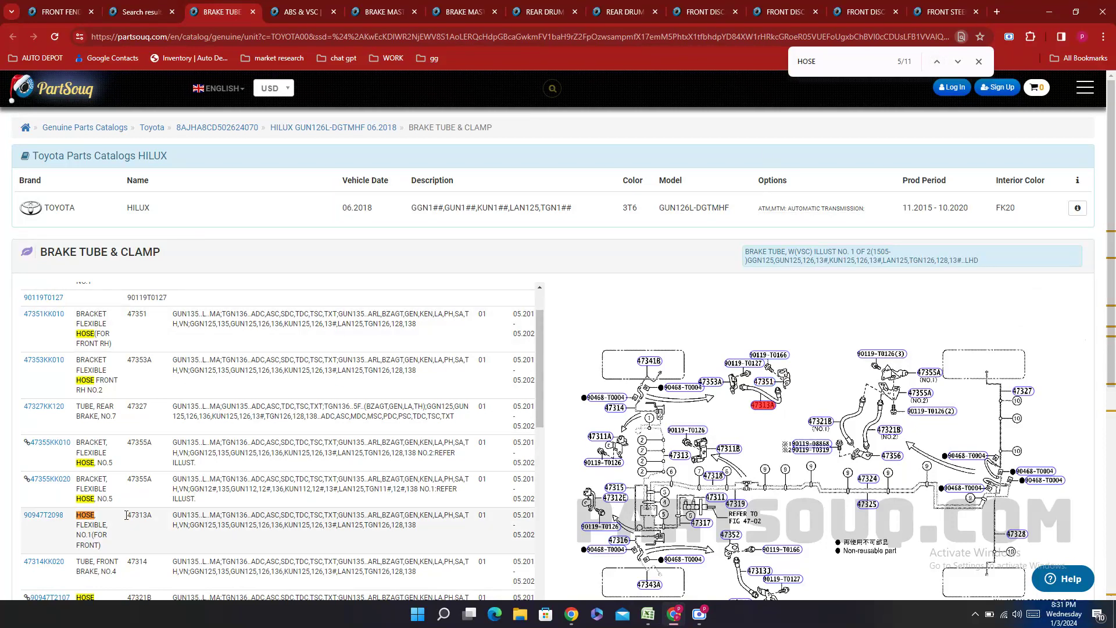
pyautogui.doubleClick(34, 531)
pyautogui.rightClick(34, 531)
pyautogui.click(84, 406)
pyautogui.scroll(2, 84, 406)
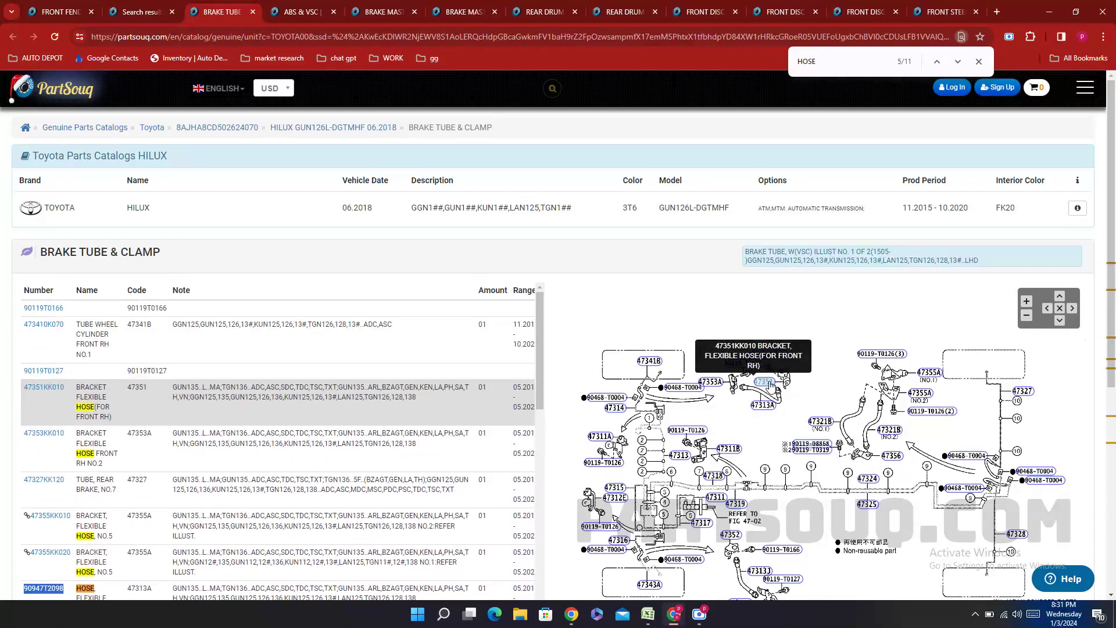
# - Switch to Excel and enter 90947-T2098 in cell E396 for the front RH brake hose
pyautogui.click(647, 614)
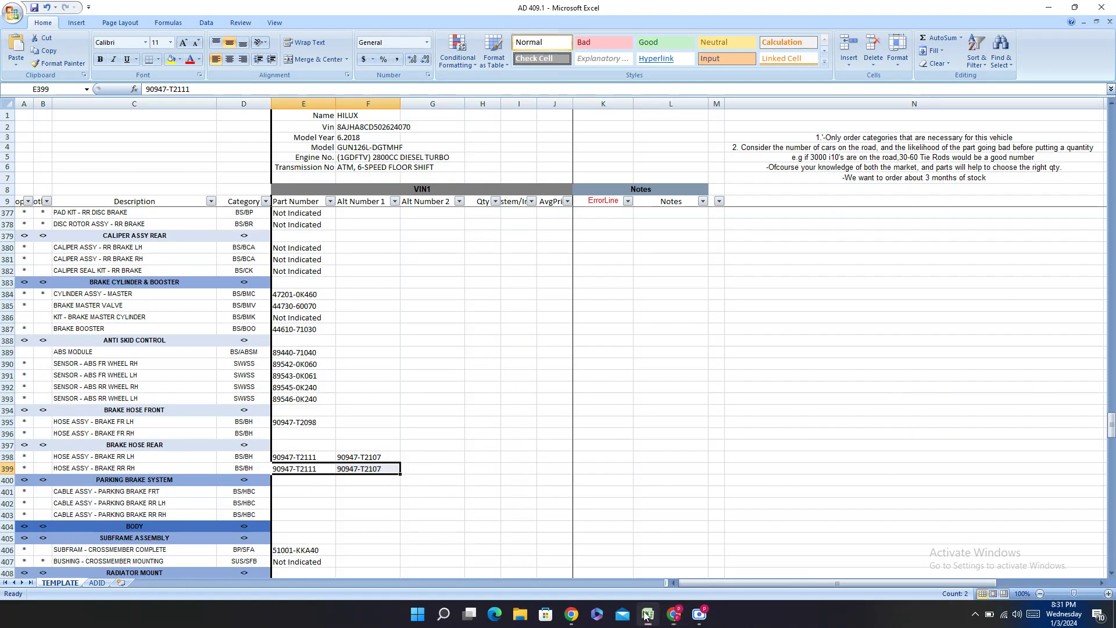
pyautogui.click(293, 424)
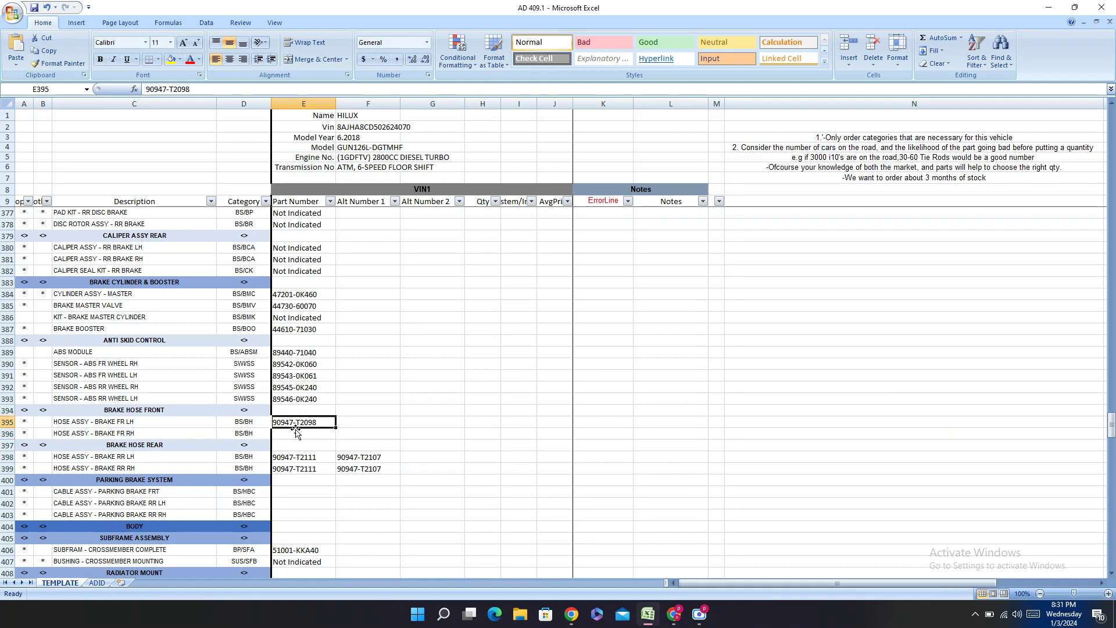
pyautogui.click(279, 434)
pyautogui.doubleClick(284, 434)
pyautogui.rightClick(284, 434)
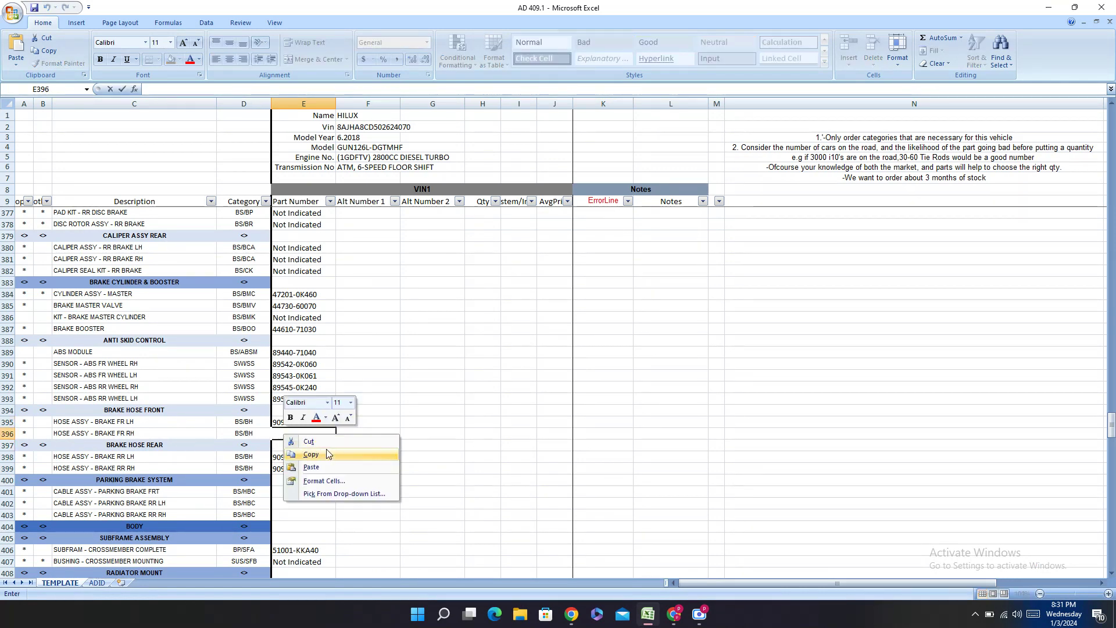
pyautogui.click(311, 467)
pyautogui.click(294, 434)
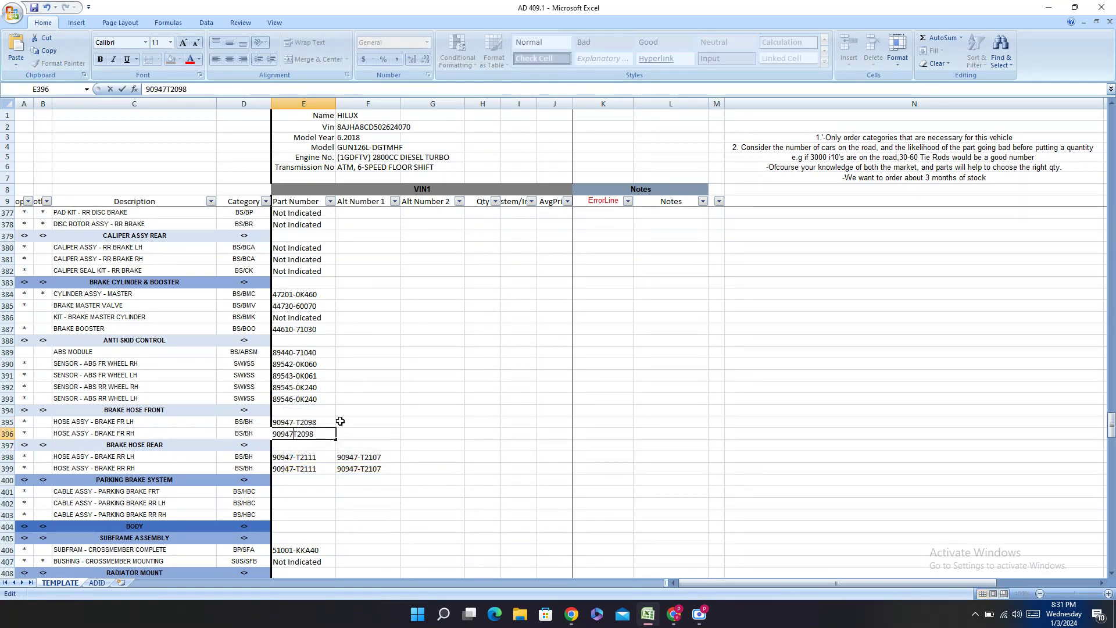
pyautogui.write('-')
pyautogui.press('Return')
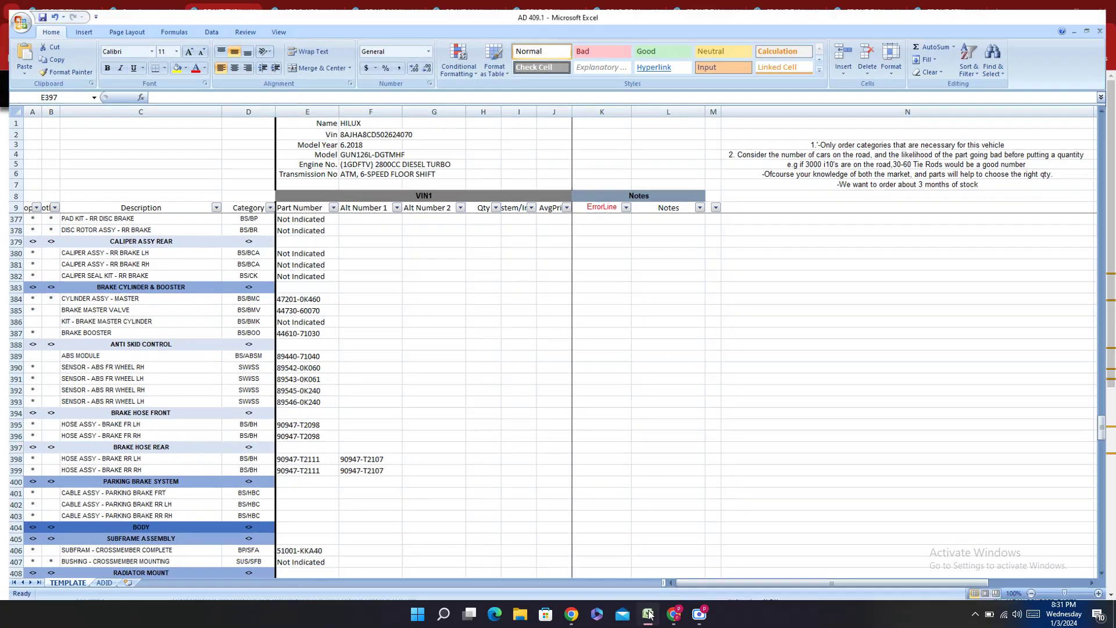
# - Return to PartSouq and examine the remaining HOSE matches and the front hose callouts in the brake tube and clamp diagram
pyautogui.click(674, 614)
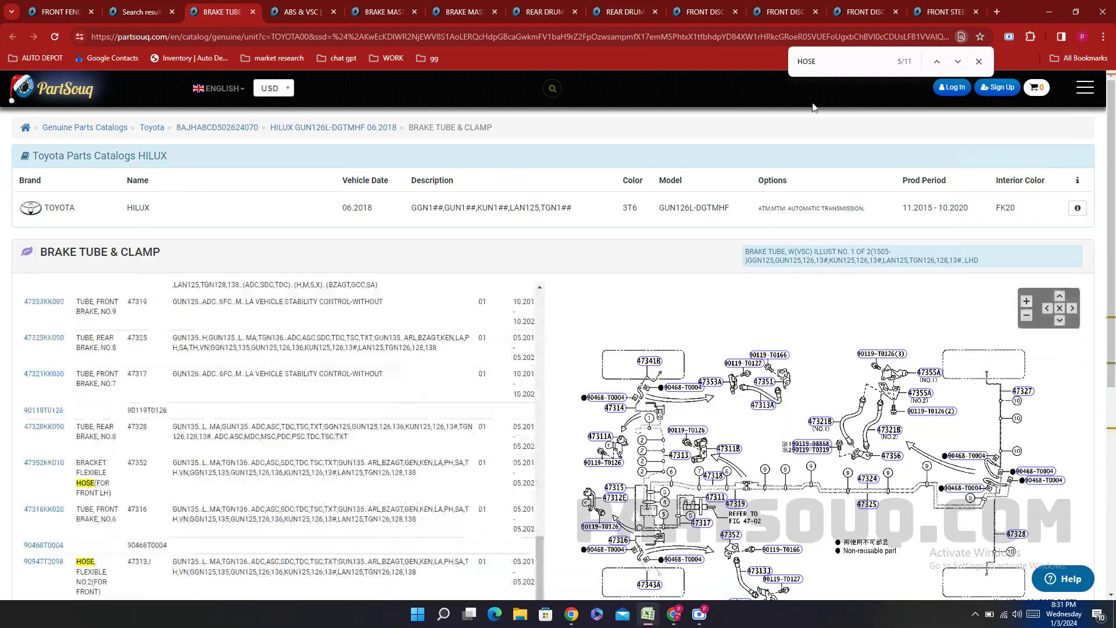
pyautogui.click(936, 62)
pyautogui.click(936, 62)
pyautogui.click(936, 63)
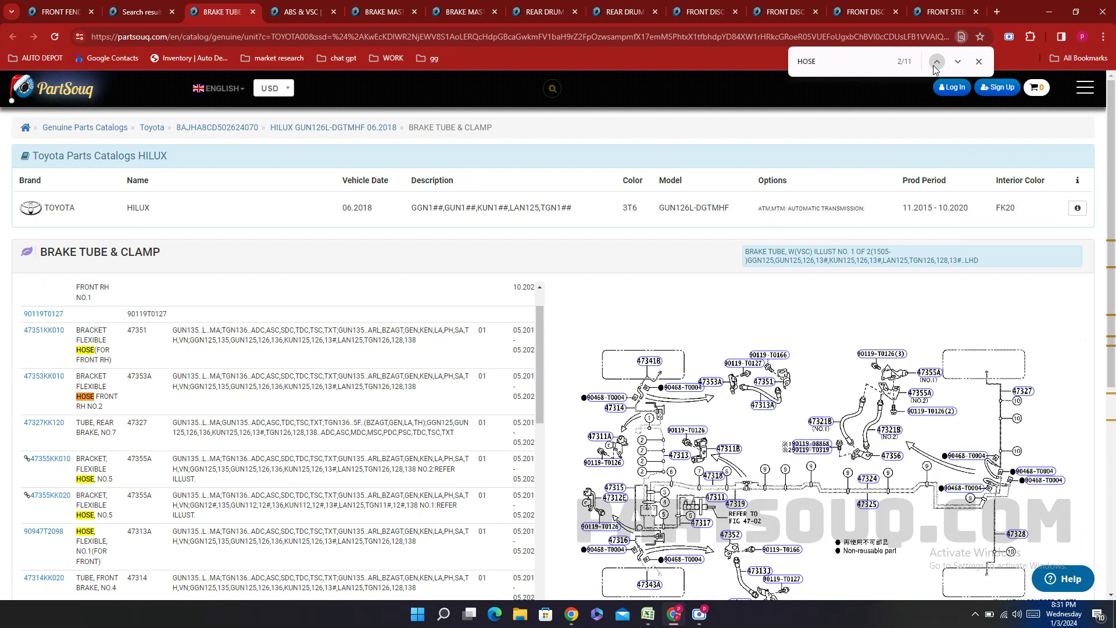
pyautogui.click(936, 62)
pyautogui.click(936, 63)
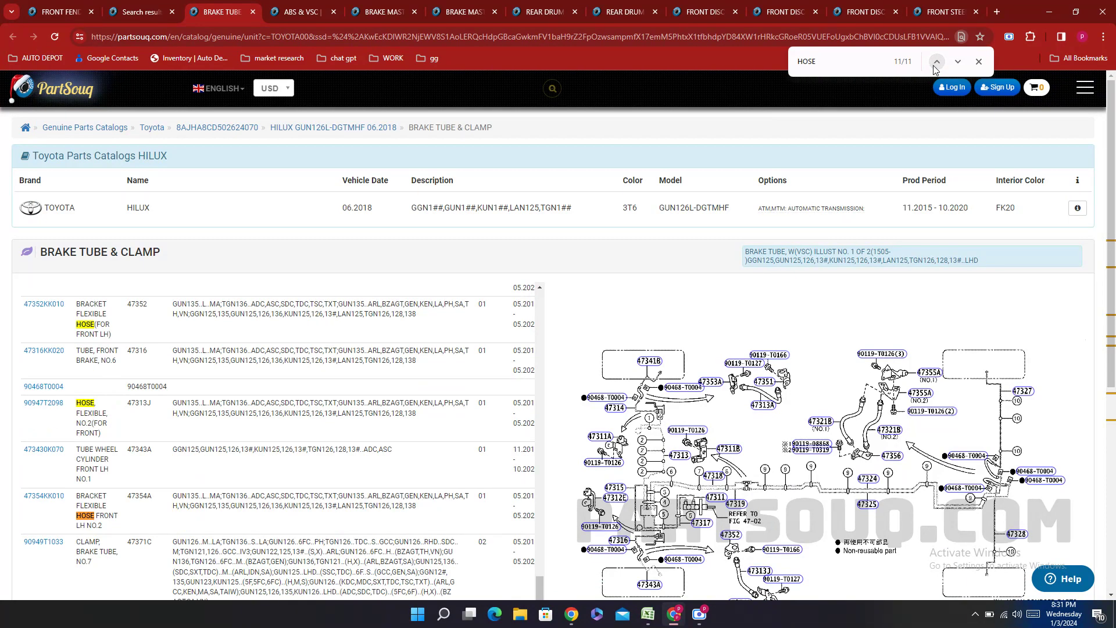
pyautogui.click(936, 64)
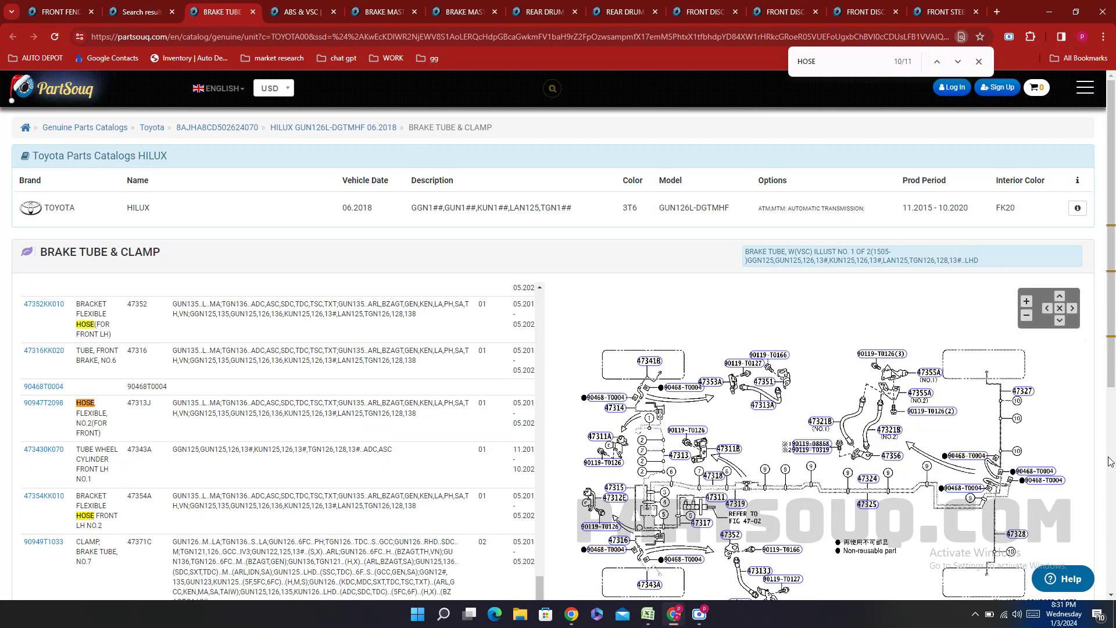
pyautogui.scroll(-2, 1110, 462)
pyautogui.moveTo(742, 488)
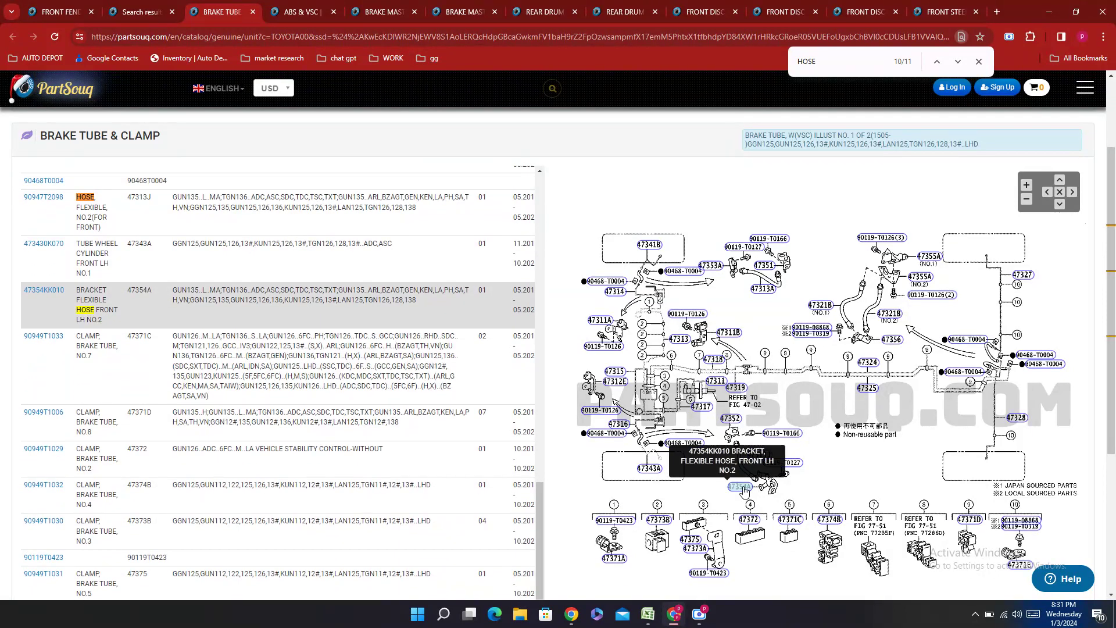
# - Switch to Excel and copy the description CABLE ASSY - PARKING BRAKE FRT from cell C401
pyautogui.click(649, 615)
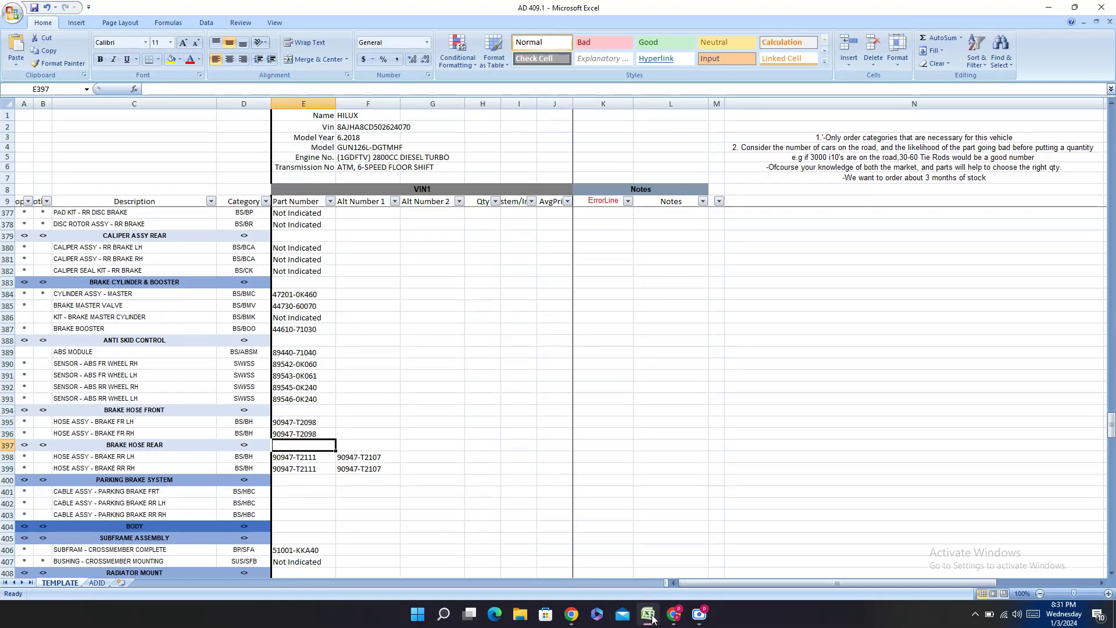
pyautogui.click(129, 490)
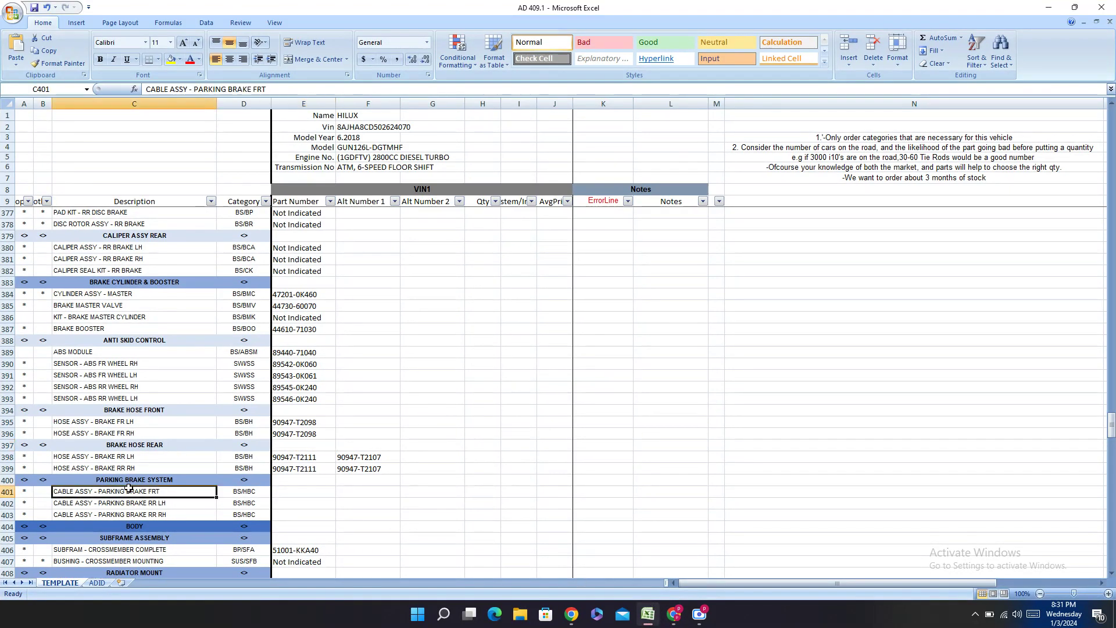
pyautogui.rightClick(128, 490)
pyautogui.click(152, 323)
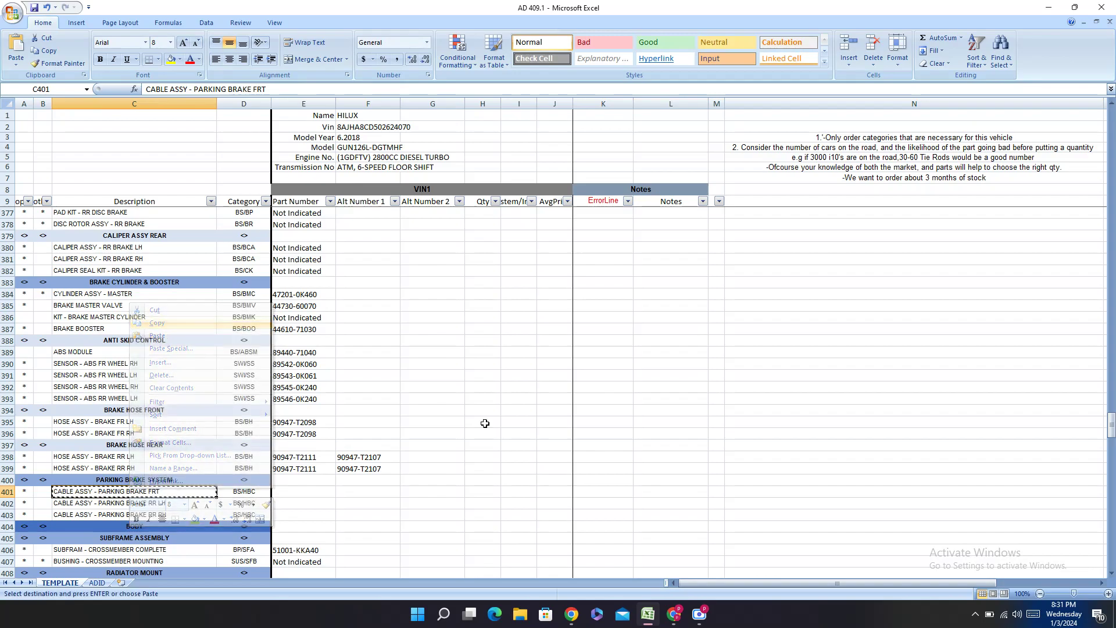
# - Search the Hilux catalogue on PartSouq for CABLE ASSY - PARKING BRAKE FRT, replacing the previous search text
pyautogui.click(674, 617)
pyautogui.click(138, 12)
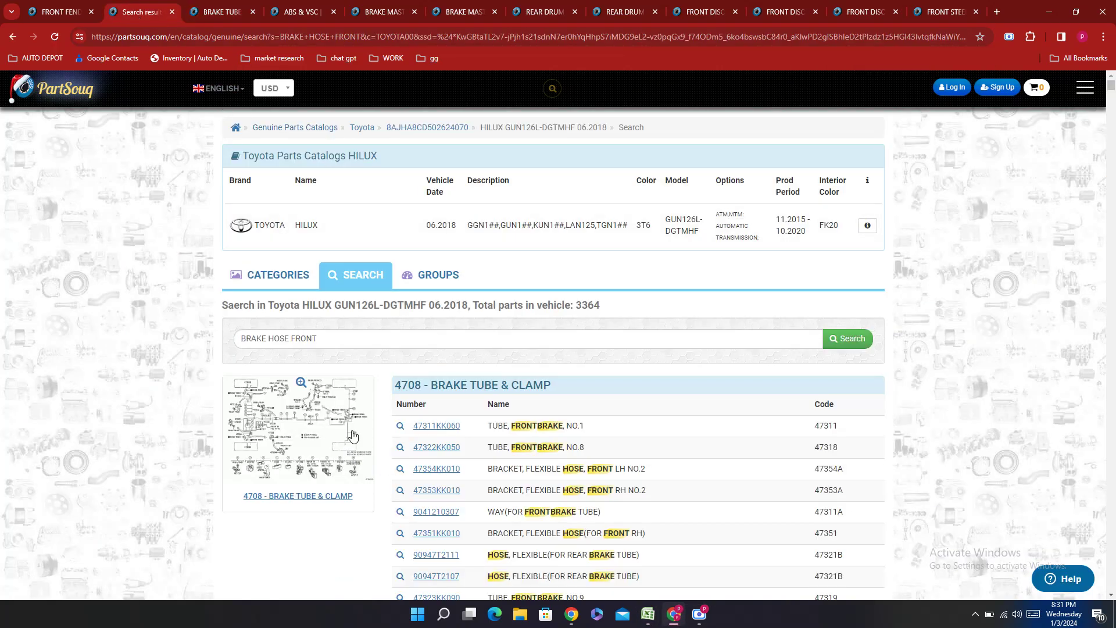
pyautogui.moveTo(342, 332); pyautogui.dragTo(3, 372)
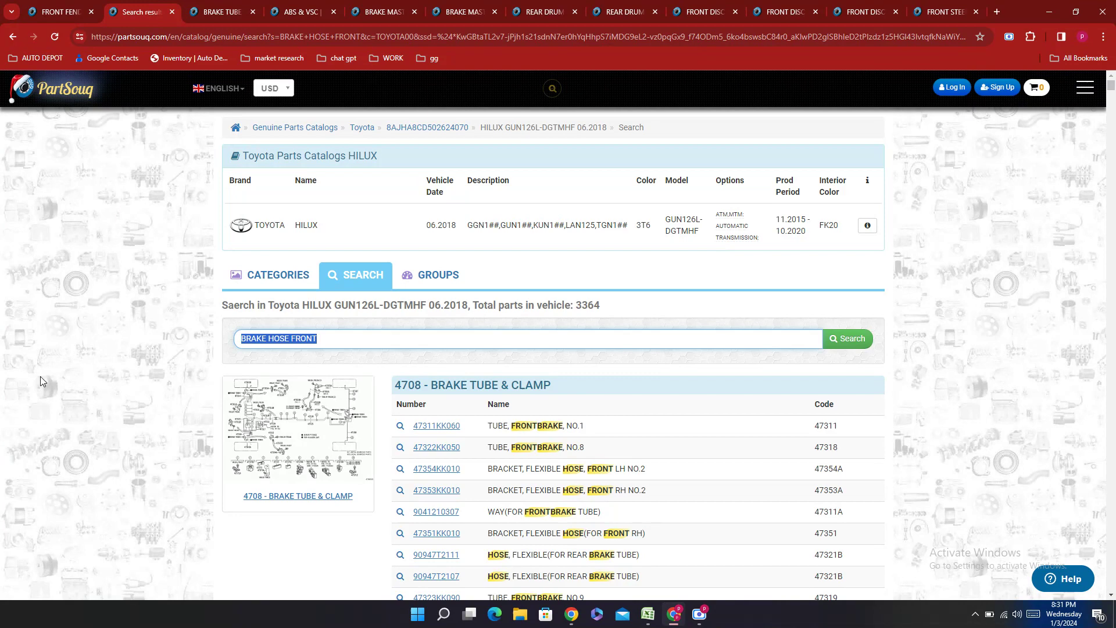
pyautogui.hotkey('ctrl', 'v')
pyautogui.press('Return')
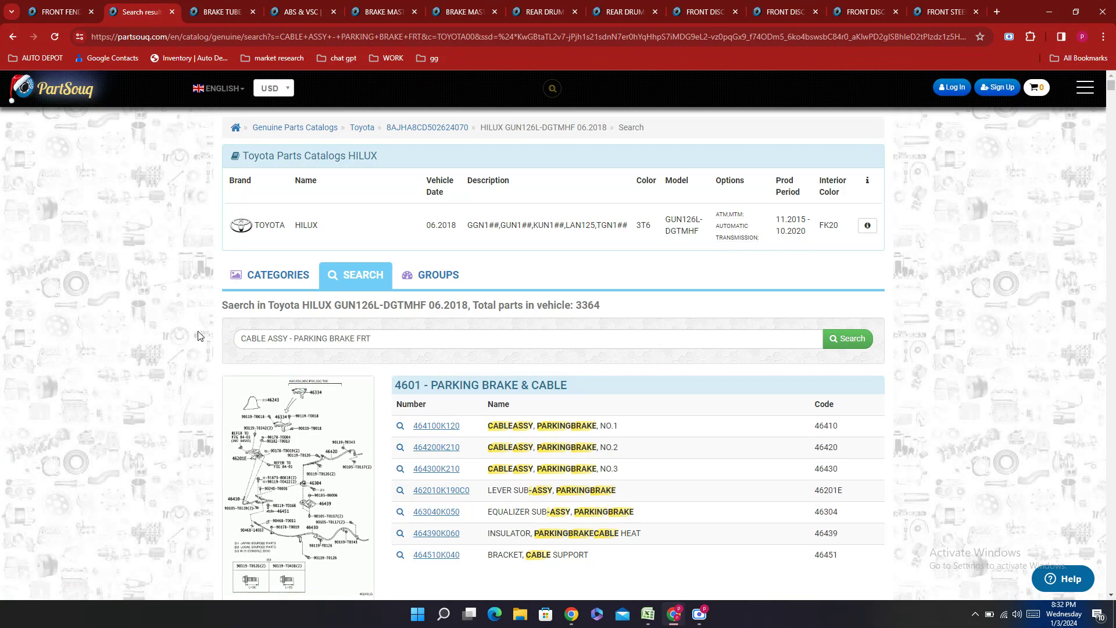
# - Copy the part number 464100K120 of the parking brake cable assembly No. 1
pyautogui.moveTo(469, 432); pyautogui.dragTo(414, 427)
pyautogui.rightClick(469, 427)
pyautogui.click(513, 443)
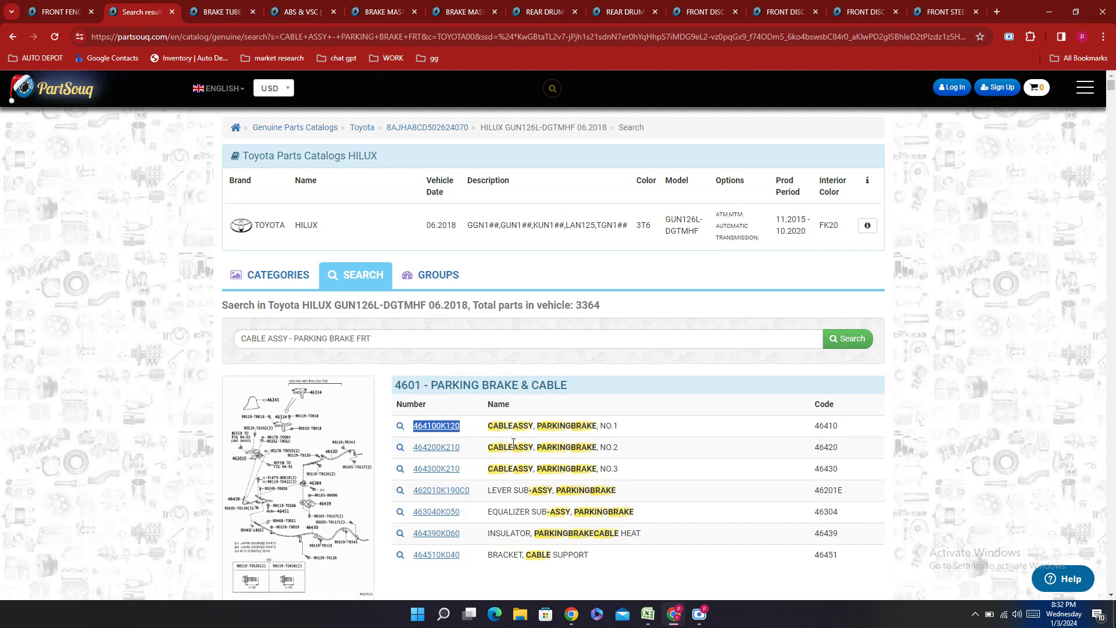
pyautogui.rightClick(475, 434)
pyautogui.click(568, 462)
# - Switch to Excel and enter 46410-0K120 in cell E401 for the front parking brake cable
pyautogui.click(656, 614)
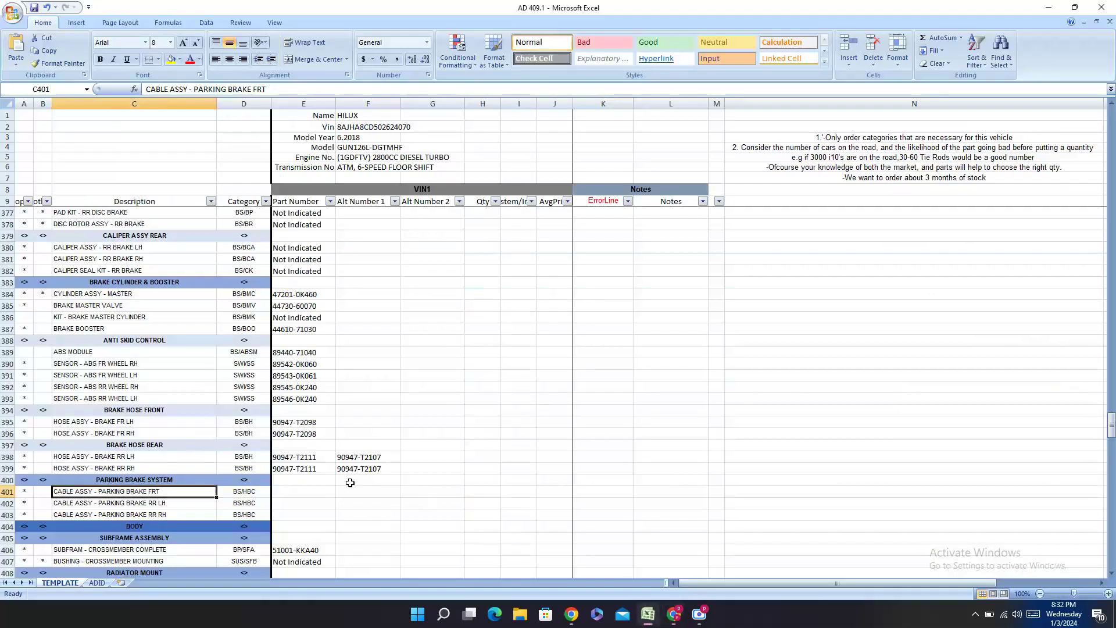
pyautogui.click(293, 491)
pyautogui.rightClick(290, 492)
pyautogui.click(316, 524)
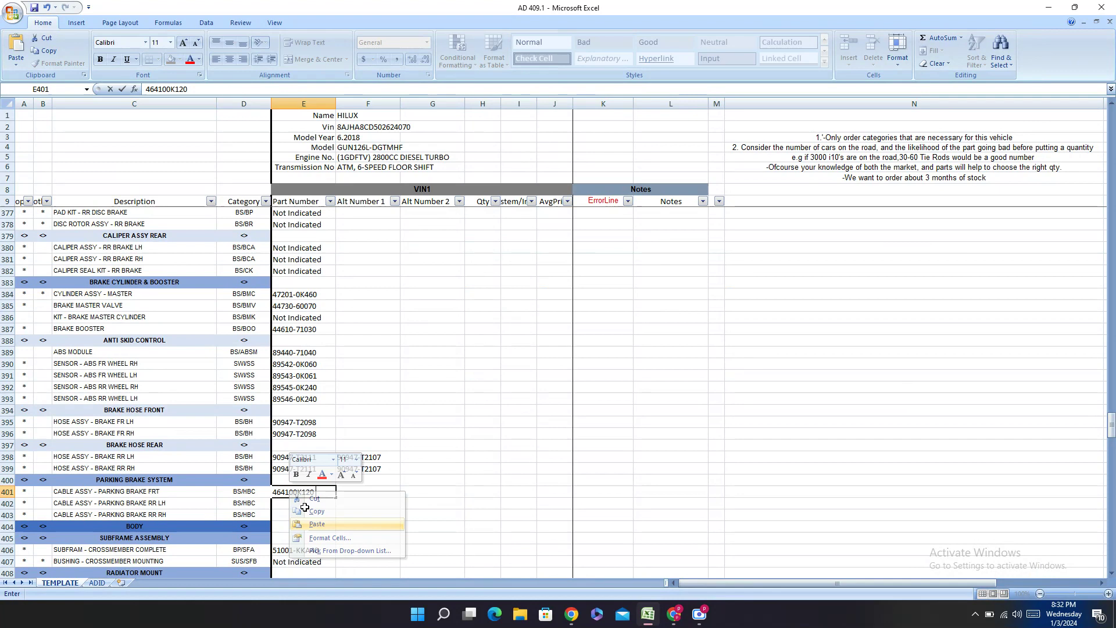
pyautogui.click(295, 492)
pyautogui.write('-')
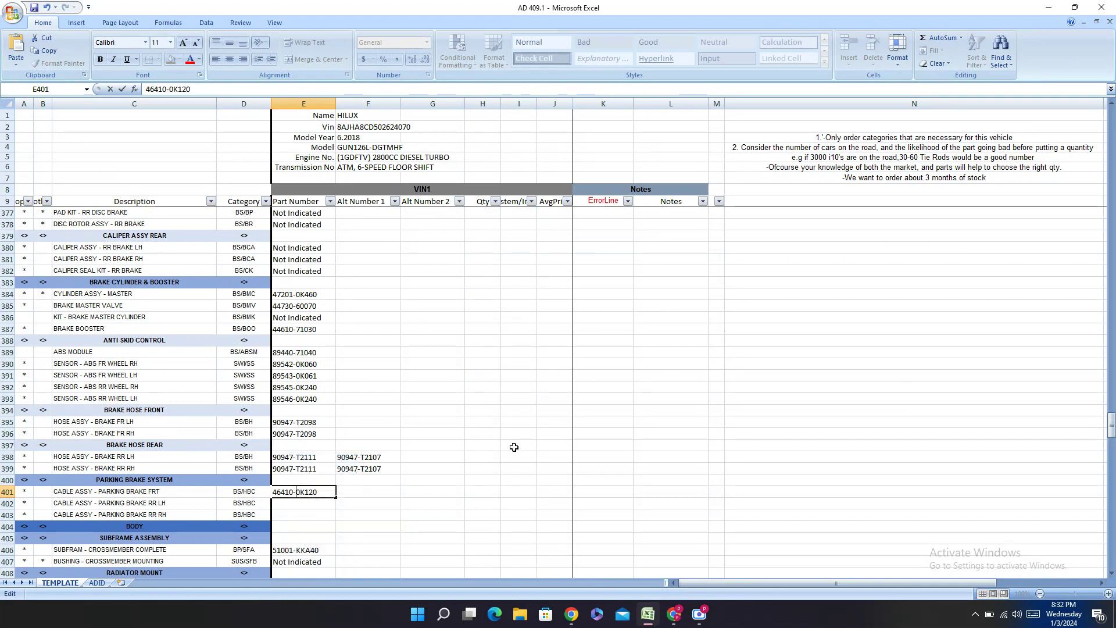
pyautogui.press('Return')
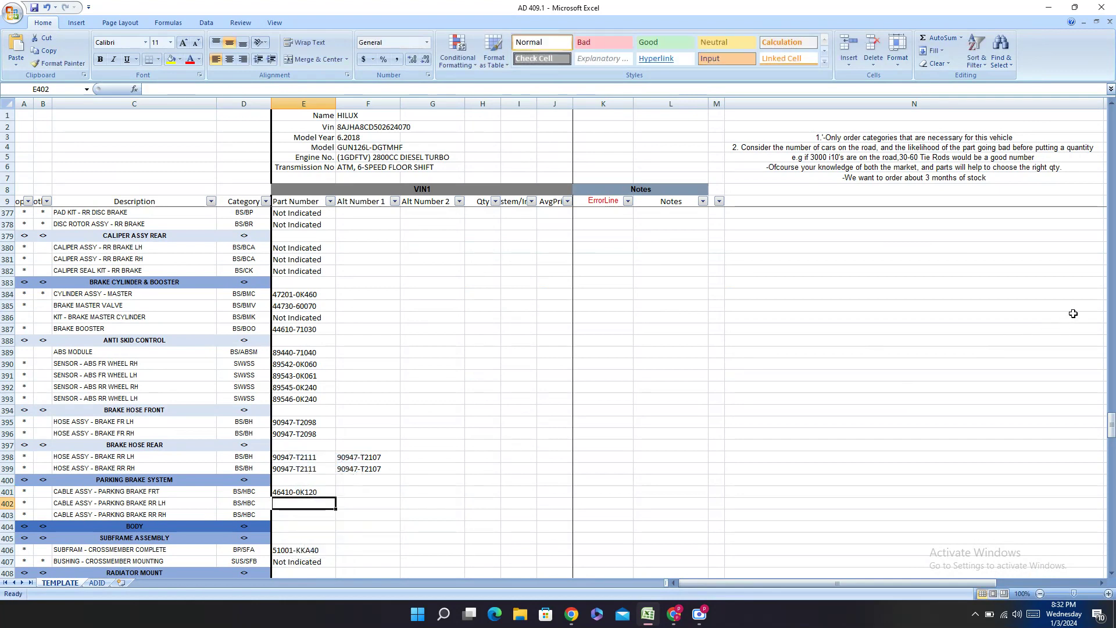
# - Return to PartSouq and copy the part number 464200K210 of the parking brake cable assembly No. 2
pyautogui.click(674, 614)
pyautogui.moveTo(462, 448); pyautogui.dragTo(413, 447)
pyautogui.rightClick(464, 449)
pyautogui.click(515, 332)
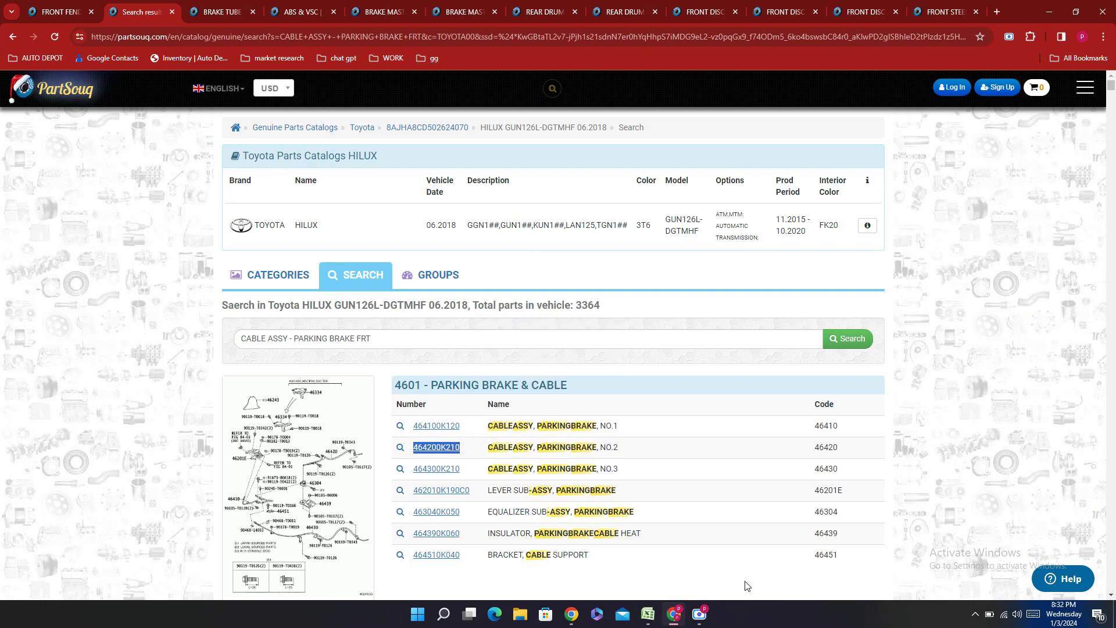
# - Switch to Excel and enter 46420-0K210 in cell E402 for the rear LH parking brake cable
pyautogui.click(647, 614)
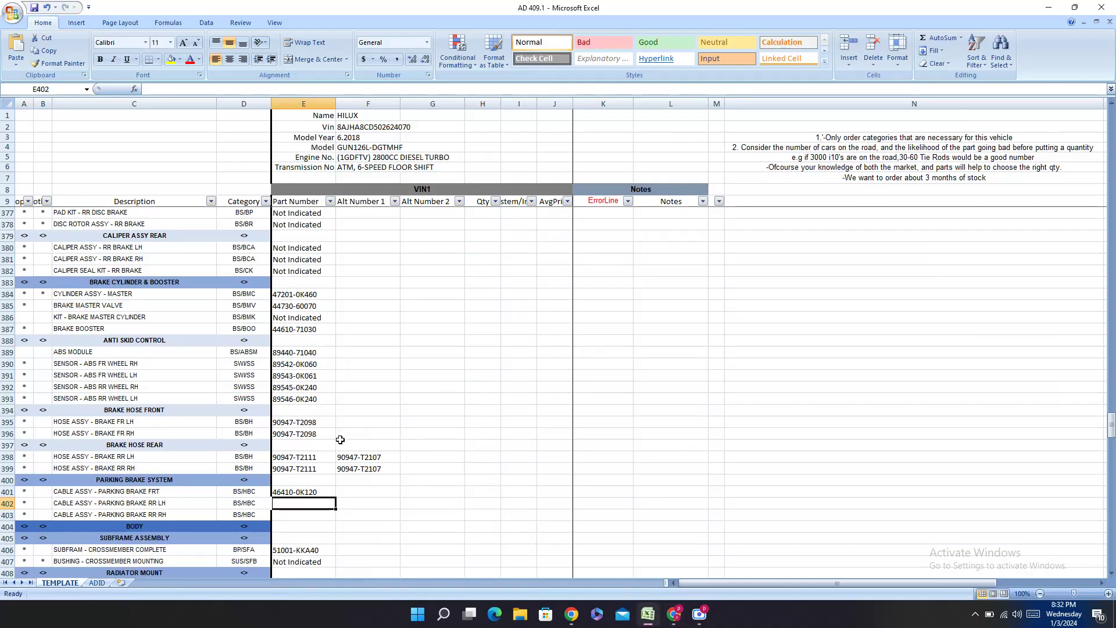
pyautogui.doubleClick(294, 503)
pyautogui.rightClick(293, 502)
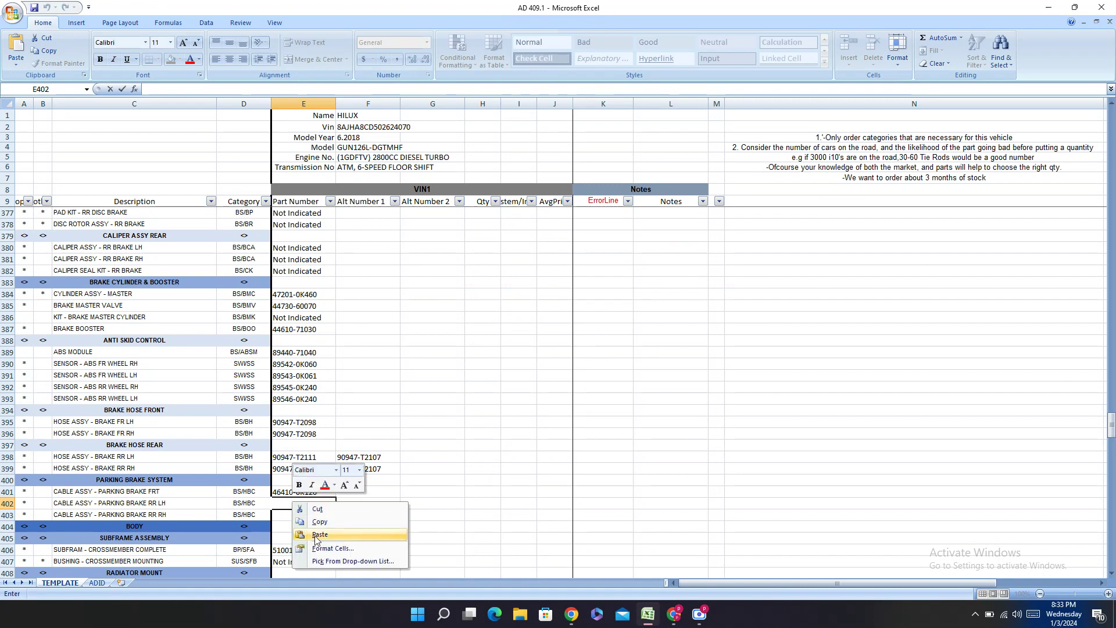
pyautogui.click(320, 534)
pyautogui.write('-0K210')
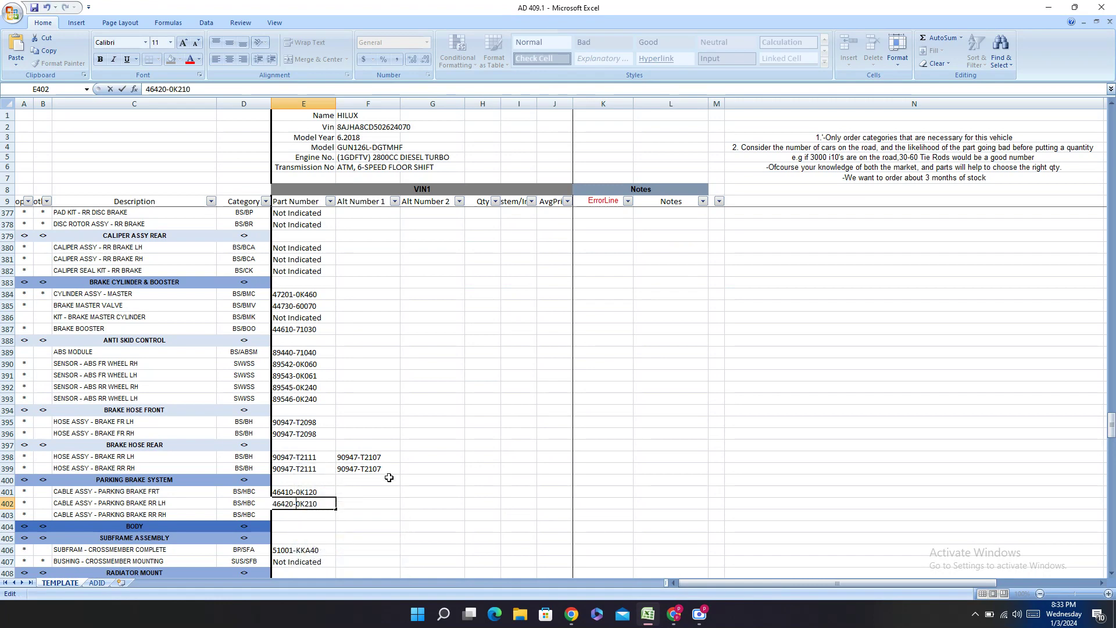
pyautogui.press('Return')
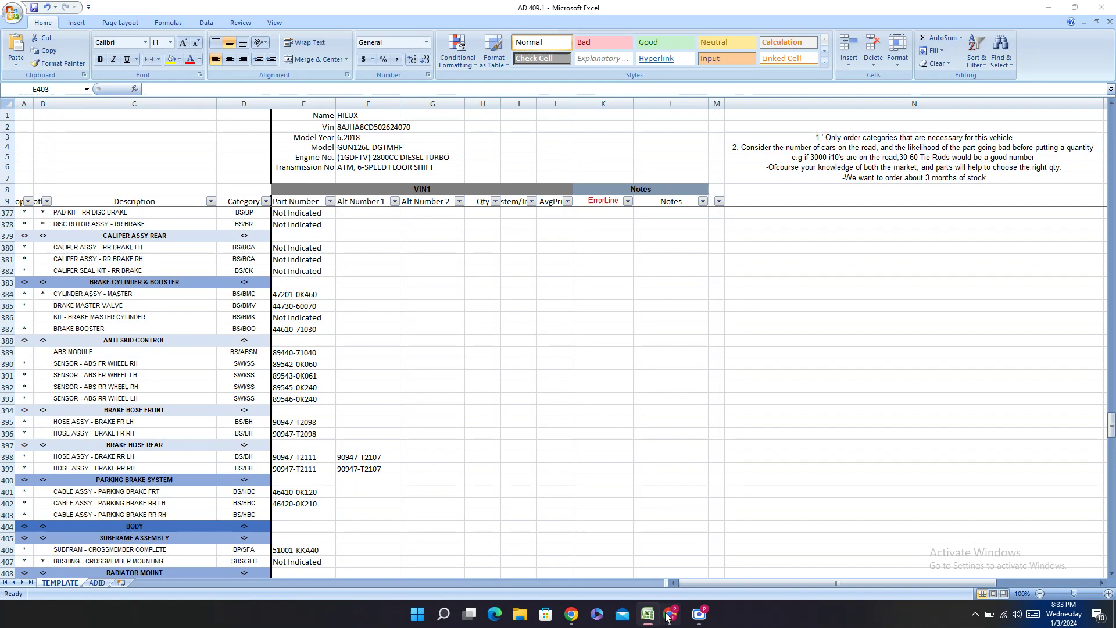
# - Return to PartSouq and copy the part number 464300K210 of the parking brake cable assembly No. 3
pyautogui.click(673, 614)
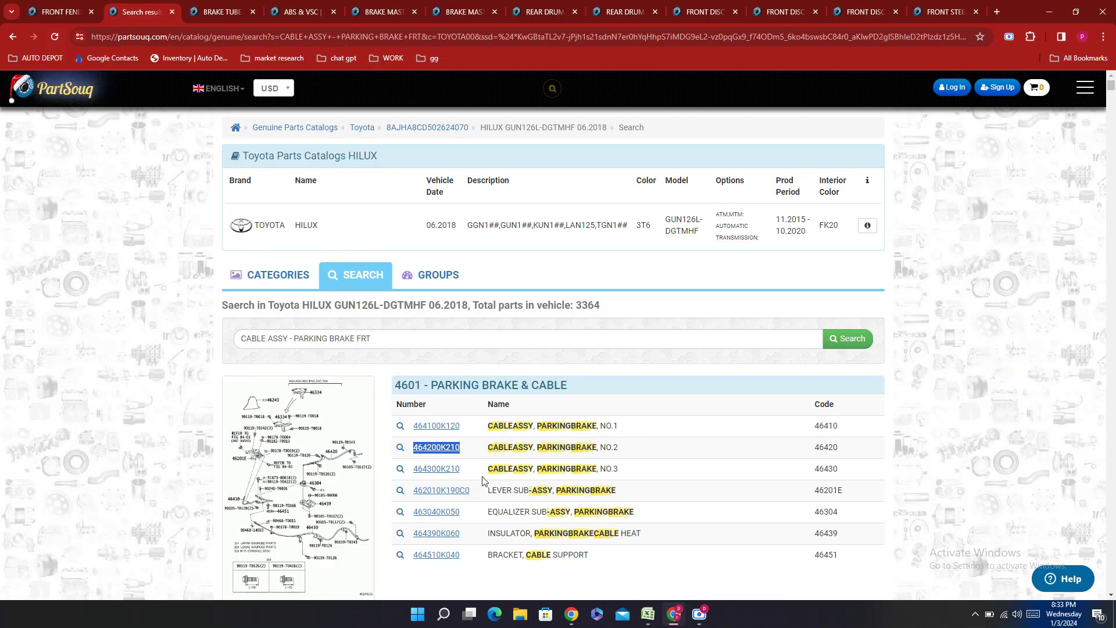
pyautogui.click(473, 477)
pyautogui.doubleClick(471, 479)
pyautogui.rightClick(469, 347)
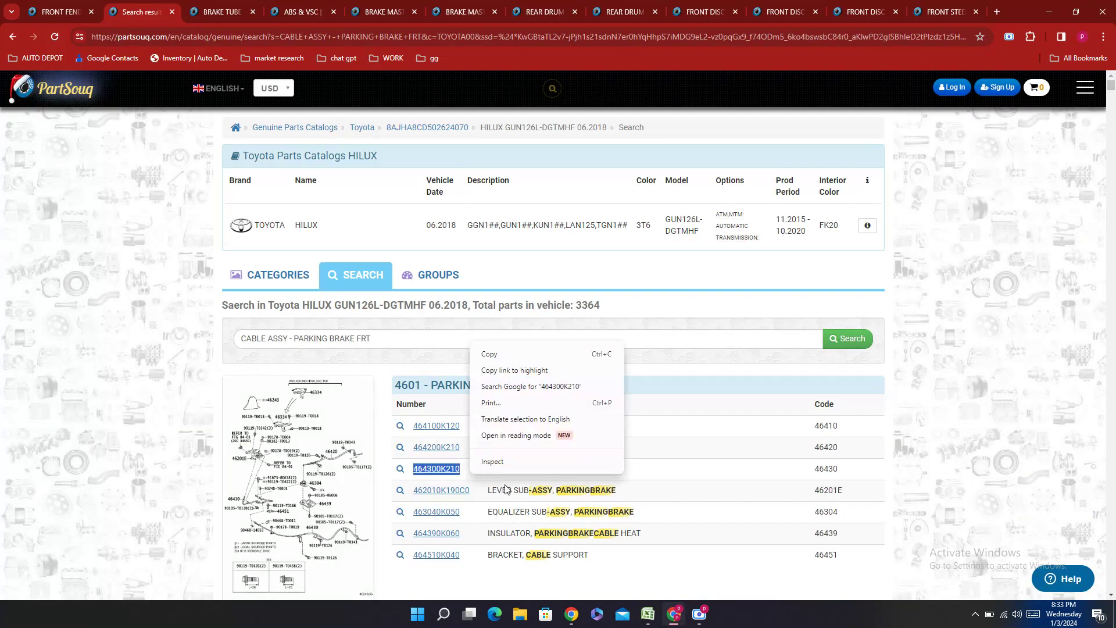
pyautogui.click(504, 352)
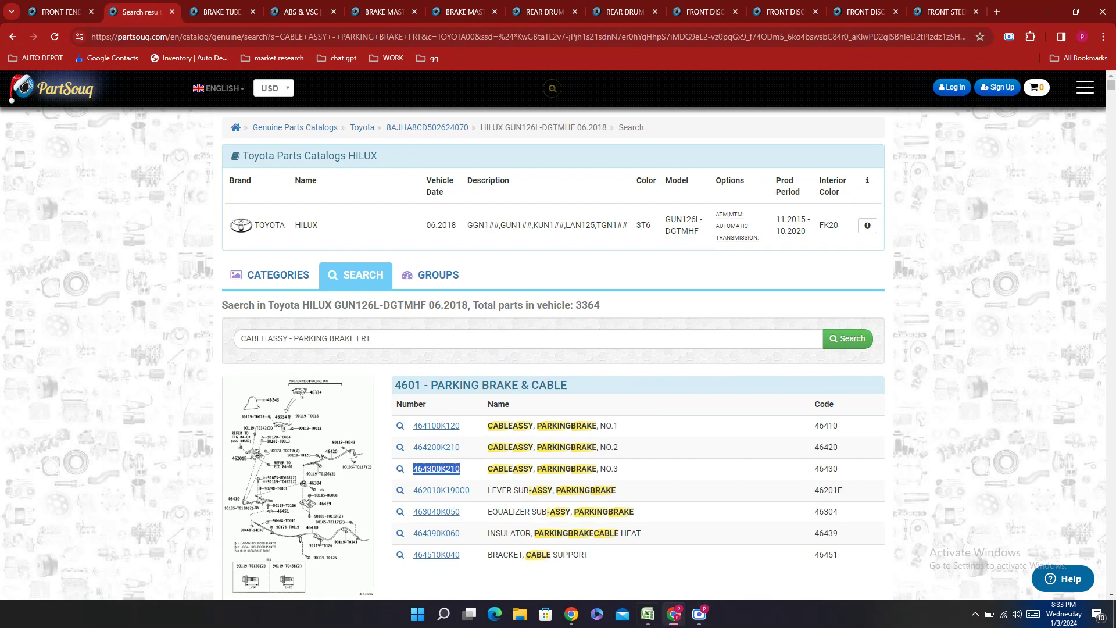
# - Switch to Excel and enter 46430-0K210 in cell E403 for the rear RH parking brake cable
pyautogui.click(648, 614)
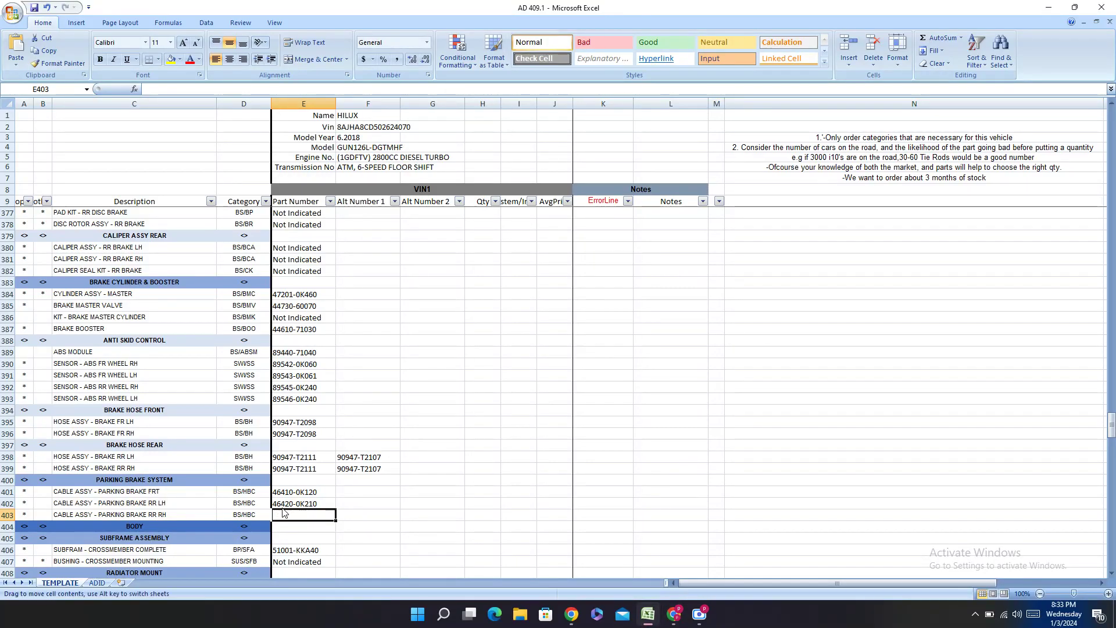
pyautogui.doubleClick(276, 515)
pyautogui.rightClick(283, 513)
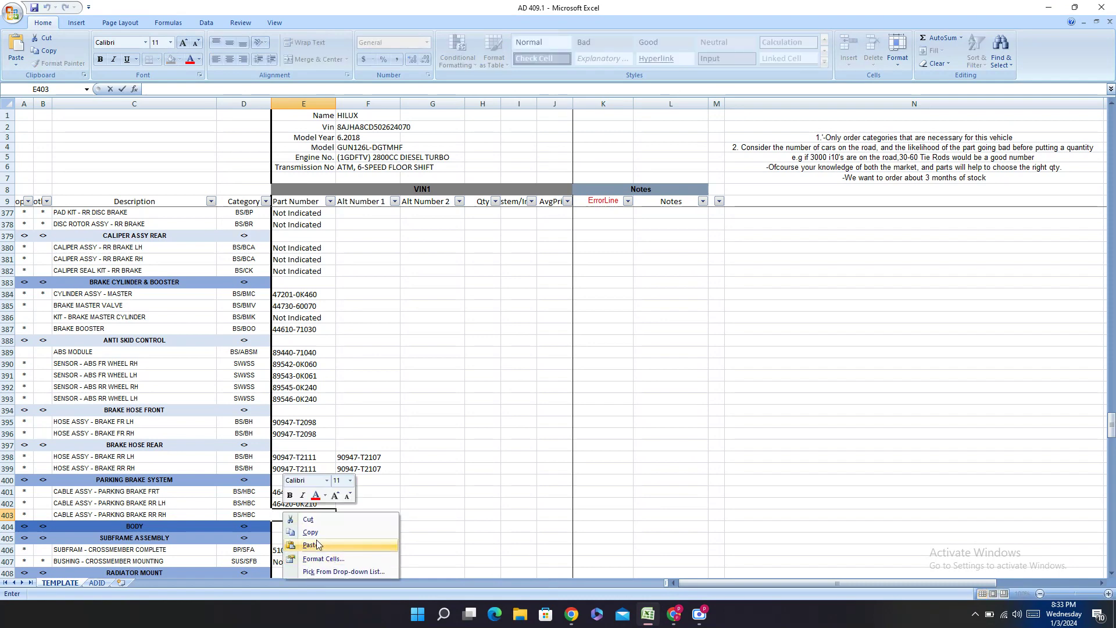
pyautogui.click(314, 546)
pyautogui.click(294, 515)
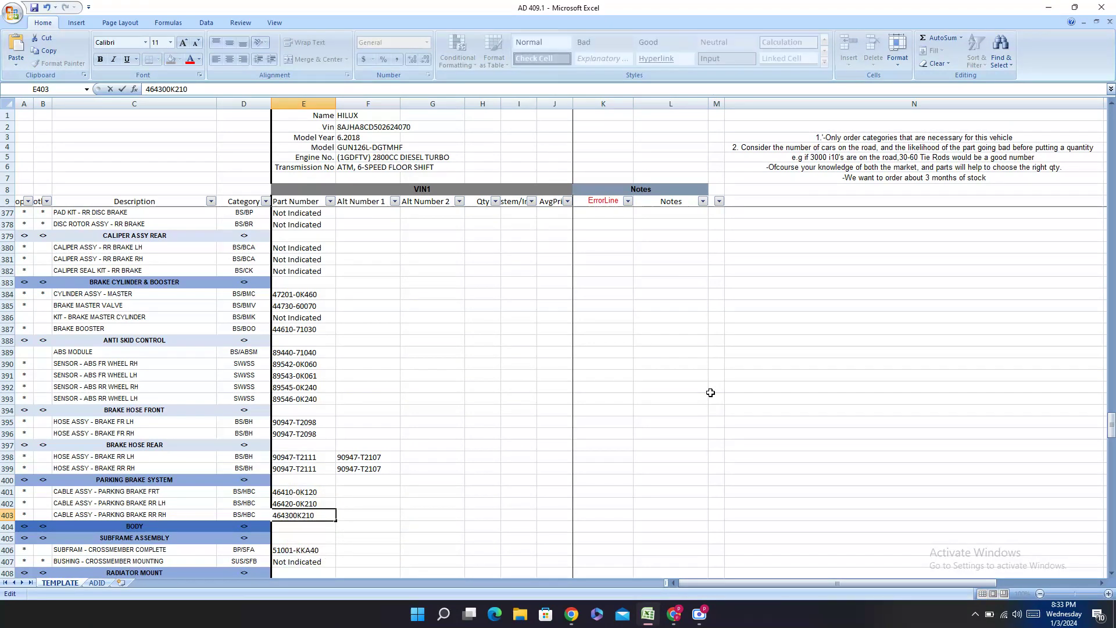
pyautogui.write('-')
pyautogui.press('Return')
pyautogui.scroll(-11, 619, 346)
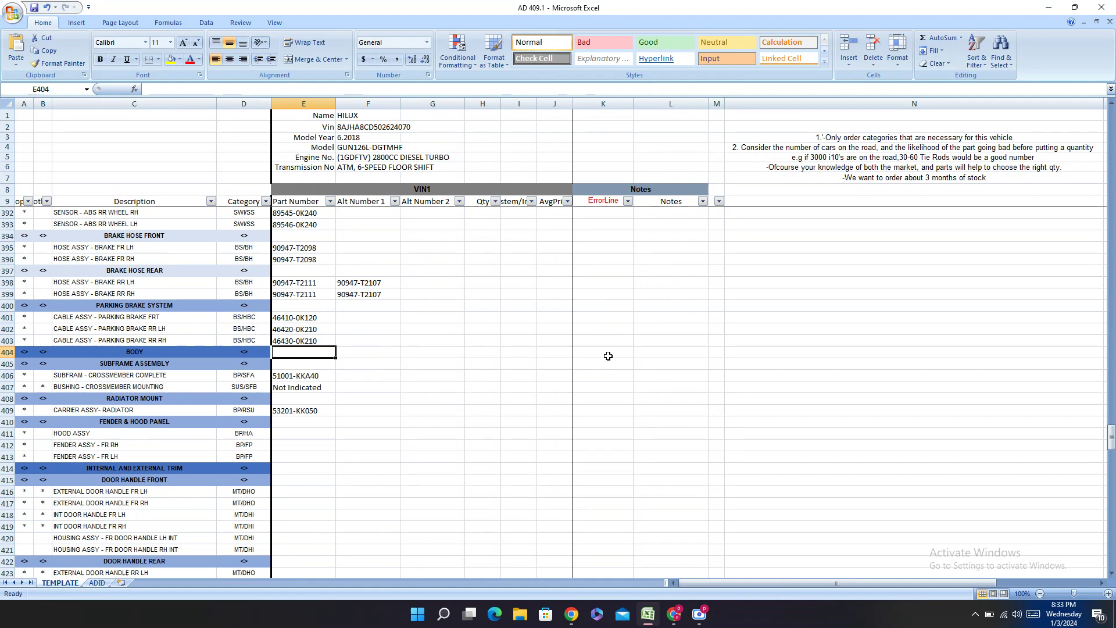
pyautogui.scroll(1, 619, 345)
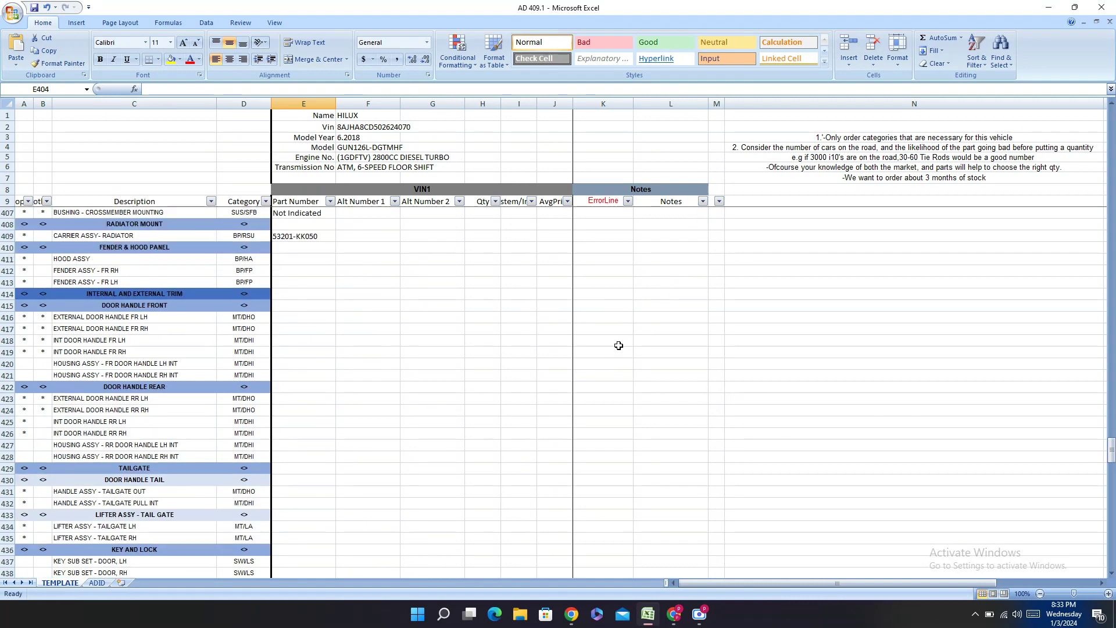
pyautogui.click(699, 614)
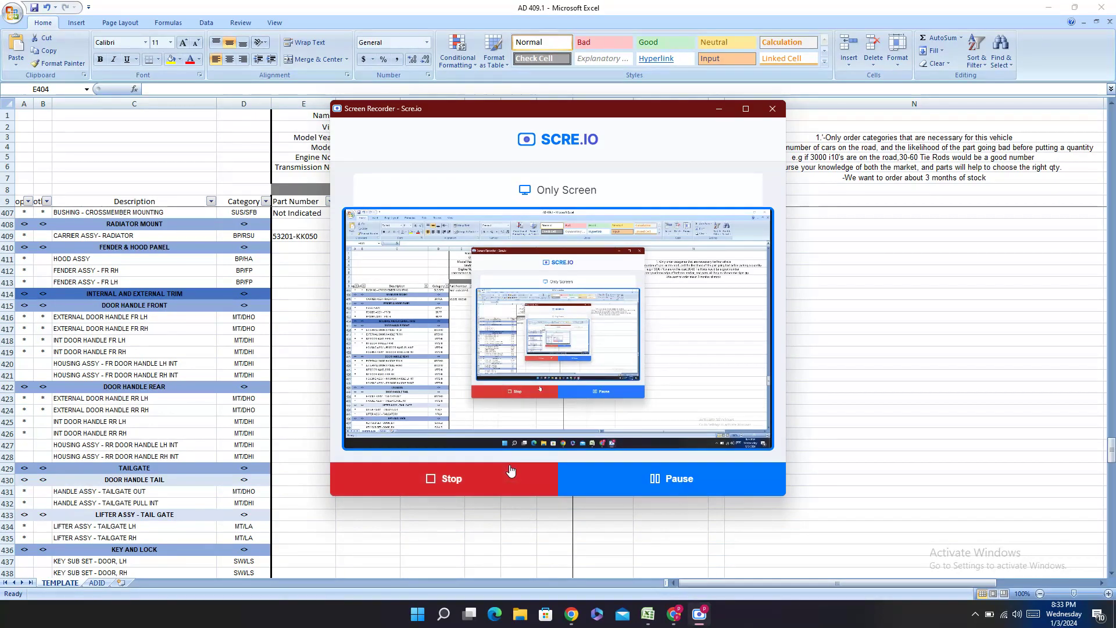